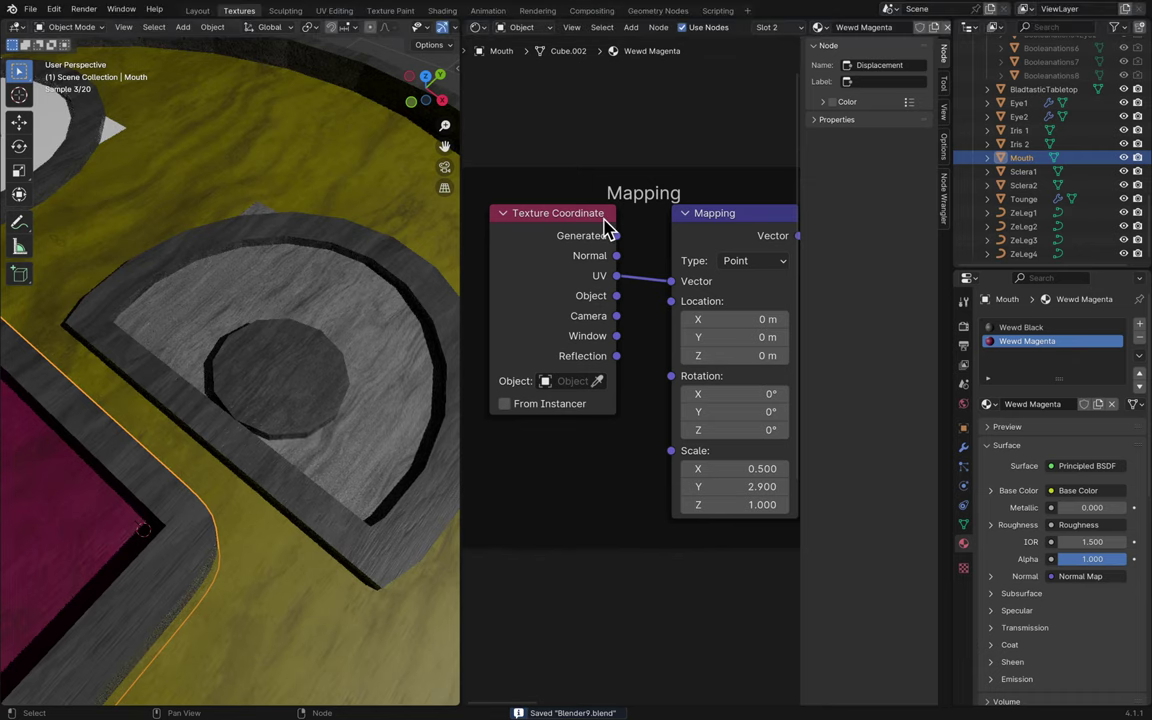
# - Set the Wewd Magenta Mapping Scale Y to 3.000, save, and orbit toward the table top
pyautogui.hotkey('ctrl', 'z')
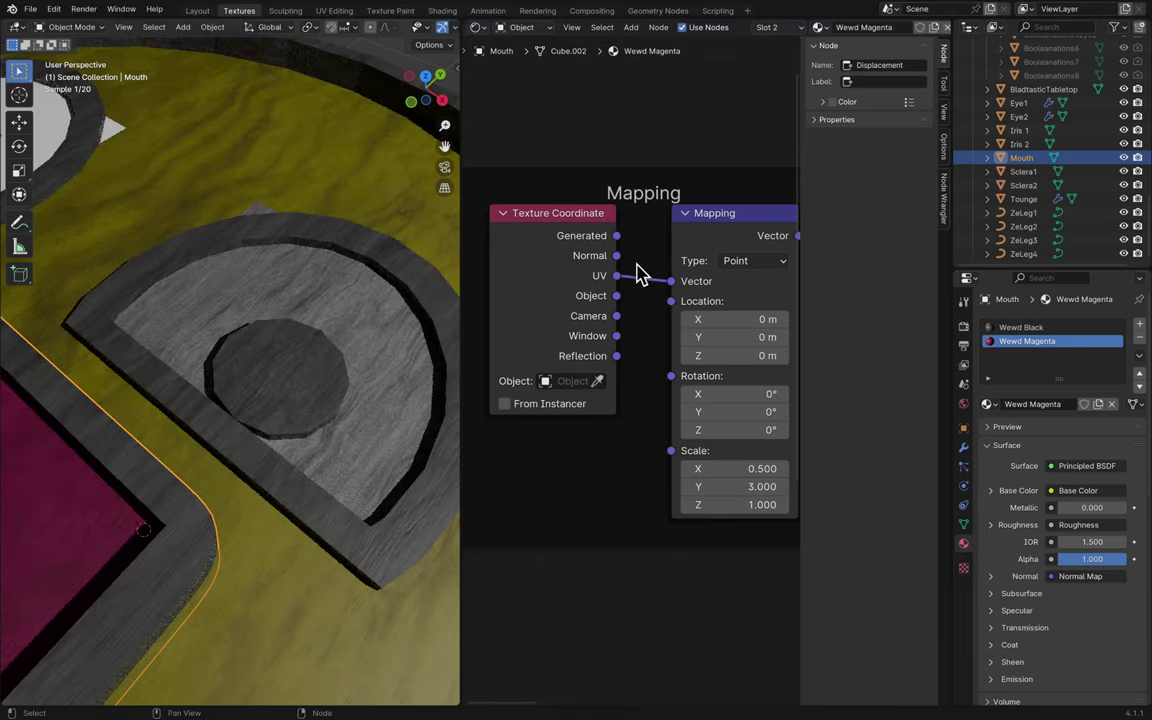
pyautogui.press('super+s')
pyautogui.moveTo(372, 368); pyautogui.dragTo(491, 216, button='middle')
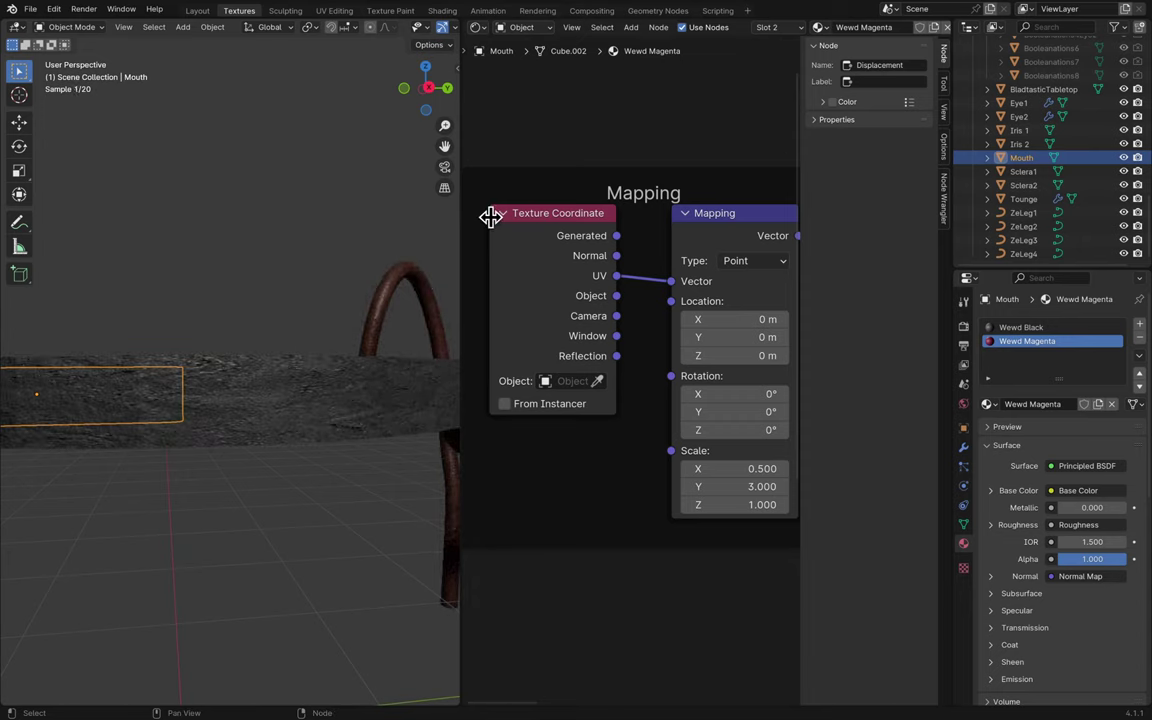
pyautogui.moveTo(416, 303); pyautogui.dragTo(193, 333, button='middle')
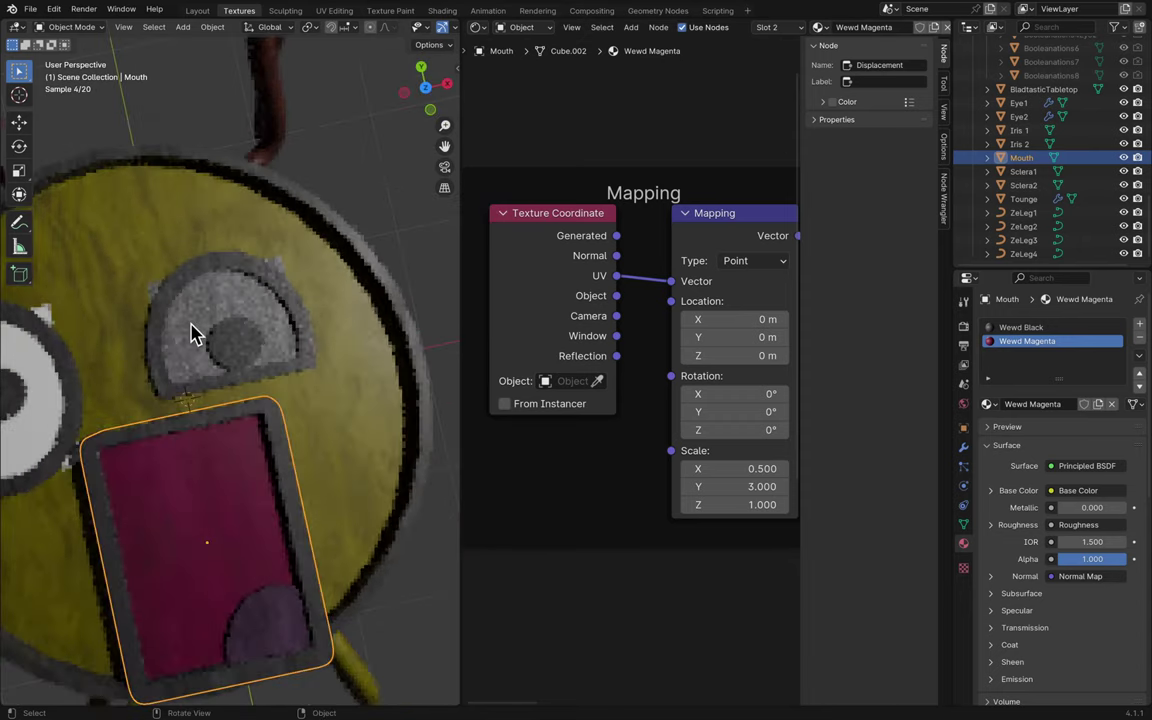
pyautogui.scroll(-3, 193, 333)
# - Assign the existing generic Material to Sclera2 and rename it Wewd Grey
pyautogui.click(126, 373)
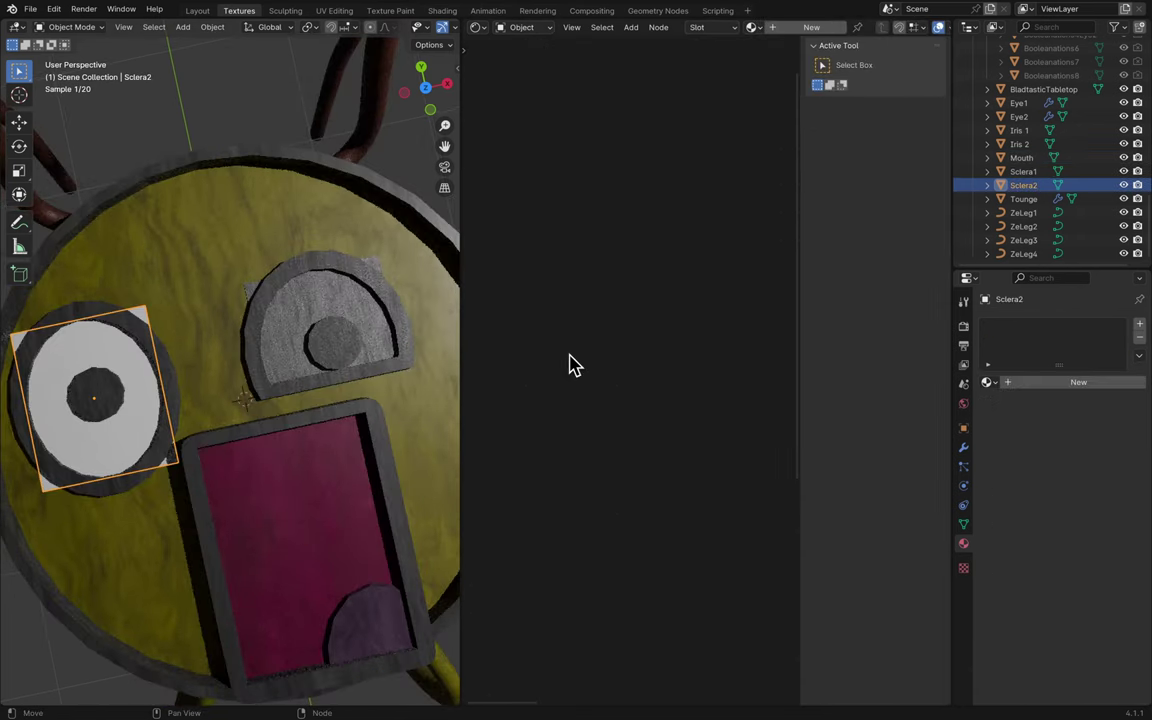
pyautogui.click(987, 382)
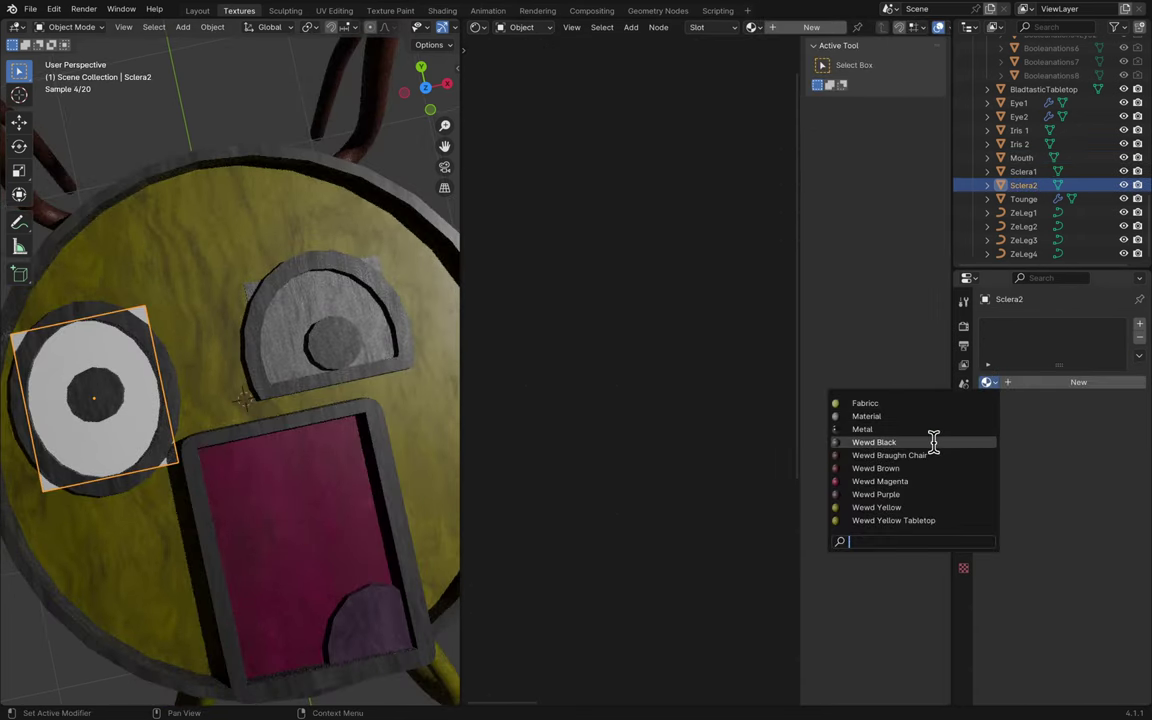
pyautogui.click(903, 415)
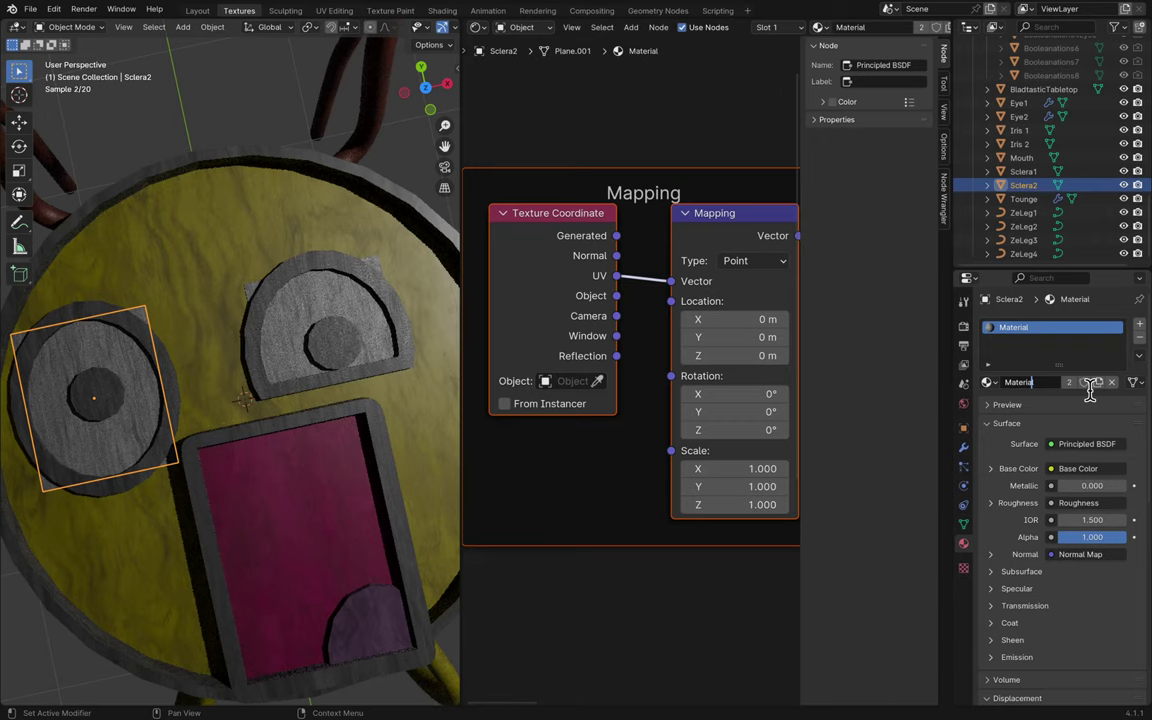
pyautogui.write('Grey')
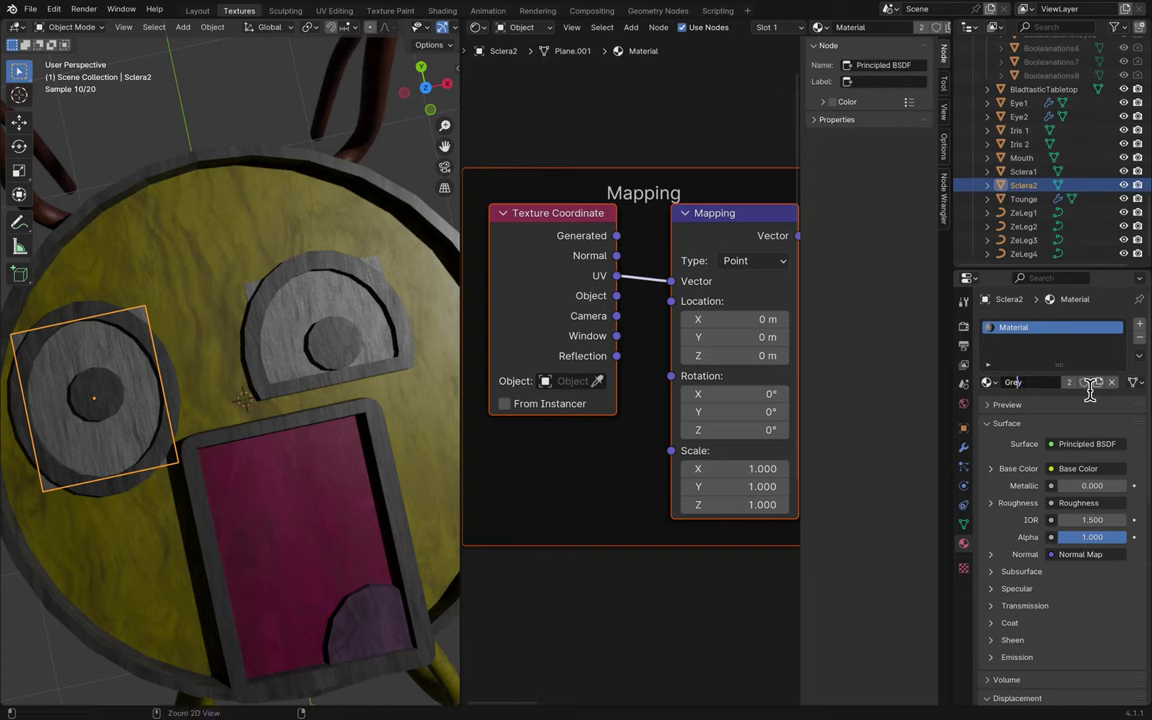
pyautogui.write('We')
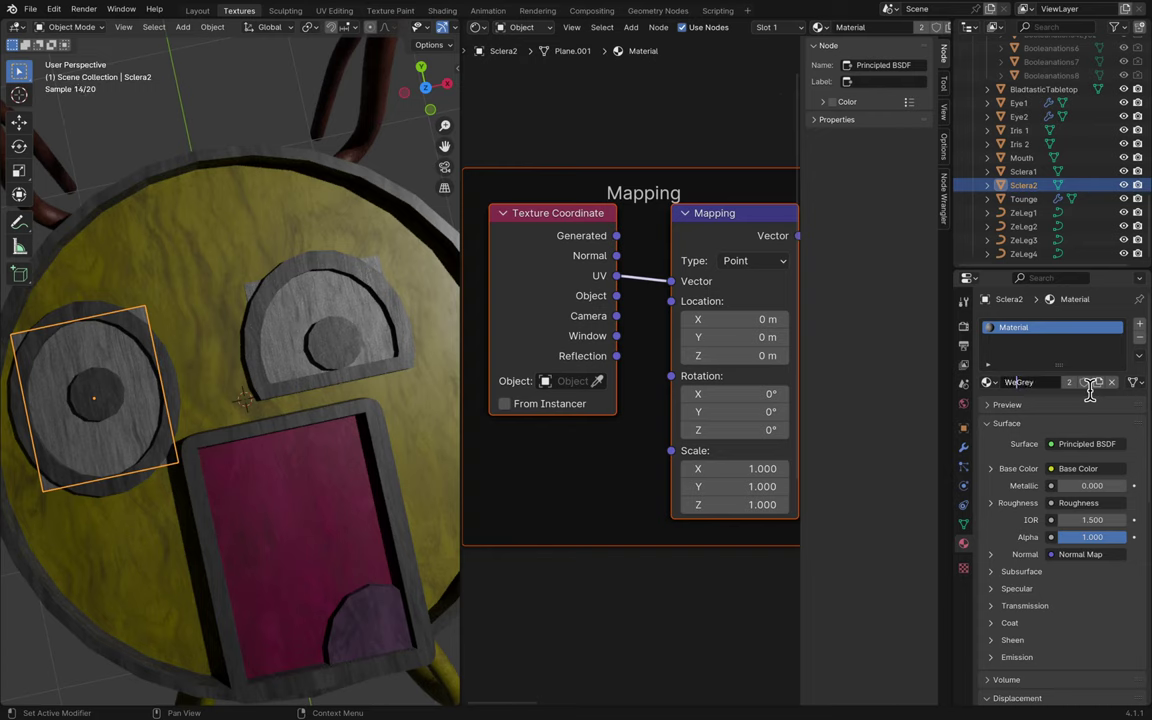
pyautogui.write('wd')
pyautogui.press('Return')
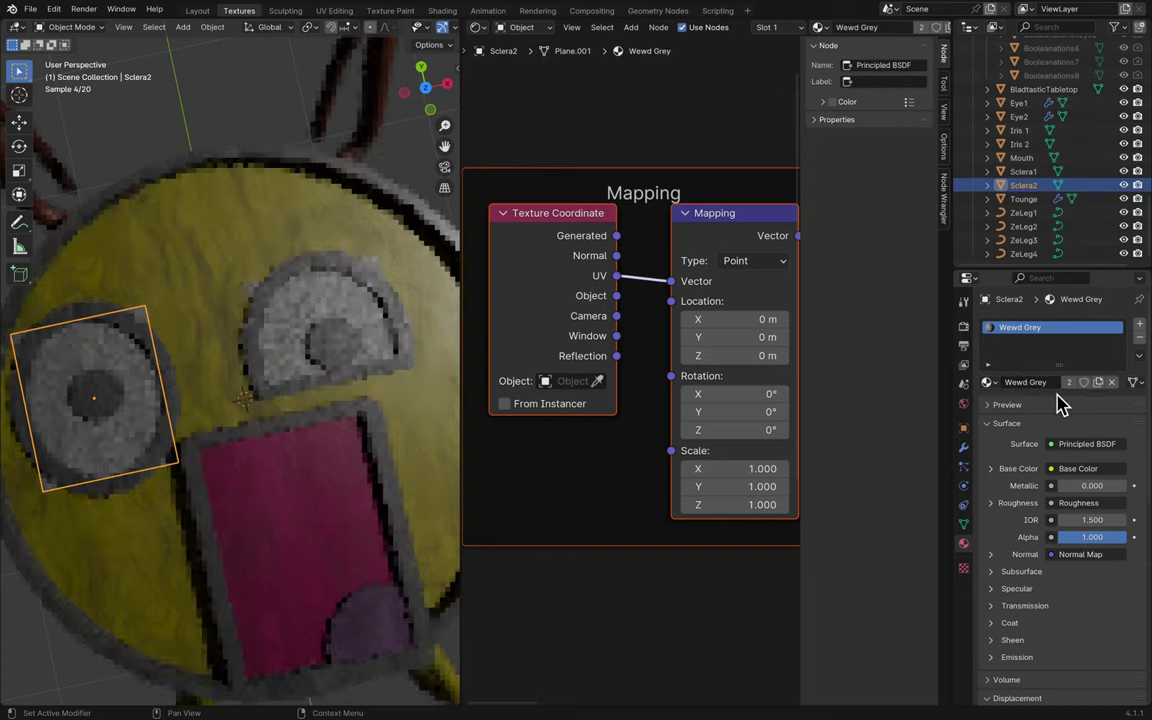
# - Save, deselect the sclera, and zoom out to inspect the whole table model
pyautogui.hotkey('ctrl', 's')
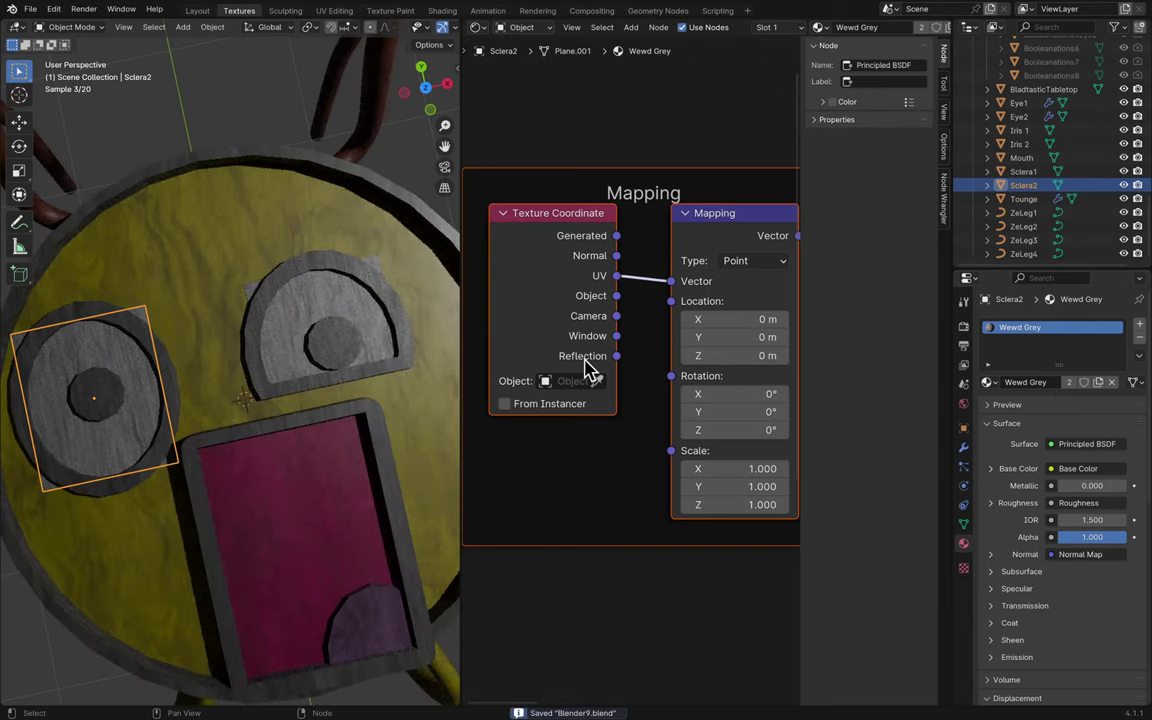
pyautogui.moveTo(312, 333); pyautogui.dragTo(337, 365, button='middle')
pyautogui.moveTo(309, 224); pyautogui.dragTo(314, 213, button='middle')
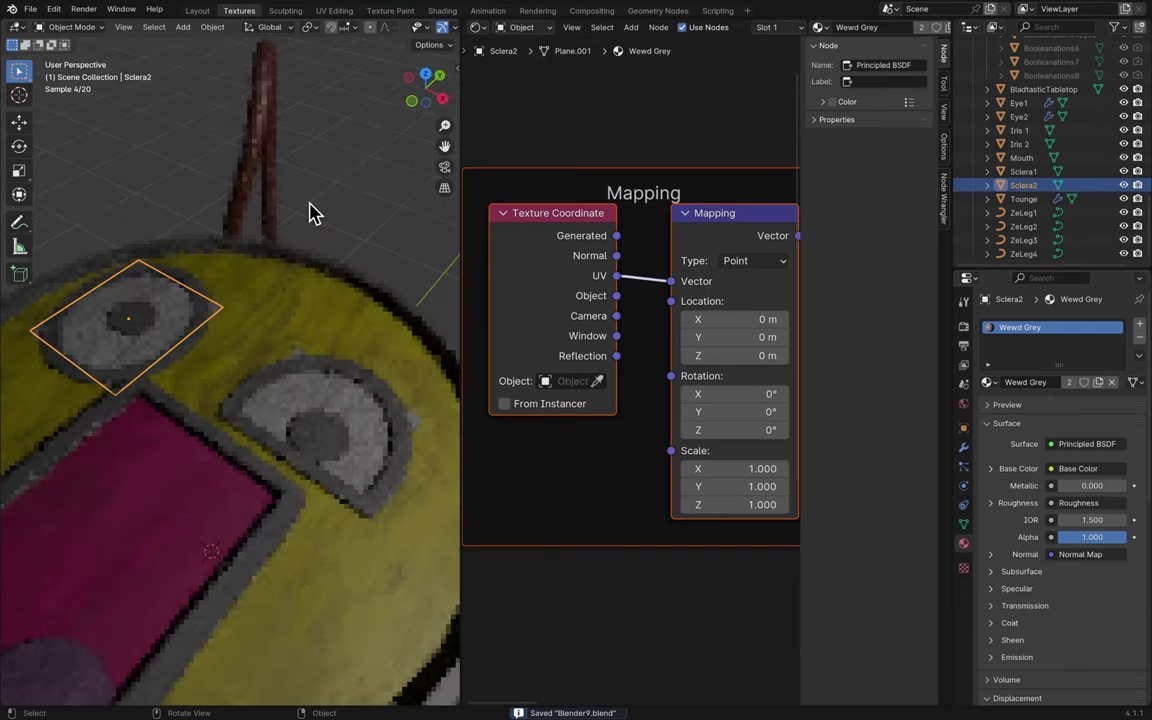
pyautogui.click(322, 192)
pyautogui.scroll(-5, 338, 145)
pyautogui.moveTo(338, 145); pyautogui.dragTo(352, 185, button='middle')
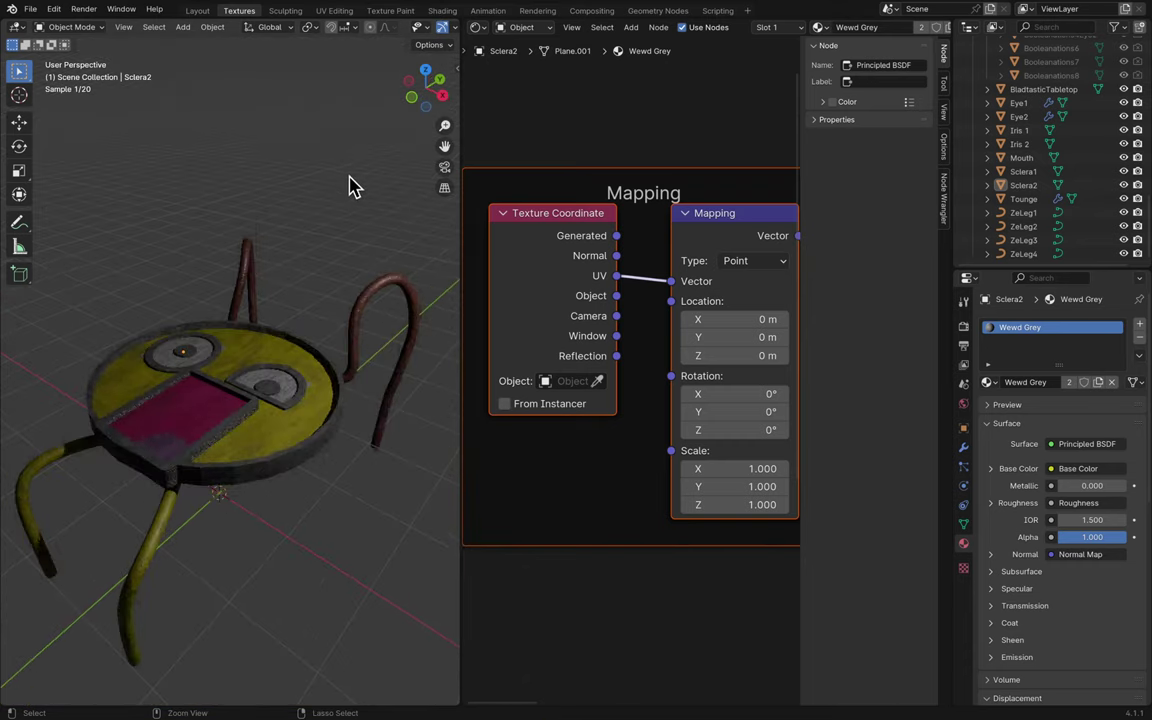
pyautogui.hotkey('ctrl', 's')
# - Check the framing through the scene camera, then return to the normal view
pyautogui.click(446, 170)
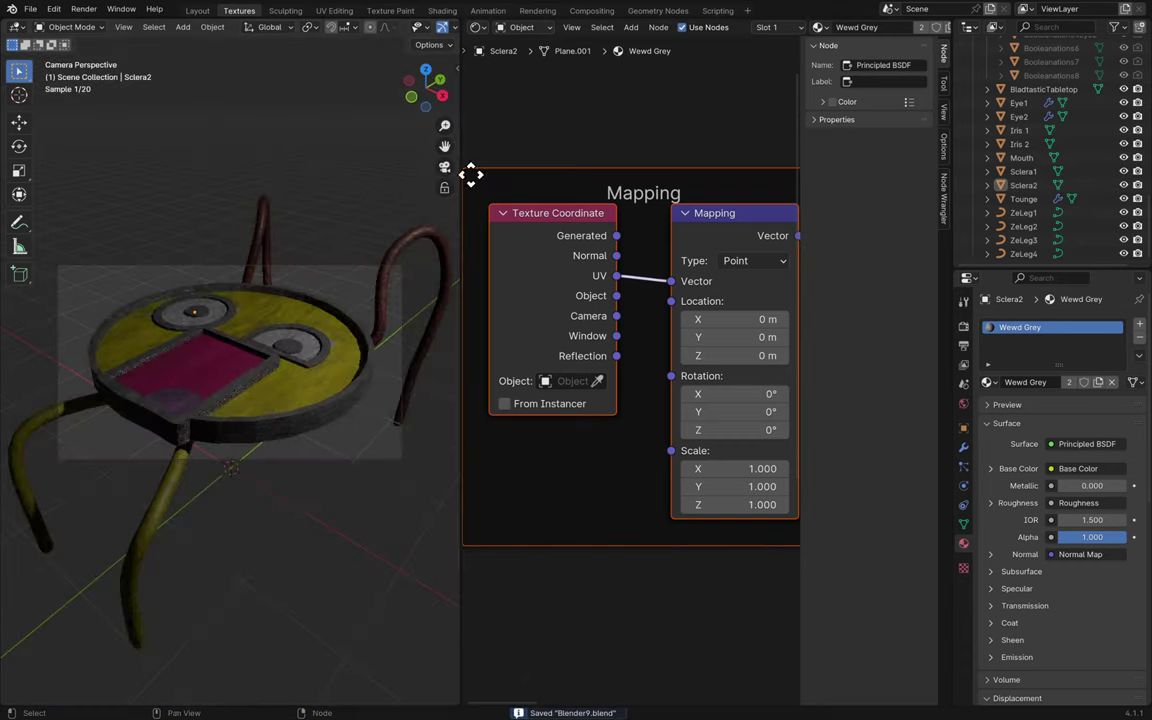
pyautogui.scroll(3, 247, 337)
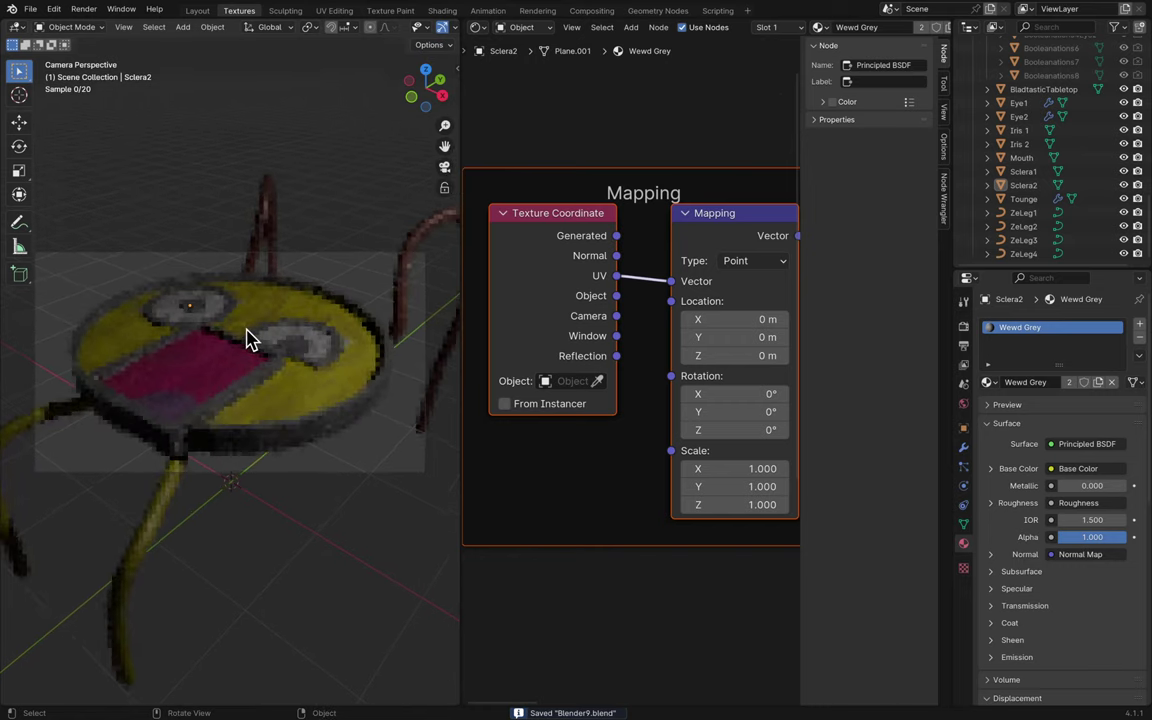
pyautogui.click(445, 170)
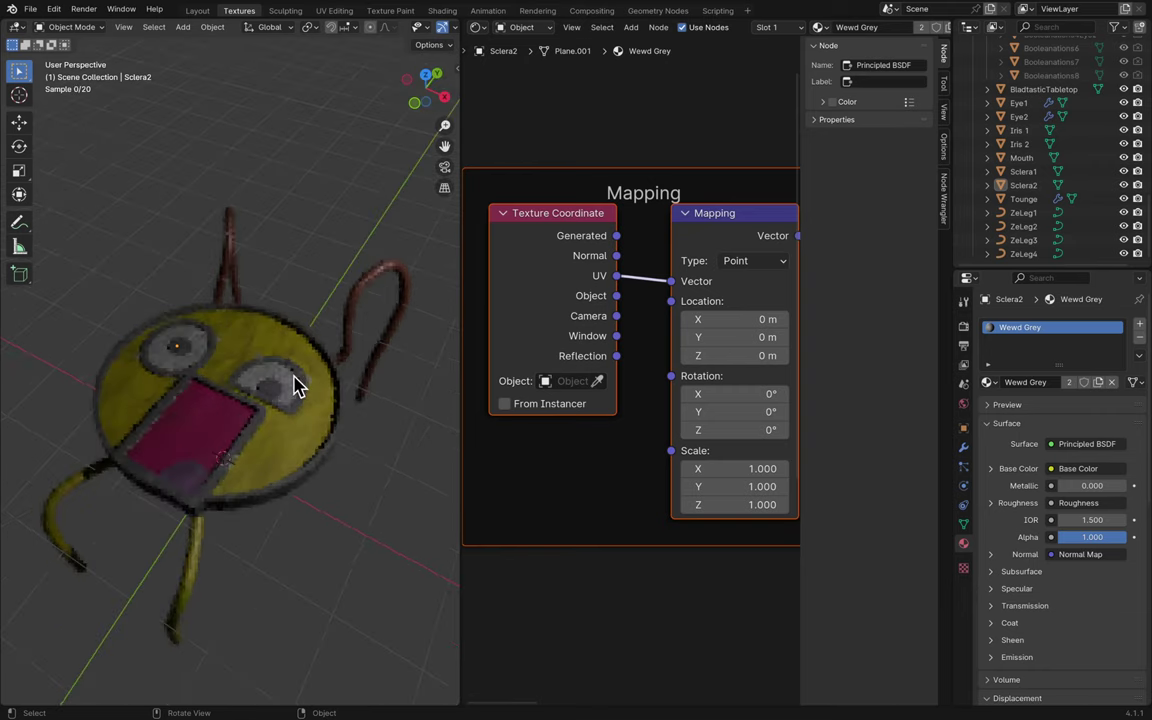
pyautogui.scroll(6, 295, 385)
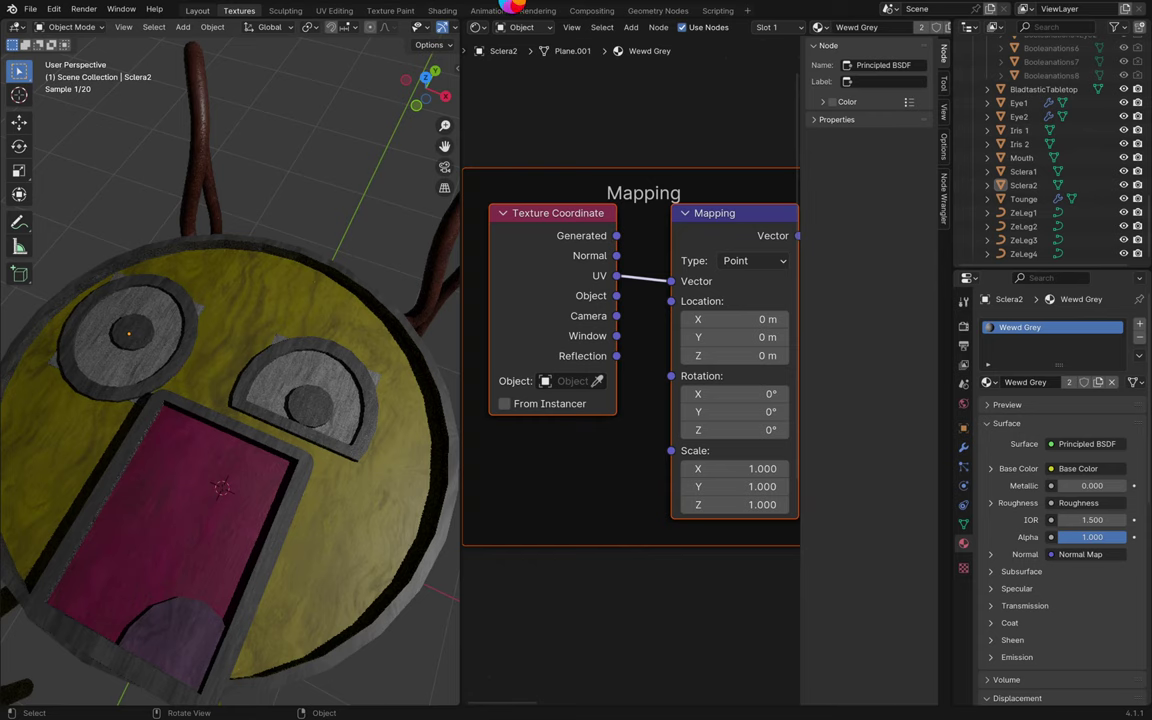
pyautogui.hotkey('ctrl', 'pageup')
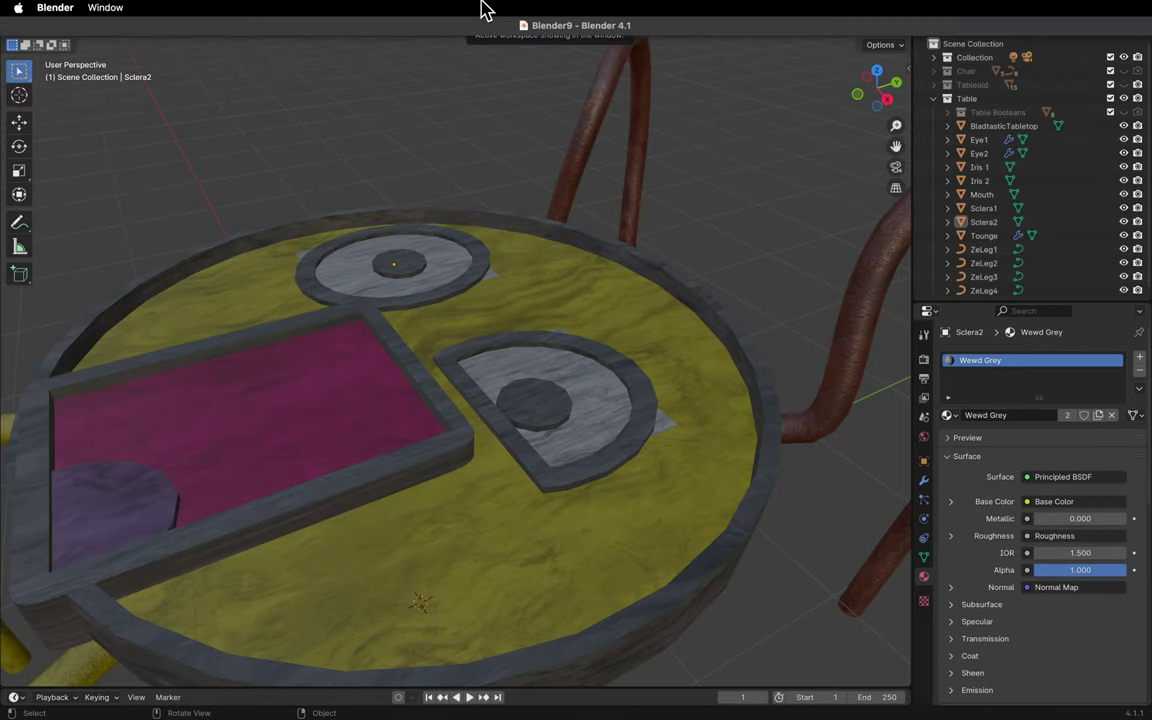
pyautogui.scroll(-5, 707, 232)
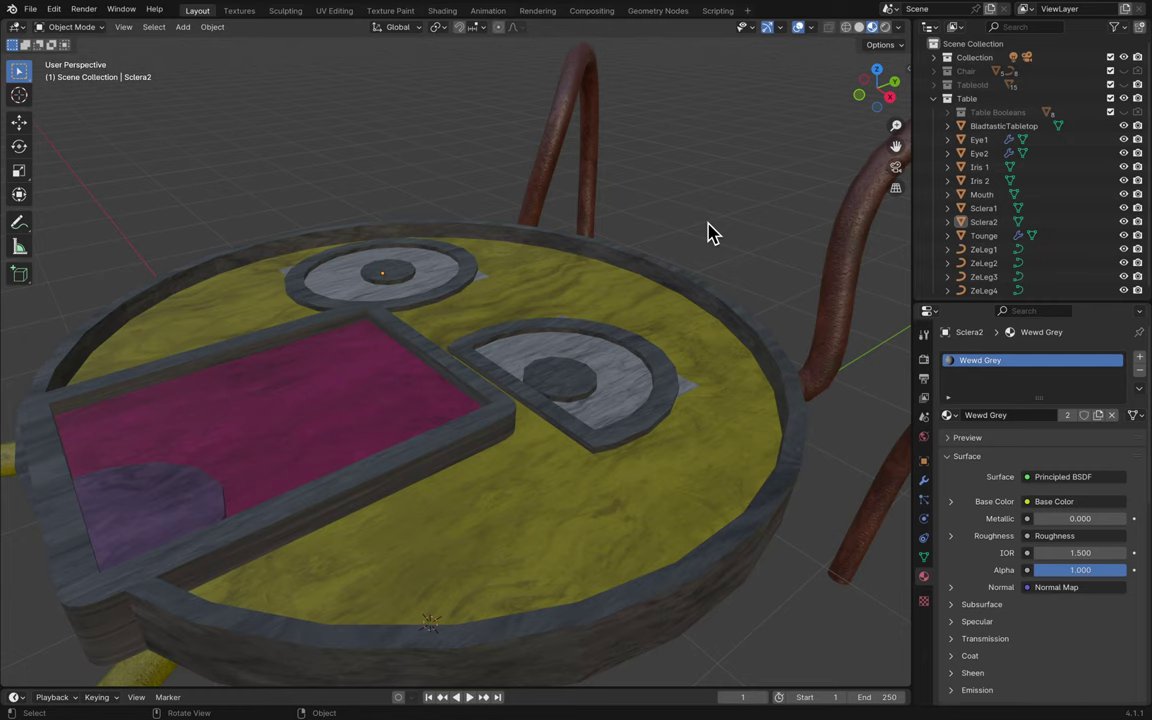
pyautogui.click(560, 372)
pyautogui.click(460, 300)
pyautogui.scroll(-5, 462, 302)
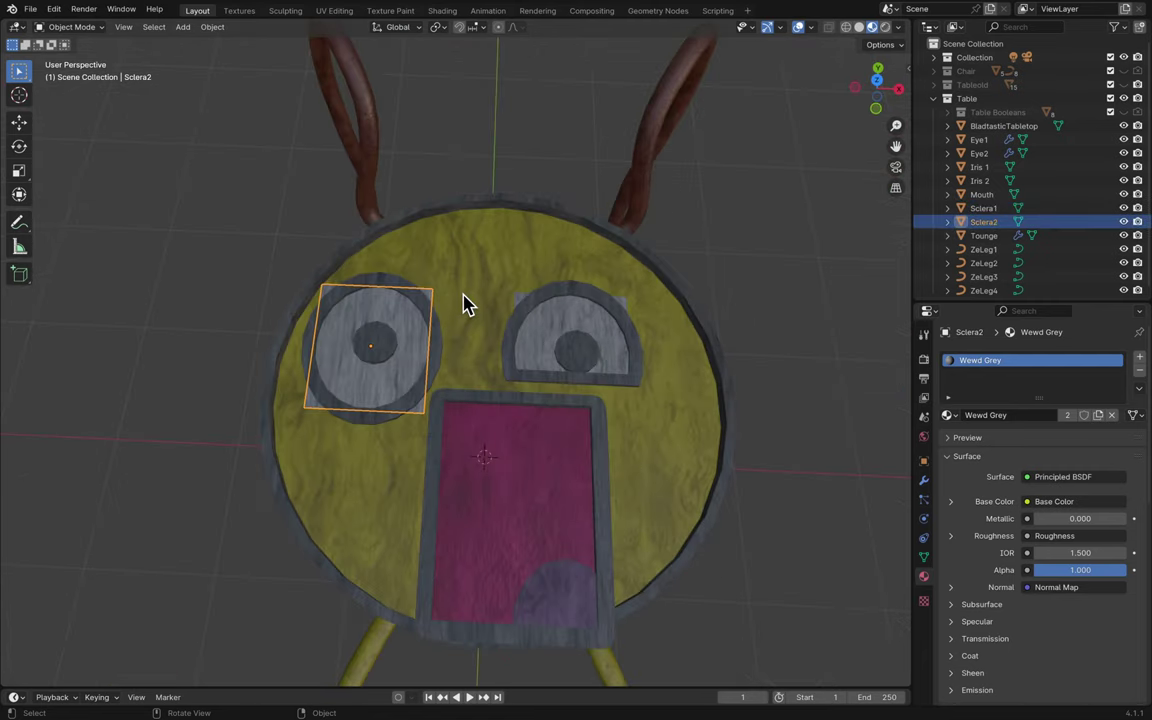
pyautogui.scroll(4, 463, 303)
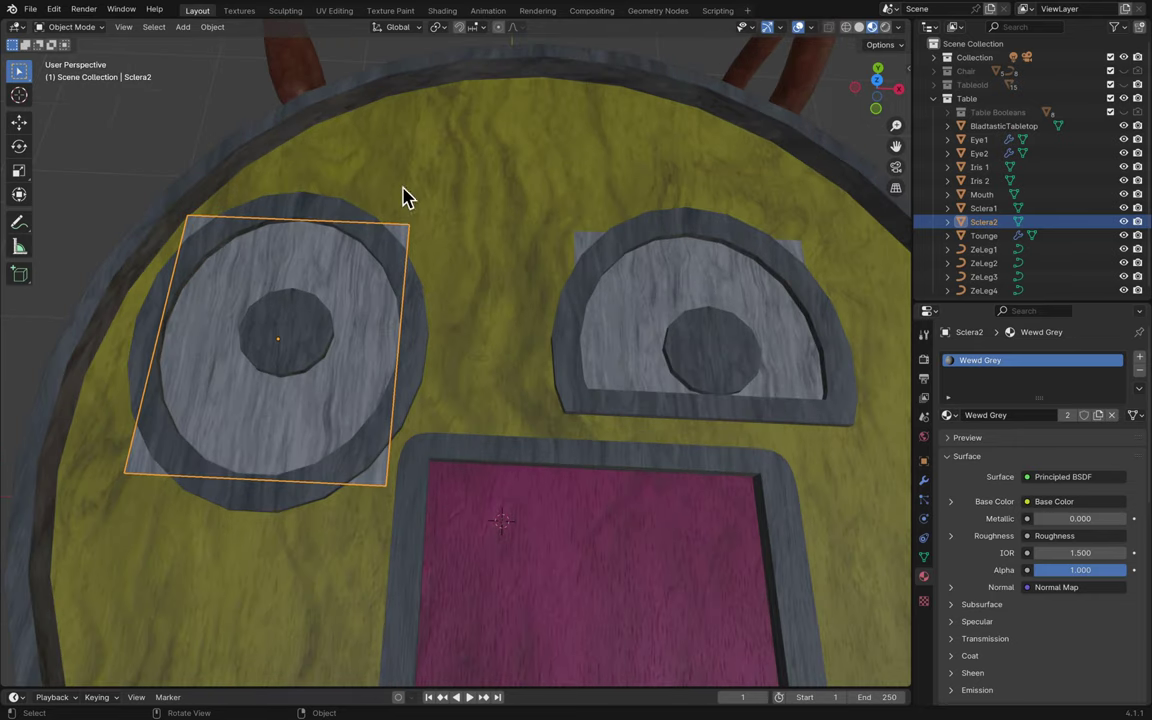
pyautogui.click(240, 11)
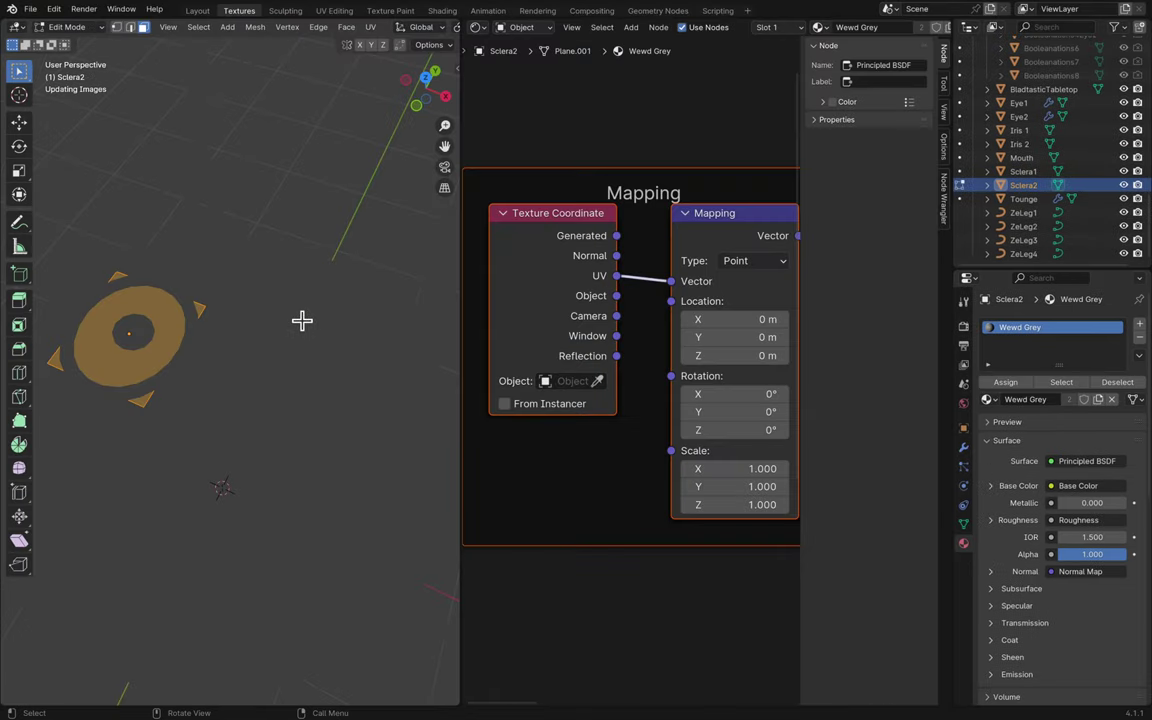
# - Back in Object Mode, step the eye texture's Mapping Scale Y down and up toward 2, then save
pyautogui.press('Tab')
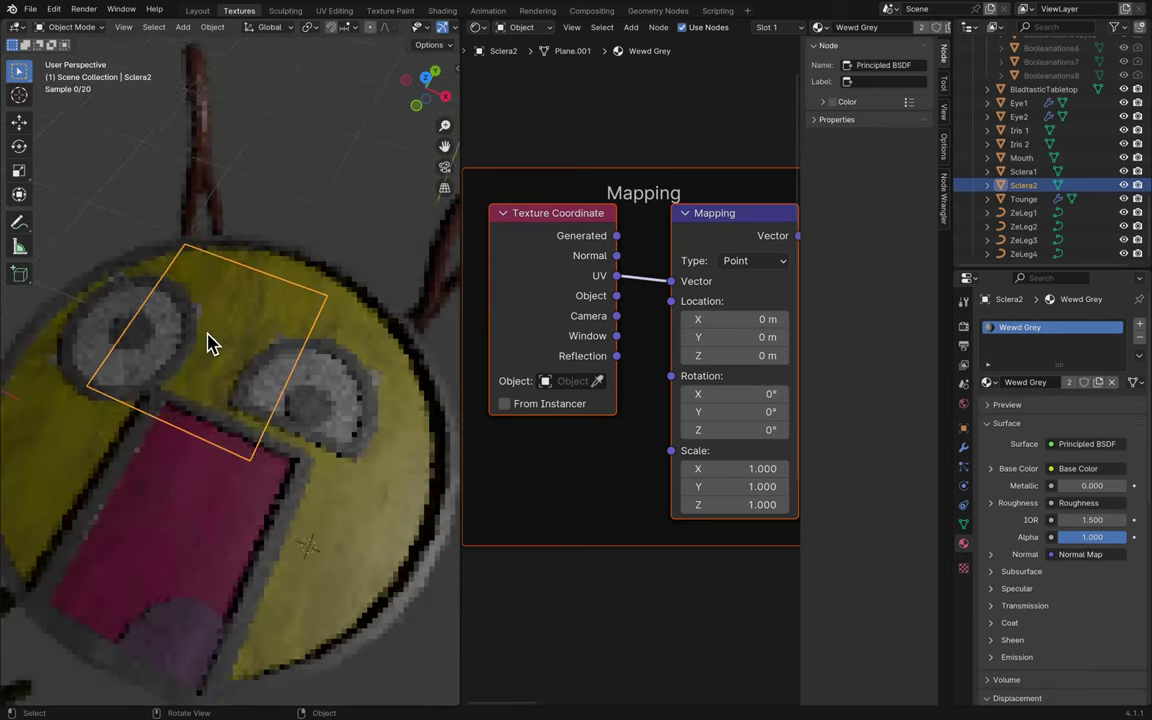
pyautogui.scroll(6, 190, 350)
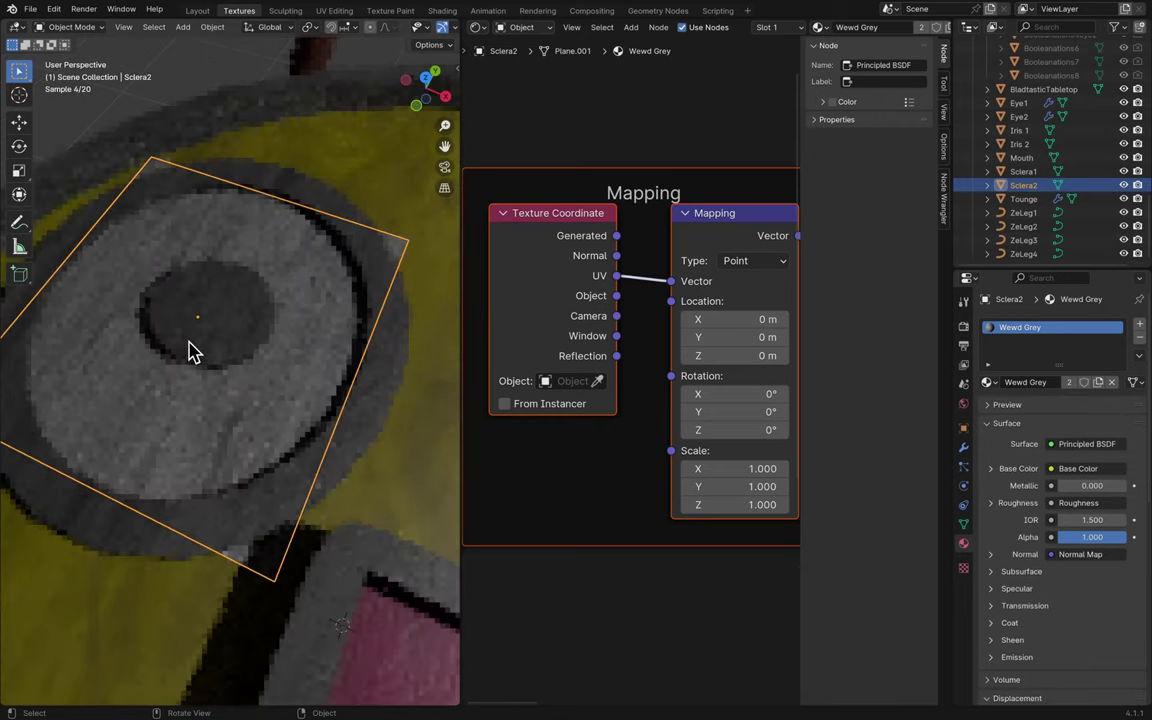
pyautogui.scroll(3, 190, 350)
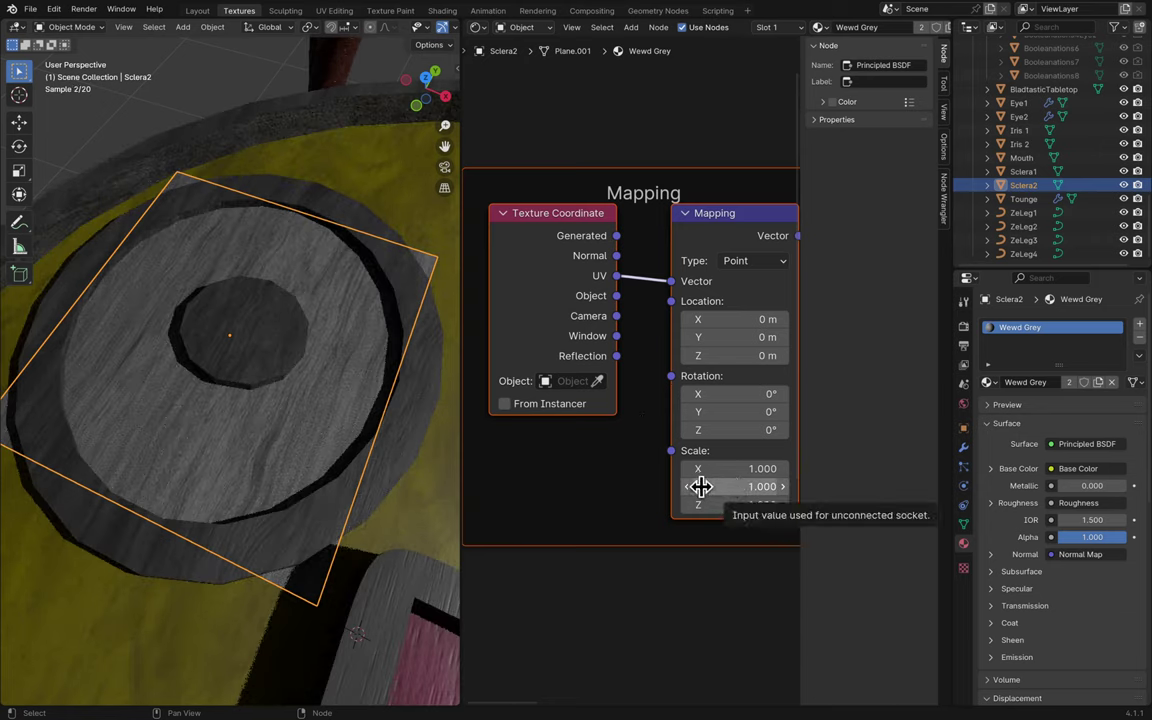
pyautogui.click(687, 487)
pyautogui.click(687, 487)
pyautogui.click(687, 487)
pyautogui.click(687, 487)
pyautogui.click(687, 487)
pyautogui.click(687, 487)
pyautogui.click(687, 487)
pyautogui.click(687, 487)
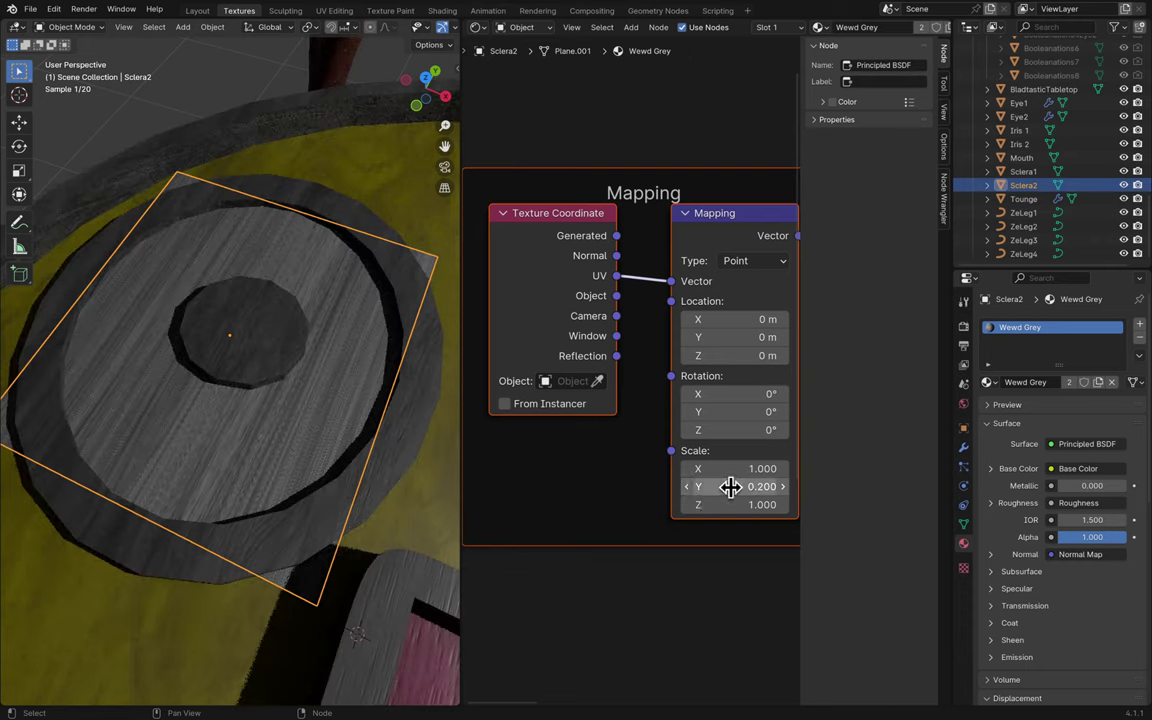
pyautogui.click(782, 487)
pyautogui.click(782, 487)
pyautogui.click(782, 487)
pyautogui.click(782, 487)
pyautogui.click(782, 487)
pyautogui.doubleClick(782, 487)
pyautogui.doubleClick(782, 487)
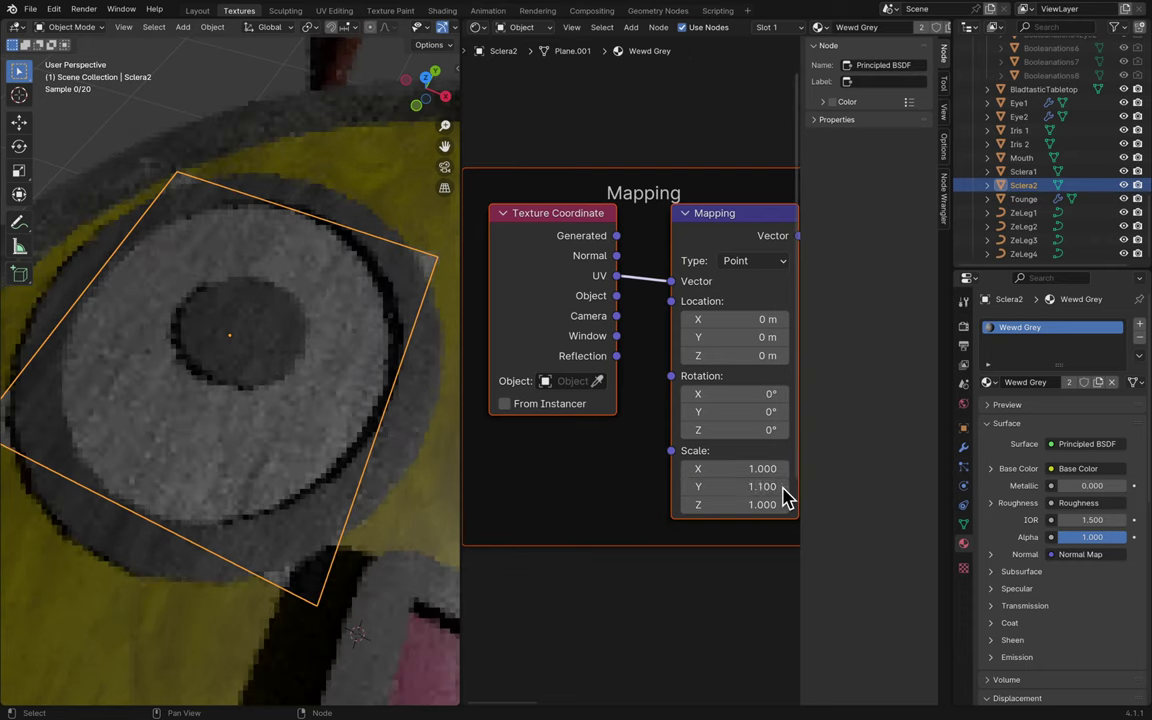
pyautogui.doubleClick(782, 487)
pyautogui.click(782, 487)
pyautogui.doubleClick(782, 487)
pyautogui.click(782, 487)
pyautogui.doubleClick(782, 487)
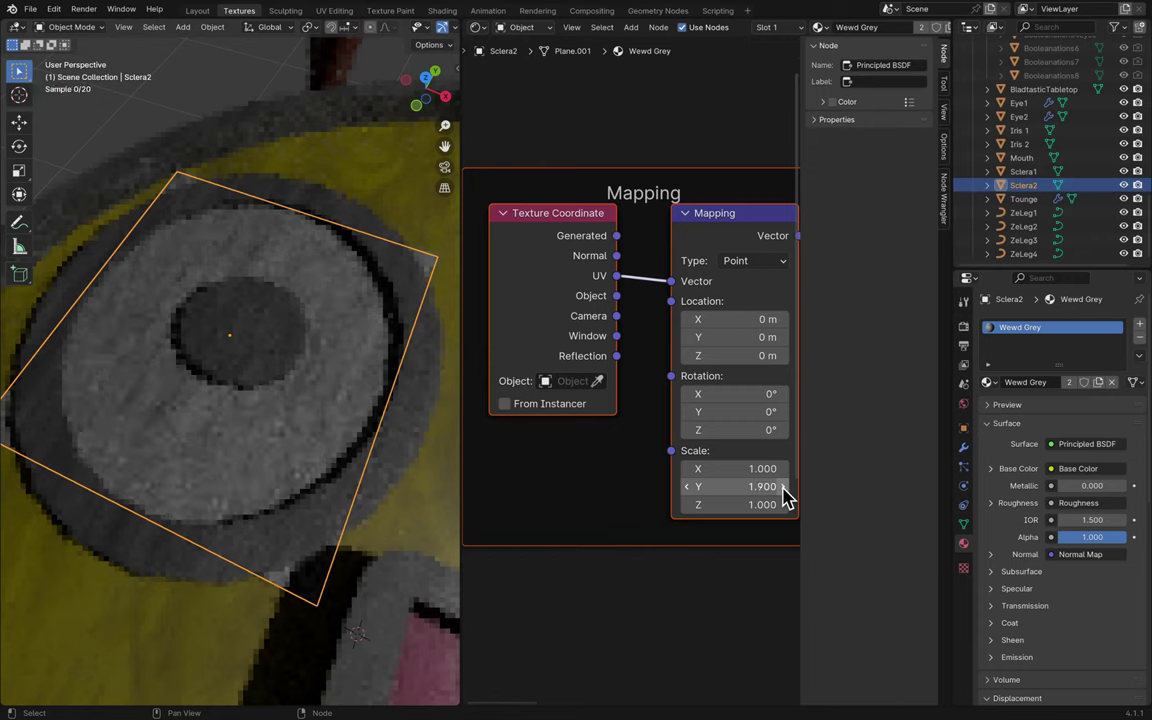
pyautogui.click(782, 487)
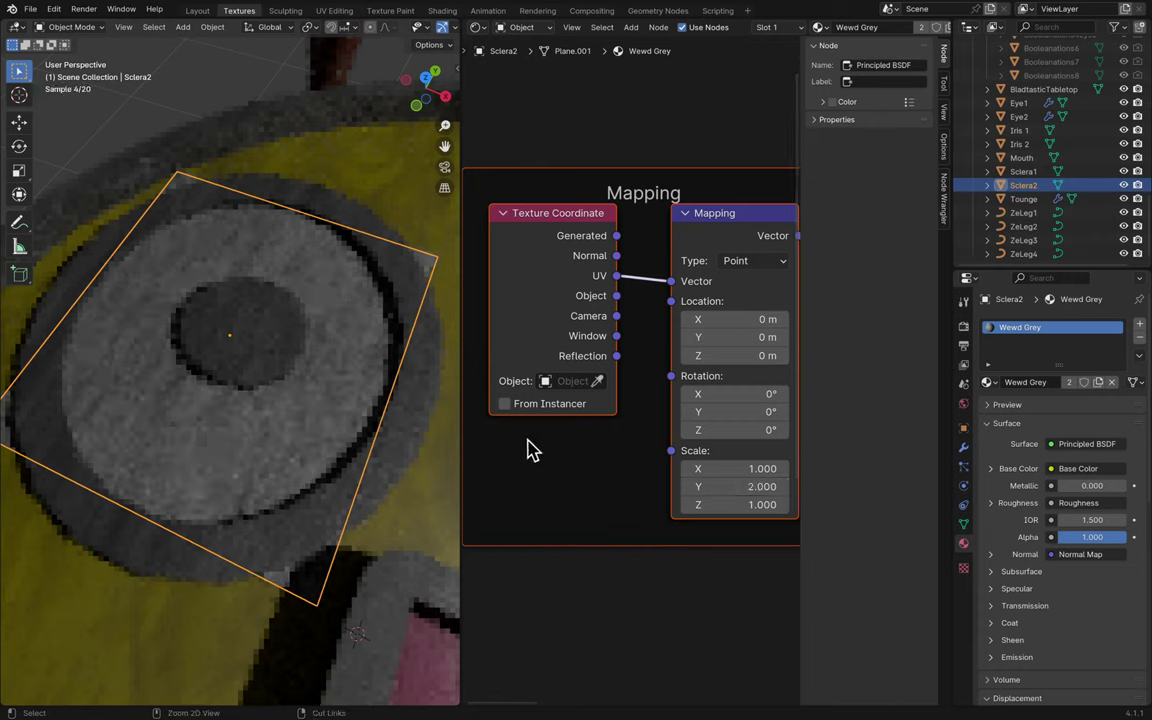
pyautogui.hotkey('ctrl', 's')
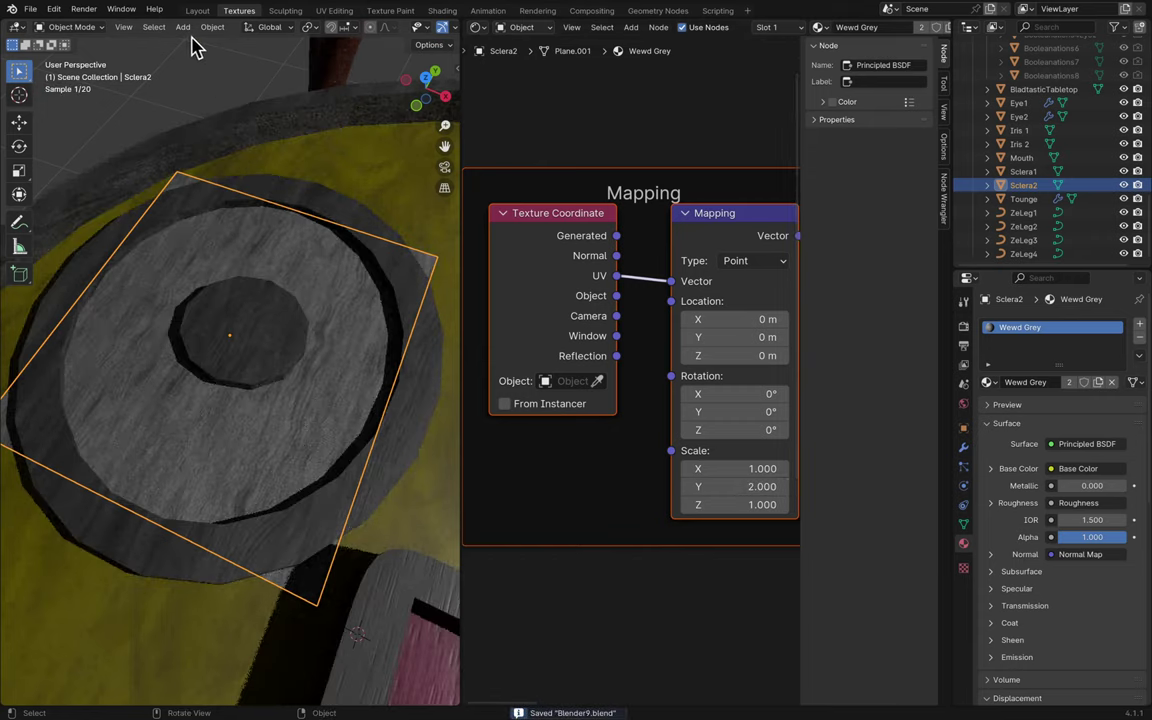
# - Set the eye texture's Scale Y to 5 (after trying 7) and Scale X to 0.5, saving
pyautogui.click(753, 487)
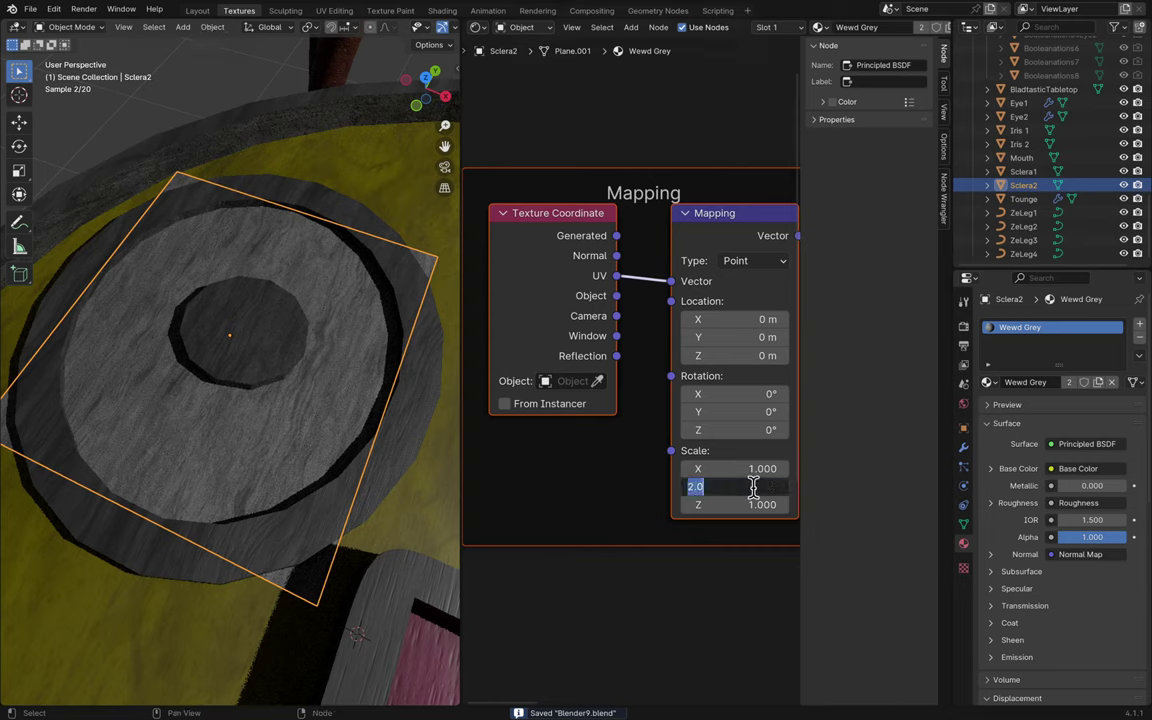
pyautogui.write('7')
pyautogui.press('Return')
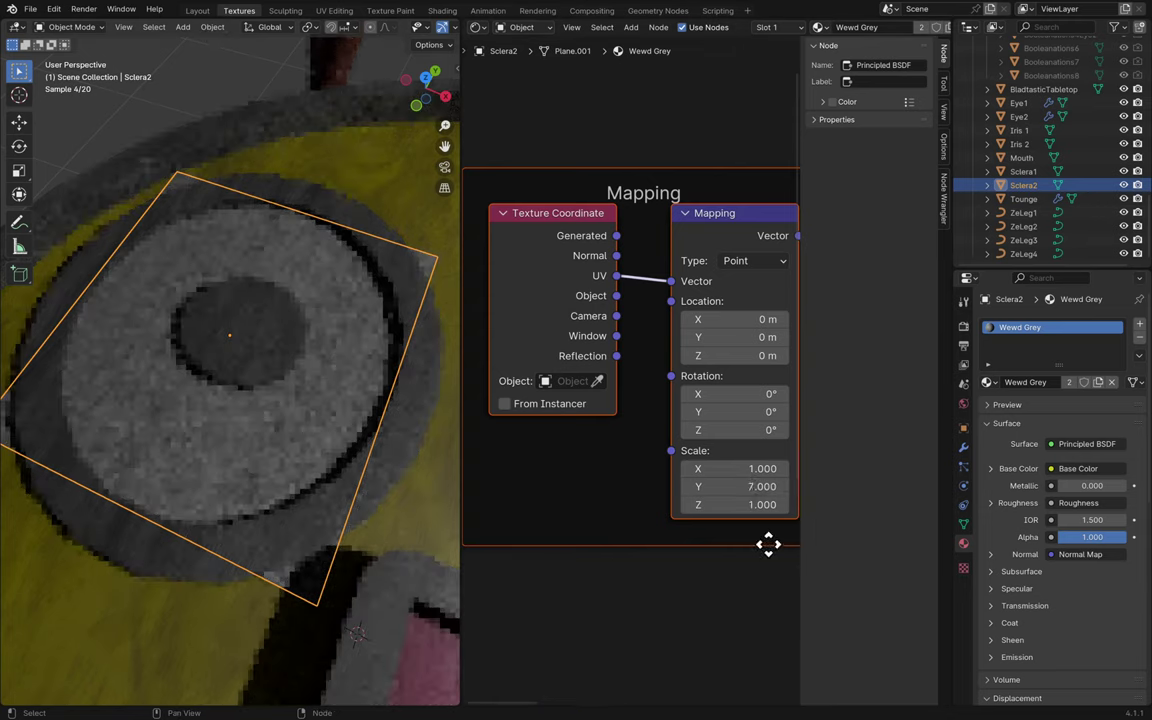
pyautogui.click(761, 487)
pyautogui.write('5')
pyautogui.press('Return')
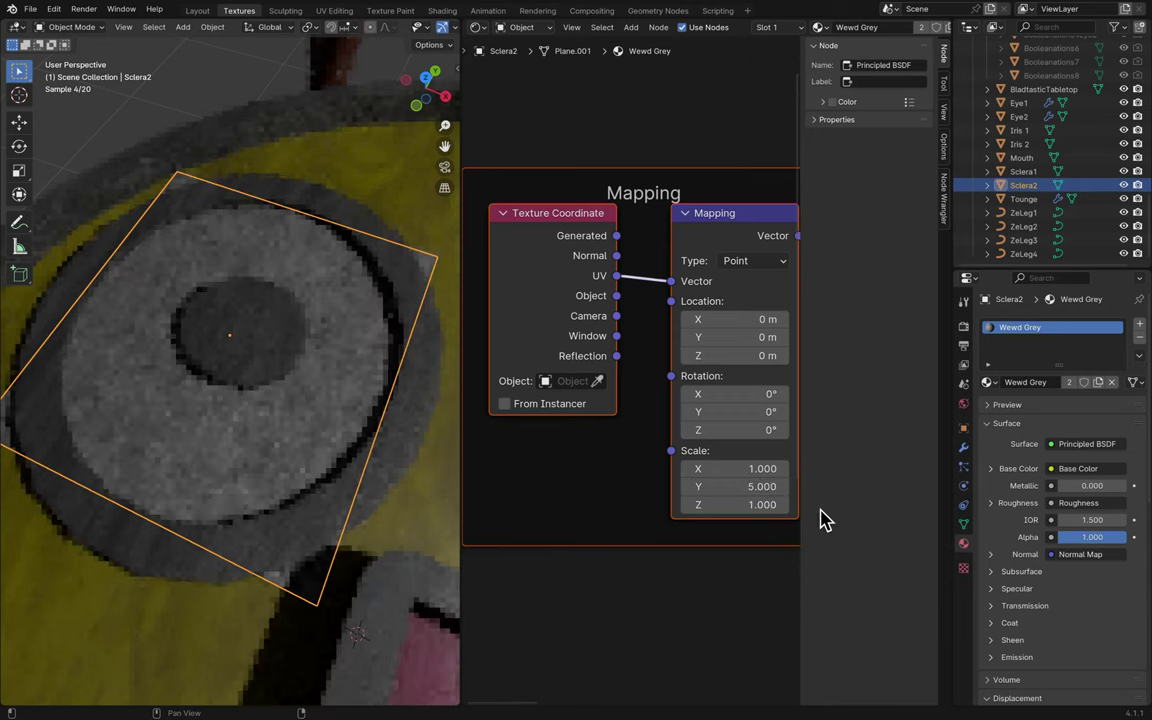
pyautogui.hotkey('ctrl', 's')
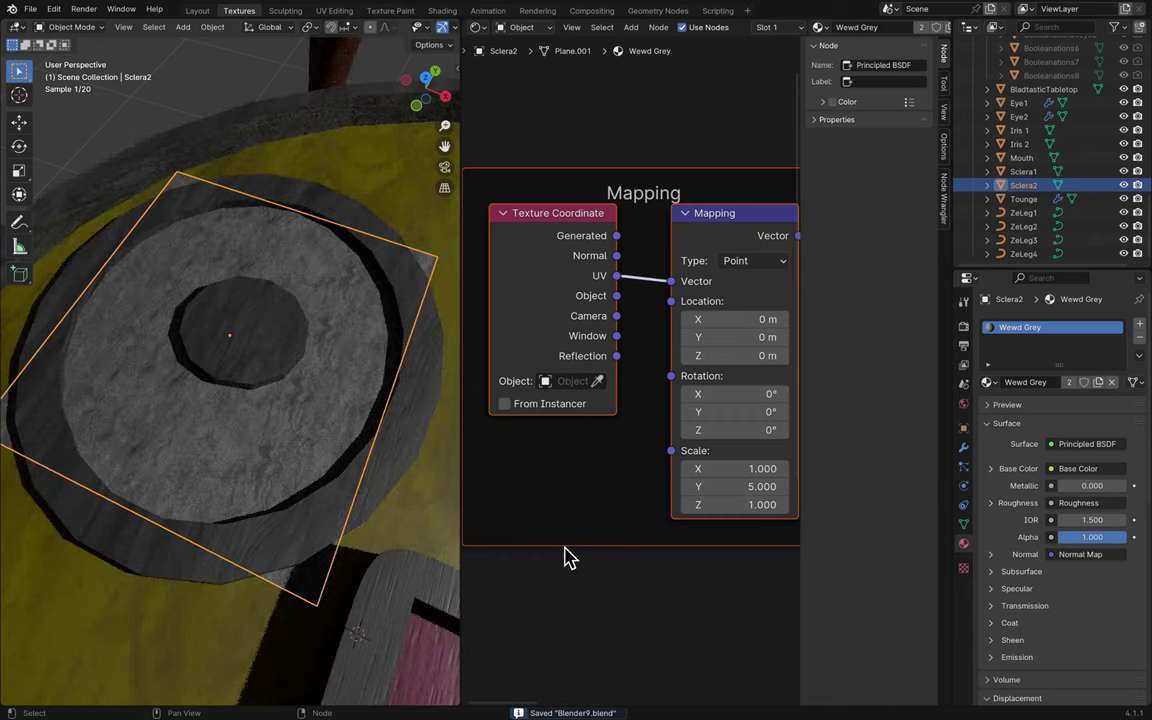
pyautogui.moveTo(689, 471); pyautogui.dragTo(650, 471)
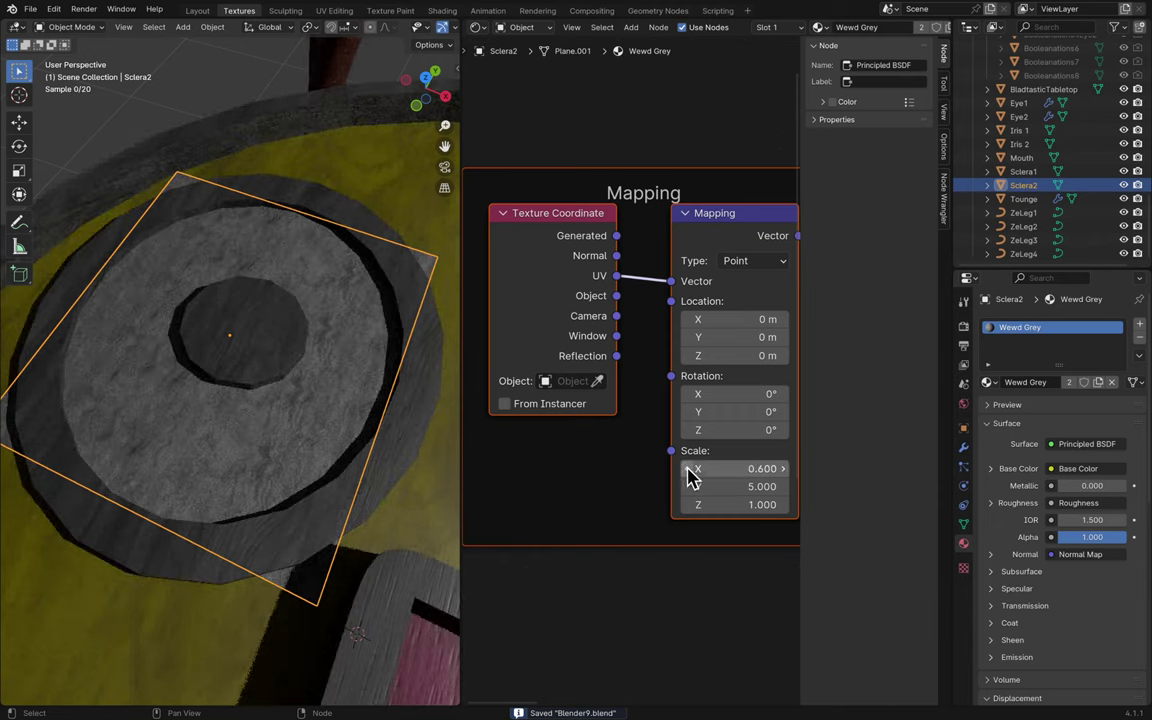
pyautogui.click(688, 470)
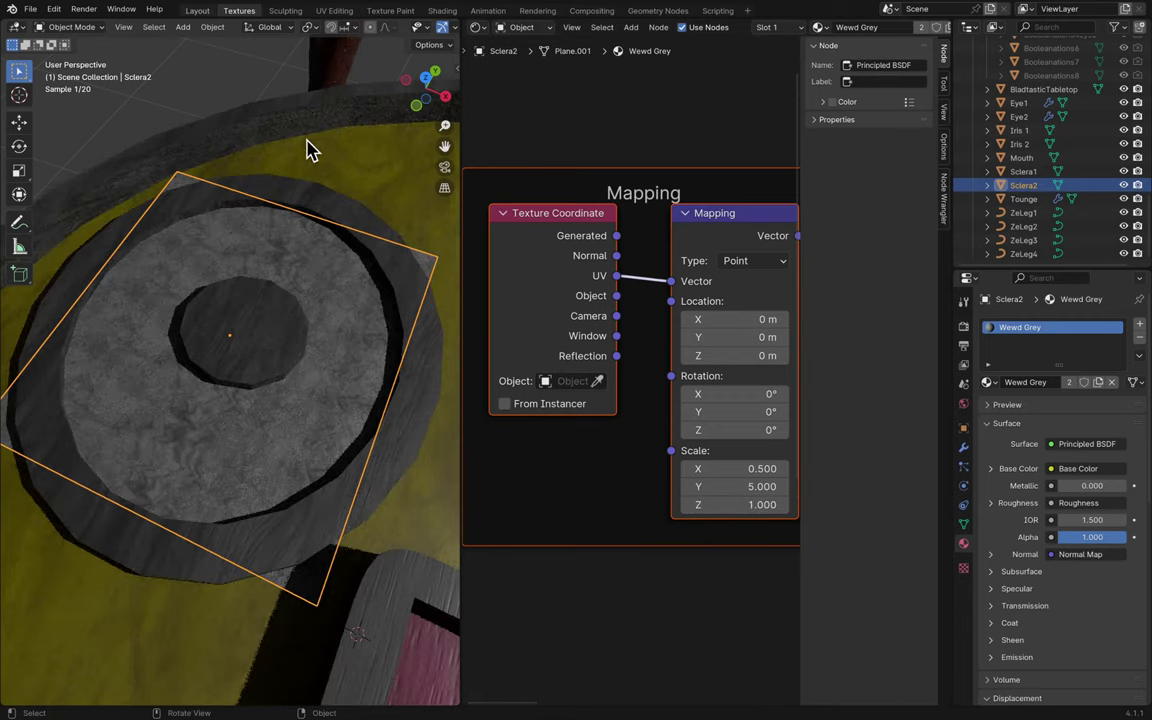
# - Review the face unselected in Layout, save, and return to the texture workspace in Object Mode
pyautogui.hotkey('ctrl', 'pageup')
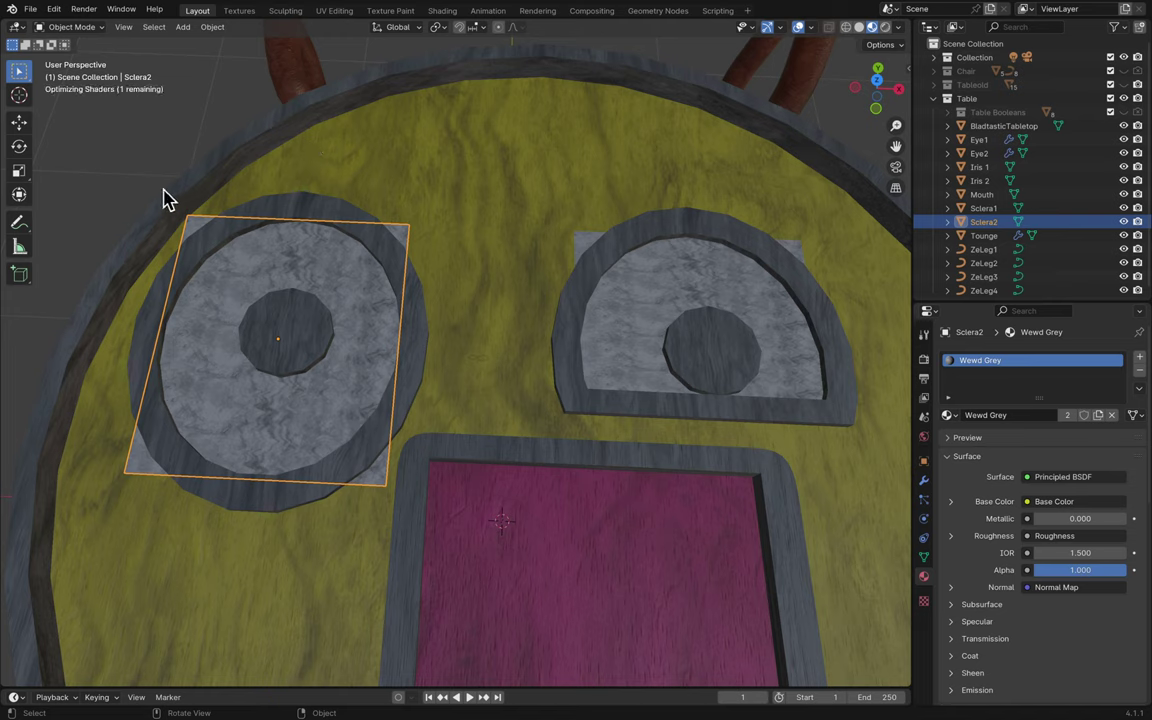
pyautogui.hotkey('alt', 'a')
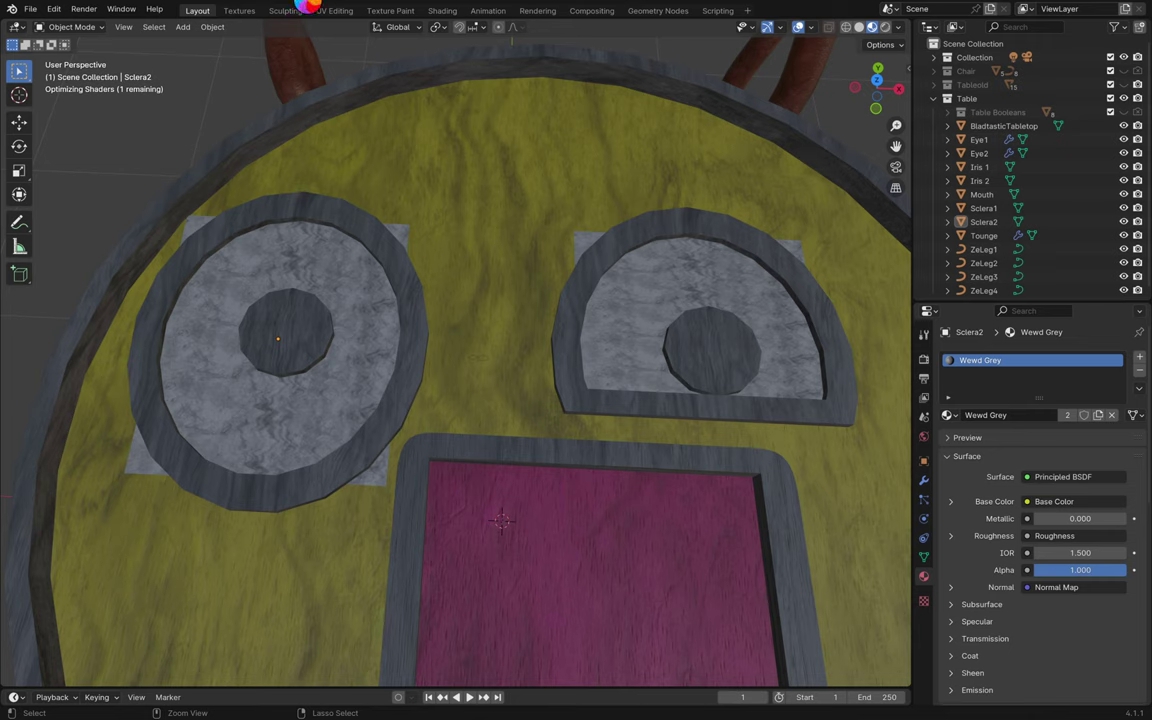
pyautogui.press('super+s')
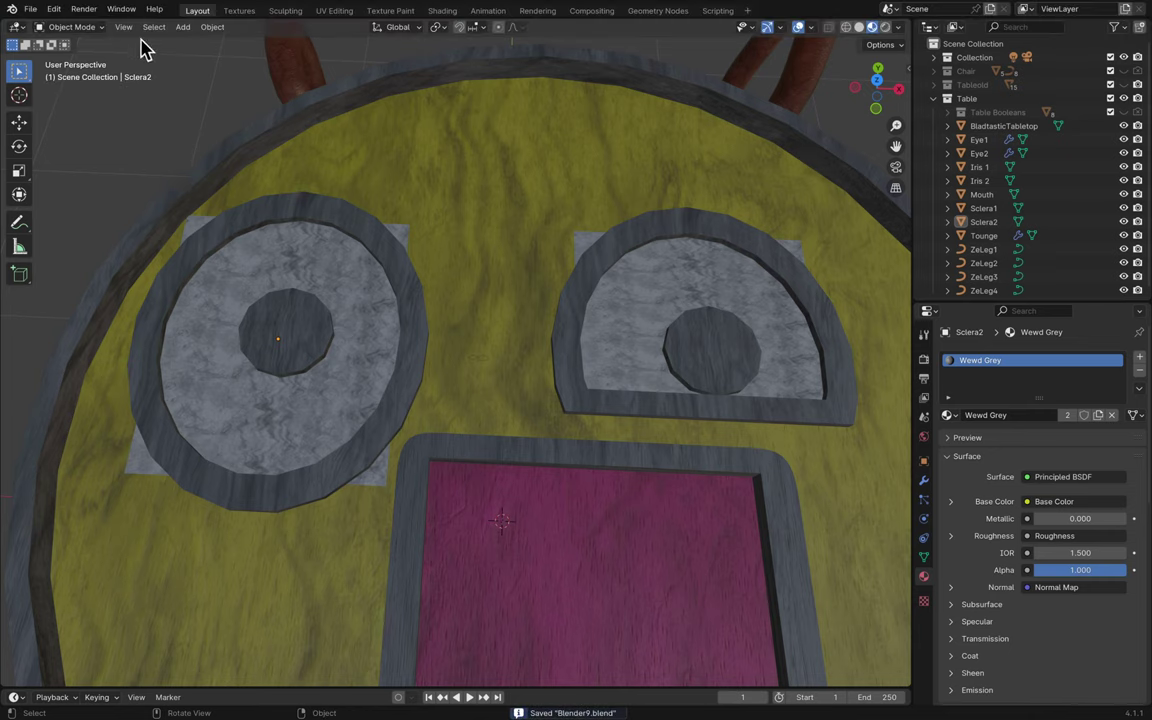
pyautogui.click(234, 11)
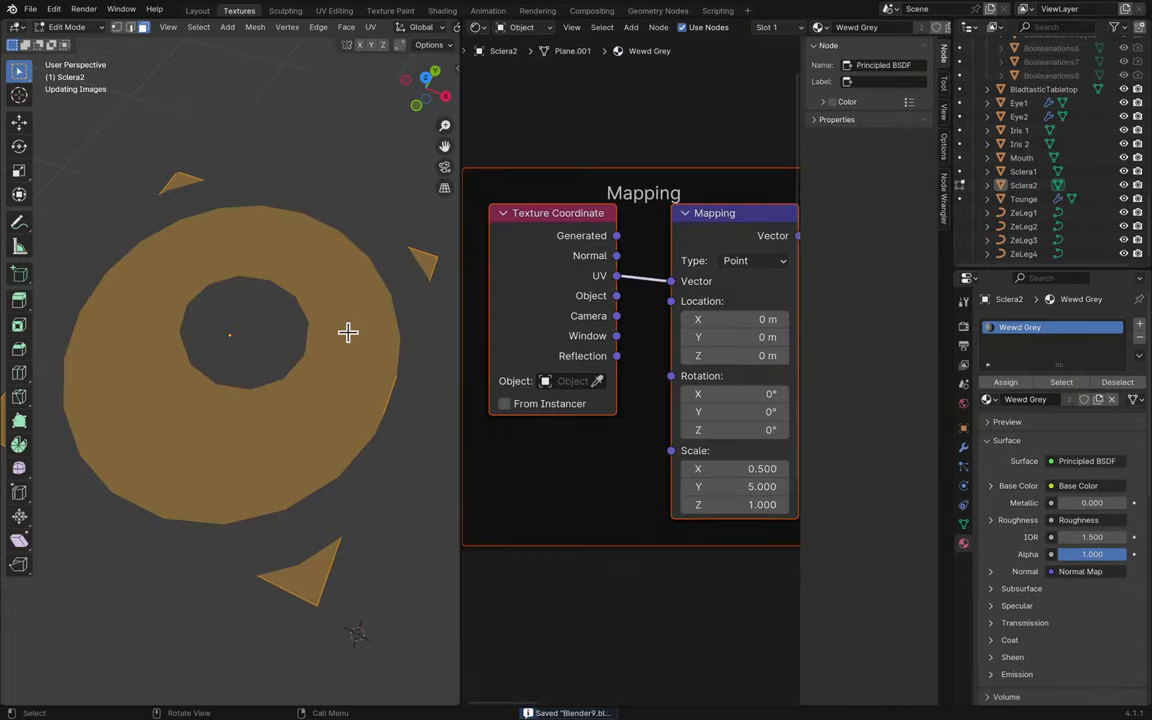
pyautogui.press('Tab')
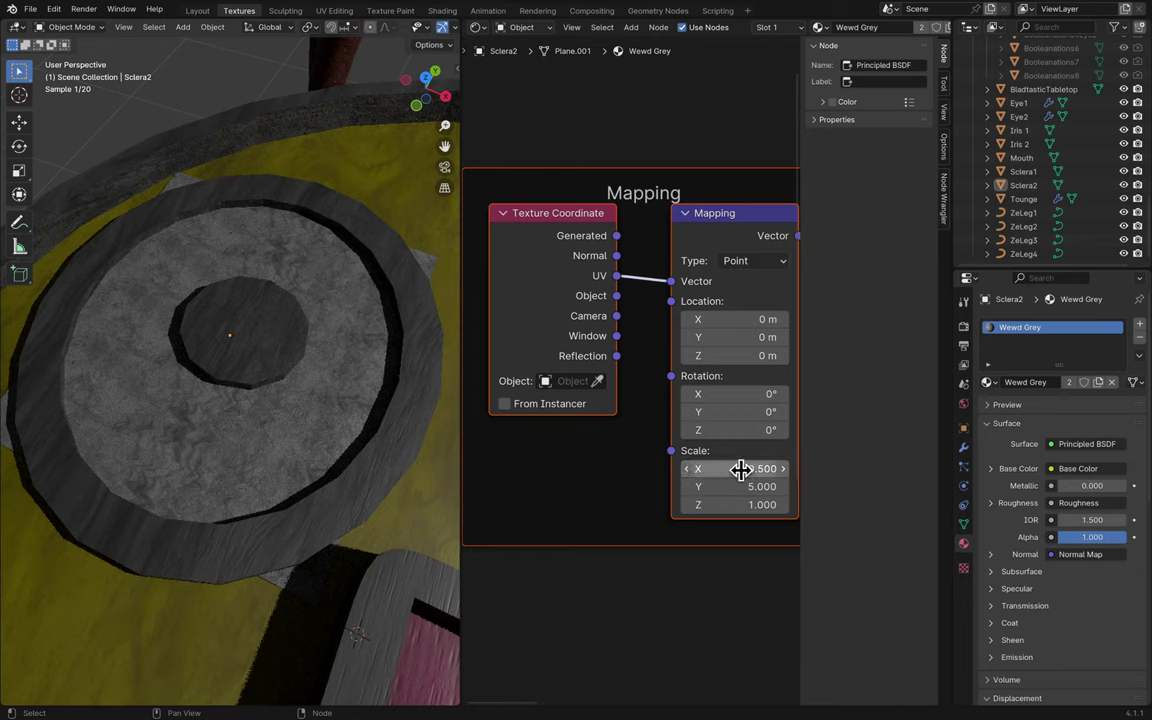
# - Drop the horizontal texture scale to 0, then step it back up to 1.000
pyautogui.moveTo(705, 496); pyautogui.dragTo(687, 496)
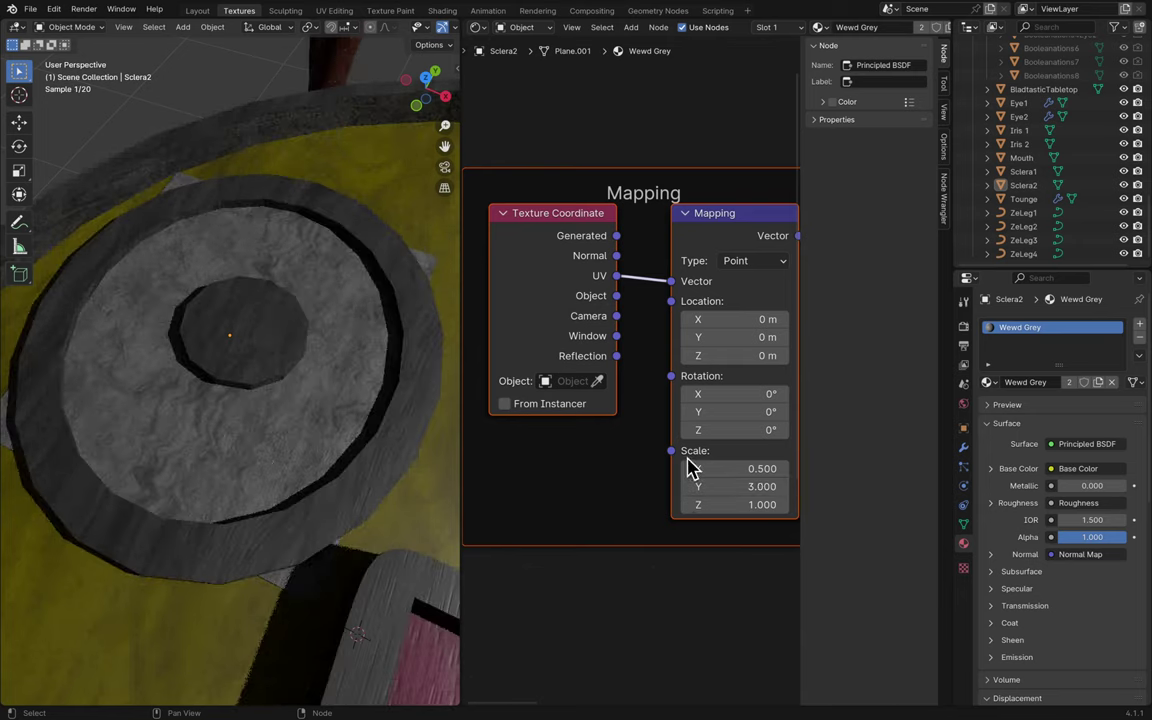
pyautogui.moveTo(688, 474); pyautogui.dragTo(690, 474)
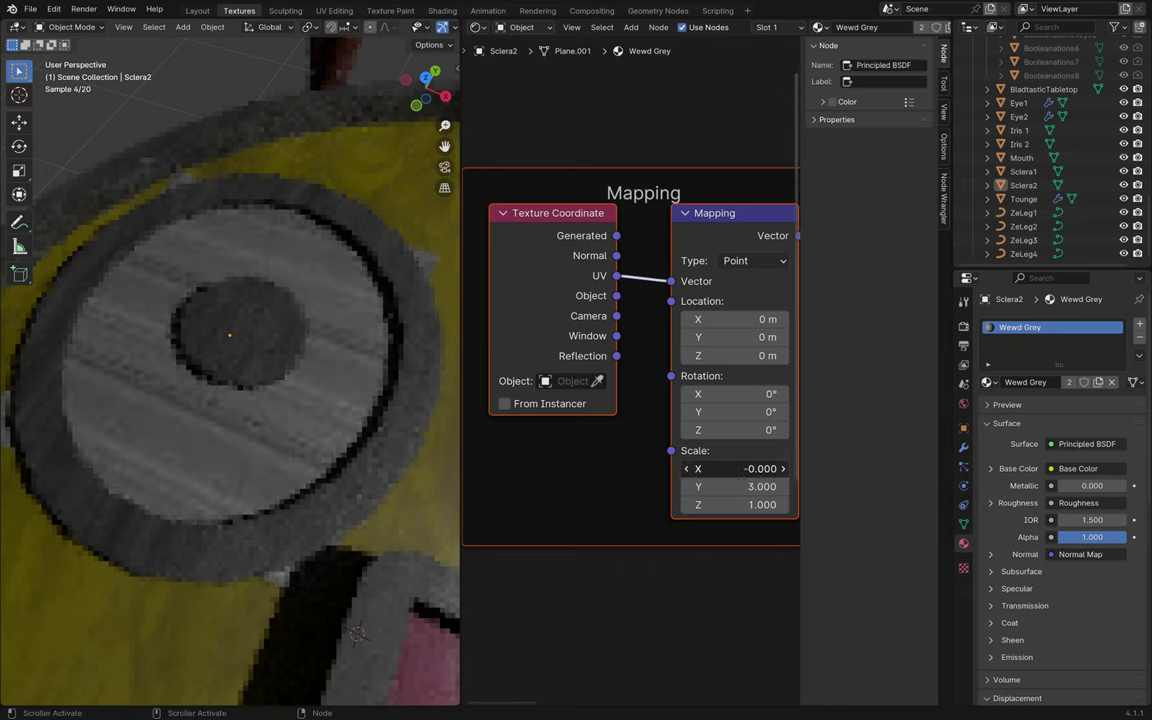
pyautogui.click(784, 469)
pyautogui.click(784, 469)
pyautogui.click(784, 469)
pyautogui.click(784, 469)
pyautogui.click(784, 469)
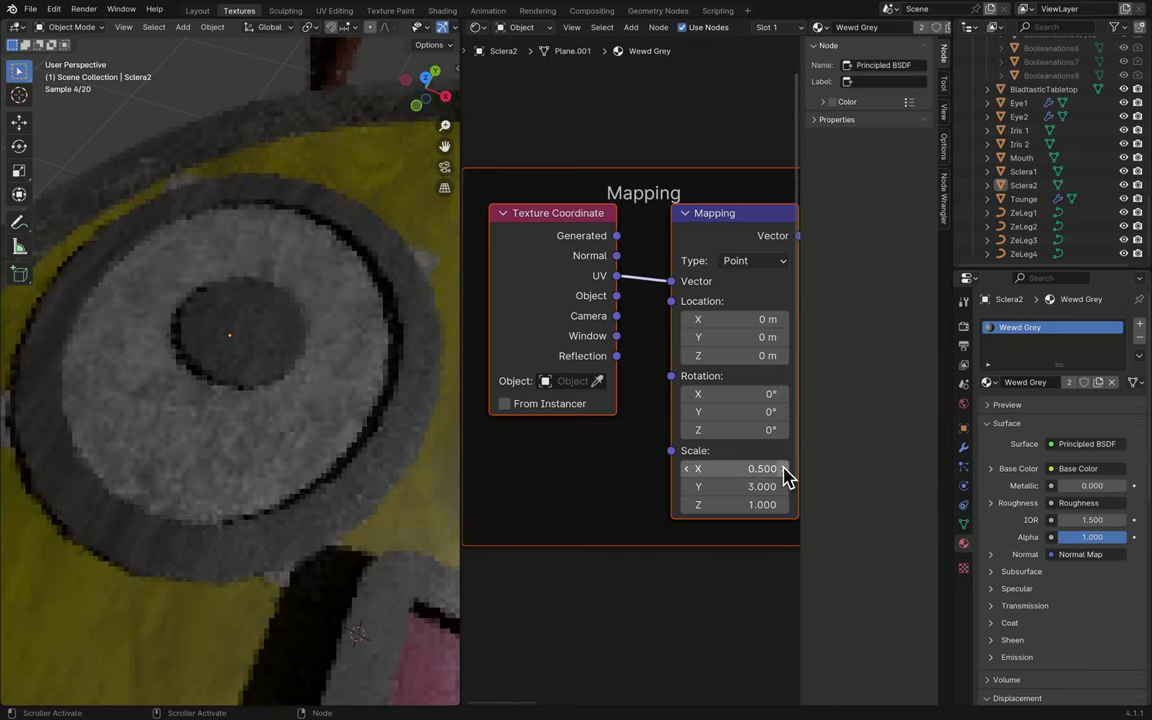
pyautogui.click(784, 469)
pyautogui.click(784, 469)
pyautogui.click(784, 469)
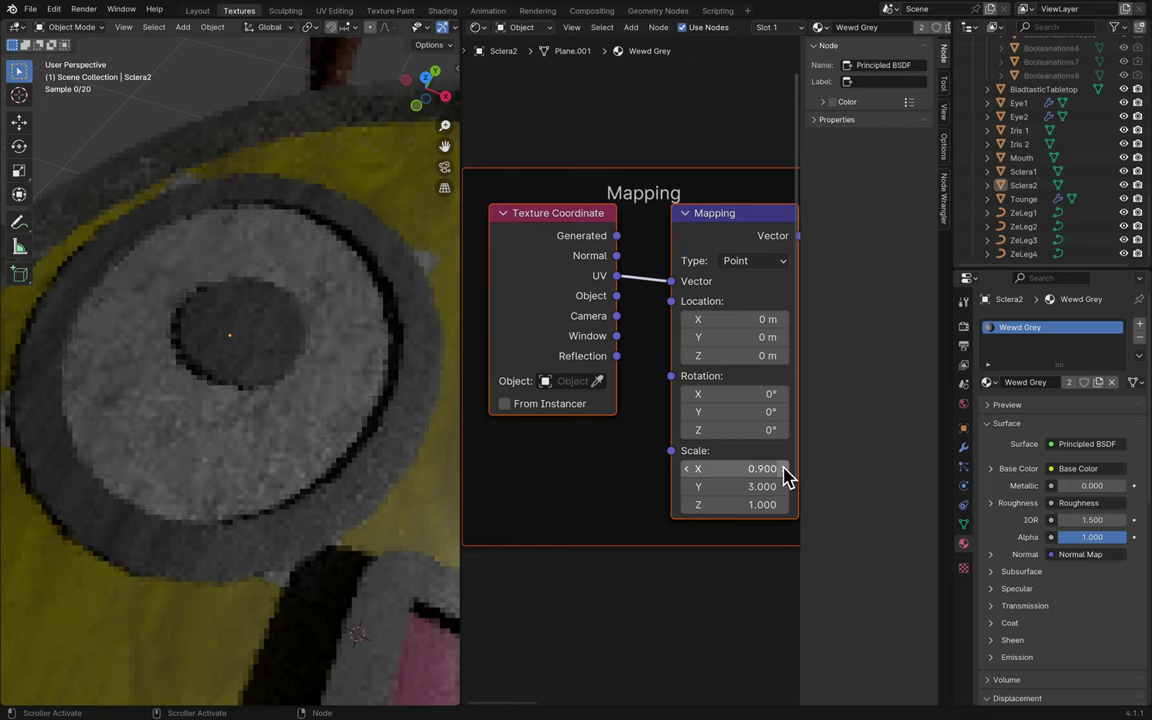
pyautogui.click(784, 469)
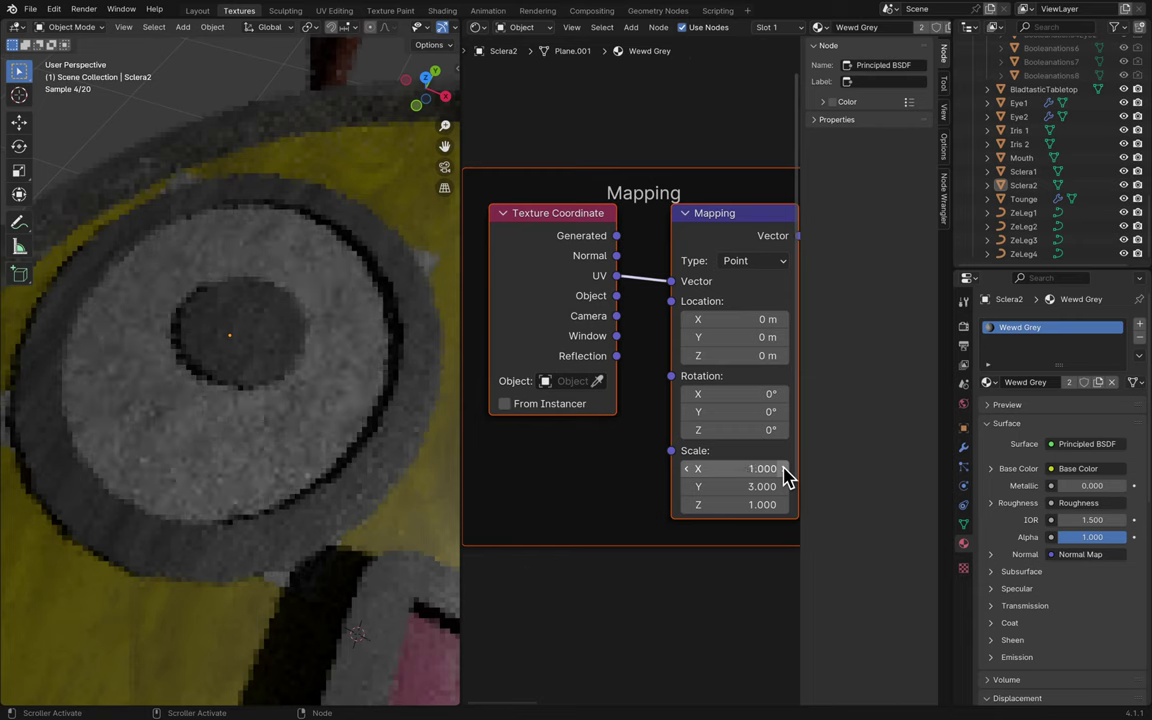
# - Try vertical texture scales of 7 and then 10, orbiting to judge the eye
pyautogui.click(738, 487)
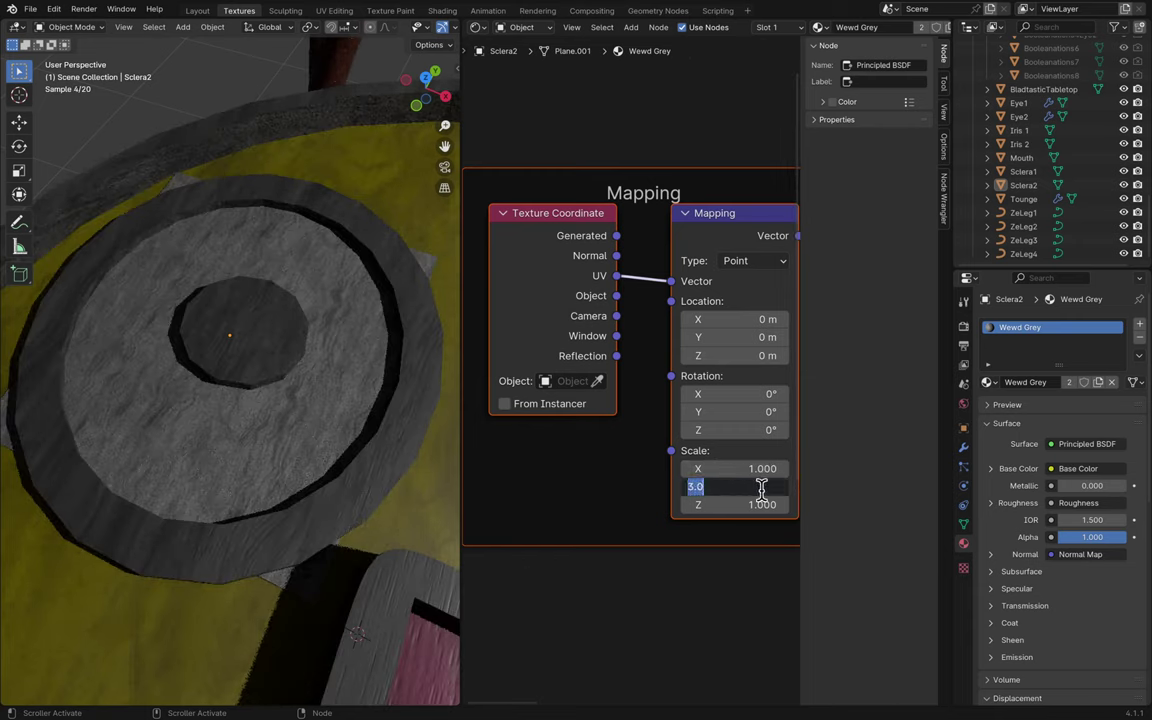
pyautogui.write('7')
pyautogui.press('Return')
pyautogui.hotkey('ctrl', 's')
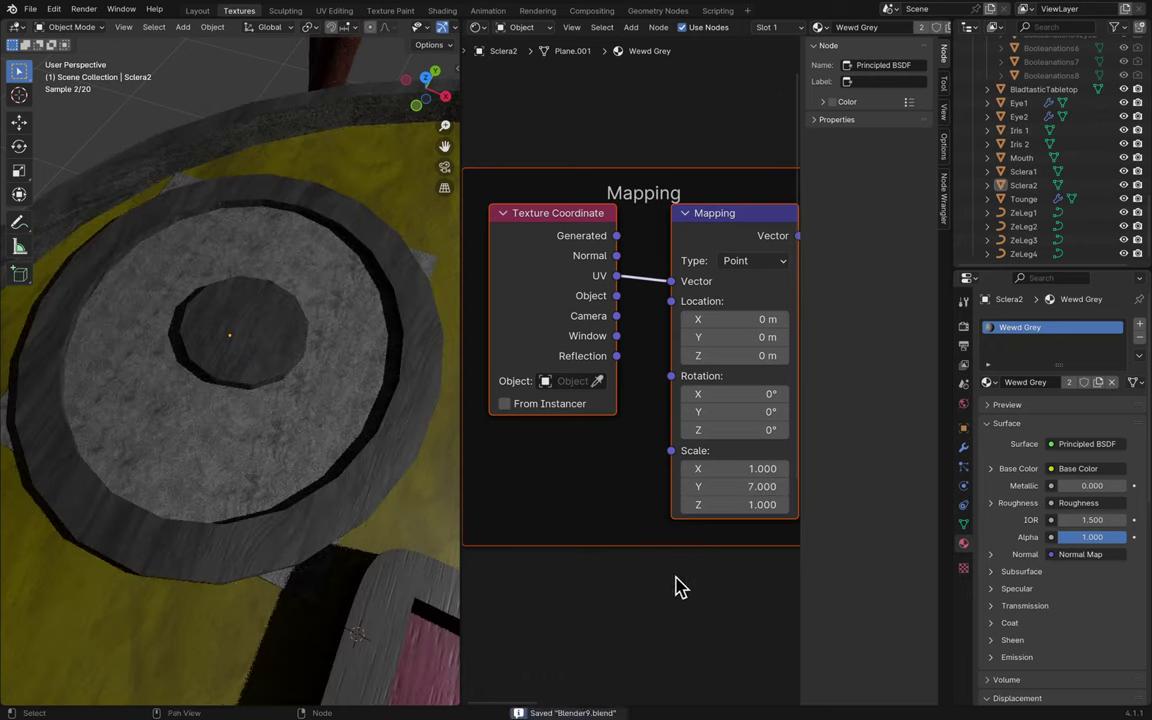
pyautogui.click(746, 488)
pyautogui.write('10')
pyautogui.press('Return')
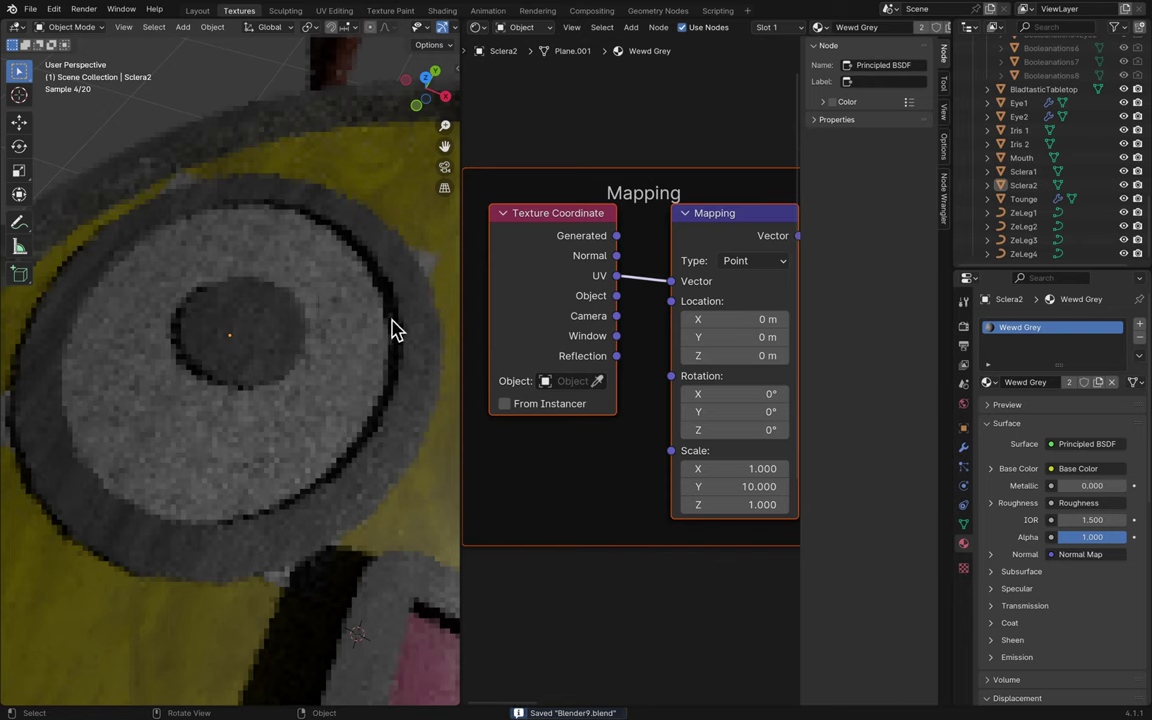
pyautogui.moveTo(388, 333); pyautogui.dragTo(240, 183, button='middle')
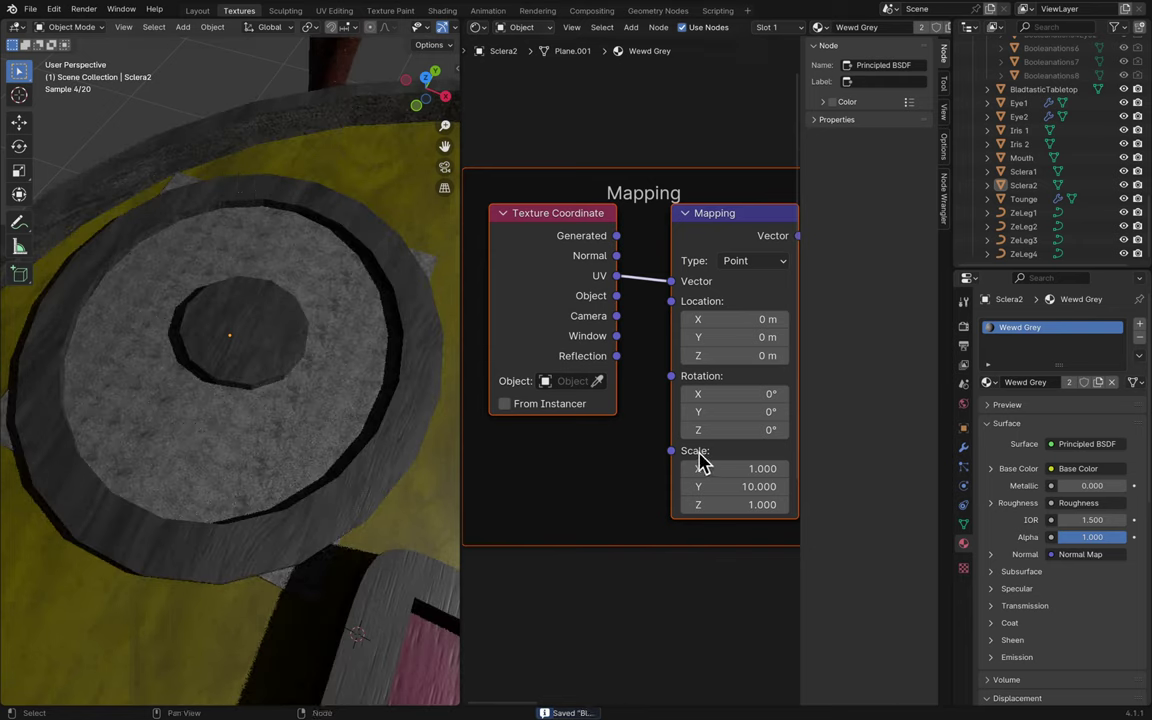
# - Set the texture scale to Y 5 and X 0.1, save, and reselect Sclera2
pyautogui.doubleClick(760, 487)
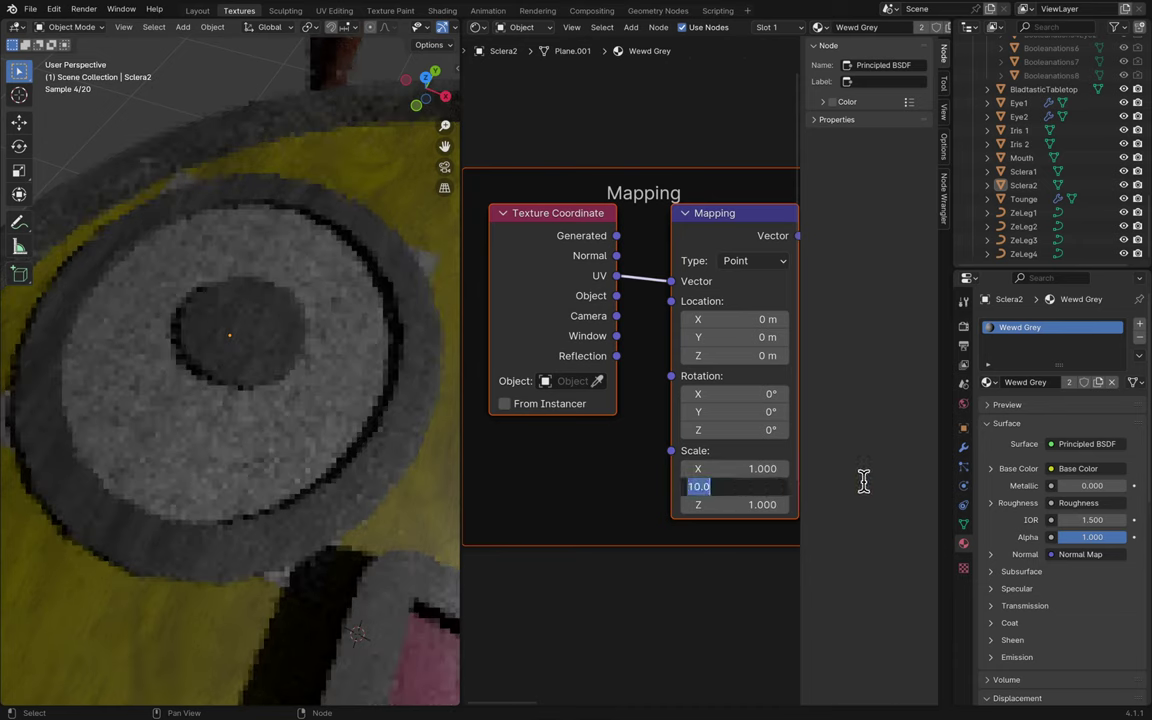
pyautogui.write('5')
pyautogui.press('Return')
pyautogui.doubleClick(760, 468)
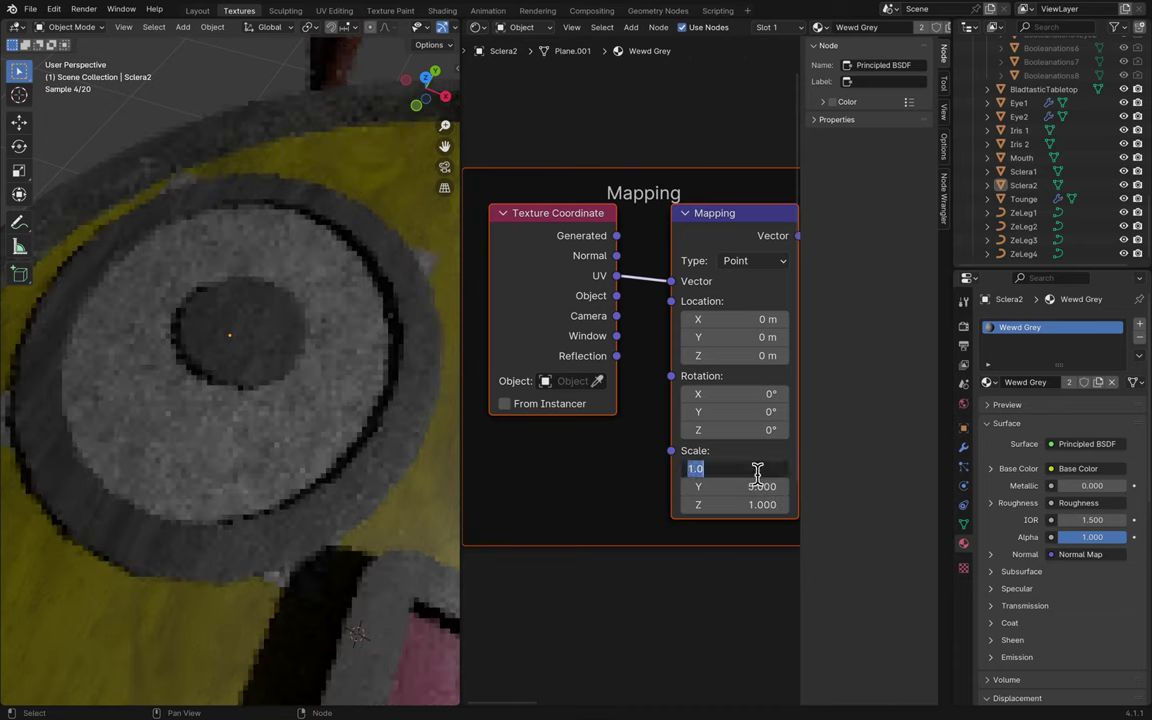
pyautogui.write('0.1')
pyautogui.press('Return')
pyautogui.hotkey('ctrl', 's')
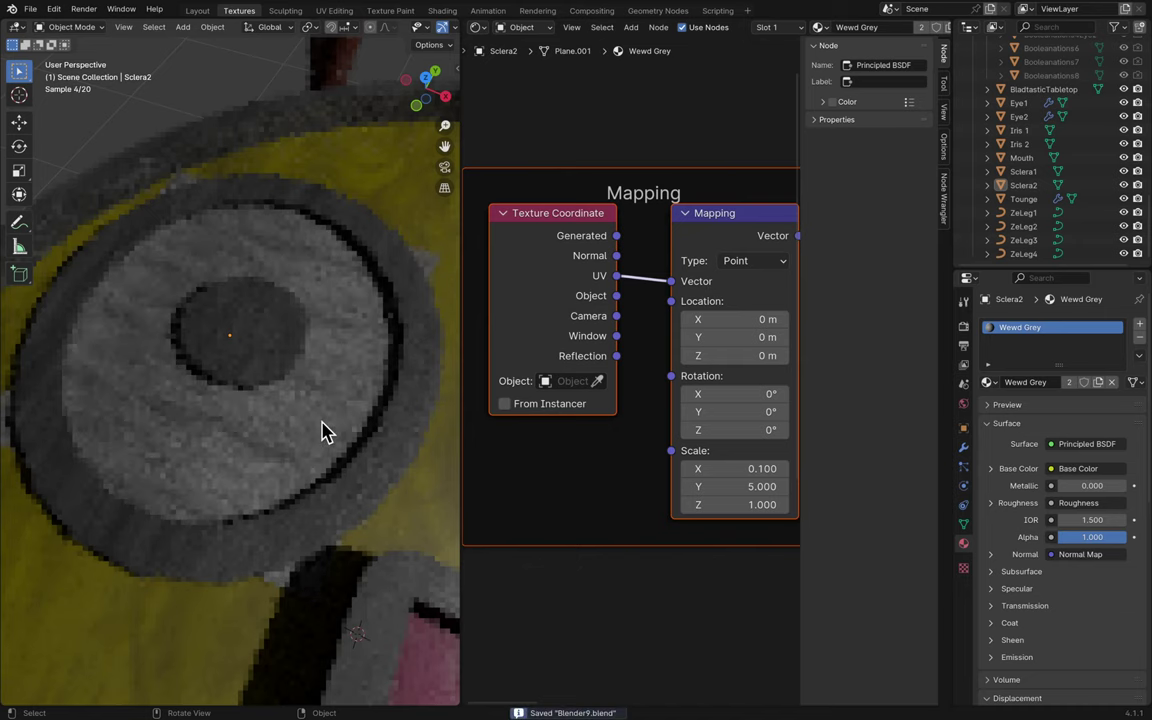
pyautogui.moveTo(313, 377); pyautogui.dragTo(308, 387, button='middle')
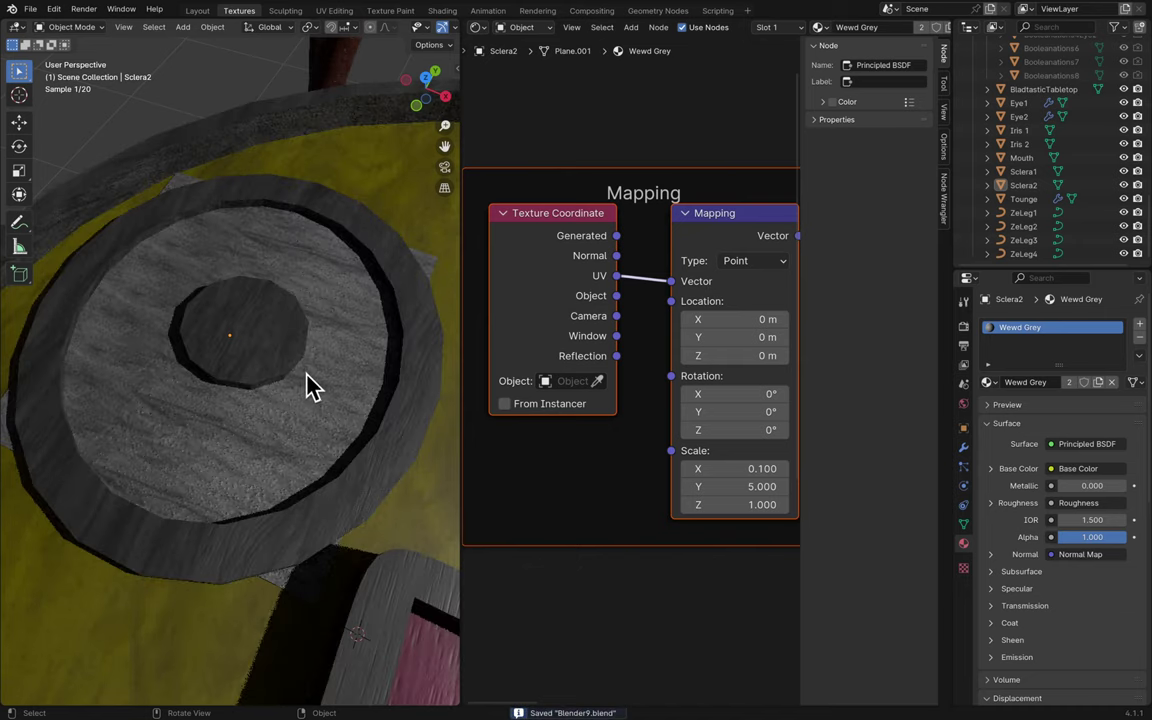
pyautogui.click(340, 400)
# - Step the Wewd Grey horizontal scale up from 0.1 to 1.000 and save
pyautogui.click(753, 468)
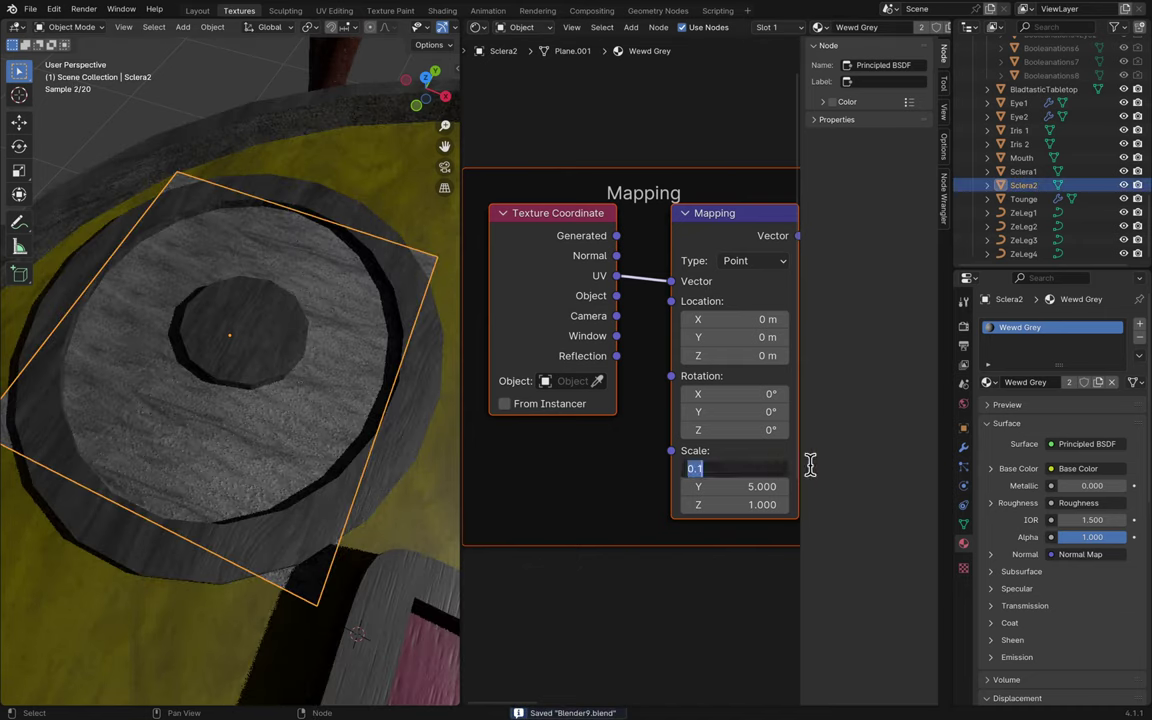
pyautogui.press('Escape')
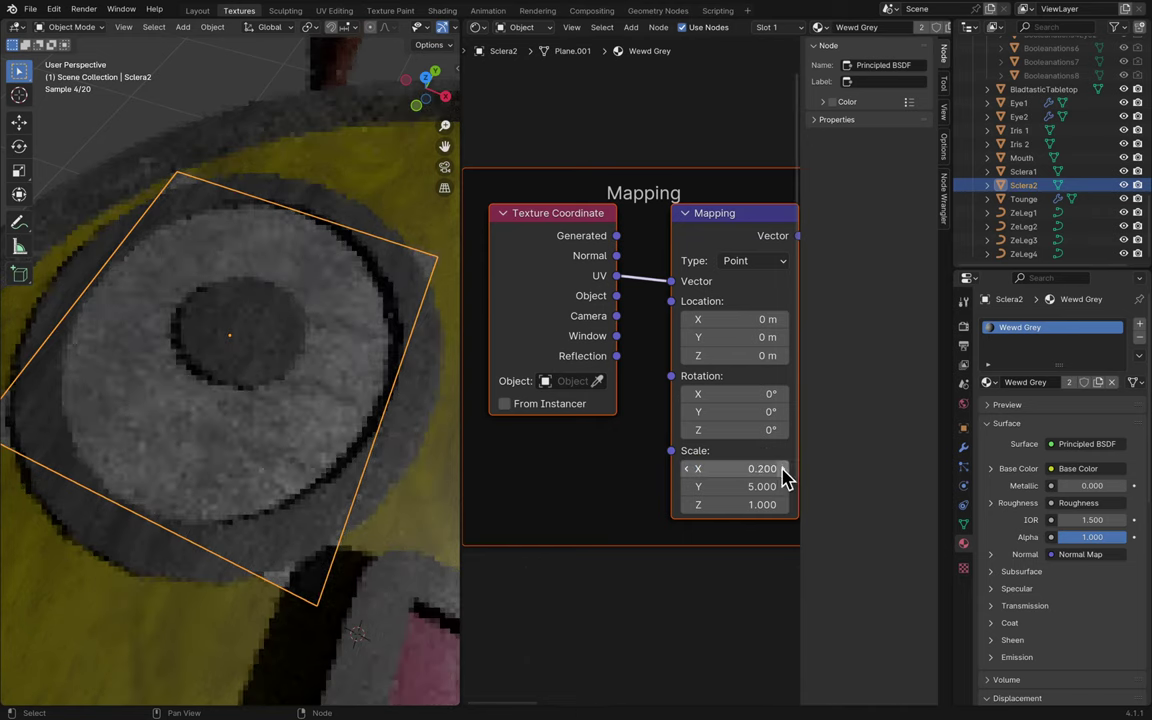
pyautogui.hotkey('ctrl', 's')
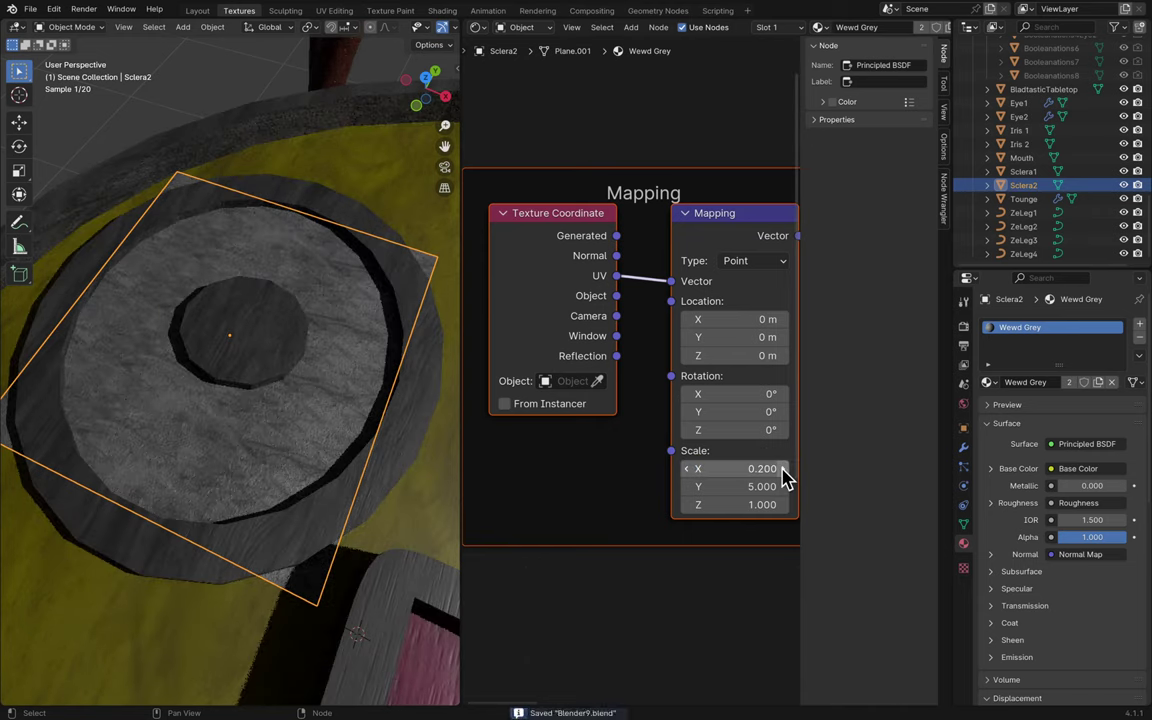
pyautogui.click(783, 470)
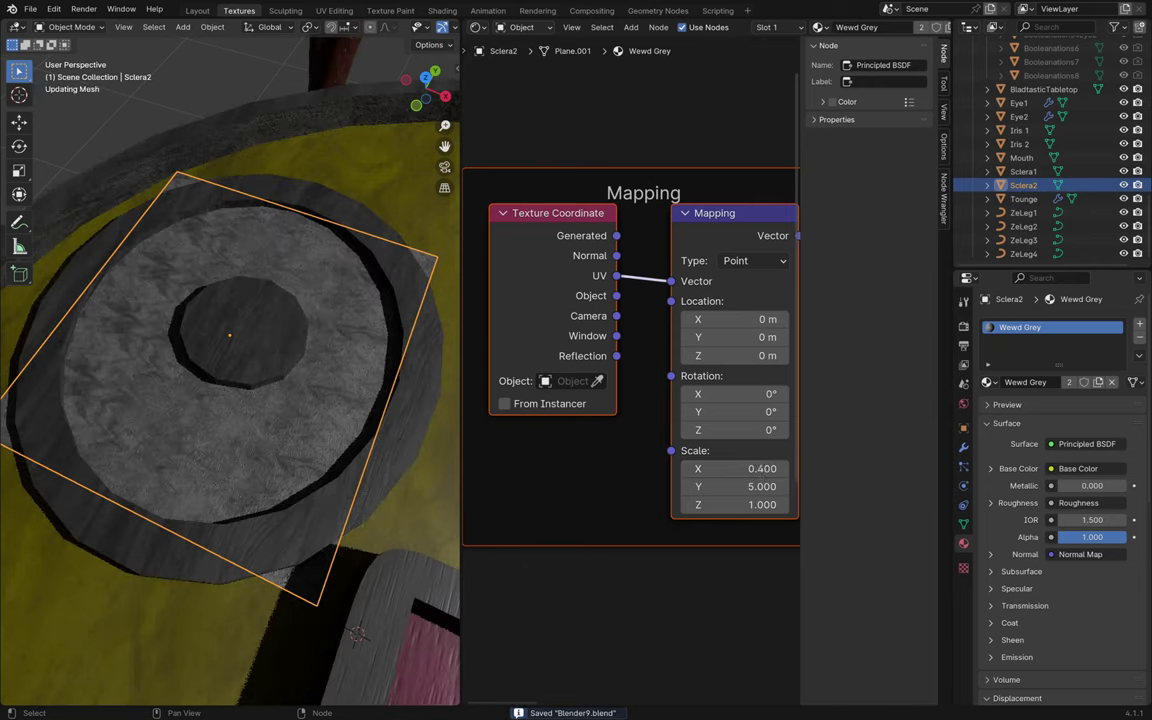
pyautogui.click(783, 470)
pyautogui.click(783, 470)
pyautogui.click(783, 470)
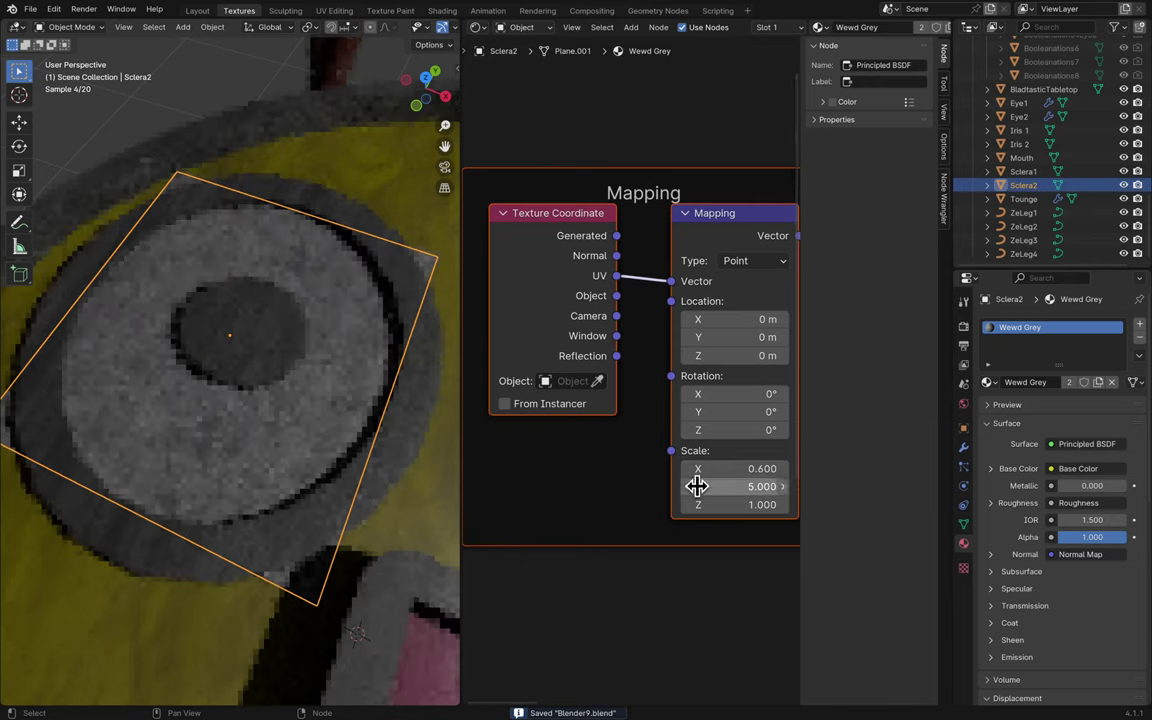
pyautogui.click(783, 469)
pyautogui.click(783, 469)
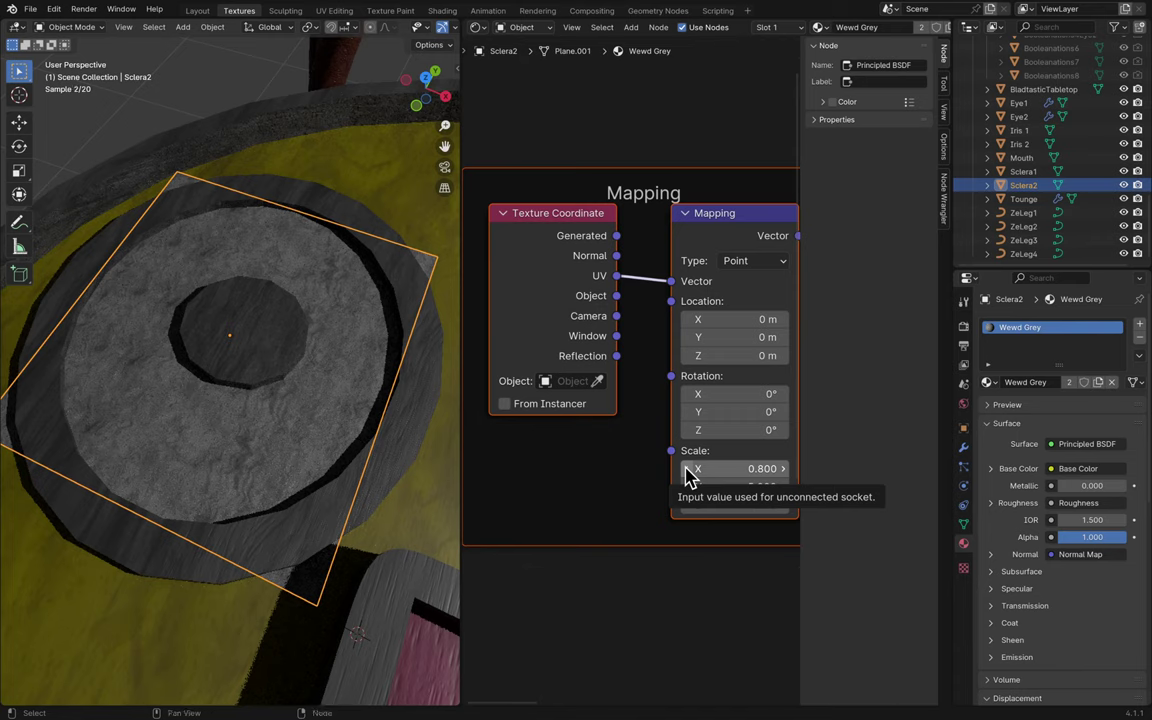
pyautogui.click(783, 469)
pyautogui.click(783, 469)
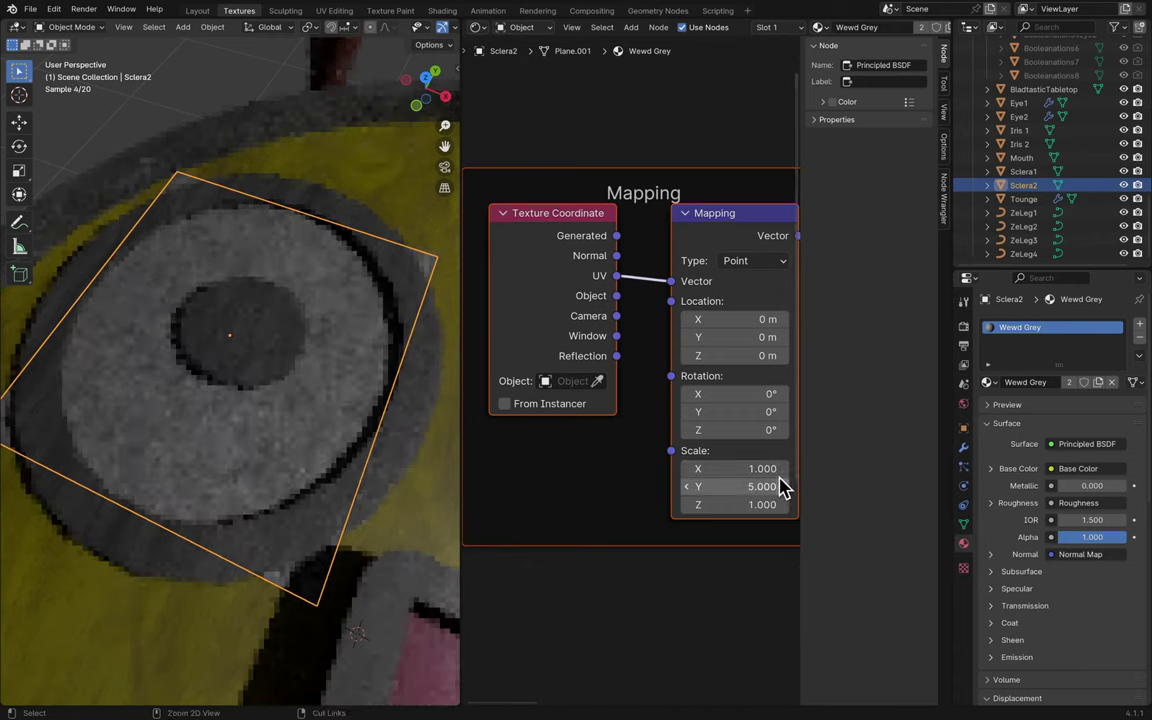
pyautogui.hotkey('ctrl', 's')
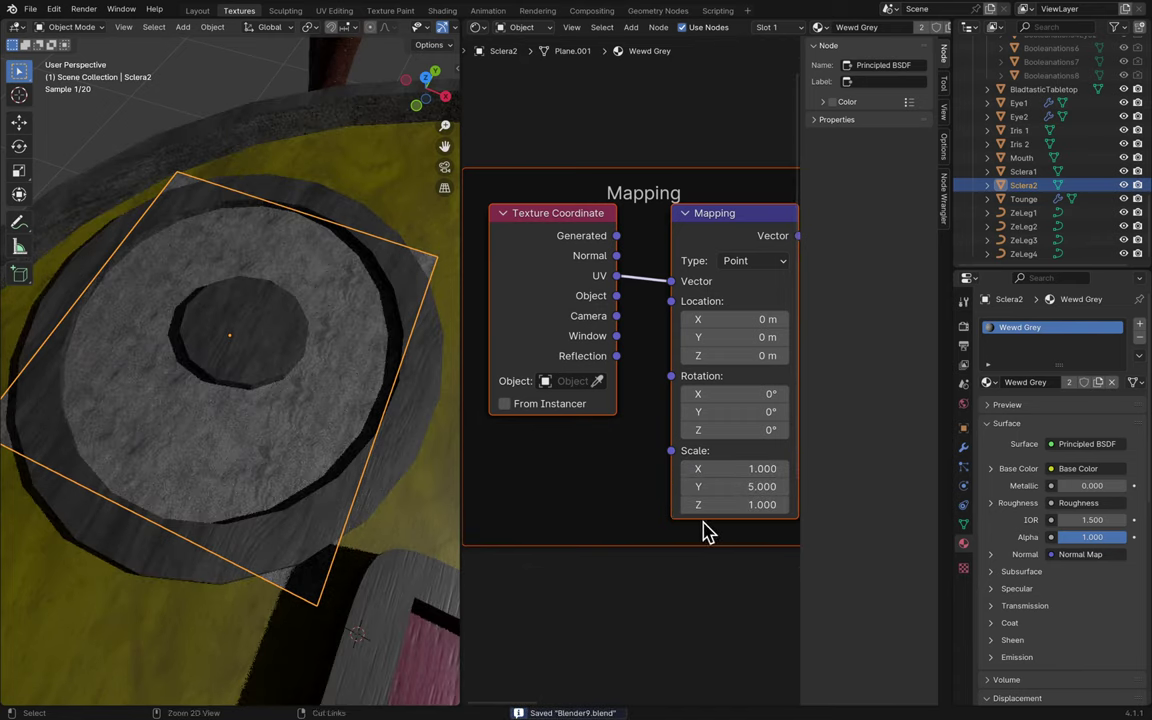
# - Raise Scale X further to 1.5 with Scale Y at 6, and save
pyautogui.click(782, 470)
pyautogui.click(782, 470)
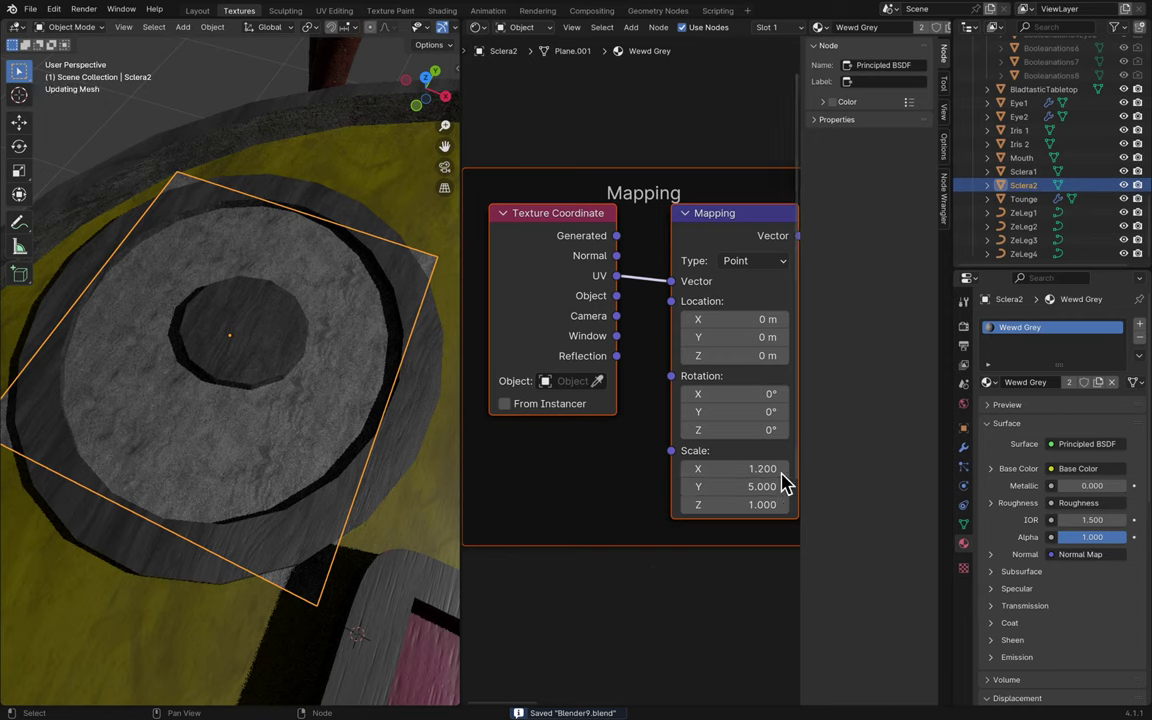
pyautogui.click(782, 470)
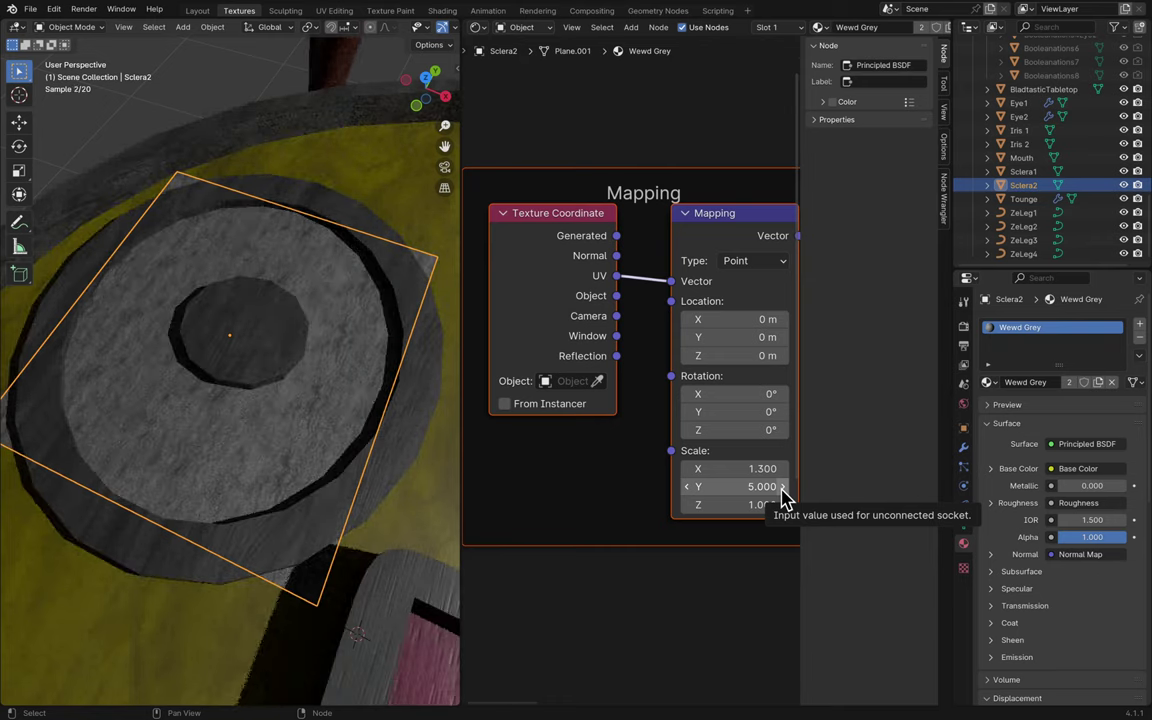
pyautogui.moveTo(695, 472); pyautogui.dragTo(735, 472)
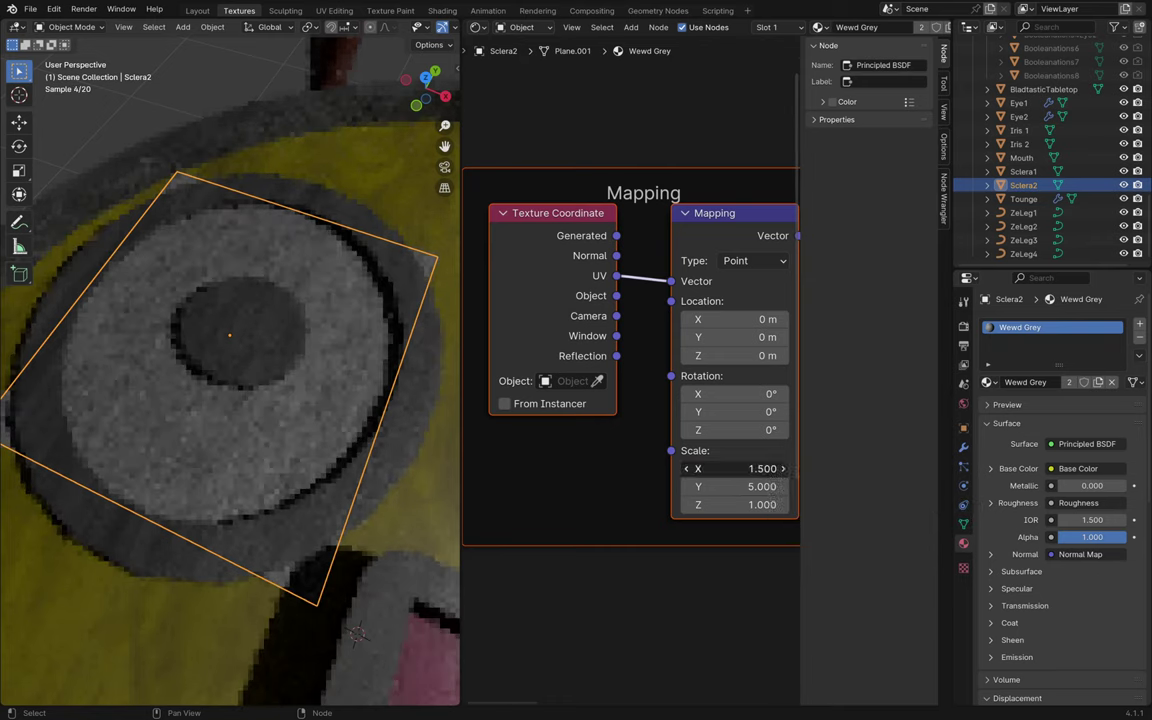
pyautogui.keyDown('ctrl'); pyautogui.scroll(-1, 695, 472); pyautogui.keyUp('ctrl')
pyautogui.keyDown('ctrl'); pyautogui.scroll(7, 787, 490); pyautogui.keyUp('ctrl')
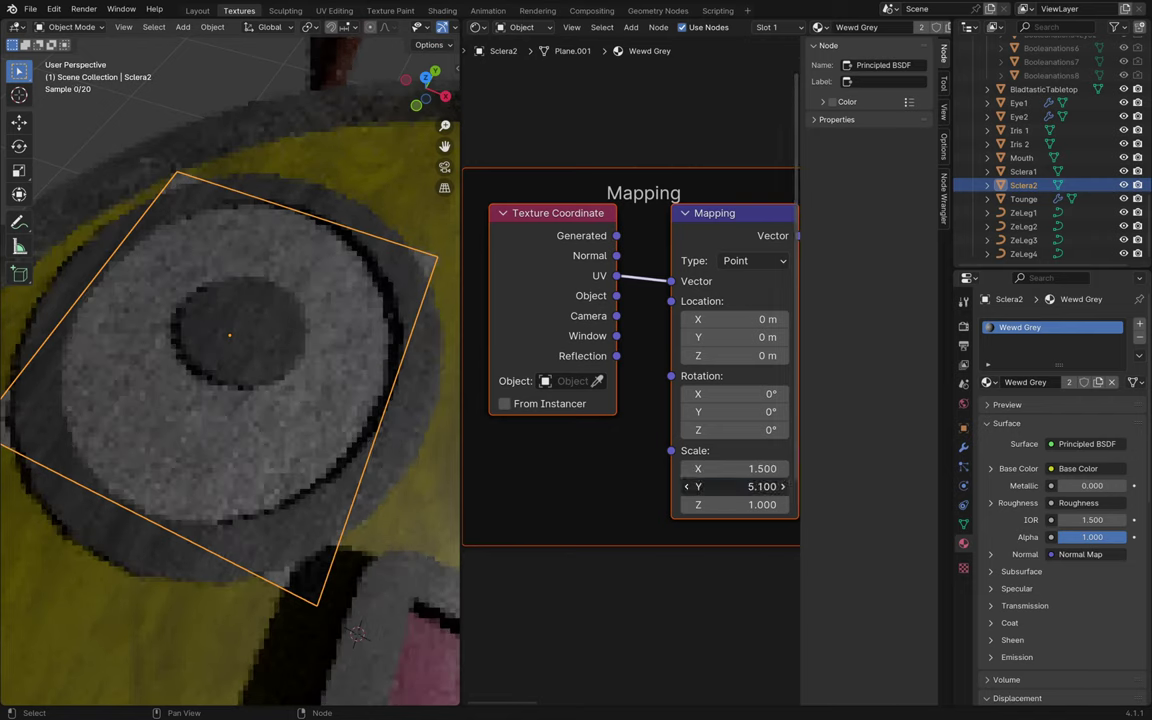
pyautogui.keyDown('ctrl'); pyautogui.scroll(3, 787, 490); pyautogui.keyUp('ctrl')
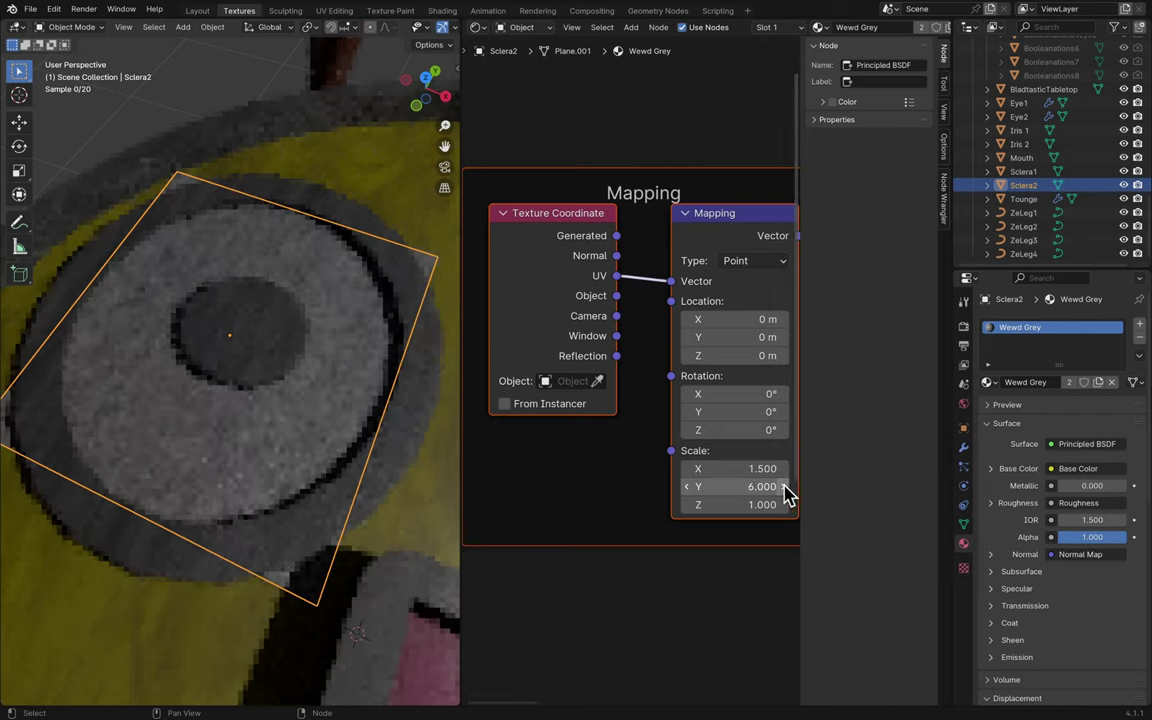
pyautogui.hotkey('ctrl', 's')
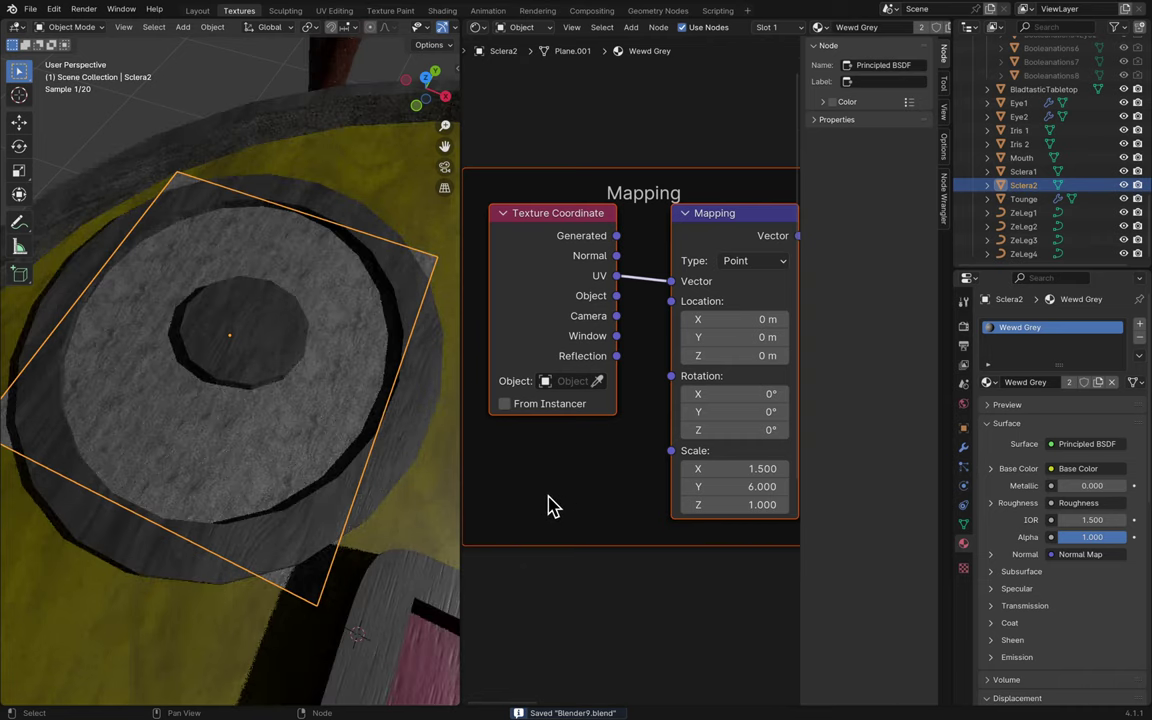
pyautogui.scroll(-10, 365, 470)
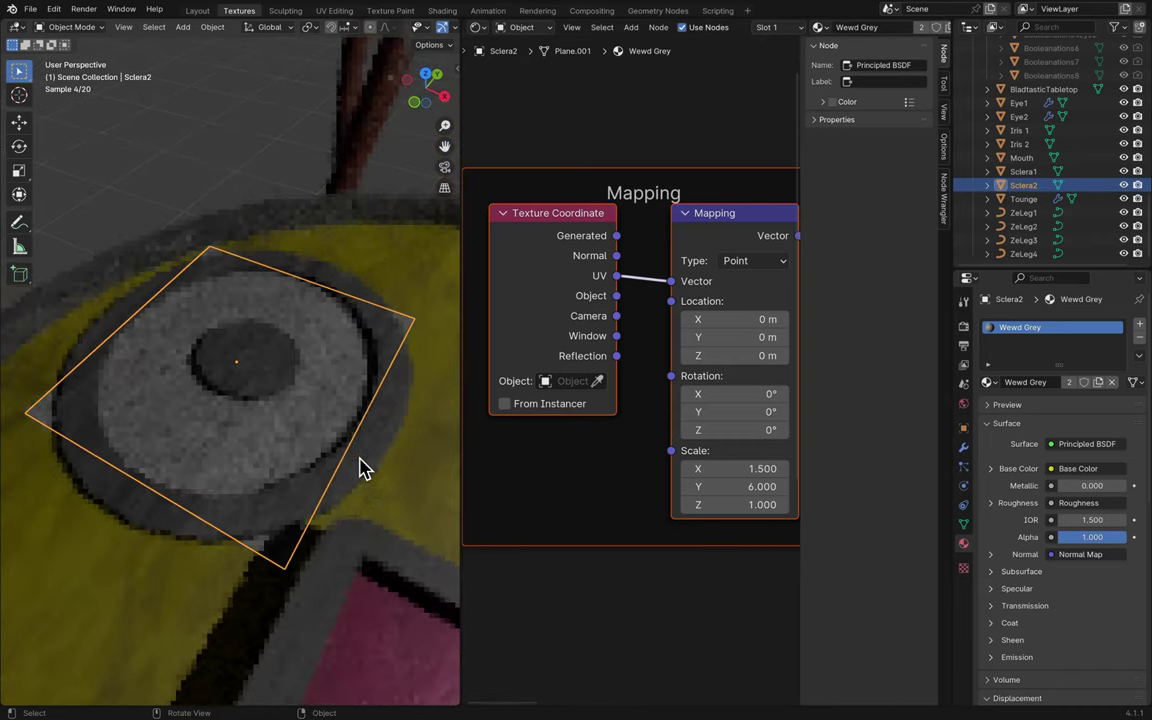
pyautogui.scroll(-10, 365, 470)
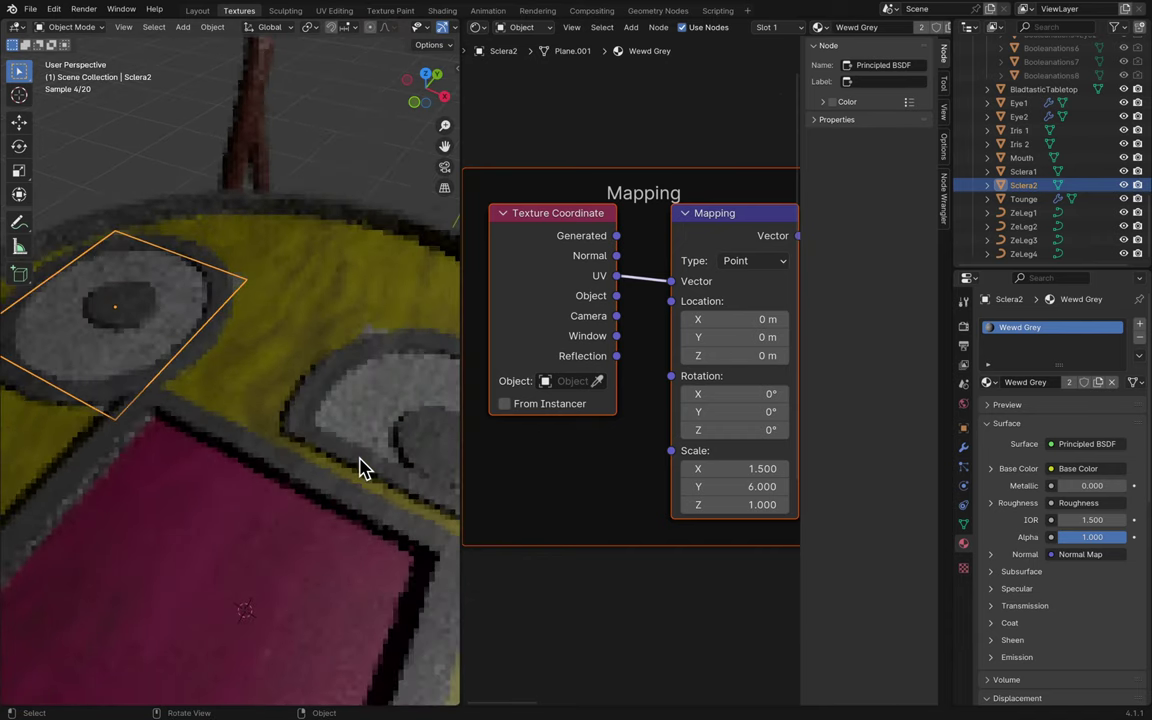
pyautogui.scroll(-10, 365, 470)
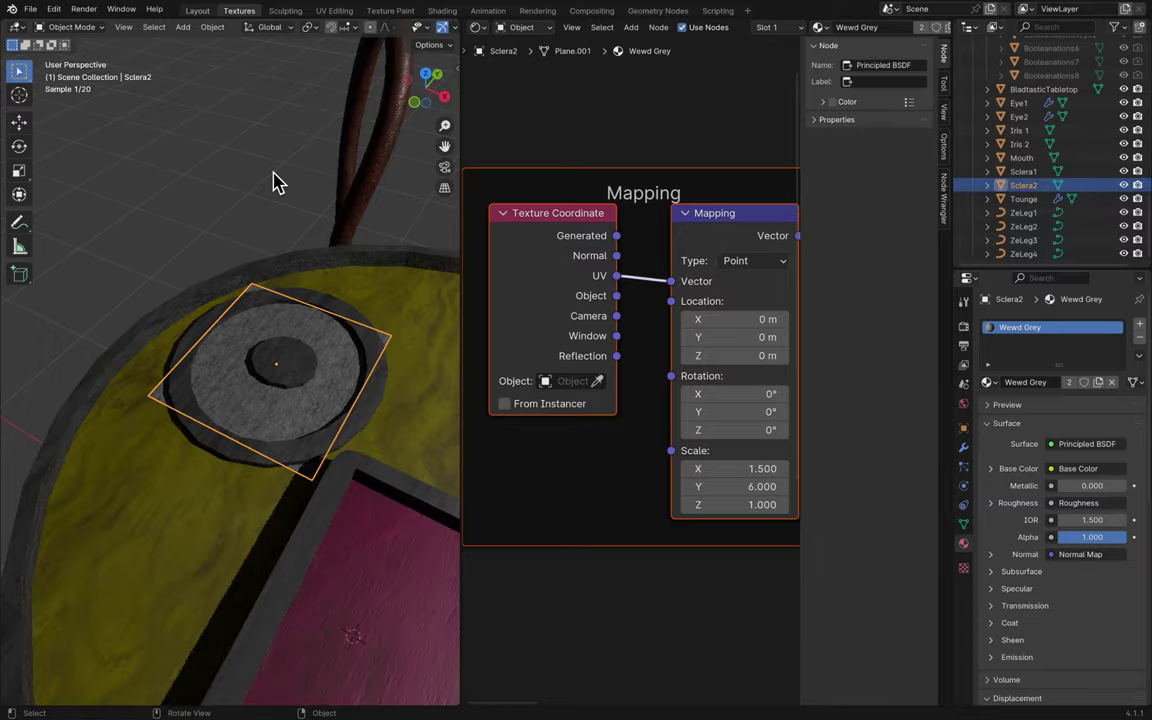
pyautogui.hotkey('ctrl', 'pageup')
# - In Edit Mode, select a corner vertex of Sclera2 and view it from directly above
pyautogui.press('Tab')
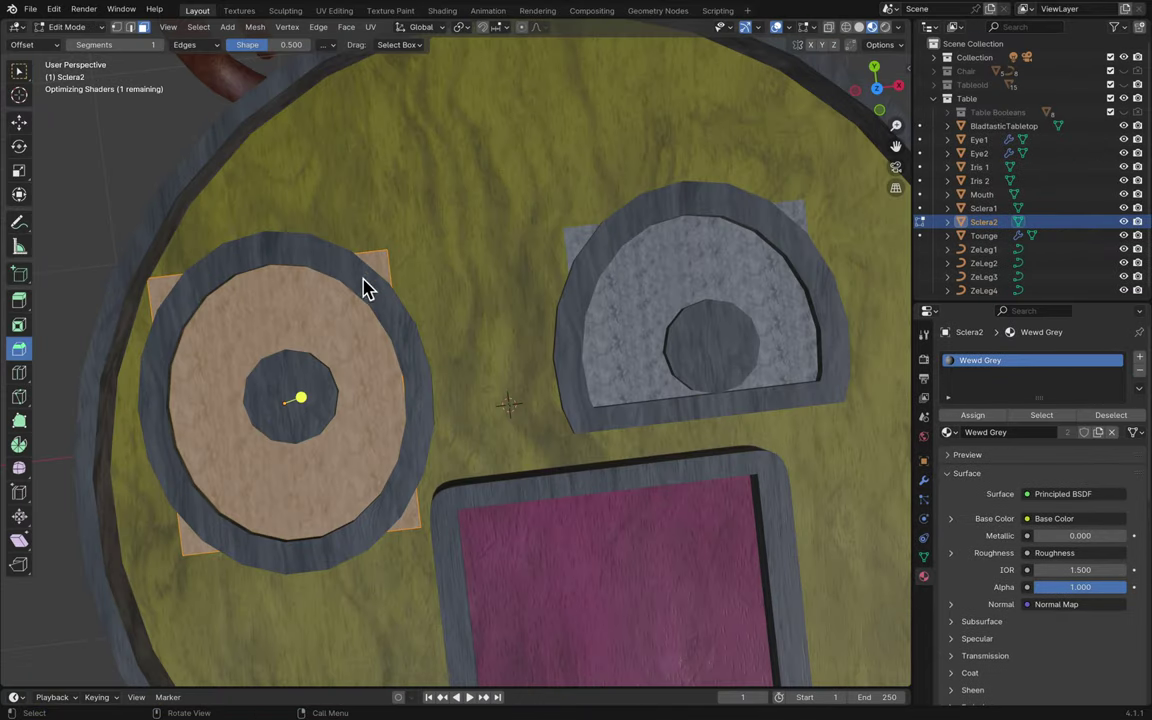
pyautogui.hotkey('alt', 'a')
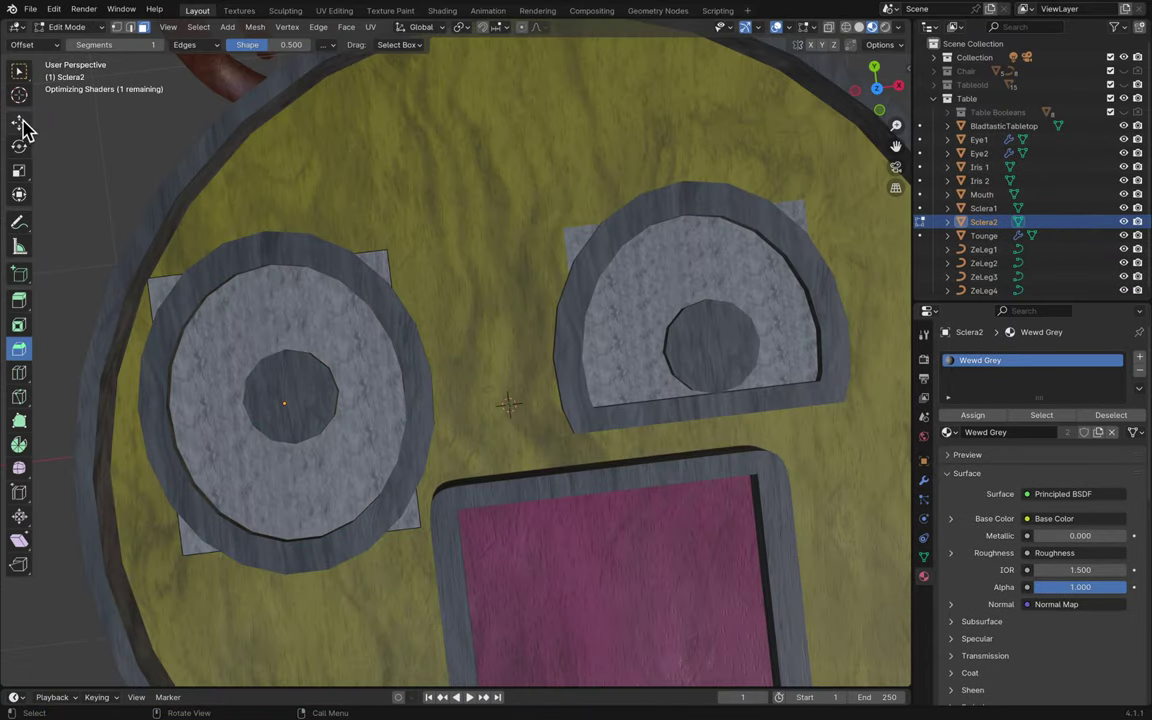
pyautogui.click(19, 121)
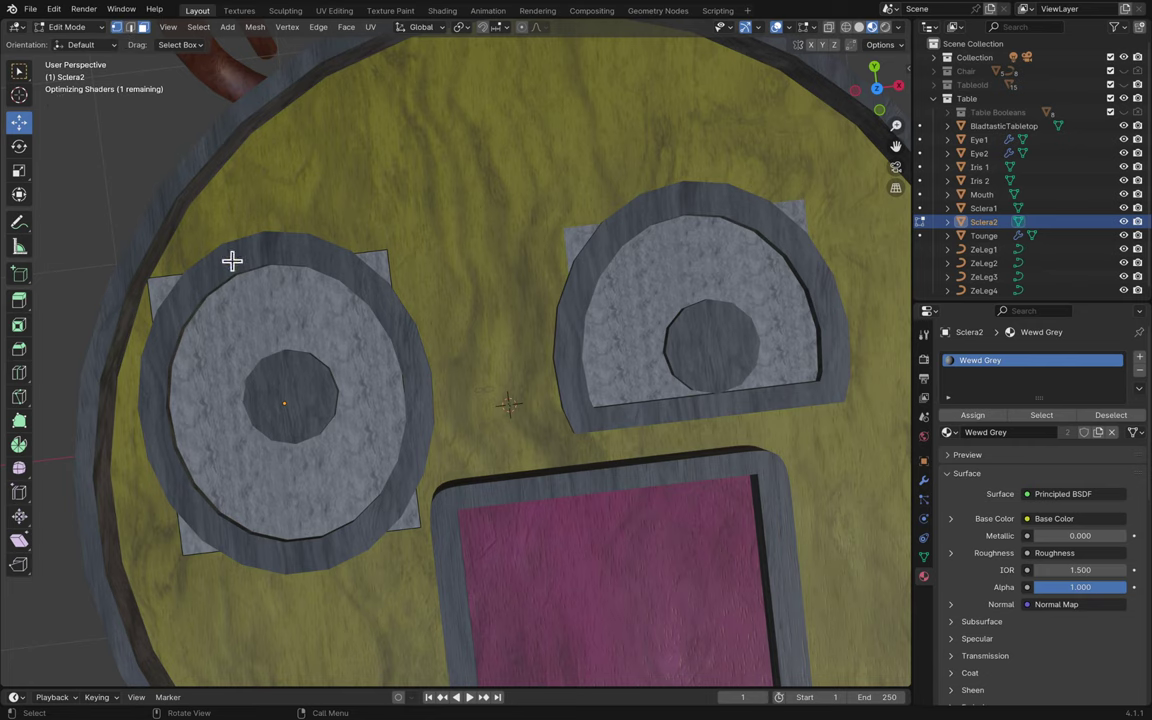
pyautogui.keyDown('shift'); pyautogui.moveTo(225, 281); pyautogui.dragTo(309, 273, button='middle'); pyautogui.keyUp('shift')
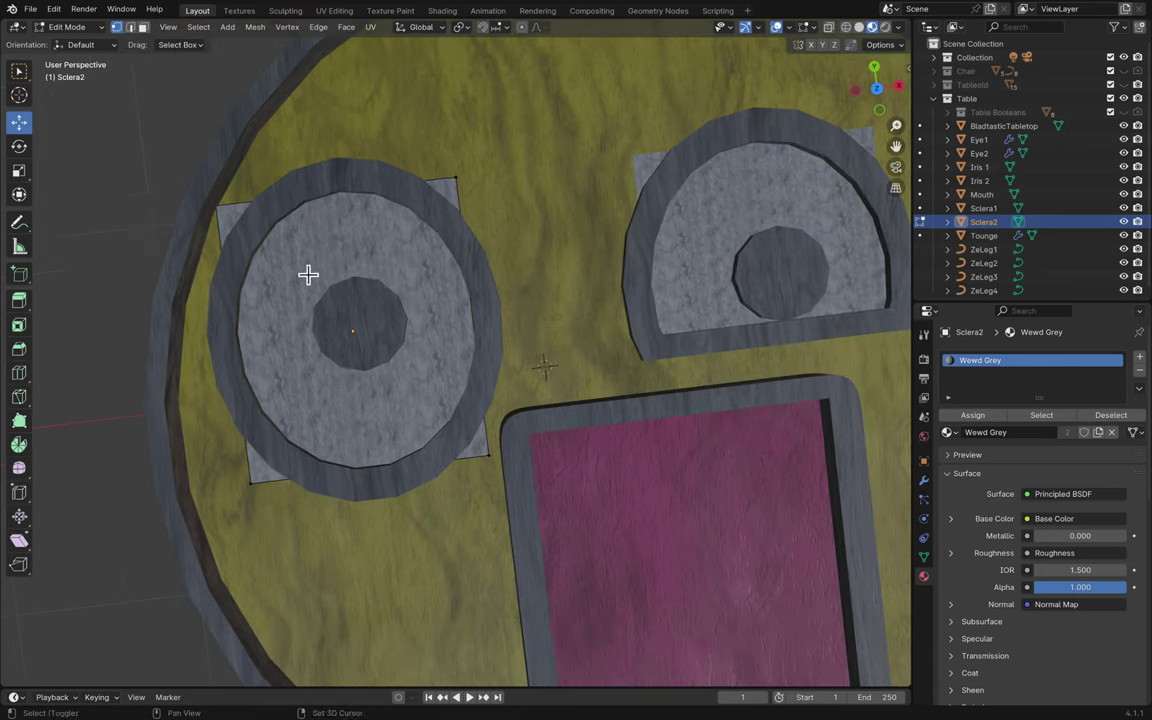
pyautogui.click(455, 176)
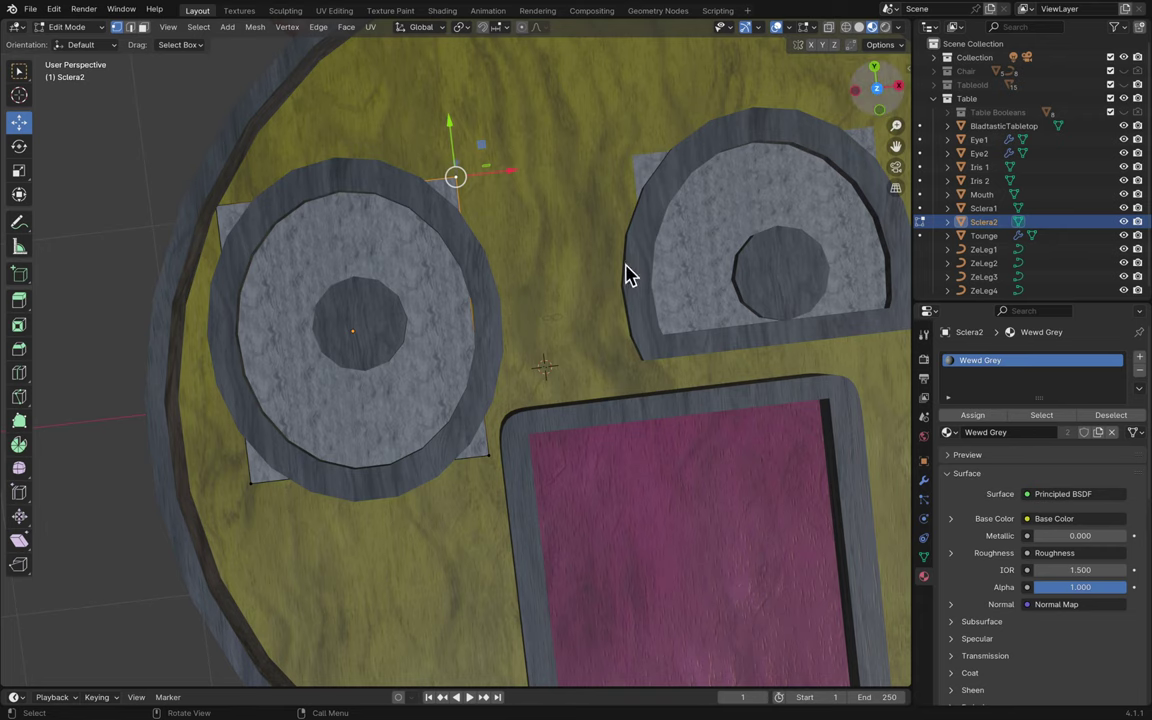
pyautogui.press('KP_7')
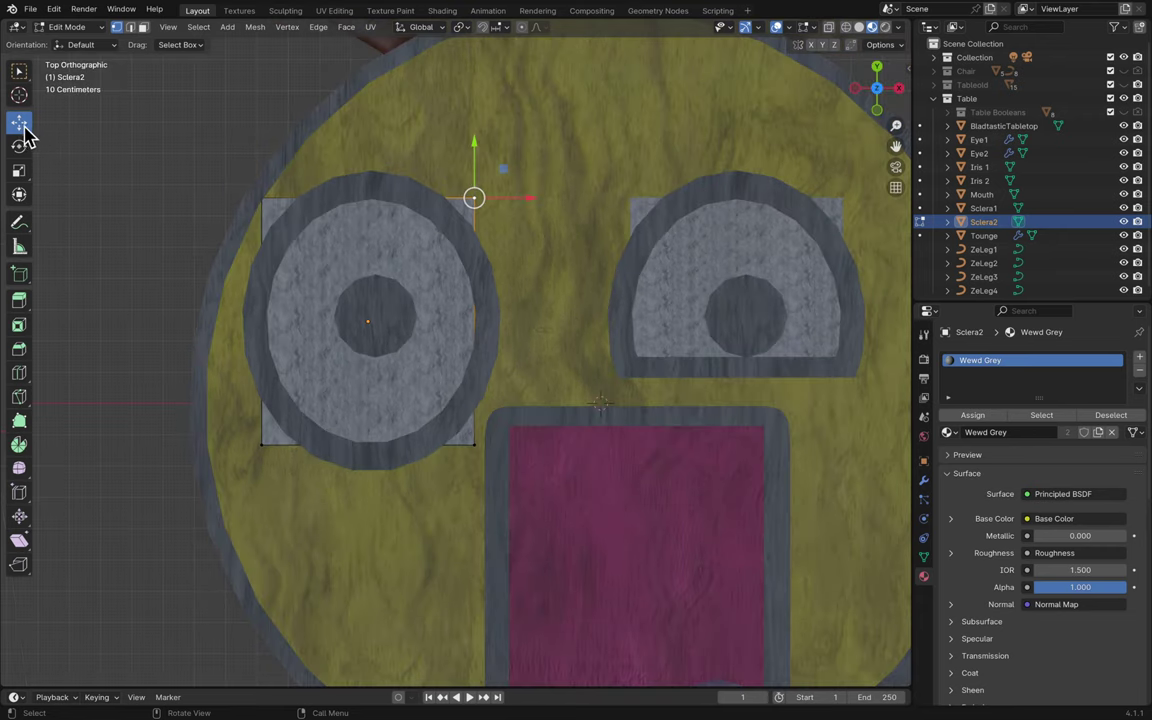
pyautogui.click(20, 75)
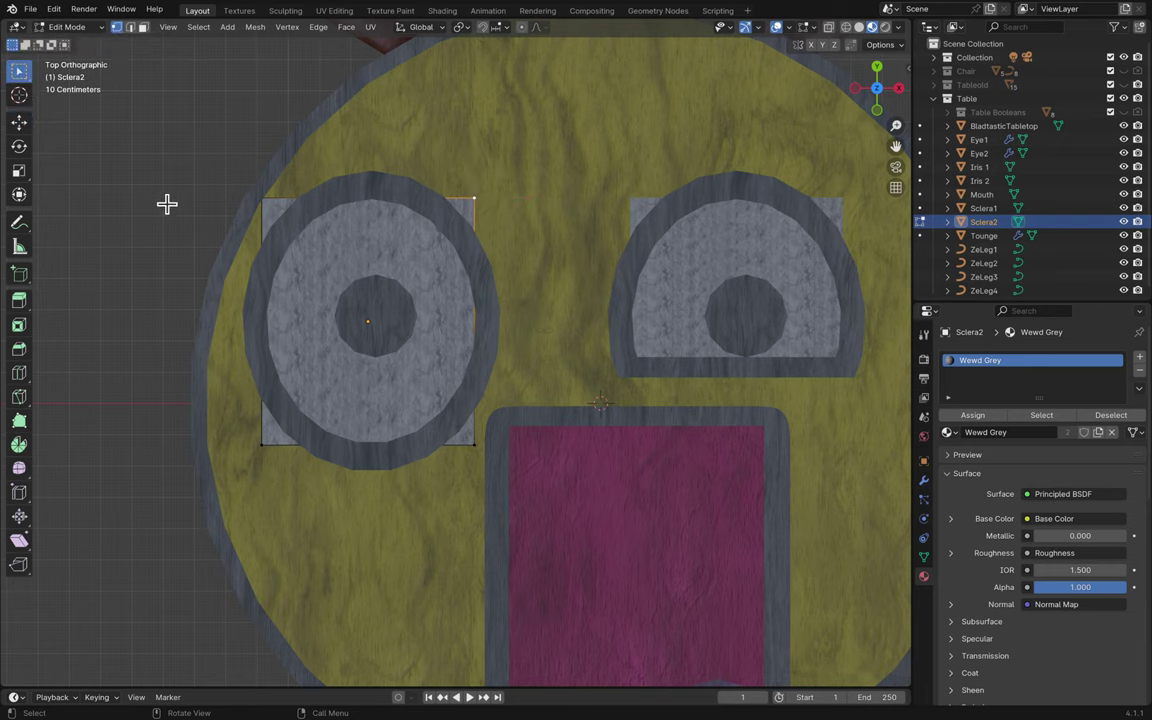
pyautogui.scroll(4, 166, 204)
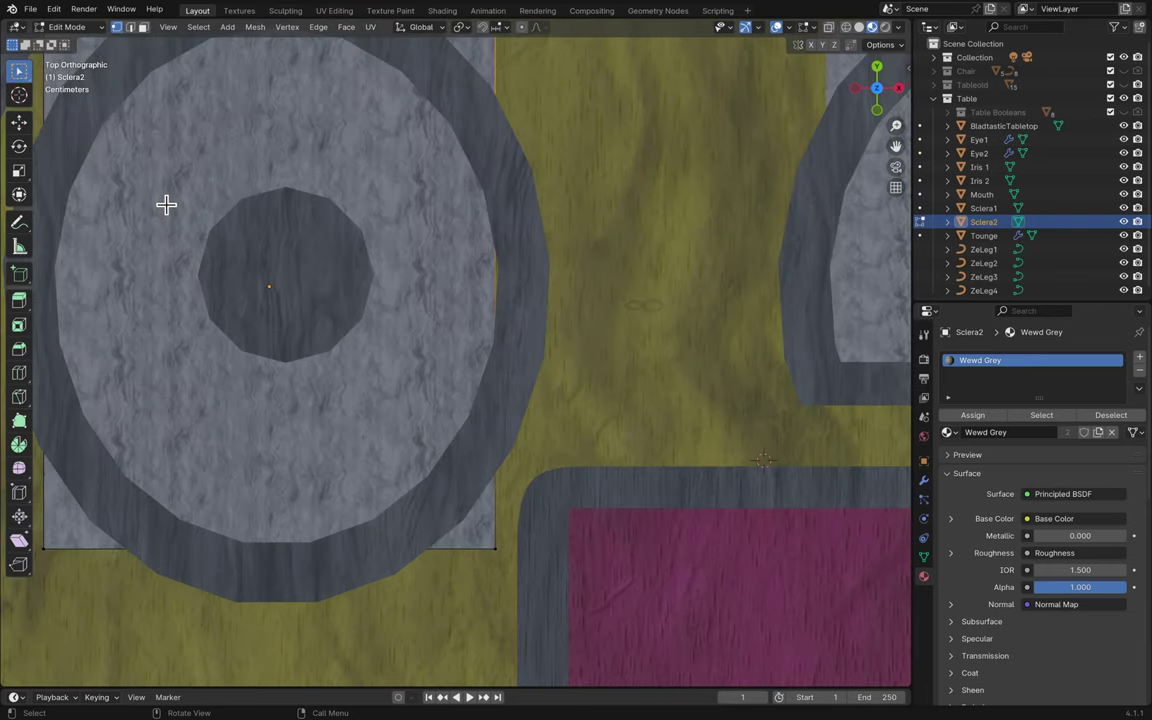
pyautogui.press('KP_5')
pyautogui.scroll(-3, 257, 127)
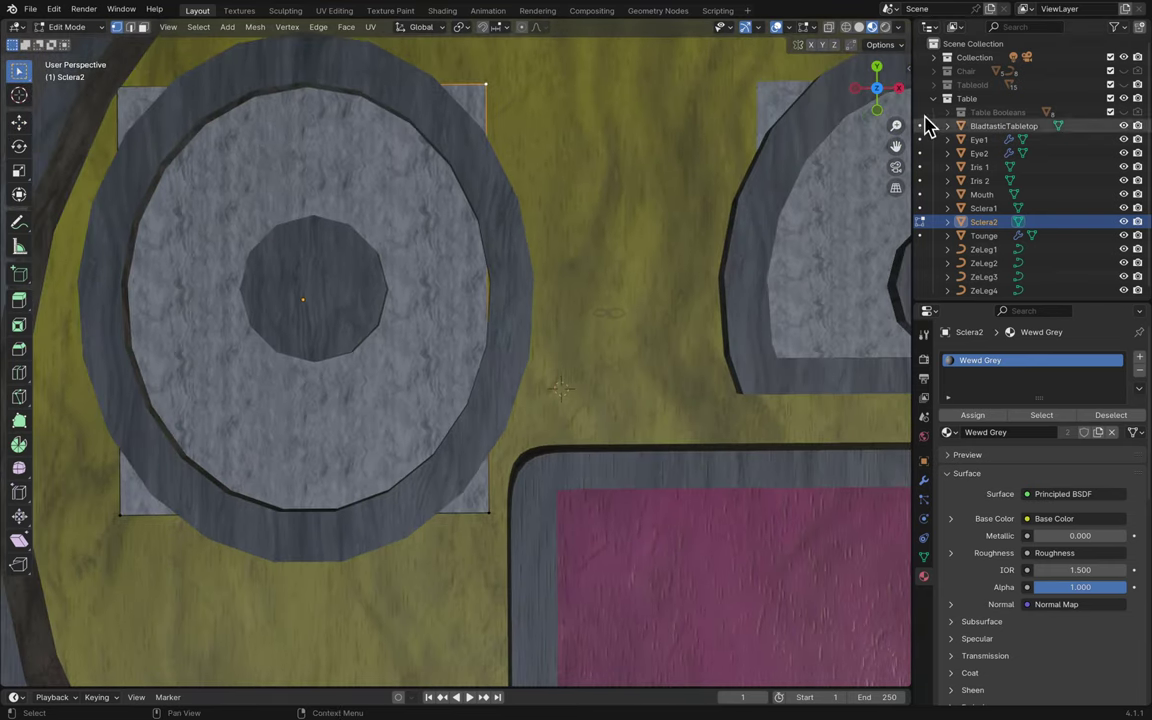
pyautogui.click(877, 96)
pyautogui.click(877, 96)
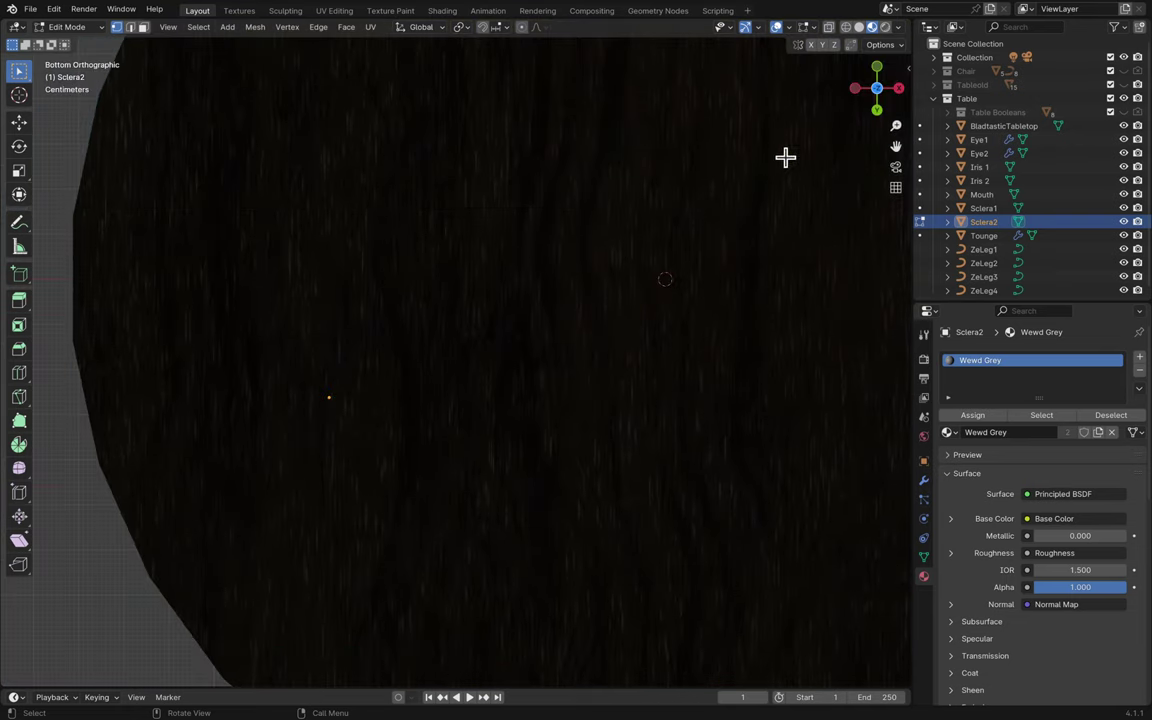
pyautogui.click(875, 91)
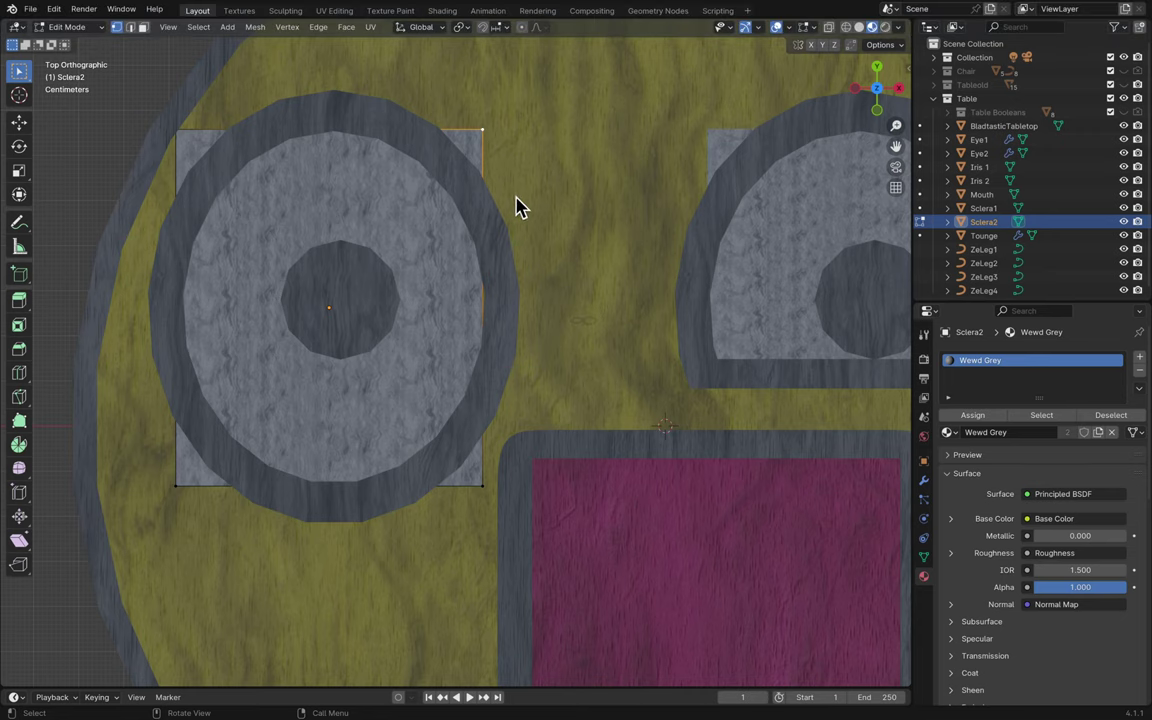
# - Cancel a move of the vertex, return Sclera2 to Object Mode, save, and zoom out to the whole table
pyautogui.press('g')
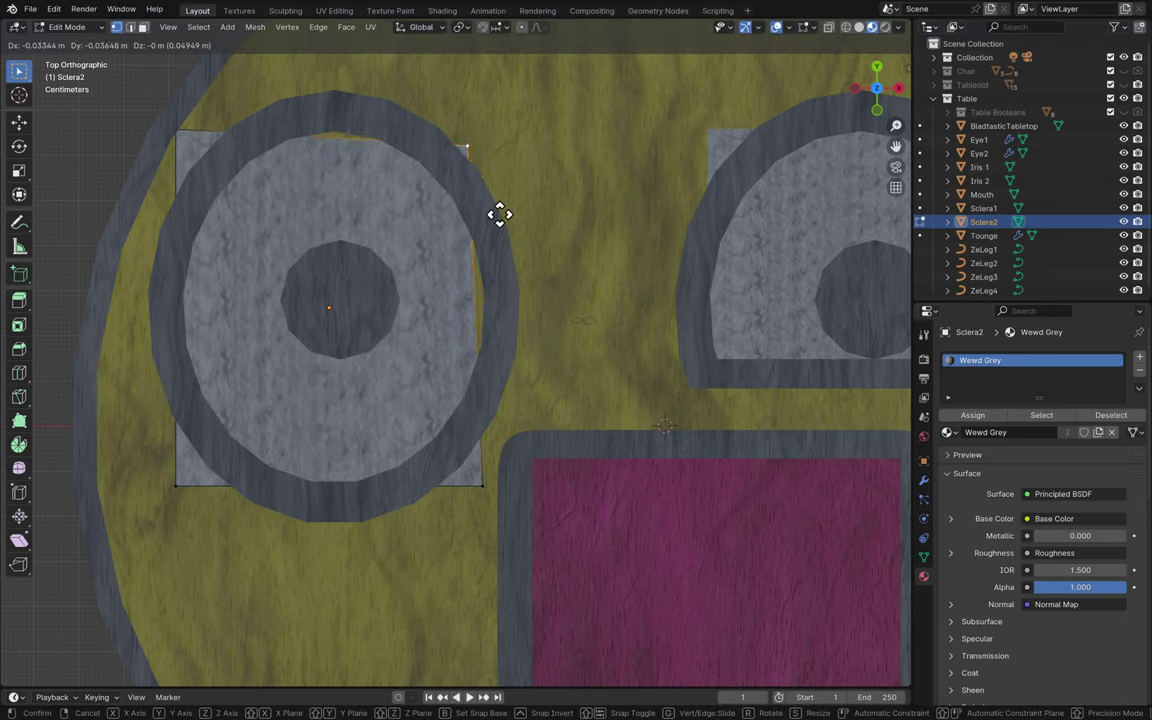
pyautogui.press('Escape')
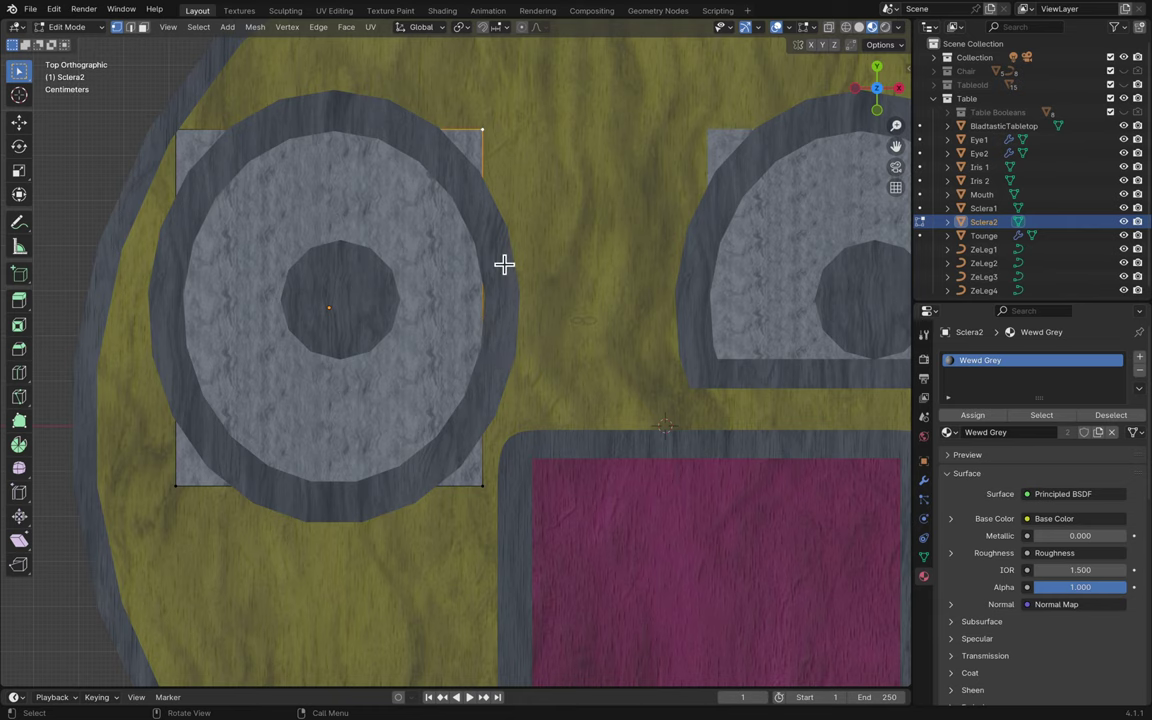
pyautogui.moveTo(503, 263); pyautogui.dragTo(504, 262, button='middle')
pyautogui.hotkey('ctrl', 's')
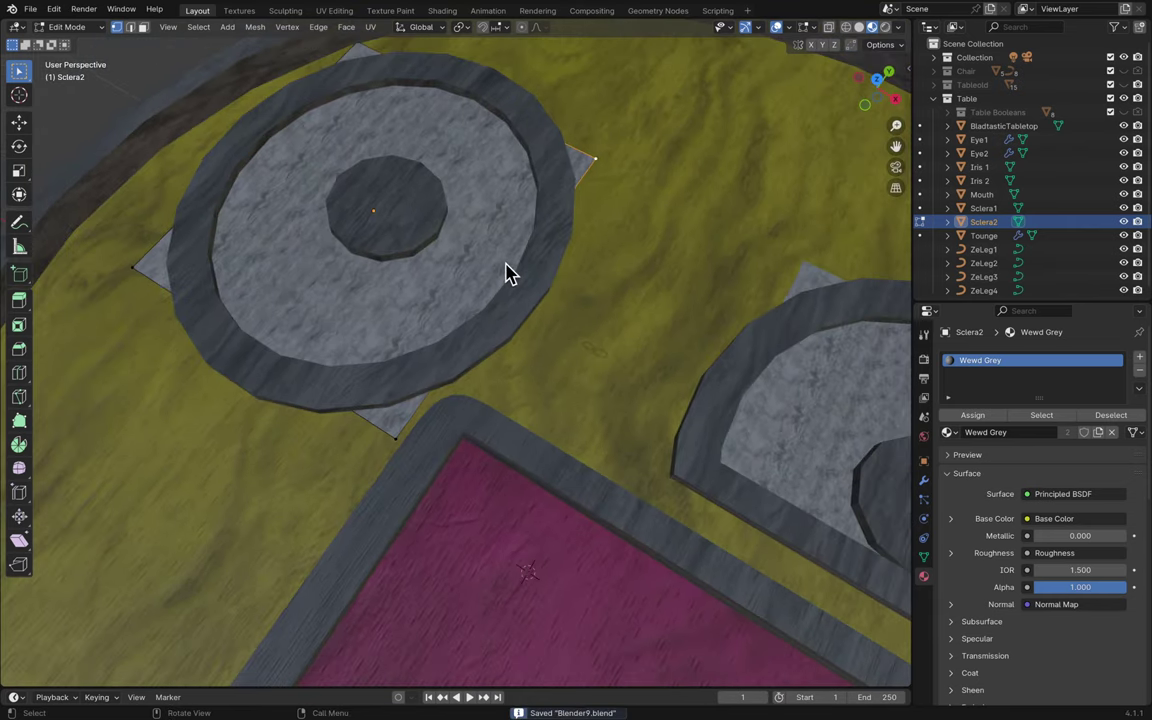
pyautogui.scroll(-2, 506, 273)
pyautogui.press('Tab')
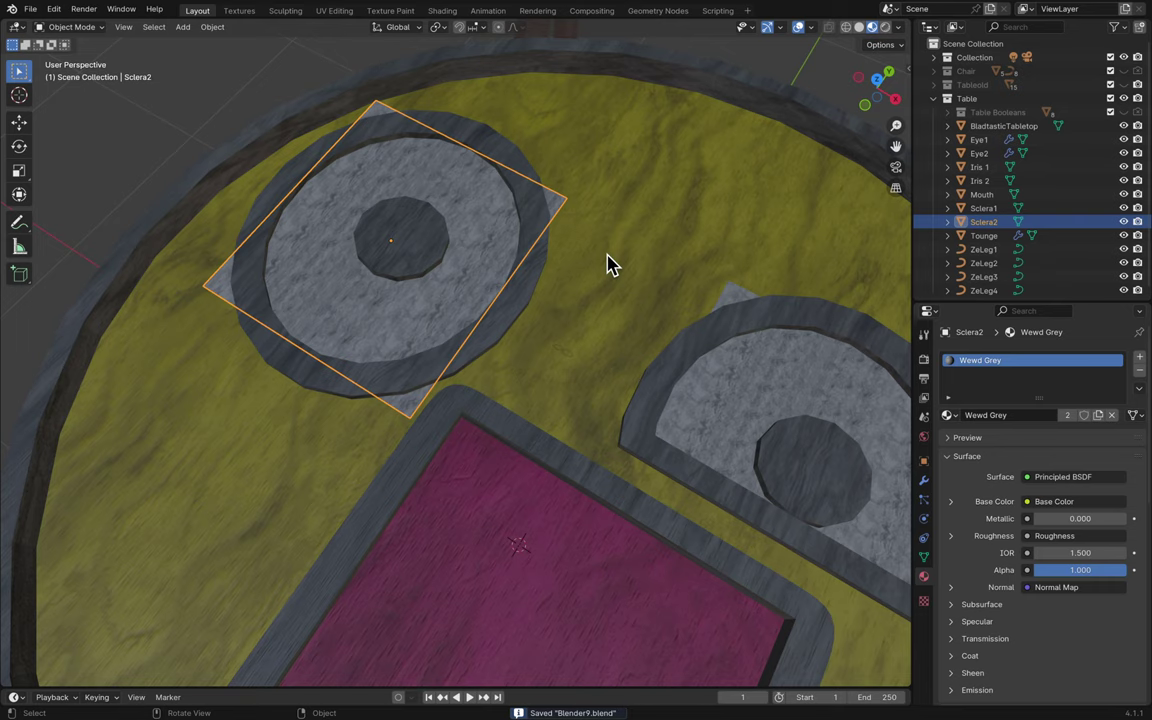
pyautogui.scroll(-3, 610, 263)
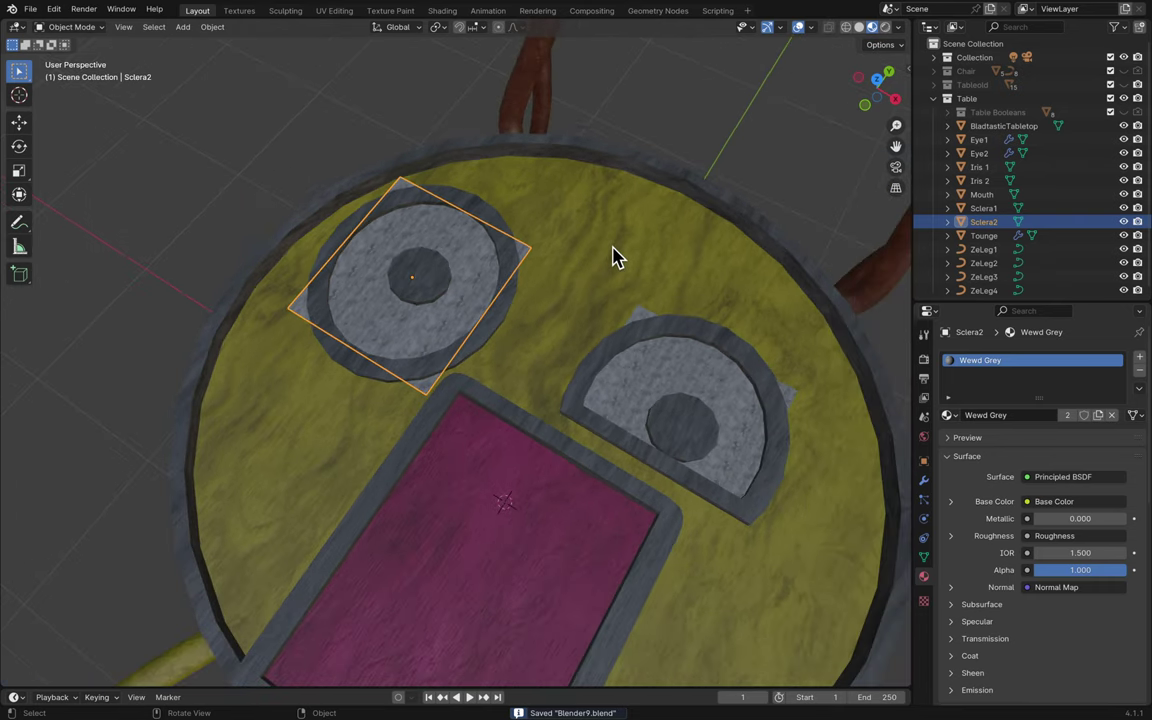
pyautogui.click(712, 146)
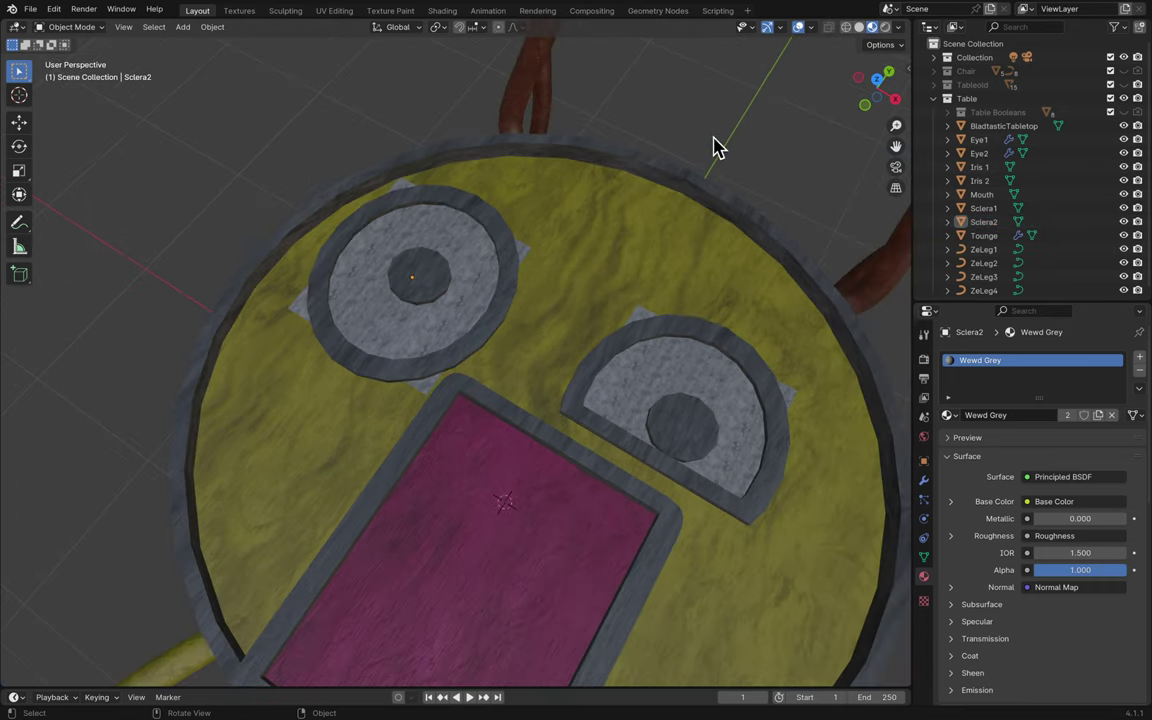
pyautogui.hotkey('ctrl', 's')
pyautogui.moveTo(712, 146); pyautogui.dragTo(755, 113, button='middle')
pyautogui.scroll(-3, 712, 146)
pyautogui.scroll(-2, 712, 146)
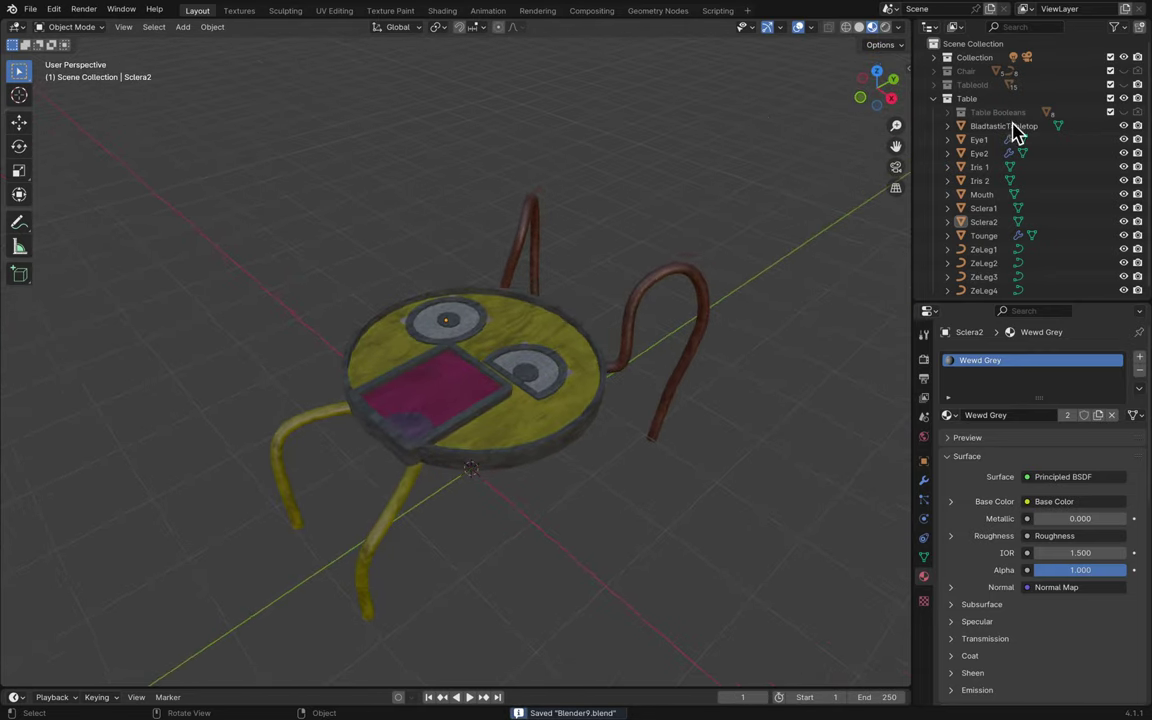
# - Compare the old and new tables by toggling Tableold and Table in the Outliner
pyautogui.click(934, 98)
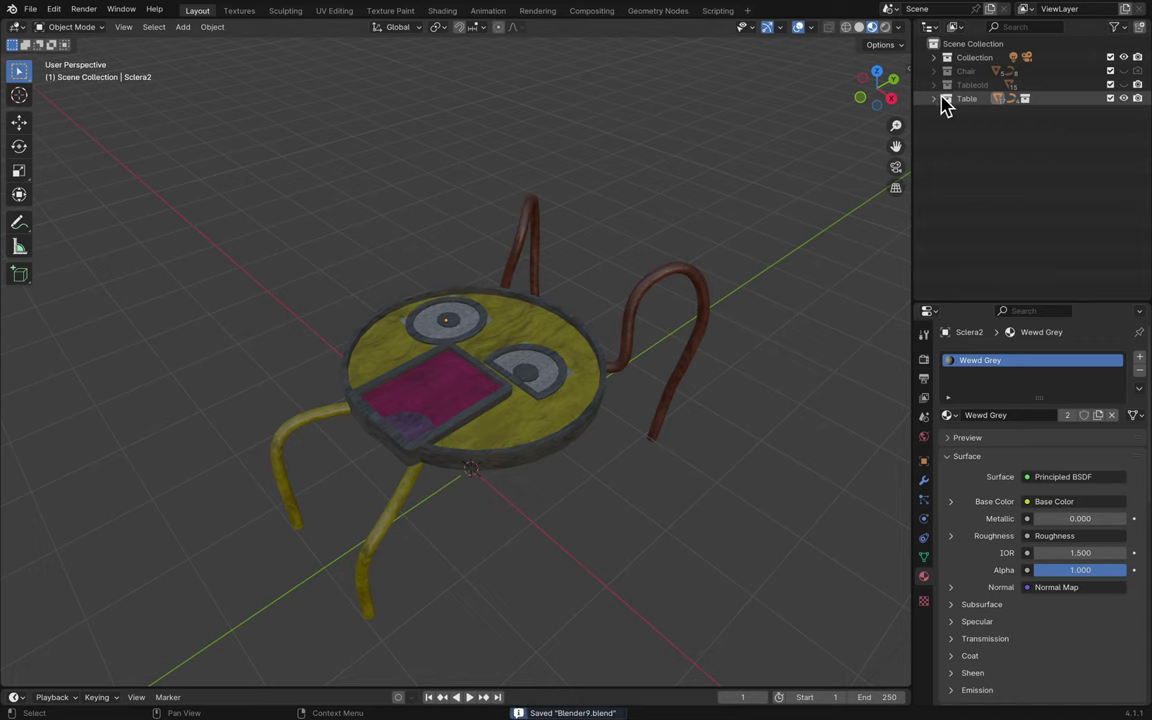
pyautogui.click(1138, 85)
pyautogui.click(1138, 85)
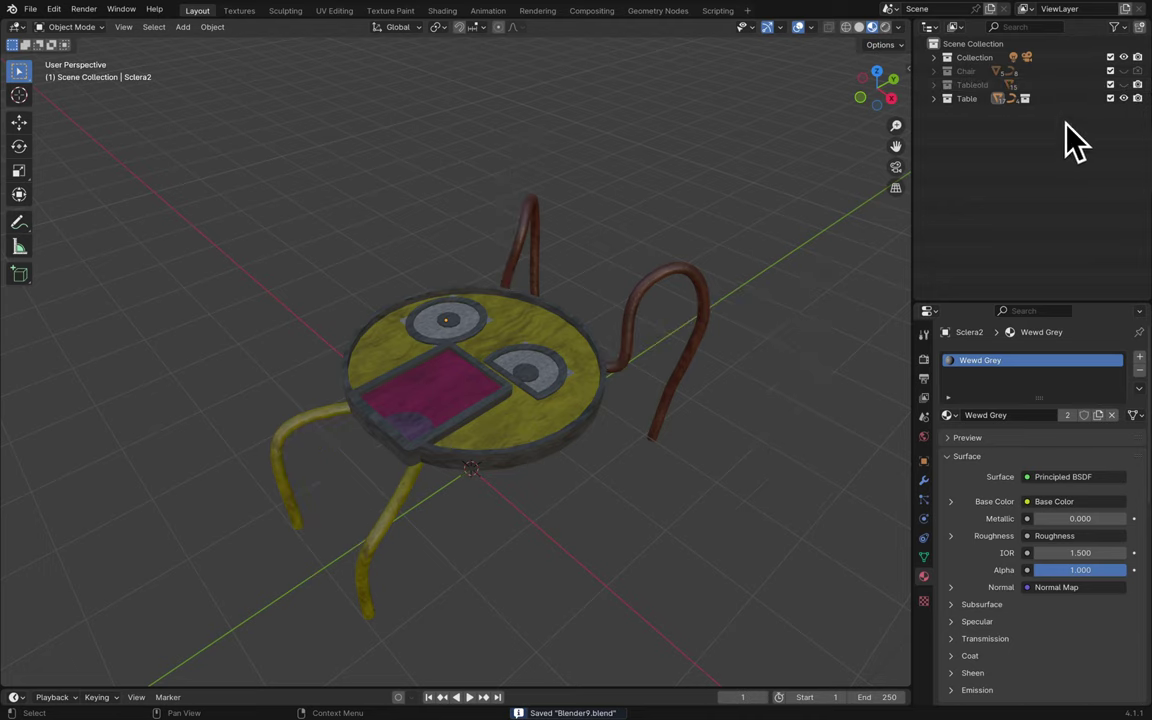
pyautogui.click(1123, 86)
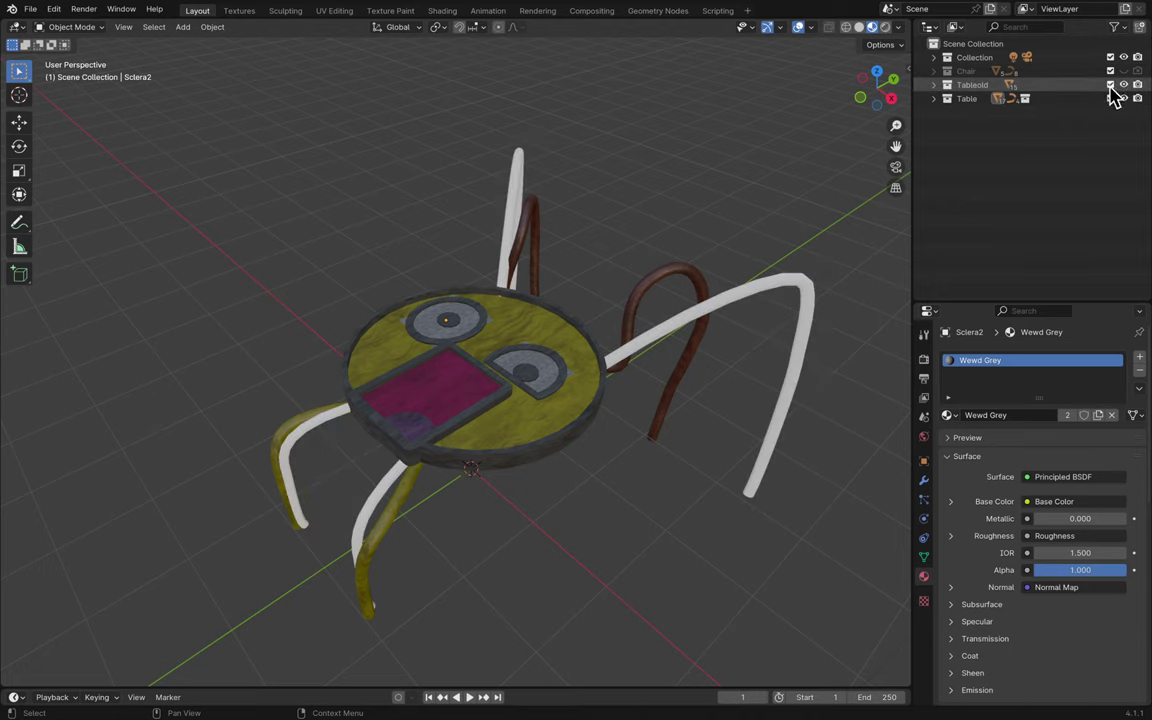
pyautogui.click(1110, 86)
pyautogui.click(1110, 99)
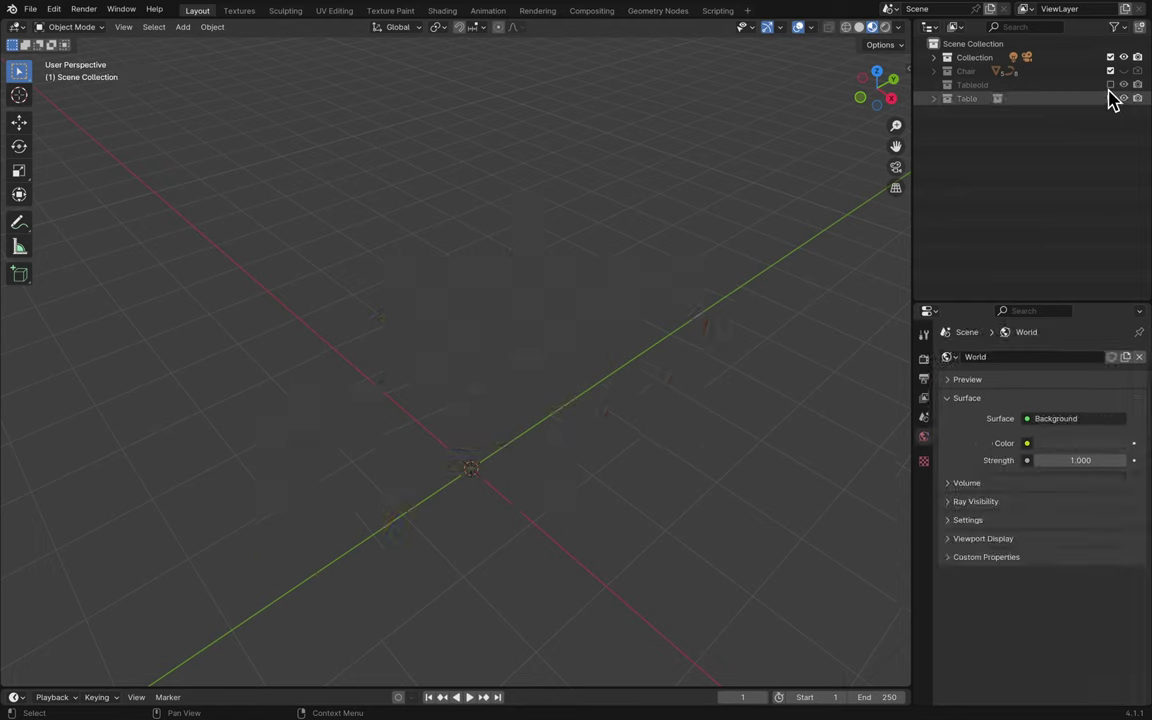
pyautogui.click(1110, 98)
pyautogui.click(1110, 85)
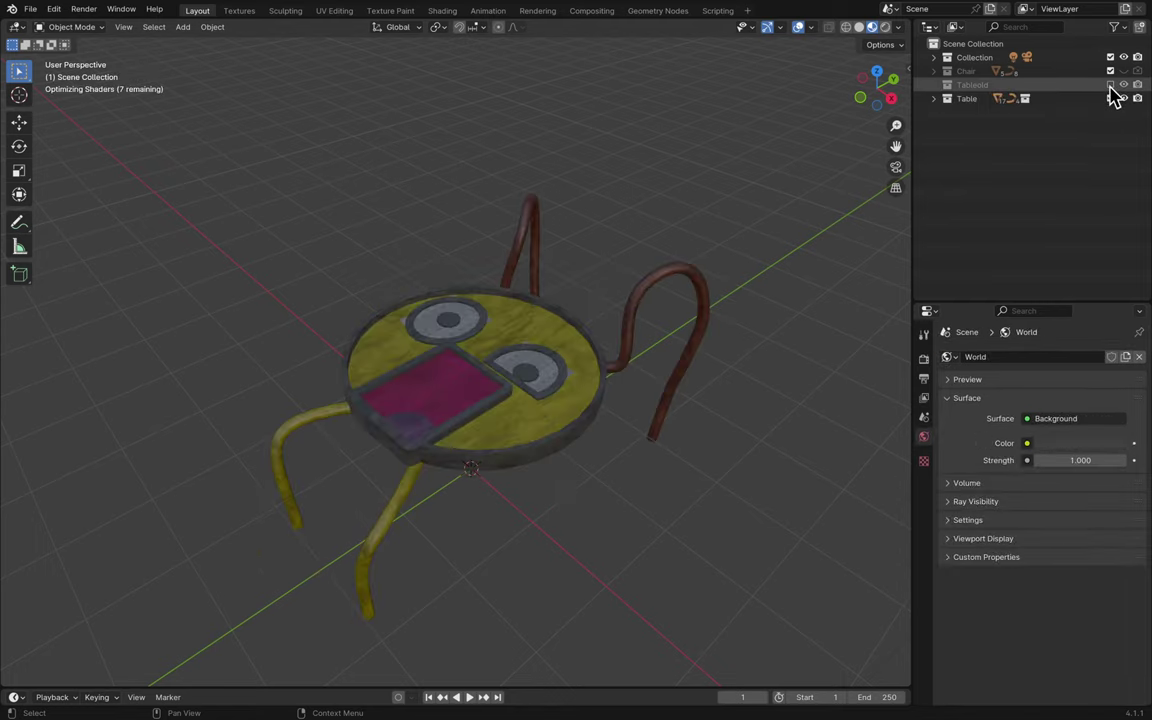
pyautogui.click(1110, 98)
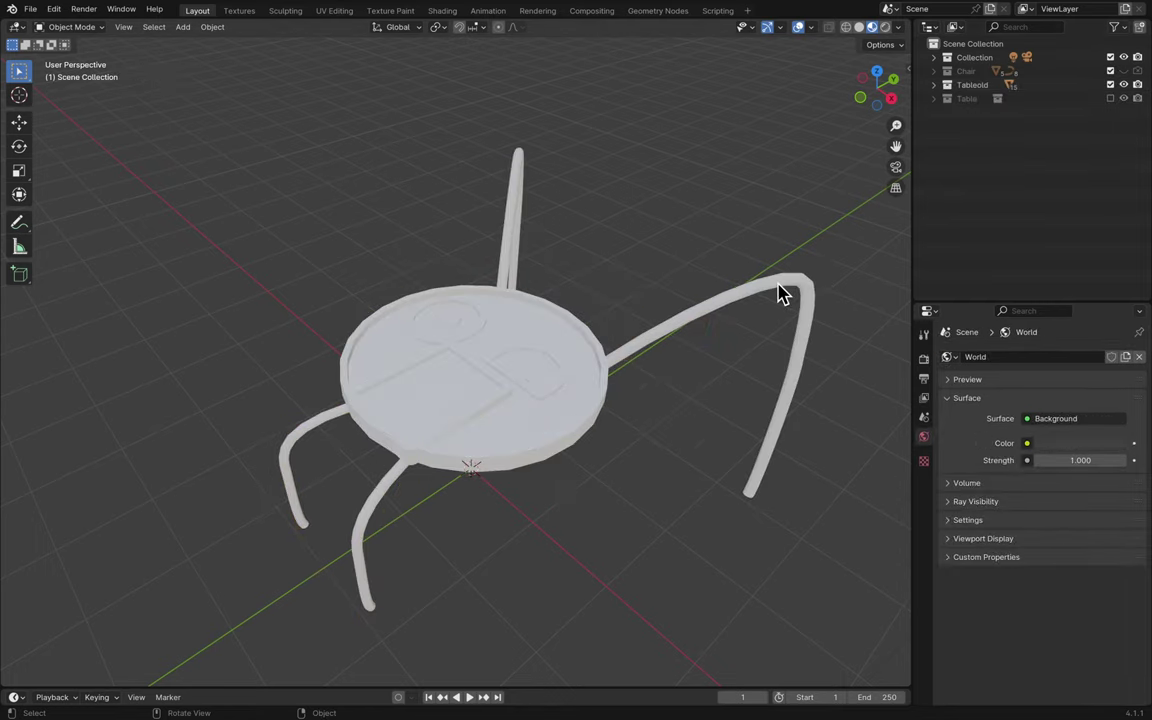
# - Exclude the plain Tableold collection and include the textured Table collection in the scene
pyautogui.hscroll(-10, 782, 293)
pyautogui.hscroll(-15, 782, 293)
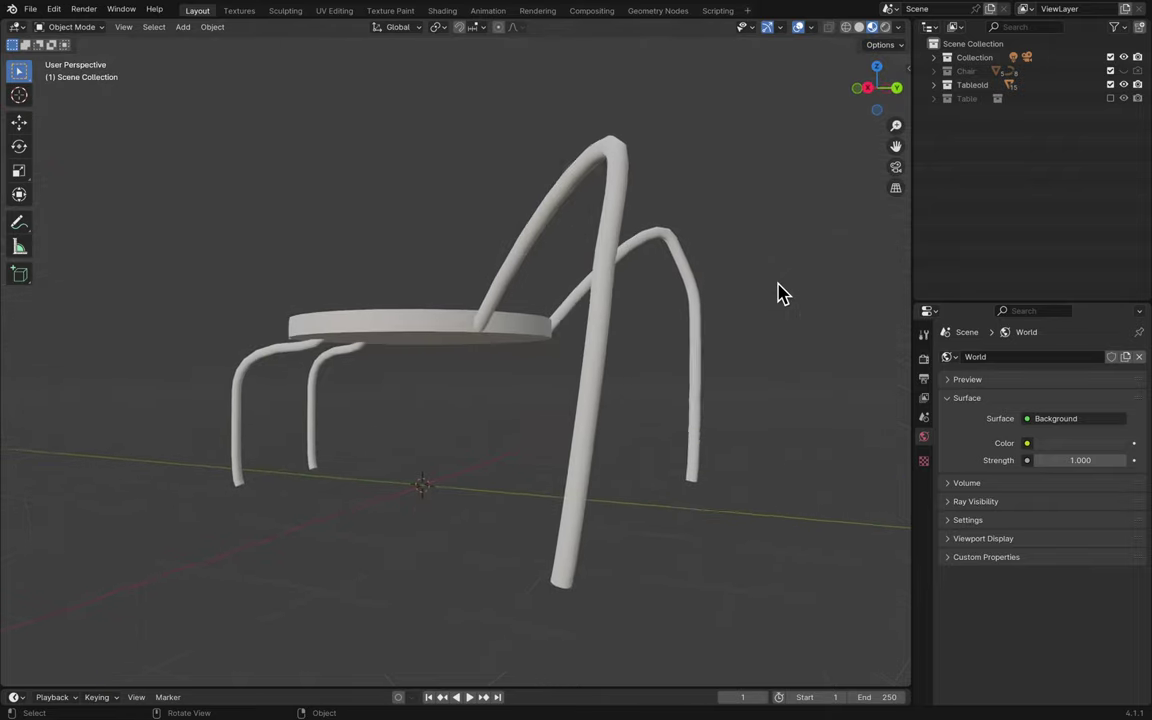
pyautogui.hscroll(-15, 782, 293)
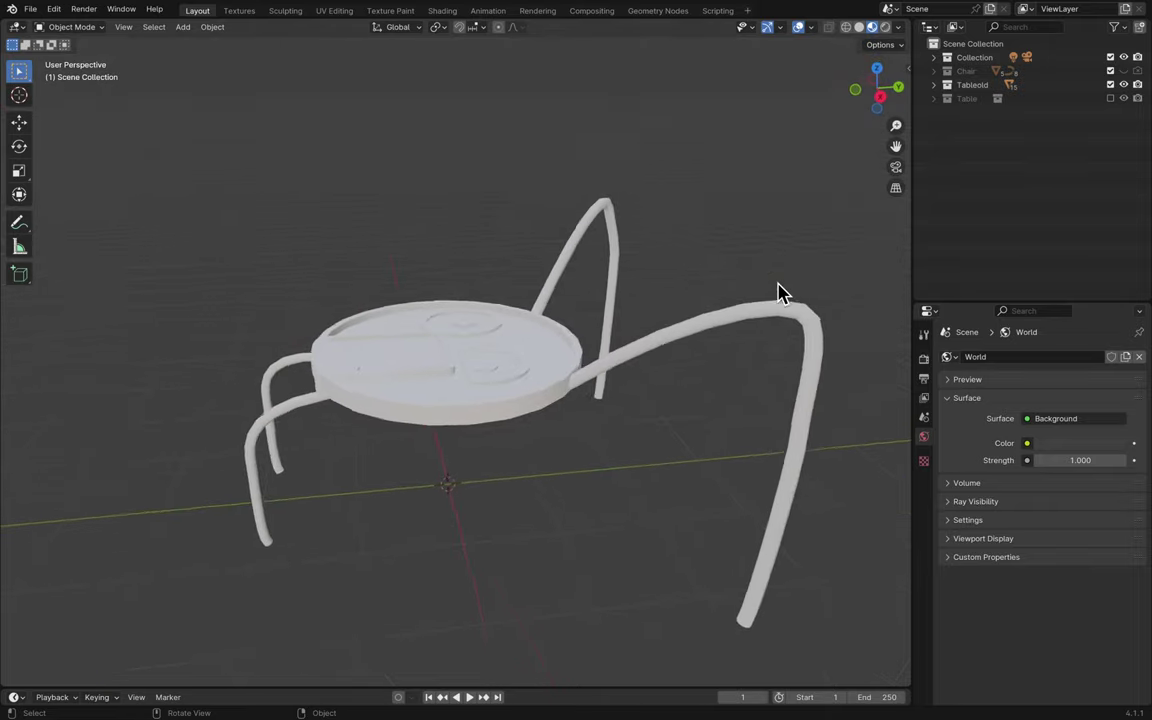
pyautogui.scroll(20, 782, 293)
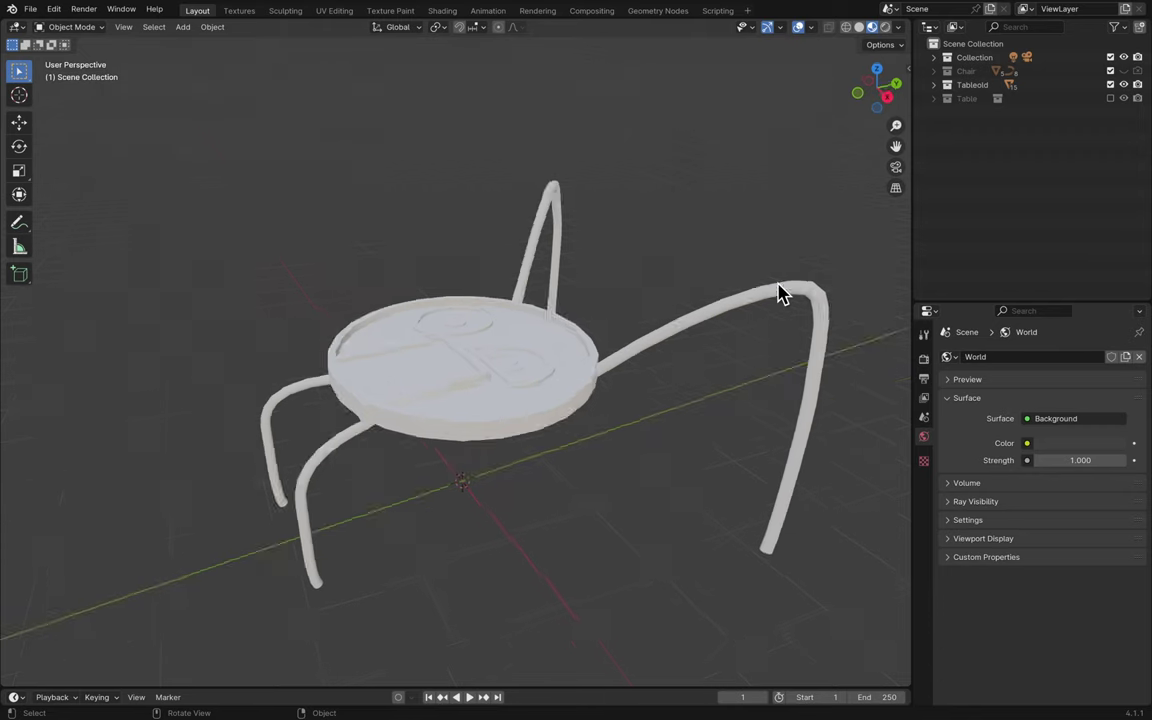
pyautogui.scroll(-15, 782, 293)
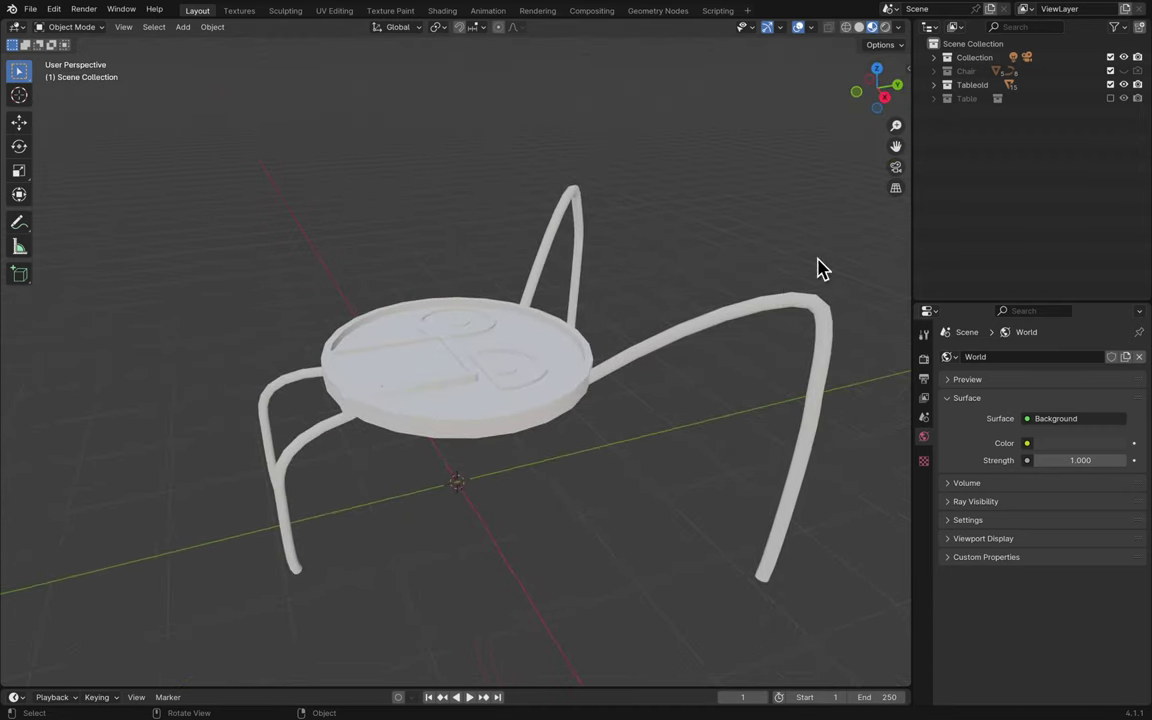
pyautogui.click(1110, 85)
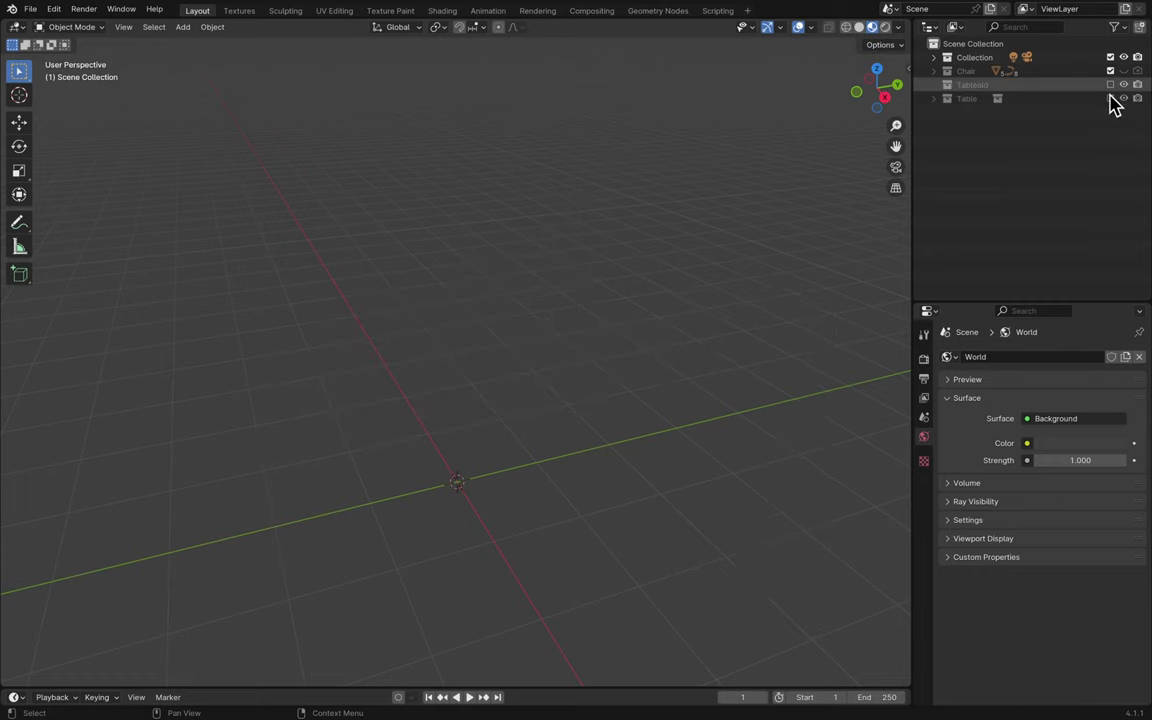
pyautogui.click(1110, 98)
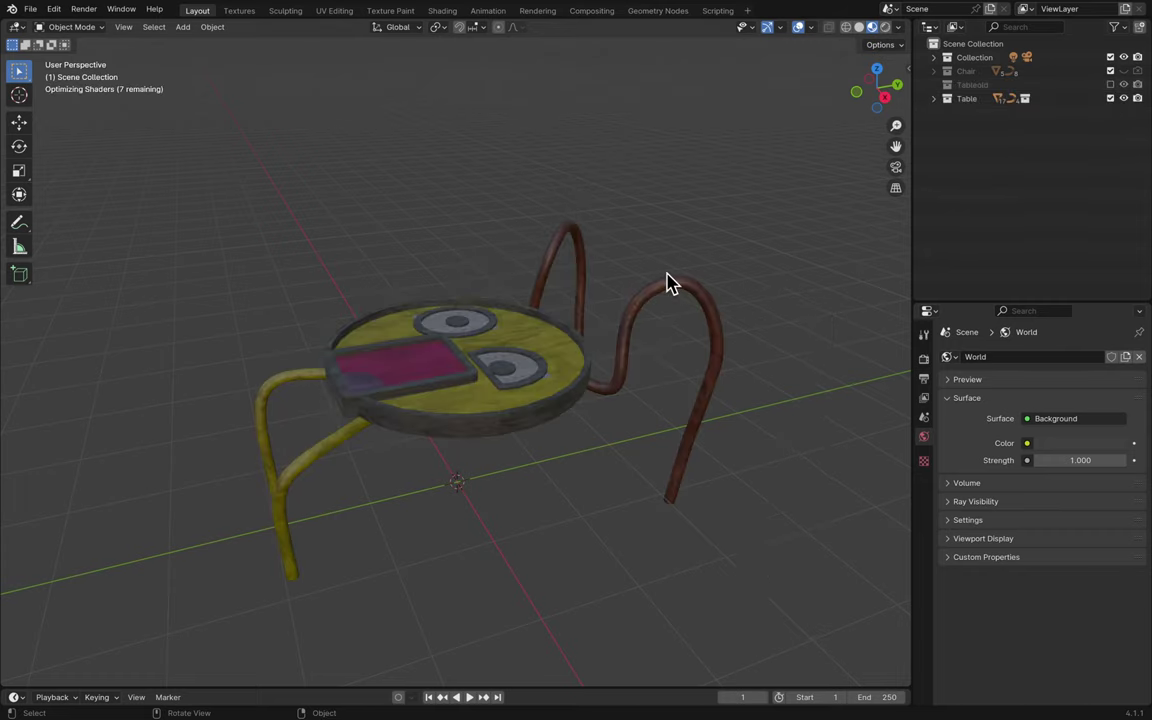
# - Zoom onto the smiley tabletop and save the project as Blender10.blend
pyautogui.scroll(5, 670, 283)
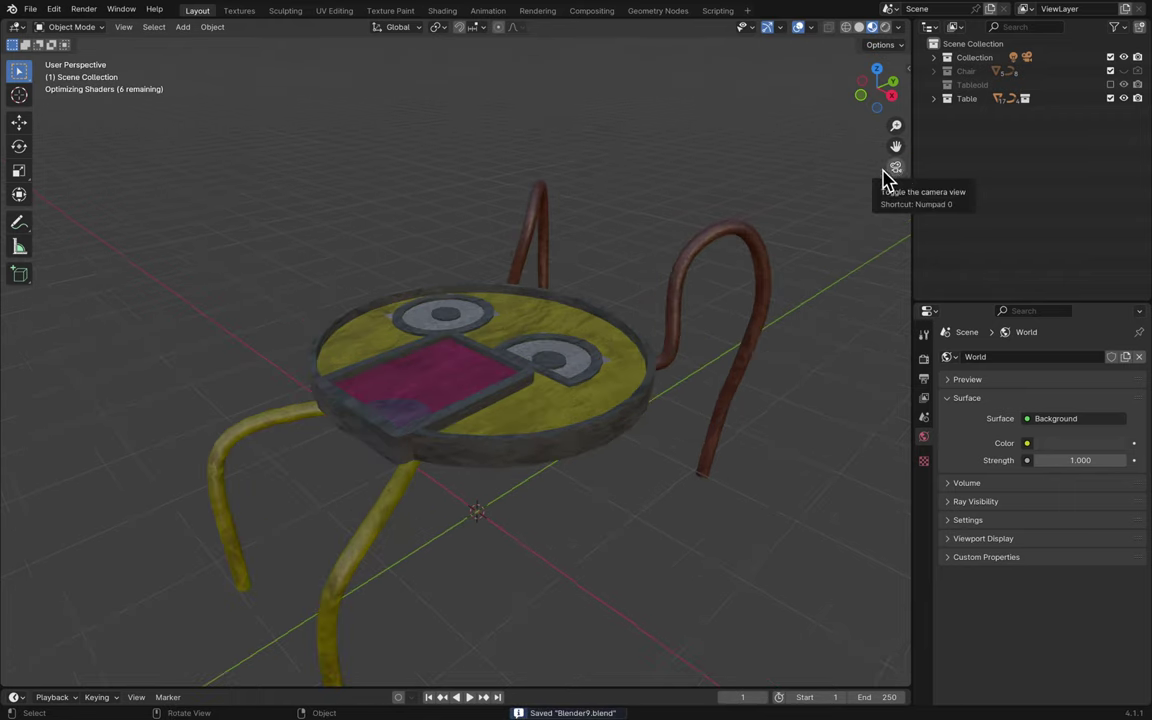
pyautogui.press('shift')
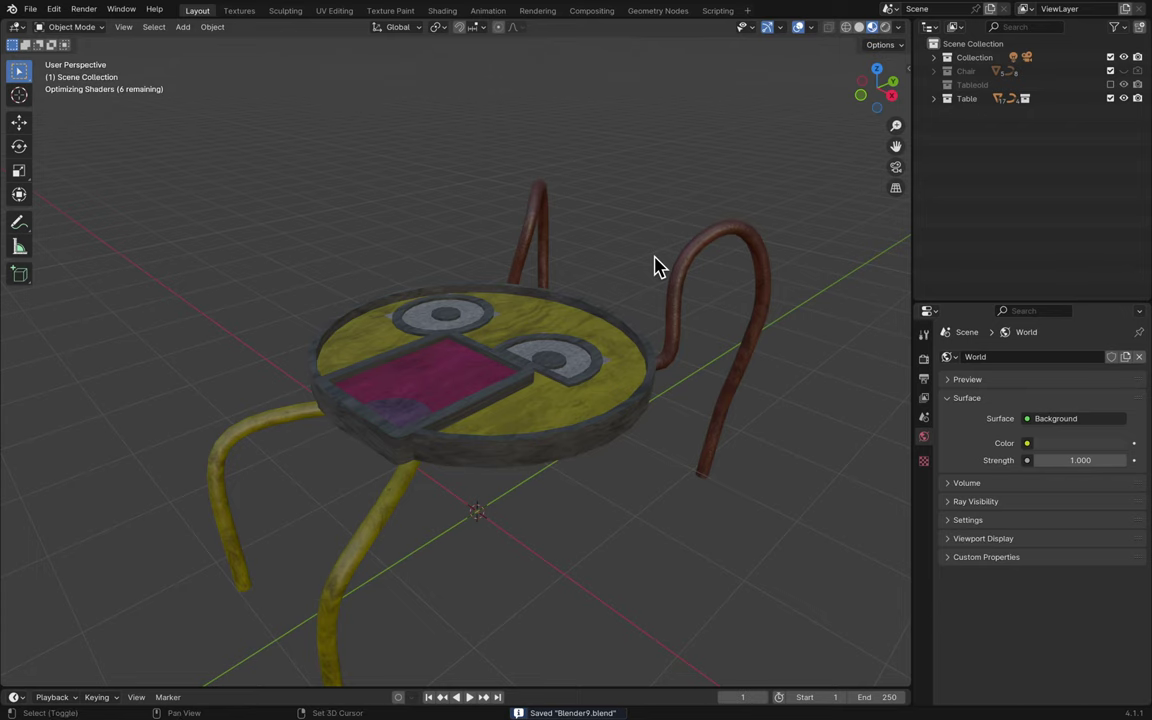
pyautogui.scroll(-5, 655, 266)
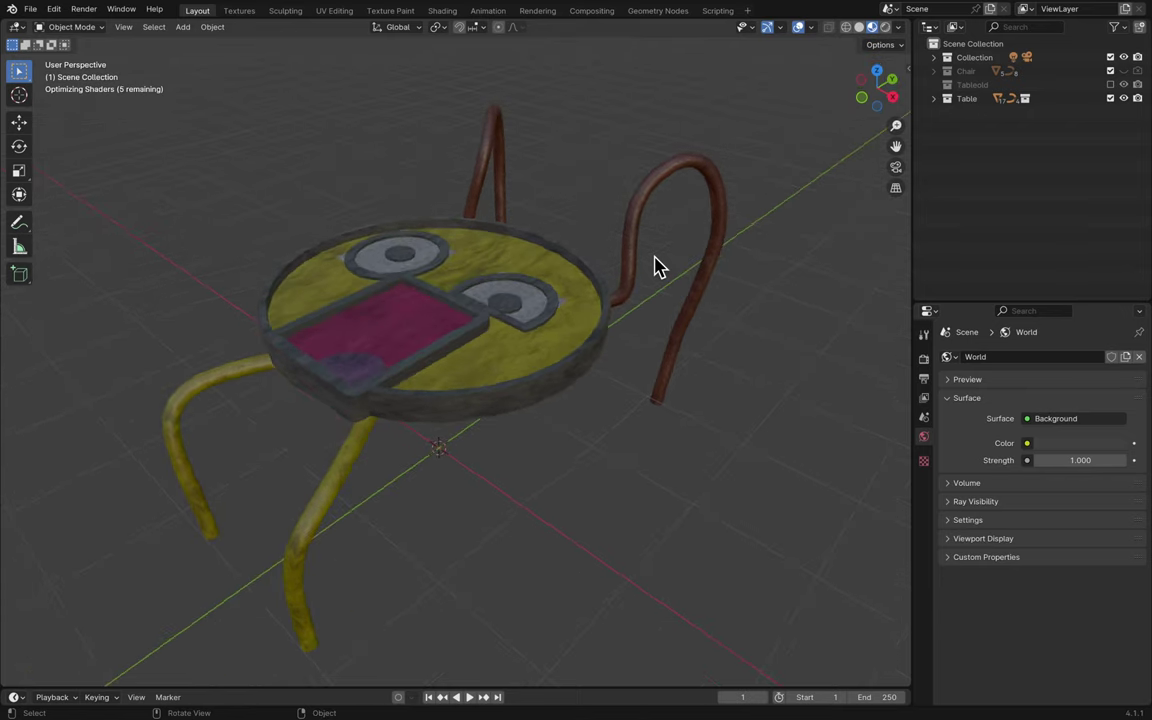
pyautogui.scroll(-3, 655, 266)
pyautogui.press('ctrl')
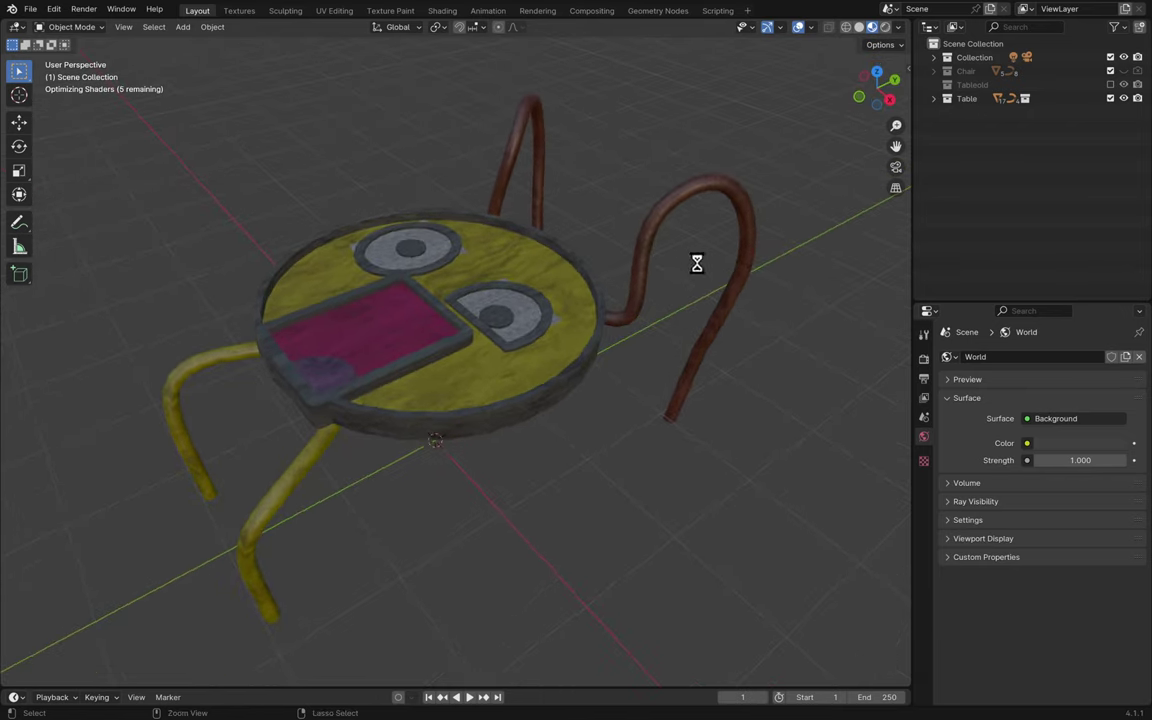
pyautogui.hotkey('ctrl', 's')
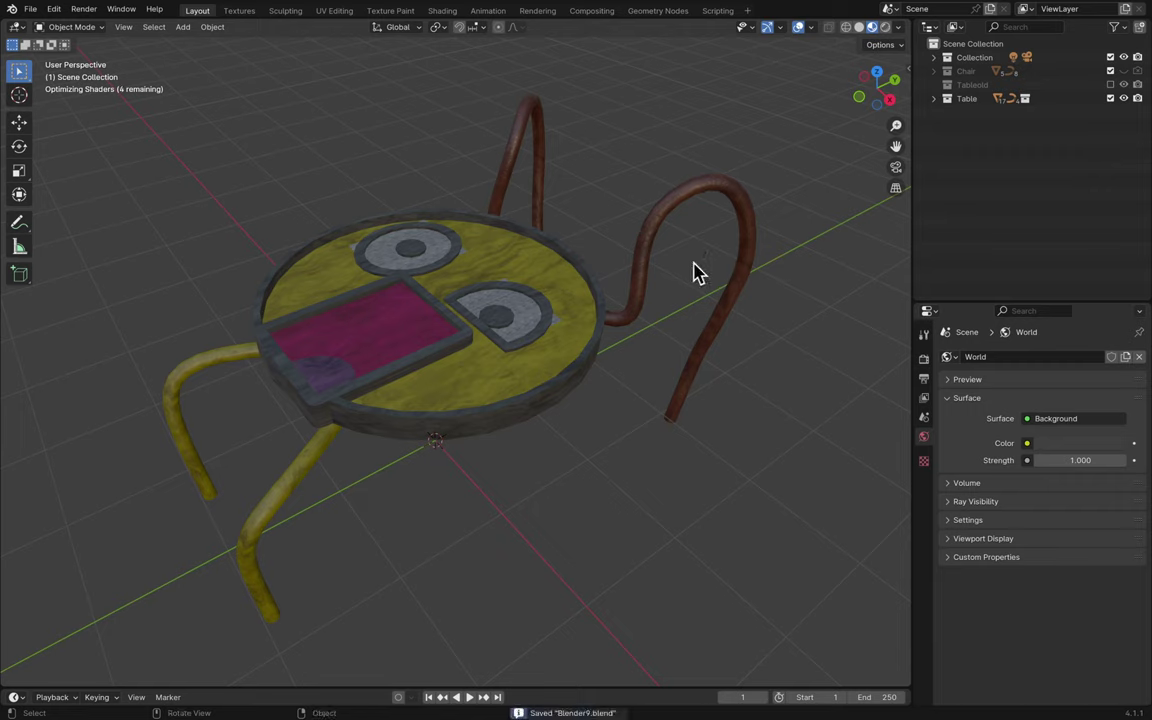
pyautogui.moveTo(490, 8)
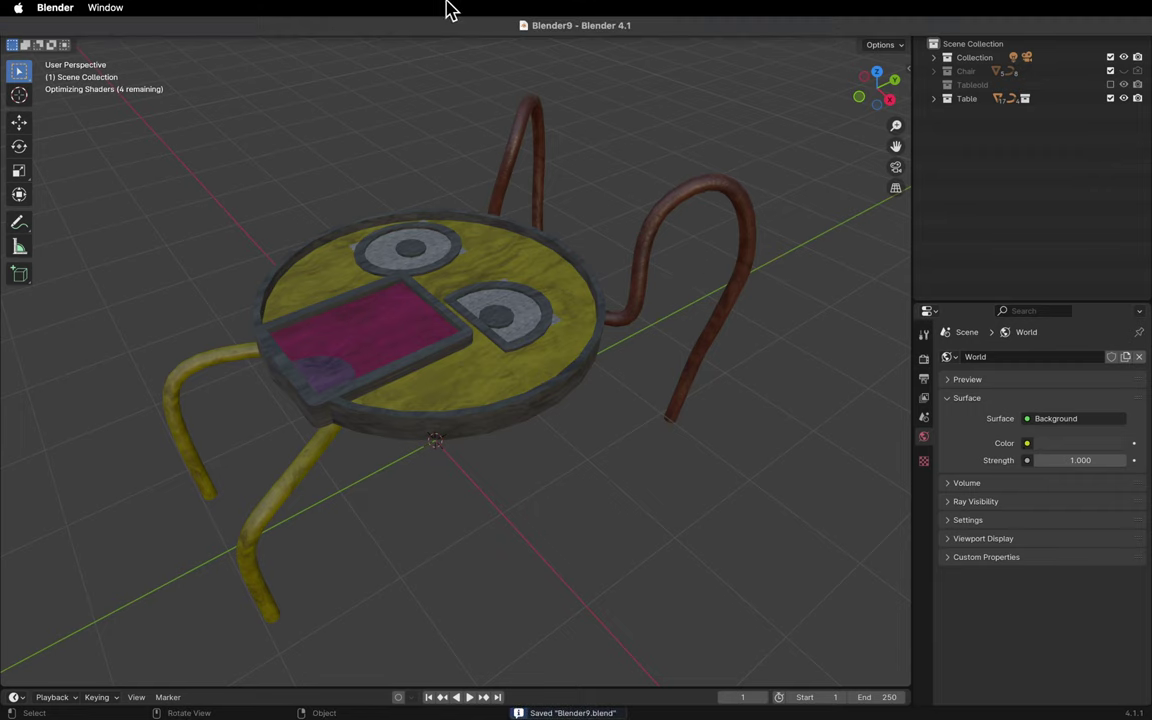
pyautogui.scroll(3, 447, 10)
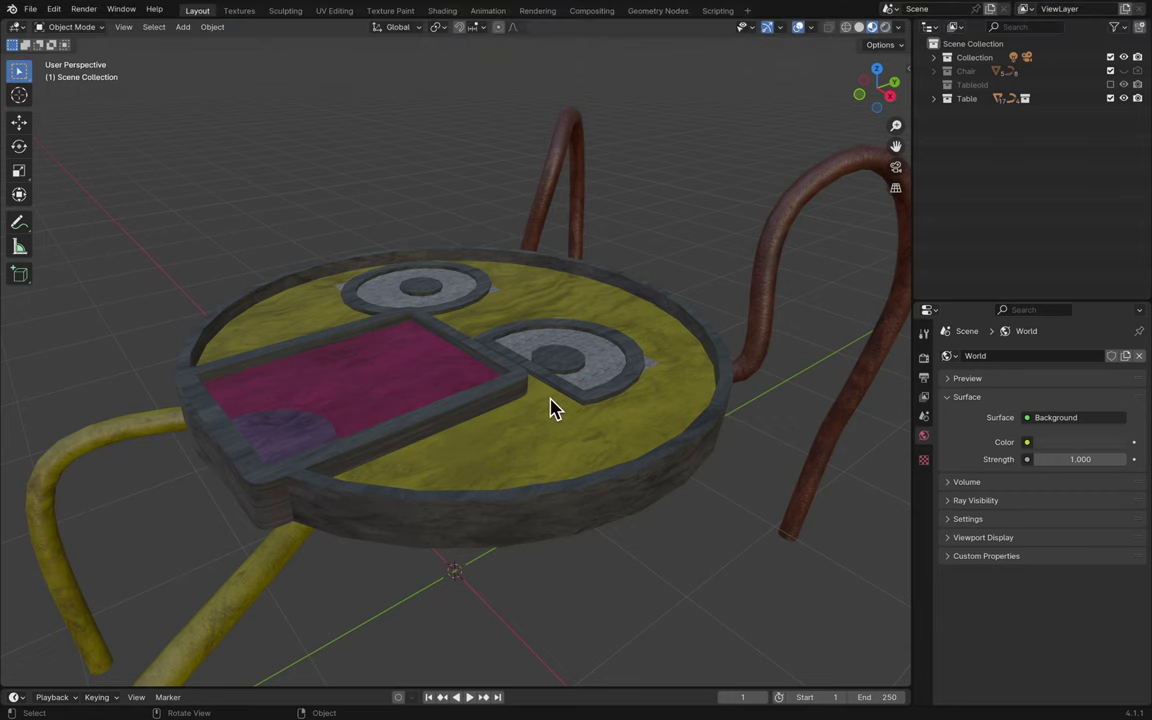
pyautogui.scroll(8, 549, 418)
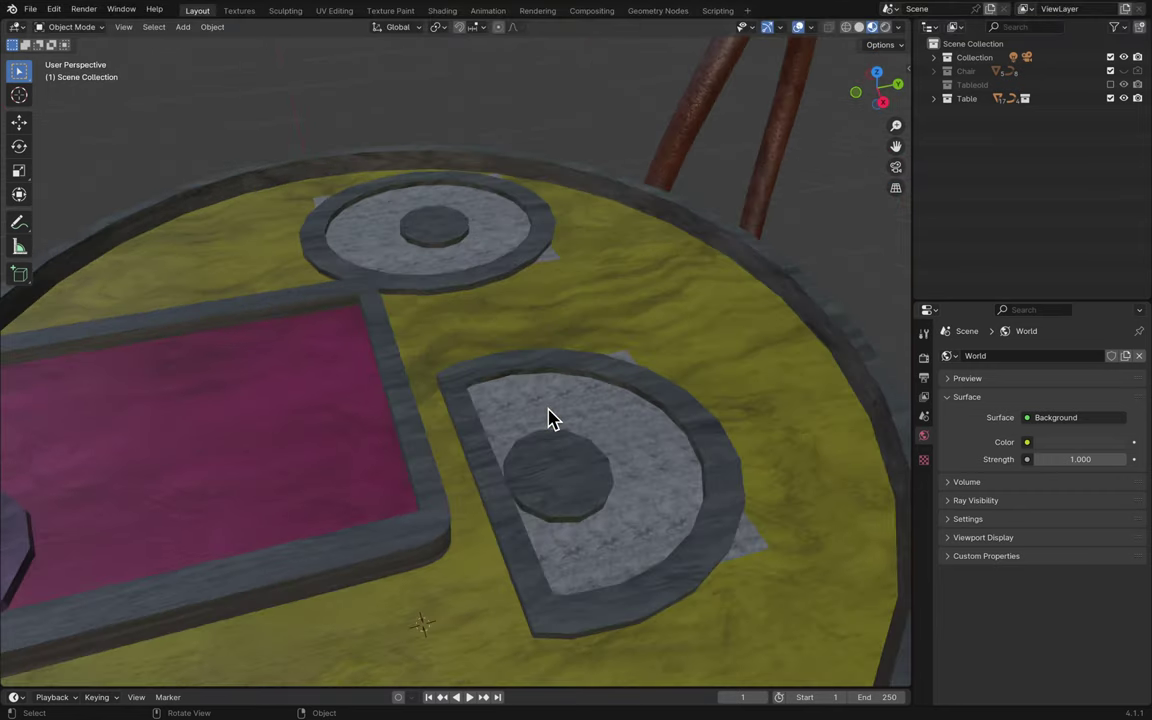
pyautogui.hscroll(-3, 549, 418)
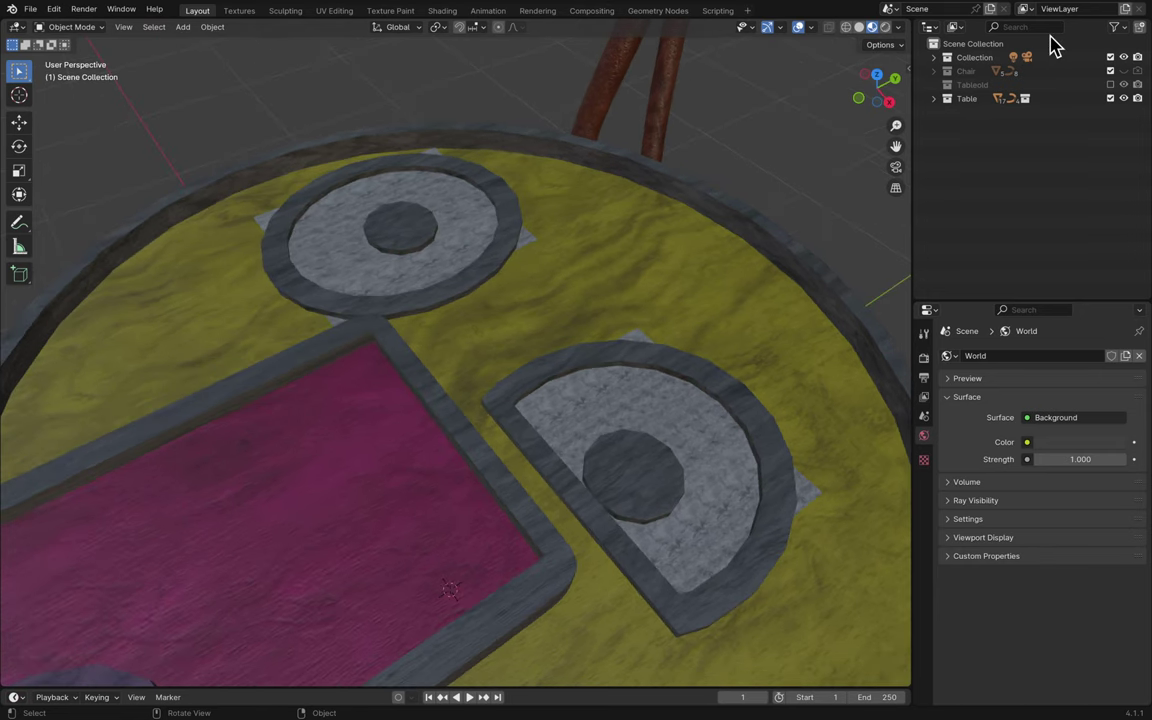
# - Expand and enable Table Booleans, hide all seven Booleanations cutters, and save
pyautogui.click(934, 99)
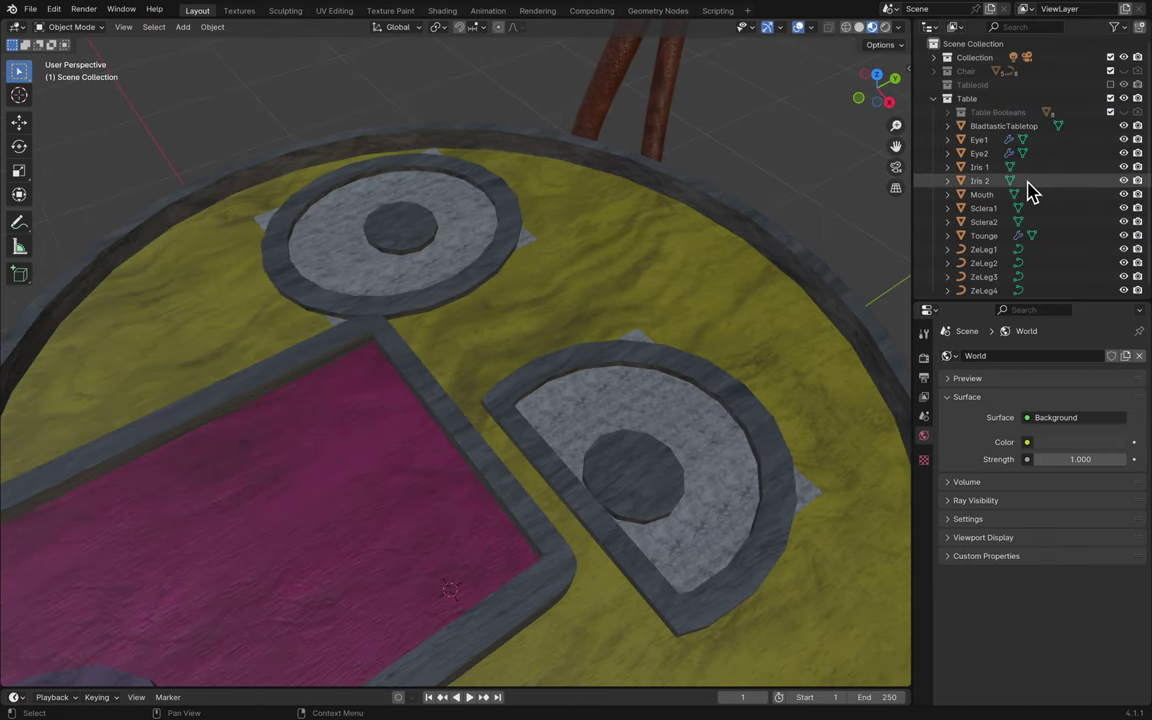
pyautogui.click(948, 112)
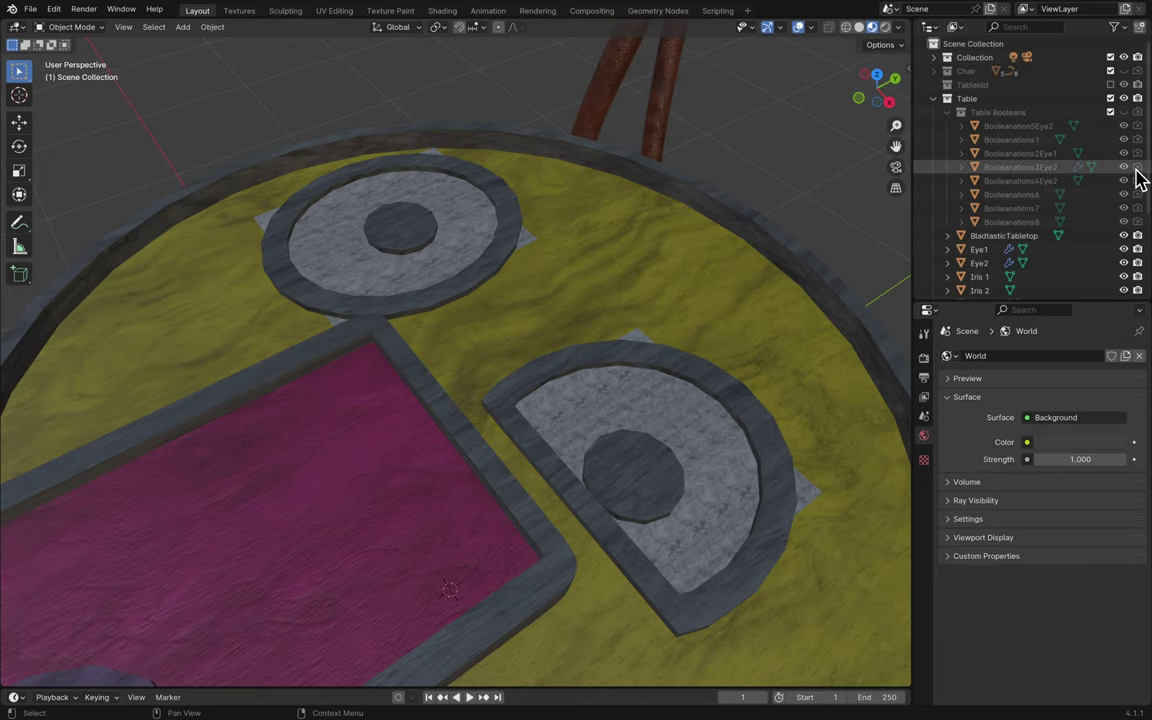
pyautogui.click(1123, 112)
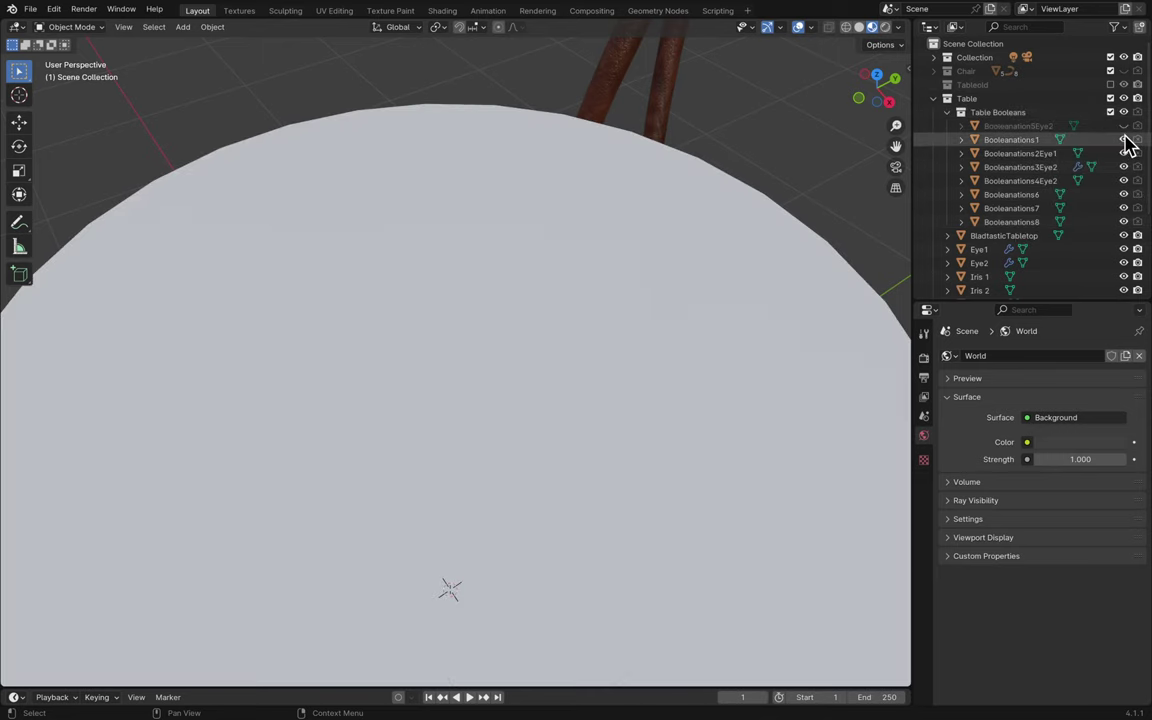
pyautogui.click(1123, 139)
pyautogui.click(1123, 153)
pyautogui.click(1123, 167)
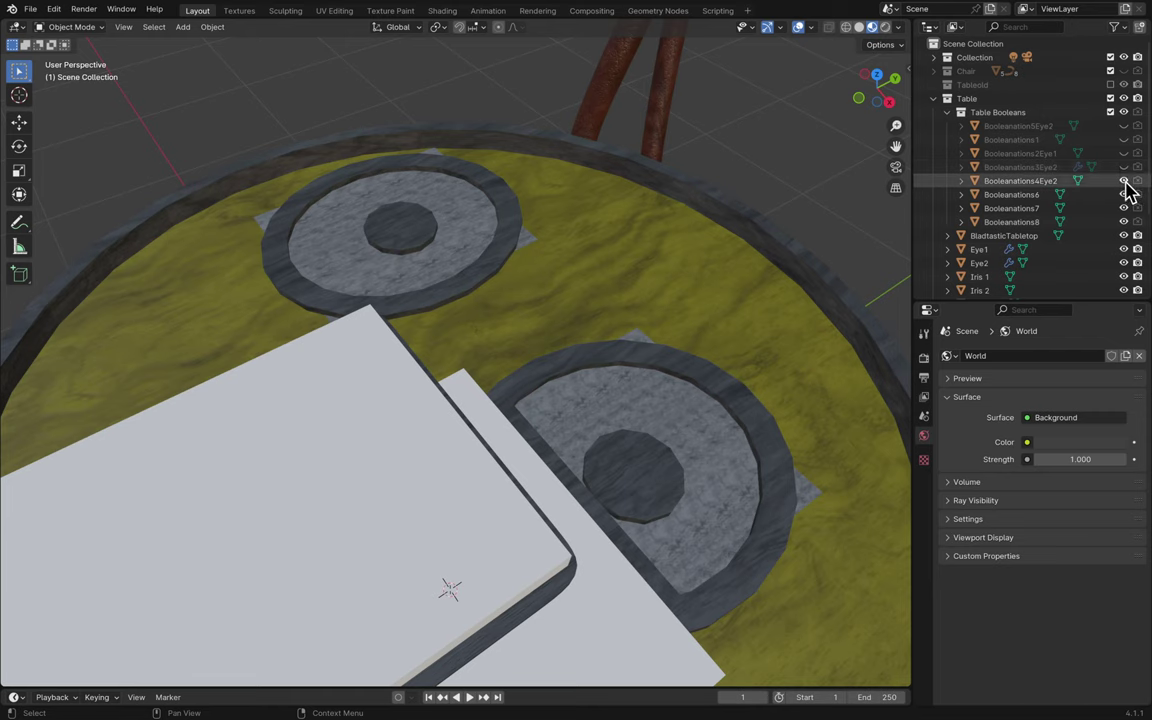
pyautogui.click(1123, 180)
pyautogui.click(1123, 194)
pyautogui.click(1123, 208)
pyautogui.click(1123, 221)
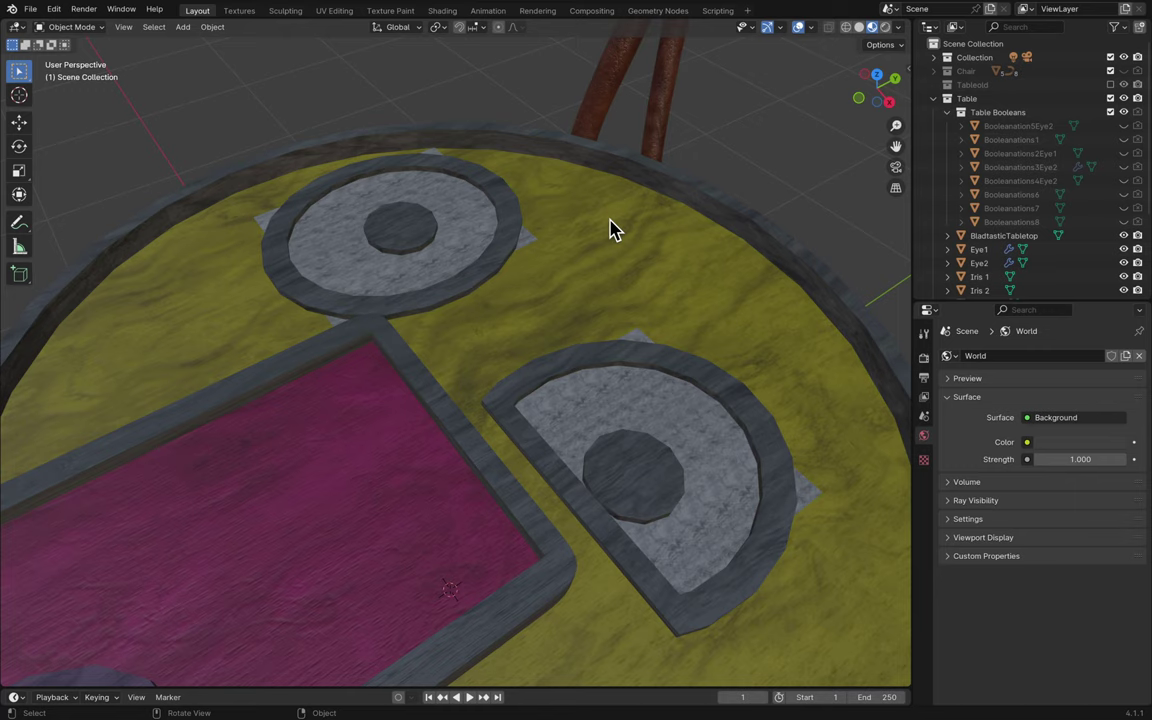
pyautogui.hotkey('ctrl', 's')
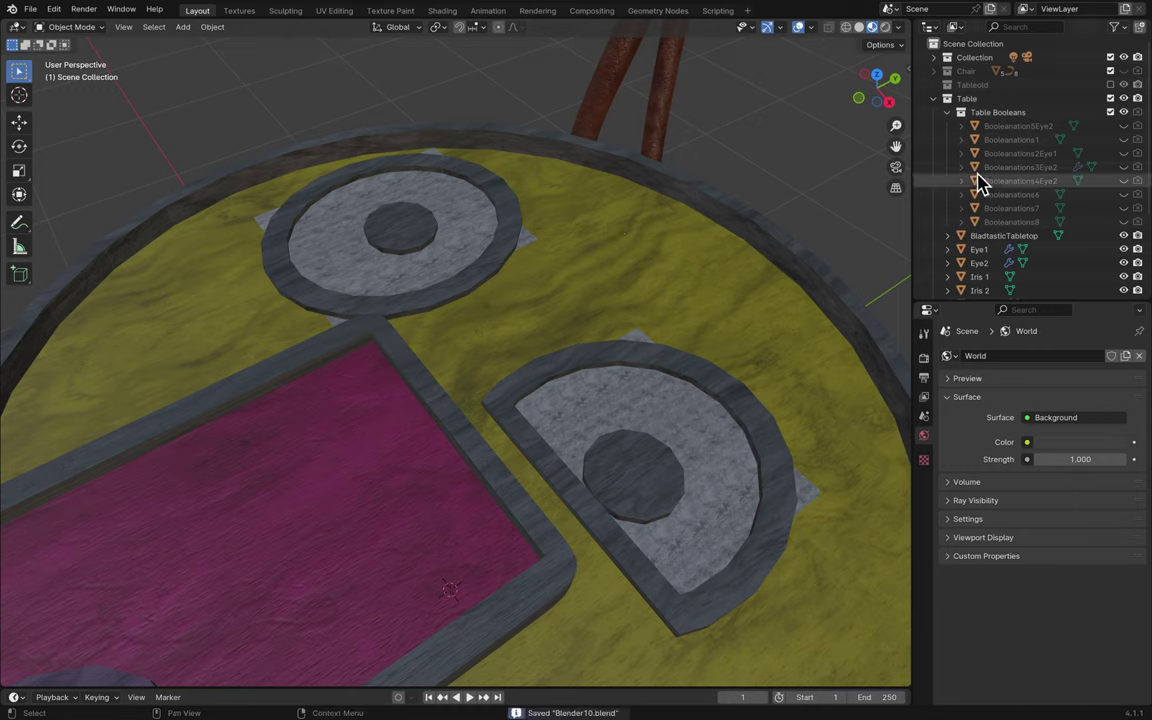
# - Show only the Booleanations2Eye1 and Booleanations3Eye2 eye cutters, viewing the tabletop from lower
pyautogui.click(1123, 181)
pyautogui.click(1123, 181)
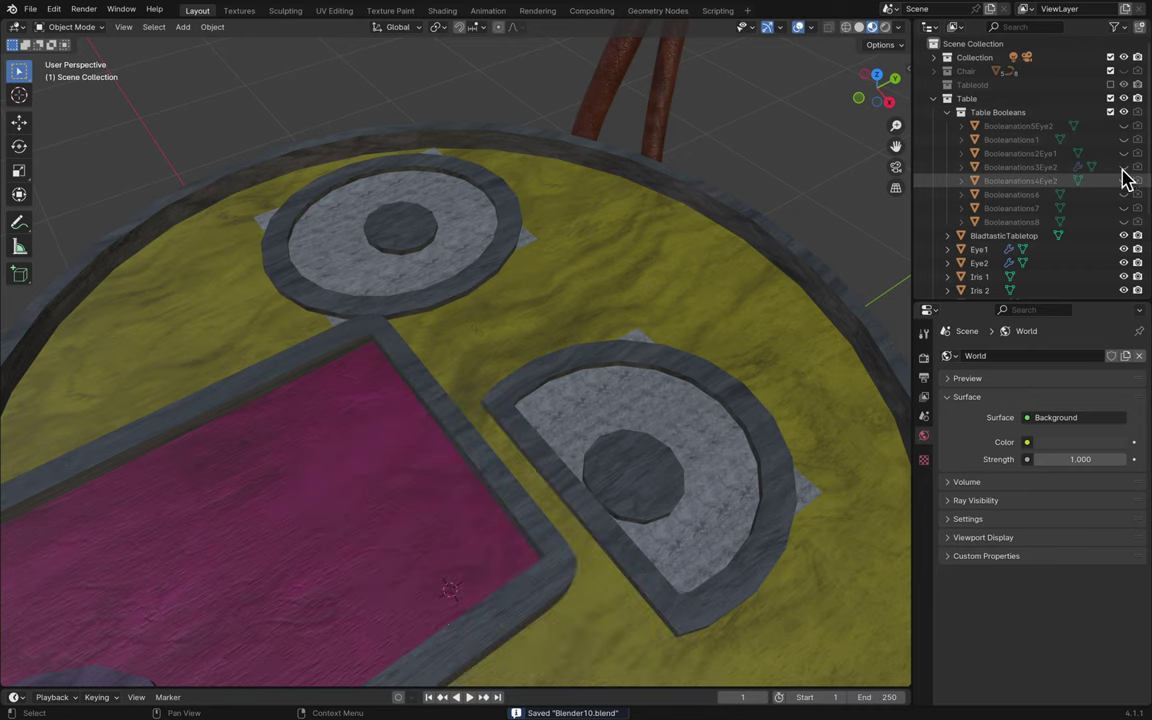
pyautogui.click(1123, 167)
pyautogui.click(1123, 153)
pyautogui.moveTo(735, 320); pyautogui.dragTo(735, 320, button='middle')
pyautogui.scroll(2, 735, 320)
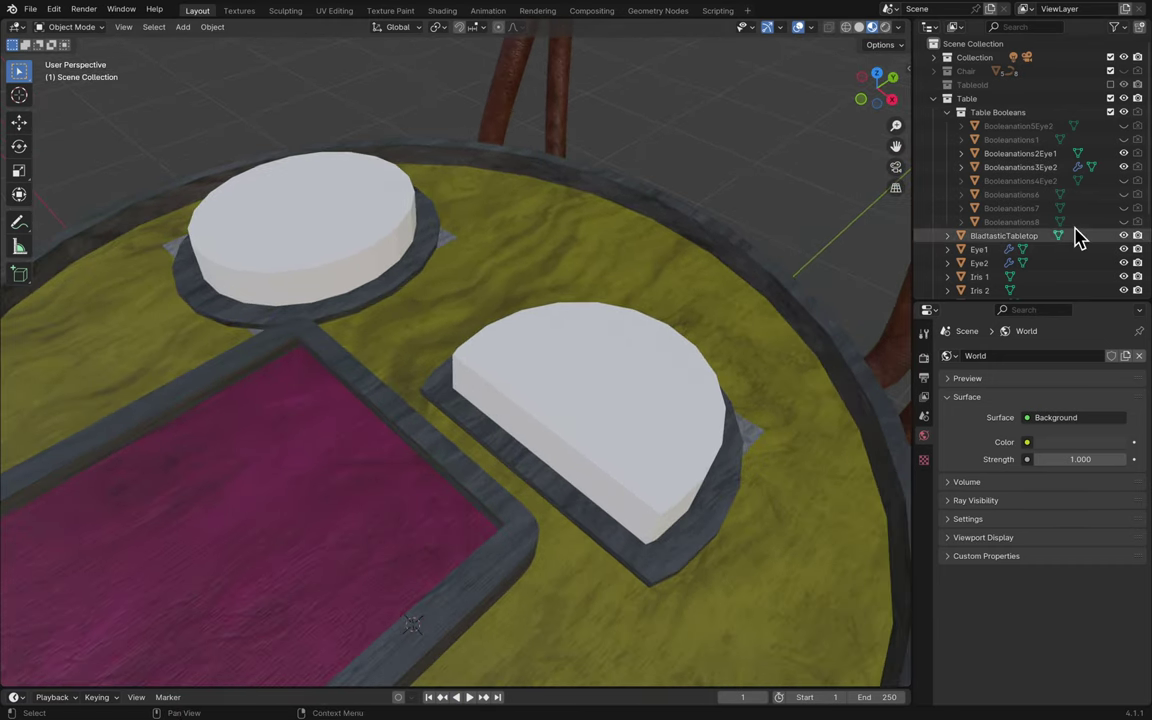
# - Duplicate both eye cutters in place and move the copies into the Table collection
pyautogui.click(1028, 154)
pyautogui.keyDown('shift'); pyautogui.click(1026, 168); pyautogui.keyUp('shift')
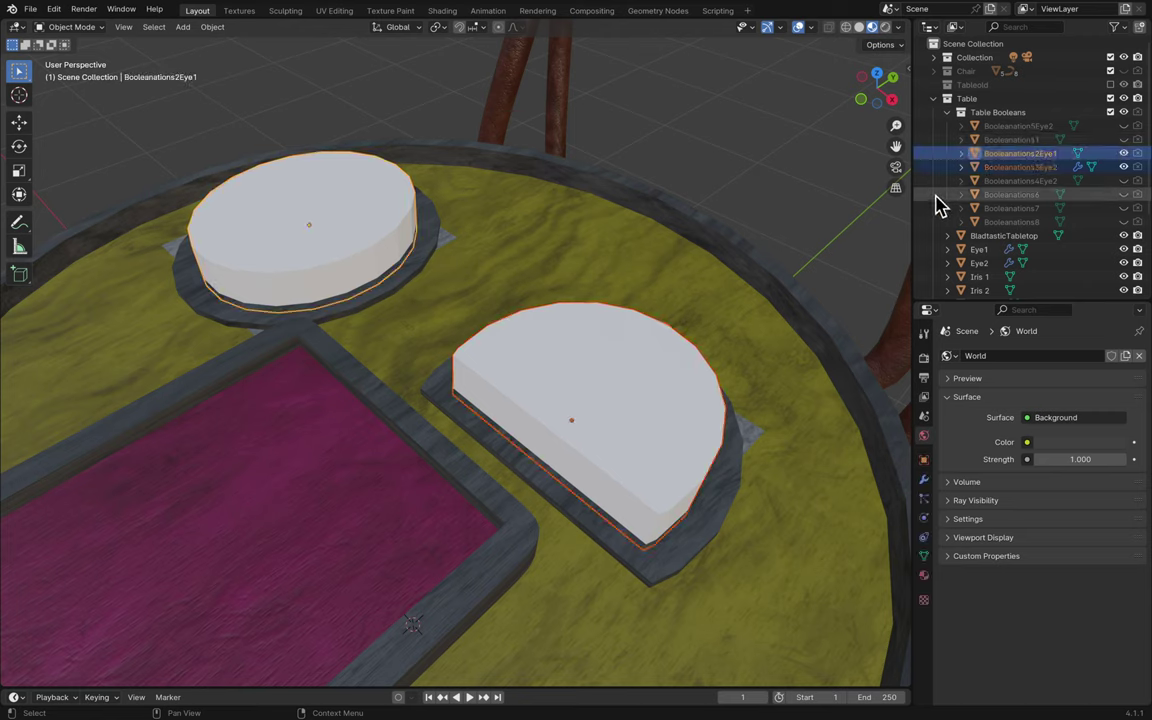
pyautogui.hotkey('shift', 'd')
pyautogui.press('Escape')
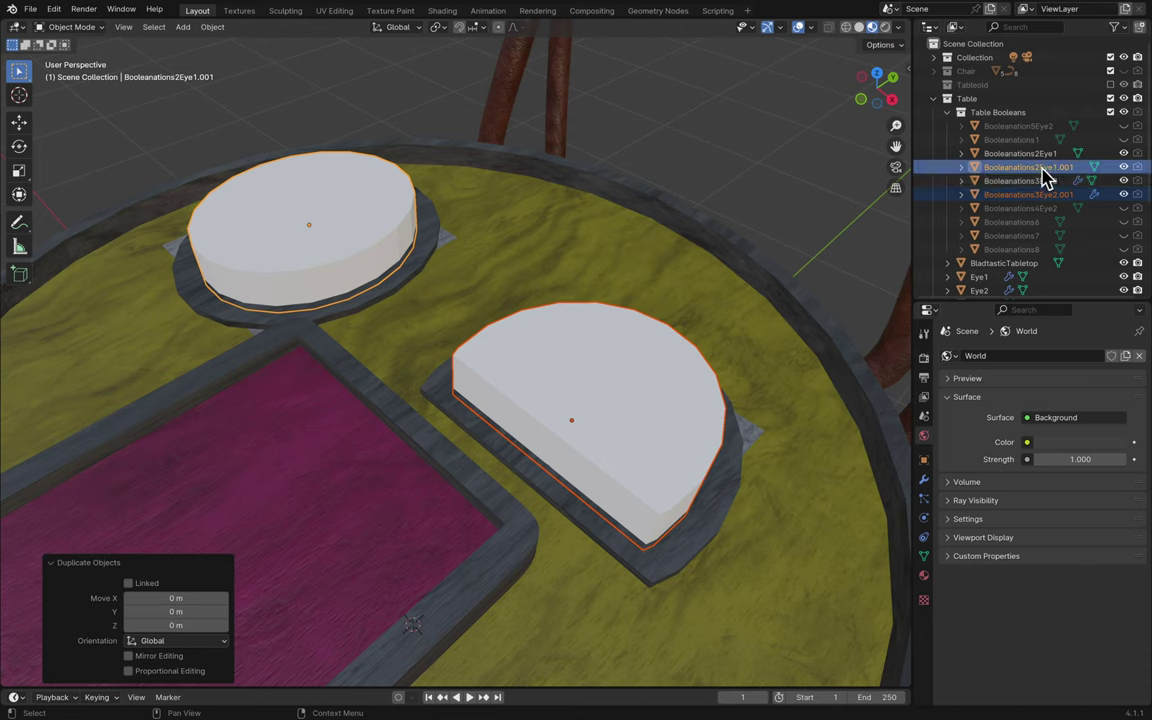
pyautogui.moveTo(1043, 170); pyautogui.dragTo(997, 106)
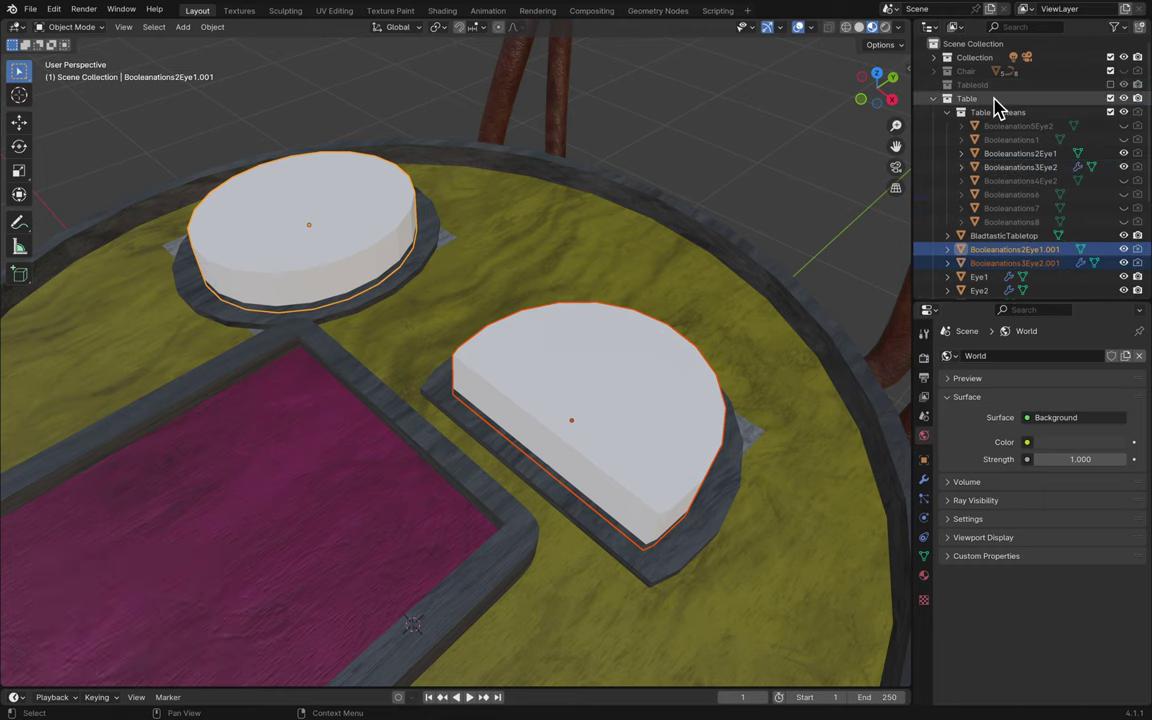
# - Hide the original eye cutters, exclude Table Booleans from the scene, and save
pyautogui.scroll(-1, 1021, 265)
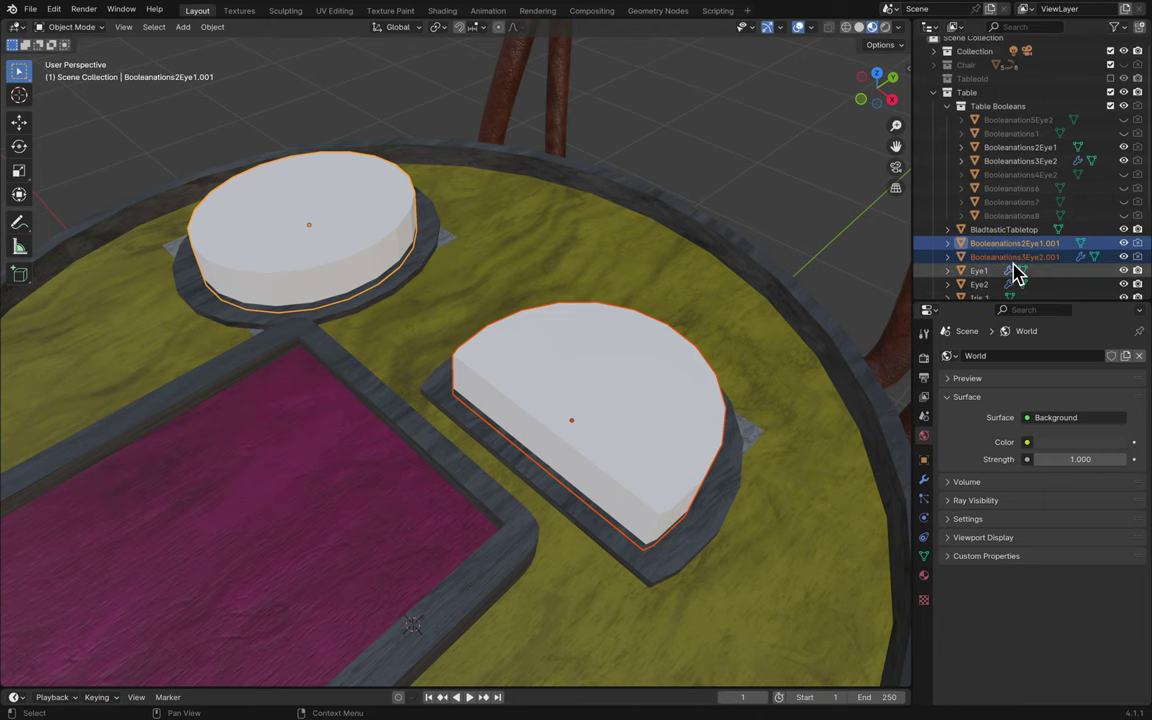
pyautogui.click(1123, 150)
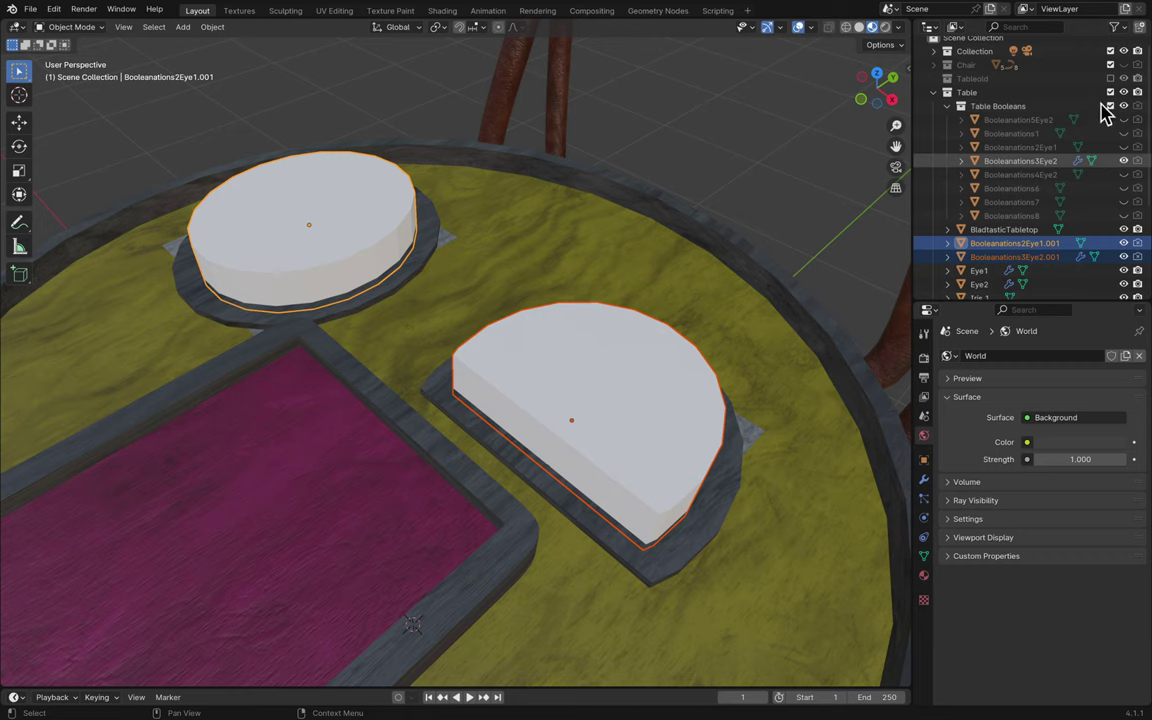
pyautogui.click(1122, 161)
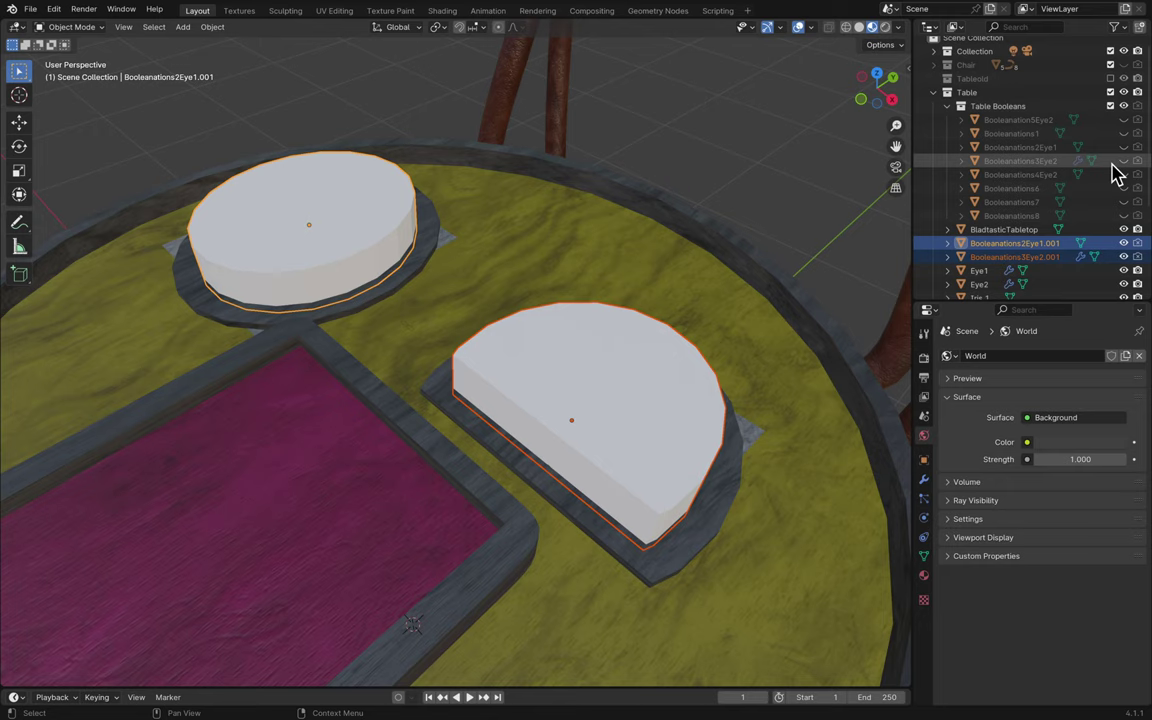
pyautogui.click(1110, 106)
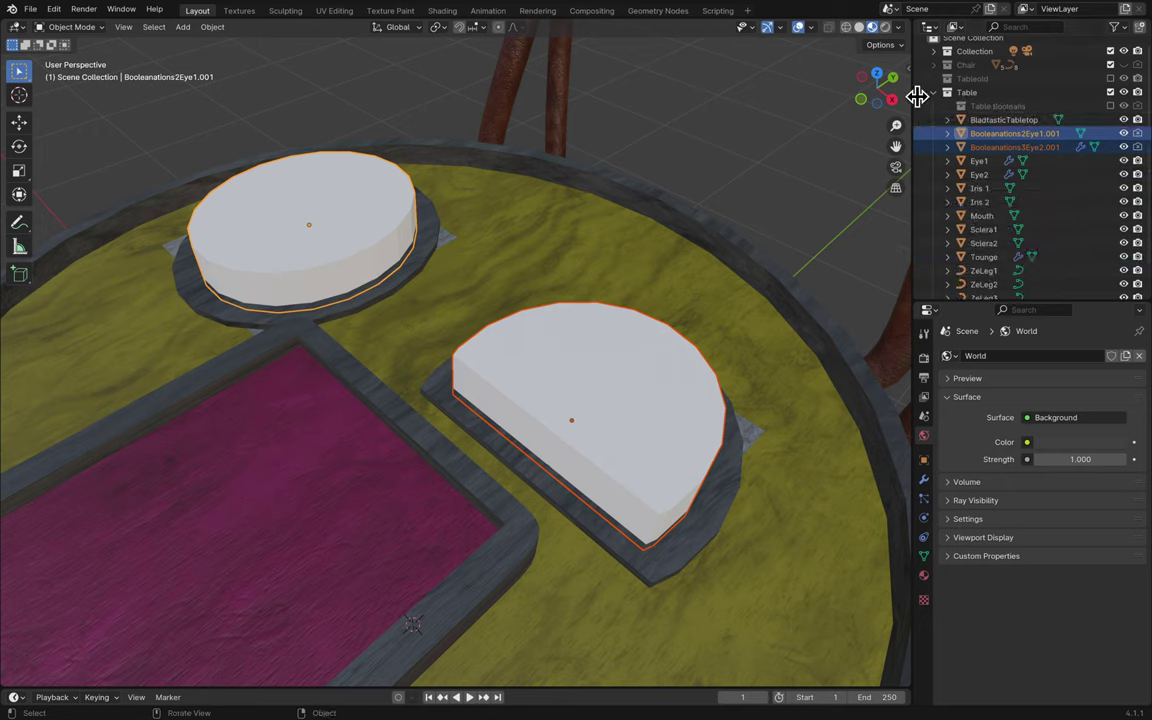
pyautogui.press('super+s')
pyautogui.hscroll(-5, 757, 196)
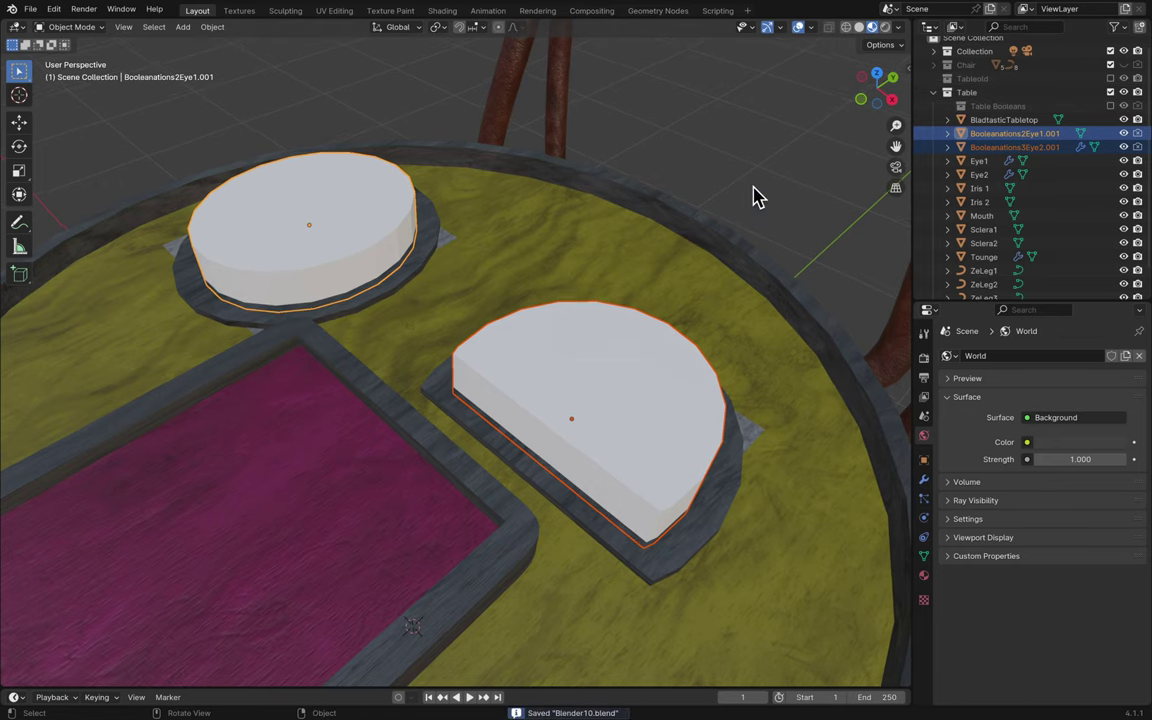
pyautogui.hscroll(-2, 757, 196)
# - Rename the left eye disc Booleanations2Eye1.001 to Sclera11
pyautogui.hotkey('alt', 'a')
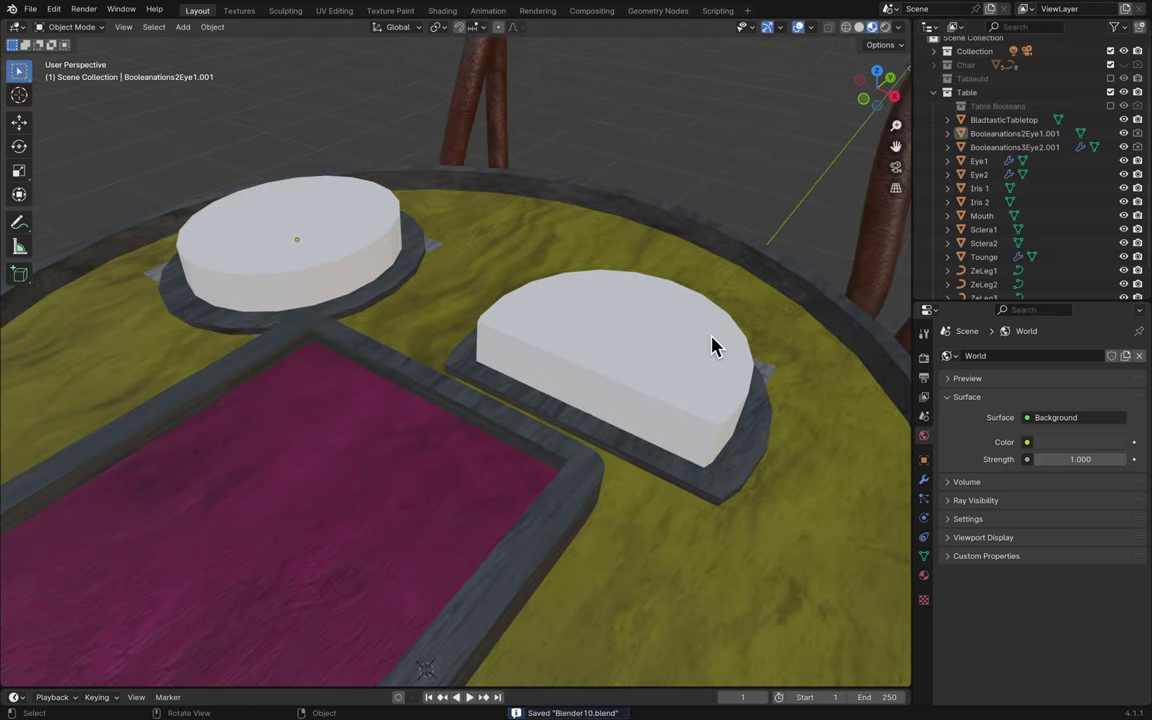
pyautogui.click(714, 346)
pyautogui.hscroll(-3, 710, 380)
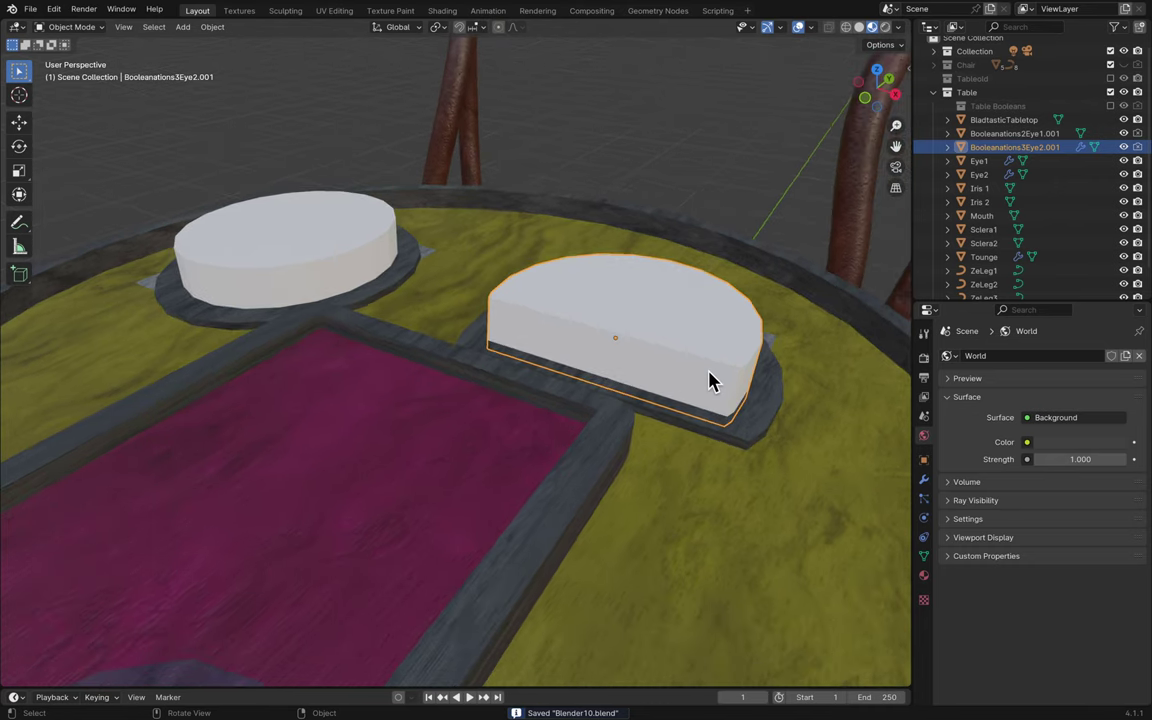
pyautogui.hscroll(-4, 740, 355)
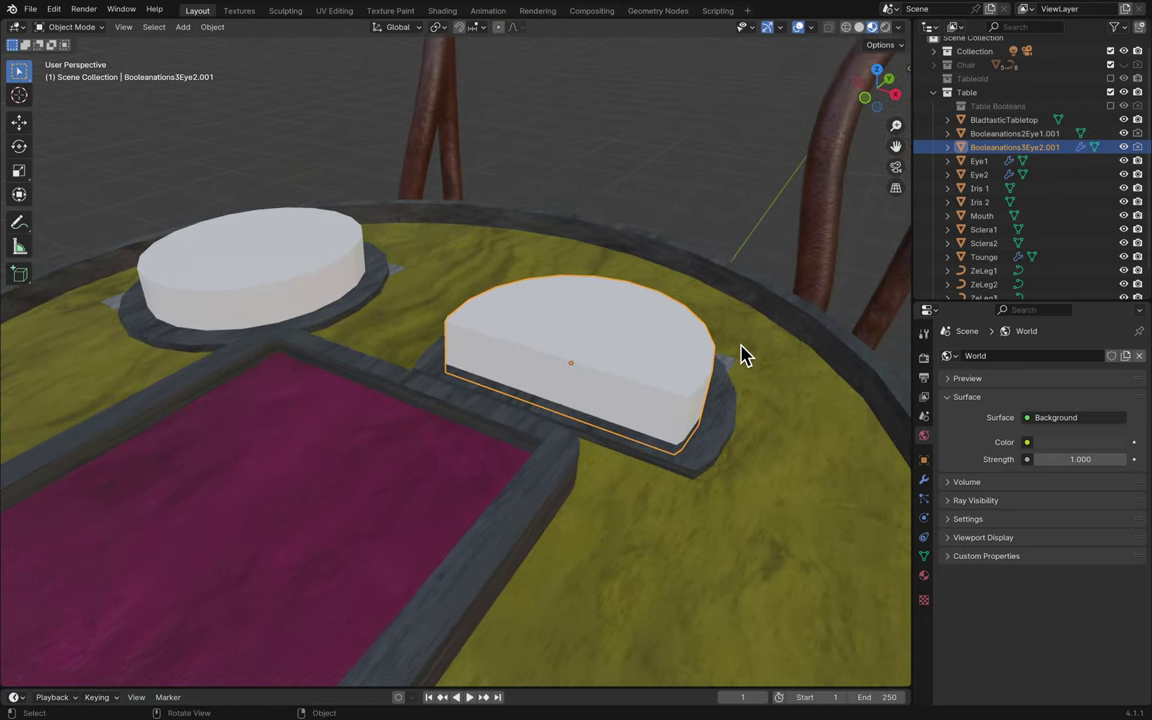
pyautogui.hscroll(-2, 714, 372)
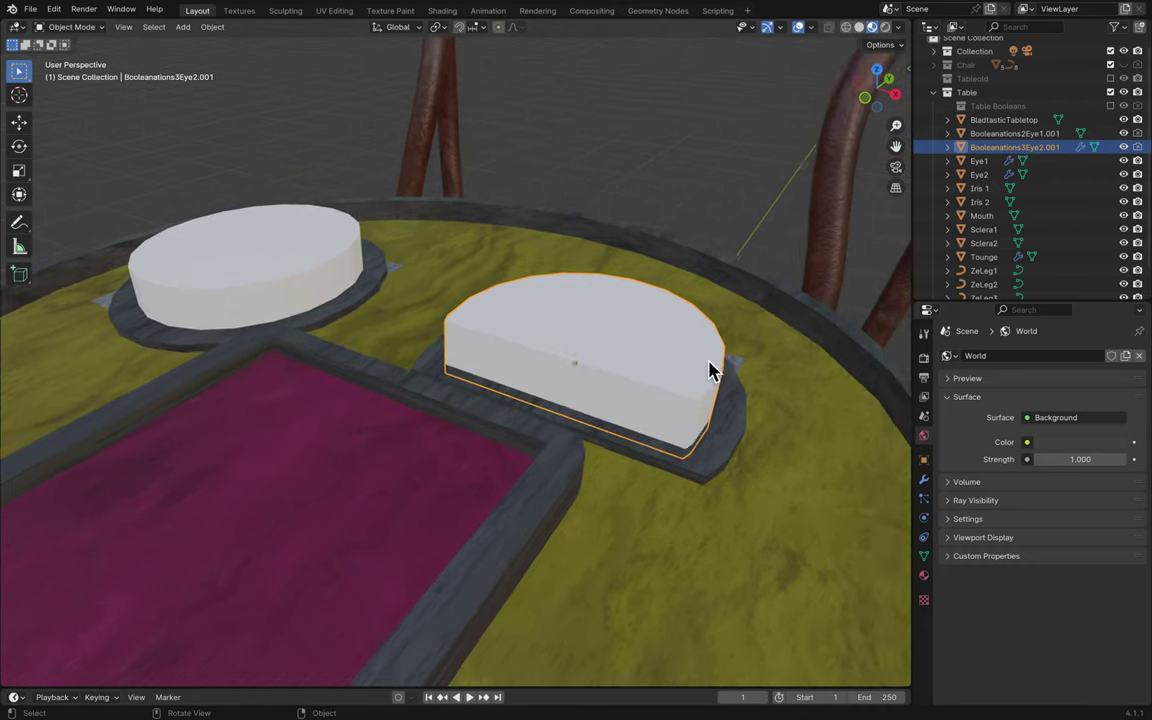
pyautogui.hscroll(-2, 708, 370)
pyautogui.scroll(-2, 1036, 160)
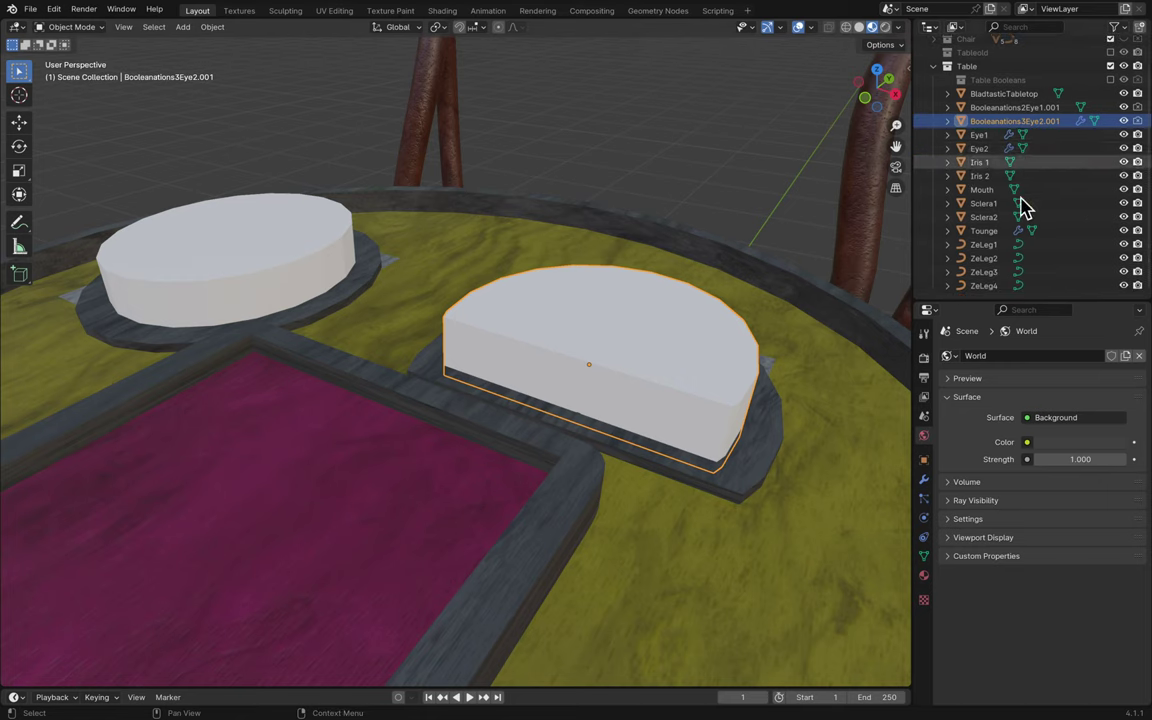
pyautogui.click(1008, 107)
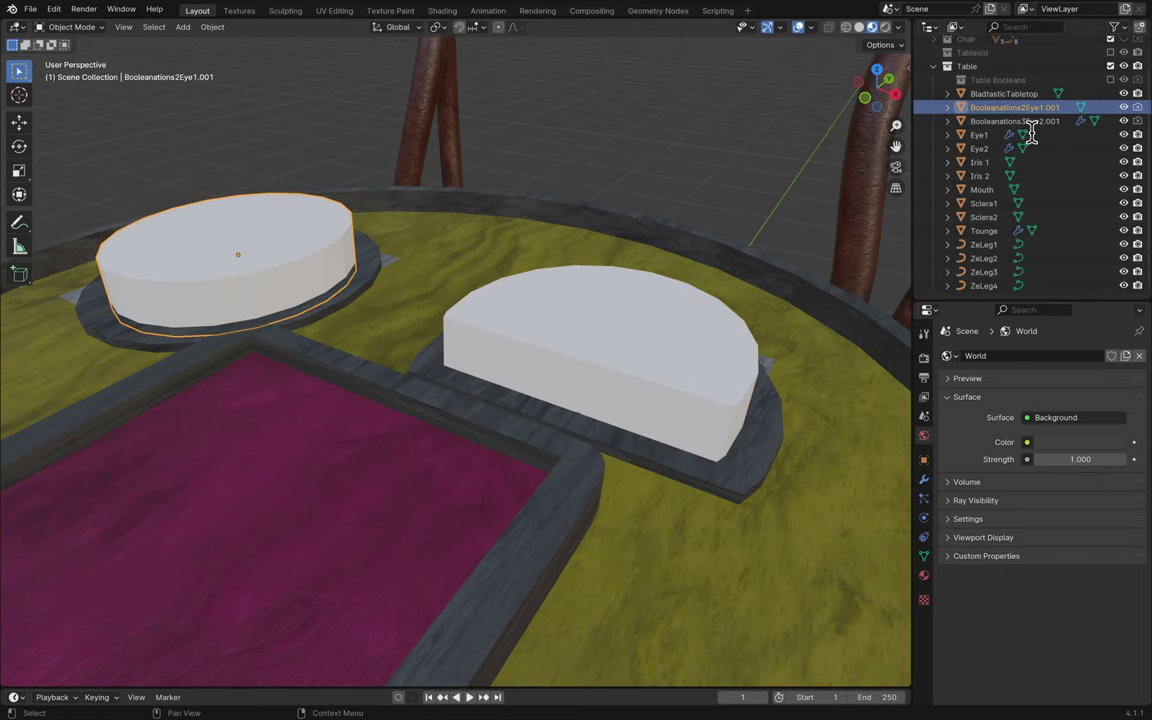
pyautogui.scroll(2, 1010, 150)
pyautogui.press('F2')
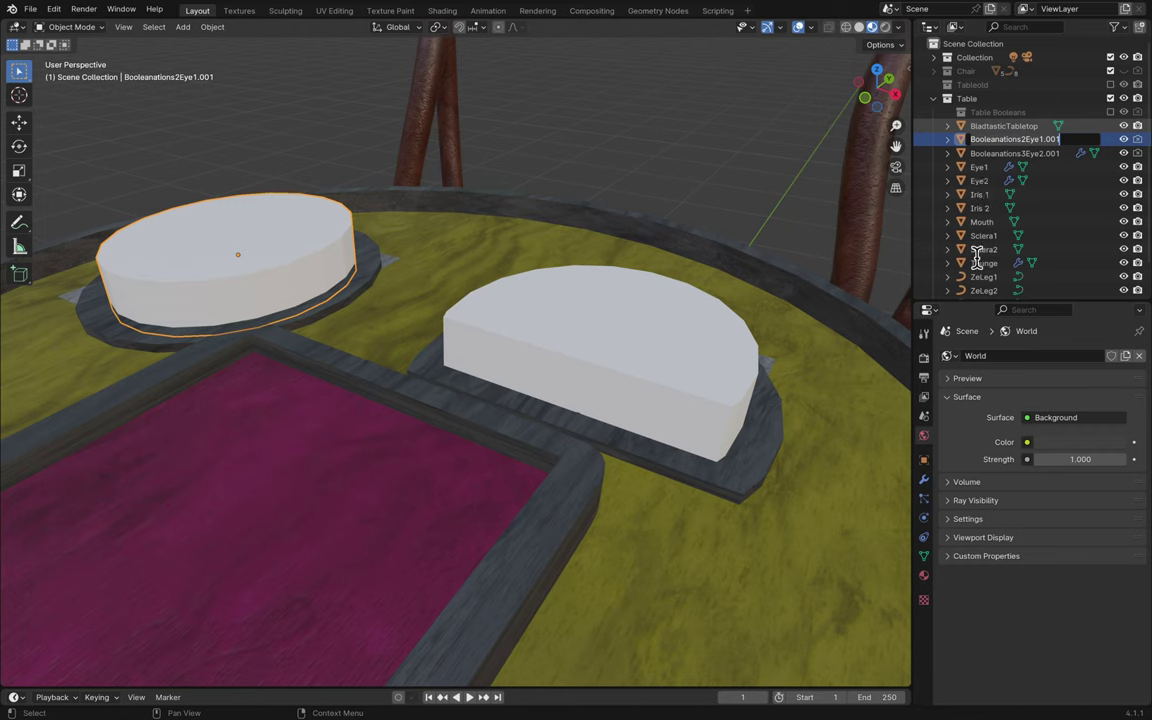
pyautogui.write('Sclera11')
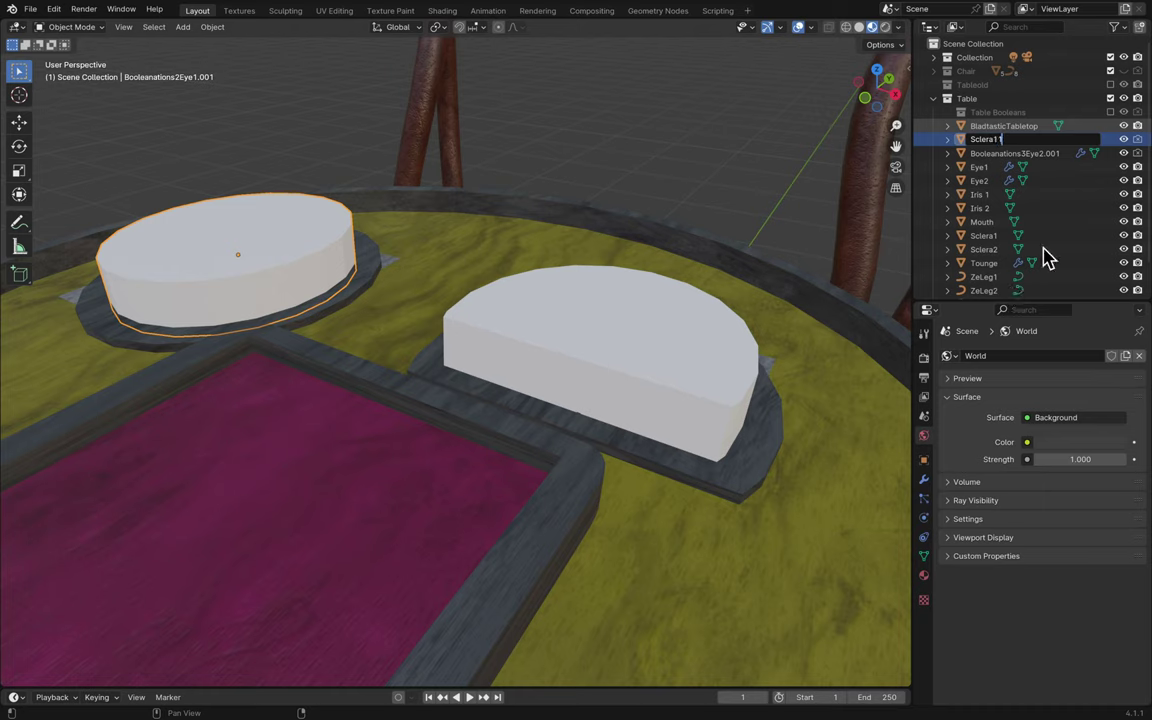
pyautogui.press('Return')
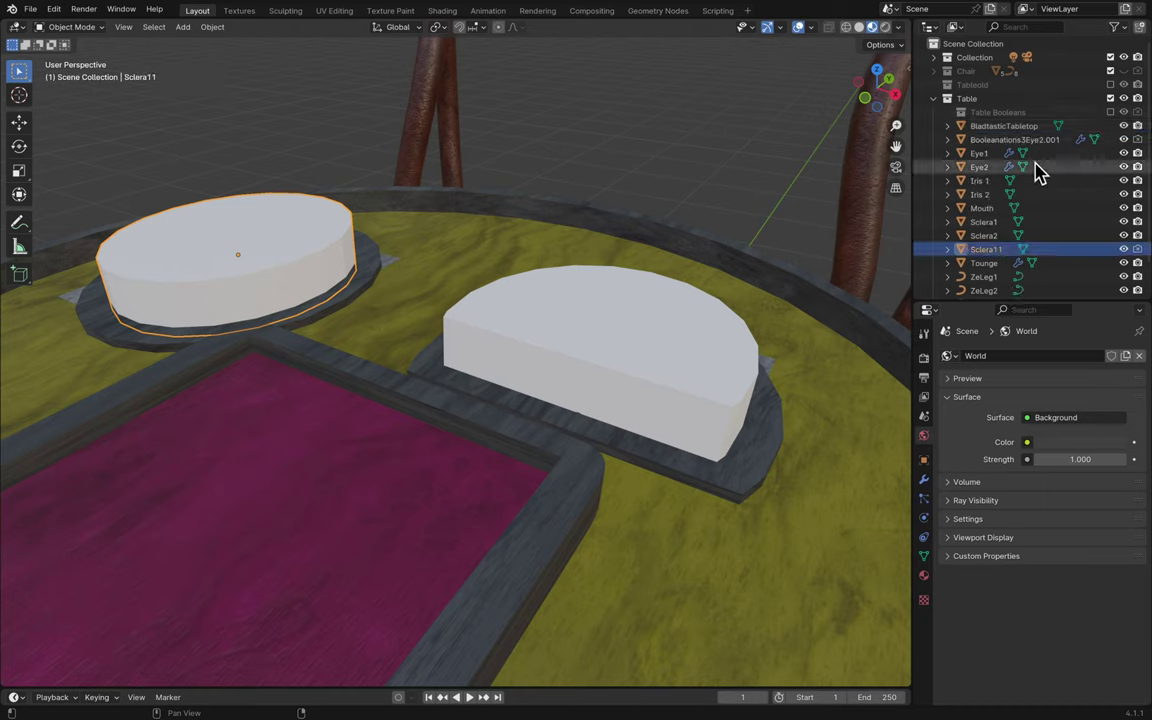
# - Rename Booleanations3Eye2.001 to Sclera22, then frame the view on Sclera11
pyautogui.click(1020, 141)
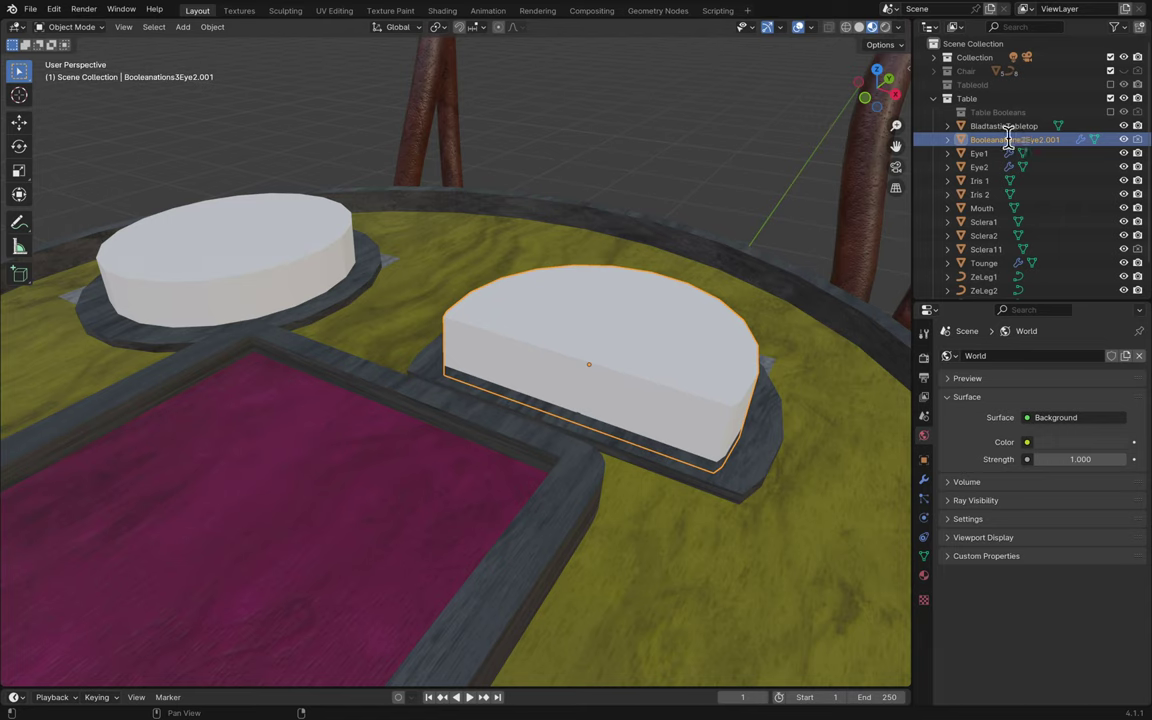
pyautogui.doubleClick(1008, 140)
pyautogui.write('Scle')
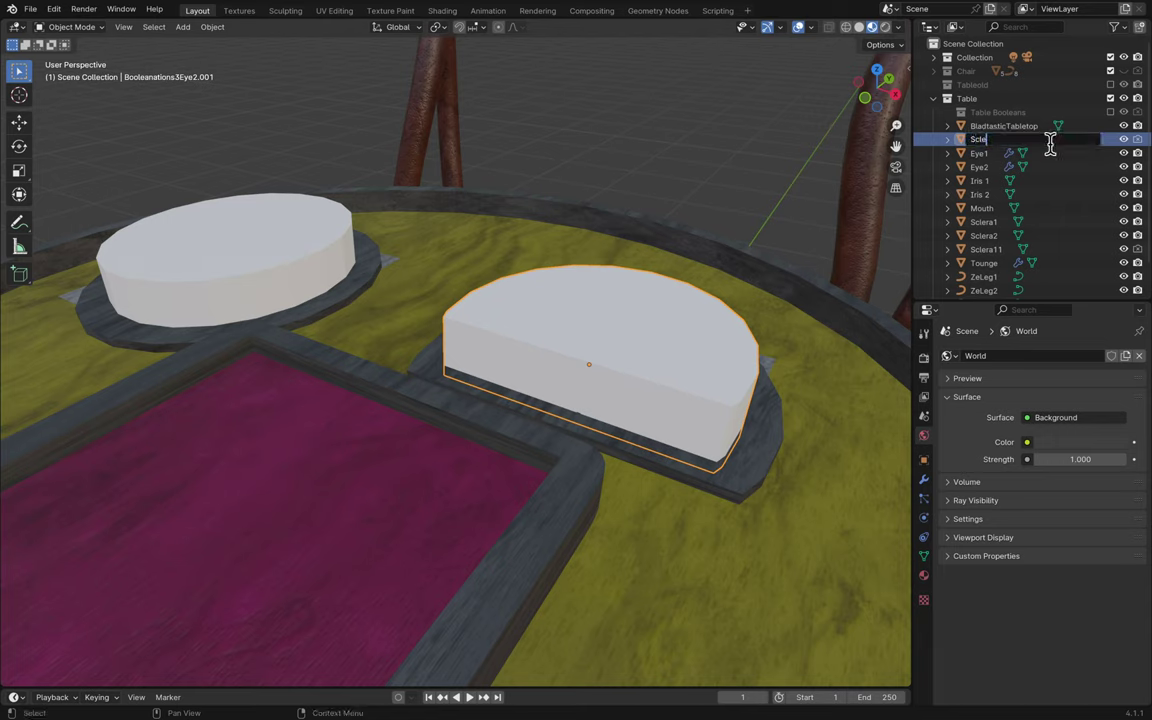
pyautogui.write('ra22')
pyautogui.press('Return')
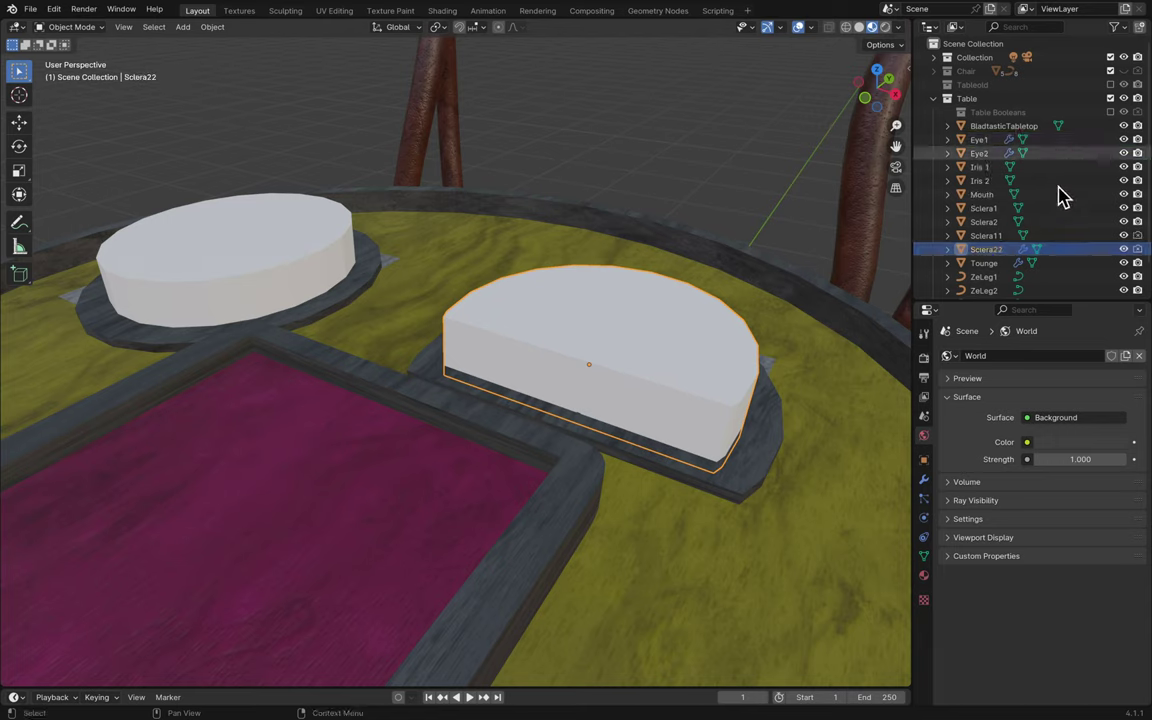
pyautogui.click(984, 238)
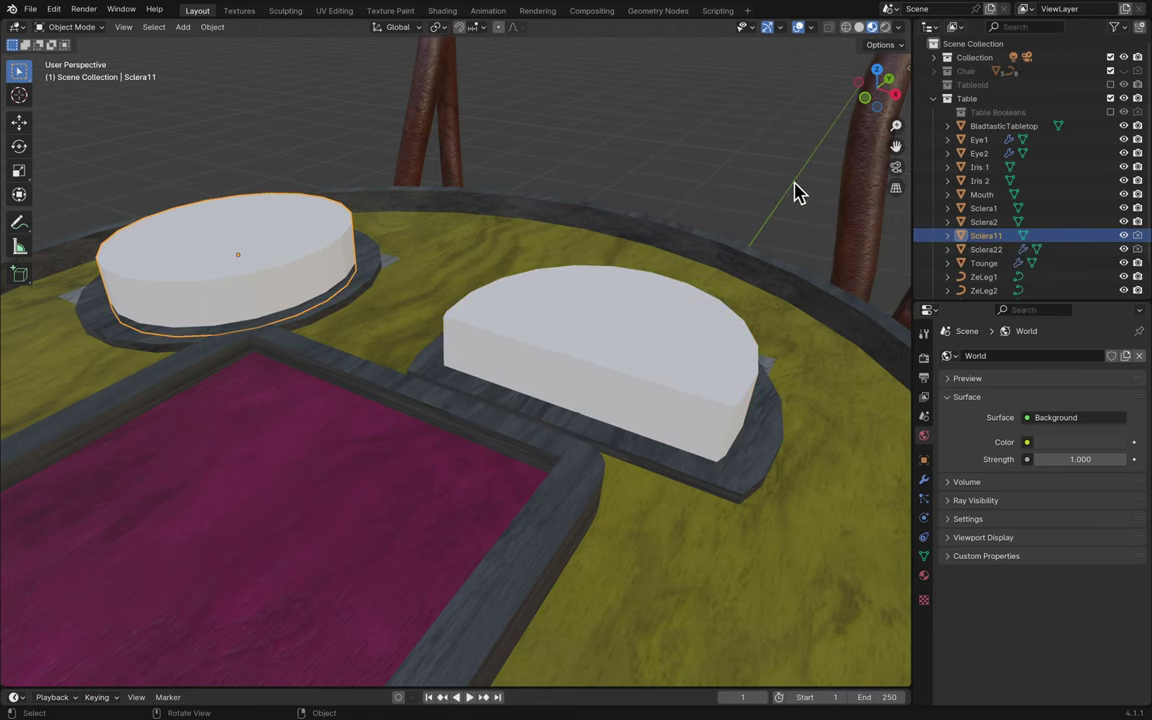
pyautogui.press('KP_Decimal')
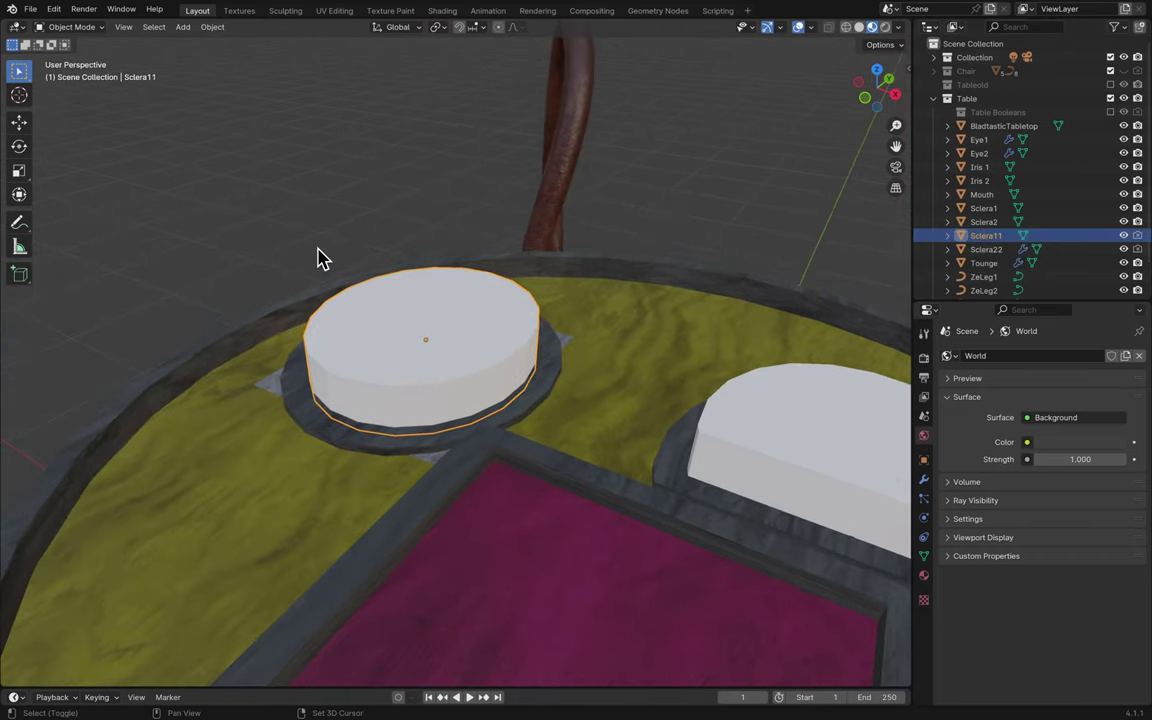
# - Select Sclera11's faces in Edit Mode, try deleting vertices, then undo the deletion
pyautogui.press('Tab')
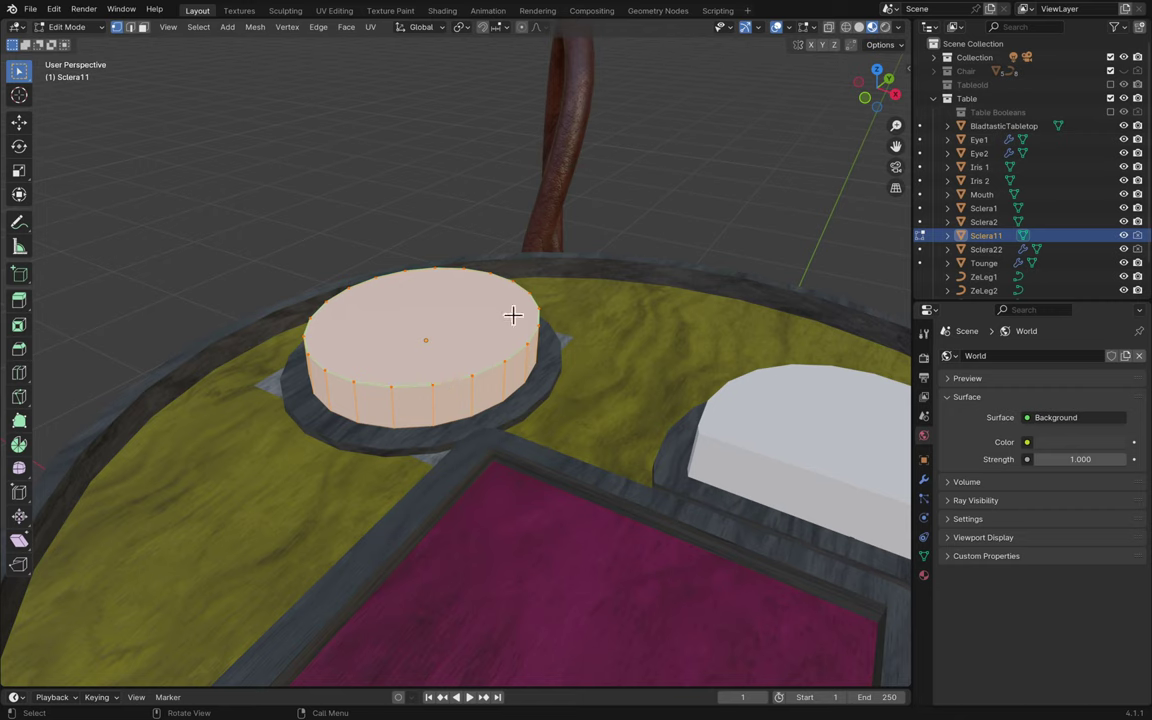
pyautogui.click(143, 27)
pyautogui.click(454, 393)
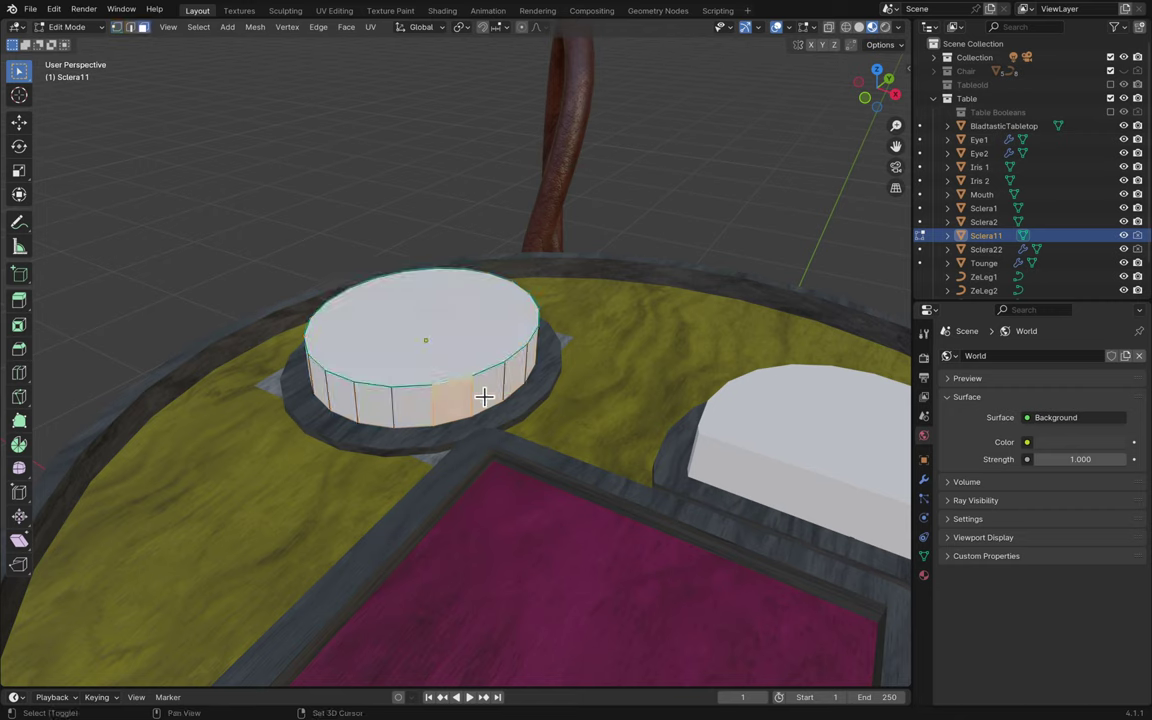
pyautogui.click(864, 105)
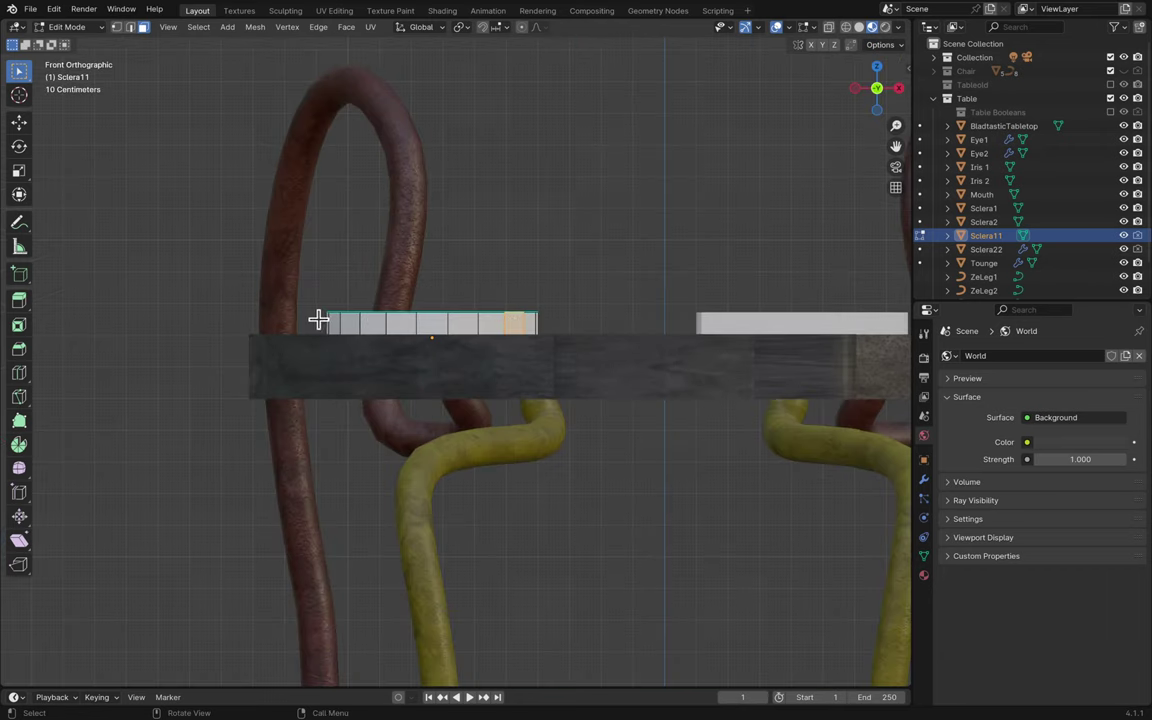
pyautogui.moveTo(312, 320); pyautogui.dragTo(563, 321)
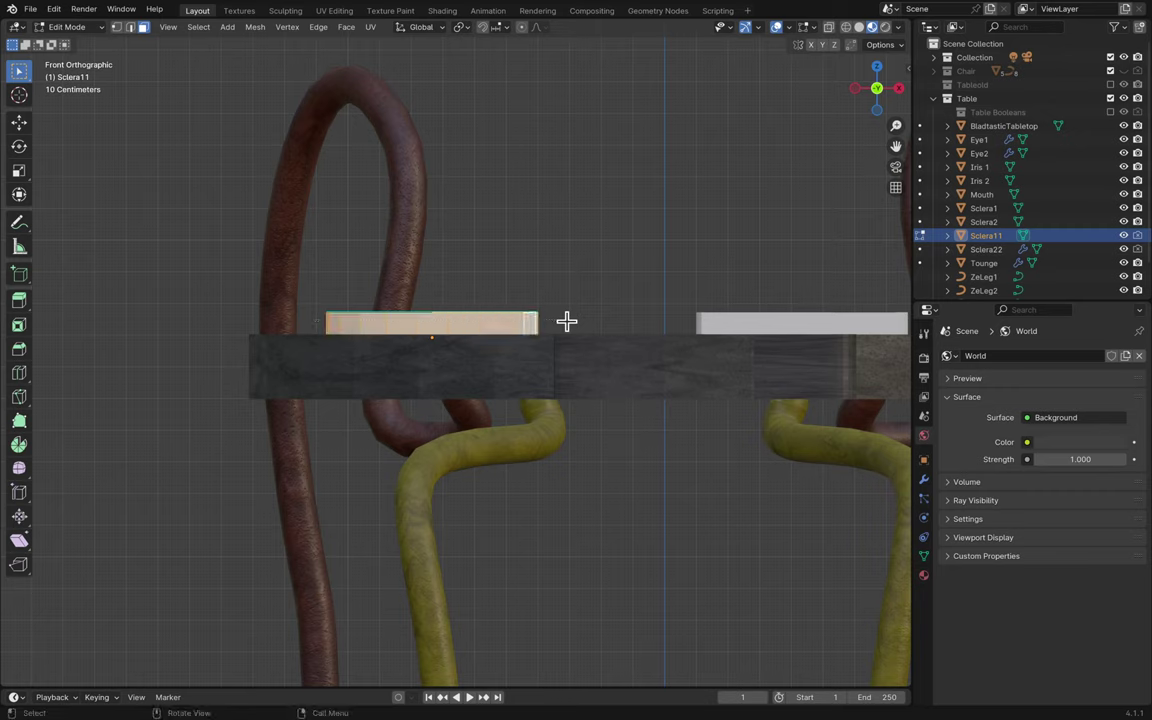
pyautogui.click(574, 307)
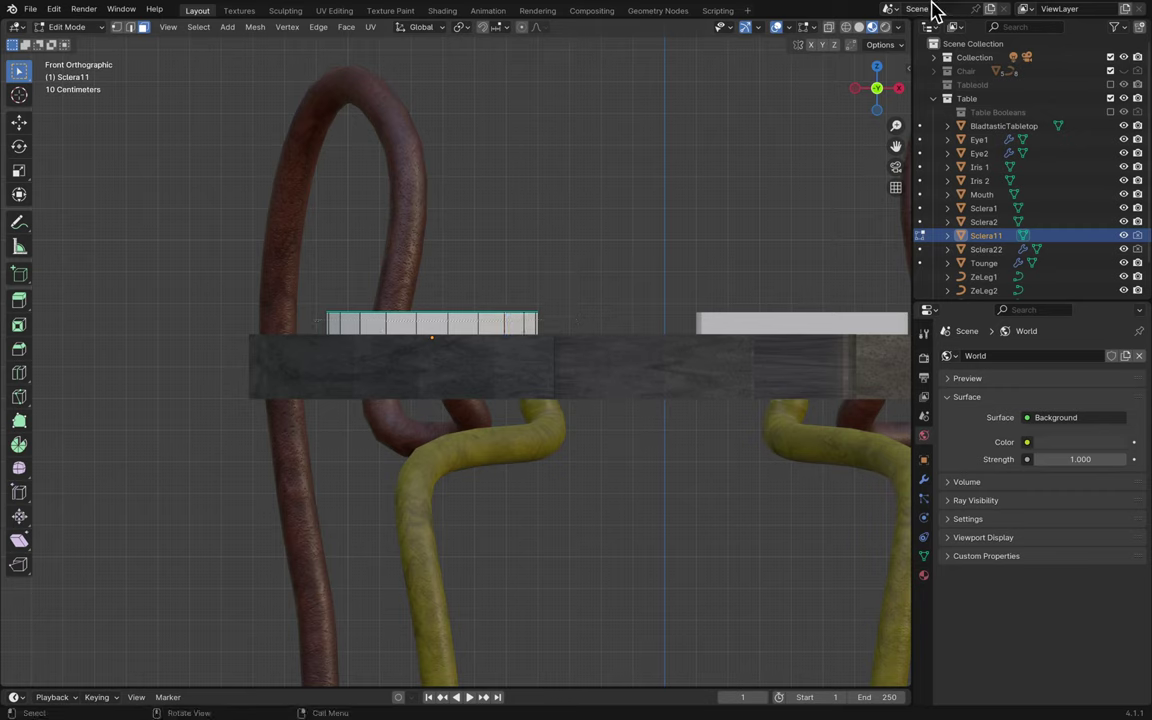
pyautogui.hotkey('alt', 'z')
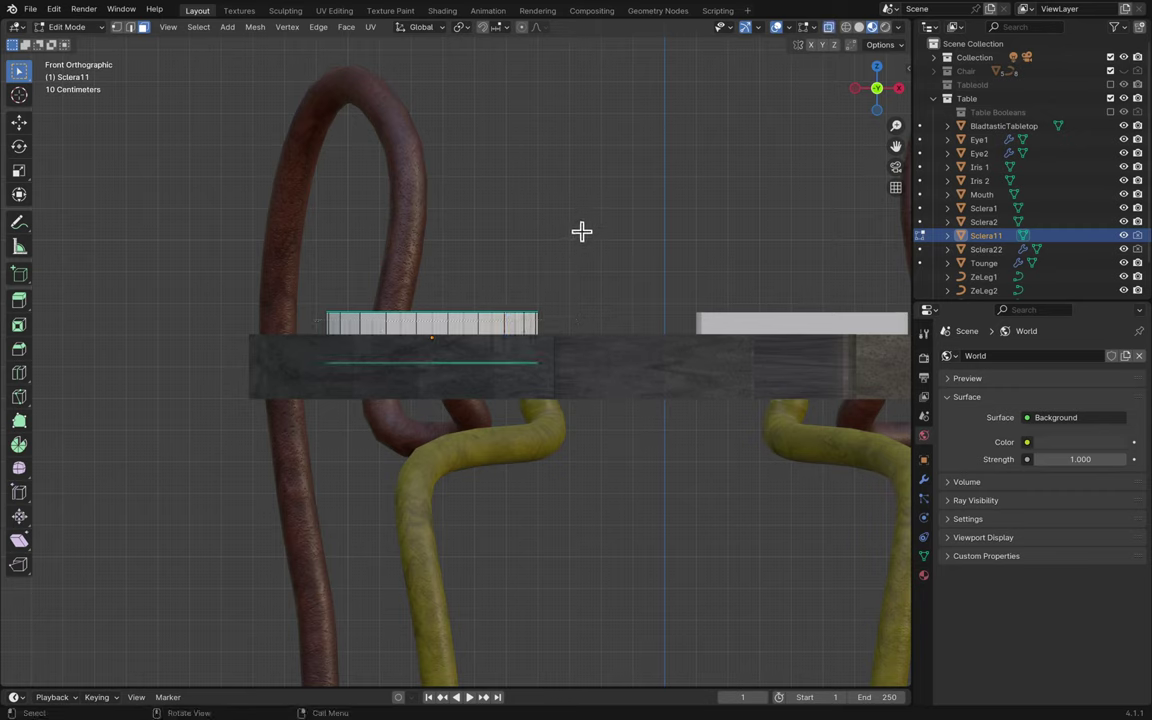
pyautogui.moveTo(586, 232); pyautogui.dragTo(310, 321)
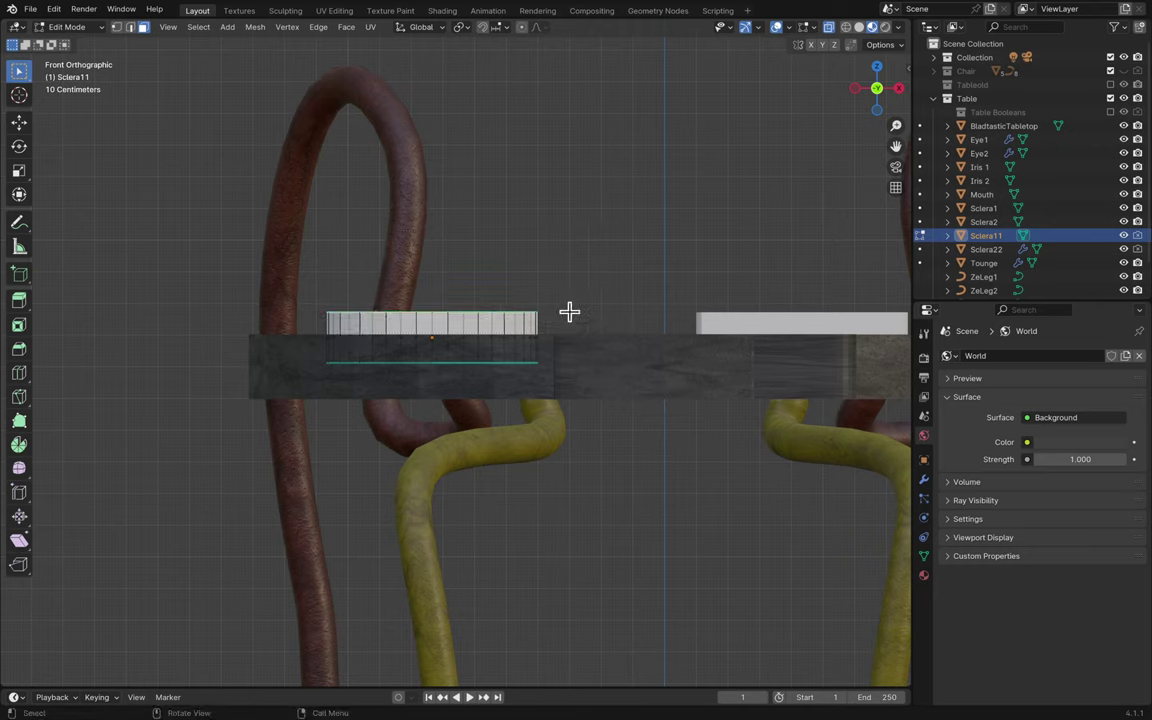
pyautogui.press('x')
pyautogui.click(569, 312)
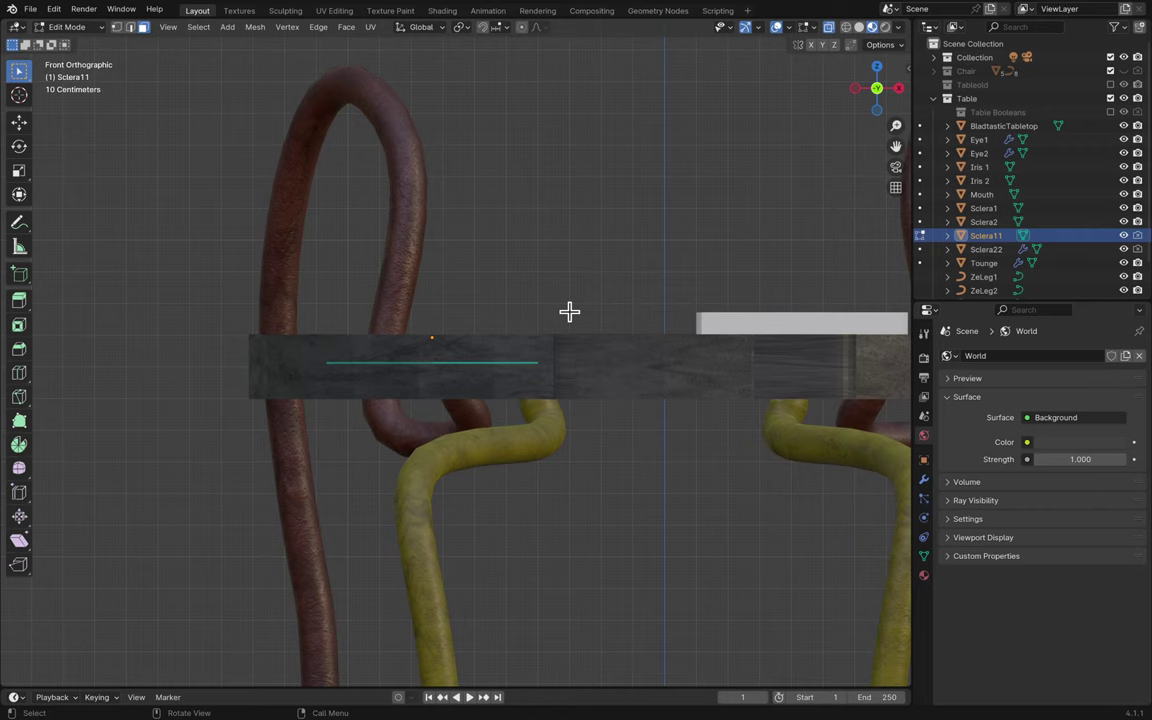
pyautogui.moveTo(620, 279); pyautogui.dragTo(620, 279, button='middle')
pyautogui.hotkey('ctrl', 'z')
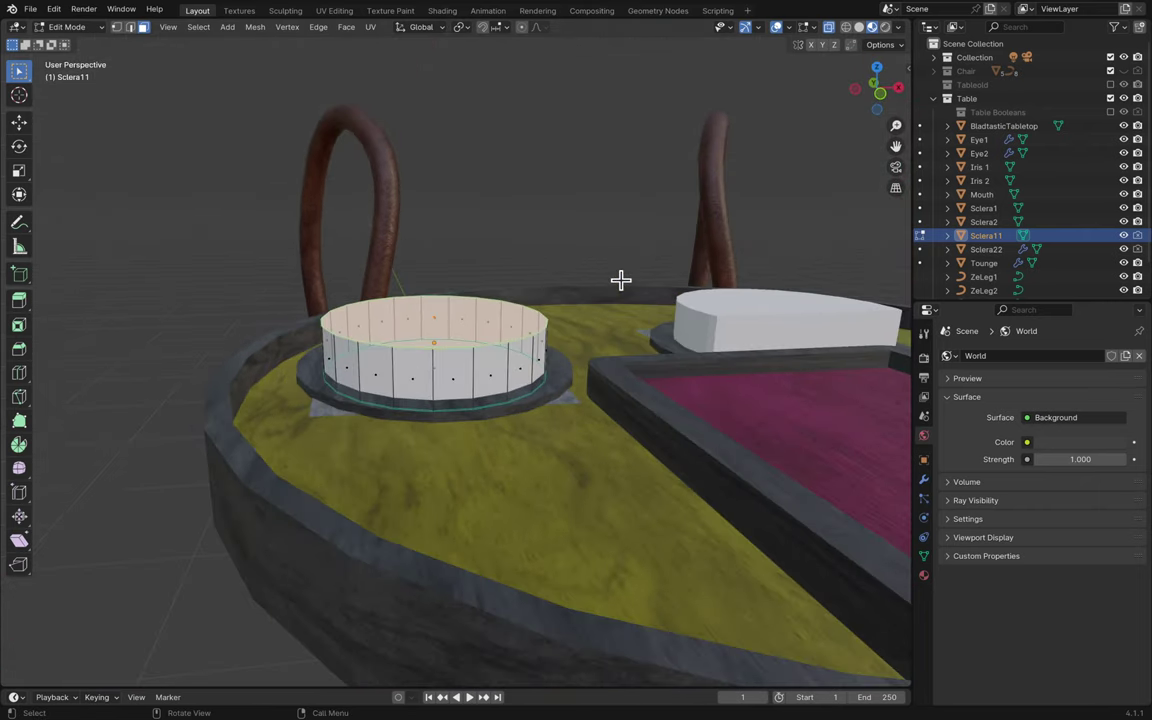
# - Raise the Sclera11 disc about 0.37 m along Z in Object Mode
pyautogui.press('Tab')
pyautogui.press('g')
pyautogui.press('z')
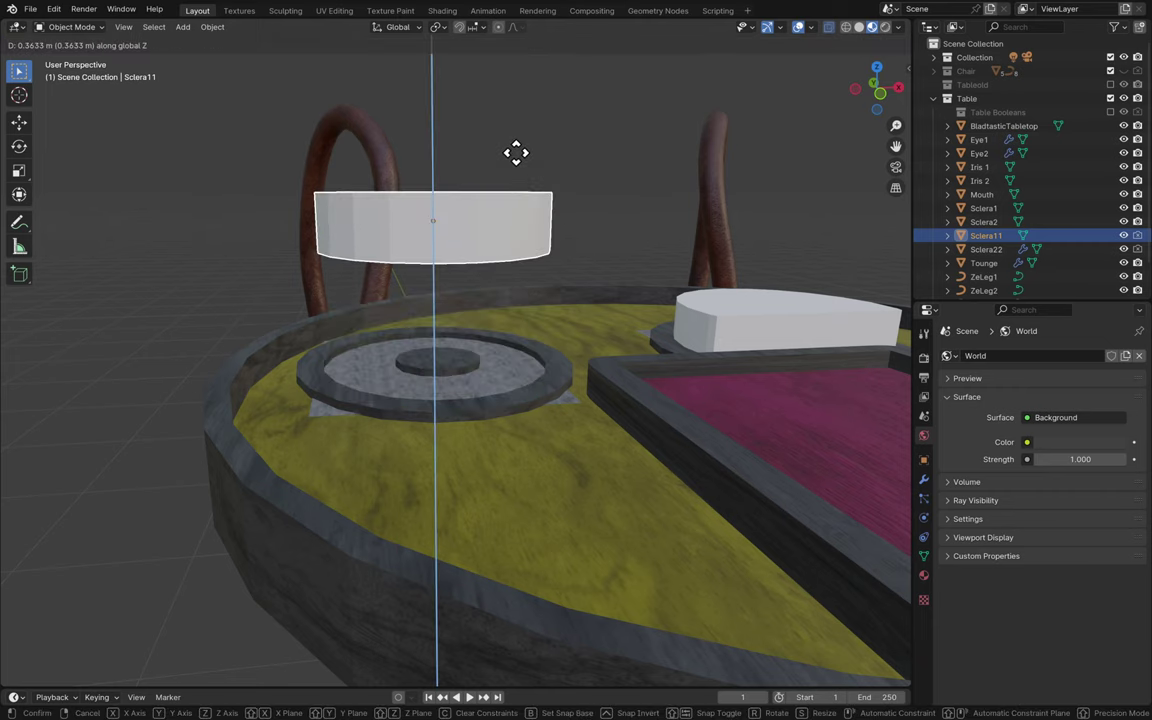
pyautogui.click(518, 155)
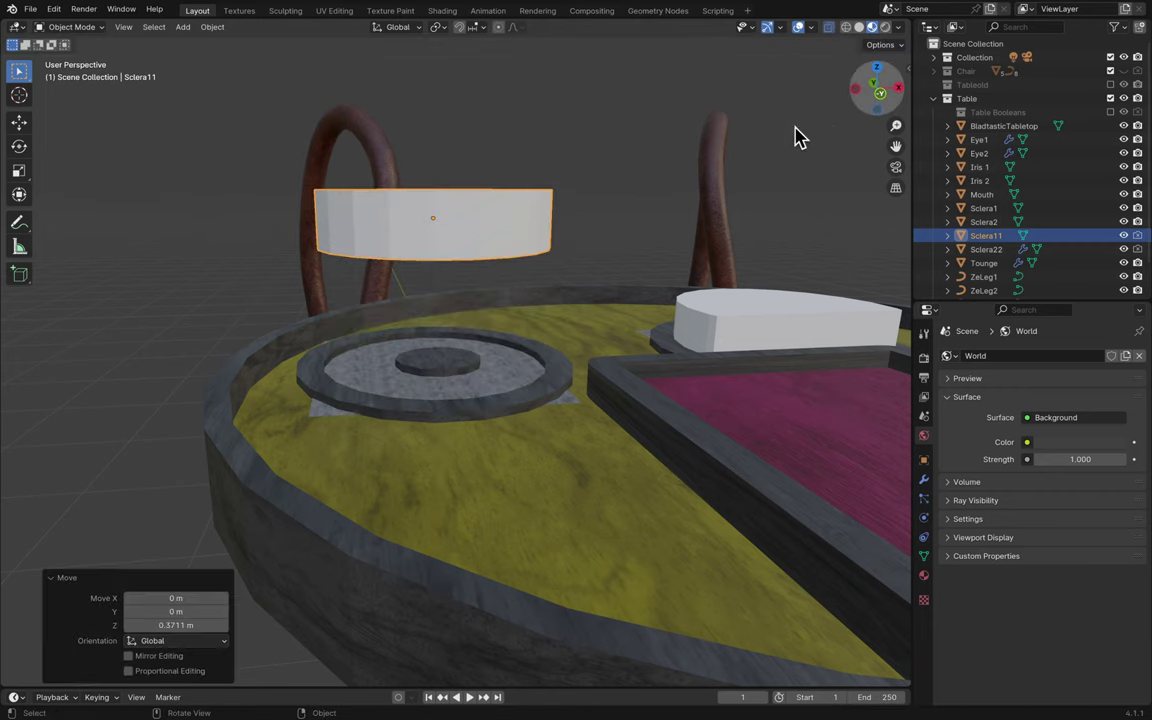
# - Delete Sclera11's side and bottom vertices, keeping only its flat top face
pyautogui.press('KP_1')
pyautogui.press('Tab')
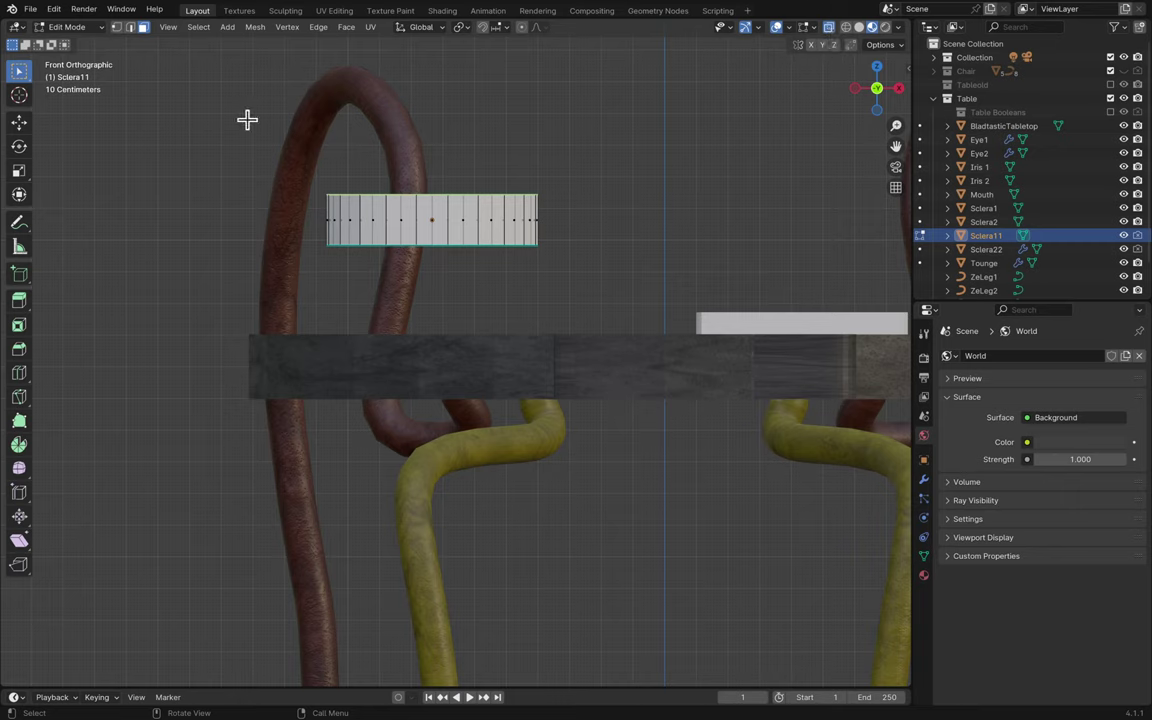
pyautogui.moveTo(247, 119); pyautogui.dragTo(614, 220)
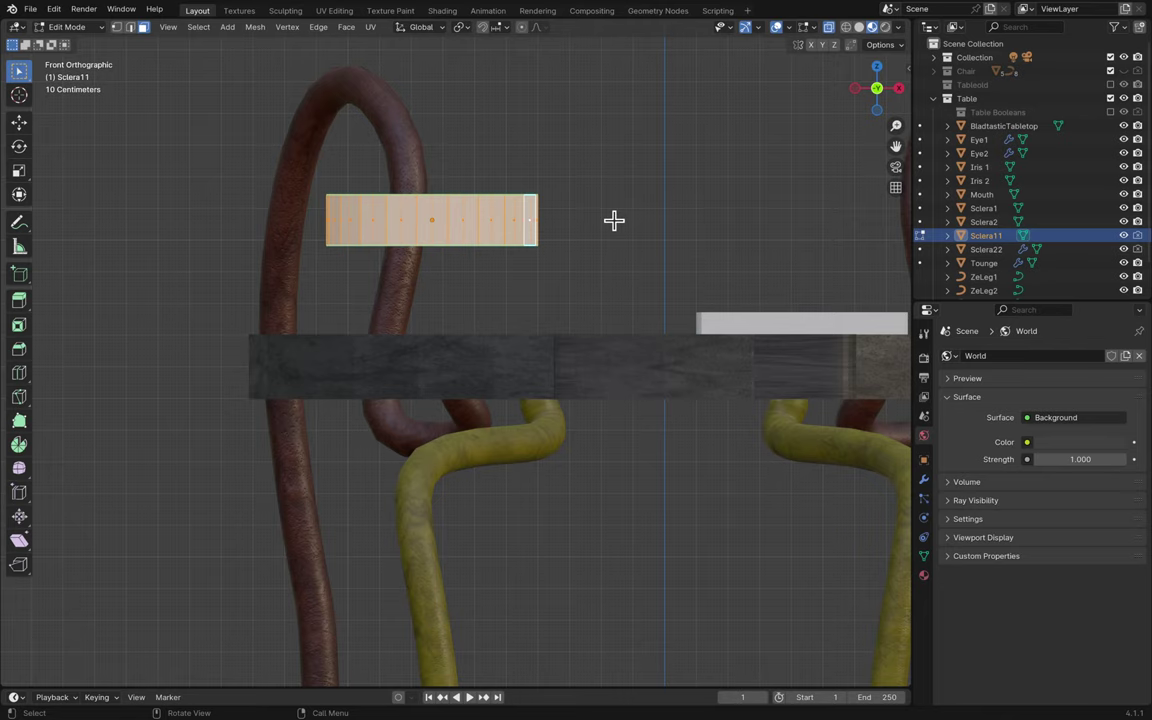
pyautogui.scroll(-10, 614, 220)
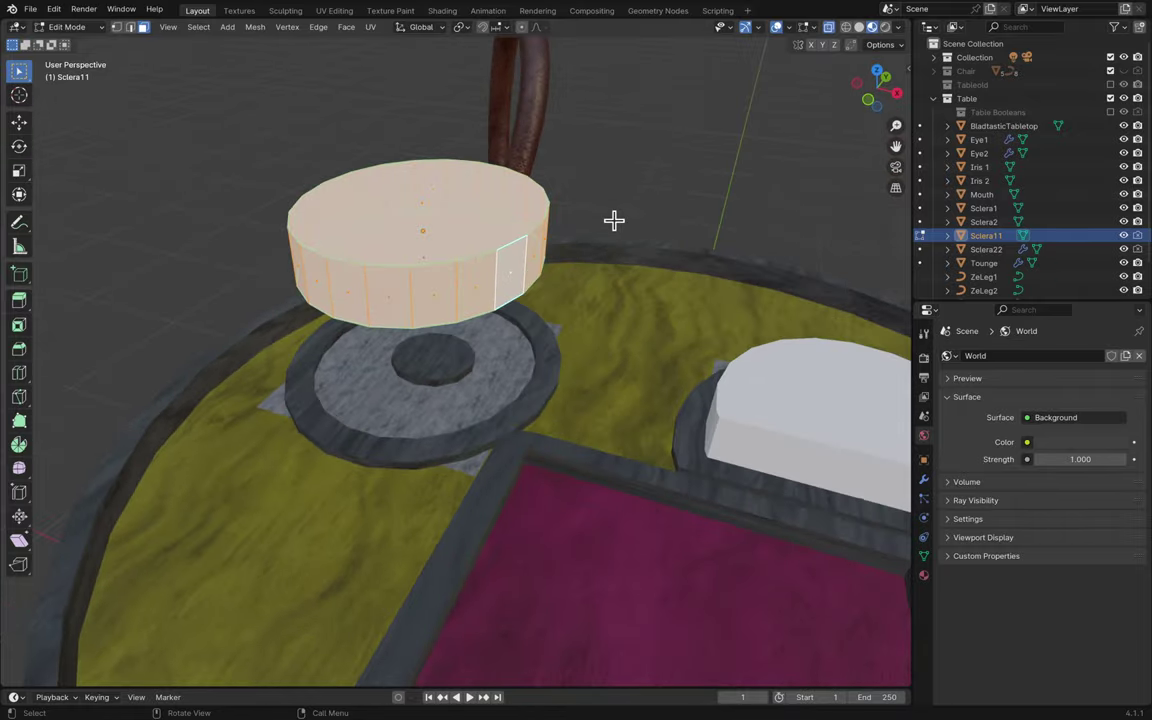
pyautogui.scroll(15, 614, 220)
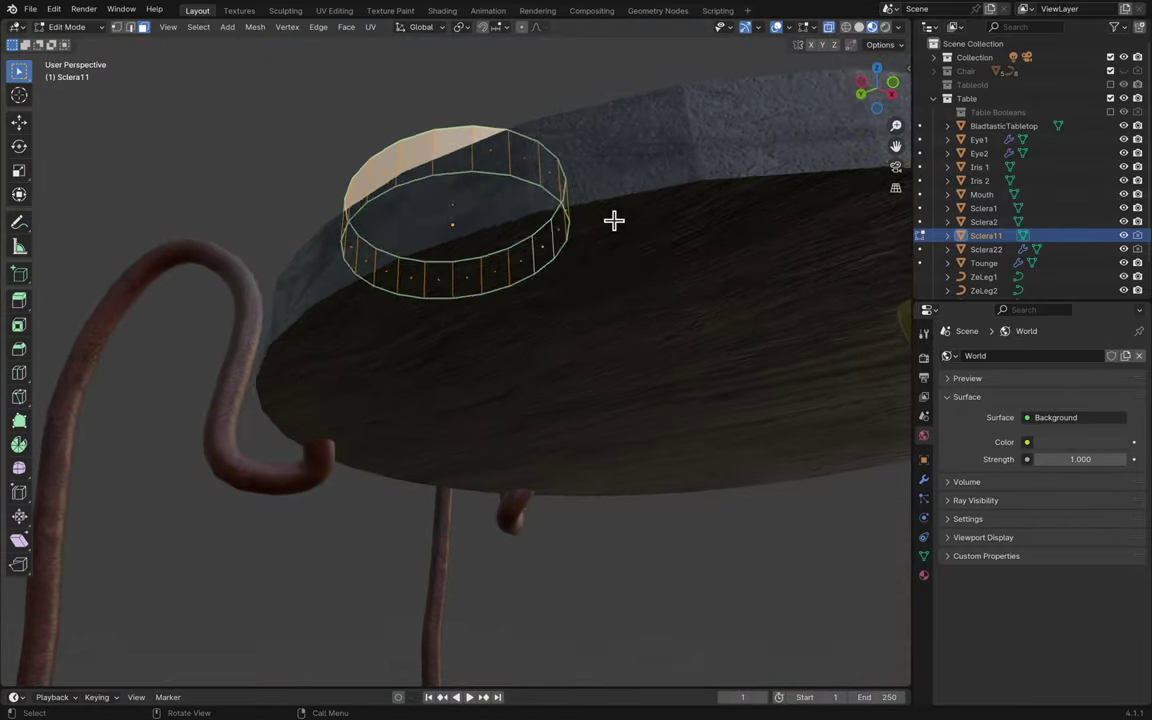
pyautogui.scroll(-12, 614, 220)
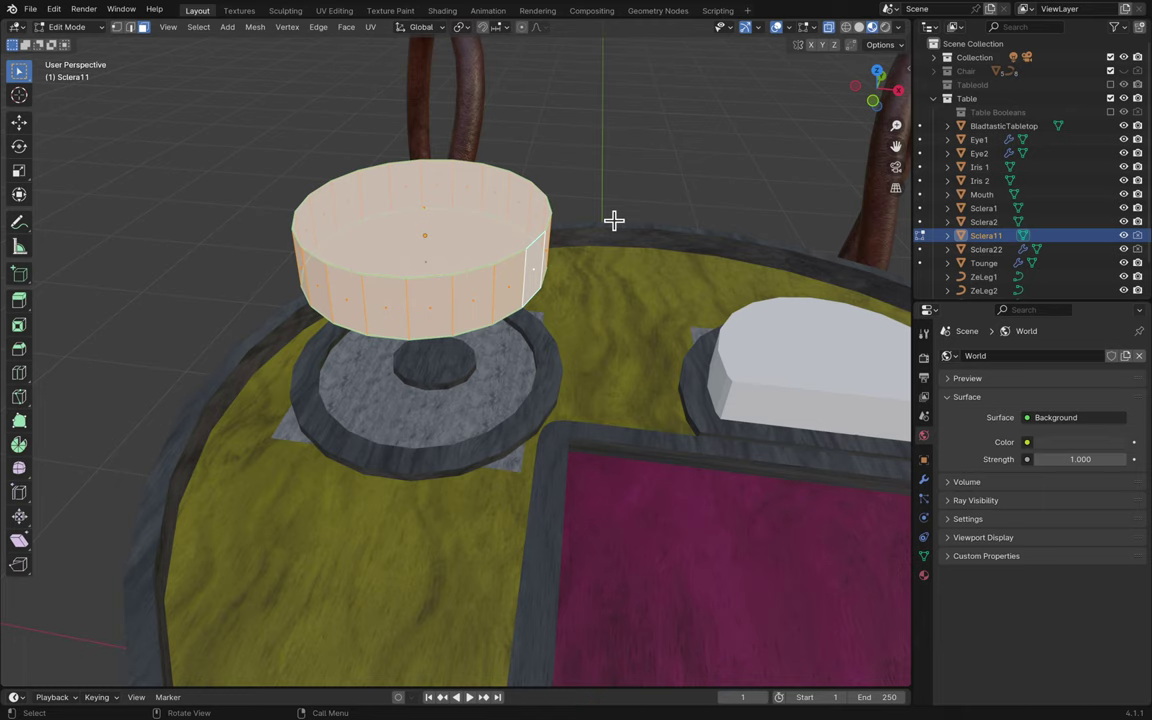
pyautogui.click(618, 170)
pyautogui.moveTo(617, 170); pyautogui.dragTo(358, 234, button='middle')
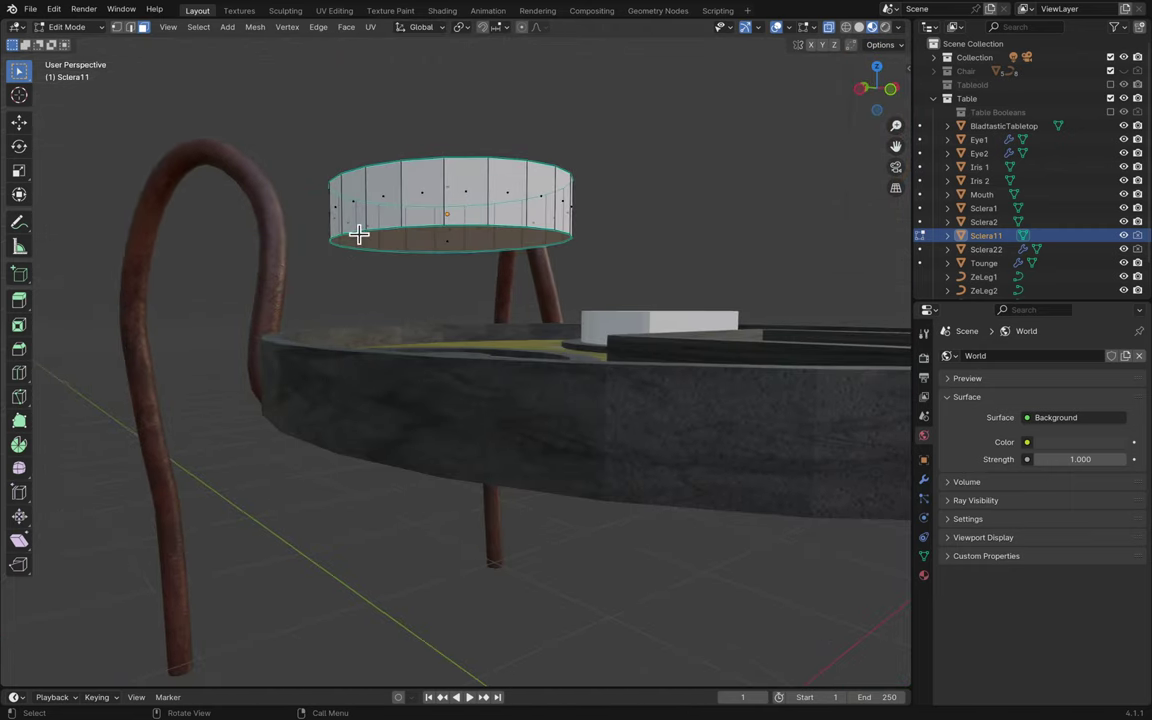
pyautogui.keyDown('alt'); pyautogui.click(467, 250); pyautogui.keyUp('alt')
pyautogui.press('x')
pyautogui.click(478, 250)
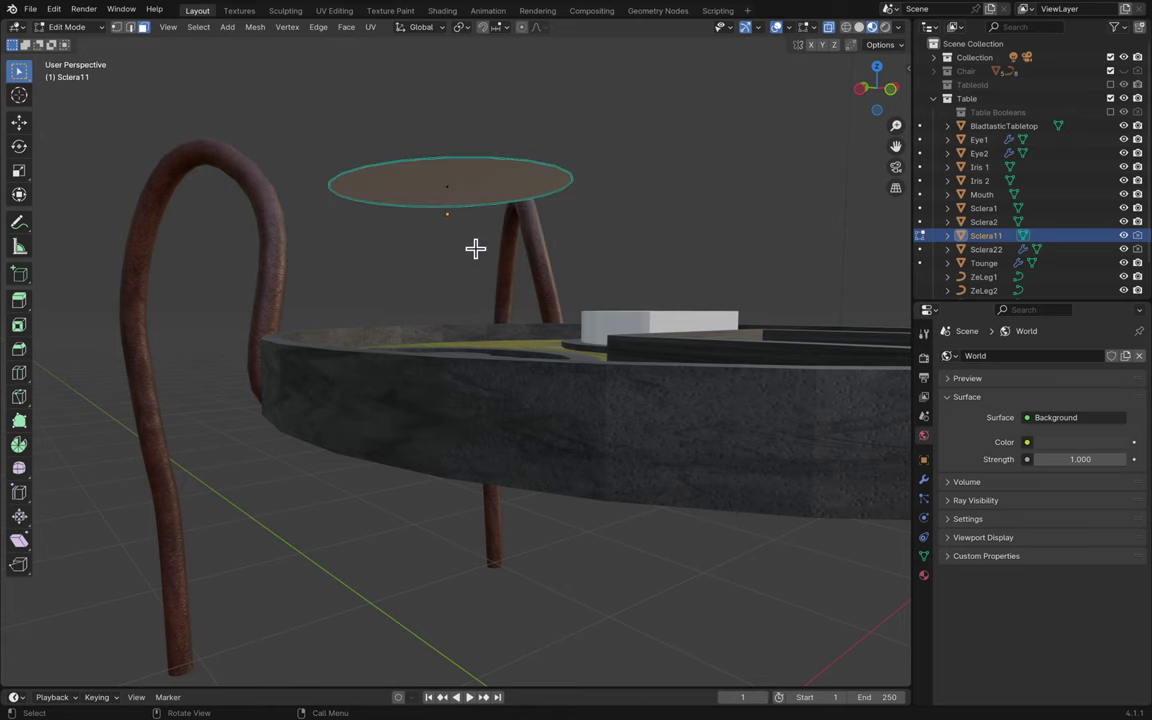
# - Check the selectability, gizmo, overlay and transform option popovers, then return to Object Mode
pyautogui.moveTo(475, 248); pyautogui.dragTo(528, 180, button='middle')
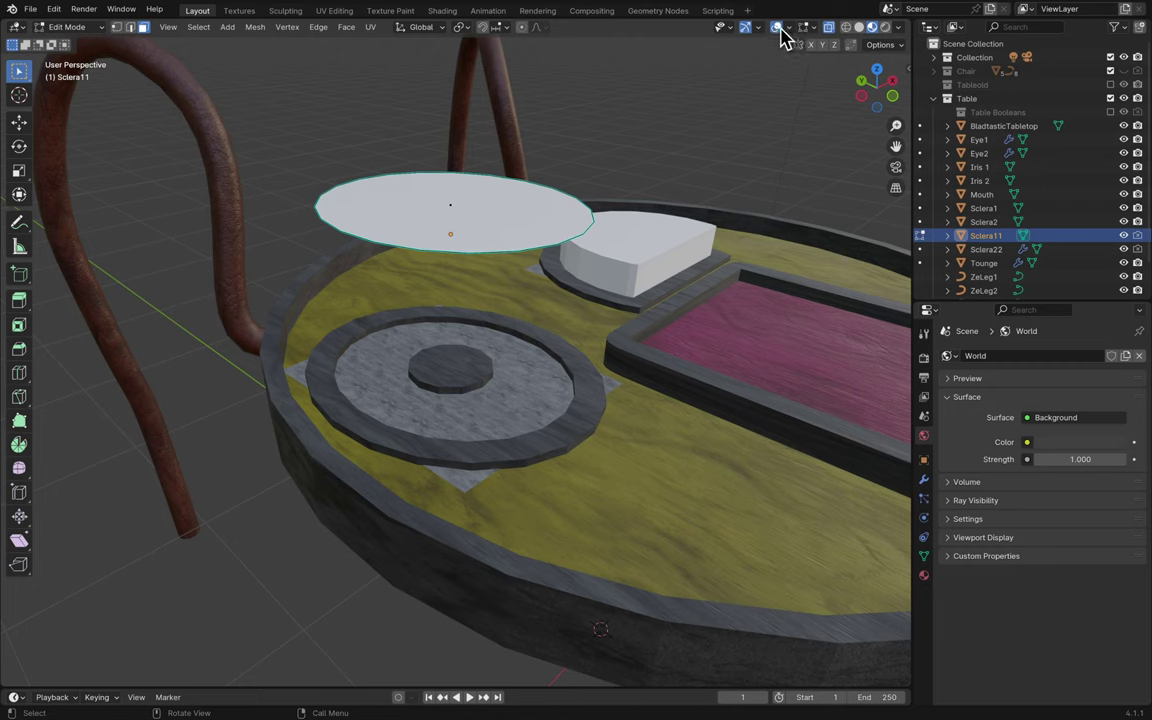
pyautogui.click(732, 29)
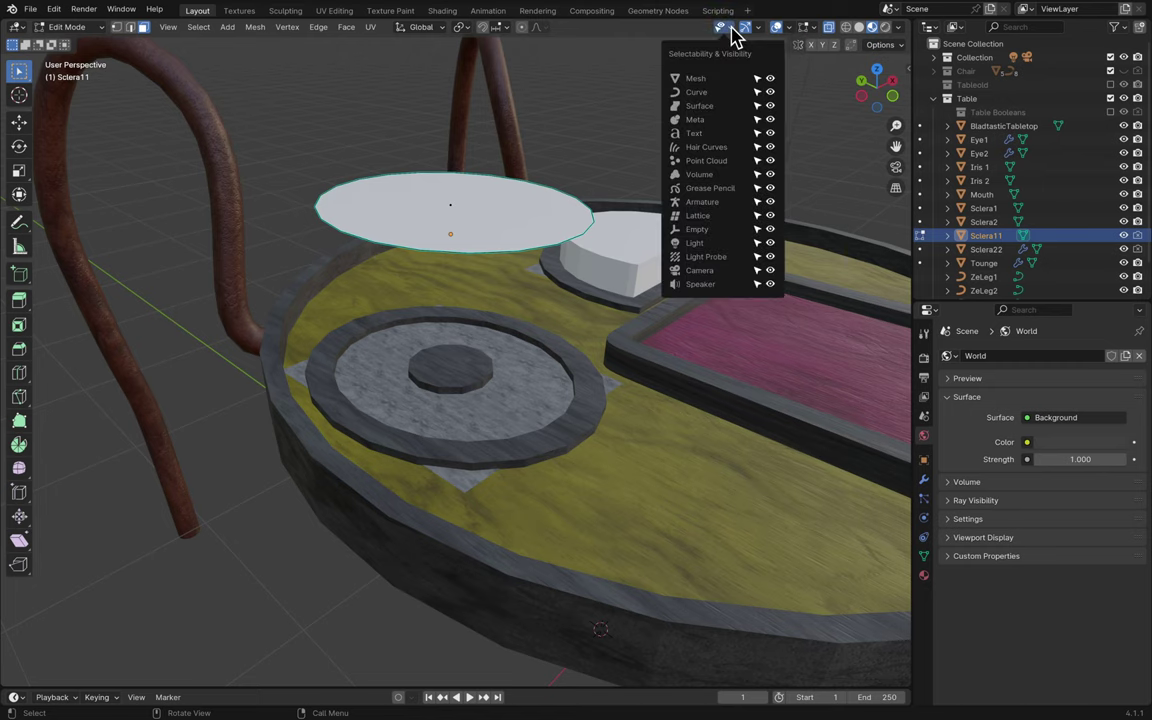
pyautogui.click(760, 28)
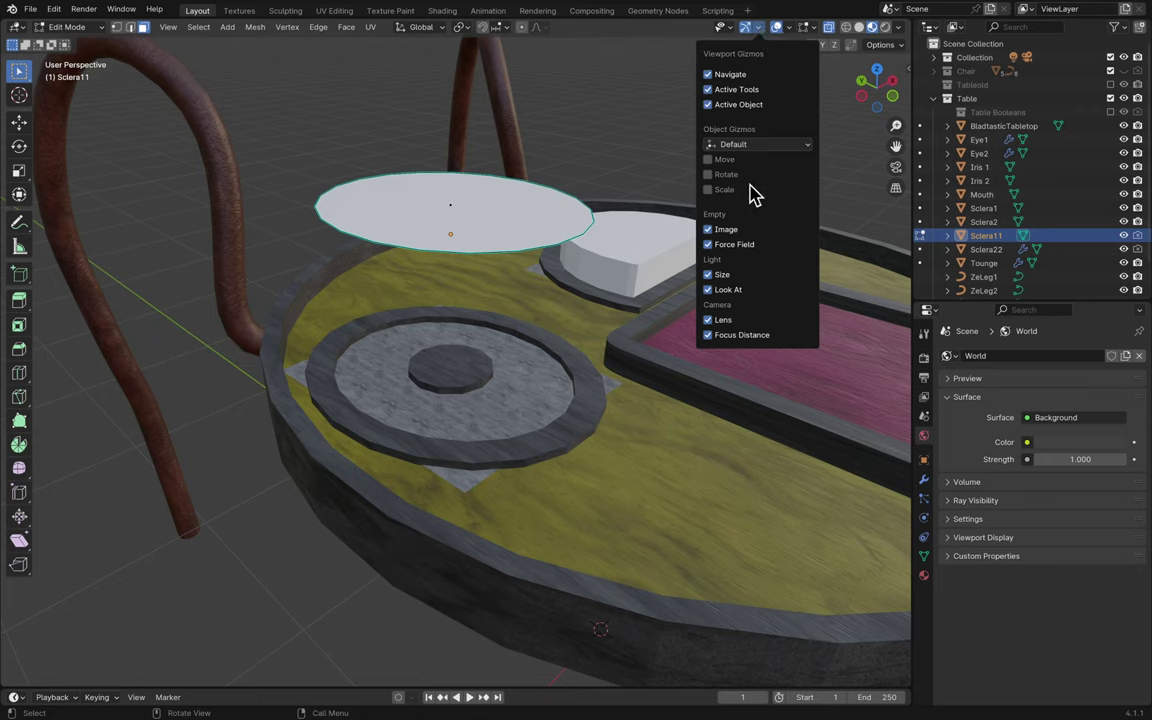
pyautogui.click(790, 27)
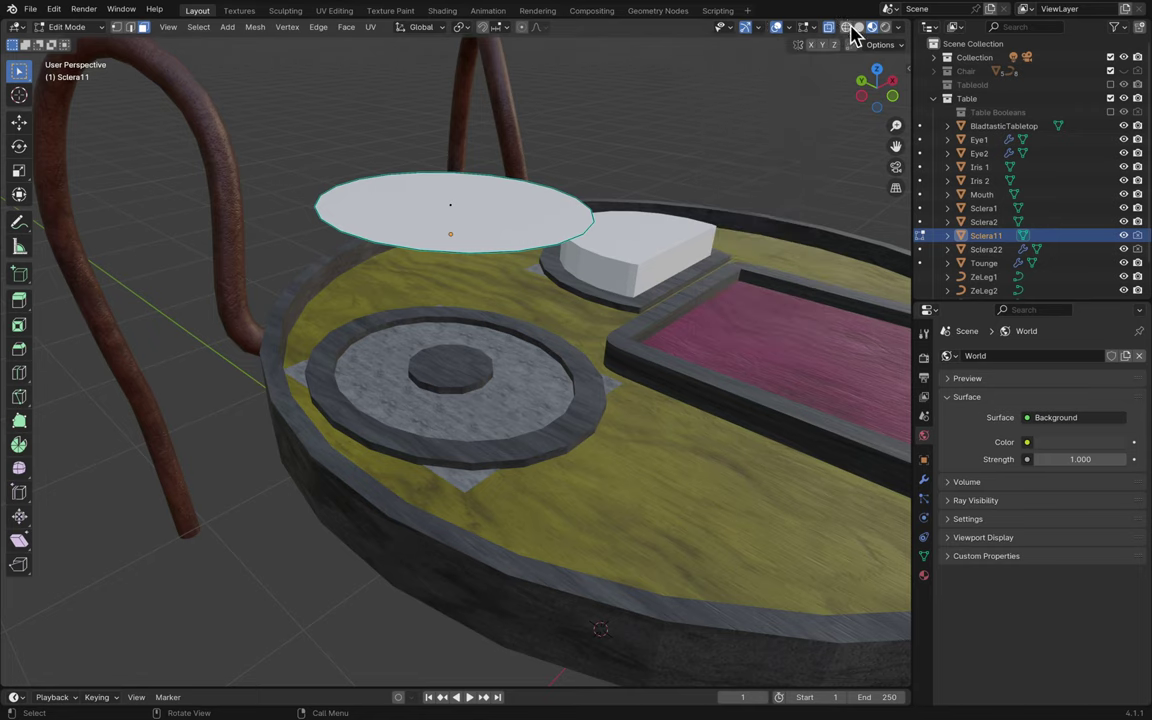
pyautogui.click(877, 46)
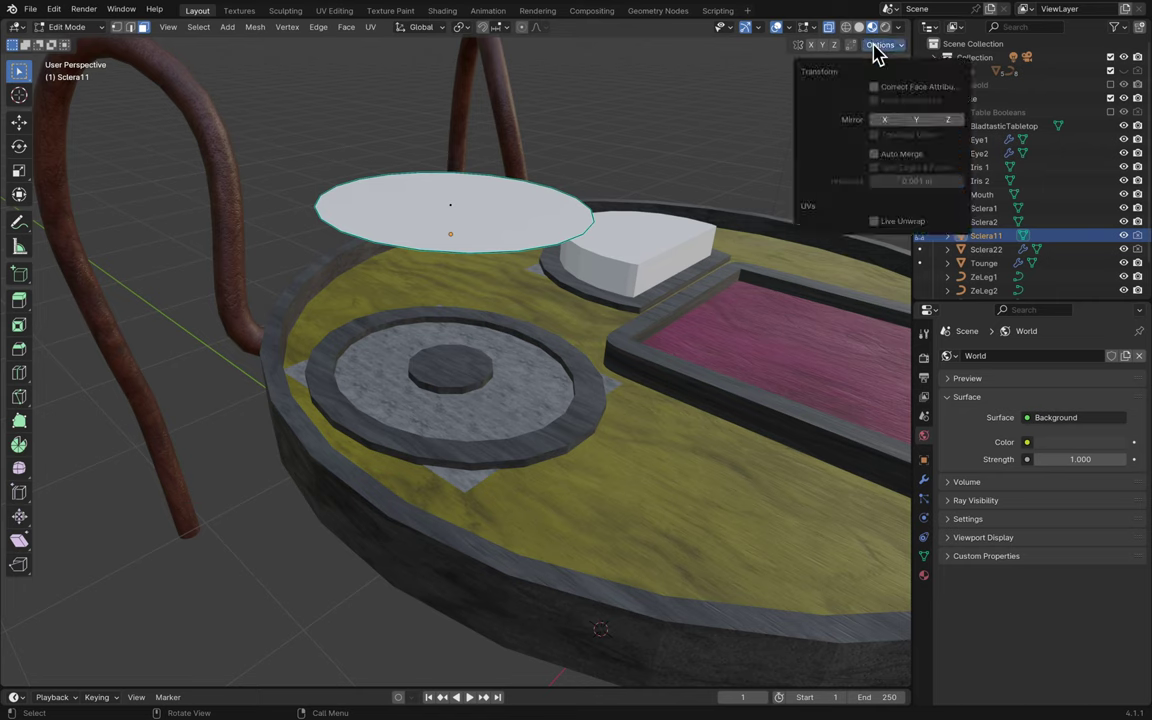
pyautogui.click(878, 47)
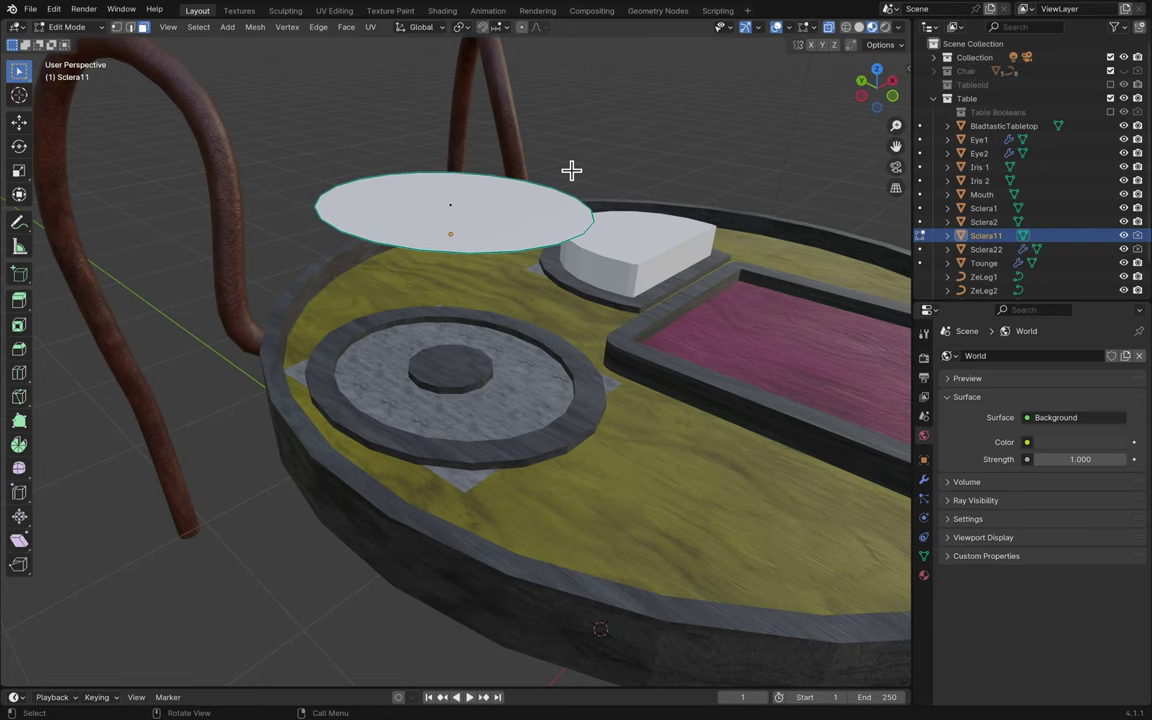
pyautogui.press('Tab')
# - Set Sclera11's origin with Object > Set Origin > Origin to Geometry
pyautogui.scroll(6, 577, 186)
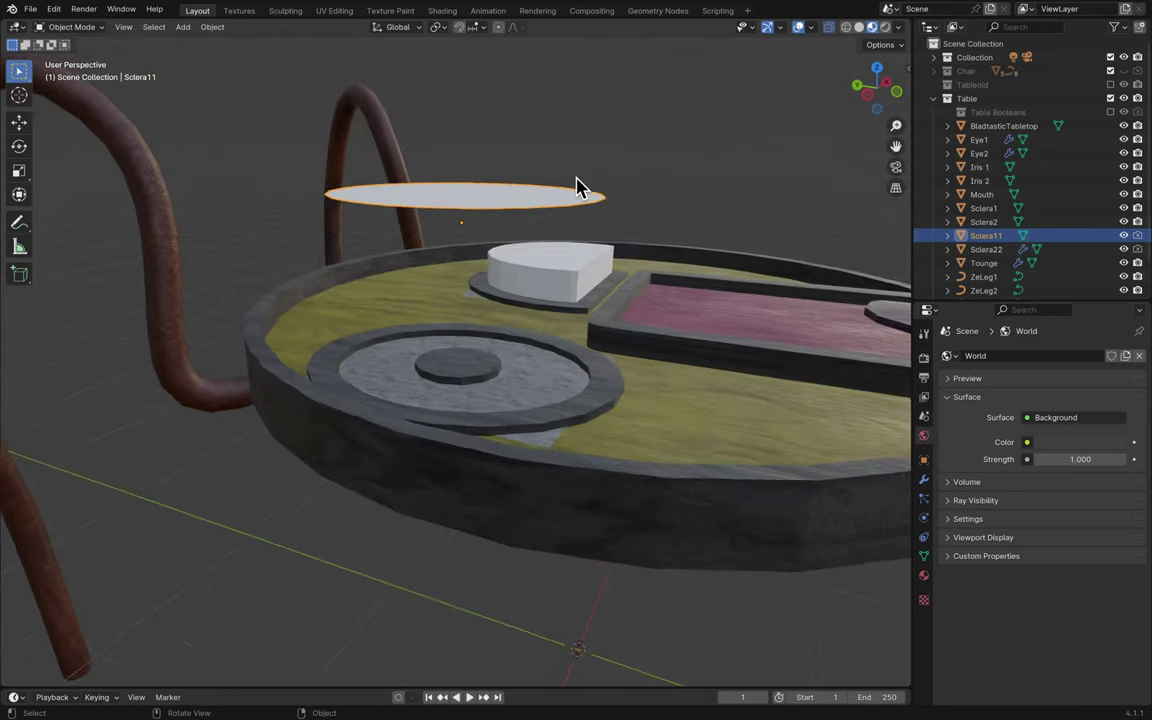
pyautogui.scroll(-6, 577, 186)
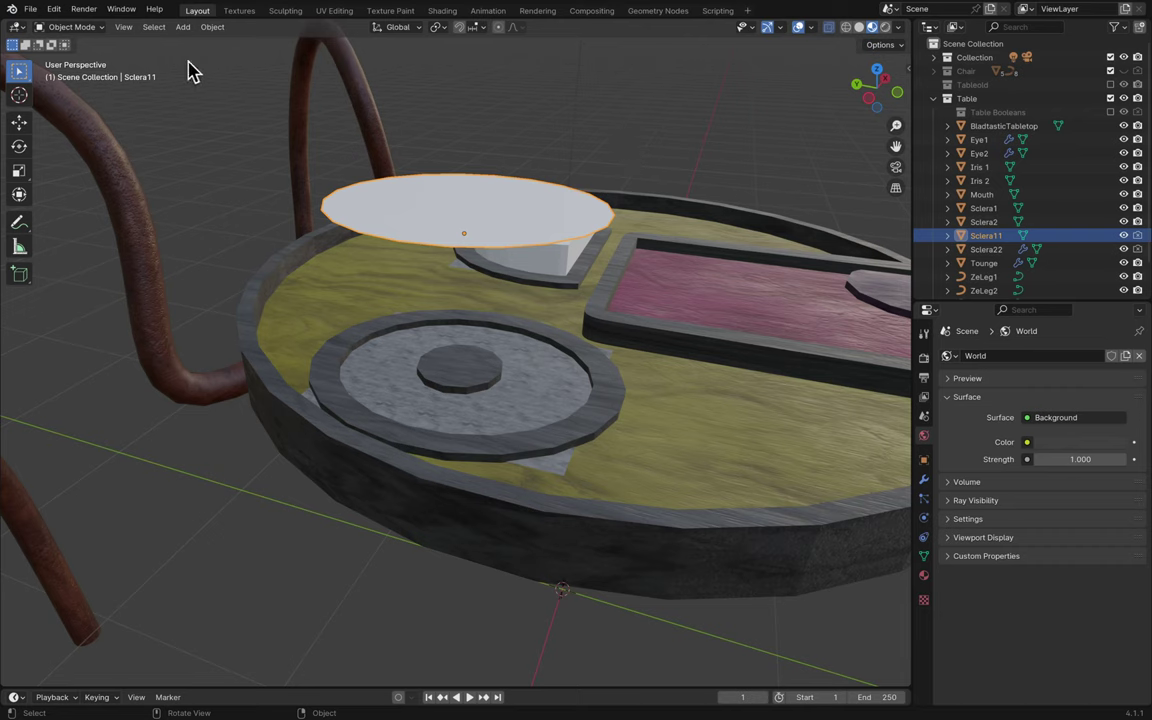
pyautogui.click(212, 27)
pyautogui.moveTo(255, 67)
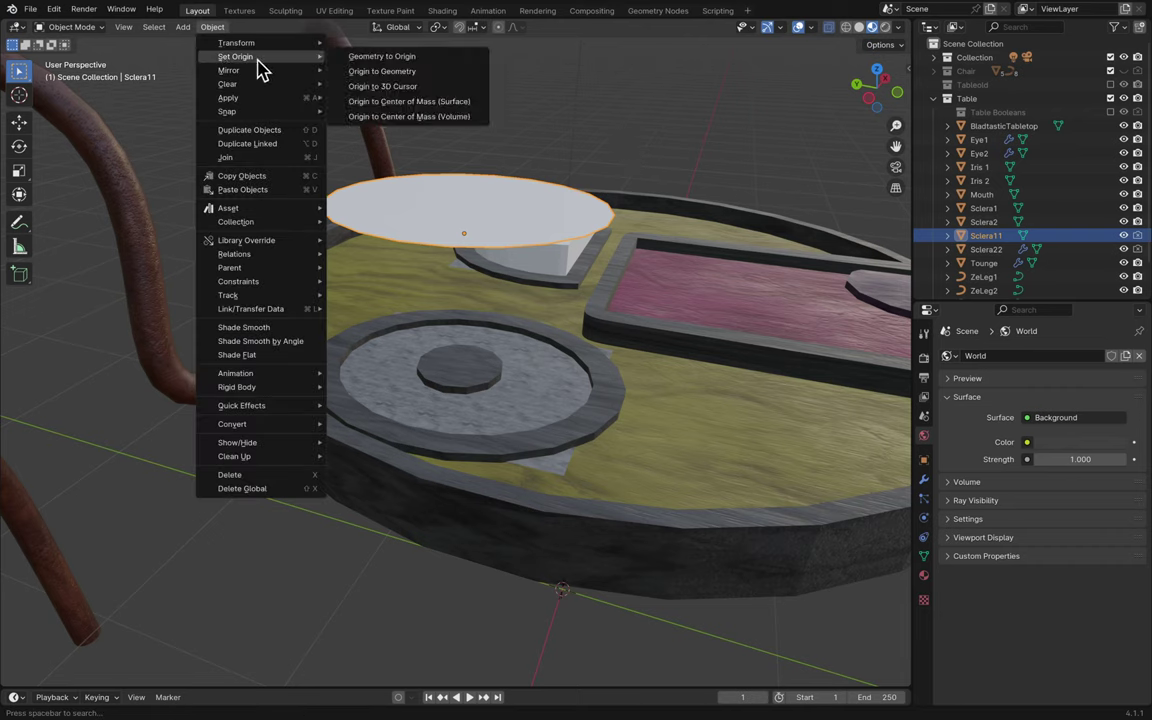
pyautogui.click(400, 72)
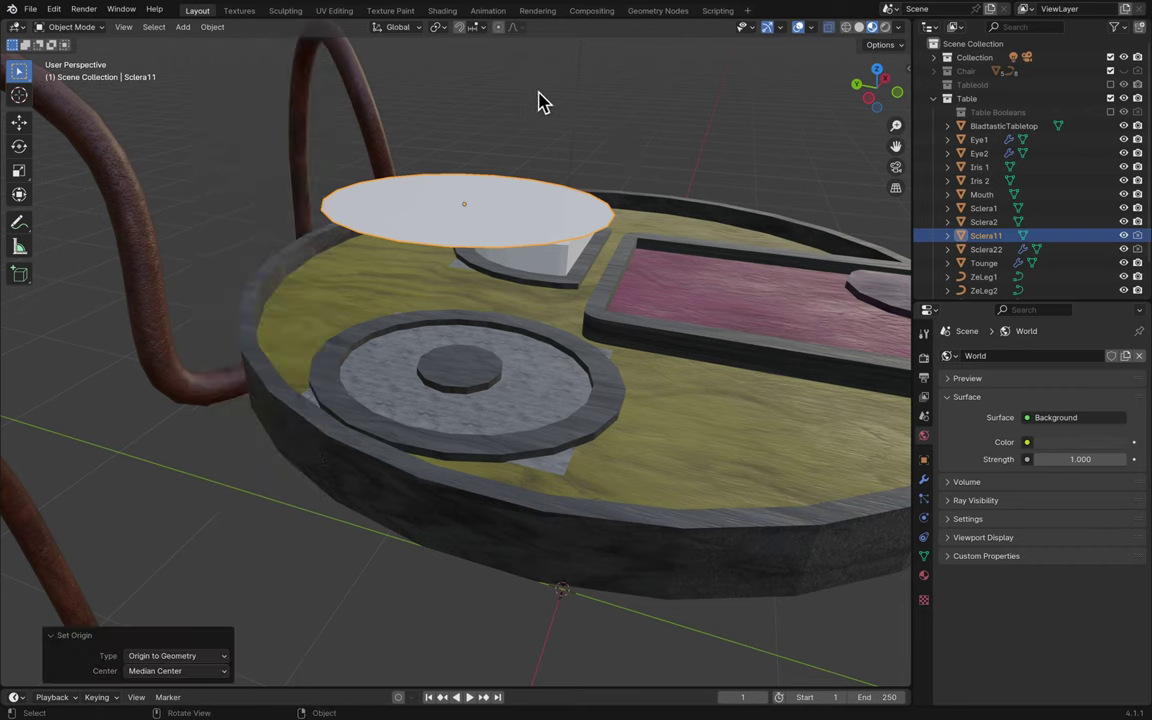
pyautogui.scroll(-10, 548, 104)
# - Assign the Wewd Grey material to the Sclera11 disc
pyautogui.scroll(-5, 555, 104)
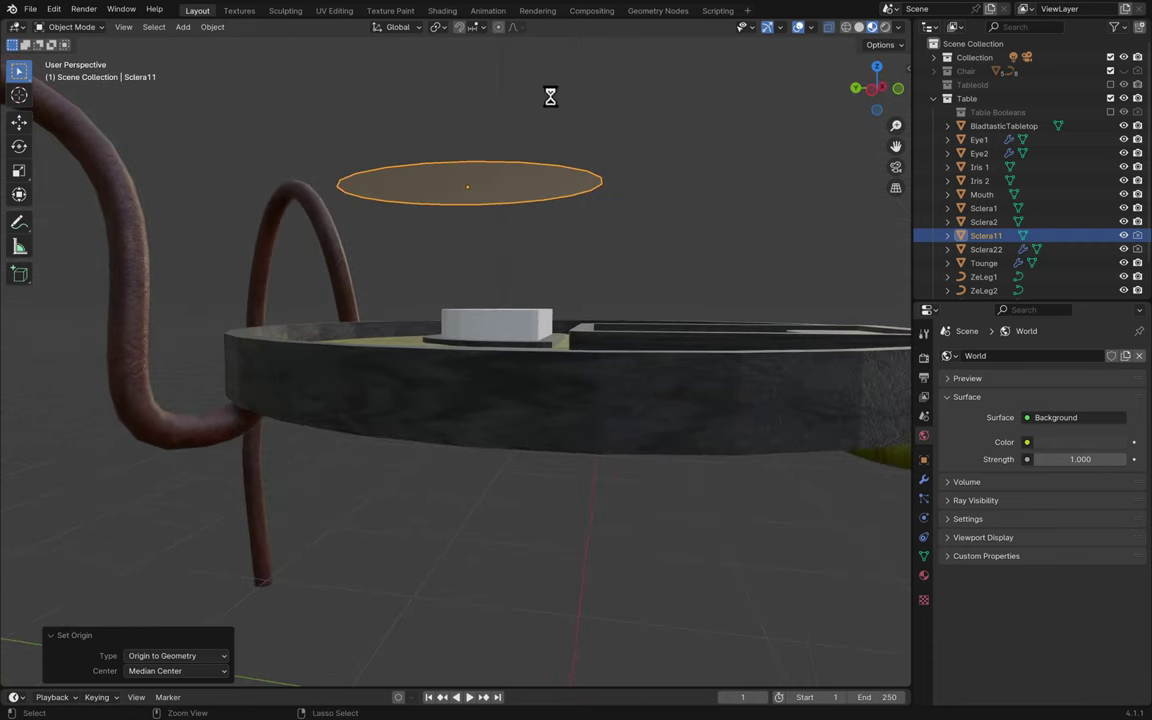
pyautogui.scroll(15, 550, 100)
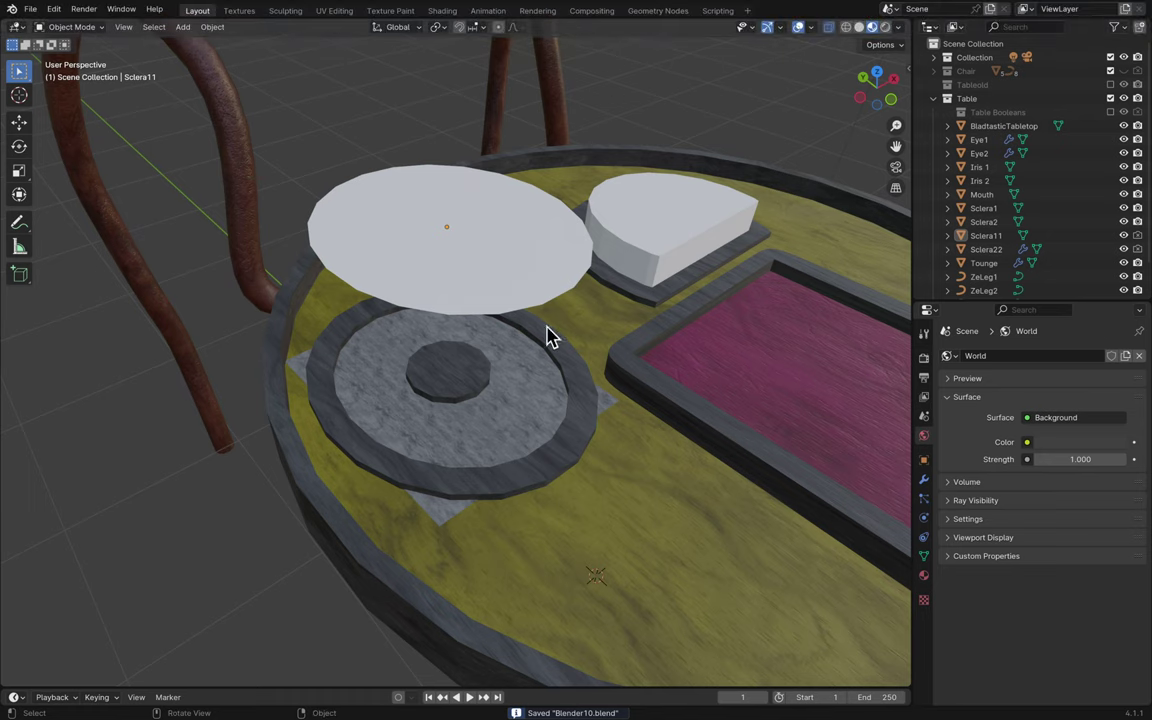
pyautogui.click(527, 276)
pyautogui.click(924, 578)
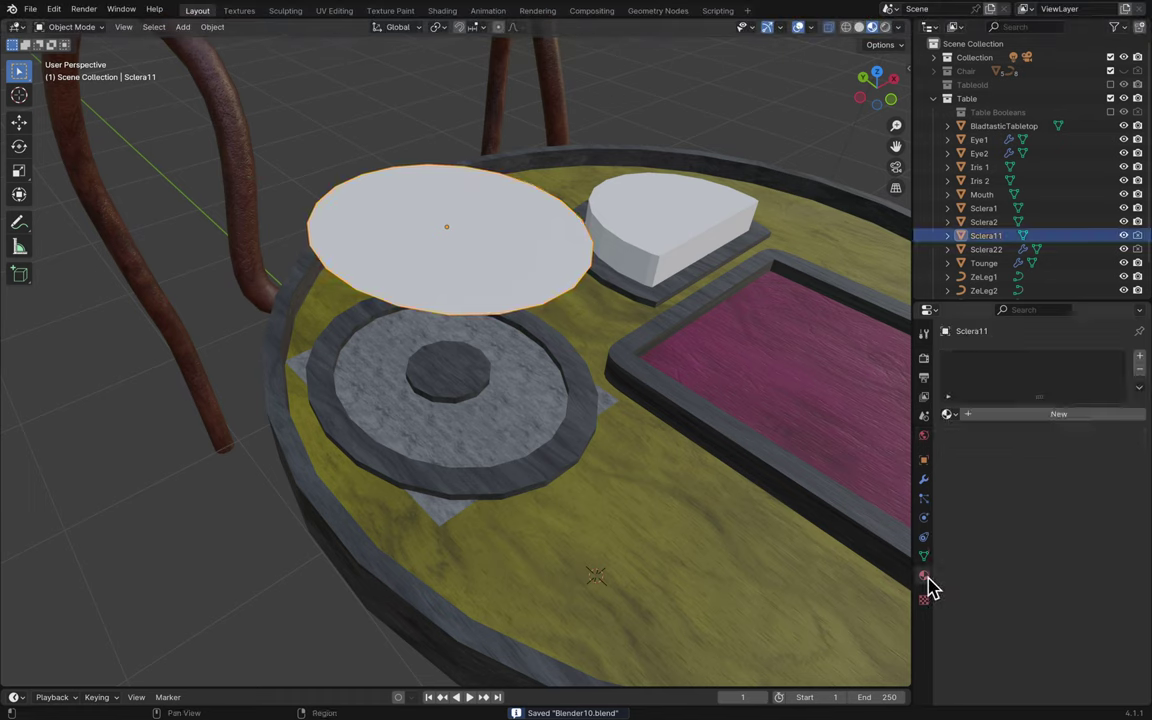
pyautogui.click(948, 413)
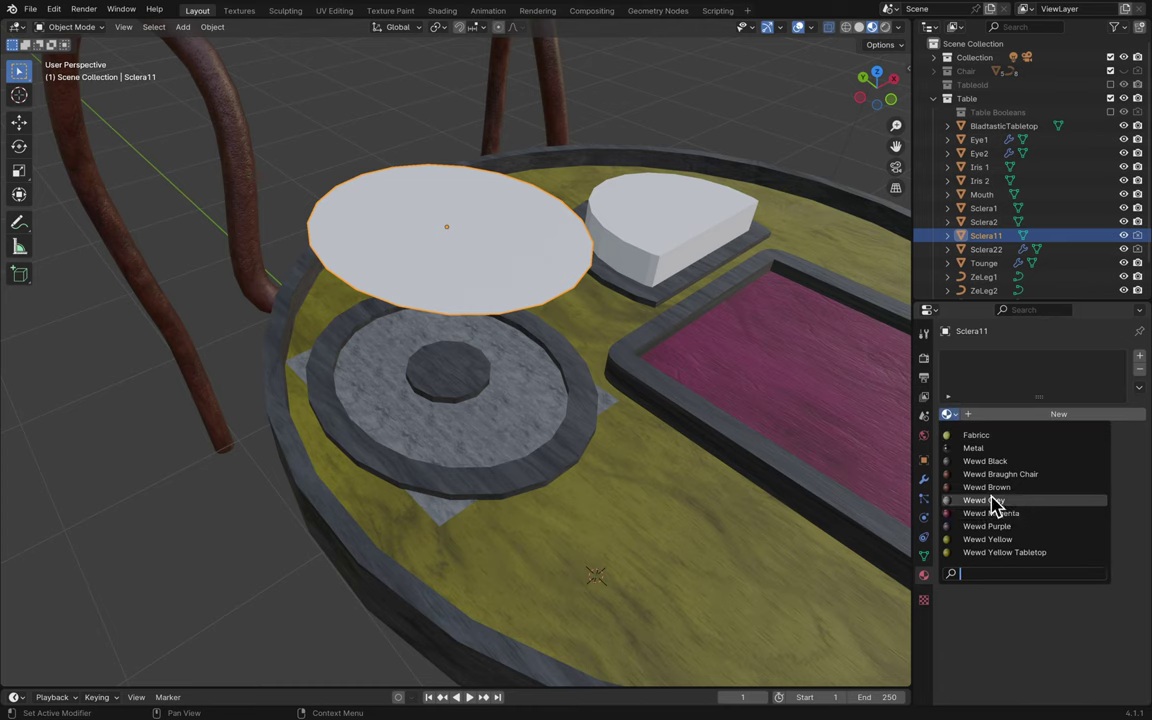
pyautogui.press('Return')
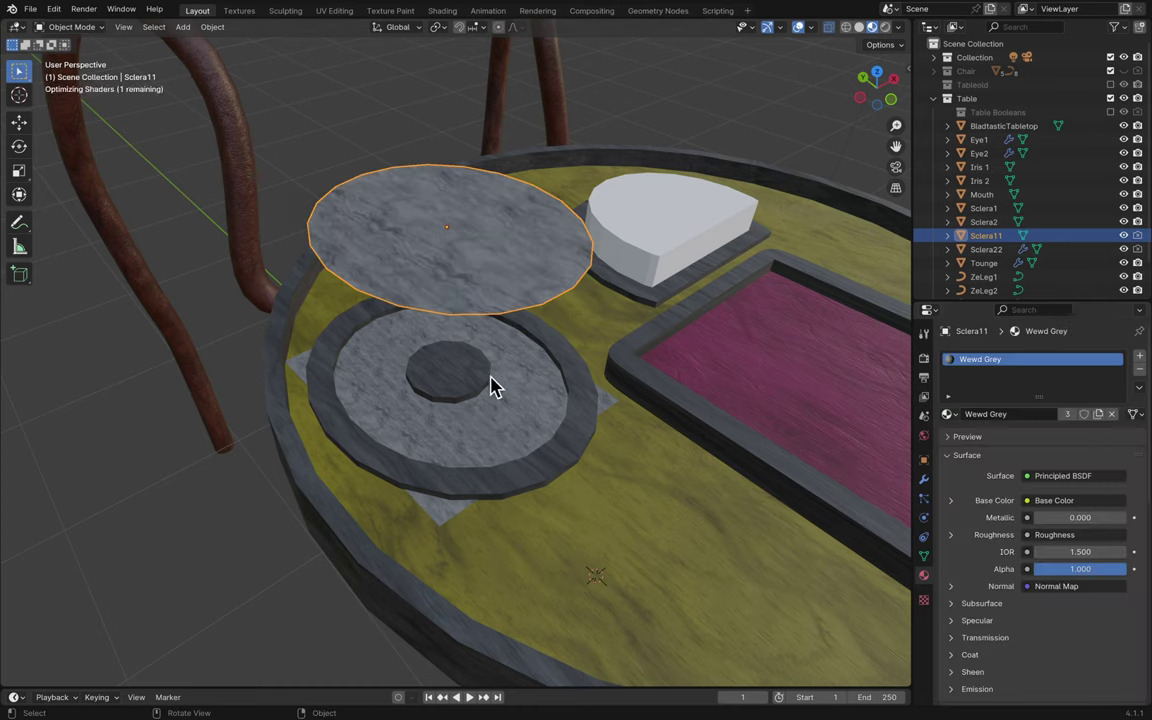
# - Delete the old eye-ring disc and lower Sclera11 0.52564 m into the left socket
pyautogui.click(510, 398)
pyautogui.press('x')
pyautogui.click(508, 397)
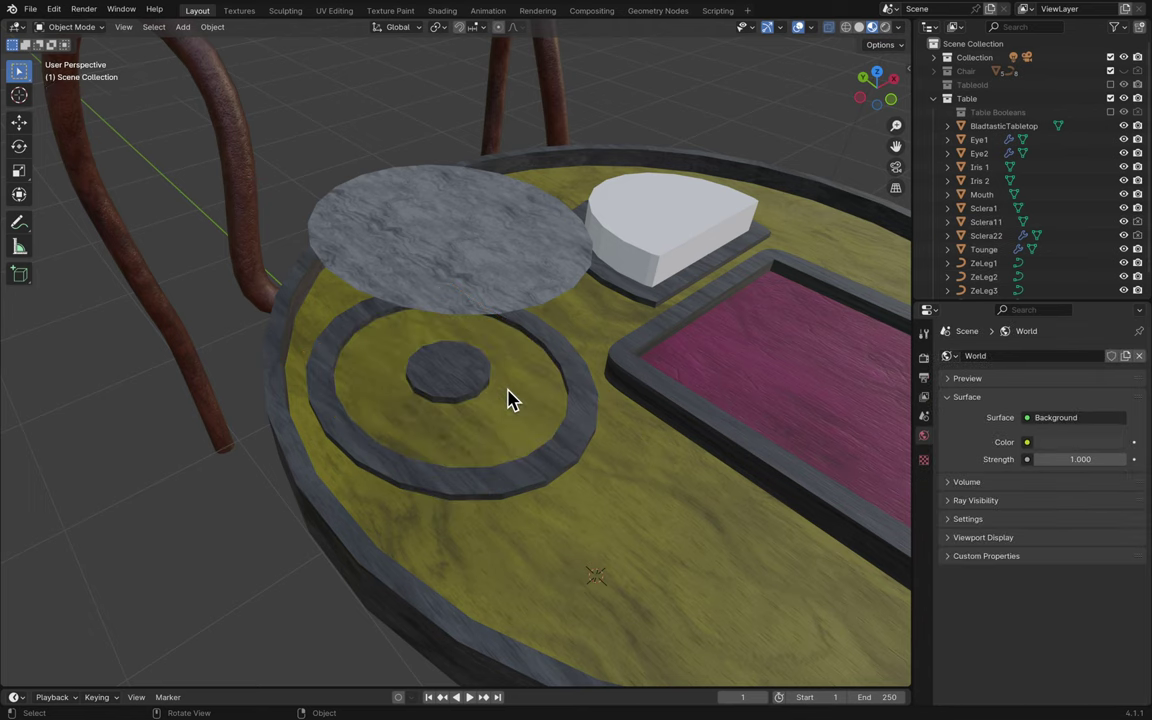
pyautogui.click(508, 283)
pyautogui.press('g')
pyautogui.press('z')
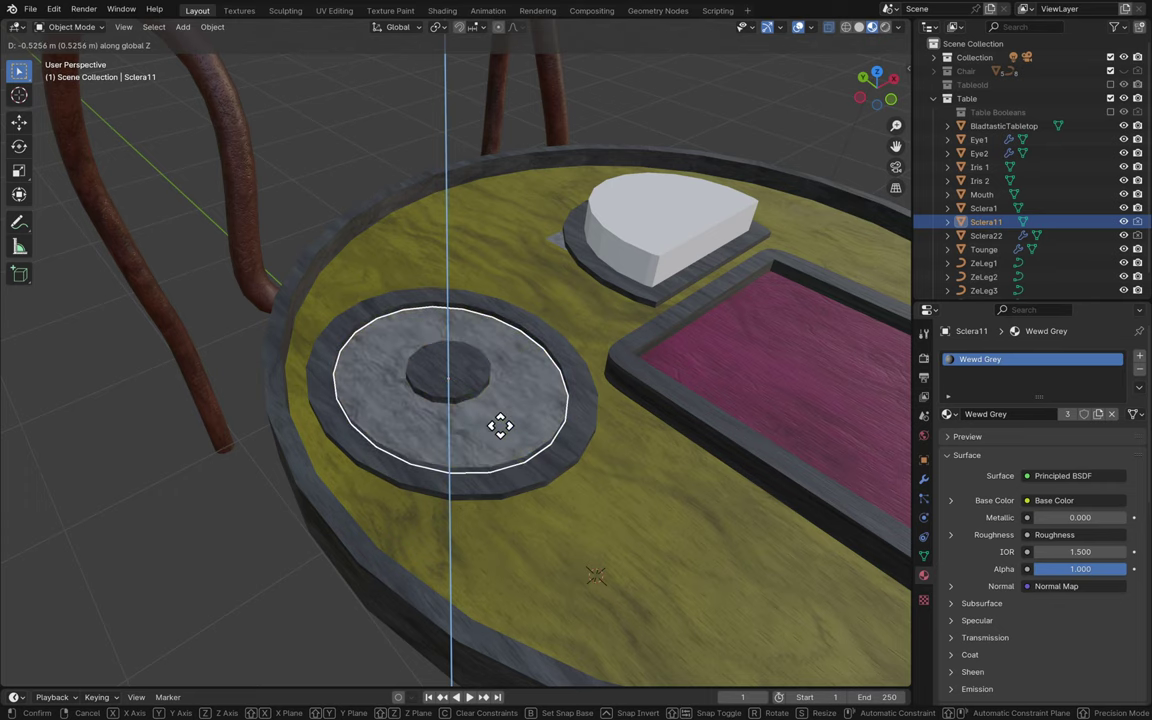
pyautogui.click(500, 426)
# - Orbit toward the other eye and select the white Sclera22 half-disc
pyautogui.moveTo(522, 432); pyautogui.dragTo(532, 437, button='middle')
pyautogui.moveTo(665, 352); pyautogui.dragTo(665, 352, button='middle')
pyautogui.click(602, 380)
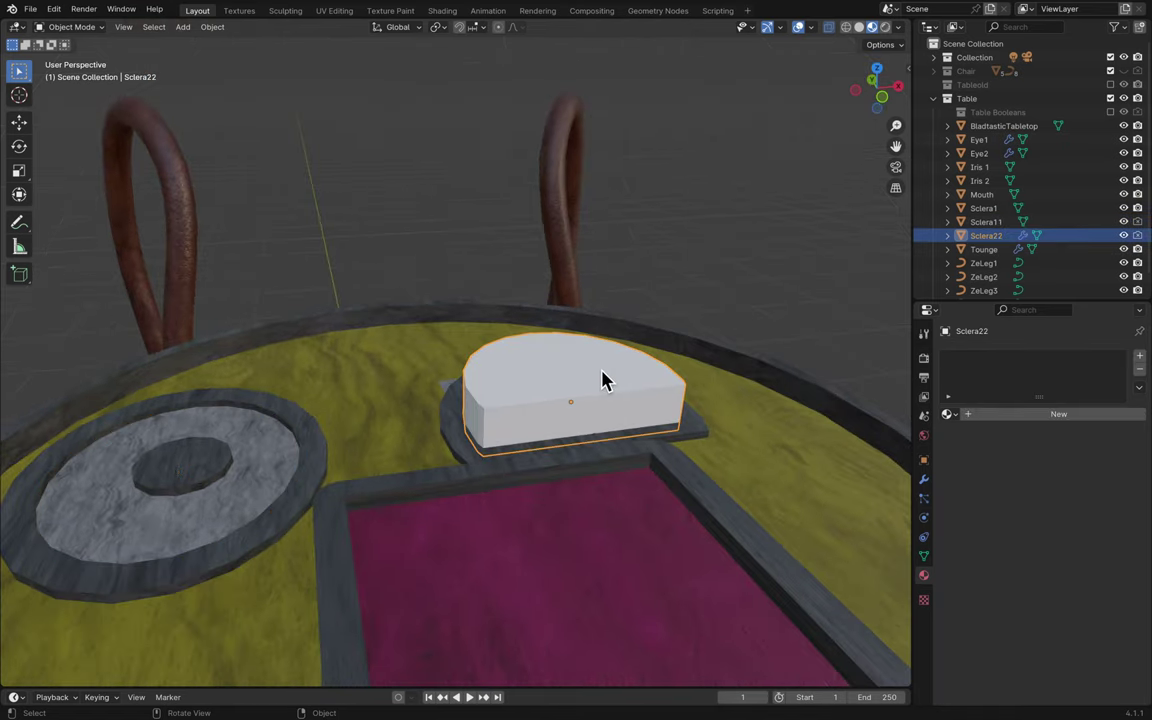
# - Raise Sclera22 above the tabletop and delete the old sclera piece beneath it
pyautogui.press('g')
pyautogui.press('z')
pyautogui.click(637, 177)
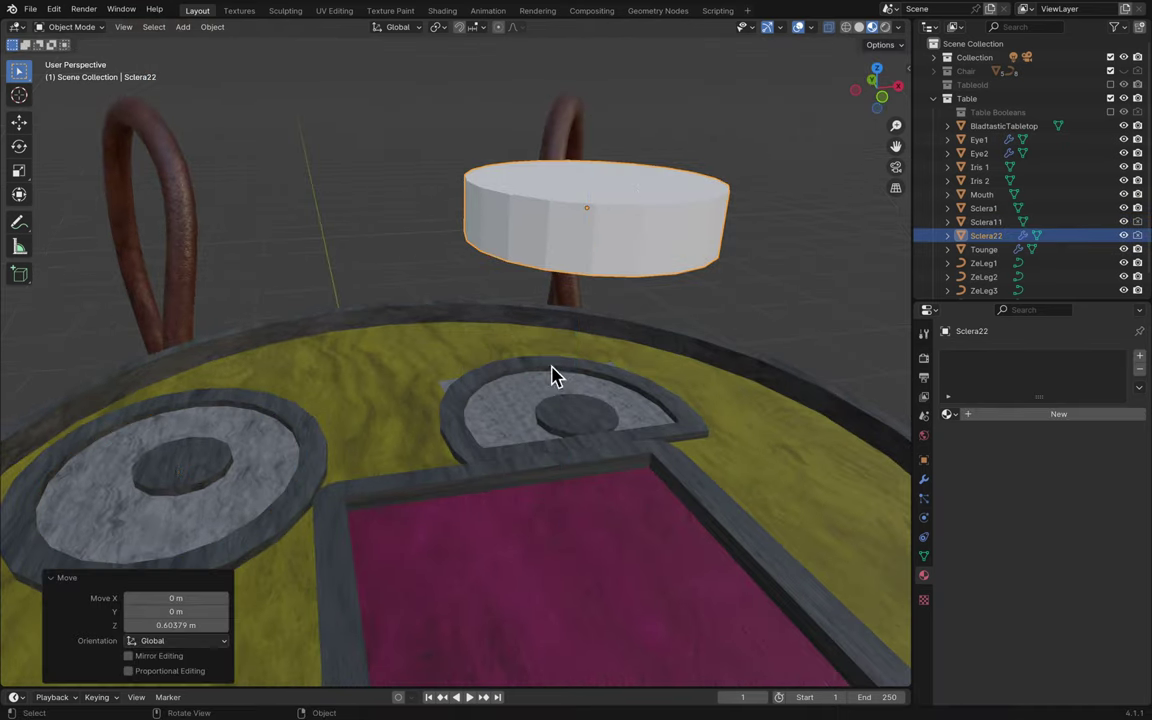
pyautogui.click(499, 427)
pyautogui.press('x')
pyautogui.click(501, 428)
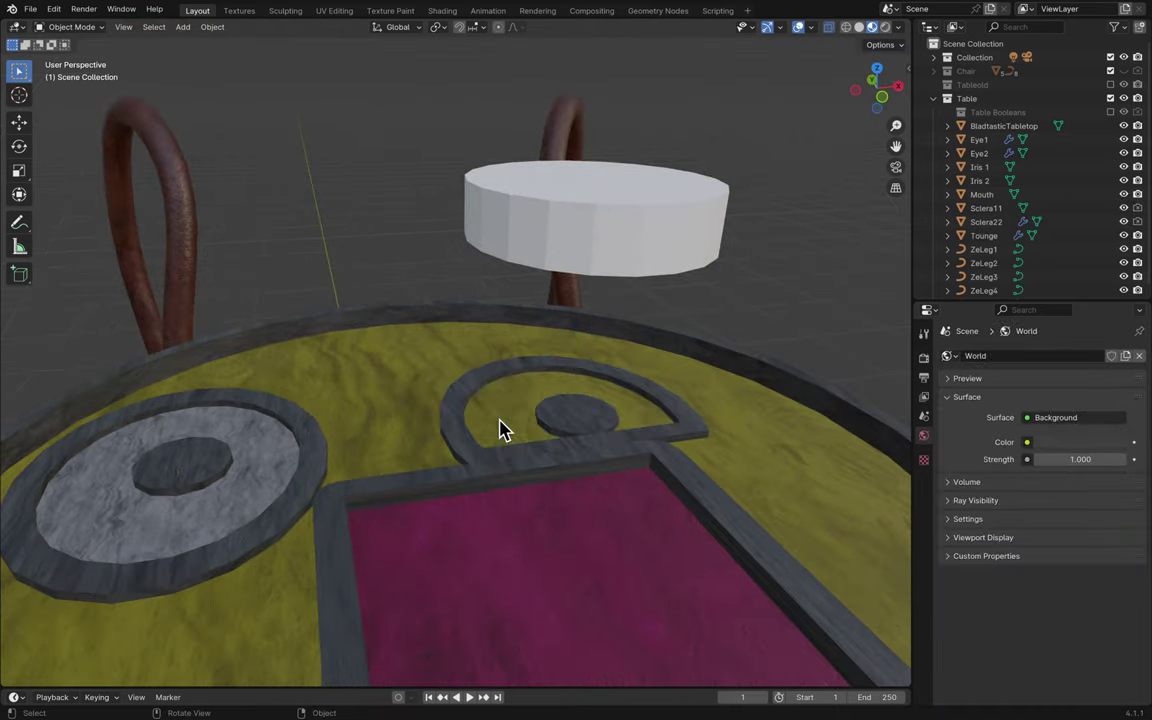
# - In Edit Mode on Sclera22, try box-selecting the ring's side faces from several angles
pyautogui.click(617, 257)
pyautogui.press('Tab')
pyautogui.moveTo(676, 283); pyautogui.dragTo(676, 283, button='middle')
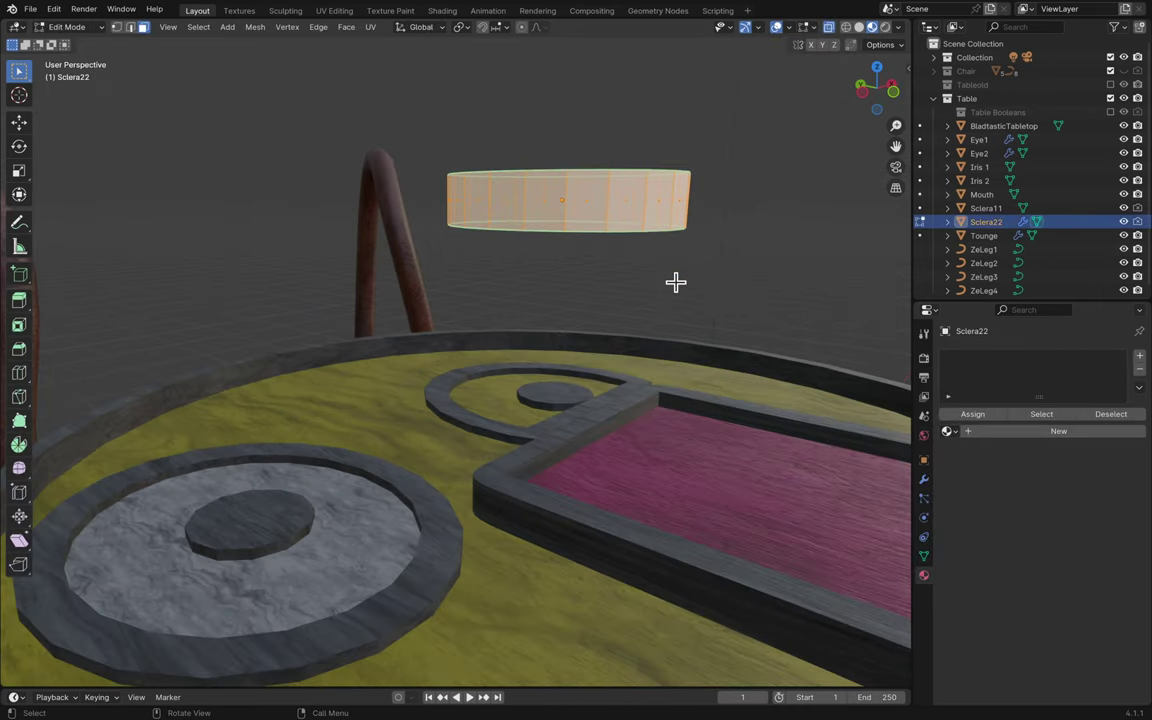
pyautogui.click(722, 278)
pyautogui.moveTo(745, 278); pyautogui.dragTo(421, 202)
pyautogui.press('x')
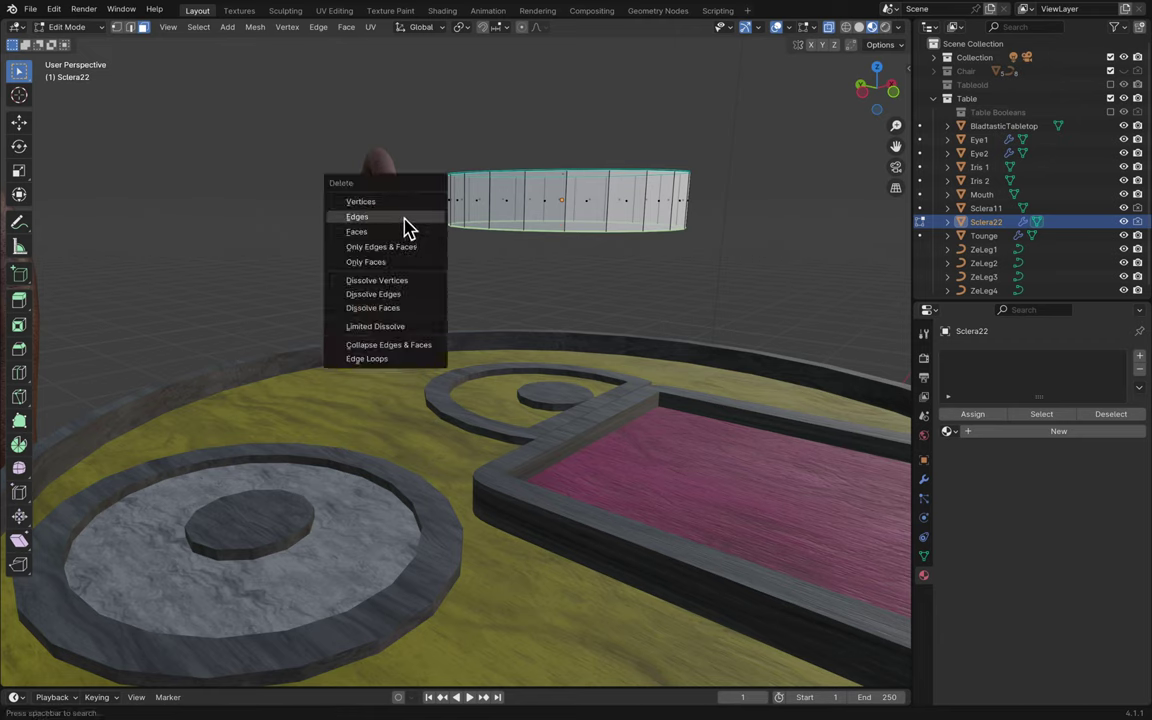
pyautogui.moveTo(521, 232); pyautogui.dragTo(553, 239, button='middle')
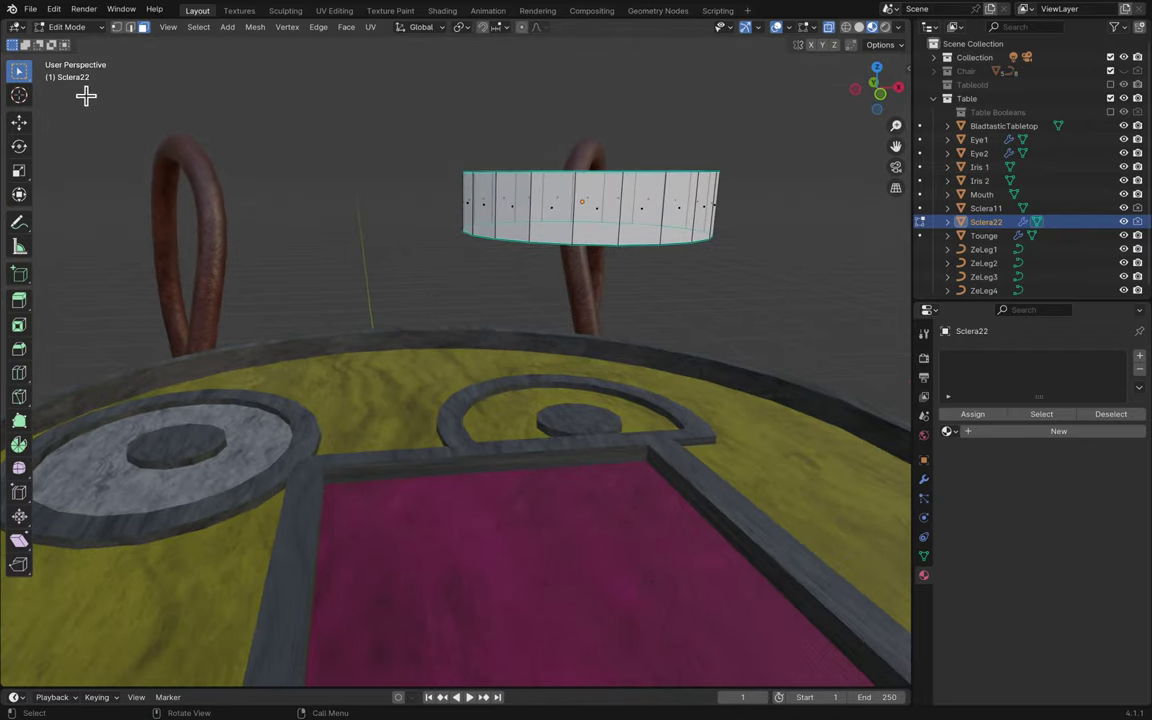
pyautogui.click(598, 216)
pyautogui.moveTo(634, 261); pyautogui.dragTo(634, 200, button='middle')
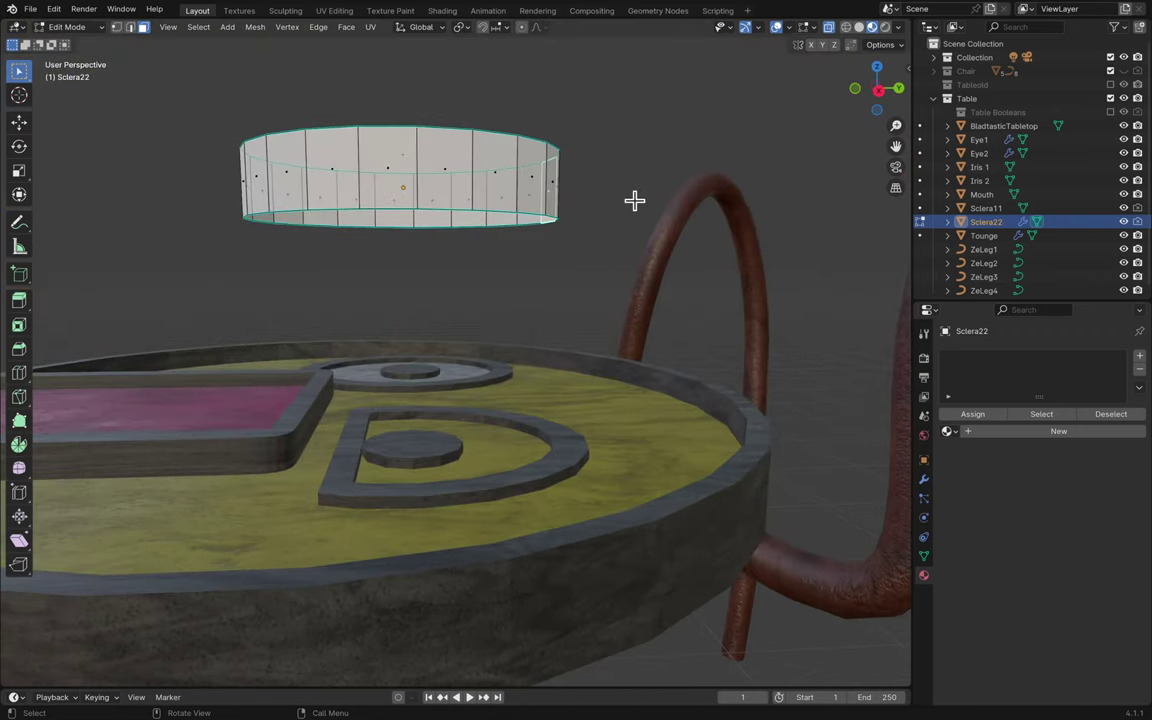
pyautogui.moveTo(583, 257); pyautogui.dragTo(221, 193)
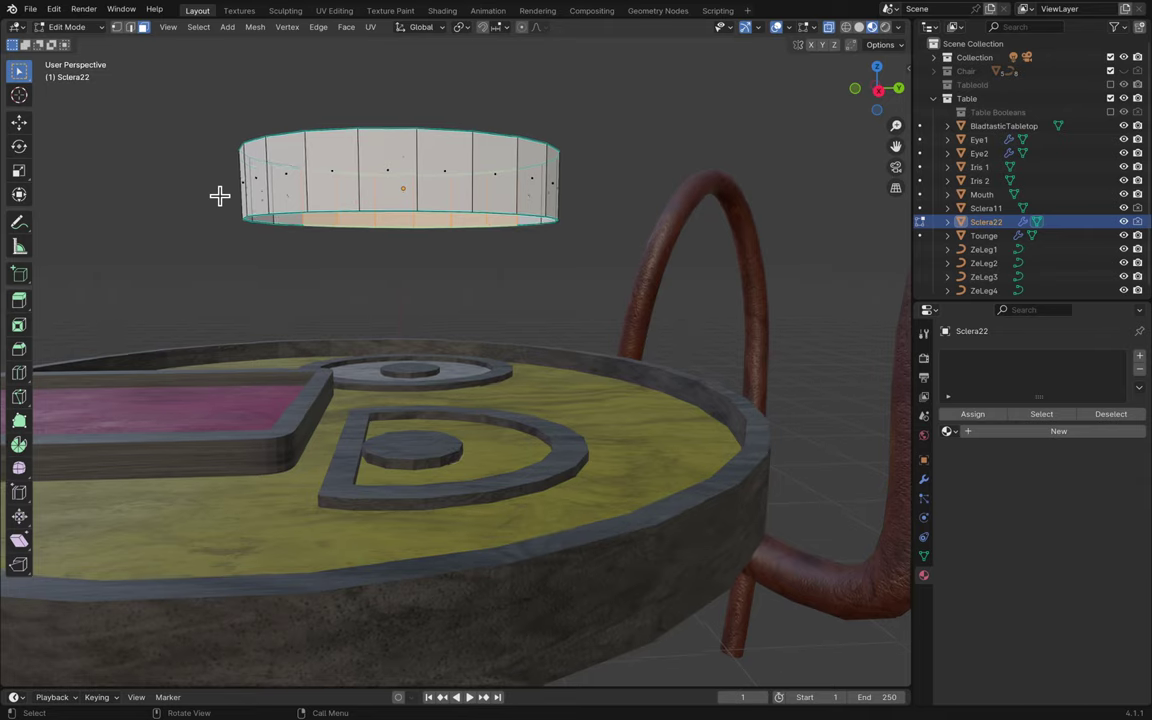
pyautogui.moveTo(221, 193); pyautogui.dragTo(220, 196, button='middle')
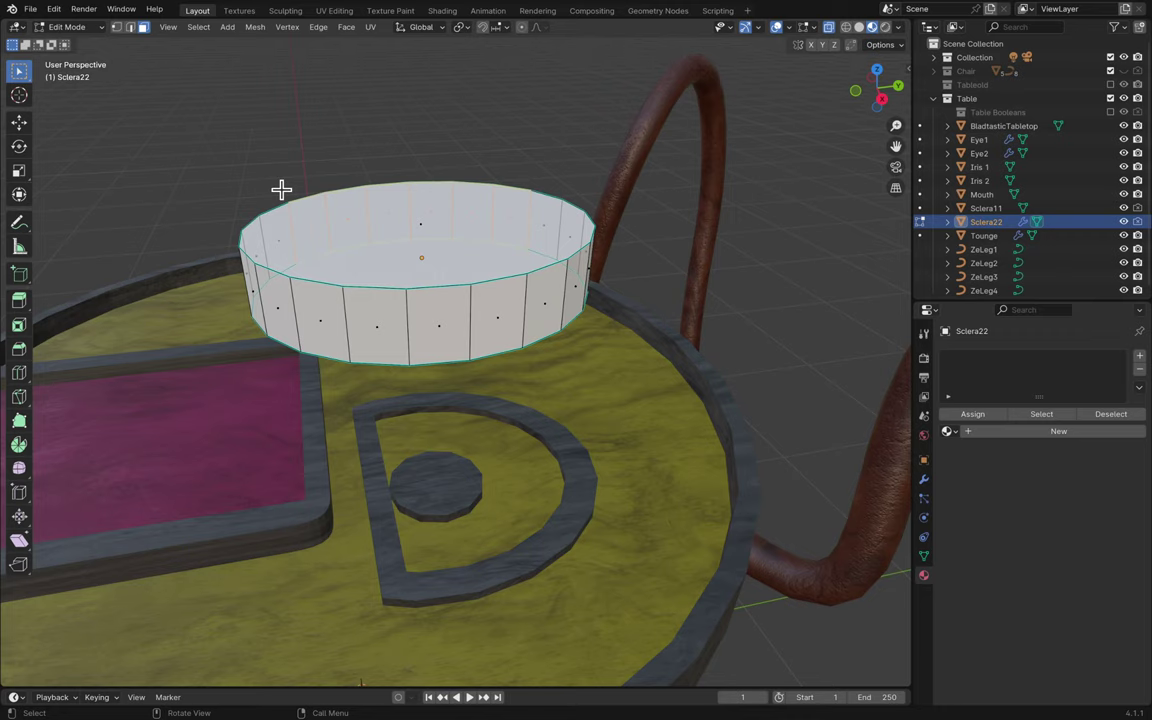
pyautogui.moveTo(451, 181); pyautogui.dragTo(393, 255, button='middle')
# - Delete Sclera22's side faces so only a flat disc remains, then return to Object Mode
pyautogui.moveTo(285, 260); pyautogui.dragTo(720, 206)
pyautogui.hscroll(10, 725, 193)
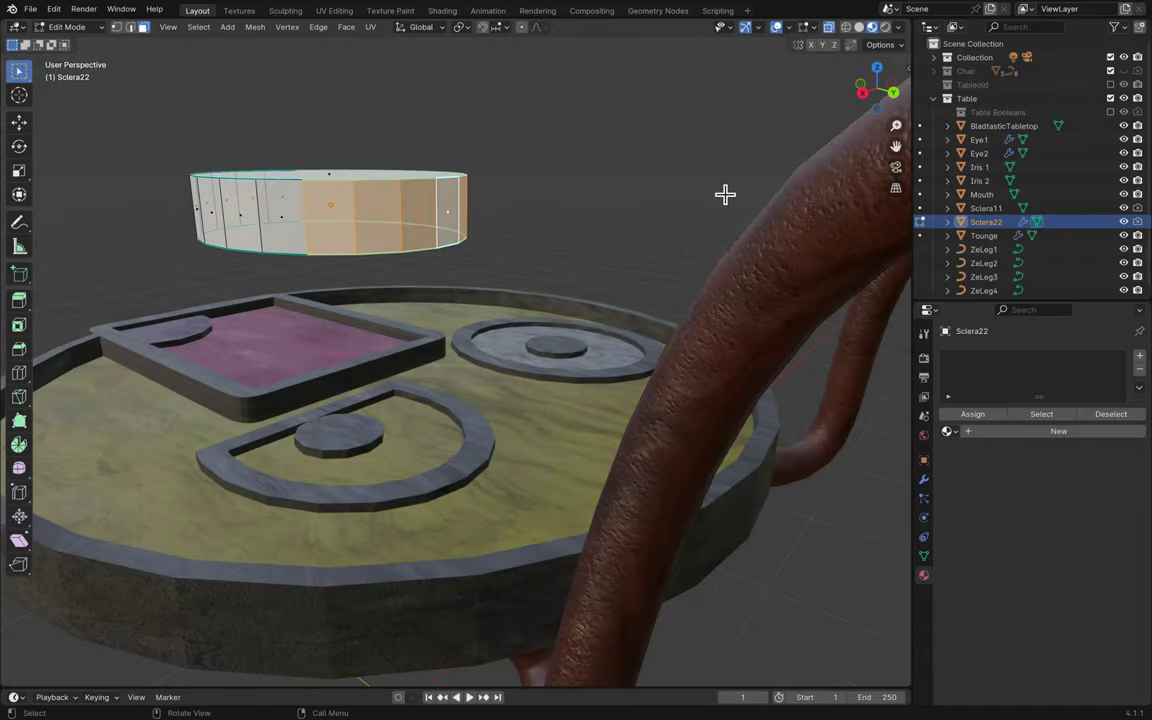
pyautogui.hscroll(2, 725, 193)
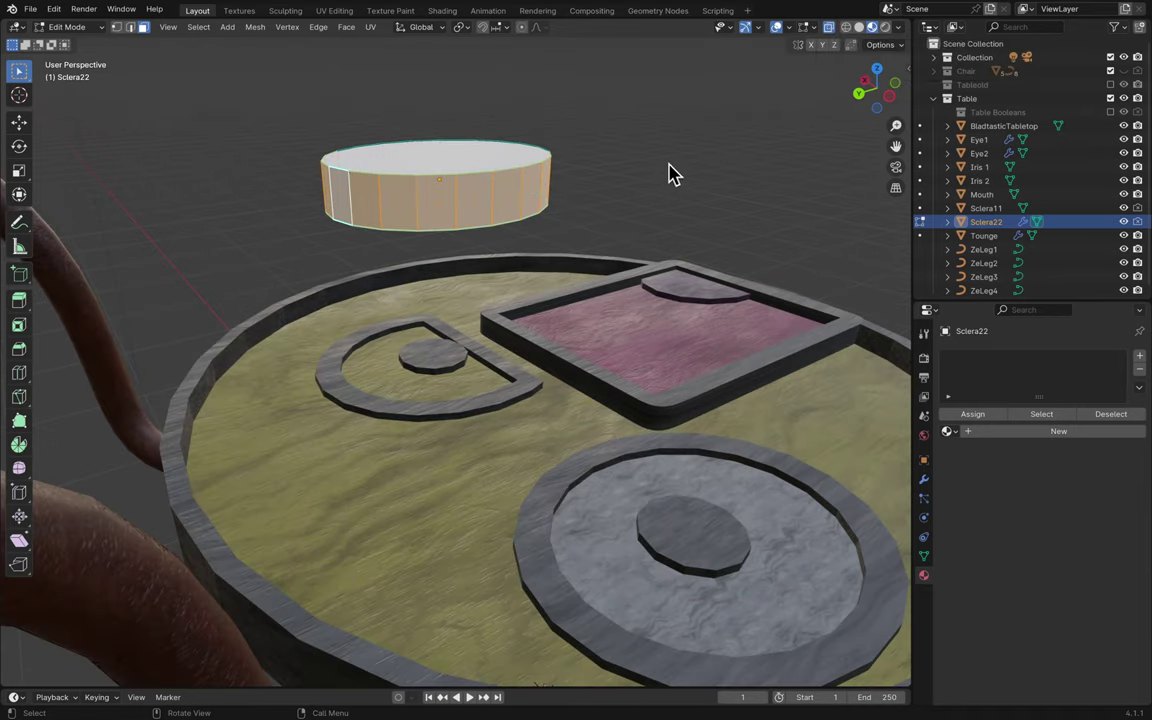
pyautogui.scroll(5, 662, 170)
pyautogui.scroll(-3, 485, 270)
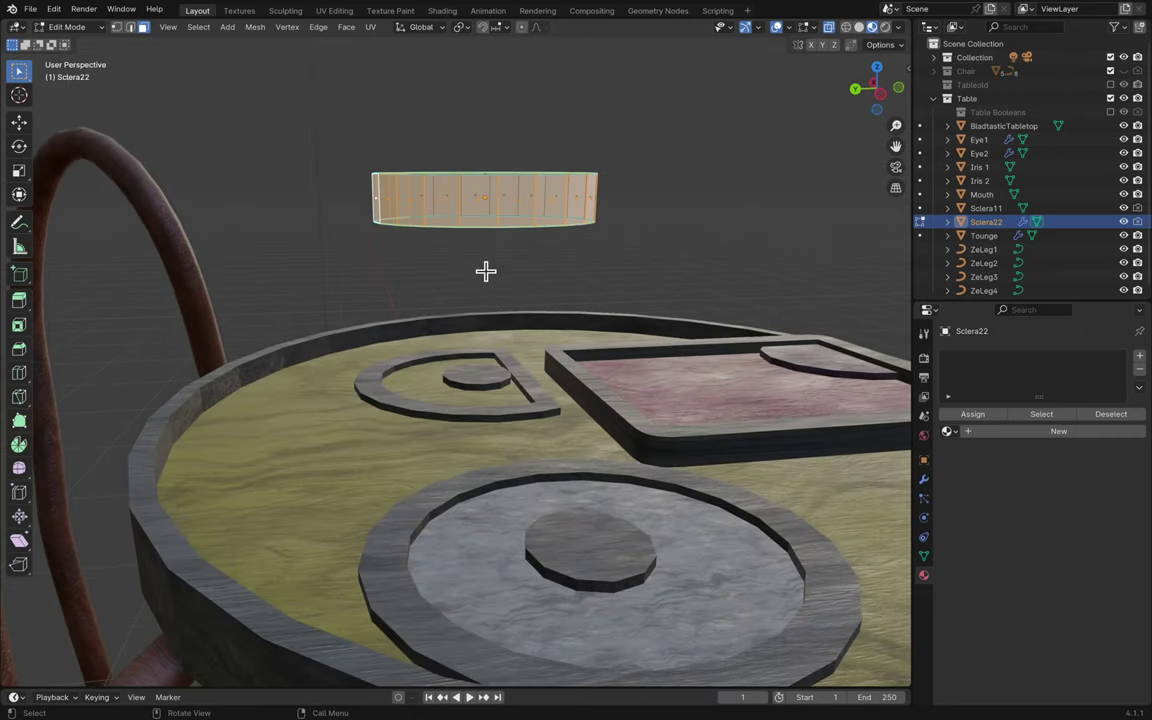
pyautogui.keyDown('shift'); pyautogui.moveTo(368, 247); pyautogui.dragTo(643, 190); pyautogui.keyUp('shift')
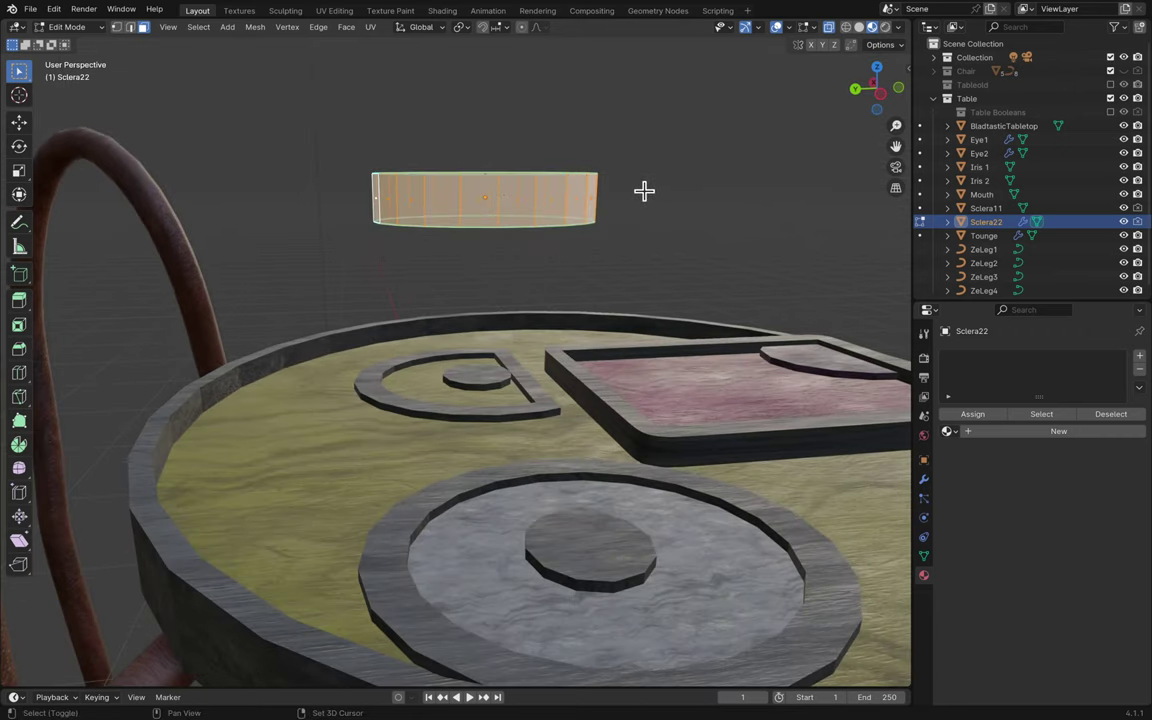
pyautogui.hscroll(10, 473, 237)
pyautogui.press('x')
pyautogui.click(475, 239)
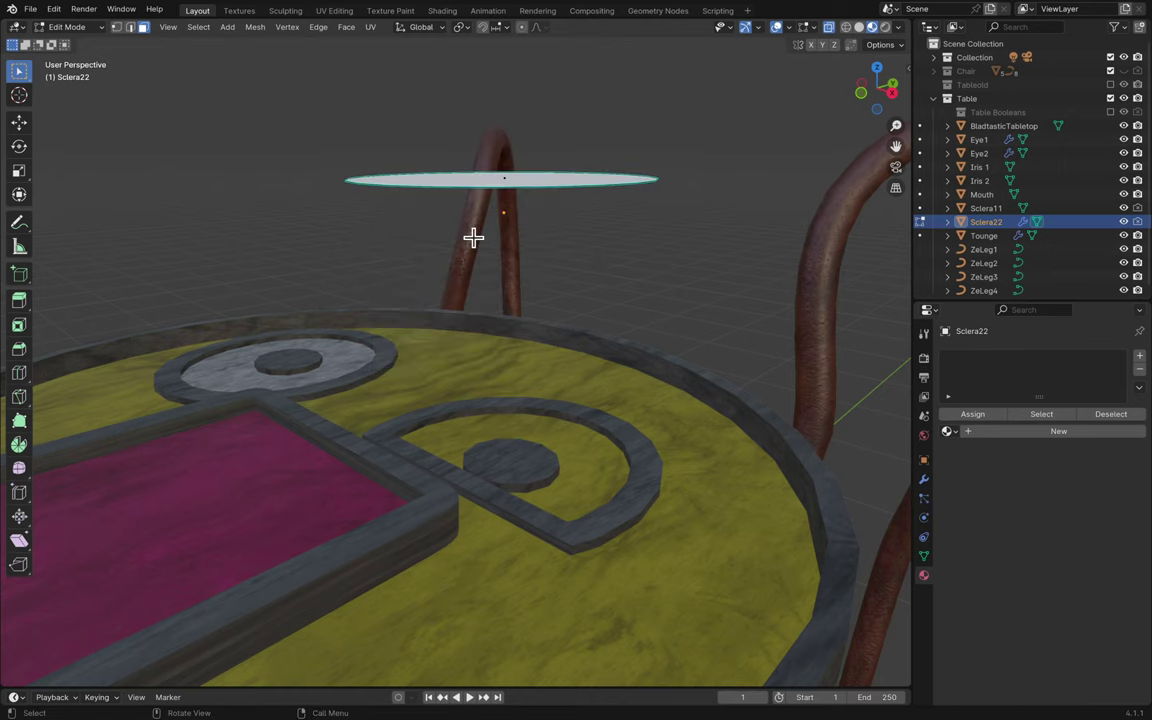
pyautogui.scroll(5, 589, 221)
pyautogui.scroll(-4, 589, 221)
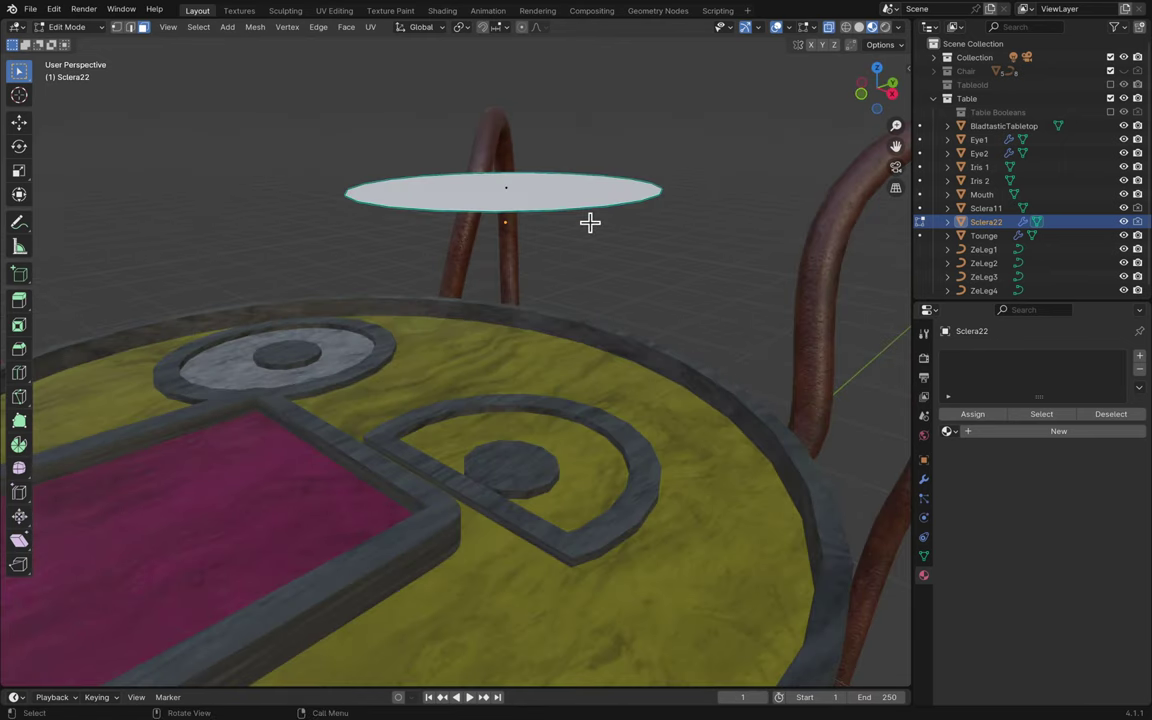
pyautogui.scroll(-3, 589, 221)
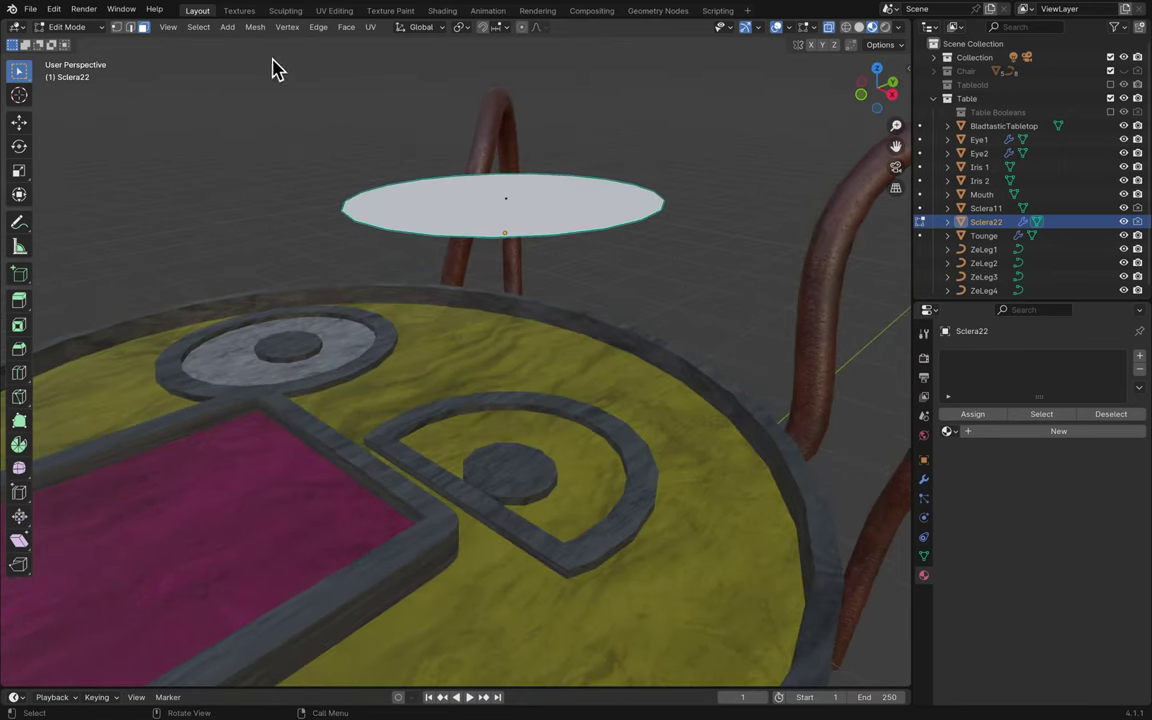
pyautogui.press('Tab')
# - Set Sclera22's origin to its geometry centre
pyautogui.click(210, 26)
pyautogui.moveTo(241, 60)
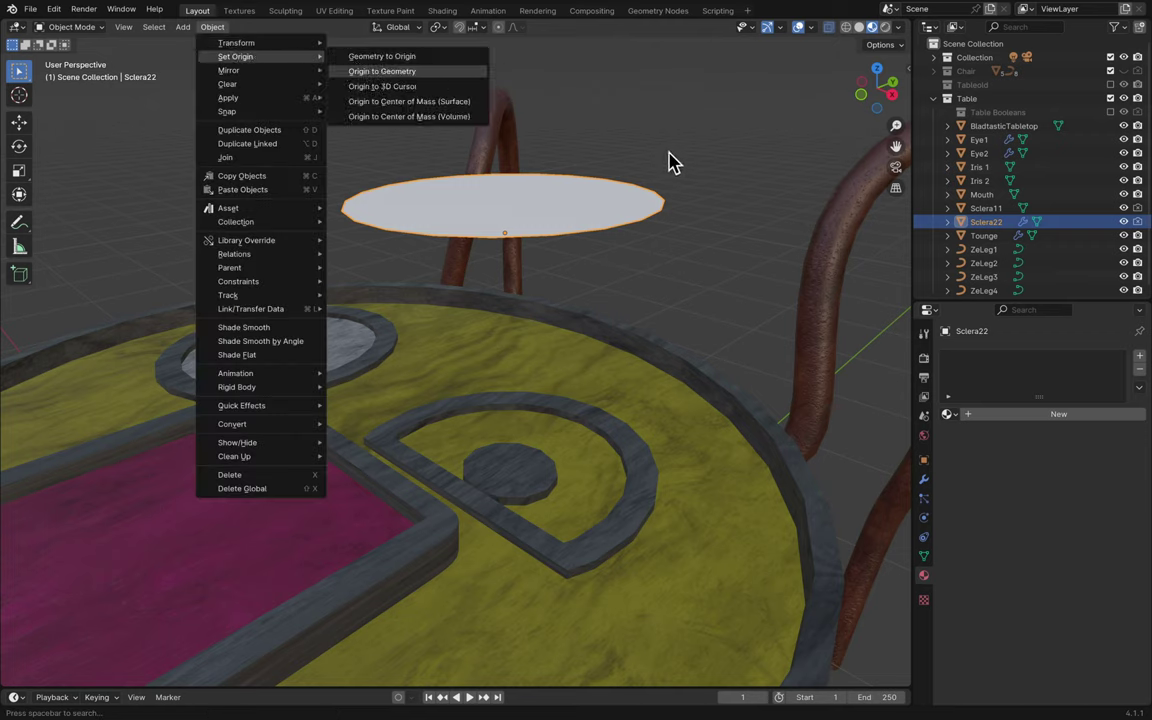
pyautogui.press('Return')
pyautogui.hotkey('ctrl', 's')
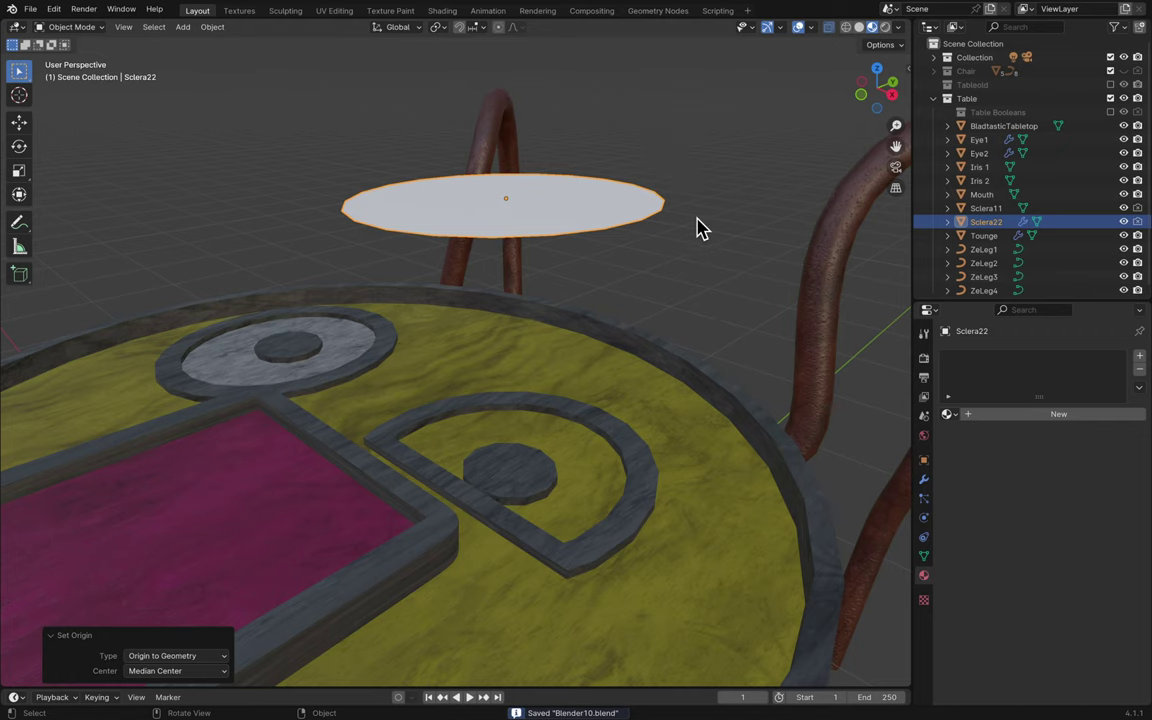
pyautogui.moveTo(700, 228); pyautogui.dragTo(725, 224, button='middle')
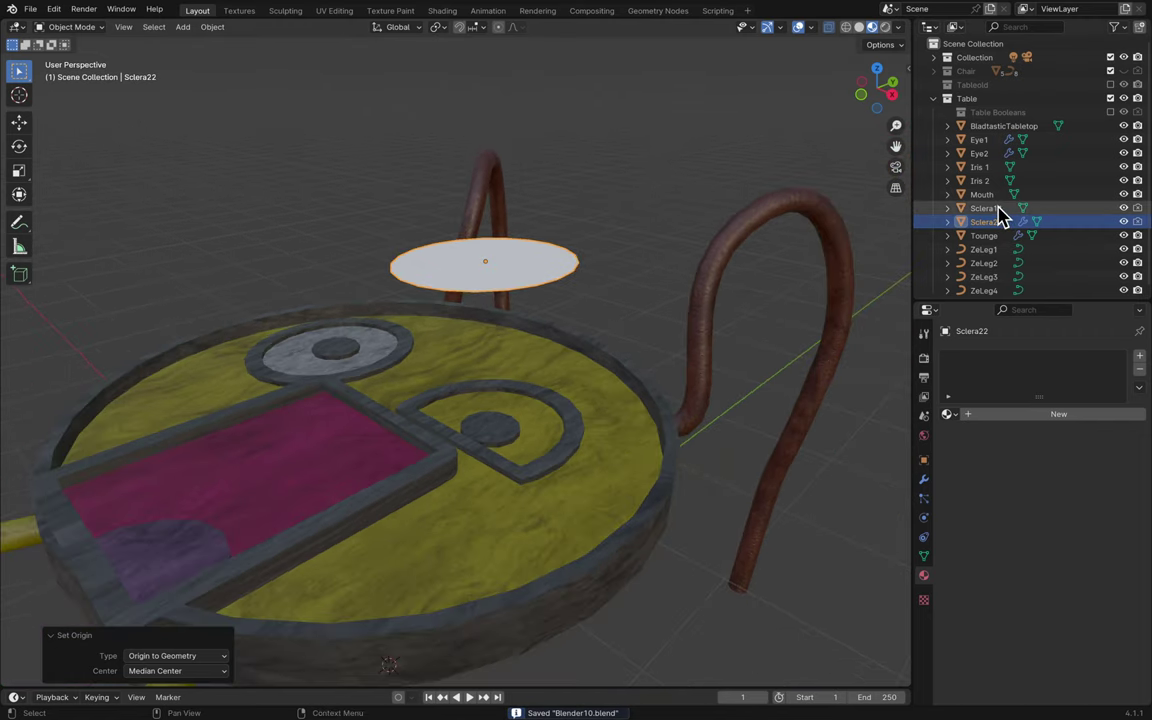
# - Assign the Wewd Grey material to the Sclera22 disc
pyautogui.click(949, 414)
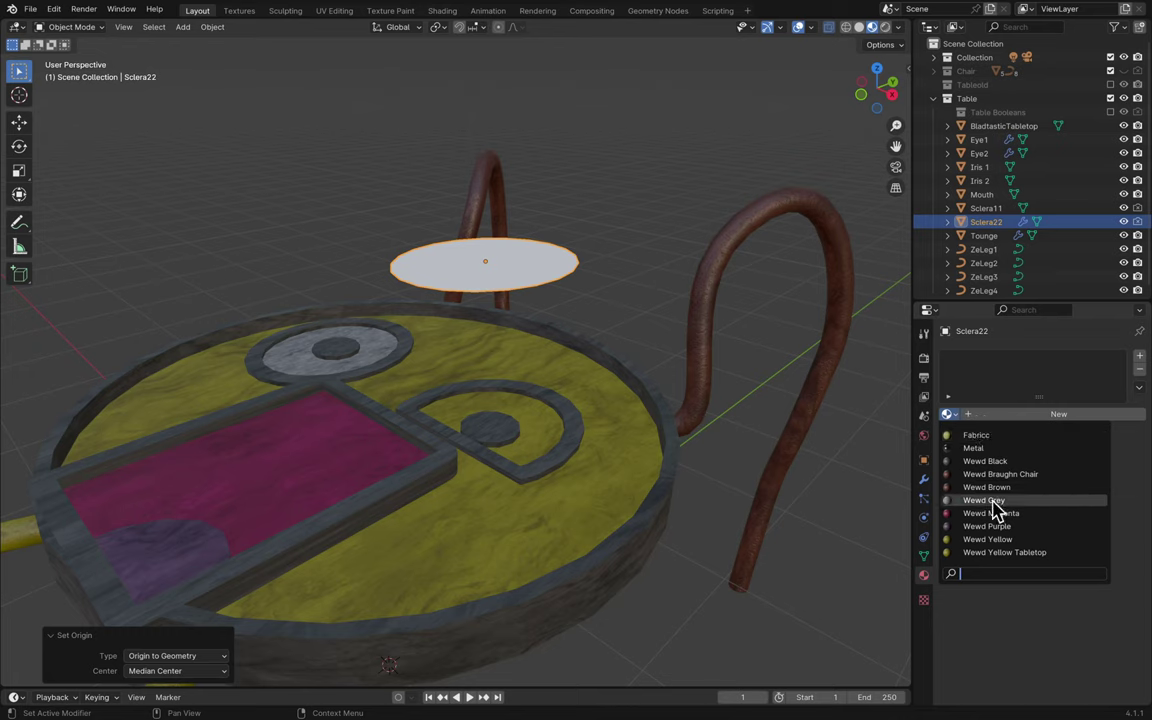
pyautogui.click(990, 500)
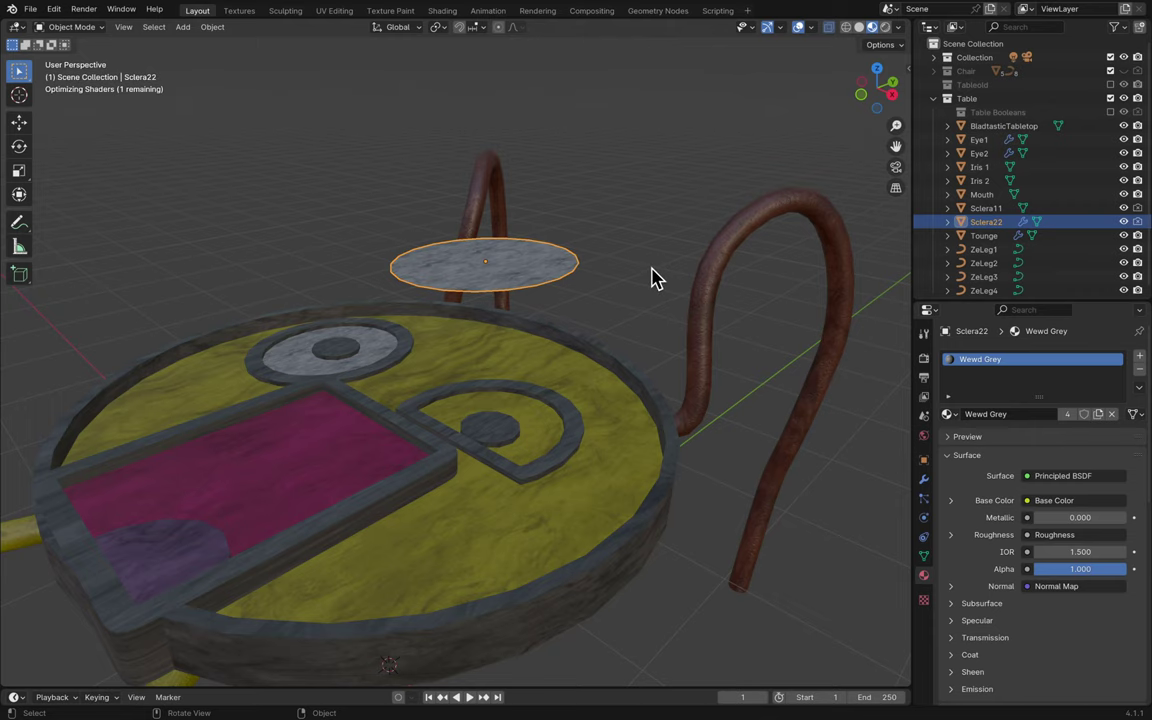
pyautogui.click(651, 278)
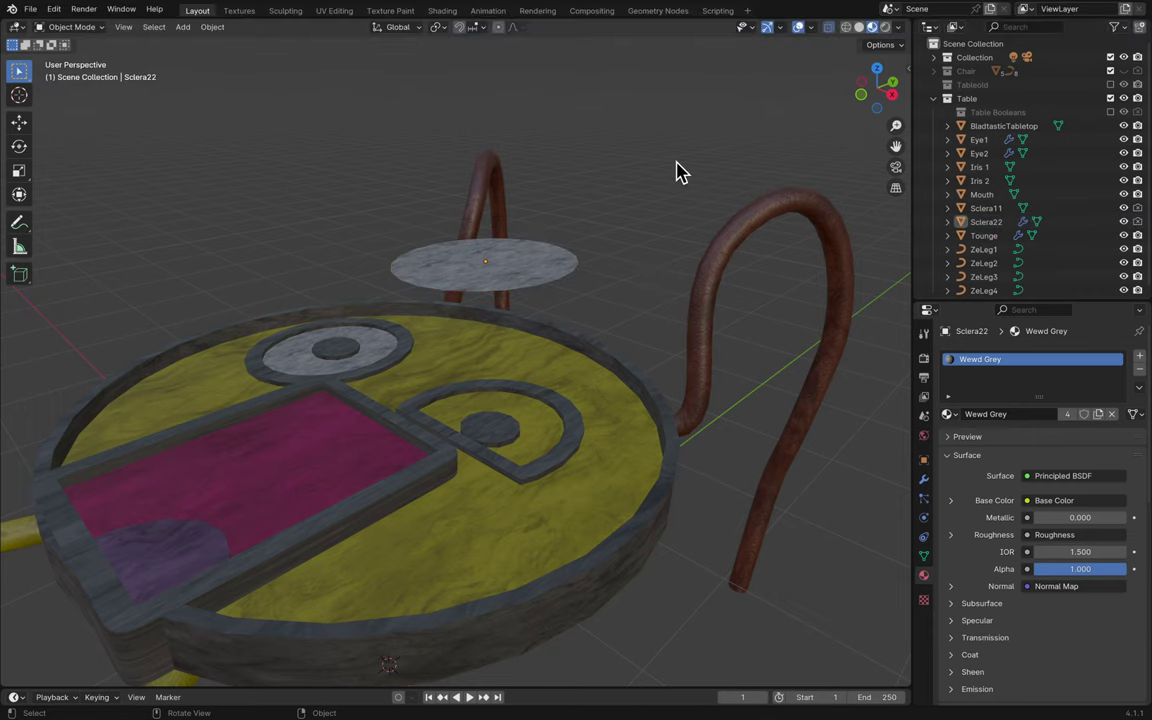
pyautogui.click(533, 270)
# - Lower the disc about 0.76 m along Z into the right eye socket and save
pyautogui.scroll(10, 643, 296)
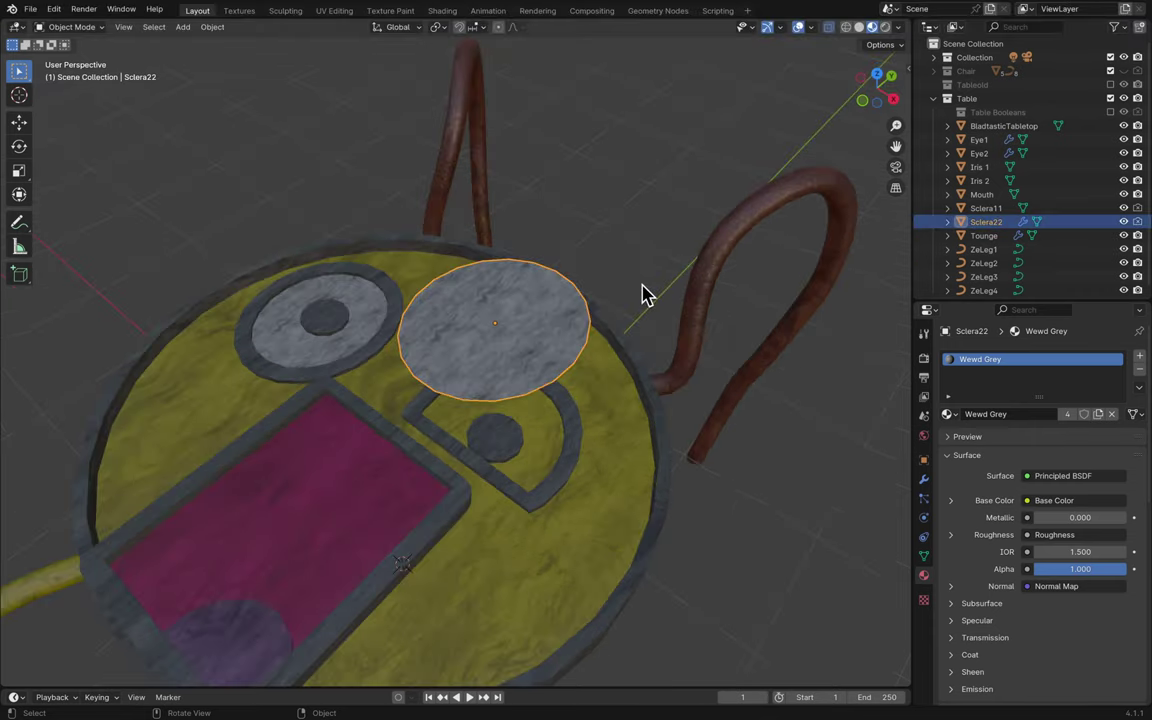
pyautogui.scroll(3, 643, 296)
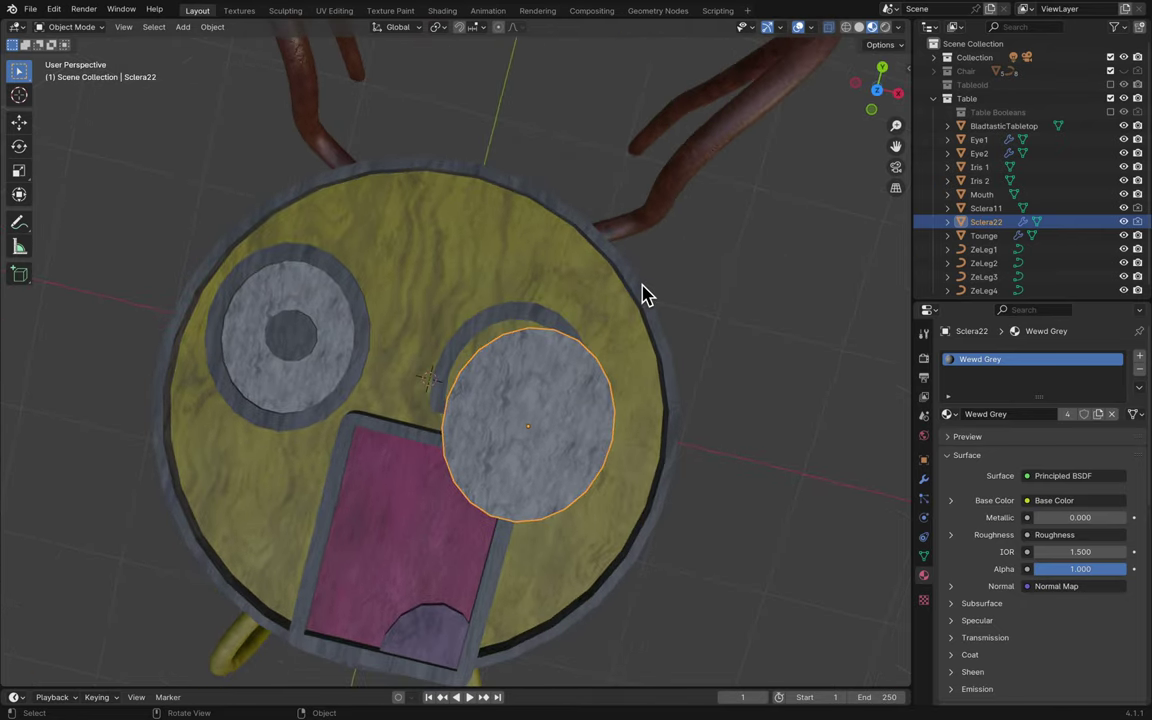
pyautogui.scroll(5, 643, 296)
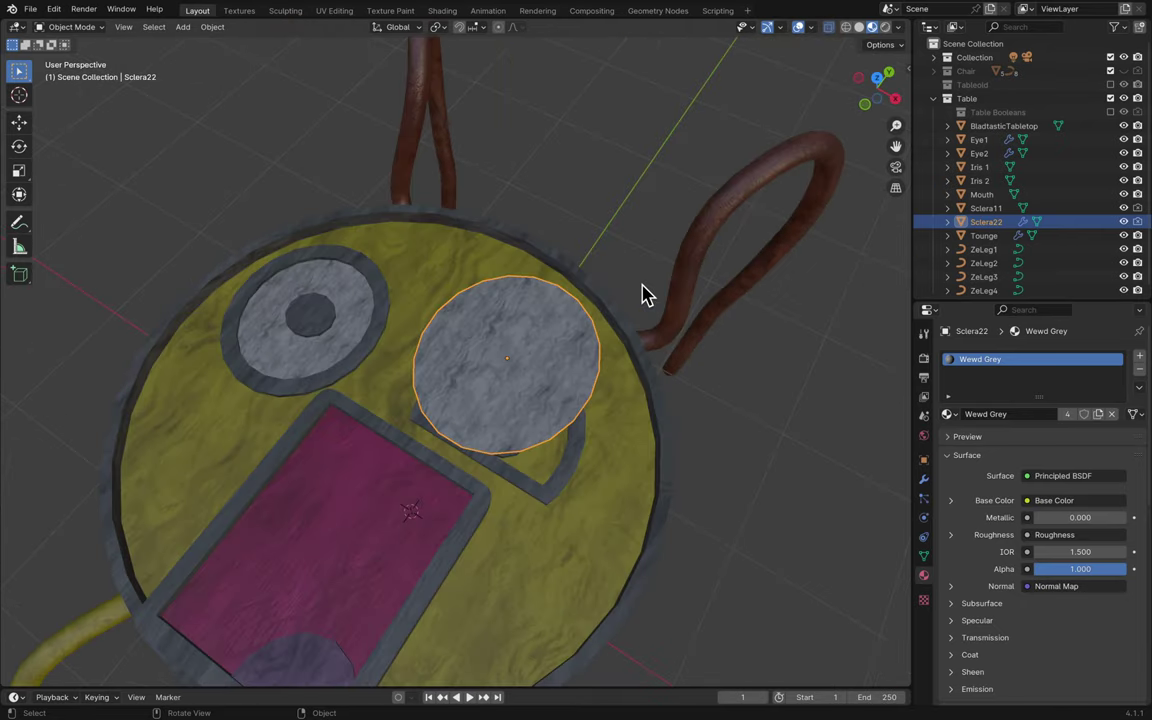
pyautogui.scroll(5, 643, 296)
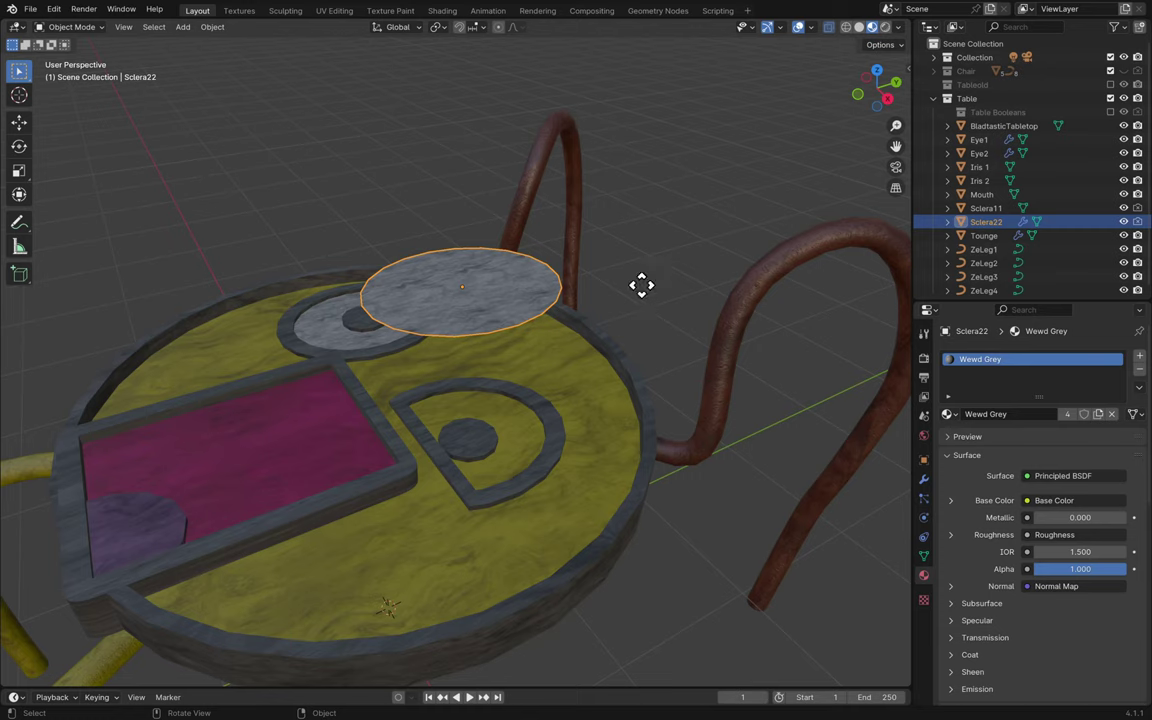
pyautogui.press('g')
pyautogui.press('z')
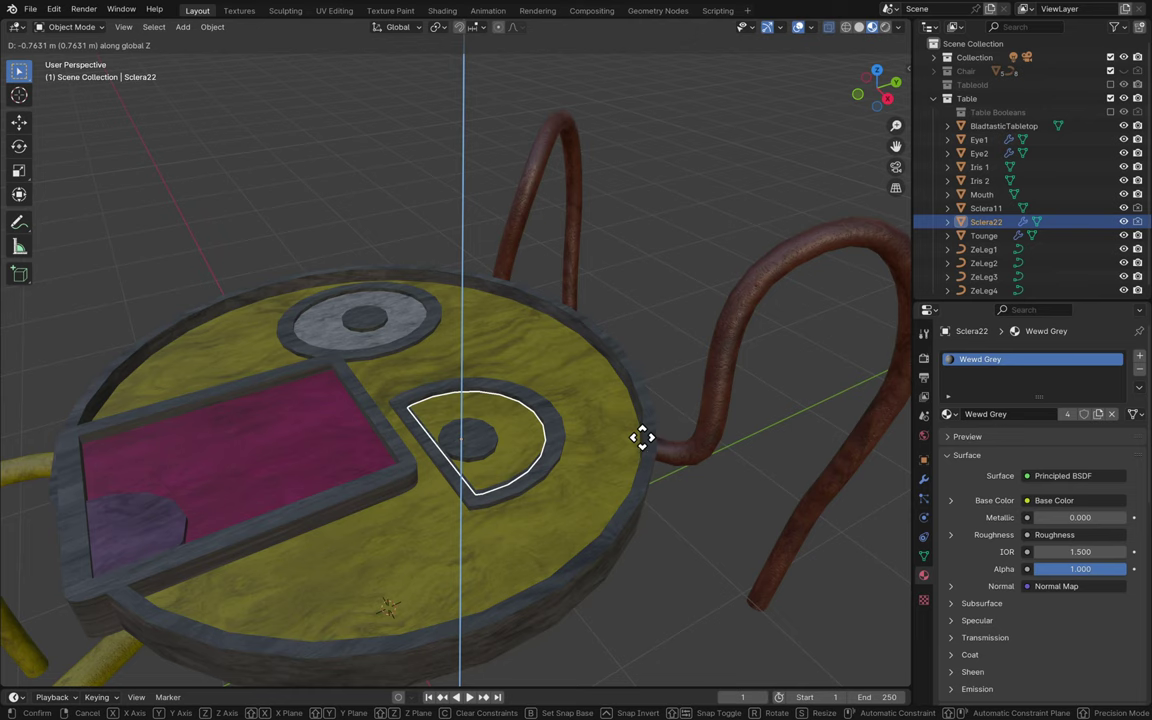
pyautogui.click(642, 442)
pyautogui.click(677, 333)
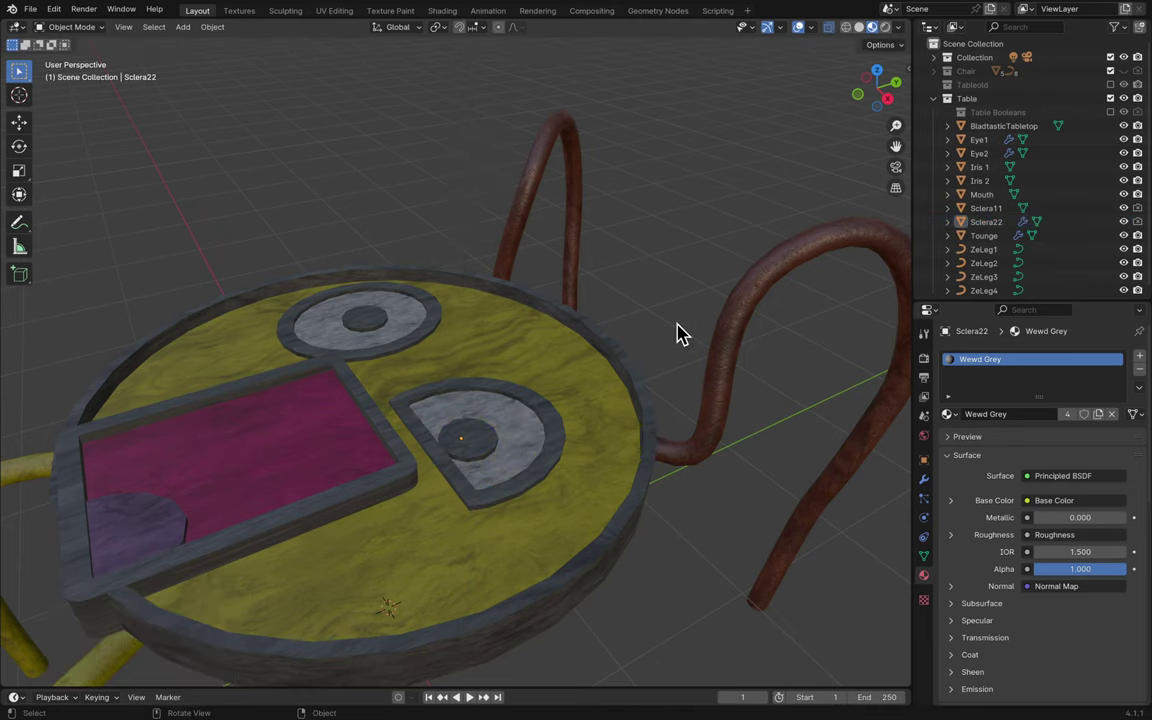
pyautogui.hotkey('ctrl', 's')
pyautogui.moveTo(674, 334); pyautogui.dragTo(607, 347, button='middle')
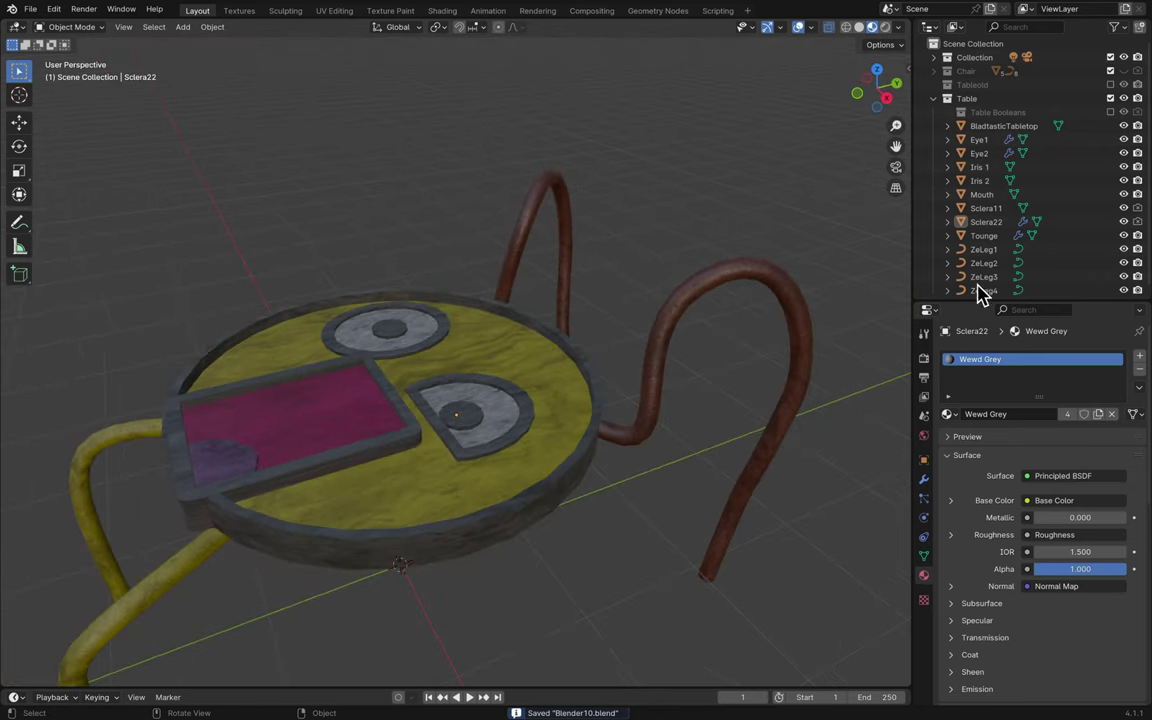
# - Rename Sclera11 to Sclera1 in the Outliner
pyautogui.doubleClick(998, 207)
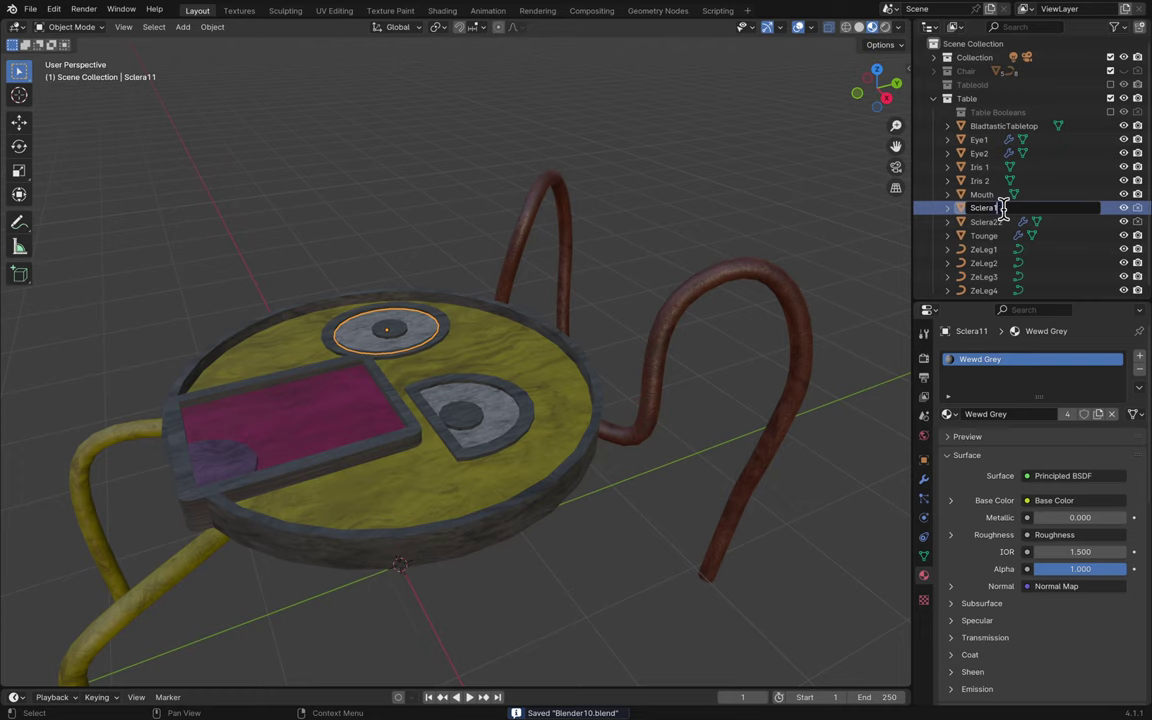
pyautogui.write('2')
pyautogui.press('Return')
pyautogui.doubleClick(1028, 210)
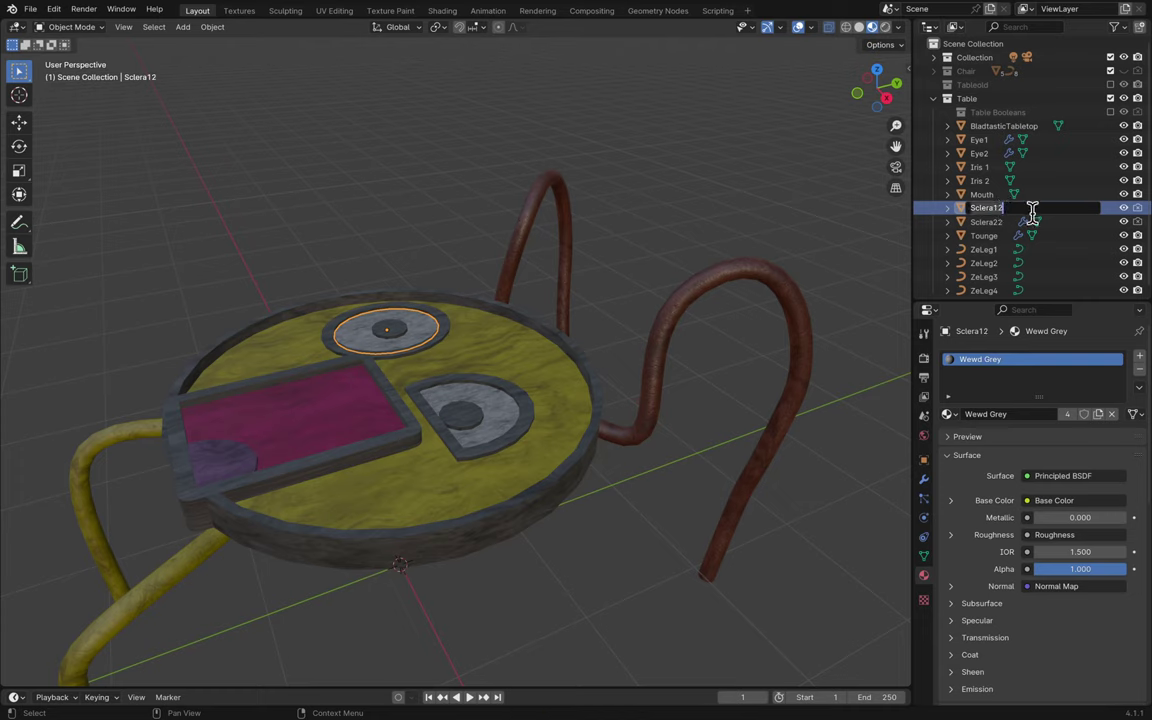
pyautogui.press('Return')
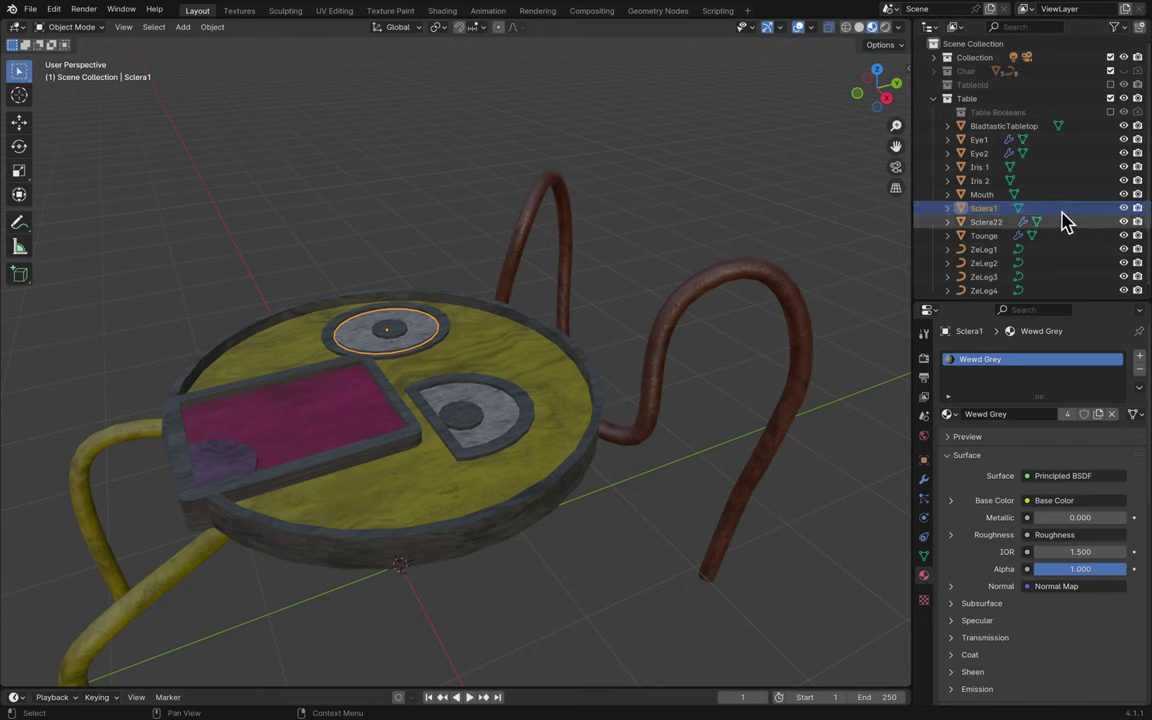
# - Rename Sclera22 to Sclera2 and save Blender10.blend
pyautogui.doubleClick(1004, 222)
pyautogui.press('End')
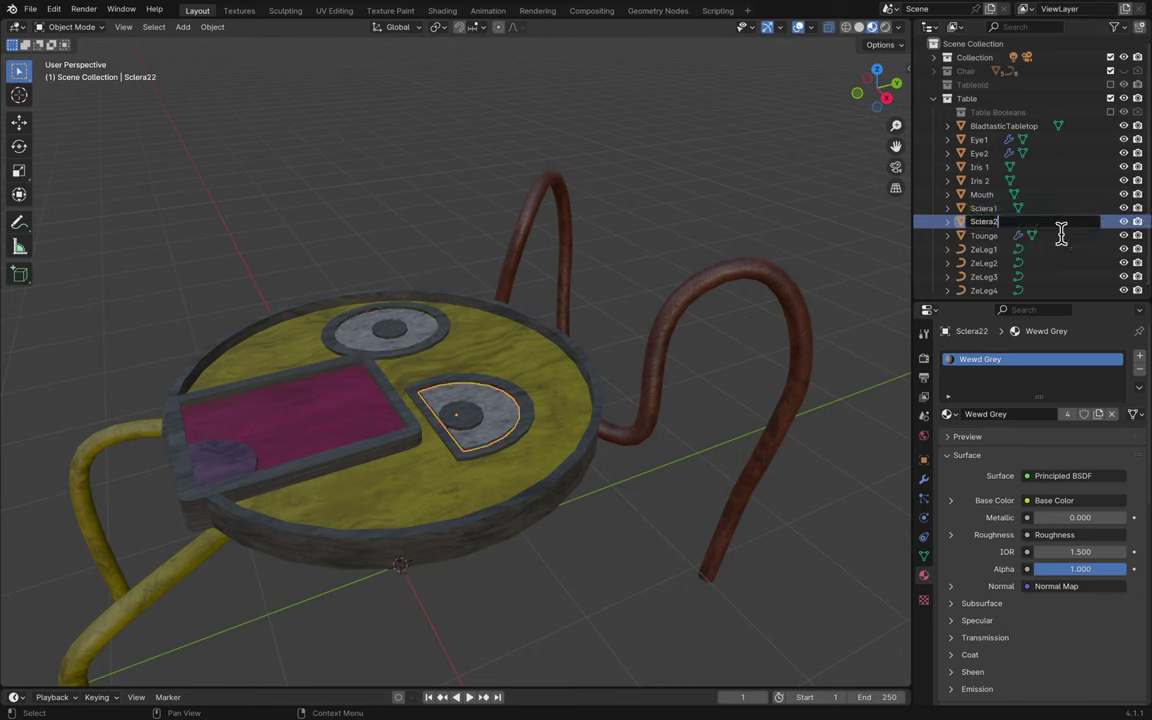
pyautogui.press('Return')
pyautogui.click(668, 285)
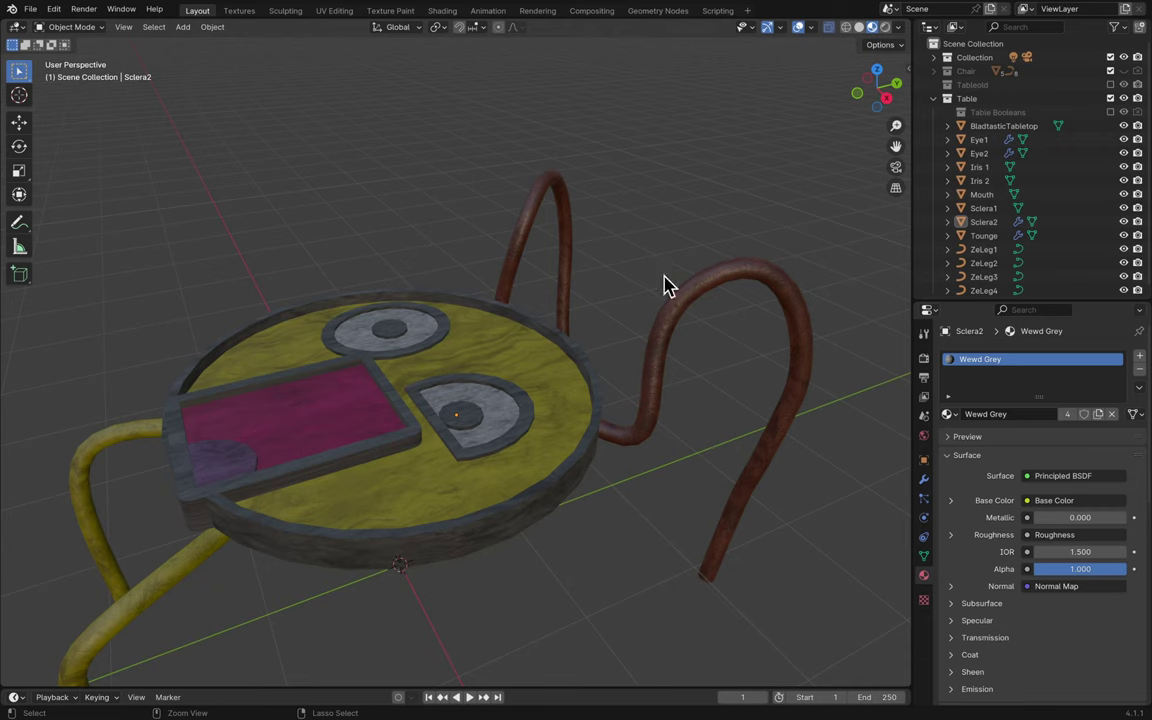
pyautogui.hotkey('ctrl', 's')
pyautogui.scroll(-8, 668, 285)
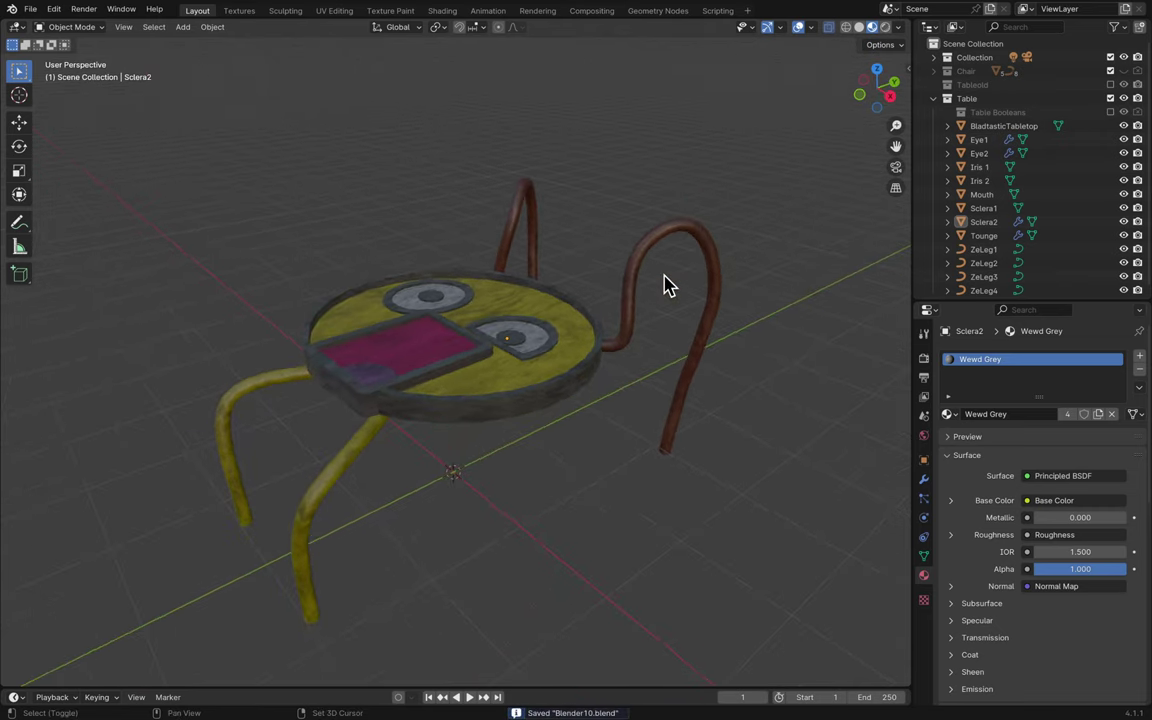
pyautogui.scroll(-5, 668, 285)
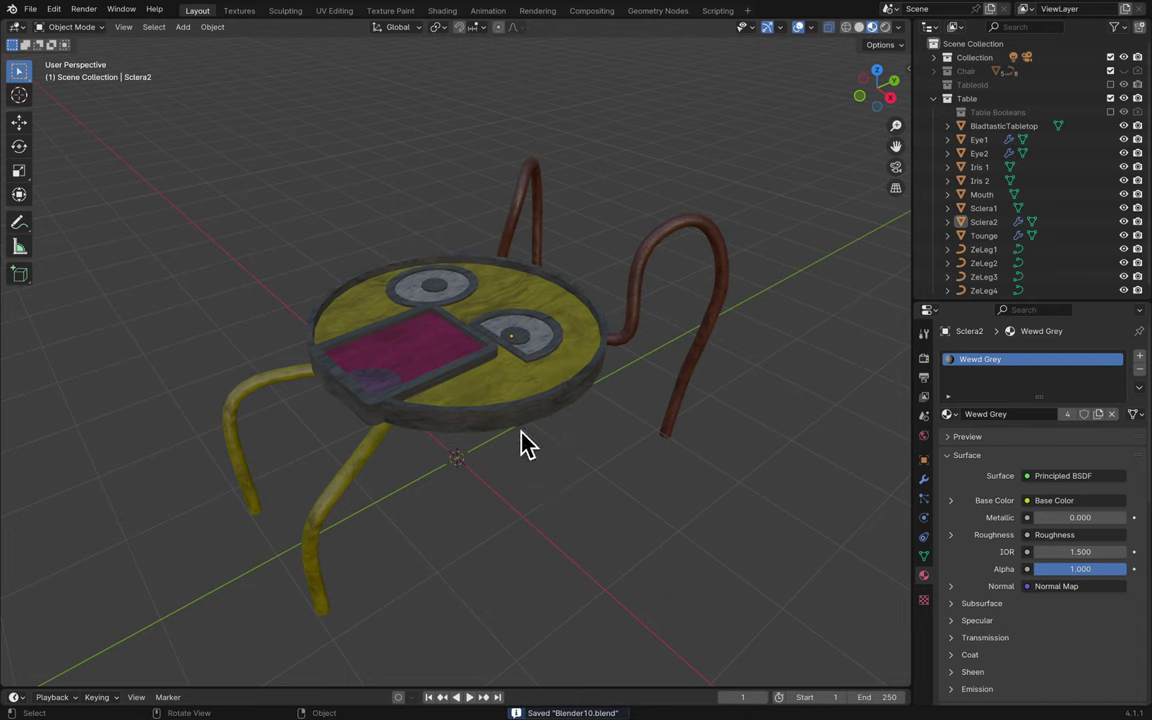
# - Frame the whole smiley table with all four legs in the camera view and save Blender10.blend
pyautogui.hotkey('ctrl', 's')
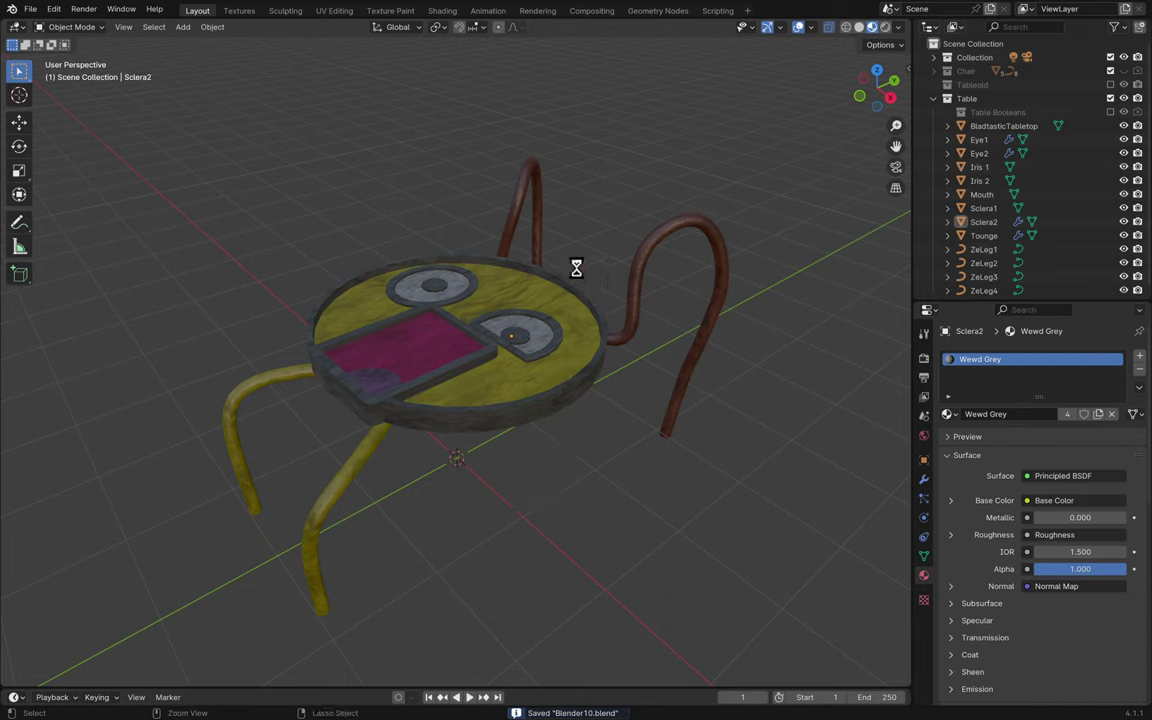
pyautogui.moveTo(576, 268); pyautogui.dragTo(577, 273, button='middle')
pyautogui.click(896, 168)
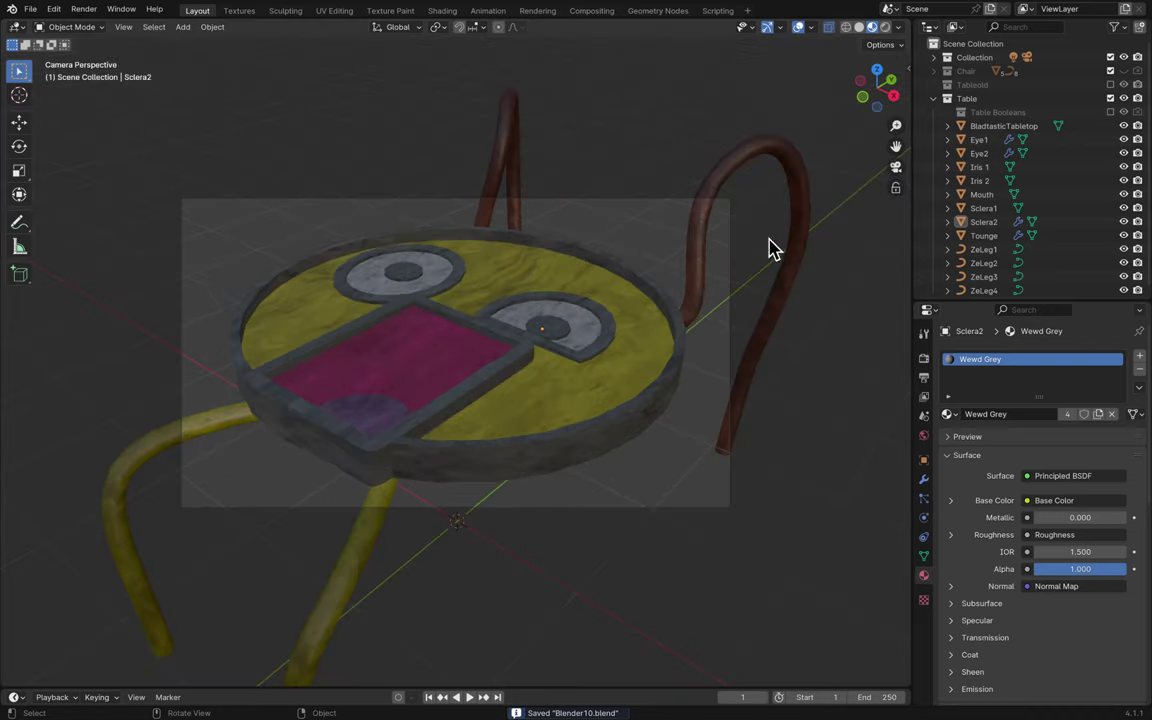
pyautogui.scroll(-2, 797, 235)
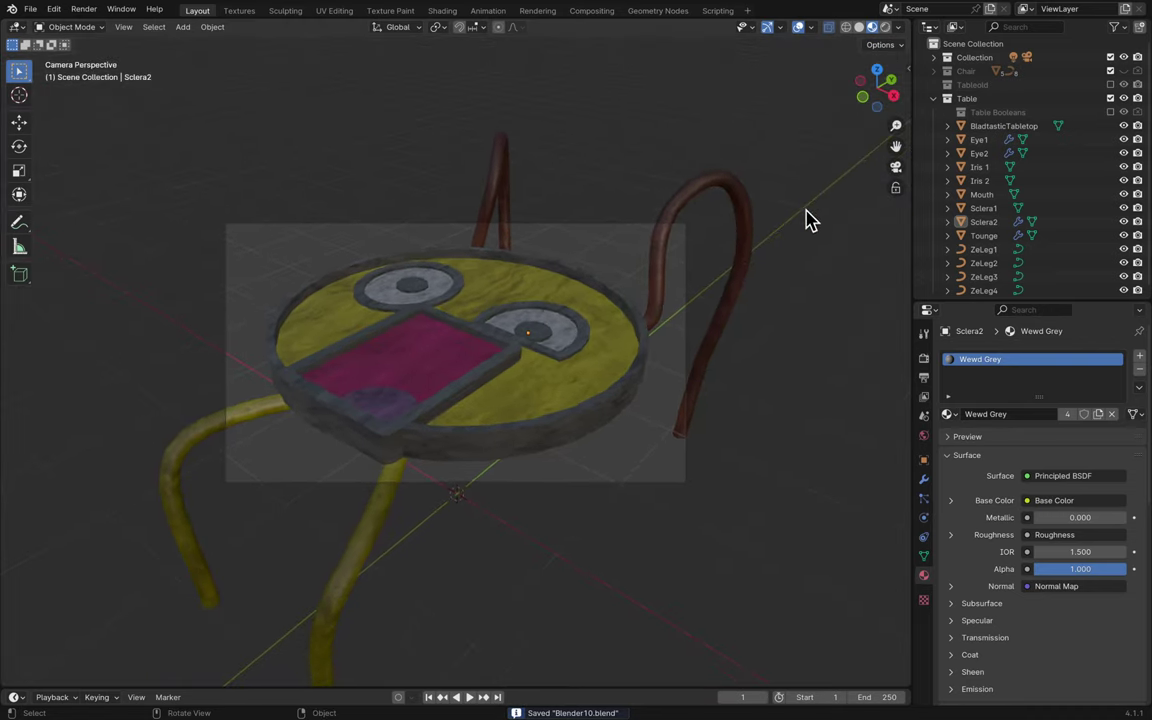
pyautogui.scroll(2, 812, 211)
pyautogui.moveTo(812, 211); pyautogui.dragTo(813, 212, button='middle')
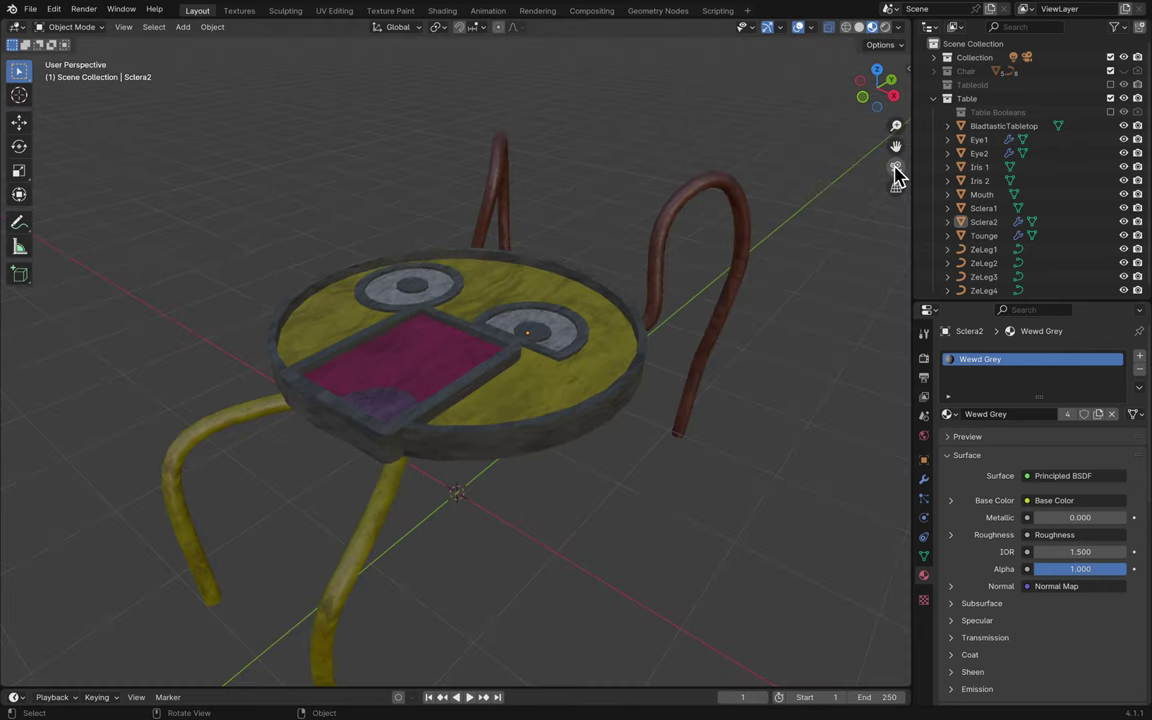
pyautogui.click(896, 168)
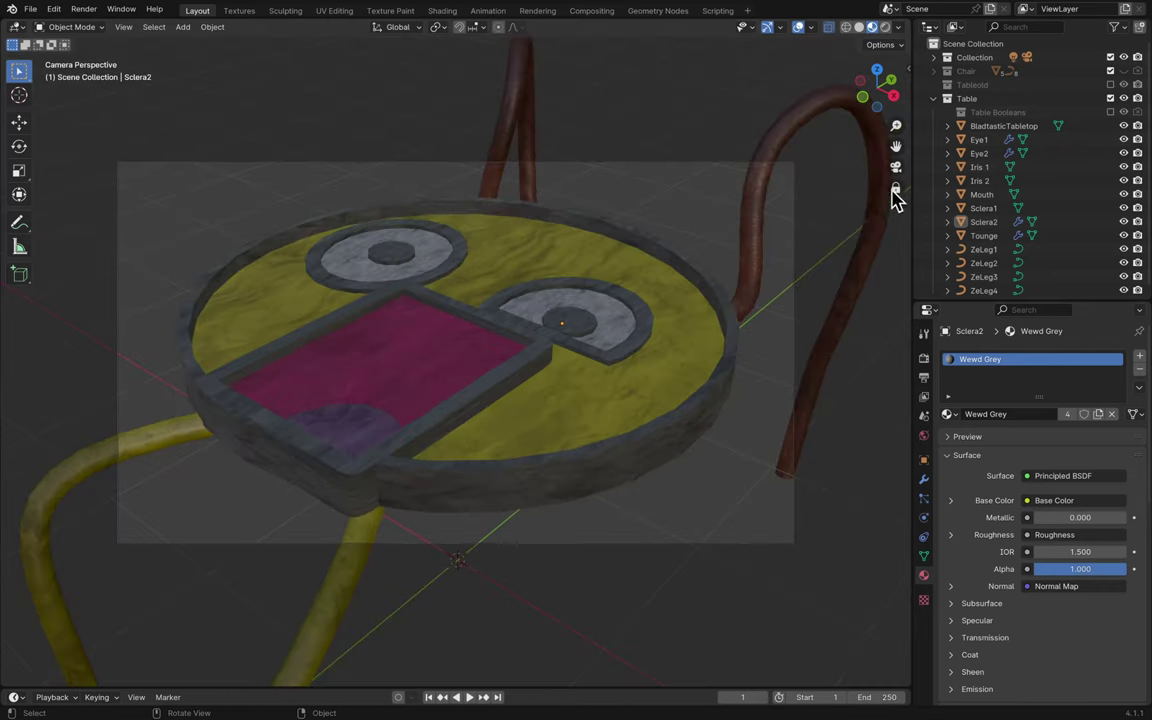
pyautogui.scroll(2, 677, 345)
pyautogui.scroll(-4, 677, 345)
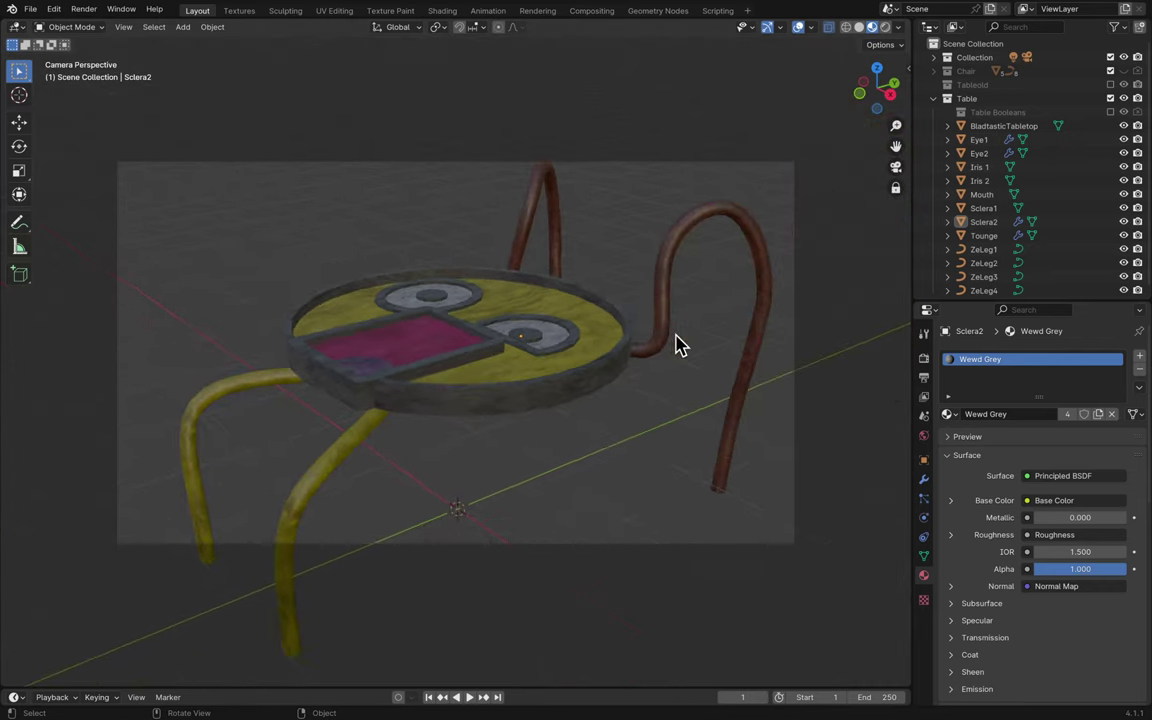
pyautogui.keyDown('shift'); pyautogui.scroll(-3, 677, 345); pyautogui.keyUp('shift')
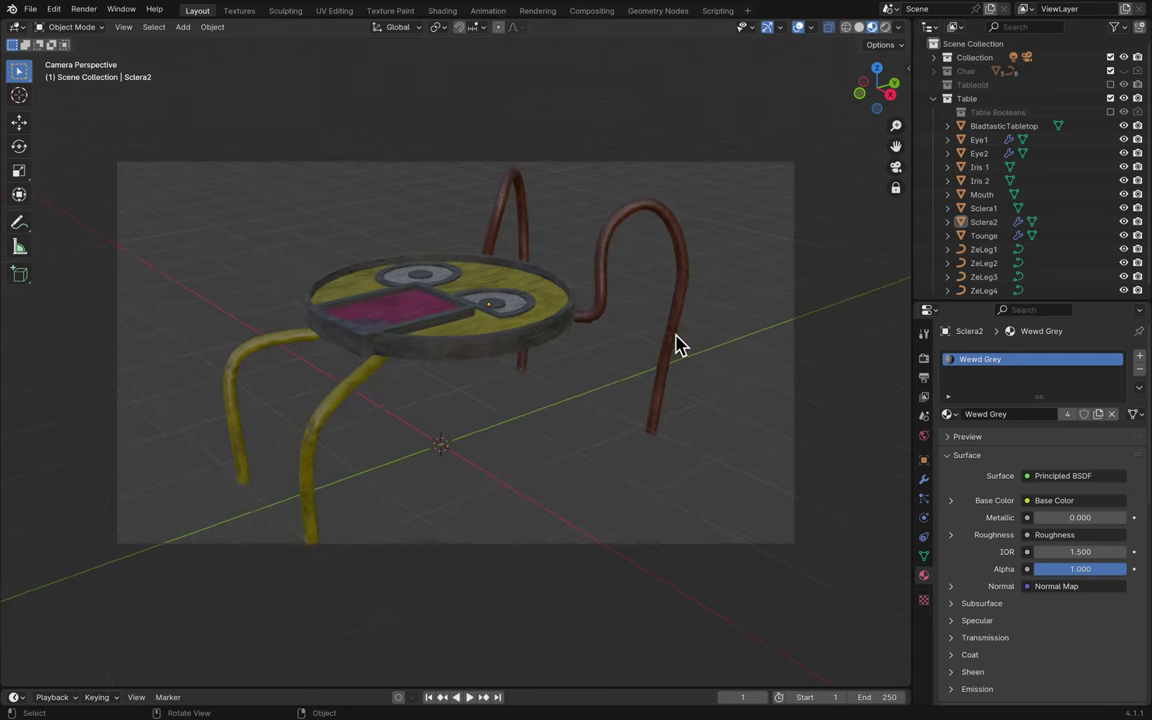
pyautogui.moveTo(677, 345); pyautogui.dragTo(673, 350, button='middle')
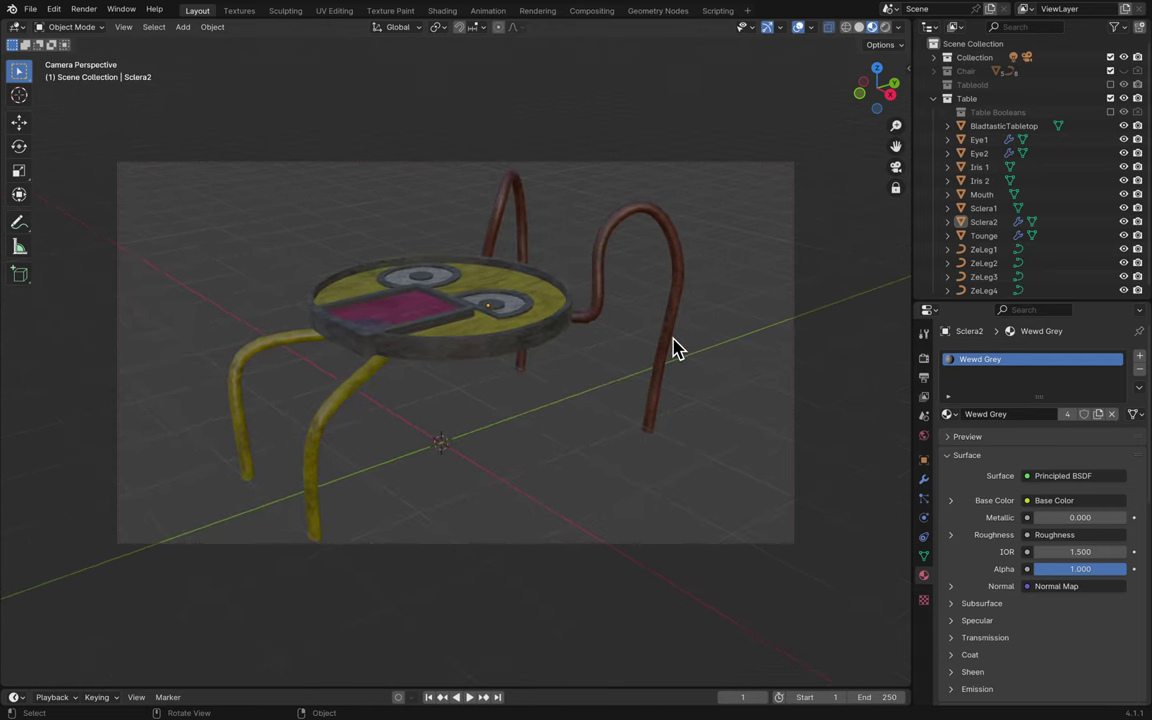
pyautogui.keyDown('shift'); pyautogui.scroll(-4, 677, 347); pyautogui.keyUp('shift')
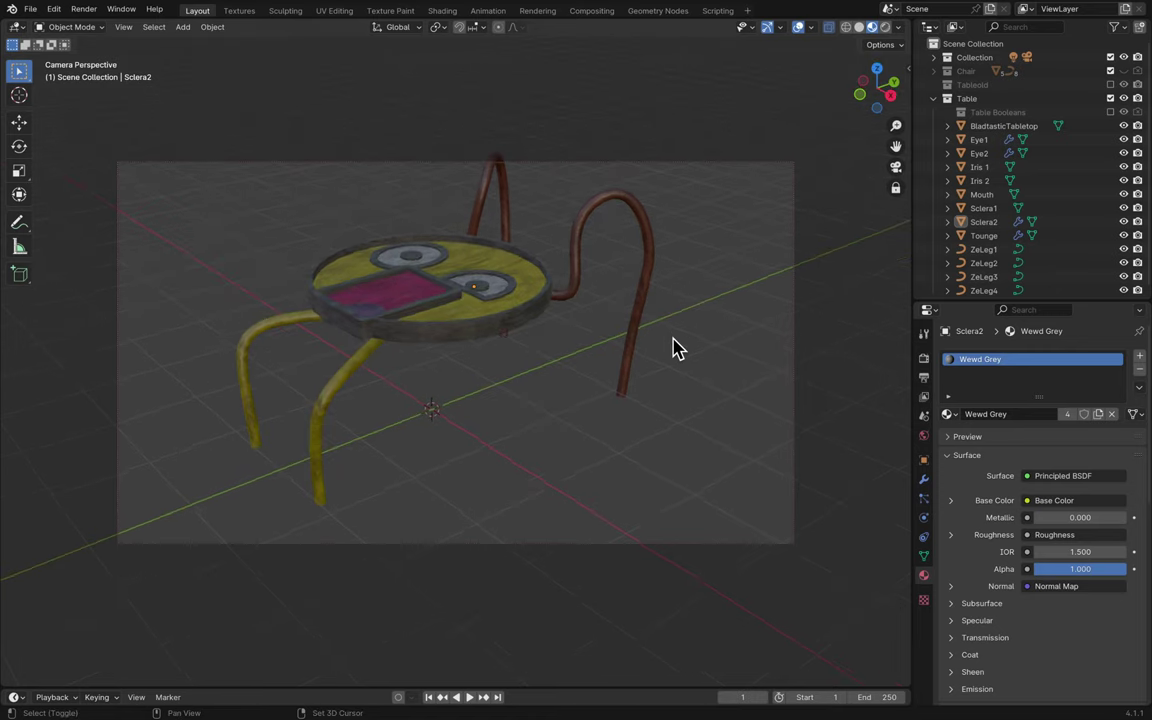
pyautogui.keyDown('shift'); pyautogui.scroll(5, 677, 347); pyautogui.keyUp('shift')
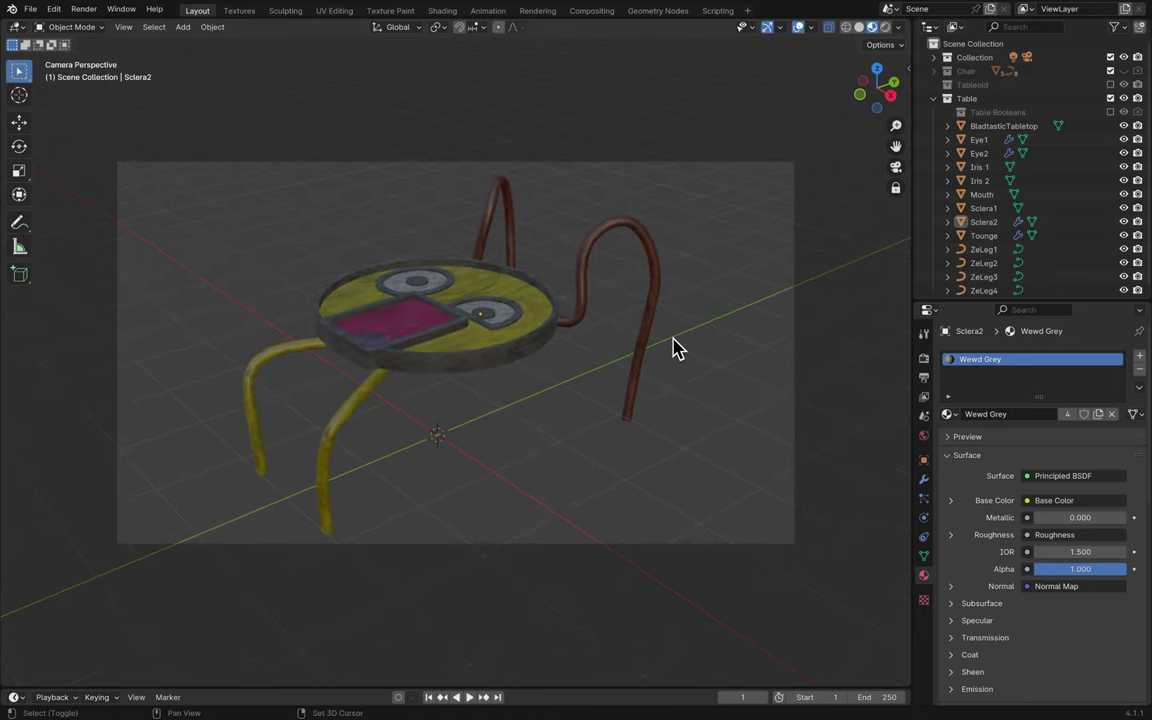
pyautogui.keyDown('shift'); pyautogui.scroll(1, 677, 347); pyautogui.keyUp('shift')
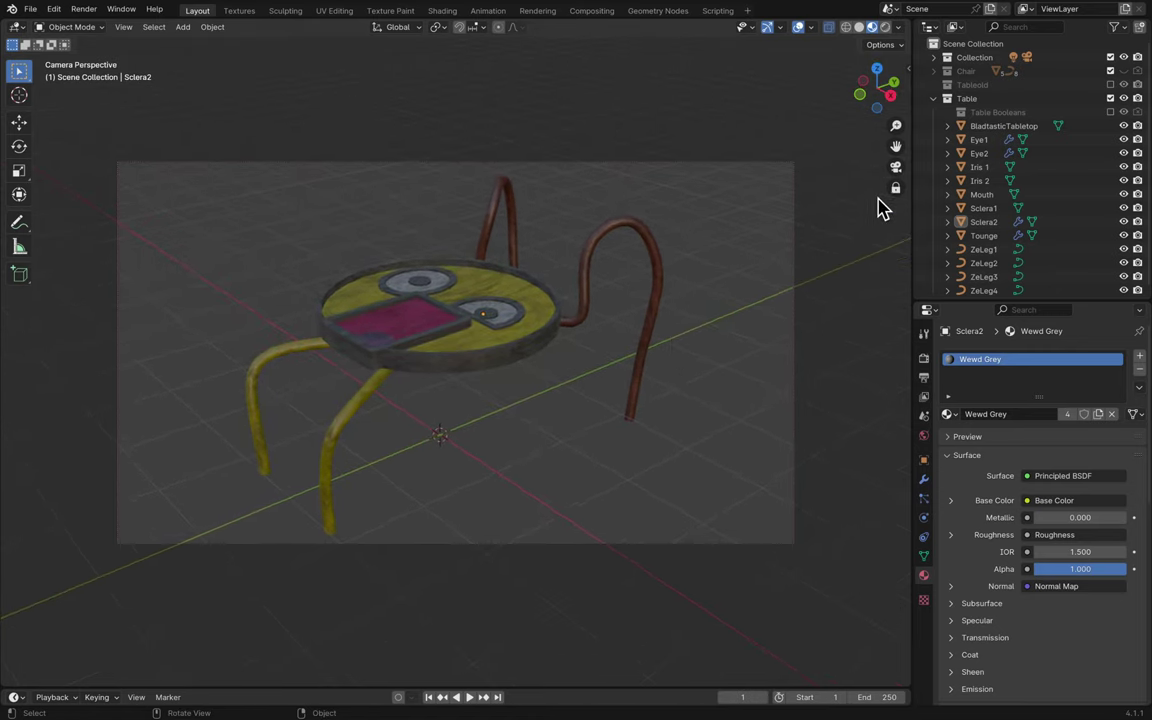
pyautogui.hotkey('ctrl', 's')
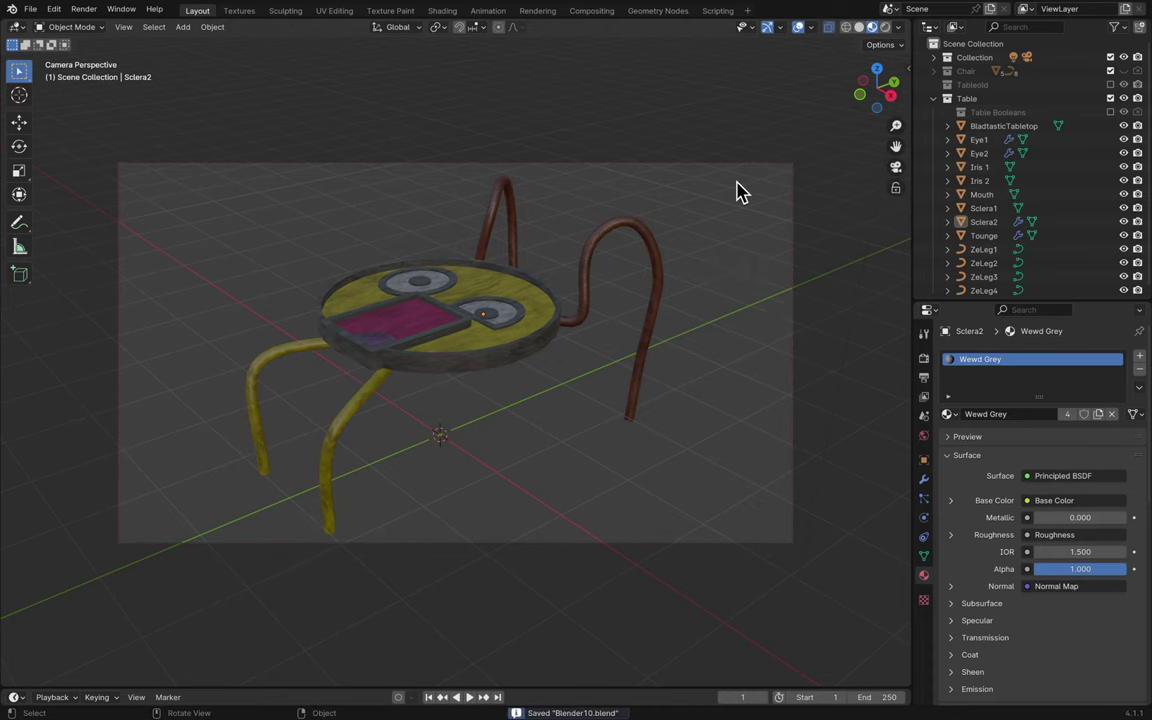
# - Render the camera view with F12, review the result, and close the render window
pyautogui.press('F12')
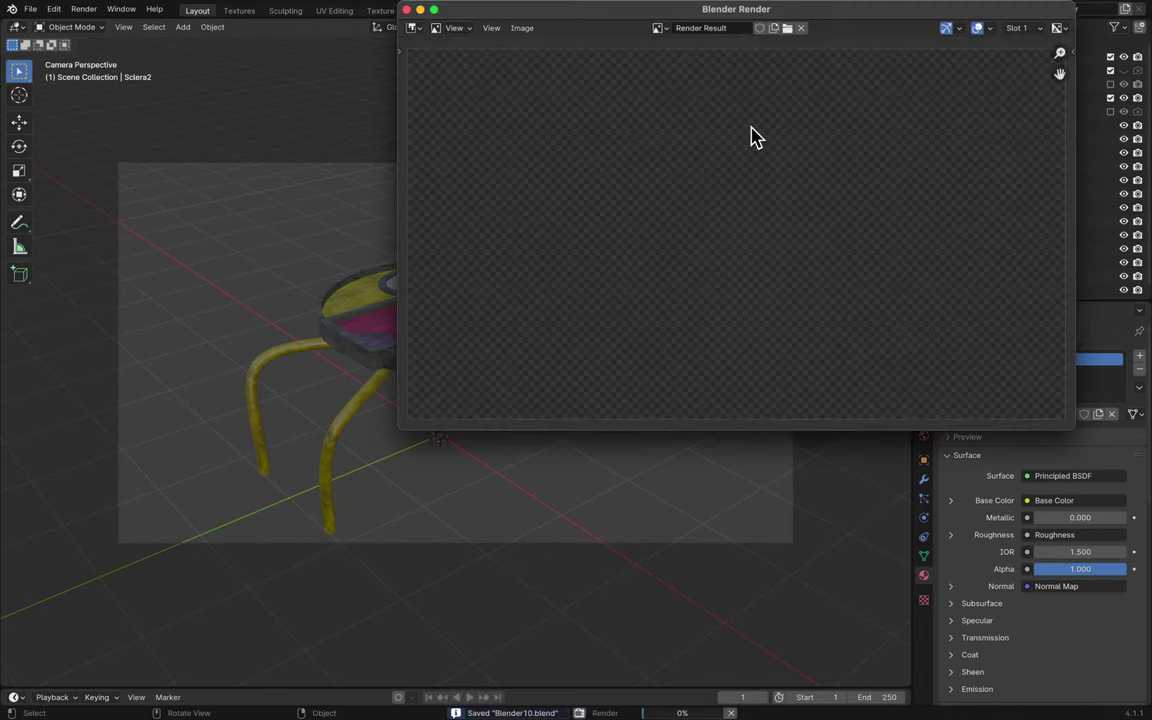
pyautogui.moveTo(689, 14); pyautogui.dragTo(310, 84)
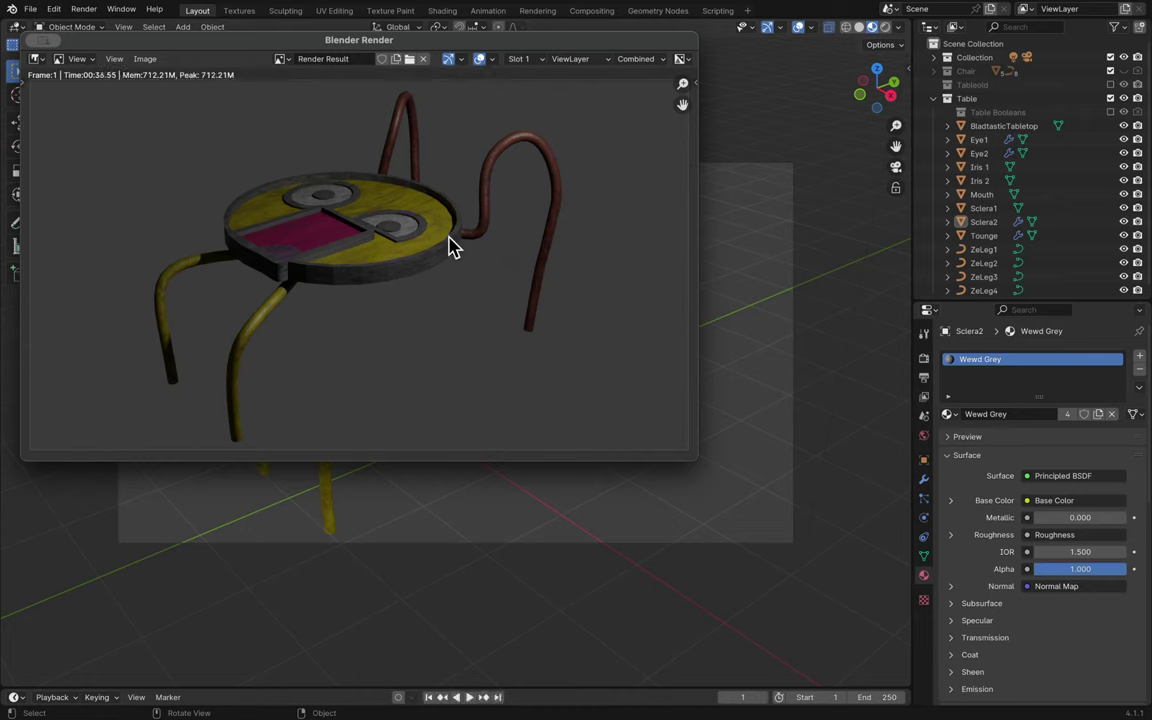
pyautogui.moveTo(463, 8)
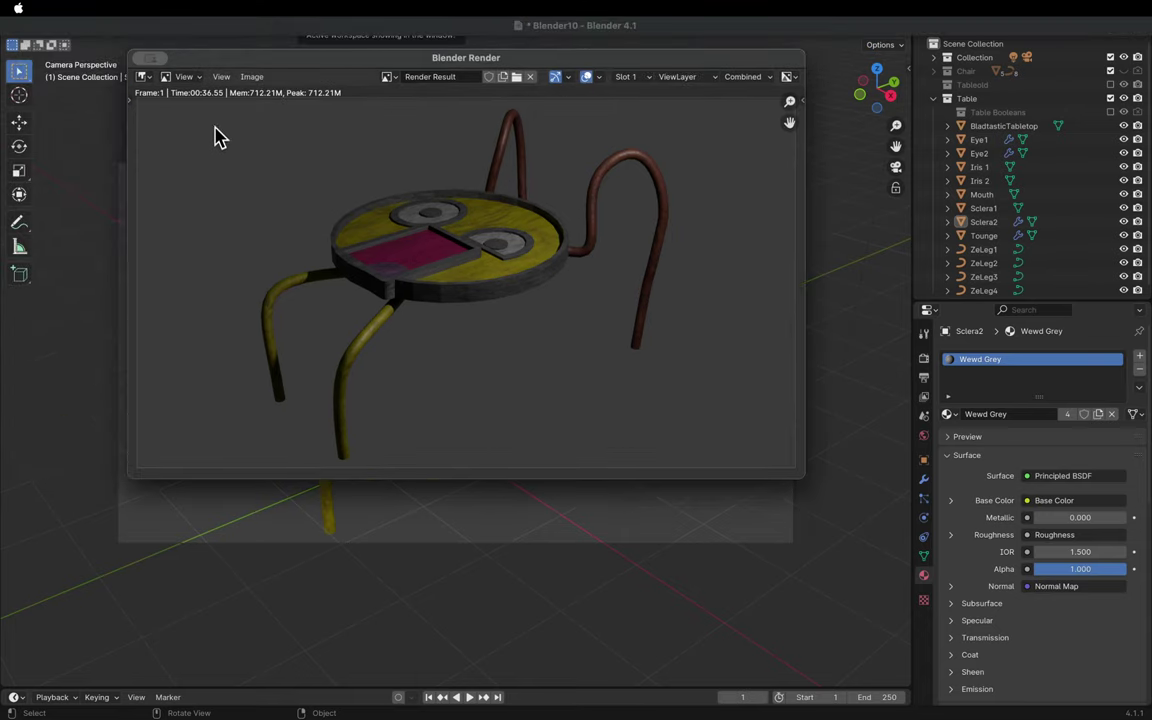
pyautogui.press('Escape')
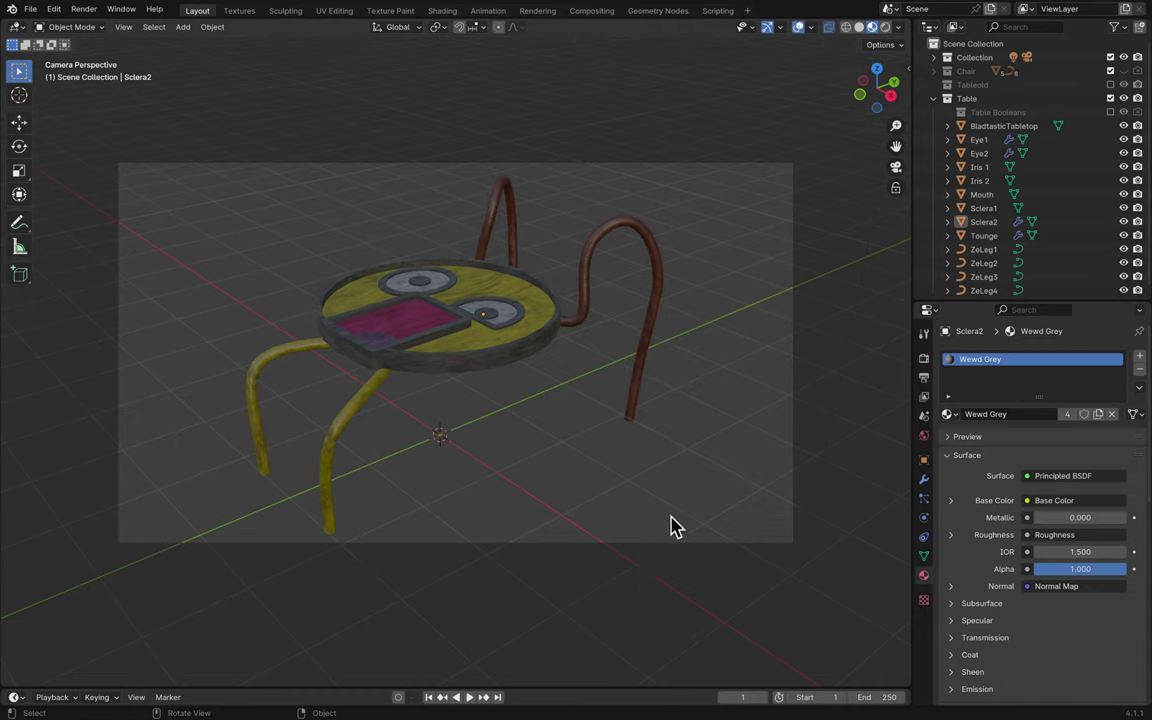
pyautogui.press('F12')
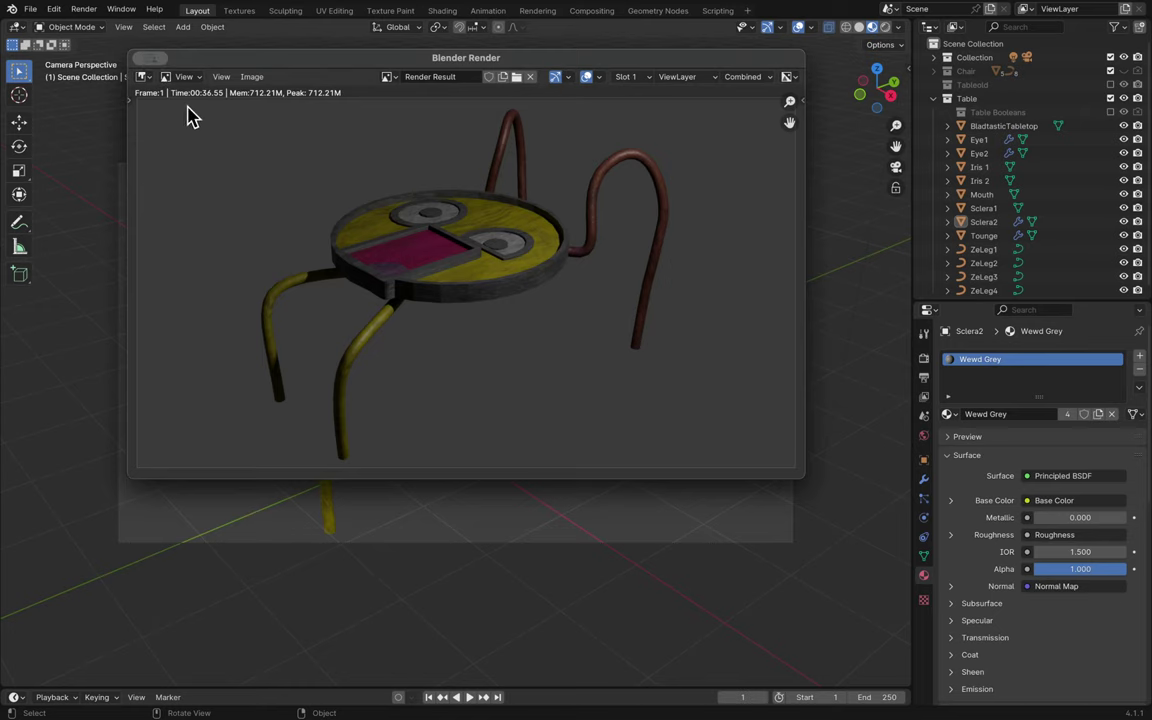
pyautogui.press('Escape')
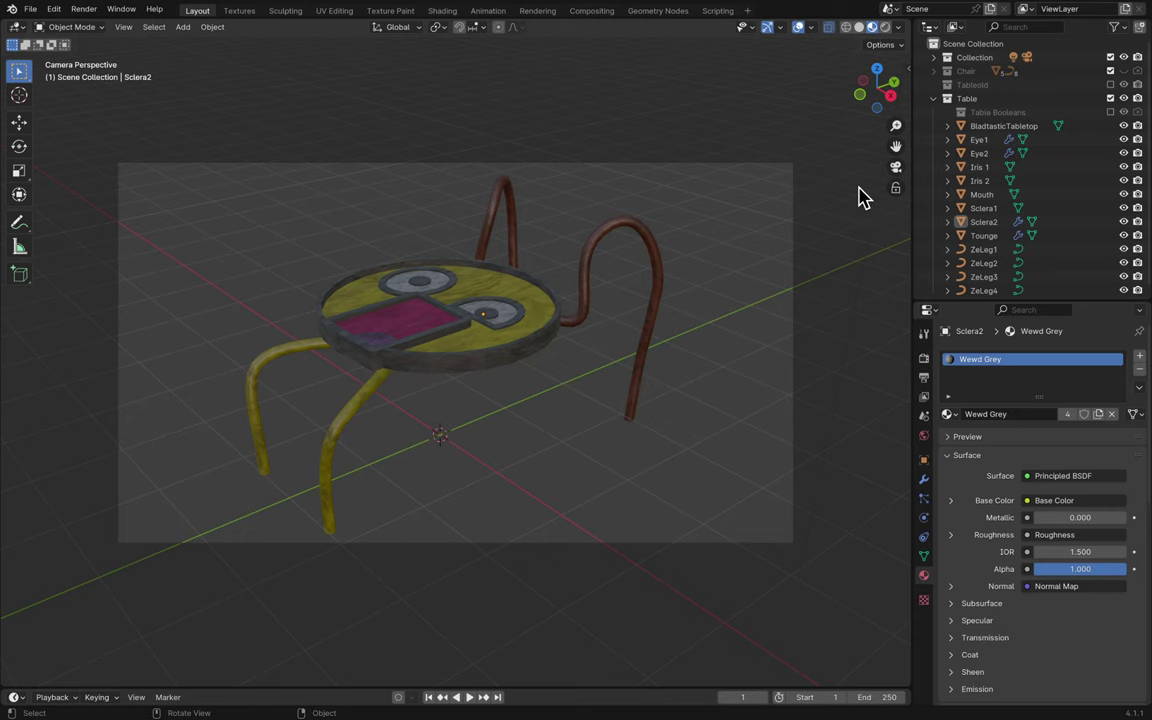
pyautogui.scroll(-5, 862, 197)
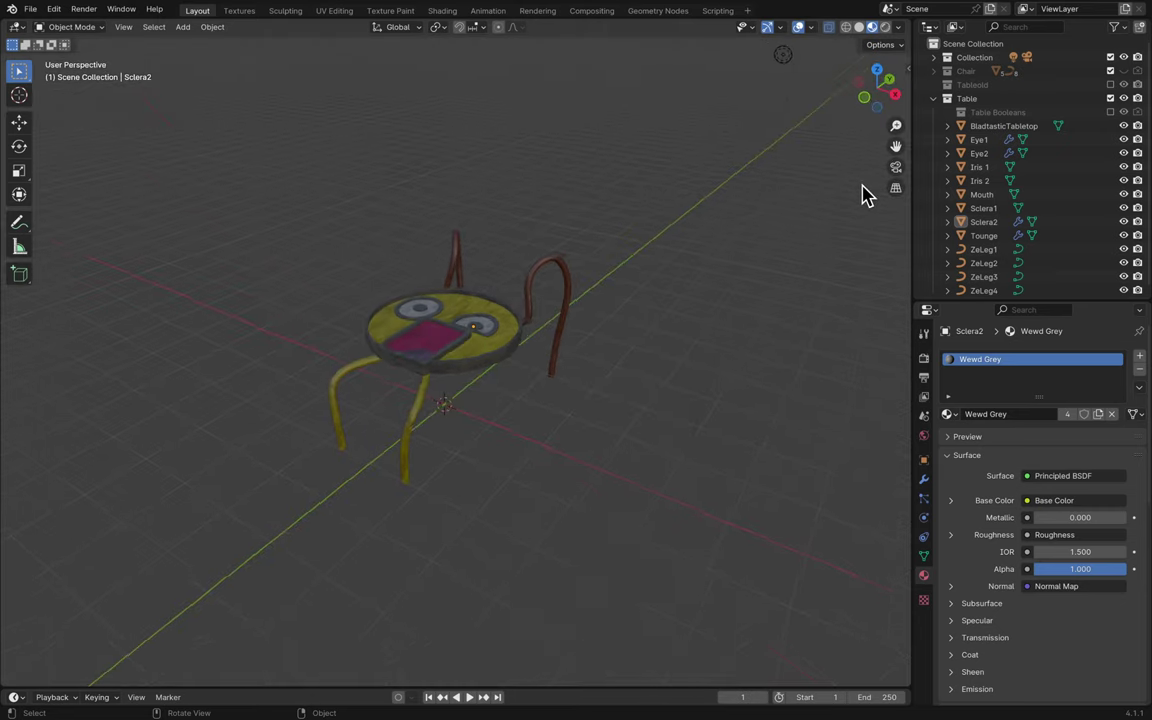
# - Collapse the Table collection in the Outliner and save the file
pyautogui.scroll(-2, 865, 195)
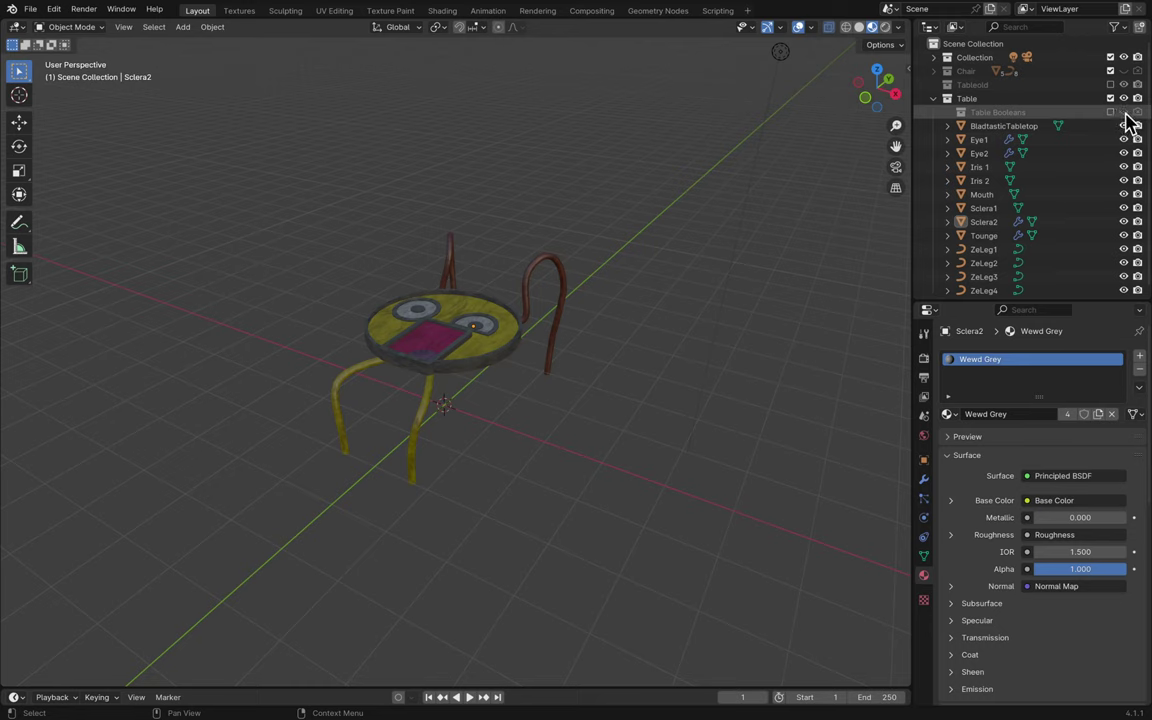
pyautogui.click(934, 98)
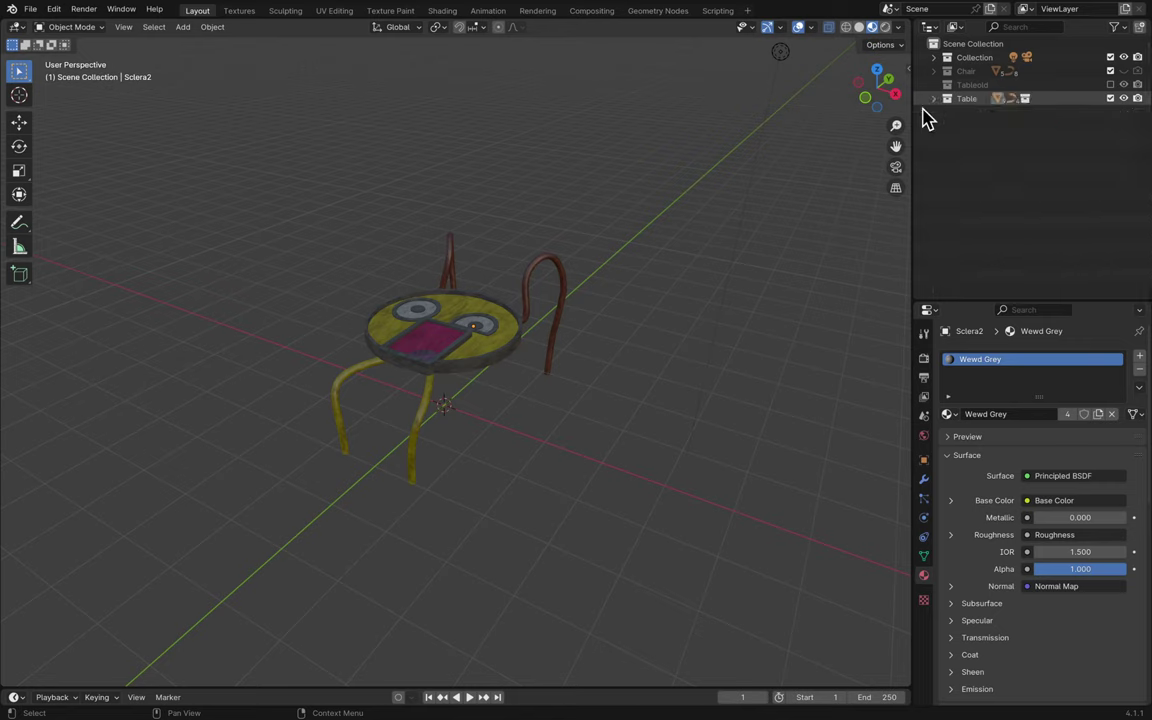
pyautogui.hotkey('ctrl', 's')
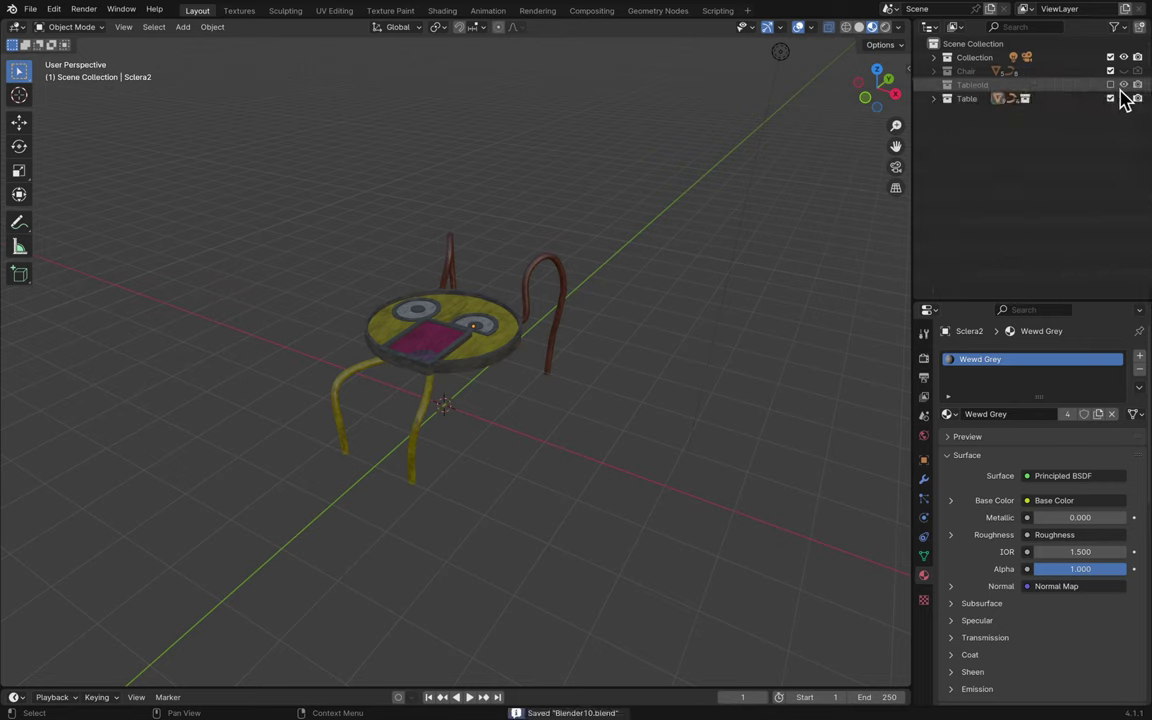
# - Select the whole table, try moving and rotating it, keep its original orientation, and save
pyautogui.click(560, 283)
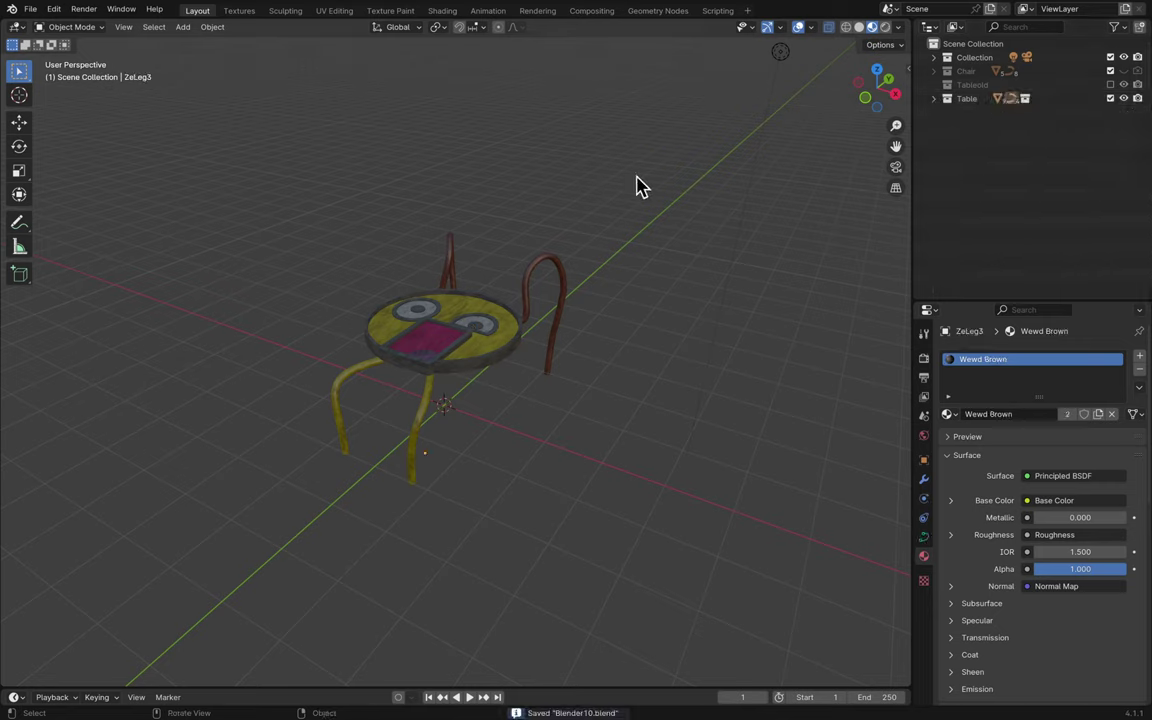
pyautogui.moveTo(638, 185); pyautogui.dragTo(309, 481)
pyautogui.press('g')
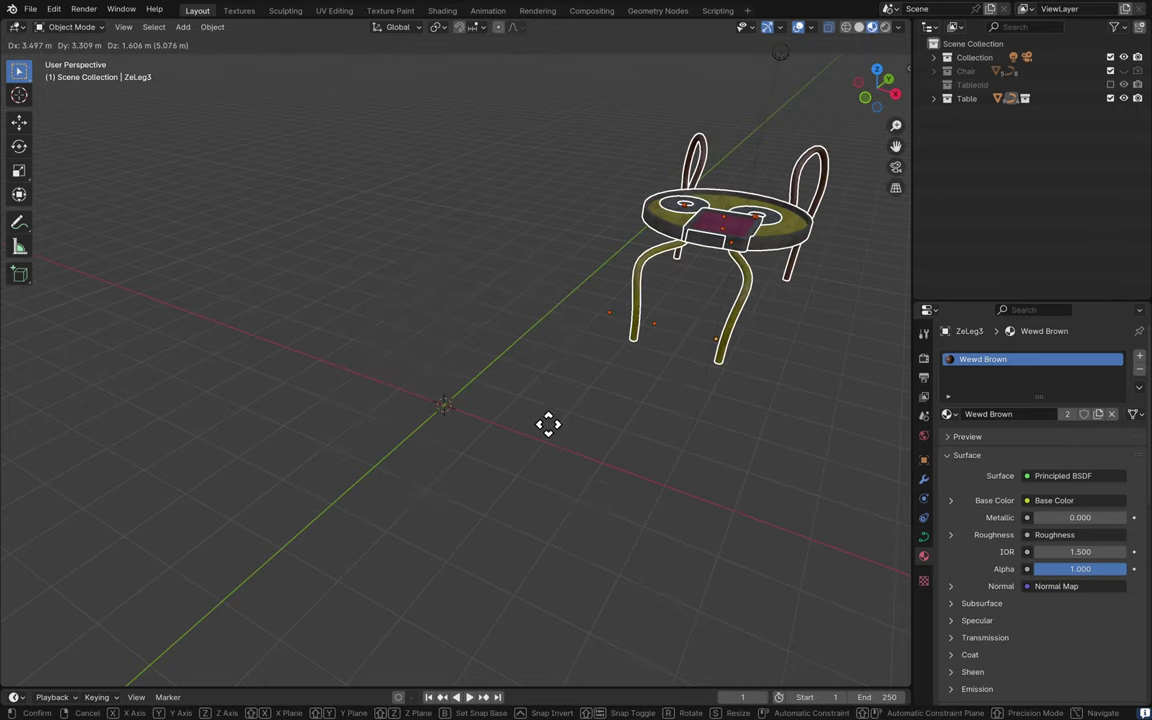
pyautogui.rightClick(478, 425)
pyautogui.press('r')
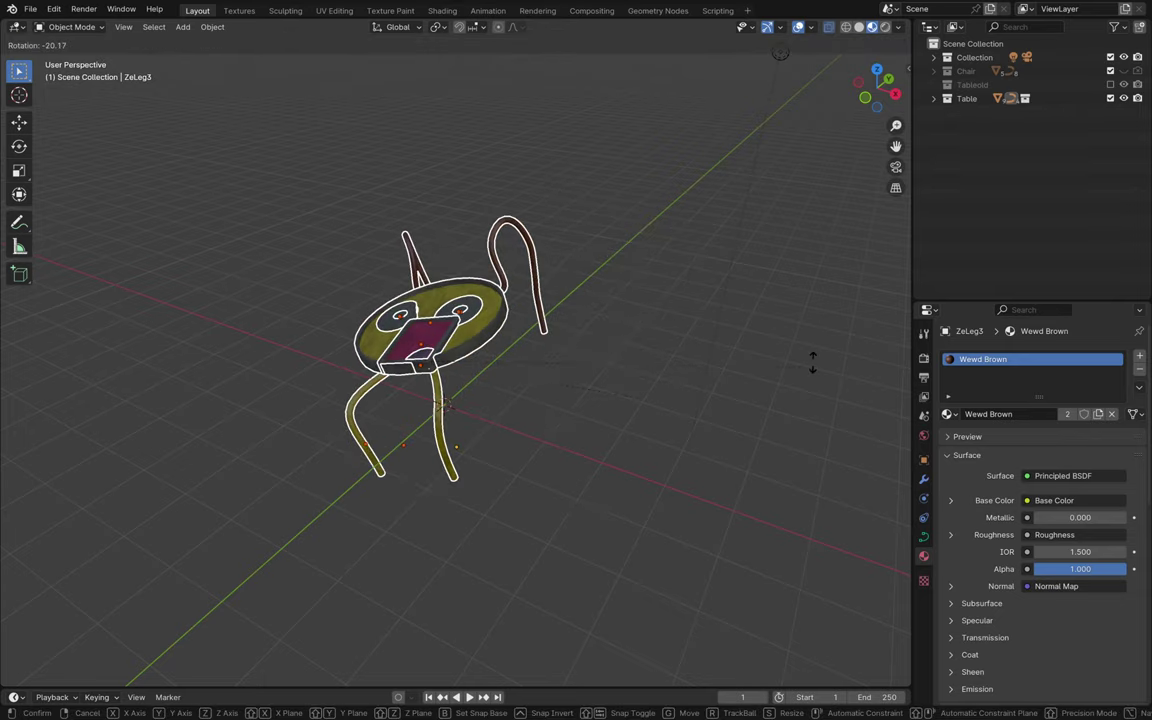
pyautogui.rightClick(583, 371)
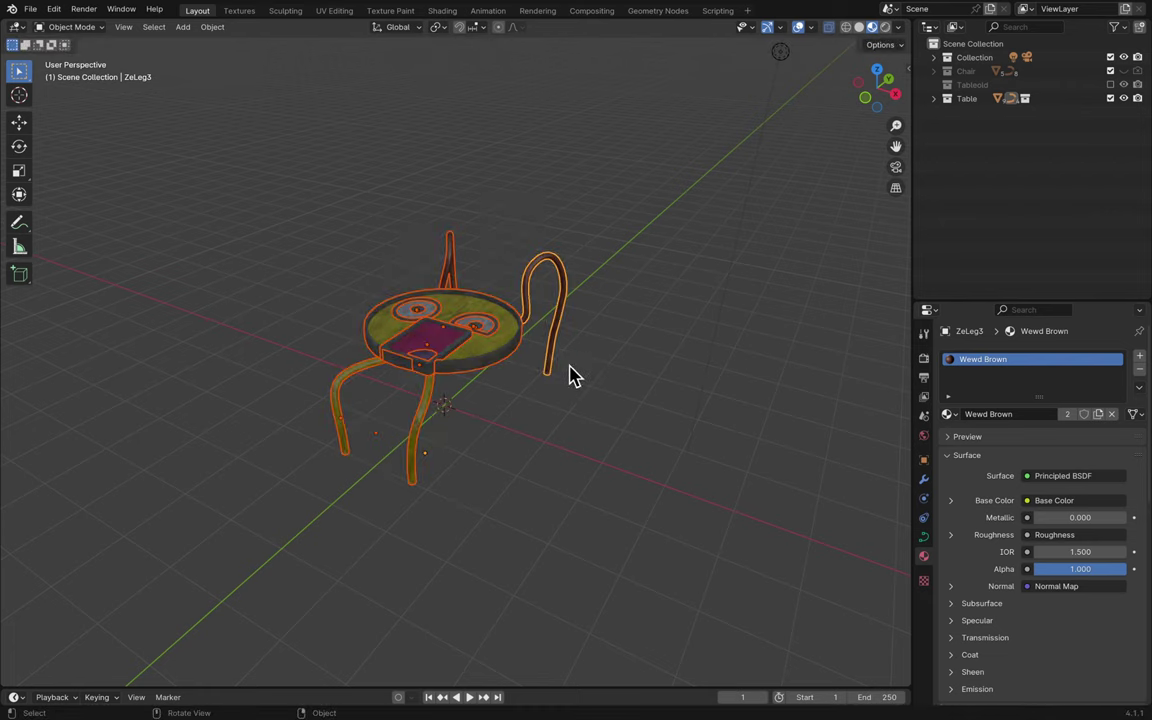
pyautogui.moveTo(514, 399); pyautogui.dragTo(512, 400, button='middle')
pyautogui.scroll(3, 513, 403)
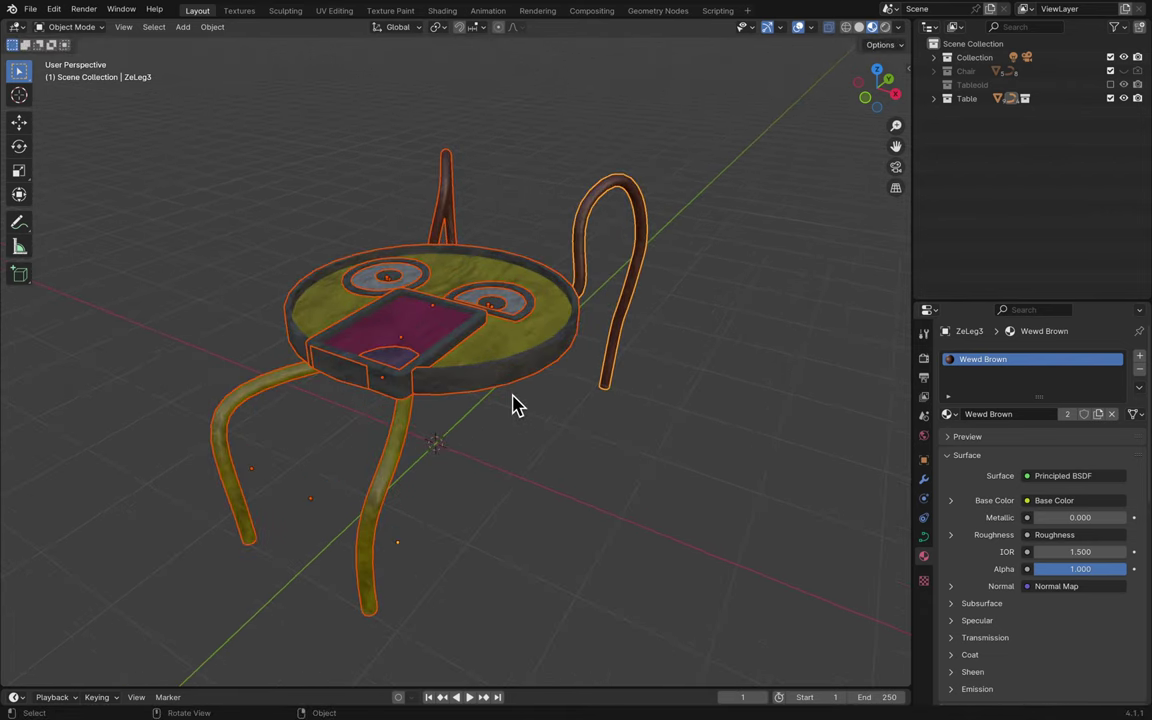
pyautogui.press('r')
pyautogui.press('z')
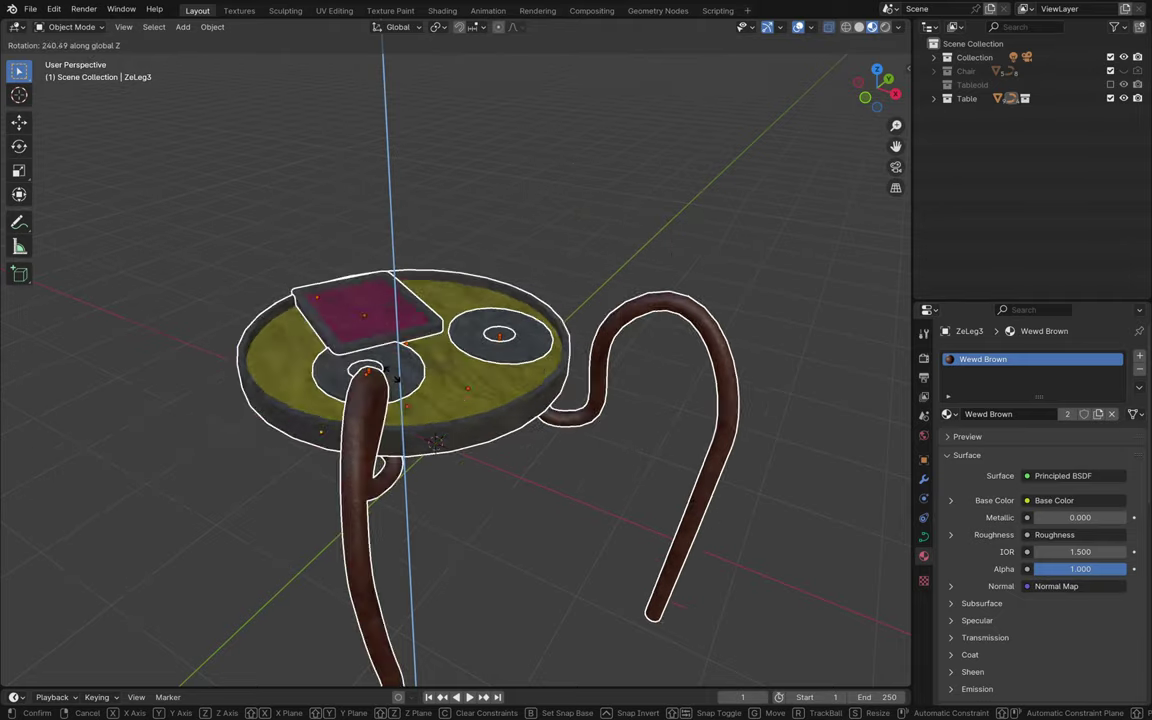
pyautogui.click(500, 357)
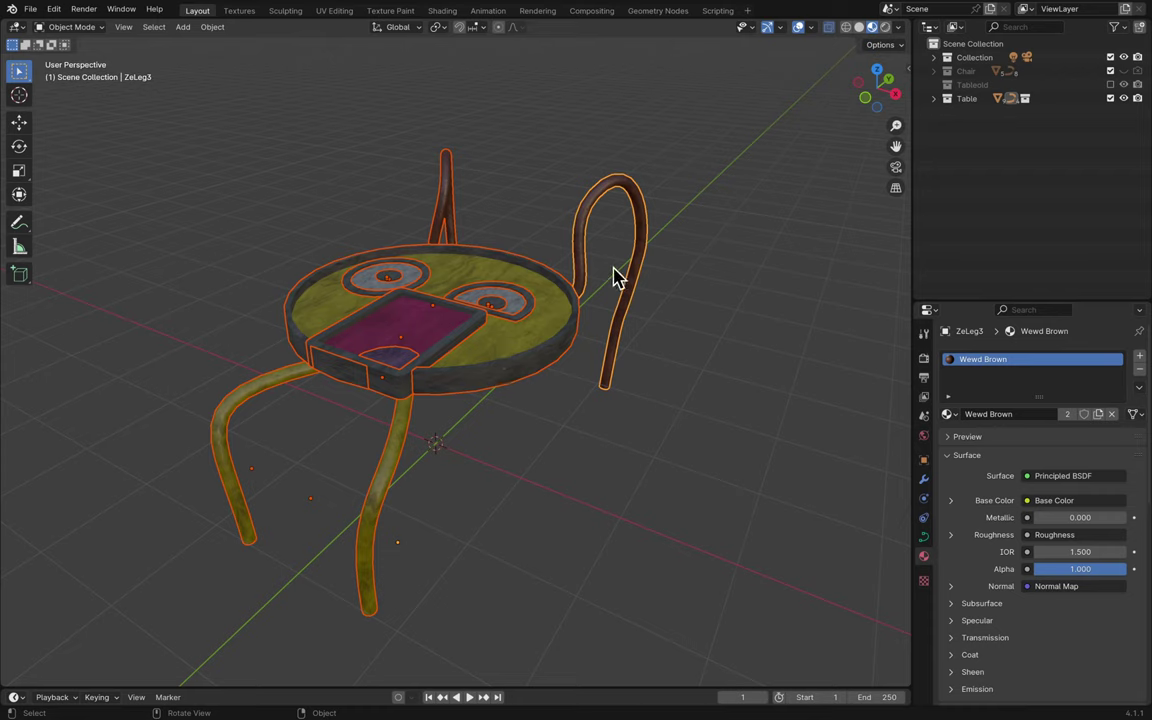
pyautogui.click(686, 268)
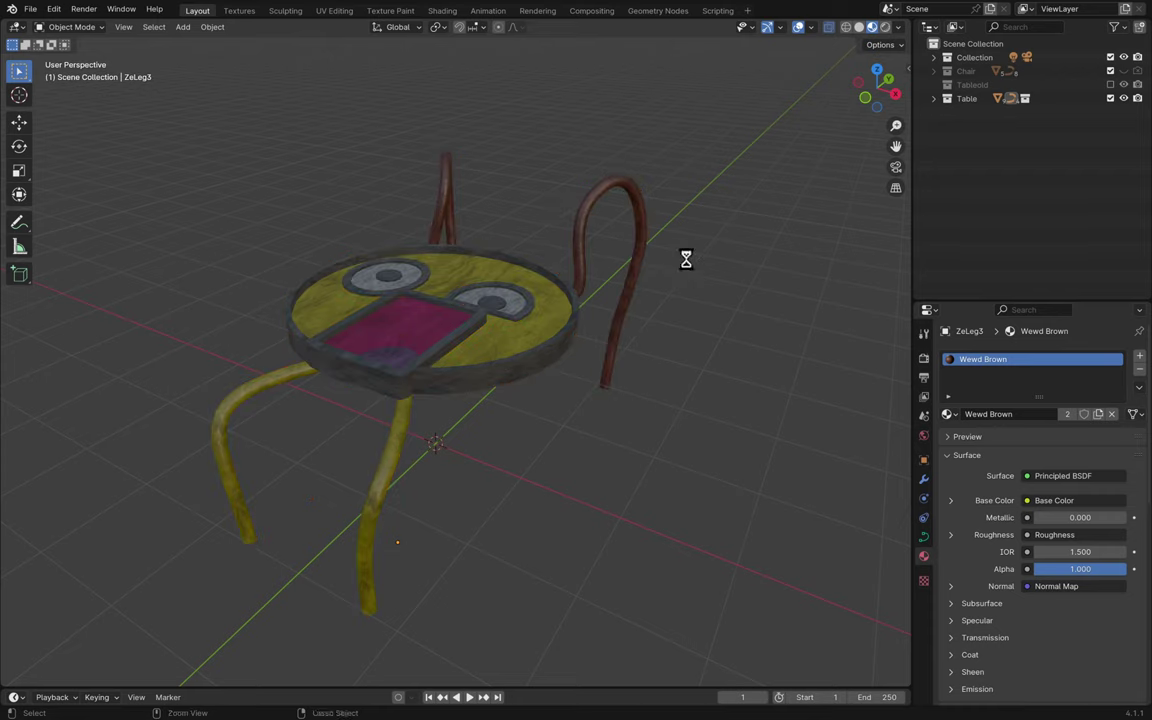
pyautogui.hotkey('ctrl', 's')
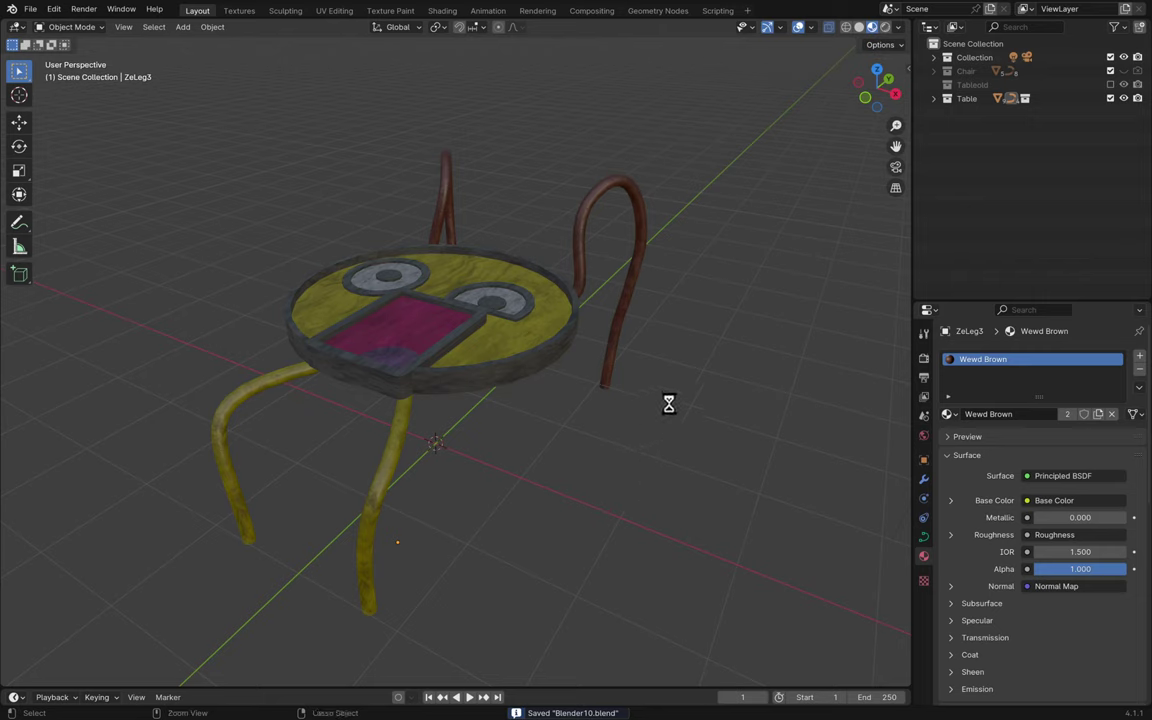
# - Swap in the Tableold collection for Table, then delete Tableold and all its white table objects
pyautogui.click(1110, 85)
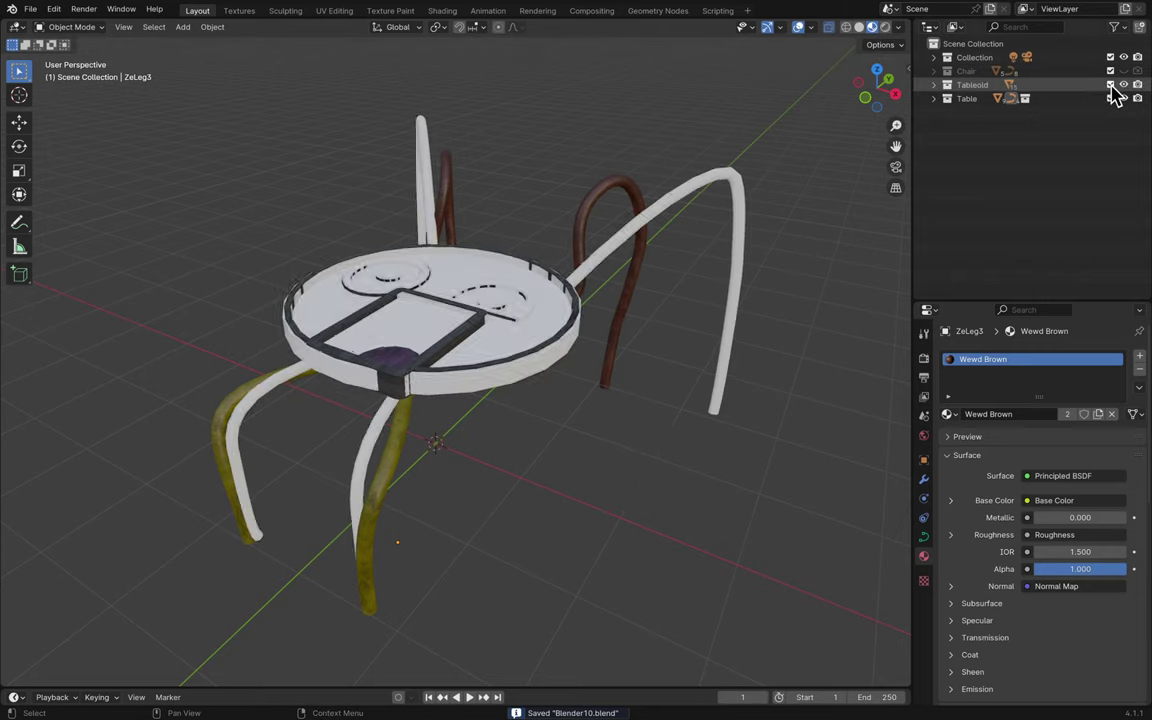
pyautogui.click(1110, 98)
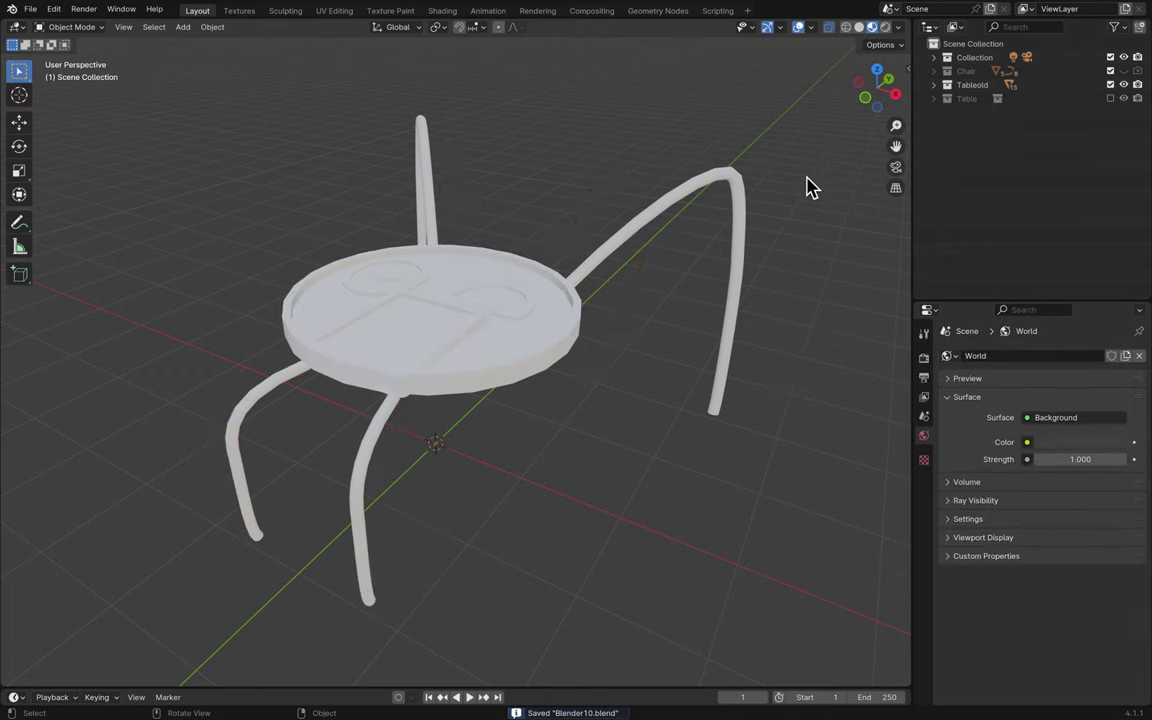
pyautogui.moveTo(795, 83); pyautogui.dragTo(287, 507)
pyautogui.click(976, 87)
pyautogui.press('x')
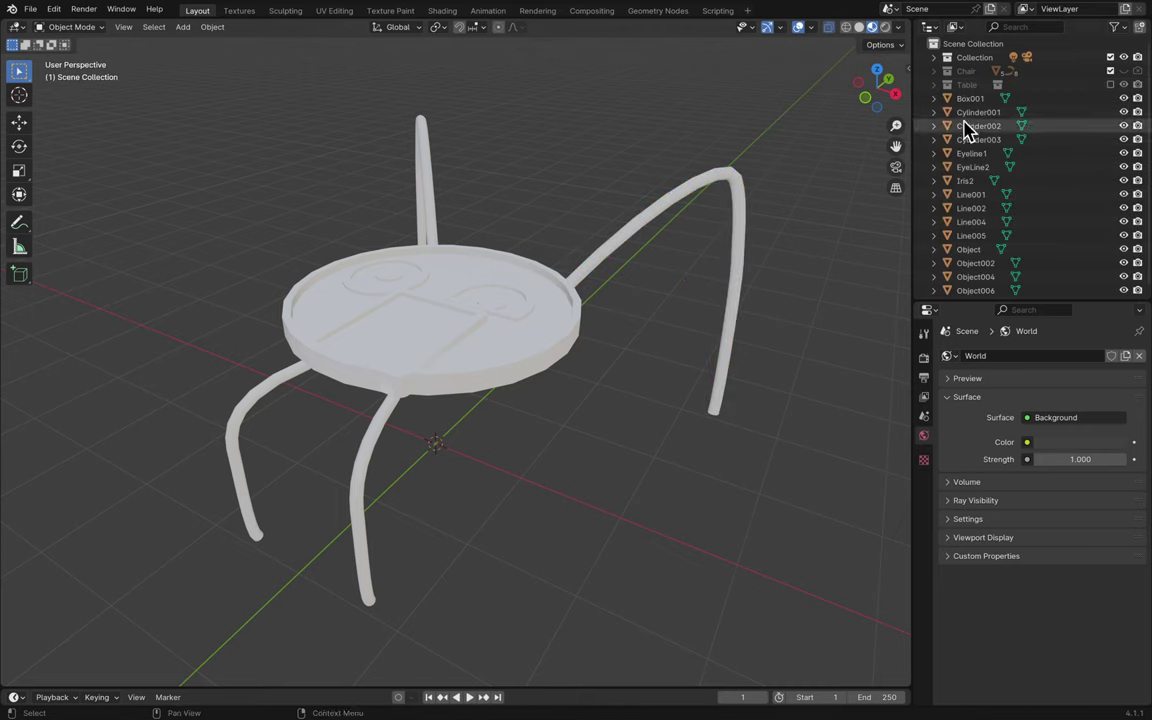
pyautogui.press('a')
pyautogui.press('Delete')
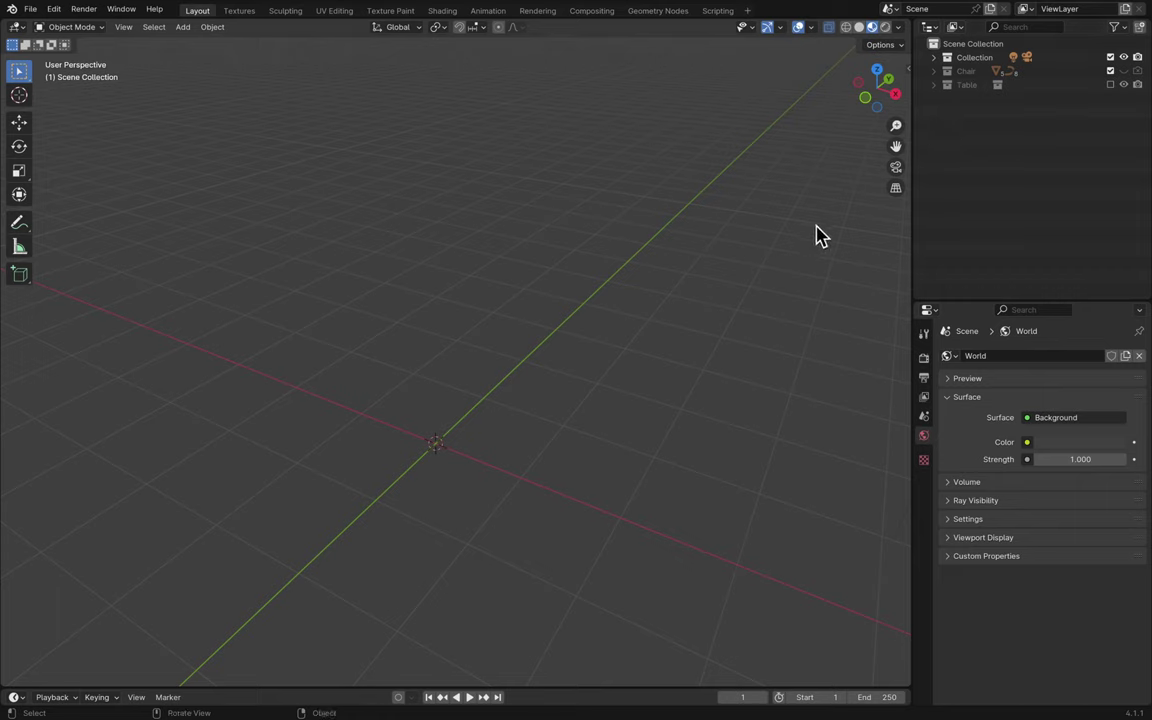
# - Re-include the Table collection and orbit around the smiley table and green chair
pyautogui.click(1110, 84)
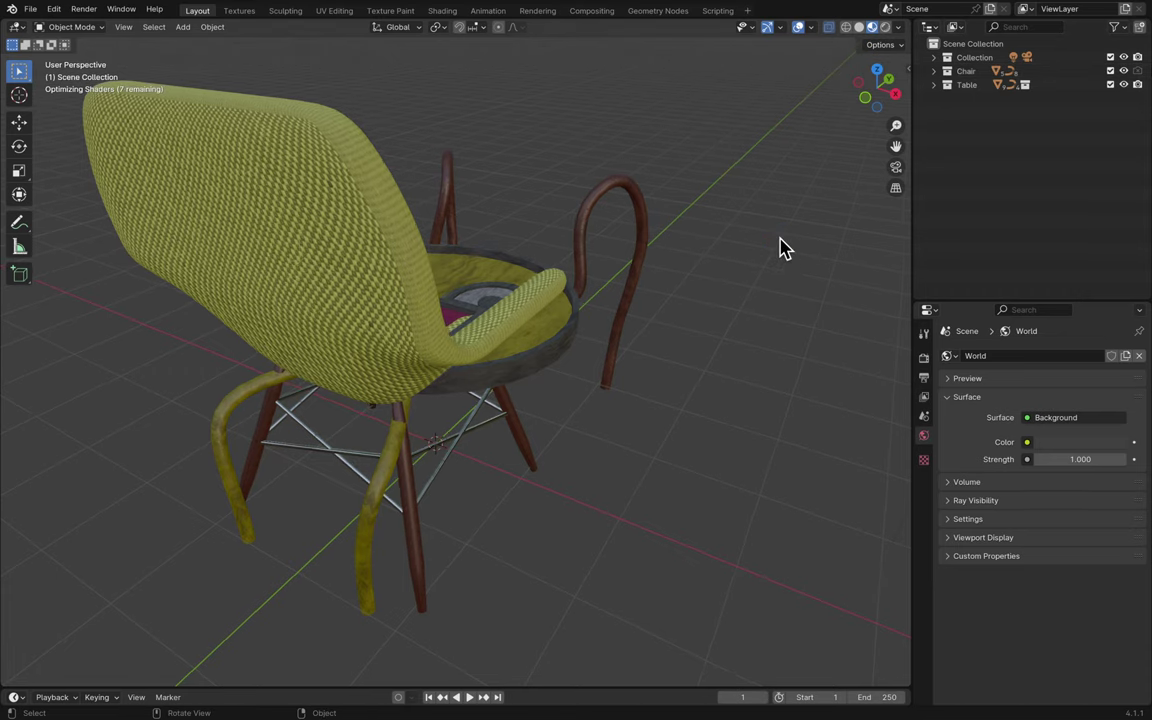
pyautogui.moveTo(783, 248); pyautogui.dragTo(650, 220, button='middle')
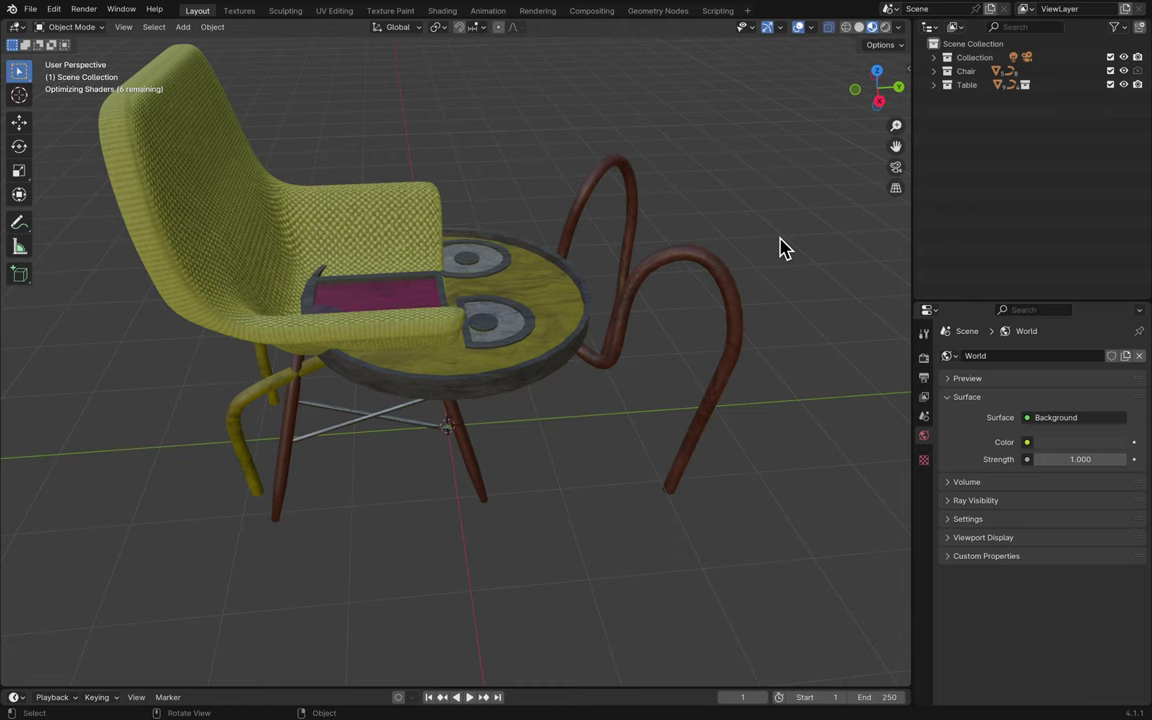
pyautogui.moveTo(783, 248); pyautogui.dragTo(779, 239, button='middle')
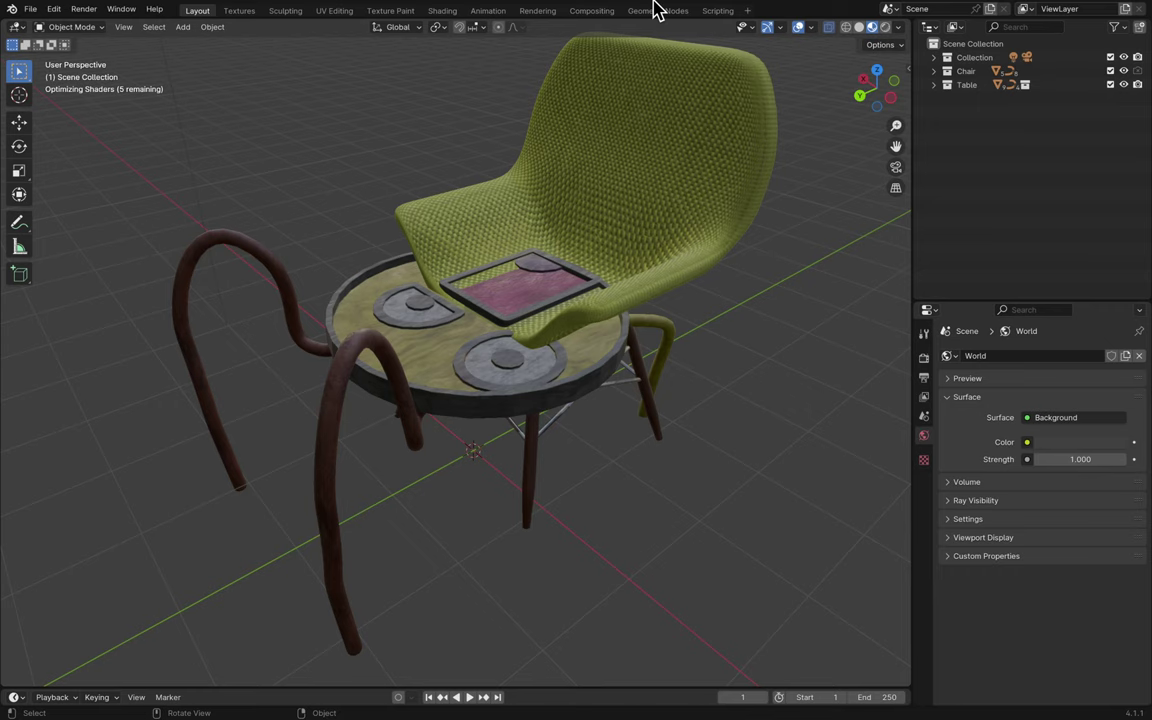
pyautogui.moveTo(690, 120); pyautogui.dragTo(720, 193, button='middle')
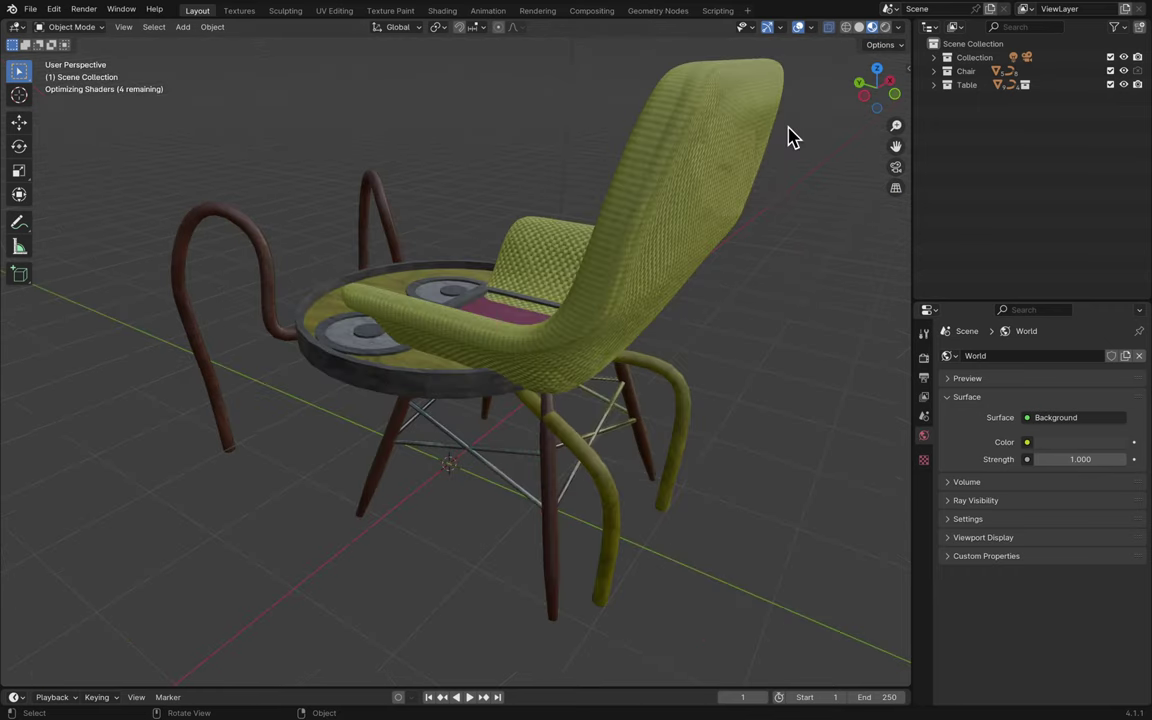
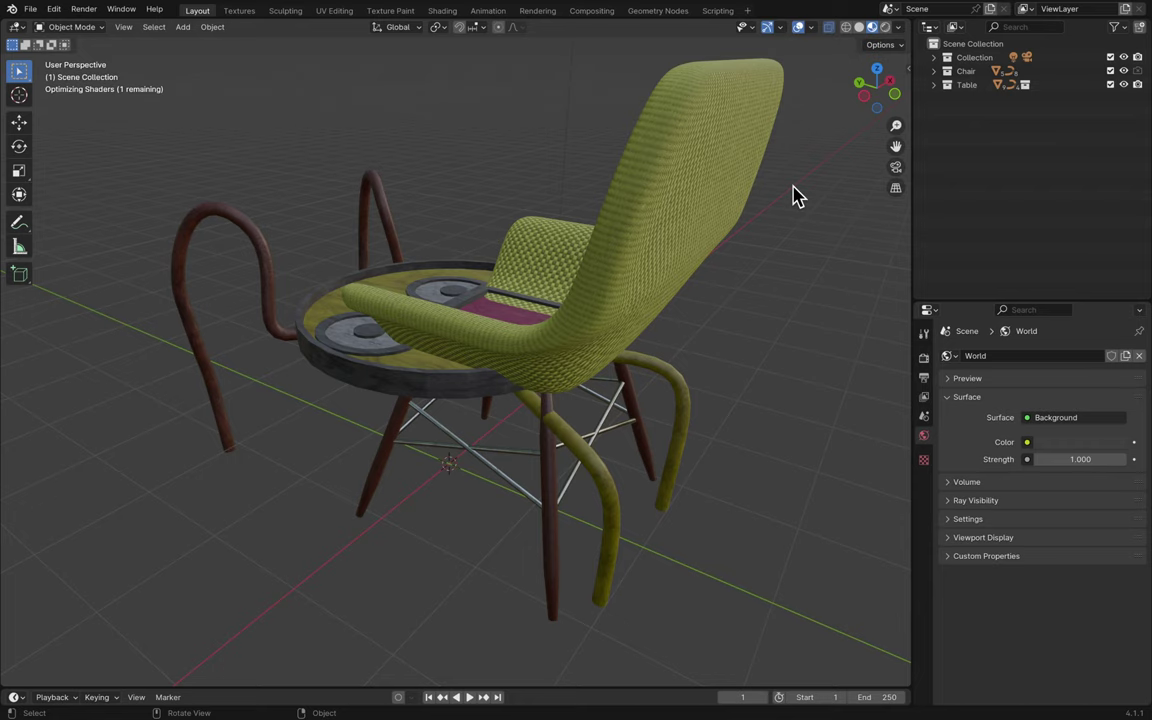
# - Save Blender10.blend and exclude the Chair and Table collections from the view layer
pyautogui.moveTo(698, 8)
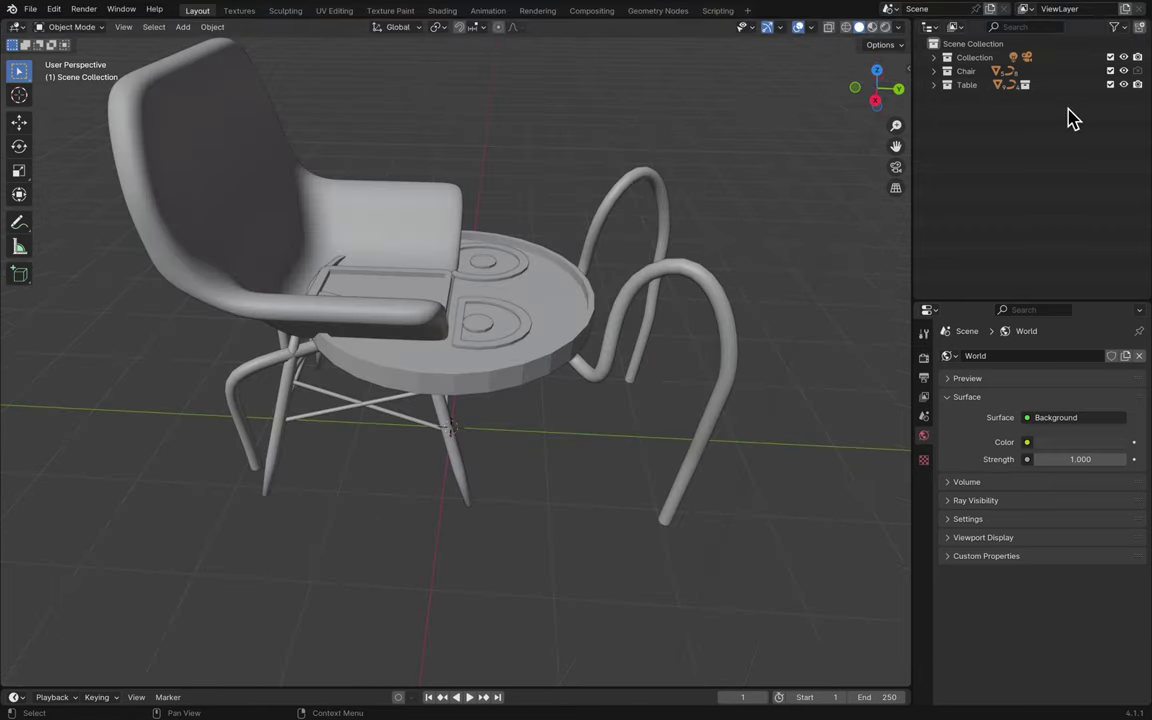
pyautogui.press('super+s')
pyautogui.scroll(-6, 761, 193)
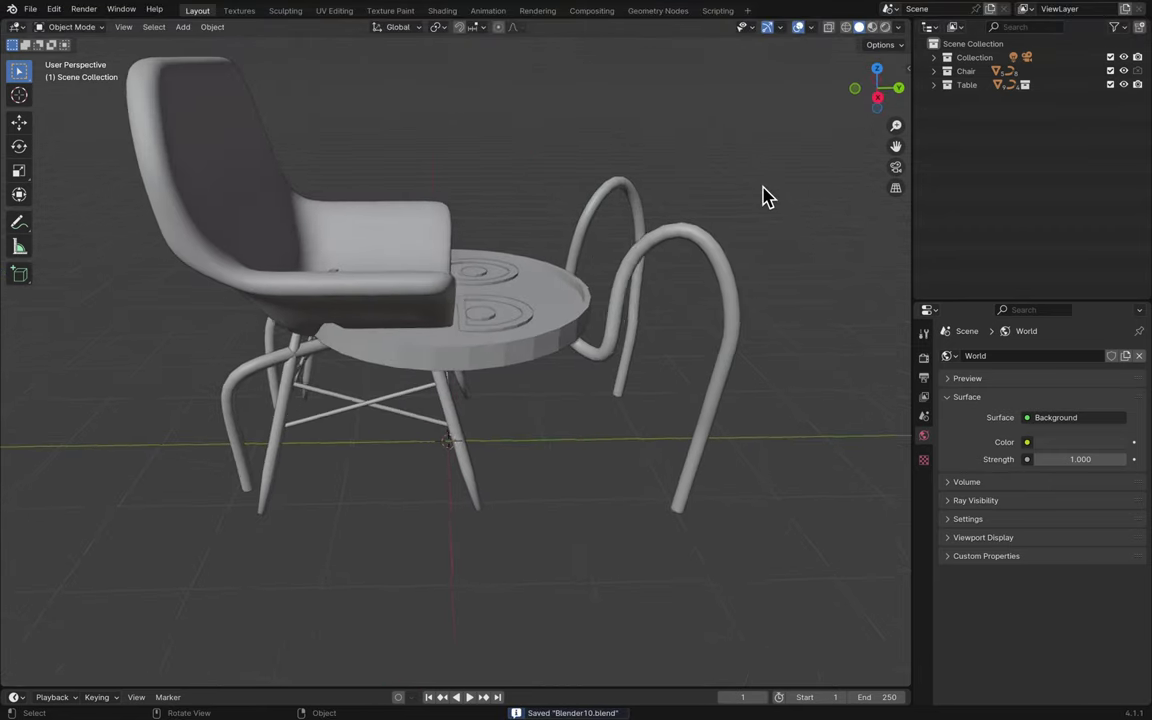
pyautogui.click(1110, 72)
pyautogui.click(1110, 85)
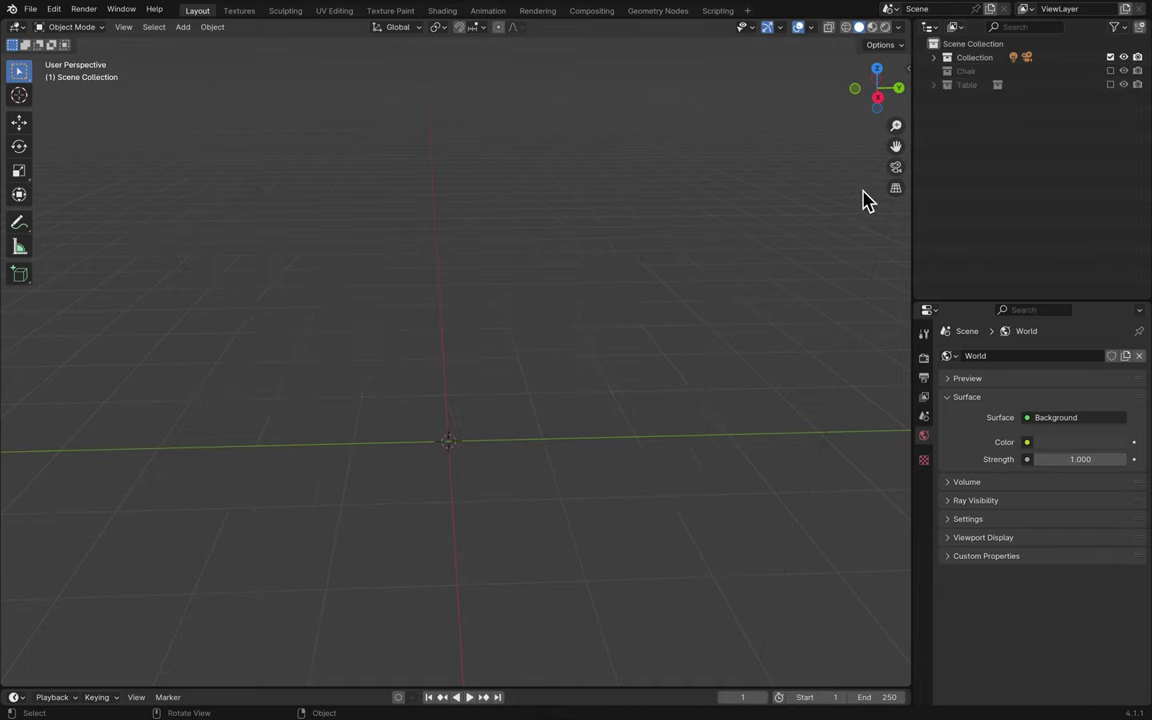
# - Test-render the empty scene, then save it as Blender11.blend
pyautogui.press('F12')
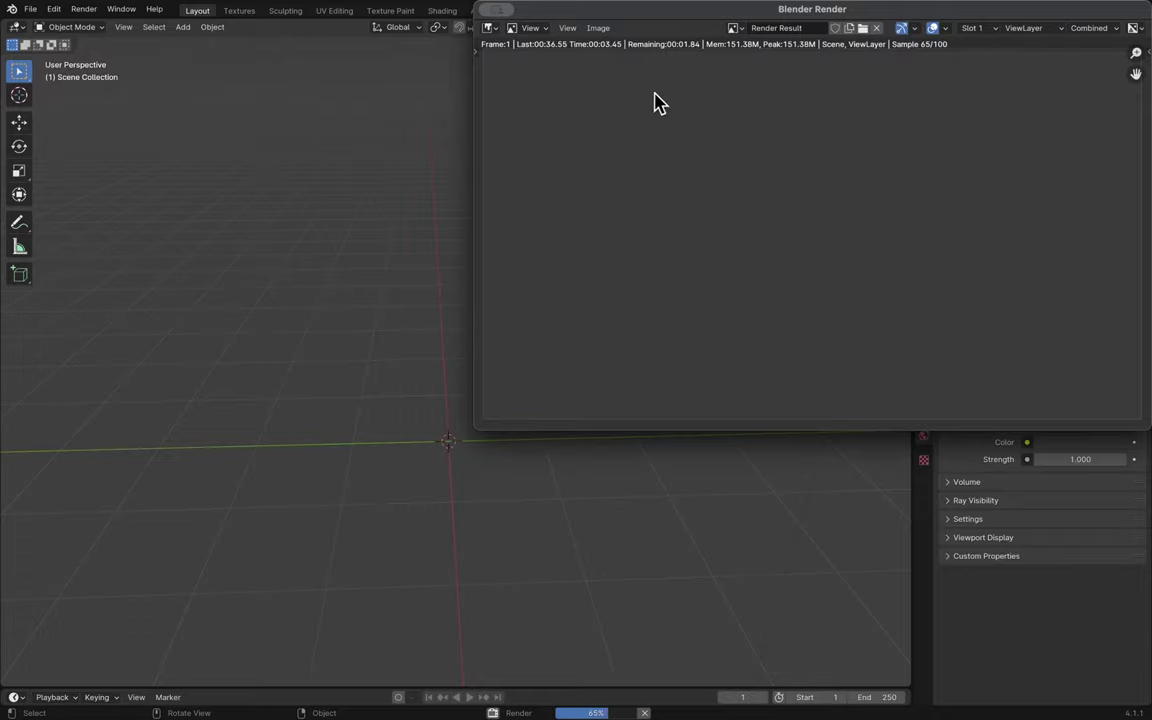
pyautogui.press('Escape')
pyautogui.hotkey('ctrl', 's')
pyautogui.hscroll(5, 596, 177)
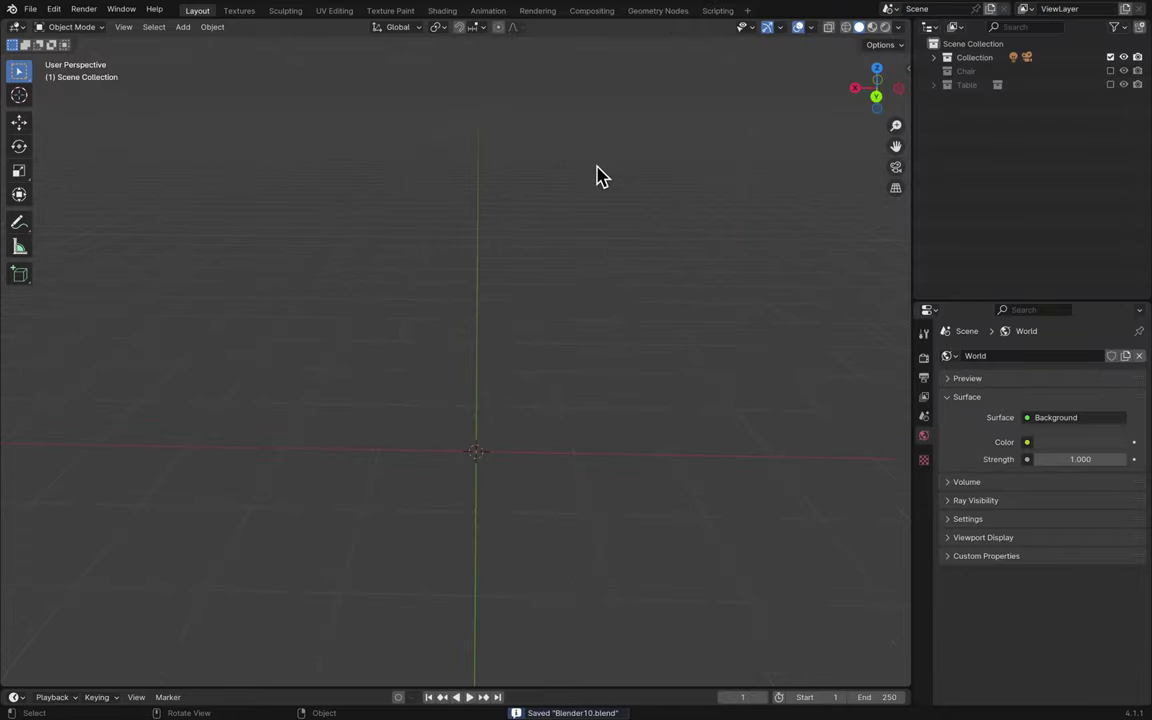
pyautogui.hscroll(5, 596, 177)
pyautogui.hotkey('ctrl', 'alt', 's')
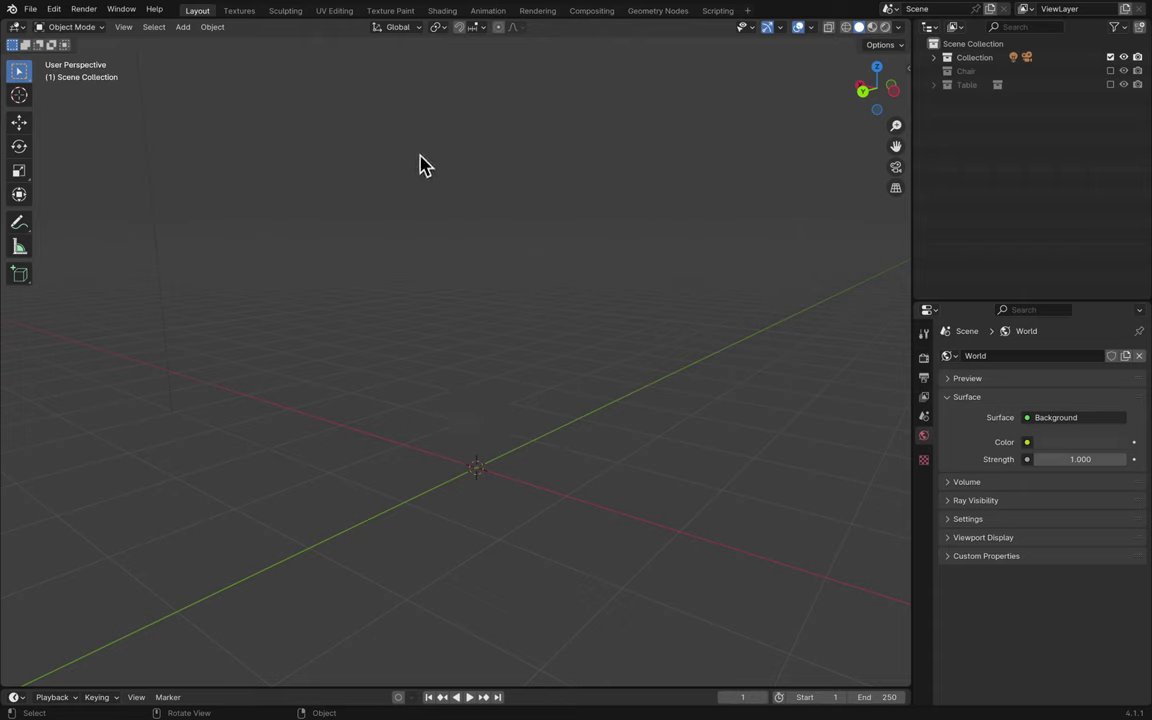
# - Paste the copied sofa objects and put them into a new collection
pyautogui.moveTo(368, 8)
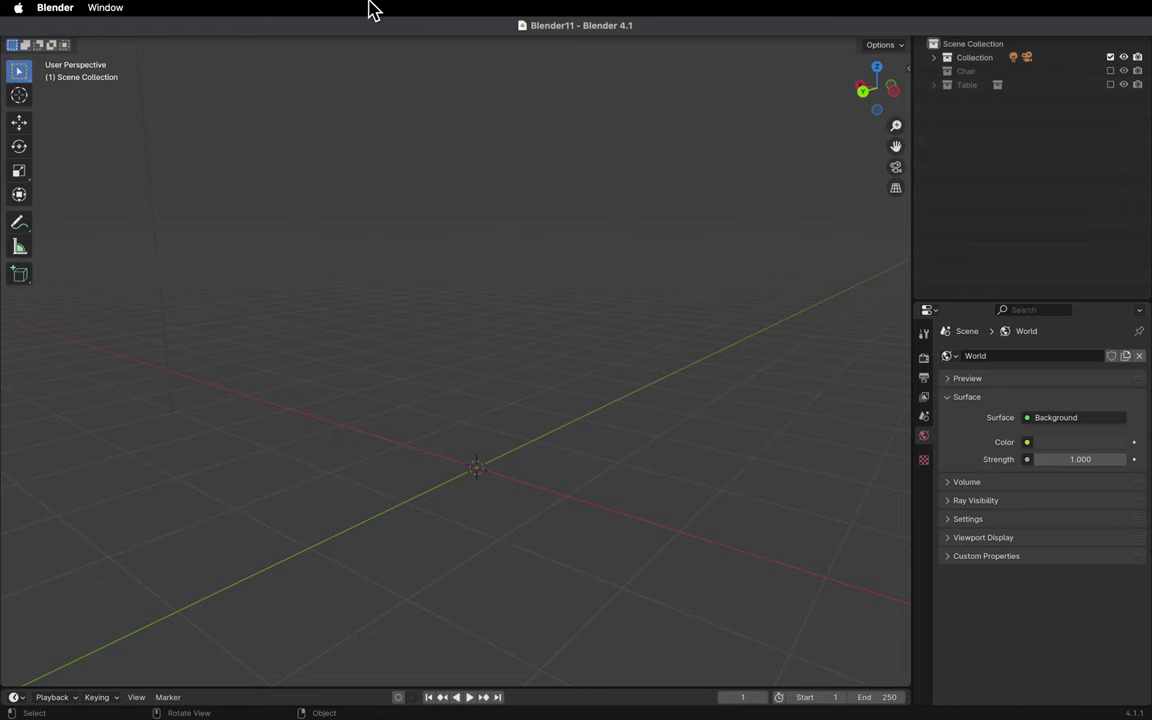
pyautogui.press('super+v')
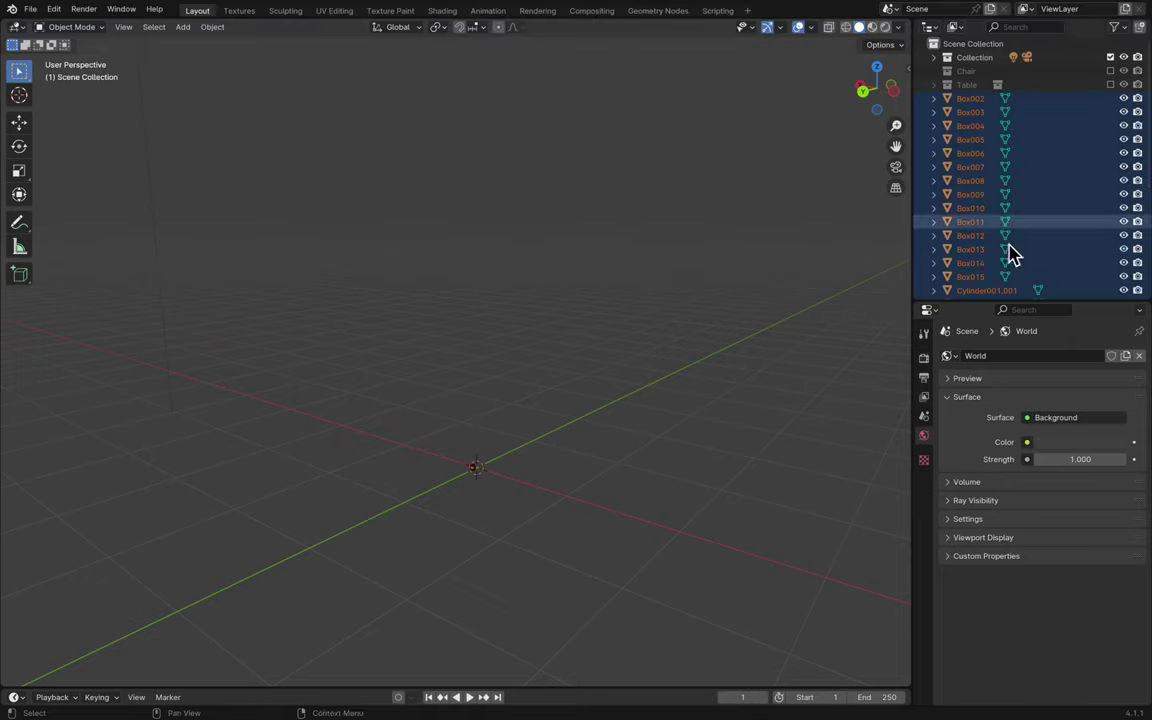
pyautogui.rightClick(990, 100)
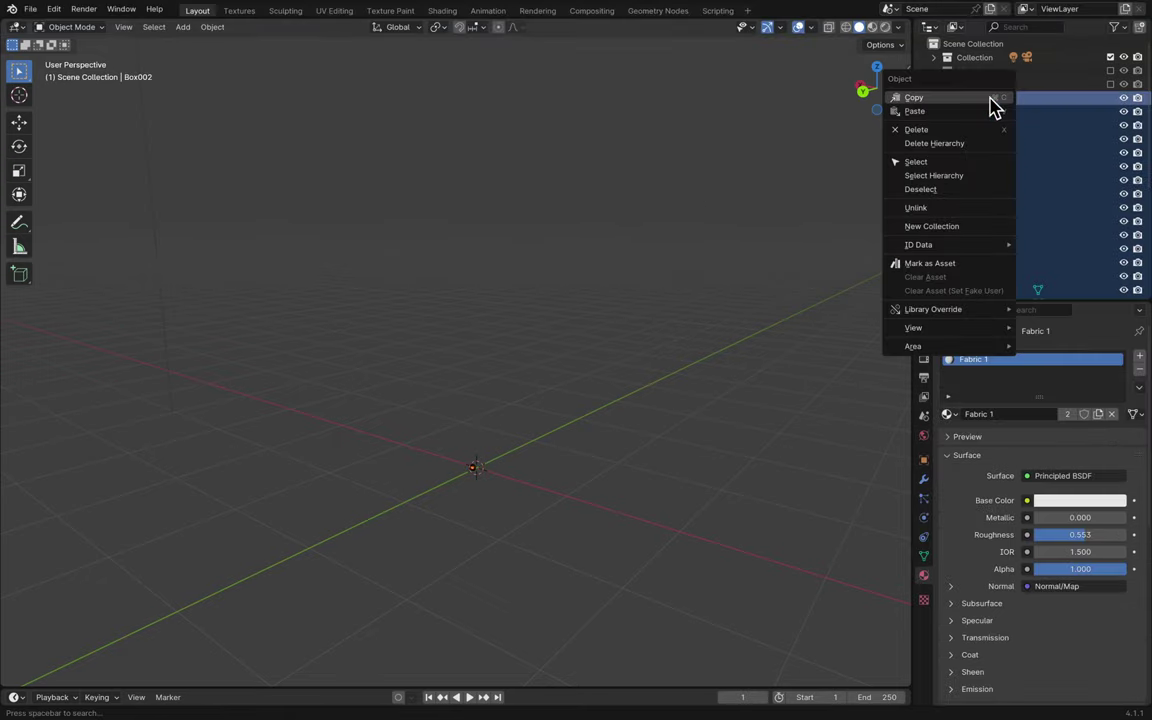
pyautogui.press('Up')
pyautogui.press('Up')
pyautogui.press('Down')
pyautogui.press('Down')
pyautogui.press('Down')
pyautogui.press('Down')
pyautogui.press('Down')
pyautogui.press('Down')
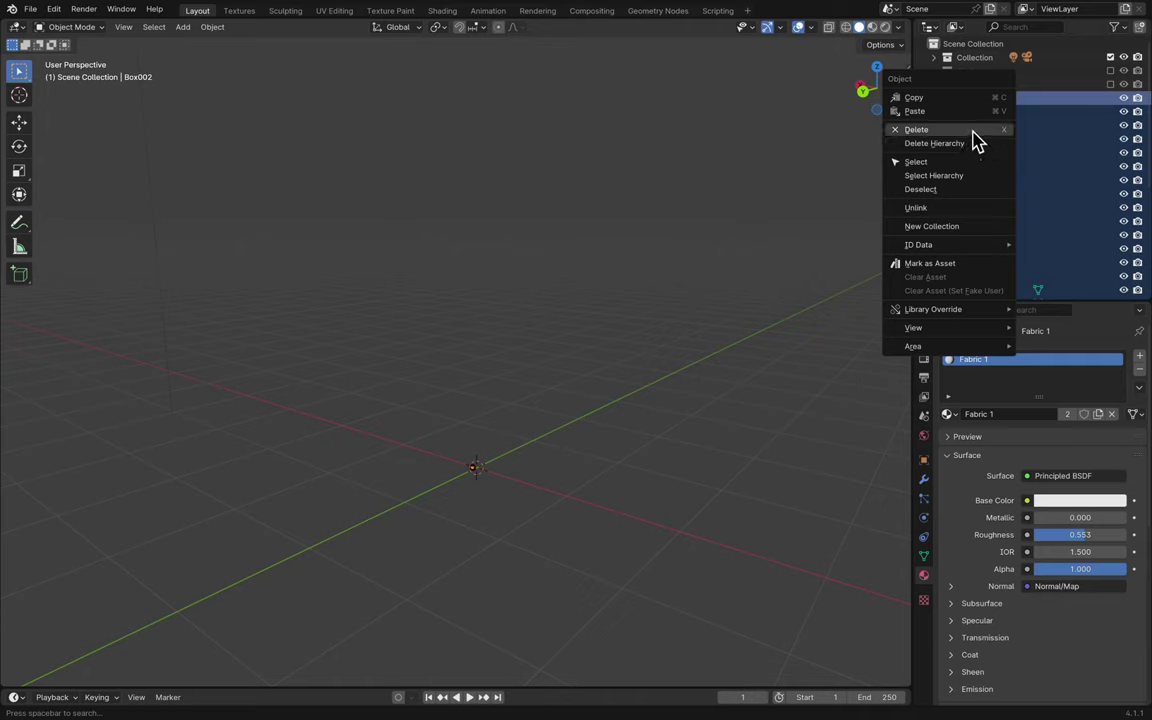
pyautogui.press('Up')
pyautogui.press('Up')
pyautogui.press('Up')
pyautogui.press('Up')
pyautogui.press('Down')
pyautogui.press('Down')
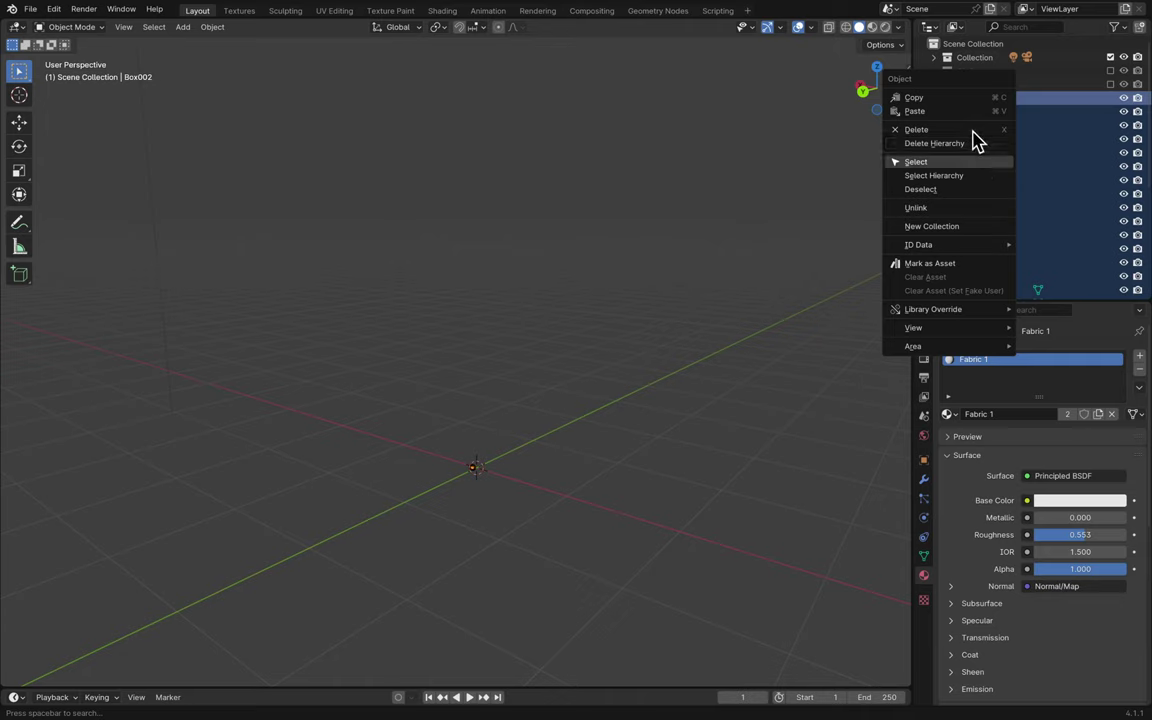
pyautogui.press('Down')
pyautogui.press('Down')
pyautogui.press('Down')
pyautogui.press('Return')
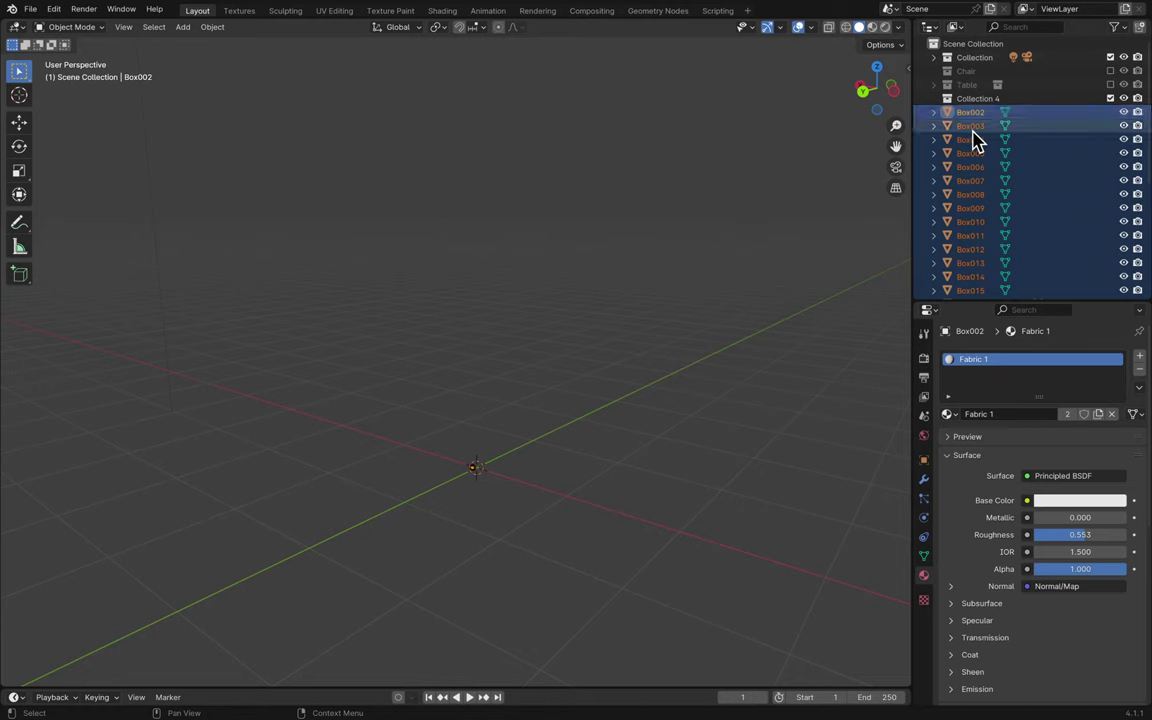
# - Move the Box objects into Collection 4 and rename it SofaOld
pyautogui.moveTo(980, 111)
pyautogui.mouseDown()
pyautogui.moveTo(972, 121)
pyautogui.moveTo(984, 107)
pyautogui.mouseUp()
pyautogui.doubleClick(982, 98)
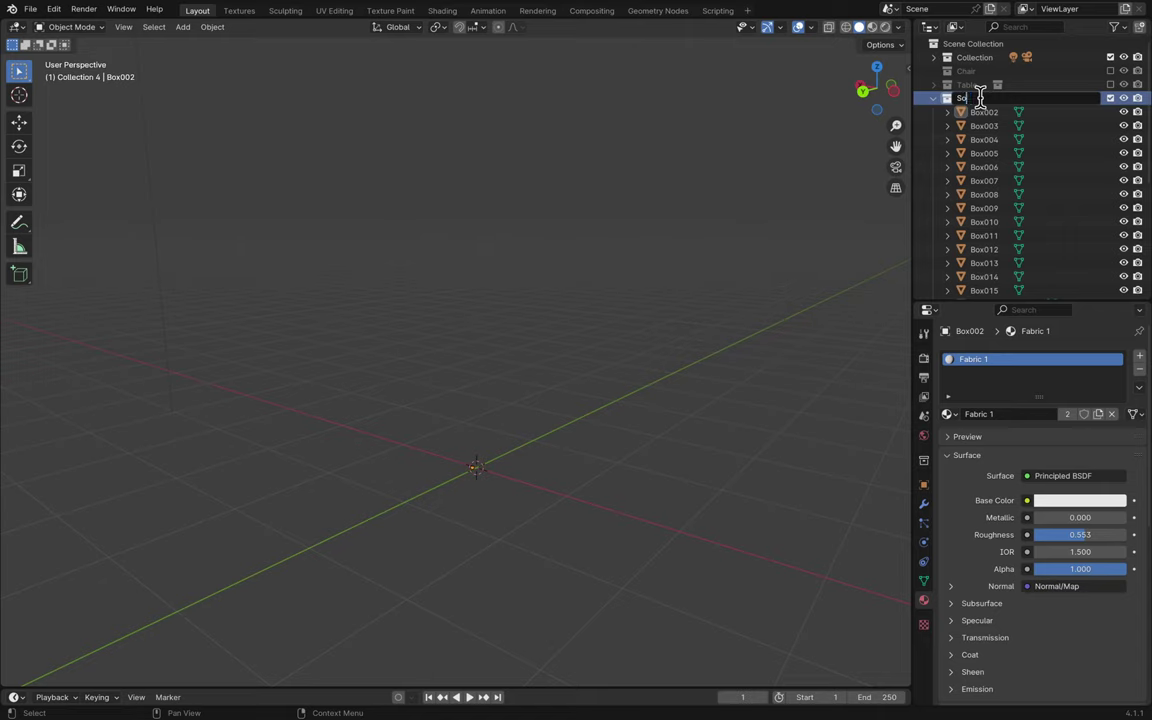
pyautogui.write('SofaOld')
pyautogui.press('Return')
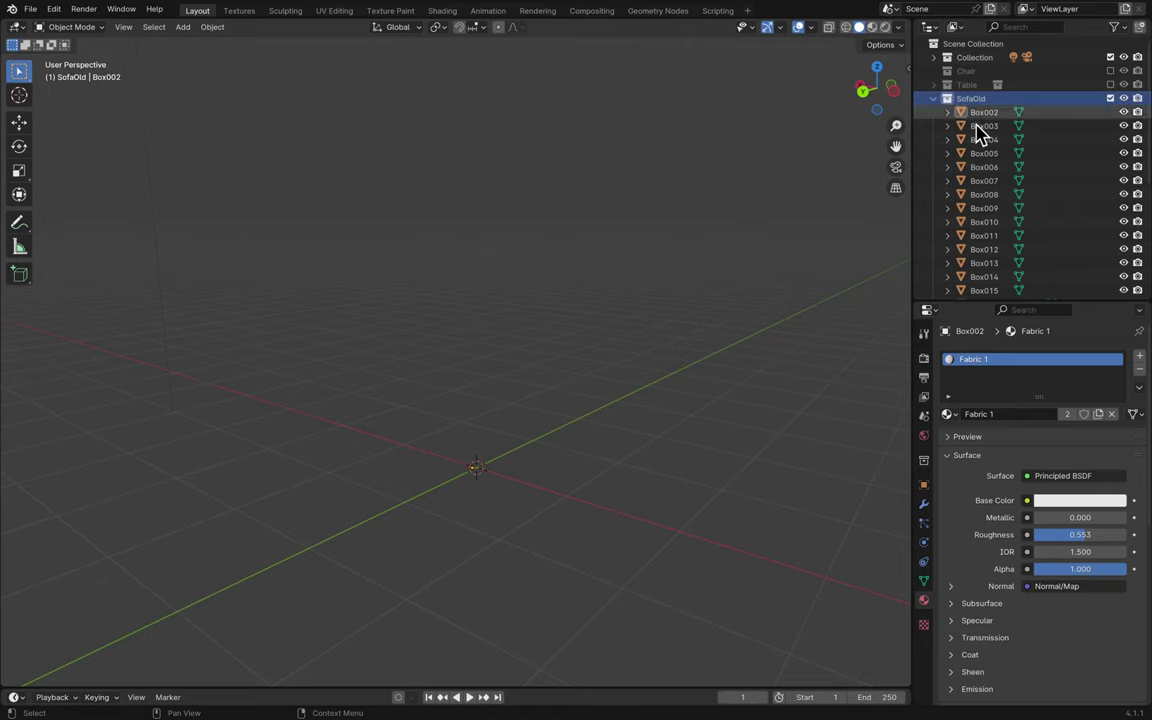
pyautogui.scroll(-5, 1020, 190)
pyautogui.scroll(5, 1025, 200)
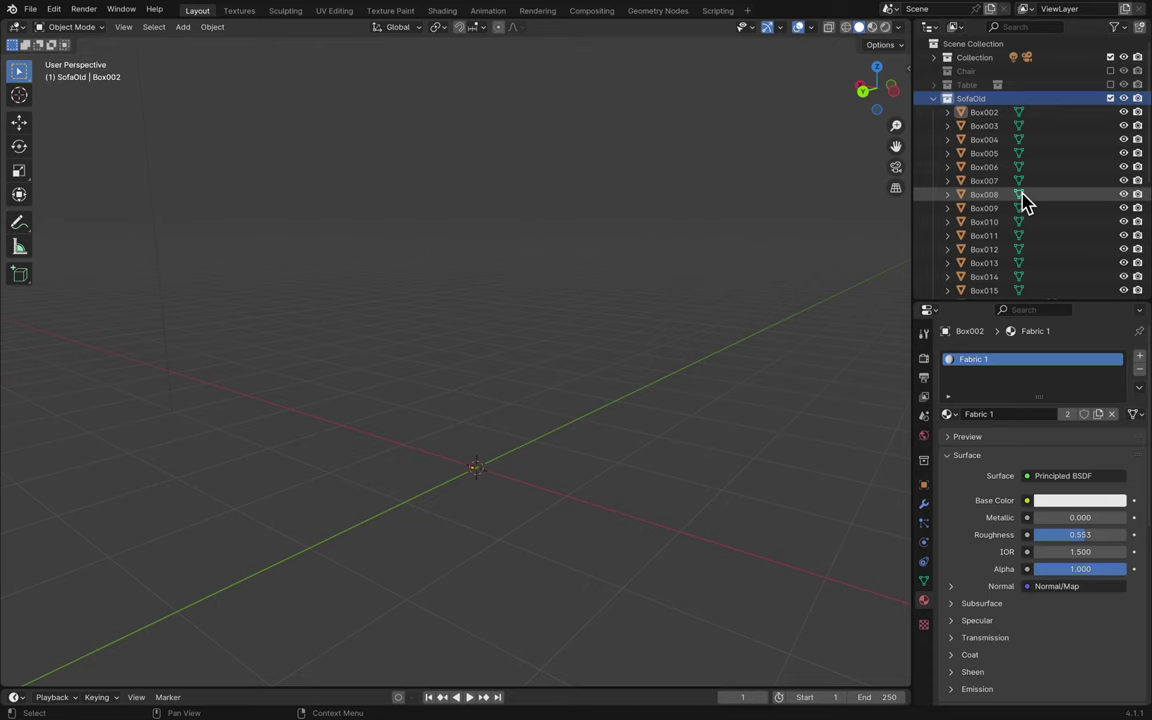
pyautogui.moveTo(985, 118); pyautogui.dragTo(368, 586)
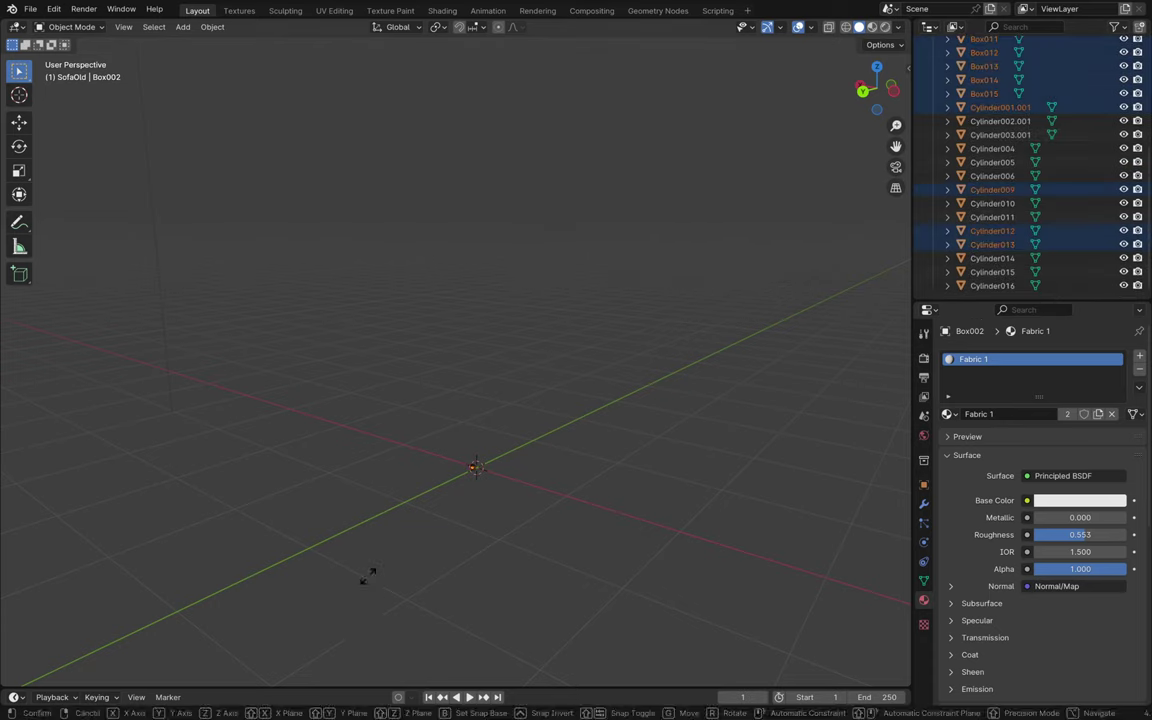
# - Scale the pasted sofa parts uniformly to 71.237
pyautogui.press('s')
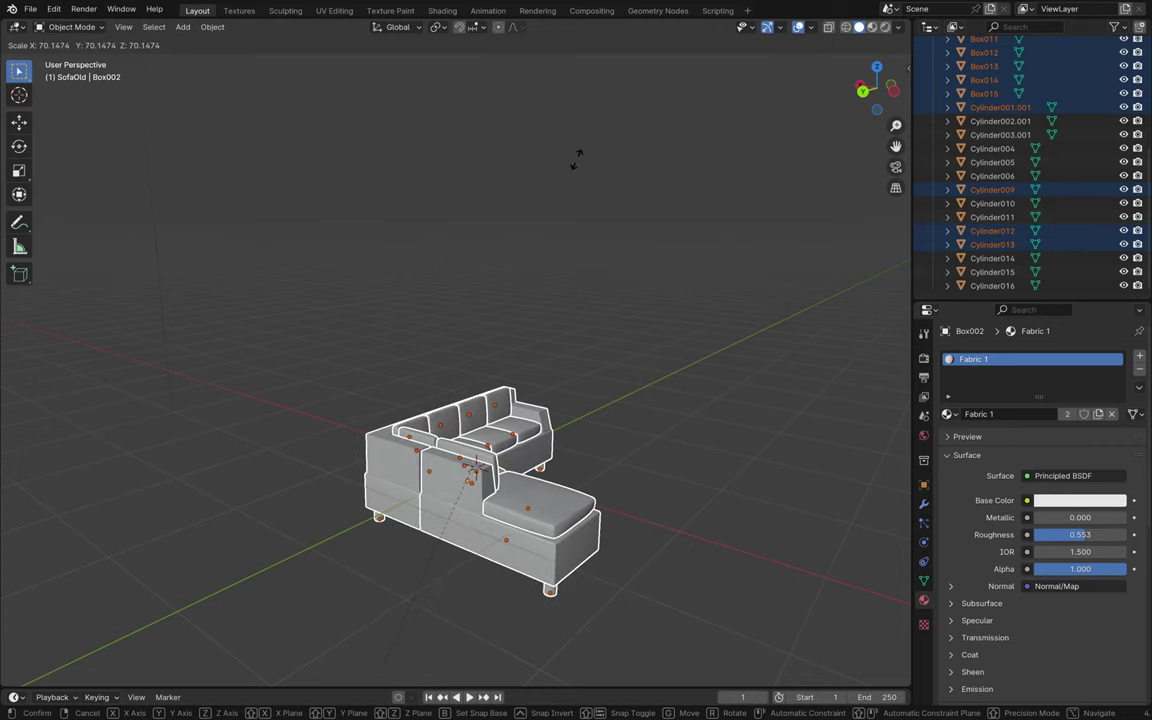
pyautogui.click(505, 310)
pyautogui.moveTo(505, 316); pyautogui.dragTo(505, 316, button='middle')
pyautogui.moveTo(481, 118); pyautogui.dragTo(483, 118, button='middle')
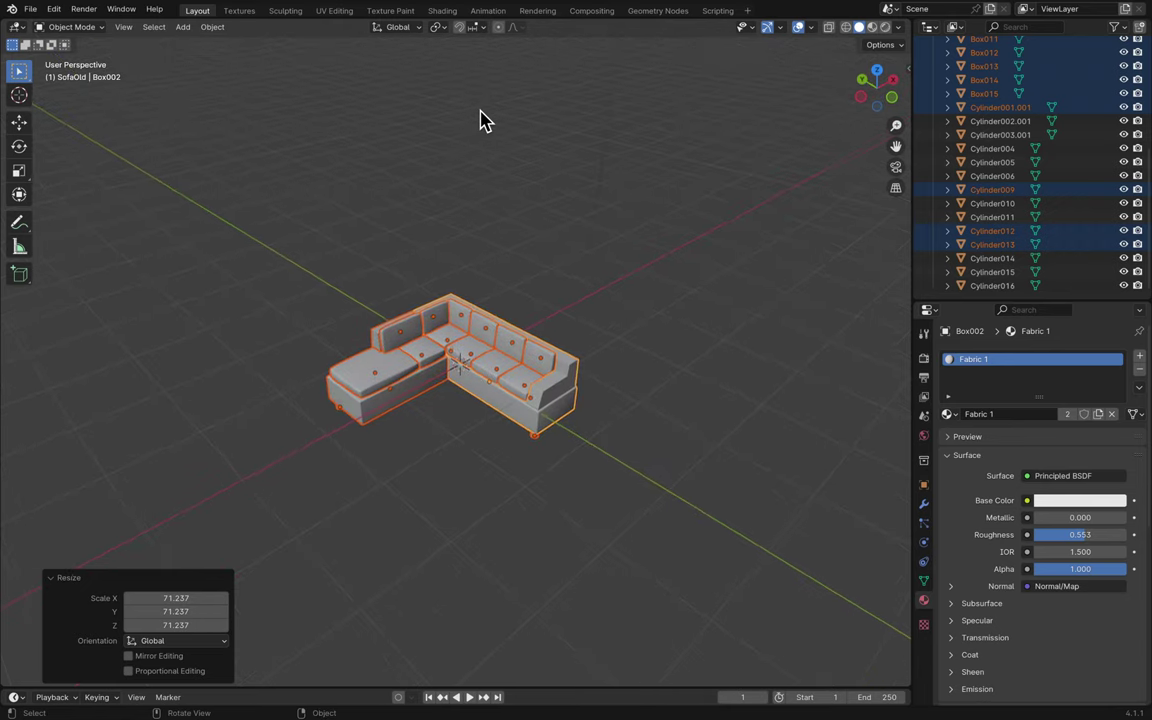
# - Check the sofa in Material Preview and Rendered shading, then return to Solid
pyautogui.click(871, 28)
pyautogui.scroll(5, 481, 360)
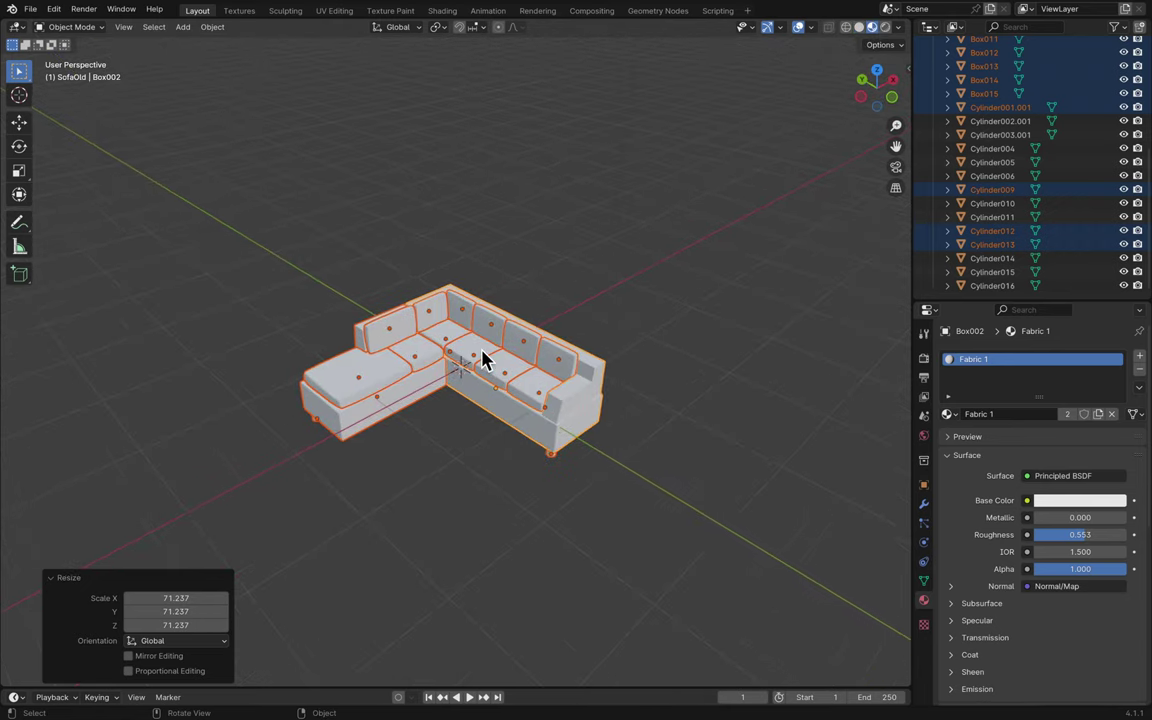
pyautogui.moveTo(481, 360); pyautogui.dragTo(483, 360, button='middle')
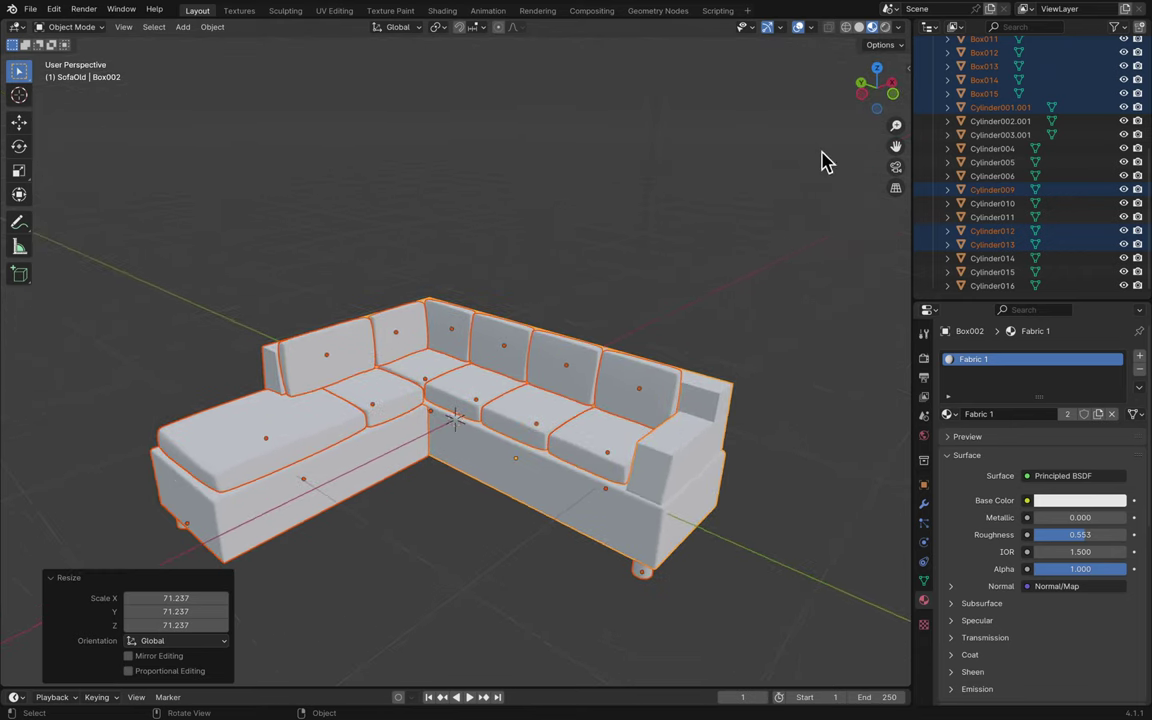
pyautogui.click(885, 27)
pyautogui.click(668, 310)
pyautogui.scroll(3, 668, 310)
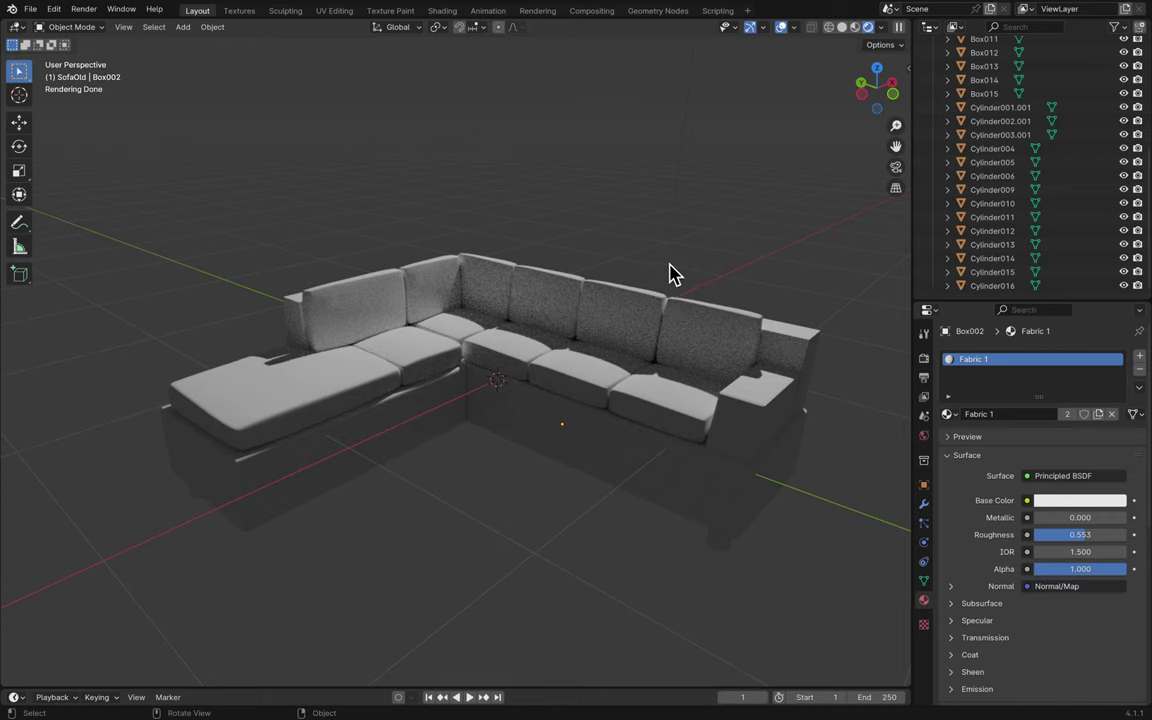
pyautogui.click(843, 28)
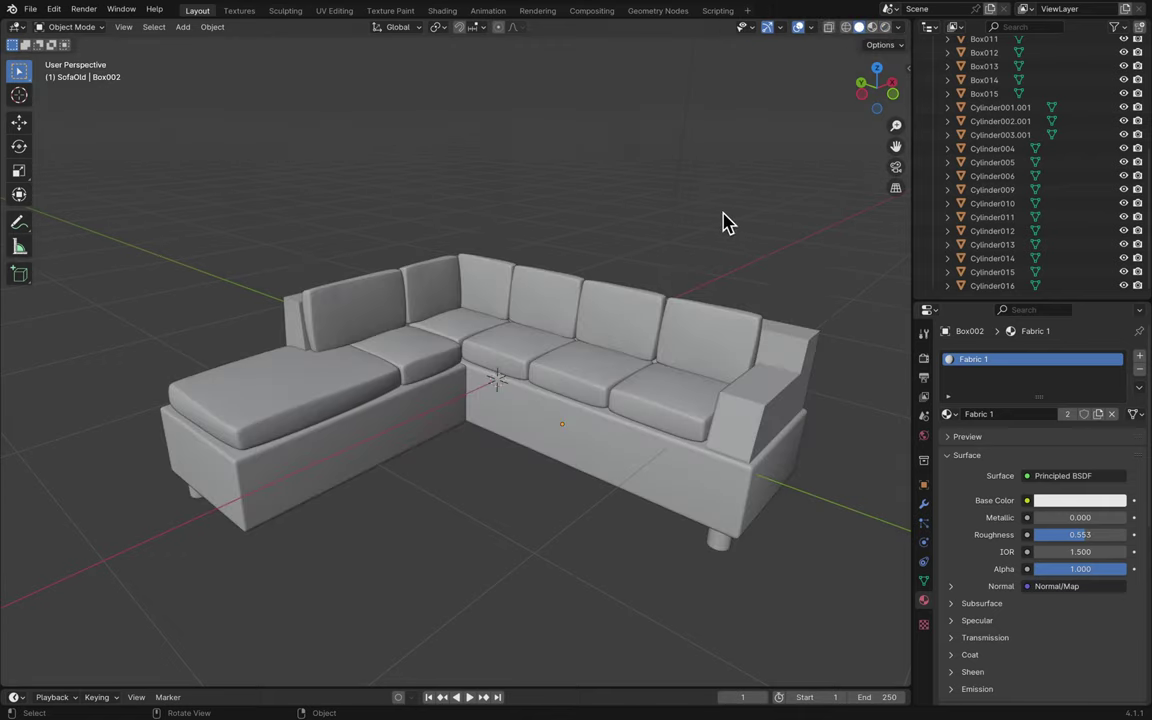
pyautogui.hotkey('ctrl', 's')
pyautogui.moveTo(726, 222); pyautogui.dragTo(760, 246, button='middle')
pyautogui.scroll(5, 998, 213)
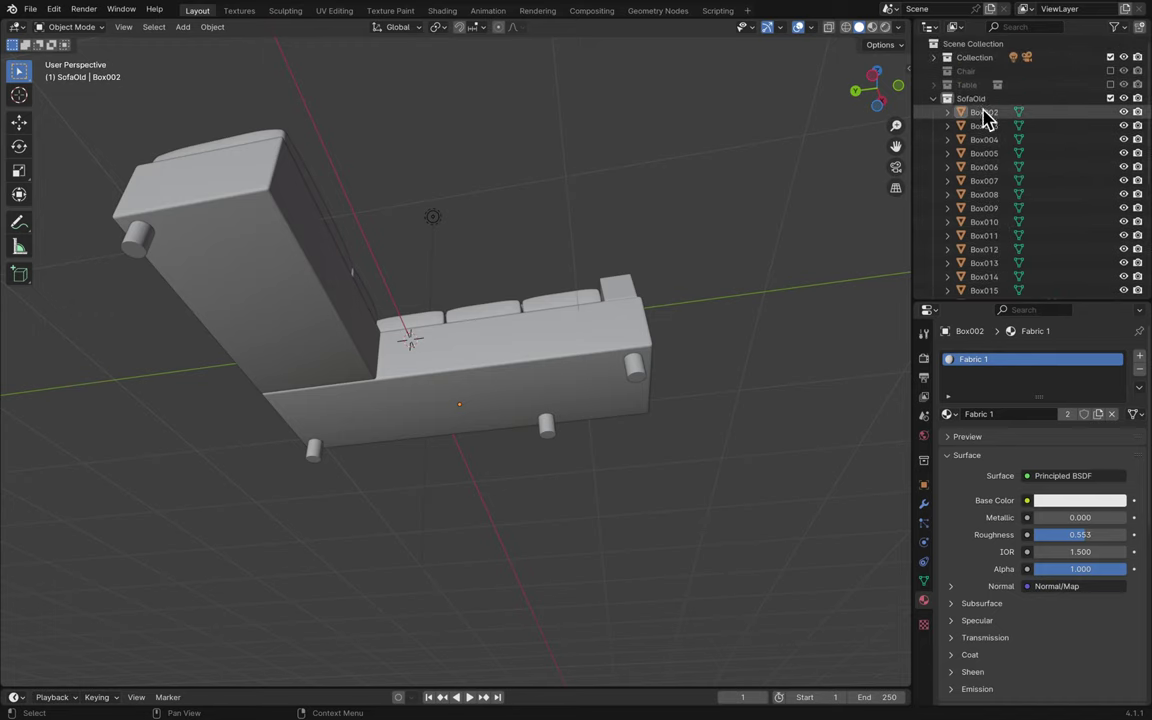
pyautogui.click(1111, 71)
pyautogui.click(1111, 84)
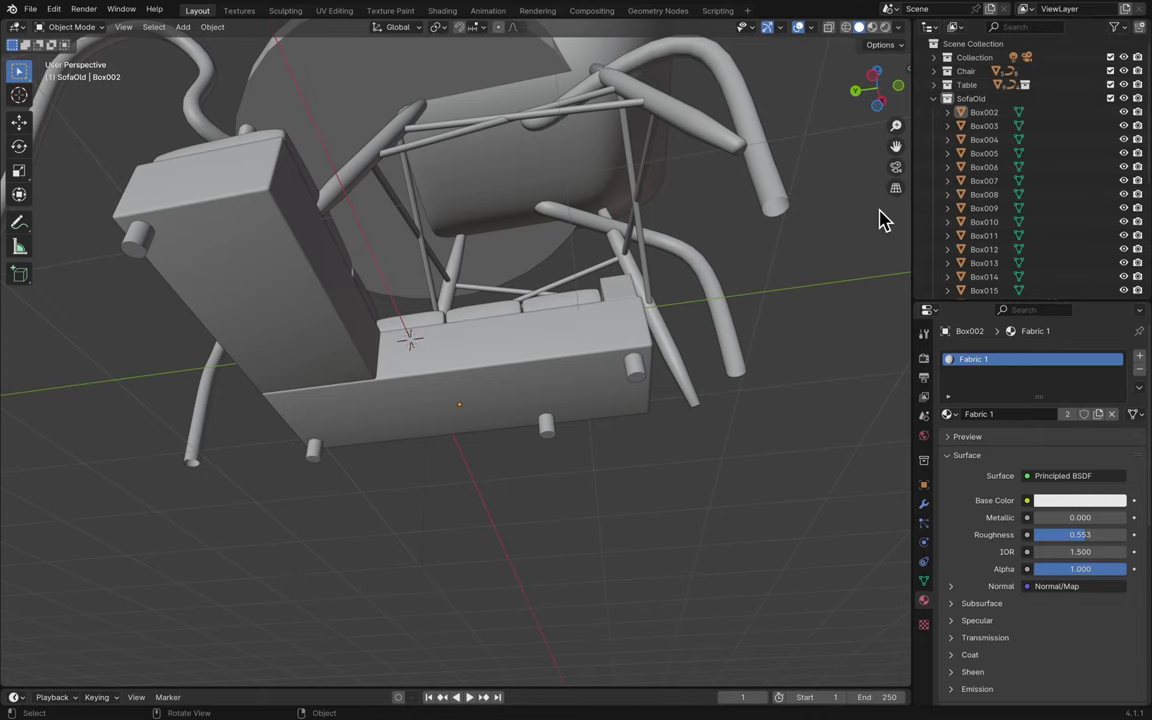
pyautogui.scroll(-10, 838, 242)
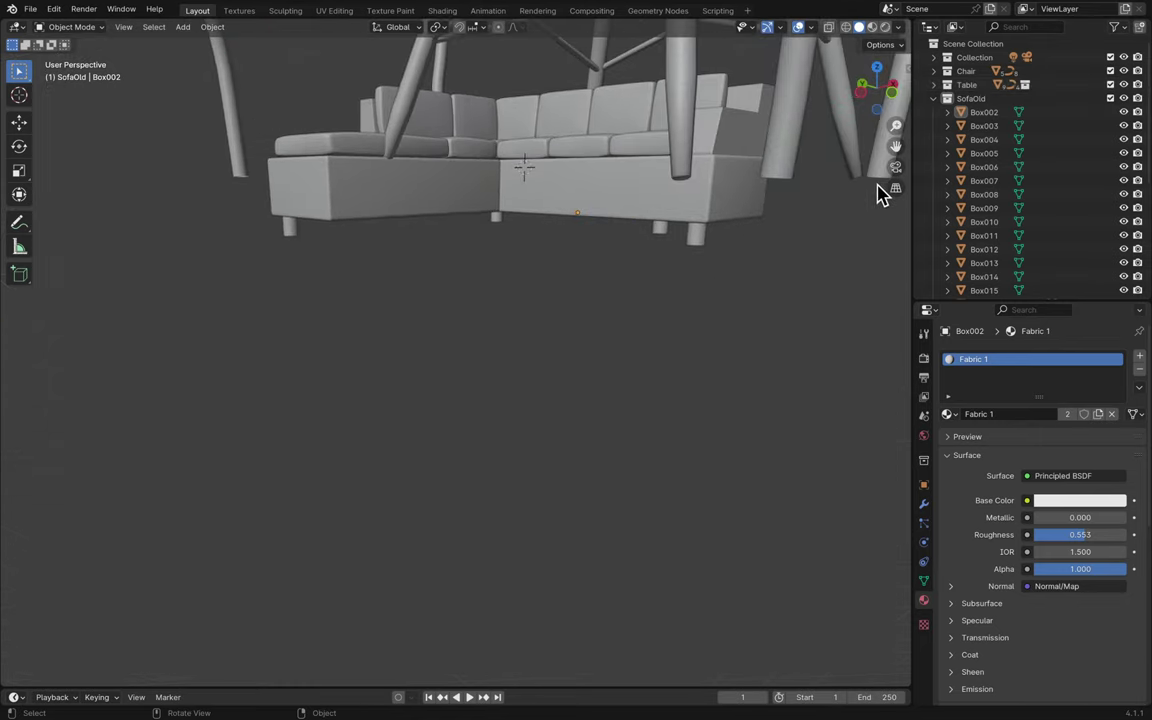
pyautogui.click(975, 139)
pyautogui.scroll(-5, 977, 218)
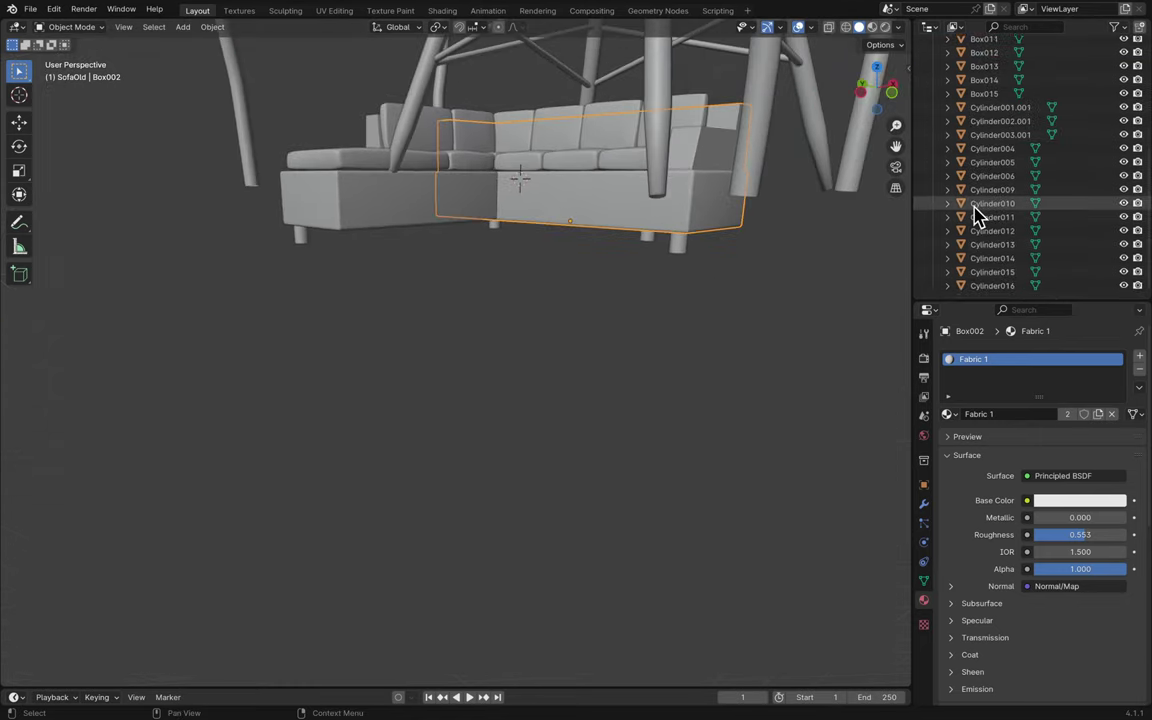
pyautogui.keyDown('shift'); pyautogui.click(983, 285); pyautogui.keyUp('shift')
pyautogui.scroll(5, 609, 317)
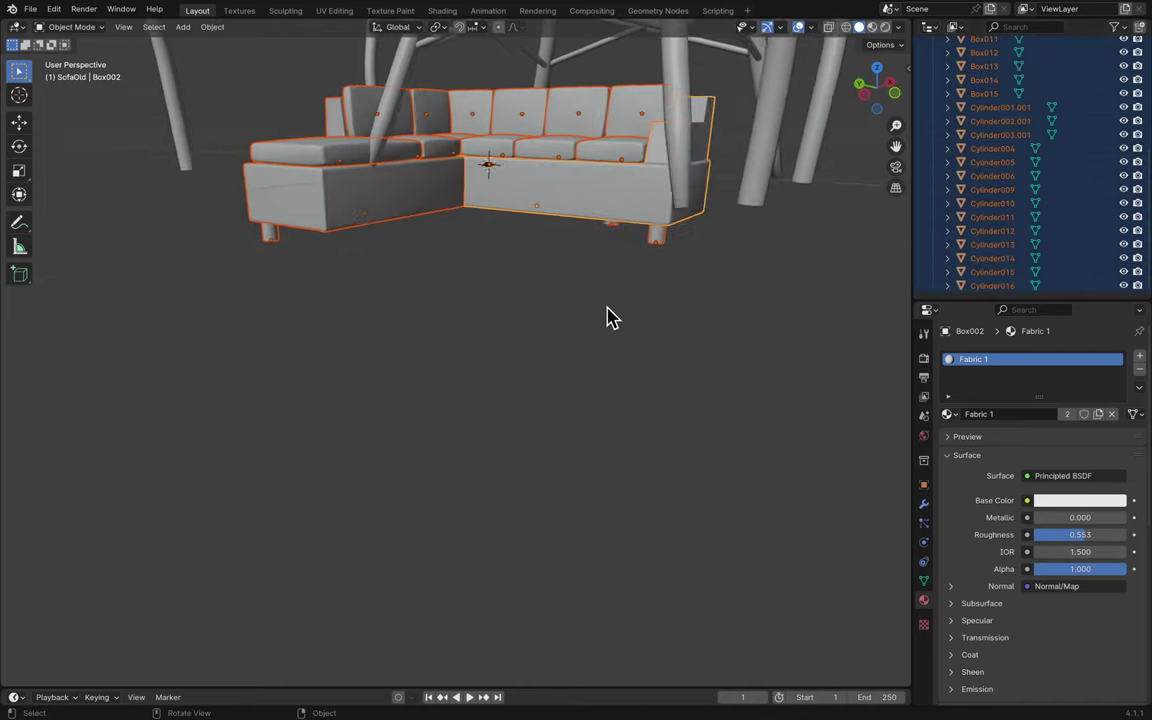
pyautogui.scroll(-8, 609, 317)
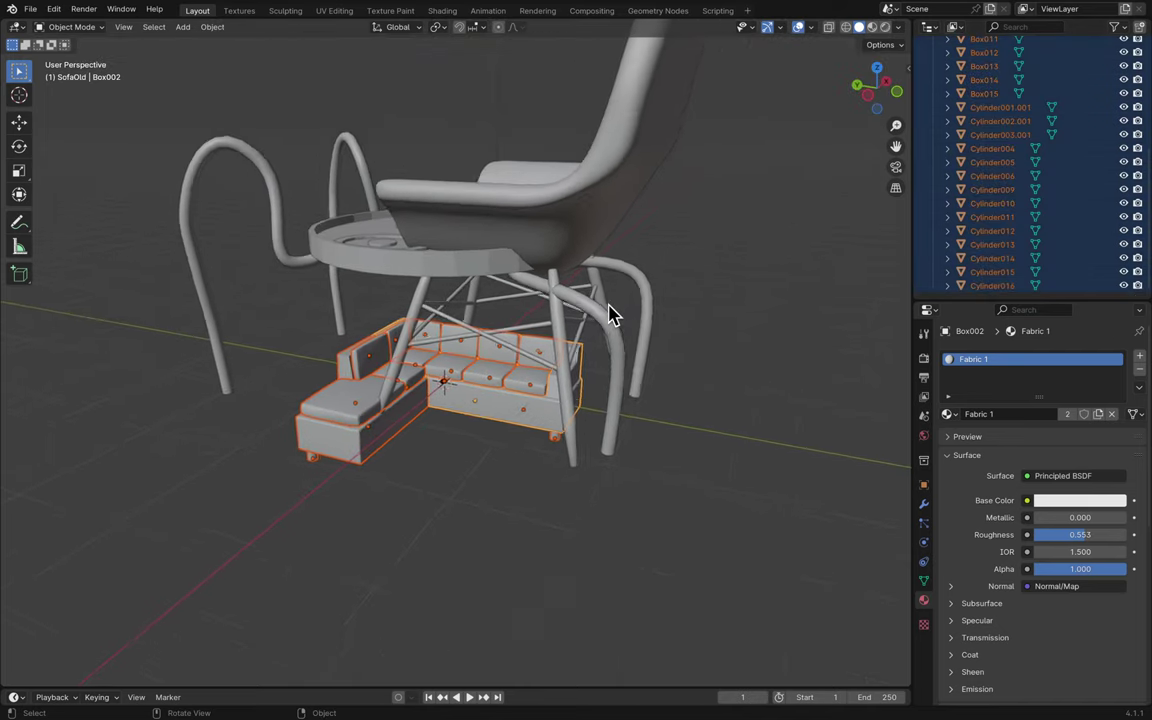
pyautogui.scroll(-8, 765, 140)
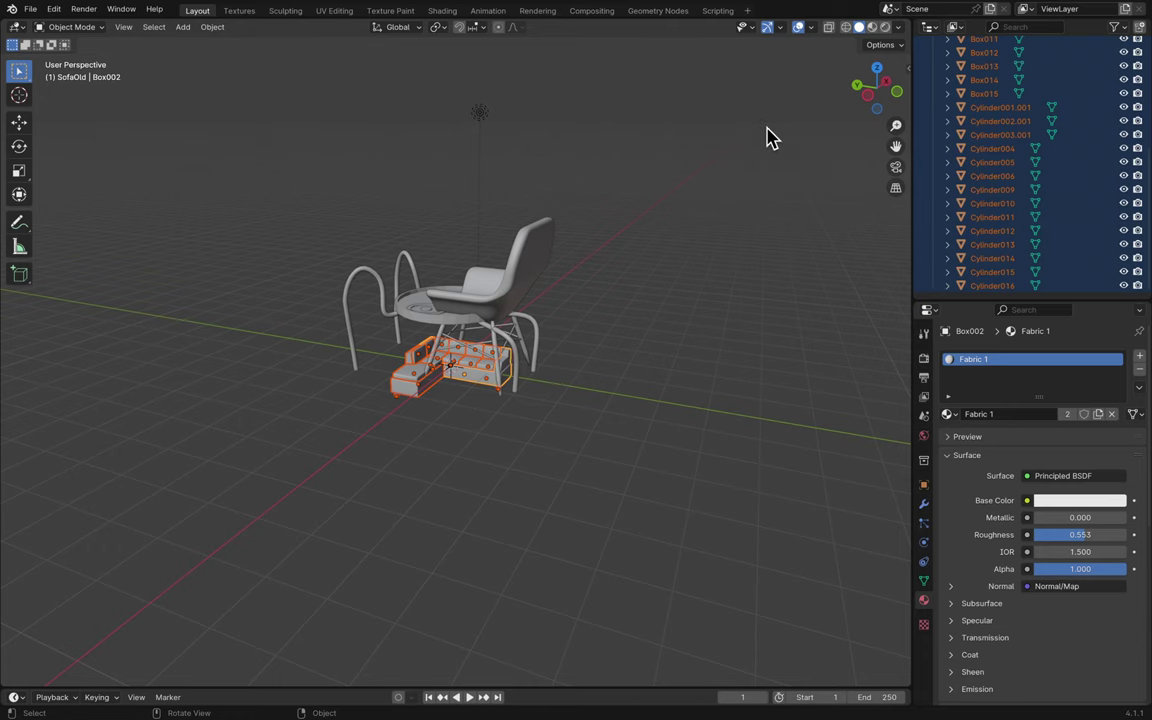
pyautogui.scroll(3, 668, 249)
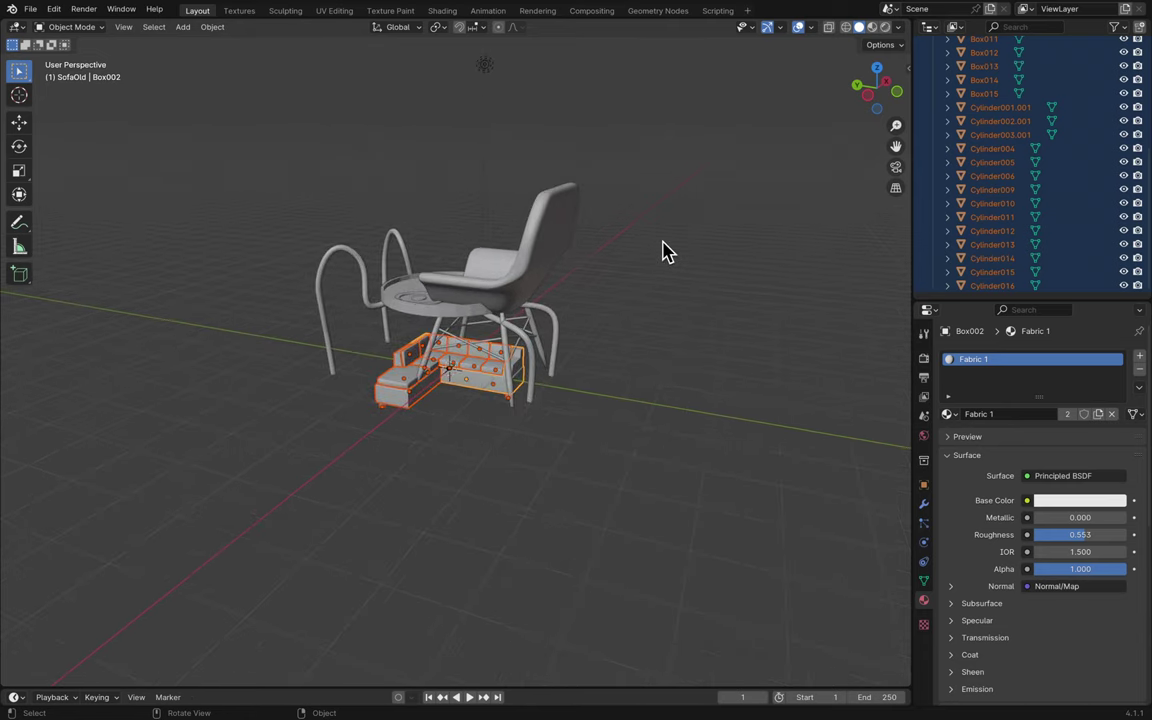
# - Enlarge the sofa and switch to a Left Orthographic side view
pyautogui.press('s')
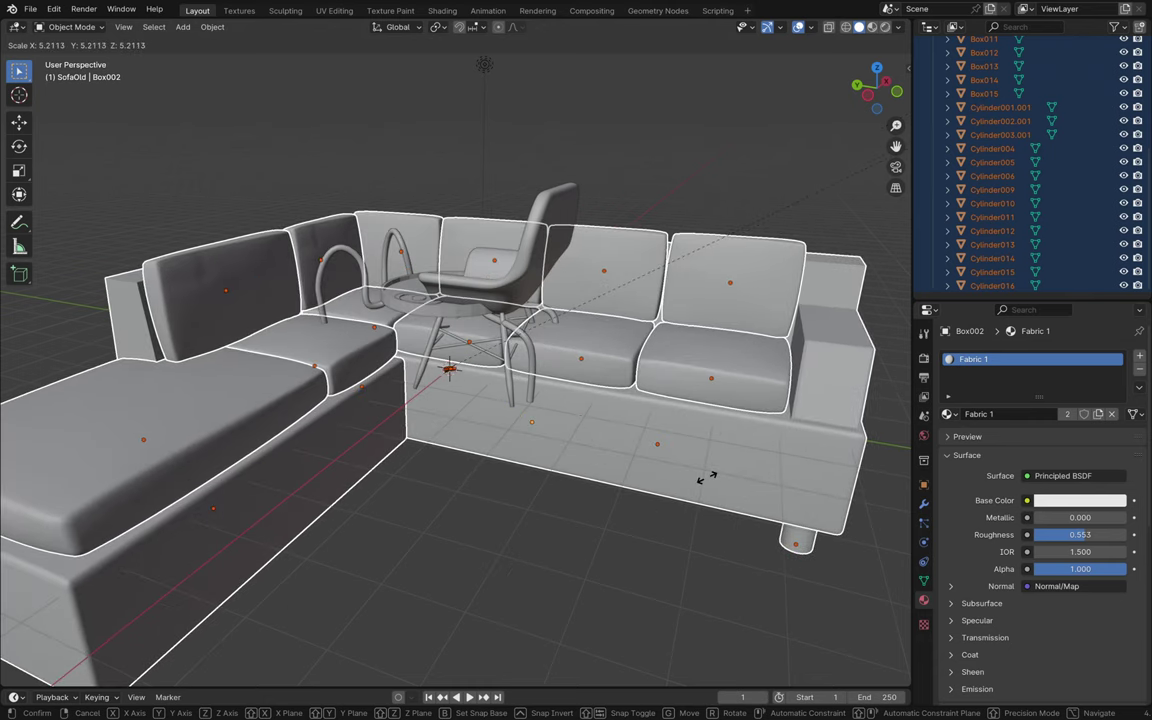
pyautogui.click(508, 537)
pyautogui.moveTo(508, 537); pyautogui.dragTo(641, 425, button='middle')
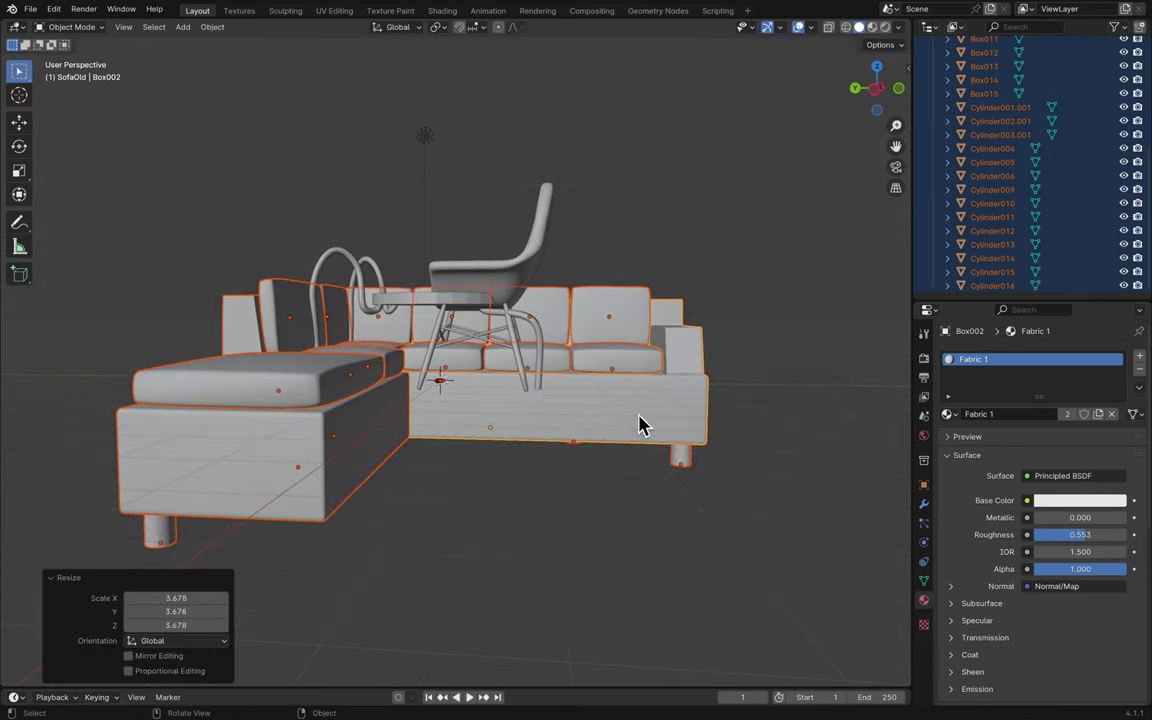
pyautogui.click(876, 92)
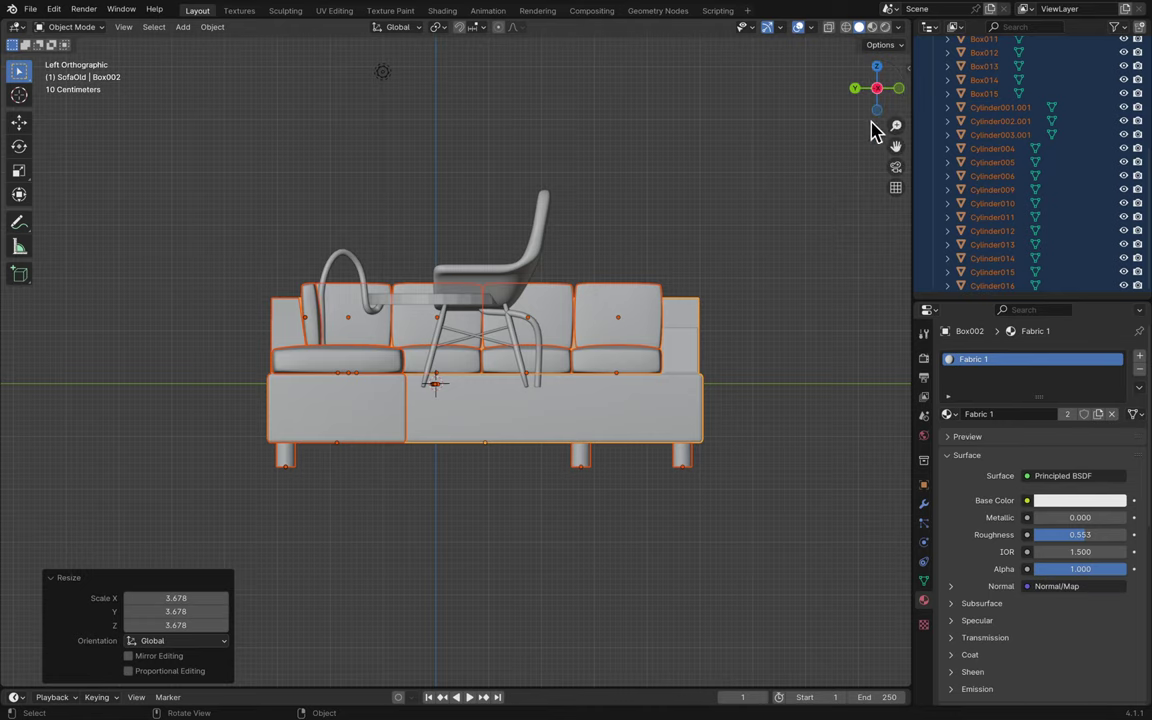
pyautogui.scroll(3, 608, 280)
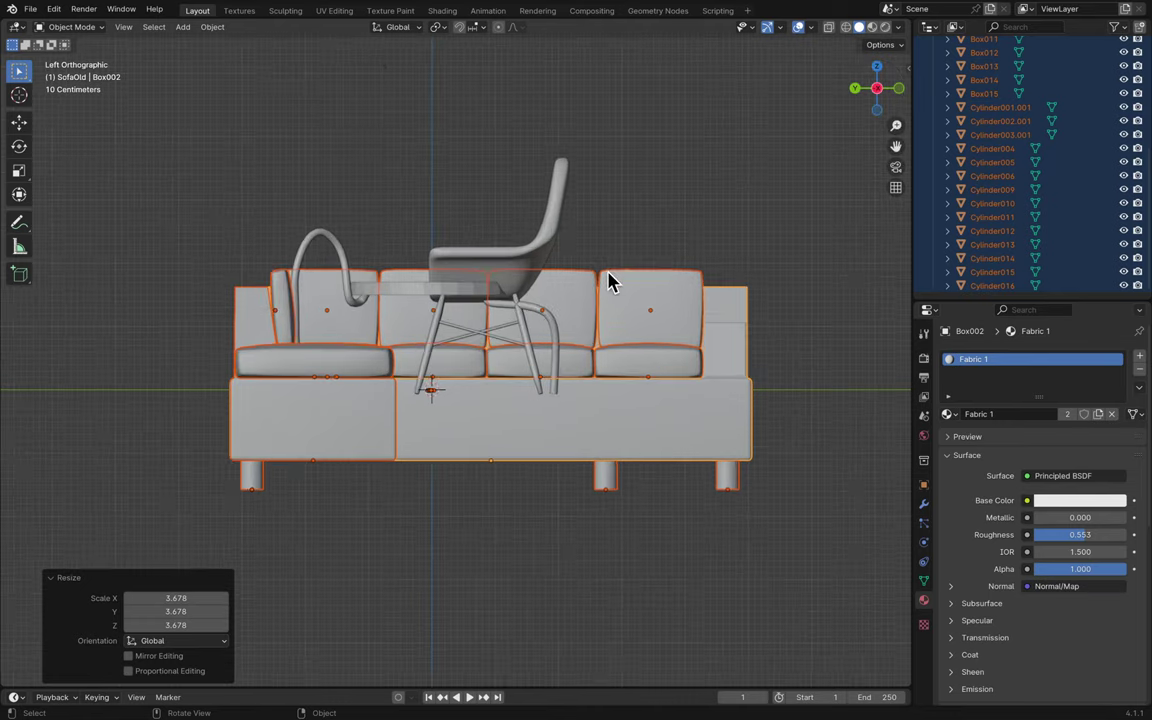
# - Refine the sofa's size through scales of 1.351 and 1.161, repositioning it in between
pyautogui.press('s')
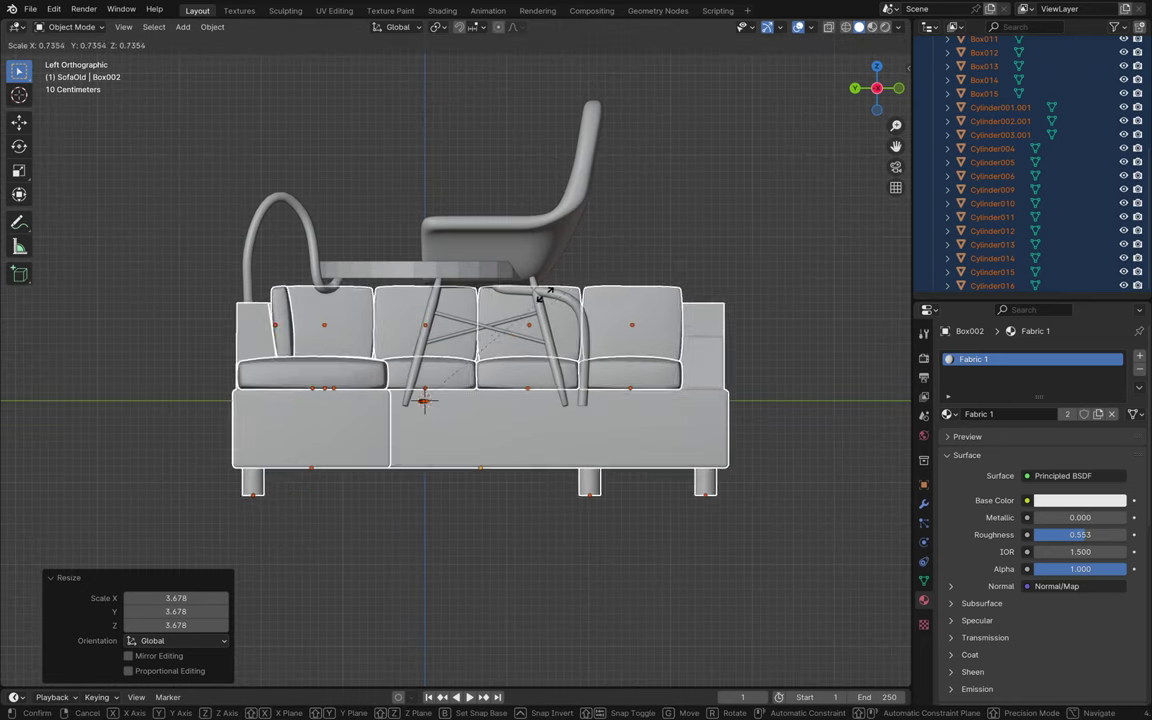
pyautogui.click(505, 320)
pyautogui.press('g')
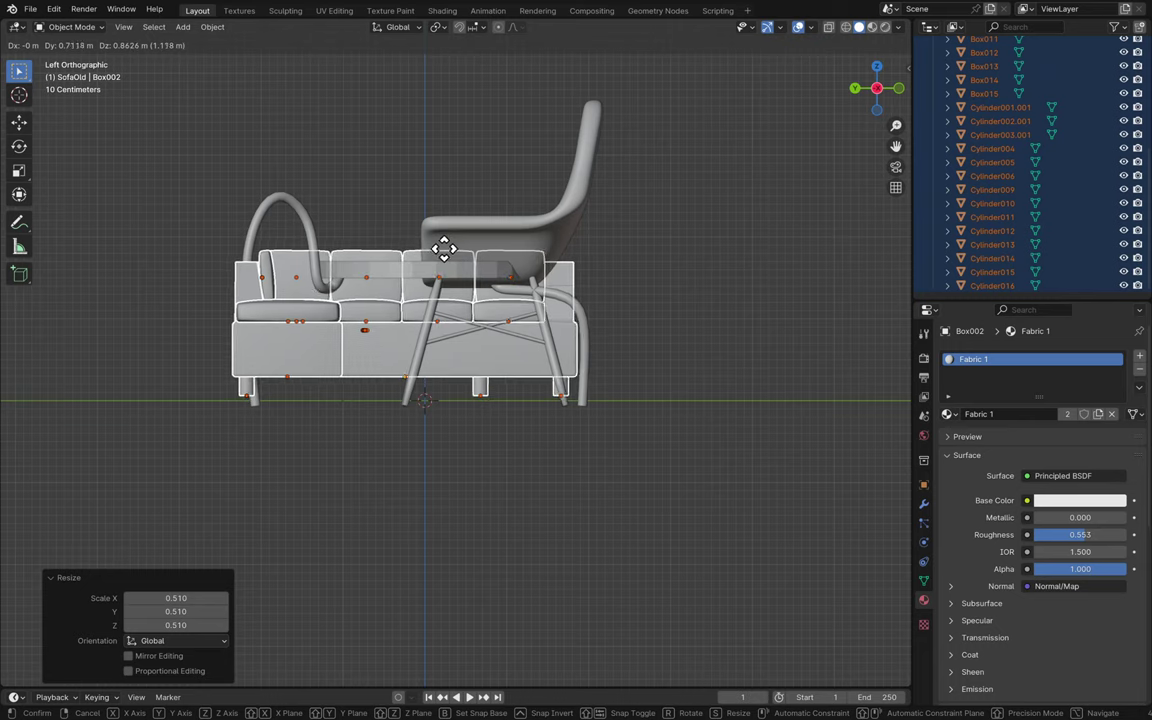
pyautogui.click(447, 250)
pyautogui.press('s')
pyautogui.click(487, 243)
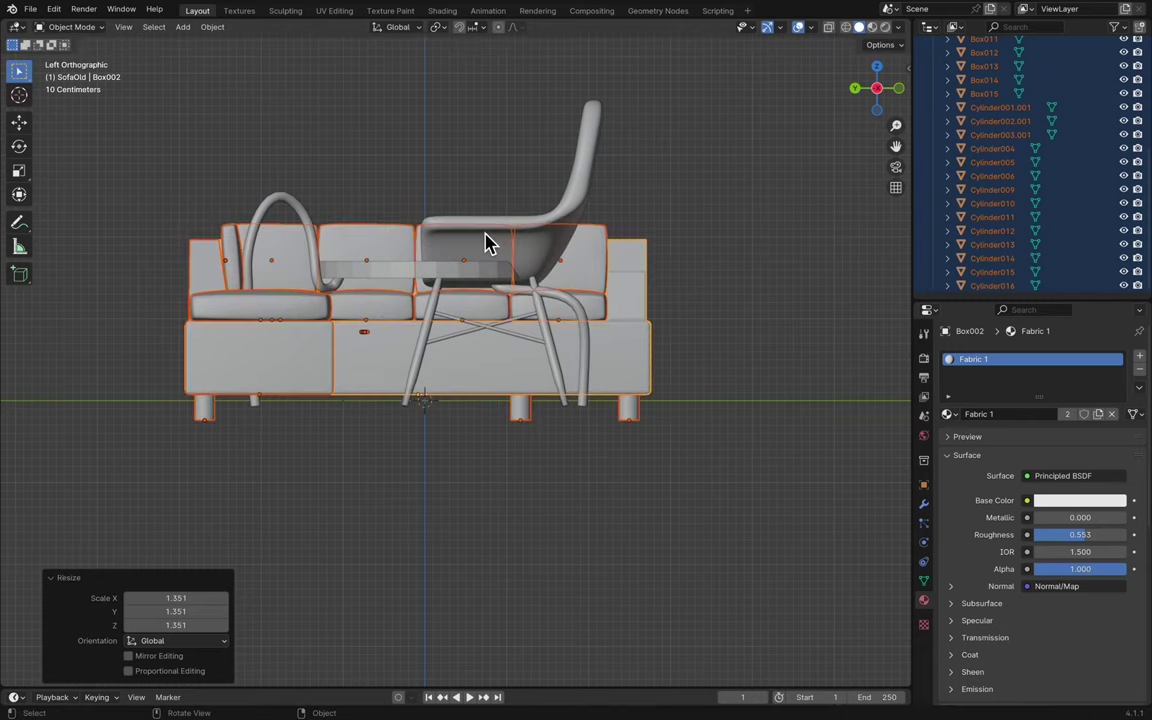
pyautogui.press('s')
pyautogui.click(535, 249)
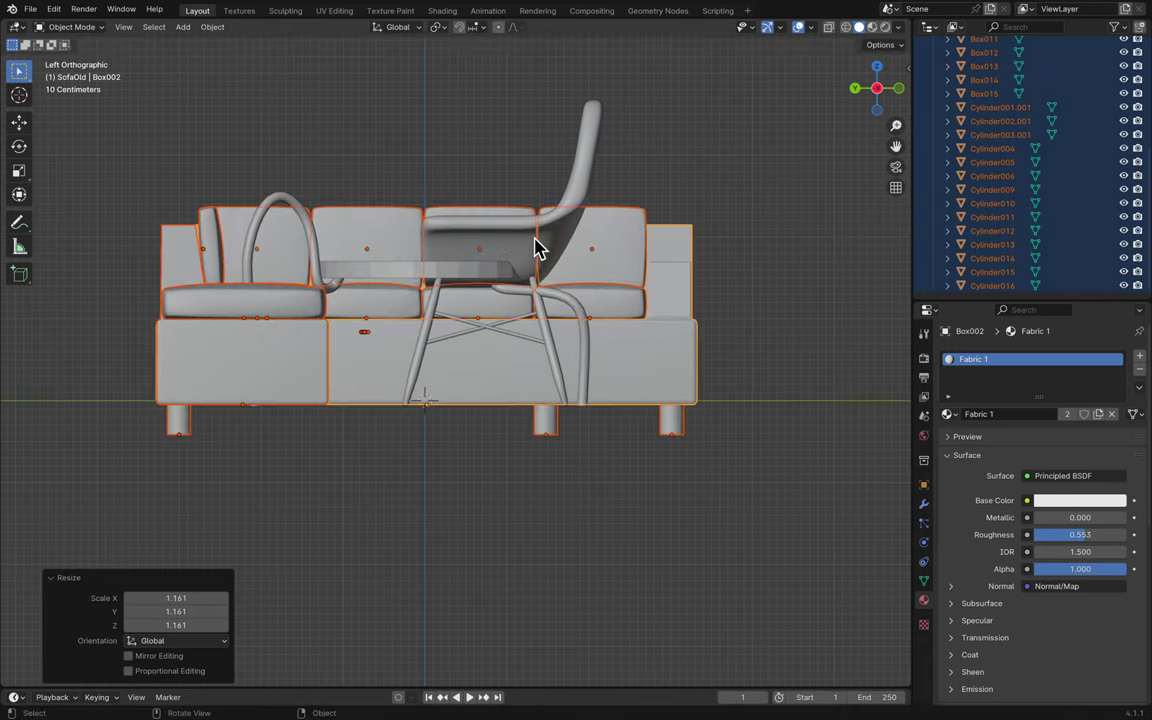
pyautogui.press('g')
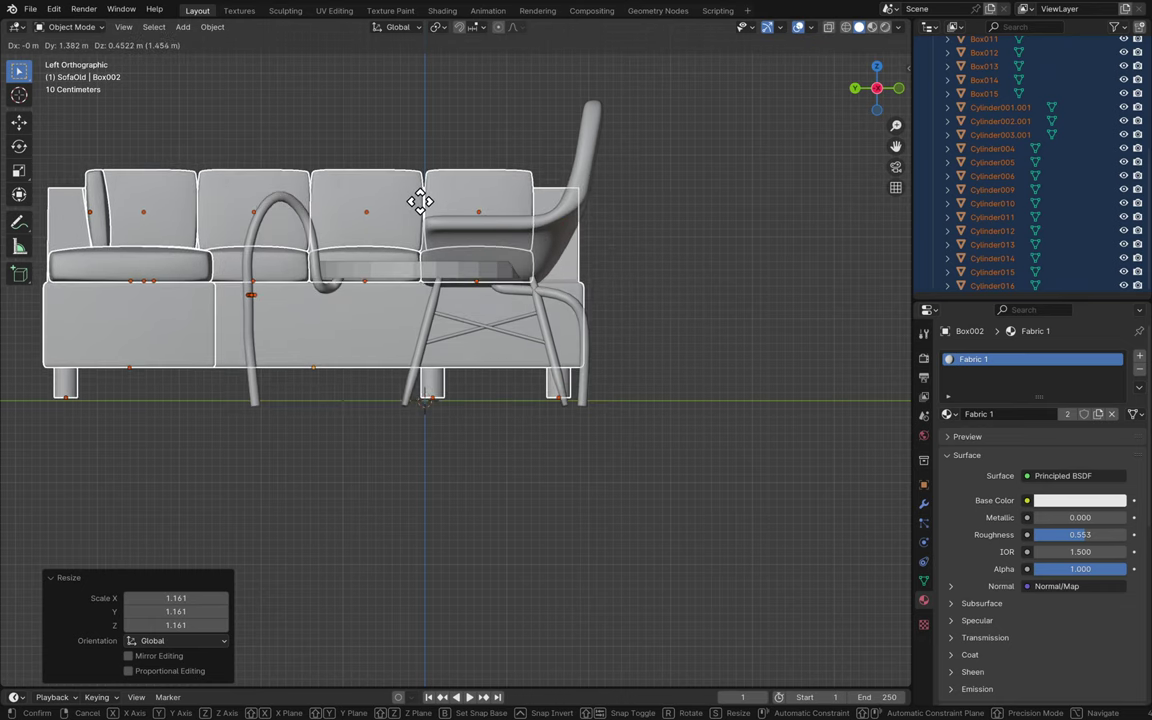
pyautogui.click(422, 206)
# - Scale the sofa to 0.929, lower it onto the floor line, and begin sliding it along Y
pyautogui.press('s')
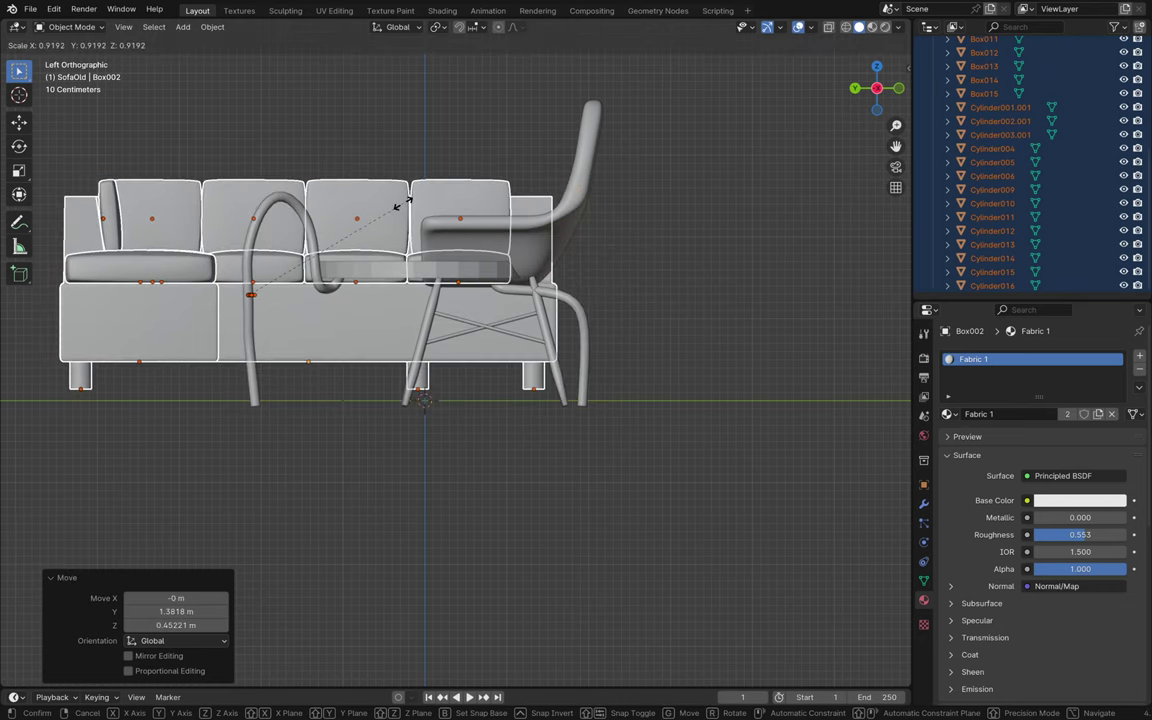
pyautogui.click(404, 213)
pyautogui.press('s')
pyautogui.click(404, 200)
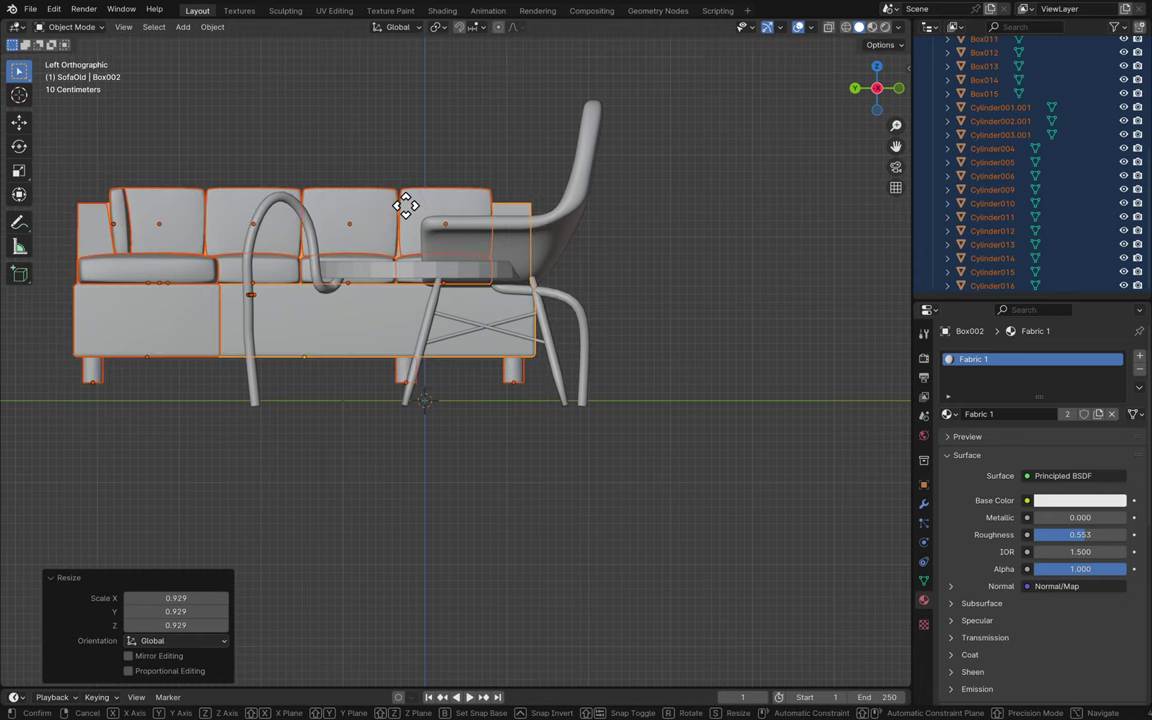
pyautogui.press('g')
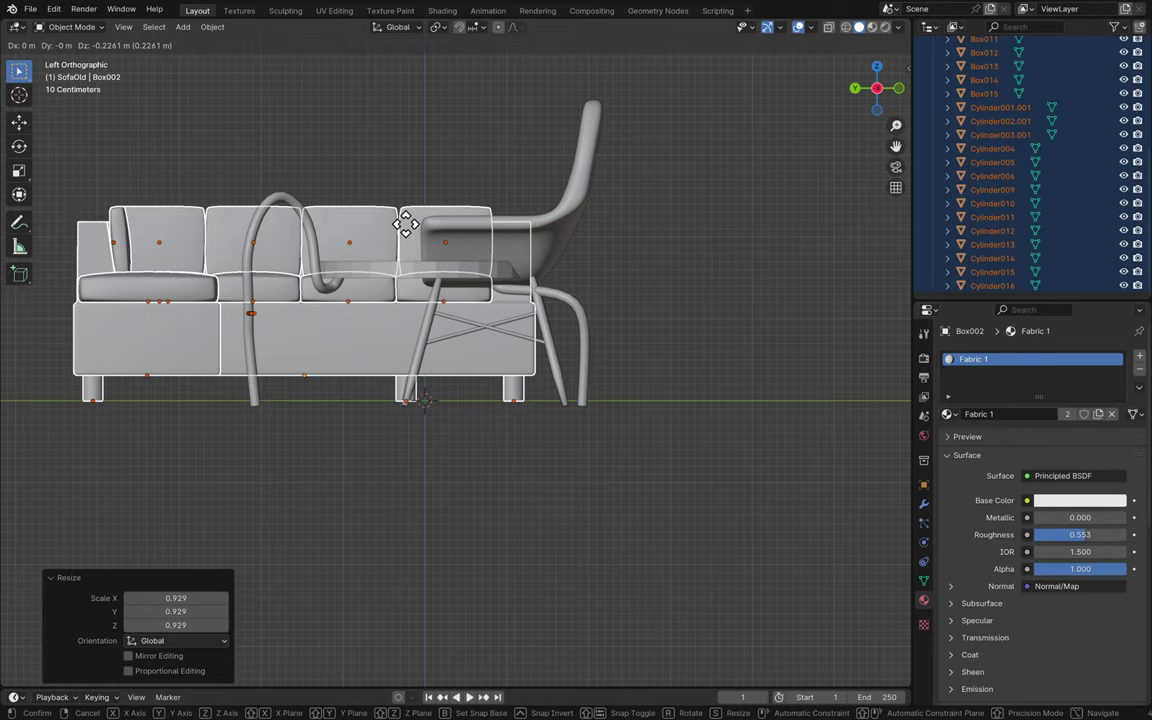
pyautogui.click(409, 230)
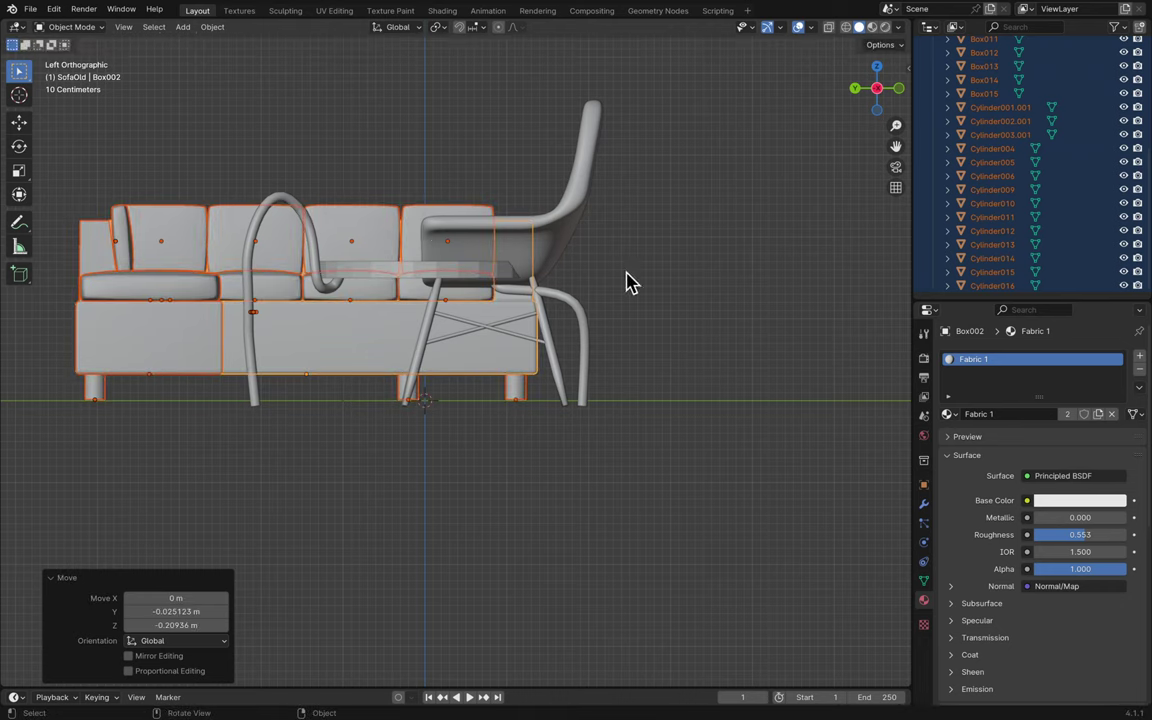
pyautogui.press('g')
pyautogui.press('x')
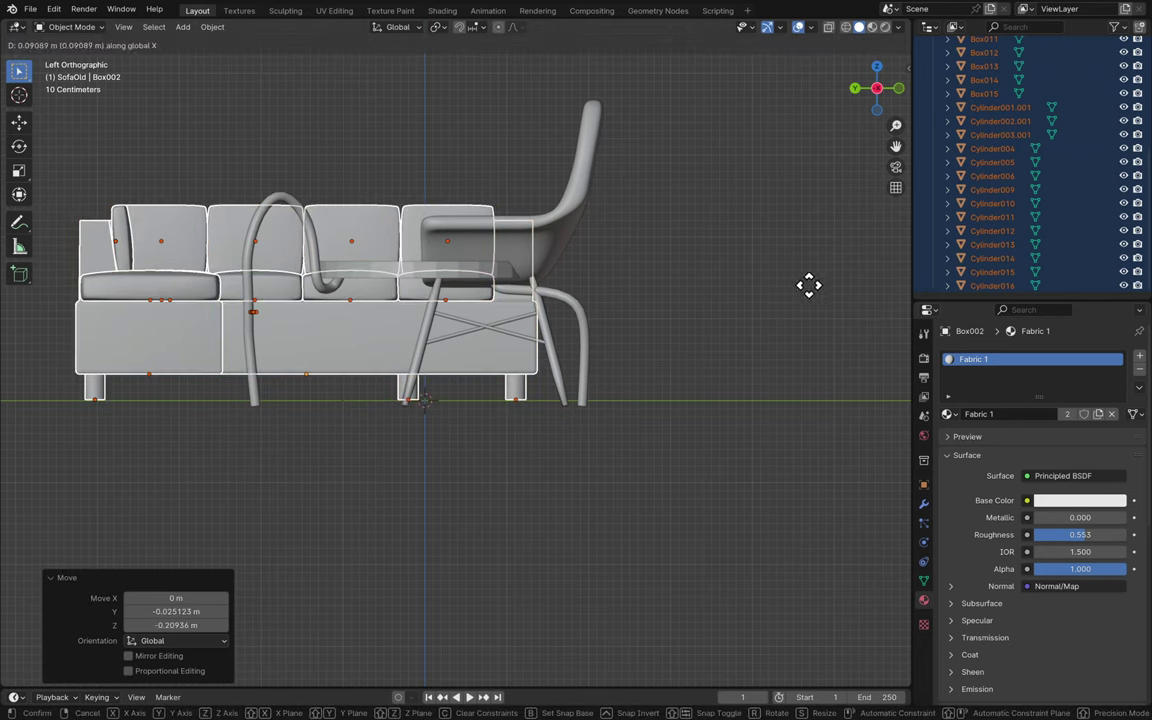
pyautogui.press('y')
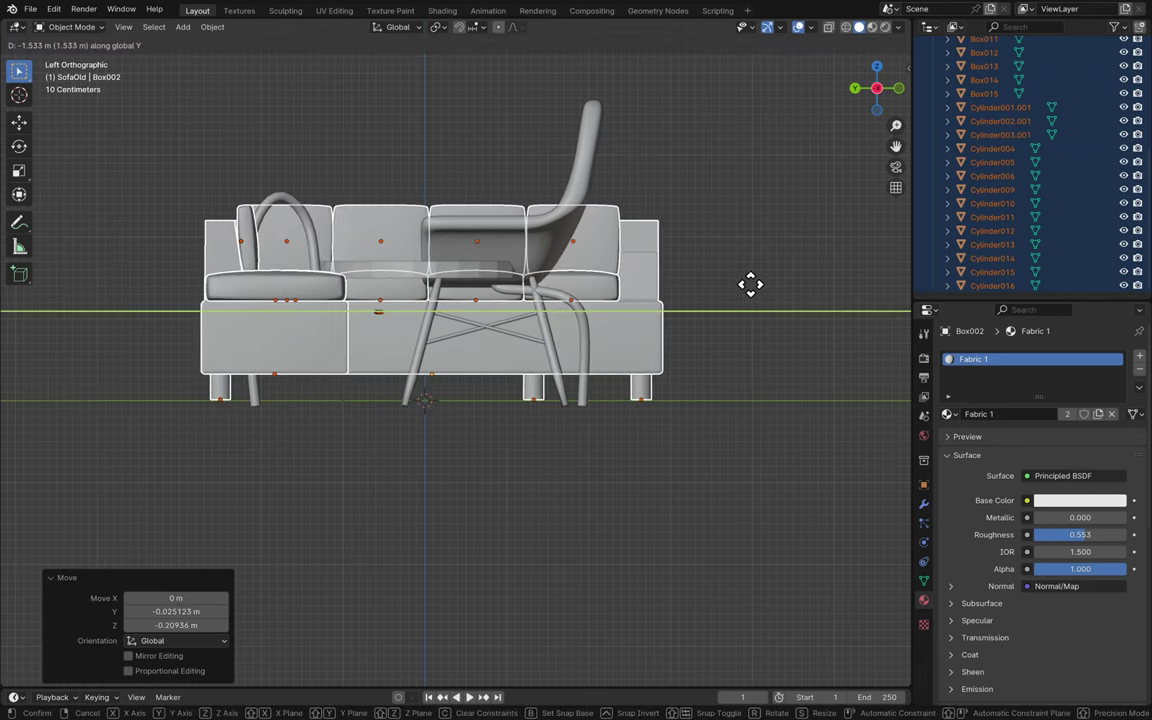
# - Finish the Y move and exclude the Table and Chair collections, leaving only the sofa
pyautogui.click(743, 288)
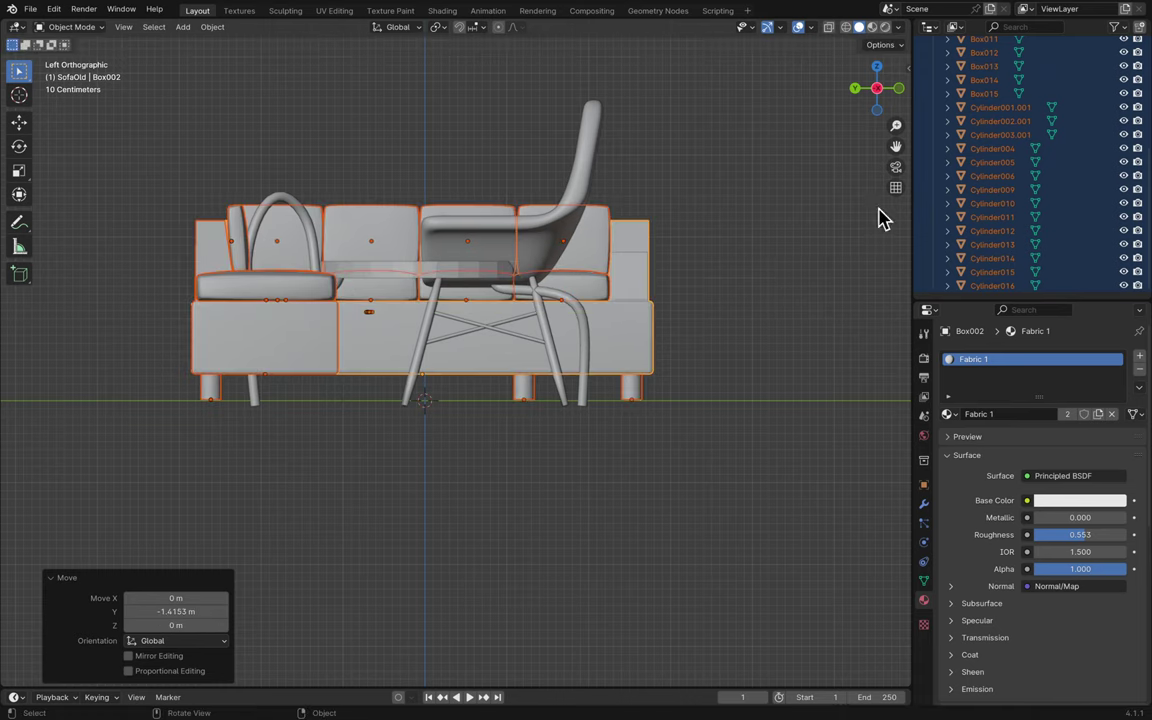
pyautogui.scroll(5, 995, 135)
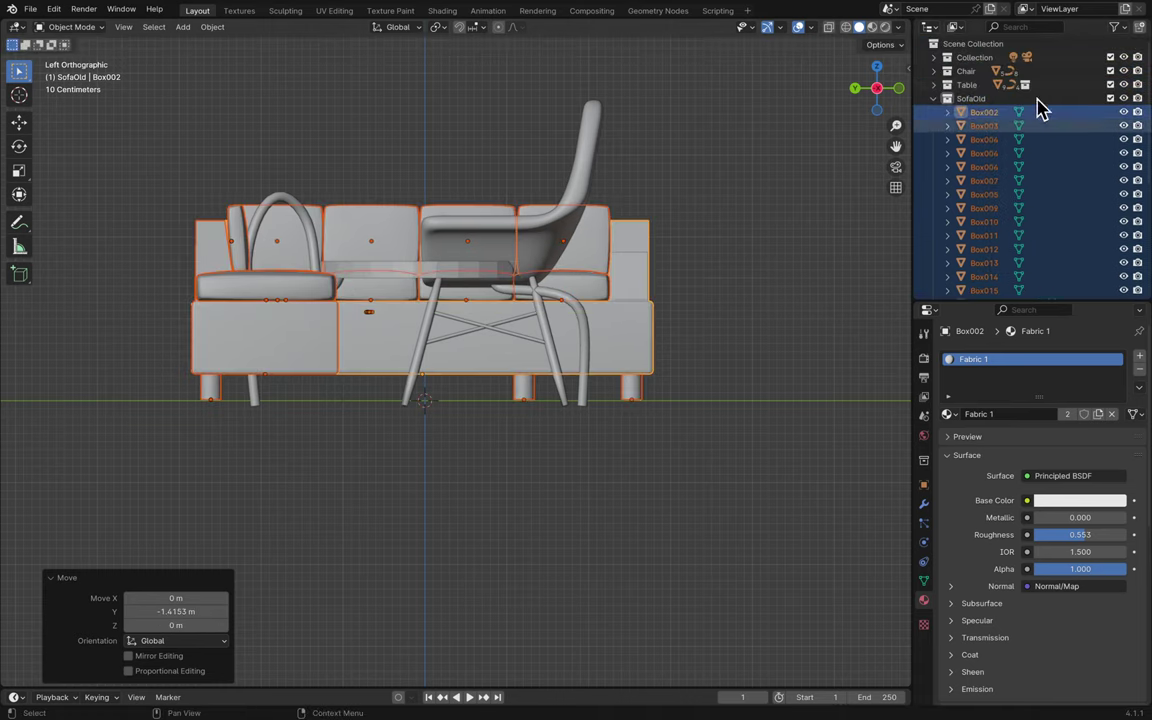
pyautogui.click(934, 99)
pyautogui.click(1110, 84)
pyautogui.click(1110, 70)
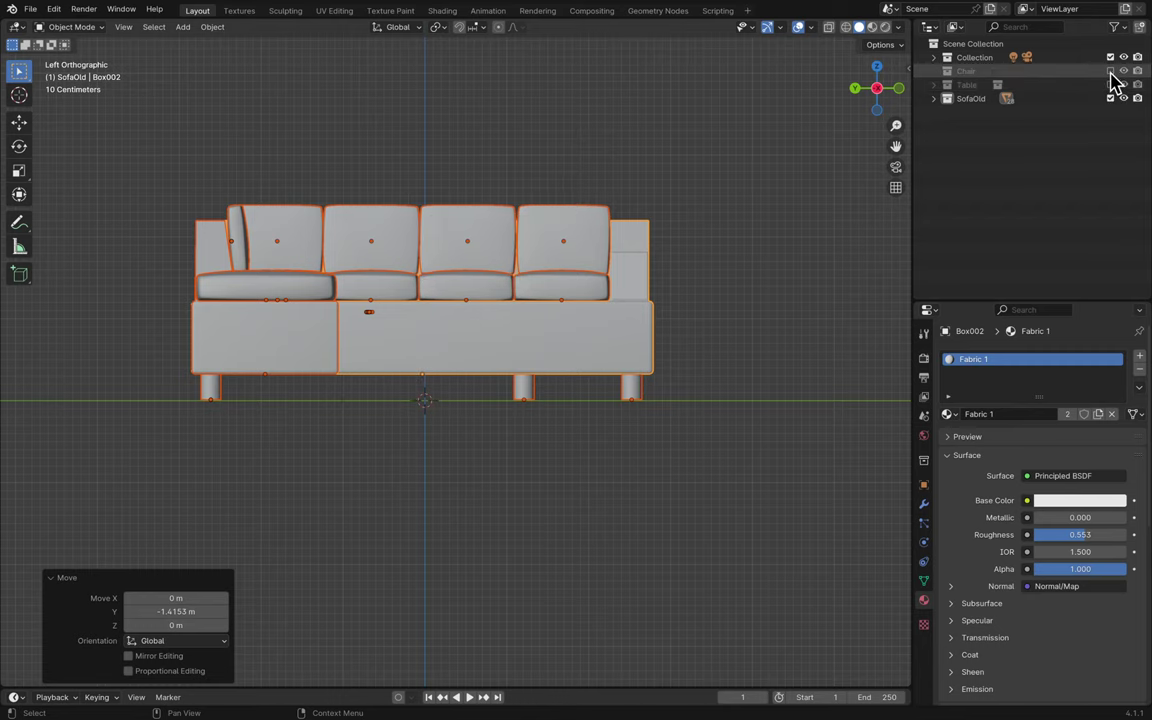
pyautogui.click(687, 198)
pyautogui.moveTo(687, 198); pyautogui.dragTo(700, 237, button='middle')
# - Save the file and browse Box002's material list
pyautogui.hotkey('ctrl', 's')
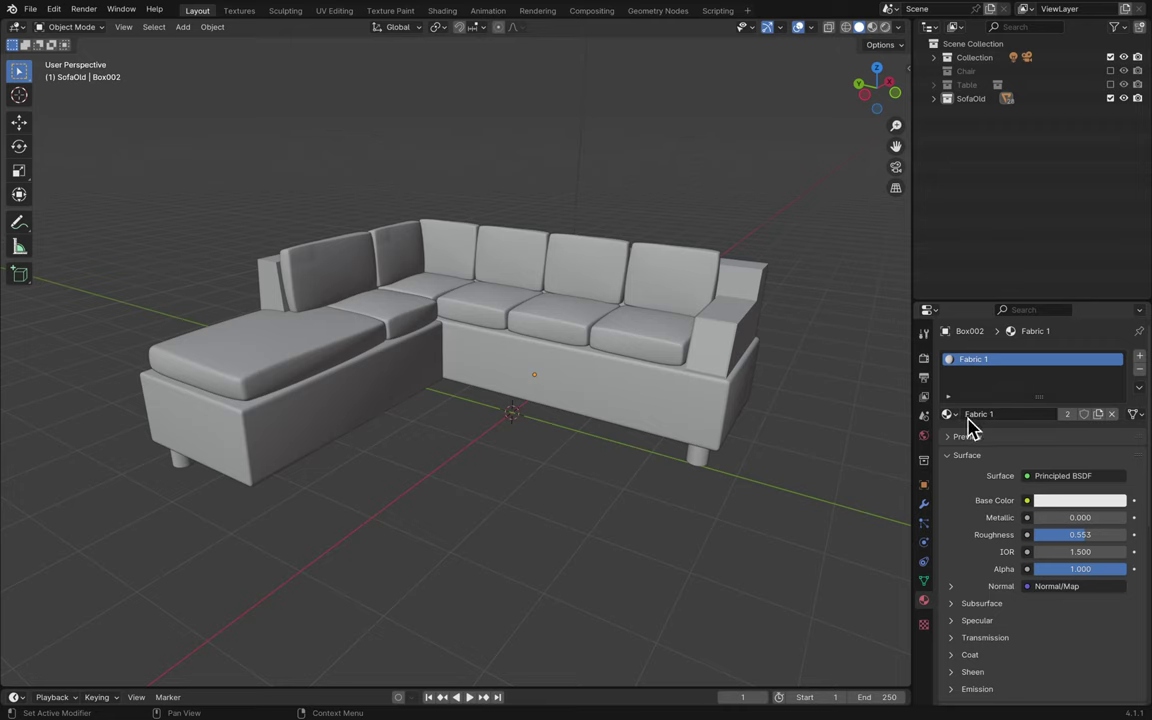
pyautogui.scroll(-8, 968, 532)
pyautogui.scroll(10, 966, 500)
pyautogui.click(948, 414)
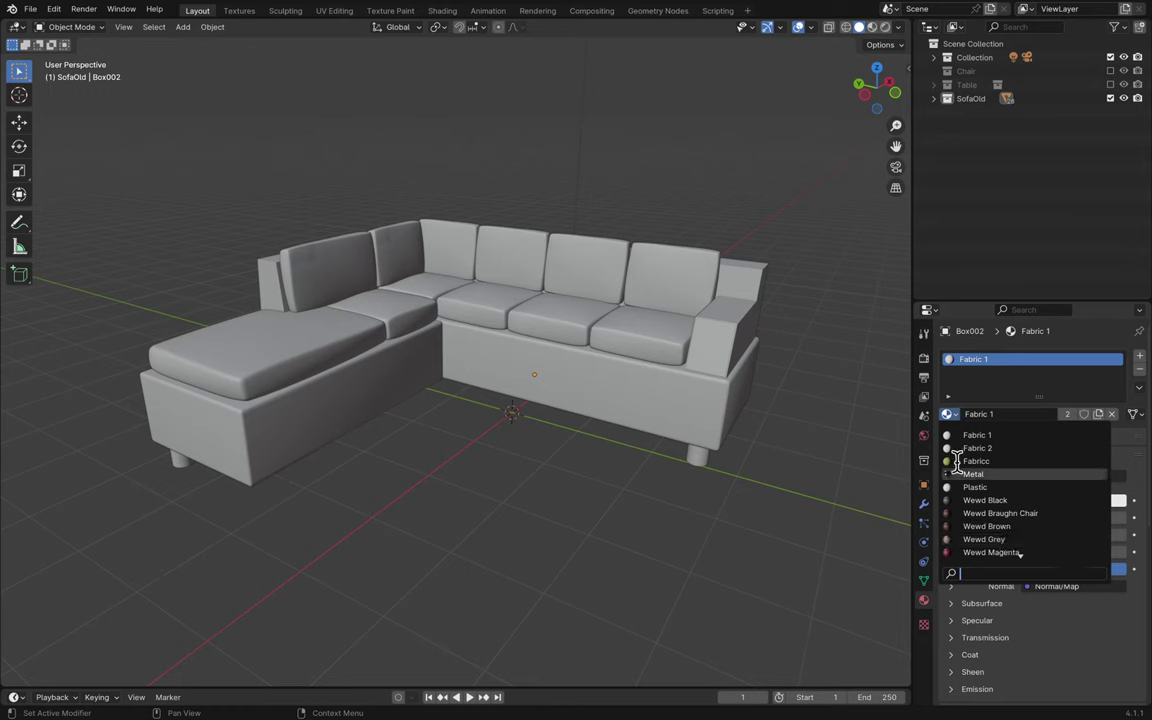
pyautogui.click(929, 29)
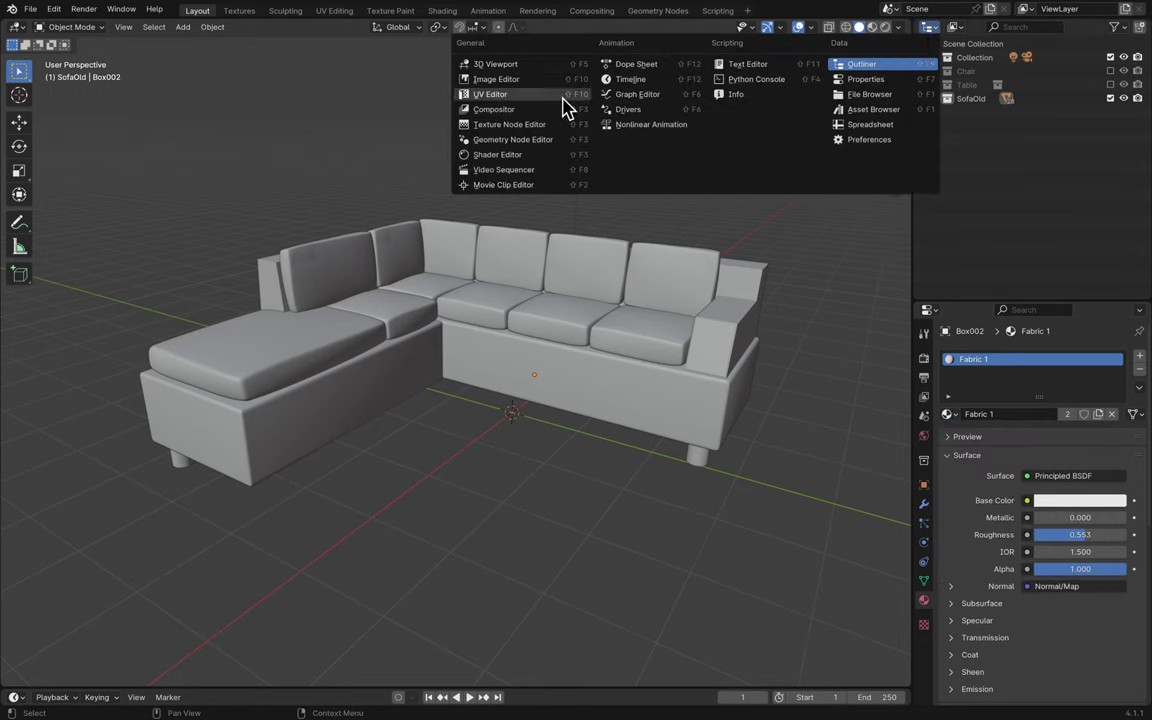
# - Switch the Outliner to Blender File display and expand Materials
pyautogui.click(955, 27)
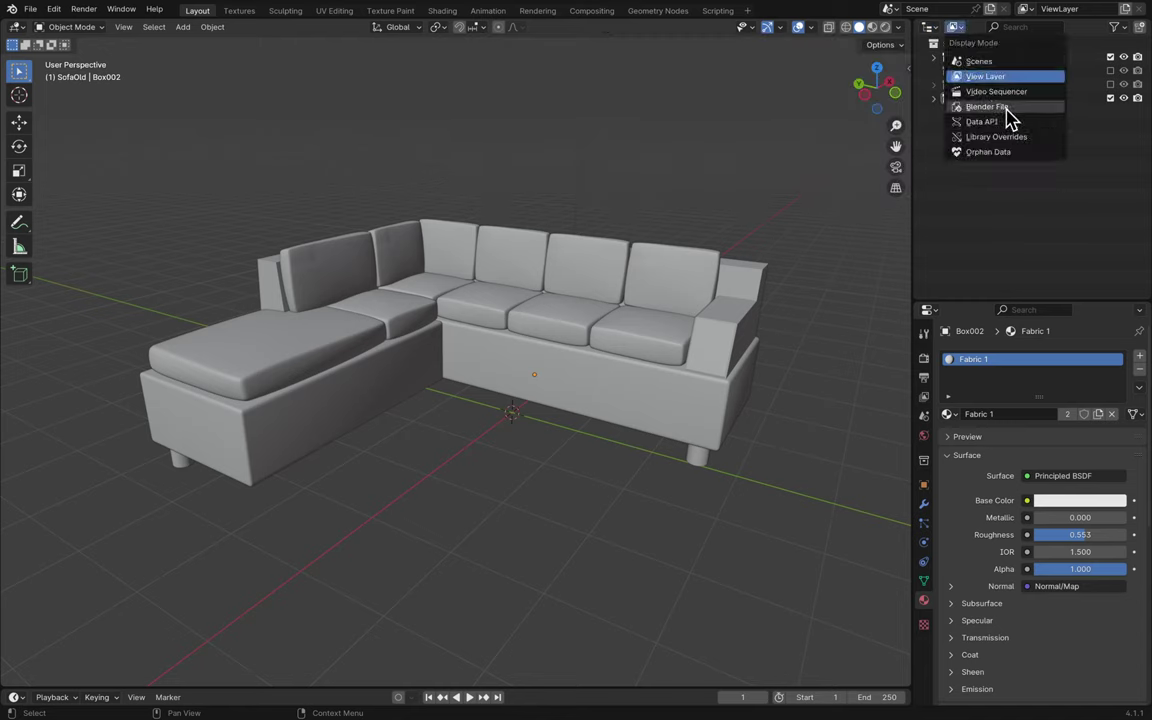
pyautogui.click(1006, 110)
pyautogui.click(934, 154)
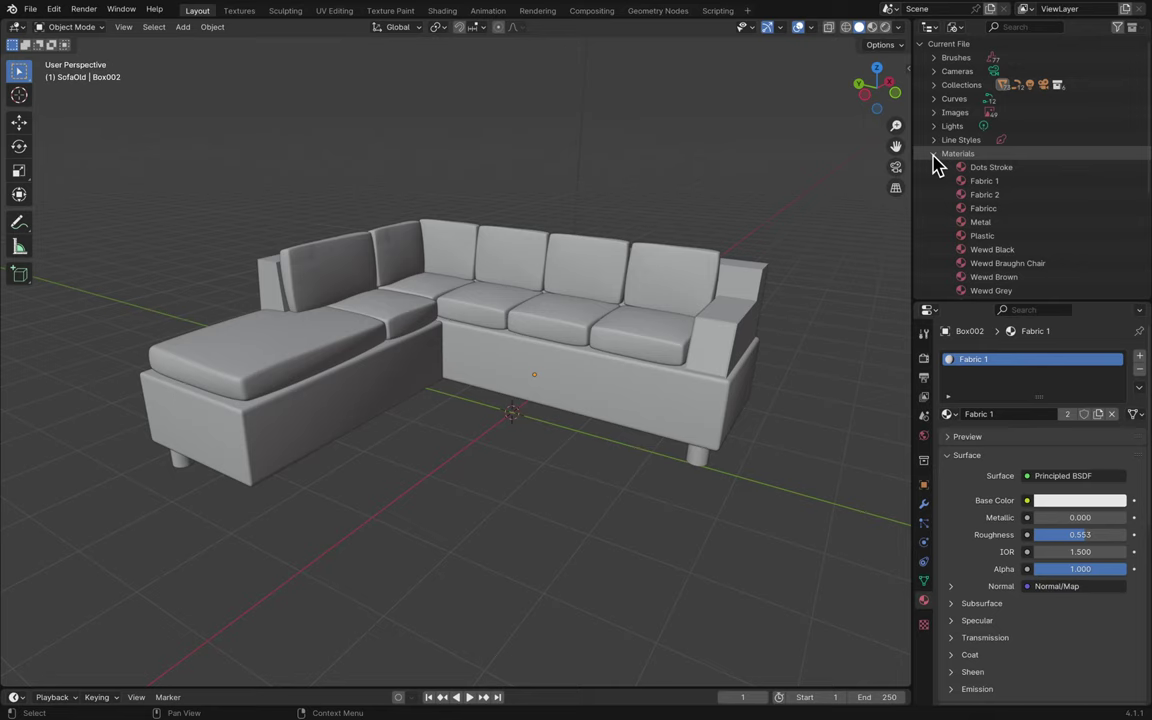
pyautogui.scroll(-3, 1016, 188)
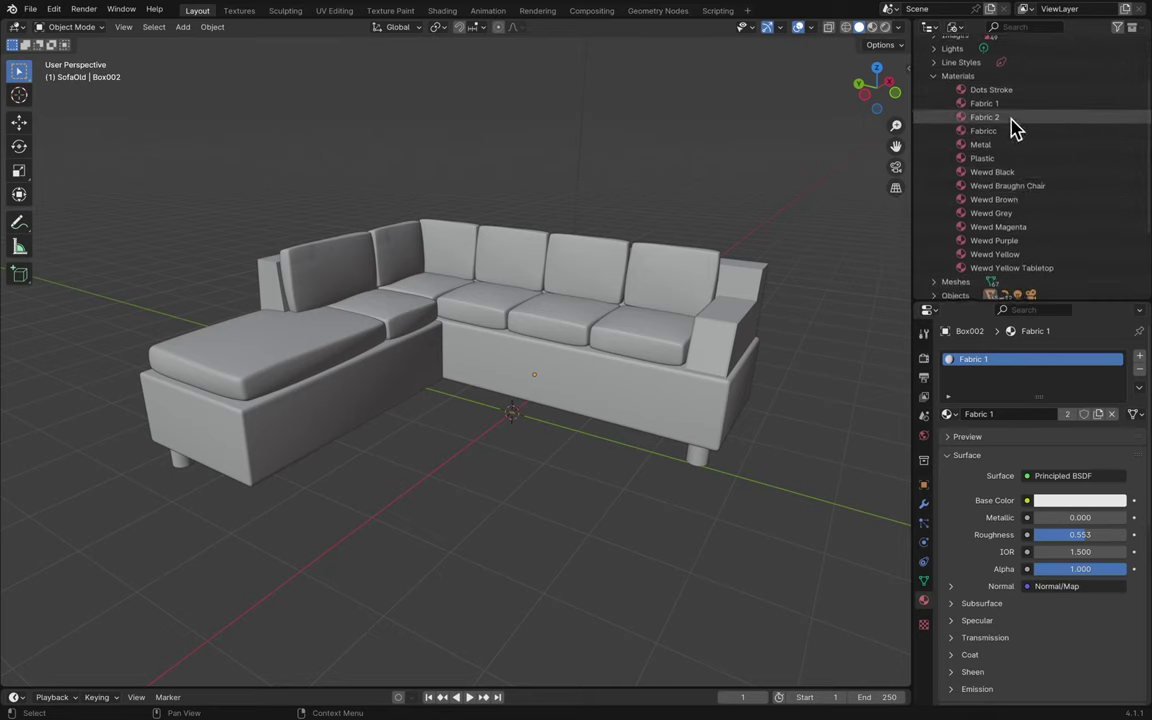
# - Delete the Fabric 1, Fabric 2 and Plastic materials and save Blender11.blend
pyautogui.click(1010, 104)
pyautogui.rightClick(1008, 106)
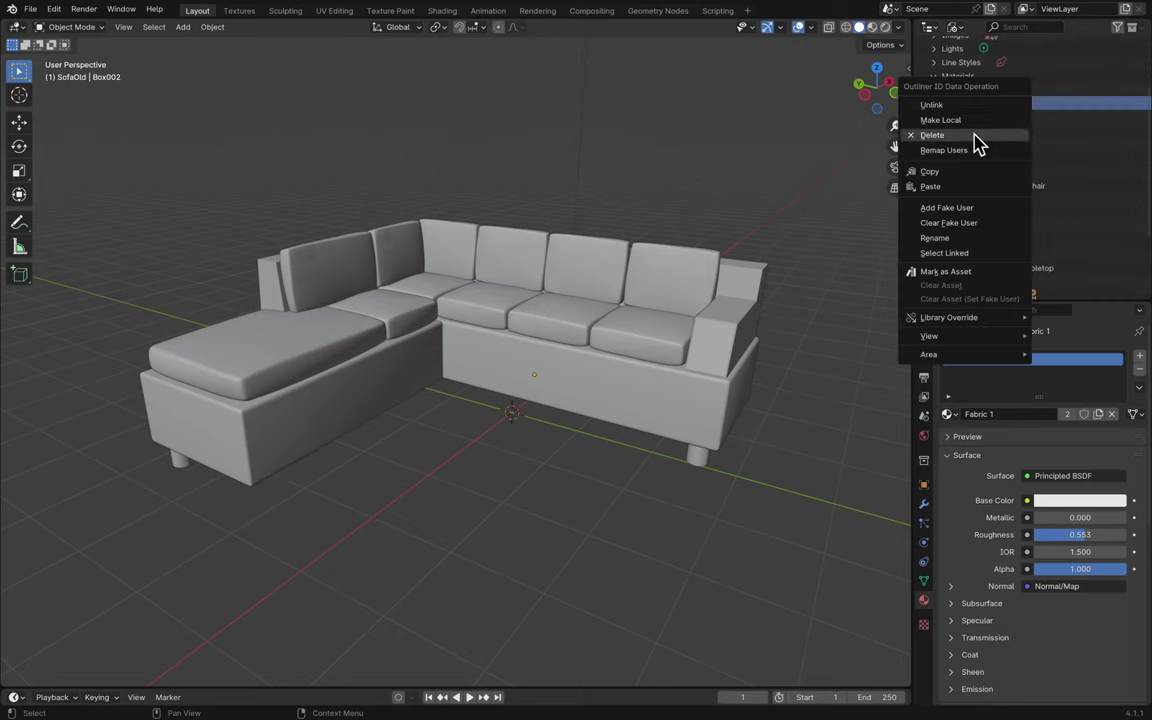
pyautogui.click(976, 136)
pyautogui.rightClick(1000, 106)
pyautogui.click(998, 106)
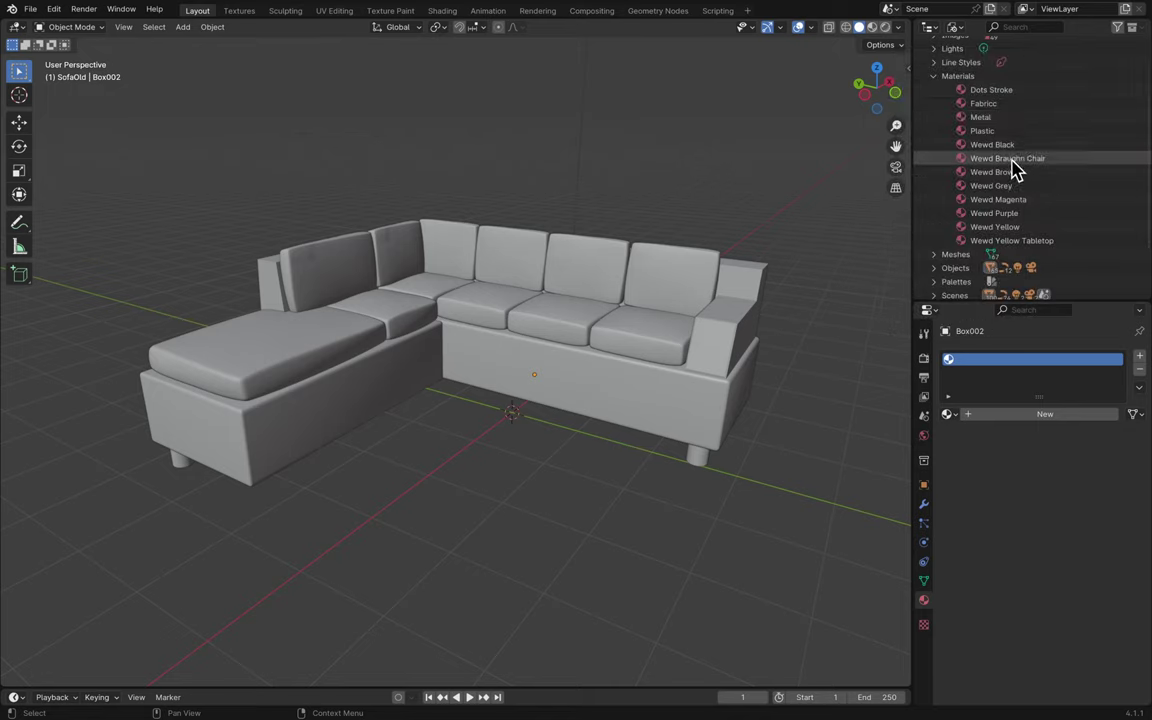
pyautogui.rightClick(1008, 133)
pyautogui.click(1010, 135)
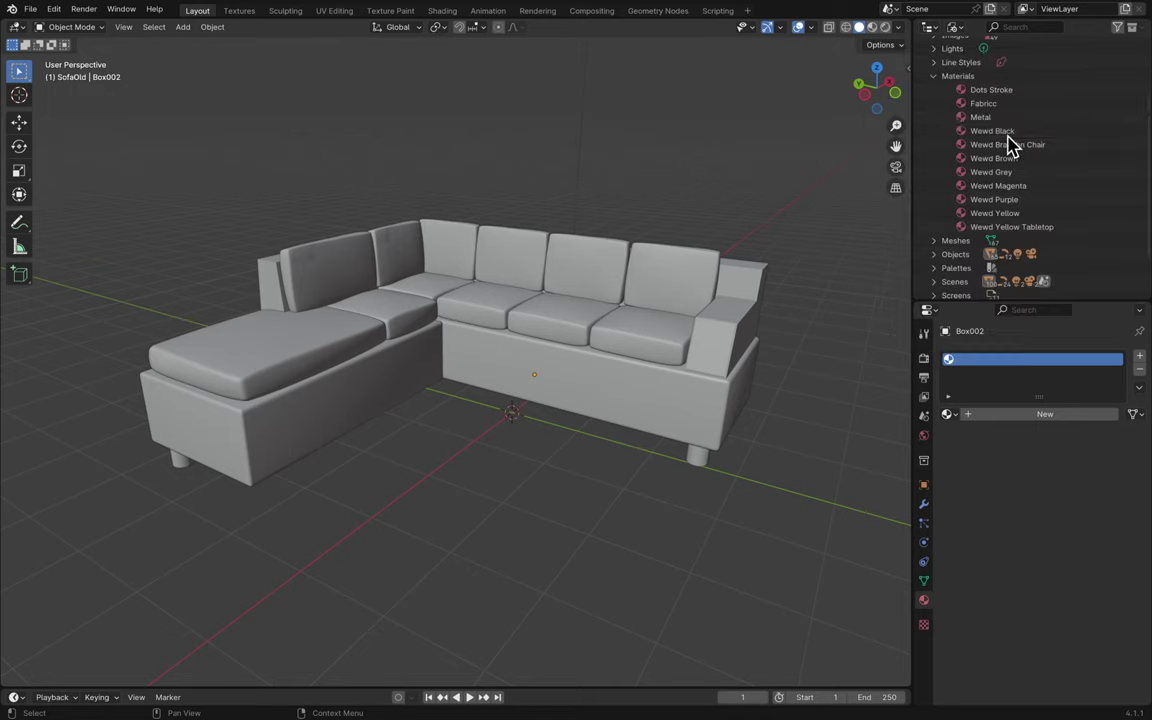
pyautogui.hotkey('ctrl', 's')
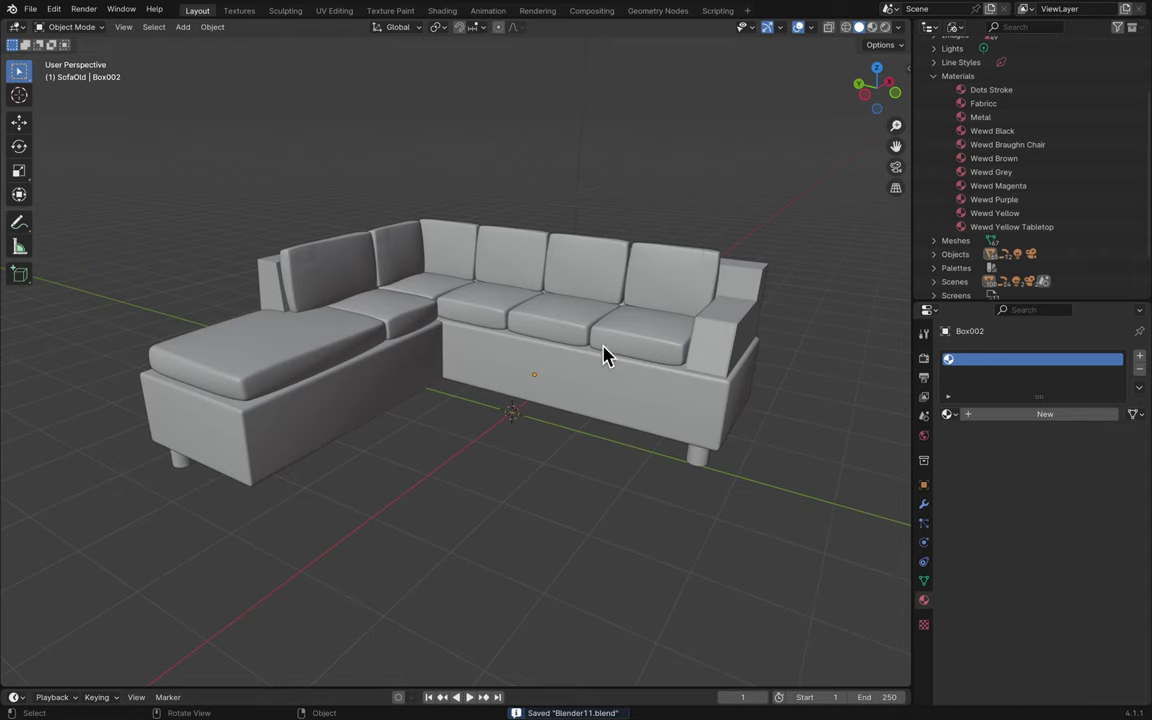
# - Switch the viewport to Material Preview, save, and browse the File menu's import formats
pyautogui.scroll(5, 590, 372)
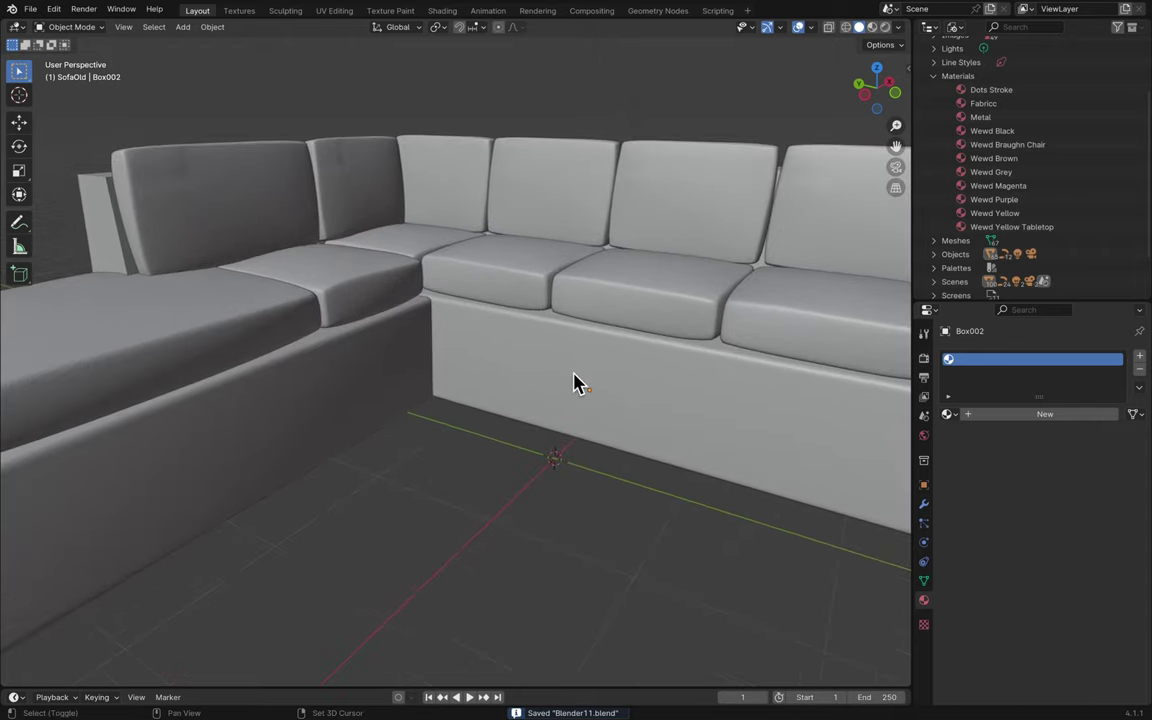
pyautogui.keyDown('shift'); pyautogui.scroll(-2, 580, 382); pyautogui.keyUp('shift')
pyautogui.click(874, 27)
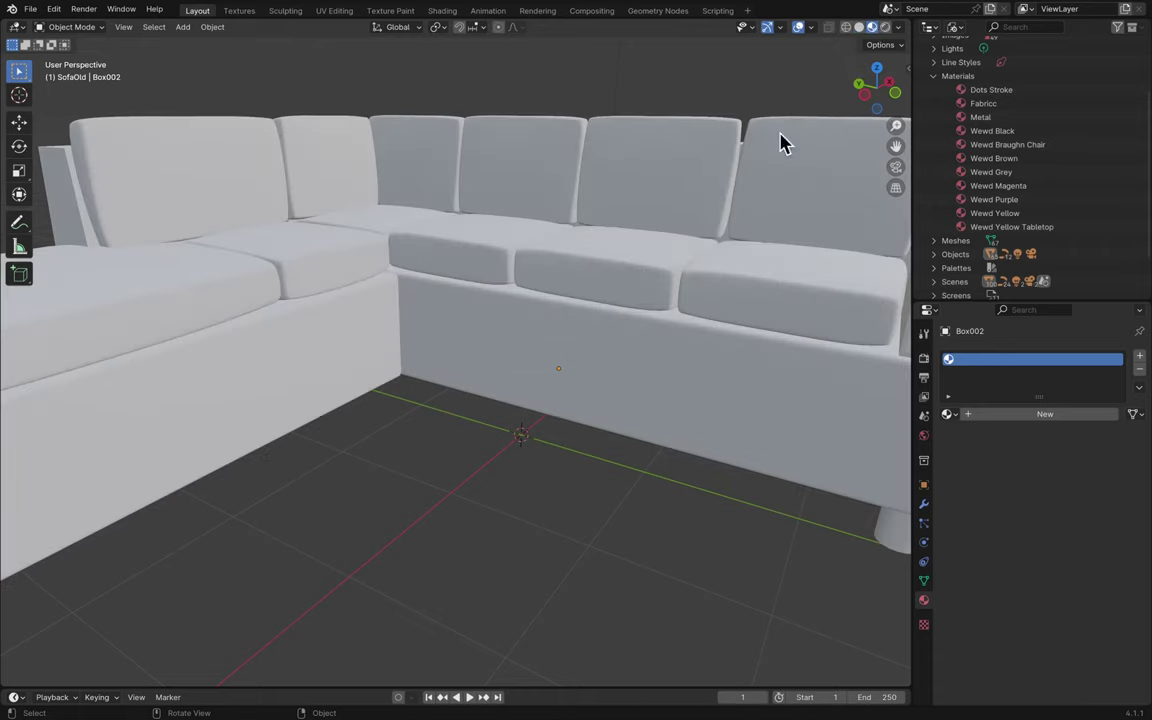
pyautogui.hotkey('ctrl', 's')
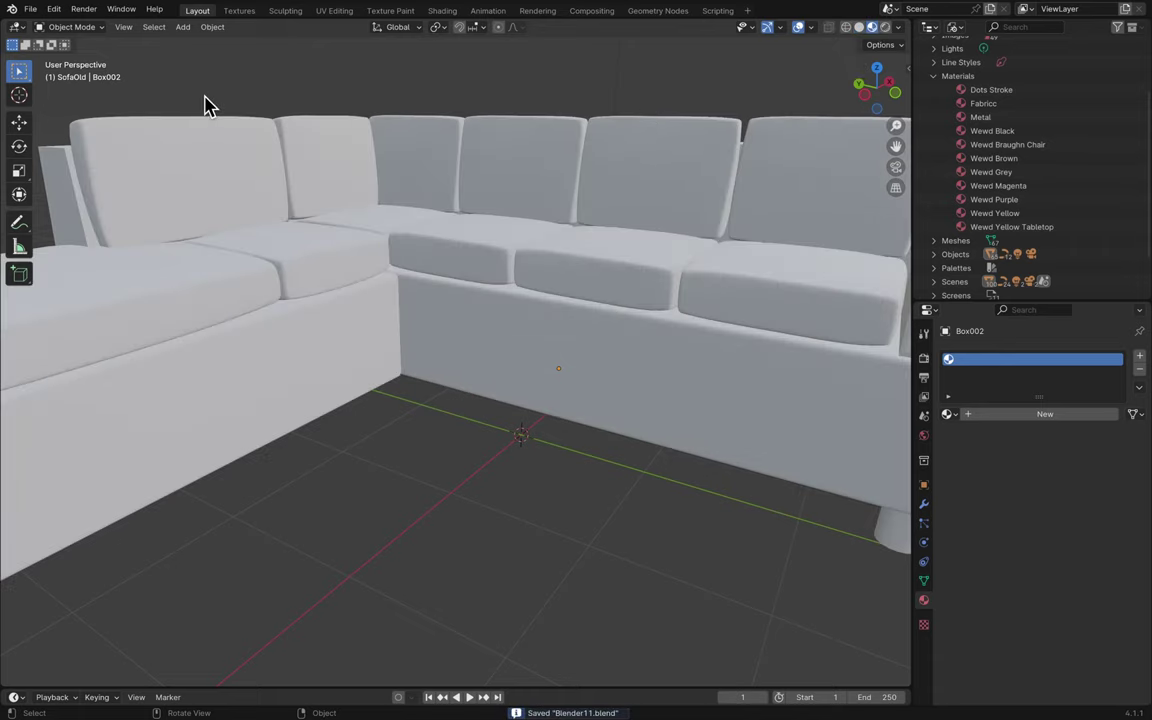
pyautogui.click(55, 9)
pyautogui.moveTo(31, 9)
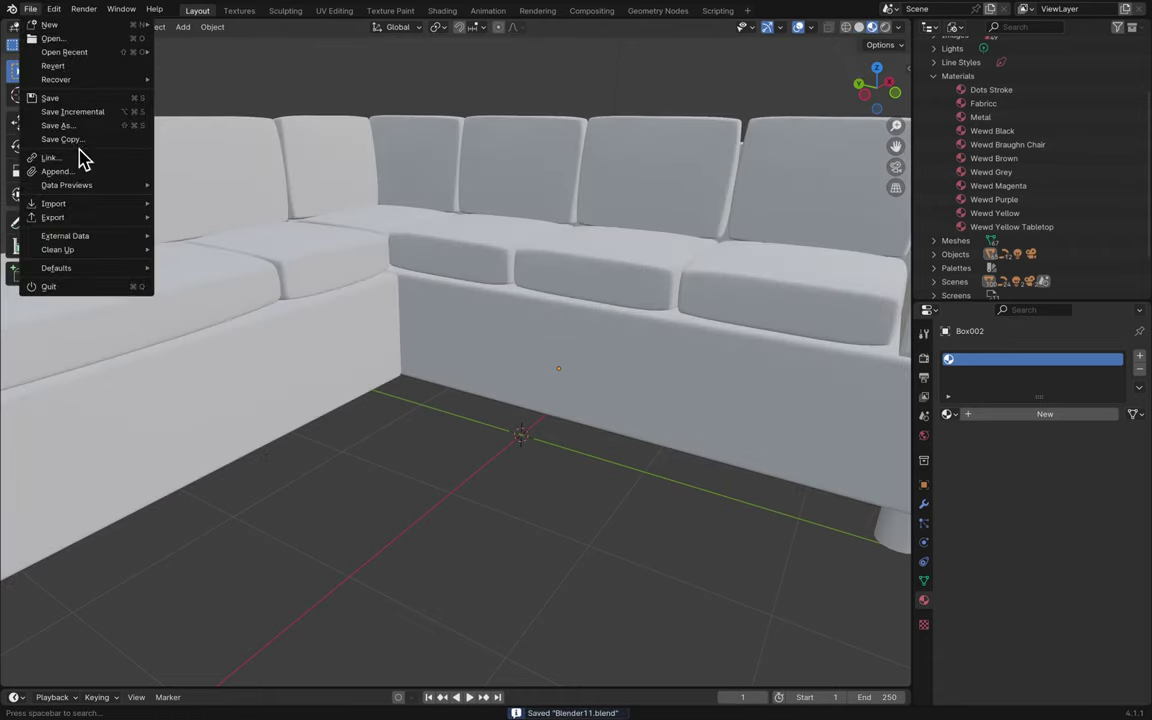
pyautogui.moveTo(100, 206)
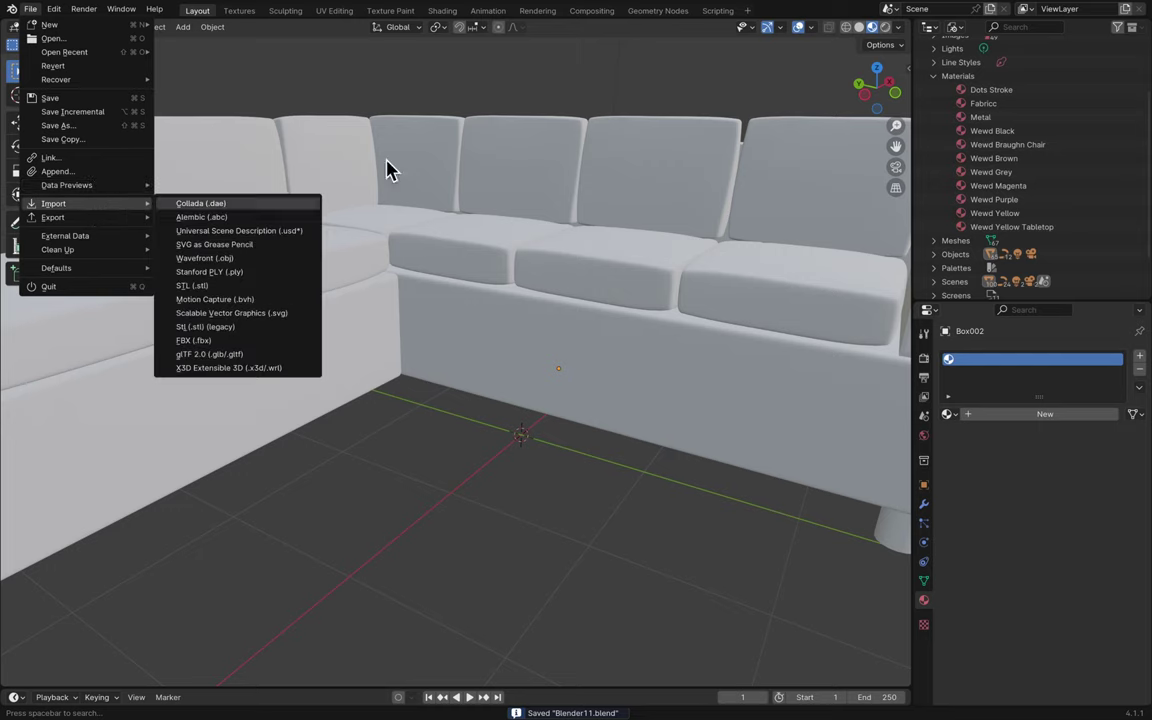
# - Collapse Materials and set the Outliner back to View Layer display
pyautogui.click(933, 77)
pyautogui.scroll(3, 933, 84)
pyautogui.click(955, 27)
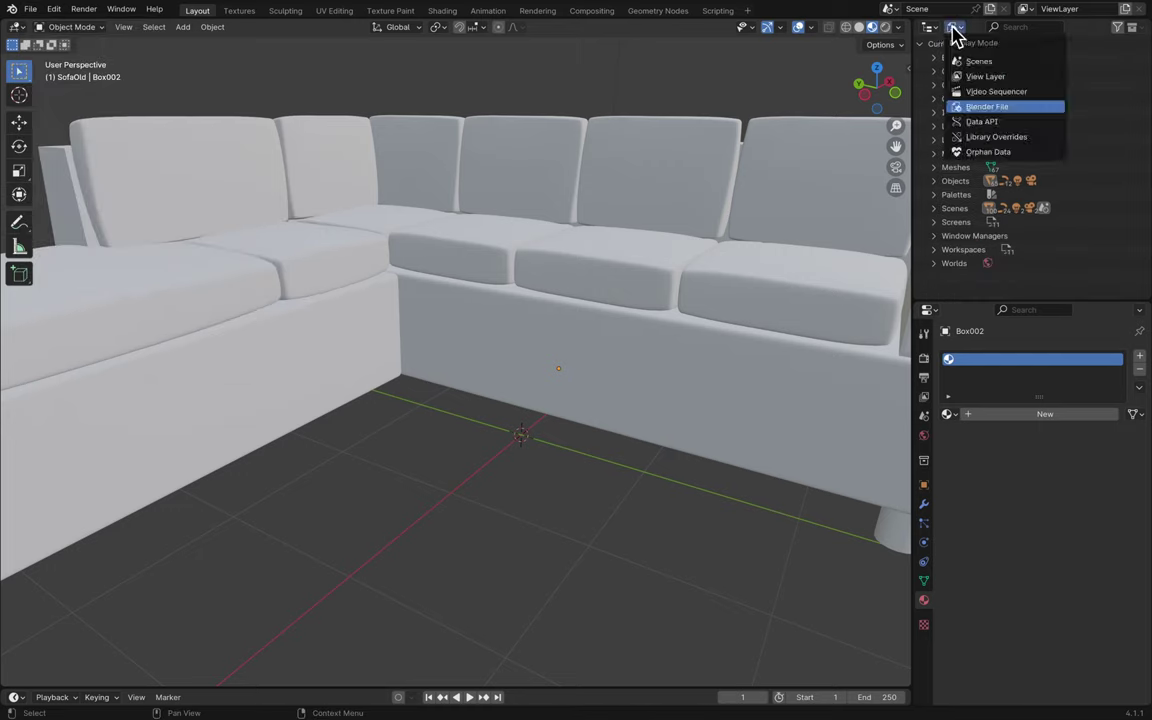
pyautogui.click(985, 77)
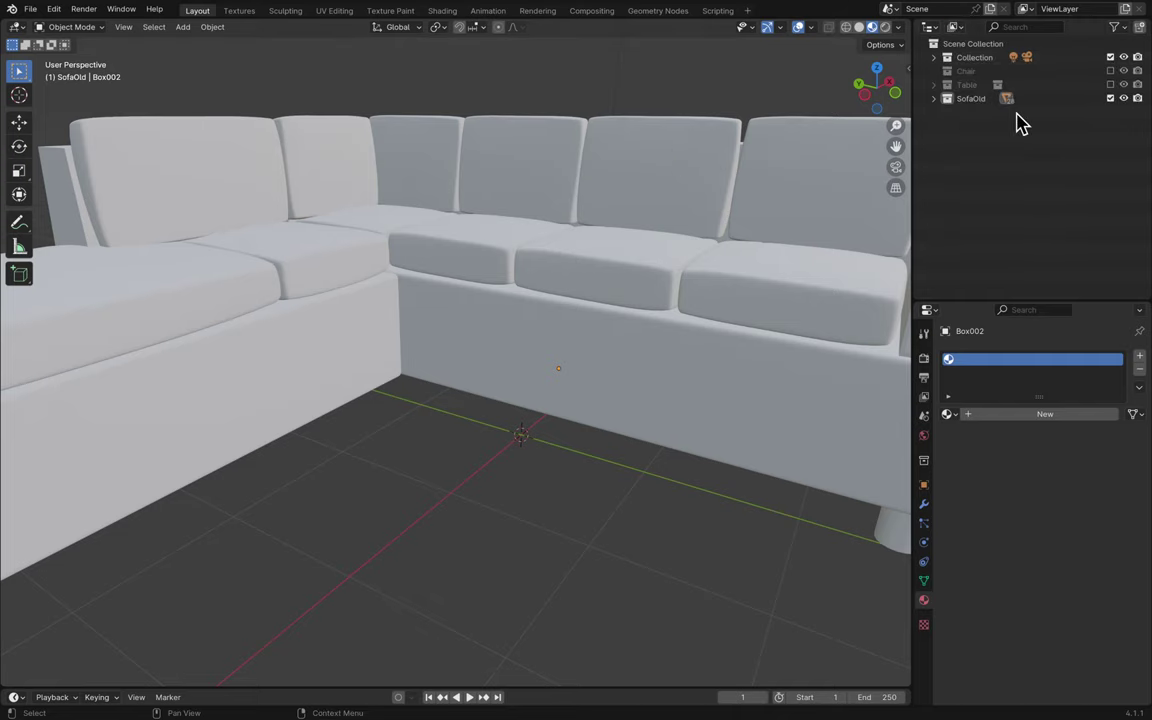
pyautogui.click(1110, 98)
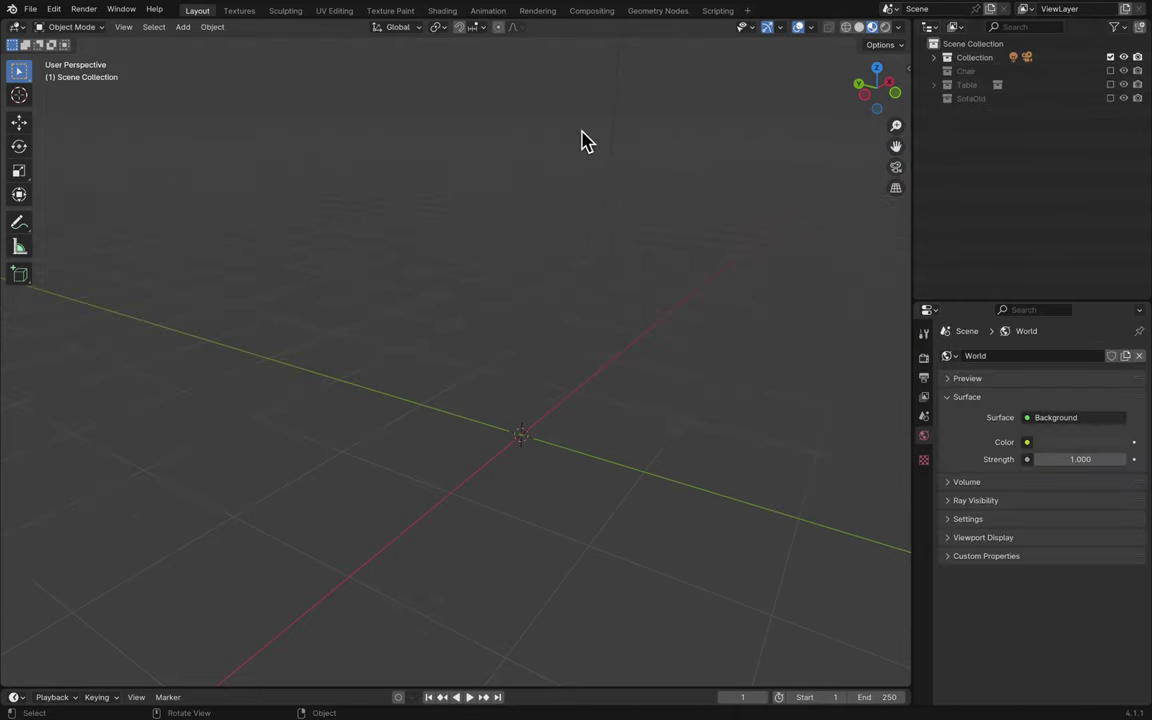
pyautogui.click(30, 8)
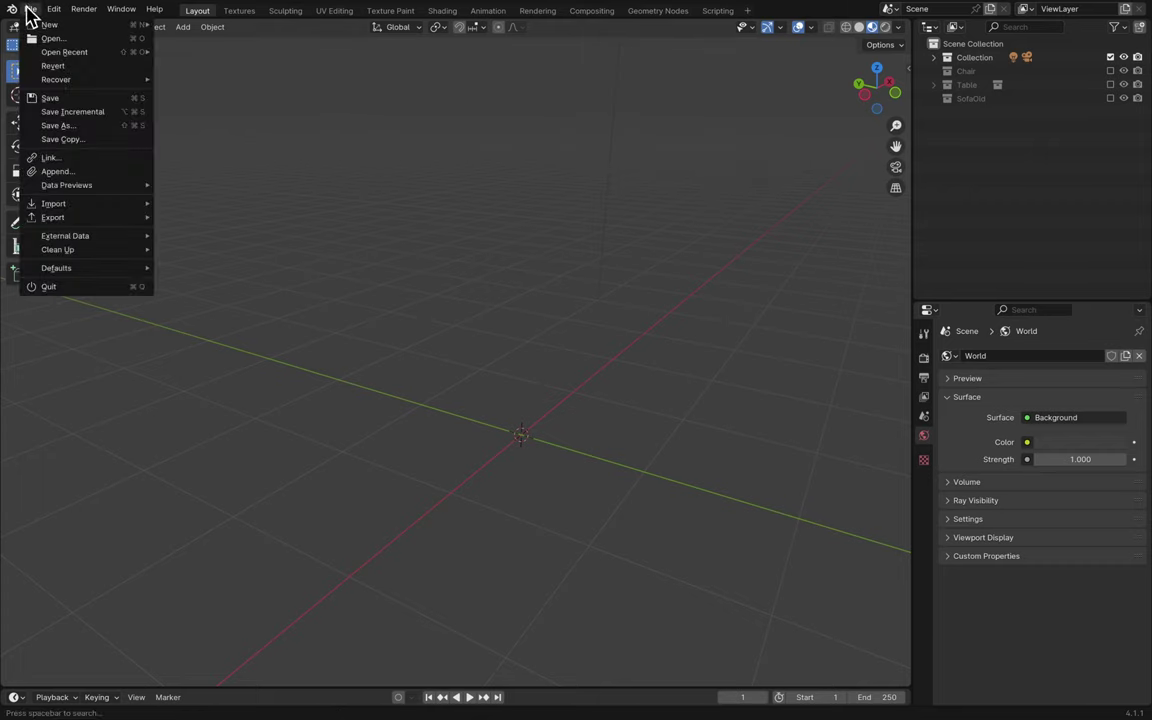
pyautogui.moveTo(80, 224)
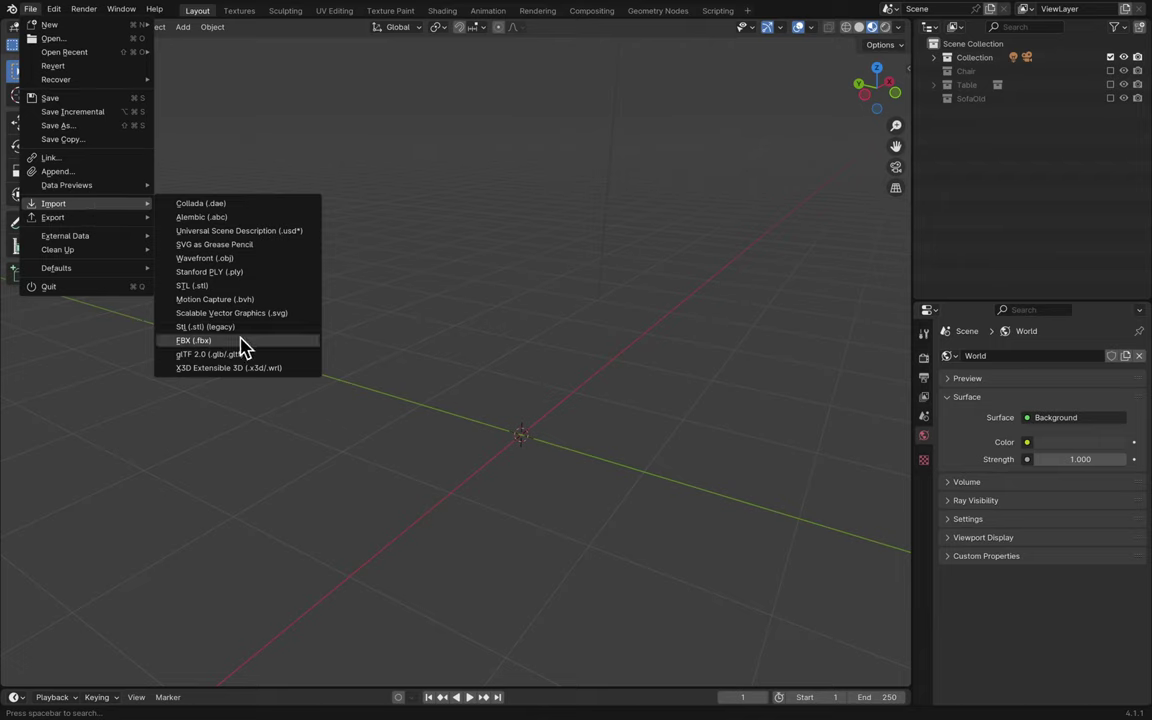
pyautogui.click(246, 259)
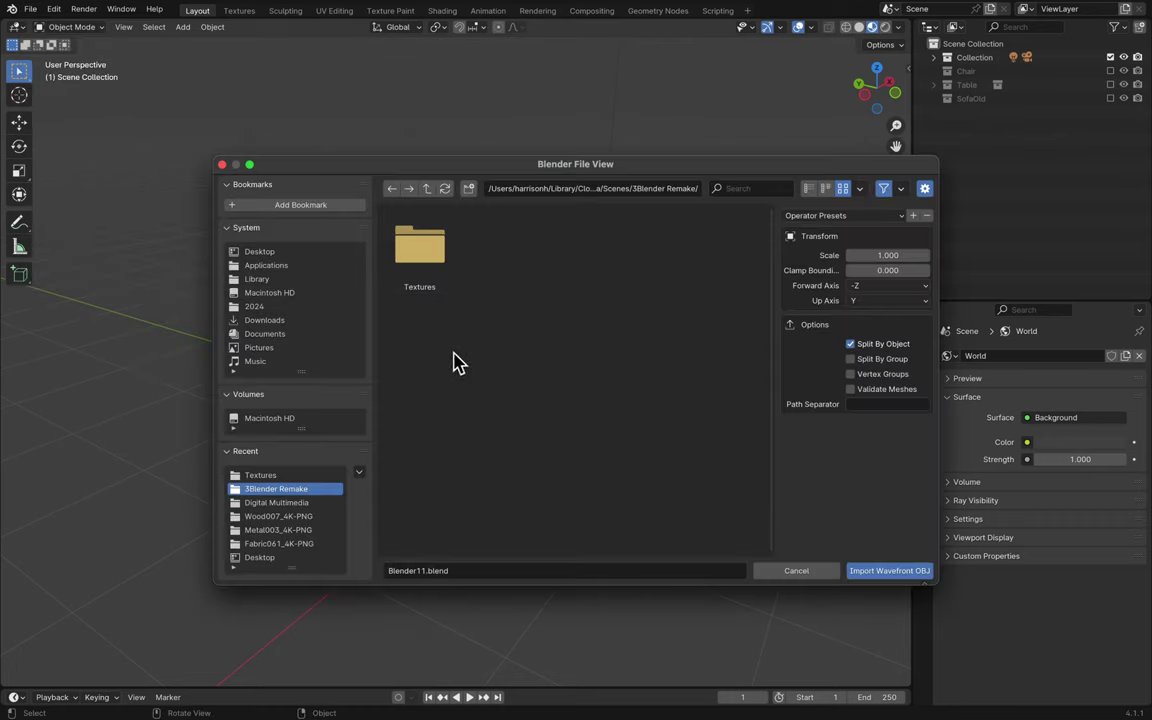
pyautogui.doubleClick(420, 232)
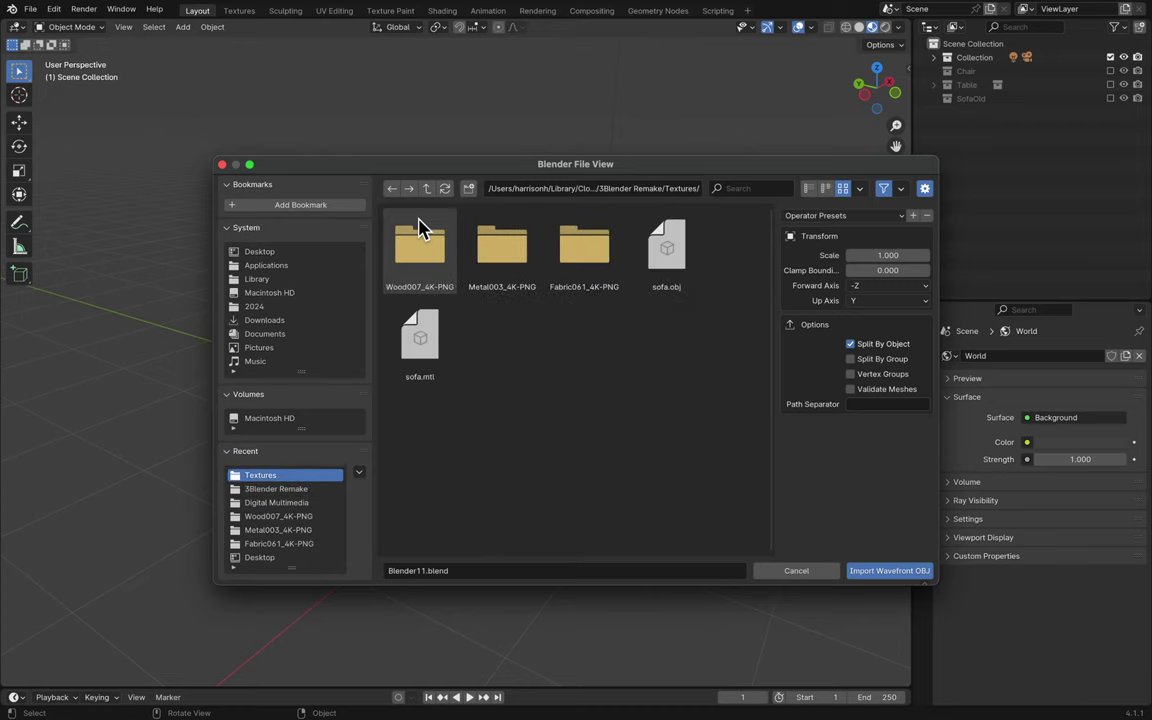
pyautogui.click(651, 262)
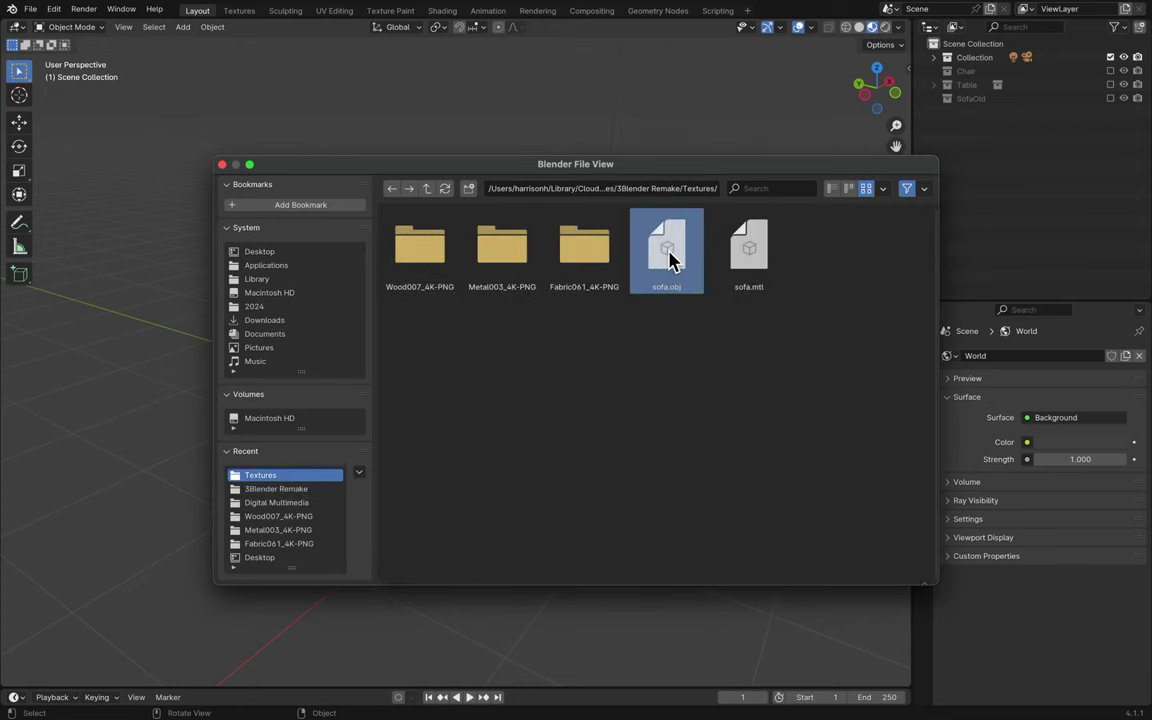
pyautogui.doubleClick(670, 260)
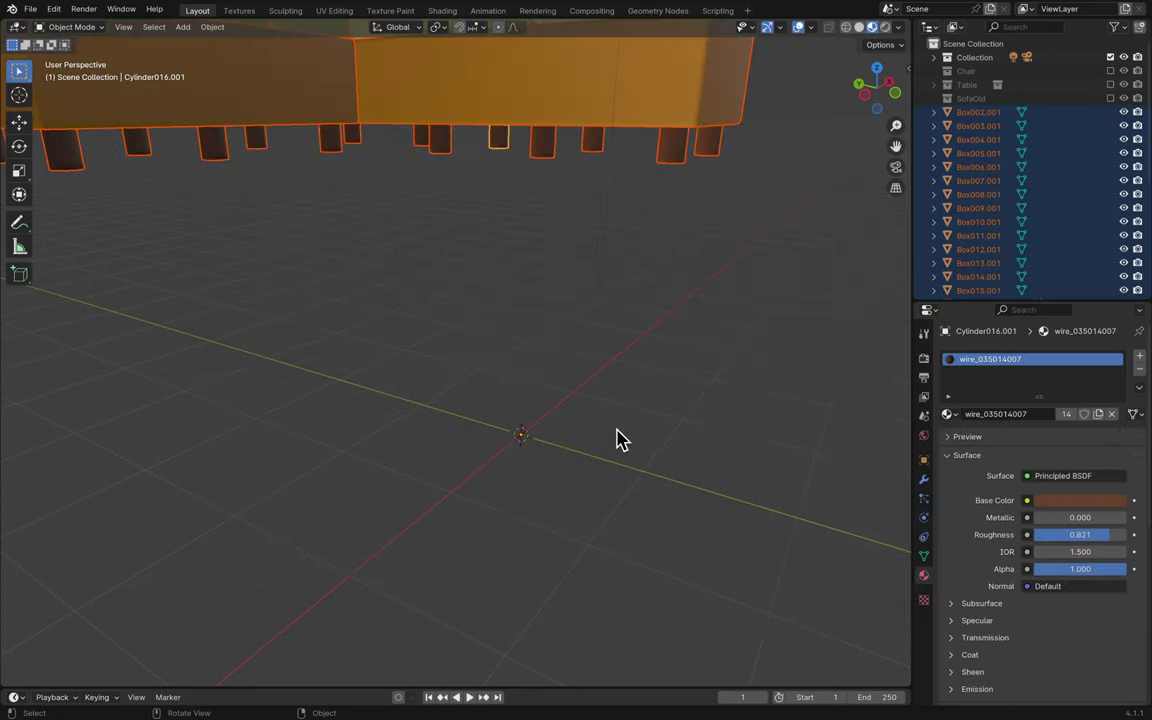
pyautogui.scroll(5, 617, 440)
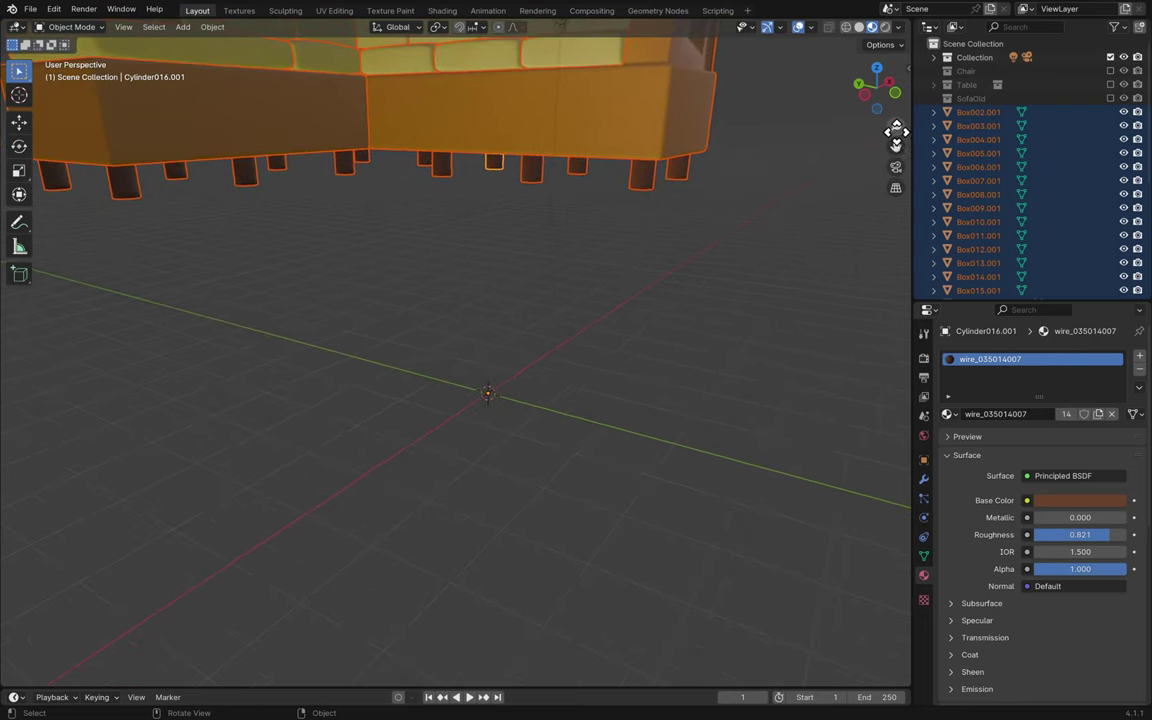
pyautogui.moveTo(896, 126); pyautogui.dragTo(896, 130)
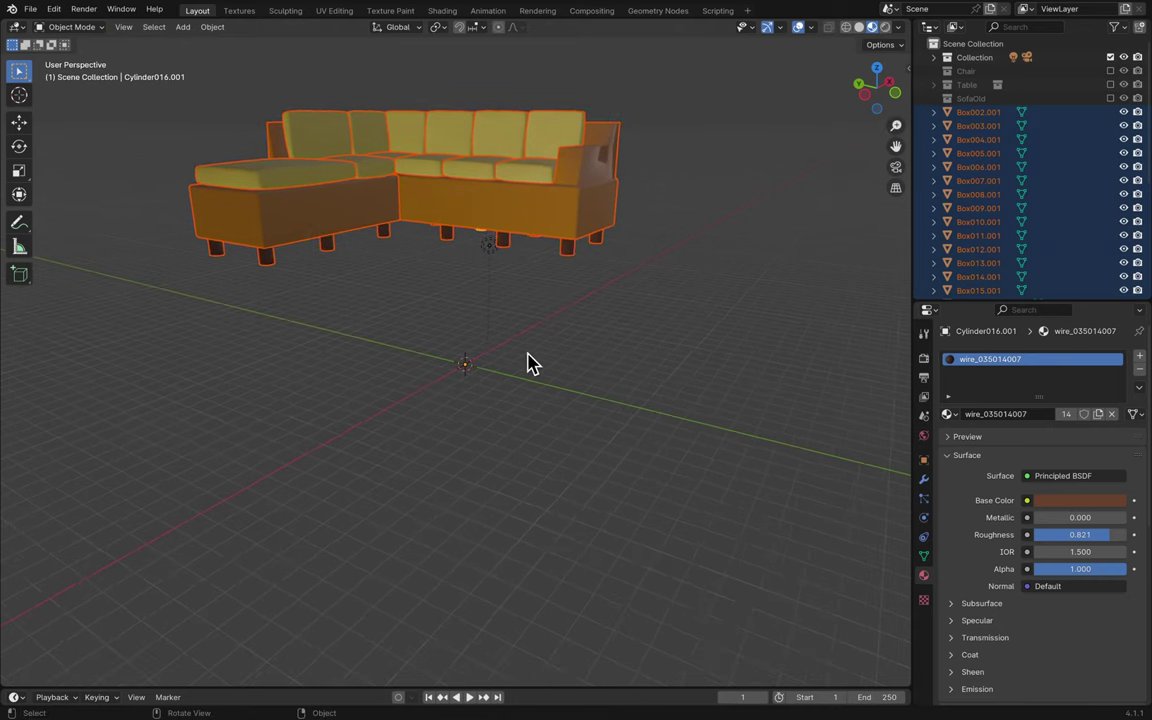
pyautogui.press('s')
pyautogui.press('Escape')
pyautogui.keyDown('shift'); pyautogui.scroll(4, 268, 515); pyautogui.keyUp('shift')
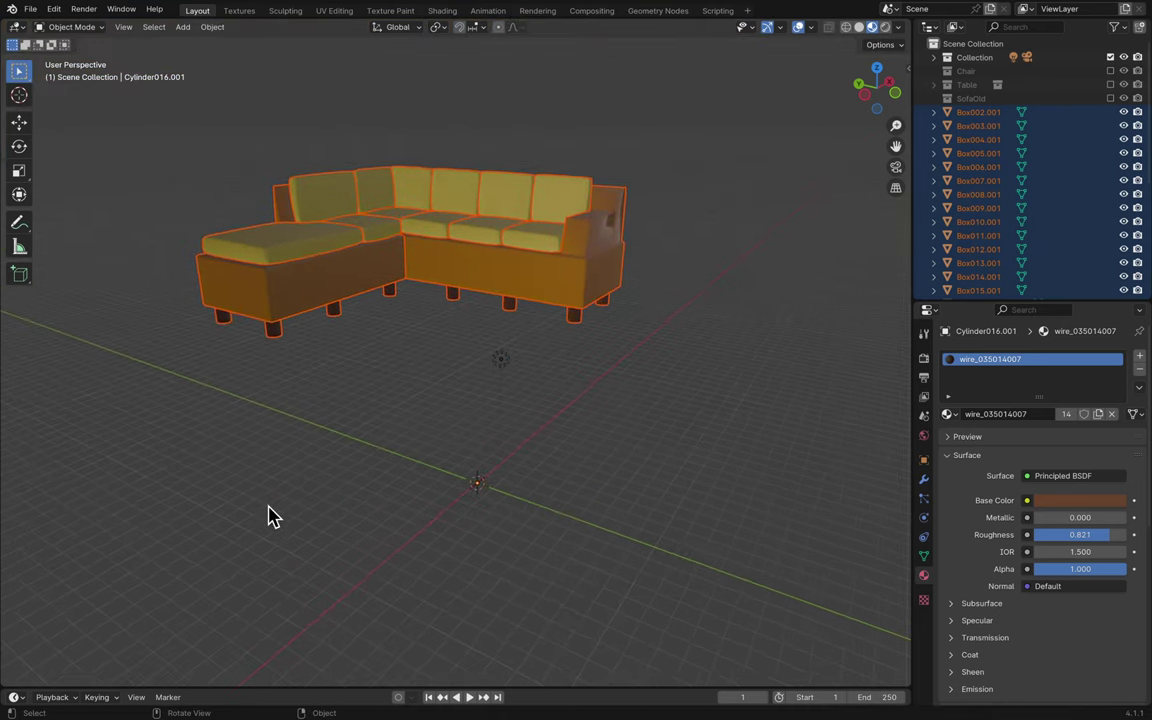
pyautogui.hscroll(-5, 268, 515)
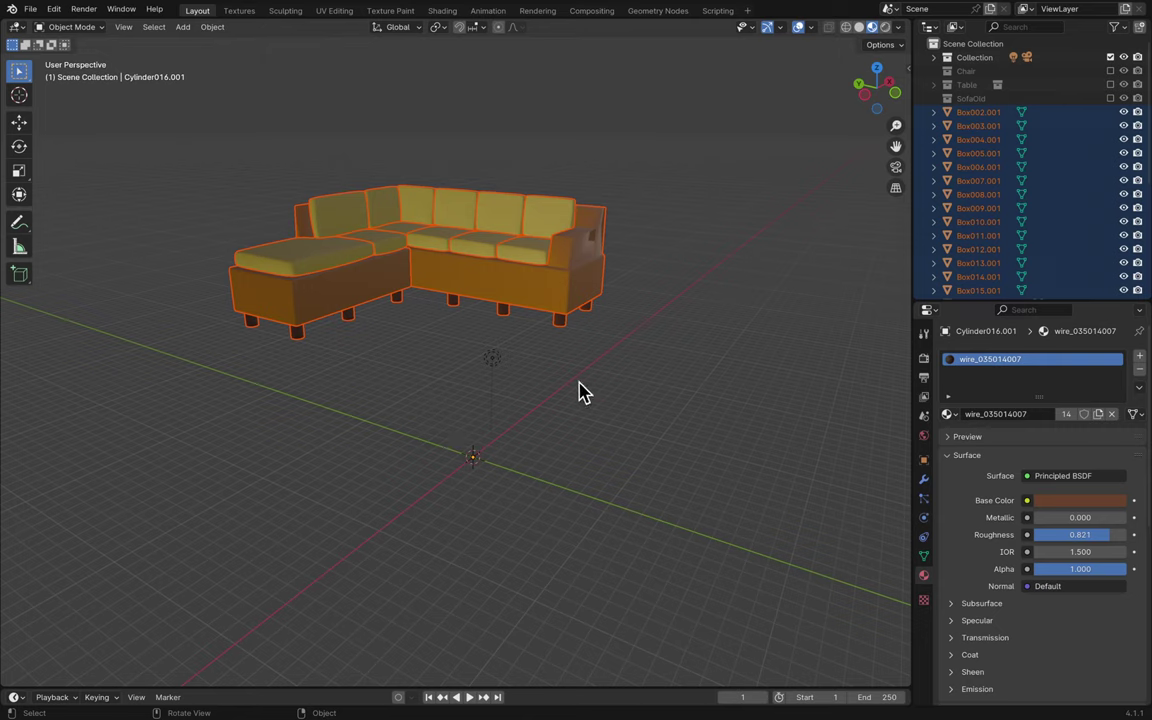
pyautogui.click(884, 28)
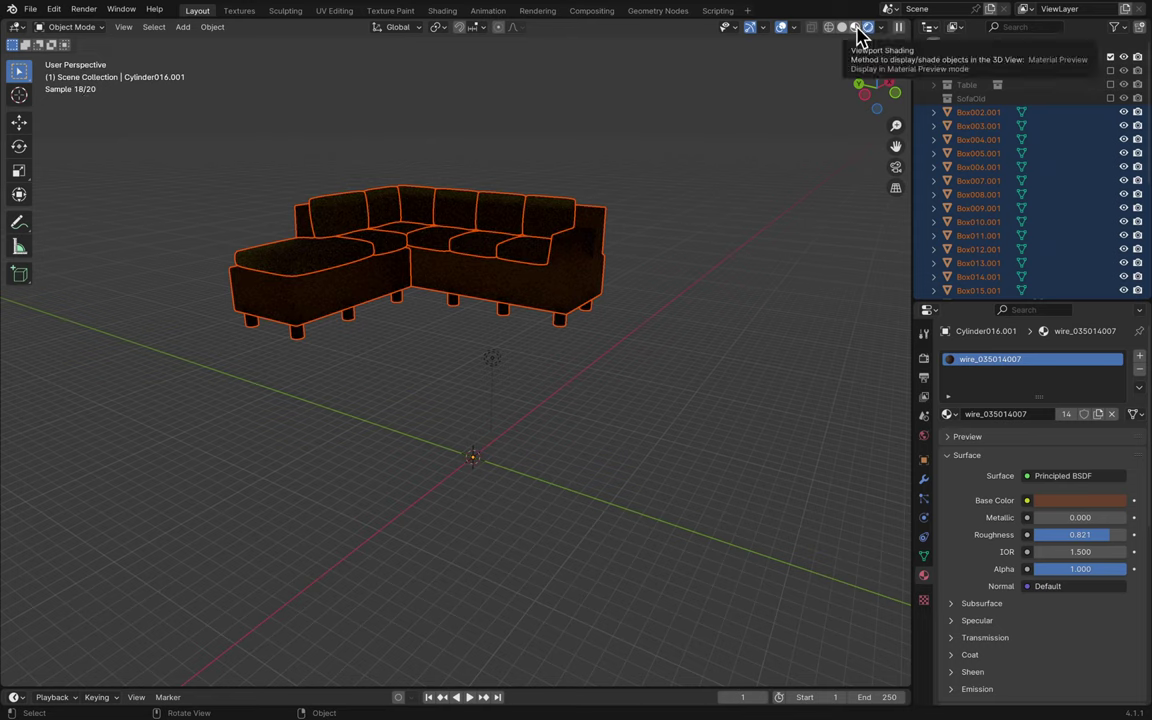
pyautogui.click(857, 28)
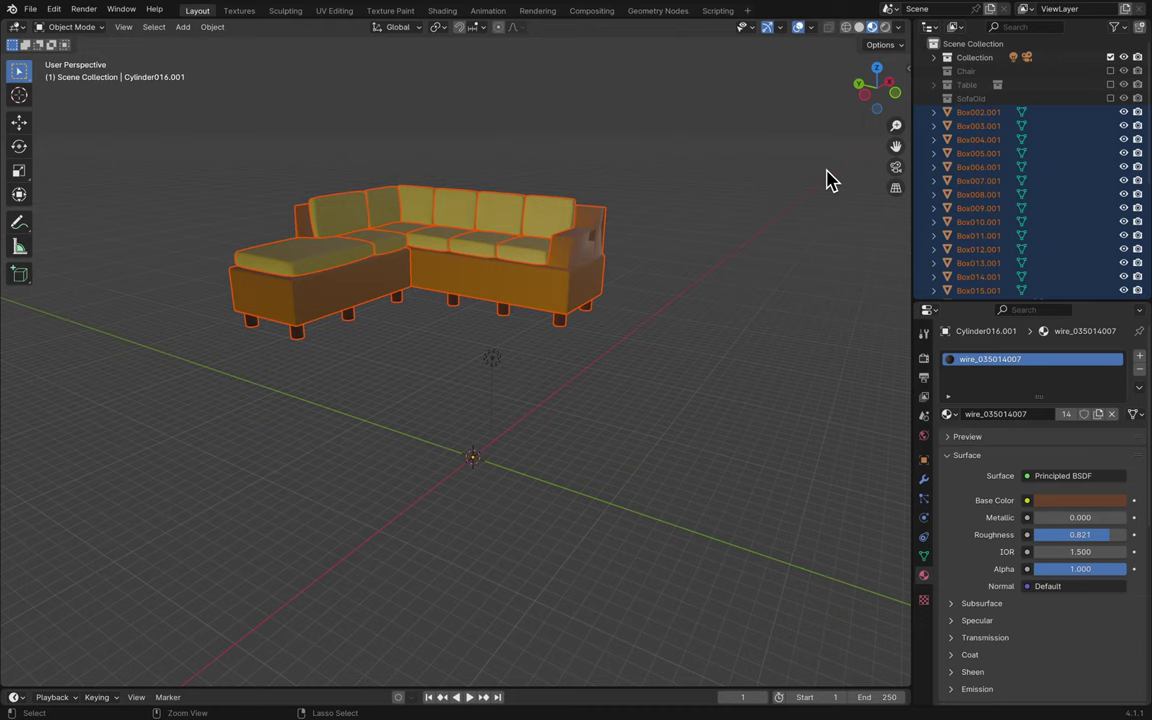
pyautogui.hotkey('ctrl', 'z')
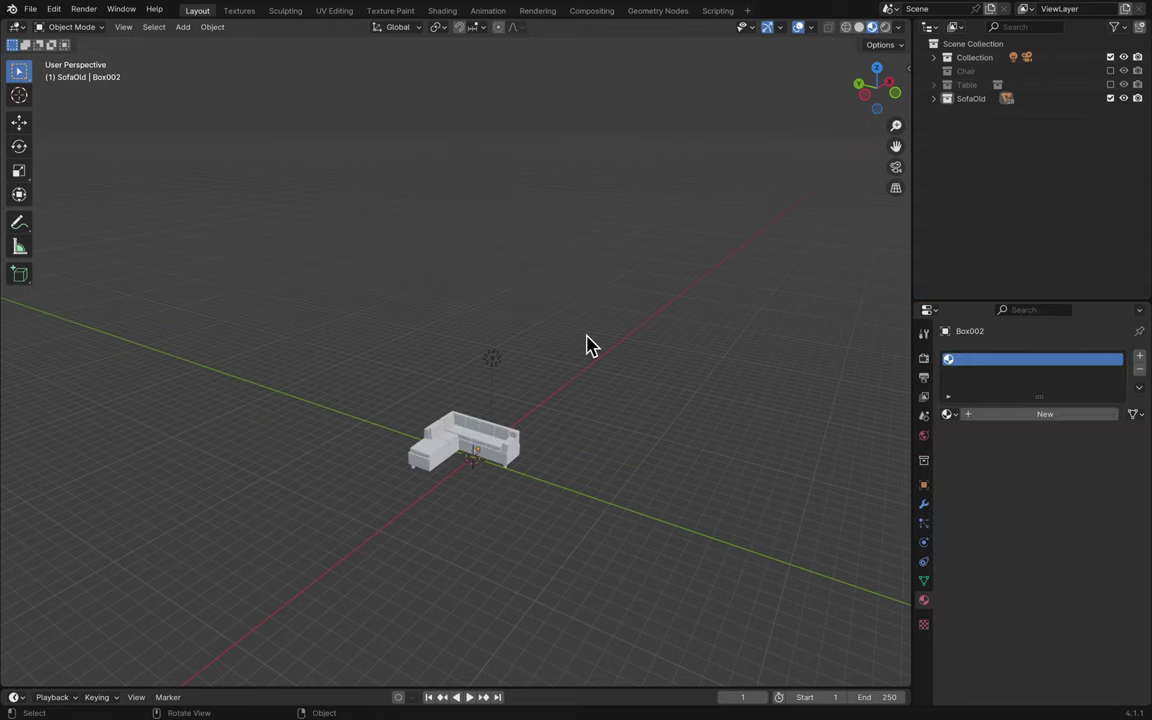
# - Save Blender11.blend and exclude the SofaOld collection, leaving the viewport empty
pyautogui.scroll(4, 586, 345)
pyautogui.scroll(3, 526, 396)
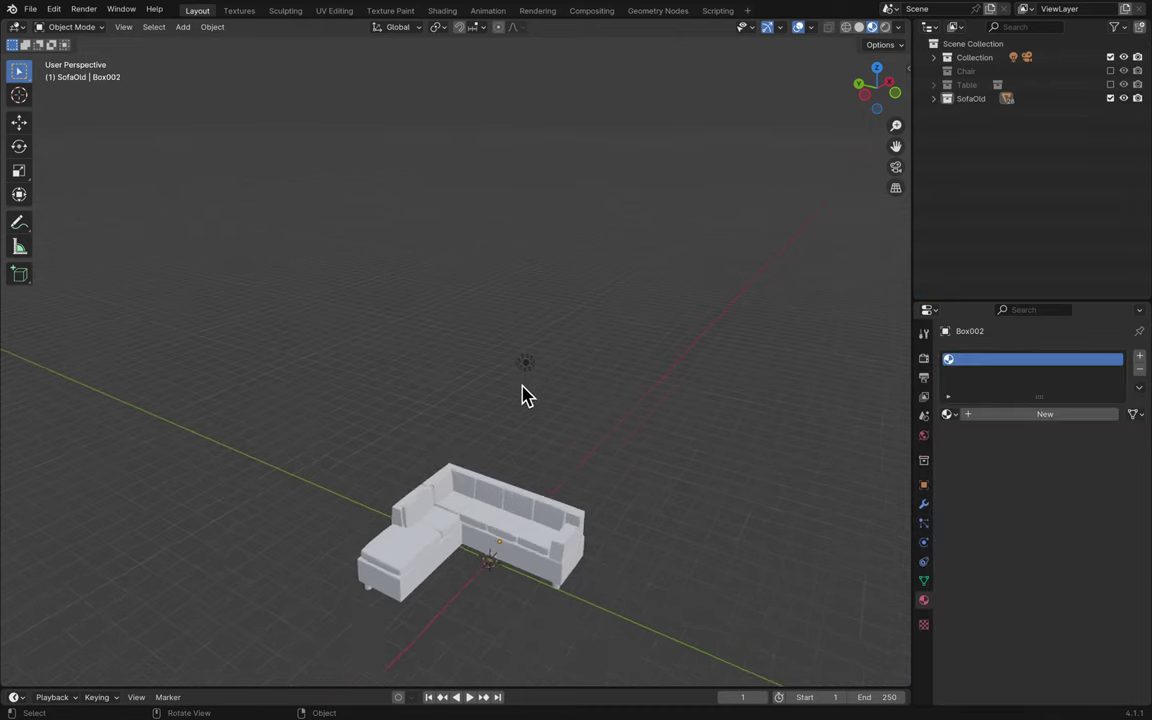
pyautogui.hotkey('ctrl', 's')
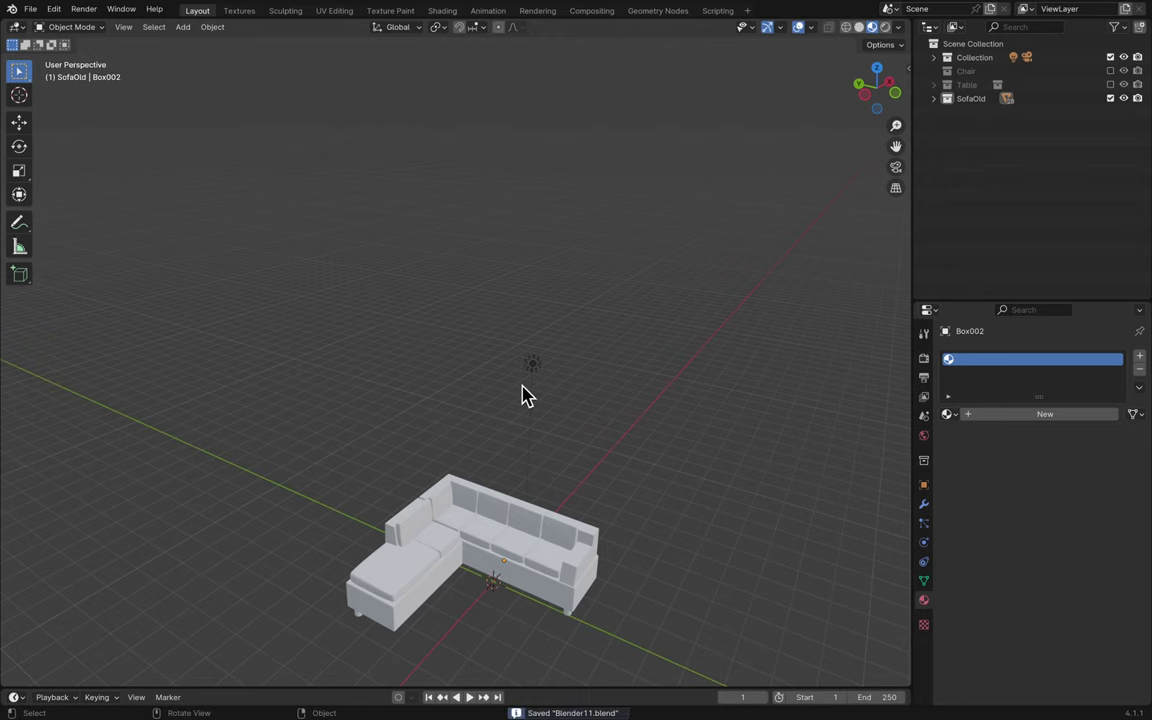
pyautogui.keyDown('shift'); pyautogui.scroll(-5, 528, 396); pyautogui.keyUp('shift')
pyautogui.scroll(5, 522, 393)
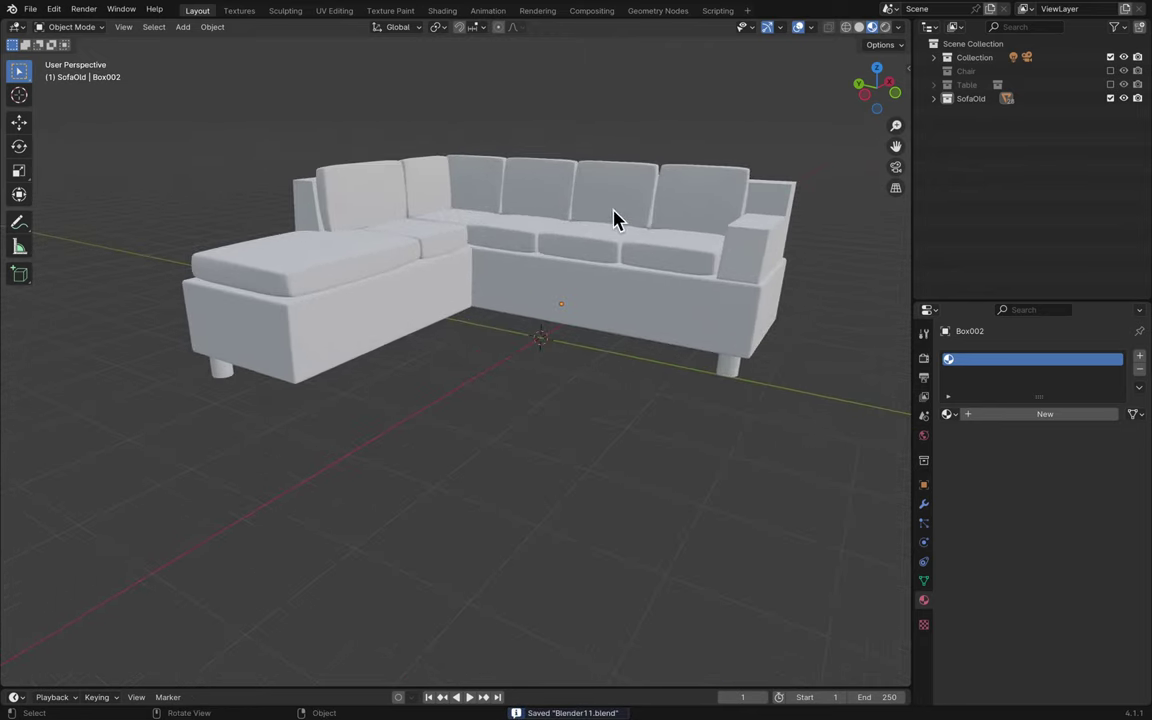
pyautogui.scroll(2, 620, 304)
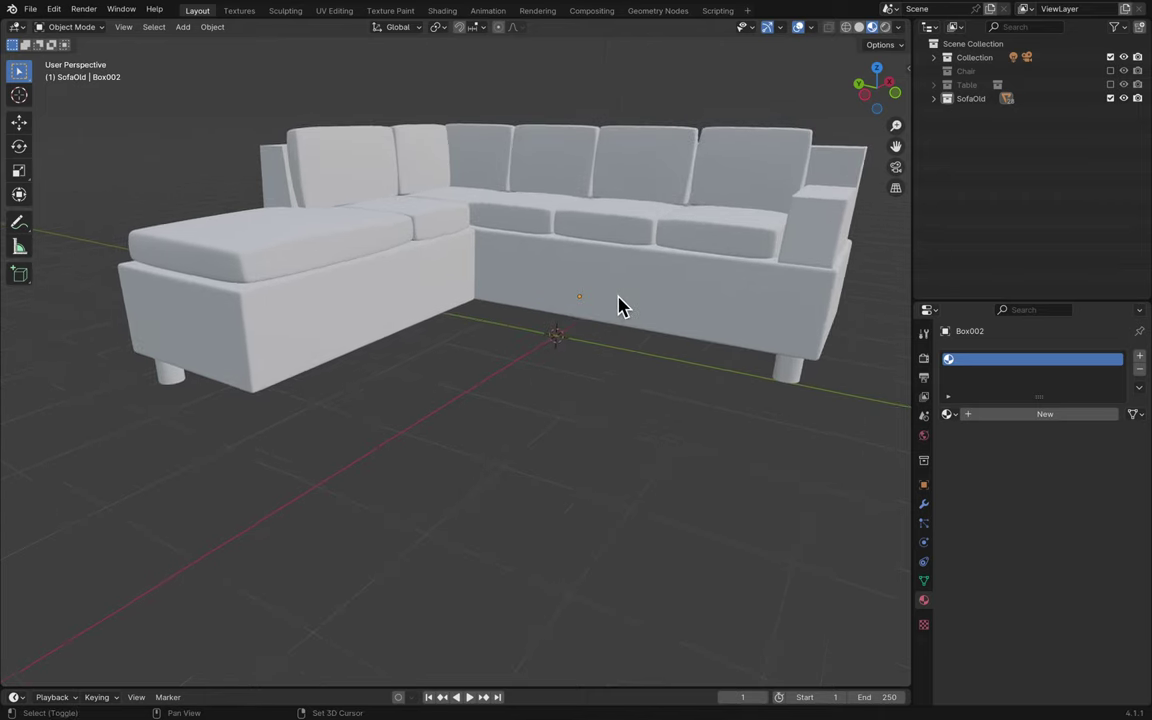
pyautogui.hscroll(10, 620, 304)
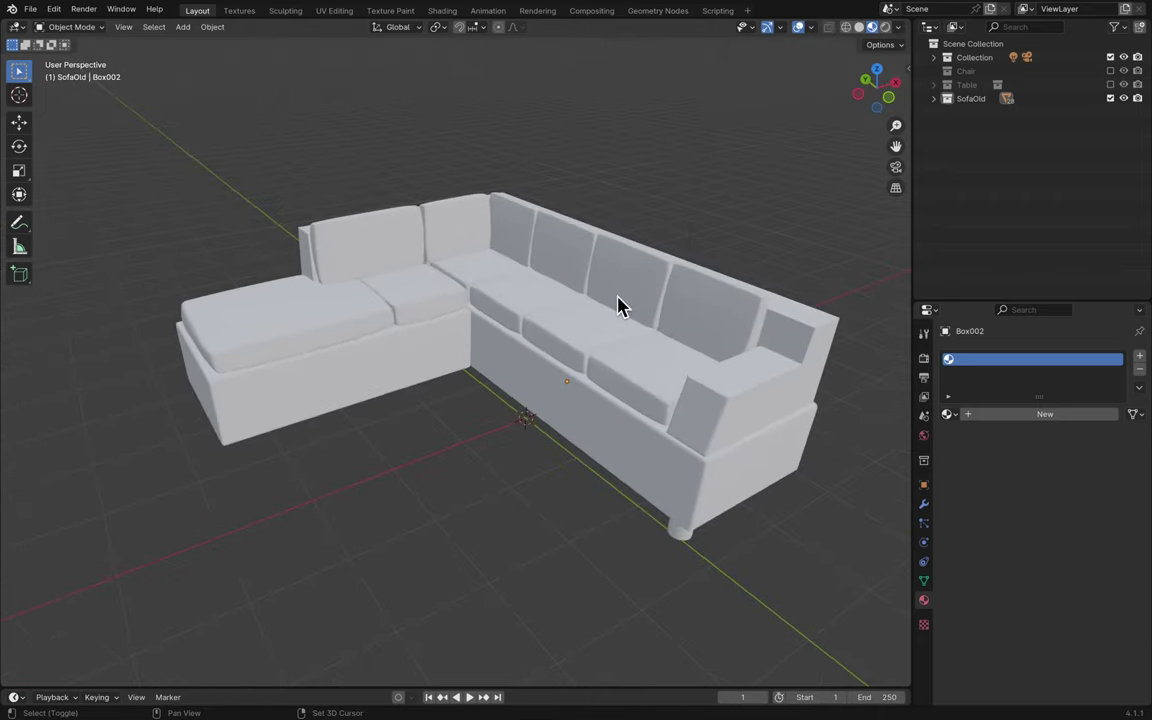
pyautogui.keyDown('shift'); pyautogui.hscroll(3, 620, 304); pyautogui.keyUp('shift')
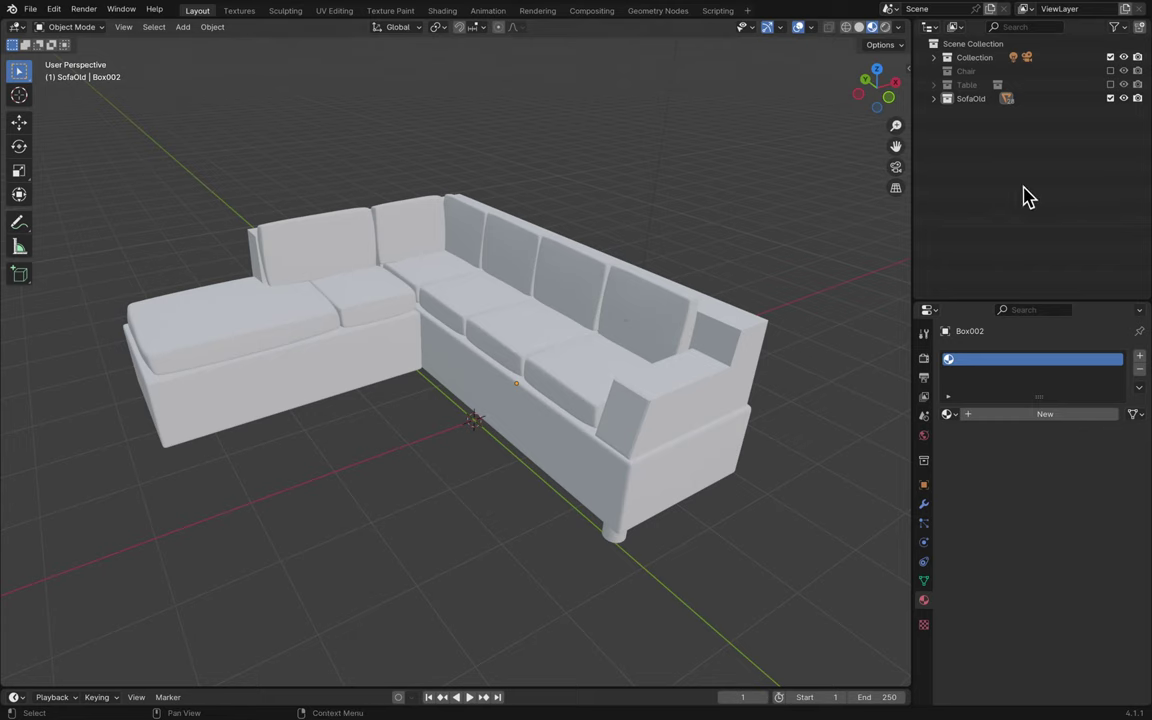
pyautogui.click(1110, 98)
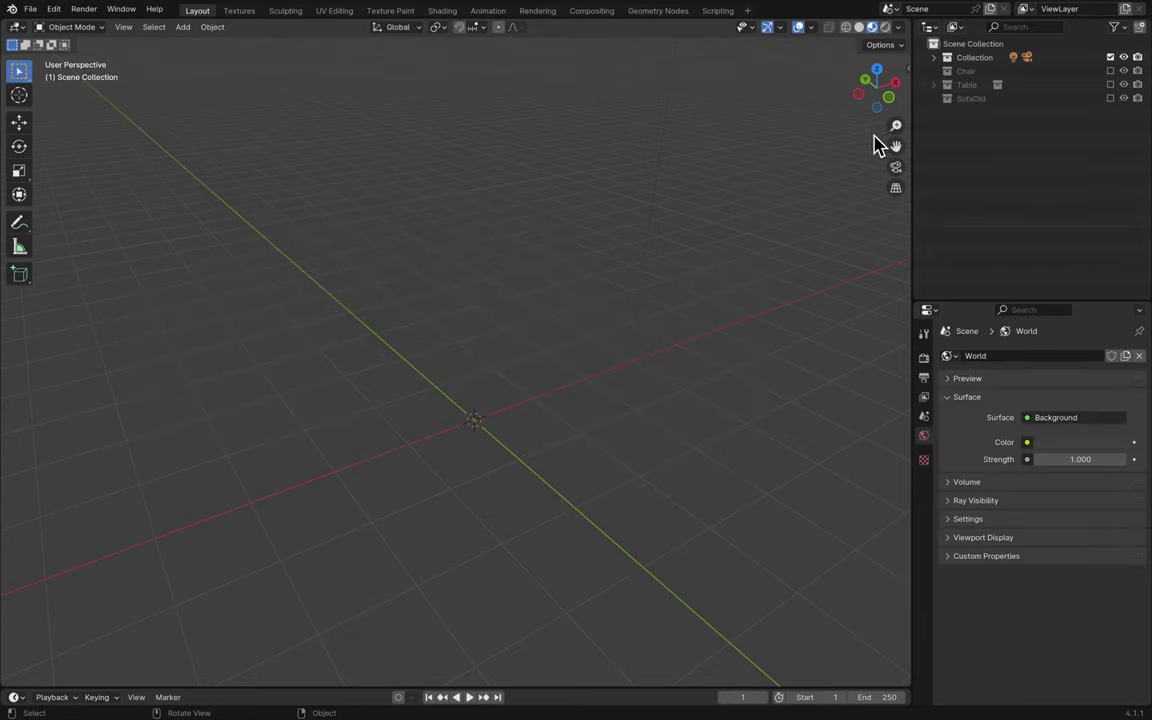
# - In top view, add a cube scaled to 0.46 and re-enable SofaOld as reference
pyautogui.click(875, 71)
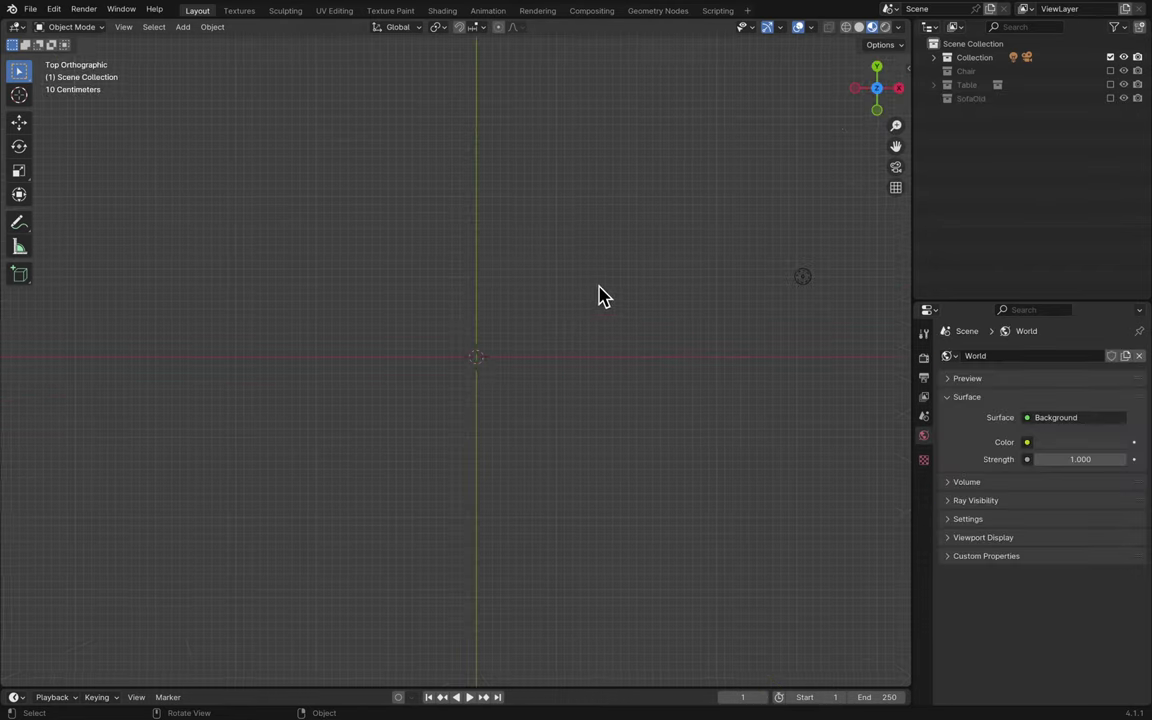
pyautogui.hotkey('shift', 'a')
pyautogui.moveTo(605, 305)
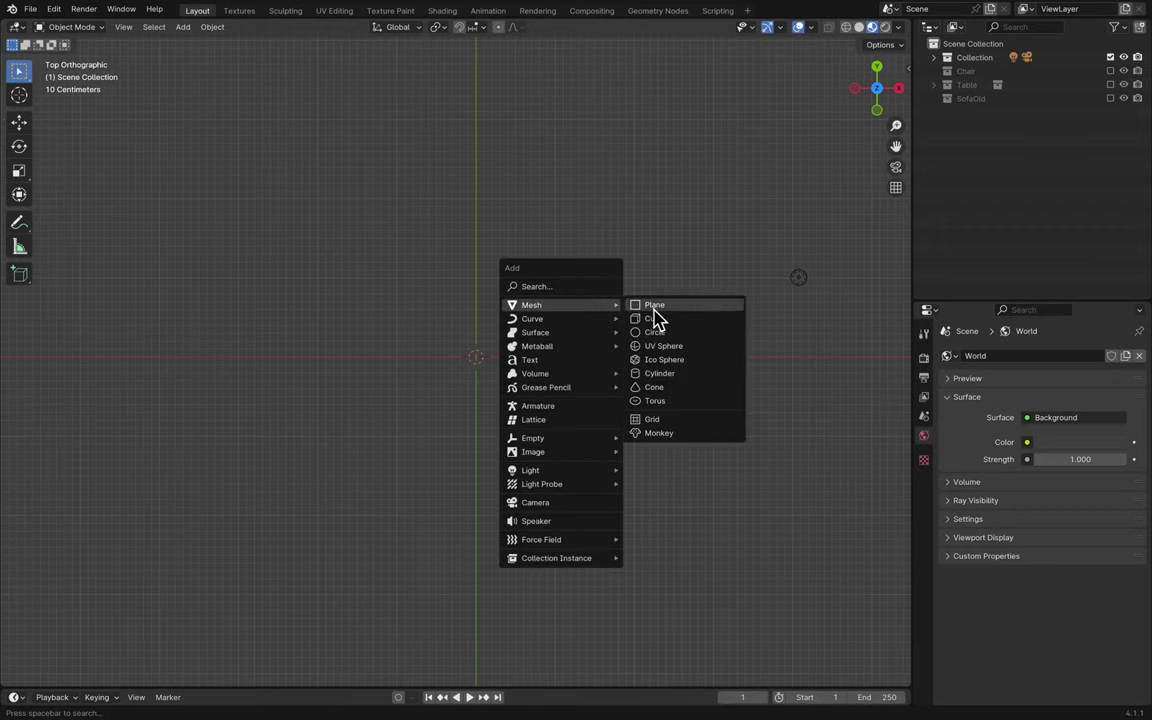
pyautogui.click(665, 330)
pyautogui.press('s')
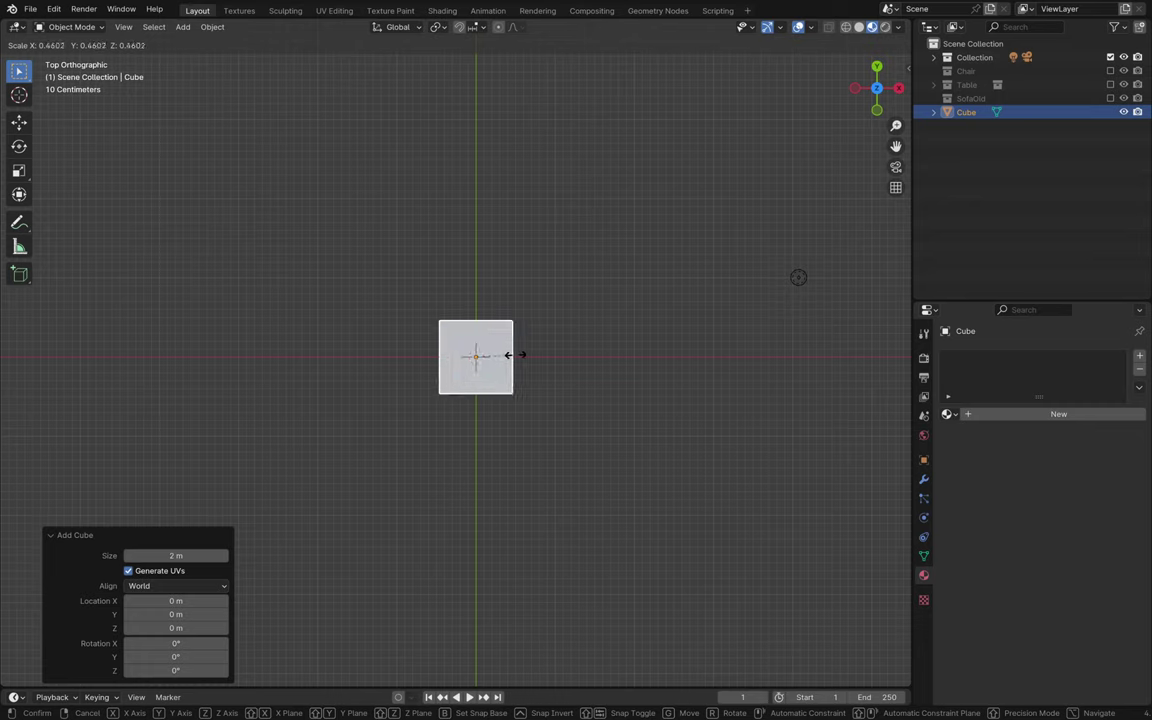
pyautogui.click(518, 362)
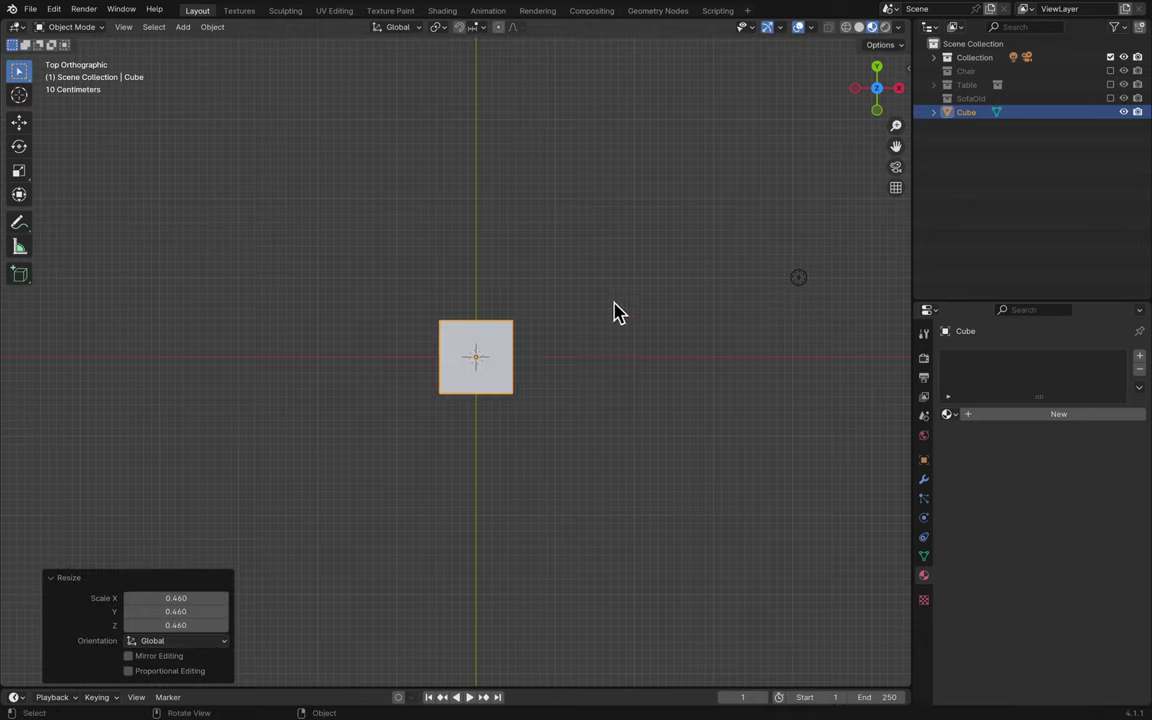
pyautogui.click(1110, 98)
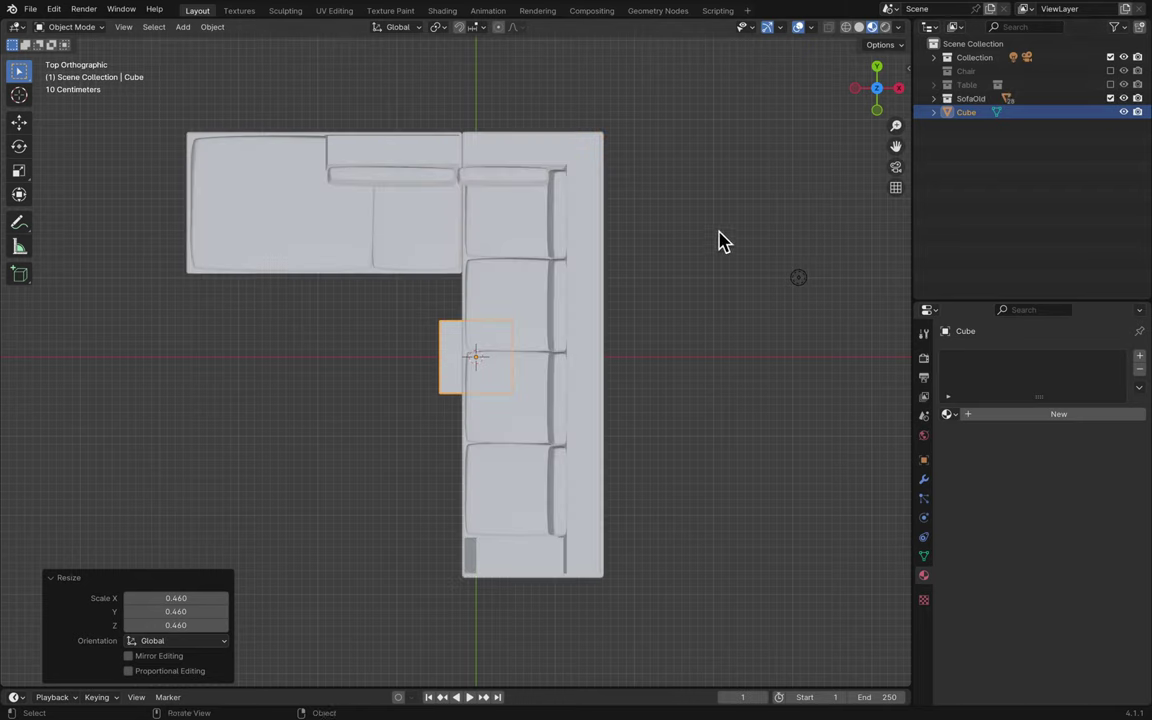
pyautogui.click(829, 28)
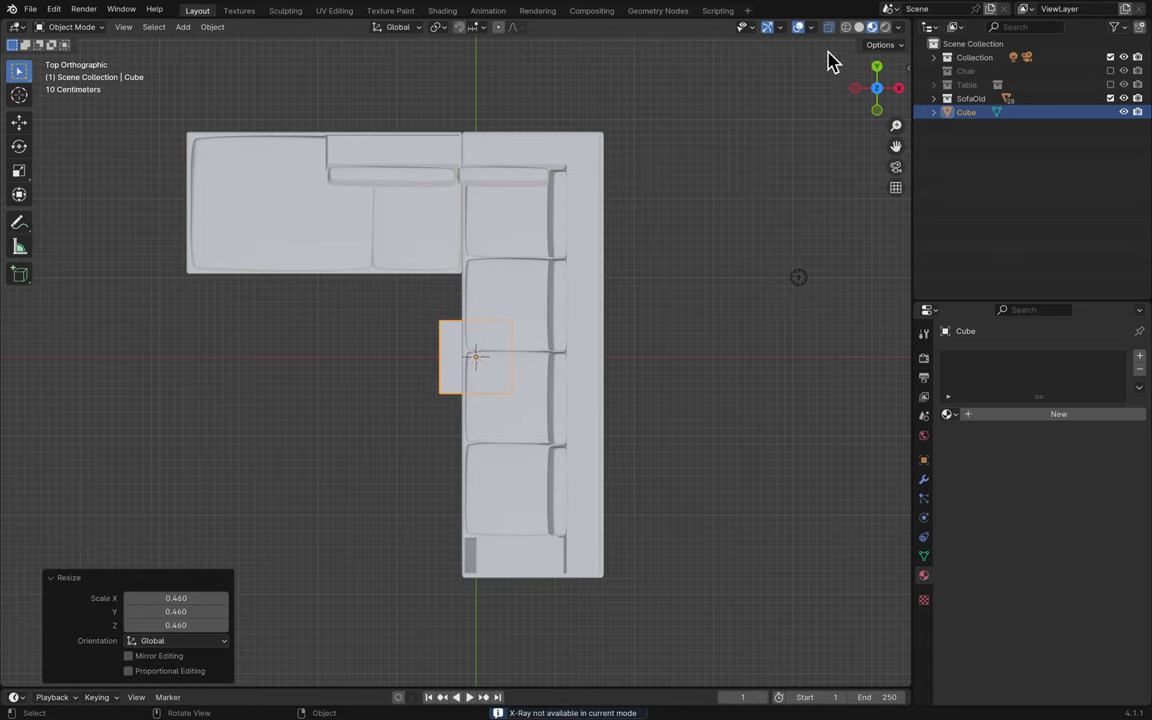
# - Move the cube onto the sofa's long arm and enlarge it to about 1.934
pyautogui.press('g')
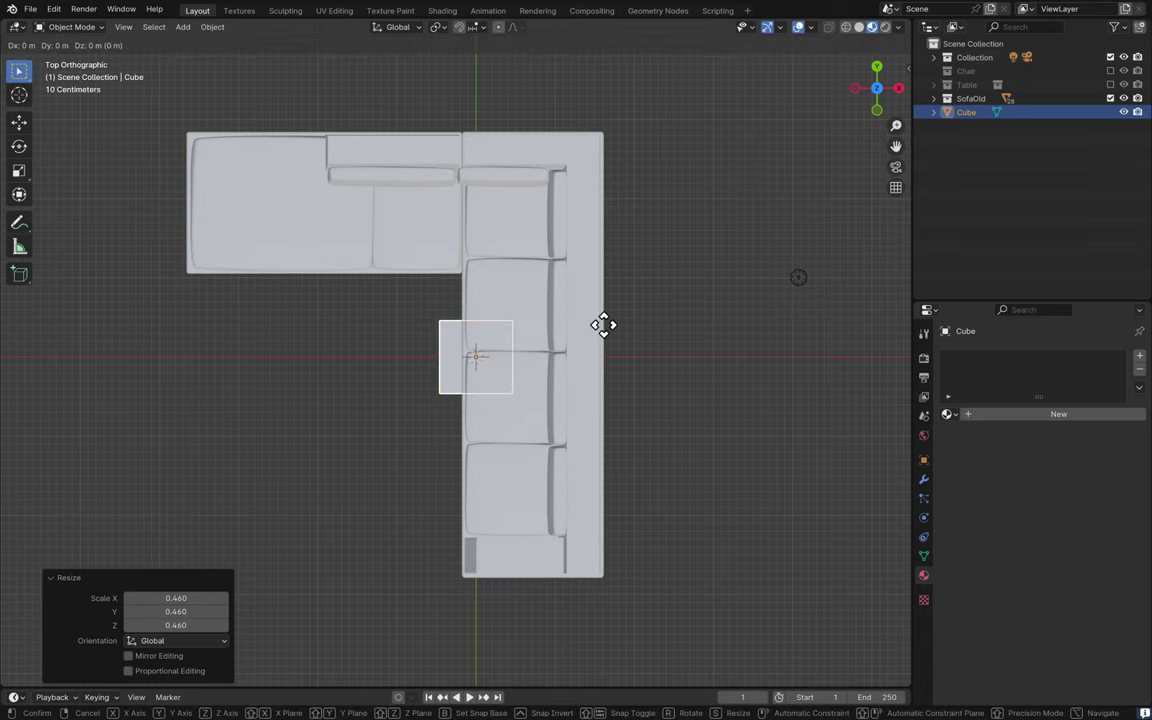
pyautogui.click(661, 325)
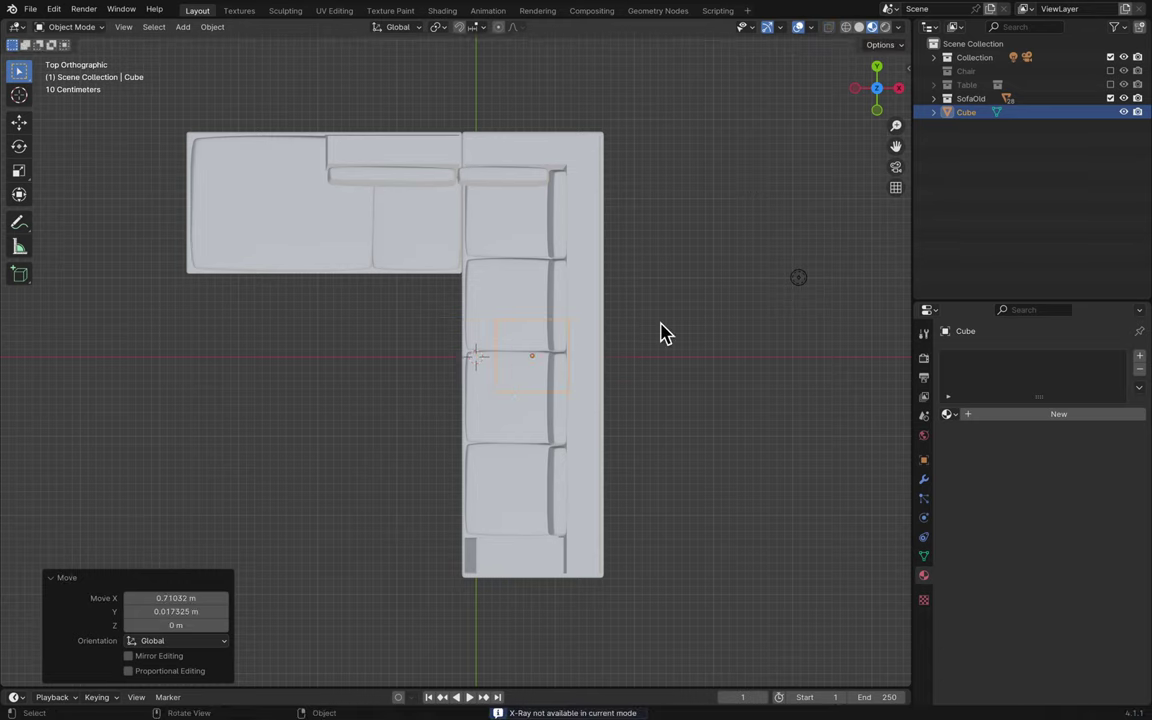
pyautogui.press('s')
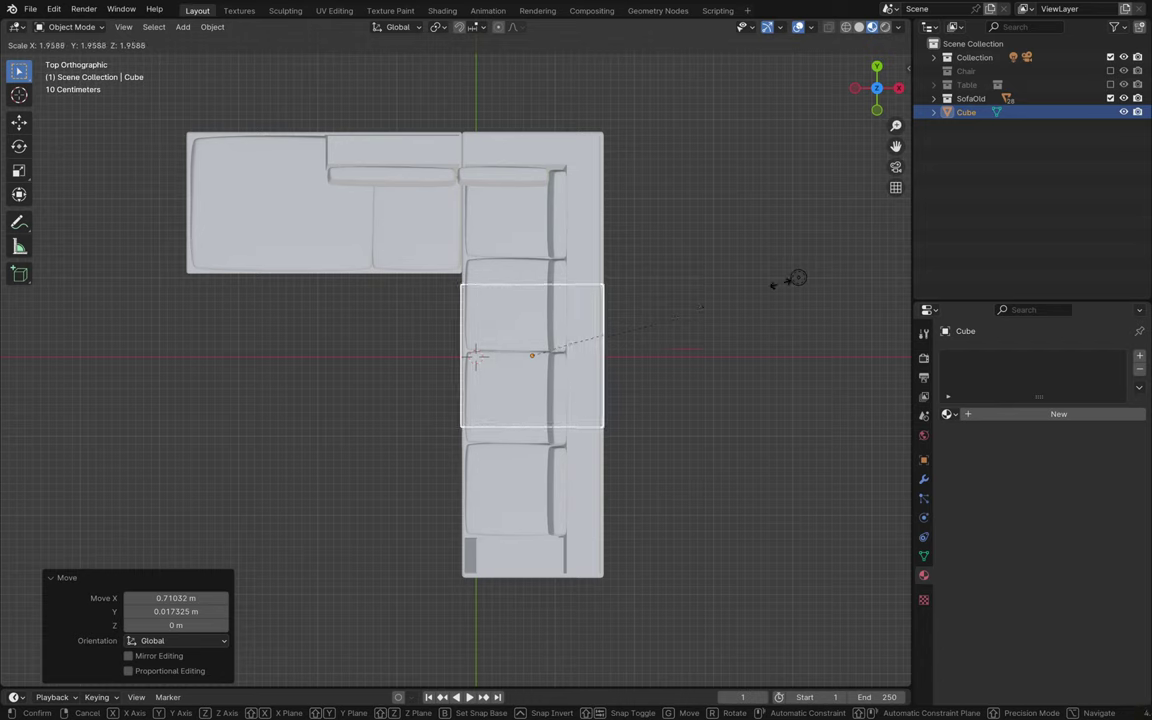
pyautogui.click(780, 290)
pyautogui.press('g')
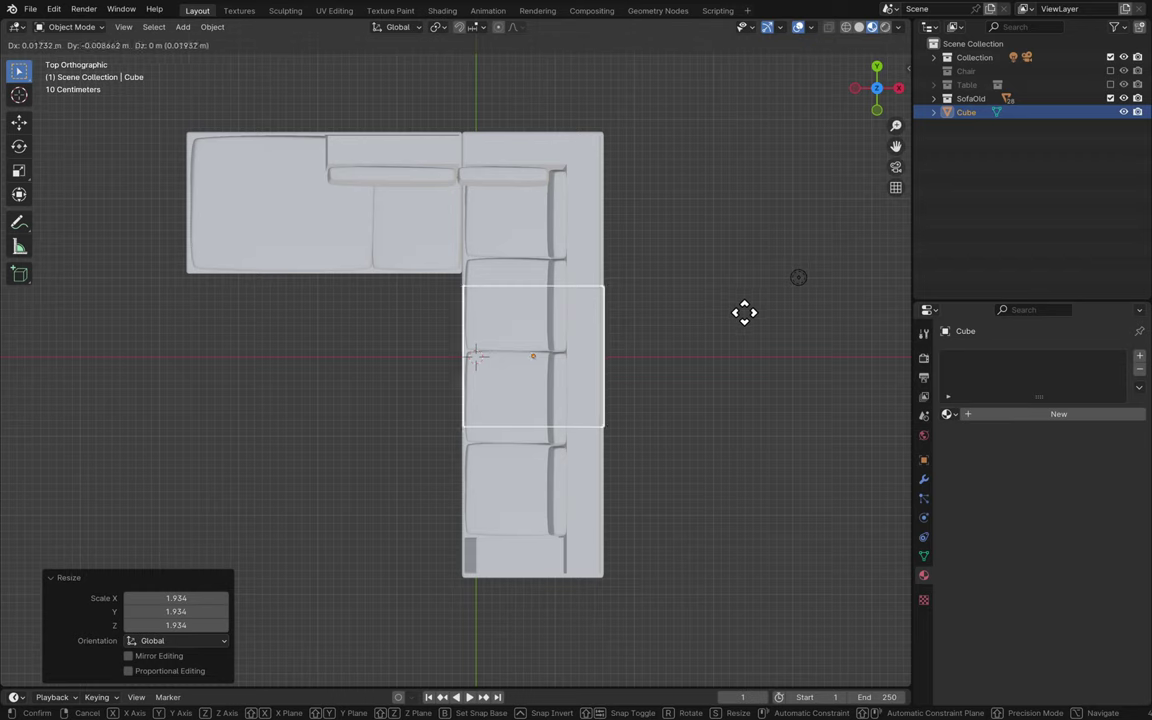
pyautogui.click(744, 313)
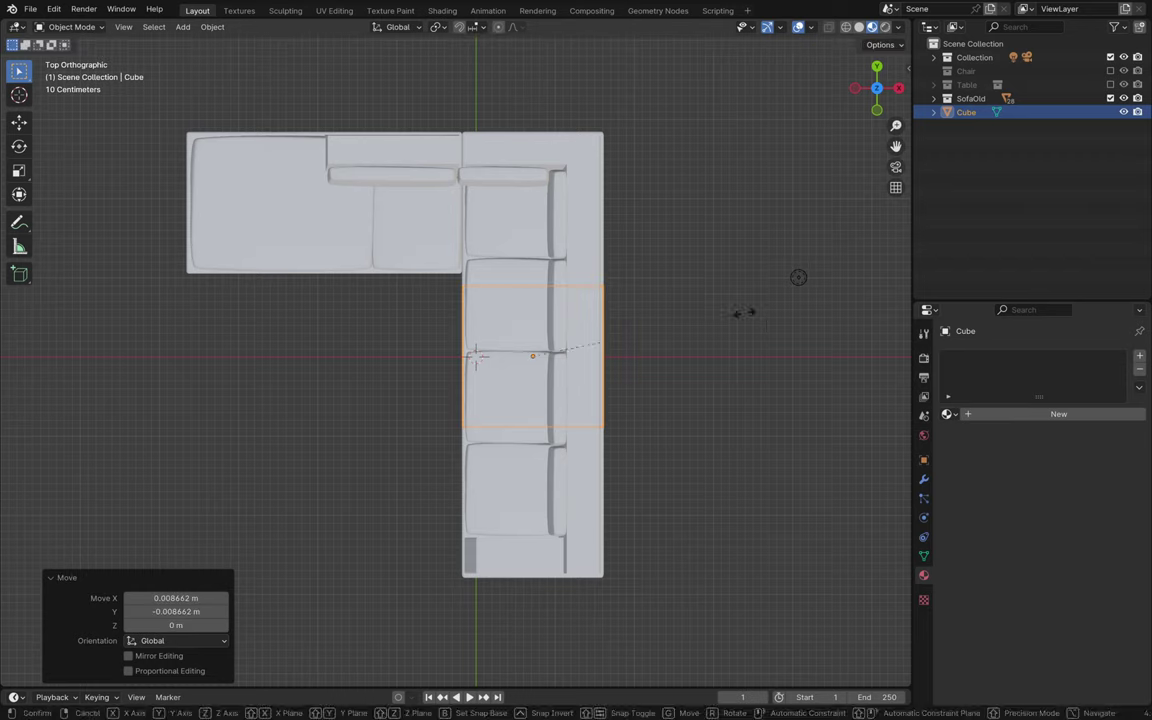
# - Stretch the cube to 3.182 along Y and slide it along Y to match the arm's ends
pyautogui.press('s')
pyautogui.press('x')
pyautogui.press('y')
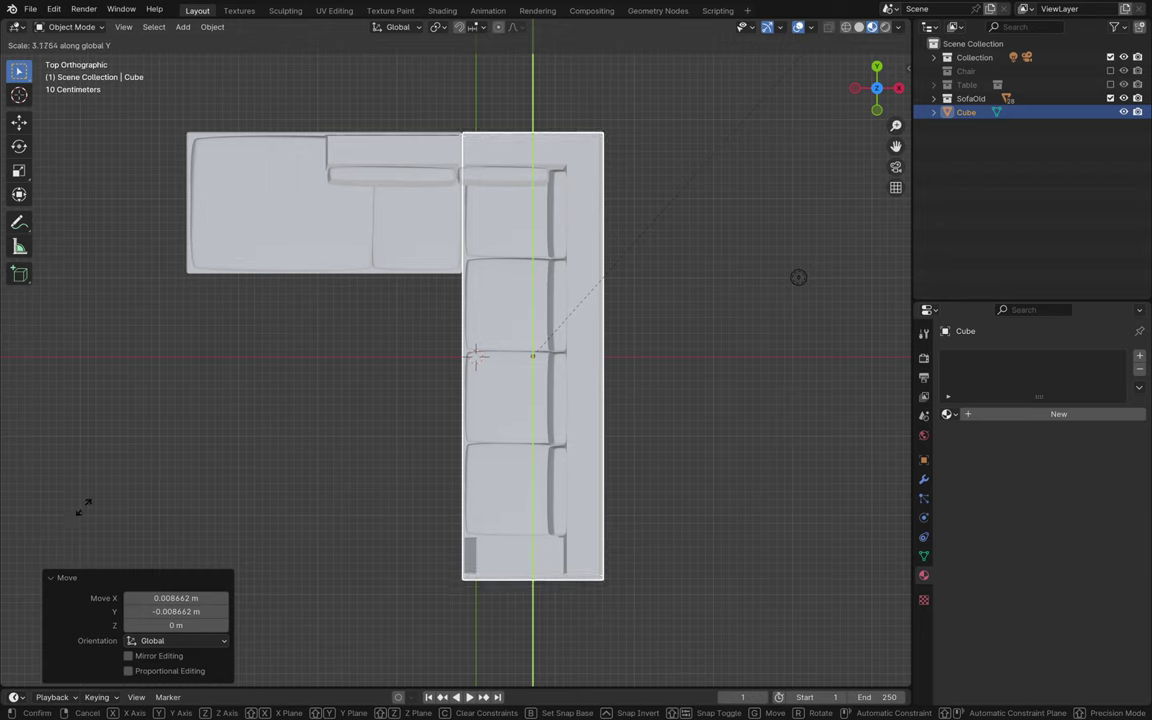
pyautogui.click(88, 513)
pyautogui.press('g')
pyautogui.press('x')
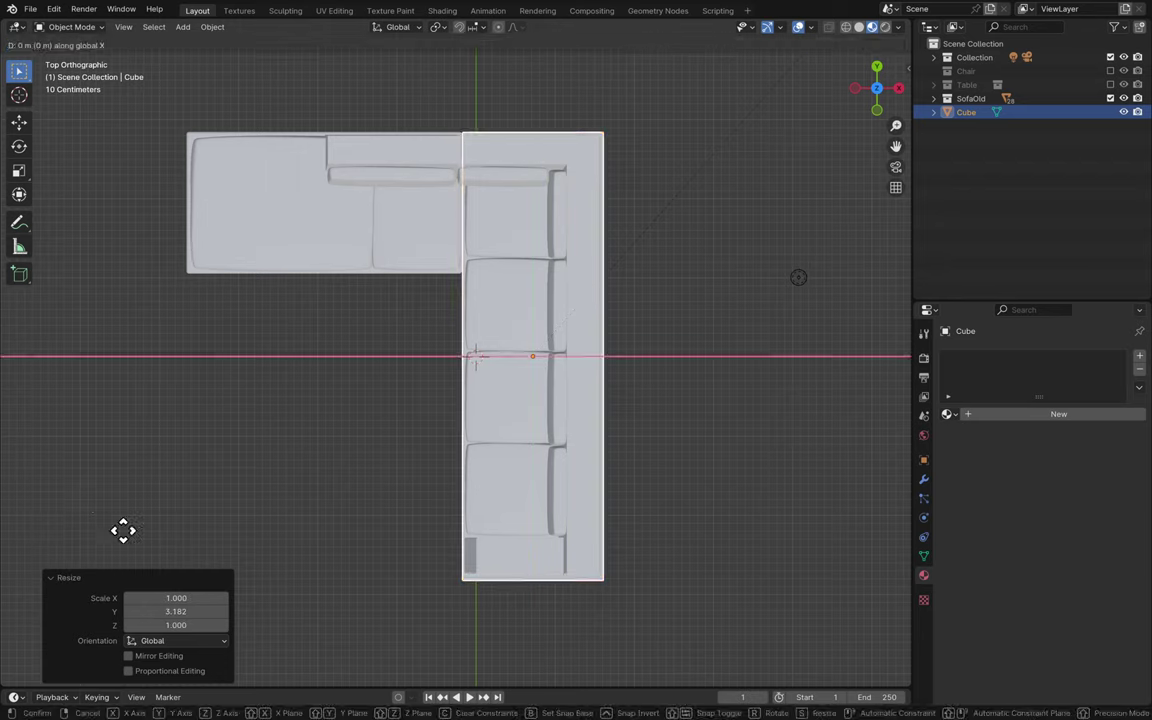
pyautogui.press('y')
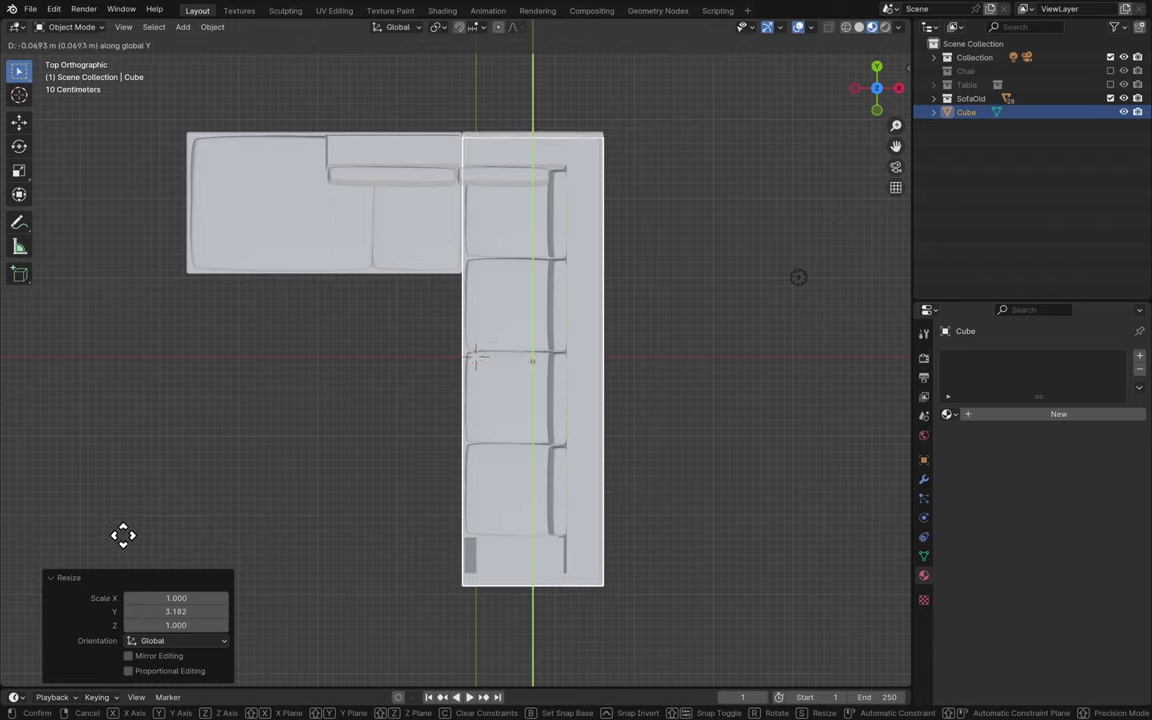
pyautogui.click(125, 533)
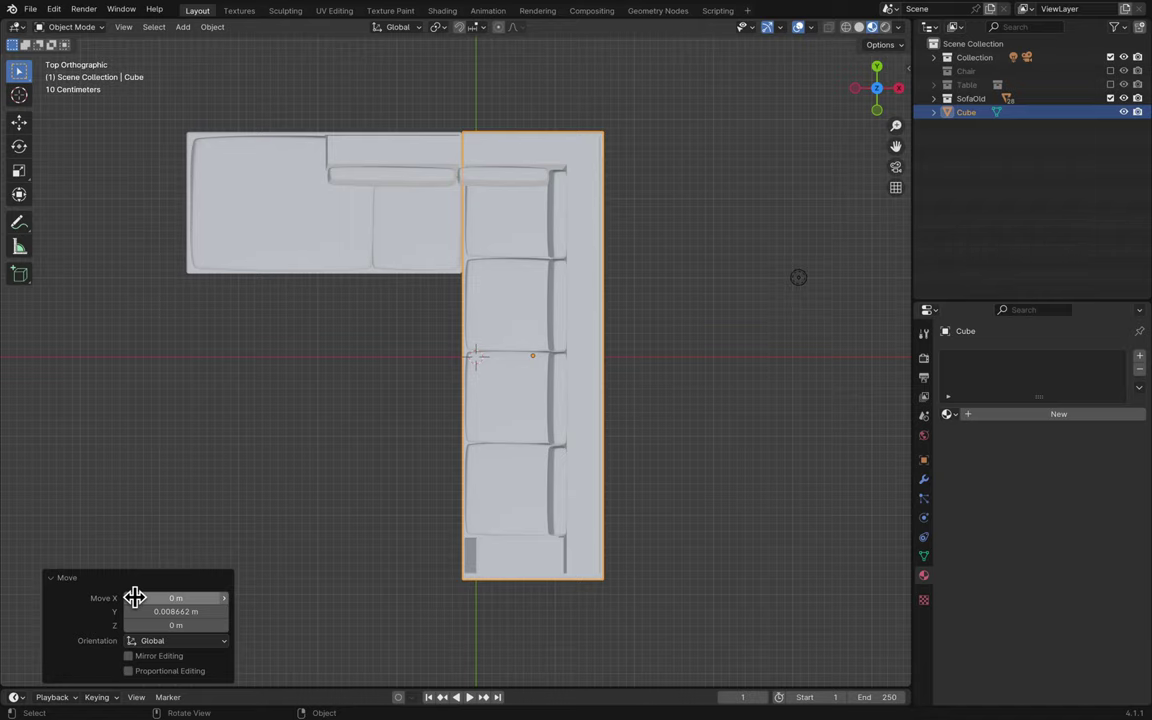
pyautogui.moveTo(159, 532); pyautogui.dragTo(165, 533, button='middle')
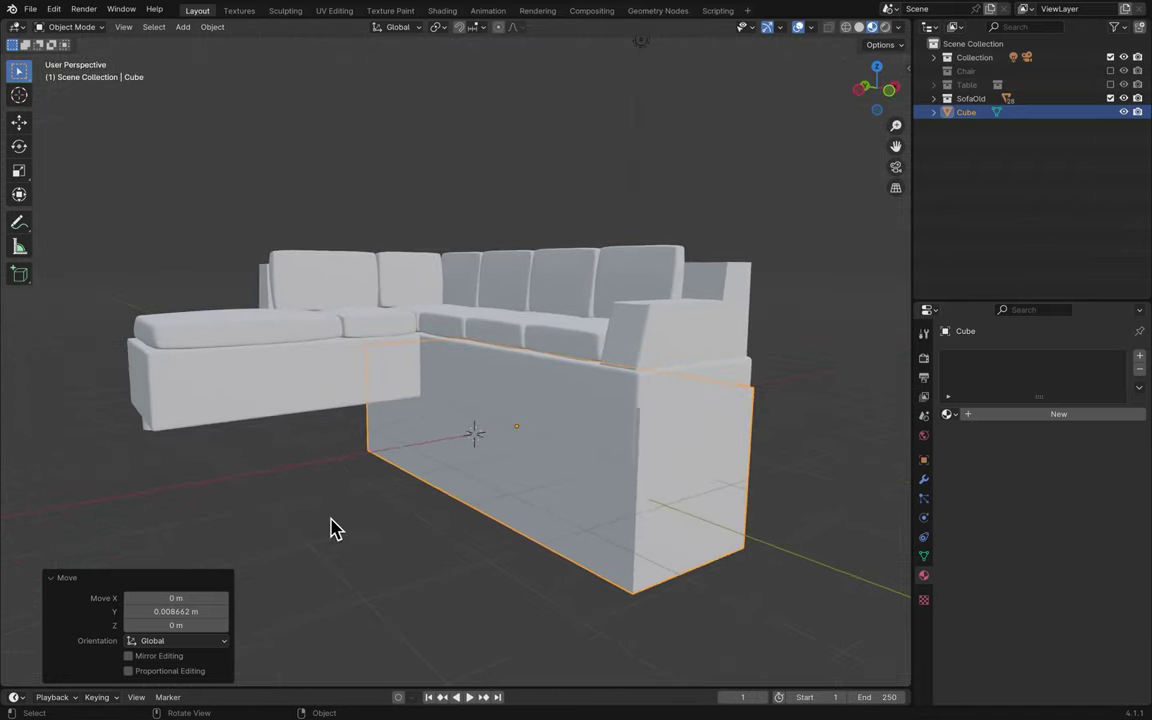
# - Raise the block 0.77 m along Z and flatten it to 0.503 in height
pyautogui.press('g')
pyautogui.press('z')
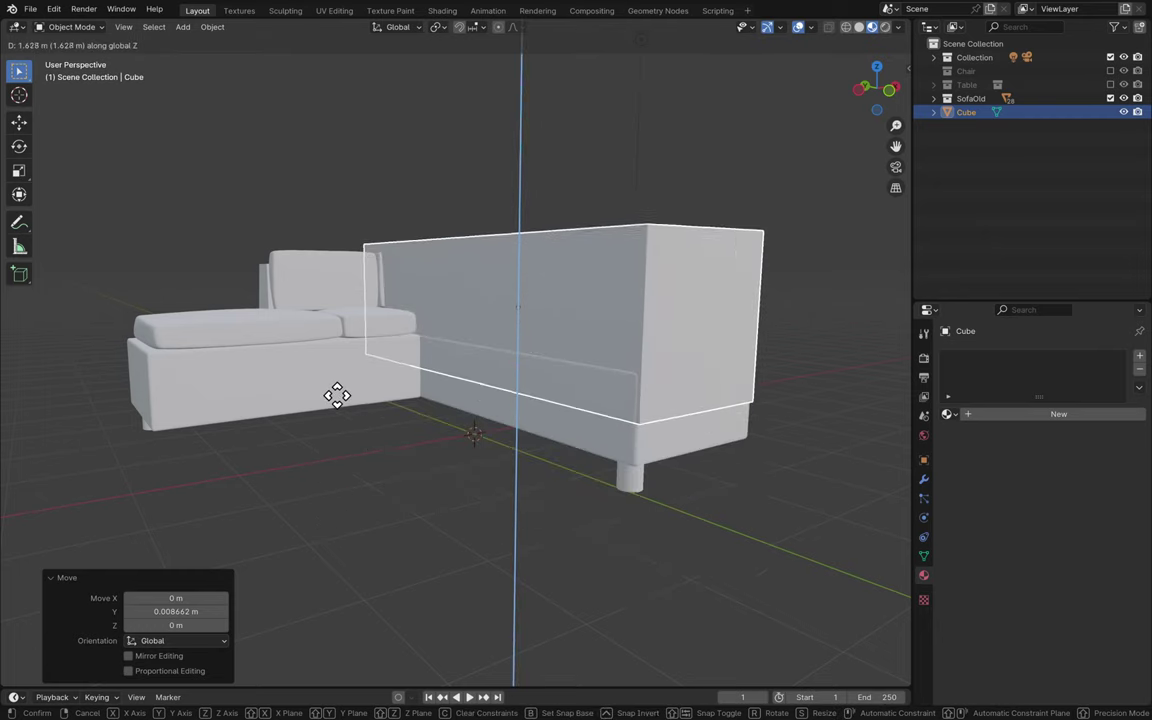
pyautogui.click(343, 463)
pyautogui.press('s')
pyautogui.press('z')
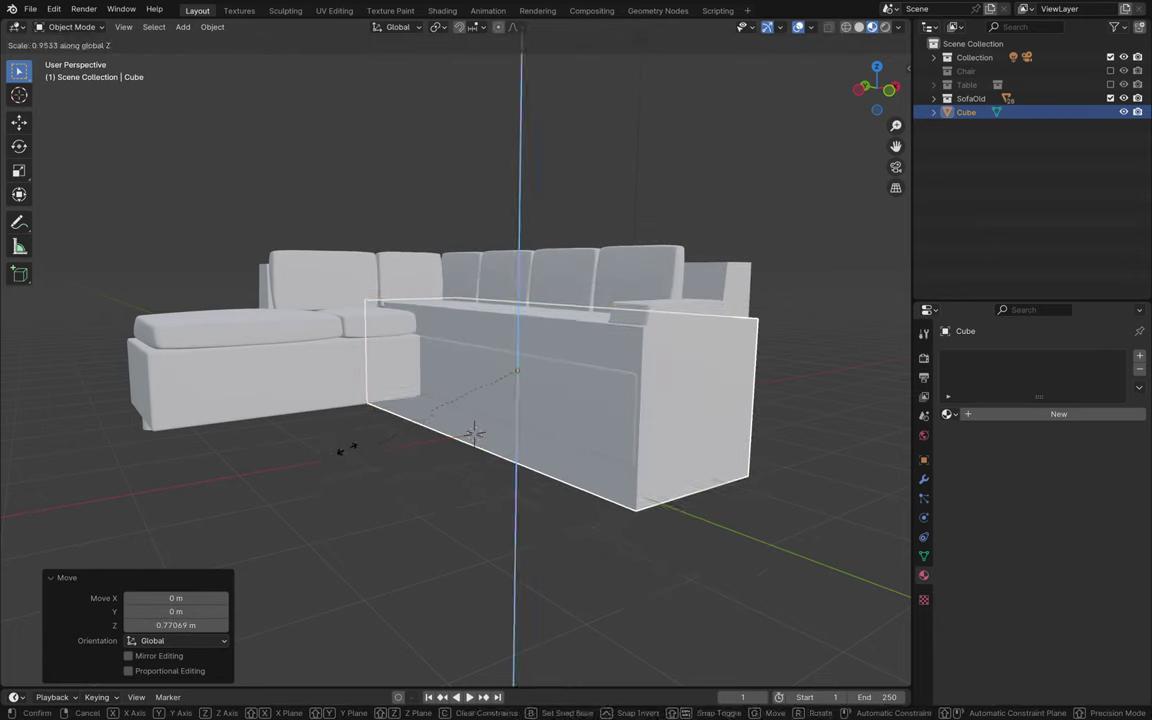
pyautogui.click(430, 420)
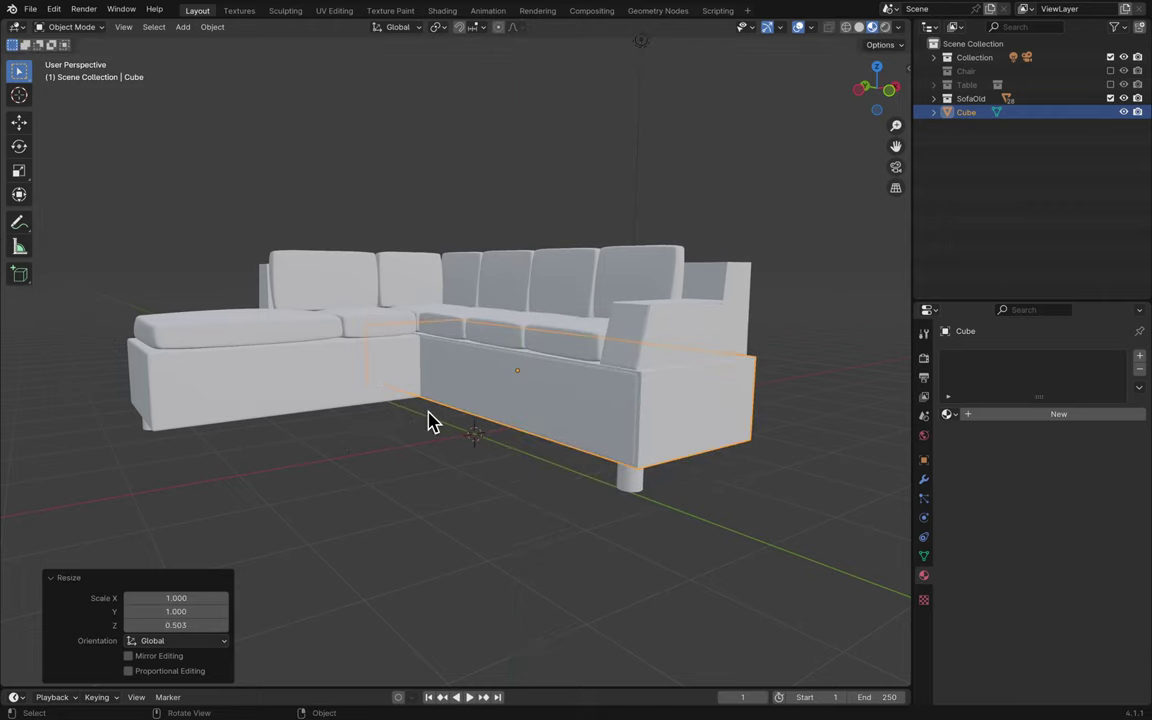
pyautogui.moveTo(517, 429); pyautogui.dragTo(518, 430, button='middle')
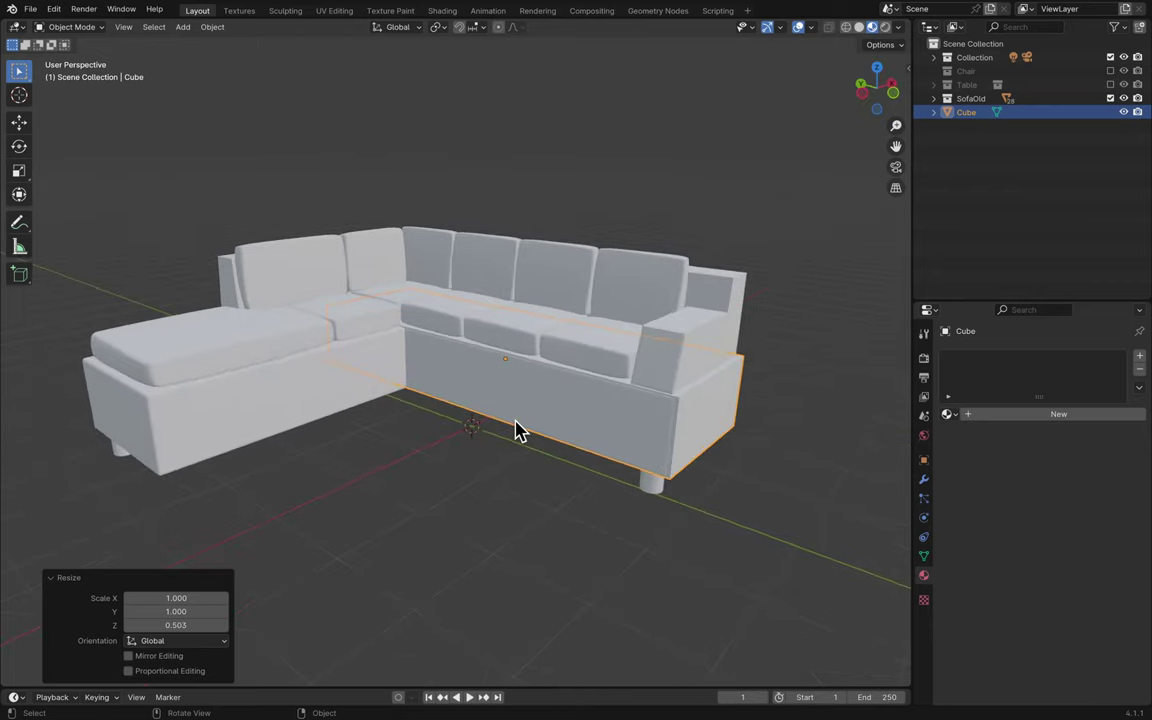
# - Save the file and rename the Cube object to CouchBase
pyautogui.hotkey('ctrl', 's')
pyautogui.doubleClick(966, 112)
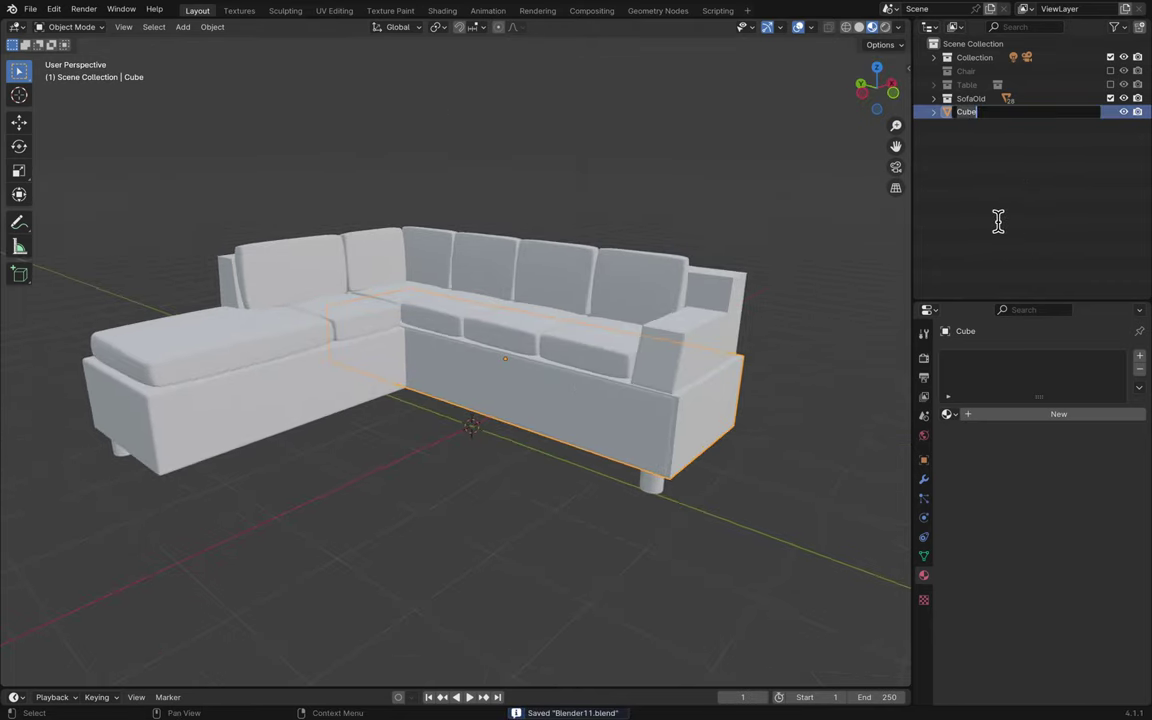
pyautogui.write('CouchBas')
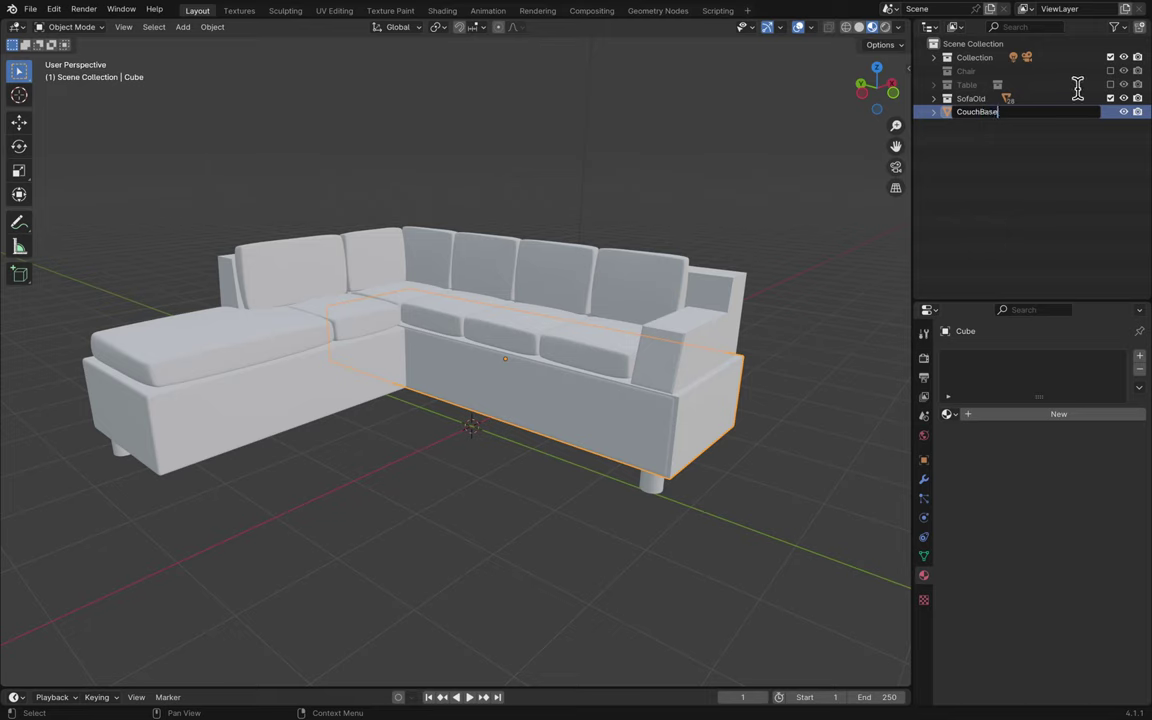
pyautogui.press('Return')
pyautogui.click(934, 85)
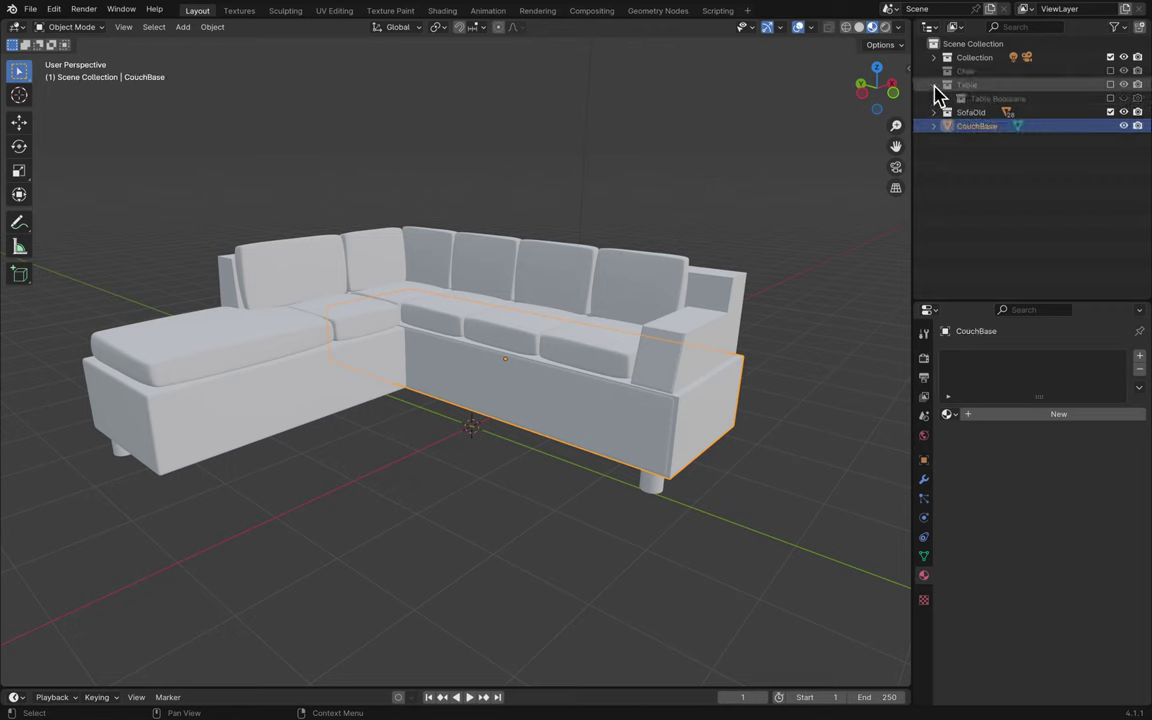
pyautogui.click(1110, 85)
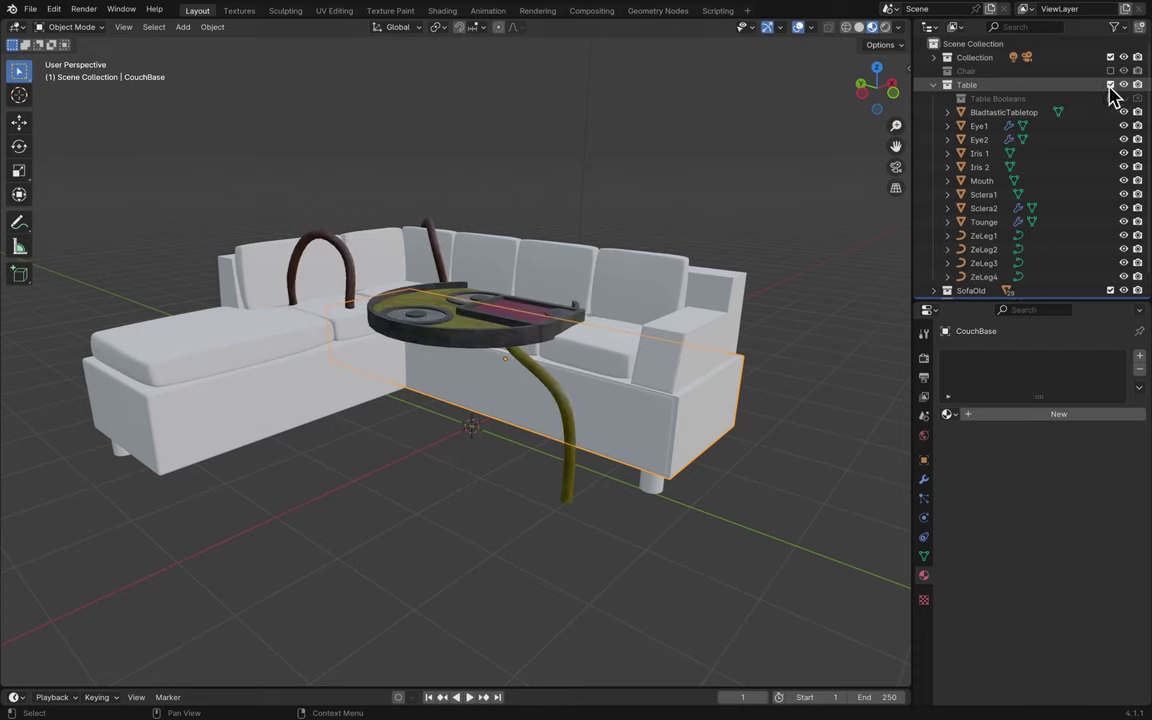
pyautogui.click(1110, 85)
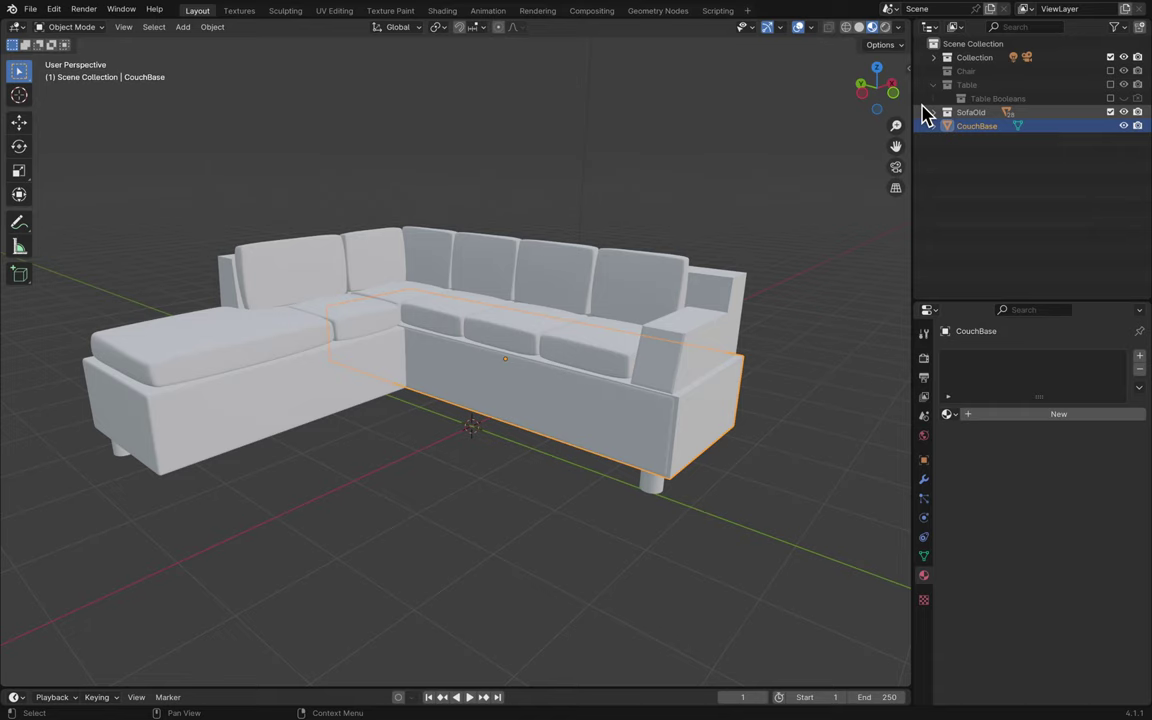
pyautogui.click(712, 206)
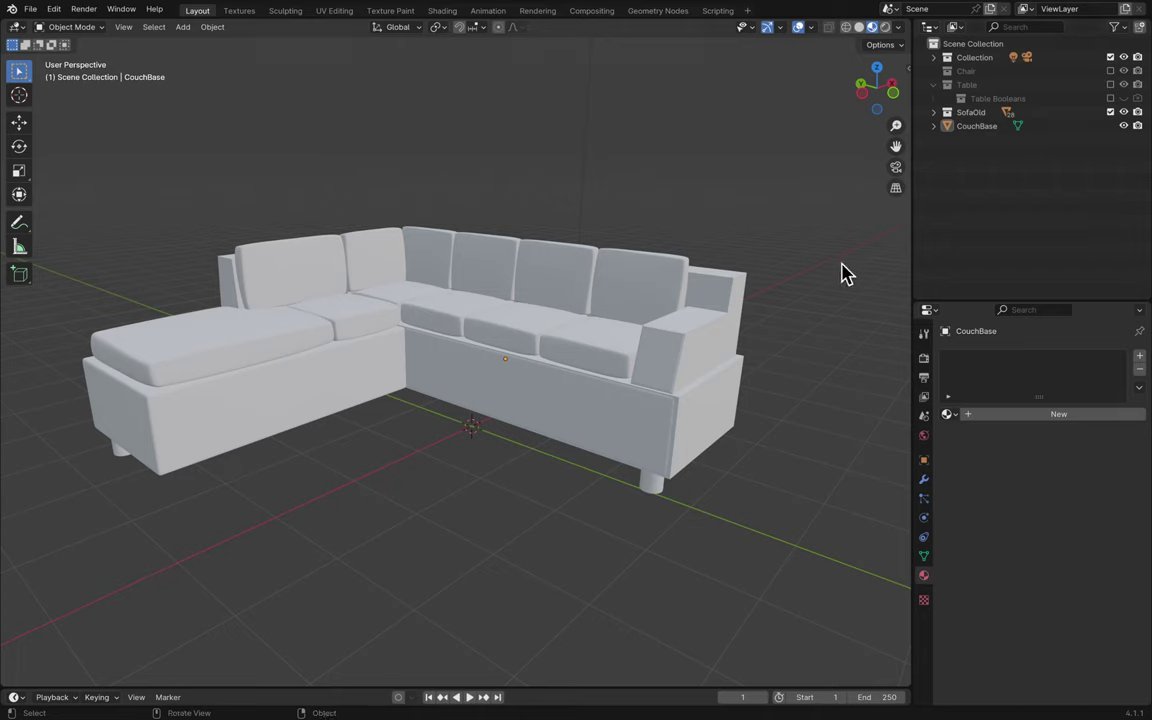
pyautogui.click(984, 135)
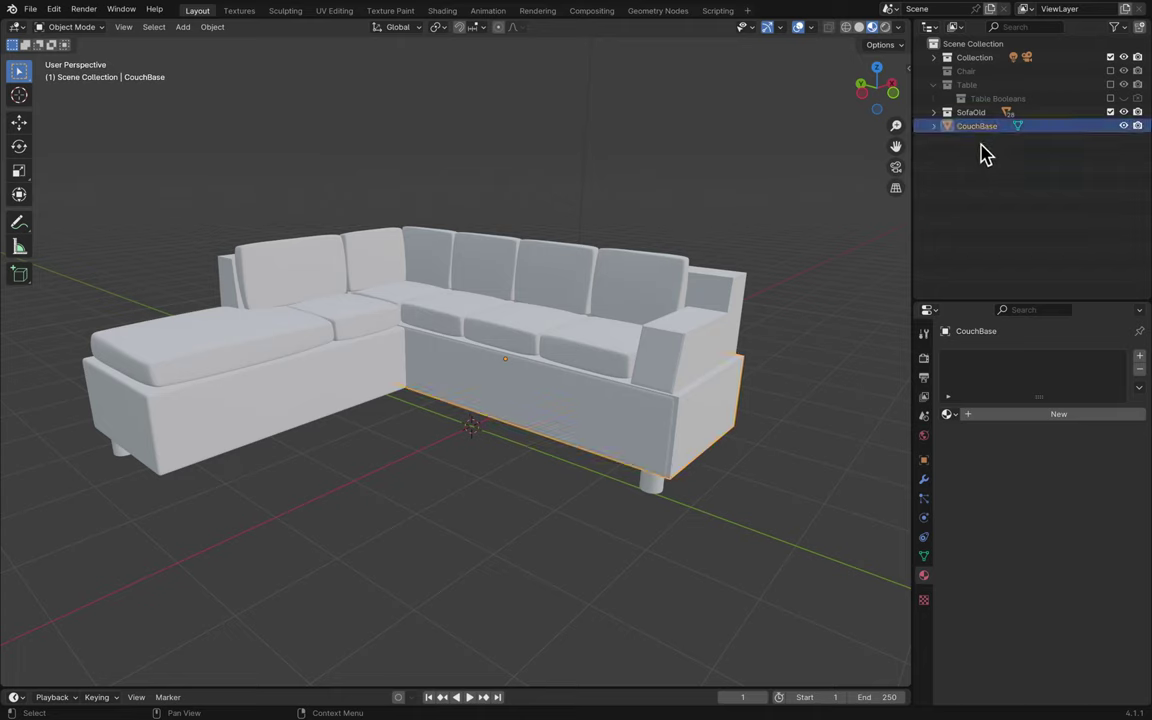
# - Move CouchBase into a new Sofa collection and save the file
pyautogui.rightClick(988, 147)
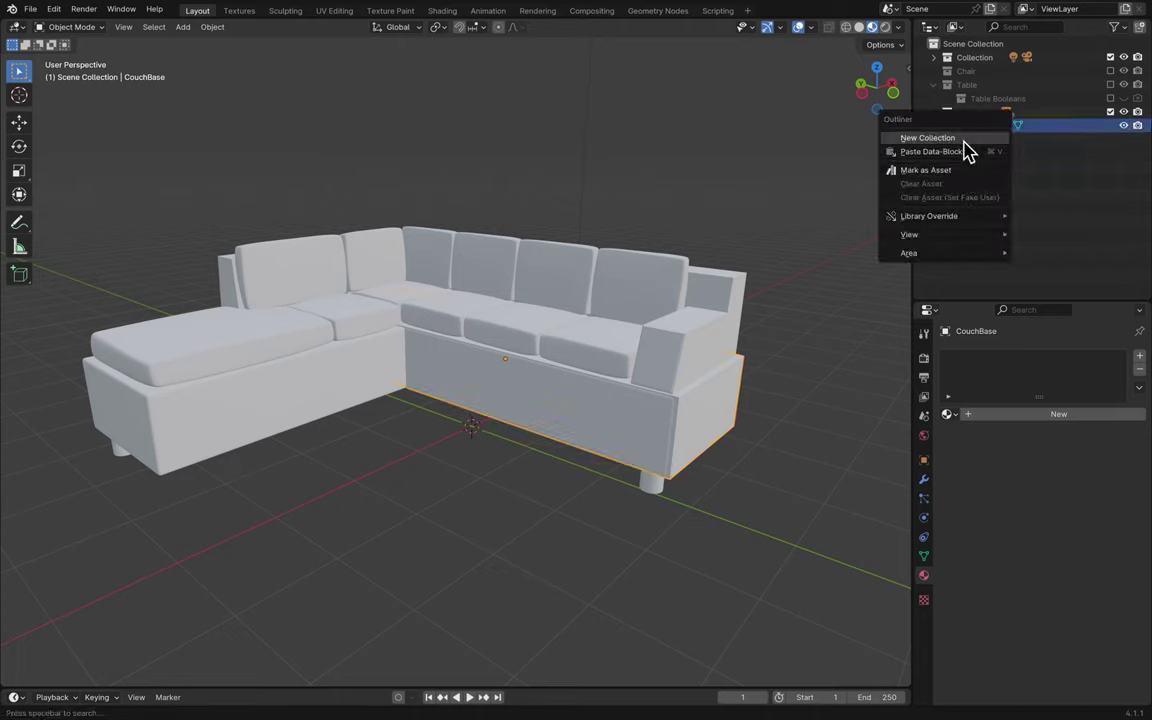
pyautogui.click(995, 145)
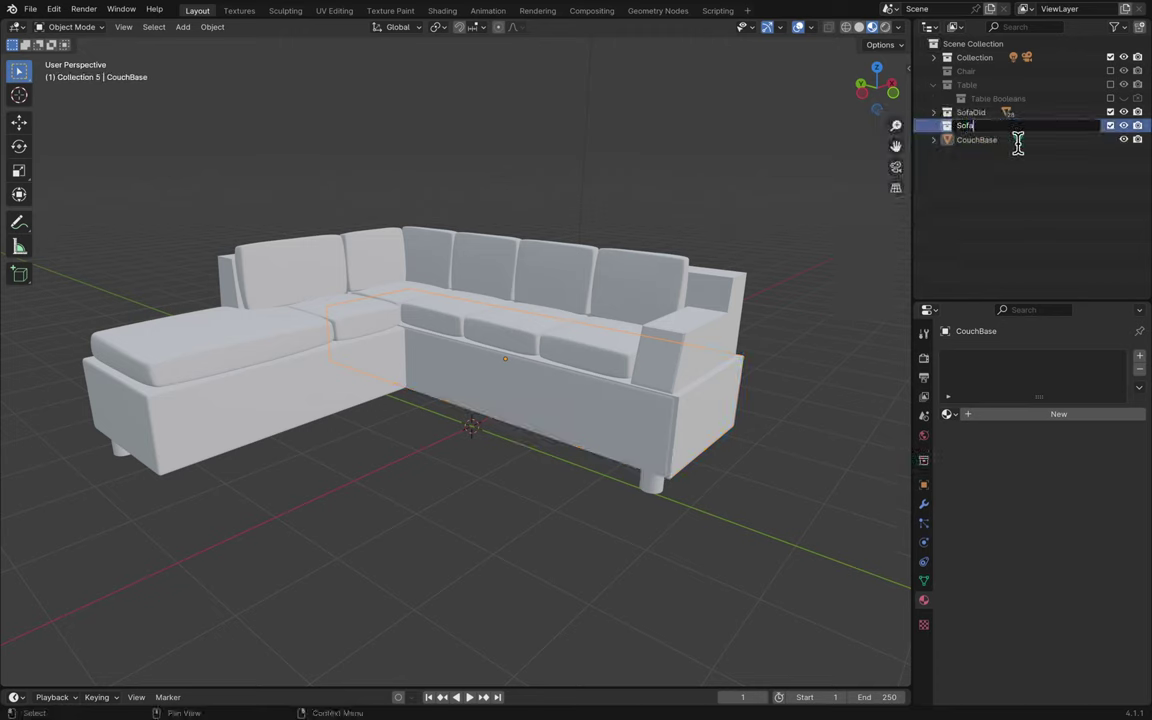
pyautogui.press('Return')
pyautogui.moveTo(995, 145)
pyautogui.mouseDown()
pyautogui.moveTo(1014, 132)
pyautogui.moveTo(998, 130)
pyautogui.mouseUp()
pyautogui.hotkey('ctrl', 's')
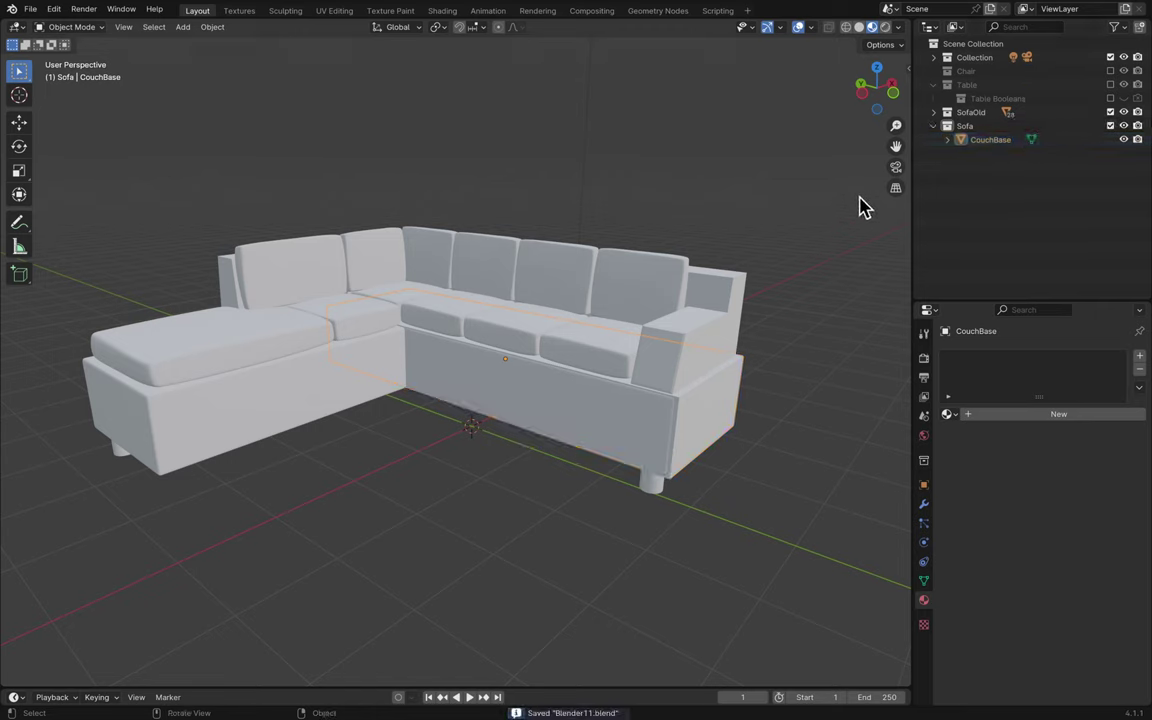
# - Compare against the old sofa, leave SofaOld hidden, and select CouchBase from Top view
pyautogui.click(622, 192)
pyautogui.scroll(3, 576, 290)
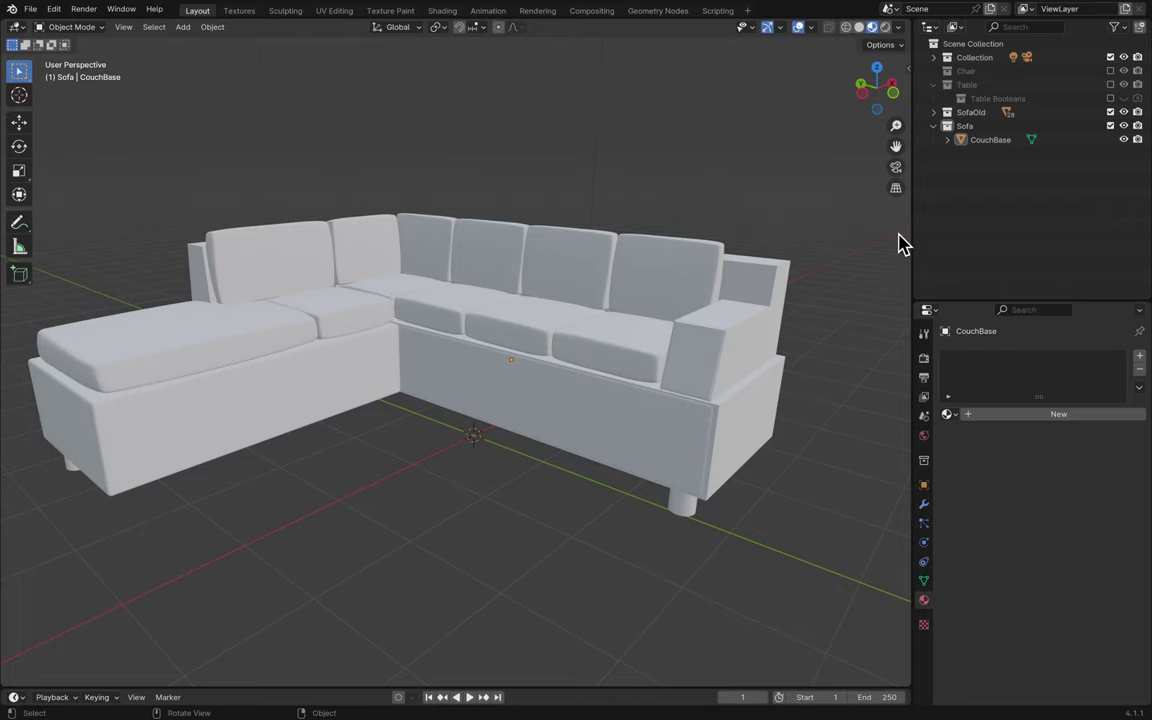
pyautogui.scroll(-5, 823, 265)
pyautogui.scroll(5, 823, 265)
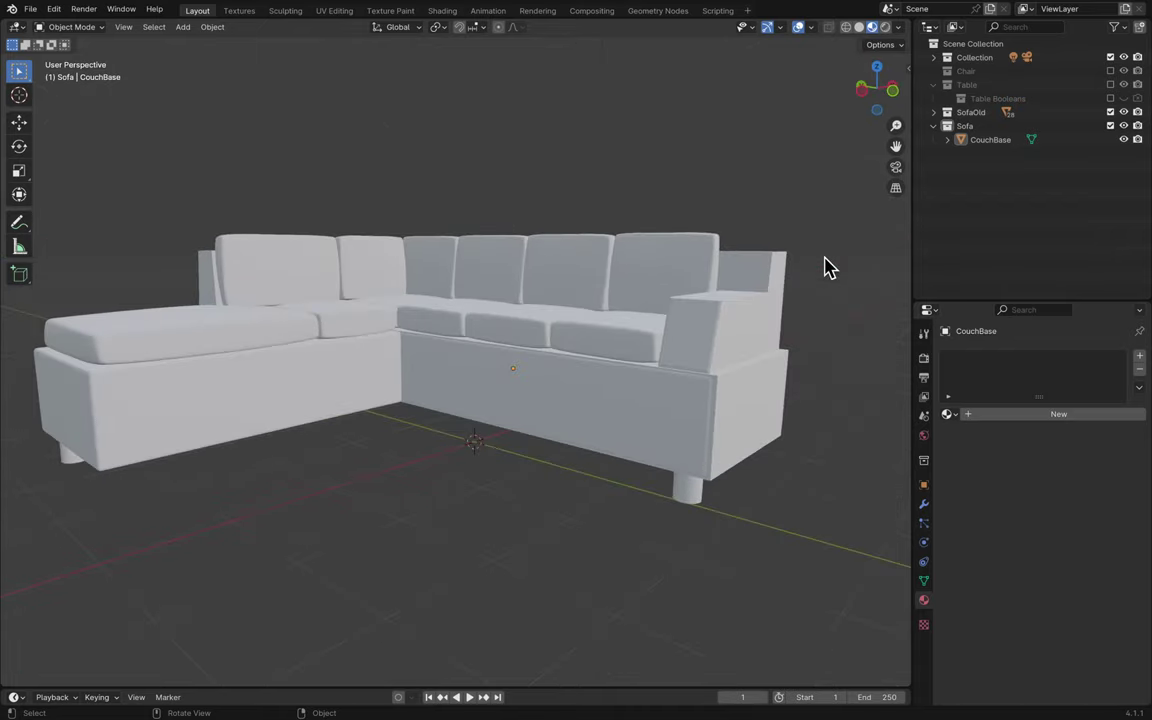
pyautogui.scroll(-10, 826, 265)
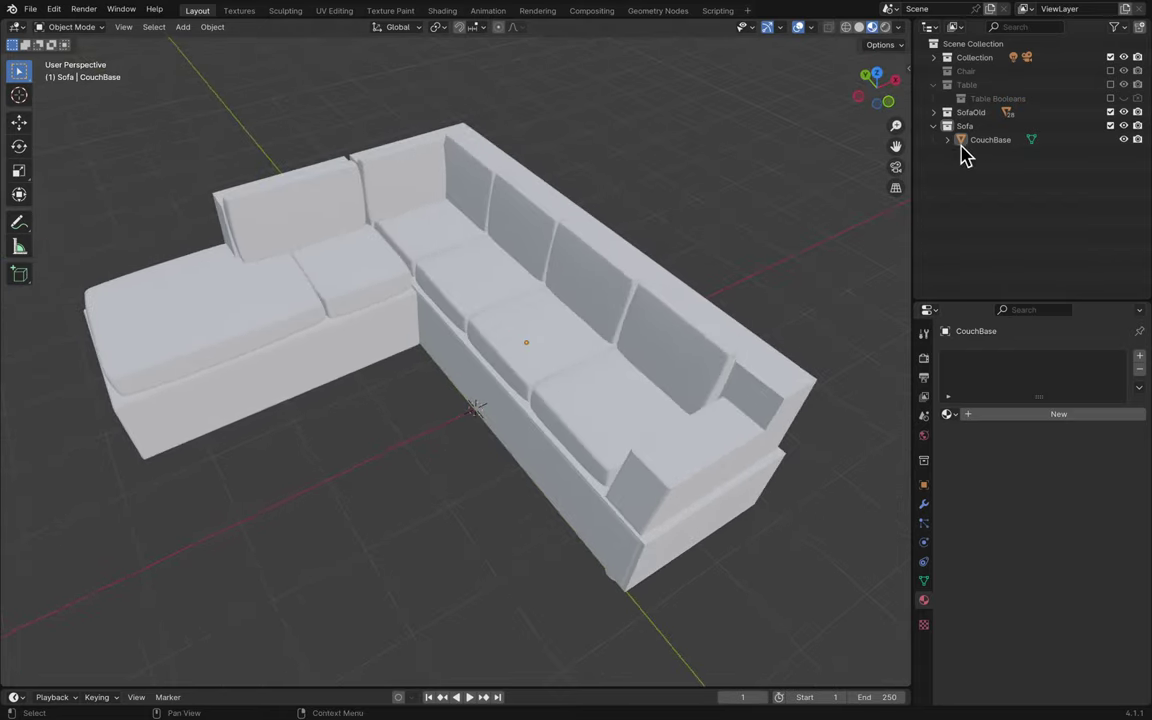
pyautogui.click(1123, 113)
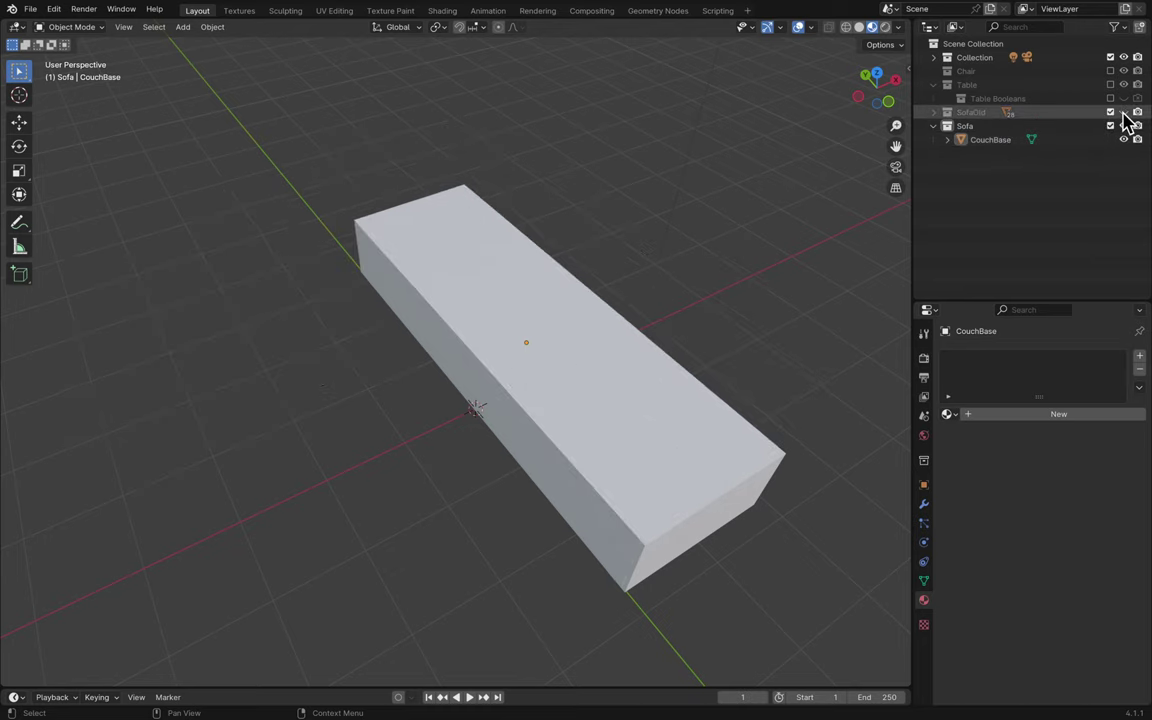
pyautogui.click(1123, 113)
pyautogui.click(1123, 113)
pyautogui.click(1123, 113)
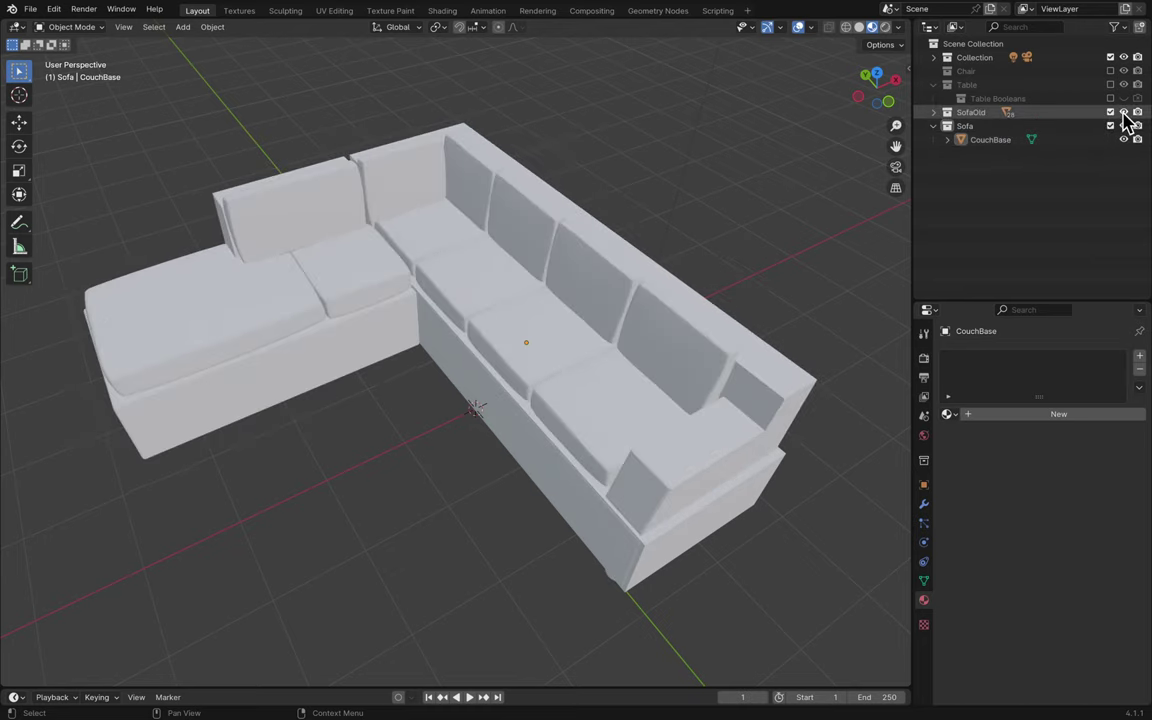
pyautogui.click(1123, 113)
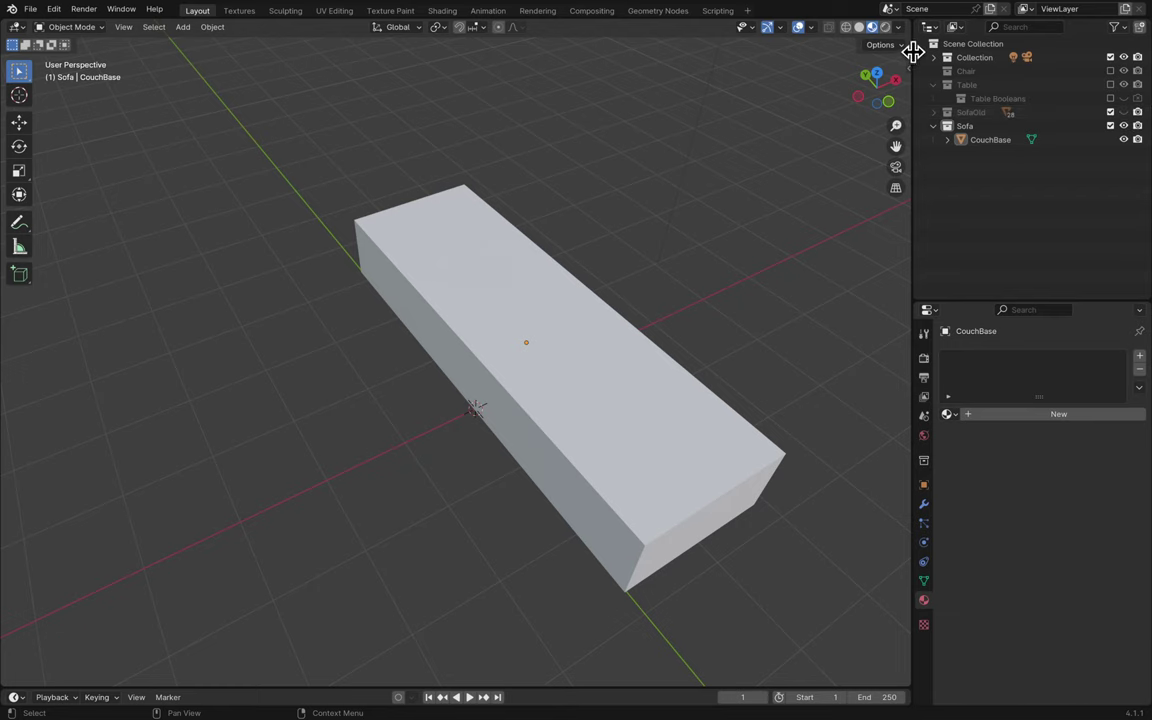
pyautogui.click(875, 77)
pyautogui.click(612, 268)
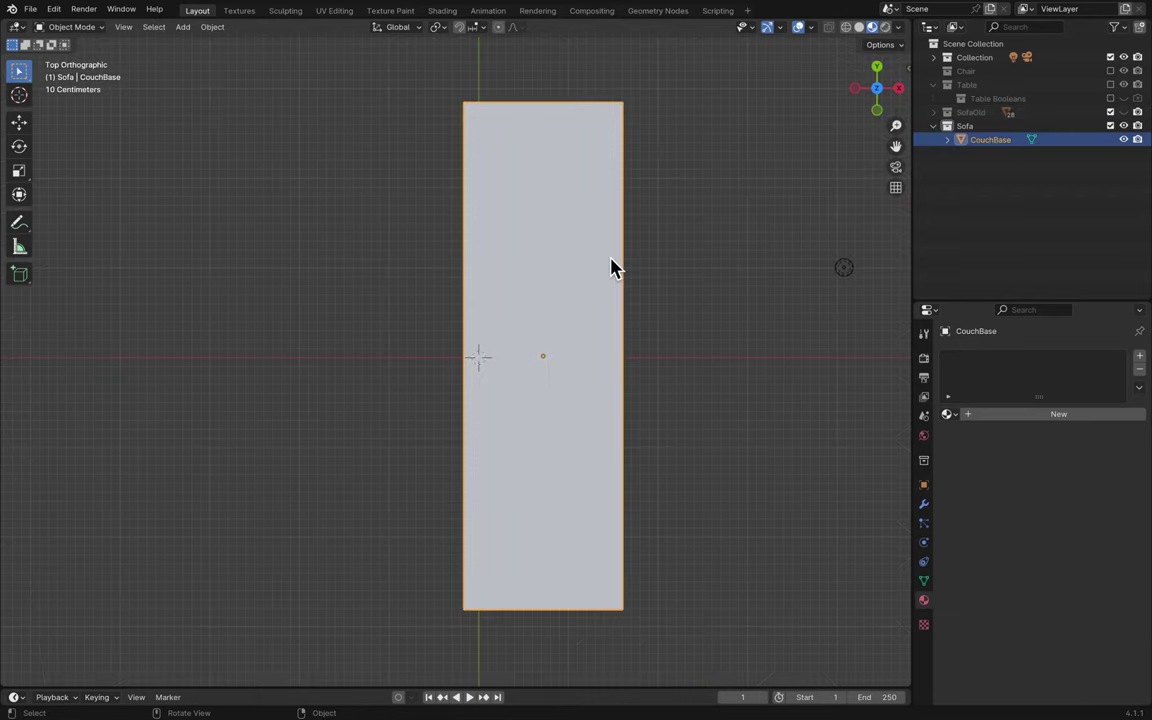
# - Duplicate CouchBase in place and rename the copy CouchBasePart2
pyautogui.hotkey('shift', 'd')
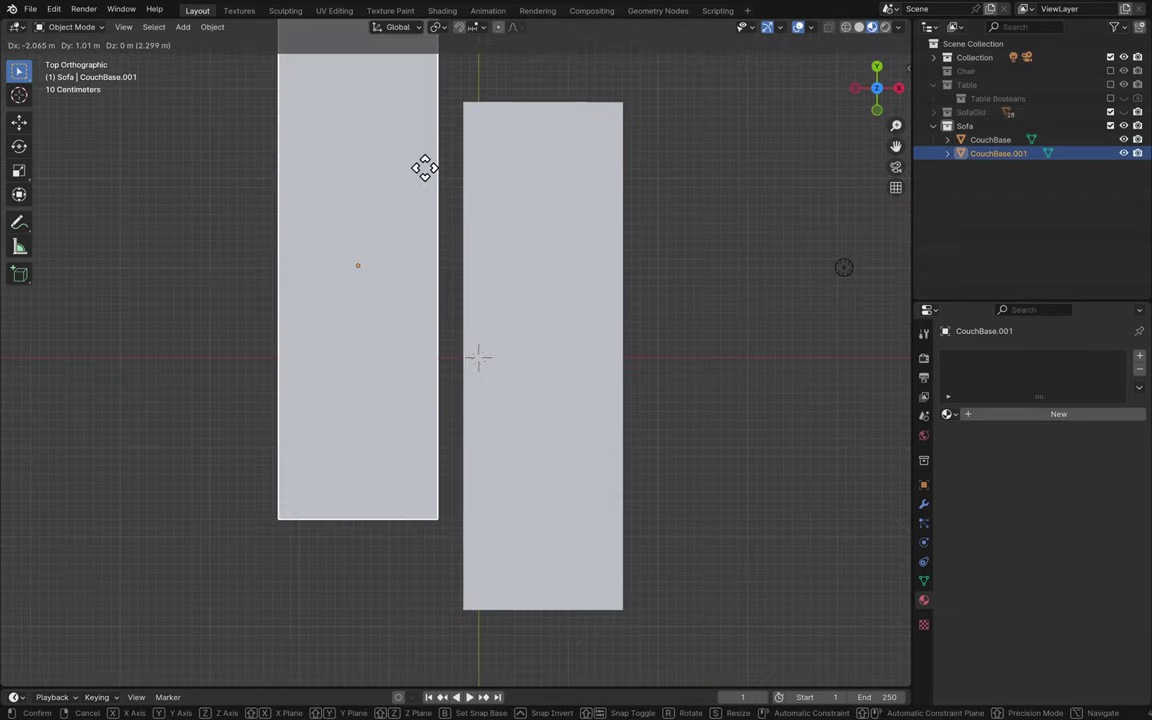
pyautogui.rightClick(400, 163)
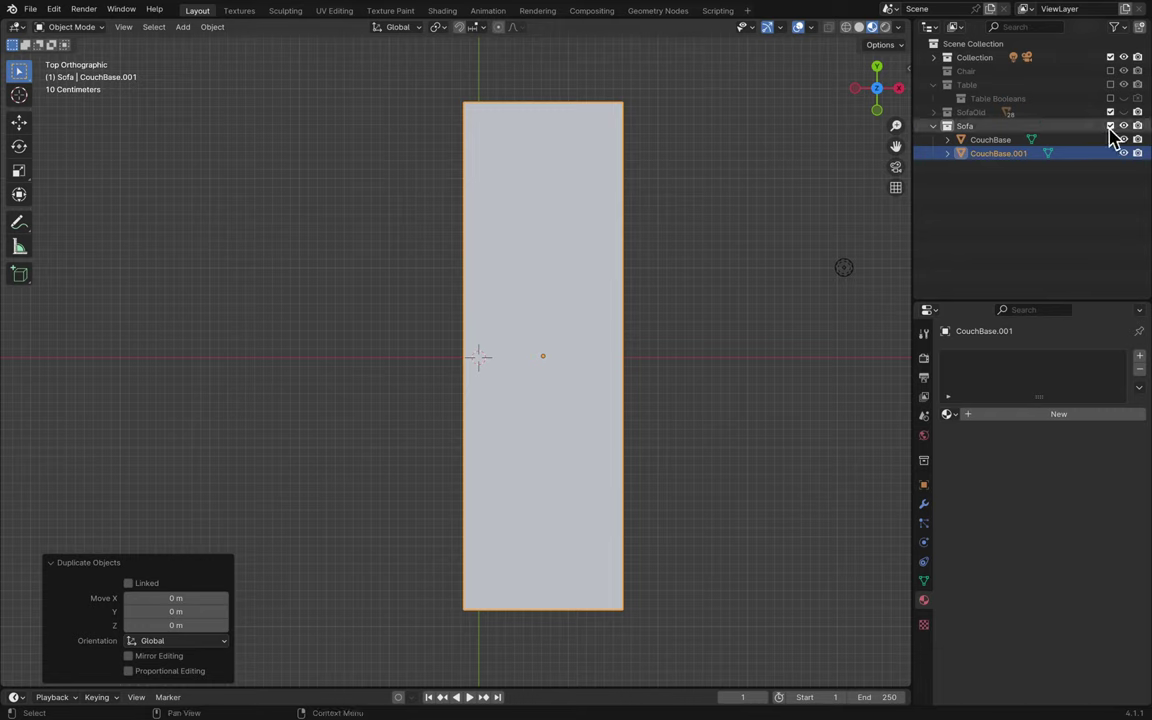
pyautogui.doubleClick(1023, 153)
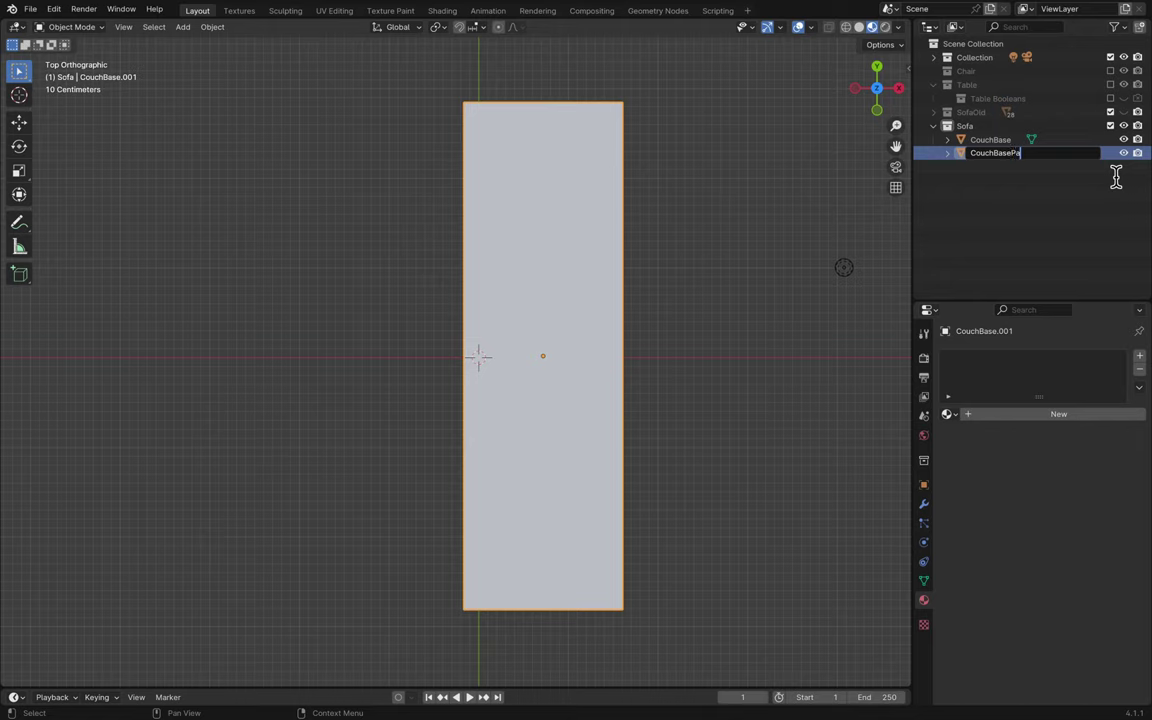
pyautogui.write('CouchBasePart2')
pyautogui.press('Return')
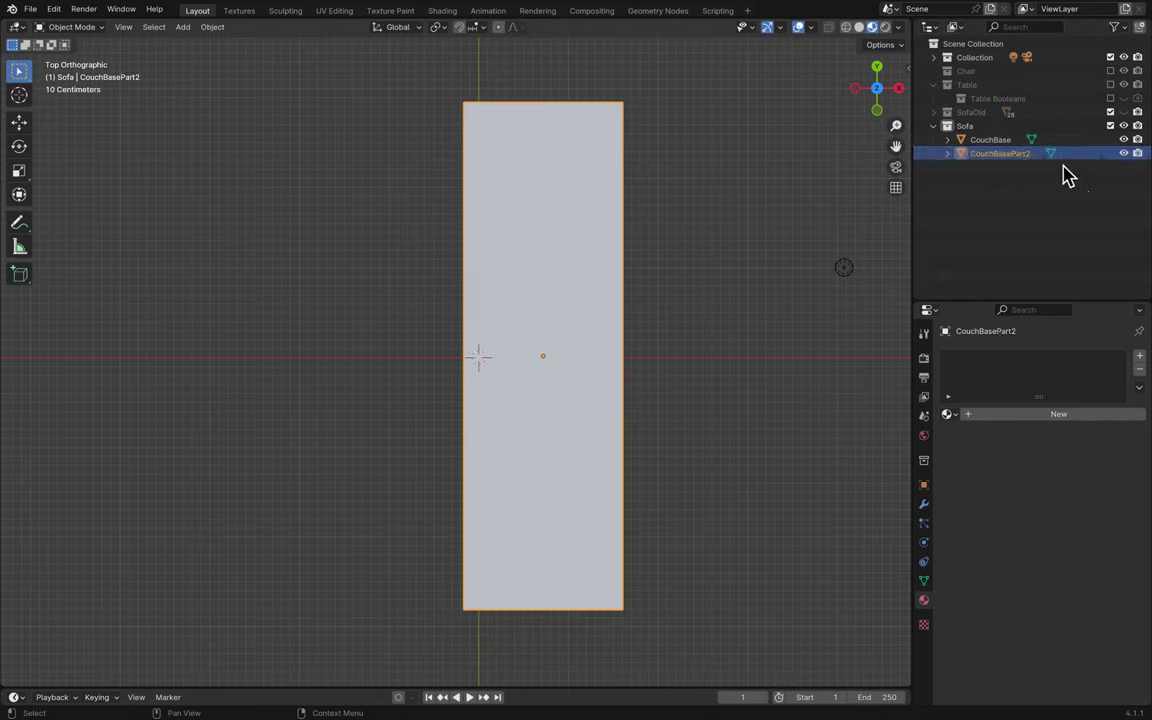
# - Show SofaOld again and rotate CouchBasePart2 90° around Z
pyautogui.click(1110, 112)
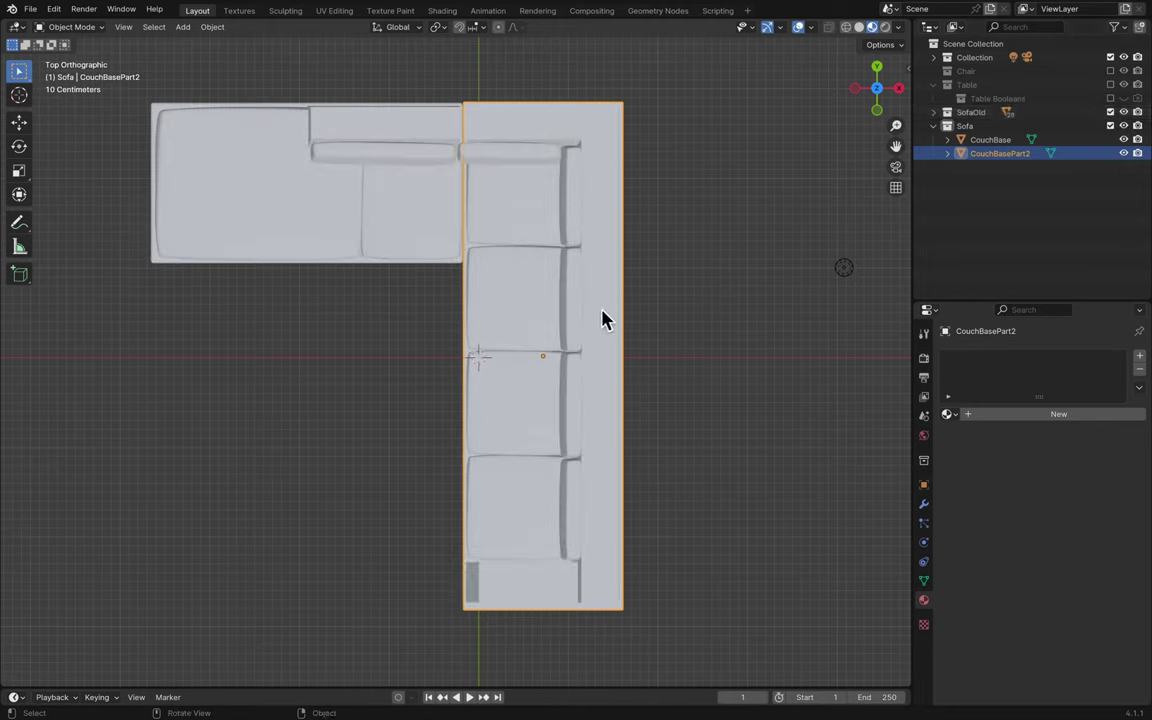
pyautogui.press('r')
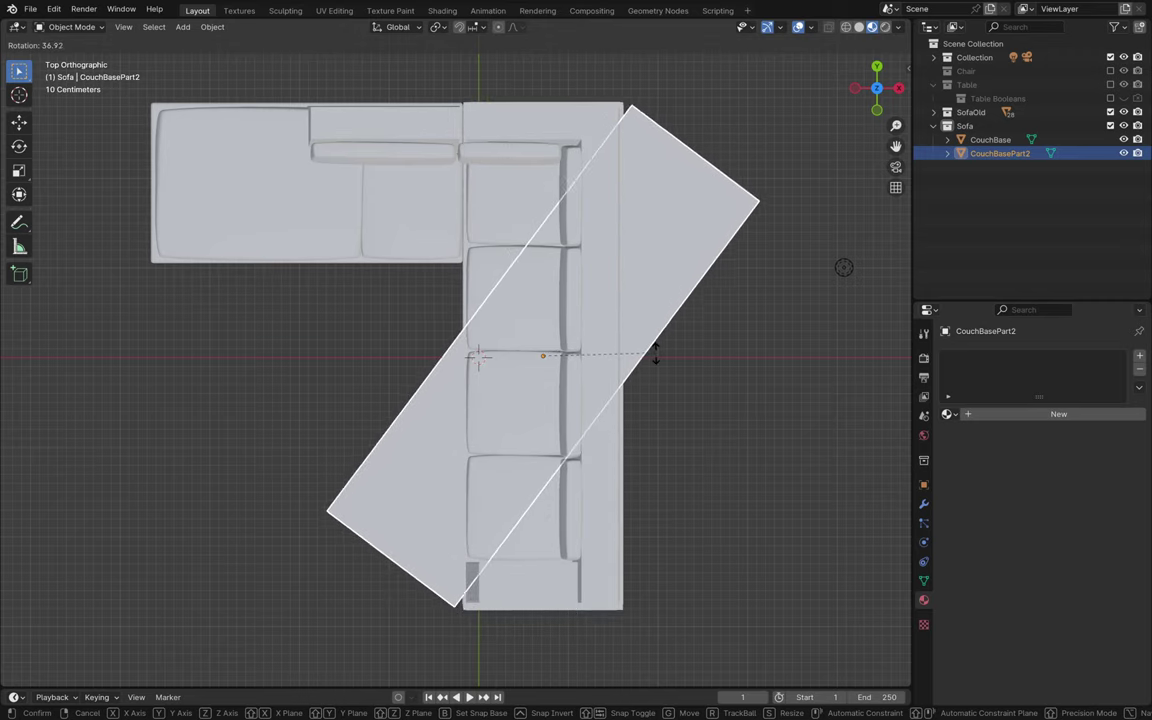
pyautogui.press('z')
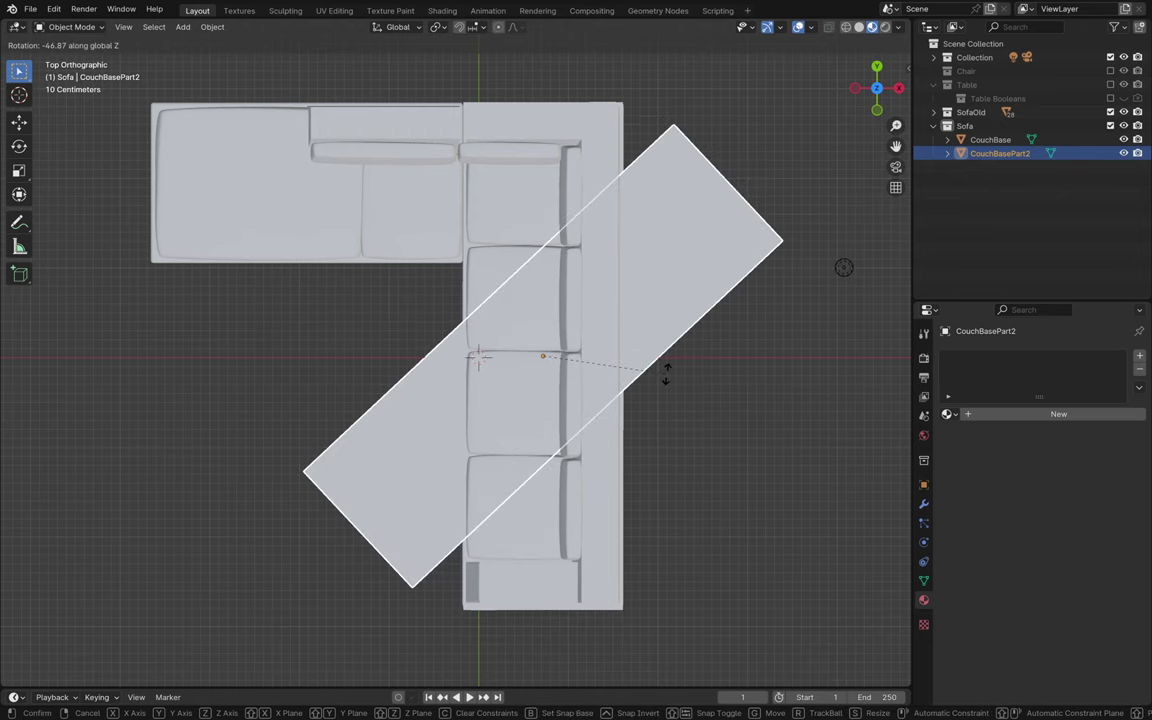
pyautogui.press('z')
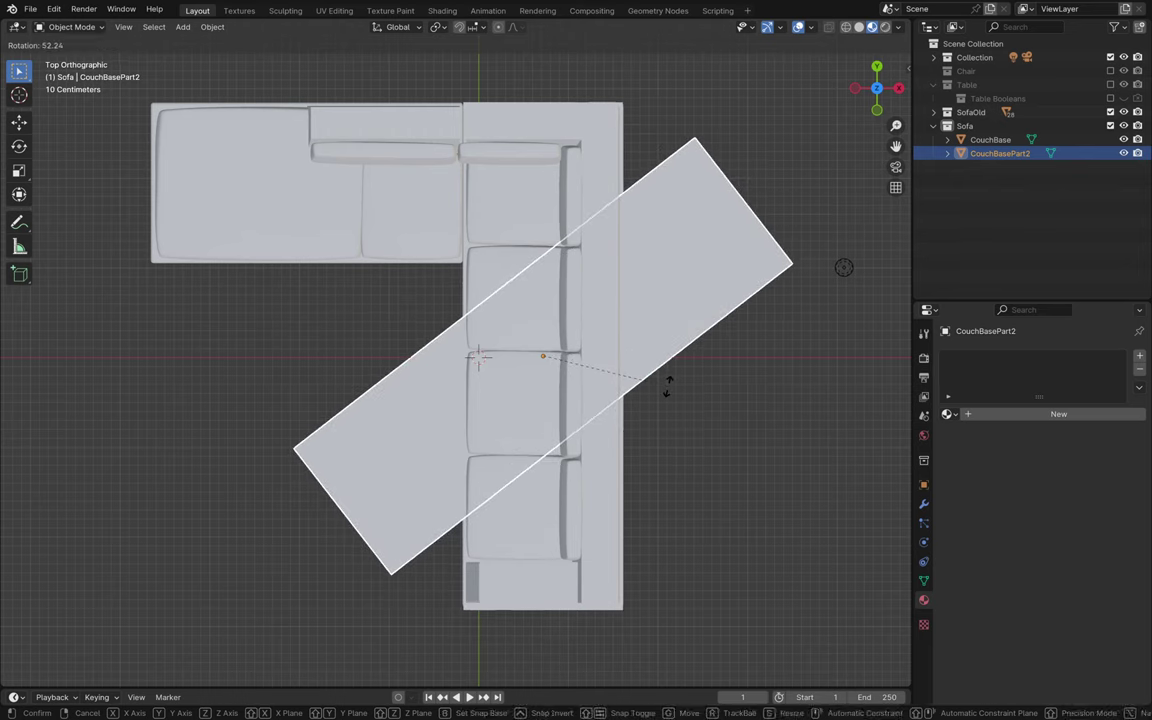
pyautogui.press('z')
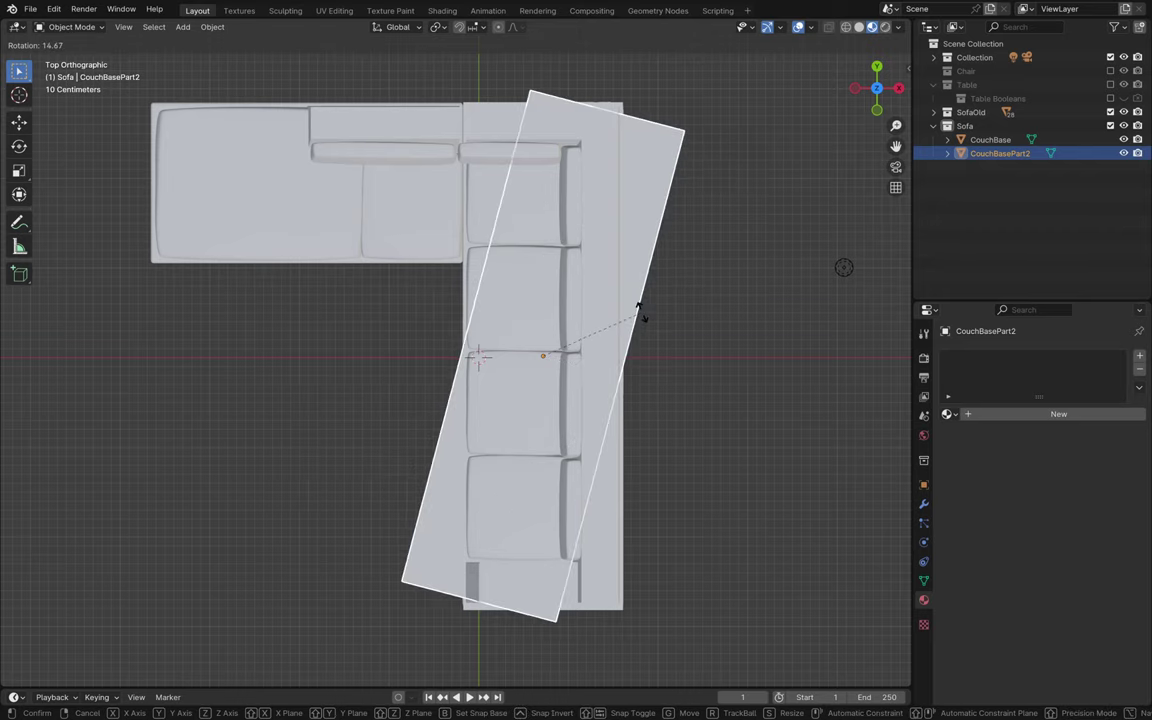
pyautogui.press('Escape')
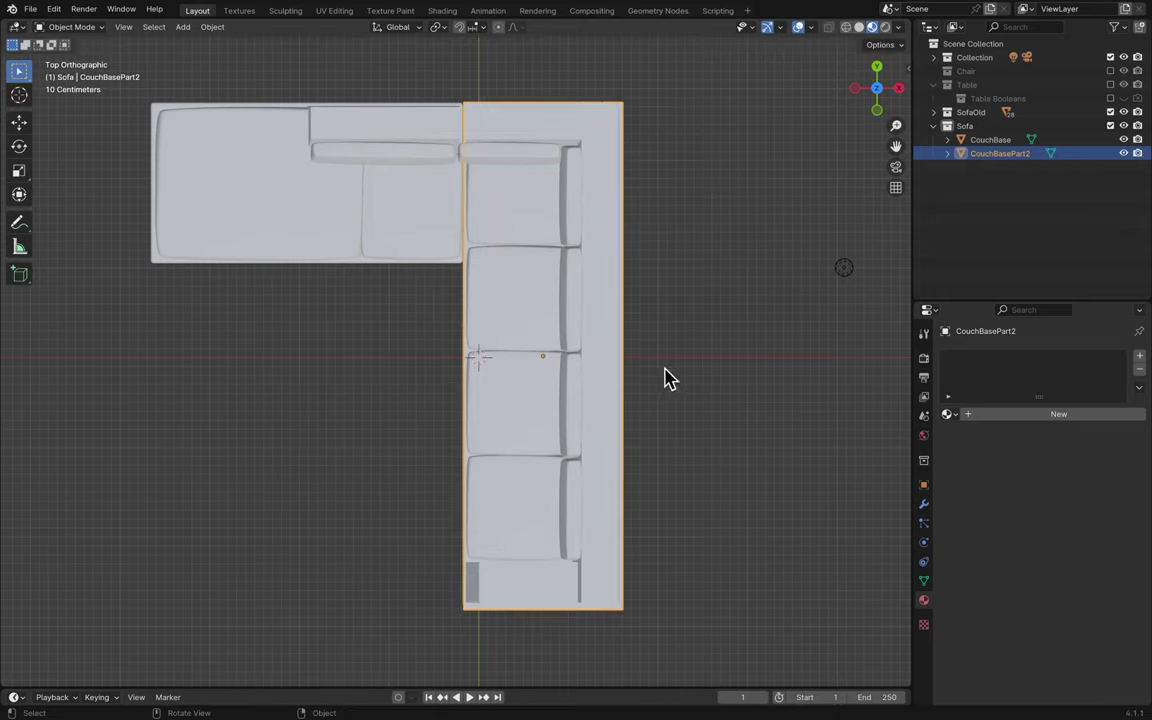
pyautogui.press('s')
pyautogui.press('Escape')
pyautogui.press('r')
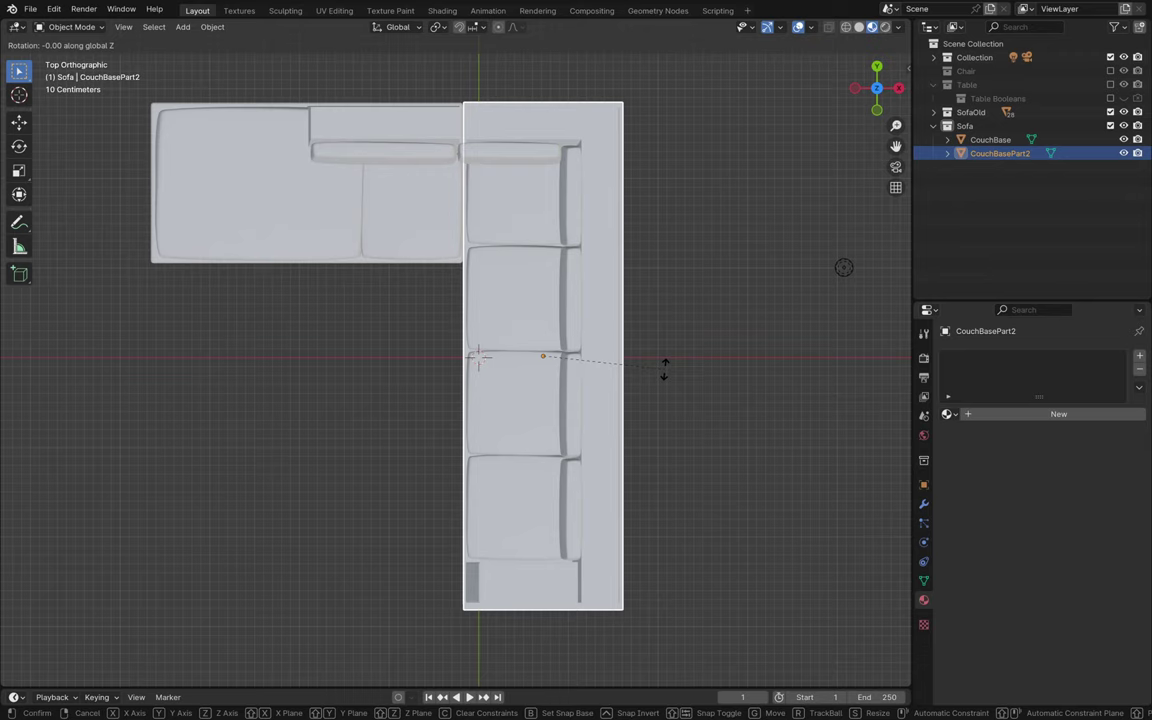
pyautogui.write('90')
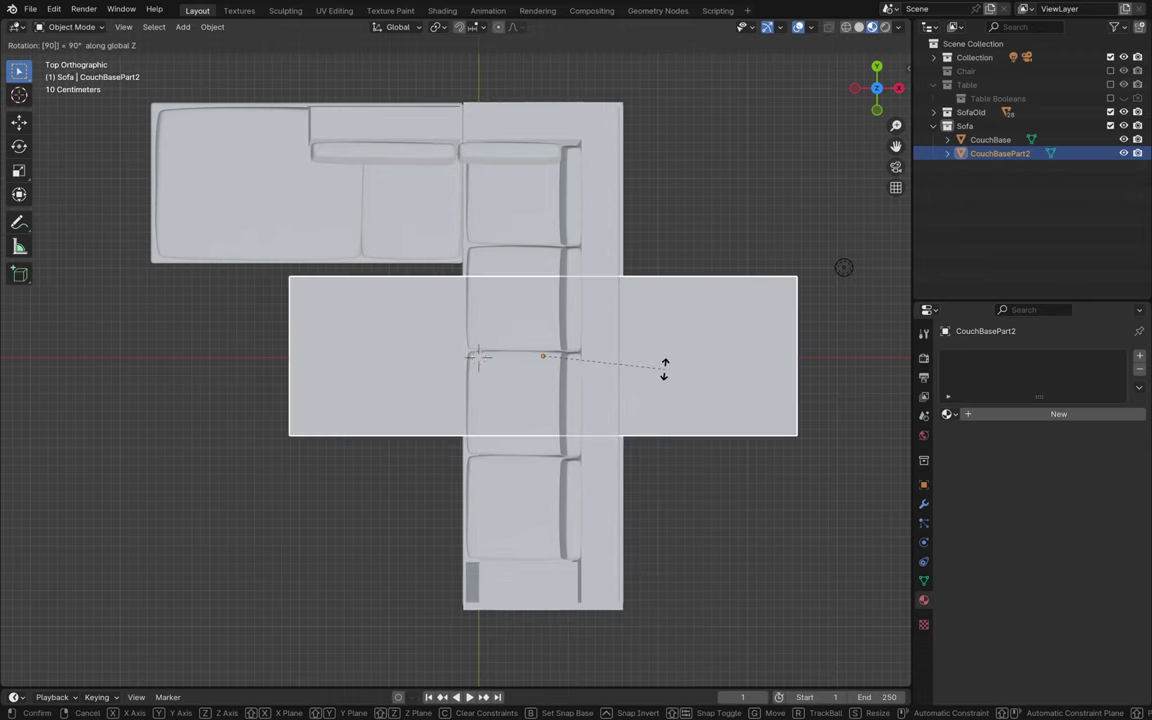
pyautogui.press('Return')
# - Move the rotated part flat over the old sofa's horizontal section
pyautogui.press('g')
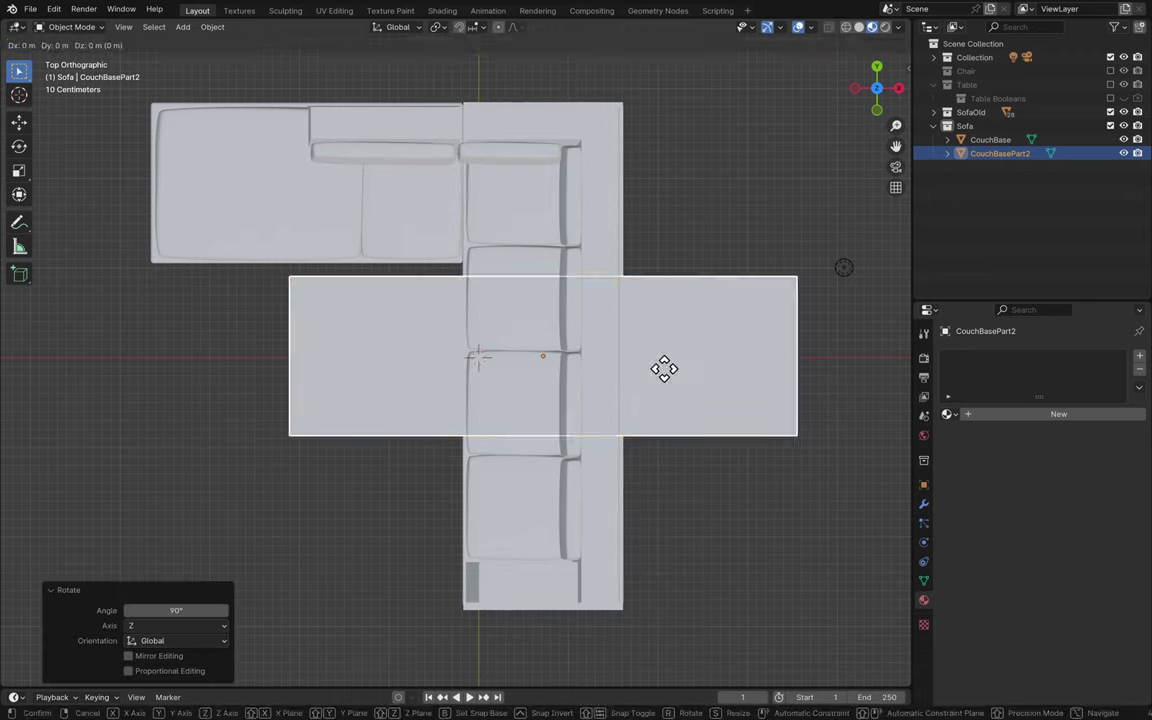
pyautogui.hotkey('shift', 'z')
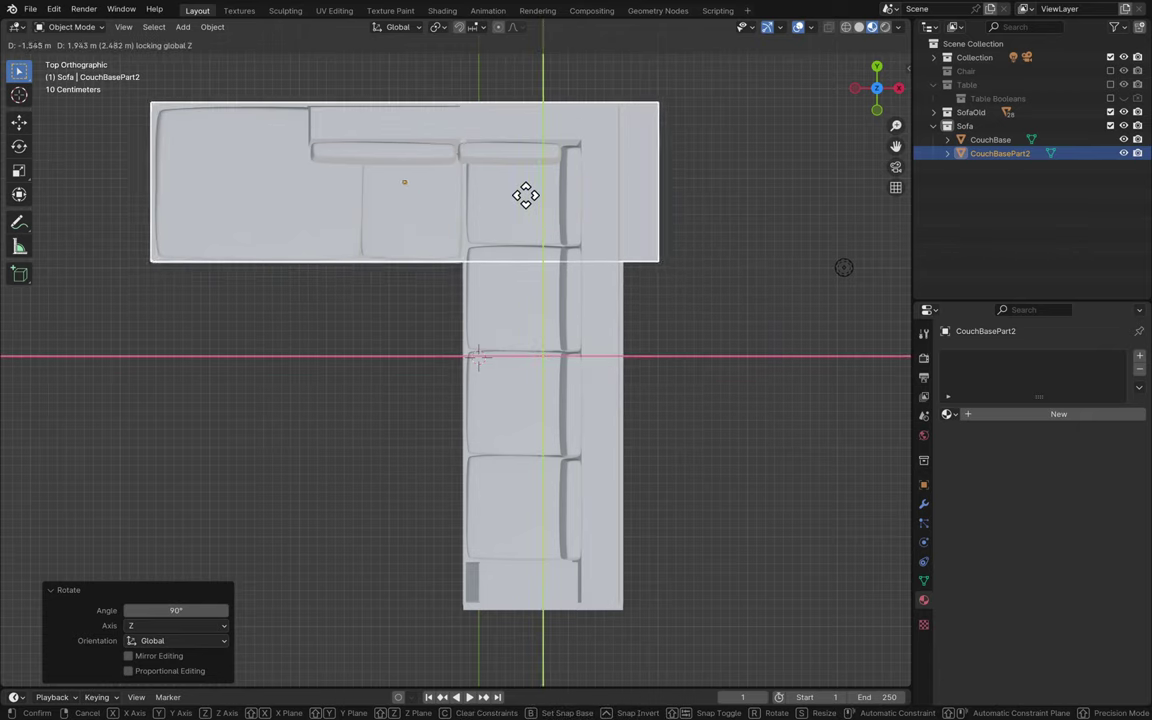
pyautogui.click(526, 195)
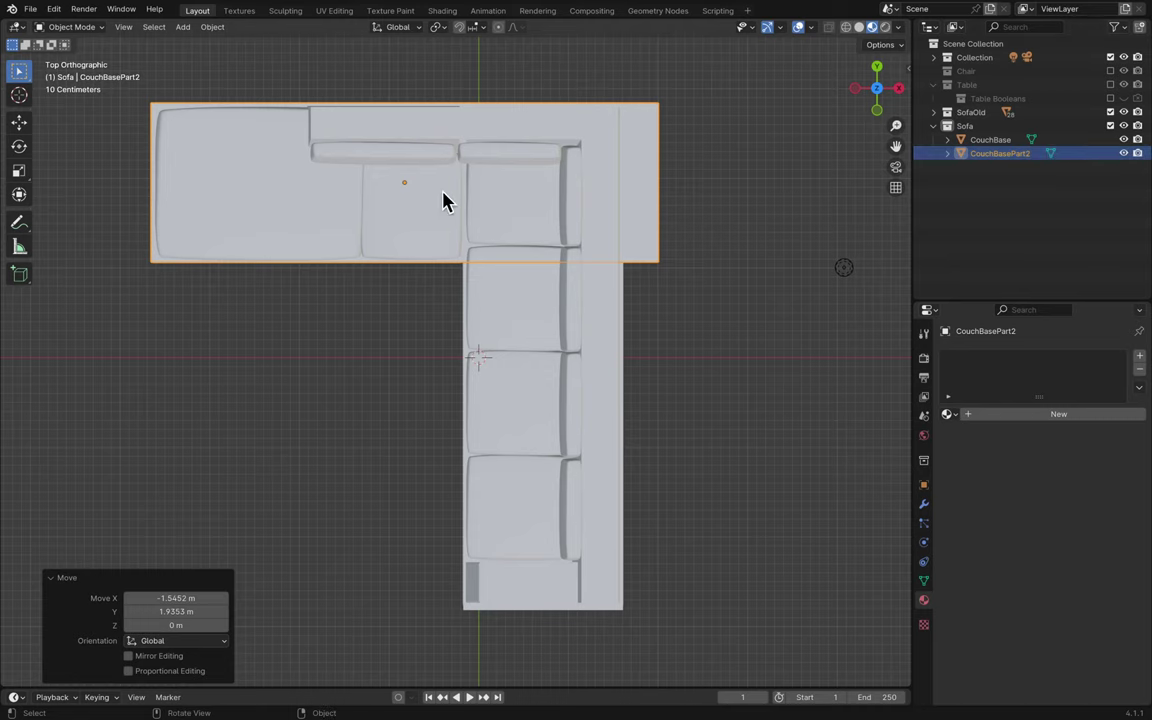
pyautogui.keyDown('shift'); pyautogui.scroll(5, 445, 200); pyautogui.keyUp('shift')
pyautogui.scroll(2, 445, 200)
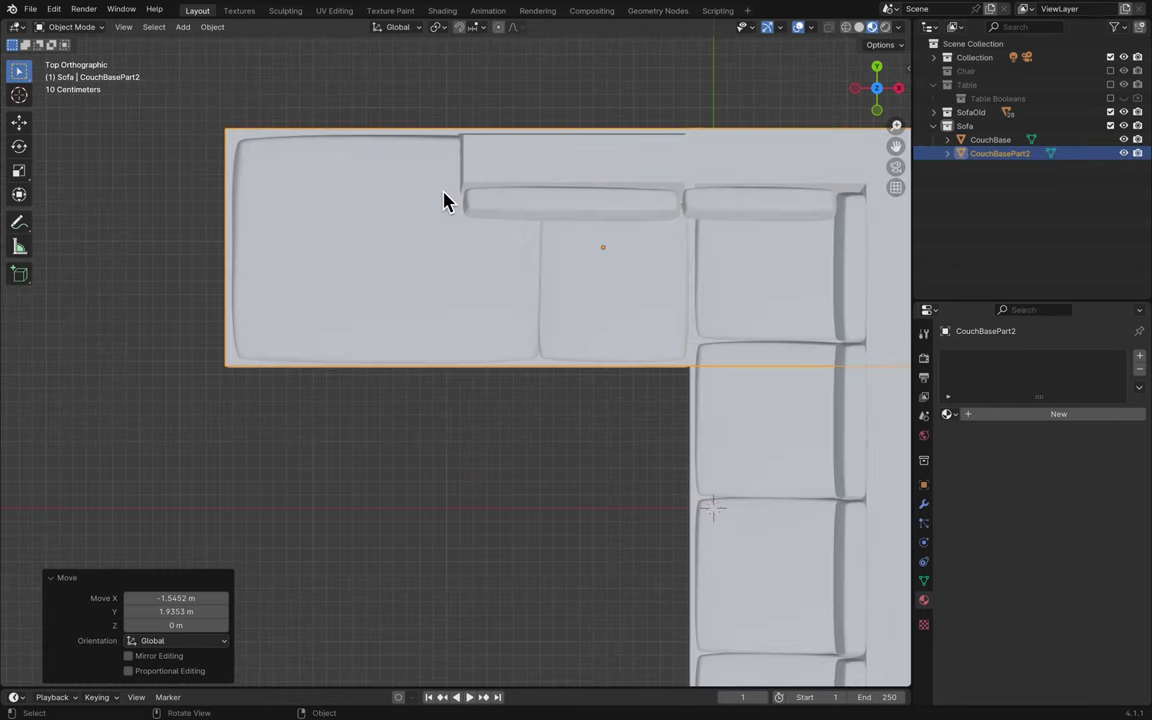
pyautogui.keyDown('ctrl'); pyautogui.hscroll(4, 506, 180); pyautogui.keyUp('ctrl')
pyautogui.keyDown('shift'); pyautogui.scroll(2, 506, 180); pyautogui.keyUp('shift')
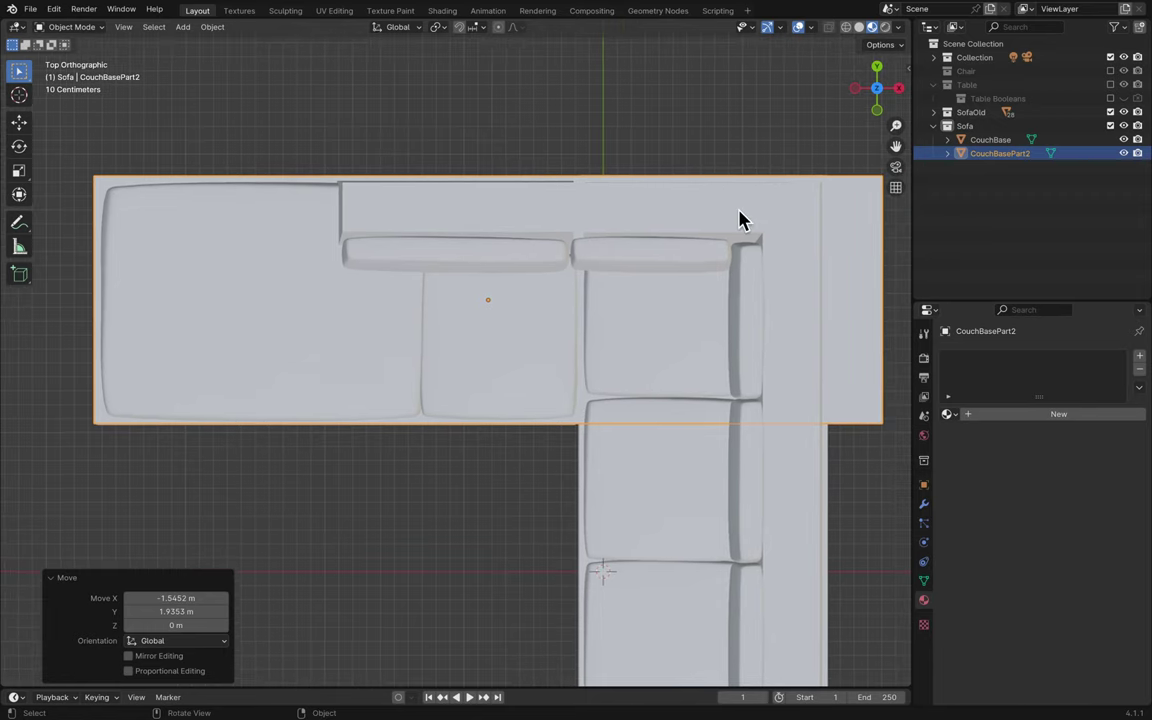
# - Narrow the part to 0.703 along X, align it with the old sofa's left end, hide SofaOld
pyautogui.press('s')
pyautogui.press('x')
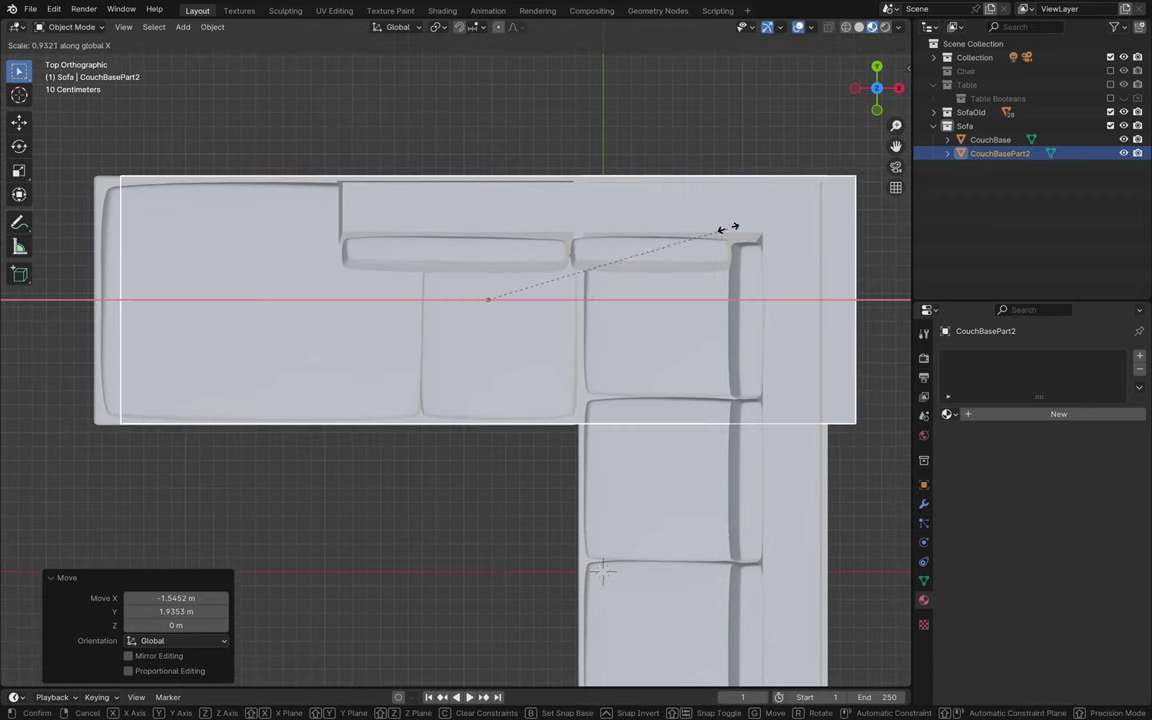
pyautogui.click(672, 258)
pyautogui.press('g')
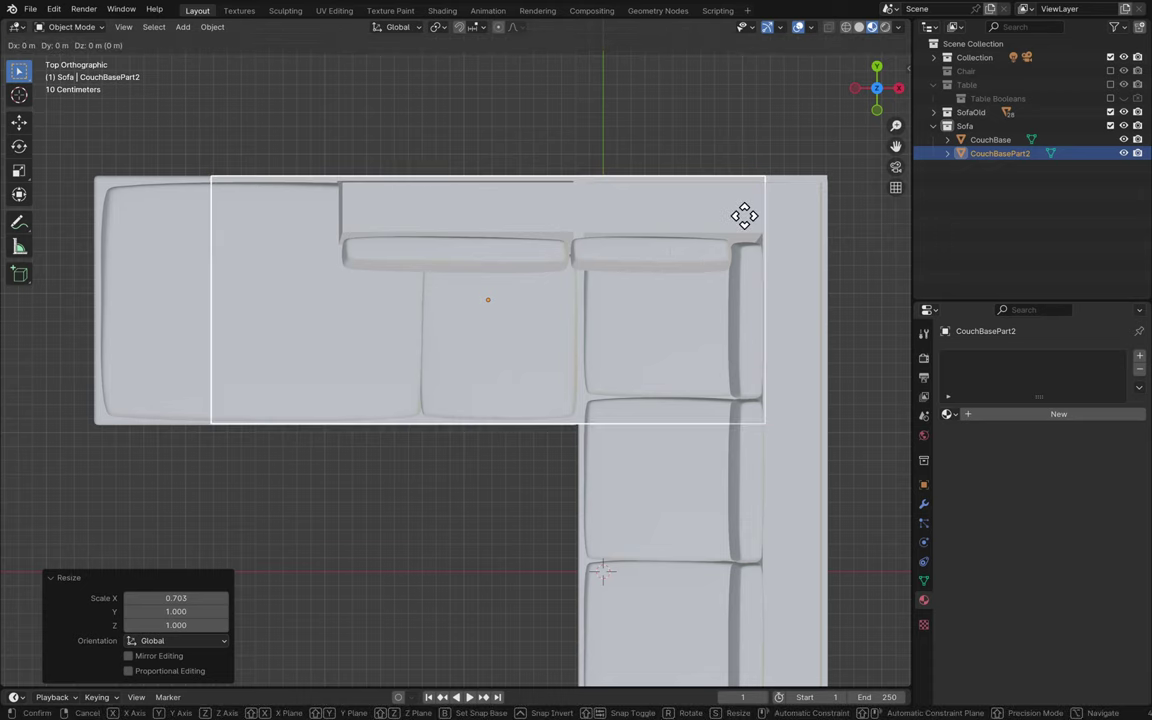
pyautogui.press('x')
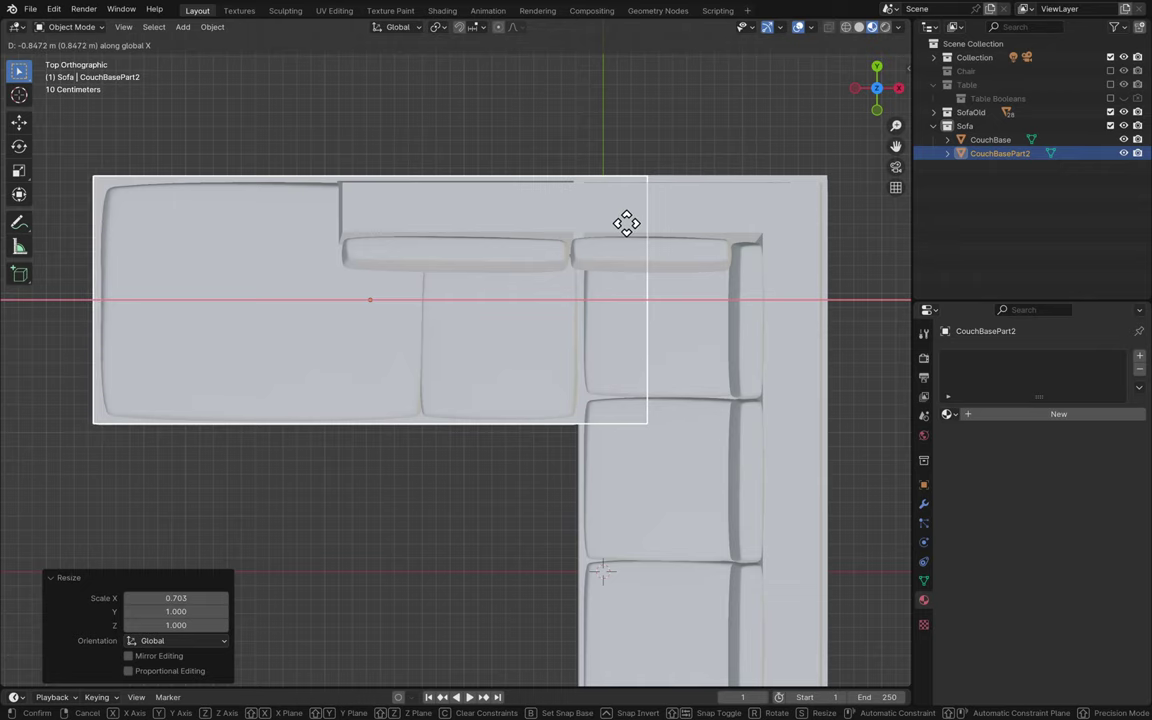
pyautogui.click(626, 222)
pyautogui.click(1110, 113)
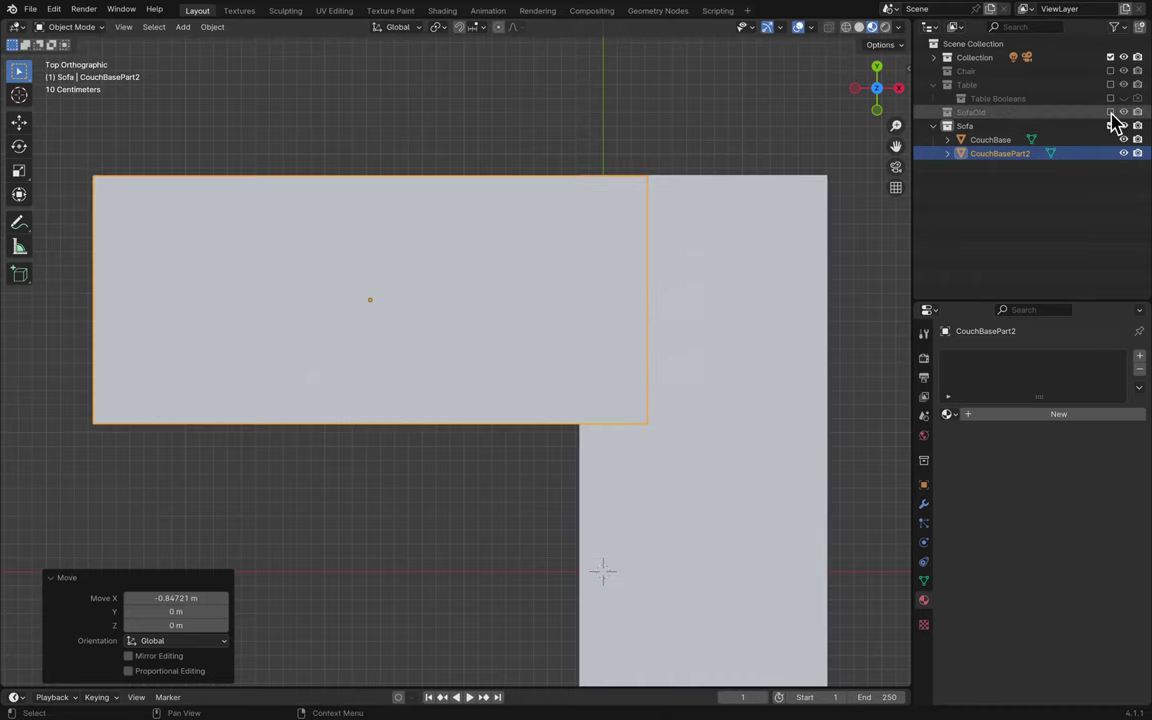
pyautogui.keyDown('shift'); pyautogui.scroll(5, 470, 343); pyautogui.keyUp('shift')
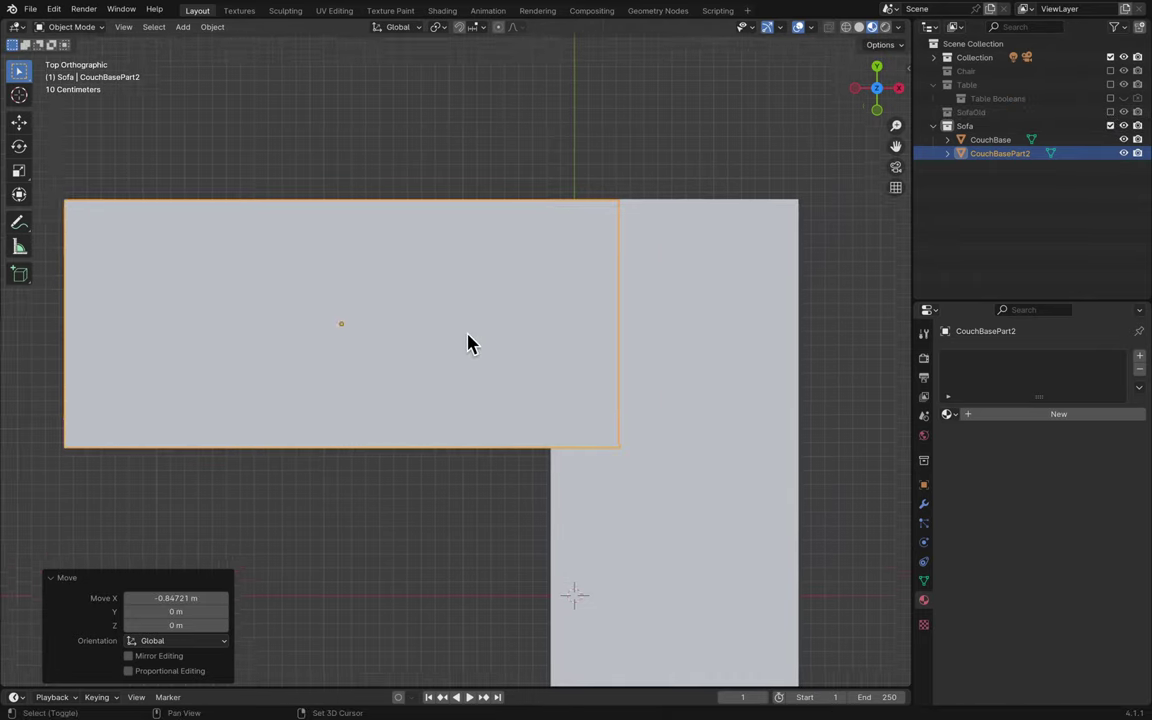
pyautogui.keyDown('shift'); pyautogui.hscroll(-2, 470, 343); pyautogui.keyUp('shift')
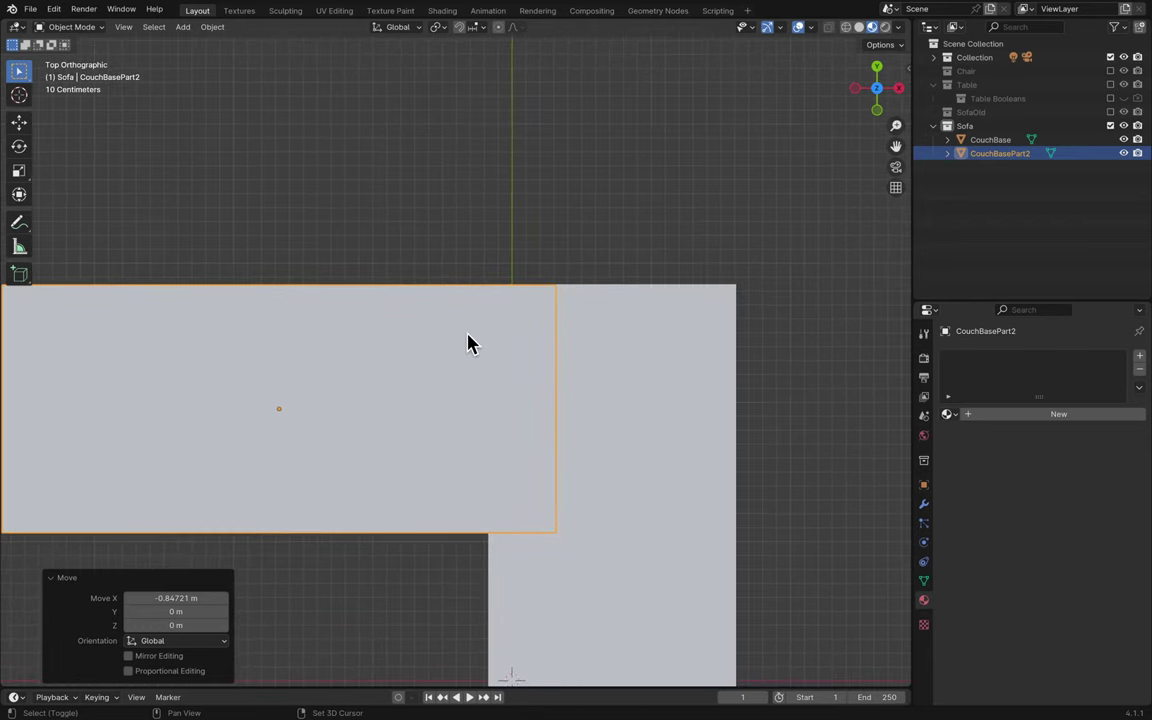
pyautogui.keyDown('shift'); pyautogui.scroll(-1, 470, 343); pyautogui.keyUp('shift')
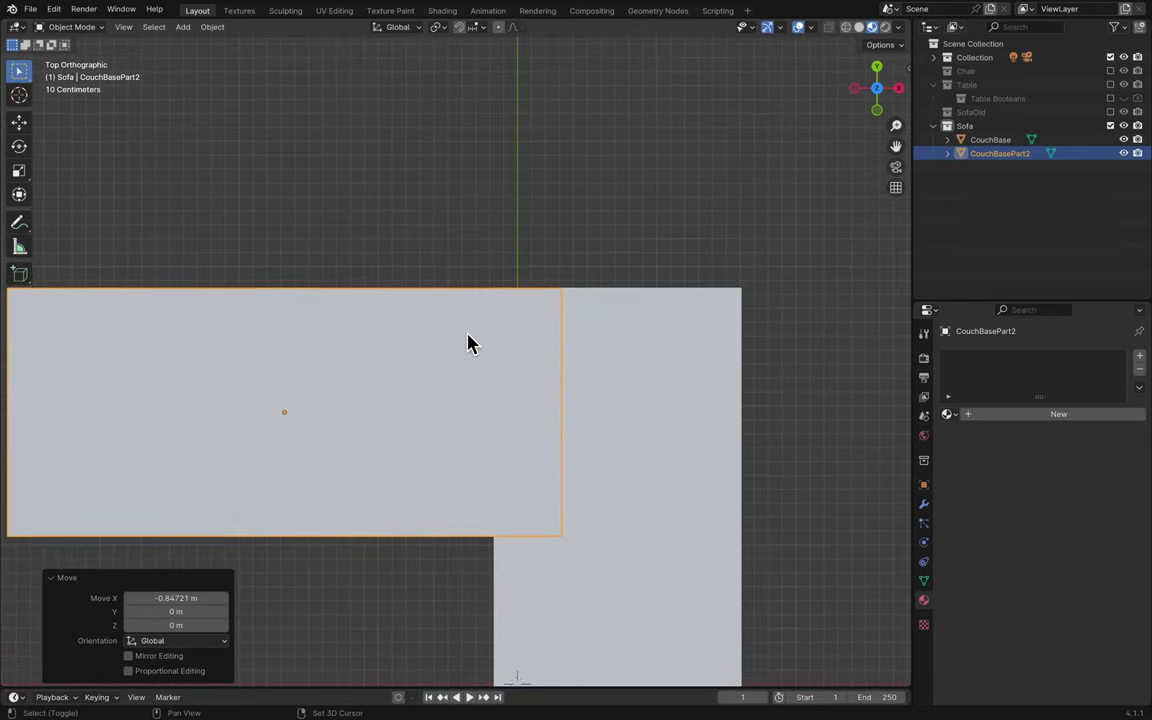
# - Scale the part to 0.845 along X, slide it left, then stretch to 1.034 to meet CouchBase
pyautogui.press('s')
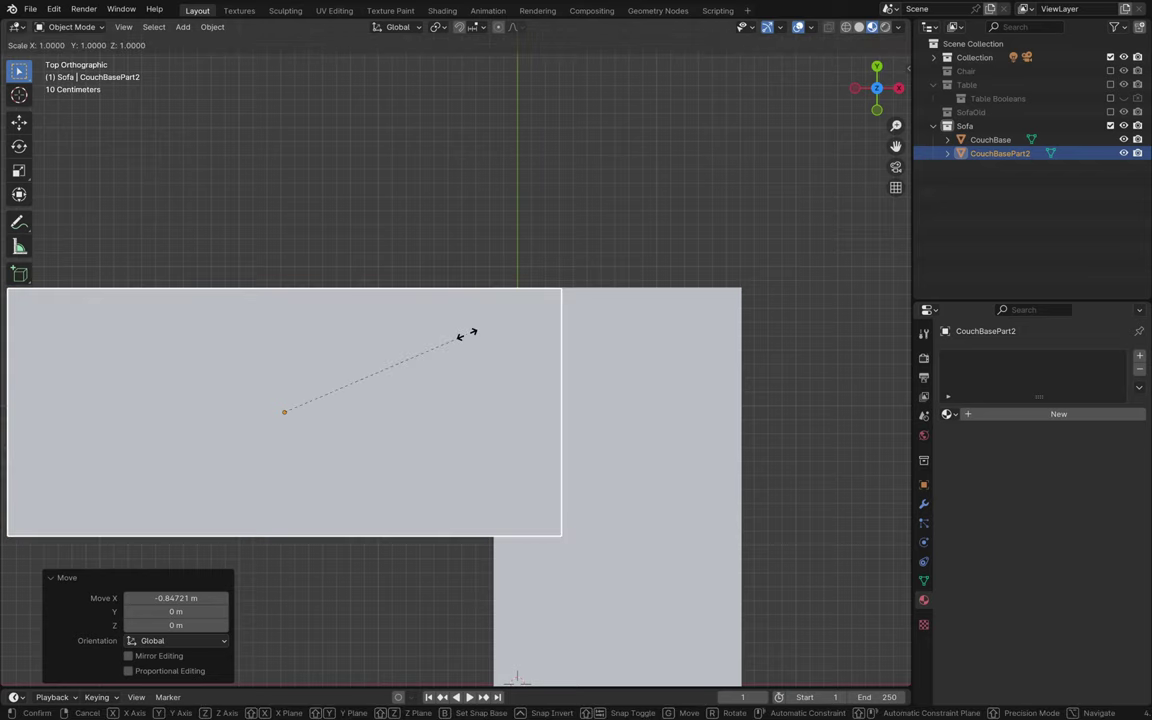
pyautogui.press('x')
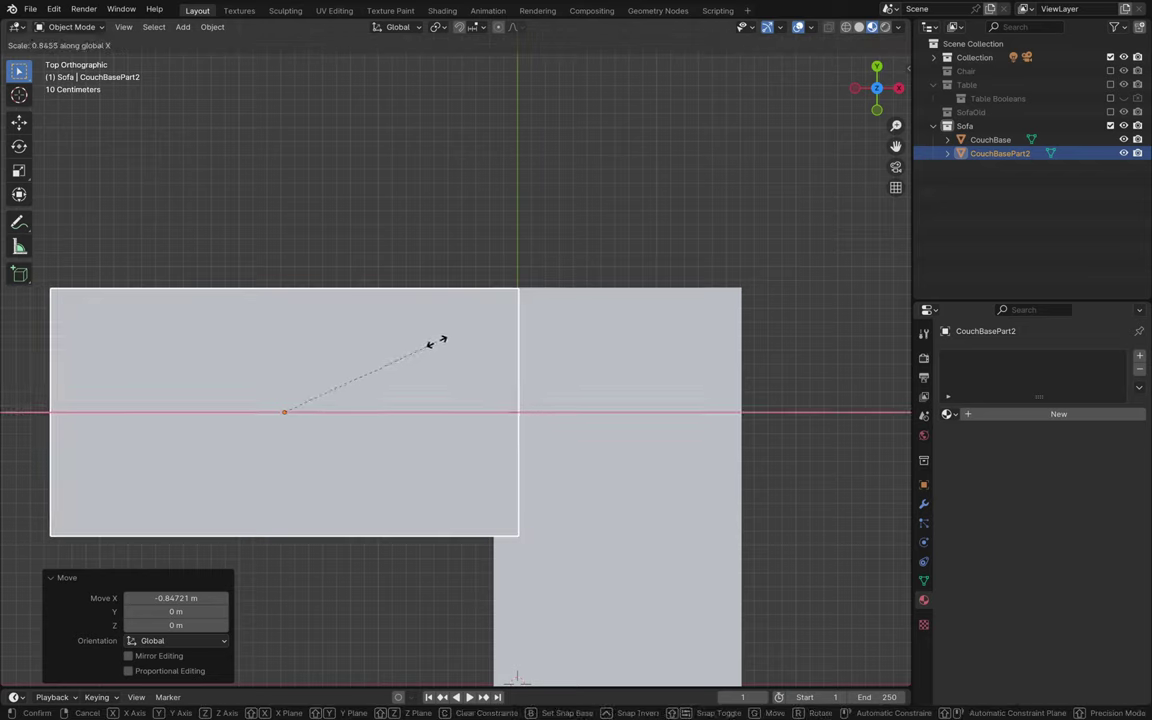
pyautogui.click(437, 345)
pyautogui.press('g')
pyautogui.press('x')
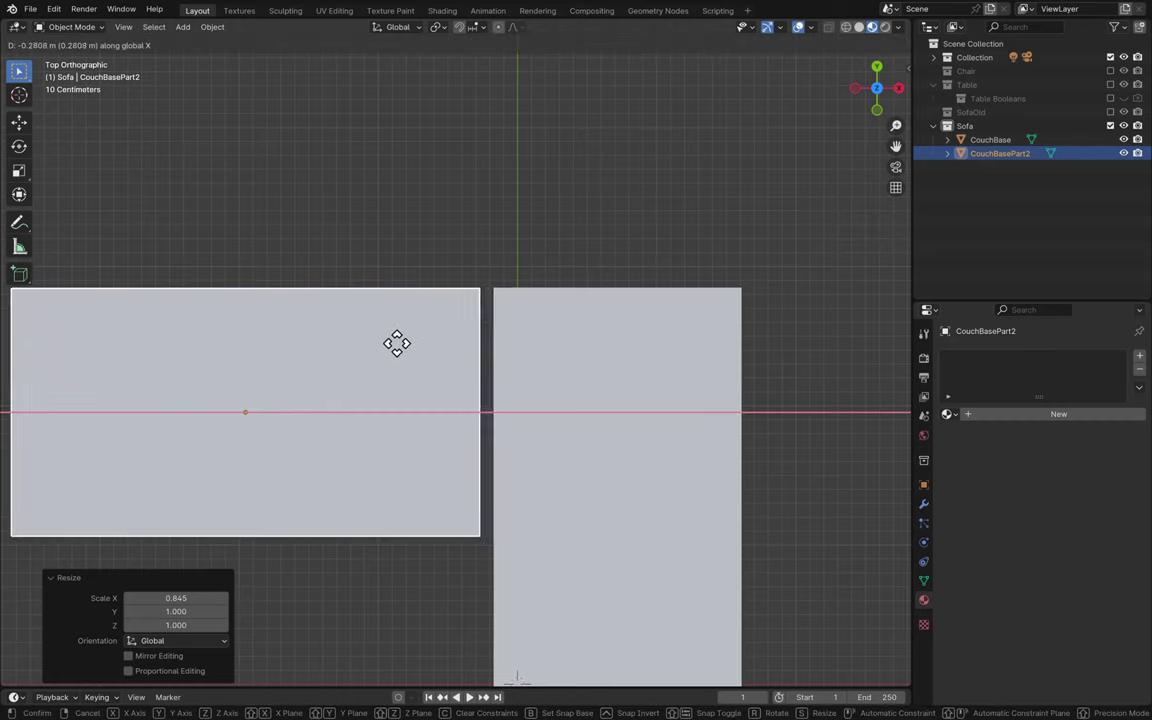
pyautogui.click(404, 350)
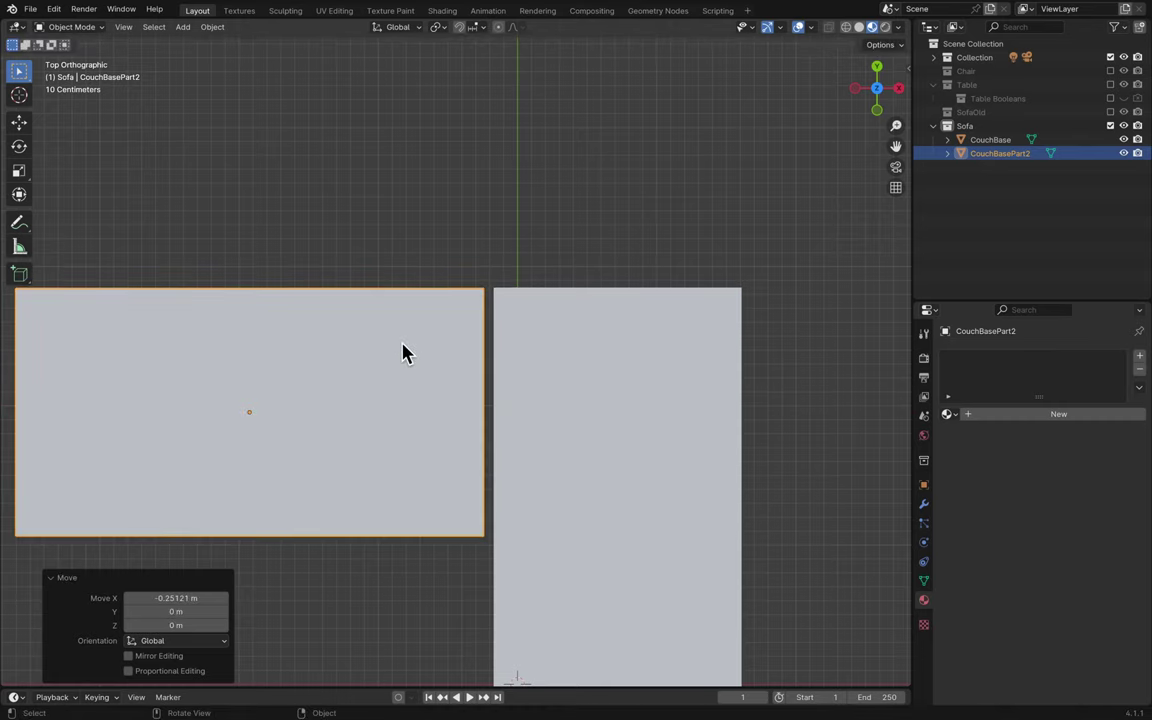
pyautogui.press('s')
pyautogui.press('x')
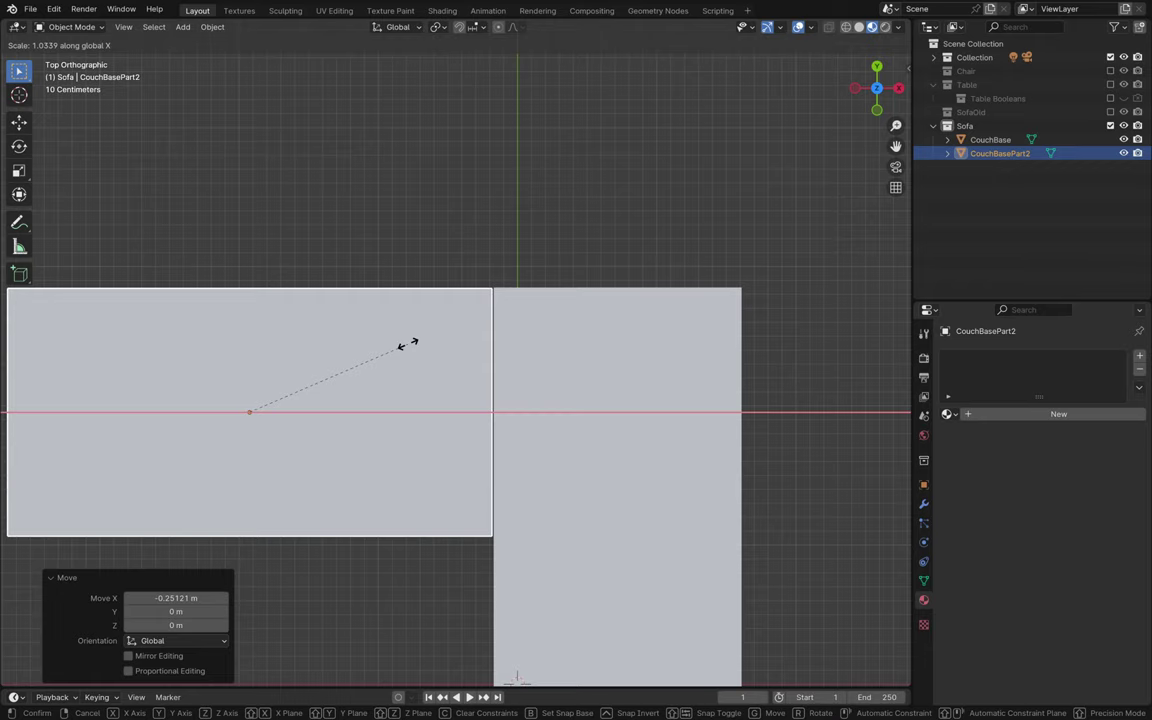
pyautogui.click(408, 345)
pyautogui.scroll(-5, 410, 352)
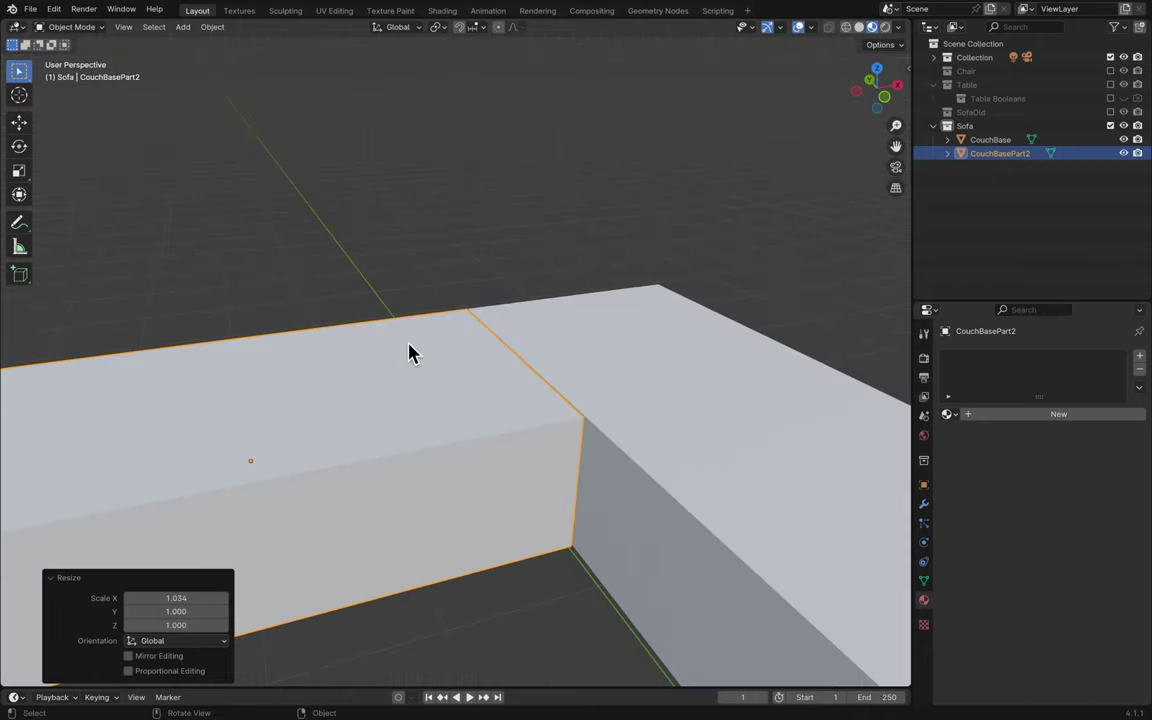
# - Save, then show SofaOld to compare it against the two-block base
pyautogui.hotkey('ctrl', 's')
pyautogui.scroll(-6, 410, 352)
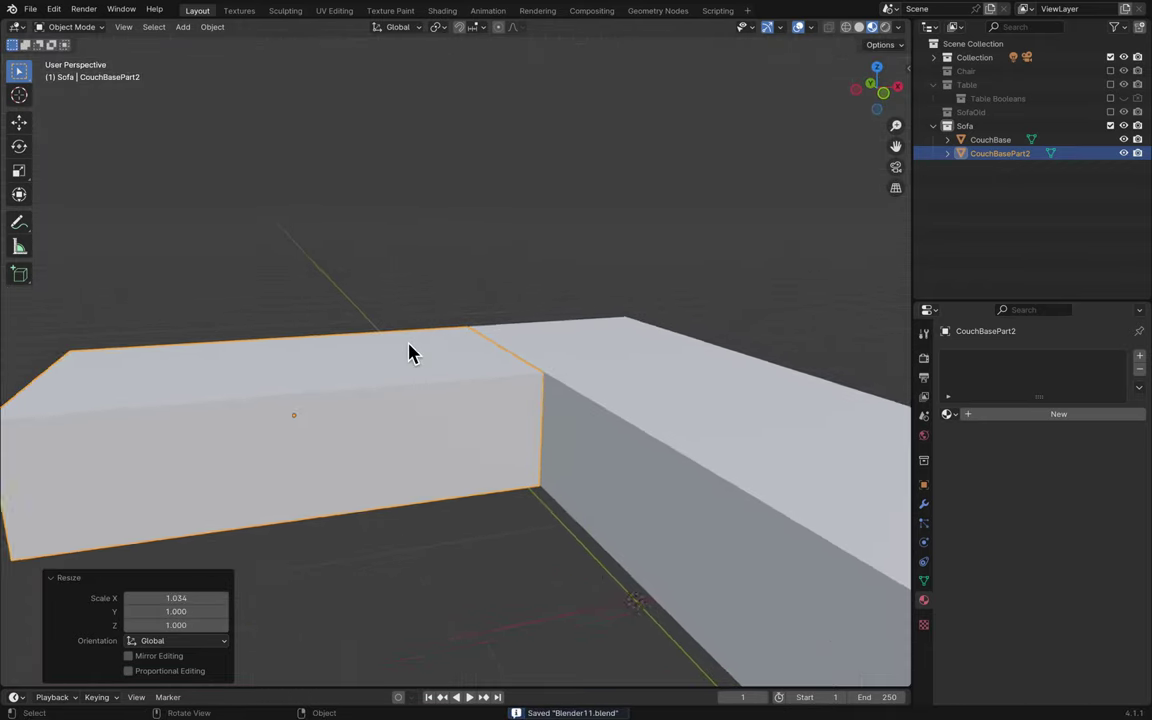
pyautogui.hscroll(-10, 418, 342)
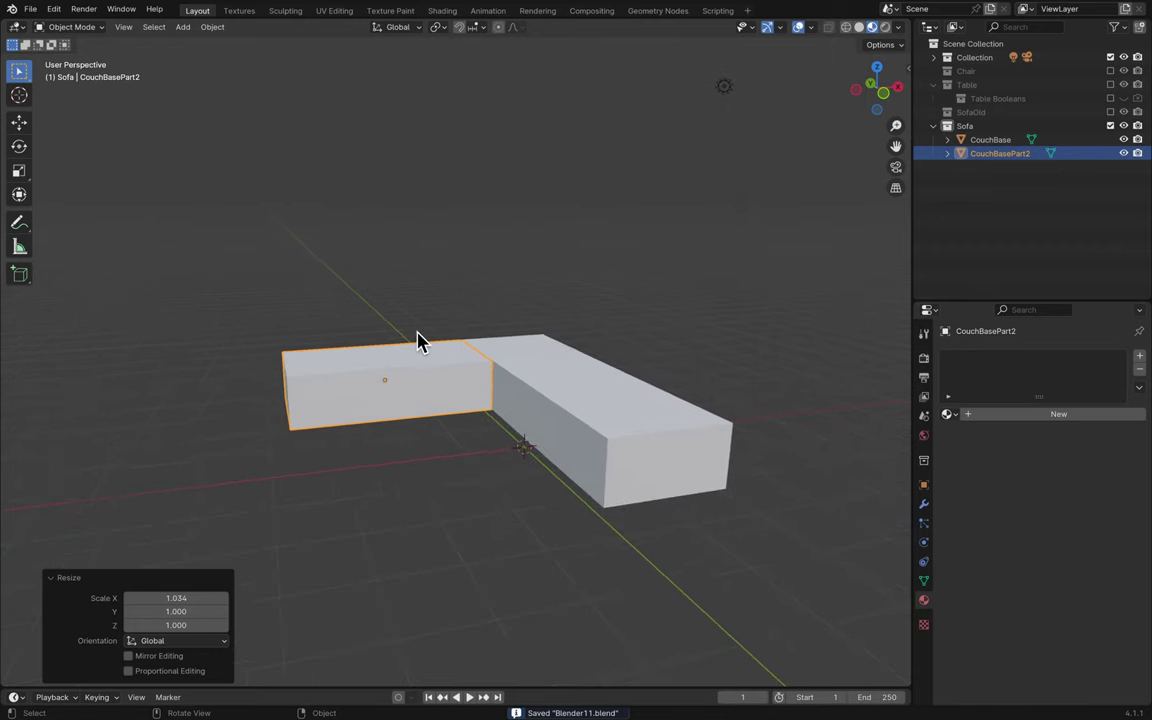
pyautogui.hscroll(-6, 586, 298)
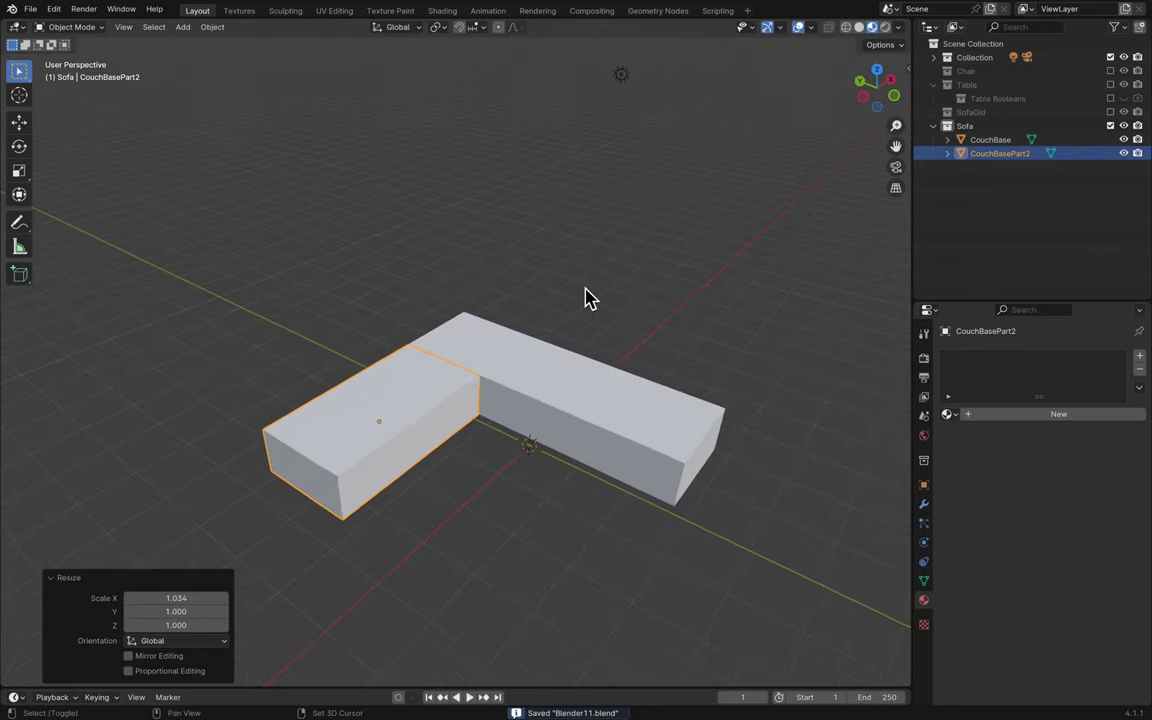
pyautogui.scroll(6, 588, 292)
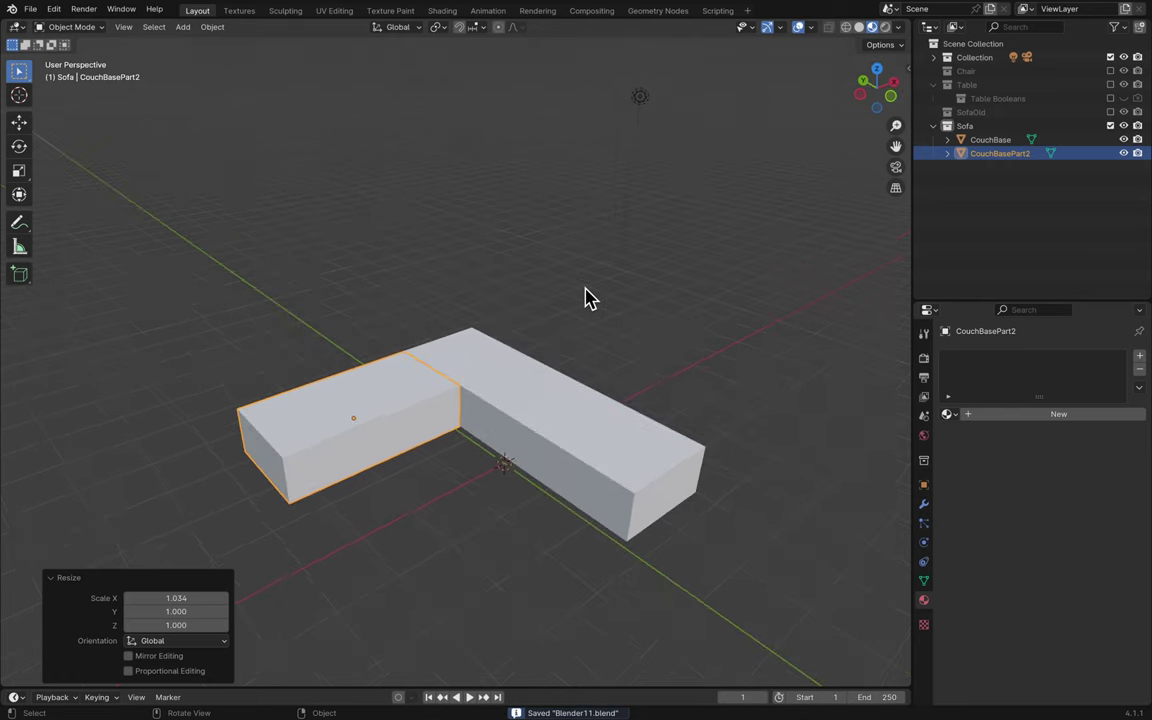
pyautogui.scroll(2, 594, 296)
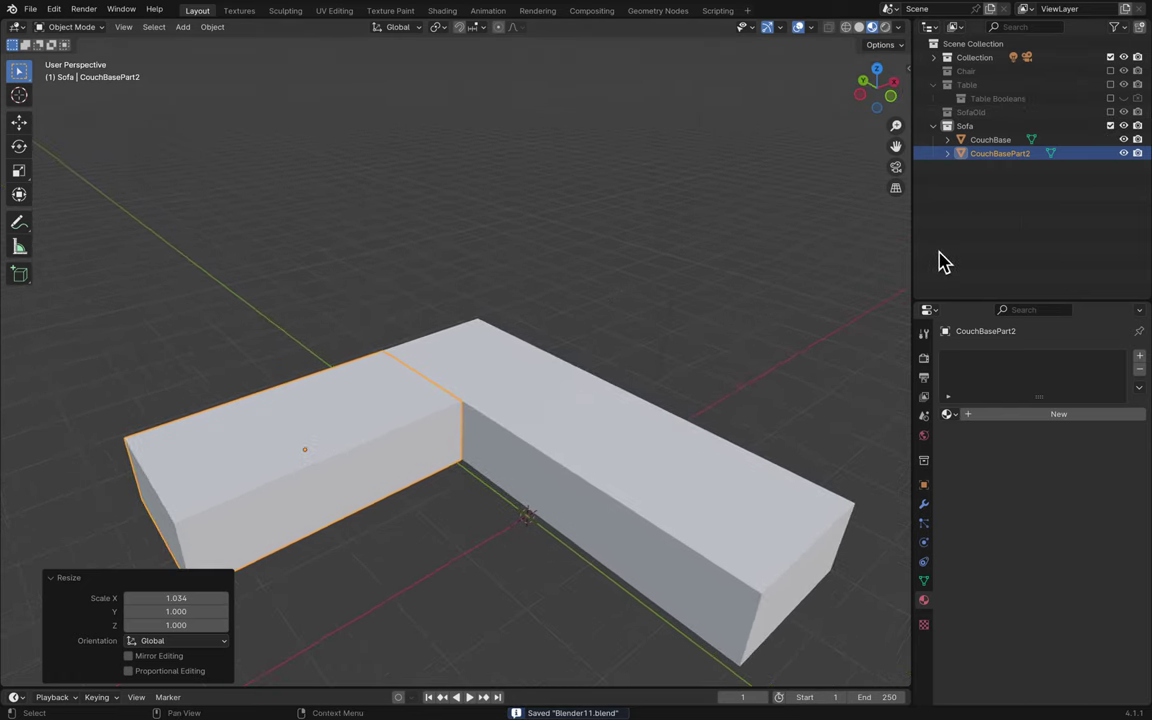
pyautogui.click(1110, 112)
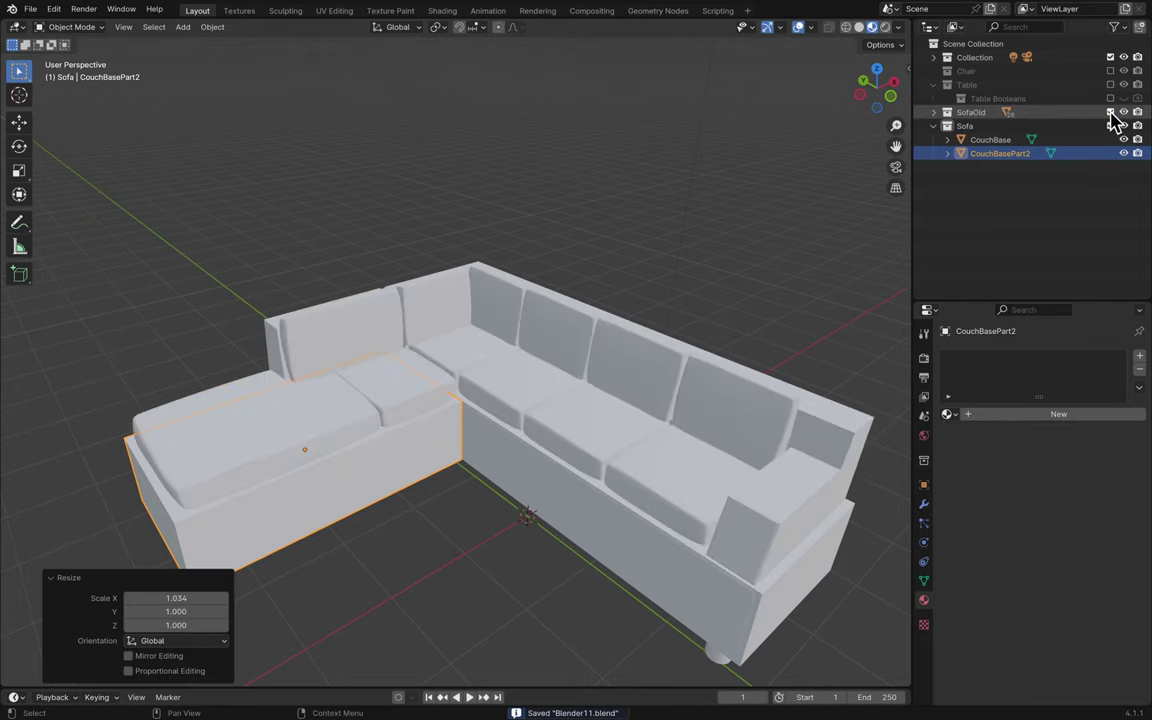
pyautogui.keyDown('shift'); pyautogui.scroll(-4, 784, 265); pyautogui.keyUp('shift')
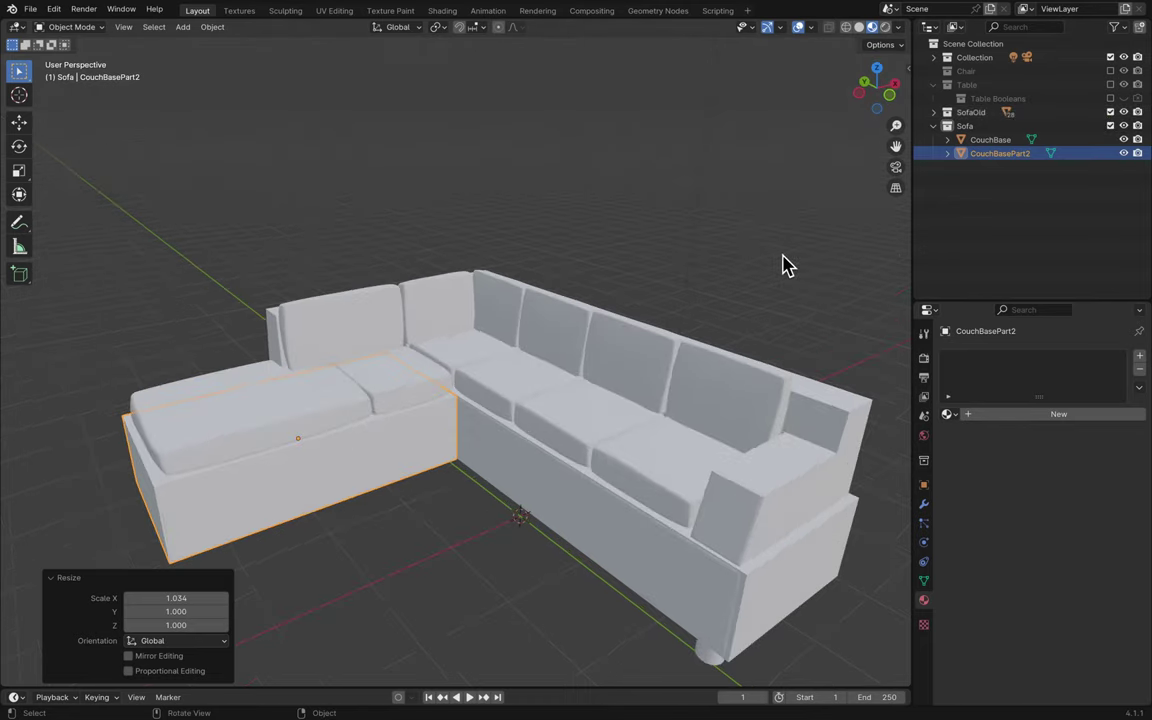
pyautogui.scroll(5, 784, 265)
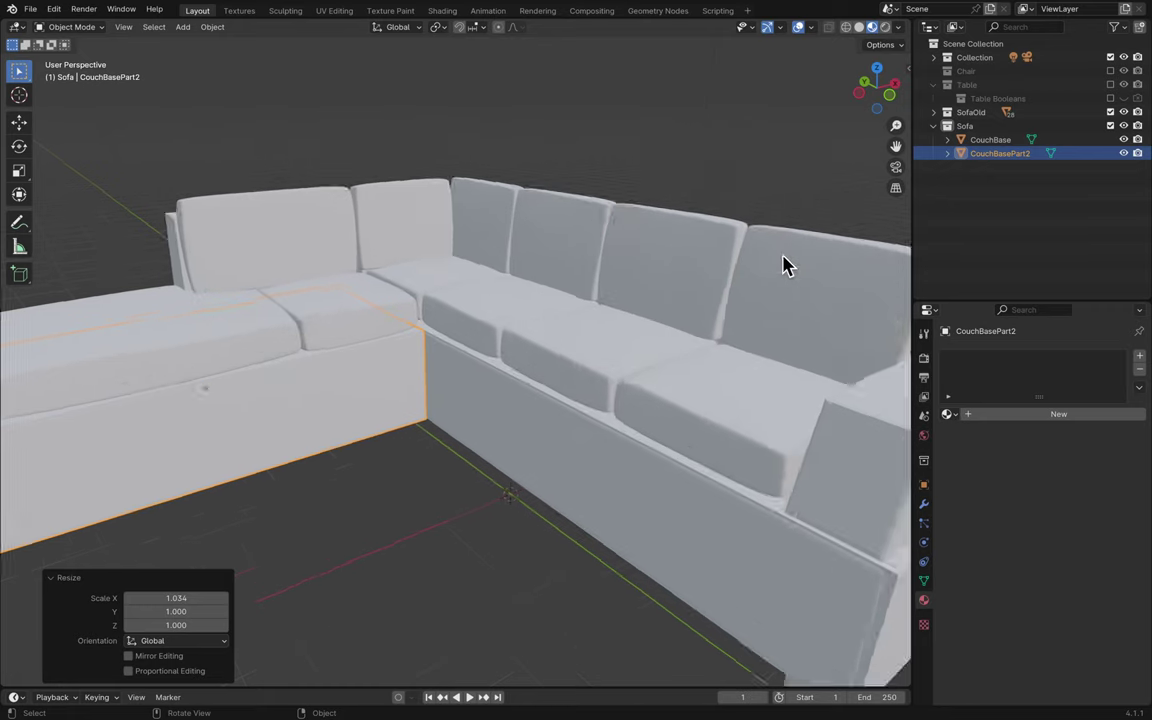
pyautogui.scroll(-1, 784, 263)
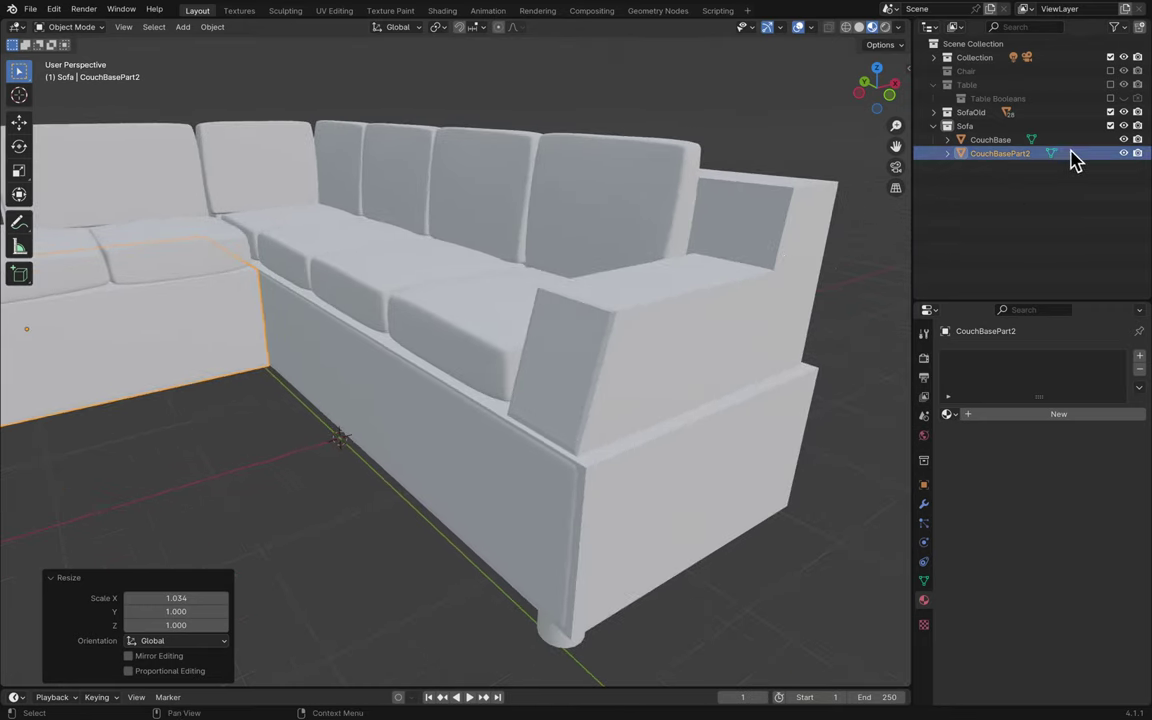
# - Hide SofaOld again, save Blender11.blend, and select CouchBase
pyautogui.click(1110, 112)
pyautogui.hotkey('ctrl', 's')
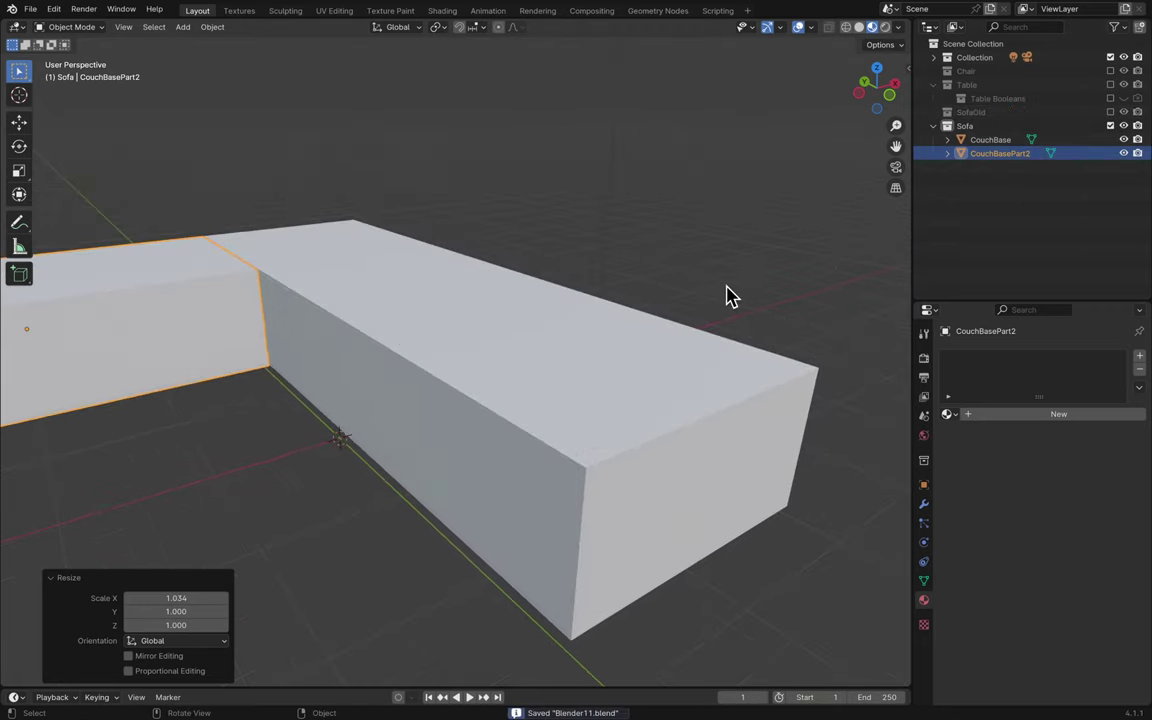
pyautogui.scroll(1, 728, 296)
pyautogui.moveTo(728, 296); pyautogui.dragTo(725, 296, button='middle')
pyautogui.click(573, 373)
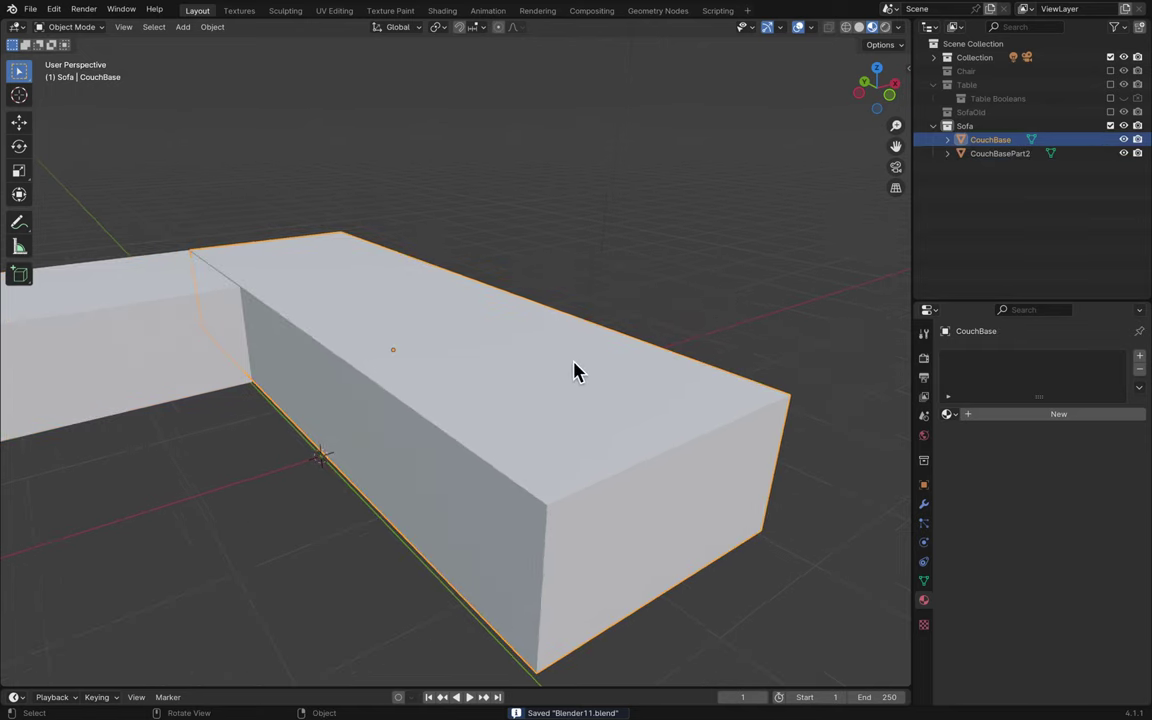
# - Enter Edit Mode on CouchBase with all selected and preview a 0.039 m Ctrl+B edge bevel
pyautogui.press('Tab')
pyautogui.press('b')
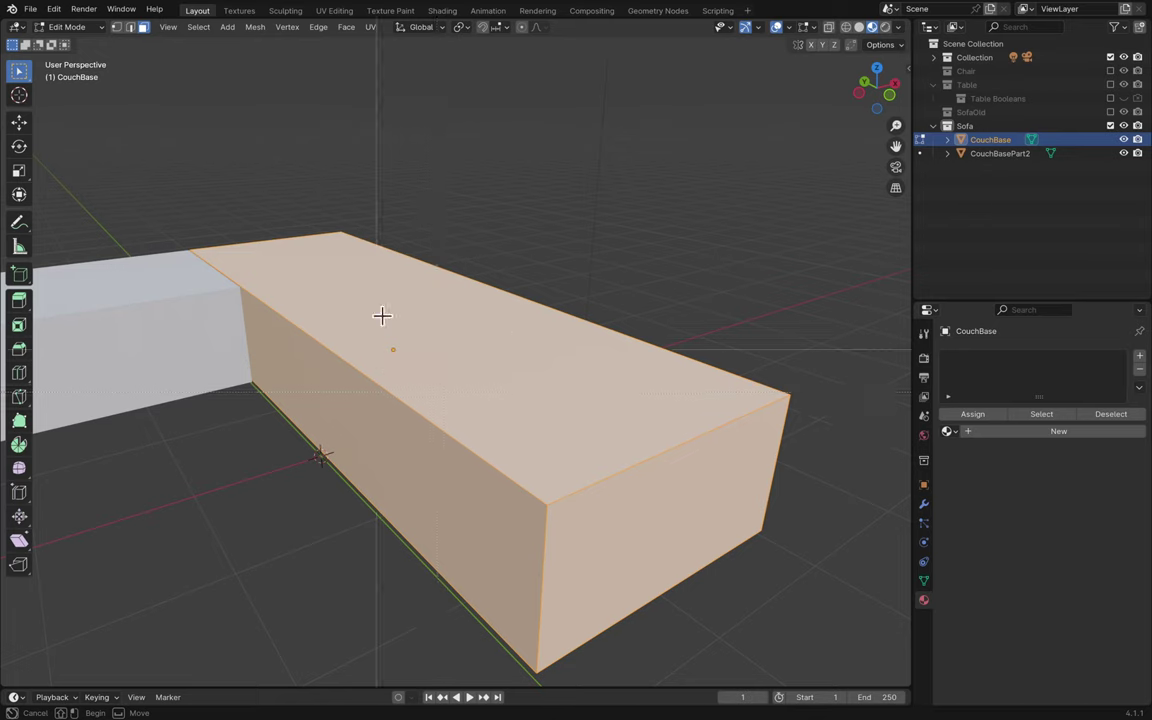
pyautogui.press('Escape')
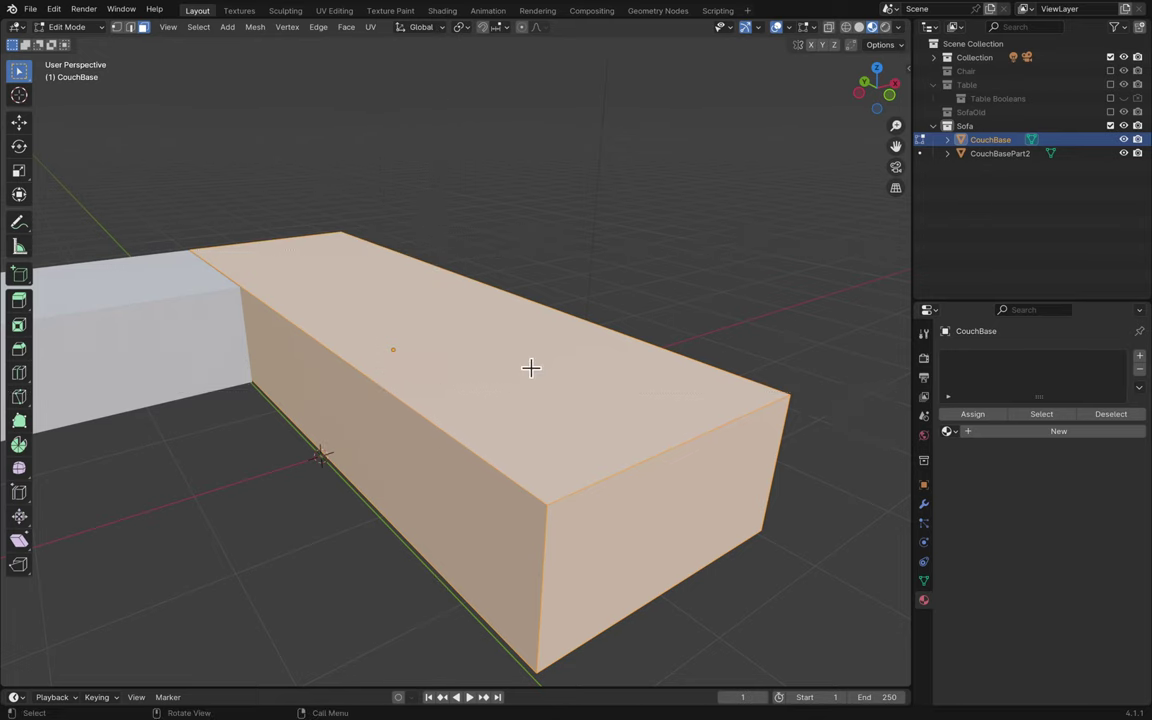
pyautogui.hotkey('ctrl', 'b')
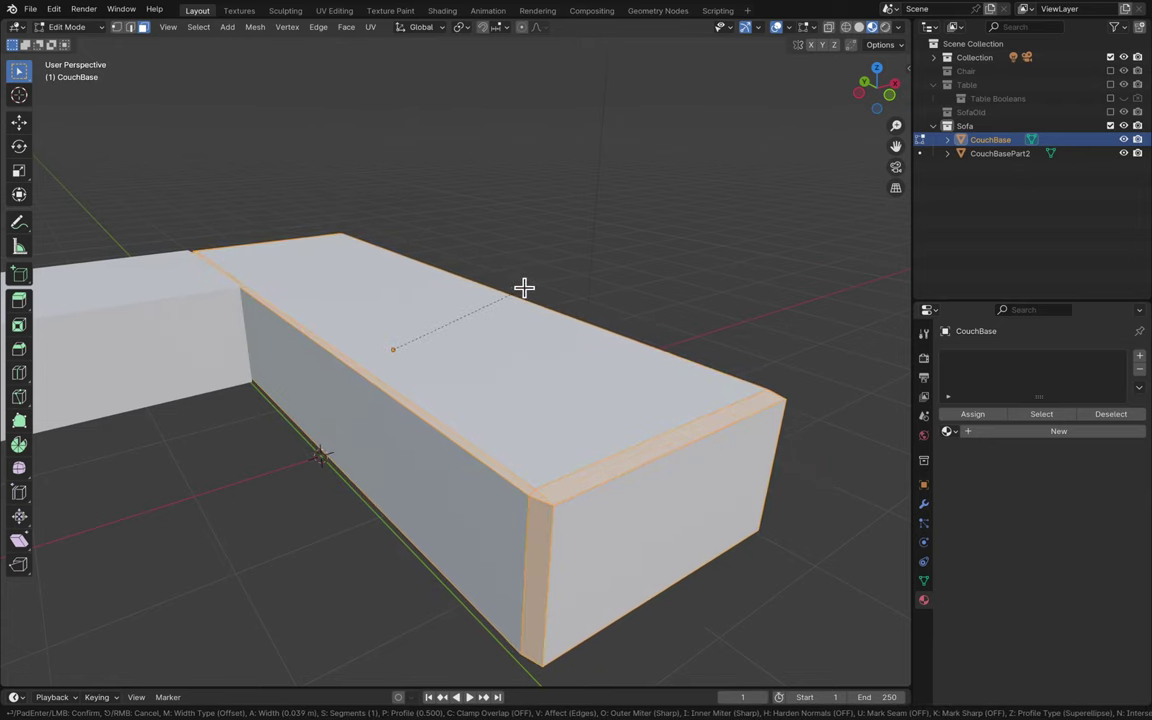
# - Cancel the oversized bevel preview, returning CouchBase to a plain sharp-edged box
pyautogui.scroll(3, 524, 287)
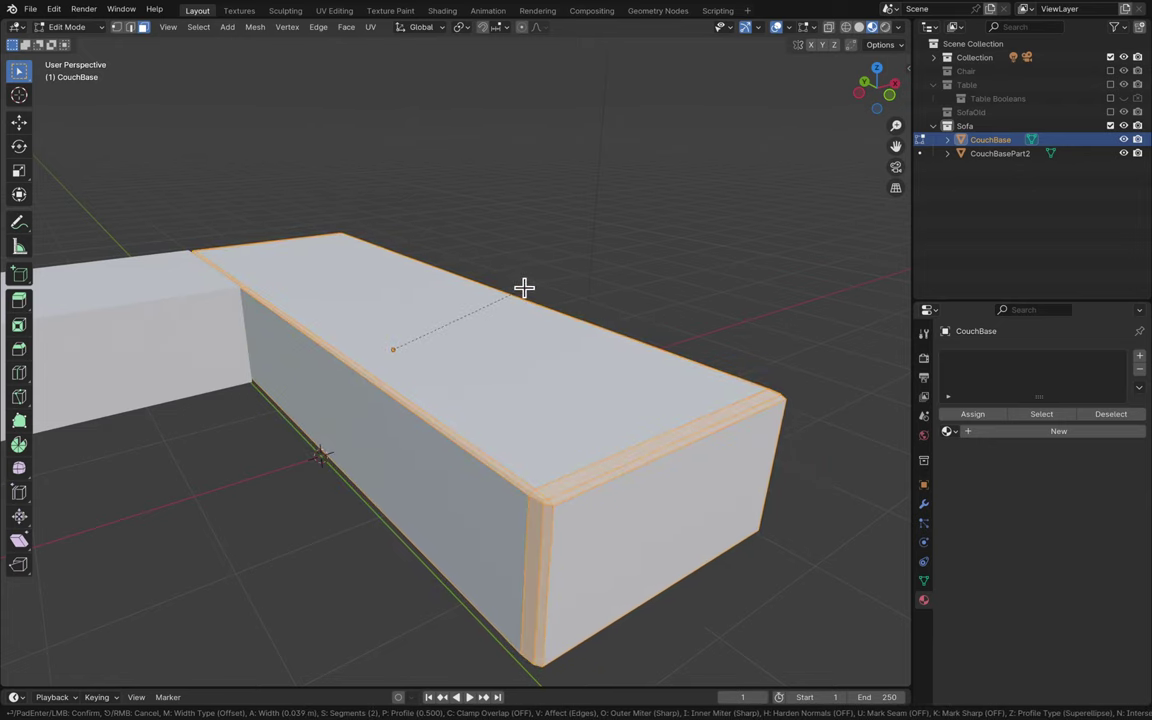
pyautogui.scroll(-1, 524, 287)
pyautogui.scroll(-2, 524, 287)
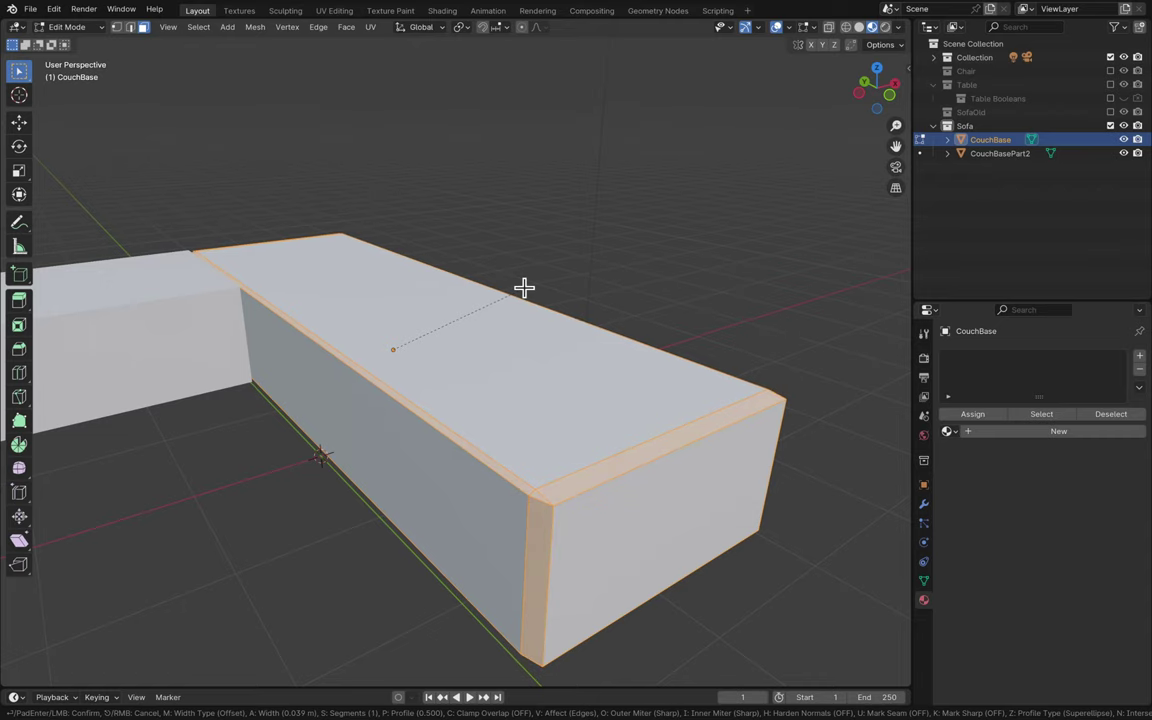
pyautogui.scroll(1, 524, 287)
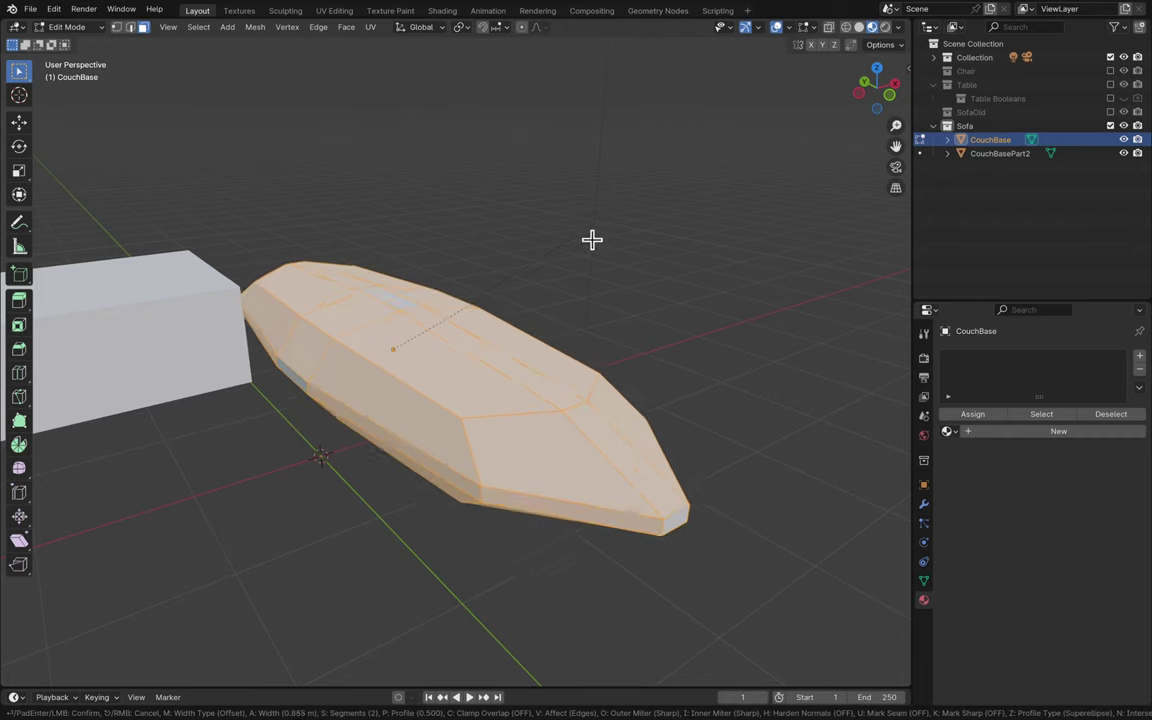
pyautogui.scroll(16, 594, 234)
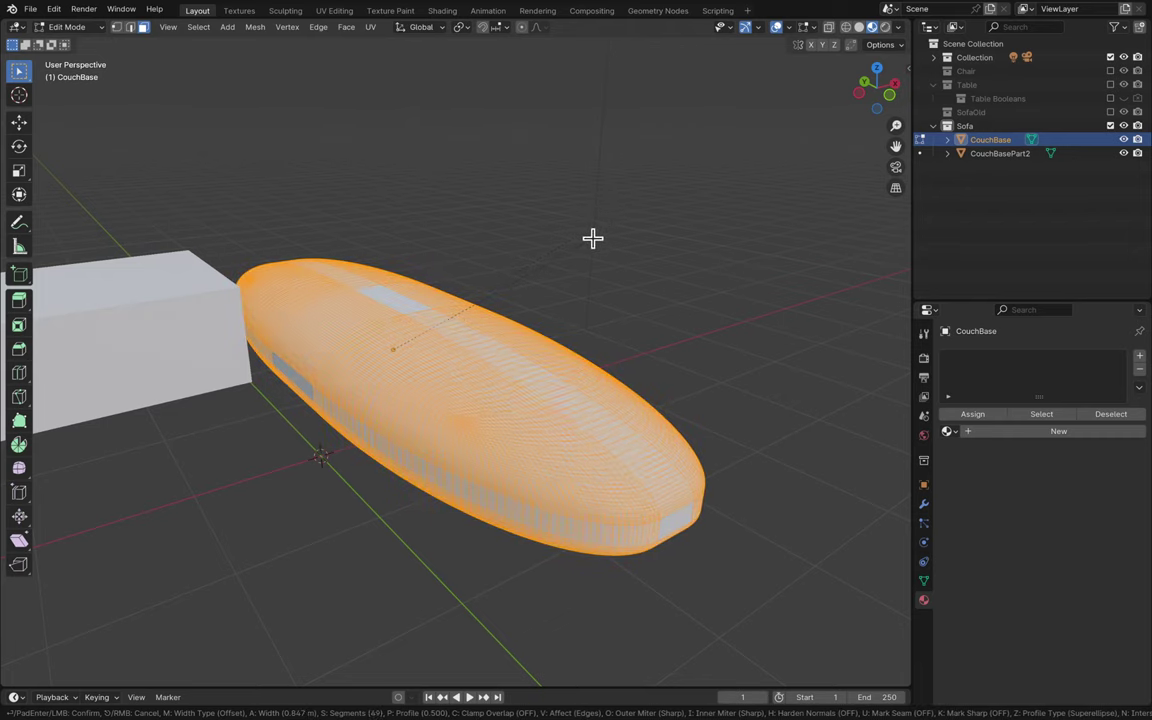
pyautogui.scroll(20, 593, 238)
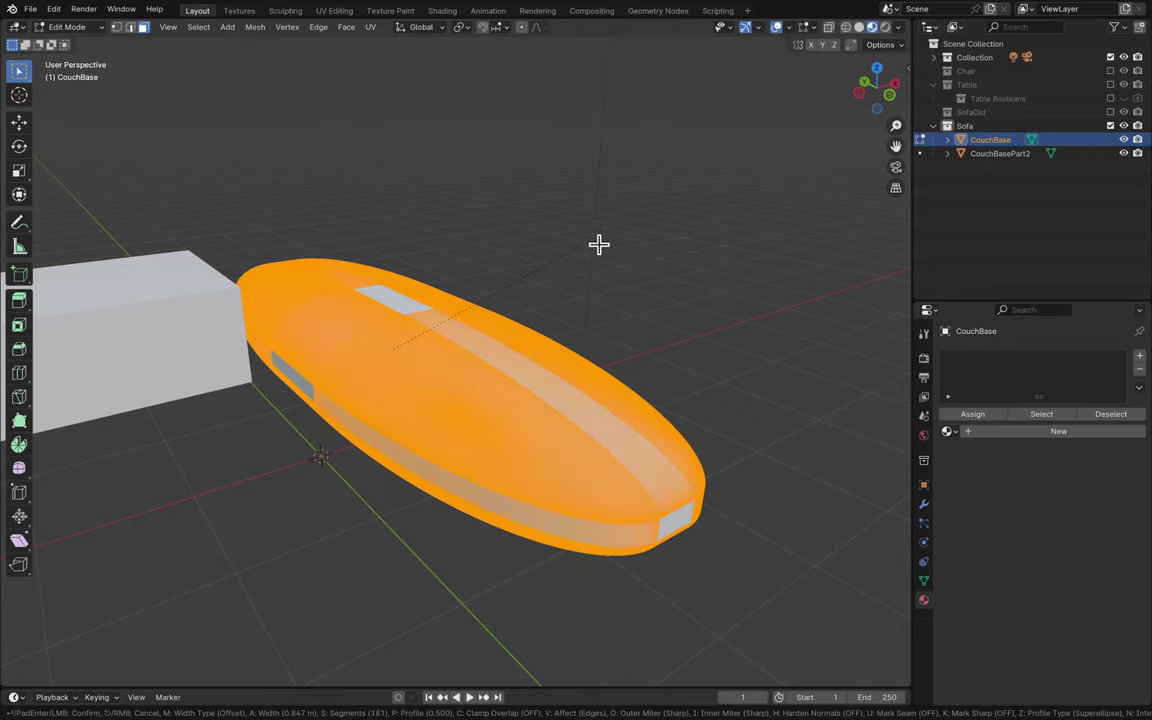
pyautogui.scroll(-1, 599, 244)
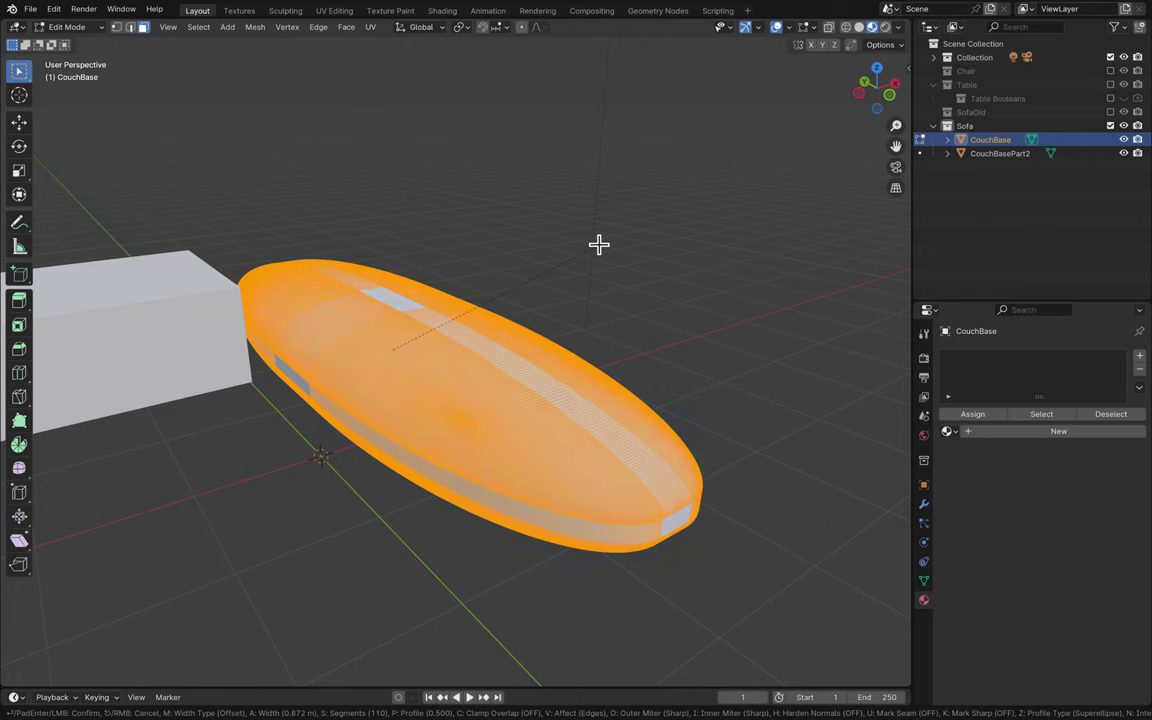
pyautogui.scroll(-20, 599, 244)
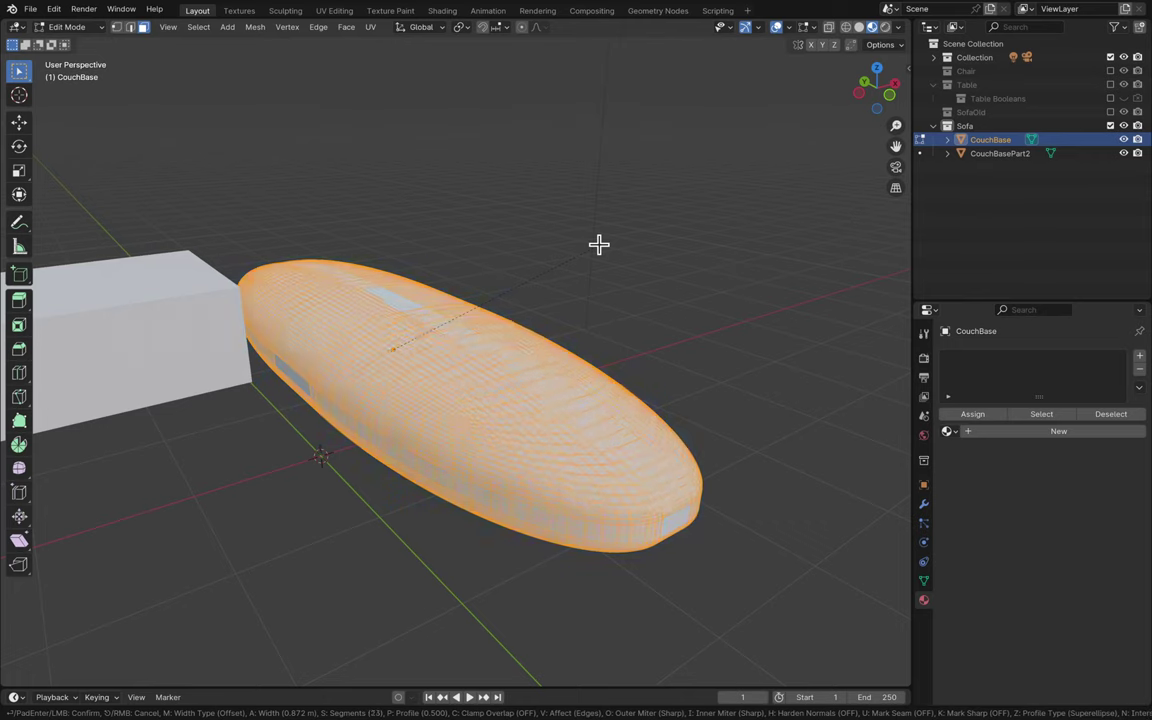
pyautogui.scroll(-1, 580, 298)
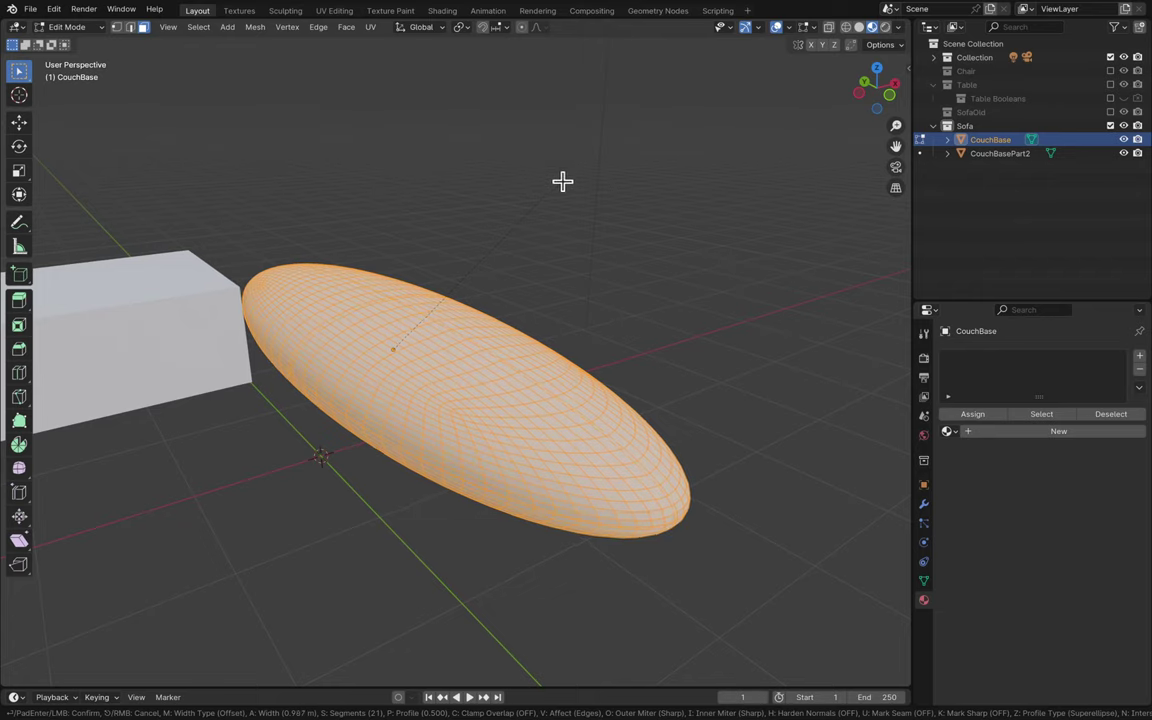
pyautogui.press('Escape')
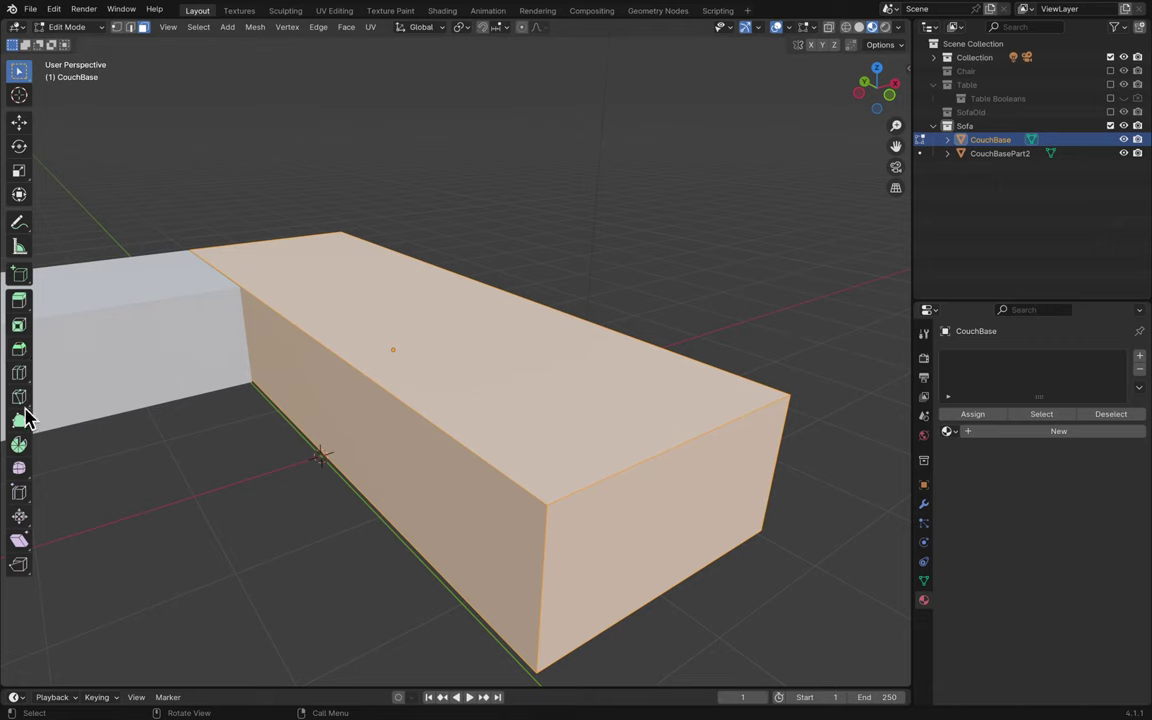
# - Bevel CouchBase's edges to 0.15 m with the Bevel tool, keeping Width Type on Offset
pyautogui.click(19, 349)
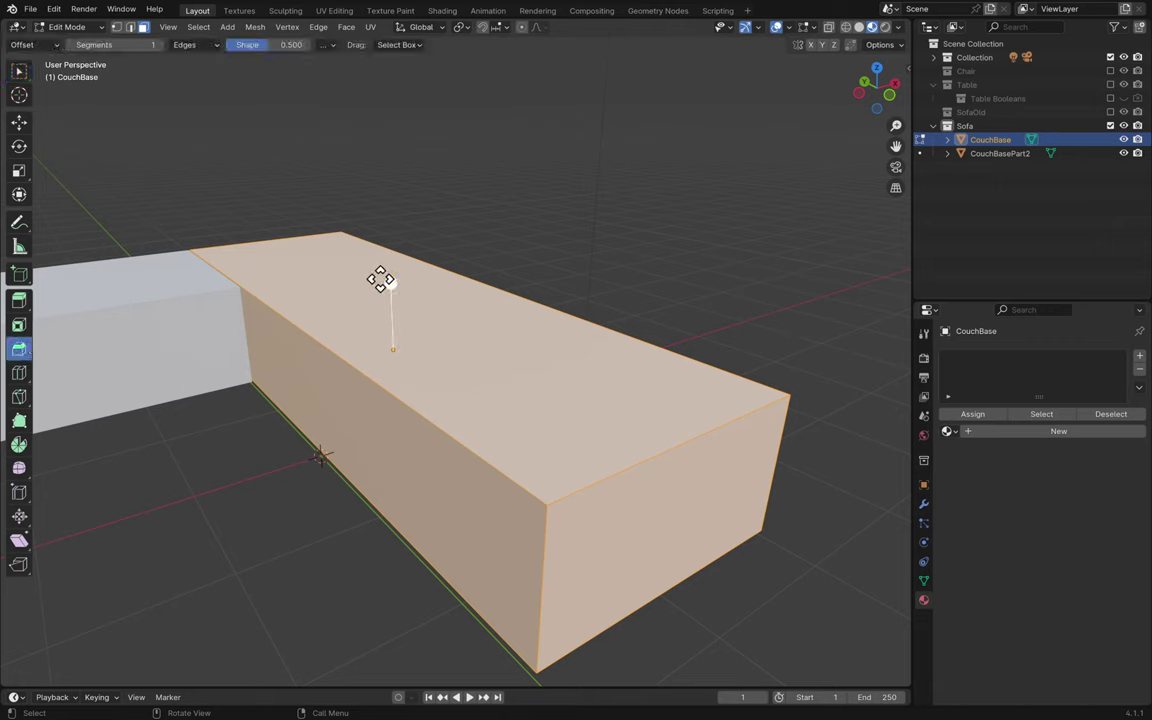
pyautogui.moveTo(390, 282); pyautogui.dragTo(365, 336)
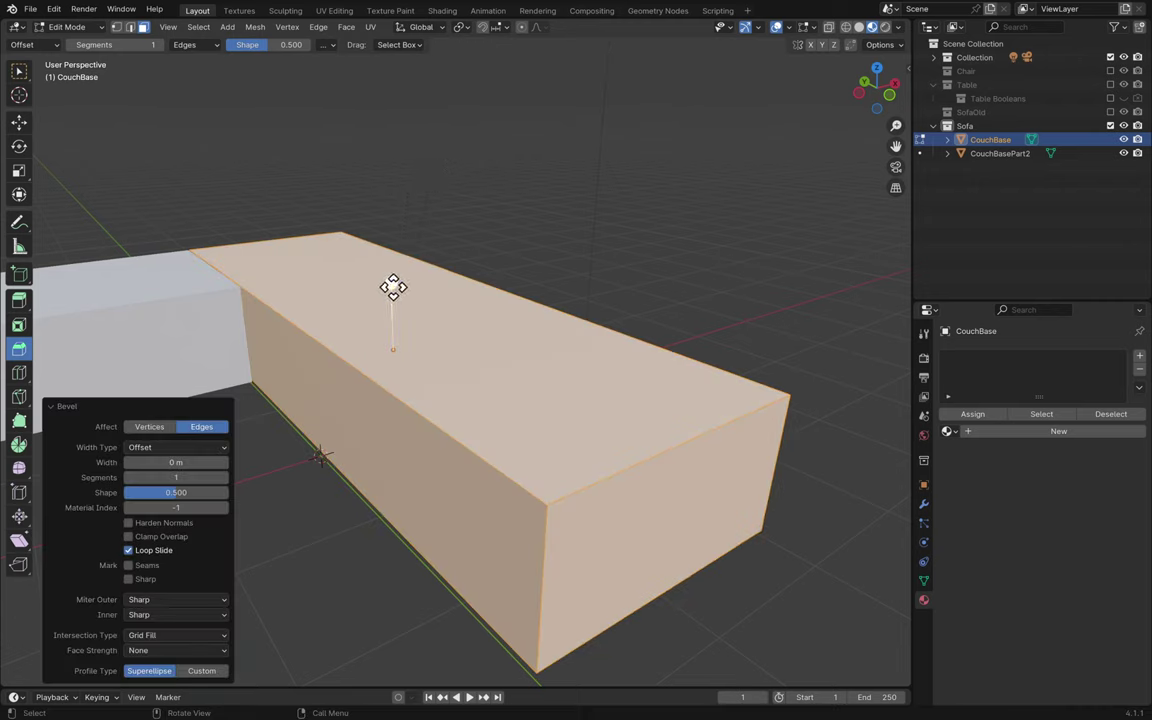
pyautogui.moveTo(393, 287); pyautogui.dragTo(393, 267)
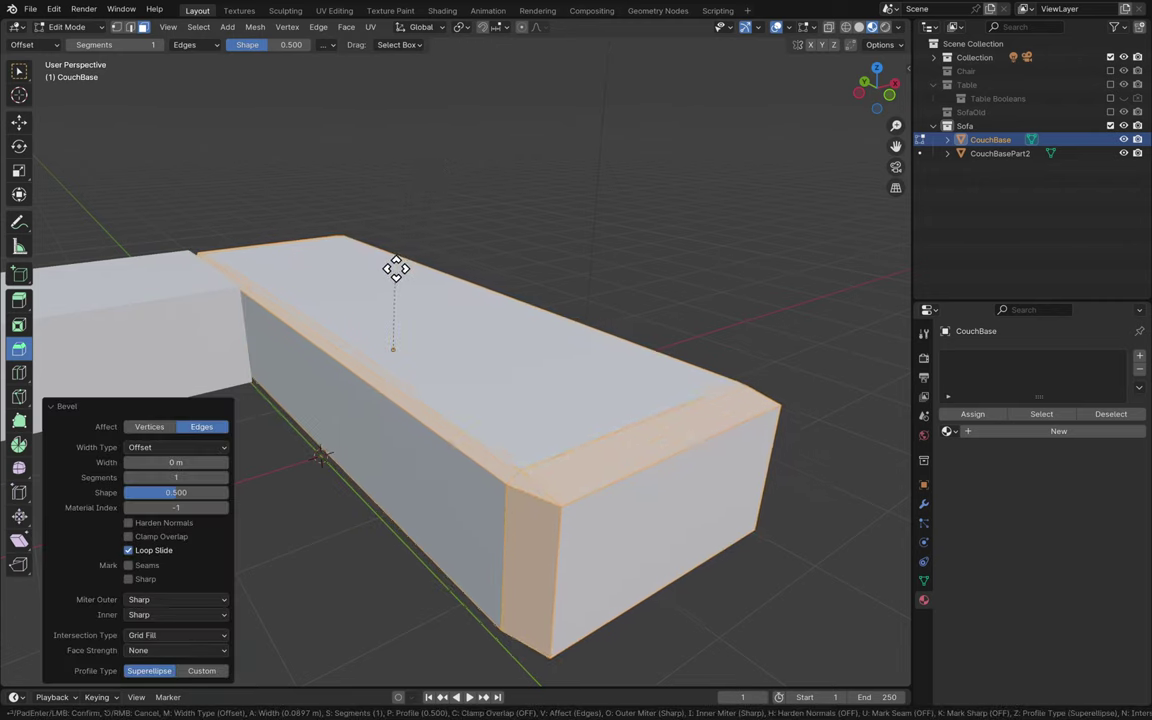
pyautogui.click(205, 450)
pyautogui.click(200, 479)
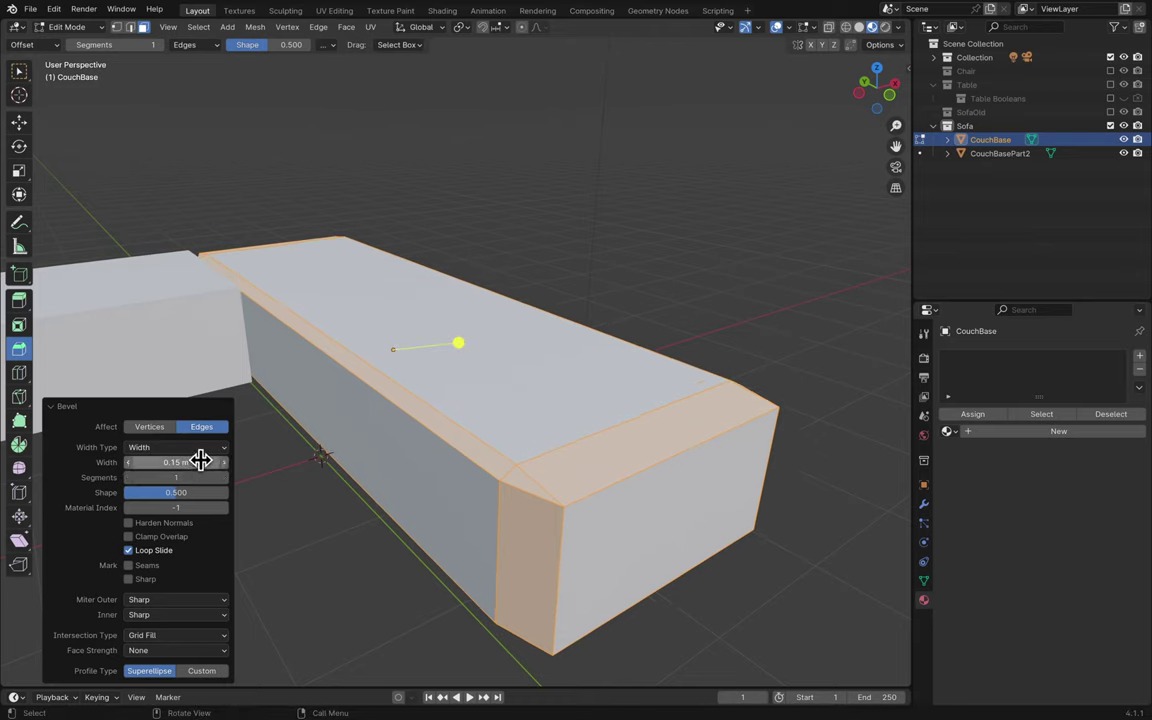
pyautogui.click(198, 450)
pyautogui.click(196, 493)
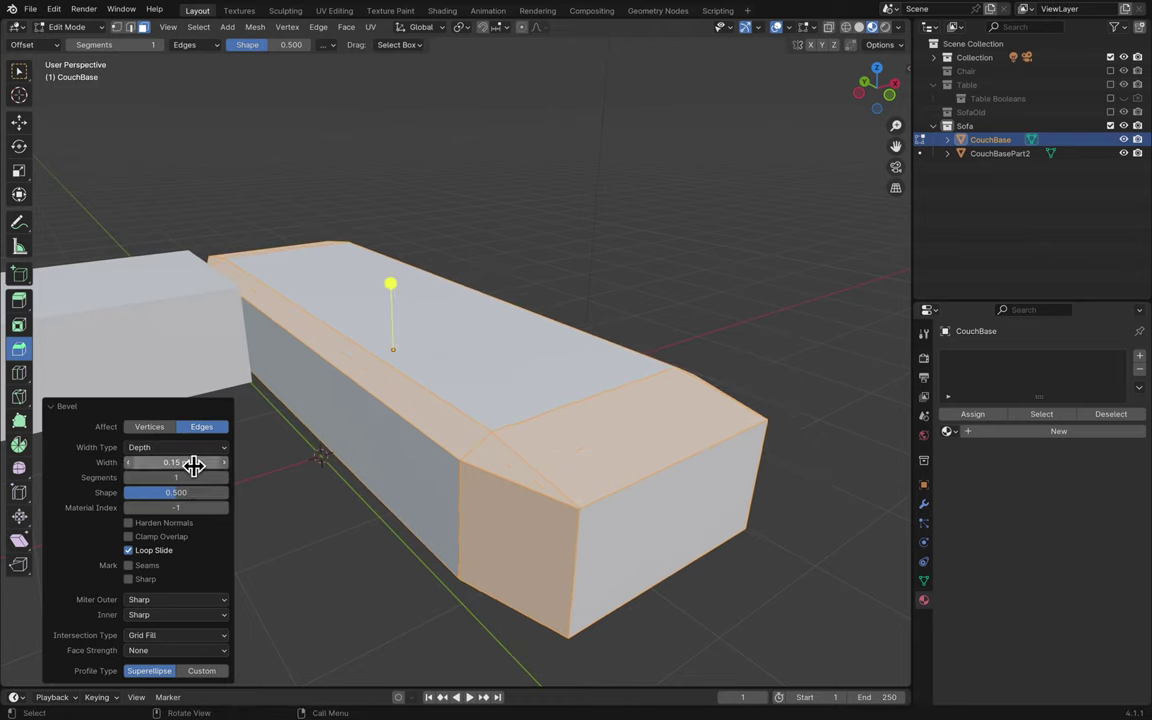
pyautogui.click(193, 447)
pyautogui.click(180, 508)
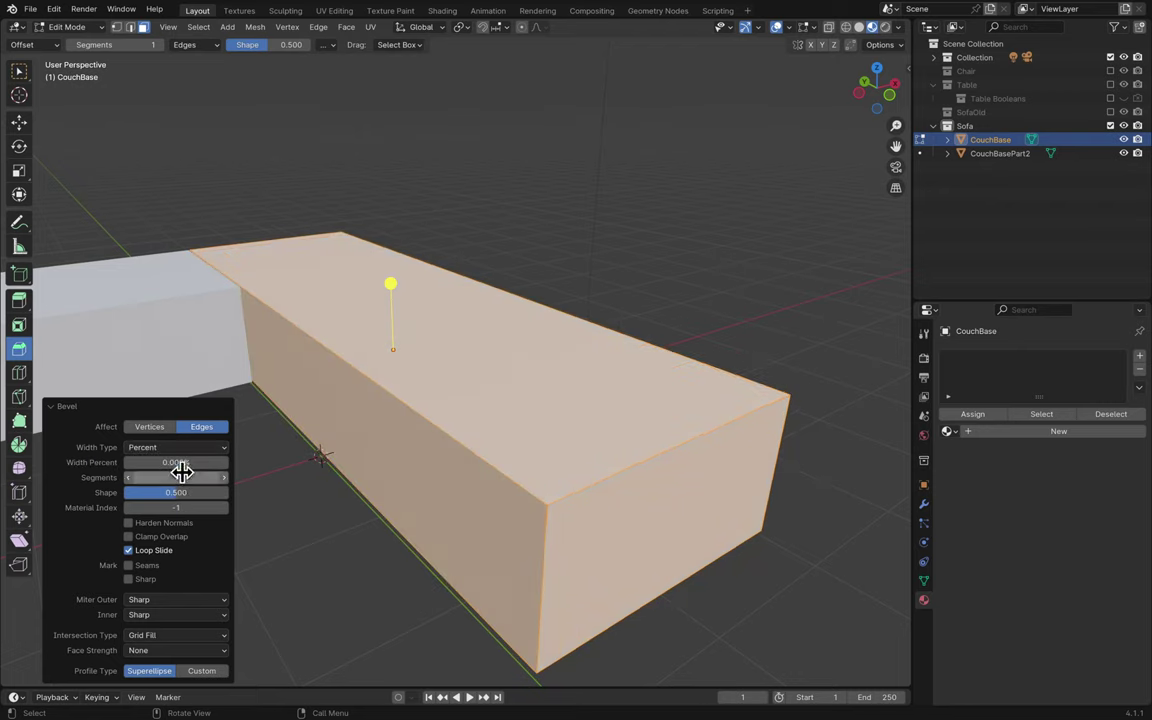
pyautogui.click(185, 449)
pyautogui.click(172, 524)
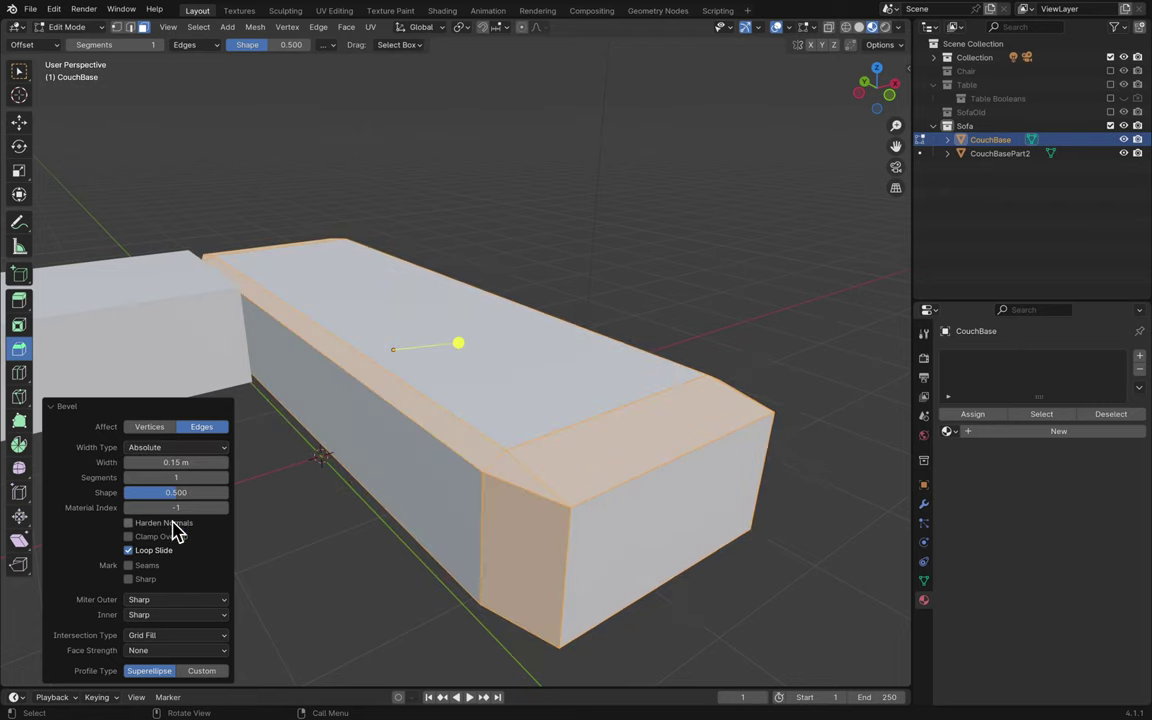
pyautogui.click(200, 448)
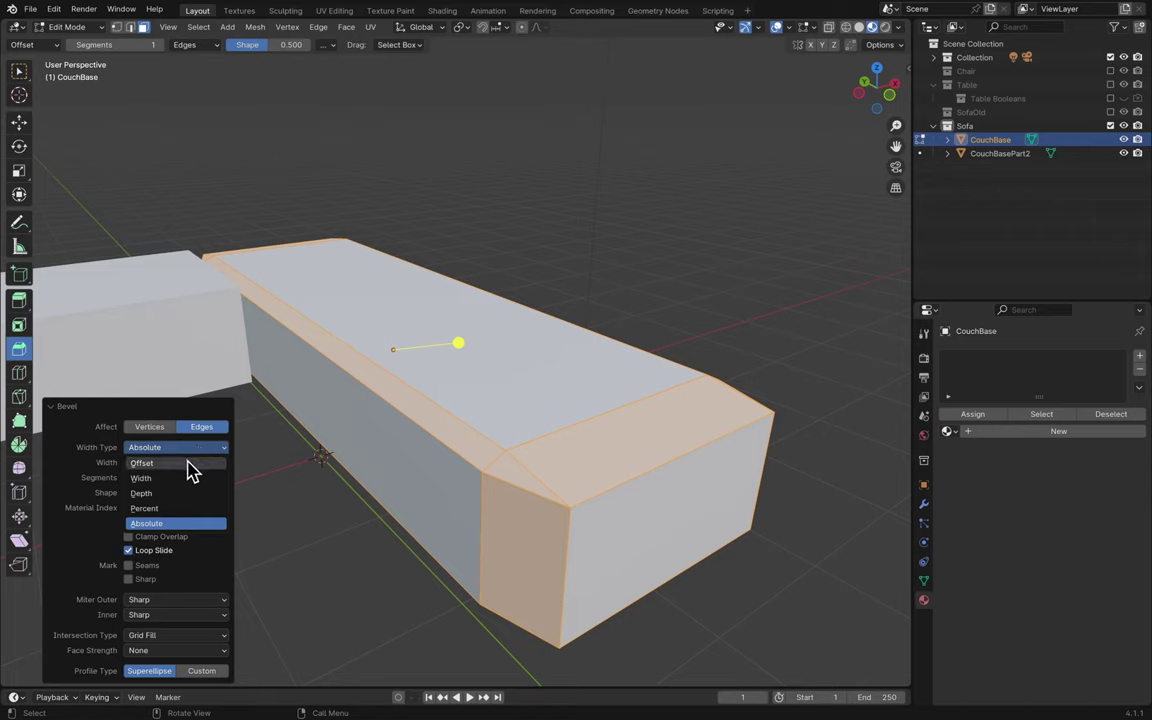
pyautogui.click(188, 464)
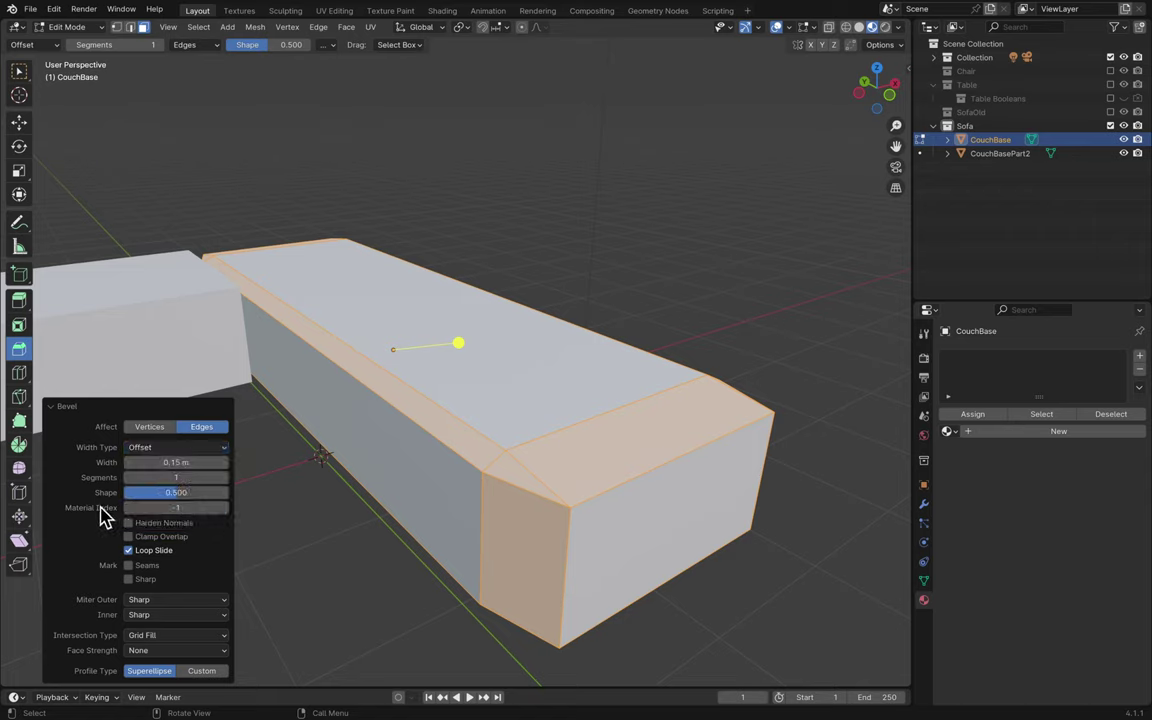
# - Set bevel Shape 0.526, Intersection Type Cutoff, Face Strength All, and a Custom profile
pyautogui.moveTo(155, 493); pyautogui.dragTo(180, 493)
pyautogui.click(167, 525)
pyautogui.click(167, 525)
pyautogui.click(174, 636)
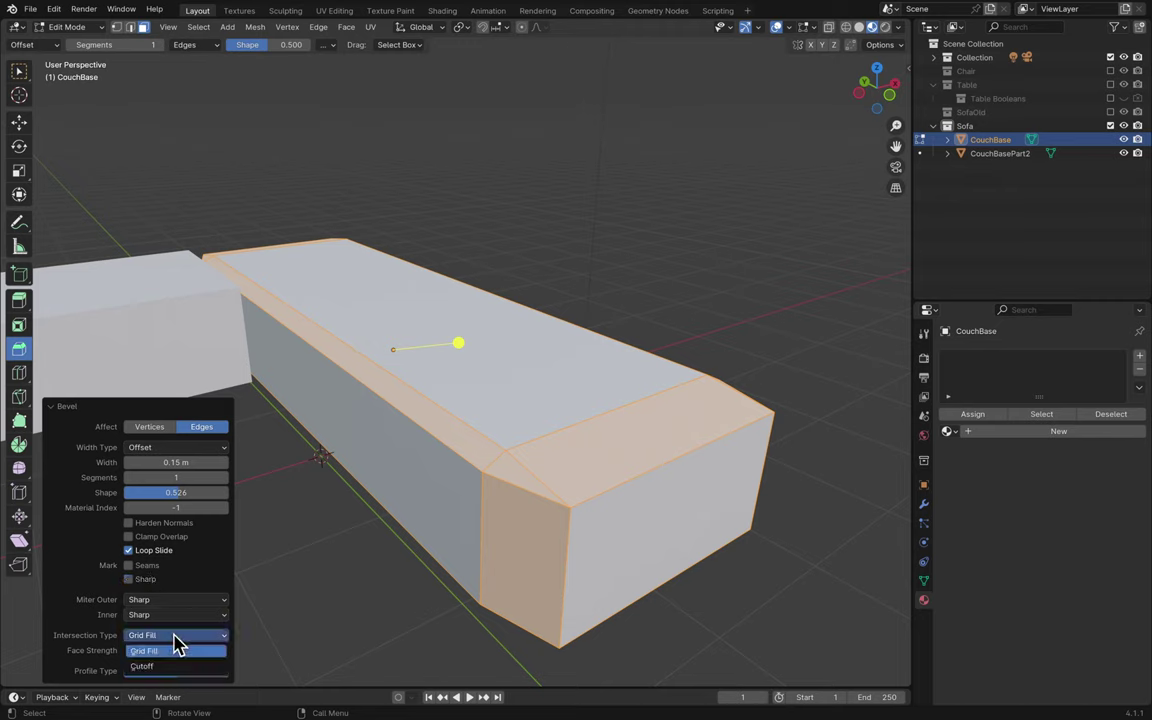
pyautogui.click(186, 666)
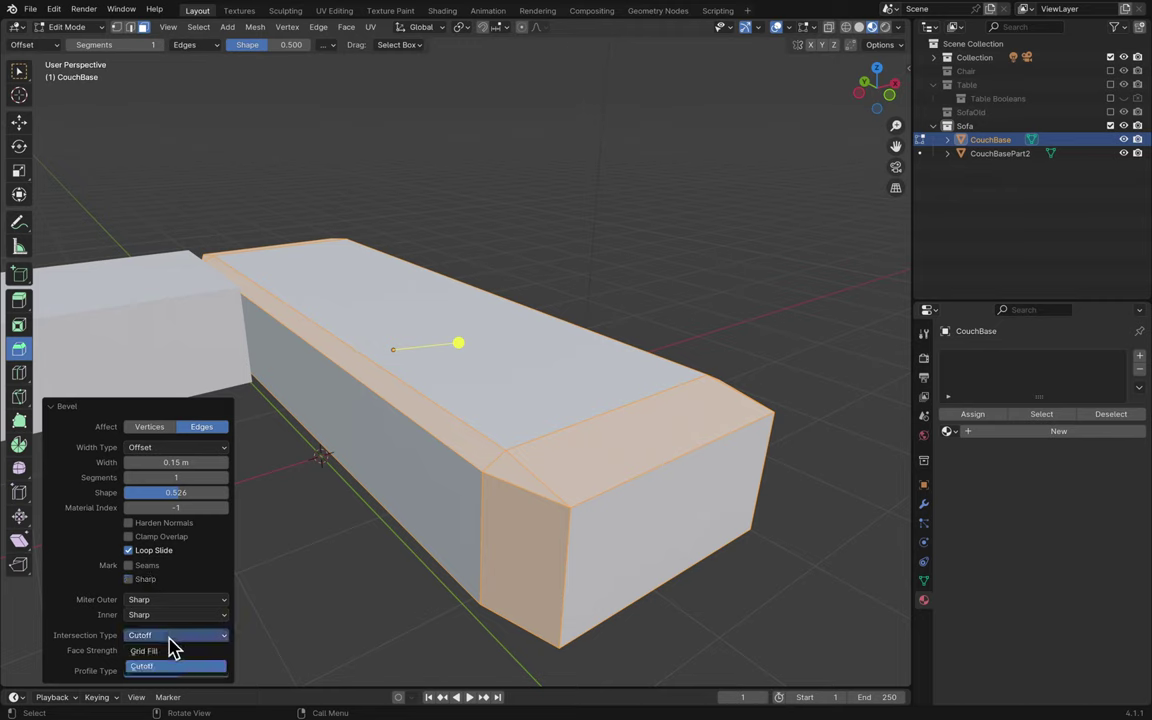
pyautogui.click(174, 651)
pyautogui.click(168, 605)
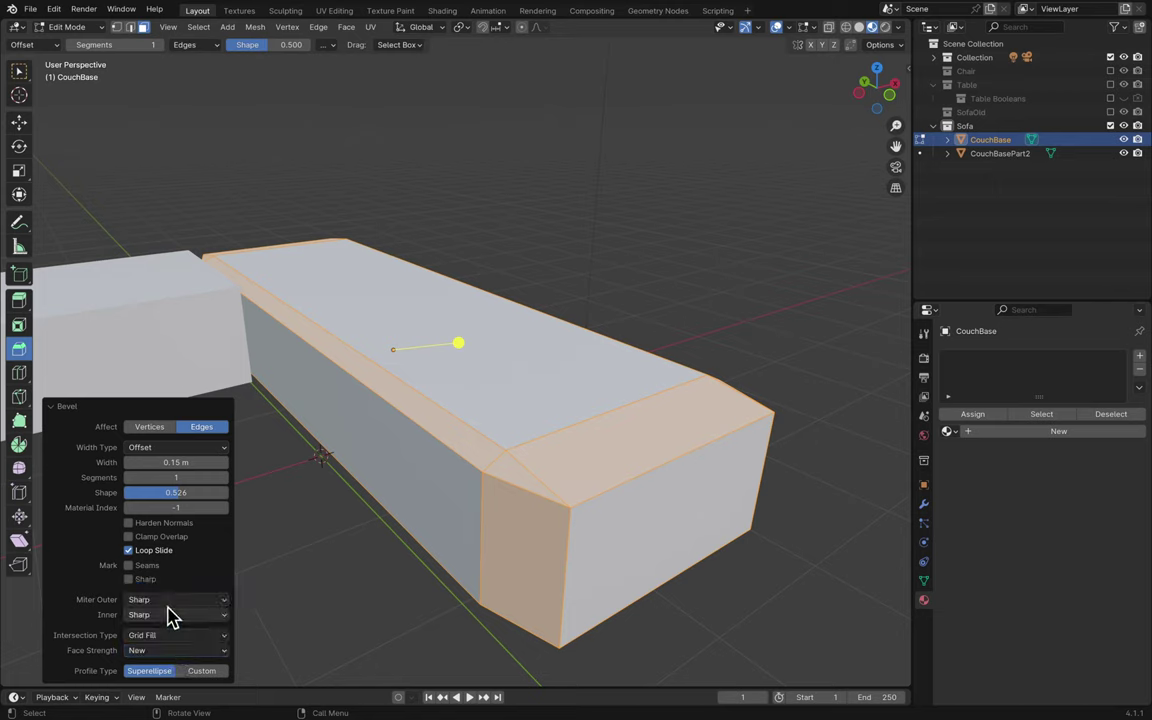
pyautogui.click(168, 651)
pyautogui.click(167, 620)
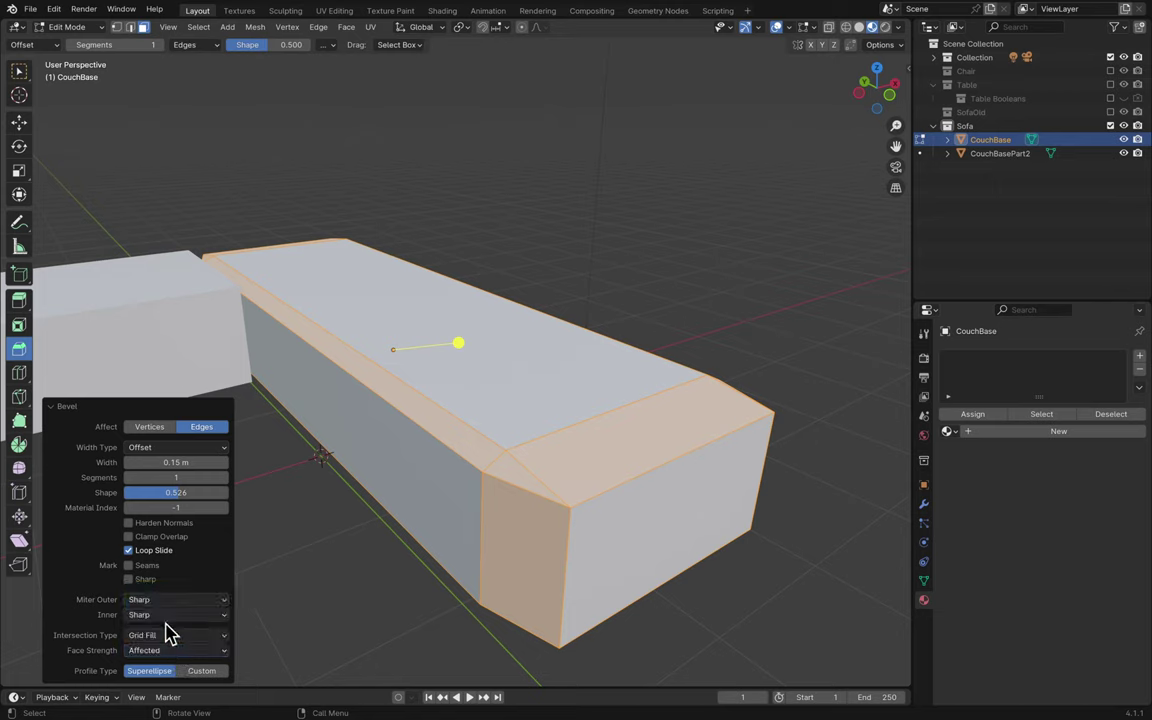
pyautogui.click(168, 652)
pyautogui.click(163, 636)
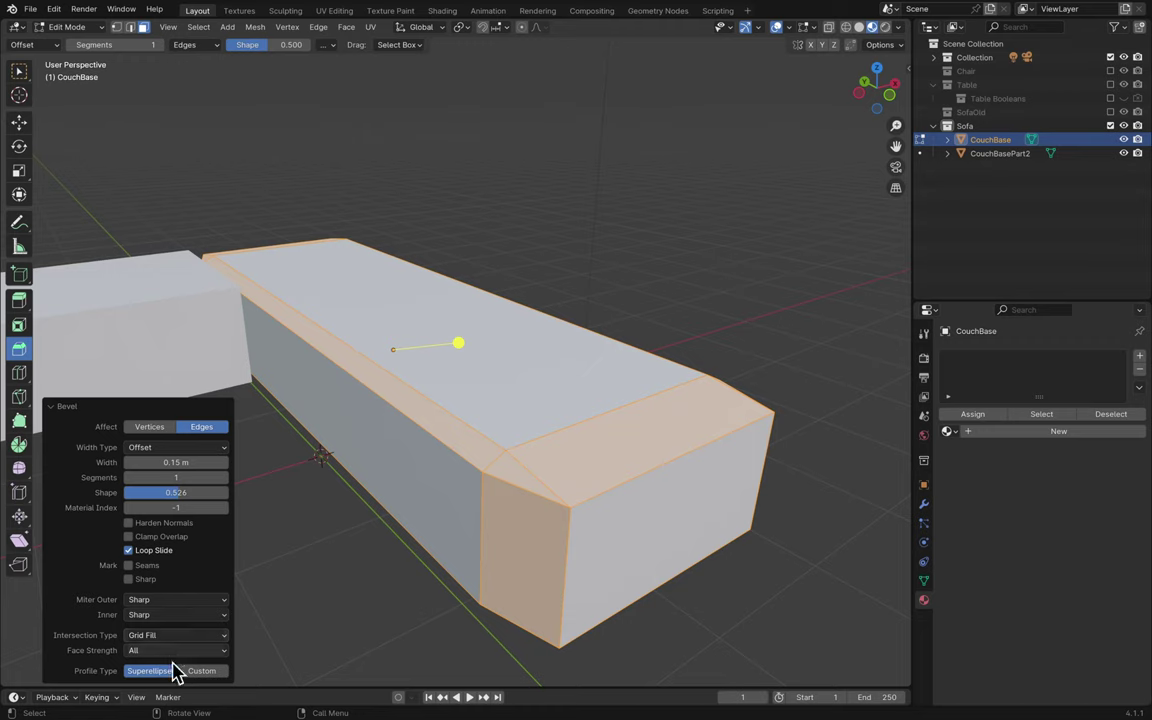
pyautogui.click(195, 671)
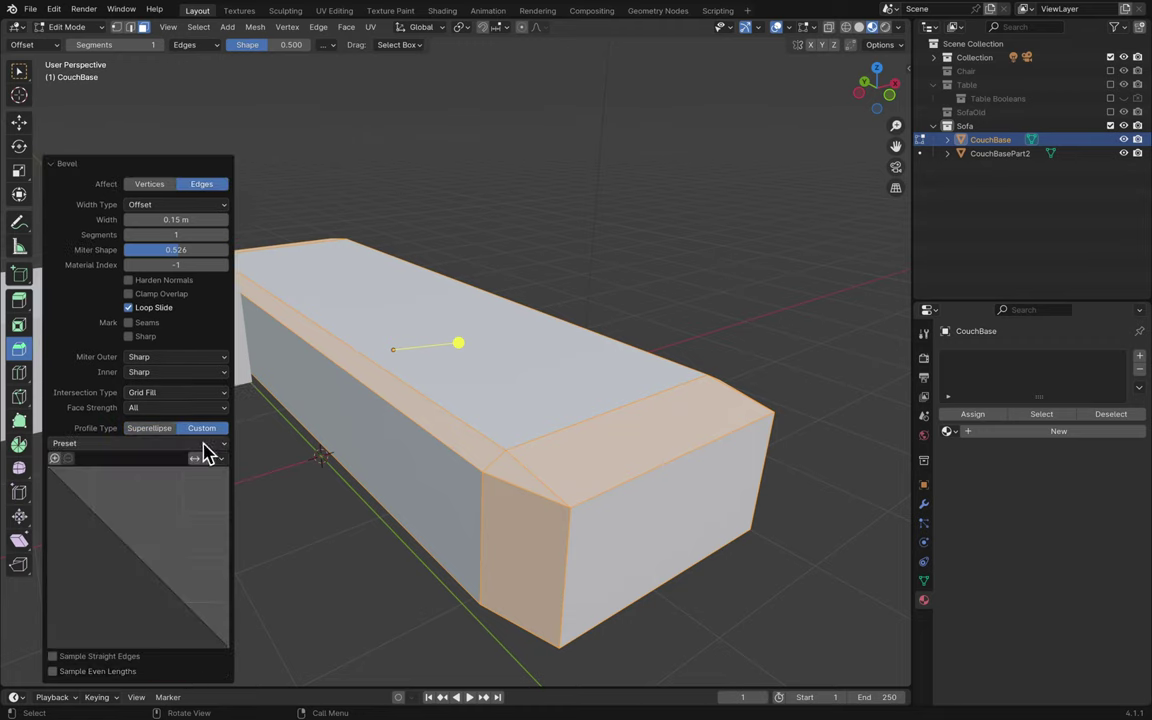
# - Try Superellipse and vertex-only options, then shape the custom bevel profile into a round convex arc
pyautogui.click(168, 429)
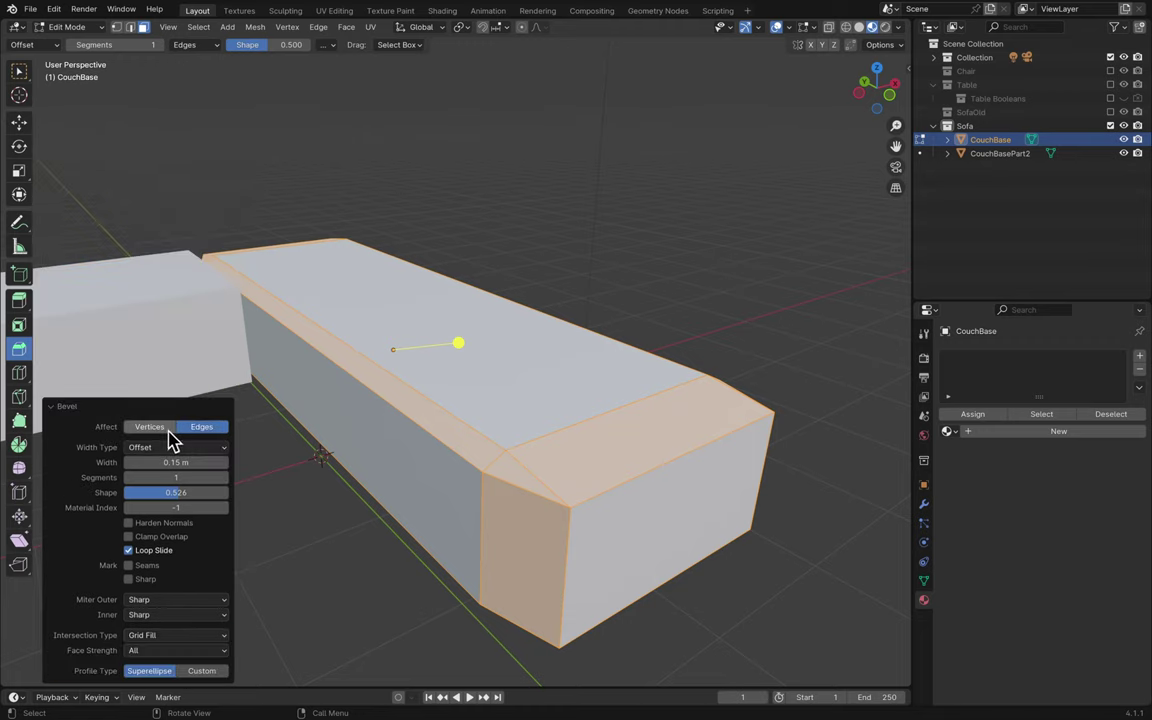
pyautogui.click(168, 428)
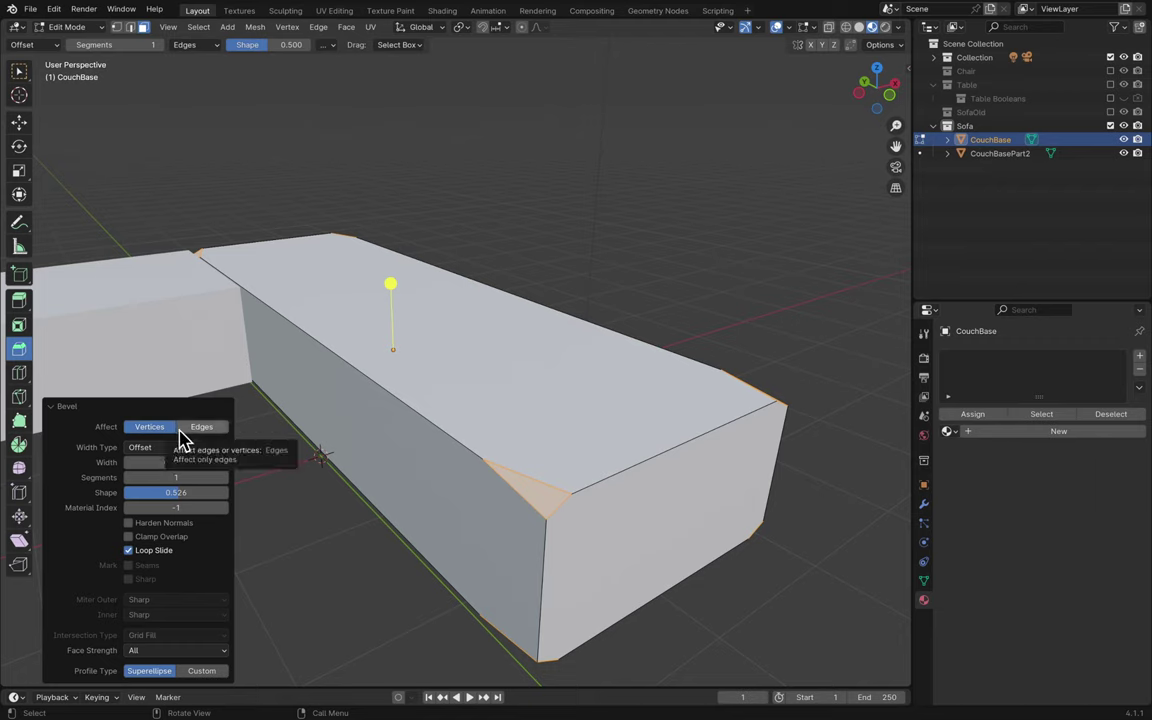
pyautogui.click(188, 428)
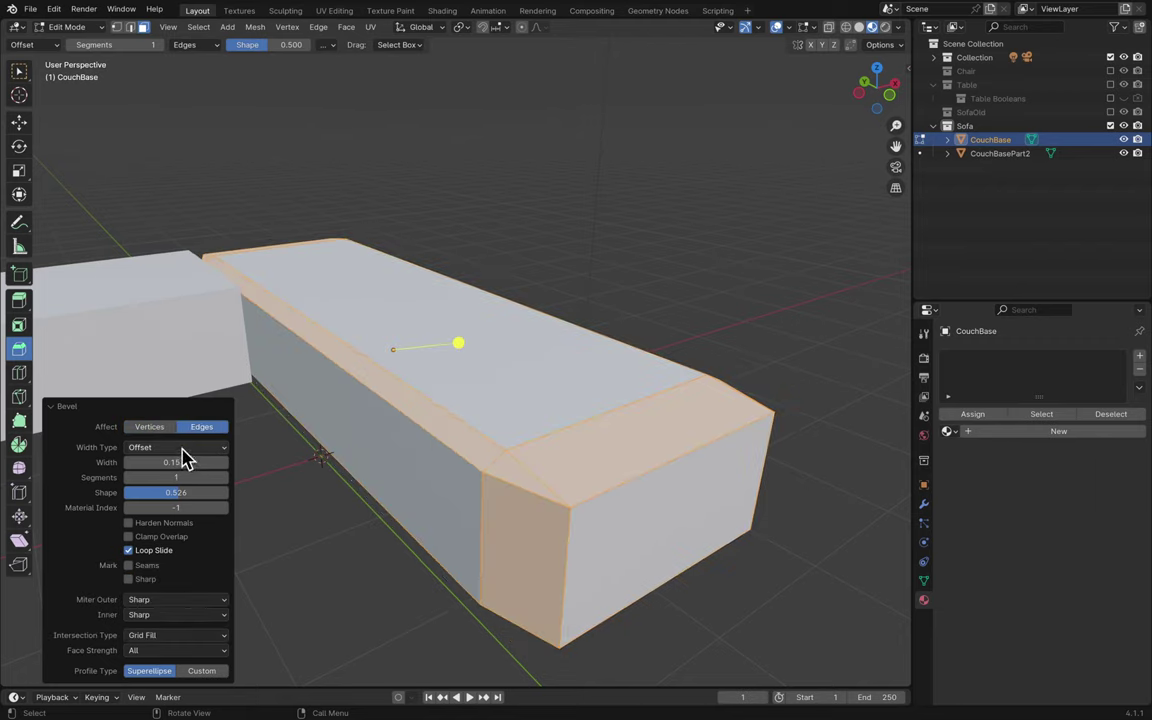
pyautogui.moveTo(187, 462)
pyautogui.mouseDown()
pyautogui.moveTo(310, 462)
pyautogui.moveTo(220, 462)
pyautogui.moveTo(260, 477)
pyautogui.moveTo(180, 477)
pyautogui.moveTo(190, 478)
pyautogui.mouseUp()
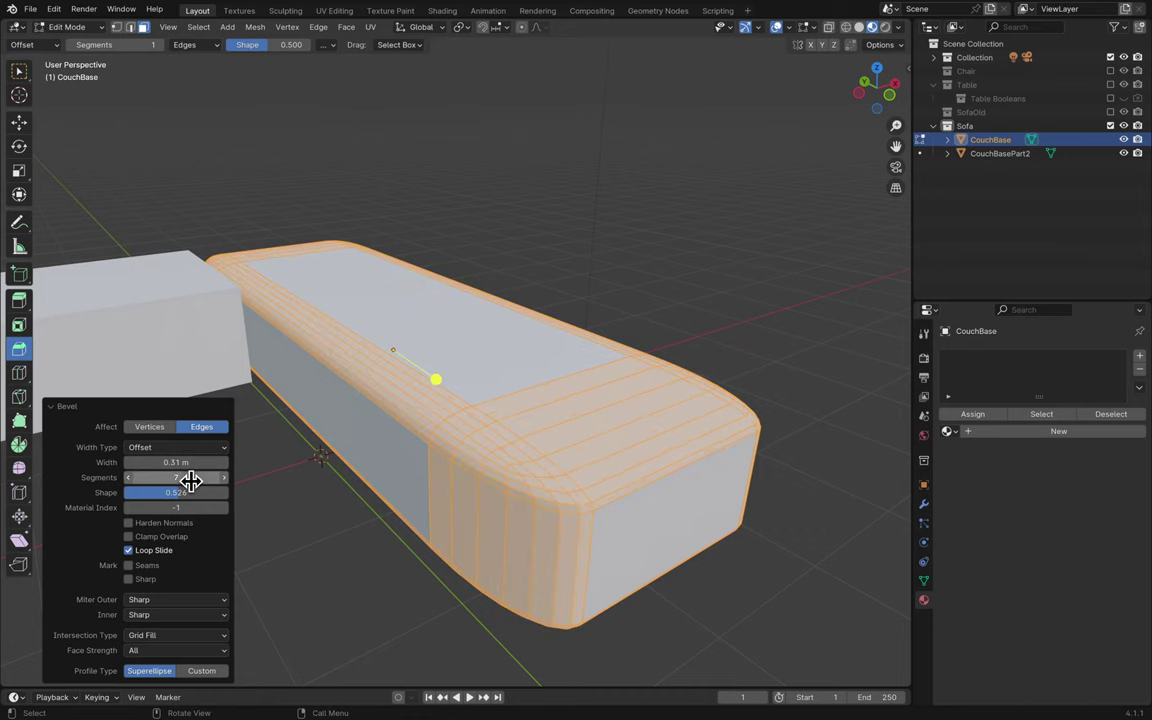
pyautogui.click(197, 671)
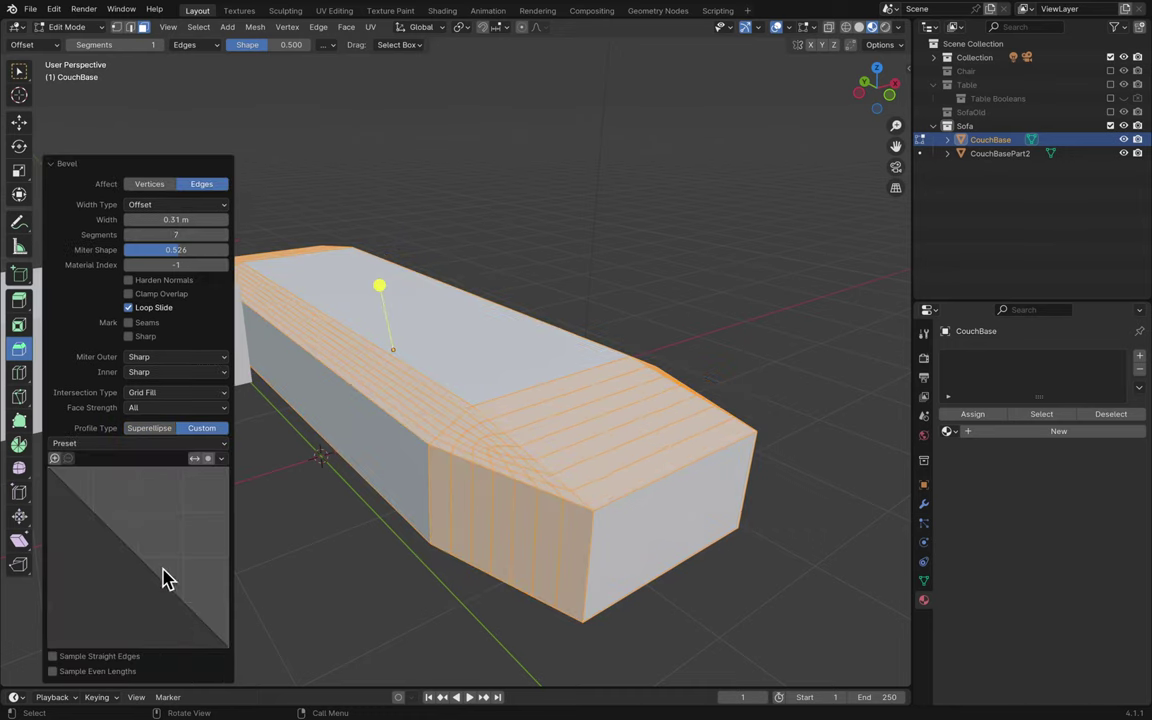
pyautogui.moveTo(138, 530); pyautogui.dragTo(165, 480)
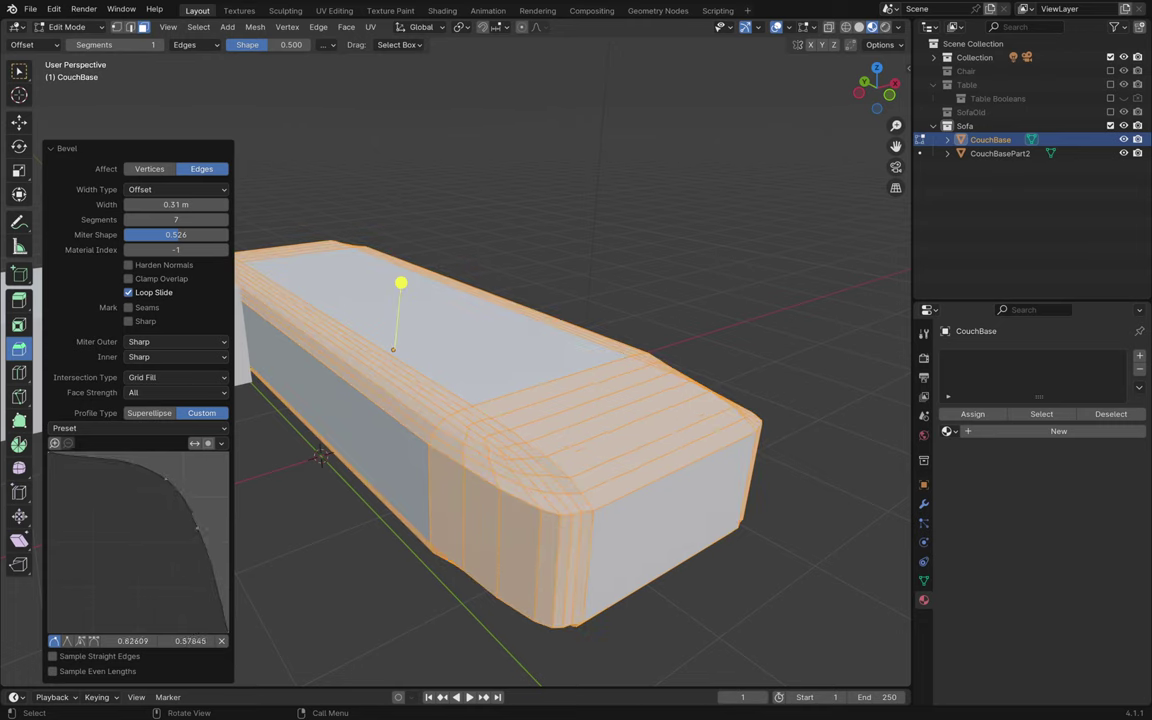
pyautogui.moveTo(197, 527); pyautogui.dragTo(140, 578)
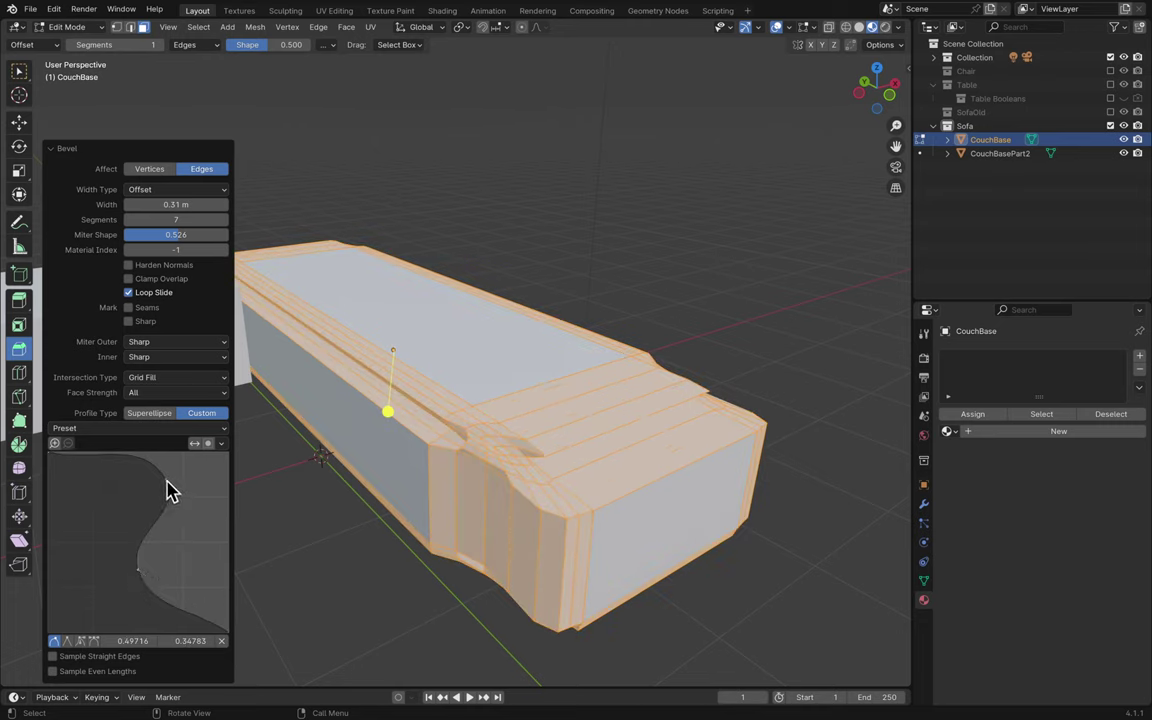
pyautogui.moveTo(168, 482); pyautogui.dragTo(150, 625)
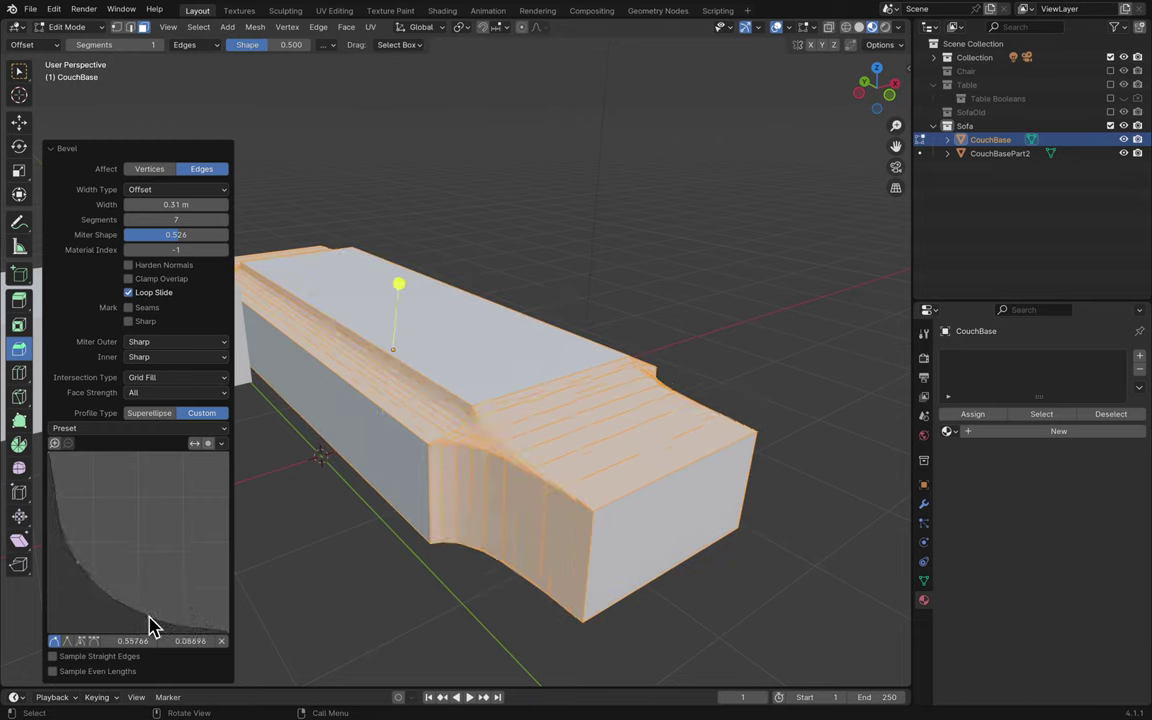
pyautogui.moveTo(77, 563); pyautogui.dragTo(130, 508)
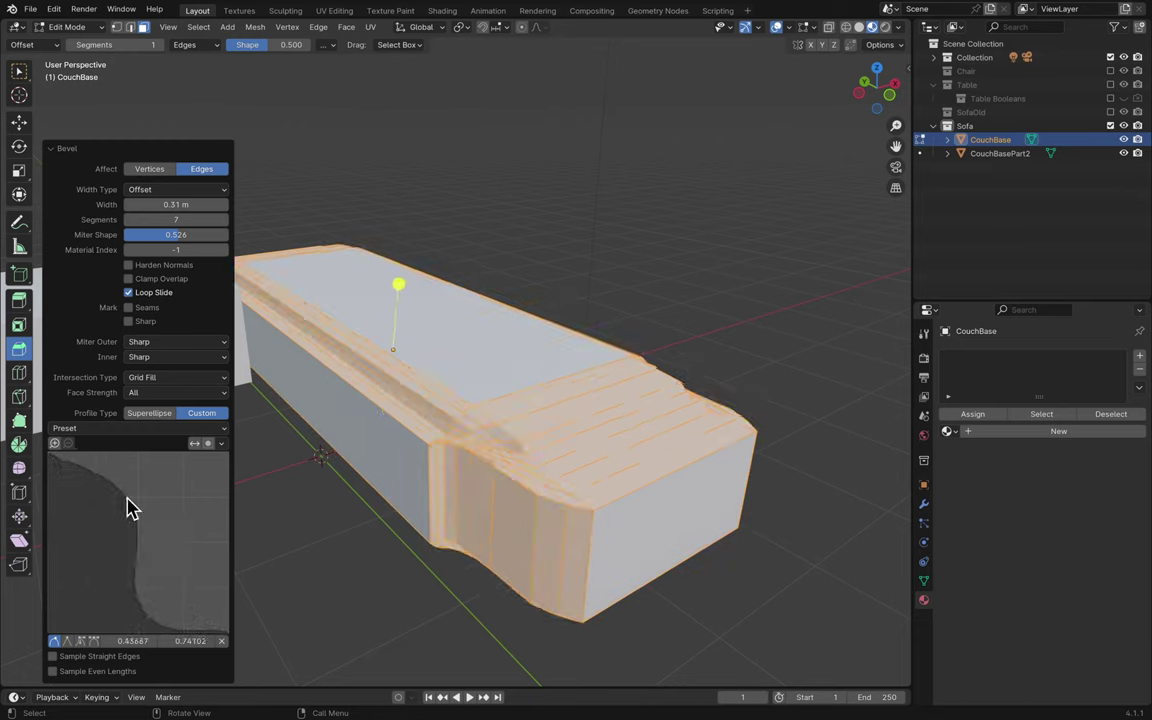
pyautogui.moveTo(149, 614); pyautogui.dragTo(205, 552)
pyautogui.moveTo(128, 508); pyautogui.dragTo(138, 472)
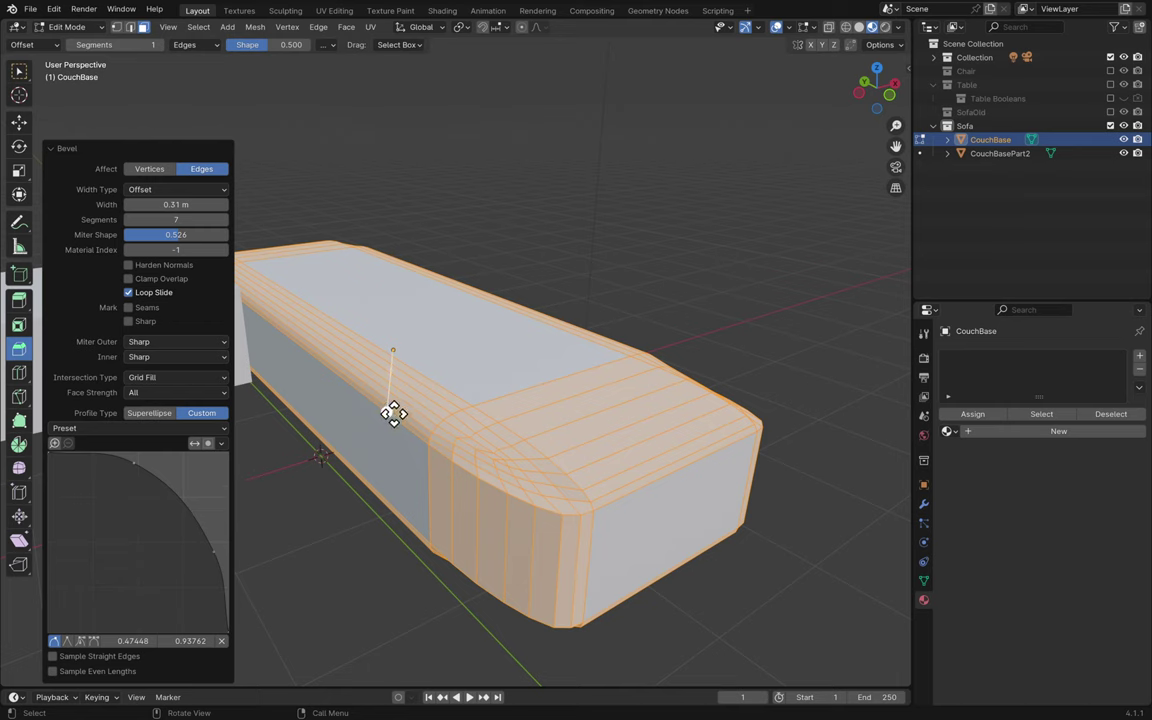
# - Start a Ctrl+B bevel, cancel it so width resets to 0 m, and deselect the mesh
pyautogui.hotkey('ctrl', 'b')
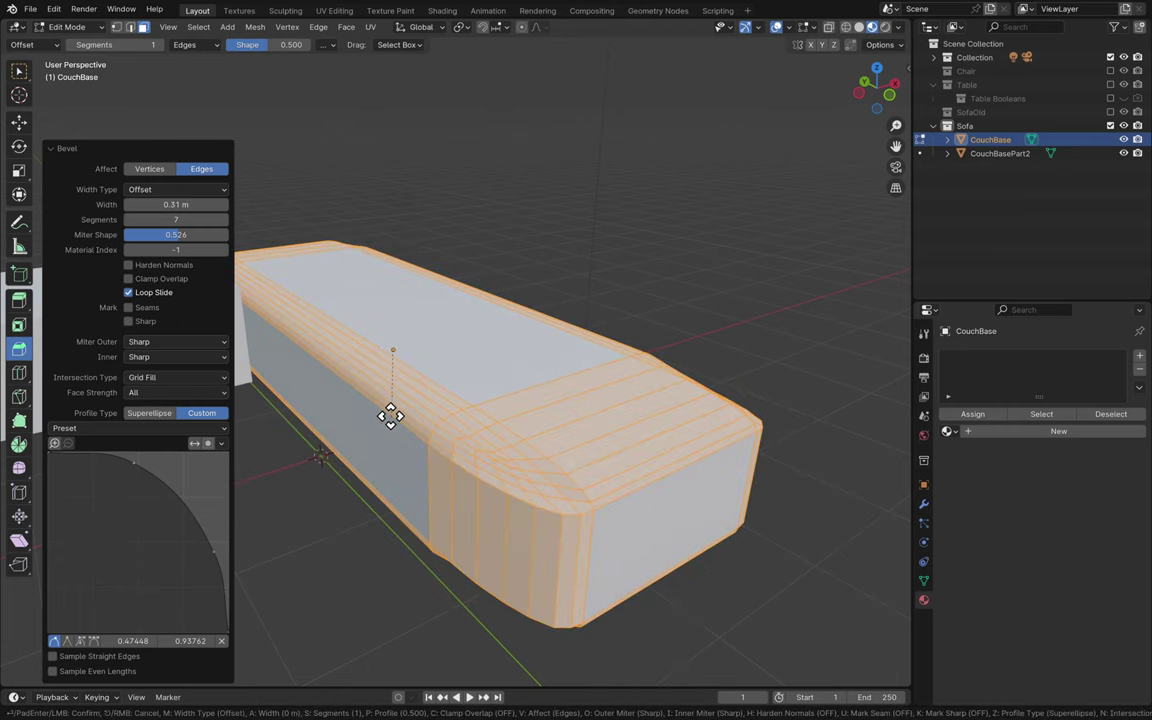
pyautogui.rightClick(389, 402)
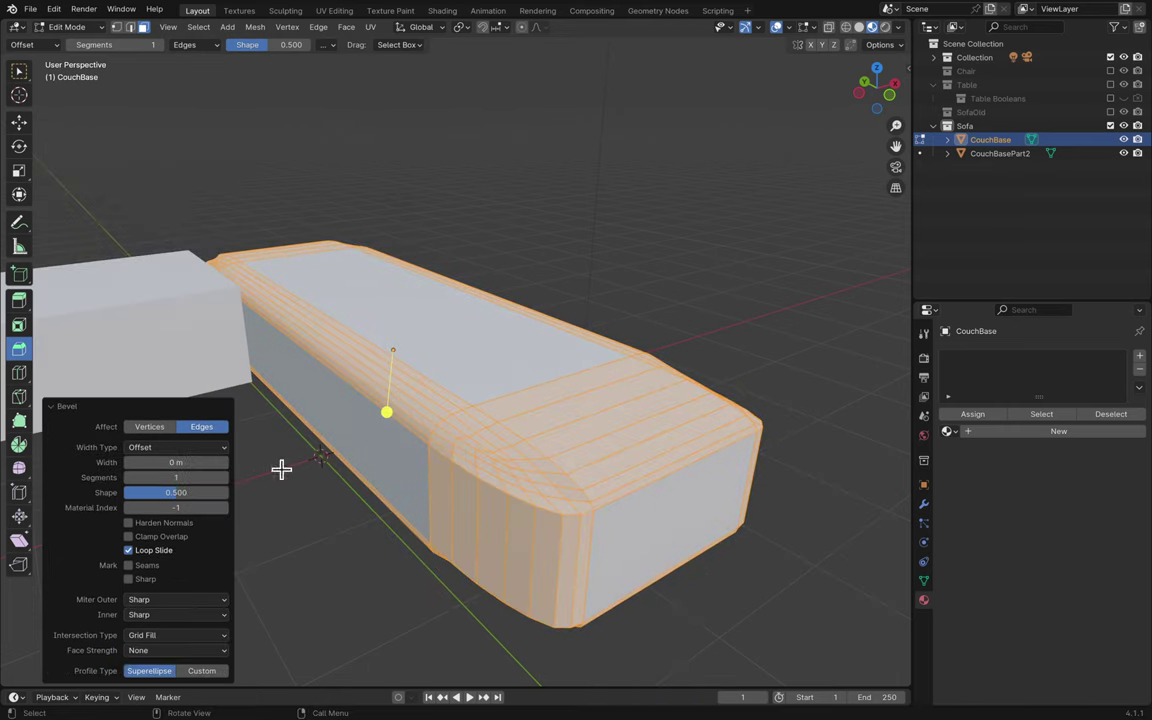
pyautogui.click(551, 207)
# - Undo the bevel on CouchBase to restore the plain box, and save Blender11.blend
pyautogui.moveTo(551, 207); pyautogui.dragTo(551, 207, button='middle')
pyautogui.press('a')
pyautogui.hotkey('ctrl', 'z')
pyautogui.hotkey('ctrl', 's')
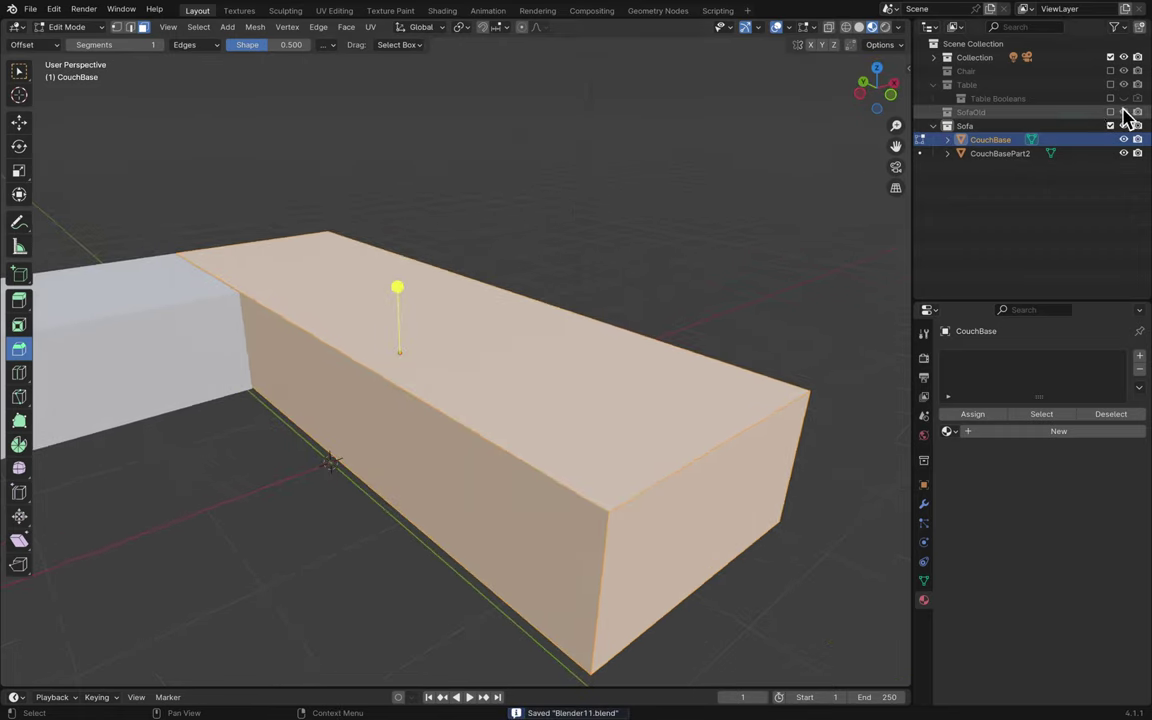
# - Apply the CouchBase object's scale in Object Mode, then return to Edit Mode
pyautogui.click(933, 84)
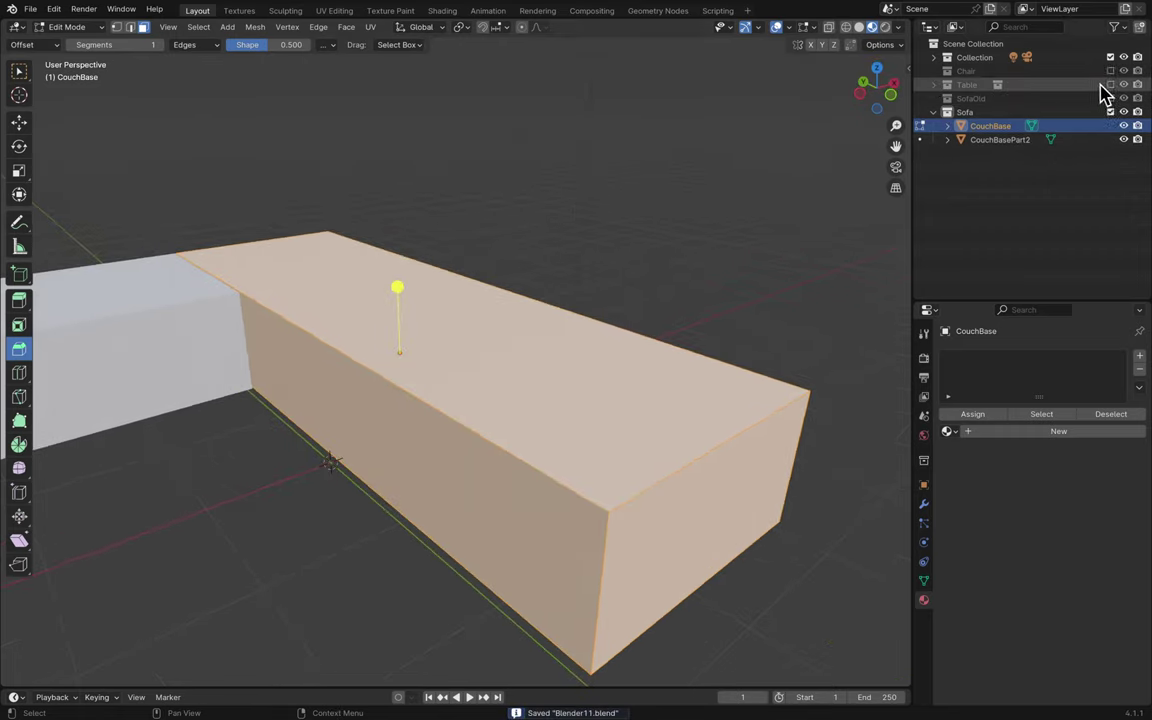
pyautogui.click(814, 190)
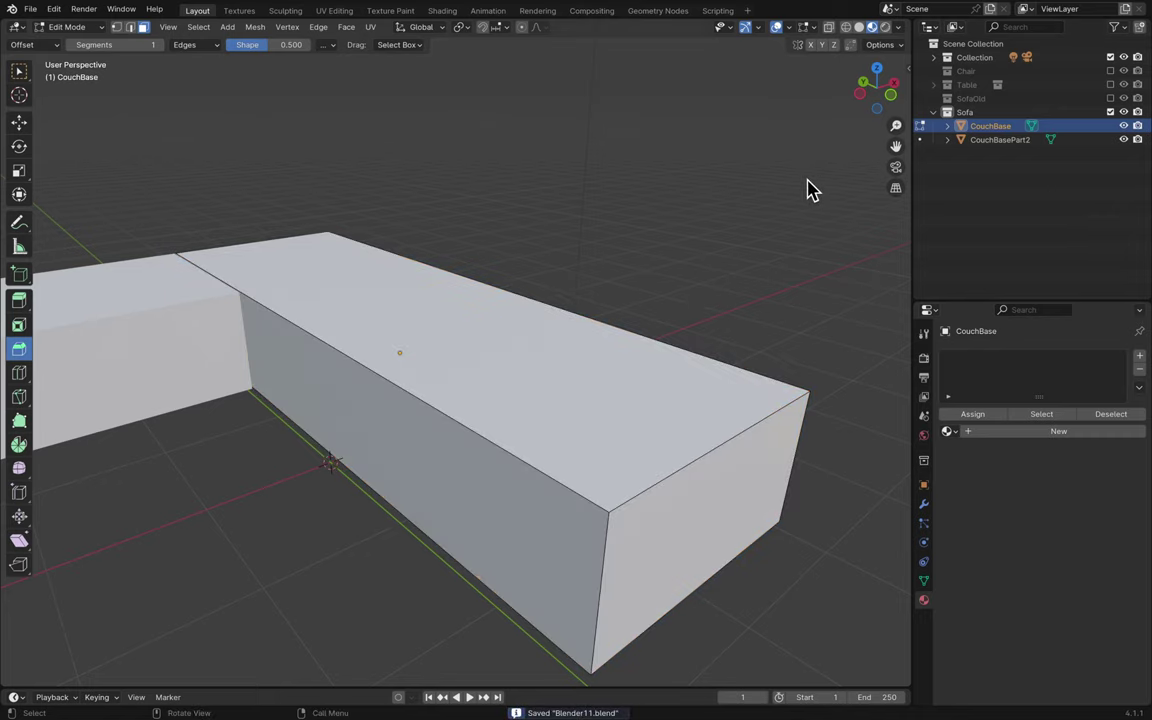
pyautogui.press('Tab')
pyautogui.click(727, 218)
pyautogui.moveTo(632, 8)
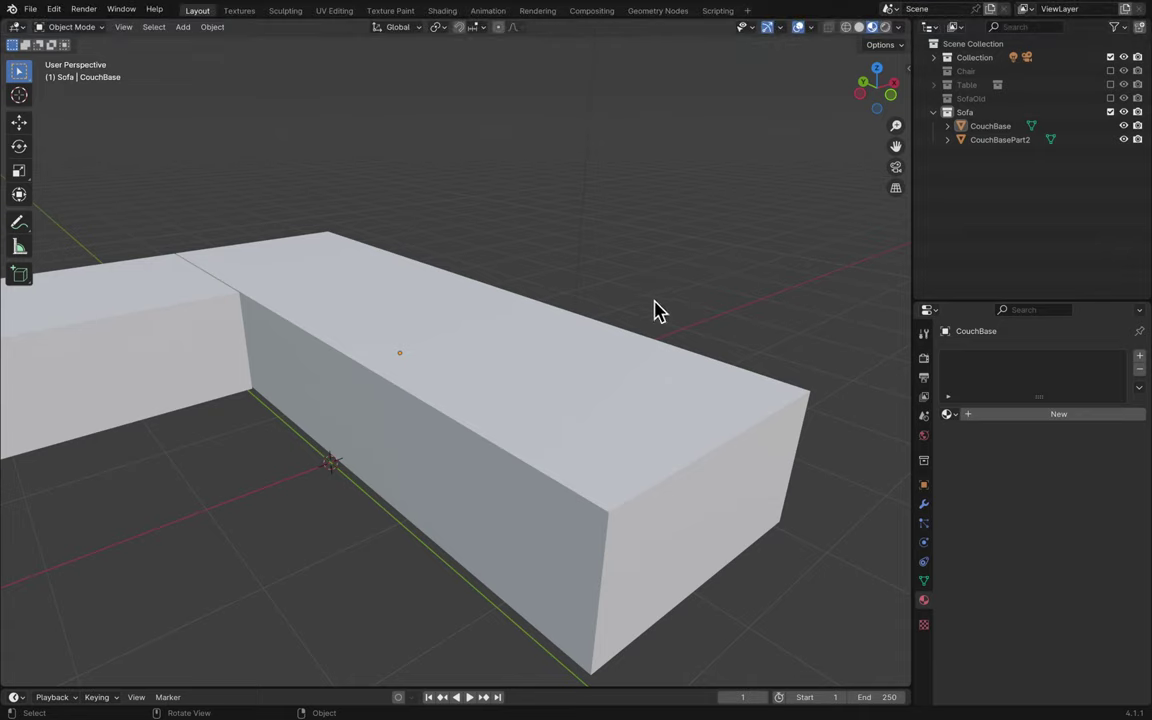
pyautogui.click(602, 411)
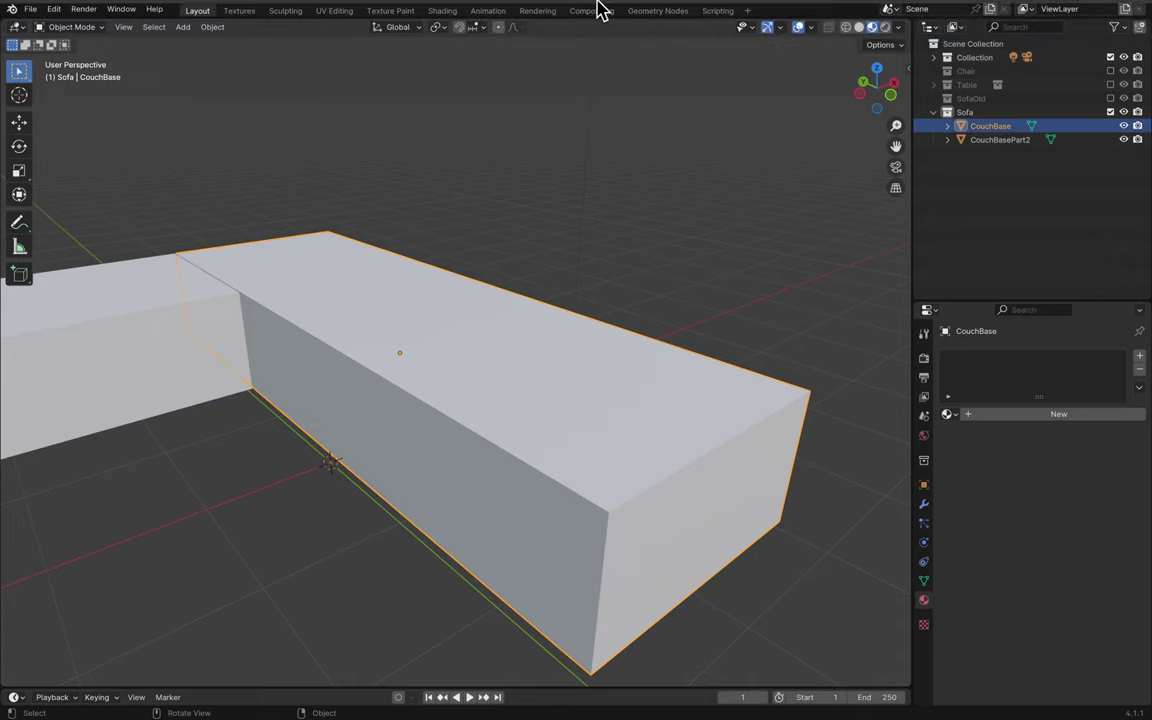
pyautogui.moveTo(602, 8)
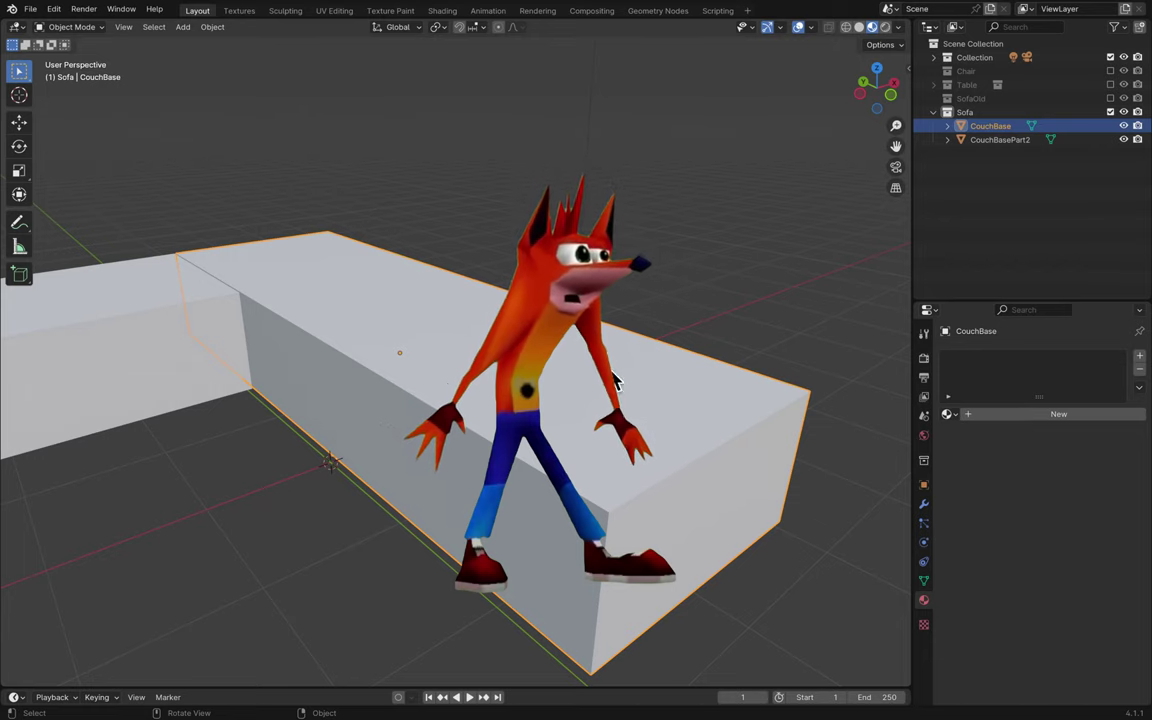
pyautogui.hotkey('ctrl', 'a')
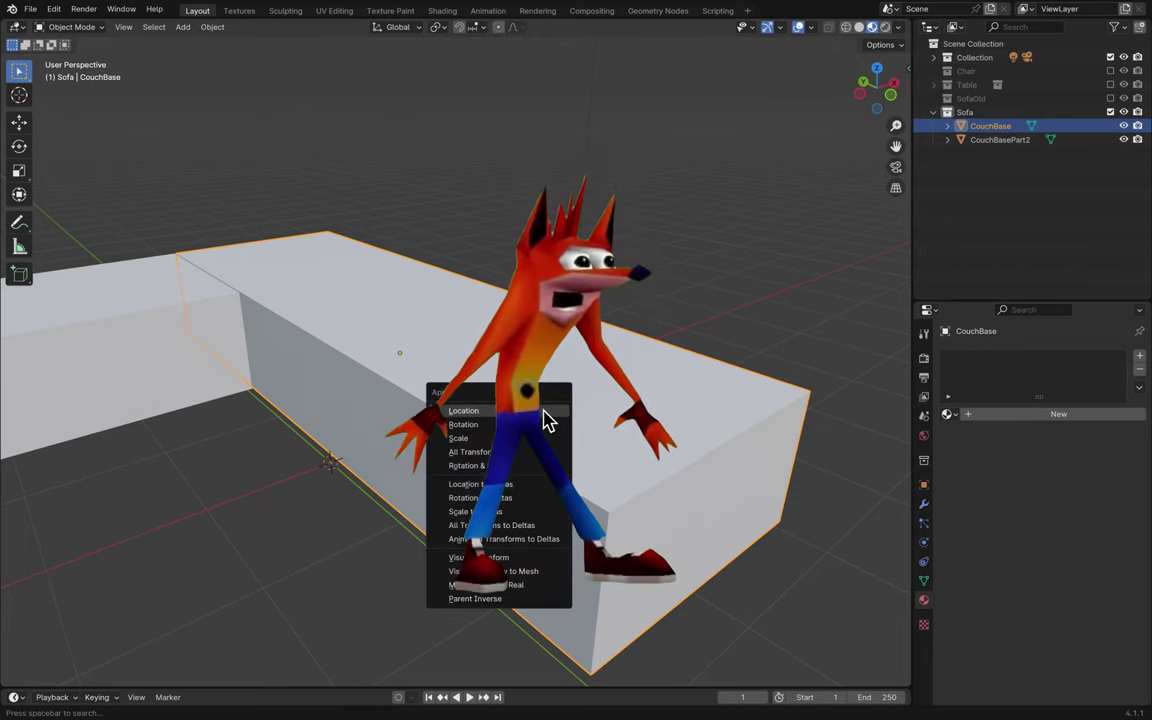
pyautogui.click(460, 438)
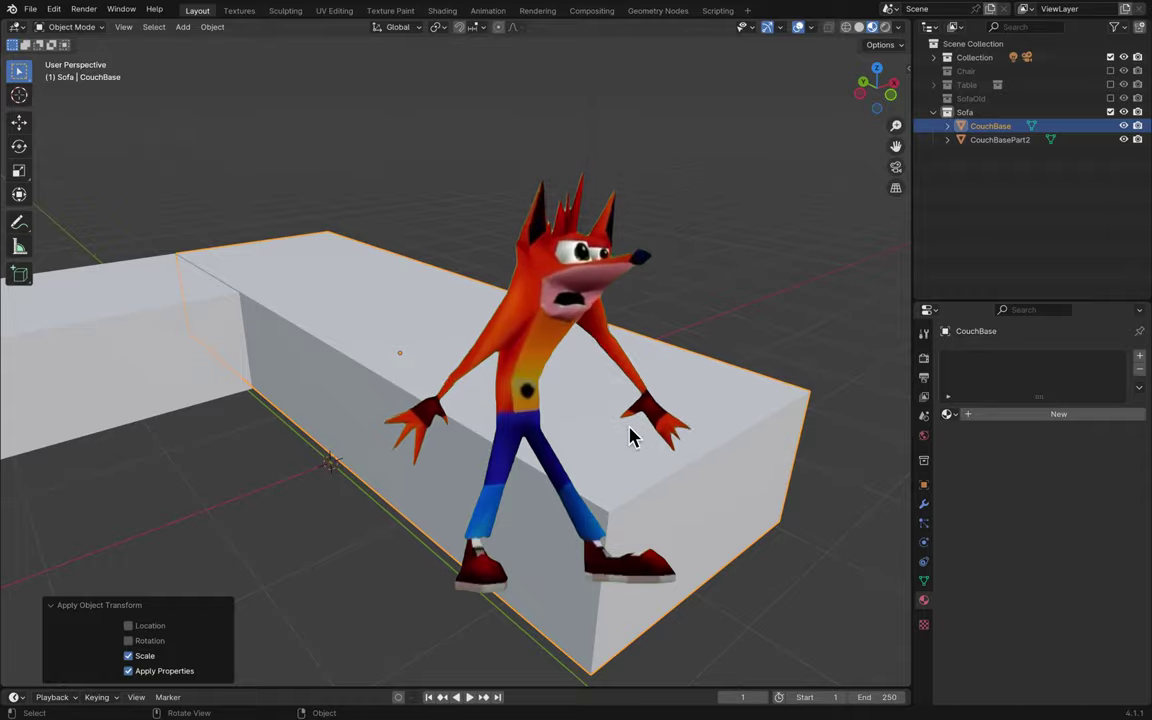
pyautogui.press('Tab')
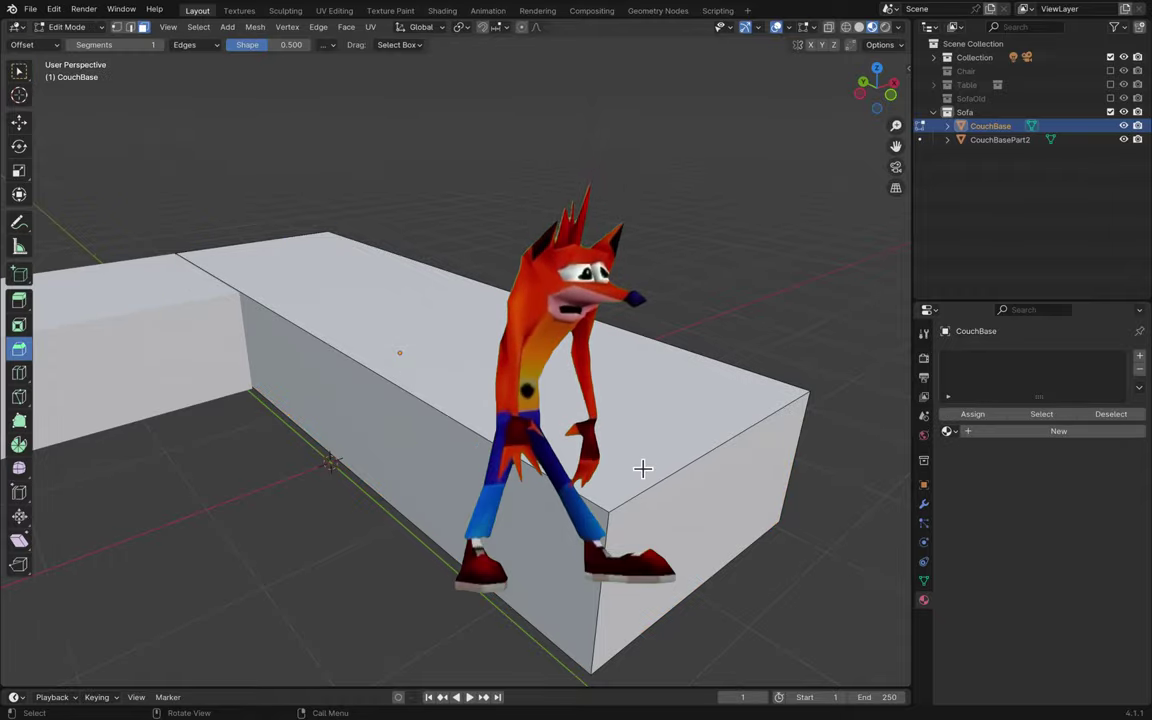
# - Bevel all of CouchBase's edges in edge select mode, confirming a three-segment bevel
pyautogui.press('a')
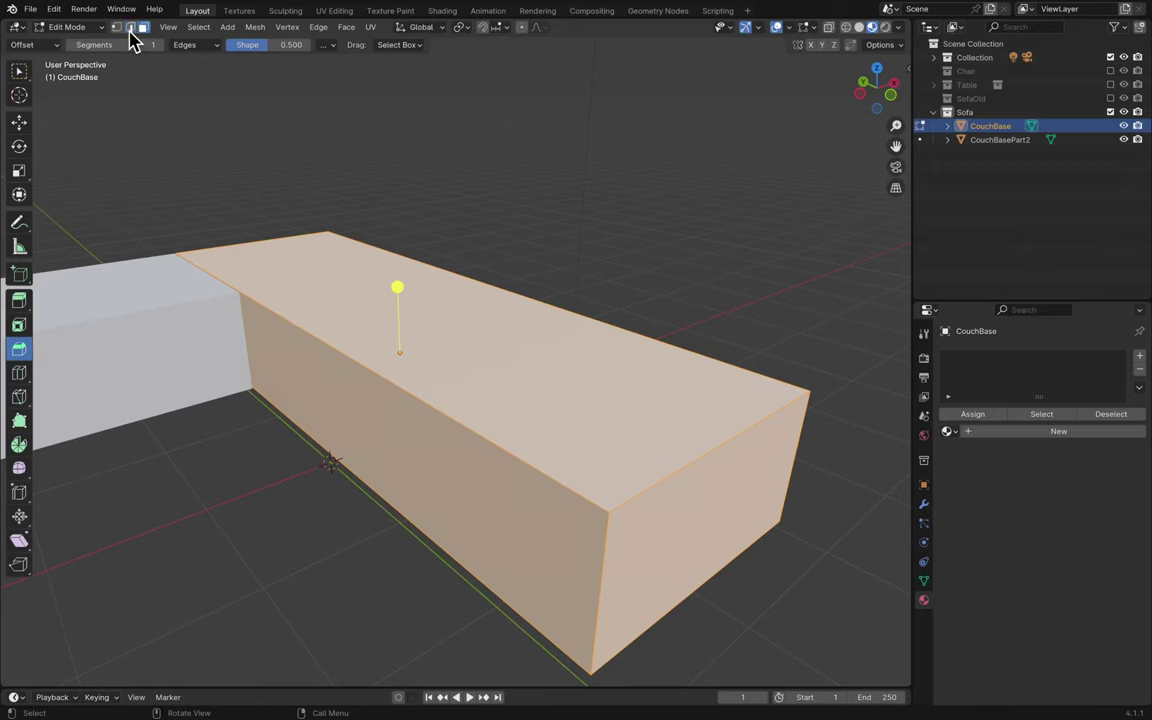
pyautogui.click(130, 28)
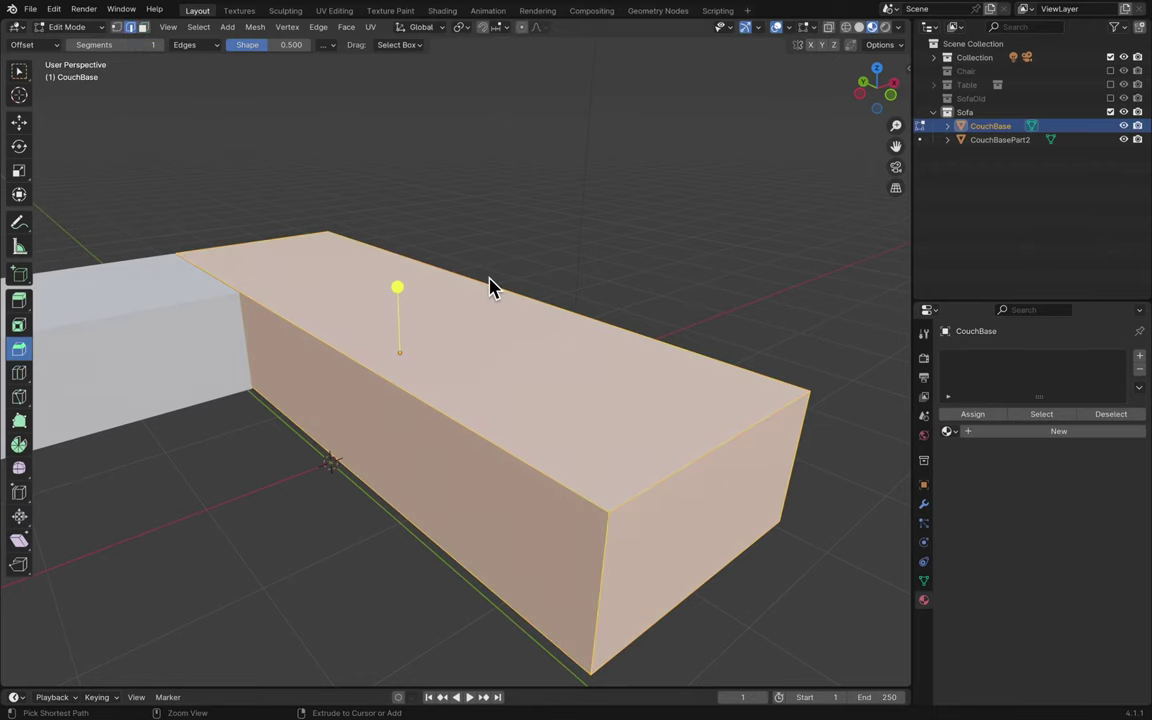
pyautogui.hotkey('ctrl', 'b')
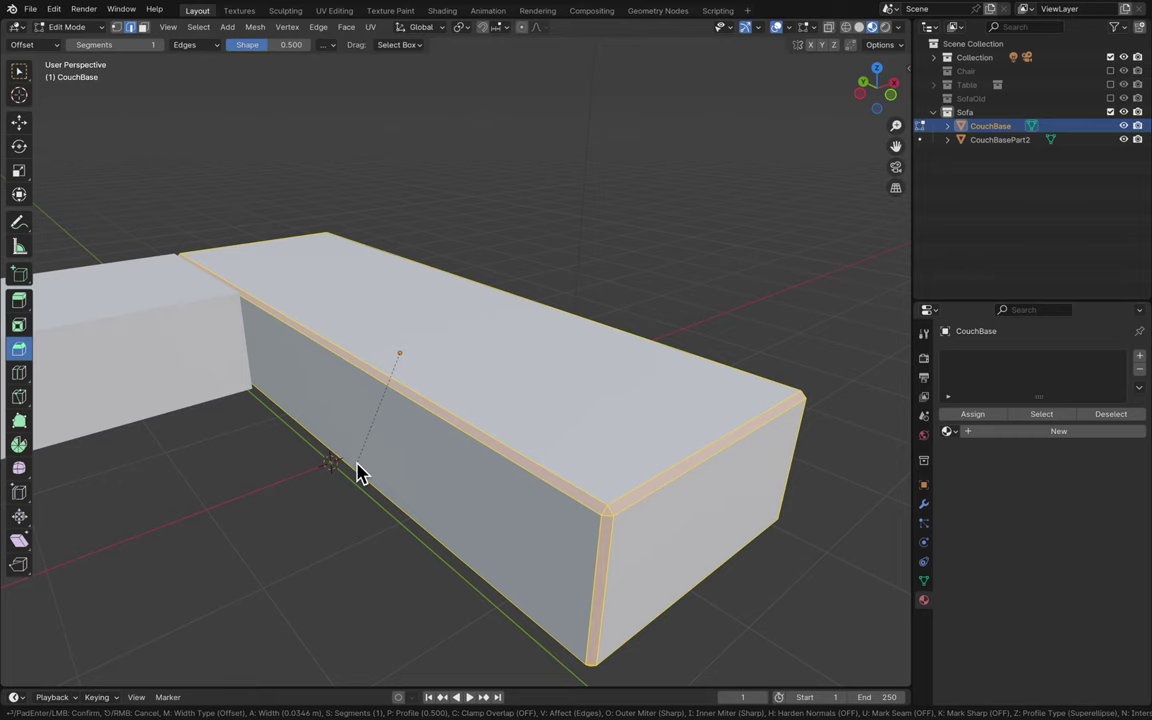
pyautogui.scroll(3, 361, 474)
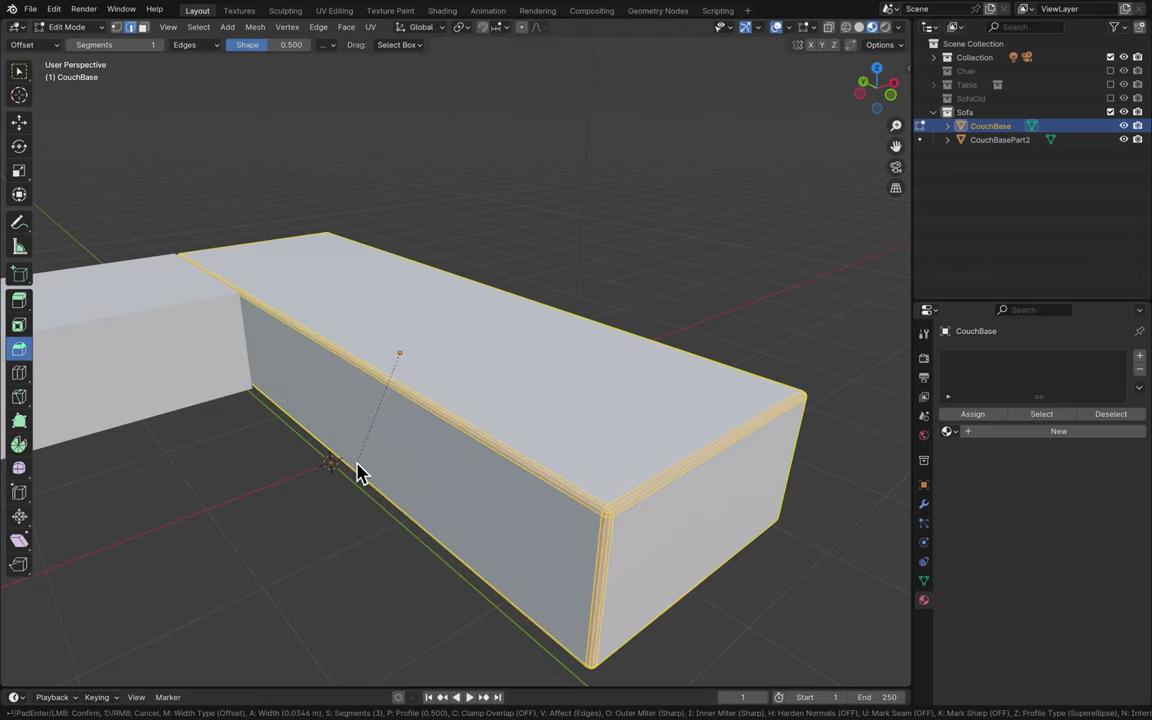
pyautogui.scroll(-1, 361, 474)
pyautogui.scroll(1, 361, 474)
pyautogui.click(361, 474)
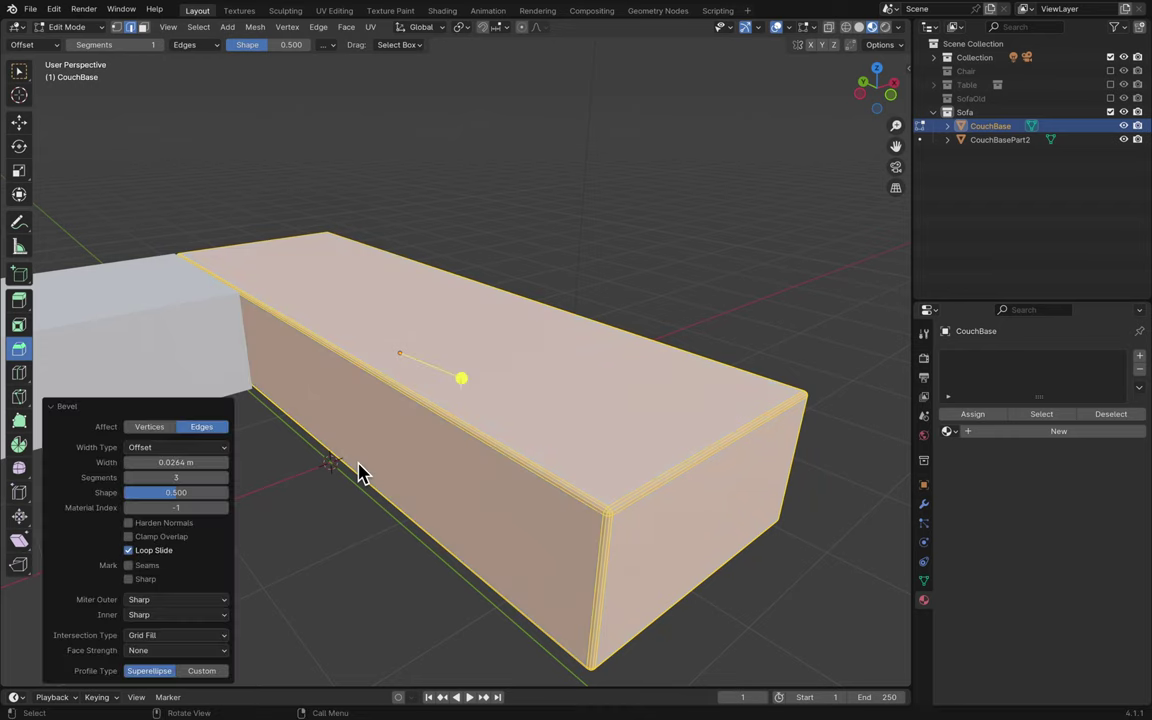
# - Undo the three-segment bevel and start a fresh bevel on the box's edges
pyautogui.hscroll(-15, 463, 474)
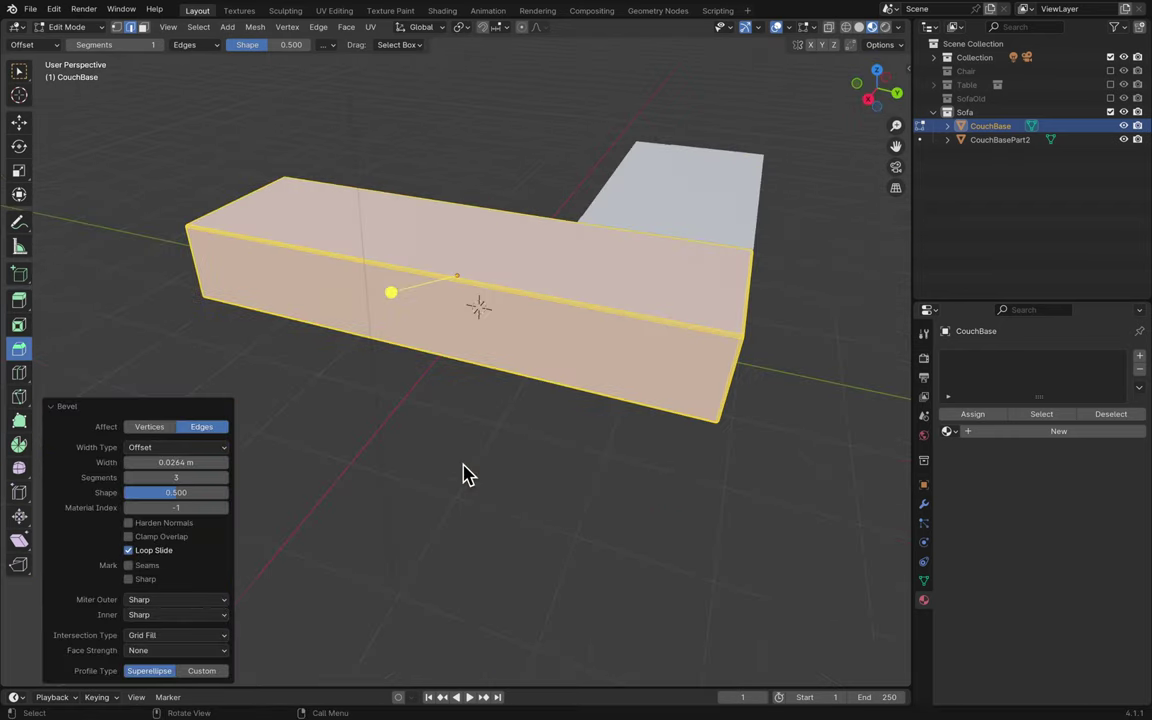
pyautogui.hscroll(-15, 463, 474)
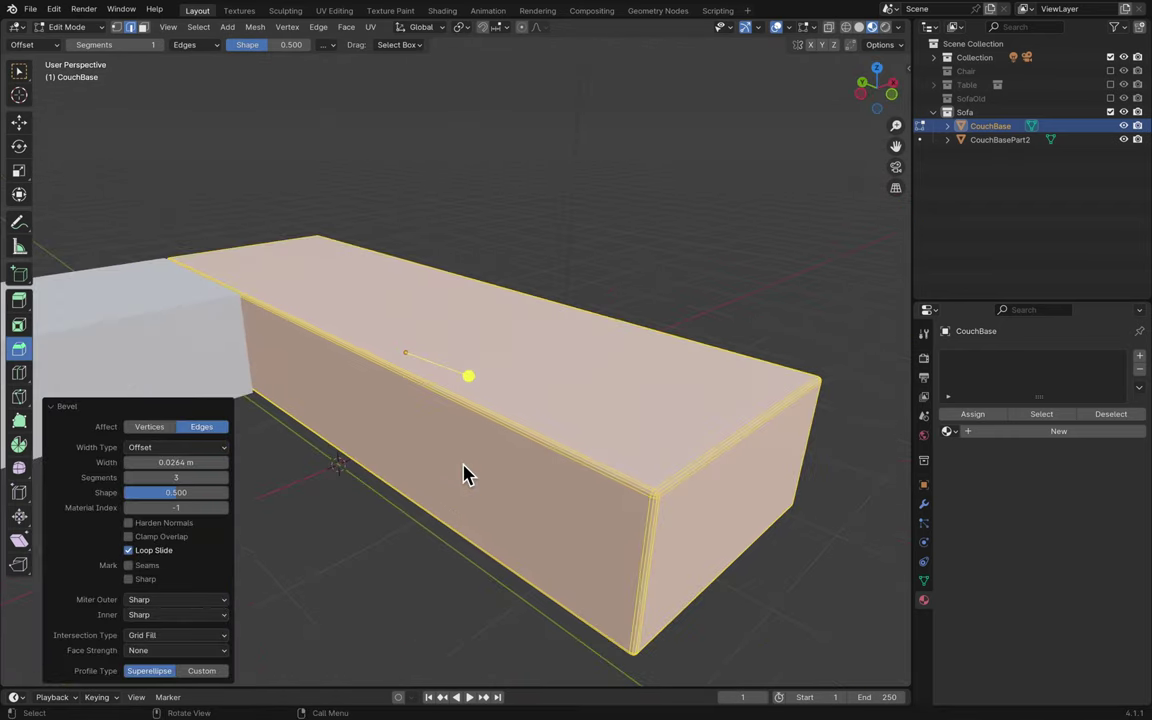
pyautogui.hscroll(-4, 463, 474)
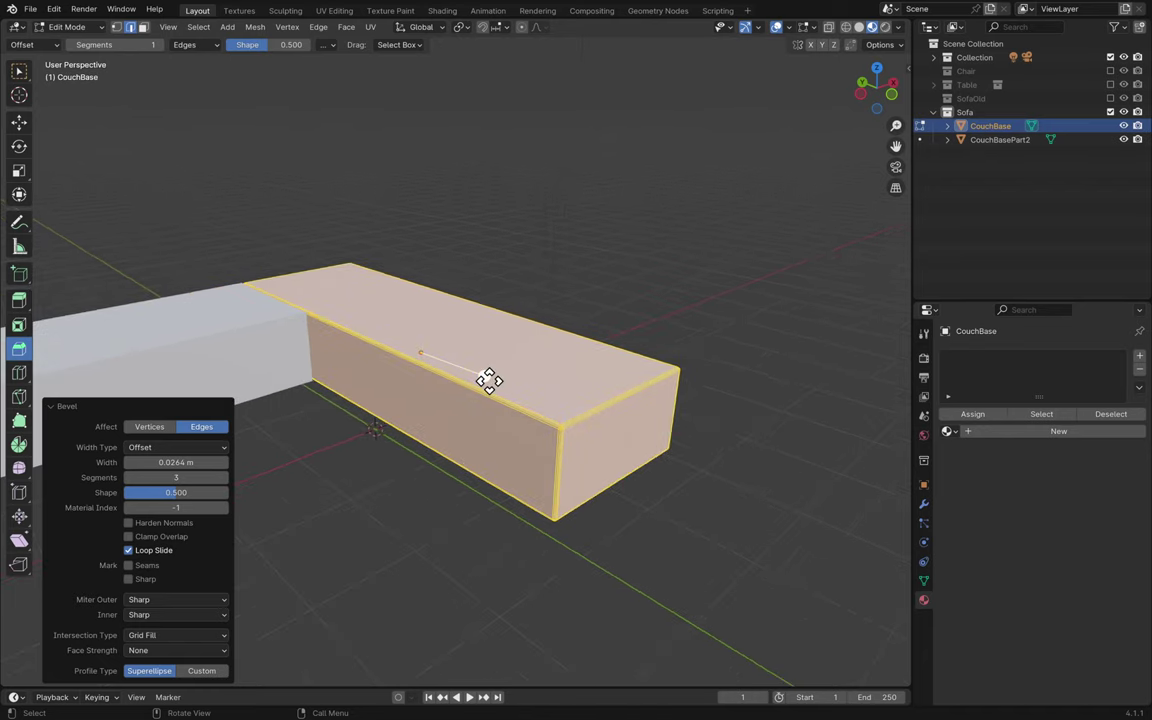
pyautogui.hotkey('ctrl', 'b')
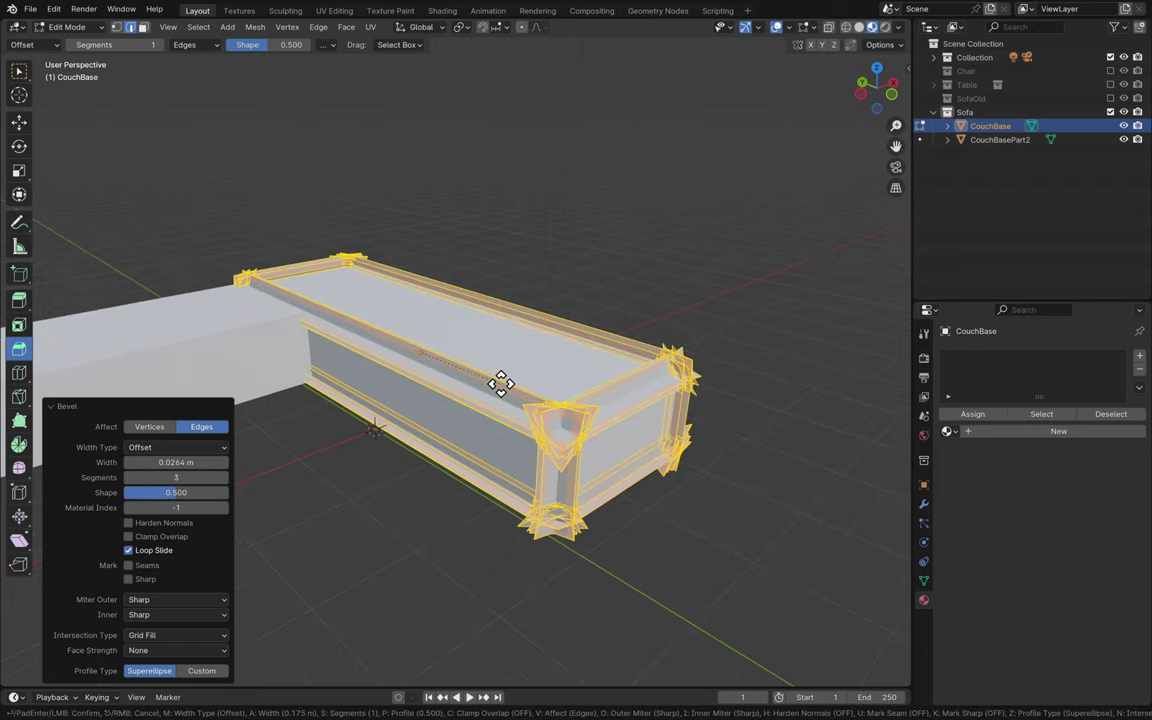
pyautogui.rightClick(490, 383)
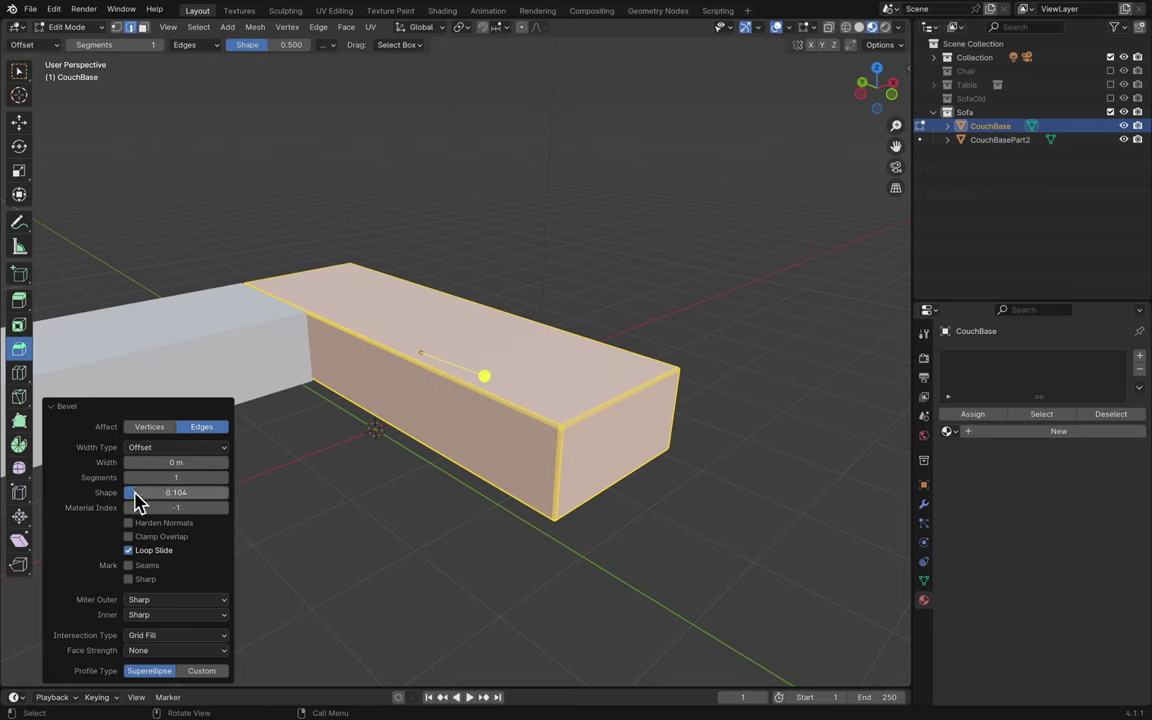
pyautogui.hotkey('ctrl', 'z')
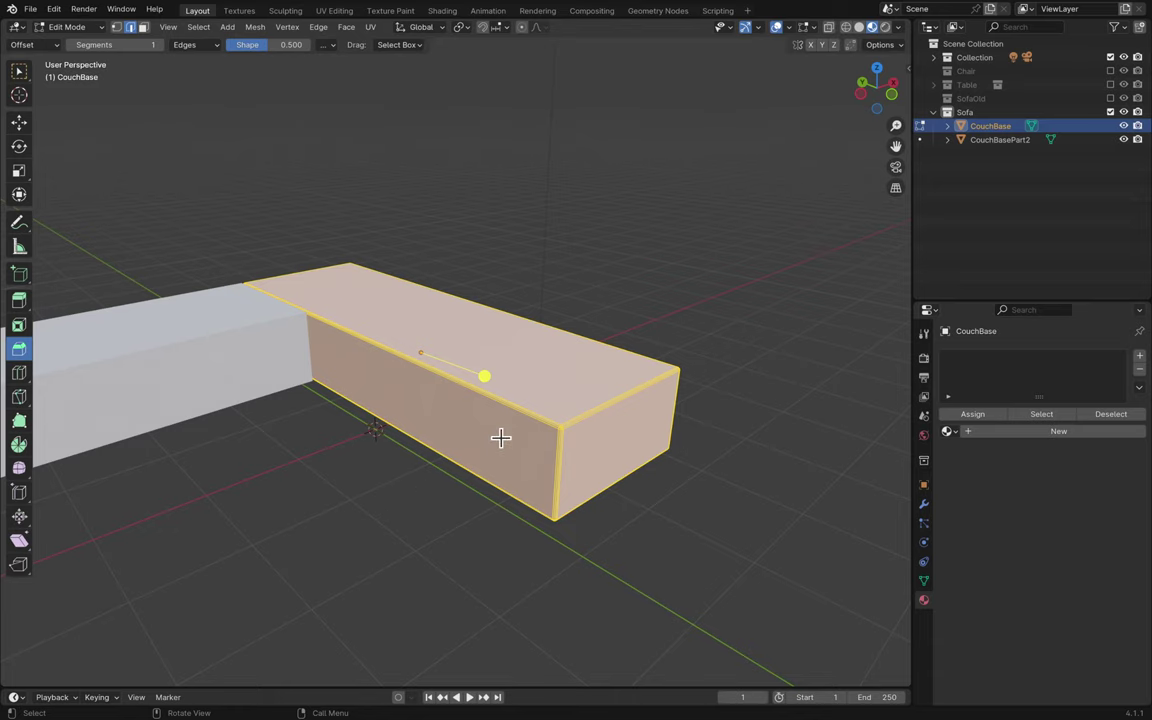
pyautogui.scroll(5, 500, 437)
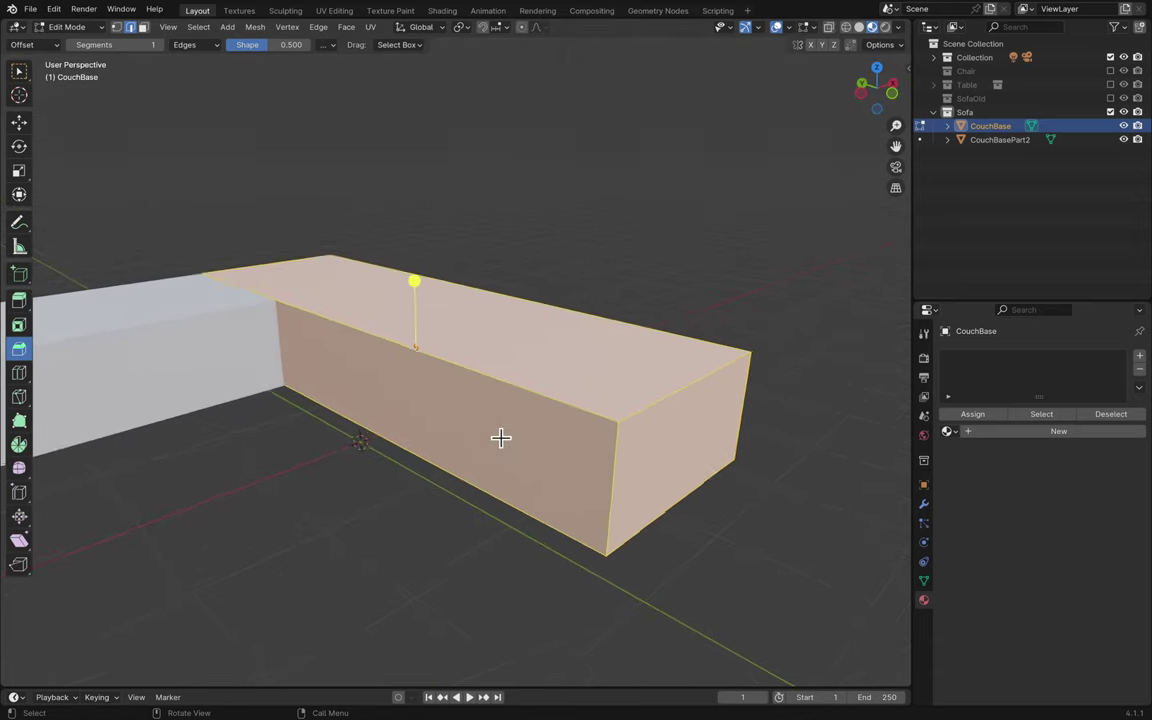
pyautogui.moveTo(500, 437); pyautogui.dragTo(505, 437, button='middle')
pyautogui.hotkey('ctrl', 'b')
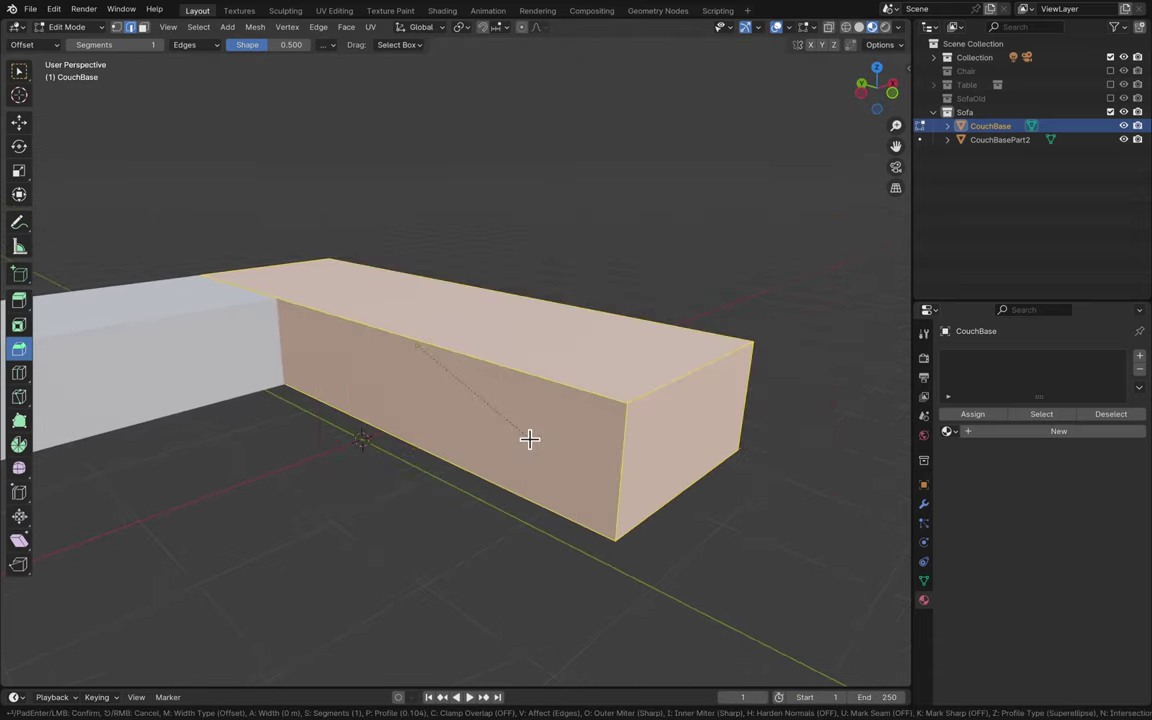
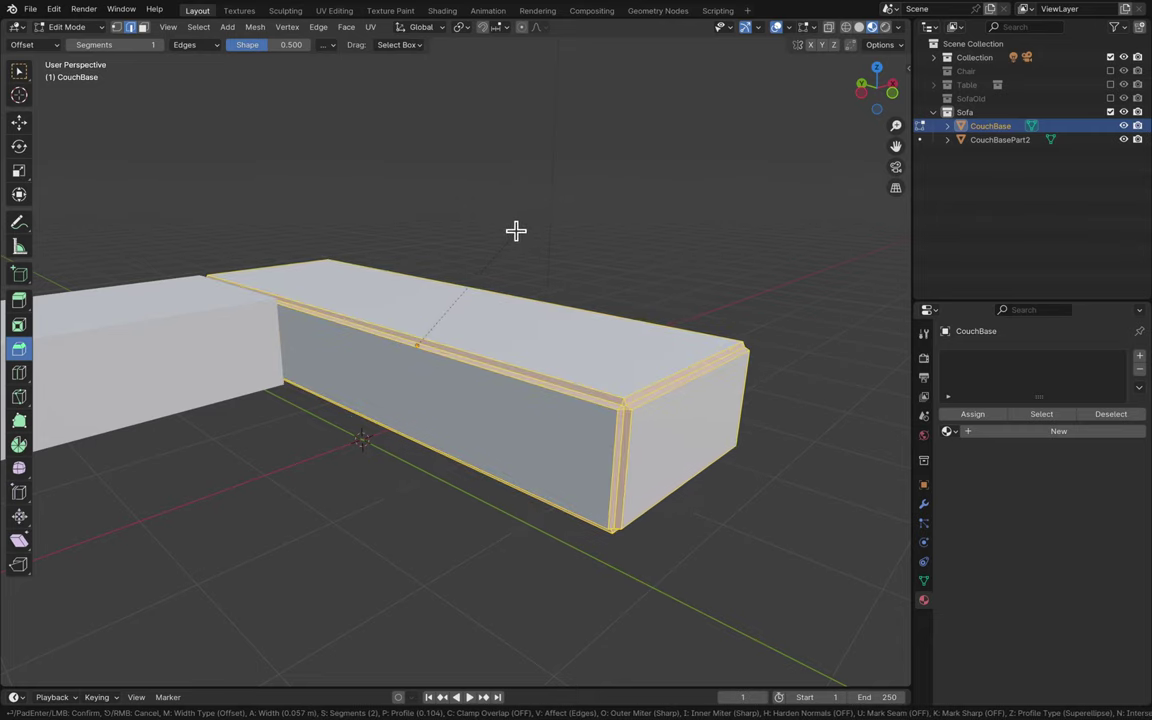
# - Cancel the bevel on CouchBase, apply Shade Smooth by Angle to it, then select CouchBasePart2
pyautogui.press('Escape')
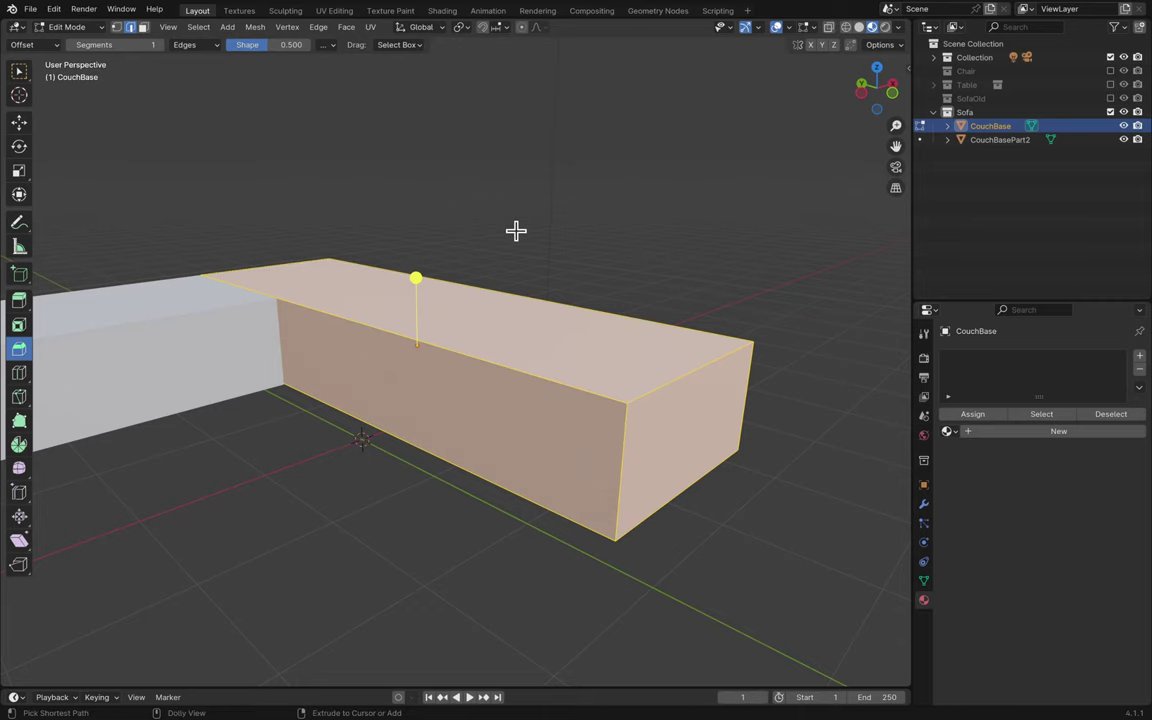
pyautogui.hotkey('ctrl', 'z')
pyautogui.hotkey('ctrl', 'z')
pyautogui.hotkey('ctrl', 'z')
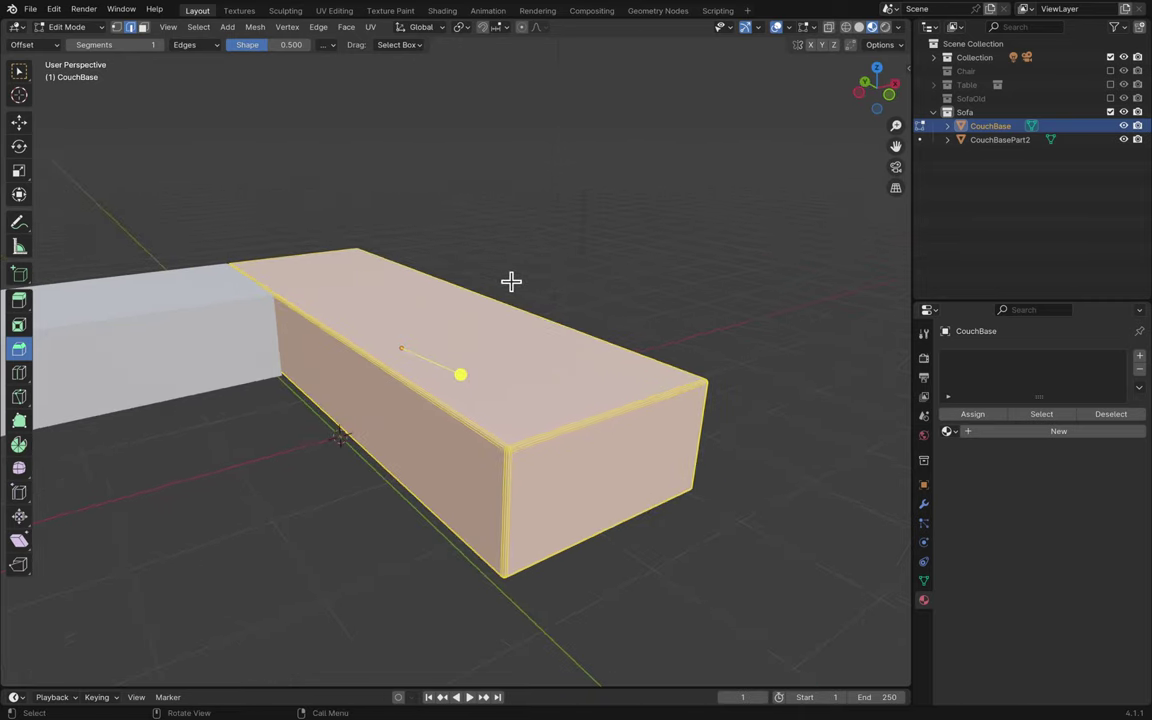
pyautogui.rightClick(350, 322)
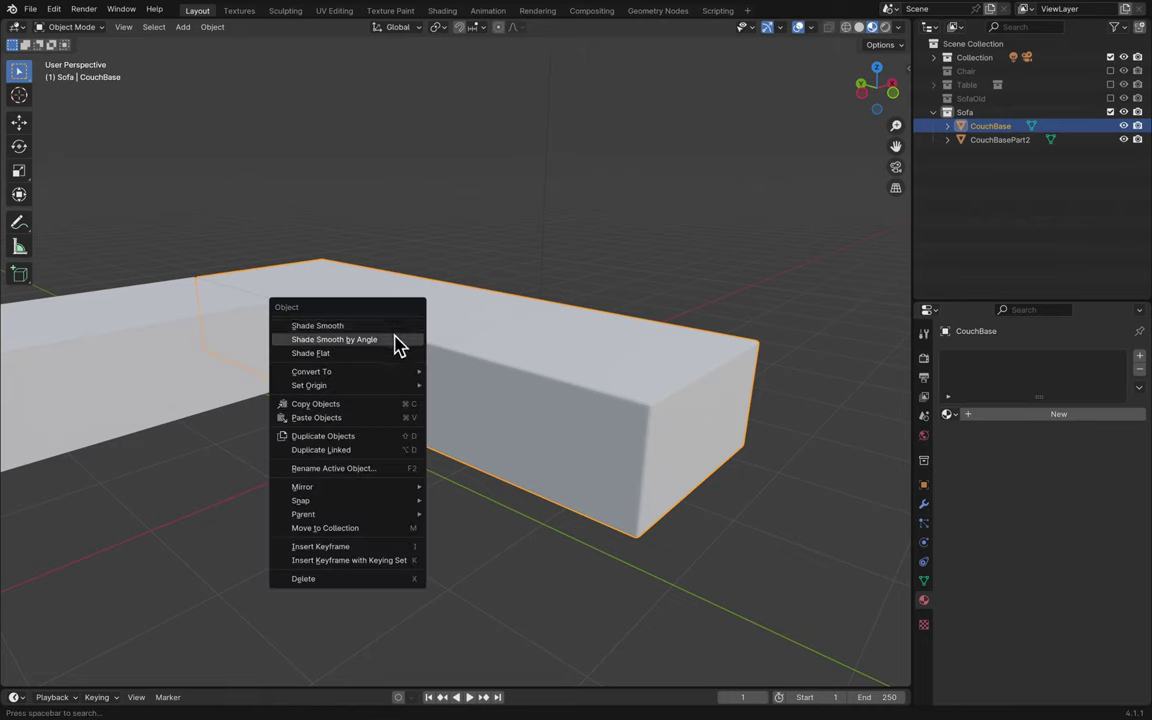
pyautogui.click(399, 340)
pyautogui.click(267, 329)
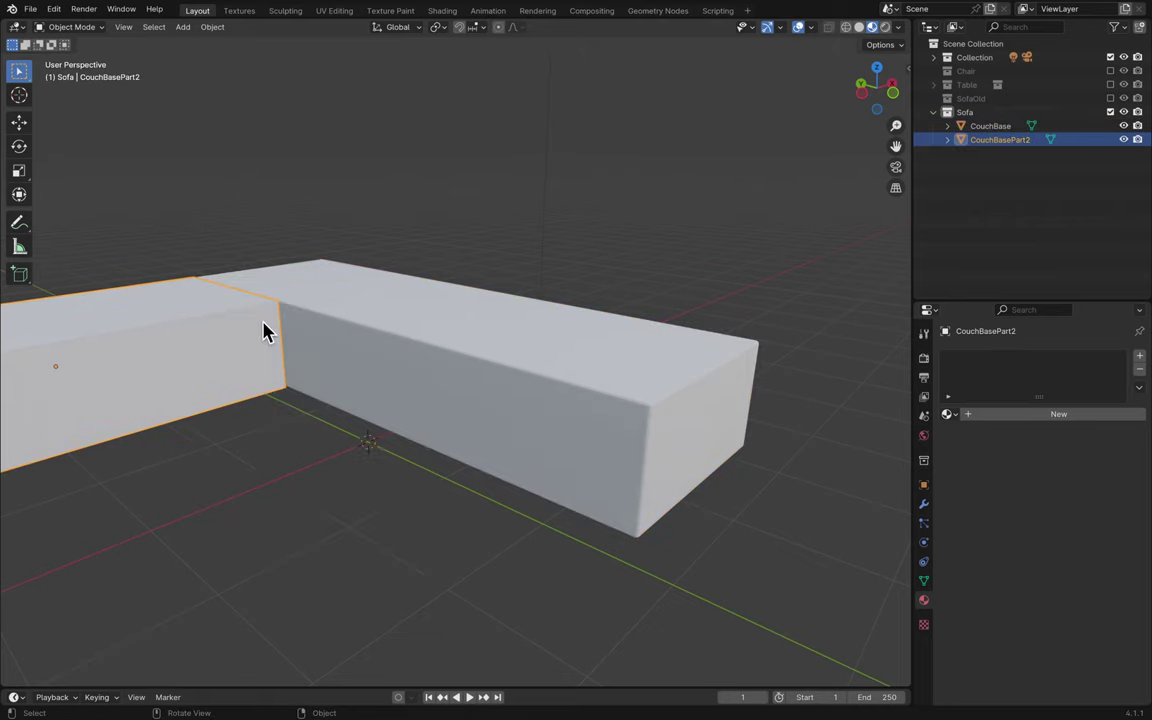
# - Apply the scale of the CouchBasePart2 box
pyautogui.rightClick(266, 330)
pyautogui.hotkey('ctrl', 'a')
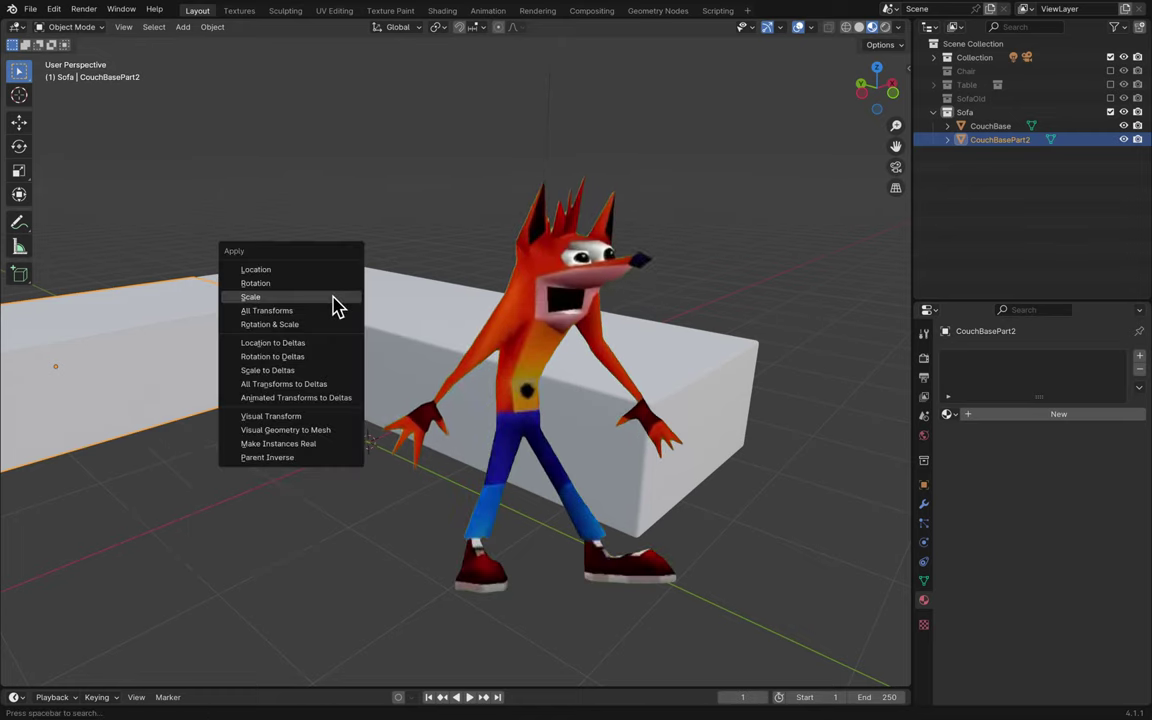
pyautogui.click(336, 305)
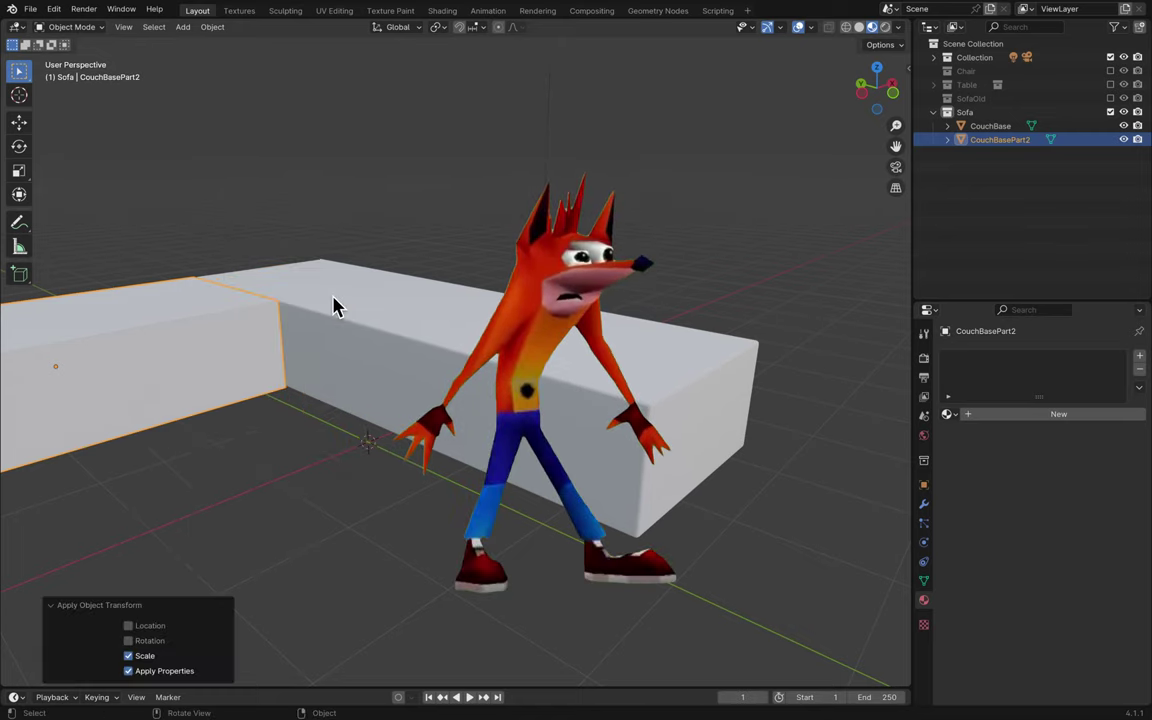
pyautogui.hotkey('ctrl', 'a')
pyautogui.click(175, 369)
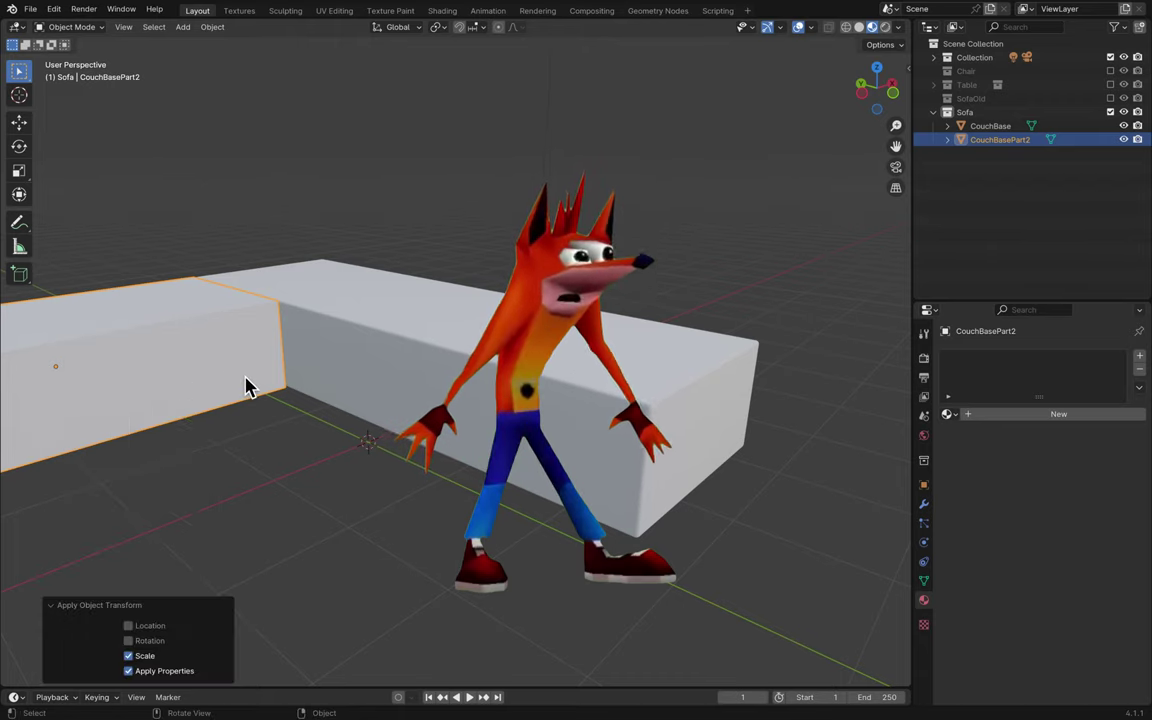
# - Bevel all CouchBasePart2 edges: 0.0261 m width, 2 segments, shape 0.5
pyautogui.press('Tab')
pyautogui.hscroll(-5, 273, 409)
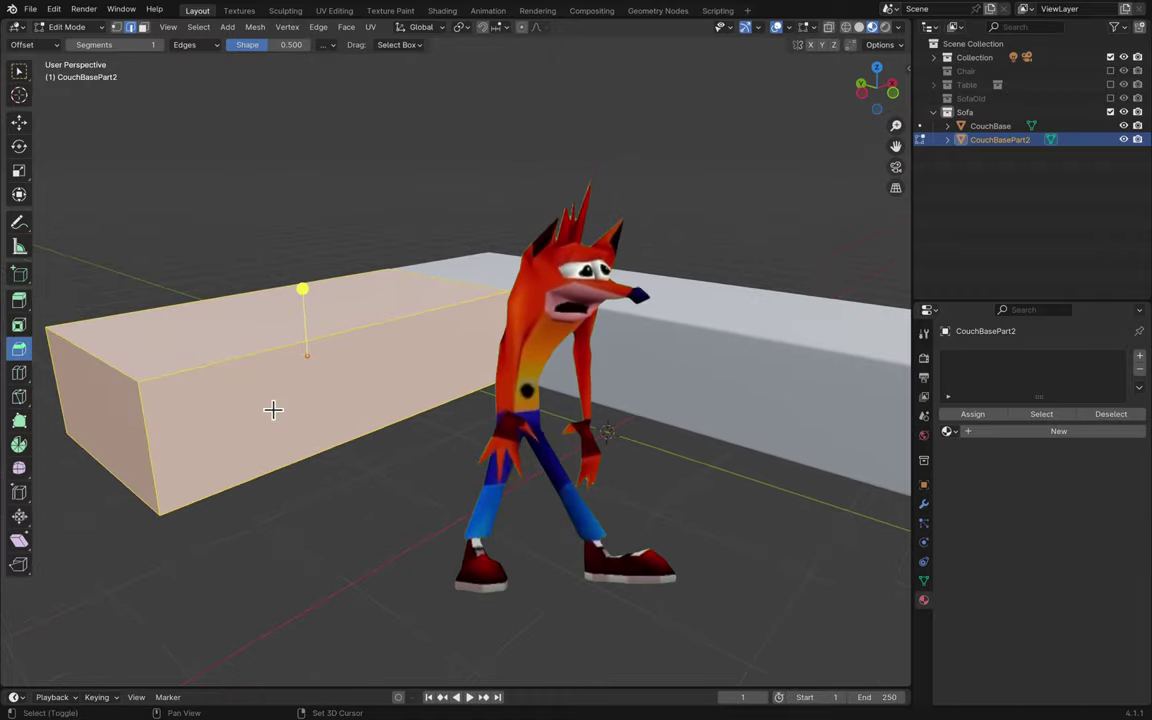
pyautogui.hscroll(-2, 273, 409)
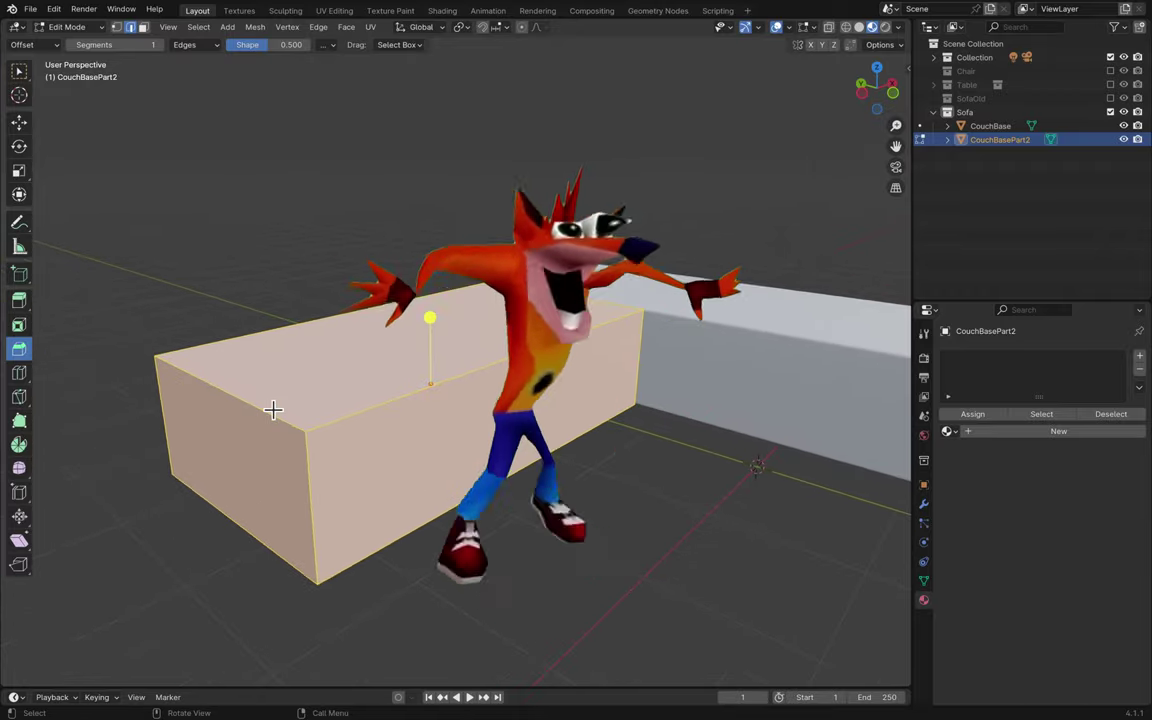
pyautogui.hotkey('ctrl', 'b')
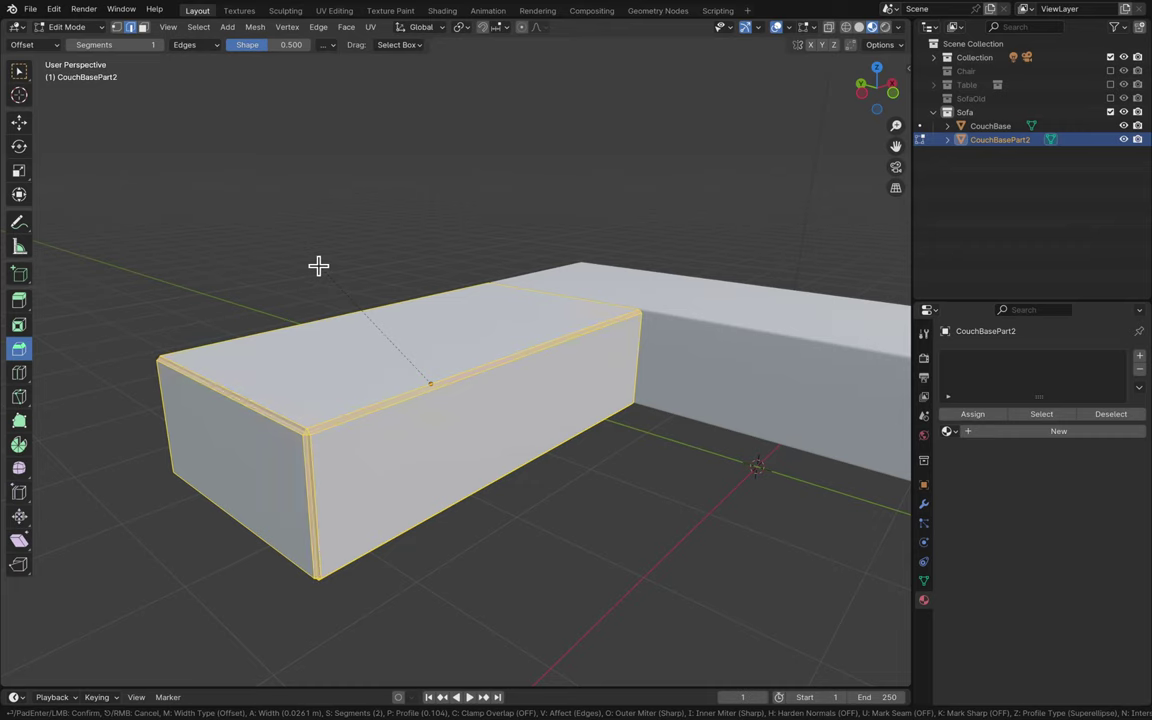
pyautogui.click(318, 265)
pyautogui.doubleClick(186, 492)
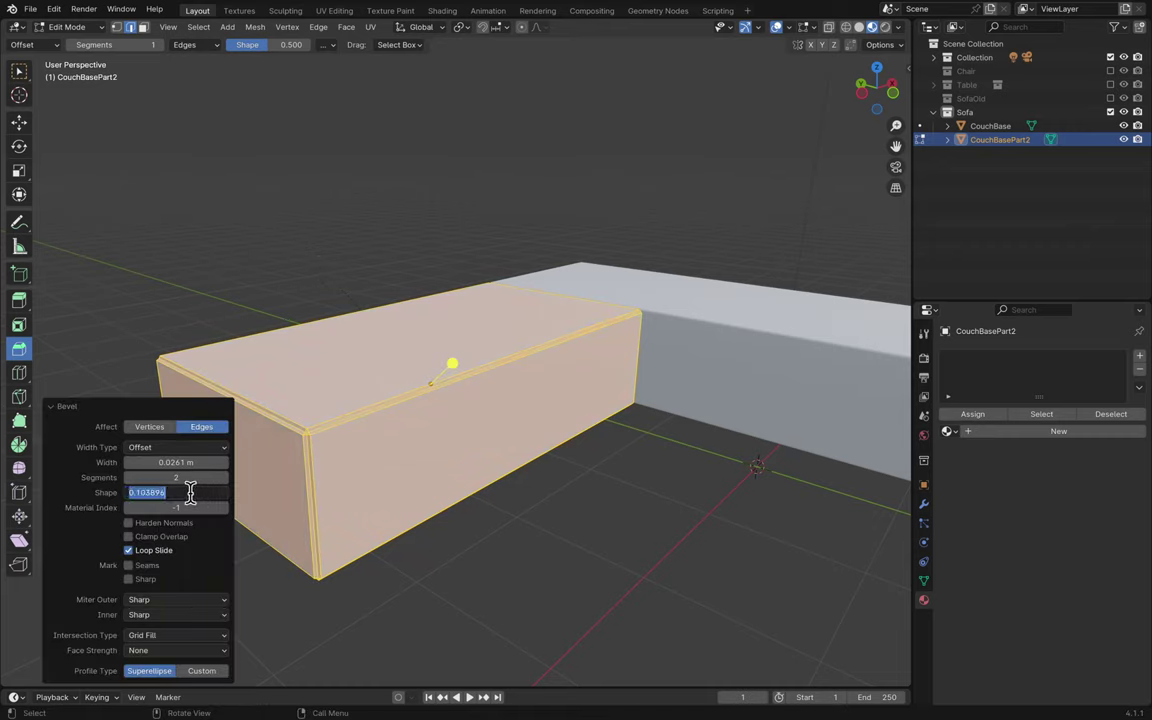
pyautogui.moveTo(149, 494); pyautogui.dragTo(175, 494)
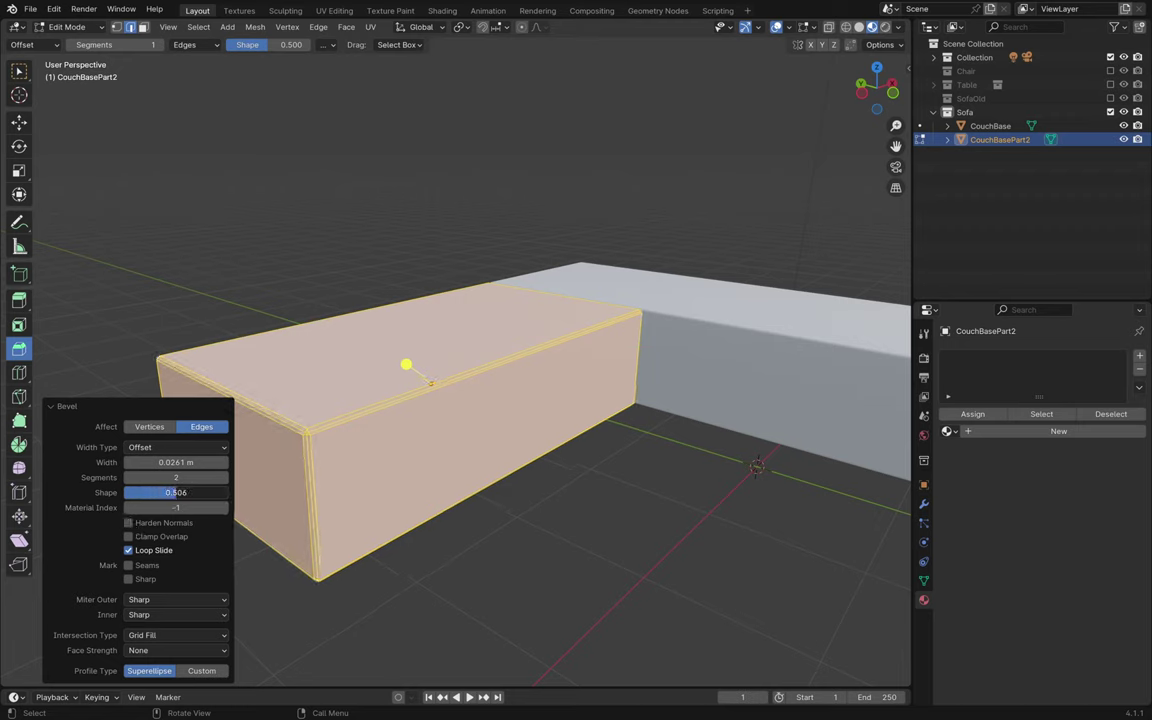
pyautogui.doubleClick(217, 492)
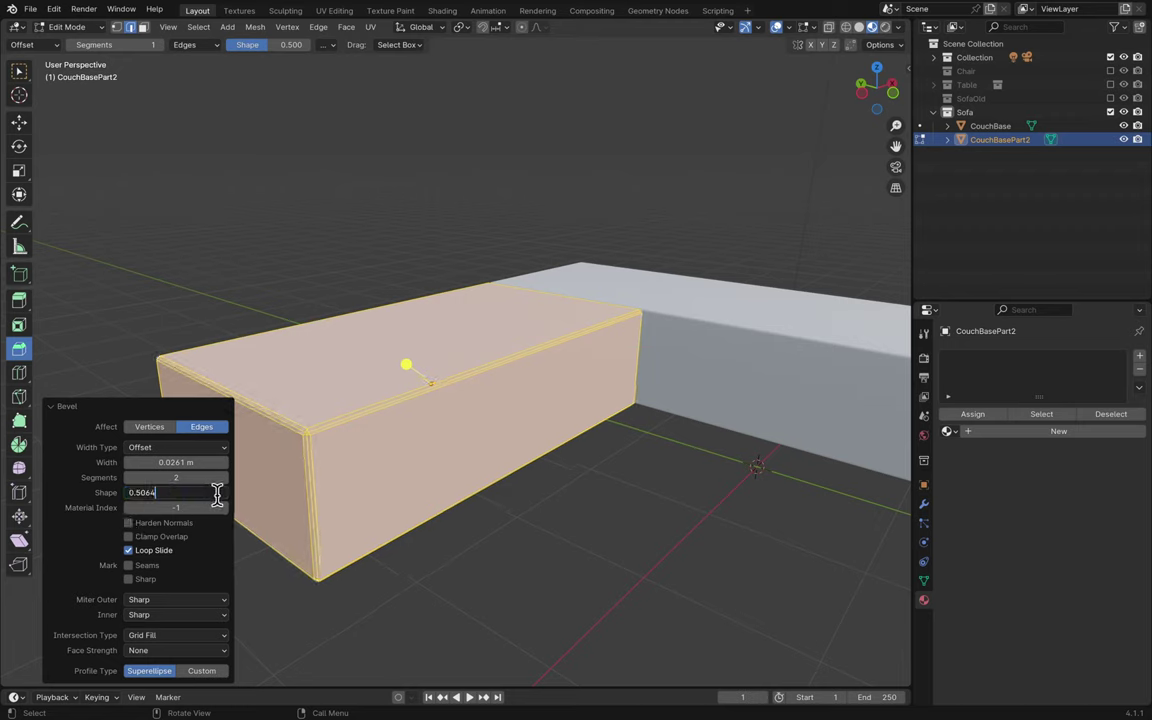
pyautogui.write('0.5')
pyautogui.press('Return')
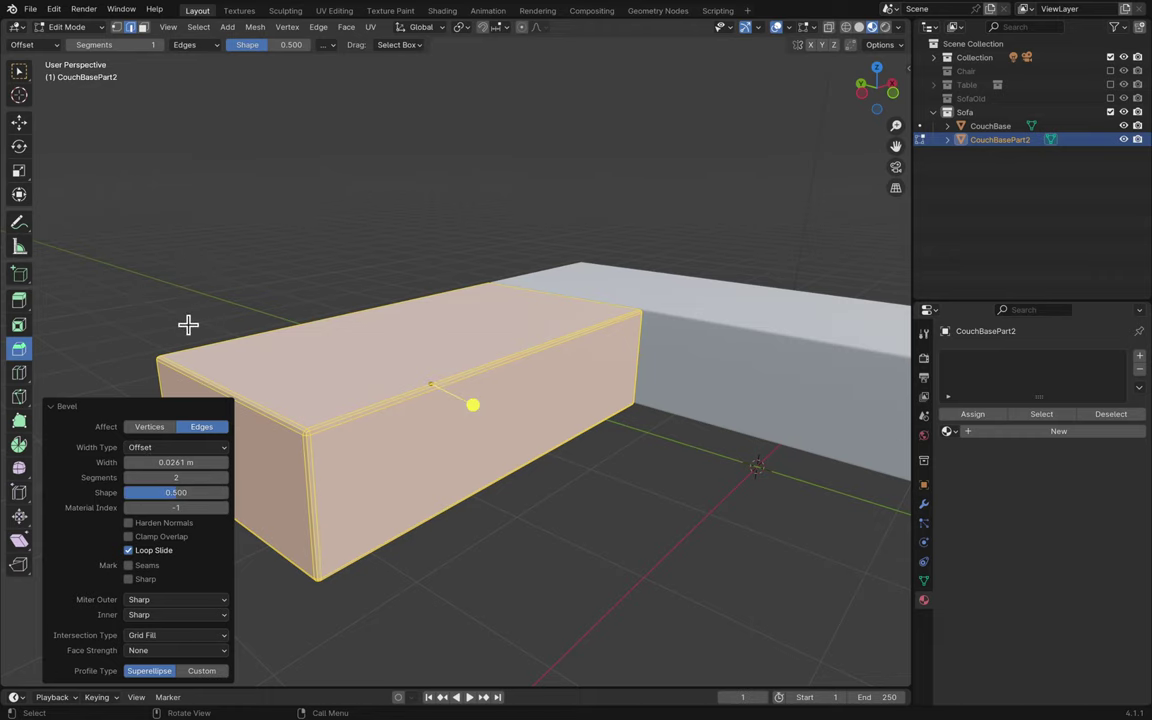
pyautogui.press('Tab')
pyautogui.scroll(5, 399, 381)
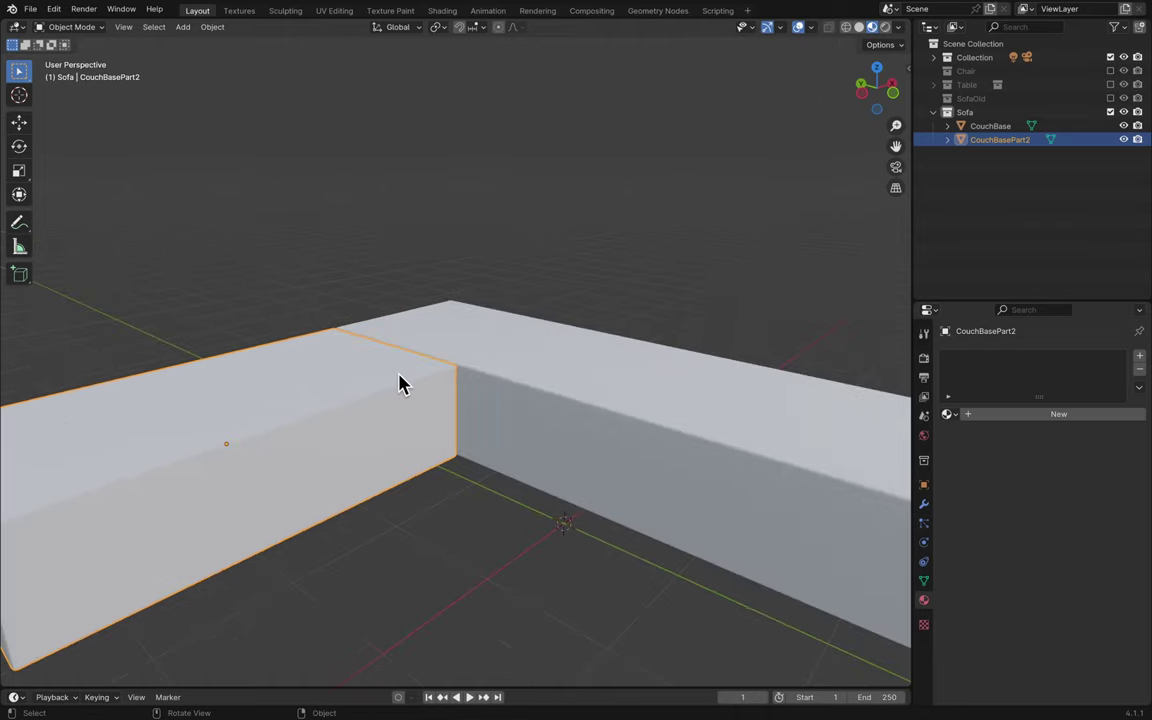
# - Apply Shade Smooth by Angle to CouchBasePart2 and save Blender11.blend
pyautogui.scroll(5, 399, 381)
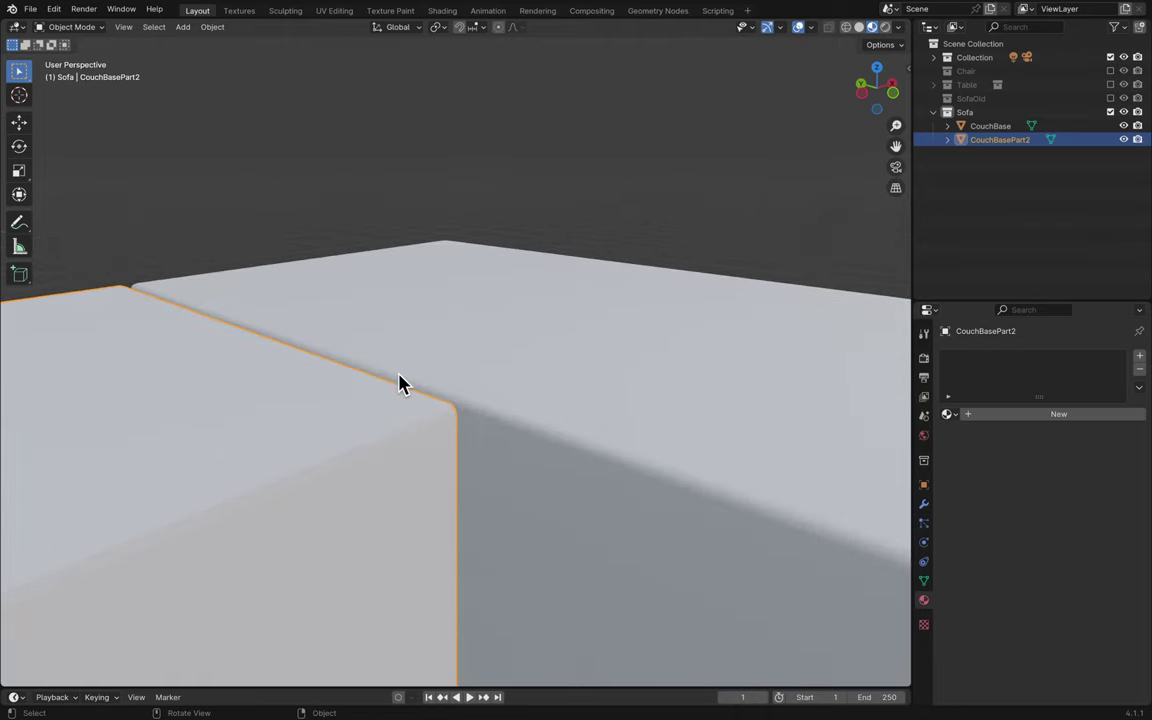
pyautogui.rightClick(388, 468)
pyautogui.click(389, 471)
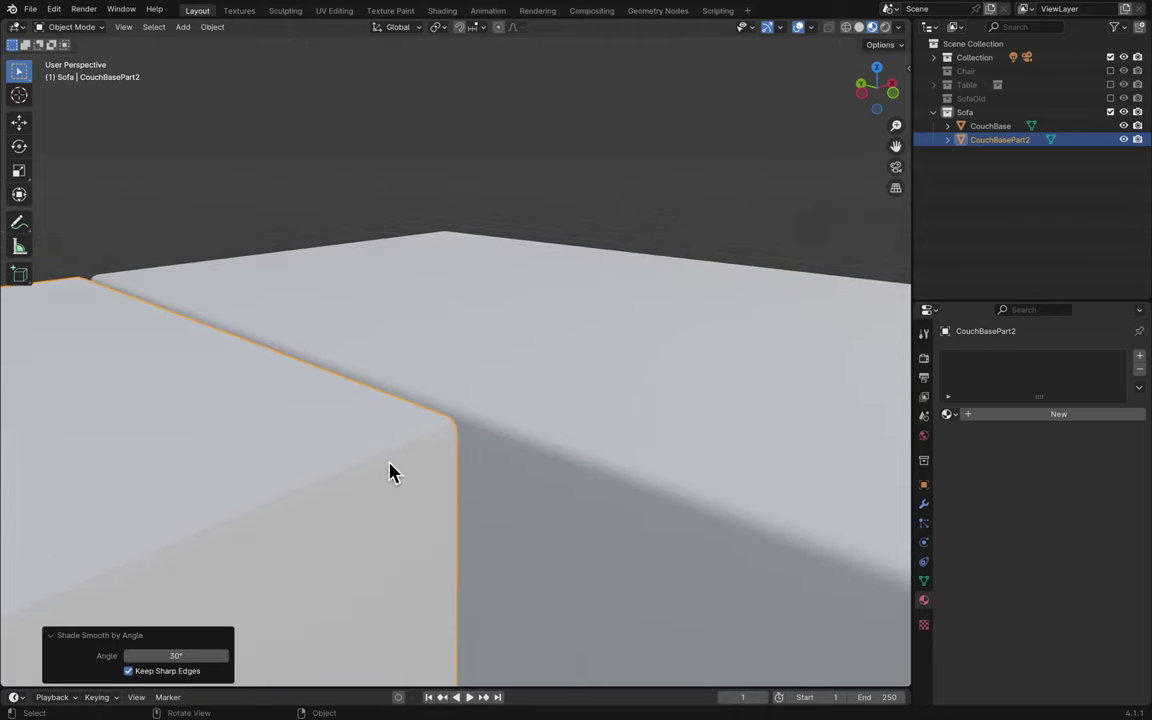
pyautogui.hotkey('ctrl', 's')
# - Zoom out and orbit to view the whole L-shaped base with nothing selected
pyautogui.scroll(-3, 397, 472)
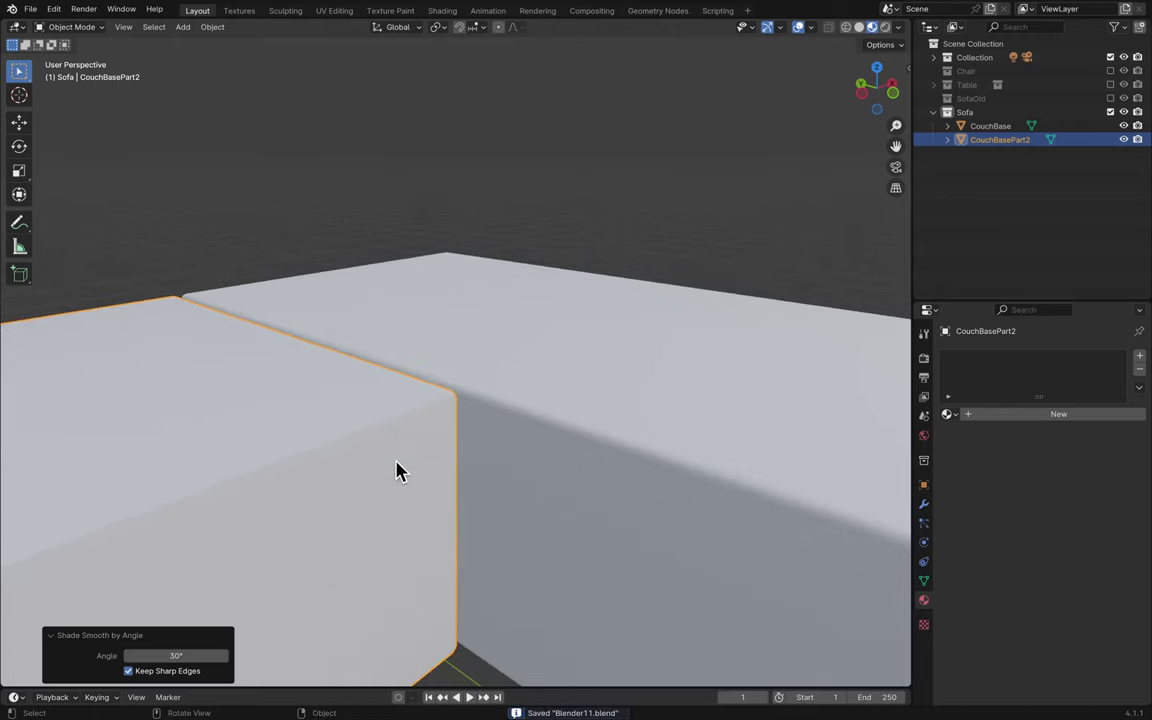
pyautogui.moveTo(896, 125); pyautogui.dragTo(896, 205)
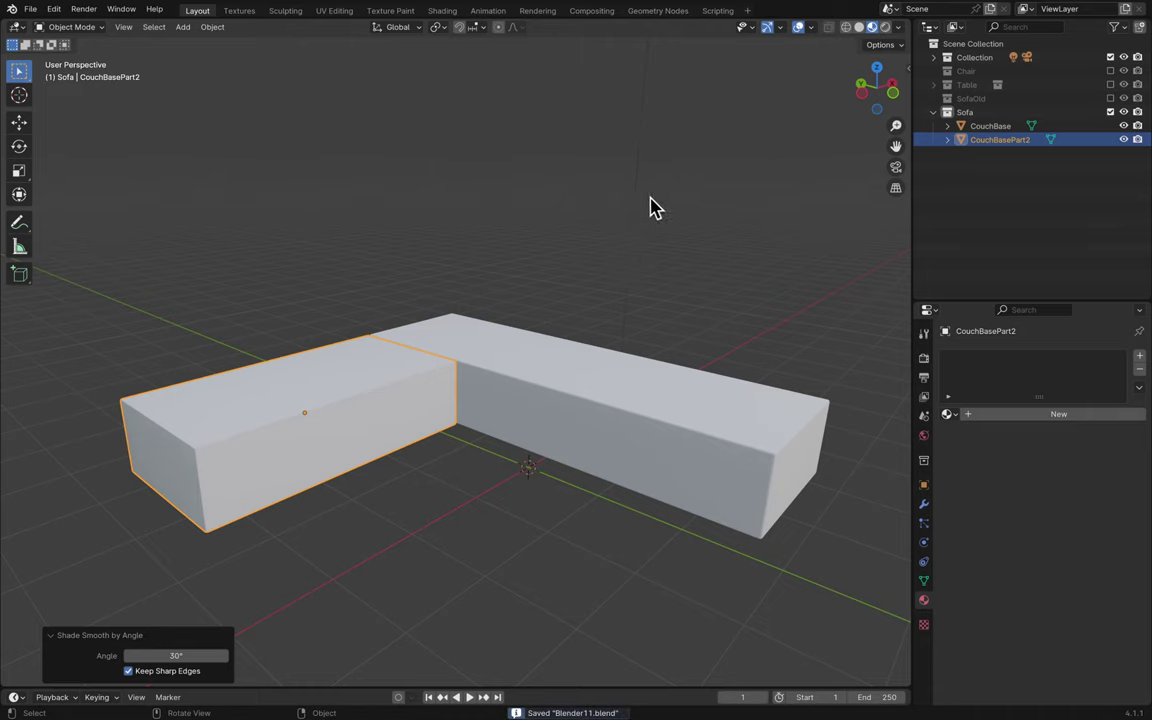
pyautogui.moveTo(650, 206); pyautogui.dragTo(716, 250, button='middle')
pyautogui.click(714, 253)
pyautogui.press('Tab')
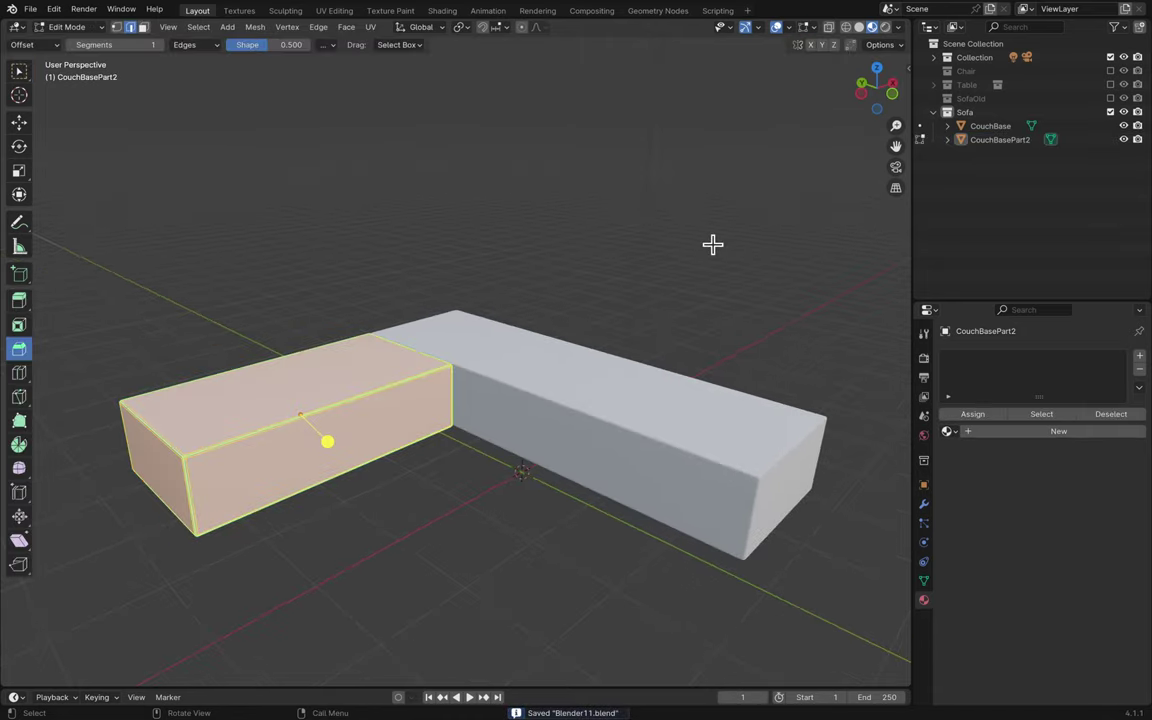
pyautogui.press('Tab')
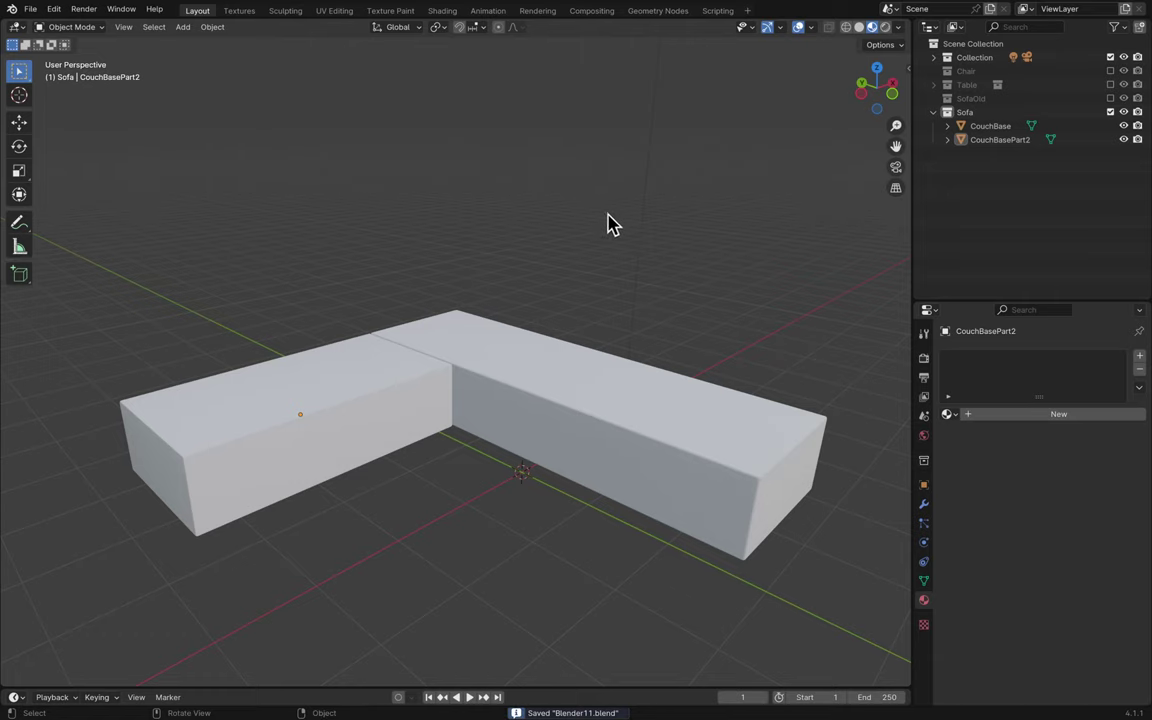
pyautogui.scroll(-3, 609, 242)
pyautogui.scroll(3, 609, 242)
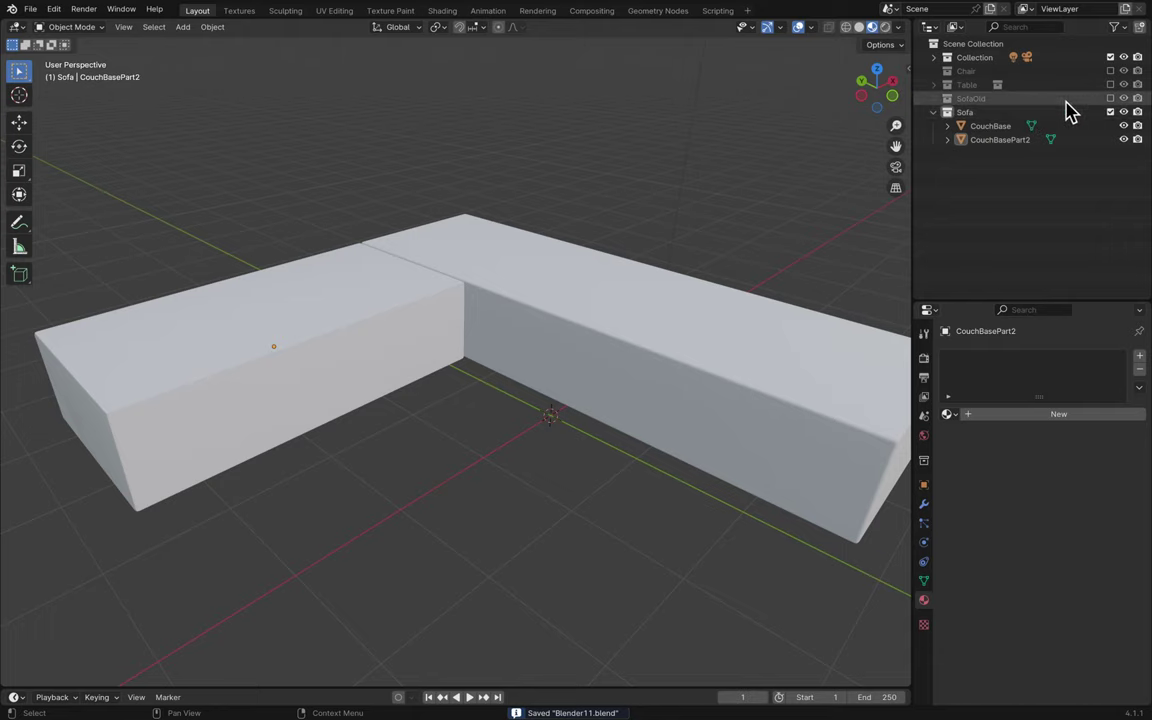
# - Show the SofaOld collection, orbit to compare it, and switch to Top Orthographic view
pyautogui.click(1110, 99)
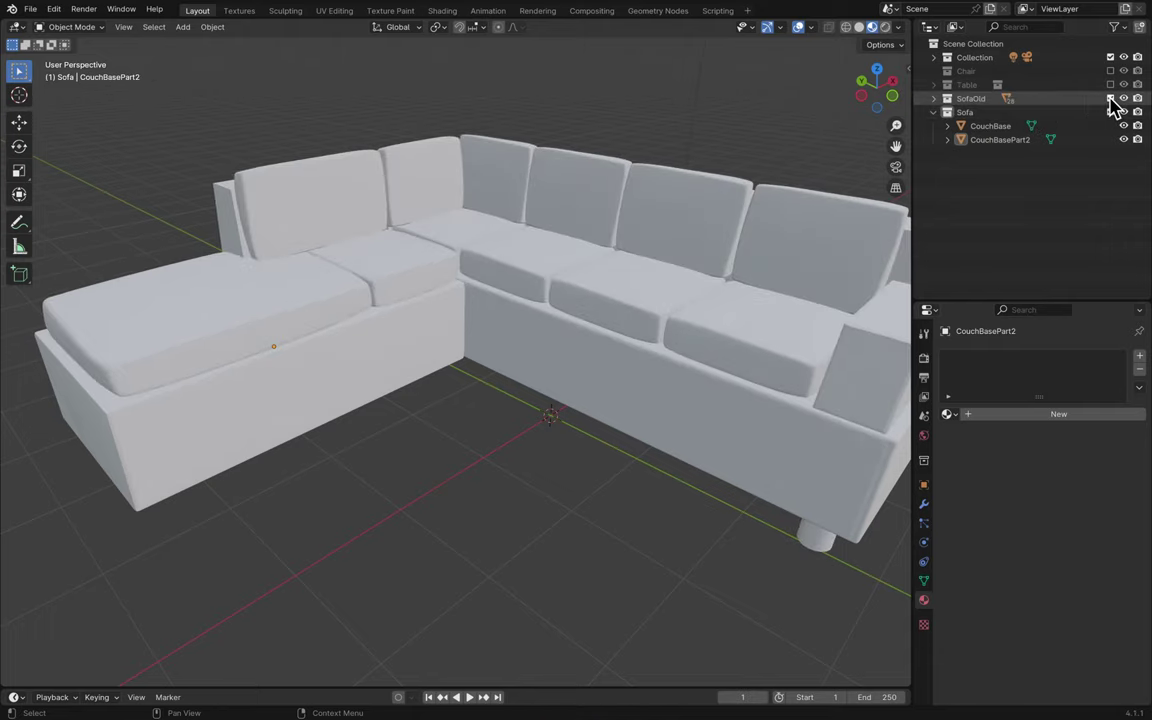
pyautogui.keyDown('shift'); pyautogui.hscroll(5, 804, 271); pyautogui.keyUp('shift')
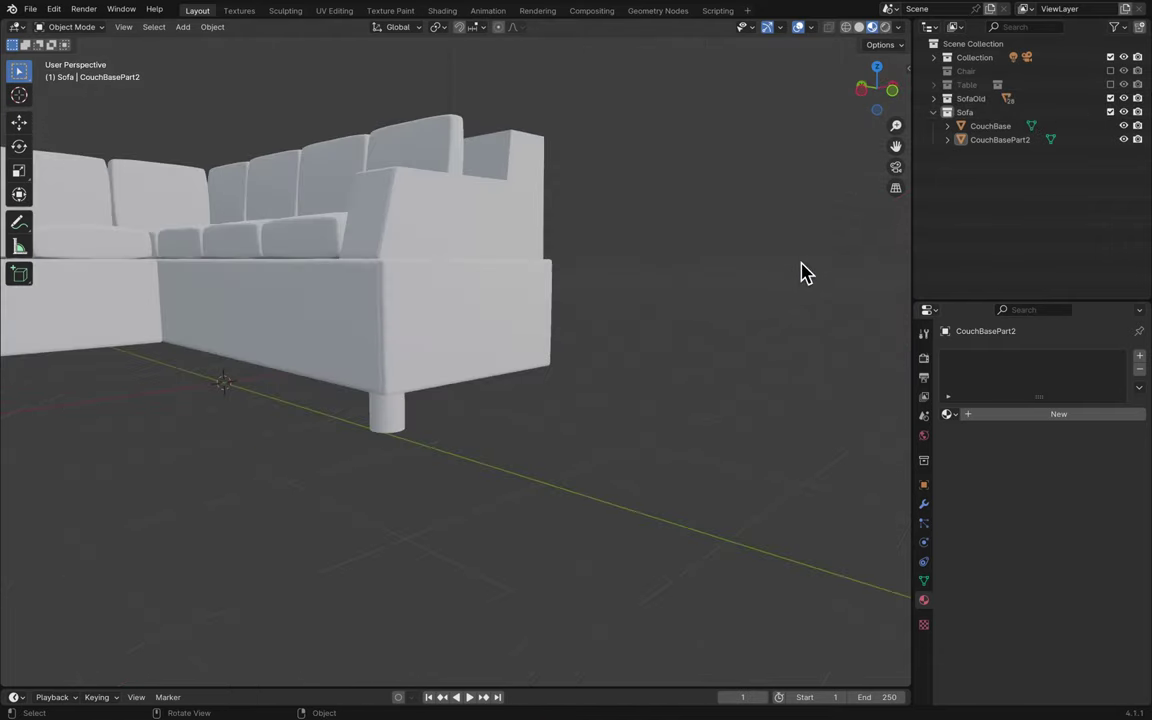
pyautogui.scroll(8, 804, 271)
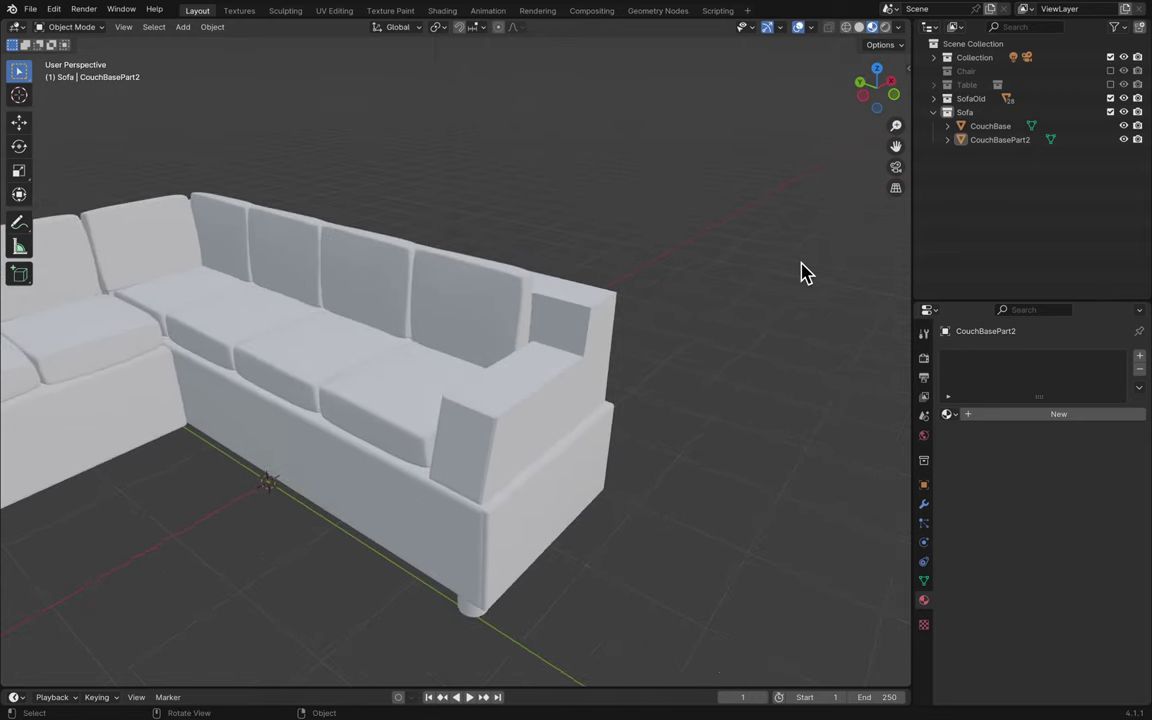
pyautogui.hscroll(10, 804, 271)
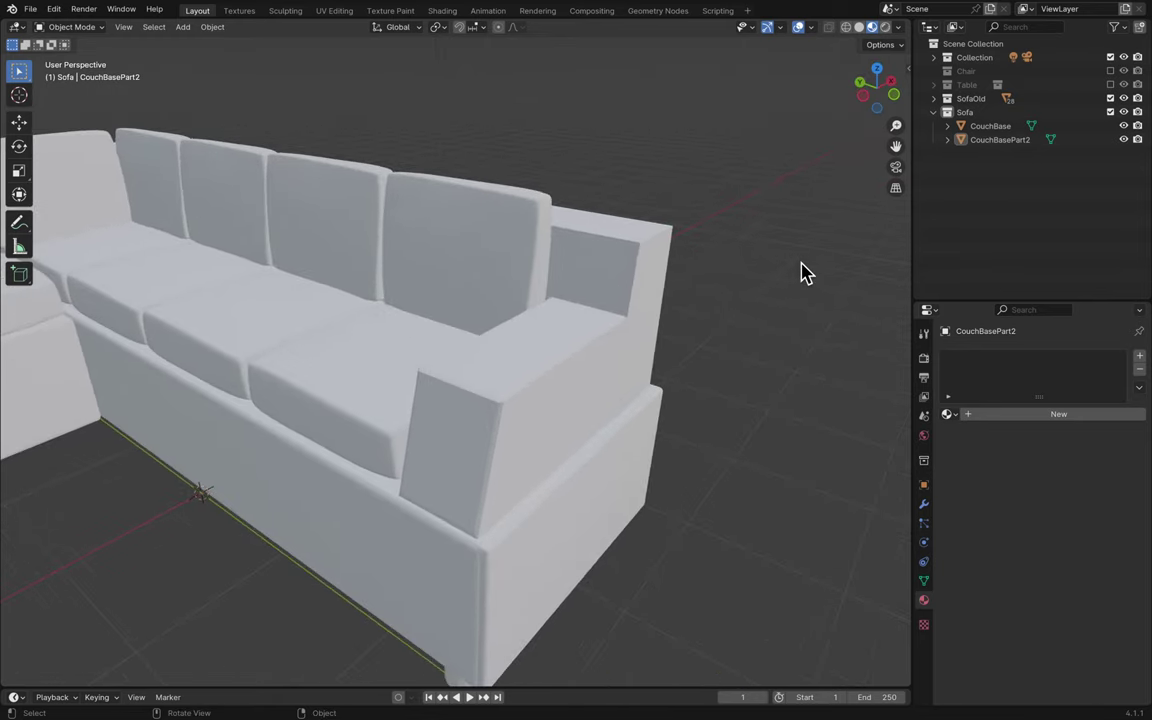
pyautogui.hscroll(1, 804, 271)
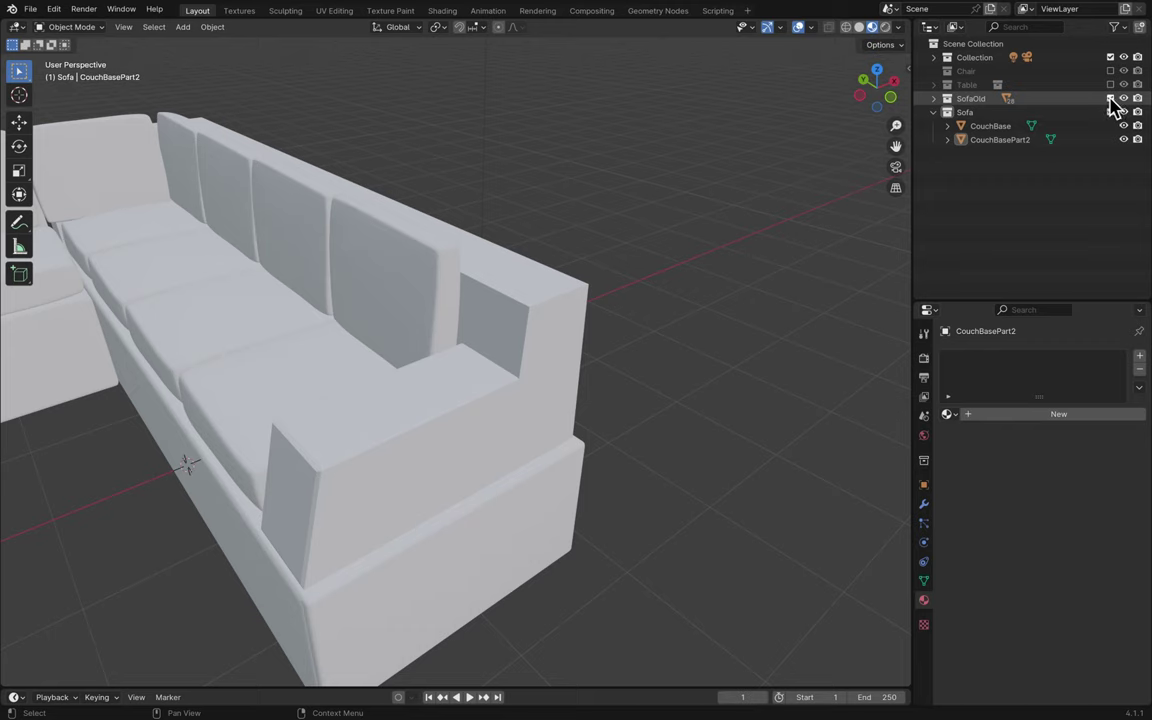
pyautogui.hscroll(3, 638, 378)
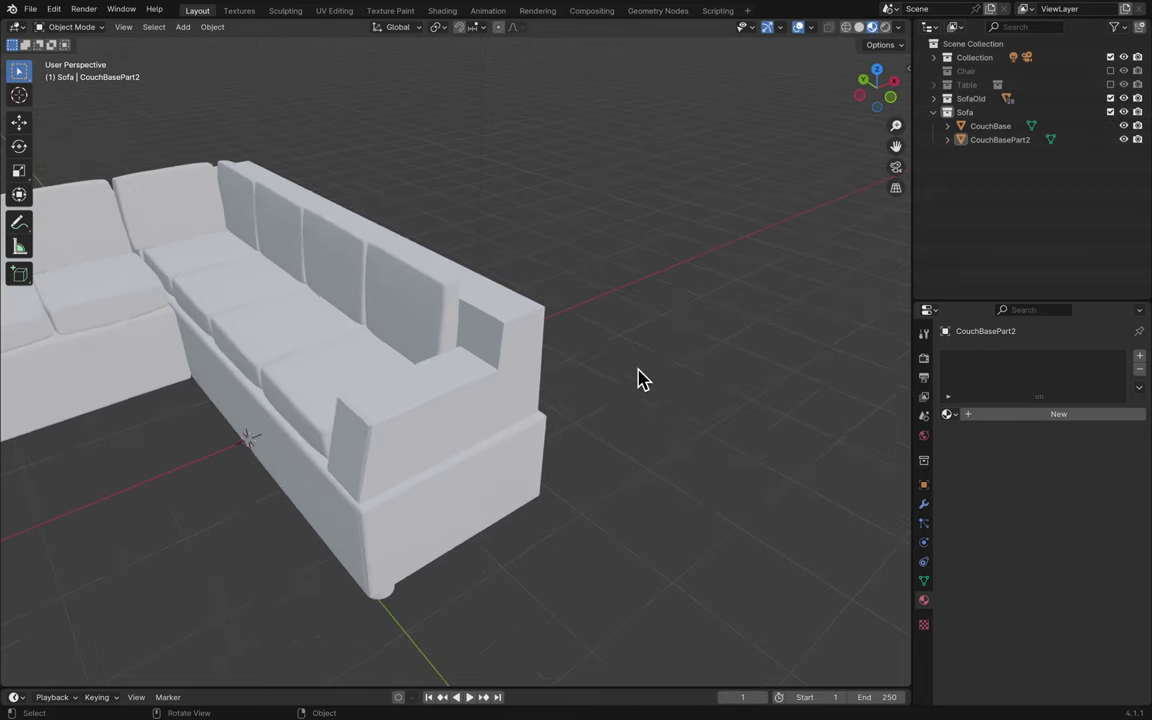
pyautogui.click(877, 76)
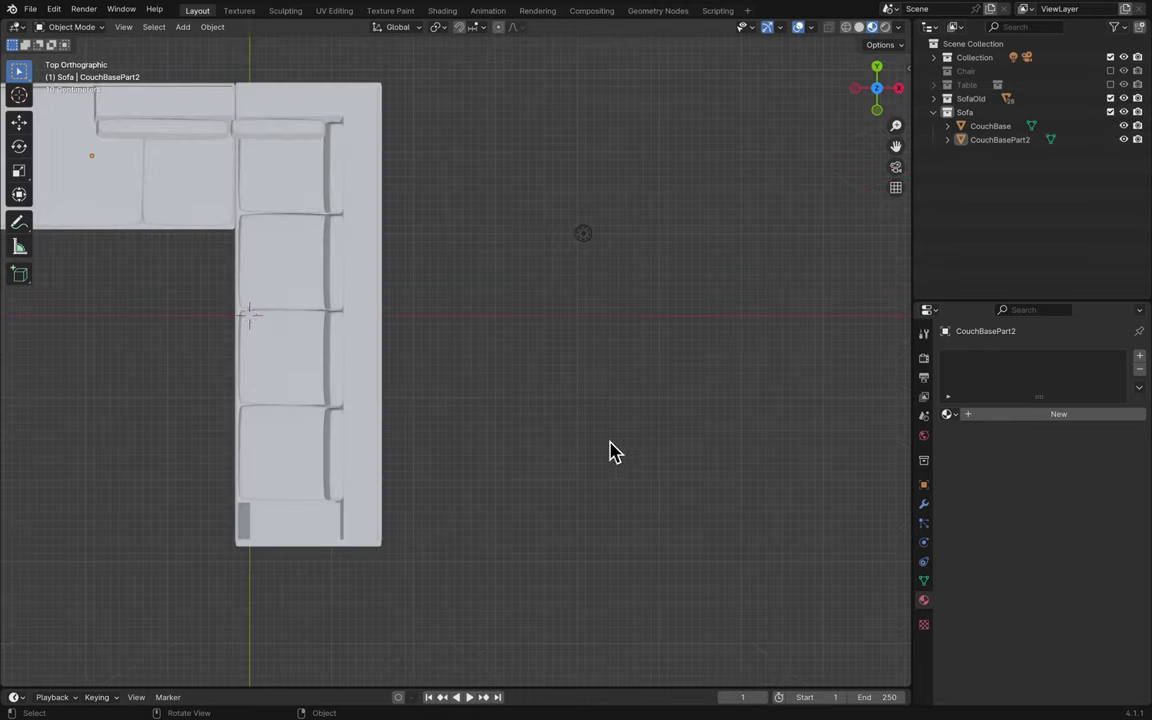
pyautogui.keyDown('shift'); pyautogui.hscroll(-3, 500, 443); pyautogui.keyUp('shift')
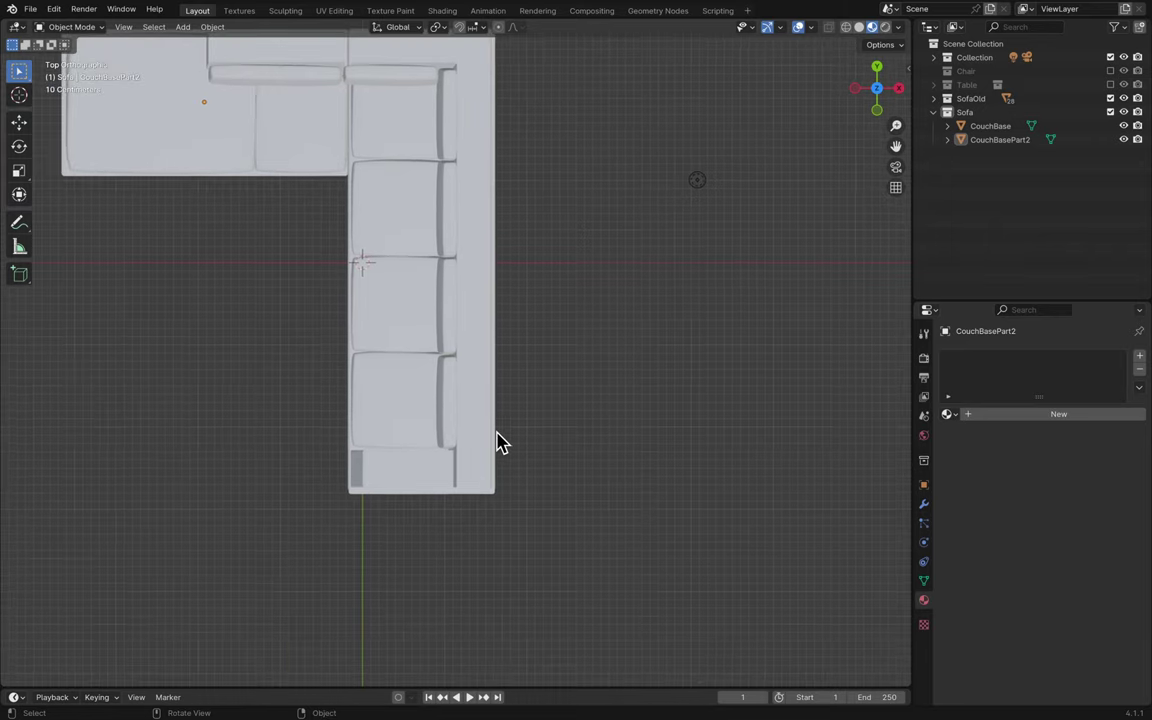
pyautogui.scroll(2, 500, 443)
# - Add a cube, place it over the sofa base's end, and shrink it to about a fifth
pyautogui.hotkey('shift', 'a')
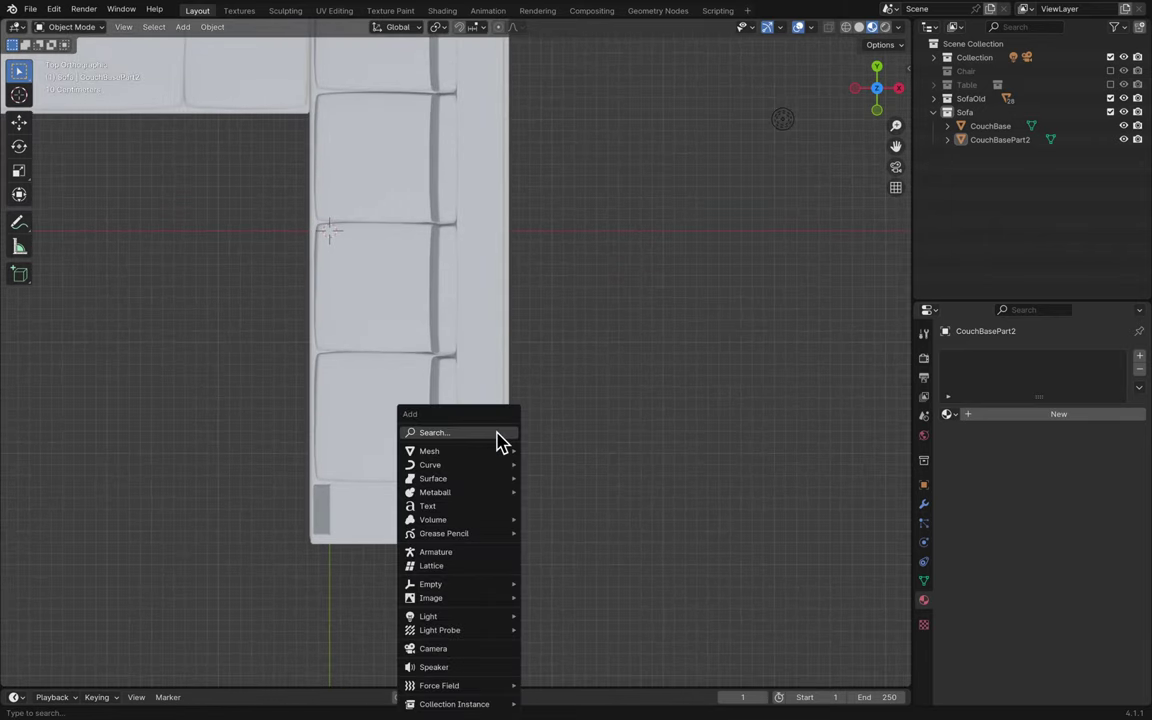
pyautogui.moveTo(486, 455)
pyautogui.click(568, 472)
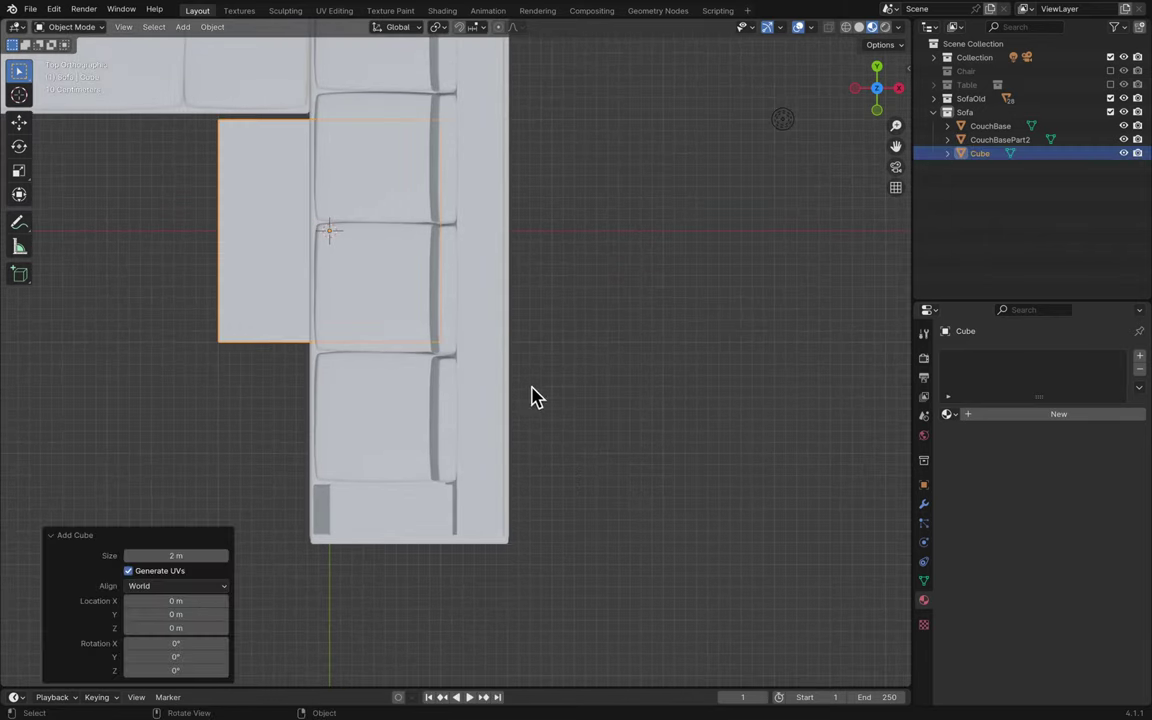
pyautogui.press('g')
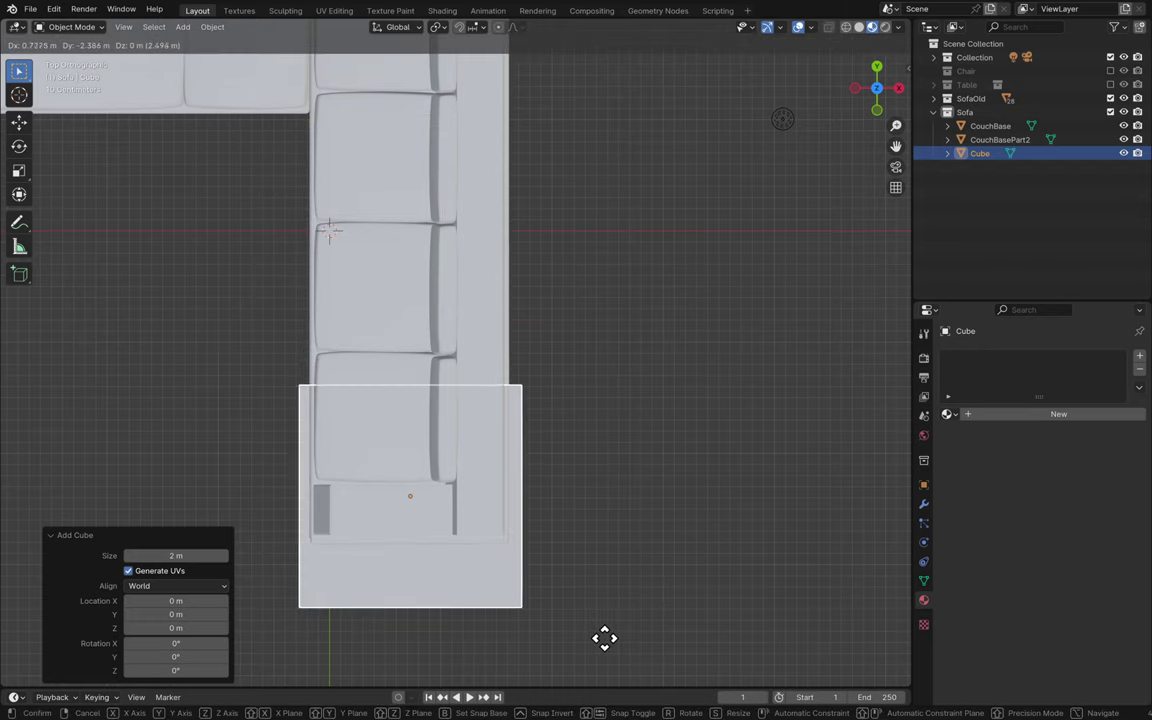
pyautogui.click(604, 659)
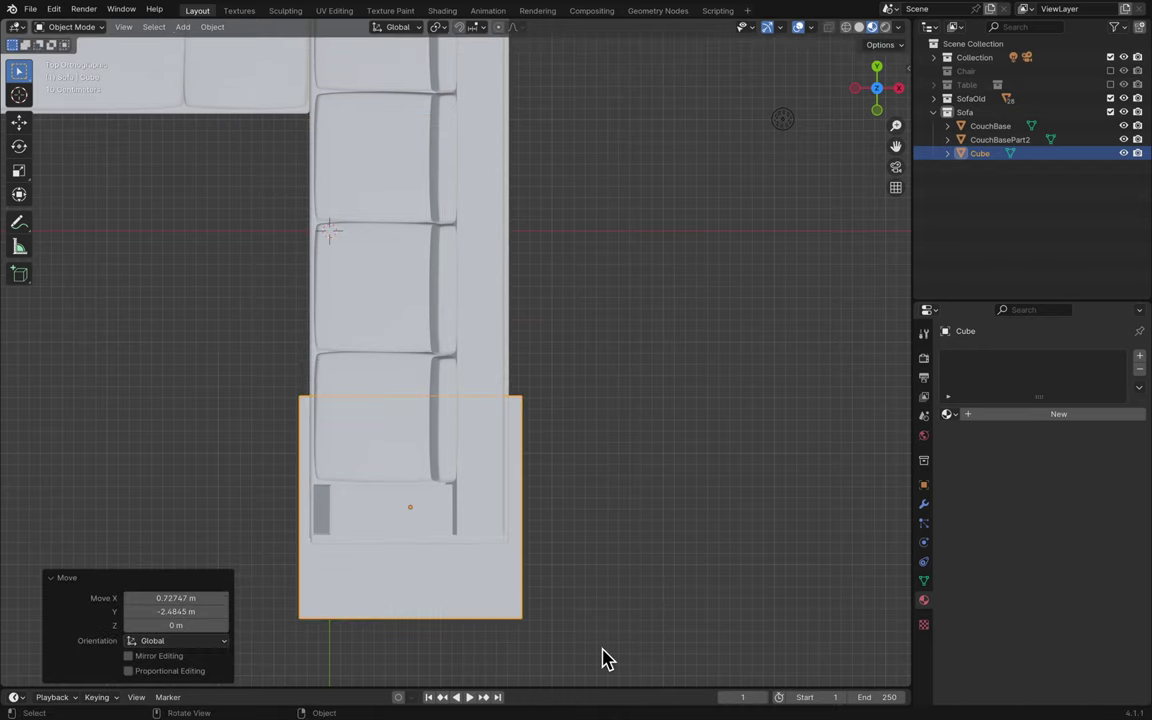
pyautogui.press('s')
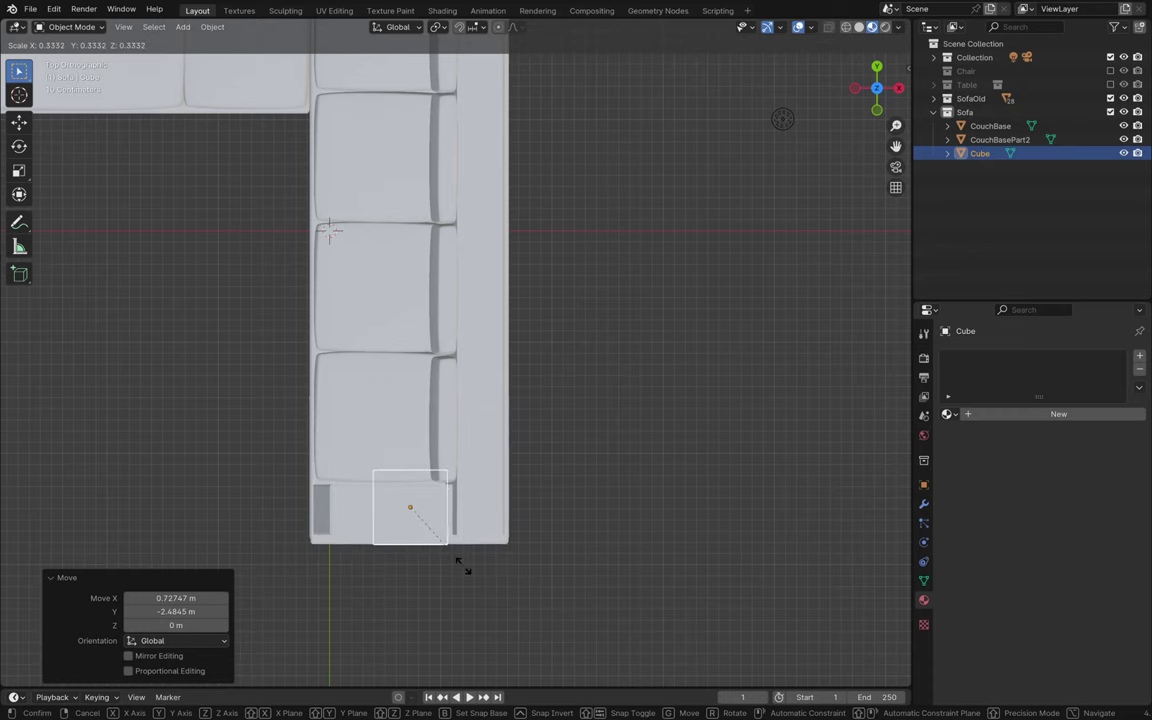
pyautogui.click(443, 549)
pyautogui.scroll(3, 443, 552)
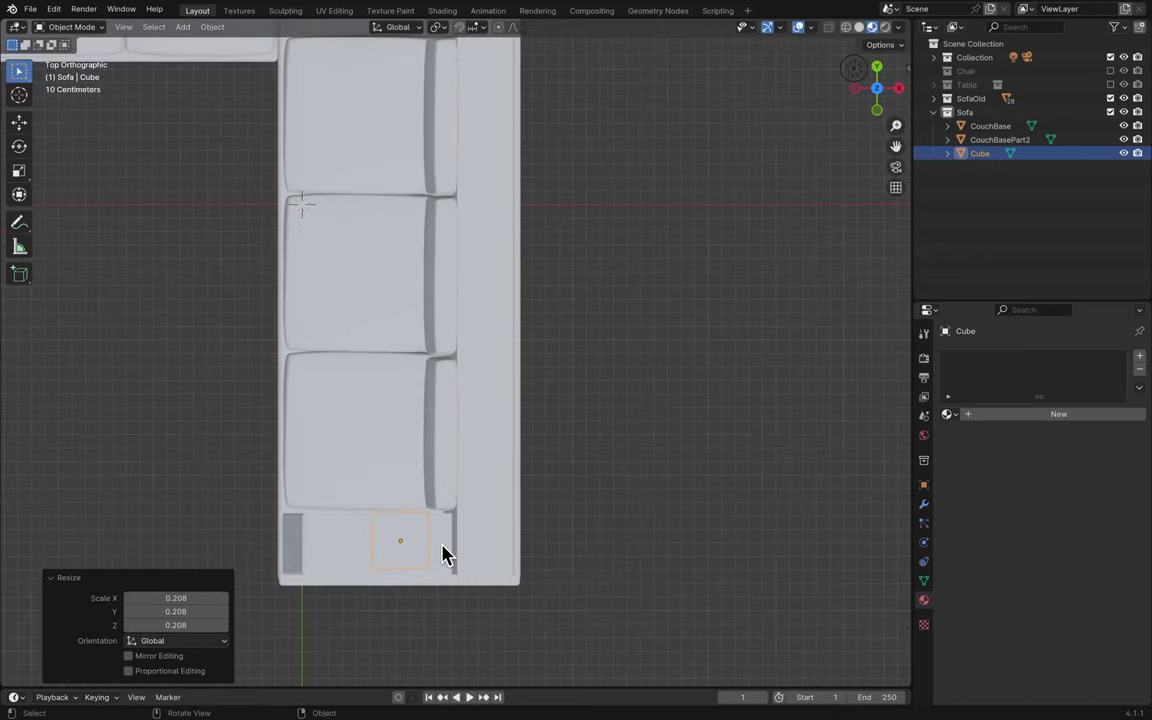
pyautogui.scroll(-5, 443, 555)
pyautogui.keyDown('ctrl'); pyautogui.scroll(-6, 443, 555); pyautogui.keyUp('ctrl')
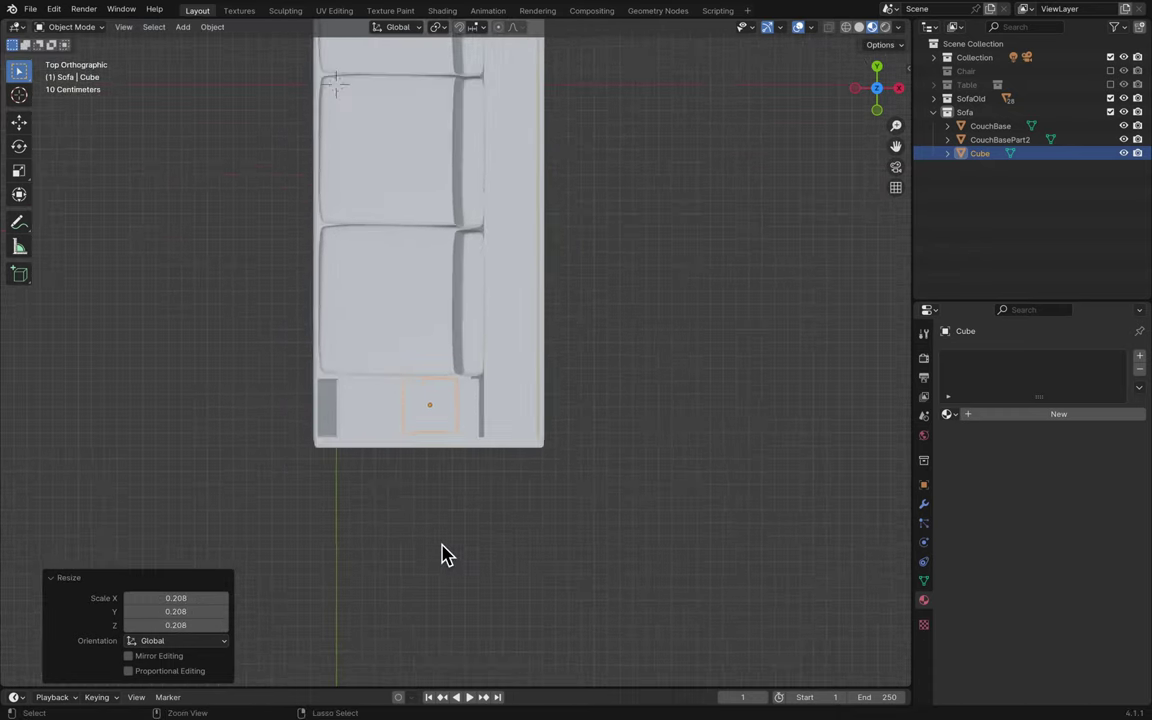
pyautogui.scroll(8, 443, 555)
pyautogui.keyDown('shift'); pyautogui.scroll(-2, 443, 555); pyautogui.keyUp('shift')
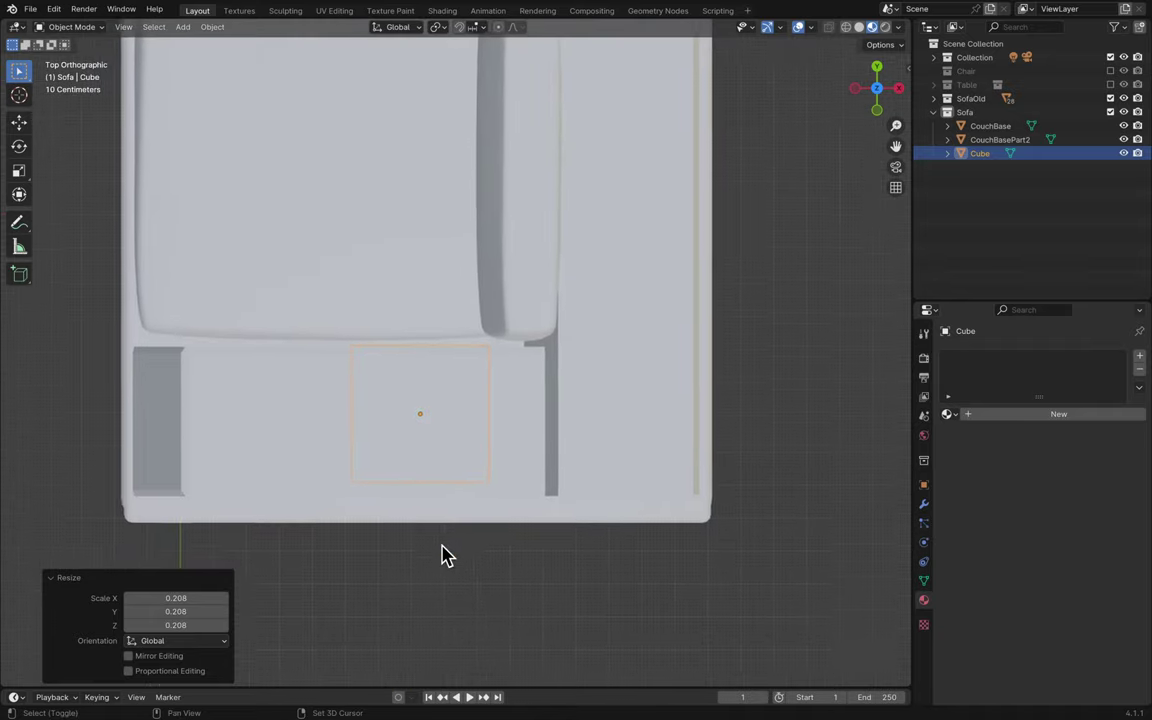
pyautogui.keyDown('shift'); pyautogui.scroll(-1, 445, 557); pyautogui.keyUp('shift')
pyautogui.keyDown('shift'); pyautogui.scroll(2, 445, 557); pyautogui.keyUp('shift')
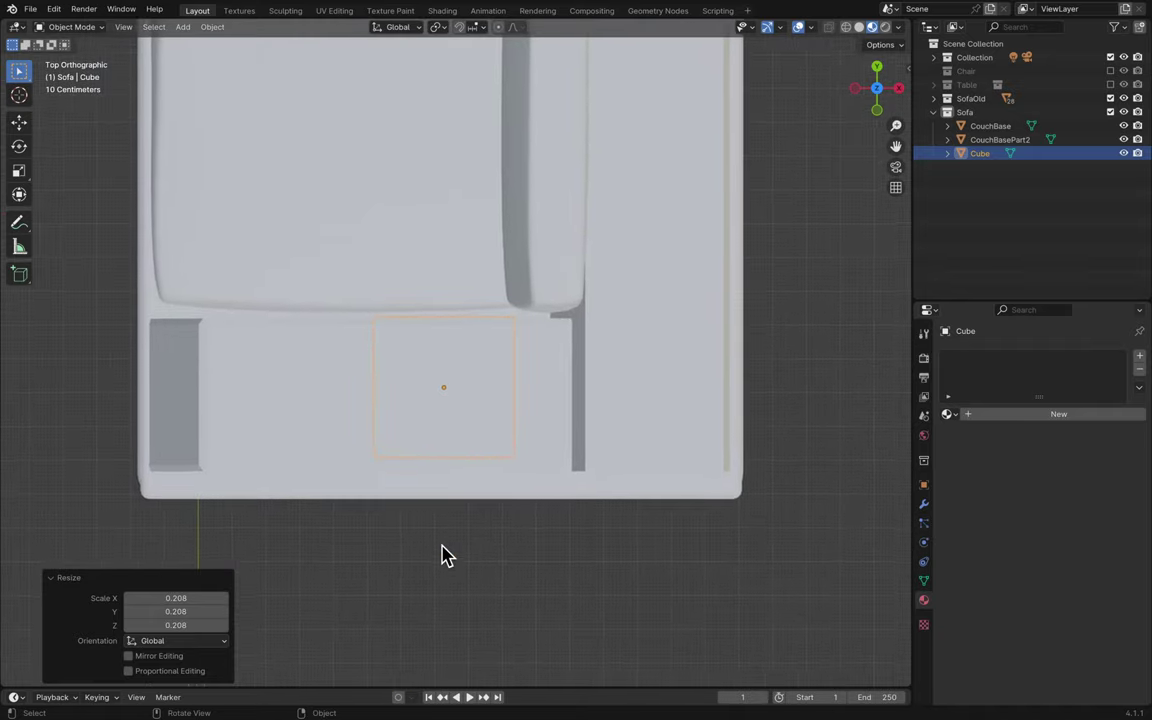
pyautogui.scroll(1, 445, 557)
# - Move the cube left, scale it to 1.094, hide SofaOld, and start raising it along Z
pyautogui.press('g')
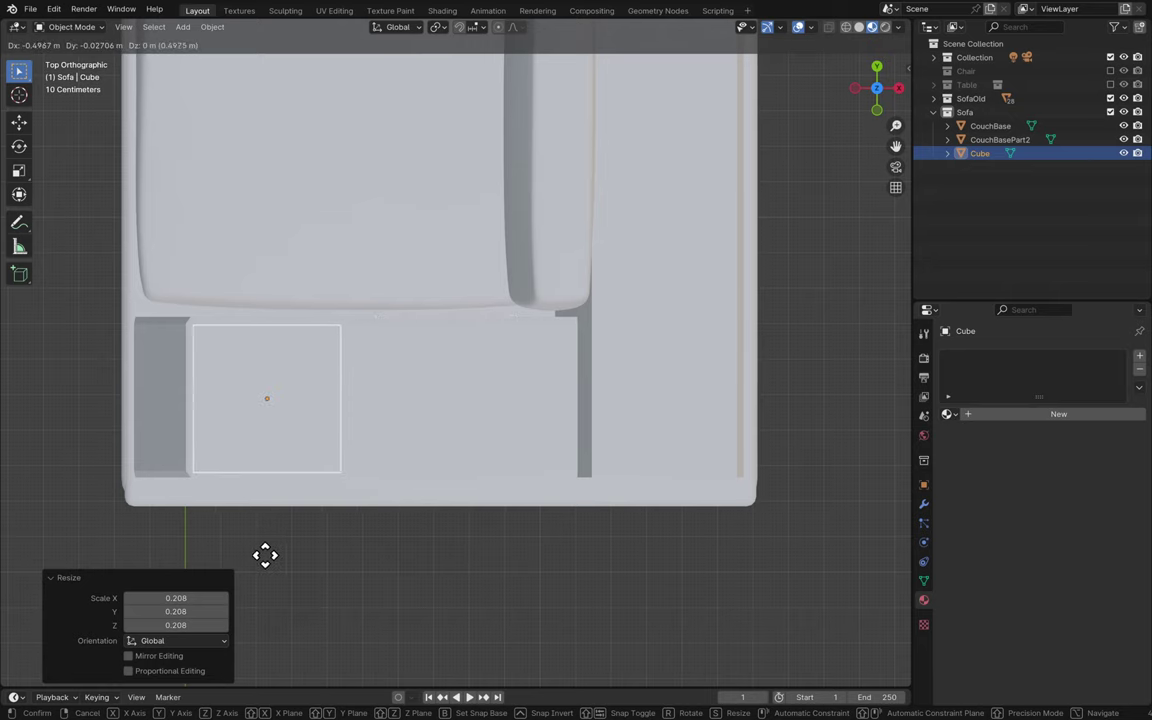
pyautogui.click(270, 565)
pyautogui.press('s')
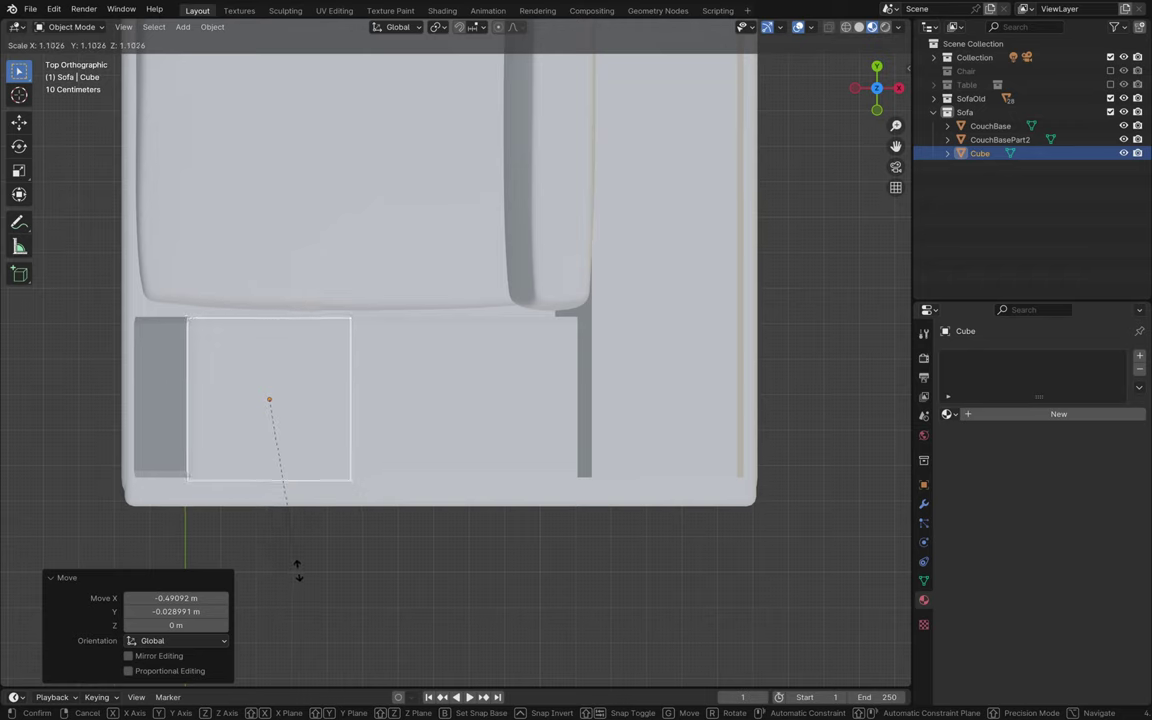
pyautogui.click(297, 567)
pyautogui.press('g')
pyautogui.press('z')
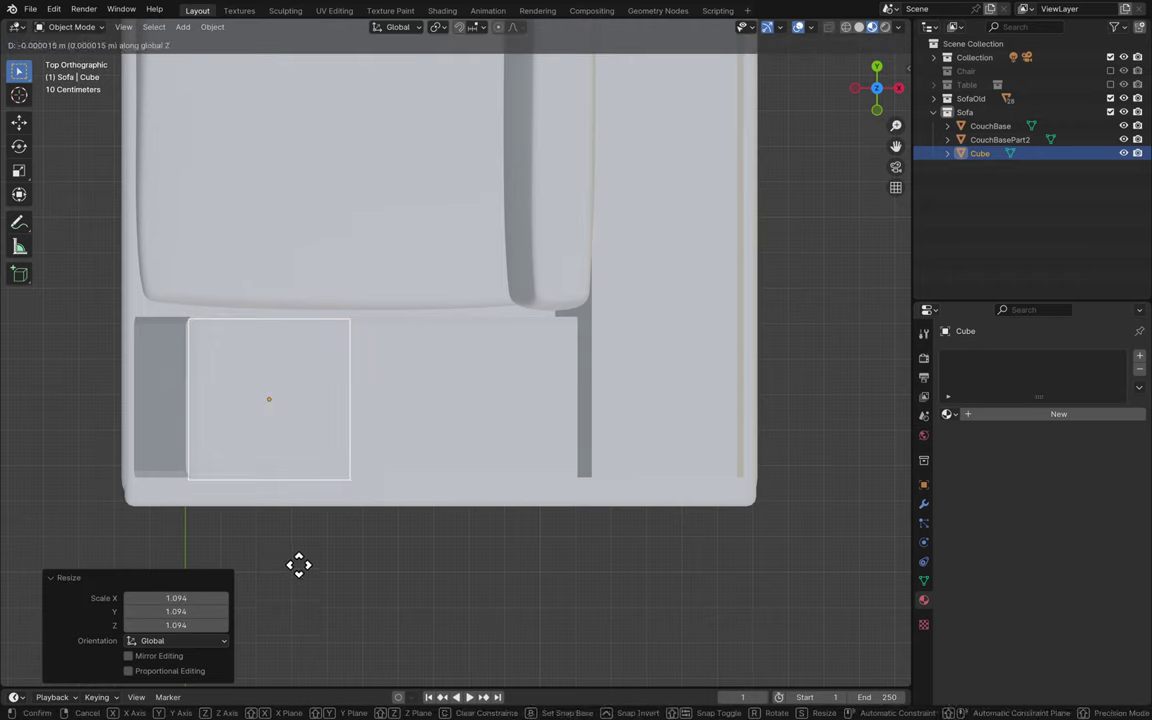
pyautogui.rightClick(319, 543)
pyautogui.moveTo(319, 543); pyautogui.dragTo(316, 553, button='middle')
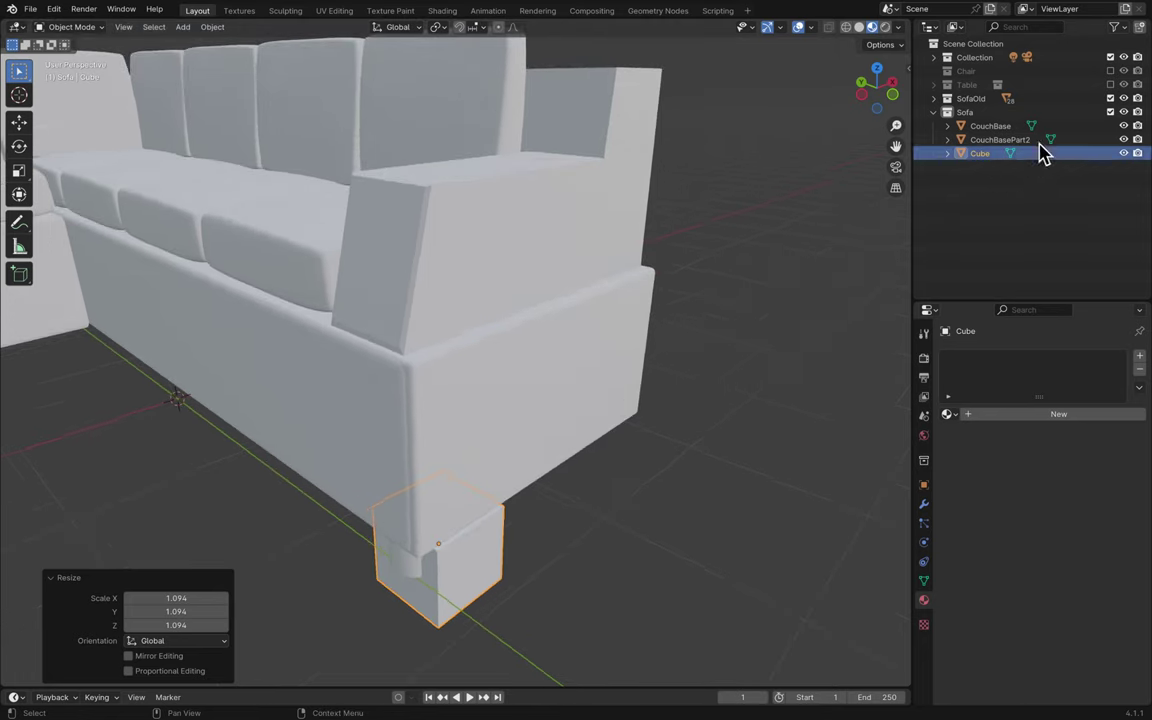
pyautogui.click(1109, 98)
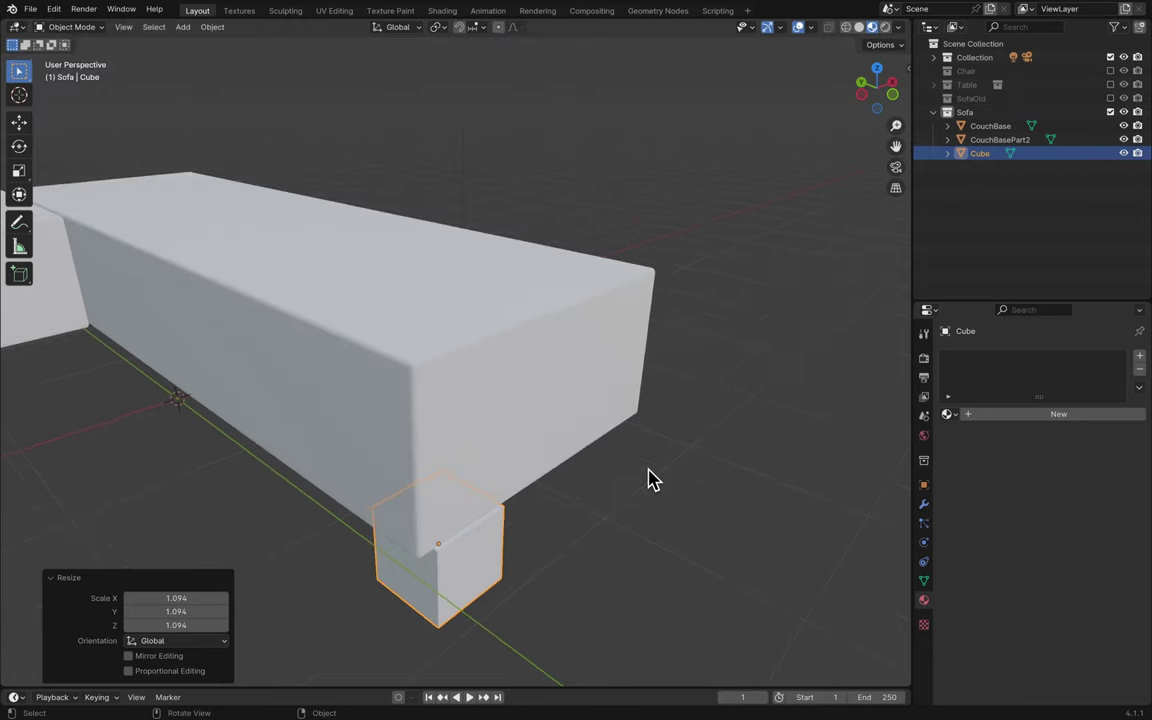
pyautogui.press('g')
pyautogui.press('z')
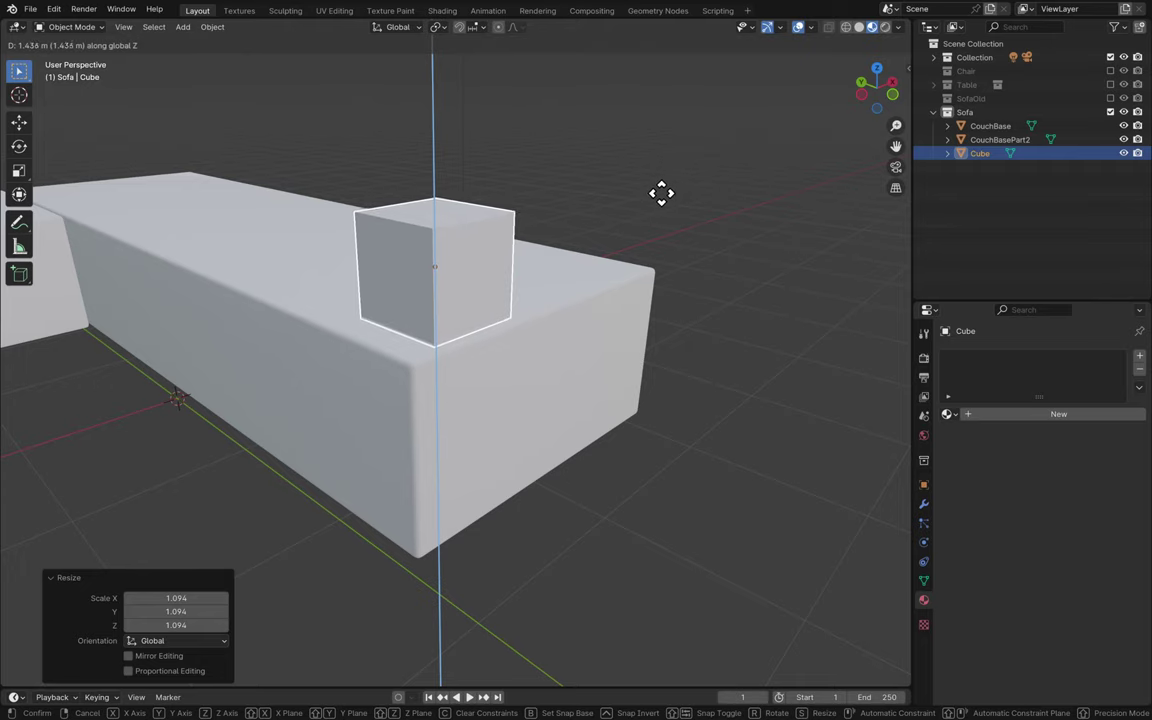
# - Lift the cube onto the base top, then swap Sofa and SofaOld visibility to compare
pyautogui.click(664, 198)
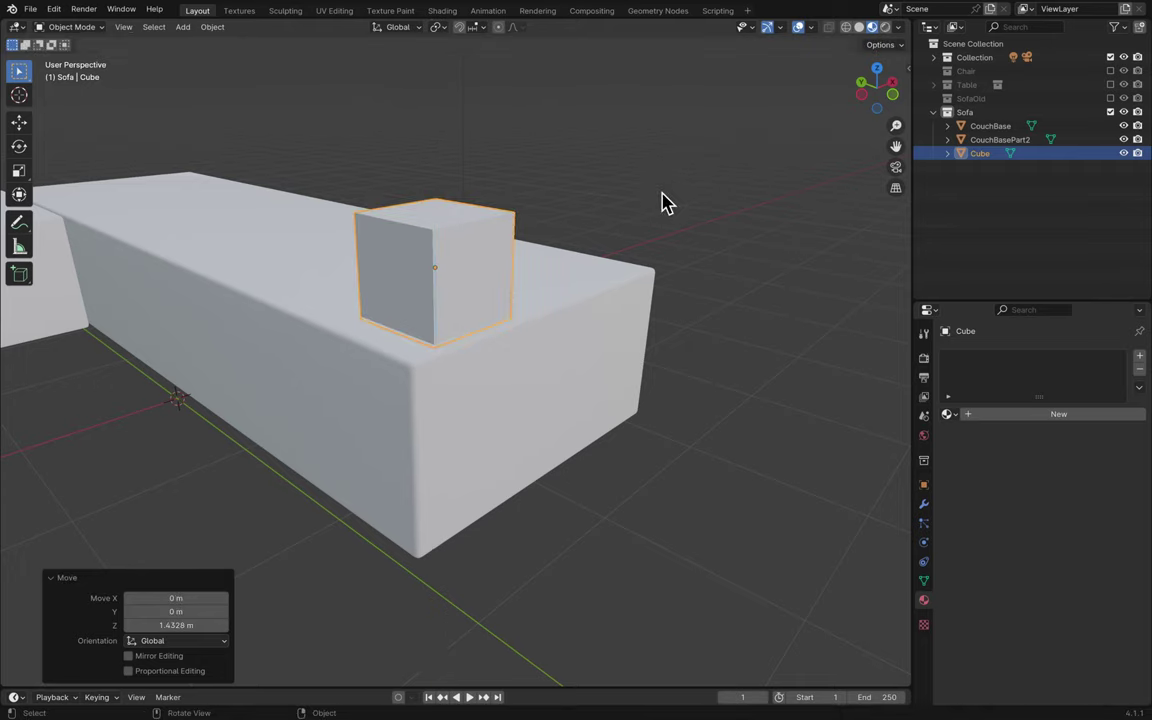
pyautogui.click(1110, 112)
pyautogui.click(1110, 98)
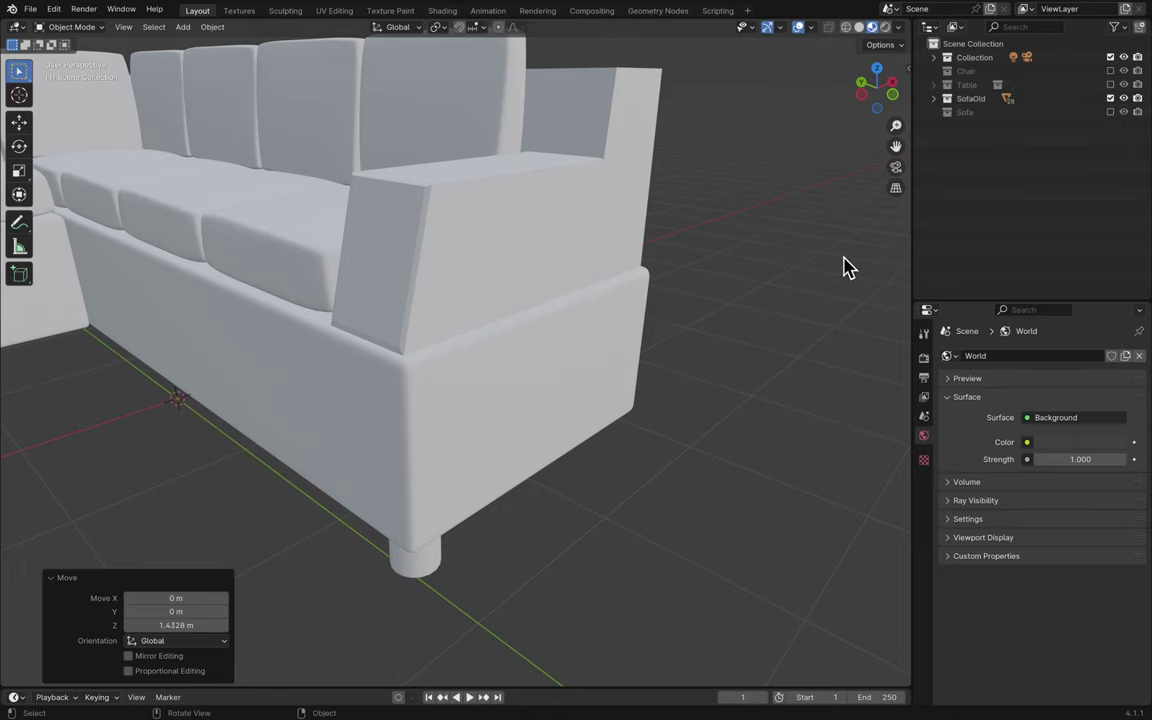
pyautogui.scroll(3, 617, 283)
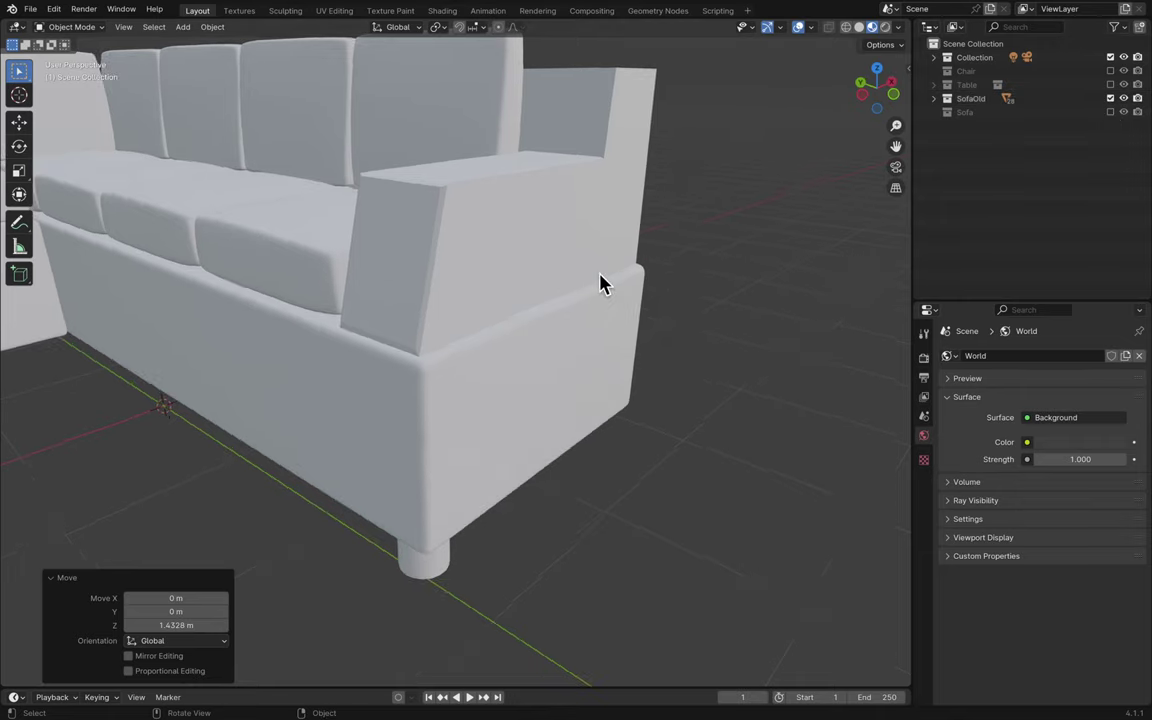
pyautogui.scroll(-3, 604, 283)
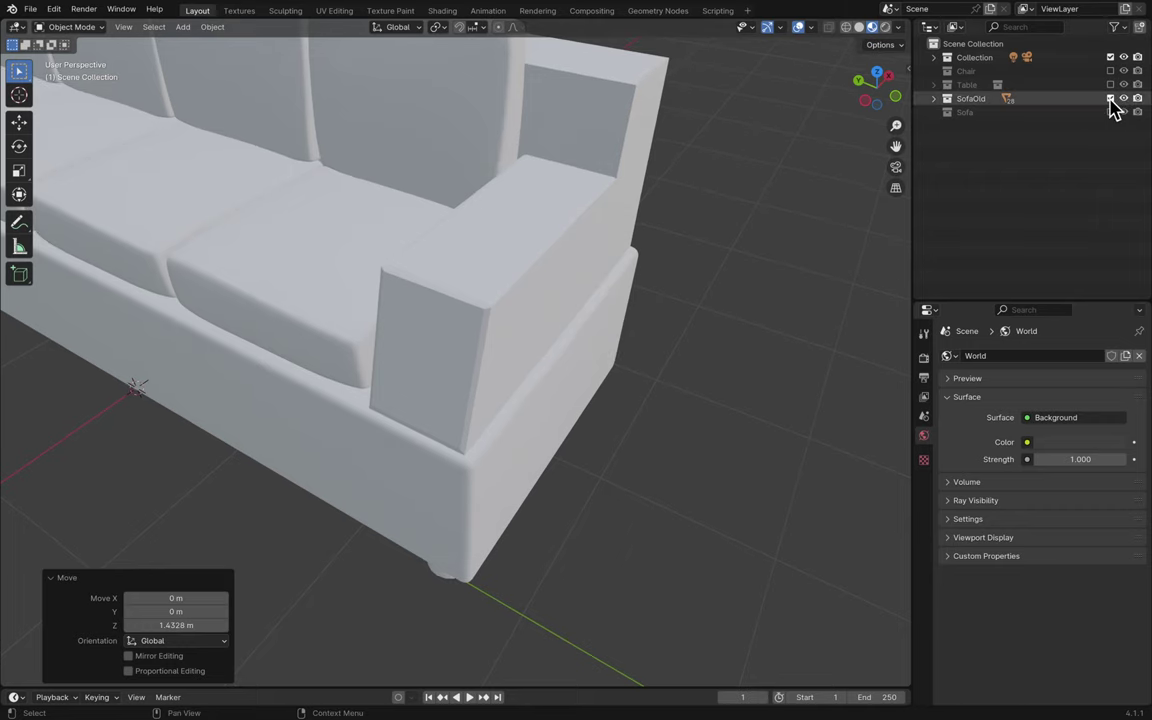
pyautogui.click(1110, 98)
pyautogui.click(1110, 112)
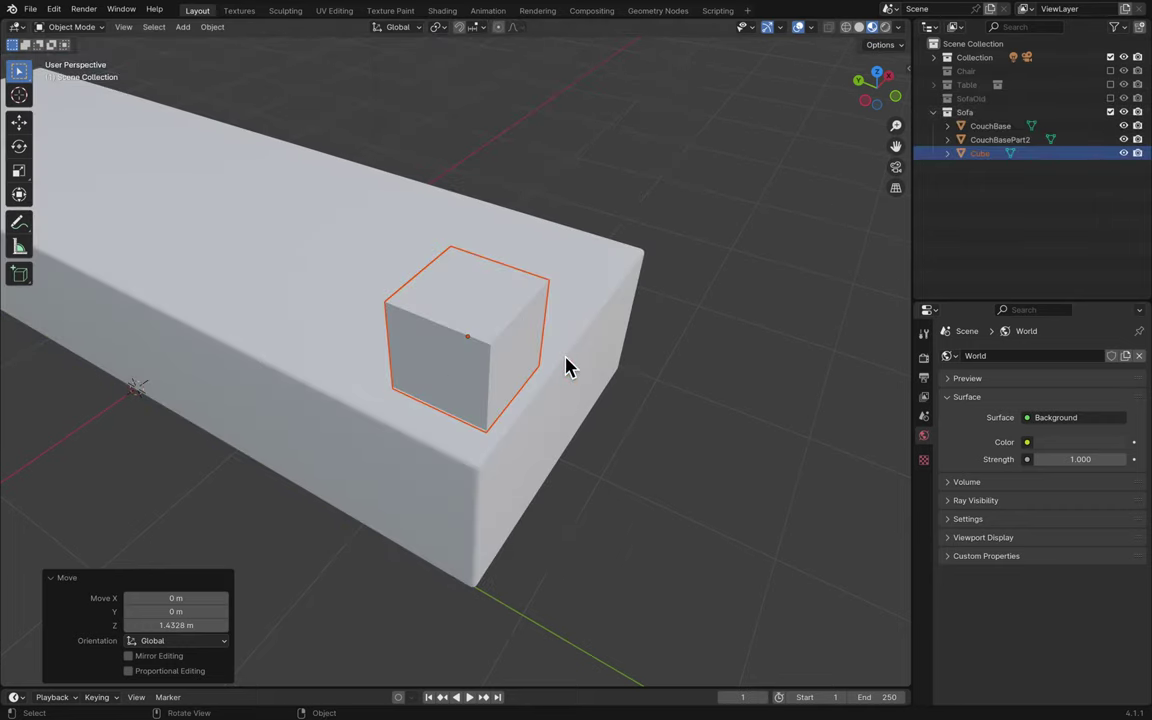
# - Slide the cube 0.31013 m along X and 0.022122 m along Y, keeping its height
pyautogui.press('g')
pyautogui.hotkey('shift', 'z')
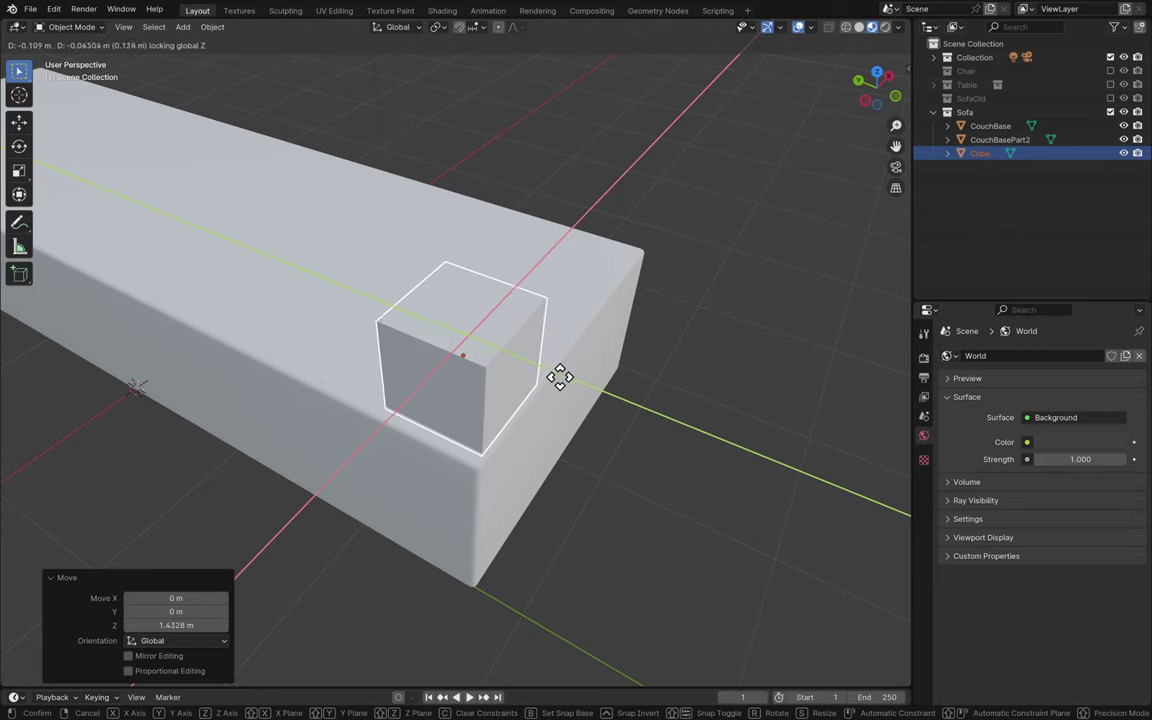
pyautogui.moveTo(554, 381); pyautogui.dragTo(599, 324)
pyautogui.click(599, 324)
pyautogui.scroll(3, 600, 328)
pyautogui.scroll(-5, 599, 326)
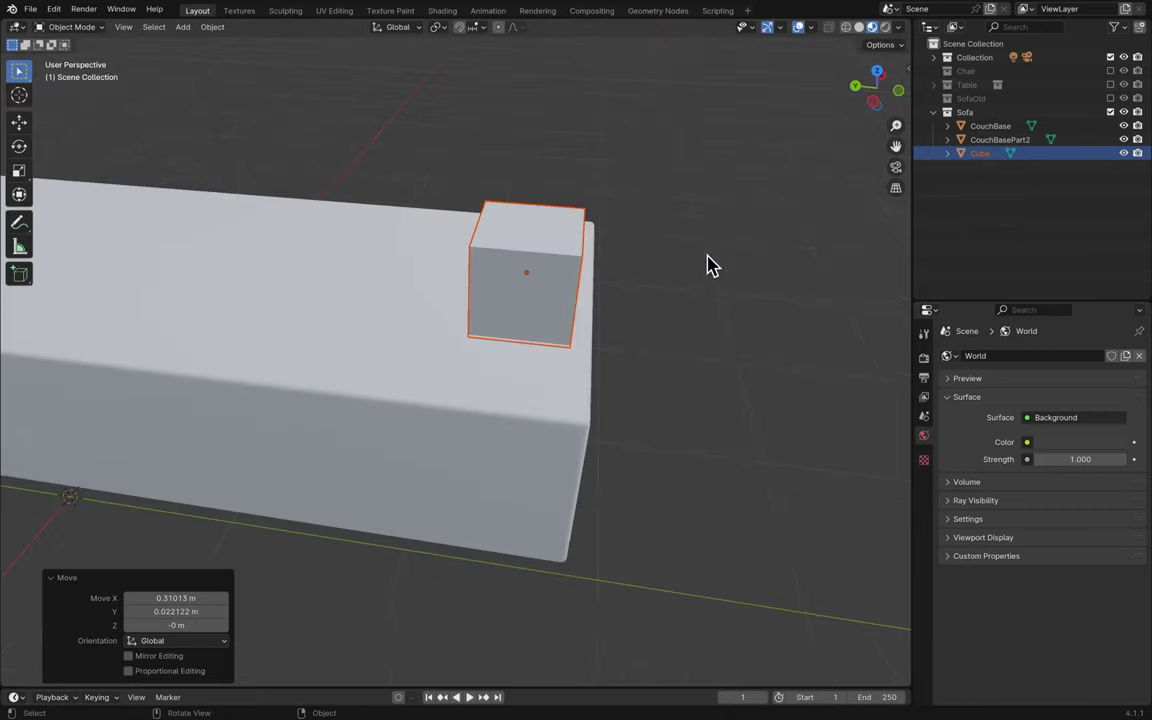
# - Stretch the cube about 3.388 times along X into a long block
pyautogui.scroll(-5, 517, 350)
pyautogui.press('s')
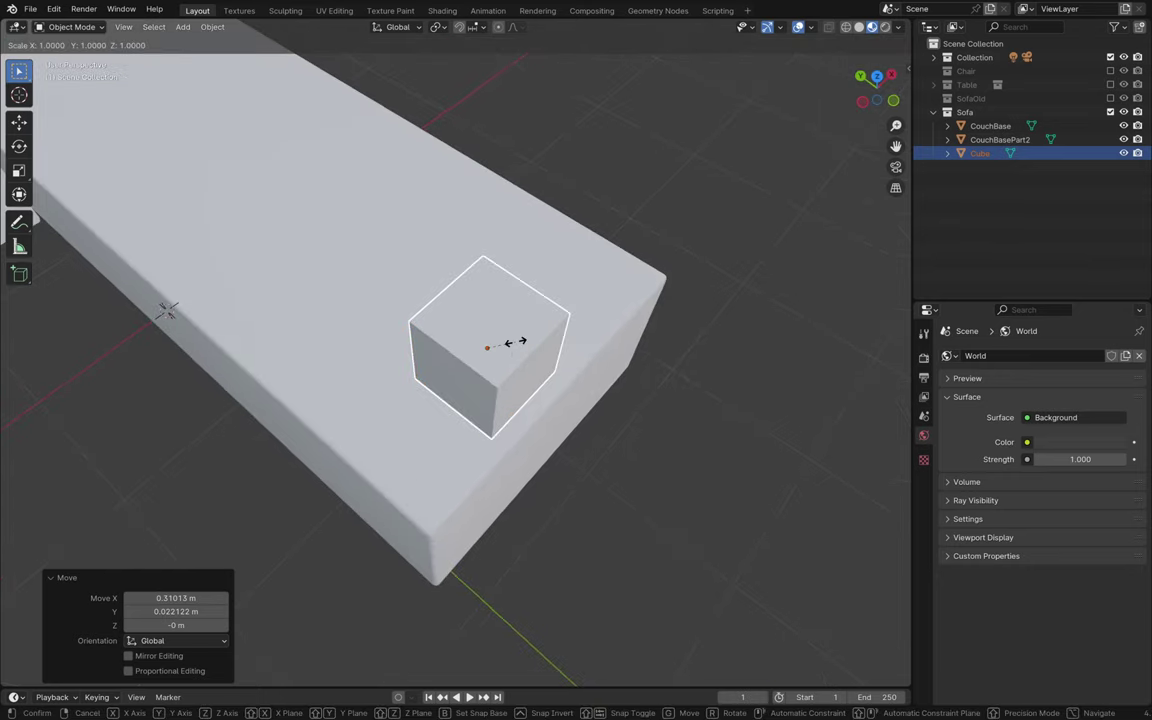
pyautogui.press('x')
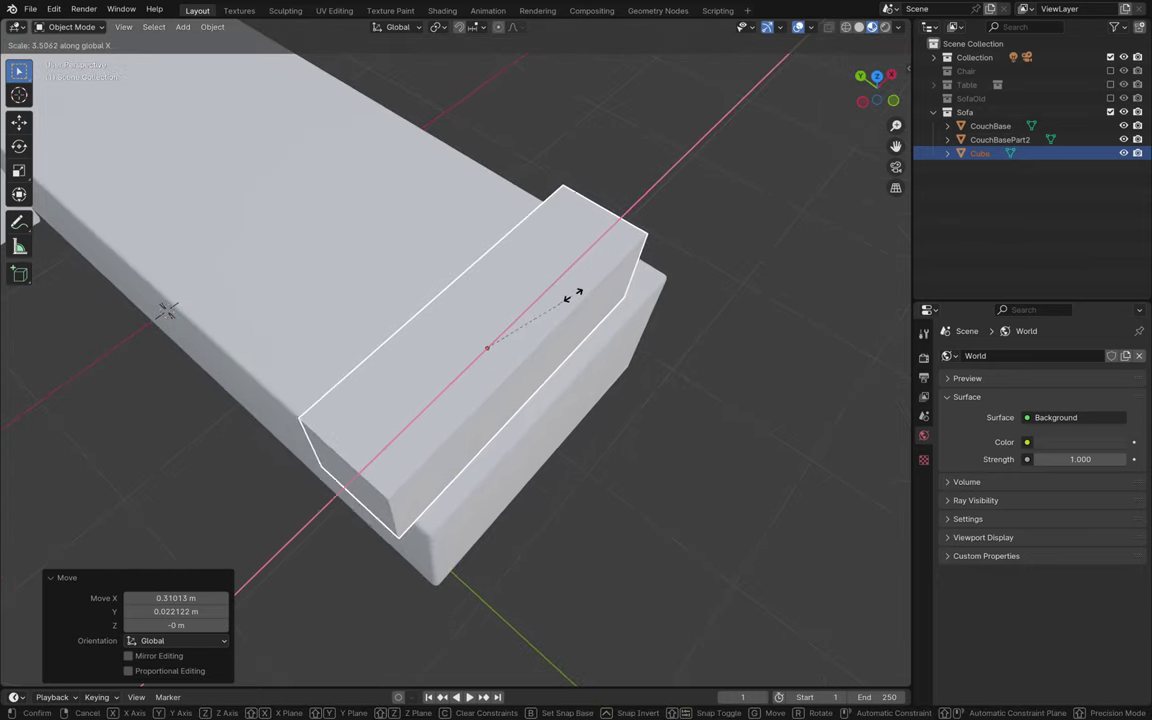
pyautogui.click(574, 300)
pyautogui.scroll(5, 576, 304)
pyautogui.scroll(-5, 574, 305)
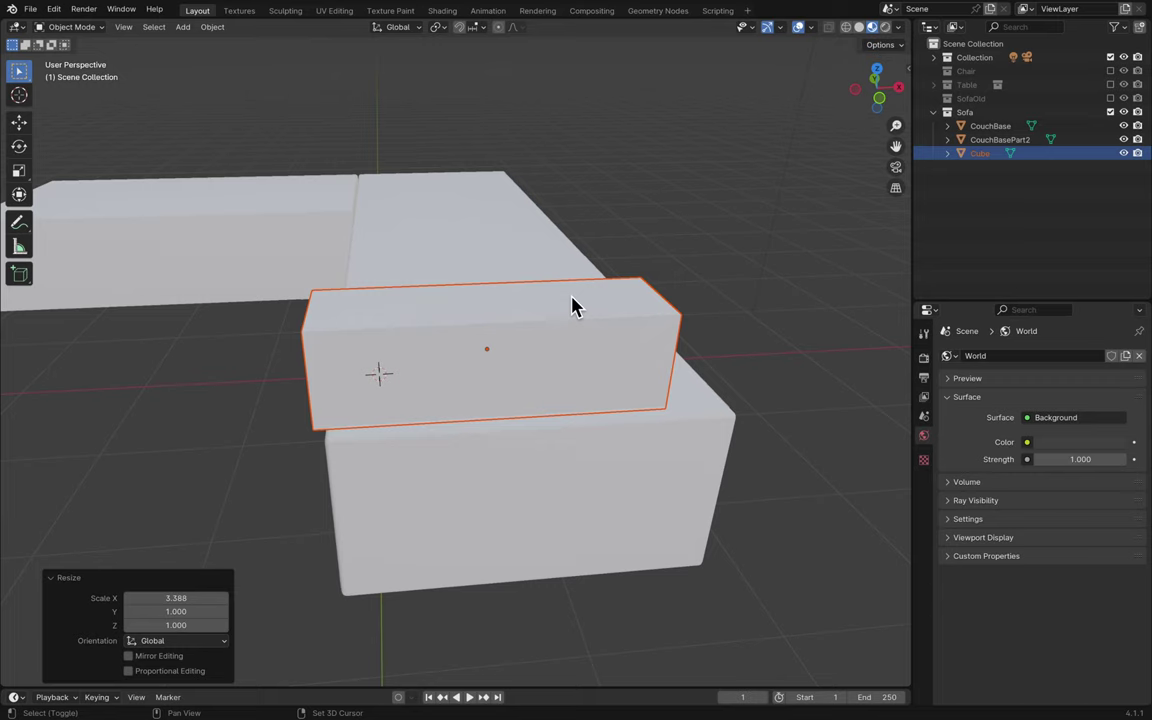
# - Shift the block along X, lengthen it to 1.120 on X, and nudge it -0.055615 m in Y
pyautogui.press('g')
pyautogui.press('x')
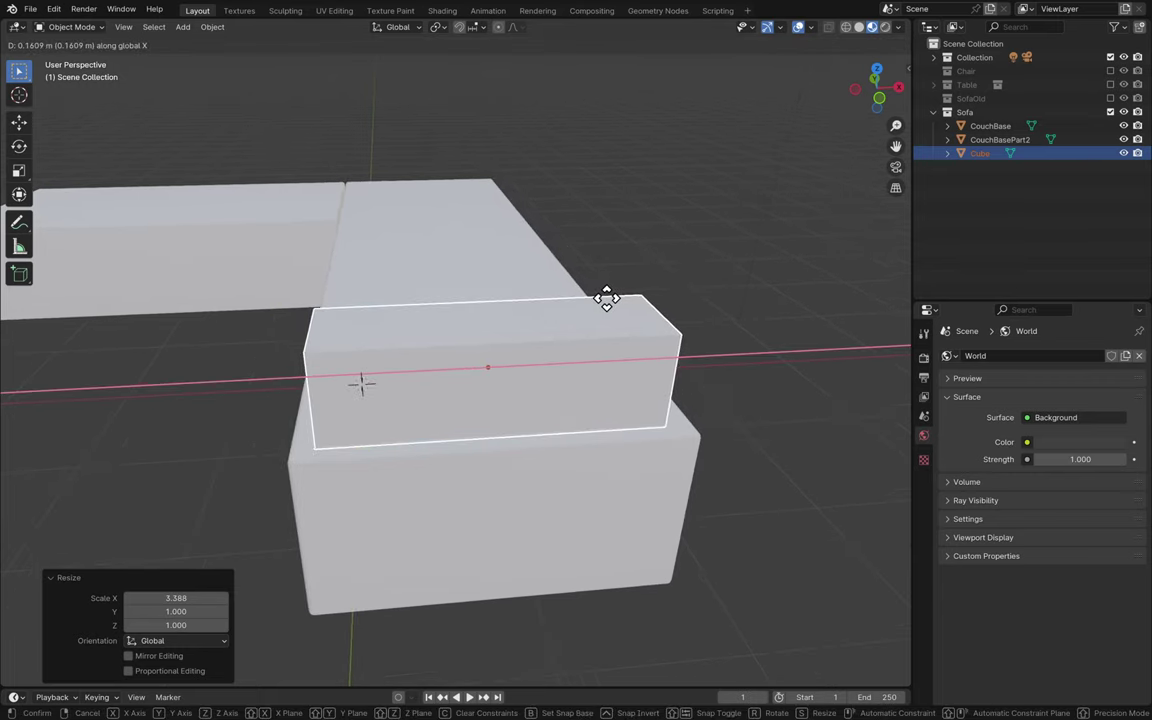
pyautogui.click(610, 308)
pyautogui.press('s')
pyautogui.press('x')
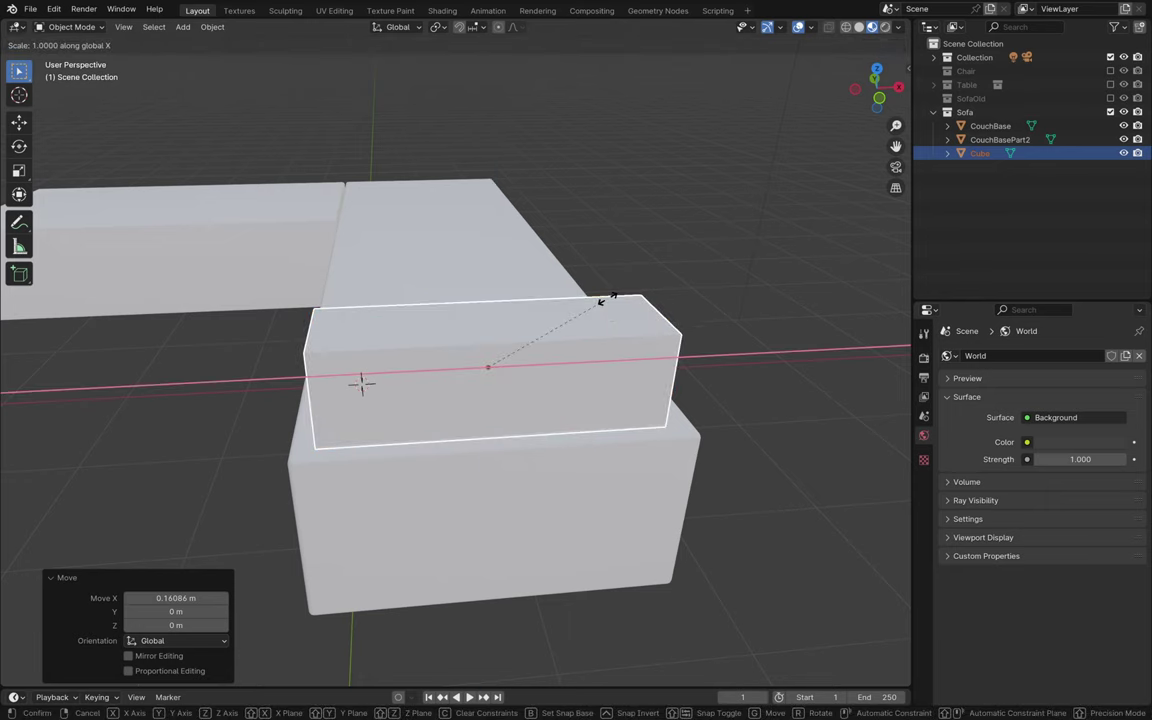
pyautogui.click(633, 309)
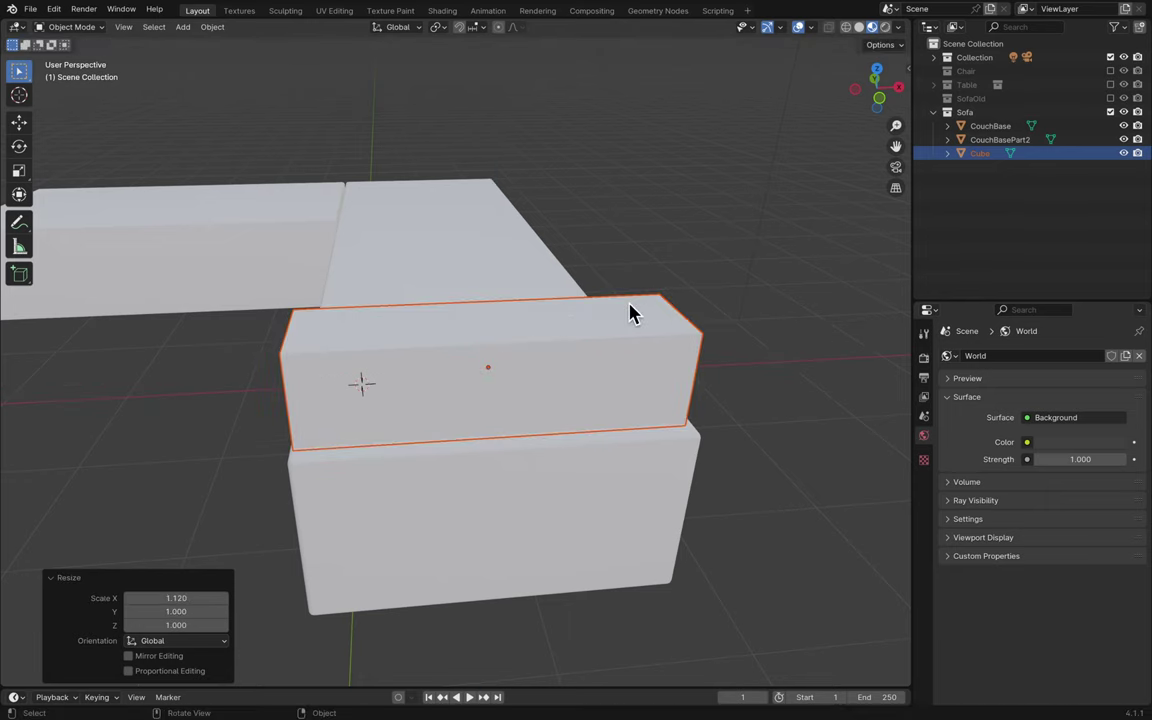
pyautogui.moveTo(632, 311); pyautogui.dragTo(630, 311, button='middle')
pyautogui.press('g')
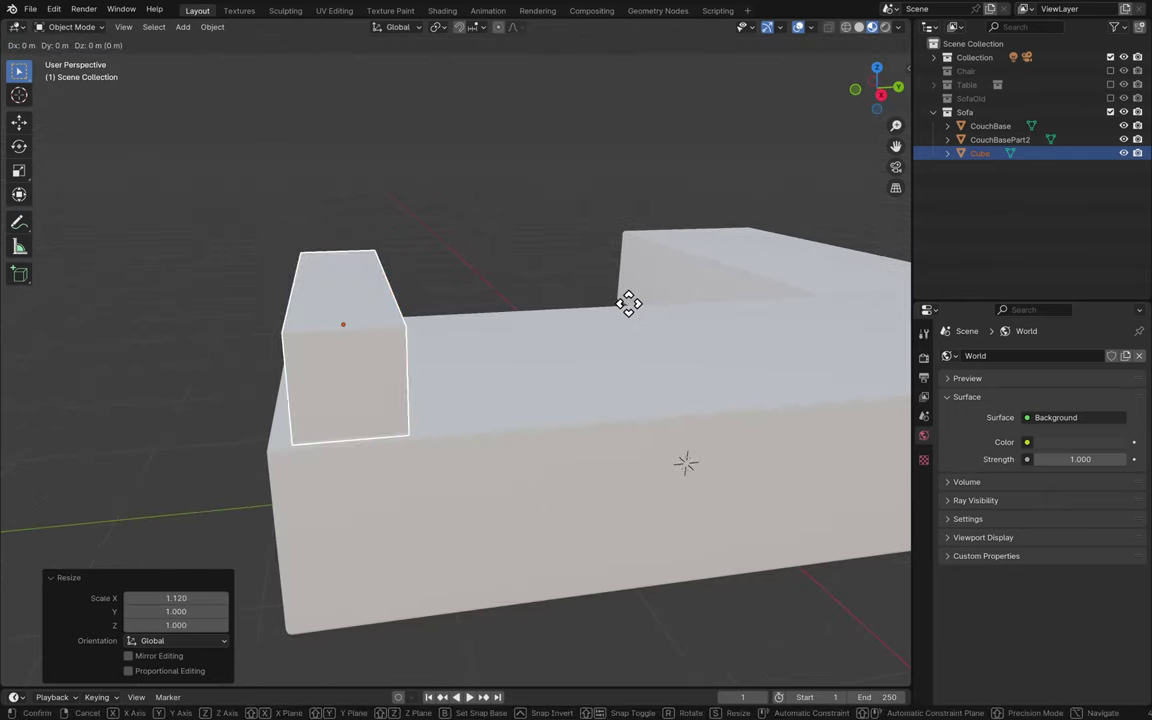
pyautogui.press('x')
pyautogui.press('y')
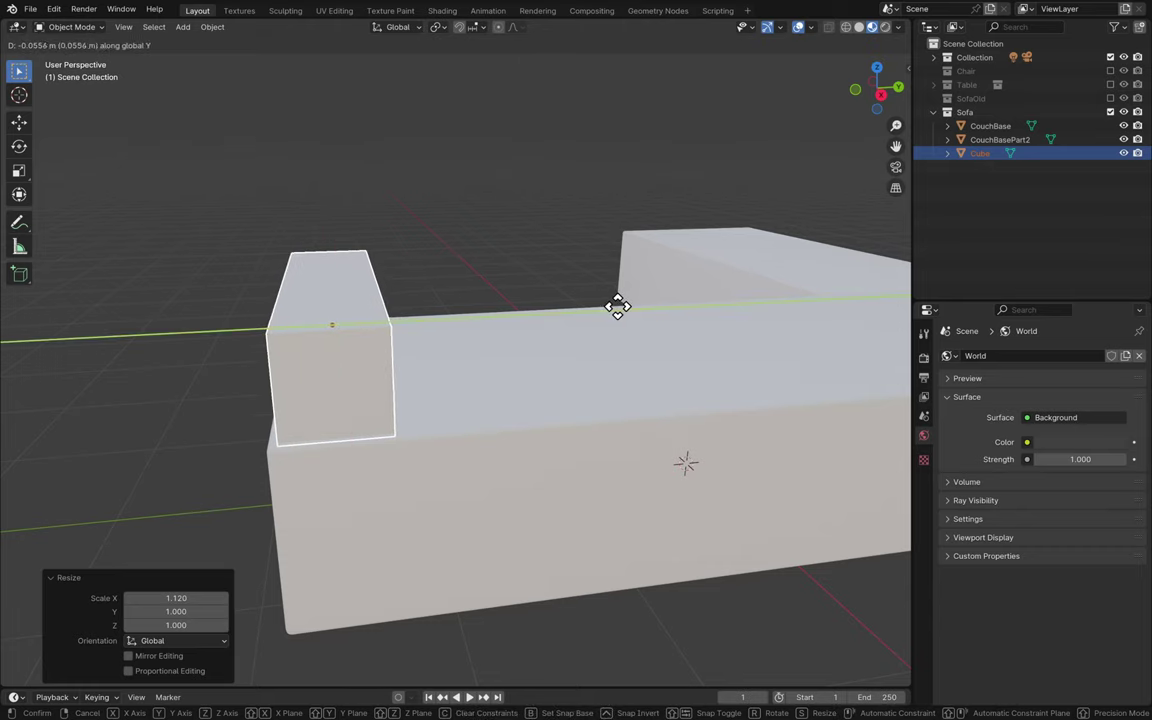
pyautogui.click(616, 309)
pyautogui.moveTo(619, 316); pyautogui.dragTo(619, 316, button='middle')
pyautogui.click(1110, 98)
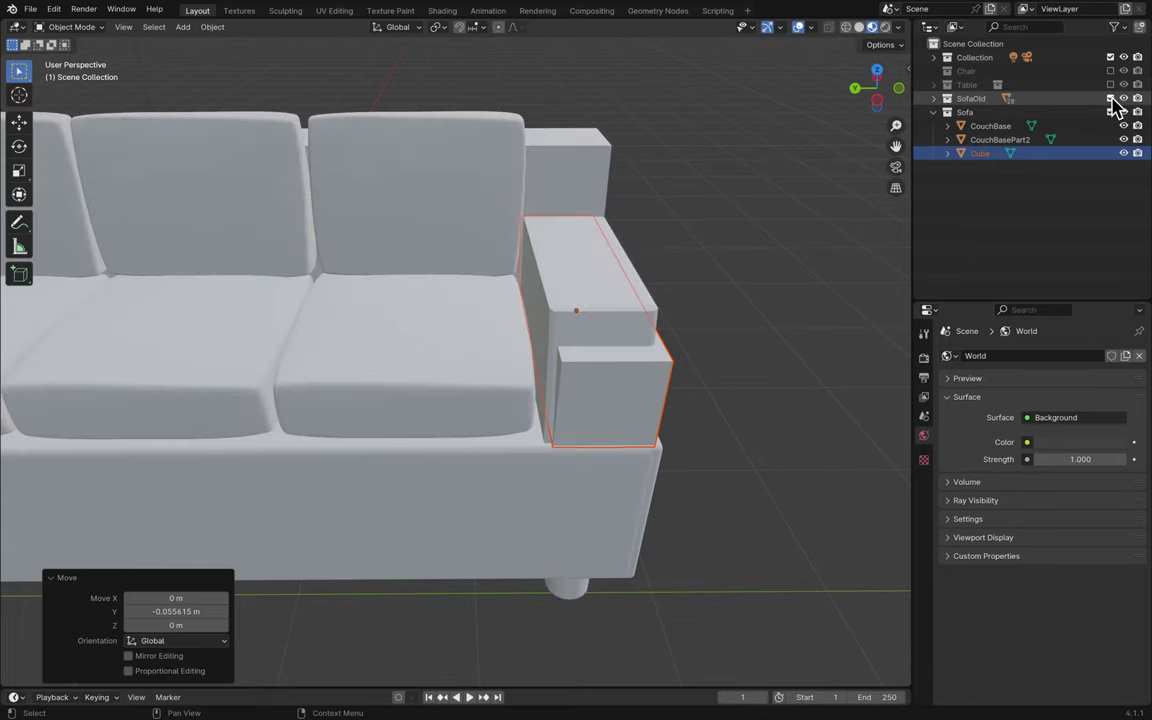
pyautogui.moveTo(803, 226); pyautogui.dragTo(805, 227, button='middle')
pyautogui.scroll(5, 805, 227)
pyautogui.scroll(3, 805, 227)
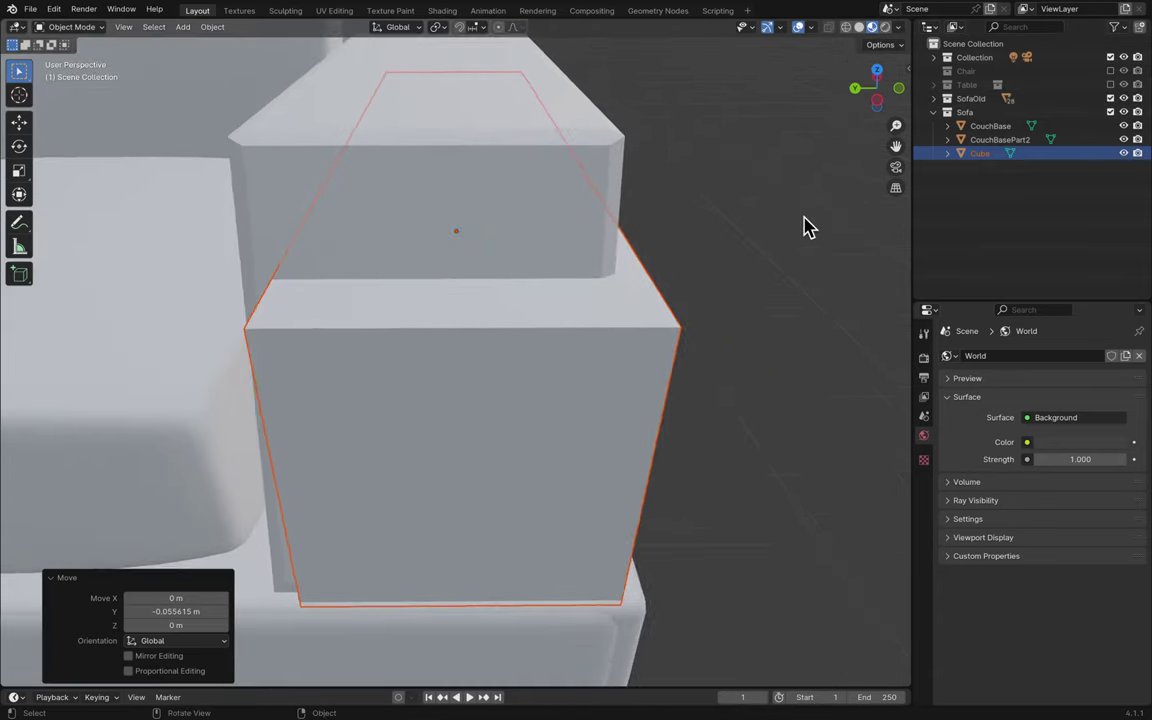
pyautogui.scroll(-1, 855, 165)
pyautogui.scroll(-2, 855, 165)
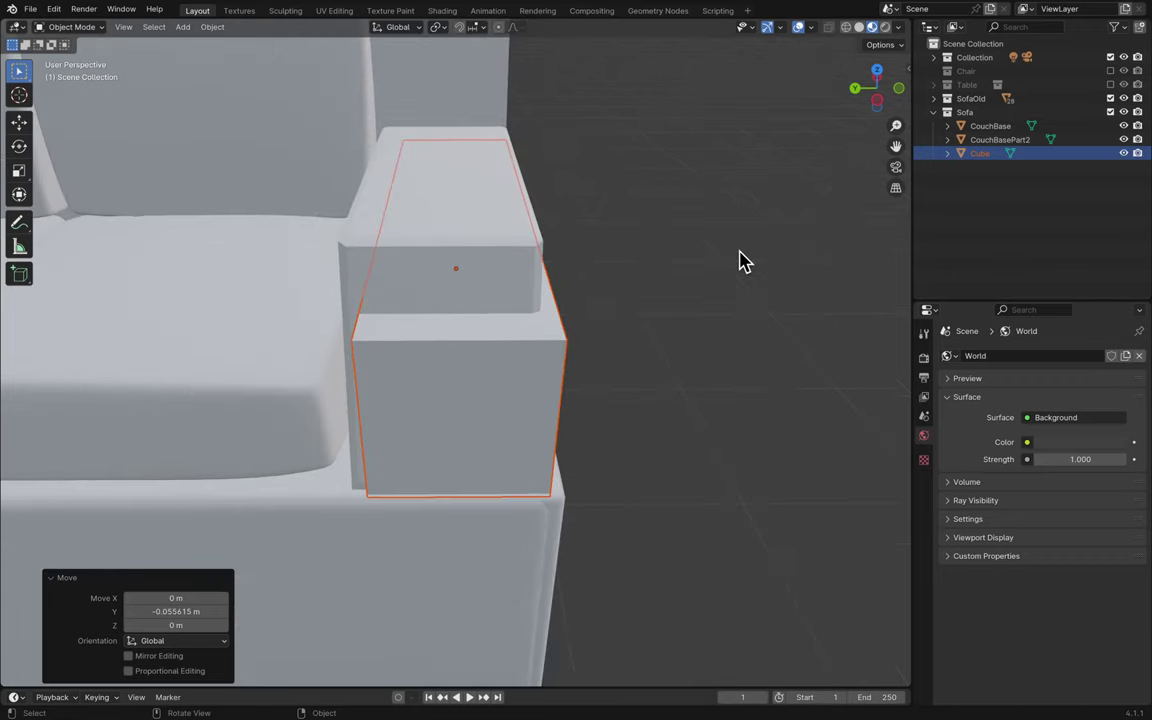
pyautogui.click(1110, 98)
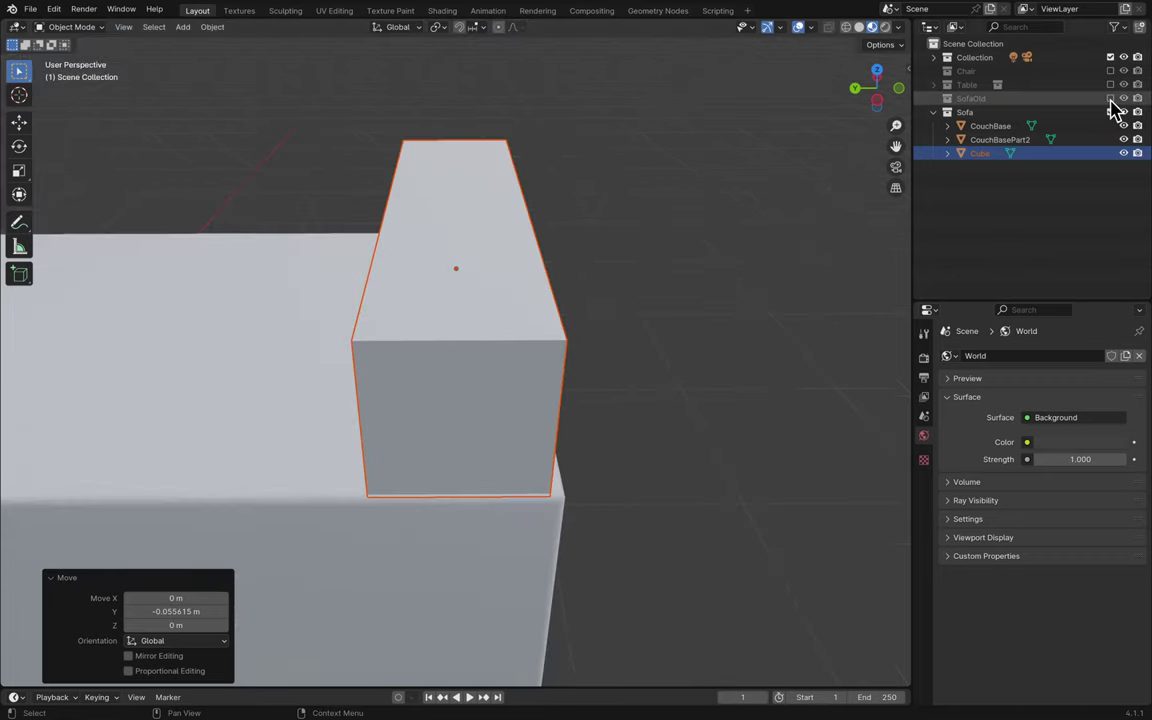
pyautogui.click(1110, 98)
pyautogui.click(1110, 98)
pyautogui.click(1110, 98)
pyautogui.moveTo(722, 380); pyautogui.dragTo(1054, 278, button='middle')
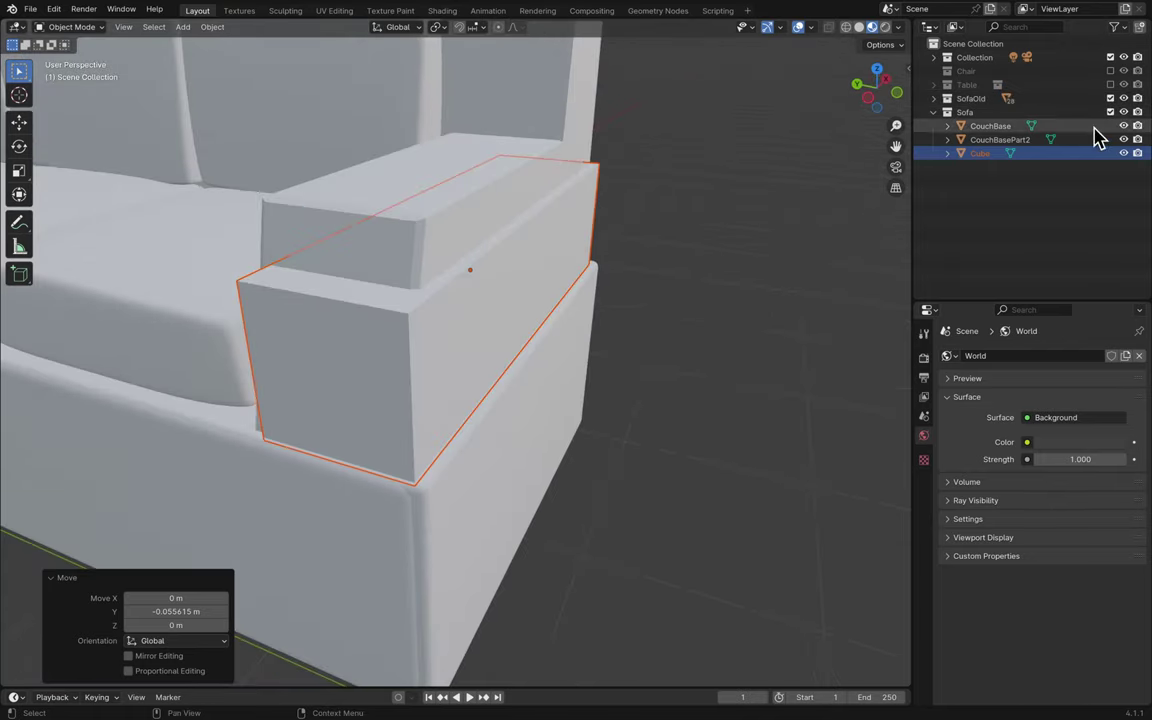
pyautogui.click(1110, 98)
pyautogui.click(1110, 112)
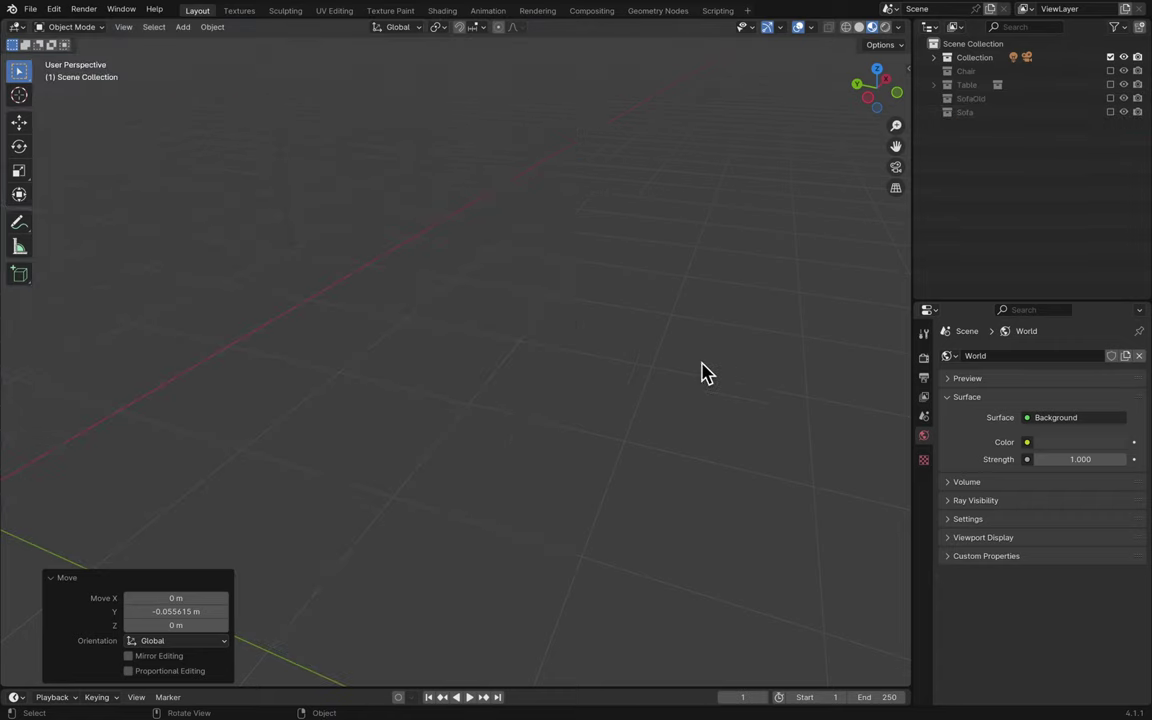
pyautogui.click(1110, 112)
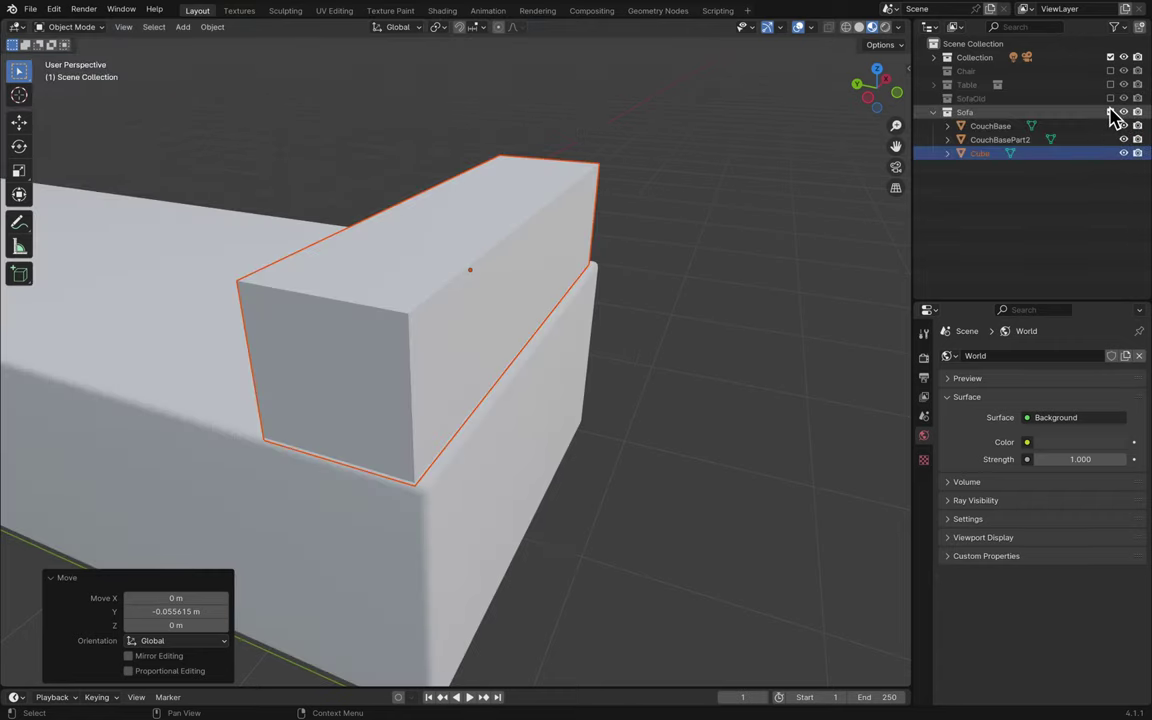
pyautogui.click(1110, 98)
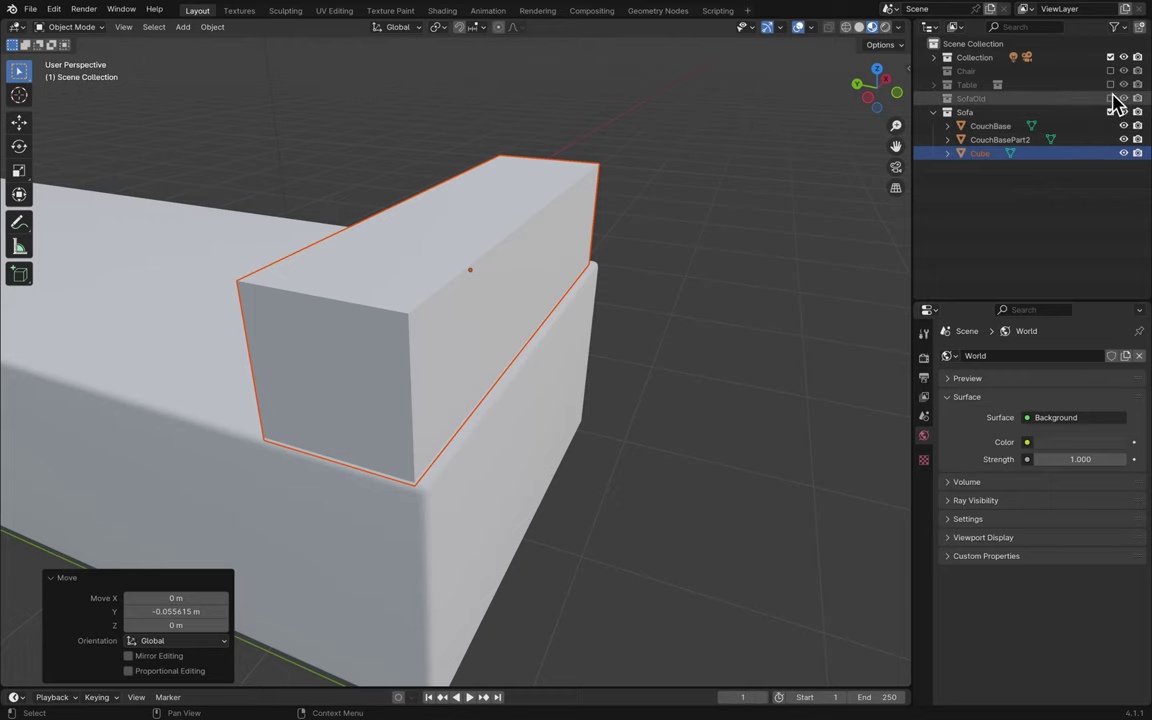
pyautogui.moveTo(779, 288); pyautogui.dragTo(771, 291, button='middle')
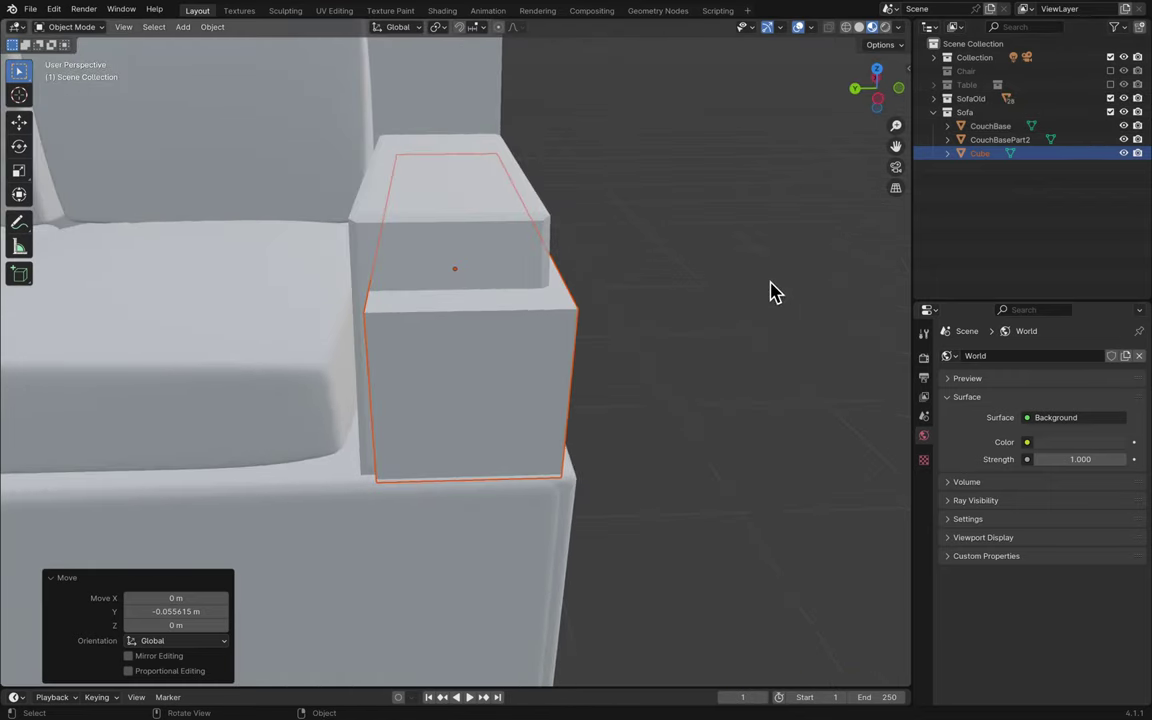
# - Scale the armrest block to 1.063 along Y
pyautogui.press('s')
pyautogui.press('x')
pyautogui.press('y')
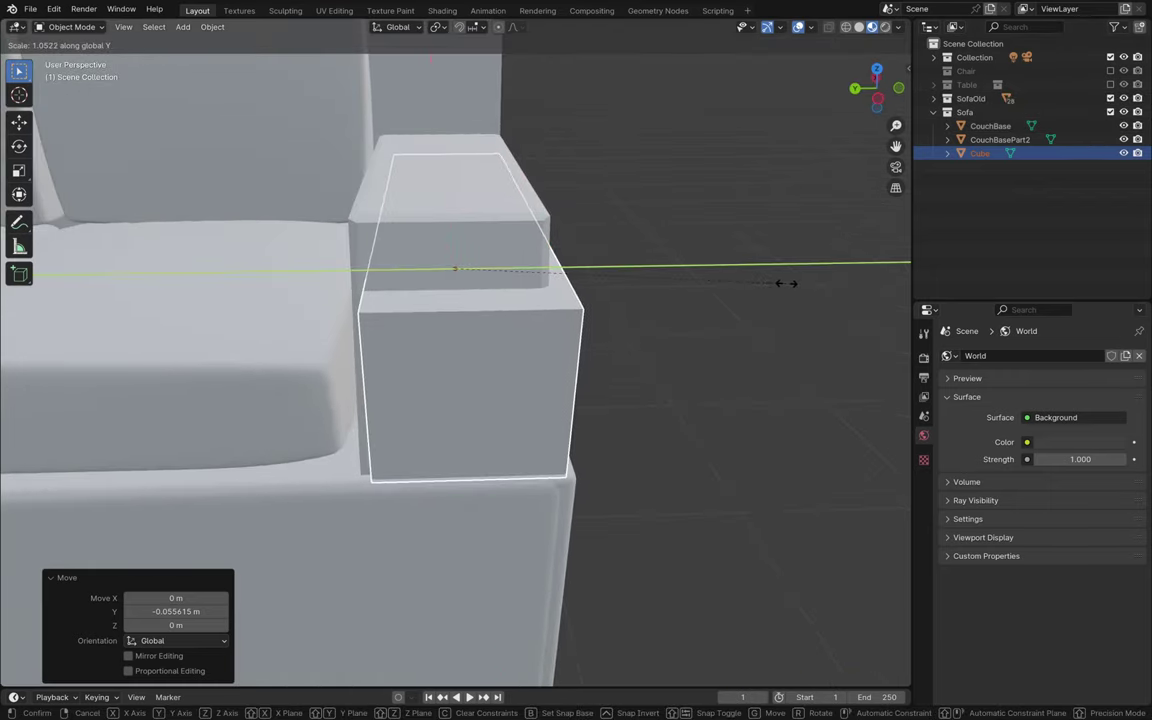
pyautogui.click(790, 281)
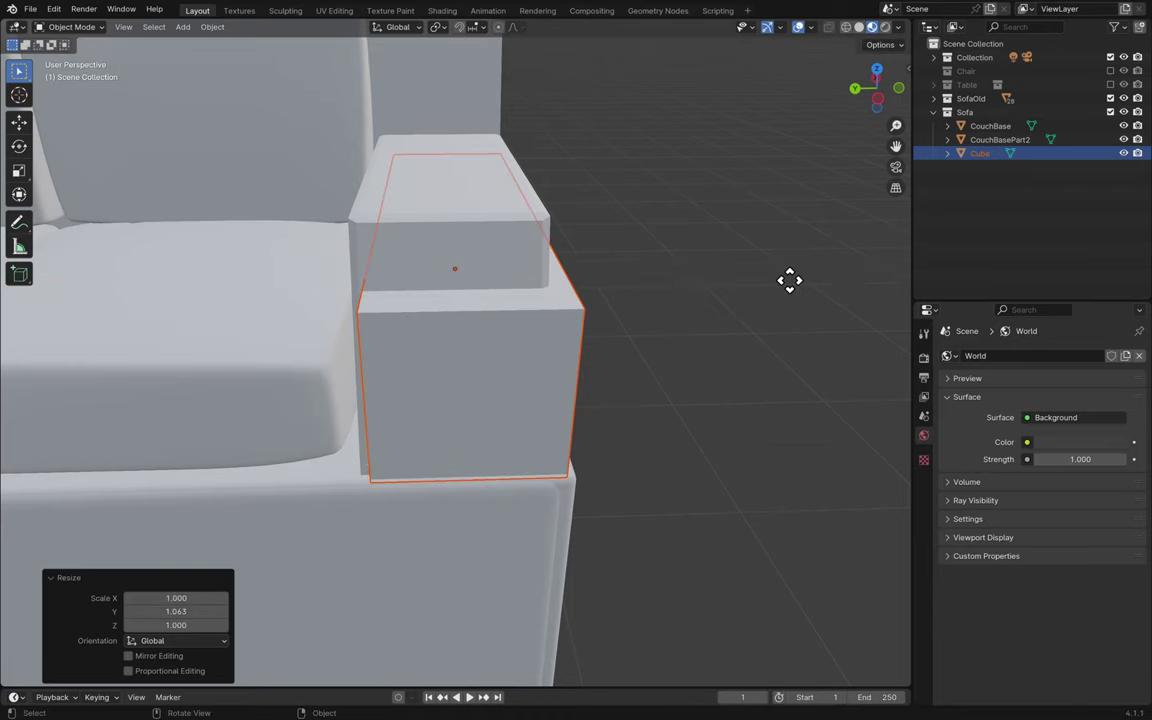
# - Nudge the armrest block 0.007072 m along Y to fit the old armrest
pyautogui.press('g')
pyautogui.press('x')
pyautogui.press('y')
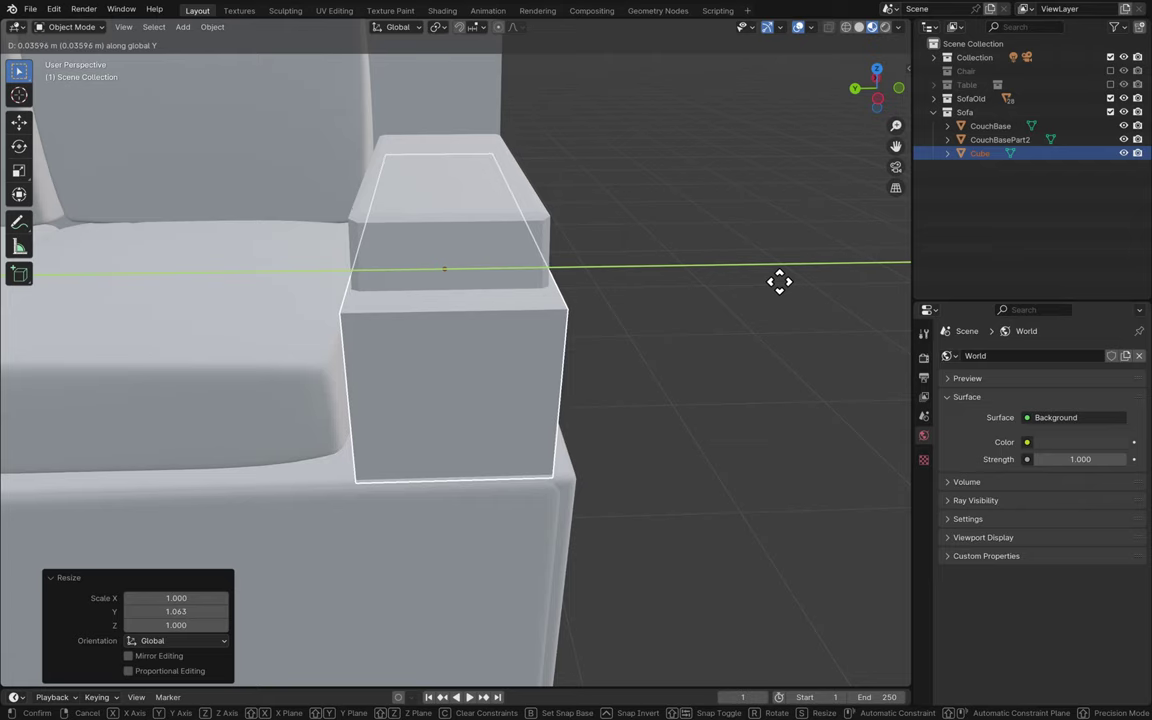
pyautogui.click(787, 278)
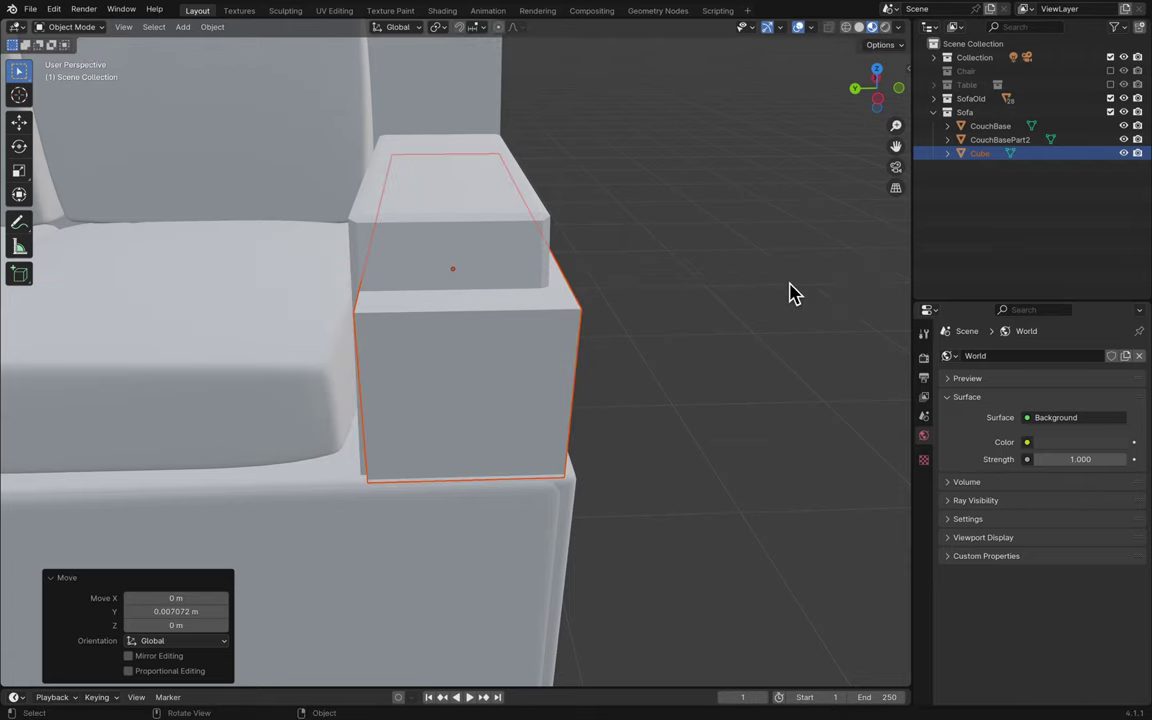
pyautogui.moveTo(789, 291); pyautogui.dragTo(792, 291, button='middle')
pyautogui.scroll(2, 793, 293)
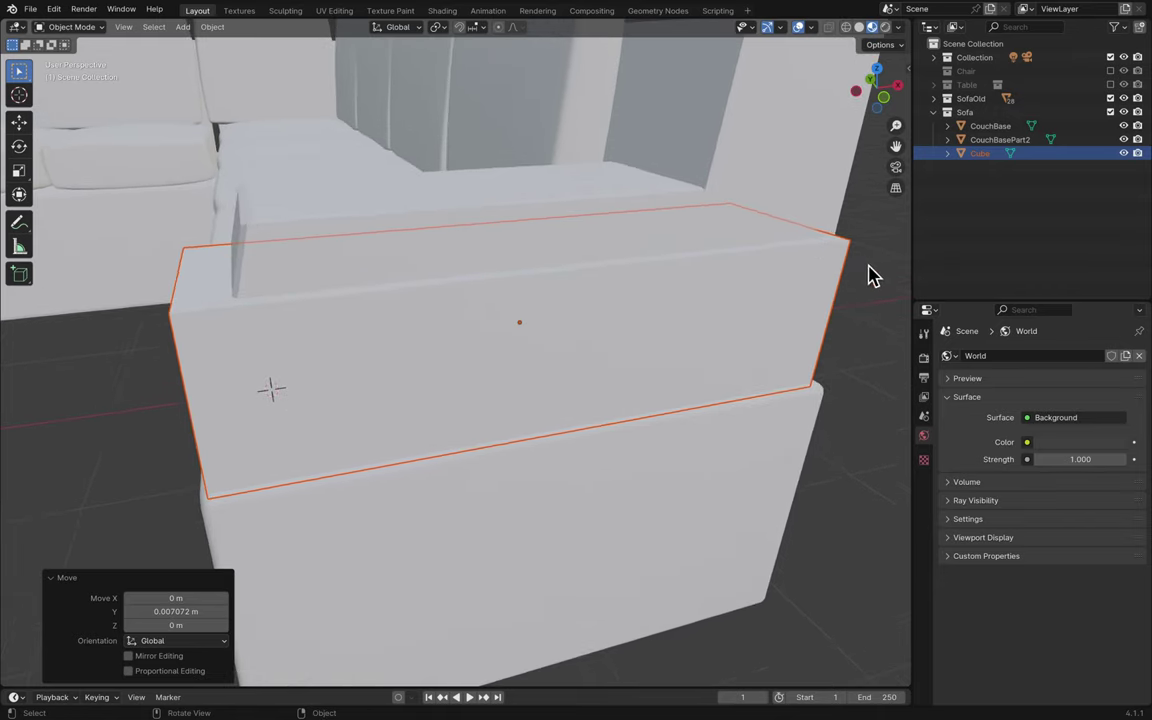
# - Scale the armrest block to 1.347 on Z and raise it 0.083826 m
pyautogui.press('s')
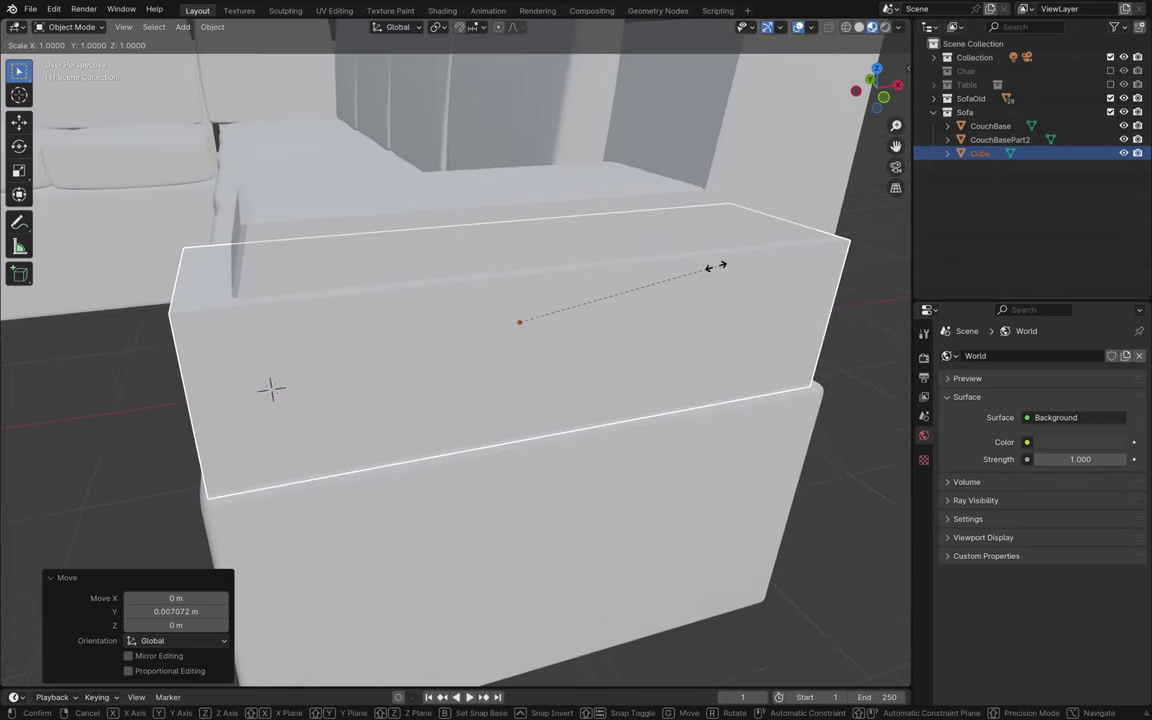
pyautogui.press('z')
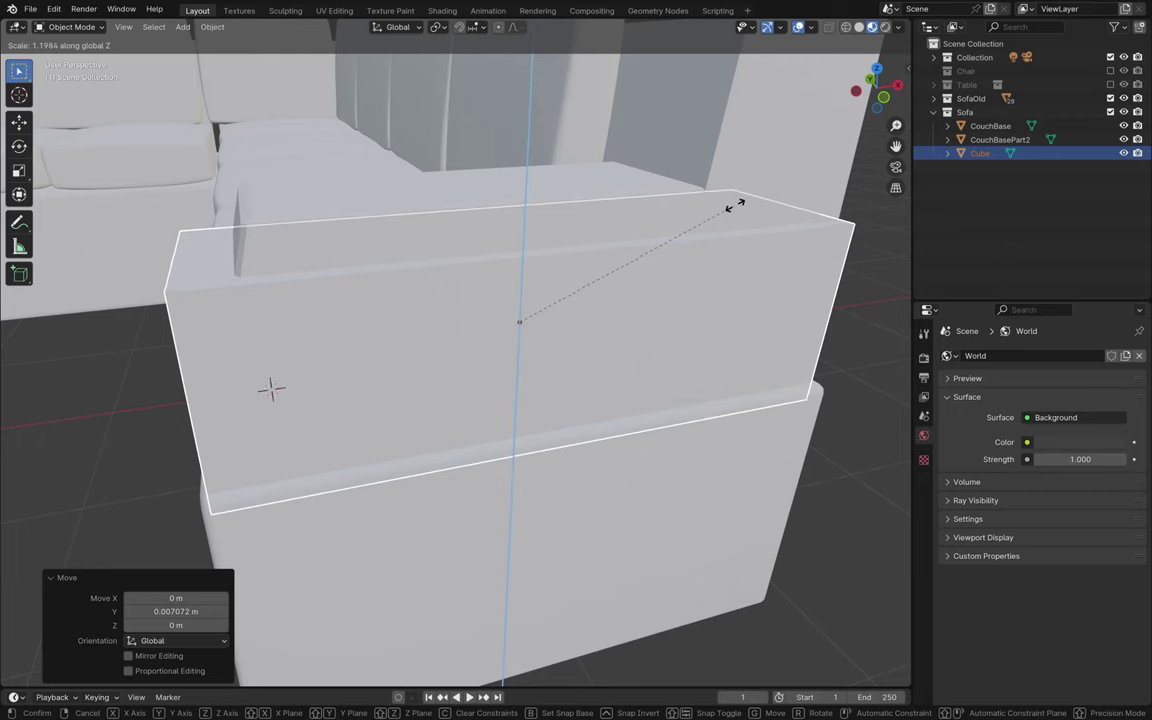
pyautogui.click(759, 186)
pyautogui.press('g')
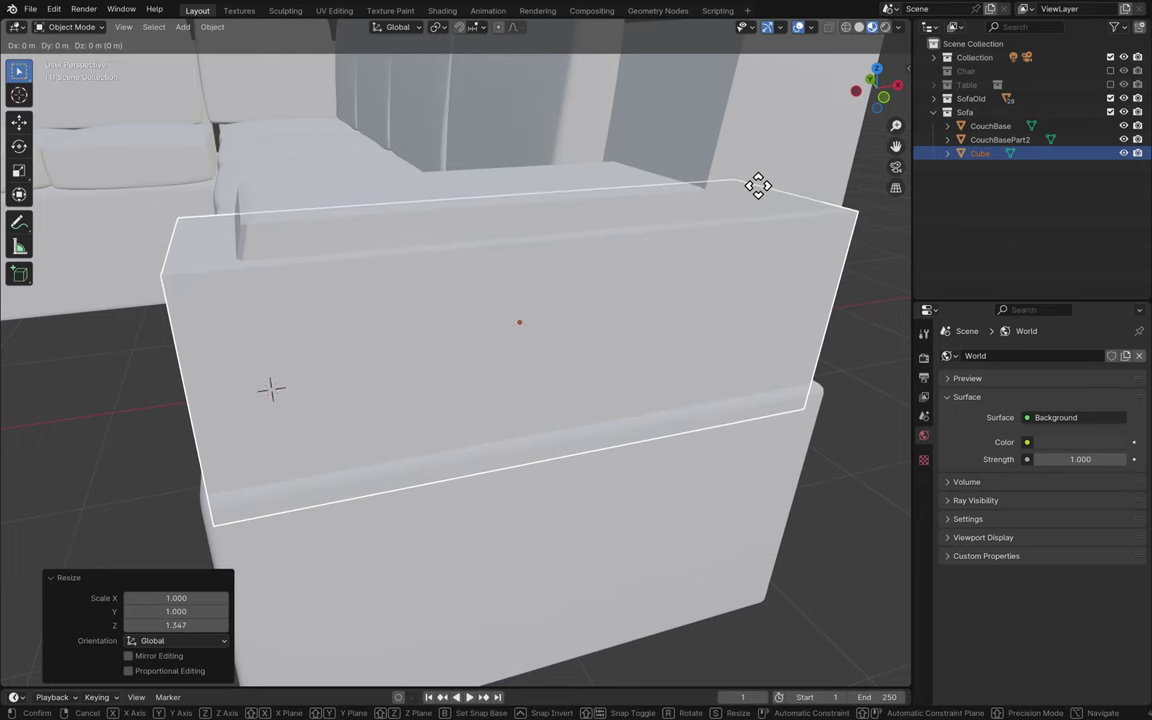
pyautogui.press('z')
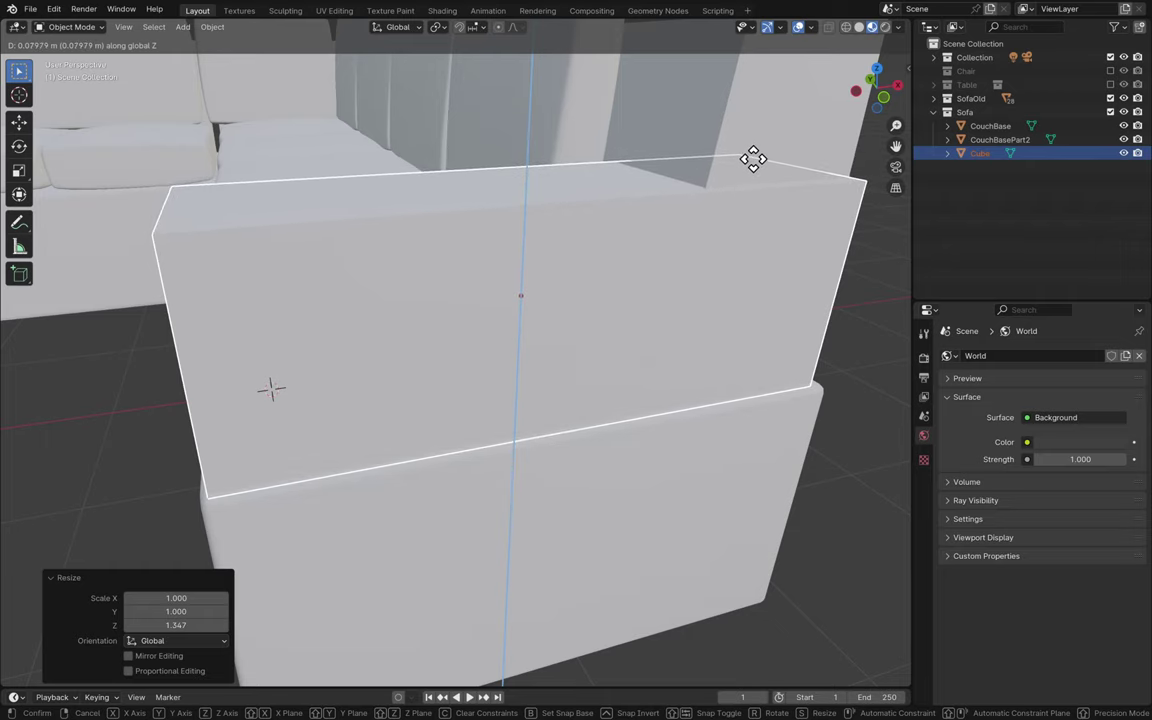
pyautogui.click(753, 158)
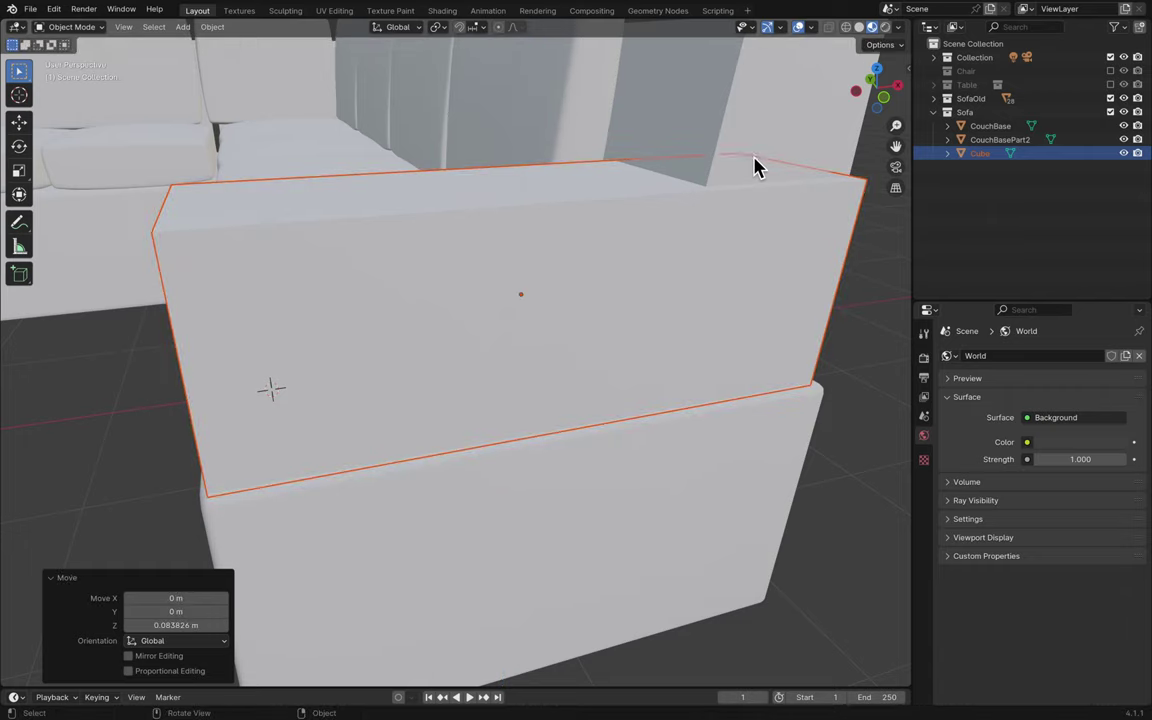
# - Frame the armrest block, orbit around it, and toggle X-ray to inspect it
pyautogui.press('KP_Decimal')
pyautogui.scroll(10, 697, 257)
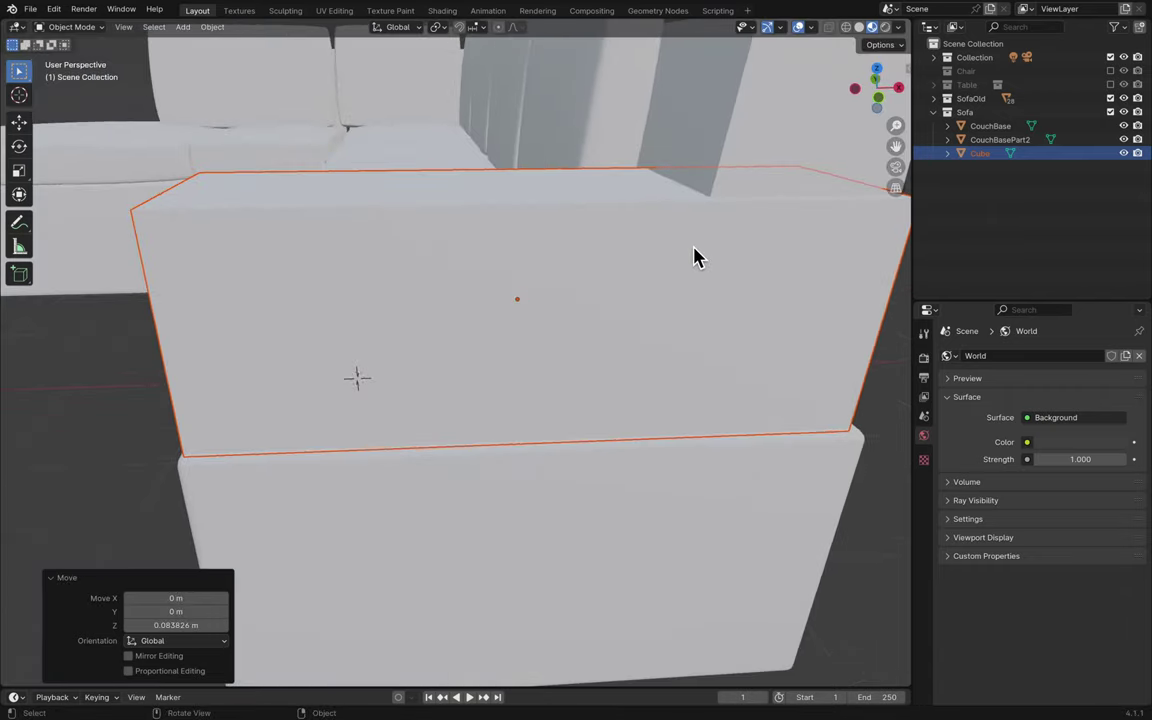
pyautogui.scroll(-10, 697, 257)
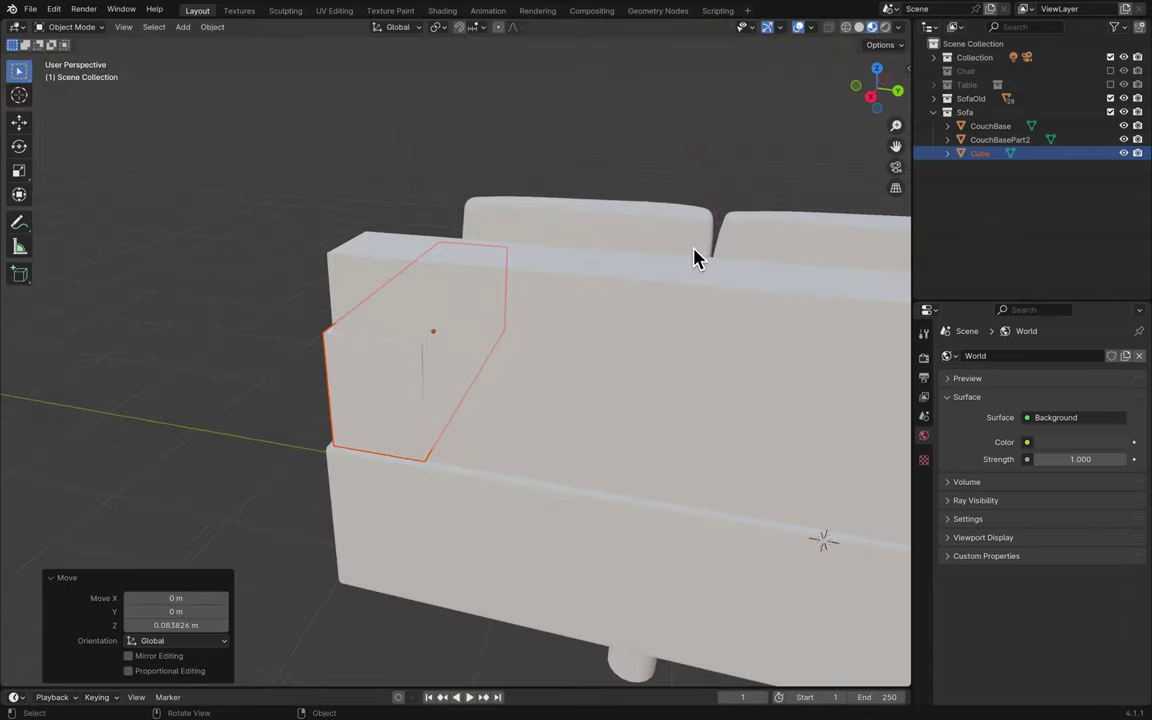
pyautogui.hscroll(10, 697, 257)
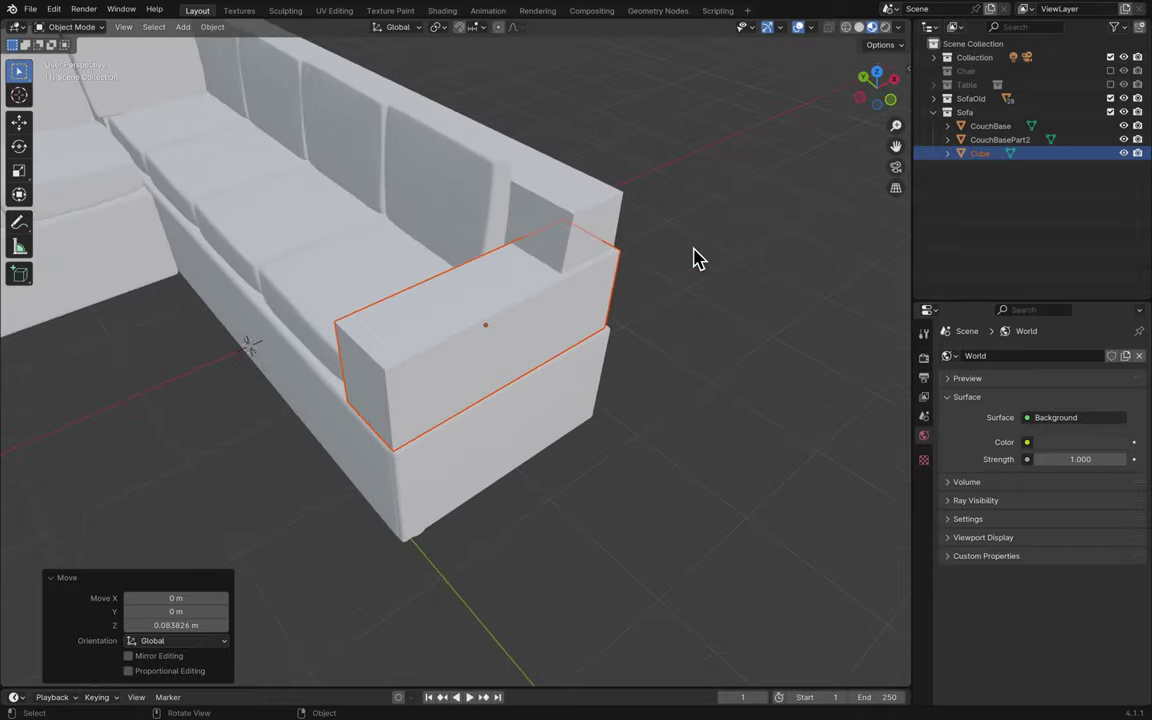
pyautogui.hscroll(15, 697, 257)
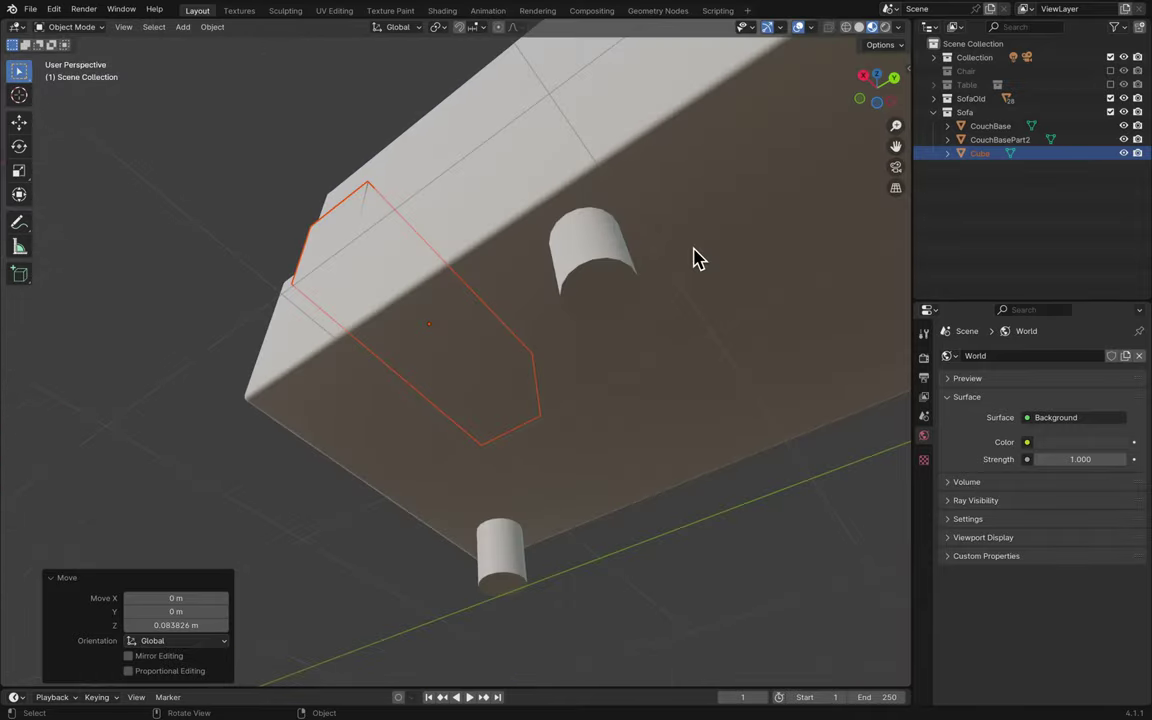
pyautogui.hscroll(15, 697, 257)
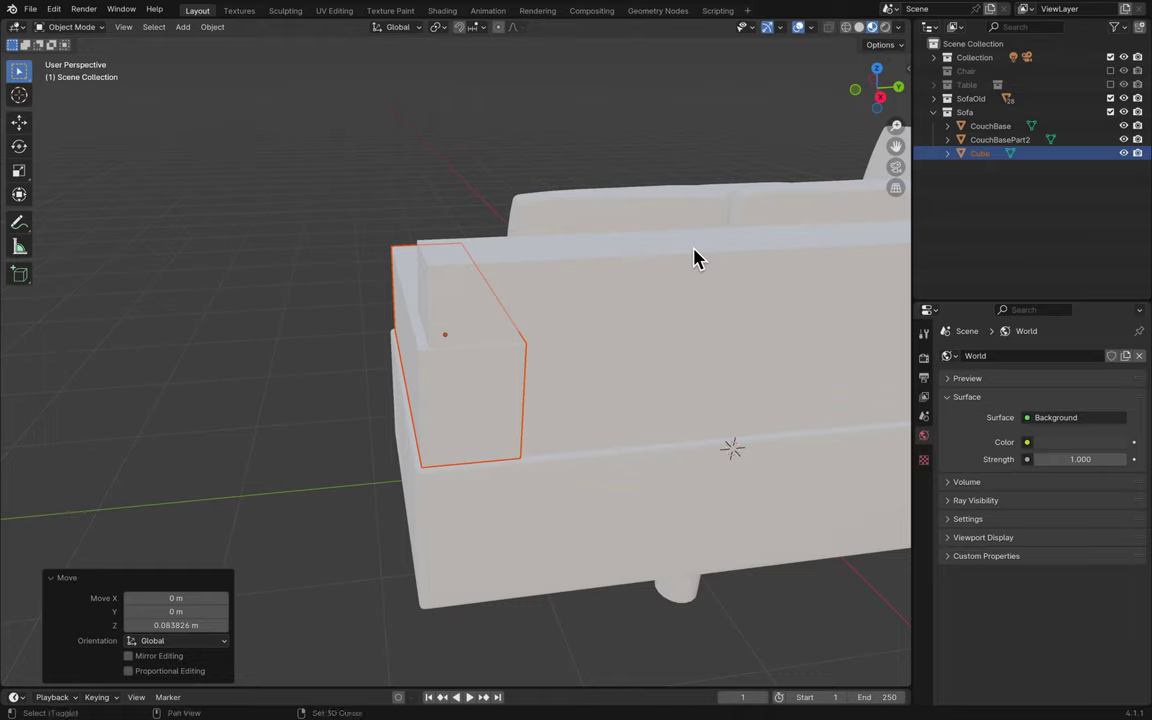
pyautogui.hscroll(15, 697, 257)
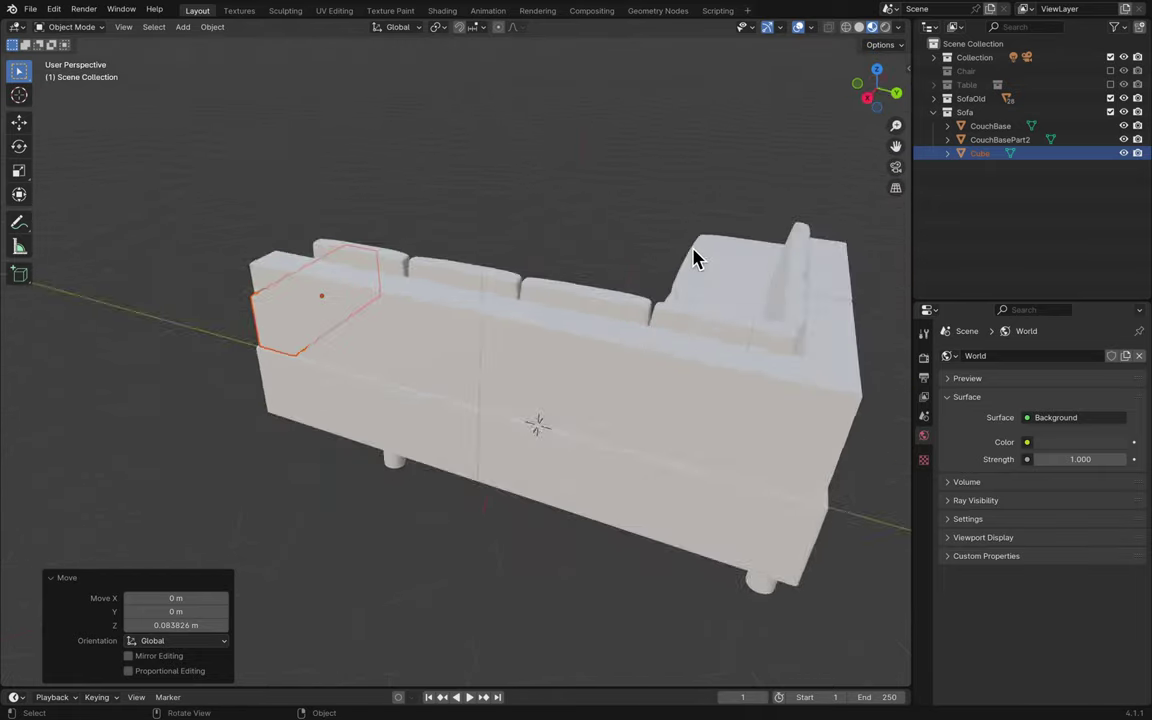
pyautogui.hscroll(15, 697, 257)
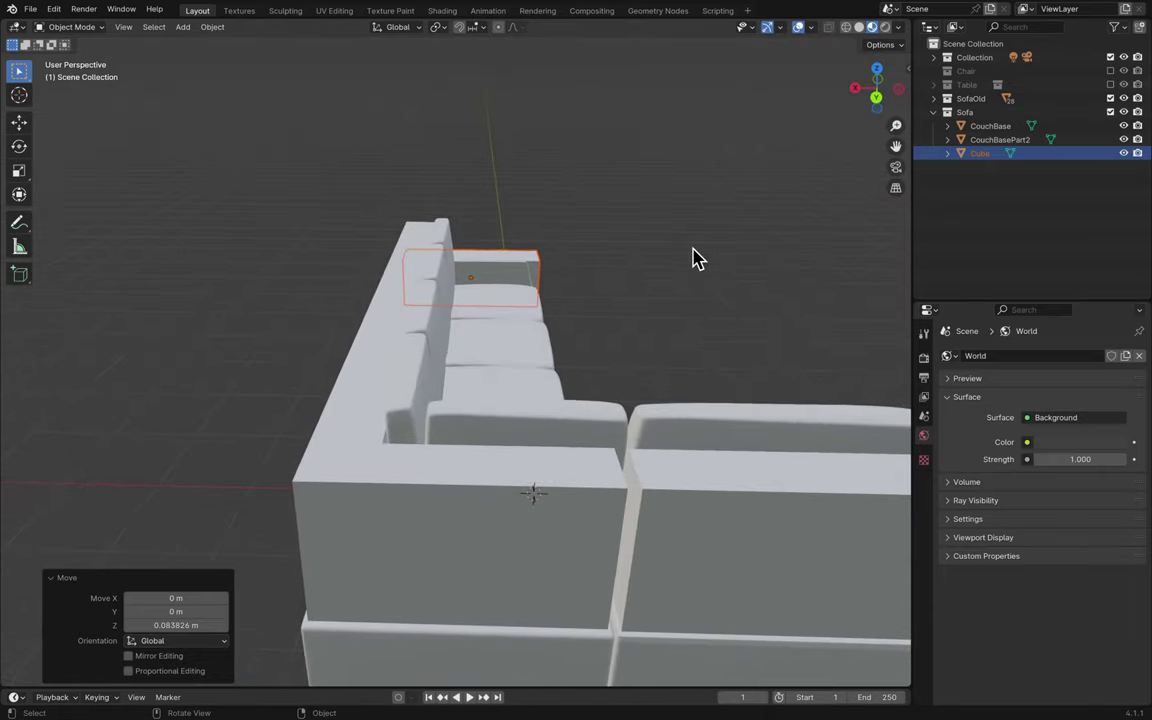
pyautogui.hscroll(15, 697, 257)
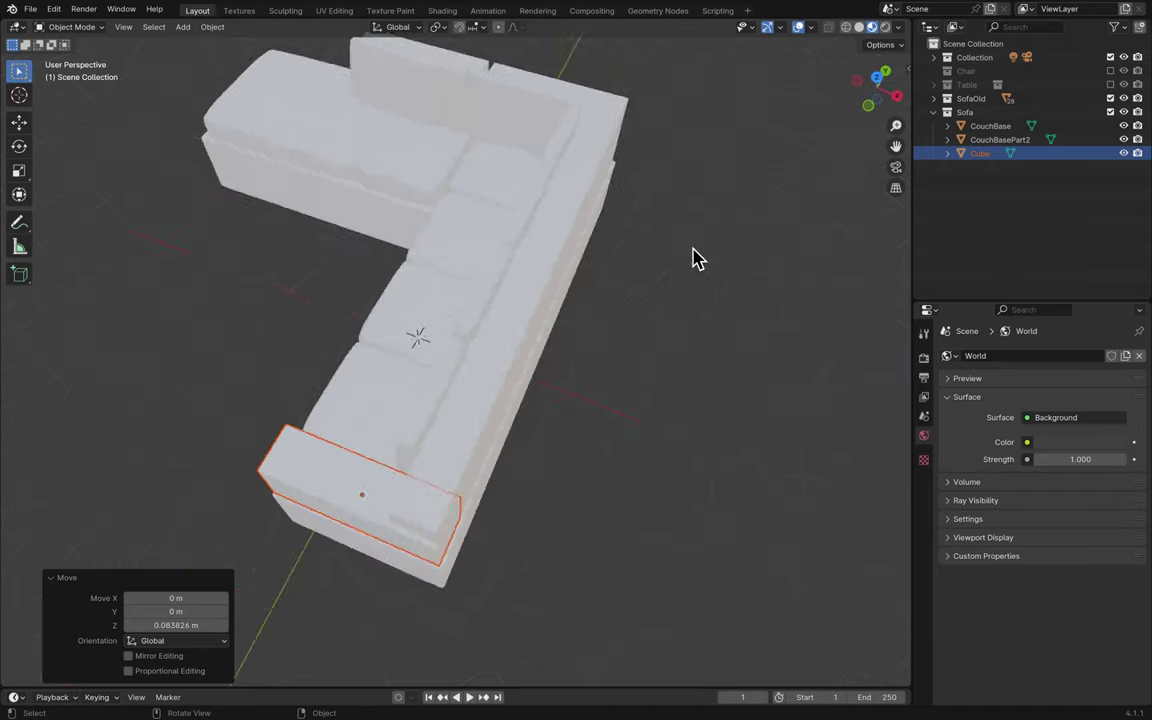
pyautogui.hscroll(10, 697, 257)
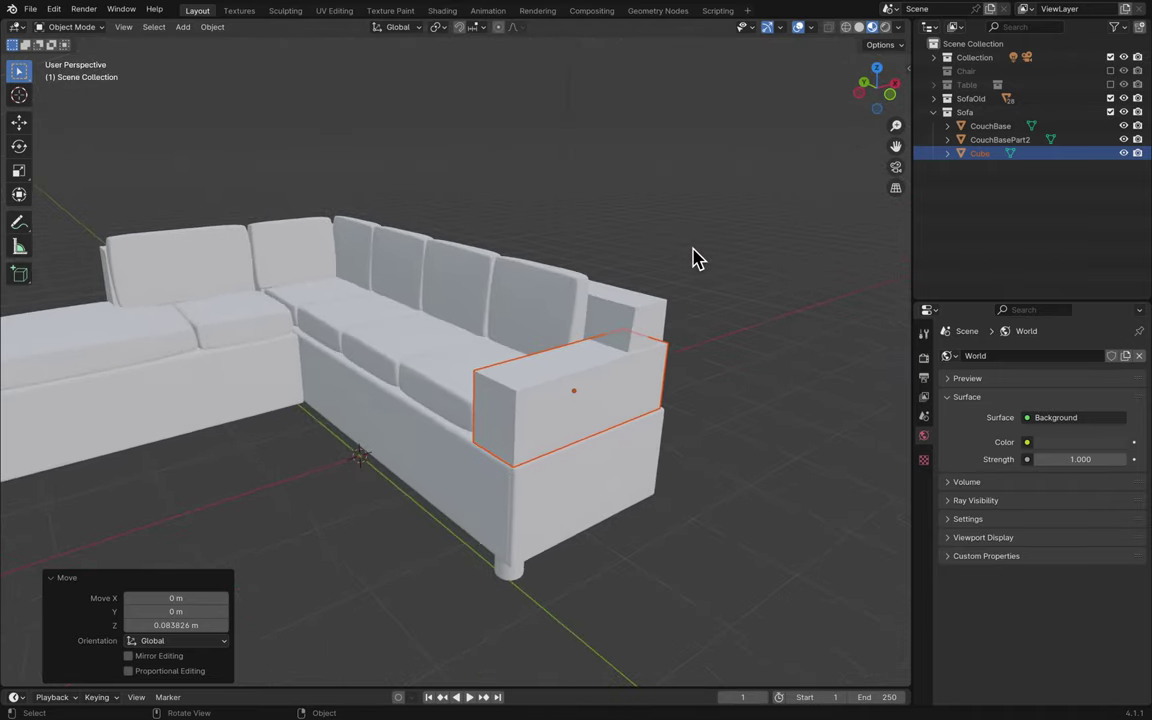
pyautogui.scroll(3, 697, 257)
pyautogui.hscroll(8, 697, 257)
pyautogui.scroll(2, 697, 257)
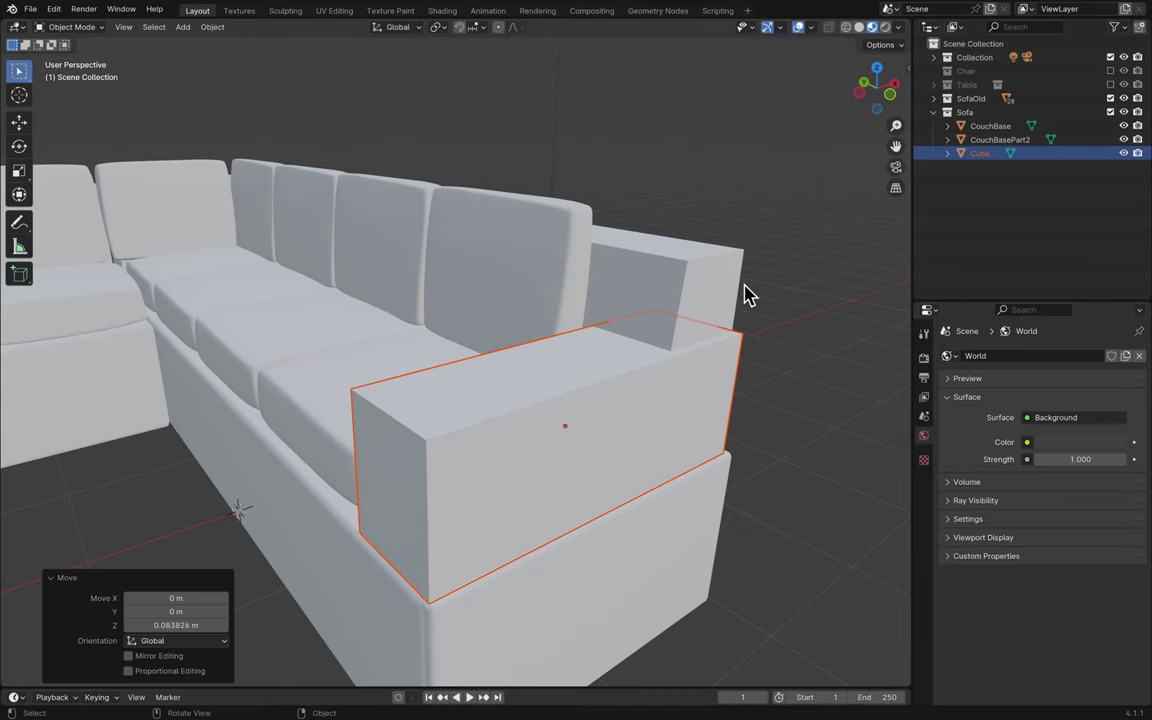
pyautogui.hscroll(10, 746, 296)
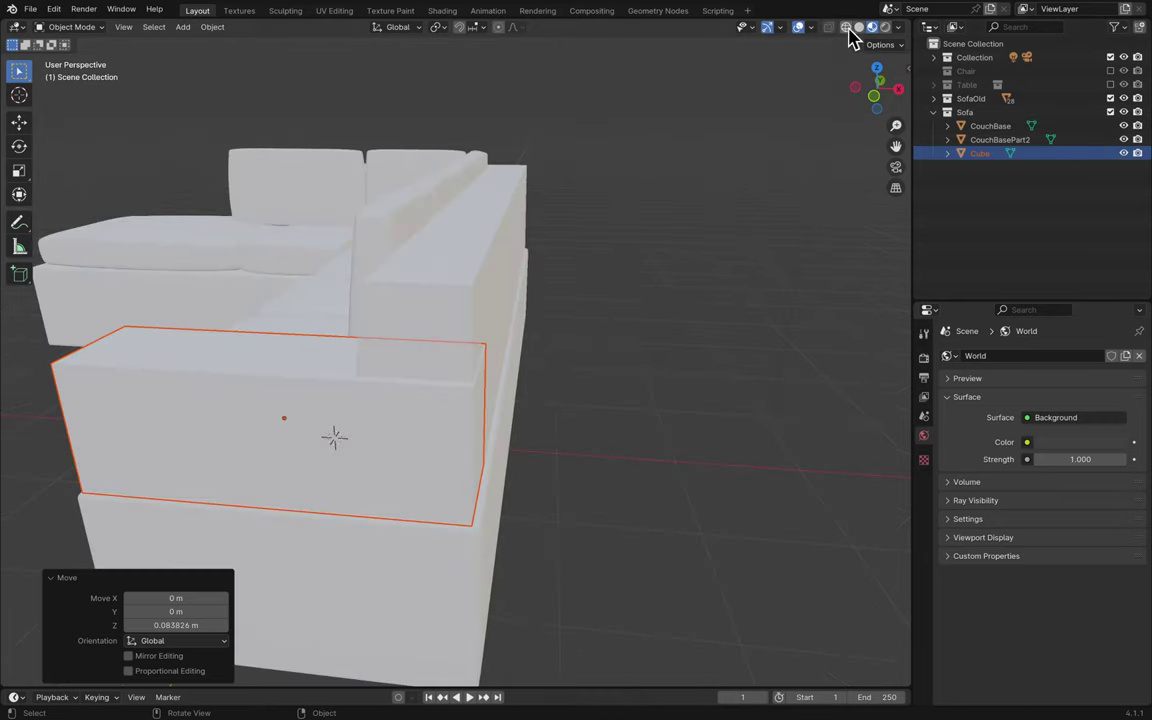
pyautogui.click(829, 27)
pyautogui.scroll(-4, 740, 186)
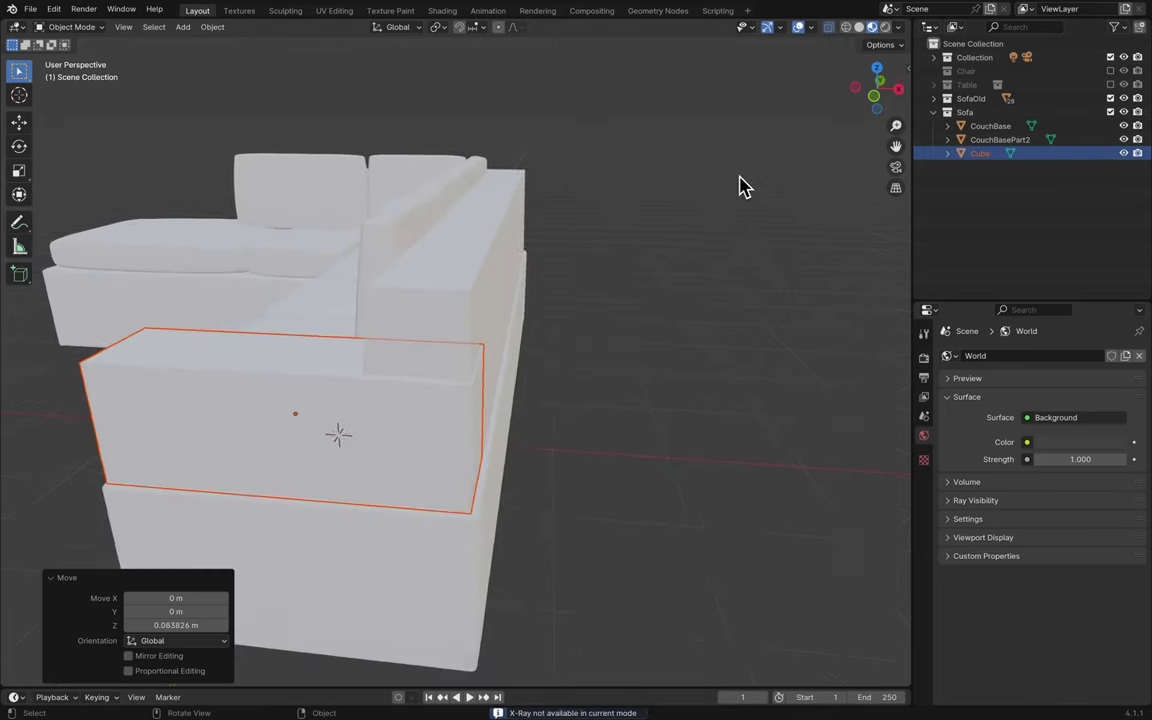
pyautogui.hscroll(8, 738, 170)
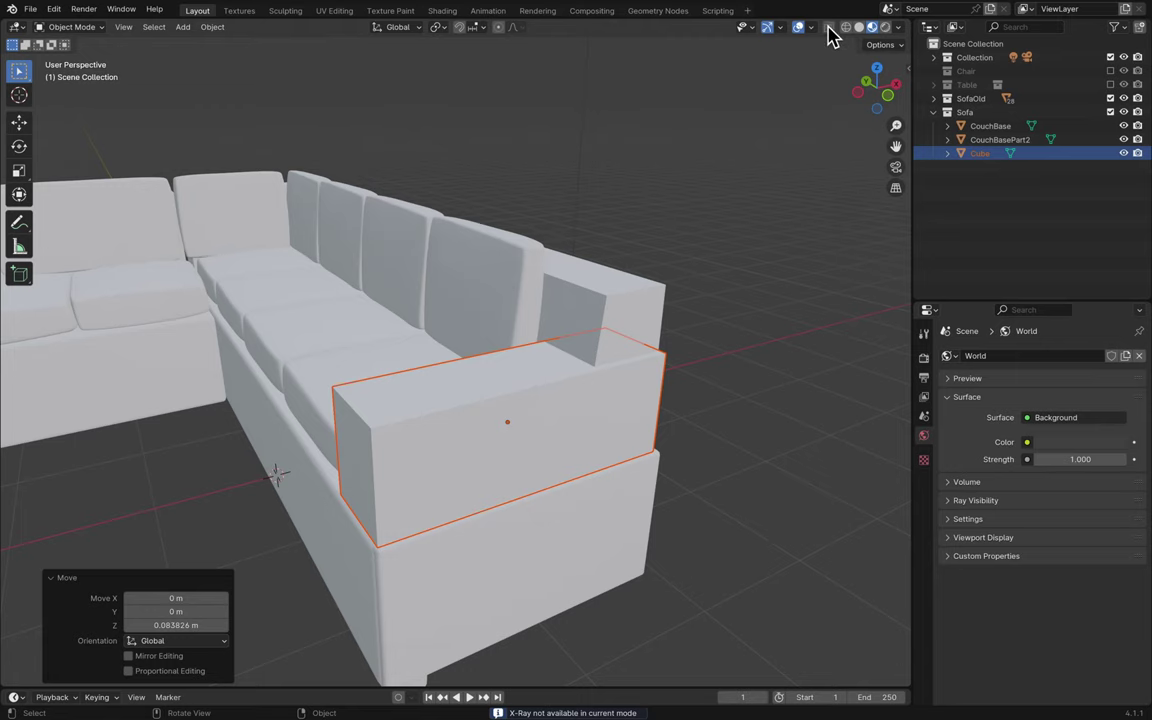
pyautogui.scroll(-5, 624, 401)
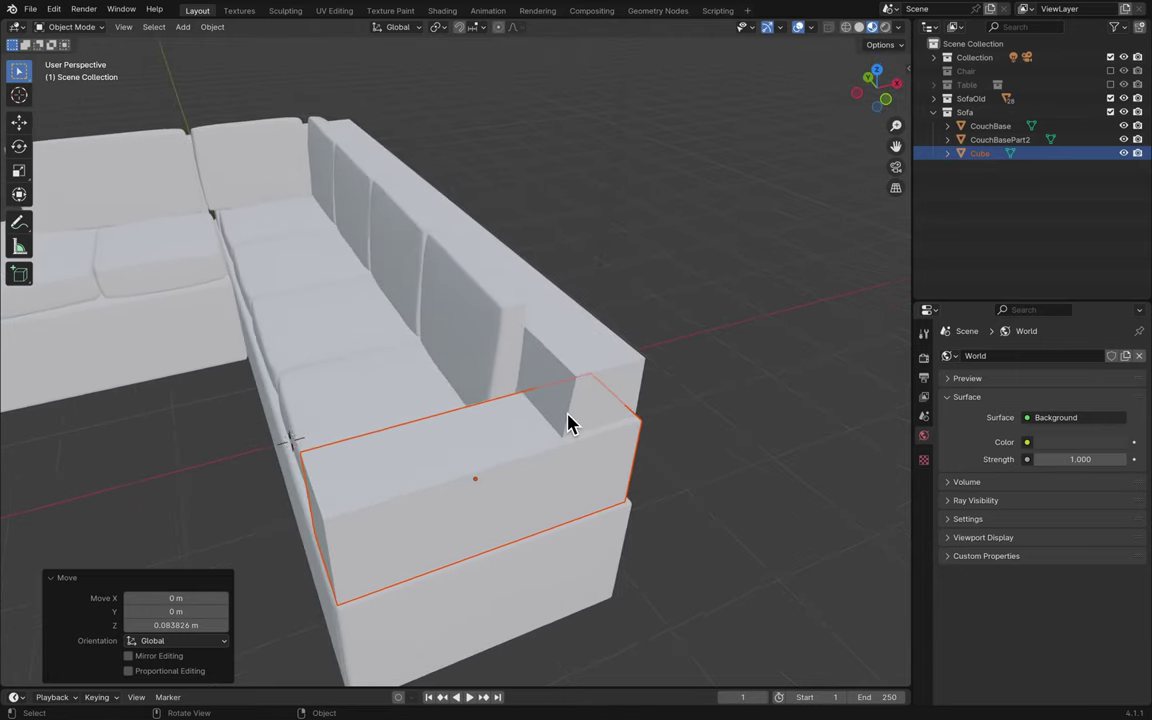
# - Scale the cube along X to make it a slim 0.211-wide block
pyautogui.press('s')
pyautogui.press('z')
pyautogui.press('x')
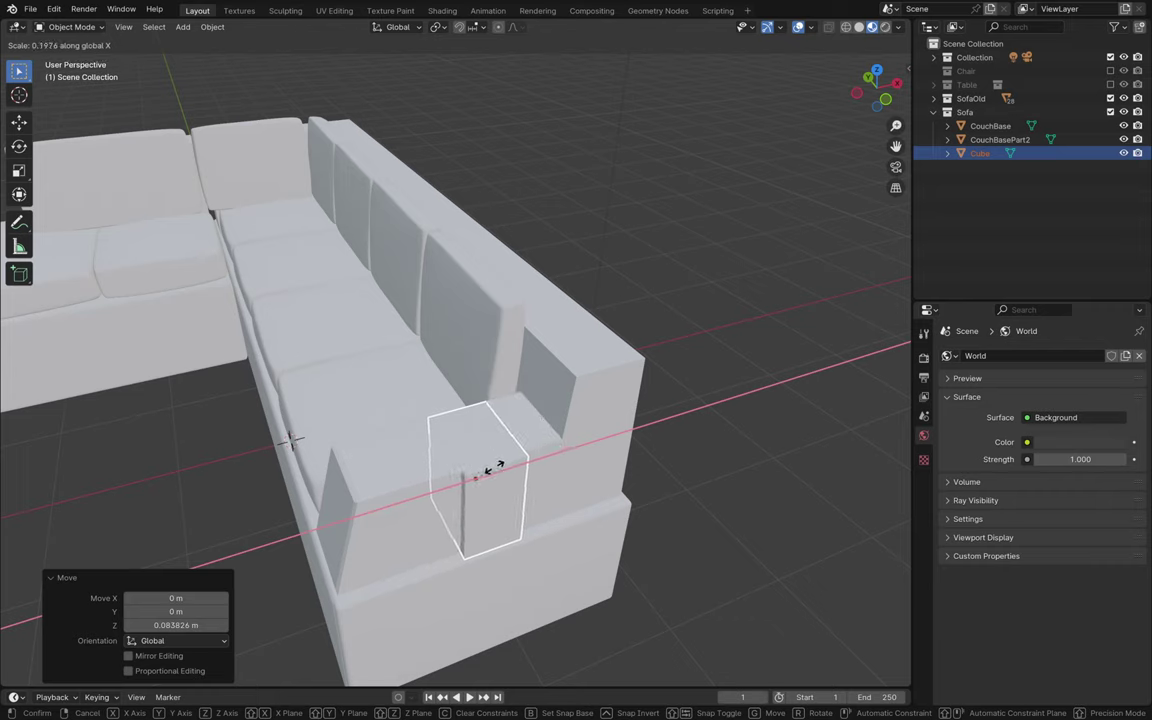
pyautogui.click(497, 470)
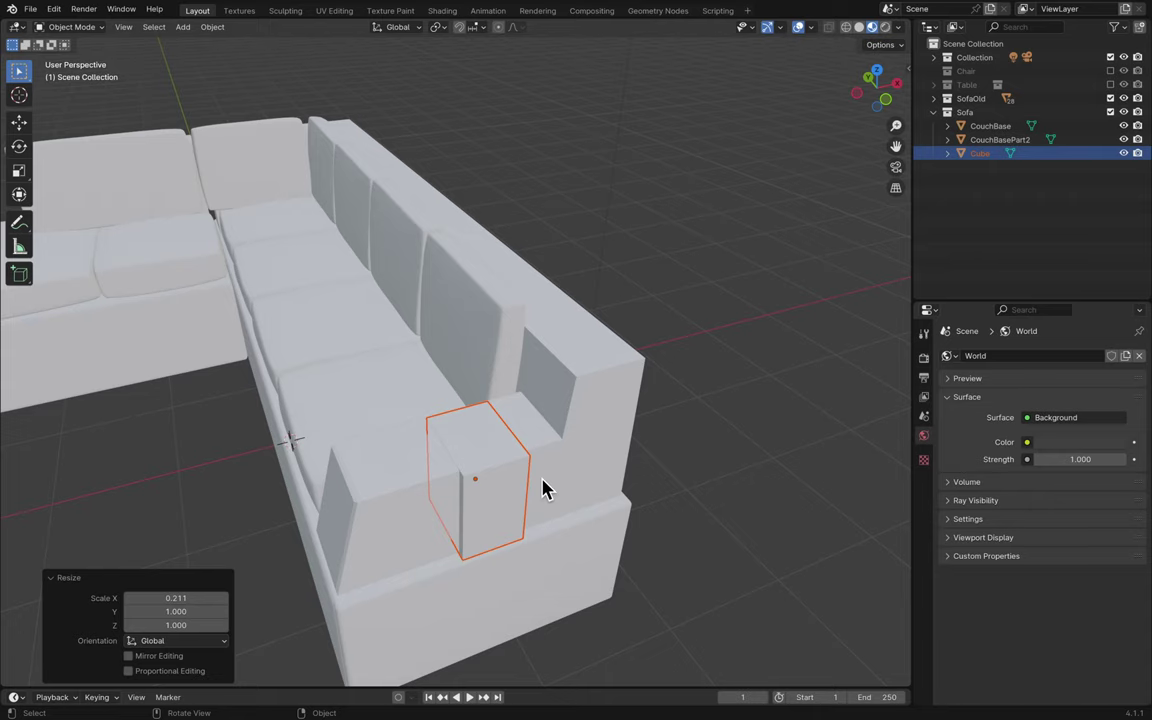
# - Move the slim block 0.6453 m along X against the backrest's back
pyautogui.hscroll(-5, 541, 487)
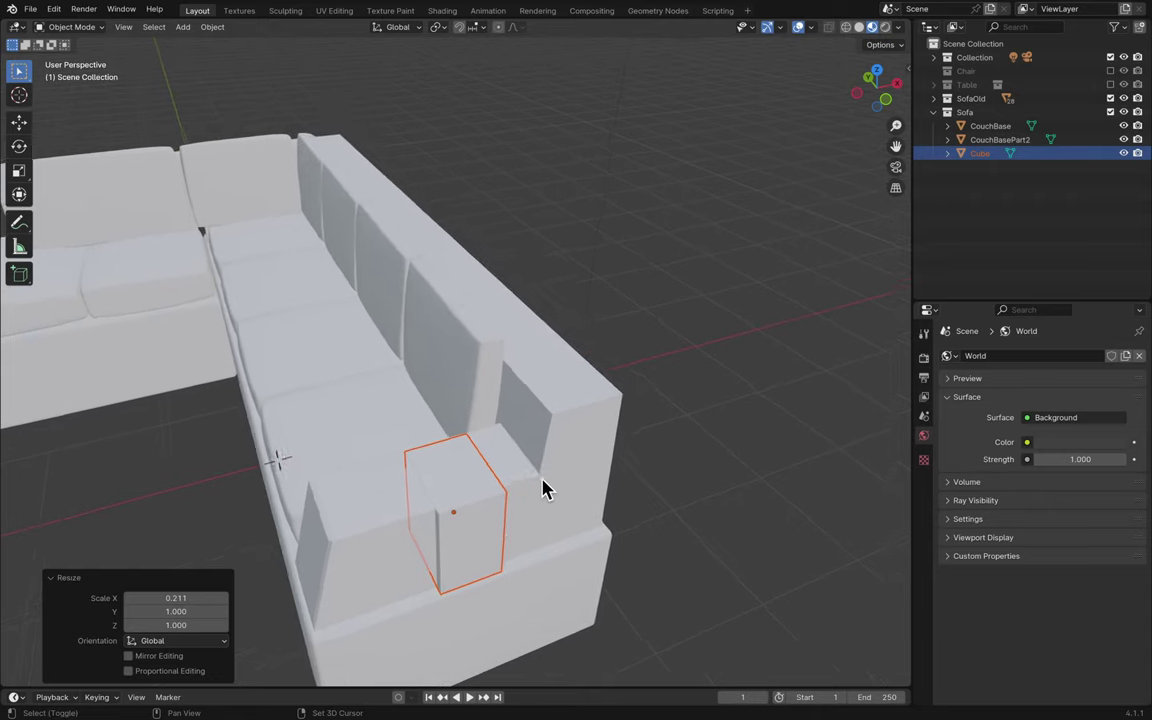
pyautogui.keyDown('shift'); pyautogui.scroll(-3, 541, 487); pyautogui.keyUp('shift')
pyautogui.keyDown('shift'); pyautogui.scroll(-2, 541, 487); pyautogui.keyUp('shift')
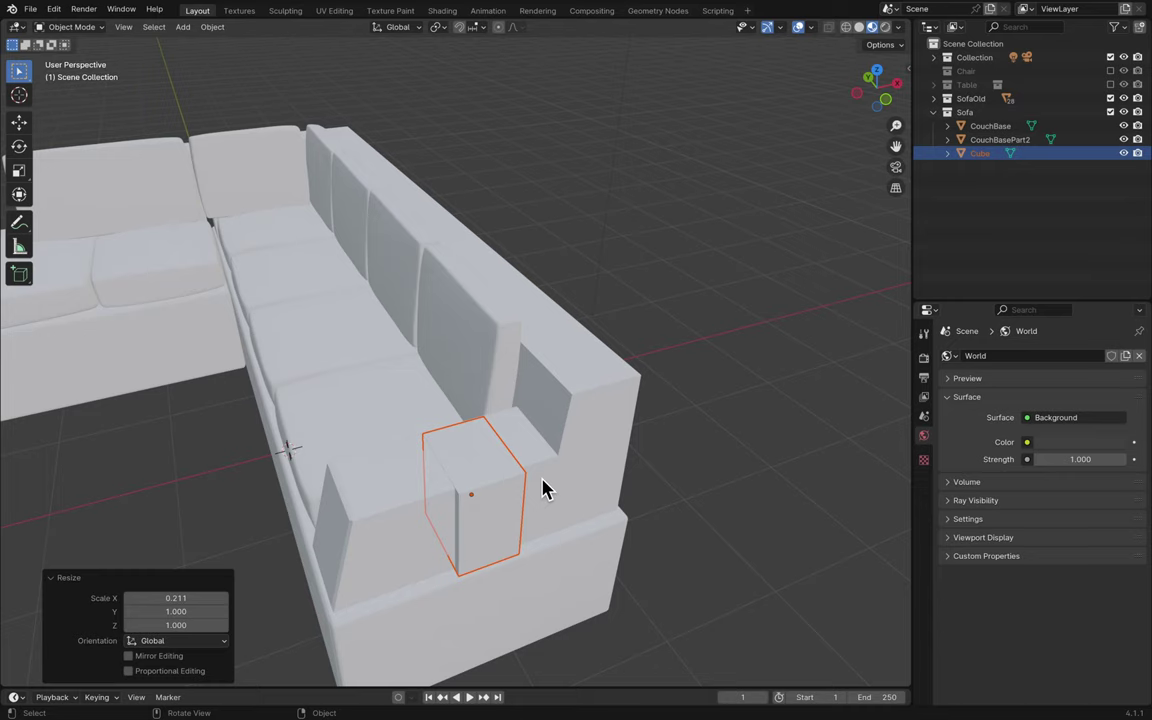
pyautogui.scroll(1, 541, 487)
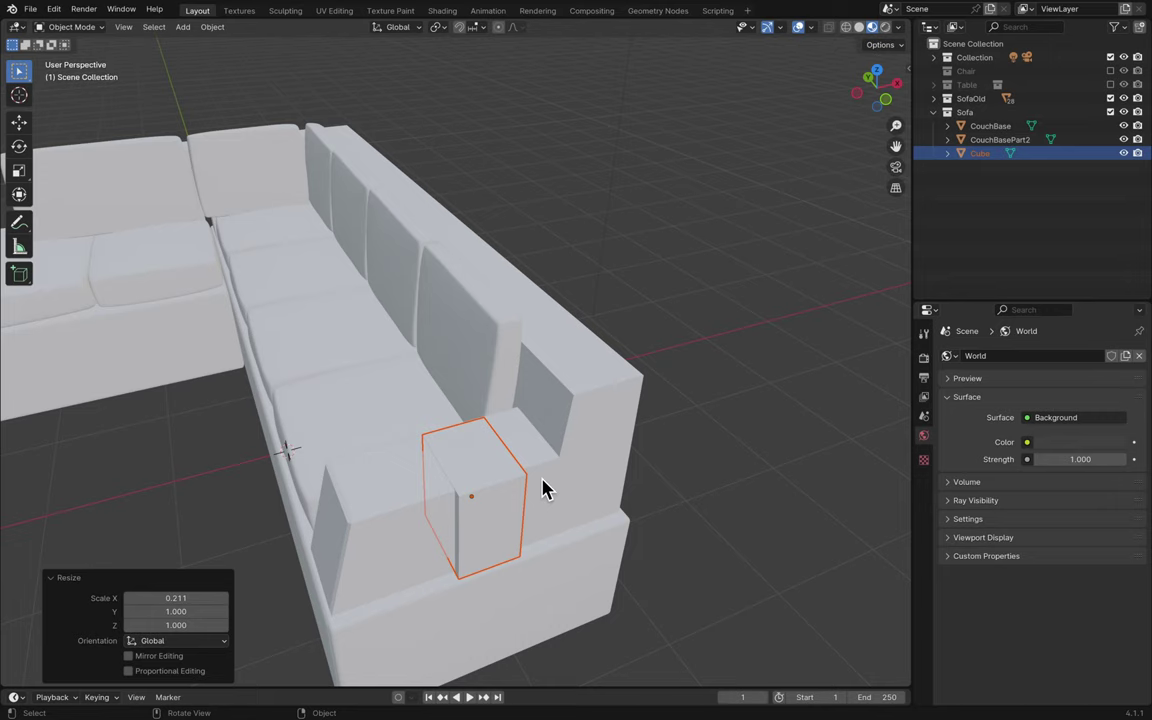
pyautogui.press('g')
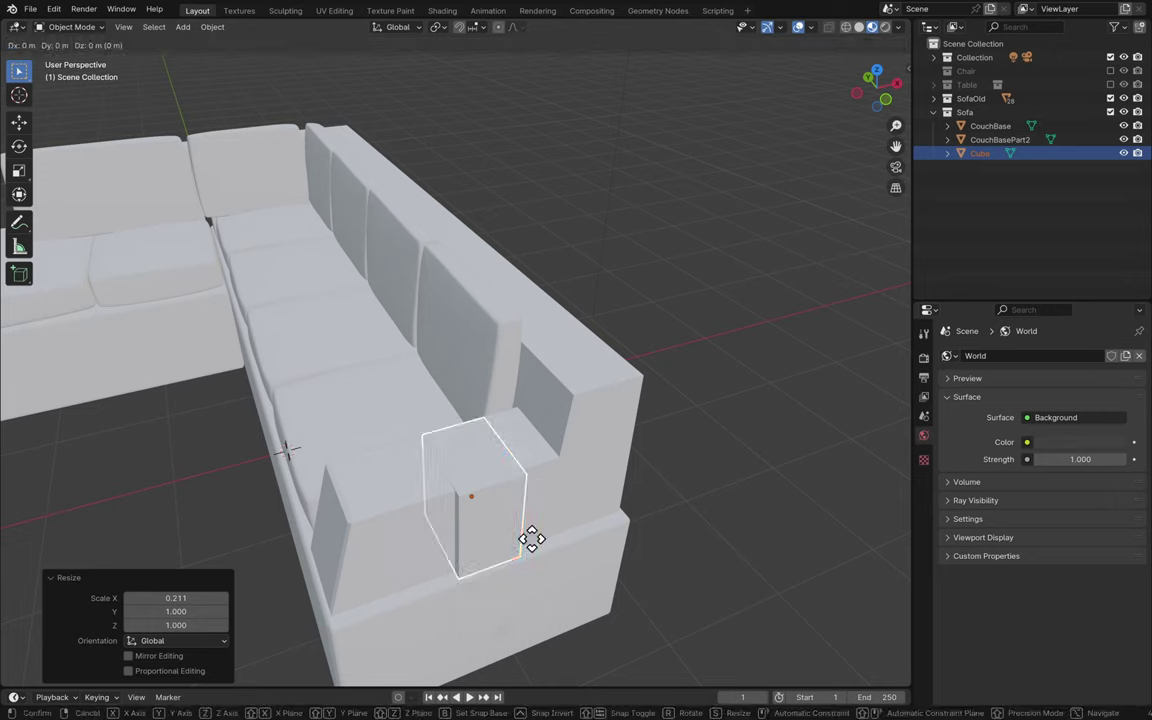
pyautogui.press('x')
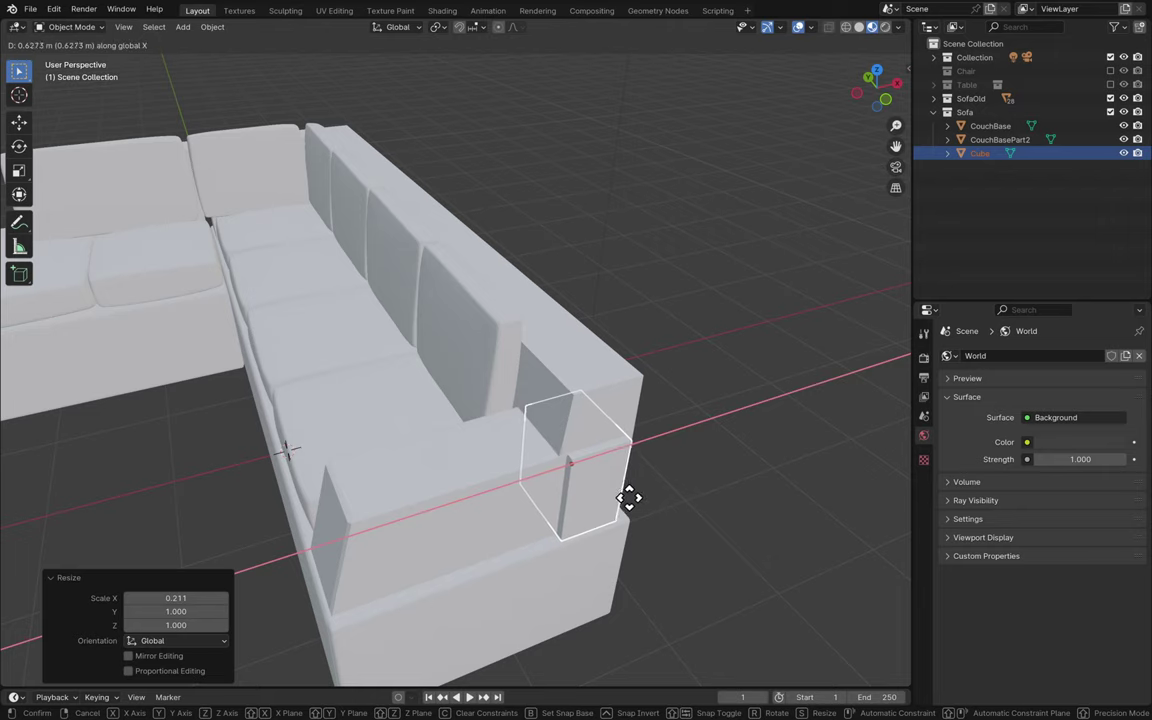
pyautogui.click(635, 506)
pyautogui.moveTo(635, 506); pyautogui.dragTo(632, 505, button='middle')
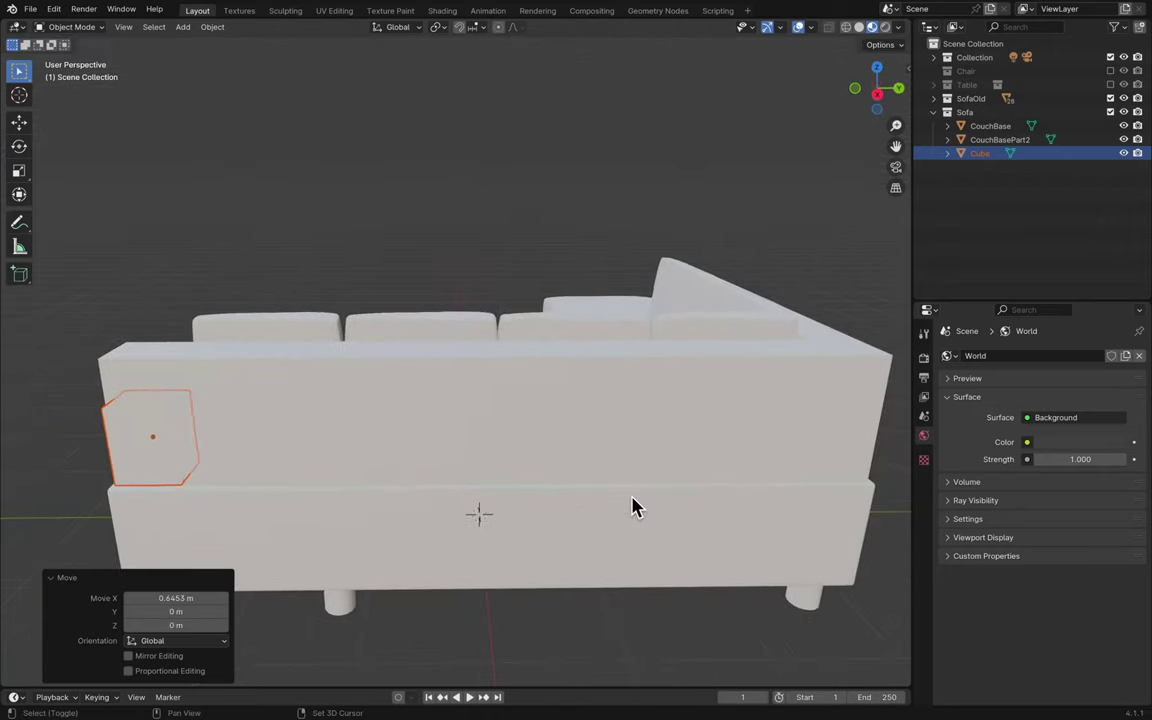
# - Move the cube along Y and stretch it 10.961 along Y across the sofa's back
pyautogui.press('g')
pyautogui.press('x')
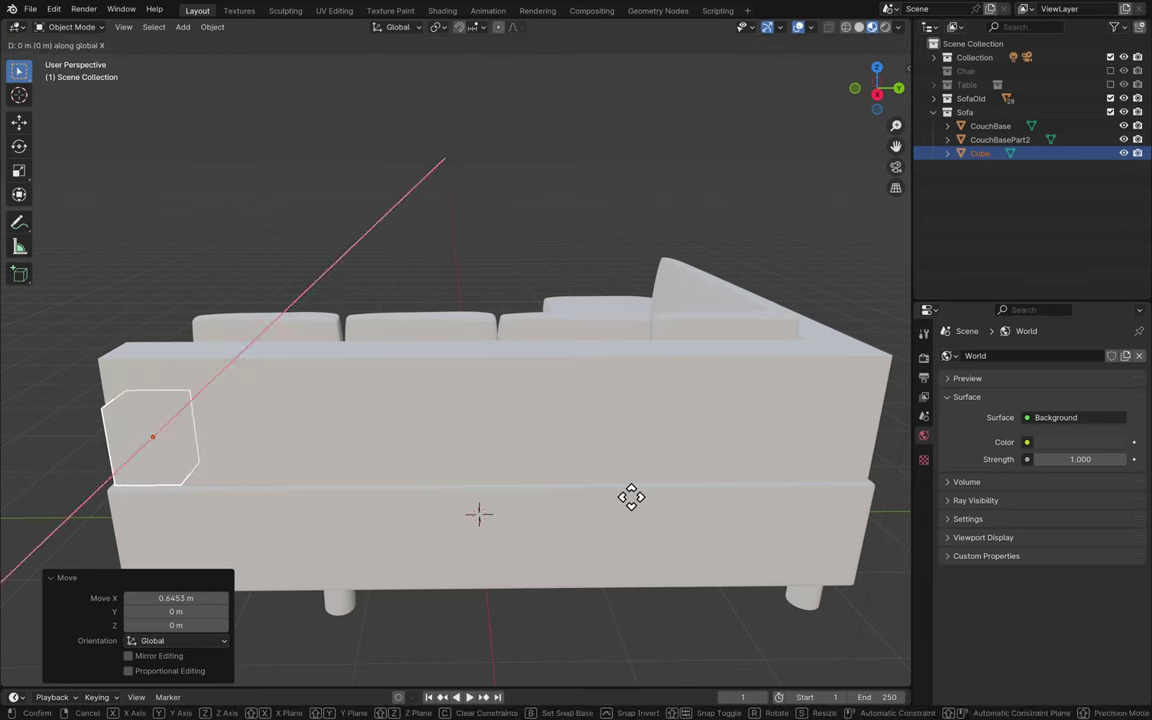
pyautogui.press('y')
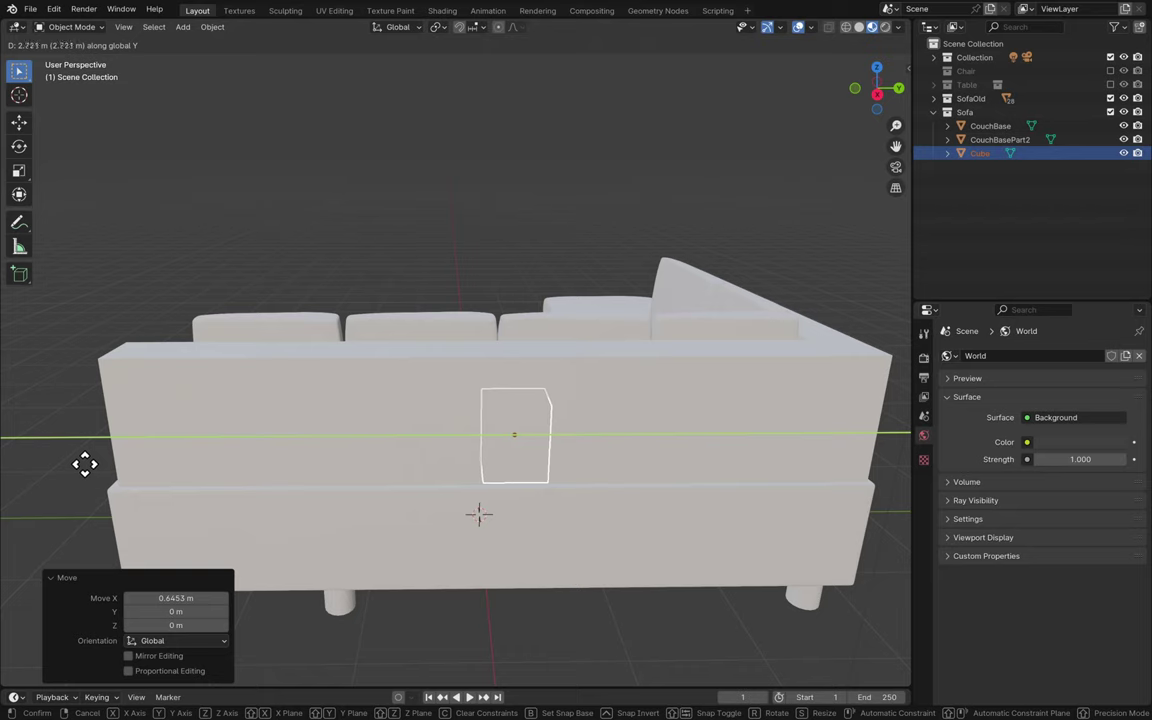
pyautogui.click(52, 476)
pyautogui.press('s')
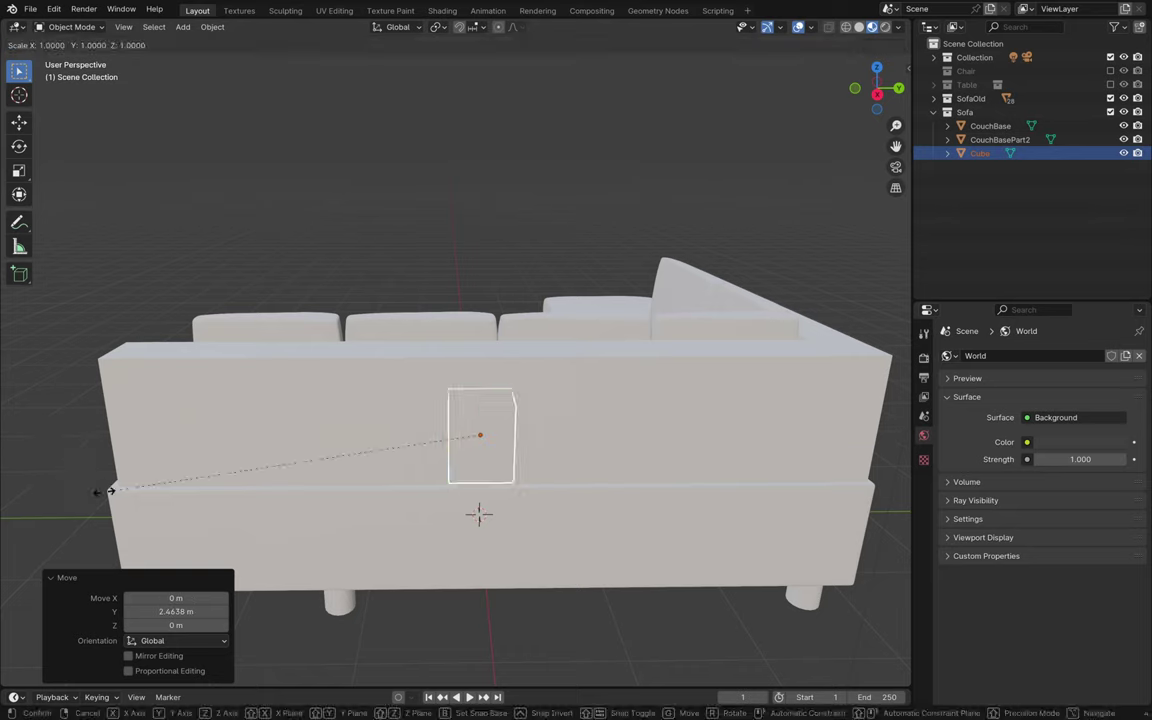
pyautogui.press('x')
pyautogui.press('y')
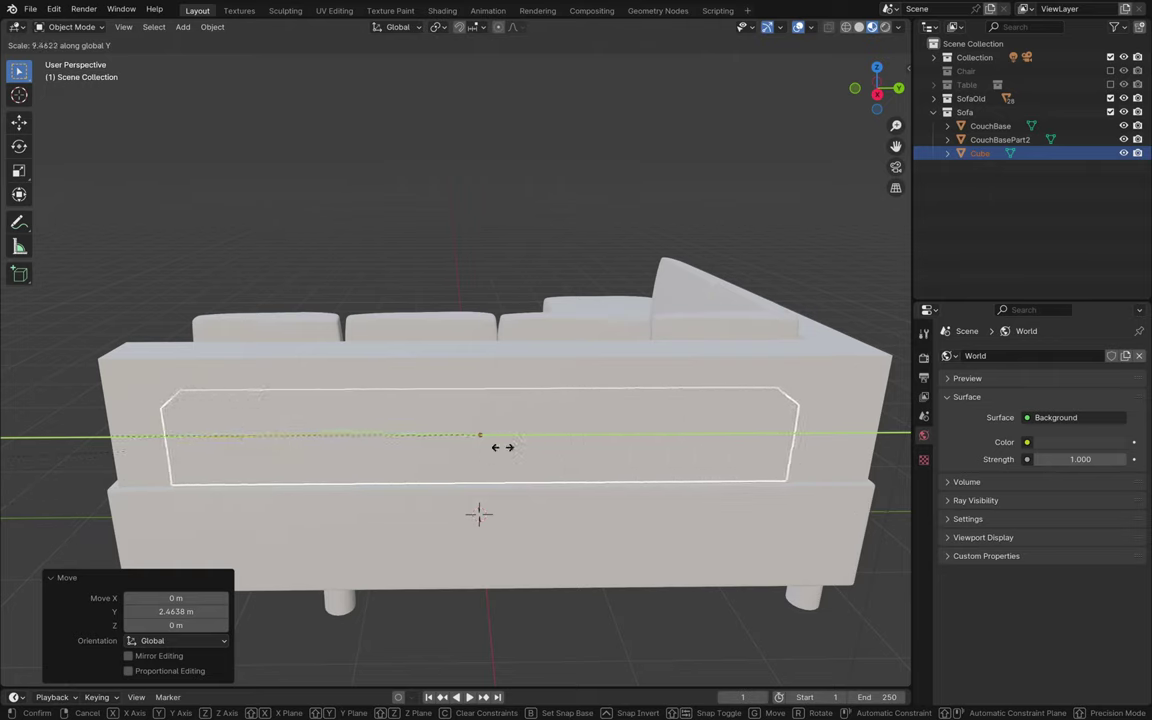
pyautogui.click(838, 456)
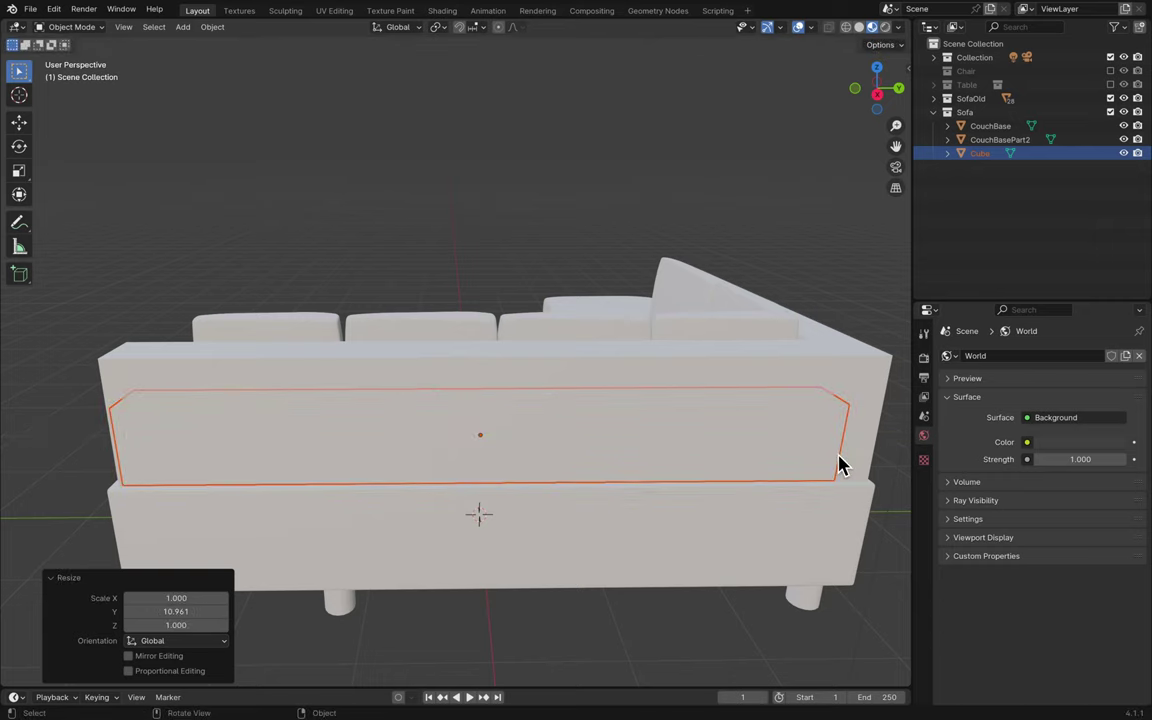
# - Select the stretched cube and rename it BackPart in the Outliner
pyautogui.moveTo(781, 264); pyautogui.dragTo(779, 262, button='middle')
pyautogui.click(770, 260)
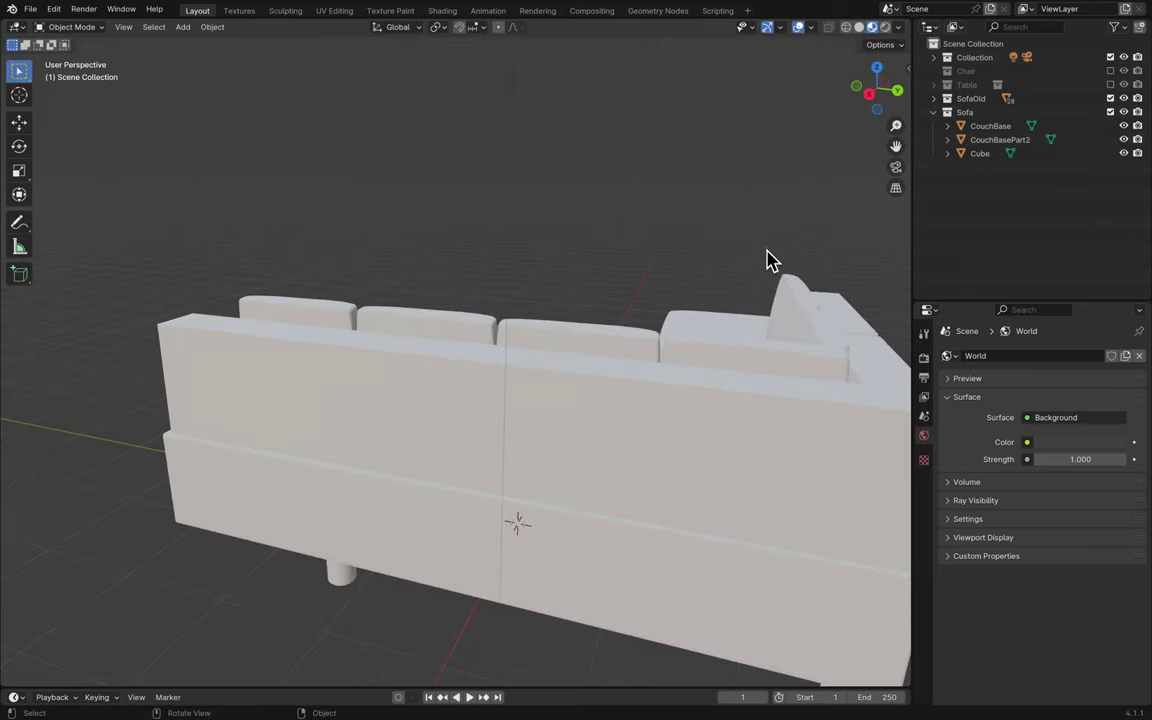
pyautogui.click(548, 455)
pyautogui.click(548, 455)
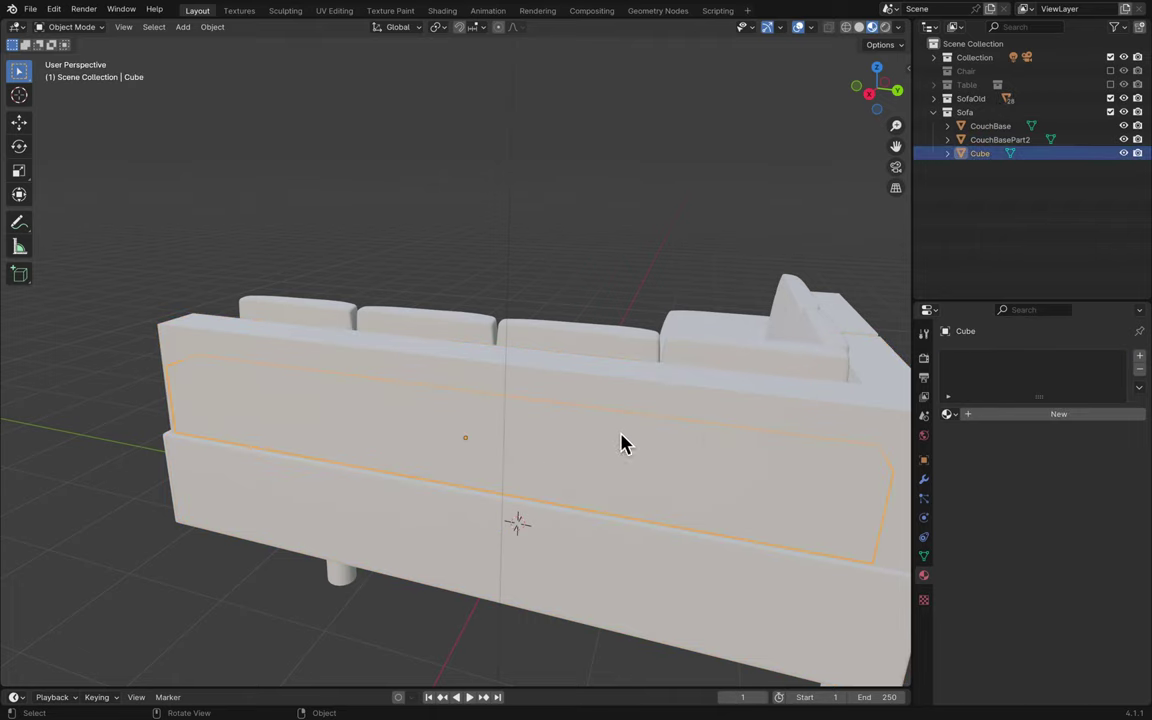
pyautogui.moveTo(619, 449); pyautogui.dragTo(840, 318, button='middle')
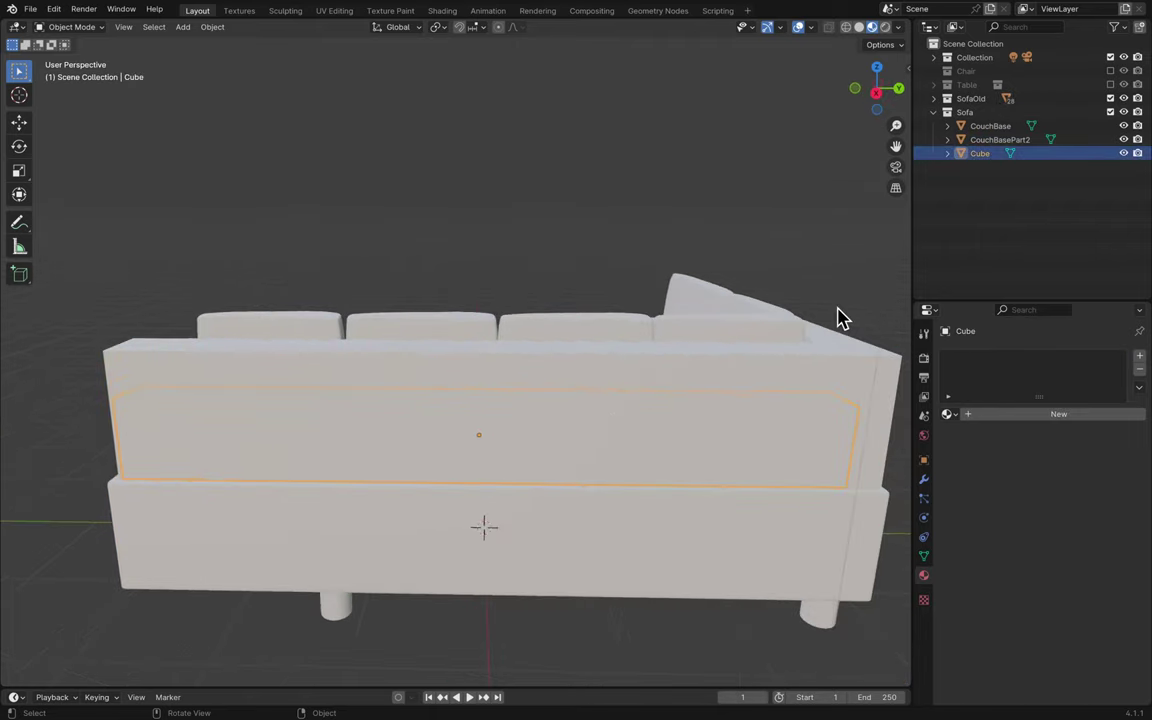
pyautogui.doubleClick(985, 156)
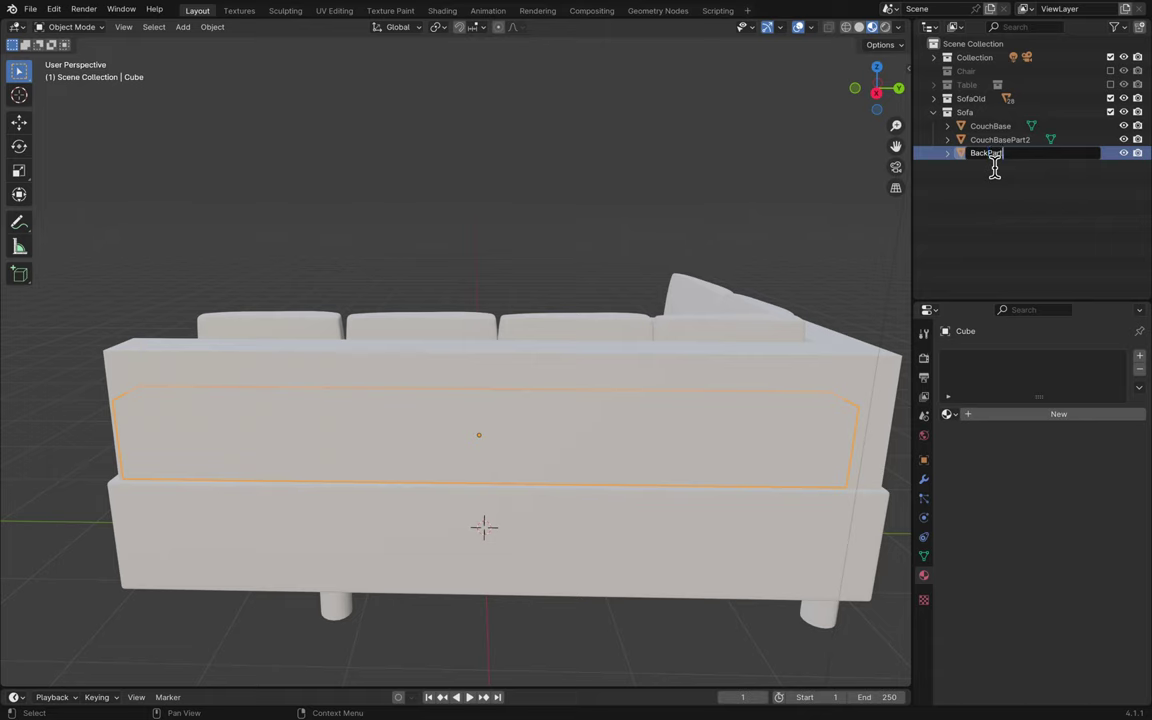
pyautogui.press('Return')
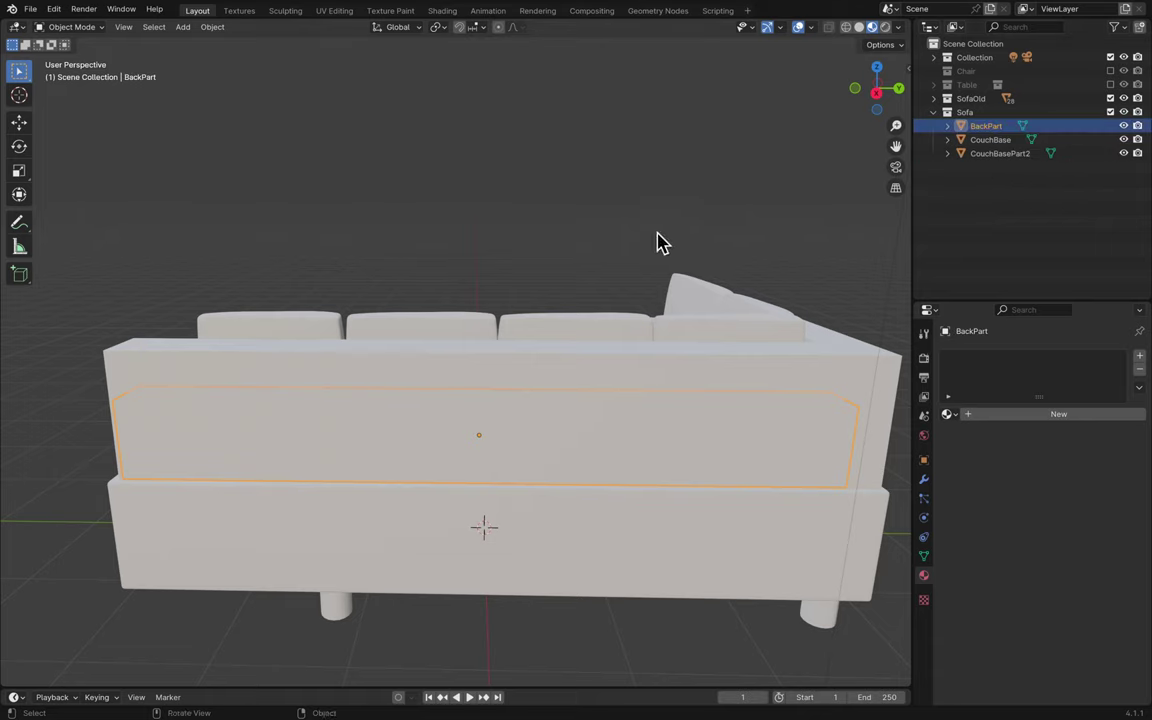
# - Nudge BackPart along Y and lengthen it slightly along Y
pyautogui.press('g')
pyautogui.press('x')
pyautogui.press('y')
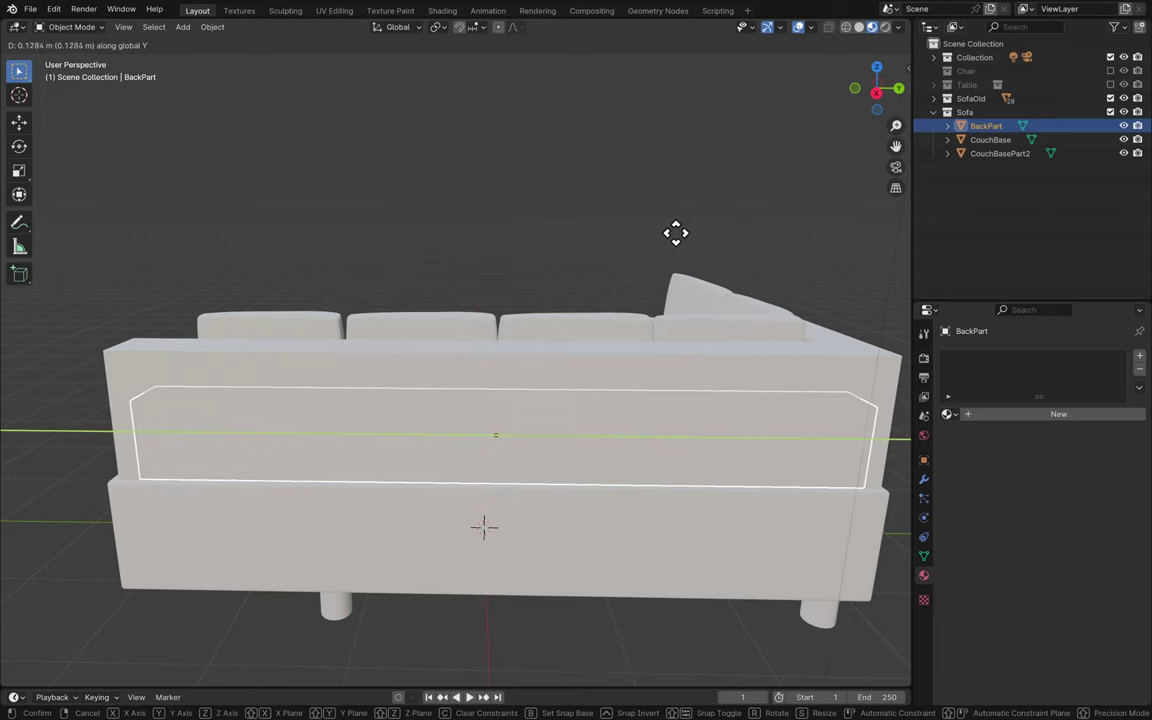
pyautogui.click(670, 240)
pyautogui.press('s')
pyautogui.press('x')
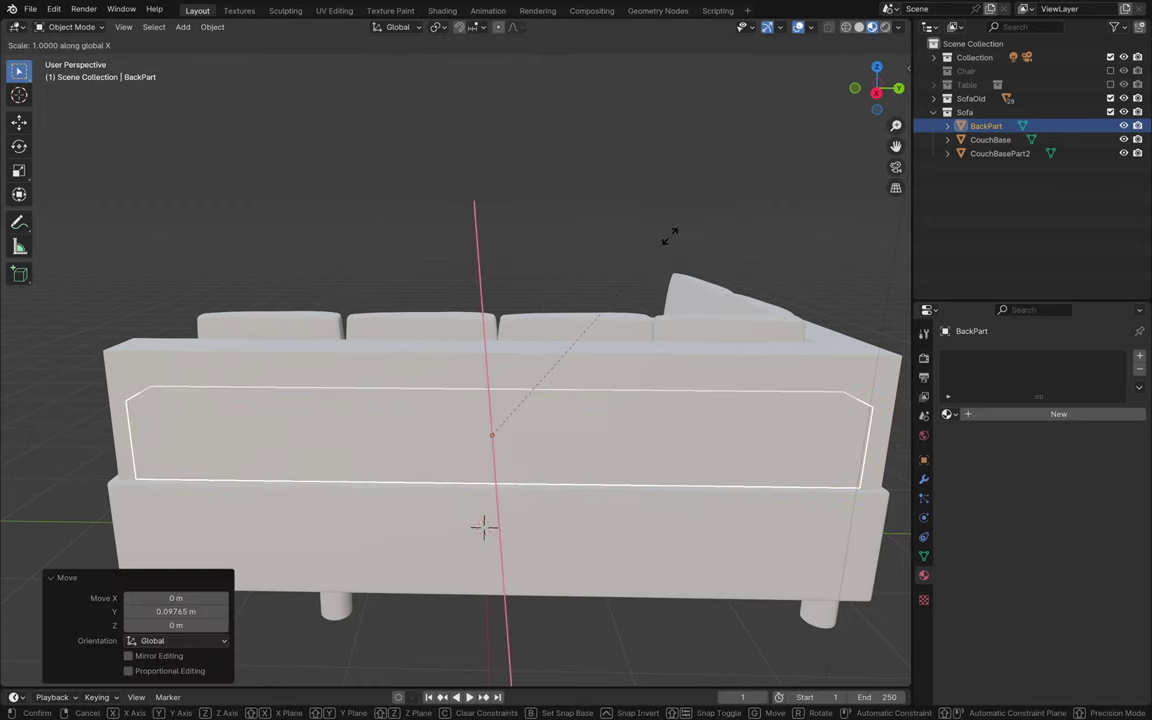
pyautogui.press('y')
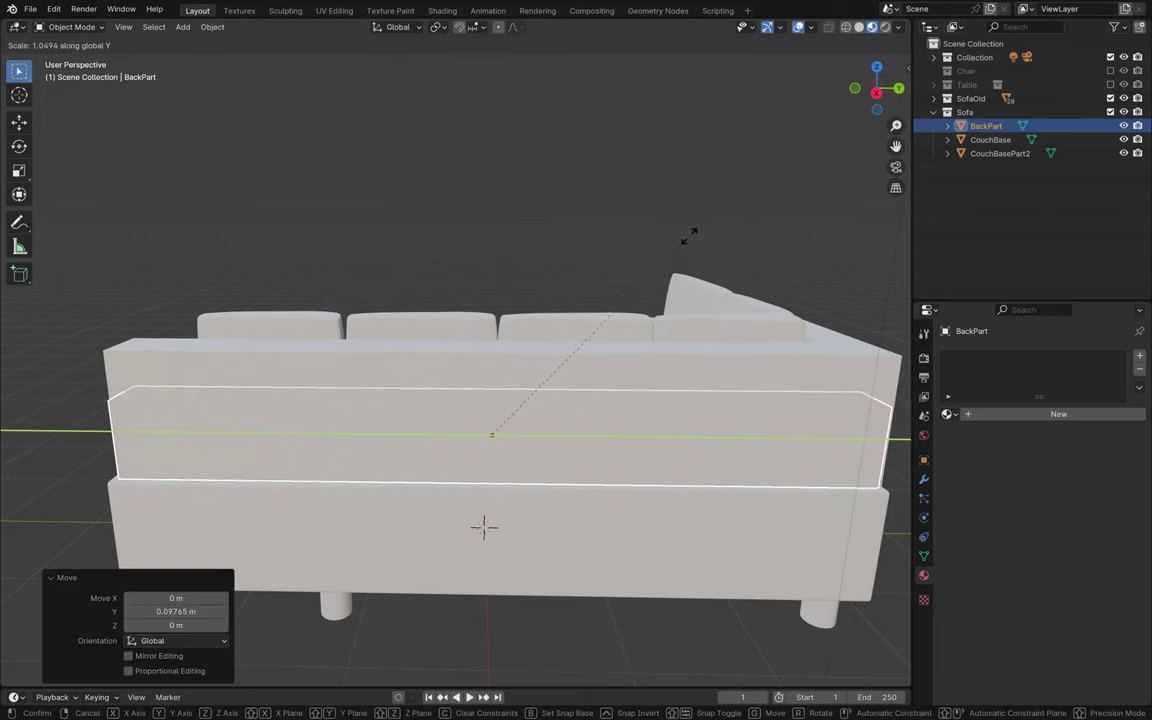
pyautogui.click(690, 240)
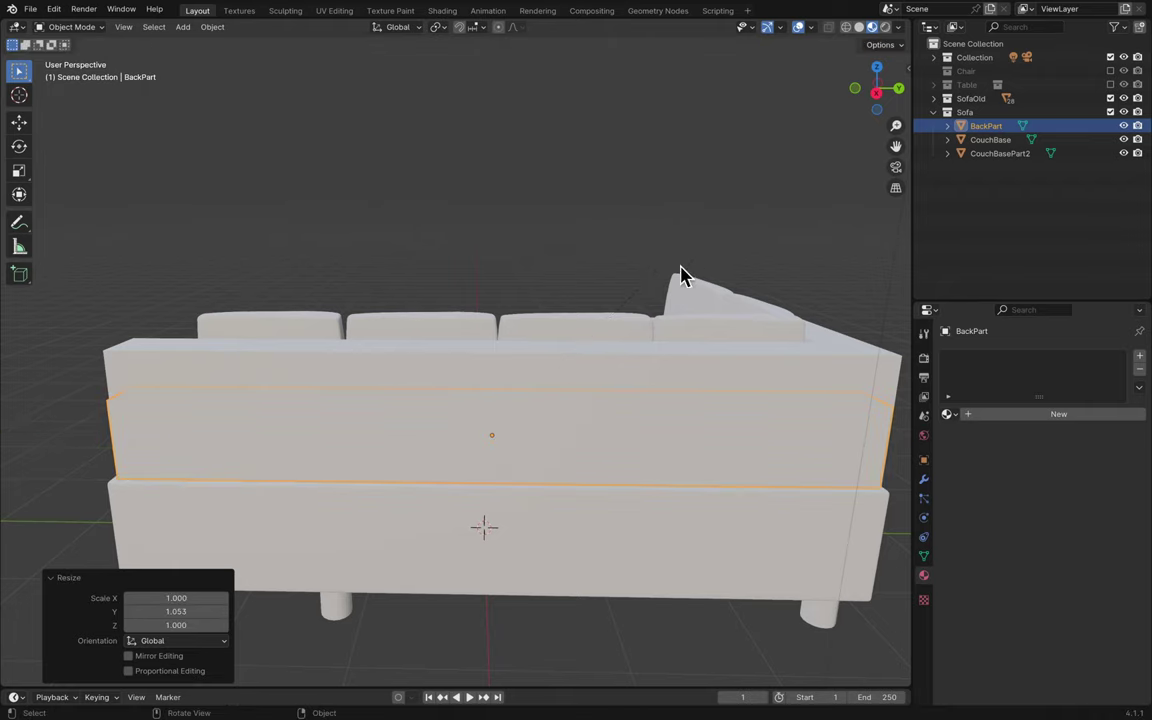
# - Make BackPart taller along Z, raise it, and fine-tune its height
pyautogui.press('g')
pyautogui.press('Escape')
pyautogui.press('s')
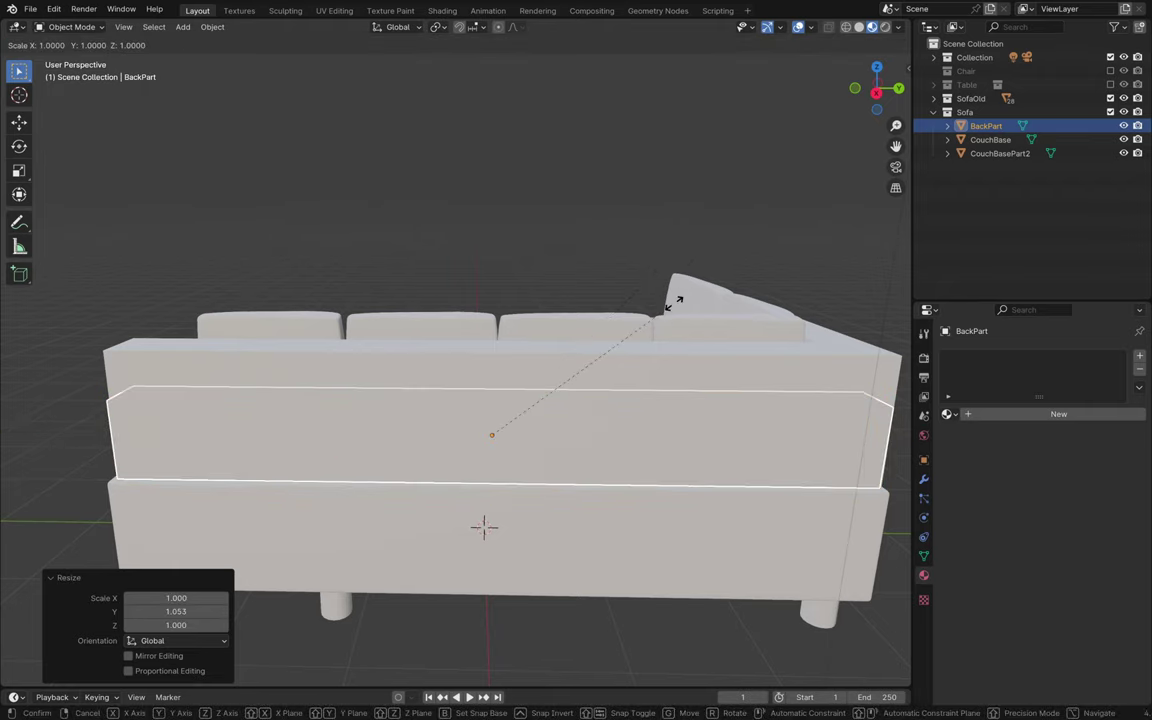
pyautogui.press('z')
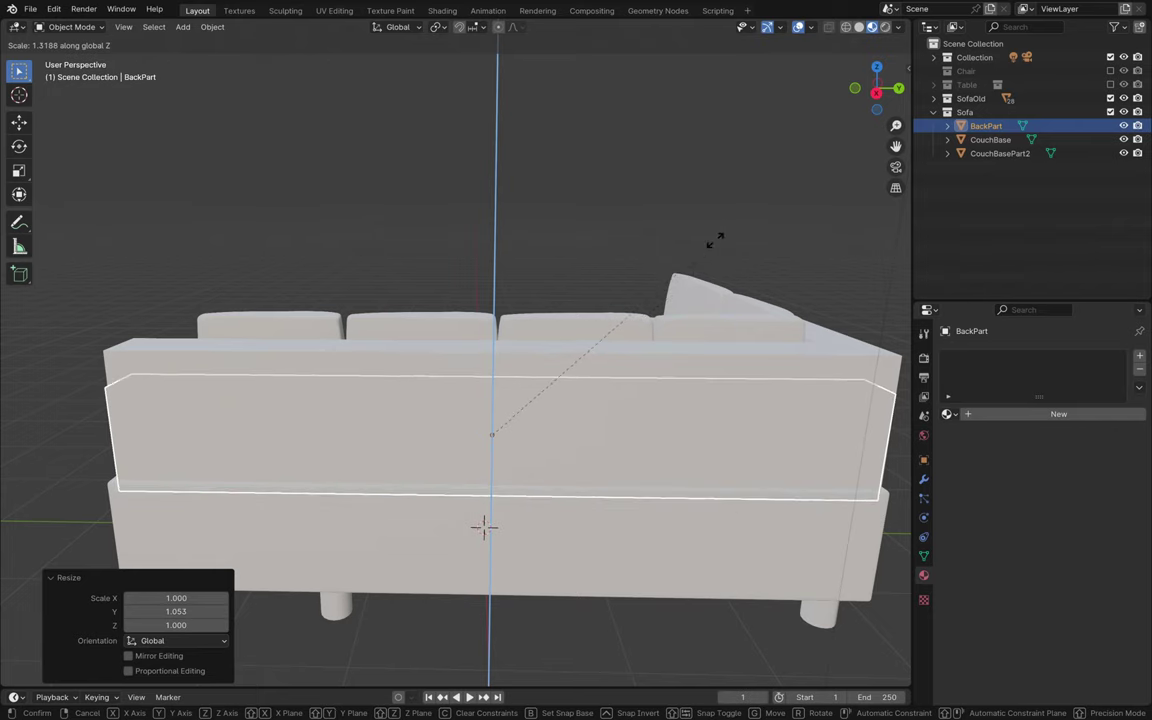
pyautogui.click(726, 228)
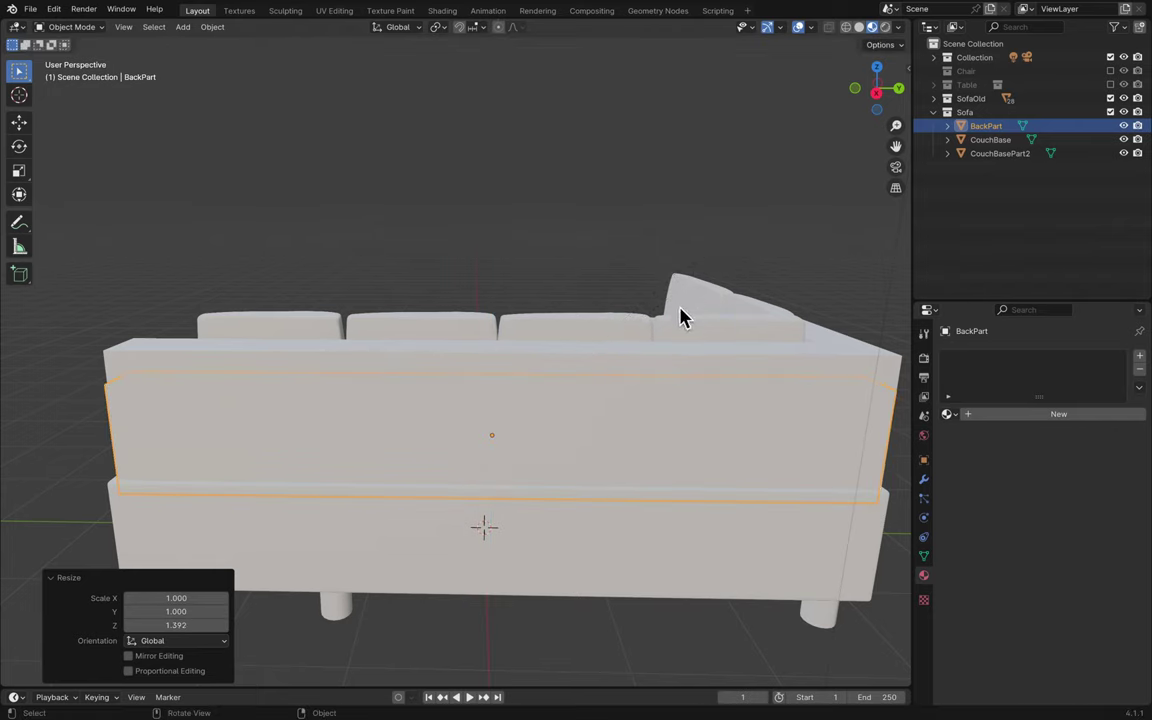
pyautogui.press('g')
pyautogui.press('z')
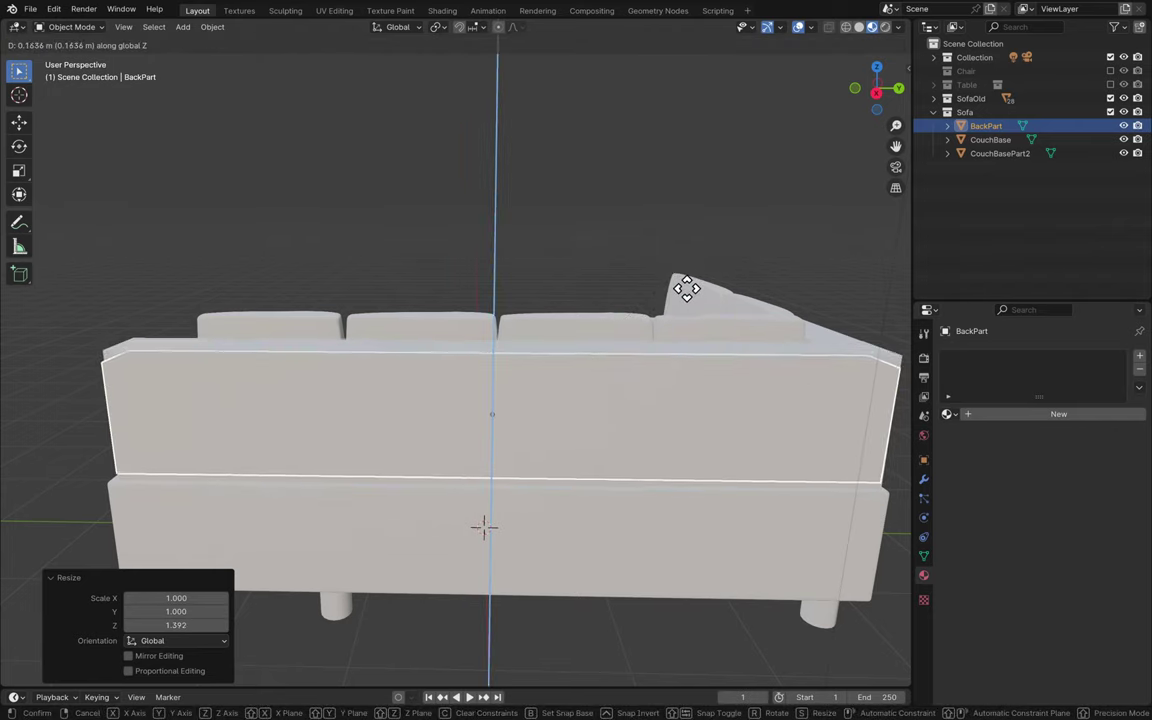
pyautogui.click(687, 290)
pyautogui.press('s')
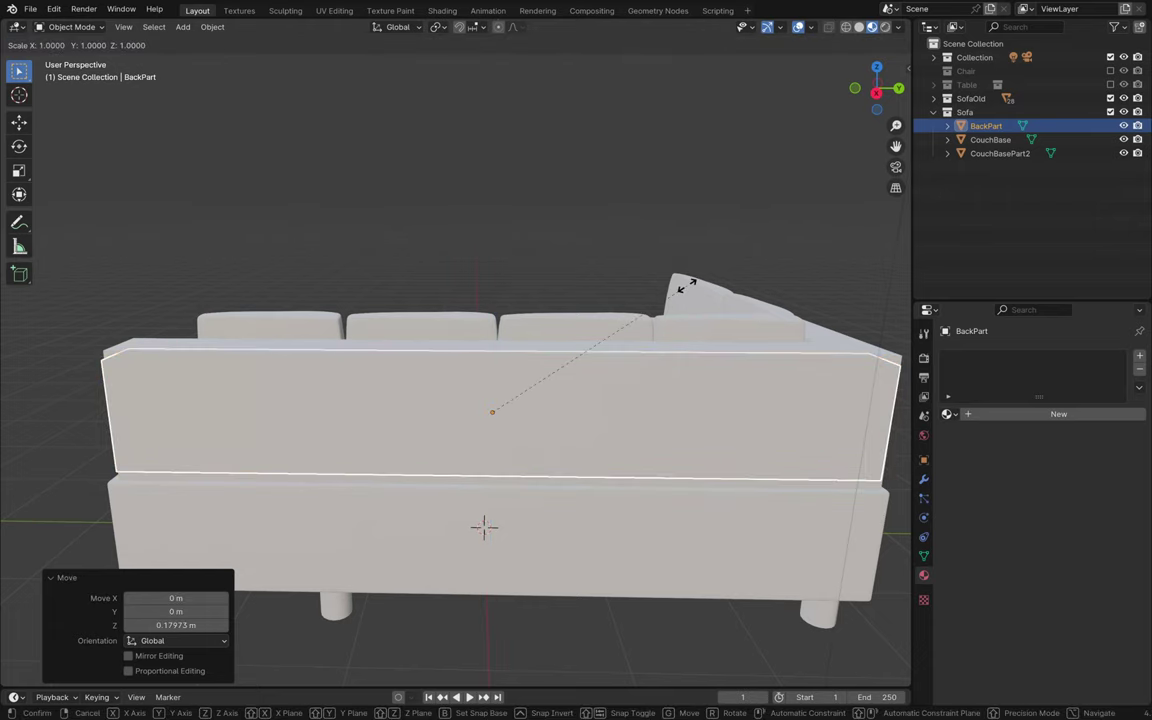
pyautogui.press('z')
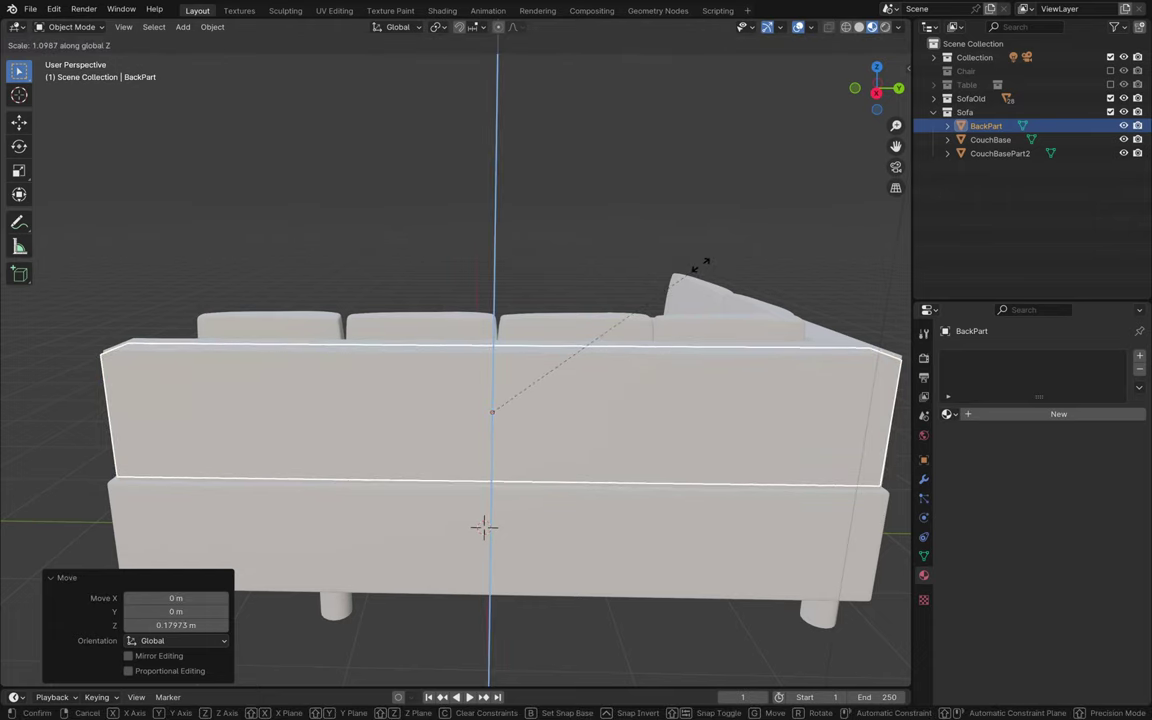
pyautogui.click(706, 262)
# - Reduce BackPart's height and shift it 0.04196 m in X and 0.025116 m in Z
pyautogui.hscroll(-10, 707, 265)
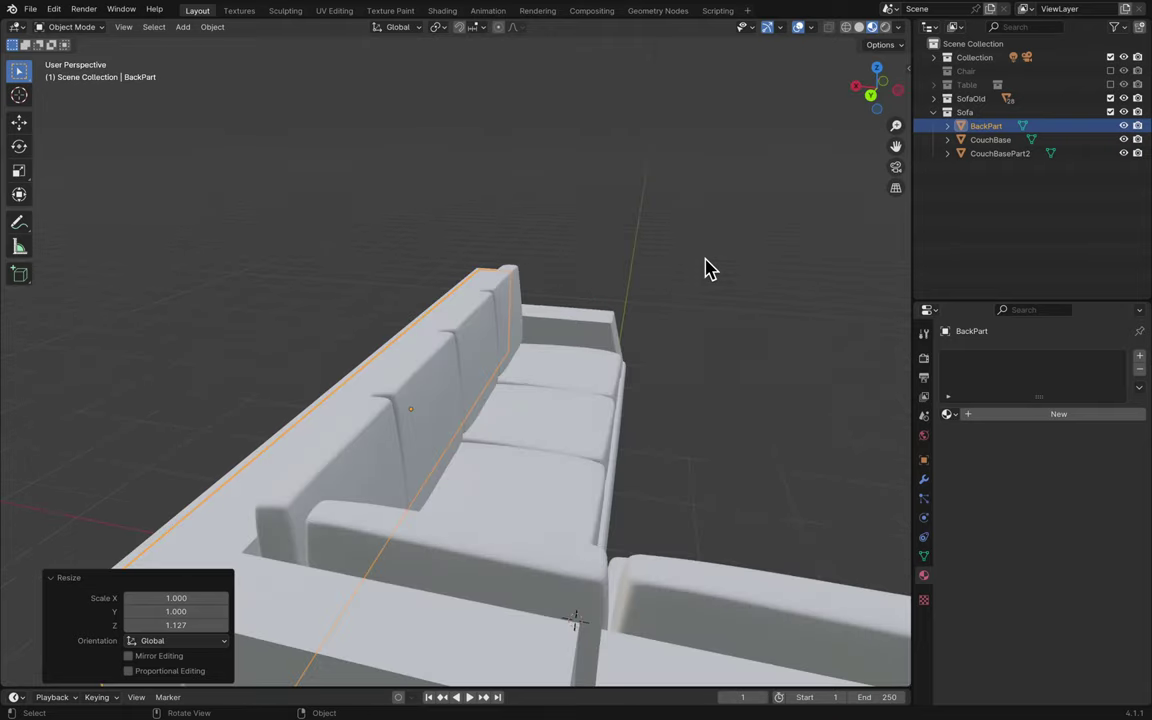
pyautogui.hscroll(-15, 706, 270)
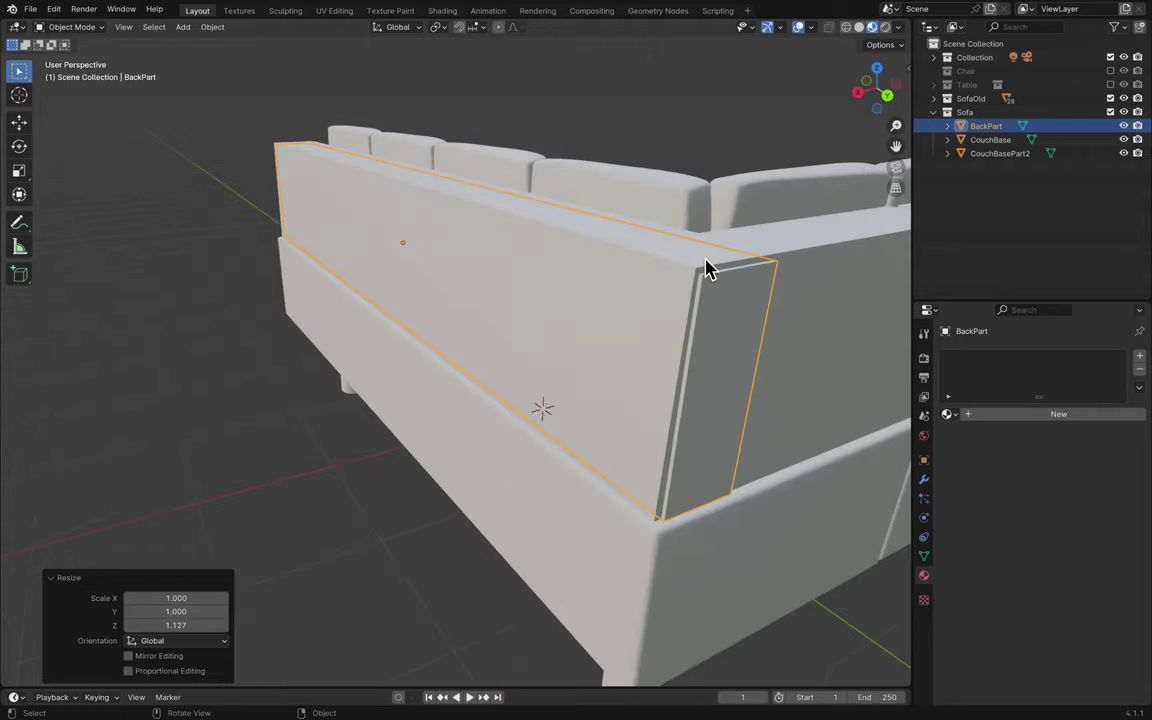
pyautogui.hscroll(-10, 706, 270)
pyautogui.keyDown('shift'); pyautogui.scroll(5, 706, 270); pyautogui.keyUp('shift')
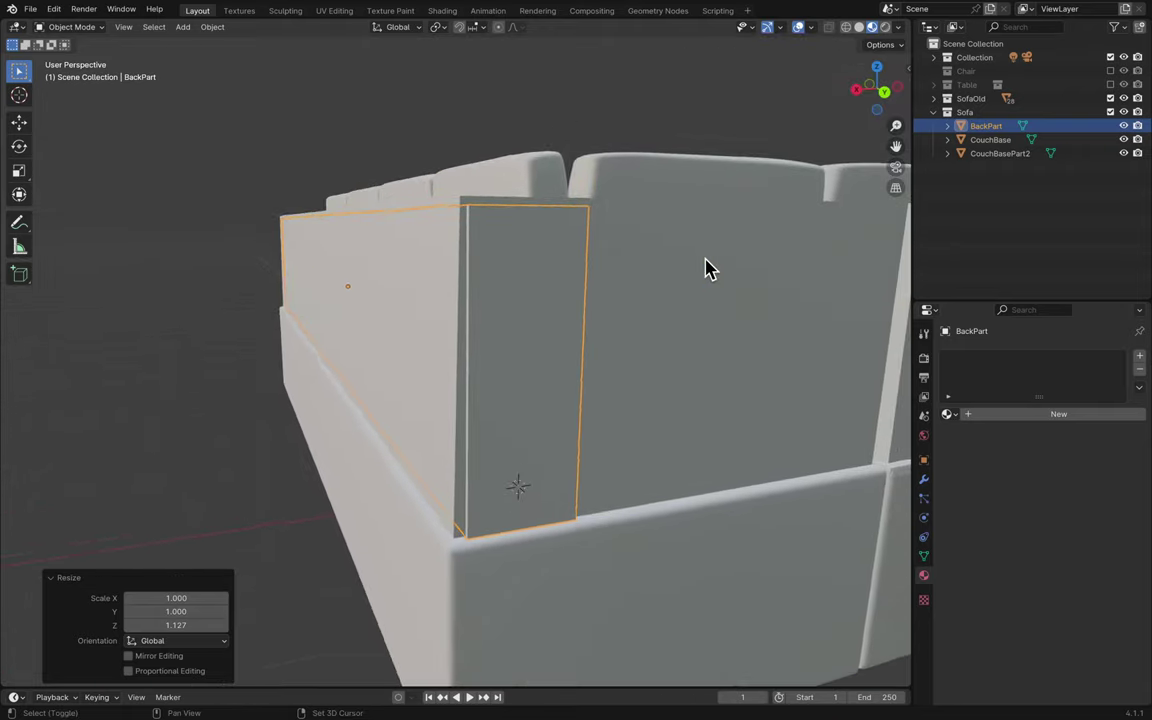
pyautogui.press('s')
pyautogui.press('z')
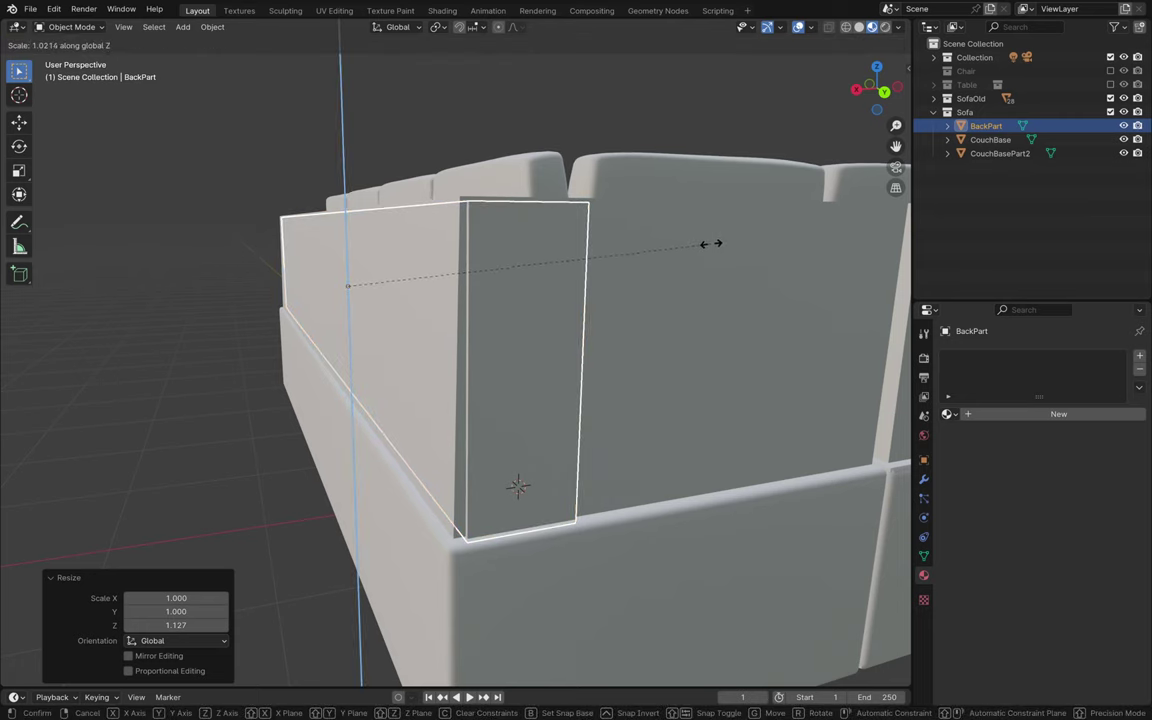
pyautogui.click(712, 242)
pyautogui.press('g')
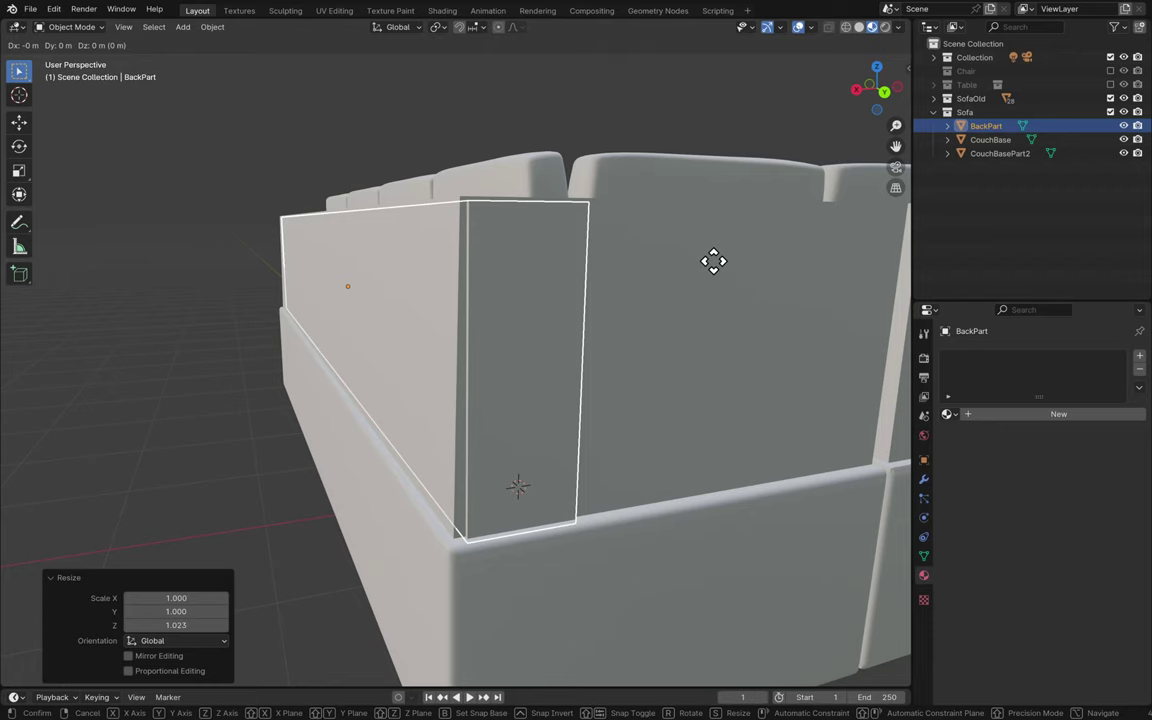
pyautogui.hotkey('shift', 'y')
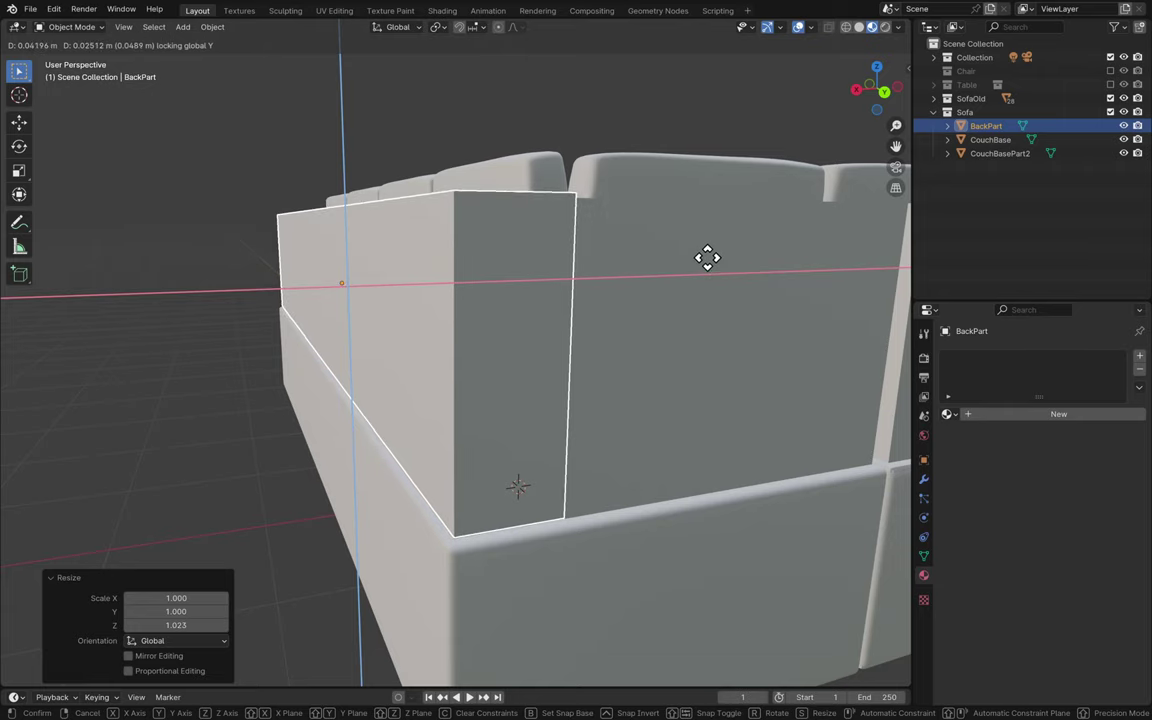
pyautogui.click(707, 258)
# - Save the project as Blender11.blend and inspect the sofa's right end
pyautogui.scroll(-8, 707, 265)
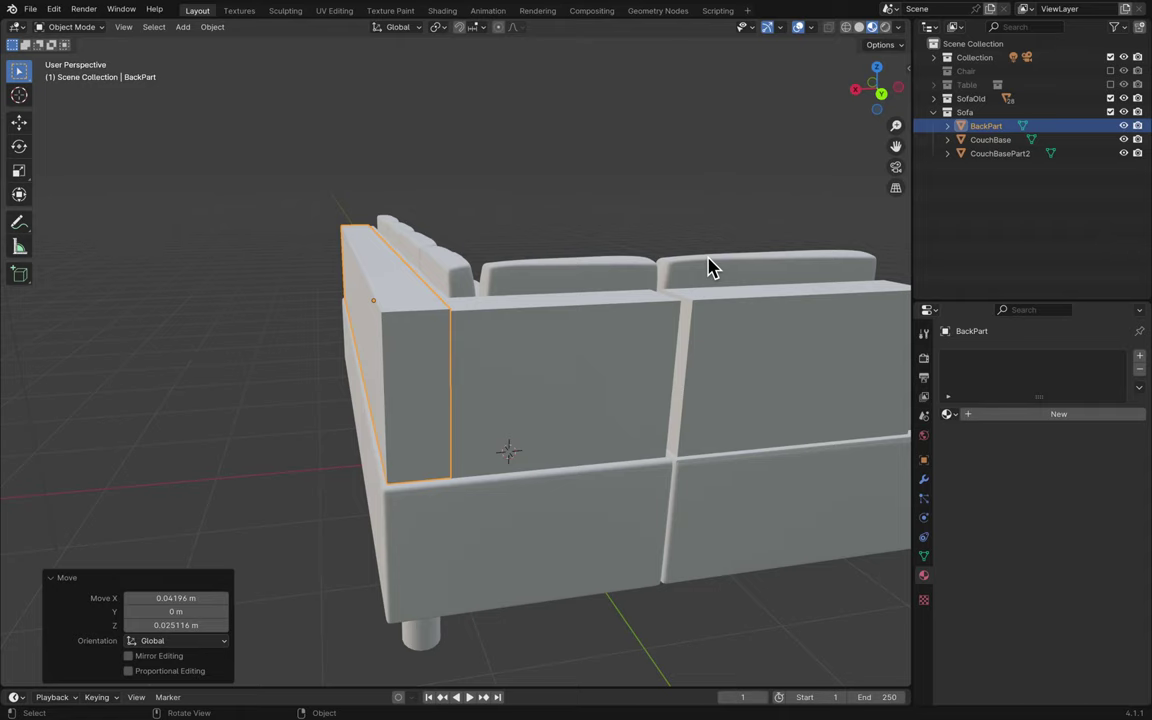
pyautogui.hscroll(-10, 710, 265)
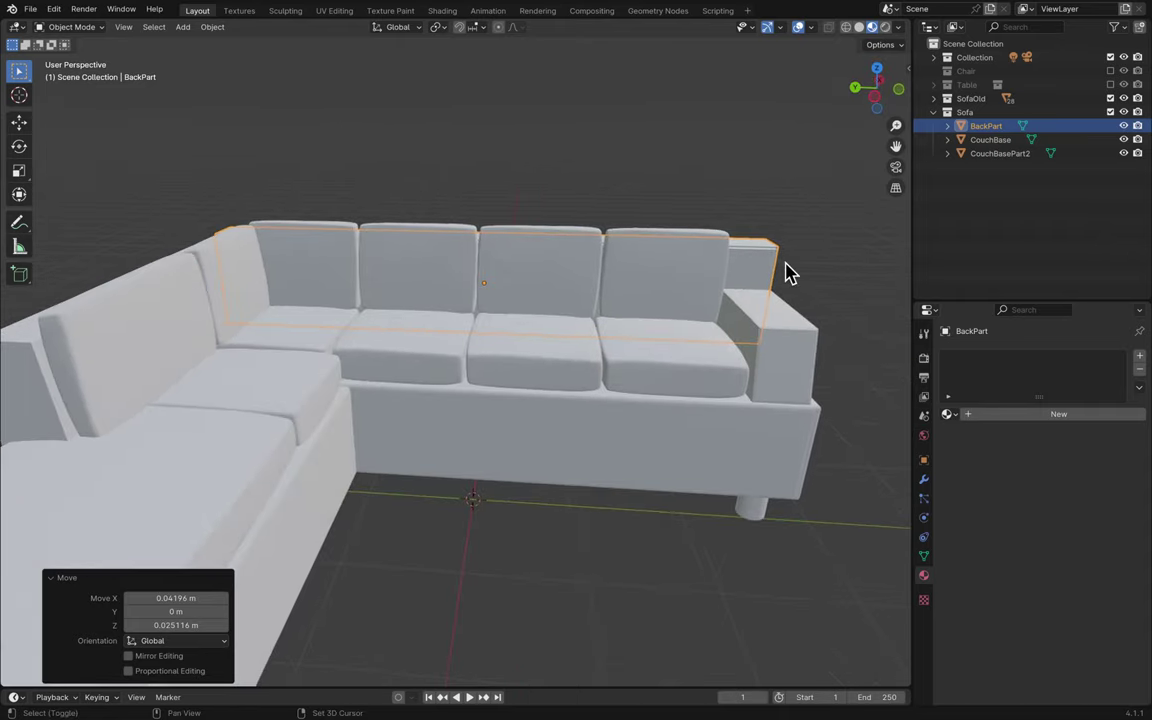
pyautogui.keyDown('shift'); pyautogui.hscroll(5, 790, 272); pyautogui.keyUp('shift')
pyautogui.scroll(2, 790, 272)
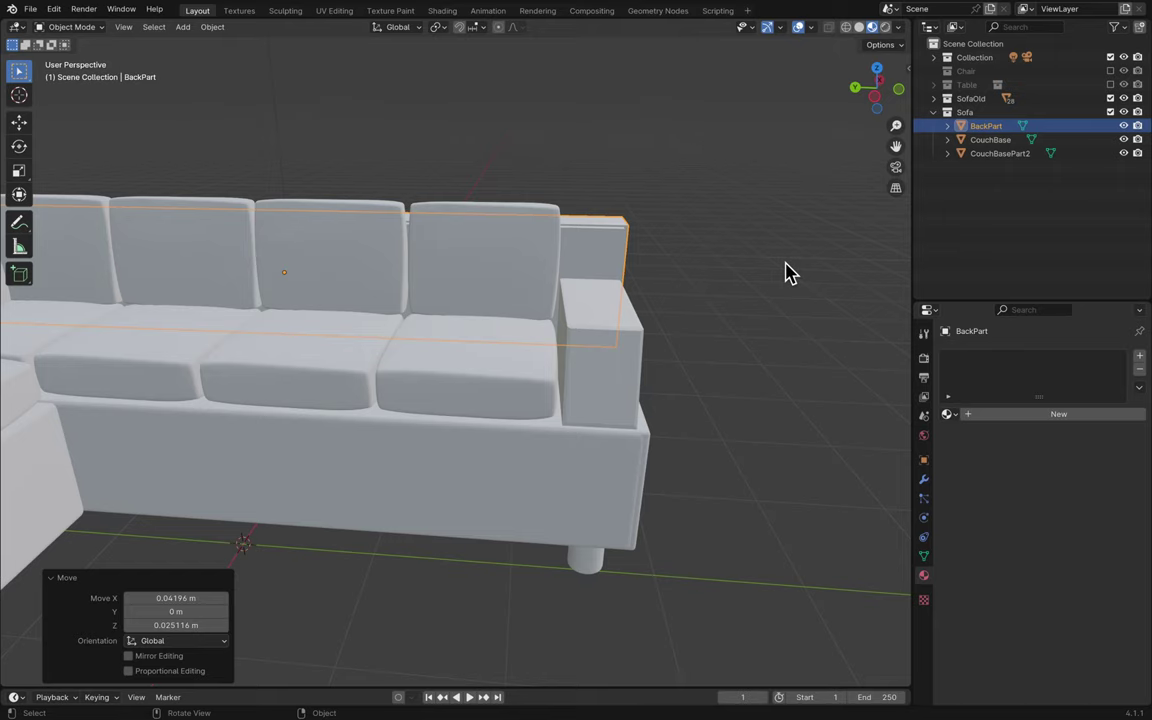
pyautogui.hotkey('ctrl', 's')
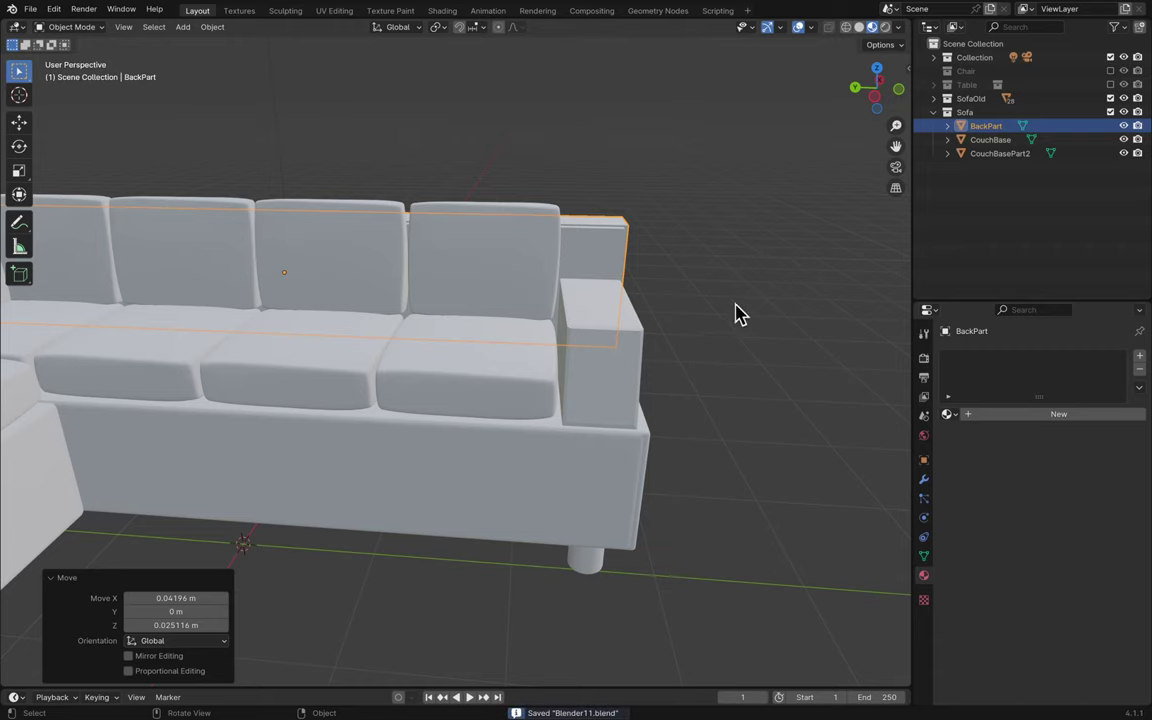
pyautogui.scroll(-3, 740, 299)
pyautogui.scroll(5, 740, 299)
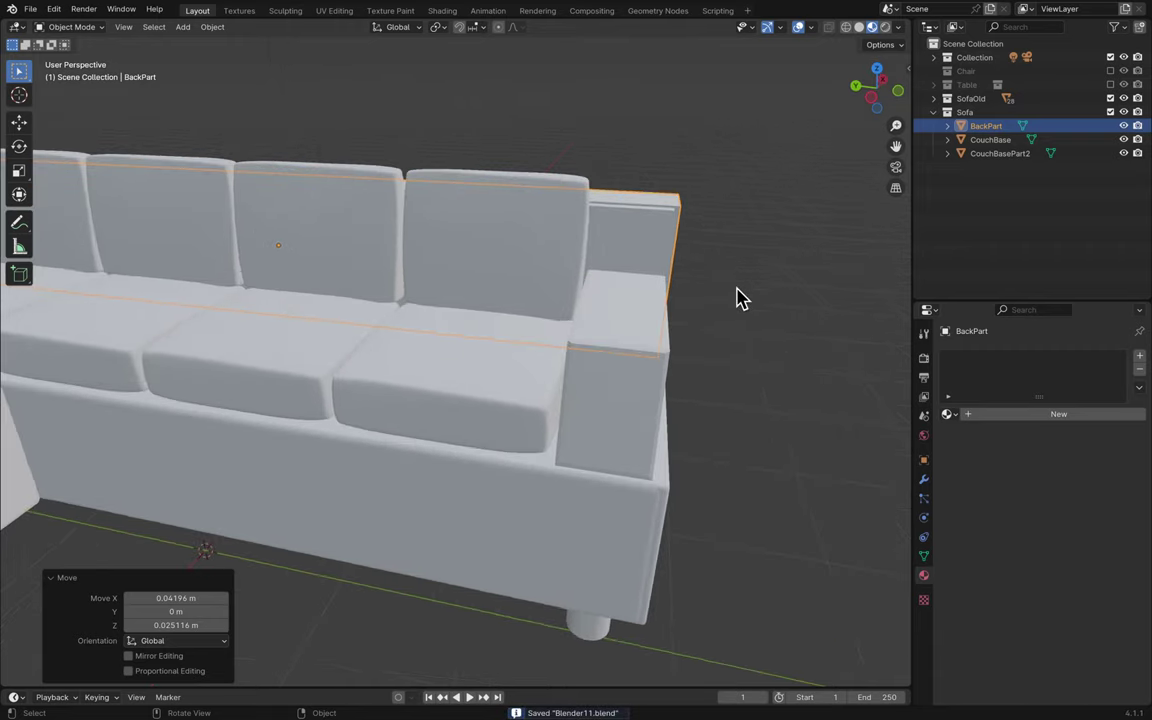
pyautogui.hscroll(5, 740, 299)
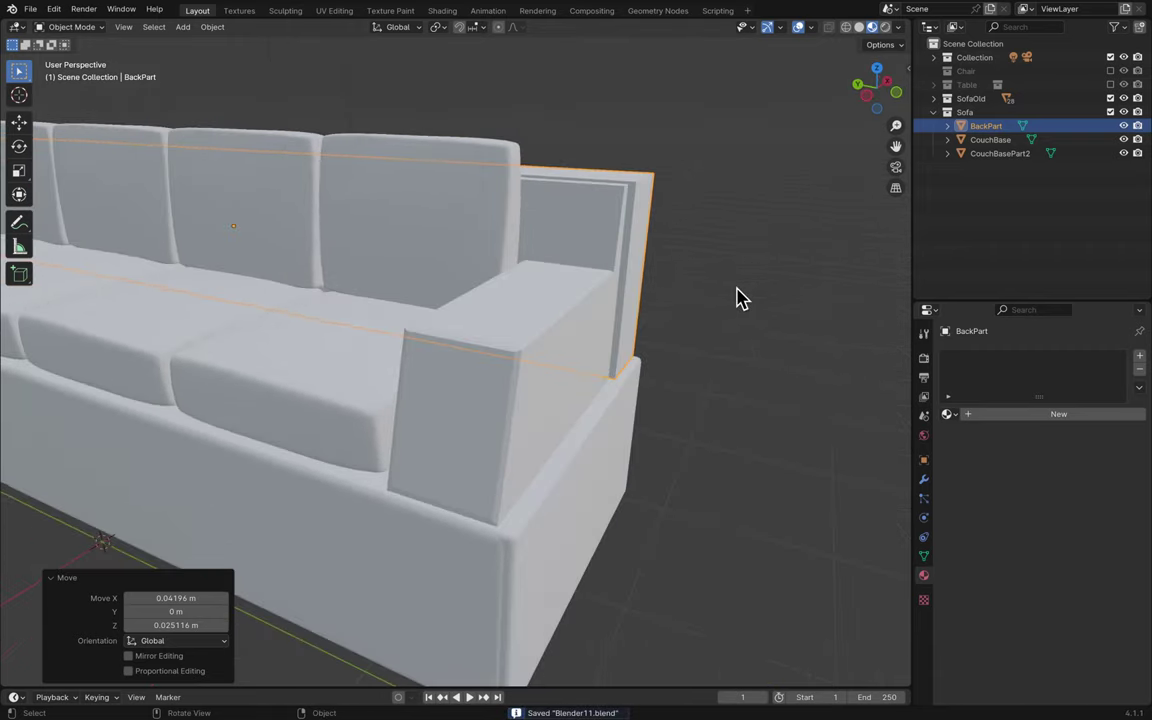
pyautogui.hscroll(10, 740, 299)
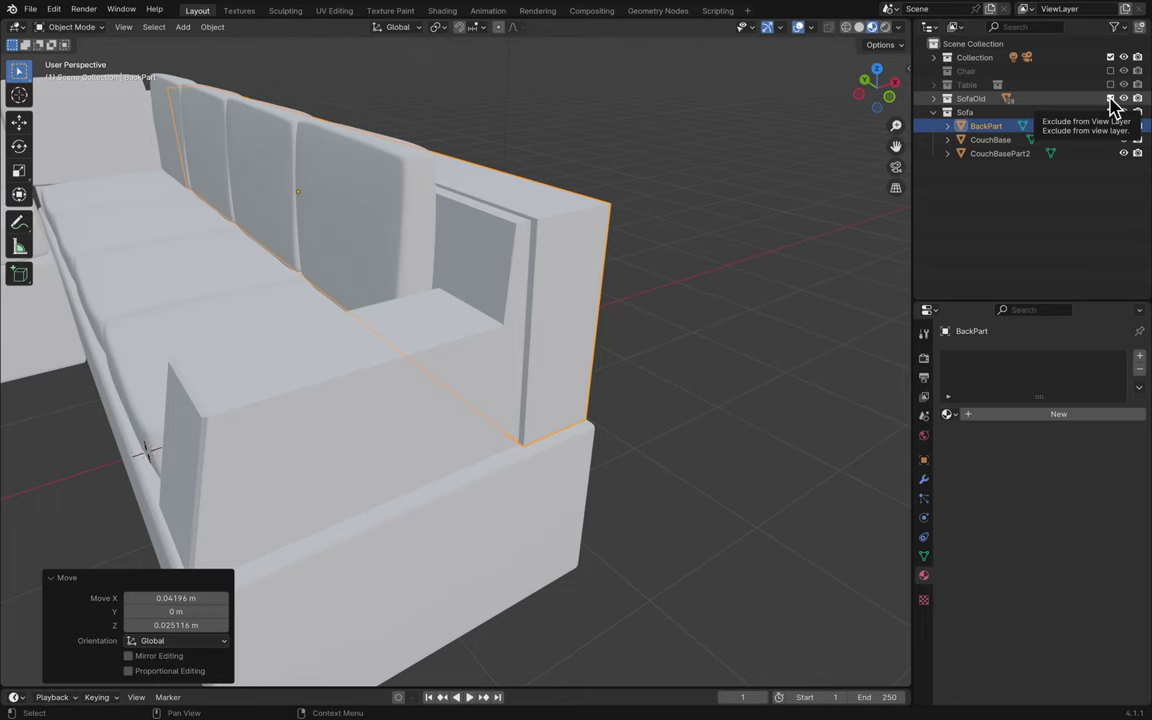
# - Toggle the Sofa and SofaOld collections so only the new sofa is visible
pyautogui.click(1110, 112)
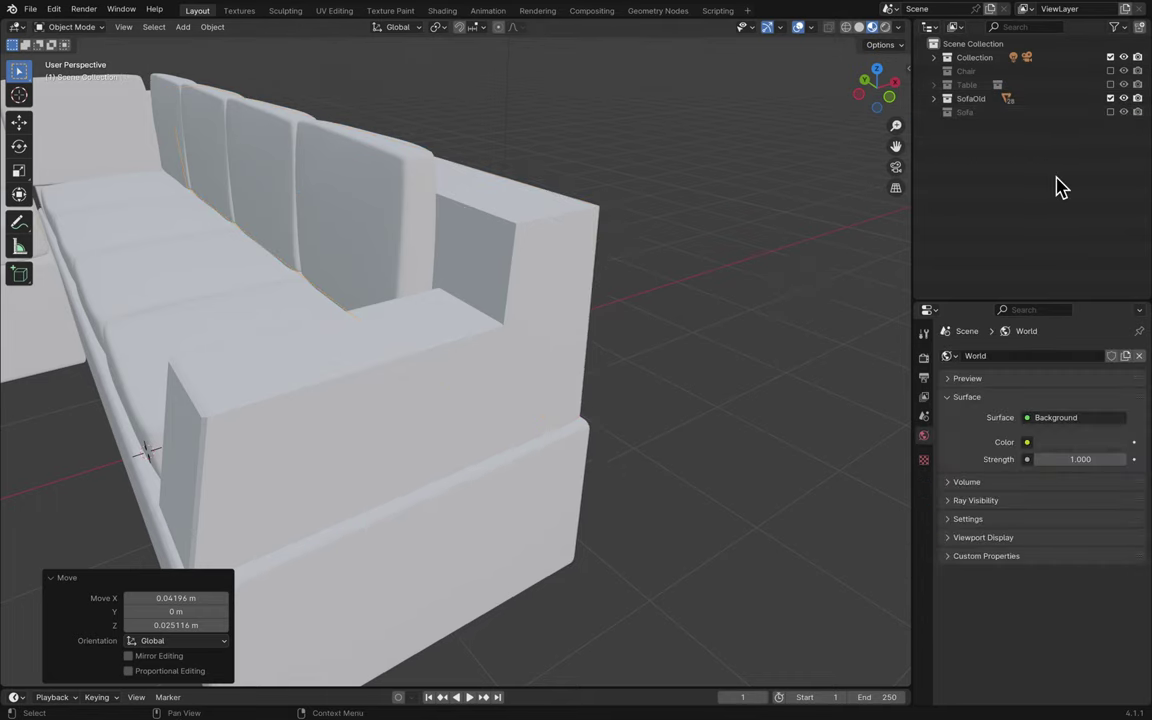
pyautogui.click(1110, 98)
pyautogui.click(1110, 112)
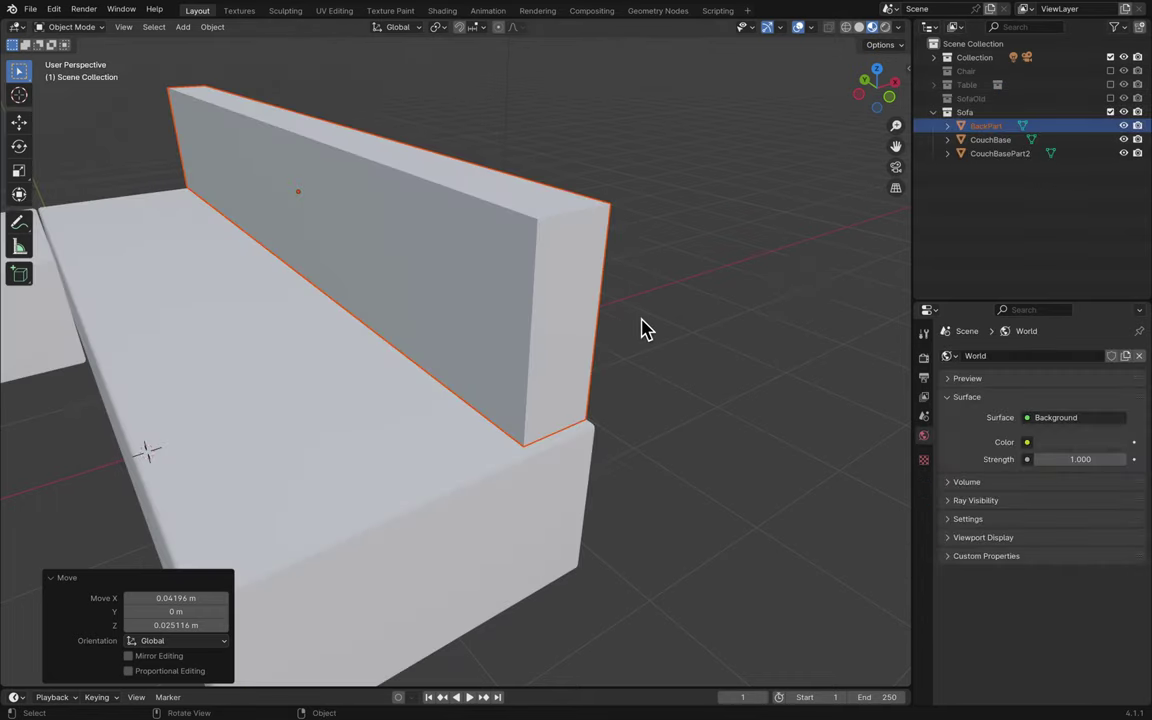
pyautogui.scroll(-1, 644, 331)
pyautogui.moveTo(644, 331); pyautogui.dragTo(644, 331, button='middle')
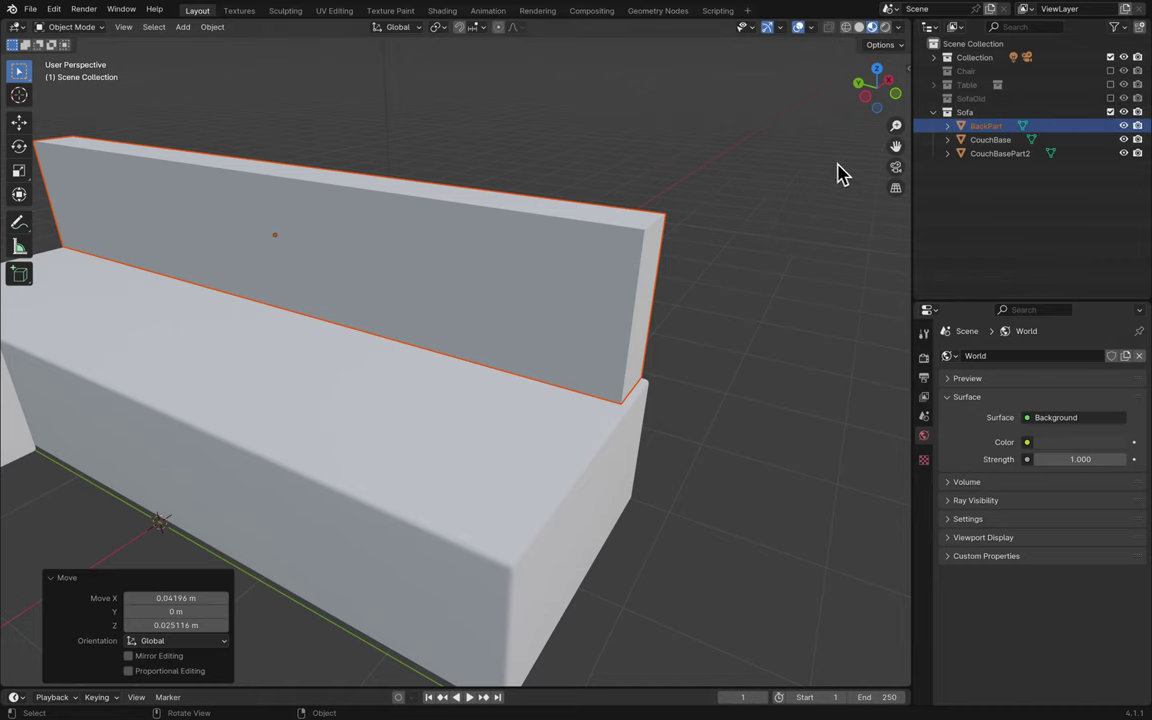
# - Put BackPart into Edit Mode and show SofaOld again as a reference
pyautogui.click(599, 266)
pyautogui.press('Tab')
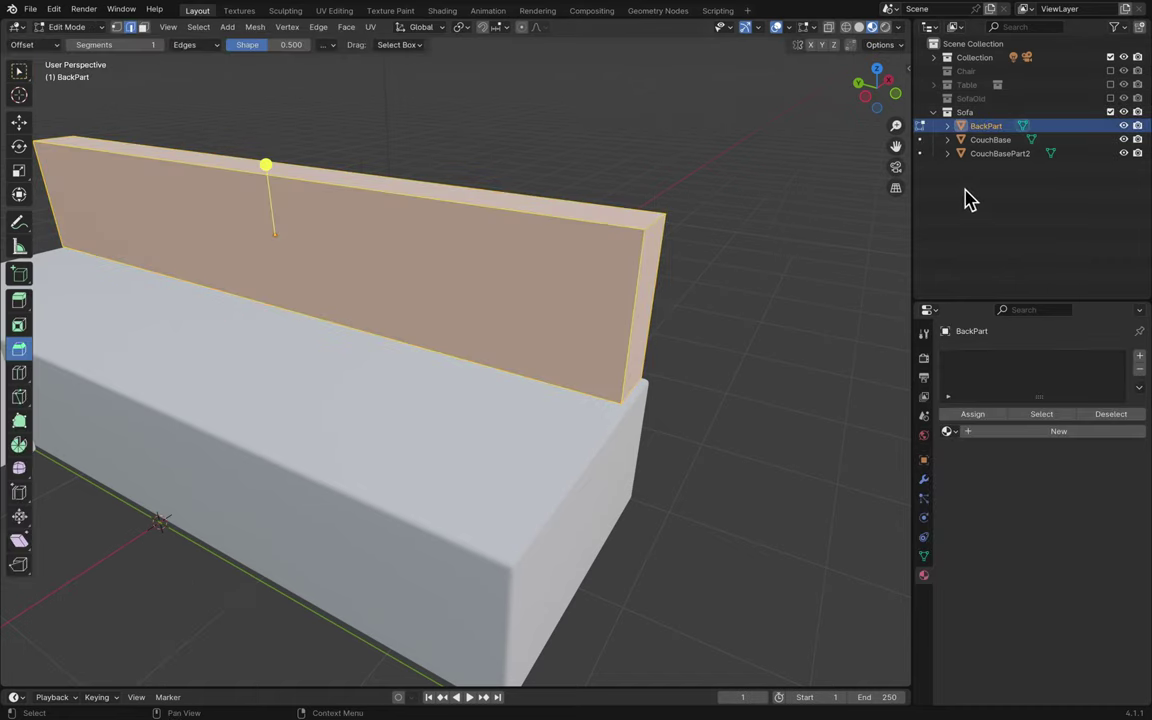
pyautogui.click(1110, 98)
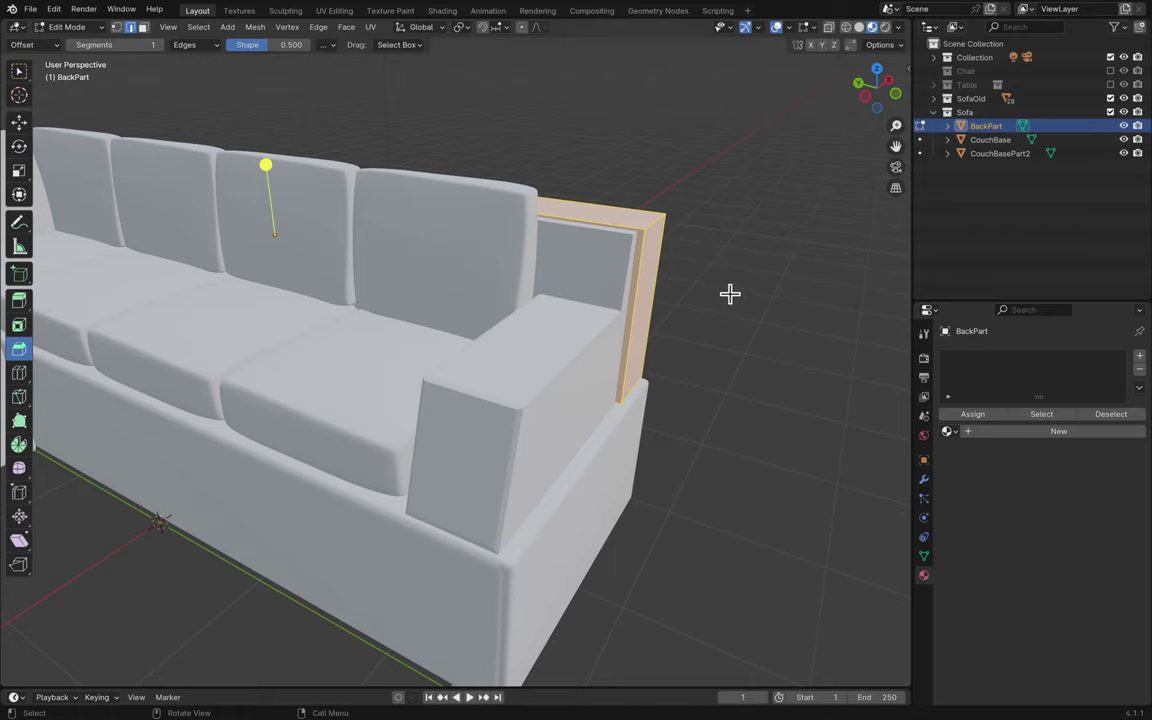
pyautogui.scroll(5, 729, 293)
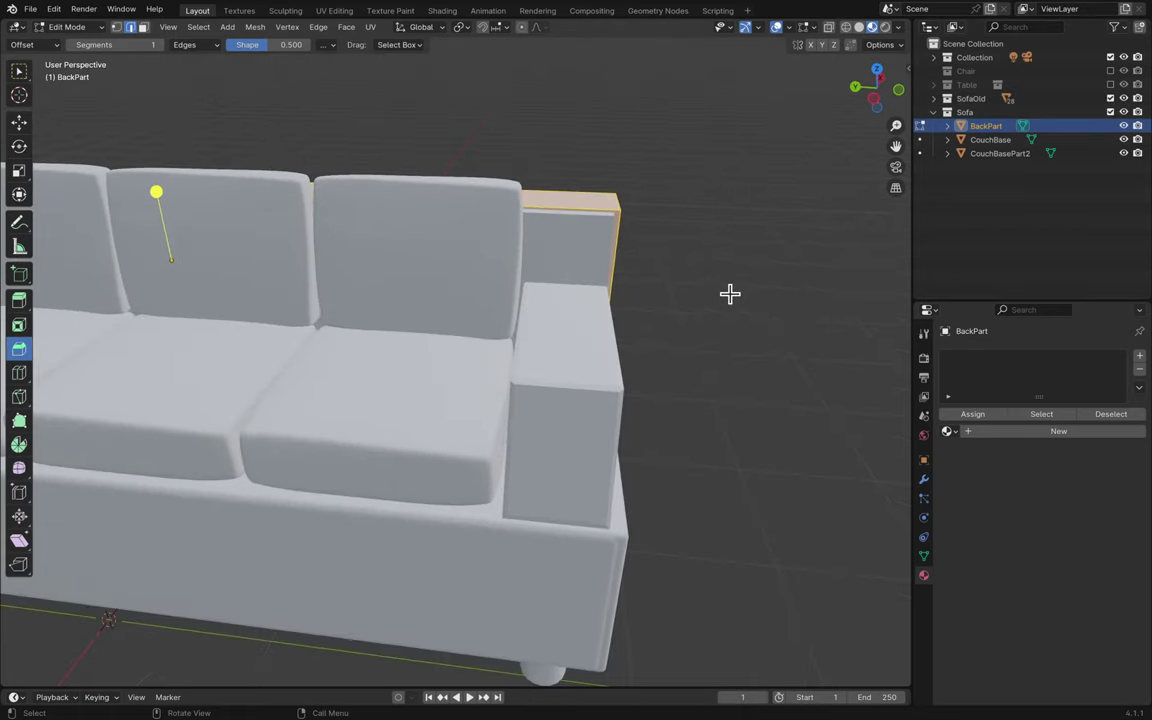
pyautogui.scroll(3, 729, 293)
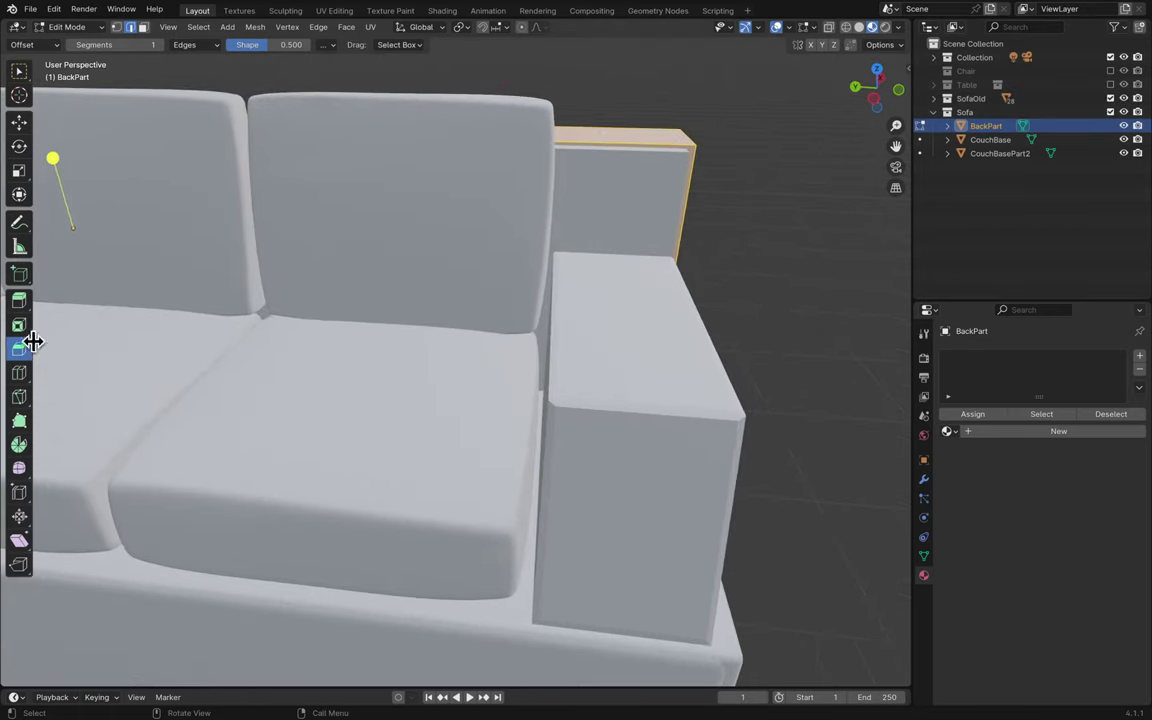
# - Knife-cut BackPart from the backrest's top corner down to the armrest edge and across
pyautogui.click(21, 396)
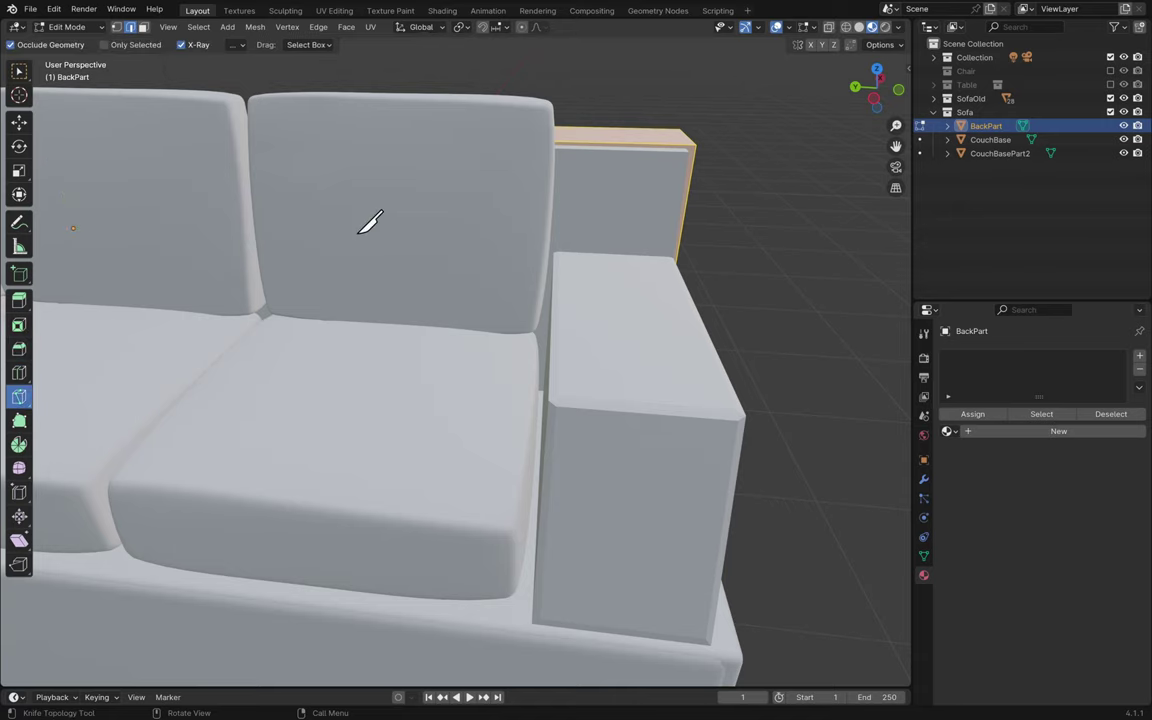
pyautogui.click(558, 143)
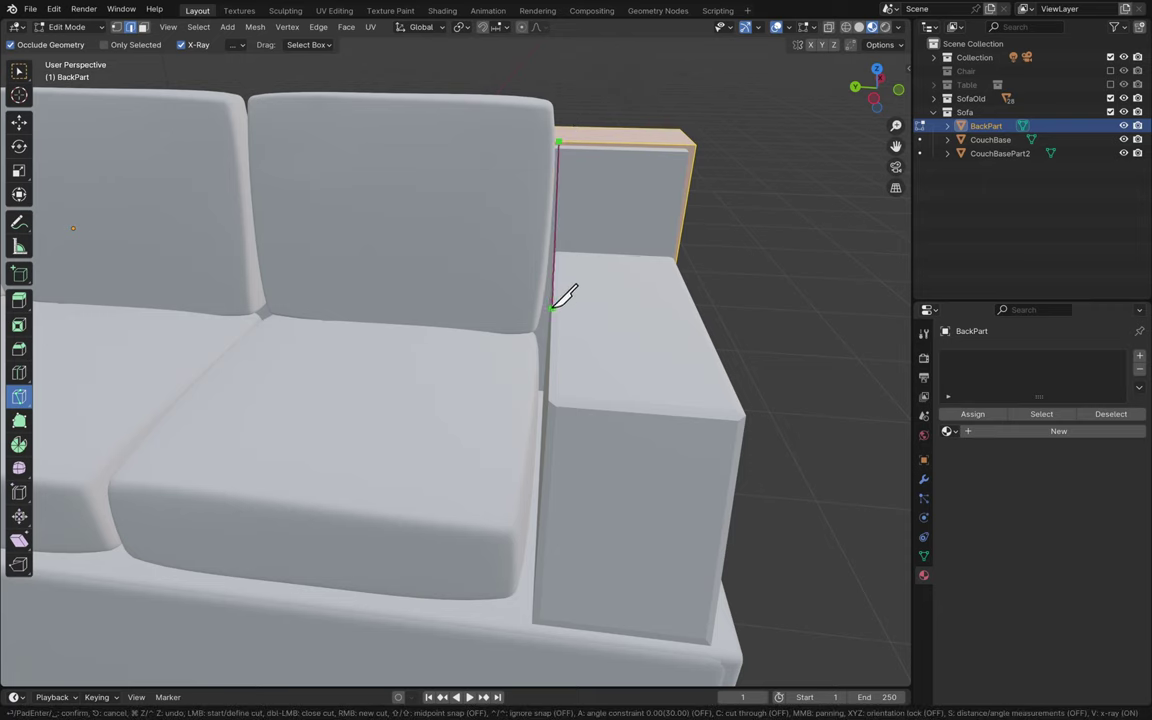
pyautogui.click(557, 372)
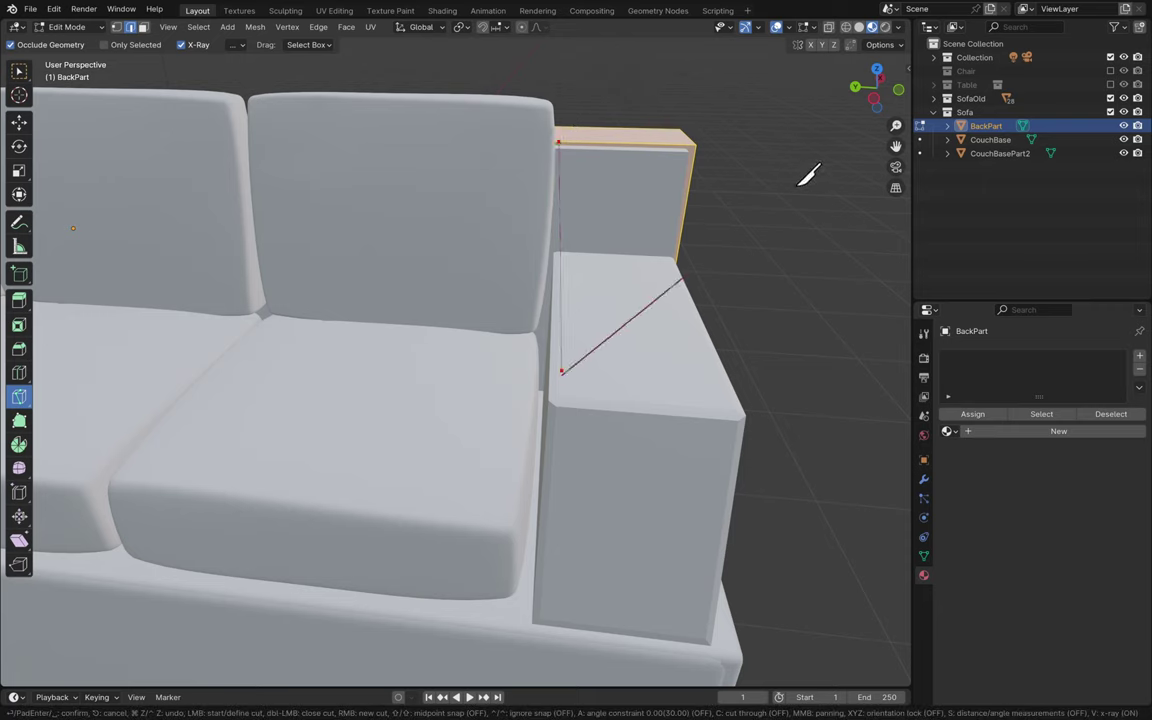
pyautogui.click(689, 147)
pyautogui.press('Return')
# - Switch to Left Ortho view and hide the SofaOld collection
pyautogui.moveTo(780, 190); pyautogui.dragTo(830, 175, button='middle')
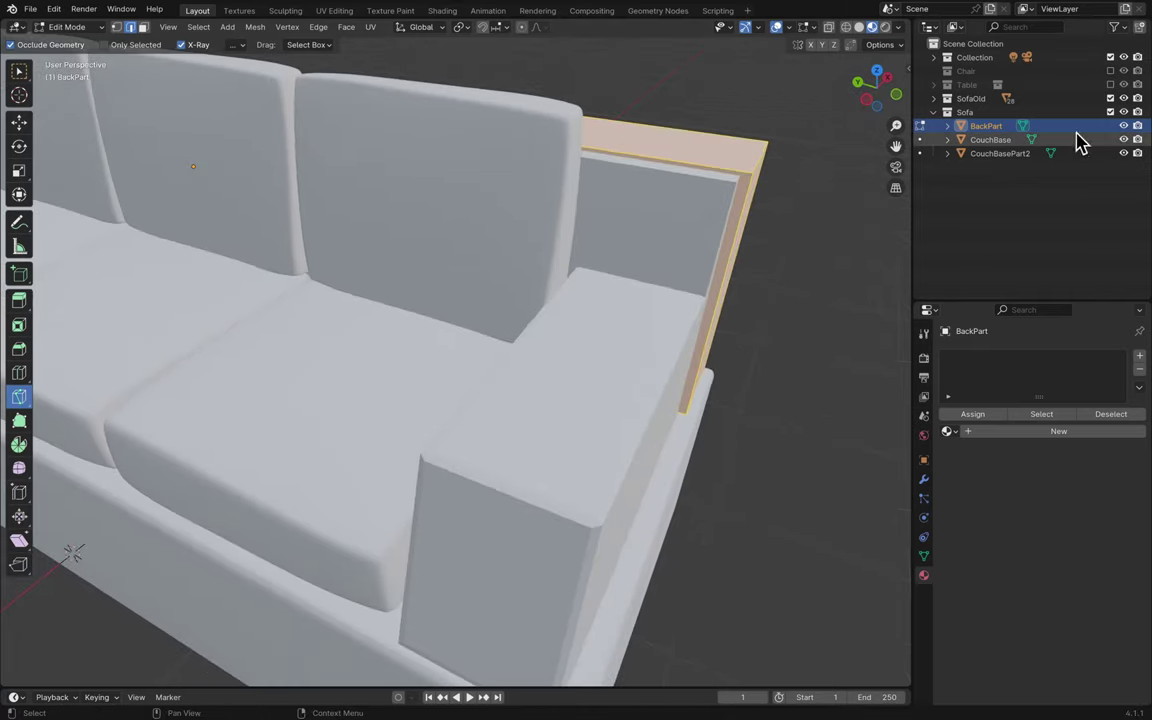
pyautogui.hscroll(-5, 733, 167)
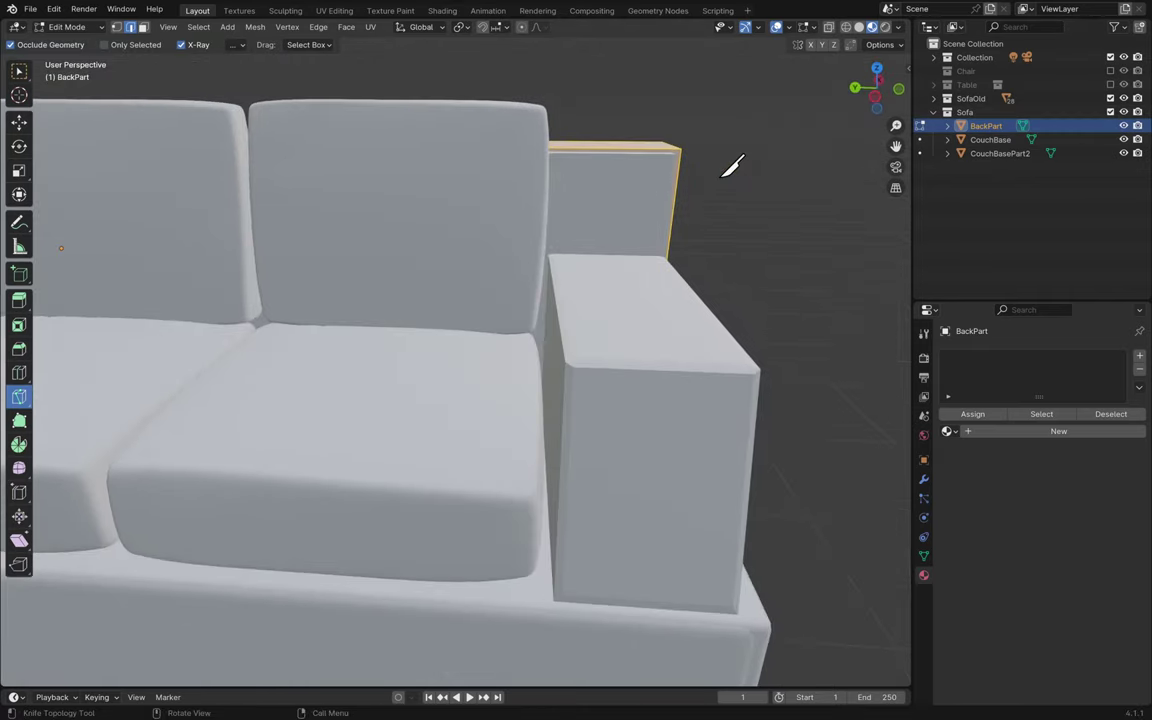
pyautogui.click(876, 97)
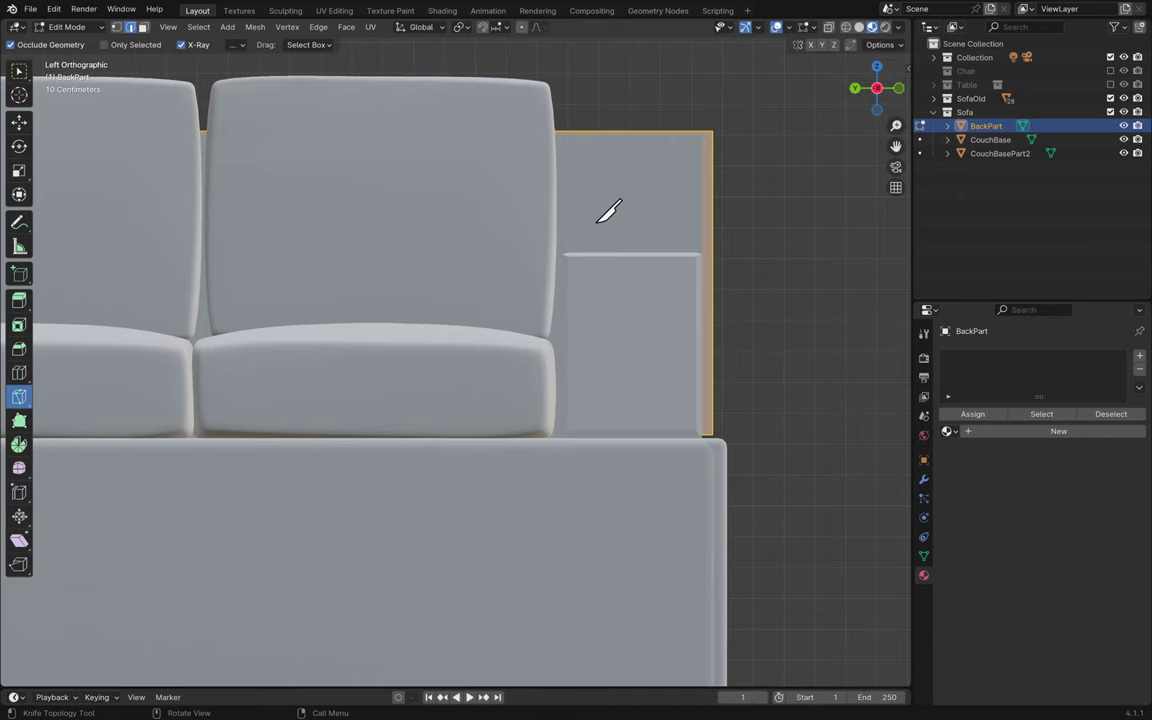
pyautogui.scroll(3, 605, 210)
pyautogui.scroll(3, 608, 207)
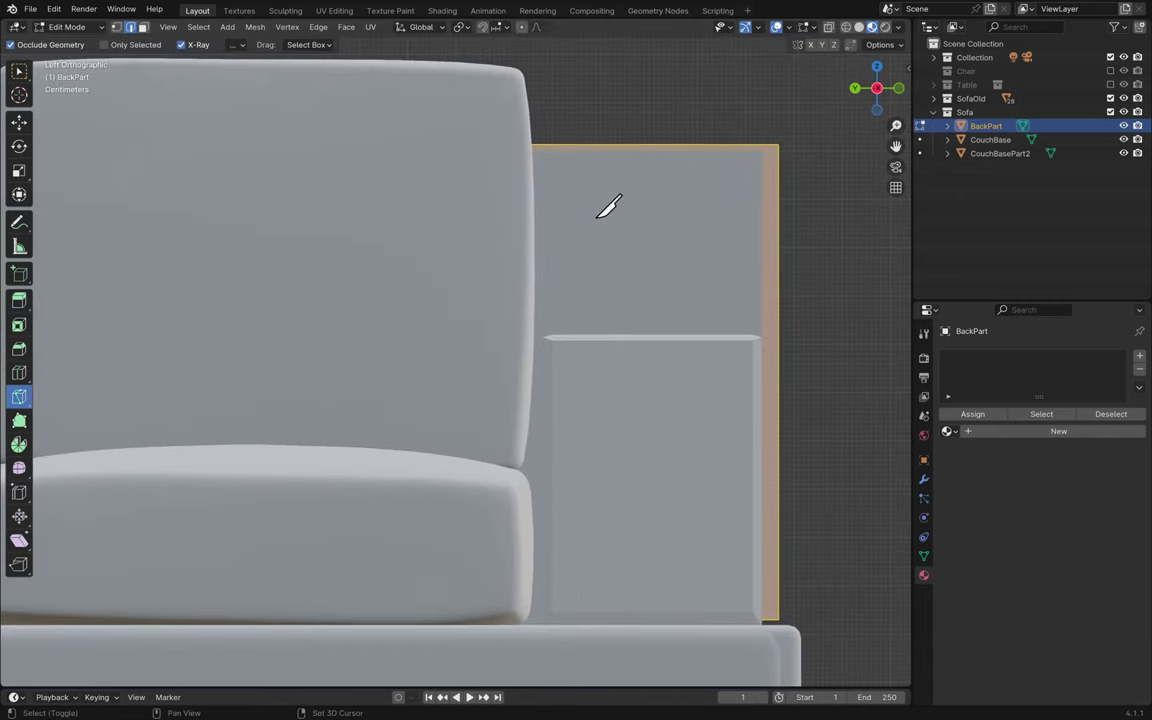
pyautogui.click(1110, 98)
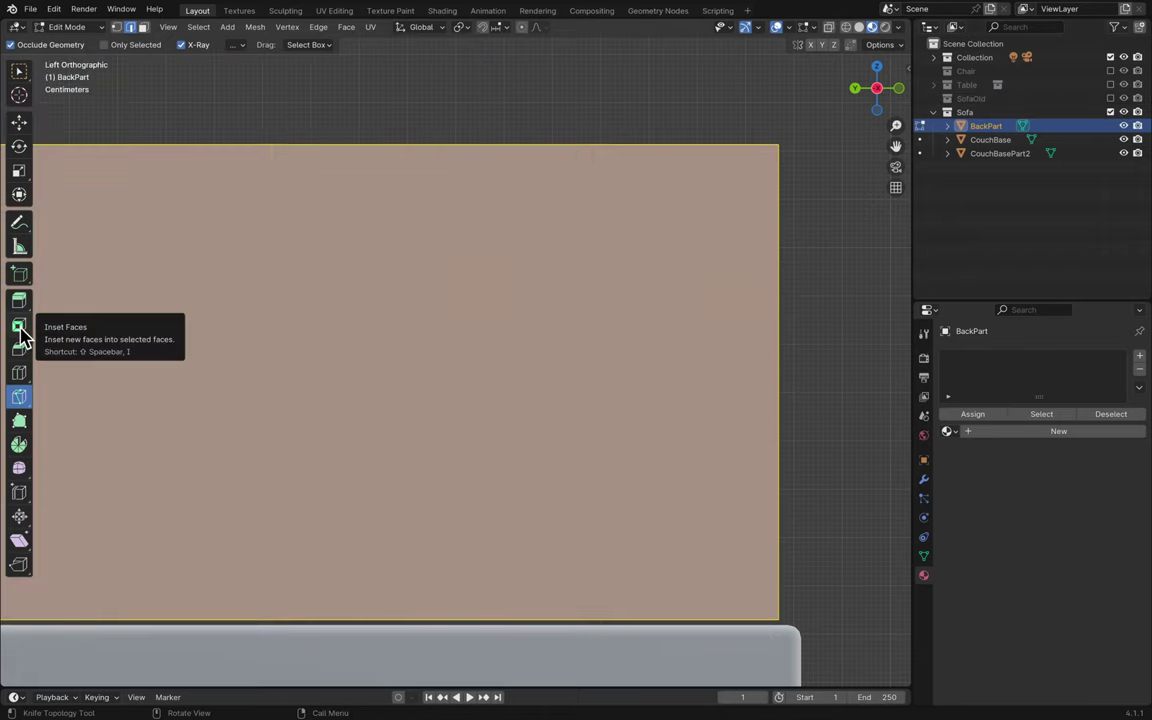
# - Try the Loop Cut tool, return to Select, and briefly show then hide SofaOld
pyautogui.click(19, 373)
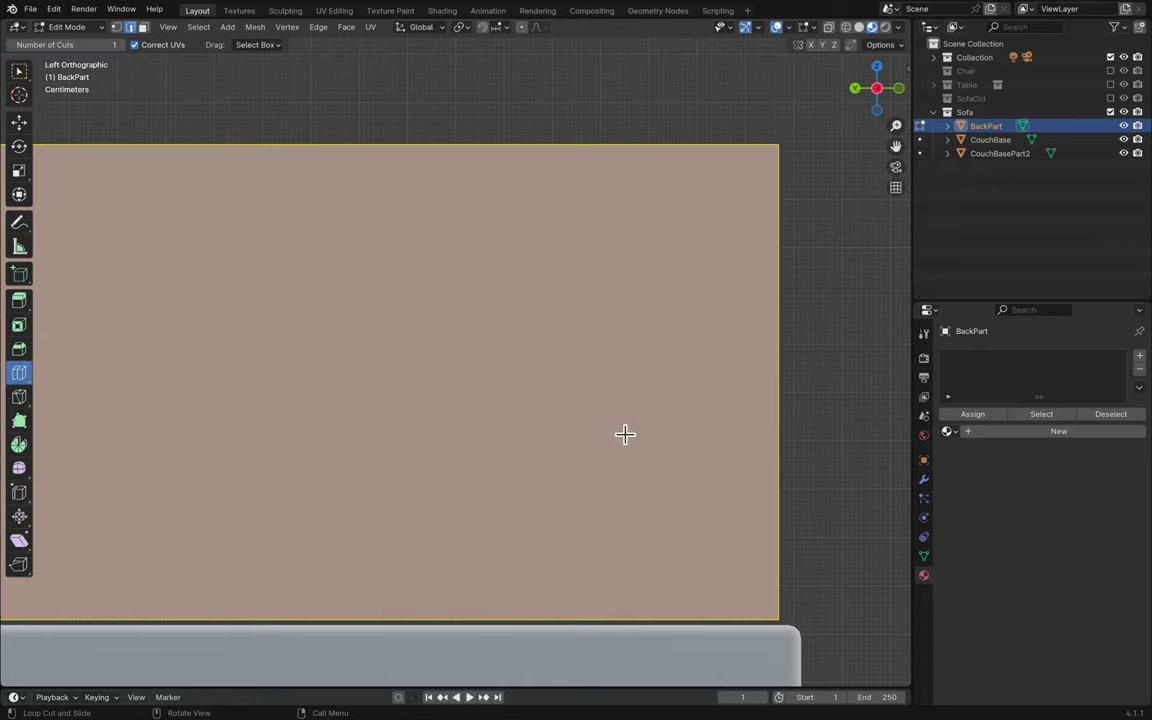
pyautogui.scroll(-1, 609, 448)
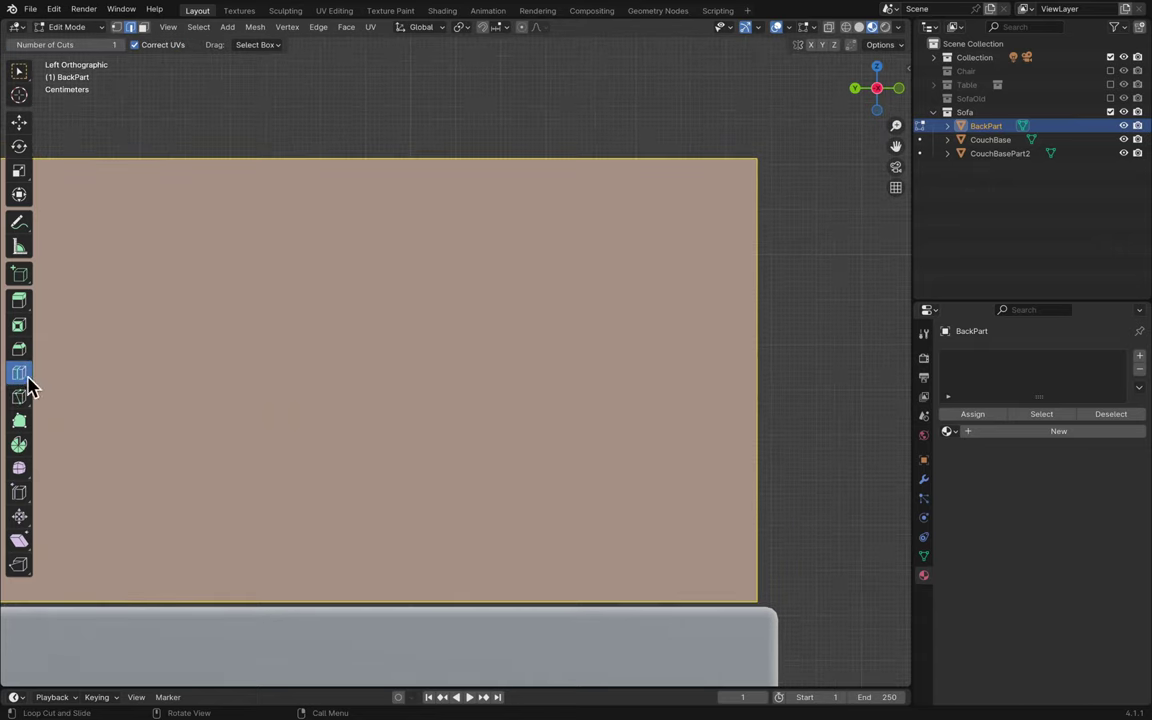
pyautogui.click(22, 76)
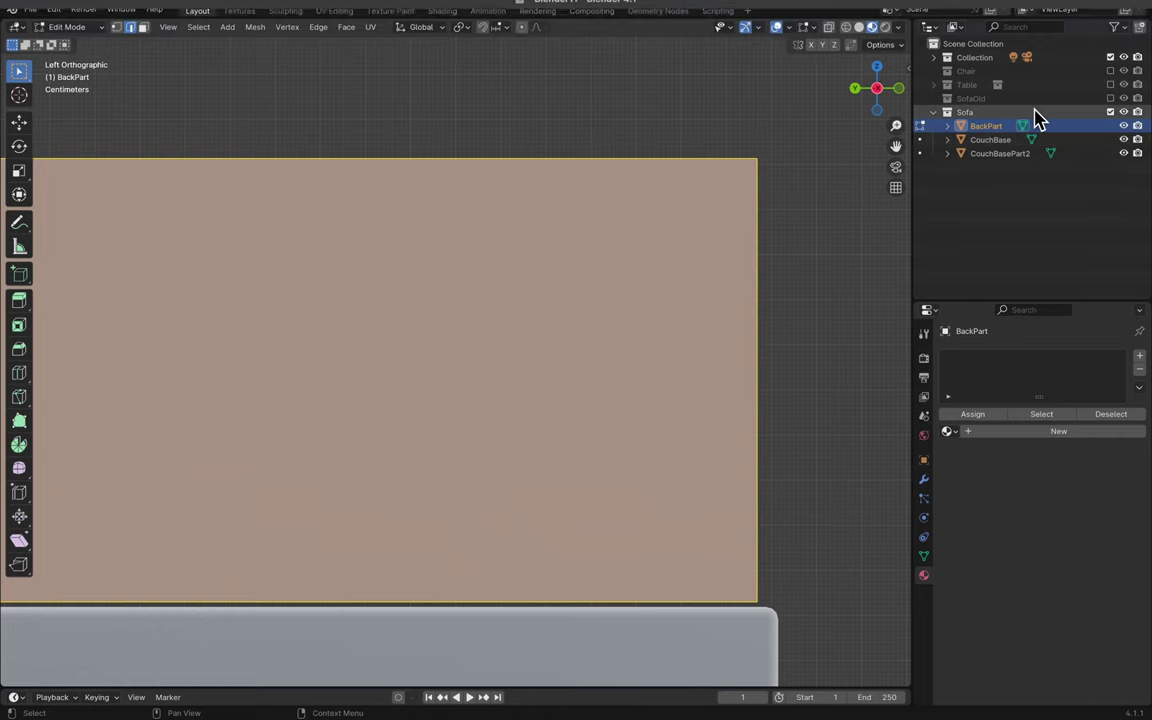
pyautogui.click(1110, 99)
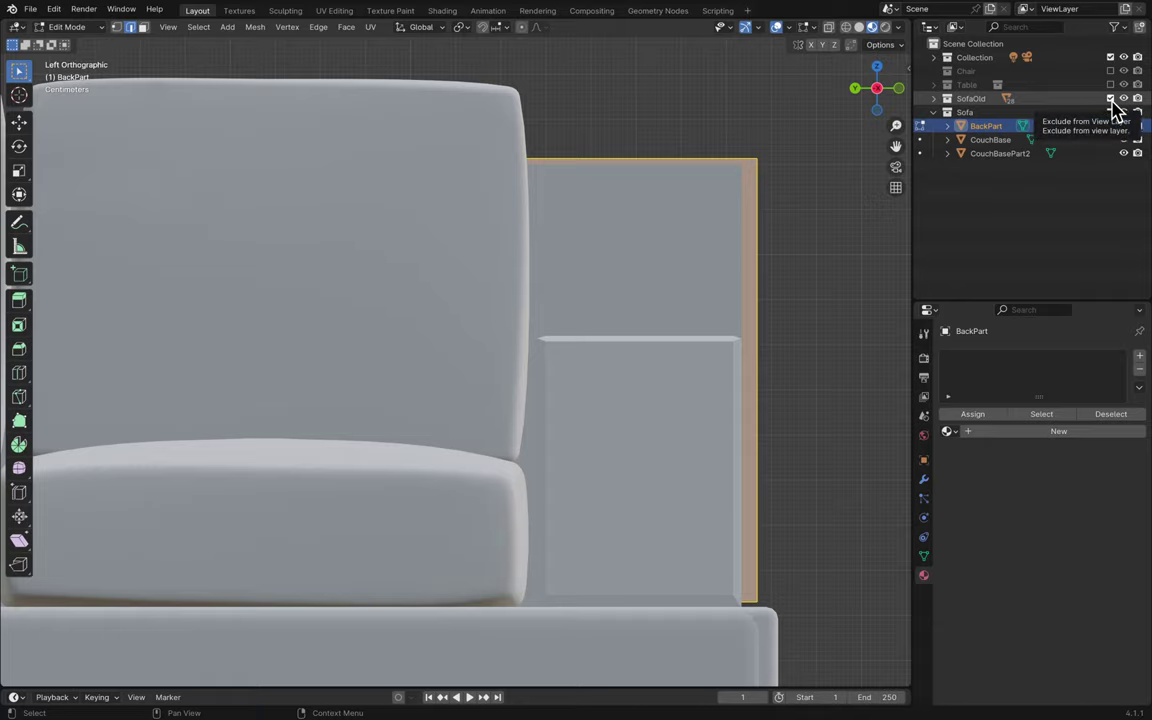
pyautogui.click(1110, 99)
# - Add a vertical loop cut across BackPart and slide it to factor -0.527
pyautogui.hotkey('ctrl', 'r')
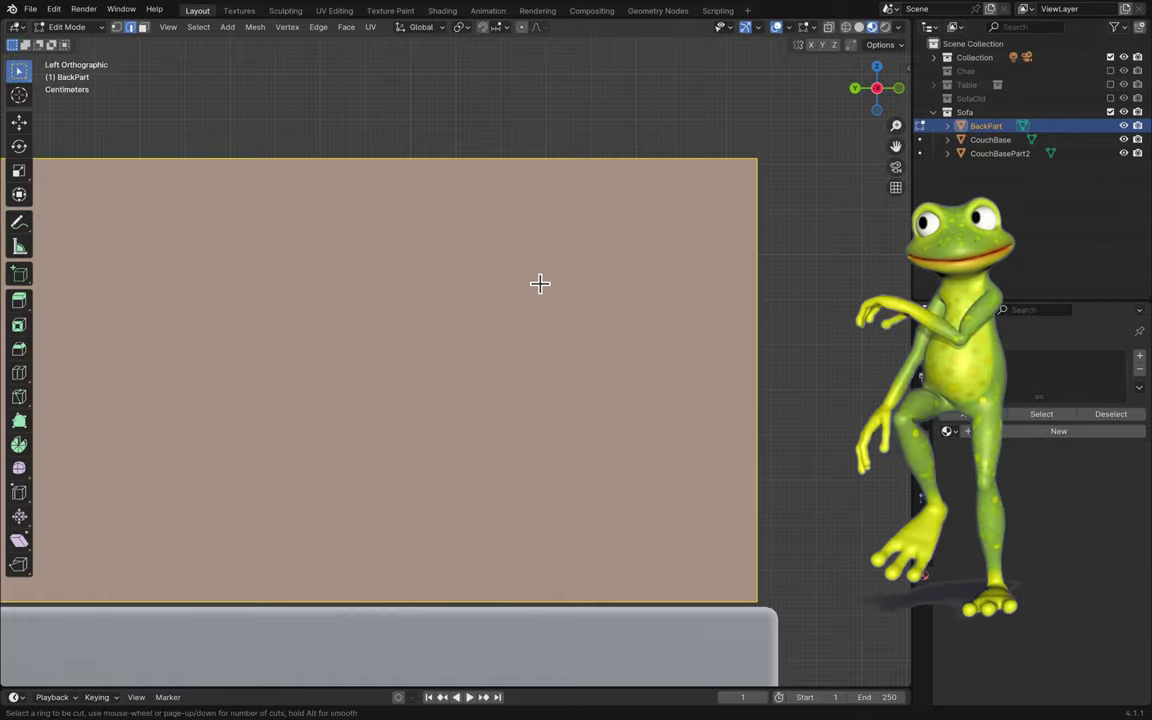
pyautogui.click(21, 376)
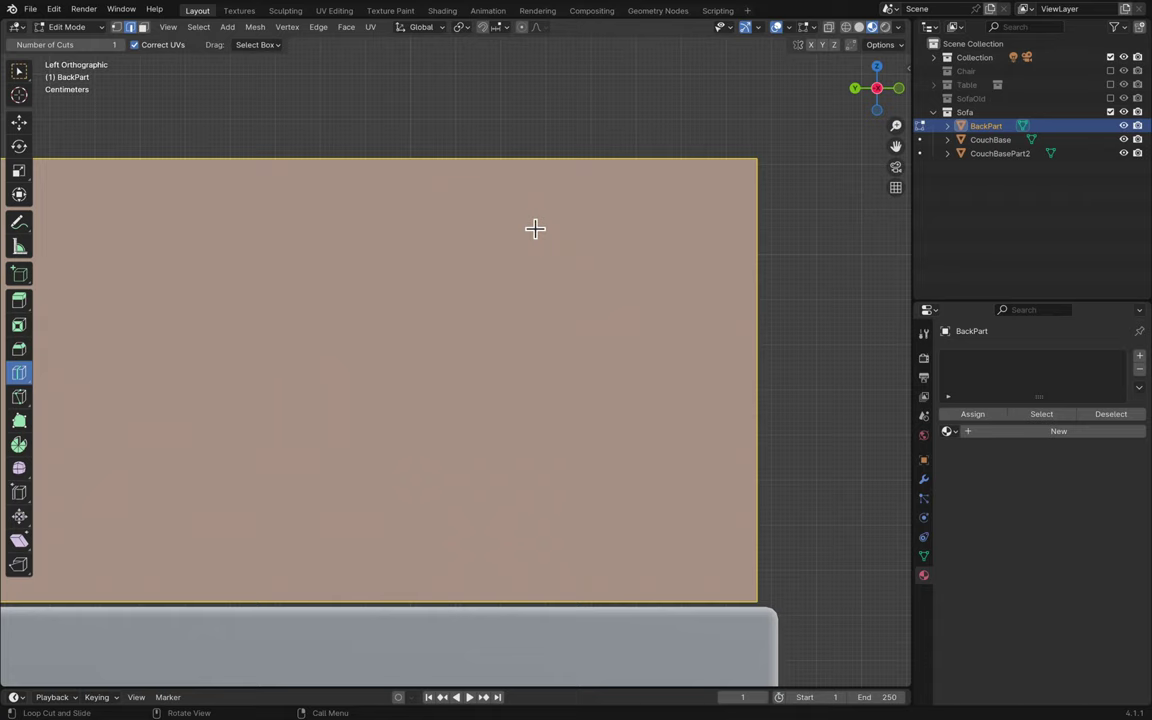
pyautogui.click(530, 185)
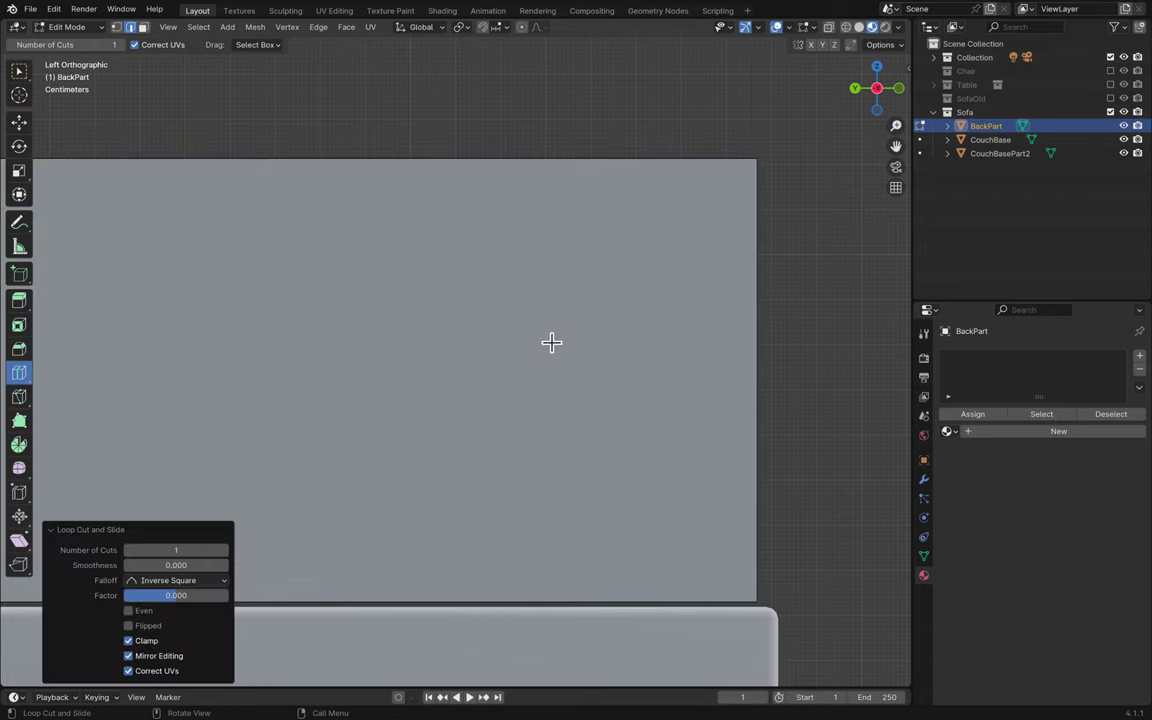
pyautogui.hscroll(-2, 556, 195)
pyautogui.hscroll(-3, 532, 242)
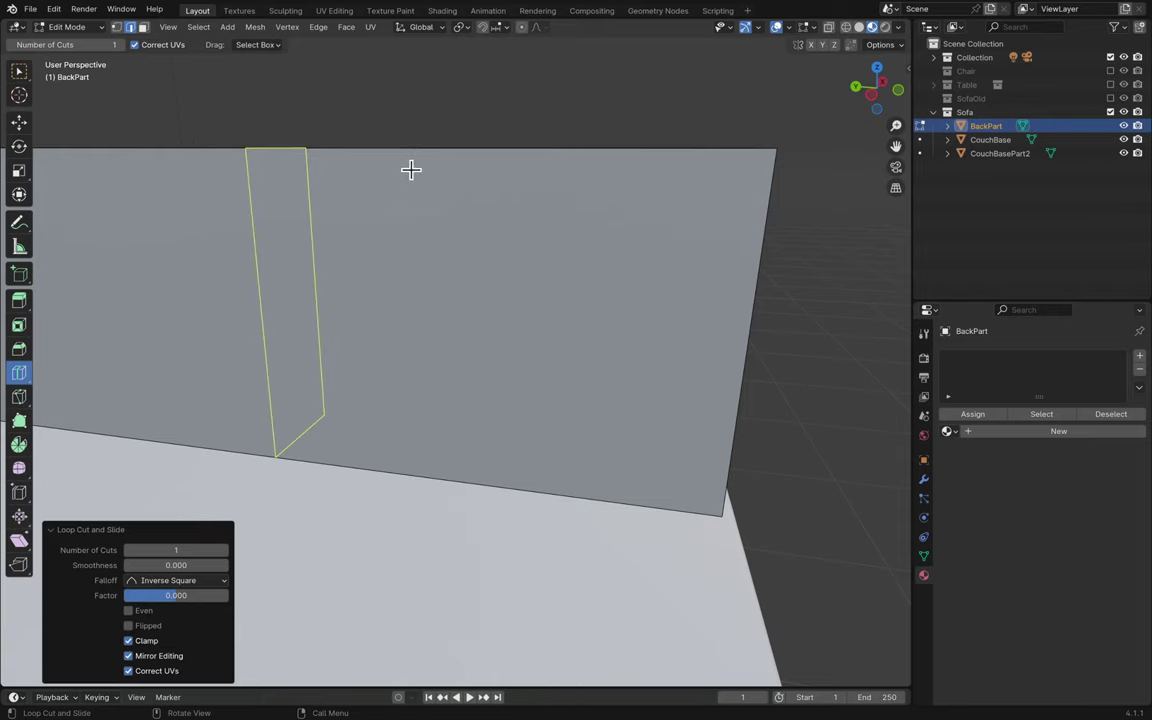
pyautogui.moveTo(411, 170); pyautogui.dragTo(648, 252)
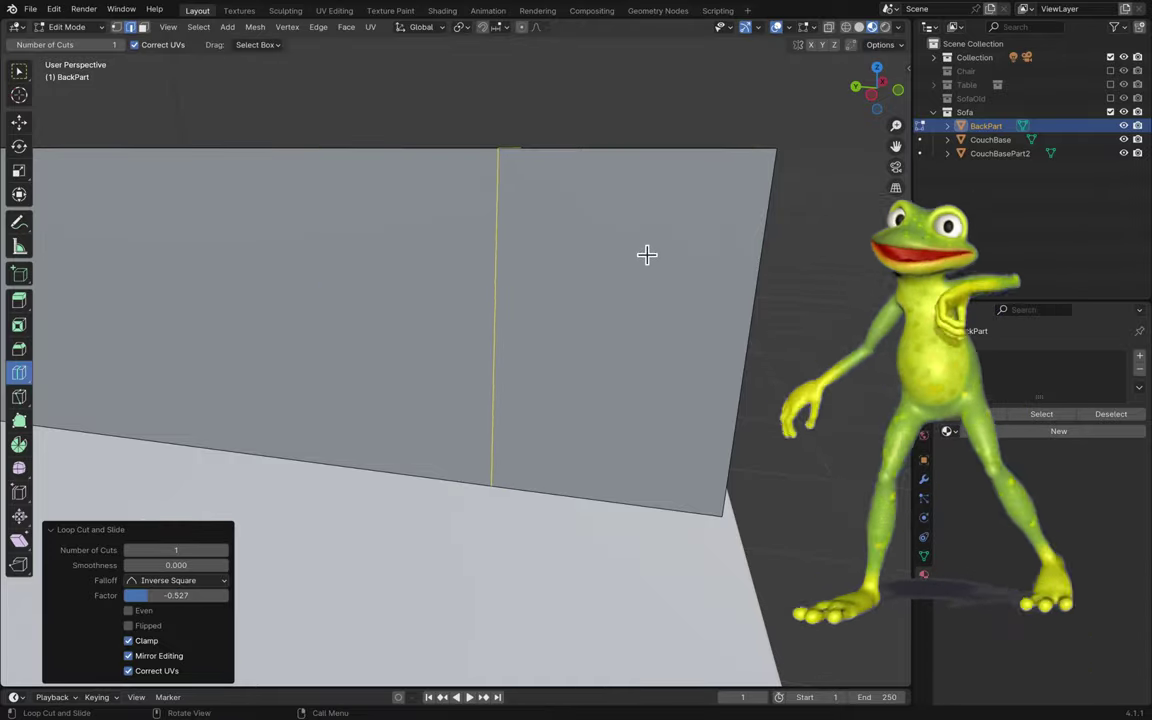
pyautogui.moveTo(648, 252); pyautogui.dragTo(646, 256, button='middle')
# - Show SofaOld, add a loop cut near BackPart's end at factor -0.182, then exit to Object Mode
pyautogui.press('a')
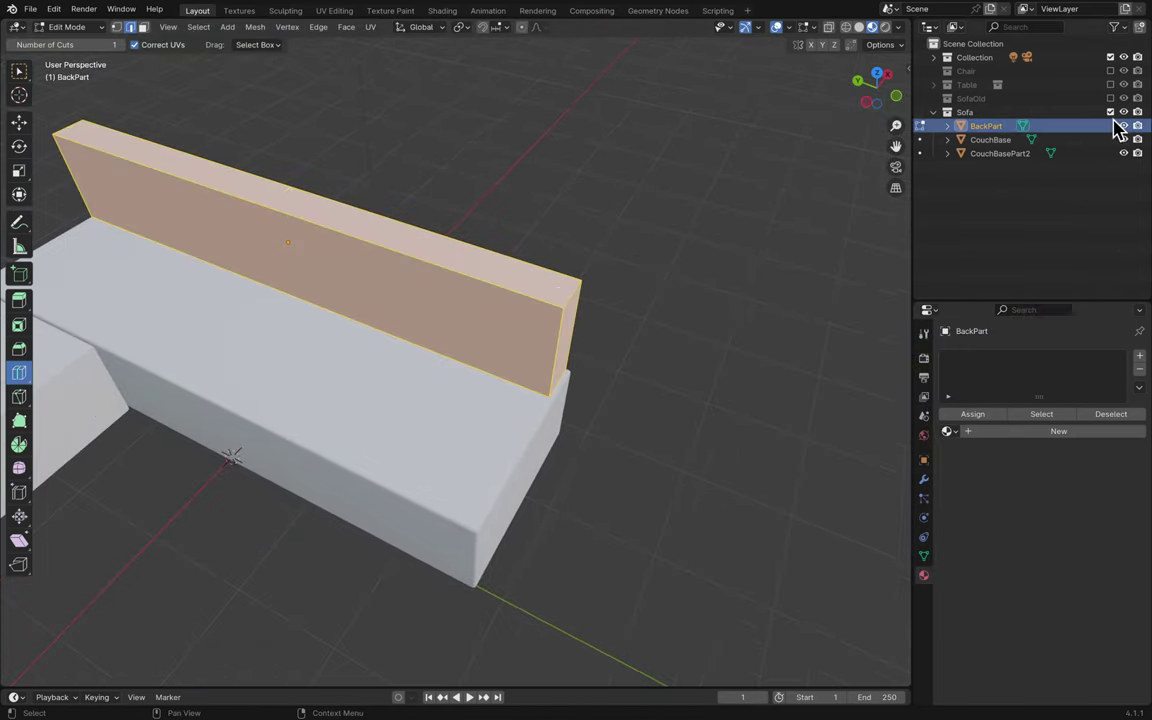
pyautogui.click(1110, 99)
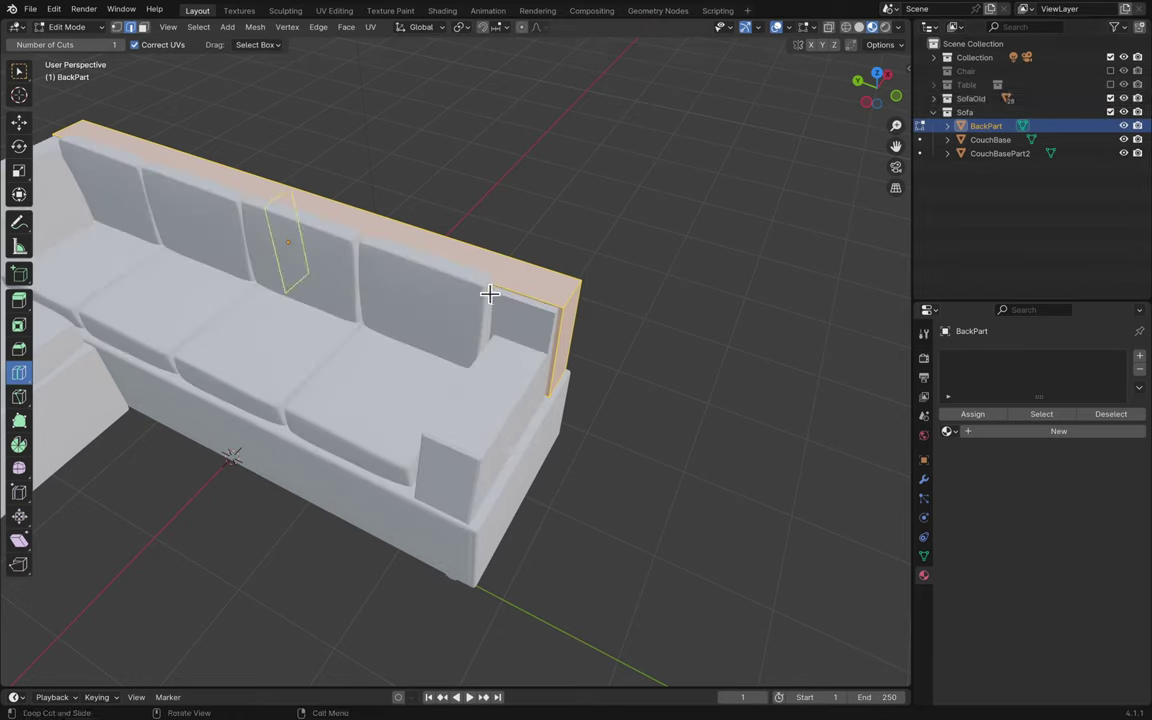
pyautogui.moveTo(290, 245); pyautogui.dragTo(704, 342)
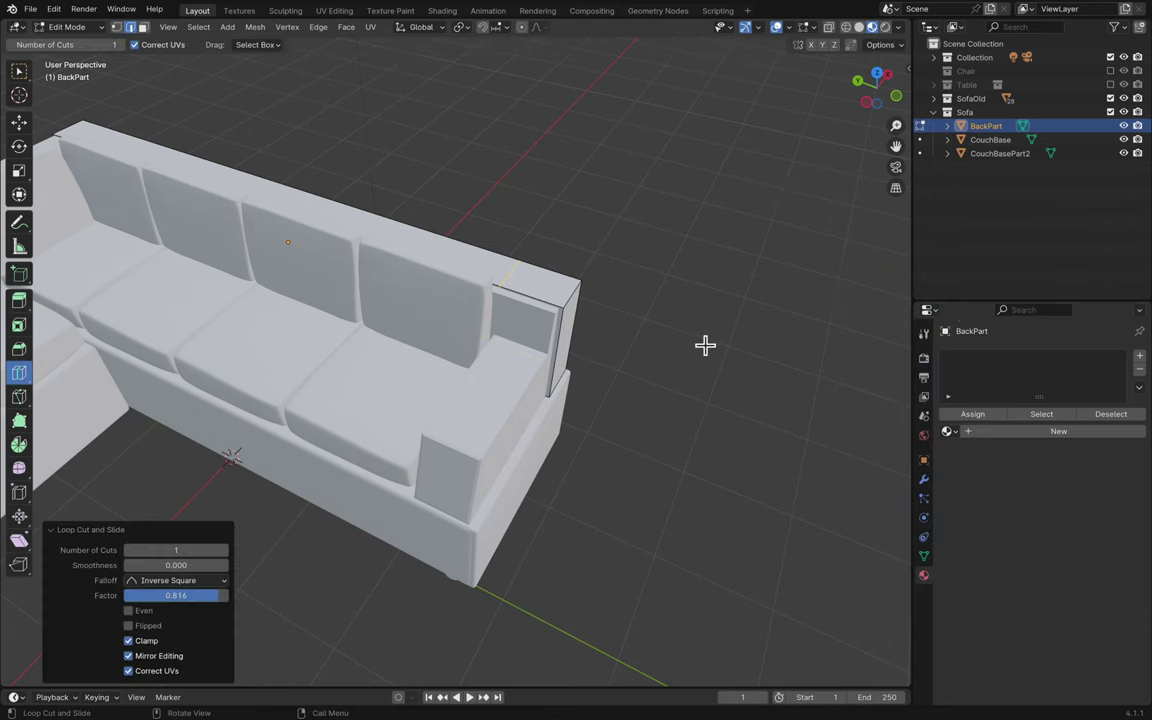
pyautogui.moveTo(704, 342); pyautogui.dragTo(557, 340, button='middle')
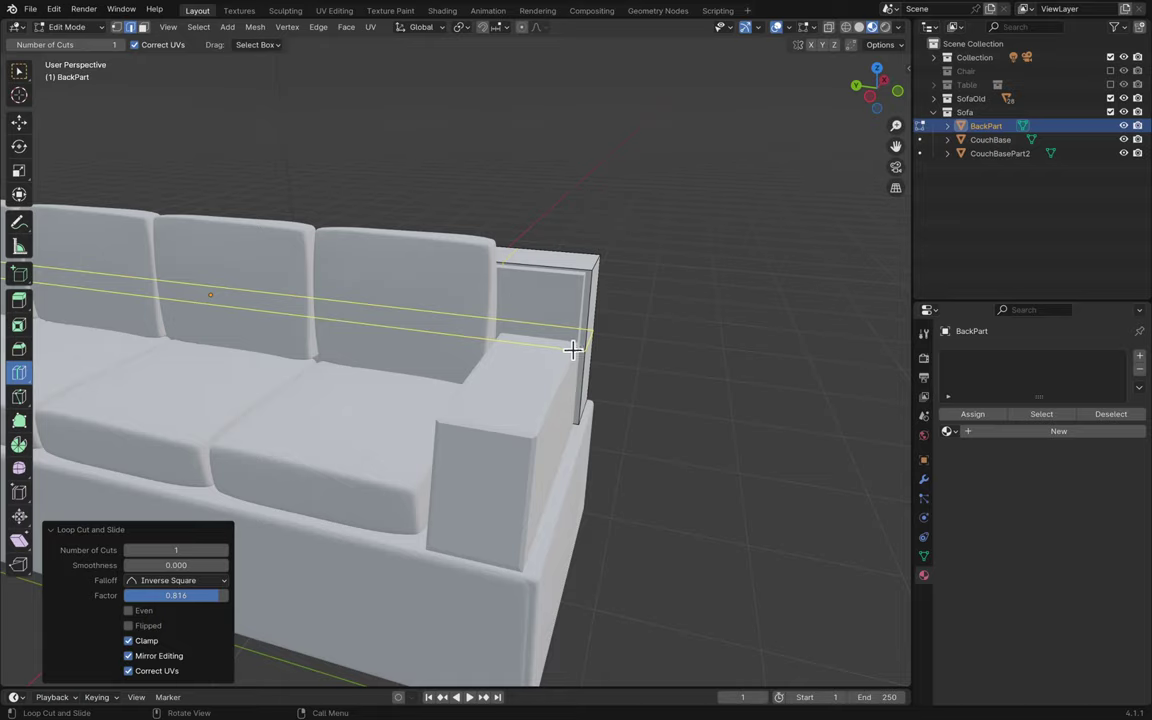
pyautogui.moveTo(572, 349); pyautogui.dragTo(600, 337)
pyautogui.moveTo(614, 396); pyautogui.dragTo(614, 398, button='middle')
pyautogui.scroll(2, 613, 398)
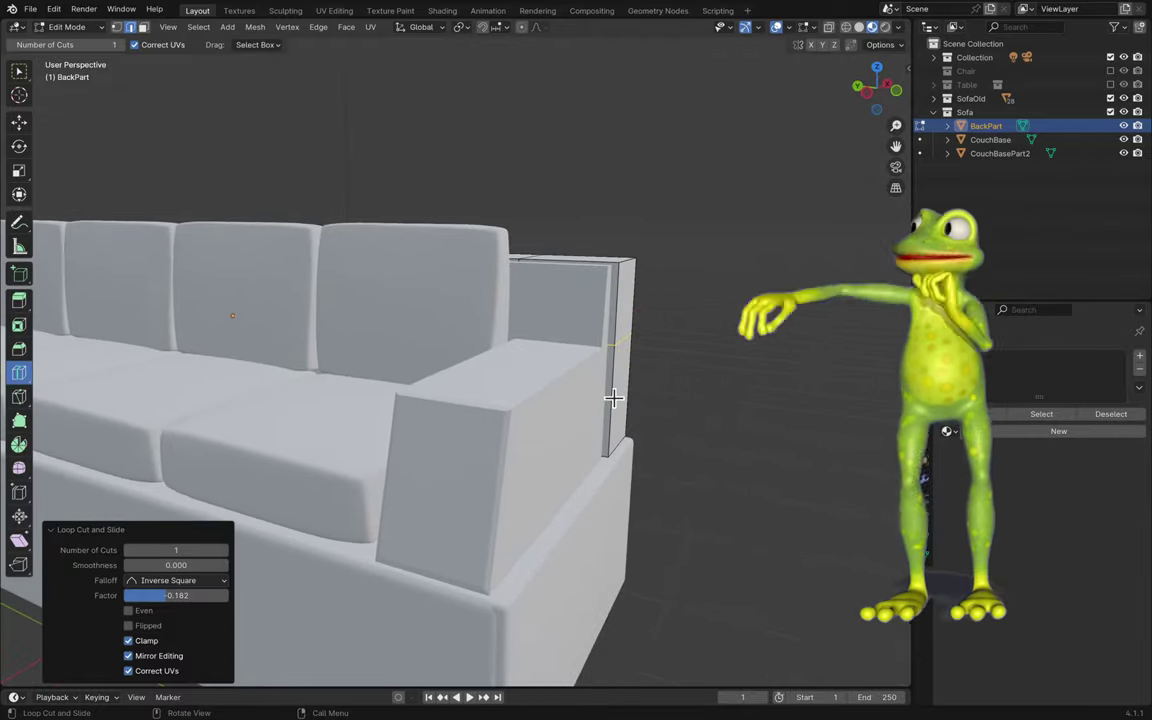
pyautogui.press('Tab')
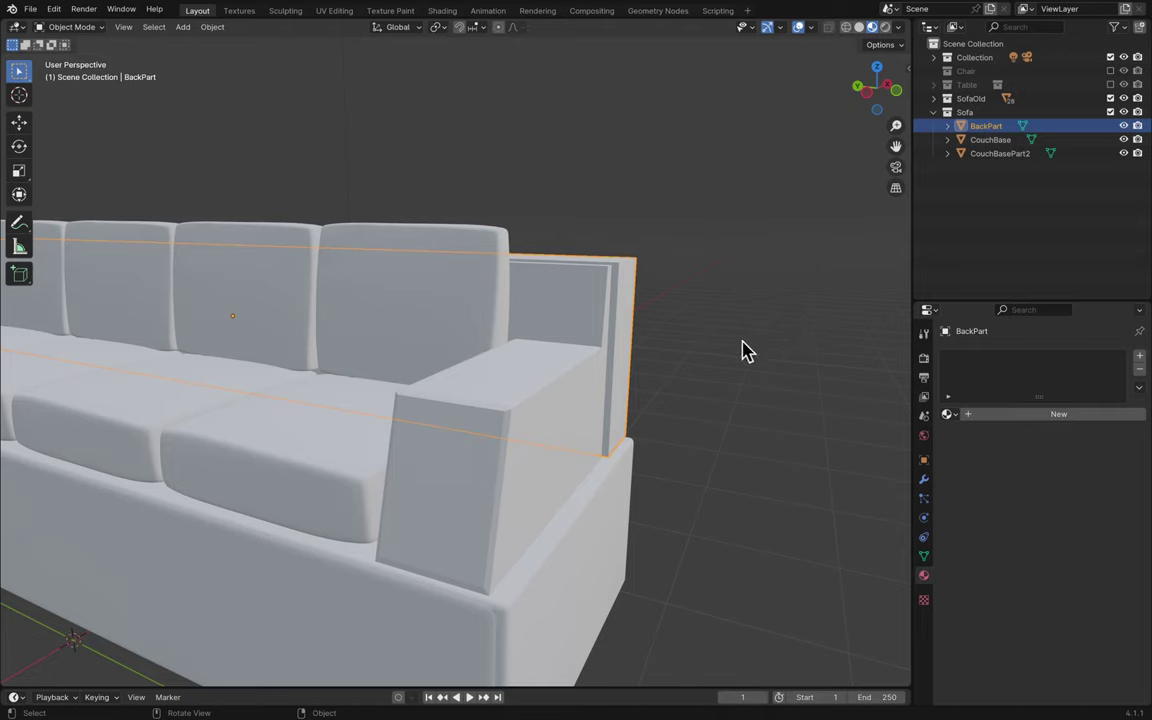
# - Hide SofaOld, re-enter Edit Mode, and add a horizontal loop cut at factor 0.000
pyautogui.click(1110, 98)
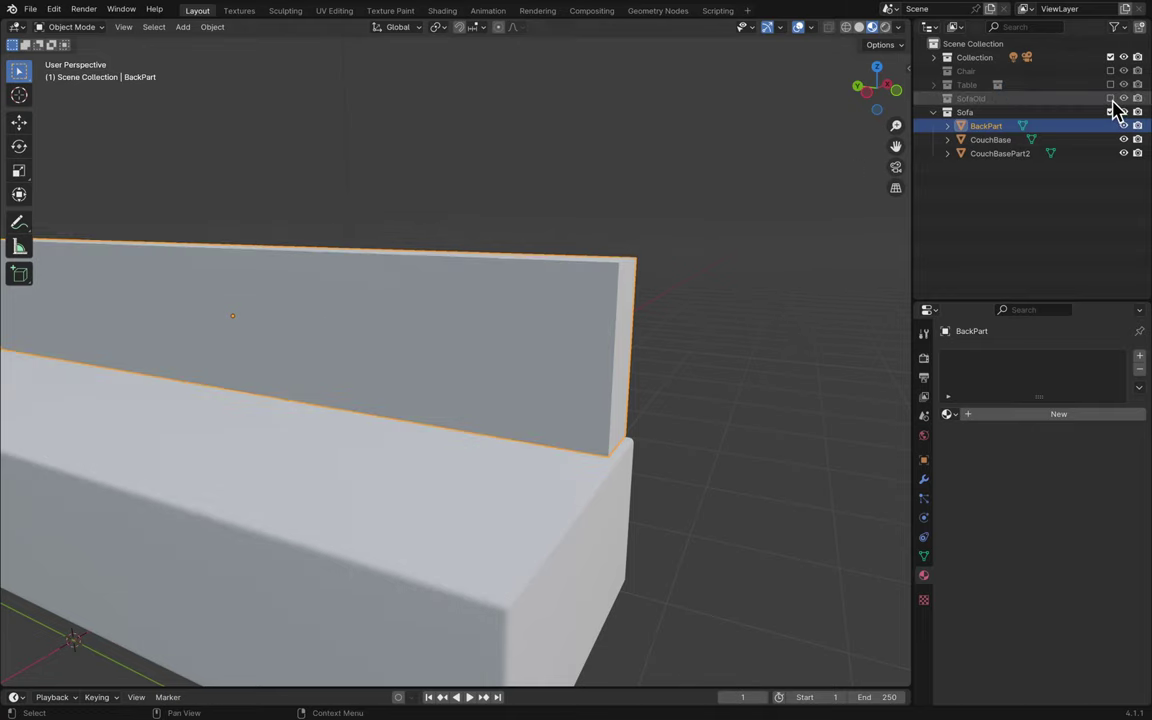
pyautogui.moveTo(645, 340); pyautogui.dragTo(200, 242, button='middle')
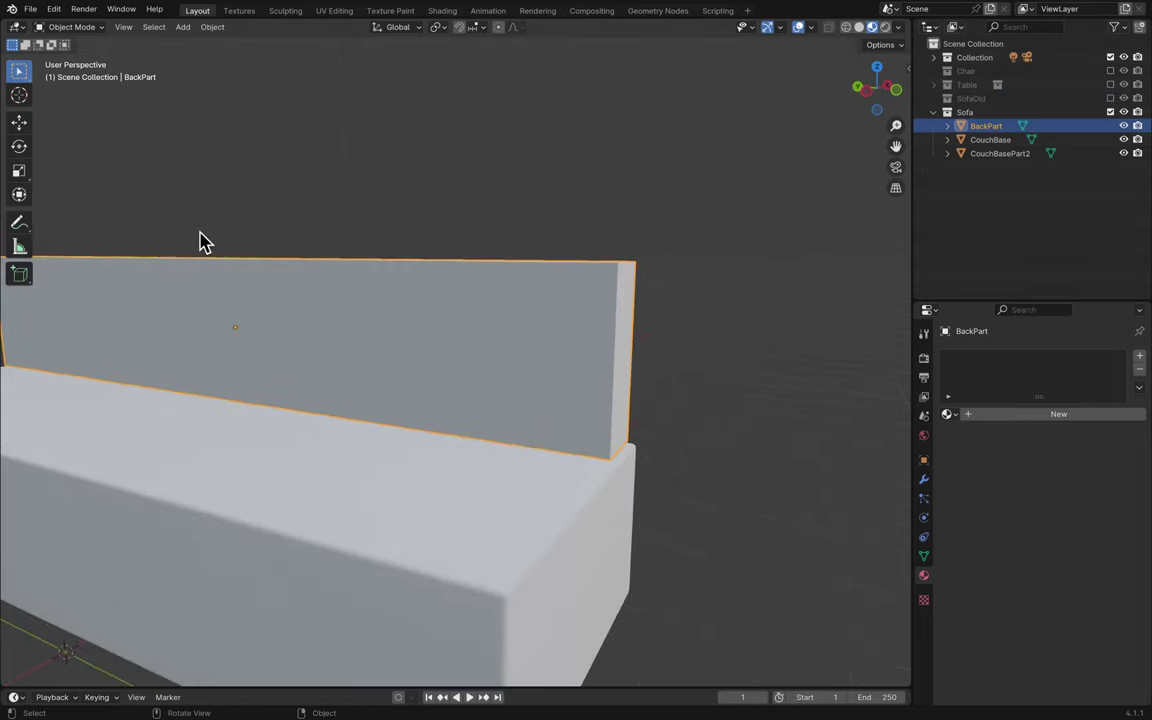
pyautogui.press('Tab')
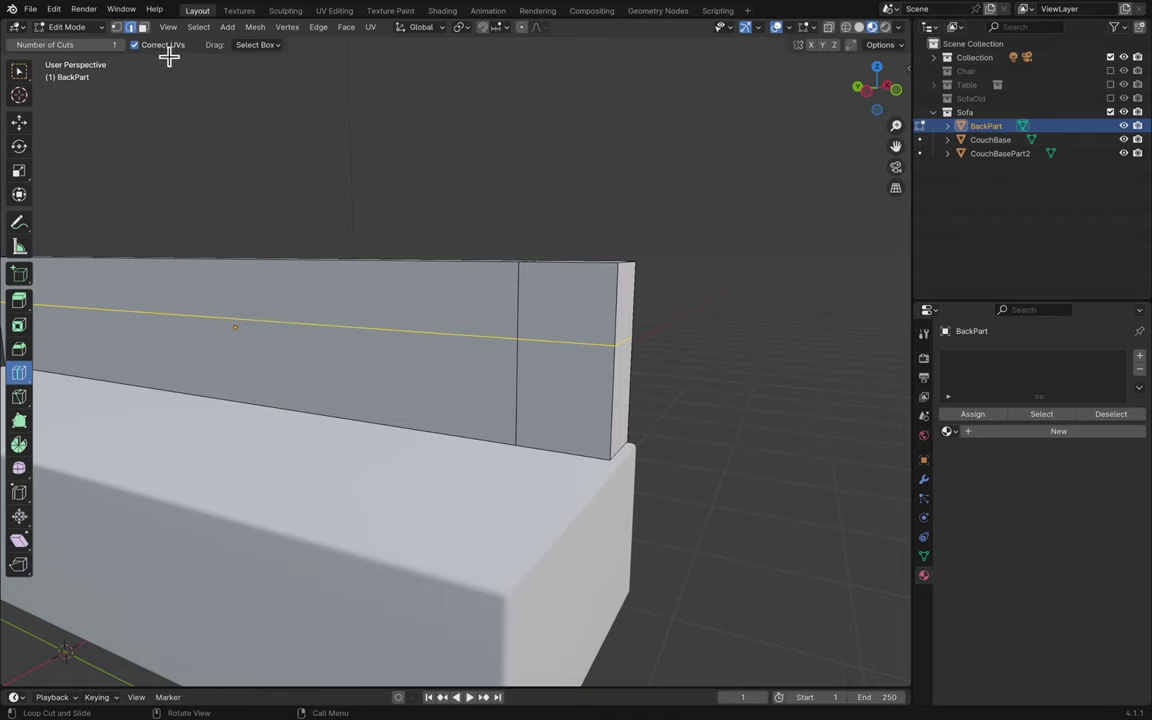
pyautogui.click(612, 380)
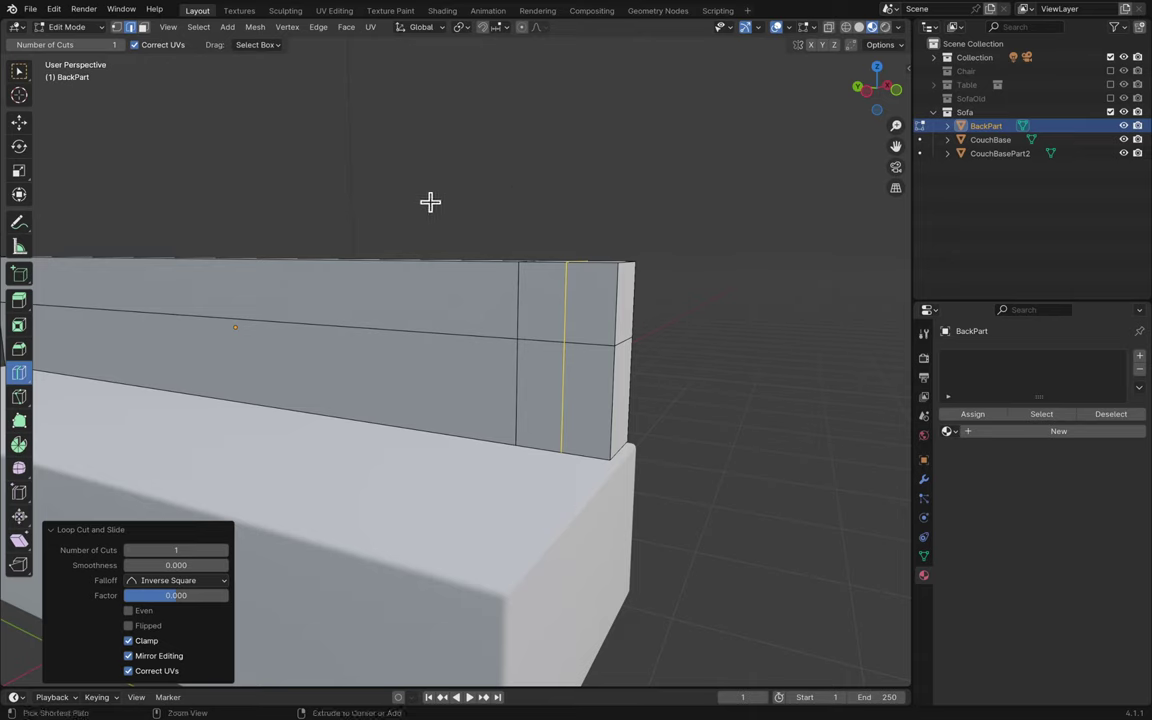
# - Switch to Select Box and select the lower face at the backrest's right end
pyautogui.click(111, 157)
pyautogui.click(18, 75)
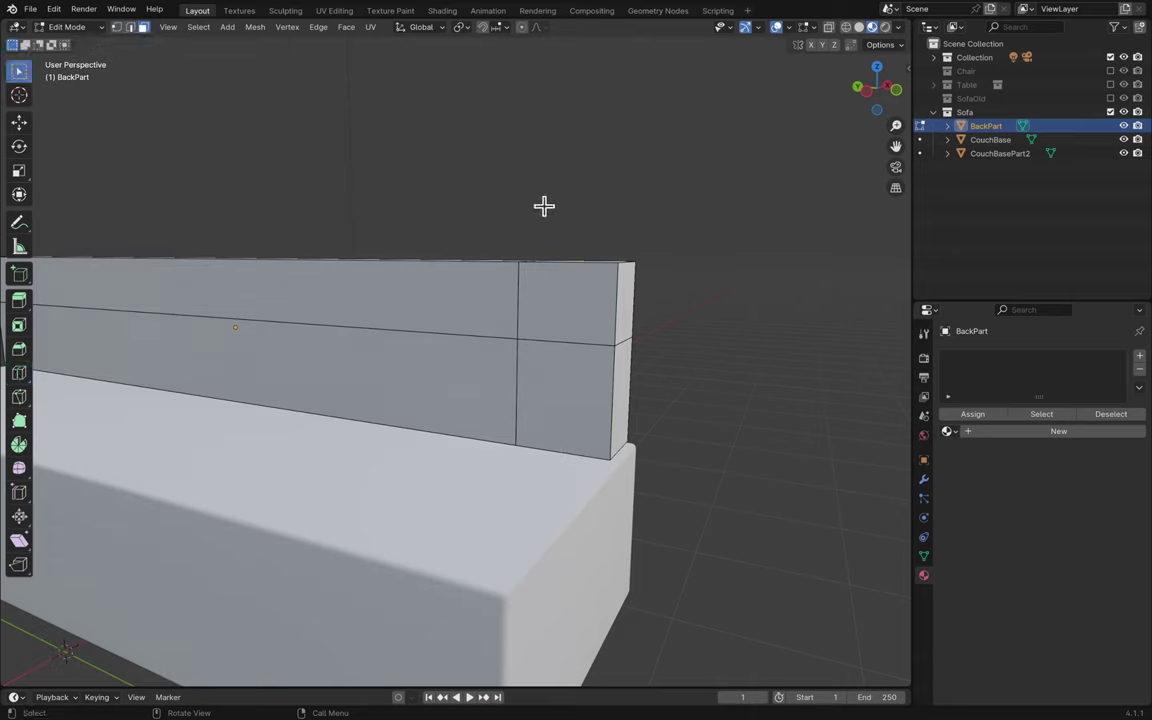
pyautogui.click(560, 394)
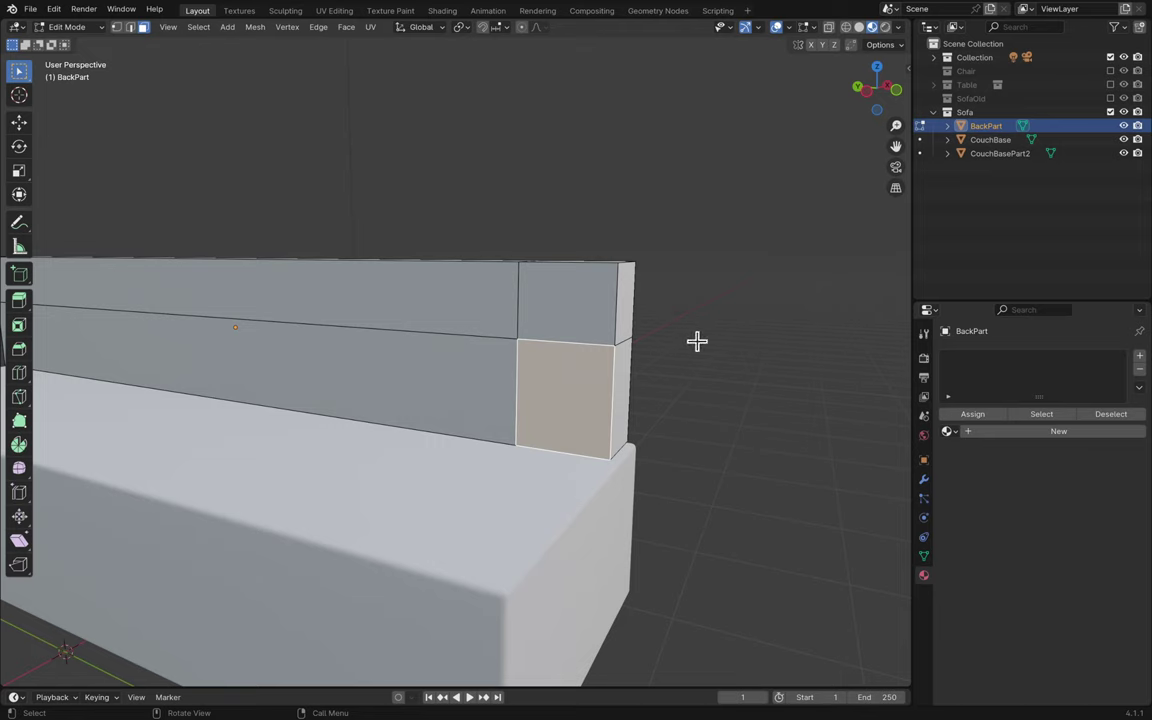
# - Extrude the lower end face -1.3334 m along X to form the armrest block
pyautogui.press('e')
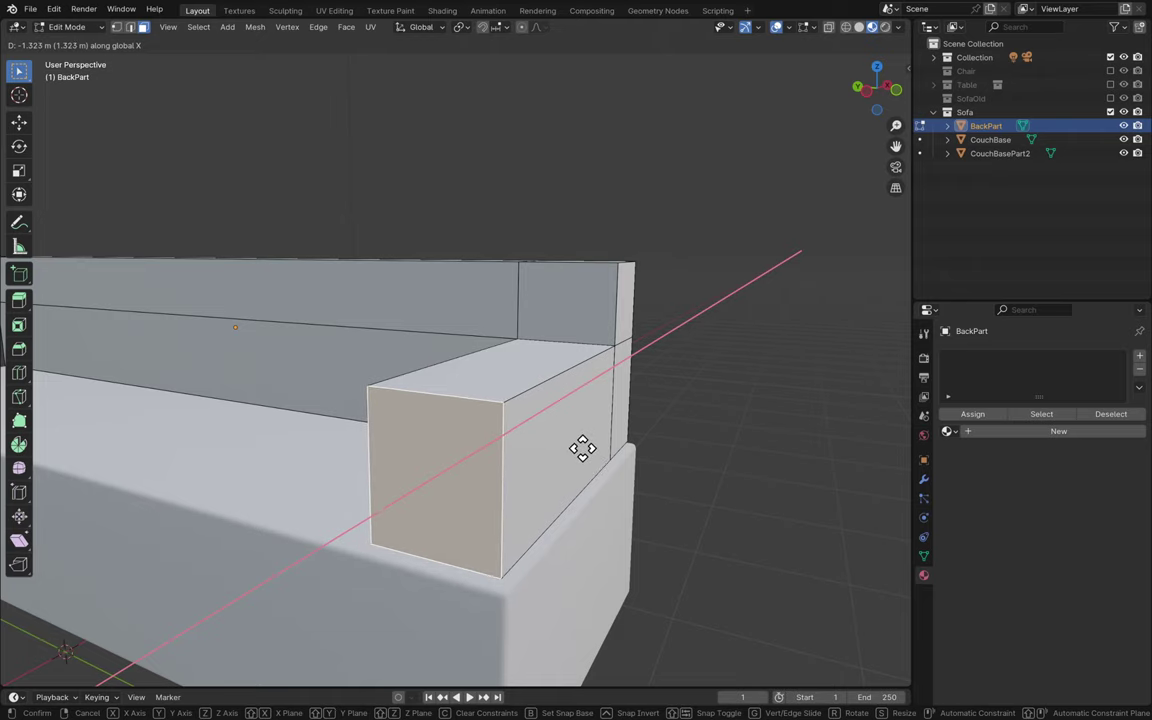
pyautogui.click(581, 448)
pyautogui.hscroll(-5, 580, 449)
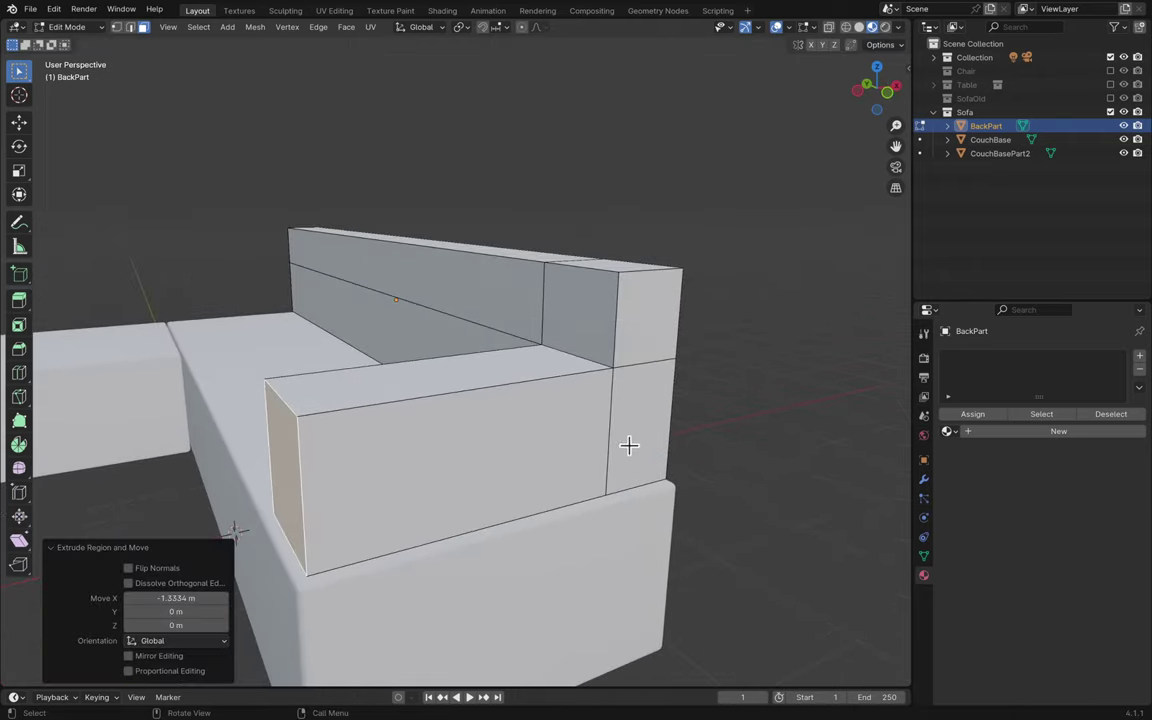
pyautogui.hscroll(-5, 628, 446)
pyautogui.hscroll(5, 628, 446)
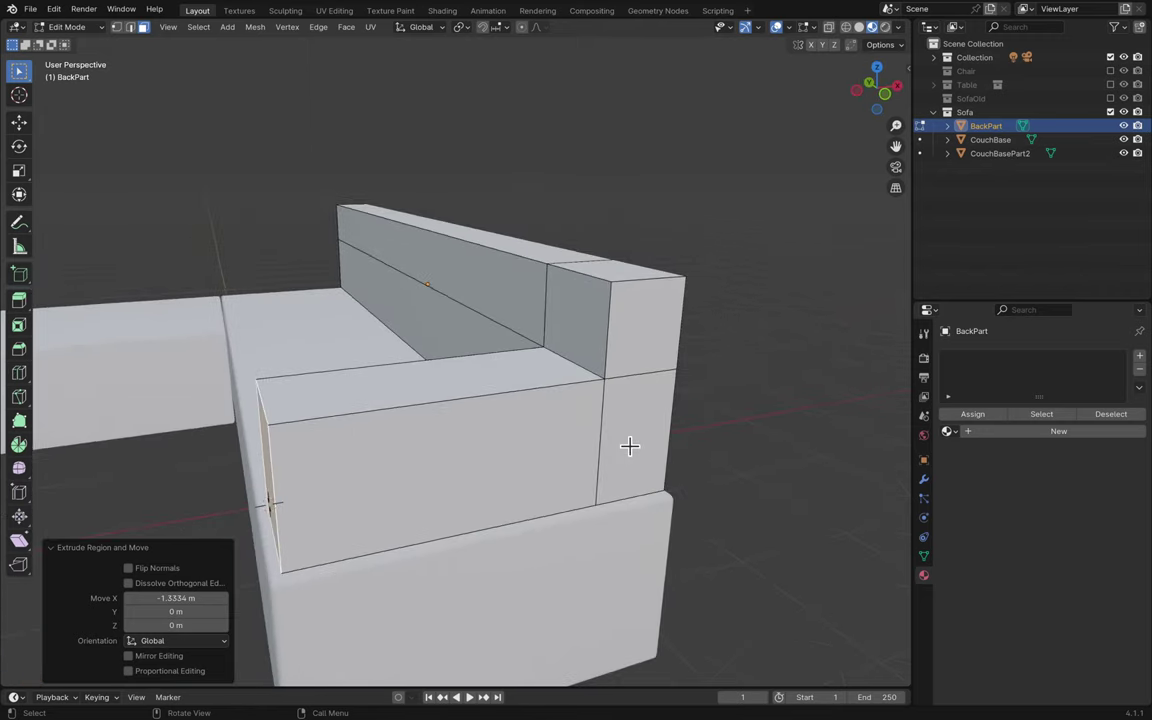
pyautogui.hscroll(-5, 628, 446)
# - Cancel a trial Y-axis tilt of the end face and select the armrest's top face
pyautogui.press('r')
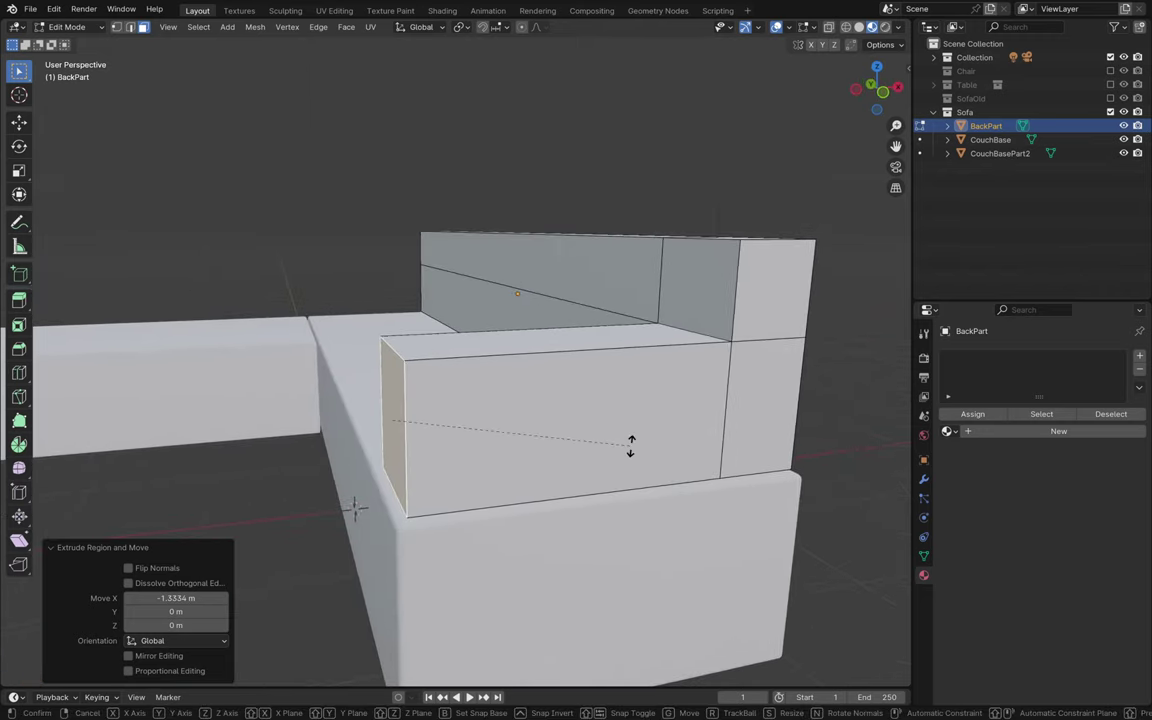
pyautogui.press('x')
pyautogui.press('y')
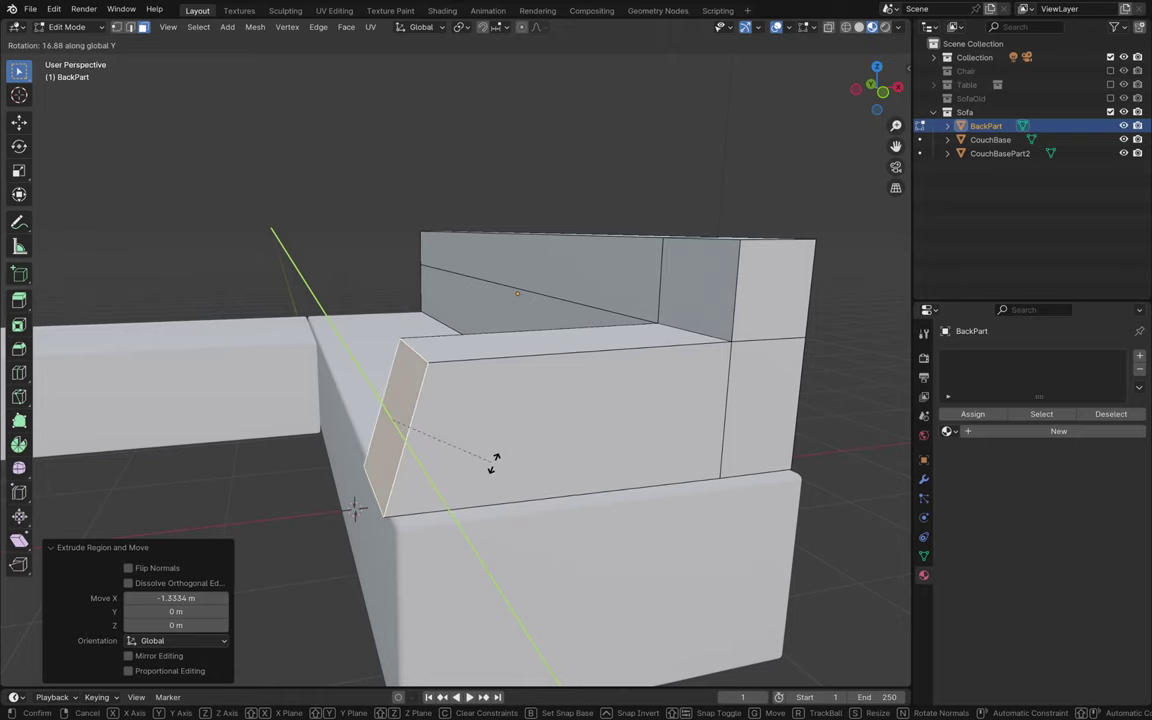
pyautogui.press('Escape')
pyautogui.click(401, 344)
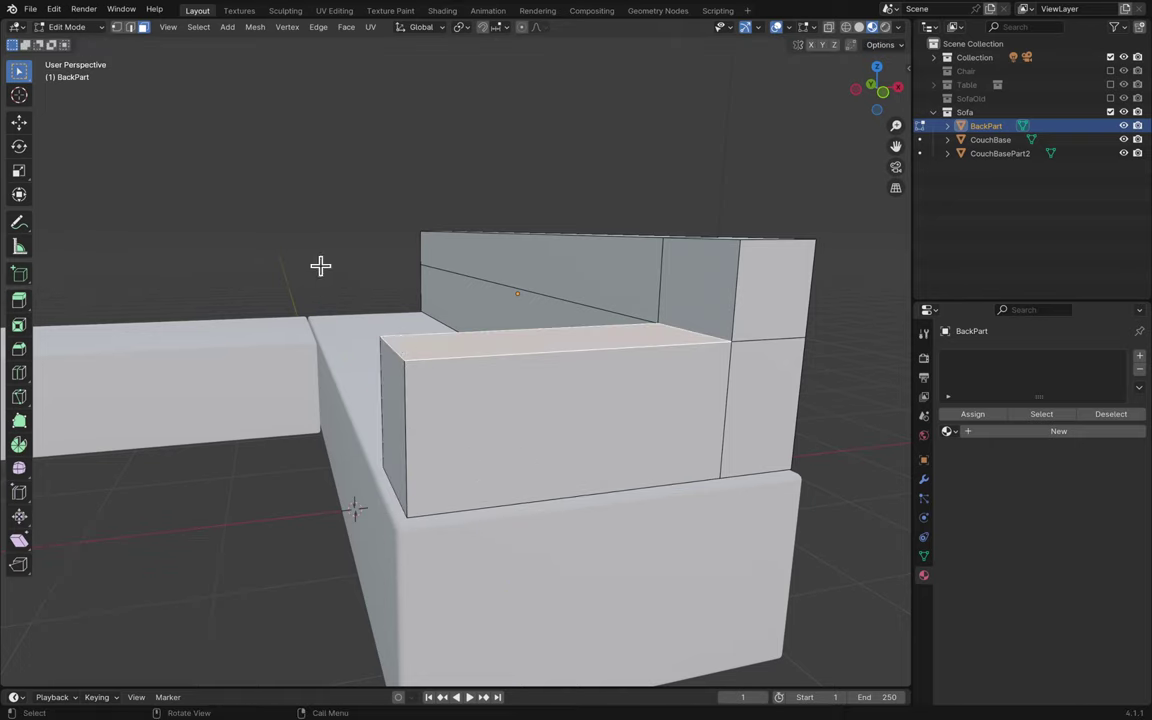
# - Slide the armrest's top front edge 0.17751 m along X for a slanted front
pyautogui.click(130, 27)
pyautogui.click(404, 356)
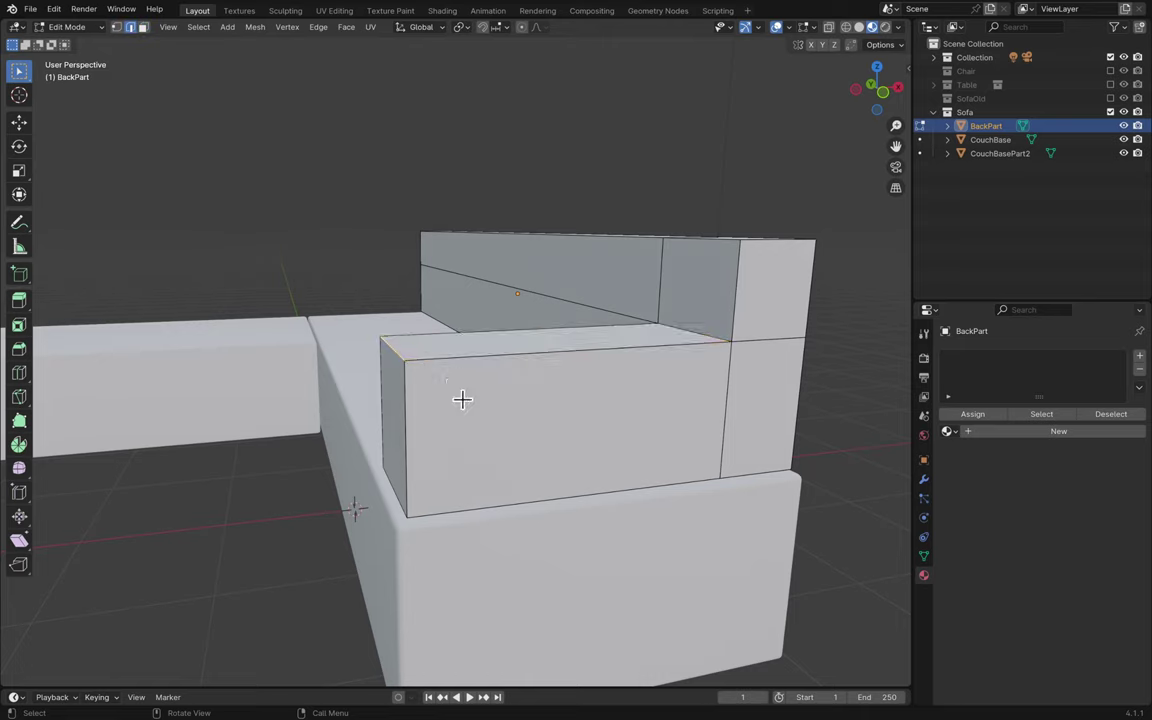
pyautogui.press('g')
pyautogui.press('x')
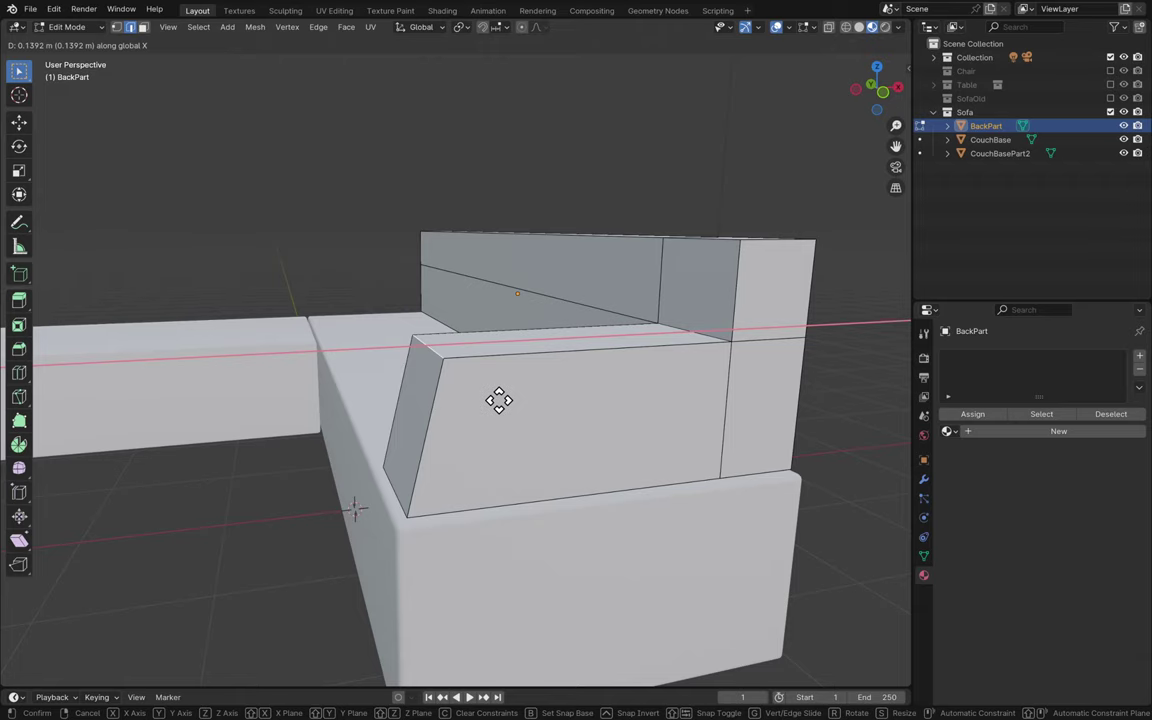
pyautogui.click(506, 399)
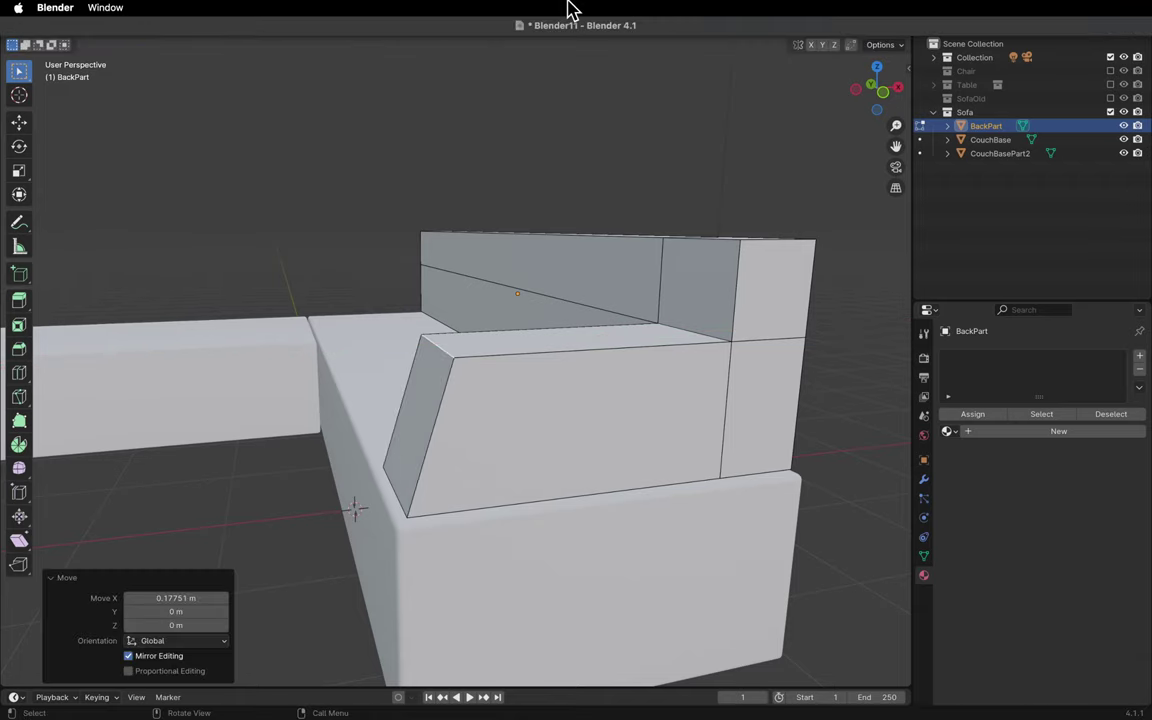
pyautogui.hscroll(-10, 517, 176)
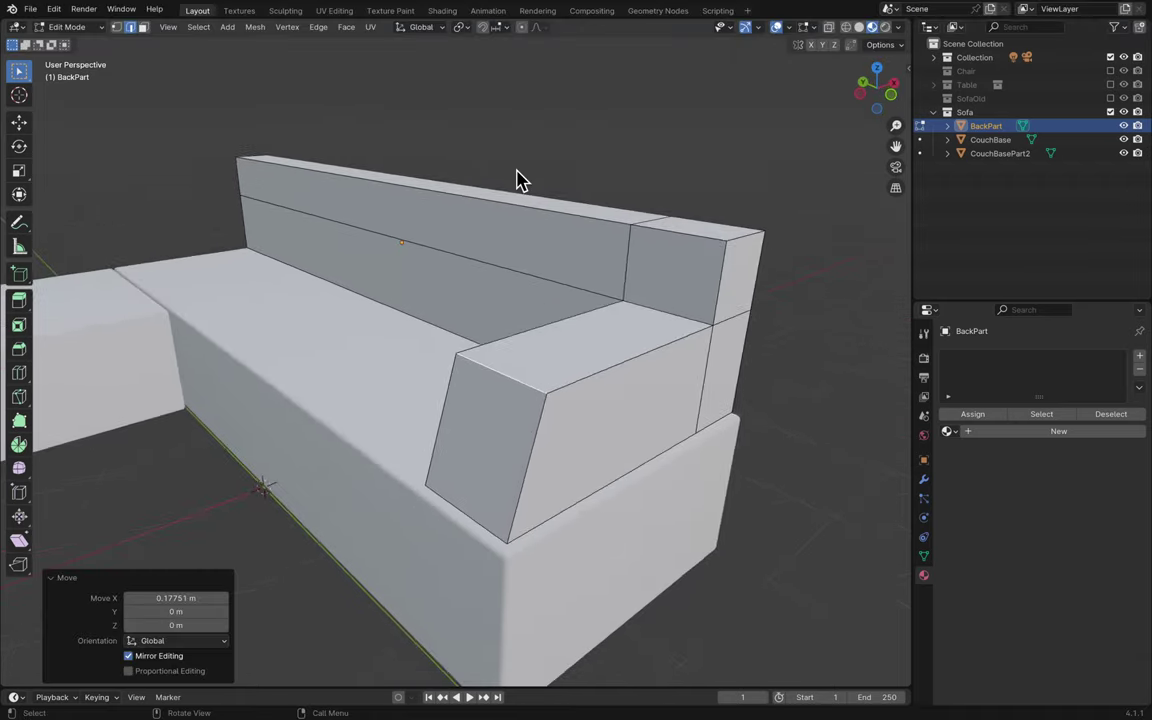
pyautogui.keyDown('shift'); pyautogui.scroll(5, 517, 176); pyautogui.keyUp('shift')
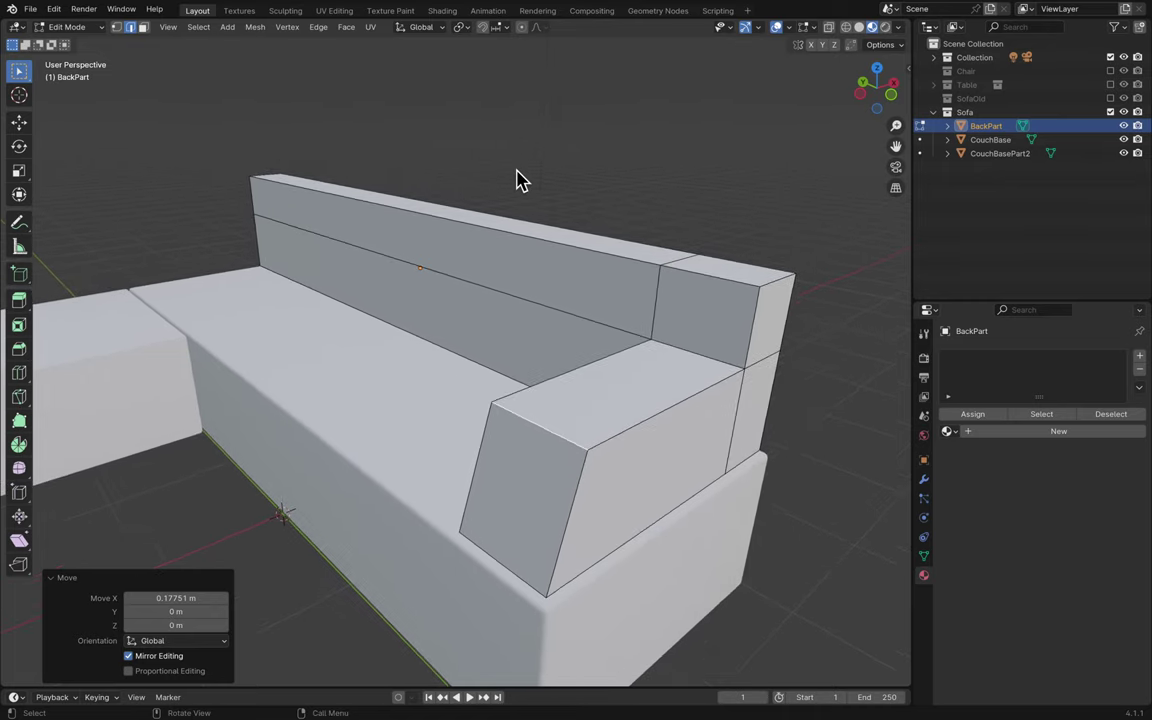
pyautogui.scroll(1, 523, 179)
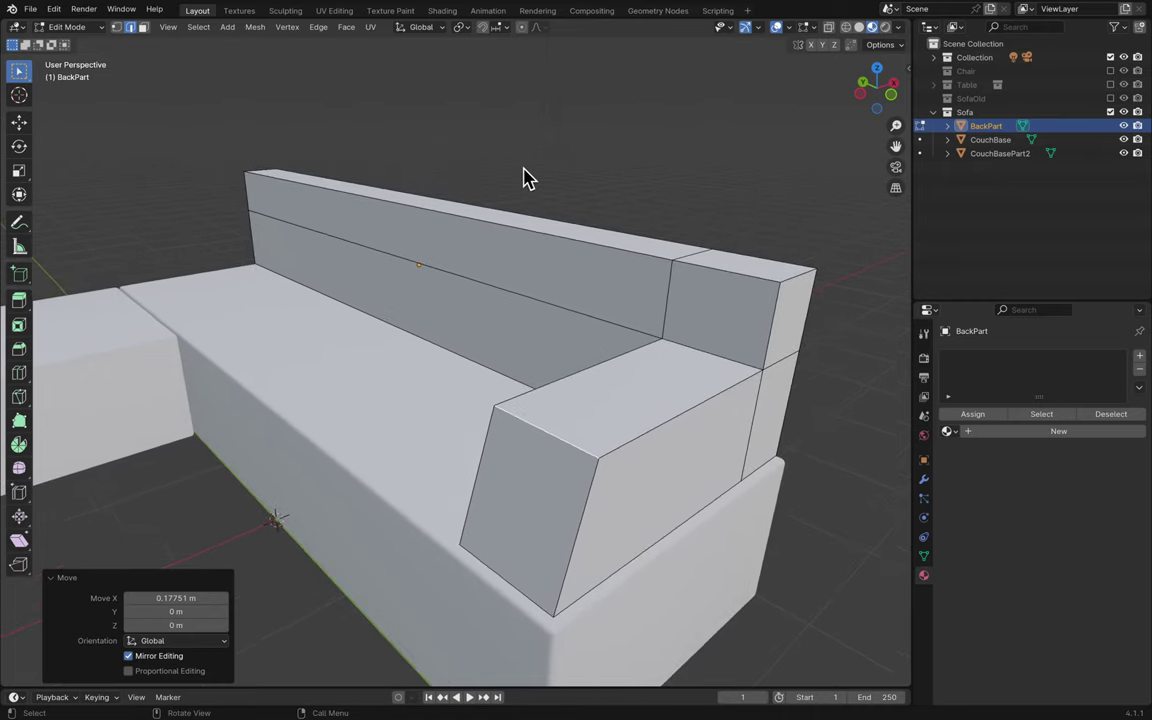
pyautogui.scroll(-5, 523, 179)
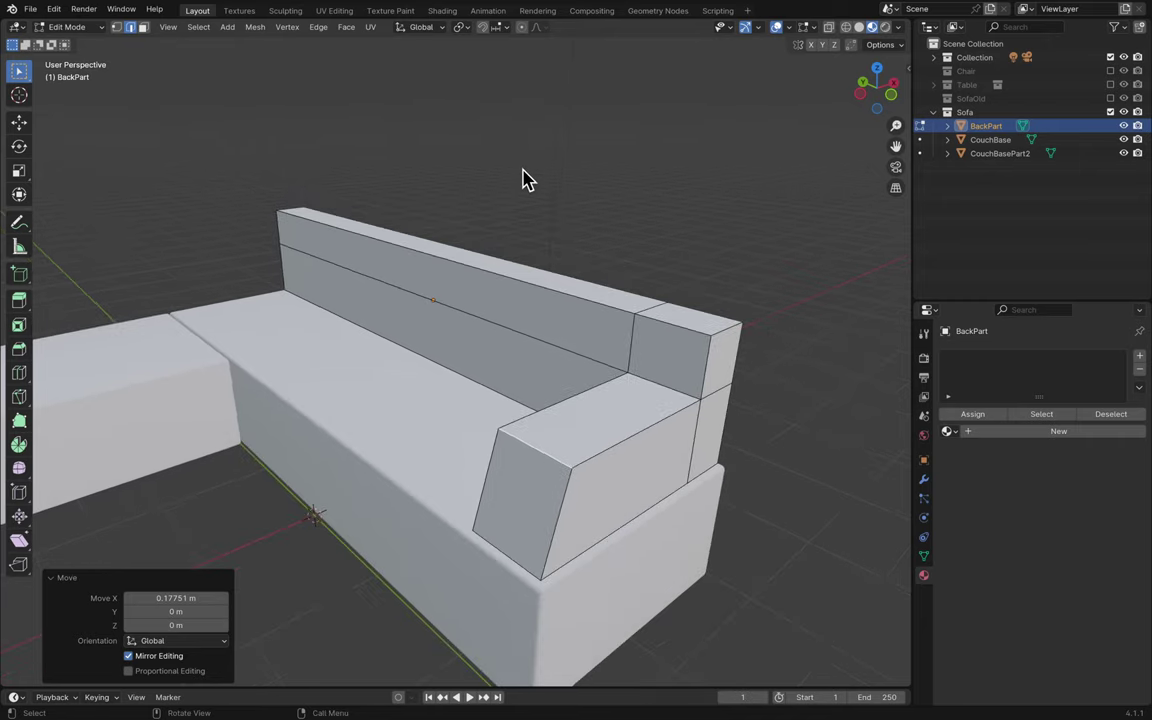
pyautogui.keyDown('shift'); pyautogui.hscroll(-10, 523, 179); pyautogui.keyUp('shift')
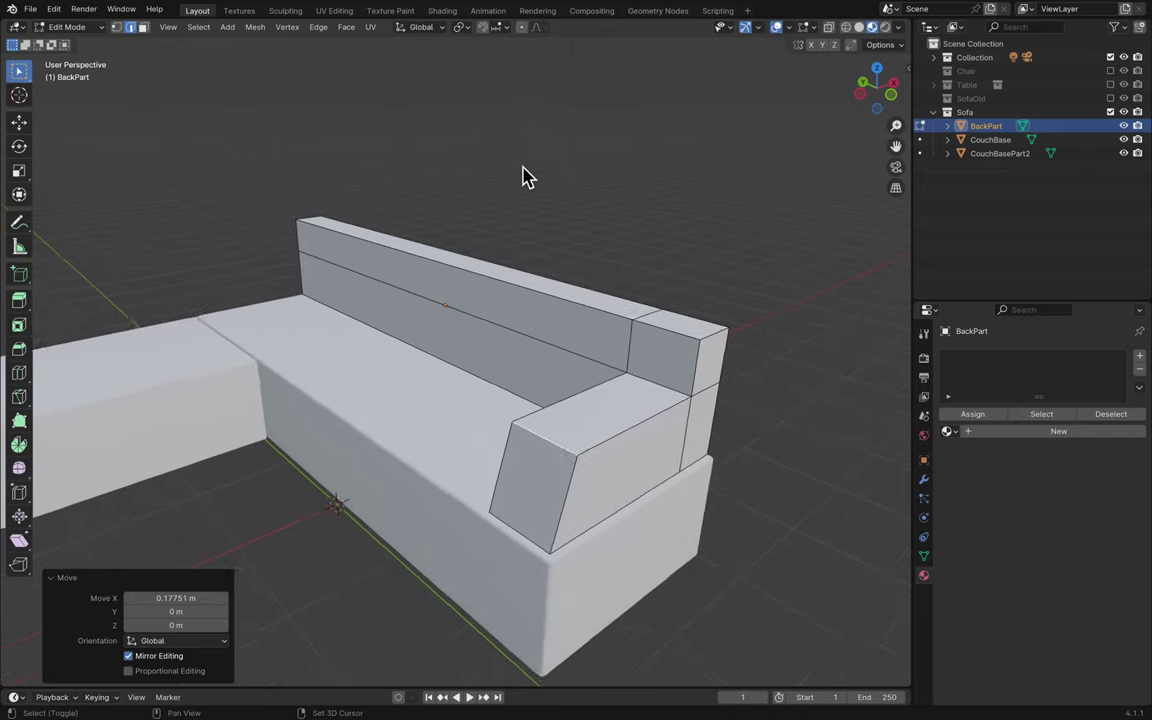
pyautogui.hscroll(-10, 523, 179)
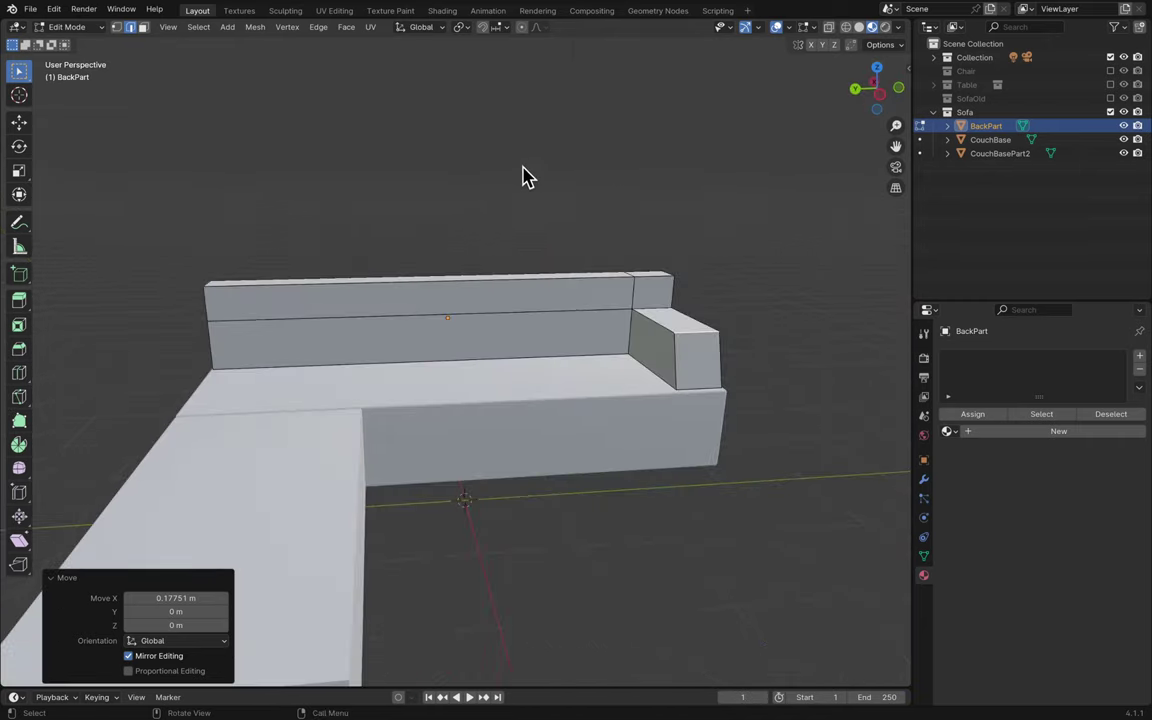
pyautogui.keyDown('ctrl'); pyautogui.scroll(3, 523, 179); pyautogui.keyUp('ctrl')
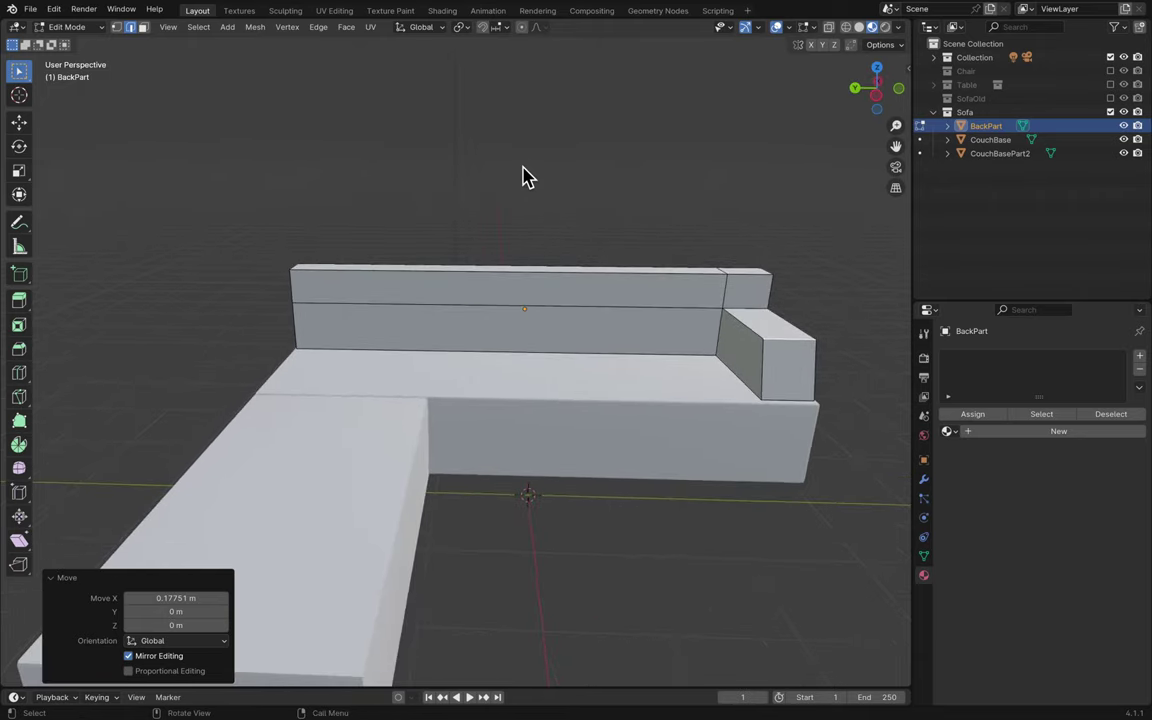
pyautogui.keyDown('ctrl'); pyautogui.scroll(2, 506, 296); pyautogui.keyUp('ctrl')
pyautogui.scroll(5, 506, 293)
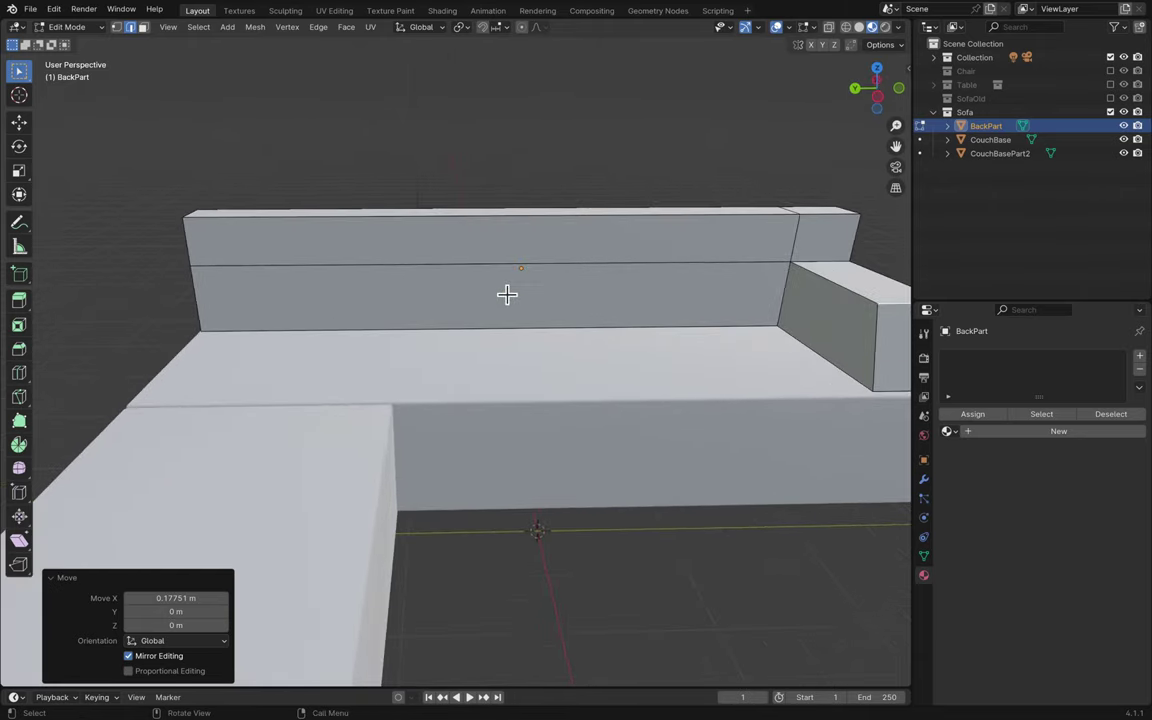
pyautogui.scroll(1, 507, 294)
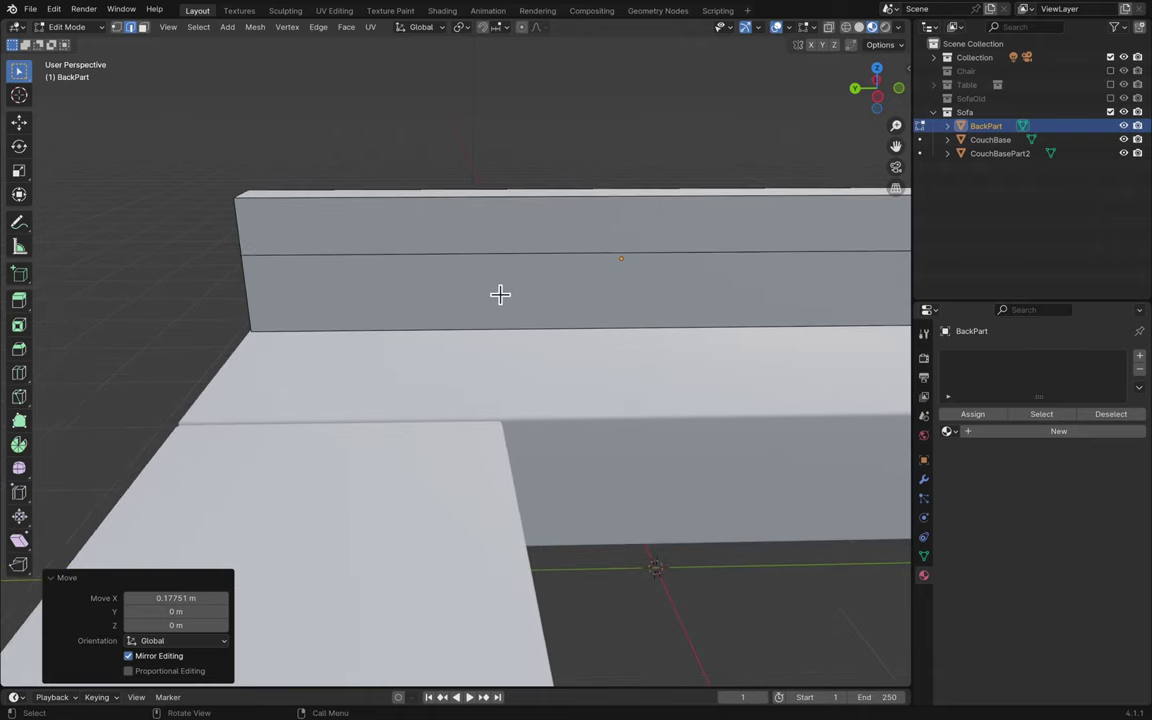
# - Show the SofaOld collection for reference and place a vertical edge loop on the backrest
pyautogui.click(17, 376)
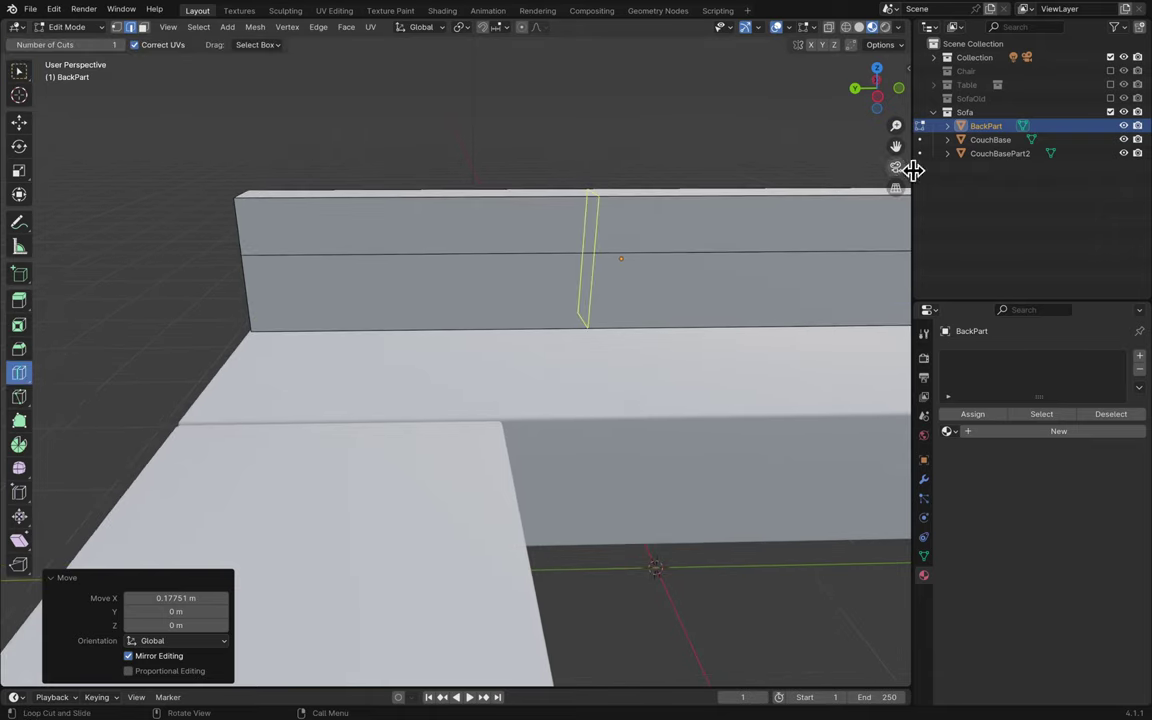
pyautogui.click(1110, 98)
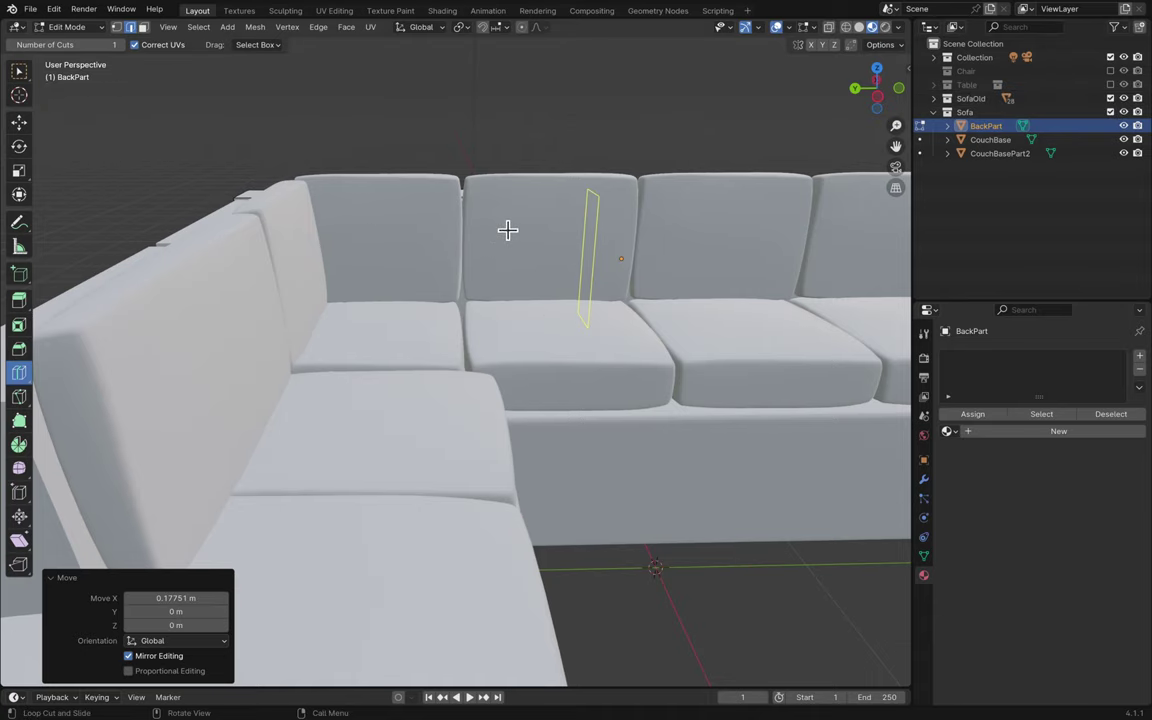
pyautogui.moveTo(507, 230); pyautogui.dragTo(551, 246, button='middle')
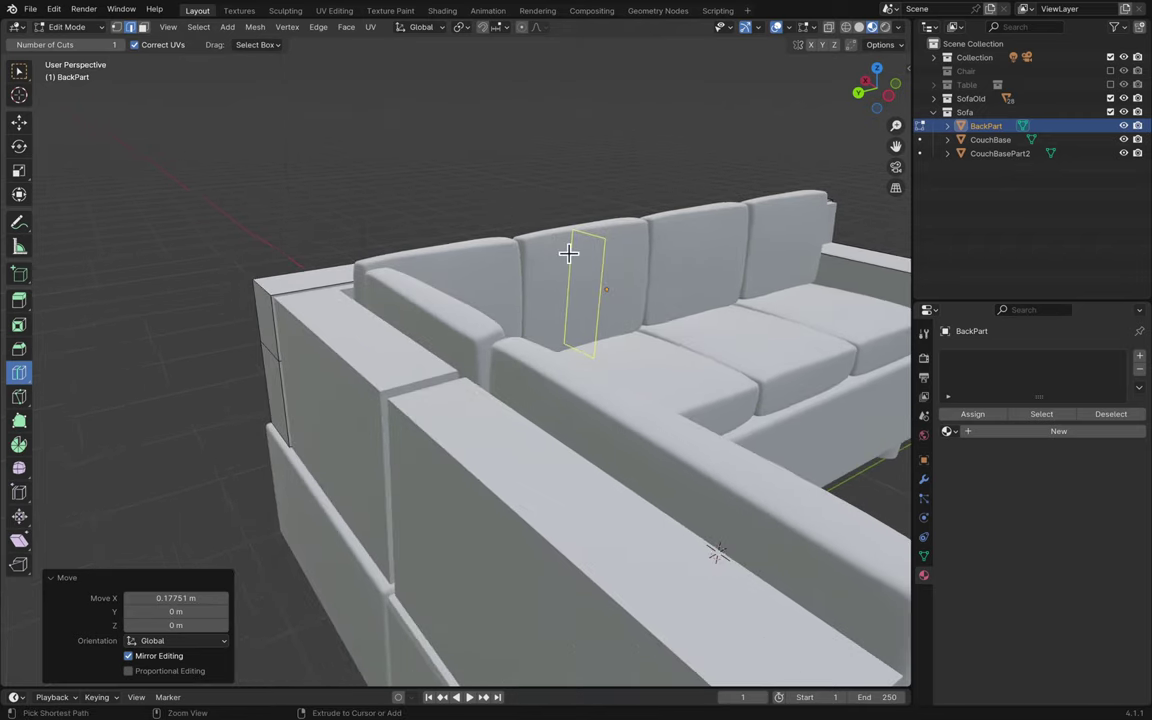
pyautogui.click(568, 253)
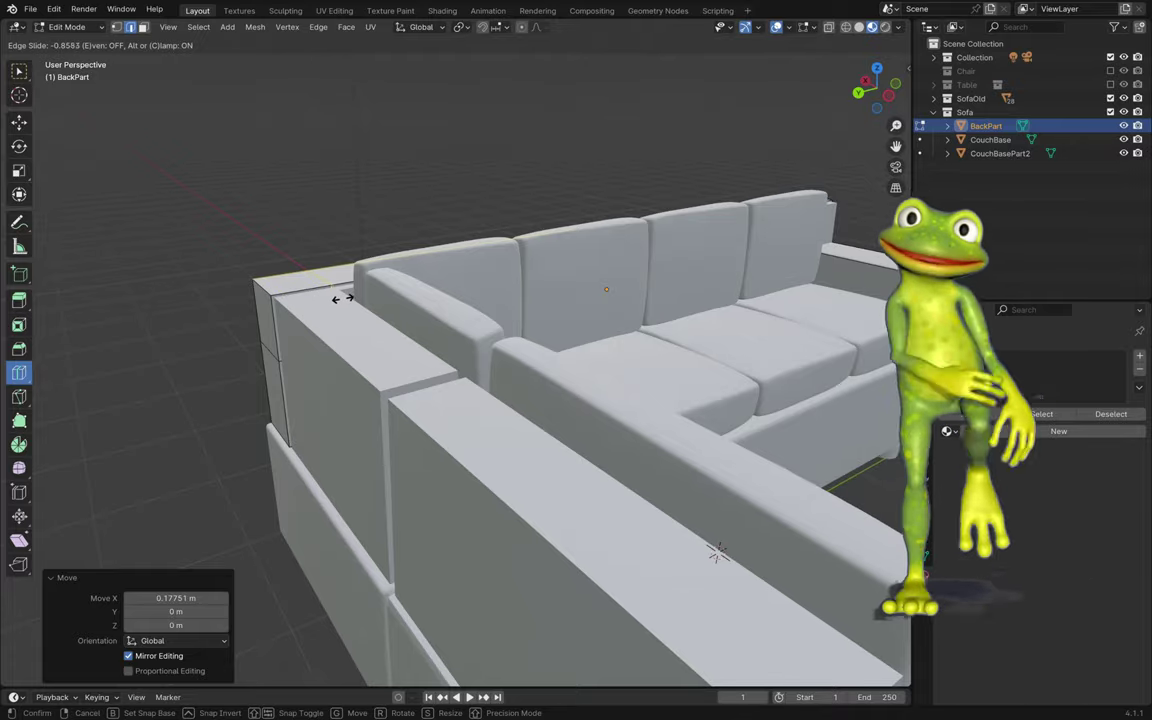
pyautogui.click(346, 297)
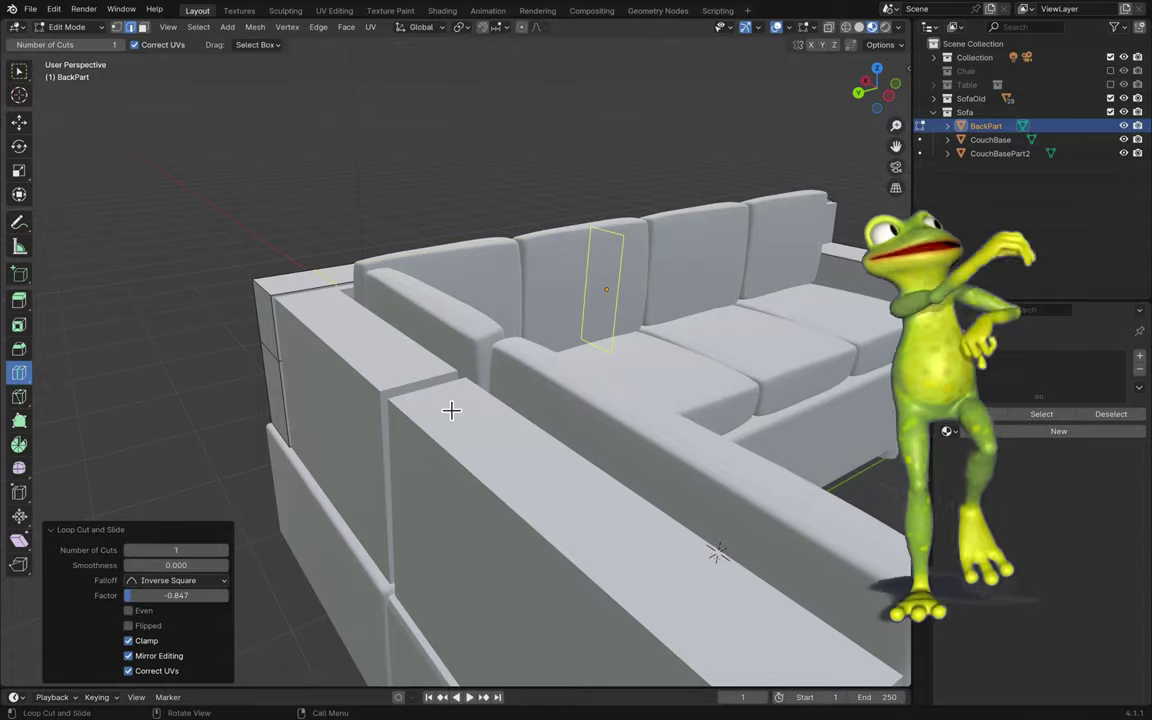
# - Add a loop cut slid to factor -0.847 near the backrest end and hide SofaOld
pyautogui.moveTo(450, 406); pyautogui.dragTo(552, 340, button='middle')
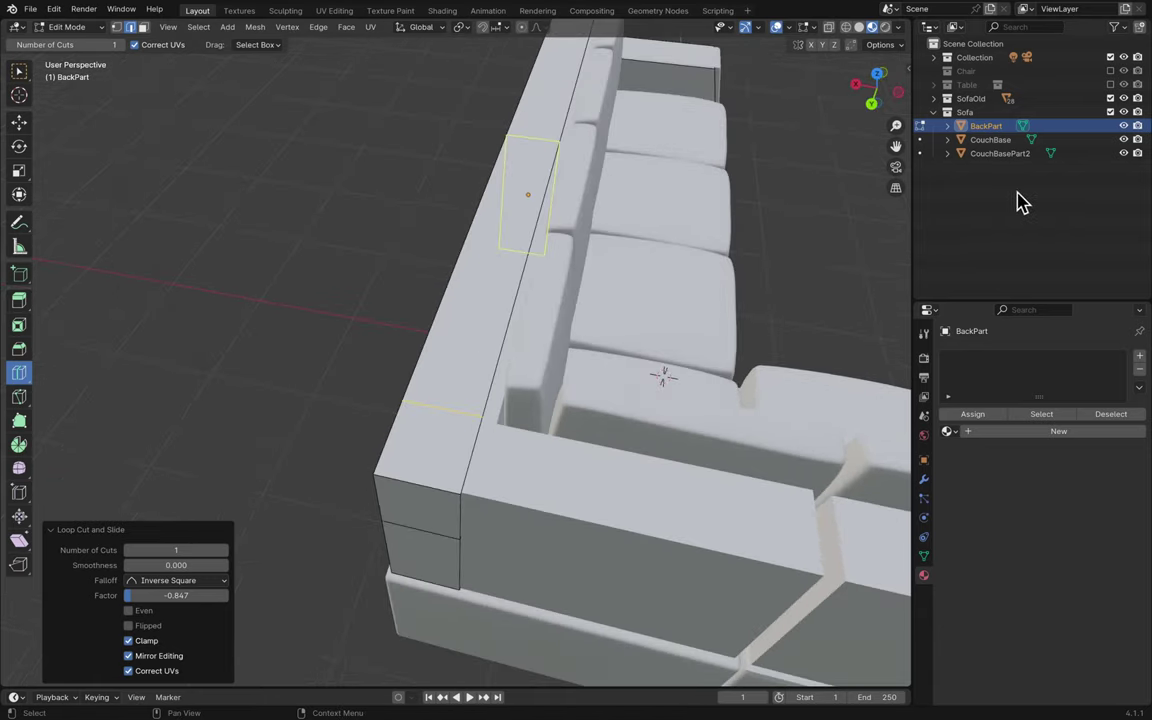
pyautogui.click(1110, 98)
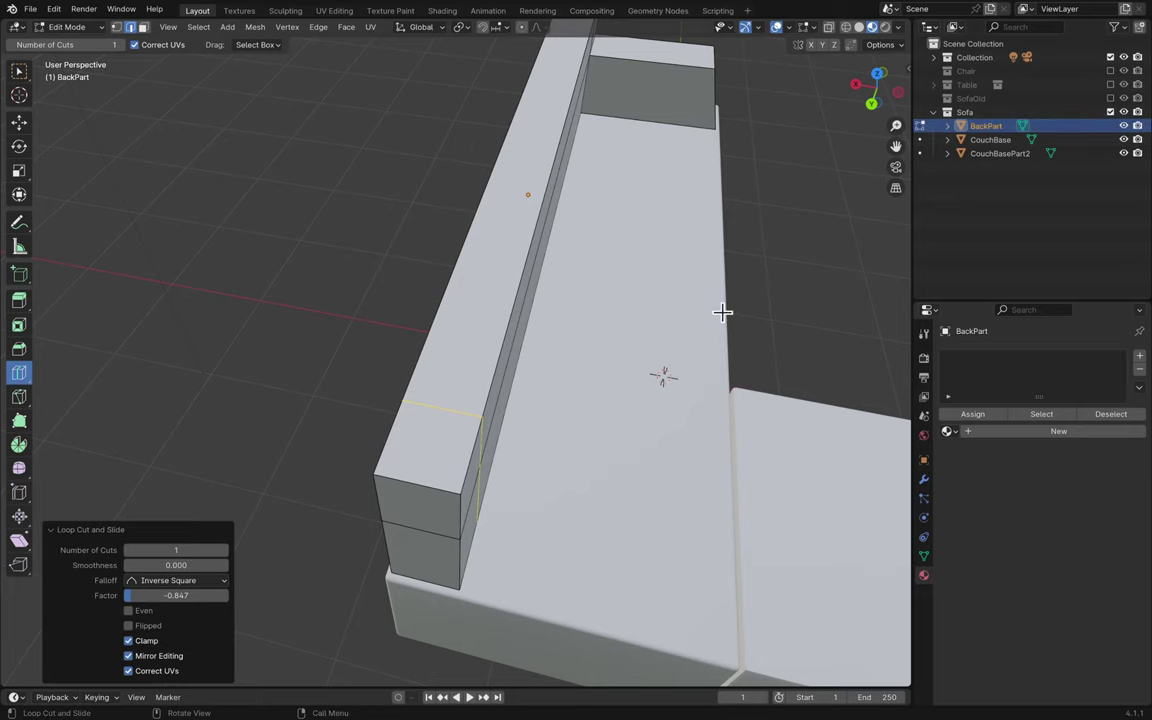
pyautogui.moveTo(722, 311); pyautogui.dragTo(722, 312, button='middle')
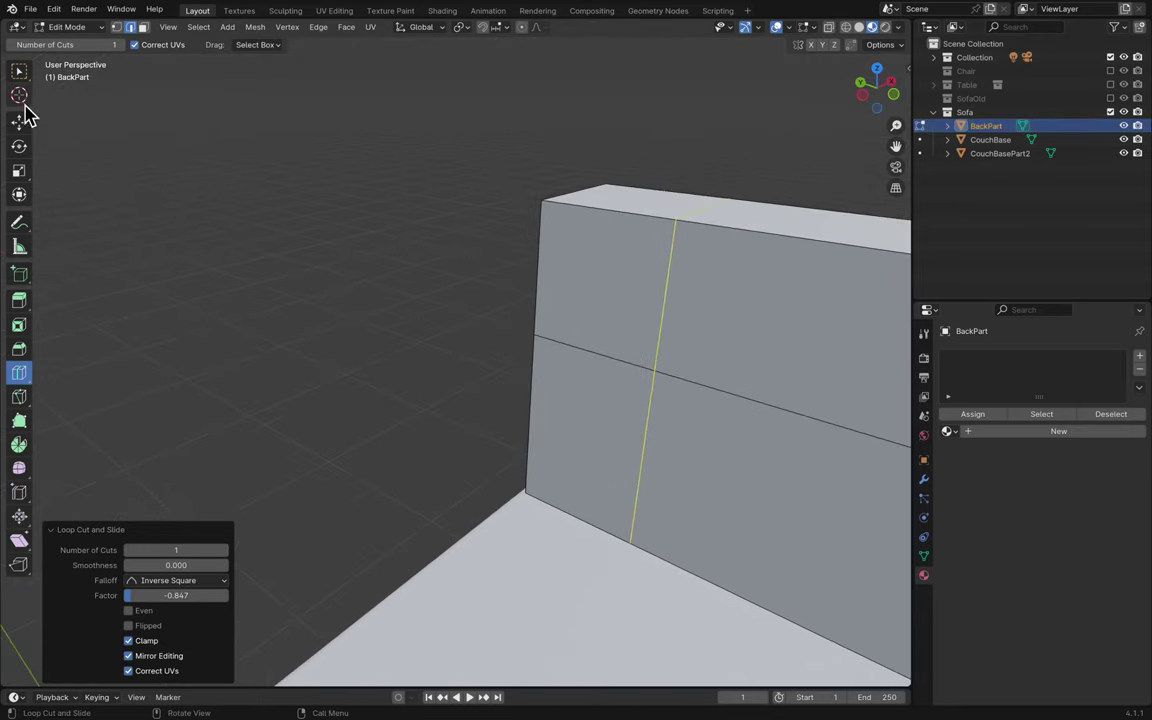
# - In face select mode, select the lower and upper end faces of the backrest
pyautogui.click(19, 71)
pyautogui.click(600, 388)
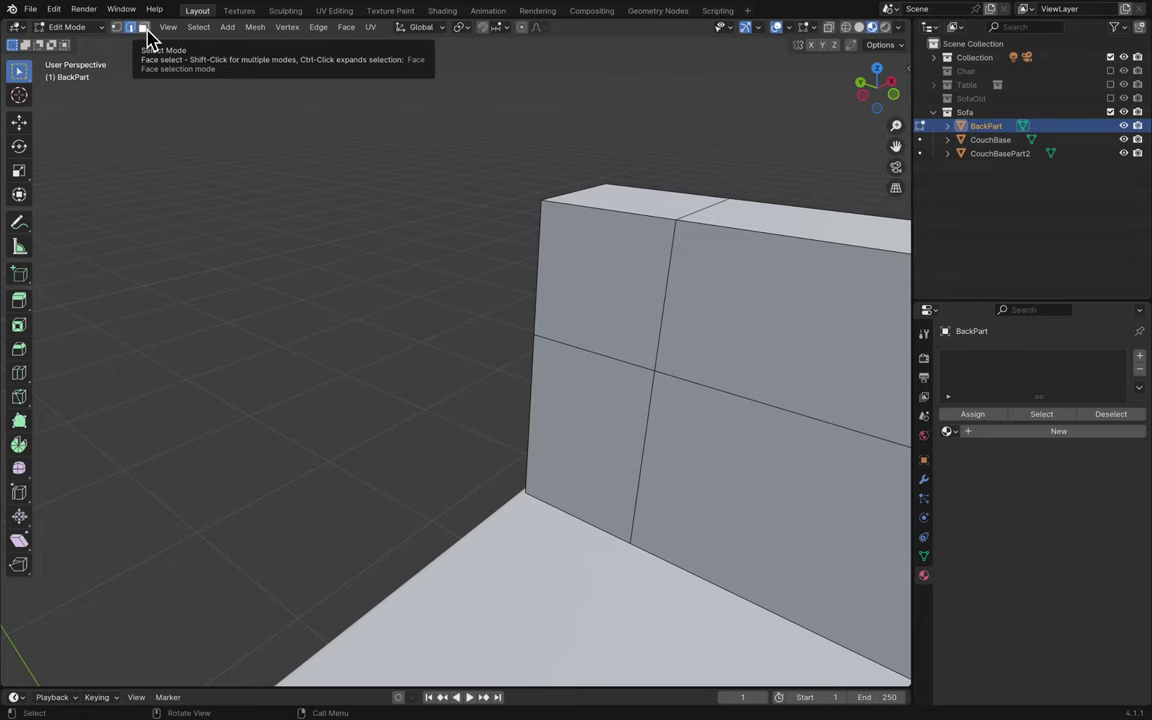
pyautogui.click(145, 29)
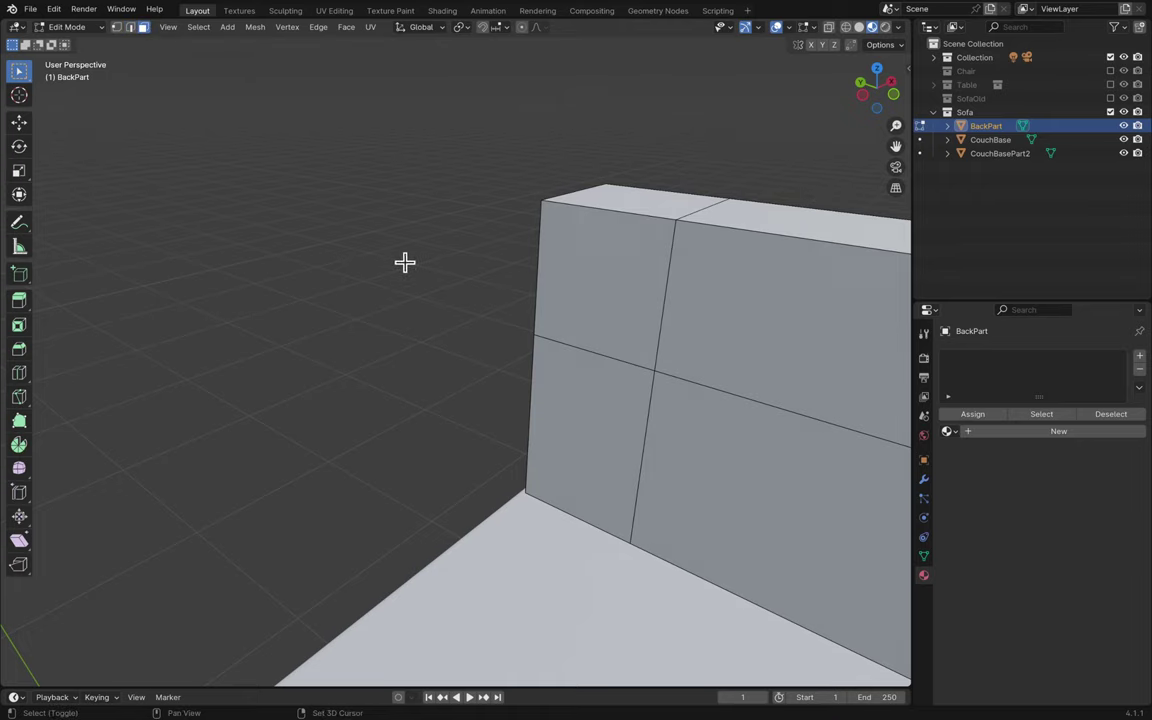
pyautogui.click(634, 395)
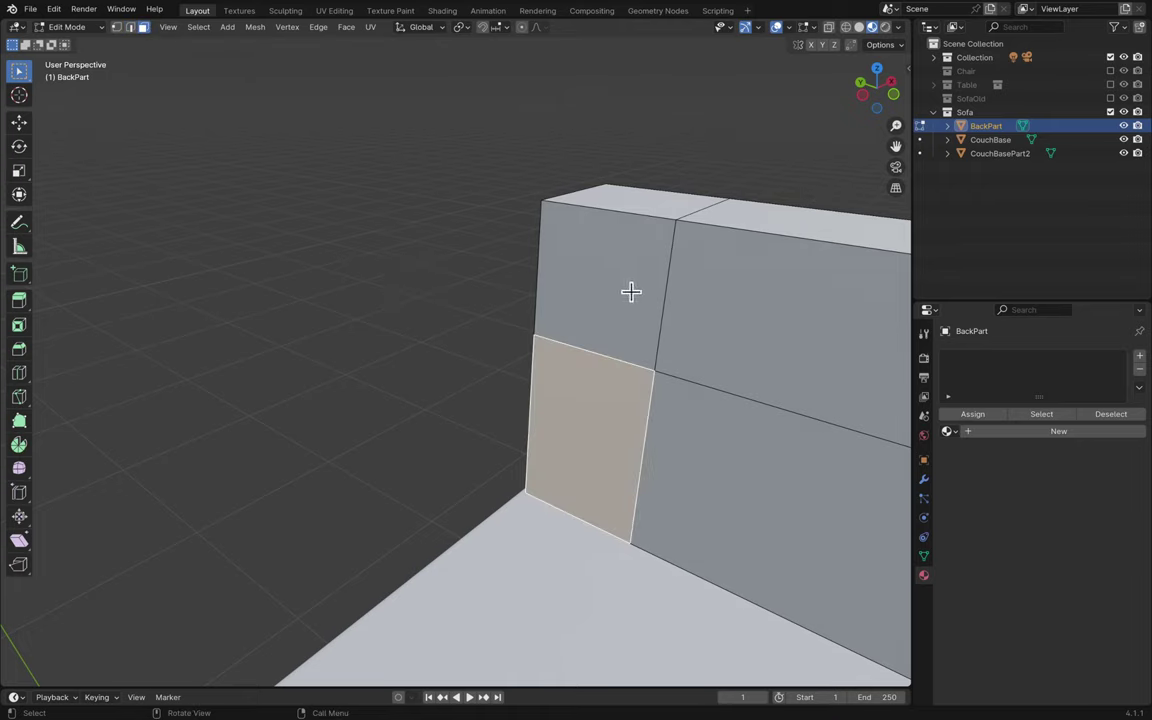
pyautogui.keyDown('shift'); pyautogui.click(630, 291); pyautogui.keyUp('shift')
pyautogui.hscroll(-10, 582, 376)
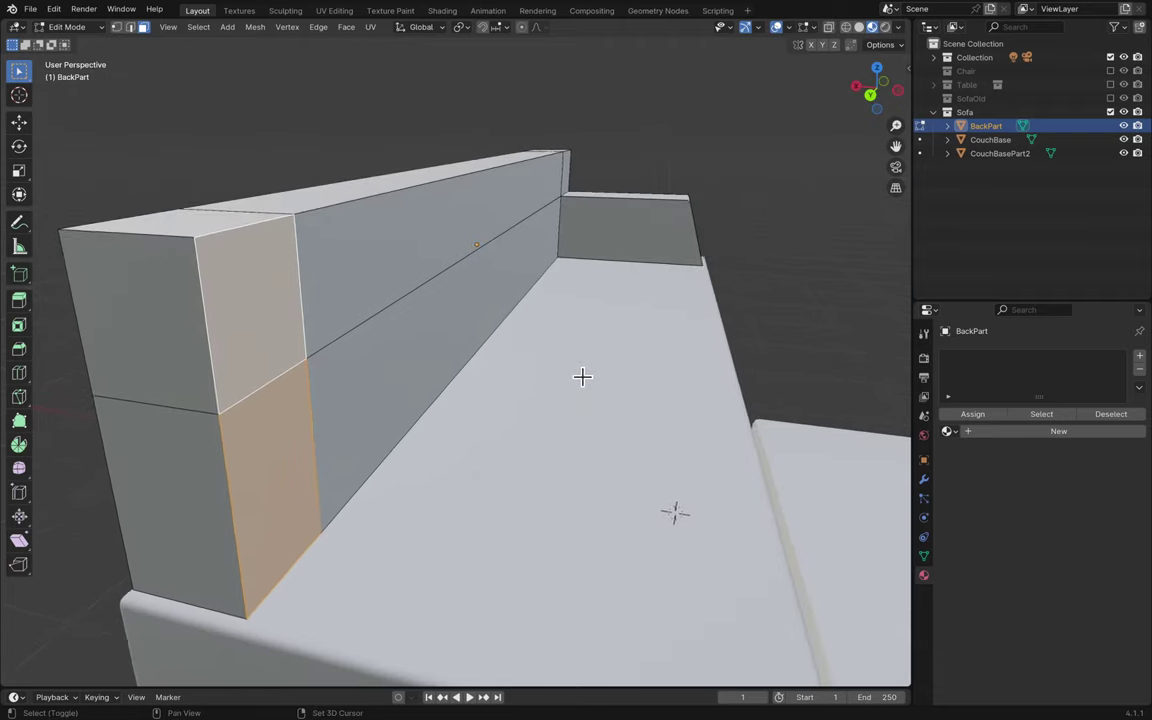
pyautogui.hscroll(-5, 582, 376)
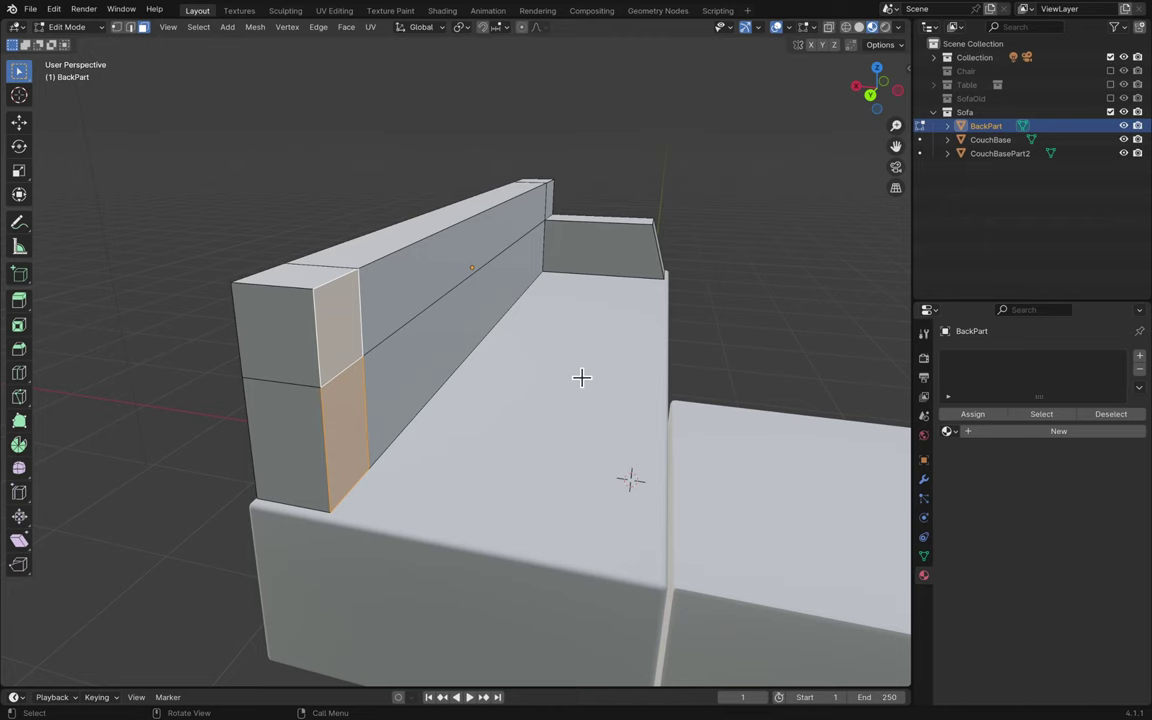
# - Extrude the end faces -1.3528 m along X and save Blender11.blend
pyautogui.press('e')
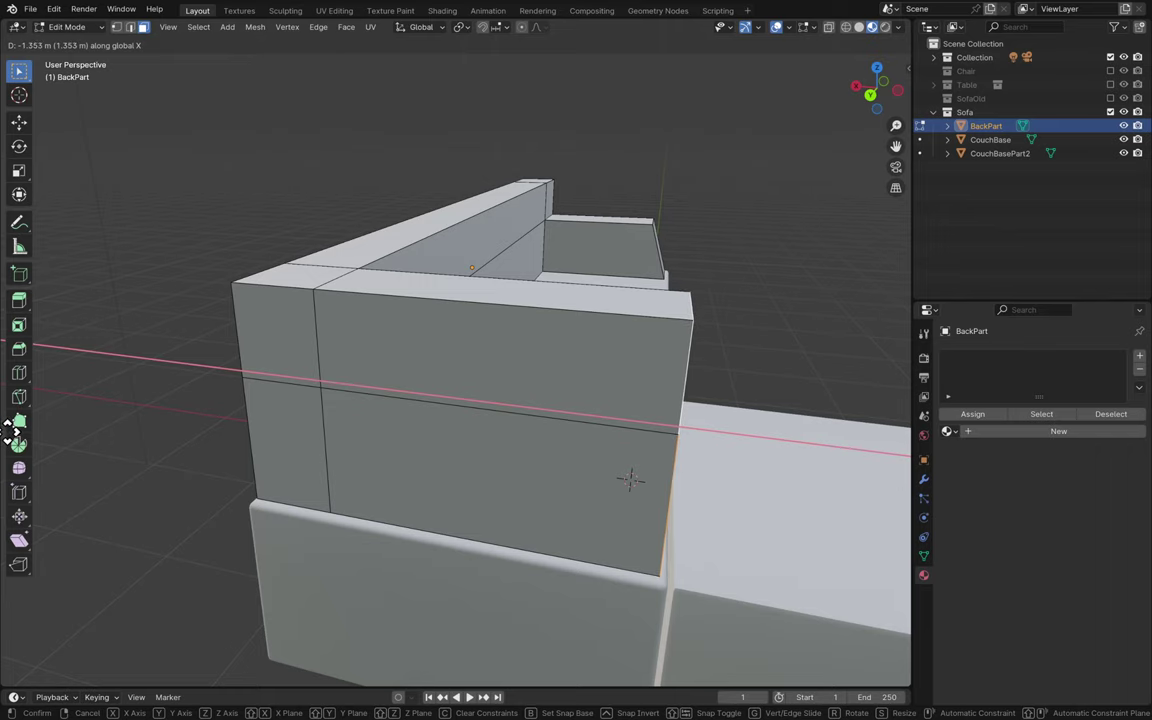
pyautogui.click(630, 480)
pyautogui.moveTo(57, 465); pyautogui.dragTo(484, 374, button='middle')
pyautogui.hotkey('ctrl', 's')
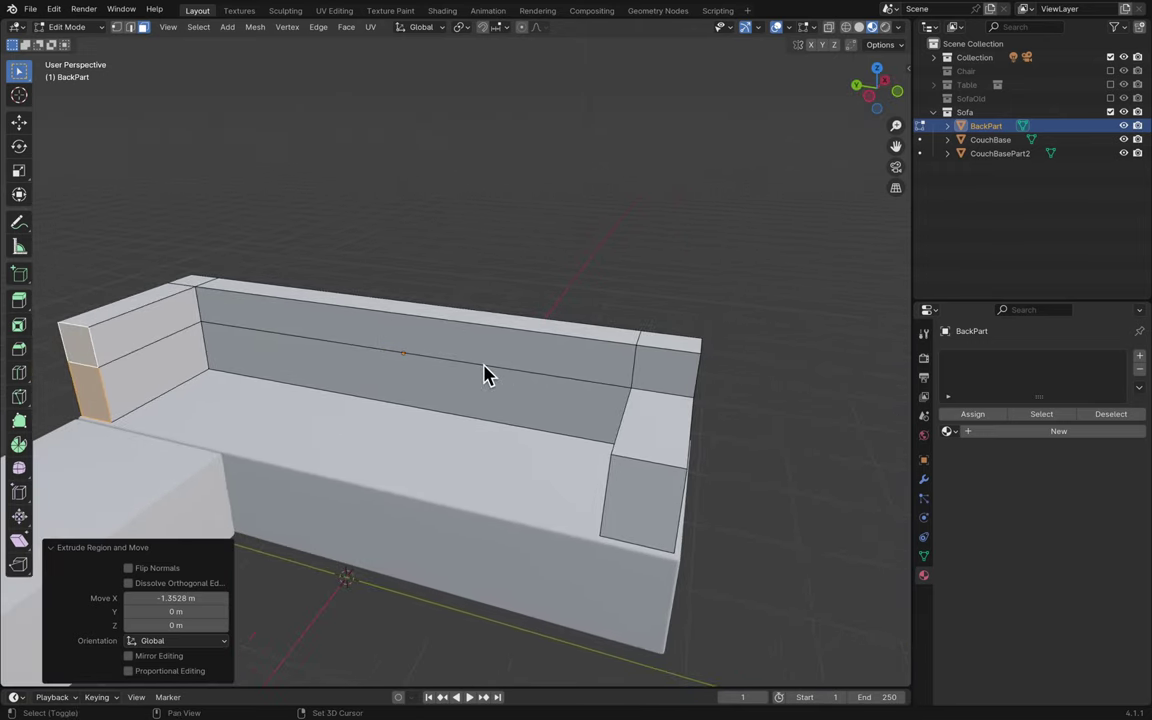
# - Move the inner backrest faces -0.105 m along X and tilt them 9.23° about Y
pyautogui.click(417, 390)
pyautogui.keyDown('shift'); pyautogui.click(457, 354); pyautogui.keyUp('shift')
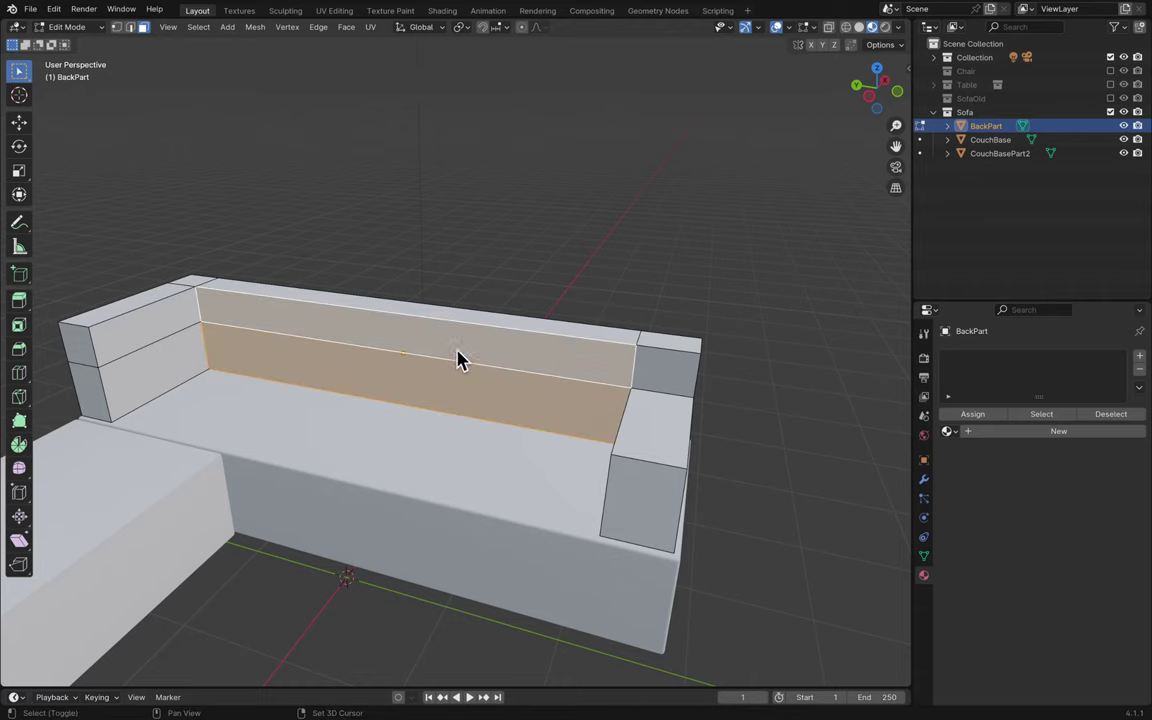
pyautogui.keyDown('shift'); pyautogui.click(652, 378); pyautogui.keyUp('shift')
pyautogui.moveTo(648, 393); pyautogui.dragTo(652, 411, button='middle')
pyautogui.press('g')
pyautogui.press('x')
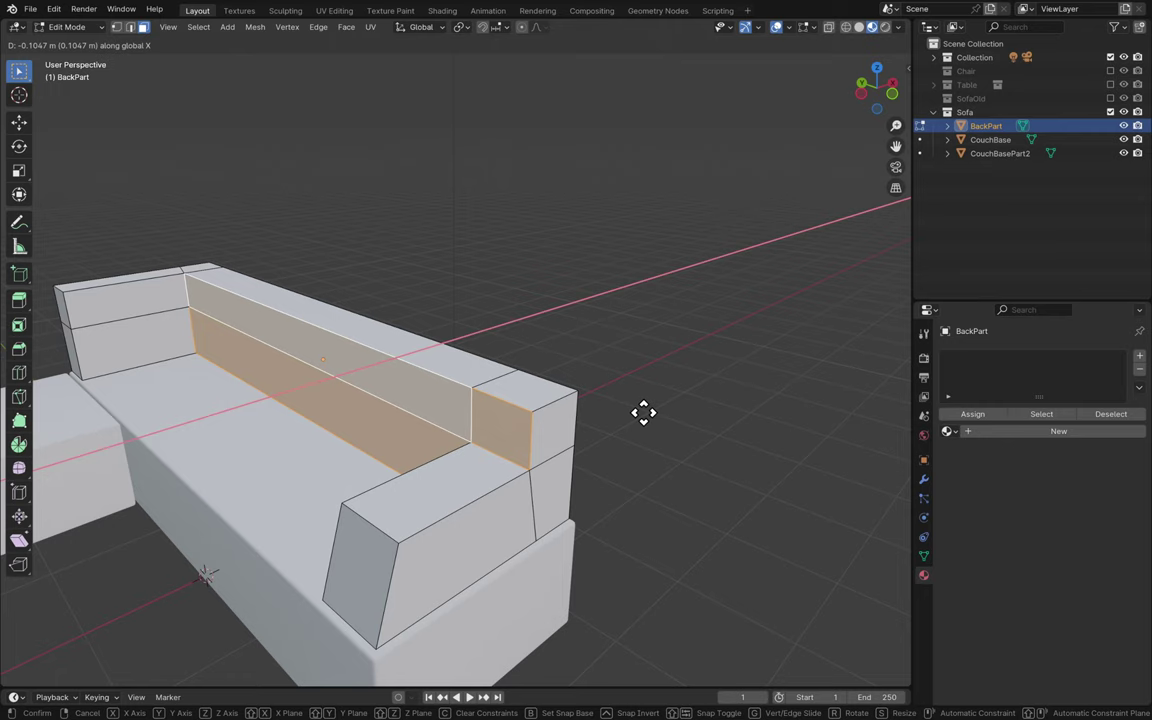
pyautogui.click(643, 413)
pyautogui.press('r')
pyautogui.press('x')
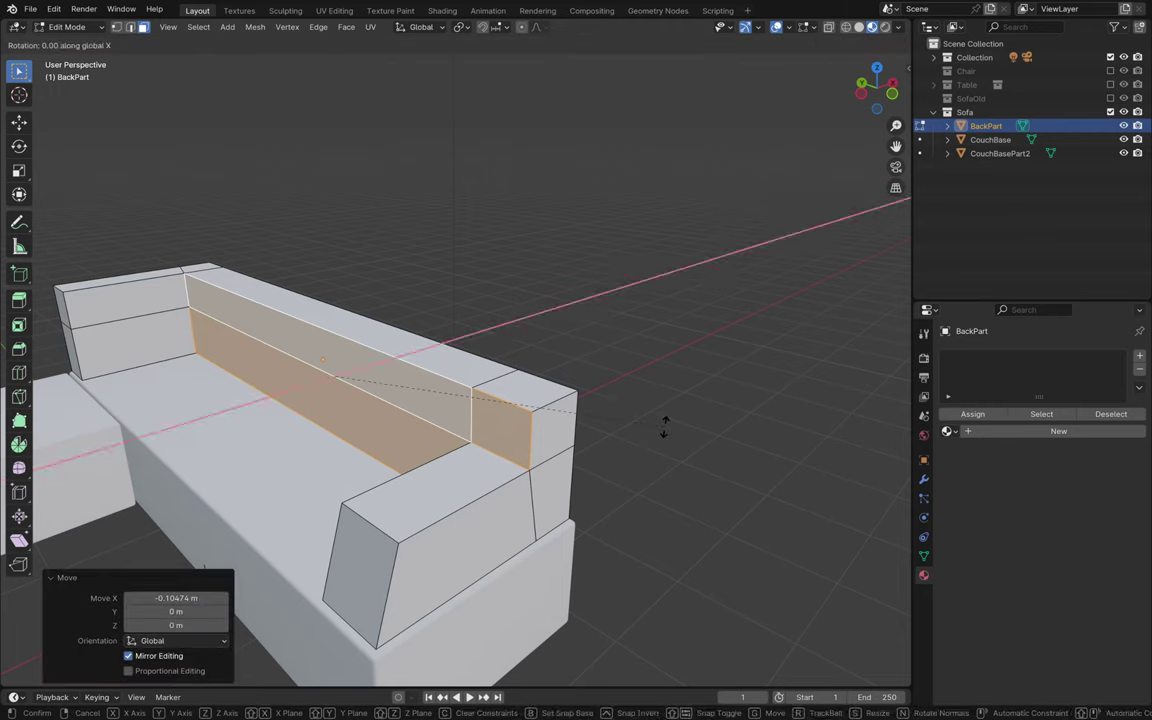
pyautogui.press('y')
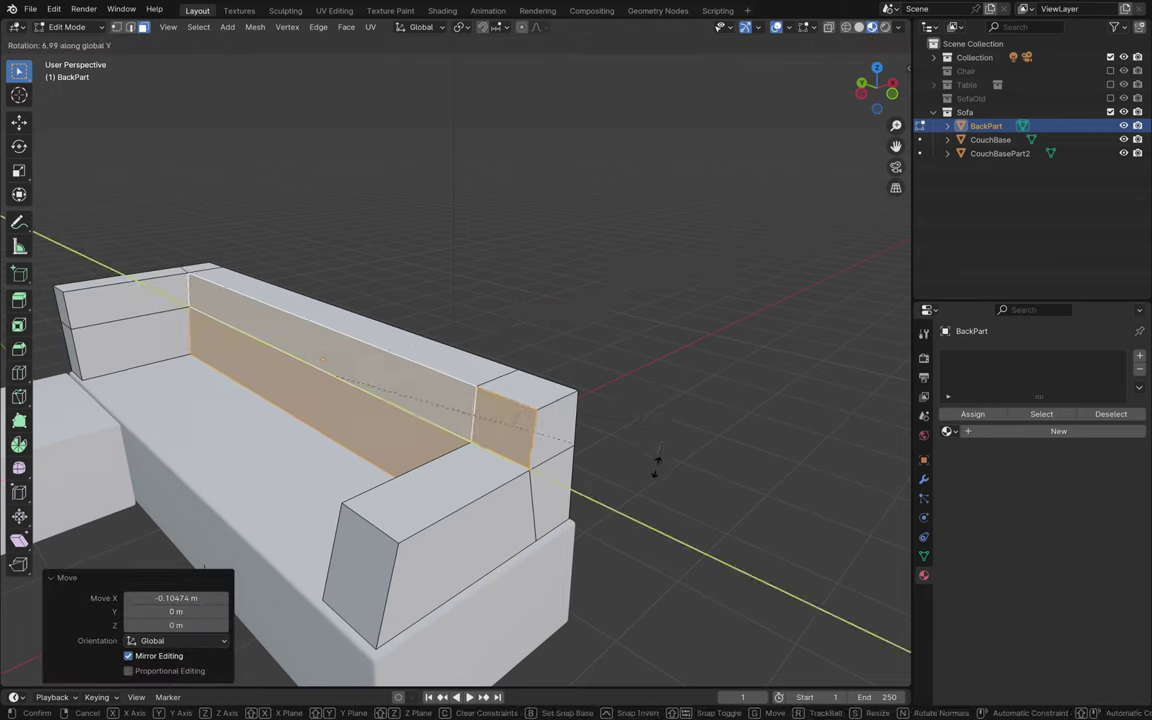
pyautogui.click(651, 478)
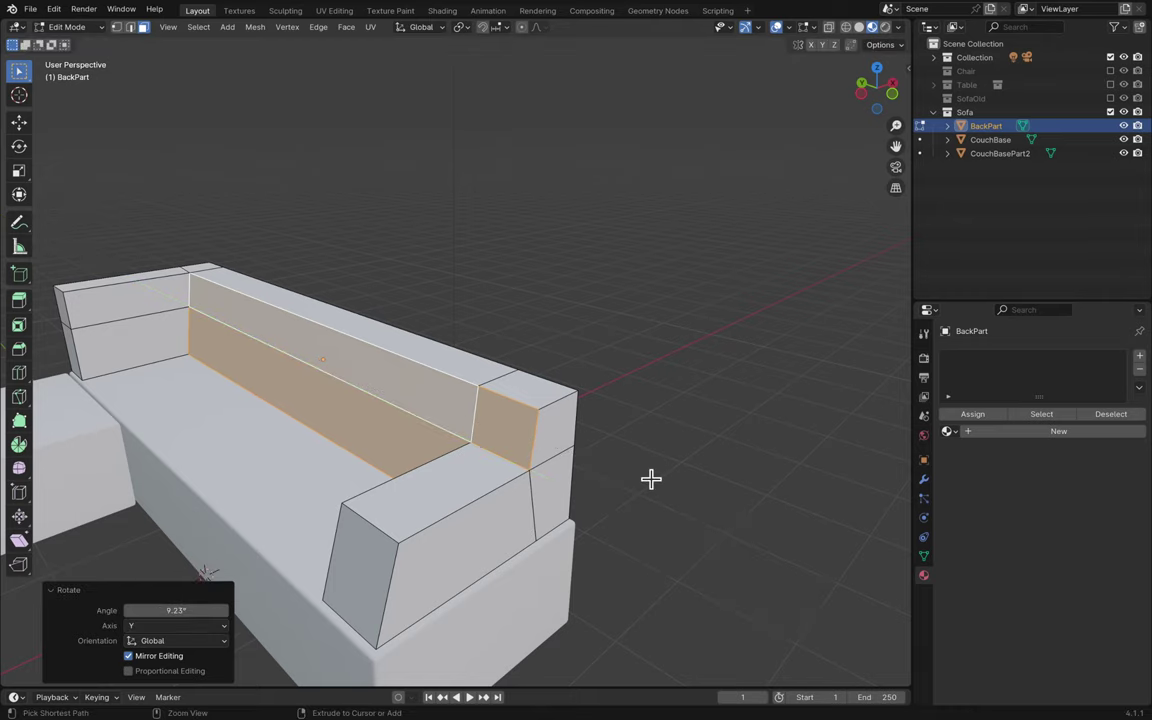
# - Rotate the small top and inner corner faces -6.04° about X
pyautogui.hscroll(-5, 597, 471)
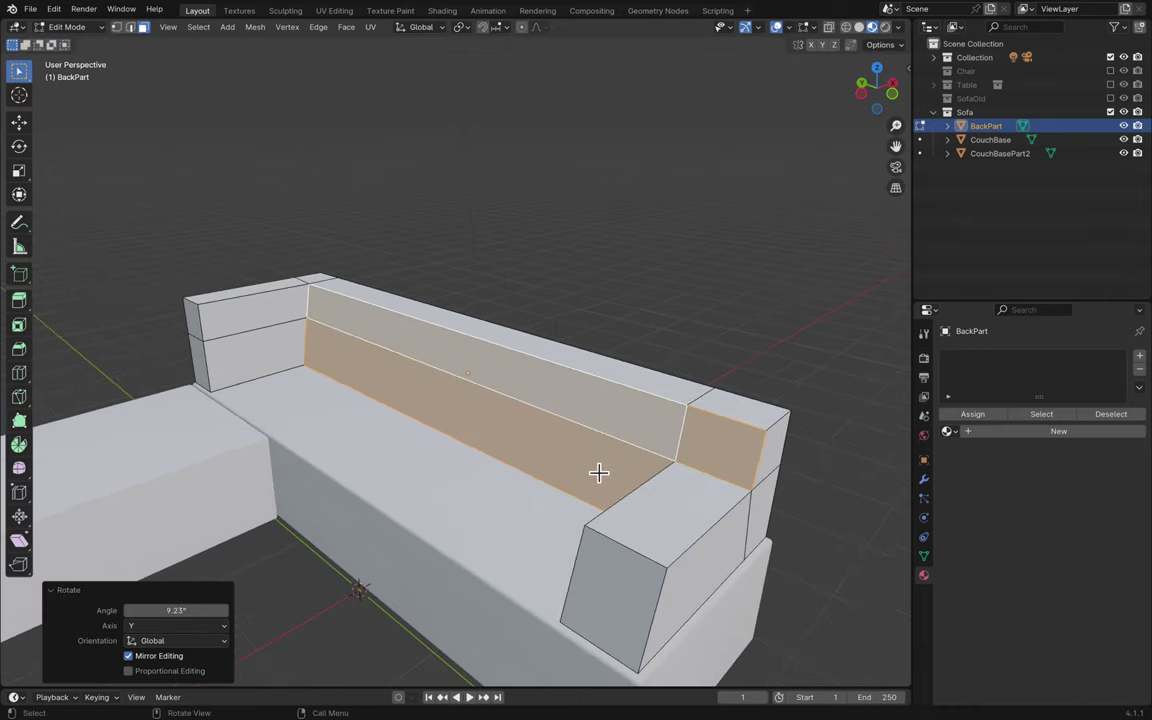
pyautogui.click(273, 309)
pyautogui.keyDown('shift'); pyautogui.click(286, 344); pyautogui.keyUp('shift')
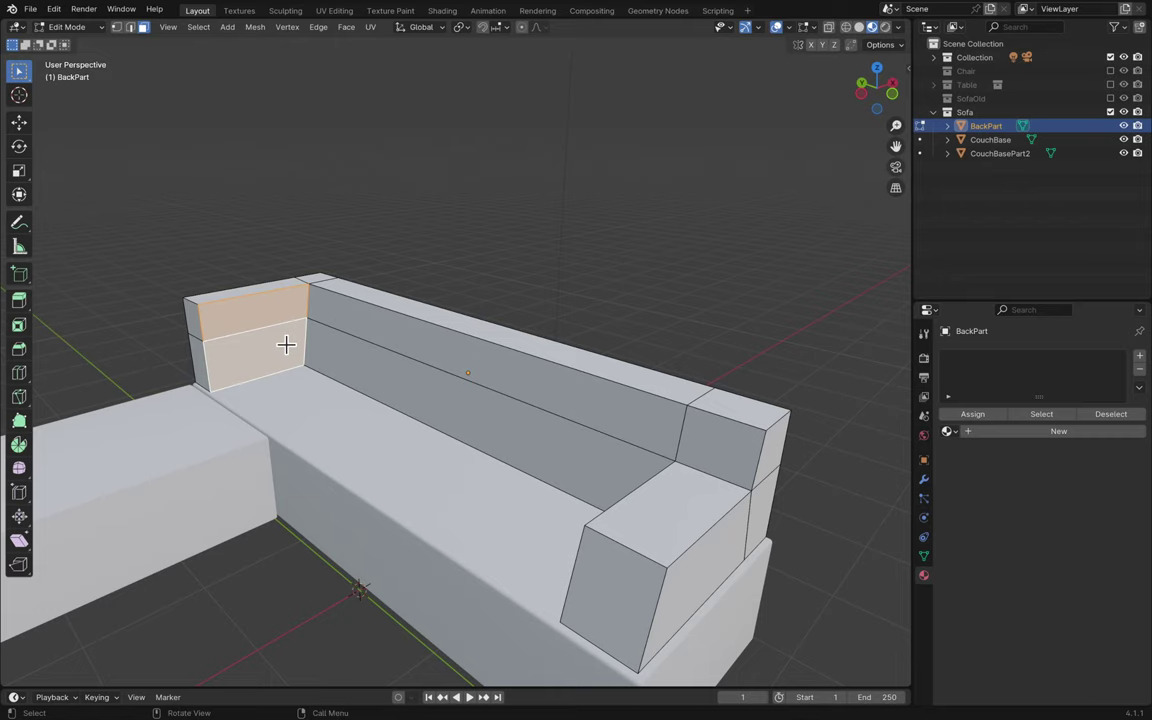
pyautogui.hscroll(-5, 286, 344)
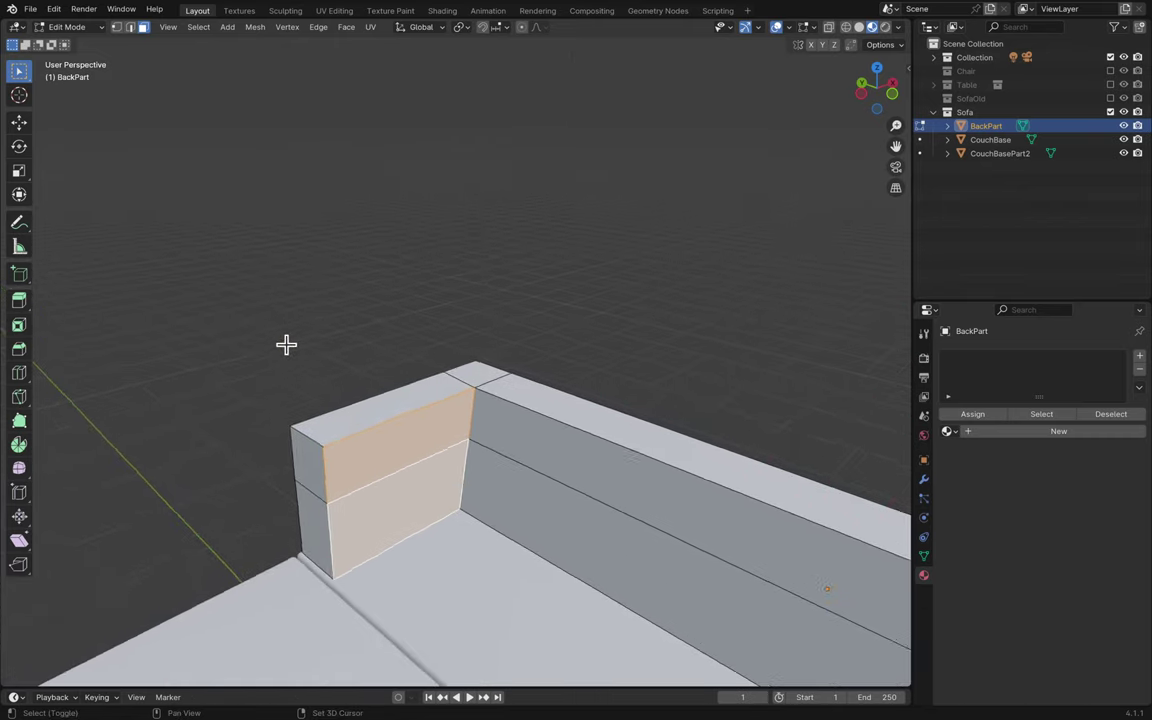
pyautogui.hscroll(-5, 286, 344)
pyautogui.hscroll(-1, 286, 344)
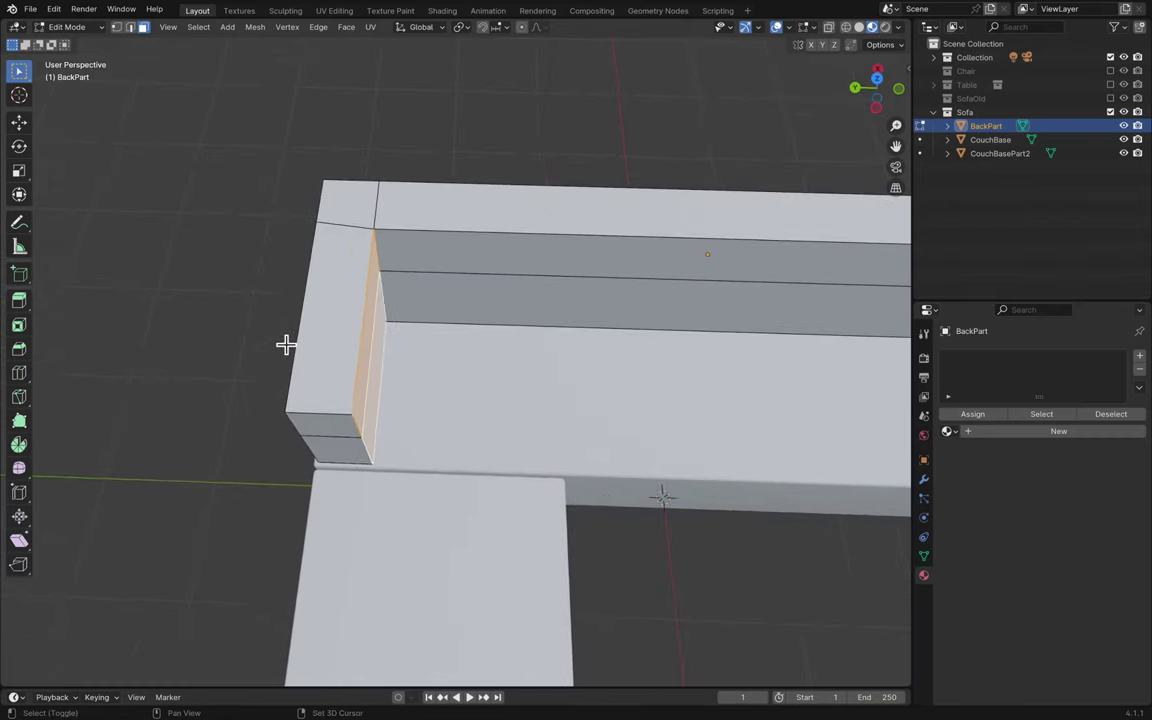
pyautogui.press('r')
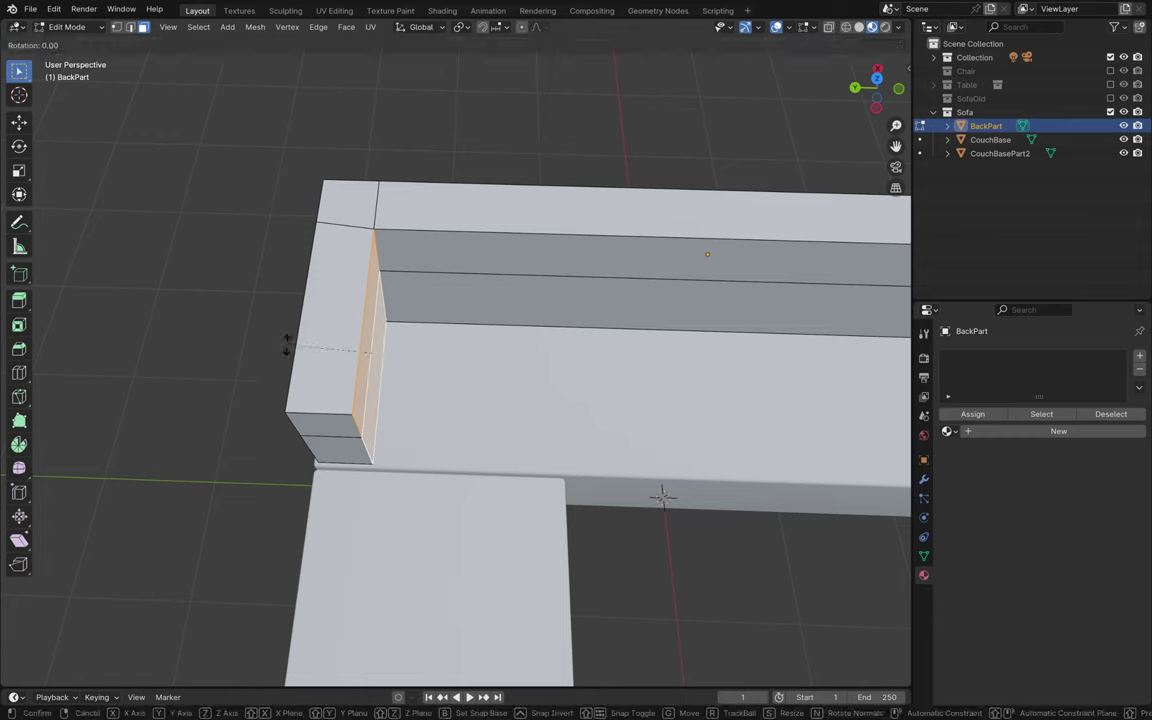
pyautogui.press('y')
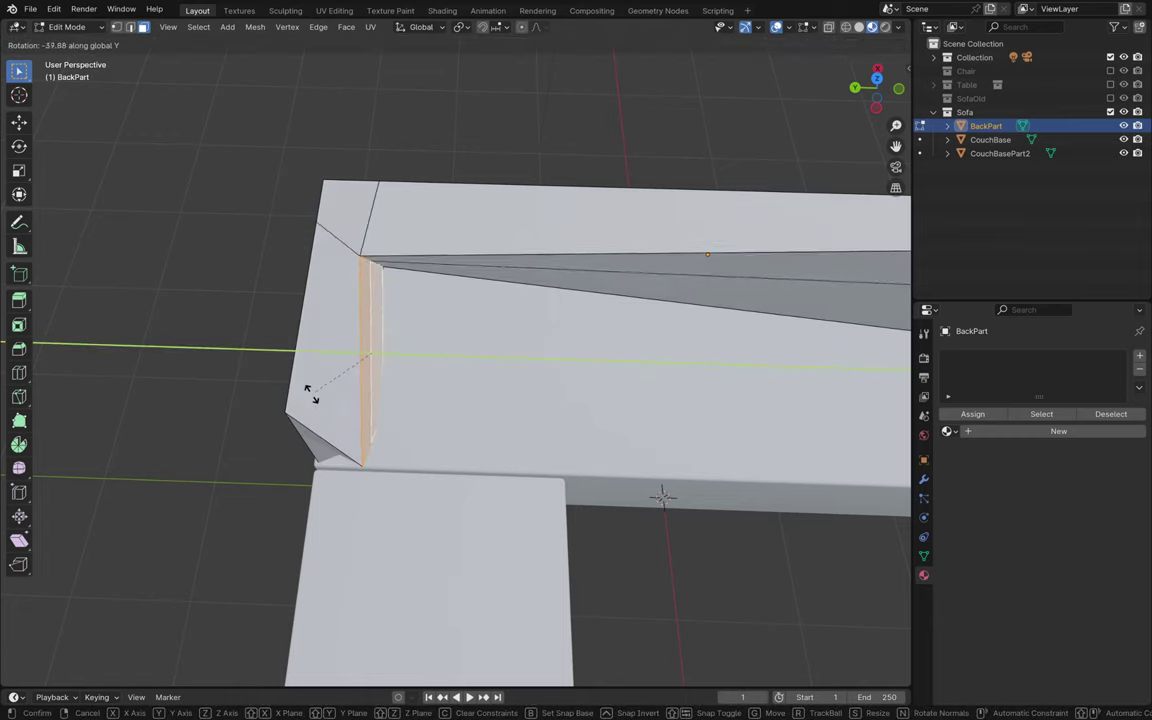
pyautogui.press('x')
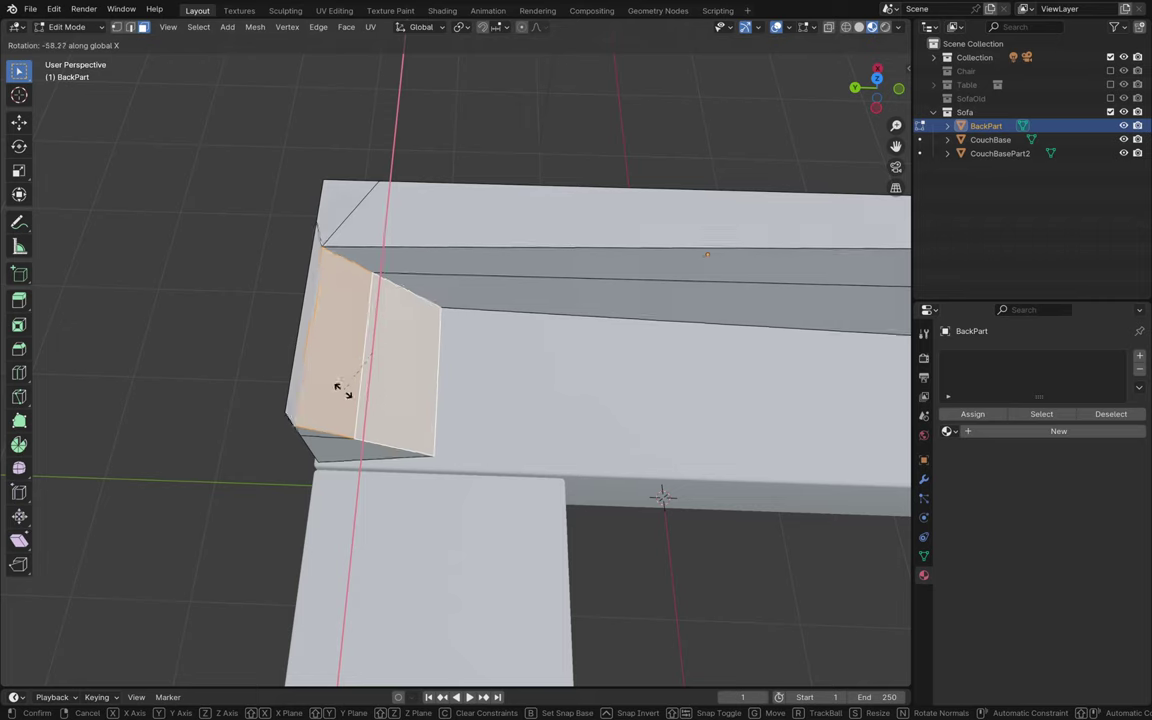
pyautogui.click(295, 355)
# - Shift the corner face -0.04 m along Y and save Blender11.blend
pyautogui.hscroll(-10, 295, 353)
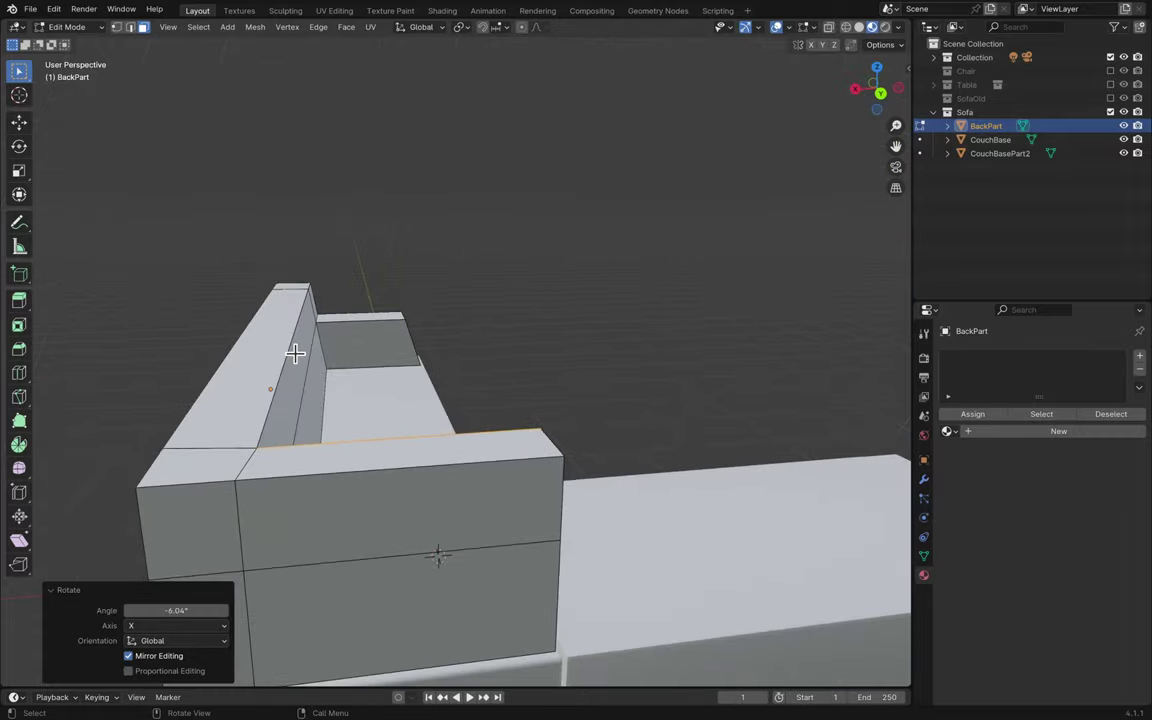
pyautogui.hscroll(-10, 295, 353)
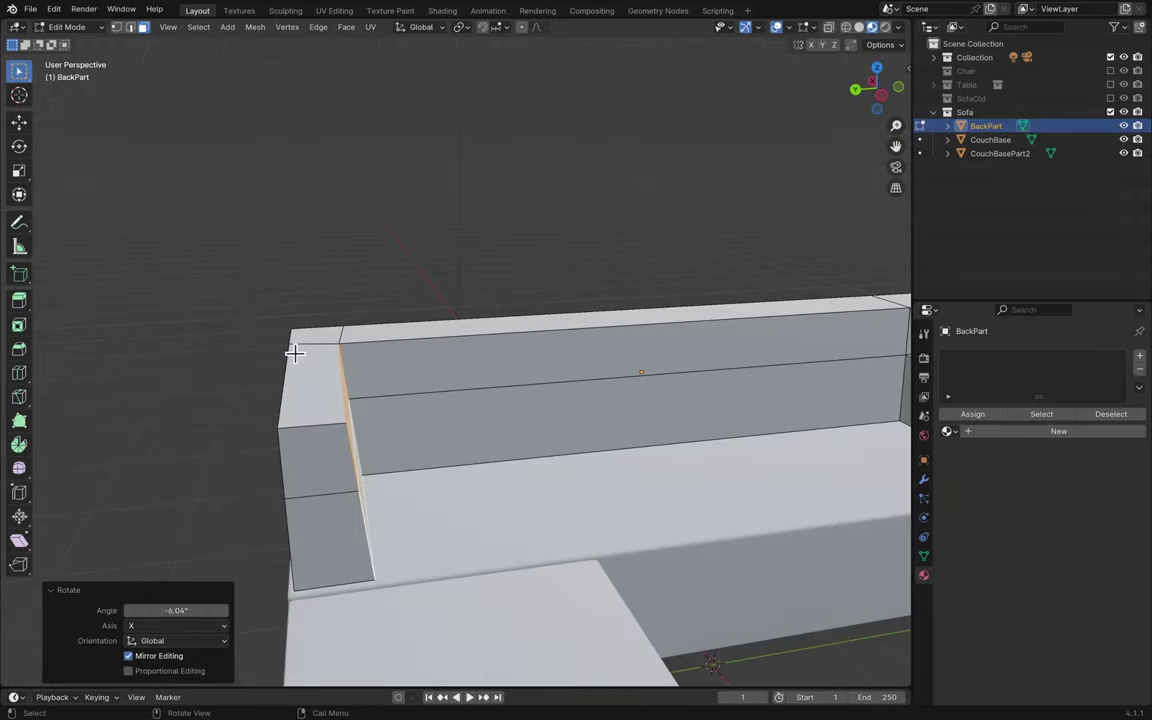
pyautogui.hscroll(-10, 295, 353)
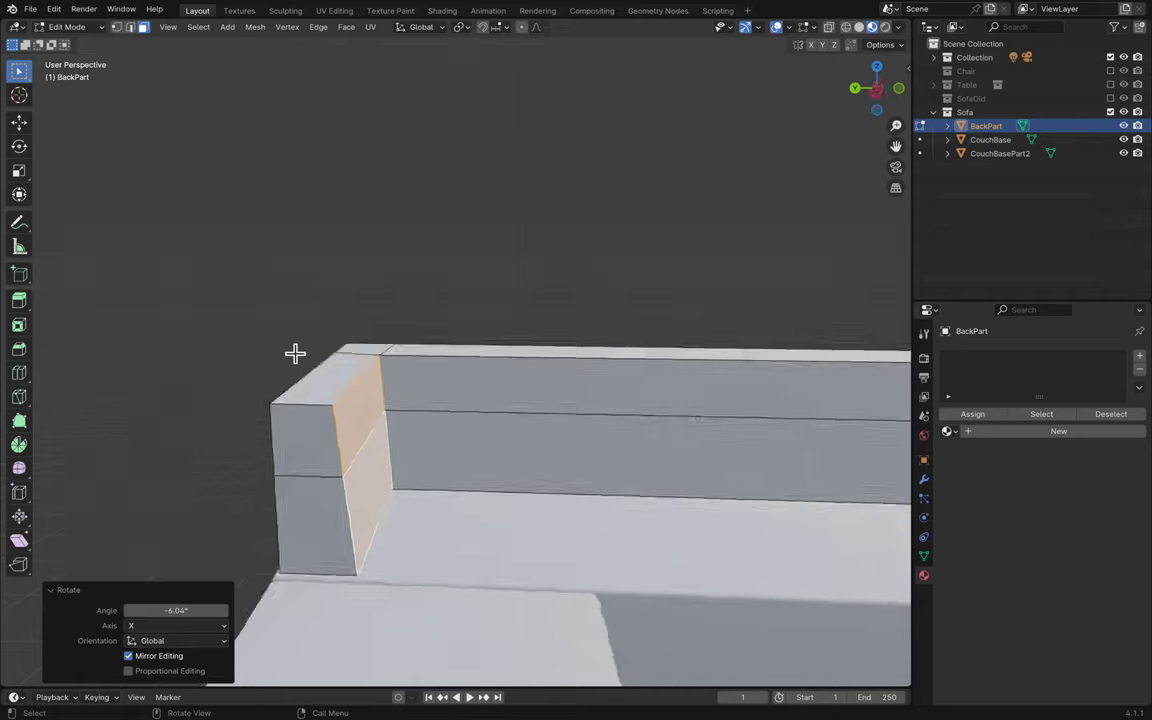
pyautogui.scroll(10, 295, 353)
pyautogui.hscroll(-15, 295, 353)
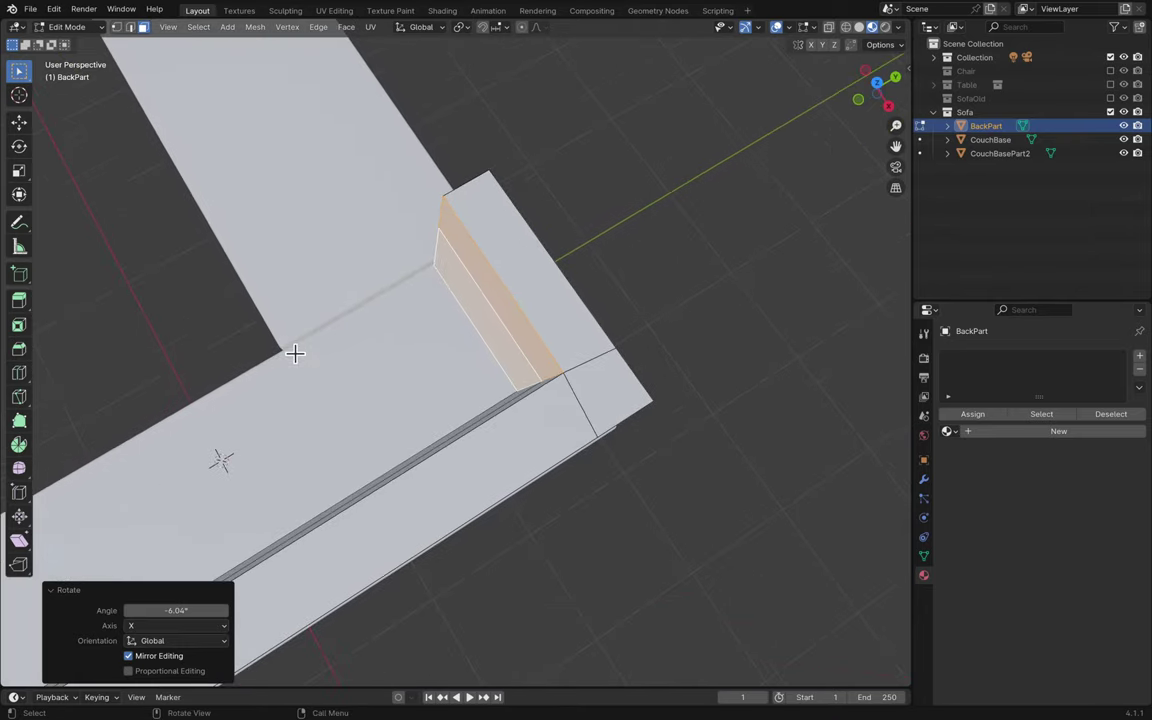
pyautogui.press('g')
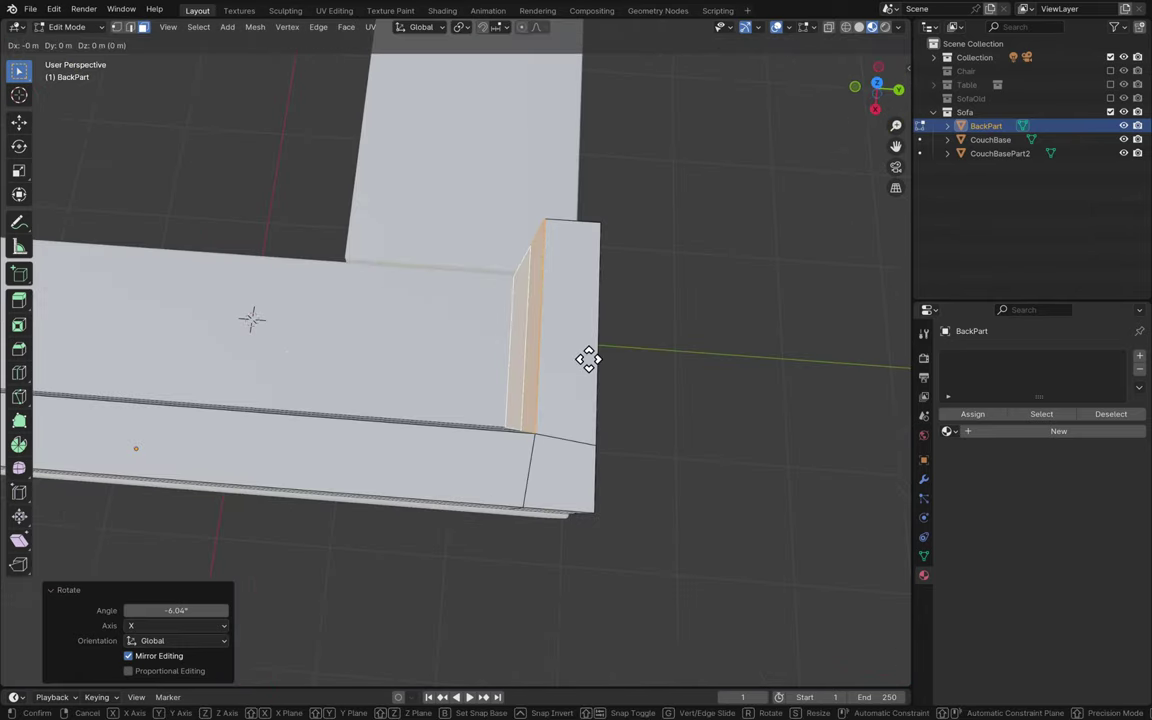
pyautogui.press('x')
pyautogui.press('y')
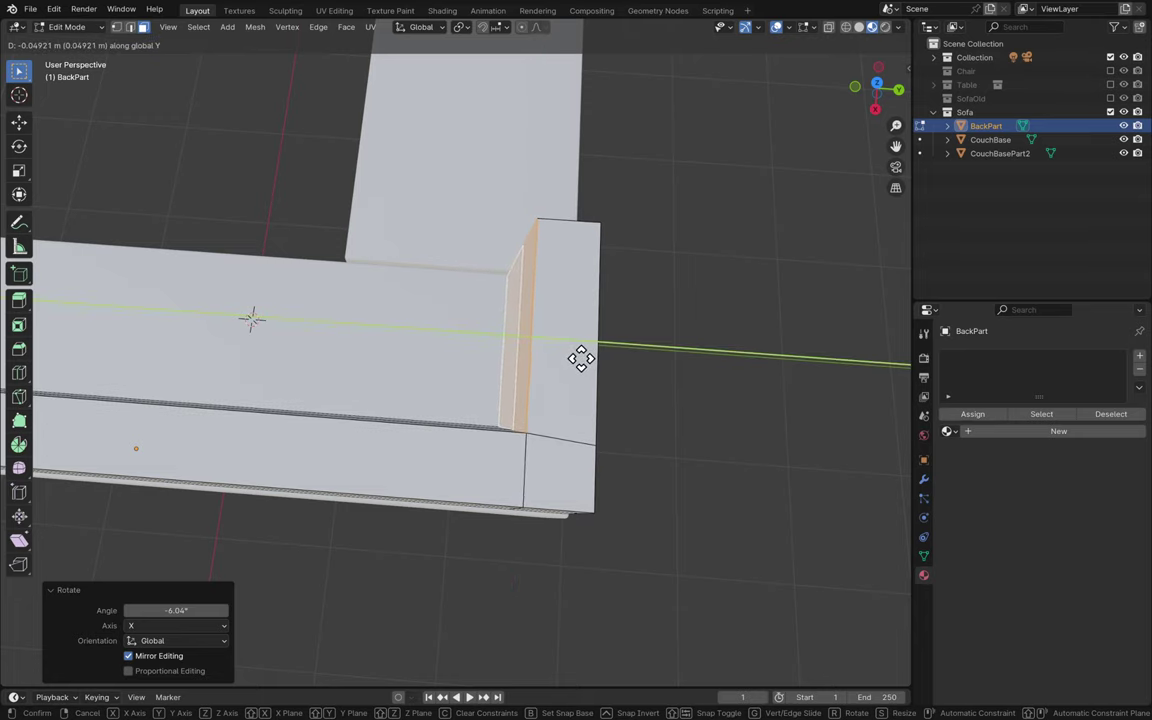
pyautogui.click(582, 358)
pyautogui.hotkey('ctrl', 's')
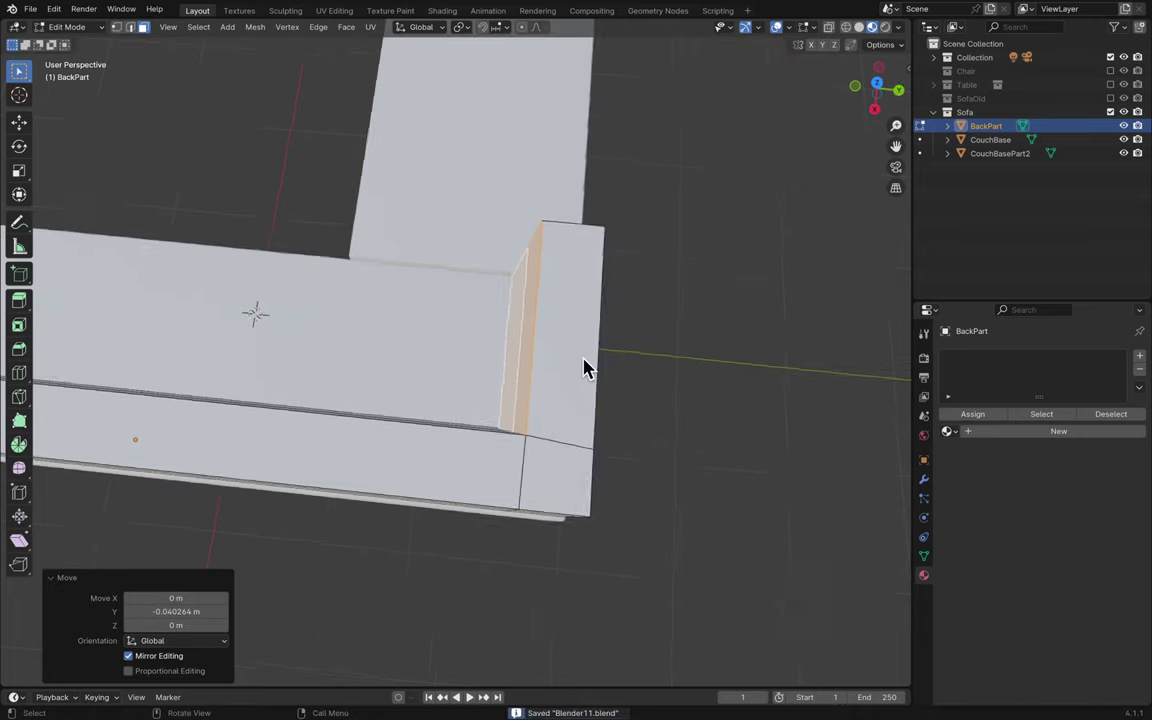
pyautogui.moveTo(581, 365); pyautogui.dragTo(584, 368, button='middle')
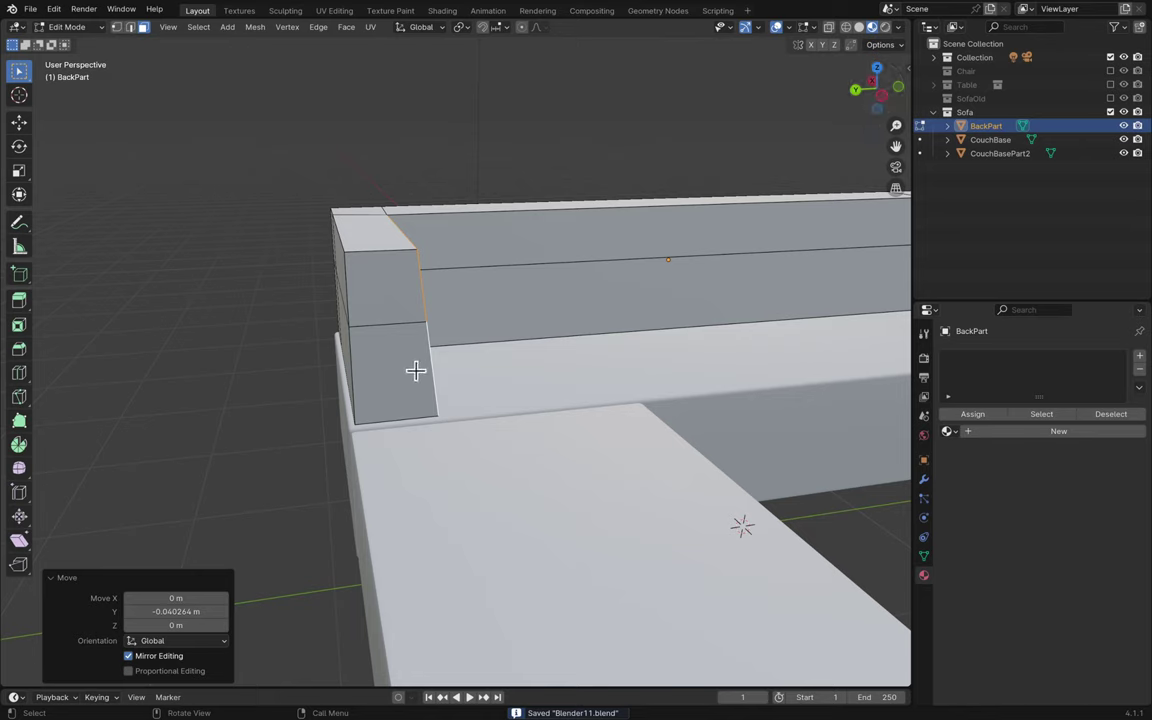
# - Add a cube to the backrest mesh instead of a plane and scale it to 0.282
pyautogui.hotkey('shift', 'a')
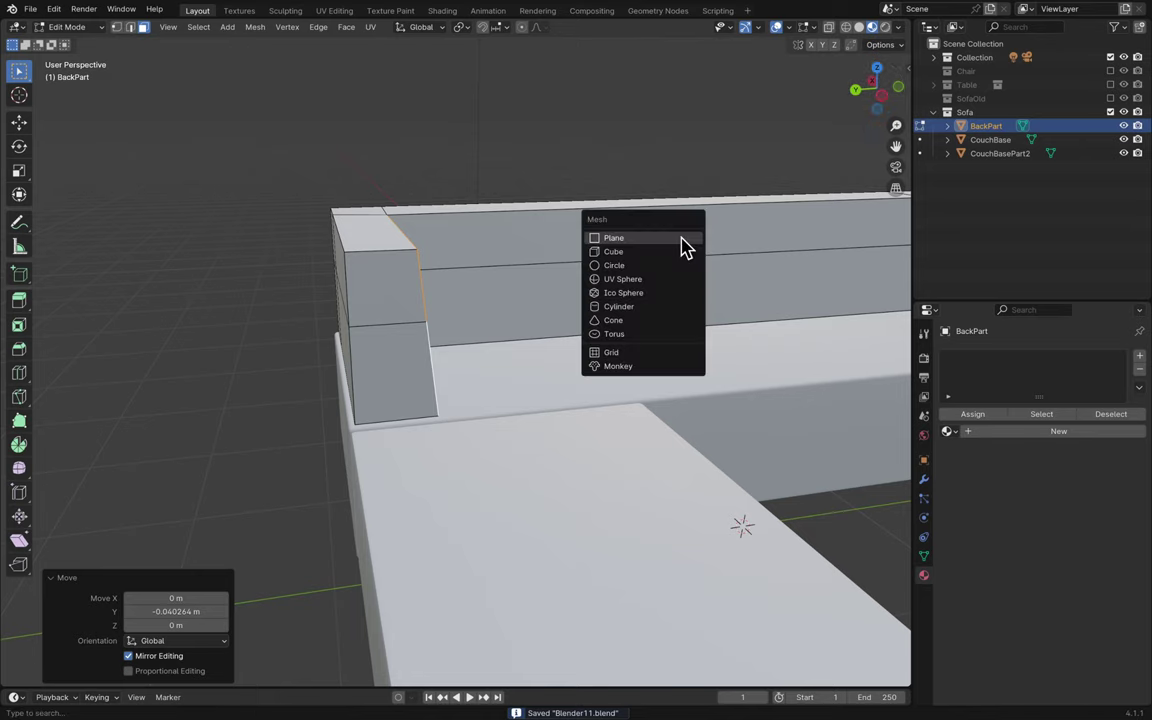
pyautogui.click(680, 239)
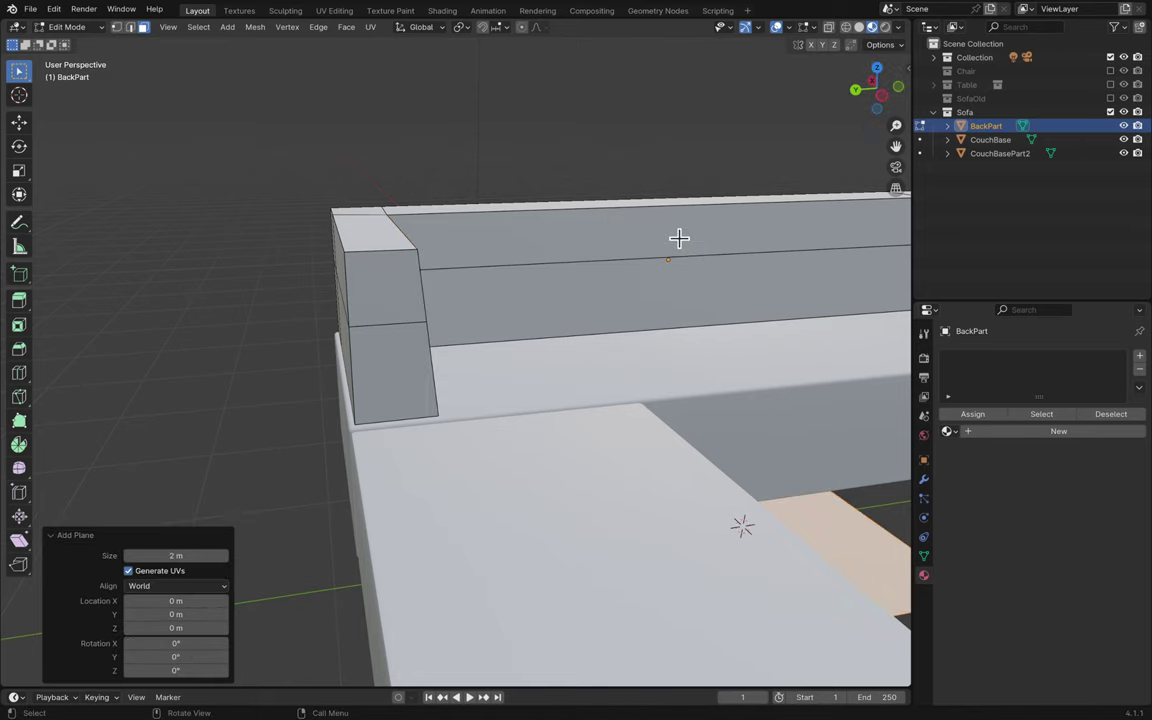
pyautogui.hotkey('ctrl', 'z')
pyautogui.hotkey('shift', 'a')
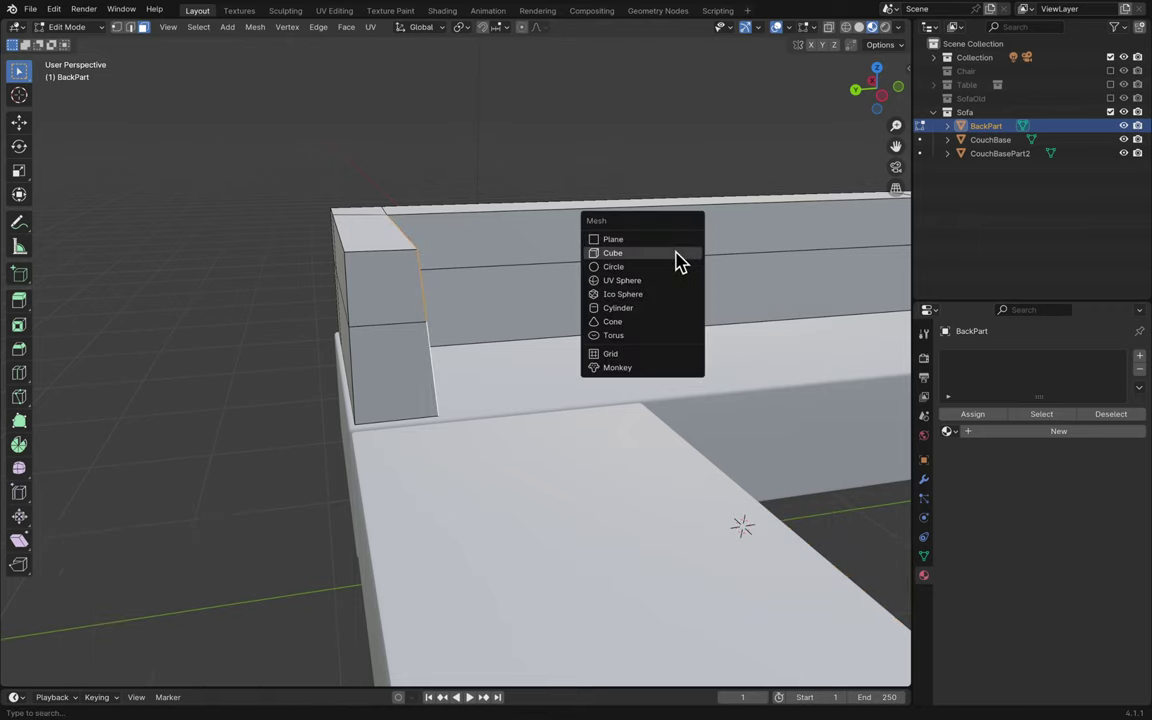
pyautogui.click(676, 258)
pyautogui.scroll(-5, 568, 347)
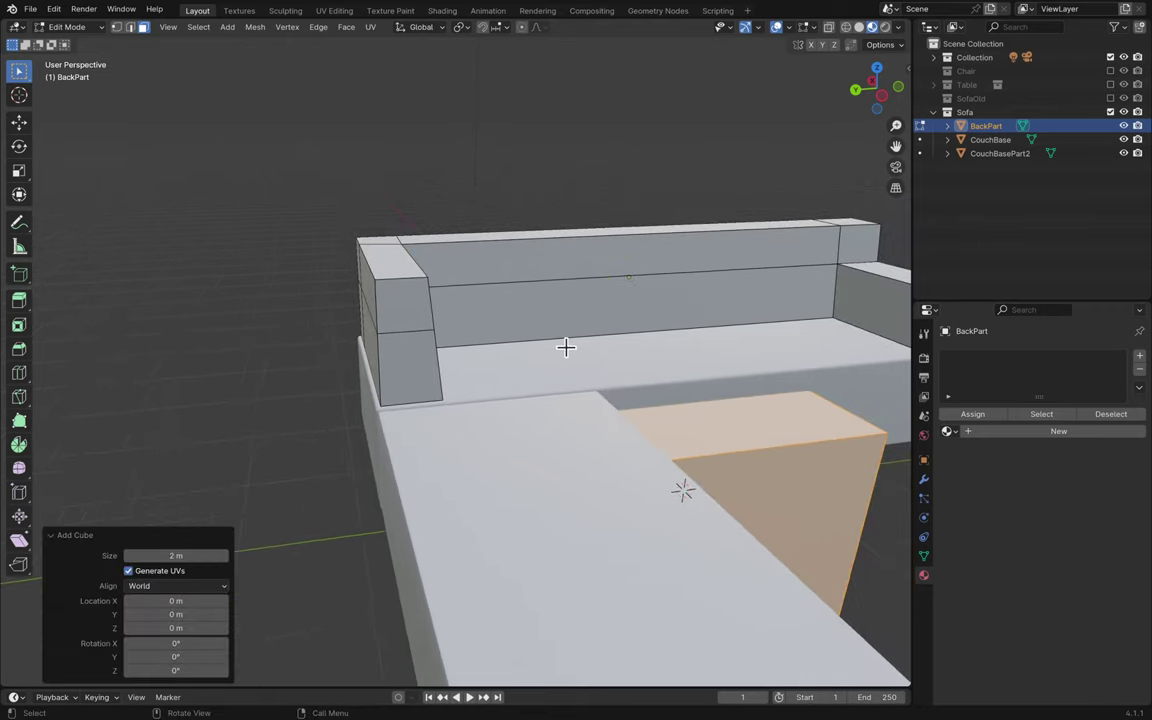
pyautogui.press('s')
pyautogui.click(638, 442)
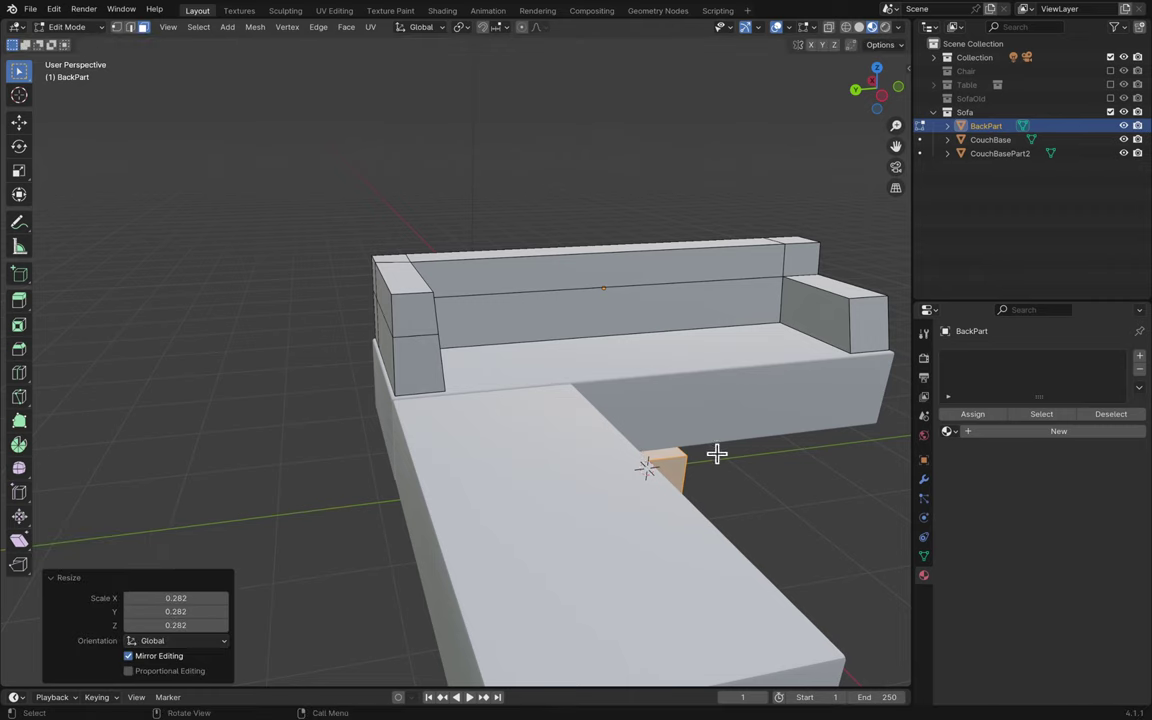
# - Move the cube 2.4864 m along Y and 1.6077 m along Z onto the backrest's left corner, then save
pyautogui.press('g')
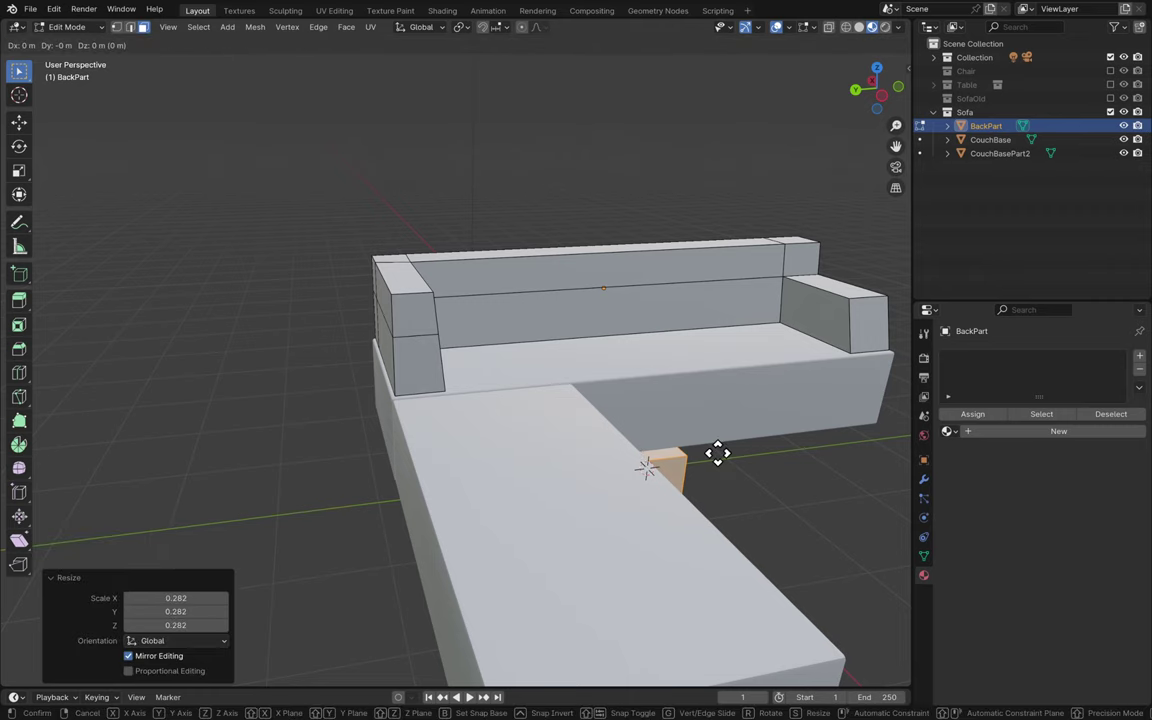
pyautogui.hotkey('shift', 'x')
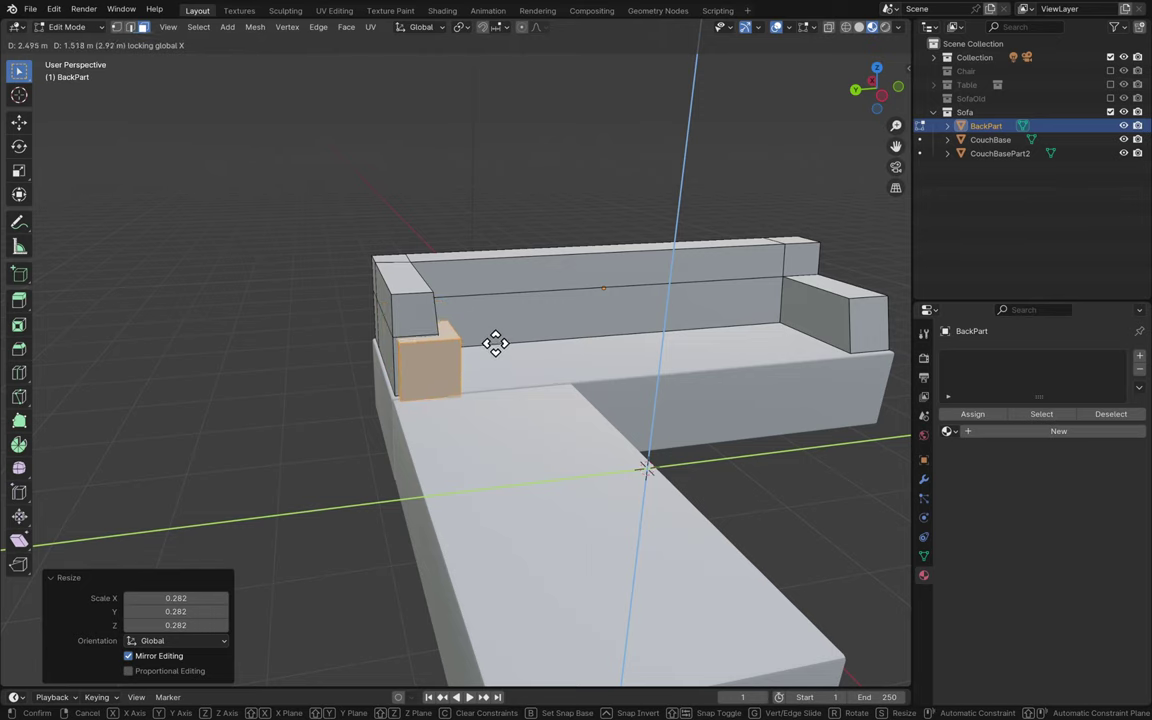
pyautogui.click(496, 335)
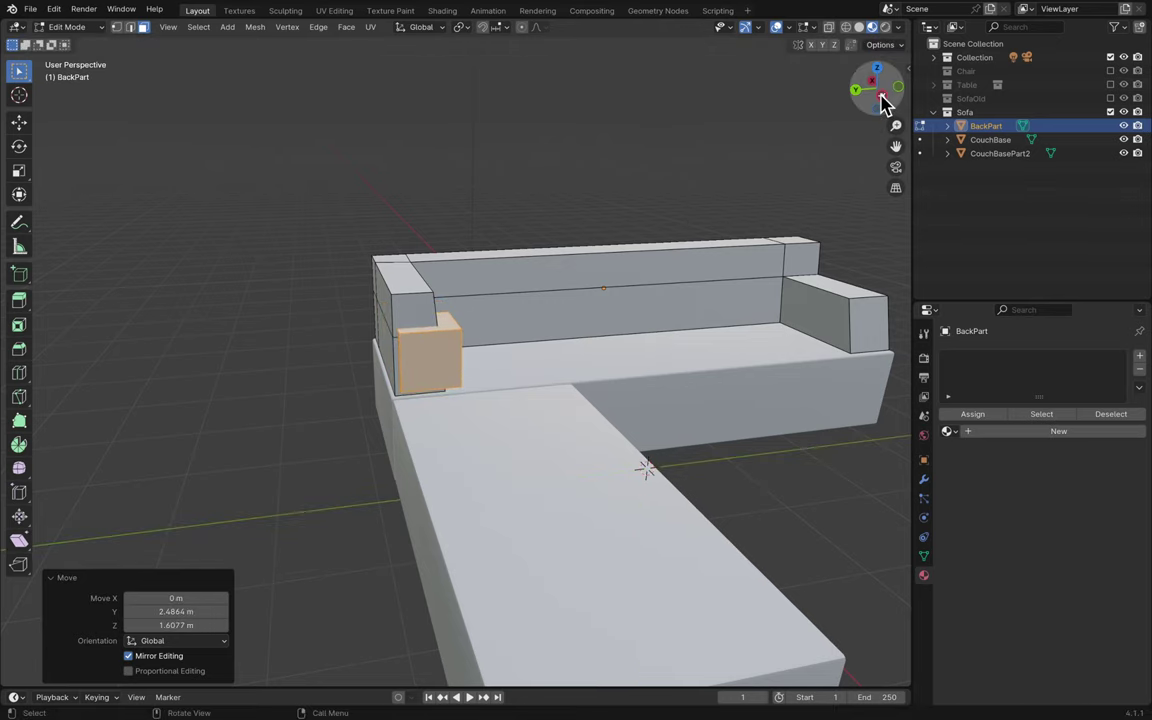
pyautogui.click(879, 101)
pyautogui.hotkey('ctrl', 's')
# - Select the cube's square front face
pyautogui.scroll(4, 450, 320)
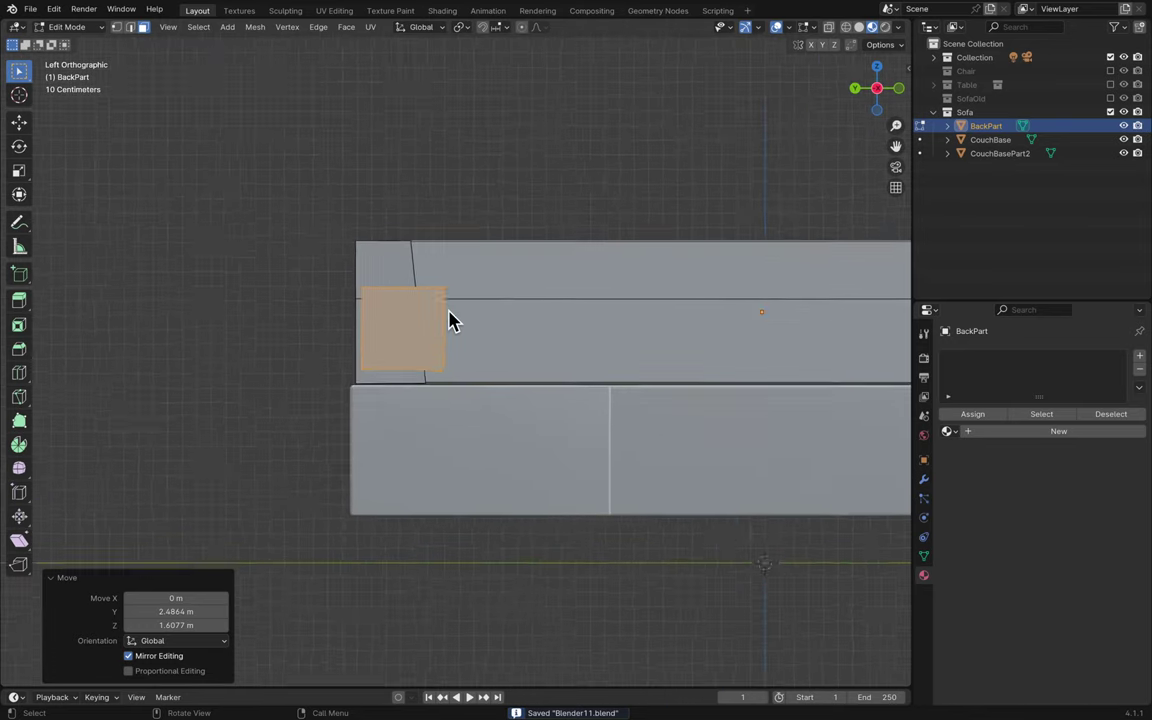
pyautogui.click(277, 310)
pyautogui.click(350, 312)
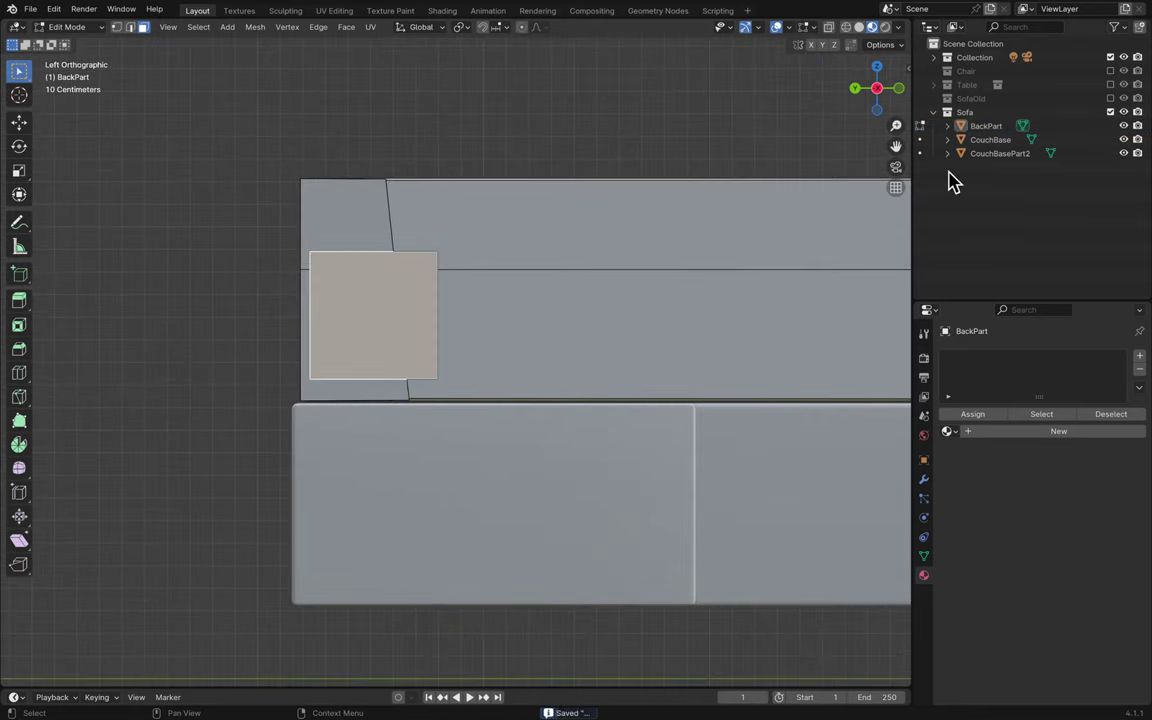
pyautogui.keyDown('shift'); pyautogui.click(350, 275); pyautogui.keyUp('shift')
pyautogui.click(379, 294)
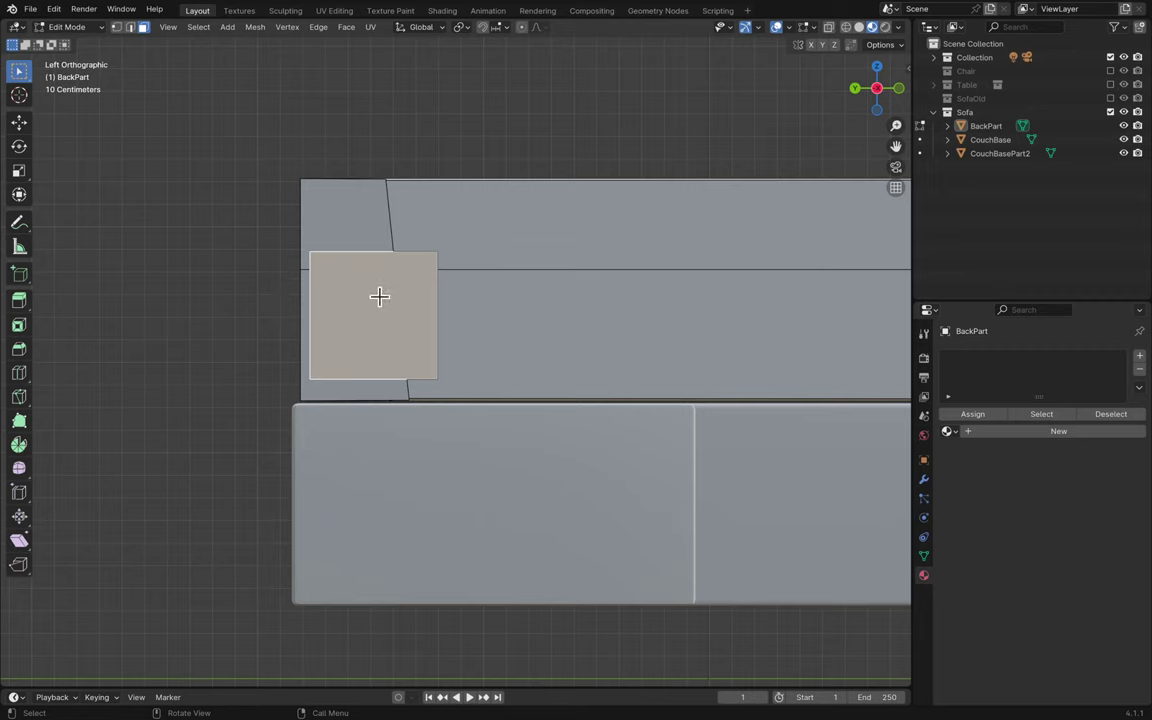
# - Delete the block's square face and, after re-entering Edit Mode, its narrow top face
pyautogui.press('x')
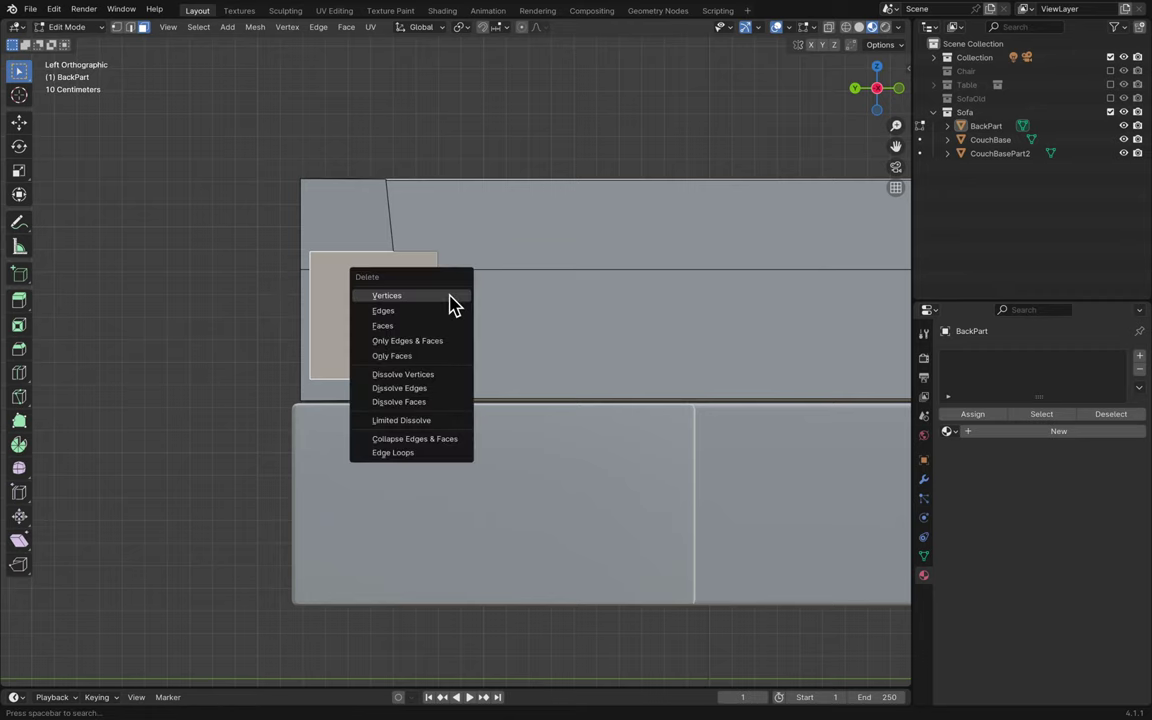
pyautogui.click(441, 320)
pyautogui.scroll(-10, 484, 298)
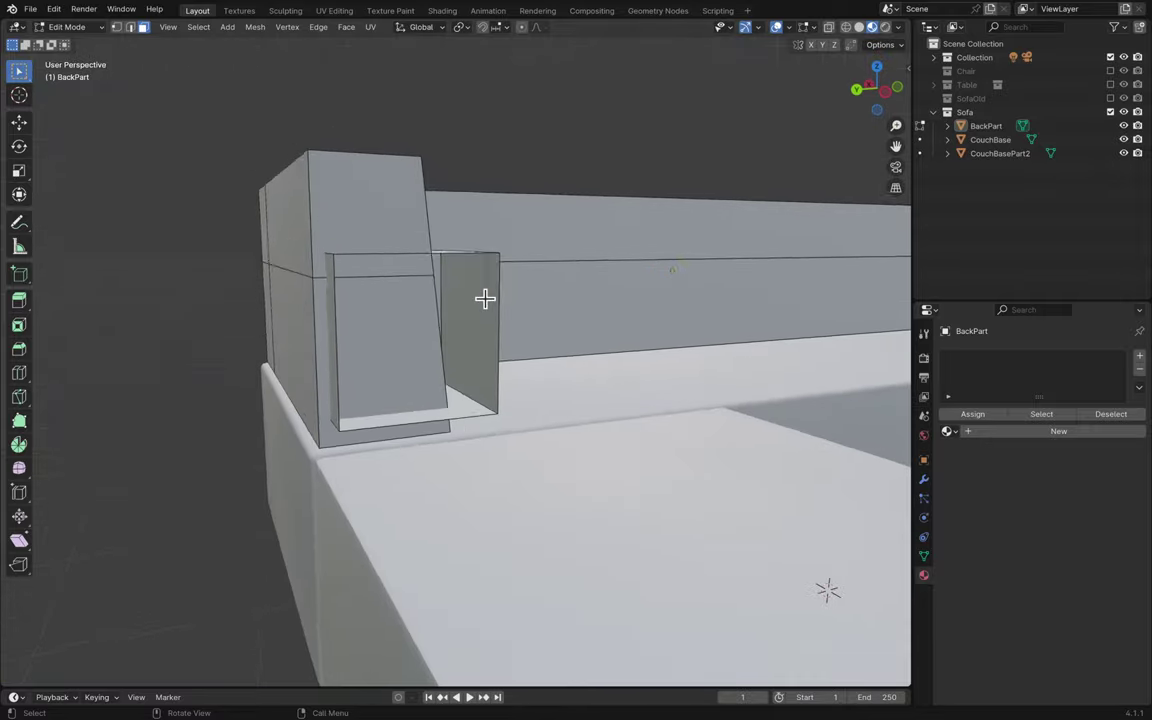
pyautogui.keyDown('ctrl'); pyautogui.click(484, 298); pyautogui.keyUp('ctrl')
pyautogui.press('Tab')
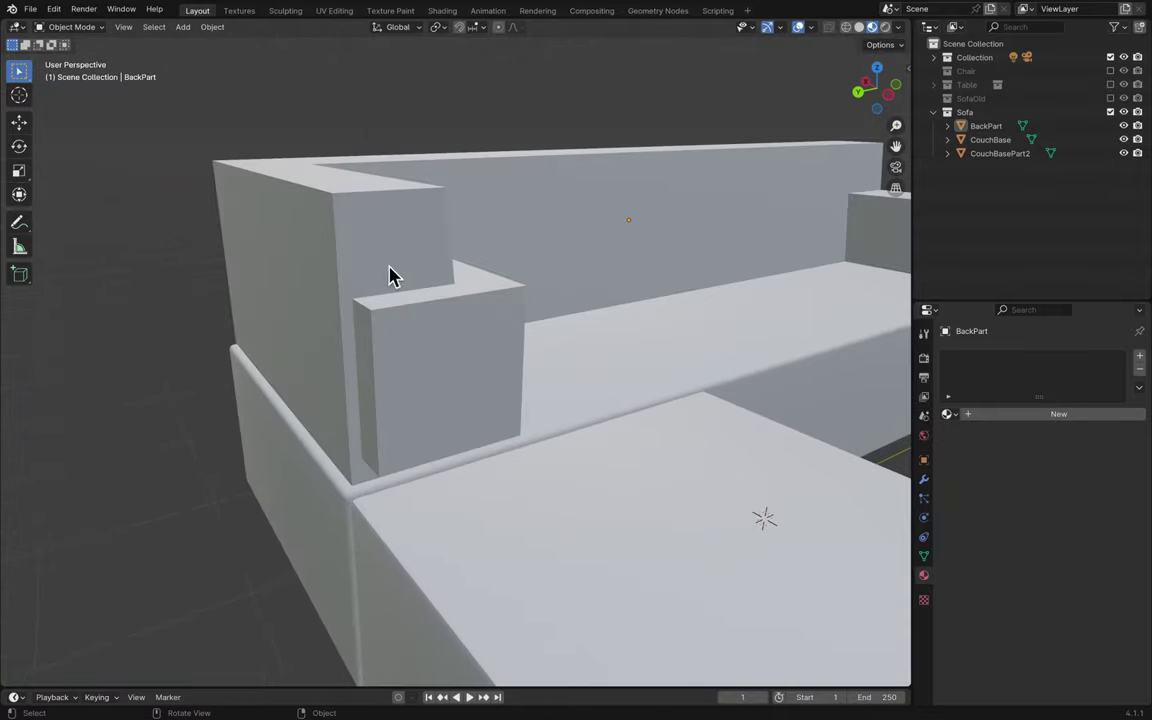
pyautogui.click(490, 322)
pyautogui.press('Tab')
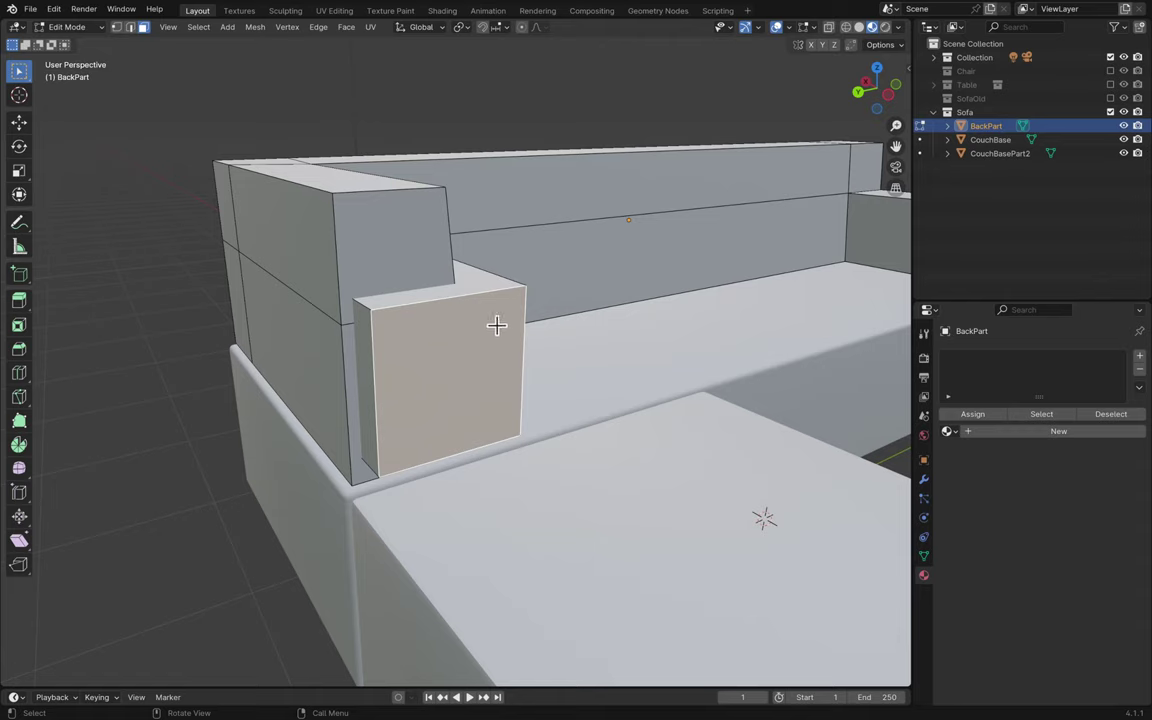
pyautogui.click(474, 280)
pyautogui.press('x')
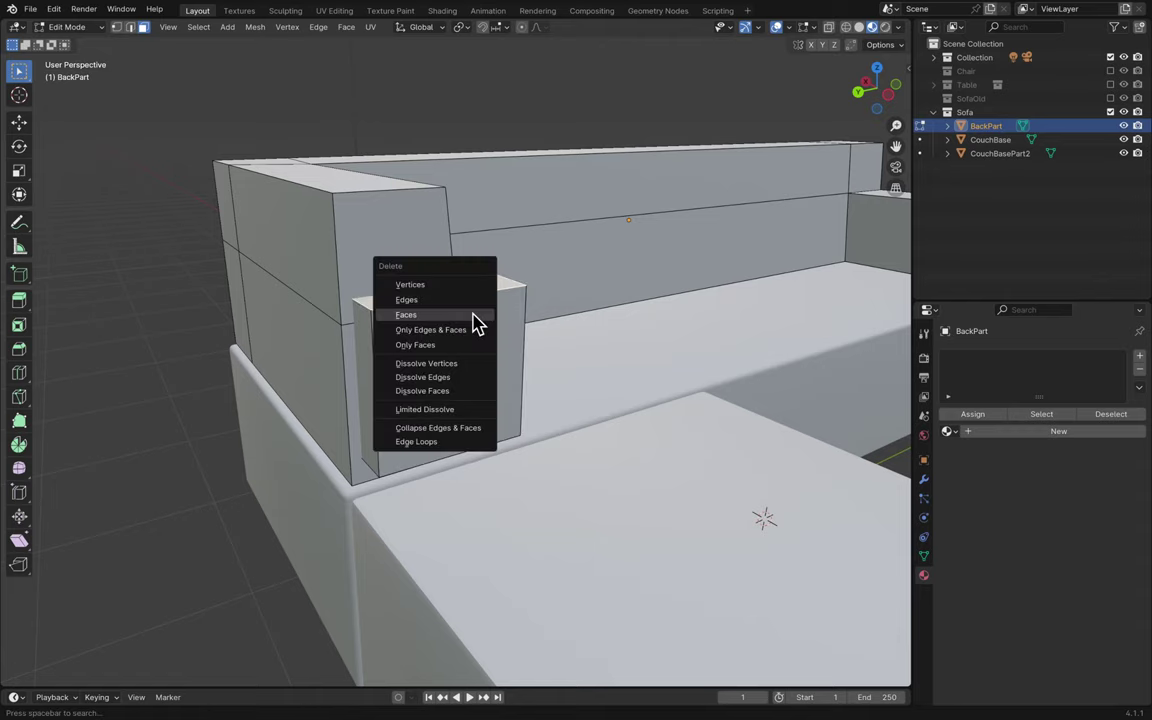
pyautogui.click(474, 319)
# - Delete the block's front face, a thin vertical face and the thin bottom face
pyautogui.moveTo(470, 314); pyautogui.dragTo(481, 323, button='middle')
pyautogui.click(429, 378)
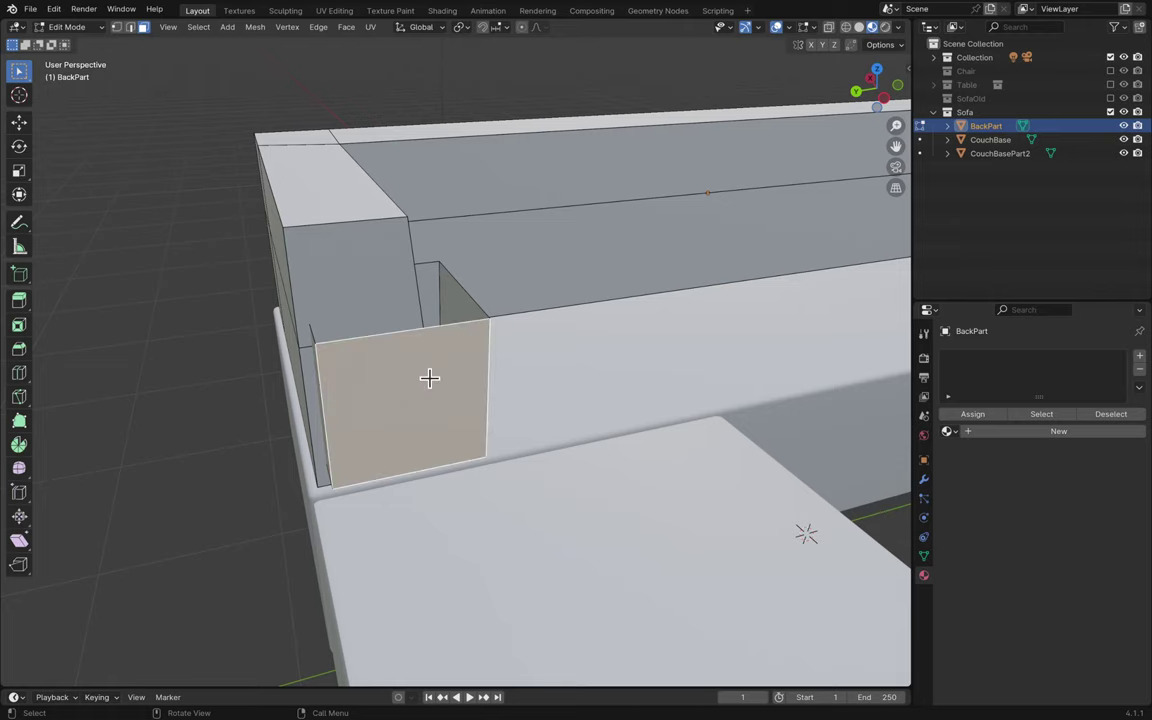
pyautogui.press('x')
pyautogui.click(429, 378)
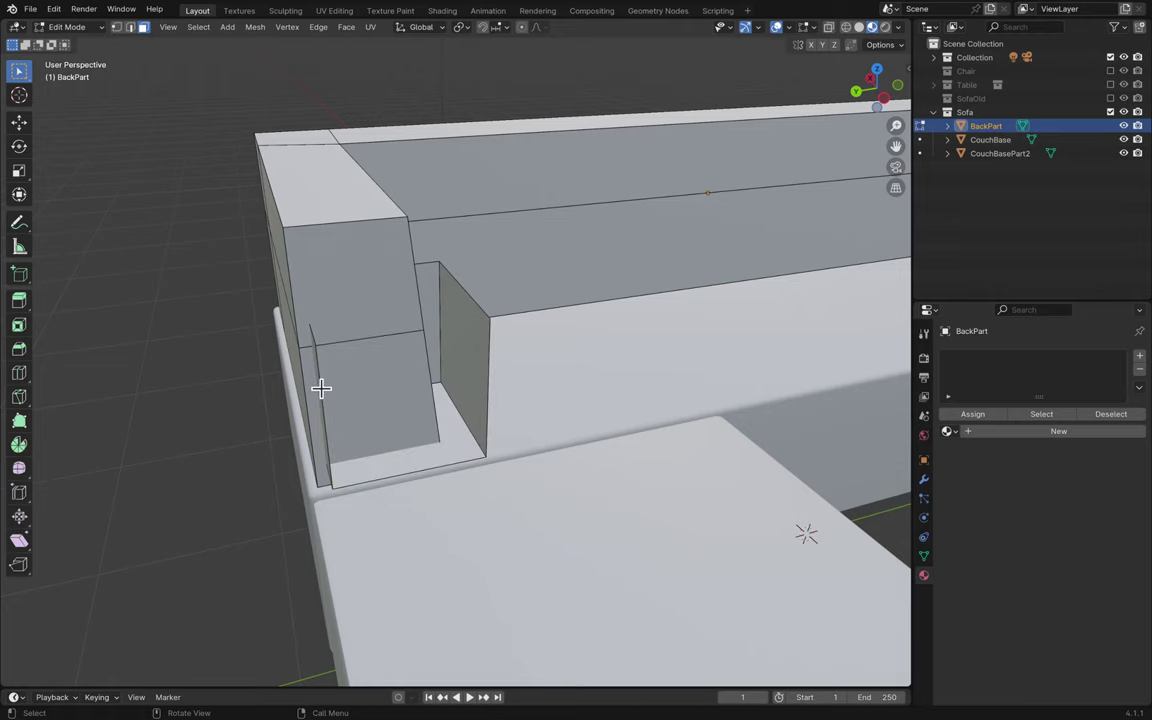
pyautogui.click(321, 388)
pyautogui.moveTo(316, 368); pyautogui.dragTo(427, 344, button='middle')
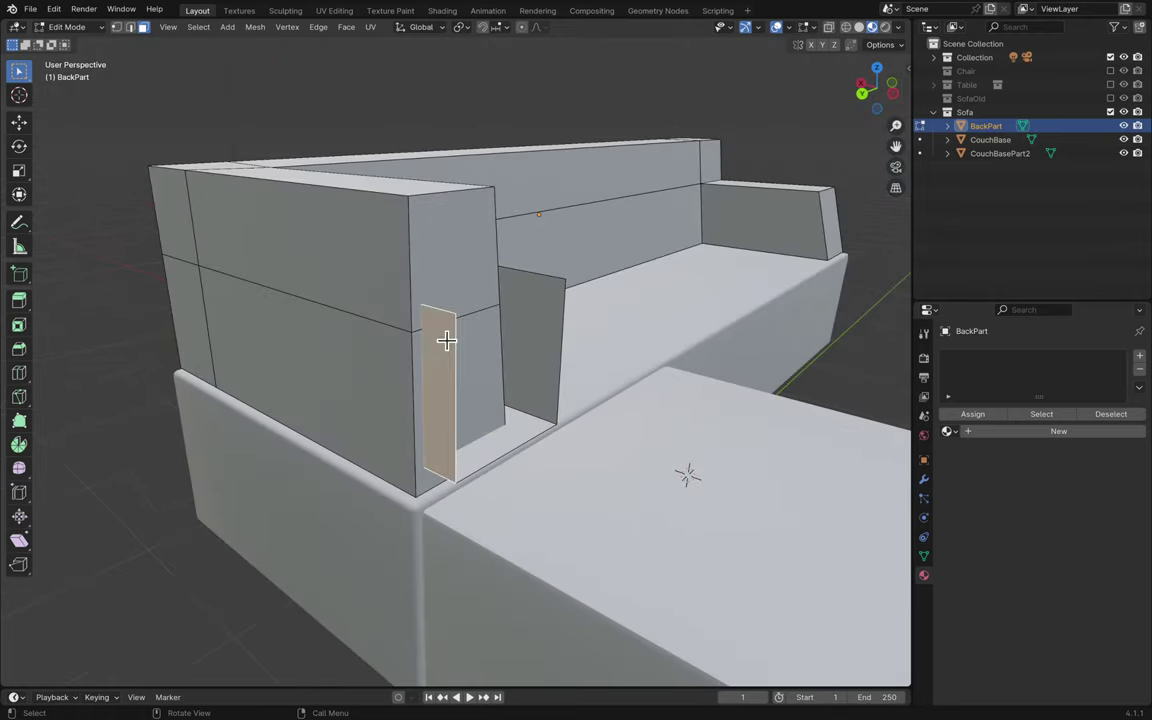
pyautogui.press('x')
pyautogui.click(446, 341)
pyautogui.click(504, 432)
pyautogui.press('x')
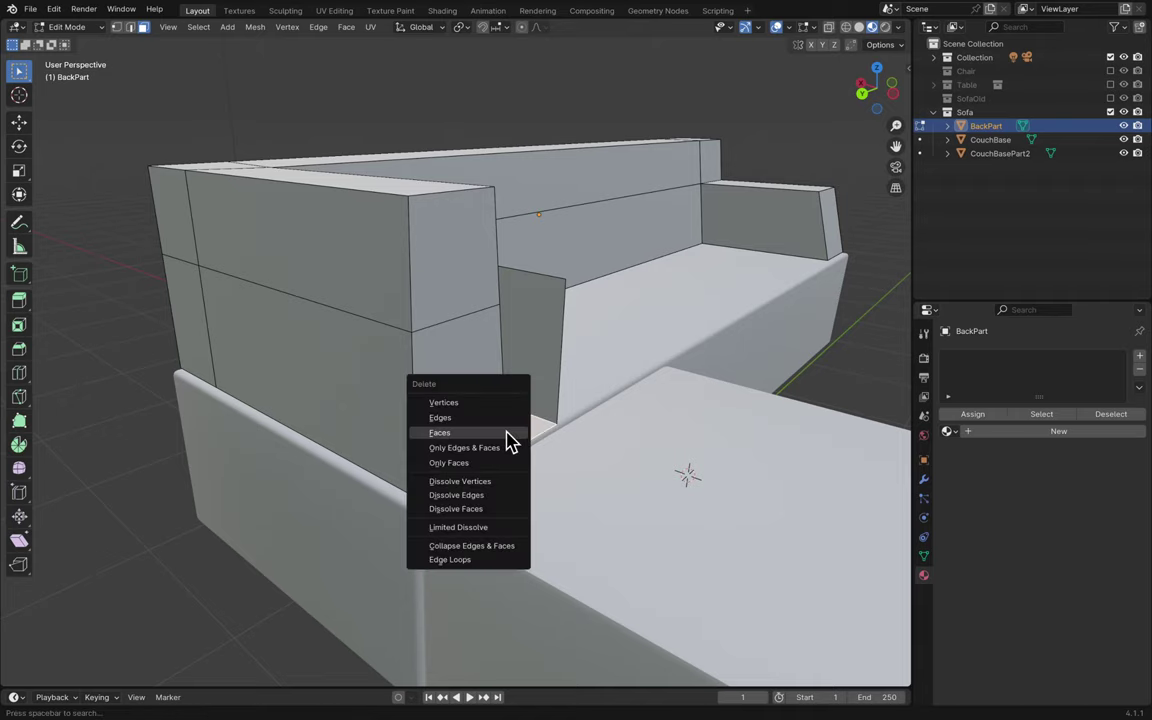
pyautogui.click(512, 442)
# - Delete the block's inner vertical face and last thin face, clearing the corner
pyautogui.click(535, 375)
pyautogui.press('x')
pyautogui.click(540, 368)
pyautogui.moveTo(534, 360); pyautogui.dragTo(465, 313, button='middle')
pyautogui.click(424, 266)
pyautogui.press('x')
pyautogui.click(430, 268)
pyautogui.hotkey('shift', 'a')
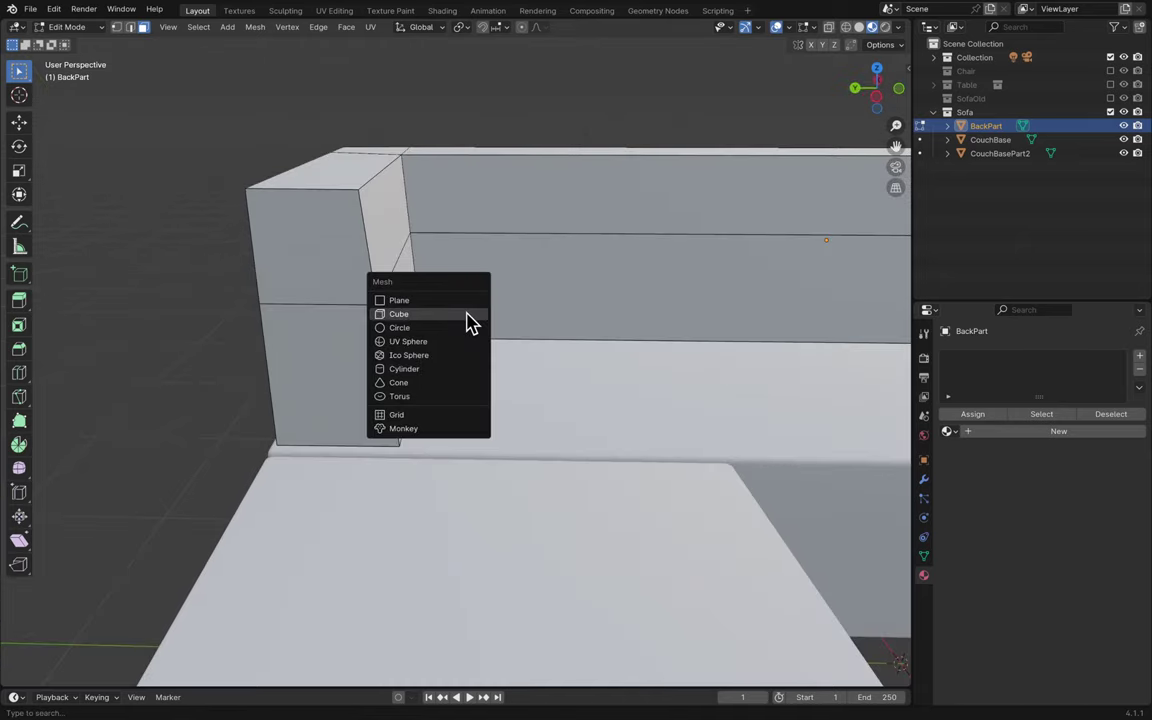
# - In Object Mode, add a new cube object and scale it to 0.276
pyautogui.press('Escape')
pyautogui.press('Tab')
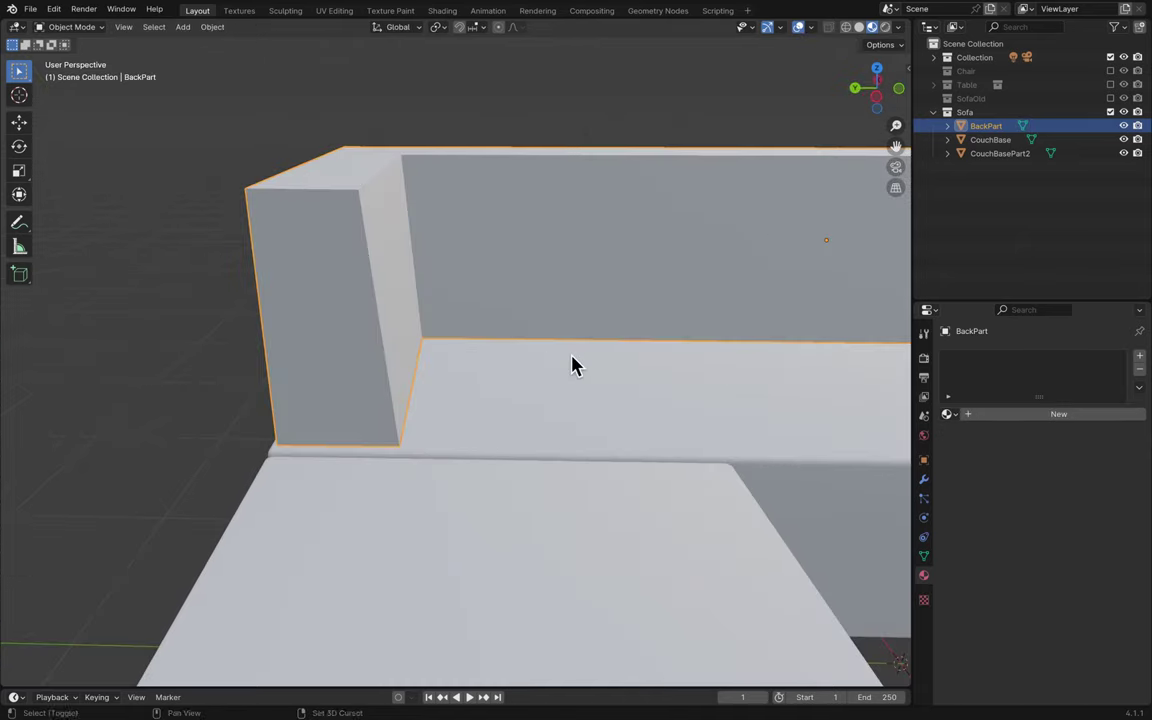
pyautogui.hotkey('shift', 'a')
pyautogui.scroll(-5, 613, 381)
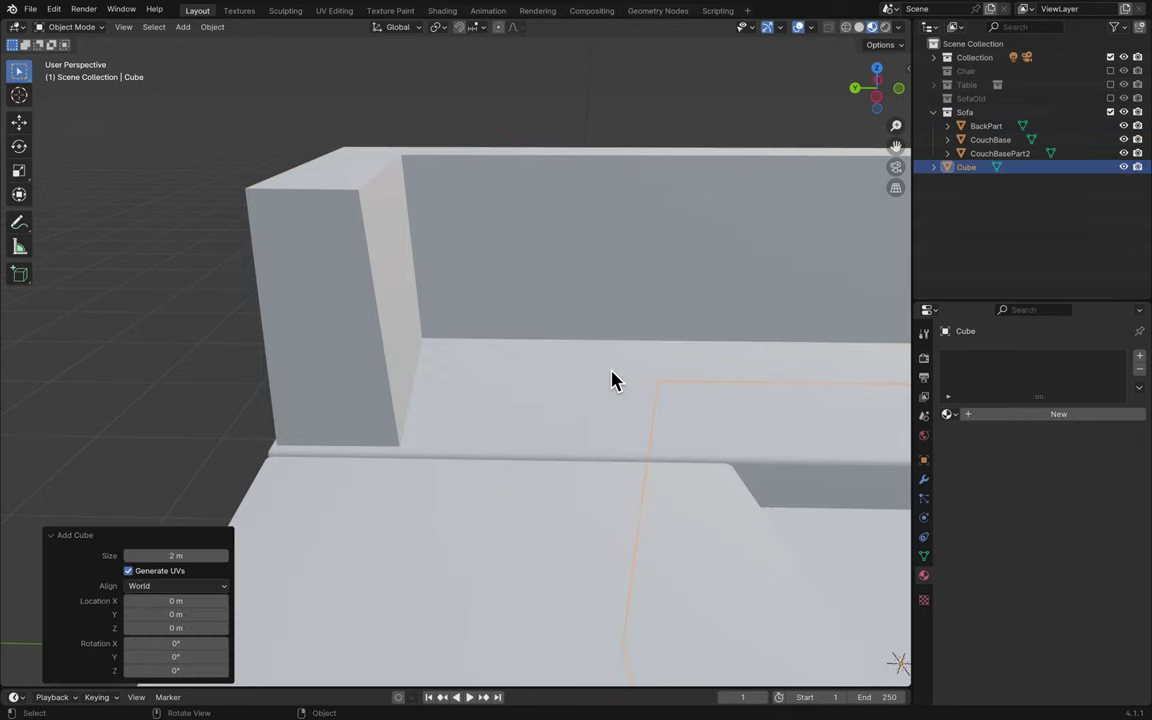
pyautogui.scroll(-3, 640, 338)
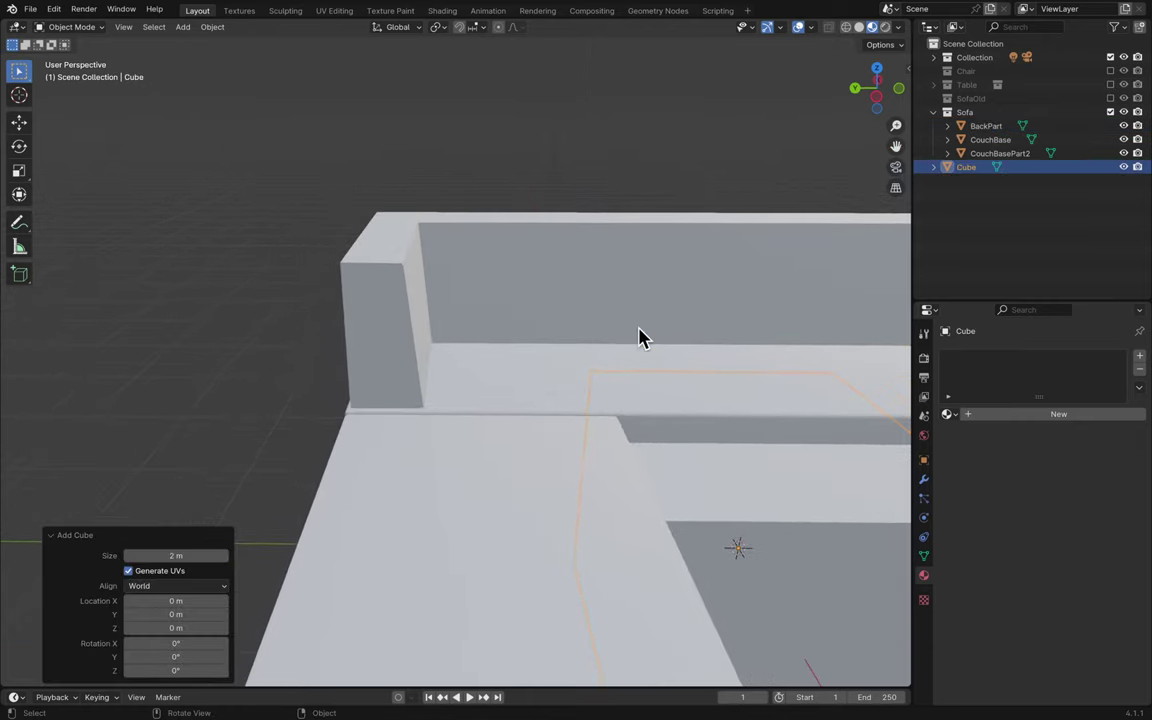
pyautogui.press('s')
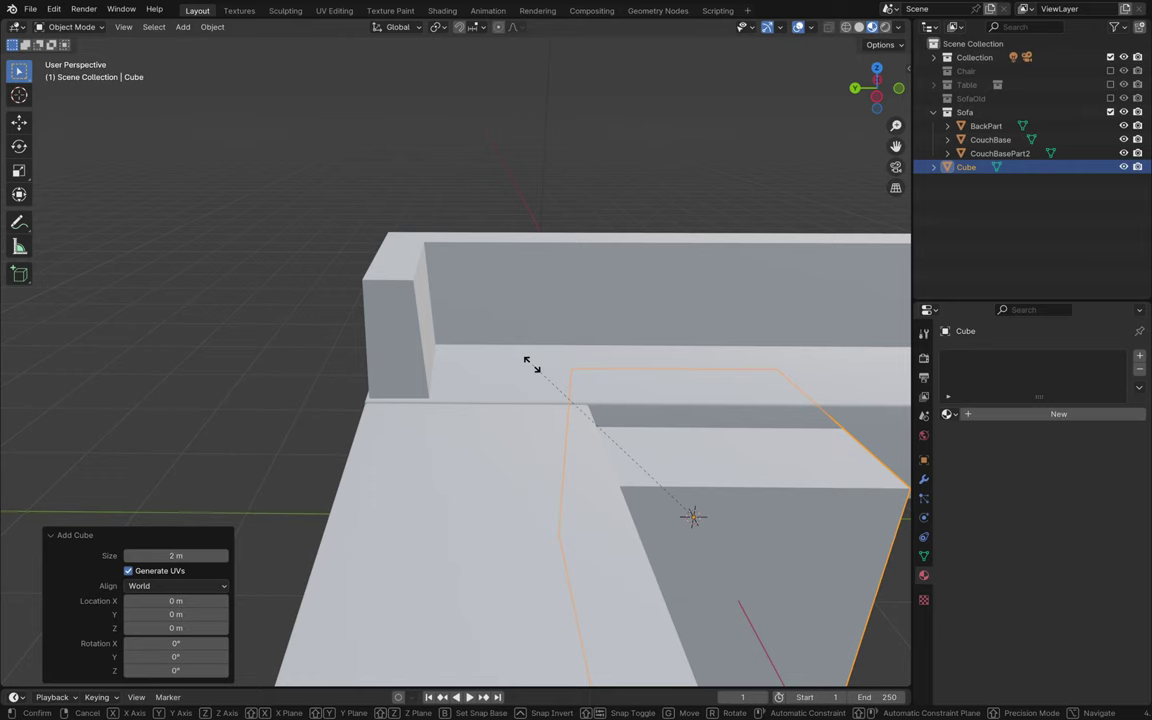
pyautogui.click(645, 490)
# - Move the cube 2.4878 m along Y and 1.5954 m up onto the corner, then begin renaming it
pyautogui.press('g')
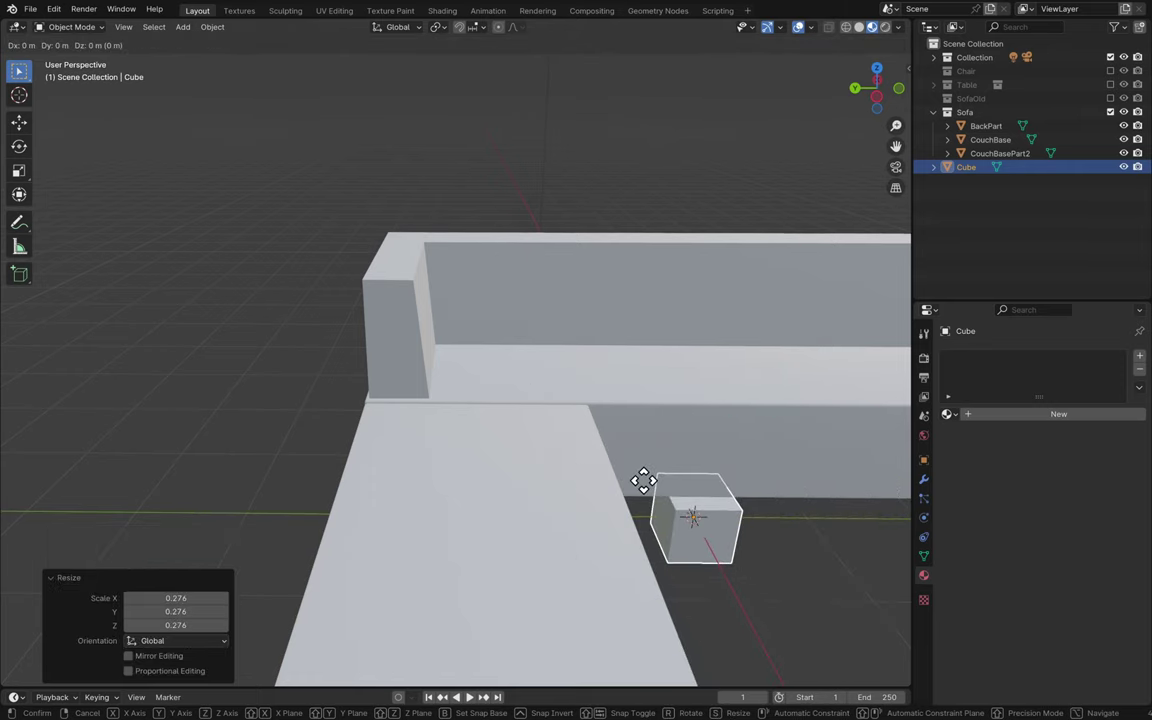
pyautogui.hotkey('shift', 'x')
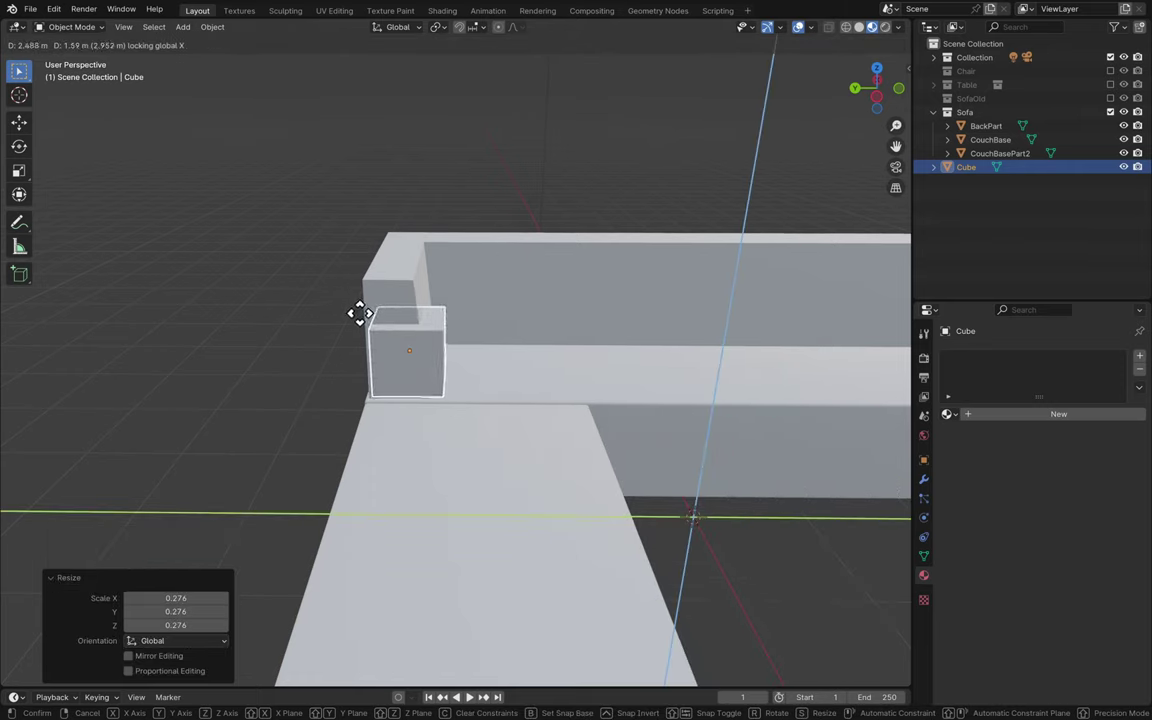
pyautogui.click(360, 314)
pyautogui.click(876, 102)
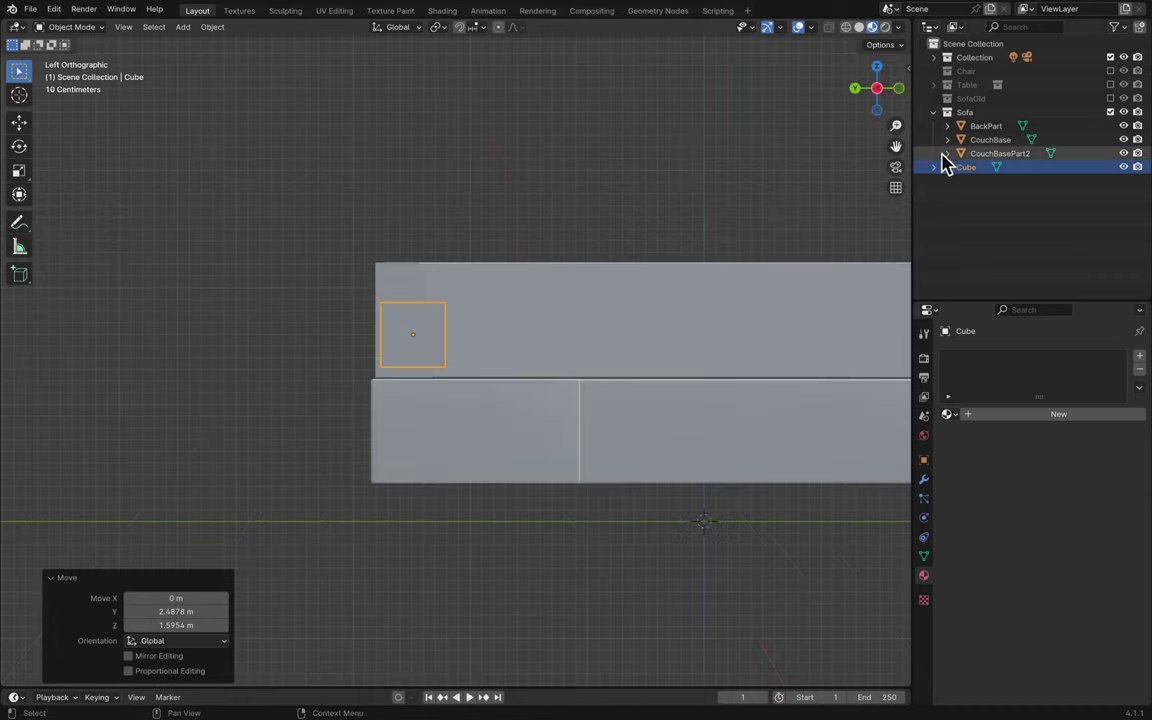
pyautogui.scroll(4, 380, 210)
pyautogui.scroll(2, 380, 210)
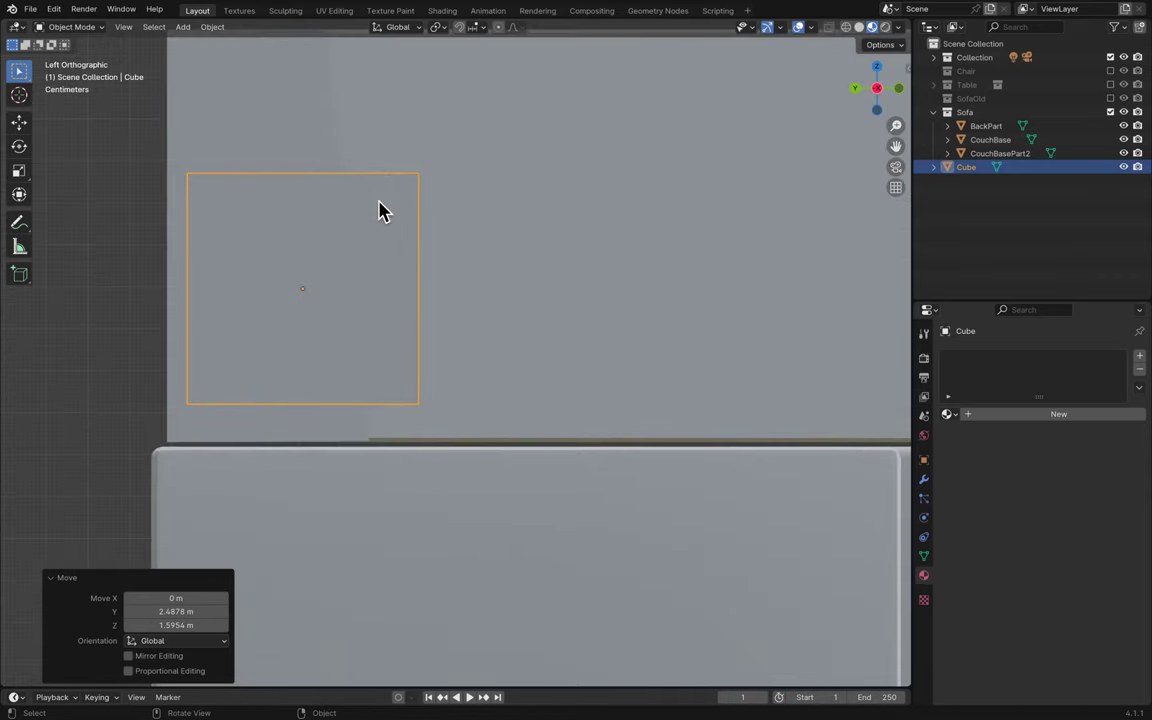
pyautogui.keyDown('shift'); pyautogui.moveTo(380, 211); pyautogui.dragTo(532, 206, button='middle'); pyautogui.keyUp('shift')
pyautogui.doubleClick(966, 167)
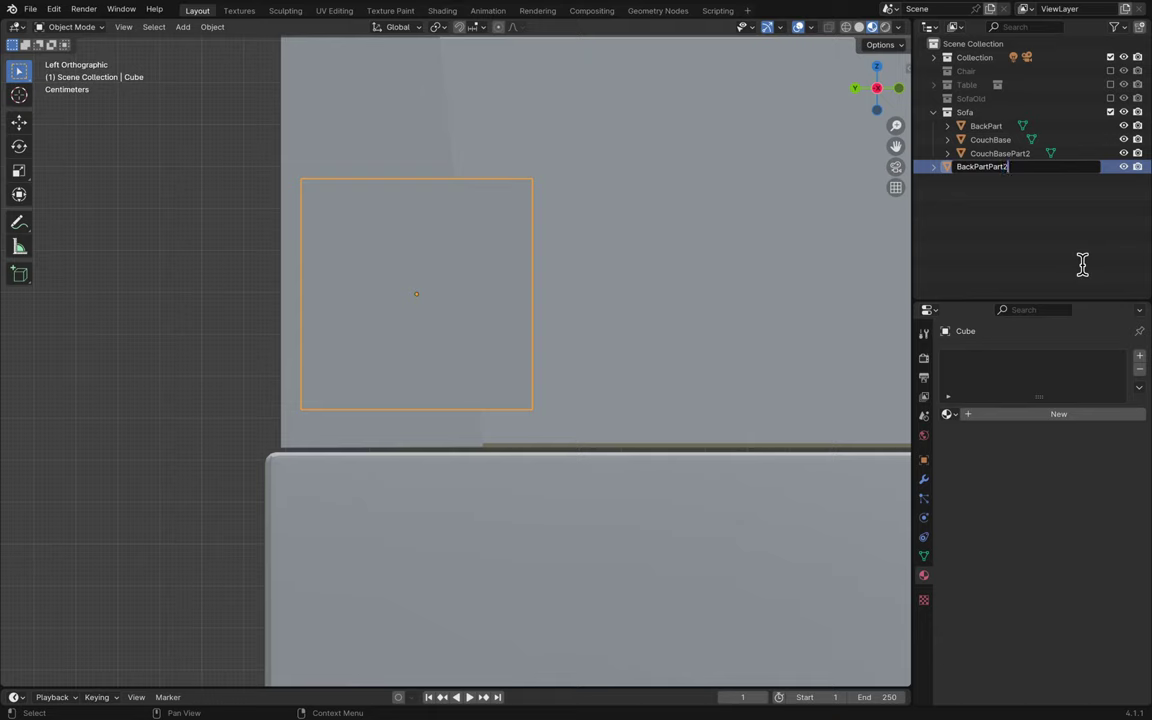
# - Name the new cube BackPartPart2 and move it into the Sofa collection
pyautogui.press('Return')
pyautogui.moveTo(1010, 170); pyautogui.dragTo(1031, 145)
pyautogui.click(1025, 220)
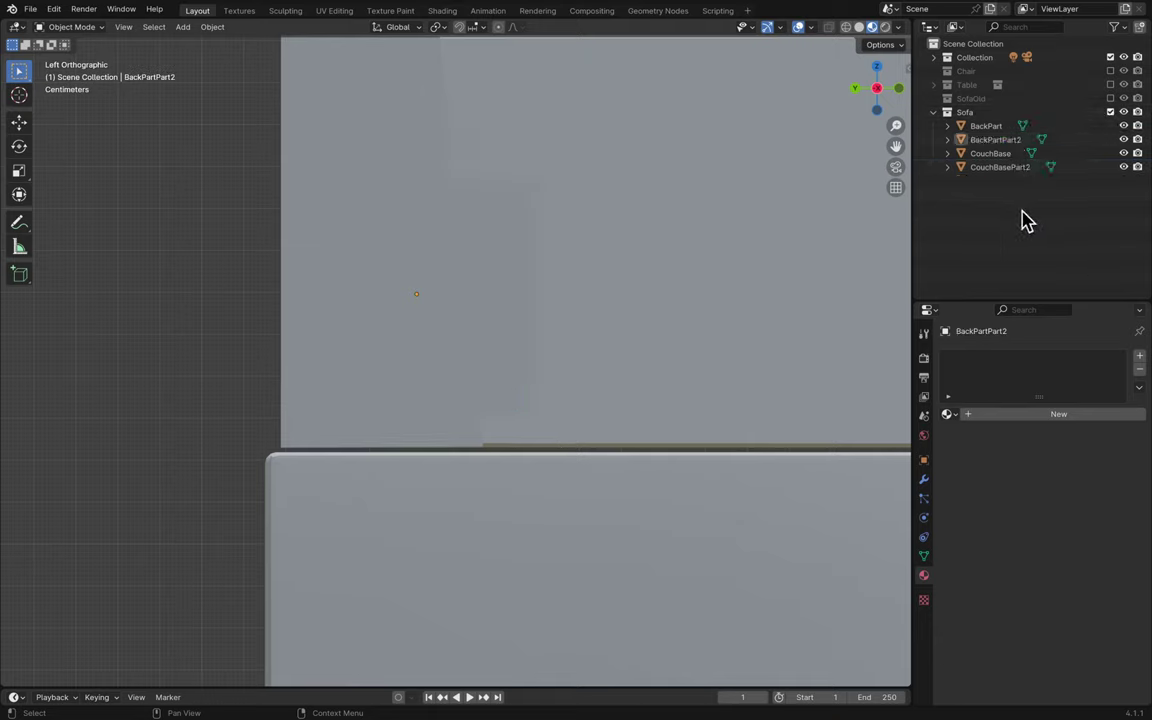
# - Lower BackPartPart2 until it sits against the seat base
pyautogui.click(437, 262)
pyautogui.keyDown('shift'); pyautogui.moveTo(430, 229); pyautogui.dragTo(442, 265, button='middle'); pyautogui.keyUp('shift')
pyautogui.keyDown('shift'); pyautogui.scroll(5, 437, 262); pyautogui.keyUp('shift')
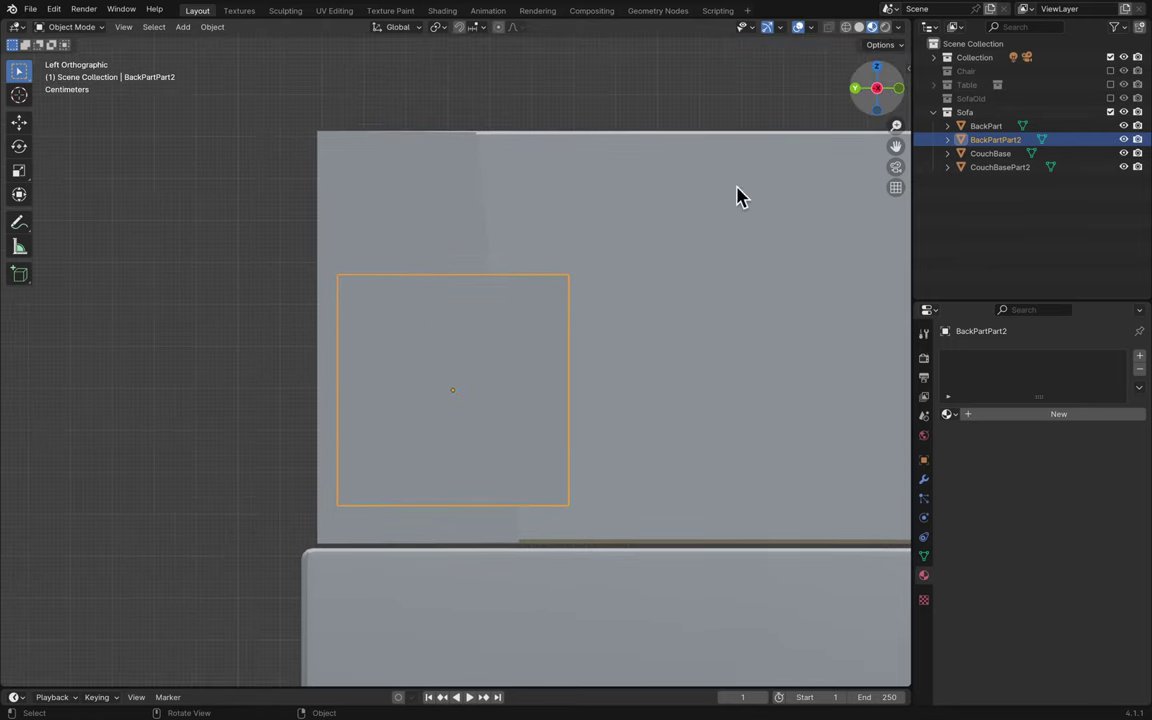
pyautogui.press('g')
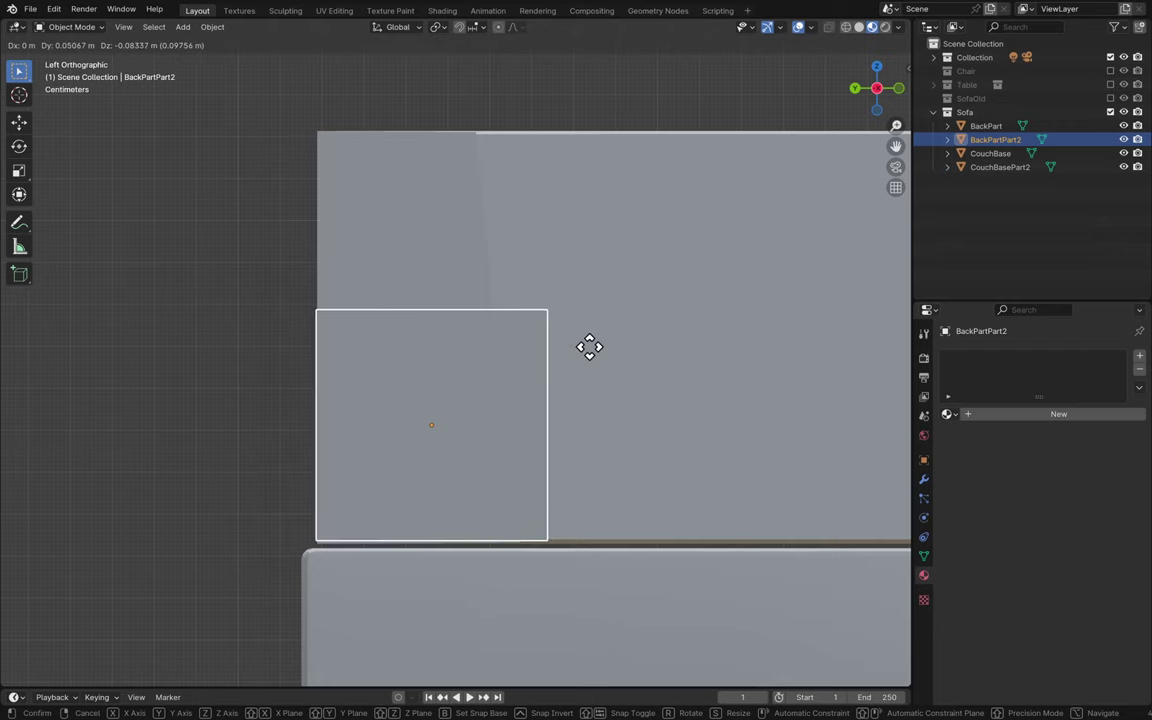
pyautogui.click(591, 350)
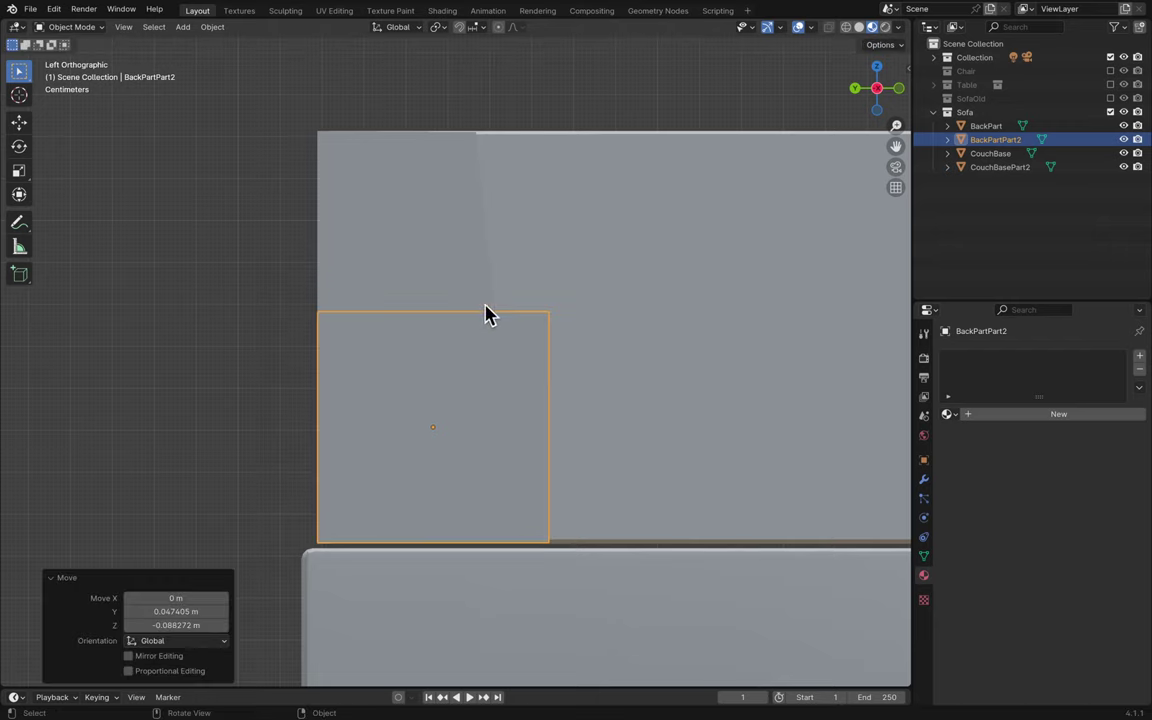
pyautogui.press('Tab')
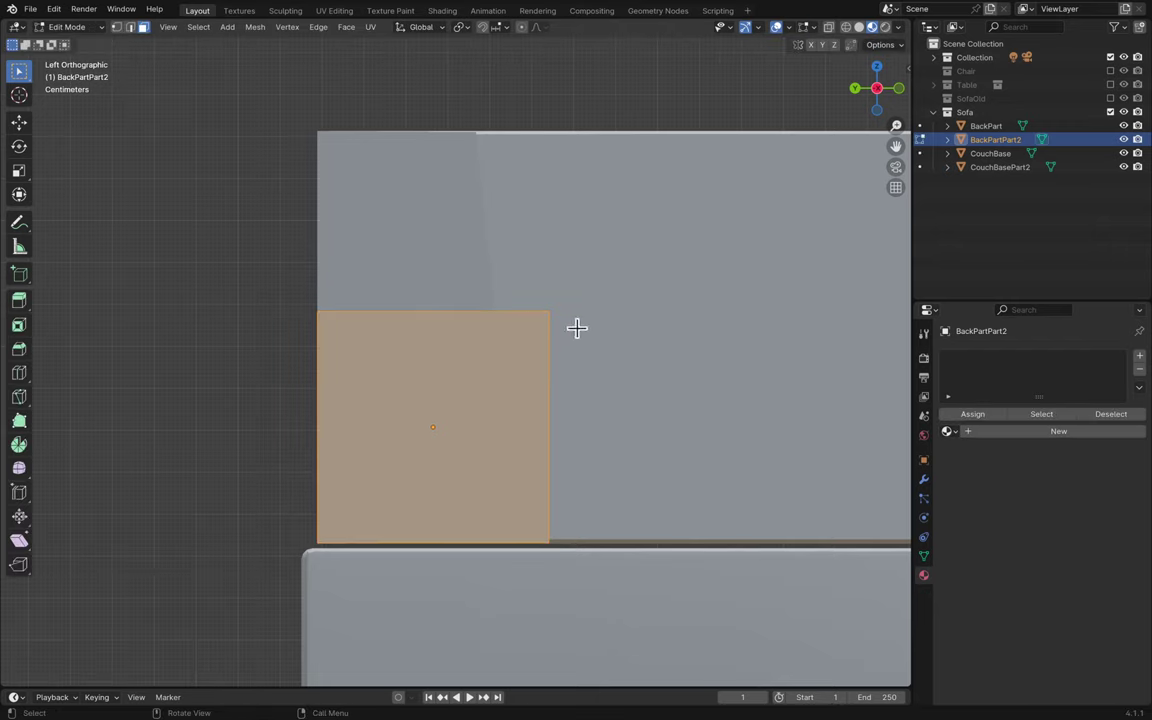
# - Select a top corner edge of BackPartPart2 and cancel an attempted move of it
pyautogui.click(131, 28)
pyautogui.moveTo(337, 172); pyautogui.dragTo(339, 172, button='middle')
pyautogui.click(542, 325)
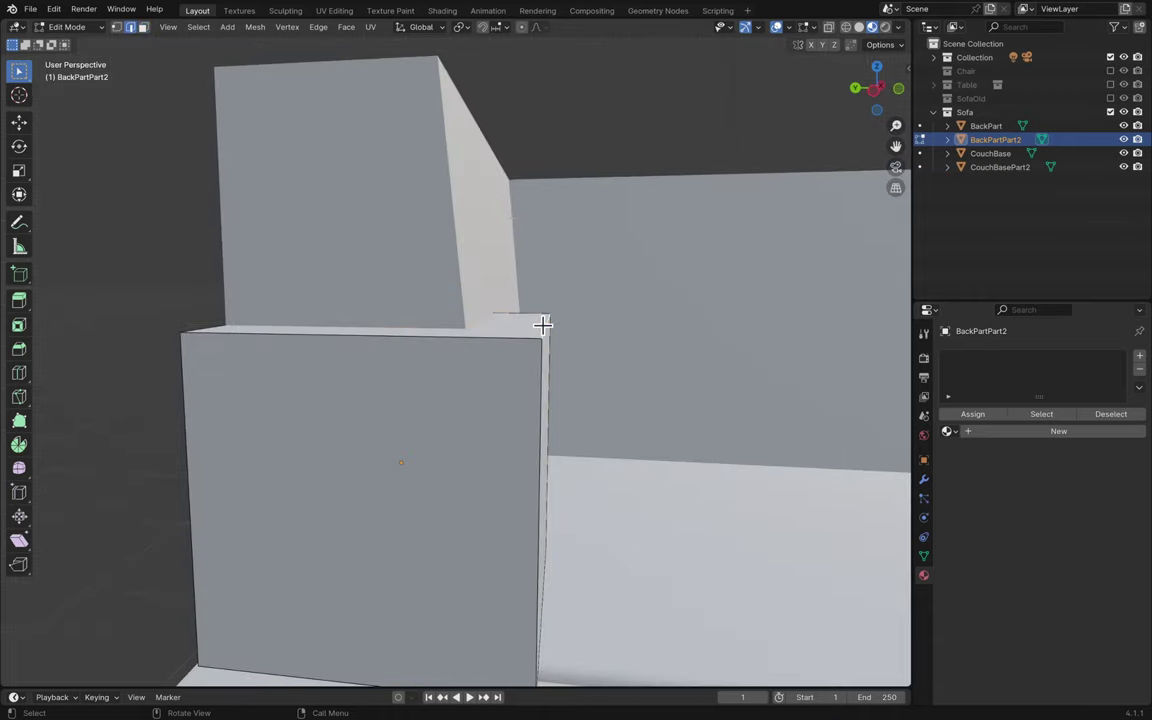
pyautogui.click(874, 97)
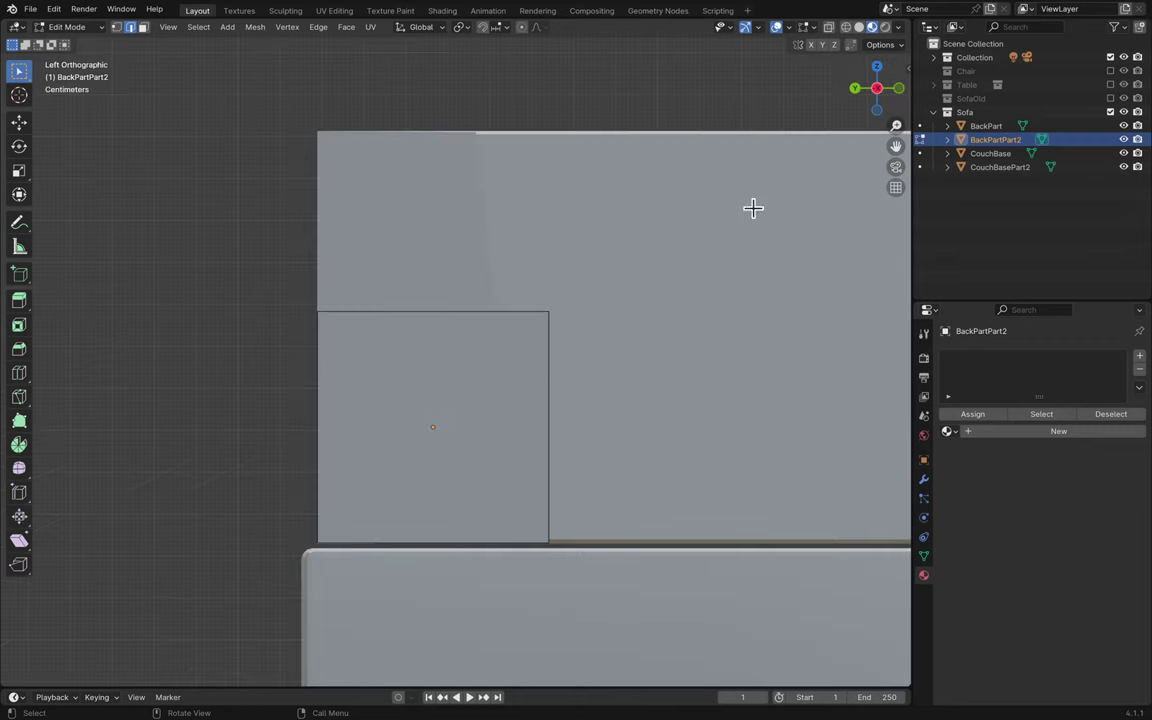
pyautogui.press('g')
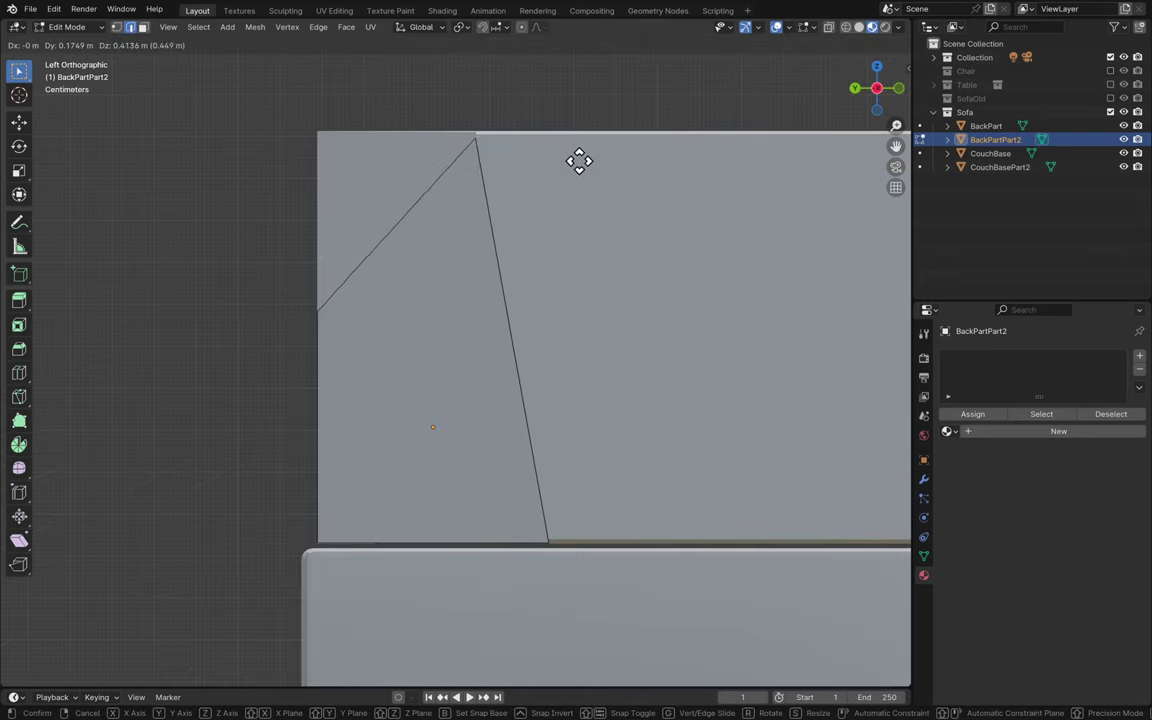
pyautogui.rightClick(579, 162)
pyautogui.moveTo(579, 162); pyautogui.dragTo(579, 162, button='middle')
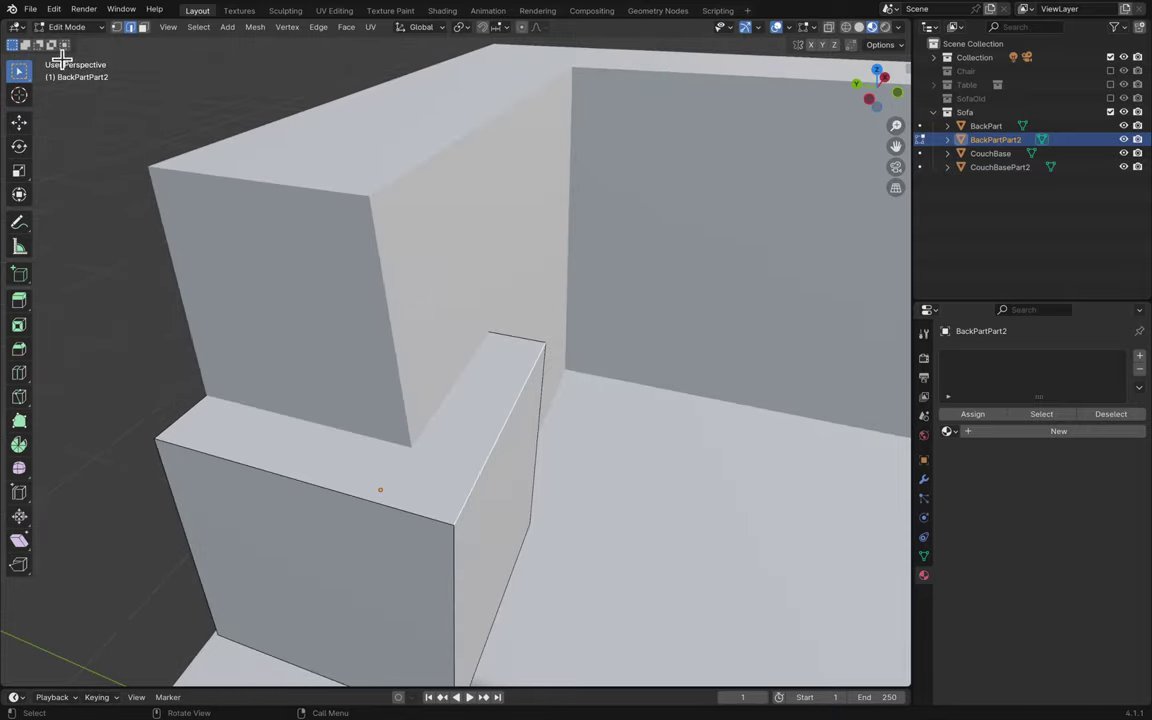
# - Raise the block's top face along Z to the full height of the back
pyautogui.click(144, 27)
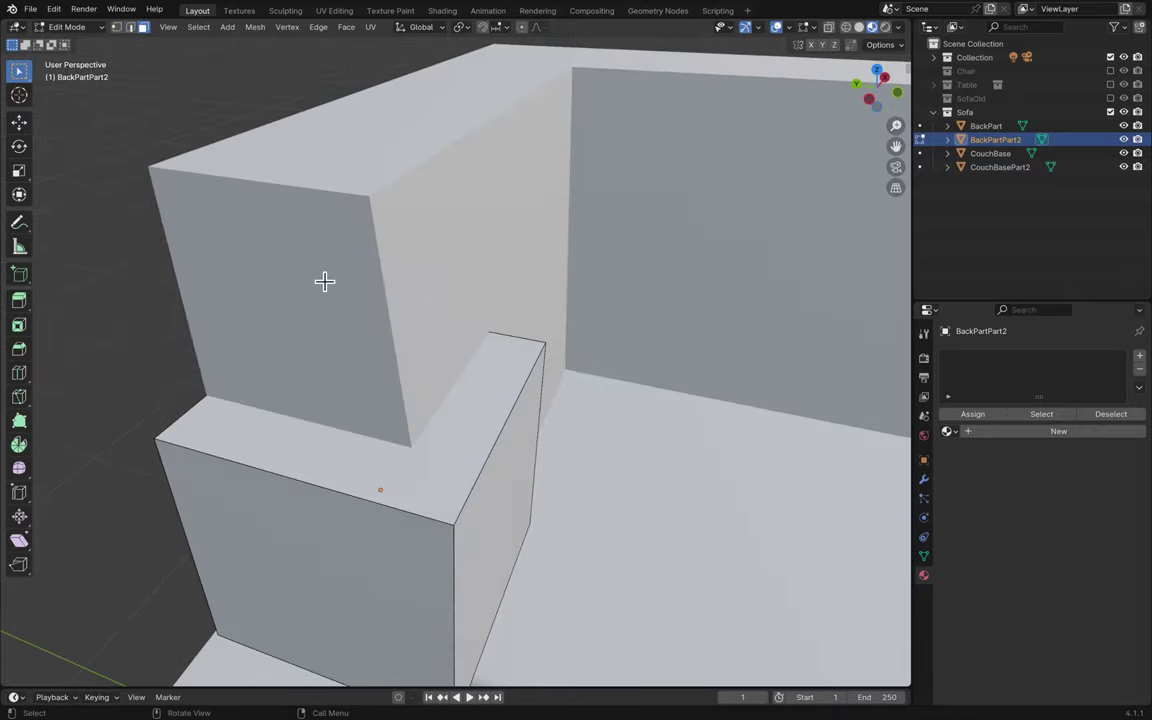
pyautogui.click(437, 396)
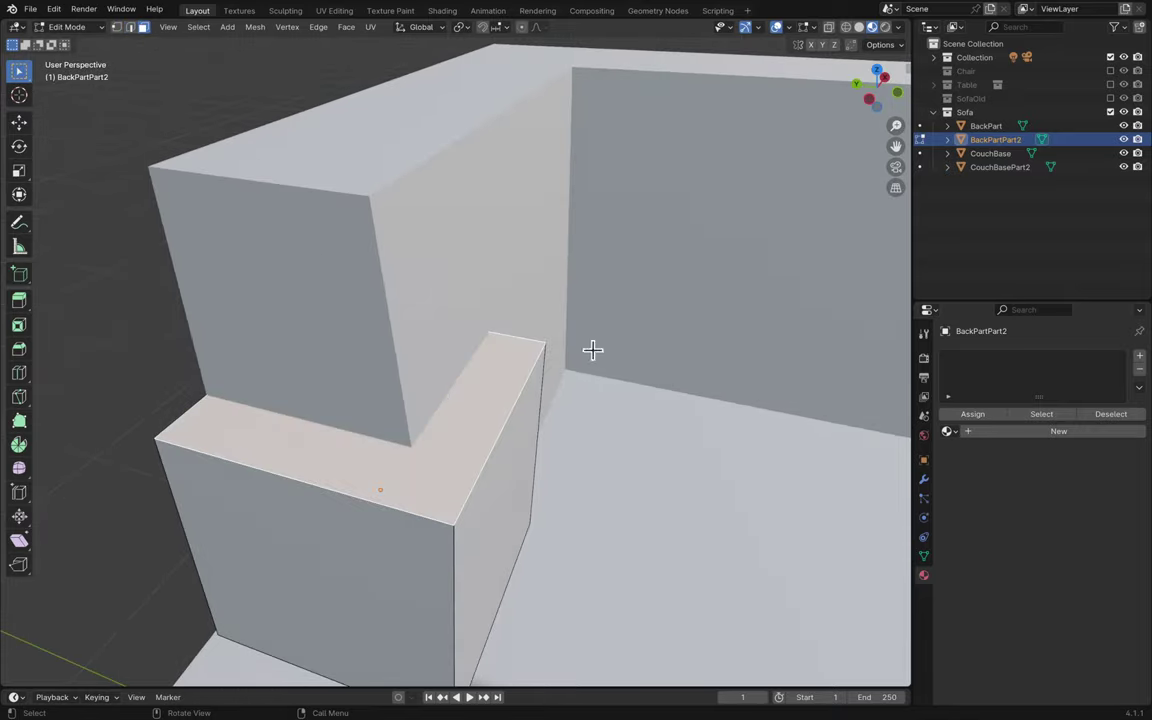
pyautogui.click(871, 101)
pyautogui.press('s')
pyautogui.press('x')
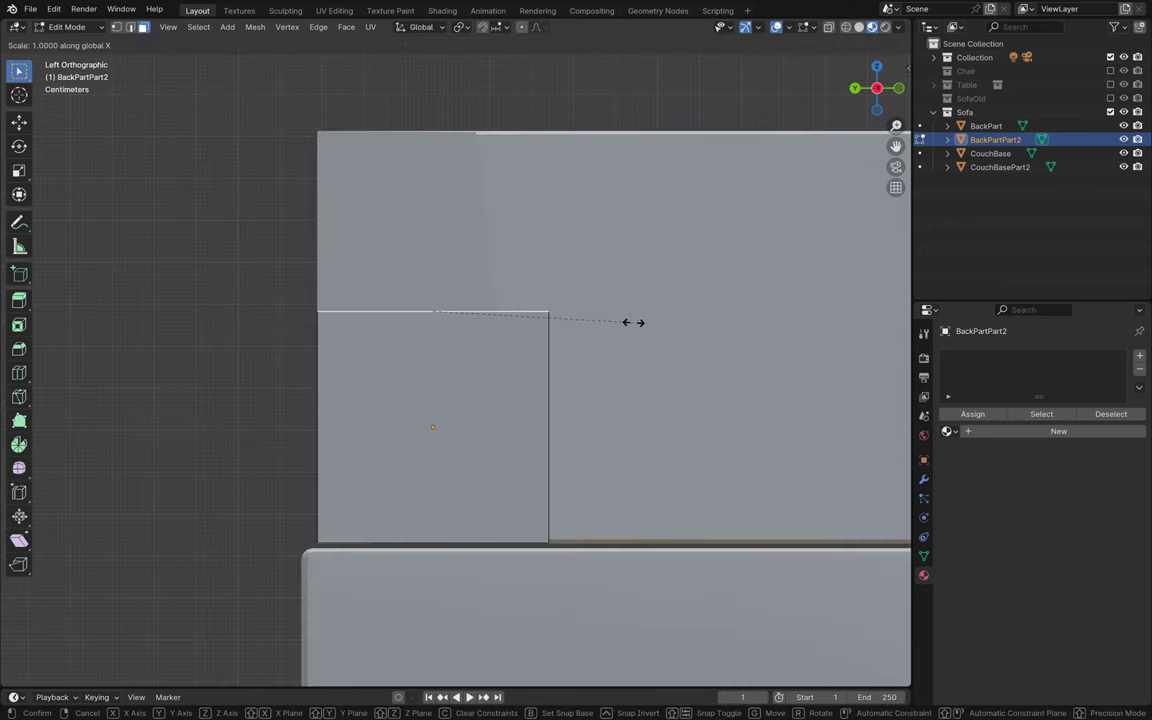
pyautogui.click(484, 405)
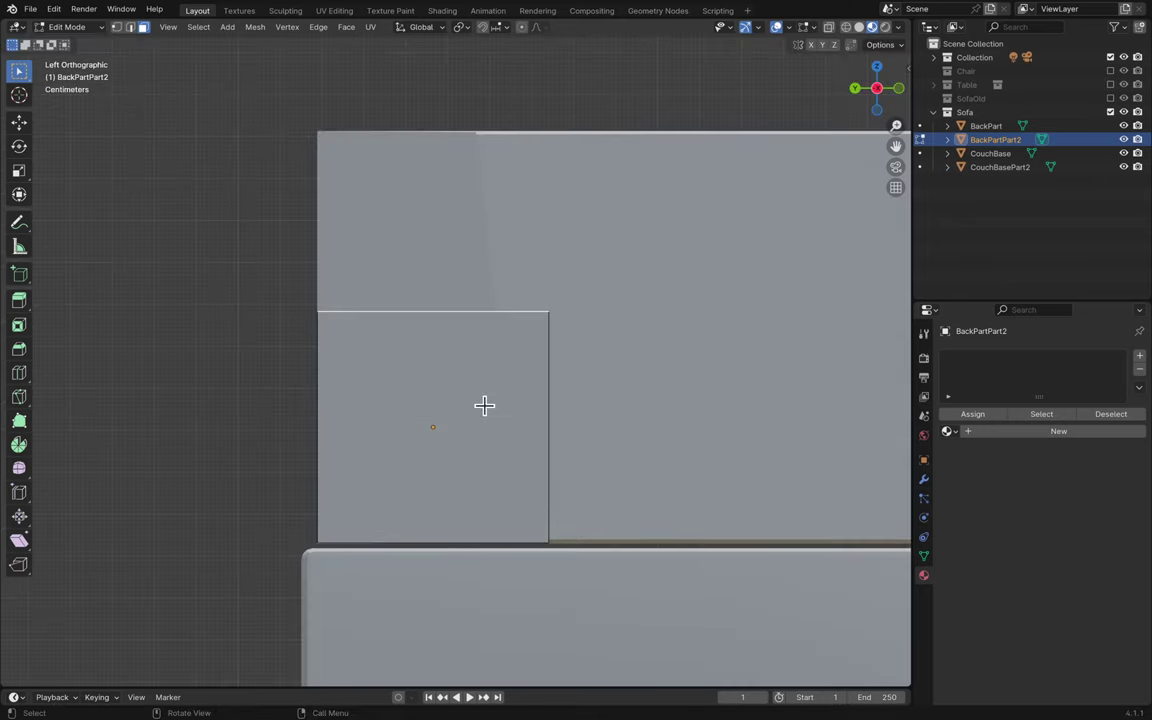
pyautogui.press('g')
pyautogui.press('z')
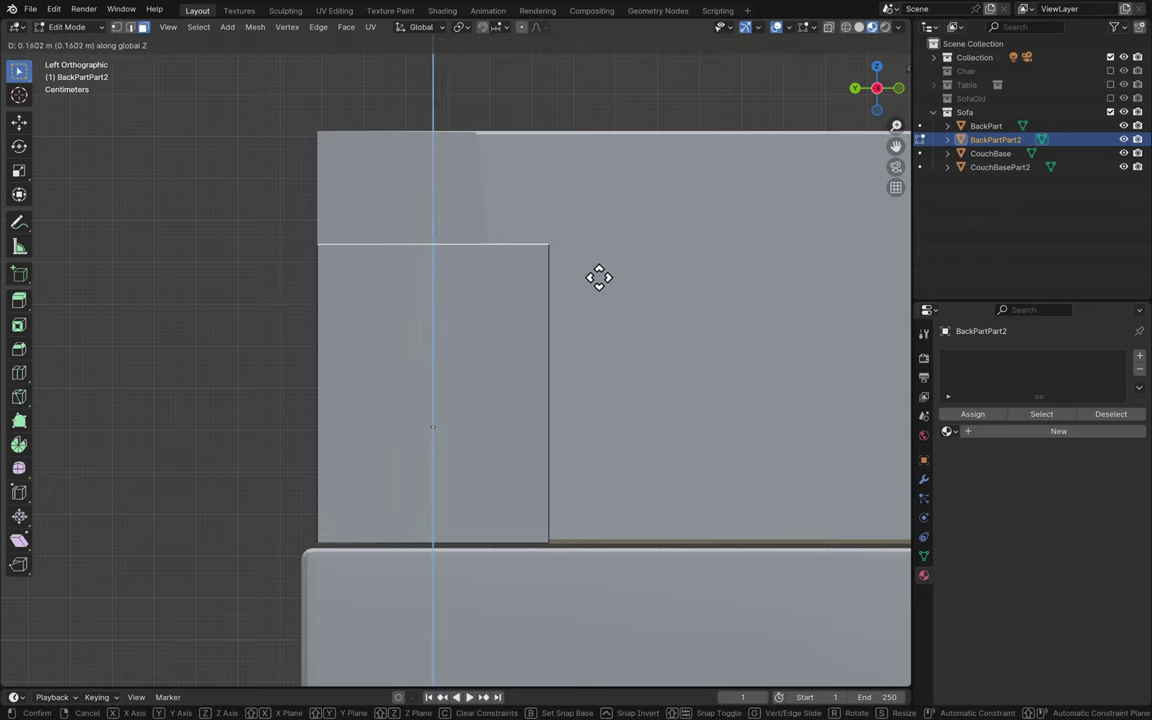
pyautogui.click(601, 164)
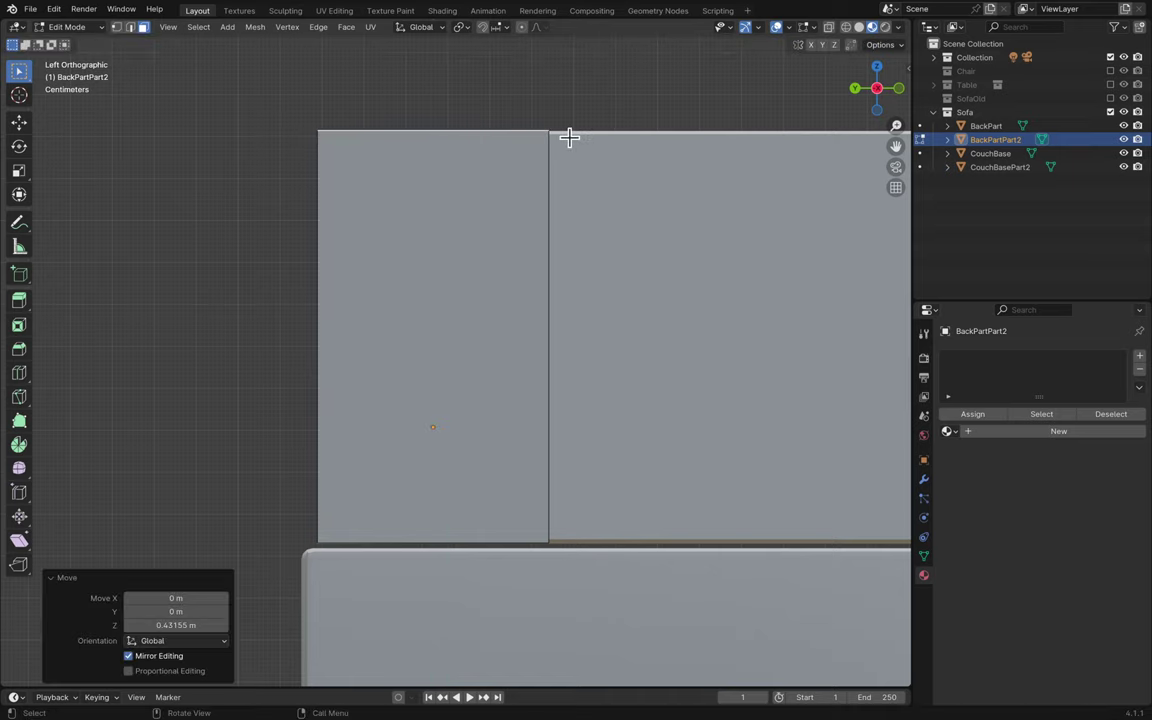
# - Slide the top edge along Y to slant it with the angled sofa back
pyautogui.click(130, 26)
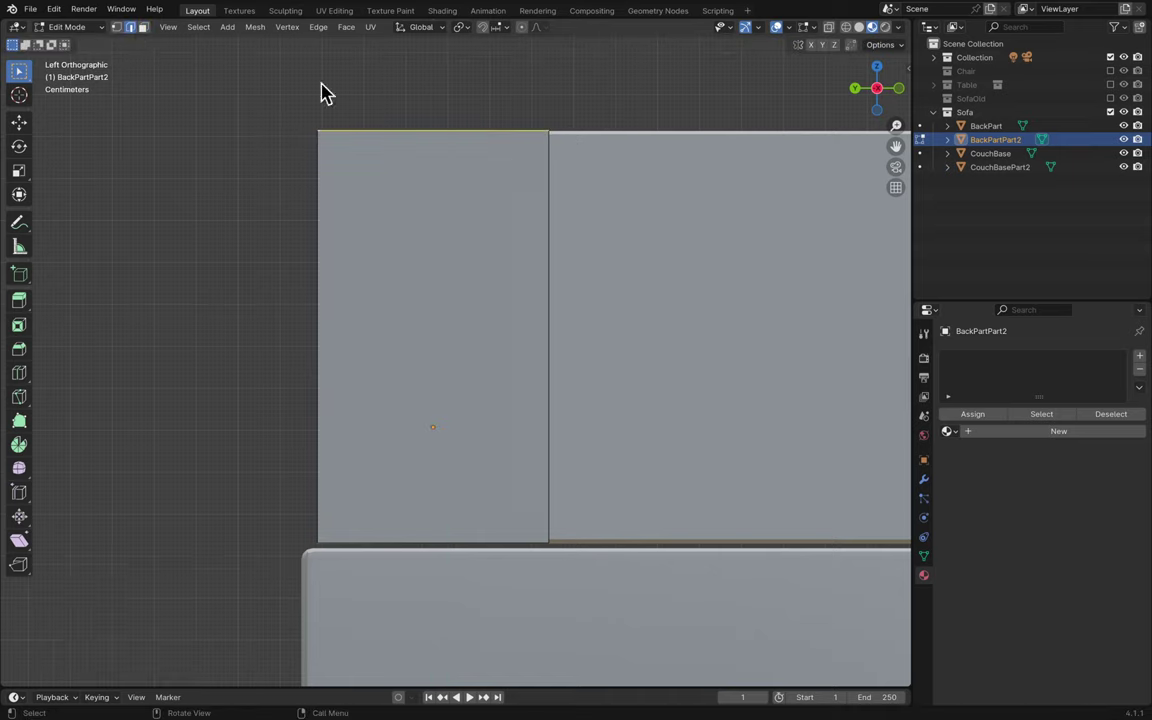
pyautogui.scroll(5, 483, 159)
pyautogui.scroll(1, 483, 159)
pyautogui.hotkey('alt', 'a')
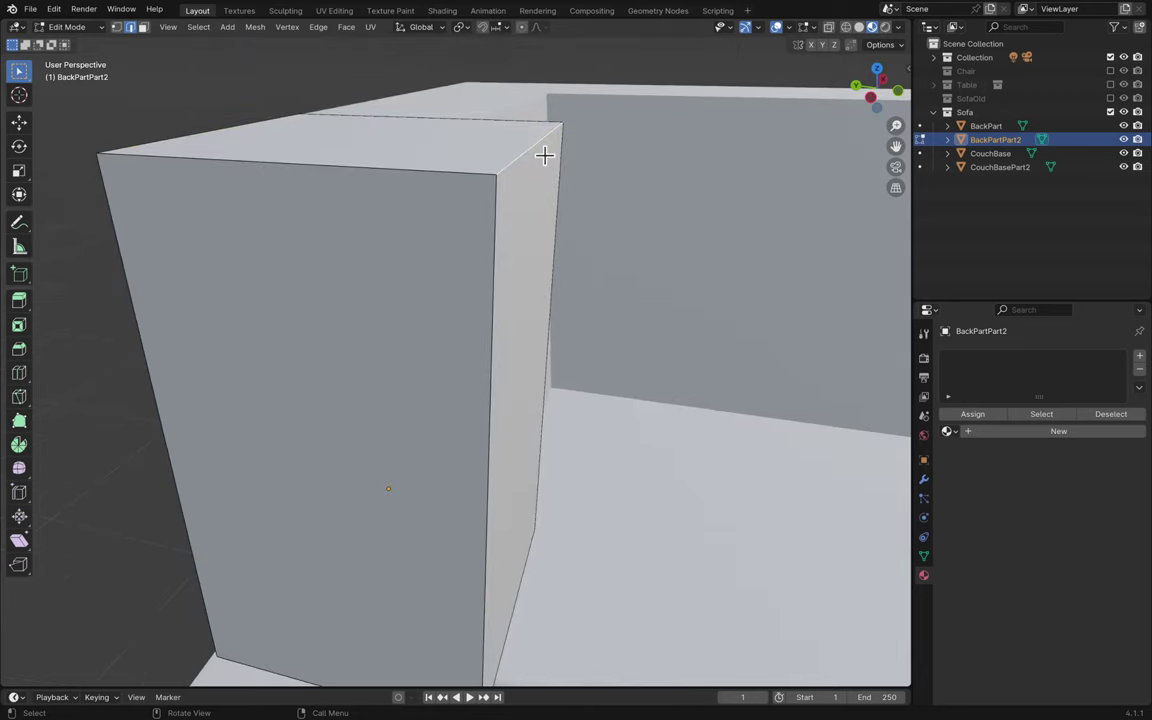
pyautogui.moveTo(903, 88); pyautogui.dragTo(797, 123)
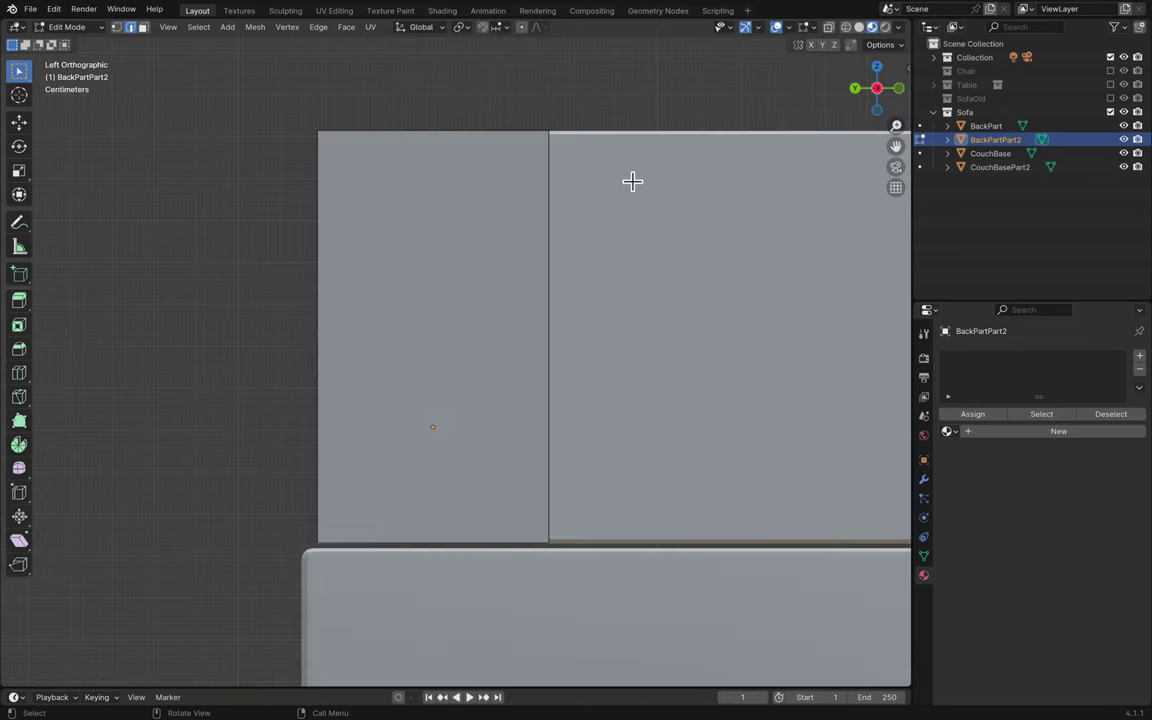
pyautogui.press('g')
pyautogui.press('x')
pyautogui.press('y')
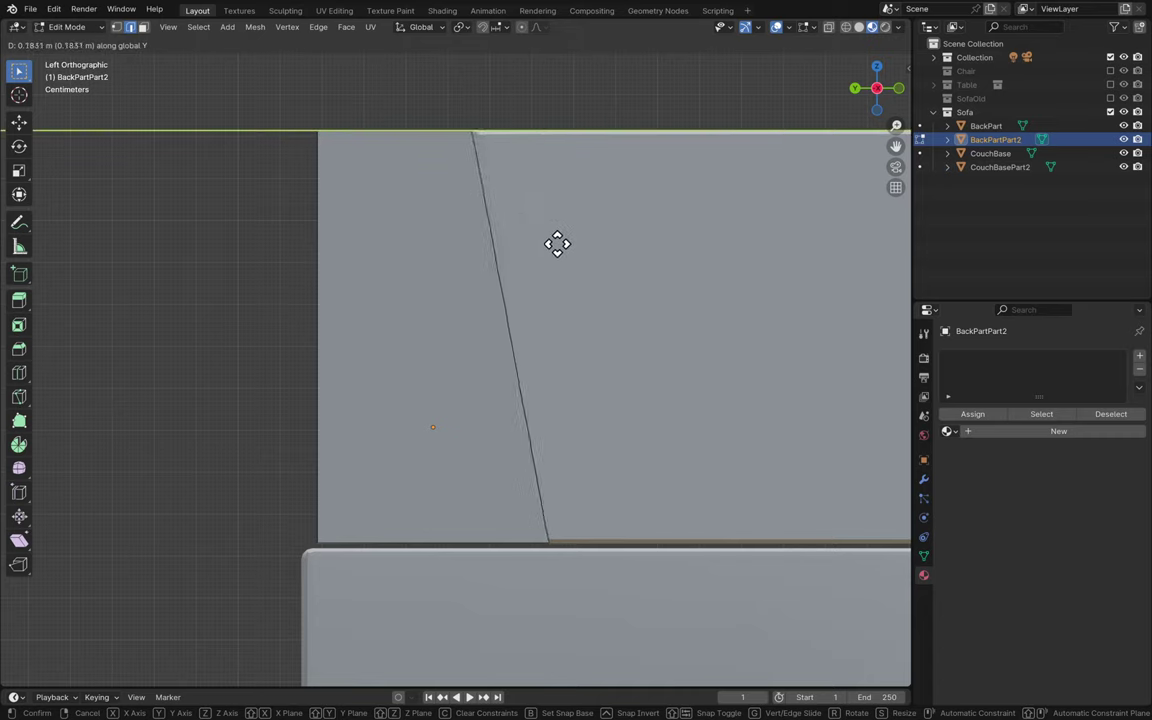
pyautogui.click(559, 243)
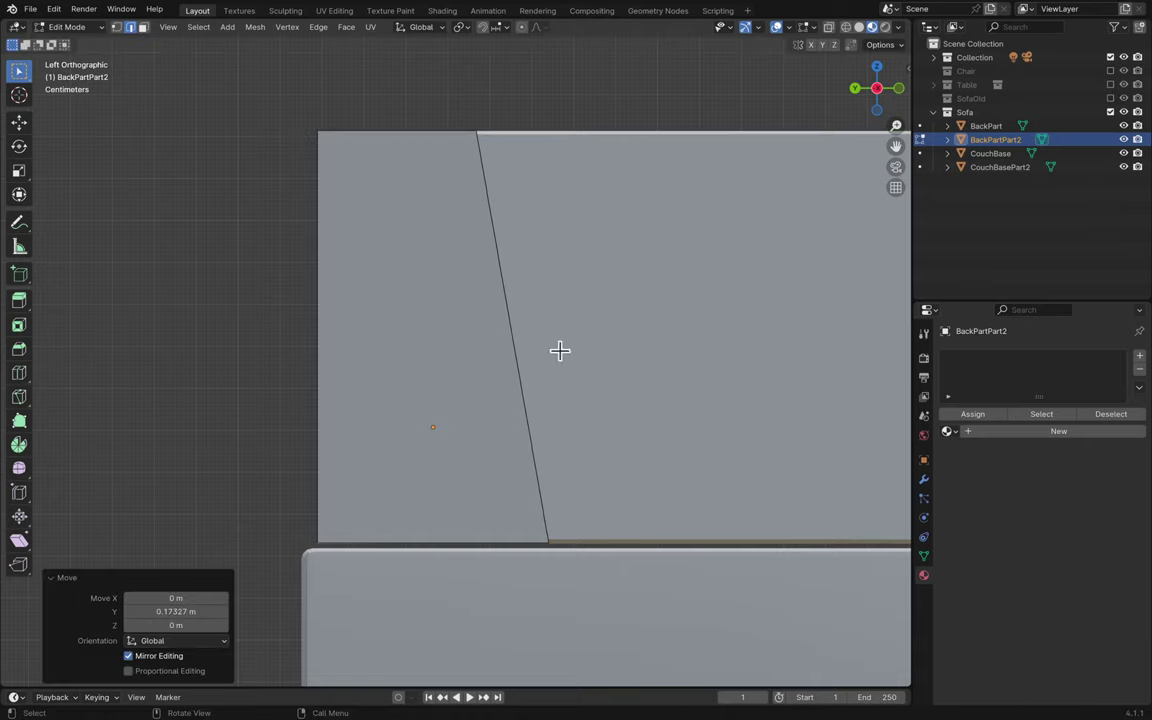
# - Shift the bottom edge 0.07029 m along Y to match the slant, back in Object Mode
pyautogui.moveTo(570, 511); pyautogui.dragTo(522, 571, button='middle')
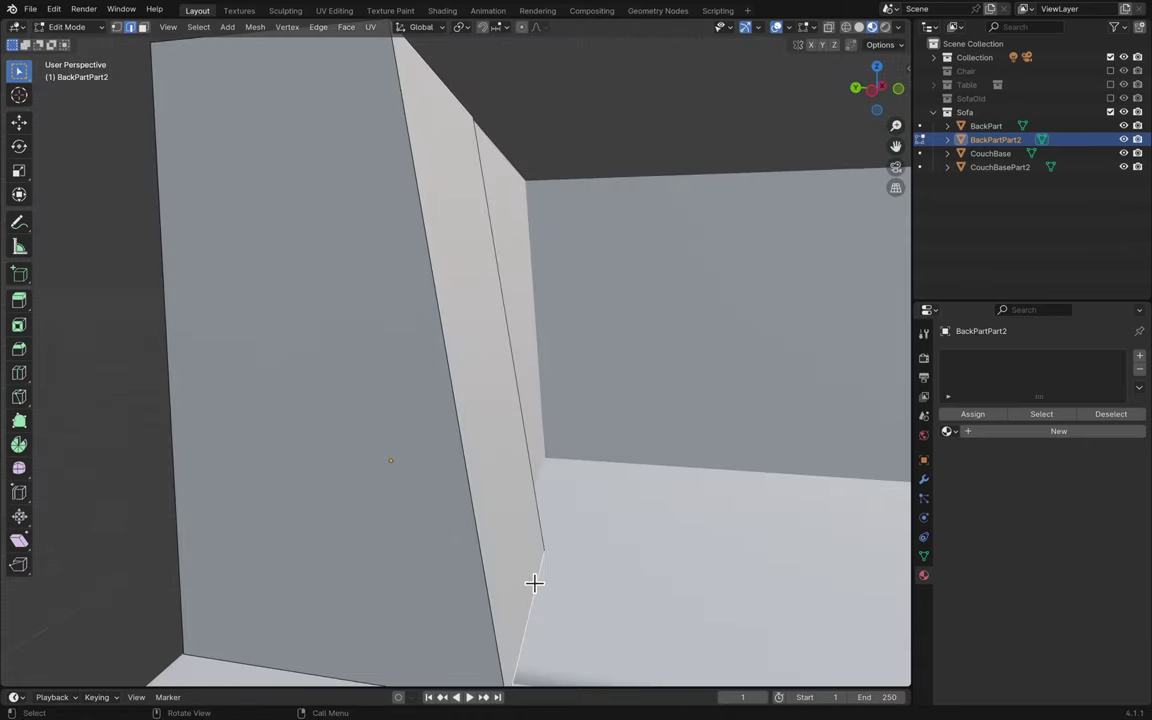
pyautogui.click(872, 94)
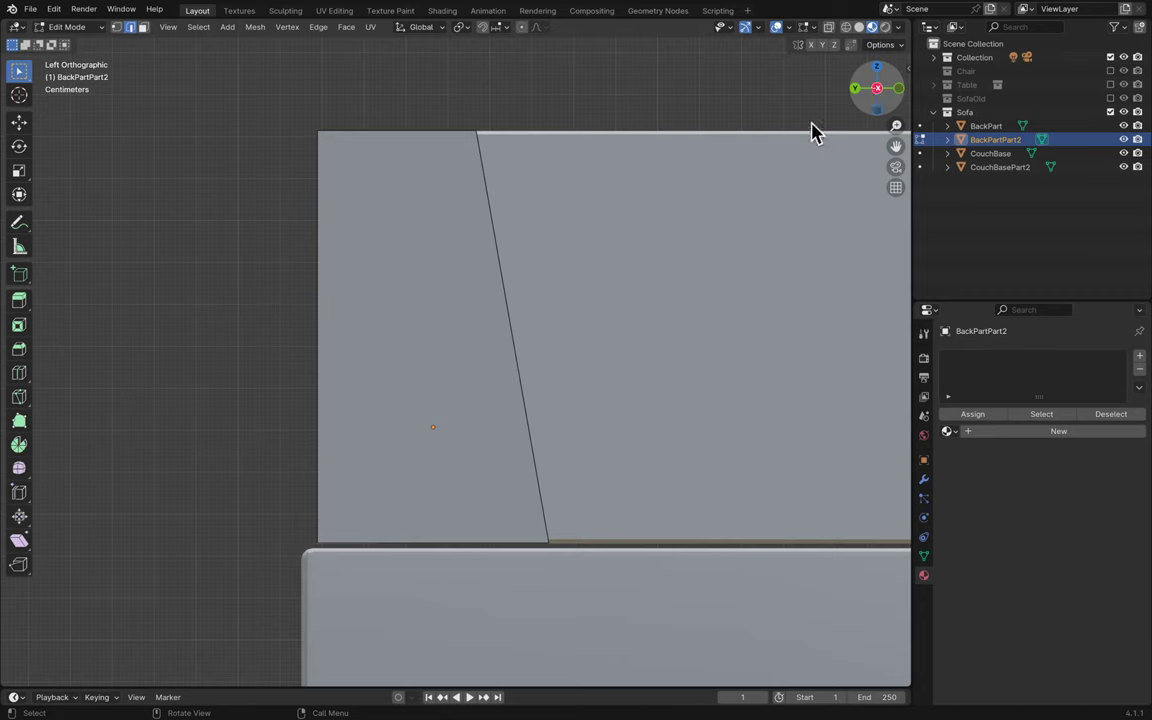
pyautogui.press('g')
pyautogui.press('y')
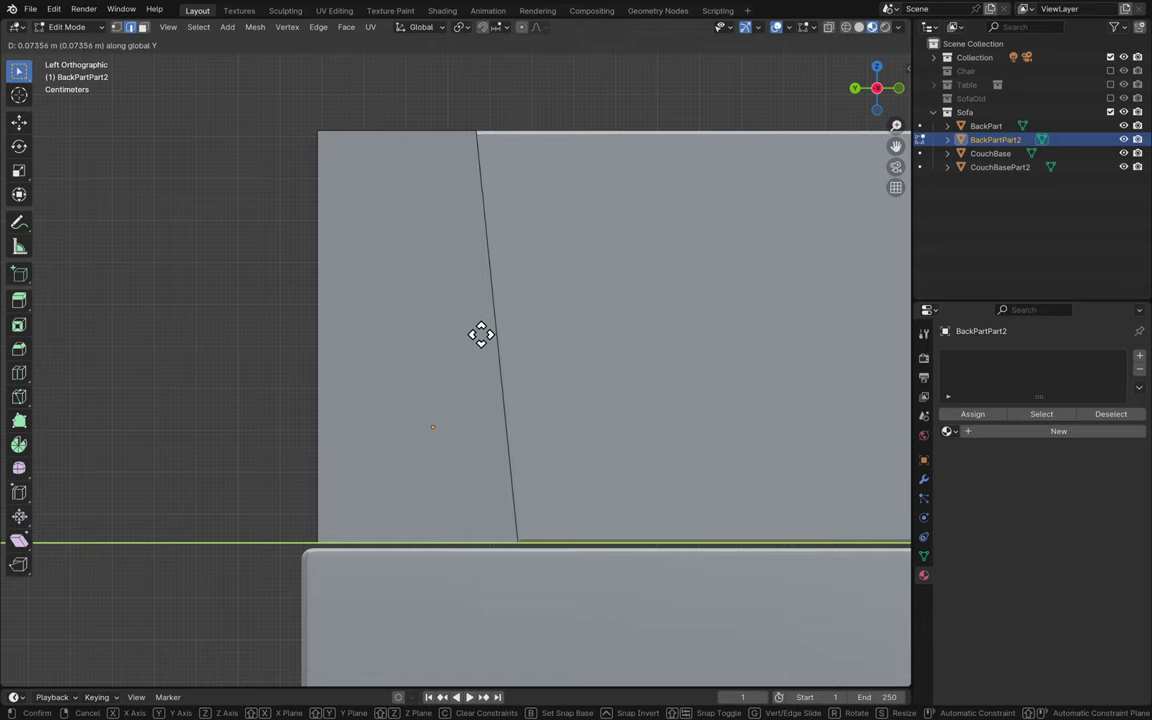
pyautogui.click(481, 334)
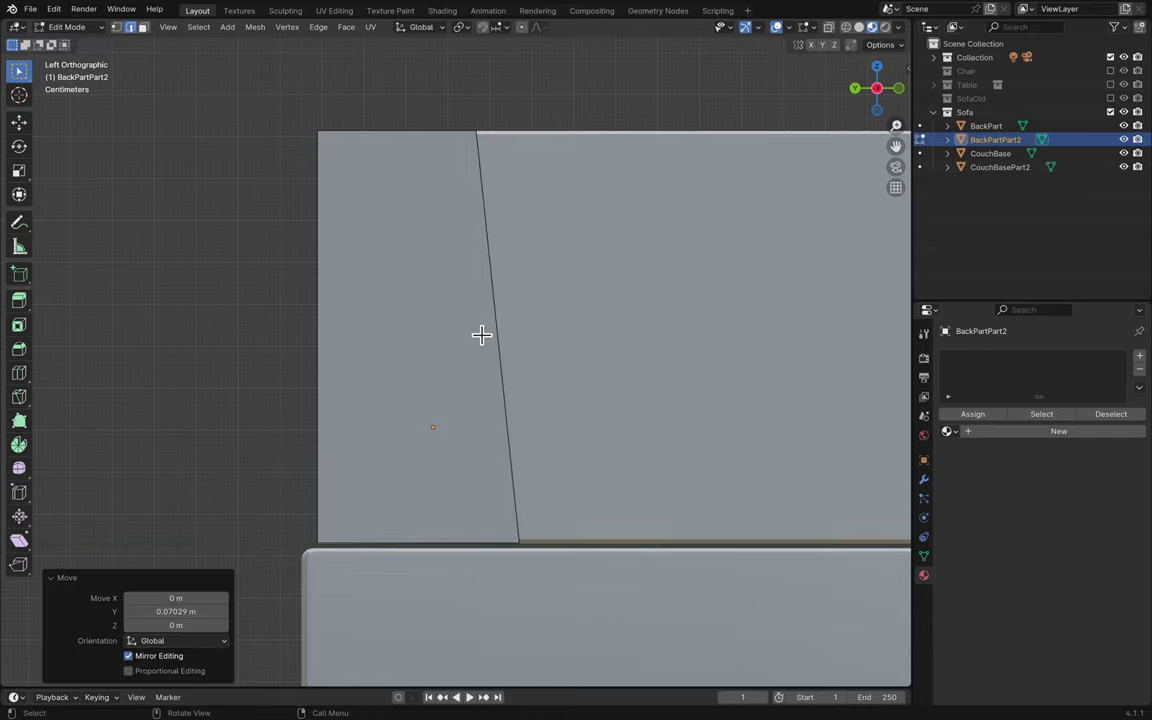
pyautogui.hscroll(10, 542, 384)
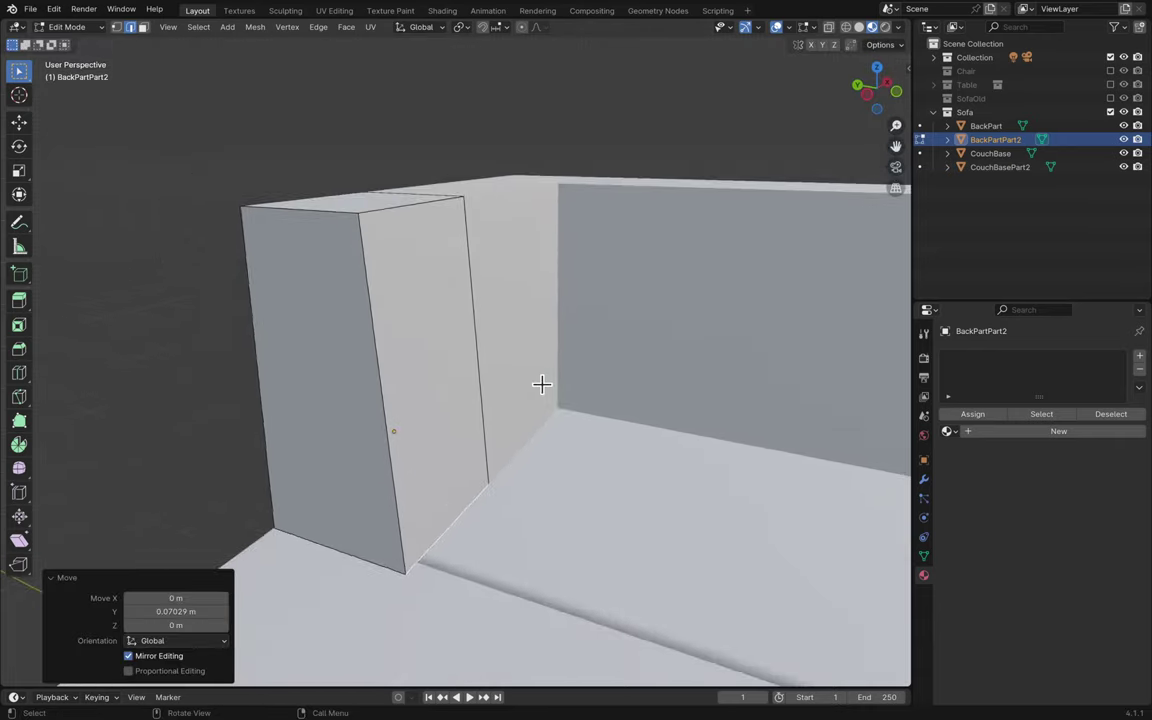
pyautogui.scroll(-10, 542, 384)
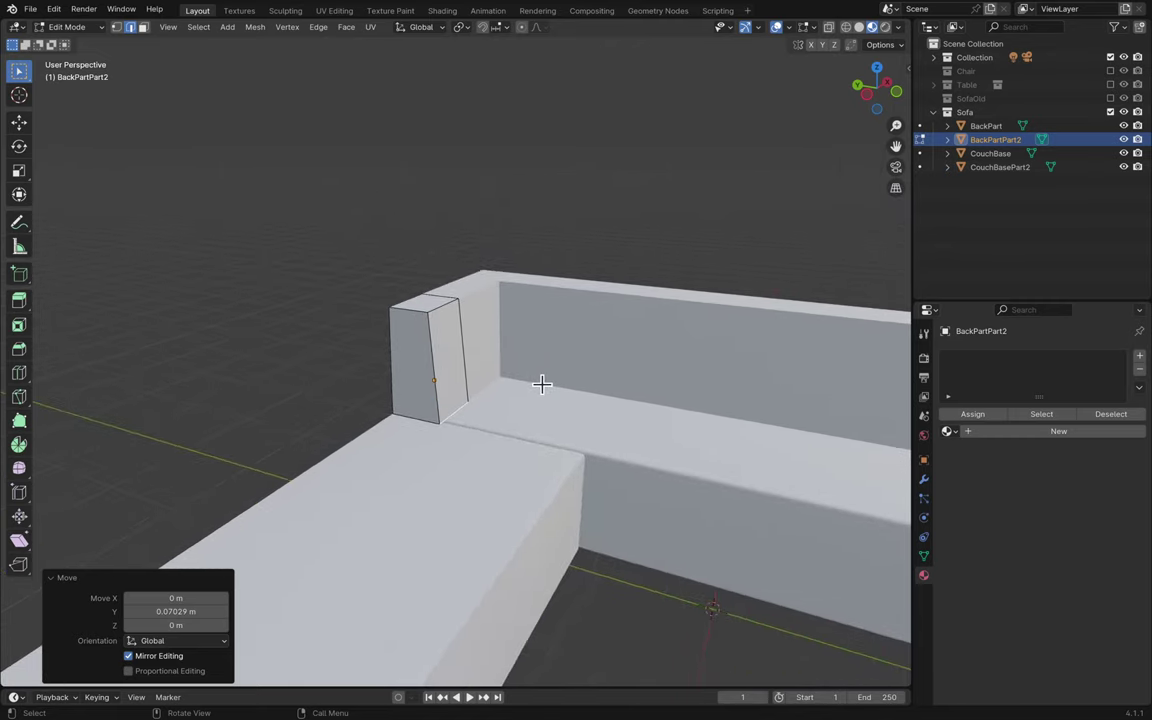
pyautogui.press('Tab')
pyautogui.hscroll(10, 544, 392)
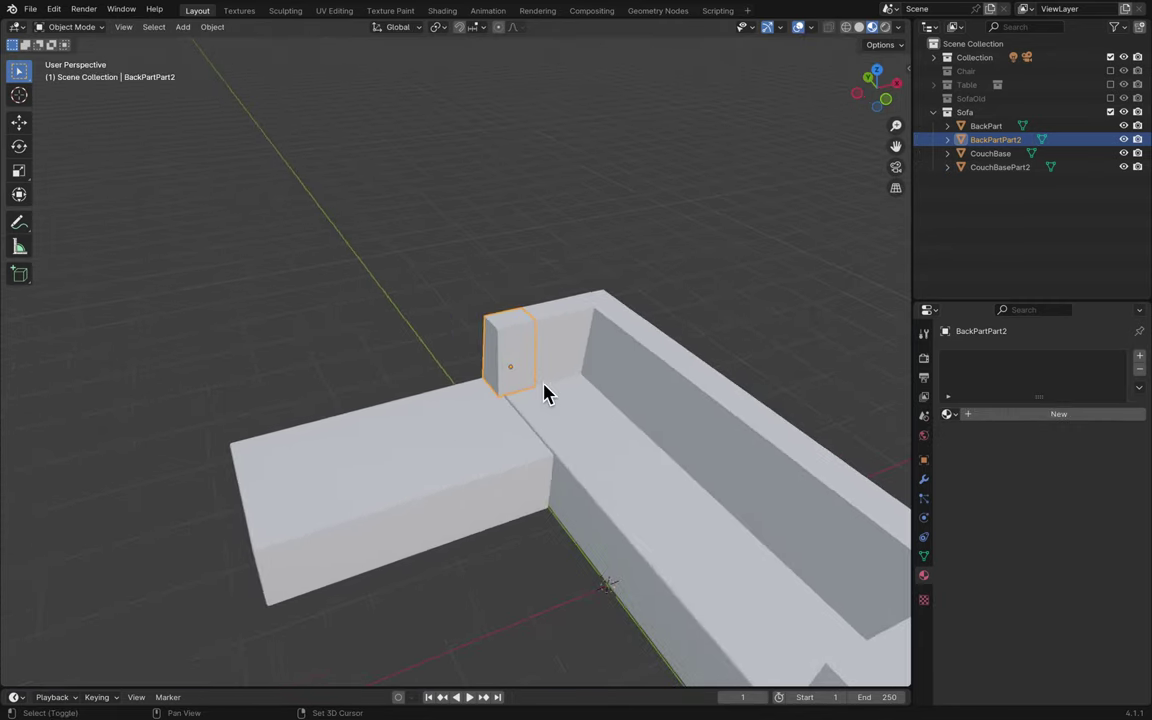
# - Slide BackPartPart2 along X and widen it to Scale X 6.171
pyautogui.scroll(10, 544, 392)
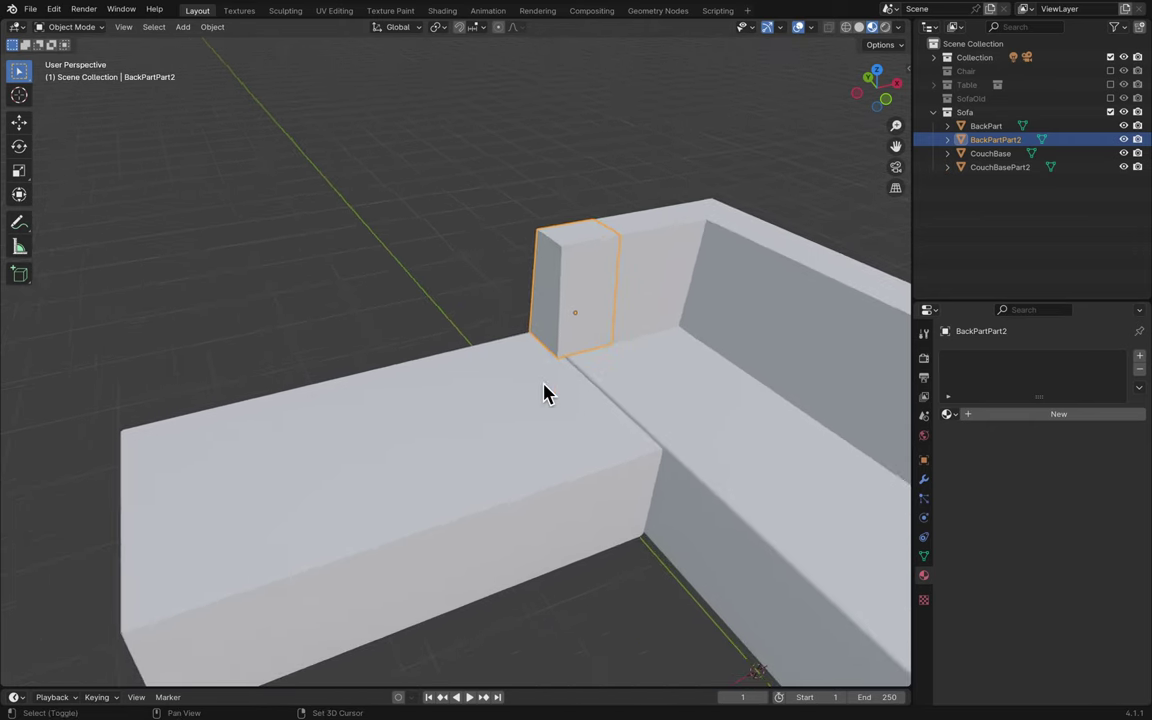
pyautogui.press('g')
pyautogui.press('x')
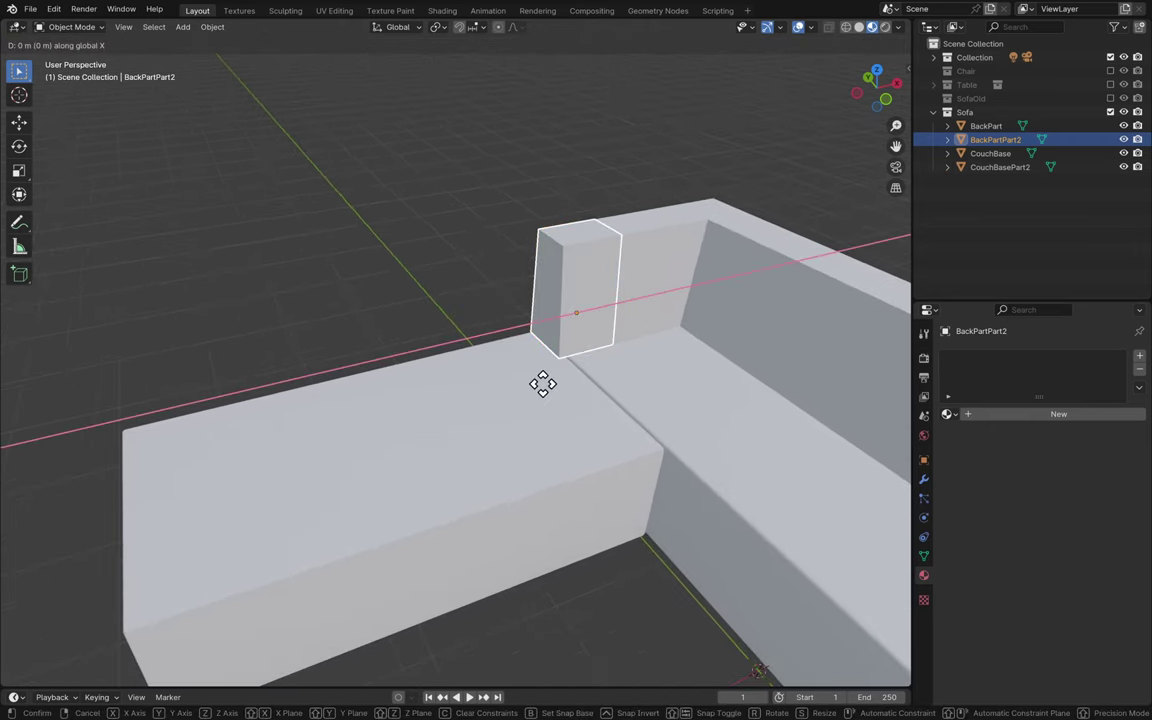
pyautogui.click(322, 443)
pyautogui.hscroll(-15, 322, 443)
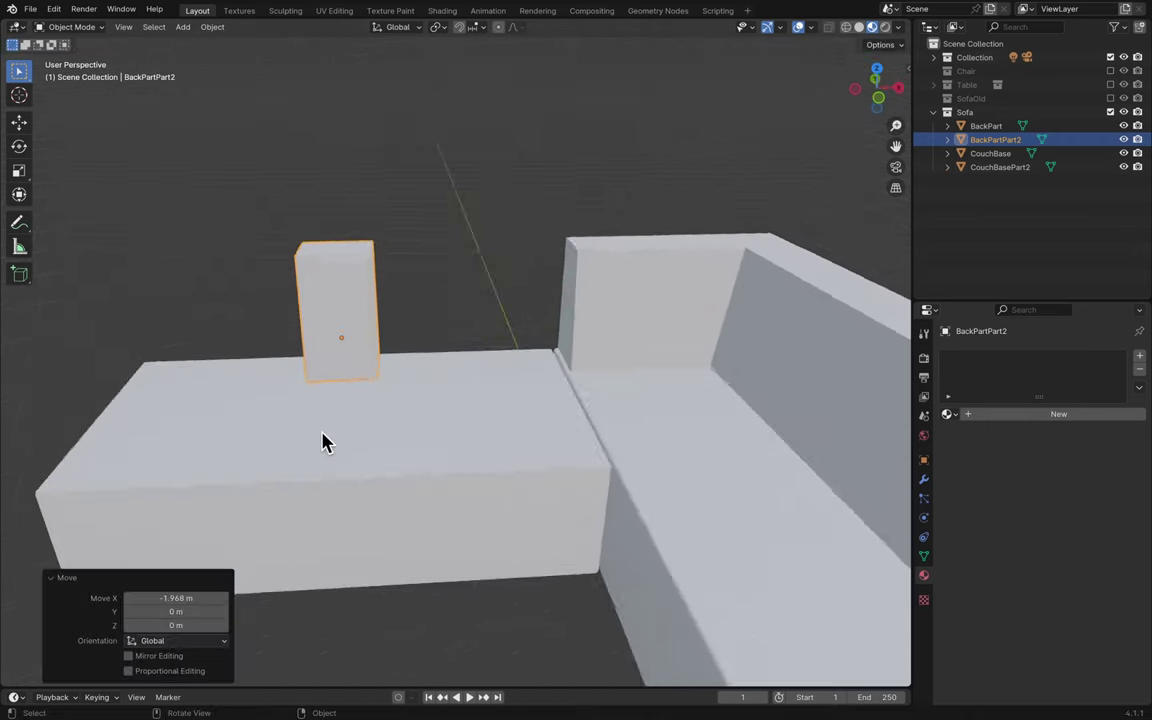
pyautogui.press('s')
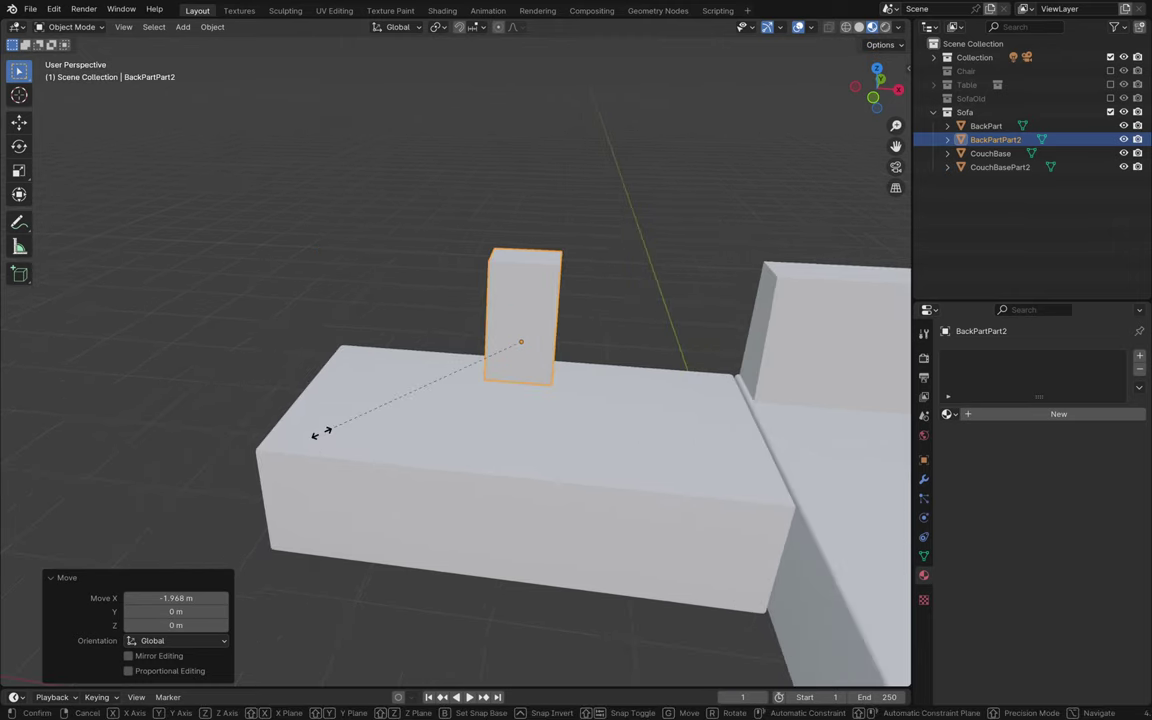
pyautogui.press('x')
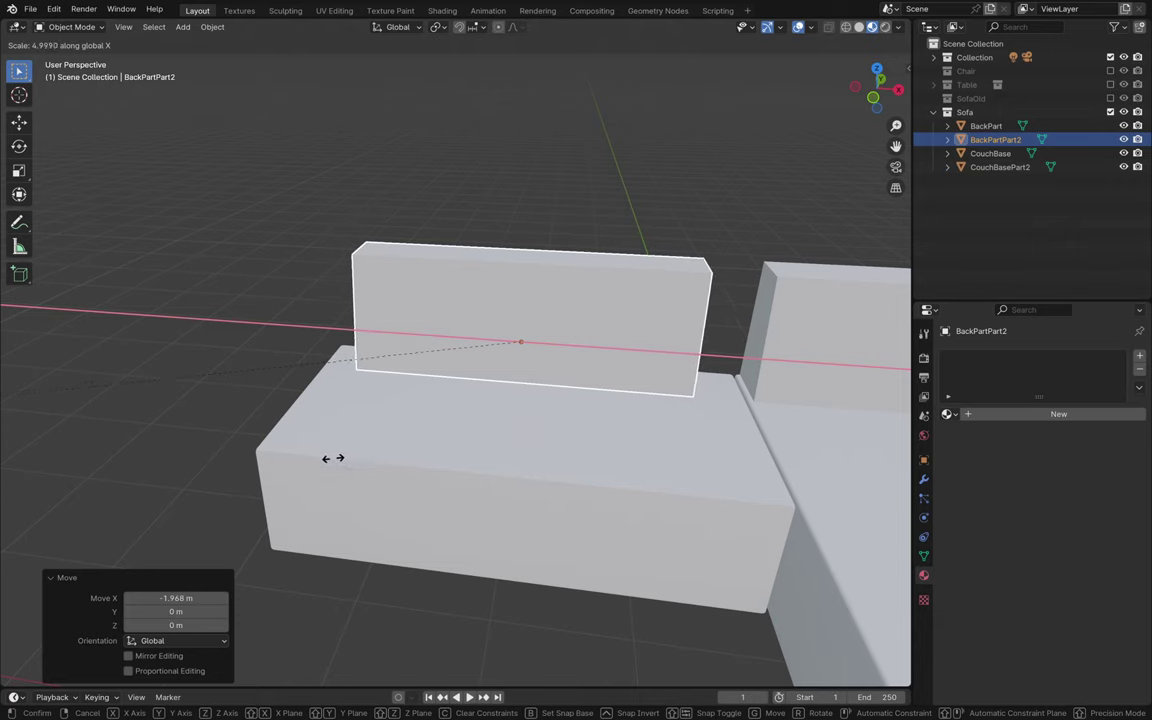
pyautogui.click(117, 461)
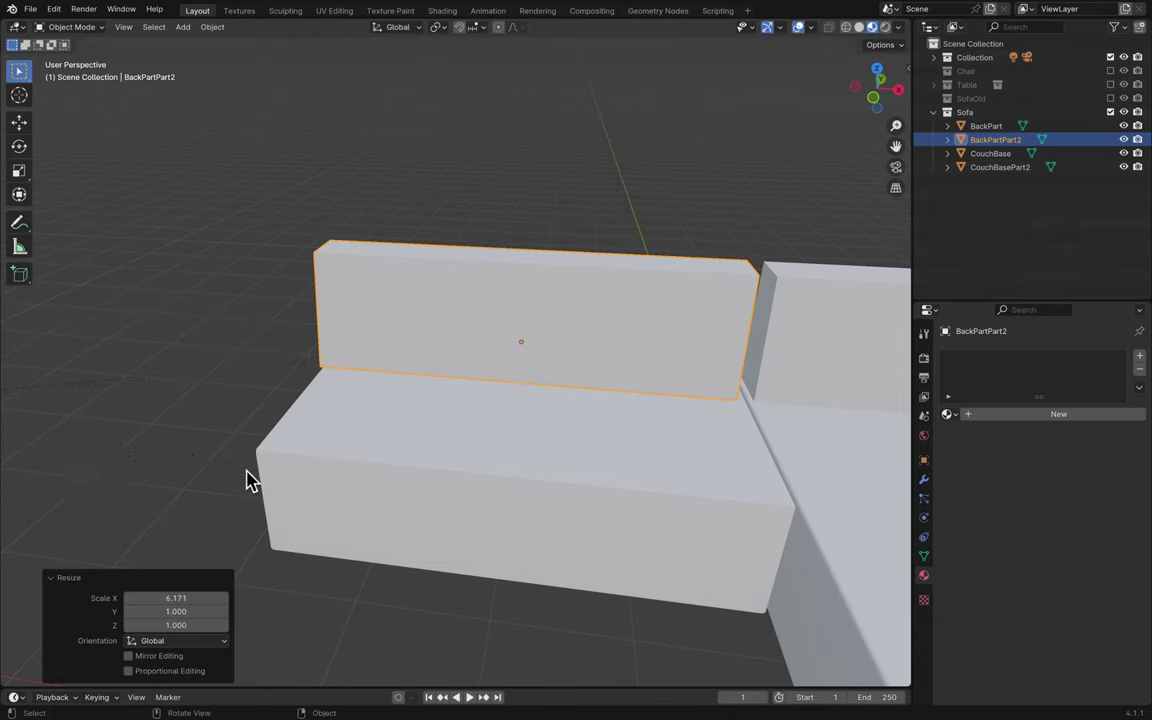
# - Nudge BackPartPart2 0.051244 m along X to meet the corner back and save Blender11.blend
pyautogui.press('g')
pyautogui.press('x')
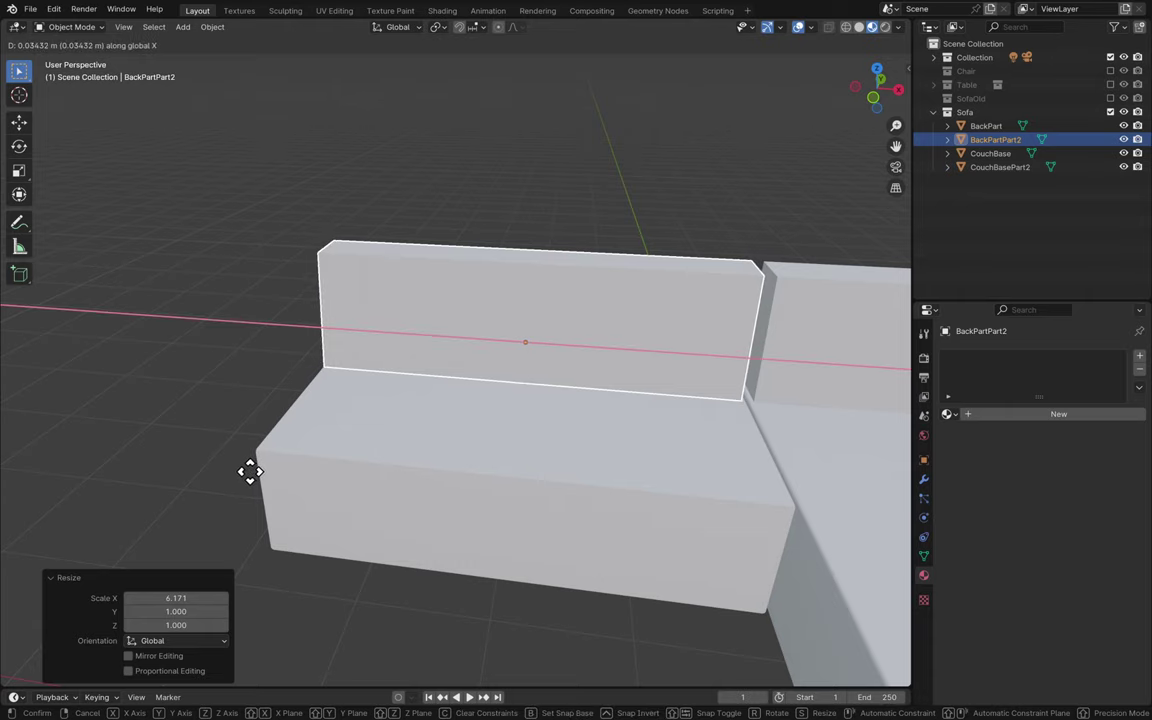
pyautogui.click(252, 470)
pyautogui.moveTo(365, 489); pyautogui.dragTo(367, 489, button='middle')
pyautogui.hotkey('ctrl', 's')
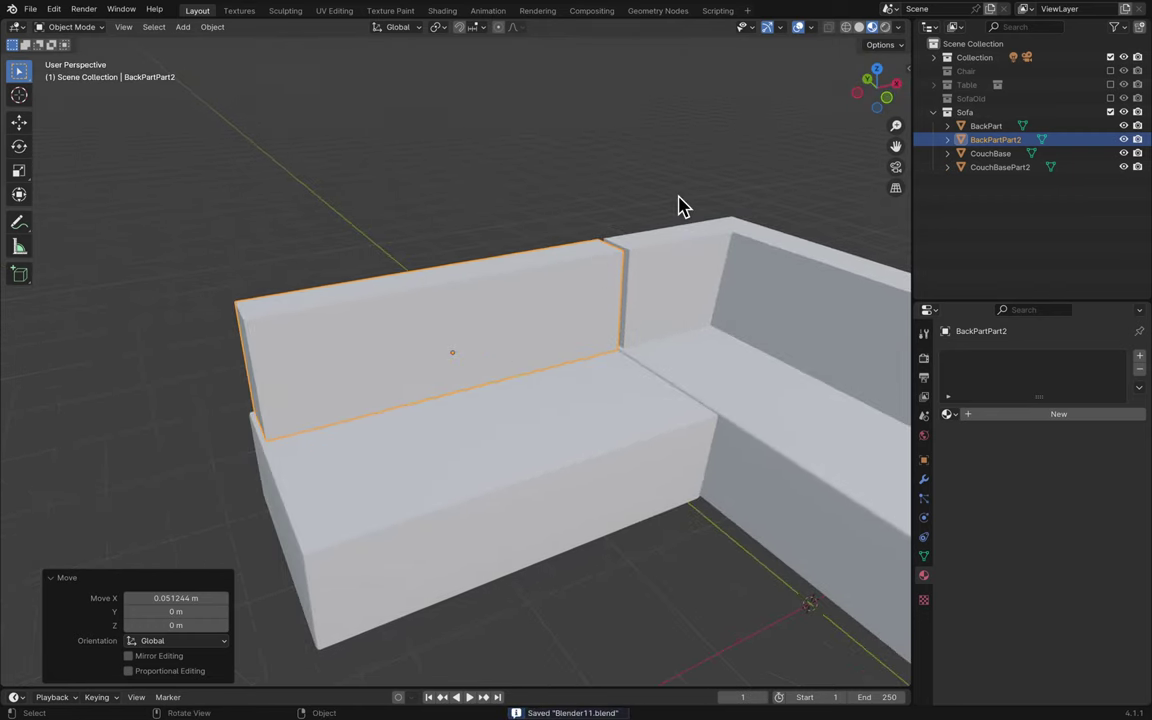
pyautogui.scroll(-1, 825, 95)
pyautogui.scroll(-4, 627, 226)
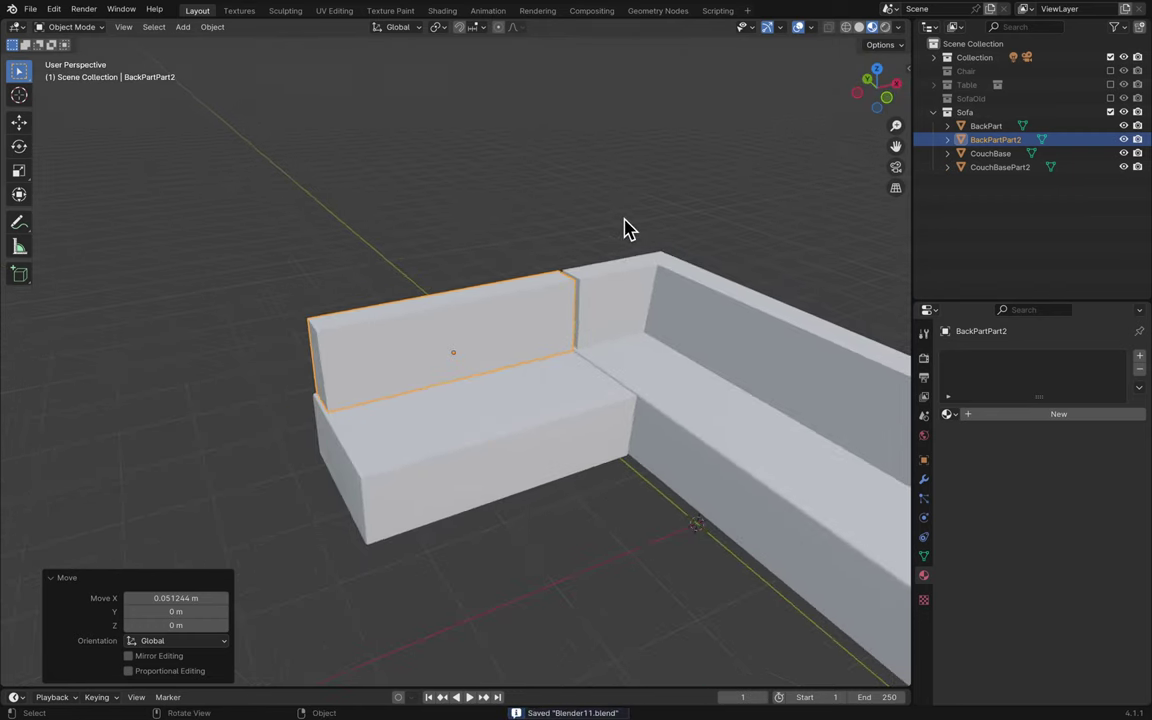
pyautogui.scroll(-1, 627, 228)
pyautogui.scroll(4, 555, 327)
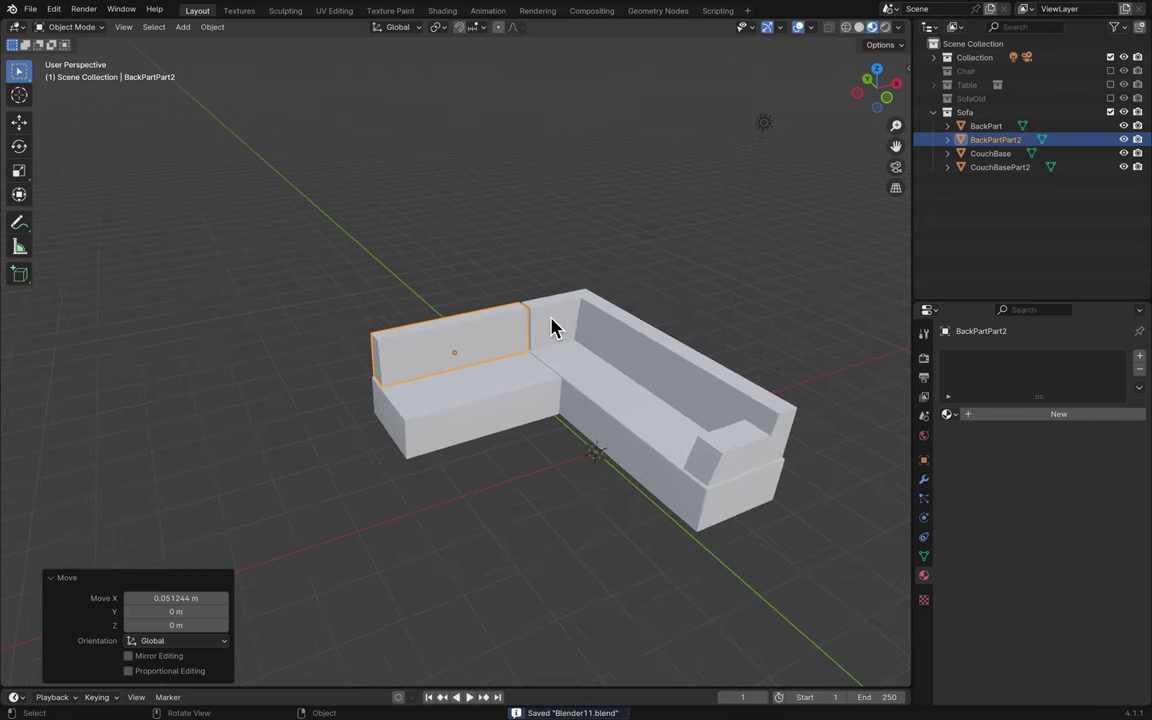
pyautogui.hscroll(10, 555, 327)
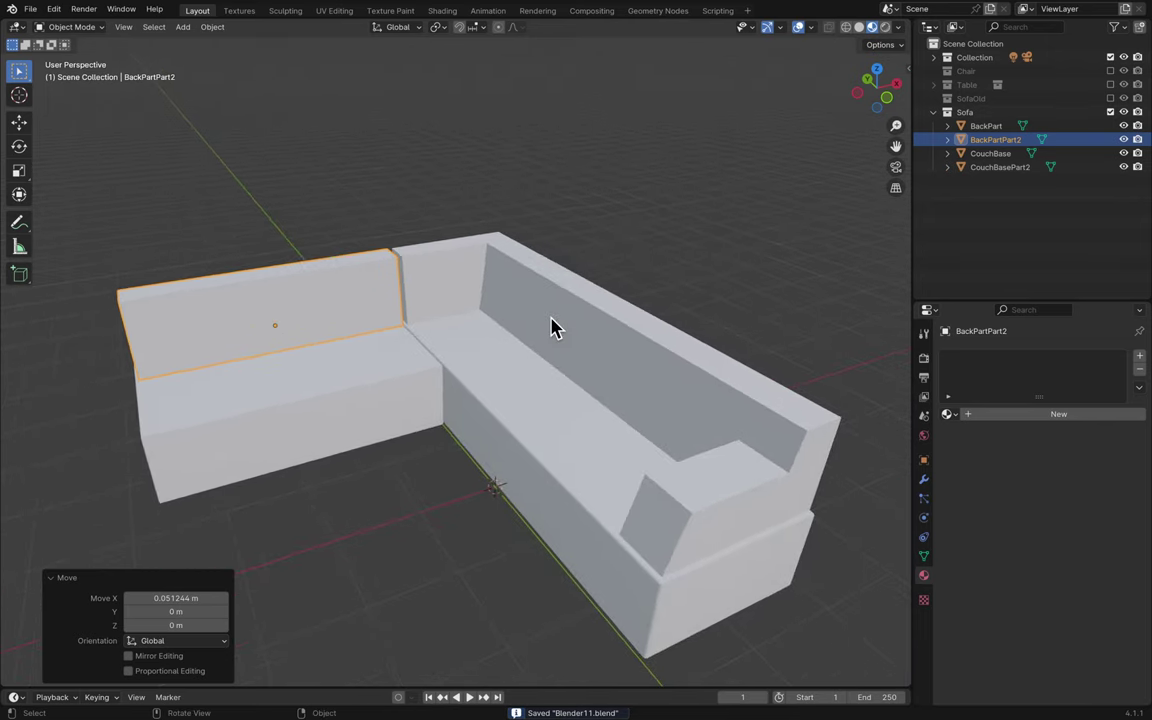
pyautogui.click(766, 412)
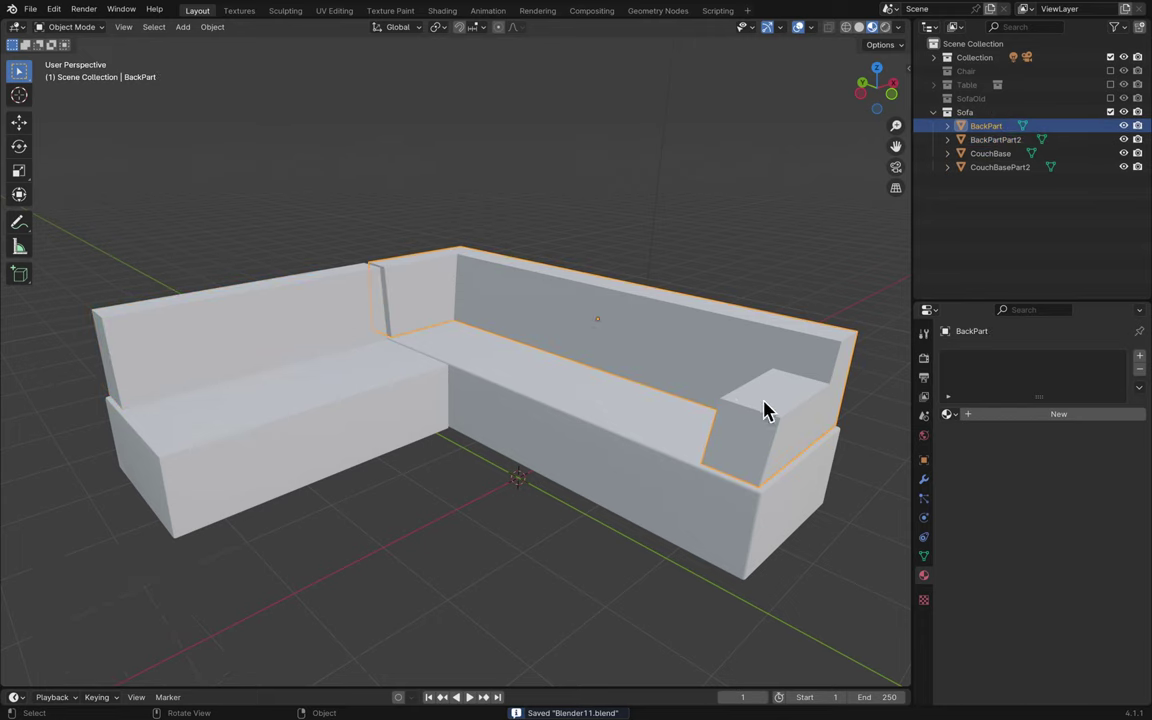
# - Select all of BackPart's mesh and bevel every edge by about 0.107 m
pyautogui.press('Tab')
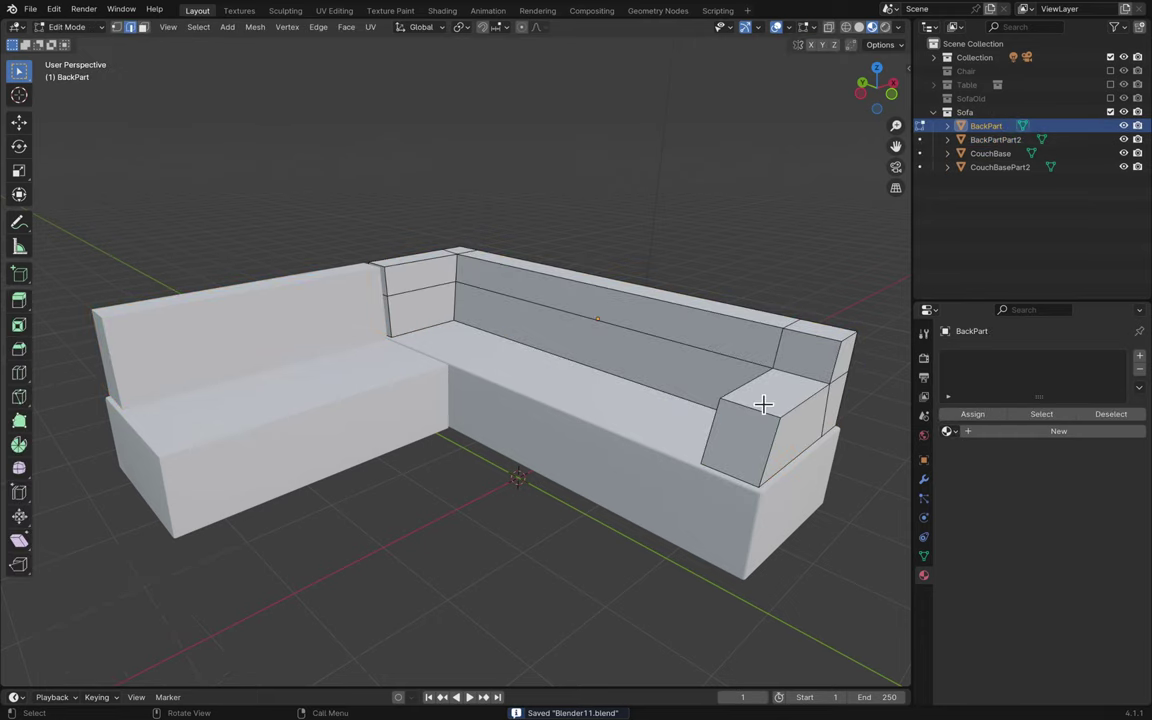
pyautogui.press('a')
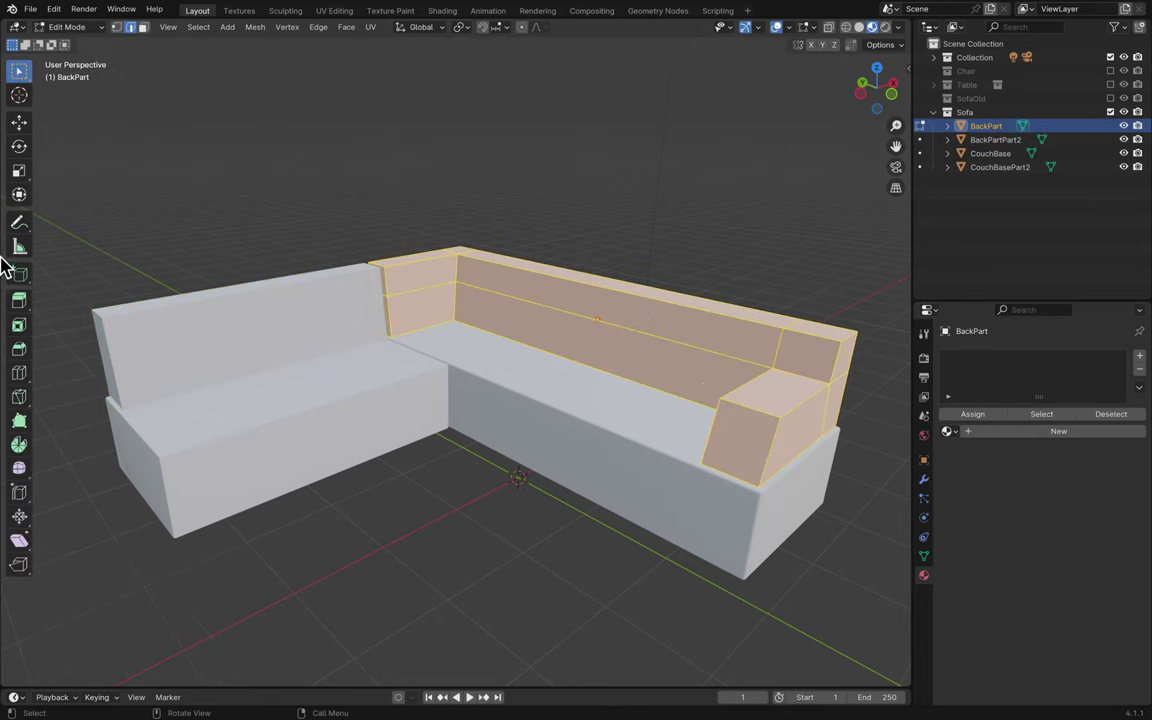
pyautogui.click(21, 351)
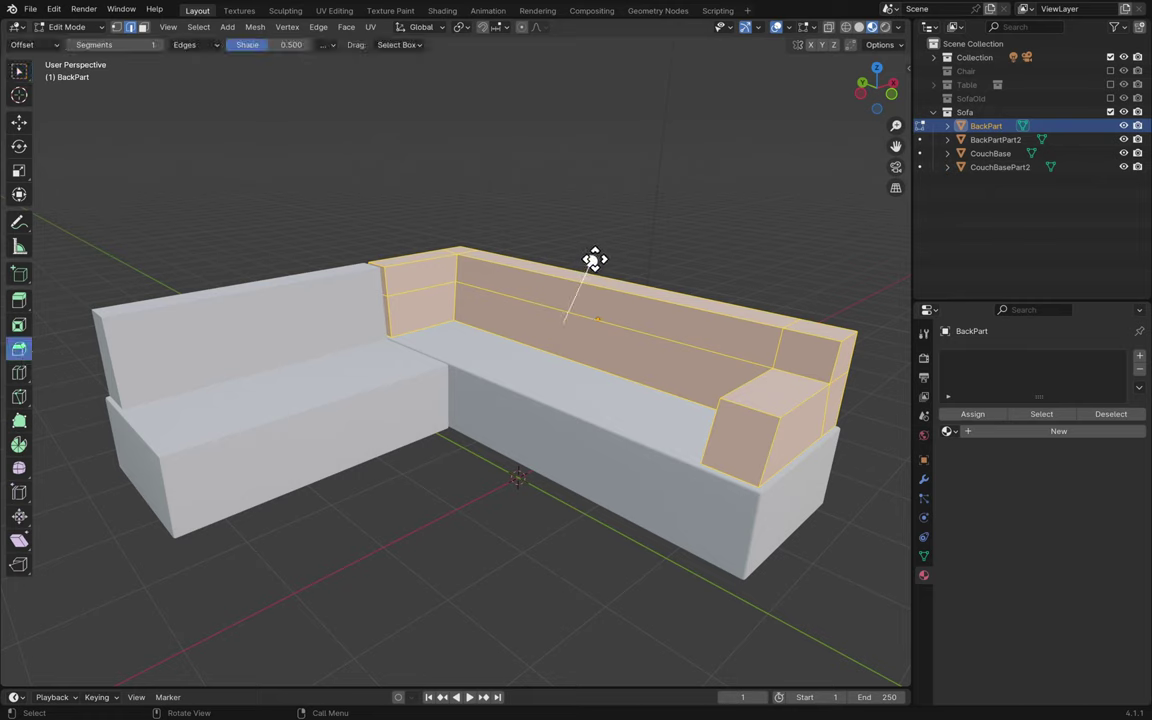
pyautogui.moveTo(597, 260); pyautogui.dragTo(598, 249)
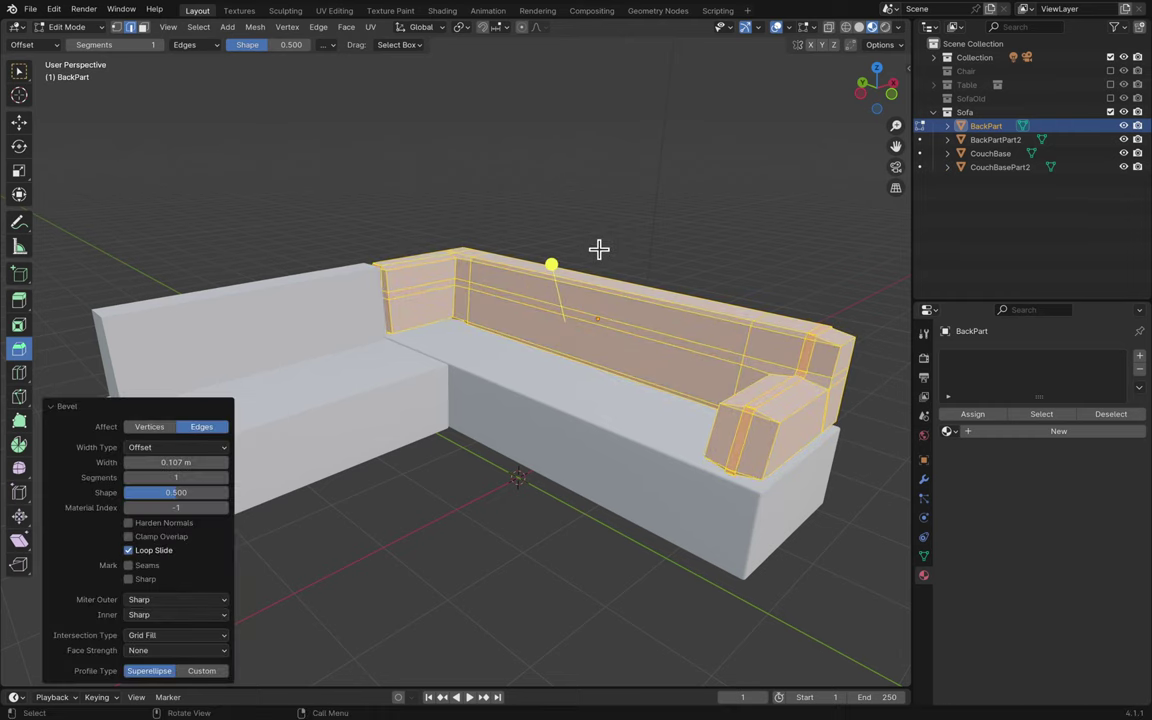
# - Discard the bevel, return to Object Mode and save as Blender12.blend
pyautogui.press('a')
pyautogui.press('Tab')
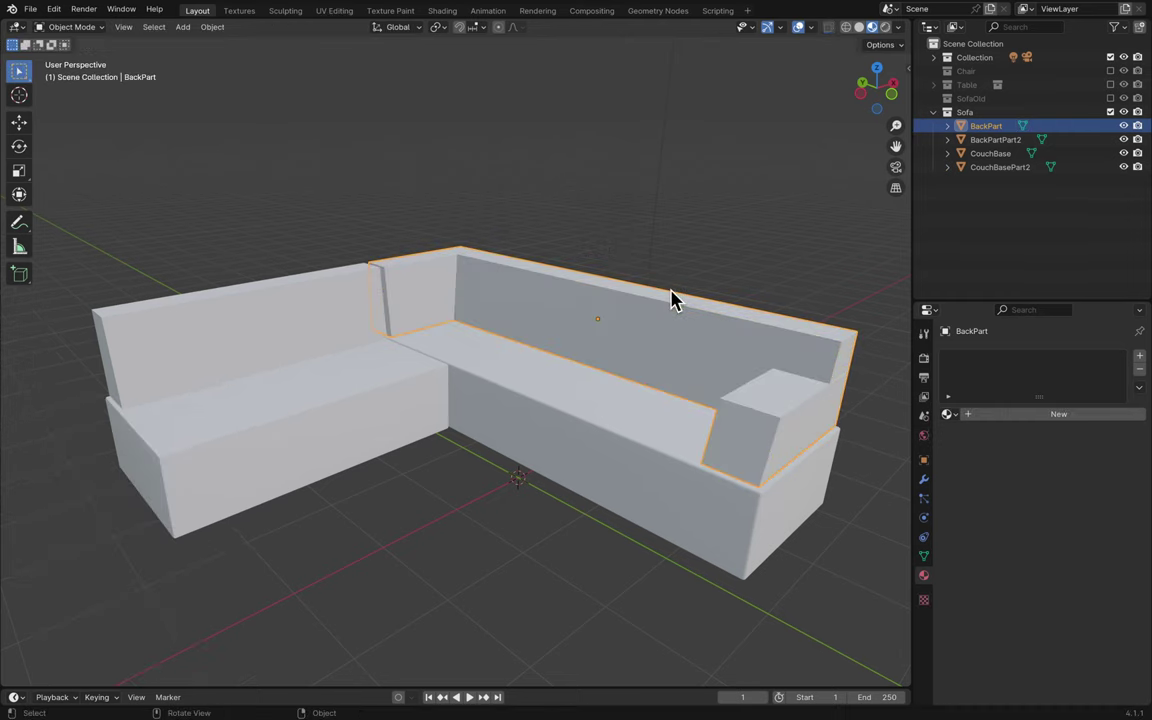
pyautogui.click(680, 224)
pyautogui.press('super+s')
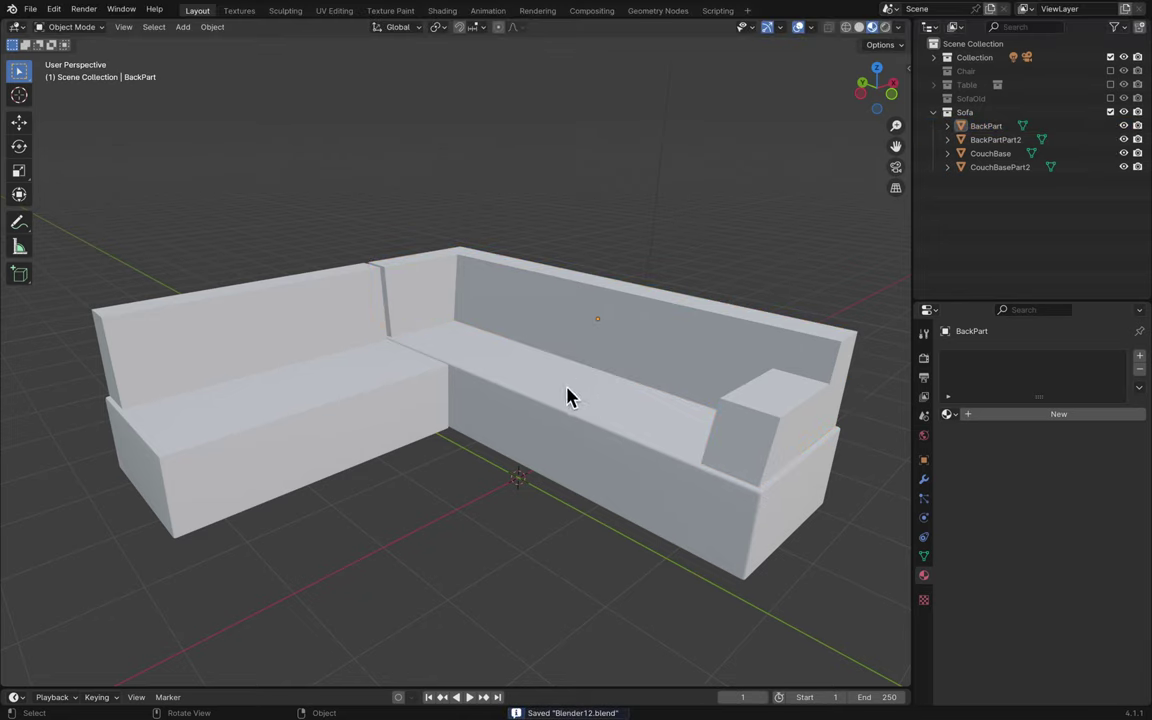
# - Apply Shade Smooth by Angle to BackPart
pyautogui.click(688, 390)
pyautogui.rightClick(692, 383)
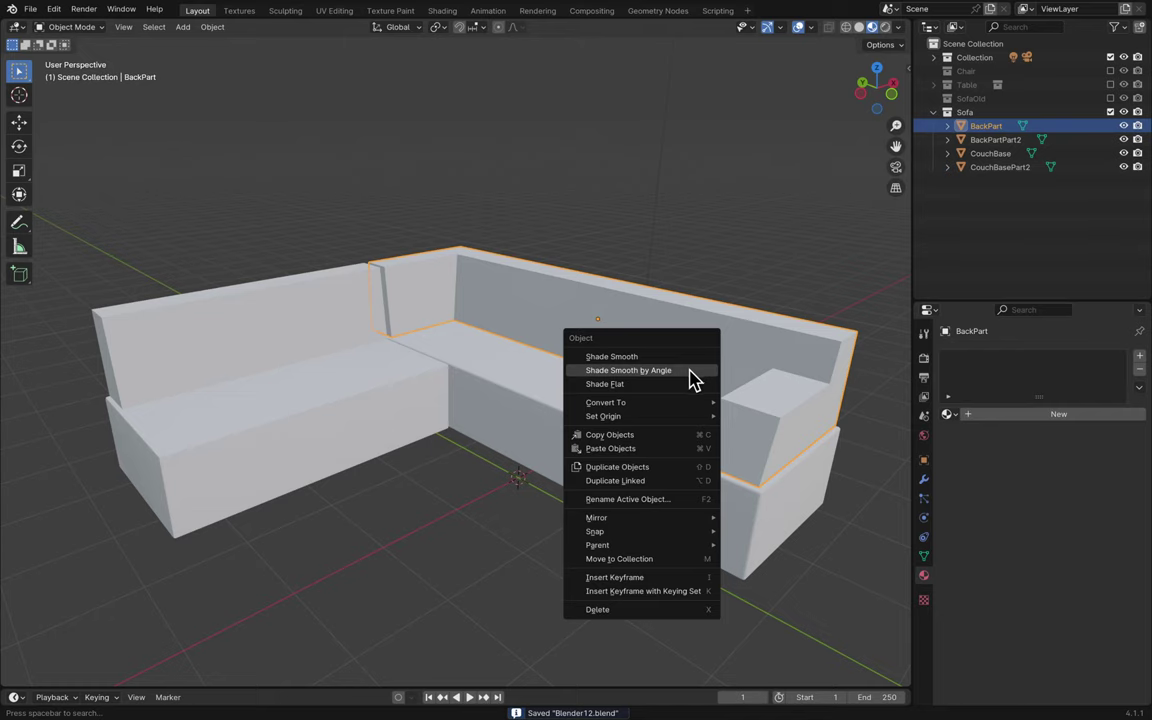
pyautogui.click(692, 371)
pyautogui.click(712, 266)
pyautogui.click(668, 318)
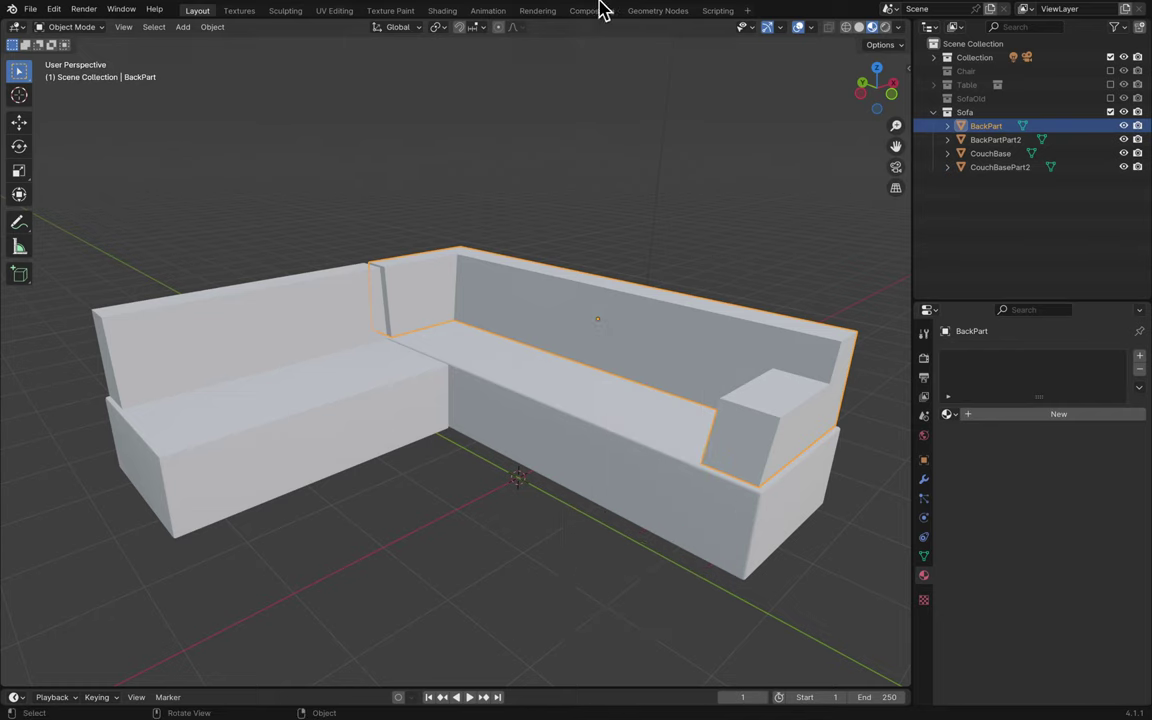
# - Apply the scale of both BackPart and BackPartPart2
pyautogui.hotkey('ctrl', 'a')
pyautogui.click(558, 332)
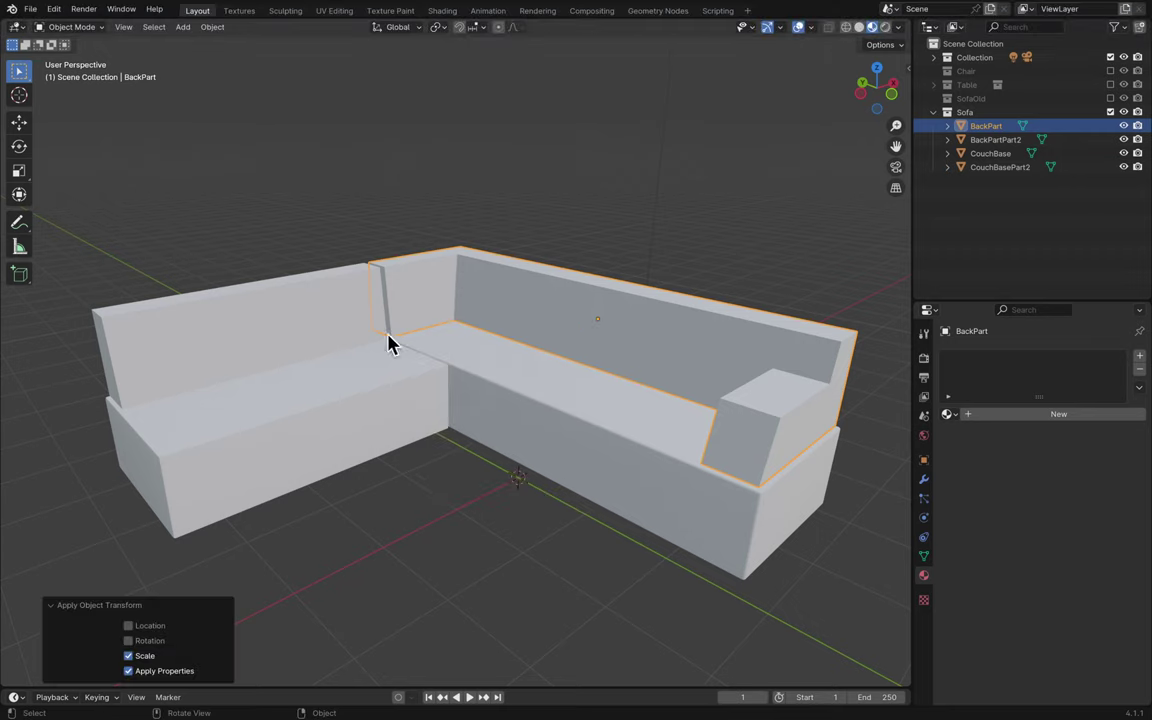
pyautogui.click(320, 303)
pyautogui.hotkey('ctrl', 'a')
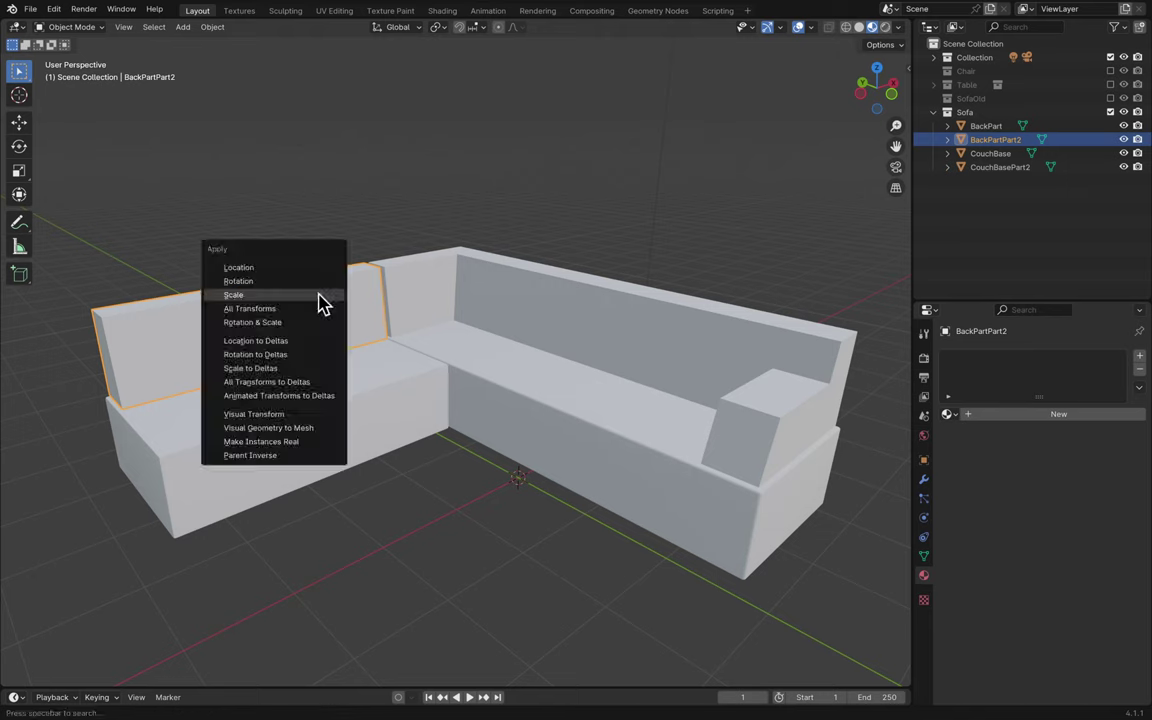
pyautogui.click(319, 296)
pyautogui.click(541, 235)
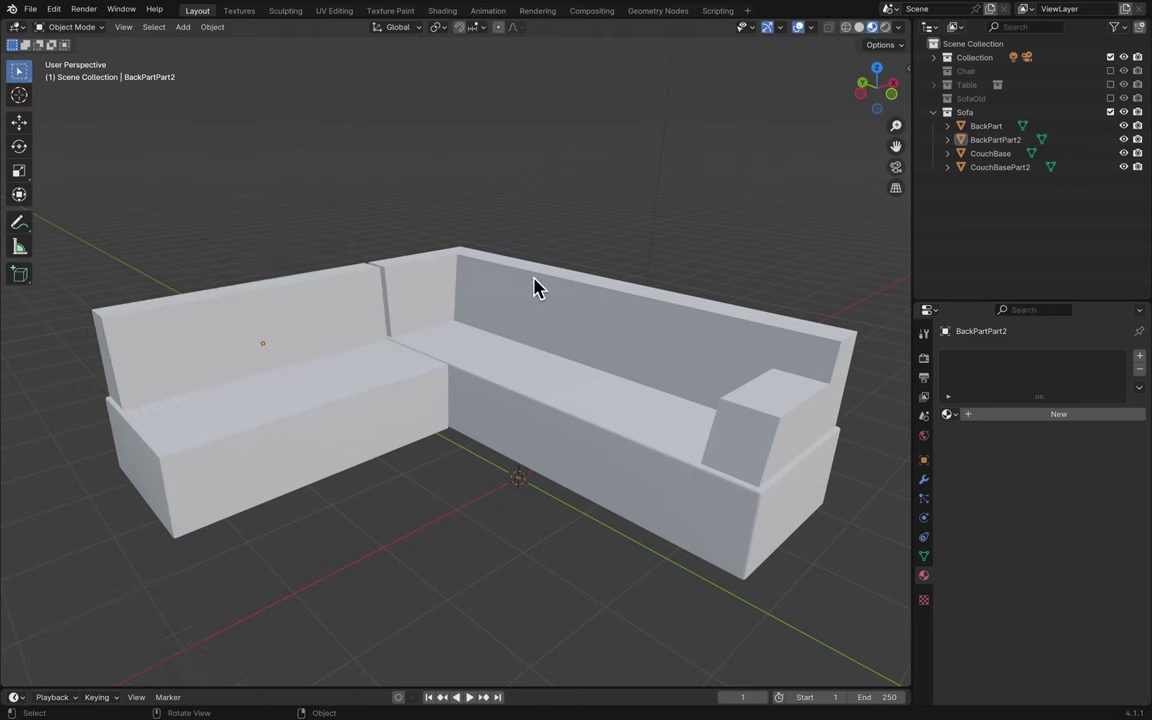
# - Try bevelling BackPart's edges at a couple of widths, undoing each attempt
pyautogui.click(534, 286)
pyautogui.press('Tab')
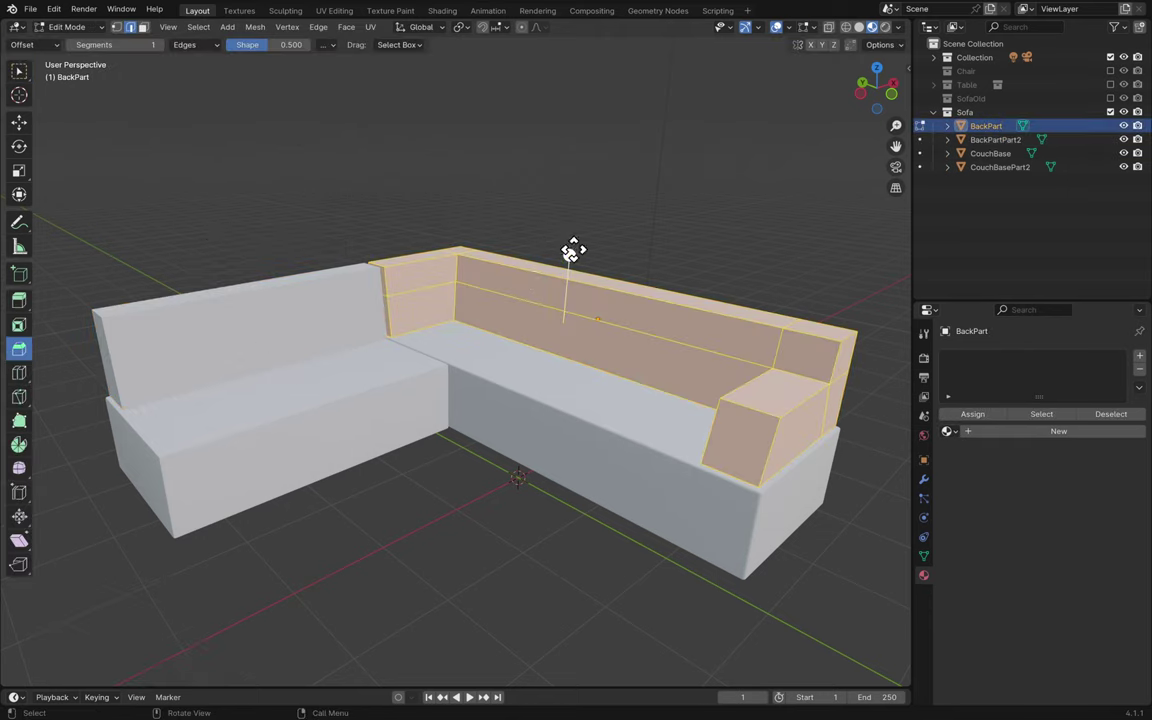
pyautogui.moveTo(572, 250); pyautogui.dragTo(571, 244)
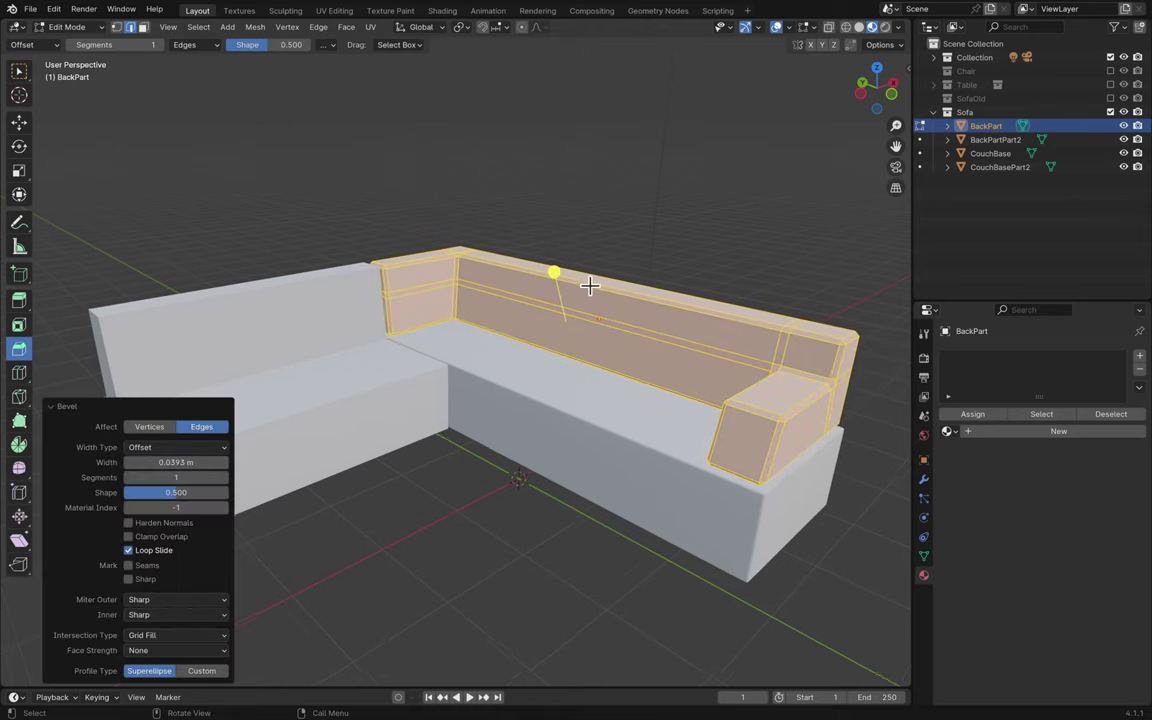
pyautogui.scroll(3, 589, 286)
pyautogui.hscroll(5, 589, 286)
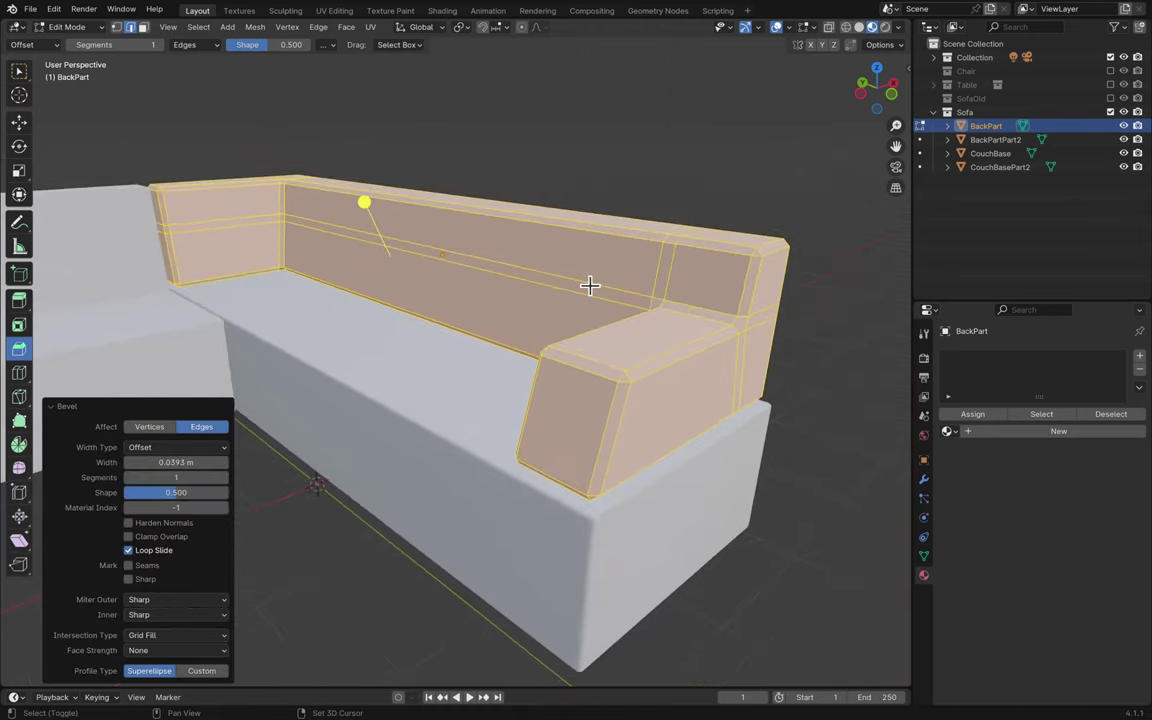
pyautogui.moveTo(367, 200)
pyautogui.mouseDown()
pyautogui.moveTo(342, 172)
pyautogui.moveTo(364, 204)
pyautogui.mouseUp()
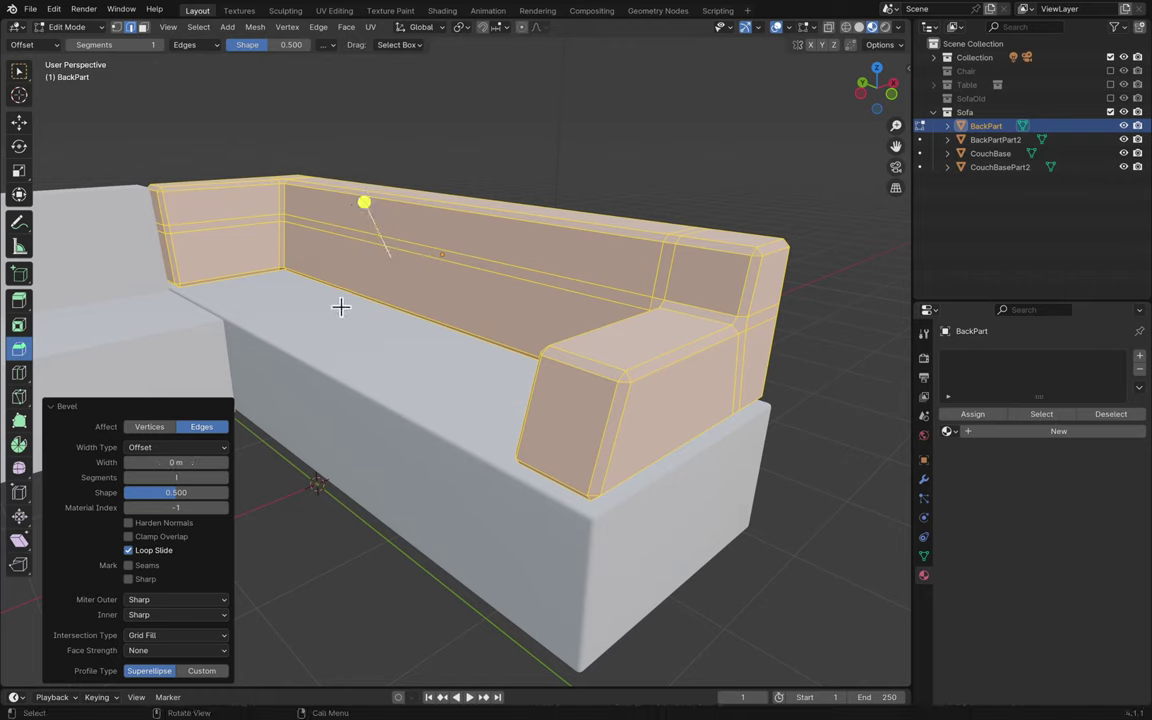
pyautogui.hotkey('ctrl', 'z')
pyautogui.hotkey('ctrl', 'z')
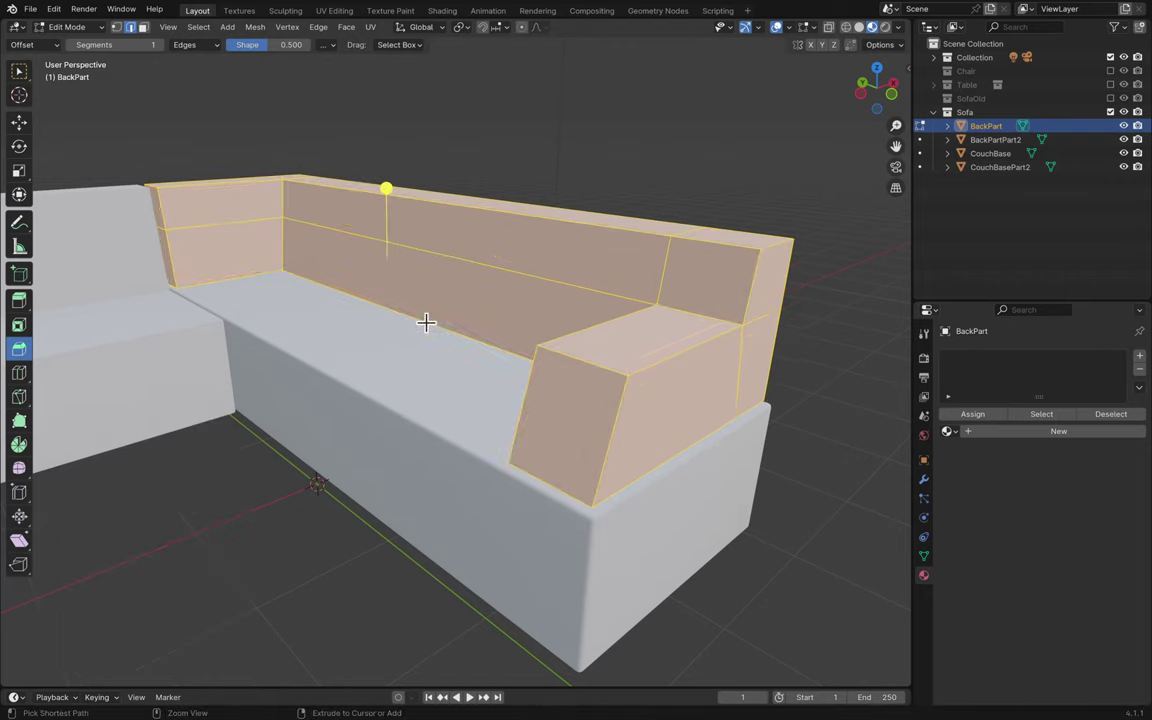
pyautogui.moveTo(388, 188); pyautogui.dragTo(390, 184)
pyautogui.hotkey('ctrl', 'z')
pyautogui.hotkey('ctrl', 'z')
pyautogui.hotkey('ctrl', 'z')
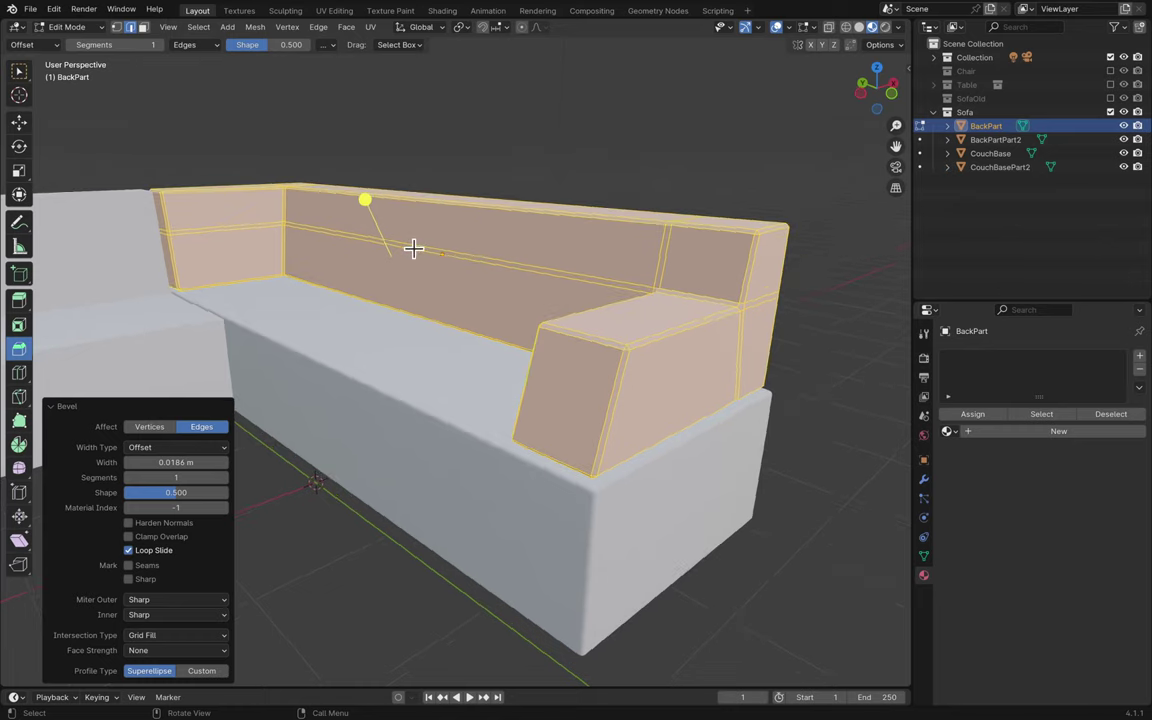
pyautogui.hotkey('ctrl', 'shift', 'z')
pyautogui.hotkey('ctrl', 'shift', 'z')
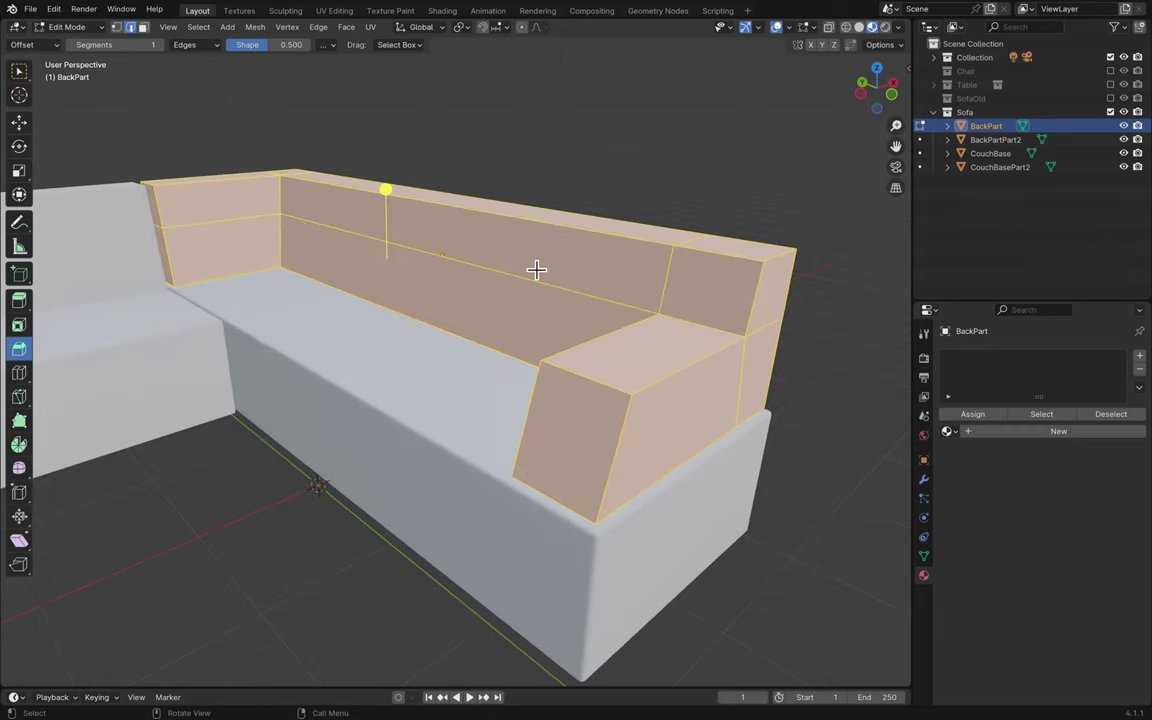
pyautogui.press('Tab')
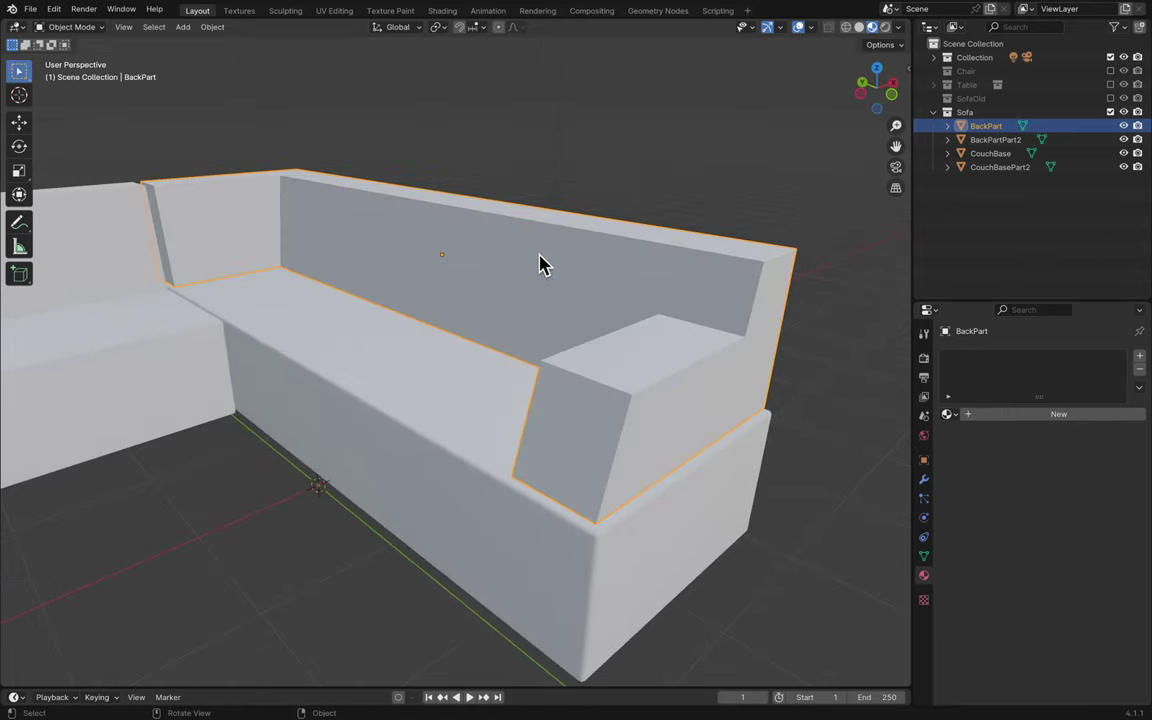
pyautogui.press('Tab')
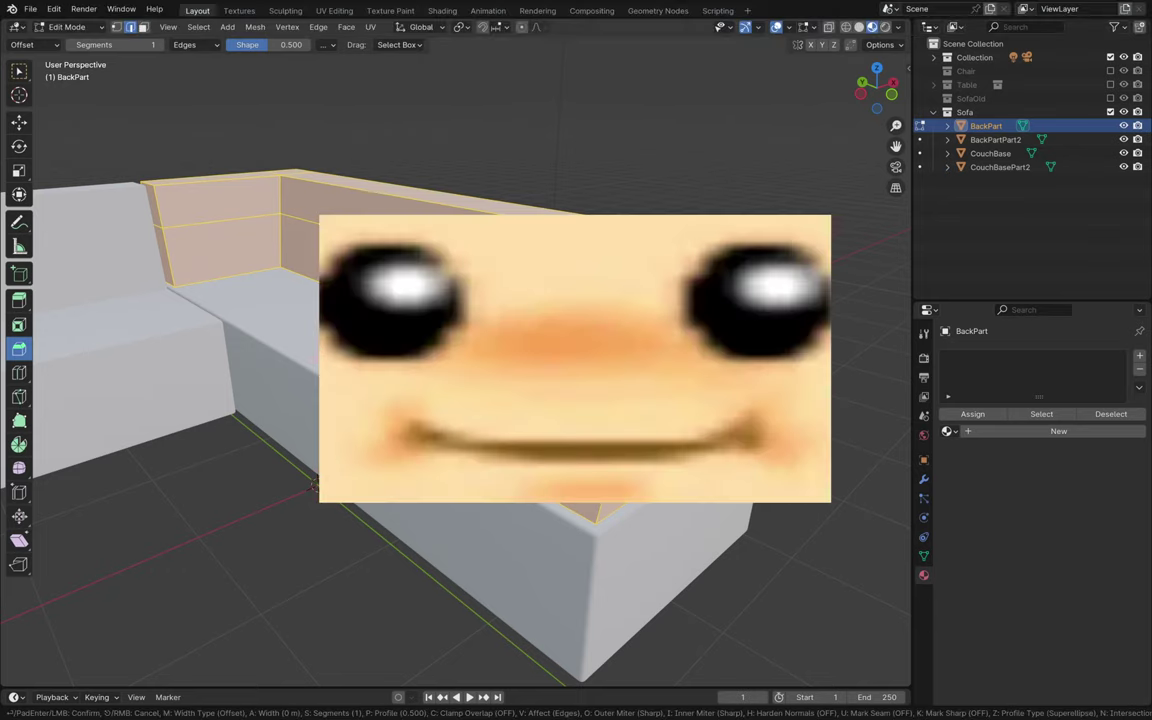
# - Try a two-segment Ctrl+B bevel on all BackPart edges, then undo it
pyautogui.hotkey('ctrl', 'b')
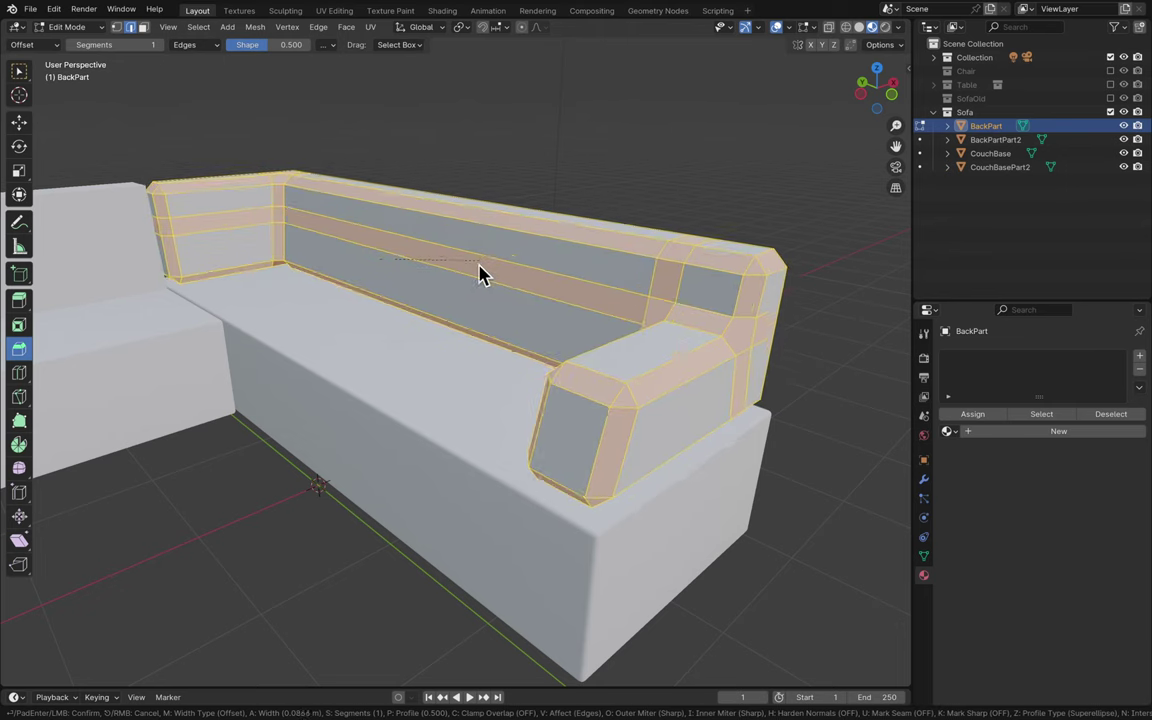
pyautogui.scroll(1, 480, 276)
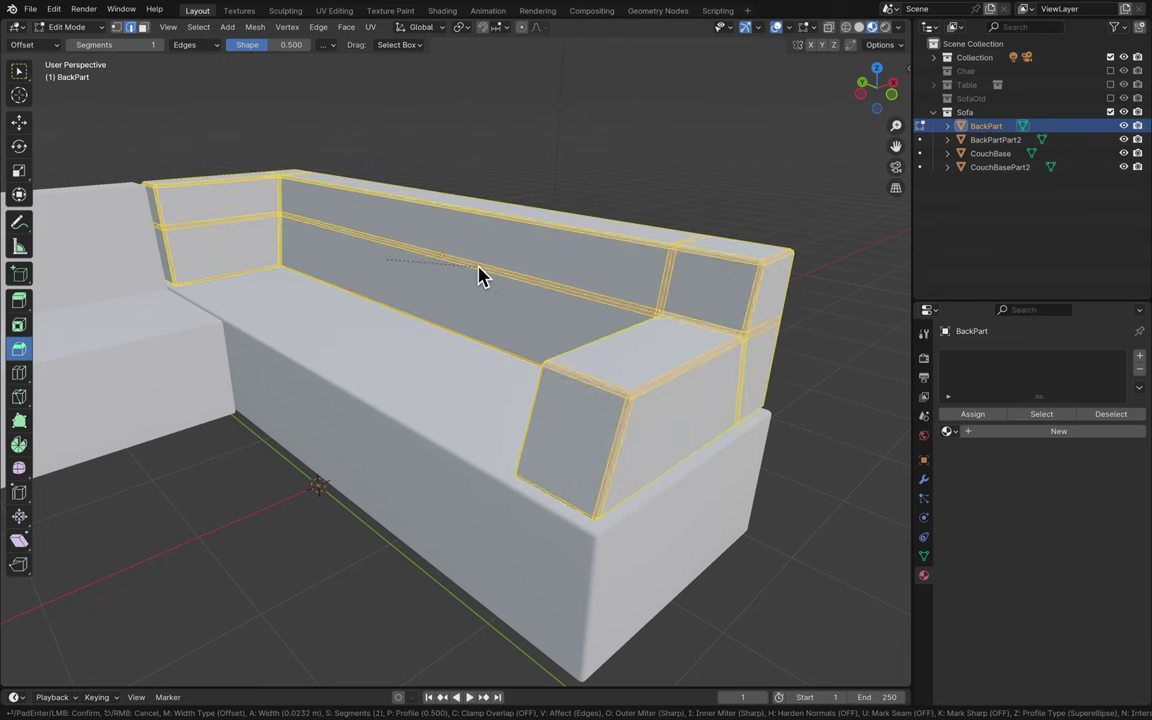
pyautogui.click(480, 276)
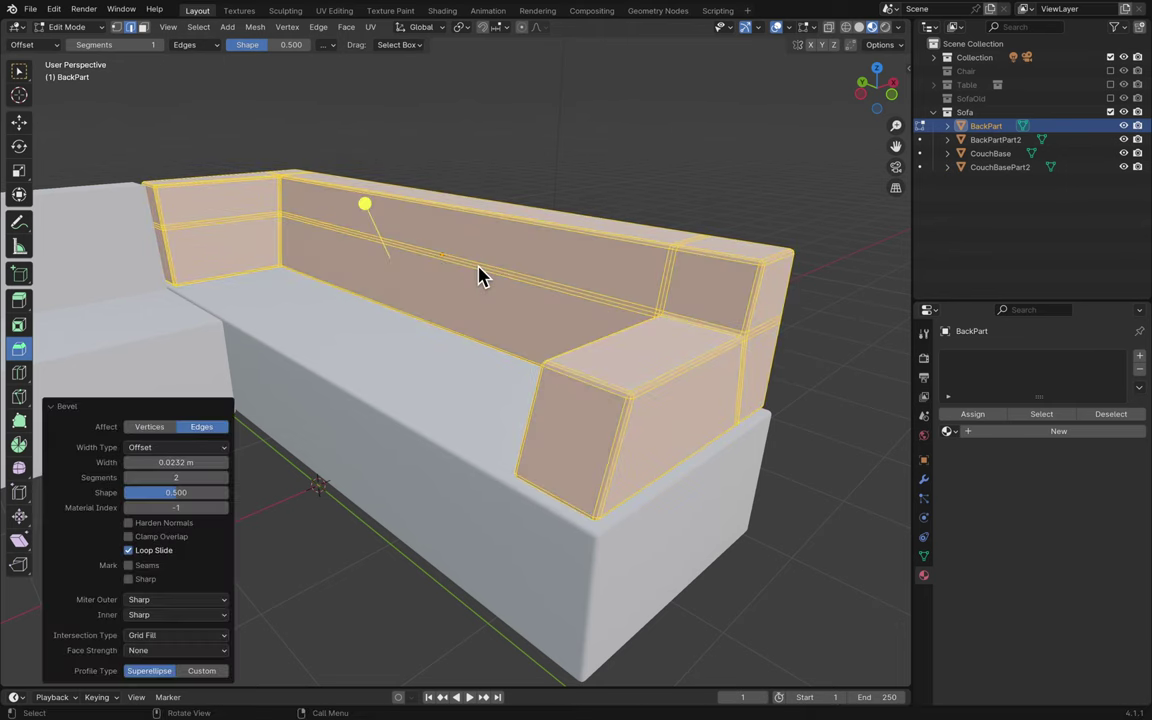
pyautogui.hscroll(-5, 480, 276)
pyautogui.scroll(-5, 480, 276)
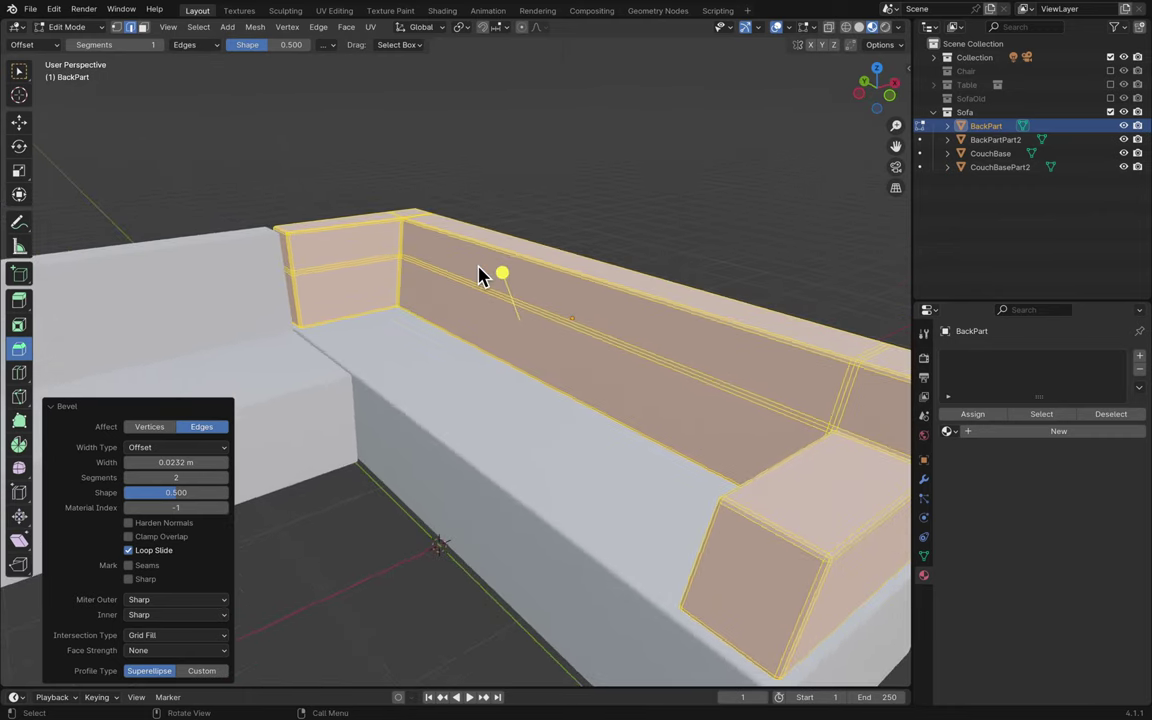
pyautogui.hscroll(-5, 480, 276)
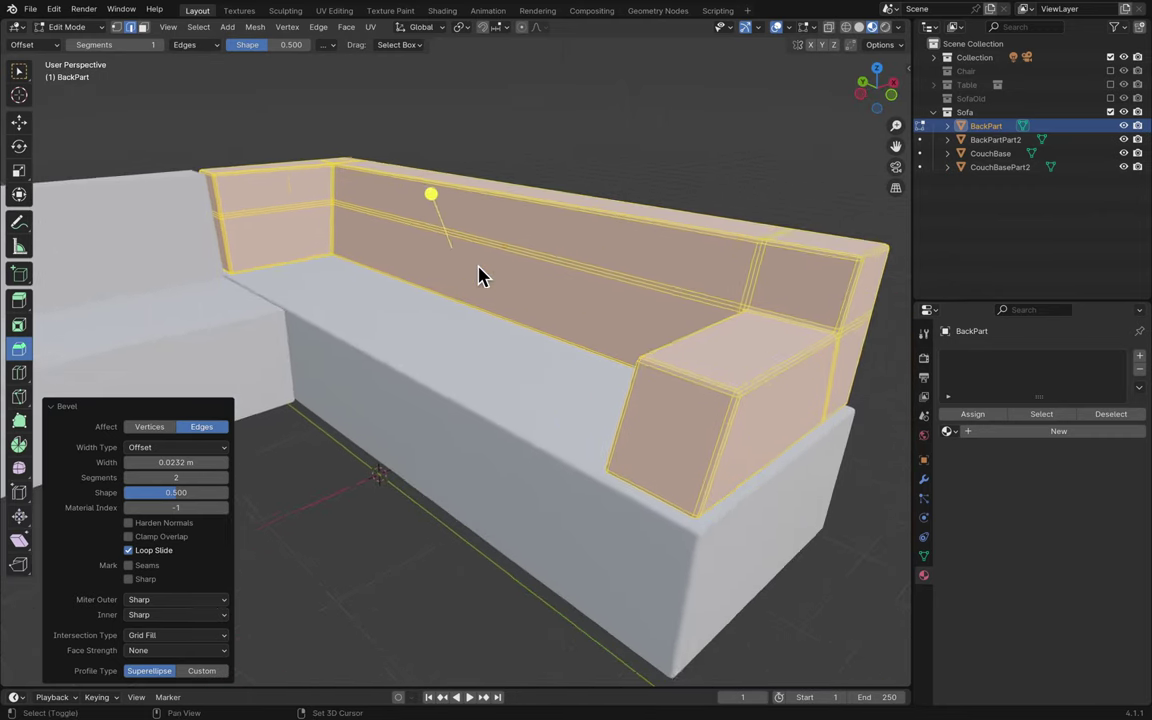
pyautogui.hotkey('ctrl', 'z')
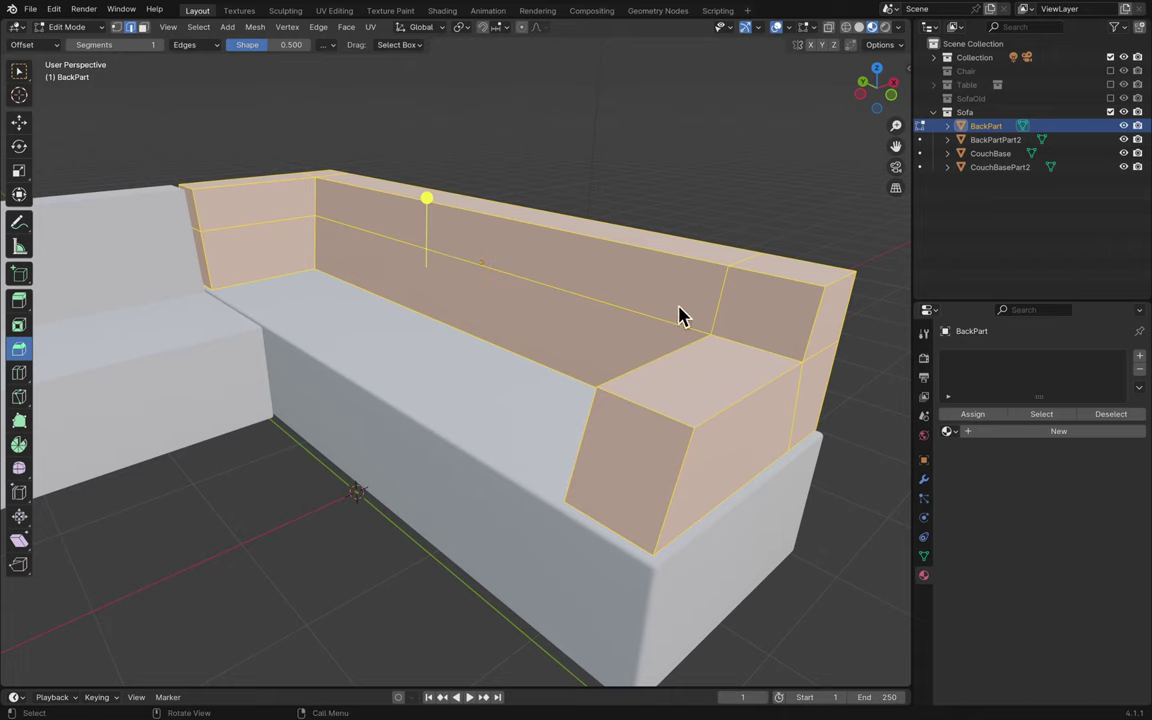
# - Bevel BackPart's front armrest edges by 0.0228 m with two segments
pyautogui.click(350, 155)
pyautogui.keyDown('shift'); pyautogui.hscroll(5, 692, 352); pyautogui.keyUp('shift')
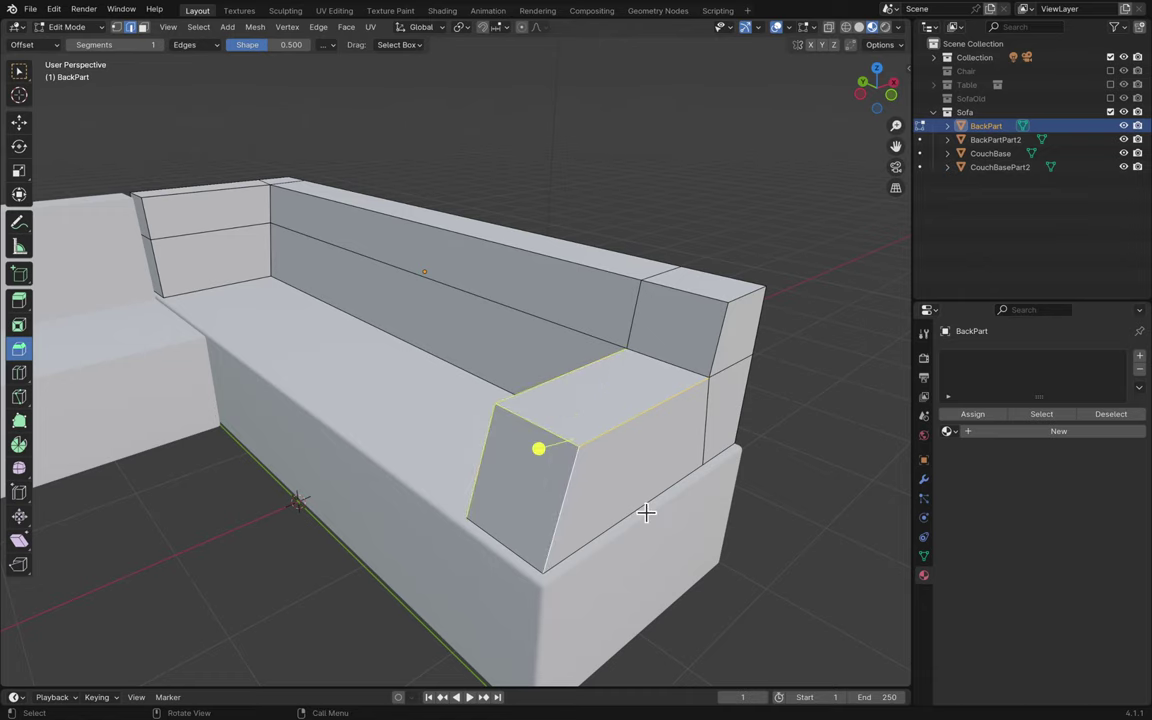
pyautogui.hscroll(-10, 646, 512)
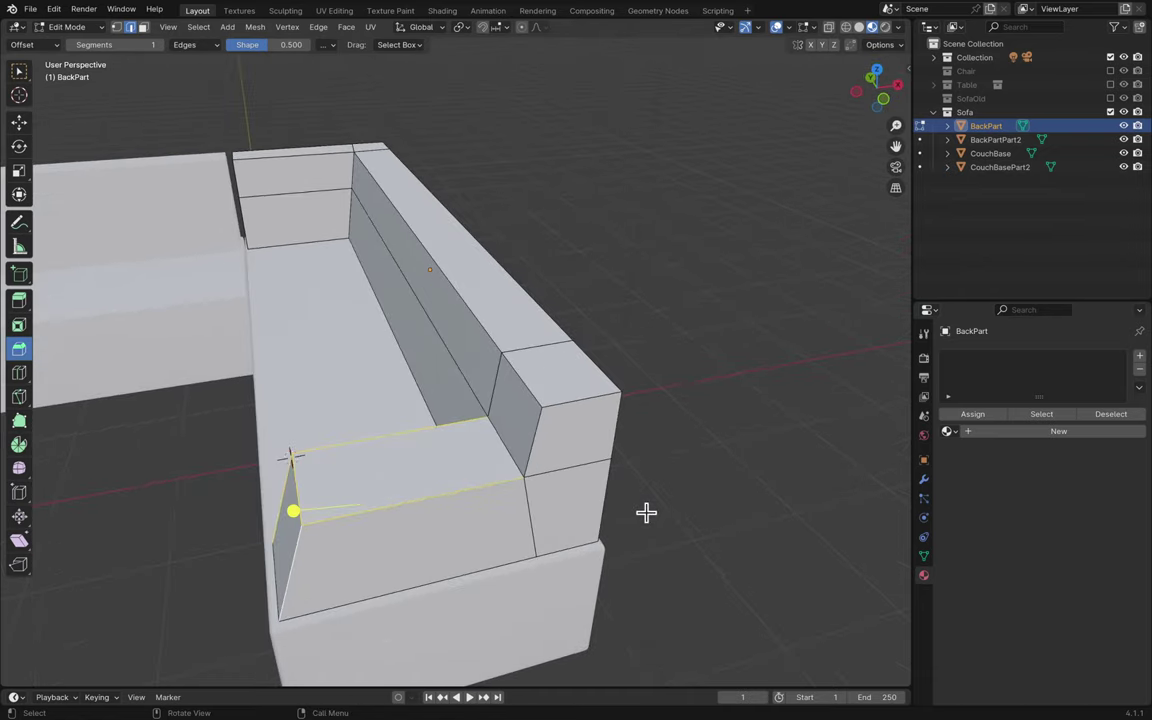
pyautogui.hscroll(-10, 646, 512)
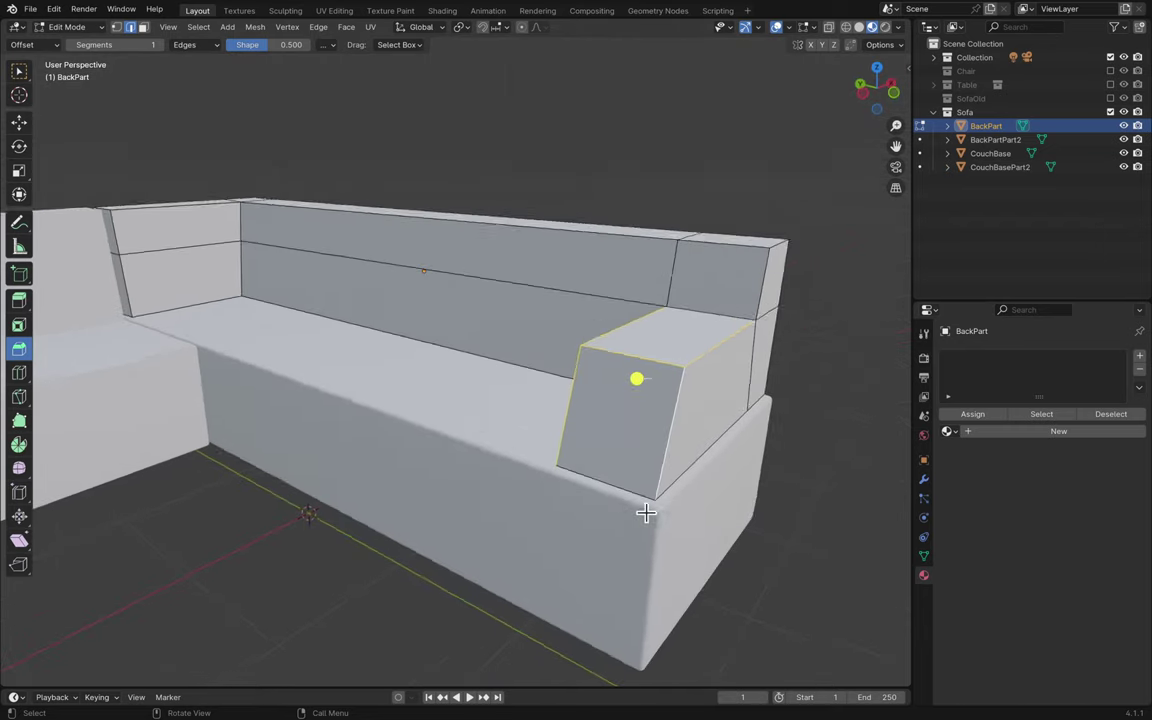
pyautogui.hscroll(-10, 646, 512)
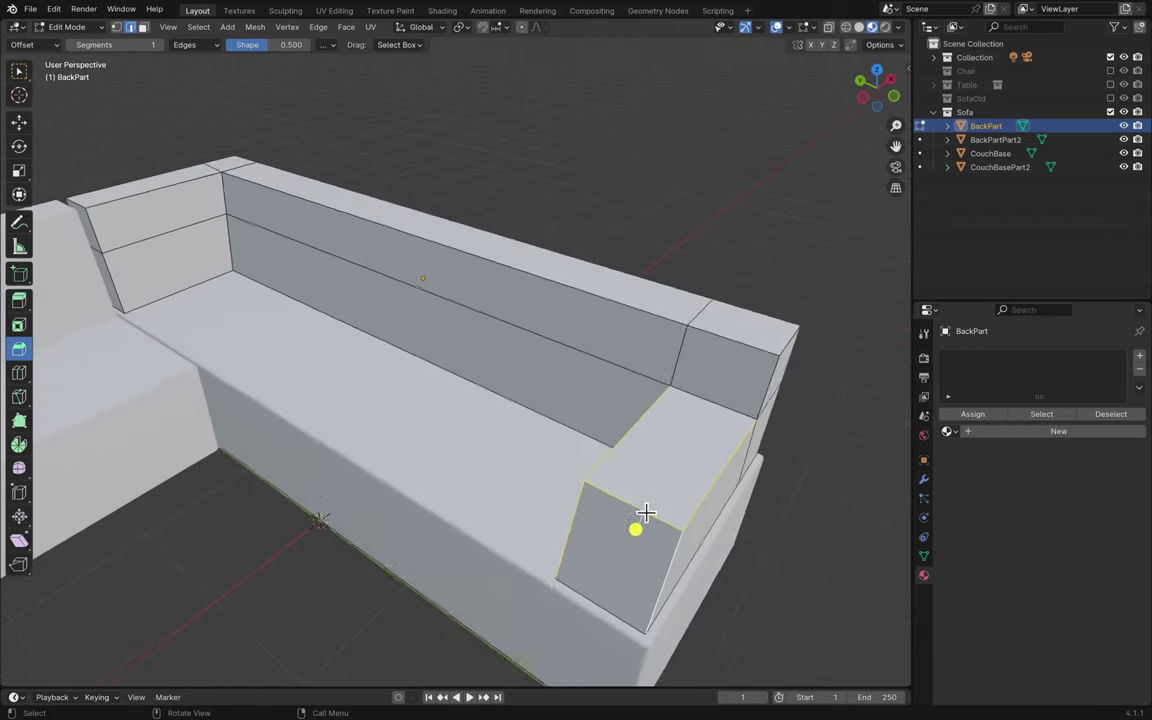
pyautogui.hscroll(-10, 646, 512)
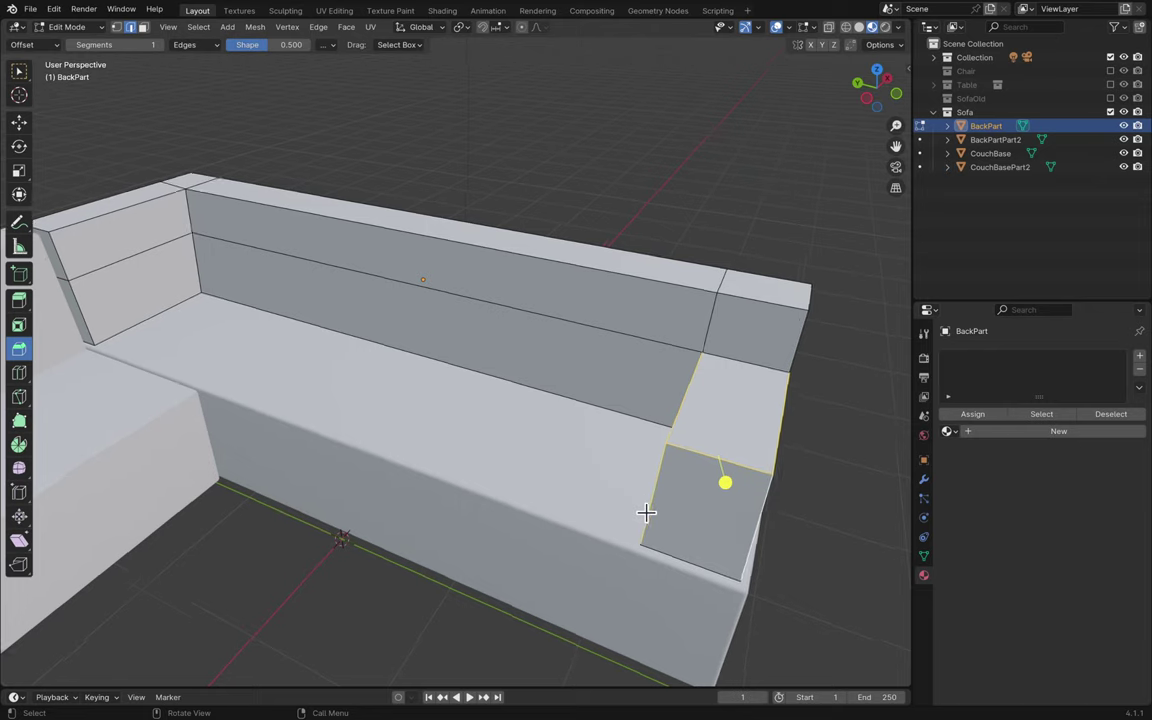
pyautogui.hscroll(-3, 646, 512)
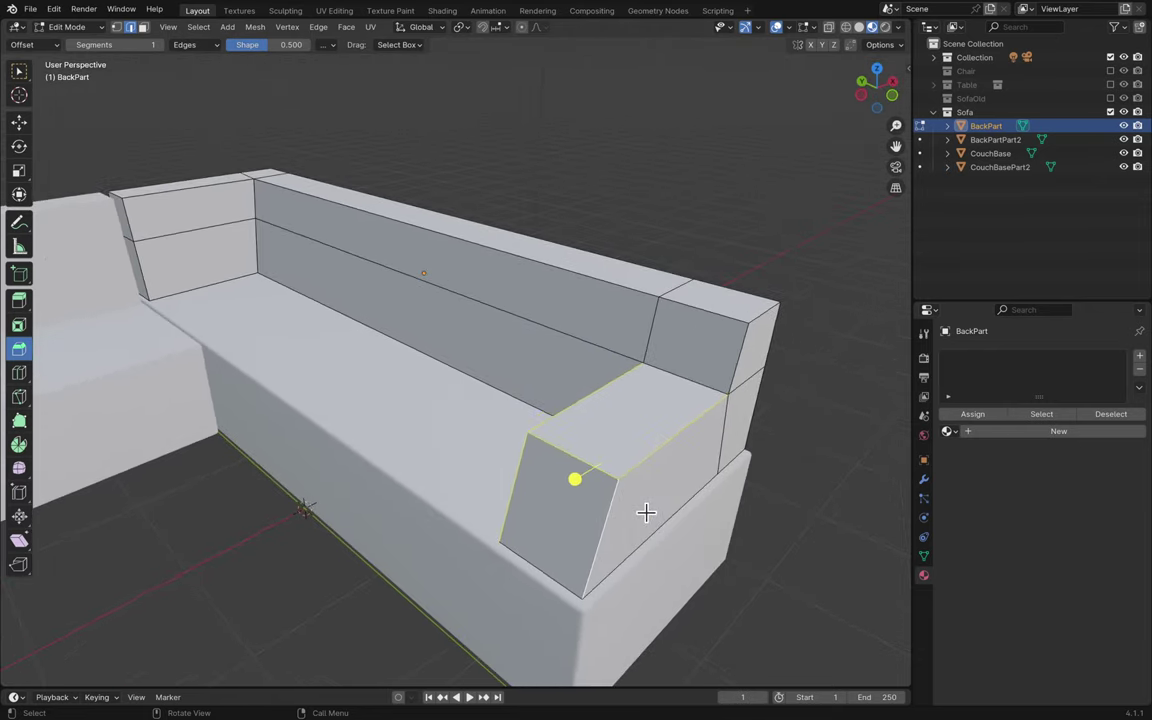
pyautogui.hscroll(-2, 646, 512)
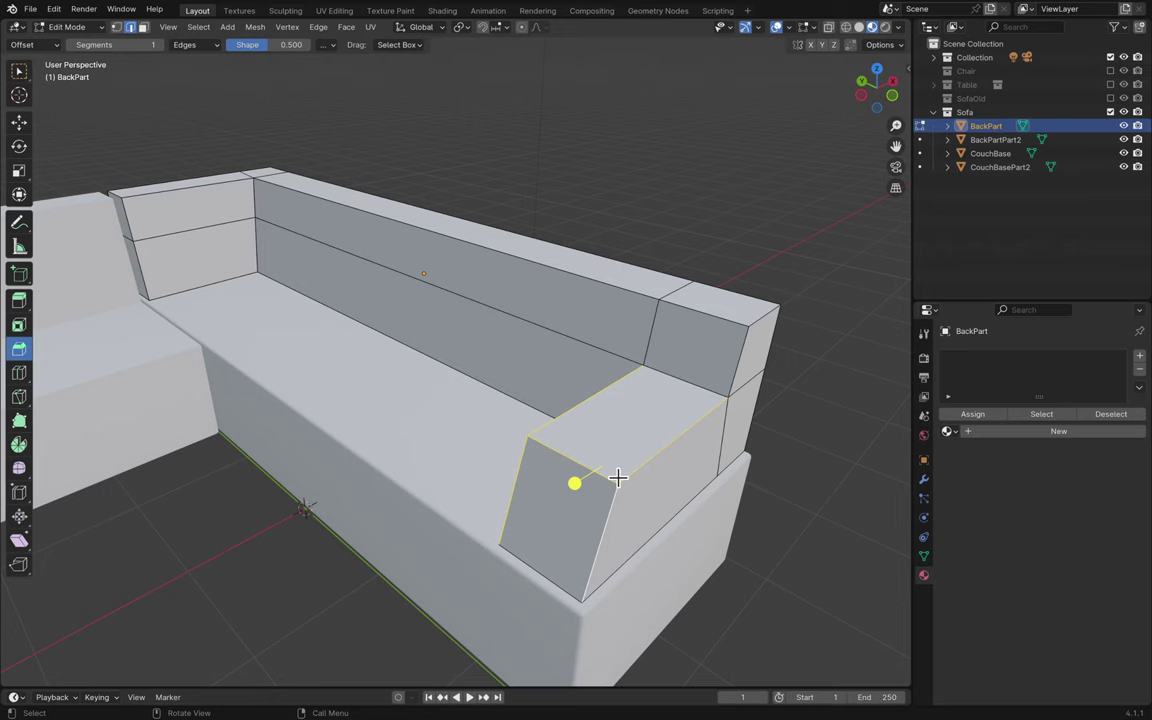
pyautogui.moveTo(617, 478); pyautogui.dragTo(586, 445)
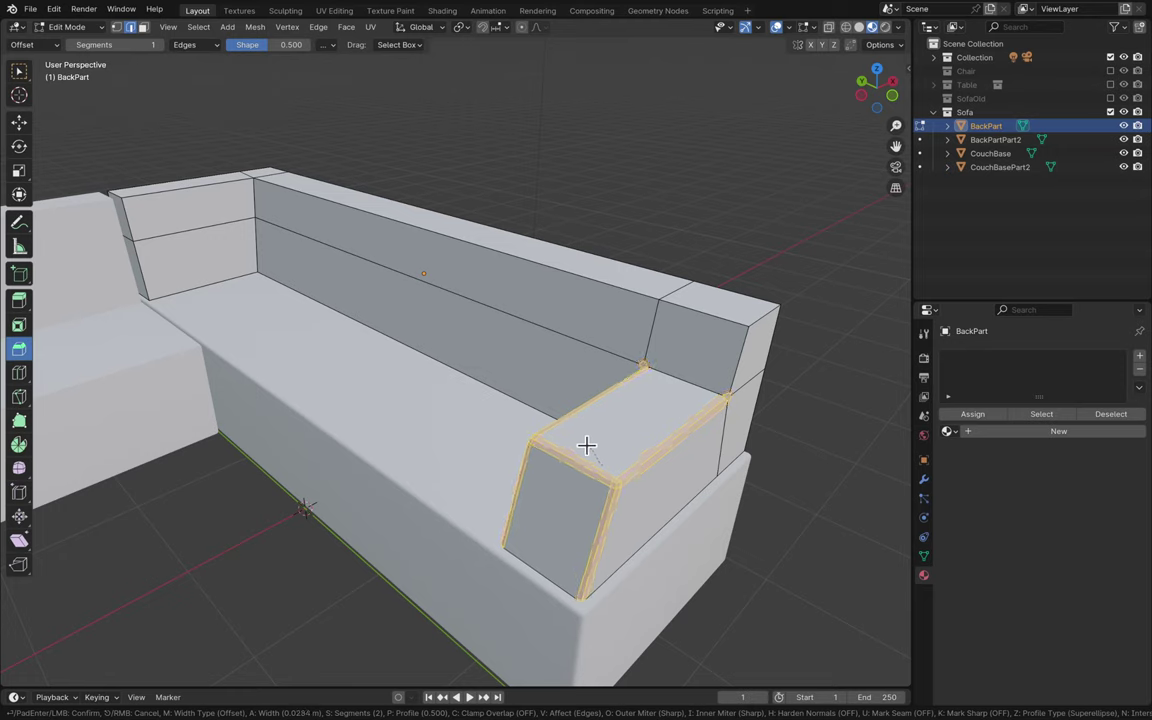
pyautogui.click(586, 445)
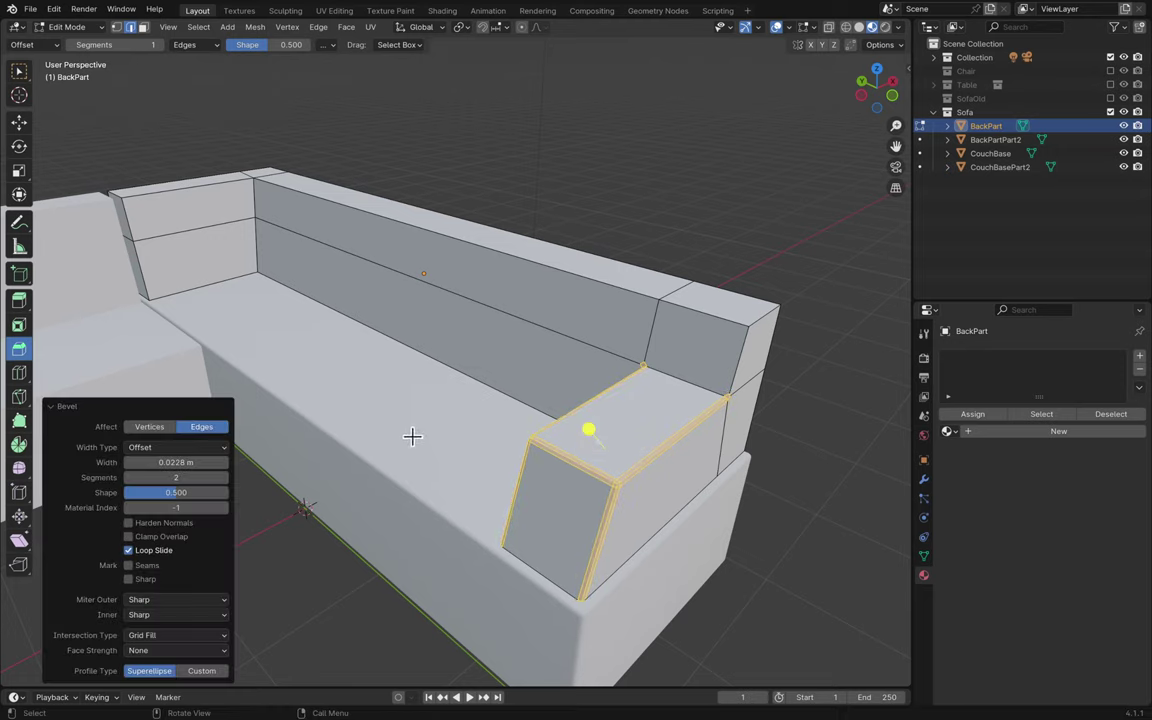
# - Save Blender12.blend and return to Object Mode
pyautogui.hotkey('ctrl', 's')
pyautogui.press('Tab')
pyautogui.scroll(3, 609, 430)
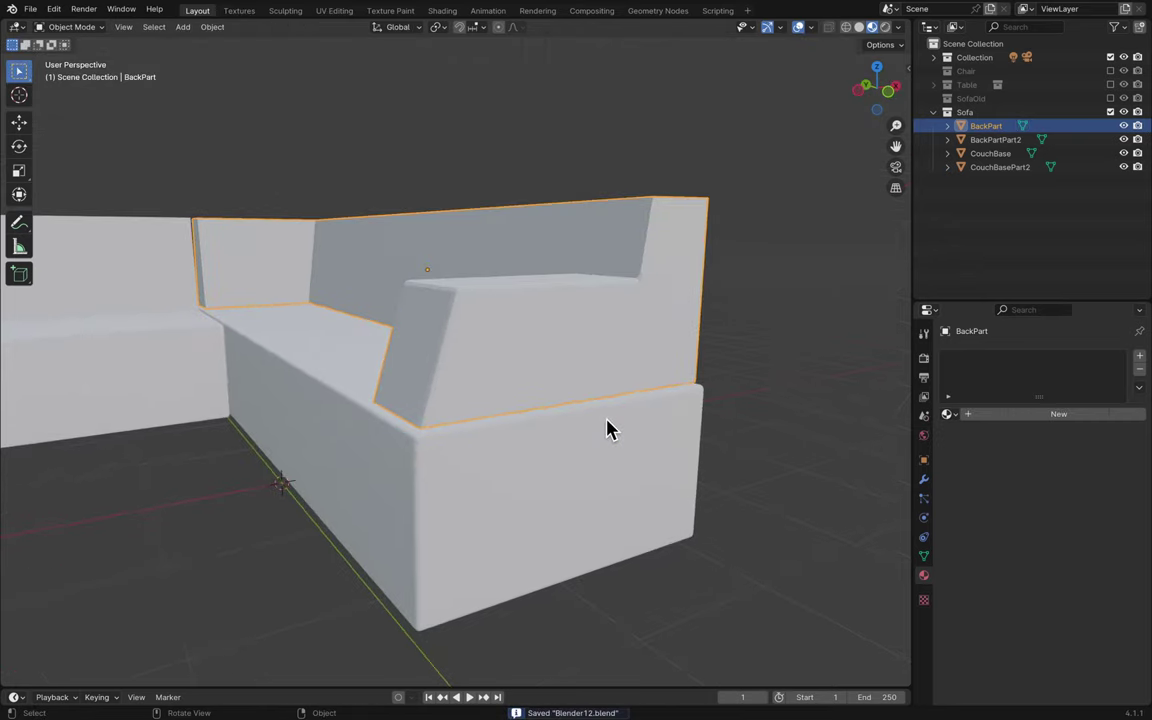
# - Shade BackPart smooth by angle at 30° keeping sharp edges, and save Blender12.blend
pyautogui.scroll(-5, 609, 430)
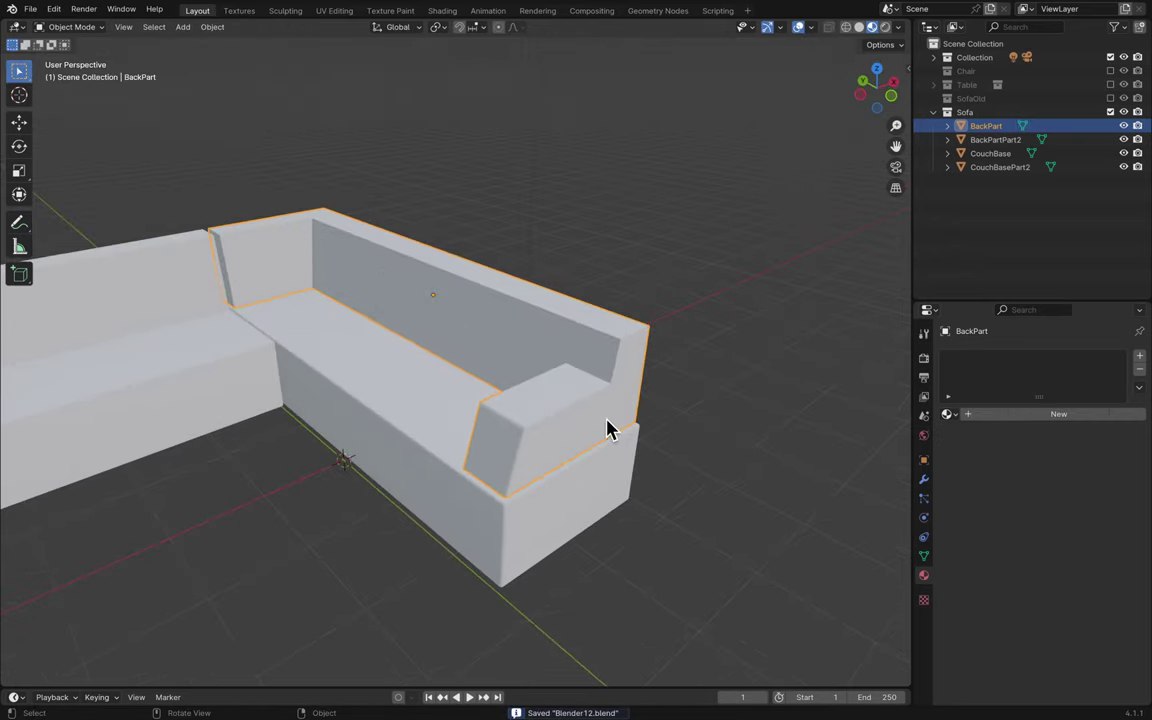
pyautogui.rightClick(609, 430)
pyautogui.click(602, 419)
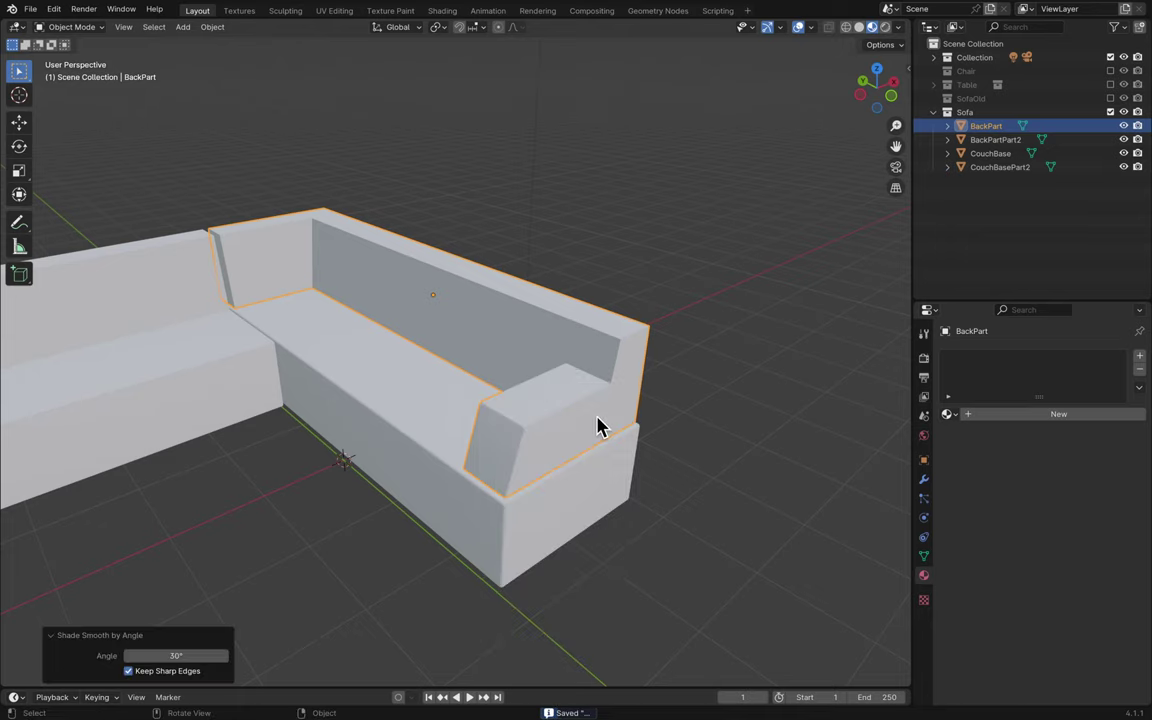
pyautogui.click(680, 403)
pyautogui.scroll(-5, 680, 403)
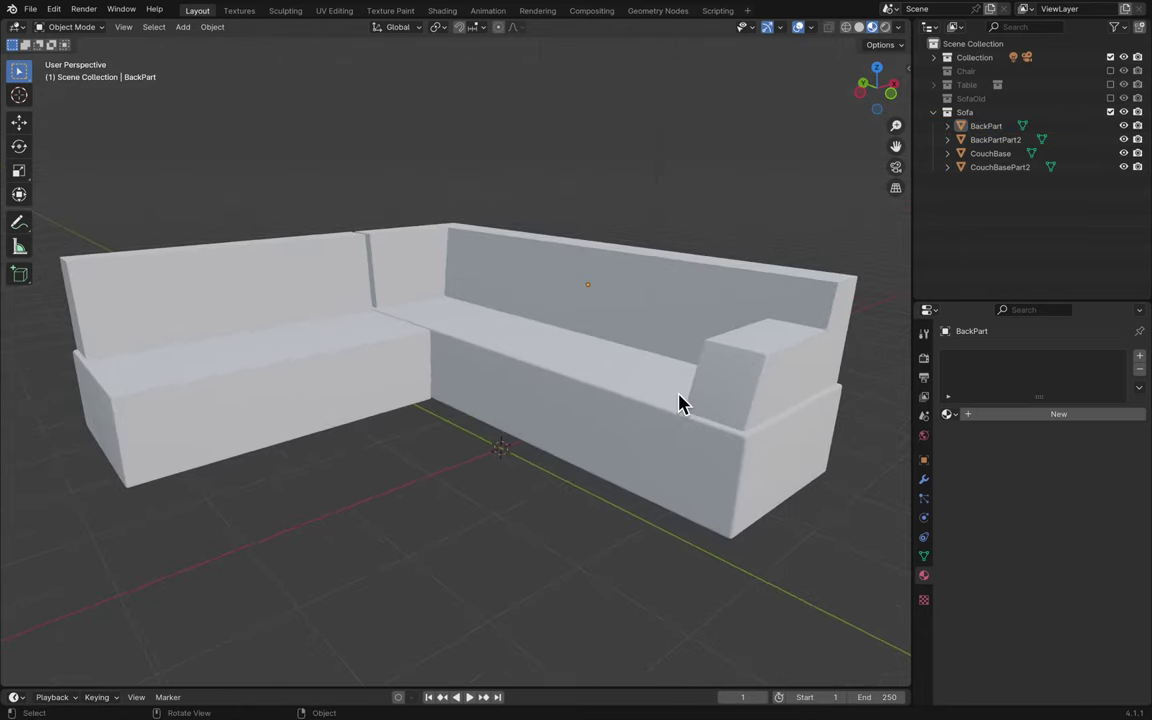
pyautogui.hotkey('ctrl', 's')
pyautogui.scroll(3, 680, 403)
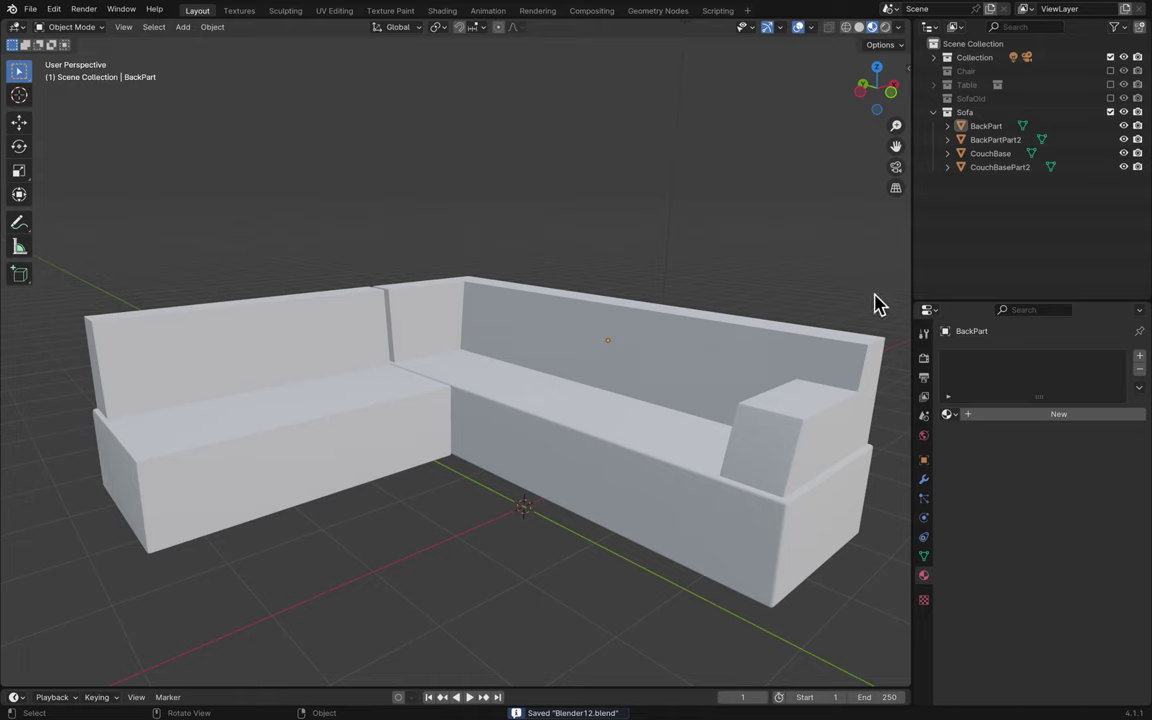
pyautogui.rightClick(978, 195)
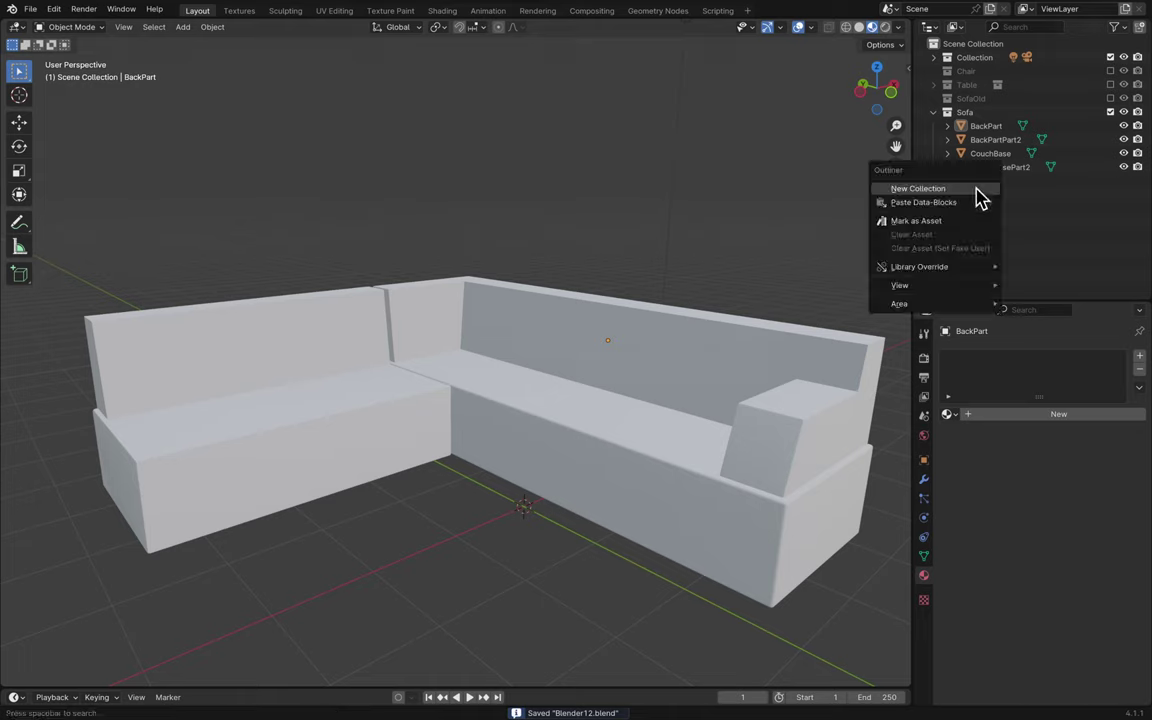
# - Create a collection named Cyledaurs and nest it under Sofa in the Outliner
pyautogui.click(978, 190)
pyautogui.doubleClick(985, 181)
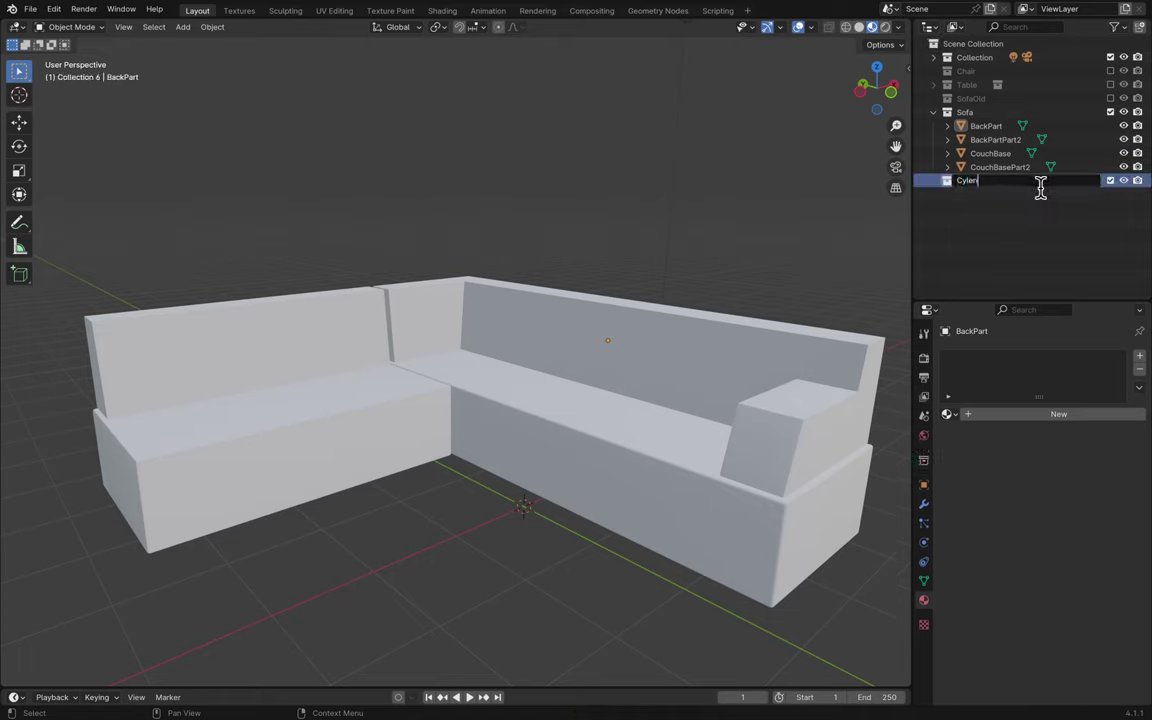
pyautogui.write('Cyledaurs')
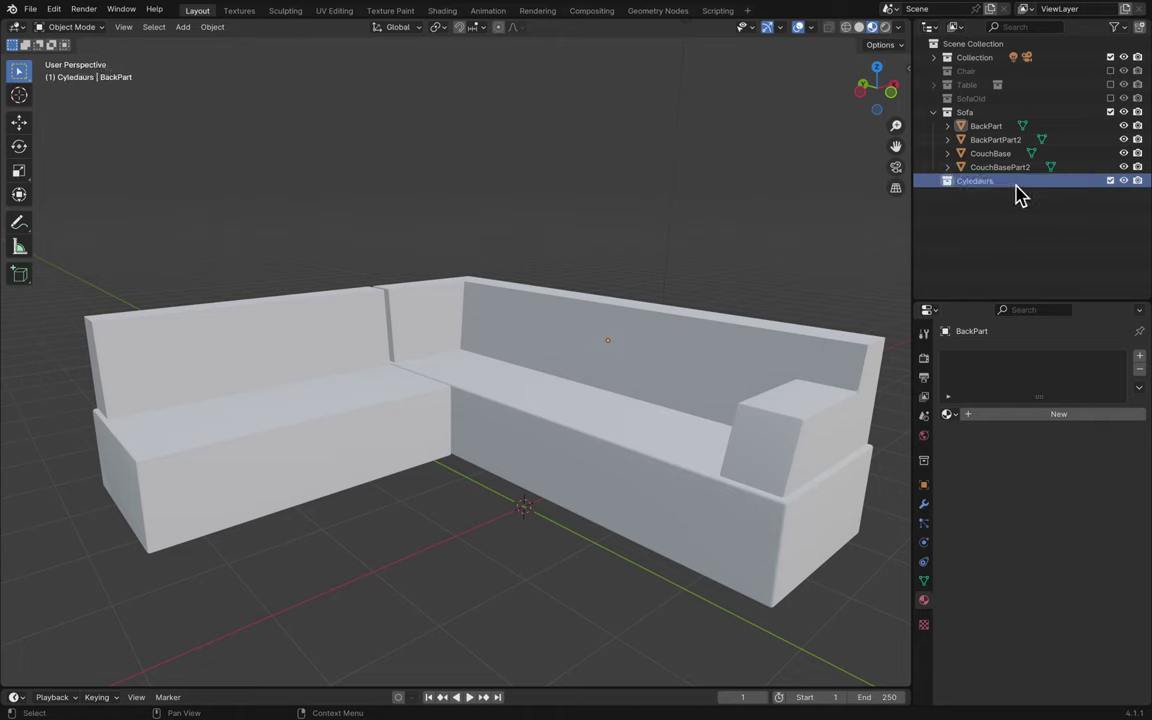
pyautogui.press('Return')
pyautogui.moveTo(1027, 184); pyautogui.dragTo(1000, 165)
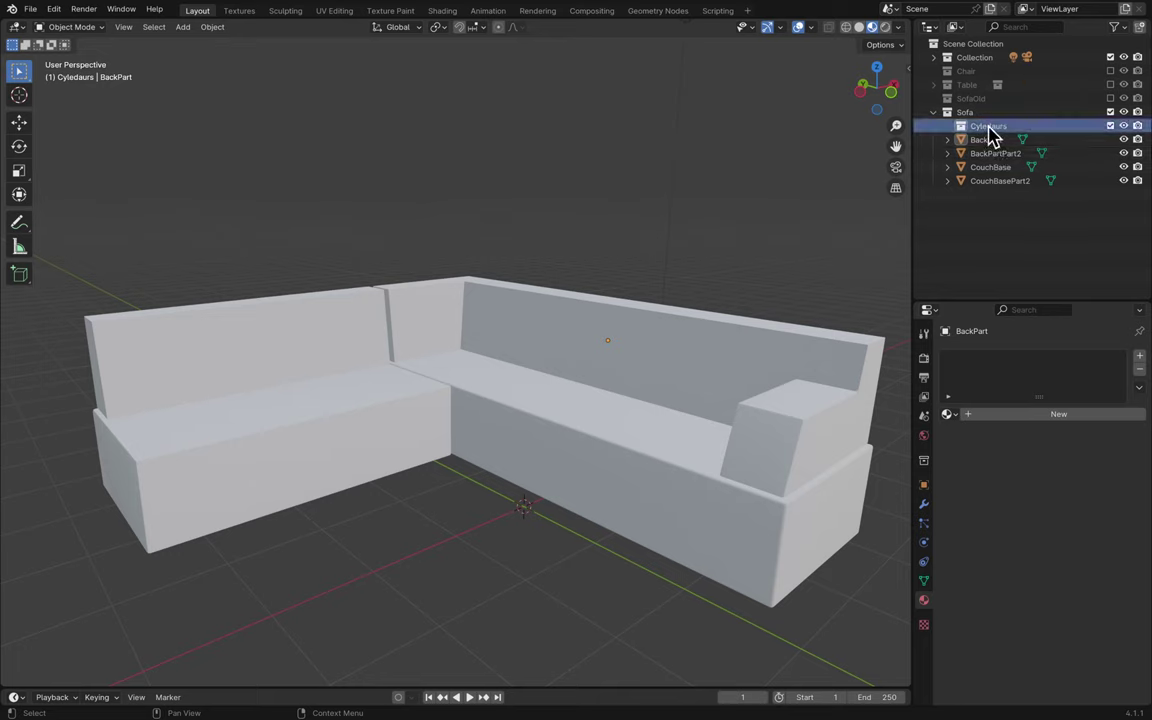
# - Add a cylinder to the scene at the origin
pyautogui.hotkey('shift', 's')
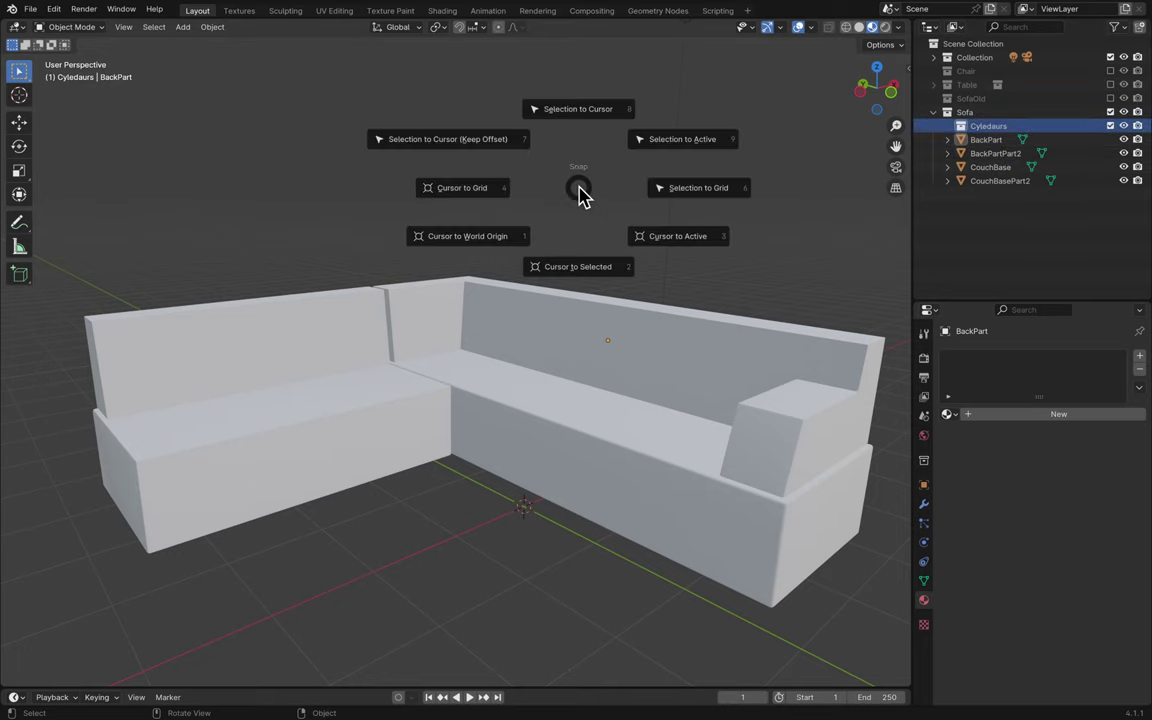
pyautogui.press('Escape')
pyautogui.hotkey('shift', 'a')
pyautogui.moveTo(586, 193)
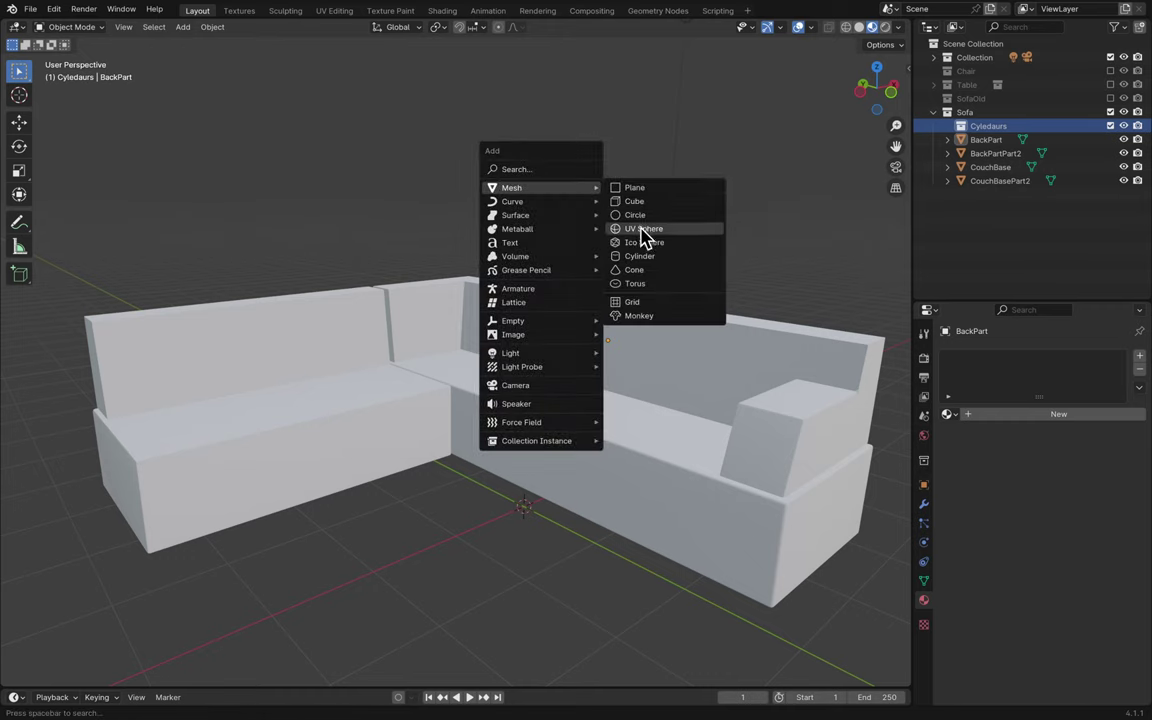
pyautogui.click(646, 257)
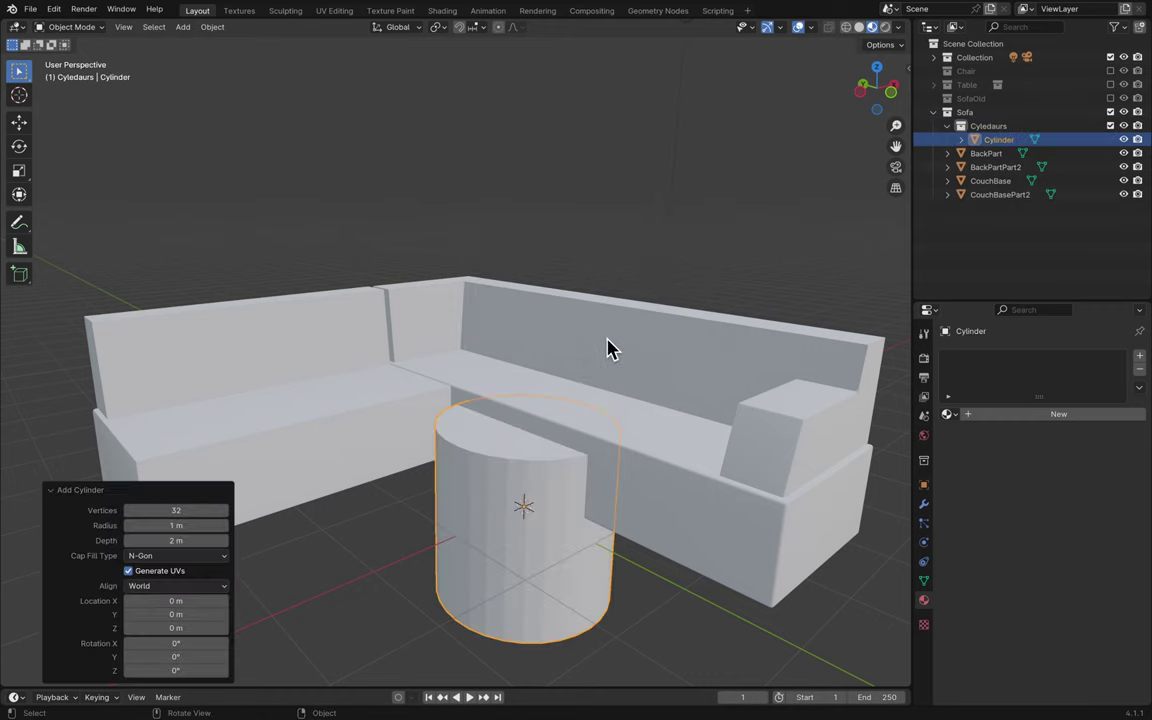
pyautogui.moveTo(612, 348); pyautogui.dragTo(612, 348, button='middle')
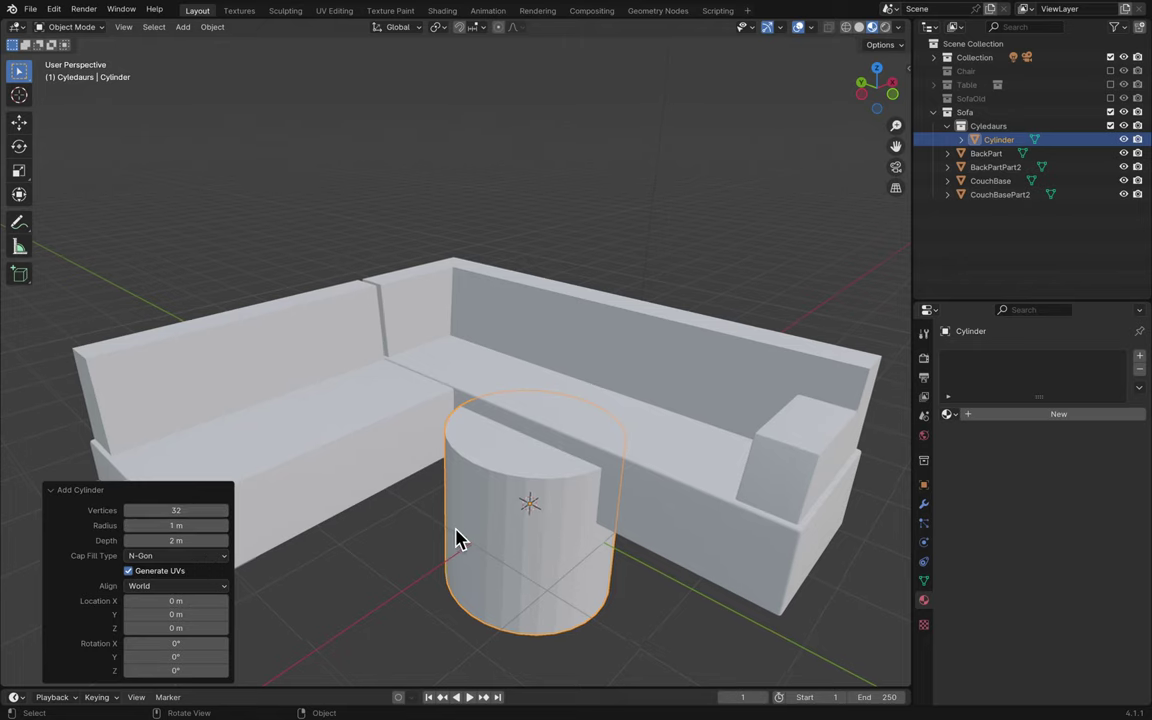
pyautogui.scroll(3, 456, 537)
pyautogui.scroll(5, 456, 537)
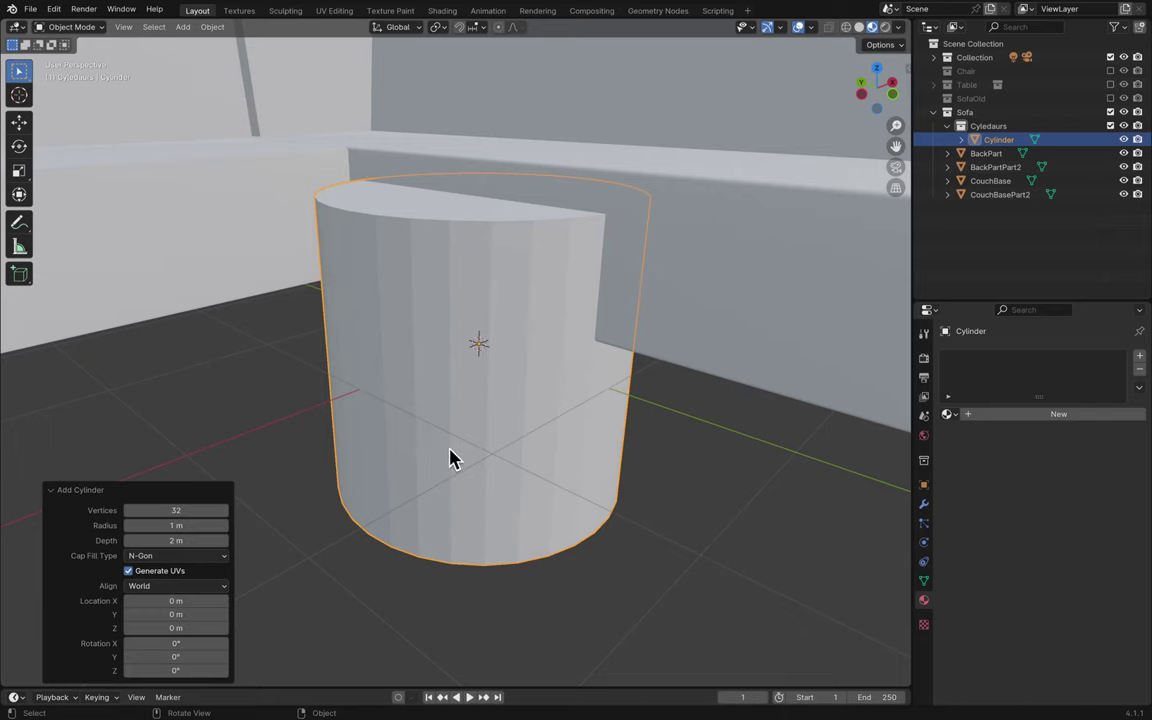
pyautogui.scroll(-3, 390, 398)
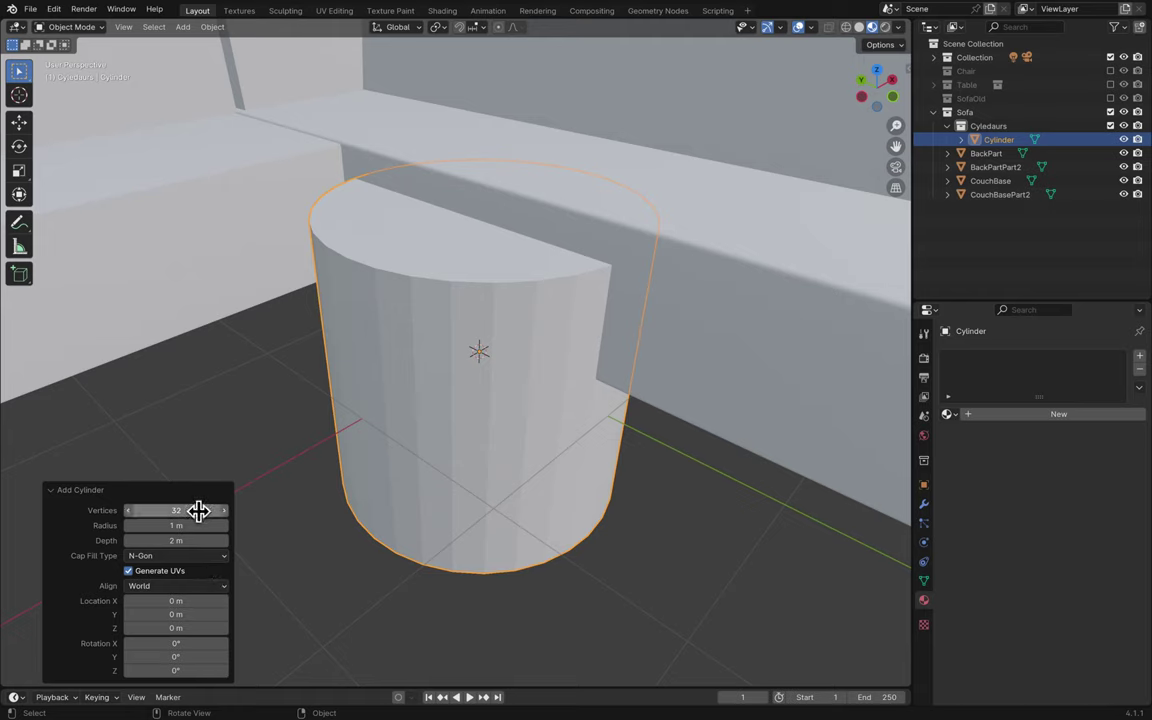
# - Set the cylinder to 11 vertices, 0.17 m radius and 0.22 m depth
pyautogui.moveTo(198, 511)
pyautogui.mouseDown()
pyautogui.moveTo(154, 525)
pyautogui.moveTo(129, 514)
pyautogui.moveTo(175, 541)
pyautogui.moveTo(116, 537)
pyautogui.moveTo(200, 537)
pyautogui.moveTo(139, 527)
pyautogui.moveTo(200, 525)
pyautogui.mouseUp()
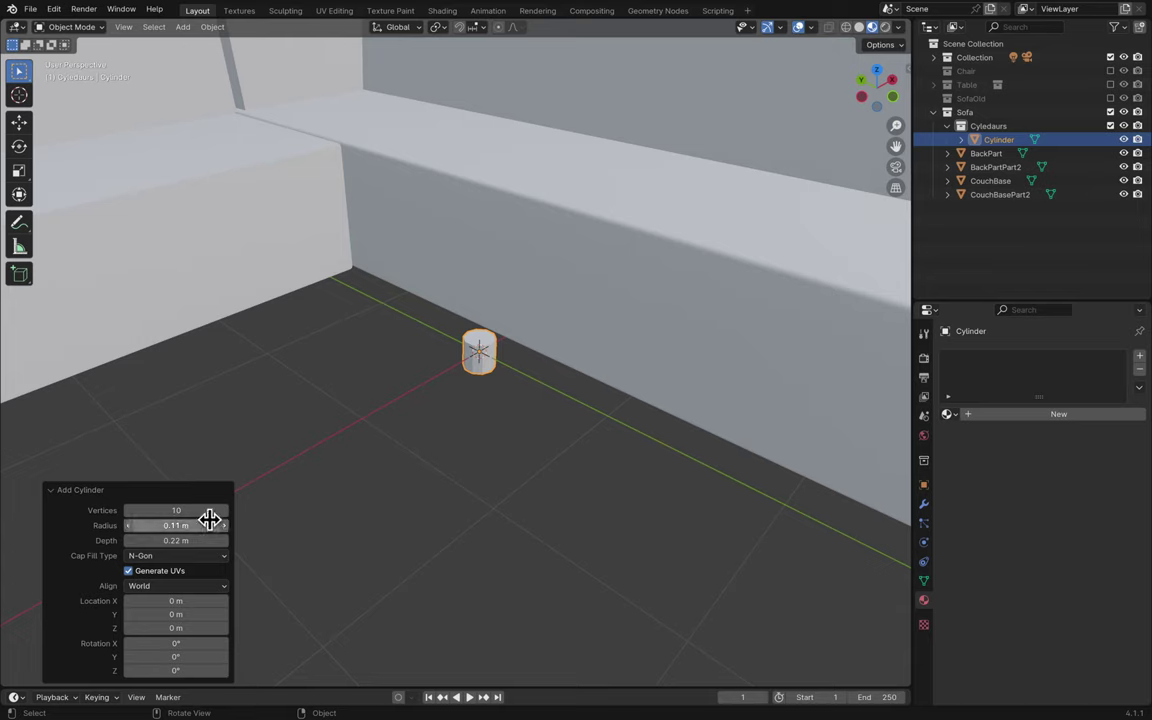
pyautogui.click(129, 512)
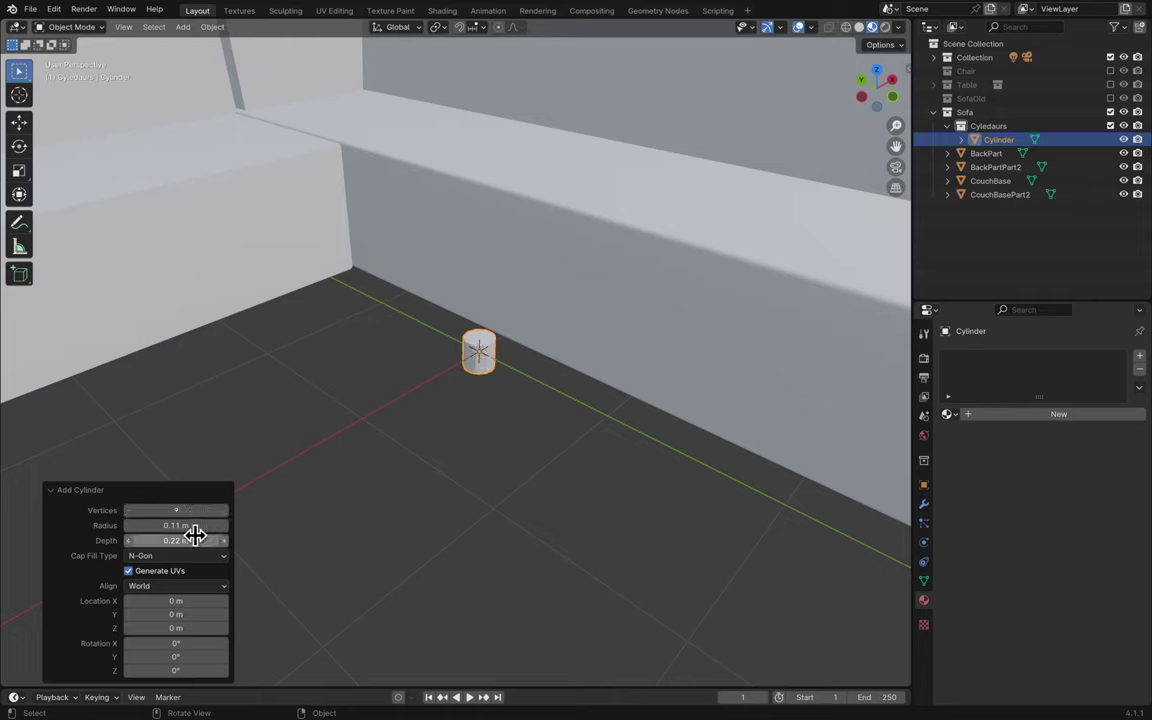
pyautogui.moveTo(180, 524); pyautogui.dragTo(188, 530)
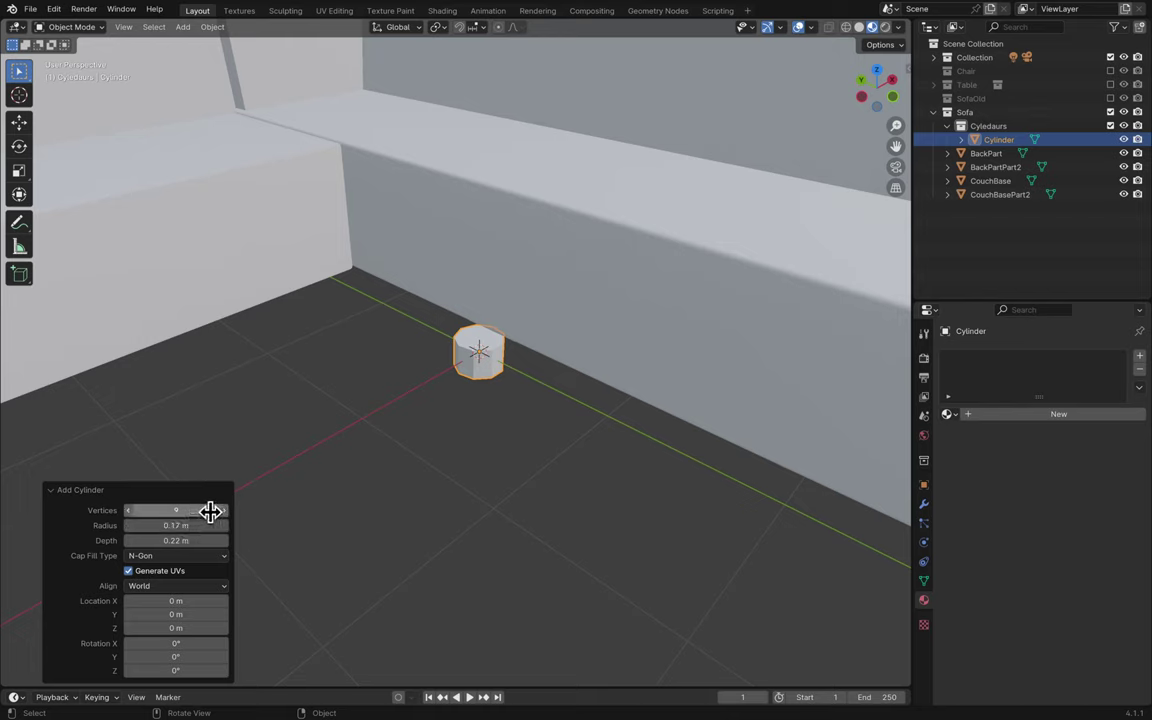
pyautogui.click(224, 511)
pyautogui.click(225, 511)
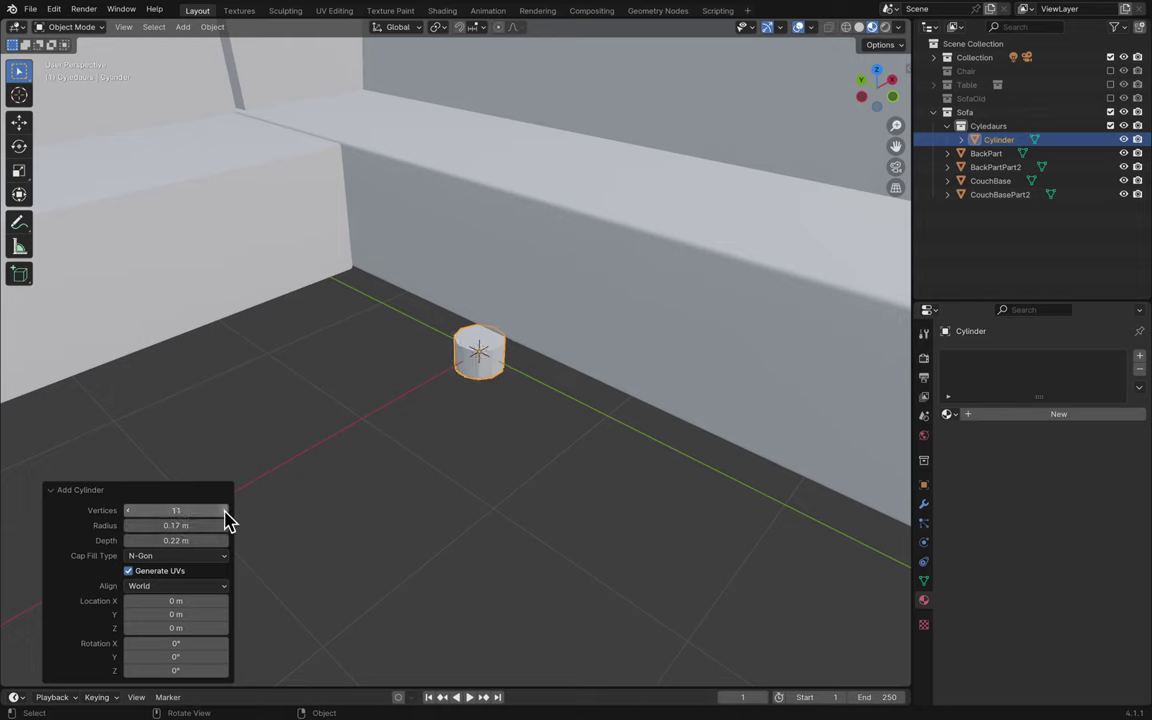
pyautogui.click(366, 512)
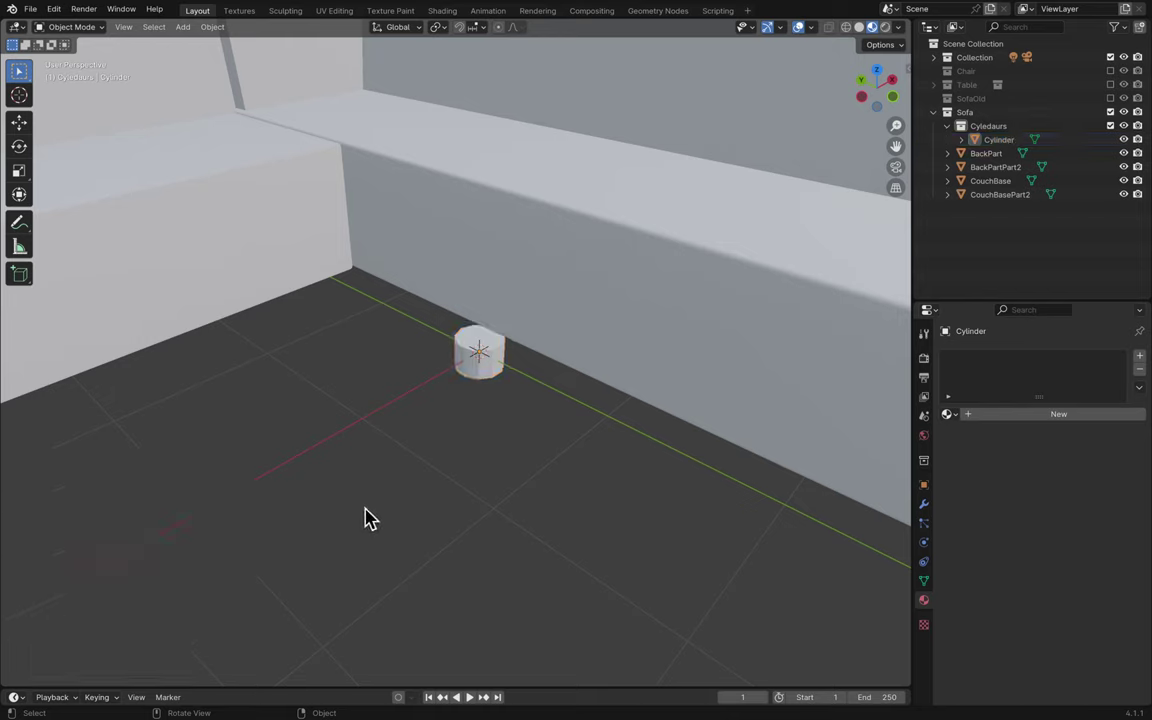
# - Save, then collapse and exclude the Cyledaurs collection so the cylinder disappears
pyautogui.hotkey('ctrl', 's')
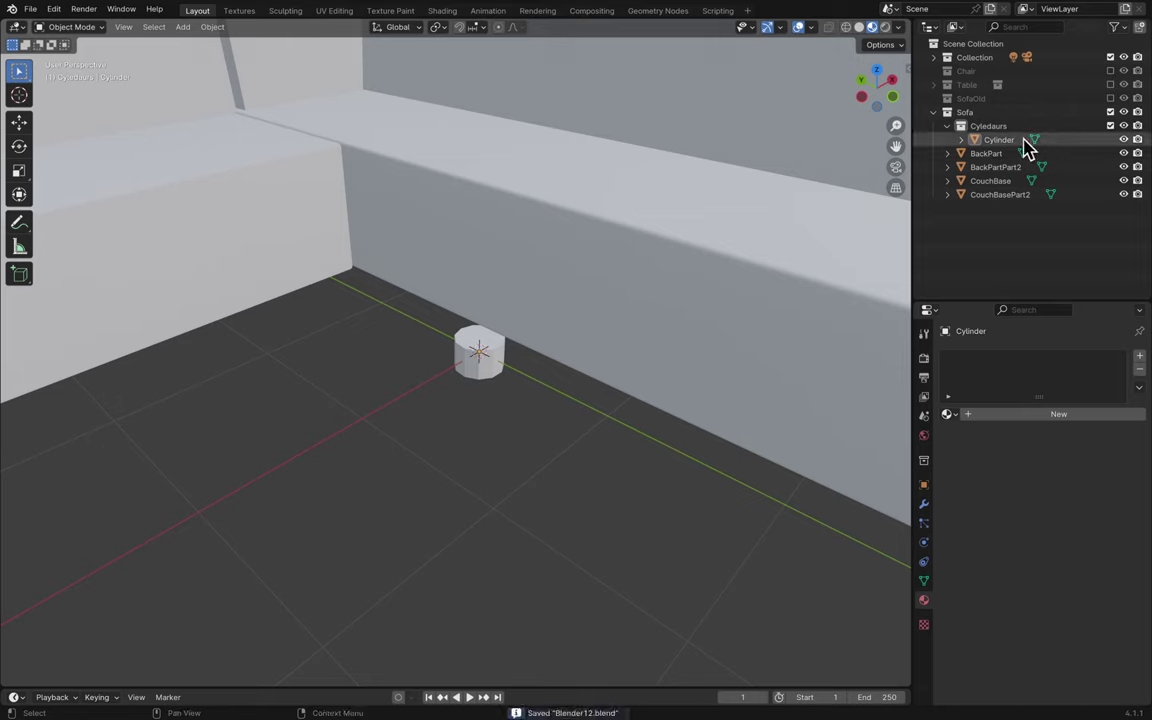
pyautogui.click(947, 126)
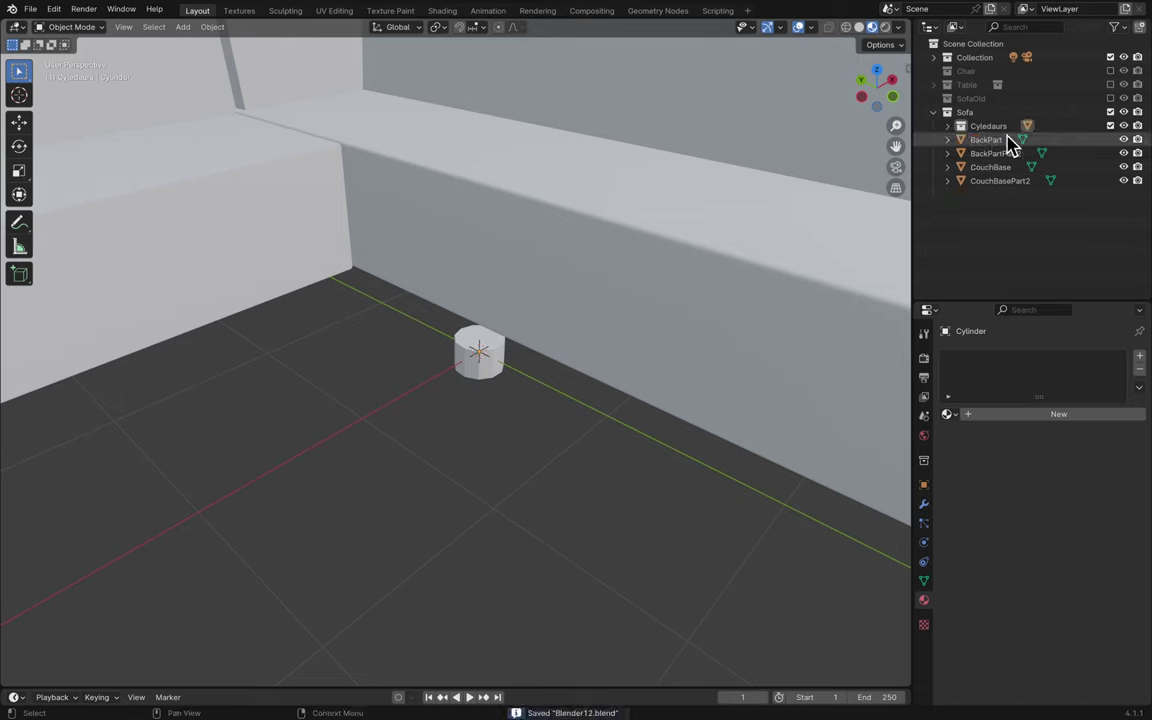
pyautogui.click(1110, 126)
# - Reframe the view on the sofa and save Blender12.blend again
pyautogui.moveTo(527, 355); pyautogui.dragTo(516, 437, button='middle')
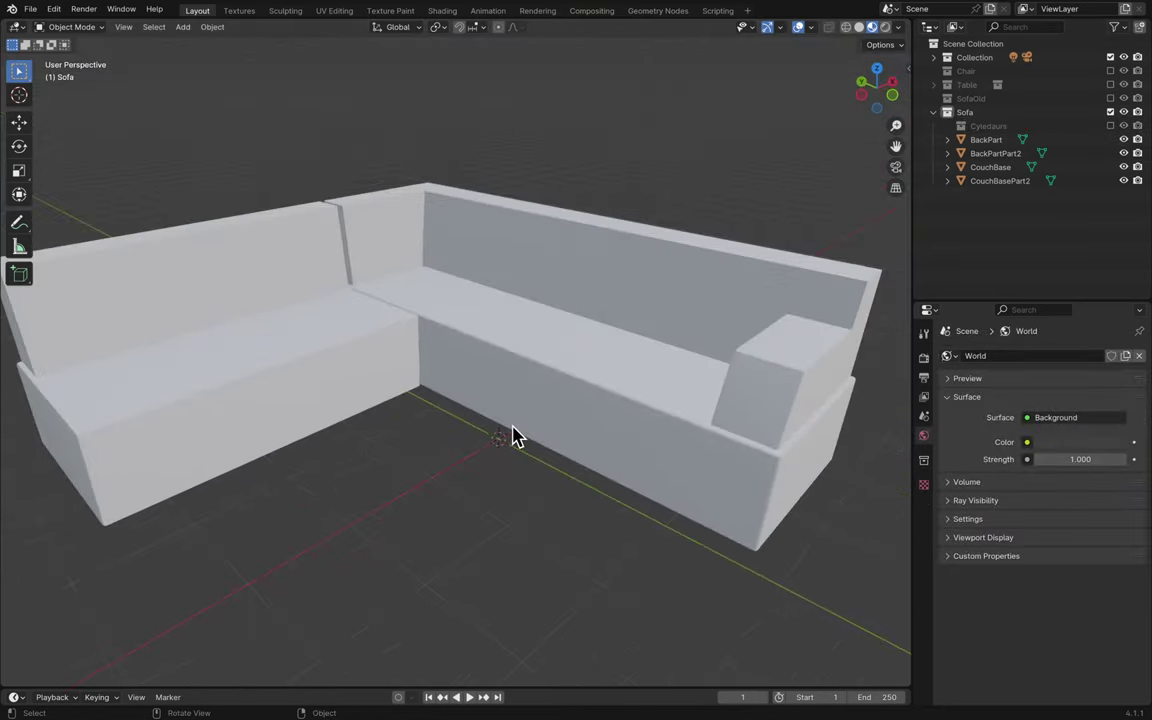
pyautogui.hotkey('ctrl', 's')
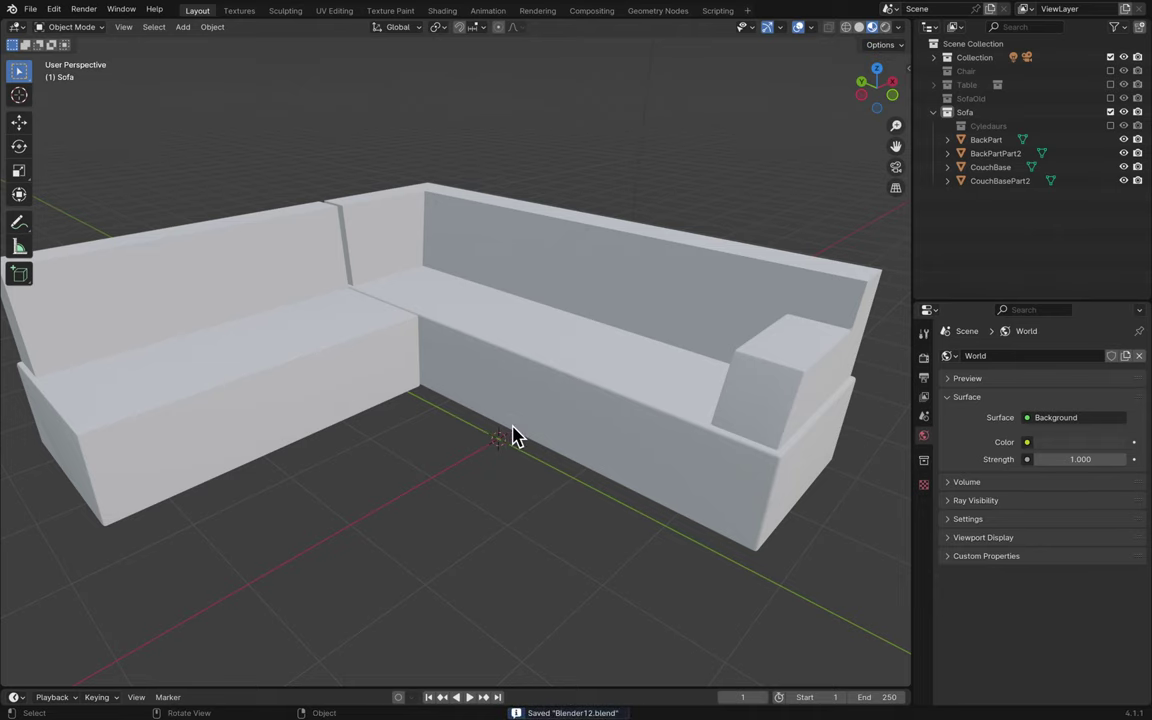
pyautogui.keyDown('shift'); pyautogui.moveTo(512, 437); pyautogui.dragTo(548, 365, button='middle'); pyautogui.keyUp('shift')
pyautogui.hotkey('ctrl', 's')
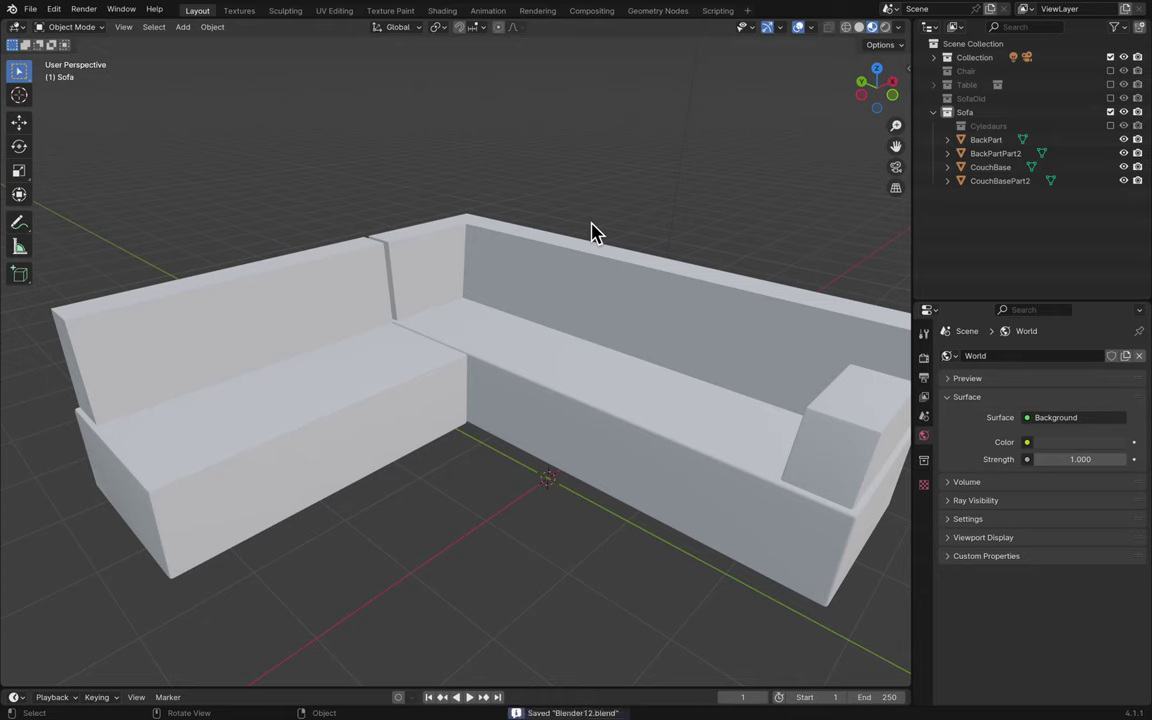
pyautogui.moveTo(322, 8)
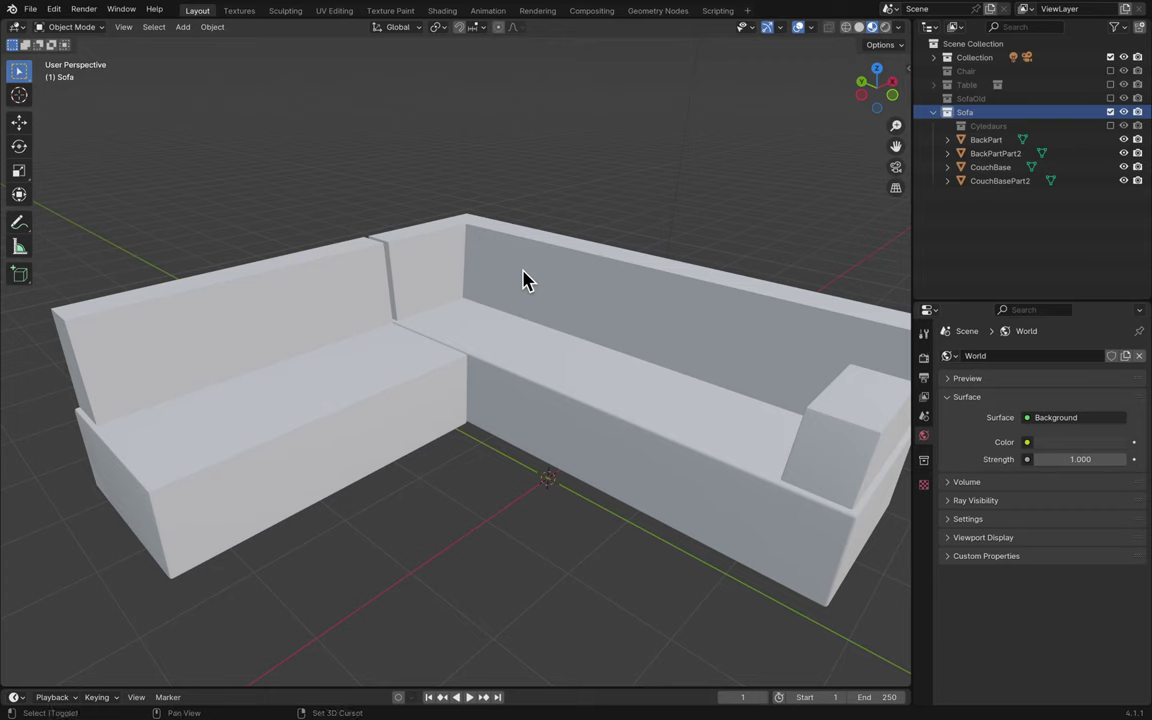
# - Add a cube, raise it about 1.52 m and scale it to 0.360
pyautogui.hotkey('shift', 'a')
pyautogui.moveTo(496, 143)
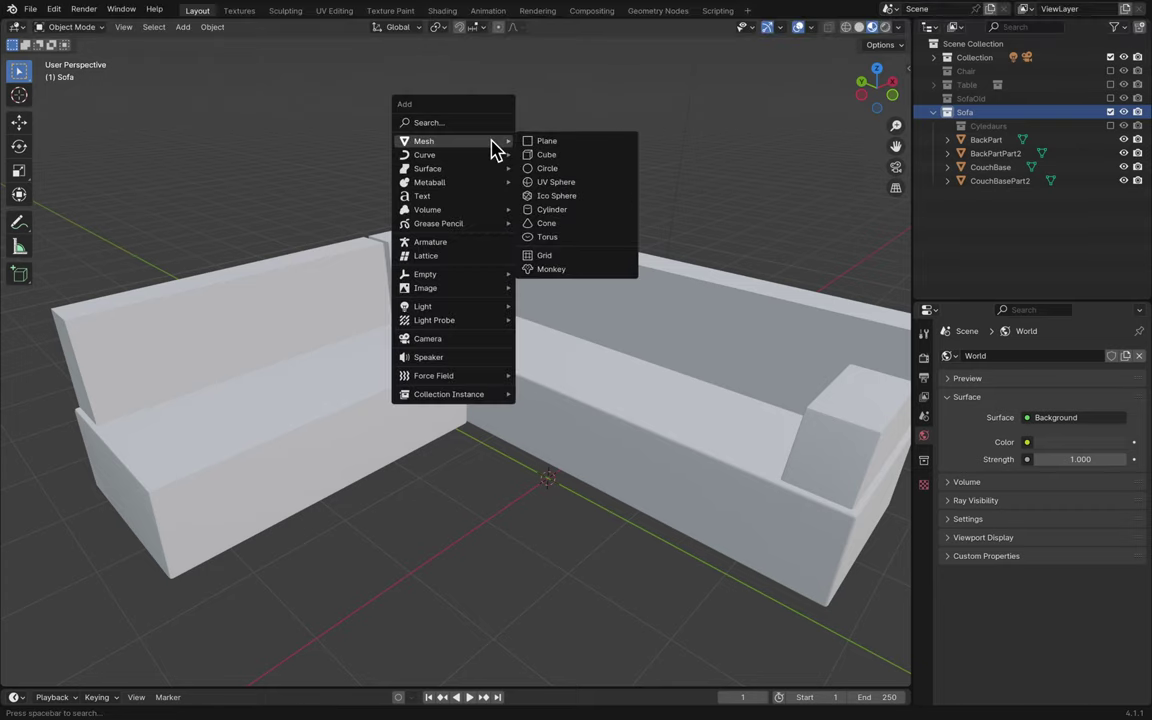
pyautogui.click(560, 155)
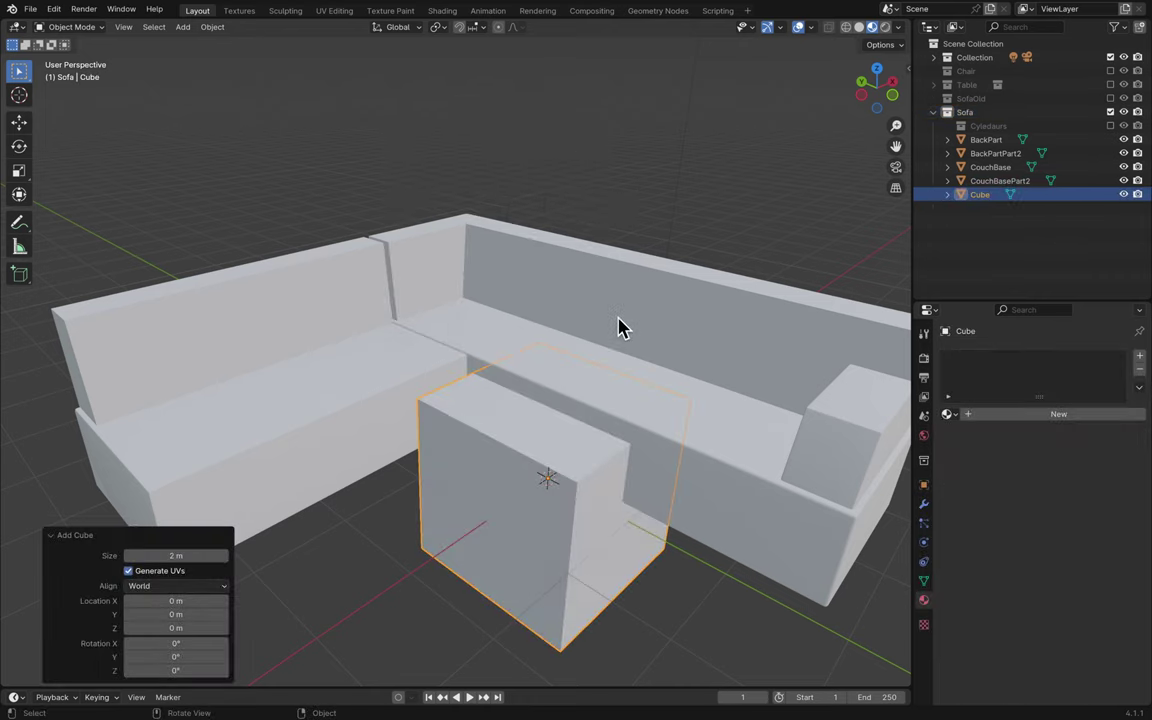
pyautogui.press('g')
pyautogui.press('z')
pyautogui.click(630, 185)
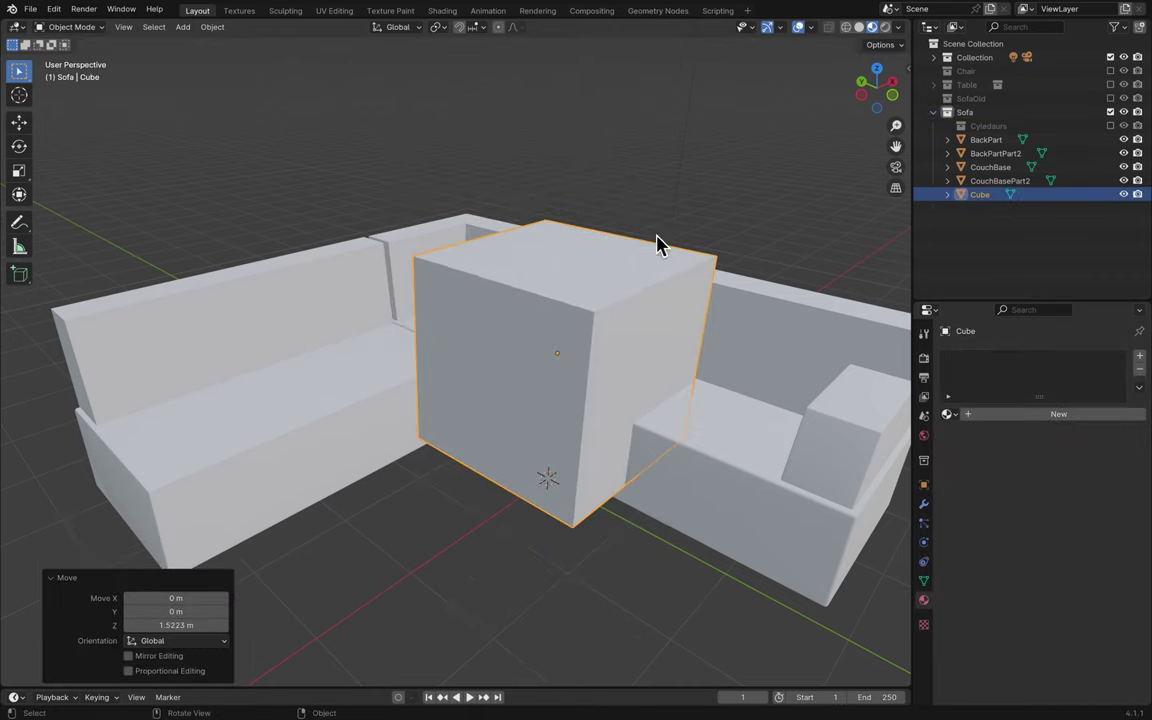
pyautogui.press('s')
pyautogui.click(584, 311)
# - Show the SofaOld collection for reference and move the cube onto the middle seat
pyautogui.moveTo(584, 311); pyautogui.dragTo(698, 393, button='middle')
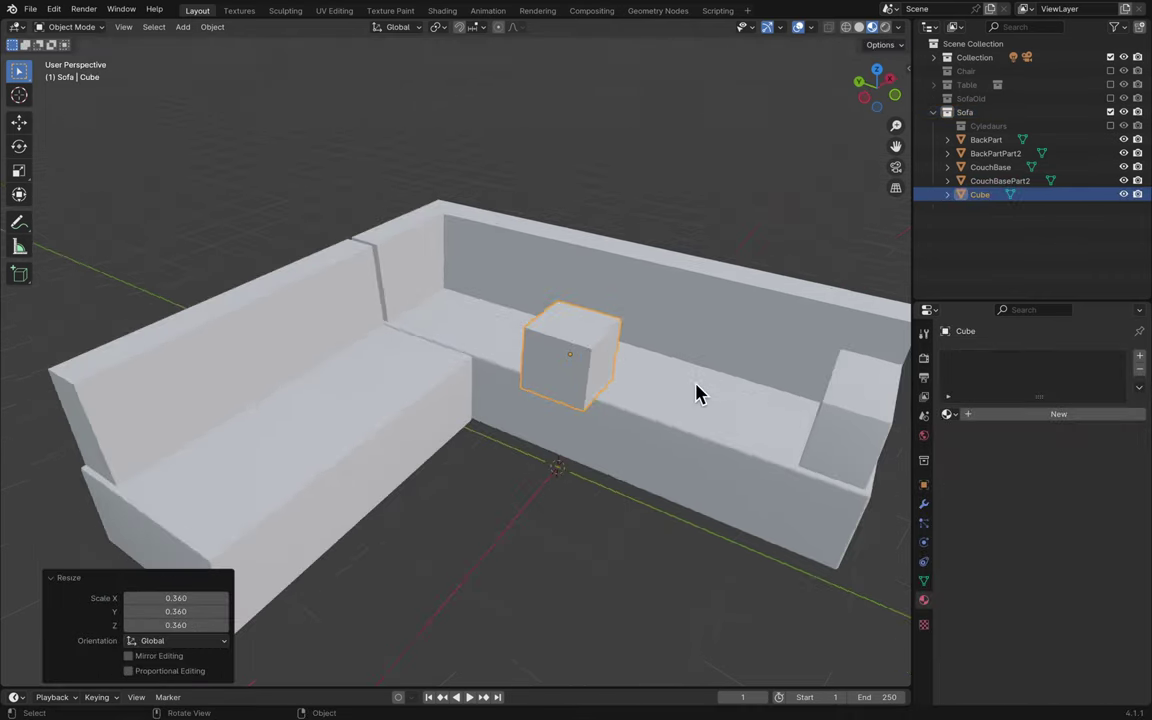
pyautogui.hscroll(-6, 698, 393)
pyautogui.scroll(3, 698, 393)
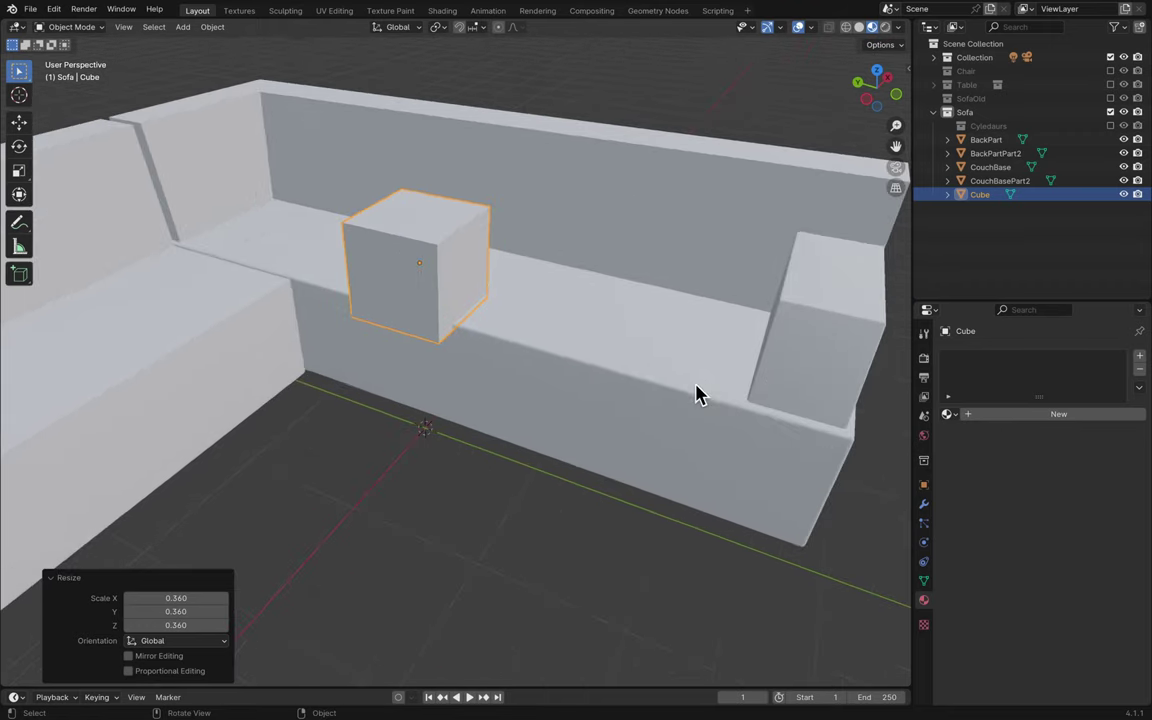
pyautogui.scroll(-3, 698, 393)
pyautogui.scroll(-2, 698, 393)
pyautogui.click(1110, 98)
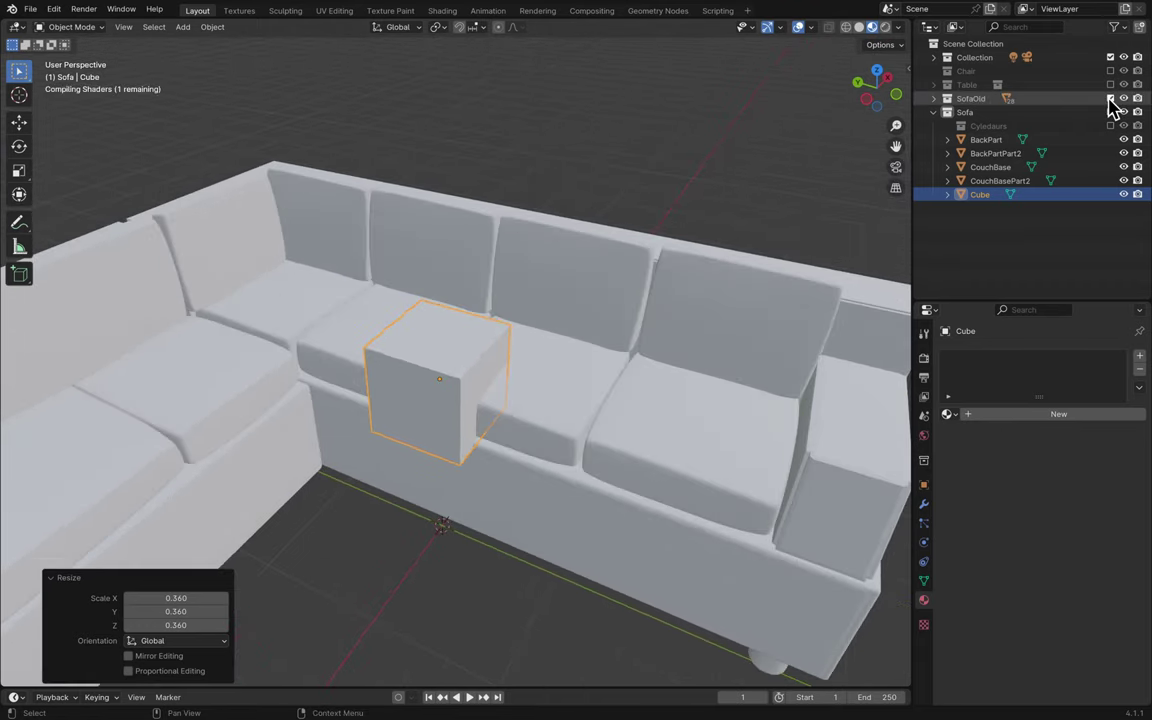
pyautogui.hscroll(-6, 593, 405)
pyautogui.scroll(3, 593, 405)
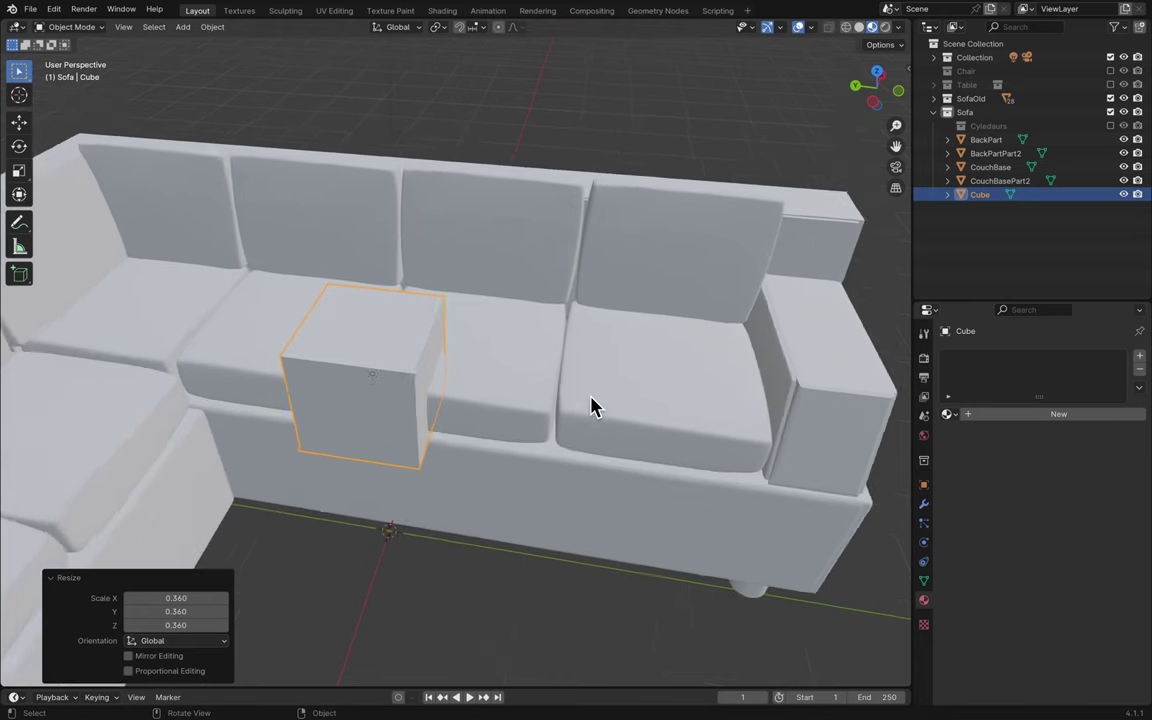
pyautogui.hscroll(-8, 593, 405)
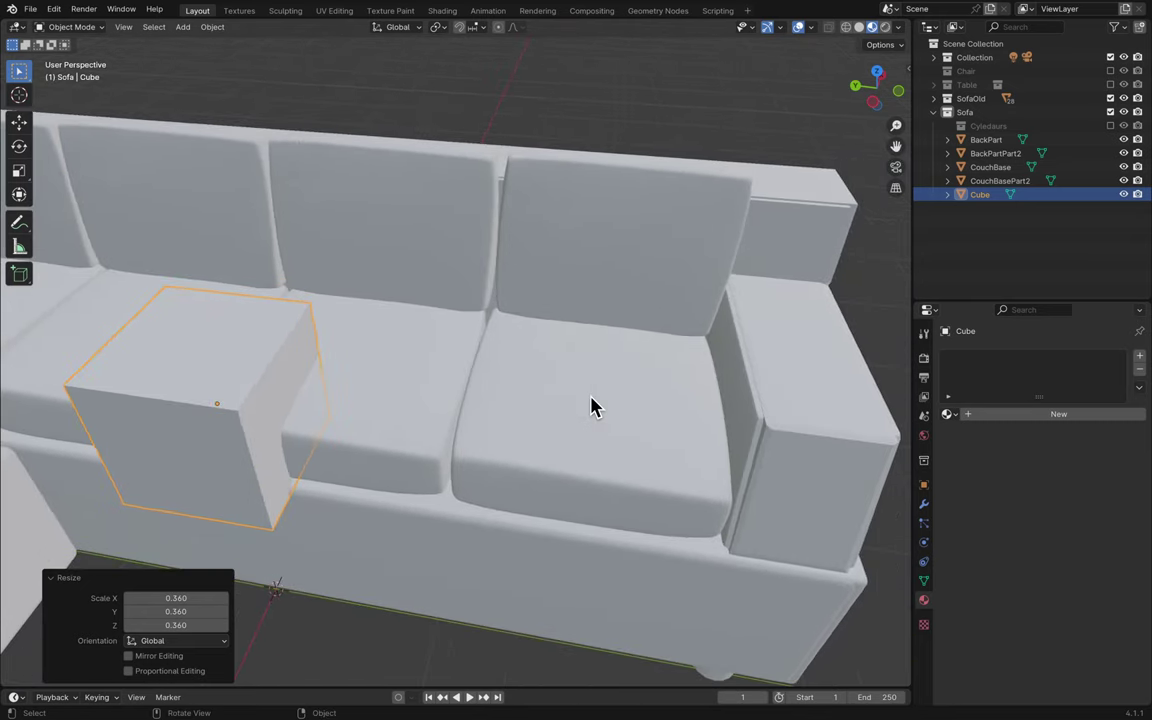
pyautogui.press('g')
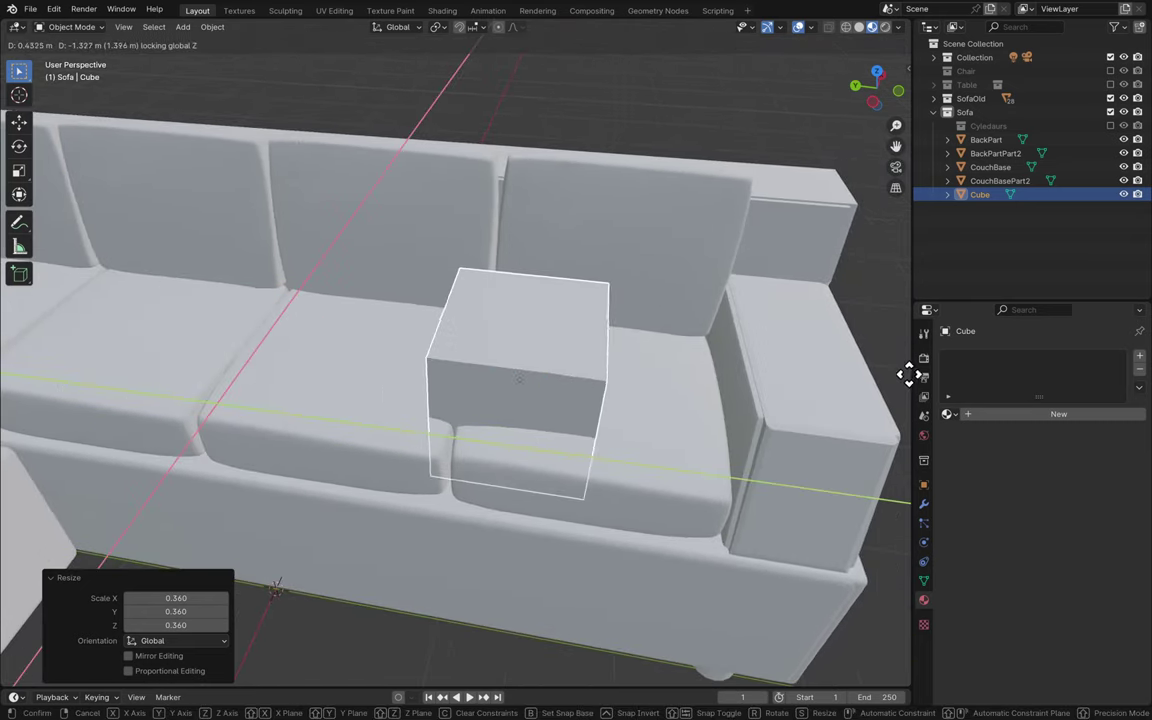
pyautogui.click(52, 377)
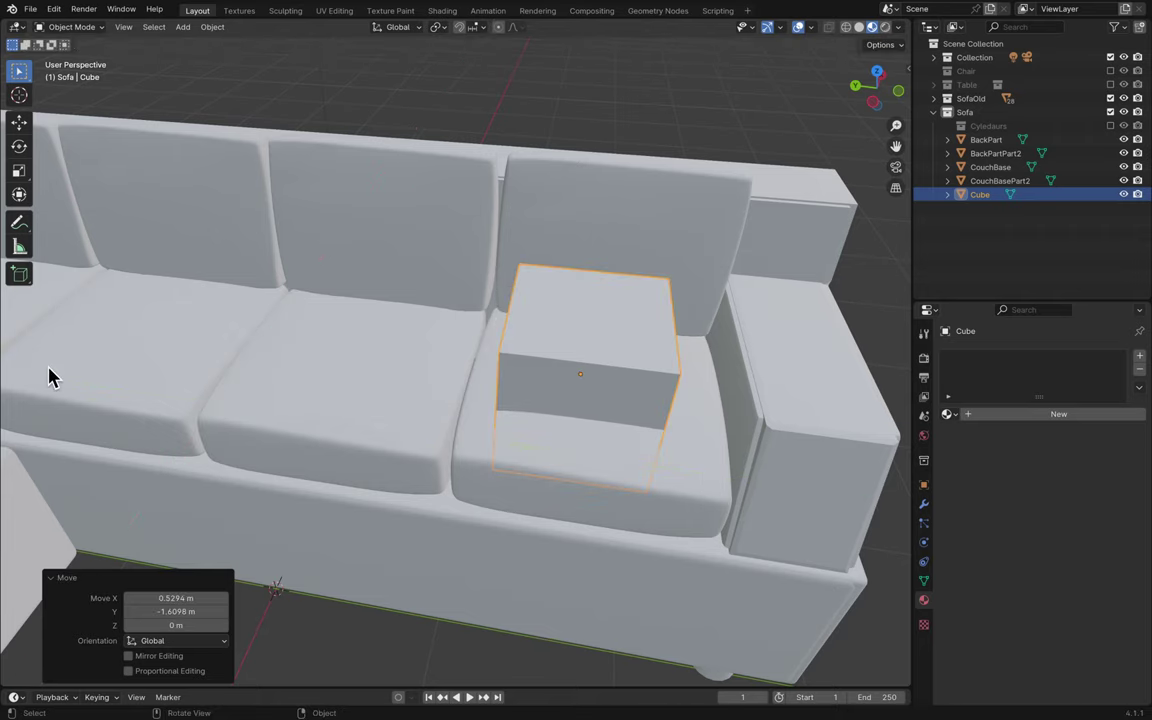
# - Delete the old sofa's right back cushion and reselect the cube in top view
pyautogui.click(510, 232)
pyautogui.press('Delete')
pyautogui.click(557, 303)
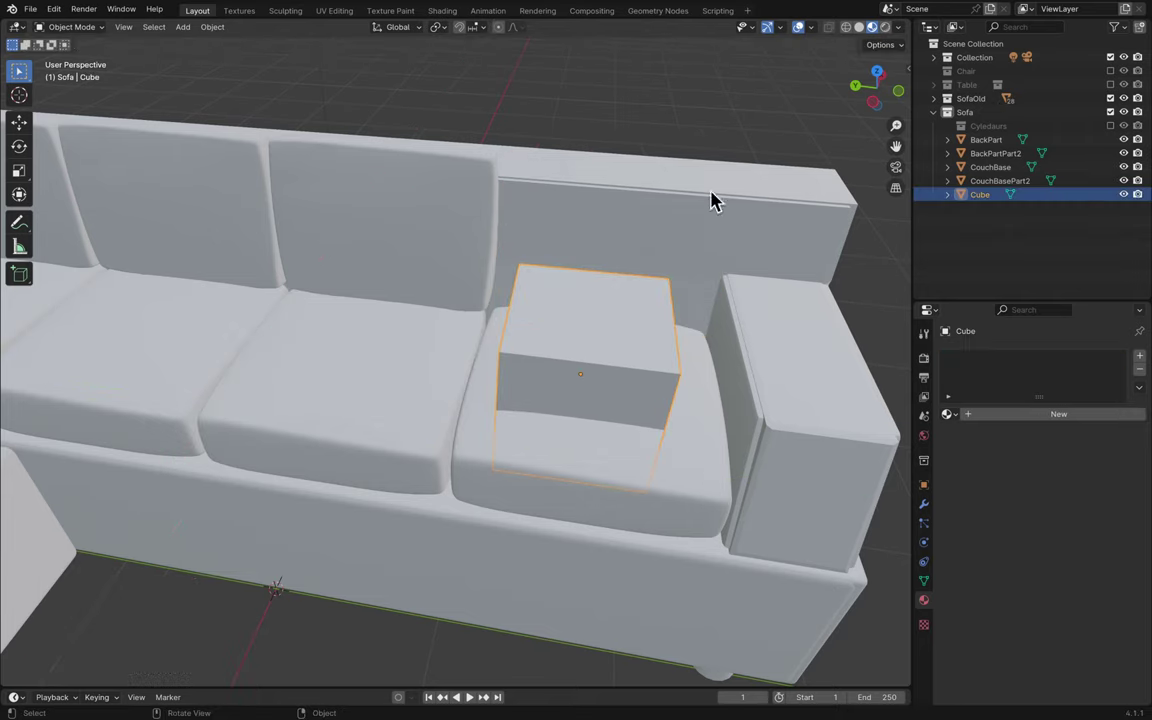
pyautogui.click(878, 88)
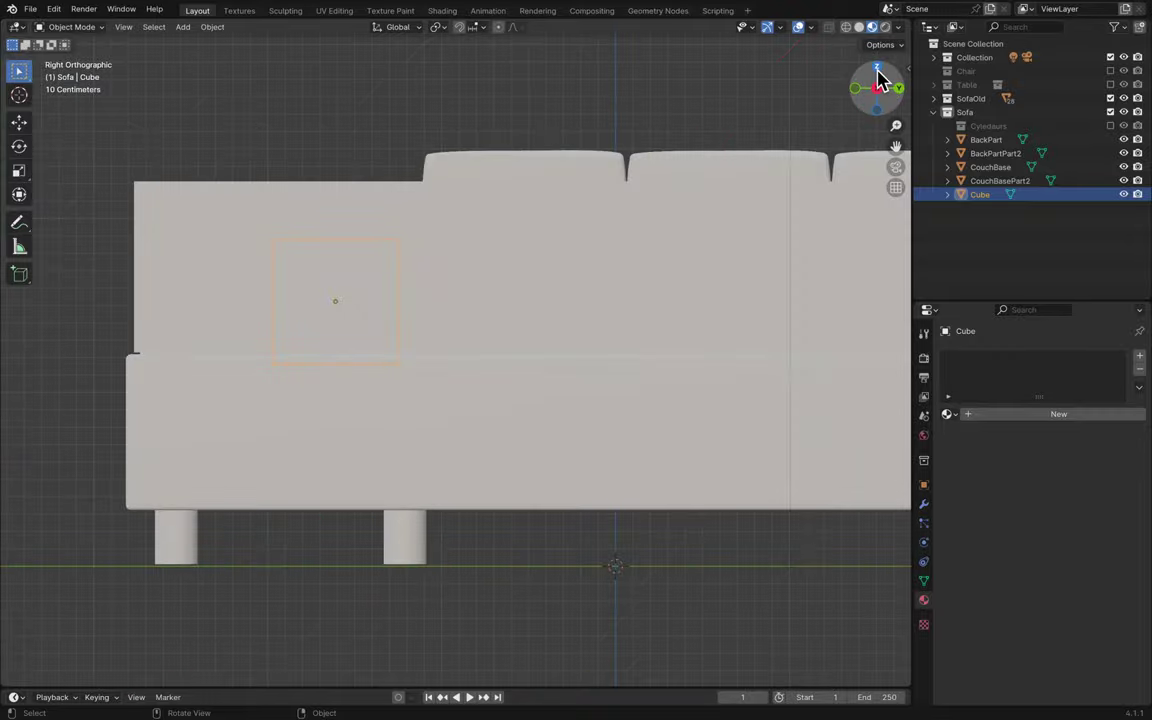
pyautogui.click(878, 78)
pyautogui.scroll(4, 670, 368)
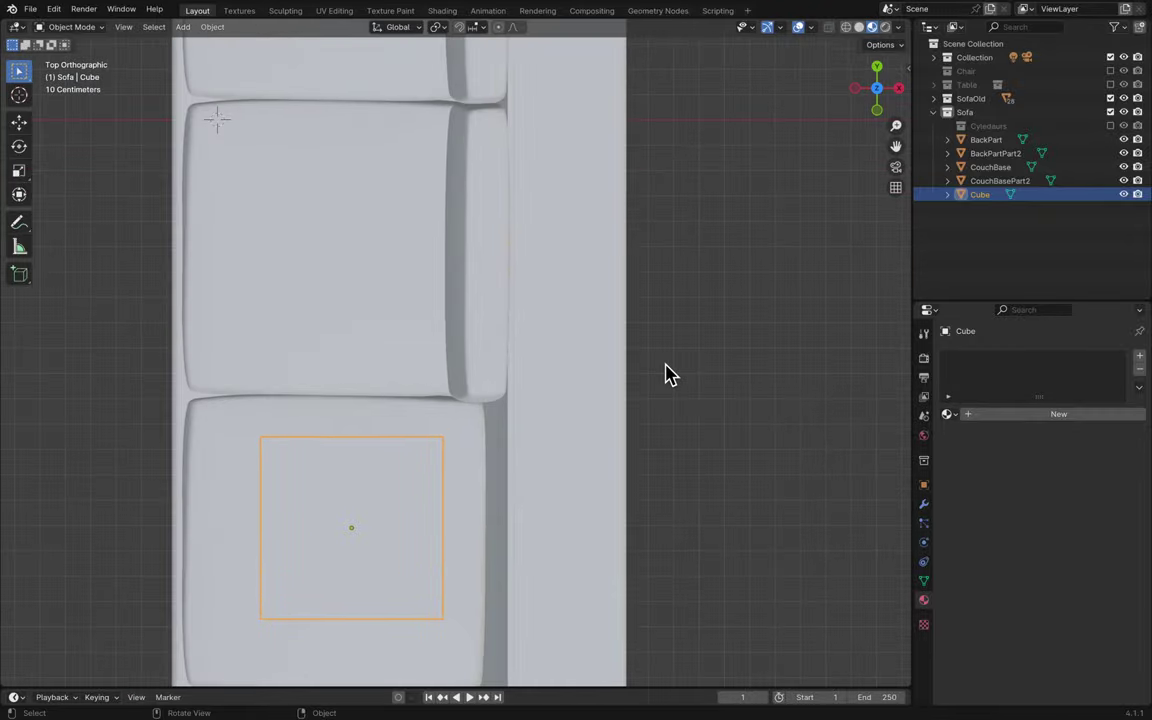
pyautogui.scroll(-4, 668, 372)
# - Move the cube onto the seat and enlarge it to 1.637 scale to fill it
pyautogui.press('g')
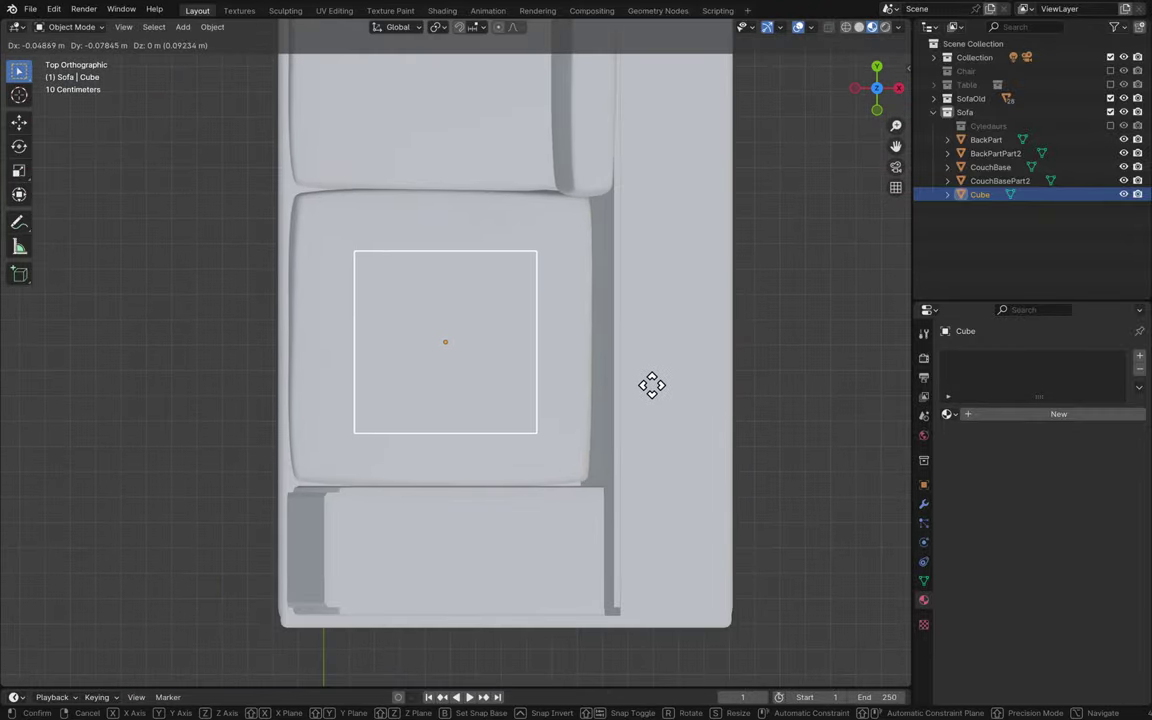
pyautogui.click(651, 390)
pyautogui.press('s')
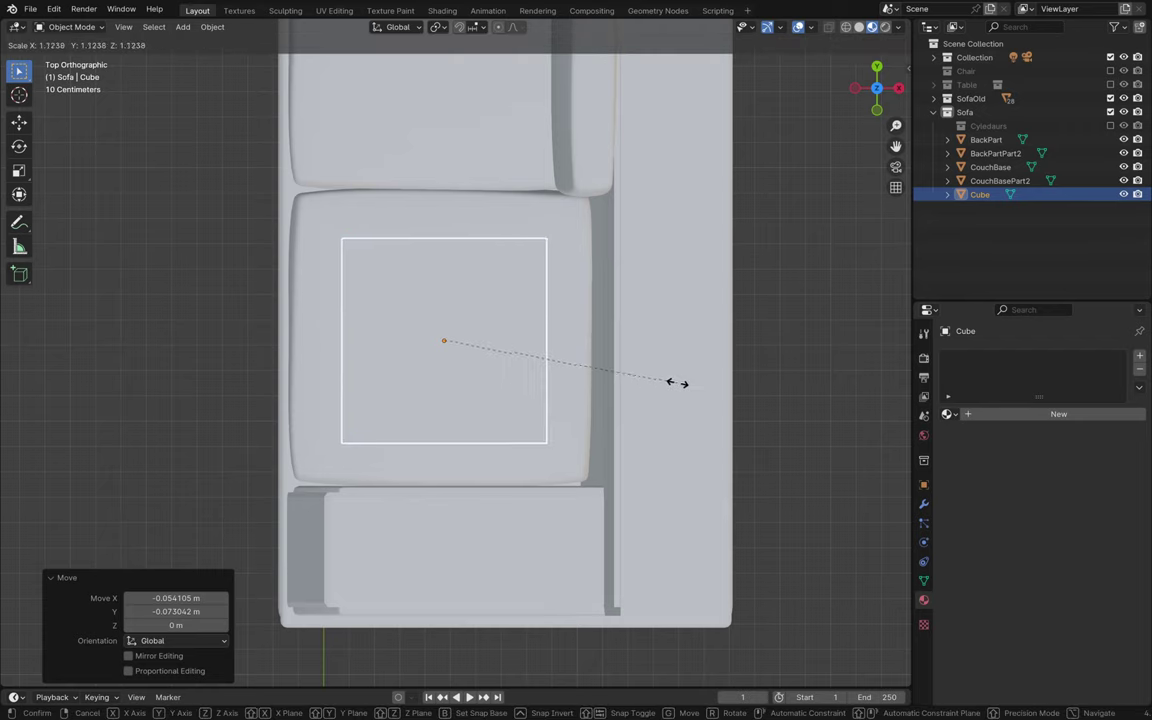
pyautogui.click(790, 364)
pyautogui.press('g')
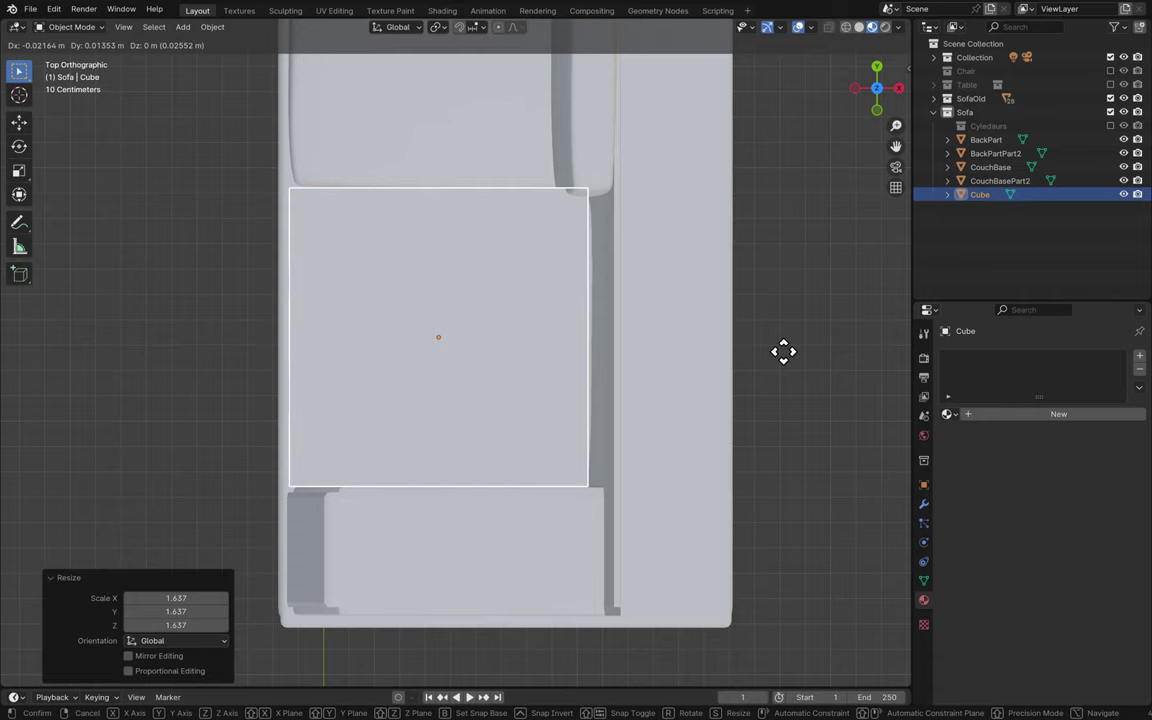
pyautogui.click(787, 362)
pyautogui.scroll(10, 787, 362)
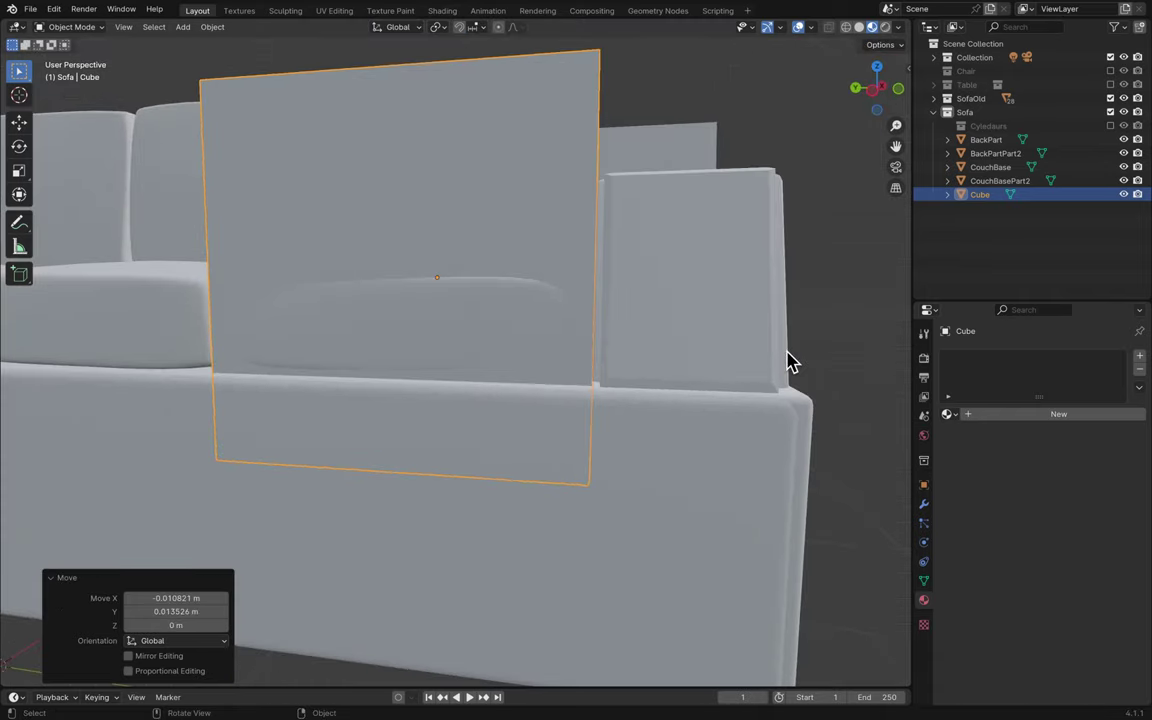
# - Flatten the cube to 0.281 Z scale, lower it onto the seat, then thicken it by 1.203
pyautogui.press('s')
pyautogui.press('z')
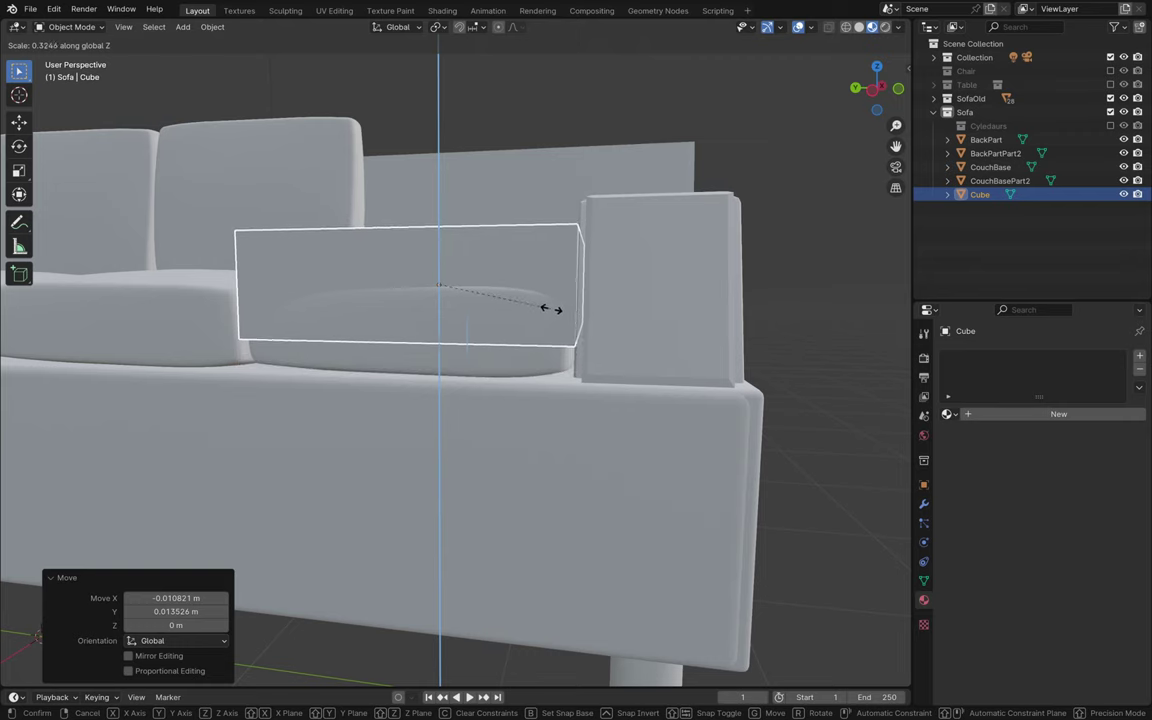
pyautogui.click(538, 311)
pyautogui.press('g')
pyautogui.press('z')
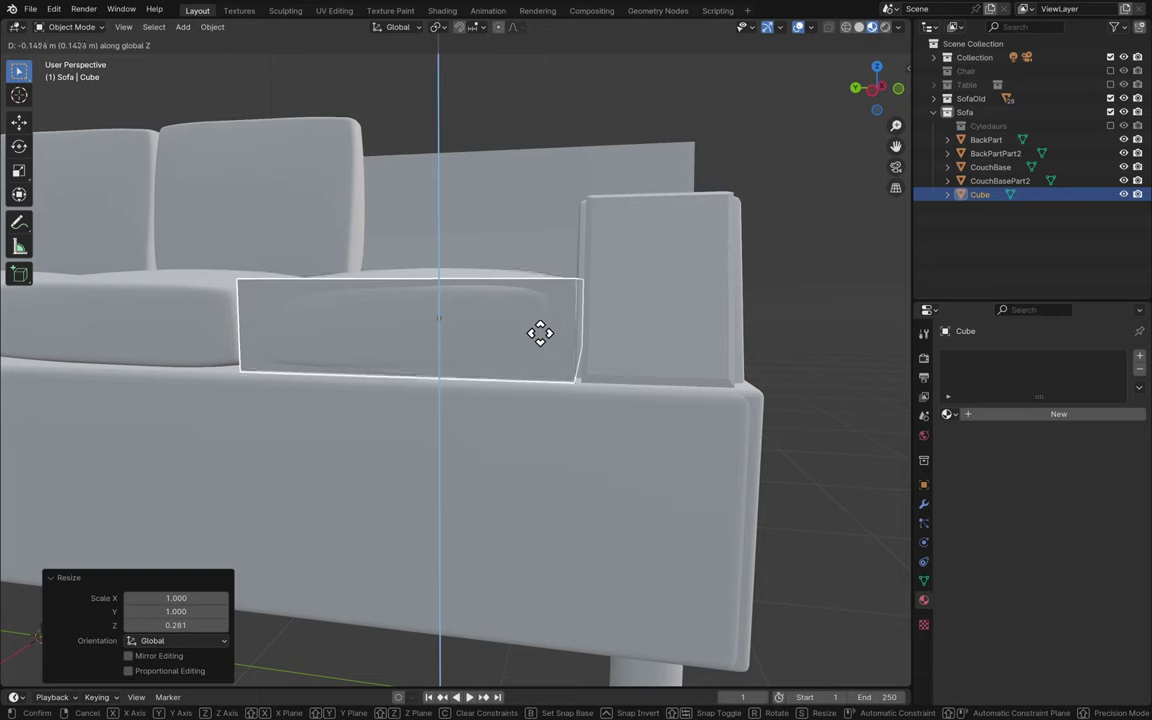
pyautogui.click(540, 342)
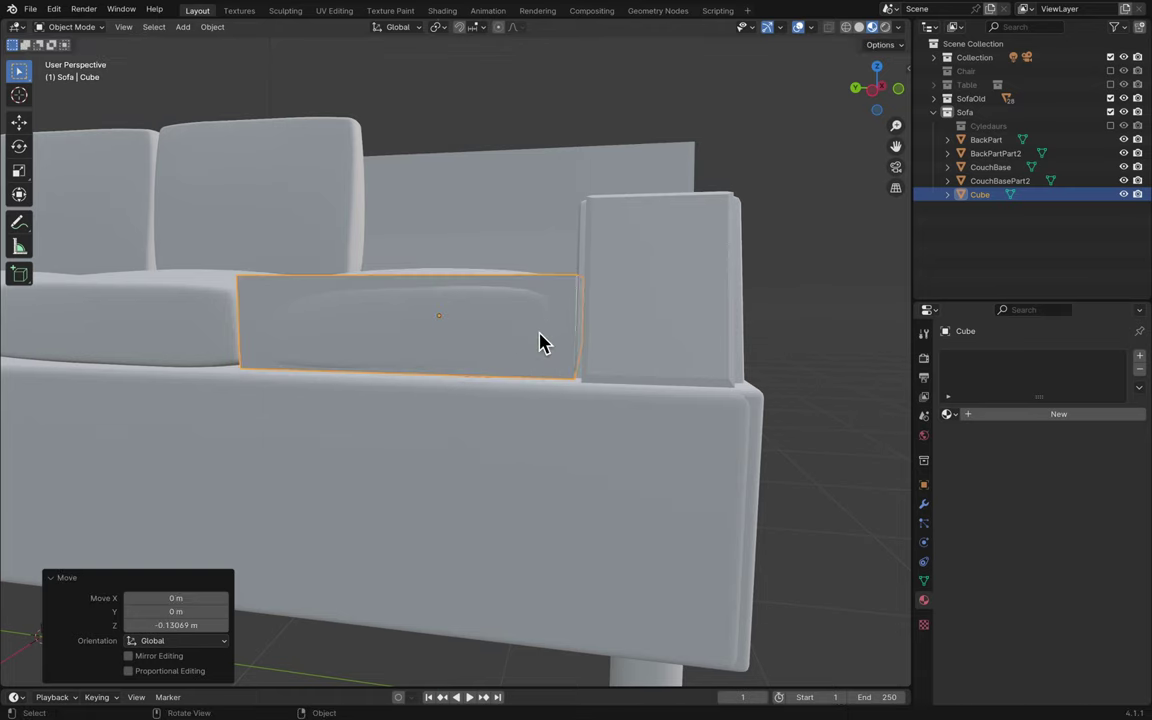
pyautogui.press('s')
pyautogui.press('z')
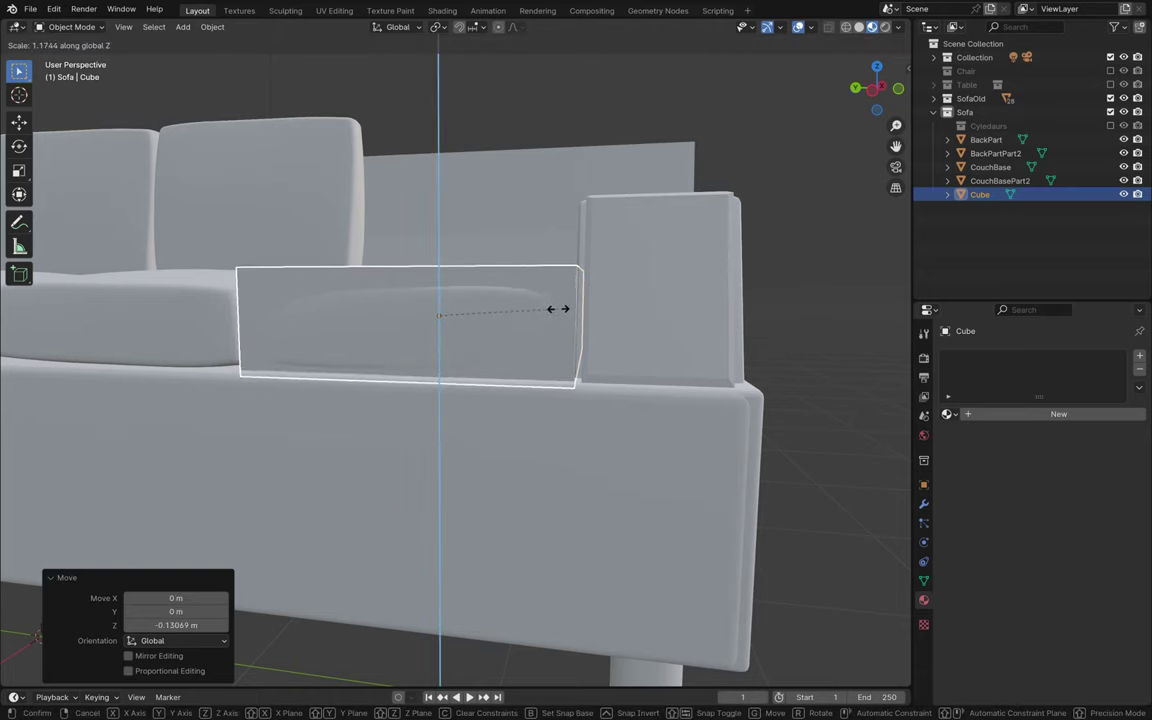
pyautogui.click(558, 314)
pyautogui.moveTo(561, 314); pyautogui.dragTo(563, 316, button='middle')
pyautogui.scroll(-2, 561, 316)
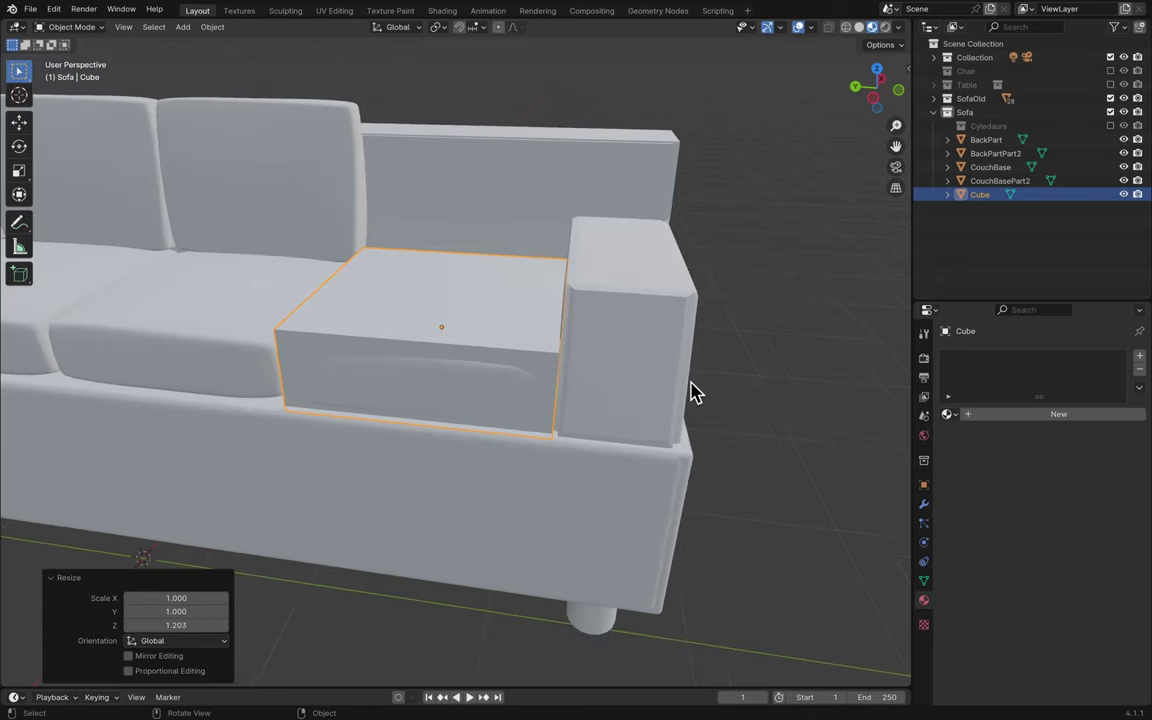
# - Add a Subdivision Surface modifier to the cushion cube
pyautogui.click(924, 505)
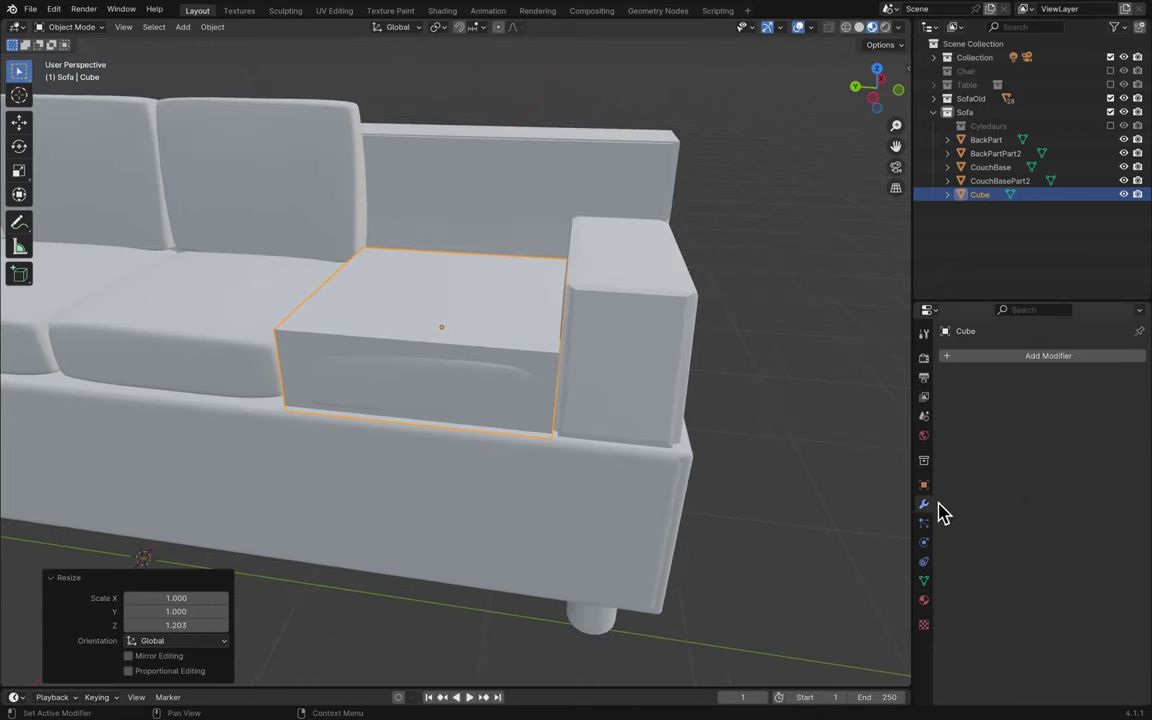
pyautogui.click(1017, 358)
pyautogui.moveTo(1006, 392)
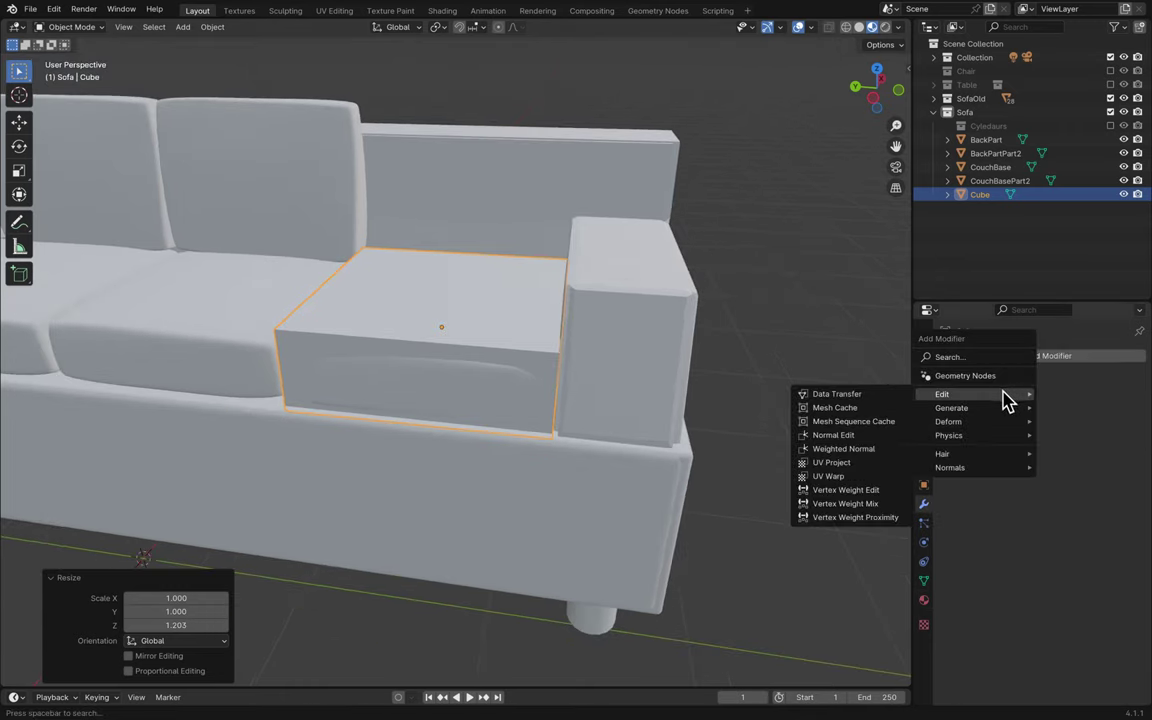
pyautogui.click(990, 358)
pyautogui.write('sub')
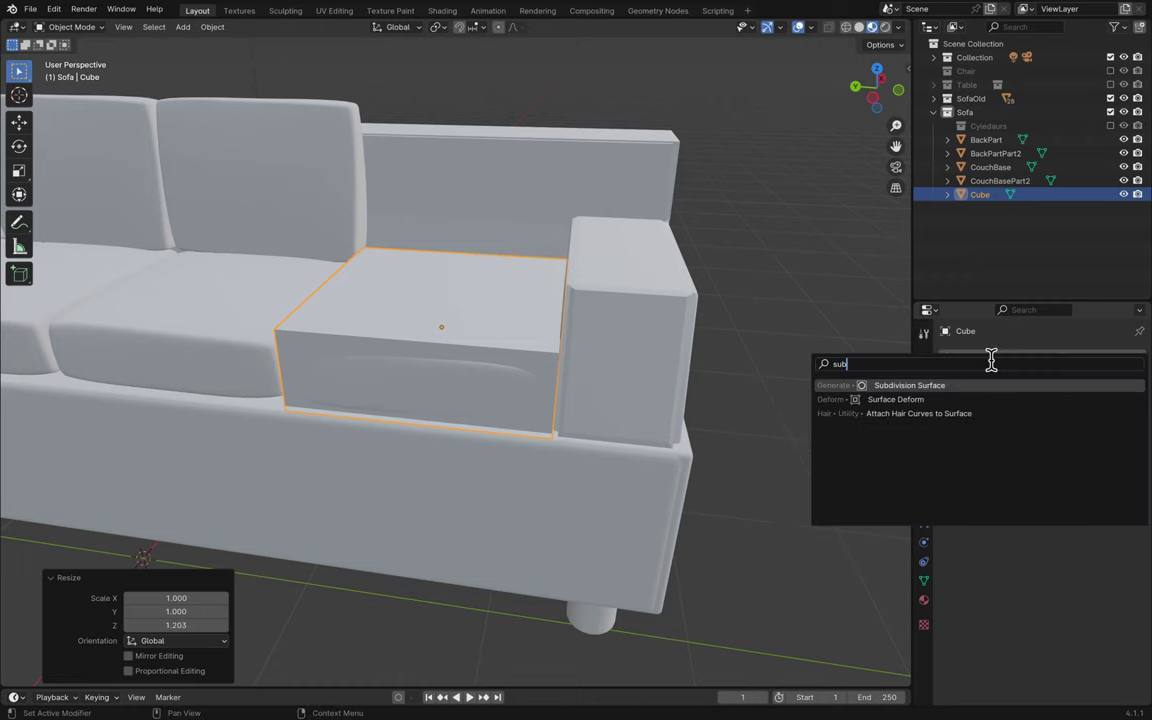
pyautogui.click(978, 384)
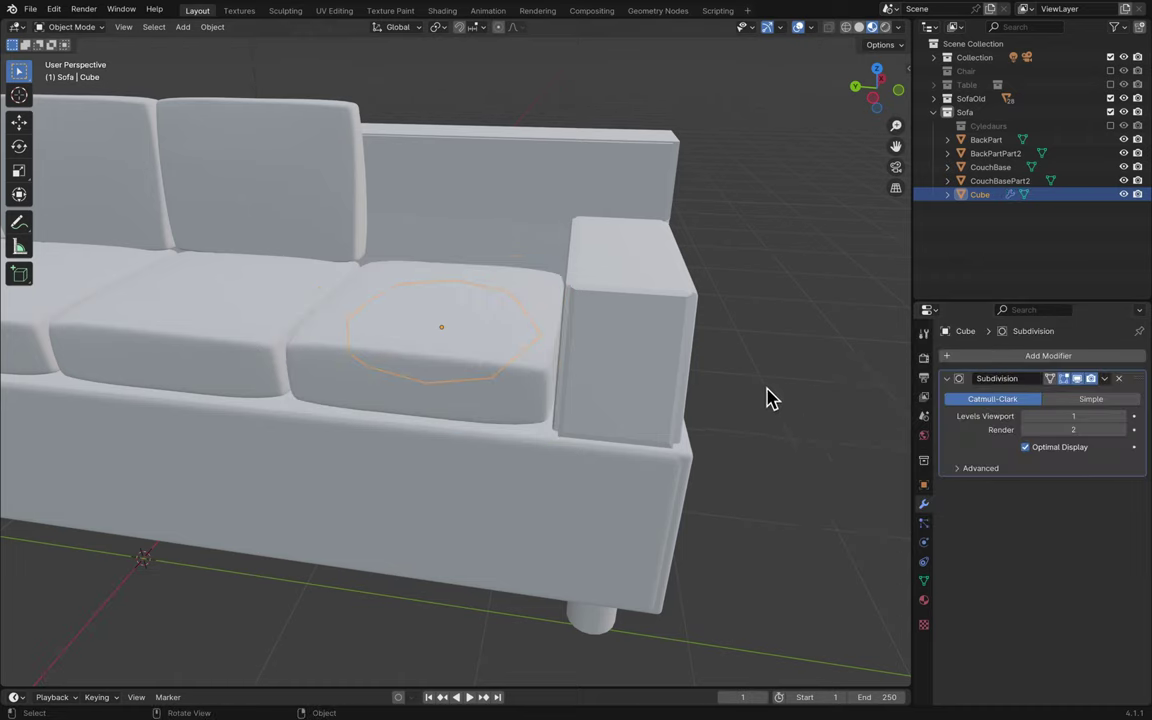
pyautogui.moveTo(718, 437); pyautogui.dragTo(728, 437, button='middle')
pyautogui.moveTo(728, 438); pyautogui.dragTo(730, 437, button='middle')
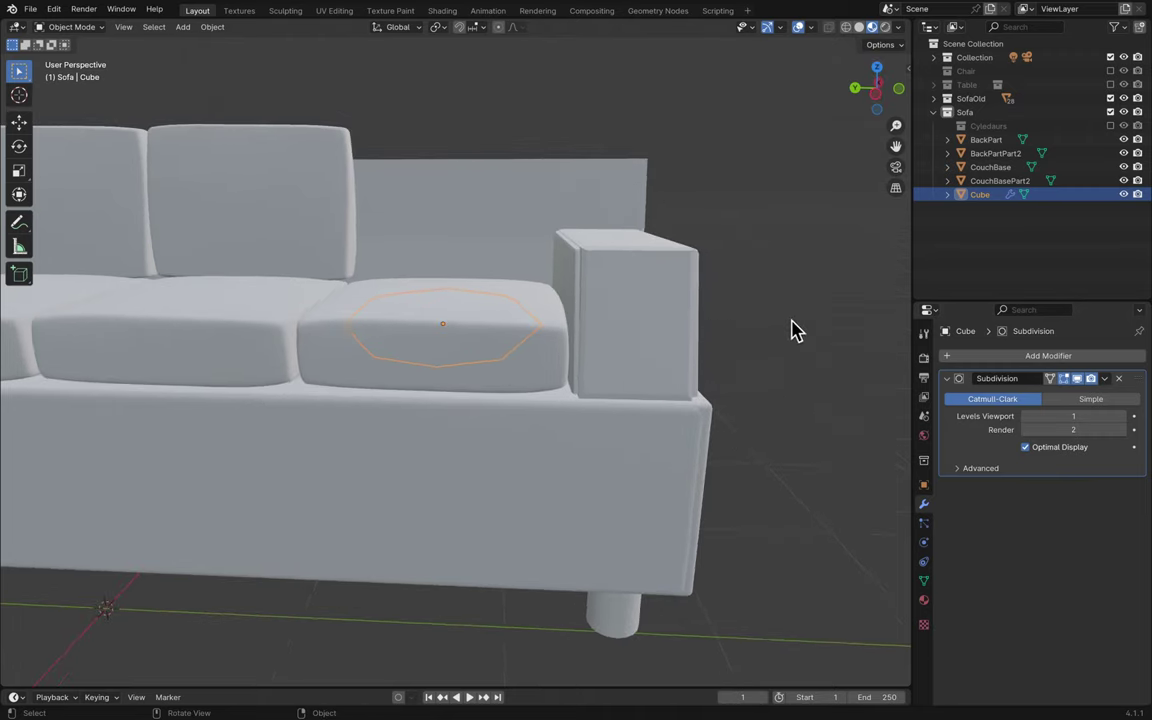
# - Bevel the cushion's edges with three segments in Edit Mode
pyautogui.press('Tab')
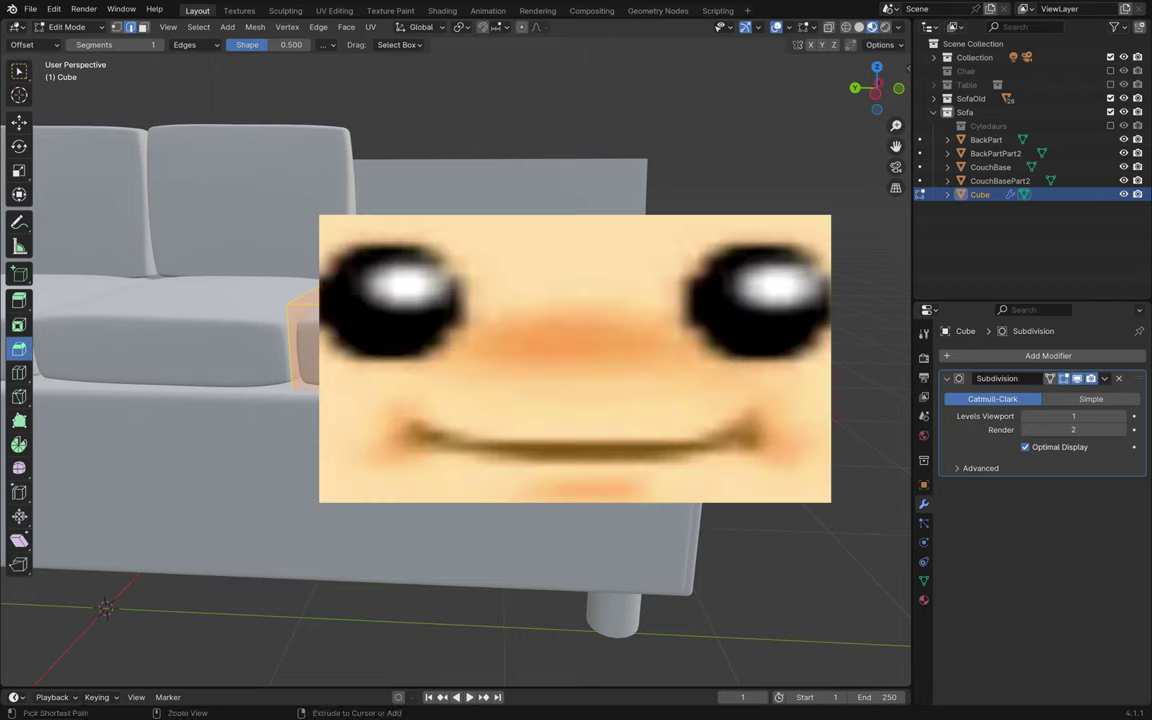
pyautogui.moveTo(450, 316)
pyautogui.mouseDown()
pyautogui.moveTo(478, 267)
pyautogui.moveTo(456, 301)
pyautogui.mouseUp()
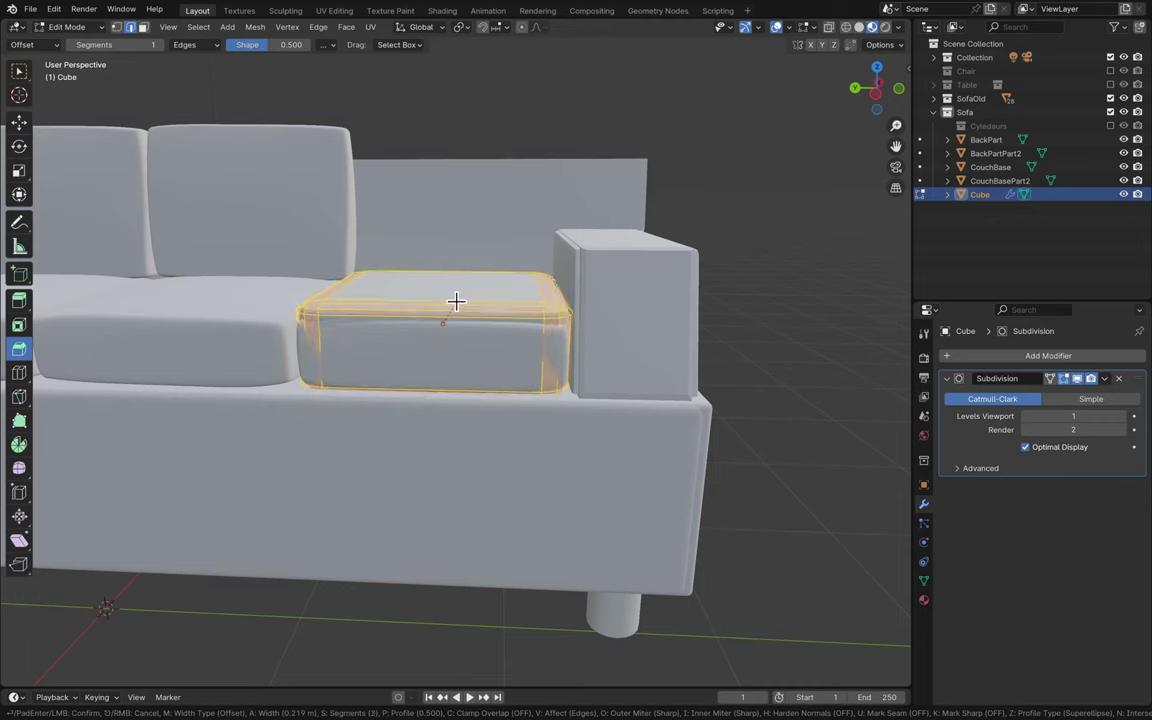
pyautogui.moveTo(456, 301)
pyautogui.mouseDown()
pyautogui.moveTo(463, 288)
pyautogui.moveTo(455, 297)
pyautogui.mouseUp()
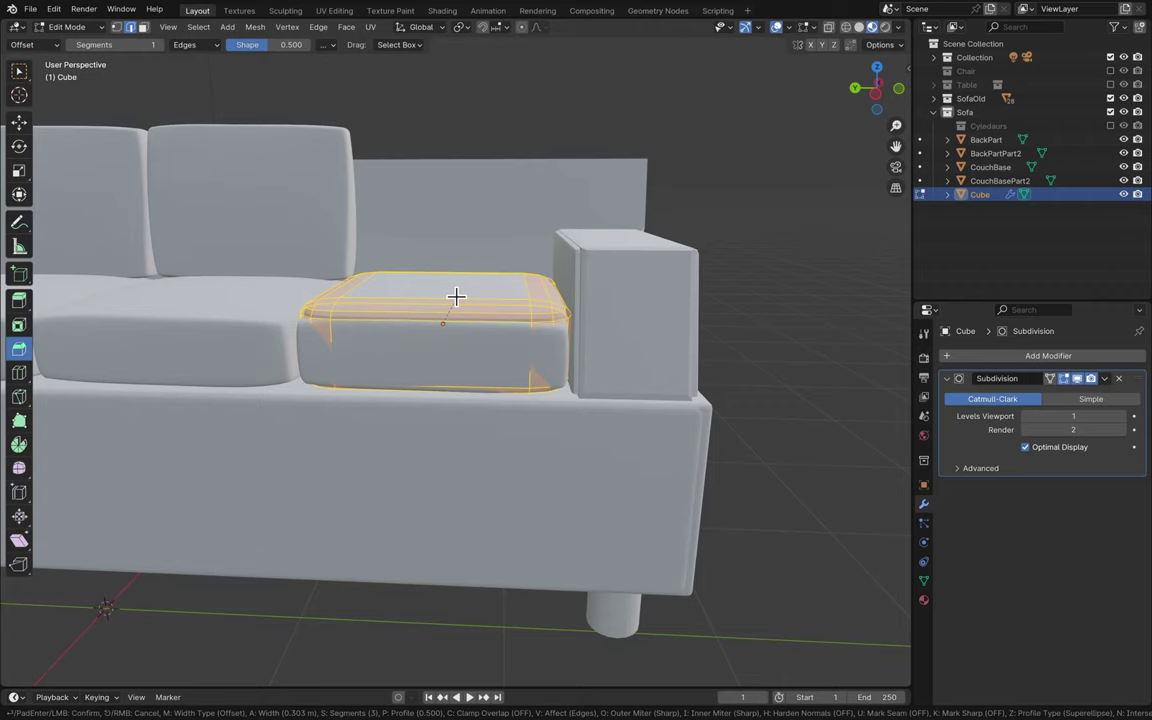
pyautogui.moveTo(456, 297); pyautogui.dragTo(456, 297)
pyautogui.press('Tab')
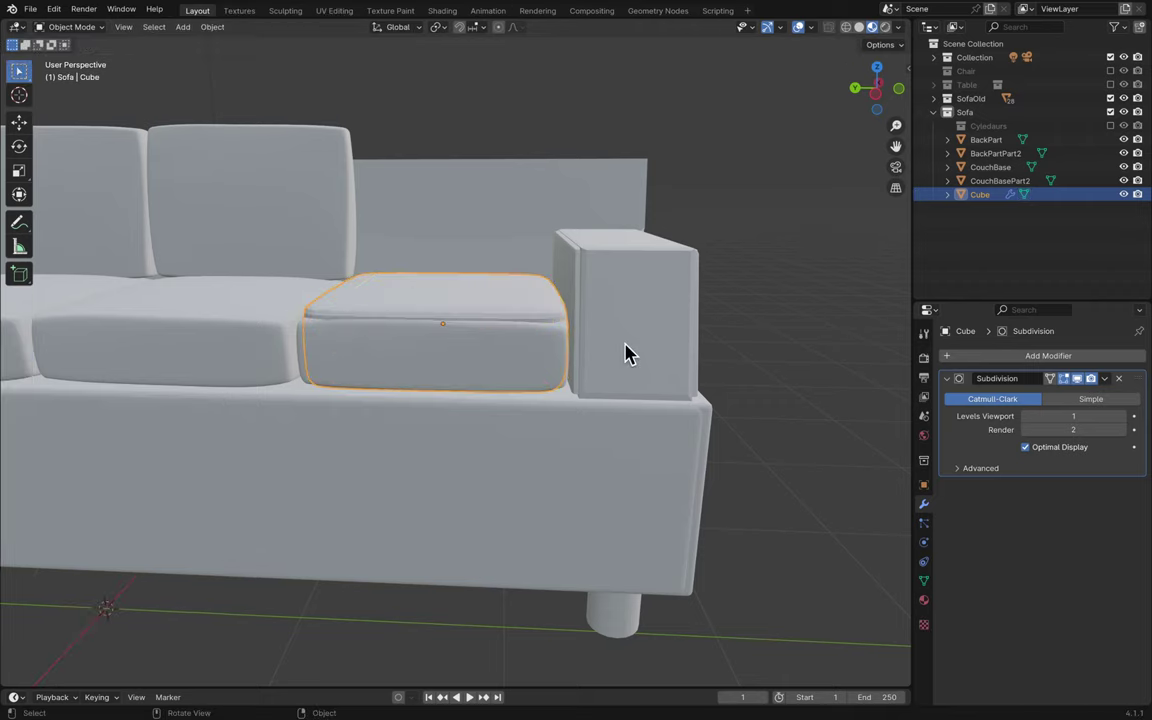
# - Lower the cushion slightly along Z, trying a thinner Z scale and then undoing it
pyautogui.press('g')
pyautogui.press('z')
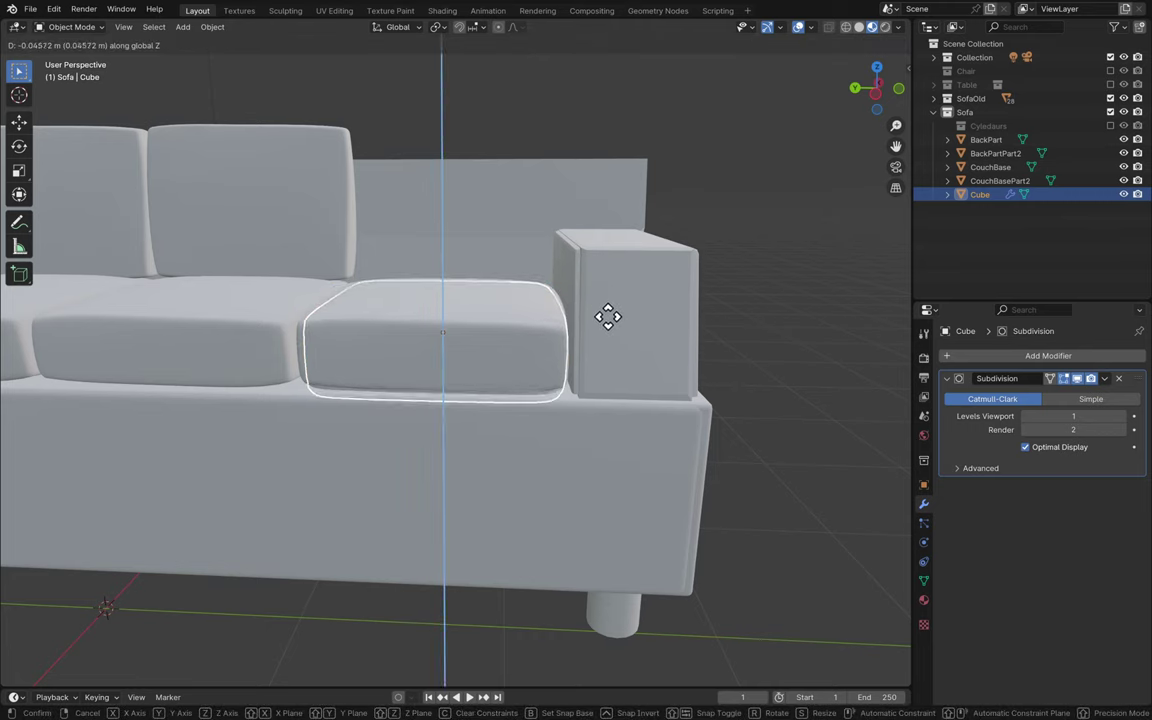
pyautogui.click(609, 313)
pyautogui.press('s')
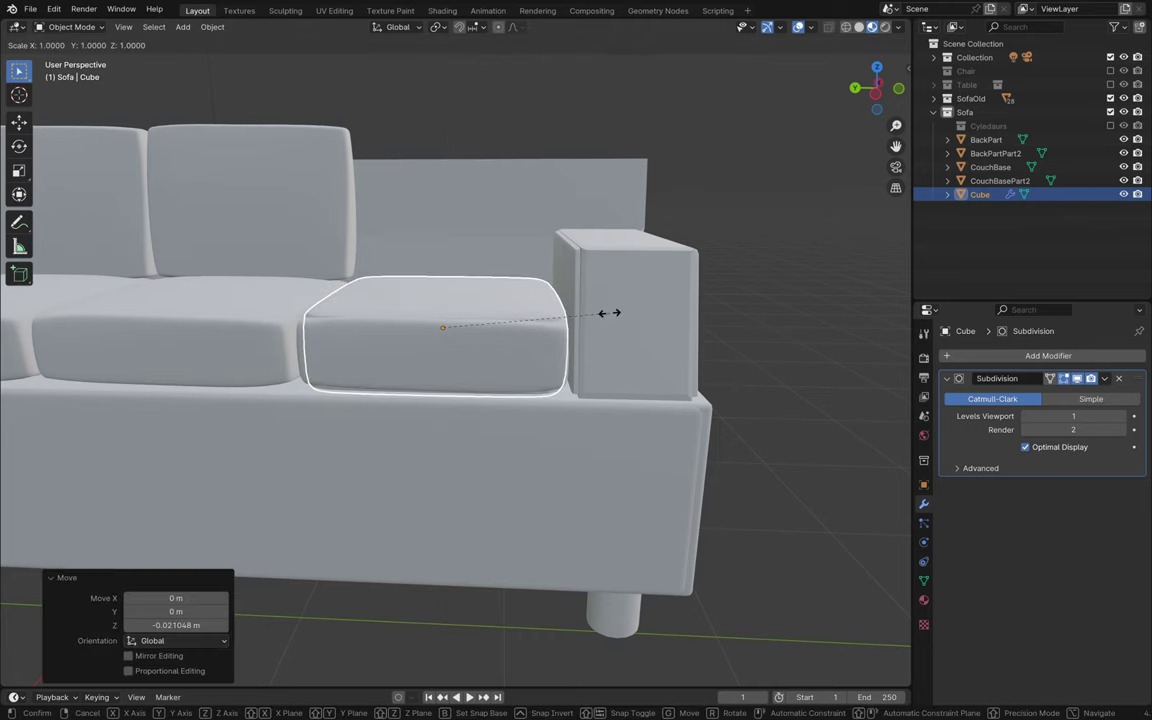
pyautogui.press('z')
pyautogui.click(595, 321)
pyautogui.moveTo(640, 329); pyautogui.dragTo(490, 313, button='middle')
pyautogui.hotkey('ctrl', 'z')
pyautogui.hotkey('ctrl', 'z')
pyautogui.hotkey('ctrl', 'z')
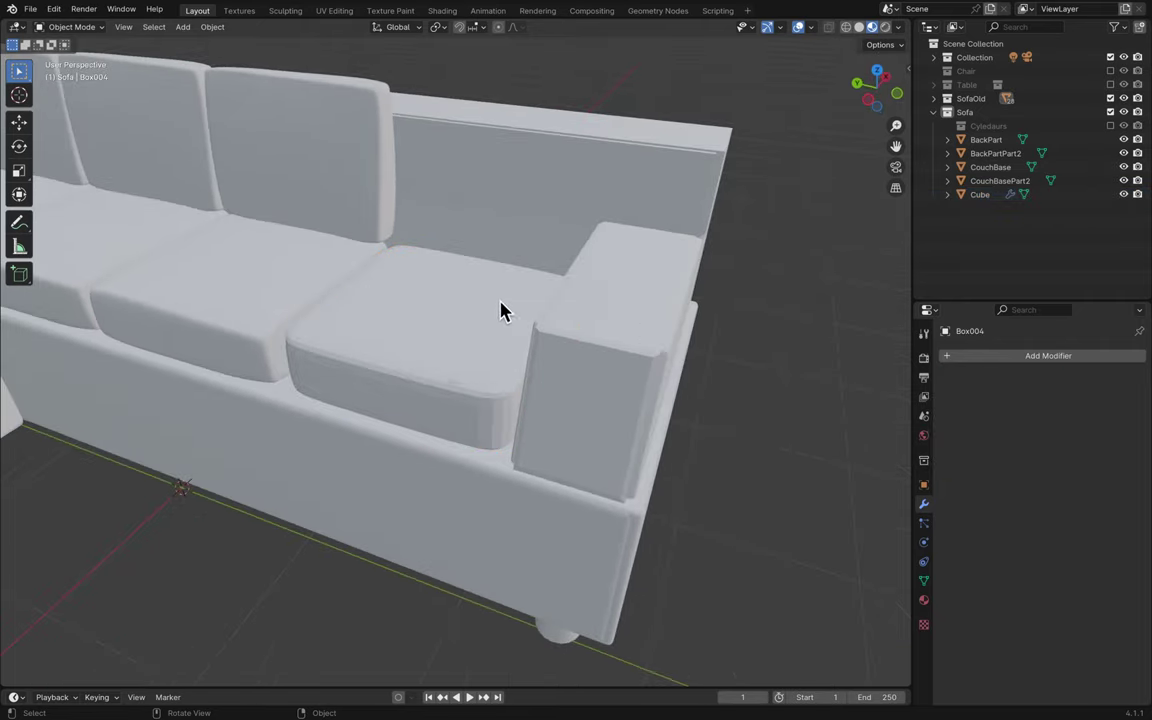
pyautogui.moveTo(762, 303); pyautogui.dragTo(761, 301, button='middle')
# - Rename the Cube object, first to Cussion and then to Cushen
pyautogui.click(982, 196)
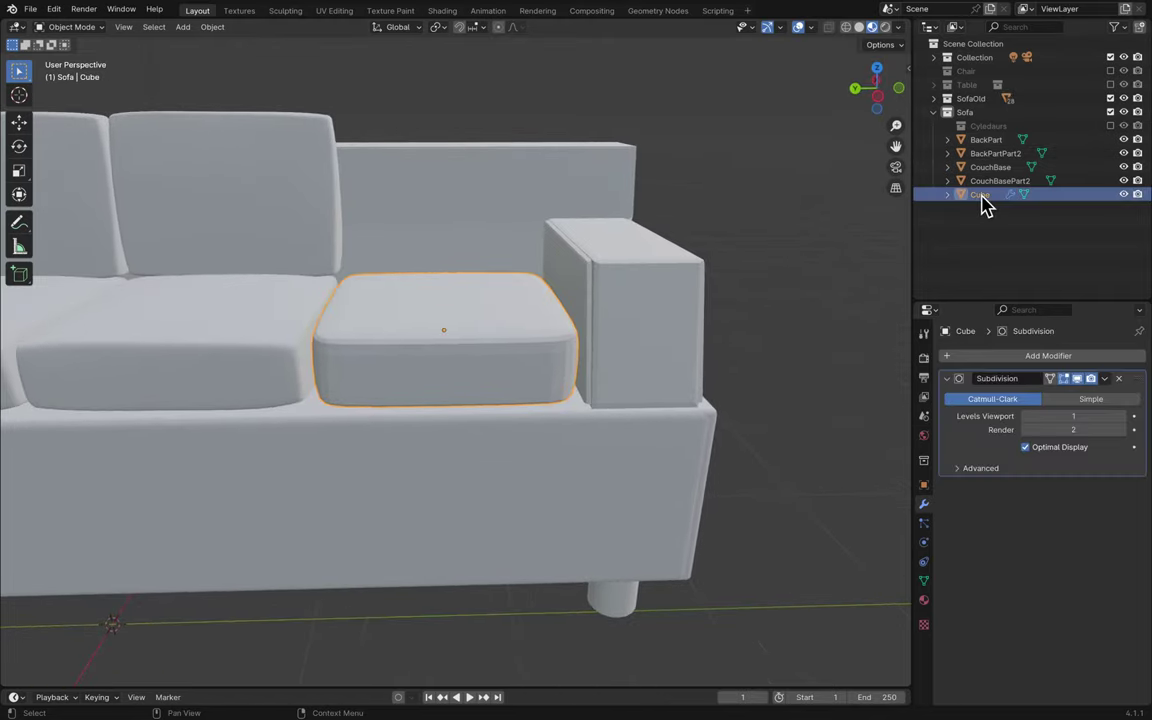
pyautogui.doubleClick(982, 196)
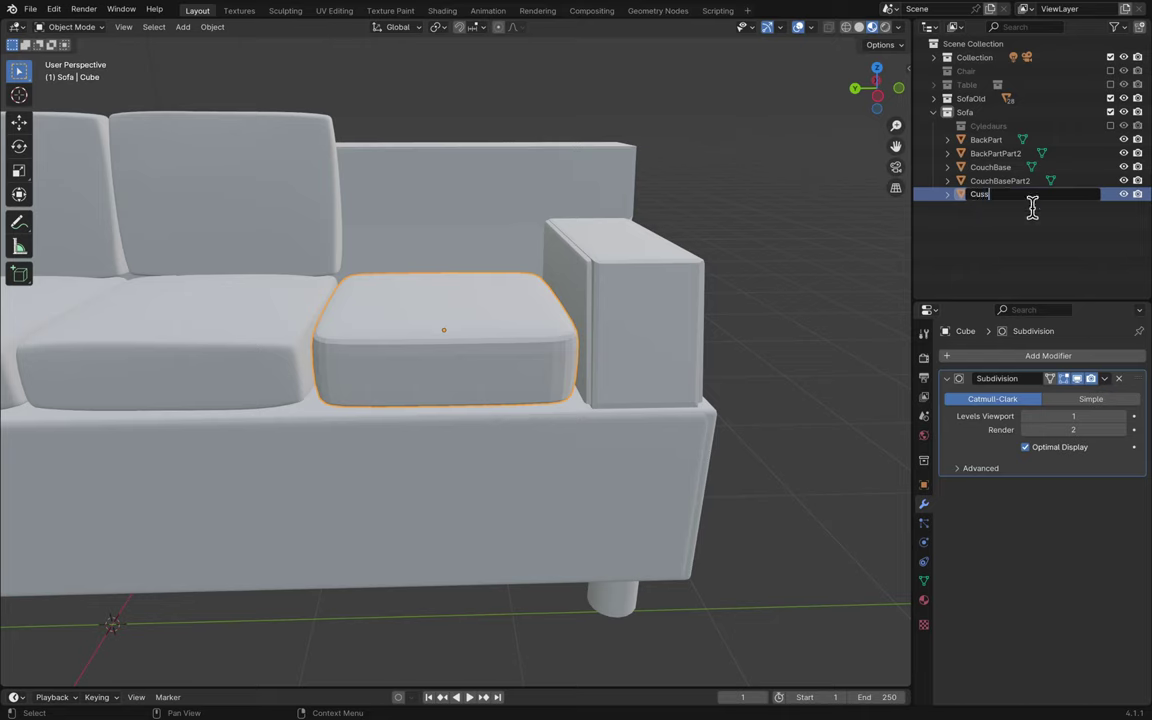
pyautogui.write('Cussion')
pyautogui.press('Return')
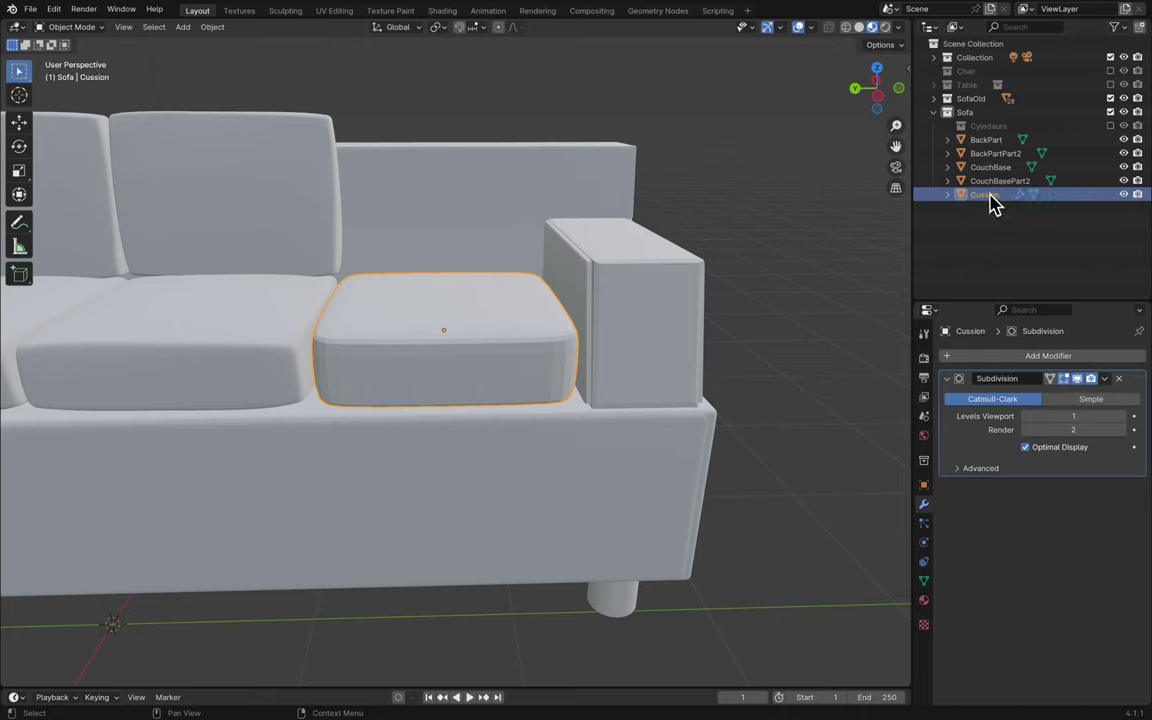
pyautogui.doubleClick(990, 197)
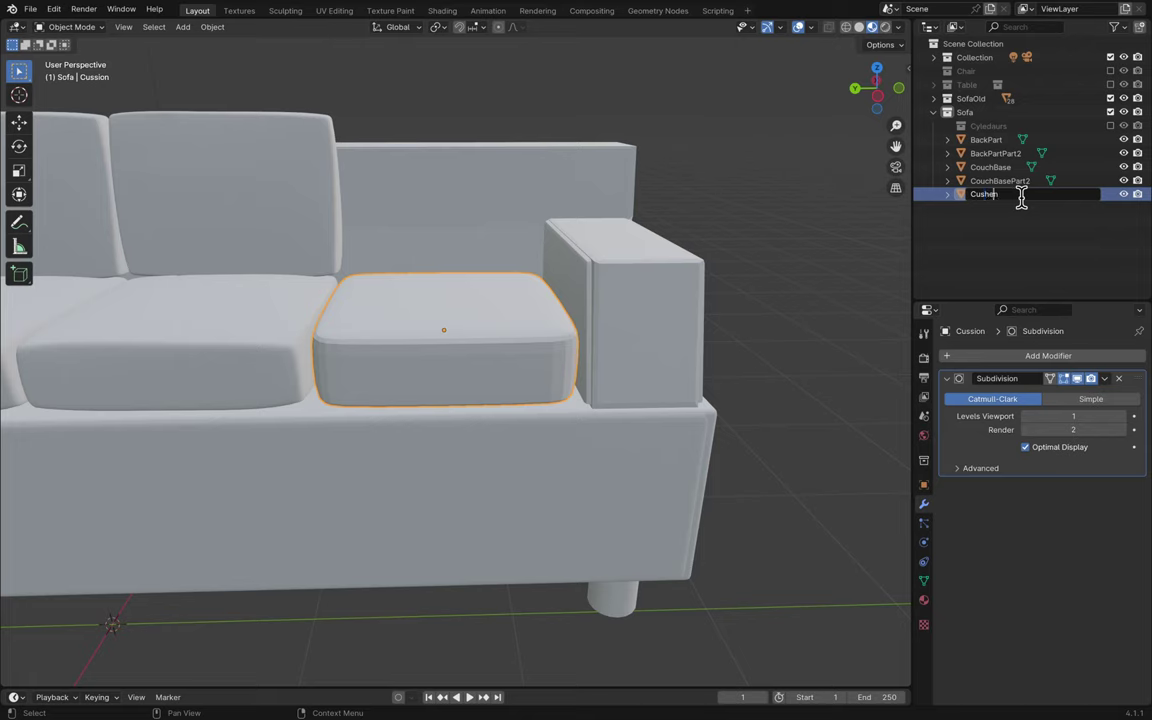
pyautogui.write('Cushen')
pyautogui.press('Return')
# - Correct the name to Cushenn and select the cushion's top face in Edit Mode
pyautogui.doubleClick(1005, 195)
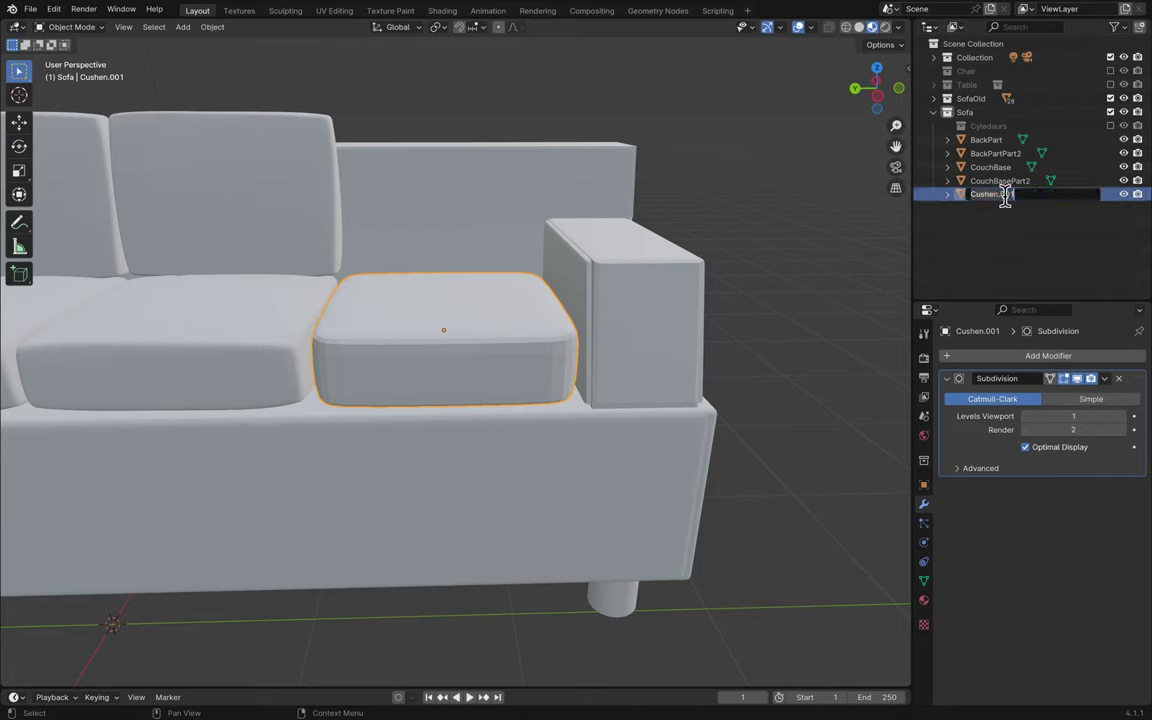
pyautogui.press('BackSpace')
pyautogui.press('BackSpace')
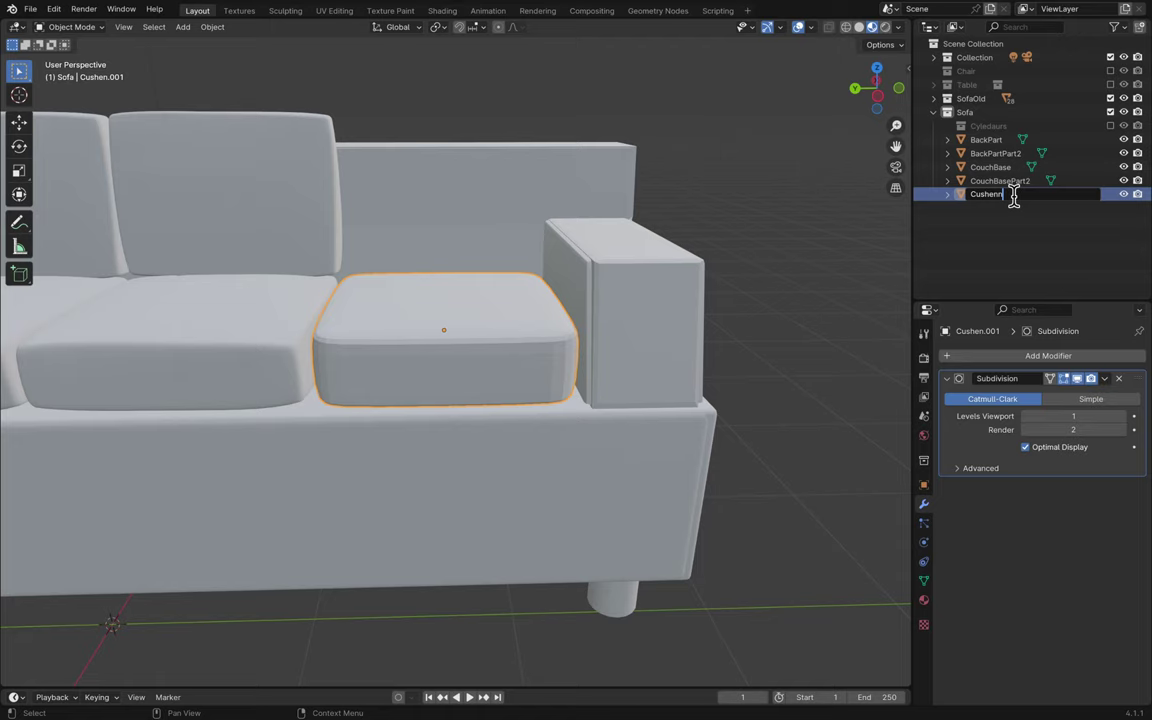
pyautogui.write('n')
pyautogui.press('Return')
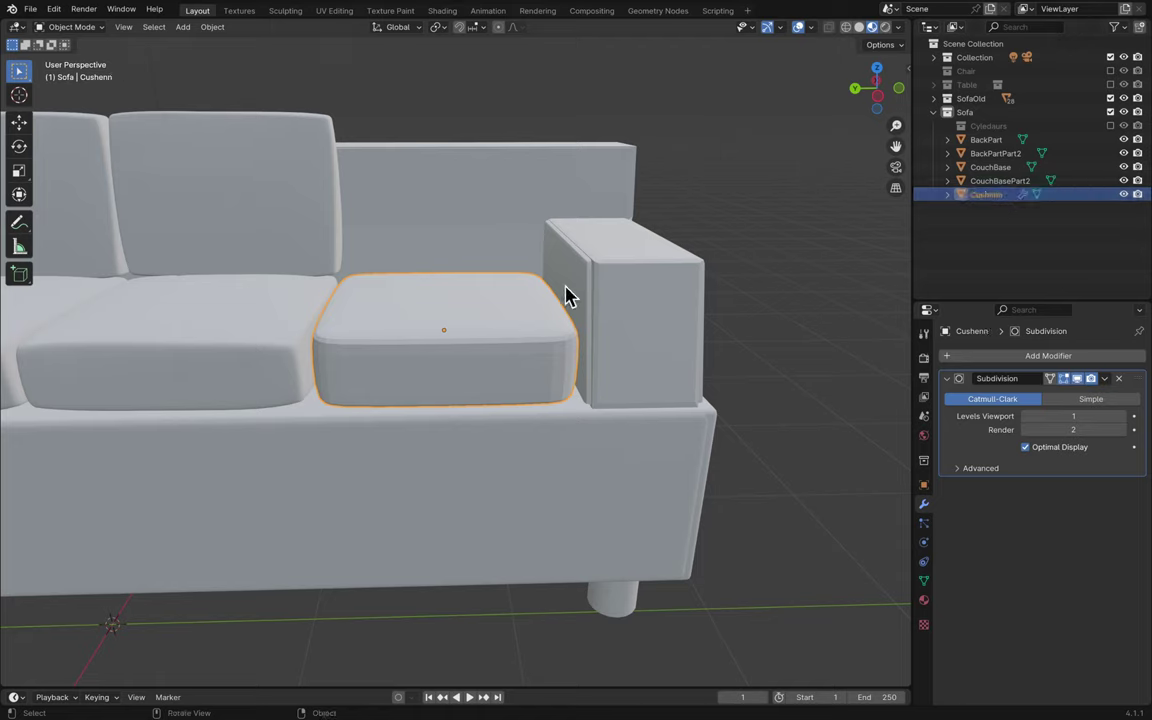
pyautogui.press('Tab')
pyautogui.click(490, 300)
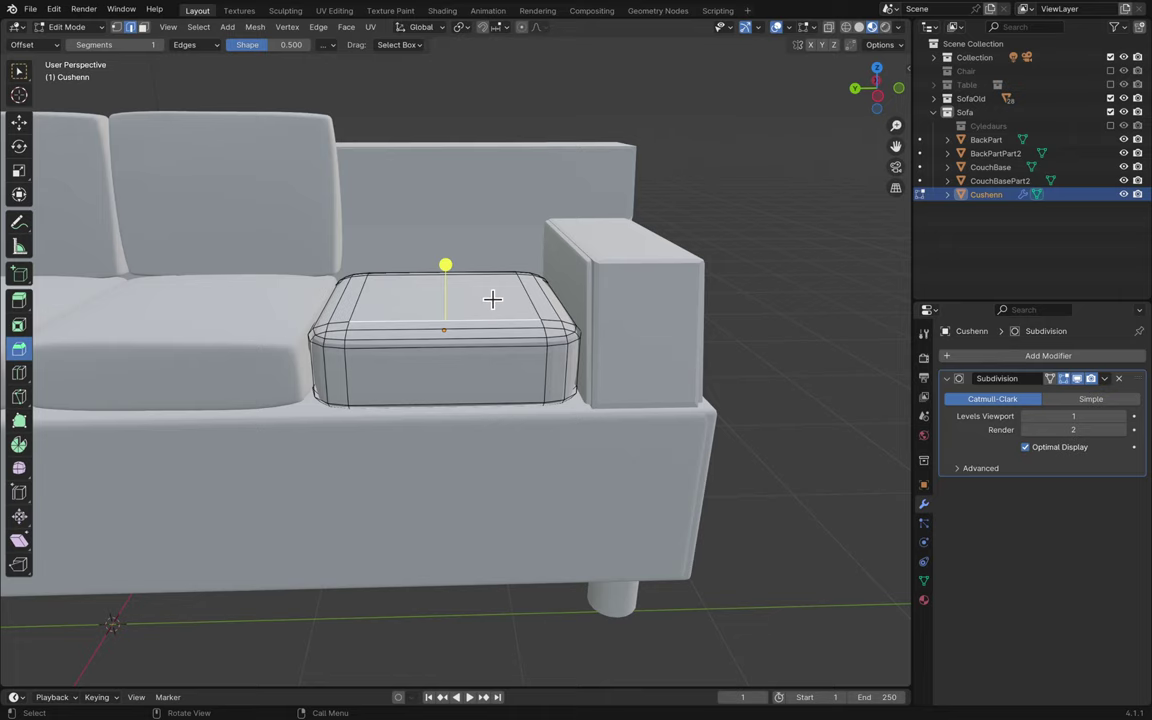
# - Select the cushion's top face and lower it slightly along Z with proportional falloff
pyautogui.click(18, 73)
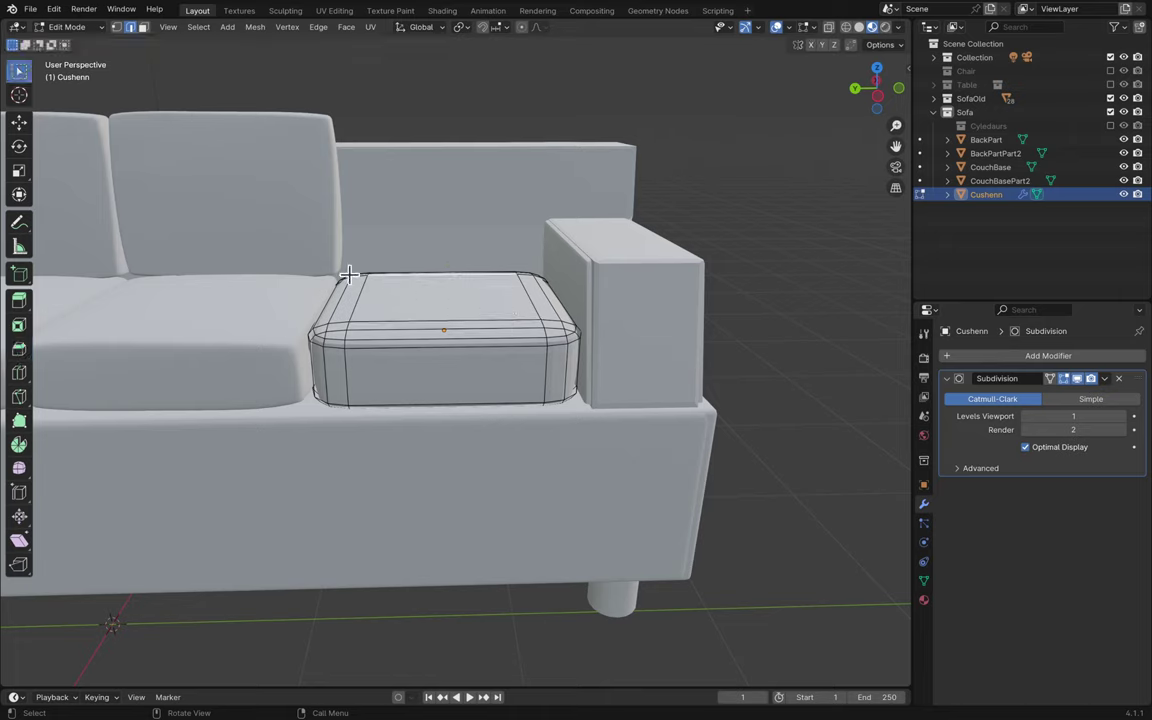
pyautogui.click(143, 28)
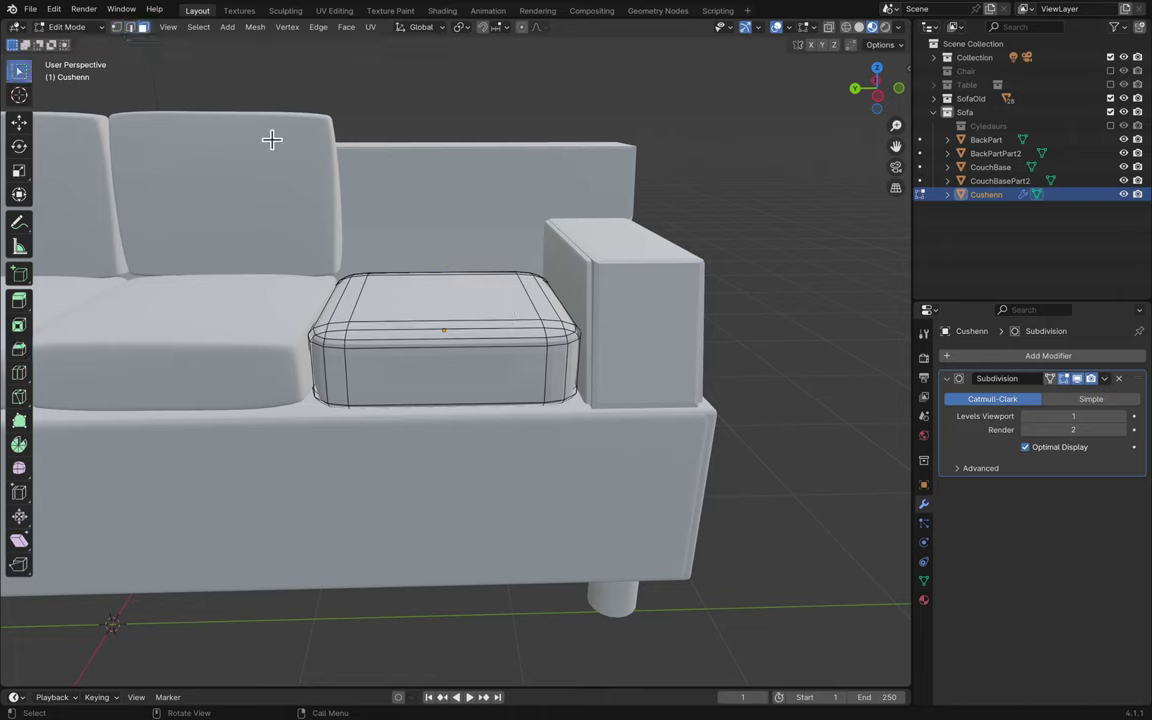
pyautogui.click(466, 301)
pyautogui.press('g')
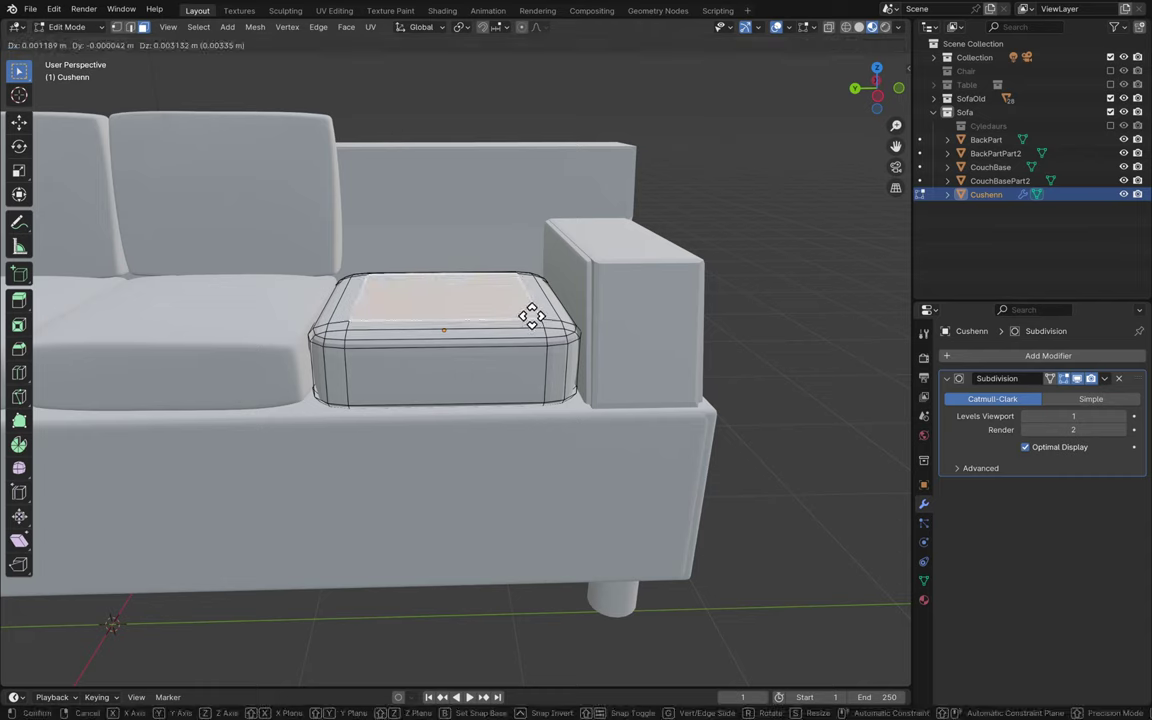
pyautogui.press('Escape')
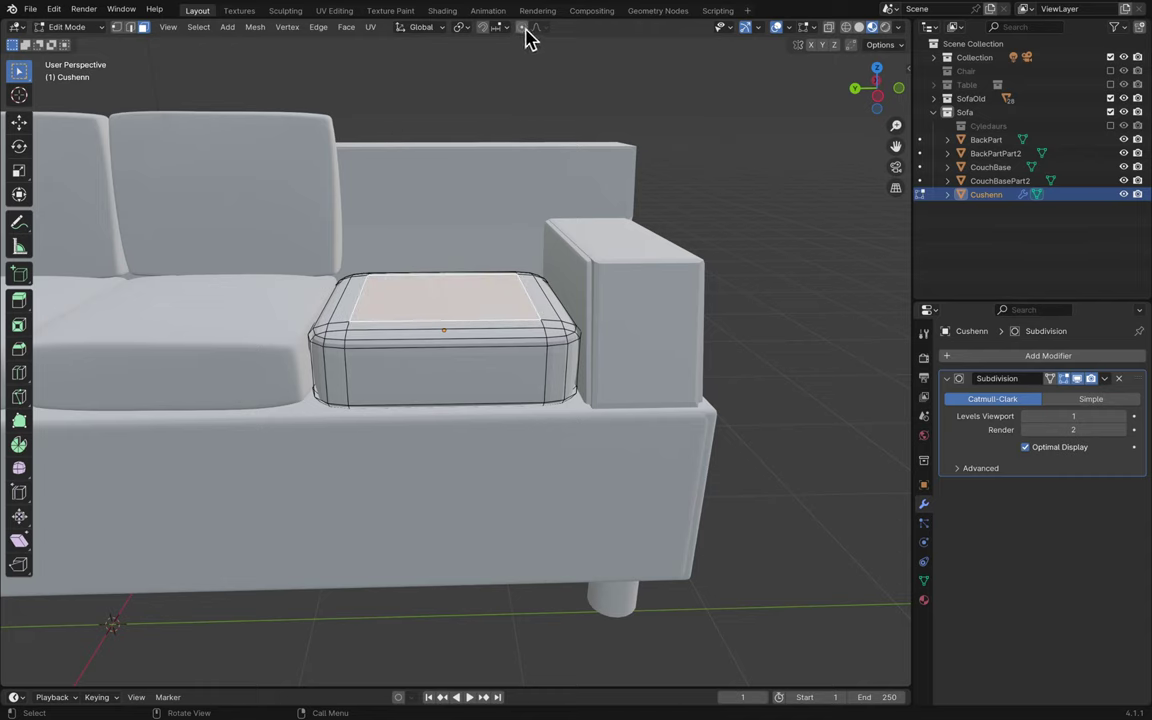
pyautogui.press('g')
pyautogui.press('z')
pyautogui.scroll(-3, 499, 298)
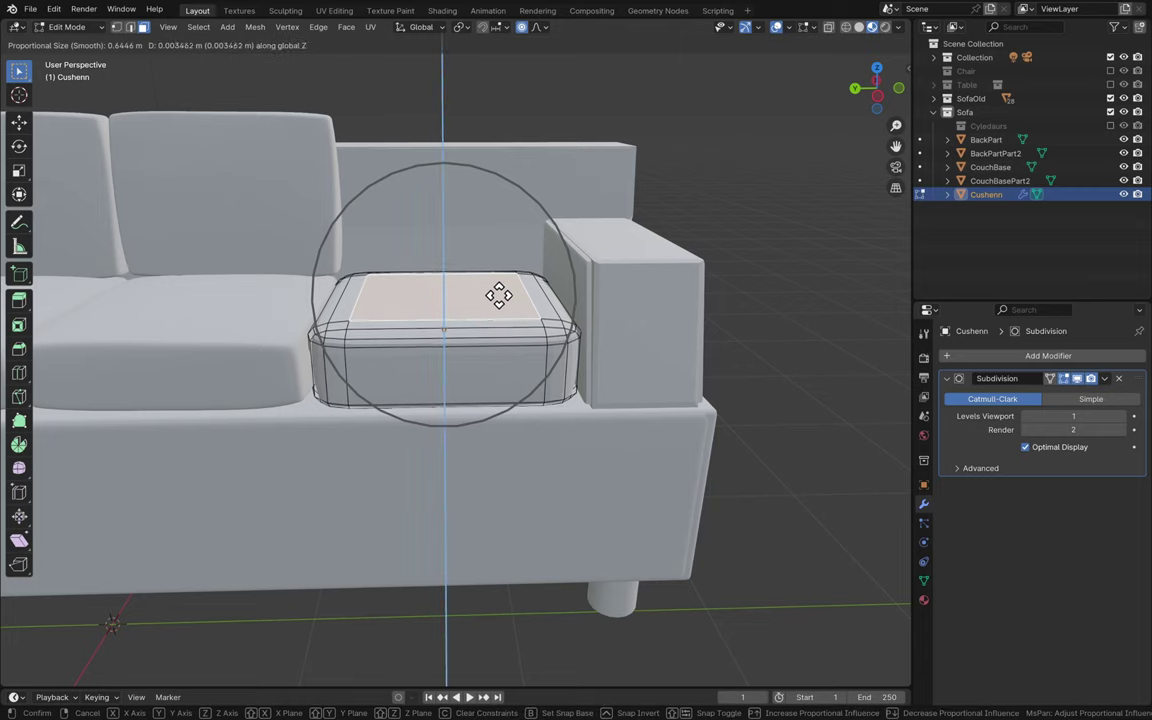
pyautogui.scroll(10, 499, 293)
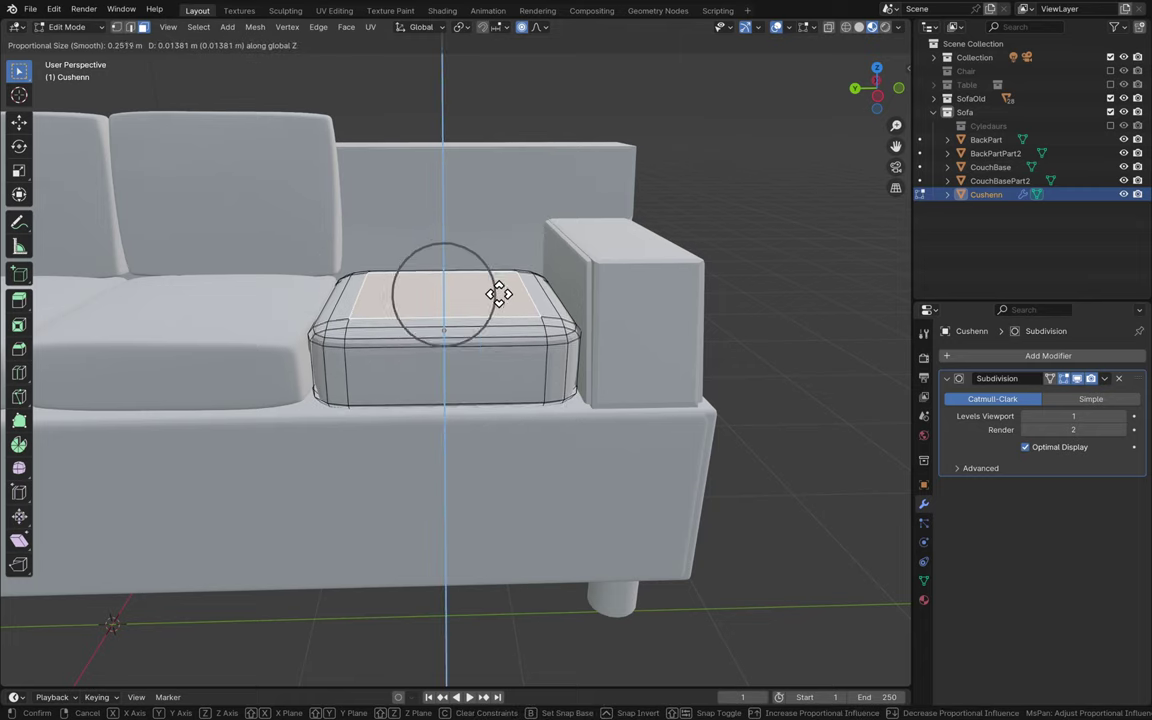
pyautogui.moveTo(499, 300)
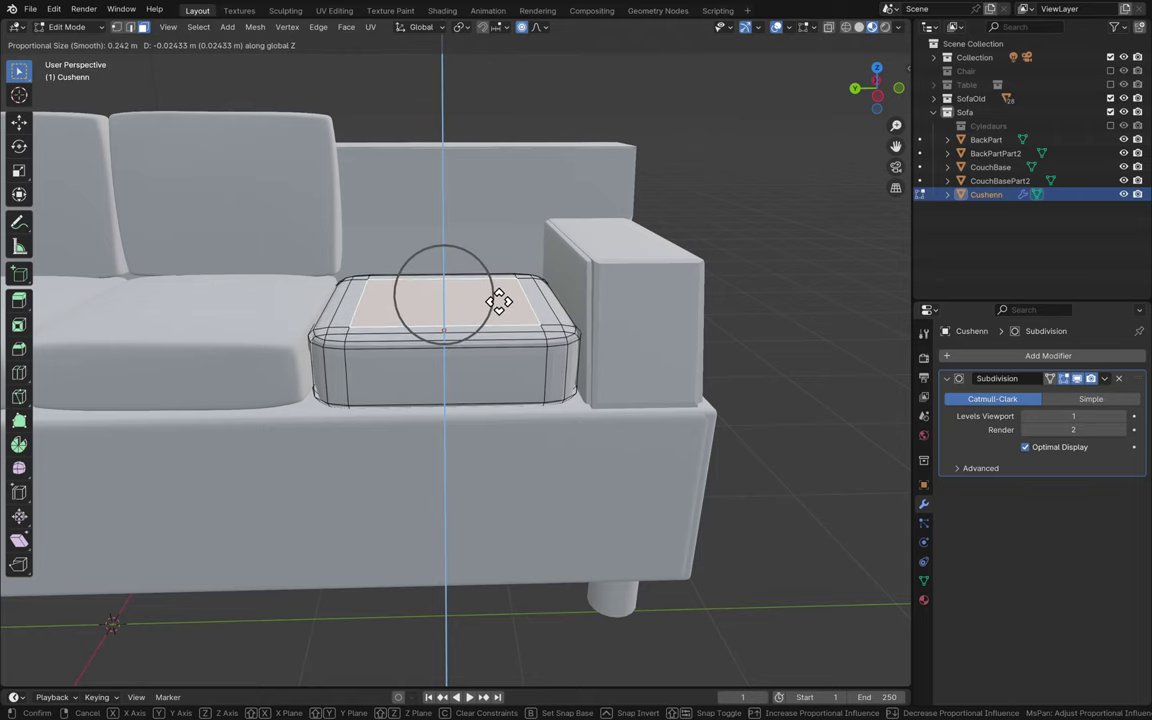
pyautogui.click(499, 300)
# - Pull the cushion's top upward softly along Z to give it a puffy surface
pyautogui.scroll(8, 497, 301)
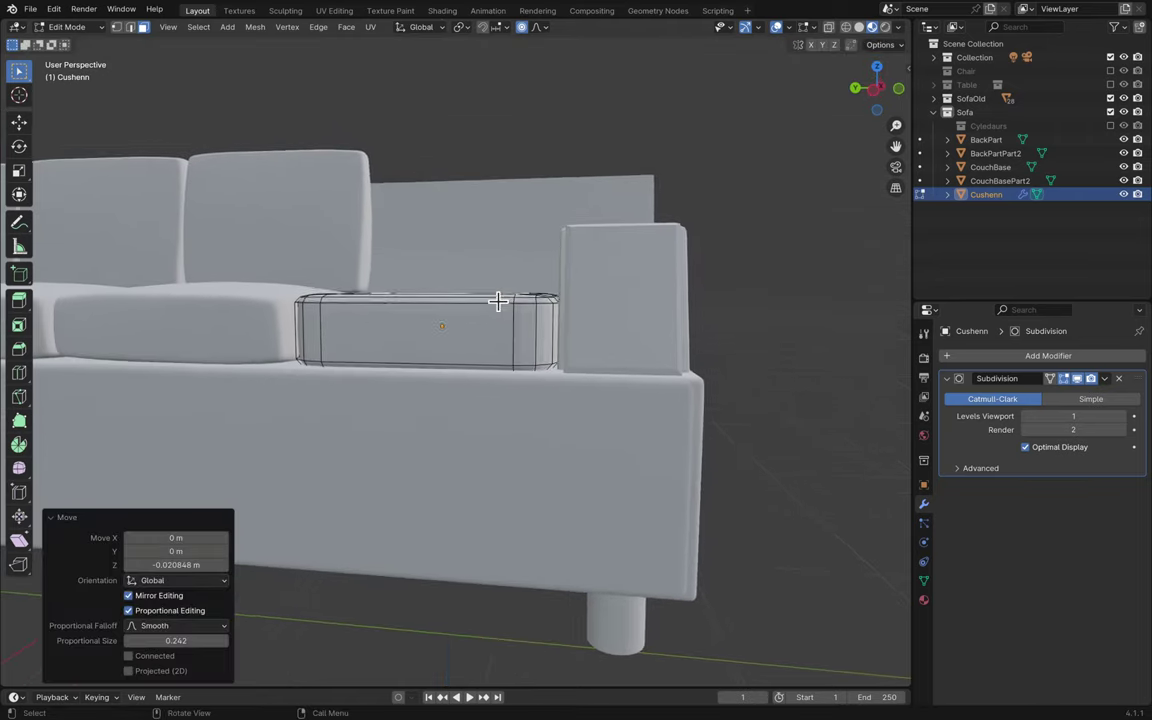
pyautogui.hscroll(-5, 498, 300)
pyautogui.hscroll(5, 498, 300)
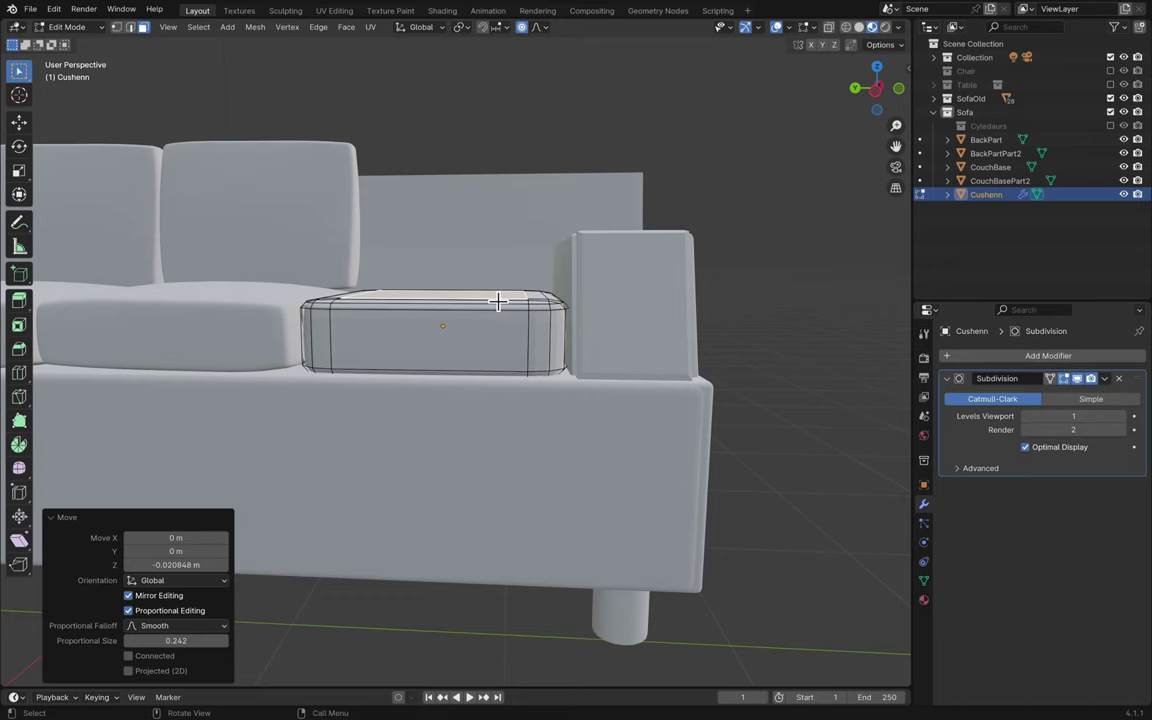
pyautogui.press('g')
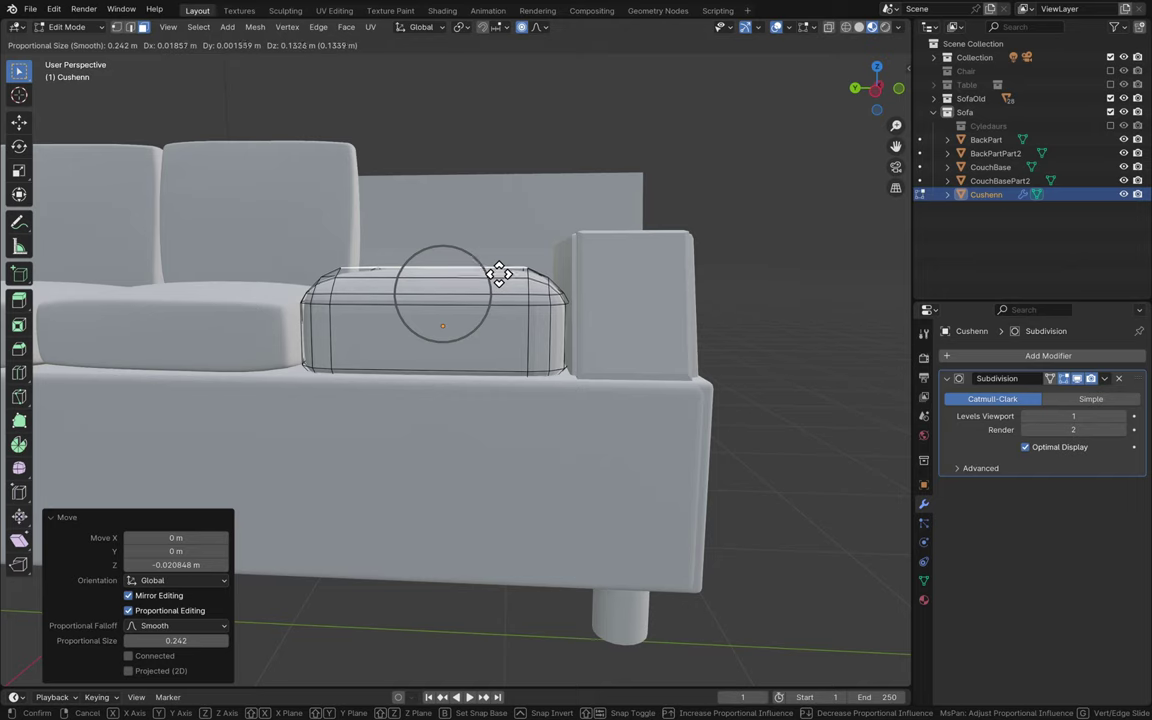
pyautogui.click(498, 274)
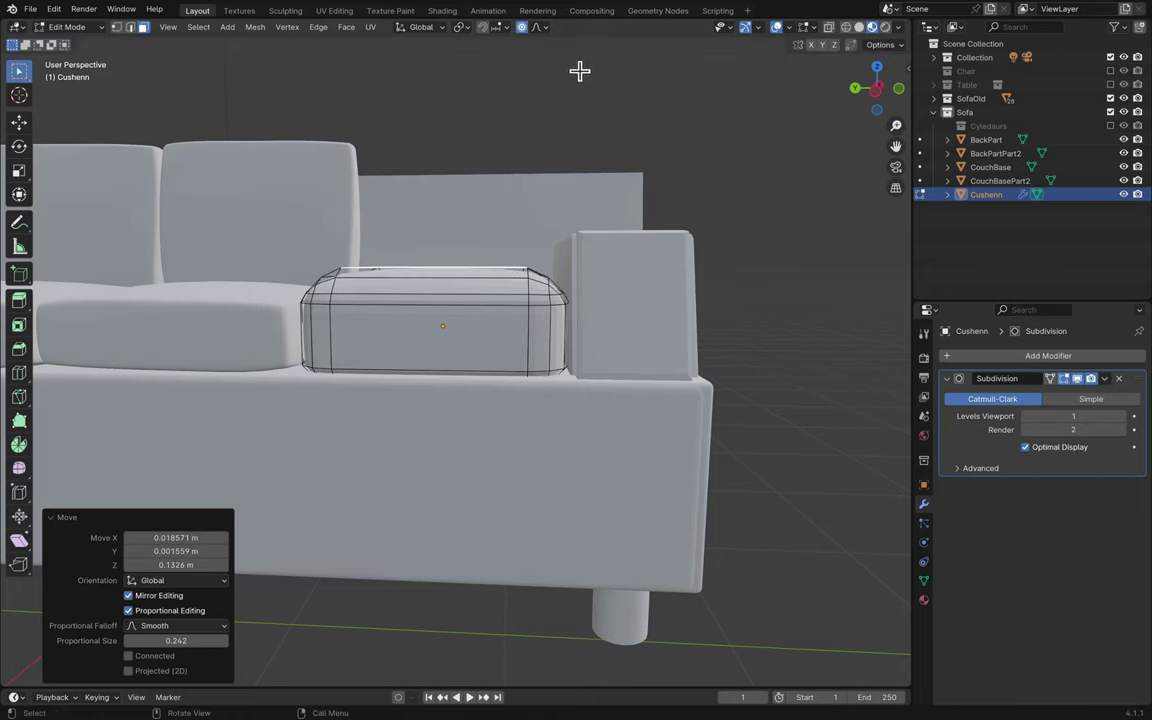
pyautogui.press('g')
pyautogui.press('z')
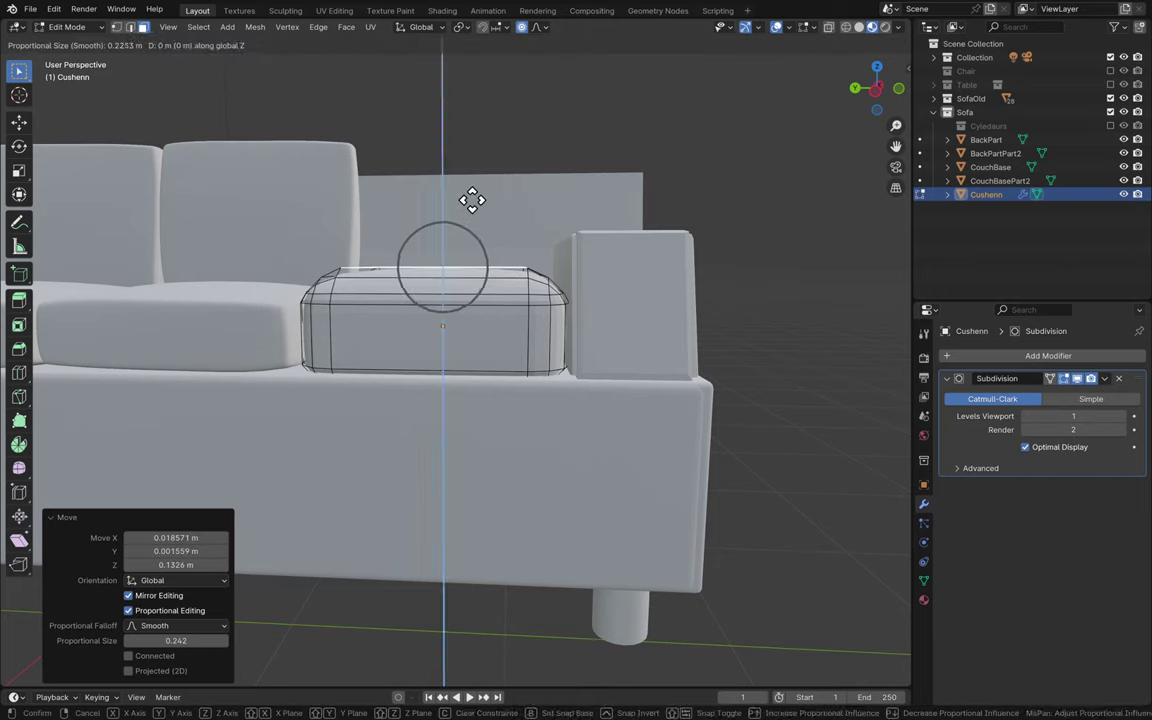
pyautogui.scroll(3, 474, 210)
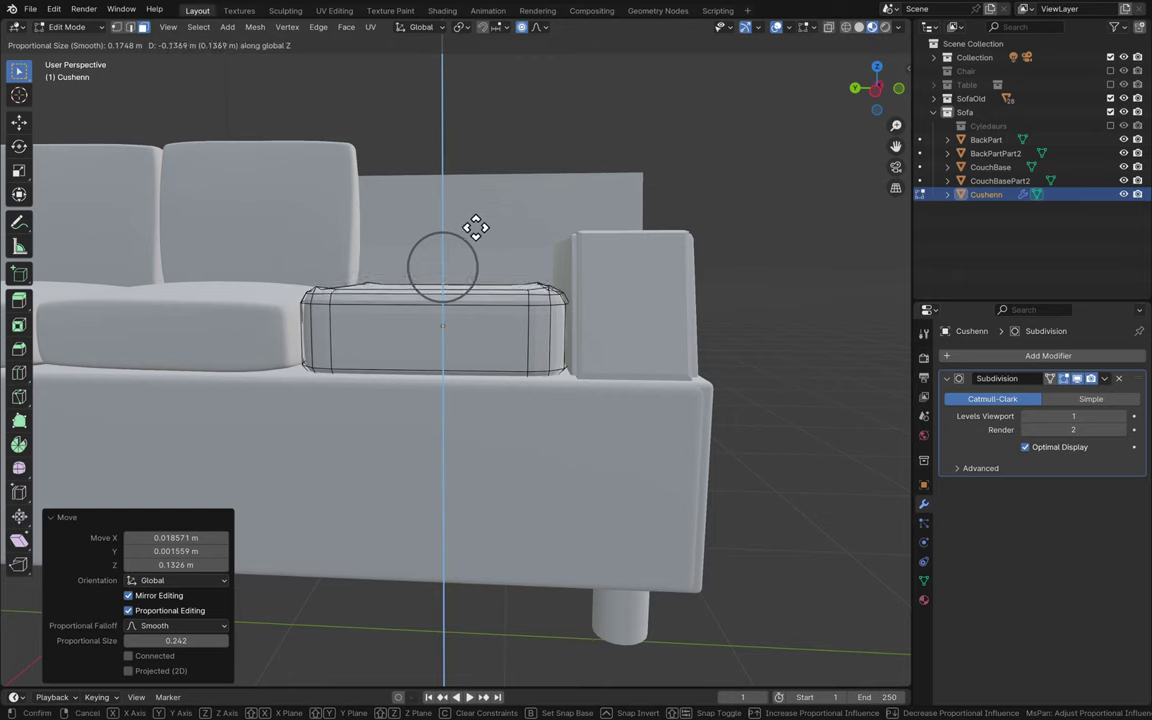
pyautogui.scroll(-3, 475, 222)
pyautogui.scroll(-3, 475, 225)
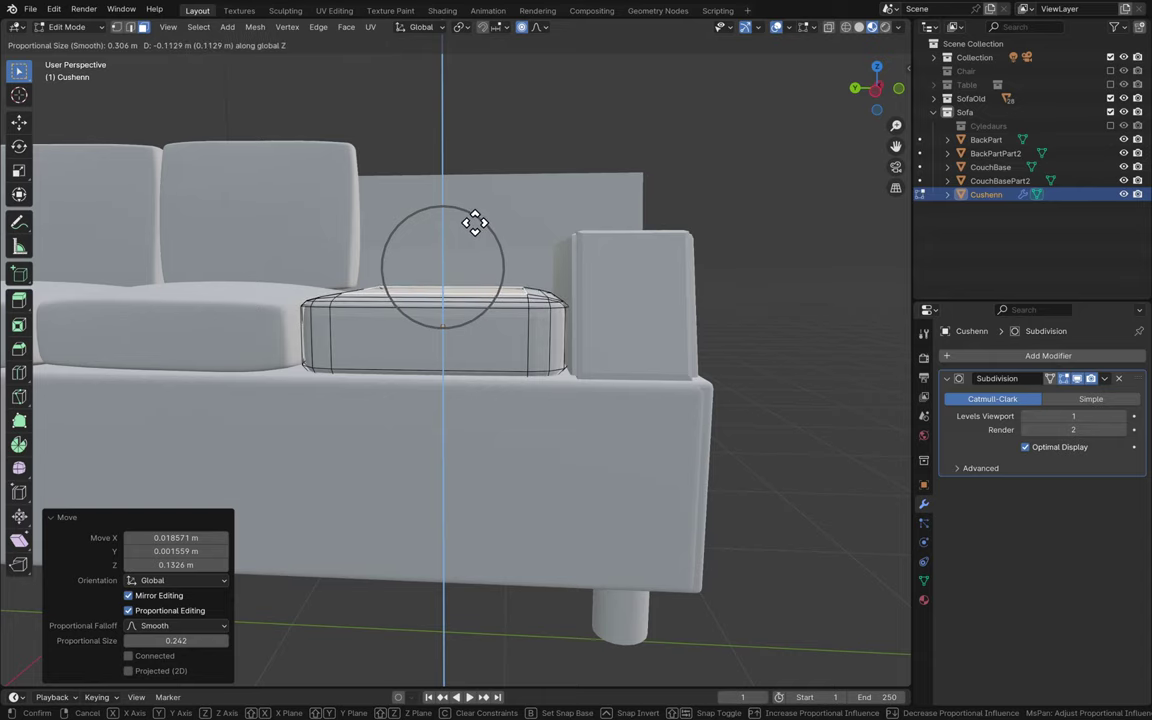
pyautogui.click(475, 225)
pyautogui.scroll(-10, 475, 228)
# - Save the file and apply Shade Smooth by Angle (30°) to the Cushenn cushion
pyautogui.press('Tab')
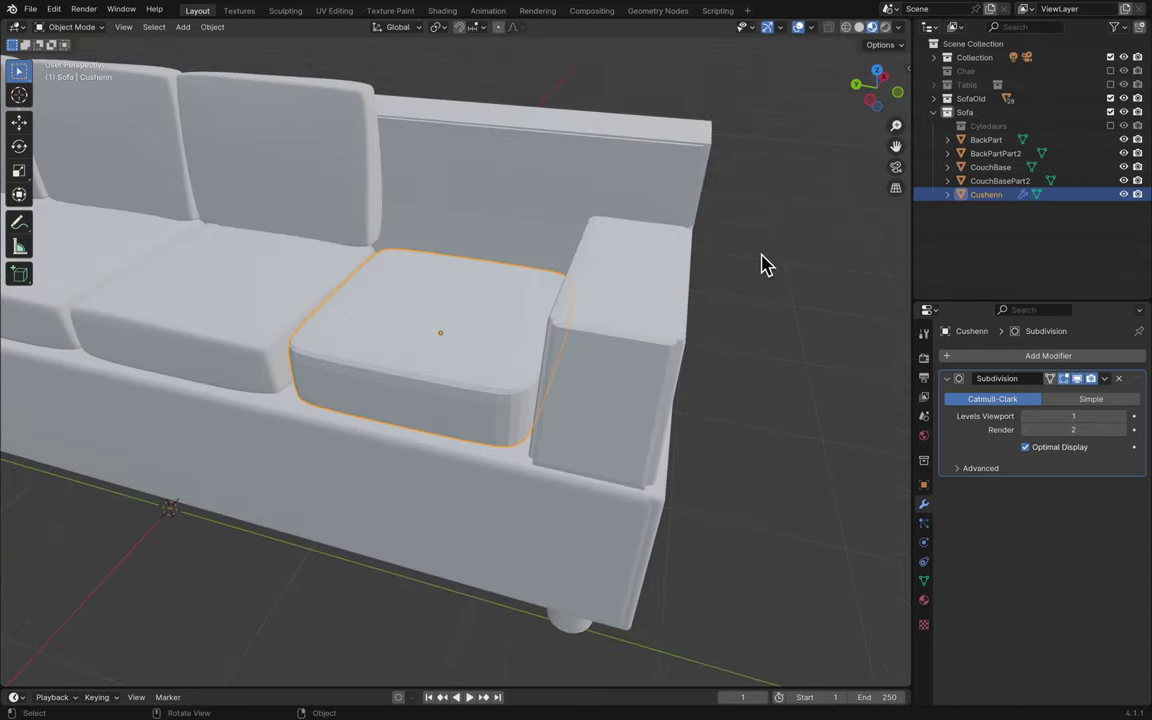
pyautogui.press('super+s')
pyautogui.rightClick(472, 374)
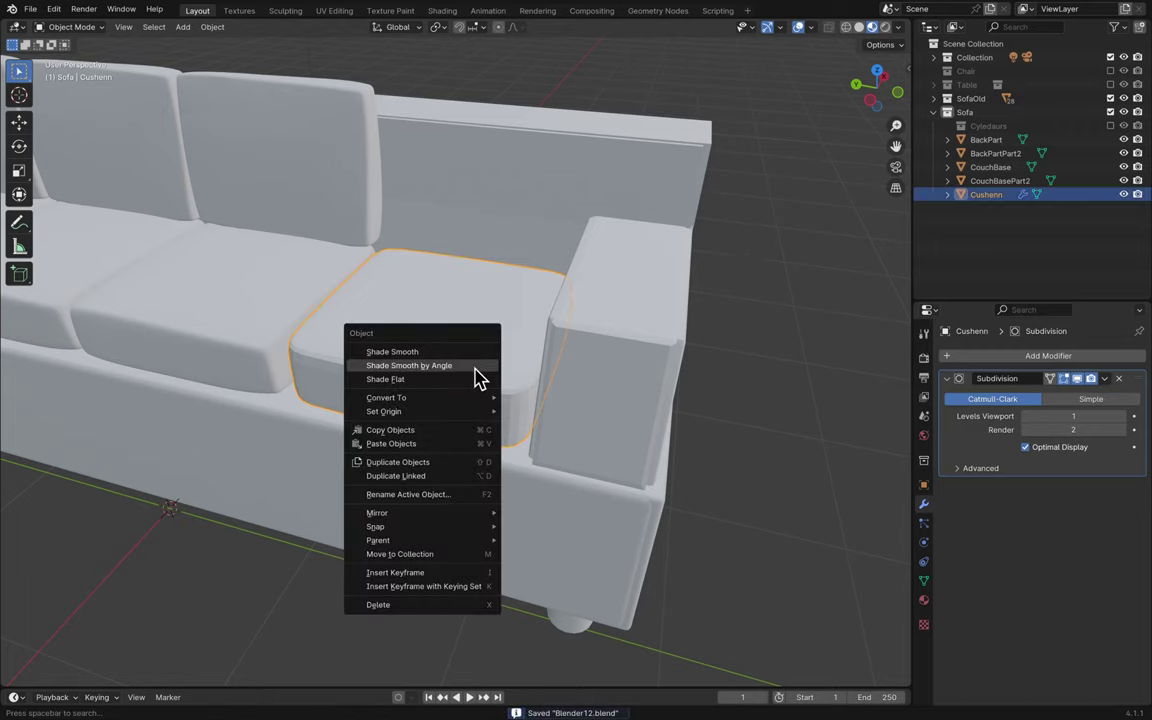
pyautogui.click(475, 366)
pyautogui.scroll(5, 638, 368)
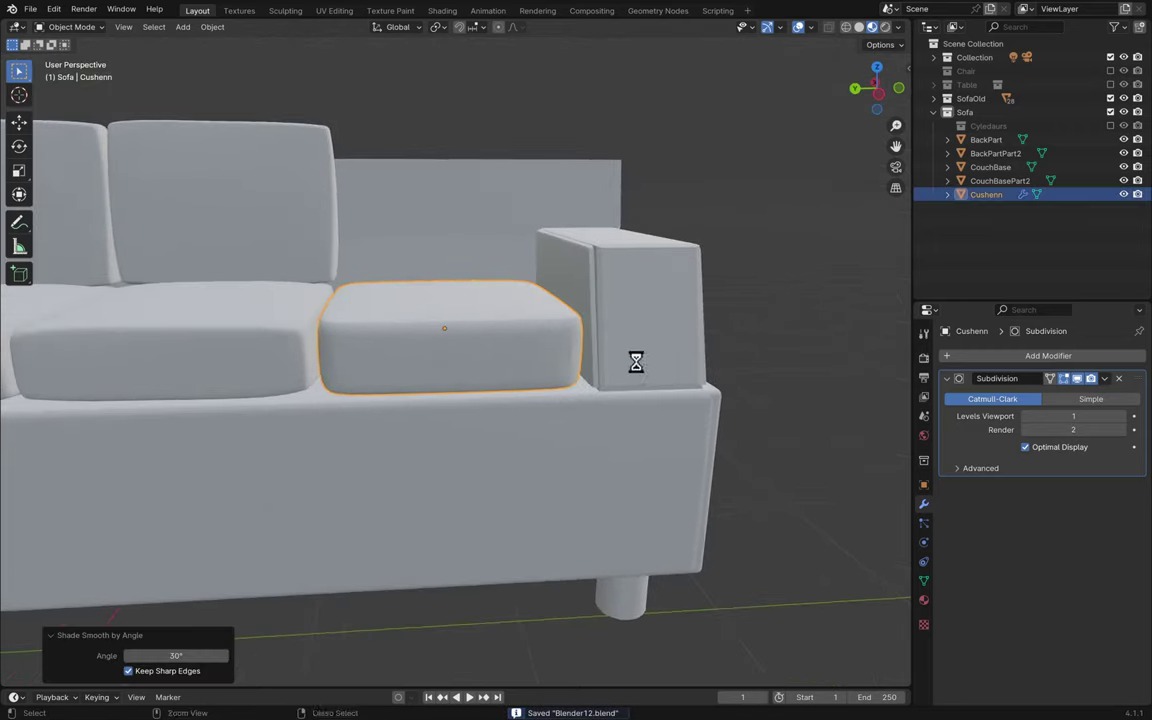
pyautogui.scroll(-10, 638, 366)
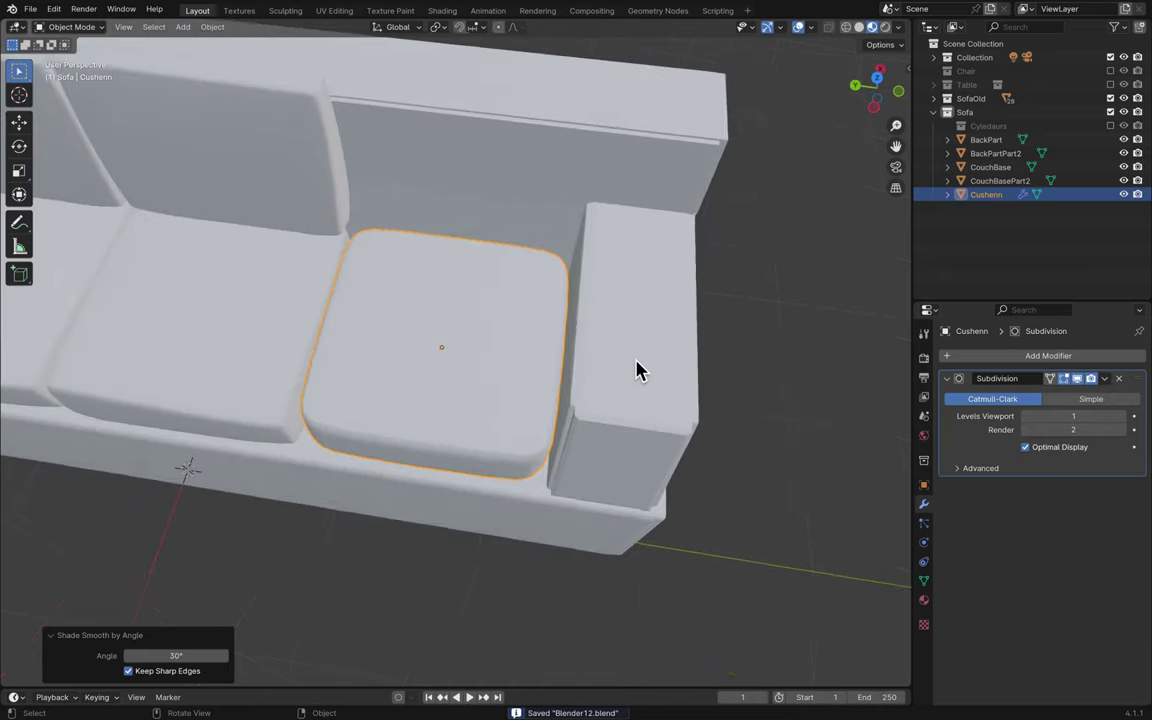
pyautogui.scroll(-10, 638, 370)
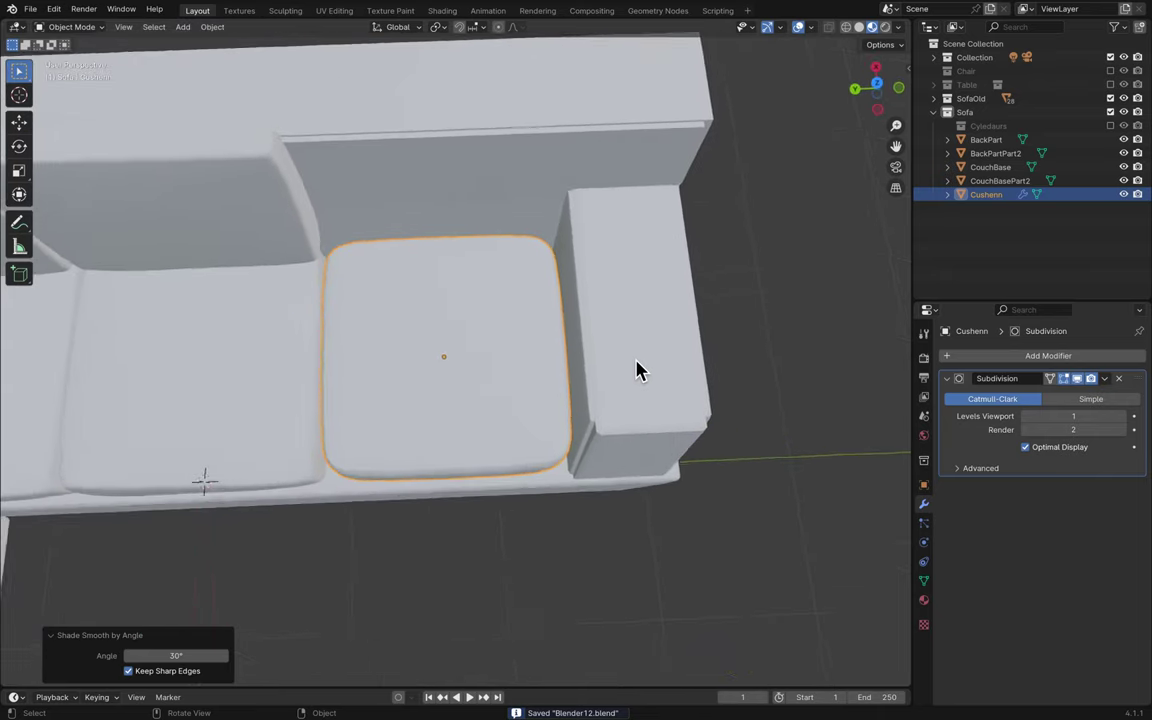
pyautogui.scroll(10, 638, 370)
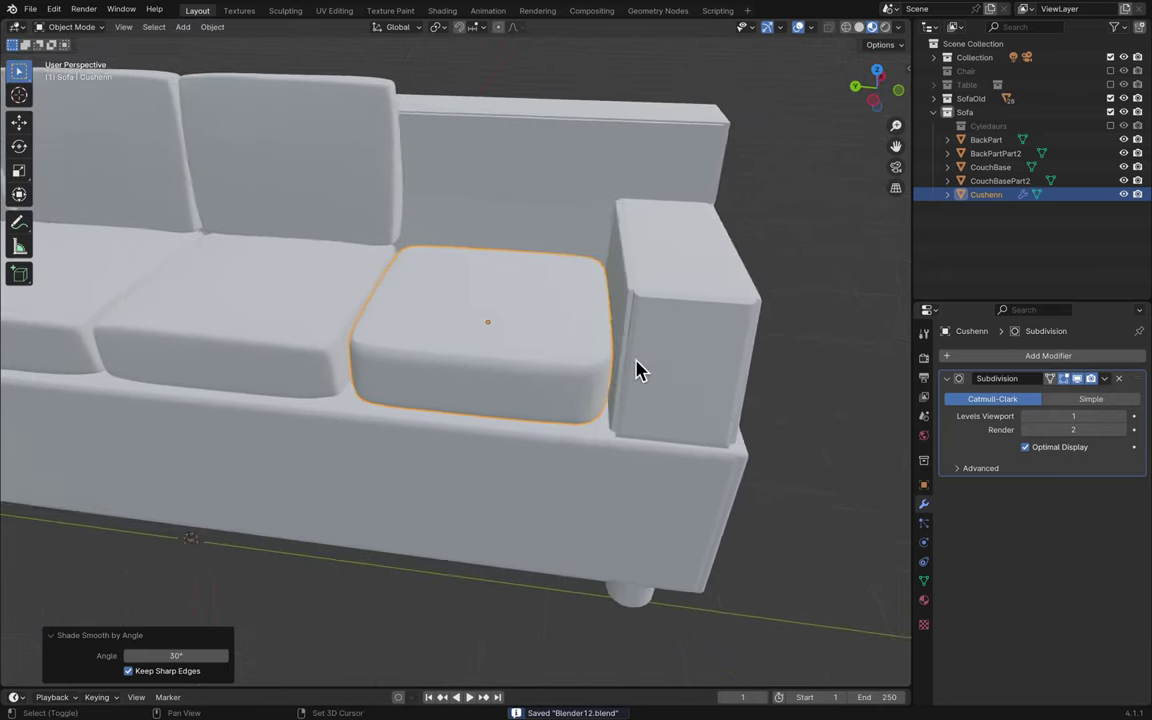
pyautogui.scroll(-4, 638, 370)
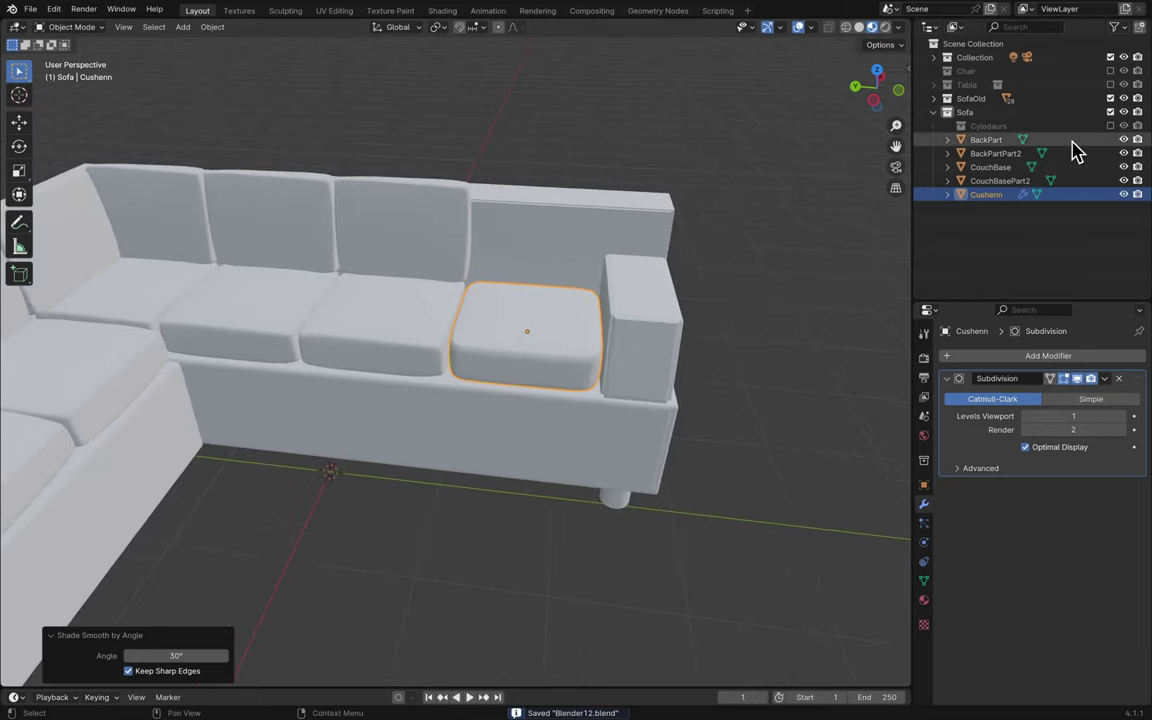
# - Hide the SofaOld collection, deselect everything, and zoom in on the Cushenn seat cushion
pyautogui.click(1110, 112)
pyautogui.click(1110, 112)
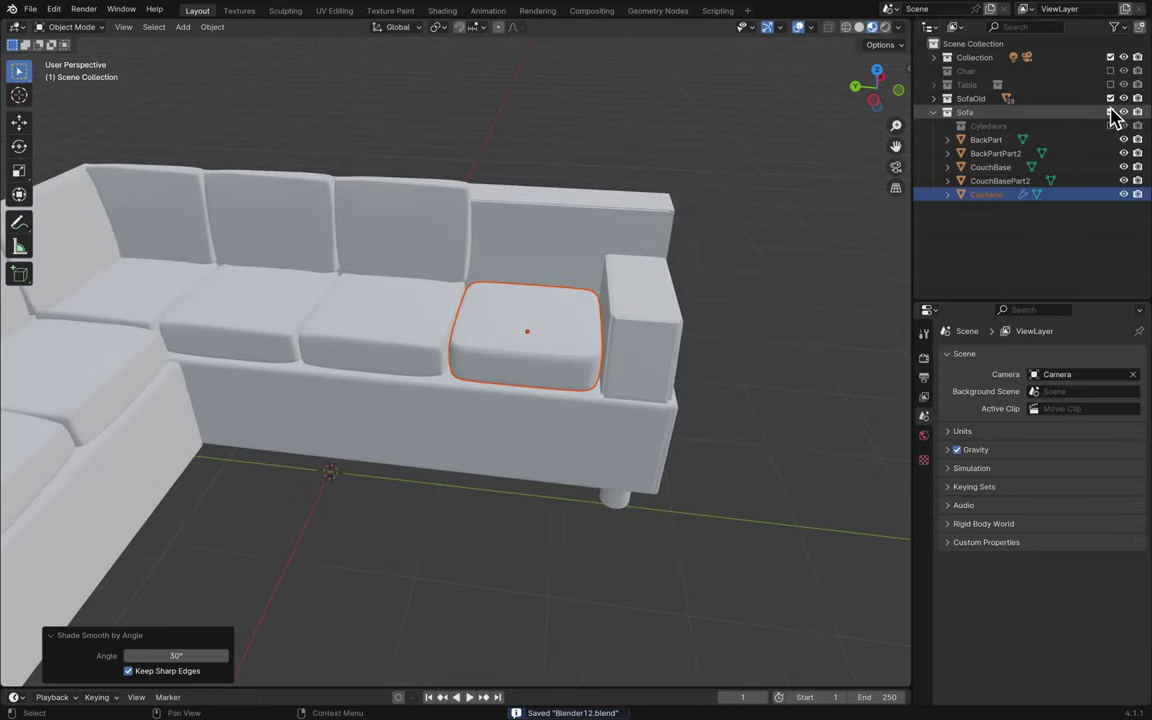
pyautogui.click(1110, 98)
pyautogui.click(717, 288)
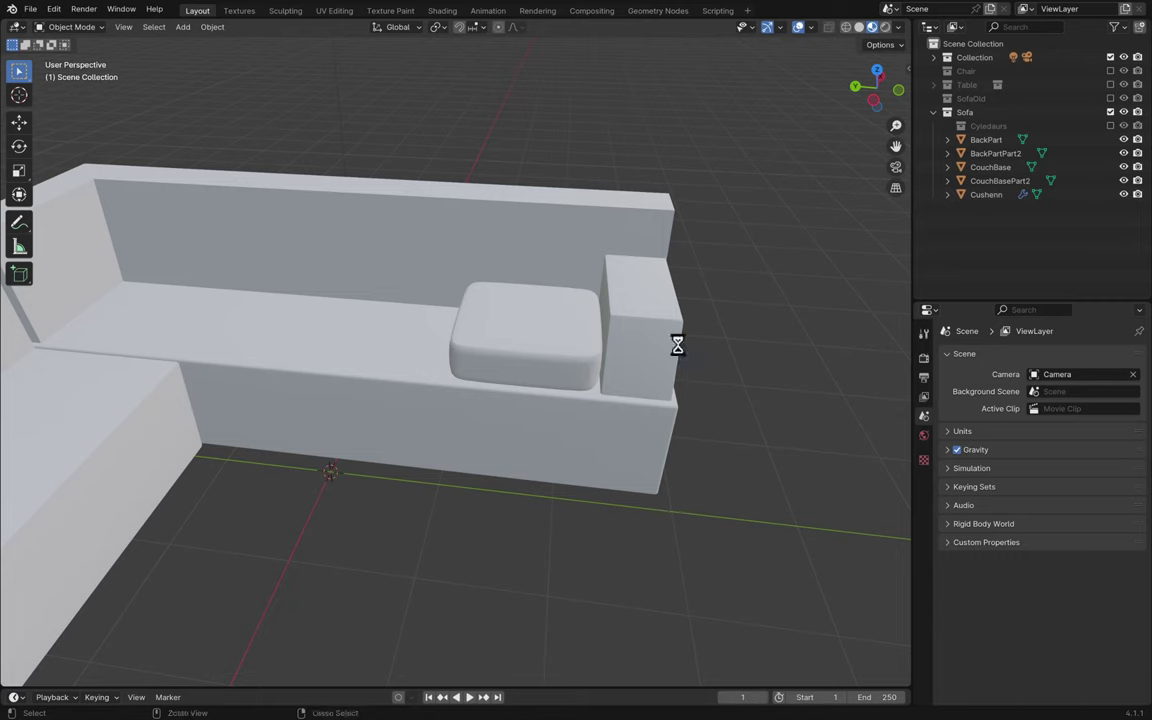
pyautogui.scroll(6, 677, 345)
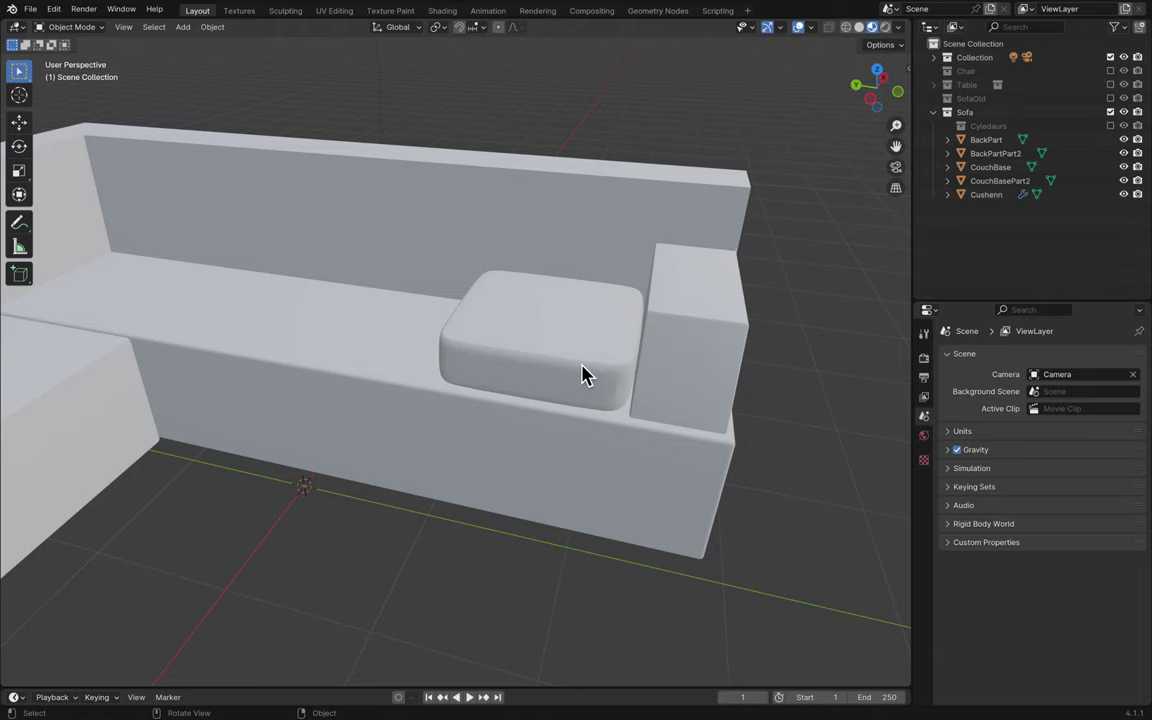
pyautogui.scroll(5, 585, 375)
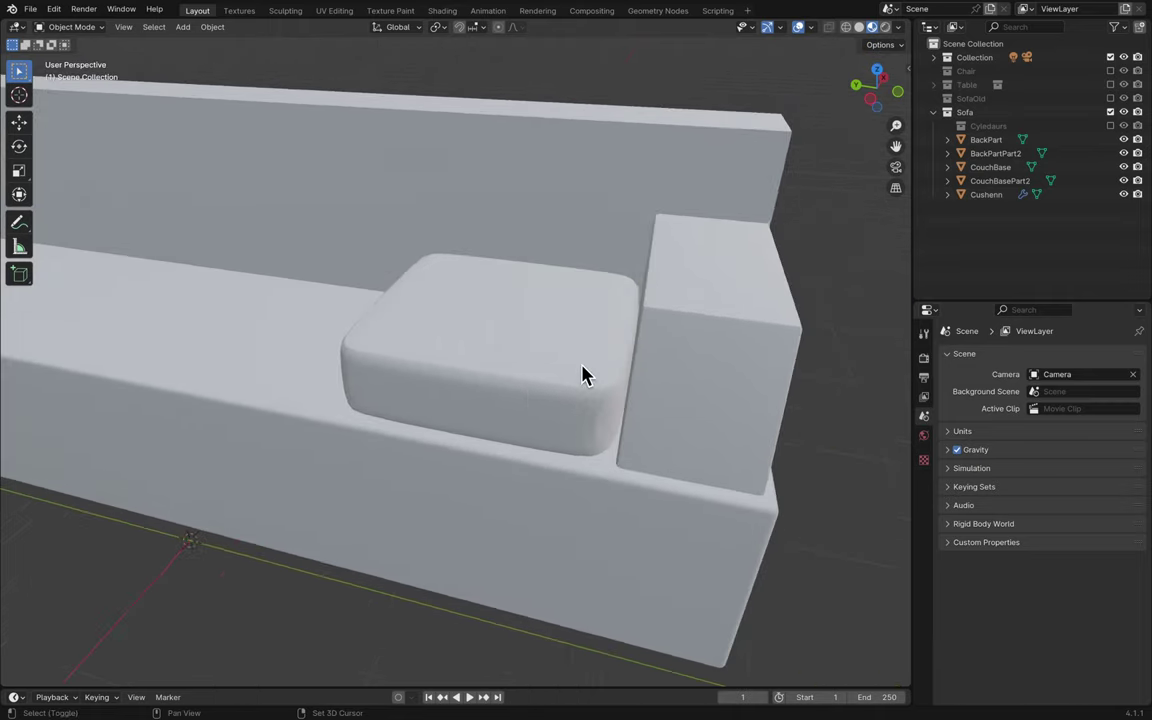
pyautogui.scroll(3, 585, 375)
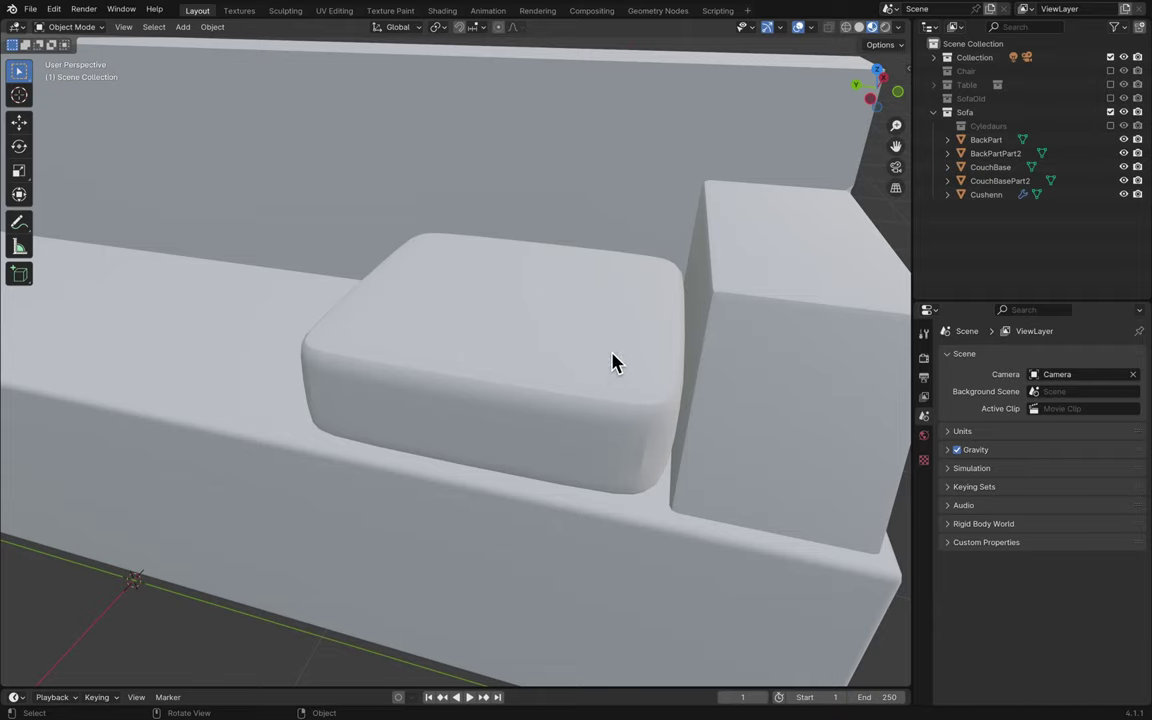
# - Show SofaOld again and flatten the middle seat cushion to 0.945 along Z
pyautogui.click(1110, 99)
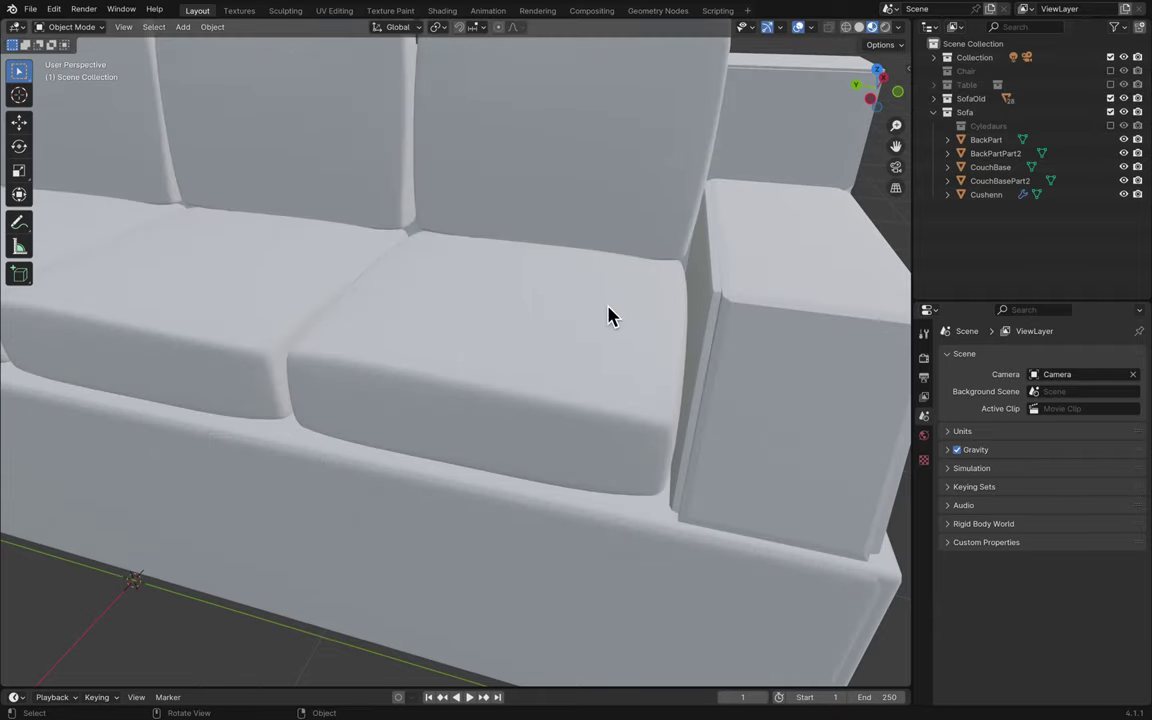
pyautogui.click(591, 357)
pyautogui.scroll(5, 591, 358)
pyautogui.scroll(-8, 591, 357)
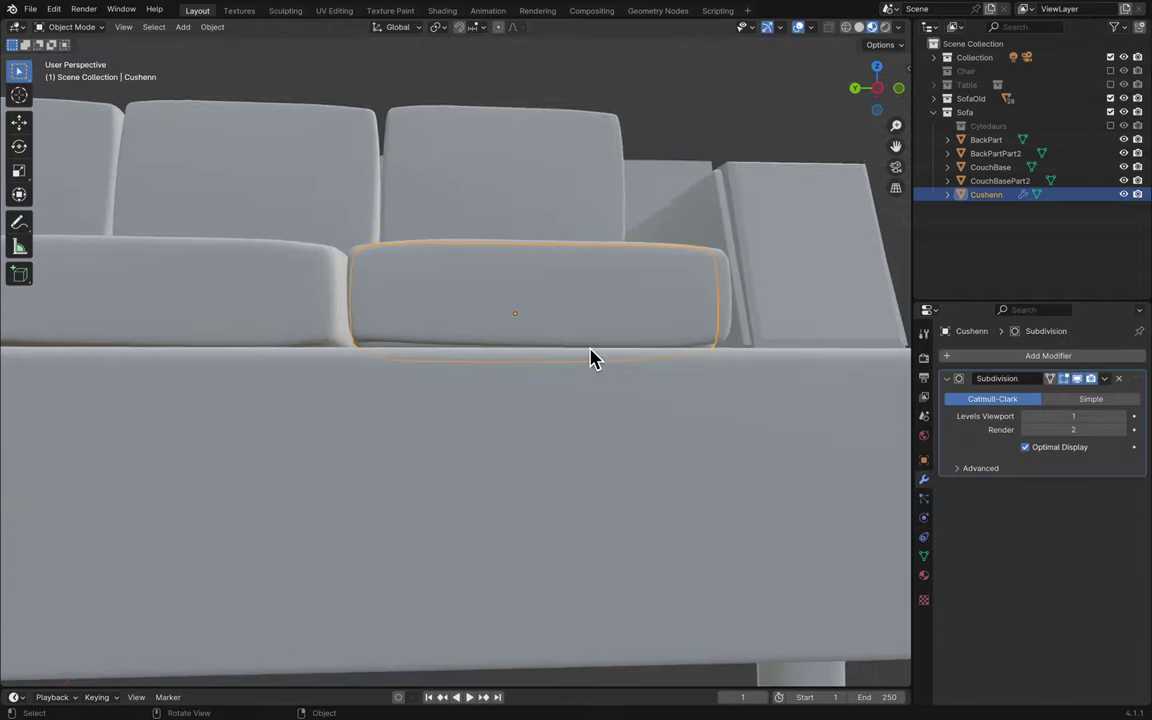
pyautogui.press('s')
pyautogui.press('z')
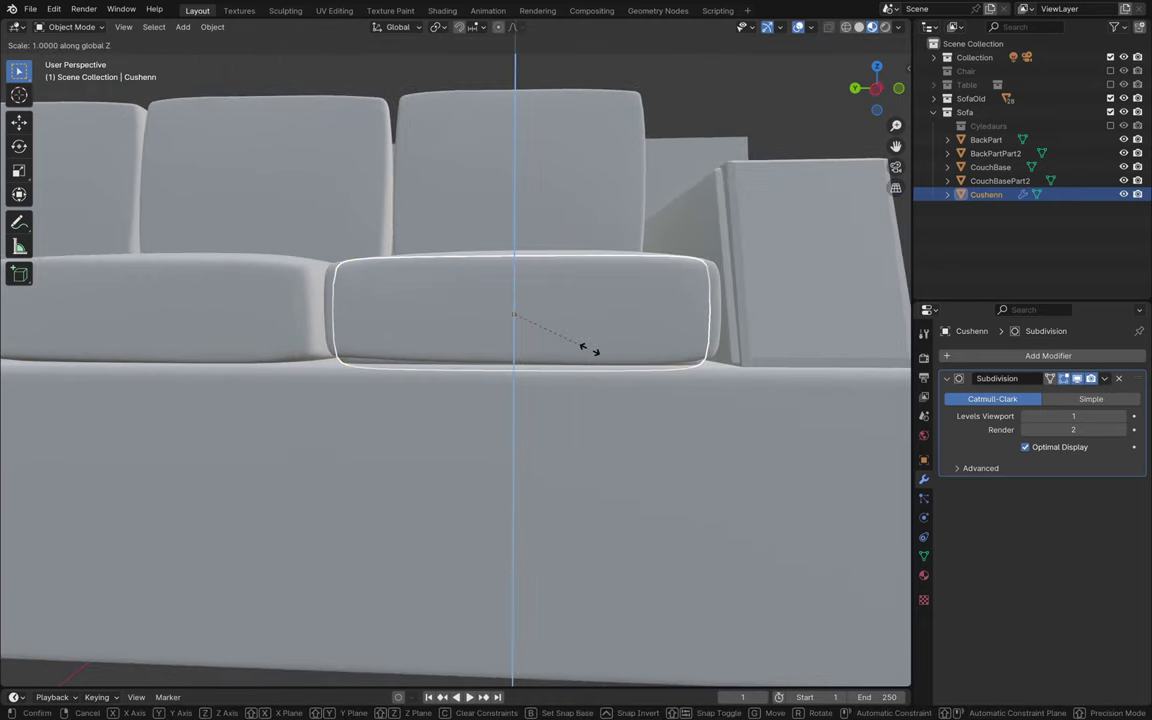
pyautogui.click(588, 360)
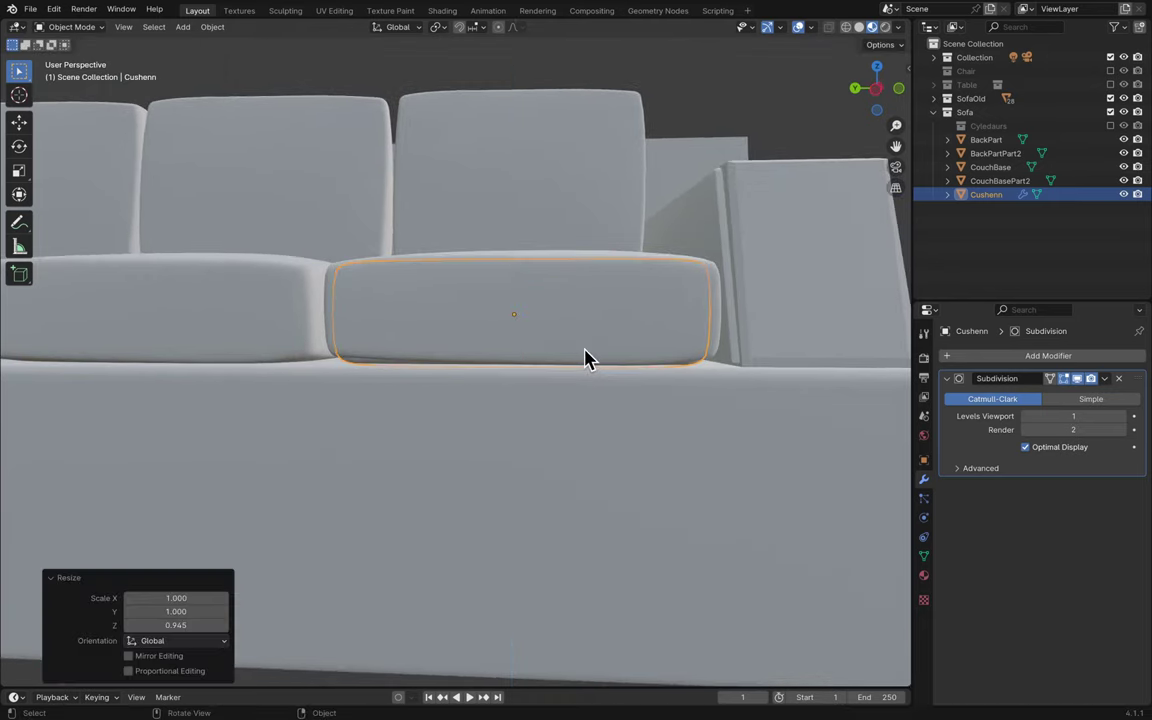
# - Raise the cushion 0.012832 m along Z and save Blender12.blend
pyautogui.press('g')
pyautogui.press('z')
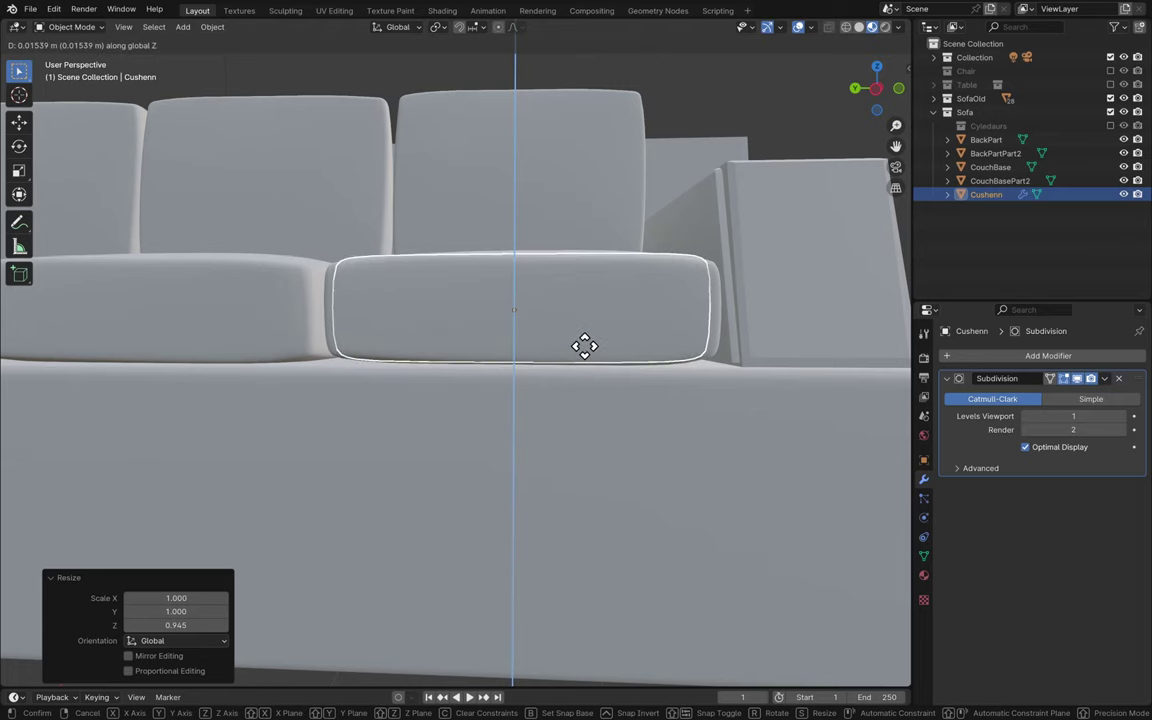
pyautogui.click(586, 355)
pyautogui.hotkey('ctrl', 's')
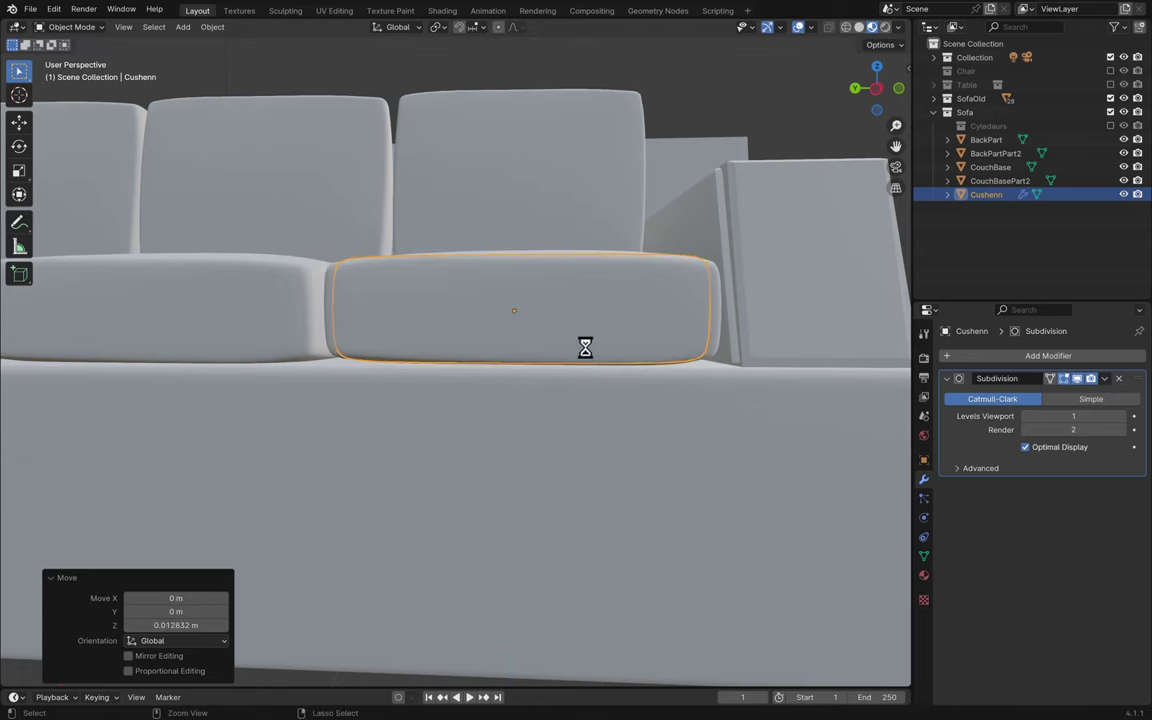
pyautogui.scroll(1, 588, 357)
pyautogui.scroll(-5, 586, 355)
pyautogui.scroll(-5, 640, 296)
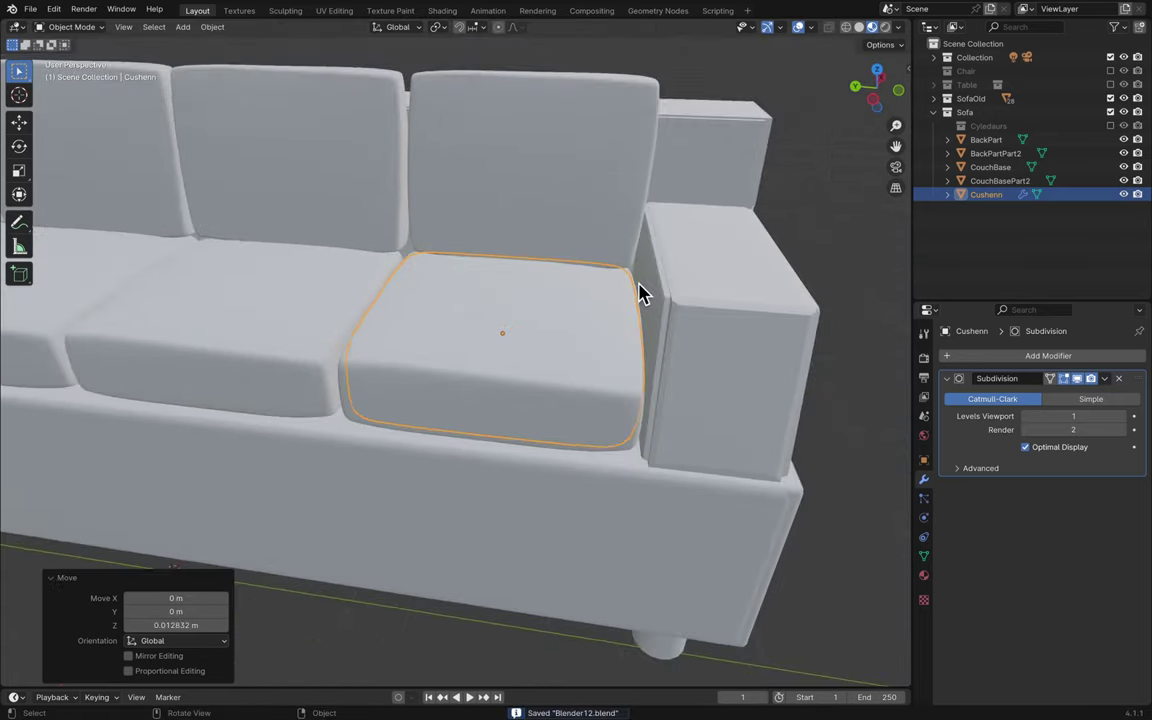
pyautogui.scroll(-8, 640, 296)
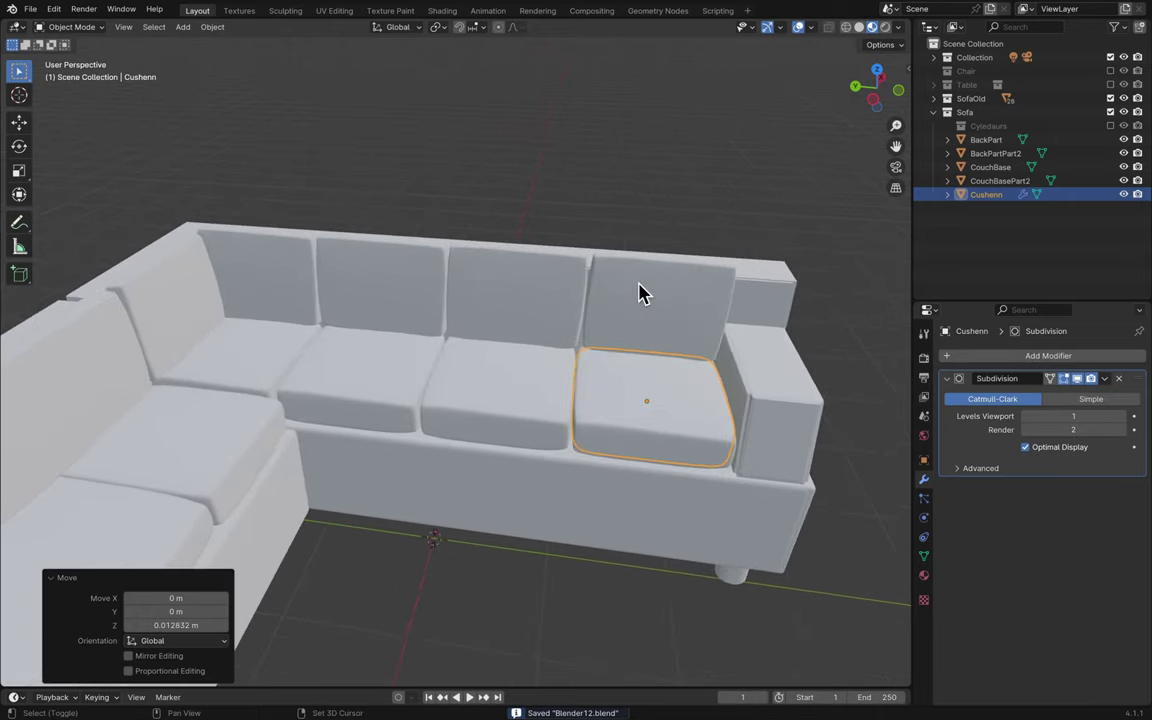
pyautogui.scroll(-6, 641, 293)
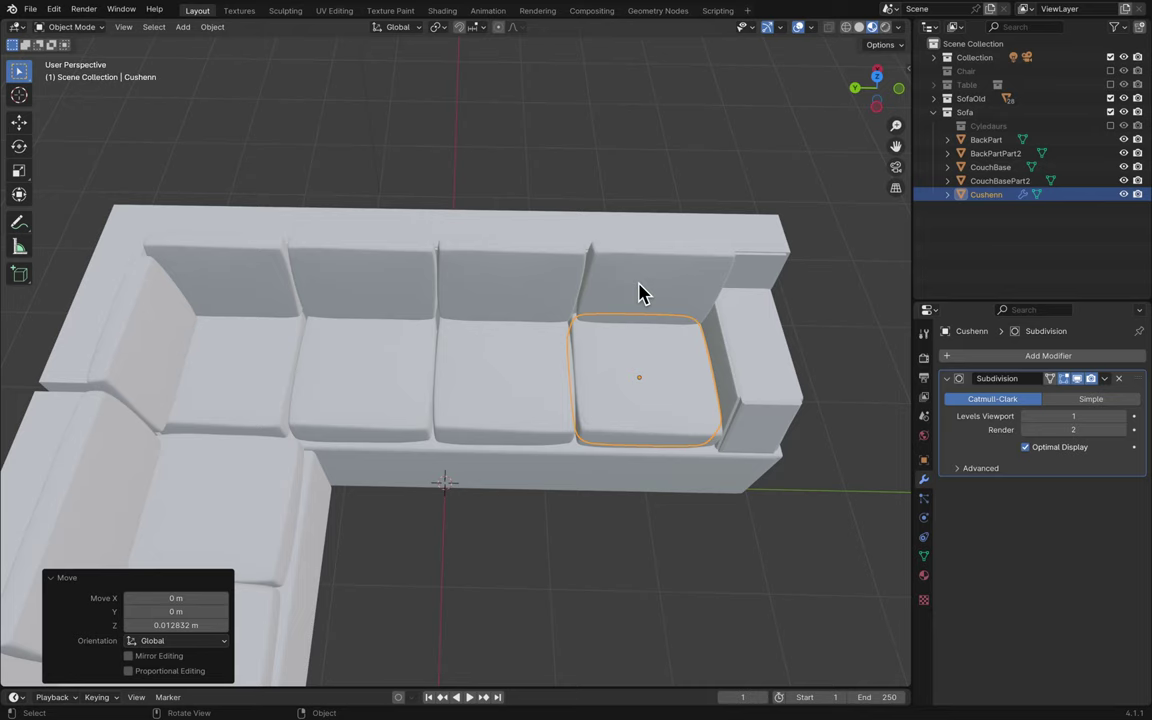
# - Duplicate the seat cushion in place and create a new collection named Cushens
pyautogui.hotkey('shift', 'd')
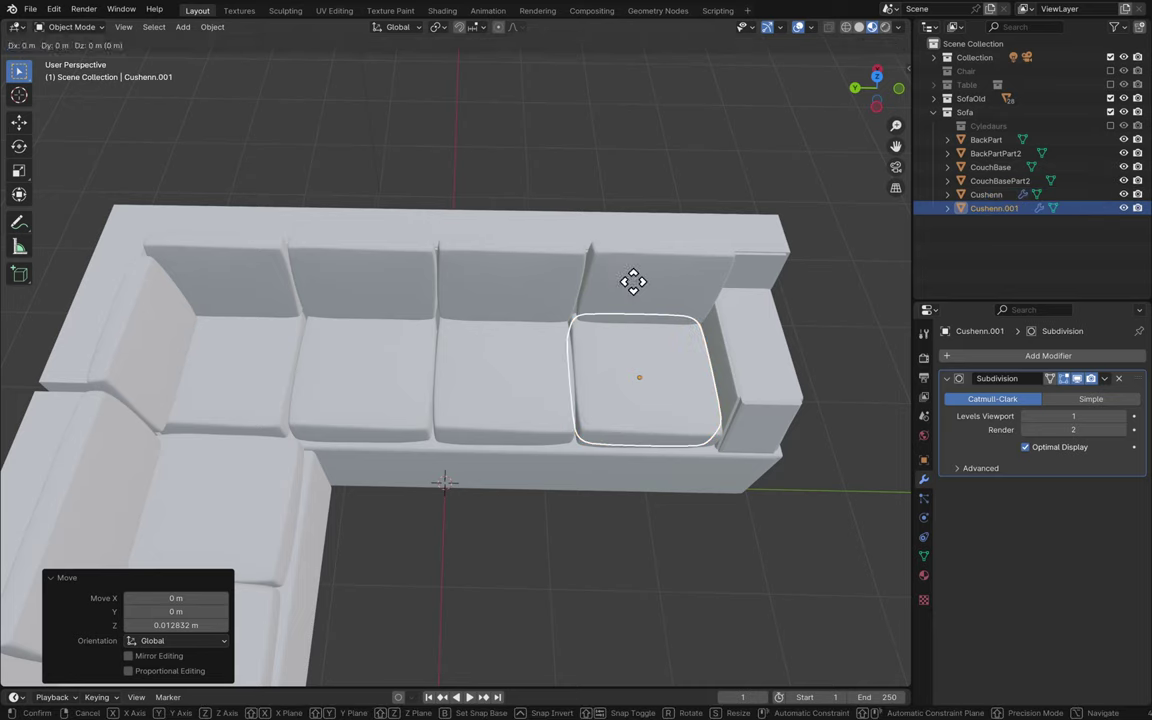
pyautogui.press('Escape')
pyautogui.click(986, 194)
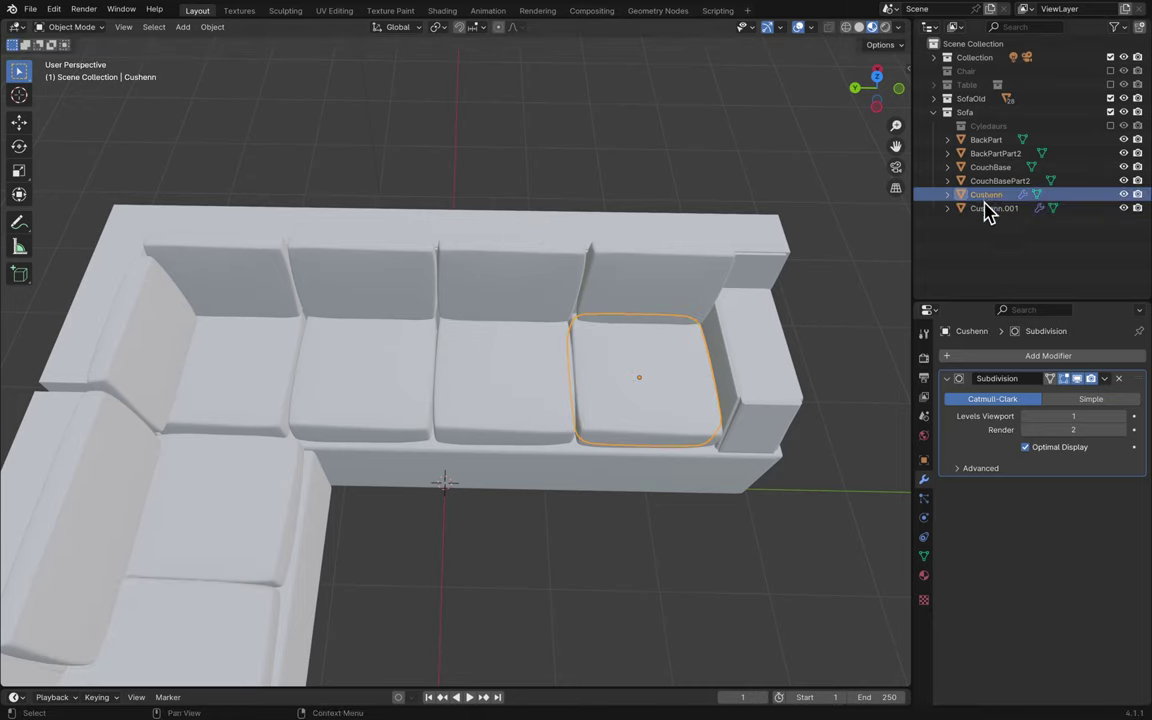
pyautogui.rightClick(996, 212)
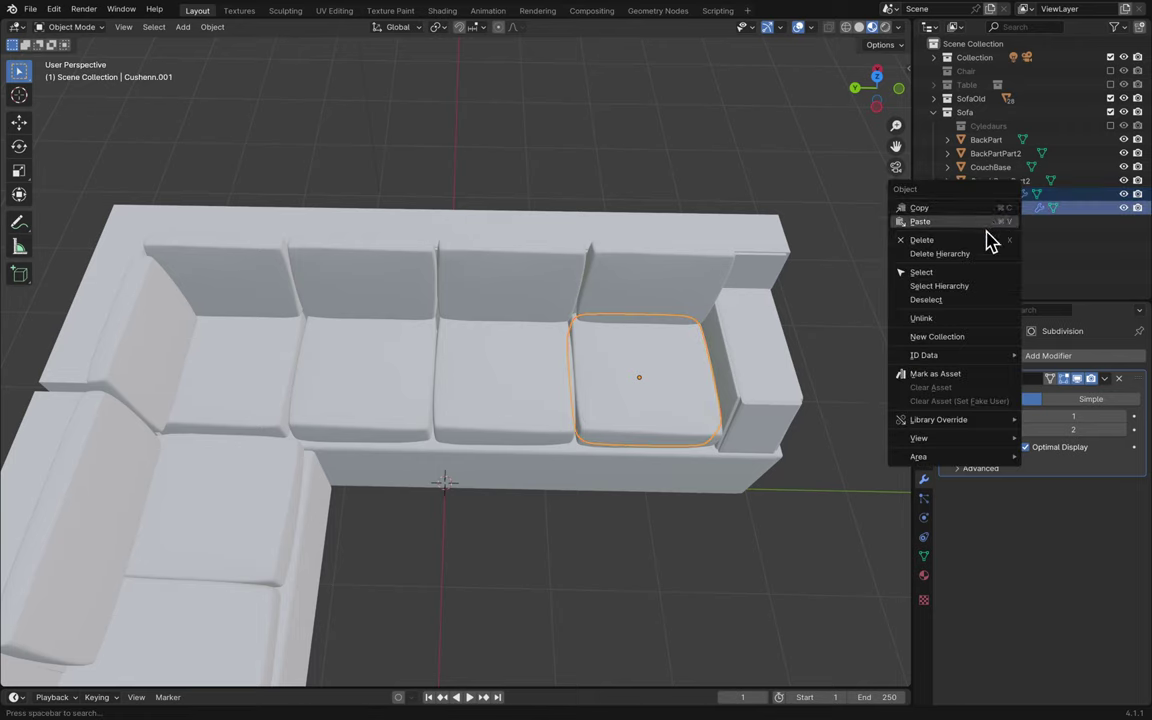
pyautogui.click(977, 338)
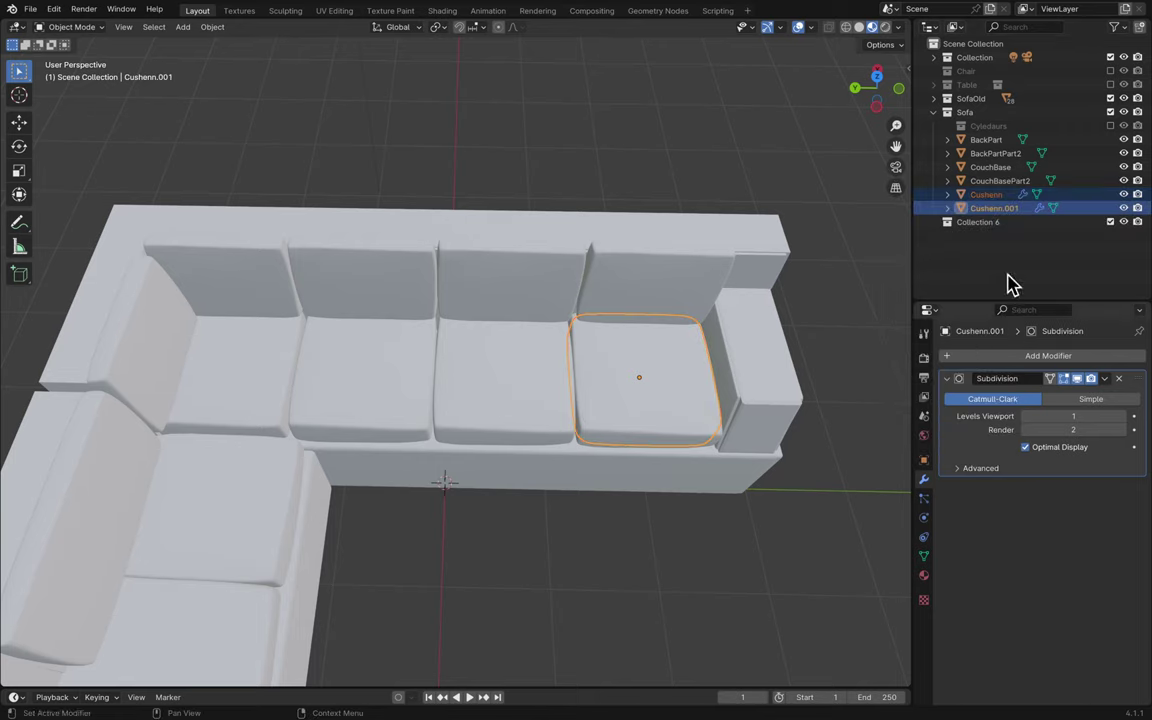
pyautogui.doubleClick(971, 222)
pyautogui.write('Cu')
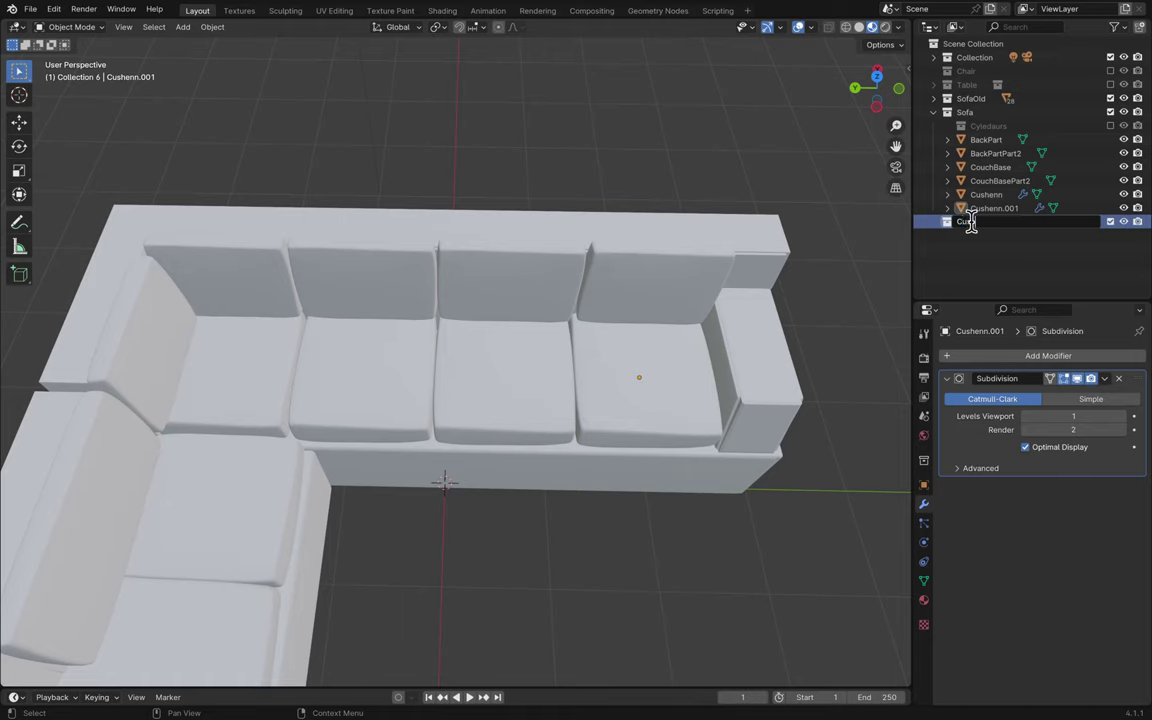
pyautogui.write('shens')
pyautogui.press('Return')
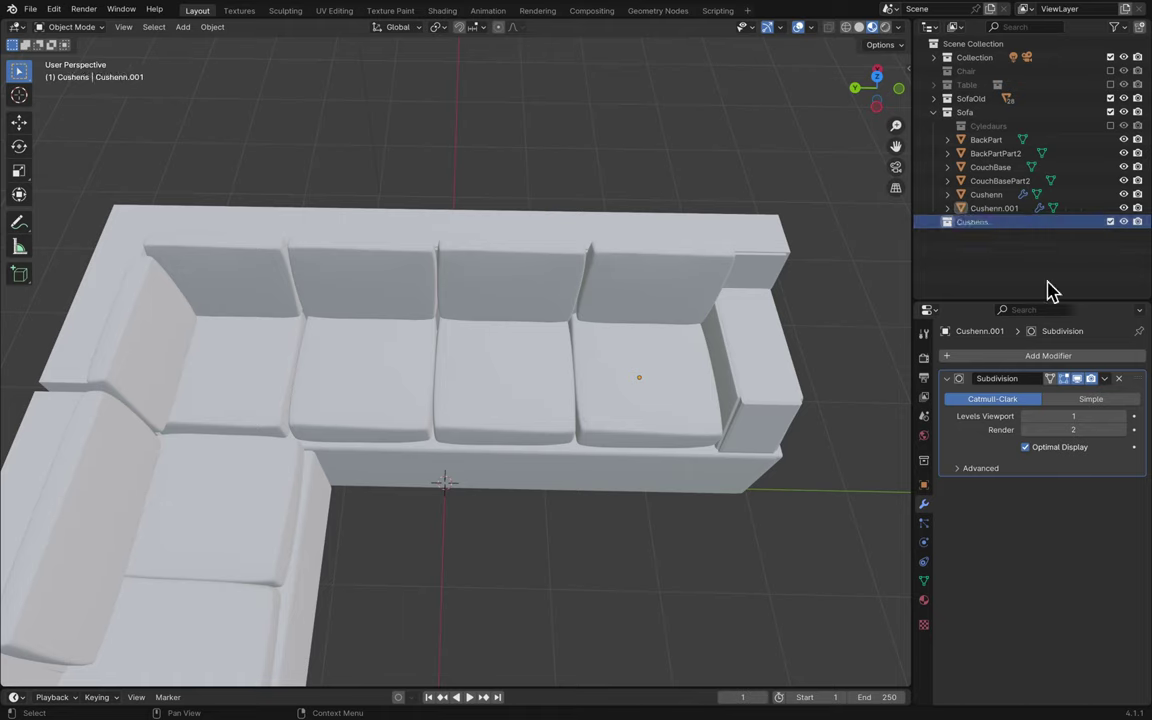
# - Move both cushions into the Cushens collection and exclude SofaOld
pyautogui.click(990, 196)
pyautogui.keyDown('ctrl'); pyautogui.click(998, 208); pyautogui.keyUp('ctrl')
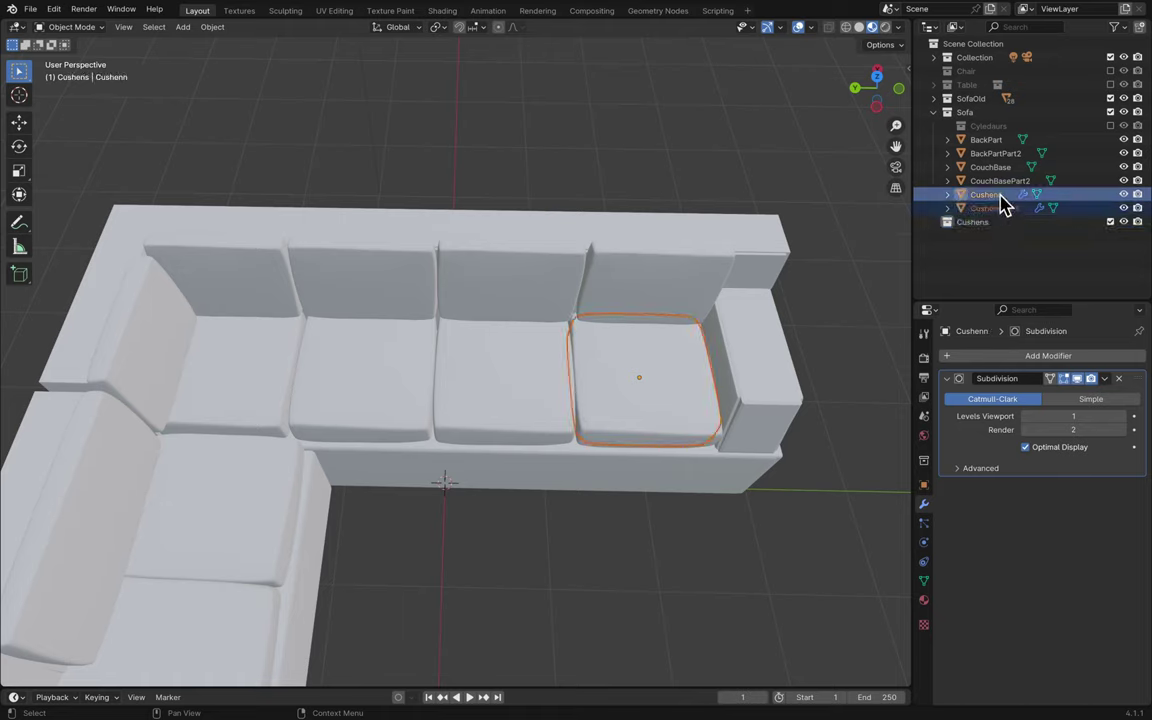
pyautogui.moveTo(998, 208); pyautogui.dragTo(990, 146)
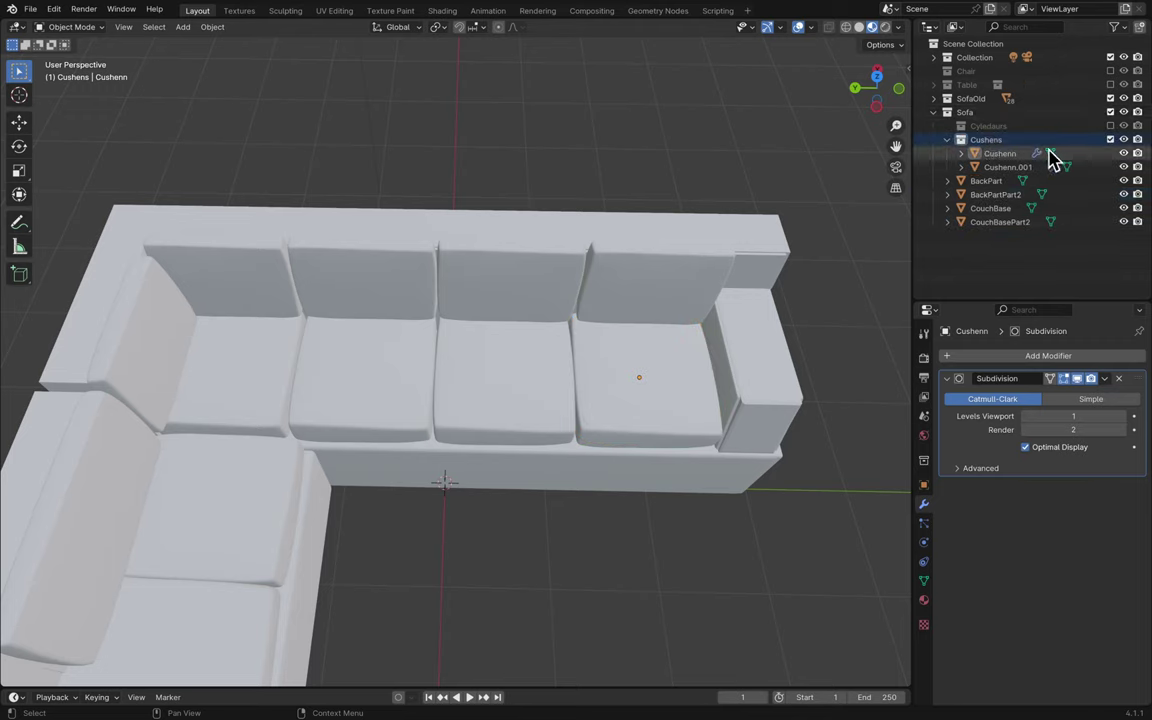
pyautogui.click(1100, 140)
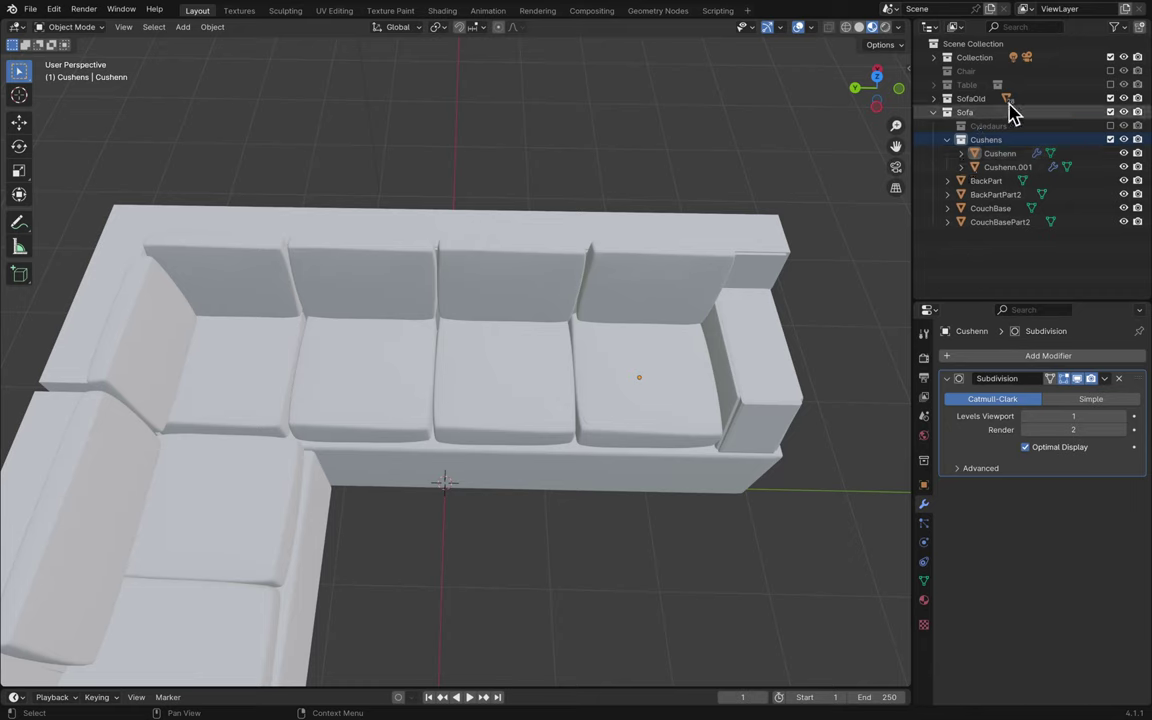
pyautogui.click(1110, 98)
# - Rename the cushions Cushenn2 and Cushenn1
pyautogui.click(1020, 167)
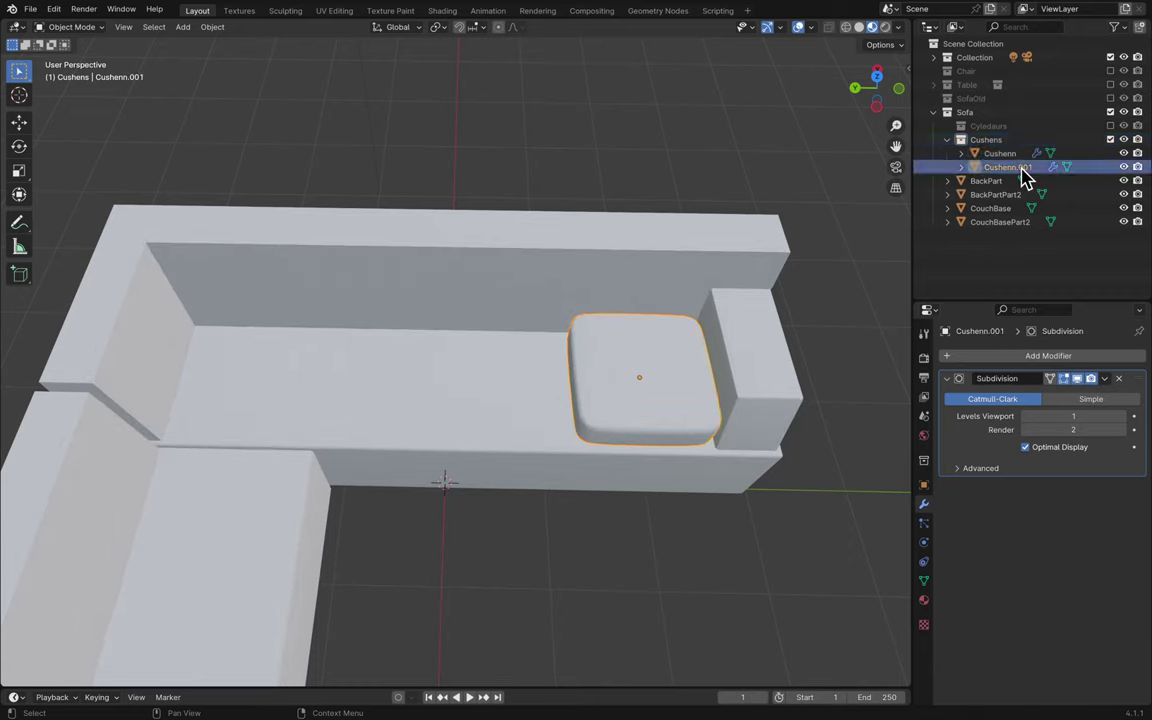
pyautogui.doubleClick(1037, 166)
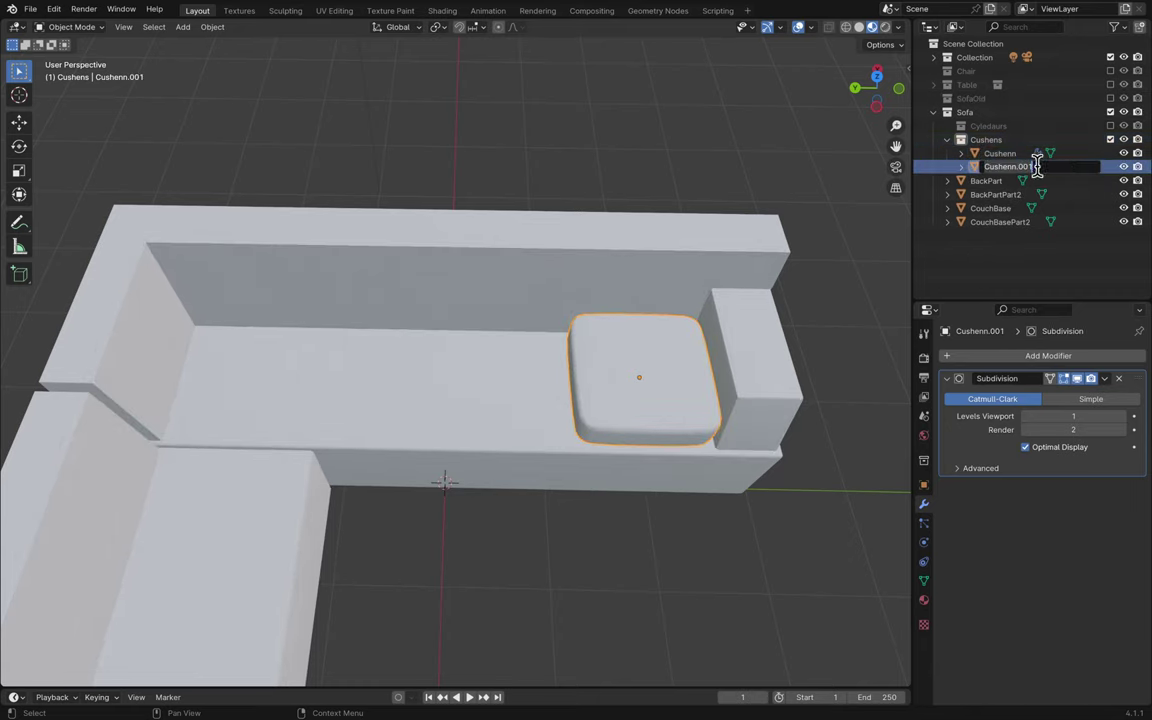
pyautogui.press('BackSpace')
pyautogui.write('2')
pyautogui.press('Return')
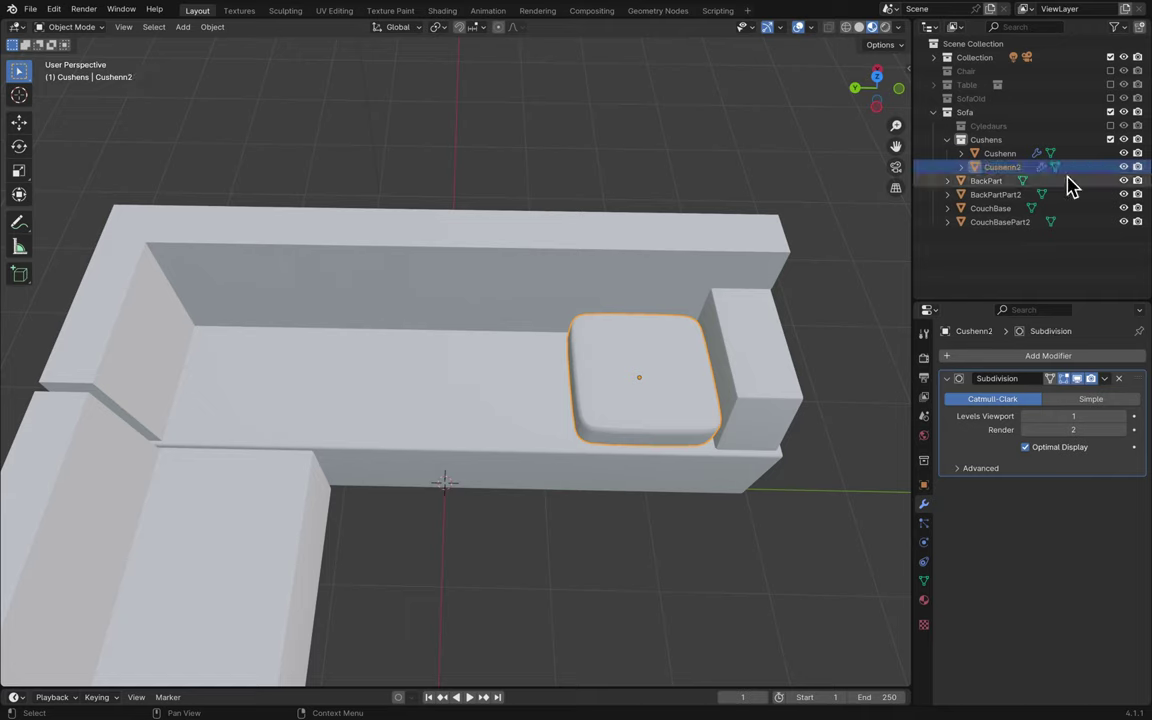
pyautogui.click(1021, 155)
pyautogui.doubleClick(1019, 152)
pyautogui.write('1')
pyautogui.press('Return')
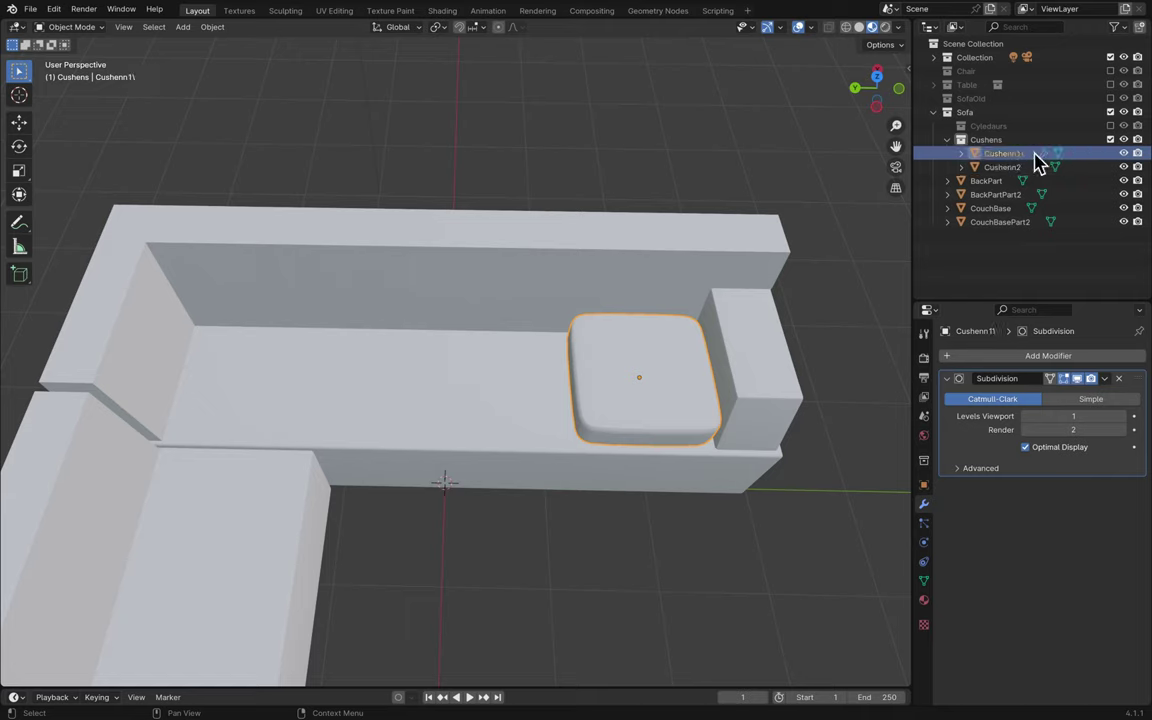
pyautogui.doubleClick(1035, 152)
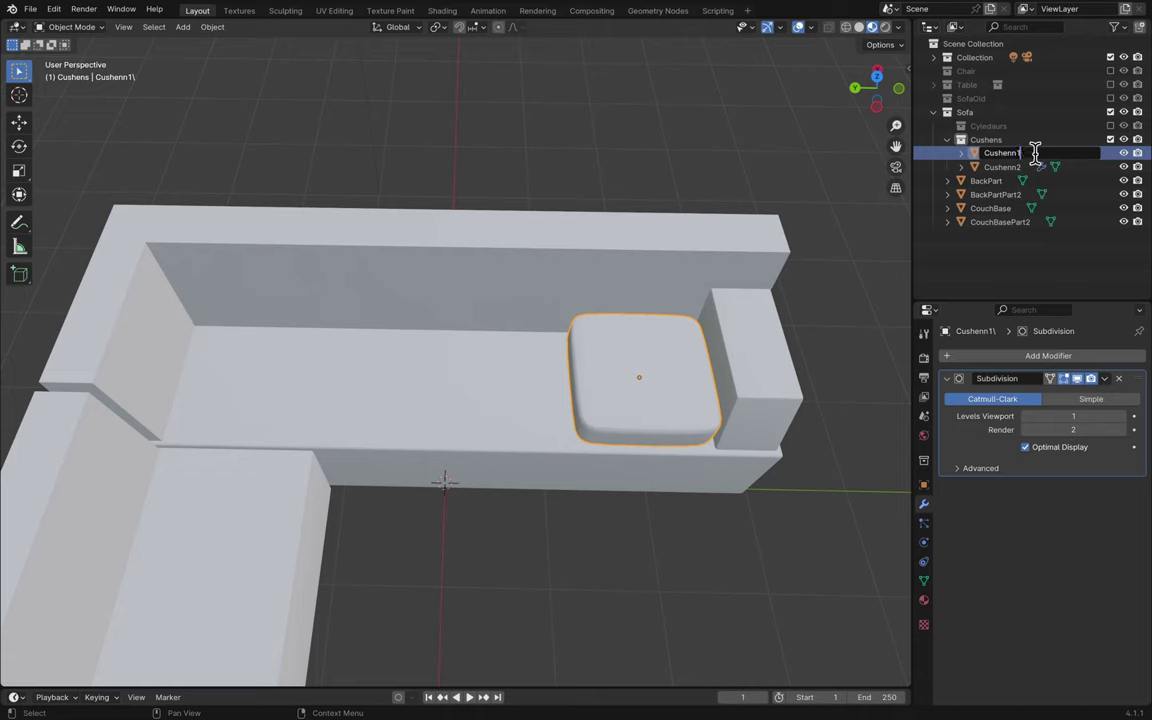
pyautogui.press('Return')
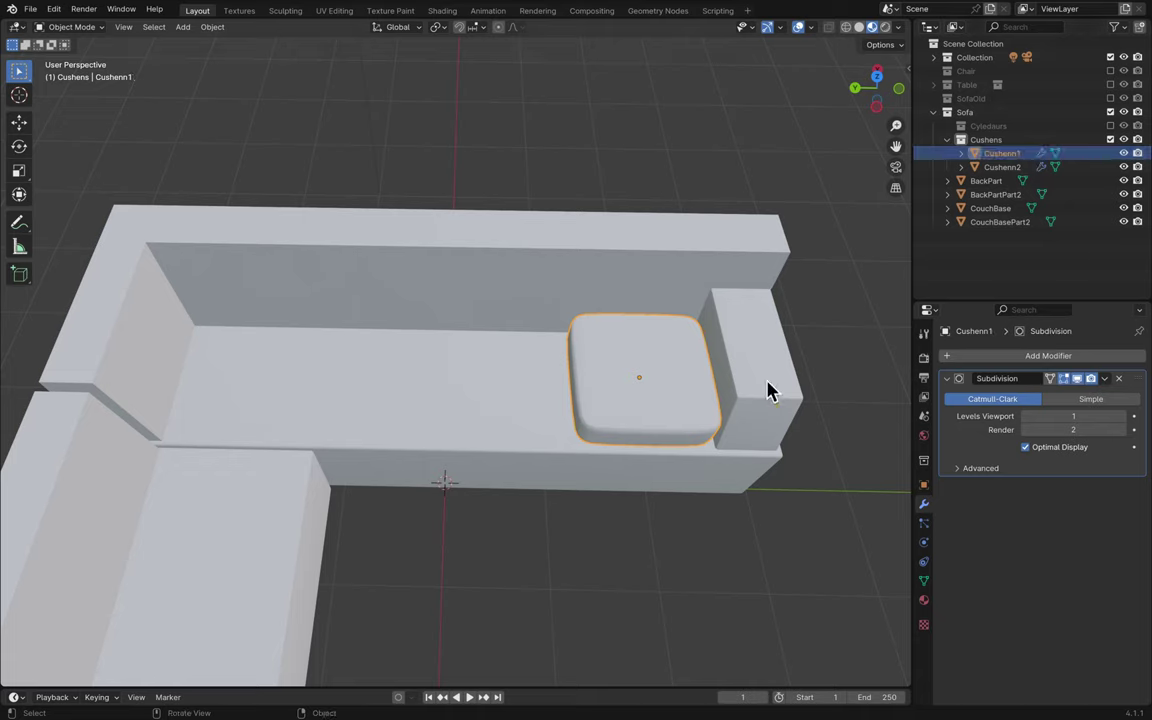
# - Slide Cushenn2 along Y beside the first cushion, keeping SofaOld hidden
pyautogui.click(1002, 166)
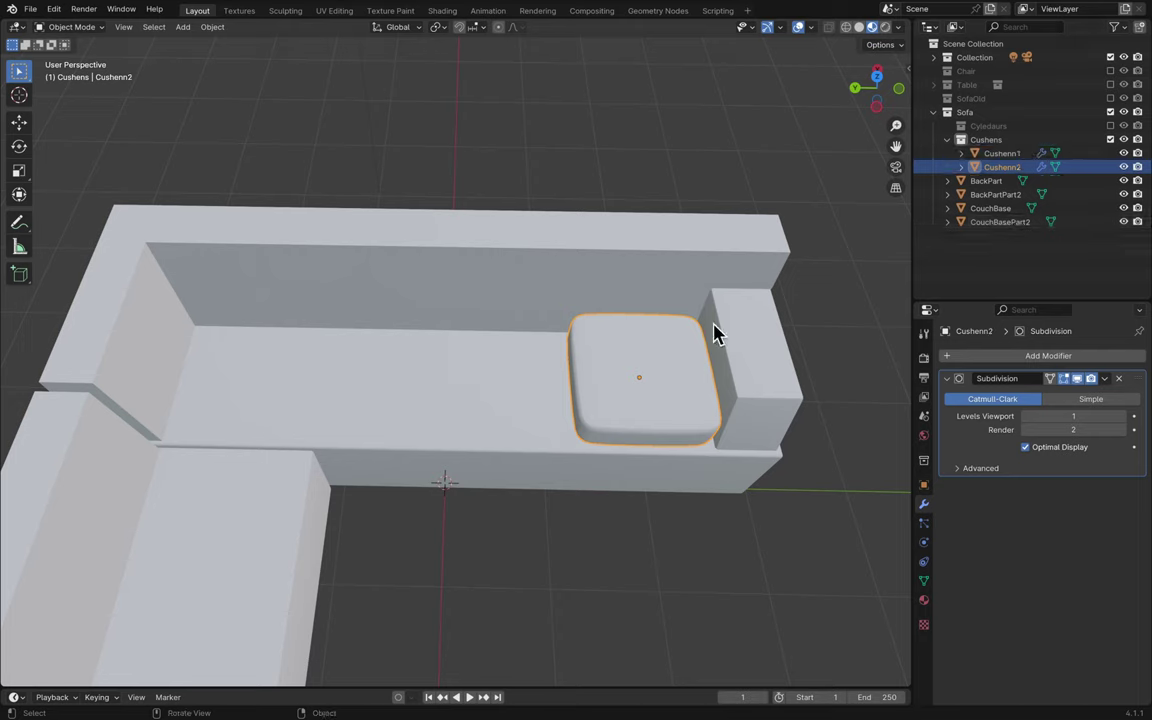
pyautogui.press('g')
pyautogui.press('x')
pyautogui.press('y')
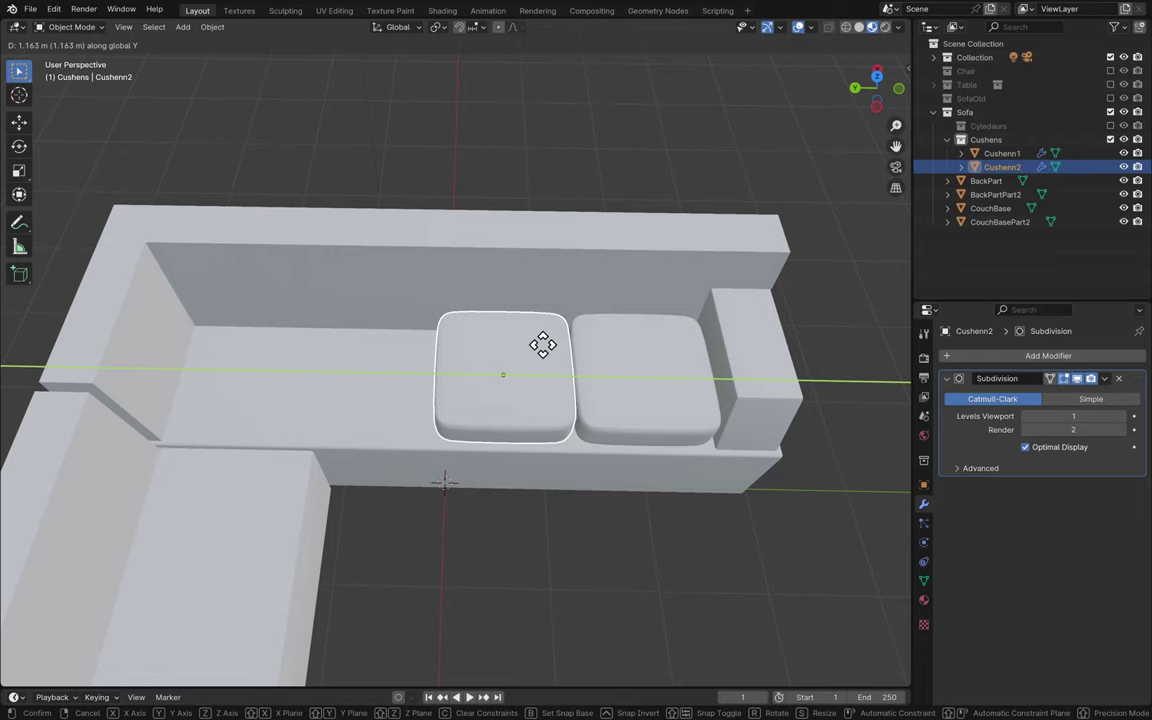
pyautogui.click(542, 344)
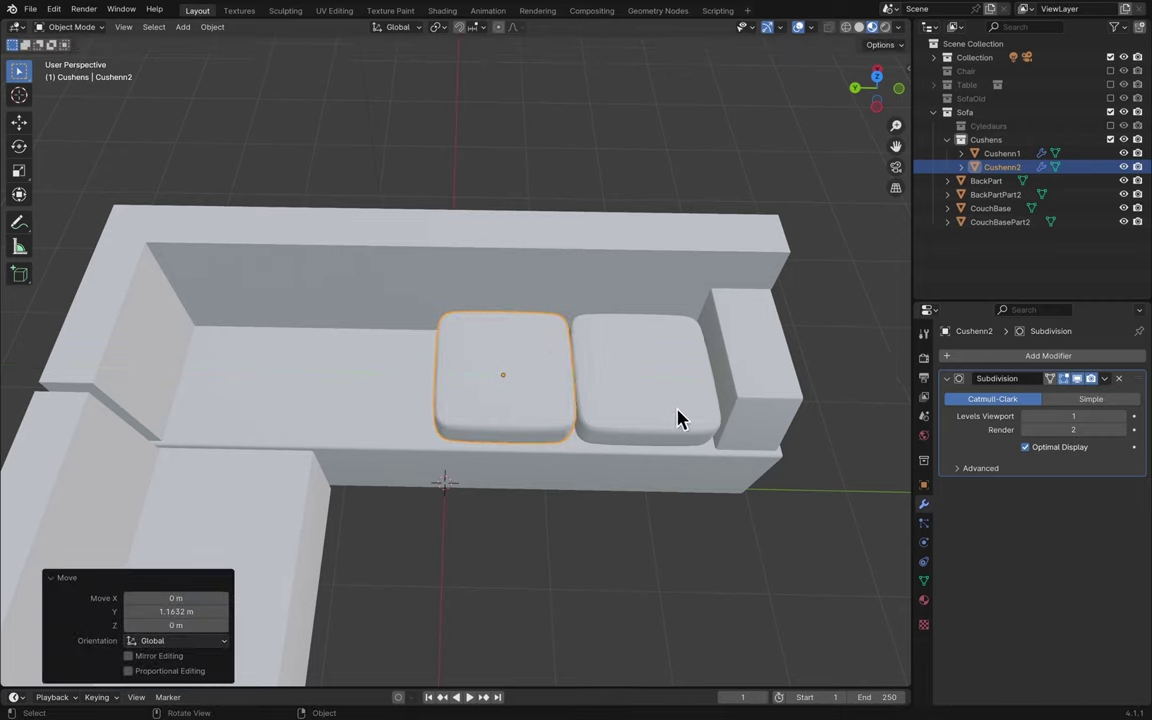
pyautogui.click(1110, 126)
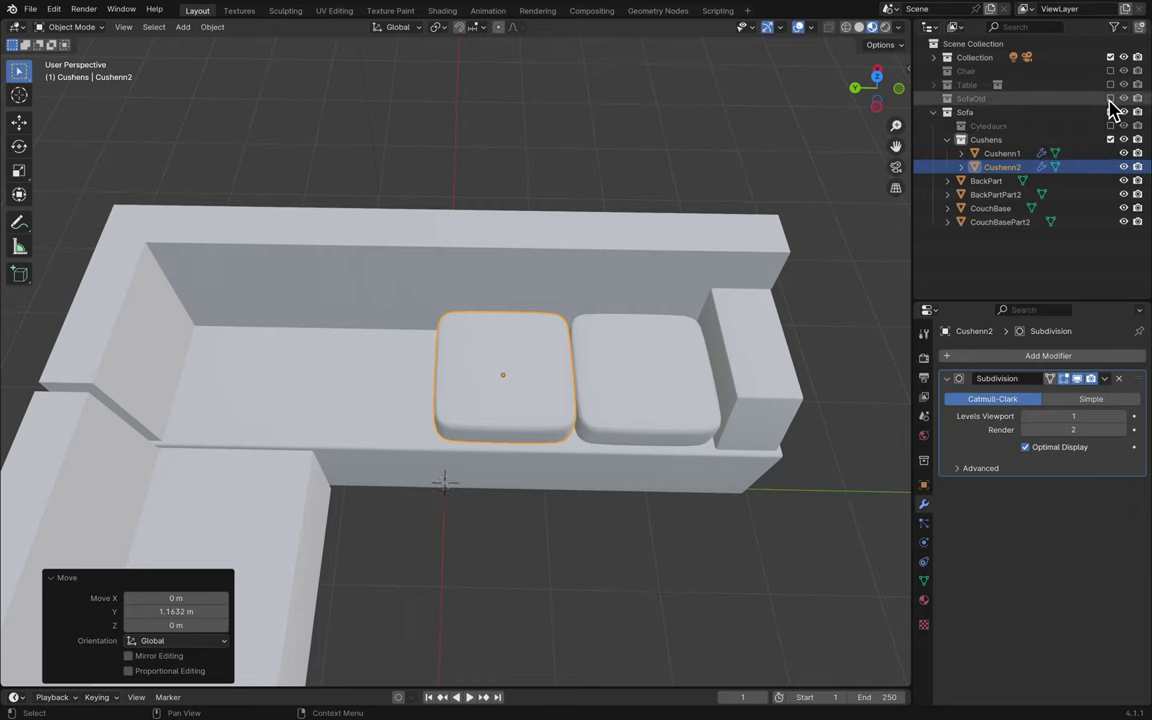
pyautogui.click(1110, 99)
pyautogui.click(1110, 99)
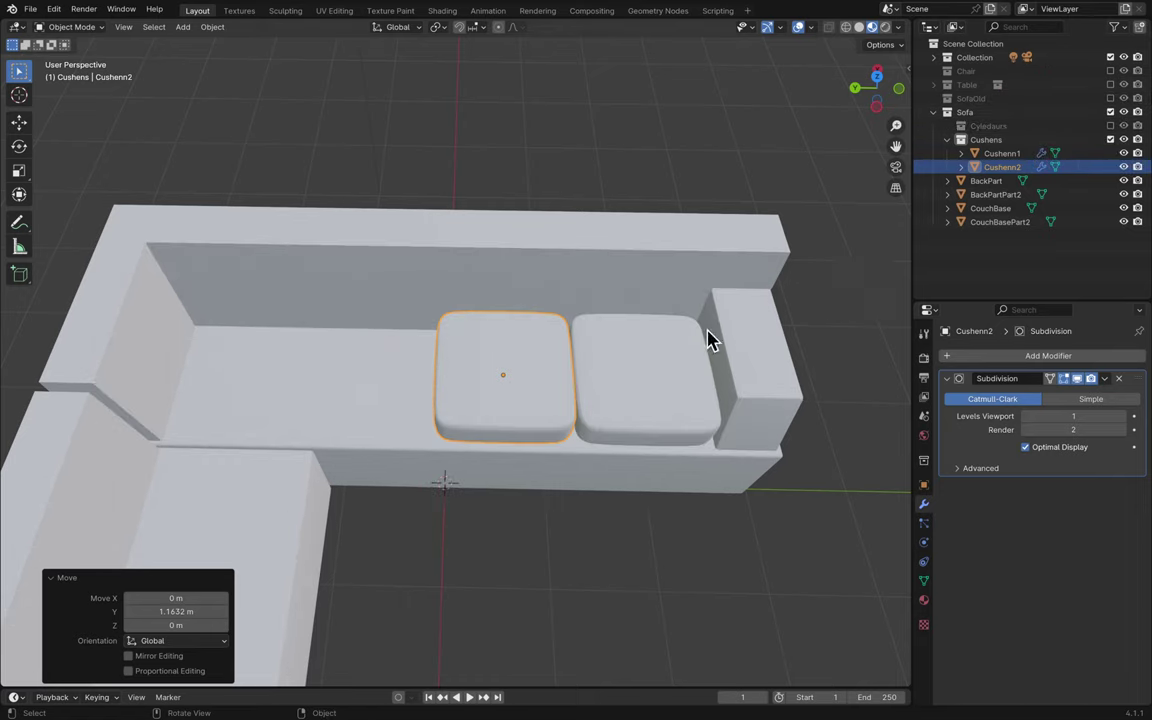
# - Duplicate Cushenn2 and place the third cushion next to it along Y
pyautogui.hotkey('shift', 'd')
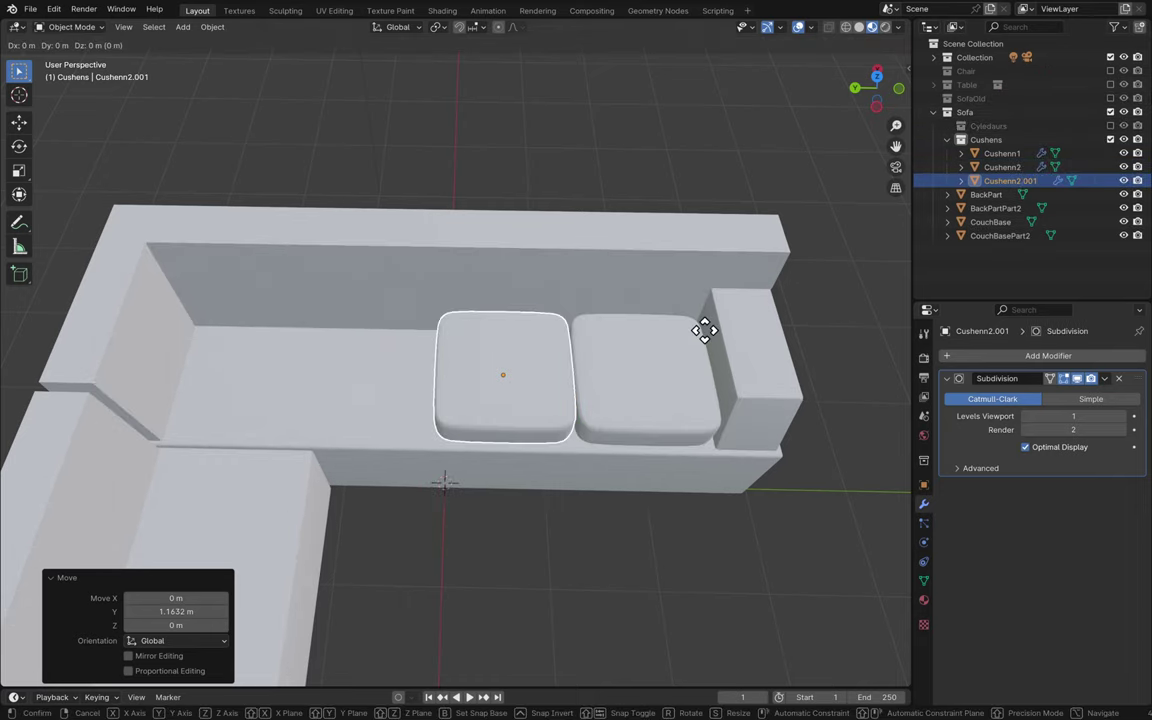
pyautogui.press('Escape')
pyautogui.press('g')
pyautogui.press('x')
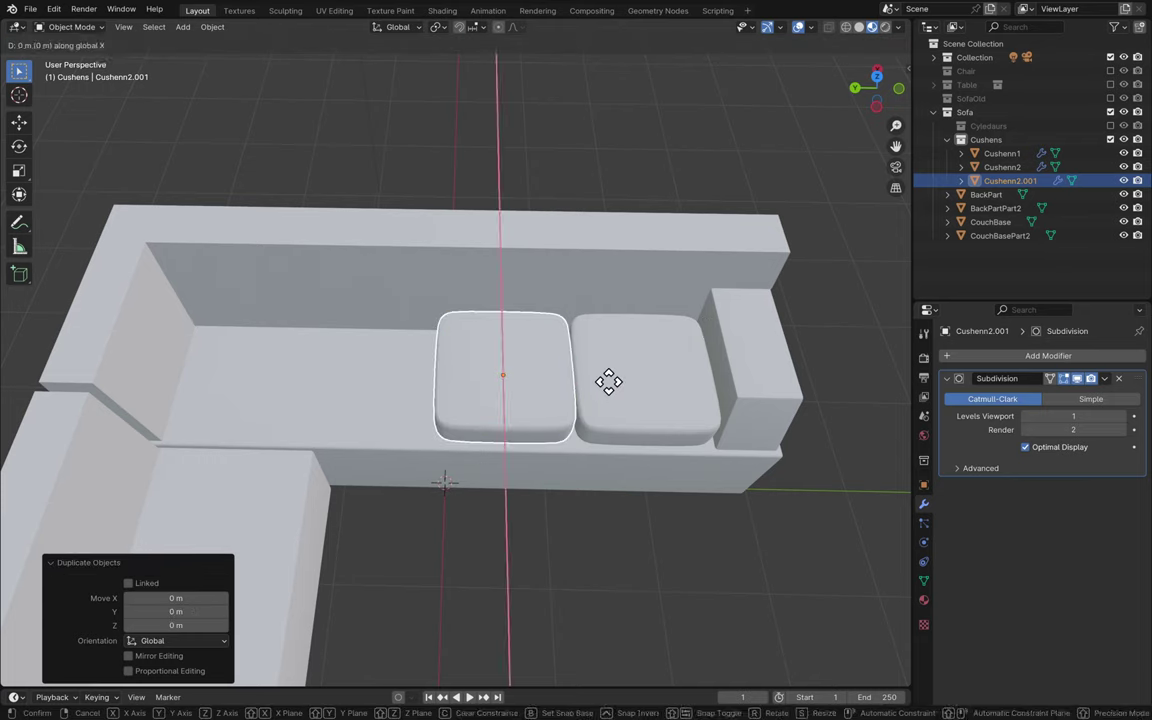
pyautogui.press('y')
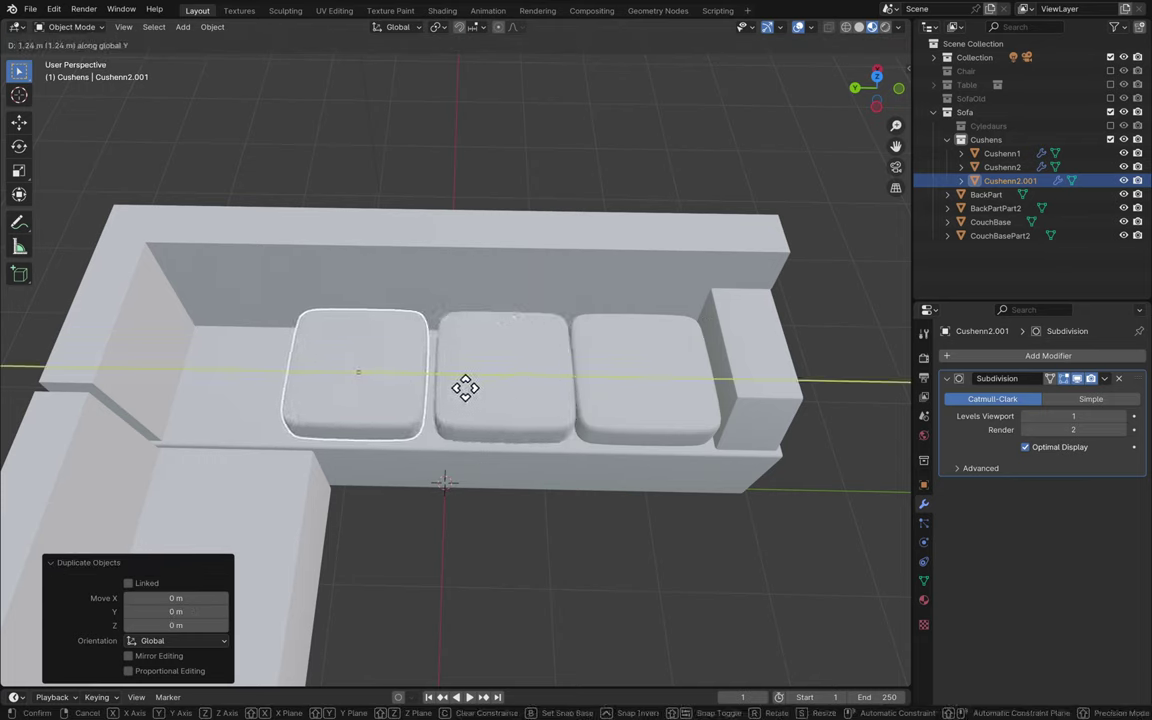
pyautogui.click(470, 390)
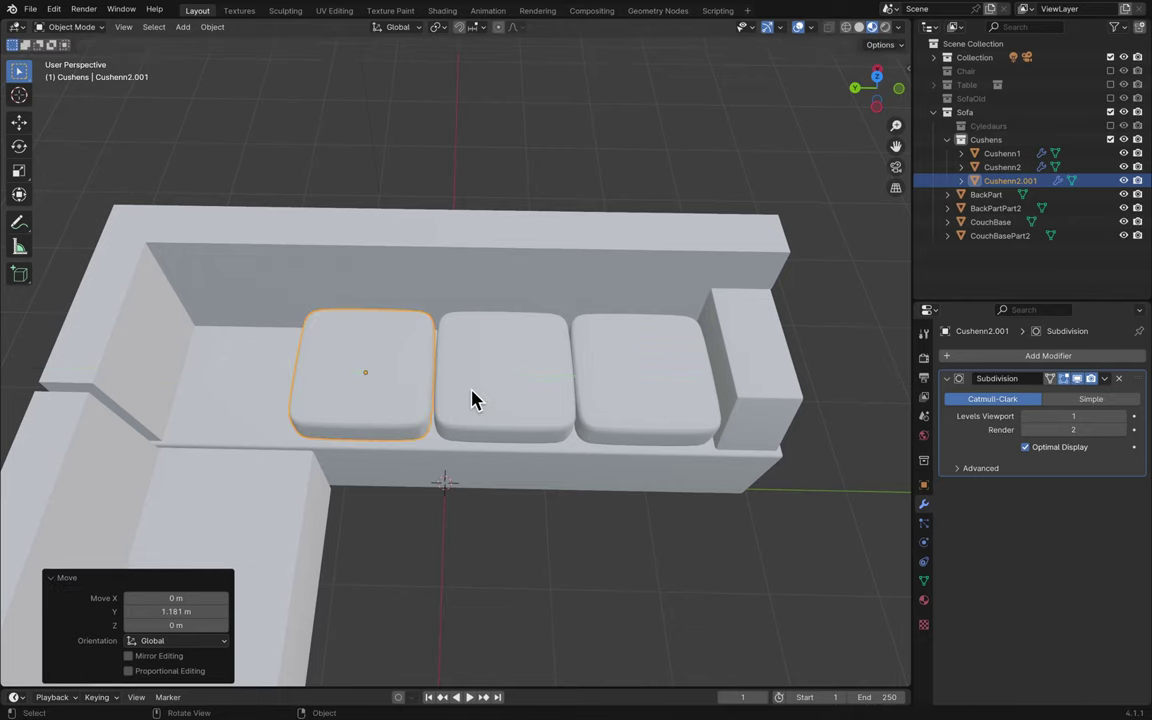
# - Duplicate again, move the fourth cushion 1.1553 m along Y into the corner, and save
pyautogui.hotkey('shift', 'd')
pyautogui.press('Escape')
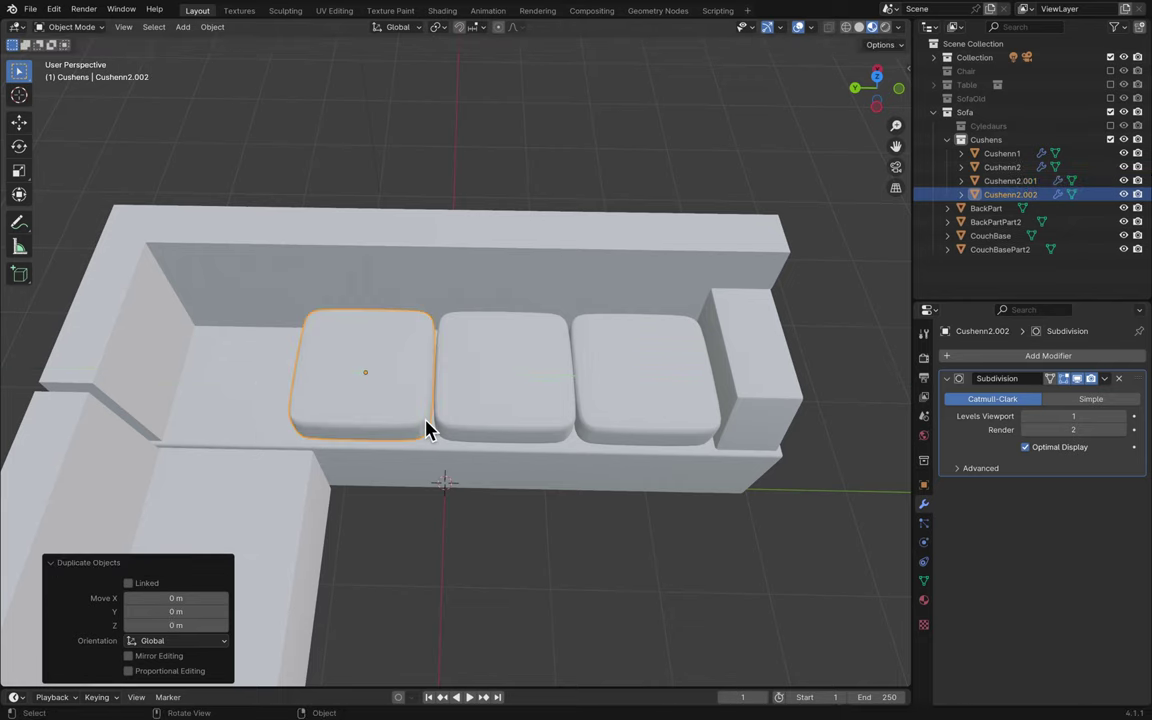
pyautogui.press('g')
pyautogui.press('z')
pyautogui.press('x')
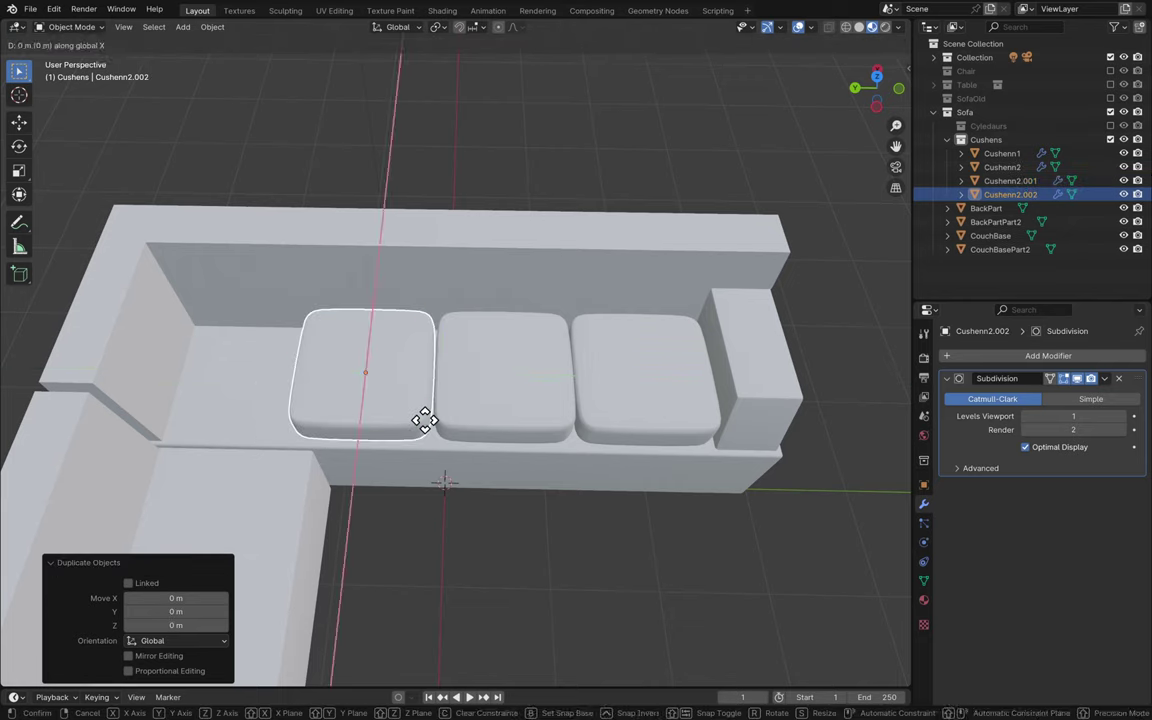
pyautogui.press('y')
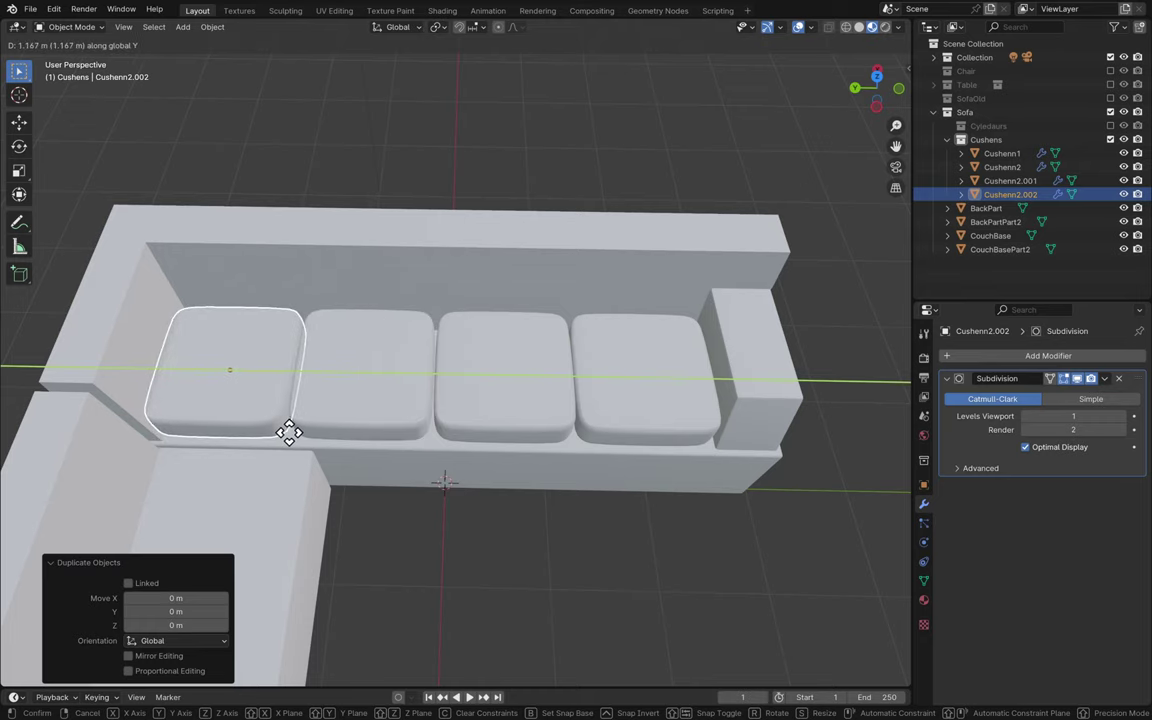
pyautogui.click(290, 433)
pyautogui.moveTo(291, 437); pyautogui.dragTo(295, 443, button='middle')
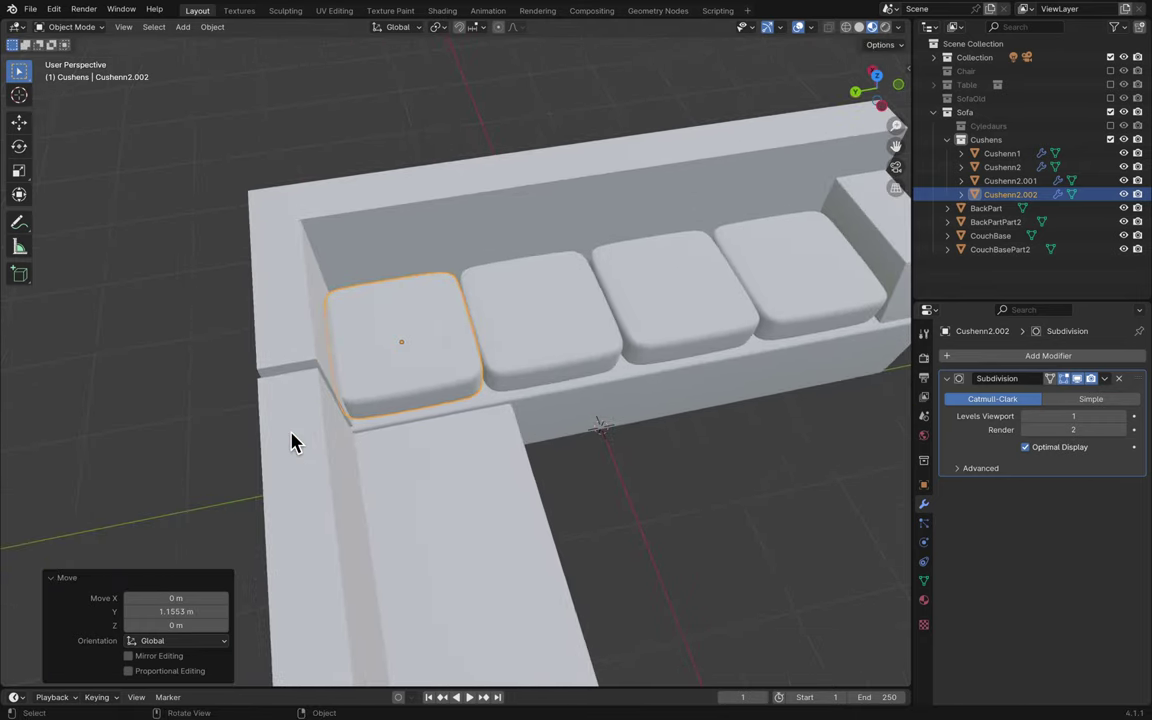
pyautogui.scroll(6, 292, 443)
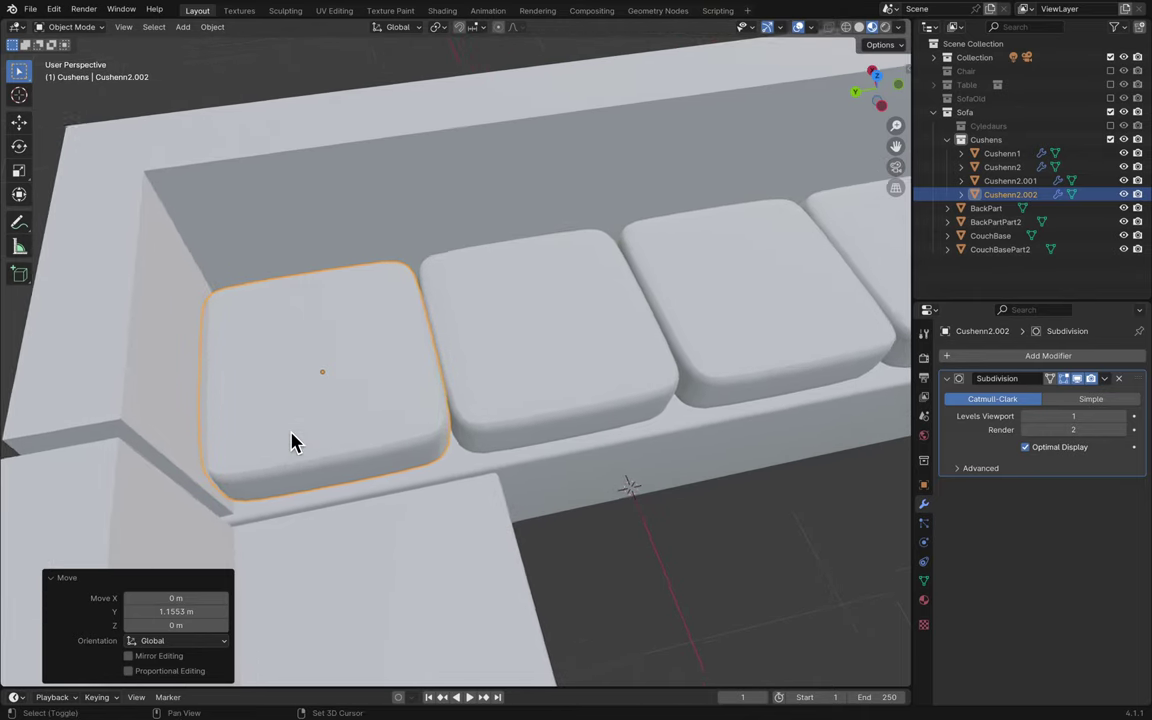
pyautogui.scroll(-6, 292, 443)
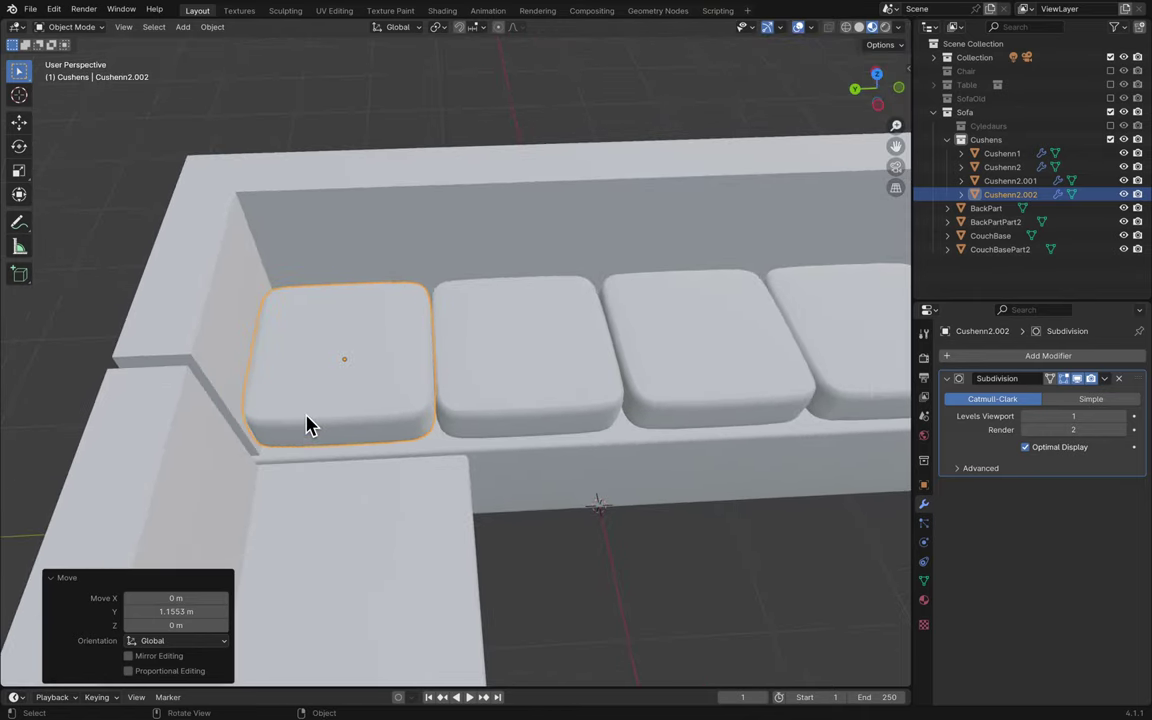
pyautogui.scroll(-2, 307, 424)
pyautogui.scroll(5, 307, 424)
pyautogui.hotkey('ctrl', 's')
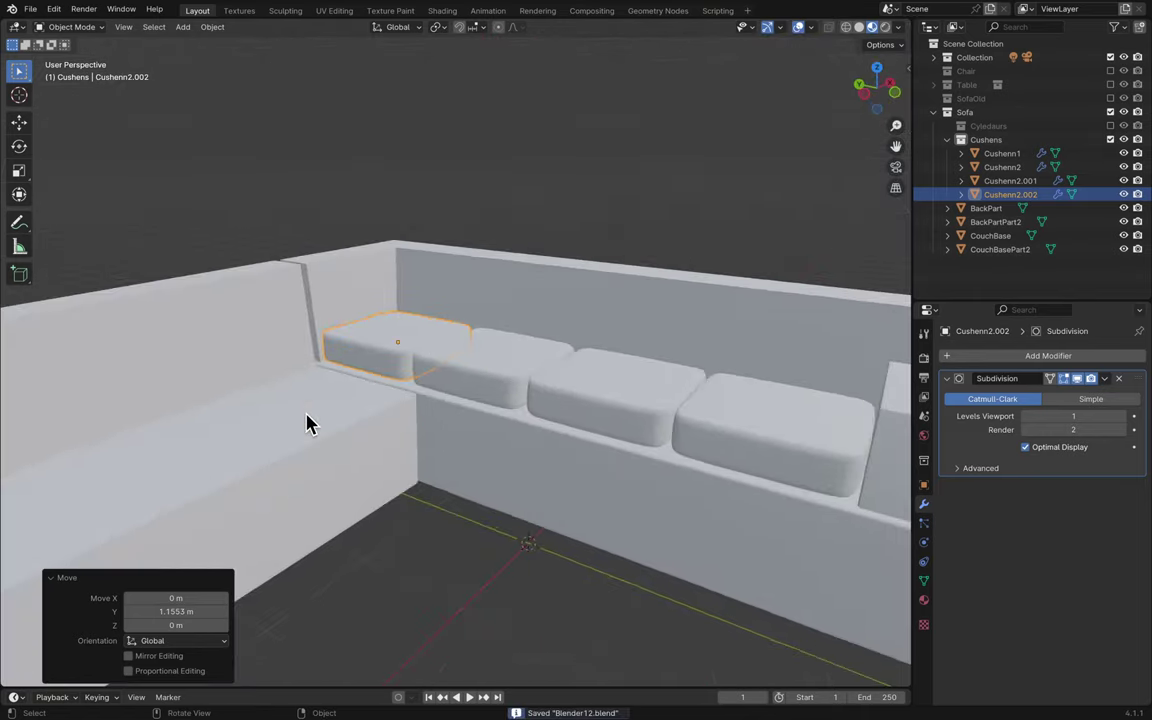
pyautogui.scroll(-6, 308, 421)
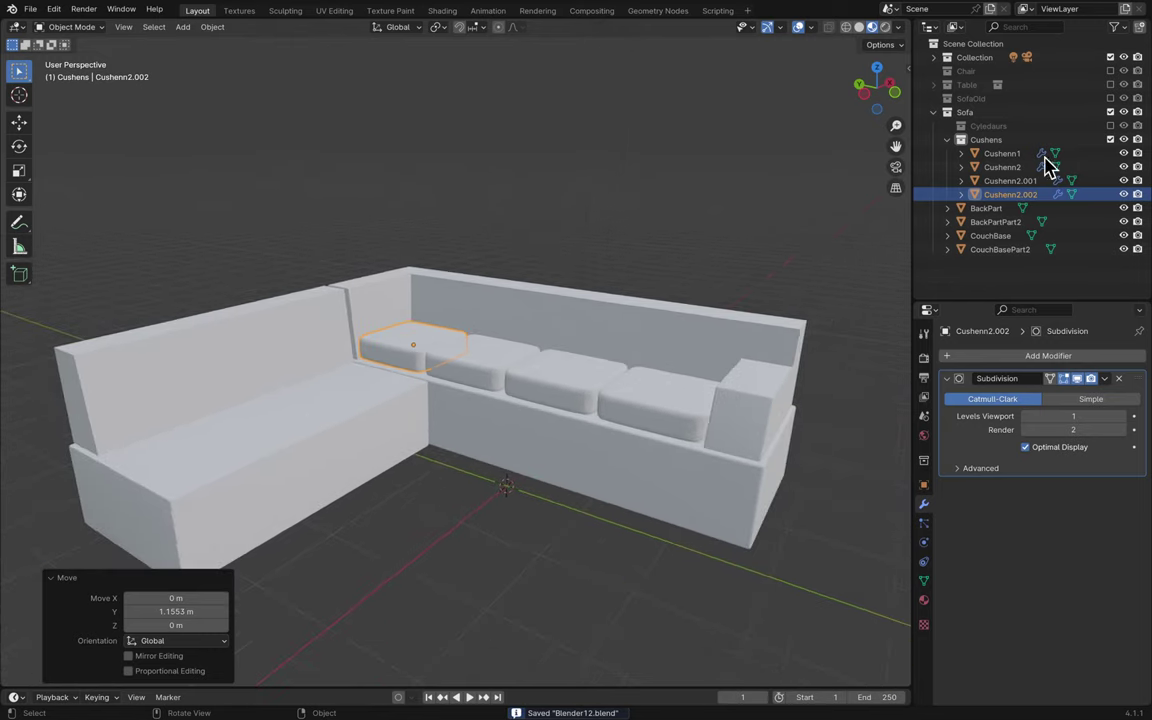
# - Rename the two new cushions Cushenn3 and Cushenn4 and save the file
pyautogui.doubleClick(1030, 180)
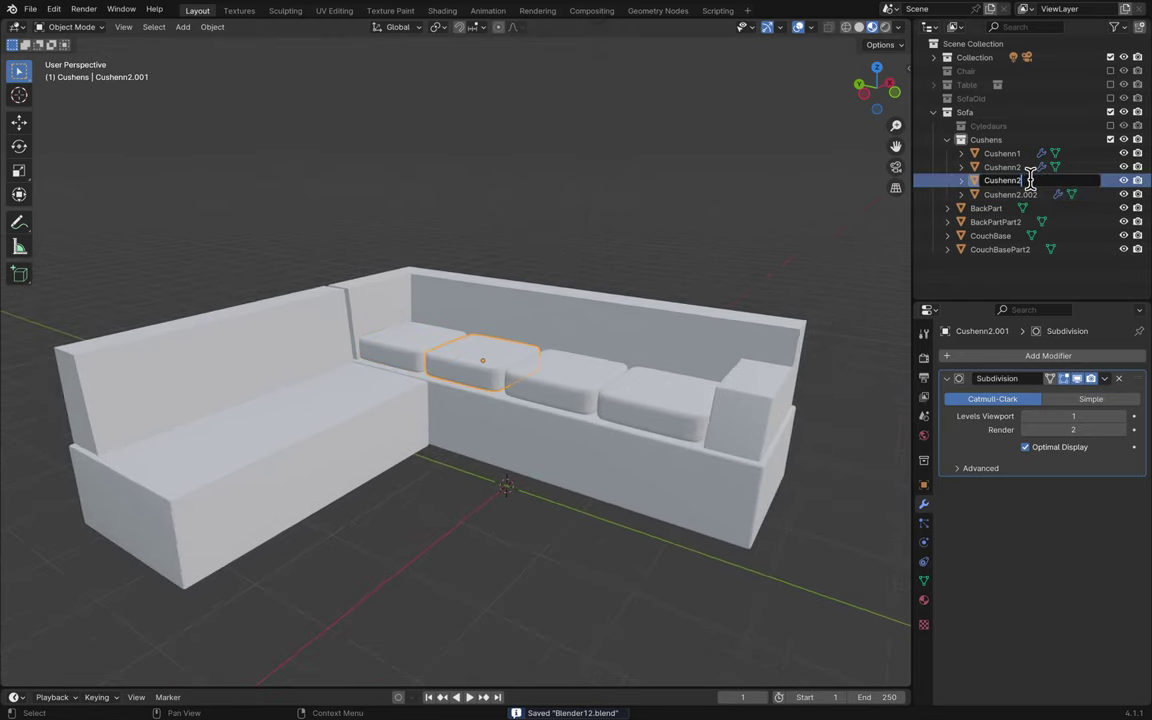
pyautogui.write('3')
pyautogui.press('Return')
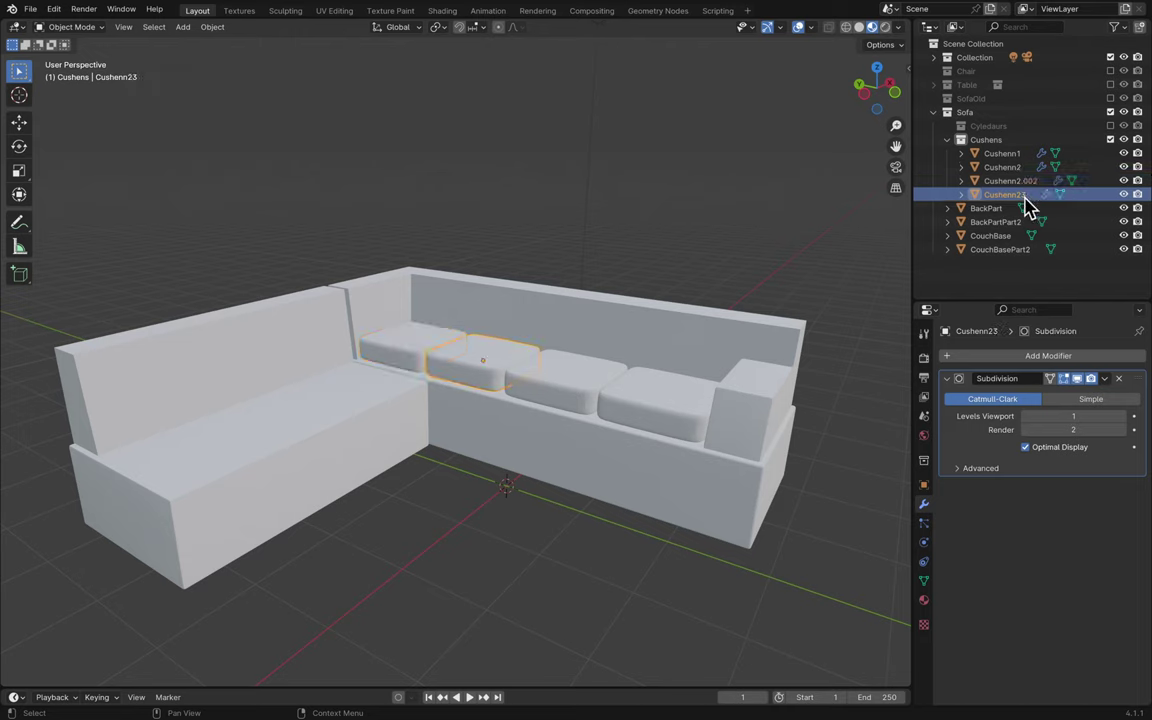
pyautogui.doubleClick(1025, 196)
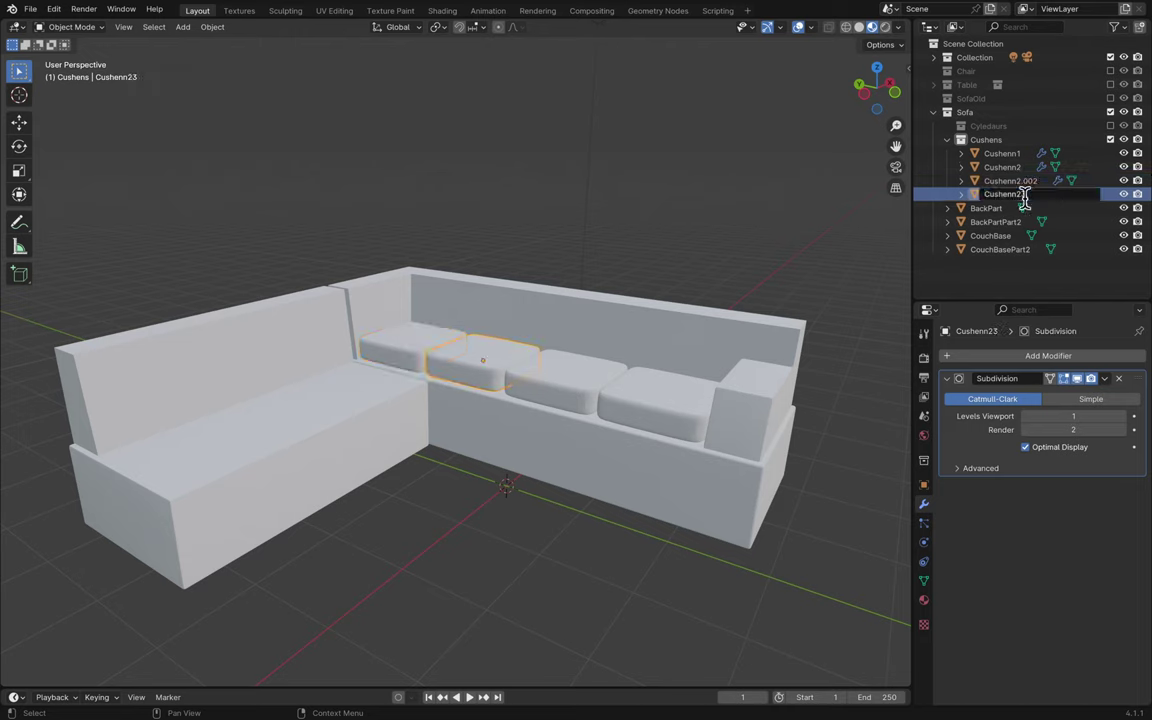
pyautogui.press('Return')
pyautogui.doubleClick(1027, 180)
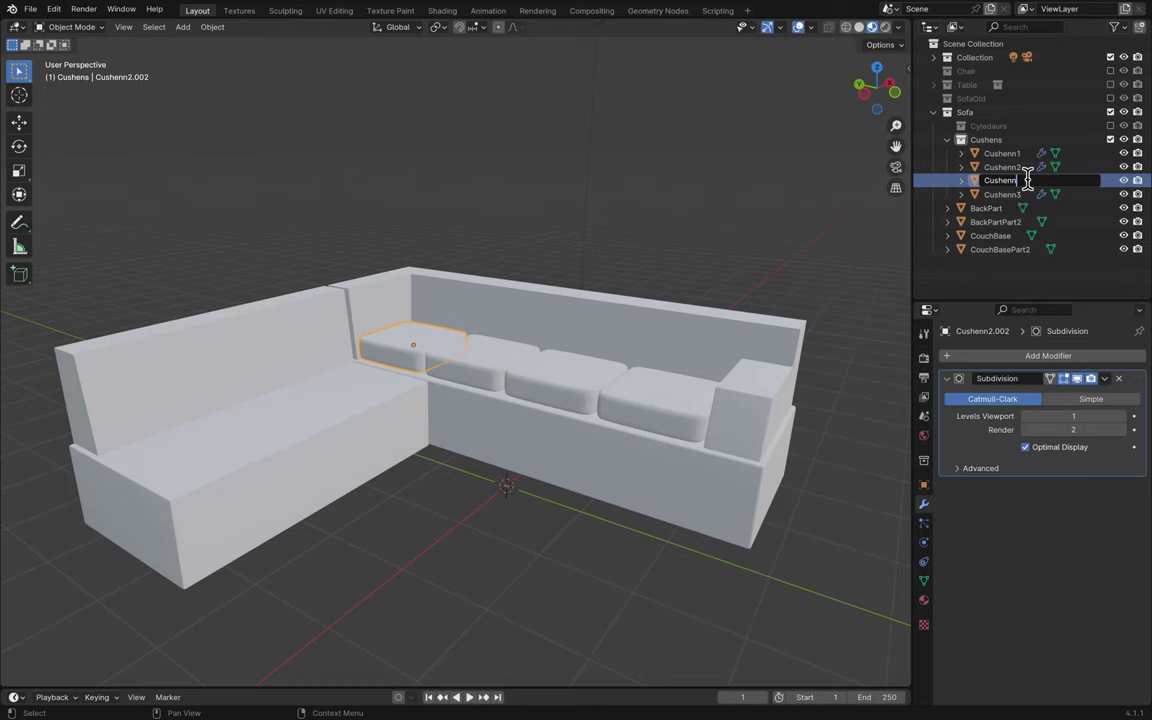
pyautogui.write('4')
pyautogui.press('Return')
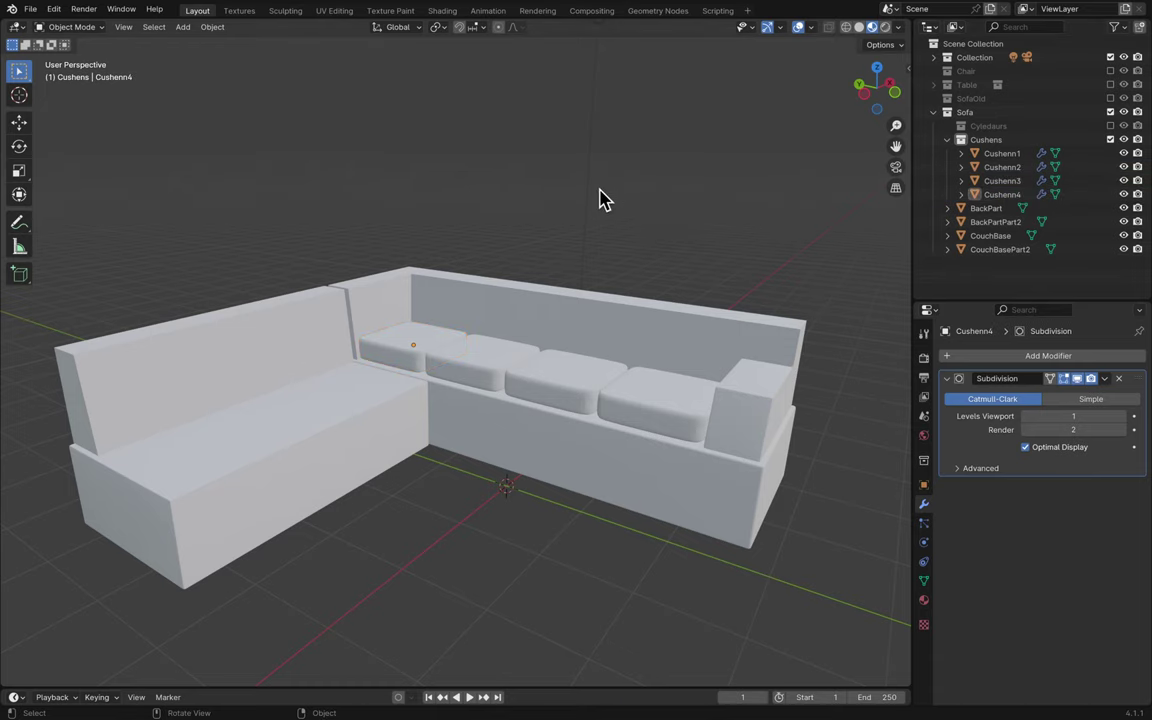
pyautogui.hotkey('ctrl', 's')
pyautogui.scroll(5, 600, 198)
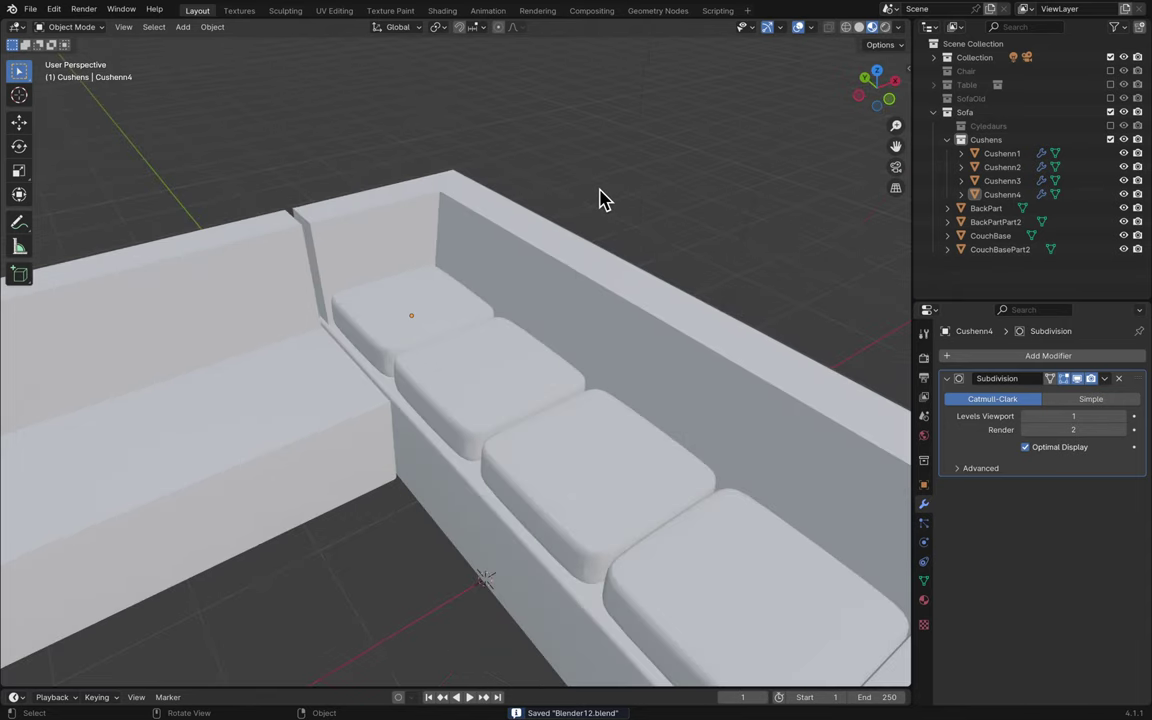
pyautogui.hscroll(-10, 600, 198)
# - Duplicate Cushenn4 and move the copy −1.241 m along X onto the short side's seat
pyautogui.click(553, 340)
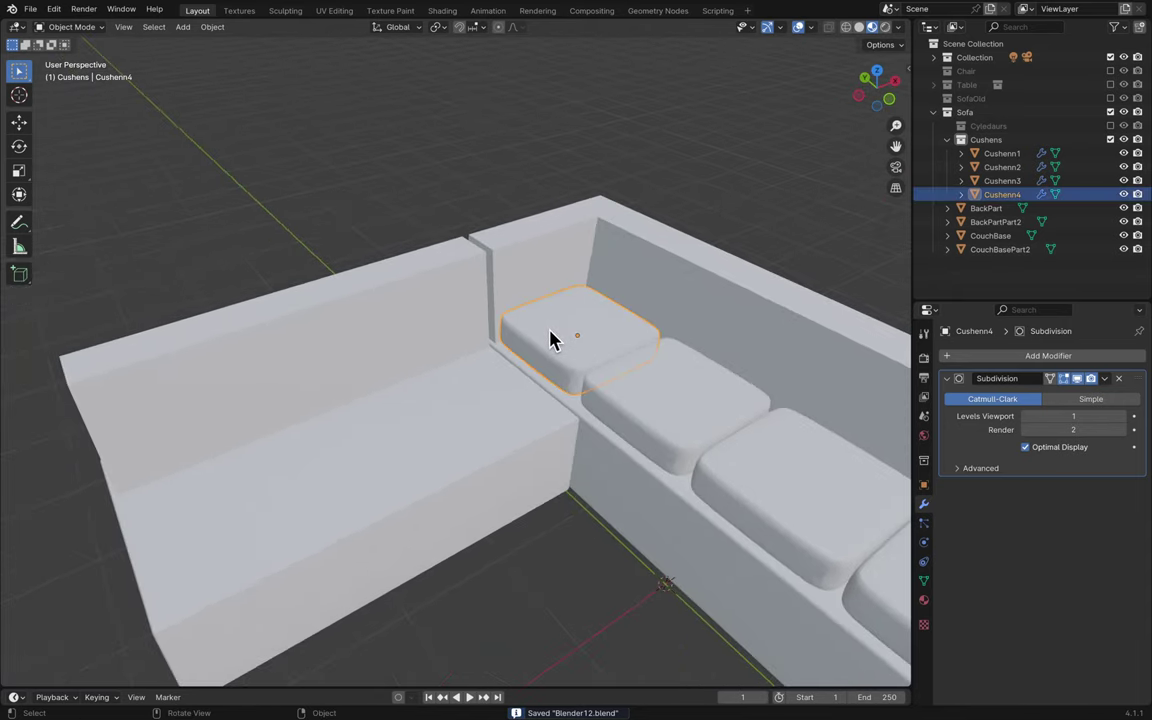
pyautogui.hotkey('shift', 'd')
pyautogui.rightClick(531, 401)
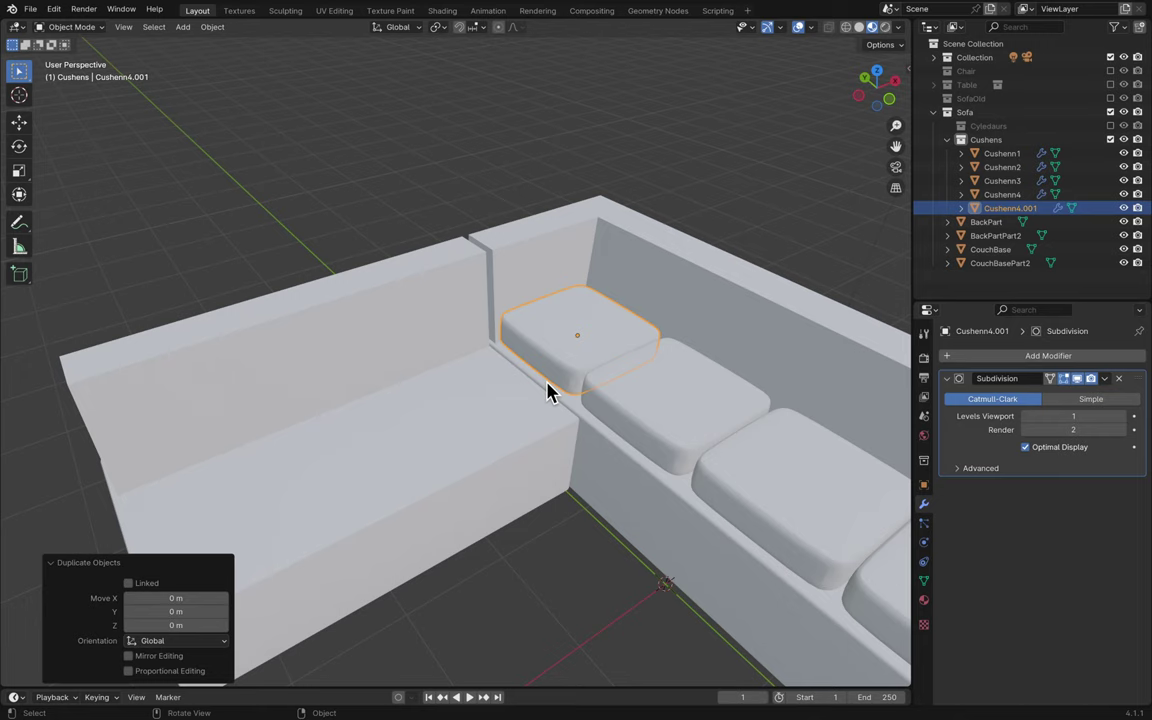
pyautogui.press('g')
pyautogui.hotkey('shift', 'z')
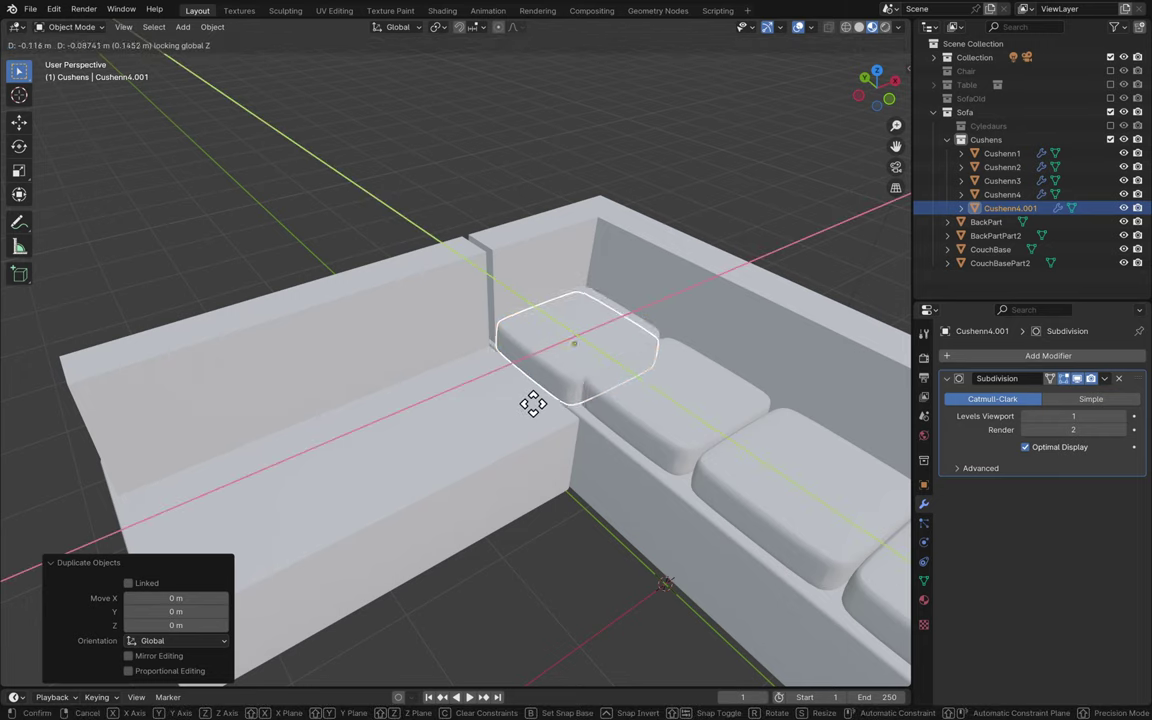
pyautogui.click(444, 433)
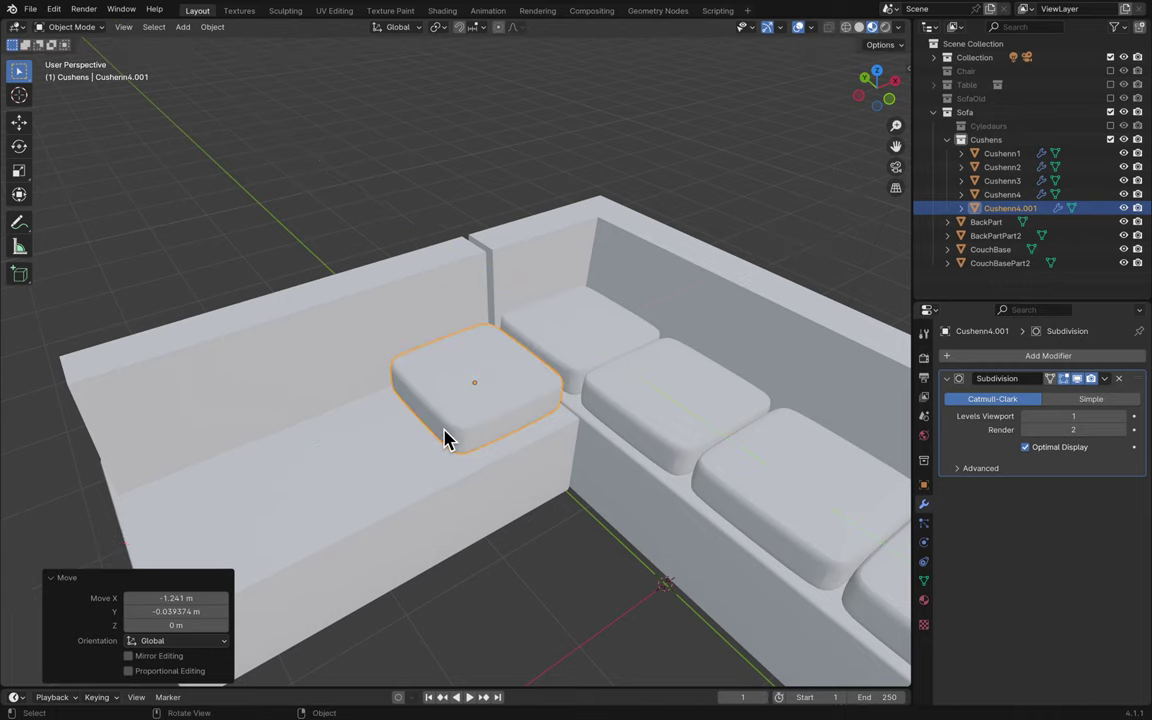
pyautogui.scroll(10, 445, 437)
pyautogui.scroll(3, 446, 440)
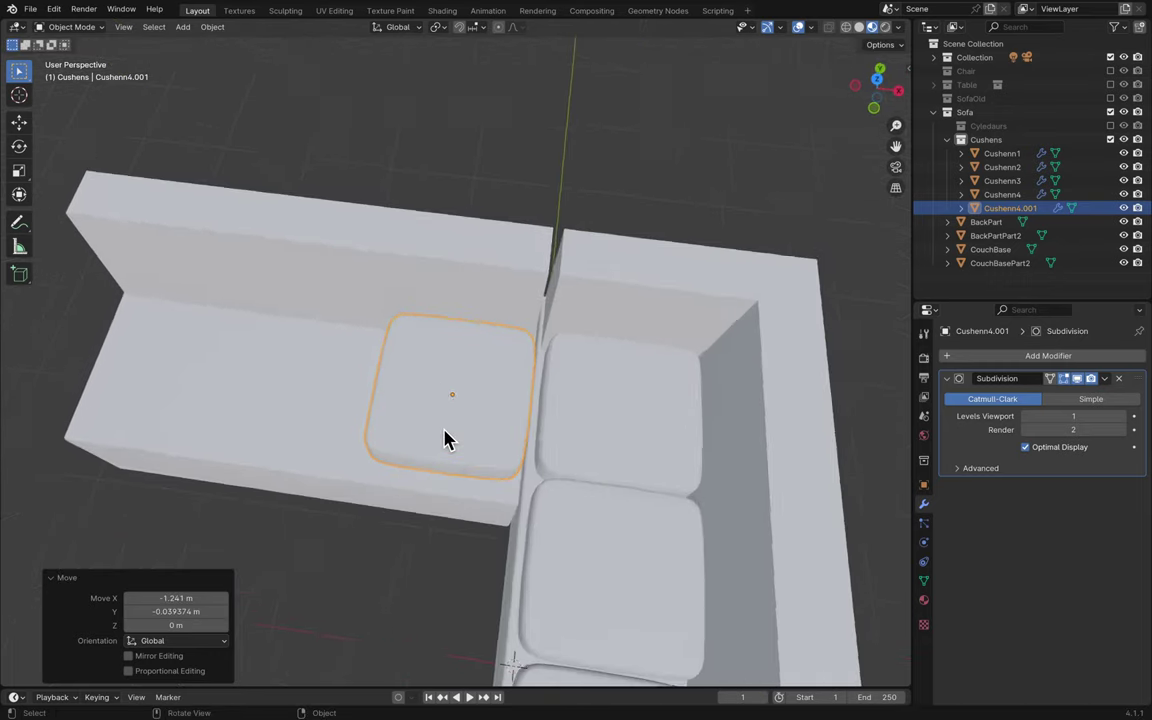
pyautogui.keyDown('shift'); pyautogui.scroll(-3, 446, 441); pyautogui.keyUp('shift')
pyautogui.scroll(-10, 446, 441)
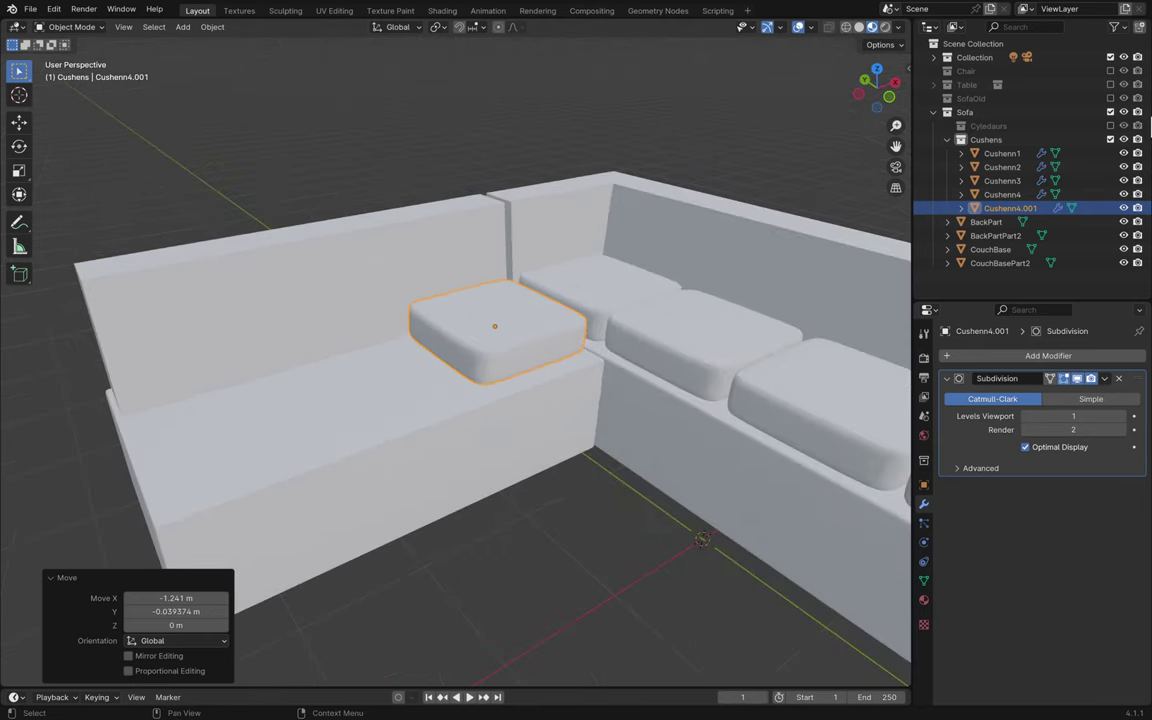
# - Show the SofaOld collection again and frame the BackPartPart2 back piece
pyautogui.click(1110, 98)
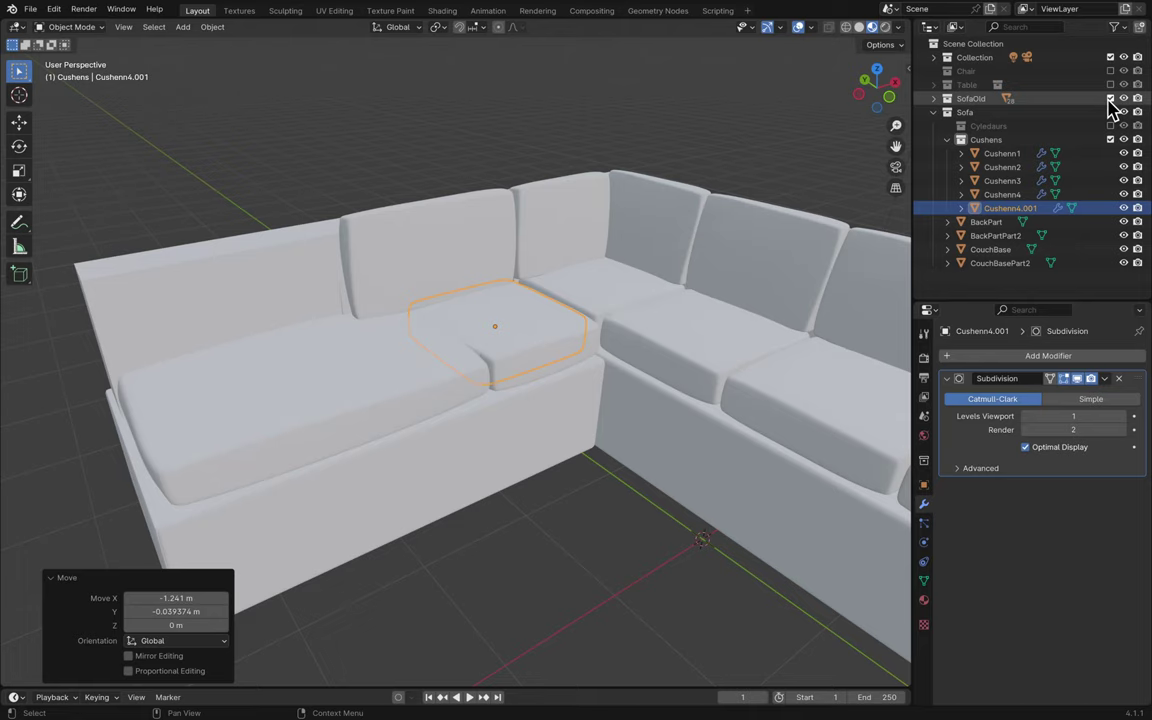
pyautogui.click(1110, 99)
pyautogui.click(1110, 99)
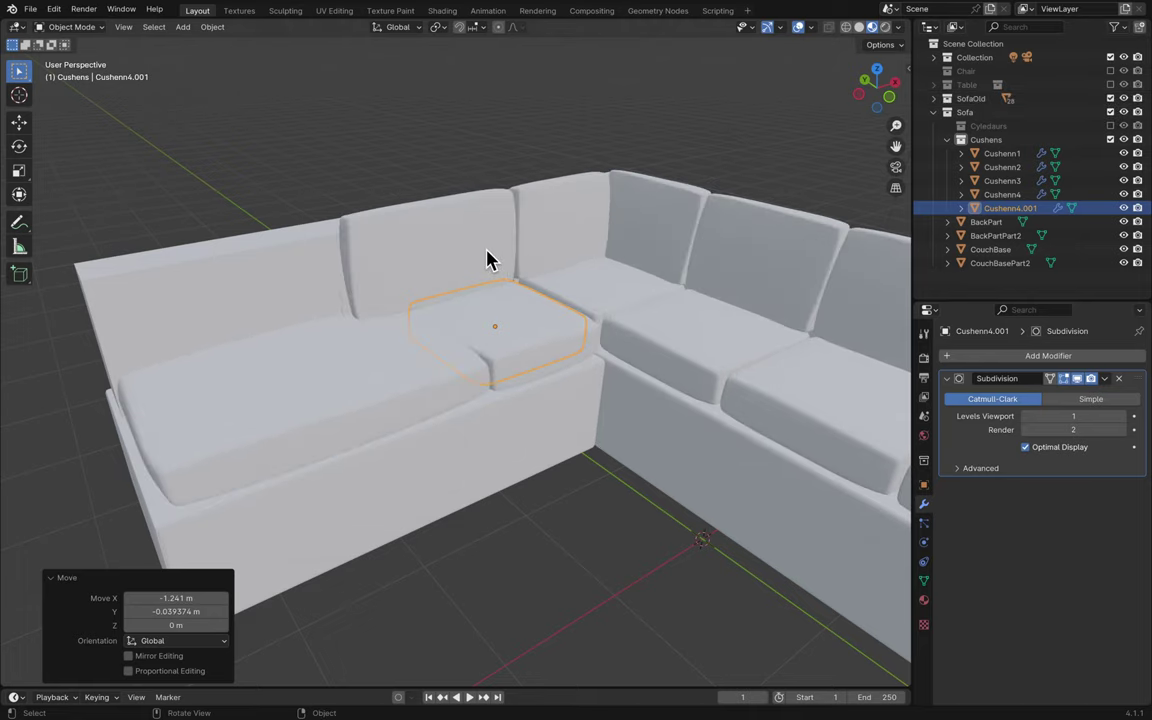
pyautogui.click(335, 268)
pyautogui.press('KP_Decimal')
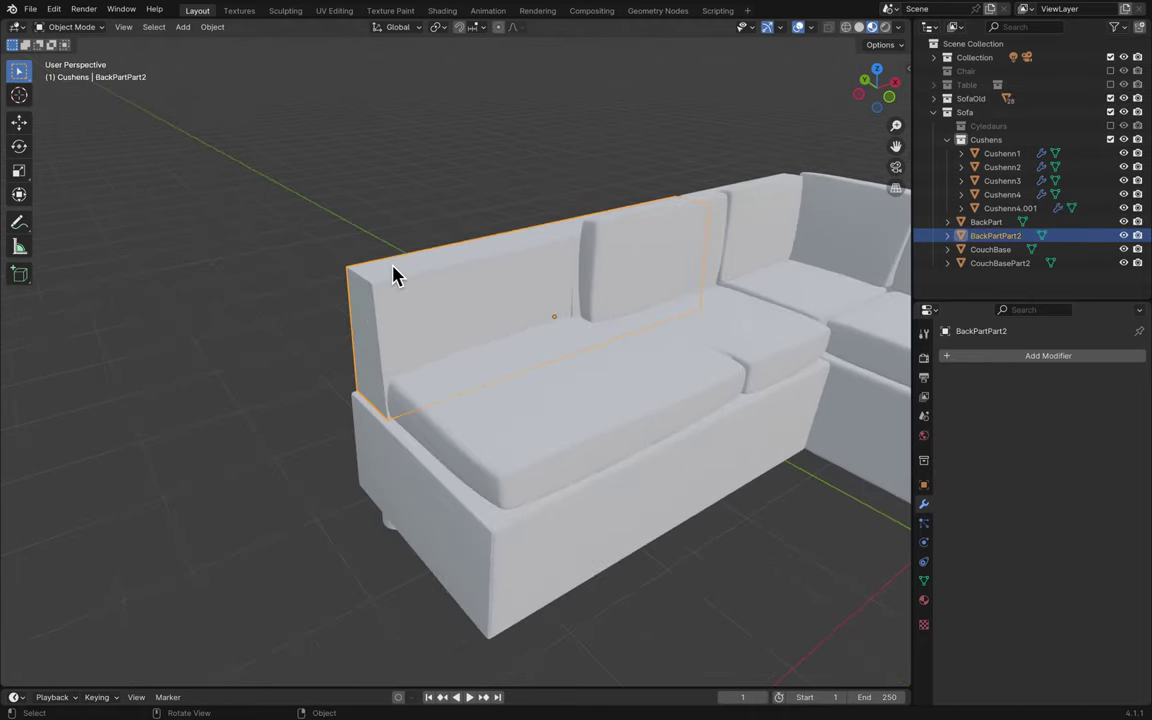
# - In Edit Mode, move the back panel's outer side face along X to shorten it
pyautogui.press('Tab')
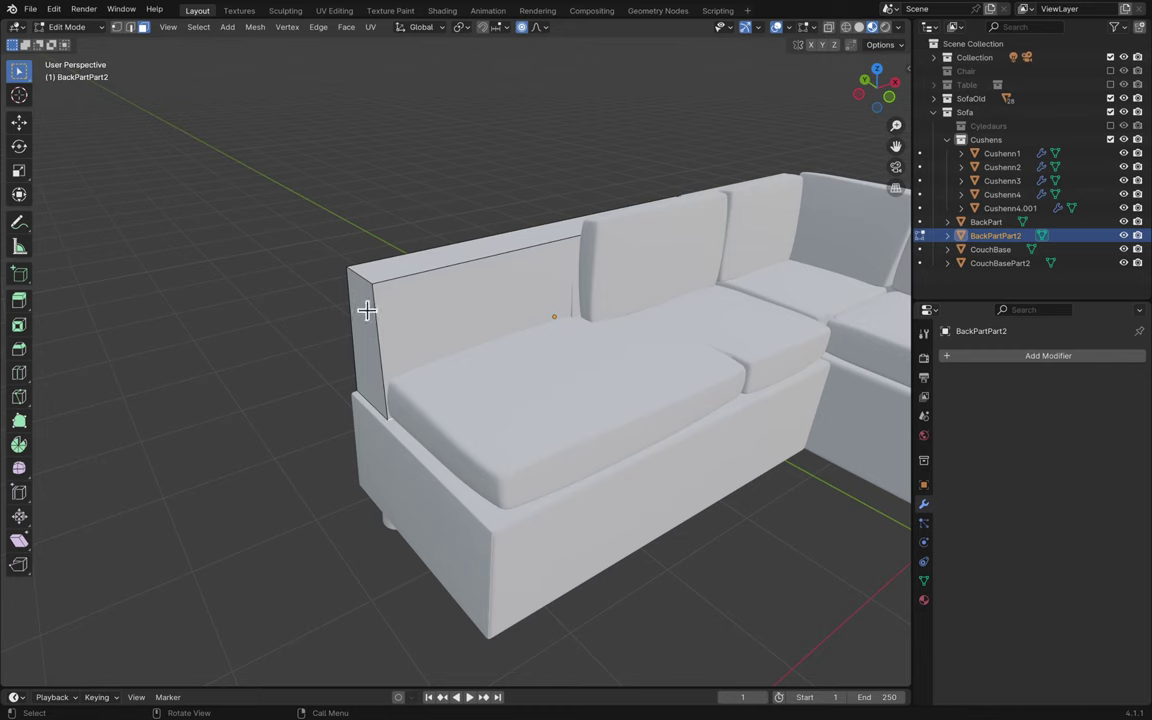
pyautogui.click(366, 311)
pyautogui.press('g')
pyautogui.press('z')
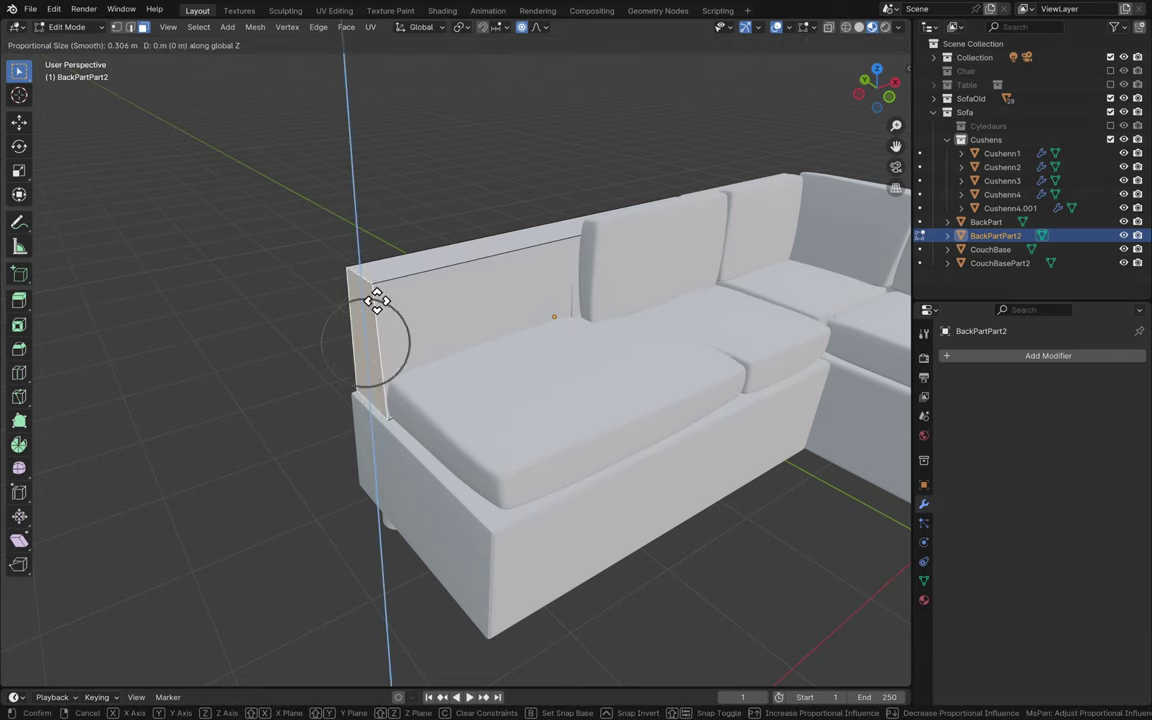
pyautogui.click(517, 28)
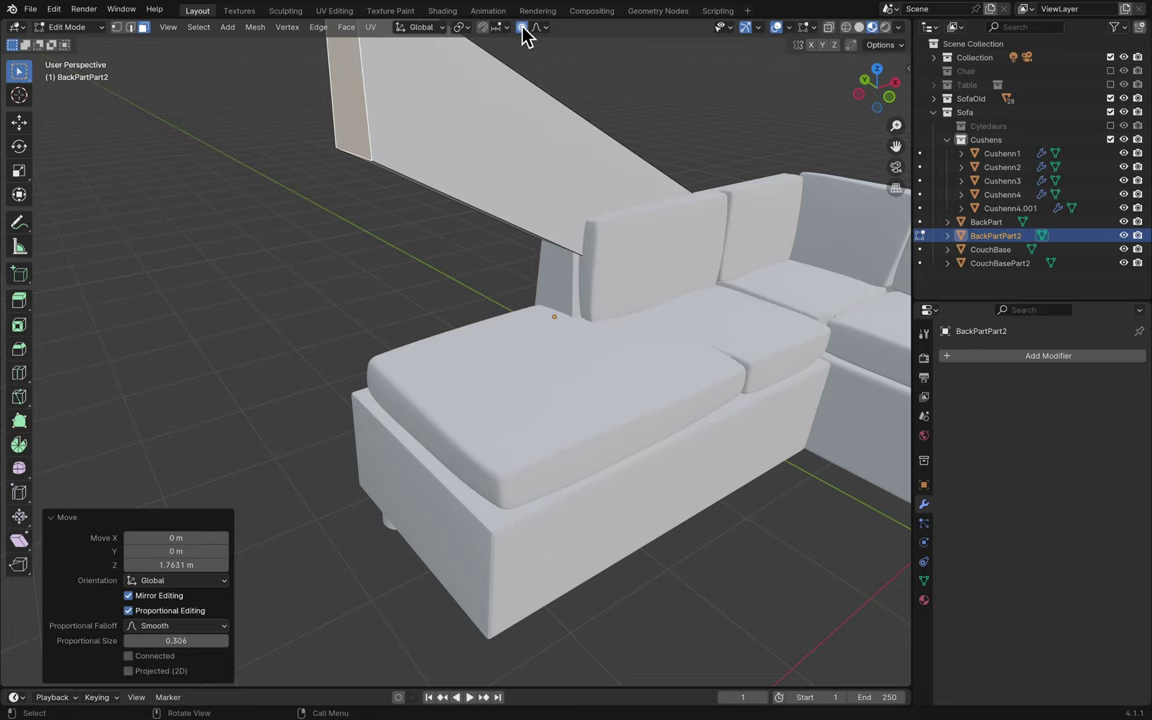
pyautogui.hotkey('ctrl', 'z')
pyautogui.press('g')
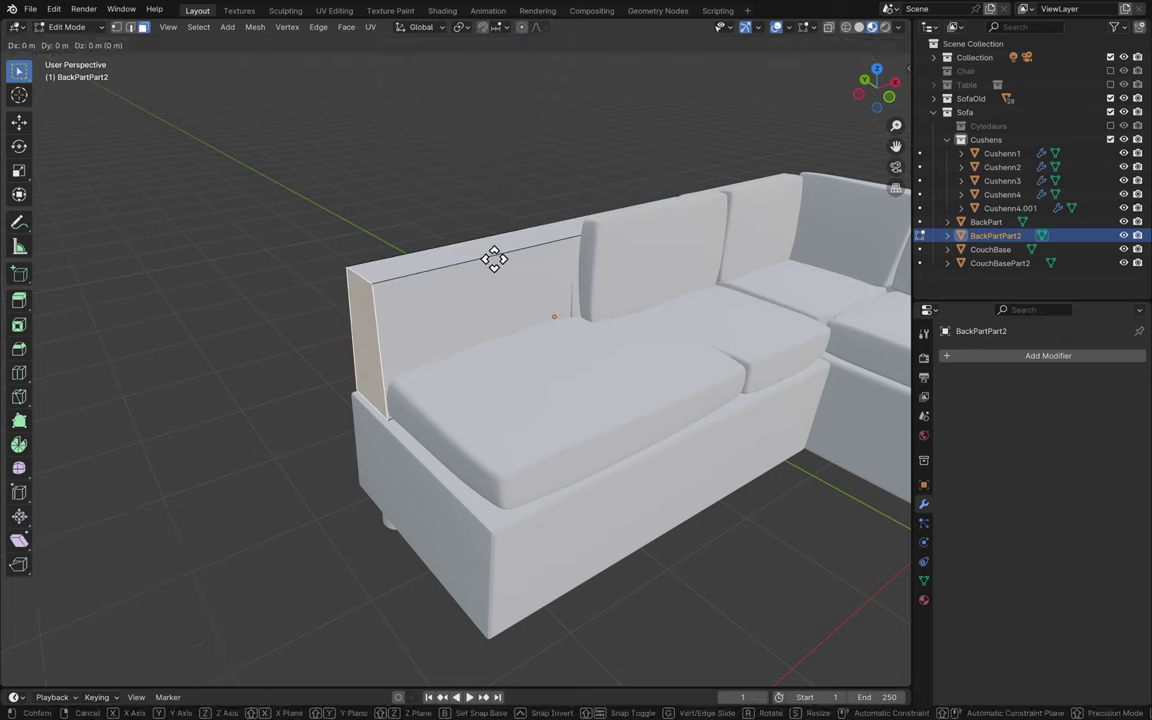
pyautogui.press('x')
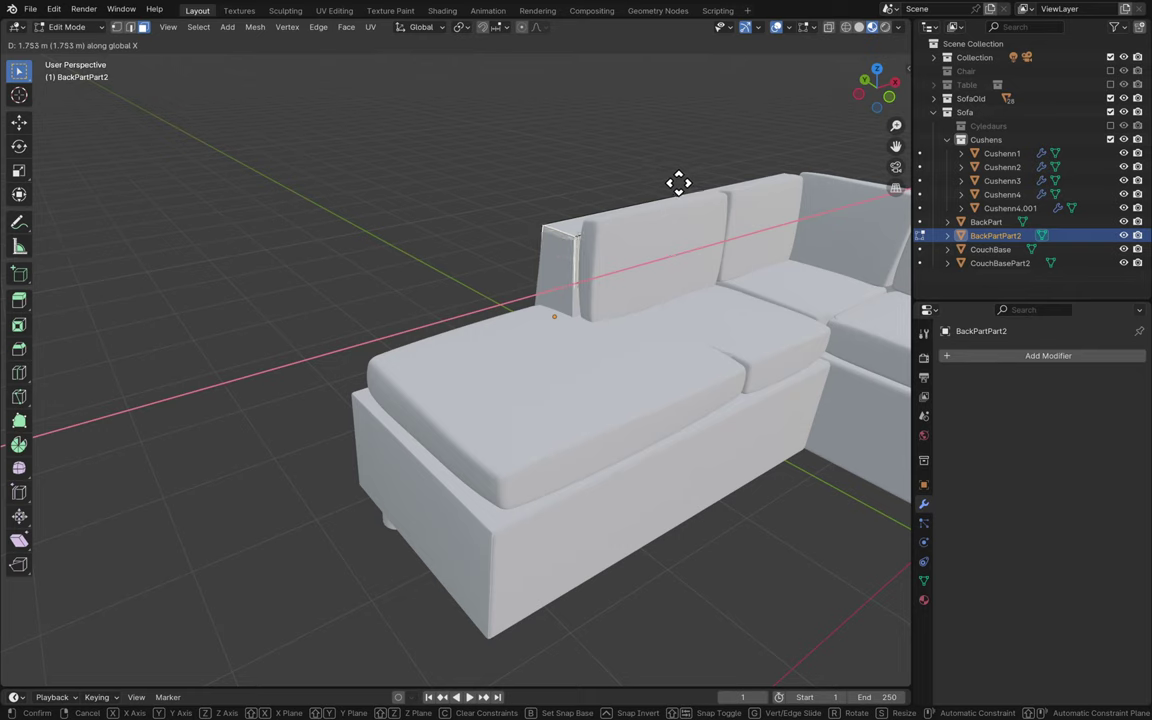
pyautogui.click(677, 183)
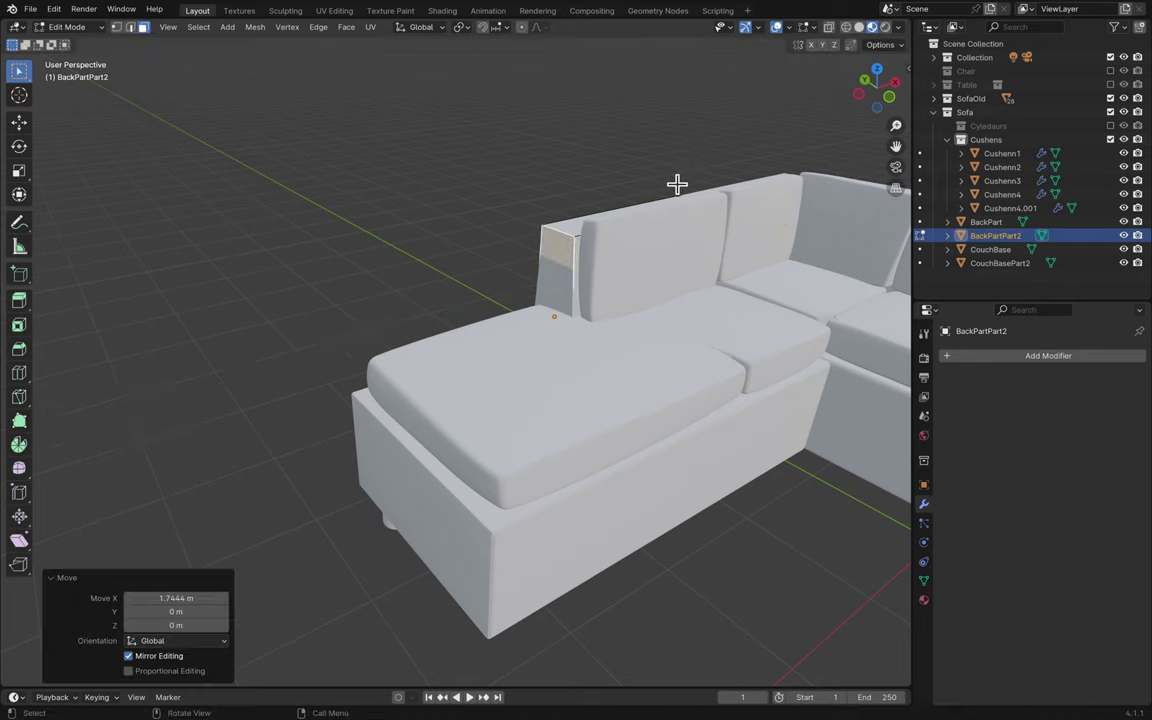
pyautogui.hscroll(10, 638, 247)
pyautogui.scroll(5, 638, 247)
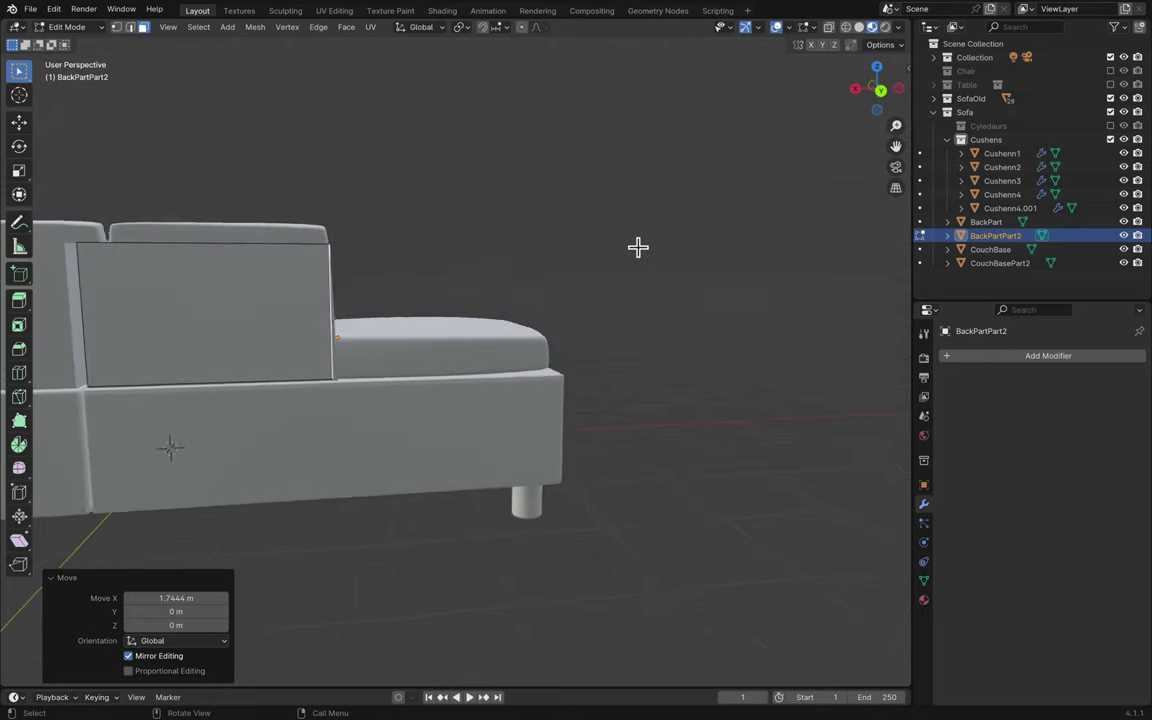
# - Tilt the back panel 2.6° about Y and nudge it −0.008946 m along X
pyautogui.press('r')
pyautogui.press('x')
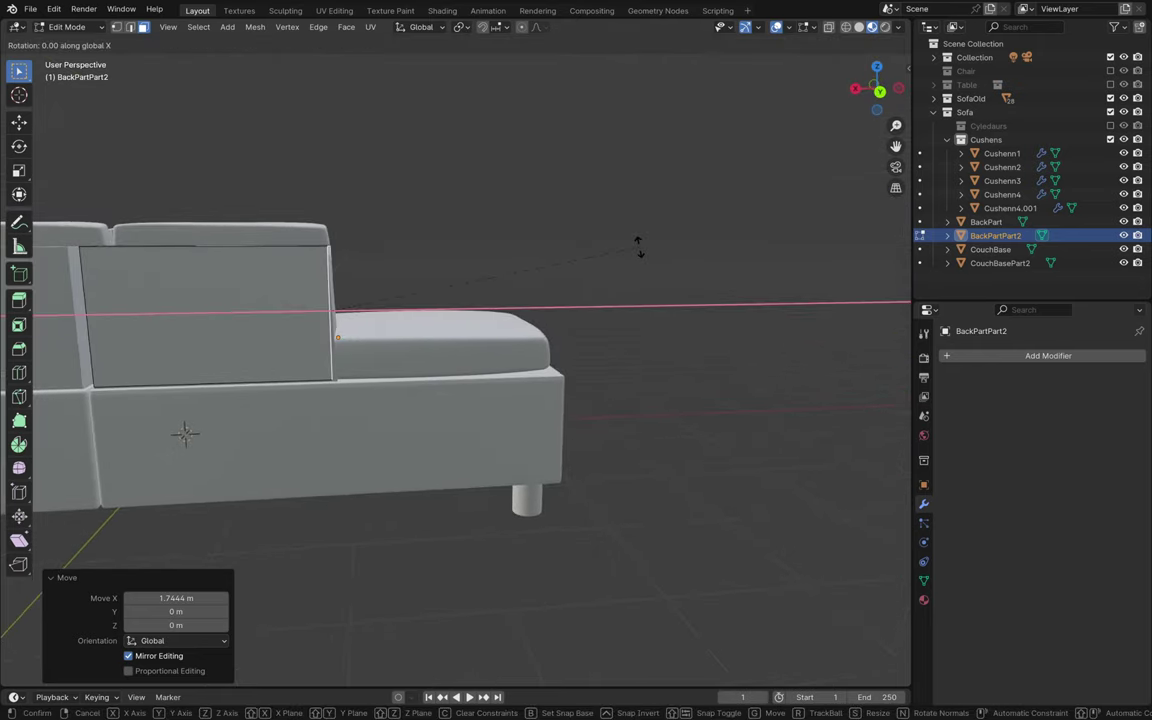
pyautogui.press('y')
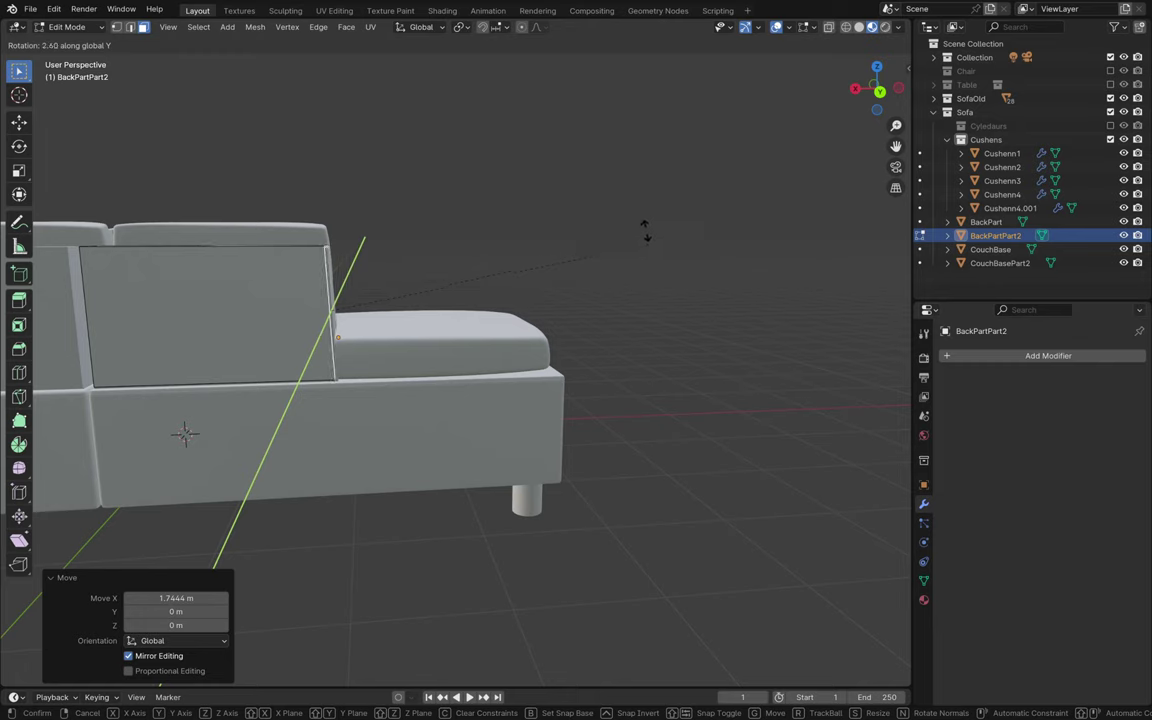
pyautogui.click(645, 231)
pyautogui.press('g')
pyautogui.press('x')
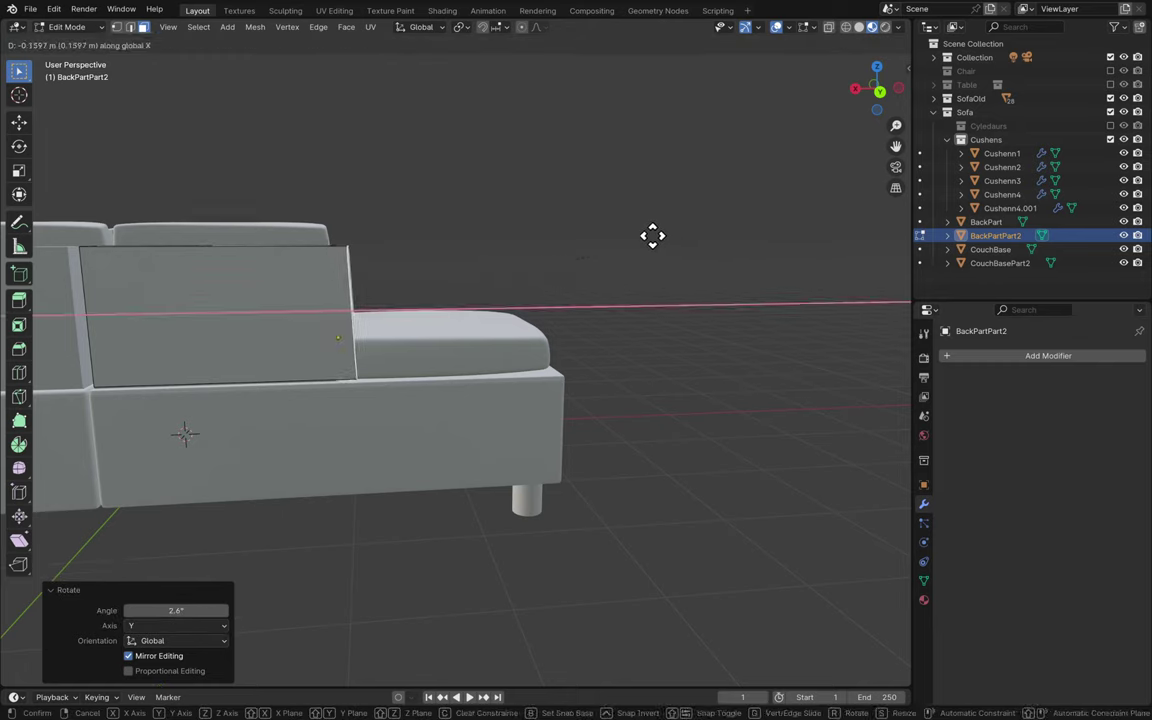
pyautogui.click(644, 237)
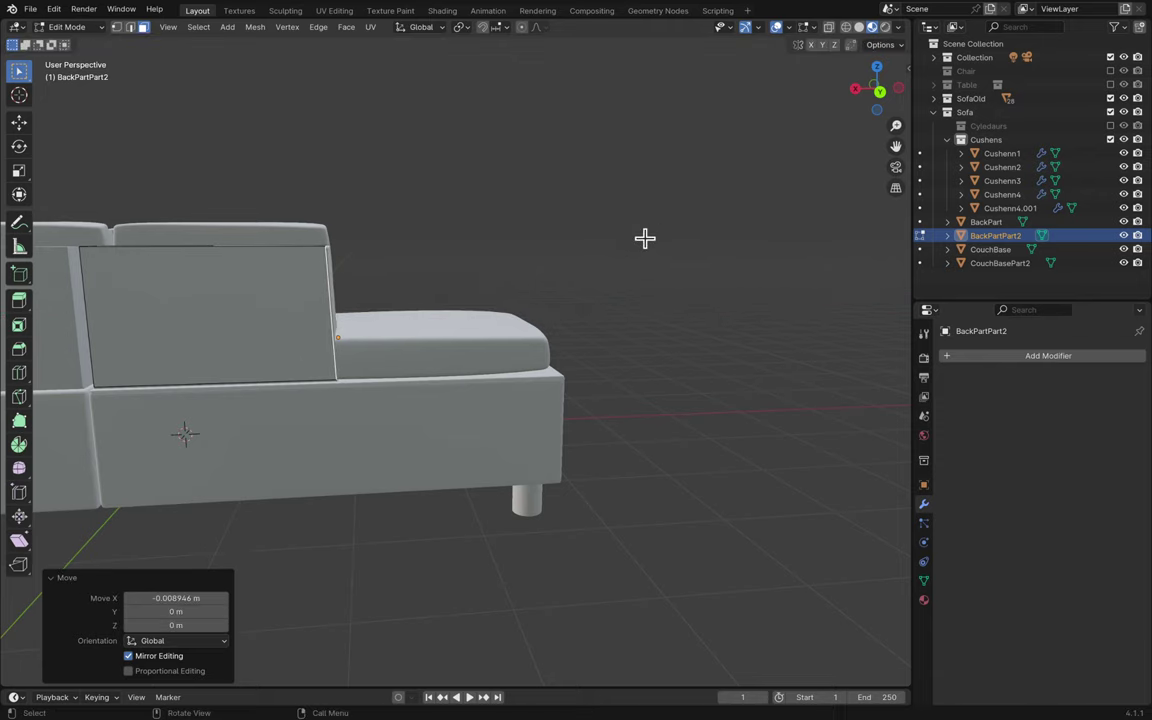
# - Save Blender12.blend and return to Object Mode
pyautogui.hscroll(-10, 644, 237)
pyautogui.hscroll(5, 644, 240)
pyautogui.hotkey('ctrl', 's')
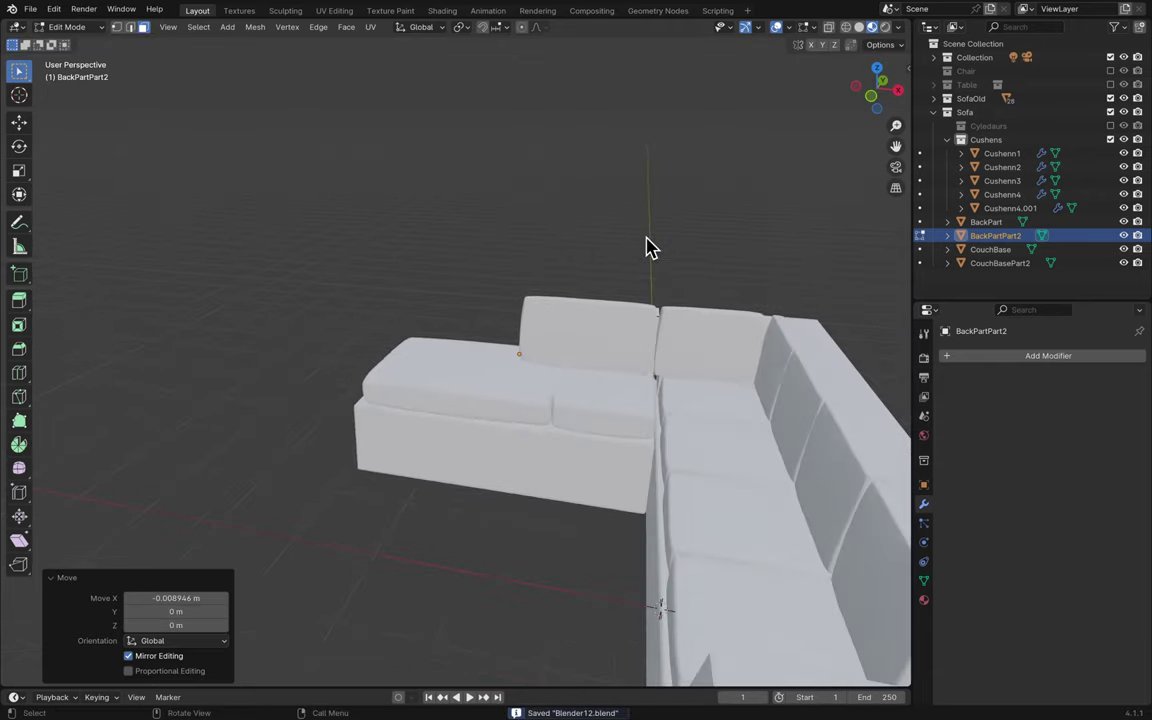
pyautogui.hscroll(10, 645, 248)
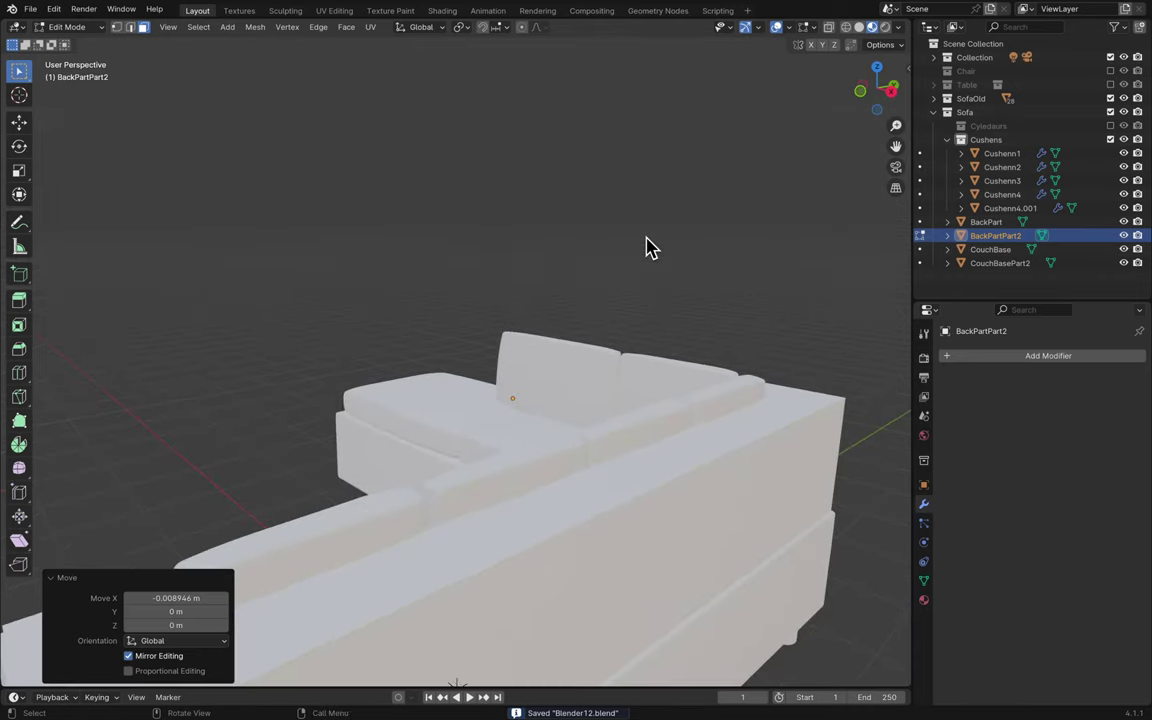
pyautogui.hscroll(-10, 645, 248)
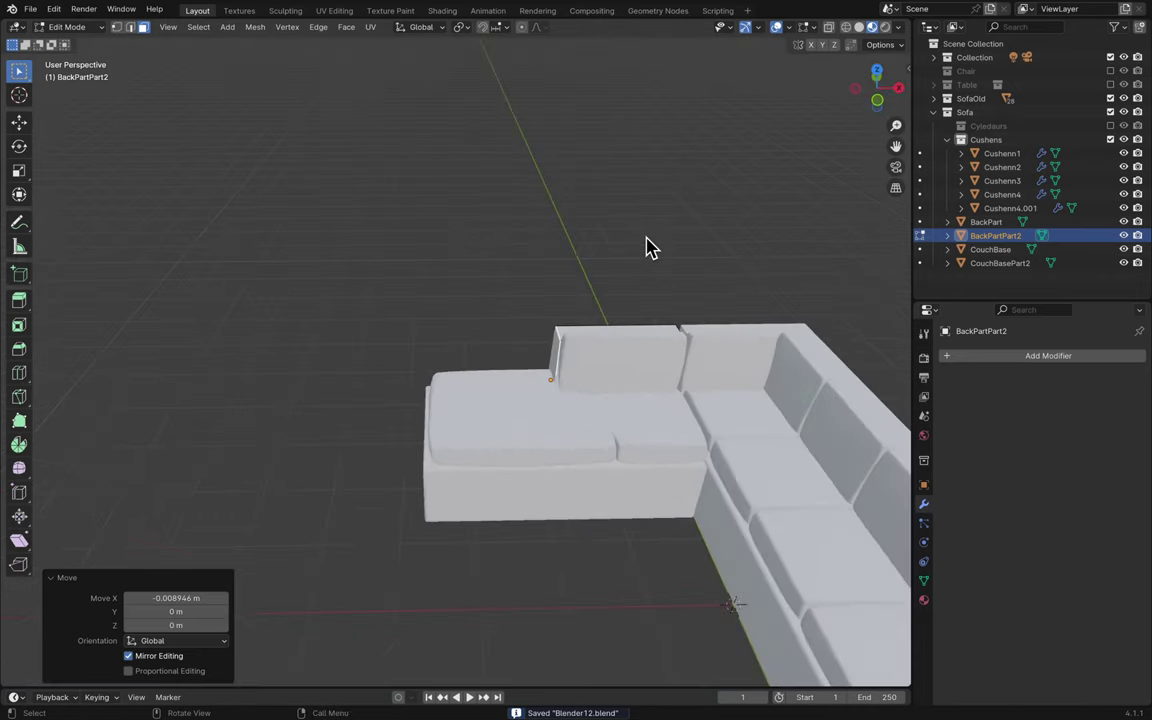
pyautogui.hscroll(10, 645, 248)
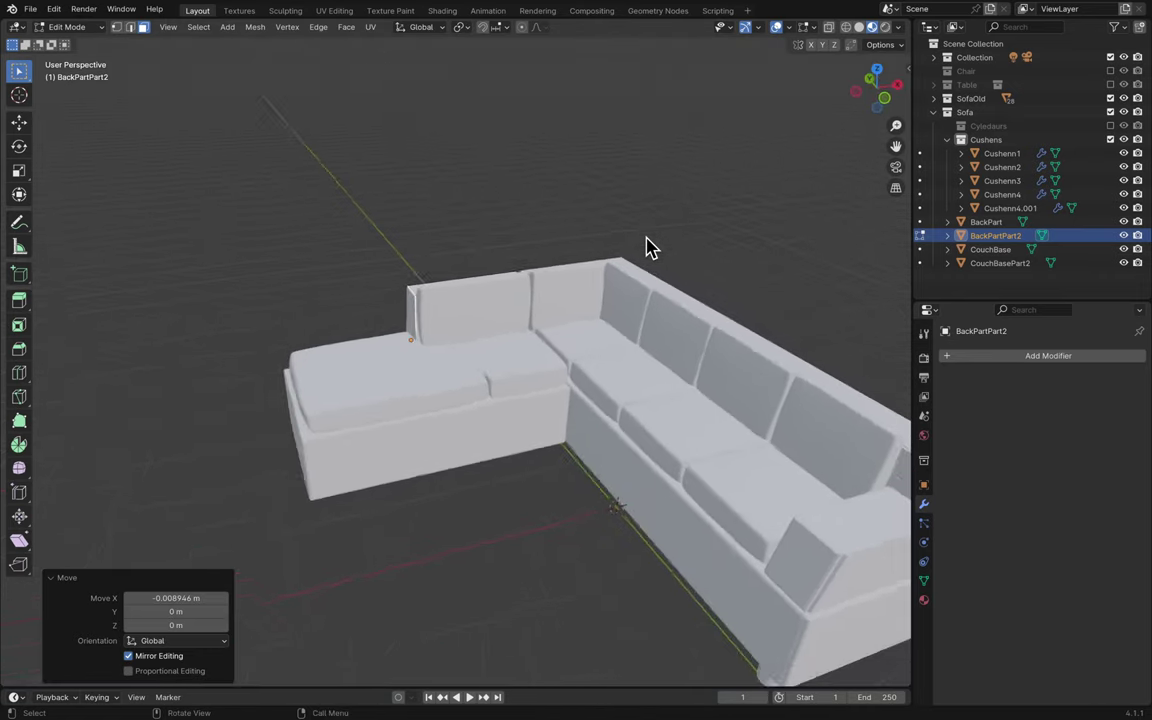
pyautogui.hotkey('ctrl', 's')
pyautogui.hscroll(-5, 645, 240)
pyautogui.keyDown('ctrl'); pyautogui.scroll(5, 627, 311); pyautogui.keyUp('ctrl')
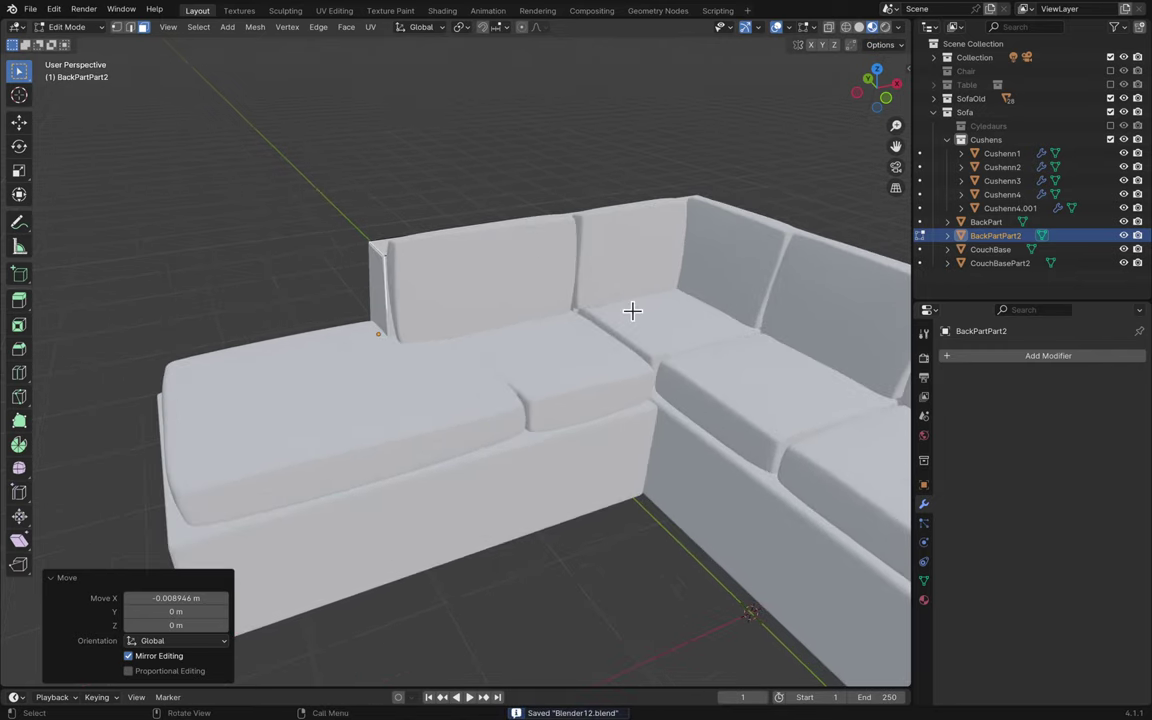
pyautogui.press('Tab')
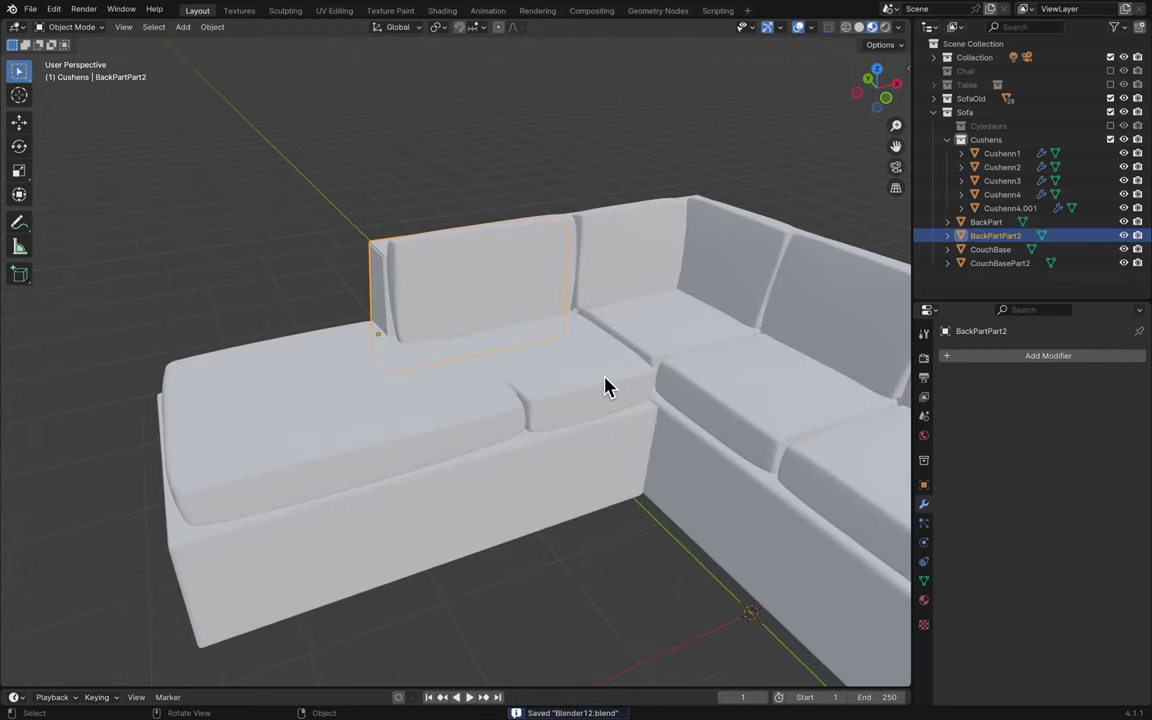
# - Inspect the Box008 seat cushion's mesh in Edit Mode, then save the file
pyautogui.click(606, 386)
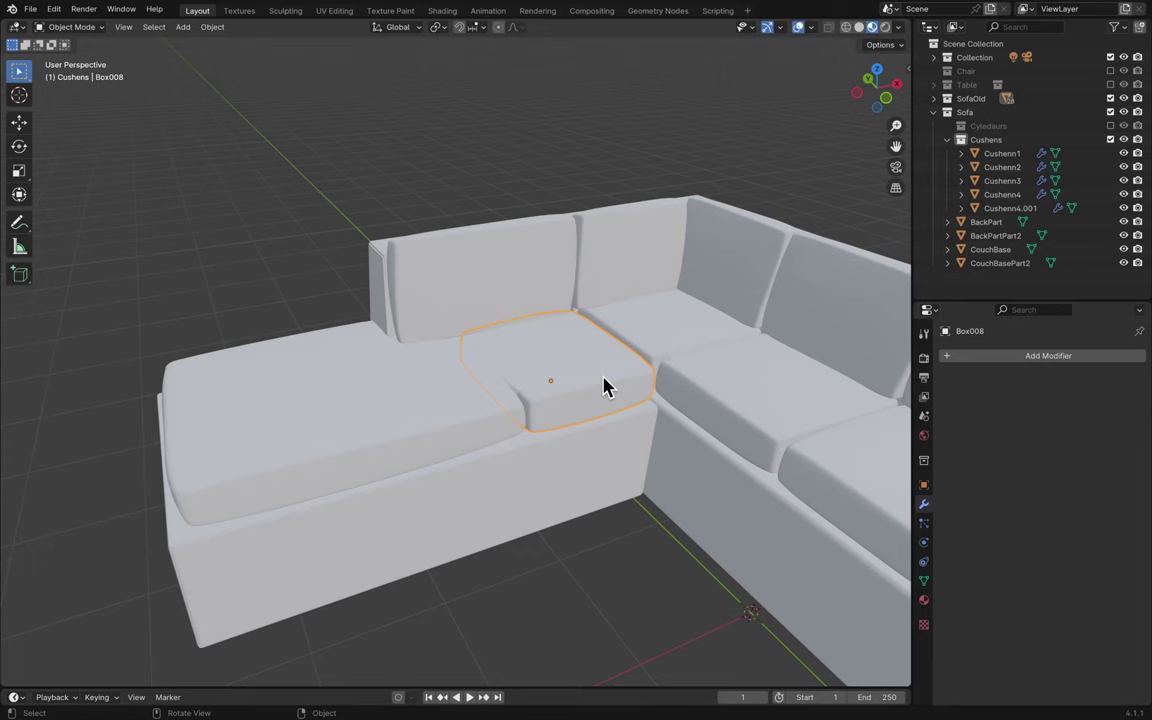
pyautogui.press('Tab')
pyautogui.keyDown('ctrl'); pyautogui.scroll(5, 606, 390); pyautogui.keyUp('ctrl')
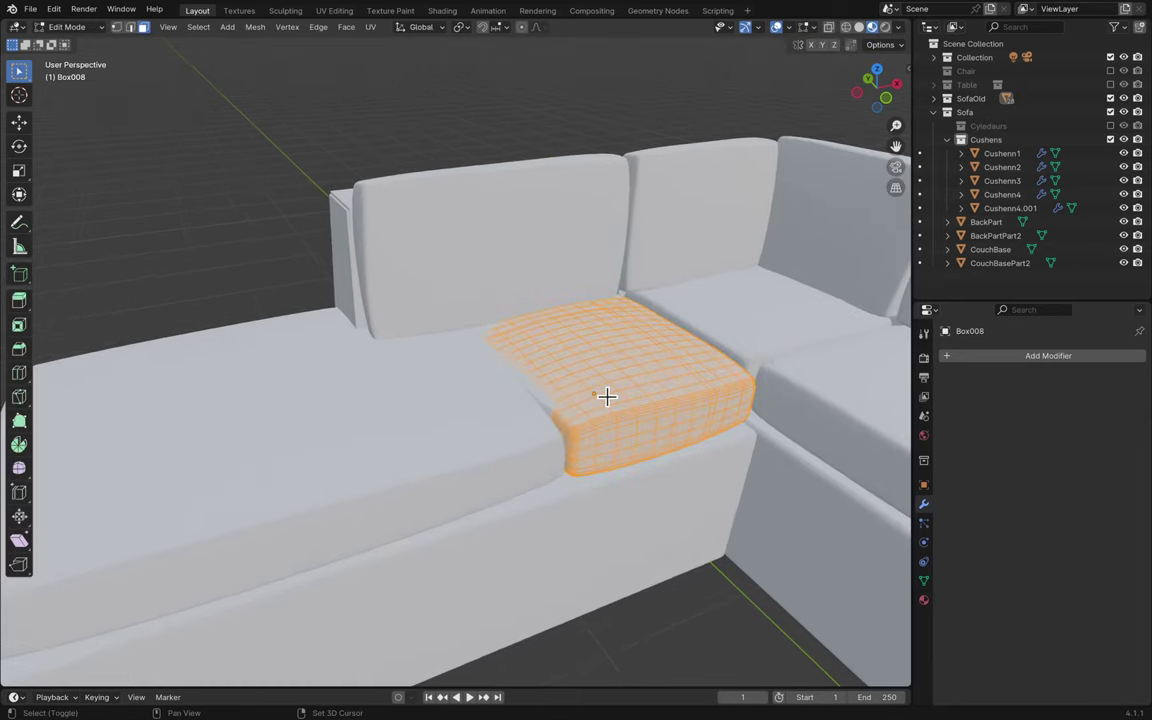
pyautogui.hscroll(-5, 606, 396)
pyautogui.keyDown('ctrl'); pyautogui.scroll(8, 606, 396); pyautogui.keyUp('ctrl')
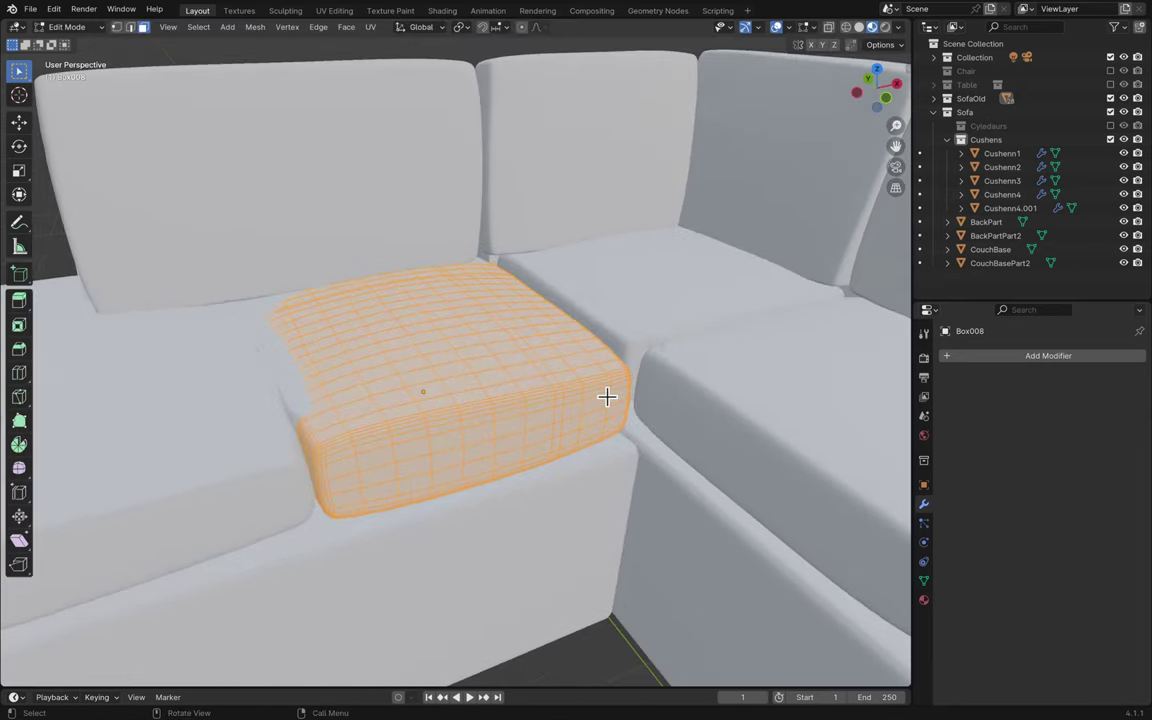
pyautogui.press('Tab')
pyautogui.keyDown('ctrl'); pyautogui.scroll(-10, 608, 401); pyautogui.keyUp('ctrl')
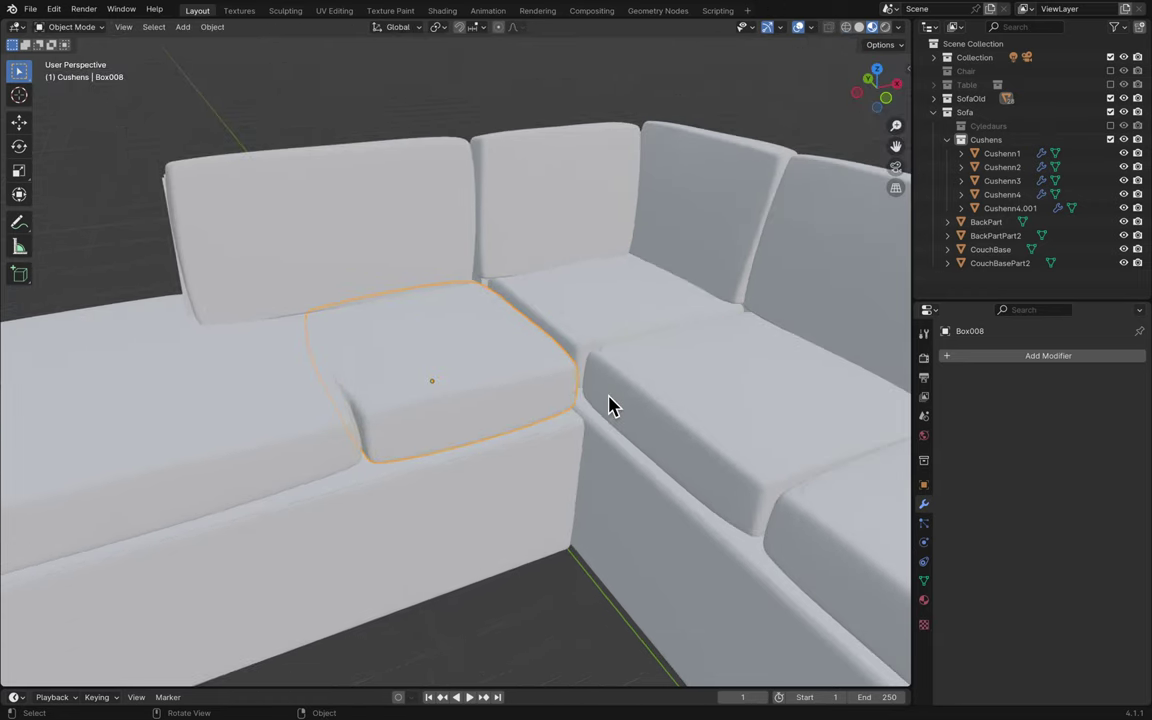
pyautogui.hotkey('ctrl', 's')
# - Exclude the SofaOld collection, leaving only the new sofa visible
pyautogui.click(1110, 112)
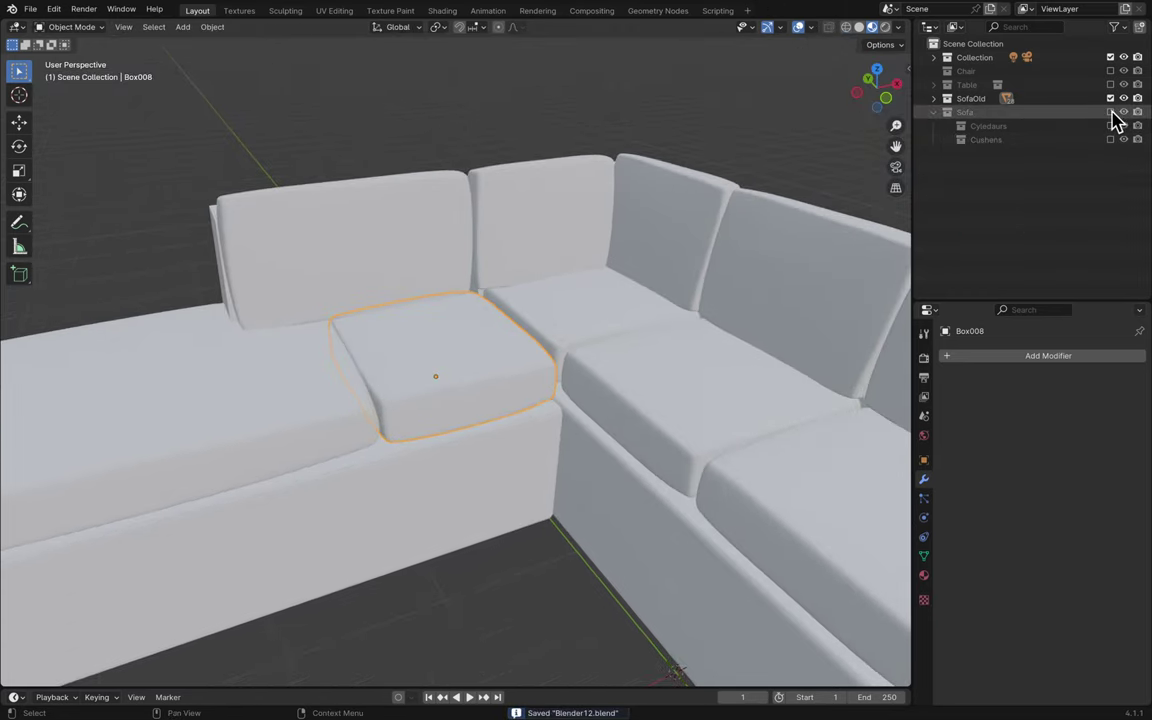
pyautogui.click(1110, 112)
pyautogui.click(1110, 98)
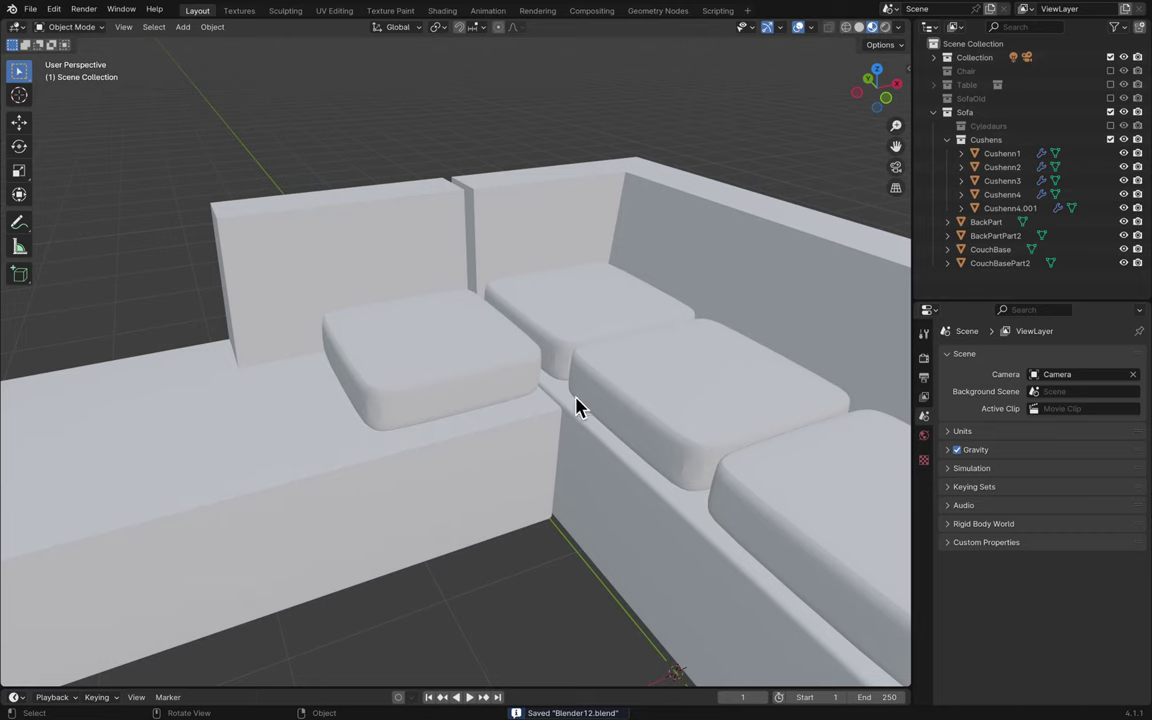
# - Select the corner cushion Cushenn4.001 and move it along the Y axis
pyautogui.moveTo(578, 407); pyautogui.dragTo(578, 404, button='middle')
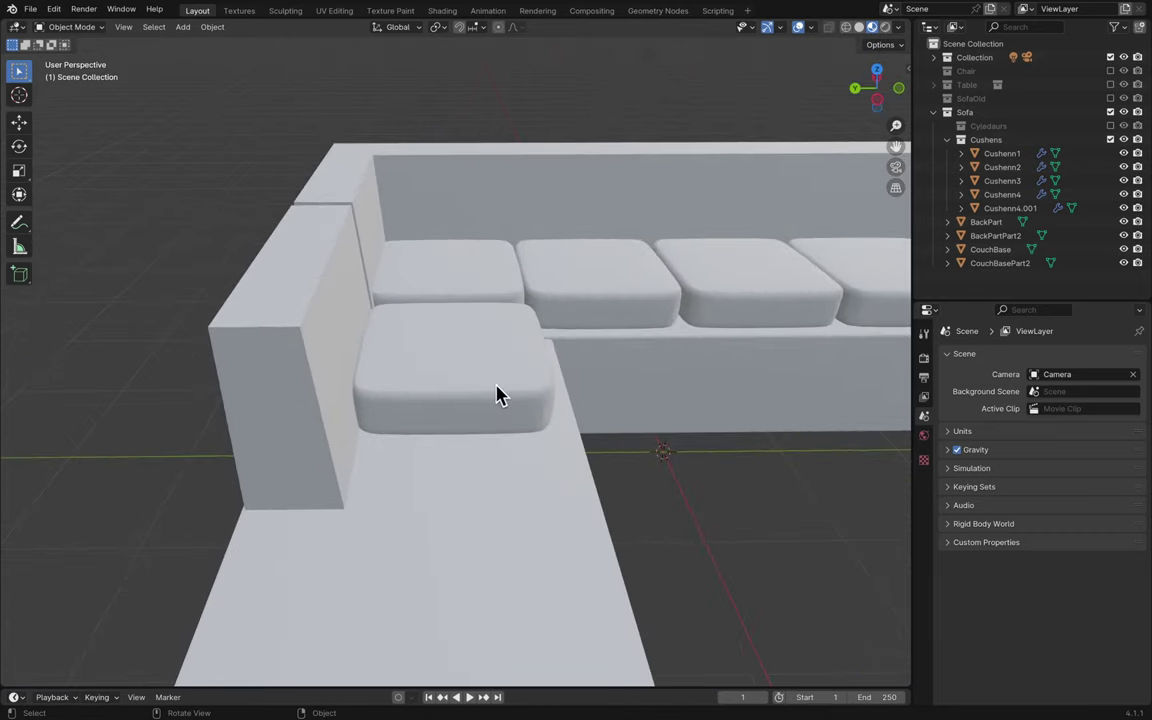
pyautogui.click(497, 394)
pyautogui.press('g')
pyautogui.press('x')
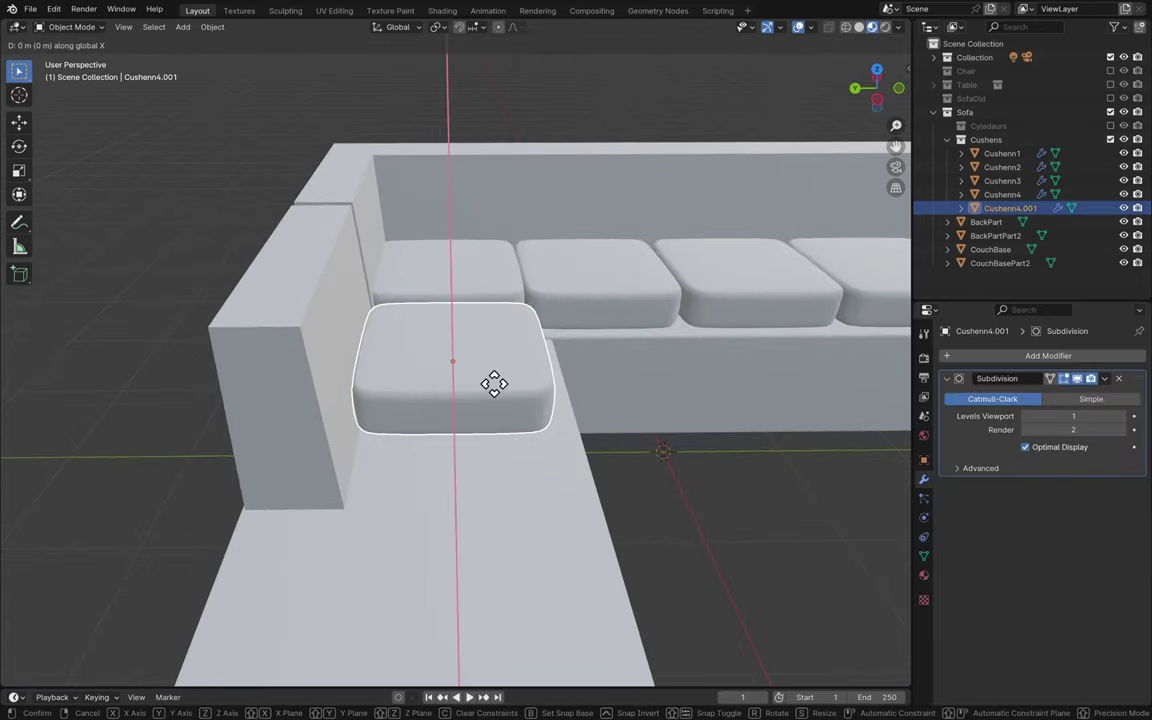
pyautogui.press('y')
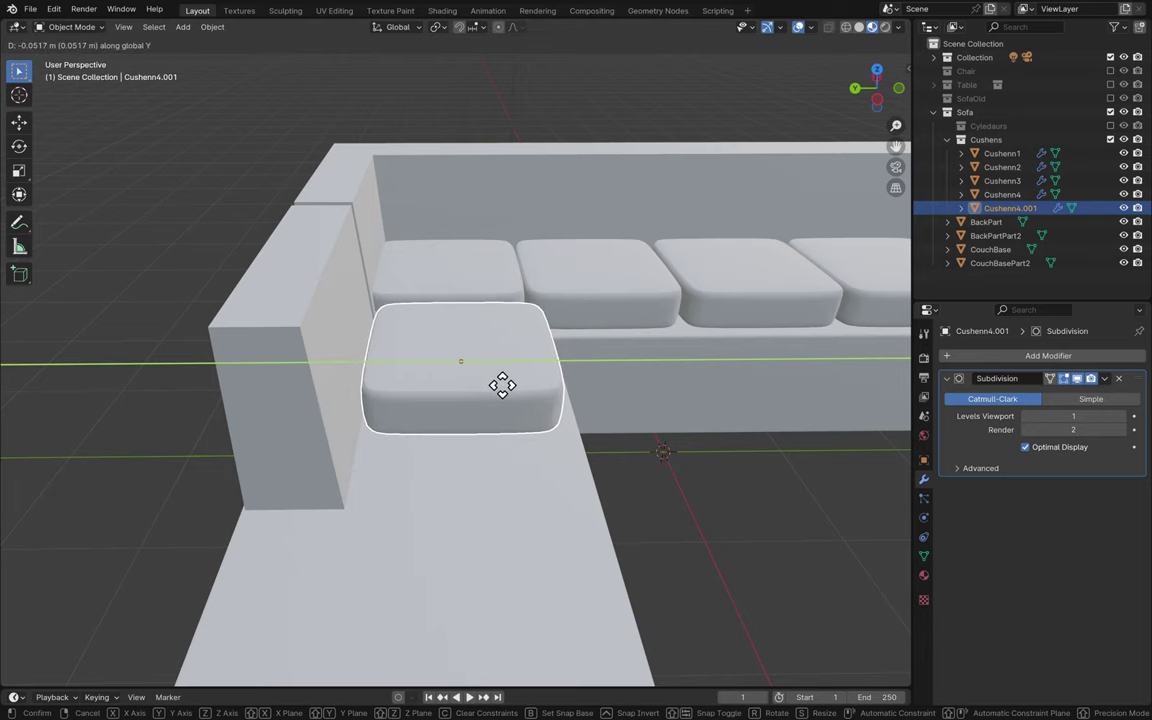
pyautogui.click(501, 392)
# - Stretch the corner cushion along Y by a factor of 1.057
pyautogui.scroll(4, 505, 395)
pyautogui.press('s')
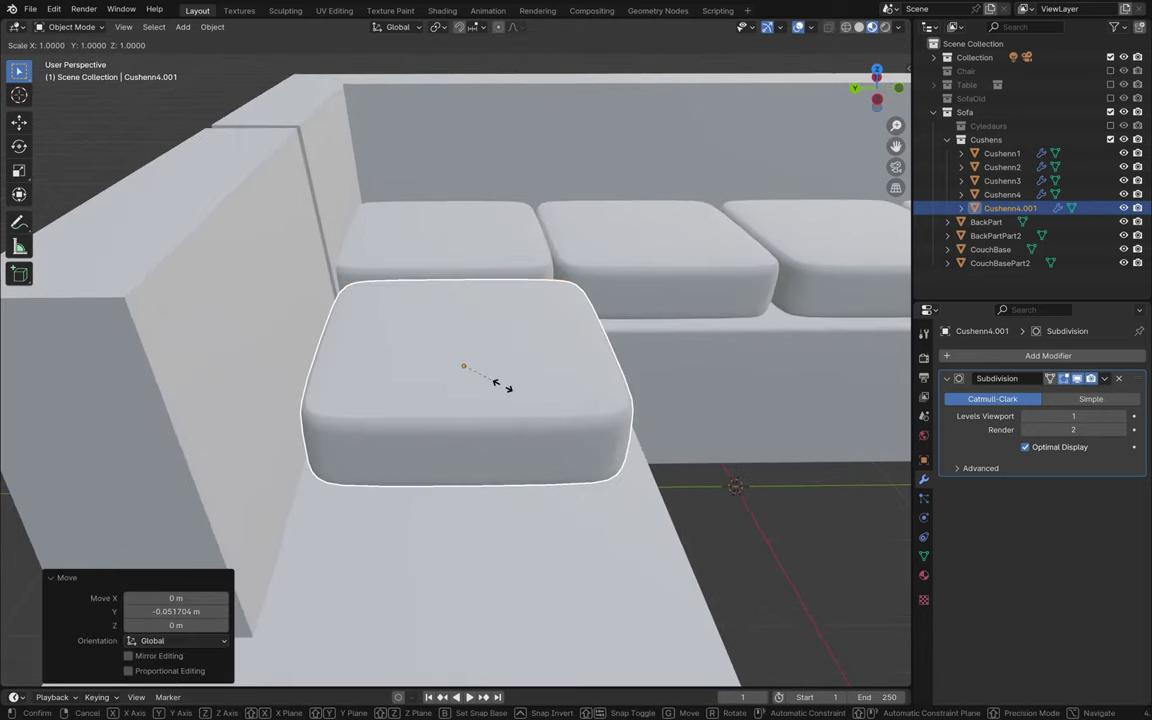
pyautogui.press('x')
pyautogui.press('y')
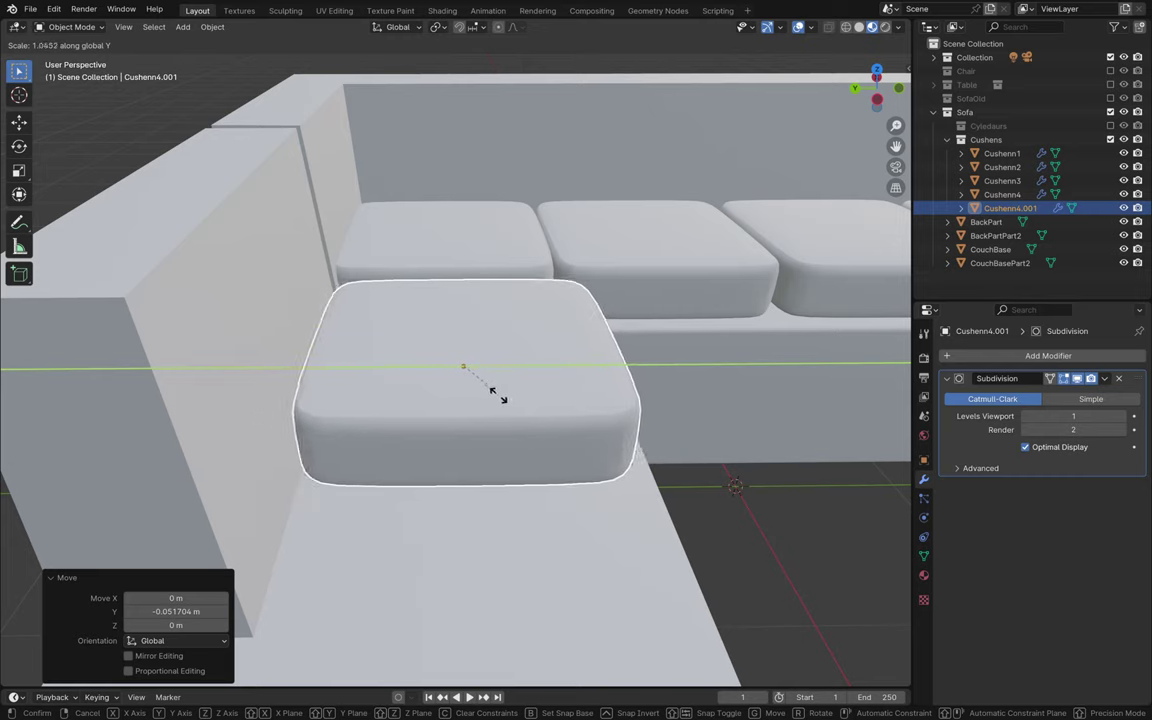
pyautogui.click(499, 398)
# - Nudge the corner cushion along Y until it fits its spot
pyautogui.press('g')
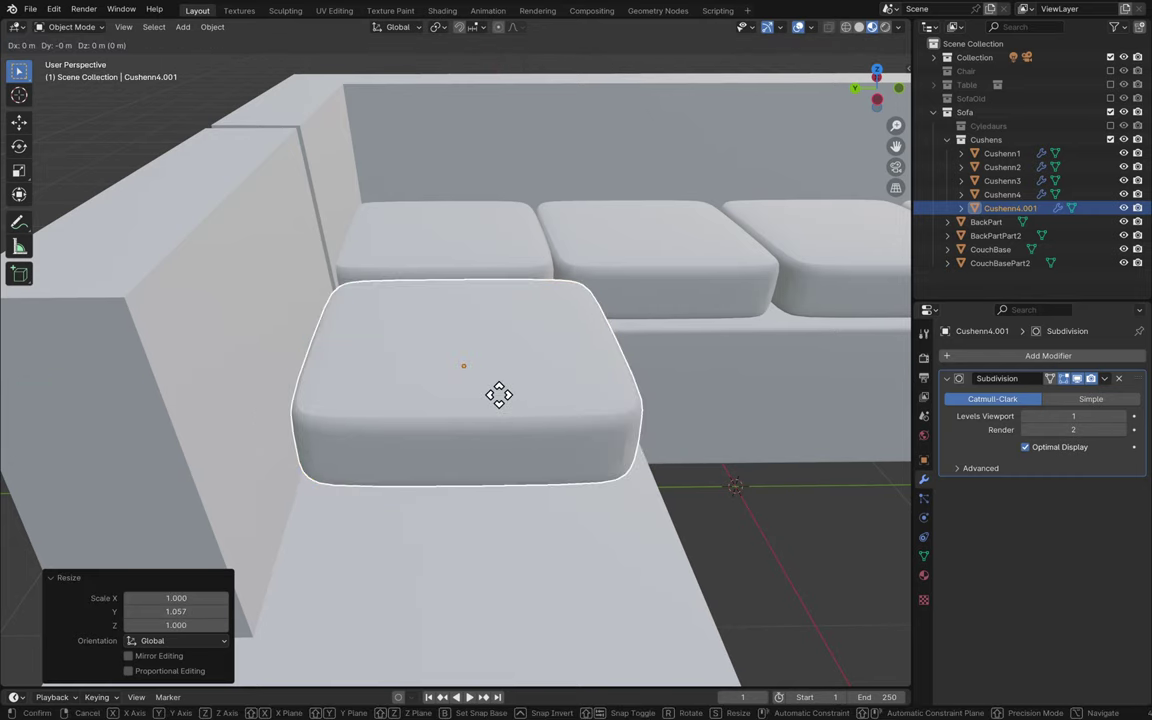
pyautogui.press('x')
pyautogui.press('y')
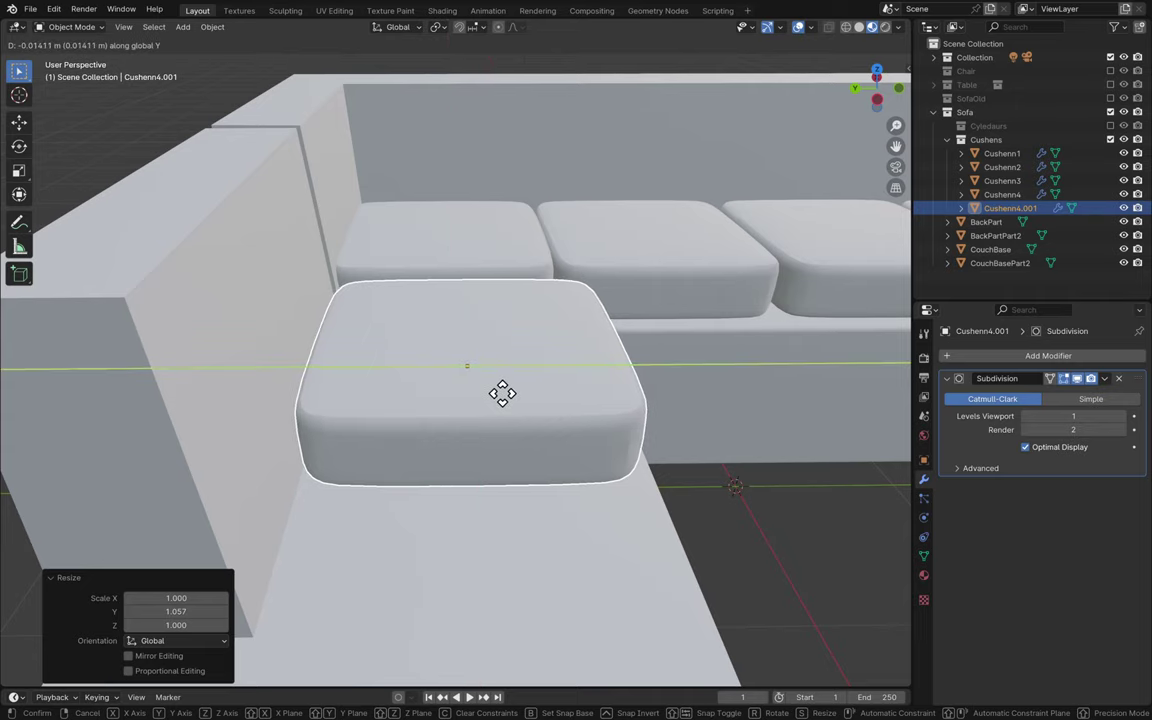
pyautogui.click(504, 403)
pyautogui.moveTo(504, 403); pyautogui.dragTo(506, 401, button='middle')
pyautogui.press('g')
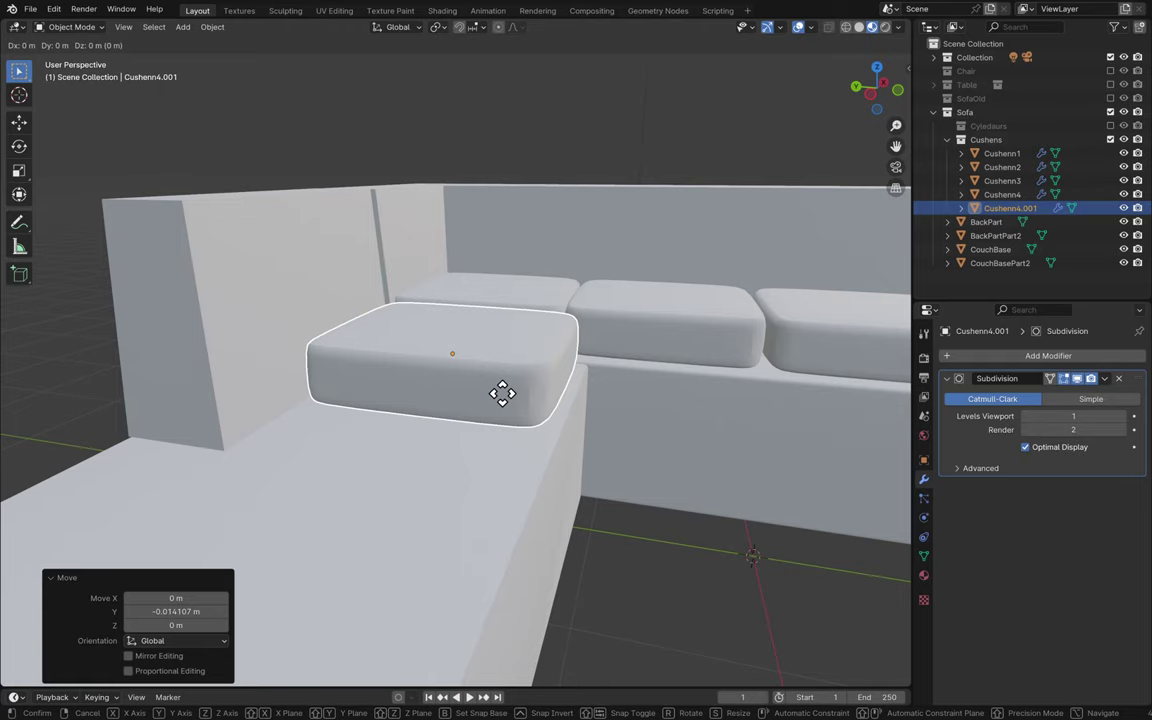
pyautogui.press('y')
pyautogui.click(509, 404)
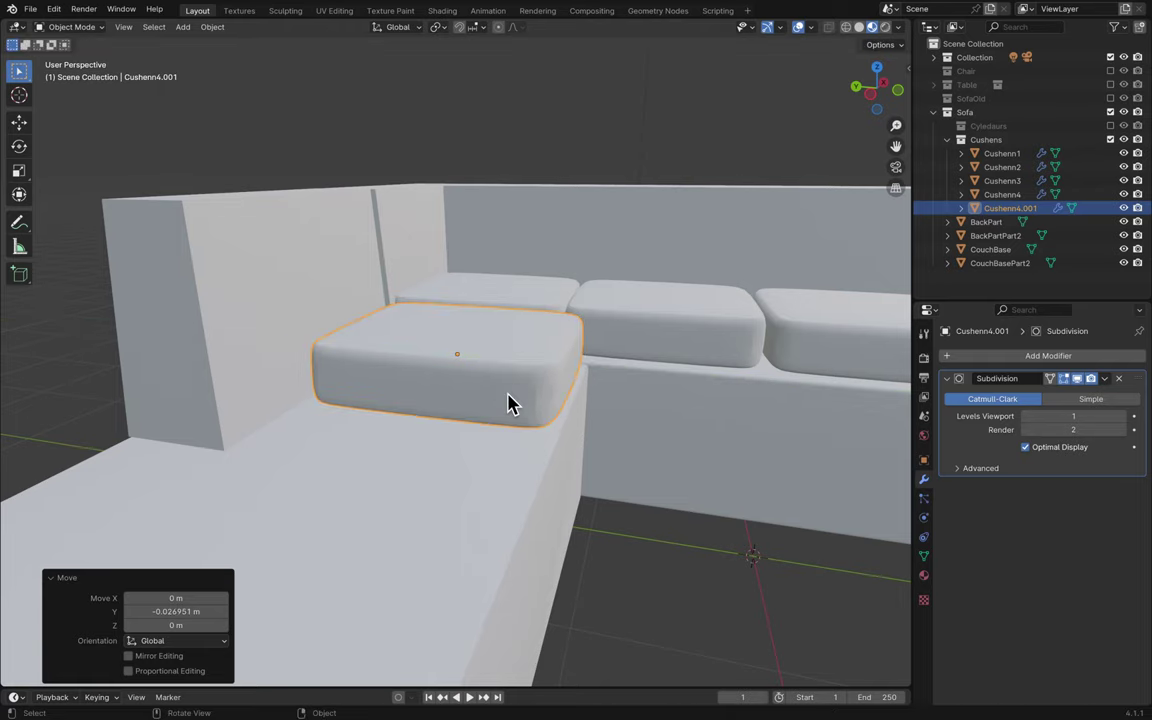
pyautogui.moveTo(509, 404); pyautogui.dragTo(509, 404, button='middle')
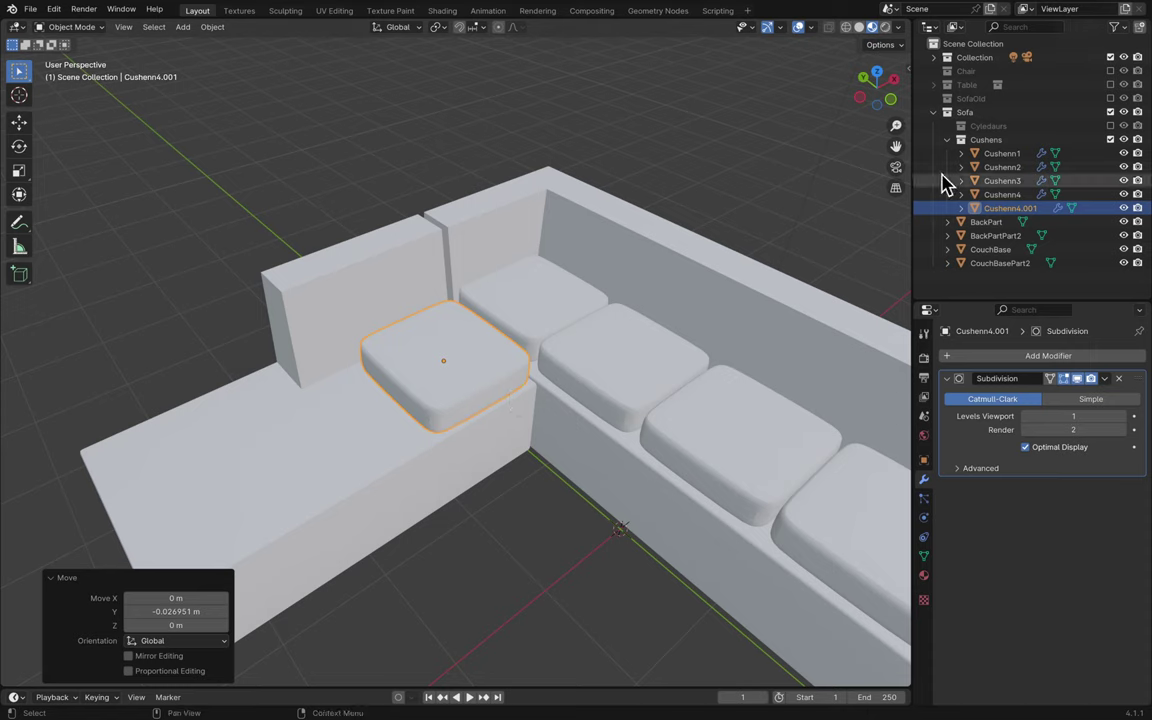
# - Rename Cushenn4.001 to Cushenn5 in the Outliner, deselect it, and save Blender12.blend
pyautogui.doubleClick(1030, 208)
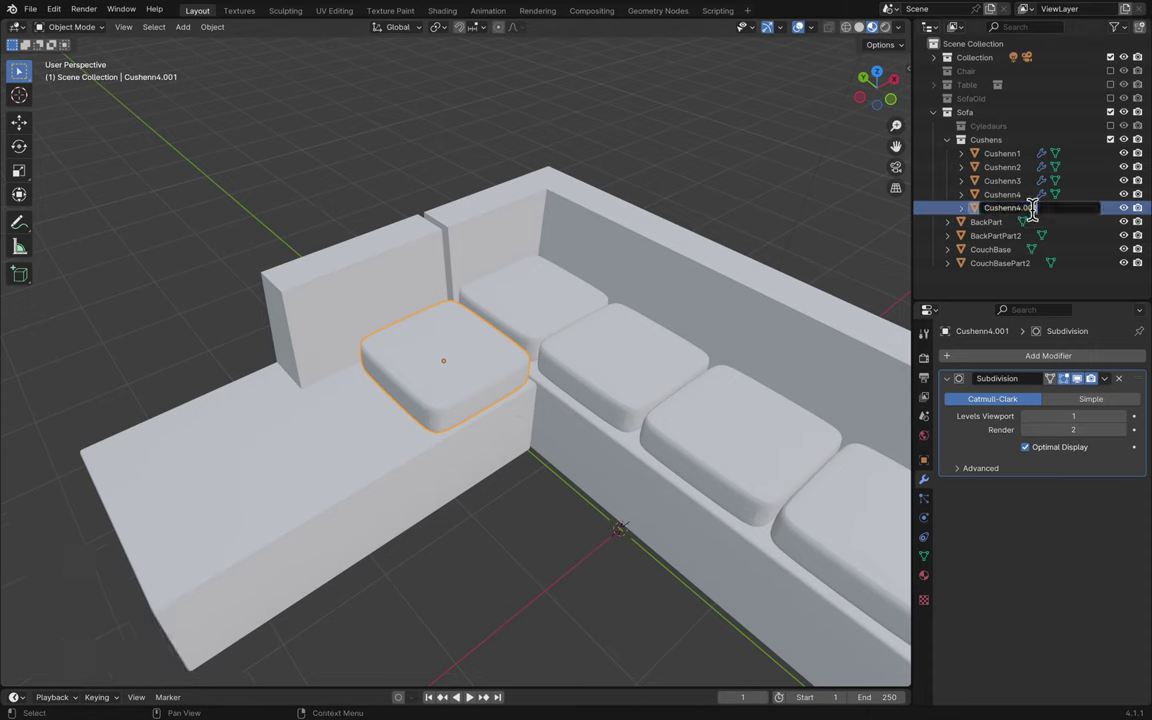
pyautogui.write('Cushenn5')
pyautogui.press('Return')
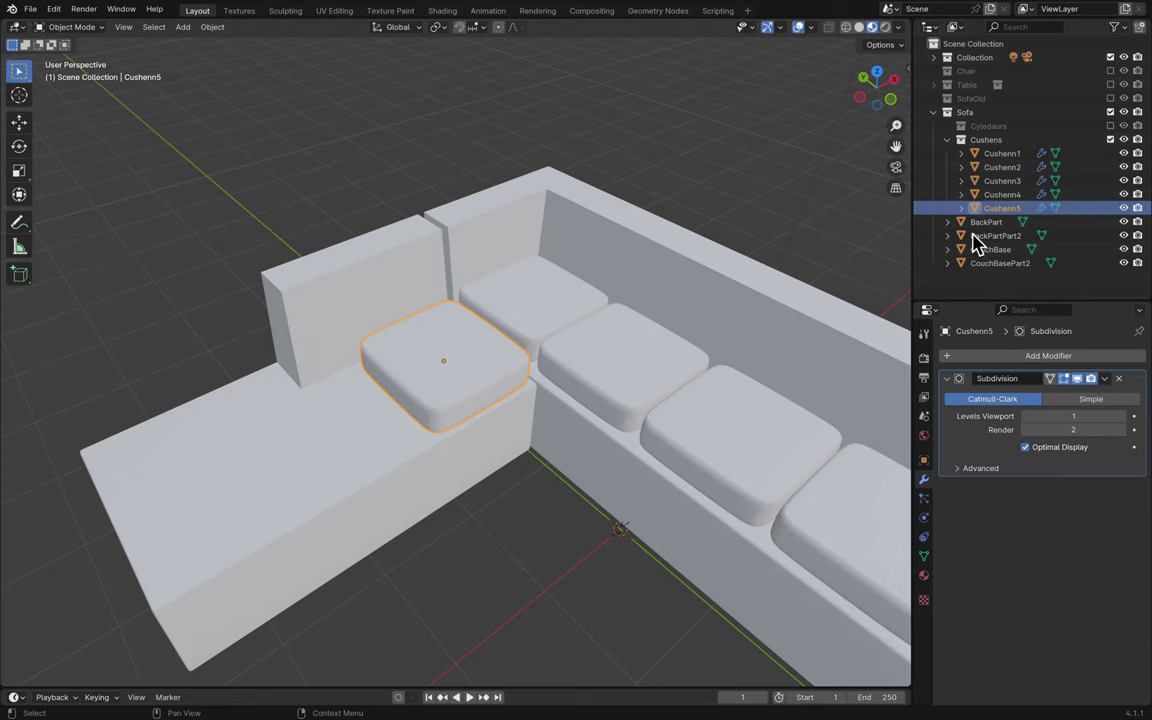
pyautogui.hotkey('alt', 'a')
pyautogui.hotkey('ctrl', 's')
pyautogui.moveTo(510, 196); pyautogui.dragTo(510, 190, button='middle')
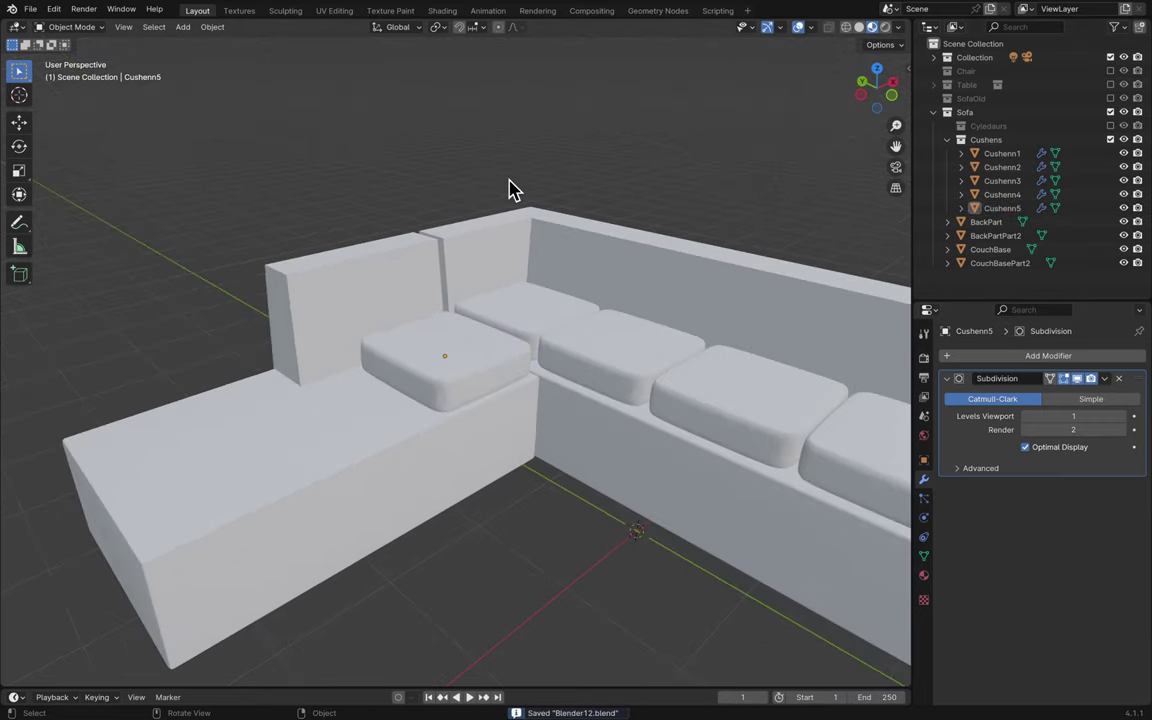
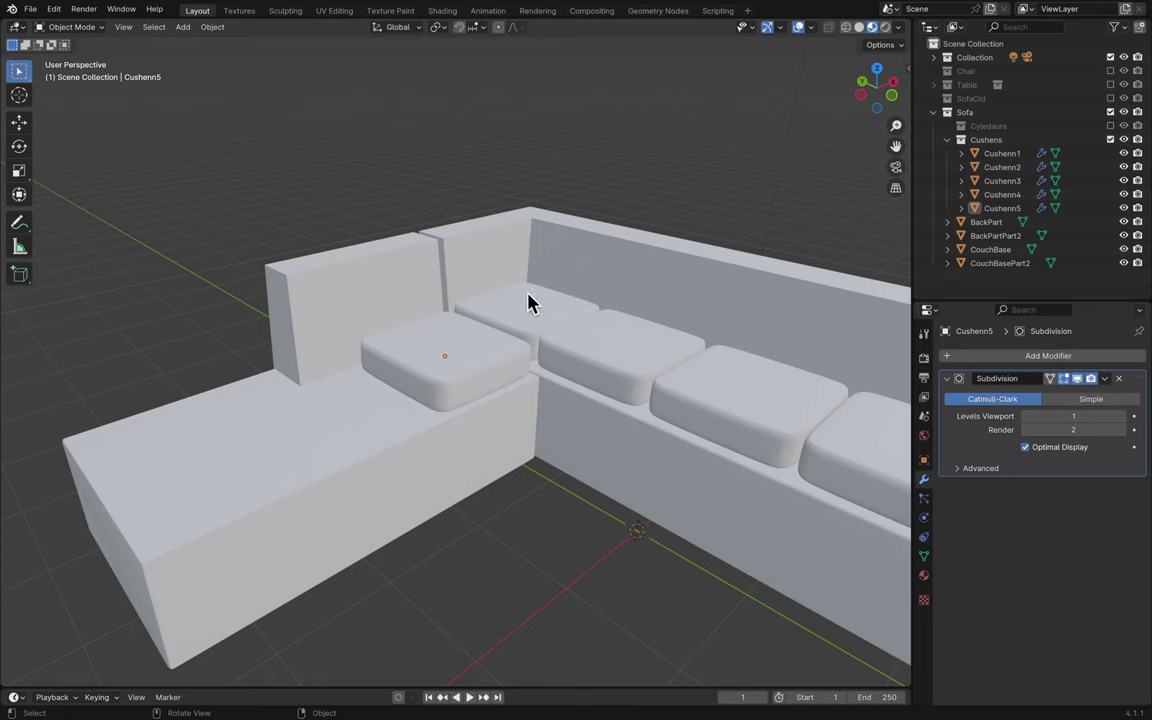
# - Duplicate the Cushenn5 seat cushion and place the copy flat on the chaise seat
pyautogui.click(1110, 99)
pyautogui.click(1110, 99)
pyautogui.moveTo(702, 391); pyautogui.dragTo(527, 384, button='middle')
pyautogui.click(445, 377)
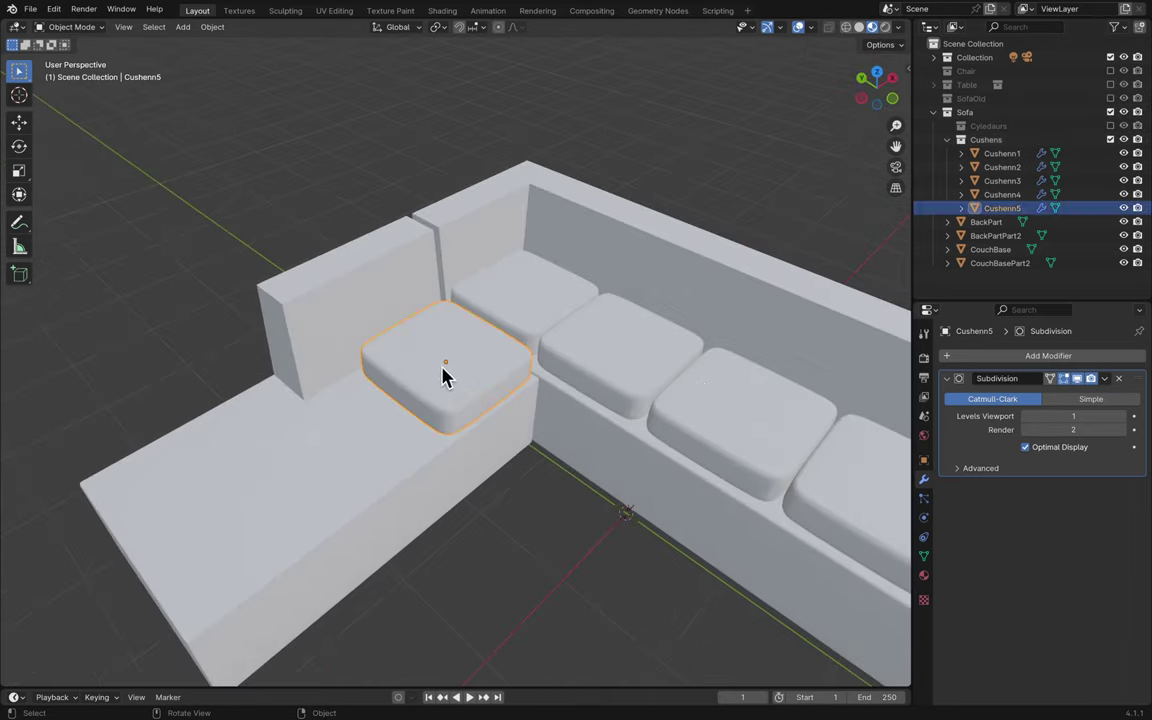
pyautogui.hotkey('shift', 'd')
pyautogui.press('Escape')
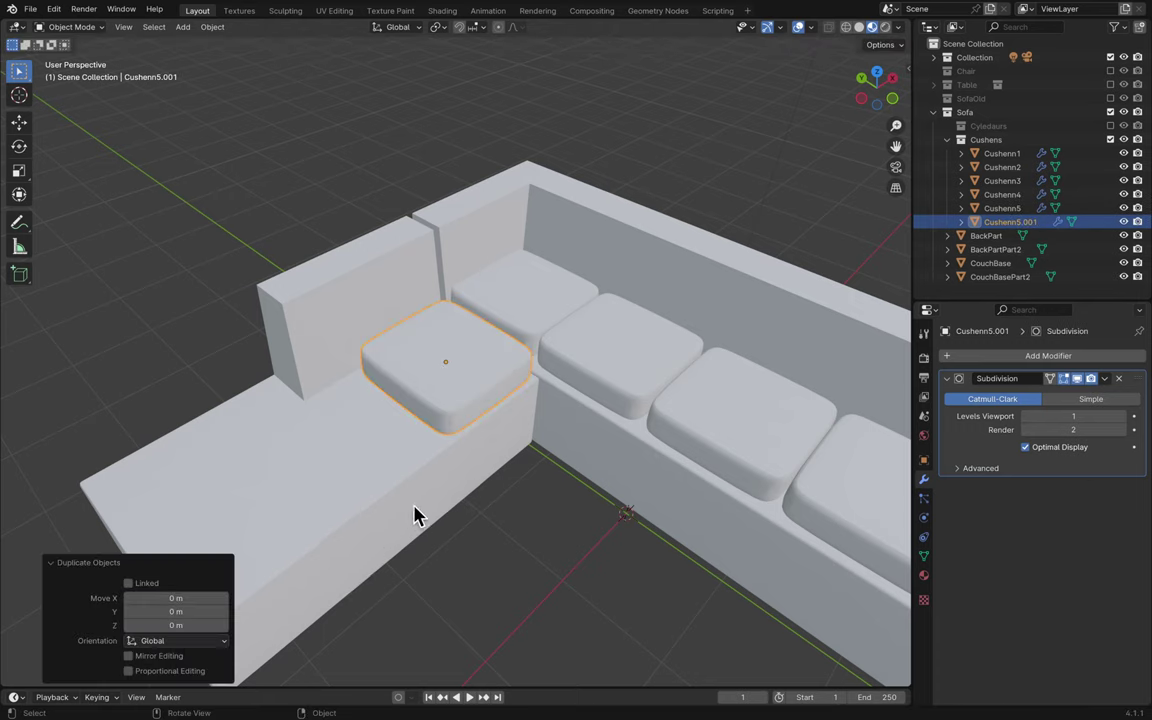
pyautogui.press('g')
pyautogui.hotkey('shift', 'z')
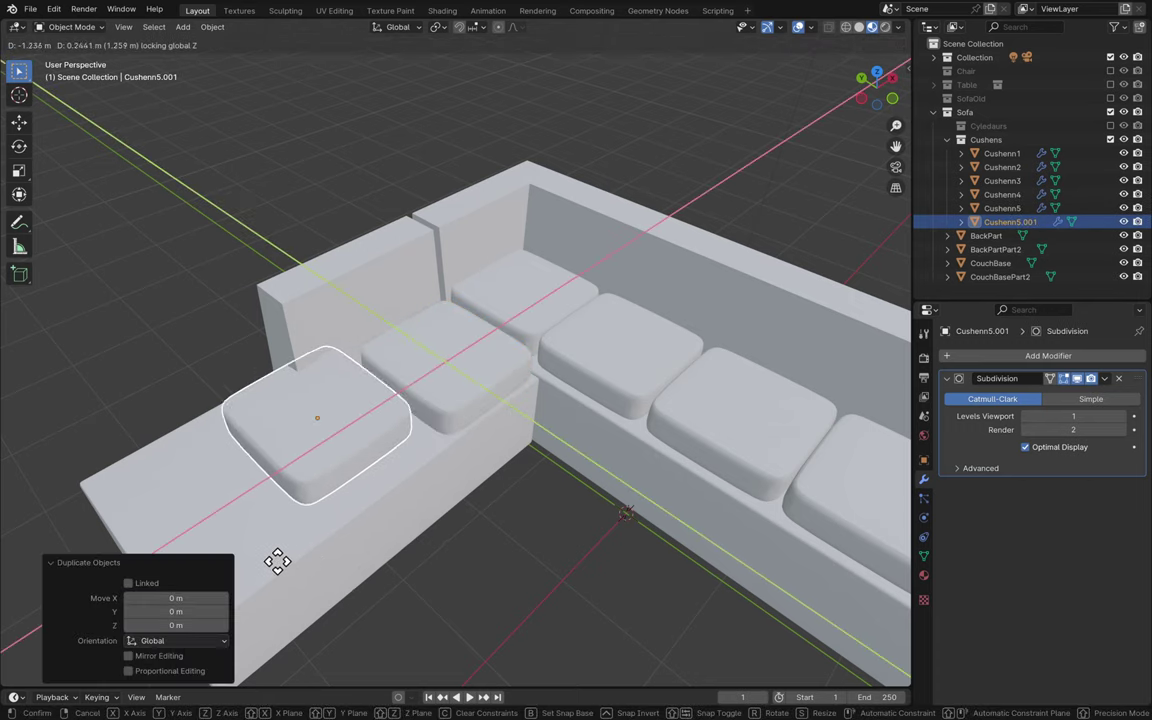
pyautogui.click(237, 604)
pyautogui.scroll(-10, 388, 512)
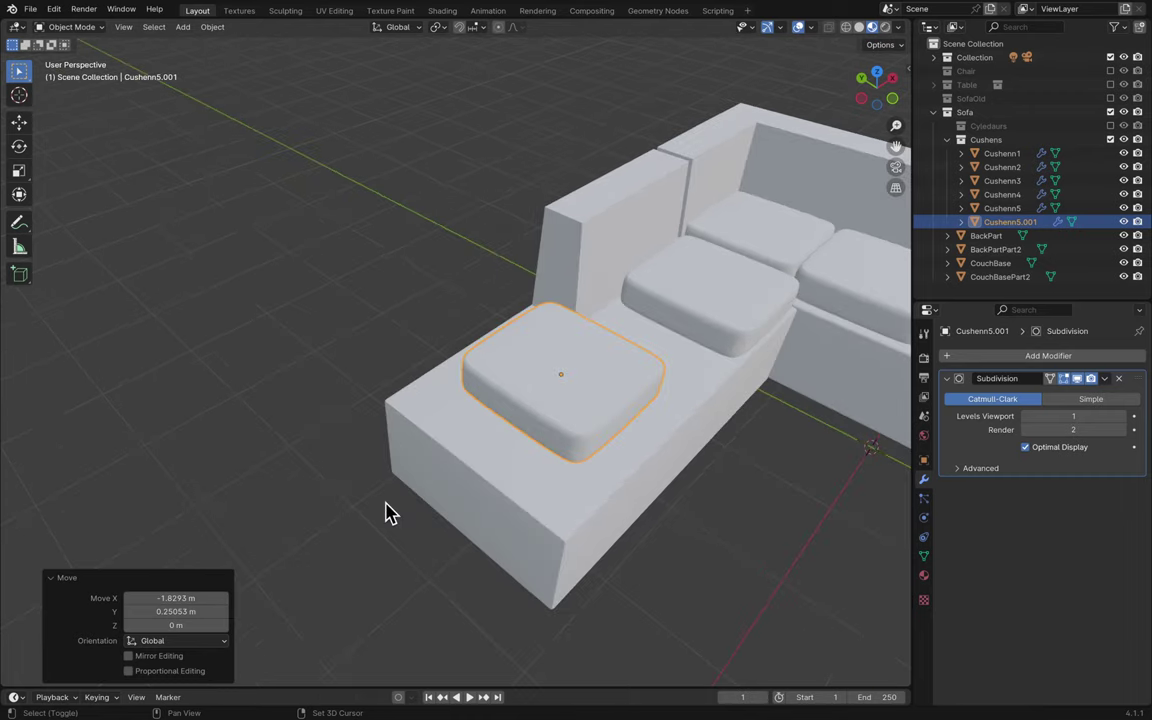
pyautogui.scroll(5, 388, 512)
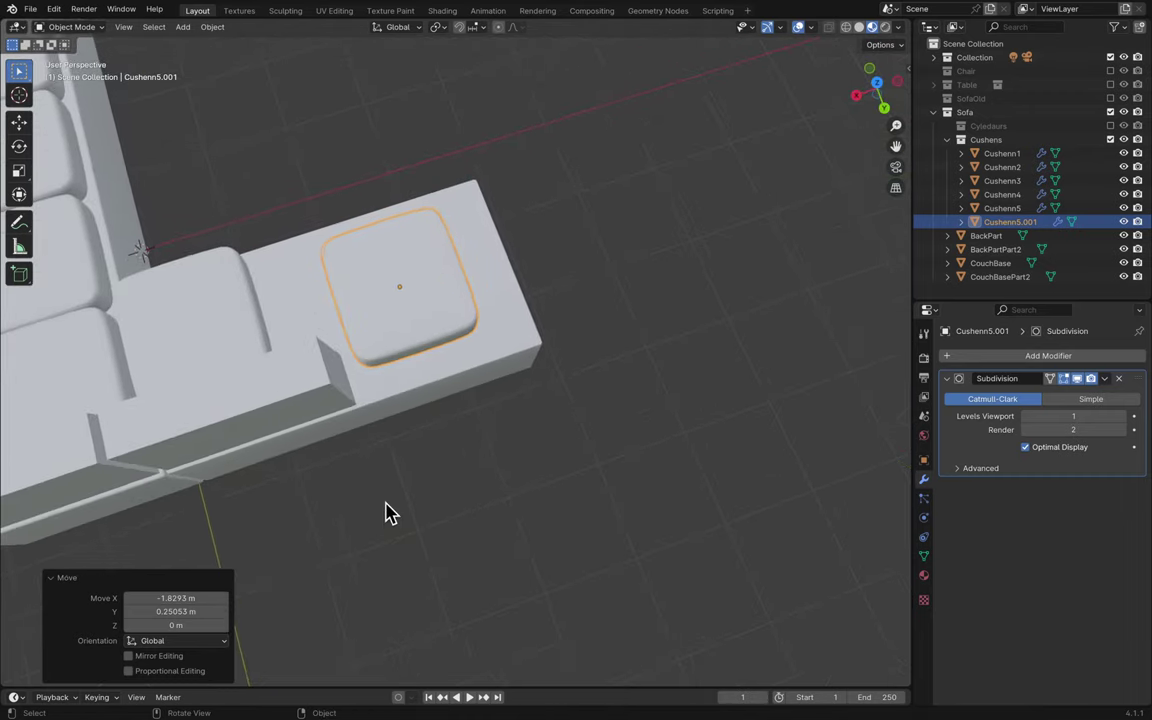
pyautogui.keyDown('shift'); pyautogui.scroll(5, 388, 512); pyautogui.keyUp('shift')
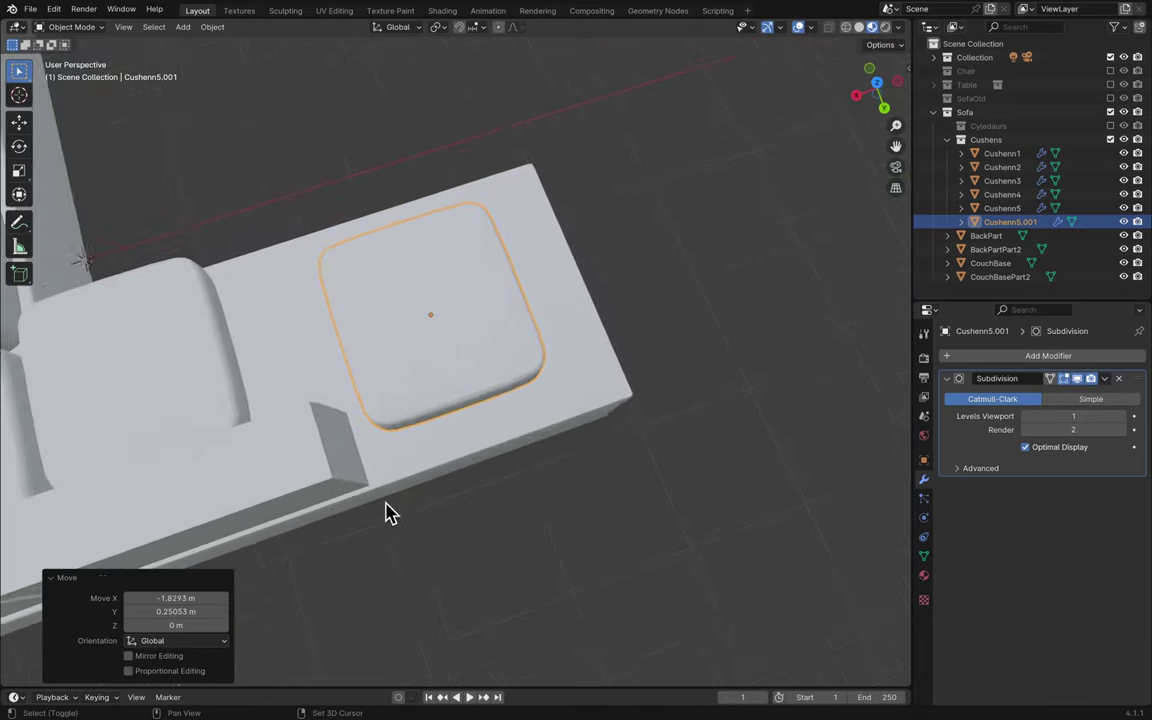
# - In top view, scale the copy horizontally to 1.403, then widen it along X to 1.372
pyautogui.click(877, 86)
pyautogui.press('g')
pyautogui.press('s')
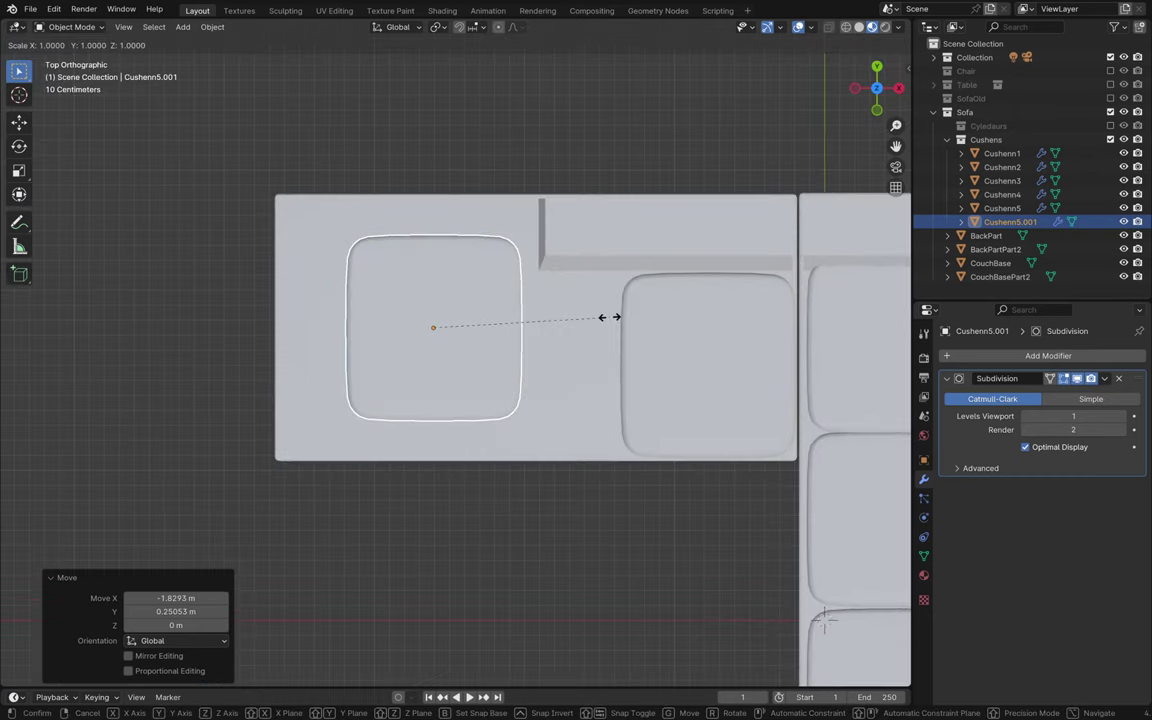
pyautogui.hotkey('shift', 'z')
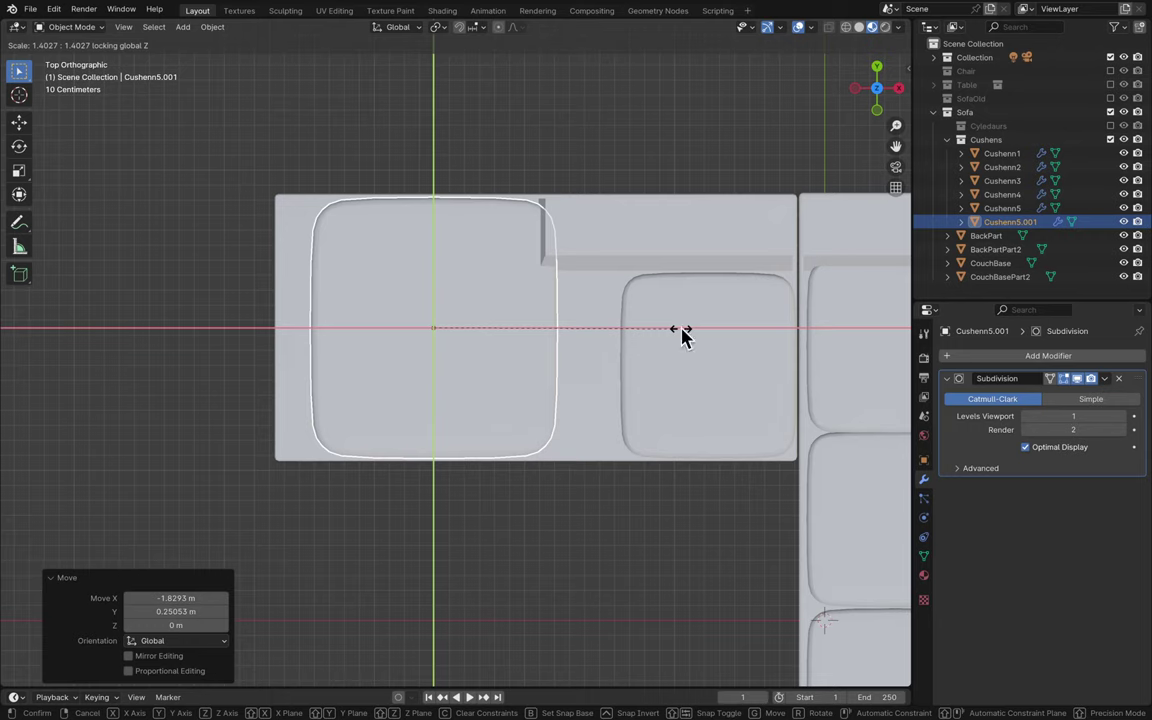
pyautogui.click(680, 336)
pyautogui.press('s')
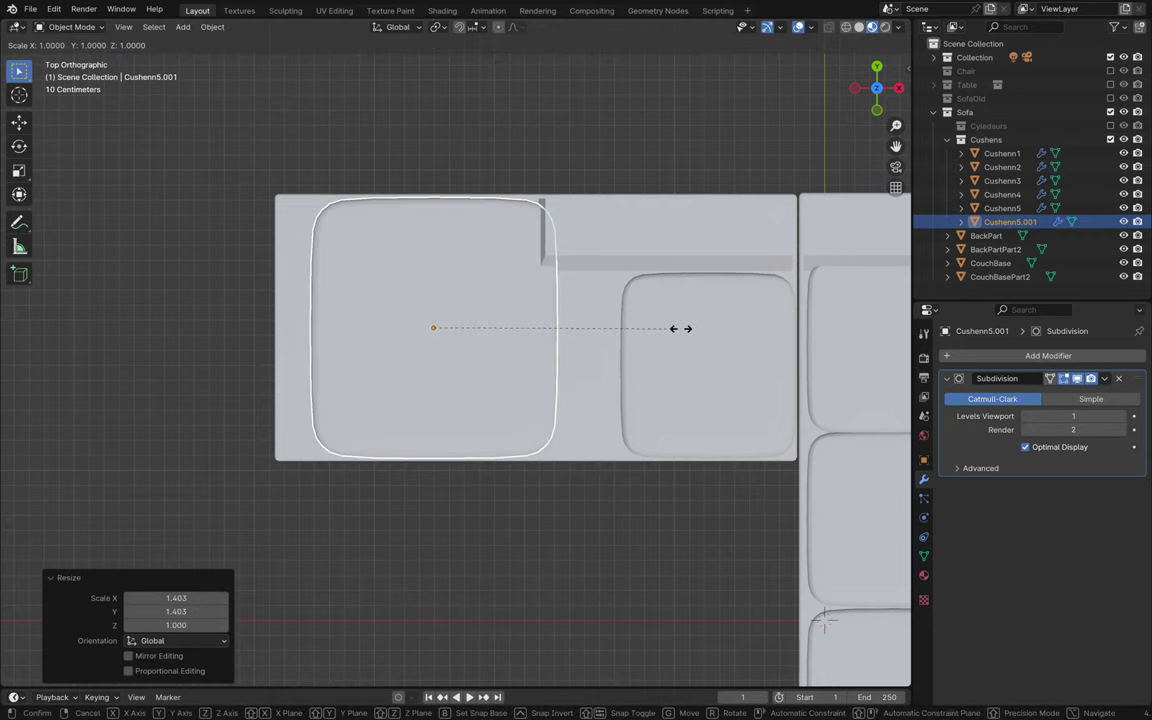
pyautogui.press('x')
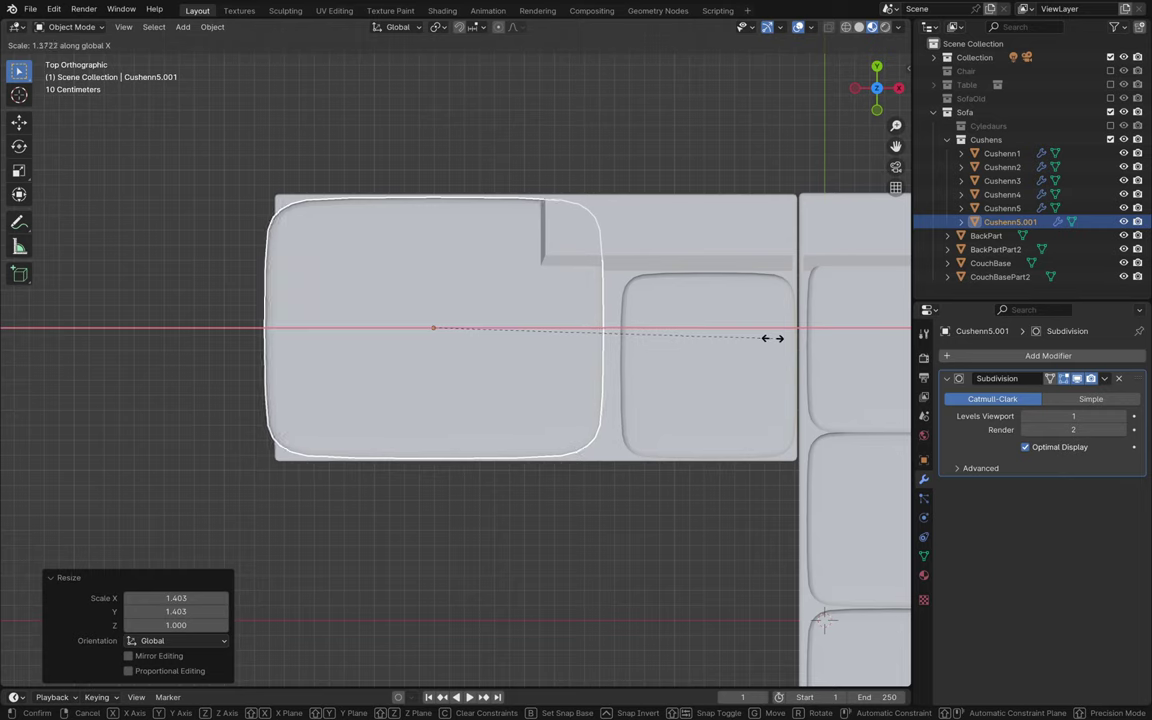
pyautogui.click(772, 338)
# - Shift the cushion copy 0.1005 m along X and return to a perspective view
pyautogui.press('g')
pyautogui.press('x')
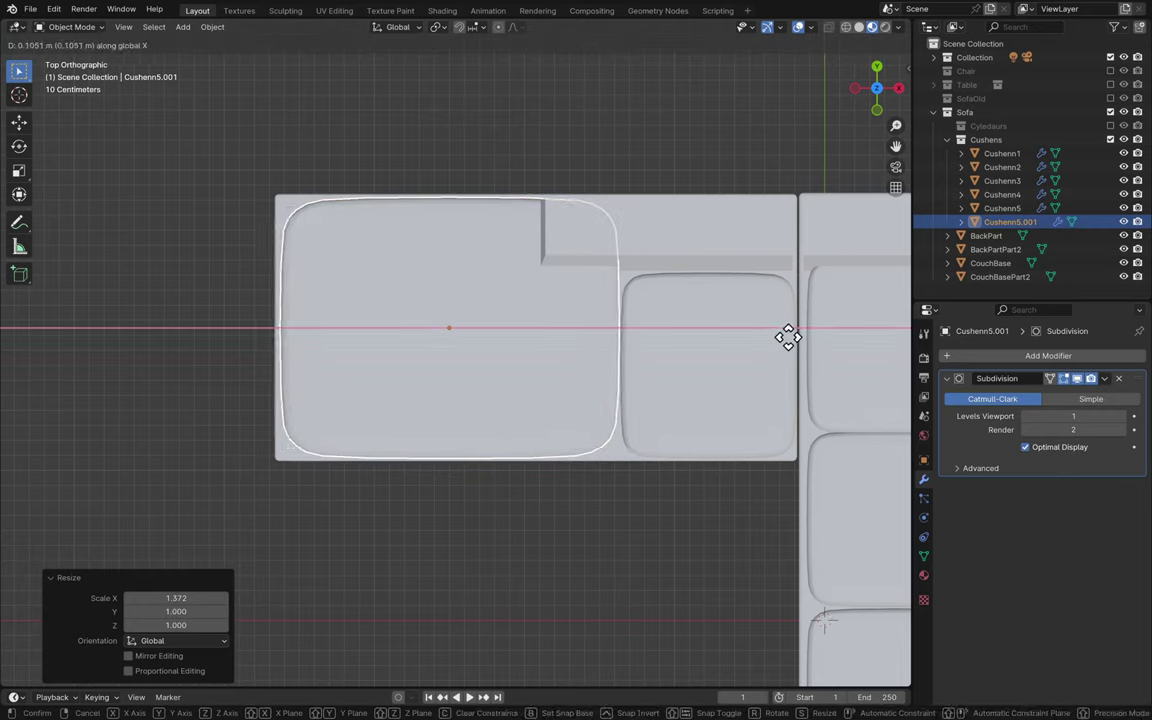
pyautogui.click(787, 337)
pyautogui.moveTo(789, 342); pyautogui.dragTo(790, 347, button='middle')
pyautogui.scroll(2, 790, 347)
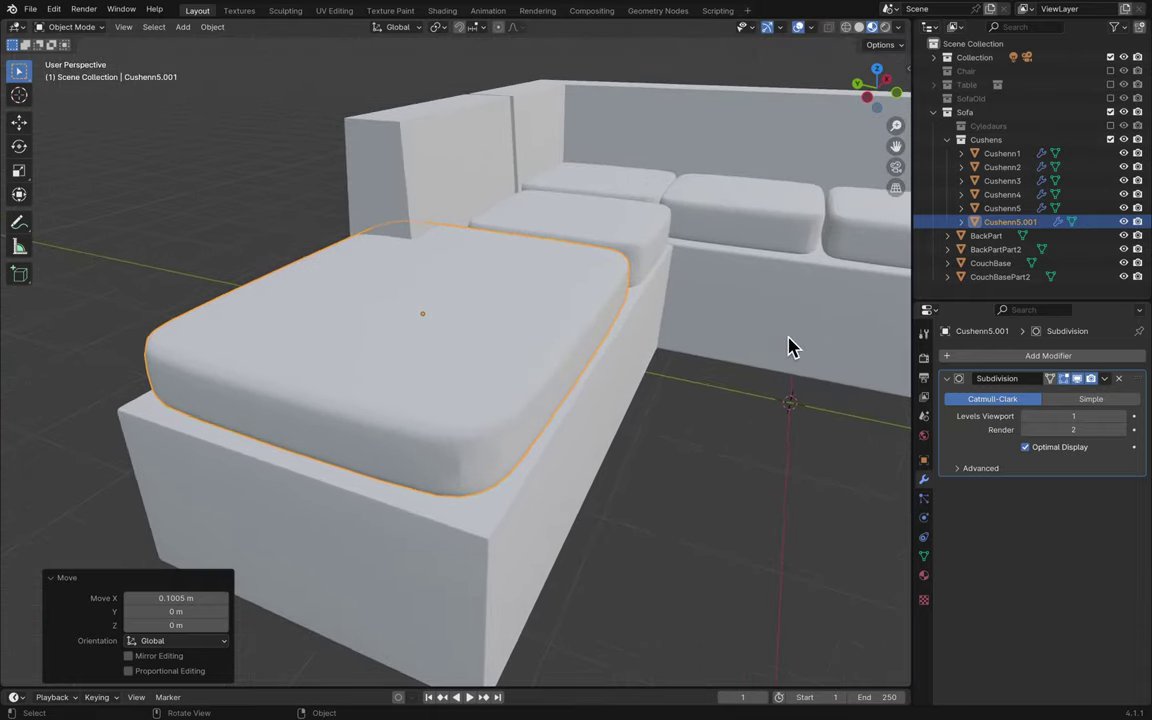
# - Try Subdivision viewport levels 2 and 0, settle back on 1, and save the file
pyautogui.moveTo(693, 410); pyautogui.dragTo(640, 370, button='middle')
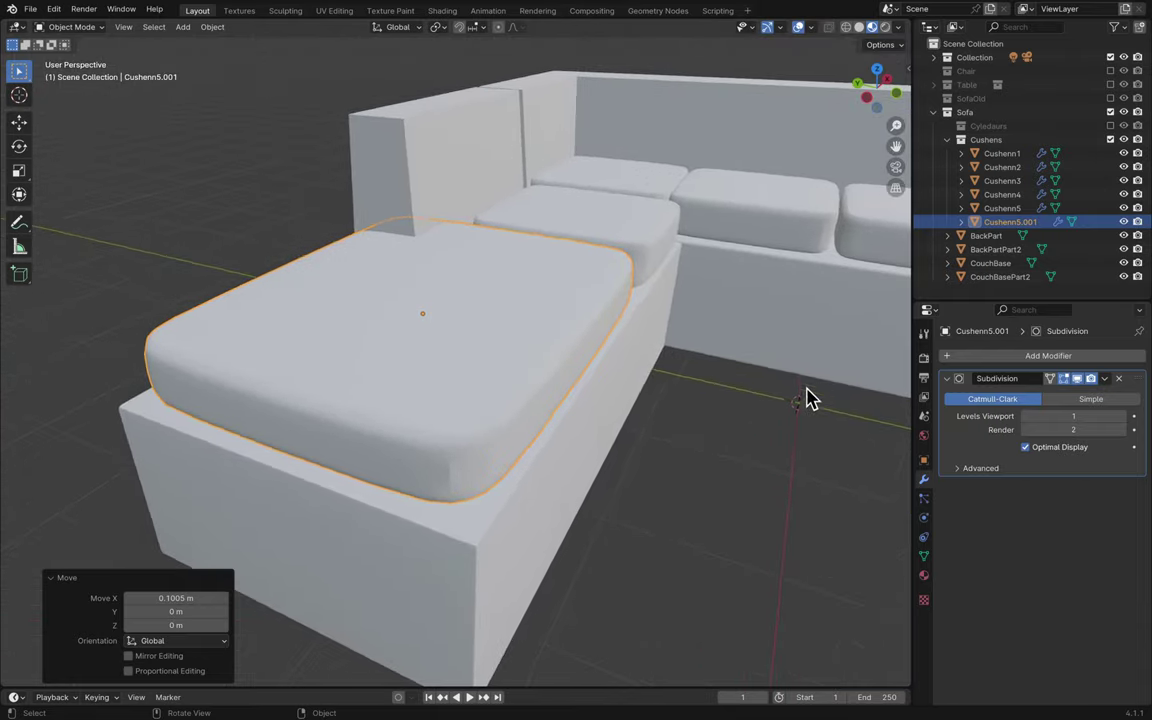
pyautogui.click(1122, 416)
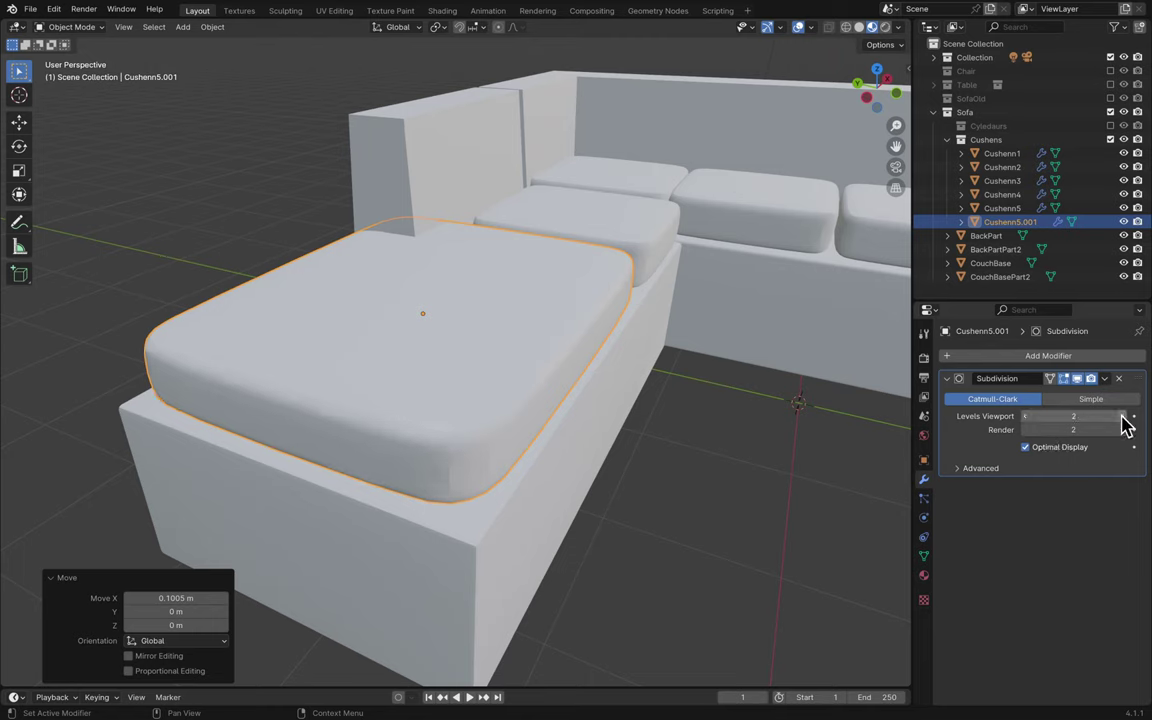
pyautogui.click(1026, 418)
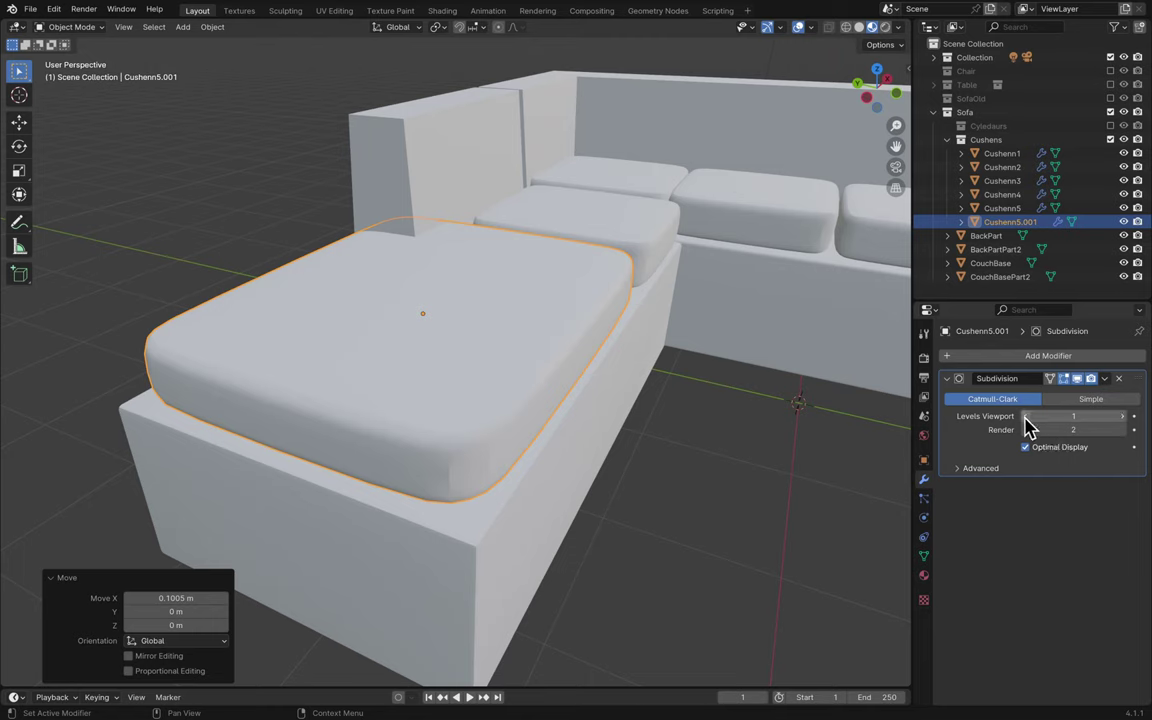
pyautogui.click(1026, 418)
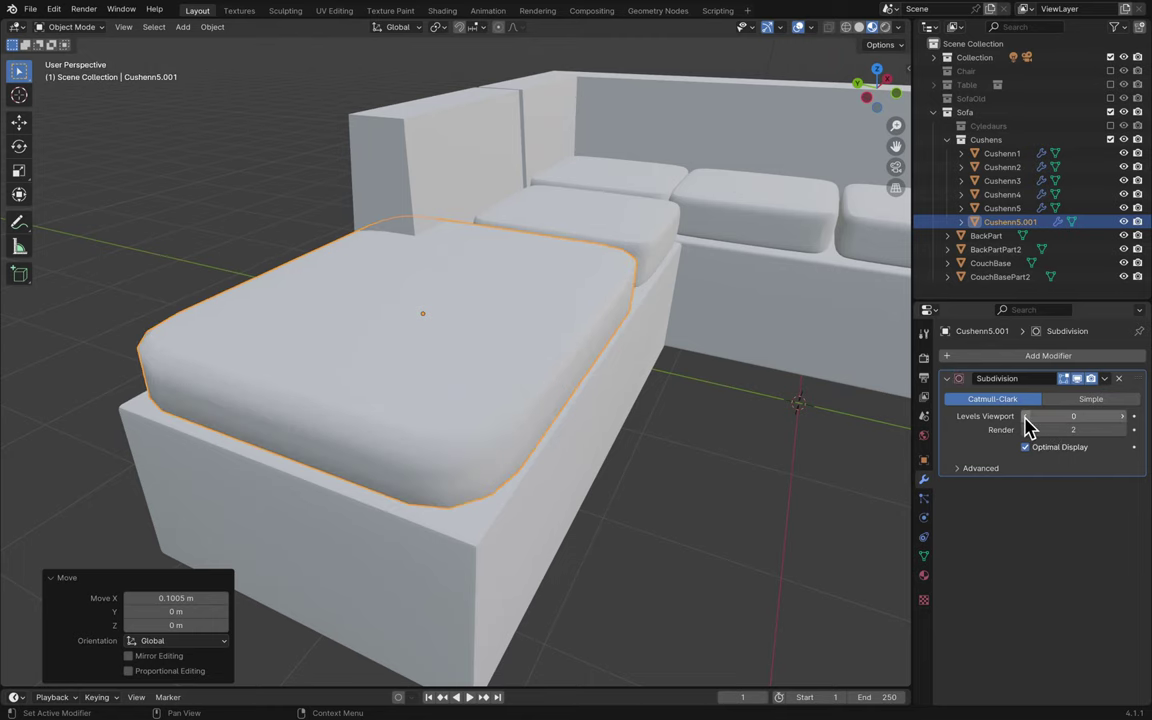
pyautogui.click(1121, 417)
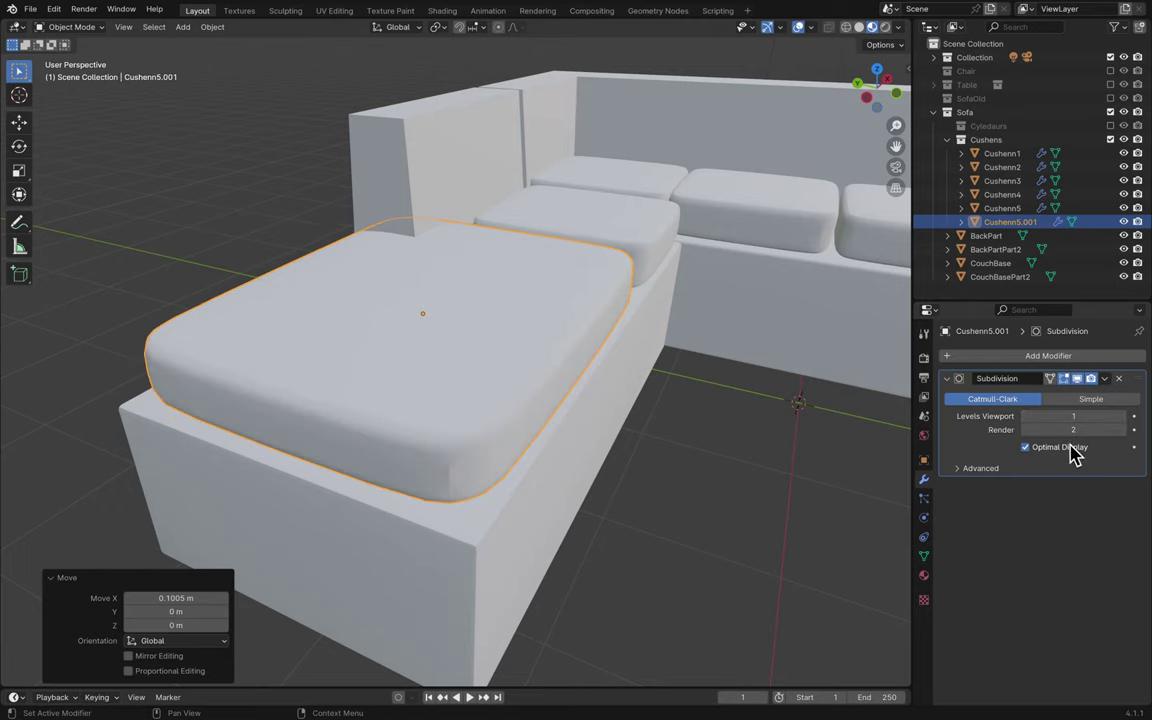
pyautogui.hotkey('ctrl', 's')
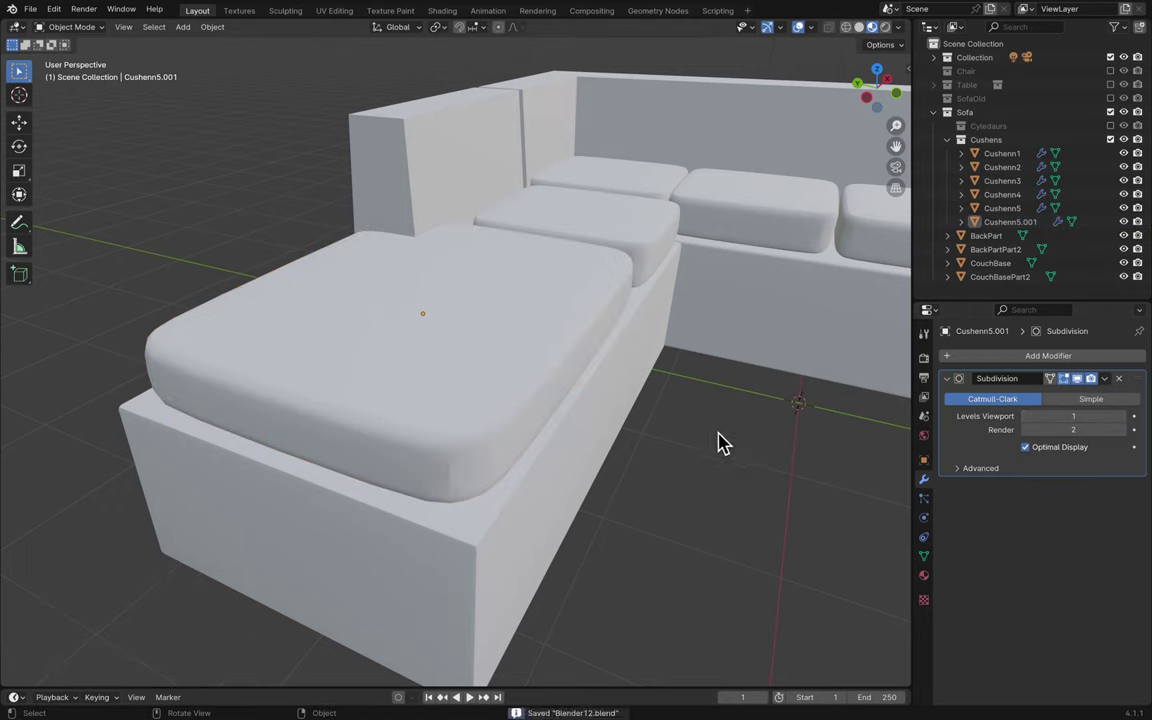
# - Inspect the copied cushion's mesh in Edit Mode, then deselect it and save
pyautogui.press('Tab')
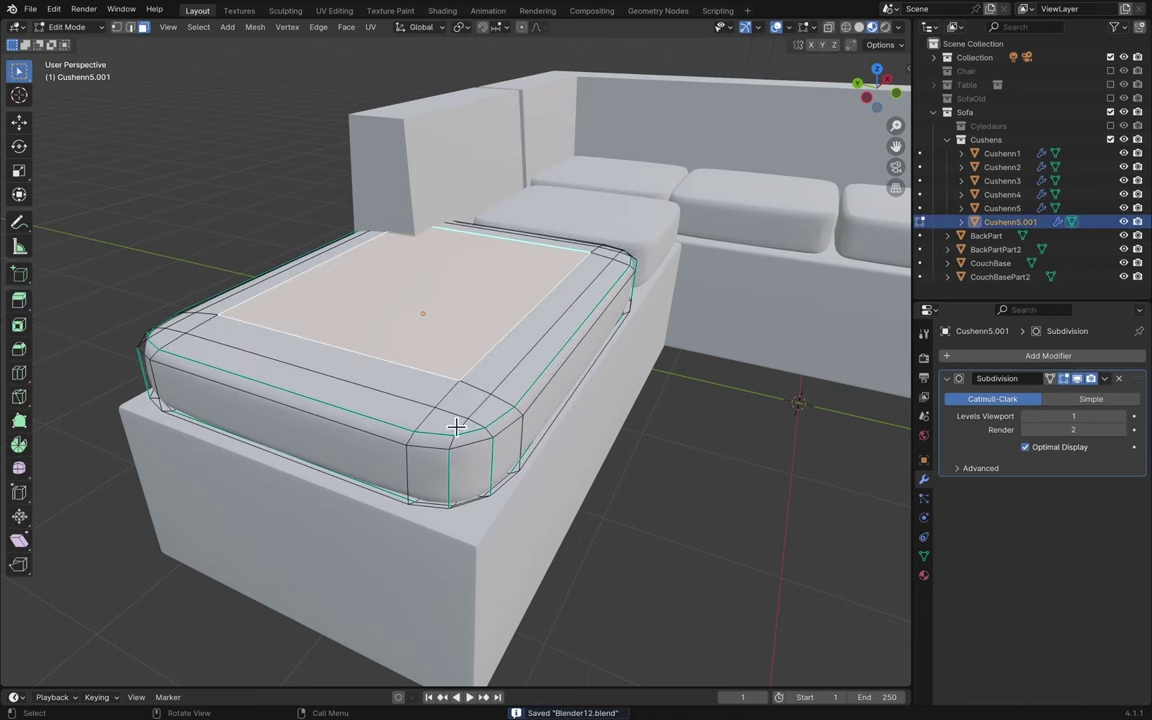
pyautogui.click(453, 428)
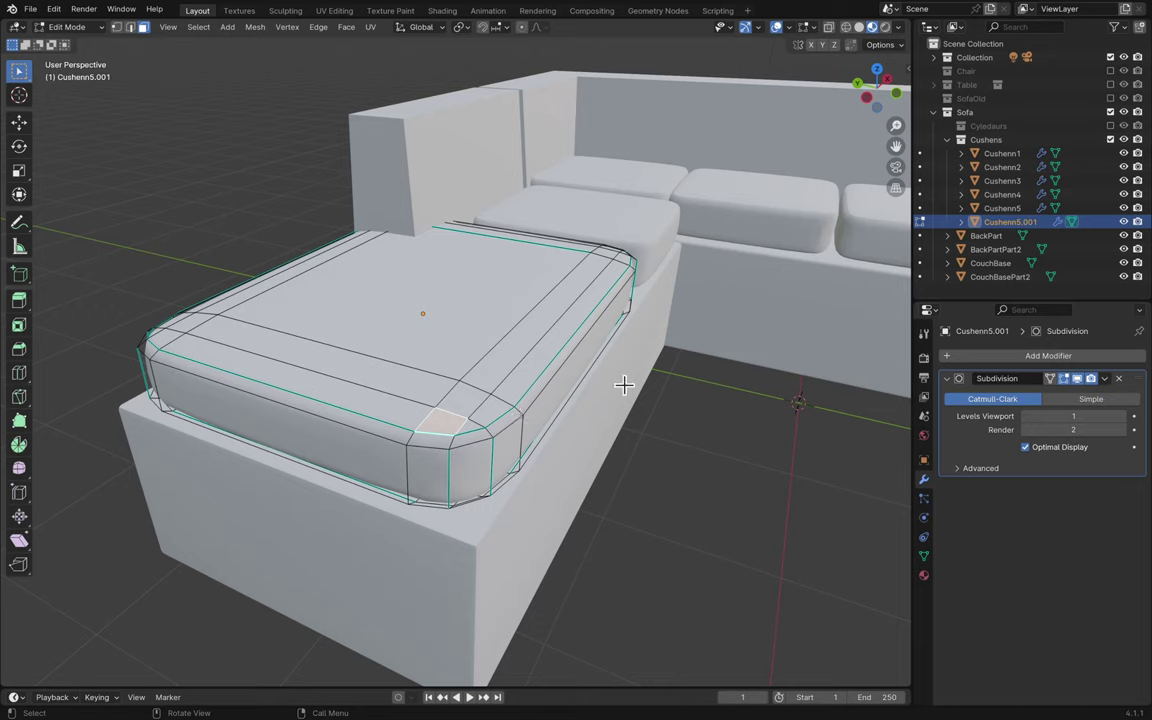
pyautogui.click(685, 402)
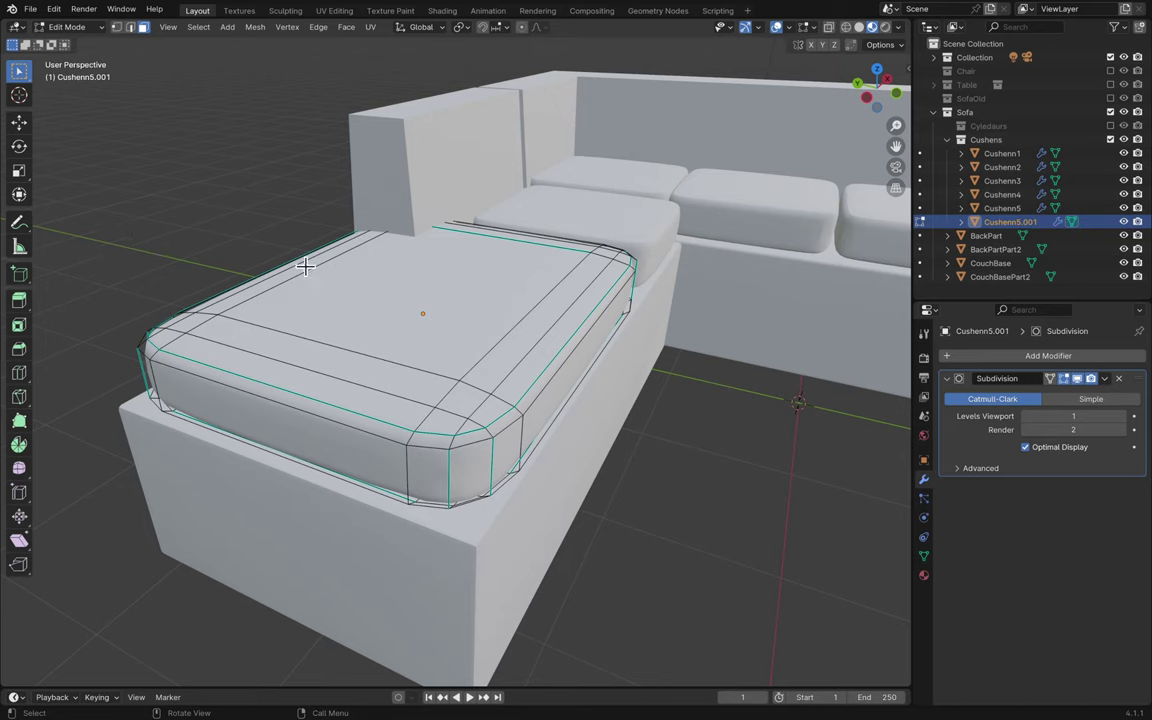
pyautogui.press('a')
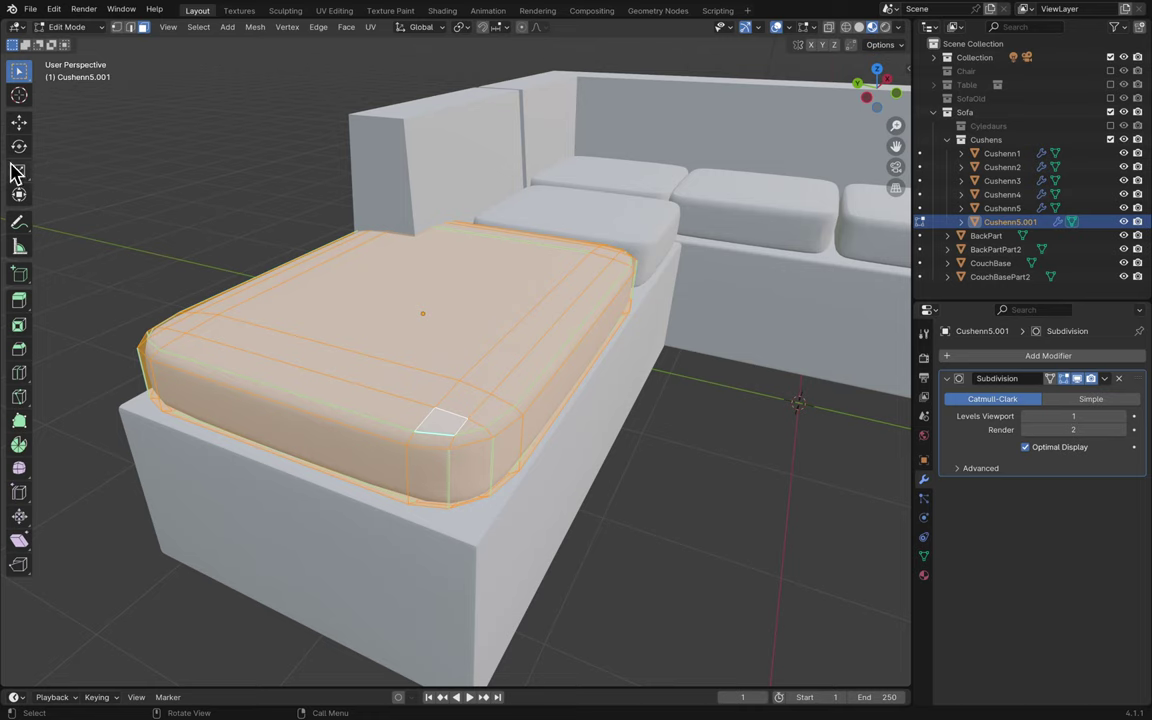
pyautogui.press('Tab')
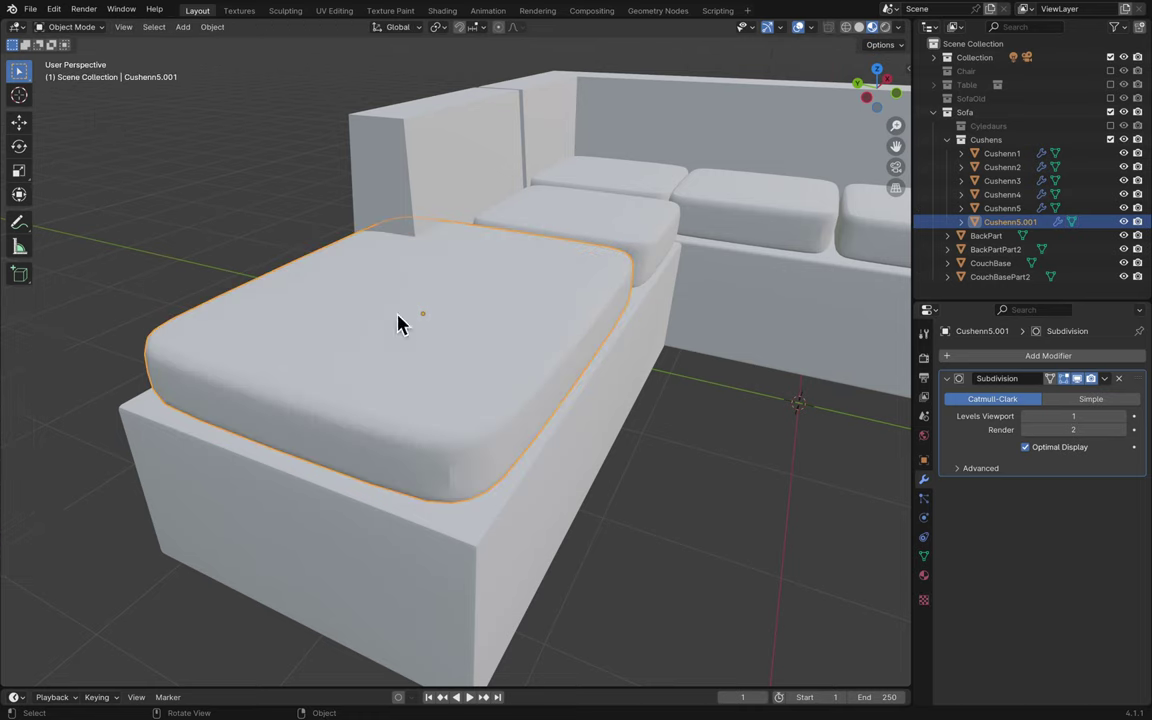
pyautogui.click(705, 432)
pyautogui.hotkey('ctrl', 's')
pyautogui.moveTo(635, 430); pyautogui.dragTo(635, 432, button='middle')
# - Reselect the Cushenn5.001 cushion copy and delete it
pyautogui.click(508, 455)
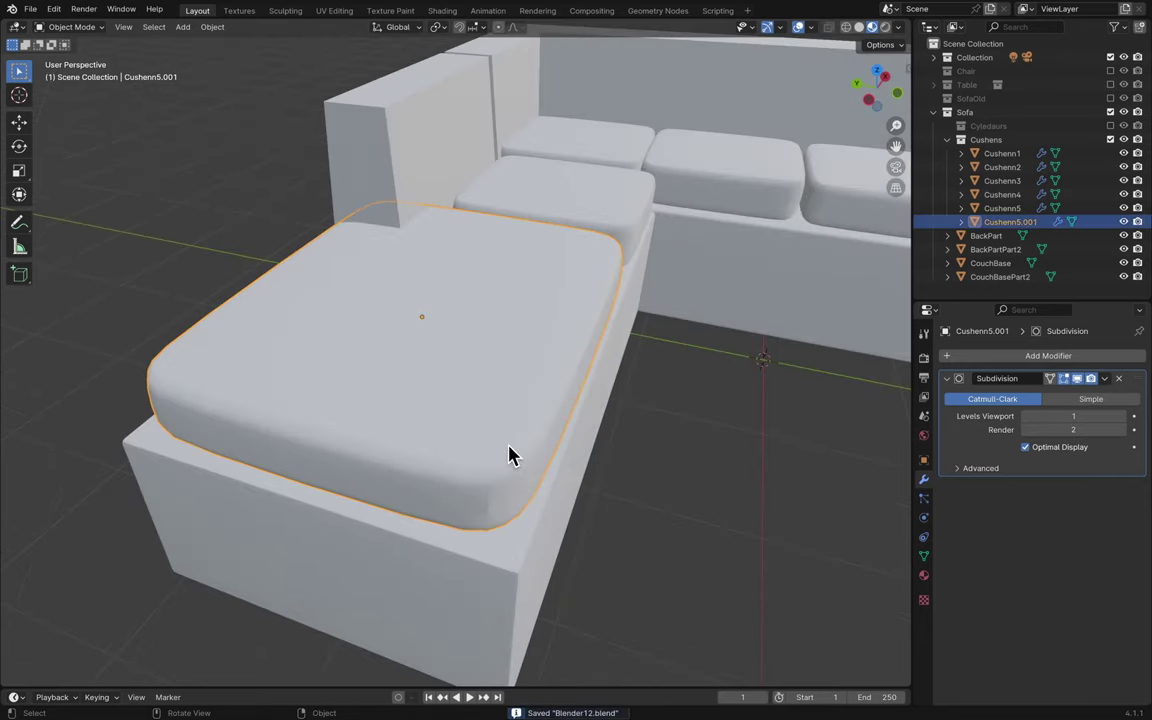
pyautogui.press('Tab')
pyautogui.click(497, 505)
pyautogui.moveTo(543, 516); pyautogui.dragTo(548, 526, button='middle')
pyautogui.press('Tab')
pyautogui.press('x')
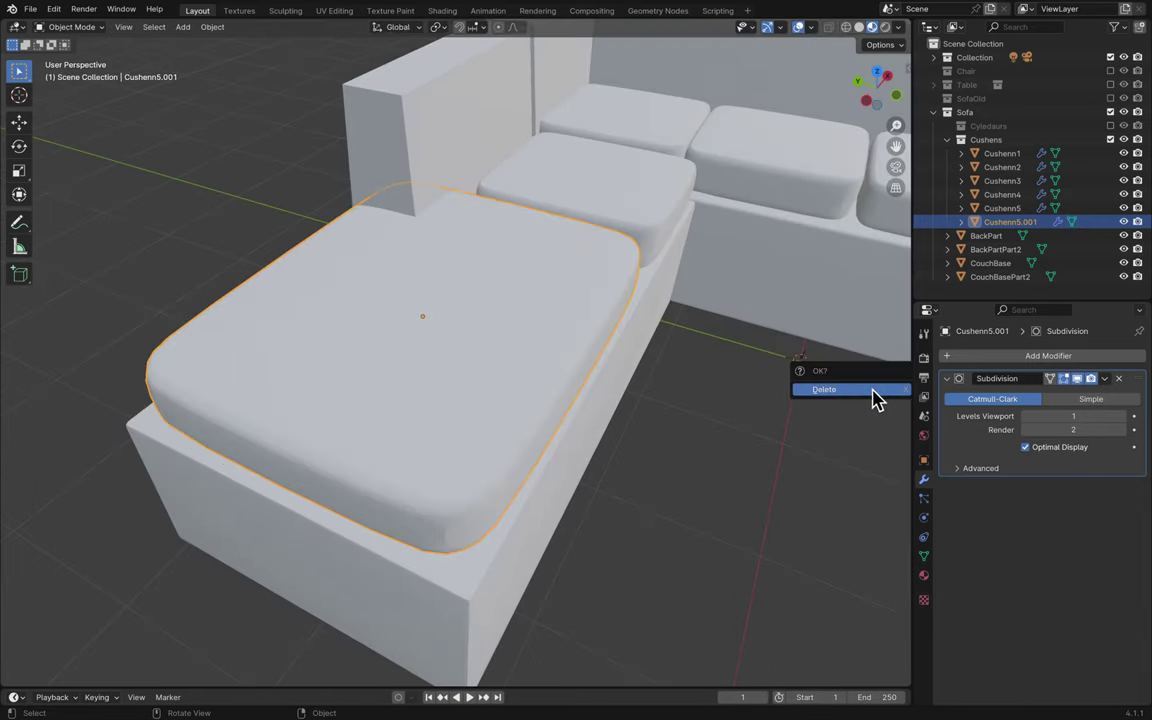
pyautogui.click(868, 395)
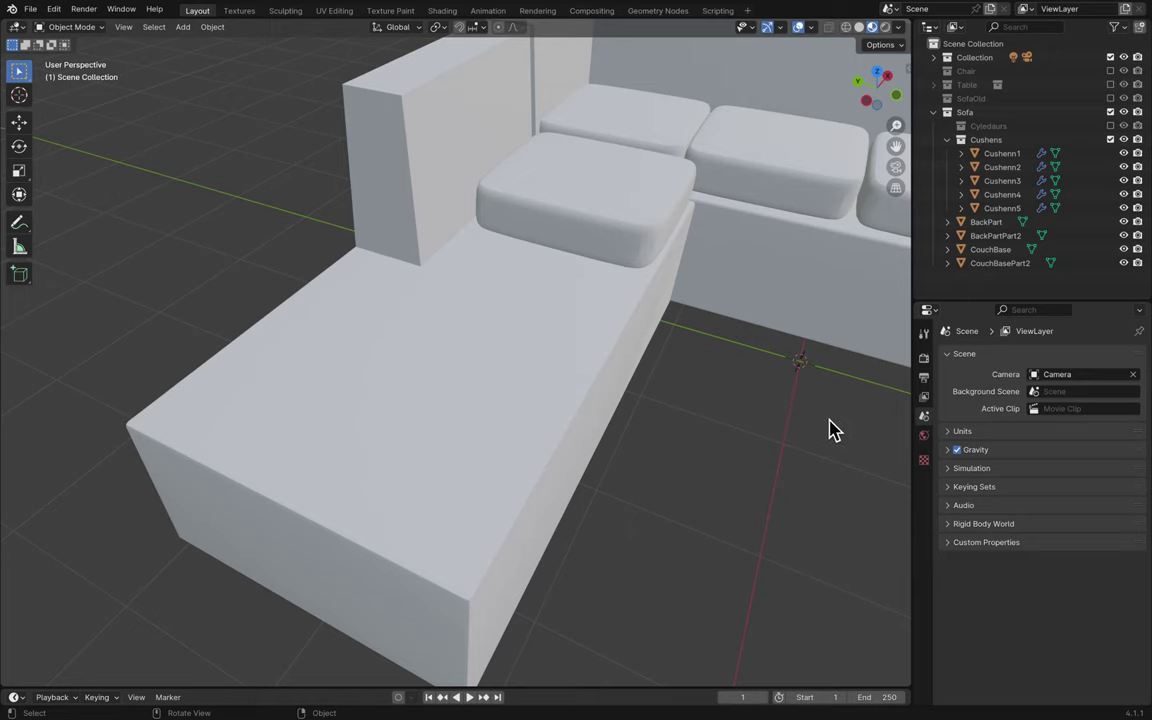
# - Add a new cube mesh to the scene
pyautogui.hotkey('shift', 'a')
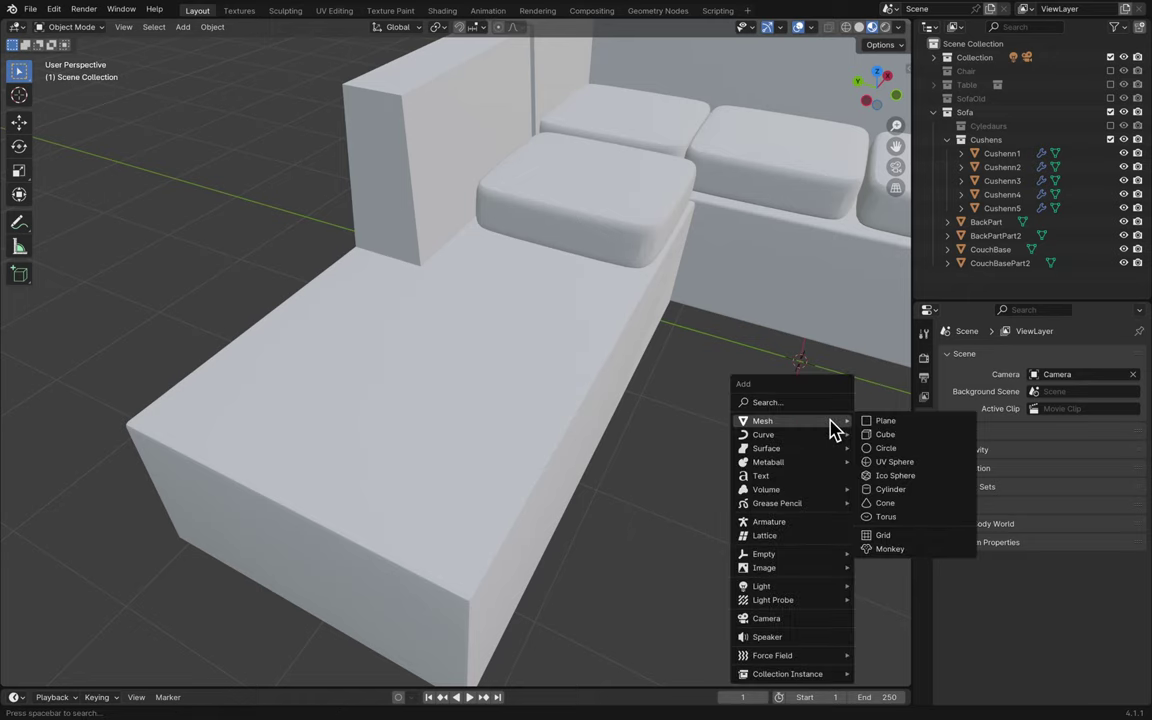
pyautogui.click(879, 436)
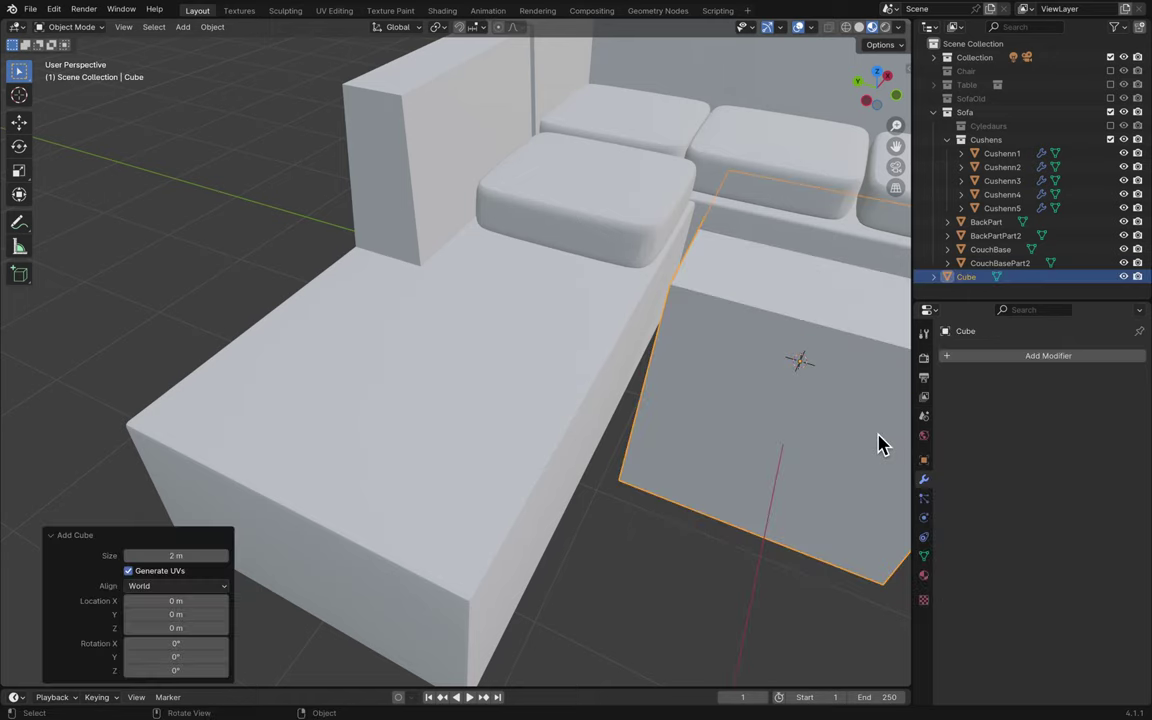
pyautogui.scroll(6, 746, 419)
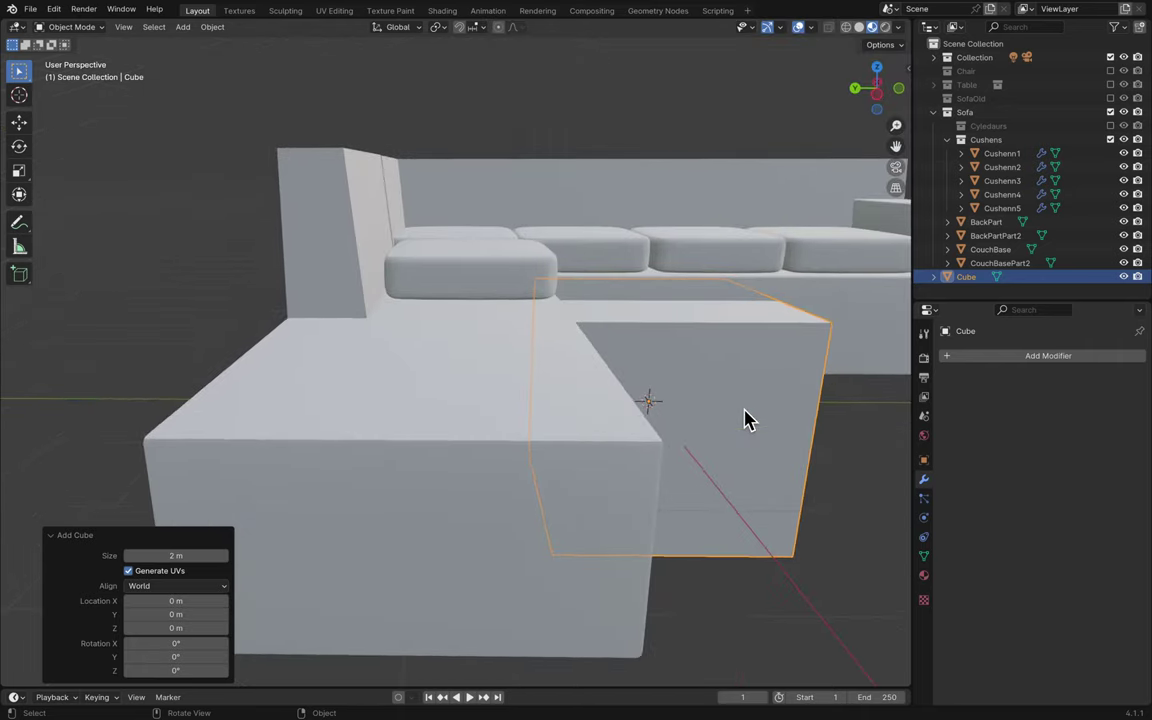
pyautogui.press('g')
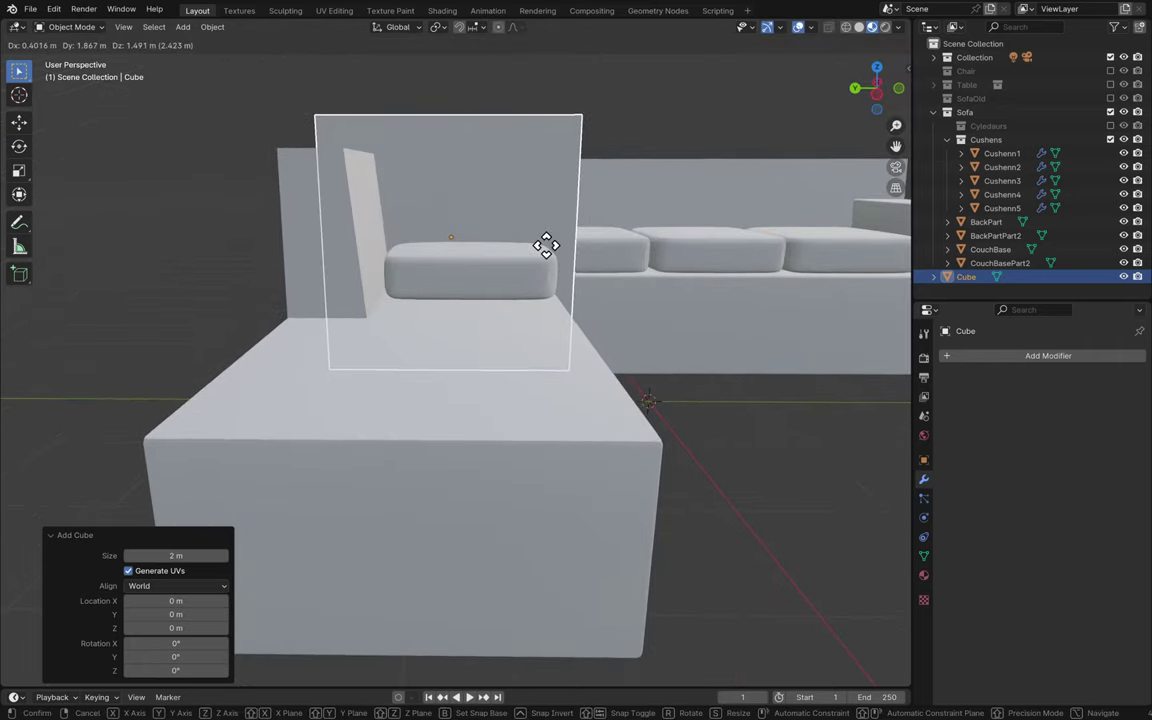
pyautogui.click(556, 268)
# - Shrink the cube to 0.23 and move it flat onto the chaise seat
pyautogui.press('s')
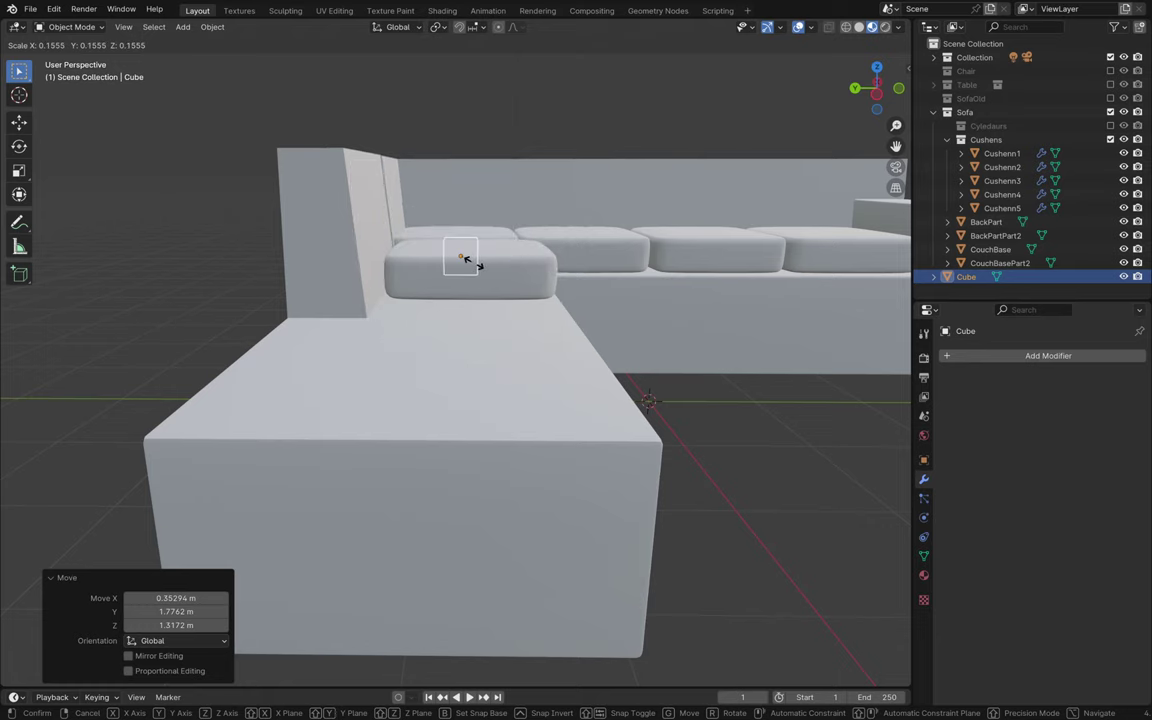
pyautogui.click(483, 270)
pyautogui.scroll(2, 483, 272)
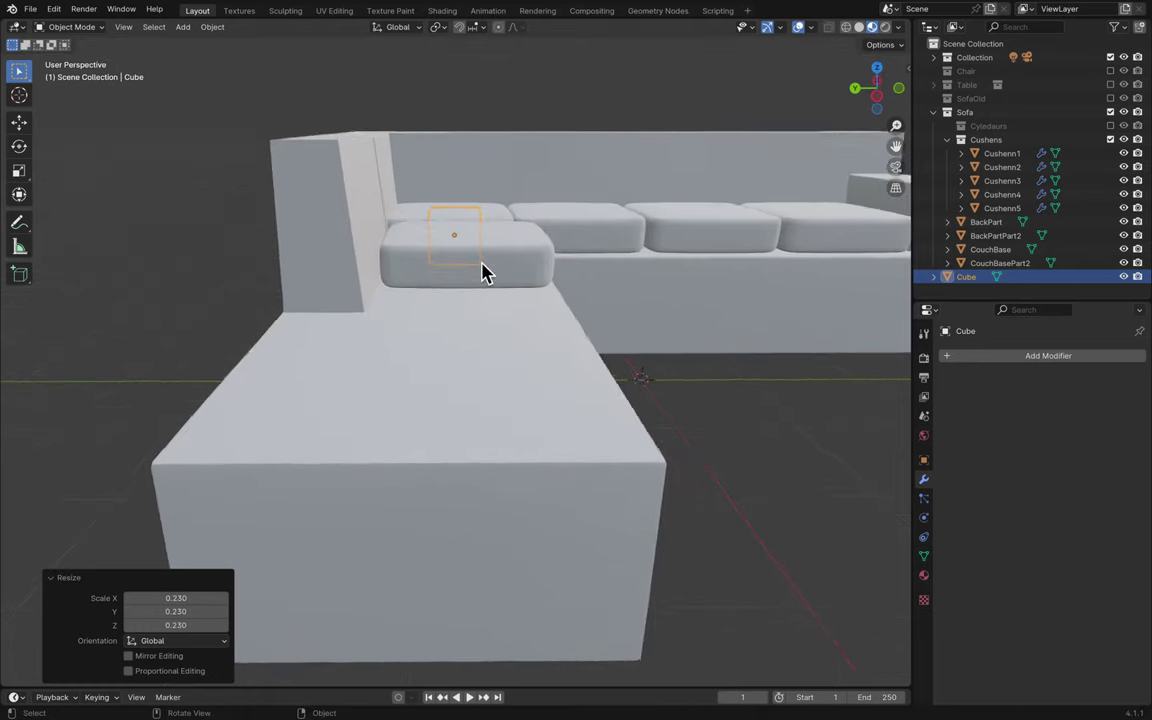
pyautogui.hscroll(-5, 483, 270)
pyautogui.press('g')
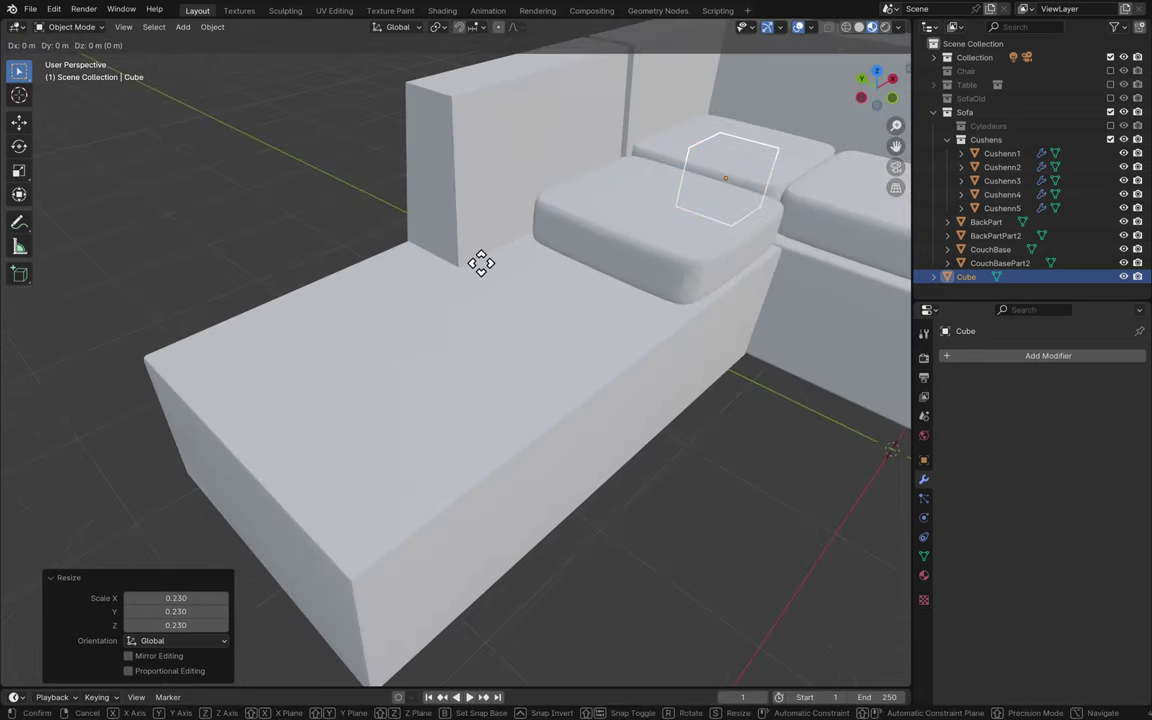
pyautogui.hotkey('shift', 'z')
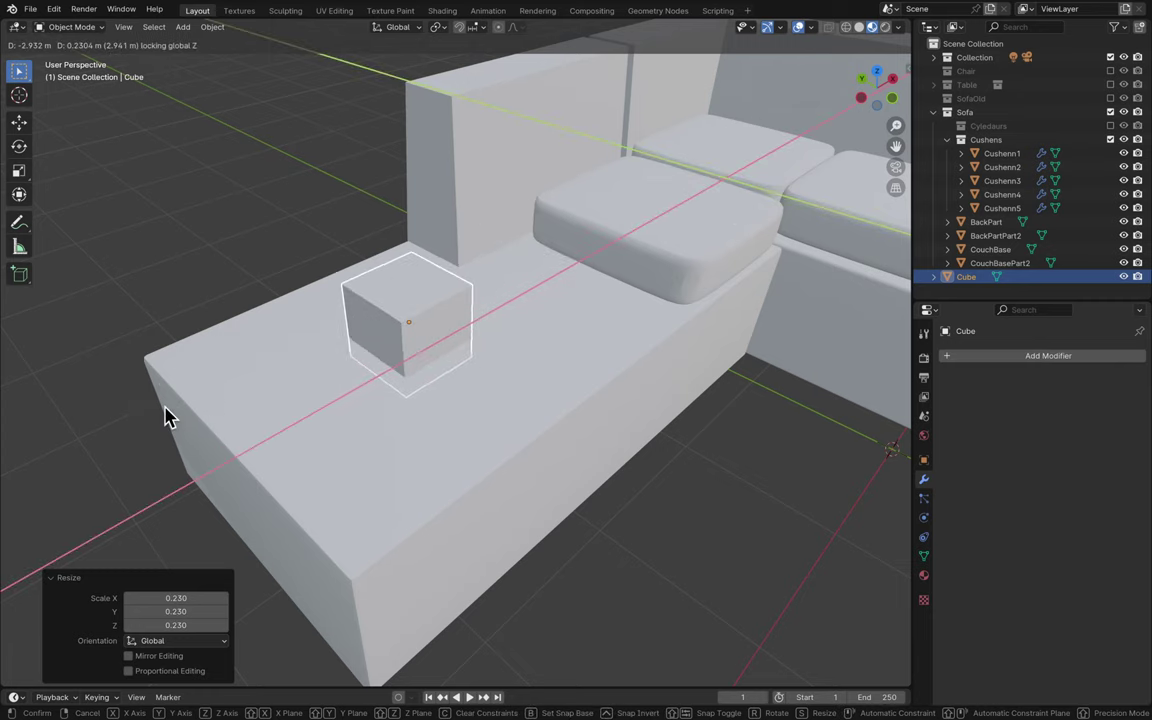
pyautogui.click(168, 418)
pyautogui.hscroll(-10, 609, 334)
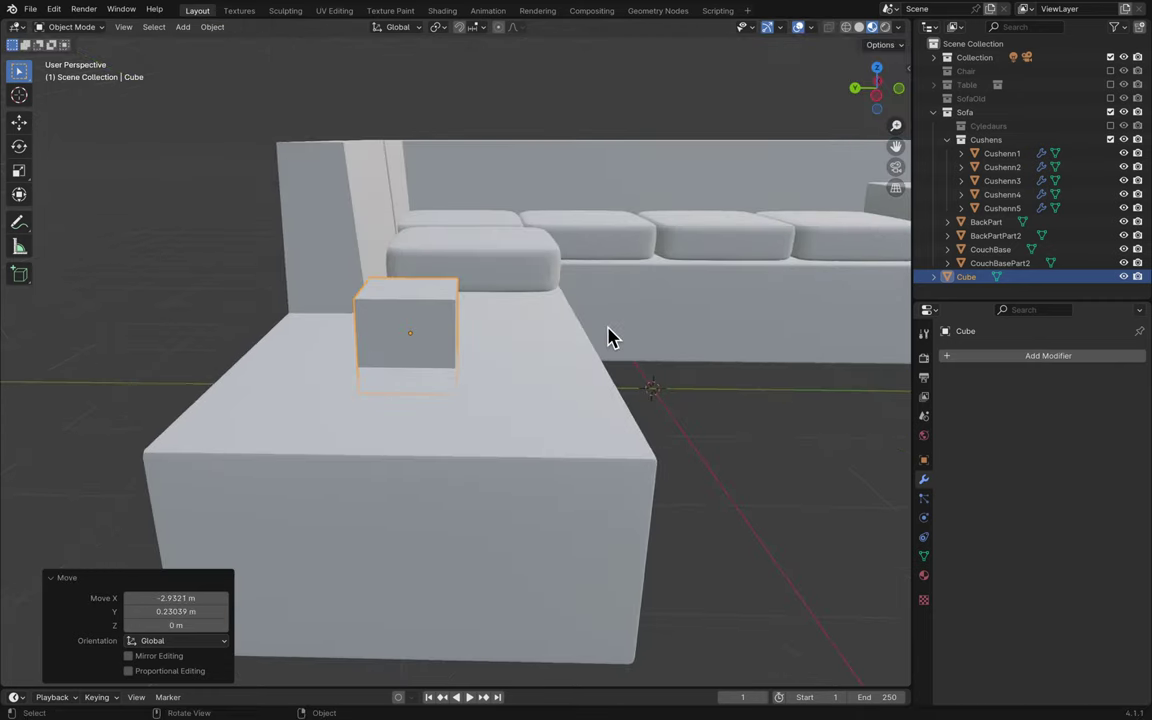
pyautogui.scroll(5, 536, 319)
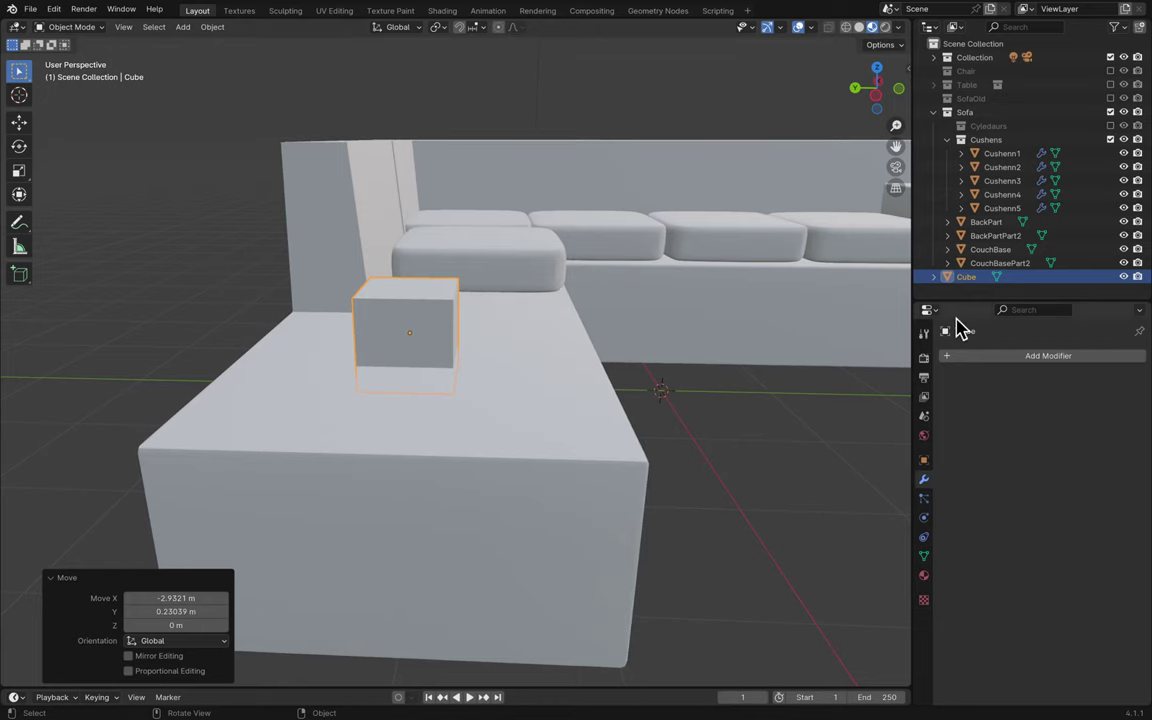
# - Add a Subdivision Surface modifier to the cube by searching 'sub'
pyautogui.click(1040, 358)
pyautogui.click(997, 366)
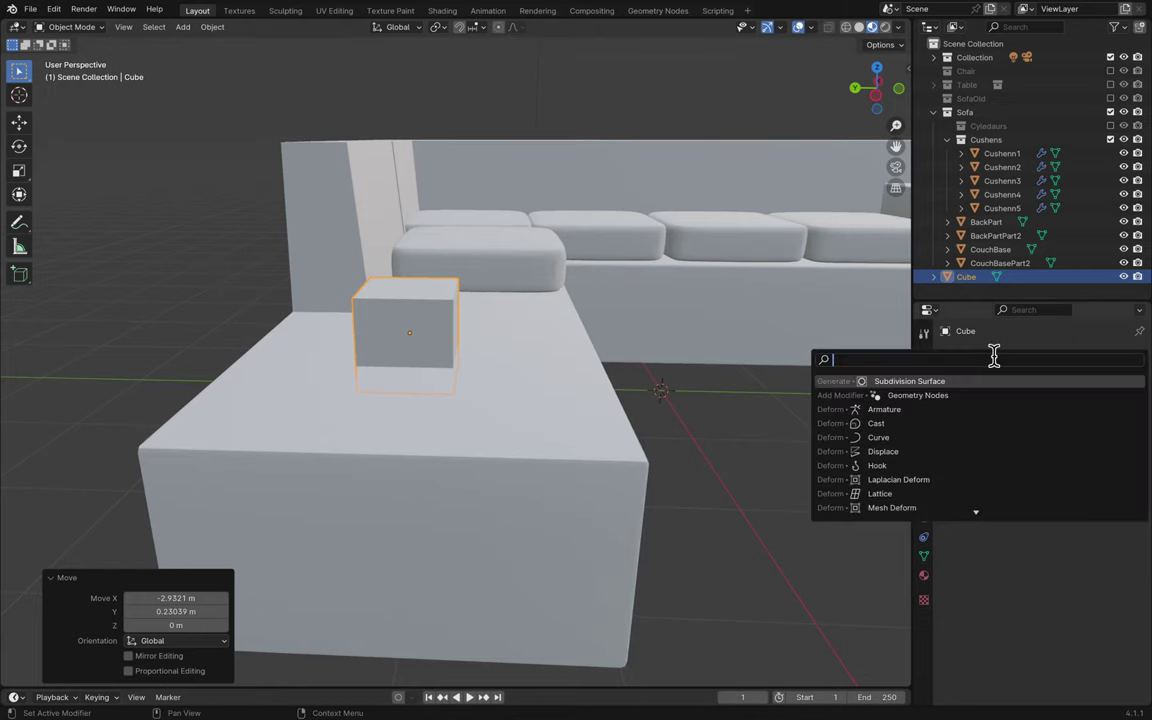
pyautogui.write('sub')
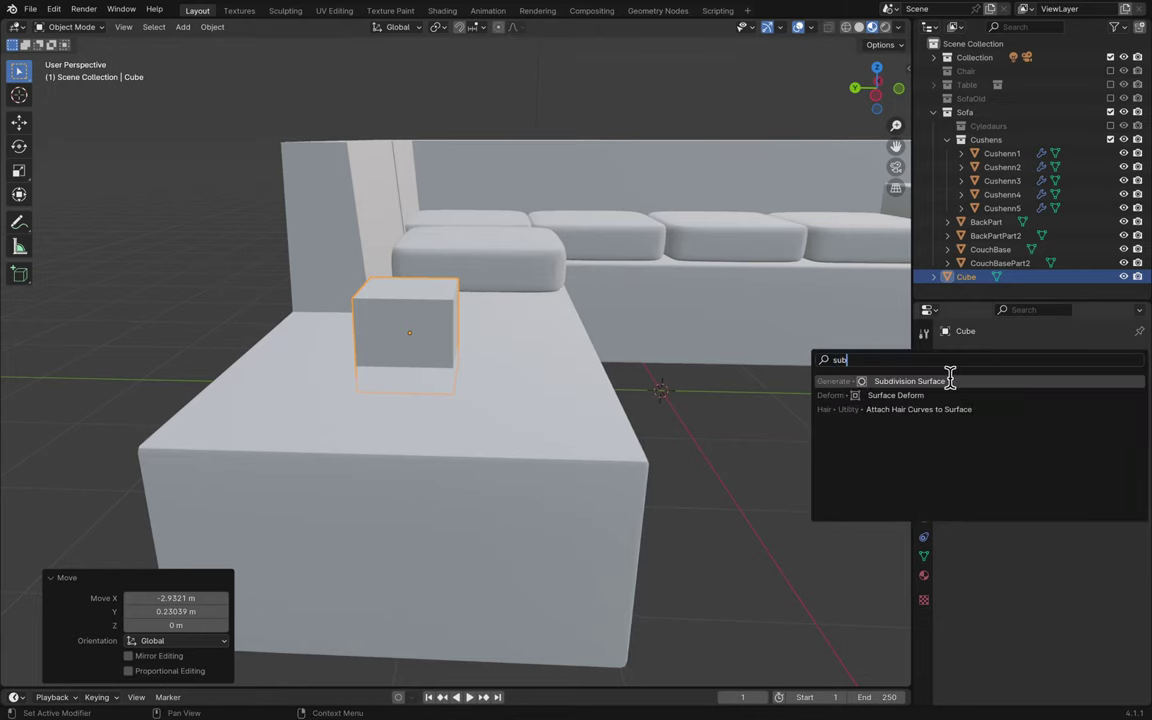
pyautogui.click(948, 379)
pyautogui.scroll(1, 600, 418)
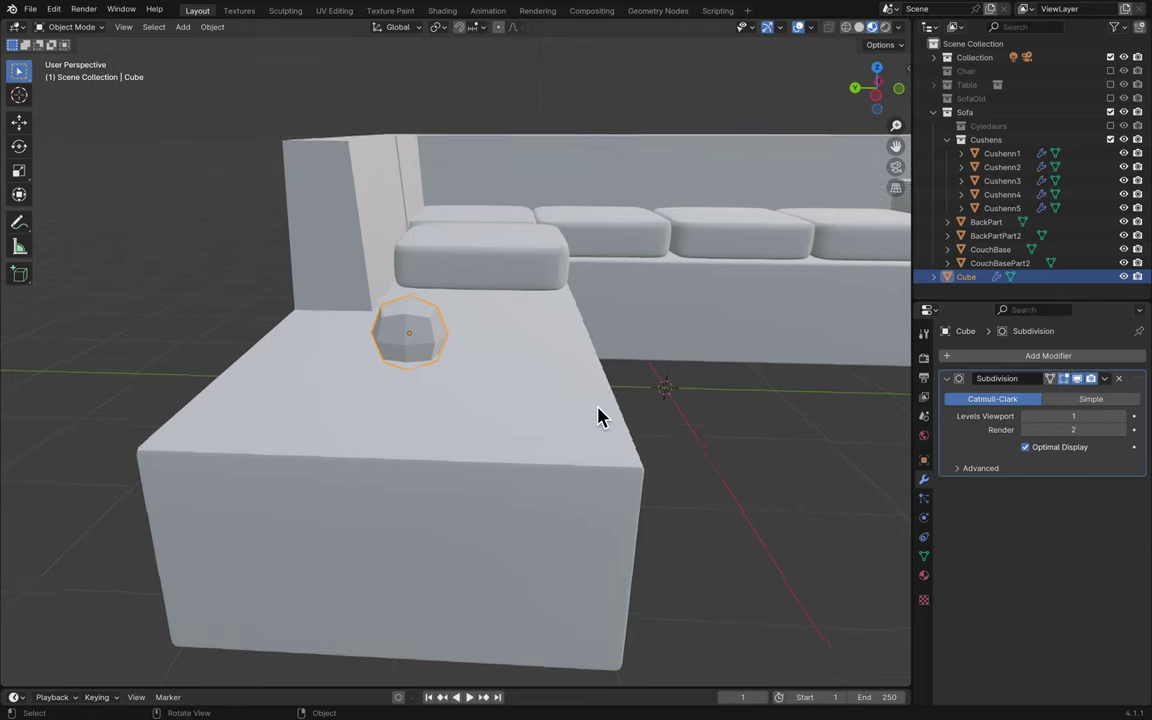
pyautogui.hscroll(-3, 598, 418)
# - In Edit Mode, scale the whole cube mesh horizontally and position it over the seat in top view
pyautogui.press('Tab')
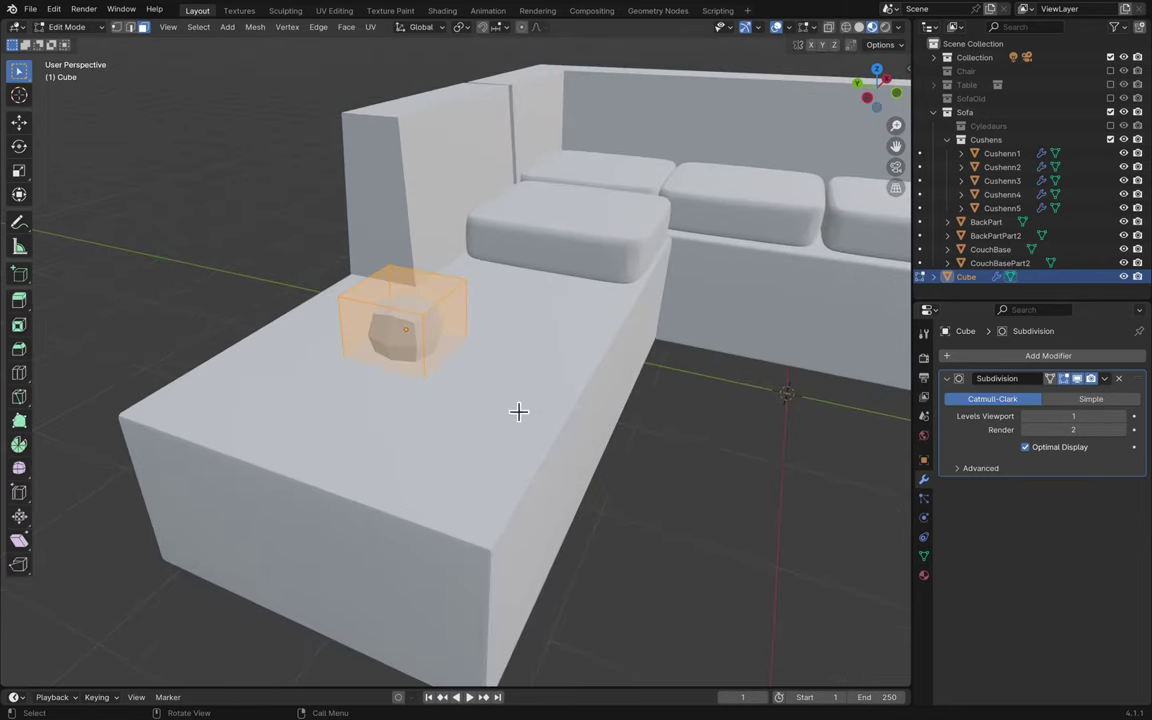
pyautogui.scroll(3, 481, 378)
pyautogui.click(424, 316)
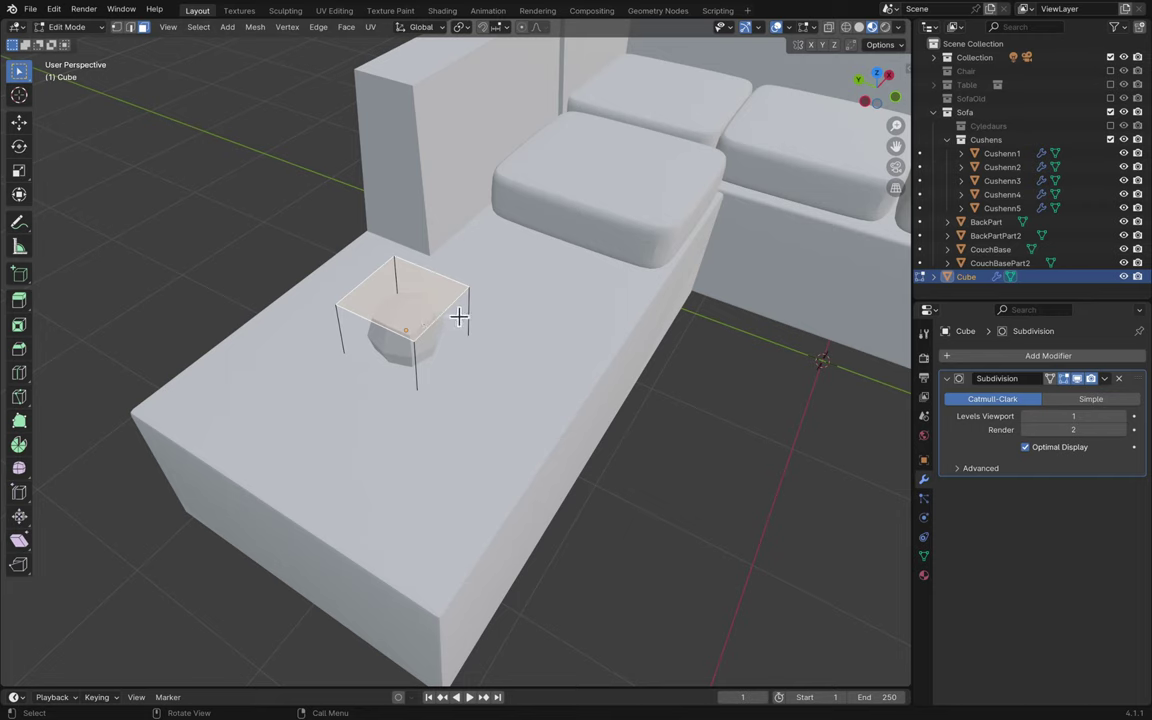
pyautogui.press('a')
pyautogui.press('s')
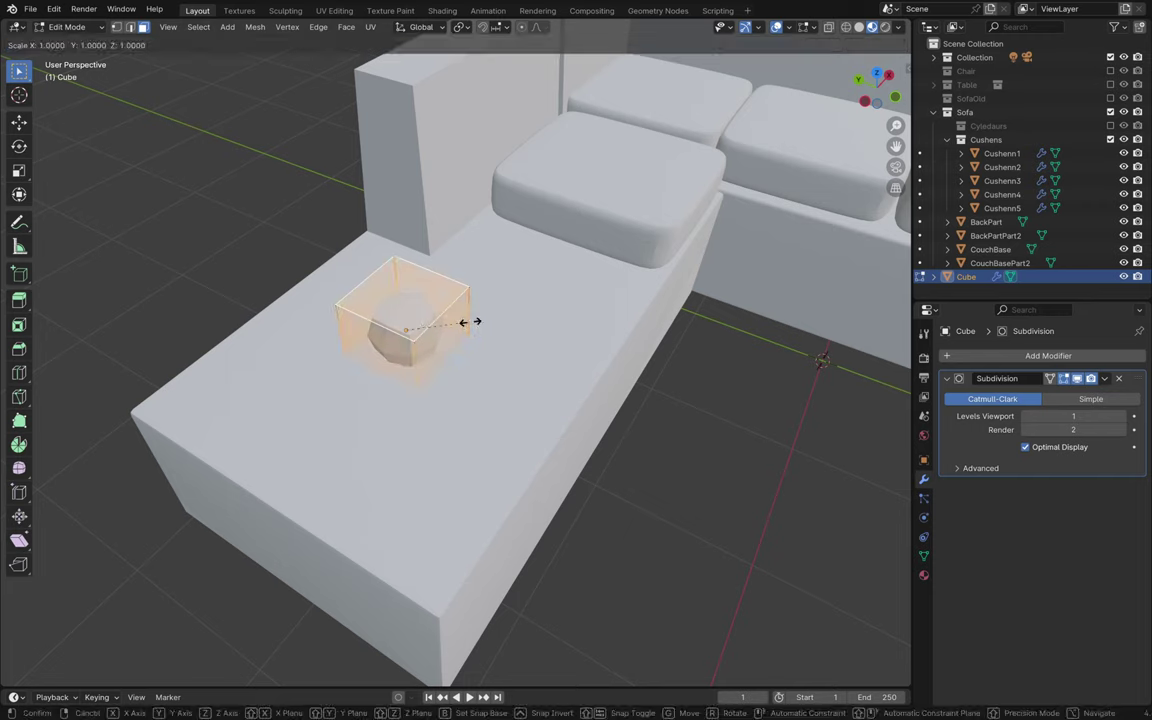
pyautogui.hotkey('shift', 'z')
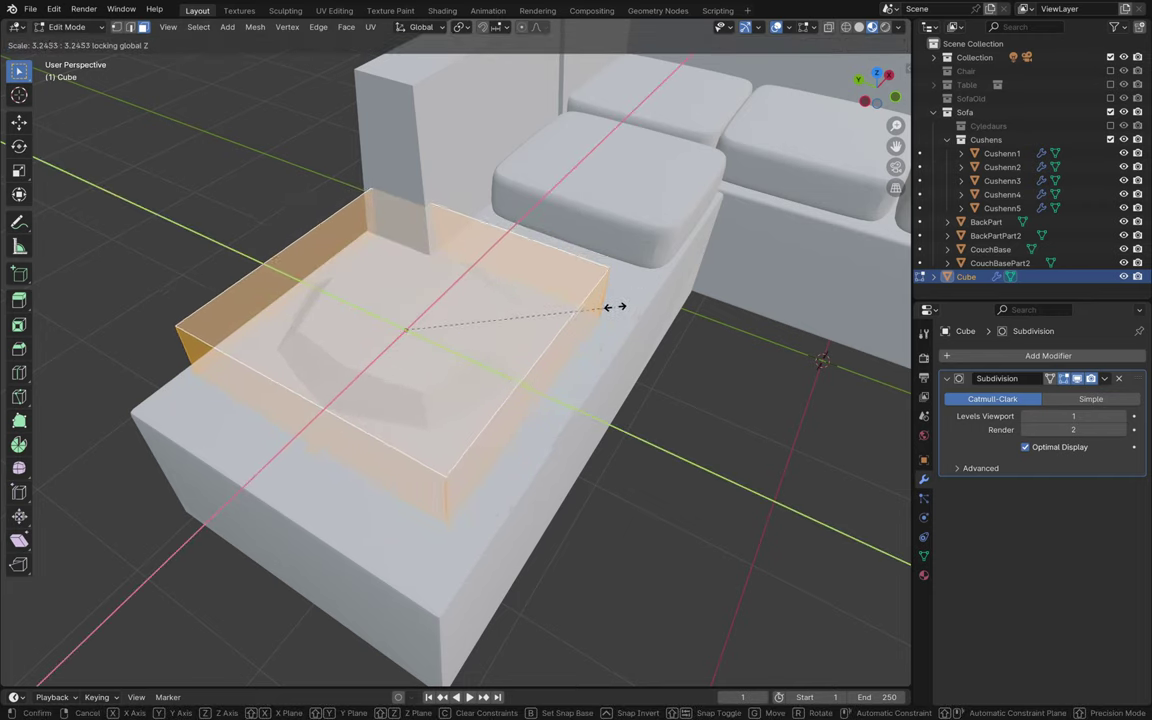
pyautogui.click(613, 307)
pyautogui.click(877, 74)
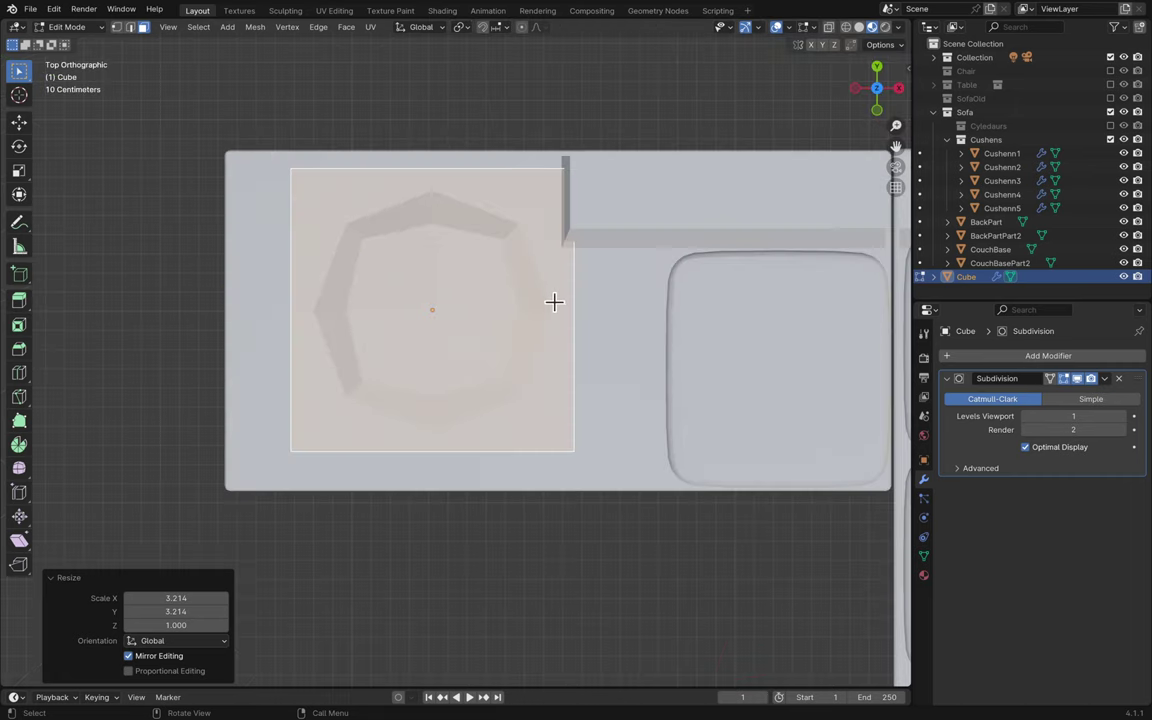
pyautogui.press('s')
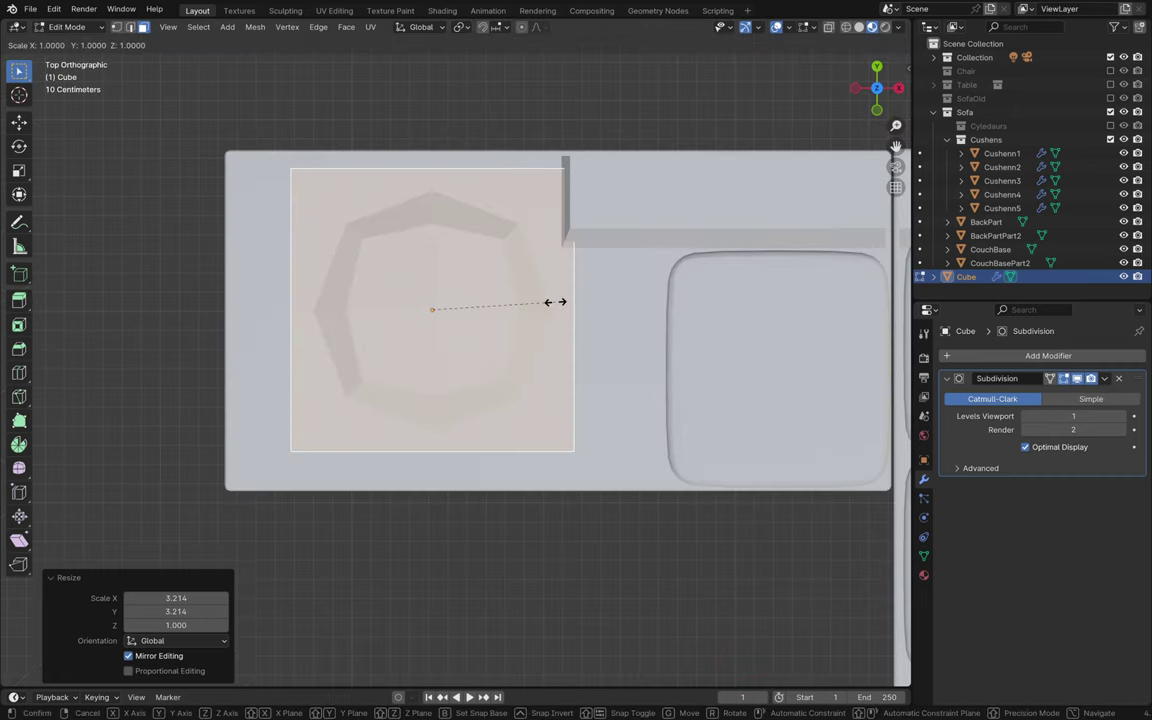
pyautogui.hotkey('shift', 'z')
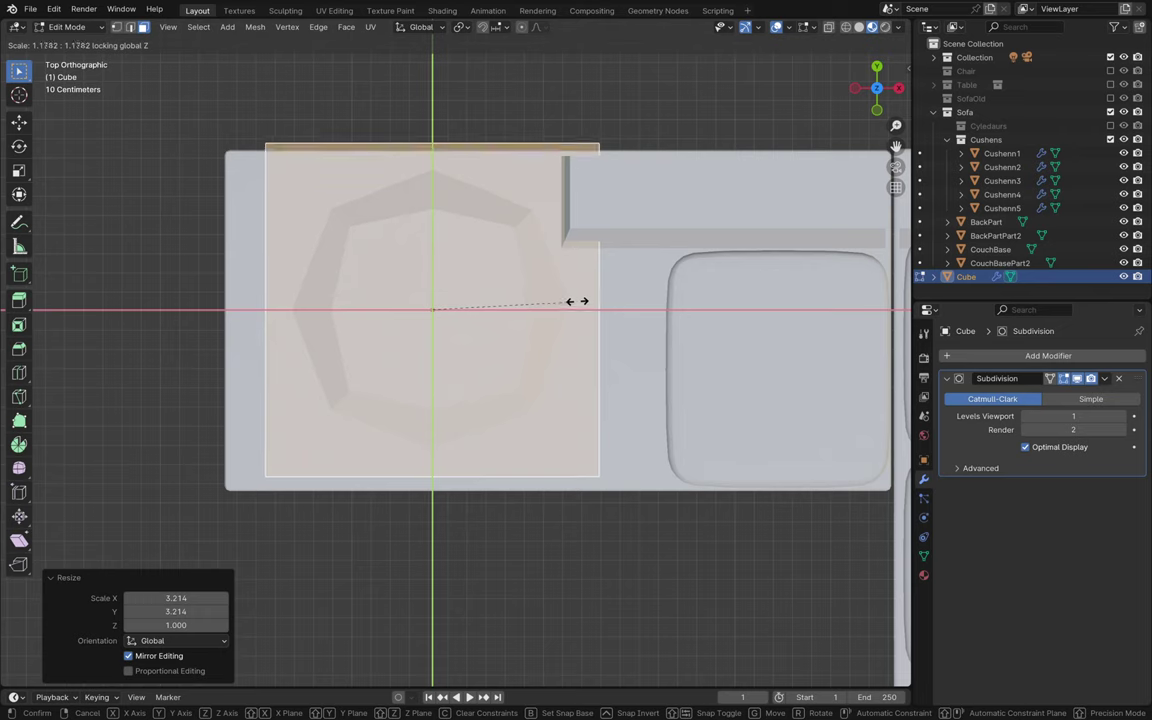
pyautogui.click(578, 302)
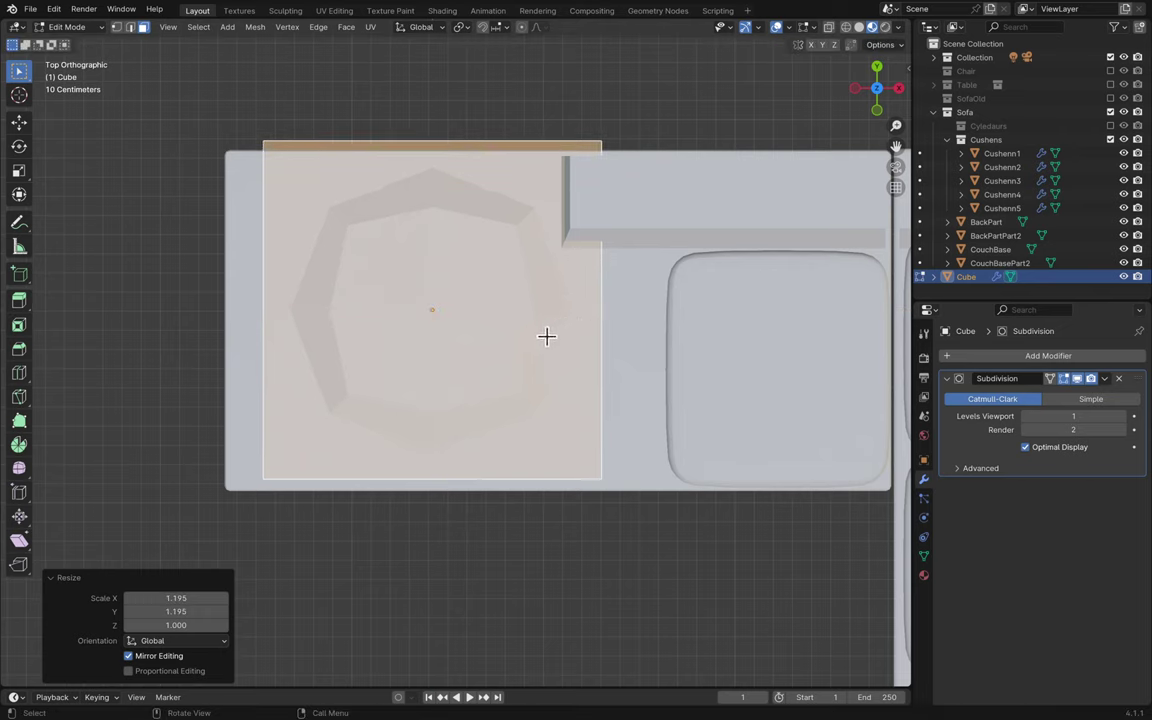
pyautogui.press('g')
pyautogui.click(555, 346)
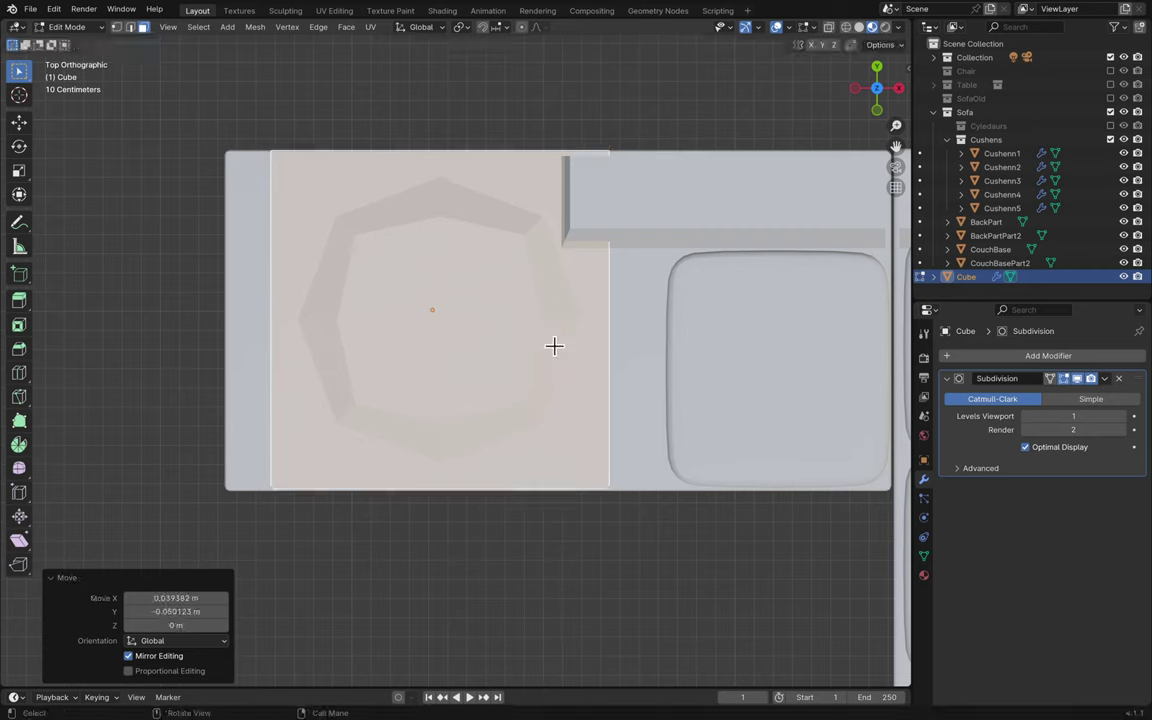
# - Stretch the mesh along X, shift it along X to fill the seat, and save the file
pyautogui.press('s')
pyautogui.hotkey('shift', 'z')
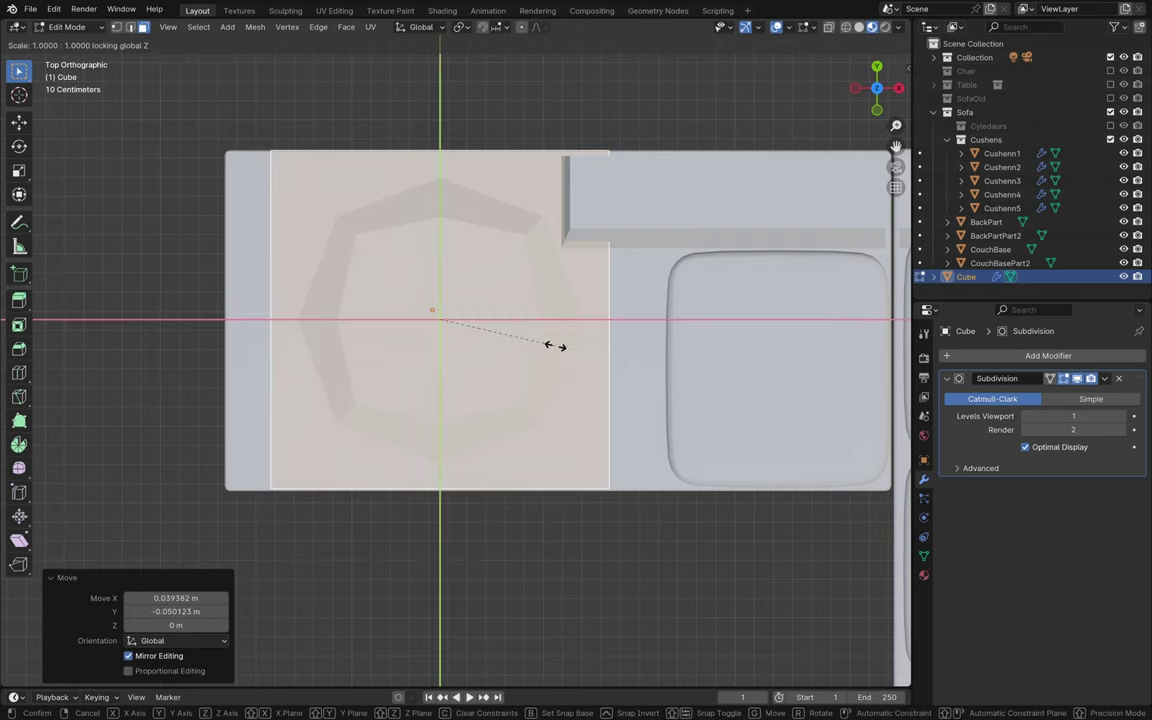
pyautogui.press('Escape')
pyautogui.press('s')
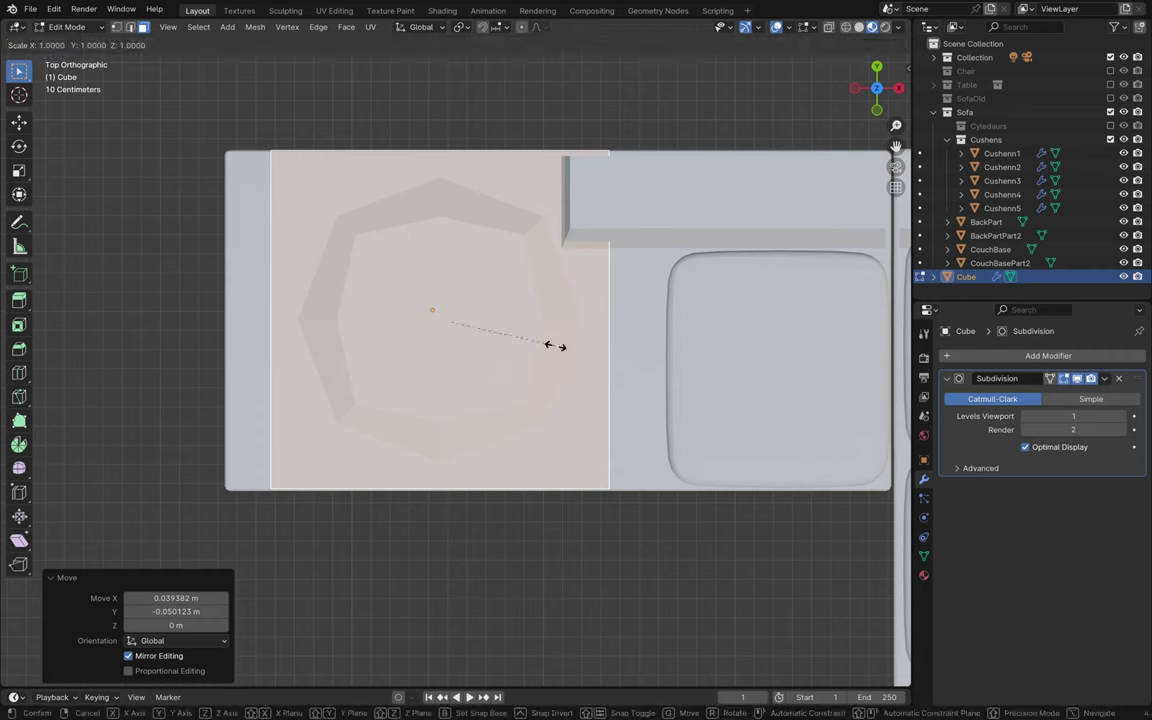
pyautogui.press('x')
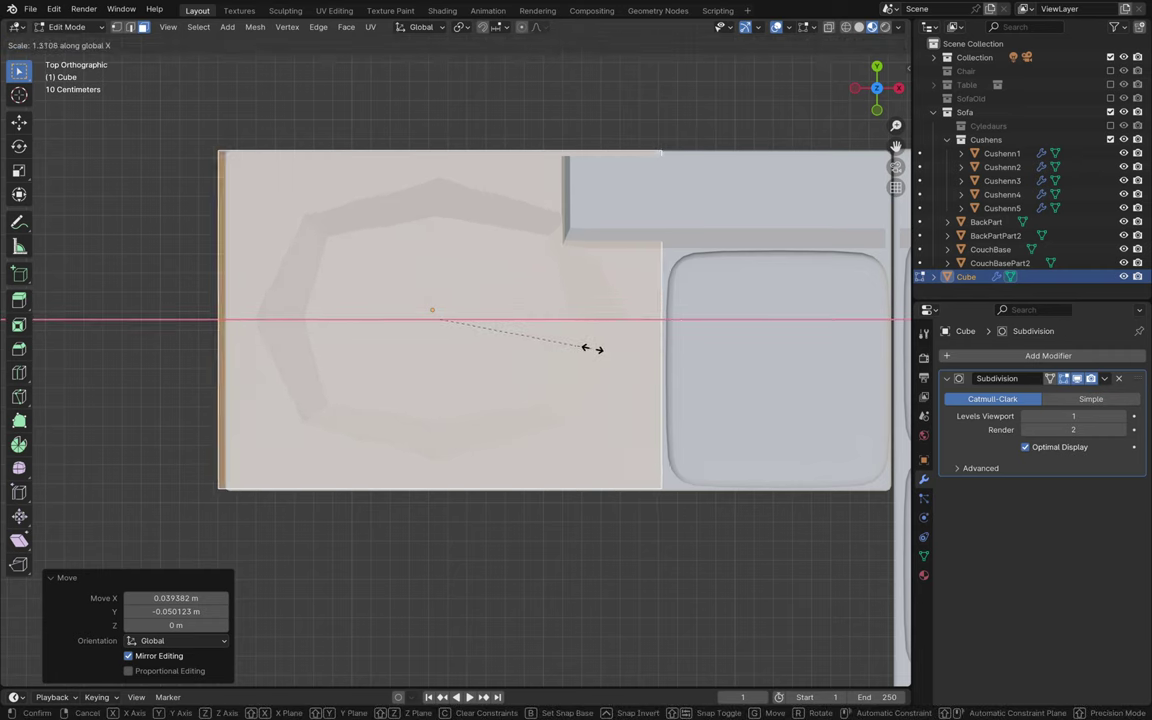
pyautogui.click(589, 348)
pyautogui.press('g')
pyautogui.press('x')
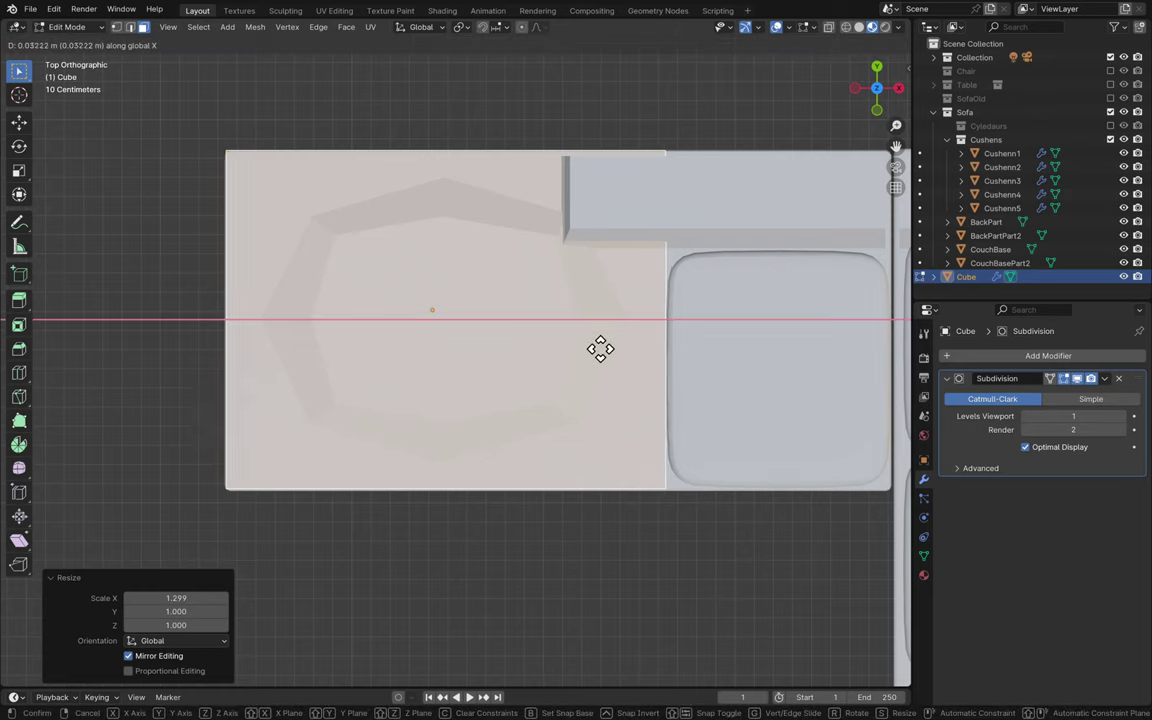
pyautogui.click(598, 348)
pyautogui.hotkey('ctrl', 's')
pyautogui.moveTo(598, 350); pyautogui.dragTo(600, 358, button='middle')
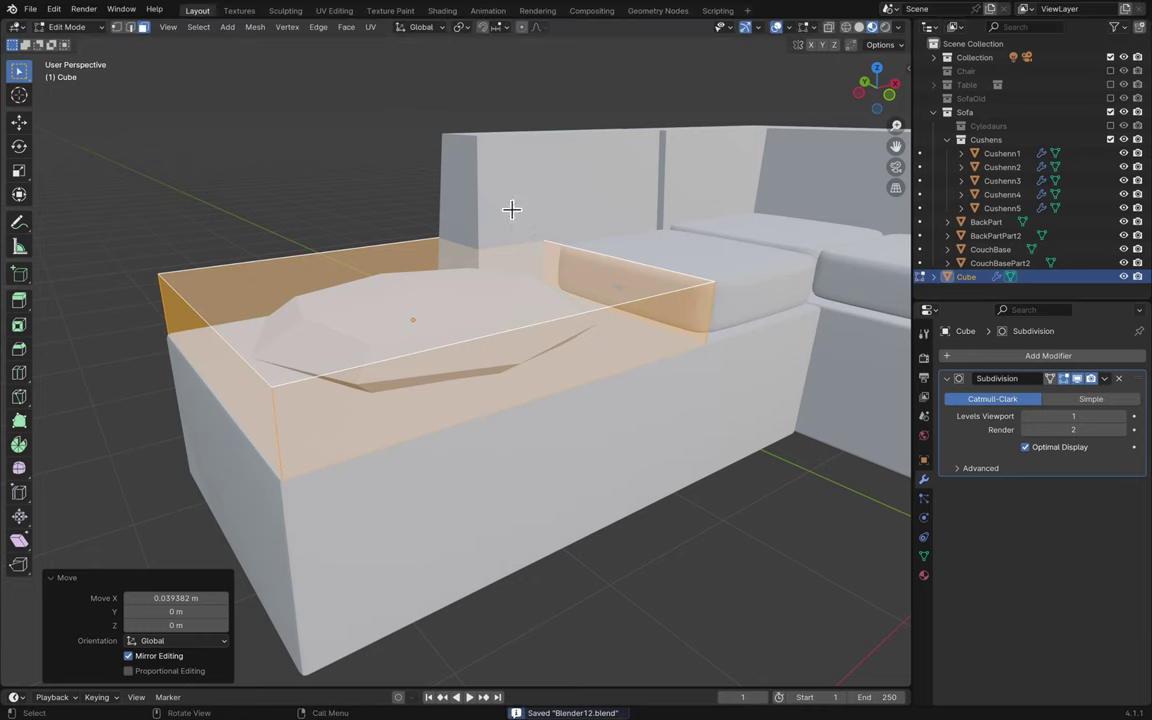
# - Bevel the cushion block's edges and inspect the result in Object Mode
pyautogui.hotkey('ctrl', 'b')
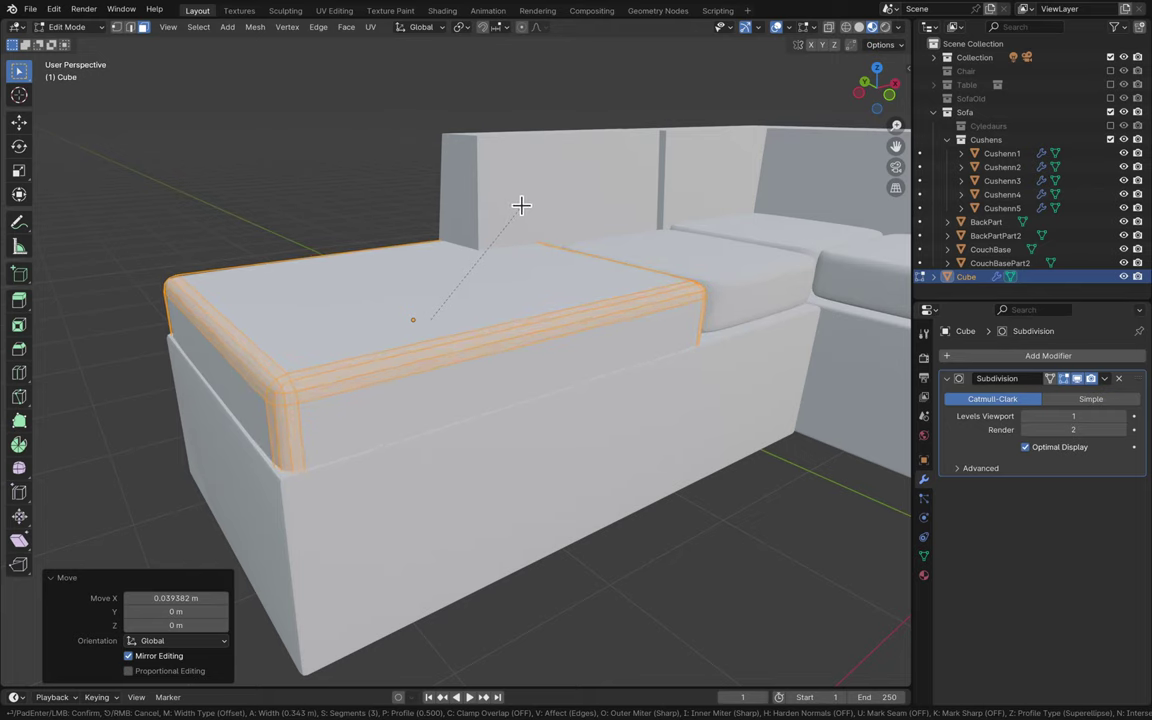
pyautogui.click(521, 205)
pyautogui.hscroll(-5, 543, 232)
pyautogui.press('Tab')
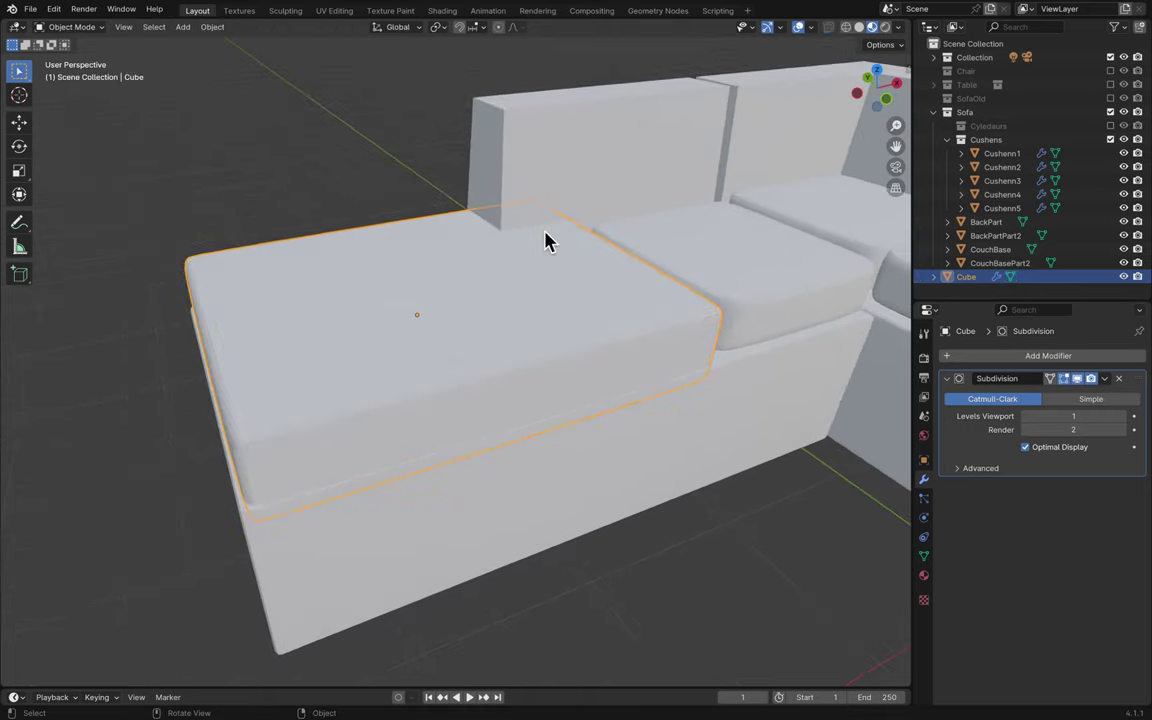
pyautogui.hscroll(-3, 561, 305)
pyautogui.hscroll(-2, 561, 305)
pyautogui.press('Tab')
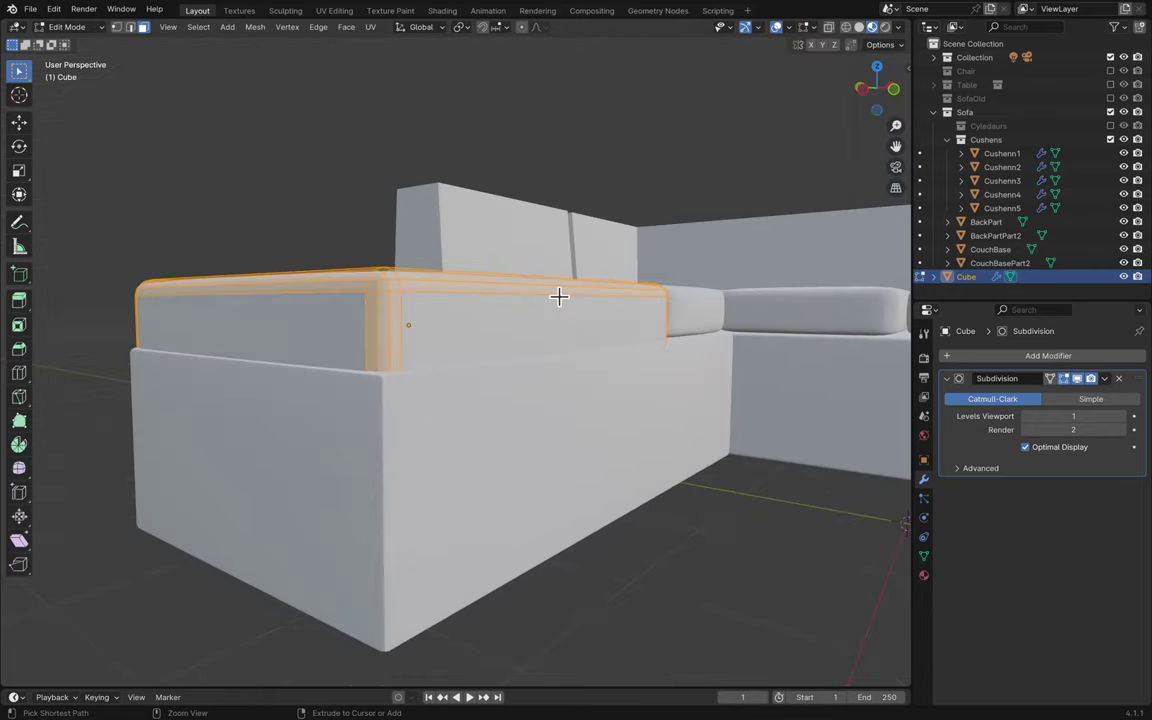
pyautogui.hscroll(-3, 558, 296)
pyautogui.keyDown('ctrl'); pyautogui.scroll(3, 558, 296); pyautogui.keyUp('ctrl')
# - Undo the bevel, deselect the mesh, and delete the Subdivision modifier
pyautogui.hotkey('ctrl', 's')
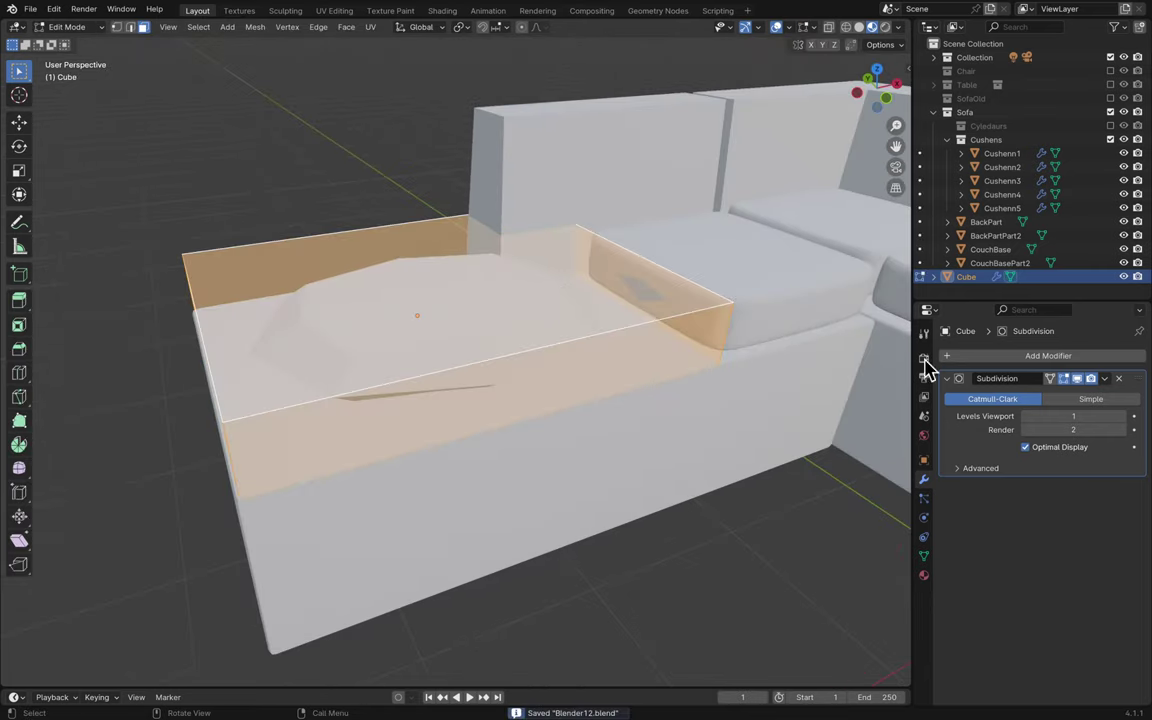
pyautogui.hotkey('alt', 'a')
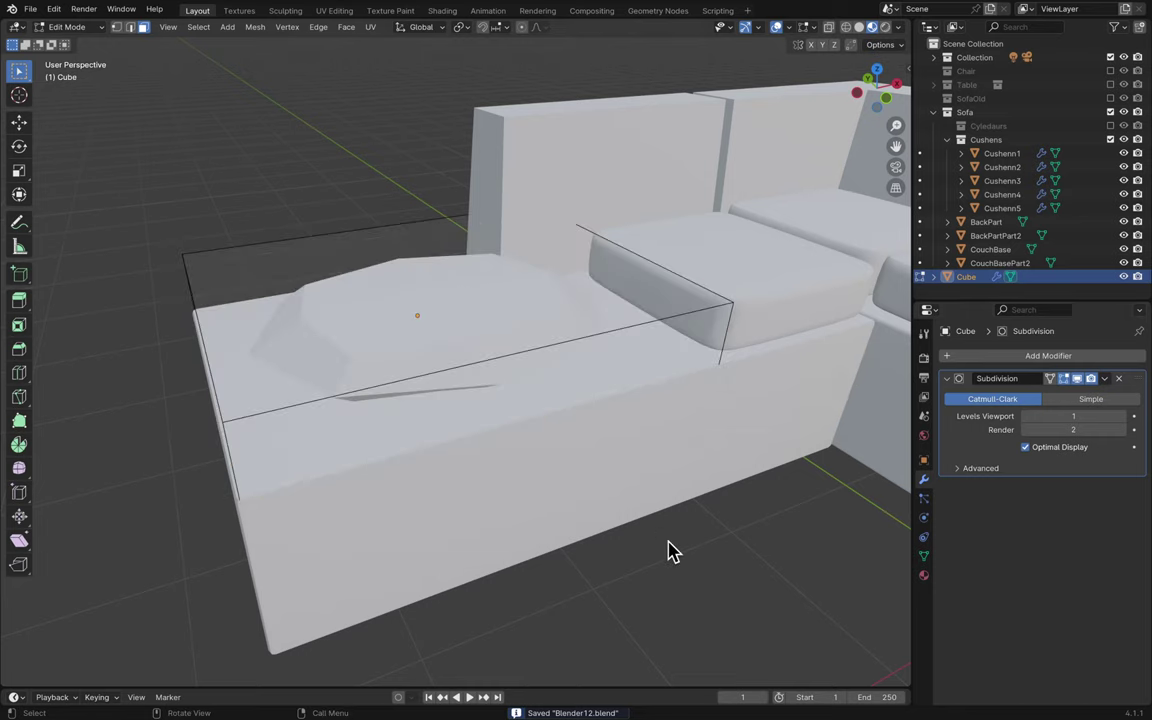
pyautogui.press('Tab')
pyautogui.click(1117, 379)
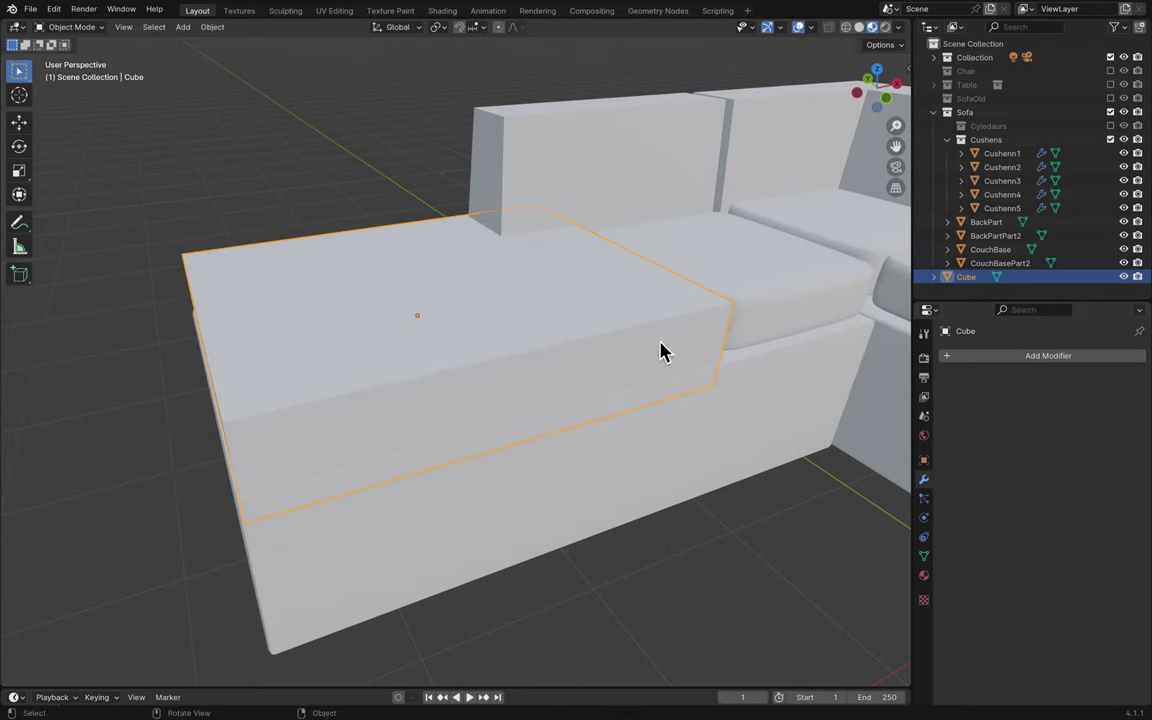
# - Select the whole cube mesh in Edit Mode and bevel its edges
pyautogui.press('b')
pyautogui.press('Escape')
pyautogui.press('Tab')
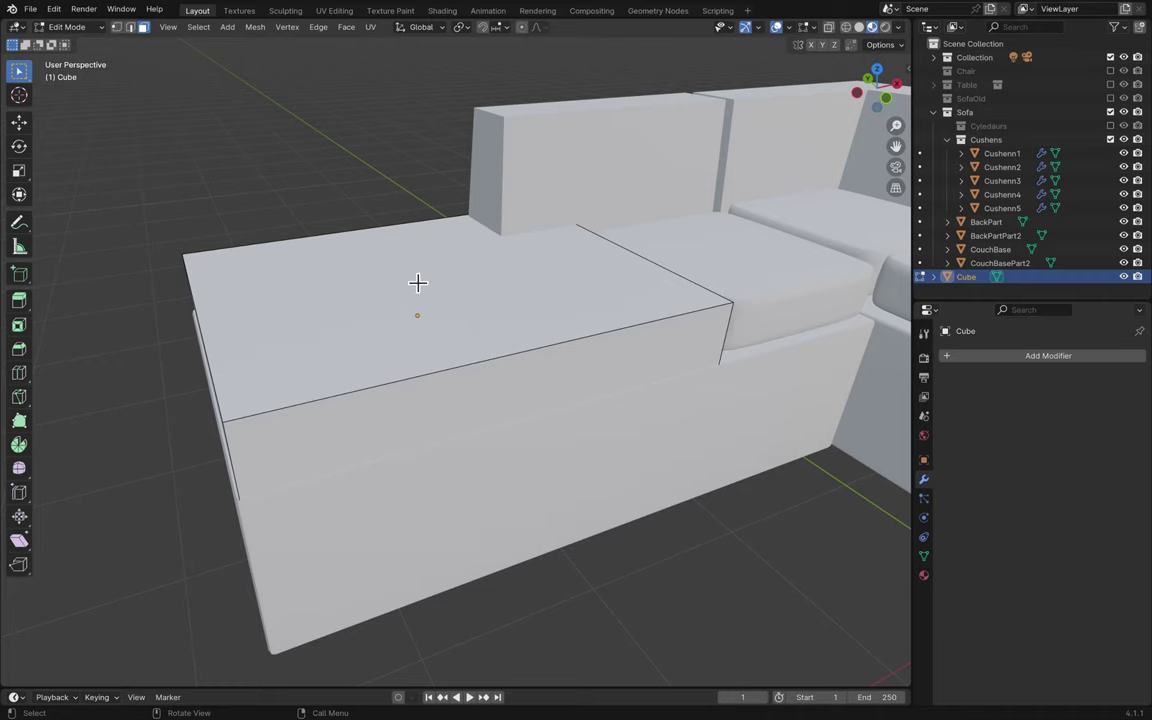
pyautogui.press('a')
pyautogui.hotkey('ctrl', 'b')
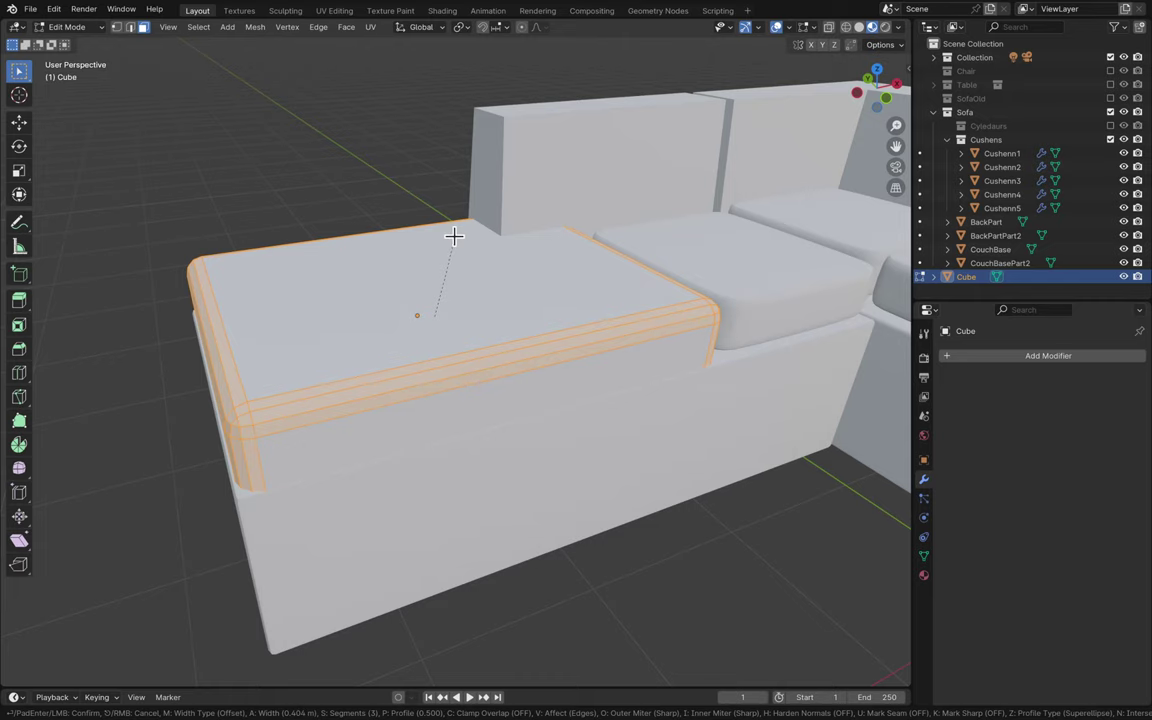
pyautogui.click(454, 236)
pyautogui.moveTo(584, 295); pyautogui.dragTo(586, 296, button='middle')
# - Add a Subdivision Surface modifier by searching 'sur', then undo the bevel
pyautogui.click(1012, 357)
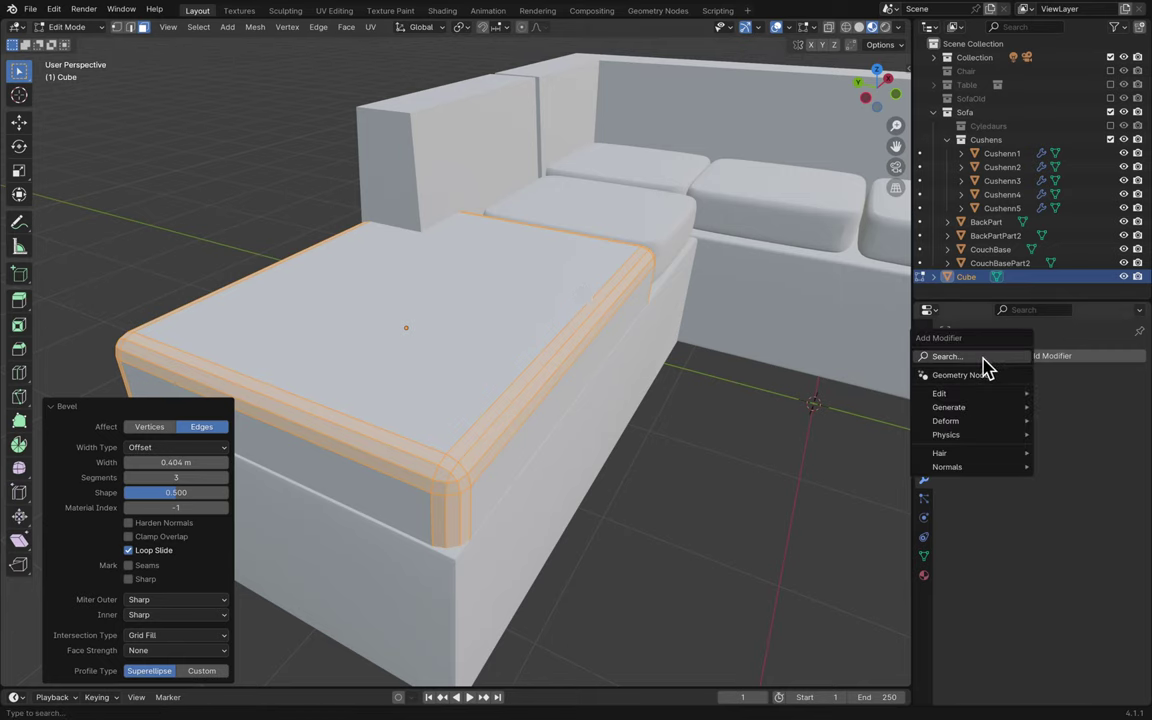
pyautogui.write('sur')
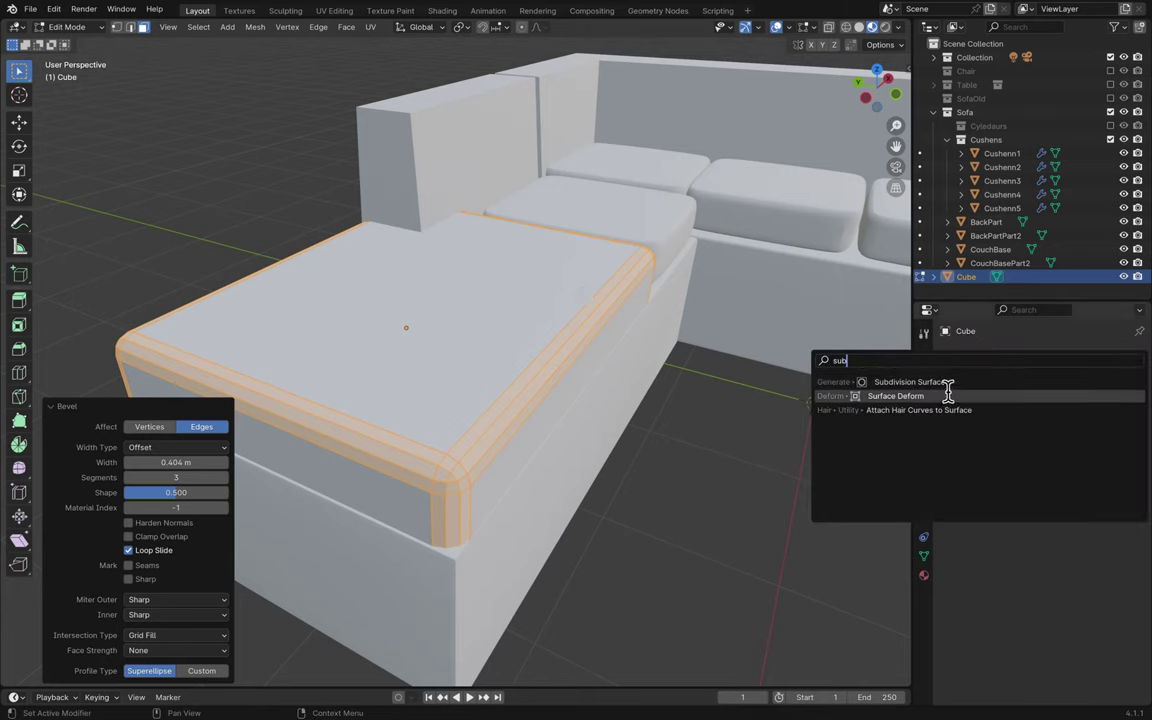
pyautogui.click(945, 394)
pyautogui.moveTo(712, 403); pyautogui.dragTo(666, 424, button='middle')
pyautogui.hotkey('ctrl', 'z')
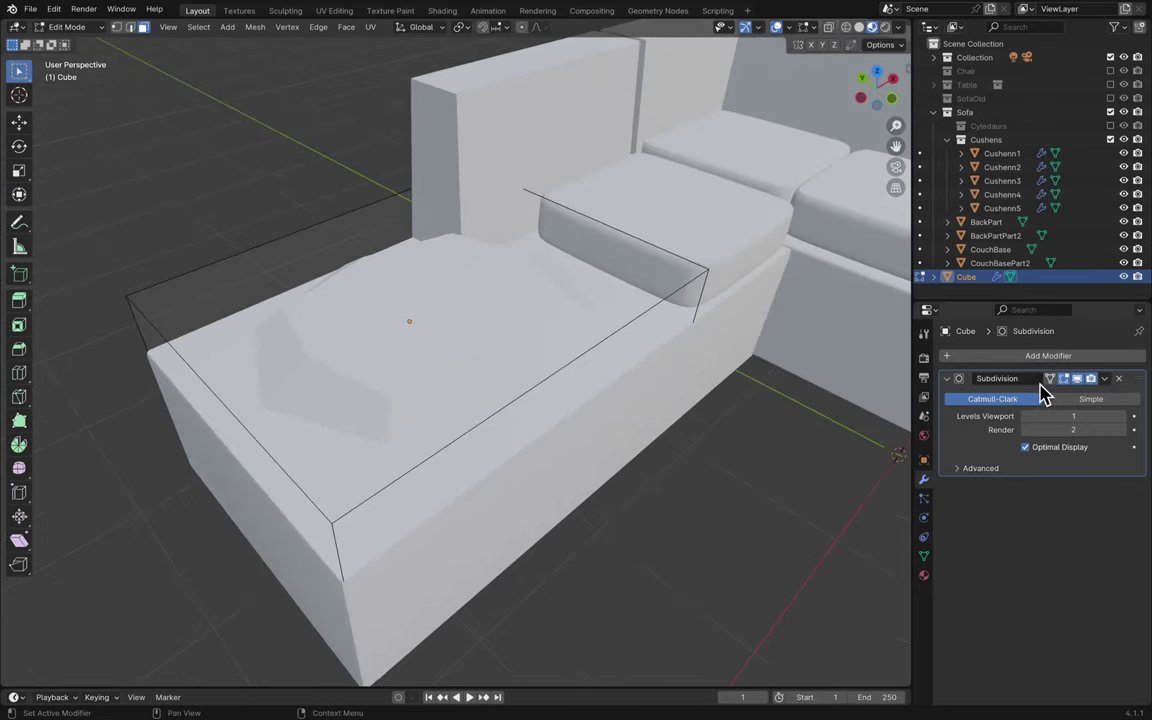
# - Select all the mesh edges, start a bevel and cancel it, leaving the mesh unchanged
pyautogui.press('a')
pyautogui.moveTo(641, 369); pyautogui.dragTo(549, 346, button='middle')
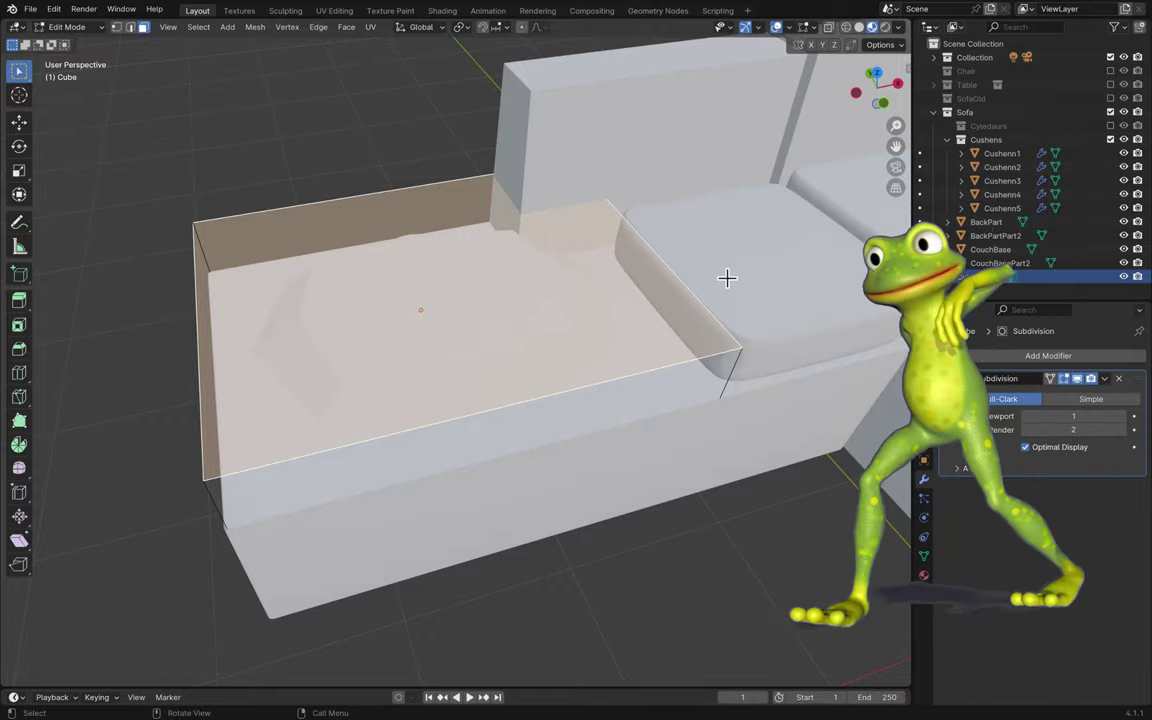
pyautogui.press('a')
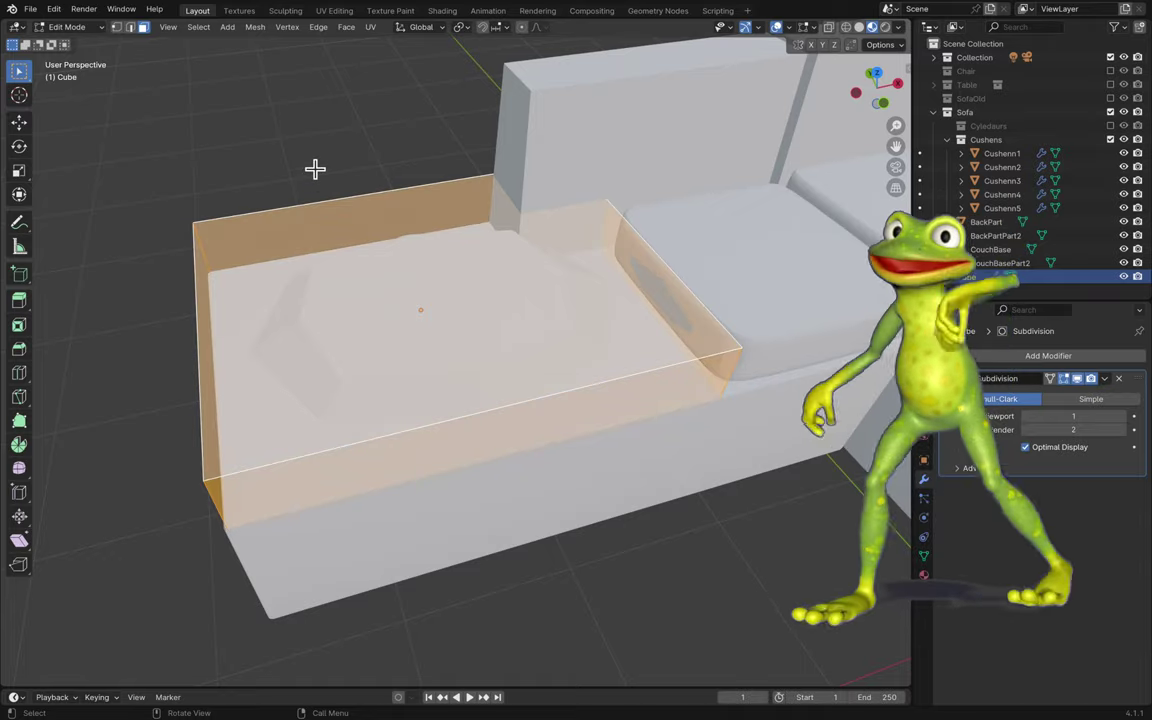
pyautogui.click(130, 27)
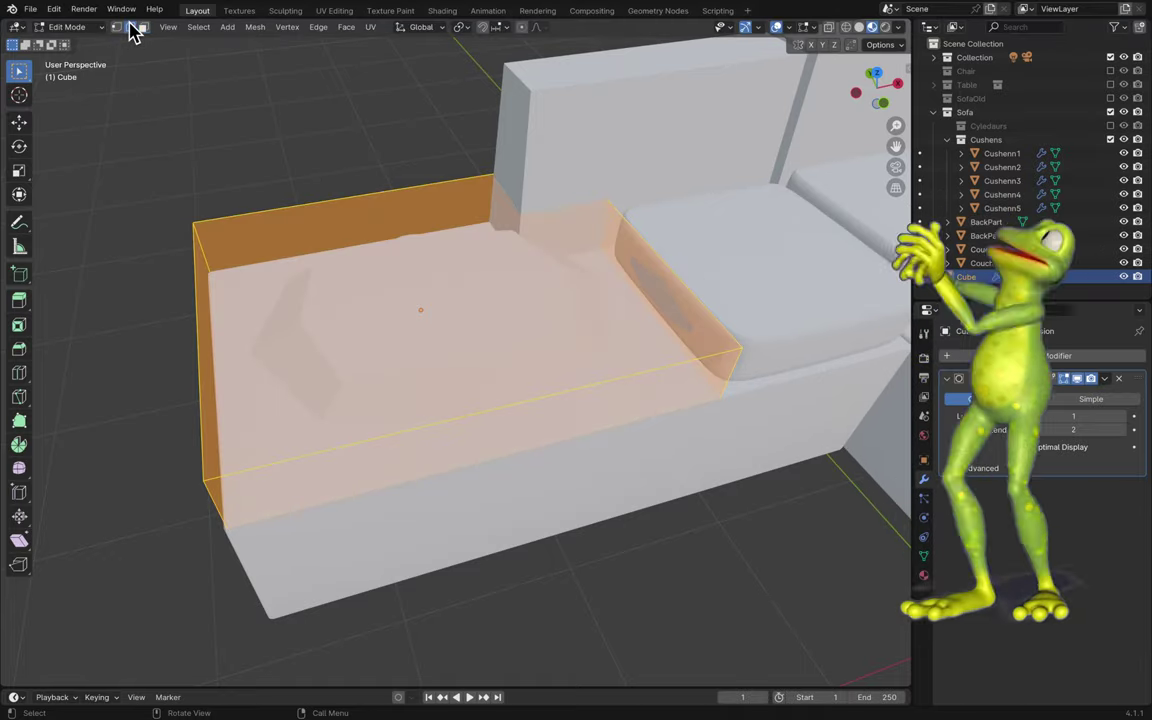
pyautogui.hotkey('ctrl', 'b')
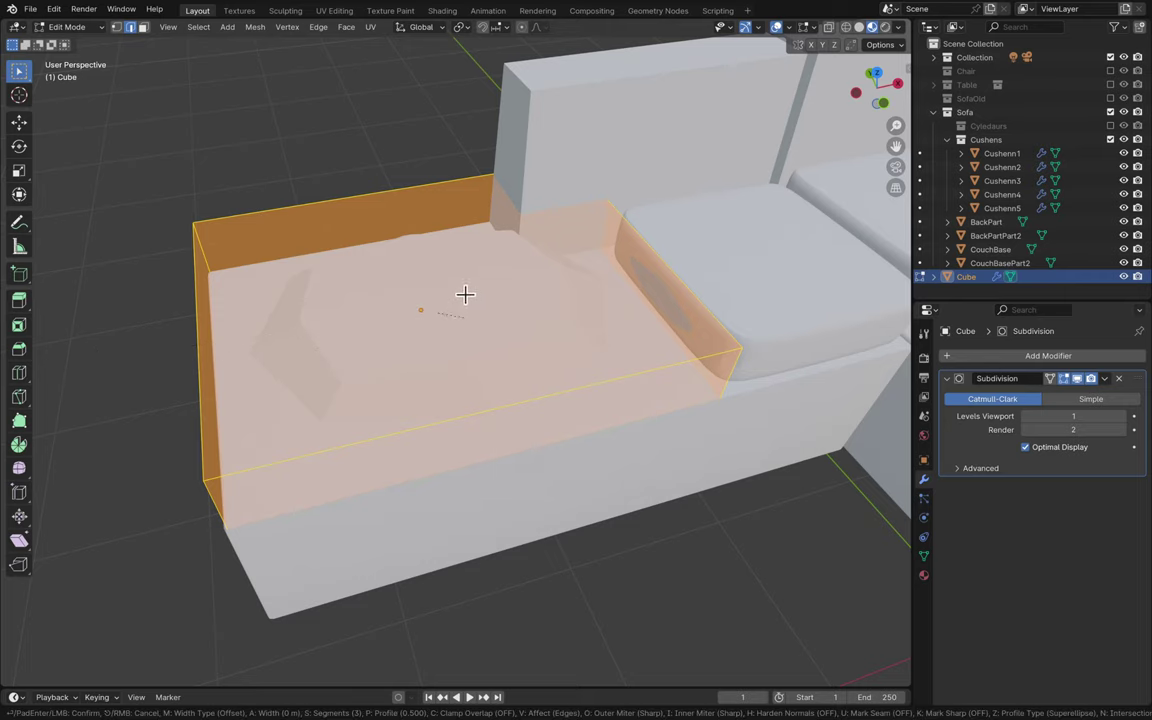
pyautogui.press('Escape')
pyautogui.press('Tab')
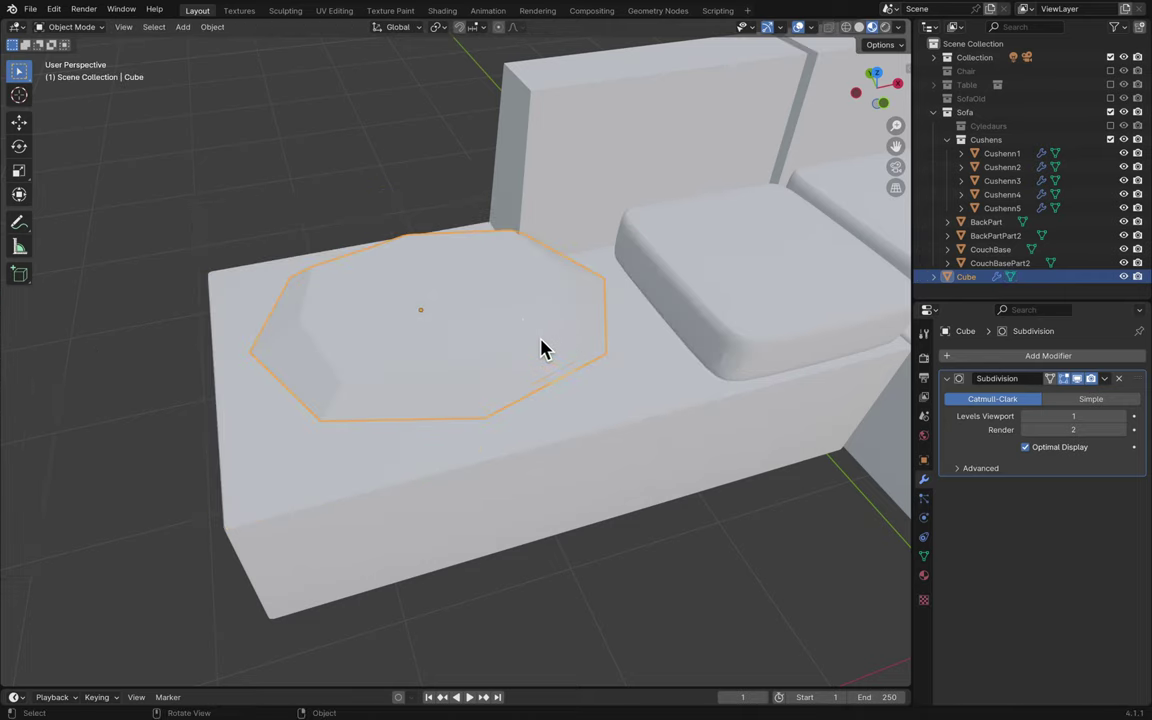
# - Apply the block's scale, save Blender12.blend, and re-enter Edit Mode
pyautogui.rightClick(527, 327)
pyautogui.hotkey('ctrl', 'a')
pyautogui.click(560, 325)
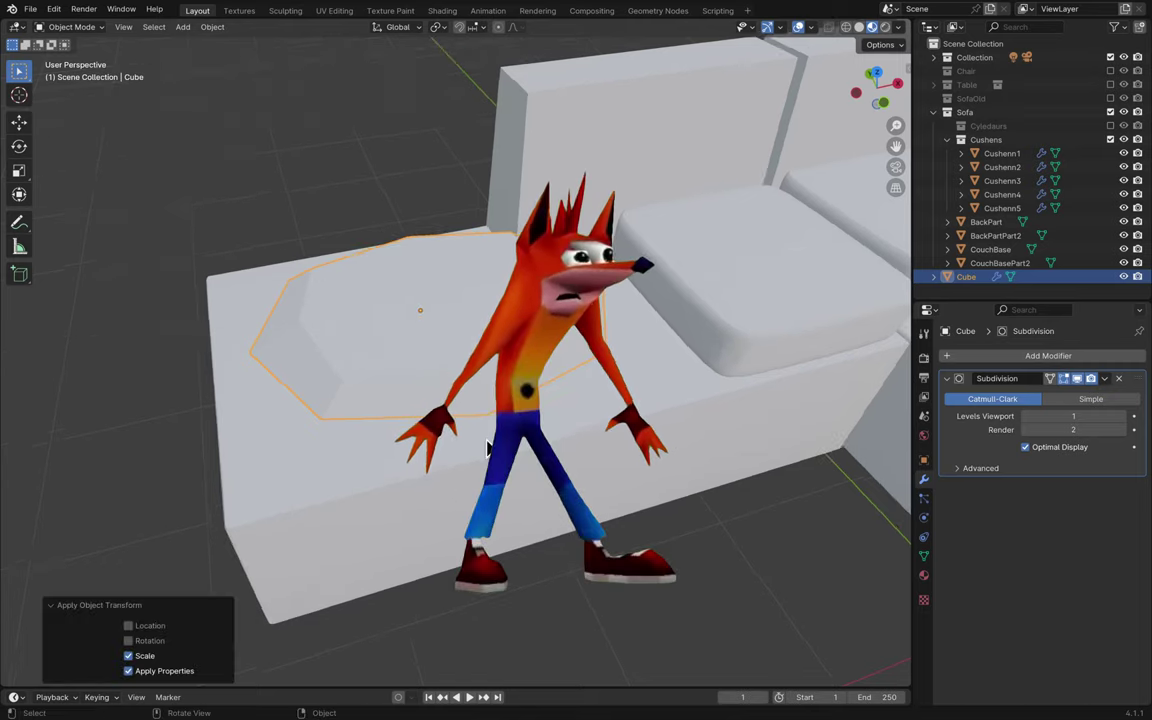
pyautogui.moveTo(487, 447); pyautogui.dragTo(300, 320, button='middle')
pyautogui.click(74, 27)
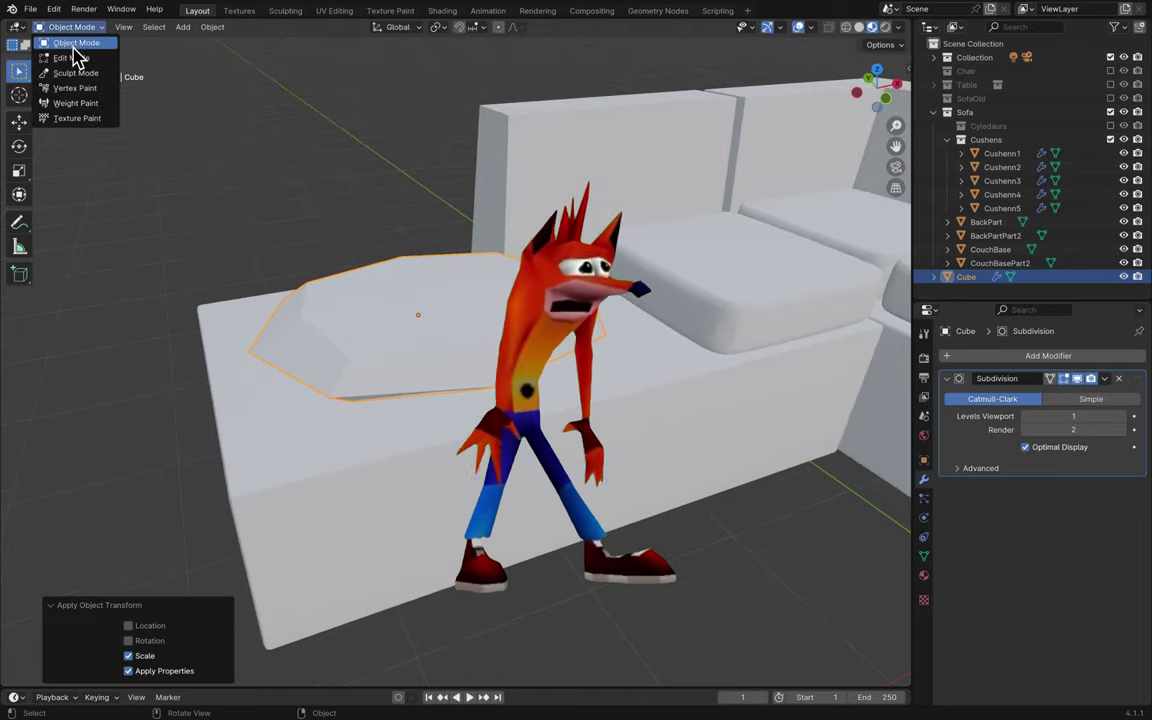
pyautogui.click(76, 42)
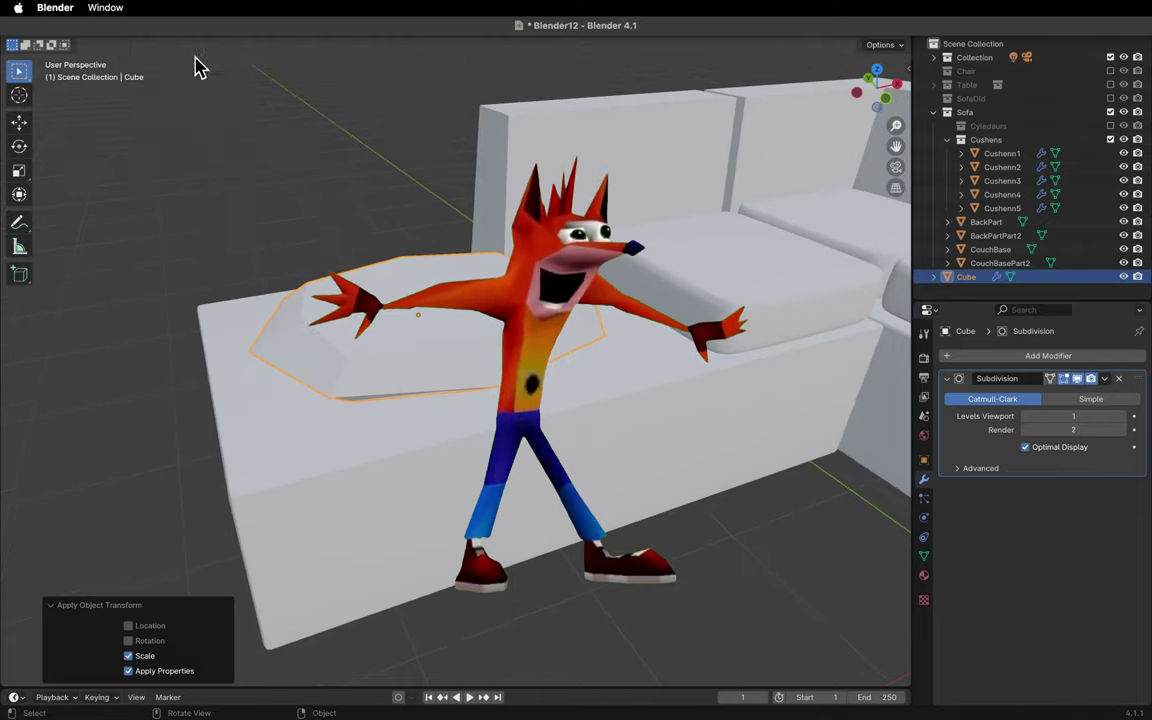
pyautogui.hotkey('ctrl', 's')
pyautogui.press('Tab')
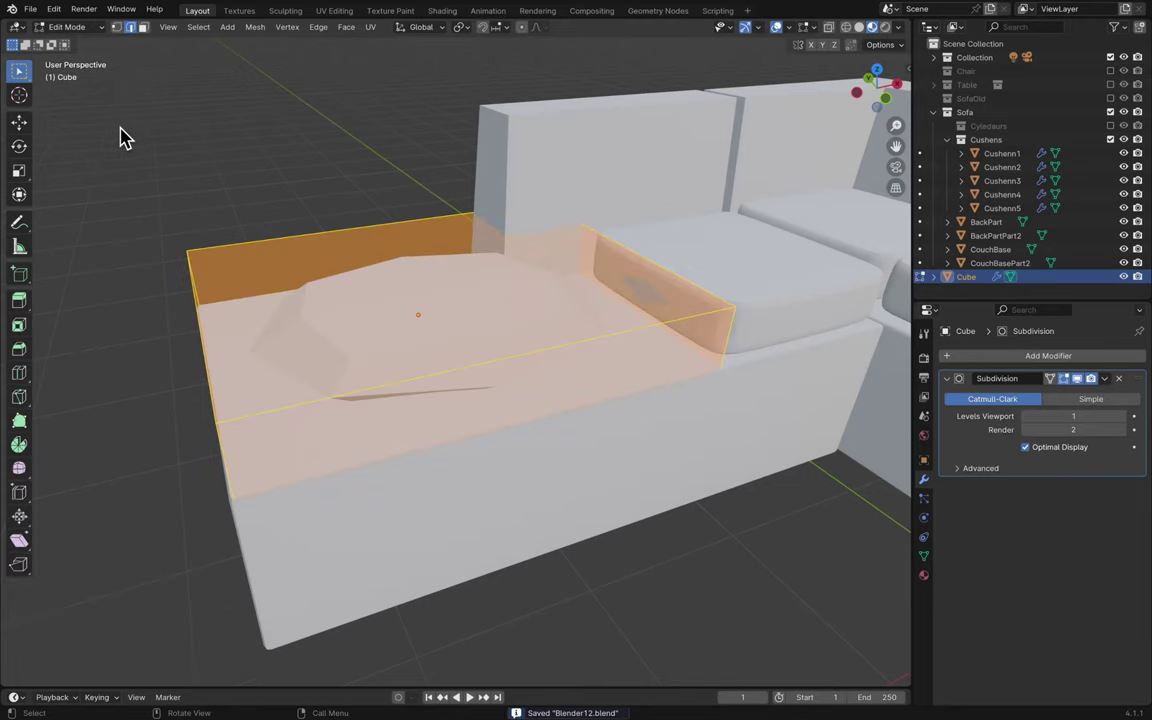
# - Bevel the cushion's top edges by 0.1 and save the file
pyautogui.hotkey('ctrl', 'b')
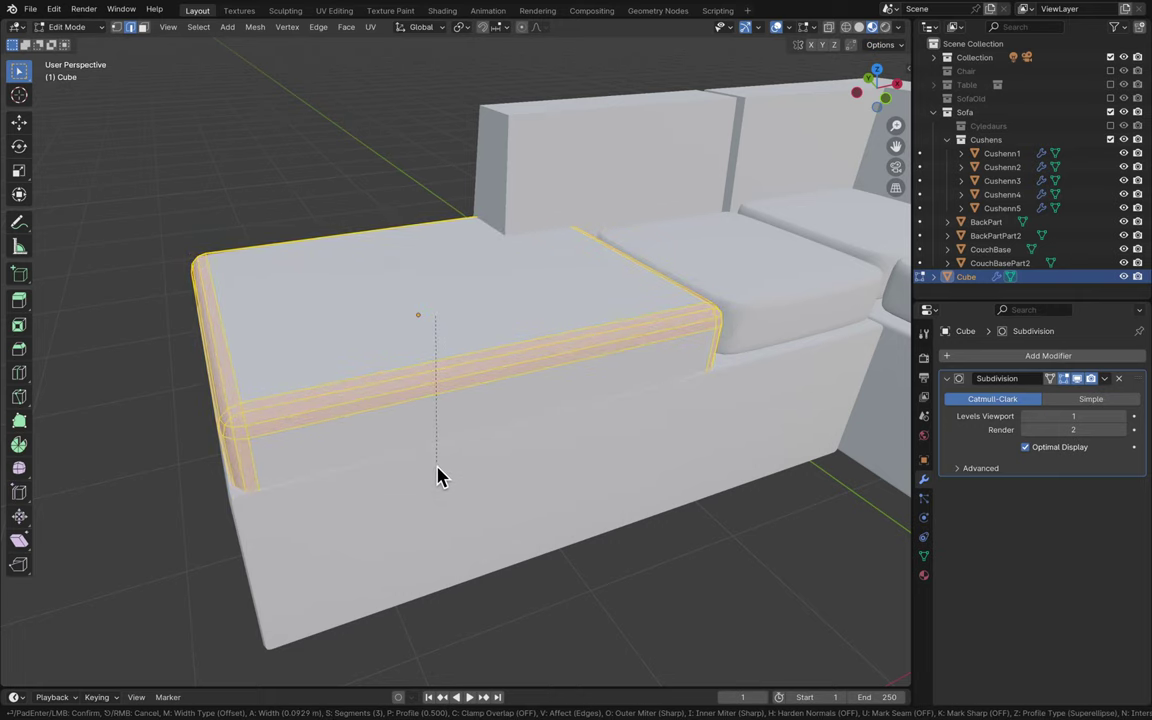
pyautogui.write('0.1')
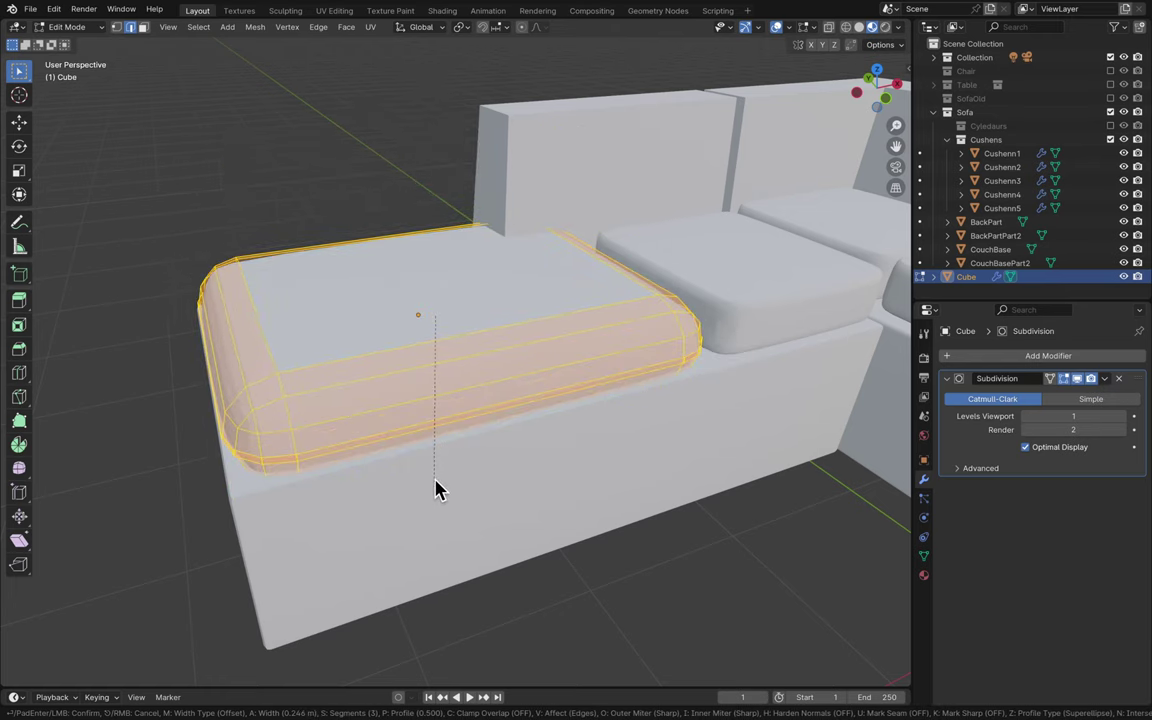
pyautogui.click(437, 481)
pyautogui.moveTo(476, 476); pyautogui.dragTo(548, 473, button='middle')
pyautogui.click(669, 489)
pyautogui.hotkey('ctrl', 's')
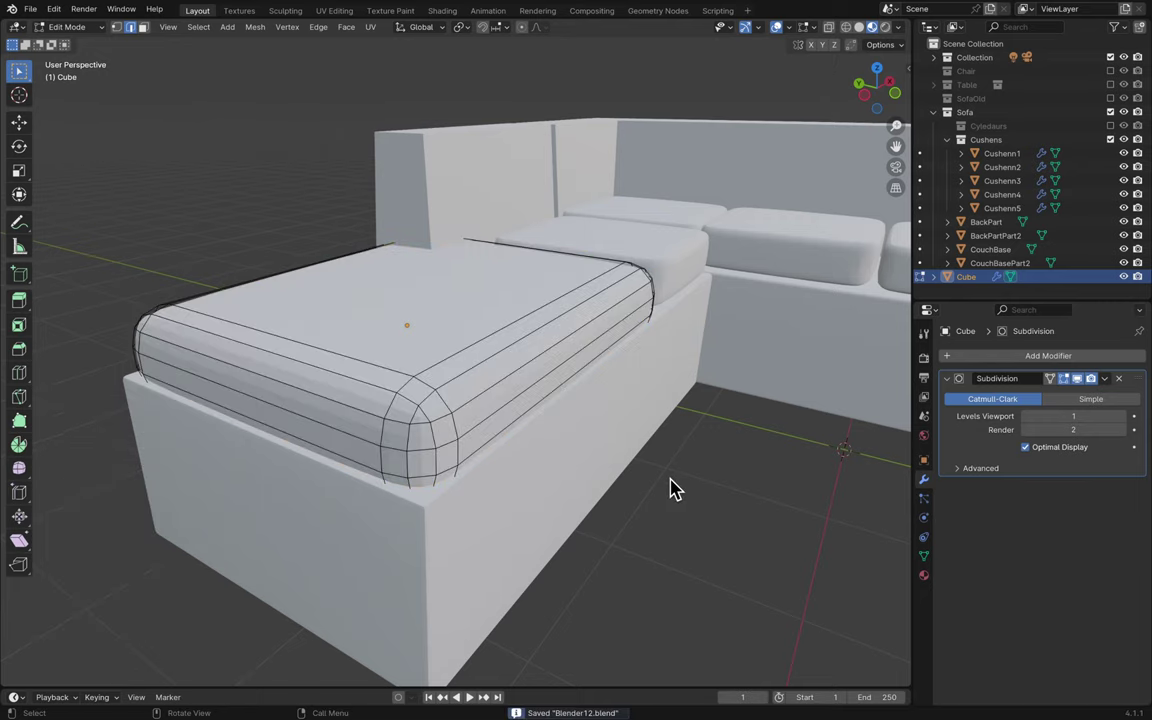
# - Flatten the cushion along Z and raise it slightly
pyautogui.press('Tab')
pyautogui.moveTo(671, 486); pyautogui.dragTo(680, 466, button='middle')
pyautogui.press('s')
pyautogui.press('z')
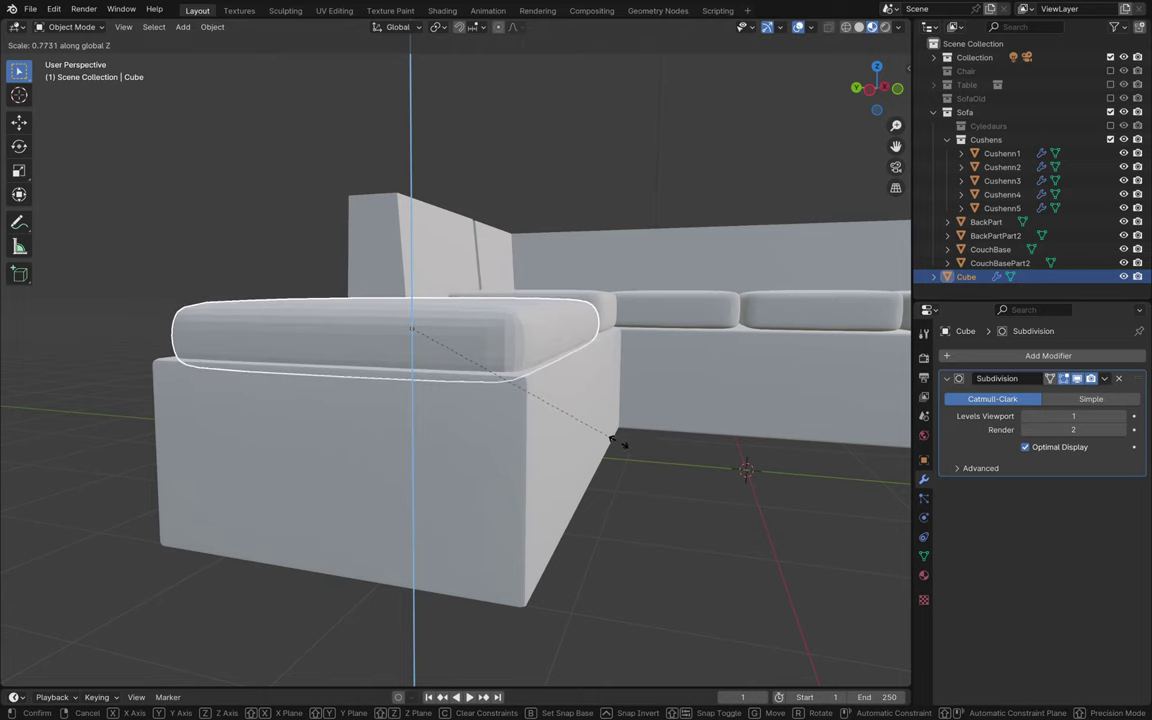
pyautogui.click(612, 440)
pyautogui.press('g')
pyautogui.press('z')
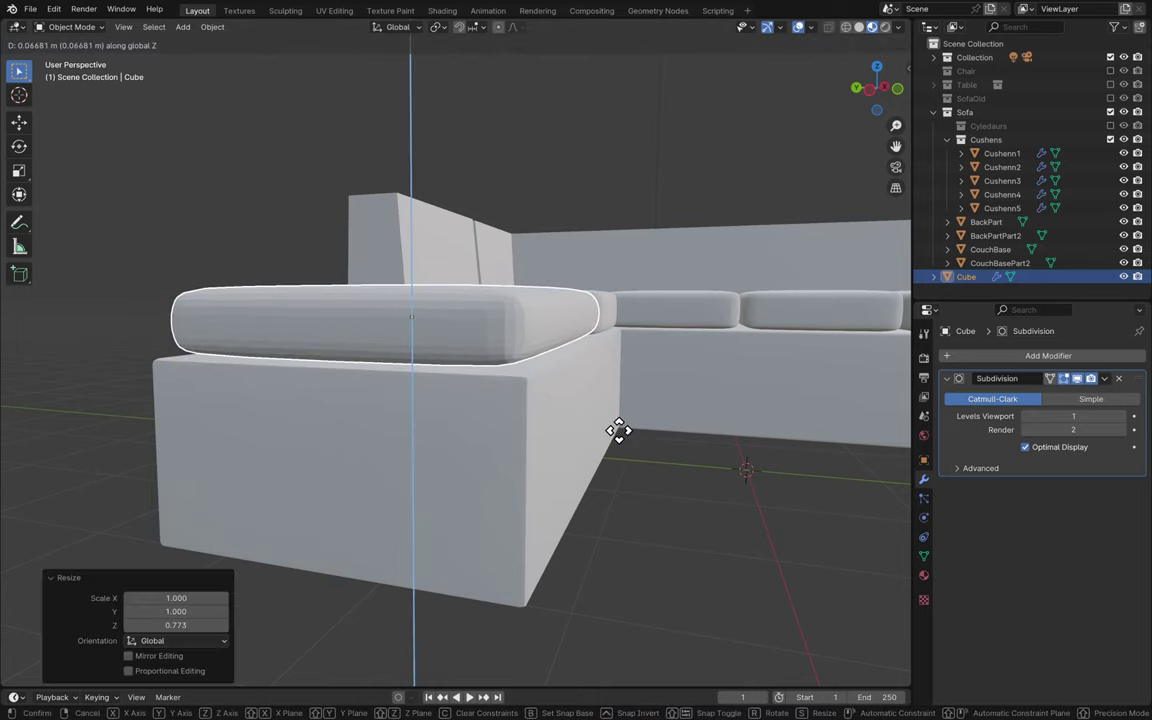
pyautogui.click(617, 437)
# - Shade the cushion smooth by angle and save
pyautogui.moveTo(617, 442); pyautogui.dragTo(561, 366, button='middle')
pyautogui.rightClick(507, 338)
pyautogui.click(559, 360)
pyautogui.hotkey('ctrl', 's')
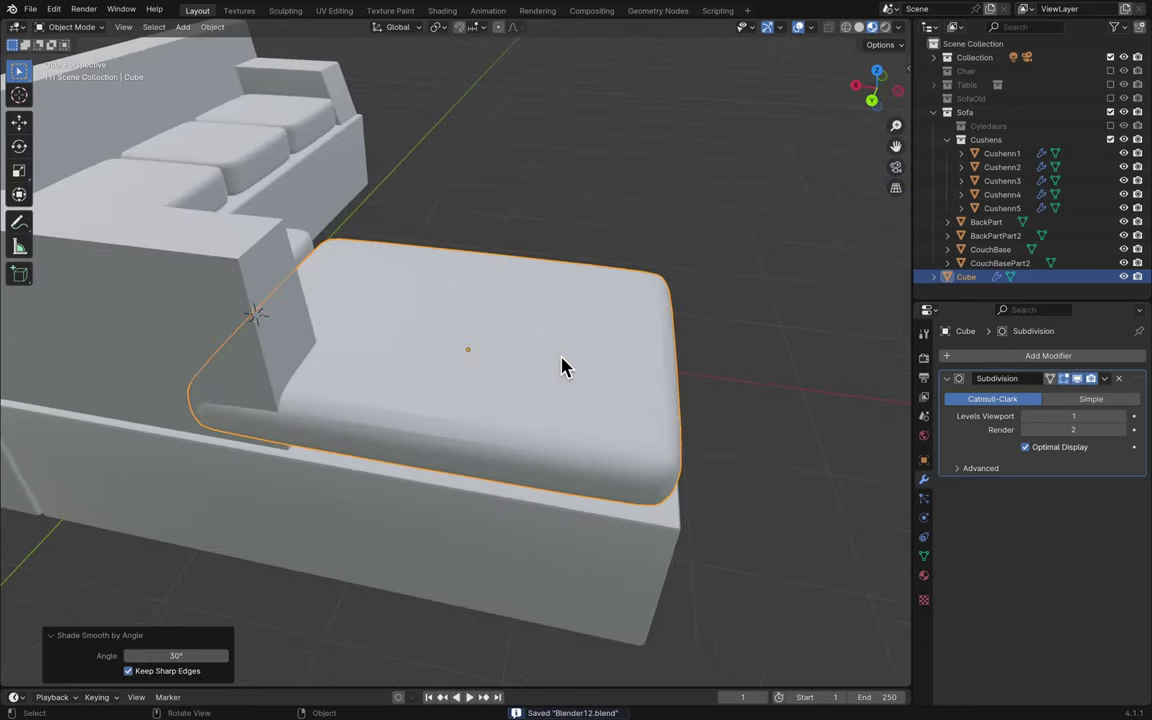
# - Inspect the cushion mesh up close, then rename the Cube object Cushen6
pyautogui.press('Tab')
pyautogui.scroll(5, 399, 375)
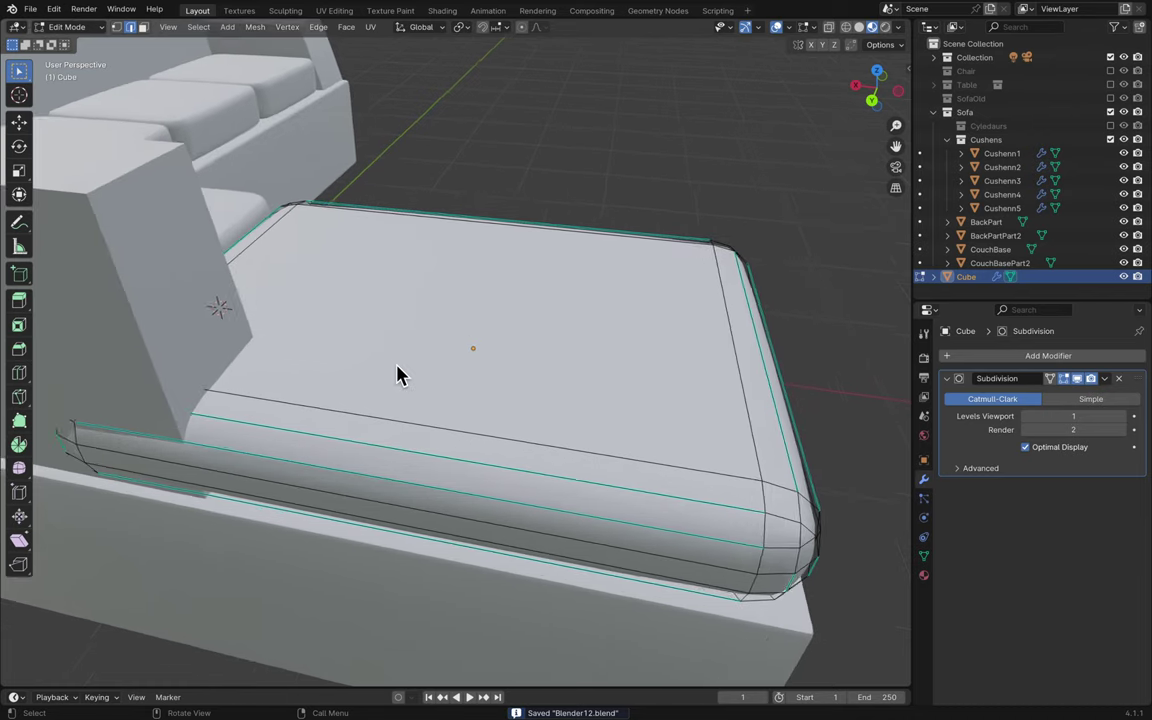
pyautogui.moveTo(399, 375); pyautogui.dragTo(399, 375, button='middle')
pyautogui.press('Tab')
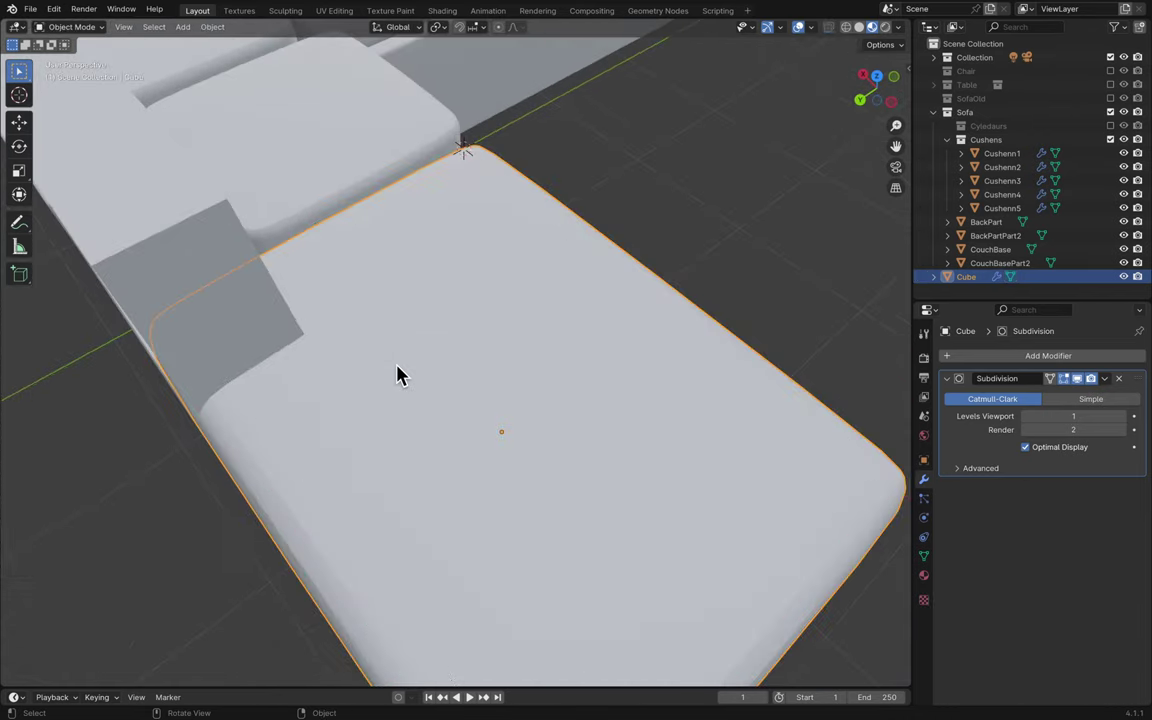
pyautogui.doubleClick(968, 277)
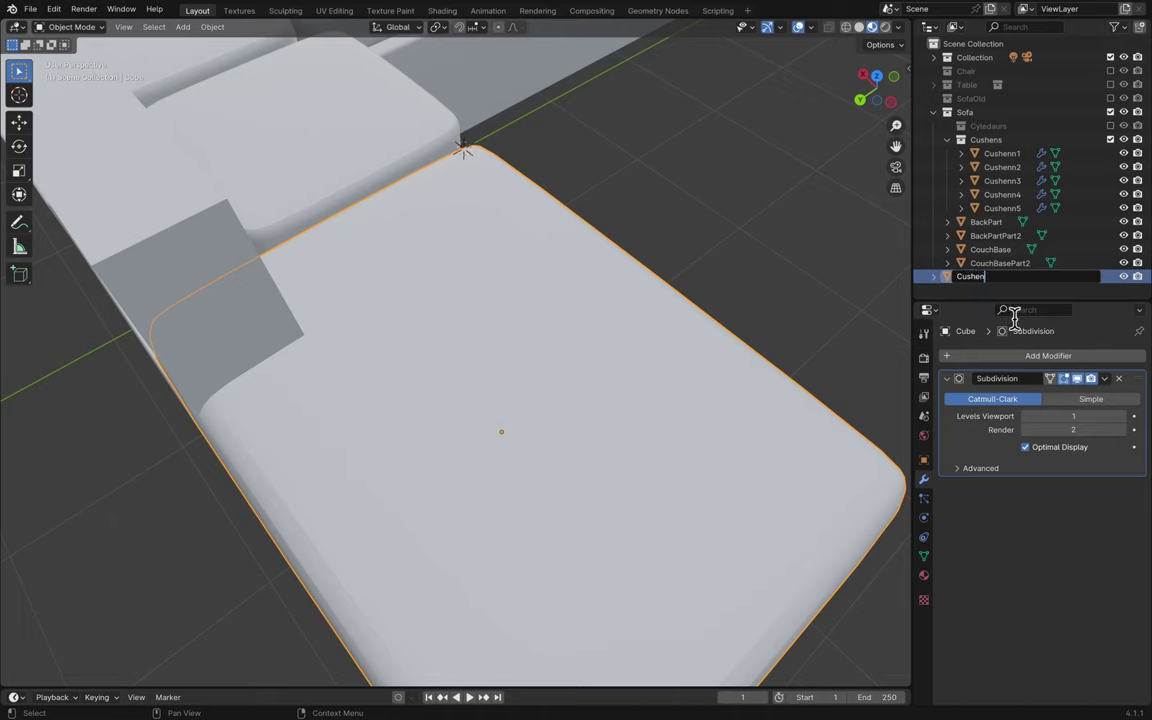
pyautogui.press('Return')
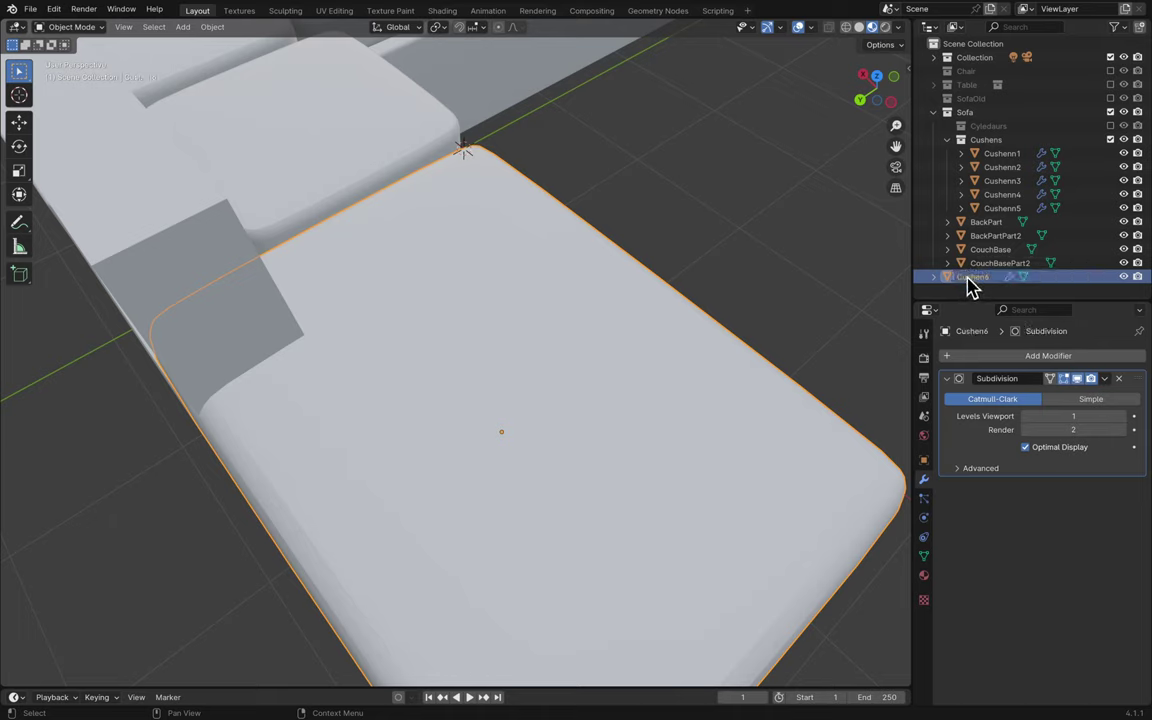
# - Move it into the Cushens collection, correct the name to Cushenn6, and save
pyautogui.moveTo(968, 280); pyautogui.dragTo(1039, 160)
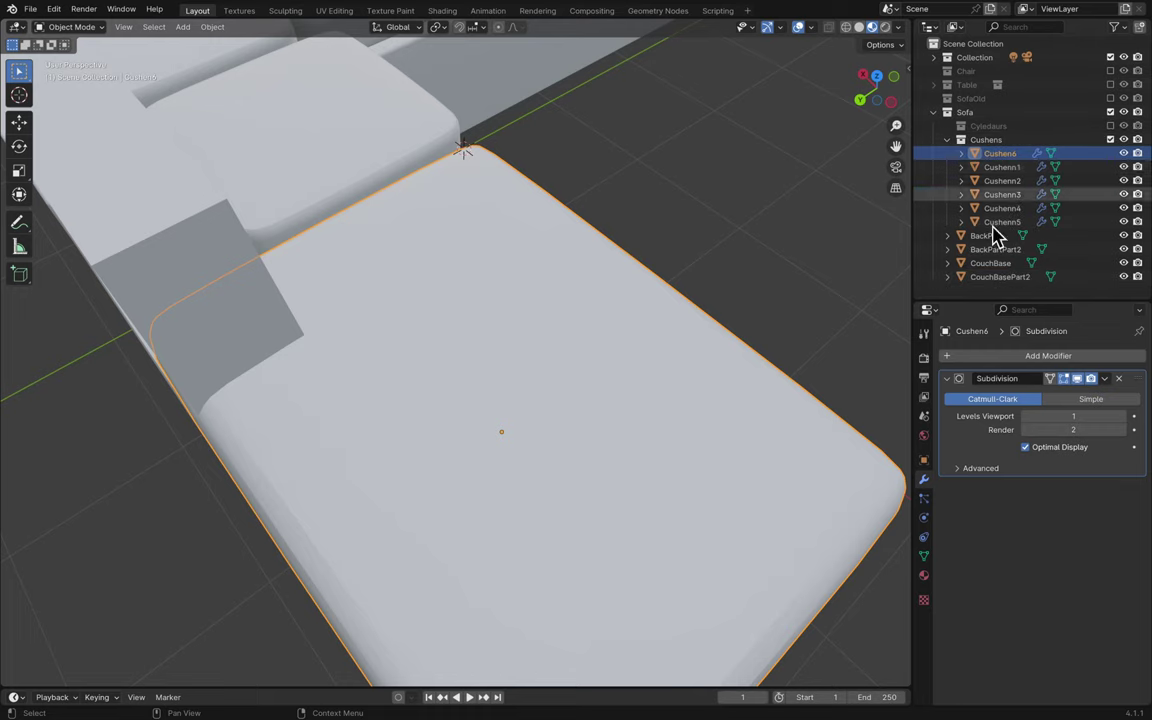
pyautogui.doubleClick(1000, 153)
pyautogui.write('Cushenn6')
pyautogui.press('Return')
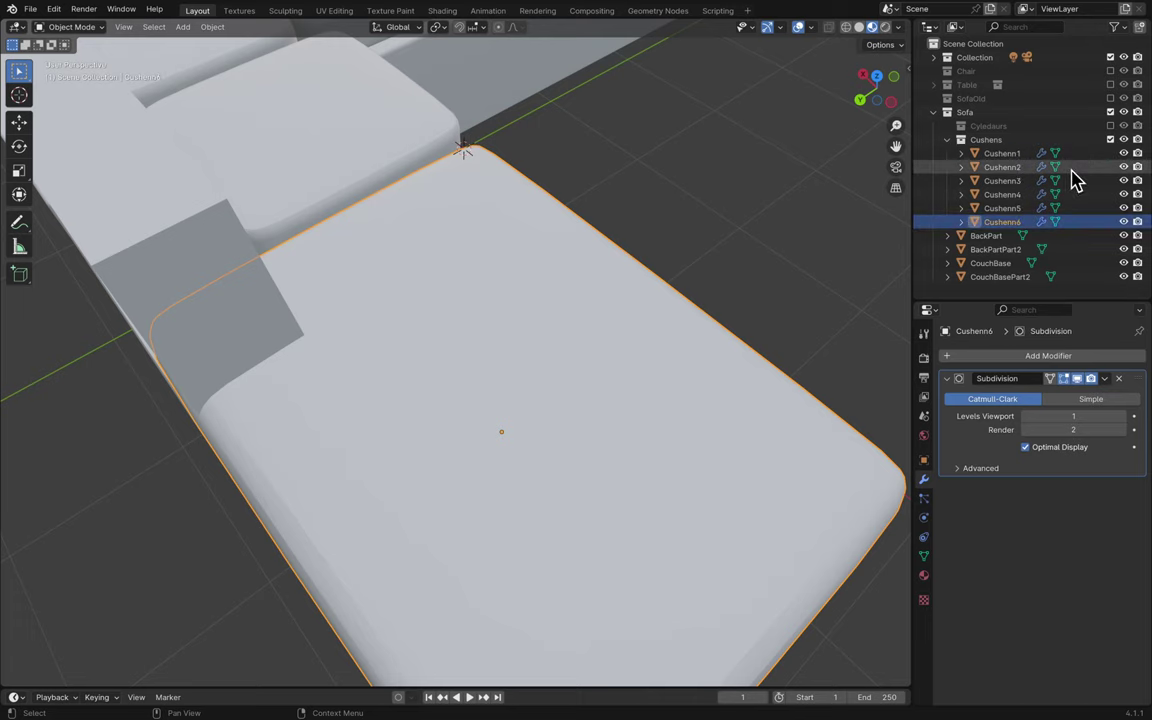
pyautogui.hotkey('ctrl', 's')
pyautogui.click(826, 262)
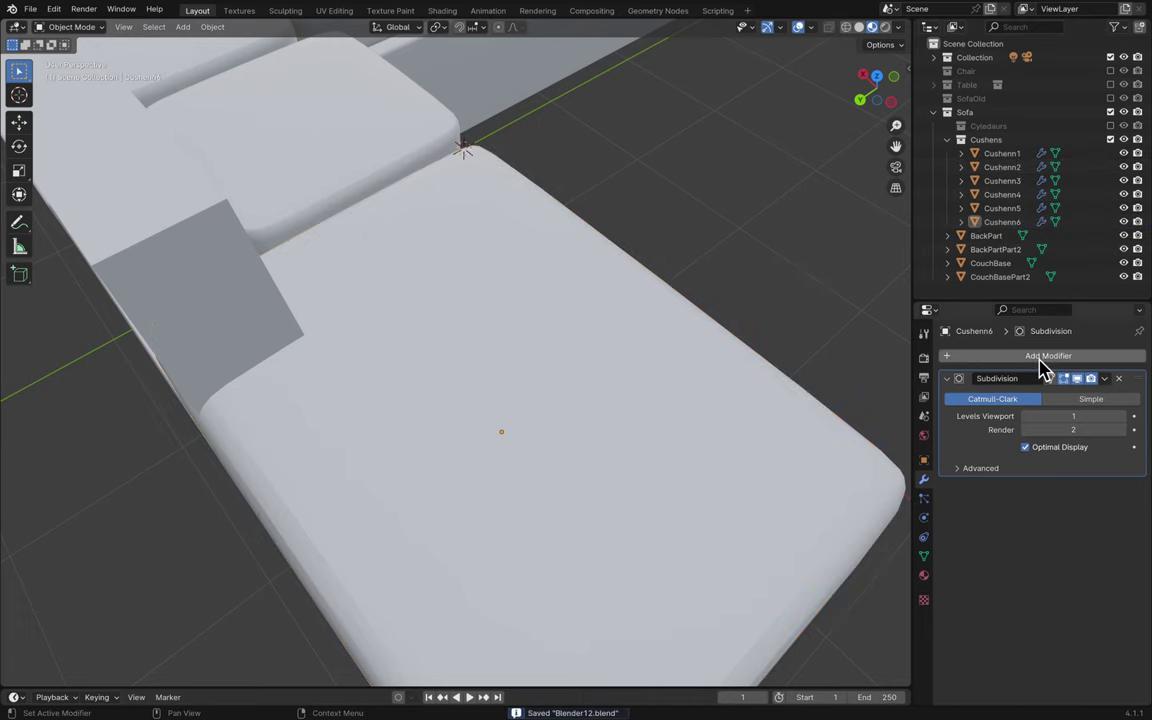
pyautogui.press('Tab')
pyautogui.press('Tab')
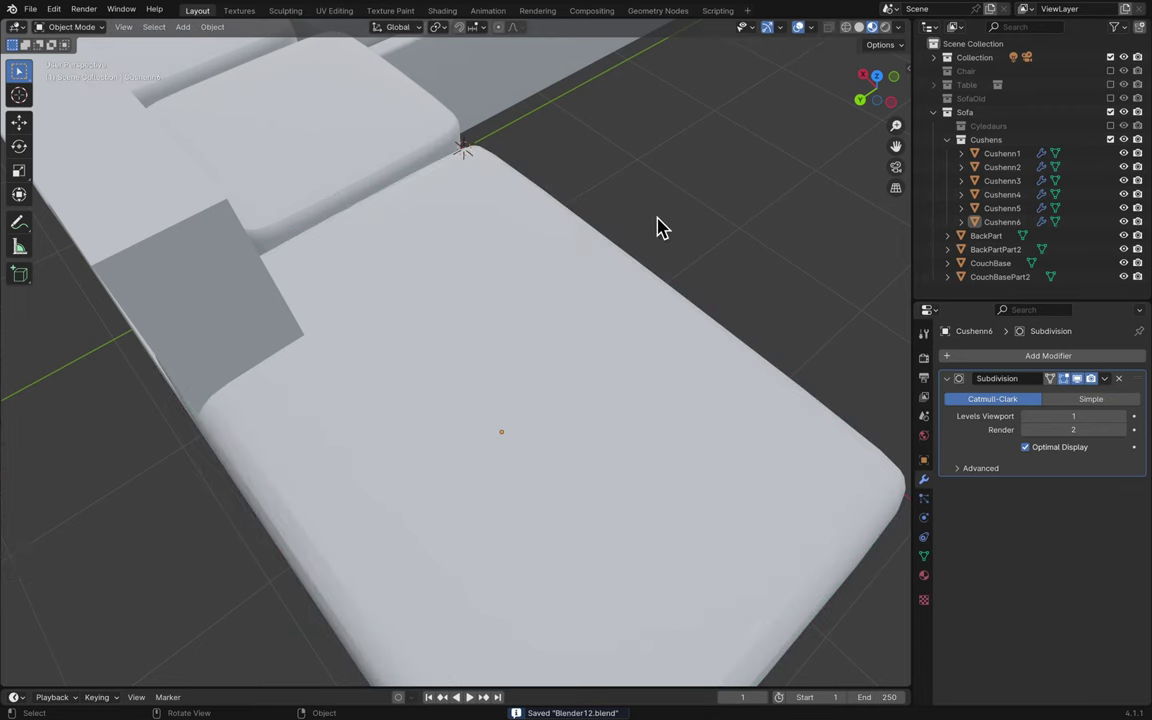
# - Add a cube, scale it to 0.641 and move it beside the cushion
pyautogui.hotkey('shift', 'a')
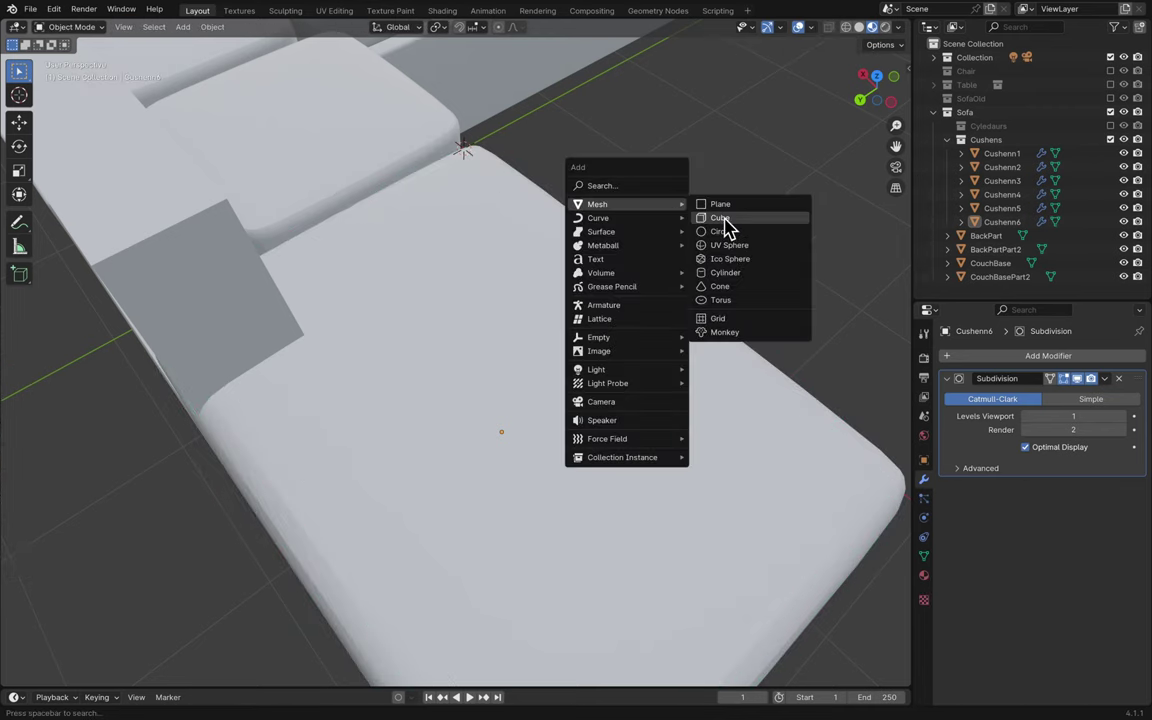
pyautogui.click(724, 219)
pyautogui.press('s')
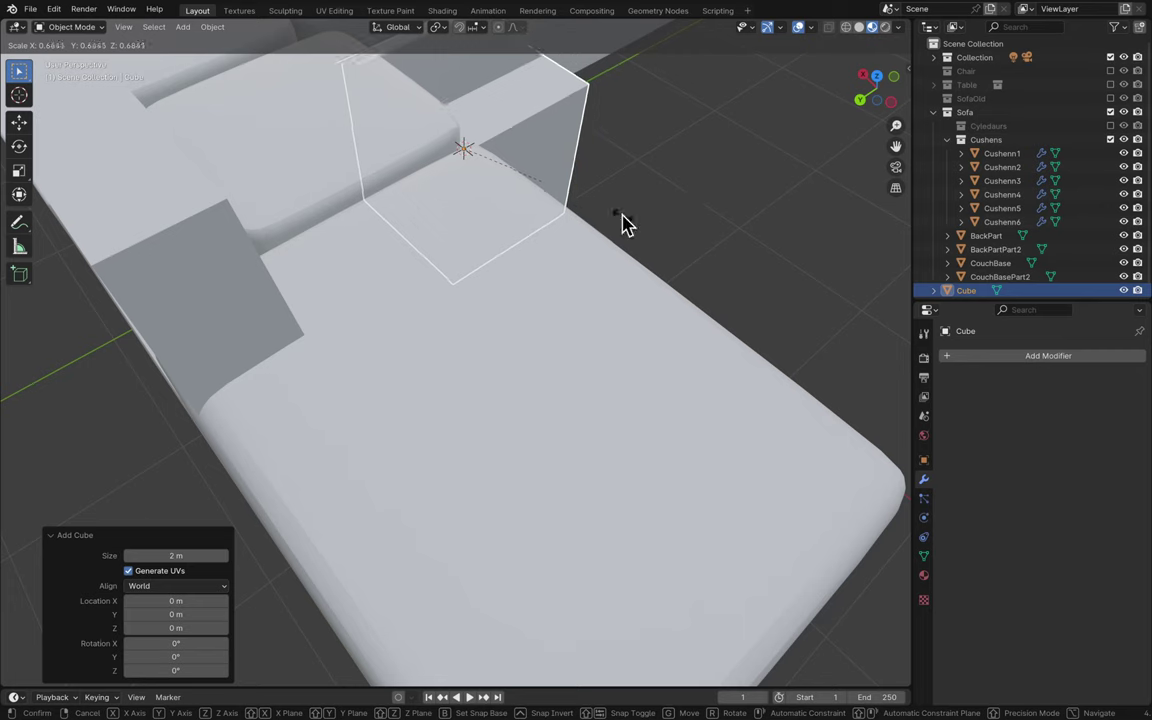
pyautogui.click(622, 220)
pyautogui.press('g')
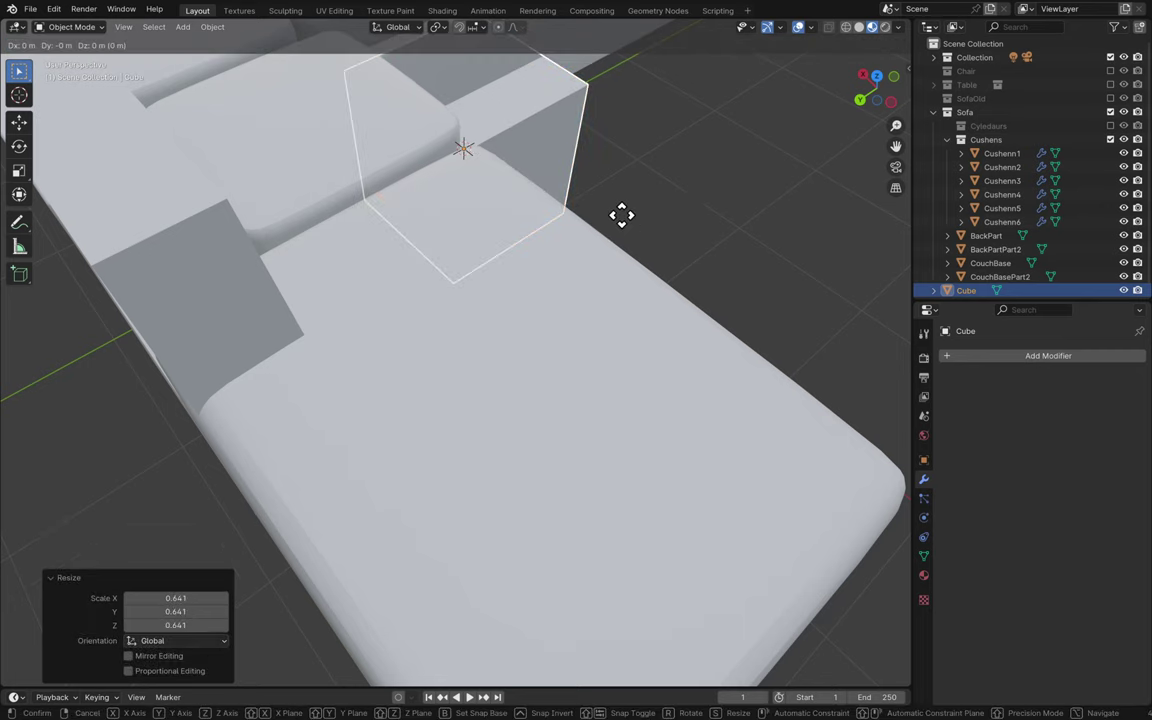
pyautogui.hotkey('shift', 'x')
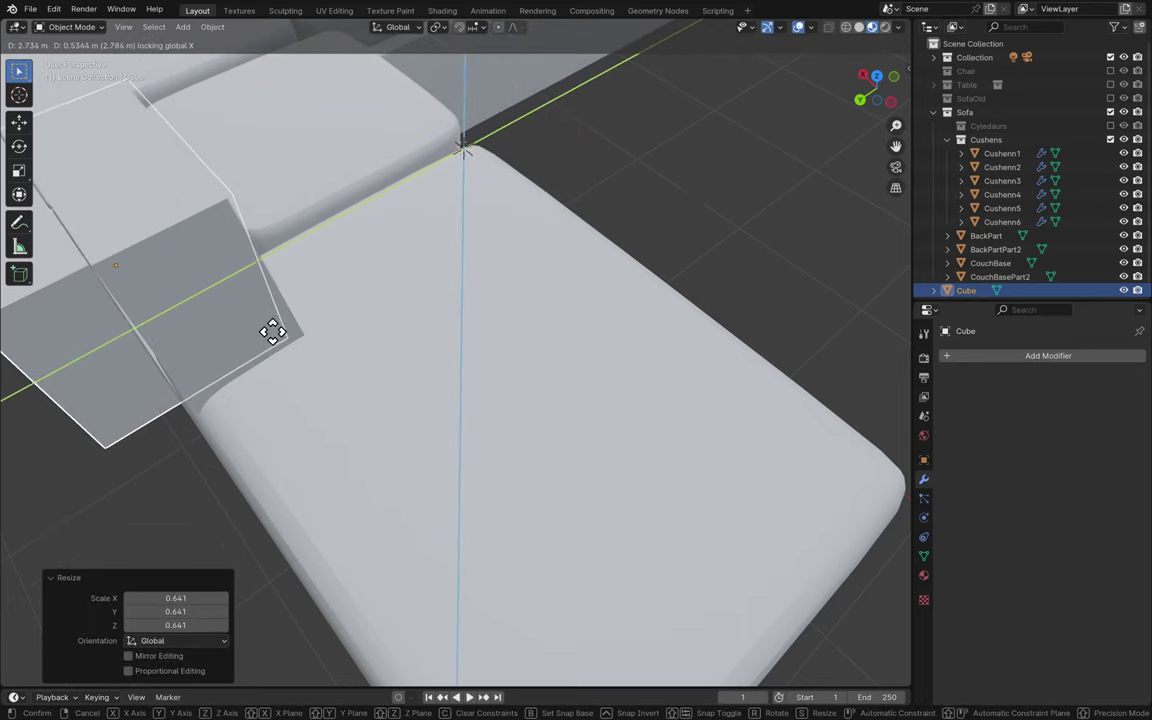
pyautogui.click(272, 334)
# - From Top view, place the box over the chaise cushion's back corner
pyautogui.moveTo(272, 337); pyautogui.dragTo(272, 341, button='middle')
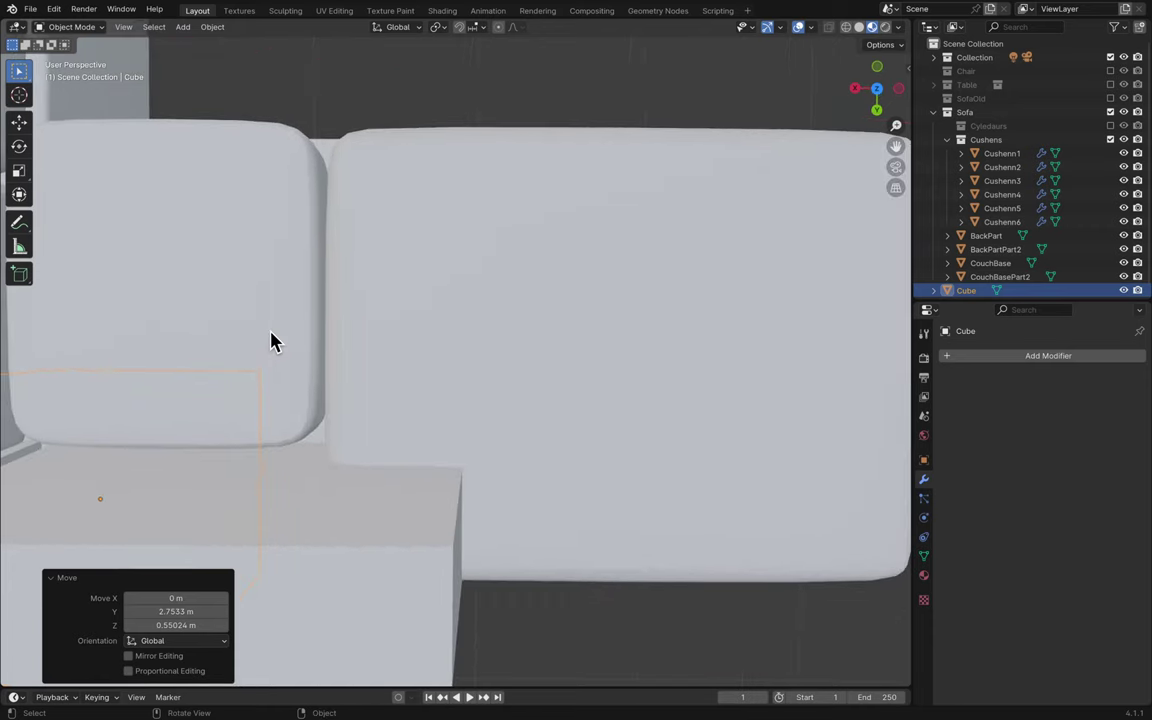
pyautogui.scroll(-2, 272, 341)
pyautogui.click(876, 89)
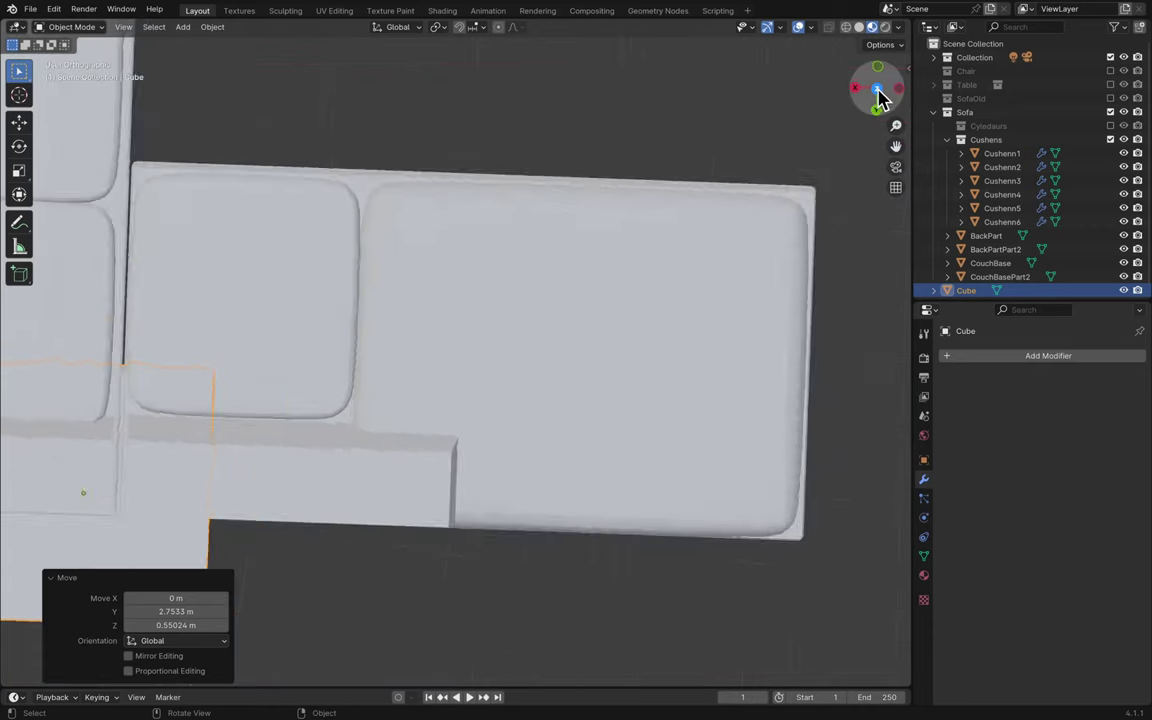
pyautogui.scroll(3, 476, 327)
pyautogui.press('g')
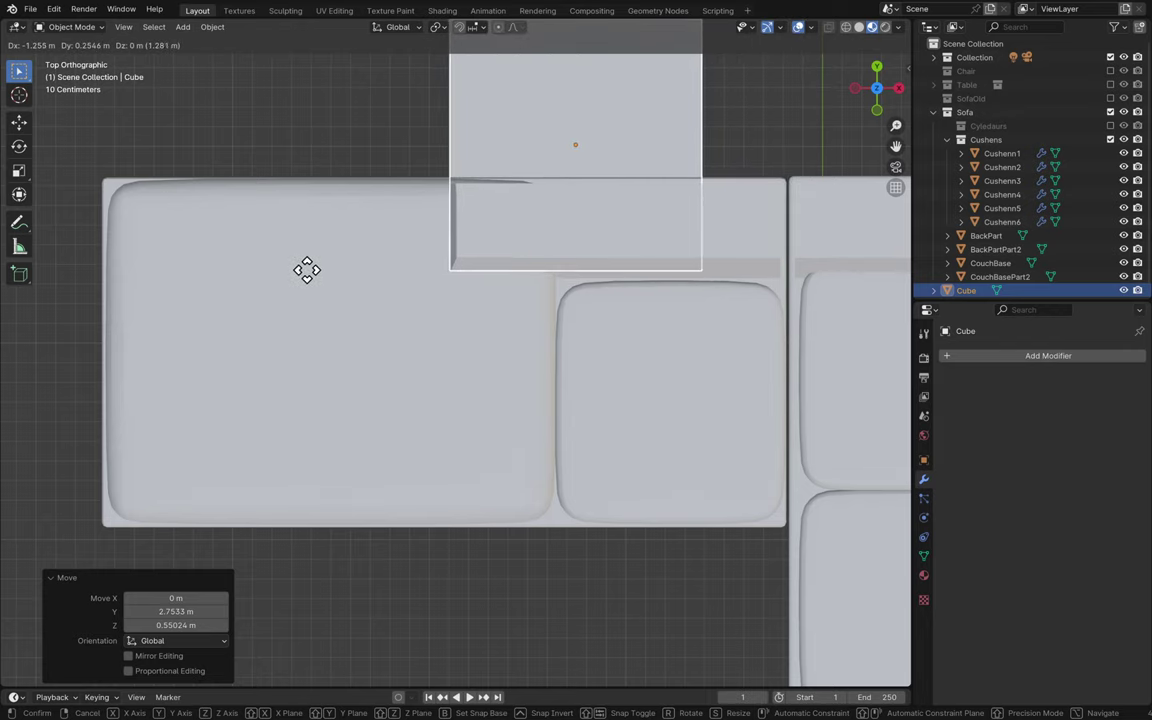
pyautogui.click(309, 267)
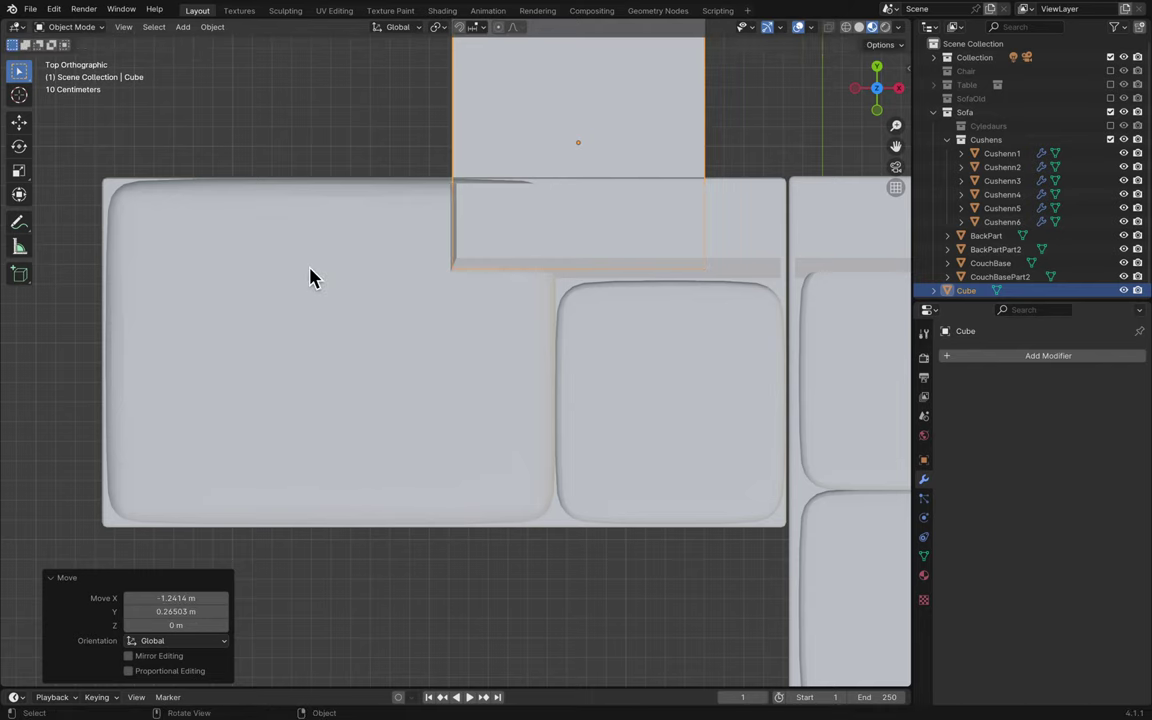
# - Raise the box about 0.75 m along Z and save
pyautogui.scroll(-10, 311, 275)
pyautogui.press('g')
pyautogui.press('z')
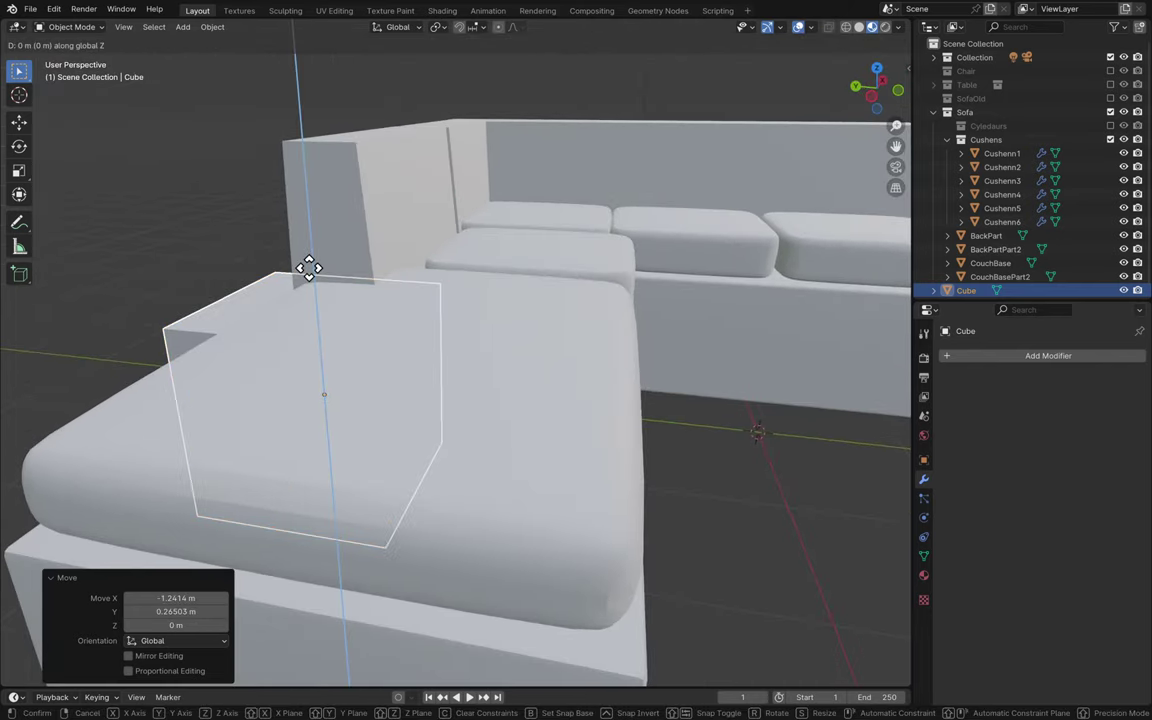
pyautogui.click(312, 163)
pyautogui.scroll(-10, 312, 168)
pyautogui.scroll(-10, 309, 172)
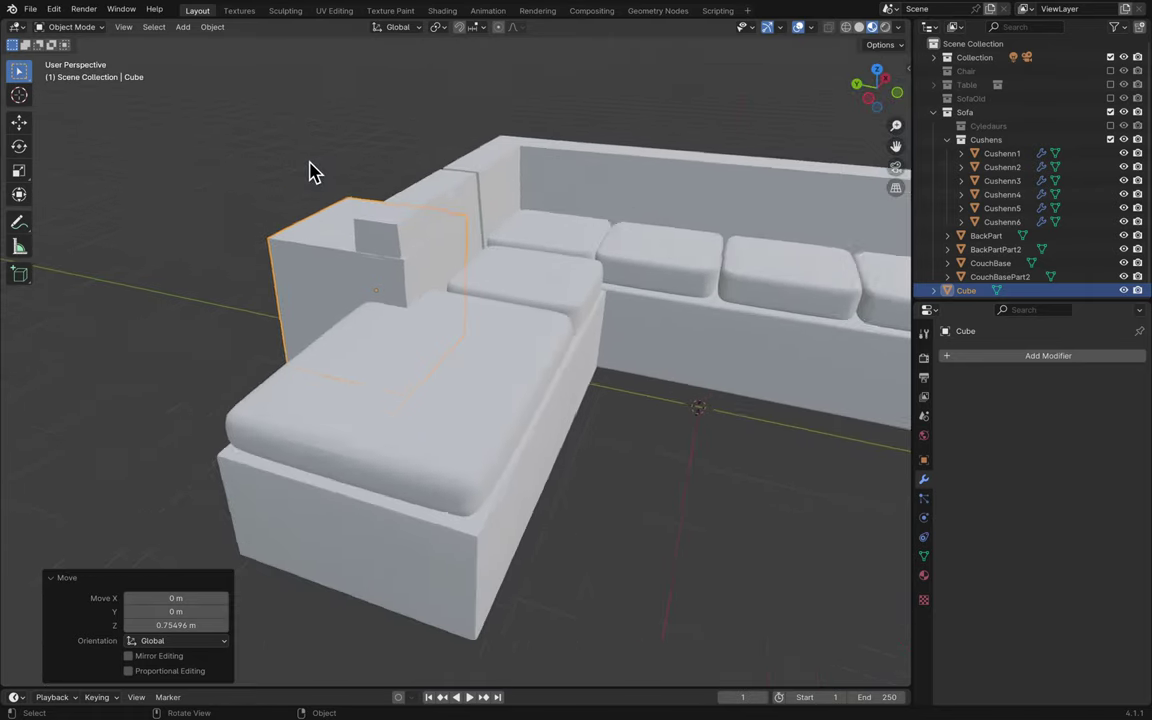
pyautogui.hotkey('ctrl', 's')
# - File the Cube under the Cushens collection in the Outliner
pyautogui.scroll(8, 395, 235)
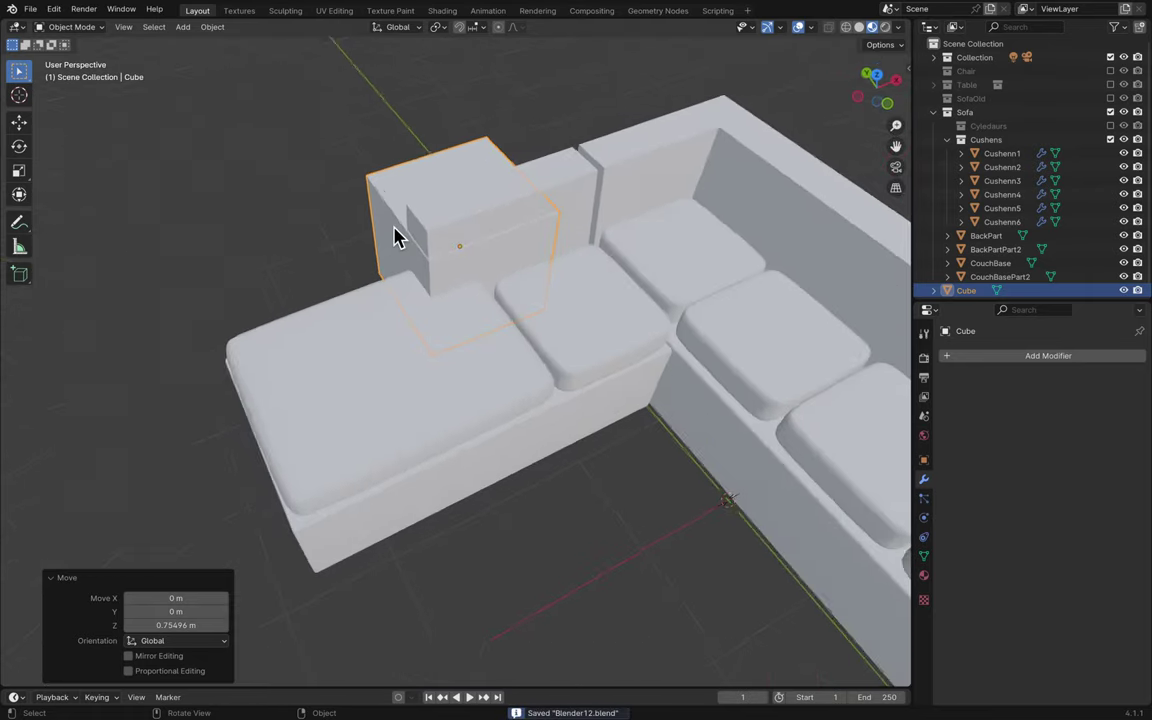
pyautogui.scroll(-8, 395, 235)
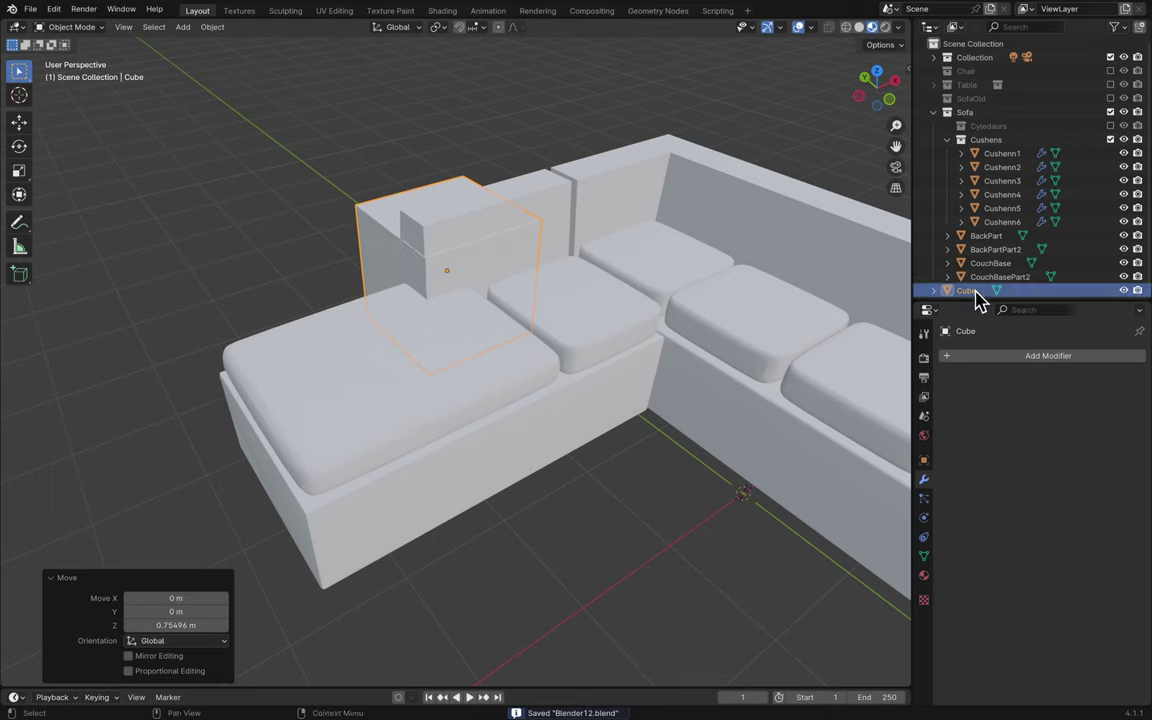
pyautogui.scroll(-1, 980, 290)
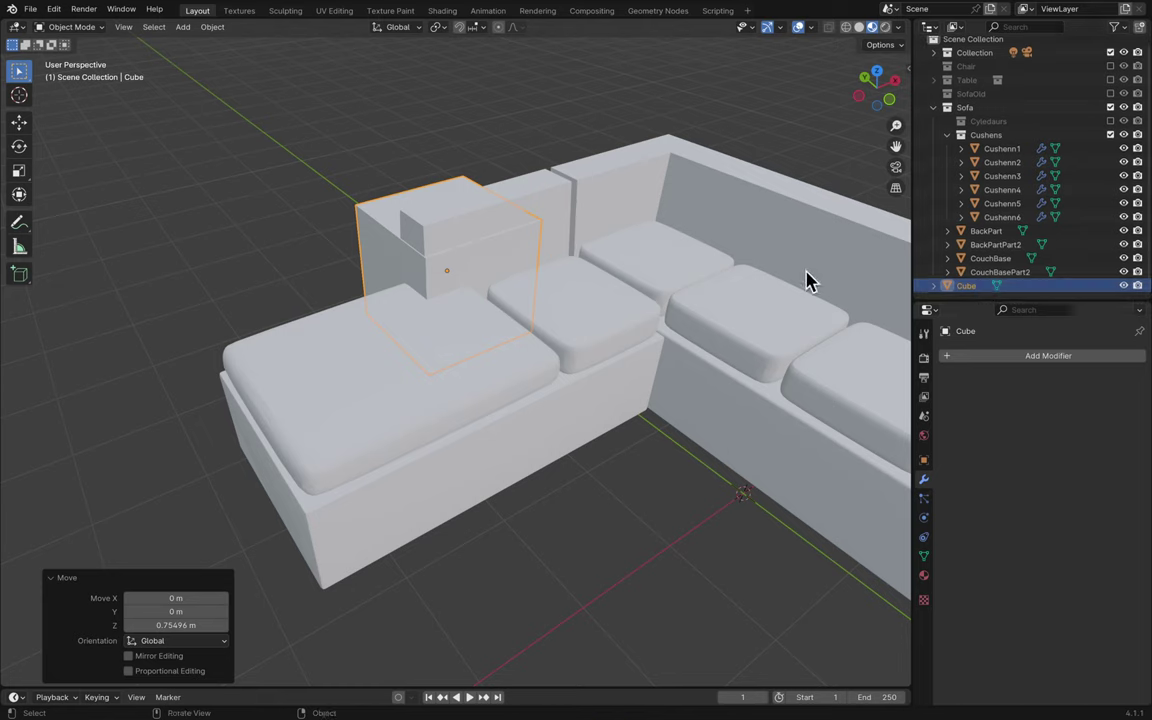
pyautogui.moveTo(962, 286); pyautogui.dragTo(979, 210)
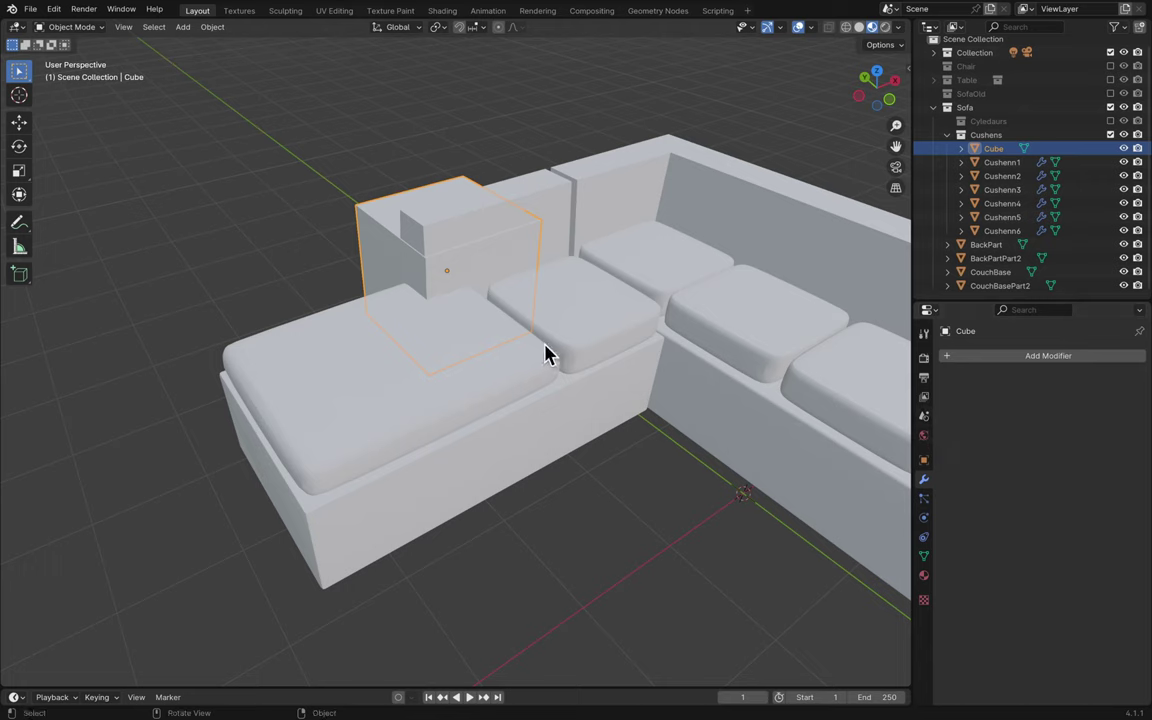
# - Give Cushenn6 a Boolean modifier cutting with the Cube, and hide the Cube
pyautogui.click(492, 360)
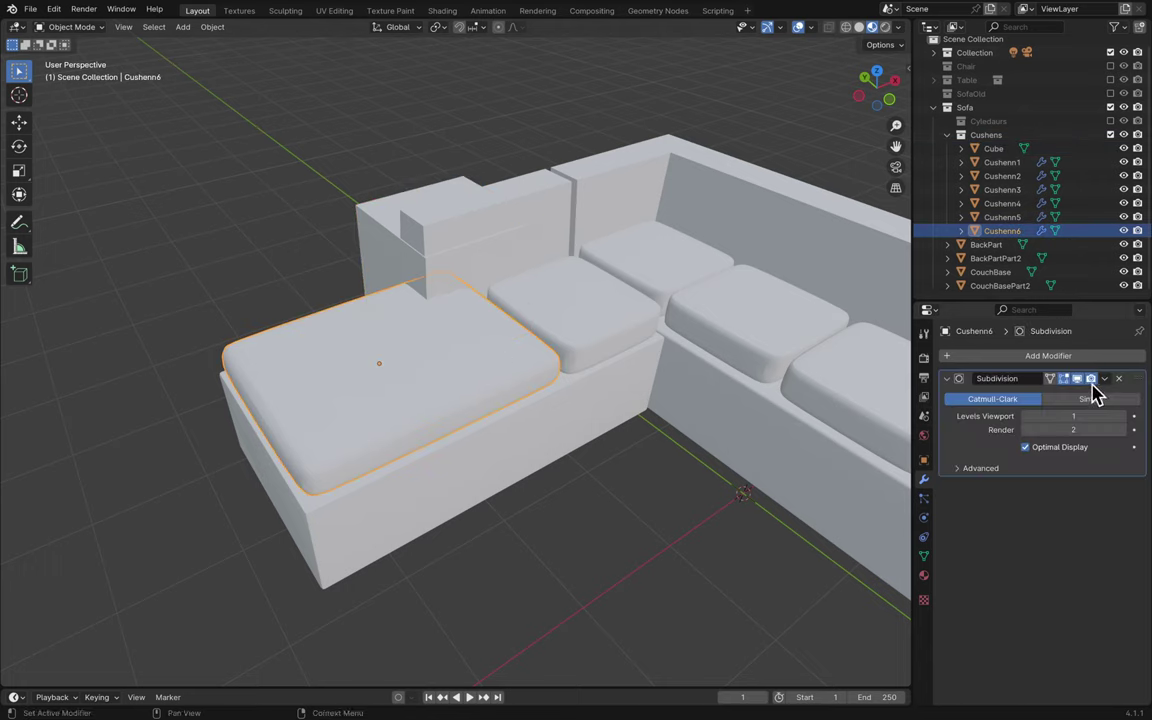
pyautogui.click(1013, 357)
pyautogui.write('bool')
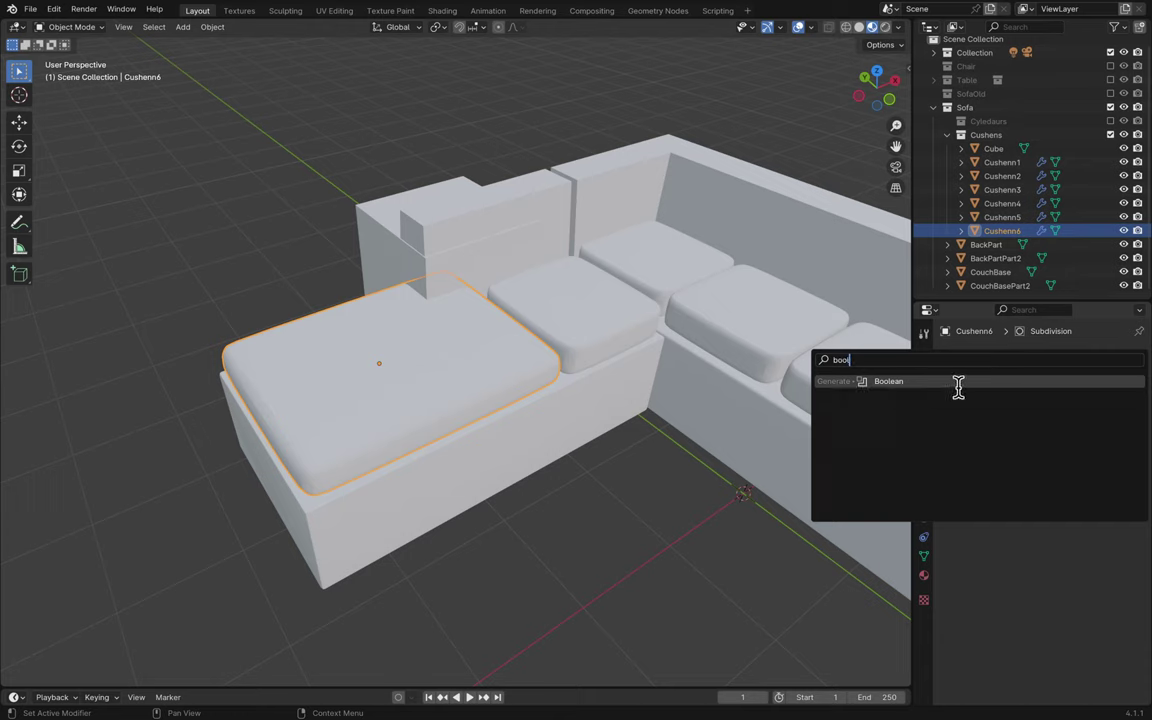
pyautogui.click(958, 385)
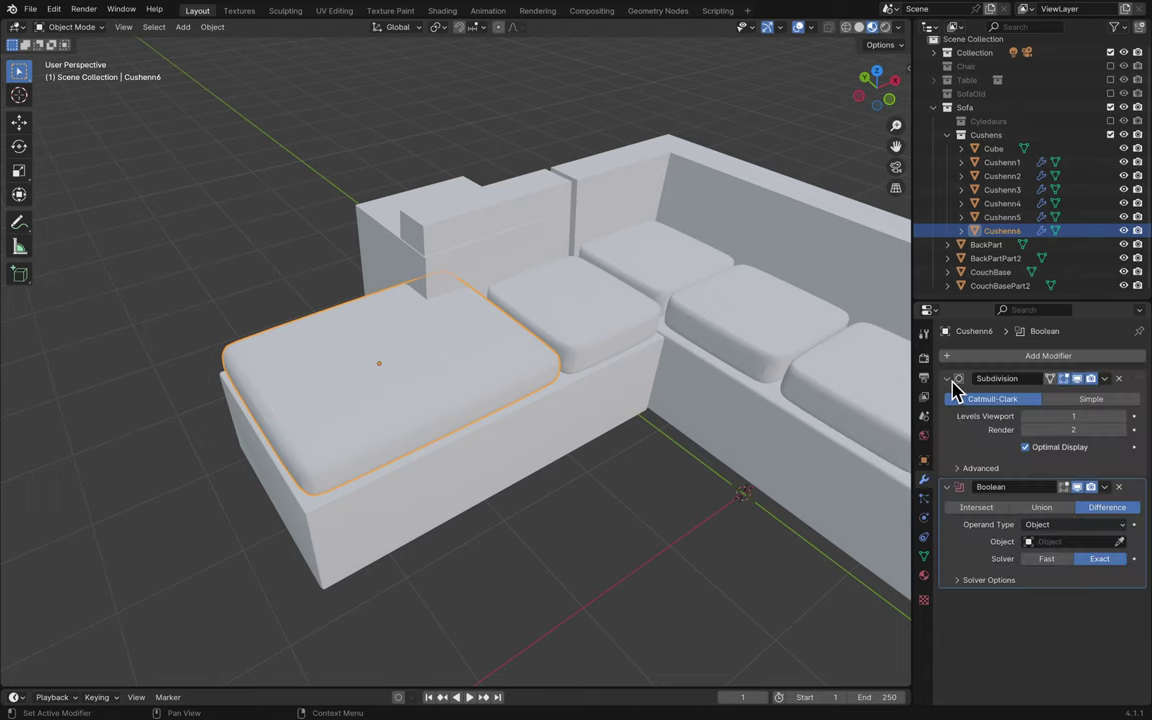
pyautogui.click(1119, 542)
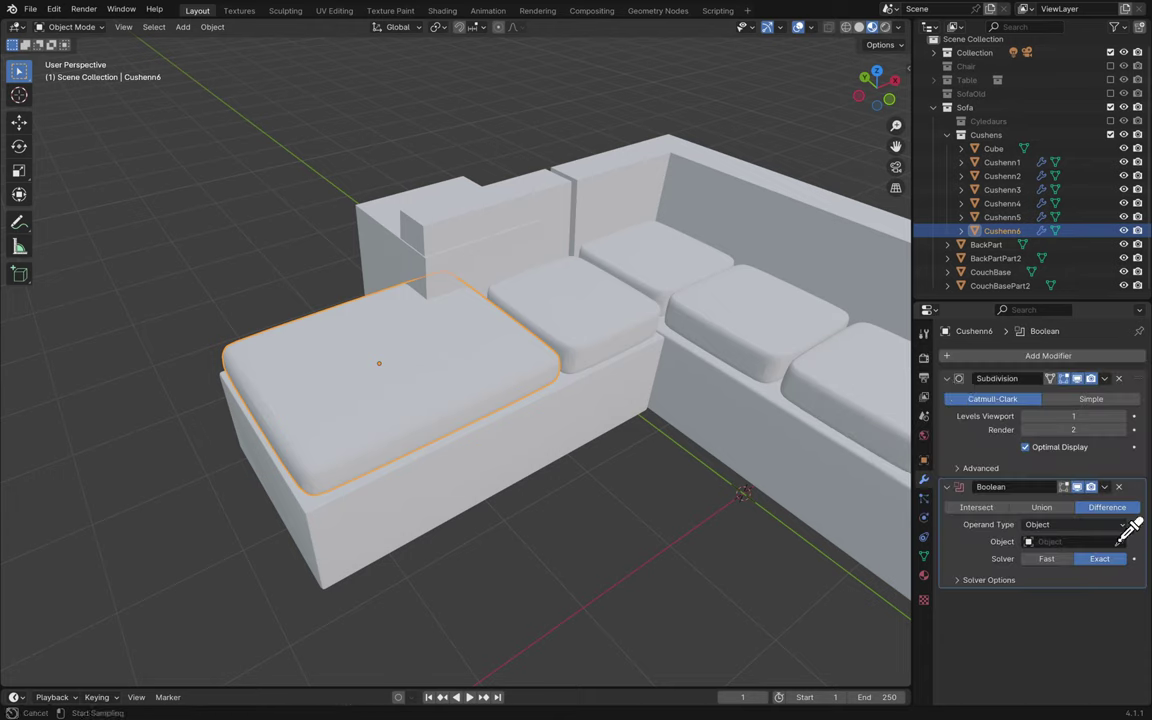
pyautogui.click(380, 243)
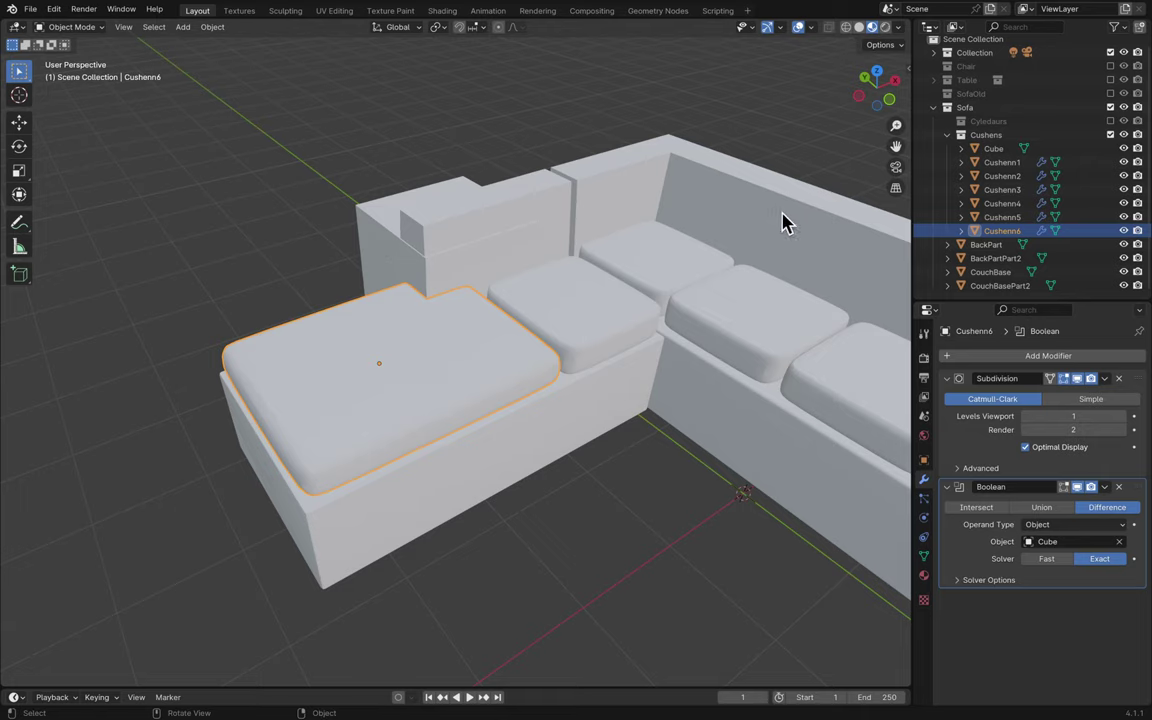
pyautogui.click(1123, 148)
# - Move the Boolean above the Subdivision modifier so the cut happens first
pyautogui.moveTo(725, 316); pyautogui.dragTo(689, 378, button='middle')
pyautogui.click(695, 378)
pyautogui.scroll(3, 695, 378)
pyautogui.click(694, 378)
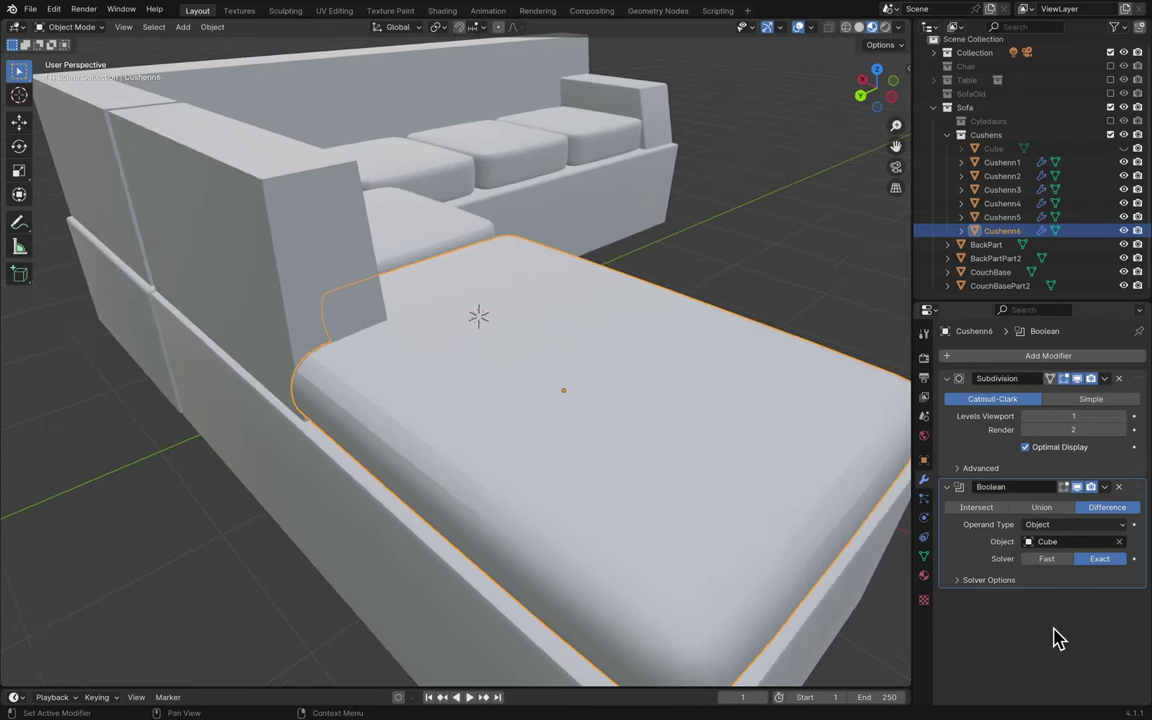
pyautogui.moveTo(1137, 378); pyautogui.dragTo(1126, 534)
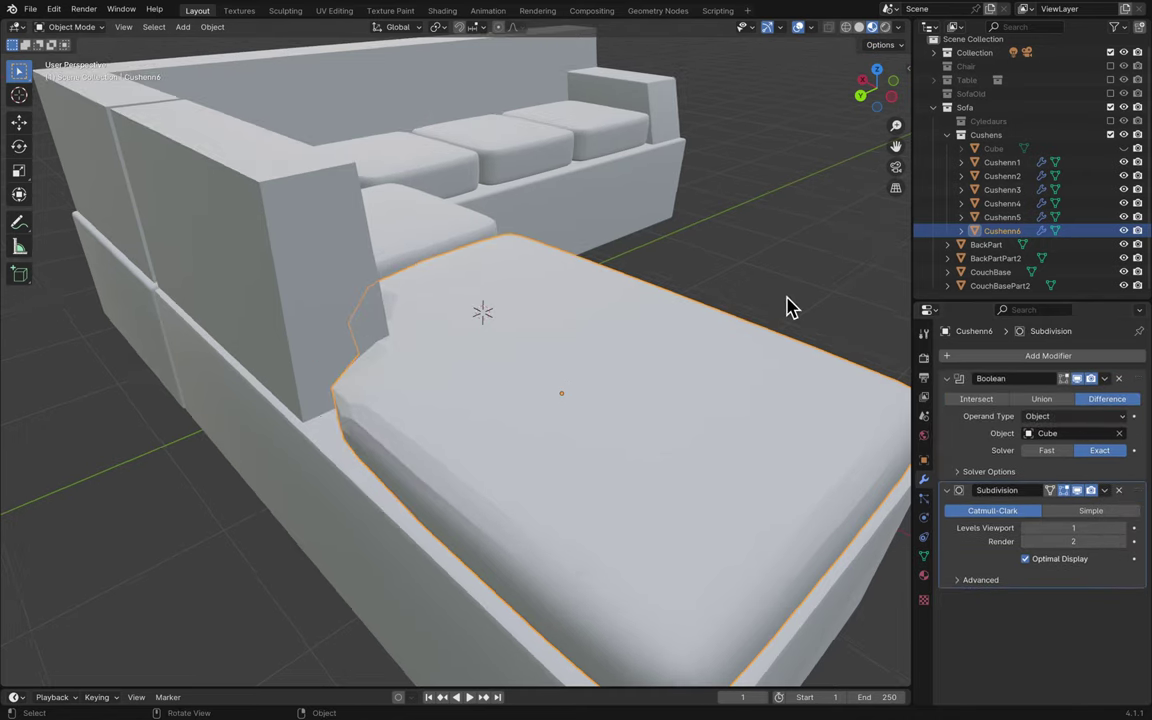
# - Set the cushion's subdivision to Simple after comparing it with Catmull-Clark
pyautogui.moveTo(787, 306); pyautogui.dragTo(788, 307, button='middle')
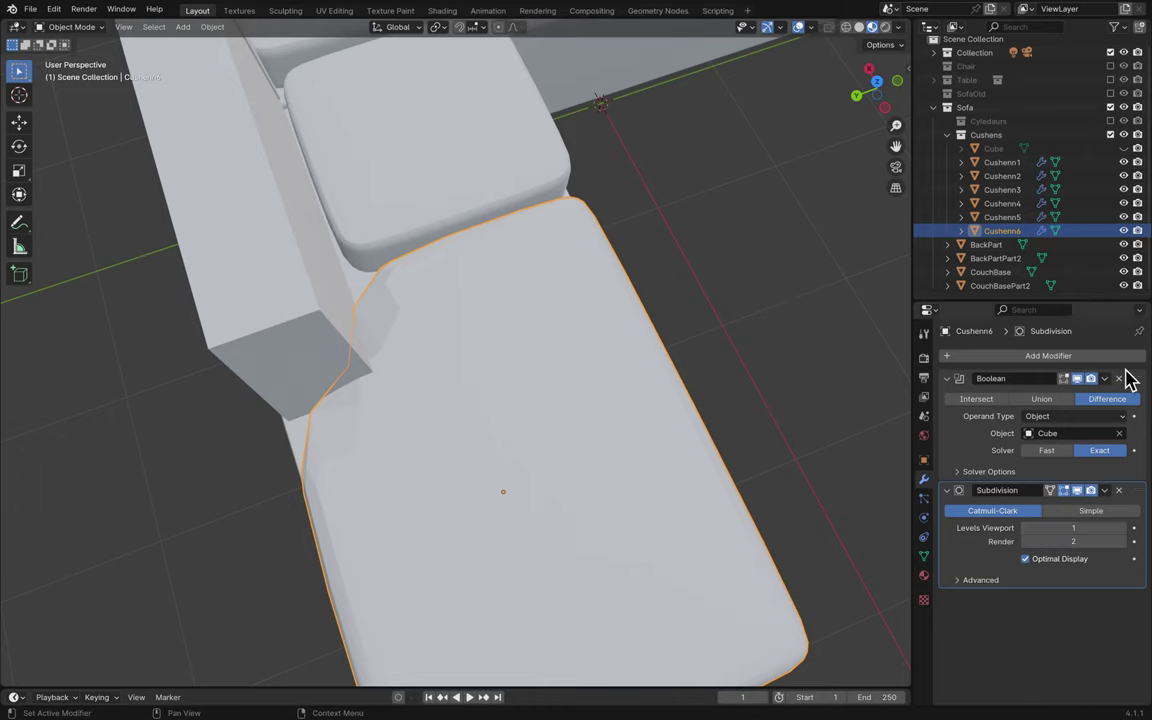
pyautogui.click(1091, 511)
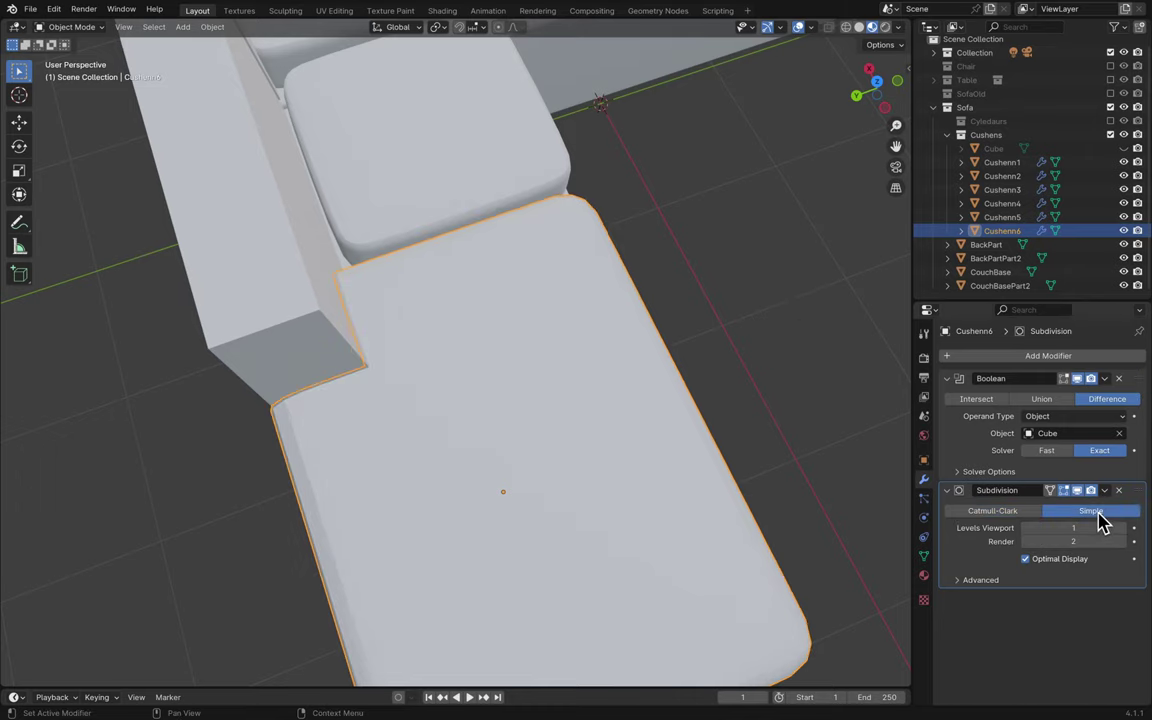
pyautogui.moveTo(713, 482); pyautogui.dragTo(715, 486, button='middle')
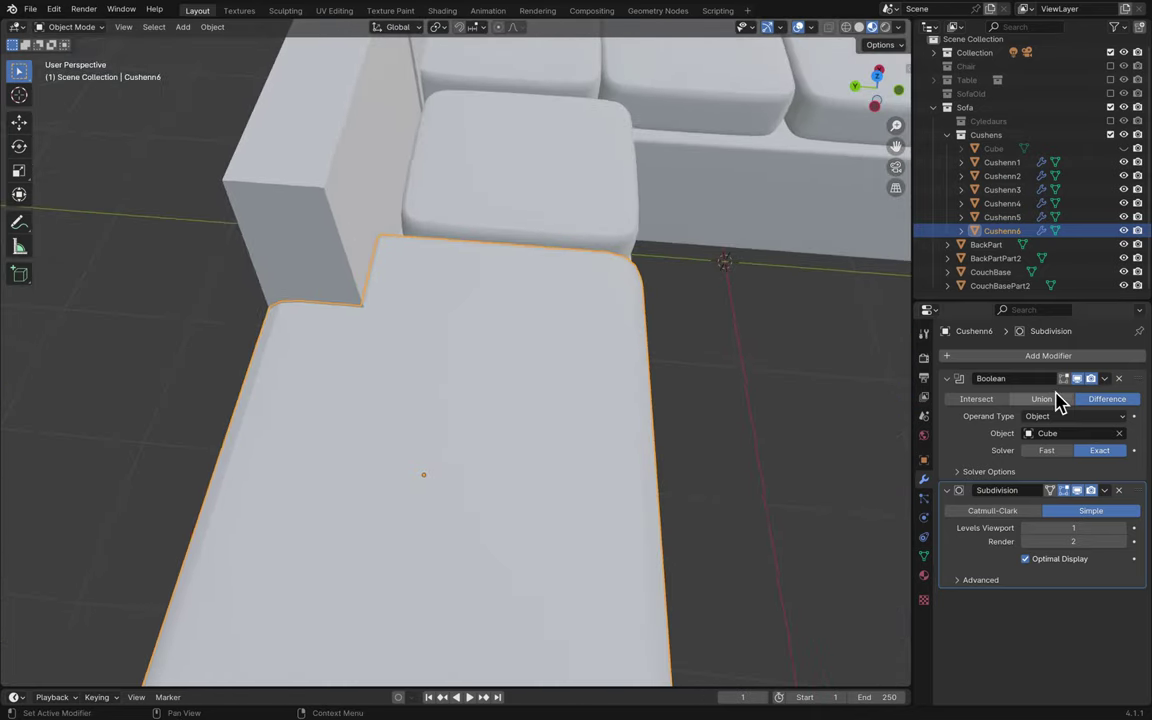
pyautogui.click(1008, 515)
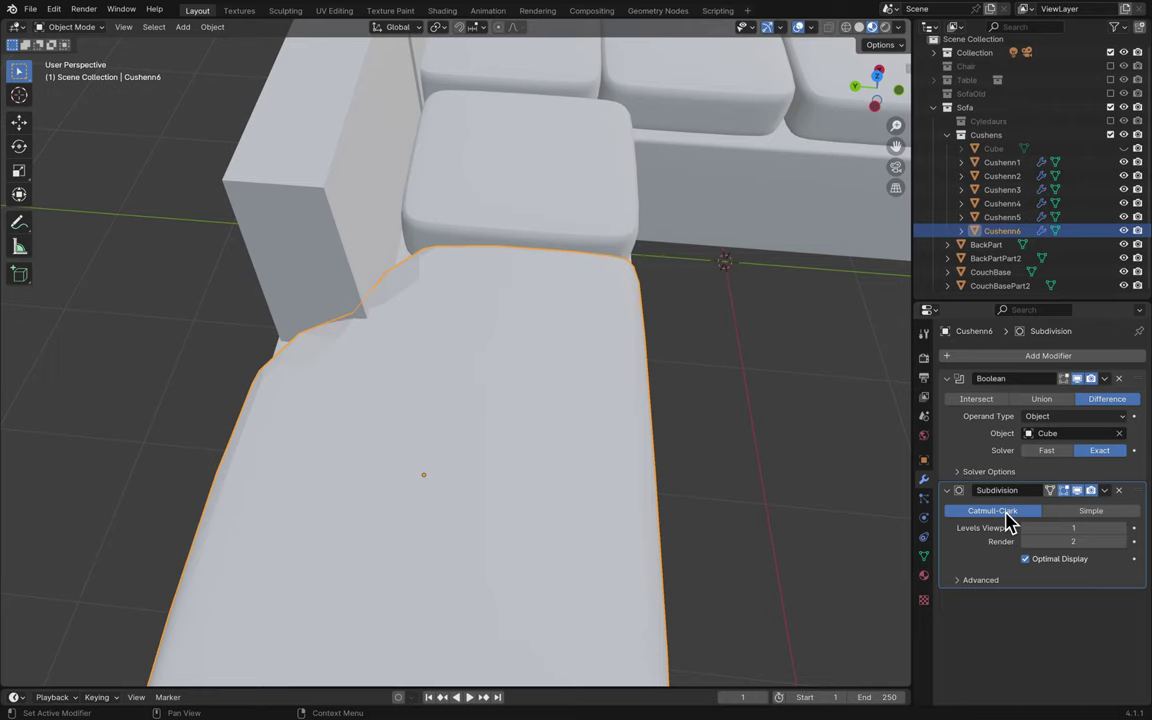
pyautogui.click(1067, 522)
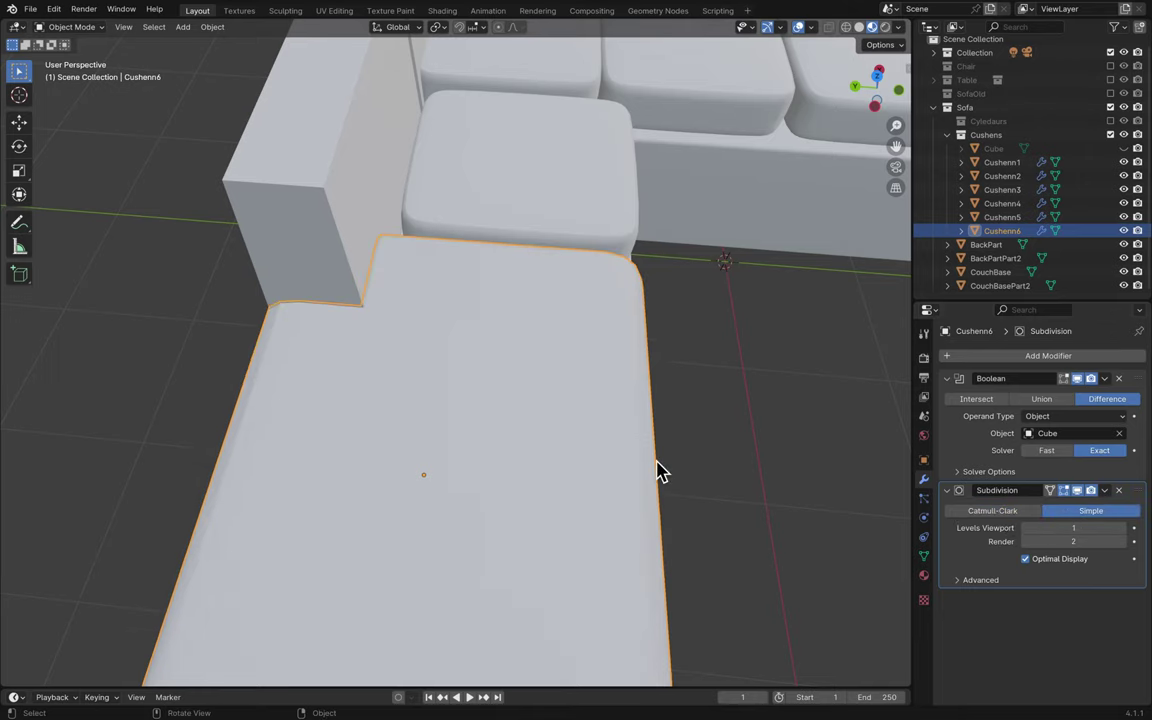
pyautogui.moveTo(658, 472); pyautogui.dragTo(690, 432, button='middle')
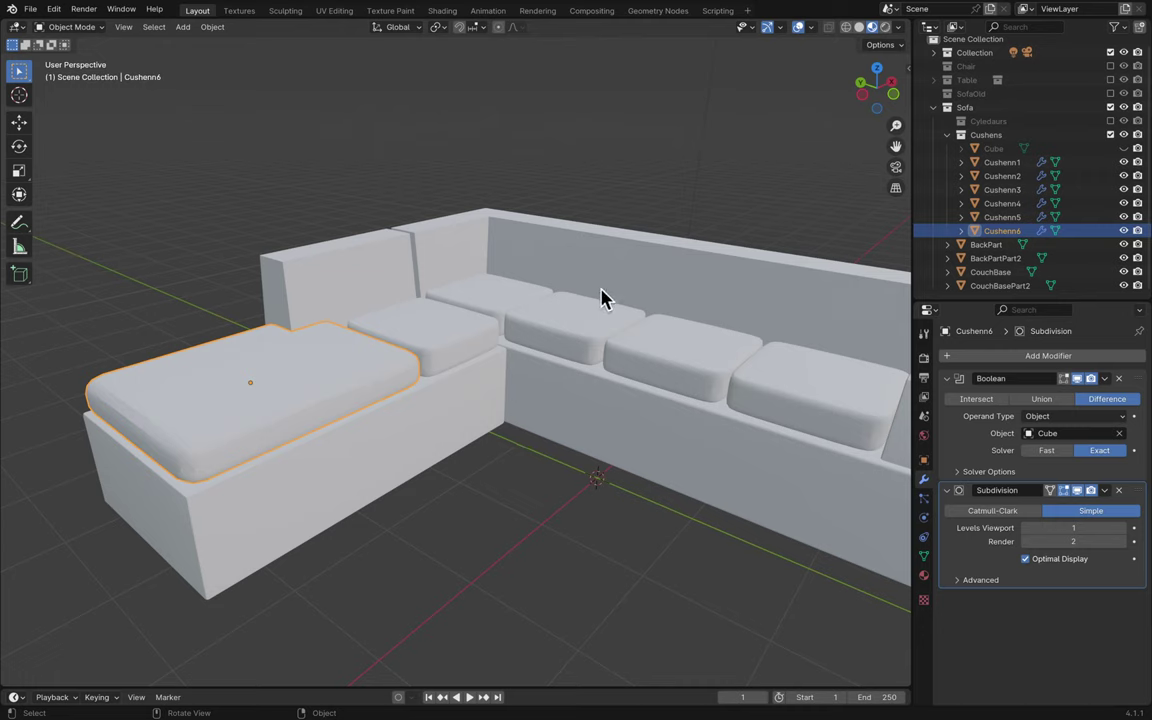
pyautogui.click(497, 445)
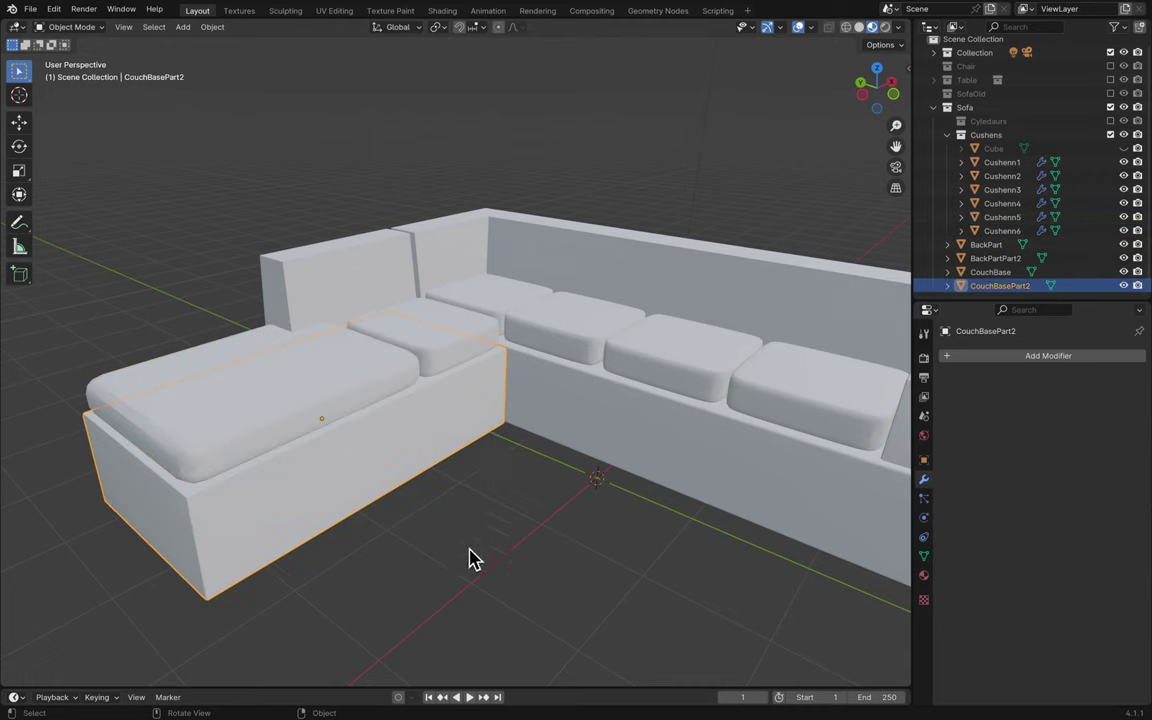
pyautogui.click(420, 495)
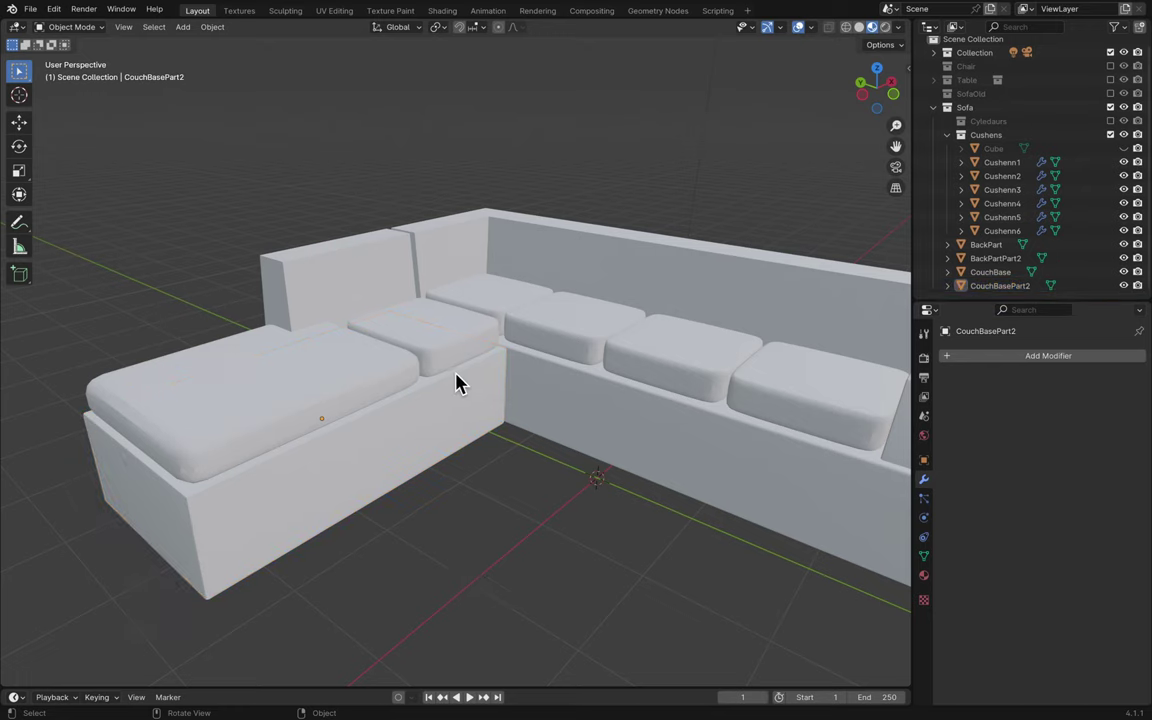
pyautogui.click(368, 382)
pyautogui.scroll(-3, 468, 361)
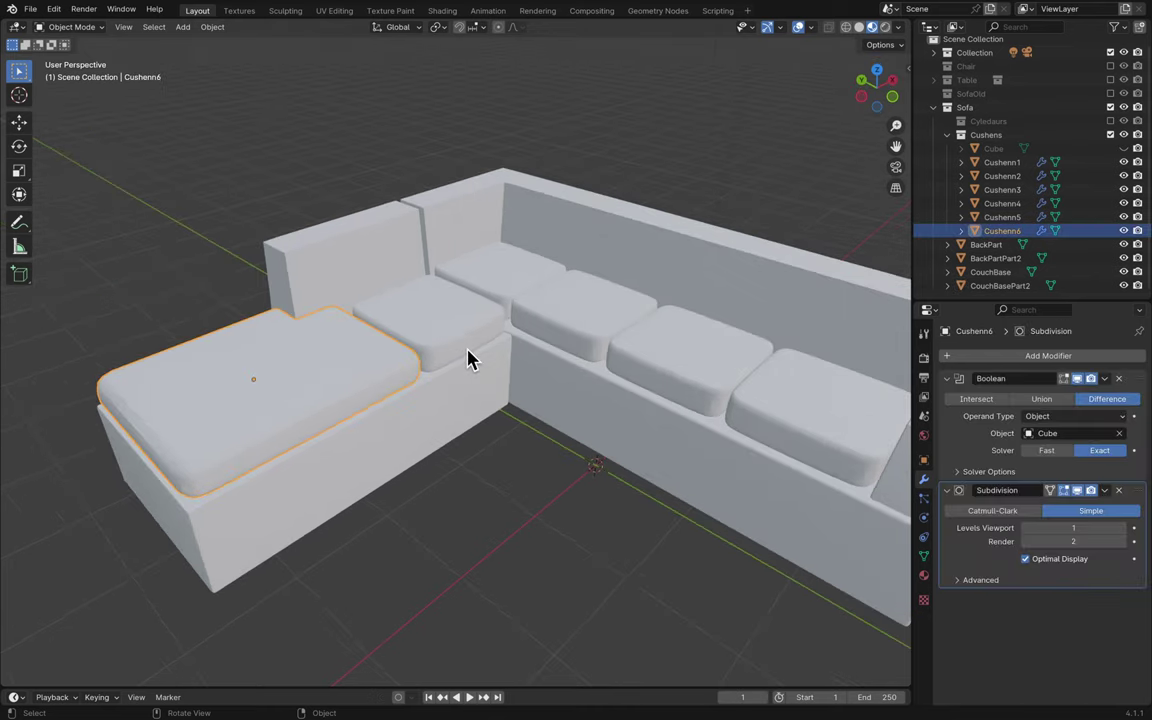
pyautogui.hscroll(5, 470, 360)
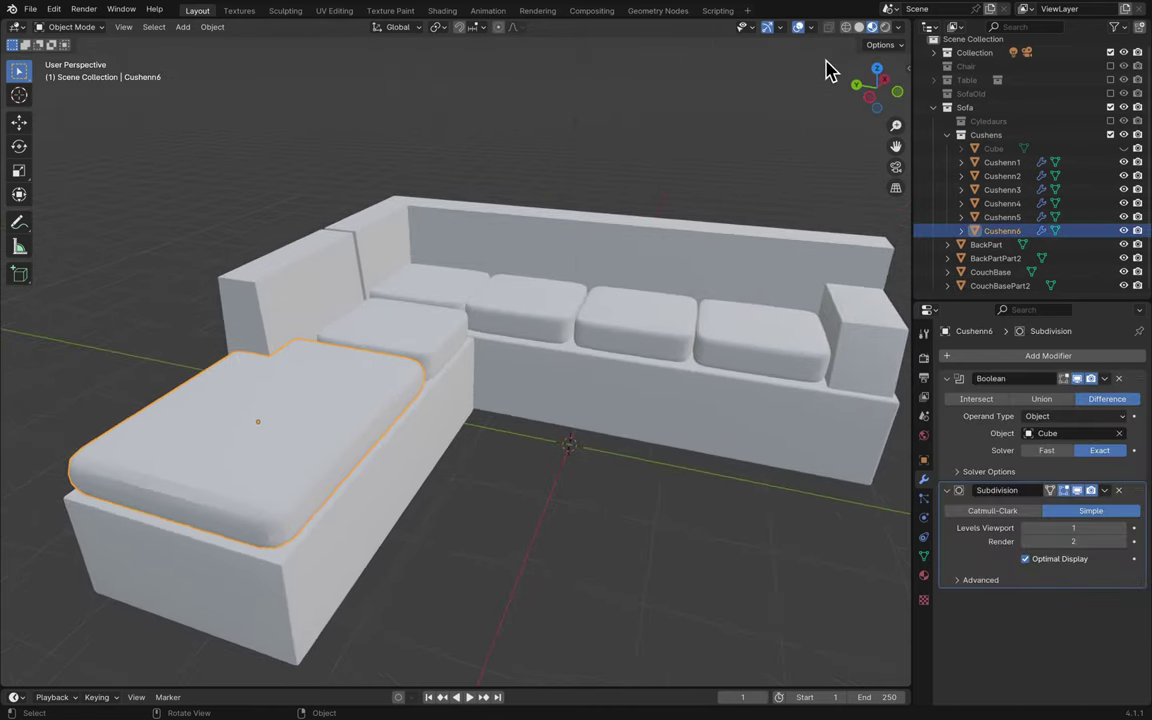
# - Delete the chaise, corner and back-left seat cushions
pyautogui.press('x')
pyautogui.click(395, 350)
pyautogui.click(404, 342)
pyautogui.press('x')
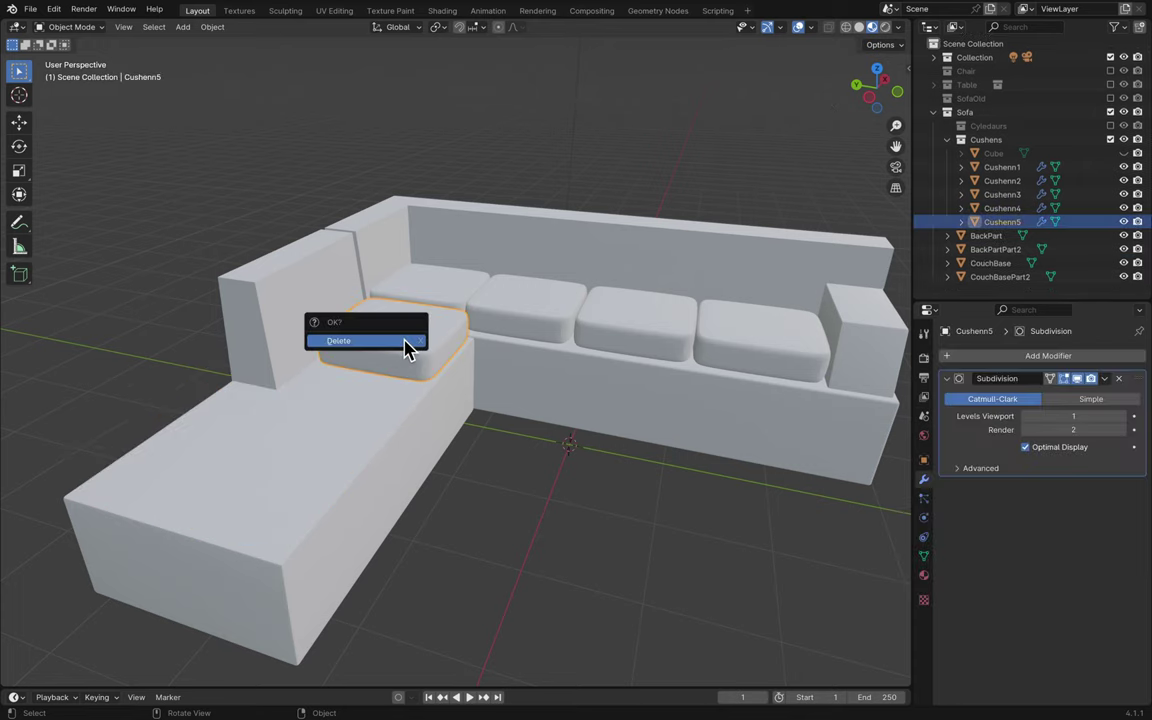
pyautogui.click(405, 346)
pyautogui.click(407, 348)
pyautogui.click(429, 316)
pyautogui.press('x')
pyautogui.click(430, 320)
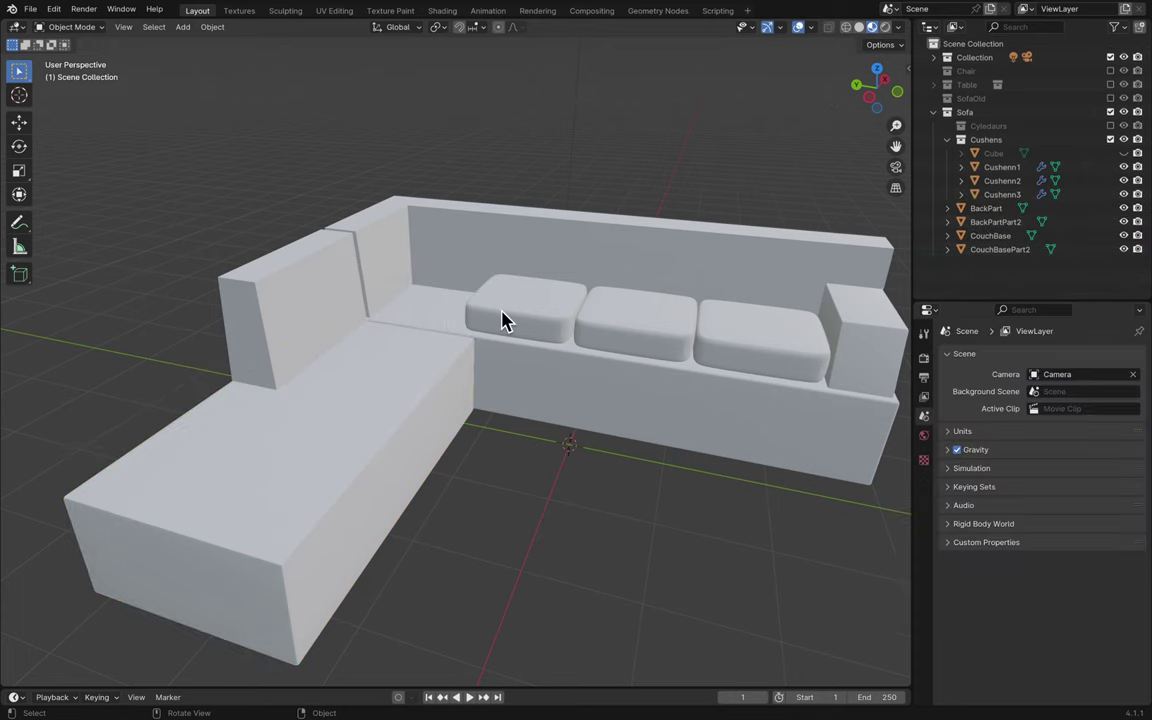
# - Delete the remaining three seat cushions and save the file
pyautogui.click(505, 318)
pyautogui.press('x')
pyautogui.click(512, 316)
pyautogui.click(609, 327)
pyautogui.press('x')
pyautogui.click(610, 327)
pyautogui.click(755, 345)
pyautogui.press('x')
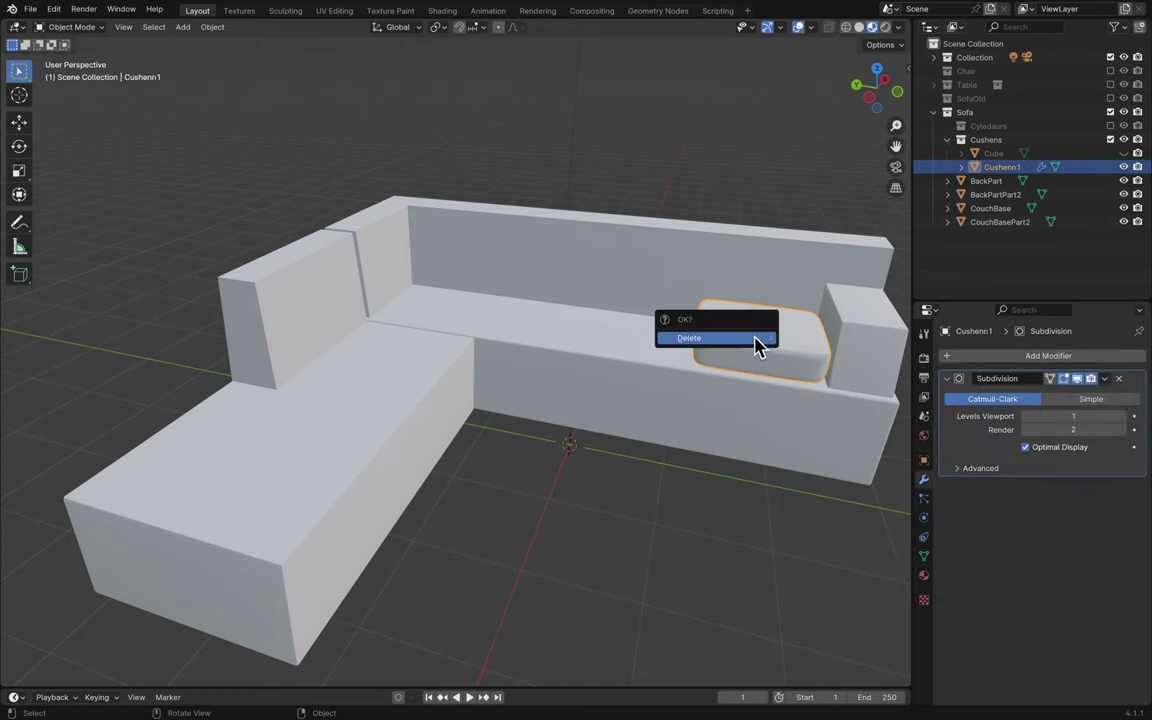
pyautogui.click(755, 345)
pyautogui.hotkey('ctrl', 's')
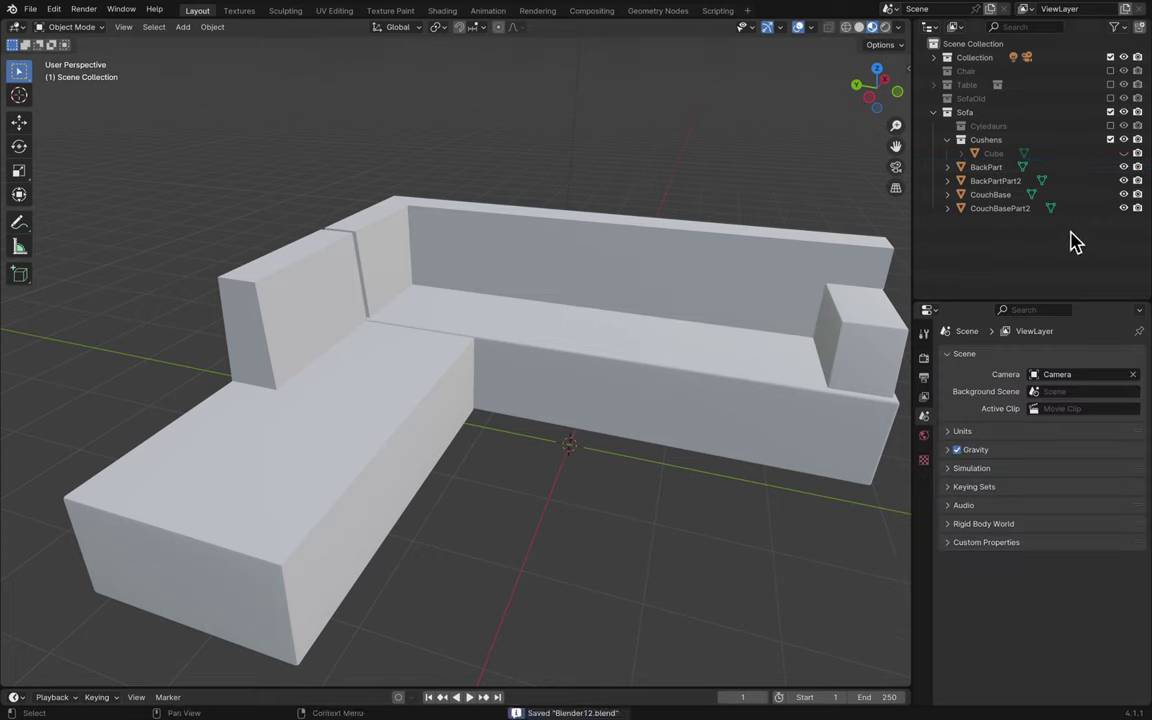
# - Unhide and delete the leftover Cube, then select the SofaOld collection
pyautogui.click(1123, 154)
pyautogui.click(1123, 154)
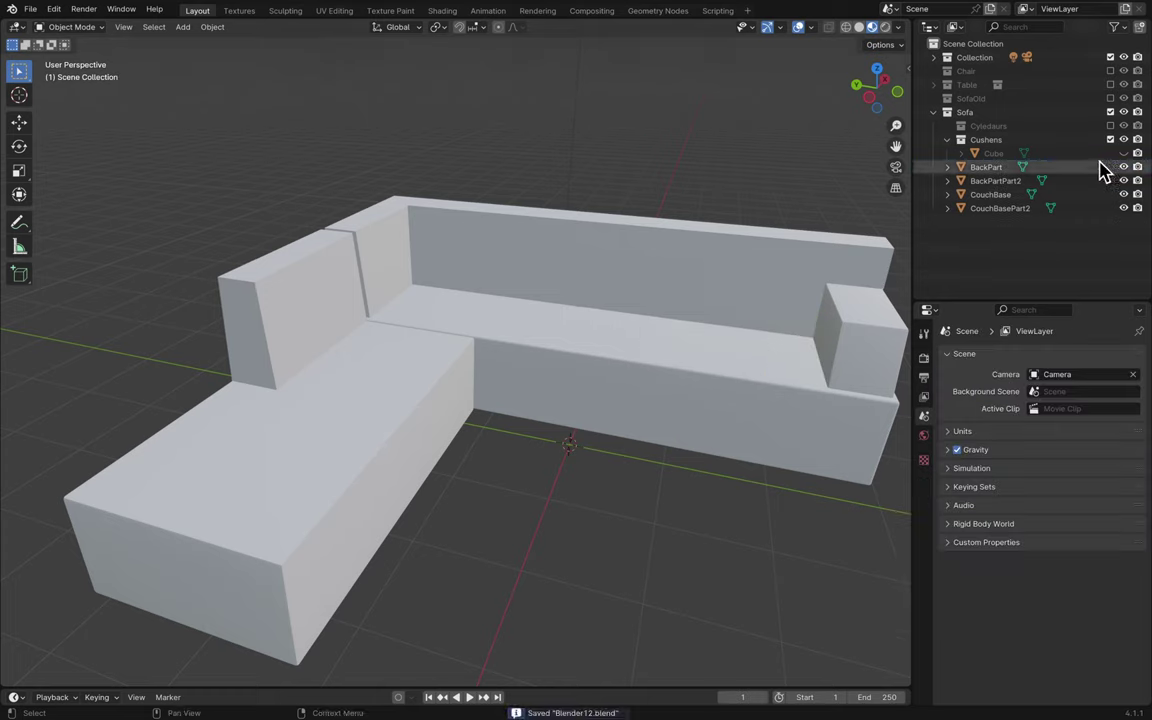
pyautogui.click(1100, 156)
pyautogui.press('Delete')
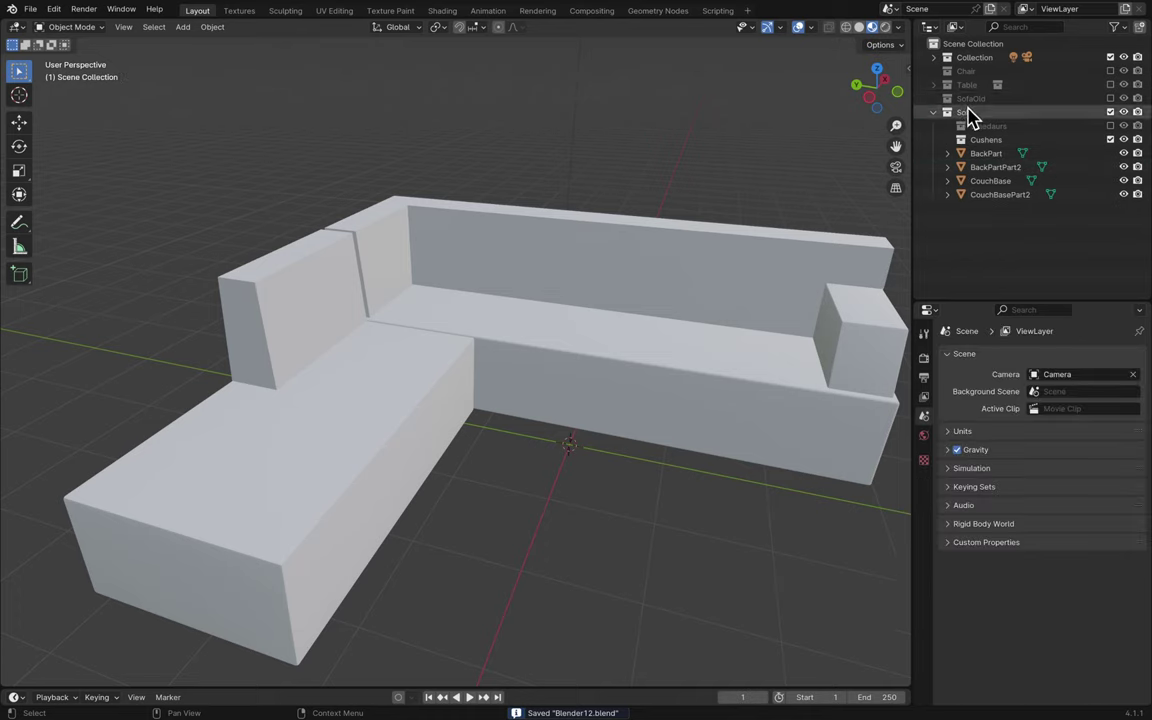
pyautogui.click(945, 98)
# - Show the SofaOld collection and select all of its seat cushions
pyautogui.click(1109, 99)
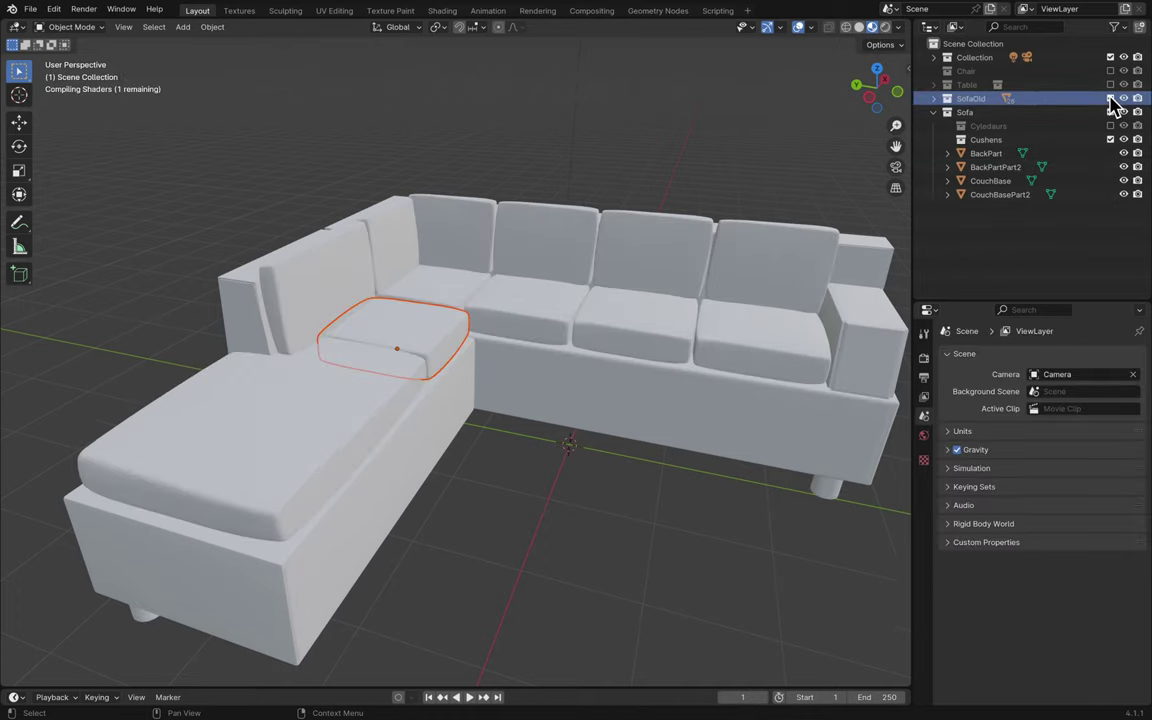
pyautogui.click(933, 98)
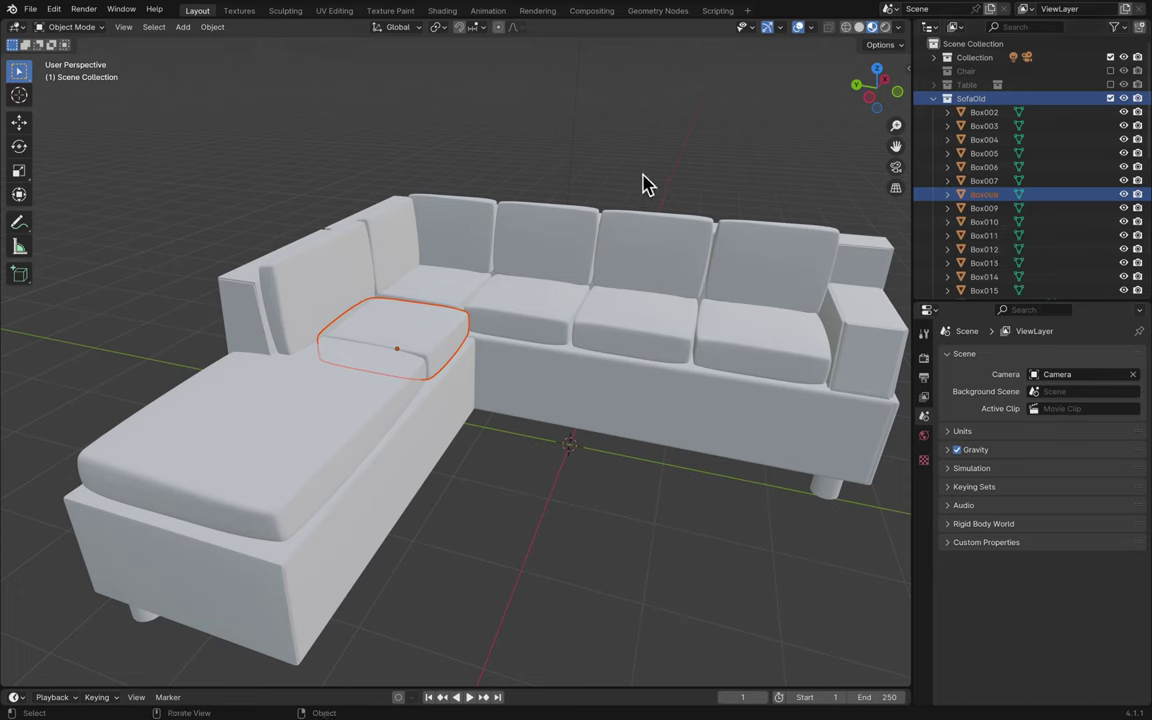
pyautogui.press('h')
pyautogui.click(300, 400)
pyautogui.keyDown('shift'); pyautogui.click(378, 336); pyautogui.keyUp('shift')
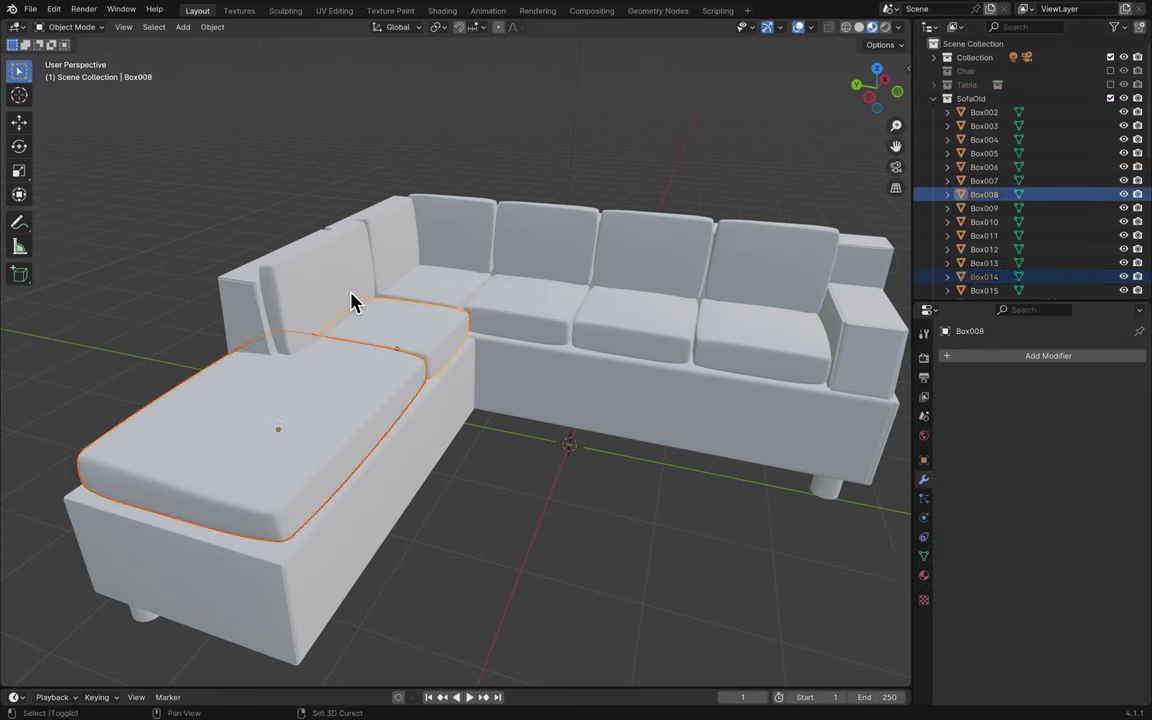
pyautogui.keyDown('shift'); pyautogui.click(352, 301); pyautogui.keyUp('shift')
pyautogui.keyDown('shift'); pyautogui.click(442, 260); pyautogui.keyUp('shift')
pyautogui.keyDown('shift'); pyautogui.click(404, 252); pyautogui.keyUp('shift')
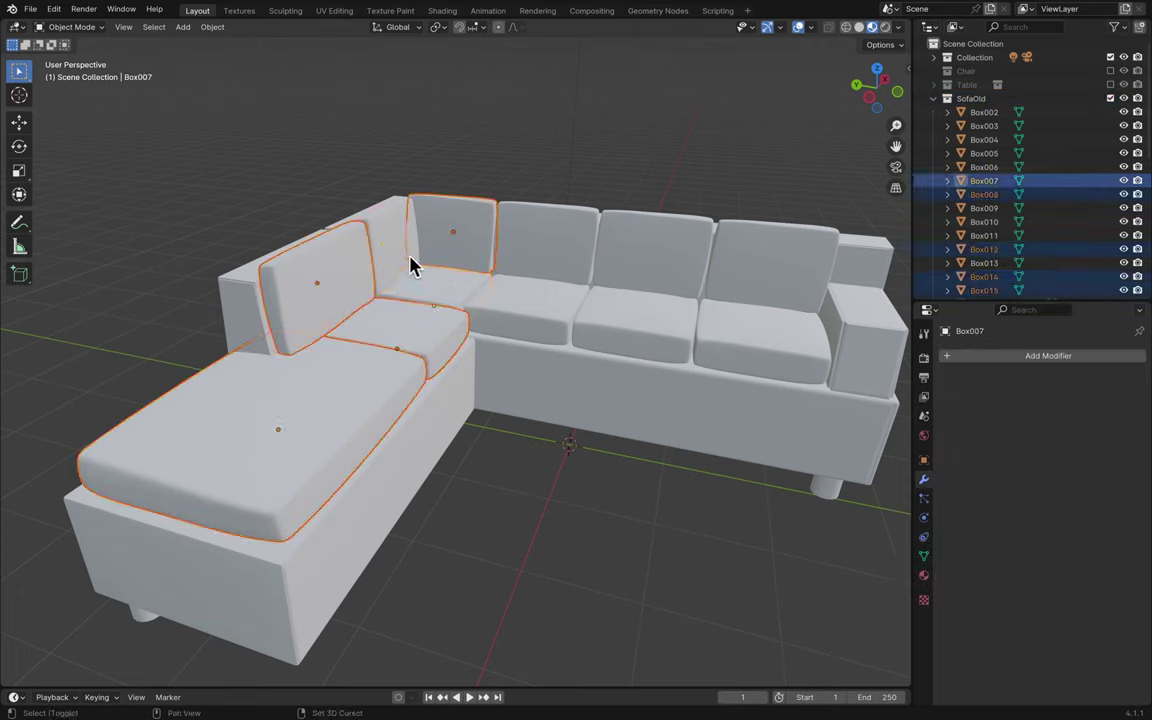
pyautogui.keyDown('shift'); pyautogui.click(514, 257); pyautogui.keyUp('shift')
pyautogui.keyDown('shift'); pyautogui.click(517, 288); pyautogui.keyUp('shift')
pyautogui.keyDown('shift'); pyautogui.click(560, 290); pyautogui.keyUp('shift')
pyautogui.keyDown('shift'); pyautogui.click(594, 278); pyautogui.keyUp('shift')
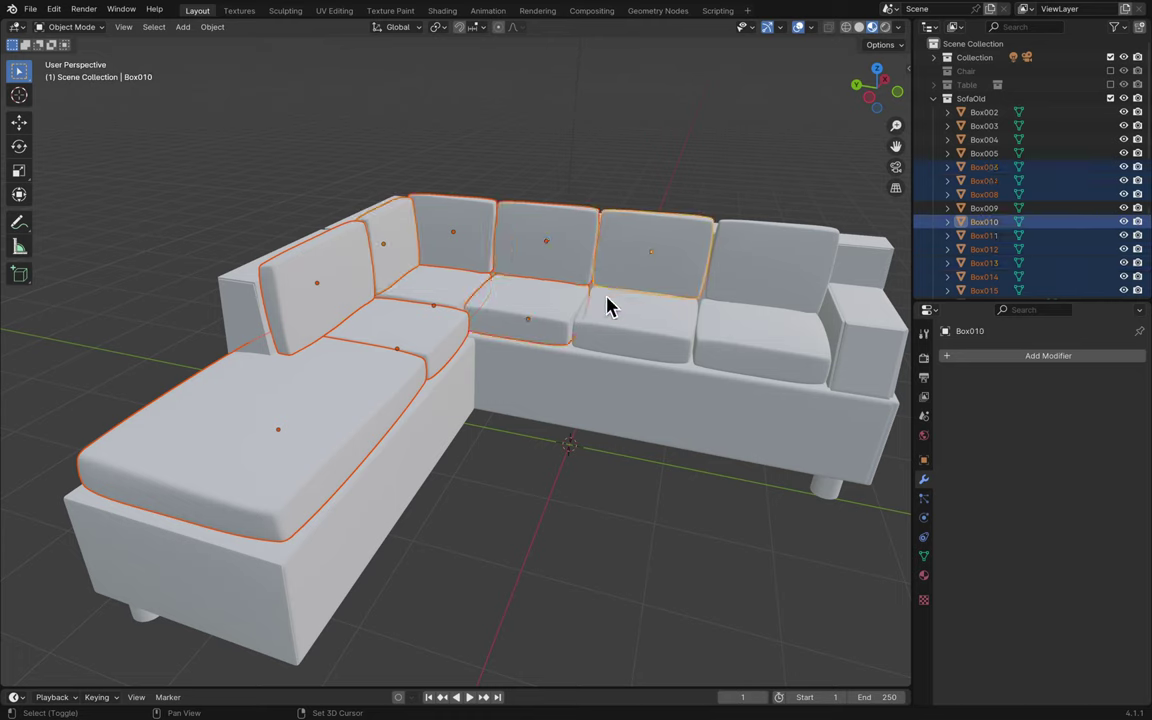
pyautogui.keyDown('shift'); pyautogui.click(607, 305); pyautogui.keyUp('shift')
pyautogui.keyDown('shift'); pyautogui.click(722, 319); pyautogui.keyUp('shift')
pyautogui.keyDown('shift'); pyautogui.click(738, 288); pyautogui.keyUp('shift')
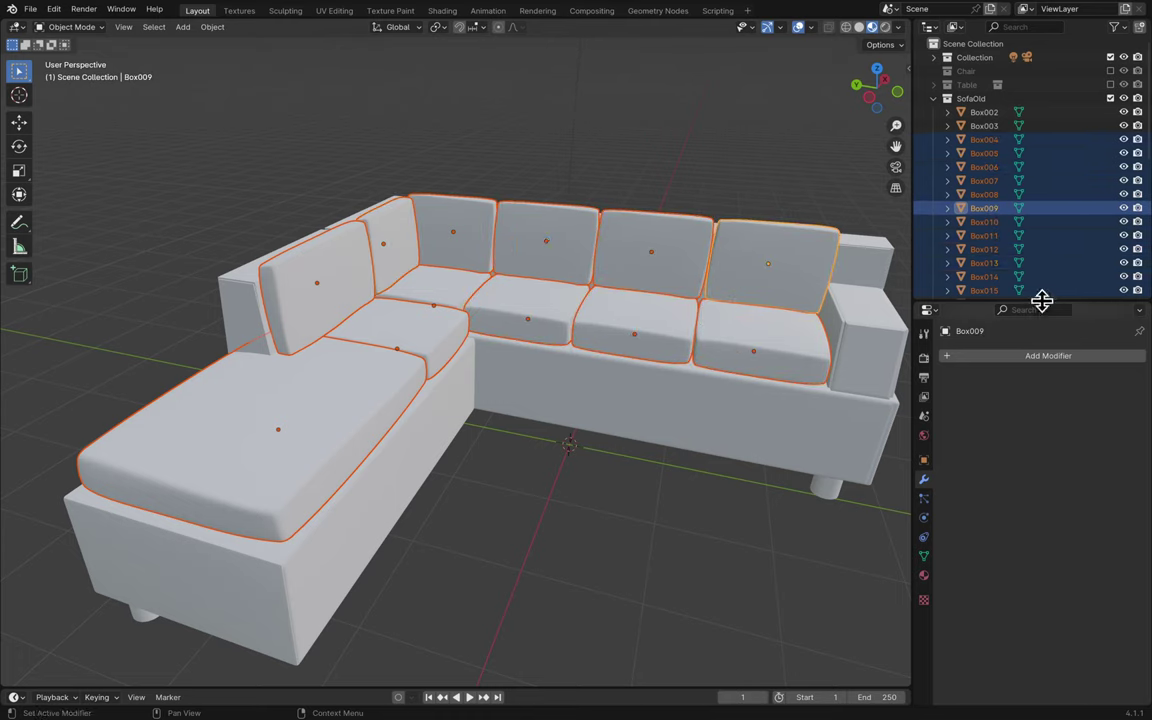
# - Move the selected cushions into the Cushens collection
pyautogui.scroll(-10, 960, 231)
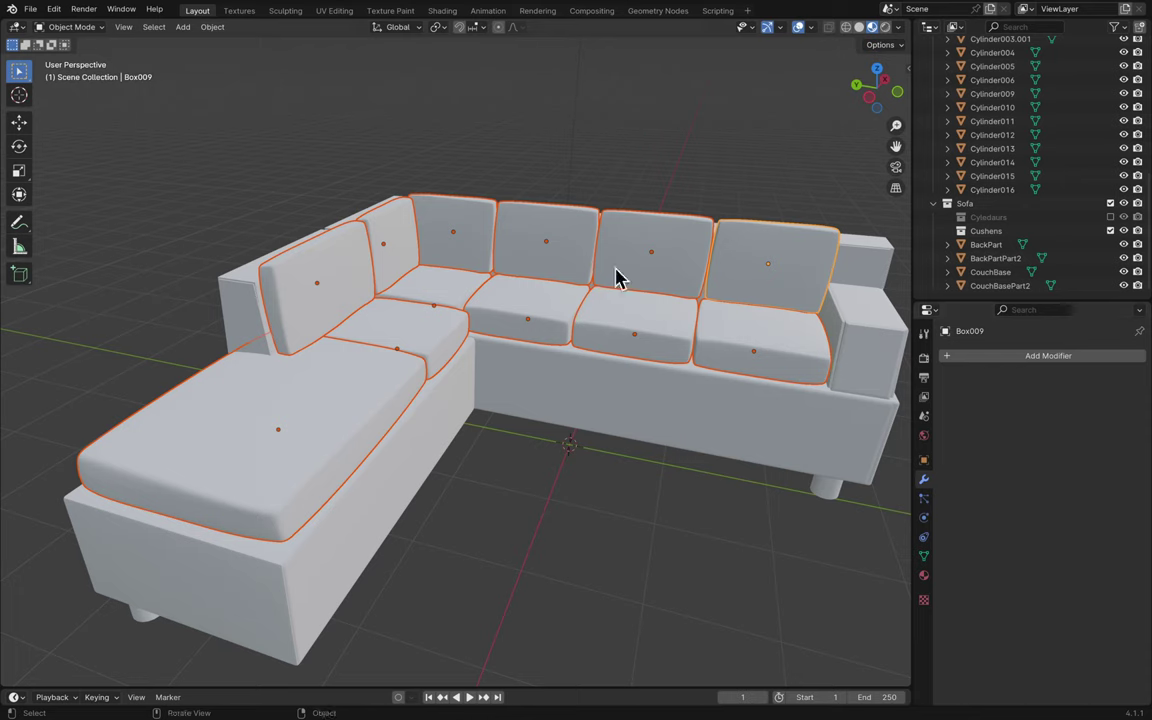
pyautogui.scroll(10, 1062, 105)
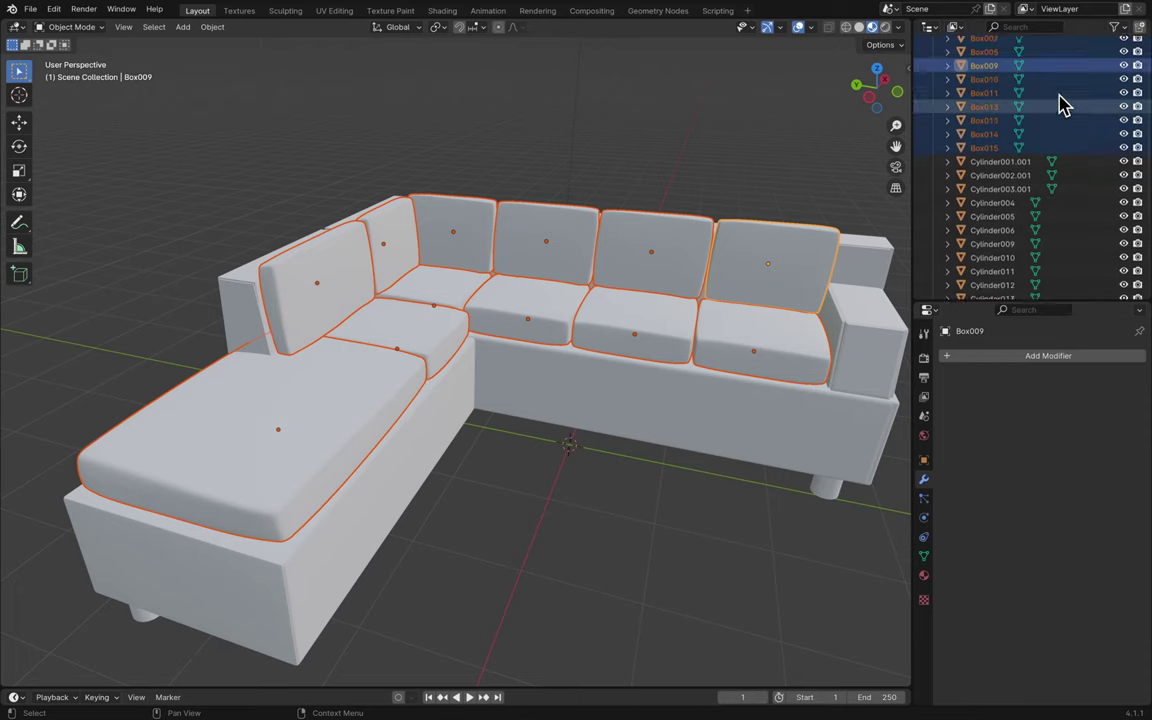
pyautogui.moveTo(985, 145); pyautogui.dragTo(1043, 247)
pyautogui.scroll(-4, 1062, 288)
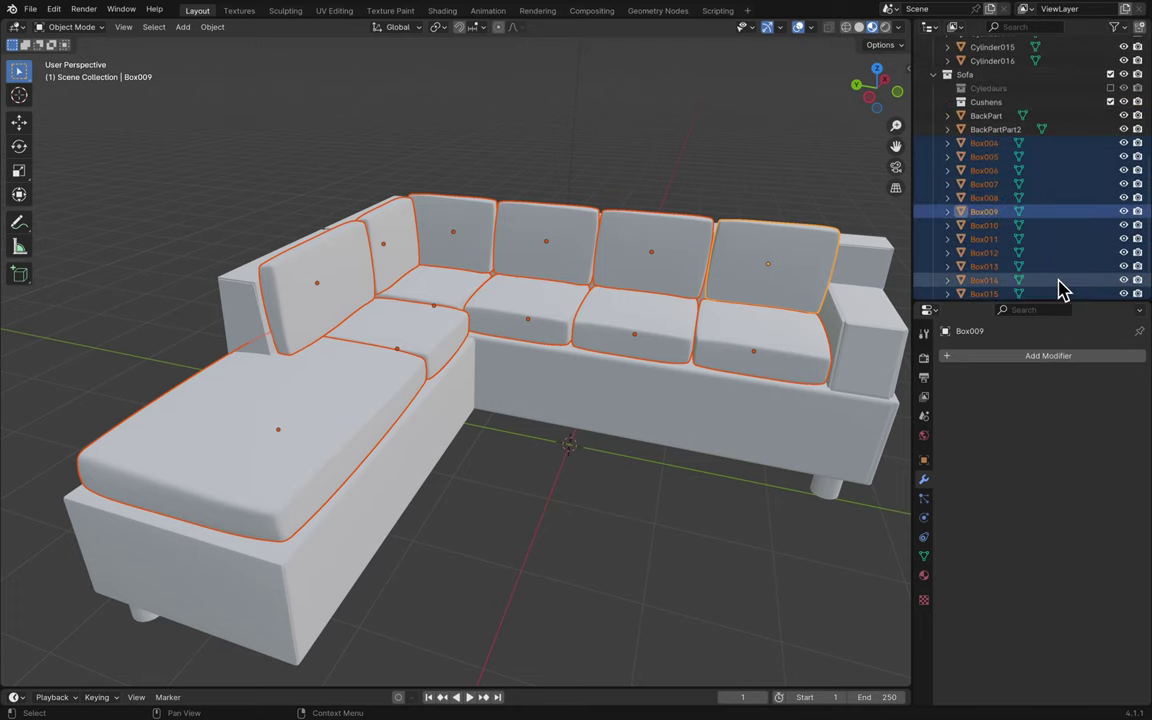
pyautogui.moveTo(980, 175); pyautogui.dragTo(1009, 105)
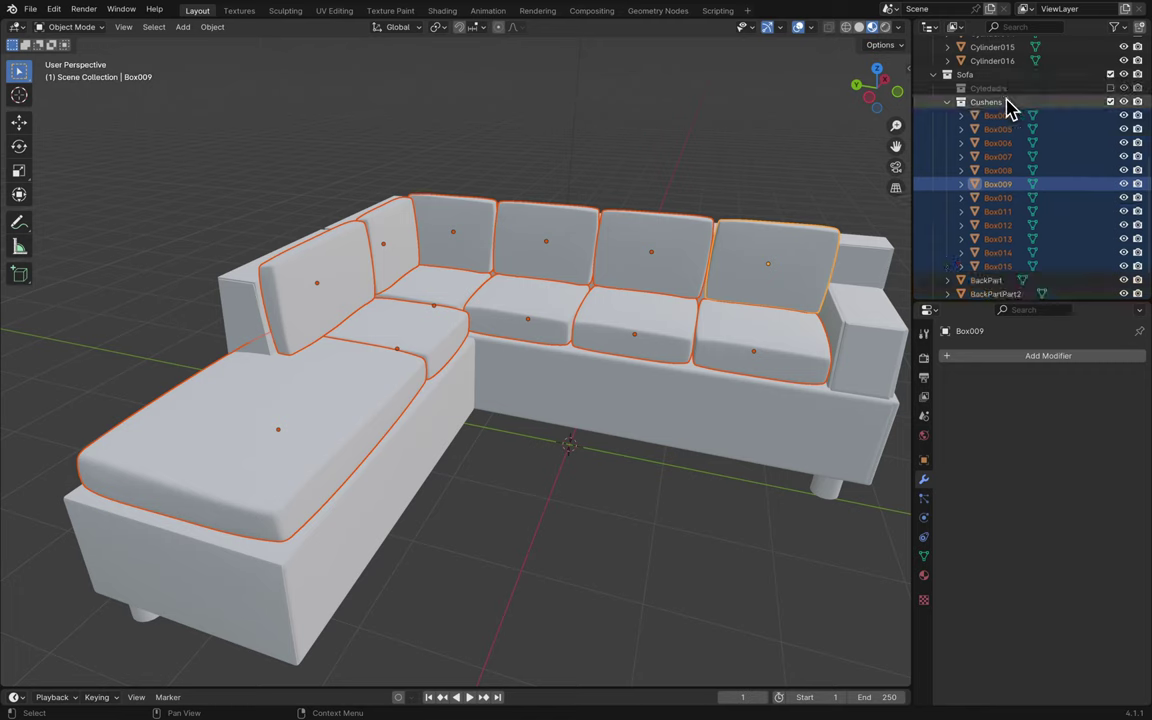
# - Rename Box004, Box005 and Box006 to Cushen1, Cushen2 and Cushen3
pyautogui.click(1008, 134)
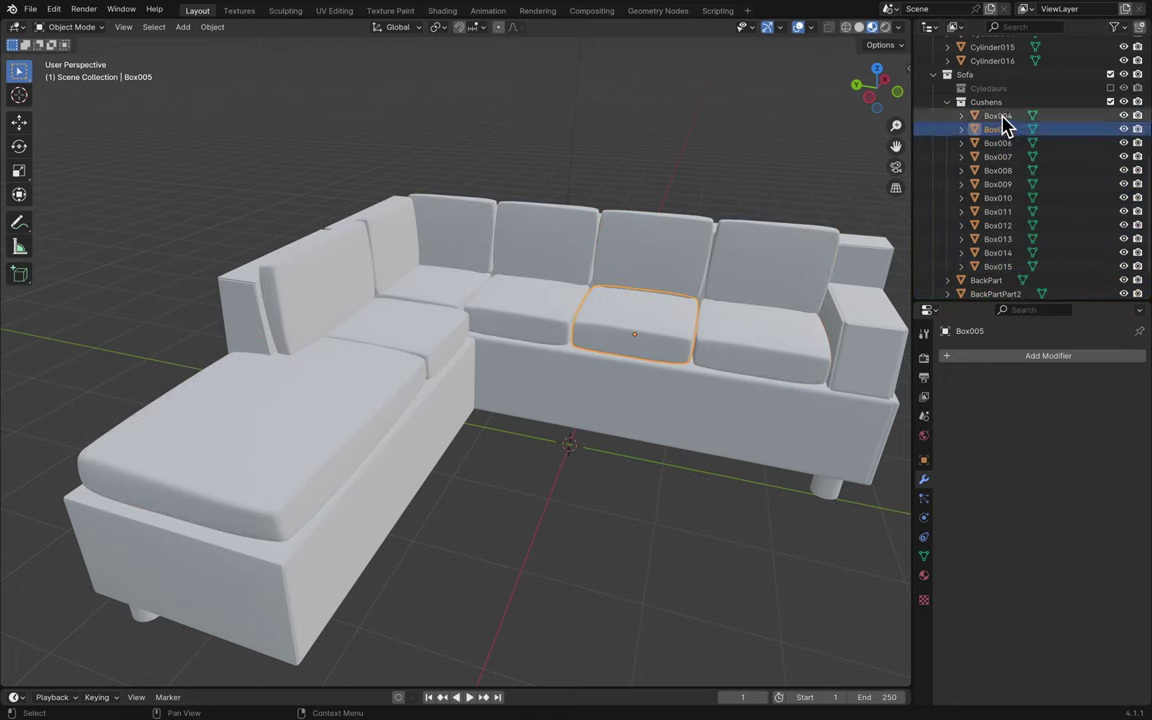
pyautogui.doubleClick(1003, 118)
pyautogui.scroll(2, 999, 119)
pyautogui.write('Cushen1')
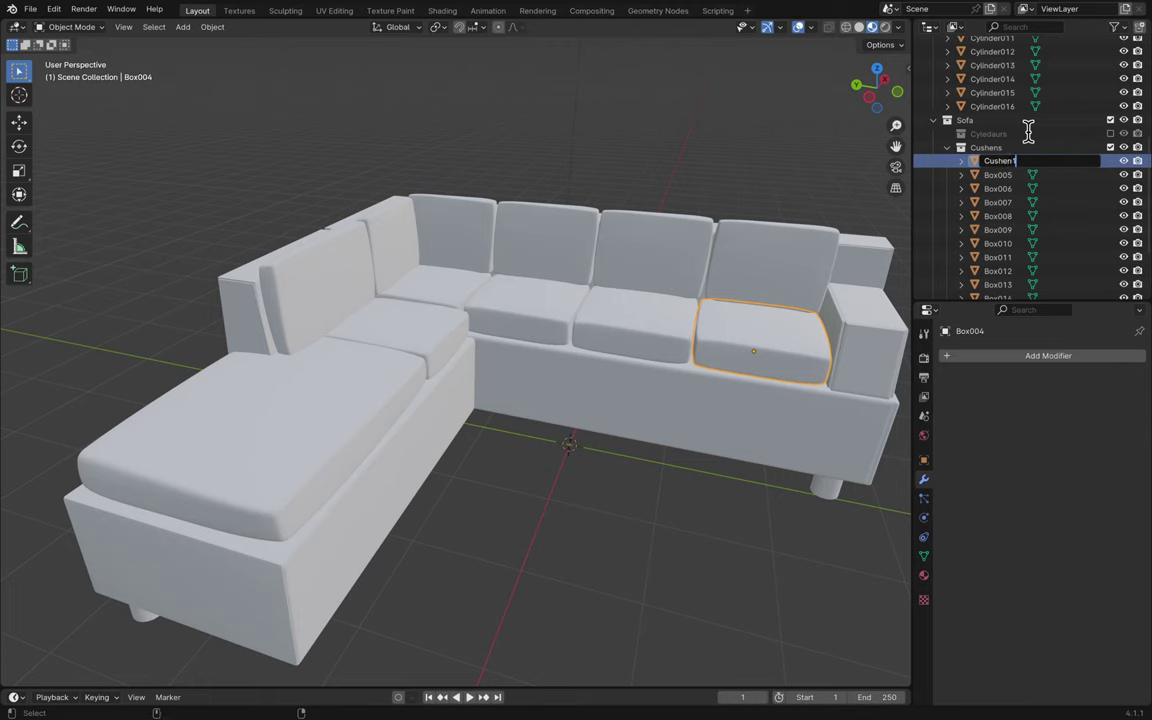
pyautogui.hotkey('ctrl', 'a')
pyautogui.press('Return')
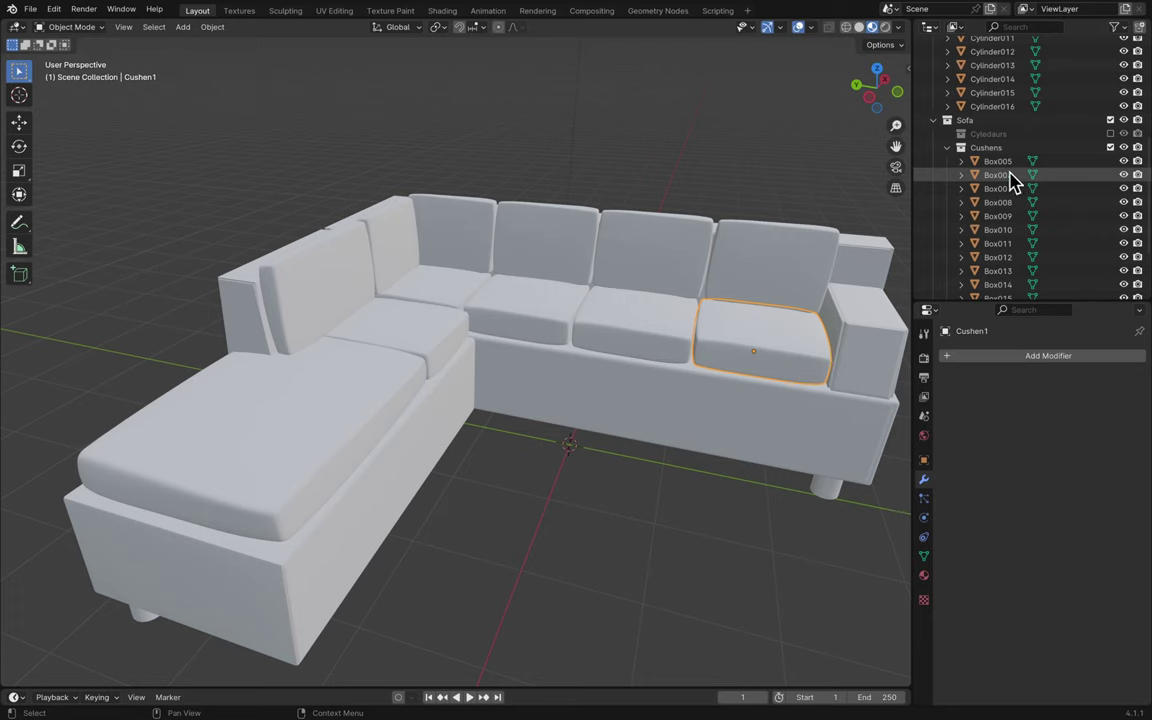
pyautogui.click(1002, 163)
pyautogui.doubleClick(1008, 164)
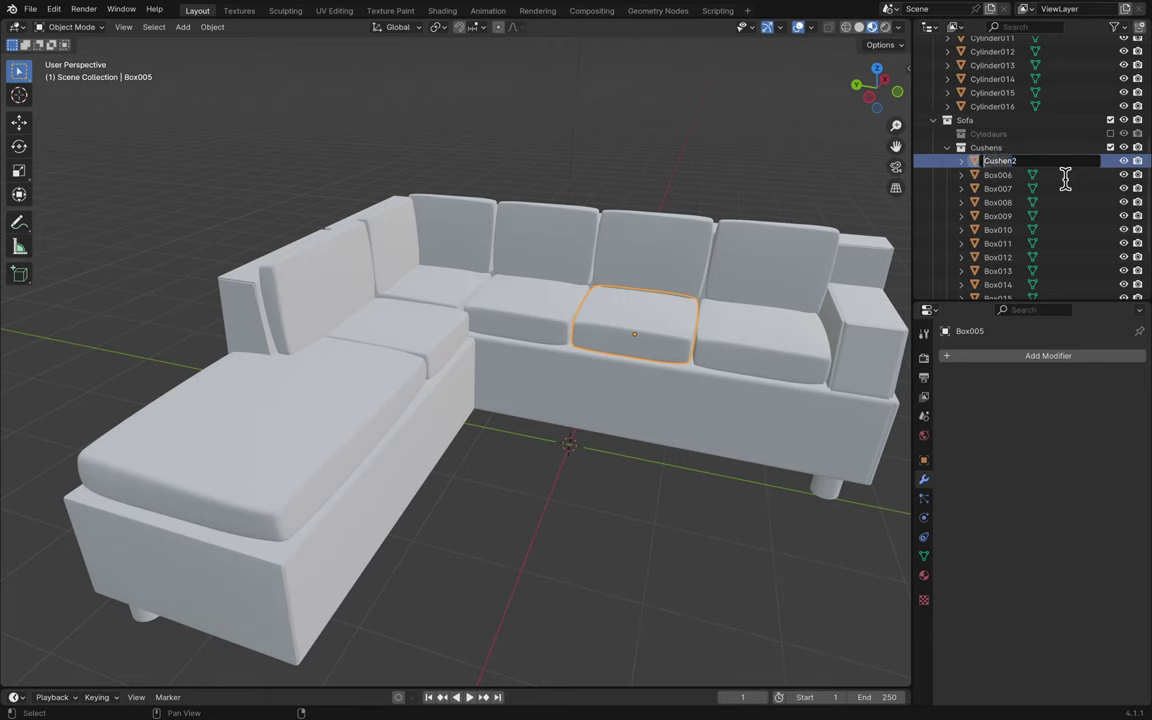
pyautogui.press('Return')
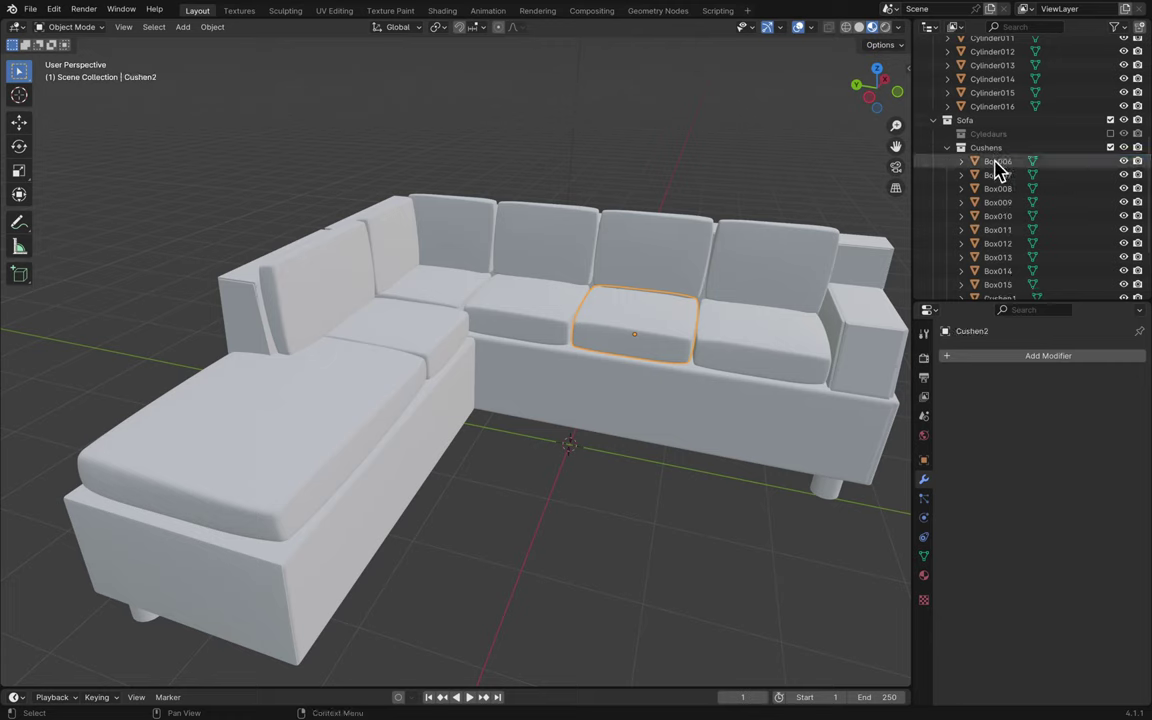
pyautogui.doubleClick(997, 162)
pyautogui.write('Cushen3')
pyautogui.press('Return')
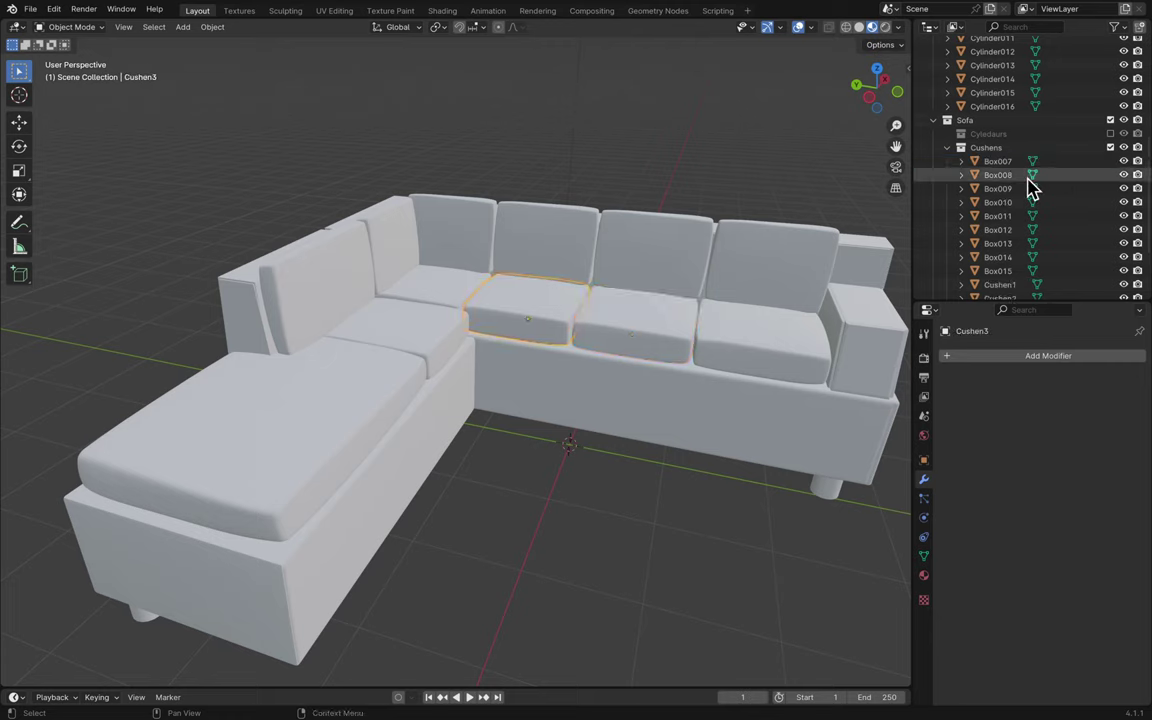
# - Rename Box007 through Box011 to Cushen4 through Cushen8
pyautogui.doubleClick(997, 162)
pyautogui.write('Cushen')
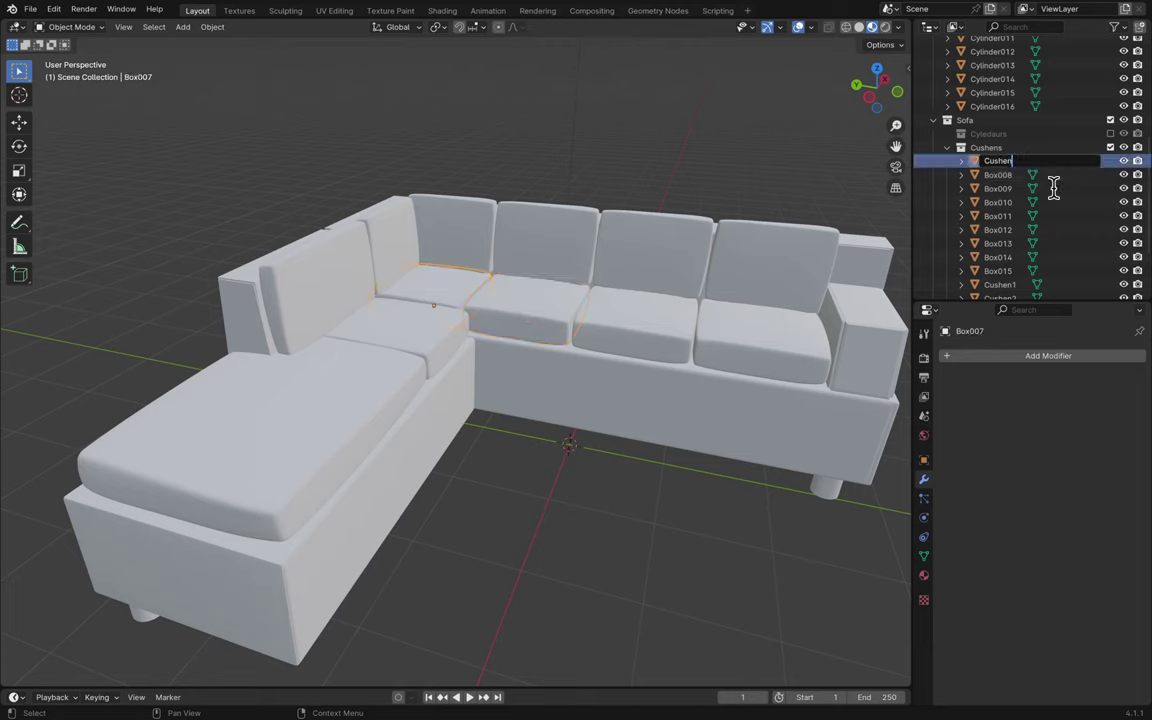
pyautogui.write('4')
pyautogui.press('Return')
pyautogui.doubleClick(1005, 162)
pyautogui.write('Cushen5')
pyautogui.press('Return')
pyautogui.doubleClick(1015, 163)
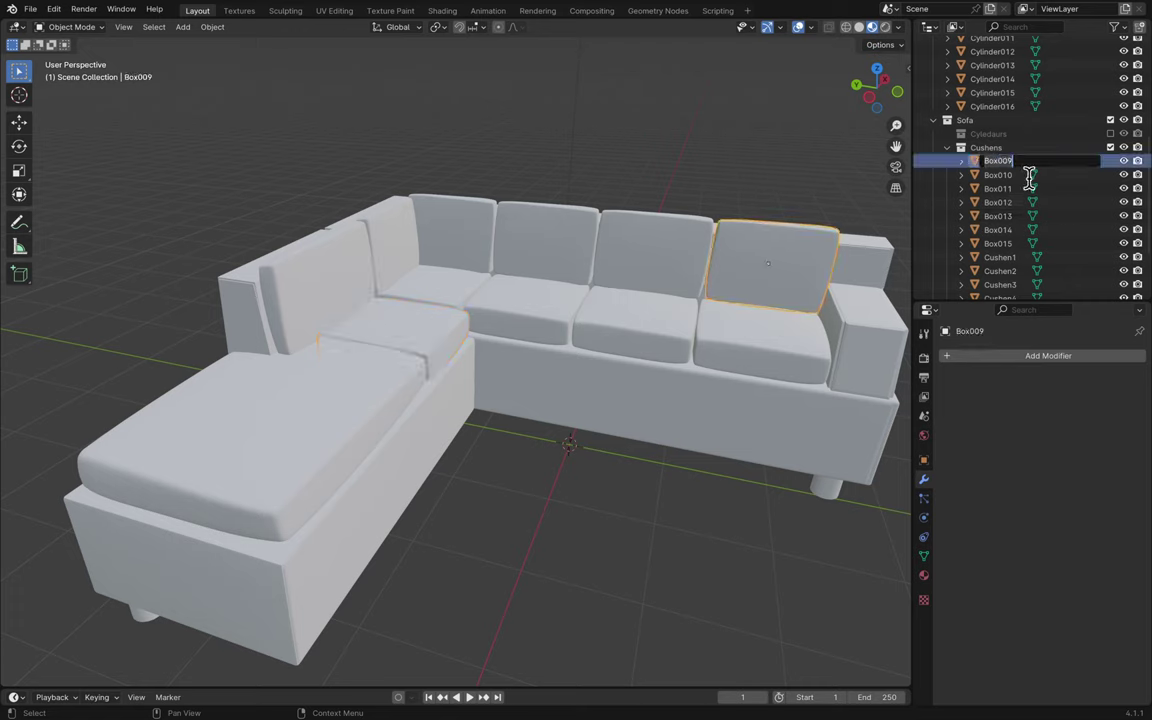
pyautogui.write('Cushen6')
pyautogui.press('Return')
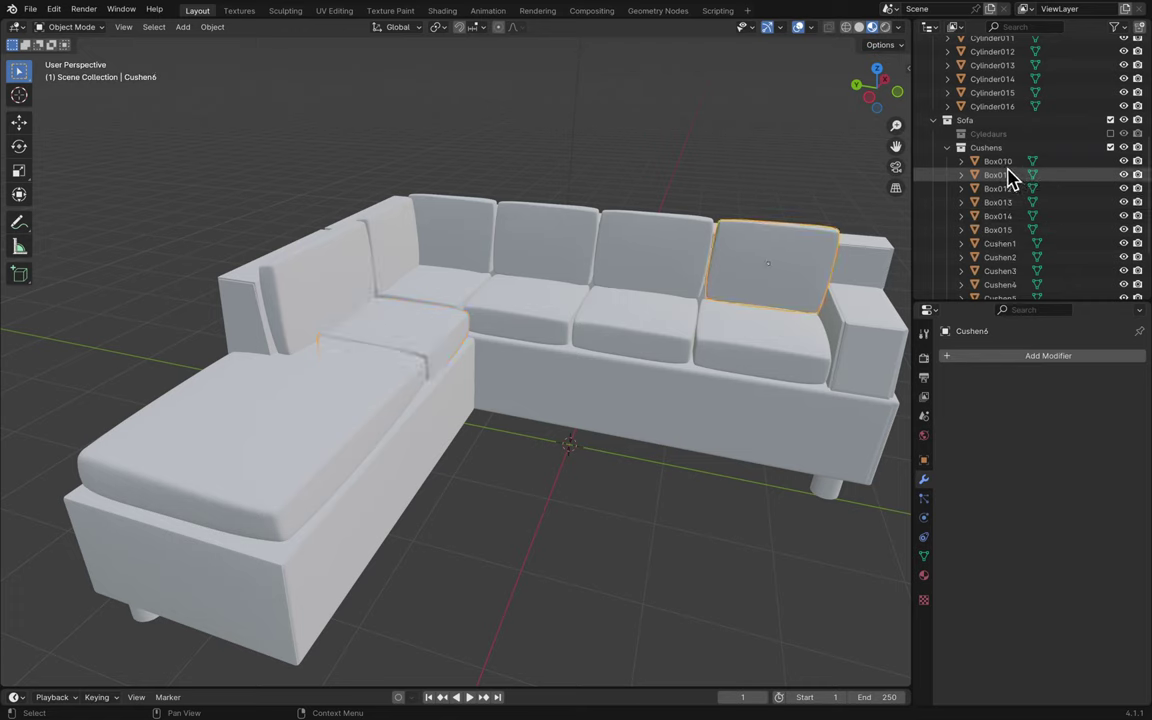
pyautogui.doubleClick(1000, 162)
pyautogui.write('Cushen7')
pyautogui.press('Return')
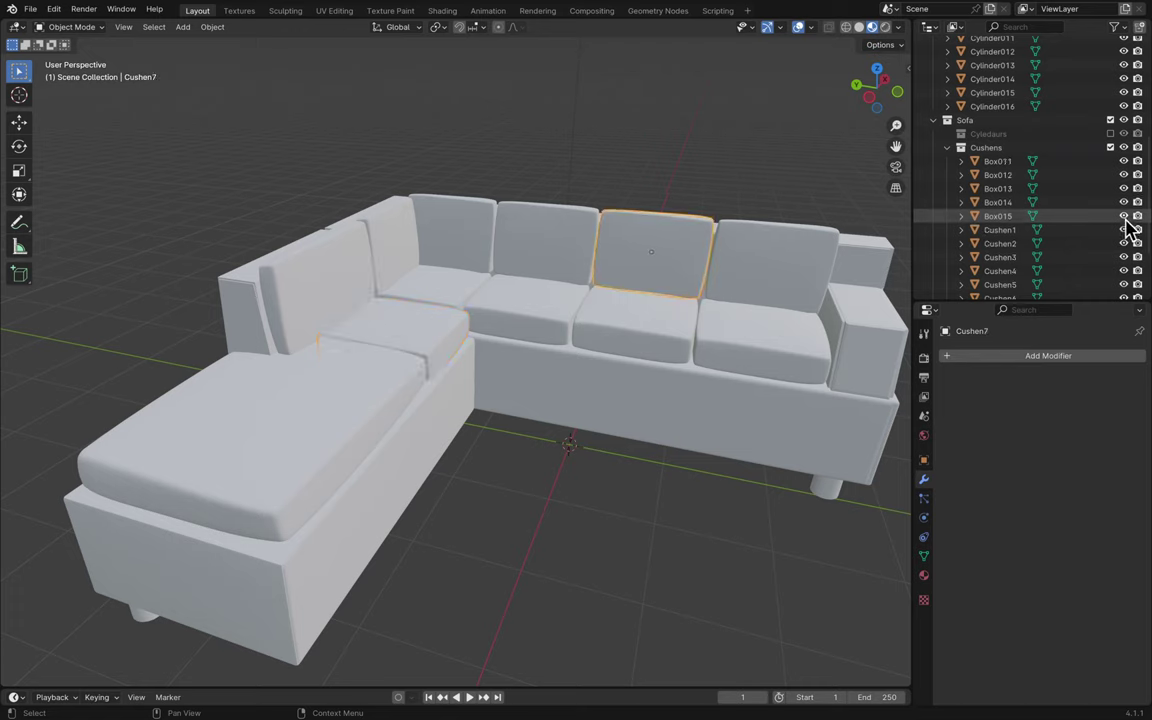
pyautogui.doubleClick(1000, 161)
pyautogui.write('Cushen')
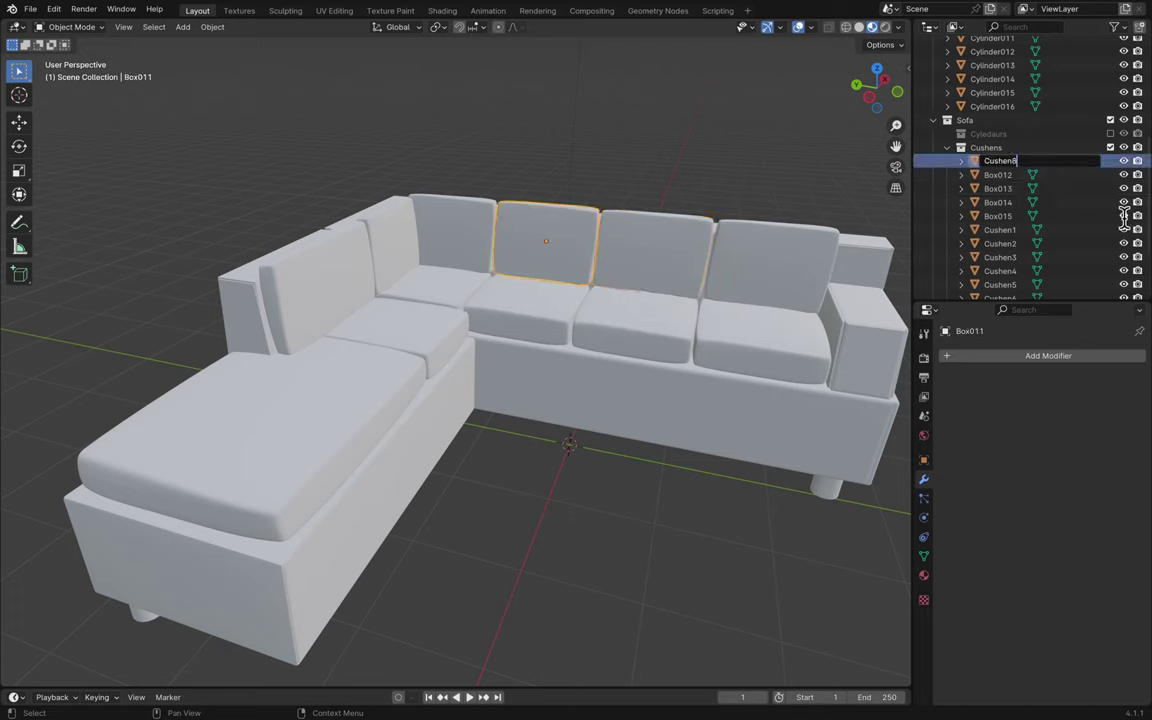
pyautogui.write('8')
pyautogui.press('Return')
# - Rename the next four Box cushions to Cushen9 through Cushen12
pyautogui.doubleClick(998, 175)
pyautogui.scroll(-1, 997, 150)
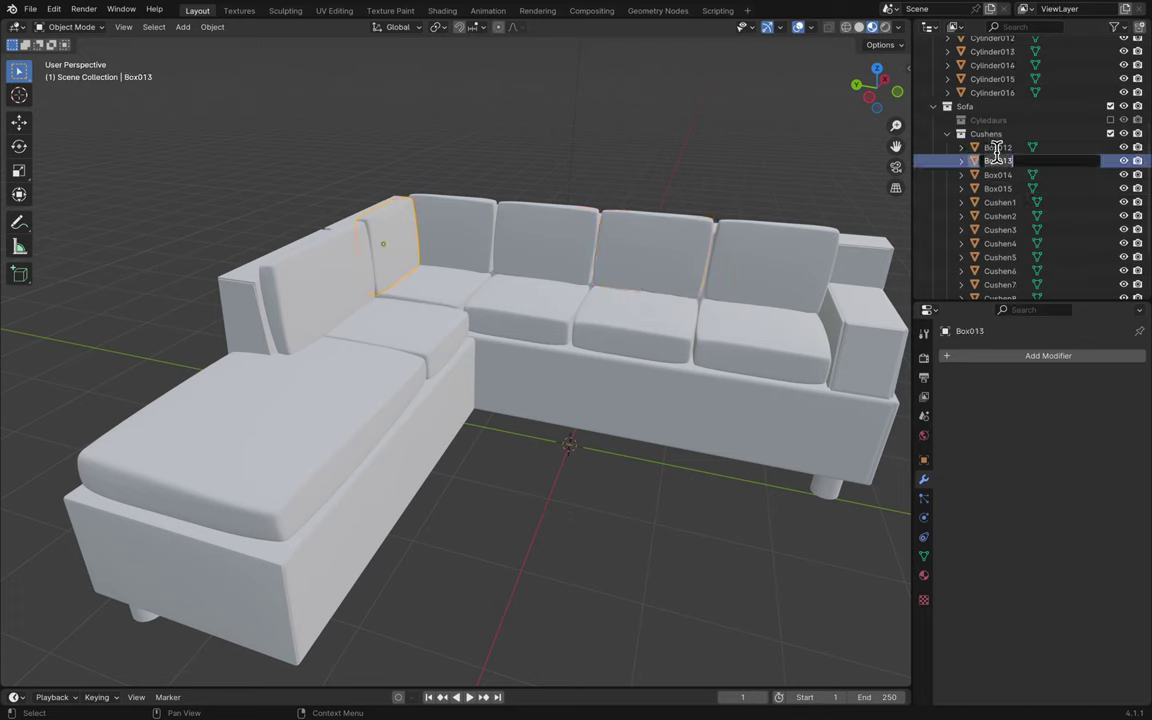
pyautogui.scroll(1, 997, 150)
pyautogui.write('Cushen')
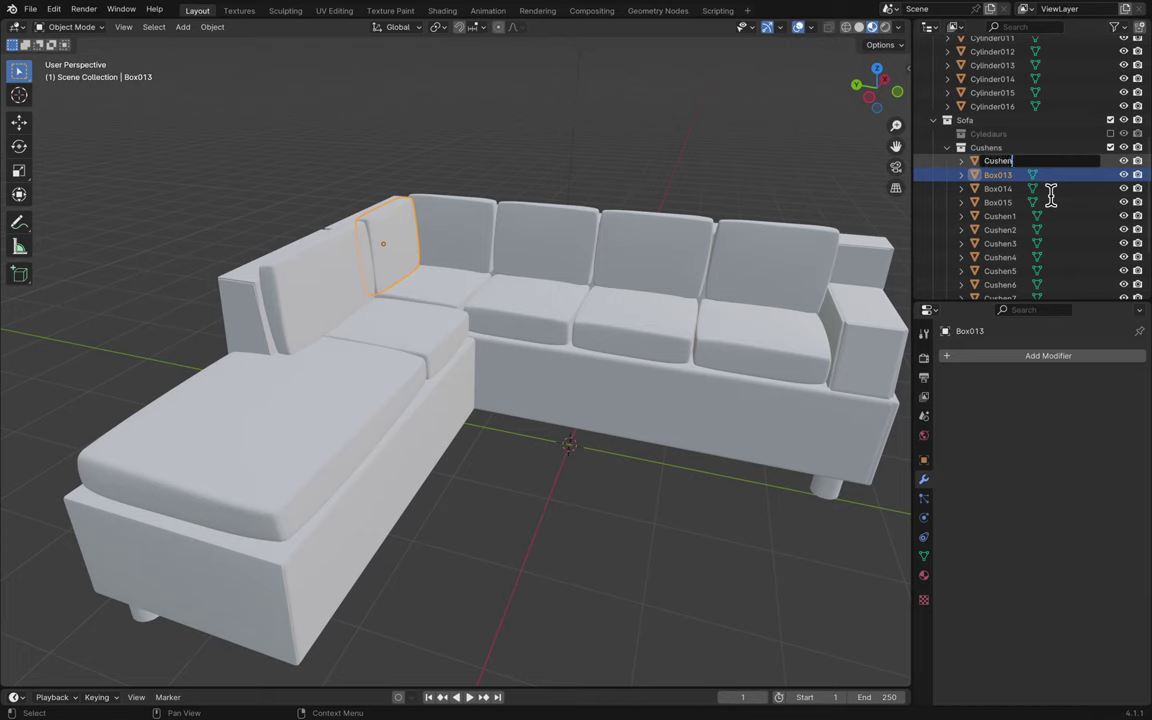
pyautogui.write('9')
pyautogui.press('Return')
pyautogui.doubleClick(1000, 161)
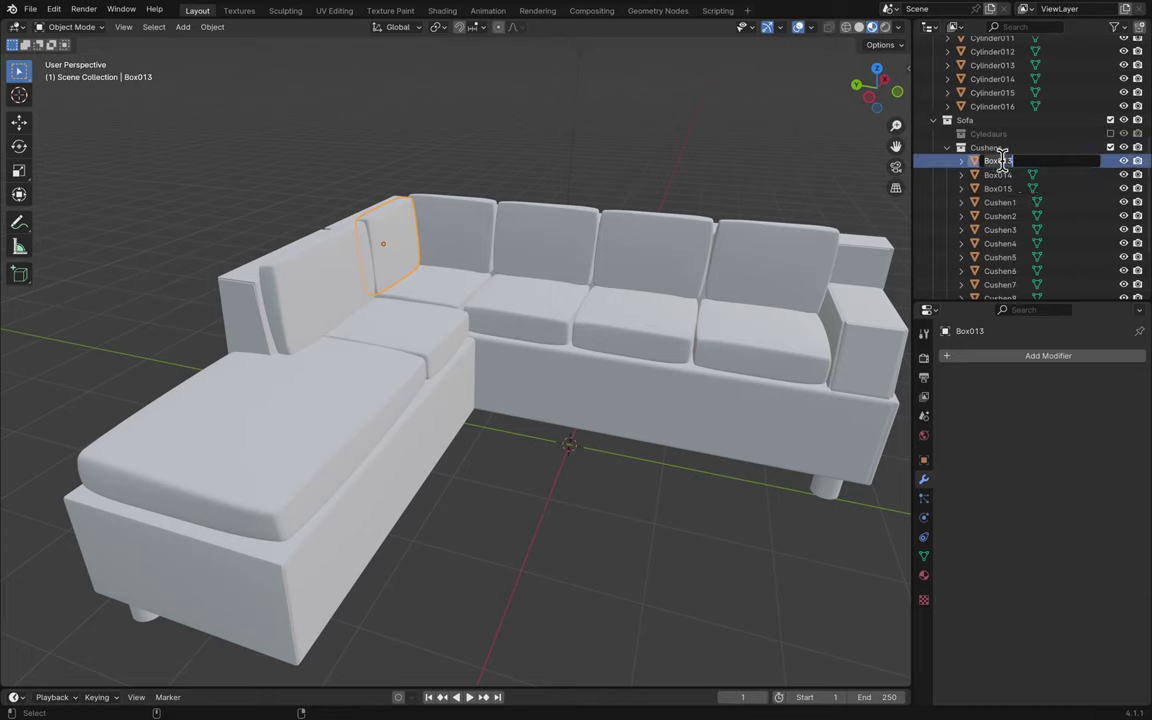
pyautogui.press('Return')
pyautogui.doubleClick(1003, 161)
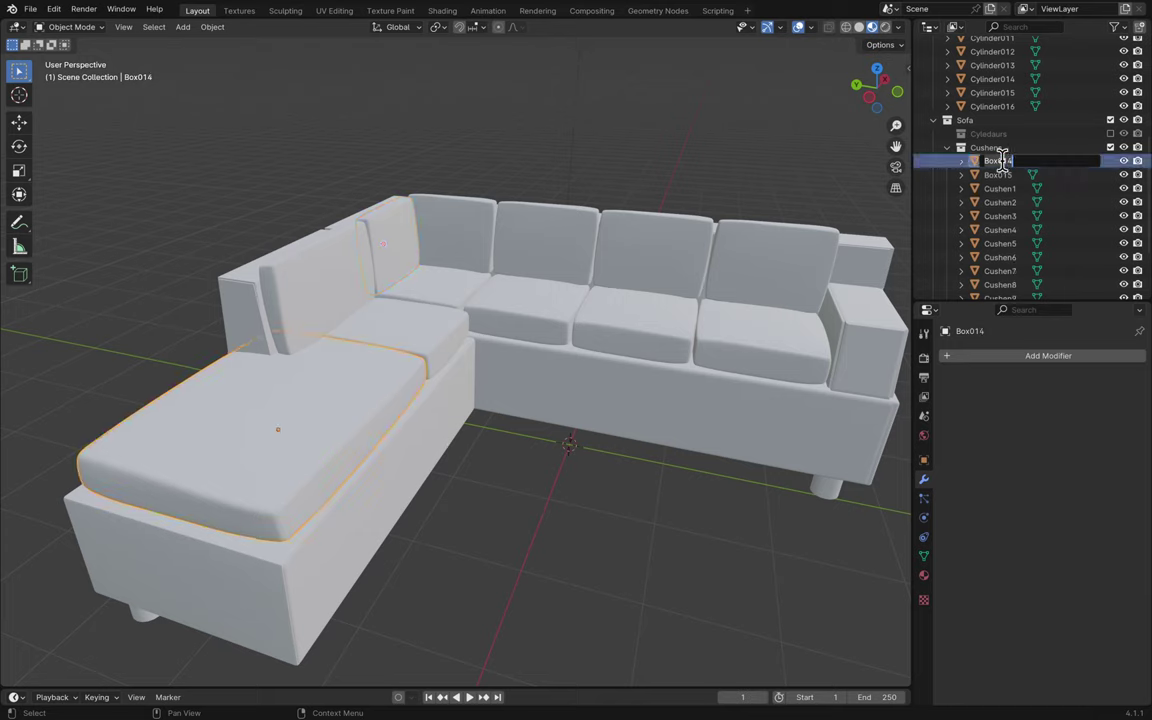
pyautogui.write('Cushen11')
pyautogui.press('Return')
pyautogui.doubleClick(1003, 161)
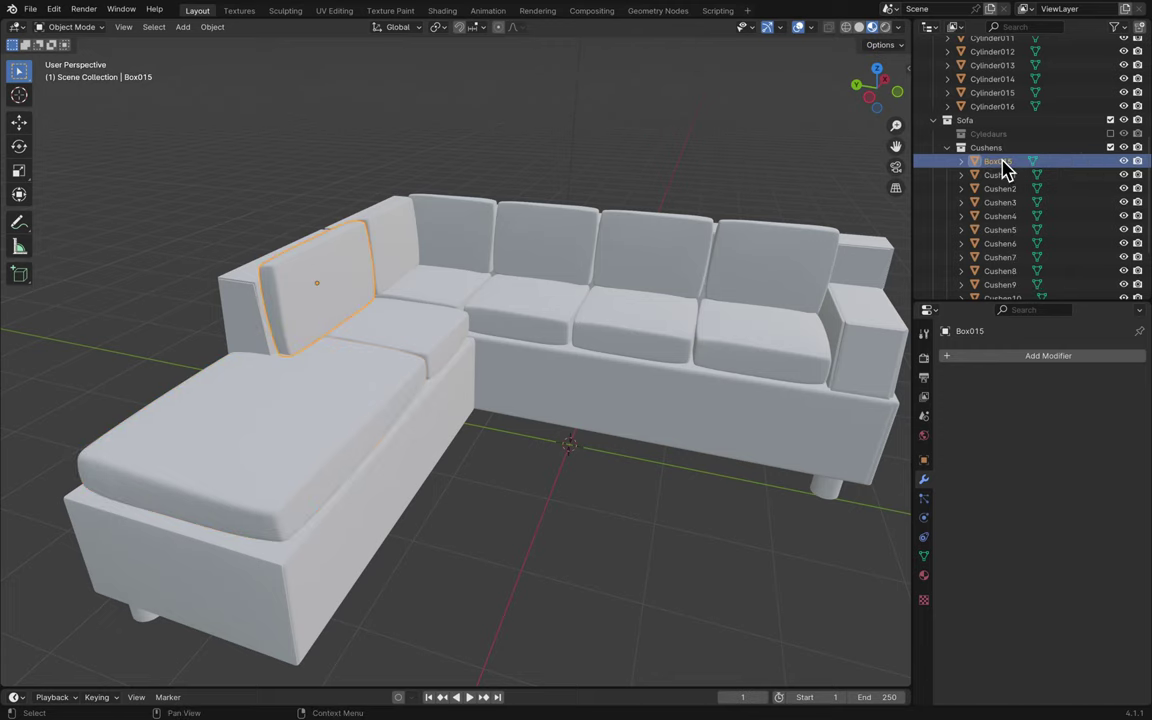
pyautogui.write('Cushen12')
pyautogui.press('Return')
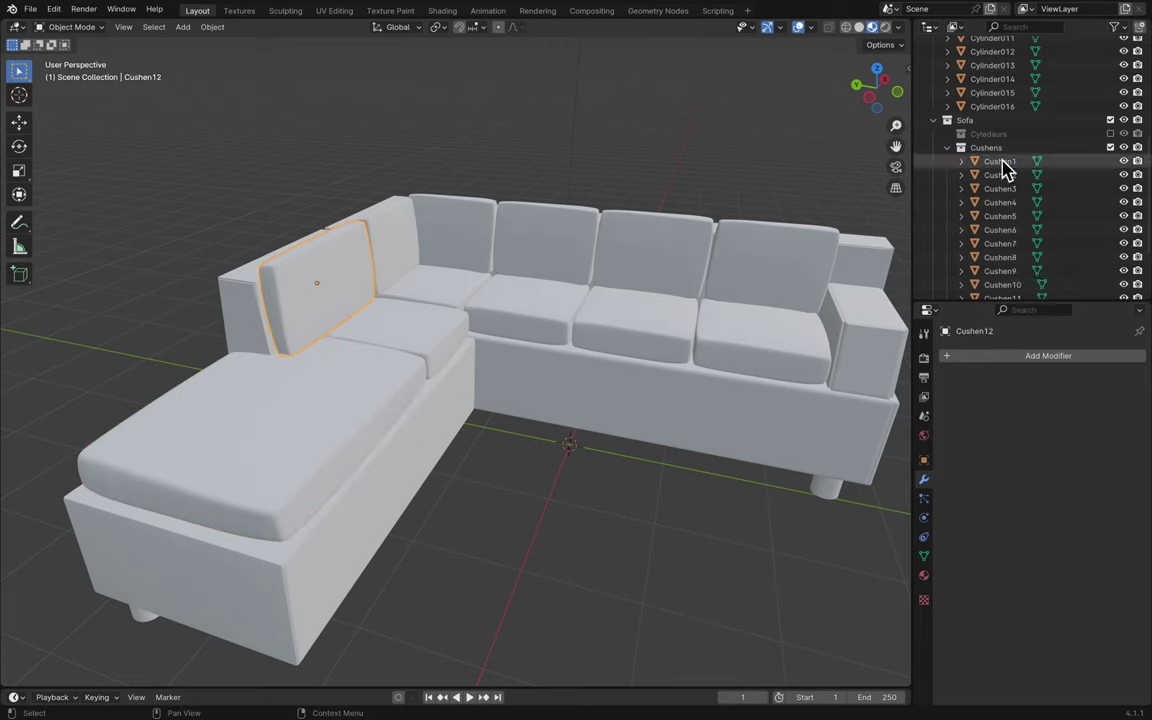
# - Renumber Cushen1–Cushen4 as Cushen13–Cushen16, leaving Cushen5 unchanged
pyautogui.doubleClick(1003, 161)
pyautogui.press('BackSpace')
pyautogui.press('Return')
pyautogui.doubleClick(1001, 162)
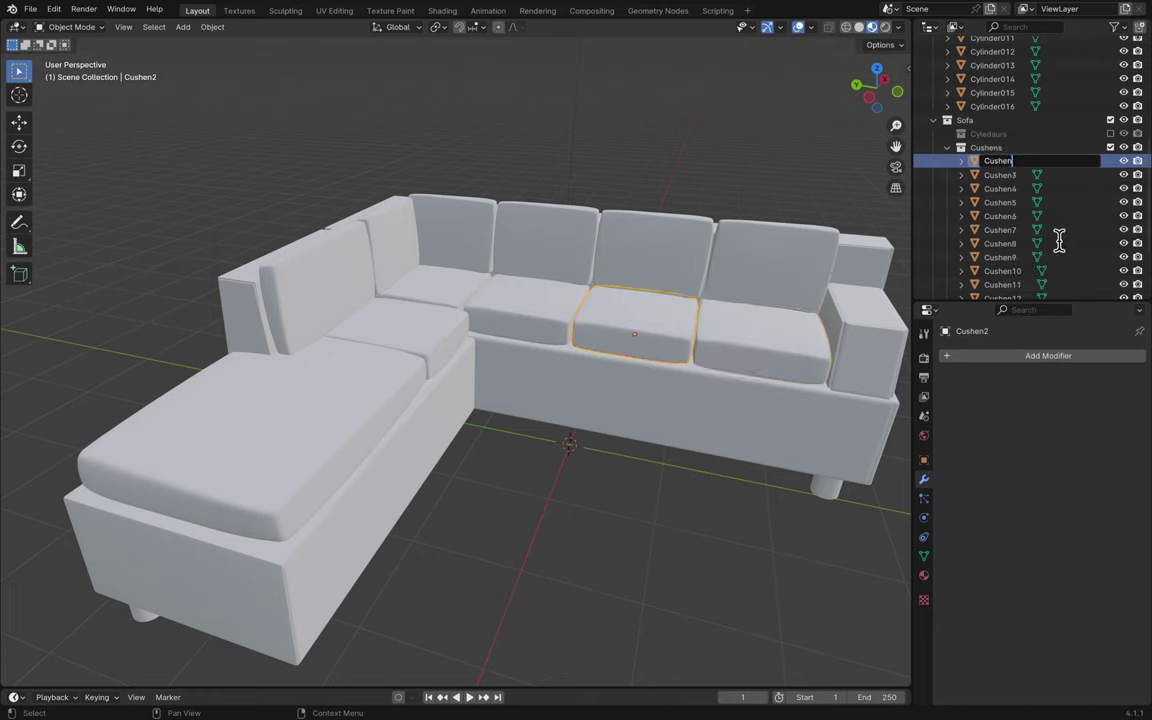
pyautogui.write('14')
pyautogui.press('Return')
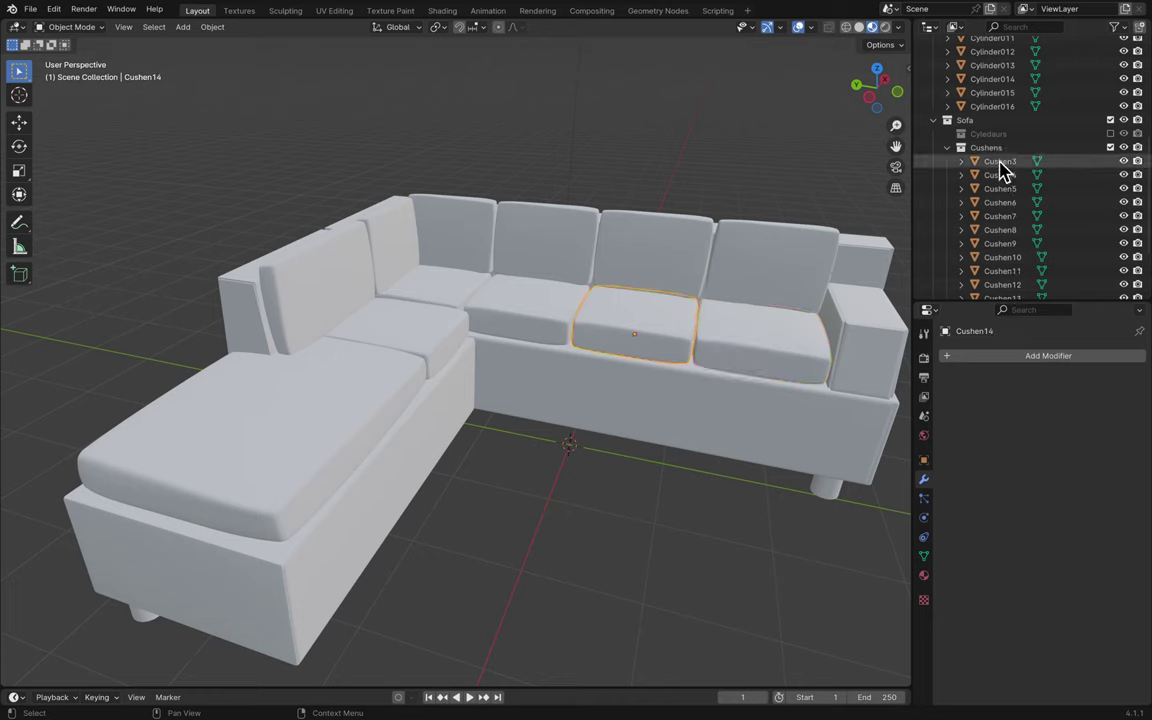
pyautogui.doubleClick(999, 161)
pyautogui.press('BackSpace')
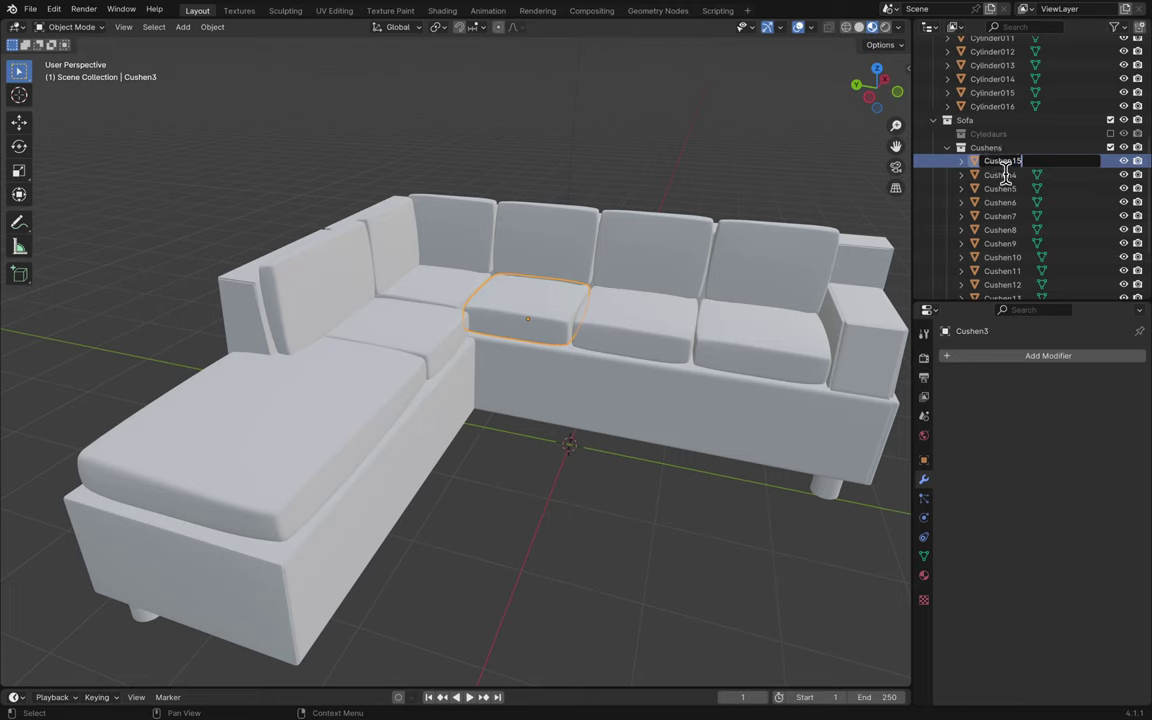
pyautogui.write('15')
pyautogui.press('Return')
pyautogui.doubleClick(1001, 162)
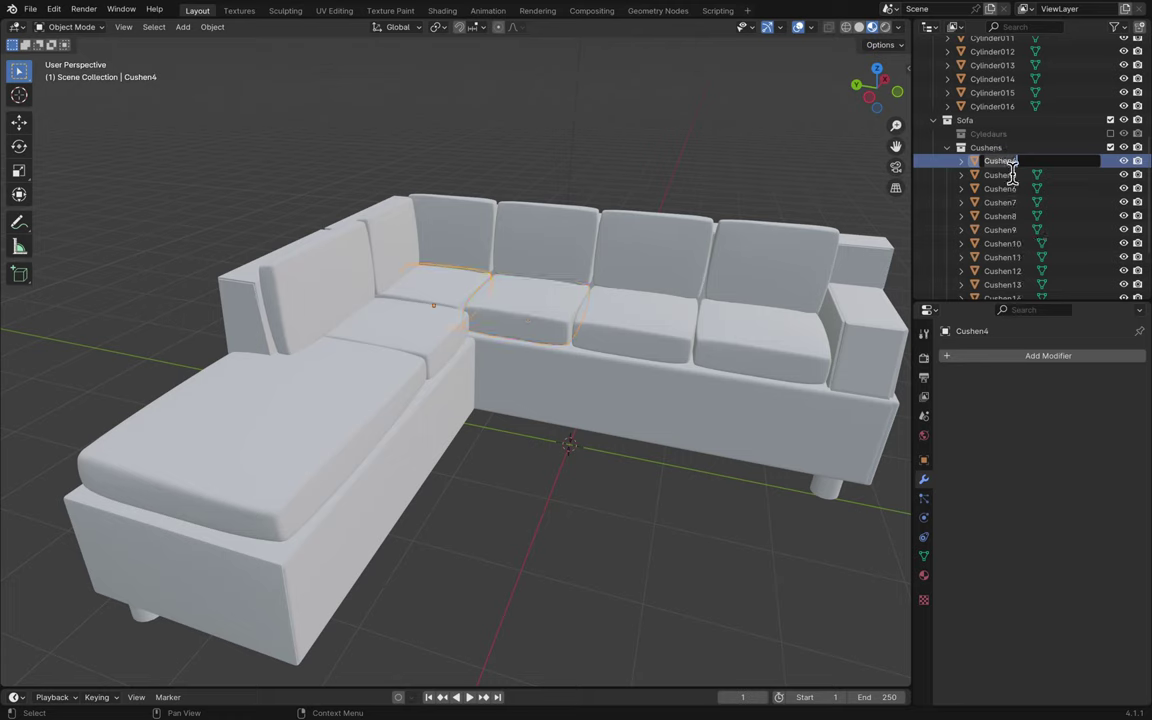
pyautogui.press('BackSpace')
pyautogui.write('16')
pyautogui.press('Return')
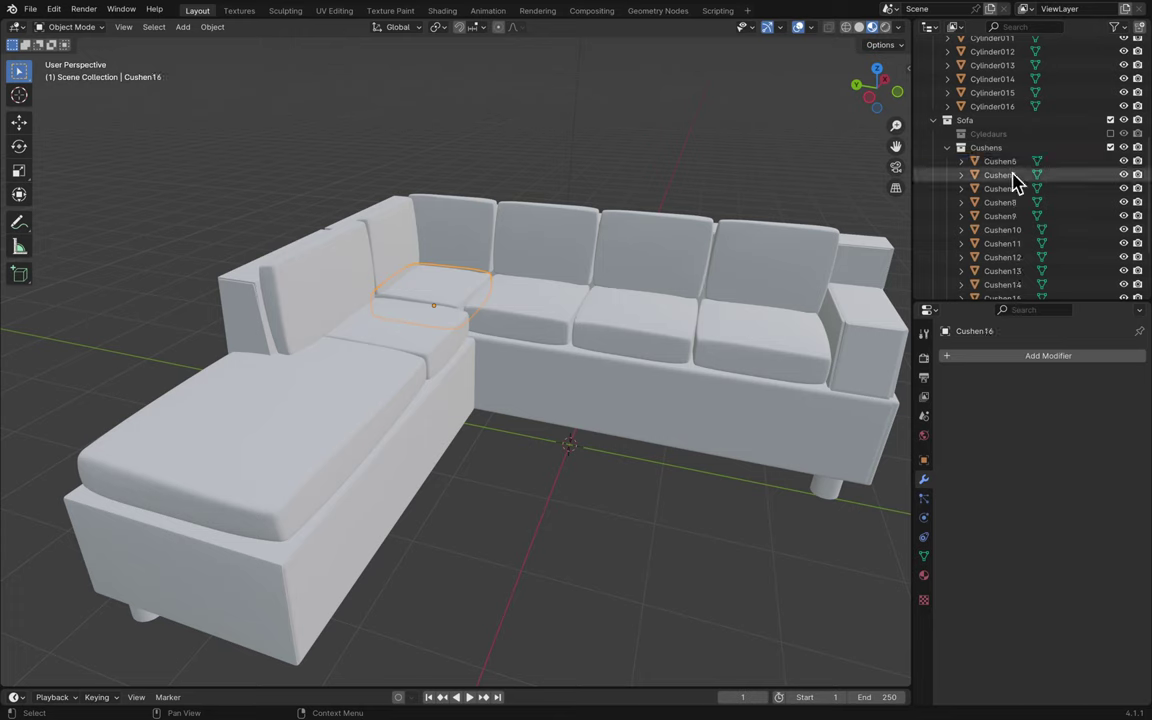
pyautogui.doubleClick(1001, 161)
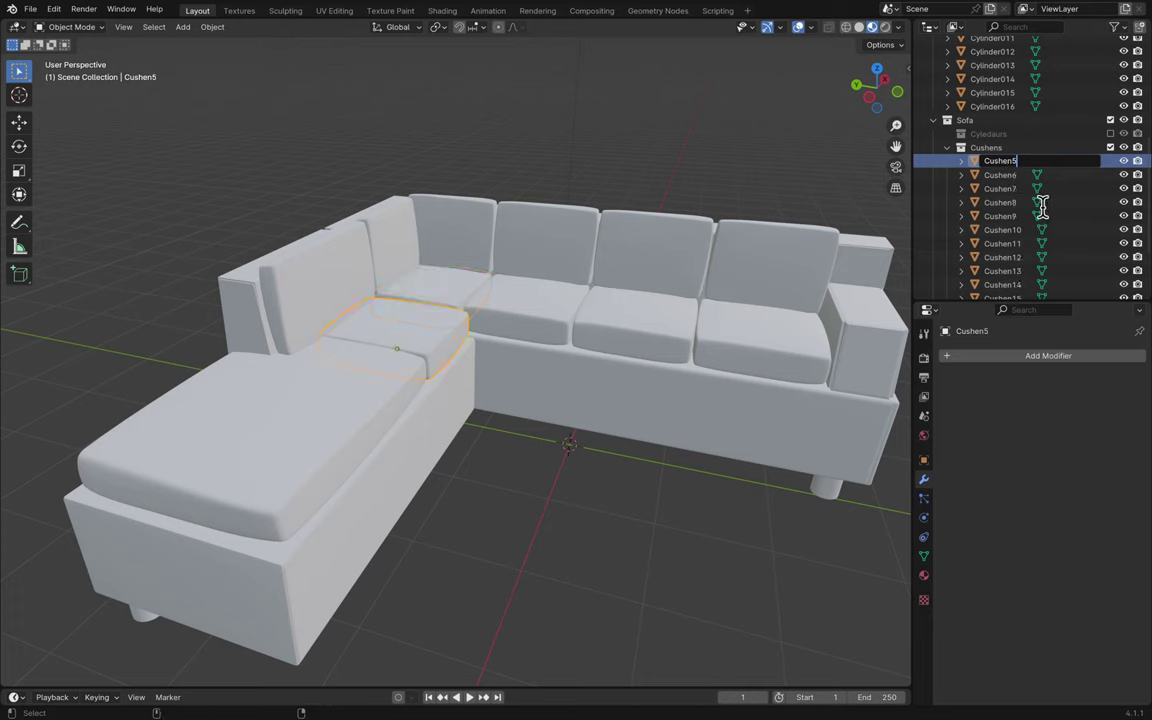
pyautogui.press('Escape')
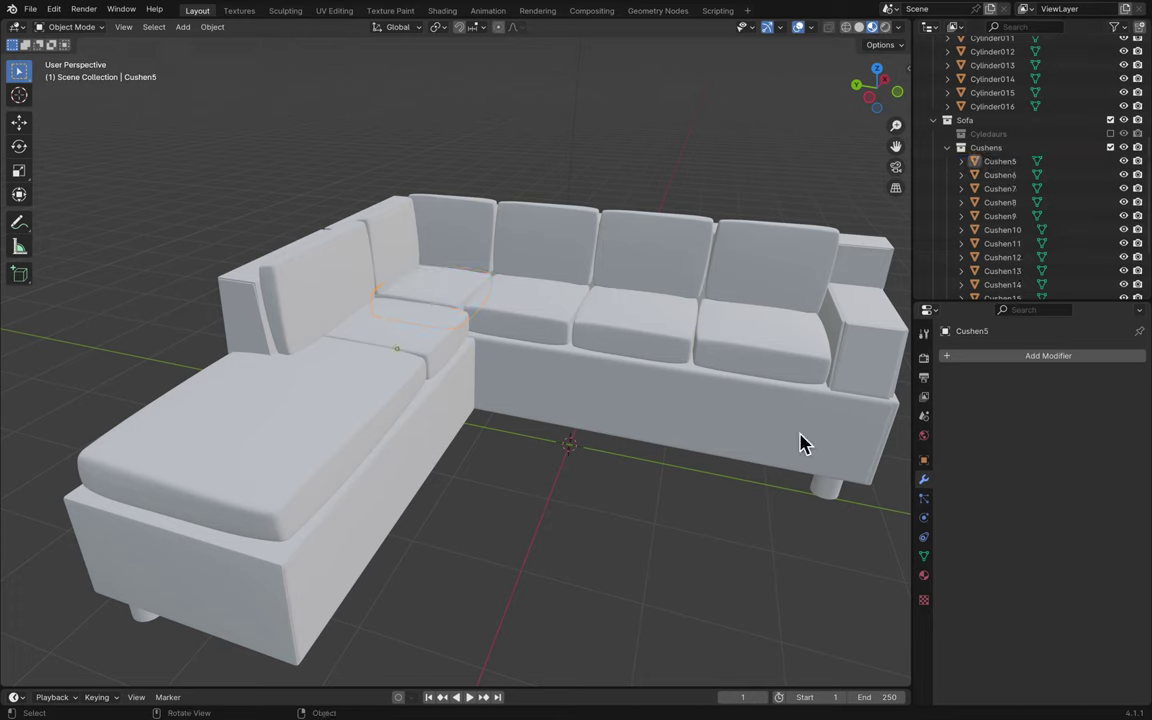
# - Save the file, undo the last two cushion renames, and save again
pyautogui.hotkey('ctrl', 's')
pyautogui.click(740, 330)
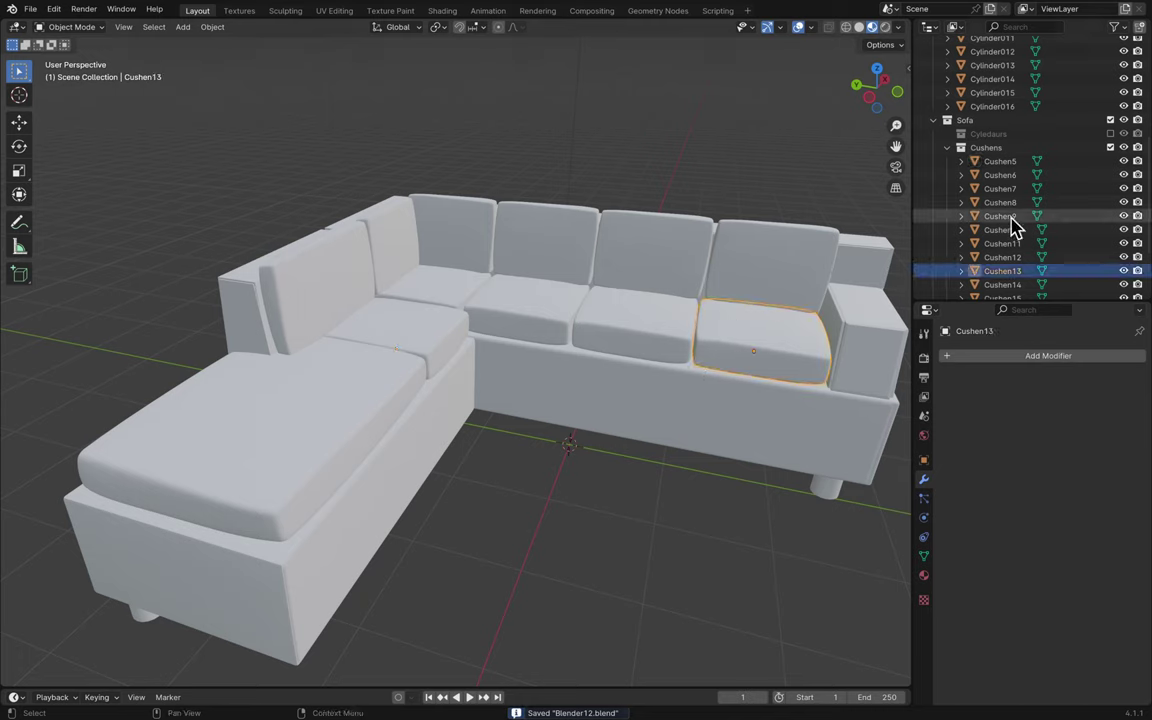
pyautogui.click(1000, 161)
pyautogui.hotkey('ctrl', 'z')
pyautogui.hotkey('ctrl', 'z')
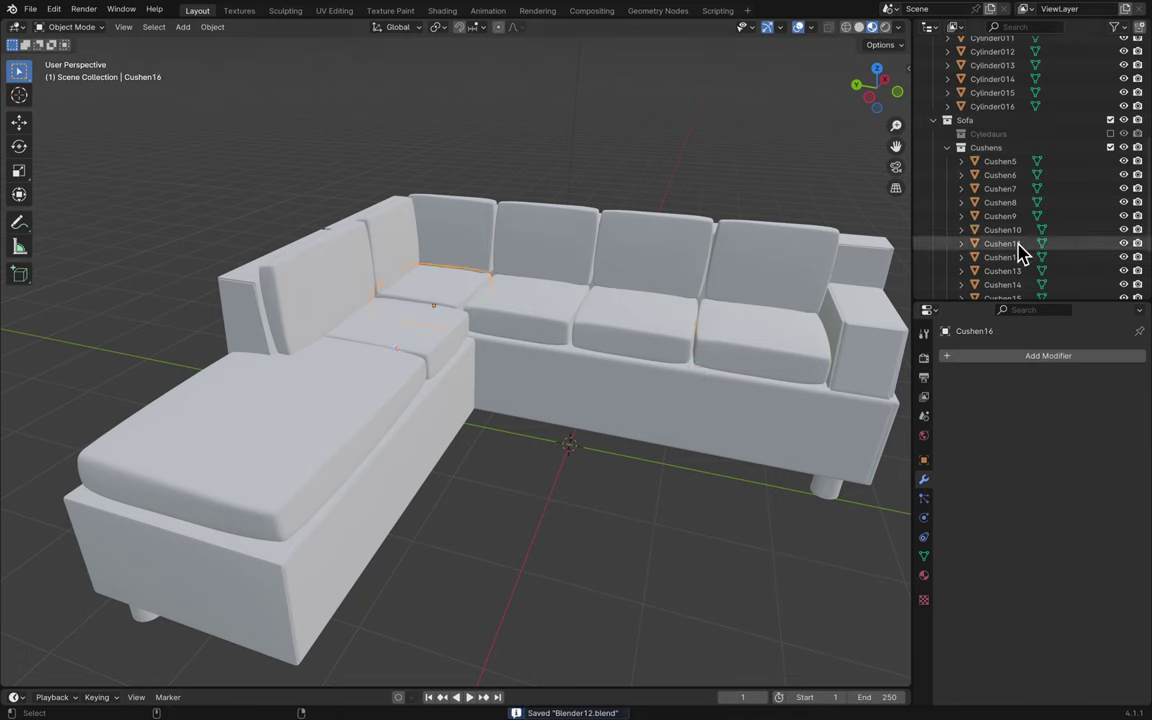
pyautogui.hotkey('ctrl', 'z')
pyautogui.hotkey('ctrl', 'z')
pyautogui.hotkey('ctrl', 'z')
pyautogui.hotkey('ctrl', 'z')
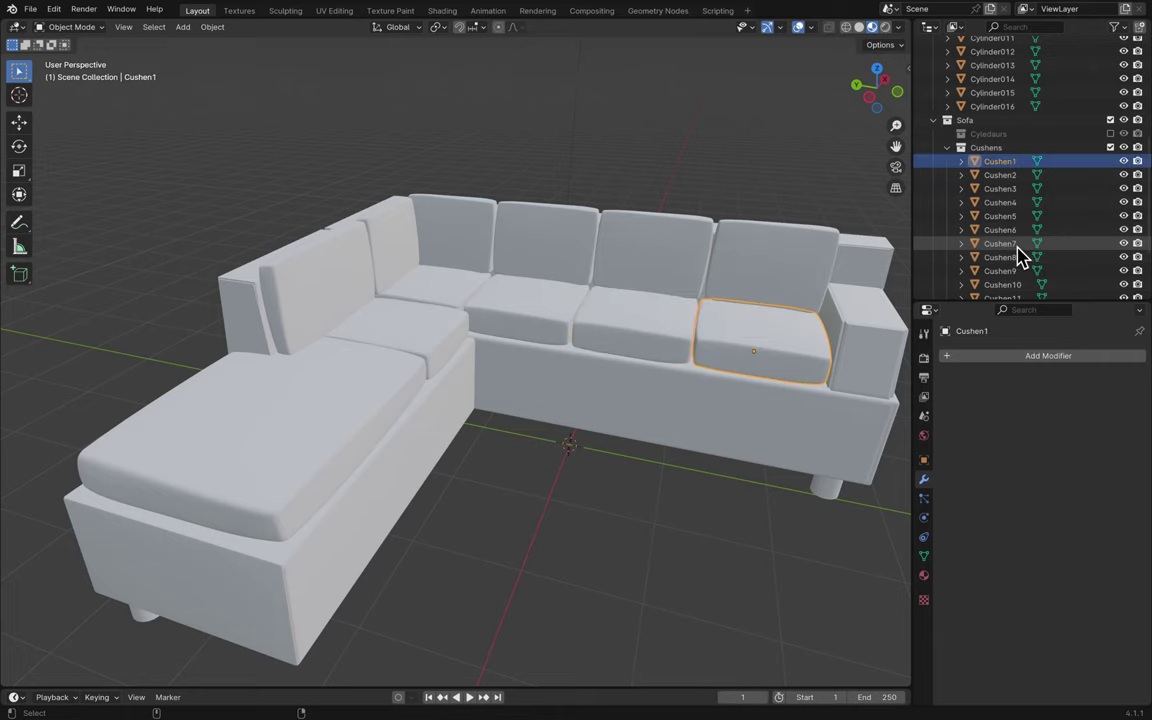
pyautogui.click(746, 501)
pyautogui.hotkey('ctrl', 's')
# - Hide the SofaOld collection, collapse Cushens, and orbit around the sofa
pyautogui.moveTo(746, 501); pyautogui.dragTo(750, 502, button='middle')
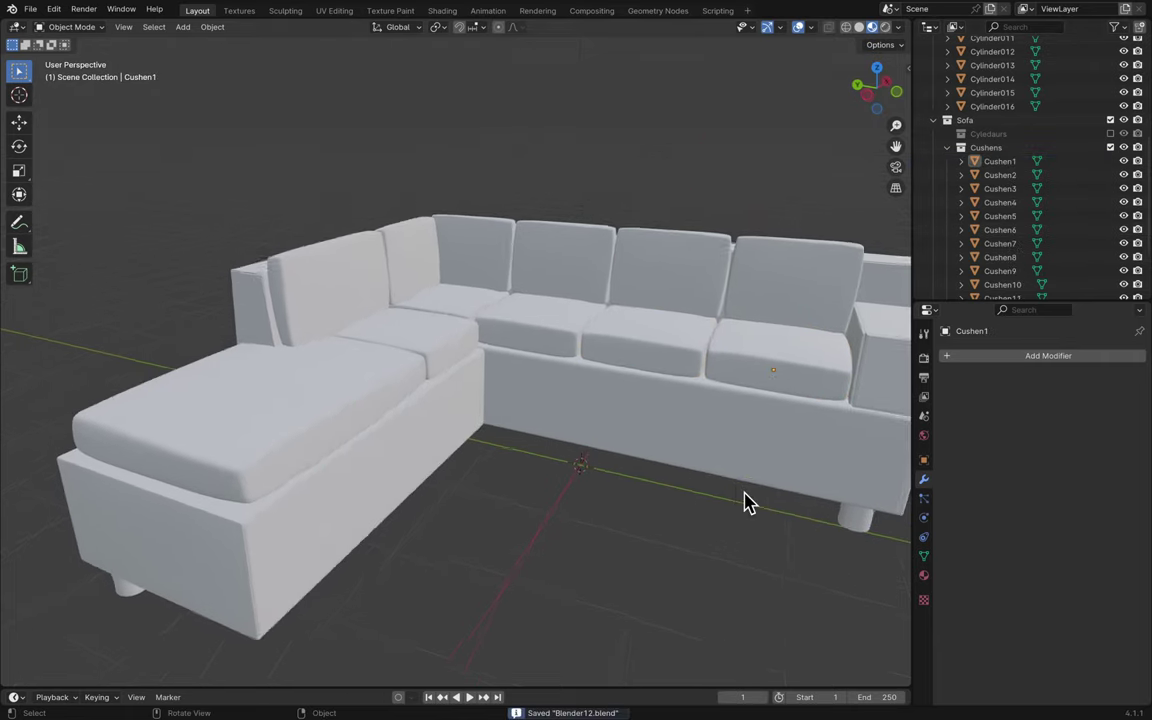
pyautogui.scroll(-3, 746, 501)
pyautogui.scroll(5, 998, 185)
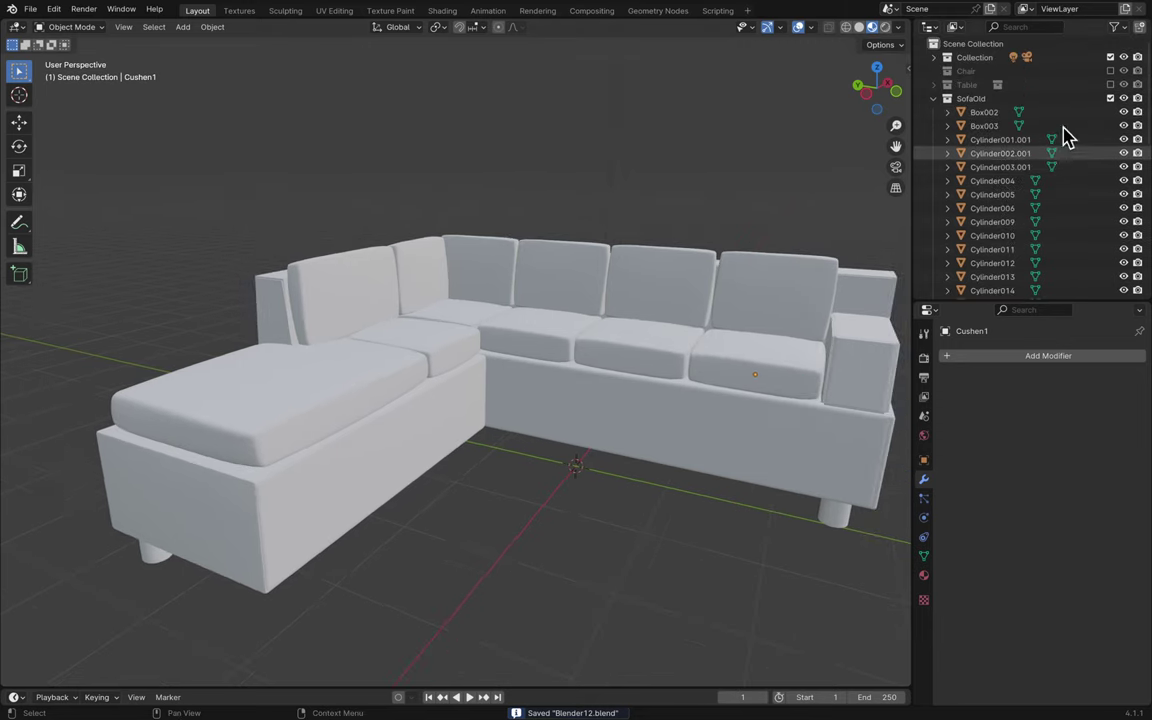
pyautogui.click(1110, 98)
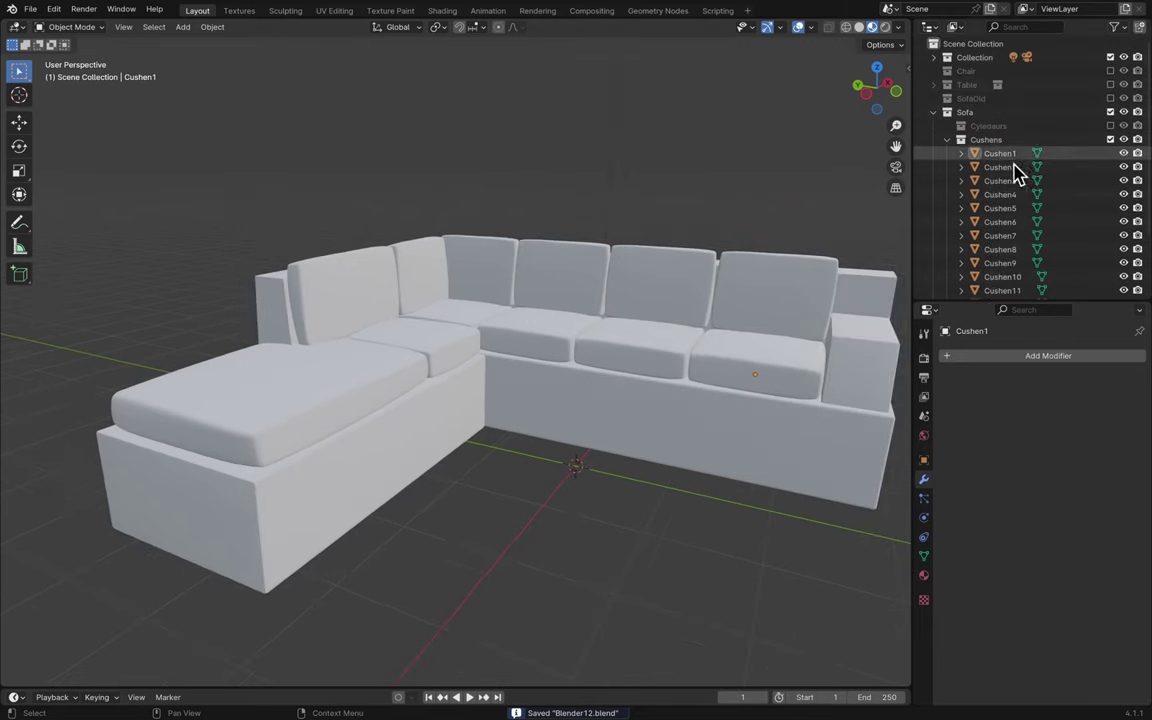
pyautogui.click(947, 140)
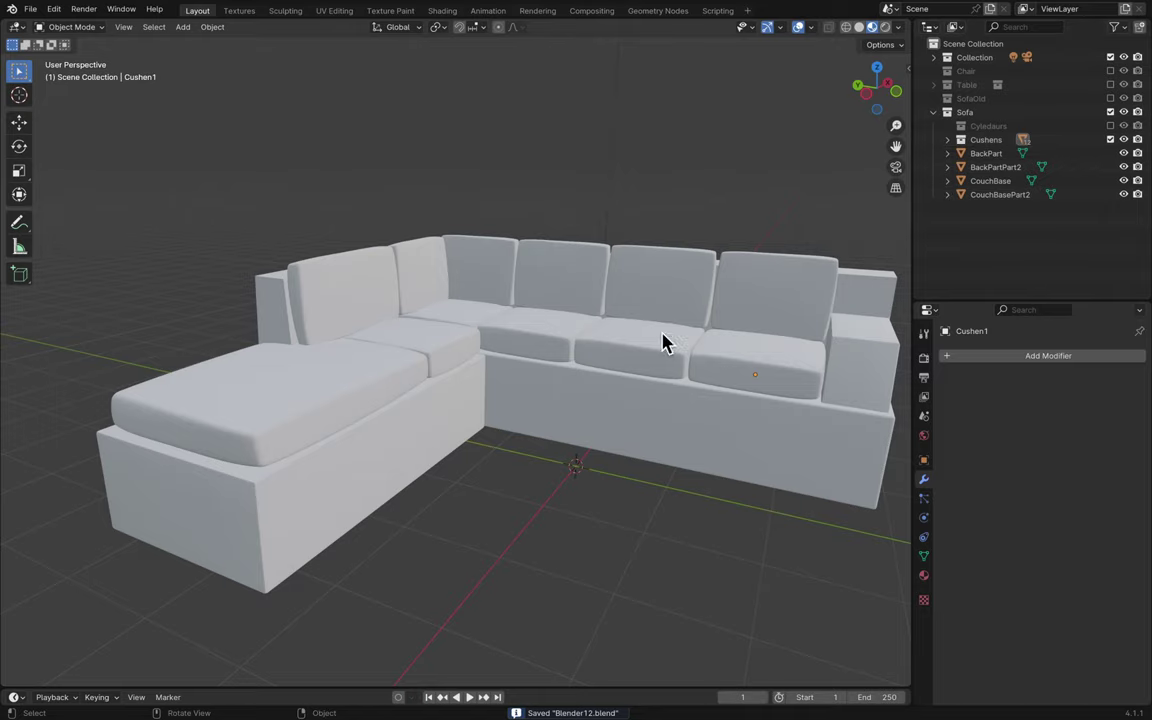
pyautogui.moveTo(592, 502); pyautogui.dragTo(706, 487, button='middle')
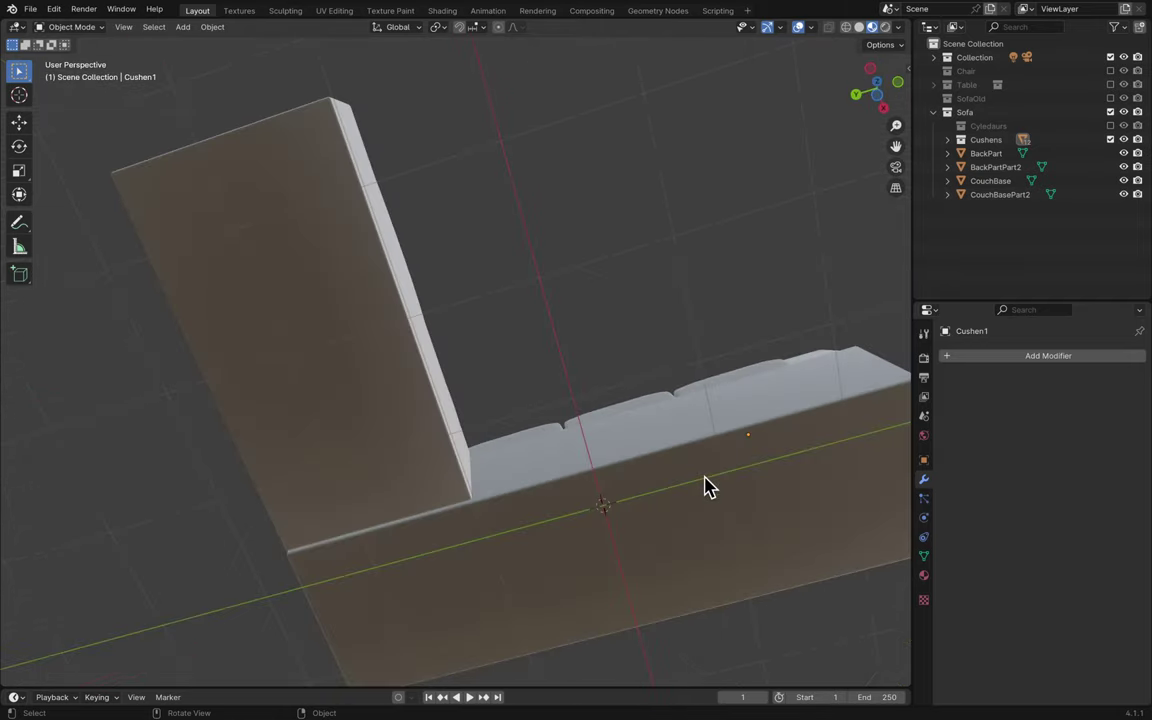
pyautogui.moveTo(733, 355); pyautogui.dragTo(733, 355, button='middle')
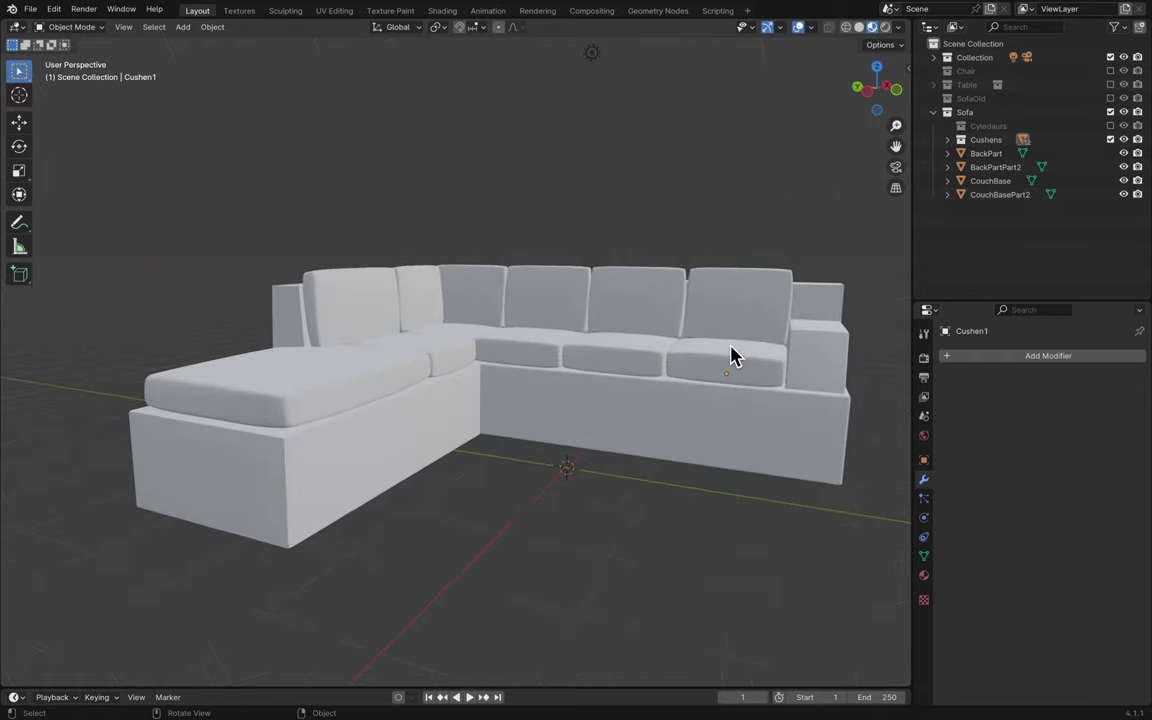
# - Show the Cyledaurs cylinder and select it from a view beneath the sofa
pyautogui.click(1110, 126)
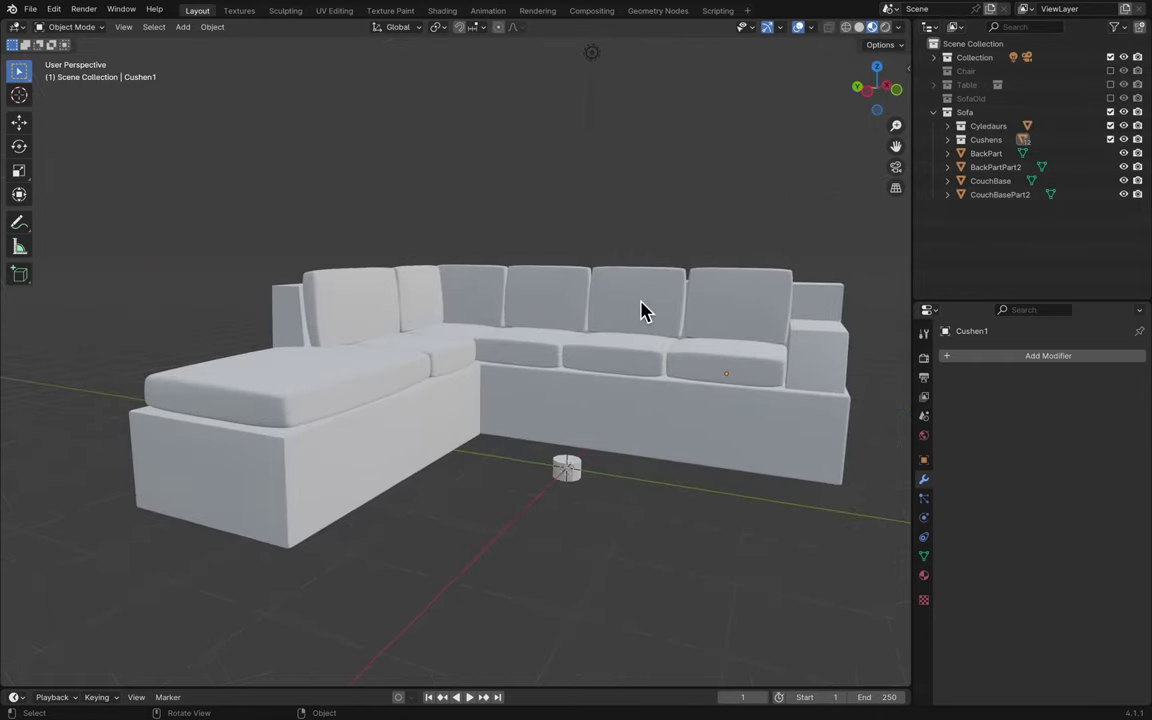
pyautogui.press('KP_Decimal')
pyautogui.click(876, 90)
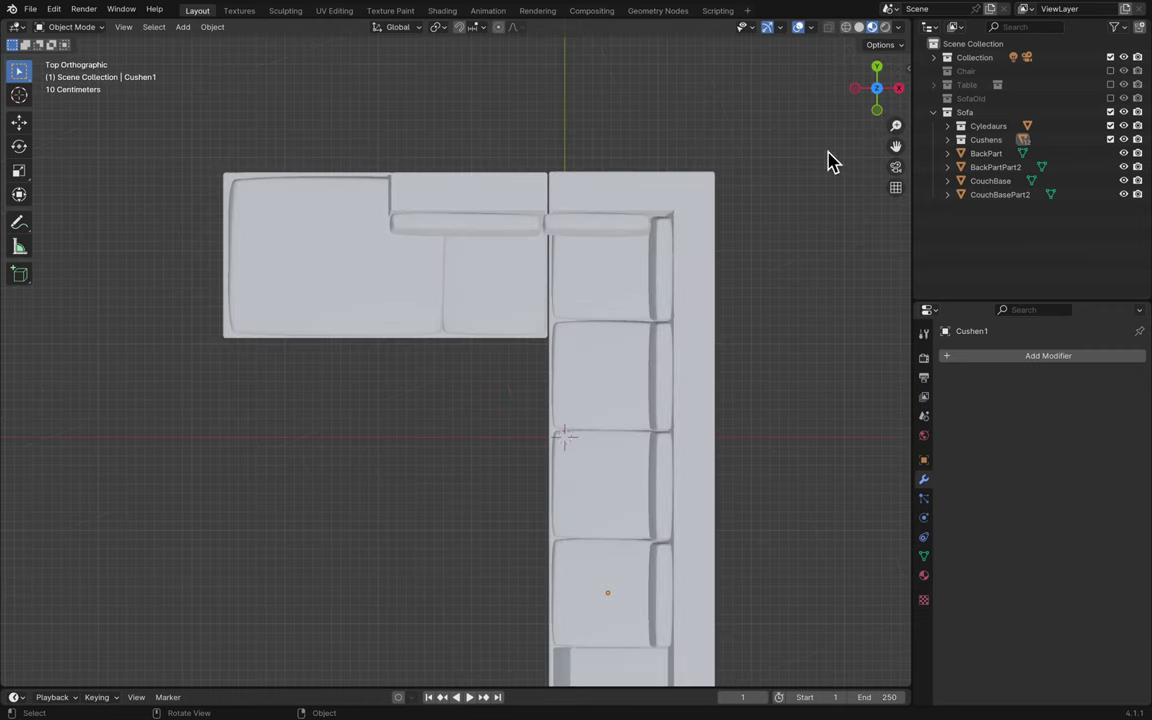
pyautogui.click(877, 91)
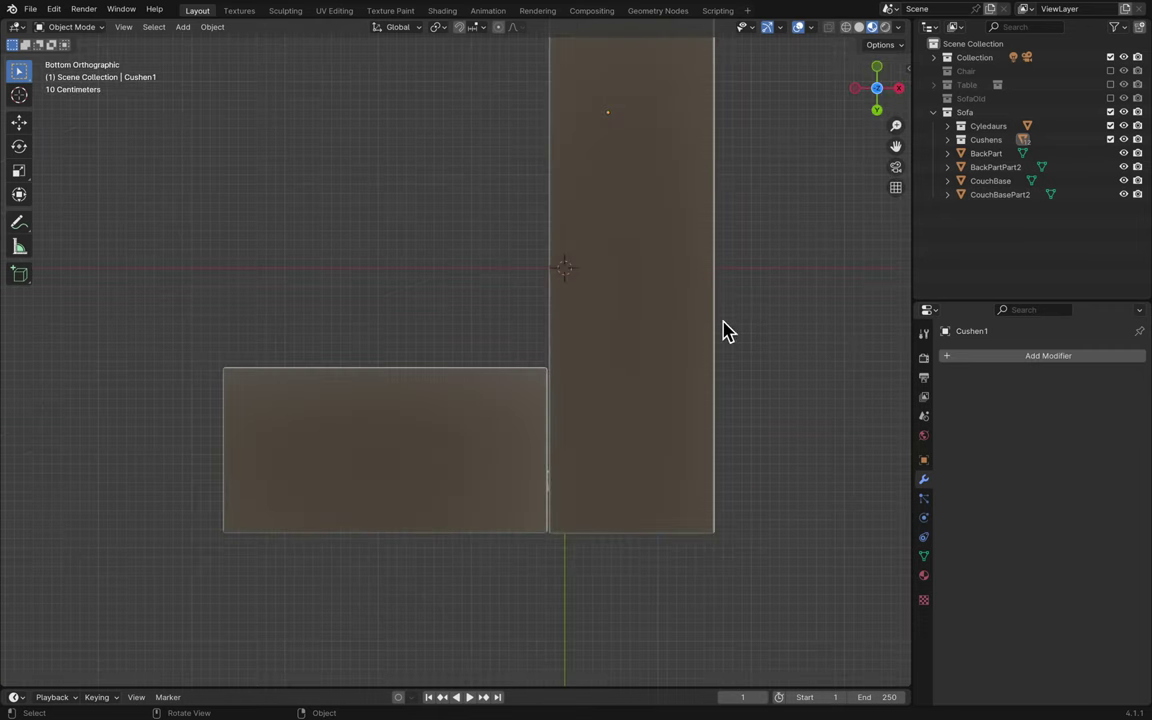
pyautogui.scroll(-1, 727, 332)
pyautogui.click(556, 275)
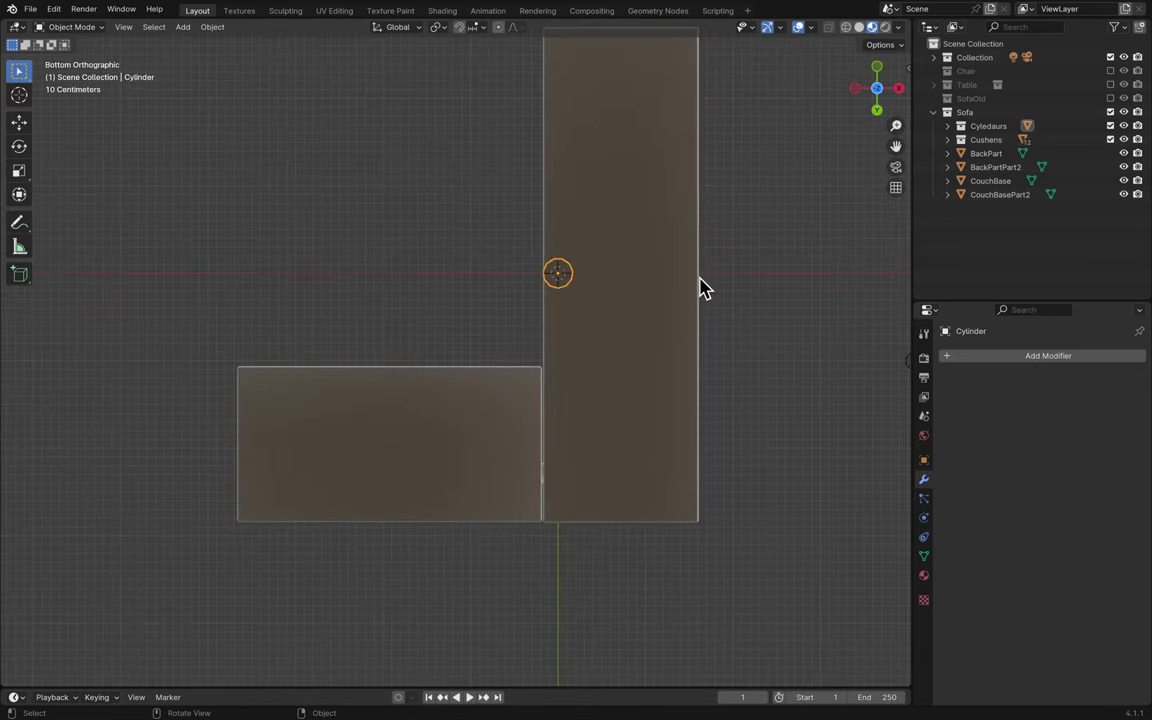
pyautogui.keyDown('shift'); pyautogui.scroll(5, 702, 288); pyautogui.keyUp('shift')
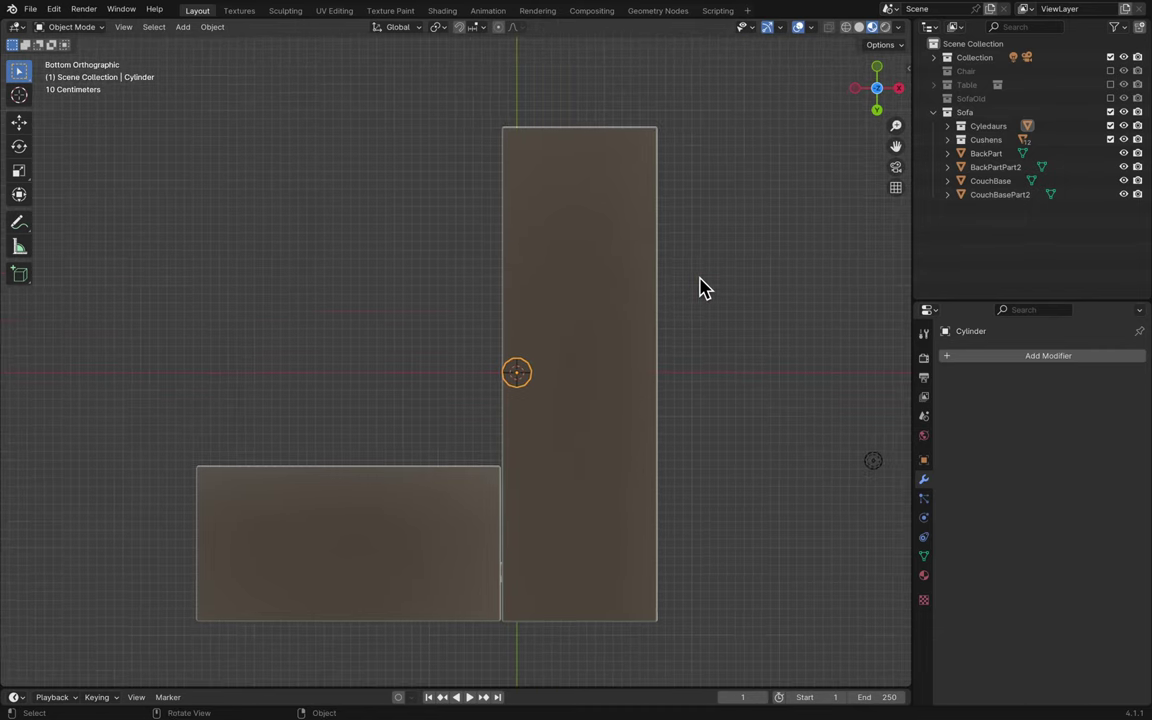
# - Place the cylinder leg at the base's corner, scaled down to 0.731
pyautogui.press('g')
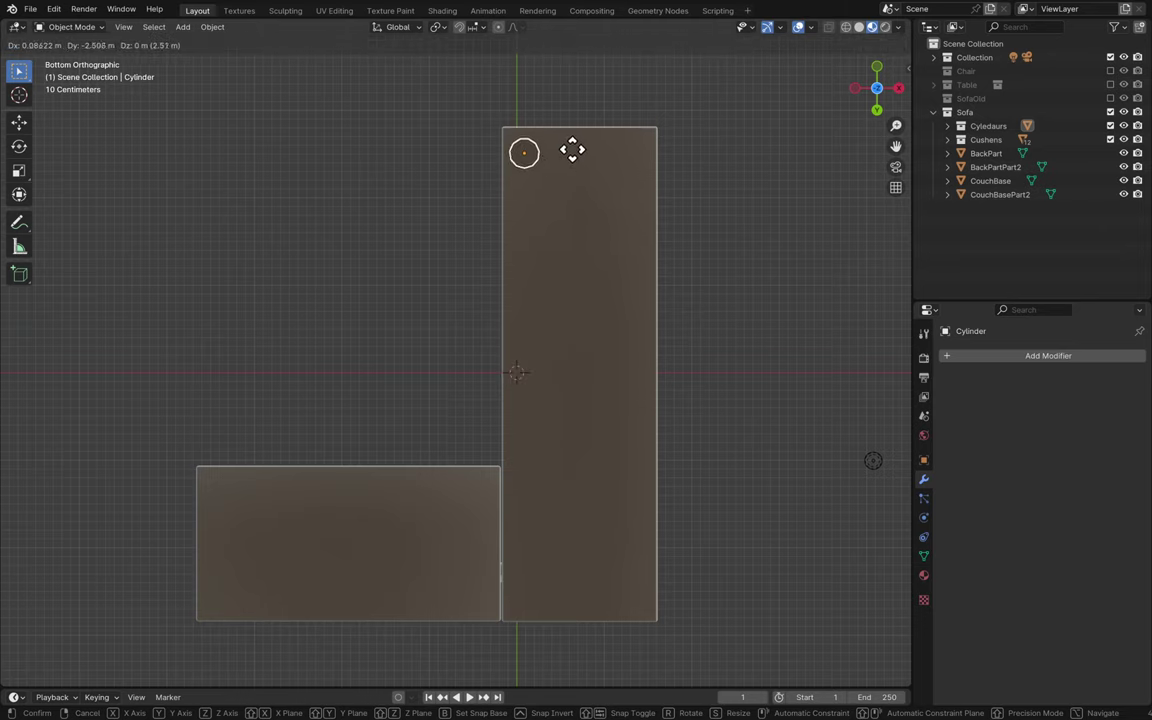
pyautogui.click(567, 146)
pyautogui.press('s')
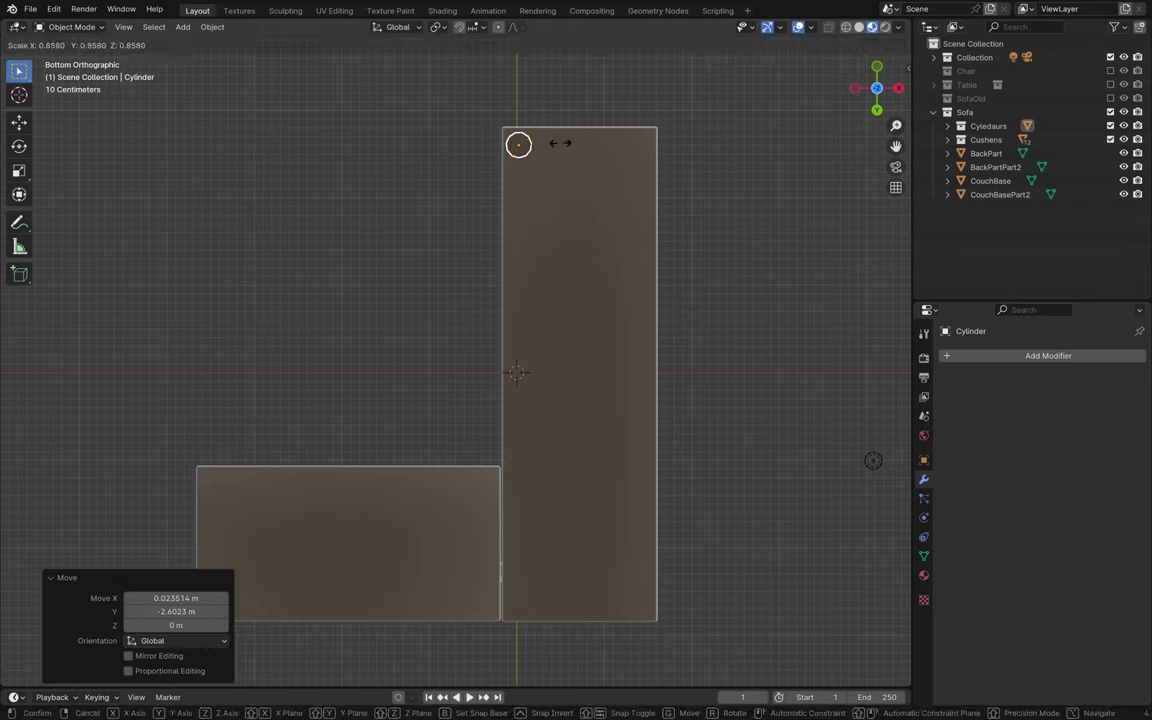
pyautogui.click(557, 148)
pyautogui.press('g')
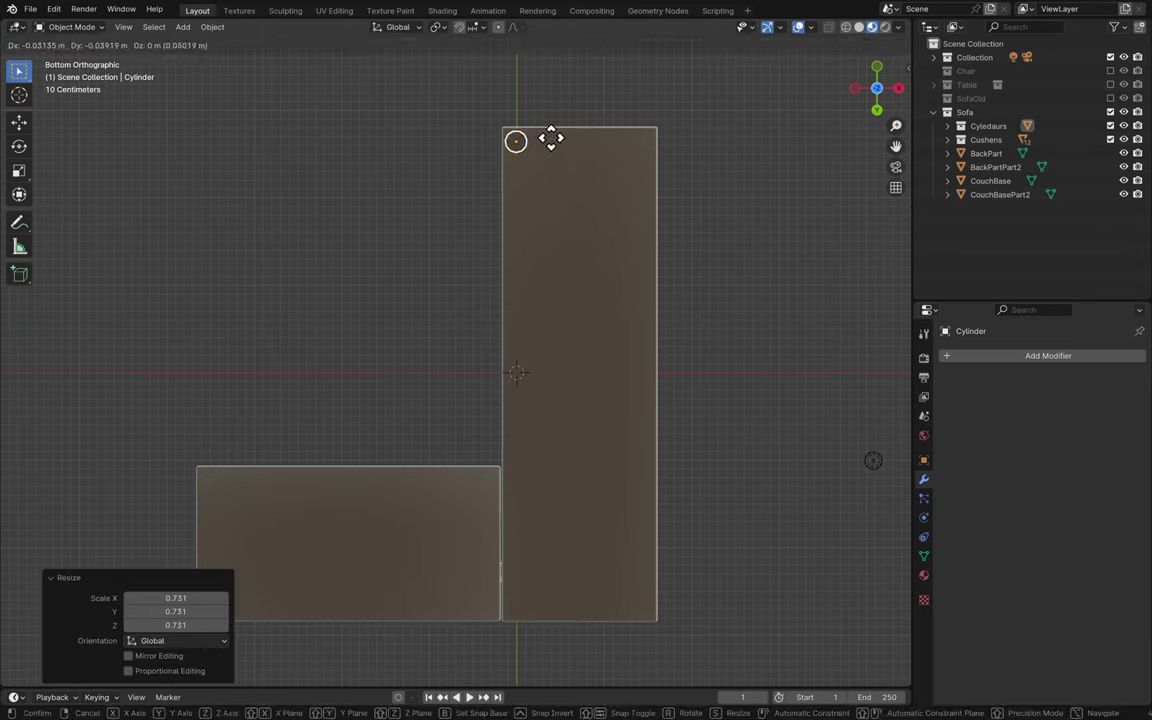
pyautogui.click(555, 147)
pyautogui.moveTo(555, 147)
pyautogui.mouseDown(button='middle')
pyautogui.moveTo(551, 170)
pyautogui.moveTo(554, 139)
pyautogui.mouseUp(button='middle')
# - Raise the leg 0.1435 m, stretch it taller on Z, and lift it to the base
pyautogui.press('g')
pyautogui.press('z')
pyautogui.click(553, 139)
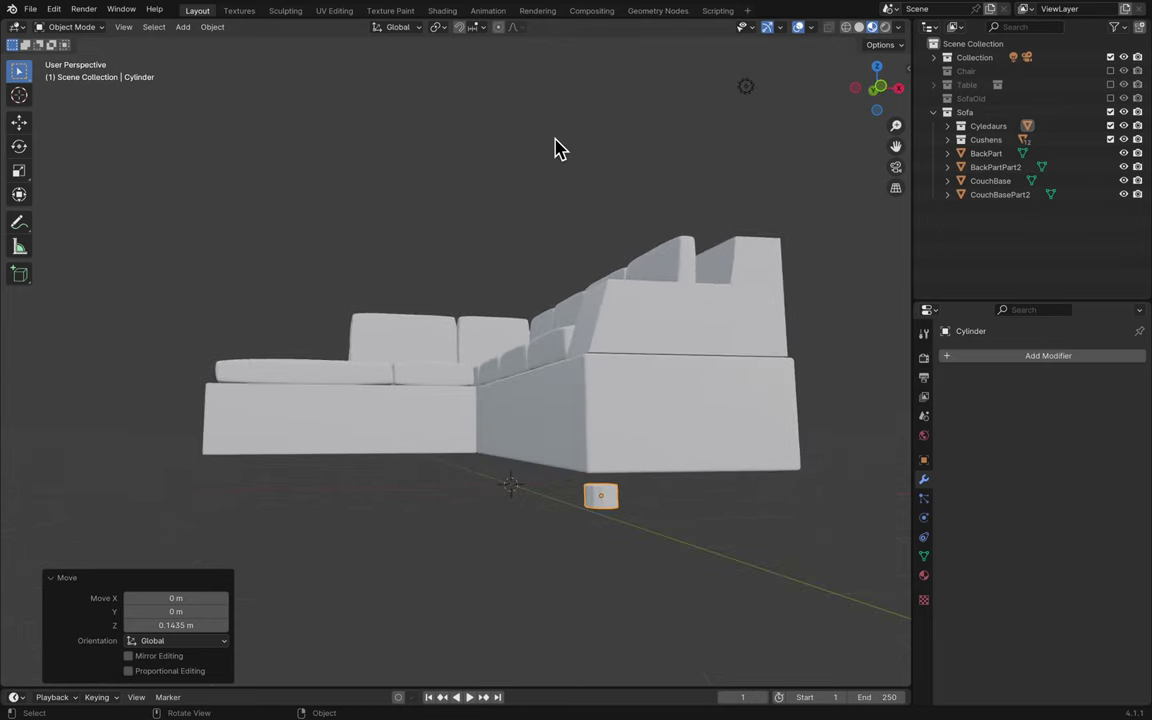
pyautogui.press('g')
pyautogui.press('Escape')
pyautogui.press('s')
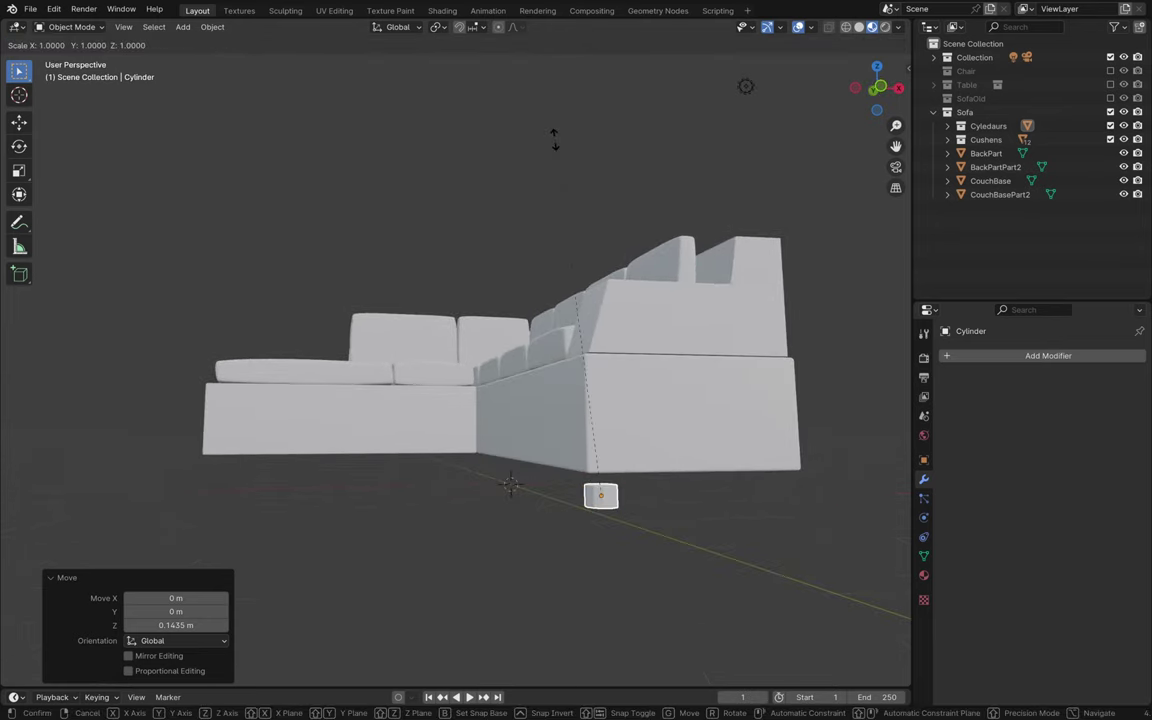
pyautogui.press('z')
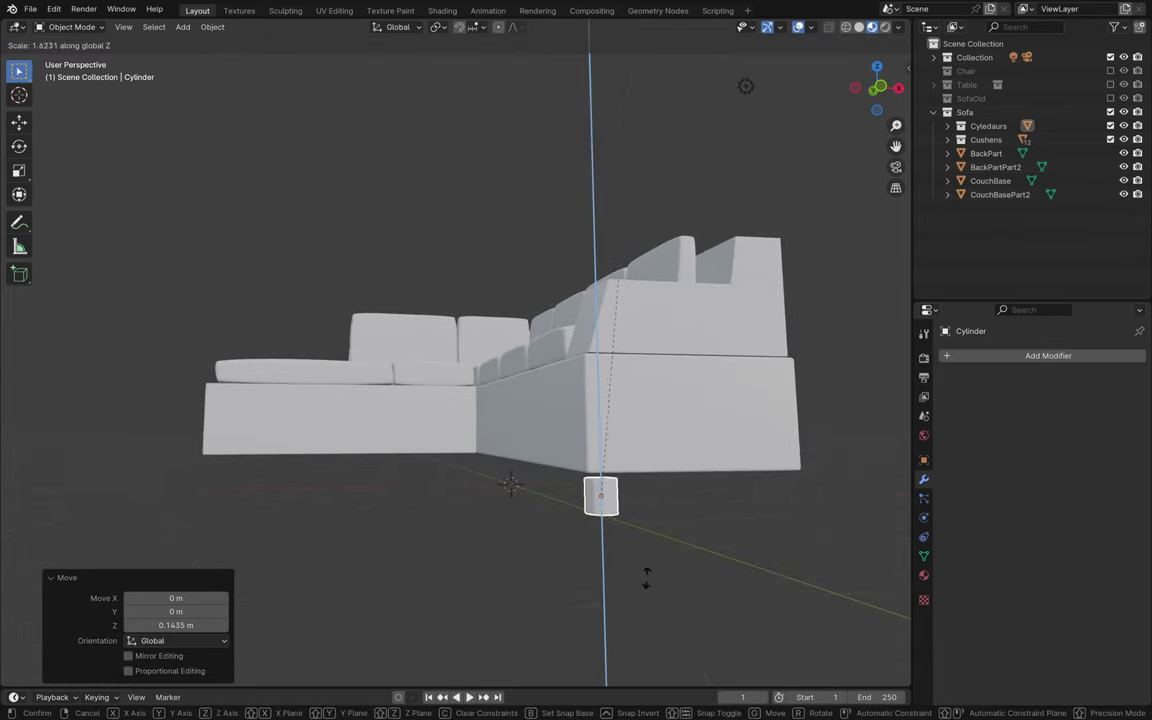
pyautogui.click(670, 527)
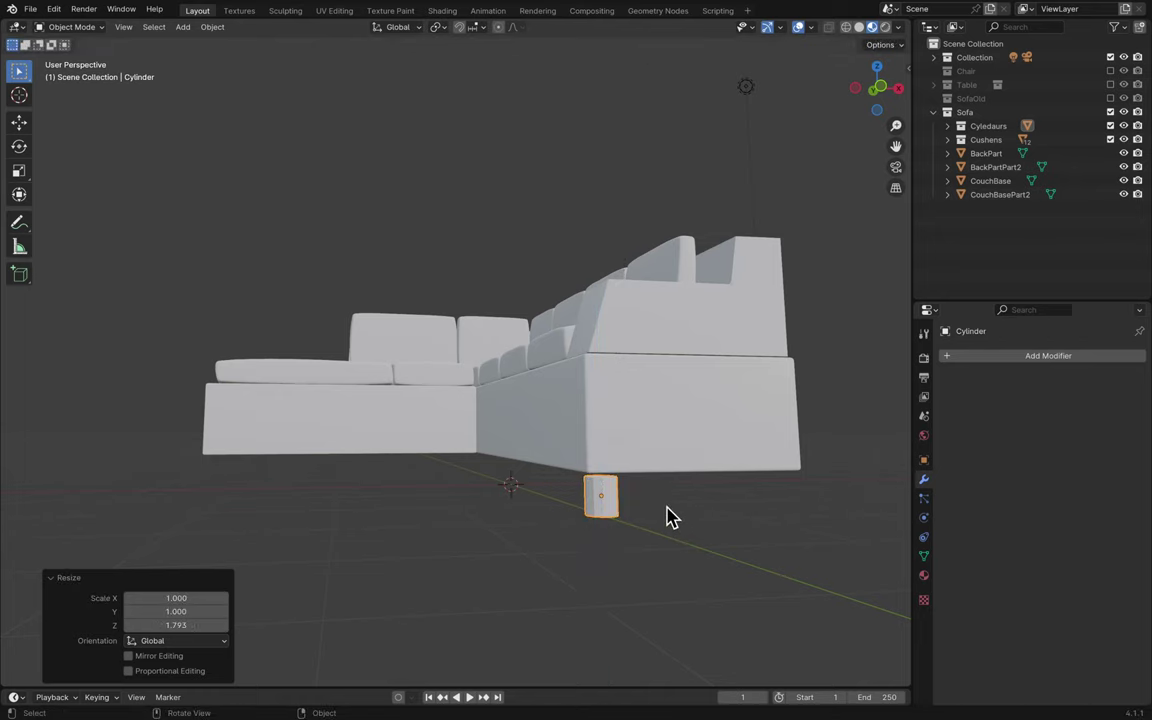
pyautogui.press('g')
pyautogui.press('z')
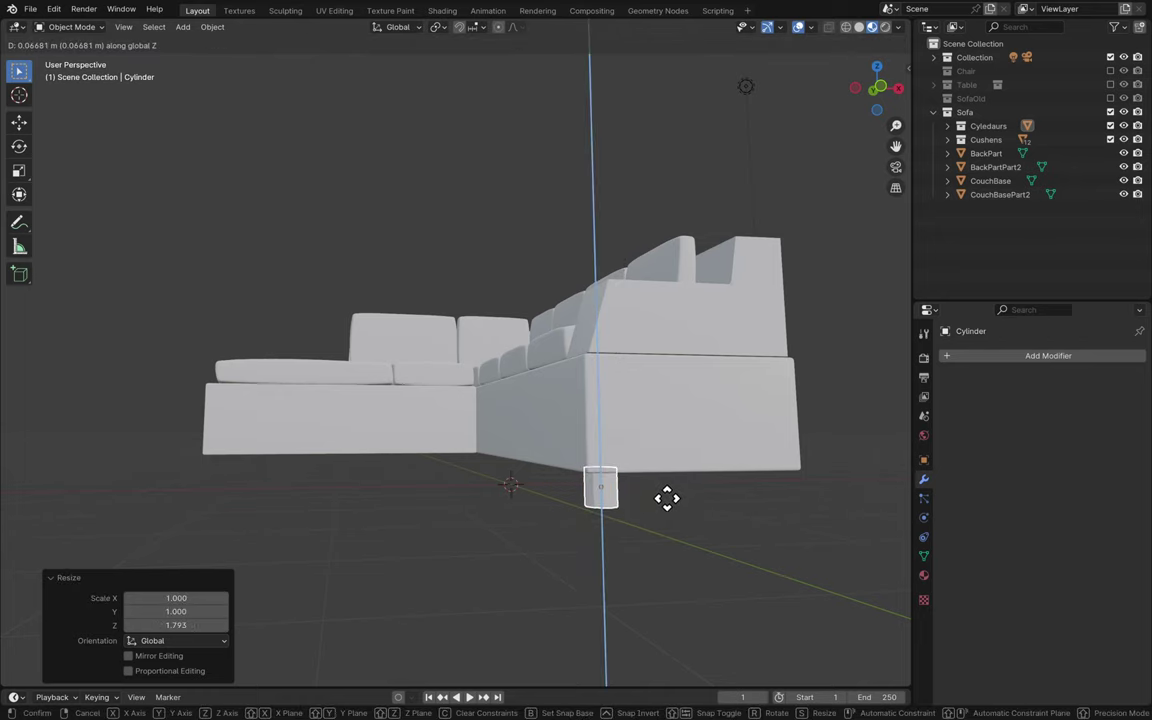
pyautogui.click(667, 498)
# - In front view, lower the leg slightly, stretch its height to 1.194, and save Blender12.blend
pyautogui.scroll(-5, 668, 507)
pyautogui.scroll(4, 668, 507)
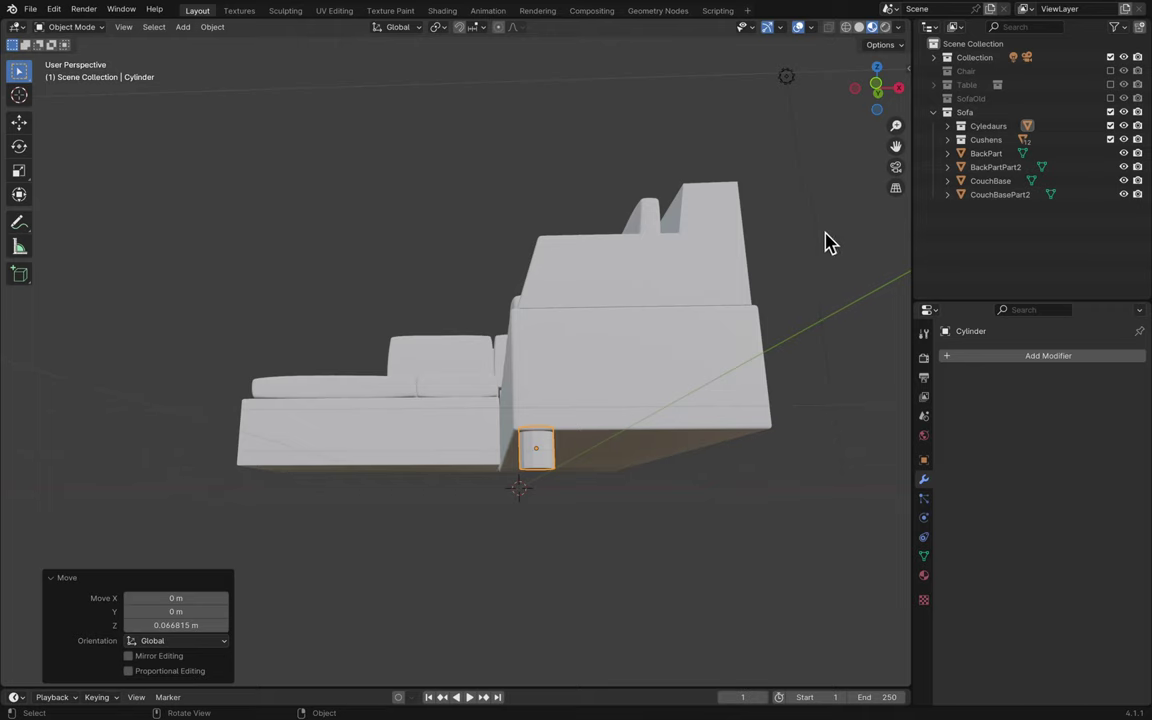
pyautogui.click(877, 87)
pyautogui.scroll(5, 550, 462)
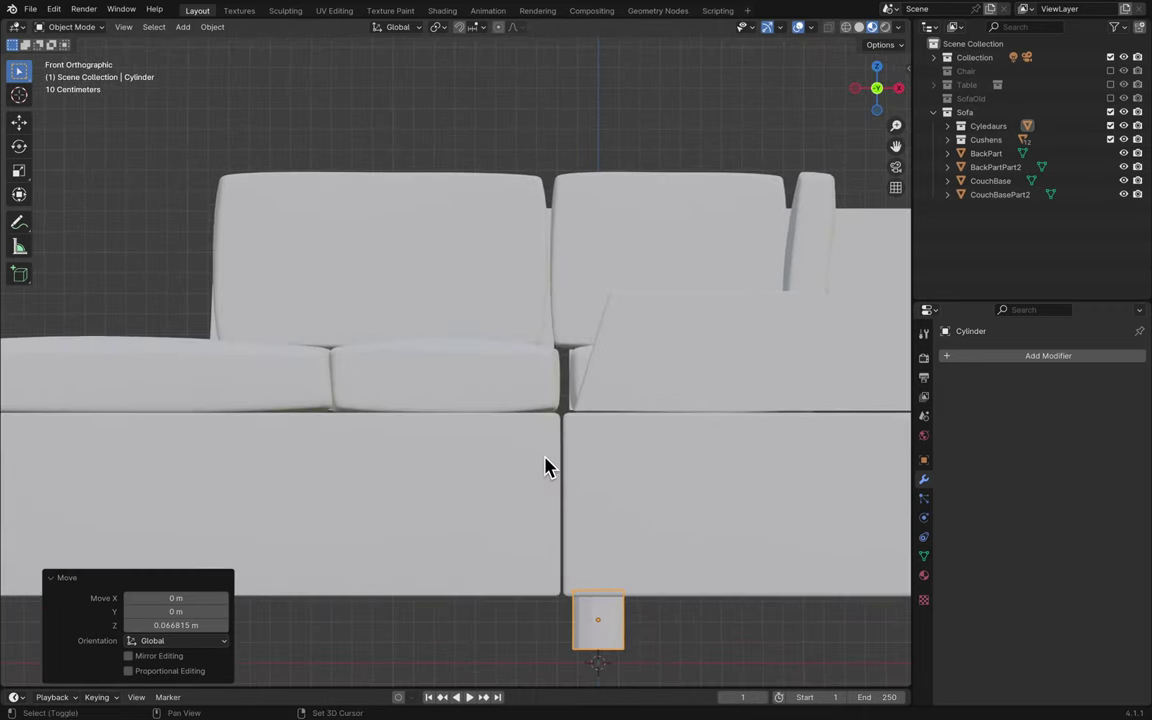
pyautogui.keyDown('shift'); pyautogui.scroll(-5, 548, 466); pyautogui.keyUp('shift')
pyautogui.scroll(1, 548, 466)
pyautogui.scroll(2, 548, 466)
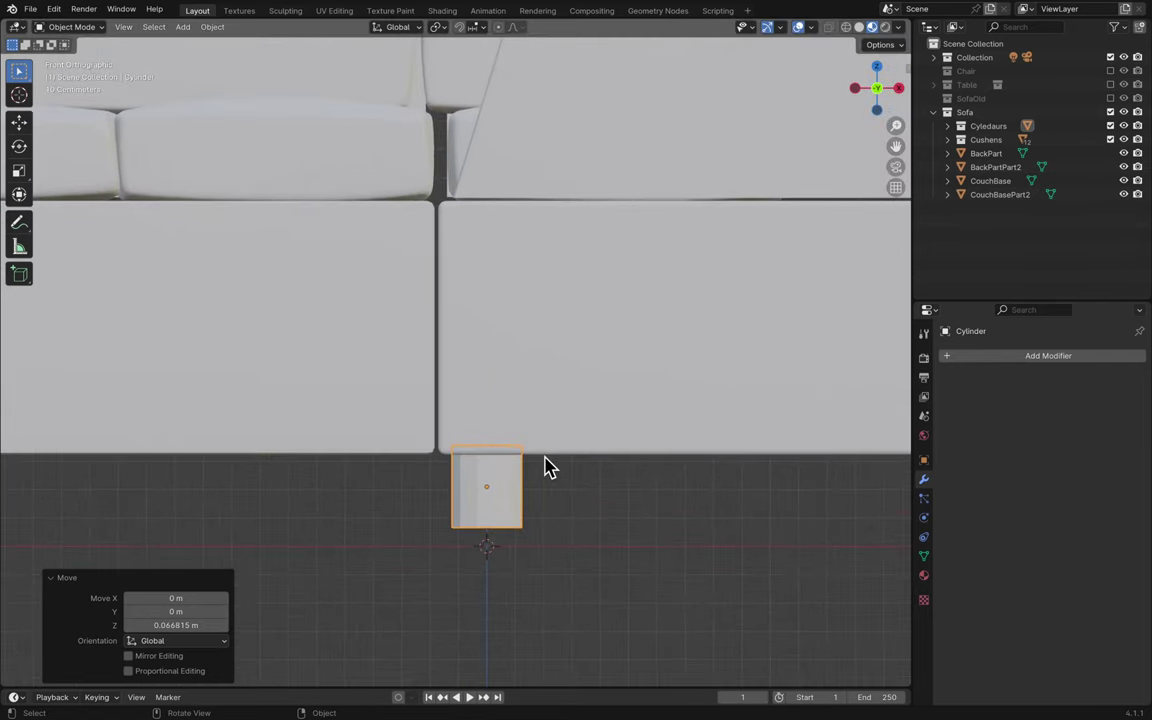
pyautogui.keyDown('shift'); pyautogui.scroll(-3, 548, 466); pyautogui.keyUp('shift')
pyautogui.press('g')
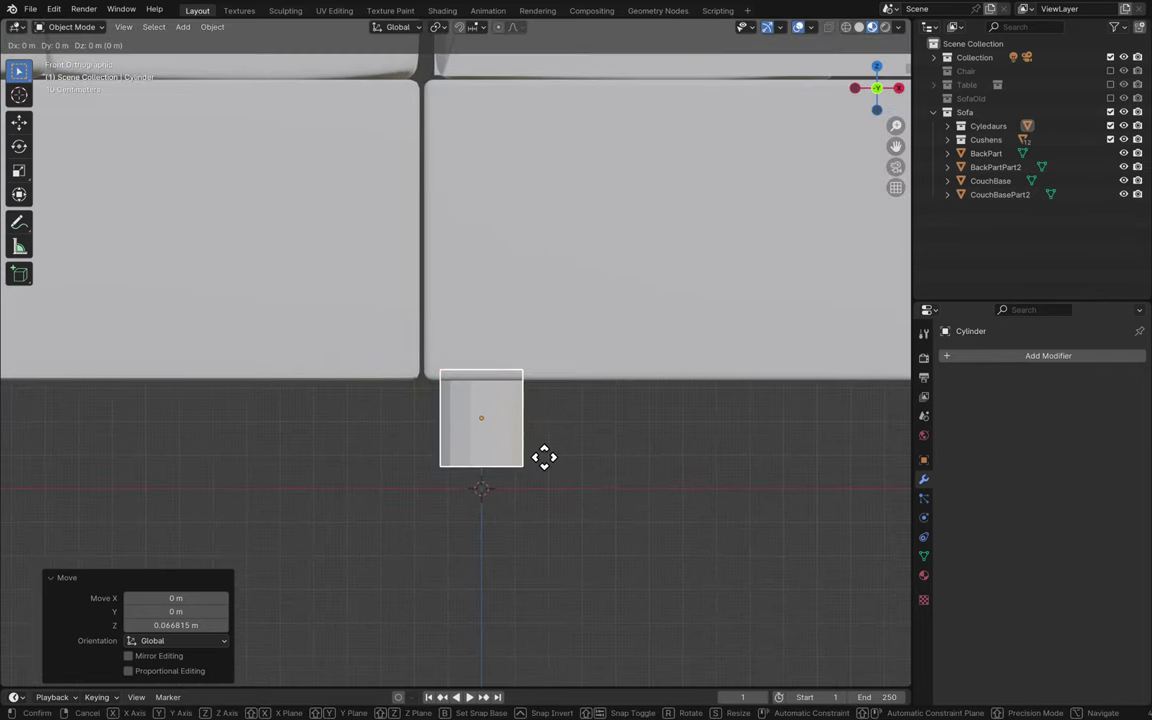
pyautogui.press('z')
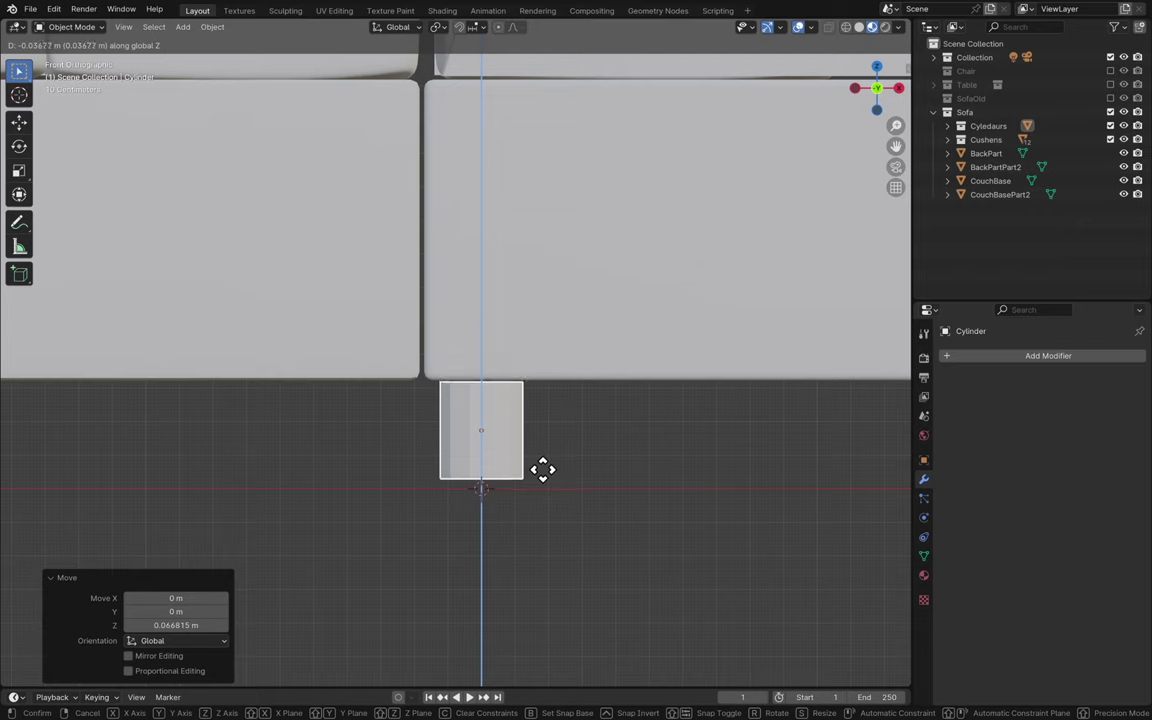
pyautogui.click(548, 479)
pyautogui.press('s')
pyautogui.press('z')
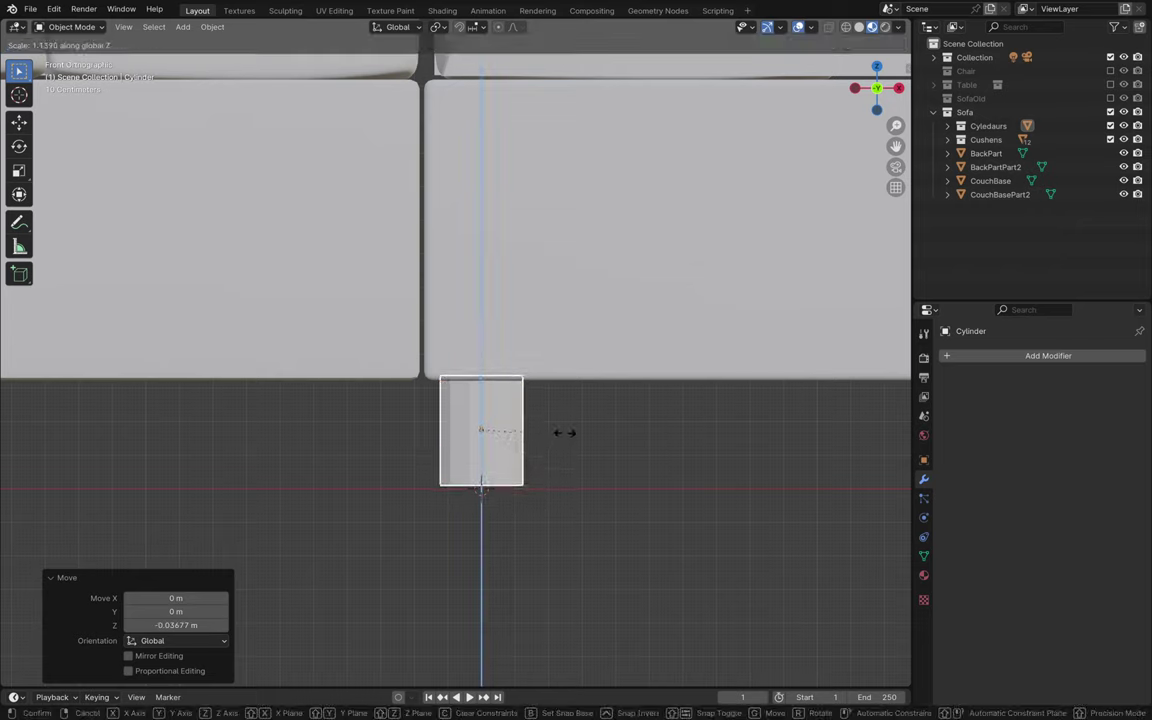
pyautogui.click(568, 432)
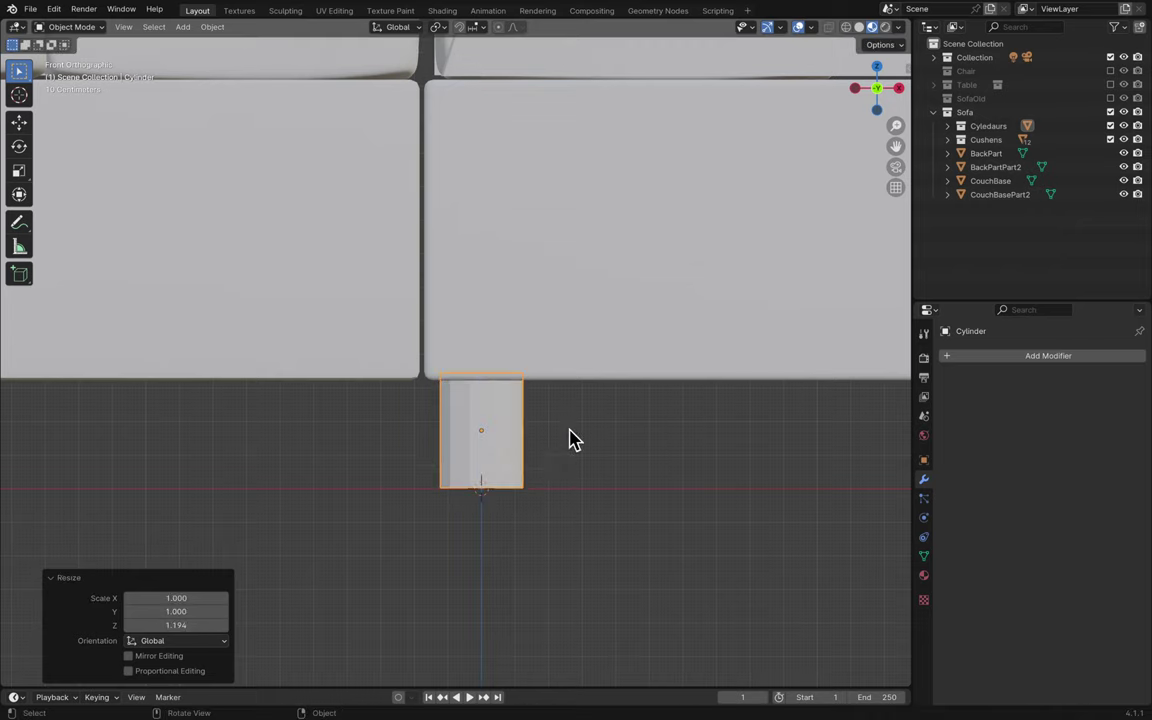
pyautogui.hotkey('ctrl', 's')
pyautogui.hotkey('ctrl', 's')
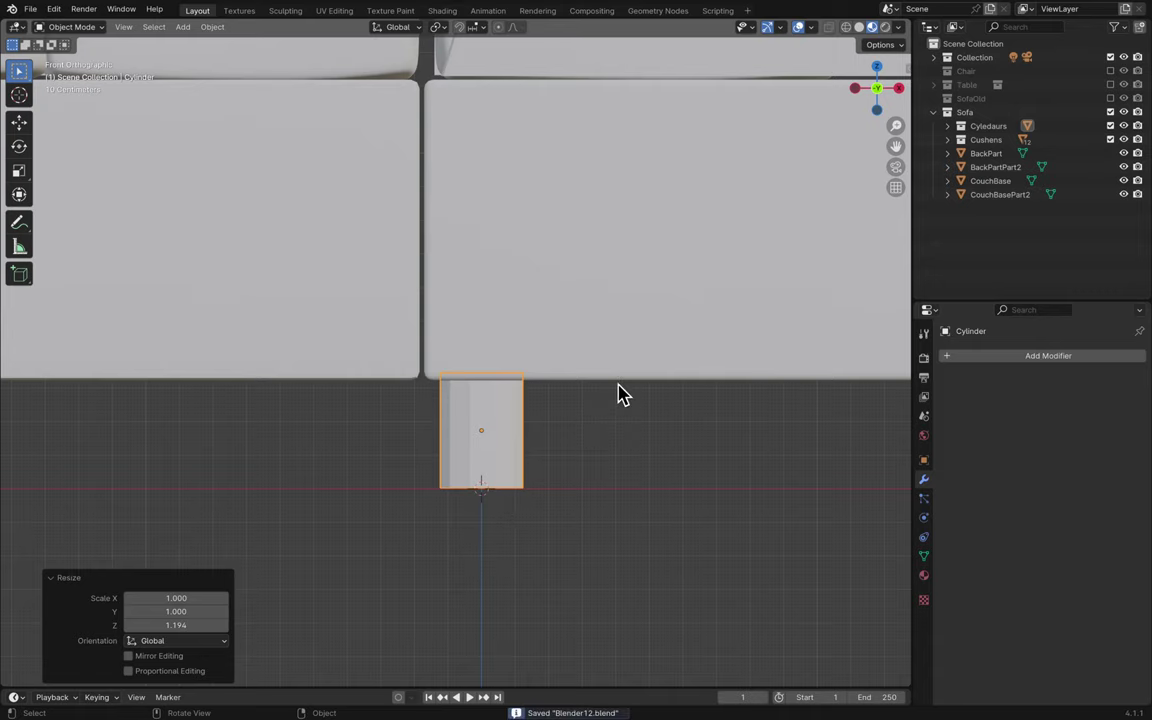
# - View the sofa from below, then select the Cylinder inside the expanded Cyledaurs collection
pyautogui.click(876, 112)
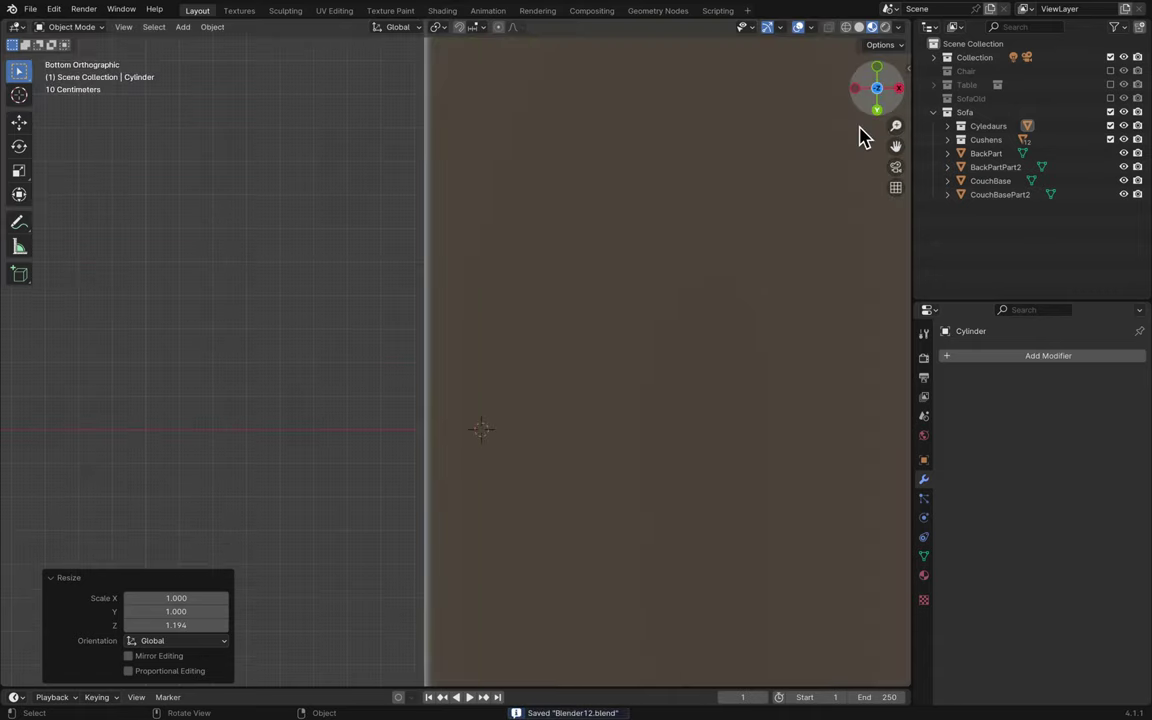
pyautogui.scroll(-6, 670, 372)
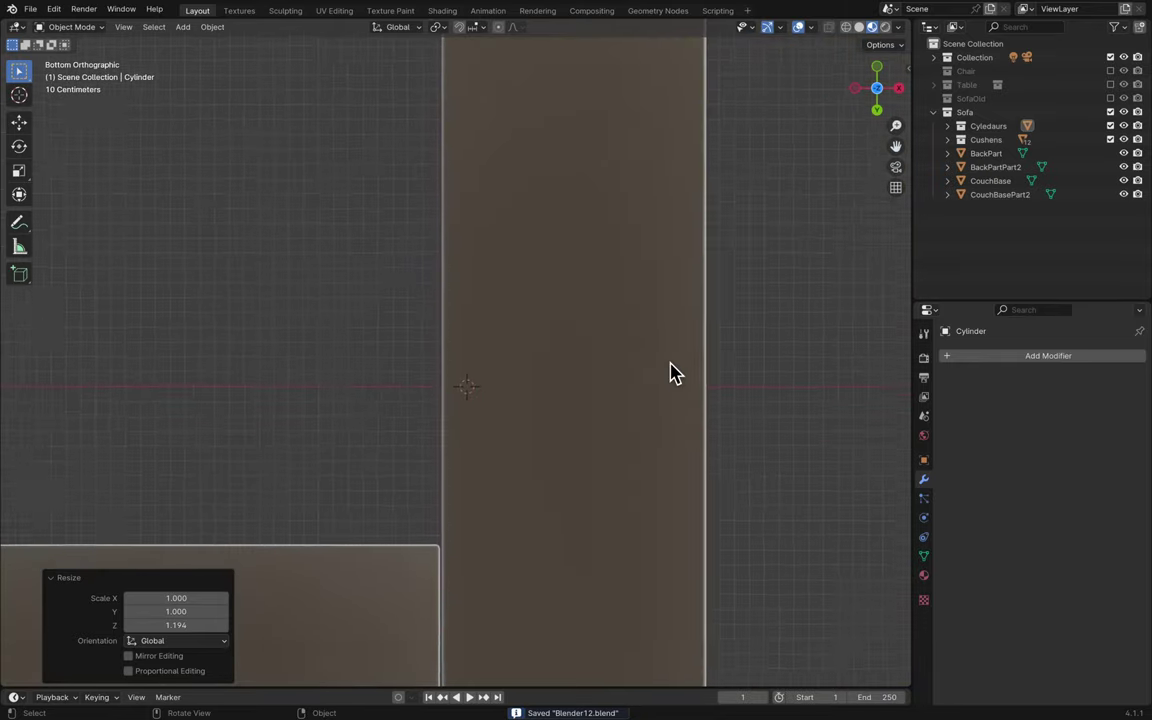
pyautogui.scroll(-5, 670, 372)
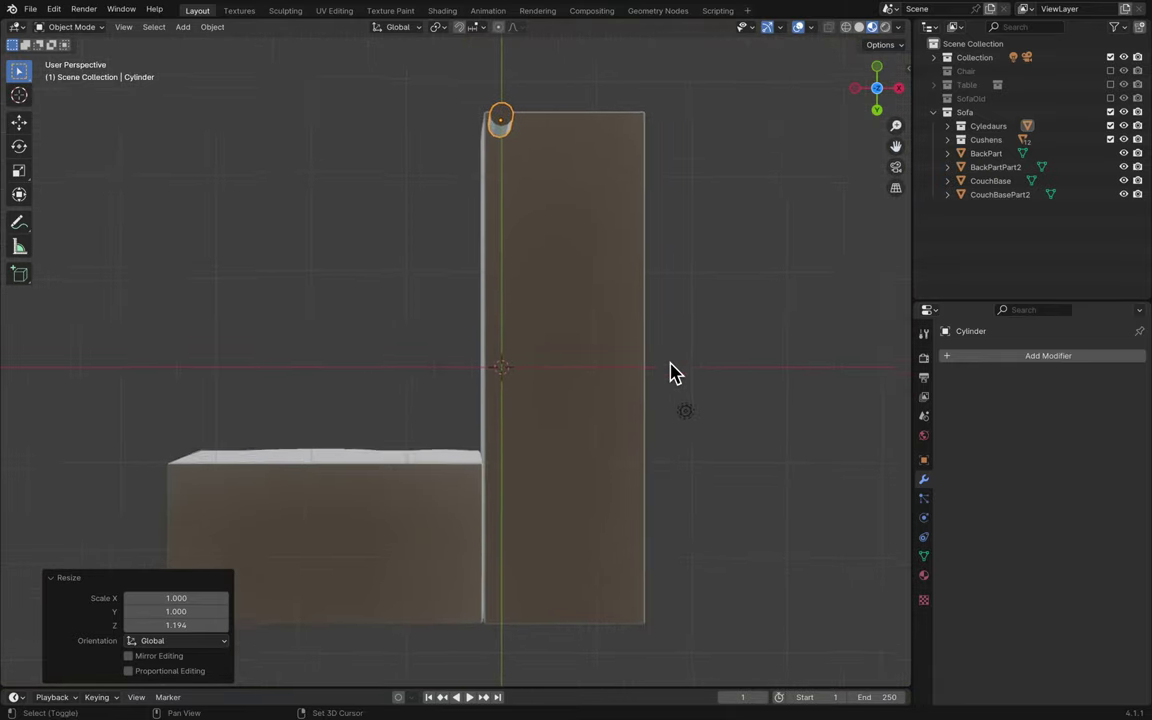
pyautogui.click(879, 90)
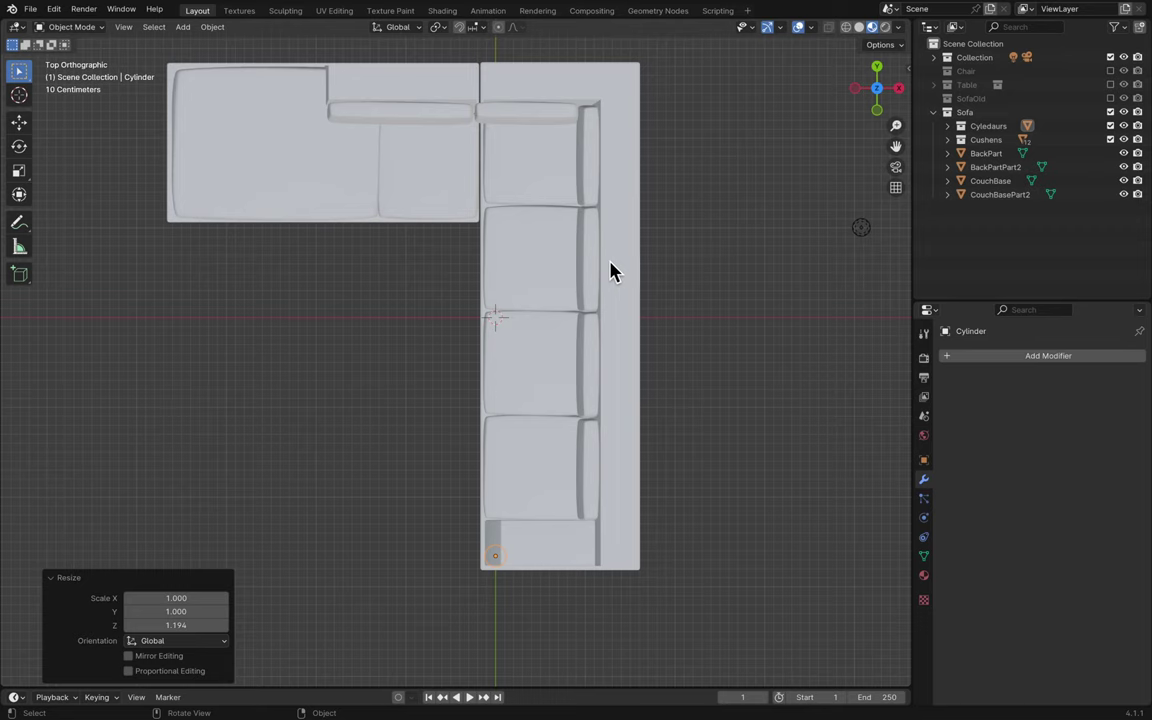
pyautogui.click(879, 90)
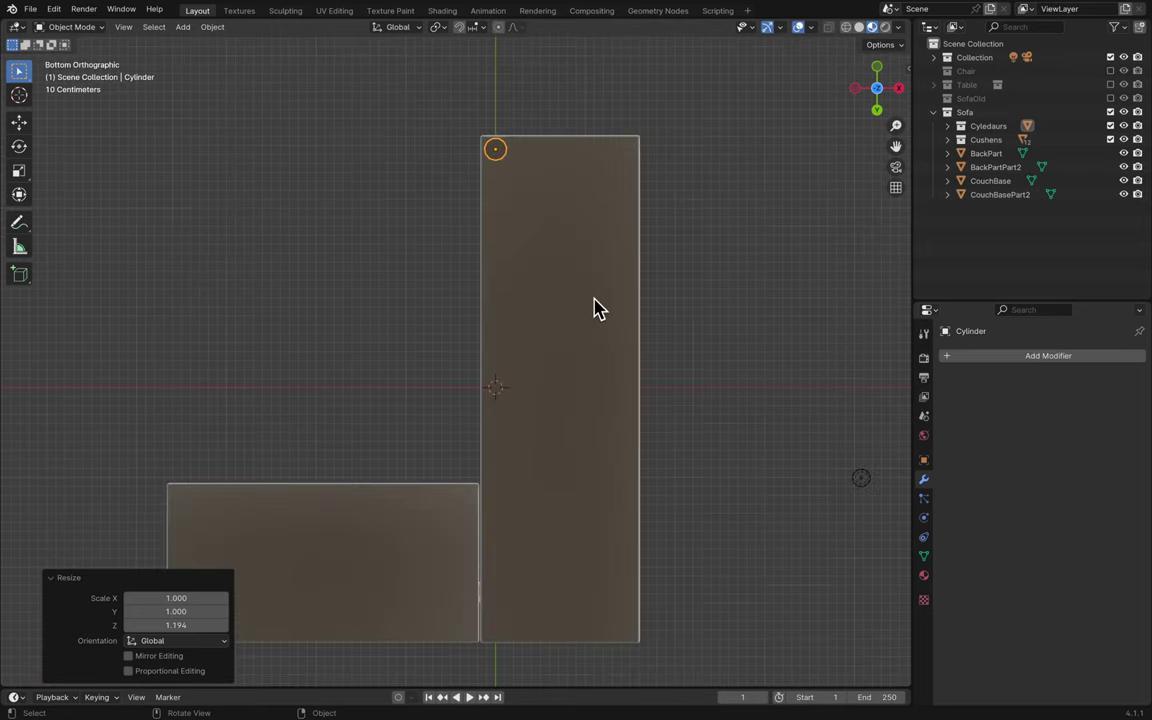
pyautogui.keyDown('shift'); pyautogui.scroll(1, 620, 230); pyautogui.keyUp('shift')
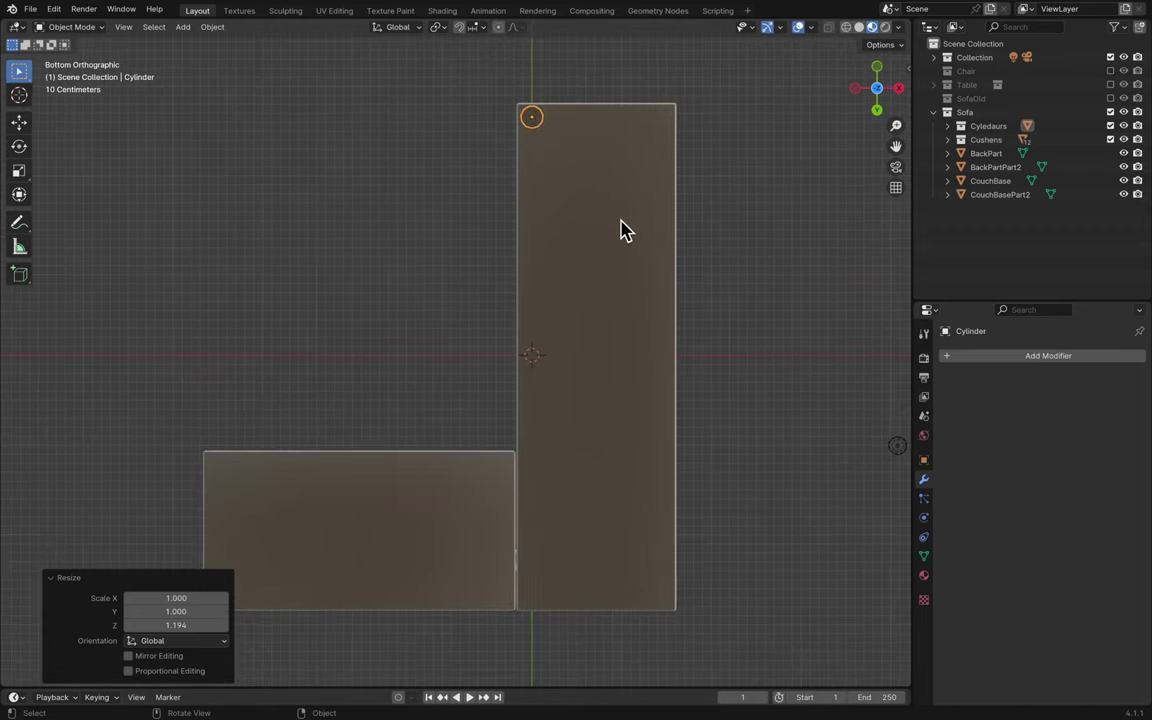
pyautogui.click(958, 127)
pyautogui.click(948, 126)
pyautogui.click(994, 140)
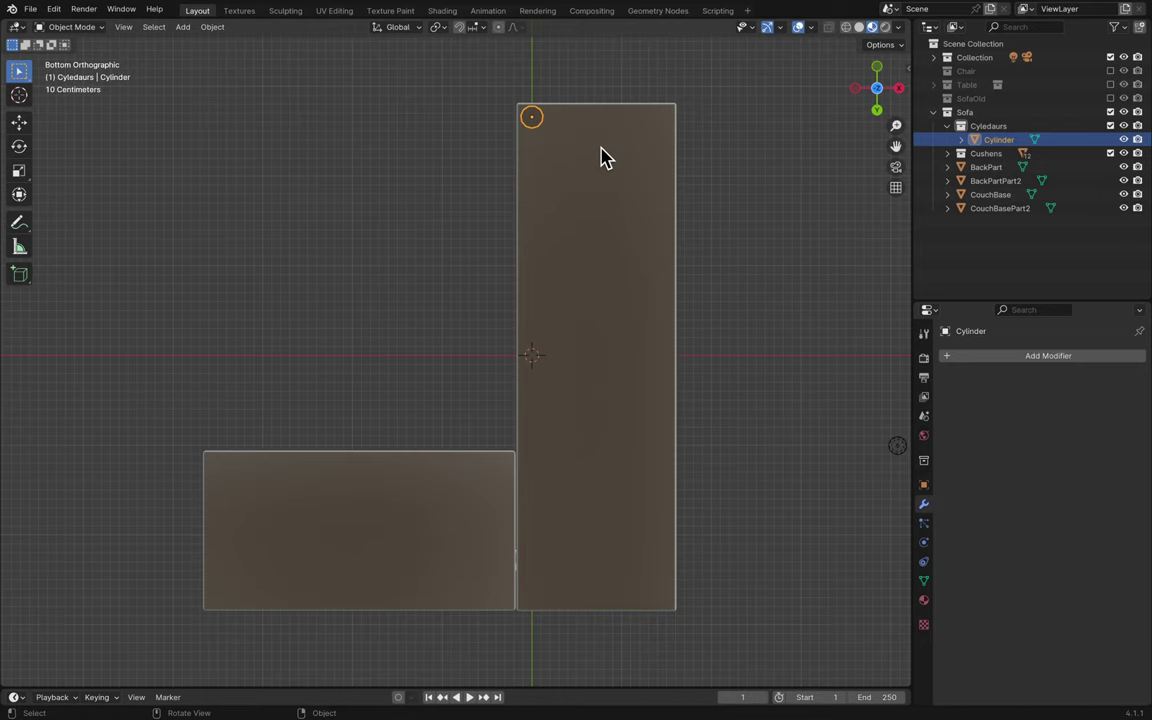
# - Duplicate the cylinder leg and move the copy along X to the opposite corner
pyautogui.hotkey('shift', 'd')
pyautogui.press('Escape')
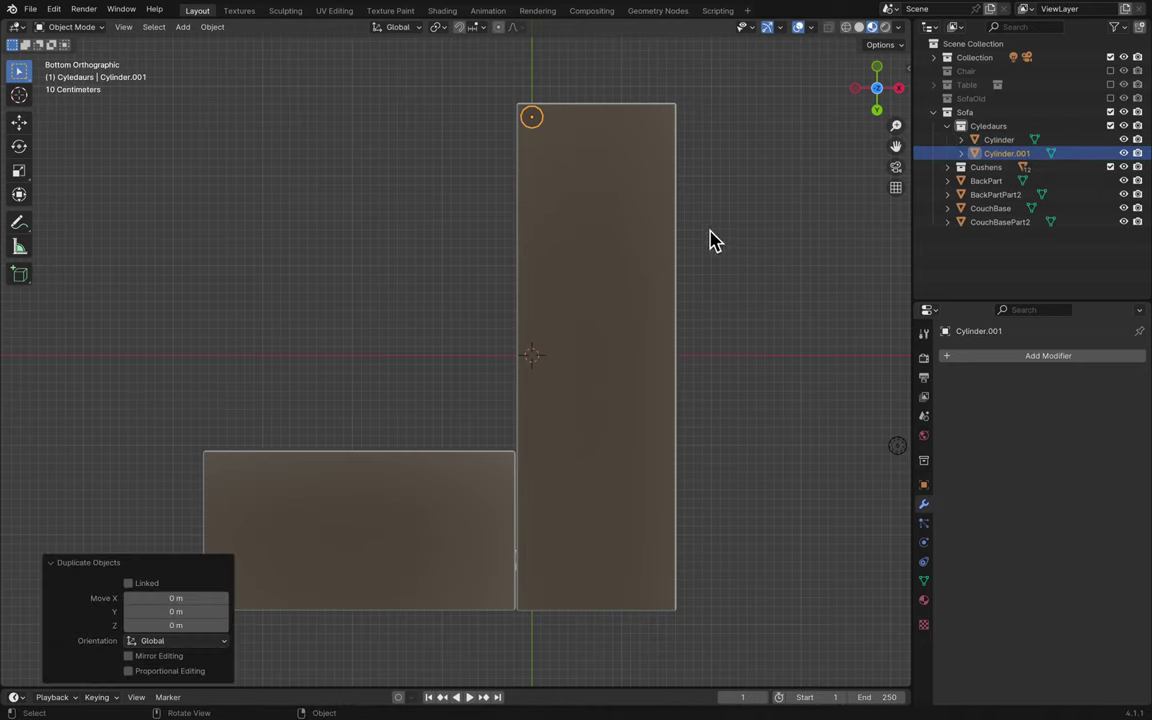
pyautogui.press('g')
pyautogui.press('x')
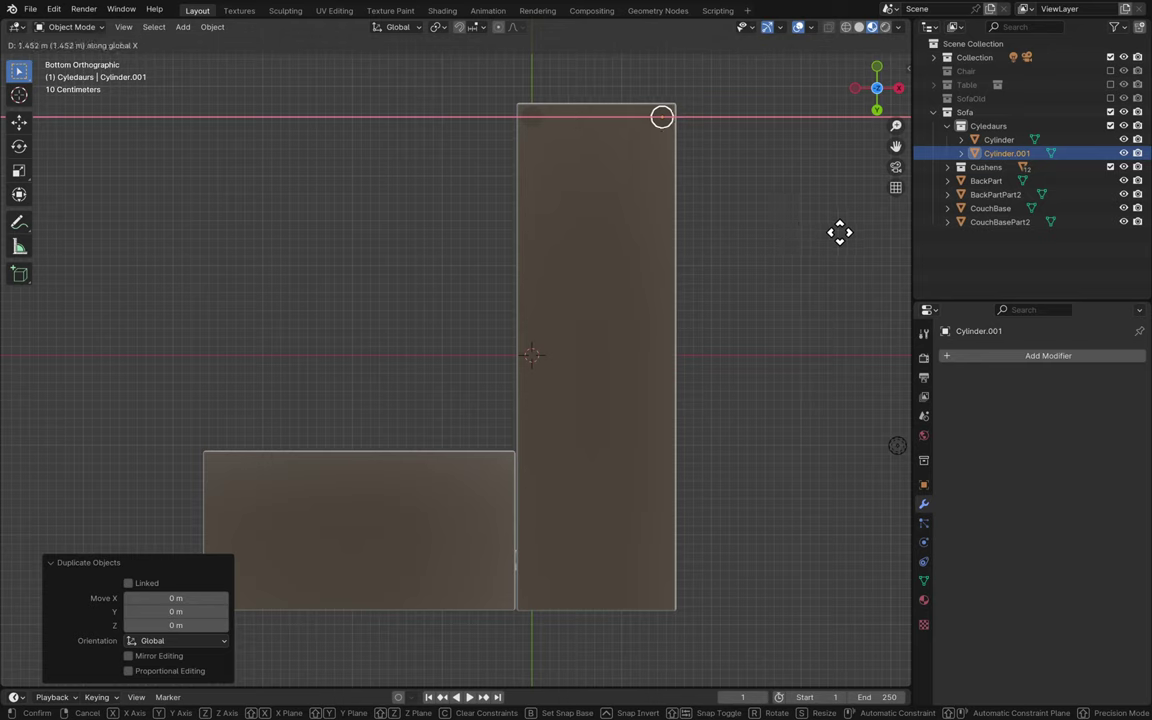
pyautogui.click(838, 236)
# - Duplicate the corner leg and slide the copy along Y to the far end corner
pyautogui.press('shift')
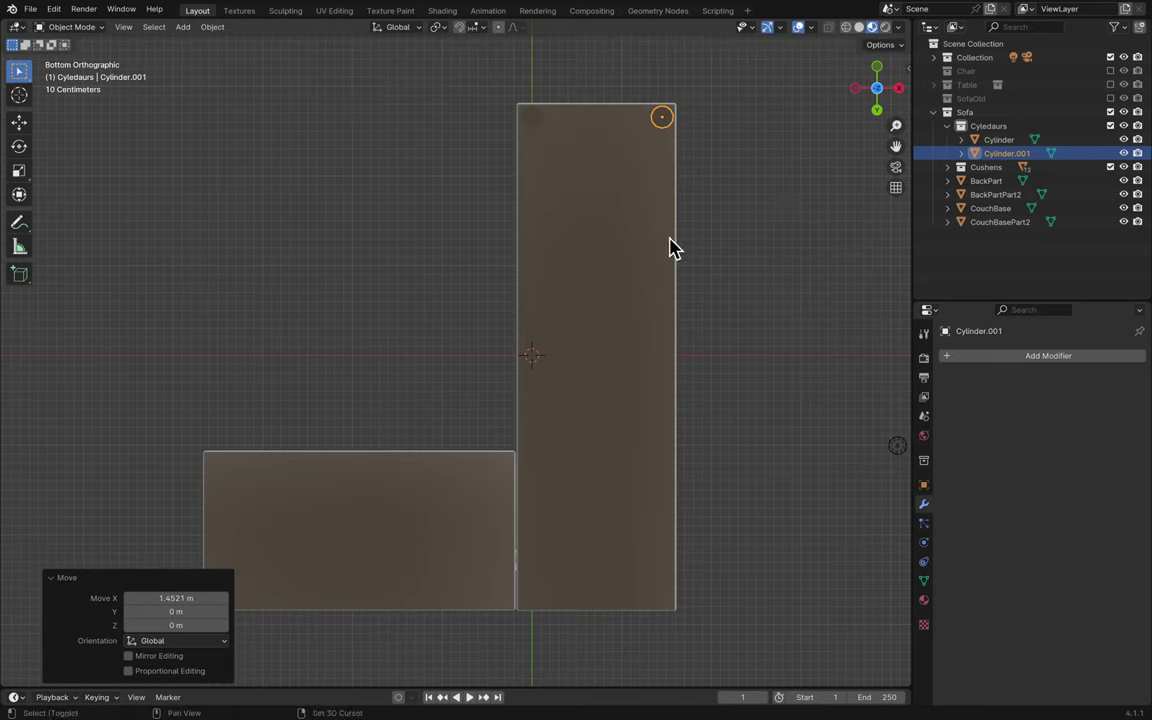
pyautogui.hotkey('shift', 'd')
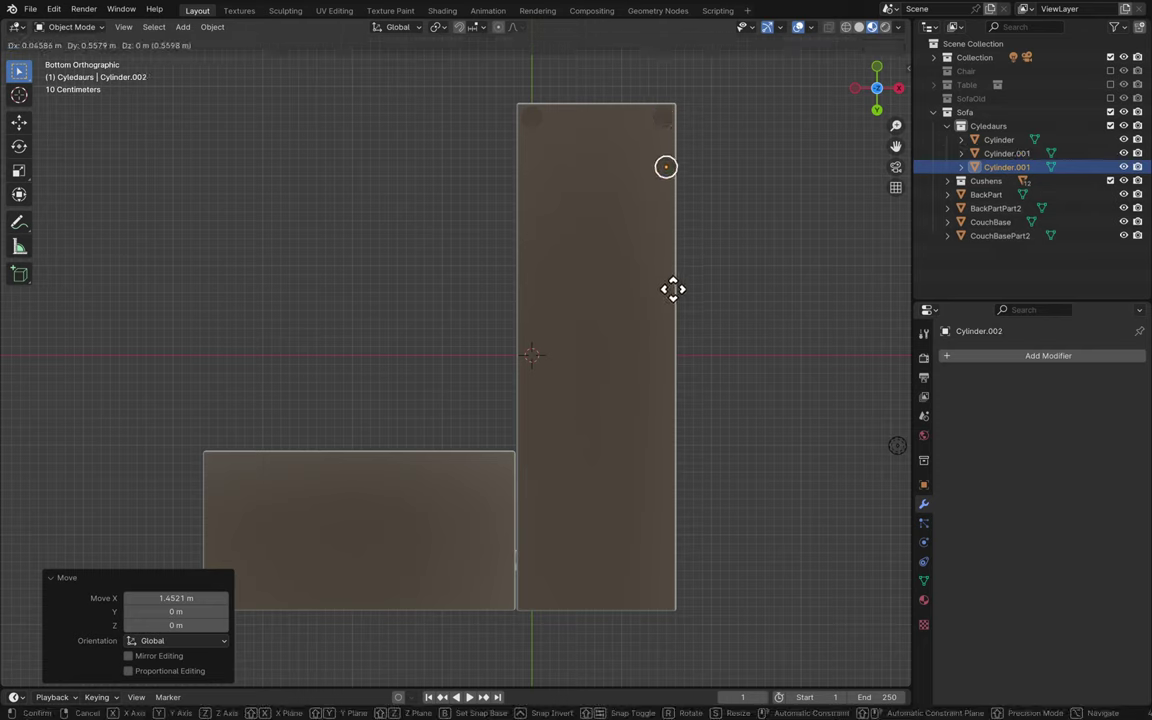
pyautogui.press('x')
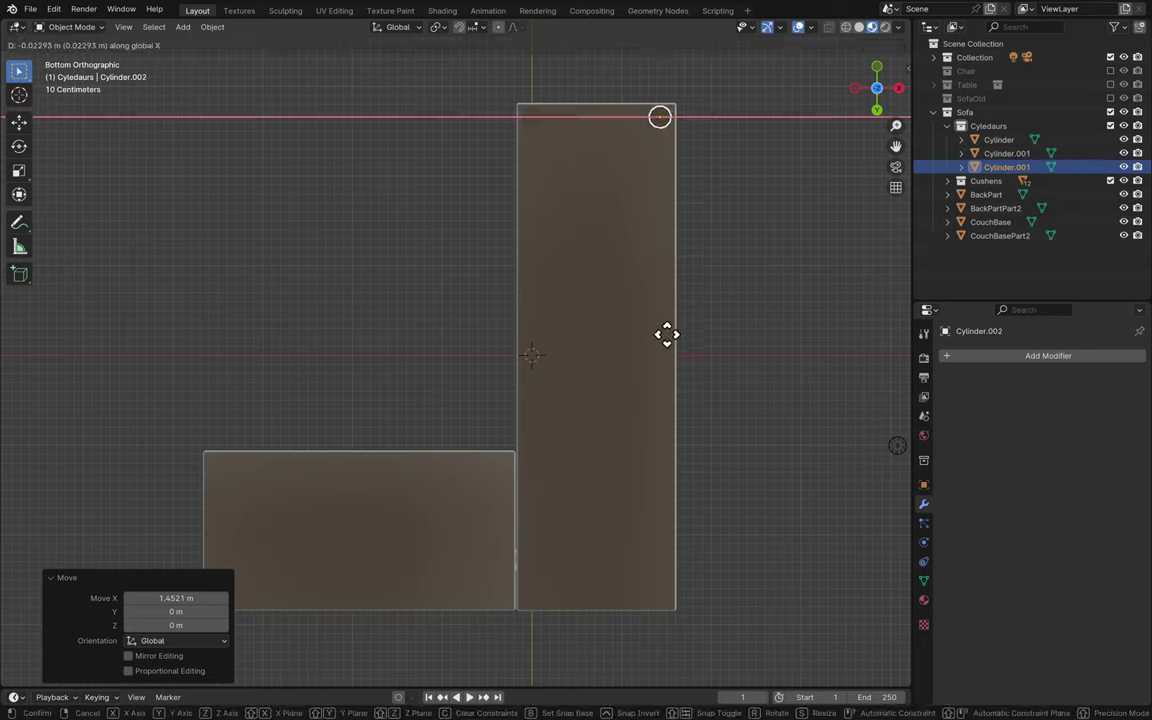
pyautogui.press('y')
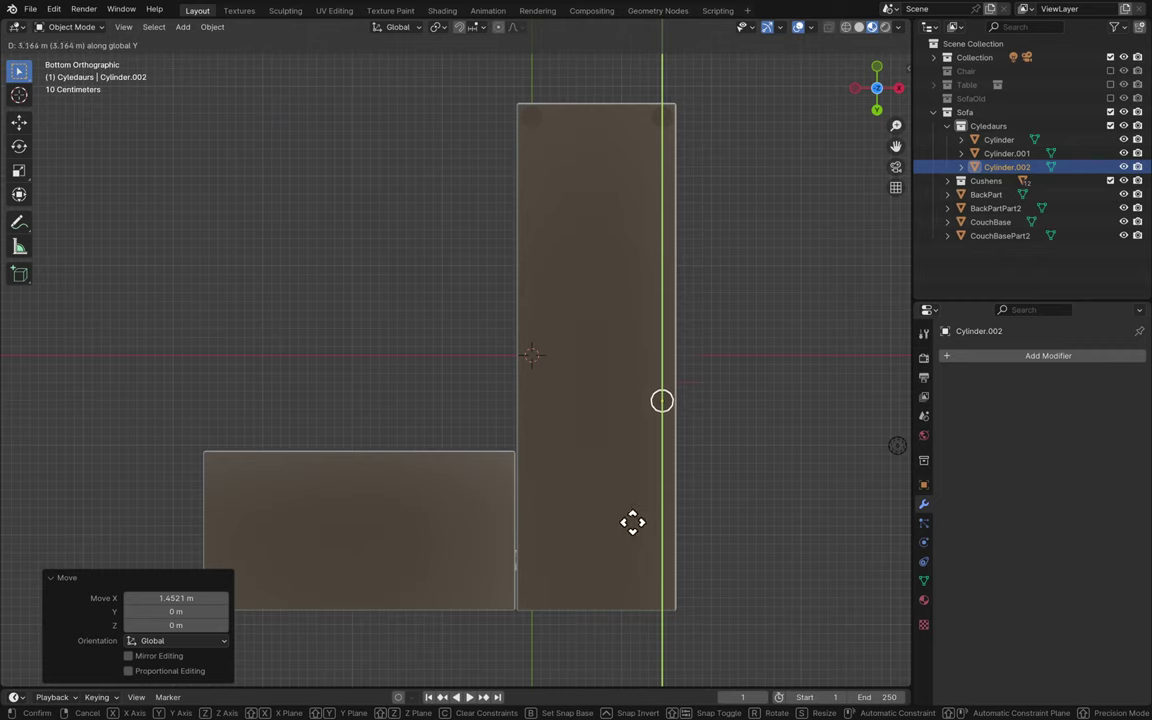
pyautogui.click(627, 64)
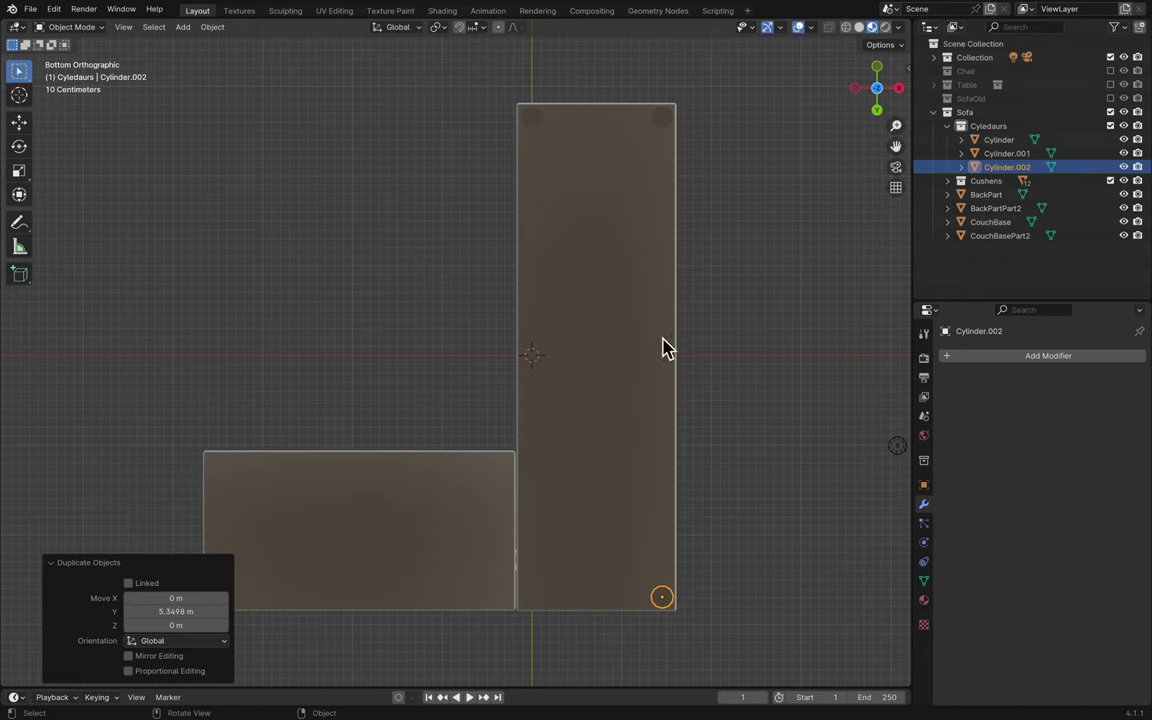
# - Add a fourth leg moved -4.341 m along X to the short section's outer corner
pyautogui.hotkey('shift', 'd')
pyautogui.press('Escape')
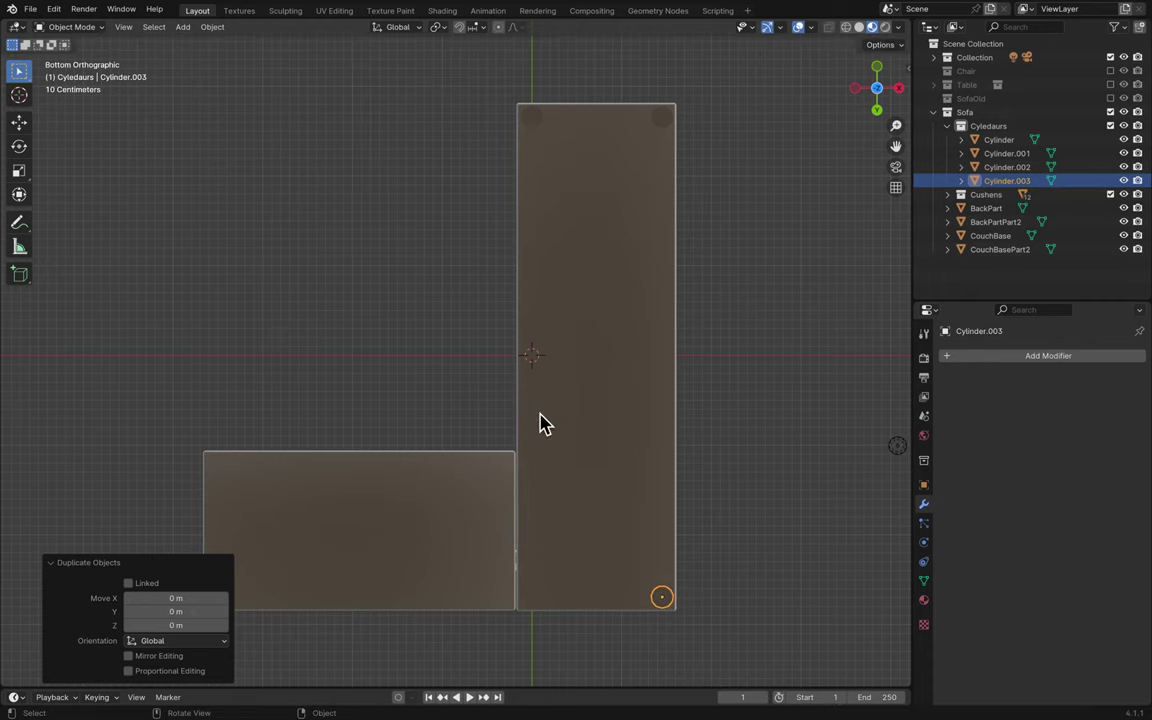
pyautogui.press('g')
pyautogui.press('x')
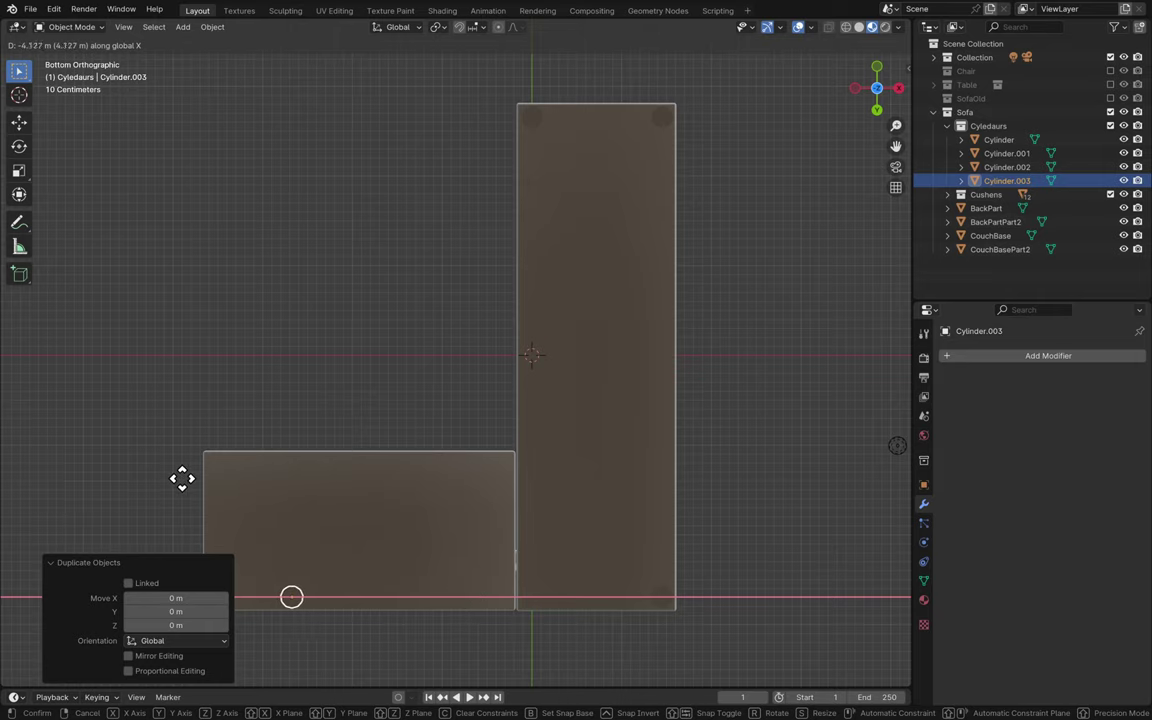
pyautogui.click(150, 473)
pyautogui.scroll(-10, 232, 558)
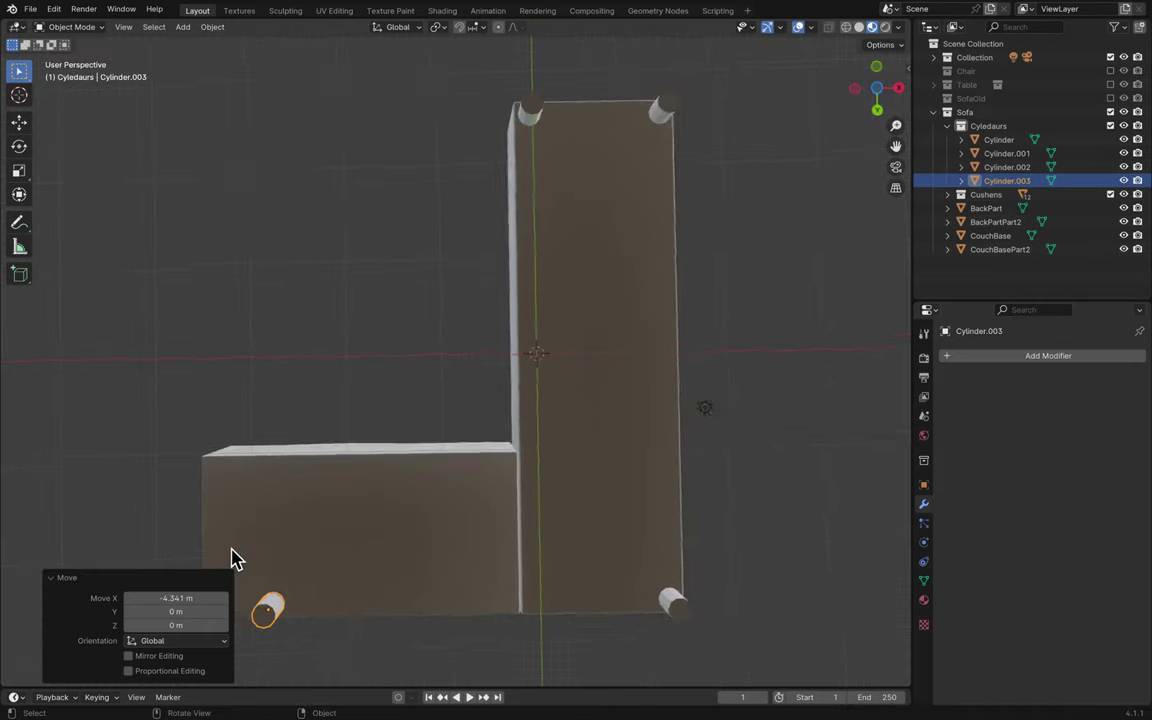
pyautogui.keyDown('shift'); pyautogui.scroll(2, 232, 558); pyautogui.keyUp('shift')
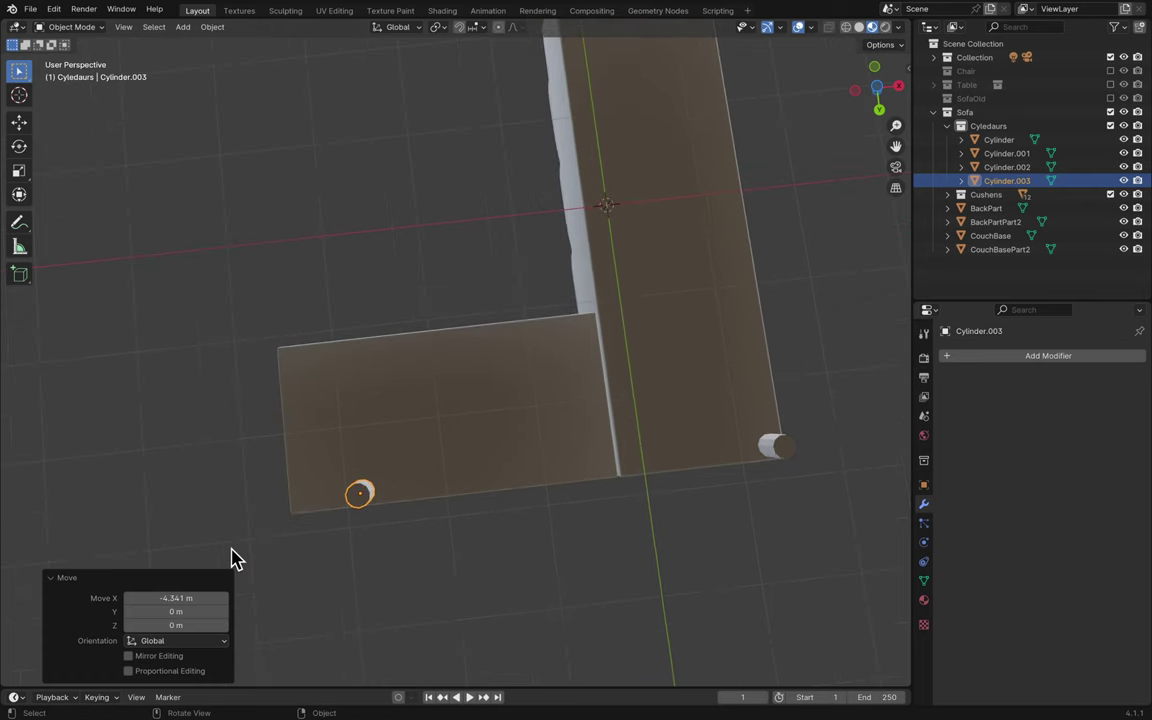
pyautogui.click(878, 90)
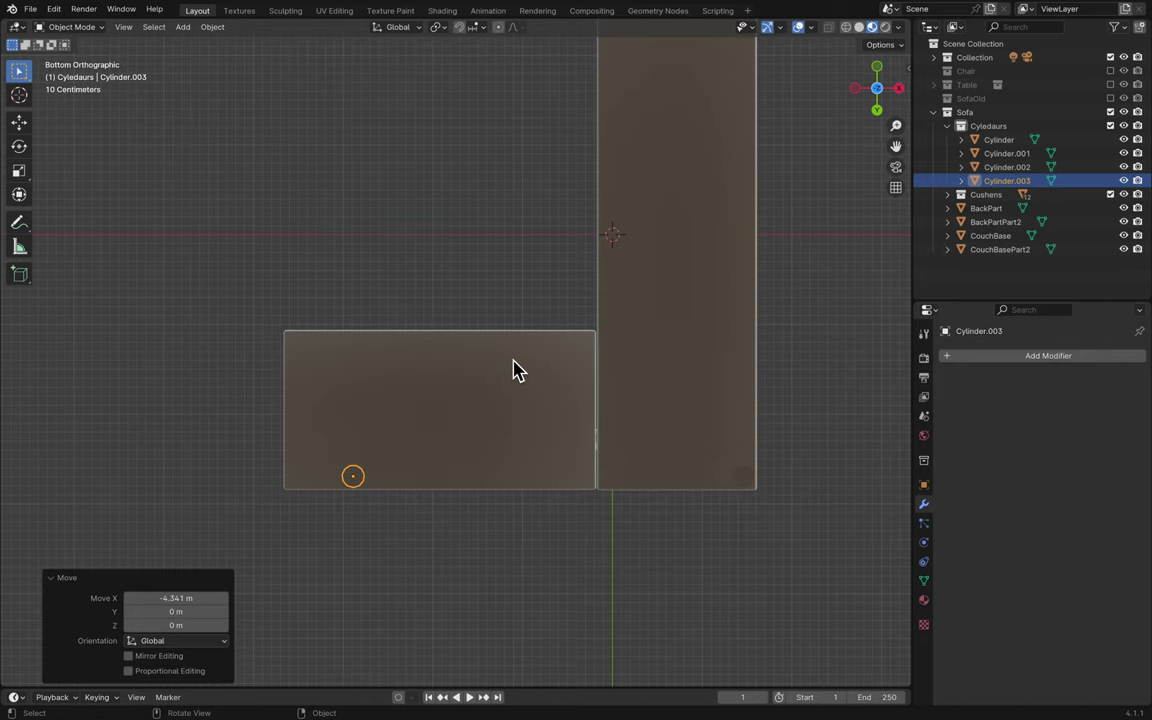
# - Nudge the leg along X, then copy it along Y to the short section's other corner
pyautogui.press('g')
pyautogui.press('x')
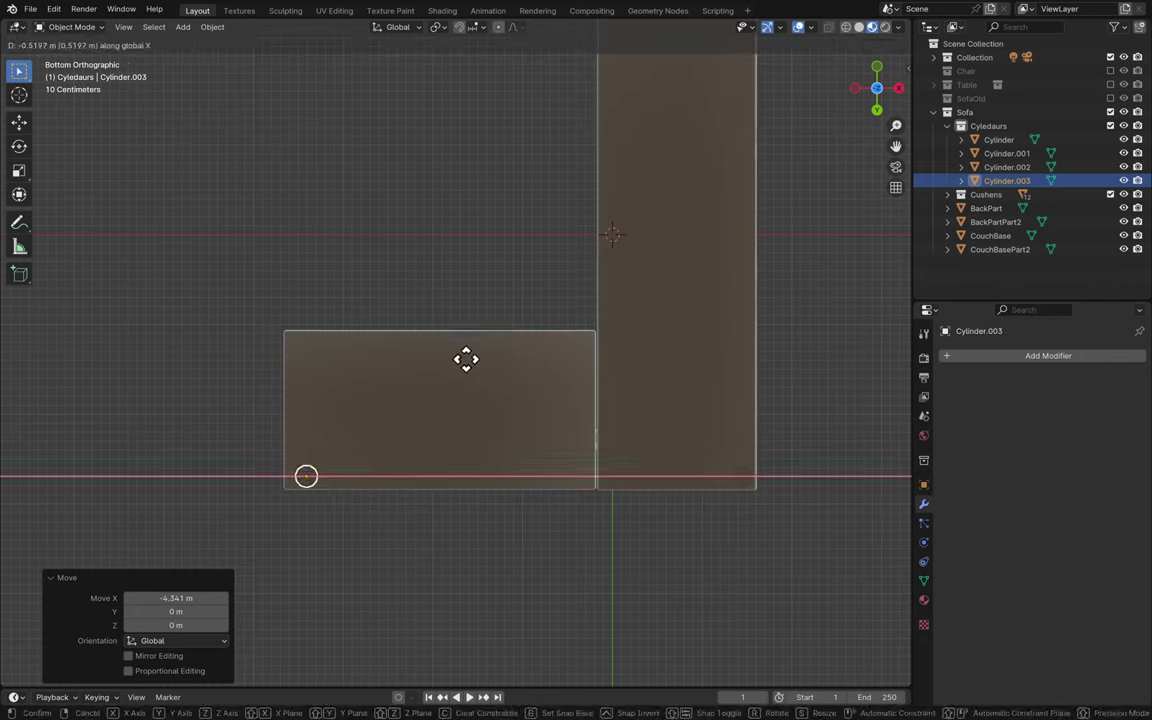
pyautogui.click(456, 361)
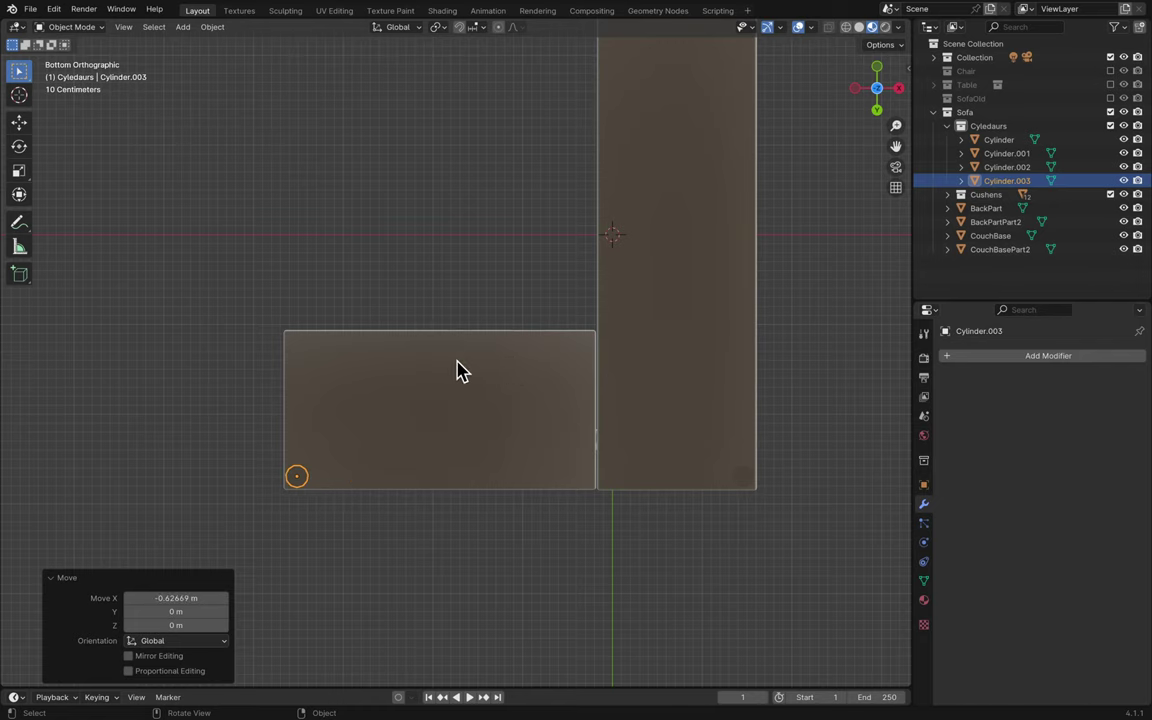
pyautogui.hotkey('shift', 'd')
pyautogui.rightClick(478, 308)
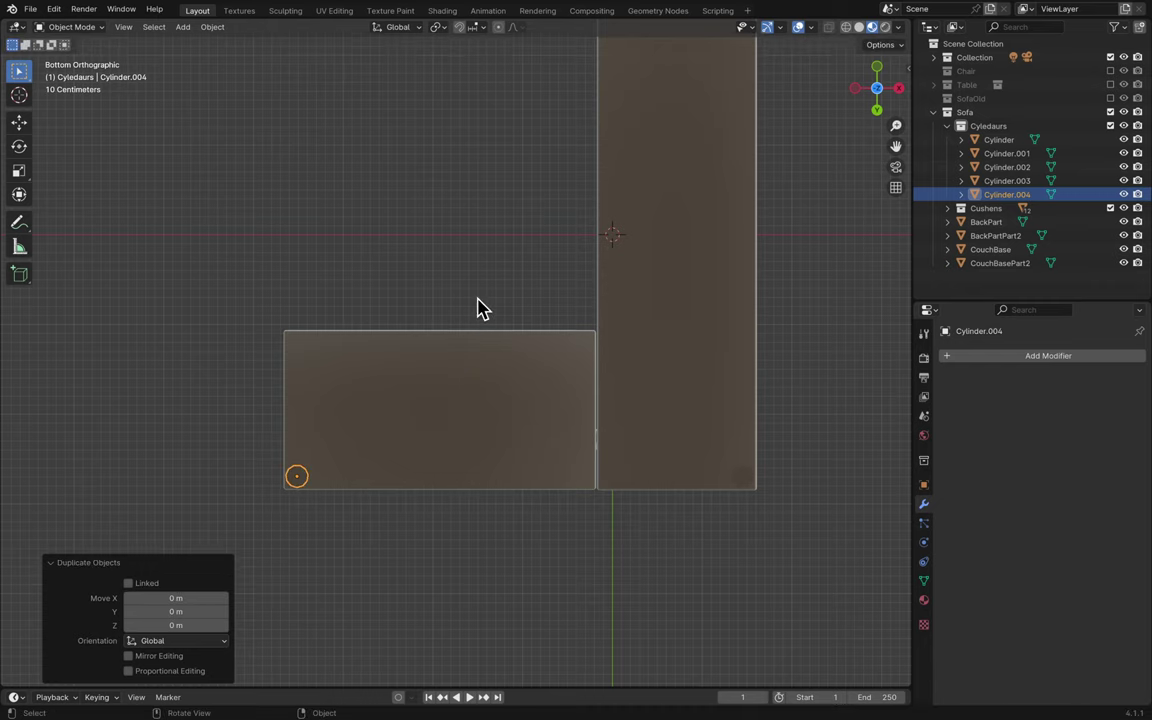
pyautogui.press('g')
pyautogui.press('x')
pyautogui.press('y')
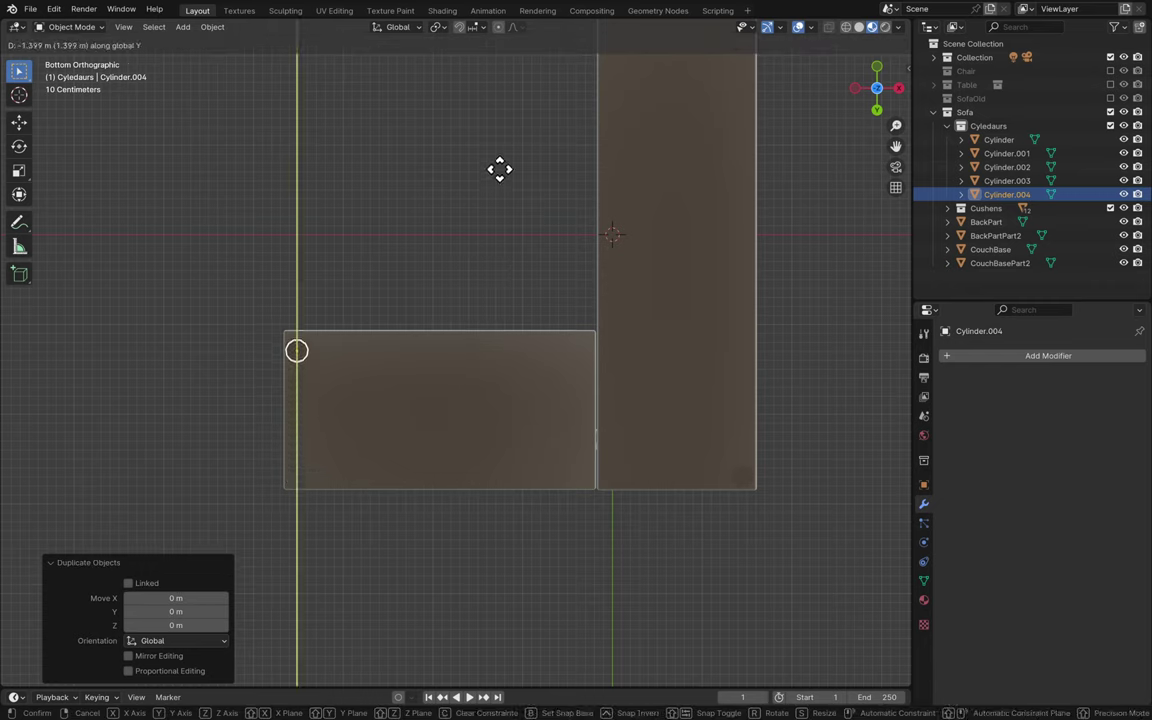
pyautogui.click(502, 170)
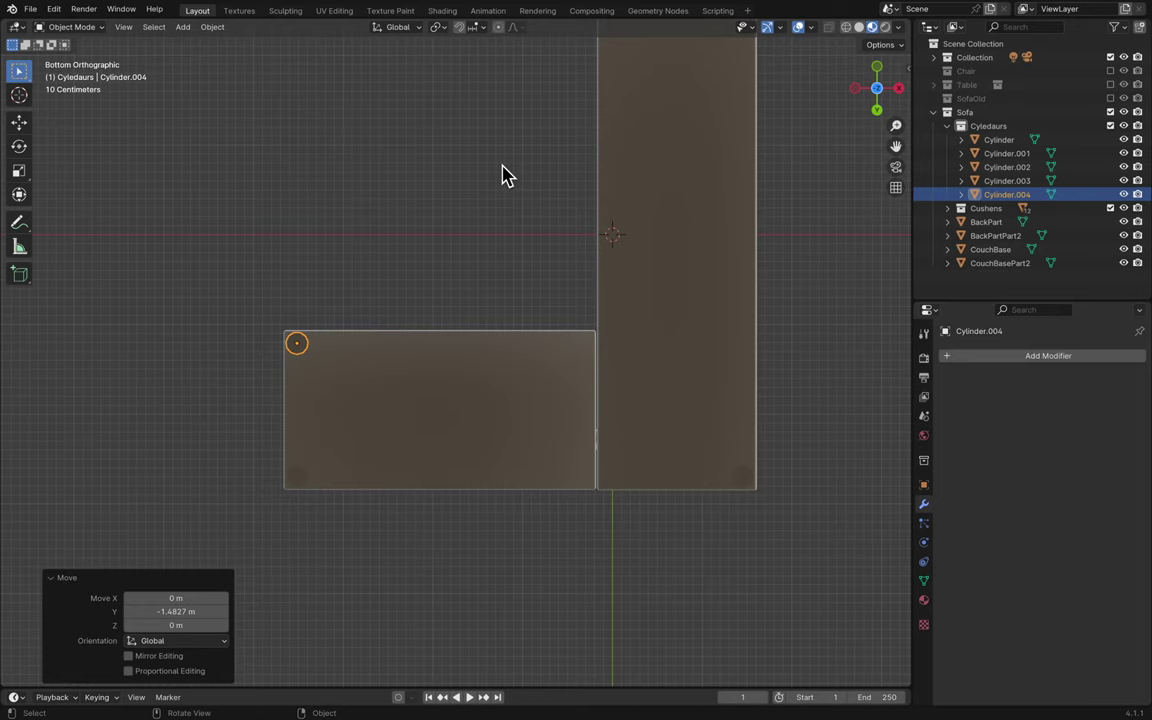
# - Duplicate the leg again and move the new copy along the X axis
pyautogui.keyDown('shift'); pyautogui.scroll(5, 502, 175); pyautogui.keyUp('shift')
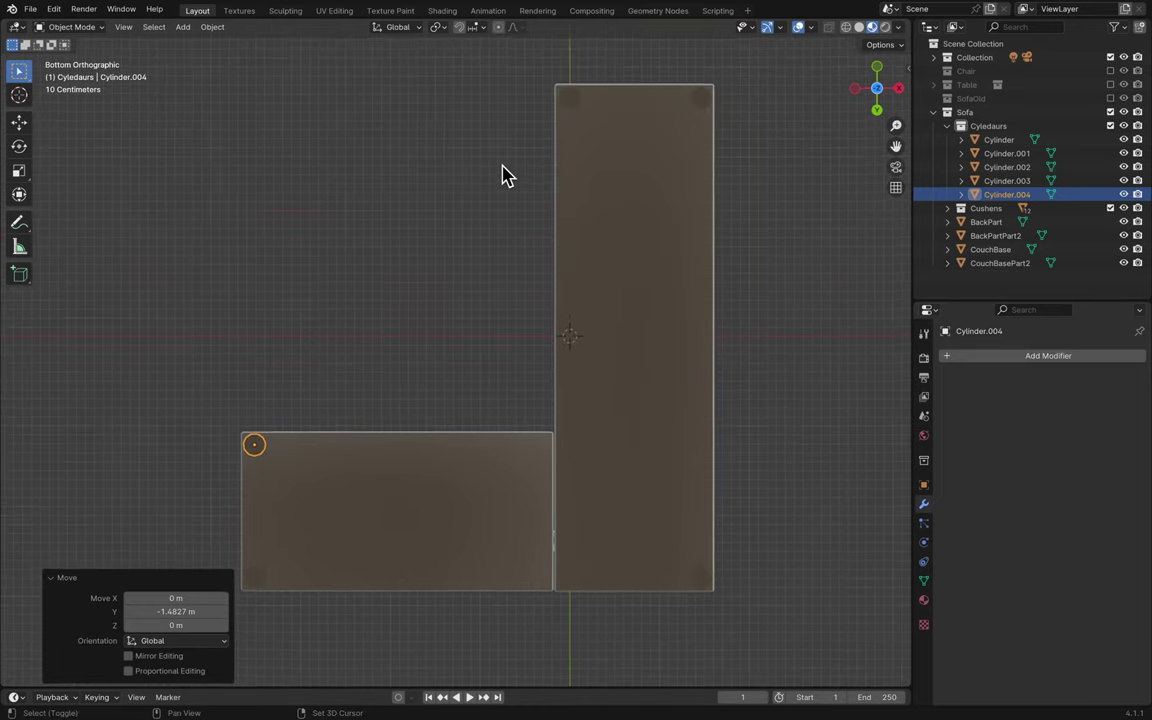
pyautogui.hotkey('shift', 'd')
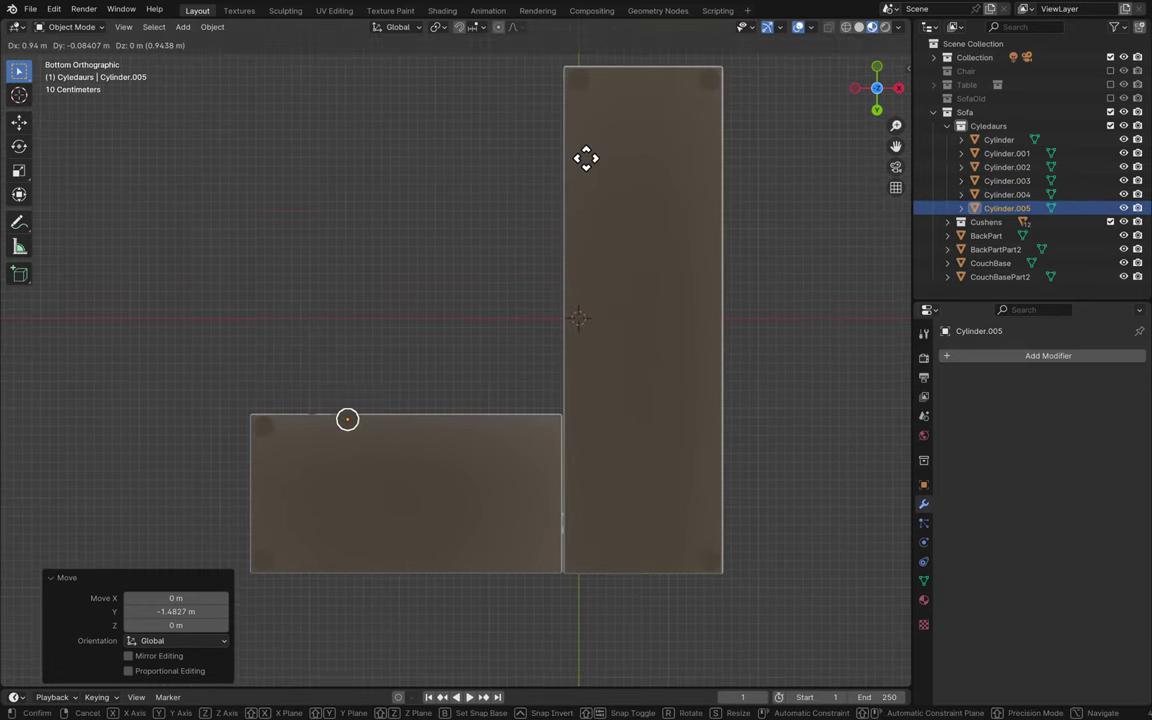
pyautogui.rightClick(590, 168)
pyautogui.press('g')
pyautogui.press('y')
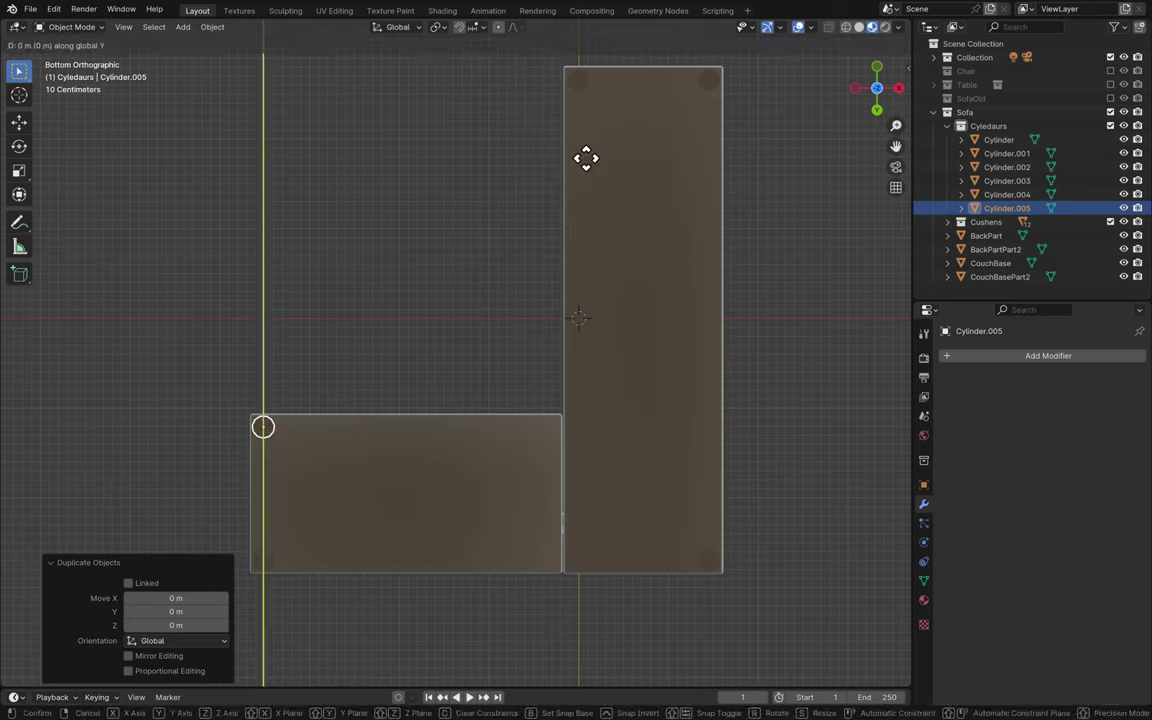
pyautogui.press('x')
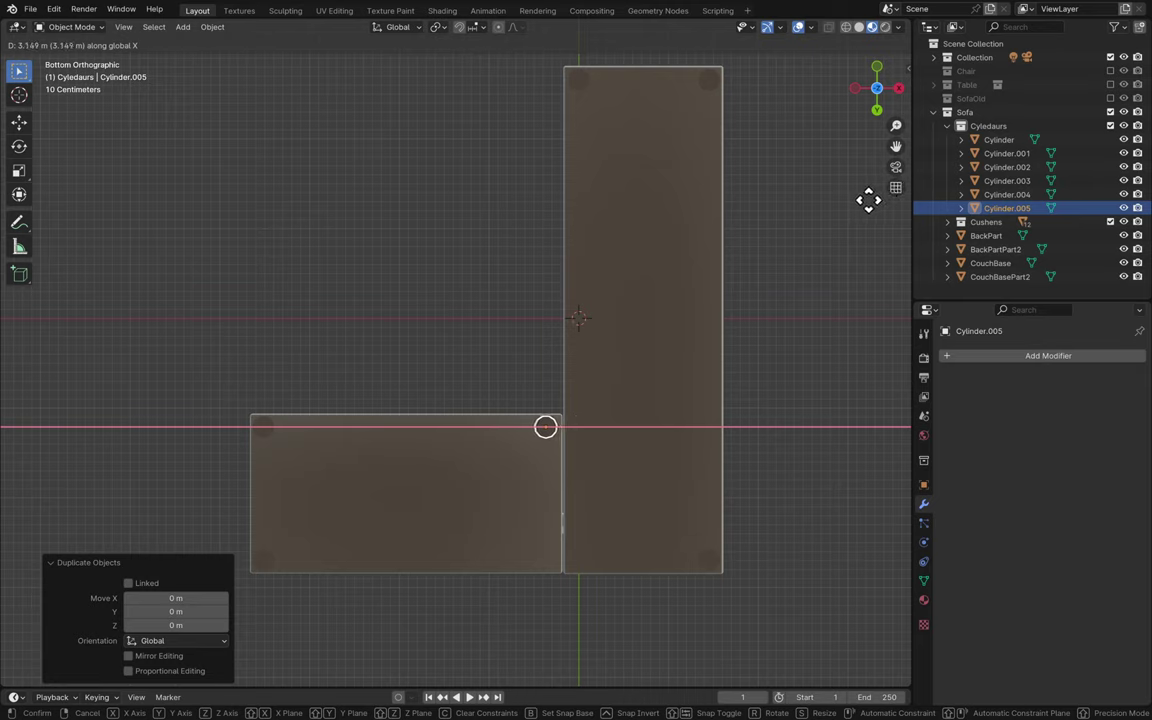
pyautogui.click(868, 200)
# - Copy Cylinder.005 along Y to the short section's lower corner and nudge the inner-corner leg along X
pyautogui.hotkey('shift', 'd')
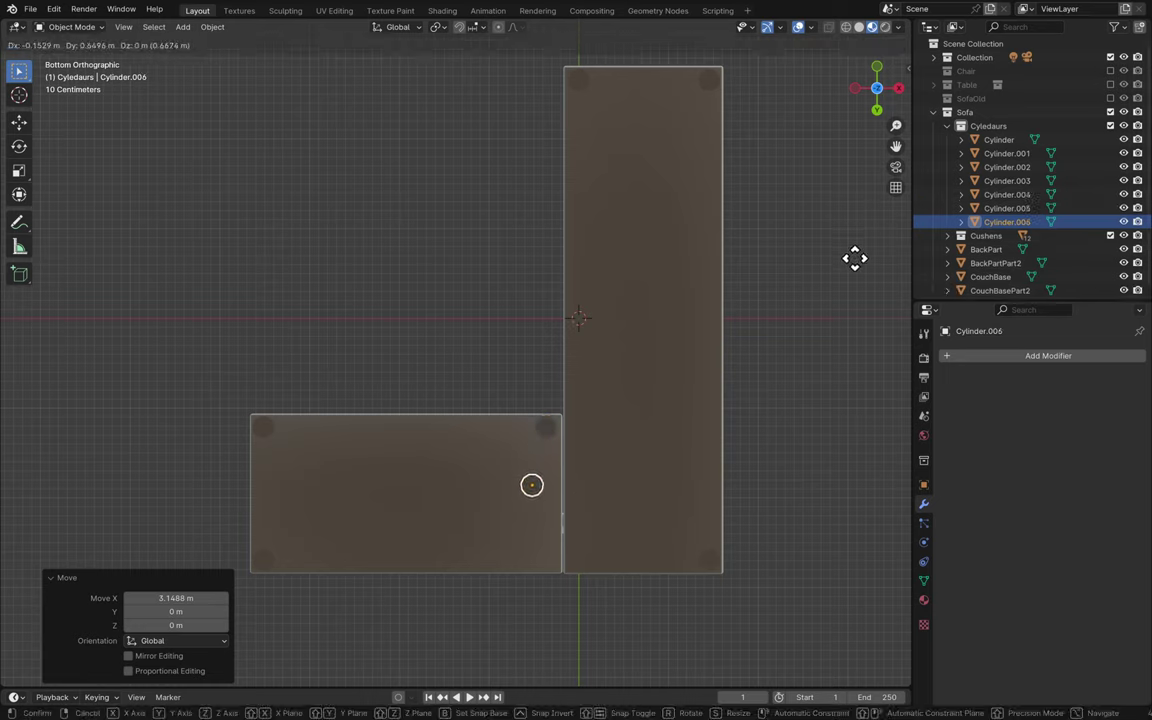
pyautogui.press('x')
pyautogui.press('y')
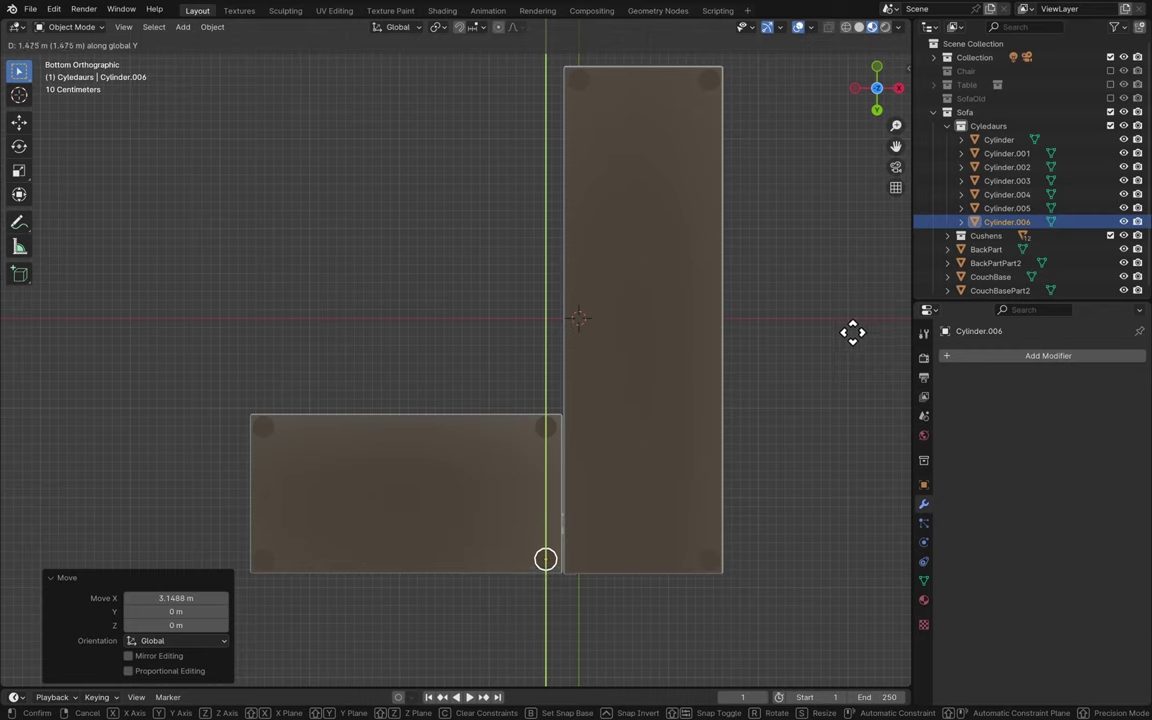
pyautogui.click(852, 333)
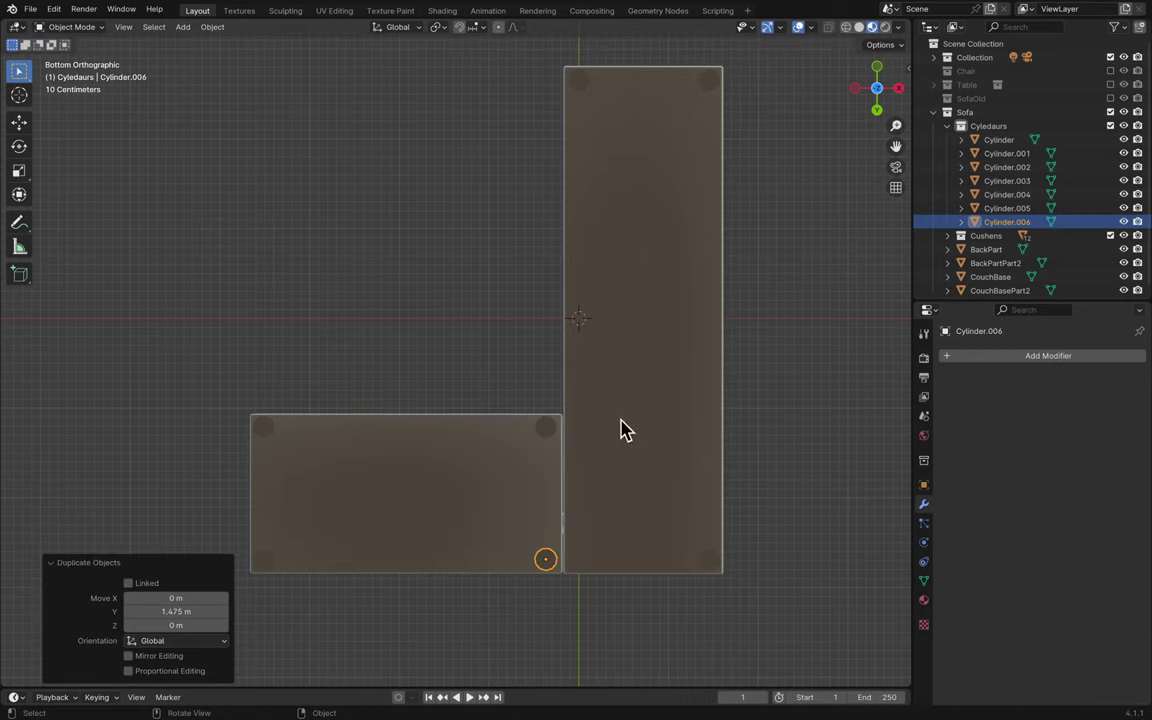
pyautogui.click(550, 430)
pyautogui.press('g')
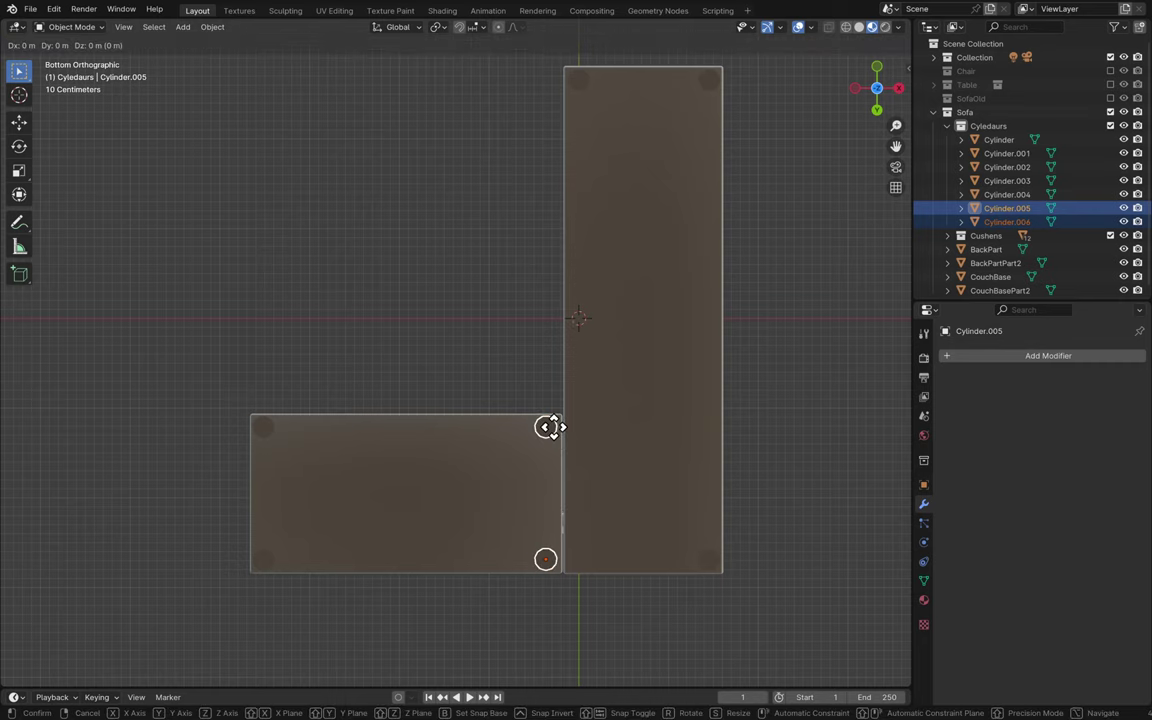
pyautogui.press('x')
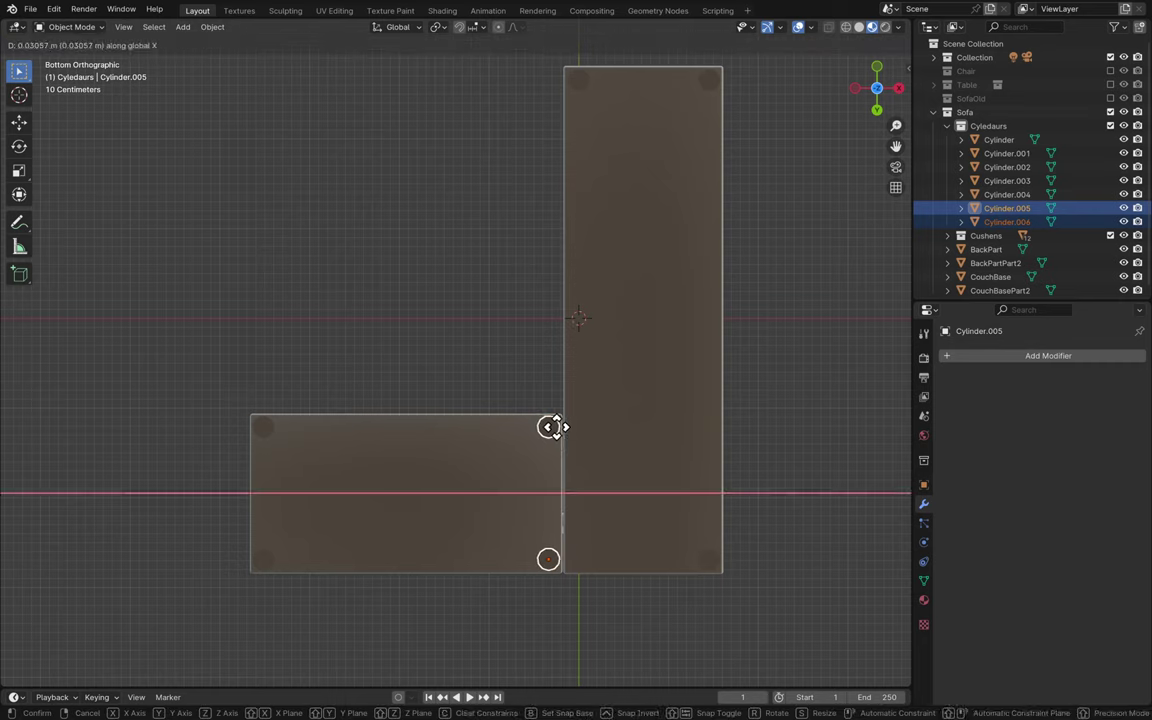
pyautogui.click(552, 427)
# - Save, then copy the bottom-right corner leg along X to just under the long section's corner
pyautogui.hotkey('ctrl', 's')
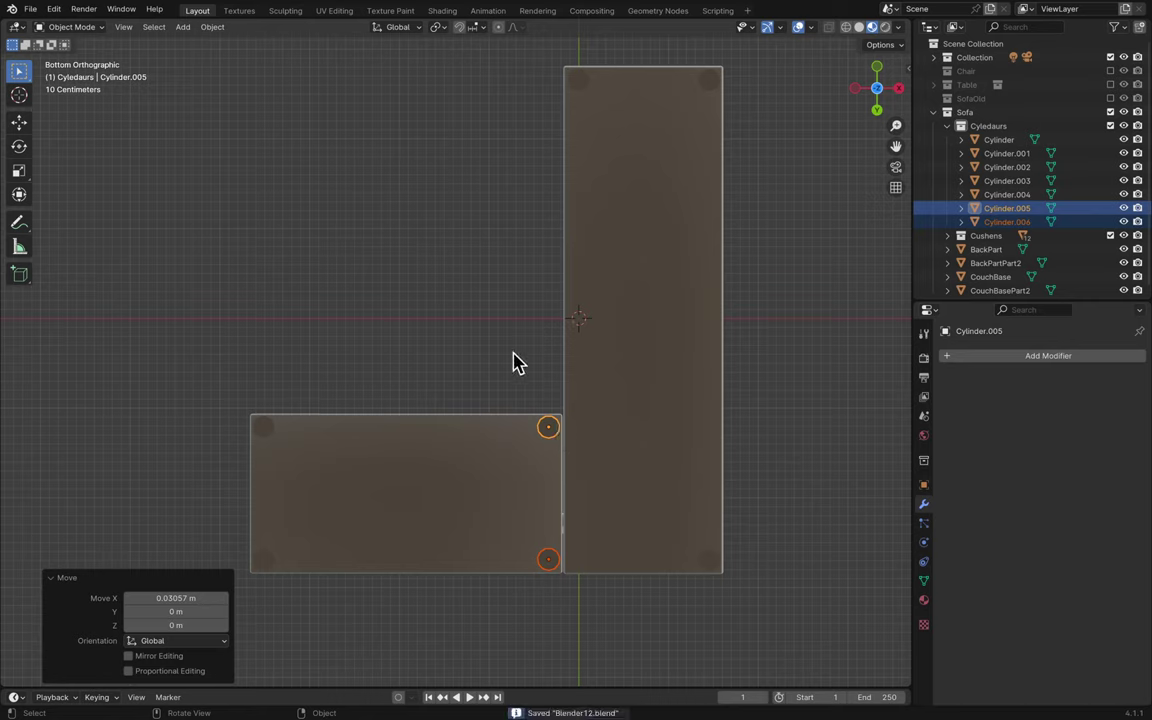
pyautogui.click(553, 311)
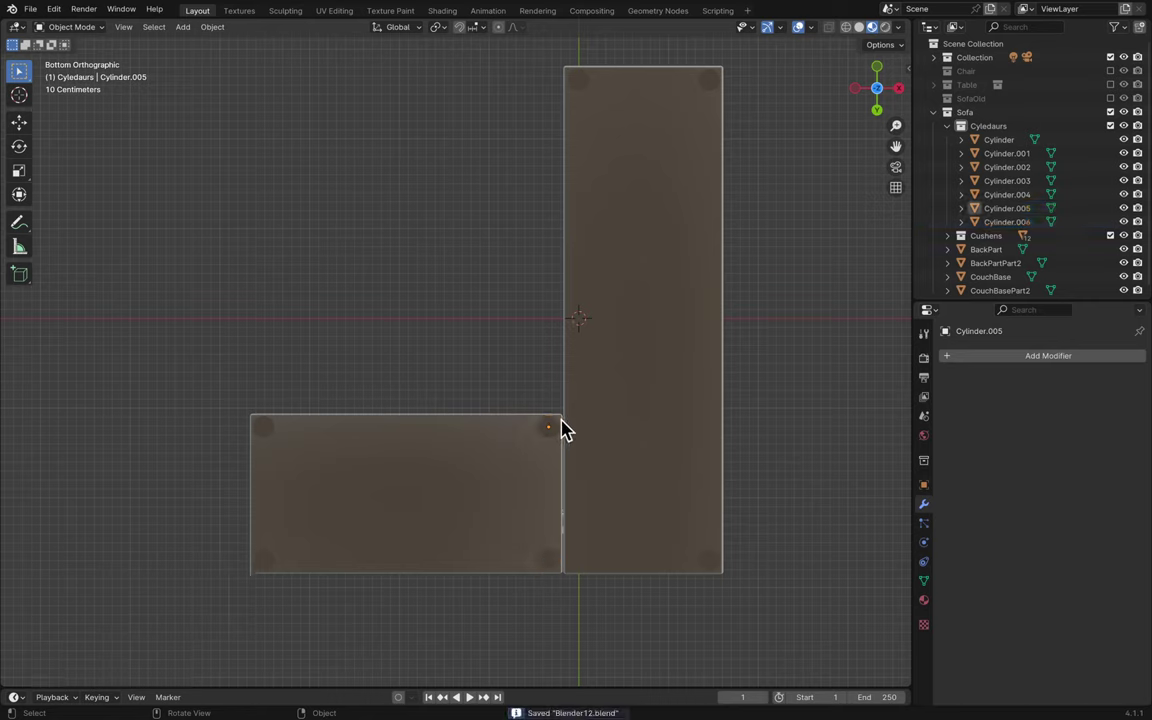
pyautogui.click(556, 561)
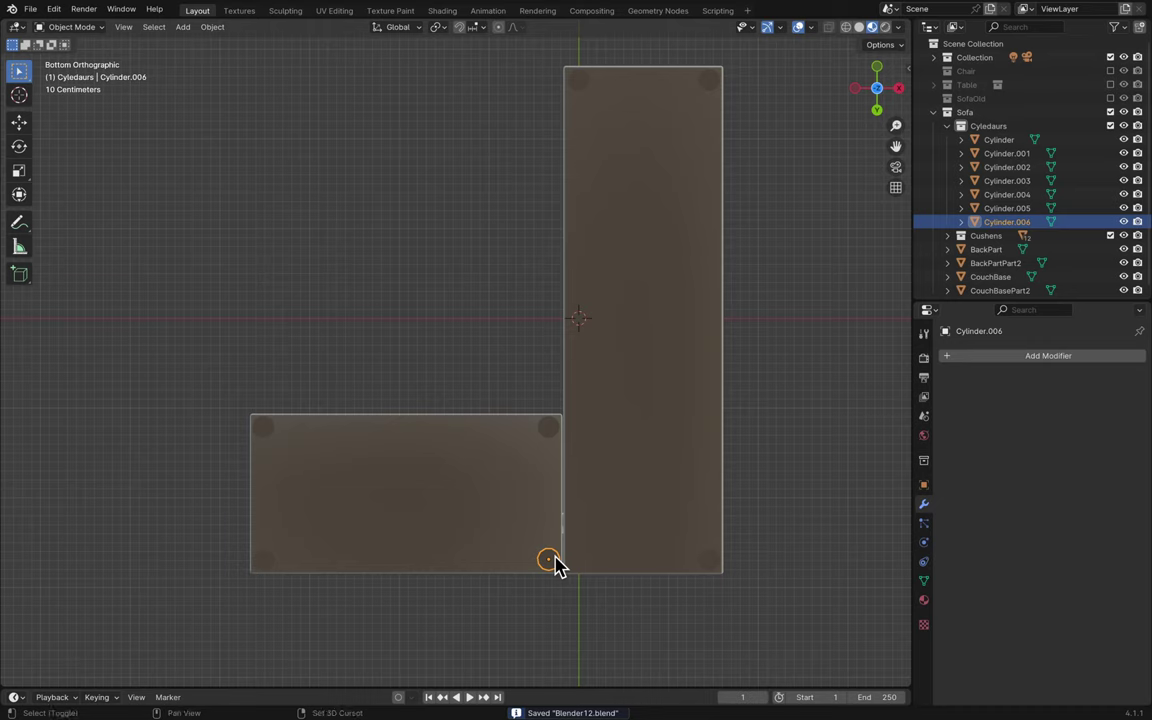
pyautogui.hotkey('shift', 'd')
pyautogui.rightClick(604, 552)
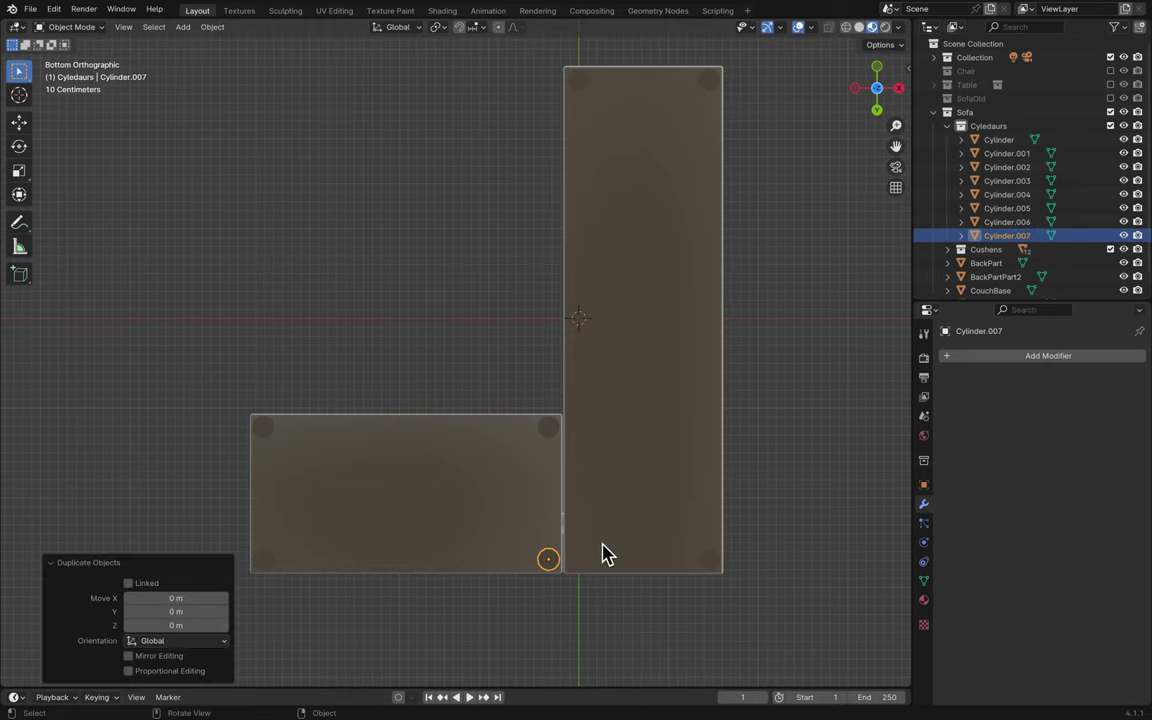
pyautogui.press('g')
pyautogui.press('x')
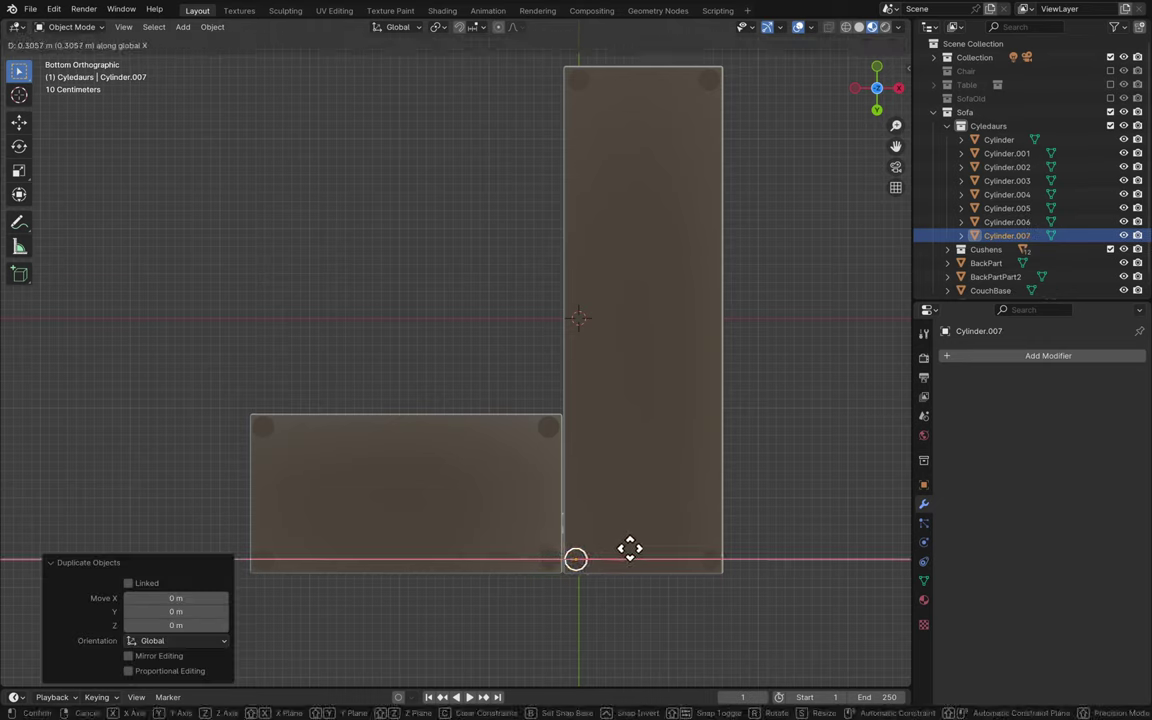
pyautogui.click(631, 548)
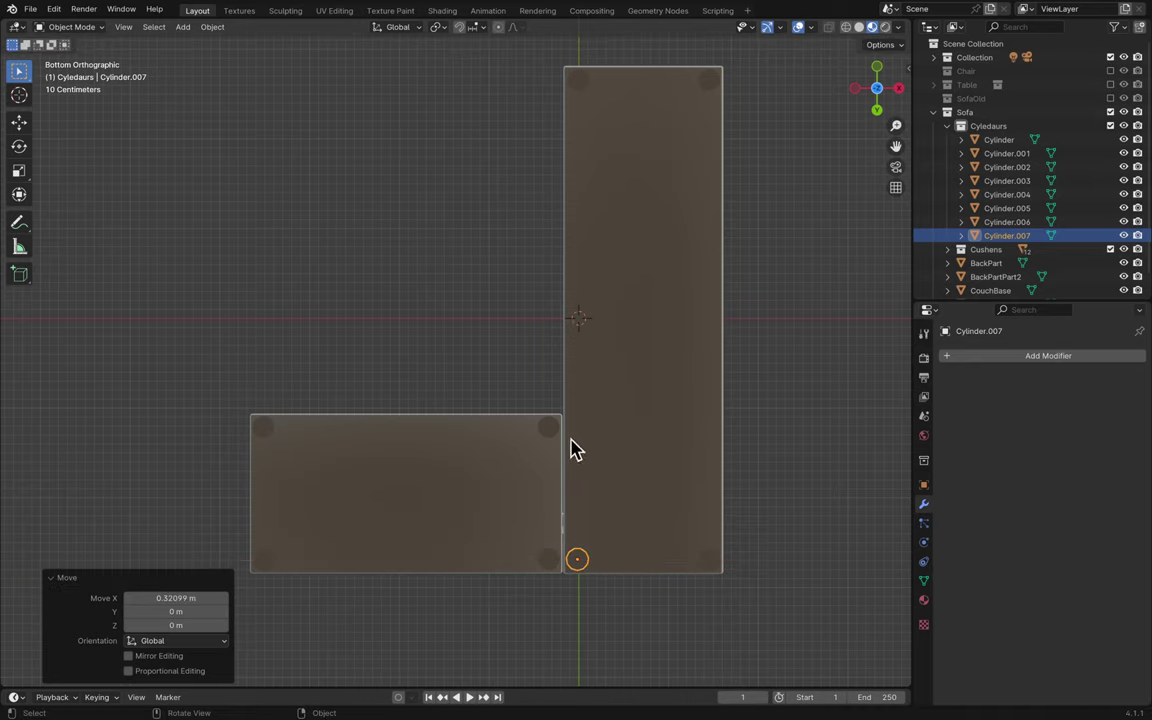
# - Copy the long section's top corner leg along Y to midway along its inner edge
pyautogui.click(757, 325)
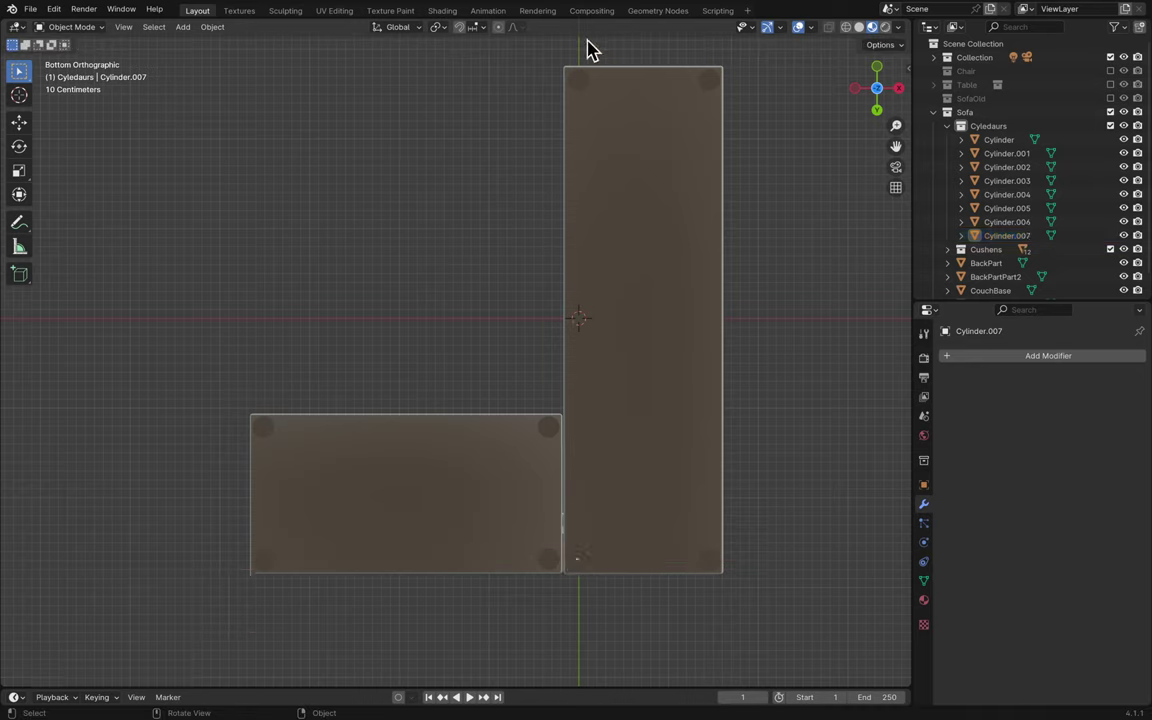
pyautogui.click(580, 86)
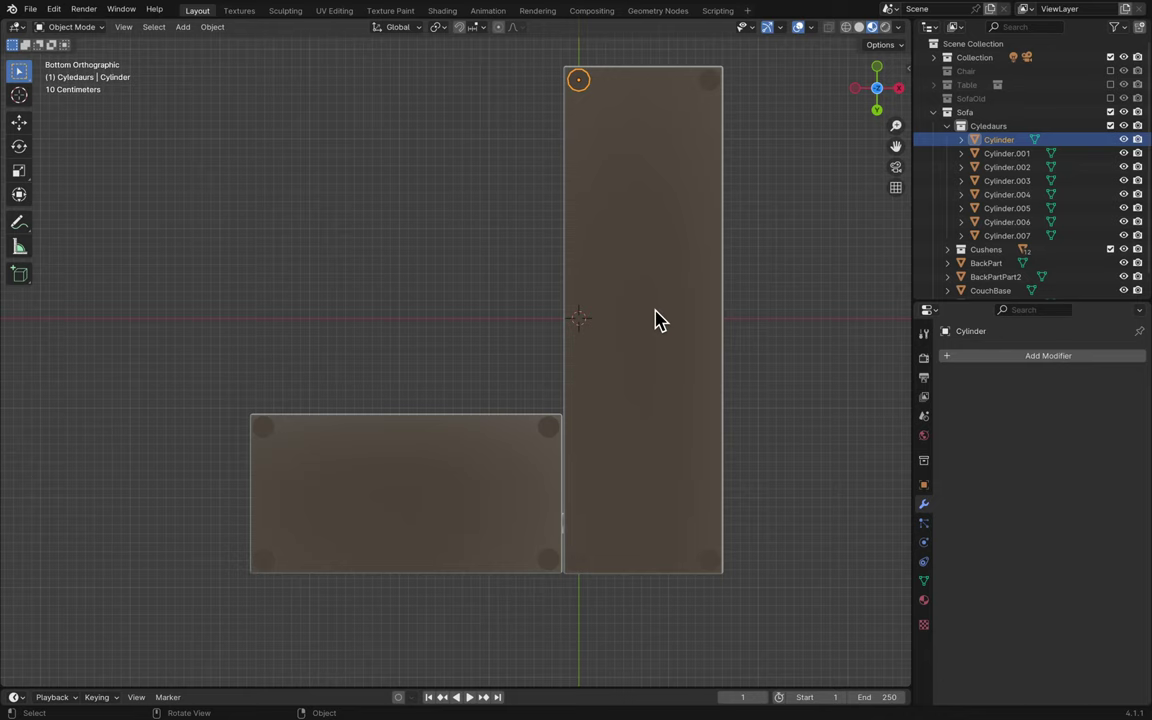
pyautogui.hotkey('shift', 'd')
pyautogui.press('Escape')
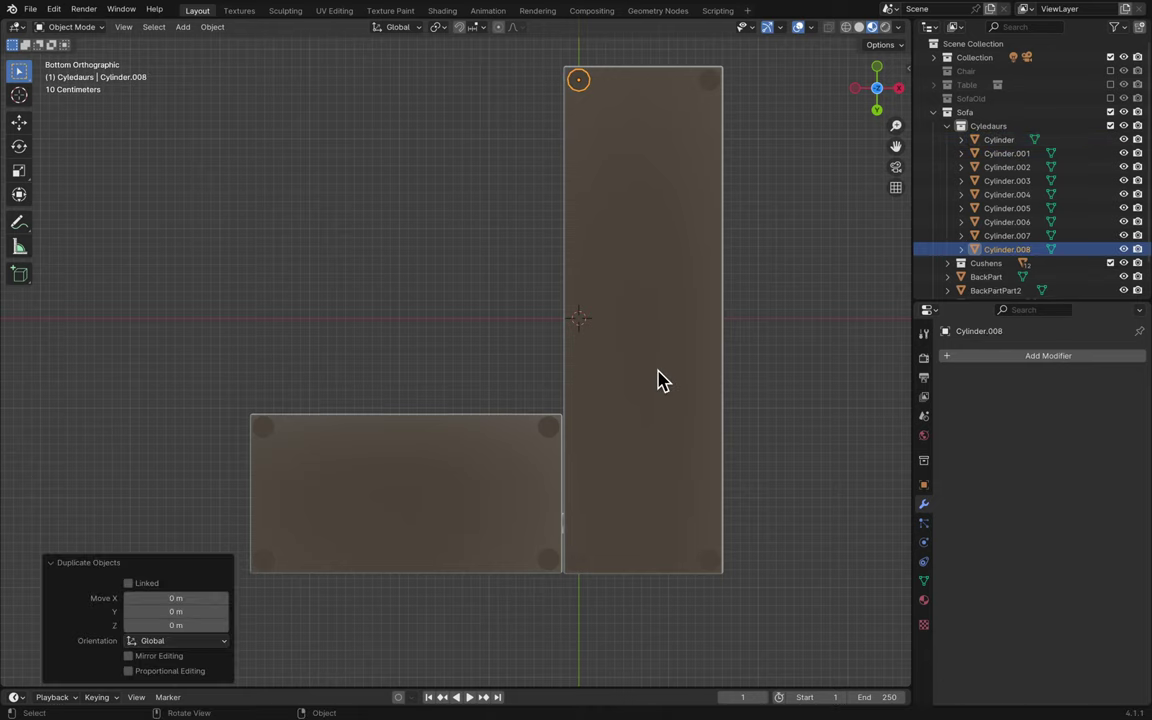
pyautogui.press('g')
pyautogui.press('x')
pyautogui.press('y')
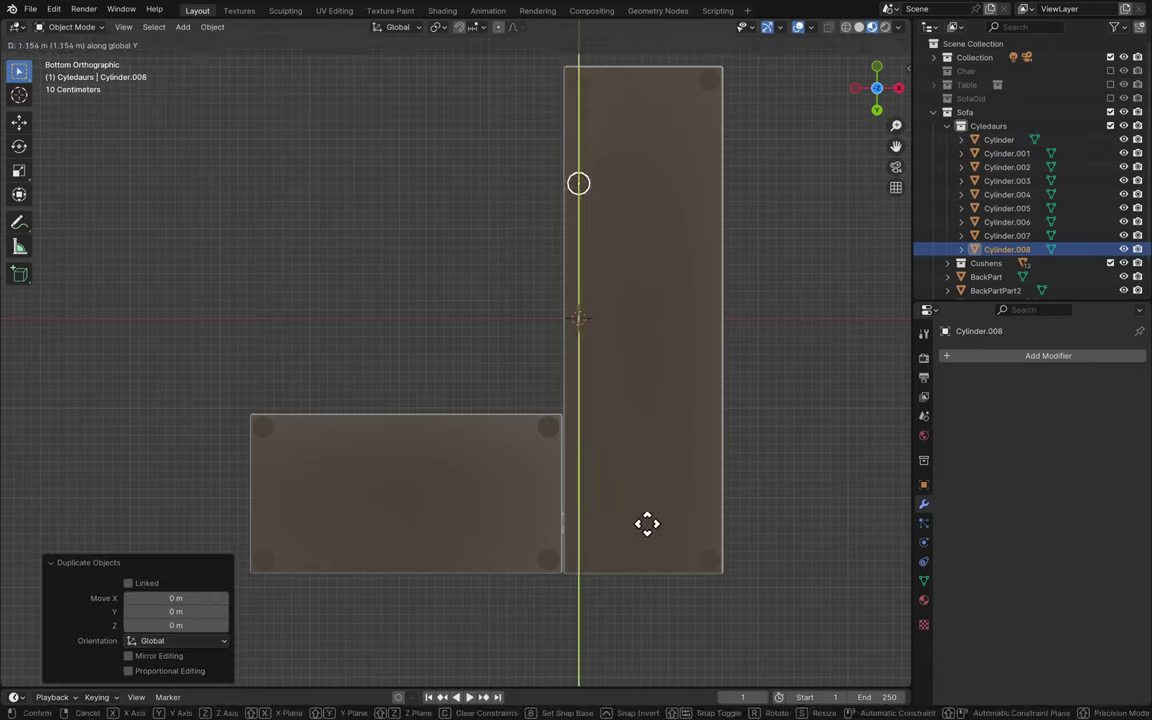
pyautogui.click(644, 597)
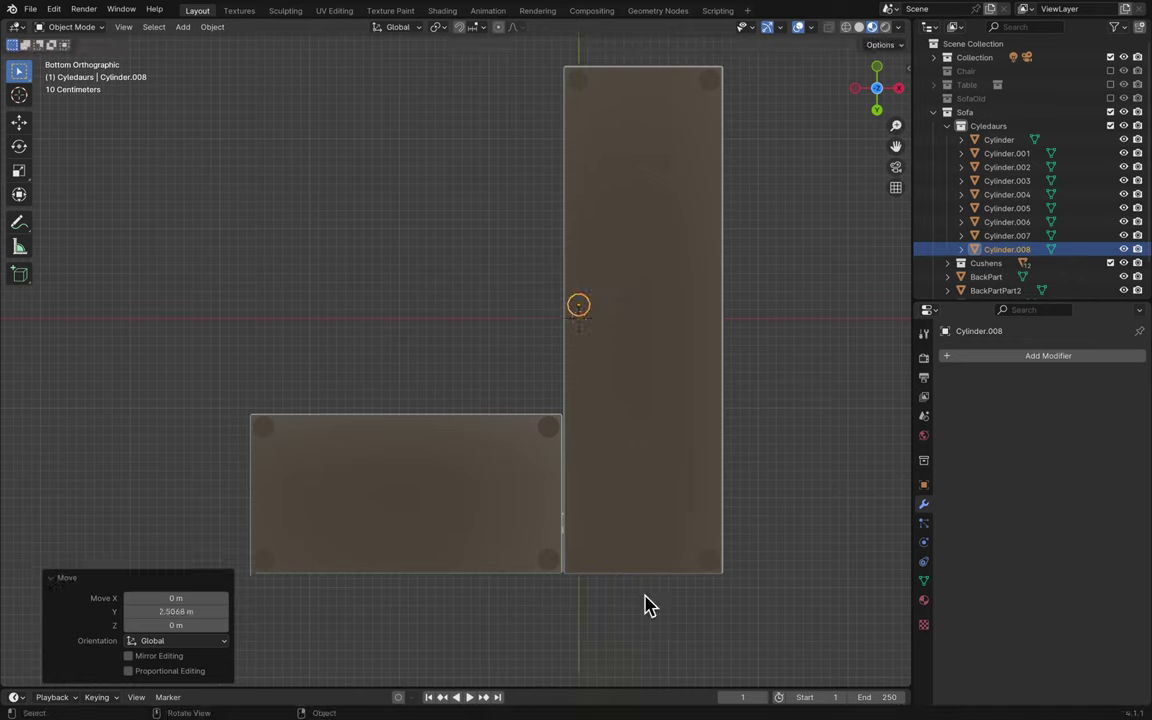
# - Duplicate the middle leg Cylinder.008 and start moving the copy Cylinder.009 along X
pyautogui.hotkey('shift', 'd')
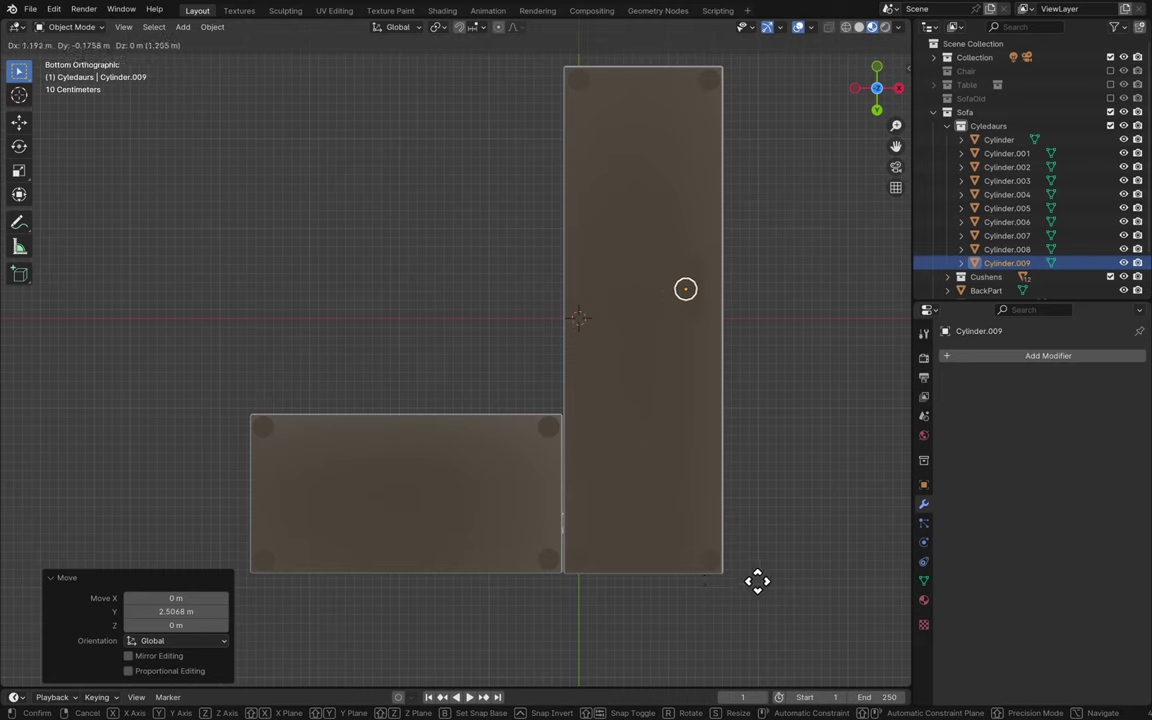
pyautogui.rightClick(763, 598)
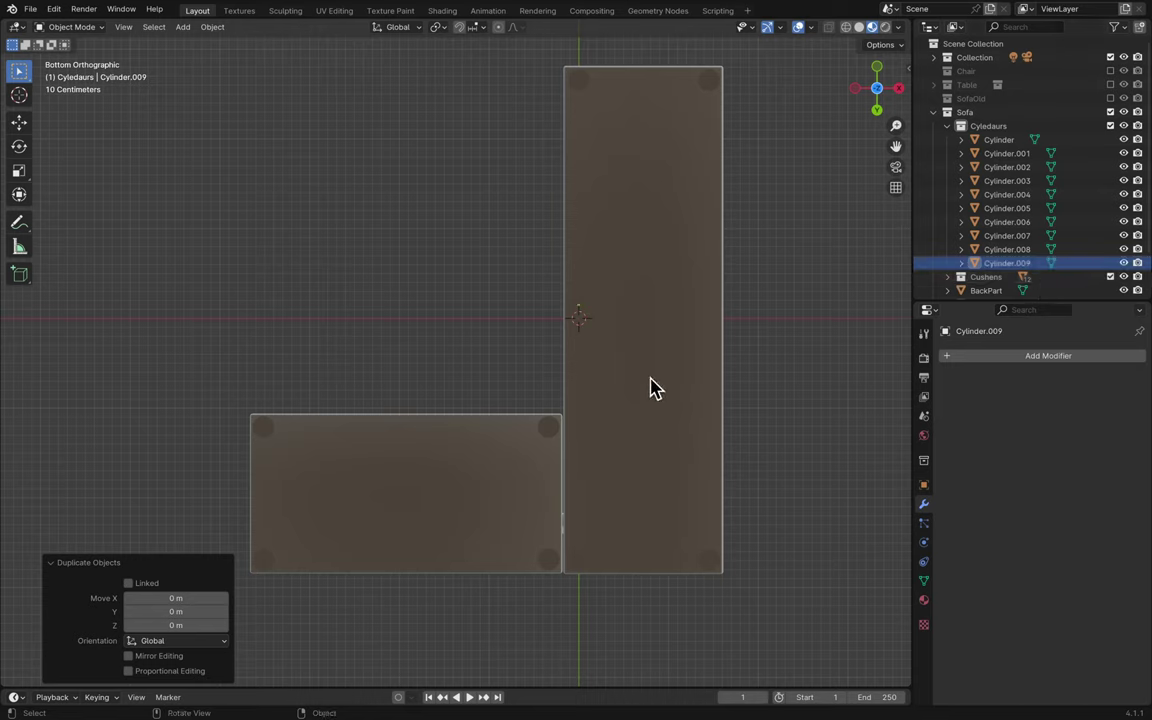
pyautogui.click(578, 306)
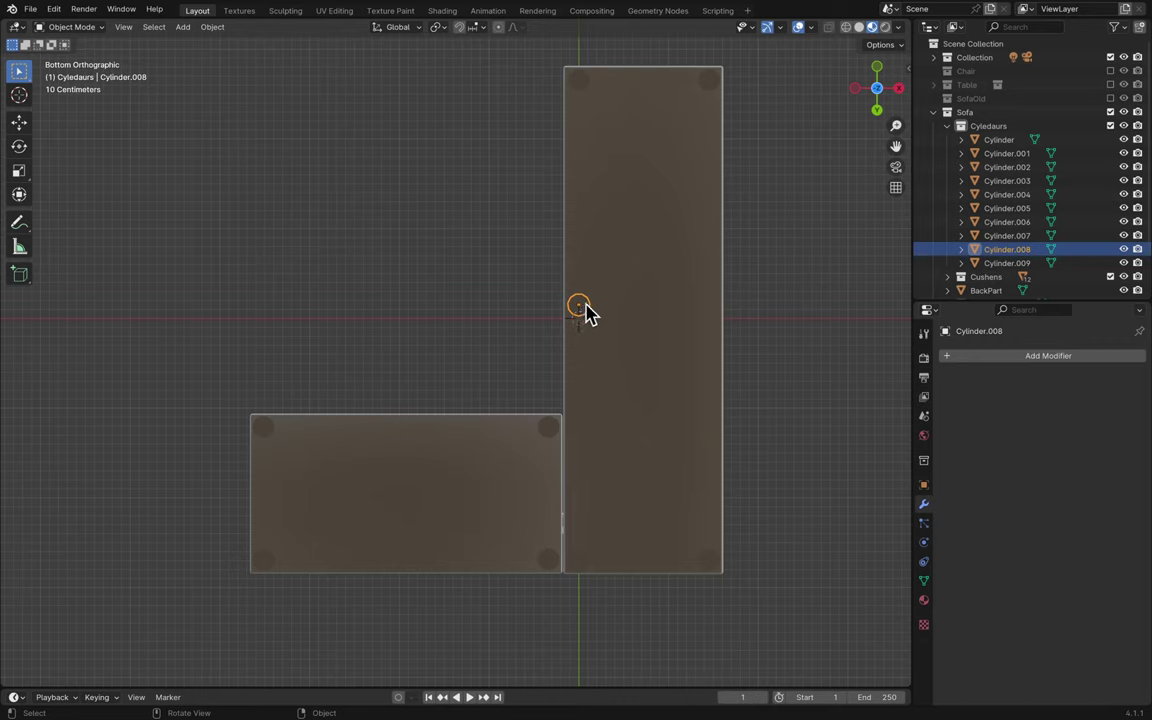
pyautogui.click(1020, 263)
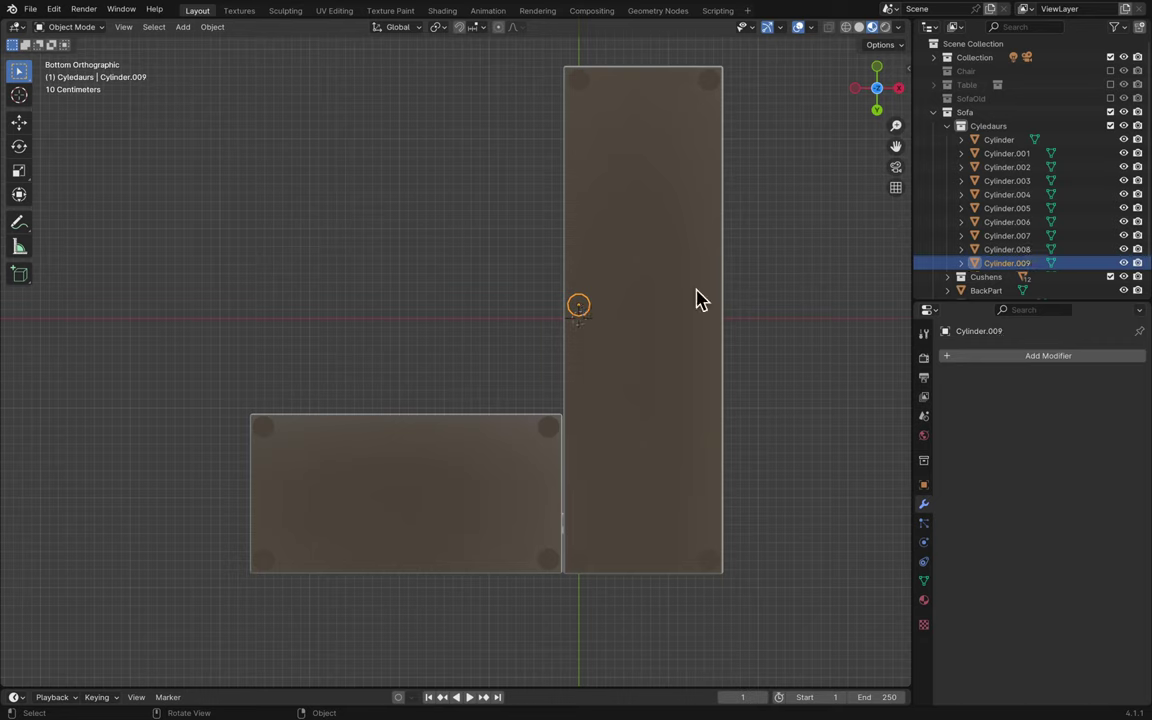
pyautogui.press('g')
pyautogui.press('x')
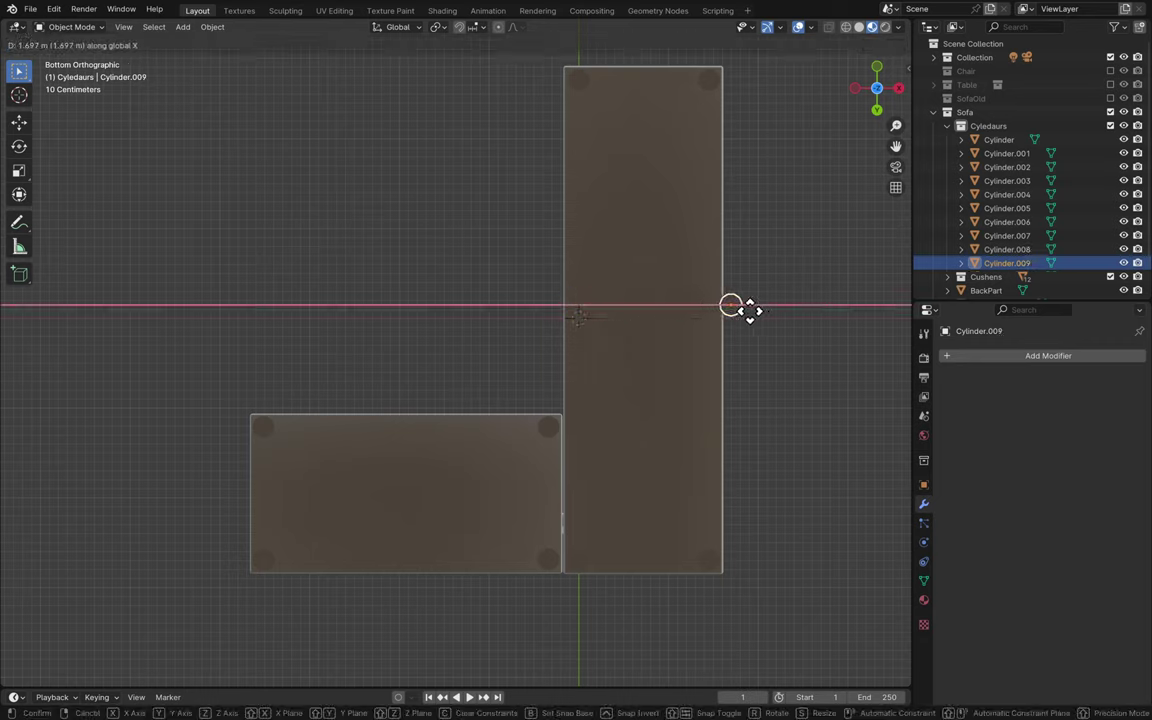
# - Place Cylinder.009 1.4521 m along X under the long section's outer edge, save, and inspect the sofa
pyautogui.click(737, 311)
pyautogui.scroll(-10, 740, 319)
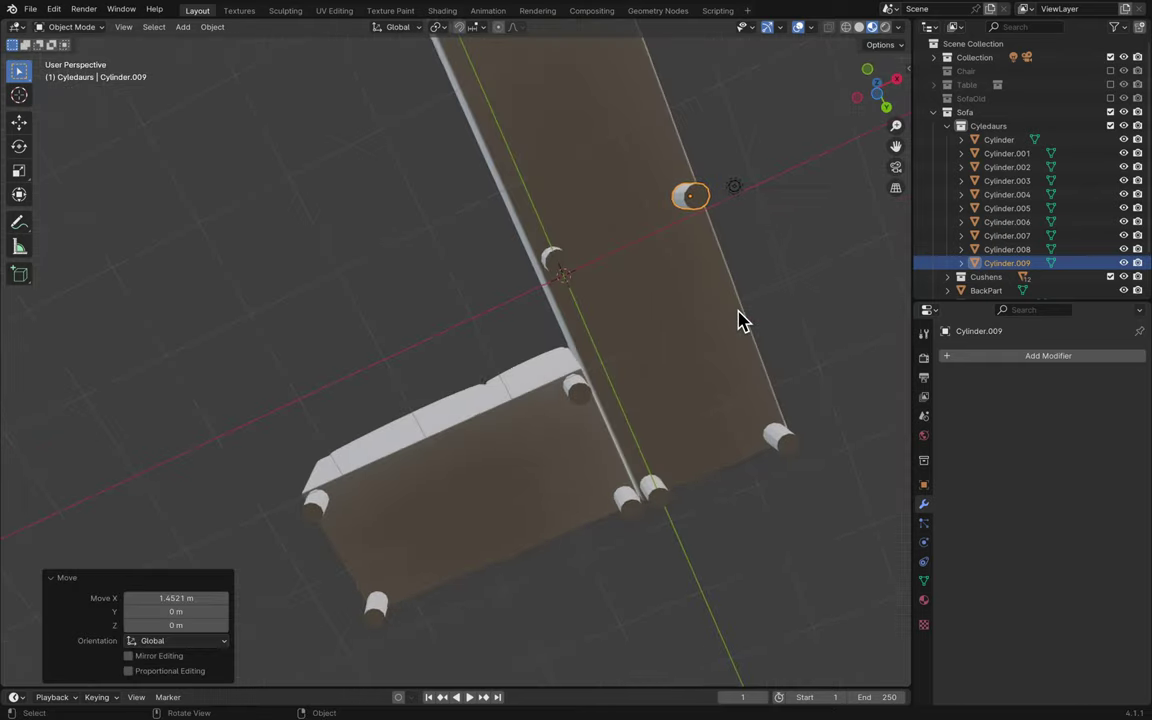
pyautogui.scroll(-3, 761, 288)
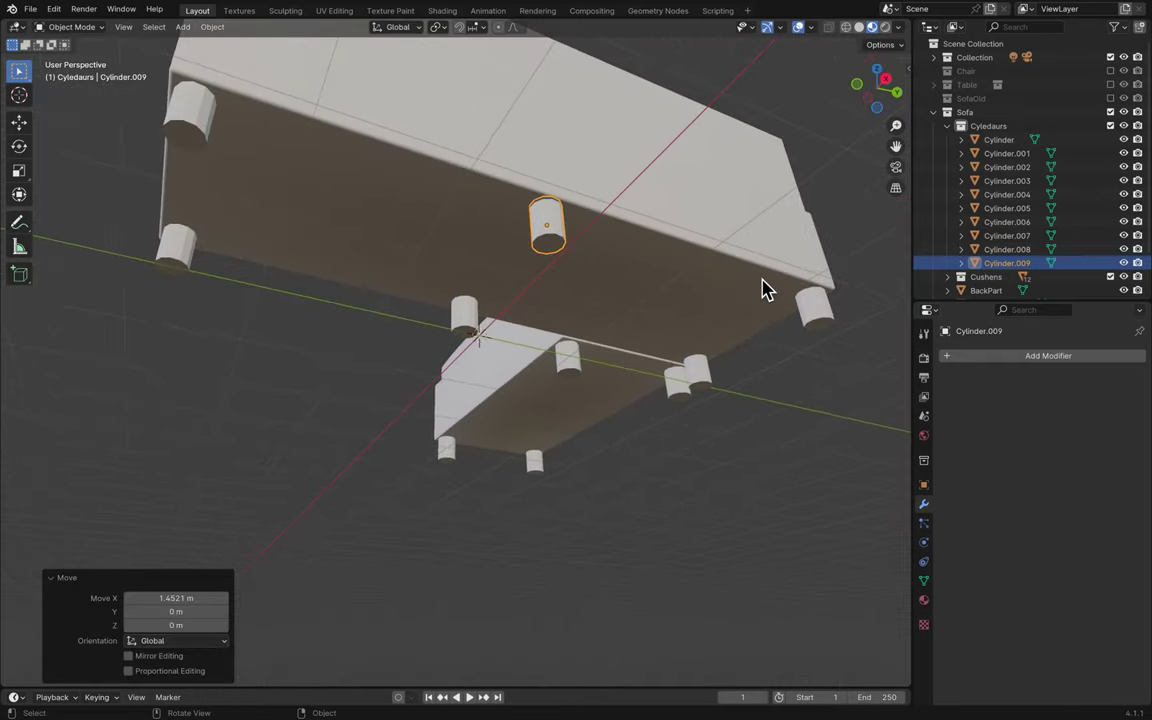
pyautogui.hotkey('ctrl', 's')
pyautogui.scroll(-10, 762, 290)
pyautogui.scroll(10, 762, 290)
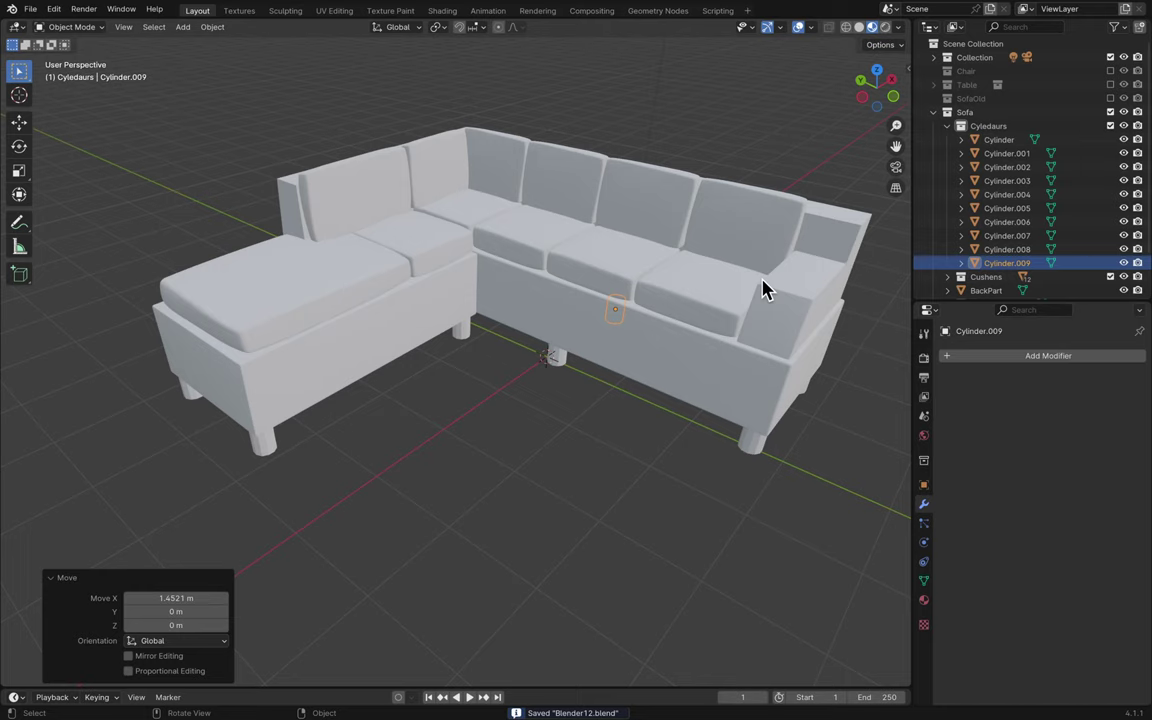
pyautogui.scroll(2, 753, 357)
pyautogui.click(643, 429)
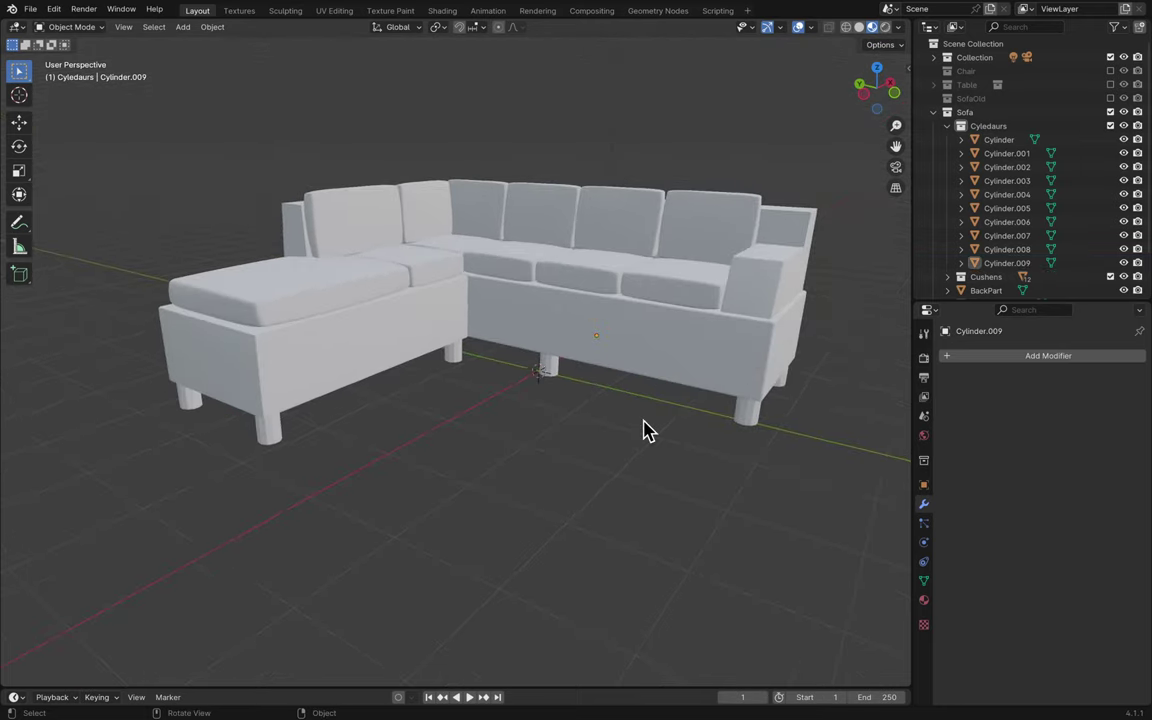
pyautogui.keyDown('shift'); pyautogui.scroll(3, 643, 429); pyautogui.keyUp('shift')
pyautogui.press('shift')
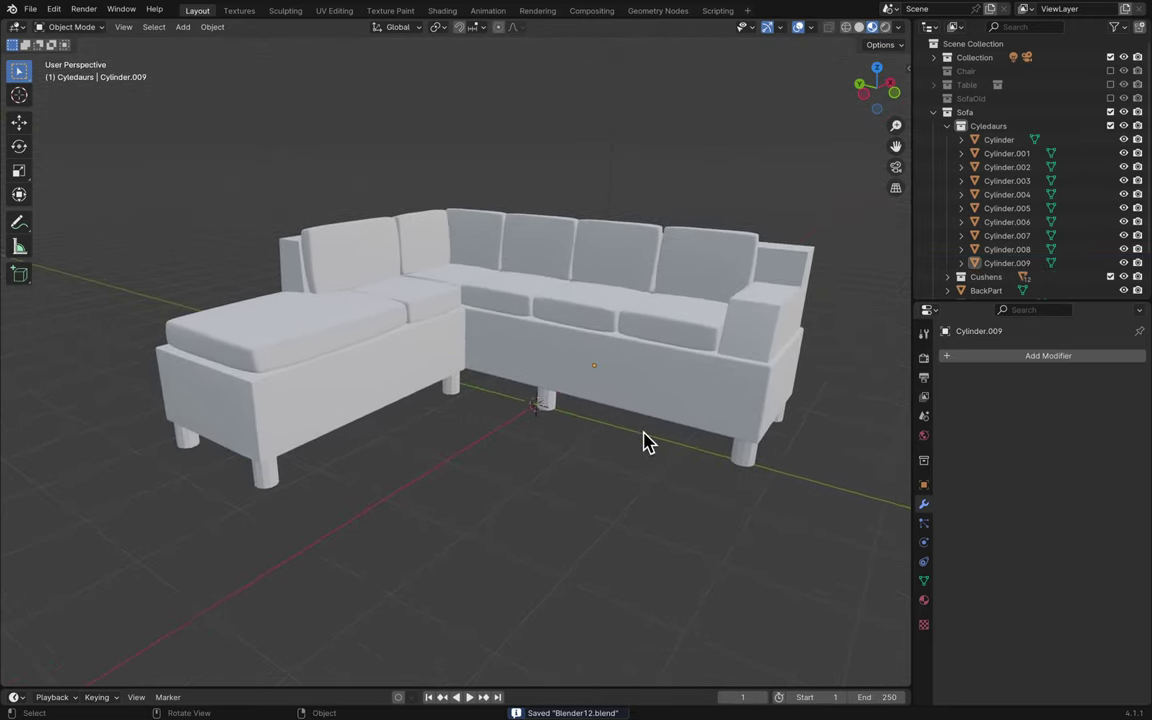
pyautogui.scroll(5, 645, 441)
pyautogui.scroll(-8, 645, 441)
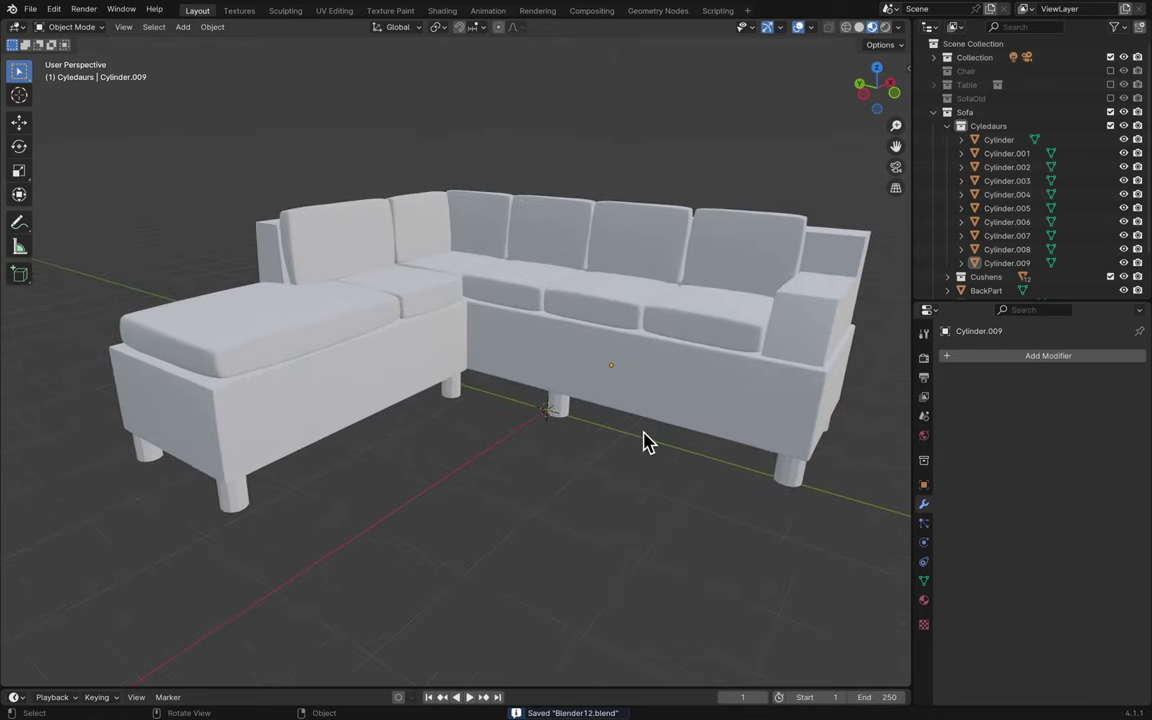
pyautogui.scroll(-3, 643, 441)
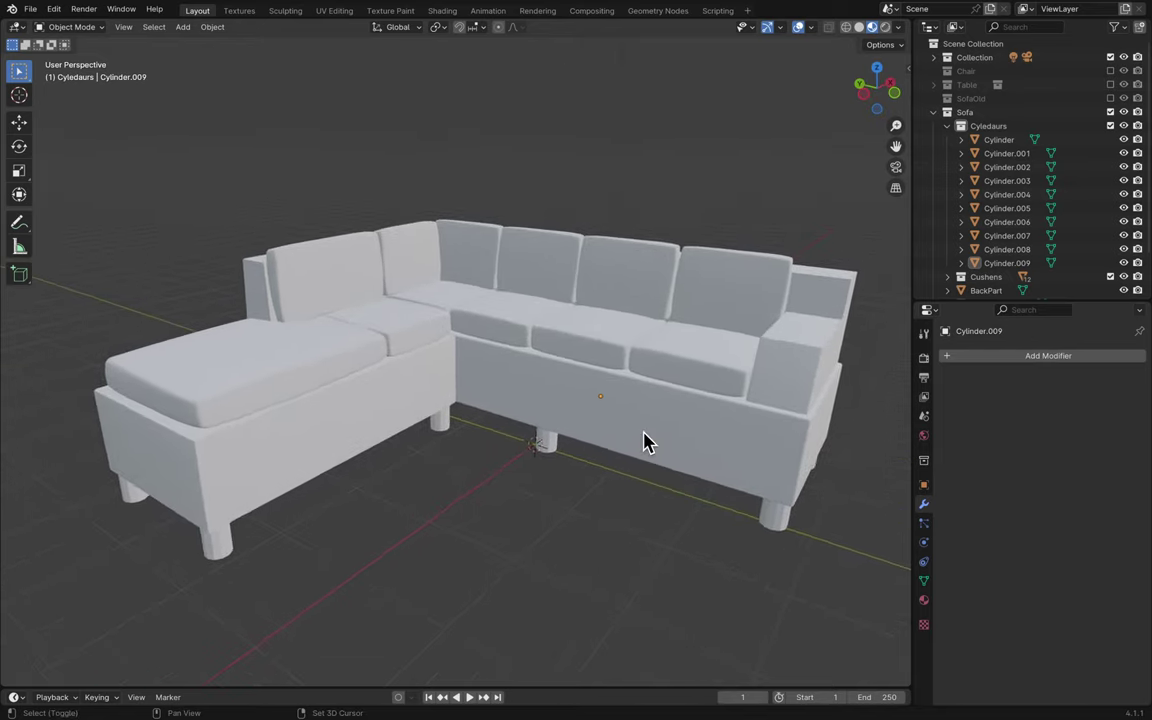
# - Switch to the texturing workspace in object mode
pyautogui.click(239, 11)
pyautogui.scroll(-5, 255, 216)
pyautogui.press('Tab')
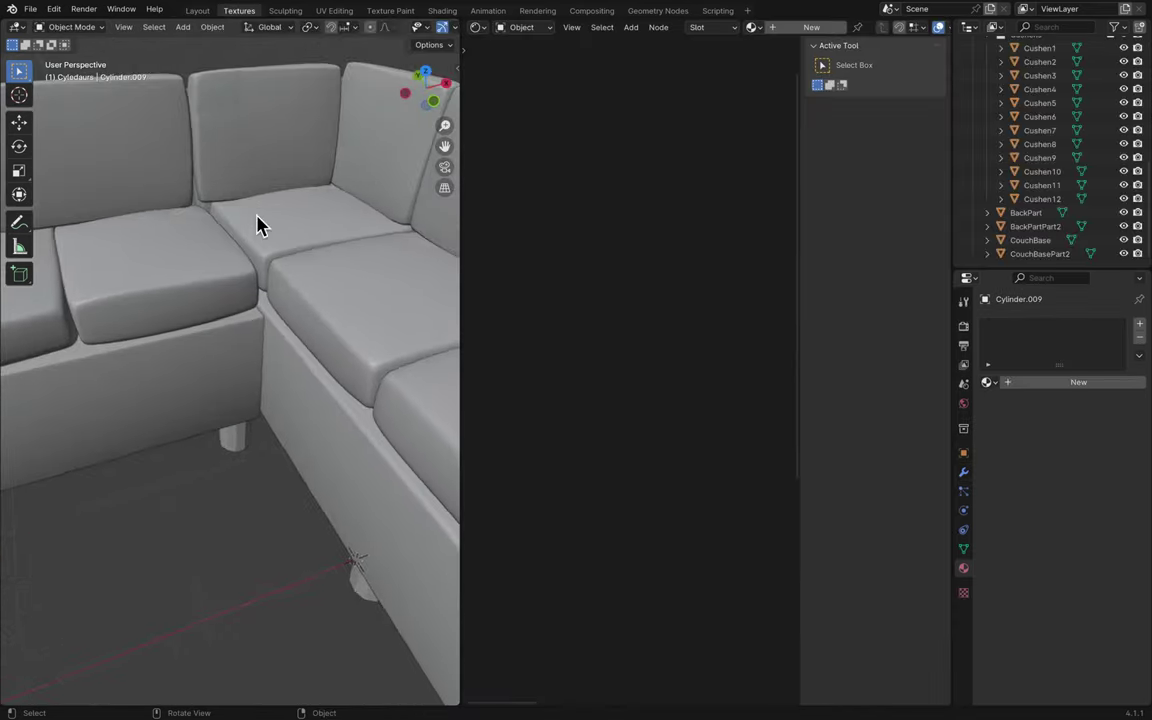
pyautogui.scroll(-3, 257, 222)
pyautogui.hscroll(5, 257, 220)
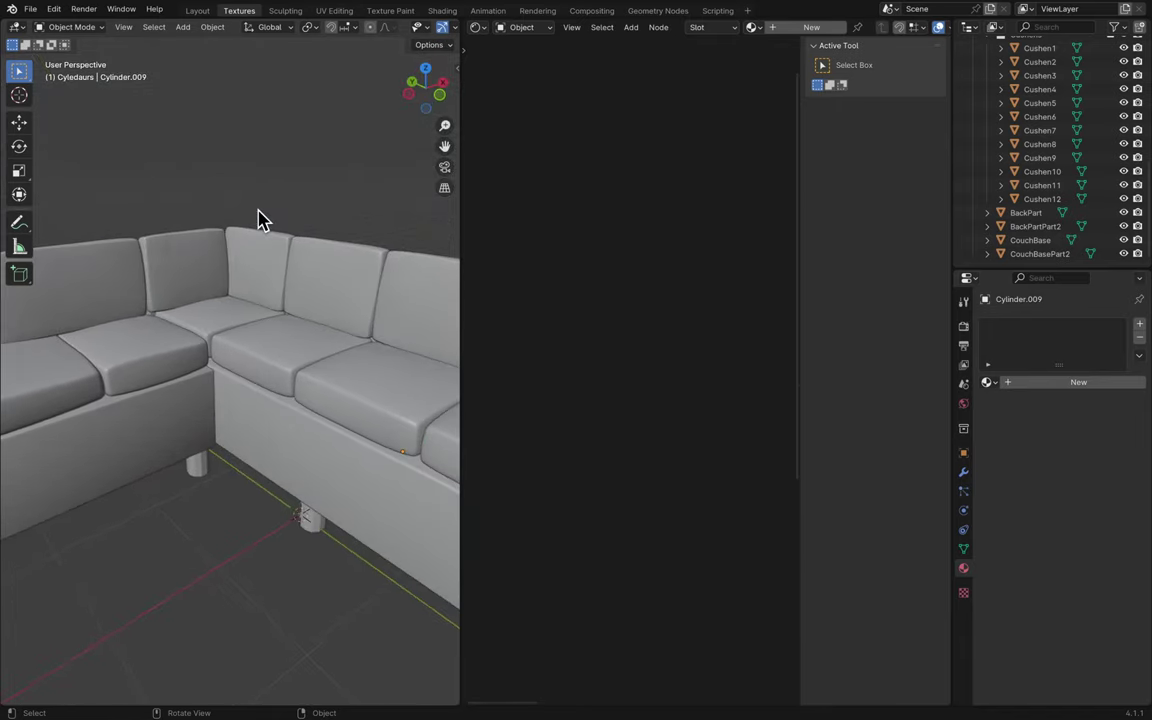
pyautogui.hscroll(5, 257, 220)
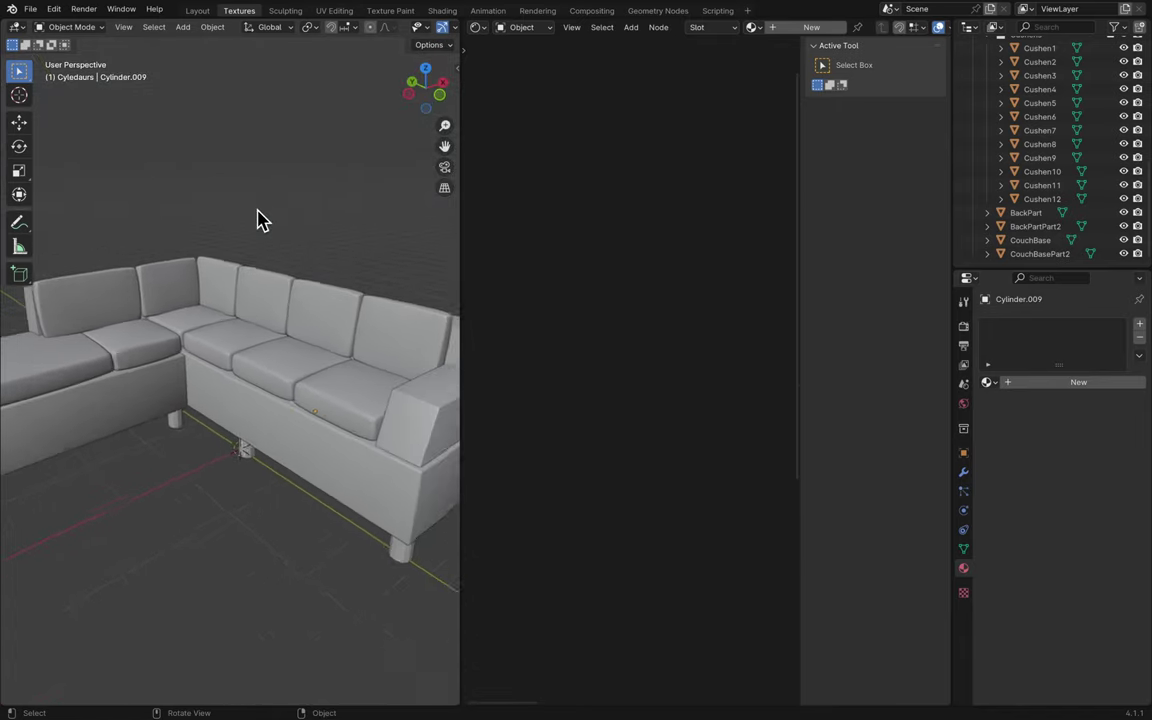
pyautogui.keyDown('shift'); pyautogui.scroll(-2, 303, 236); pyautogui.keyUp('shift')
pyautogui.hscroll(3, 303, 236)
pyautogui.scroll(2, 303, 236)
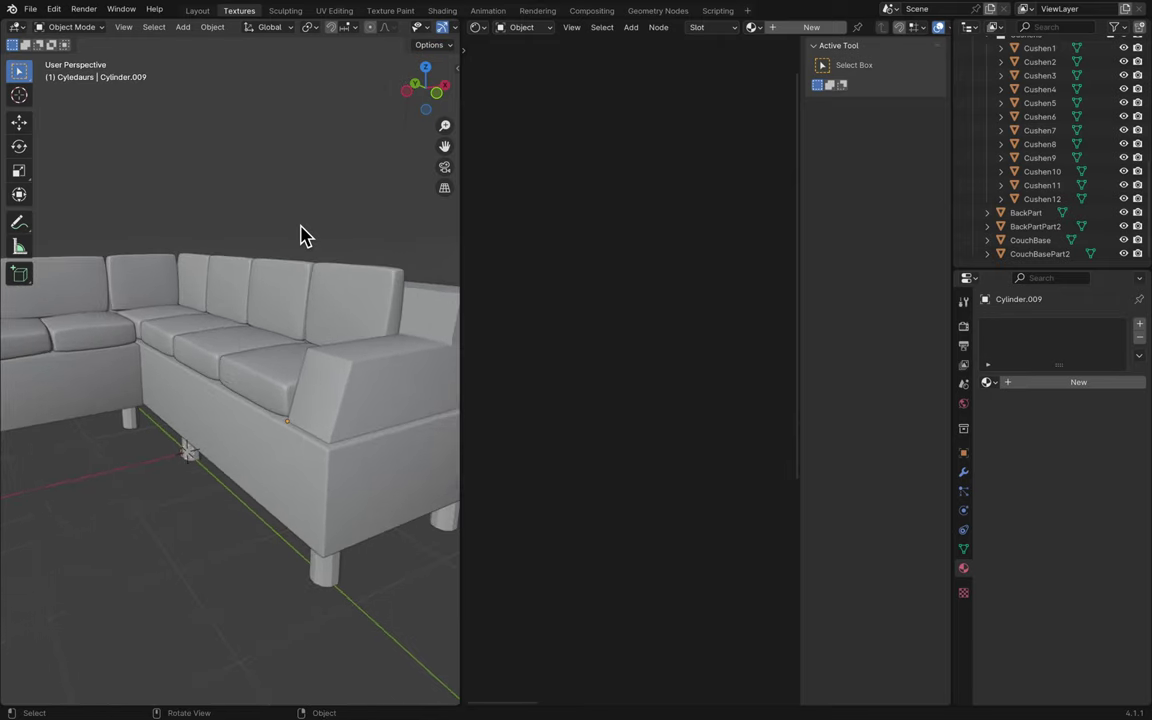
pyautogui.scroll(5, 1075, 110)
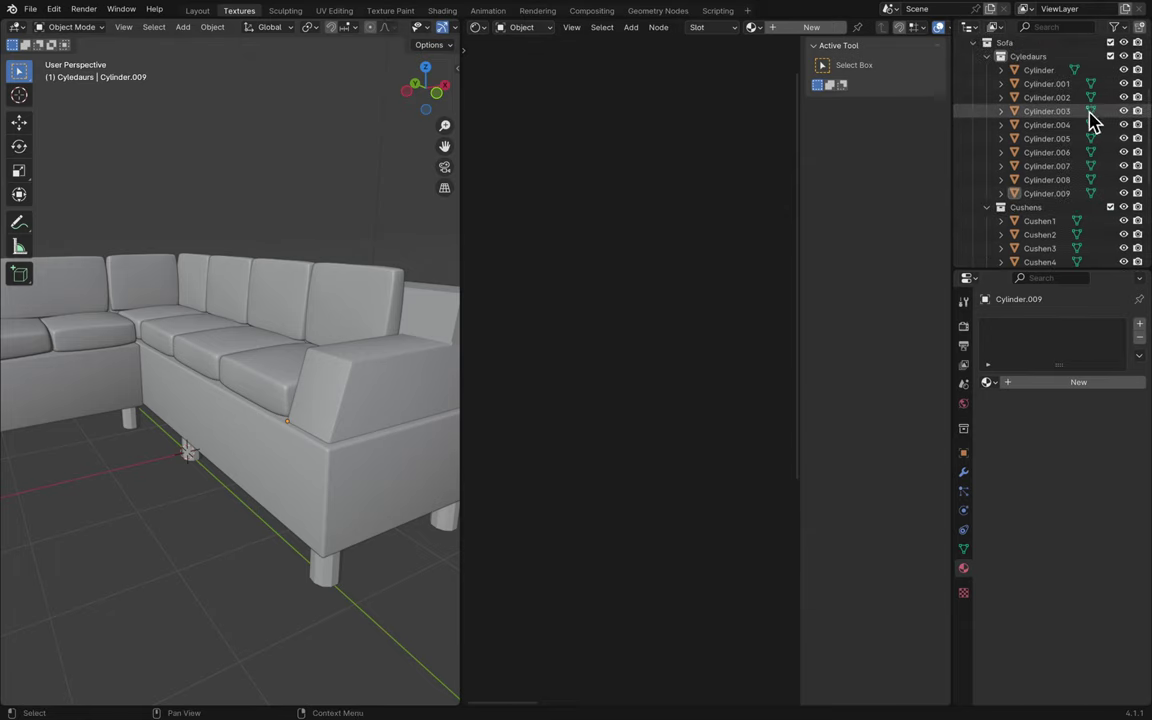
# - Collapse the Cushens and Cyledaurs collections, save Blender12.blend, and select CouchBase
pyautogui.click(987, 207)
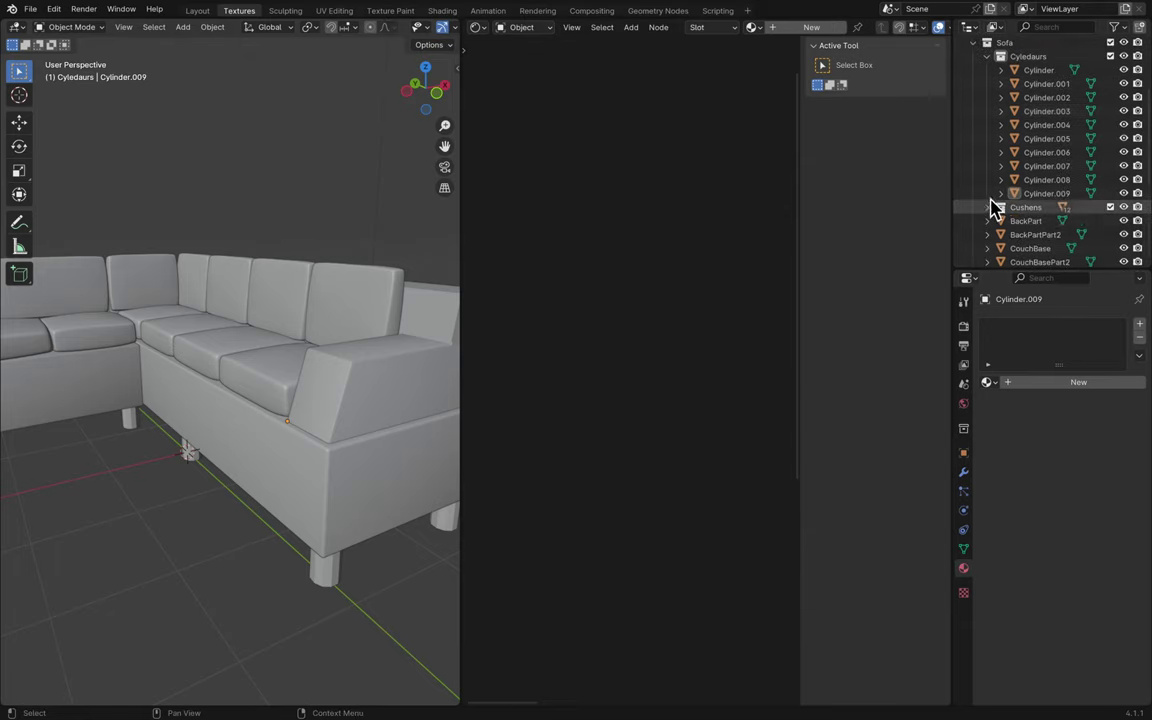
pyautogui.click(987, 56)
pyautogui.hotkey('ctrl', 's')
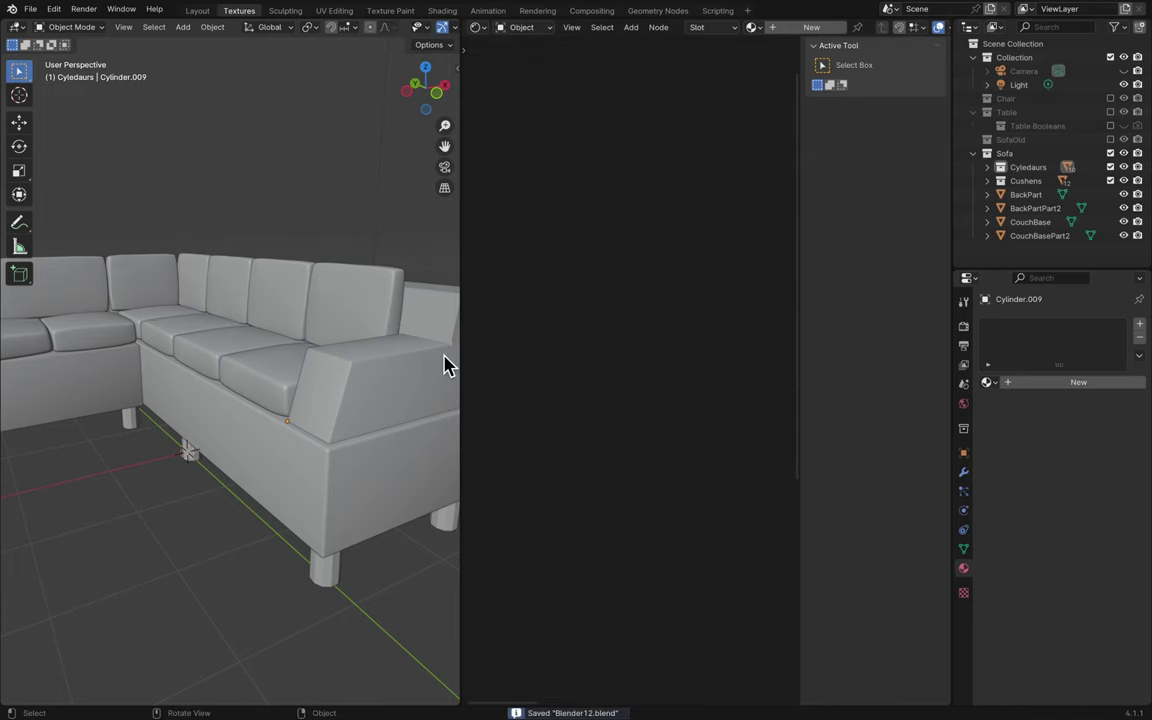
pyautogui.moveTo(378, 363); pyautogui.dragTo(381, 375, button='middle')
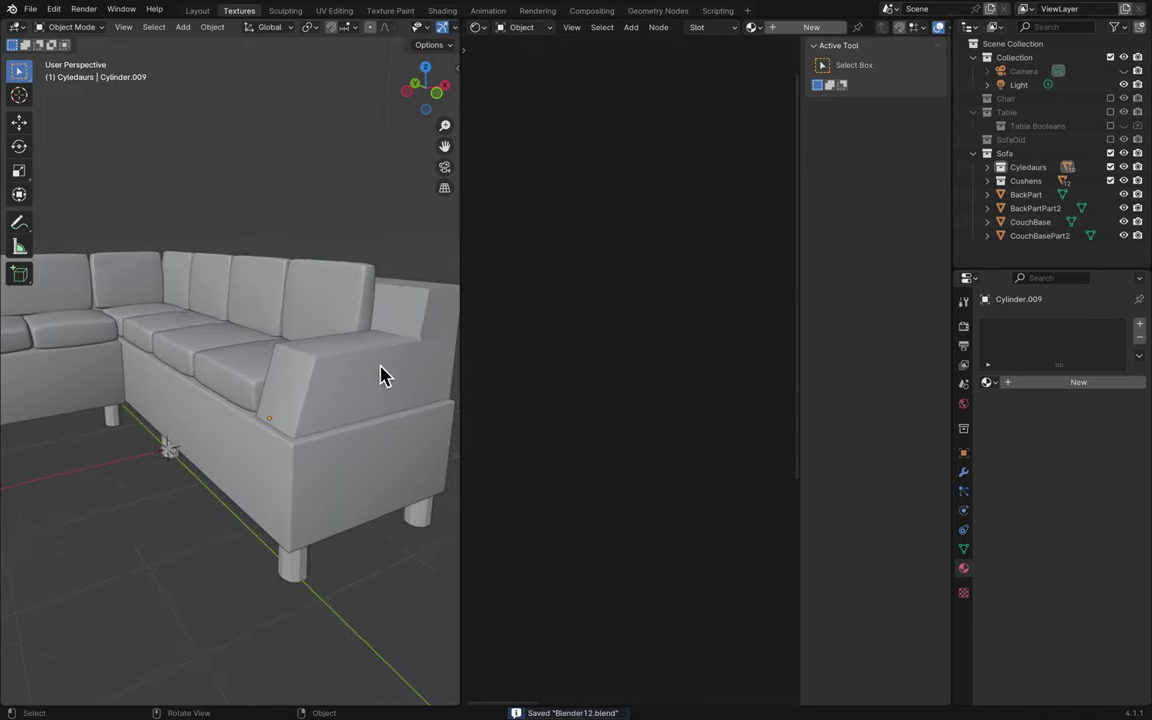
pyautogui.click(378, 452)
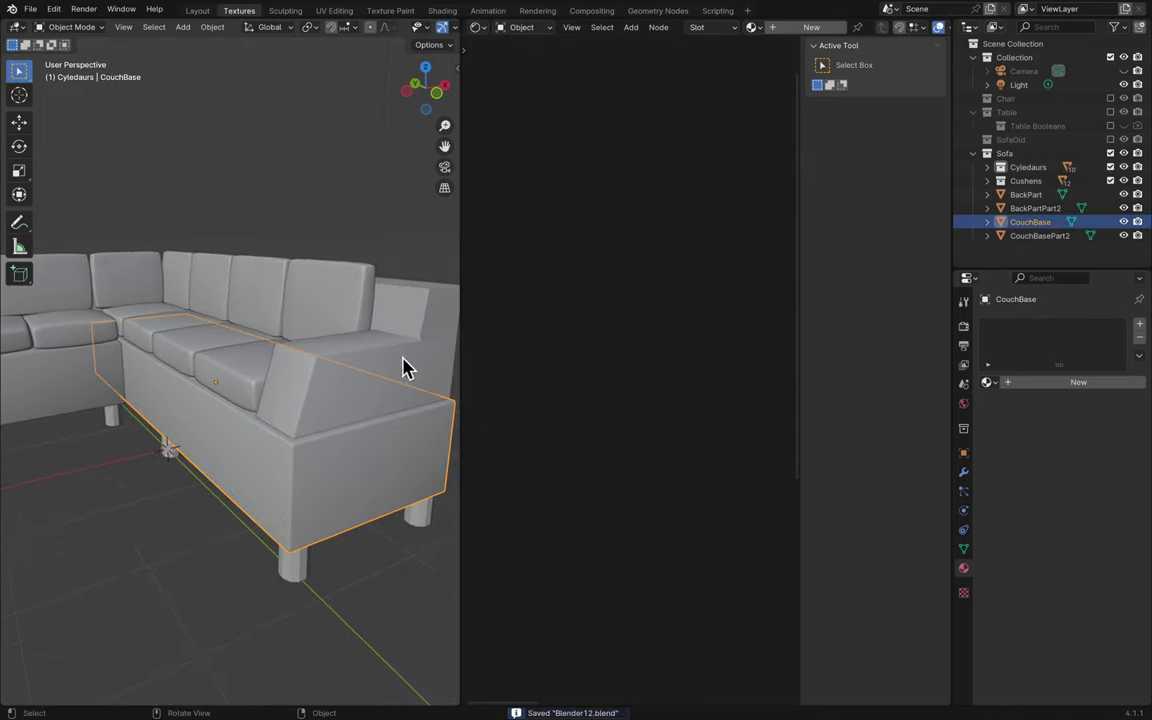
# - Give CouchBase a new Principled BSDF material named Material, then select back cushion Cushen6
pyautogui.click(797, 28)
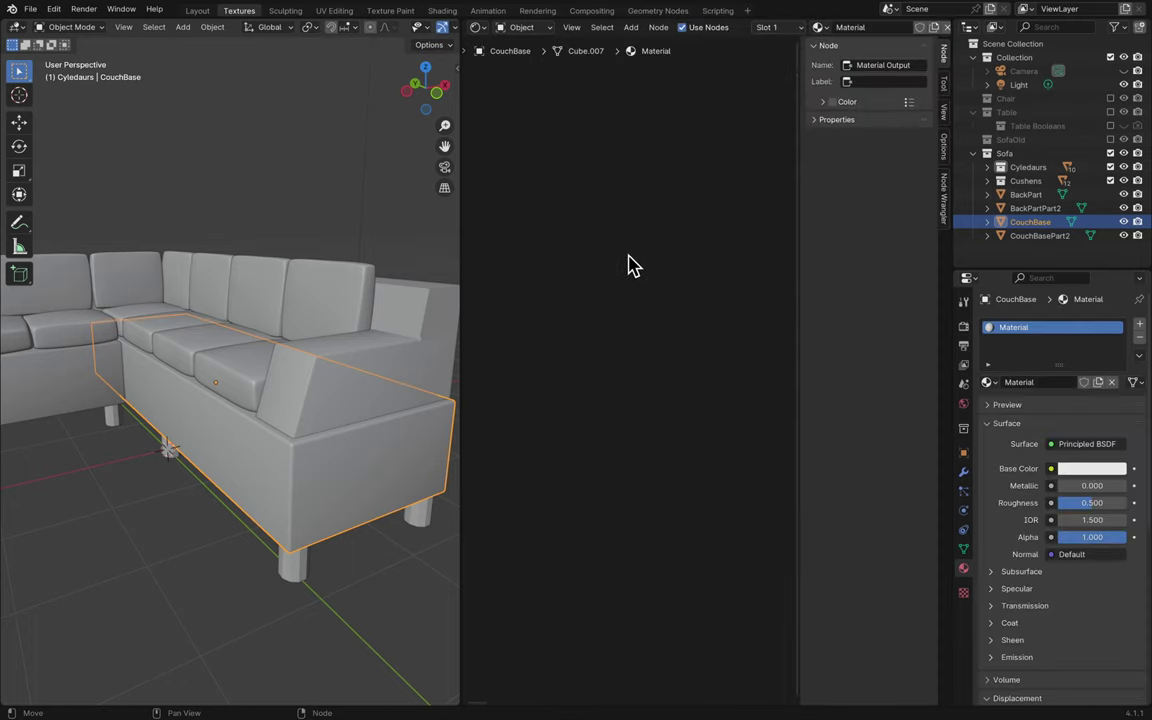
pyautogui.hscroll(-10, 630, 262)
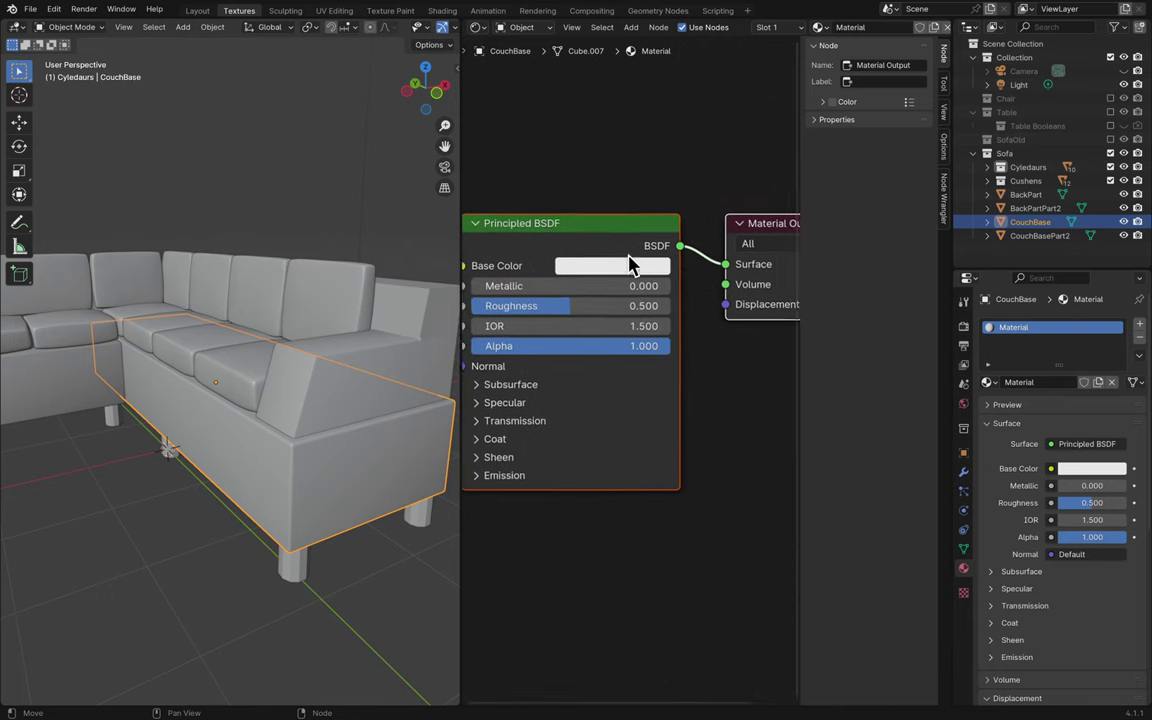
pyautogui.click(622, 234)
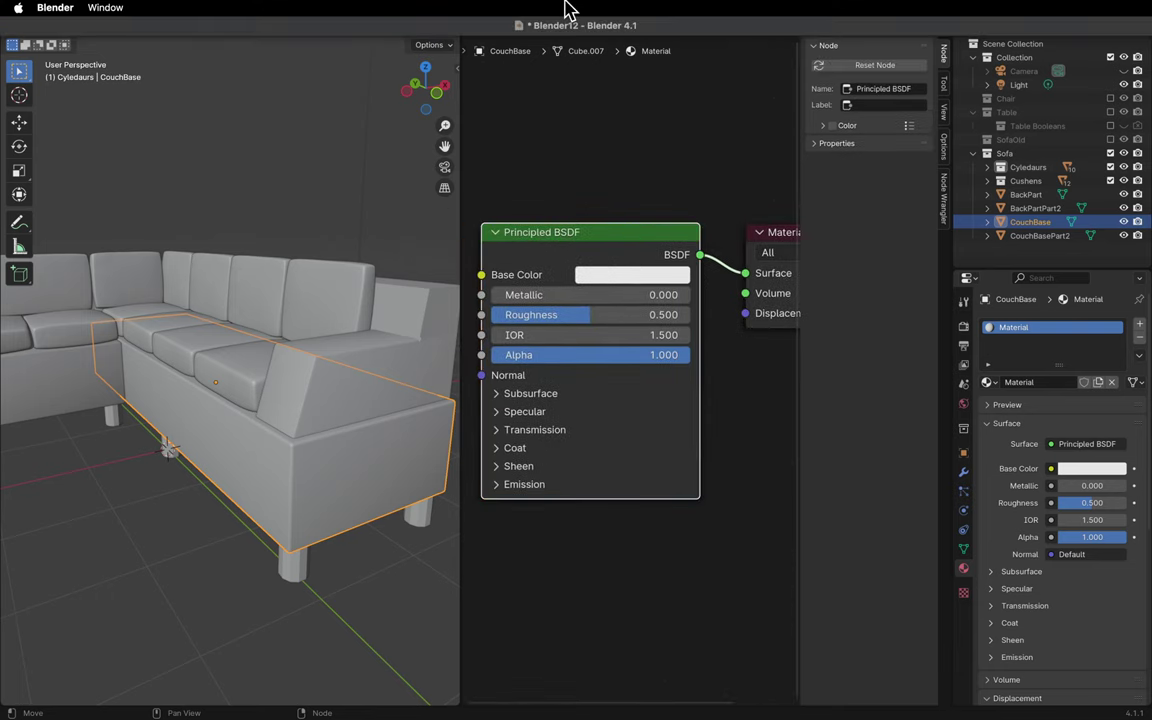
pyautogui.click(316, 211)
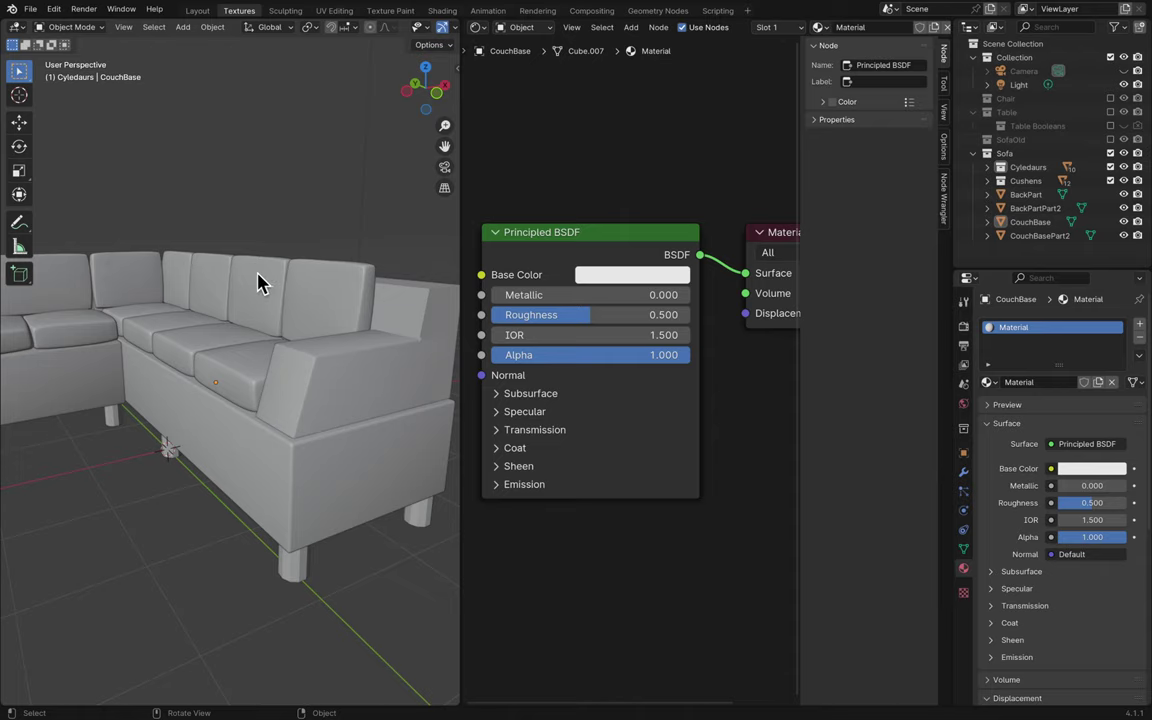
pyautogui.click(300, 275)
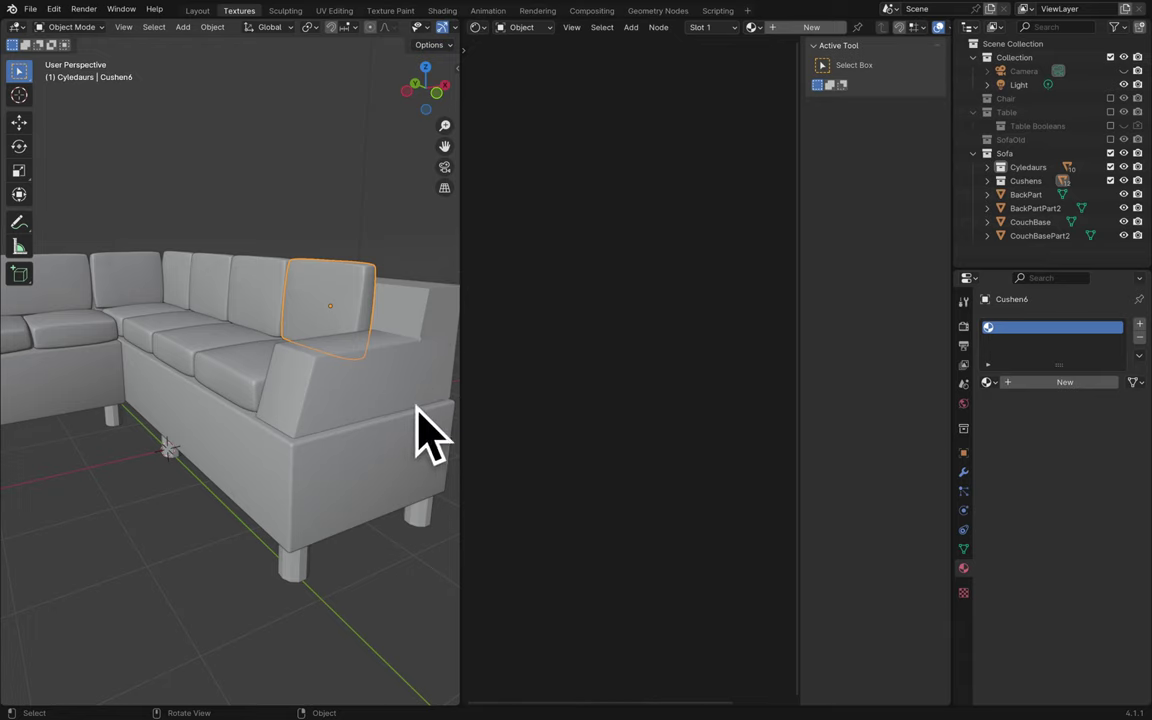
# - Create Material.001 for Cushen6 with its Principled BSDF node active, and widen the 3D view
pyautogui.moveTo(446, 9)
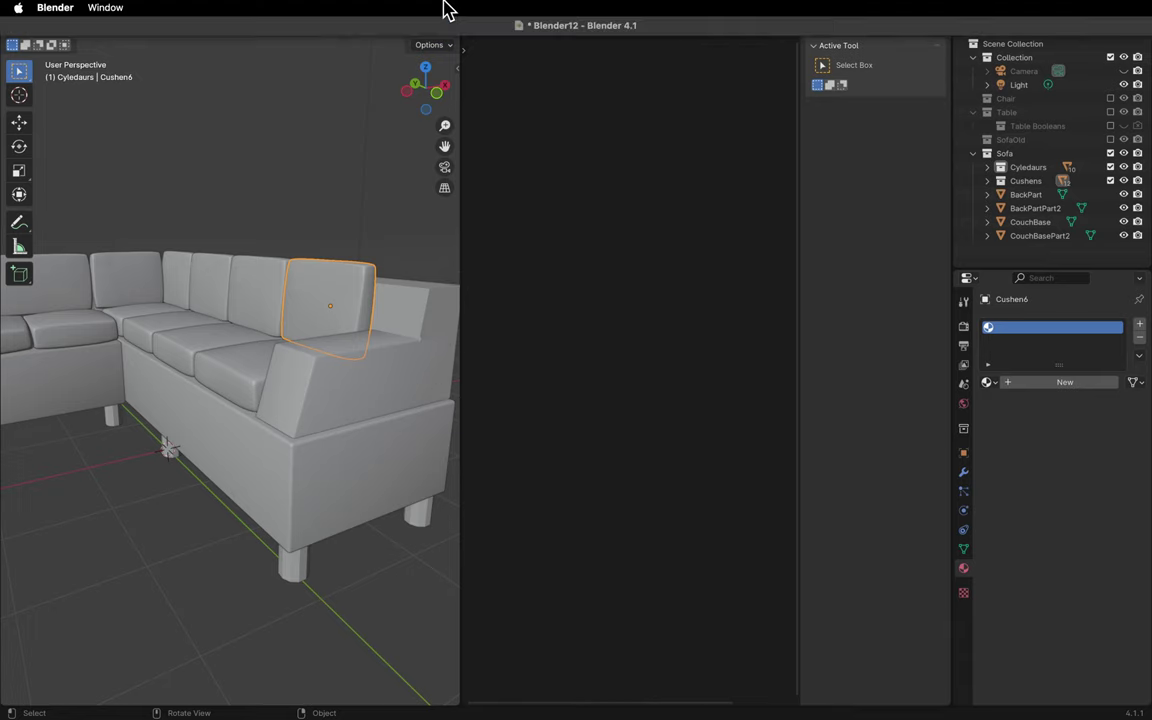
pyautogui.click(741, 28)
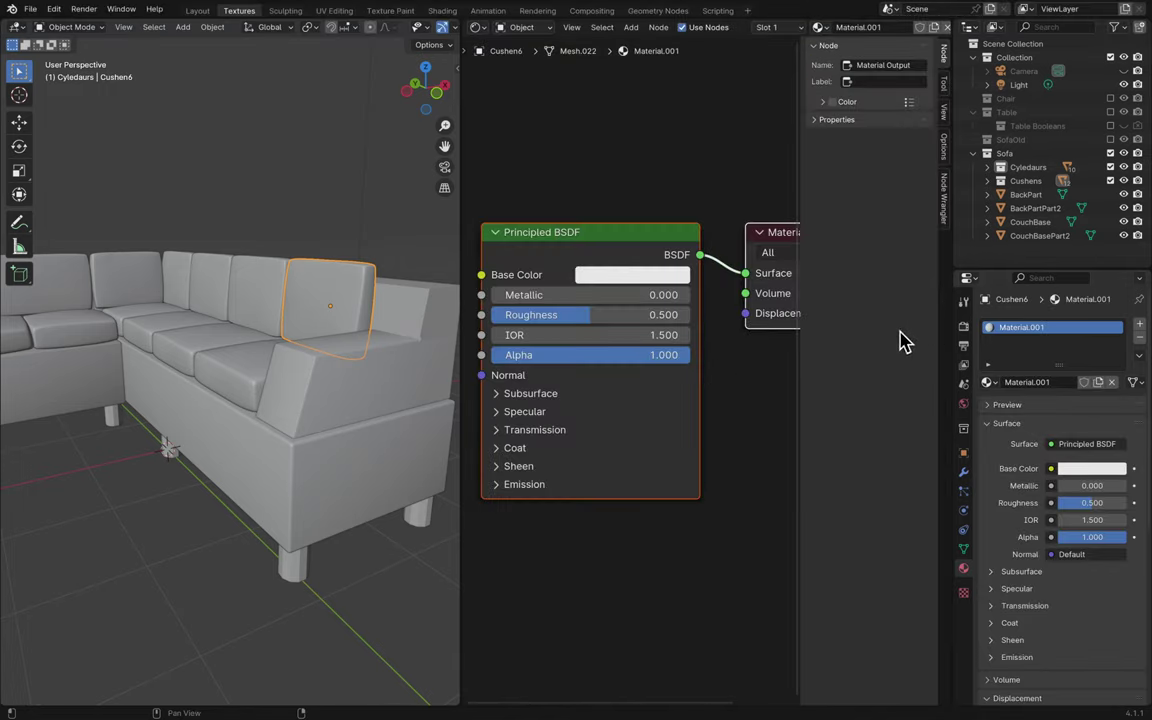
pyautogui.click(672, 249)
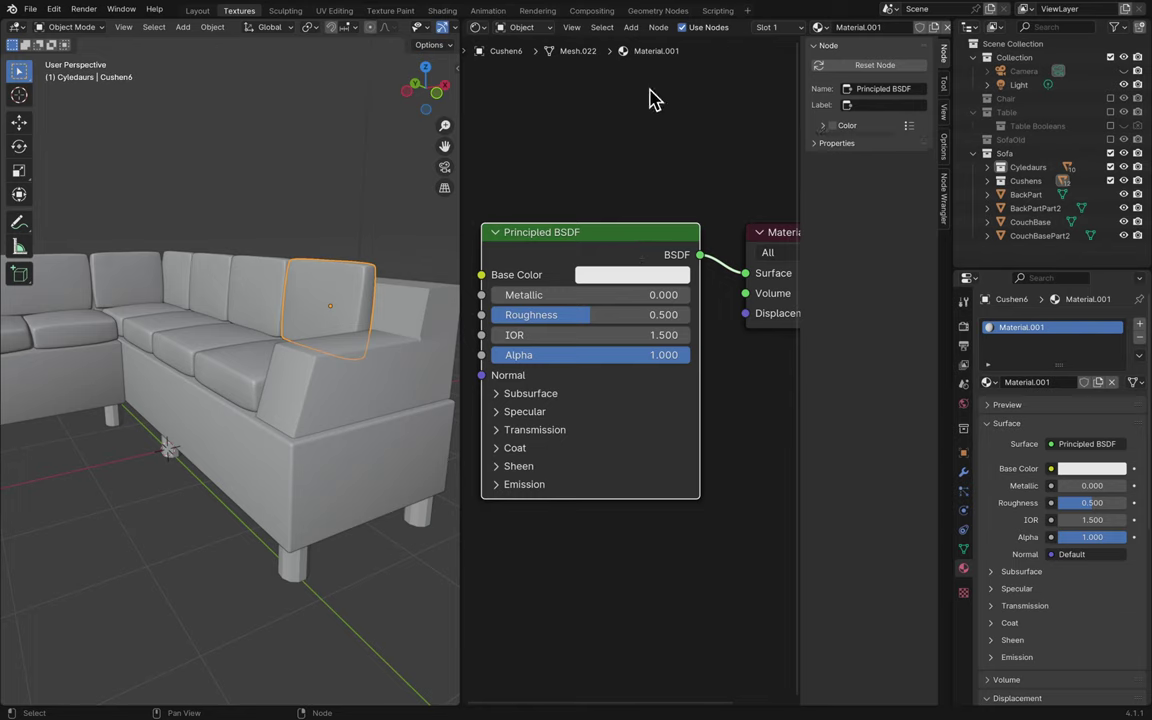
pyautogui.moveTo(652, 8)
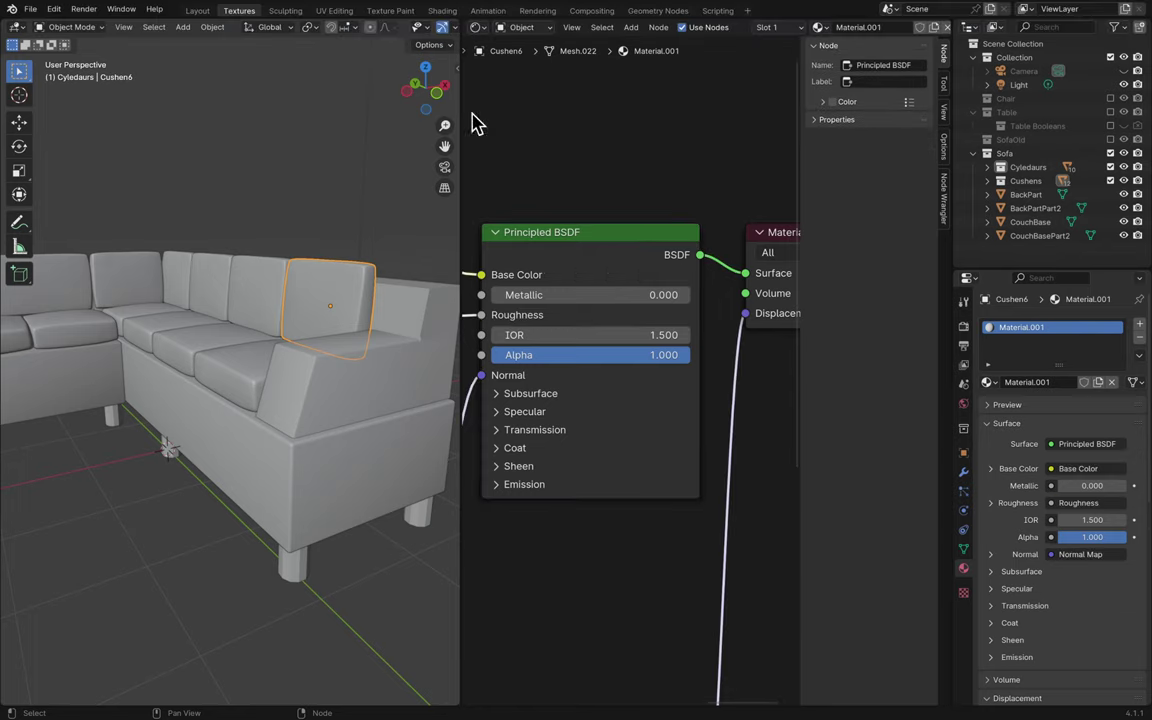
pyautogui.moveTo(463, 98); pyautogui.dragTo(829, 148)
# - Switch the viewport to Rendered shading to show Cushen6's dark woven fabric texture
pyautogui.click(801, 27)
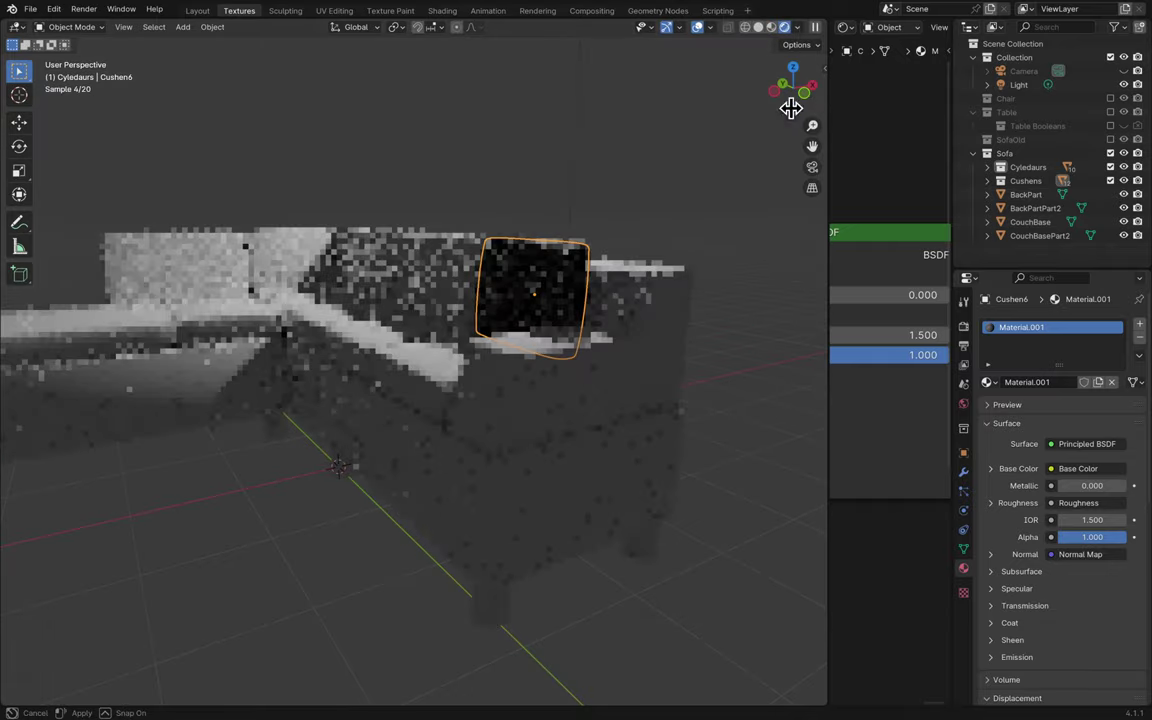
pyautogui.moveTo(790, 108); pyautogui.dragTo(466, 141)
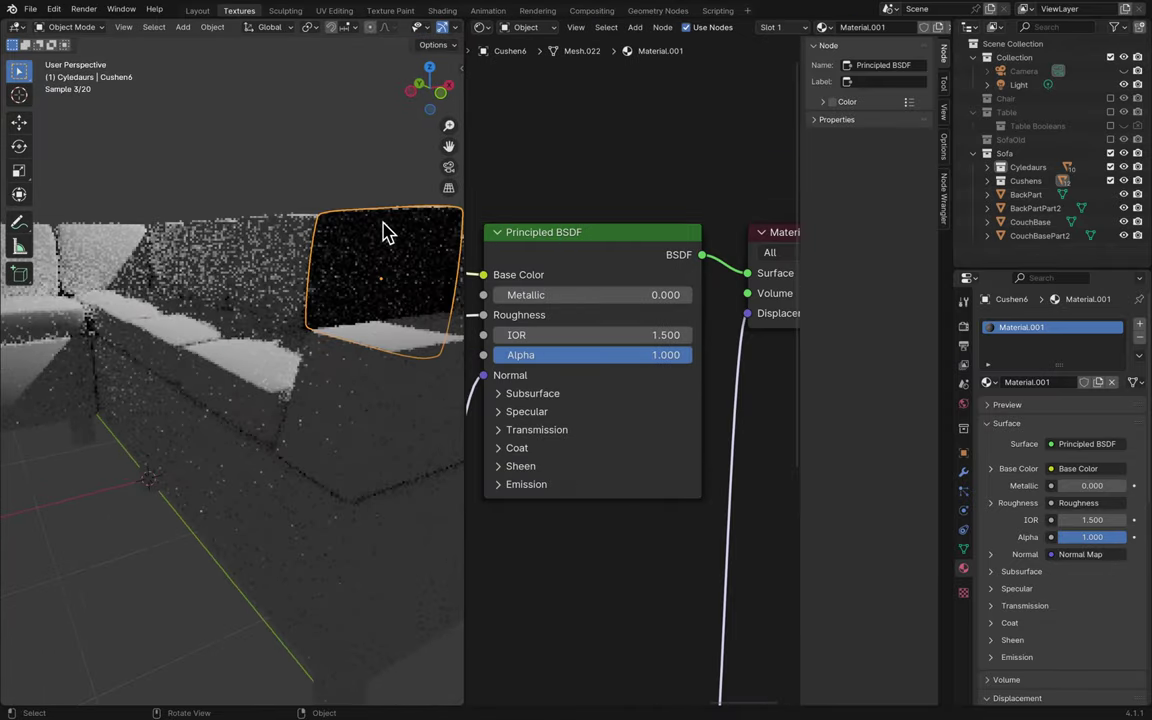
pyautogui.scroll(-10, 388, 232)
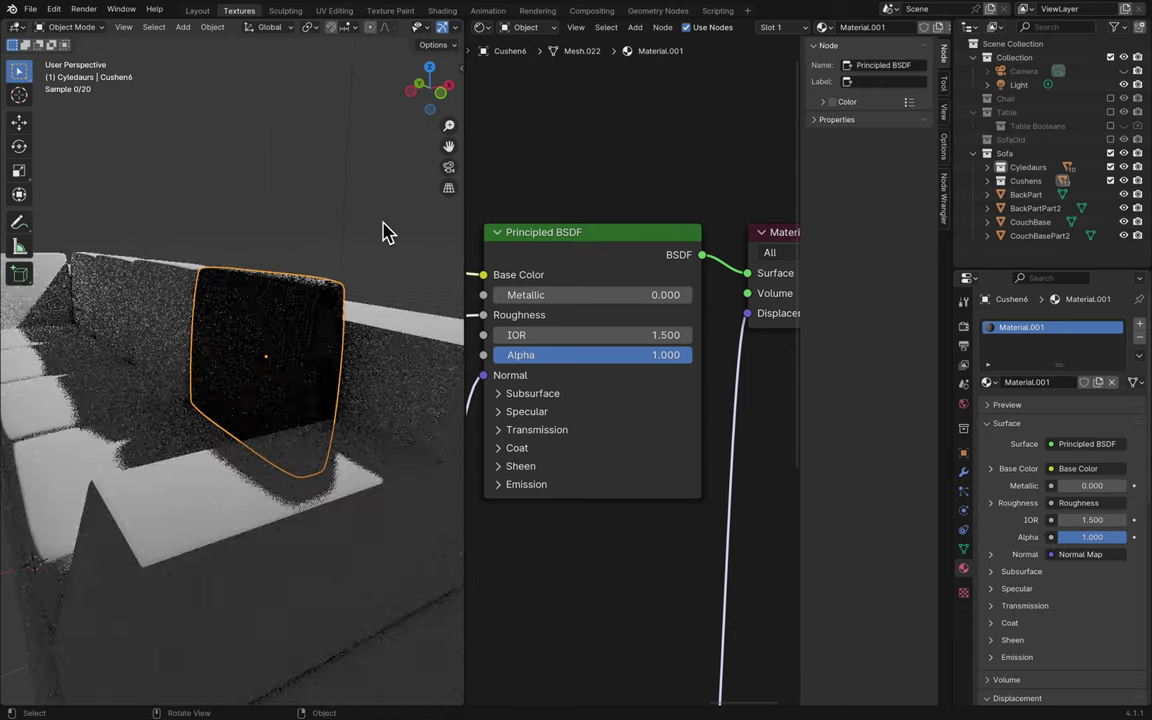
pyautogui.scroll(10, 388, 232)
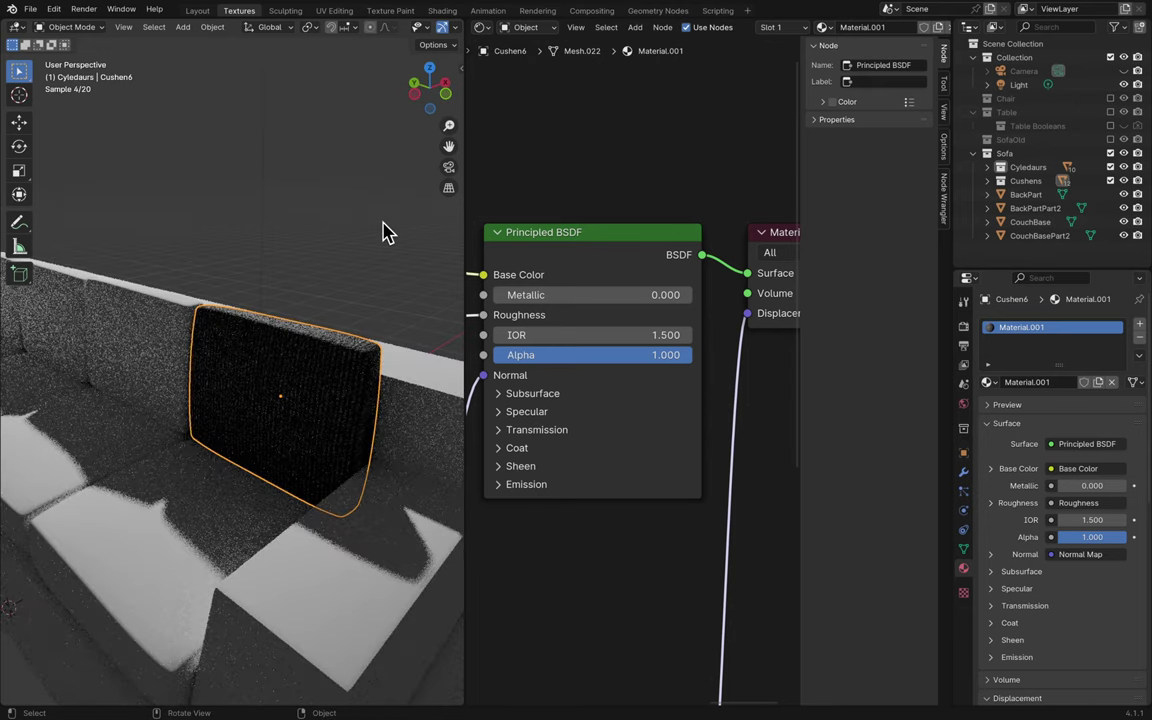
pyautogui.scroll(-10, 1018, 540)
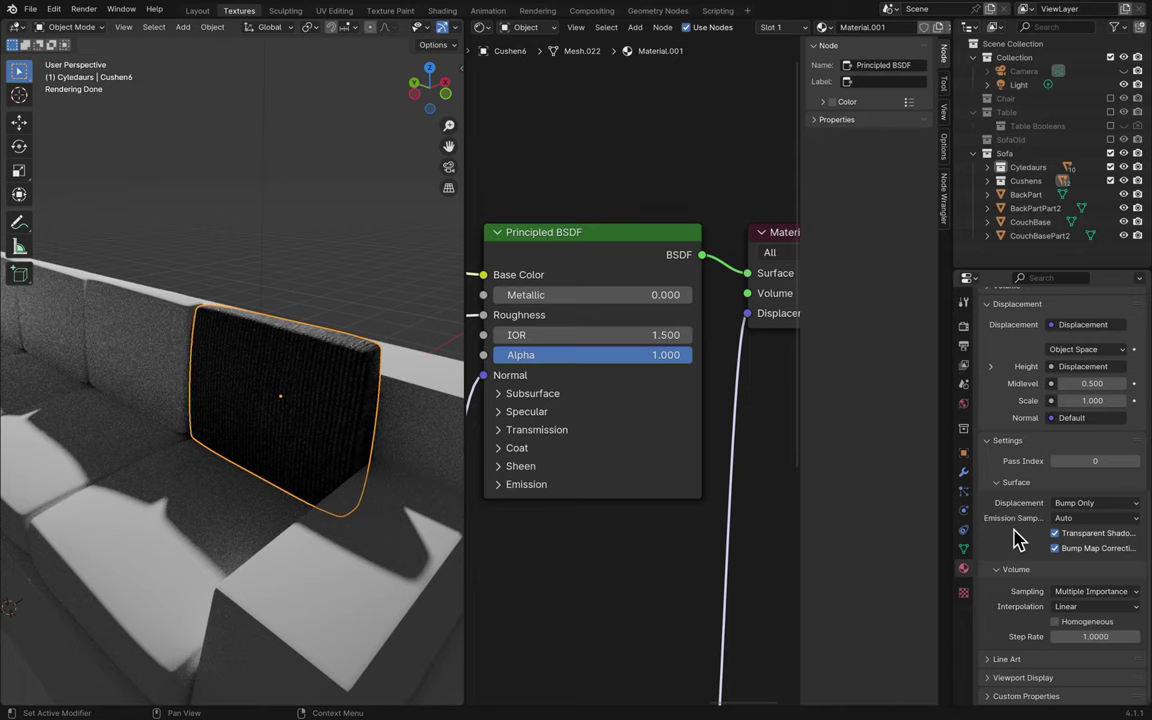
# - Set Material.001's surface displacement method to Displacement Only
pyautogui.click(1070, 503)
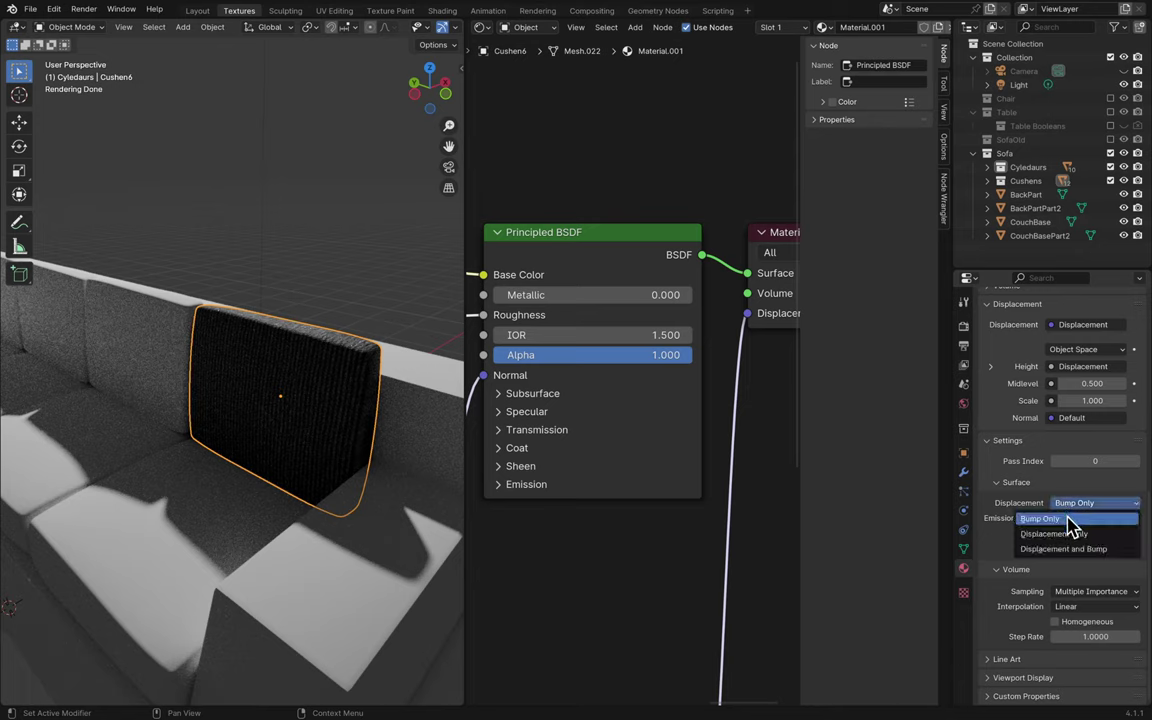
pyautogui.click(1062, 535)
pyautogui.scroll(-2, 752, 455)
pyautogui.scroll(-10, 752, 455)
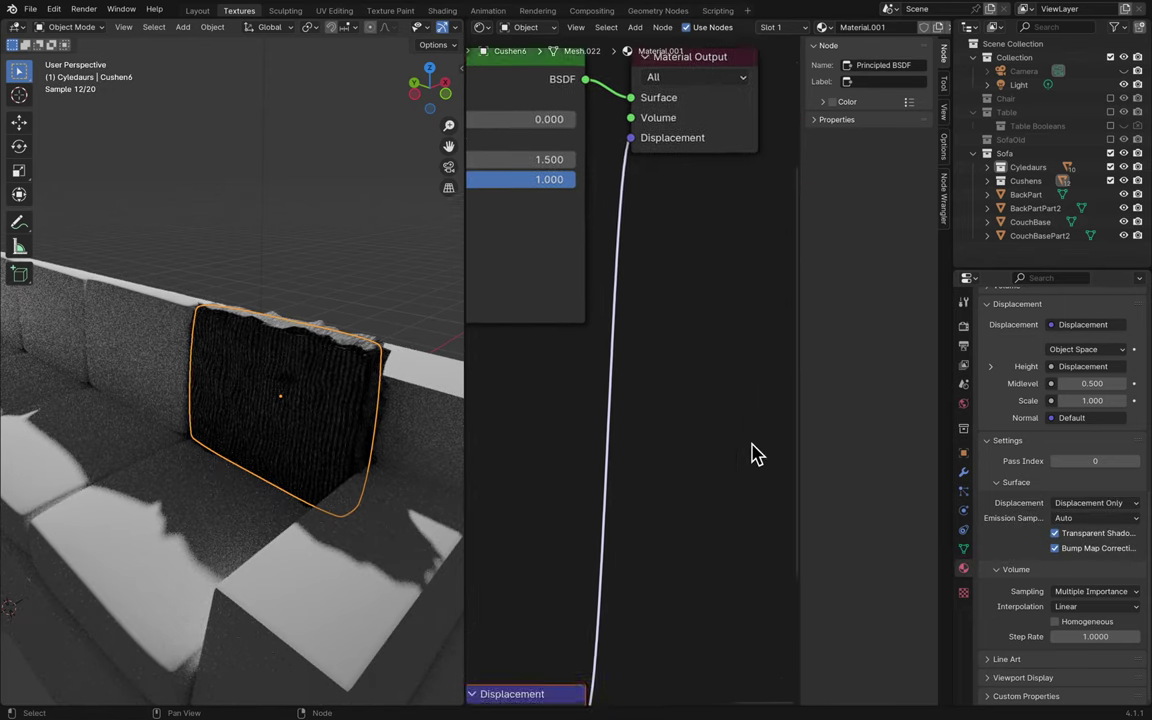
pyautogui.hscroll(-4, 752, 455)
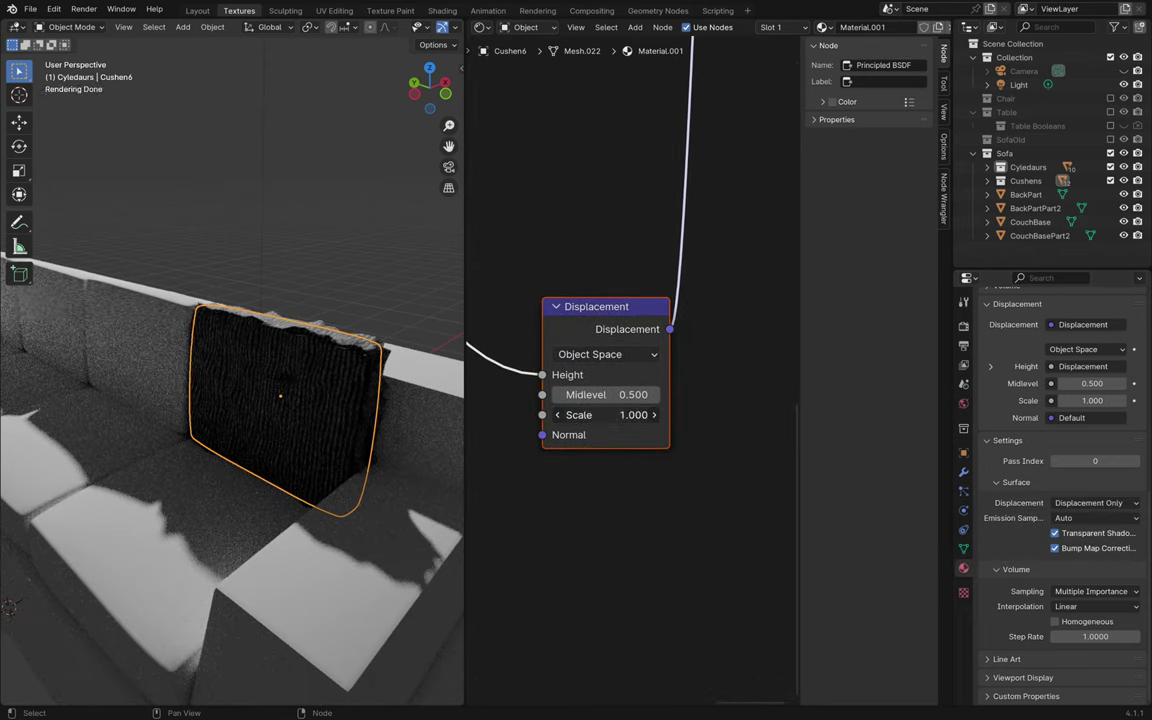
# - Set the Displacement node's Scale to 0 and save the file
pyautogui.press('BackSpace')
pyautogui.hotkey('ctrl', 's')
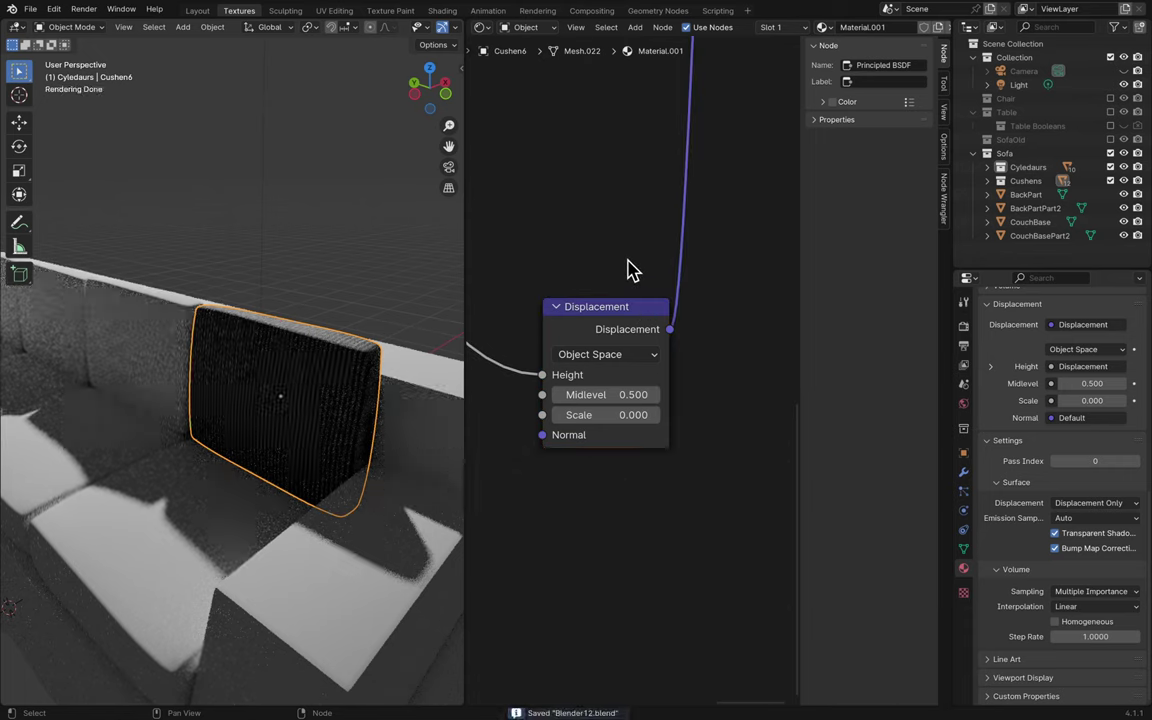
pyautogui.hscroll(-10, 362, 292)
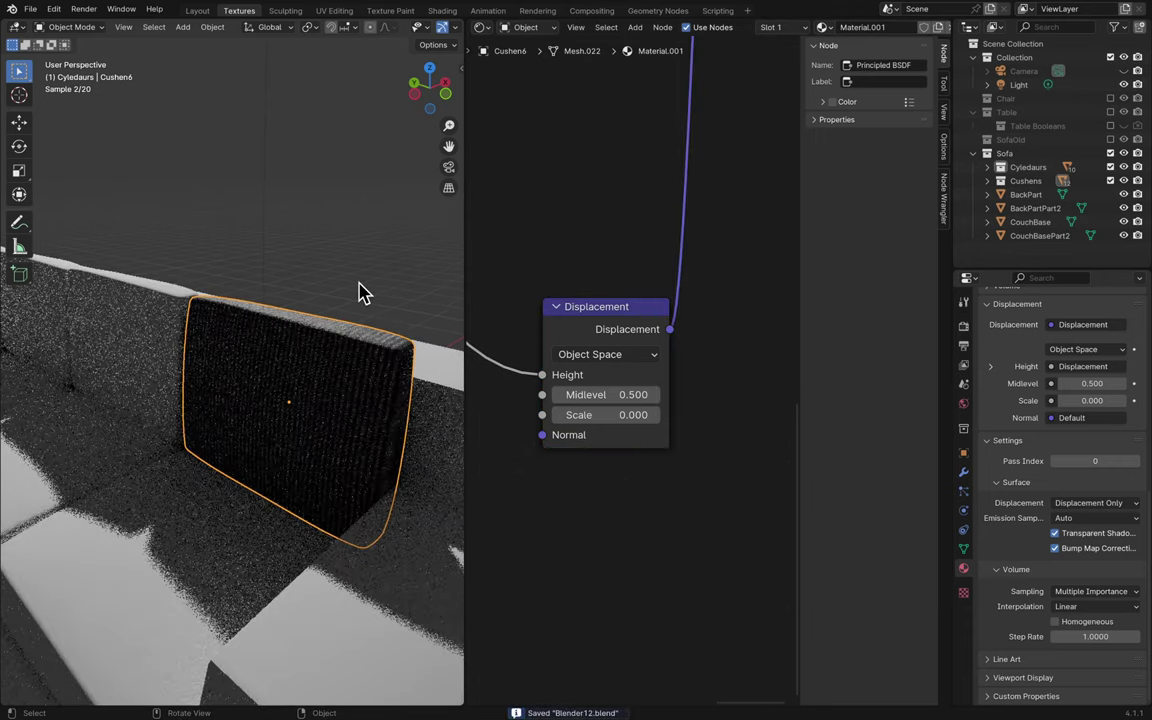
pyautogui.hscroll(-10, 362, 292)
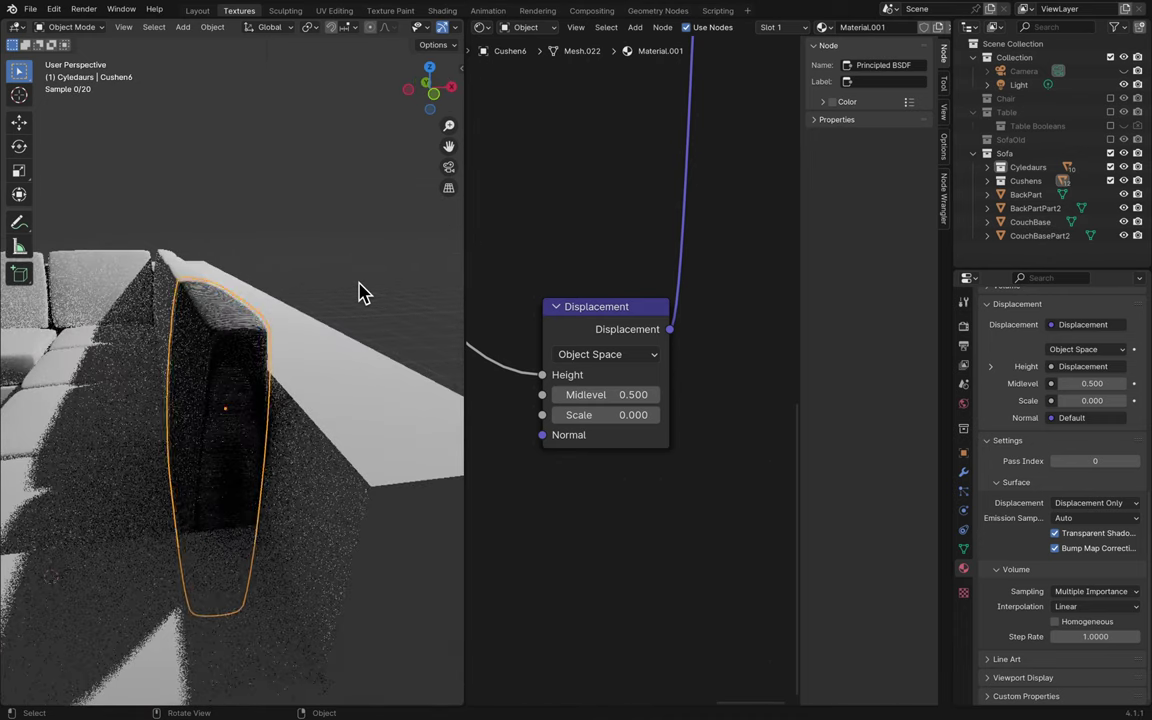
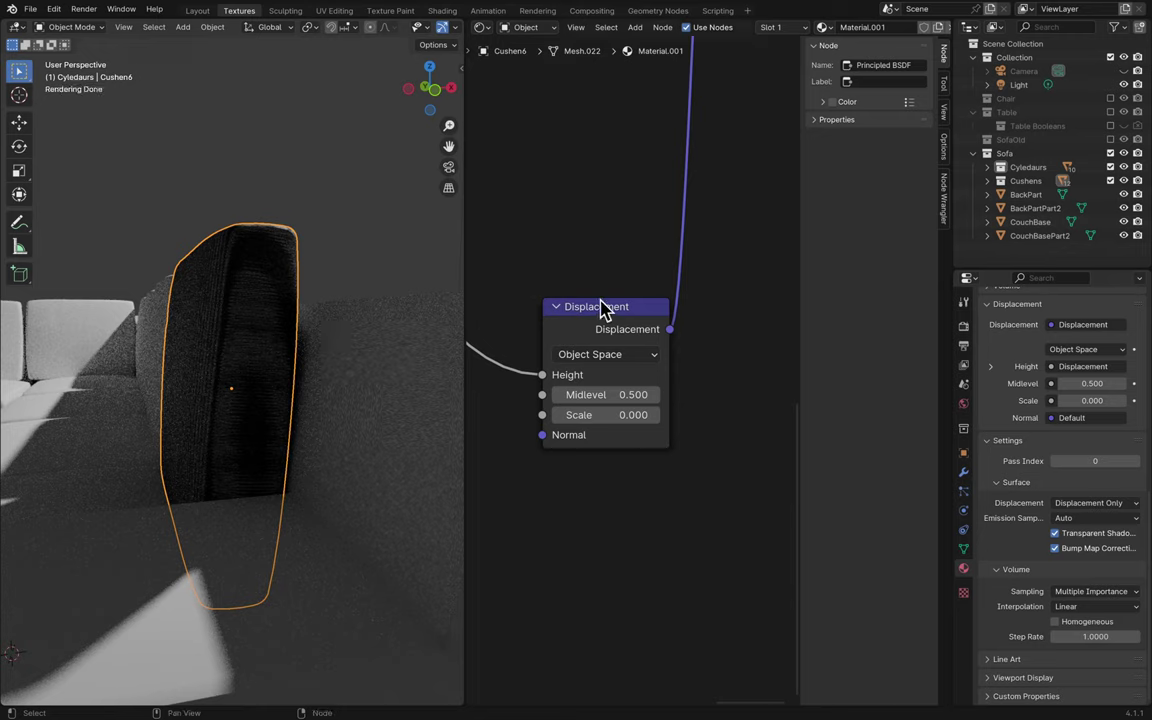
# - Pan the node editor to the Mapping node, orbit around the cushion, and scroll the material settings back to the top
pyautogui.hscroll(-15, 600, 310)
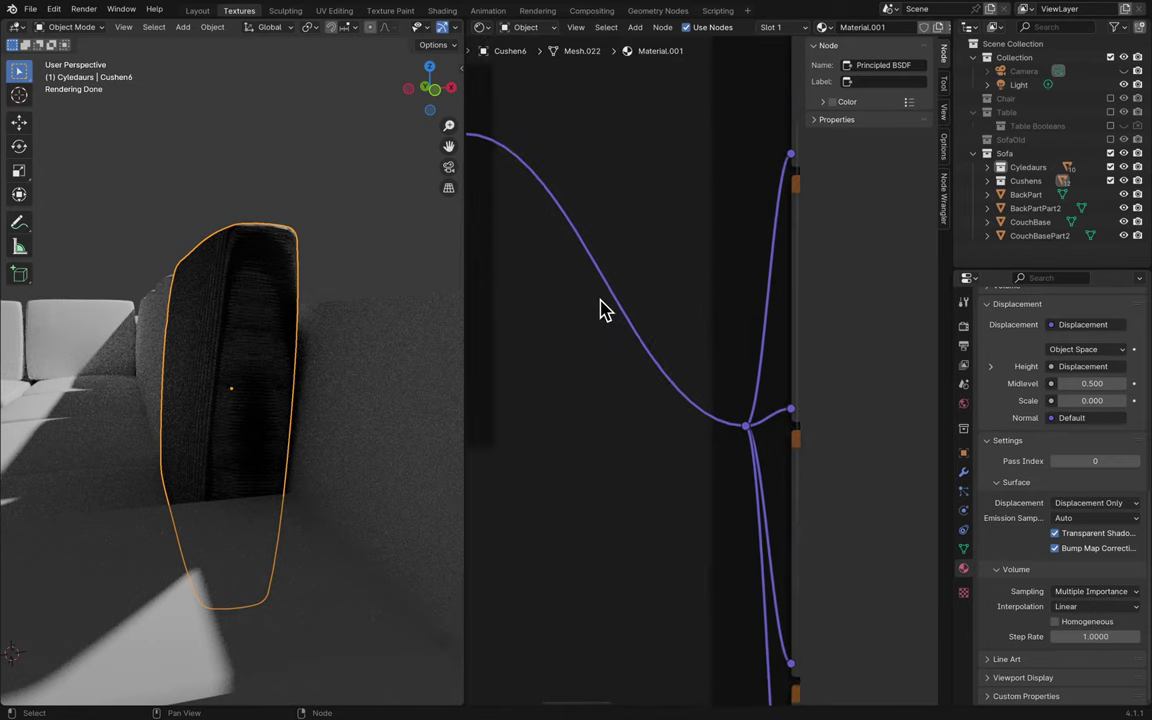
pyautogui.hscroll(-15, 600, 310)
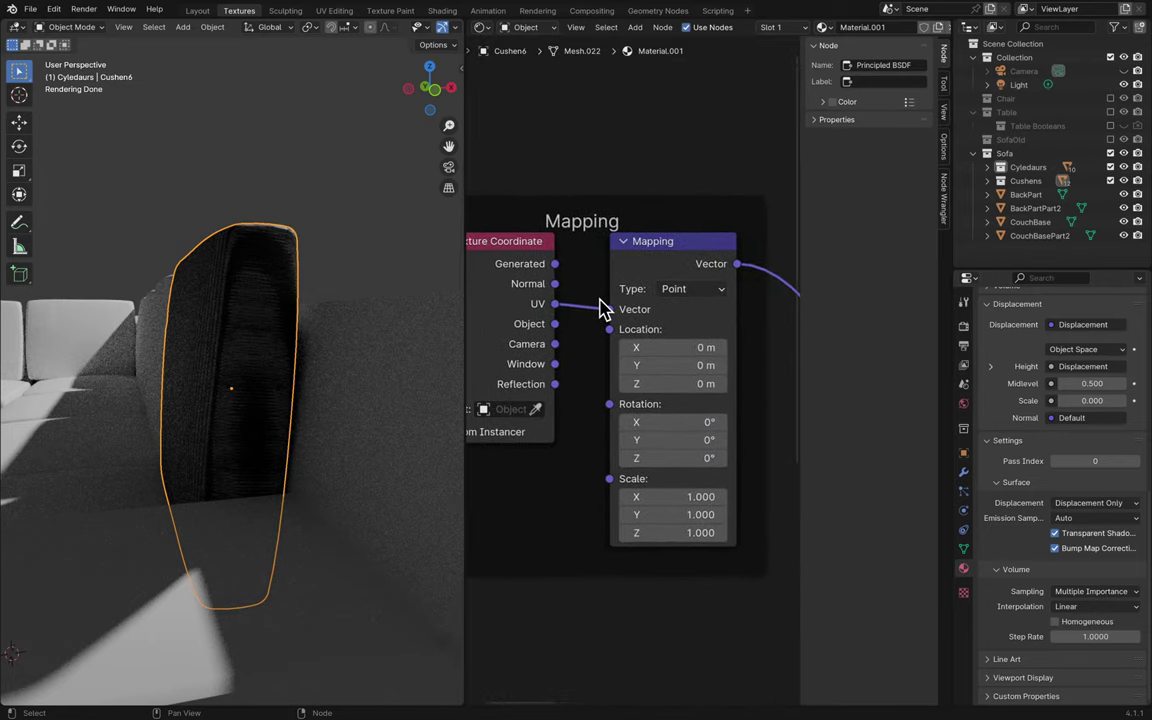
pyautogui.moveTo(270, 360); pyautogui.dragTo(378, 303, button='middle')
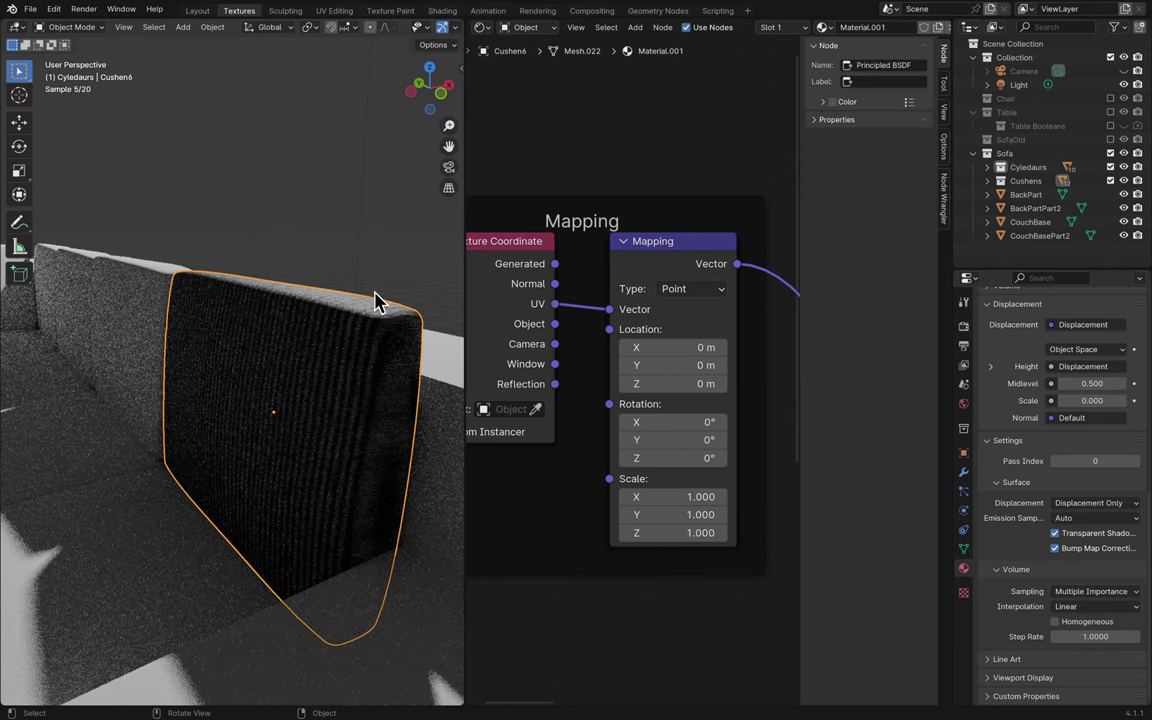
pyautogui.scroll(10, 1122, 400)
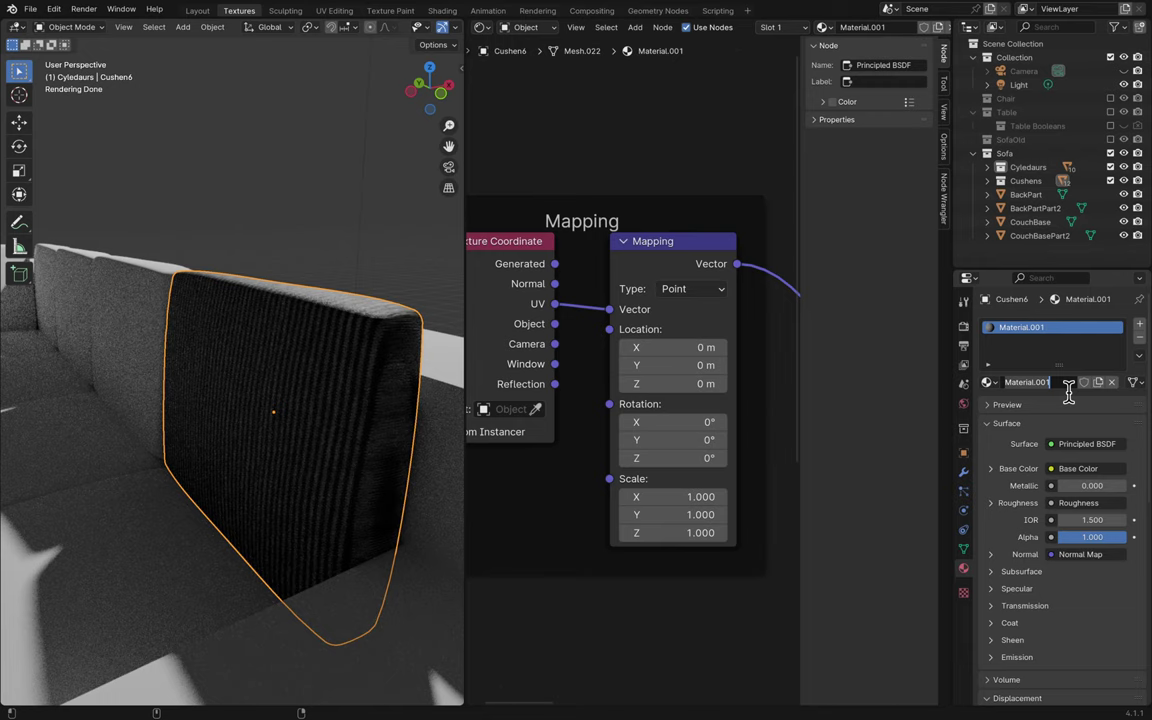
# - Rename Material.001 to 'Lineful Fabricals'
pyautogui.write('Lineful Fabri')
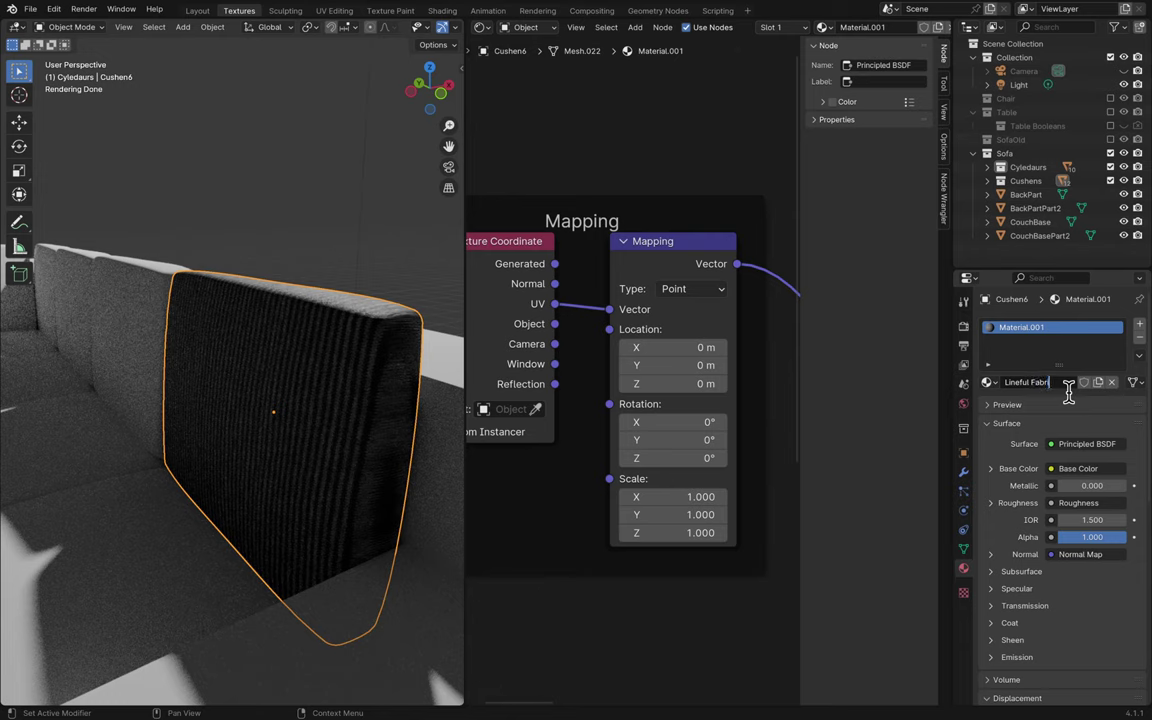
pyautogui.write('s')
pyautogui.press('Return')
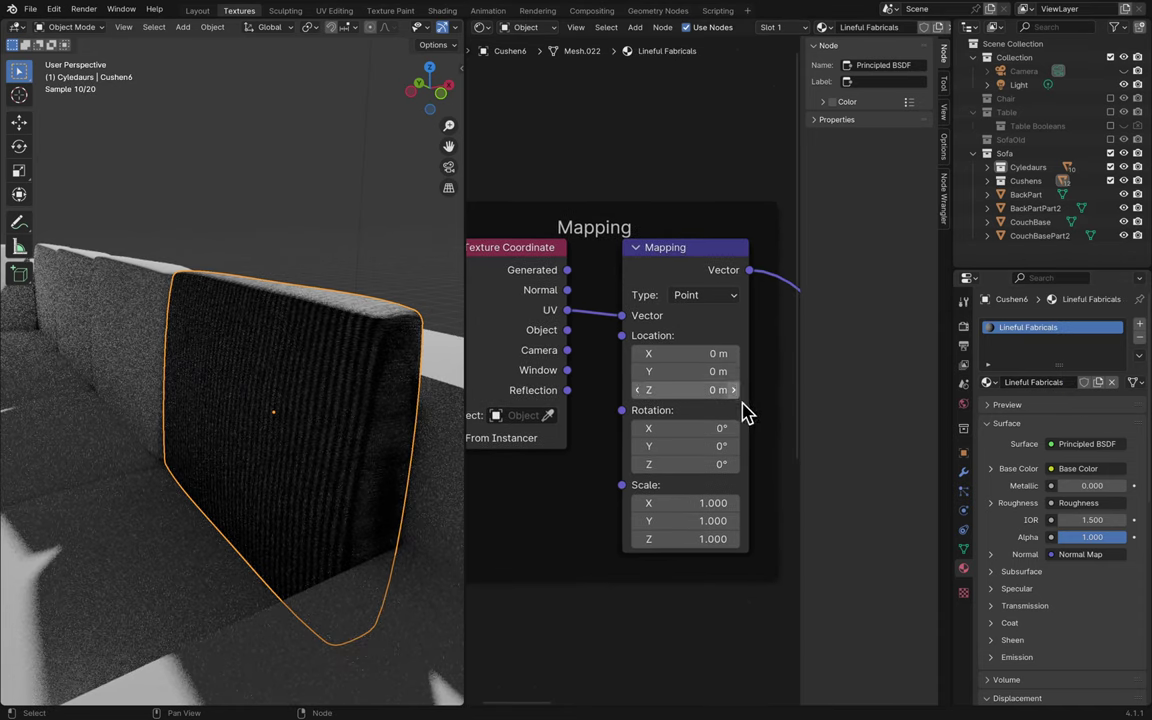
# - Set the Mapping node's type from Point to Texture
pyautogui.click(700, 295)
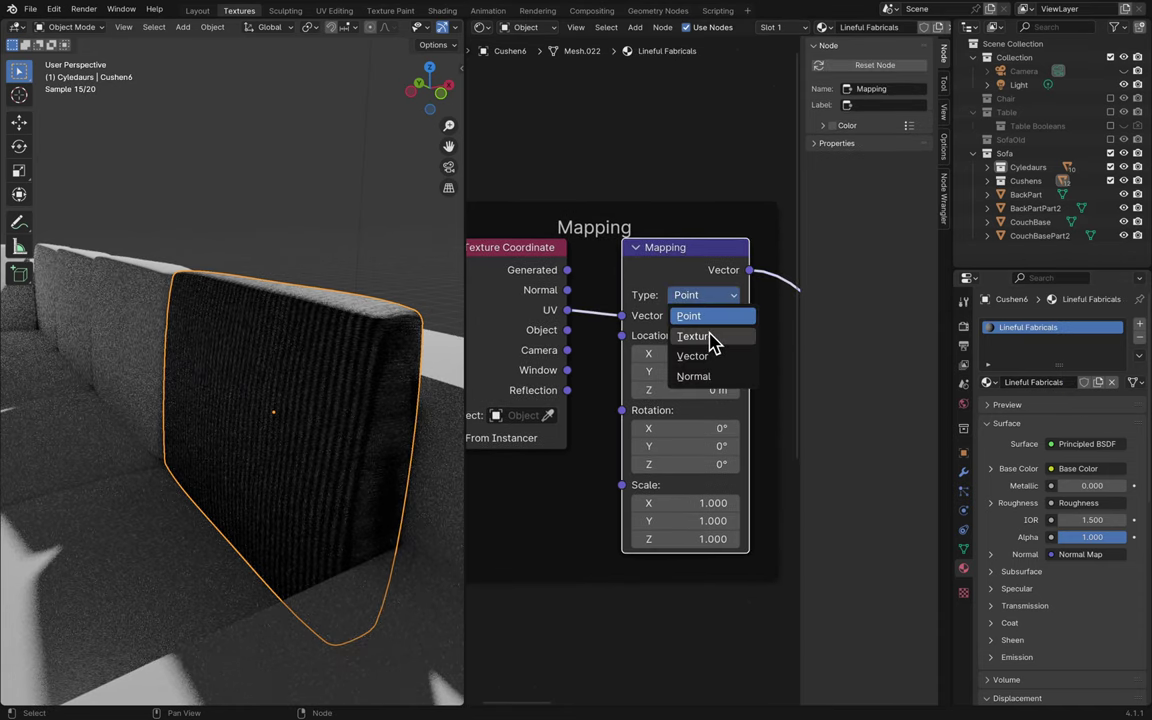
pyautogui.click(711, 337)
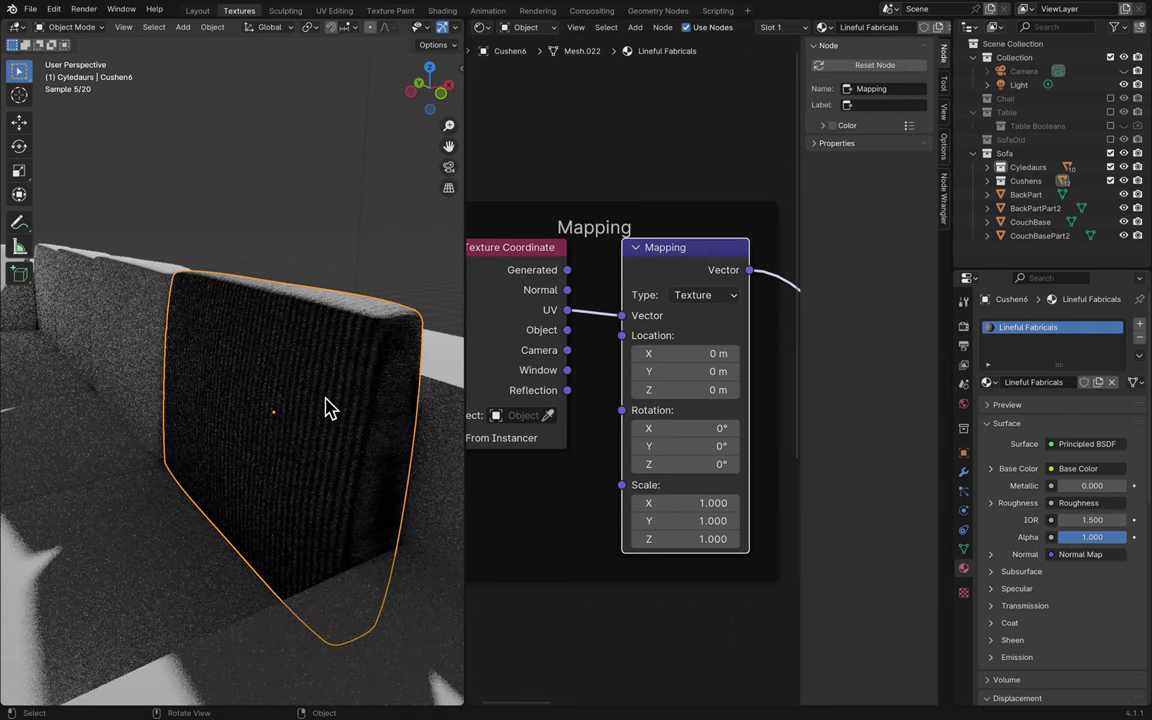
pyautogui.hscroll(-5, 327, 404)
pyautogui.scroll(-10, 327, 404)
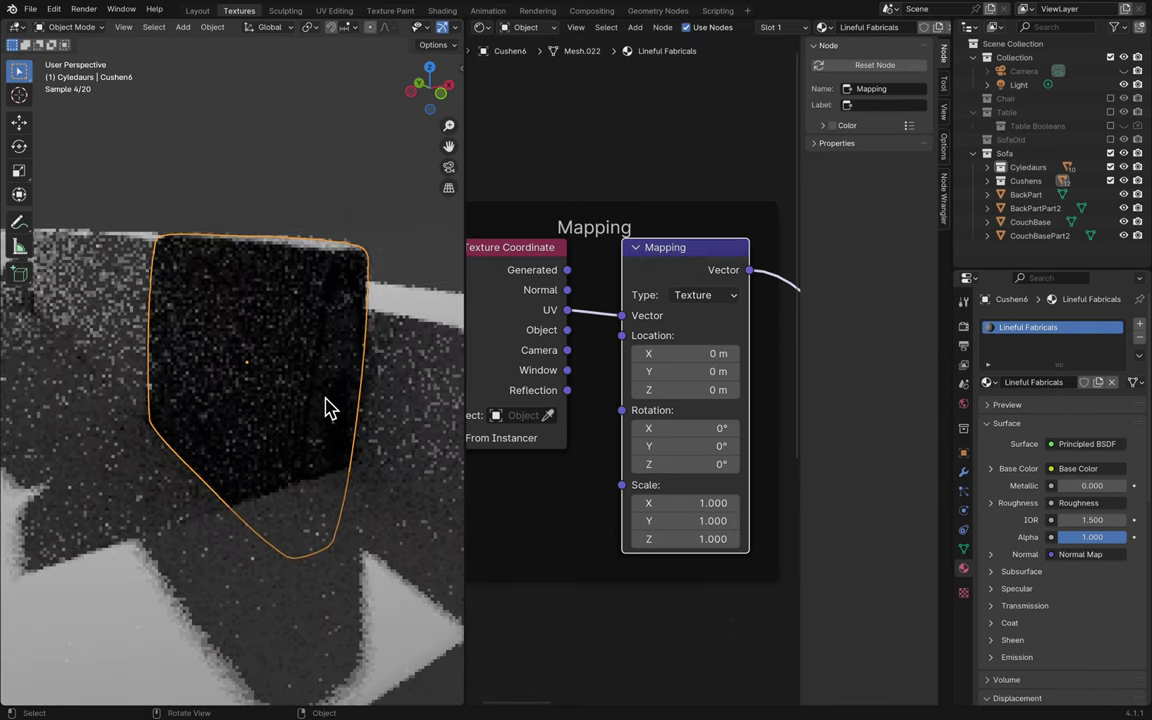
pyautogui.scroll(5, 327, 404)
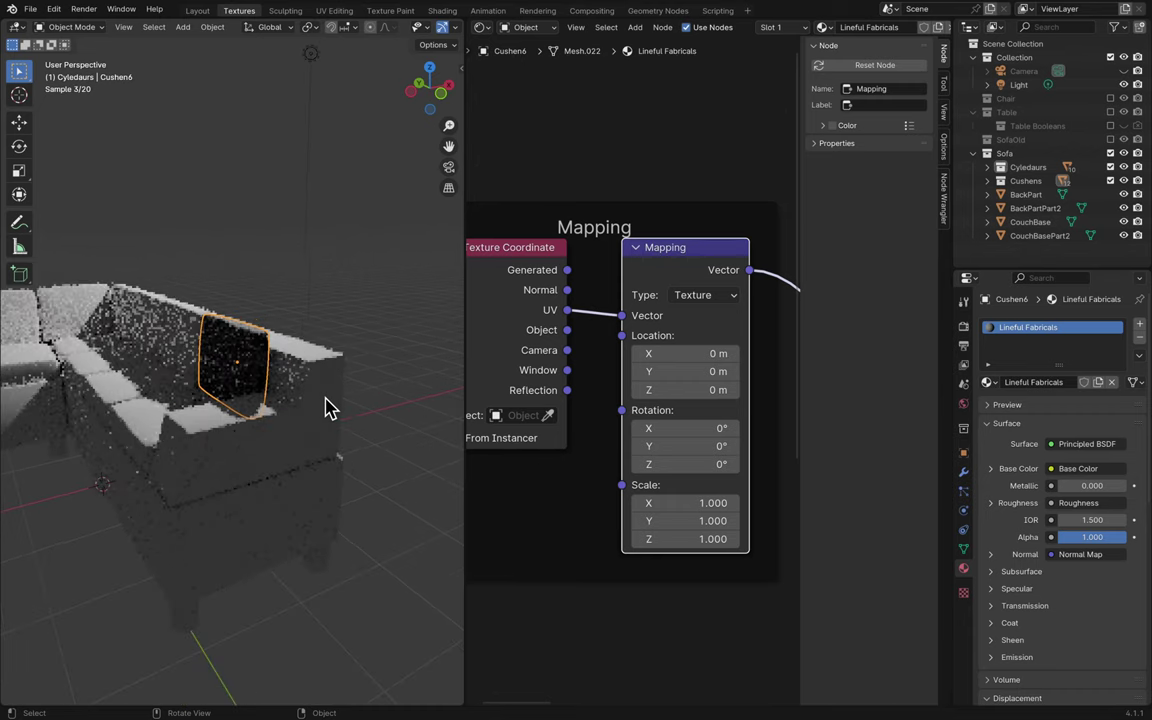
# - Select the point light and move it with G and a Z-axis constraint to a new spot
pyautogui.click(309, 74)
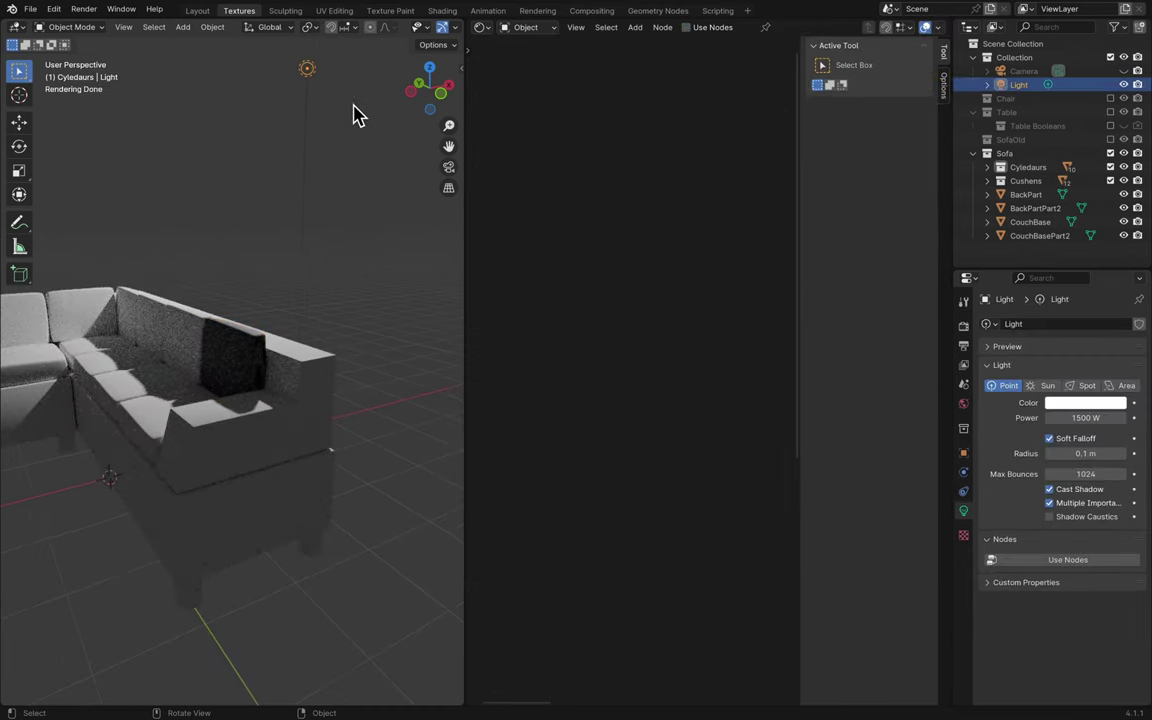
pyautogui.press('g')
pyautogui.hotkey('shift', 'z')
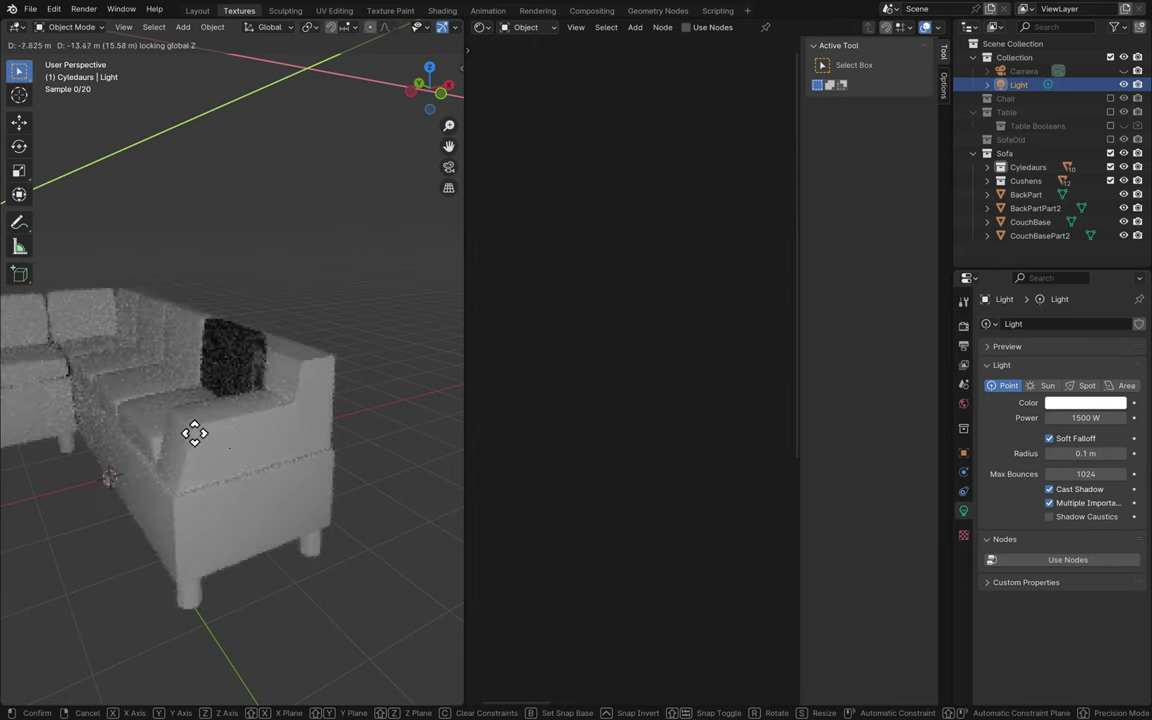
pyautogui.click(140, 423)
pyautogui.scroll(-6, 352, 402)
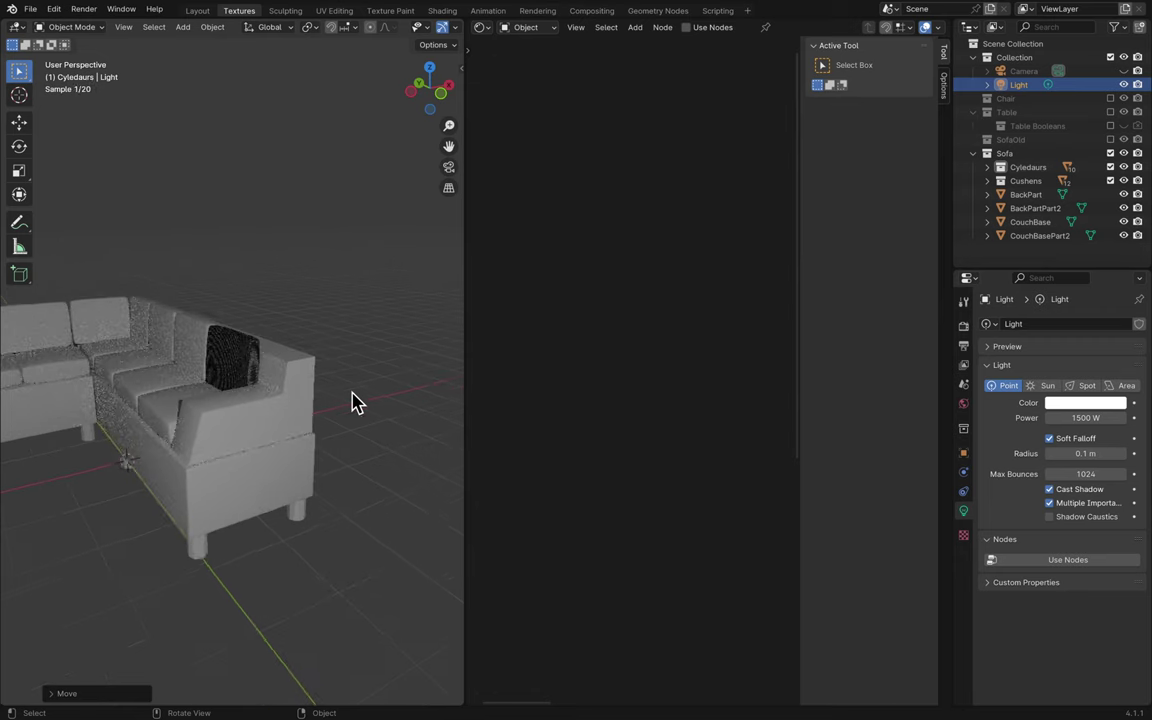
pyautogui.scroll(10, 352, 402)
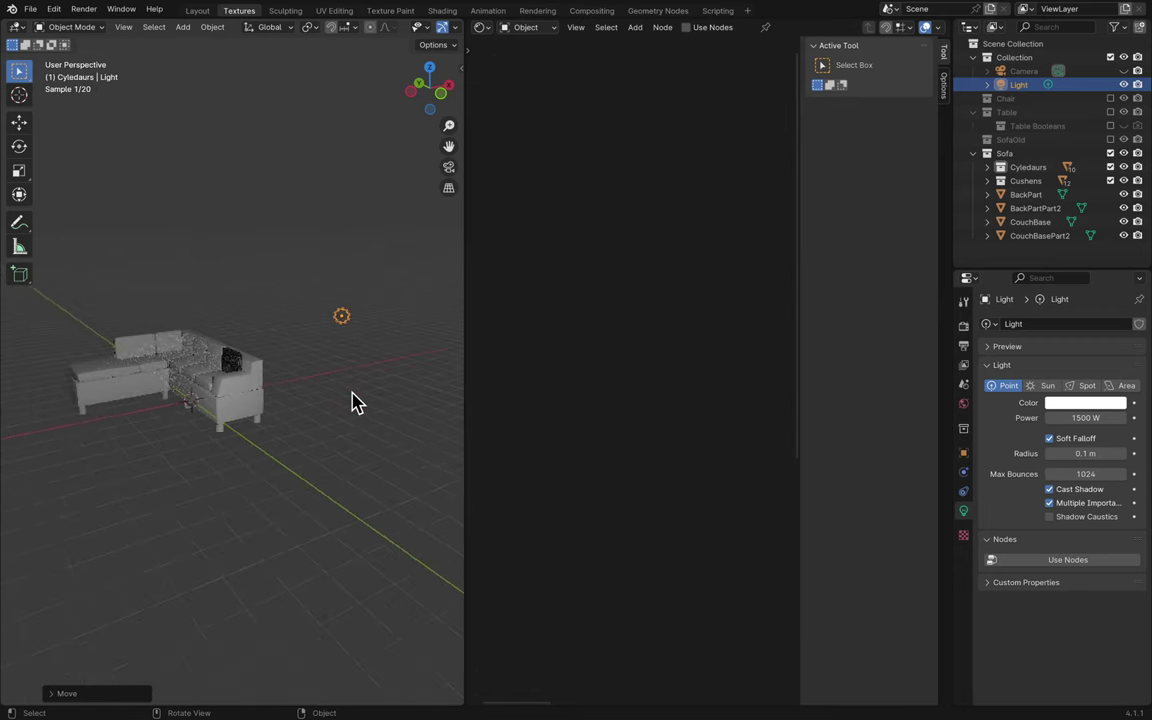
# - Move the point light along Z again to a new height near the sofa's far end
pyautogui.press('g')
pyautogui.press('z')
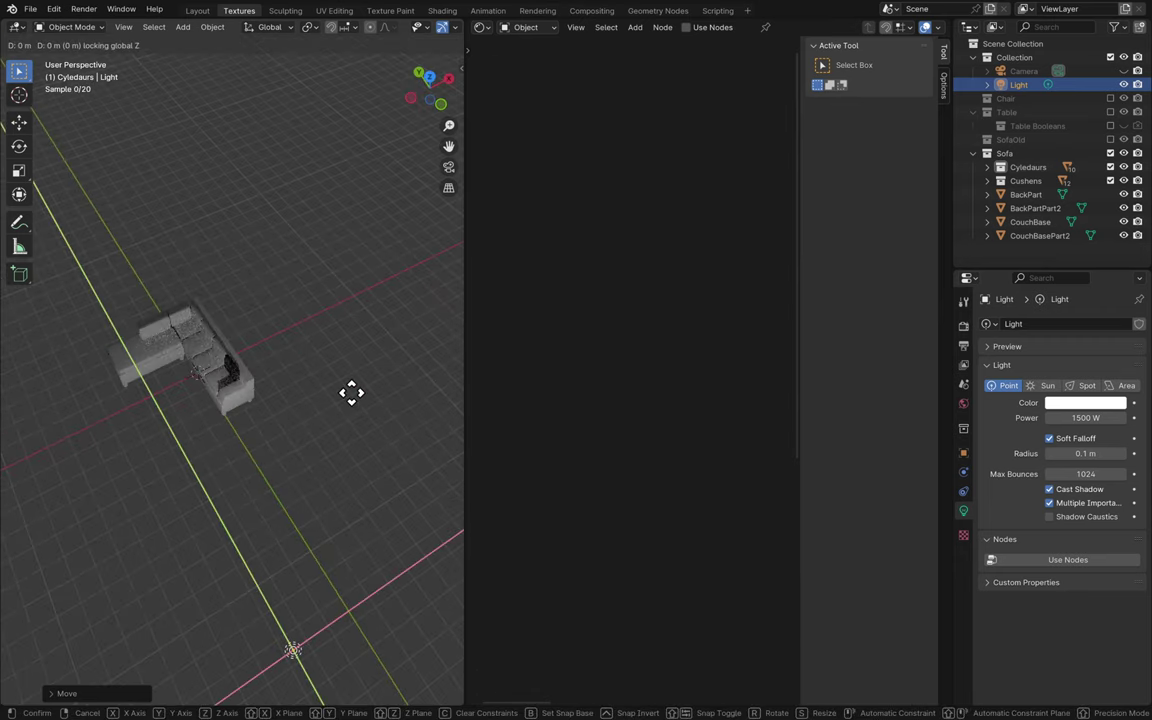
pyautogui.click(191, 193)
pyautogui.scroll(-5, 196, 198)
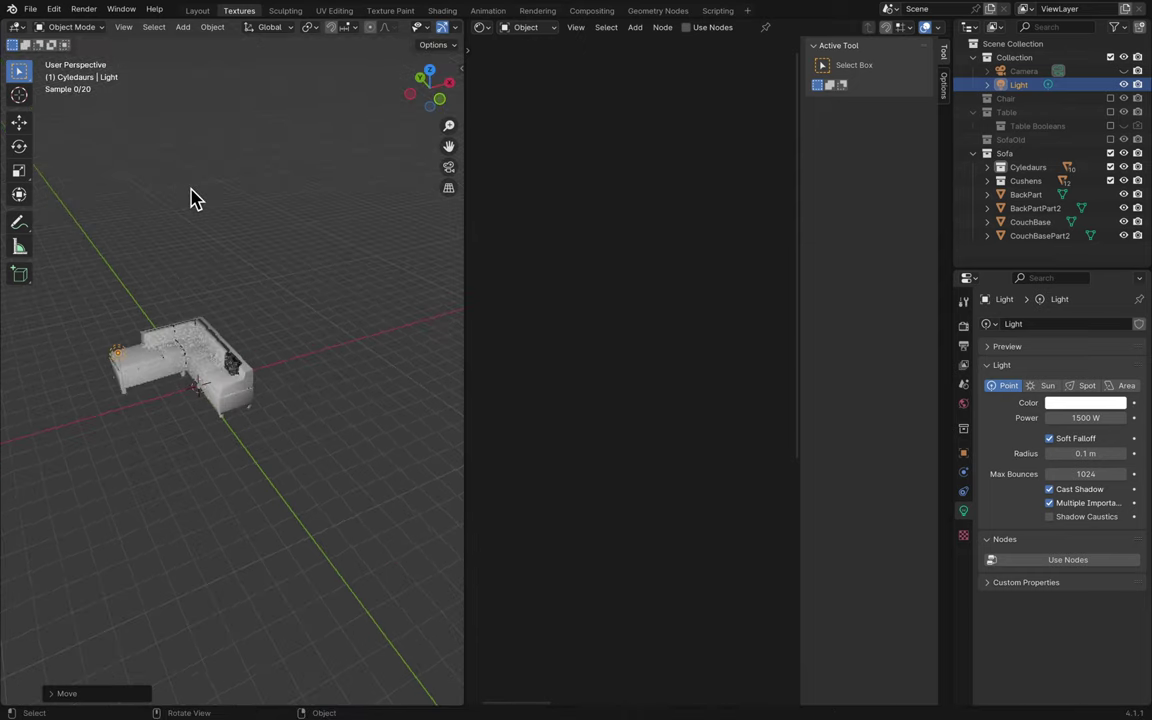
pyautogui.scroll(2, 240, 335)
# - Select cushion Cushen6 and switch its Mapping node back to Point type
pyautogui.click(240, 370)
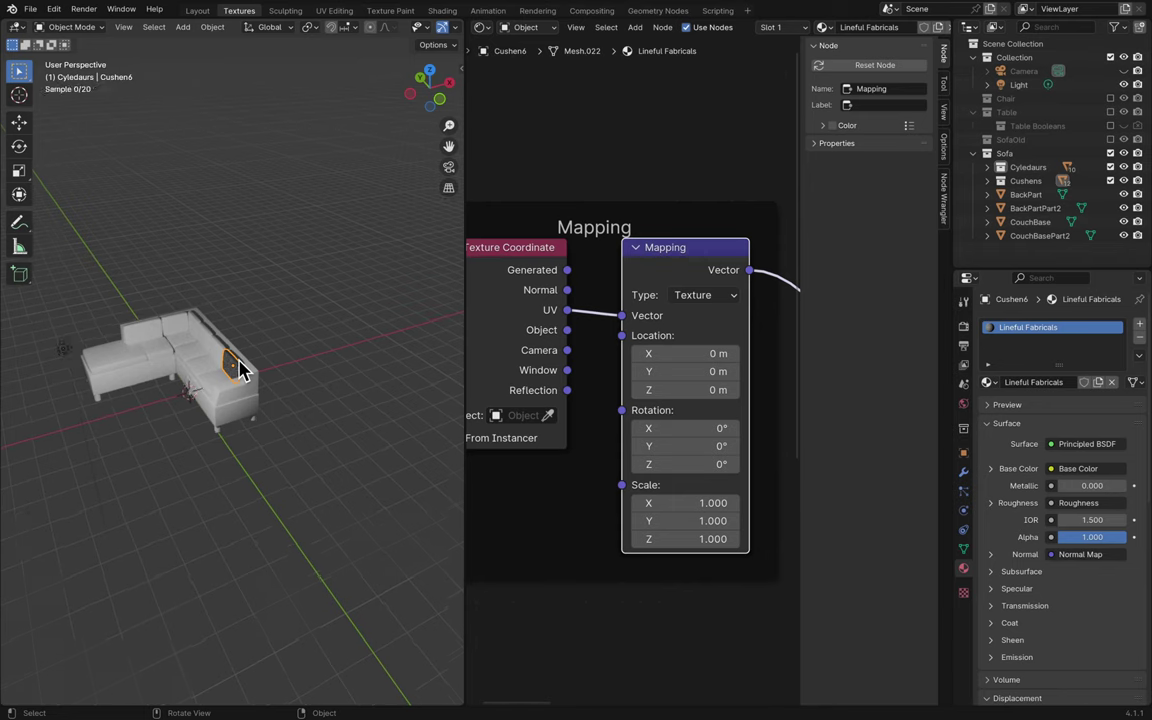
pyautogui.scroll(4, 245, 370)
pyautogui.scroll(7, 247, 370)
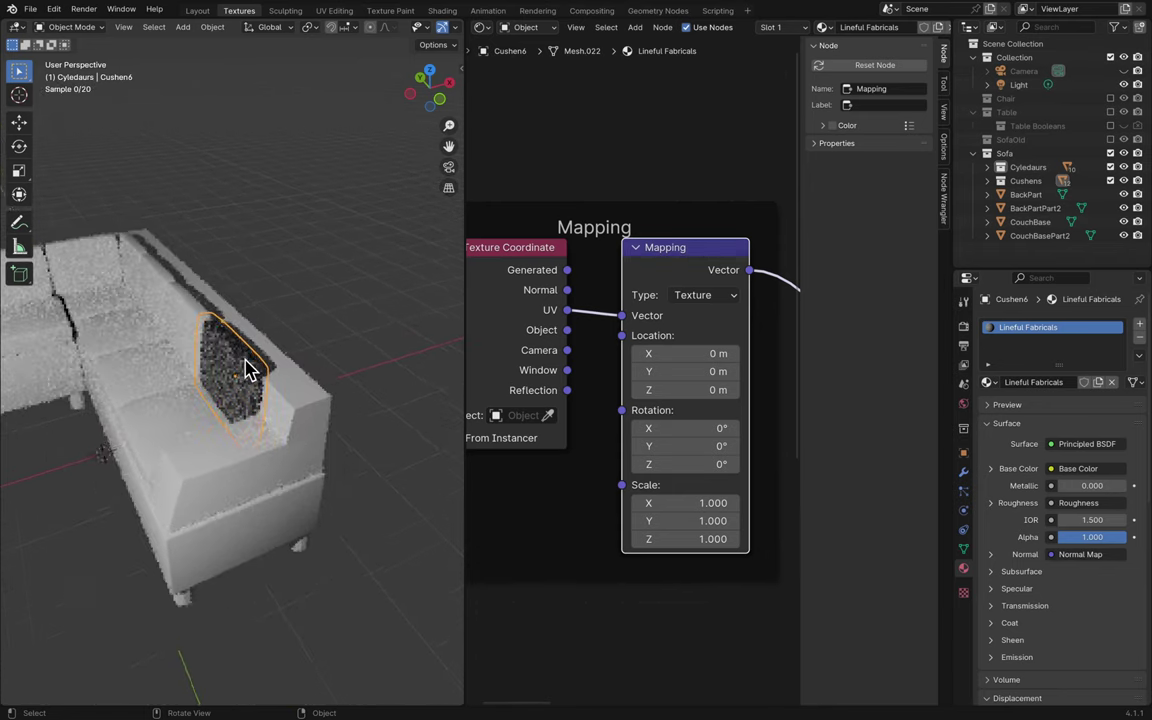
pyautogui.scroll(-5, 247, 370)
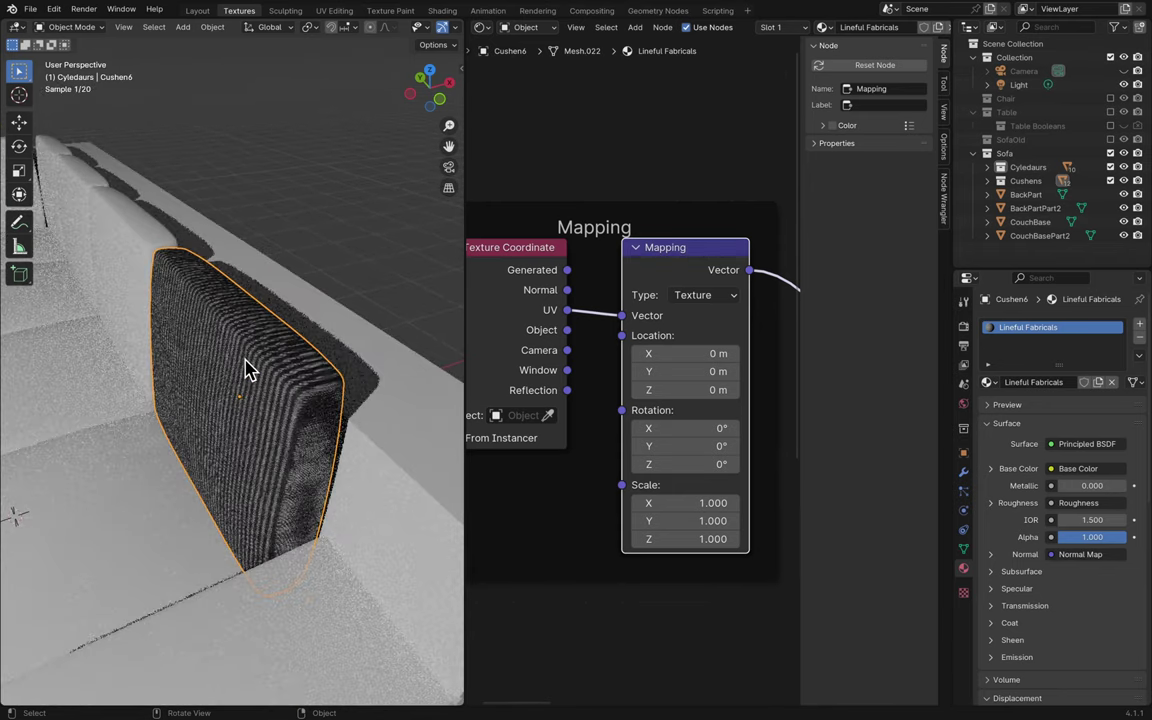
pyautogui.scroll(-3, 247, 370)
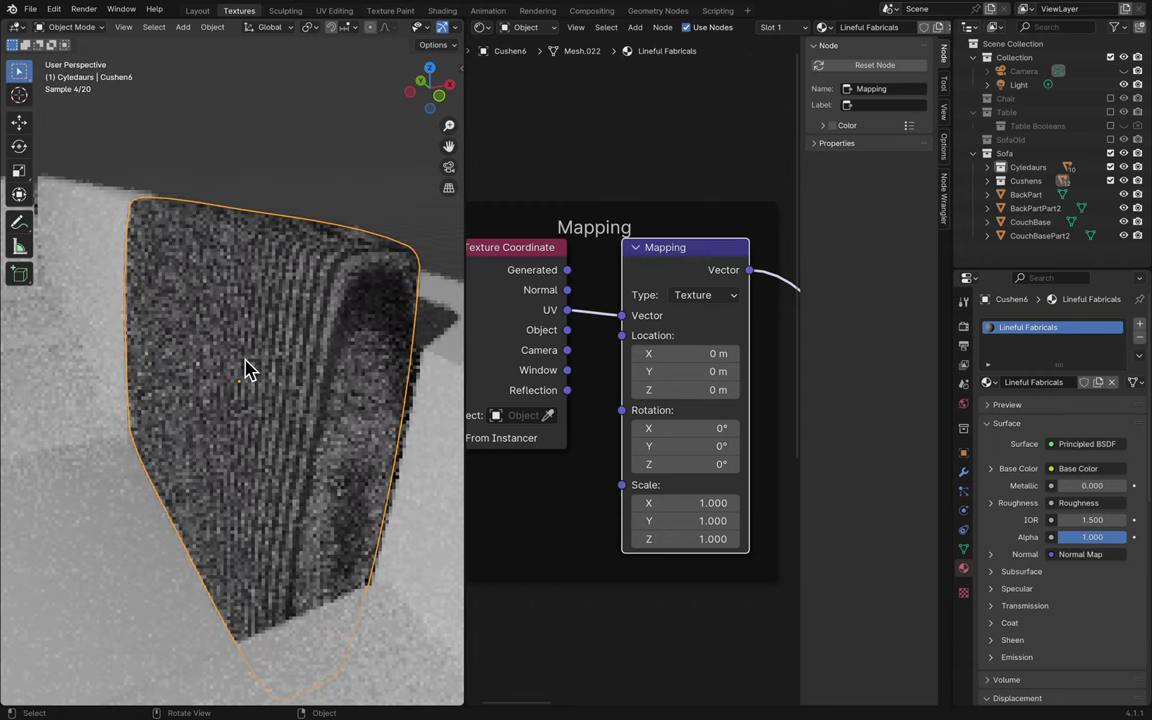
pyautogui.moveTo(262, 10)
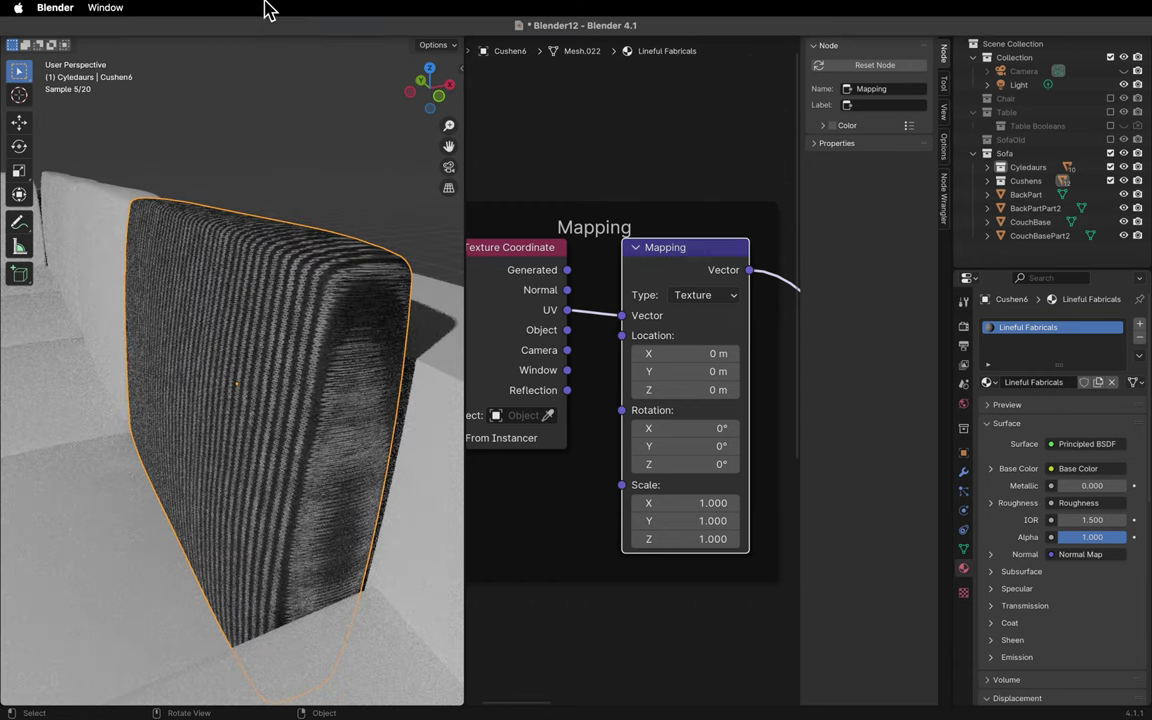
pyautogui.click(706, 296)
pyautogui.click(710, 315)
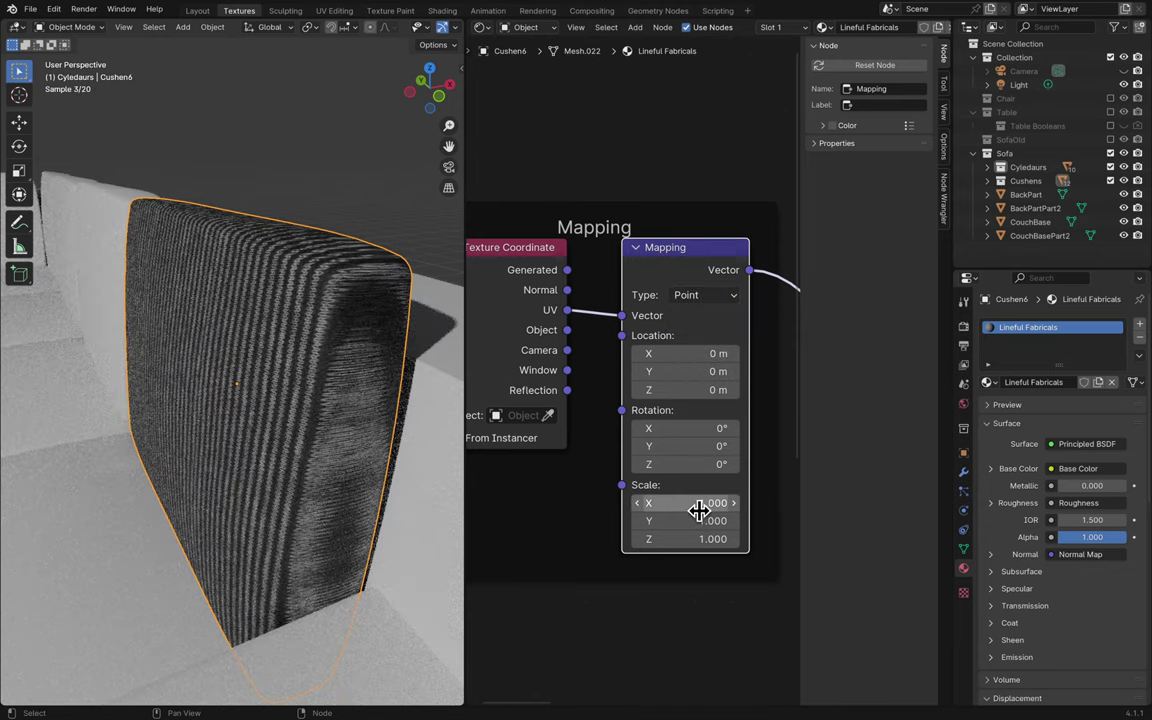
# - Try other Scale X and Scale Z values on the stripe texture, reset both to 1, and save
pyautogui.moveTo(699, 503); pyautogui.dragTo(850, 539)
pyautogui.click(699, 504)
pyautogui.write('1')
pyautogui.press('Return')
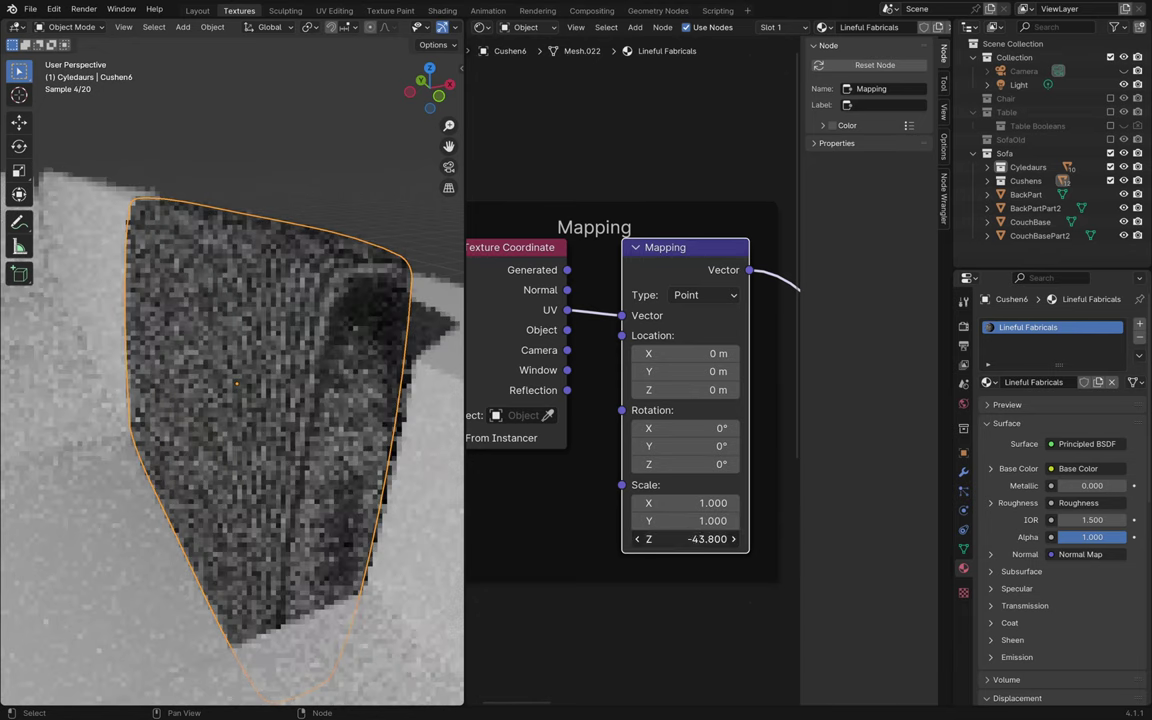
pyautogui.moveTo(689, 539)
pyautogui.mouseDown()
pyautogui.moveTo(760, 539)
pyautogui.moveTo(684, 537)
pyautogui.mouseUp()
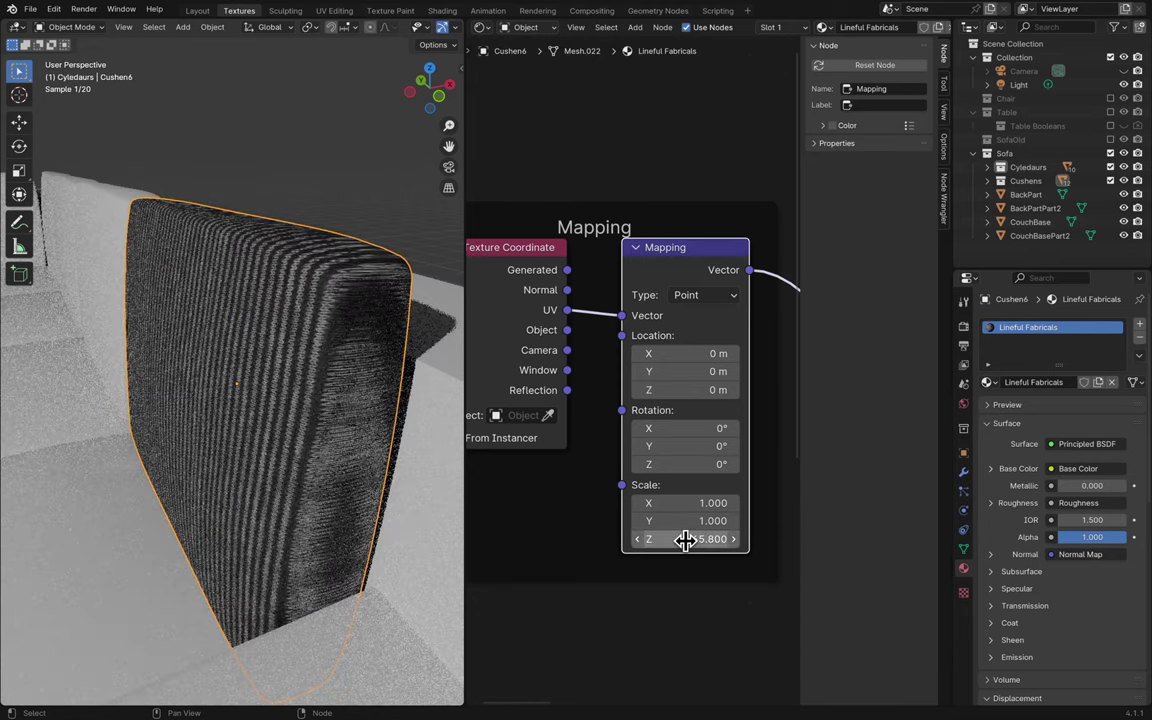
pyautogui.doubleClick(684, 539)
pyautogui.write('1')
pyautogui.press('Return')
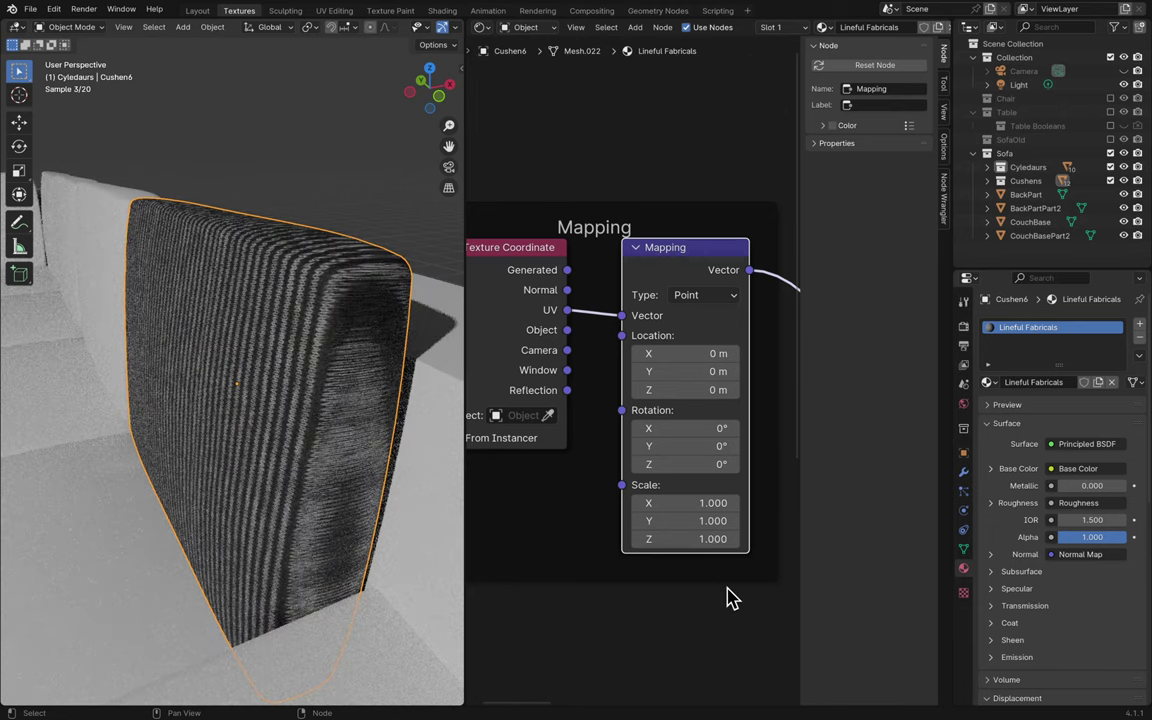
pyautogui.hotkey('ctrl', 's')
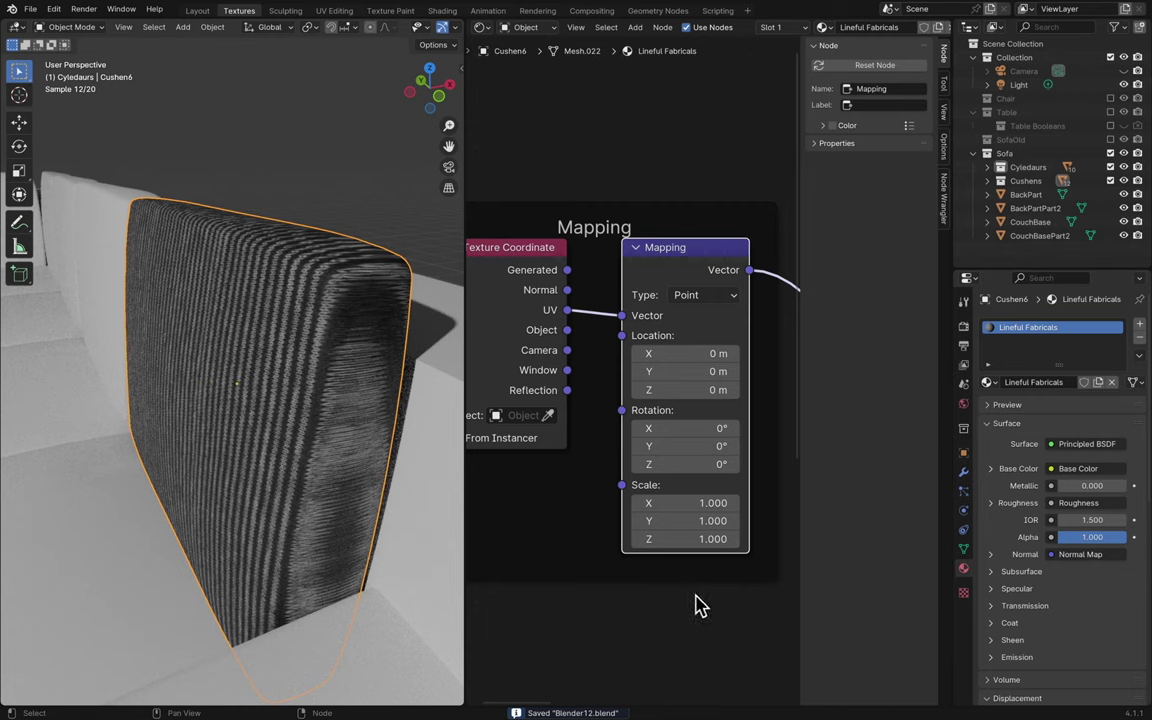
# - Try a Location X offset of 1 m on the Mapping node, then return it to 0 m
pyautogui.click(699, 605)
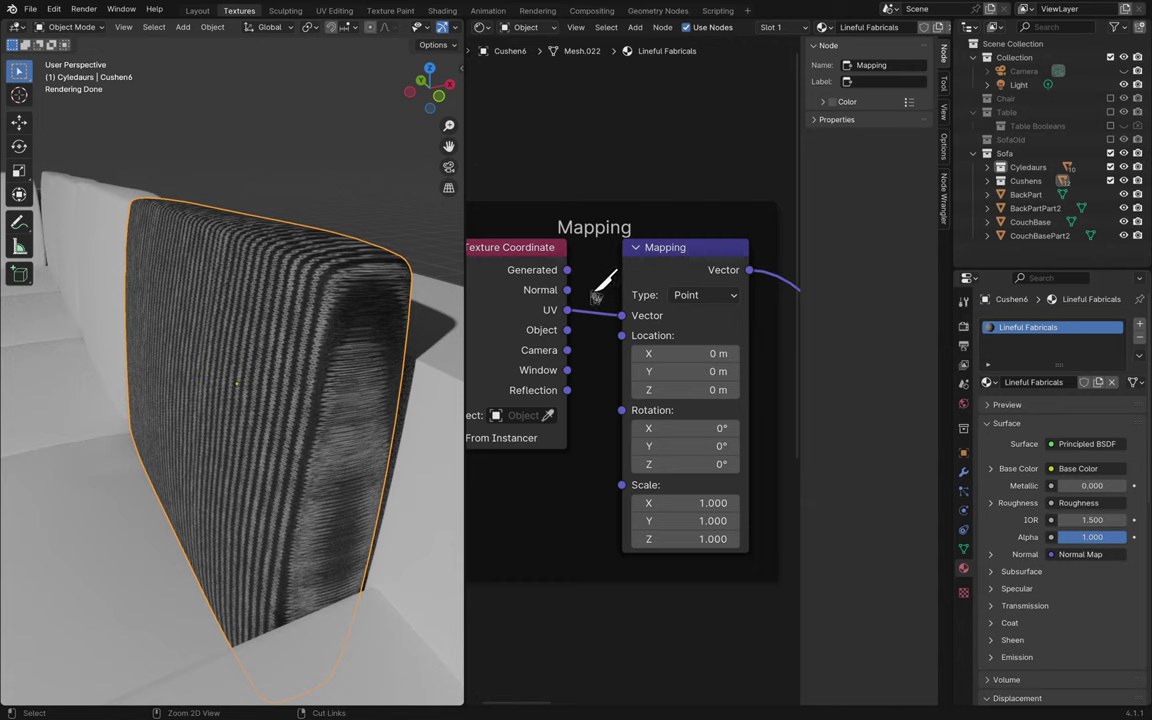
pyautogui.keyDown('ctrl'); pyautogui.moveTo(621, 268); pyautogui.dragTo(614, 307, button='right'); pyautogui.keyUp('ctrl')
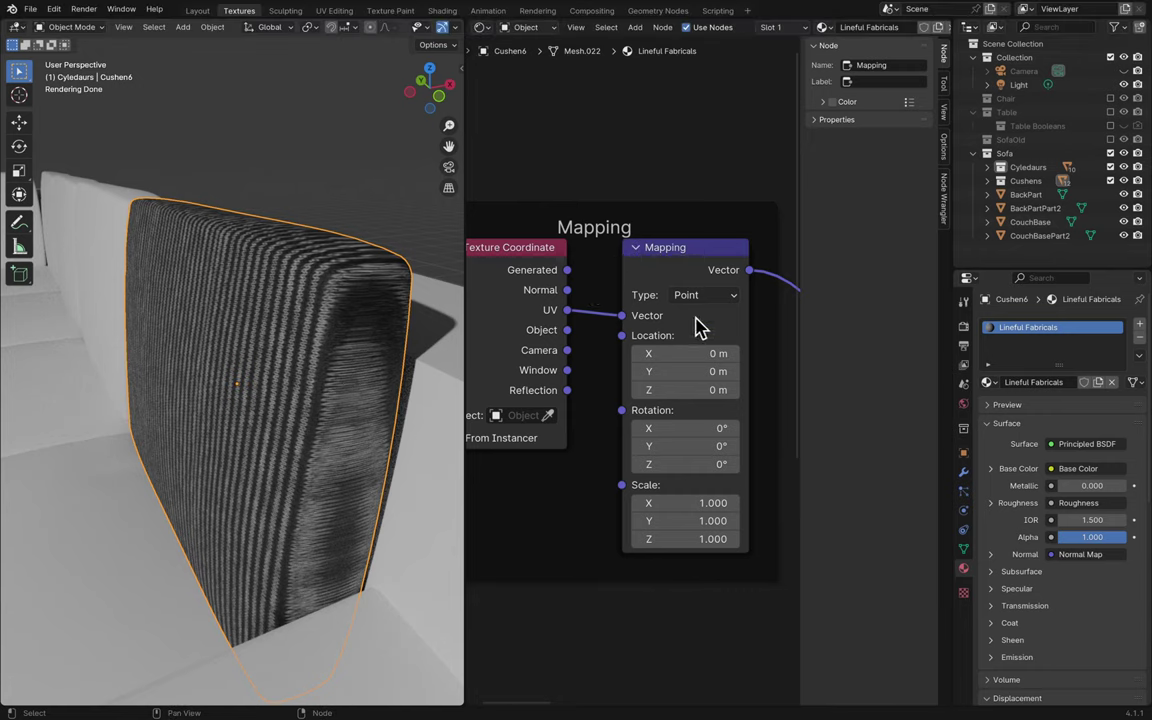
pyautogui.moveTo(689, 353)
pyautogui.mouseDown()
pyautogui.moveTo(740, 353)
pyautogui.moveTo(689, 360)
pyautogui.mouseUp()
pyautogui.click(690, 355)
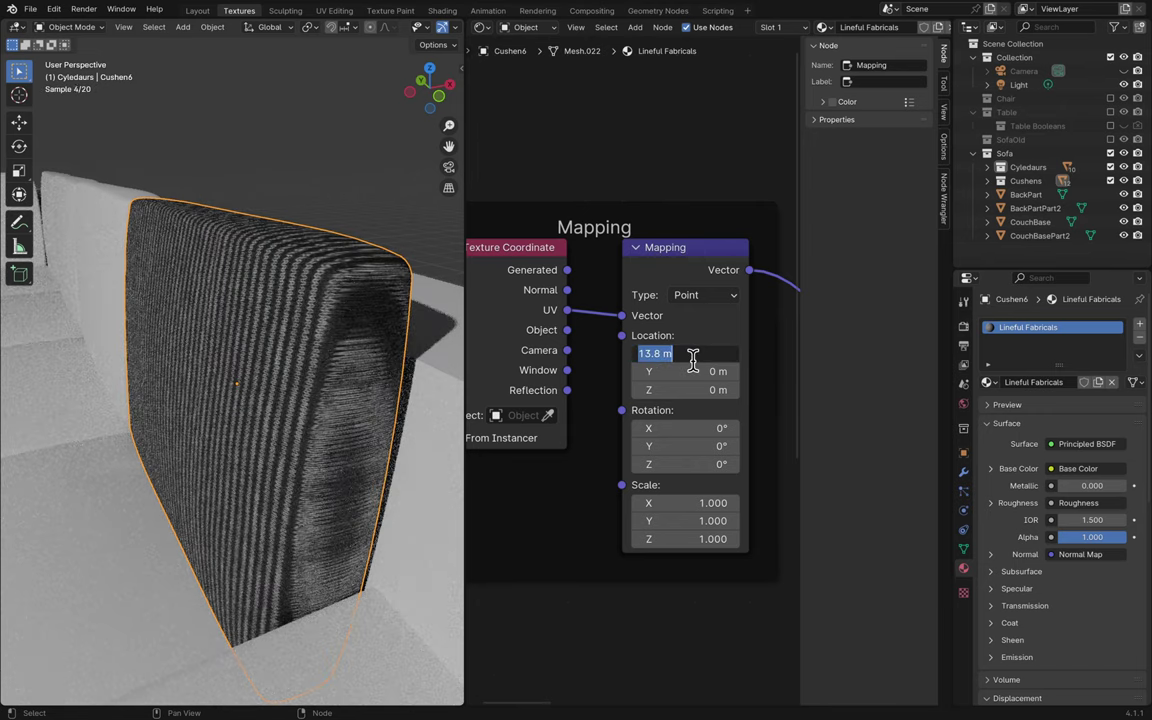
pyautogui.write('1')
pyautogui.press('Return')
pyautogui.click(685, 352)
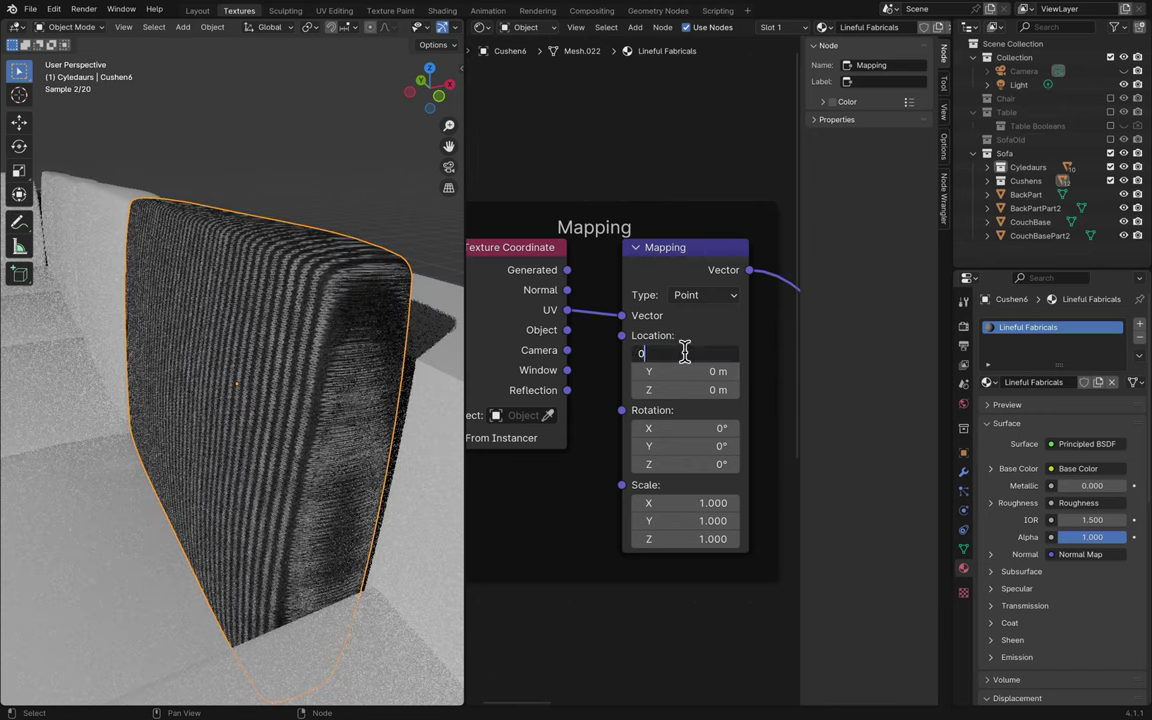
pyautogui.press('Return')
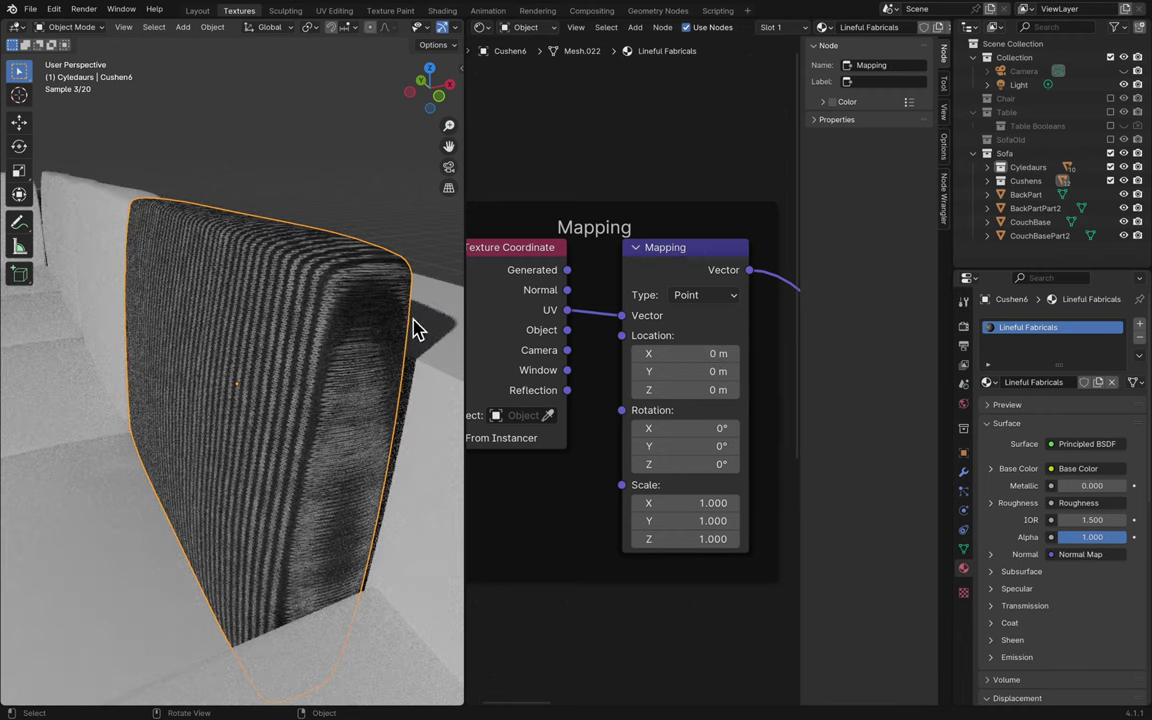
# - Enter Edit Mode in Face select and pick faces along the cushion's top side edge
pyautogui.press('Tab')
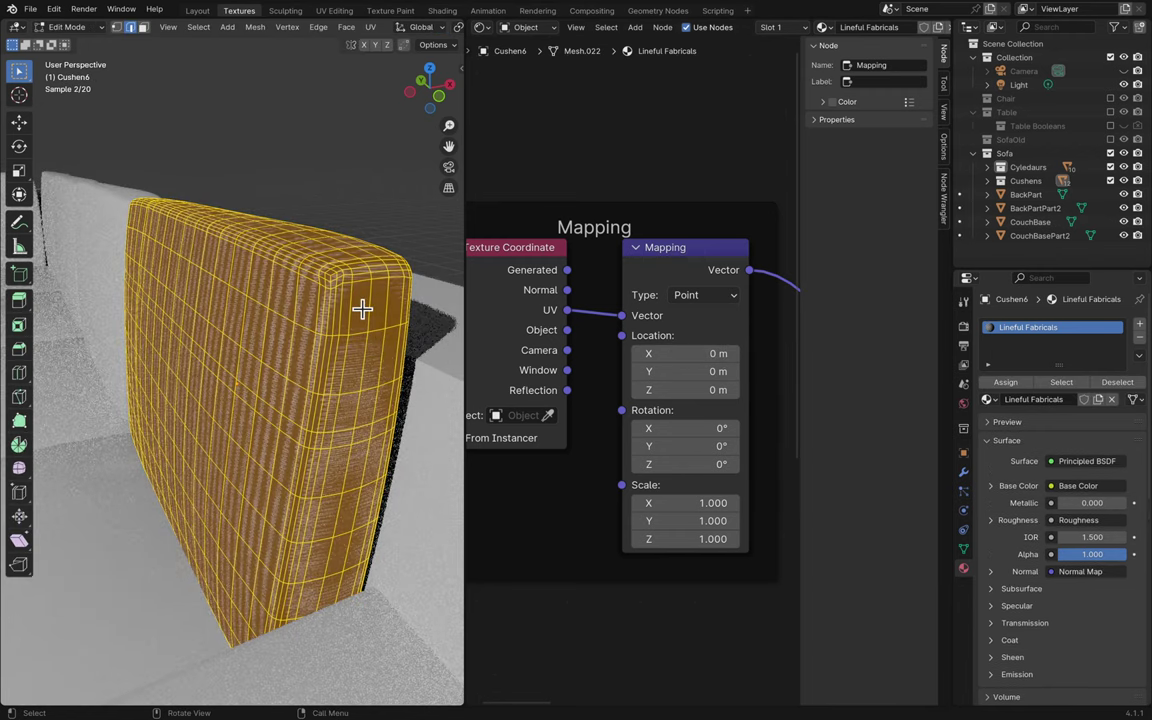
pyautogui.moveTo(362, 309); pyautogui.dragTo(321, 300, button='middle')
pyautogui.hotkey('alt', 'a')
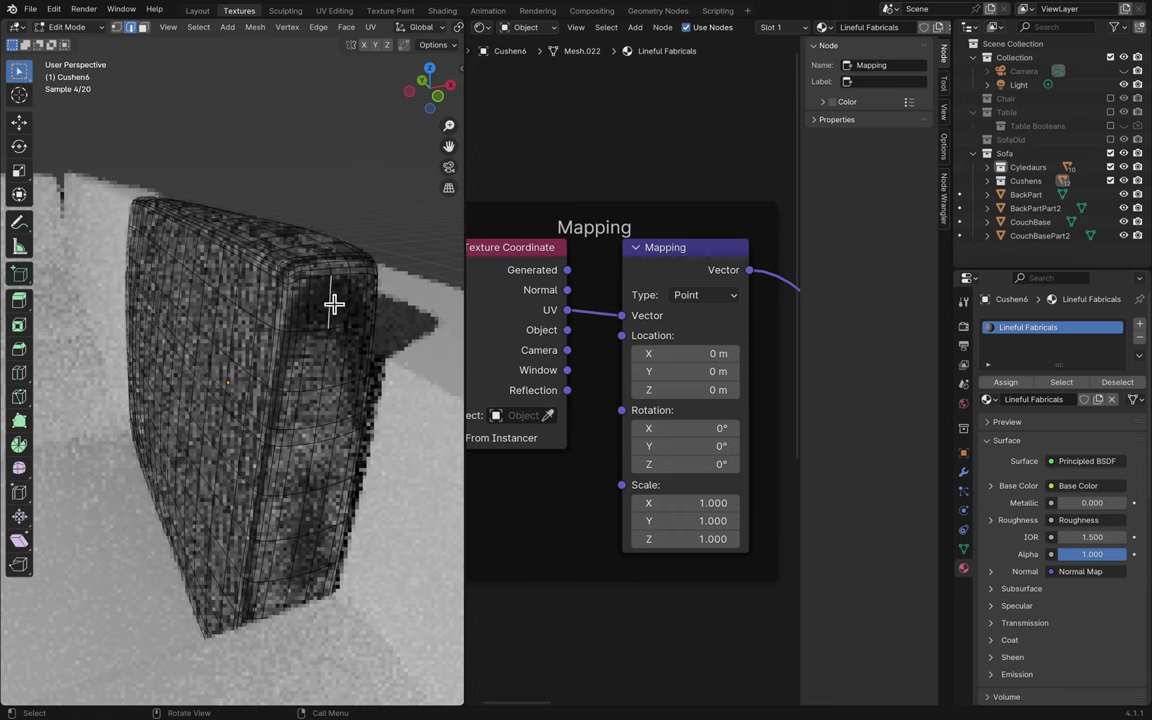
pyautogui.click(142, 27)
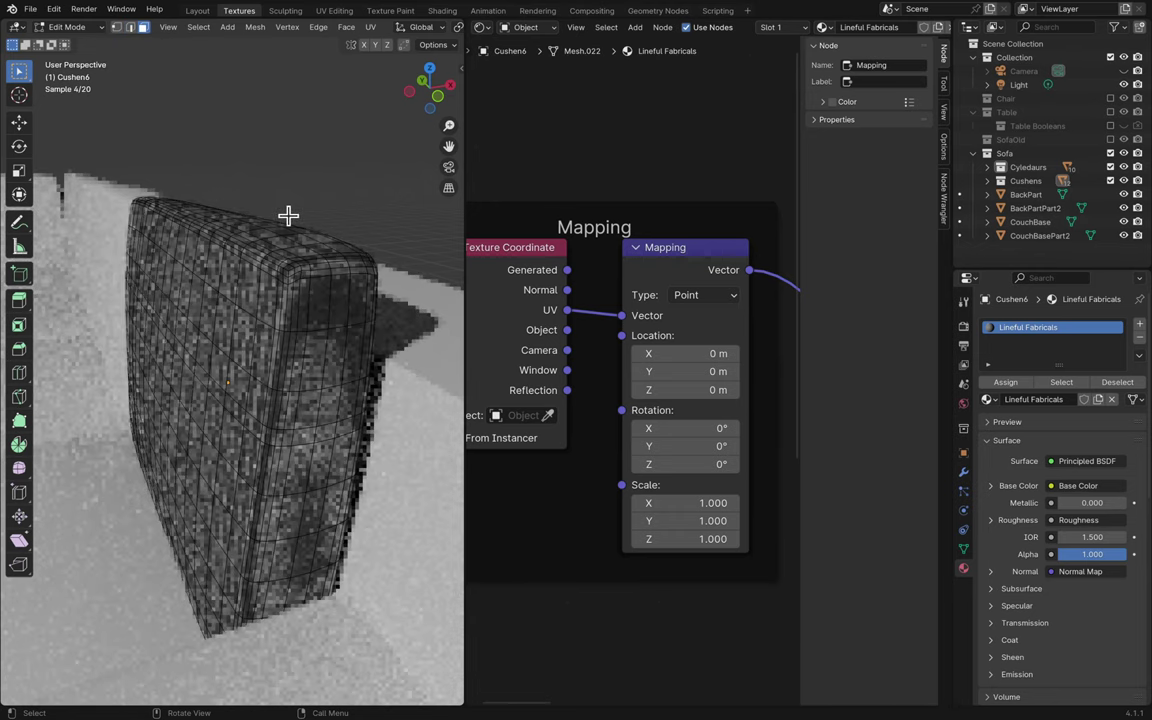
pyautogui.click(320, 302)
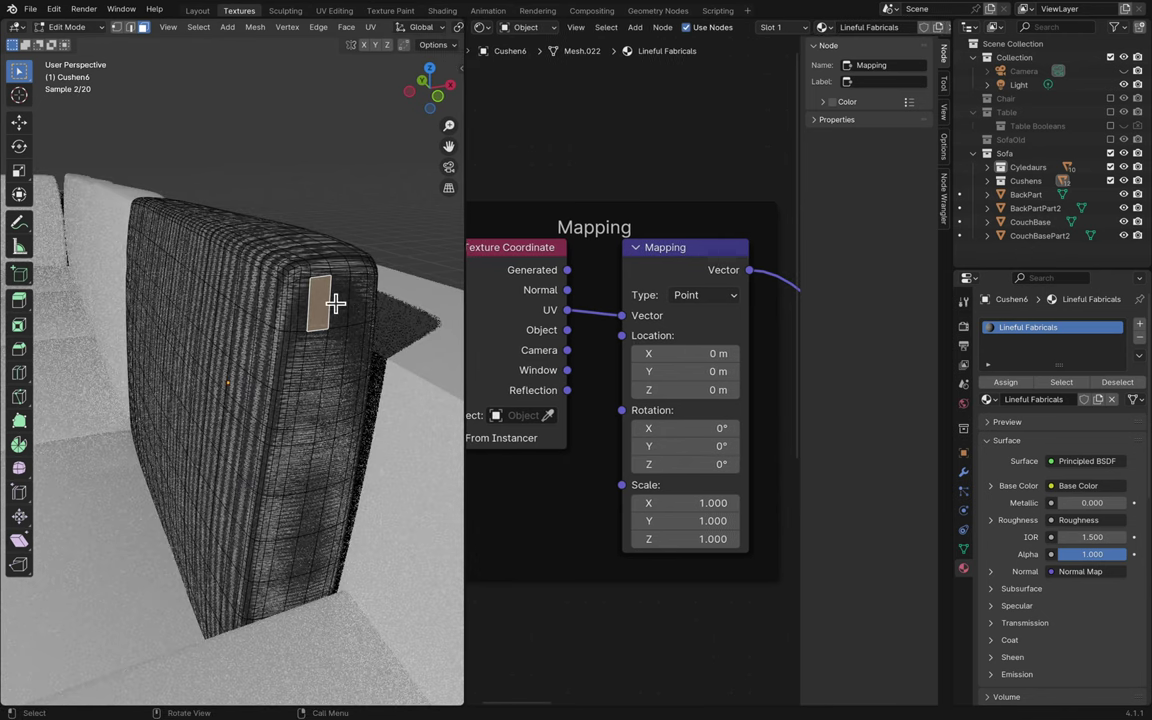
pyautogui.click(366, 302)
pyautogui.keyDown('shift'); pyautogui.click(360, 298); pyautogui.keyUp('shift')
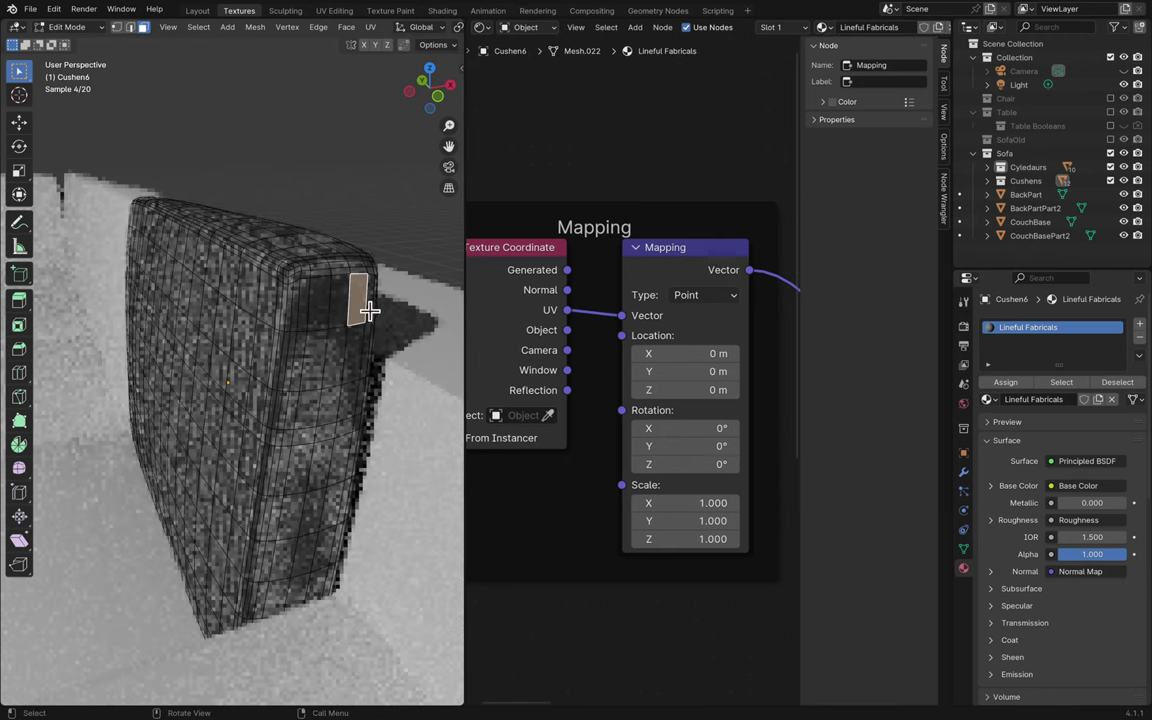
pyautogui.keyDown('shift'); pyautogui.click(321, 306); pyautogui.keyUp('shift')
pyautogui.keyDown('shift'); pyautogui.click(320, 335); pyautogui.keyUp('shift')
# - Extend the face strip down the side to the bottom edge and assign it Lineful Fabricals
pyautogui.keyDown('shift'); pyautogui.click(345, 342); pyautogui.keyUp('shift')
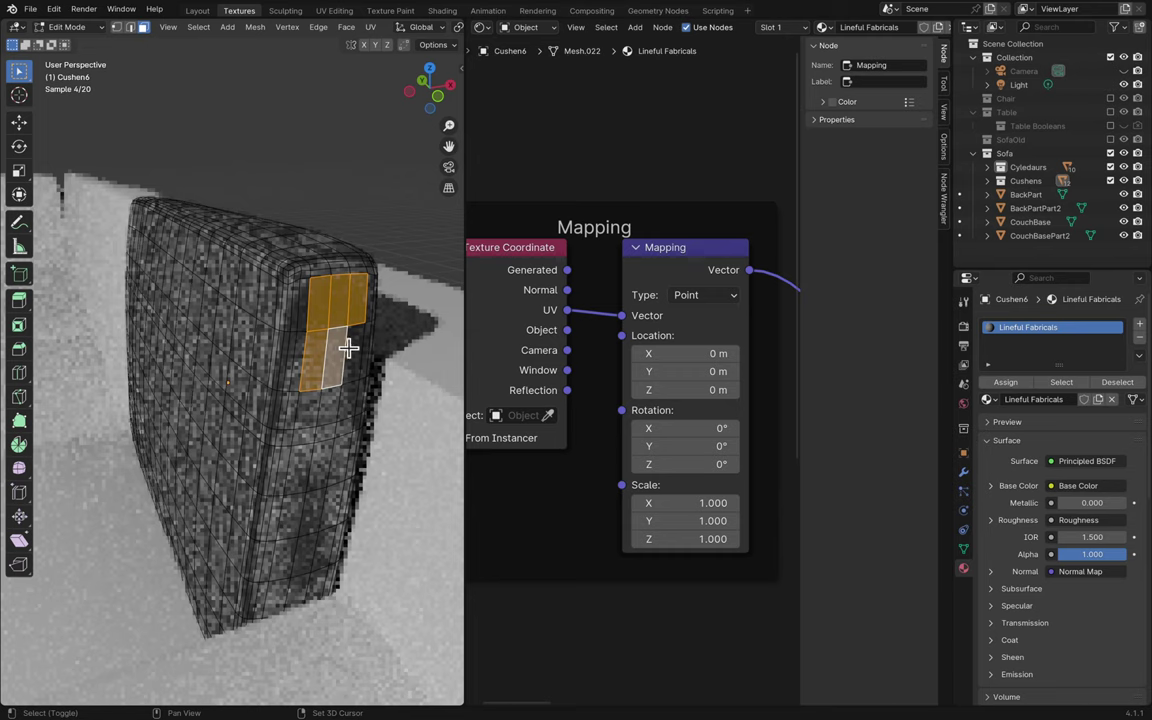
pyautogui.keyDown('shift'); pyautogui.click(347, 390); pyautogui.keyUp('shift')
pyautogui.keyDown('shift'); pyautogui.click(318, 425); pyautogui.keyUp('shift')
pyautogui.keyDown('shift'); pyautogui.click(321, 437); pyautogui.keyUp('shift')
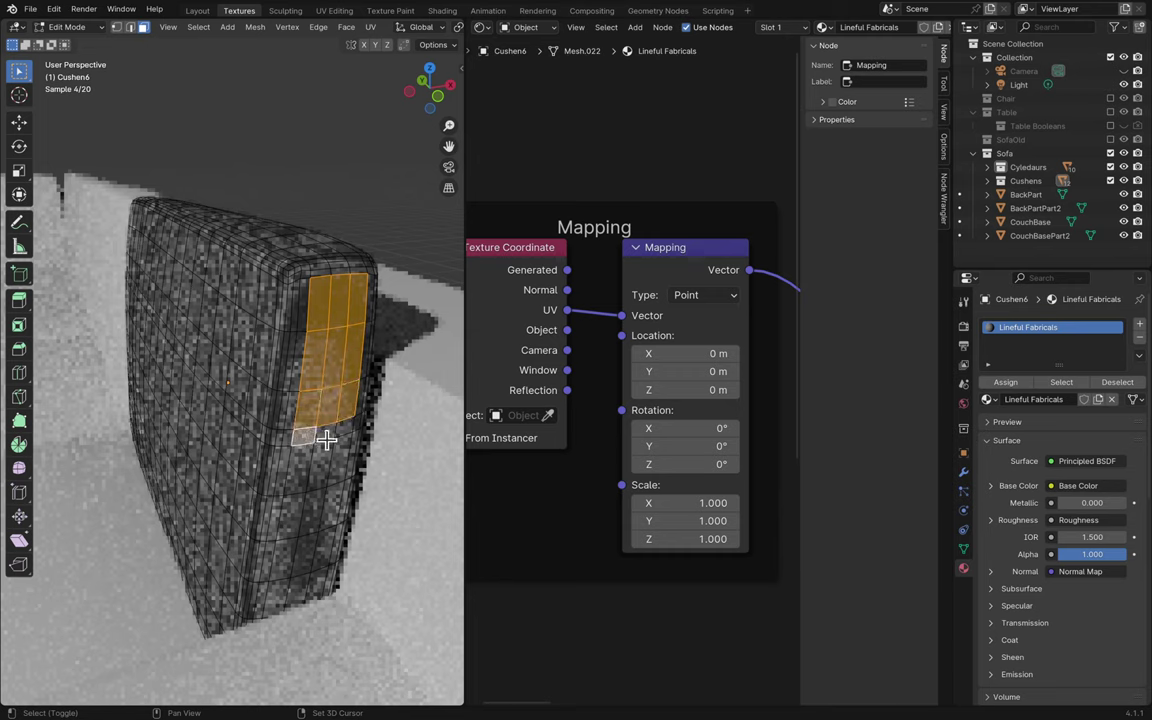
pyautogui.keyDown('shift'); pyautogui.click(342, 452); pyautogui.keyUp('shift')
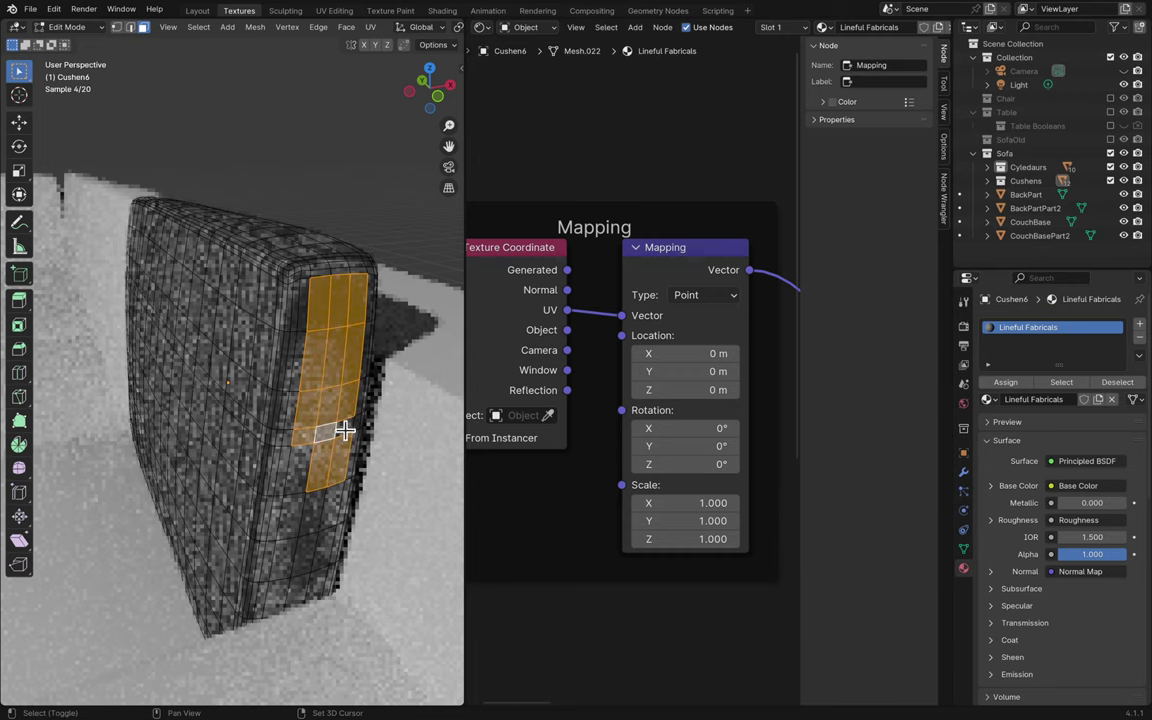
pyautogui.keyDown('shift'); pyautogui.click(290, 510); pyautogui.keyUp('shift')
pyautogui.keyDown('shift'); pyautogui.click(318, 508); pyautogui.keyUp('shift')
pyautogui.keyDown('shift'); pyautogui.click(319, 557); pyautogui.keyUp('shift')
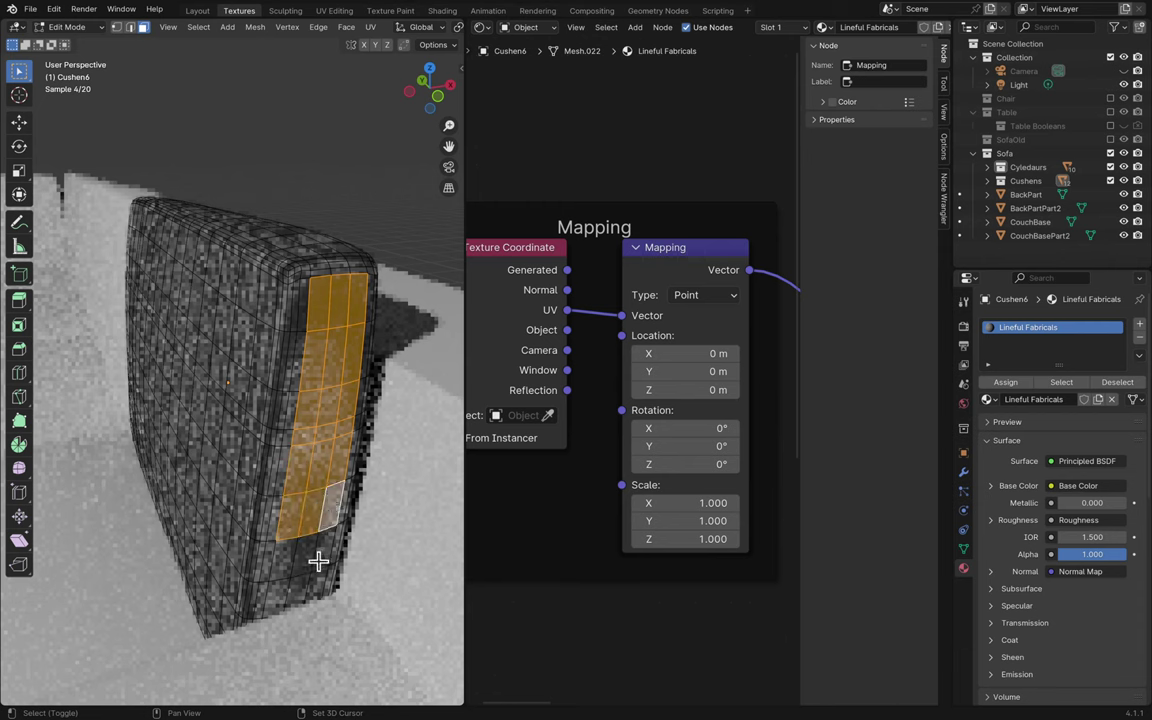
pyautogui.keyDown('shift'); pyautogui.click(273, 566); pyautogui.keyUp('shift')
pyautogui.keyDown('shift'); pyautogui.click(295, 592); pyautogui.keyUp('shift')
pyautogui.keyDown('shift'); pyautogui.click(310, 585); pyautogui.keyUp('shift')
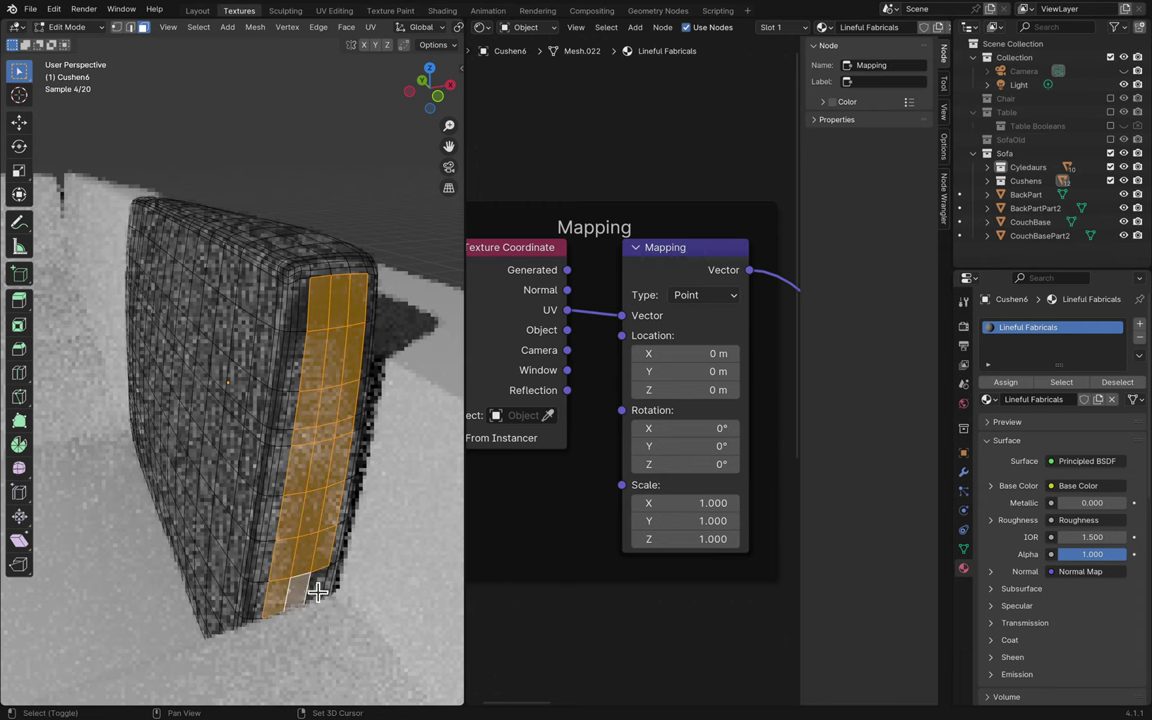
pyautogui.click(1010, 386)
pyautogui.click(1010, 386)
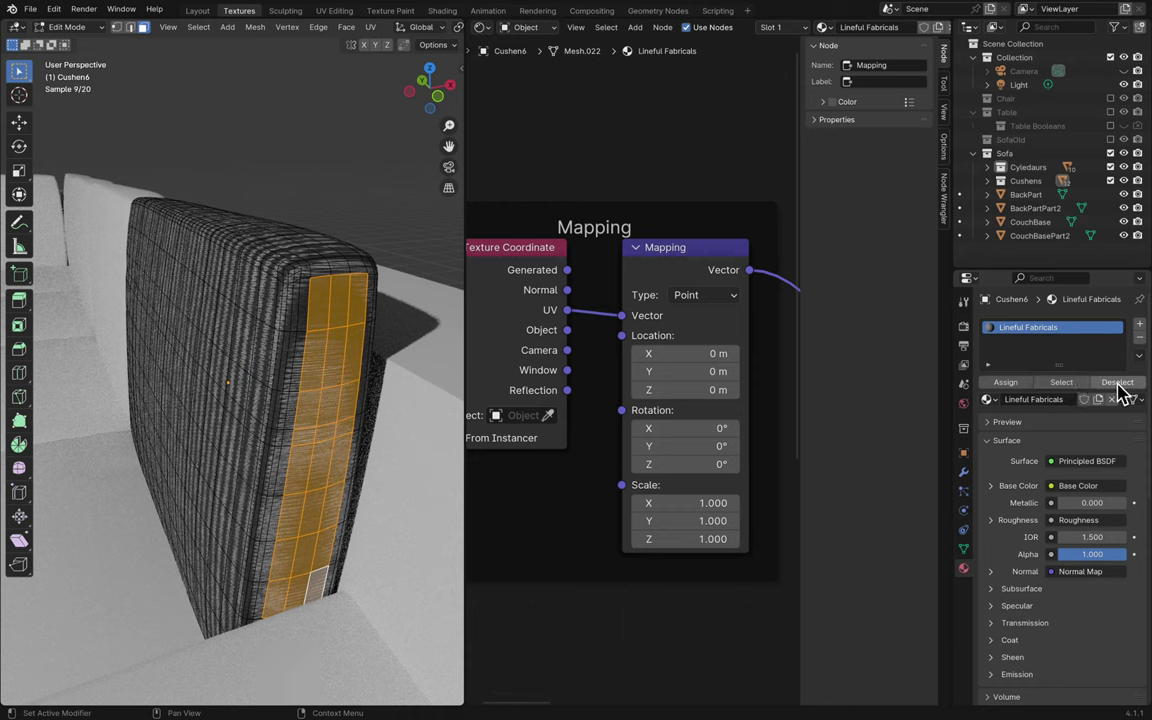
# - Return to Object Mode, deselect everything, and save Blender12.blend, resaving after a frontal orbit
pyautogui.click(1007, 385)
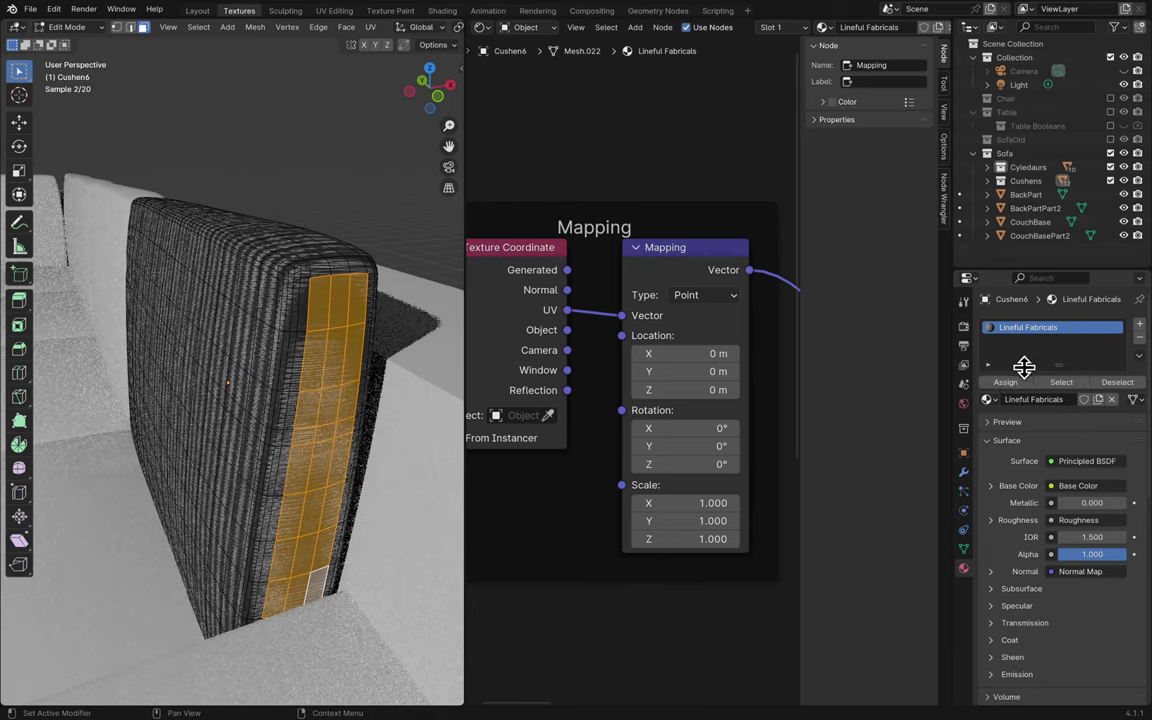
pyautogui.press('Tab')
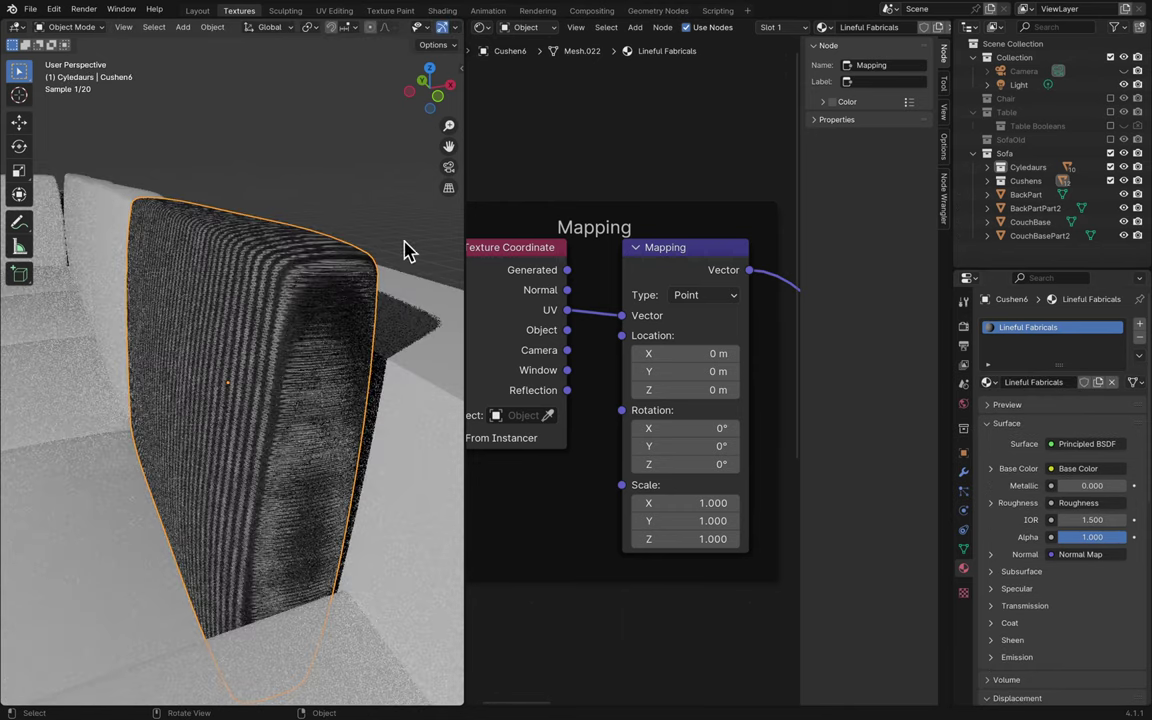
pyautogui.click(403, 193)
pyautogui.hotkey('ctrl', 's')
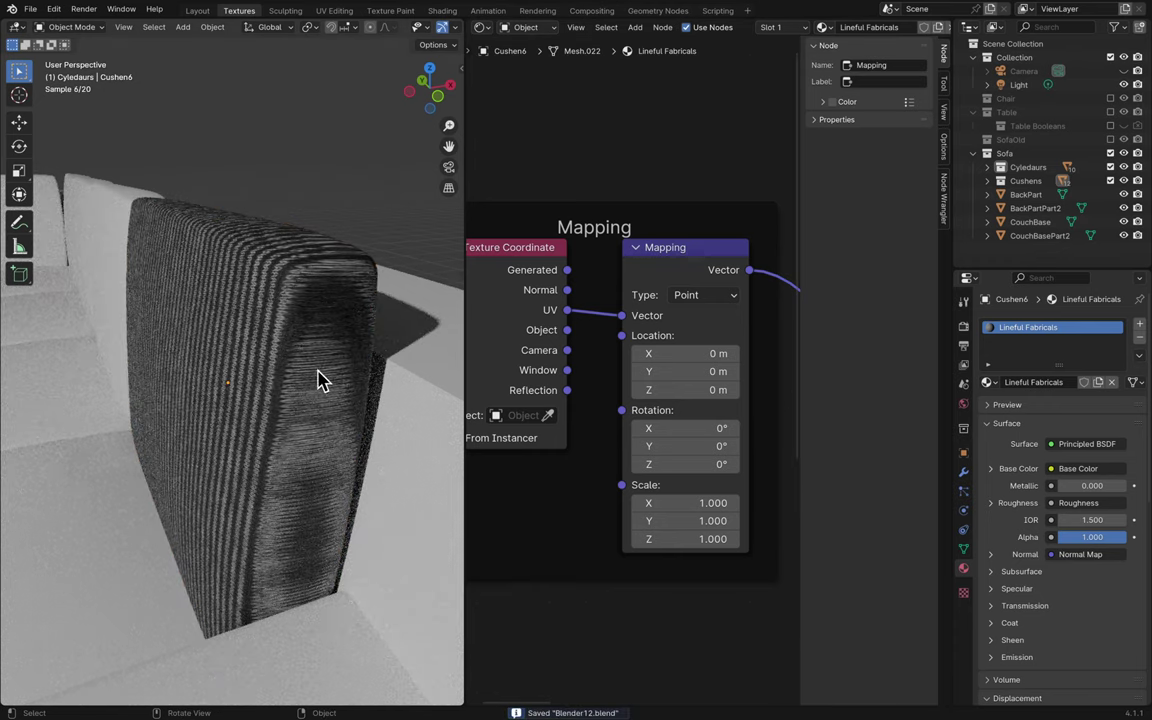
pyautogui.moveTo(321, 381); pyautogui.dragTo(303, 380, button='middle')
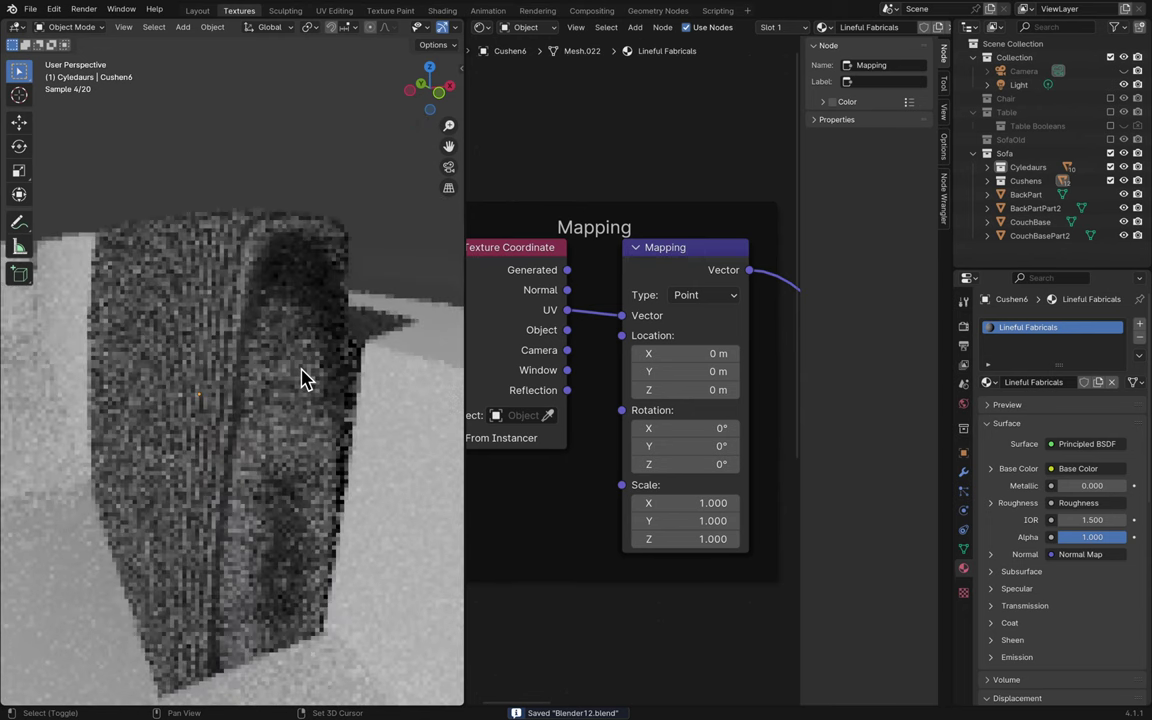
pyautogui.scroll(-1, 605, 345)
pyautogui.keyDown('ctrl'); pyautogui.hscroll(-3, 605, 345); pyautogui.keyUp('ctrl')
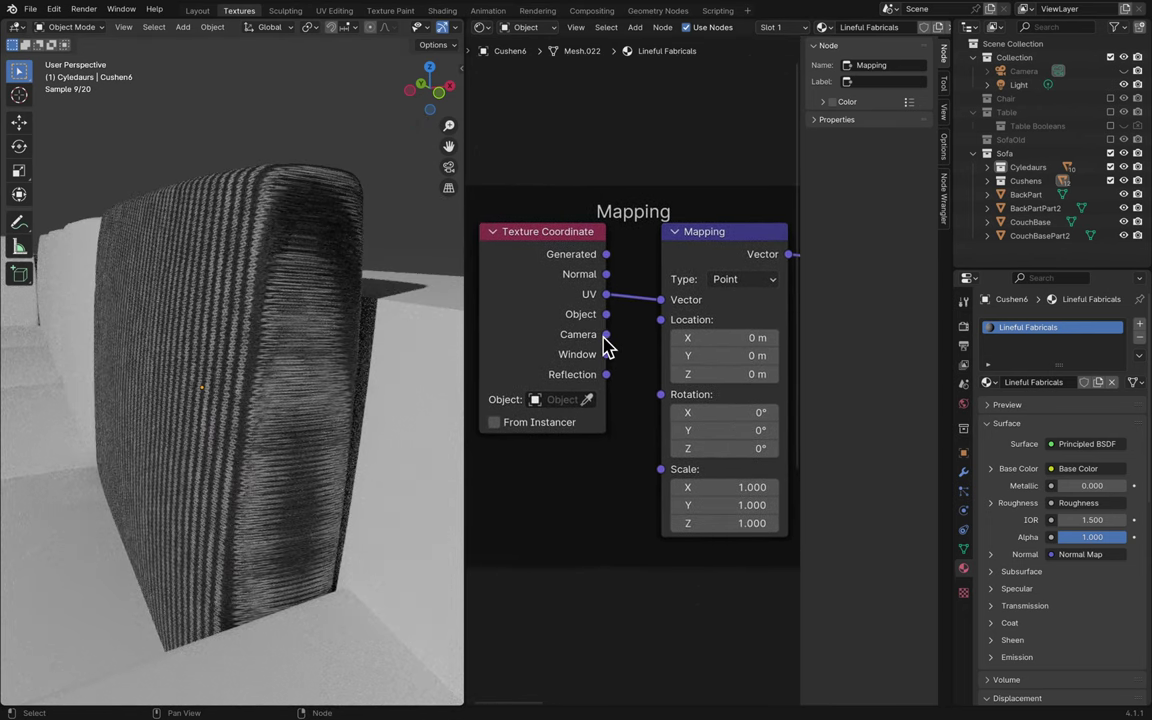
pyautogui.hotkey('ctrl', 's')
# - Change the striped side cushion's shading from its Object context menu, zoom out, and select Cushen1
pyautogui.click(308, 350)
pyautogui.rightClick(308, 350)
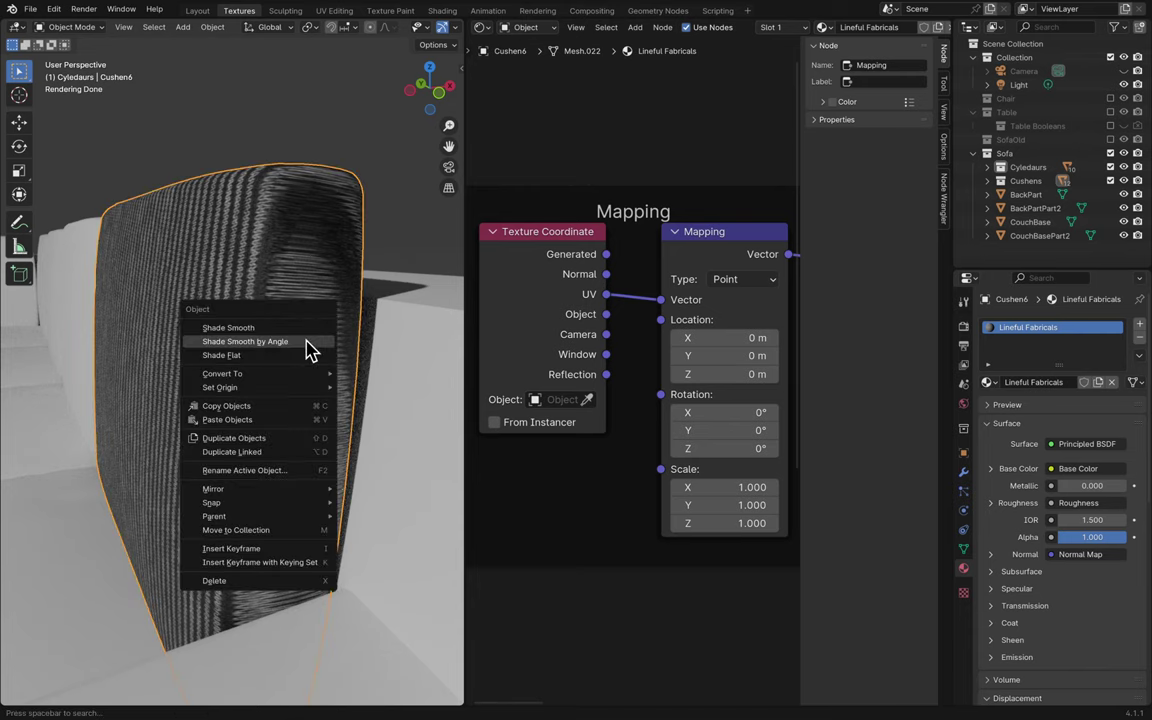
pyautogui.click(309, 358)
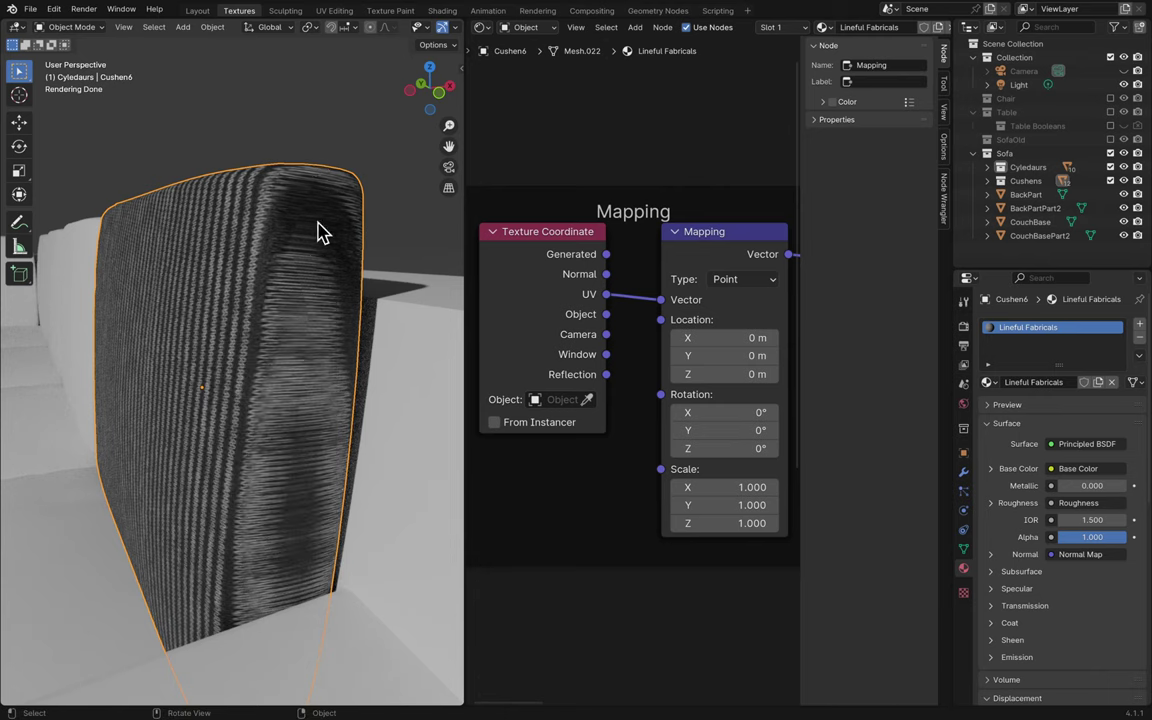
pyautogui.scroll(-5, 317, 245)
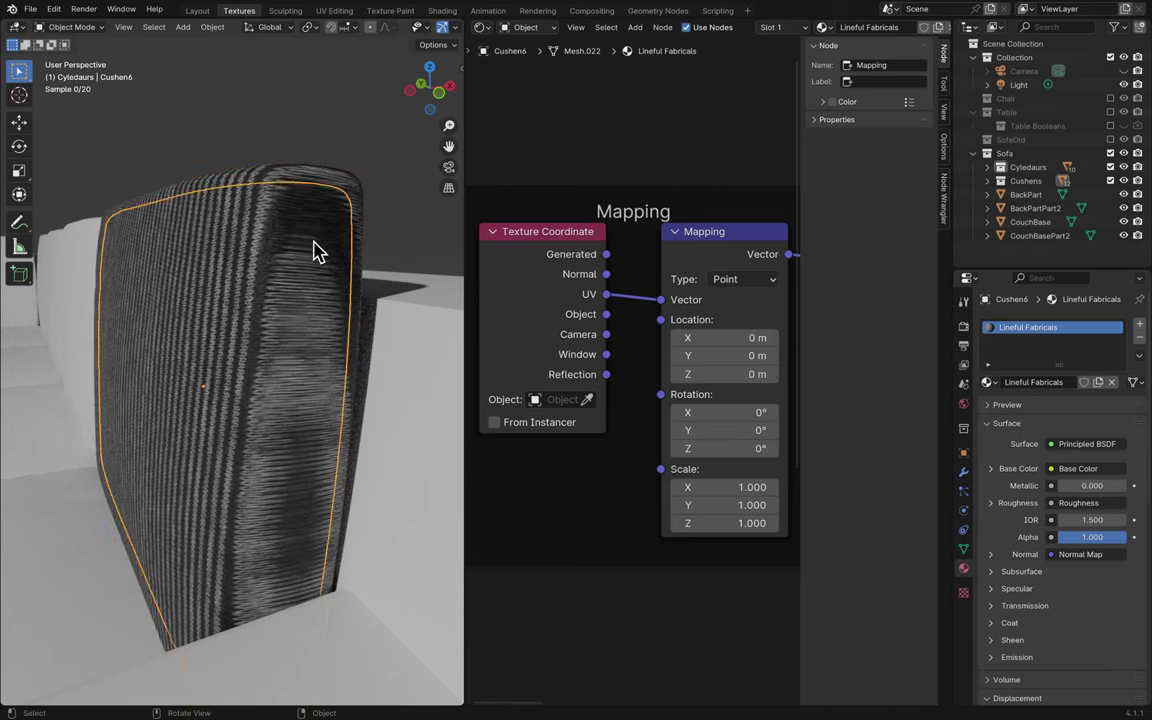
pyautogui.scroll(-3, 403, 203)
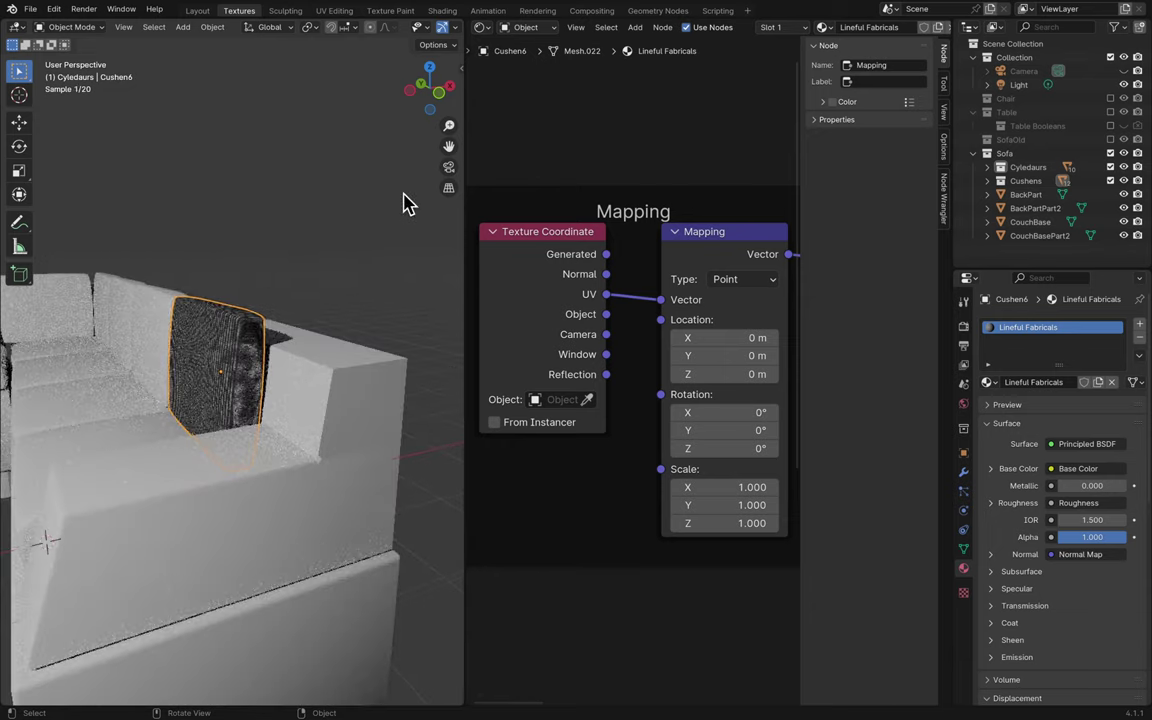
pyautogui.hscroll(-5, 403, 203)
pyautogui.hscroll(-2, 403, 203)
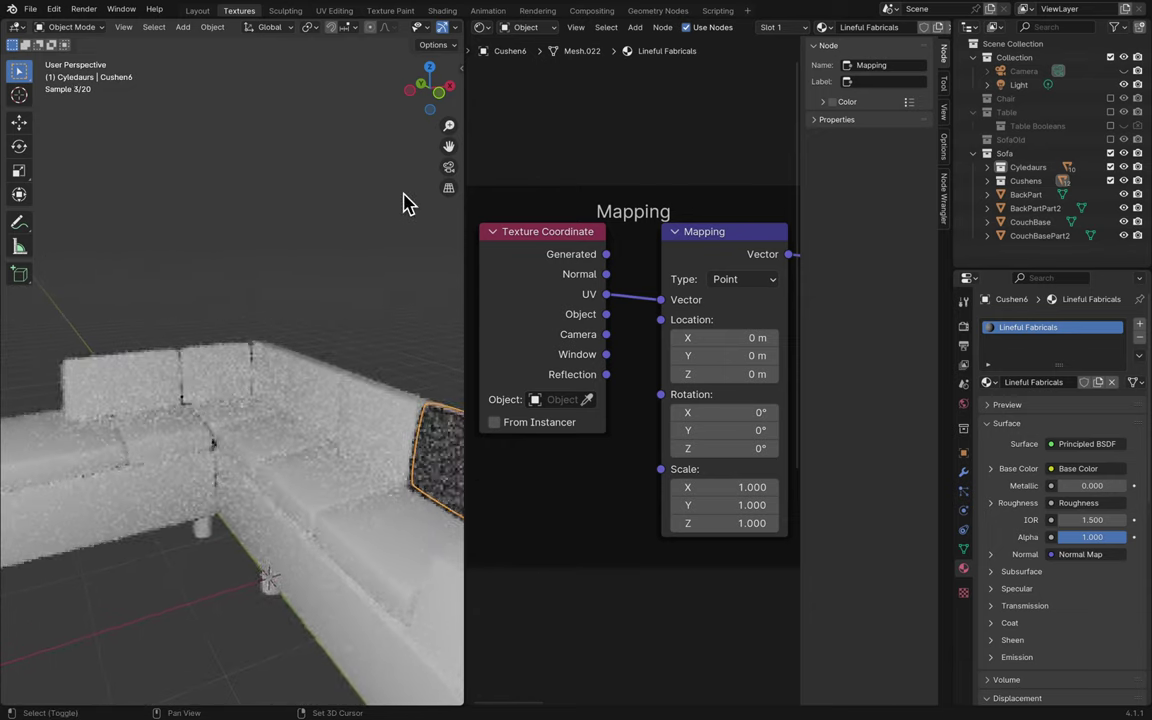
pyautogui.click(432, 527)
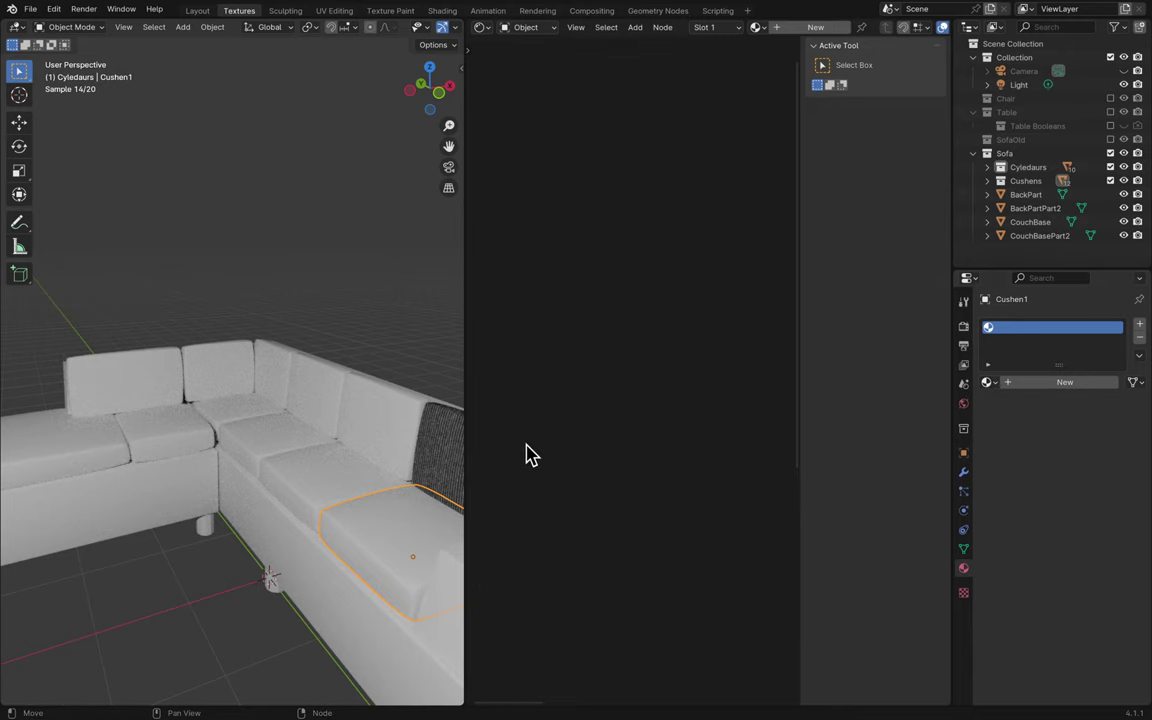
# - Apply Lineful Fabricals to cushions Cushen1, Cushen2, Cushen7 and Cushen3 from the material browser
pyautogui.click(989, 382)
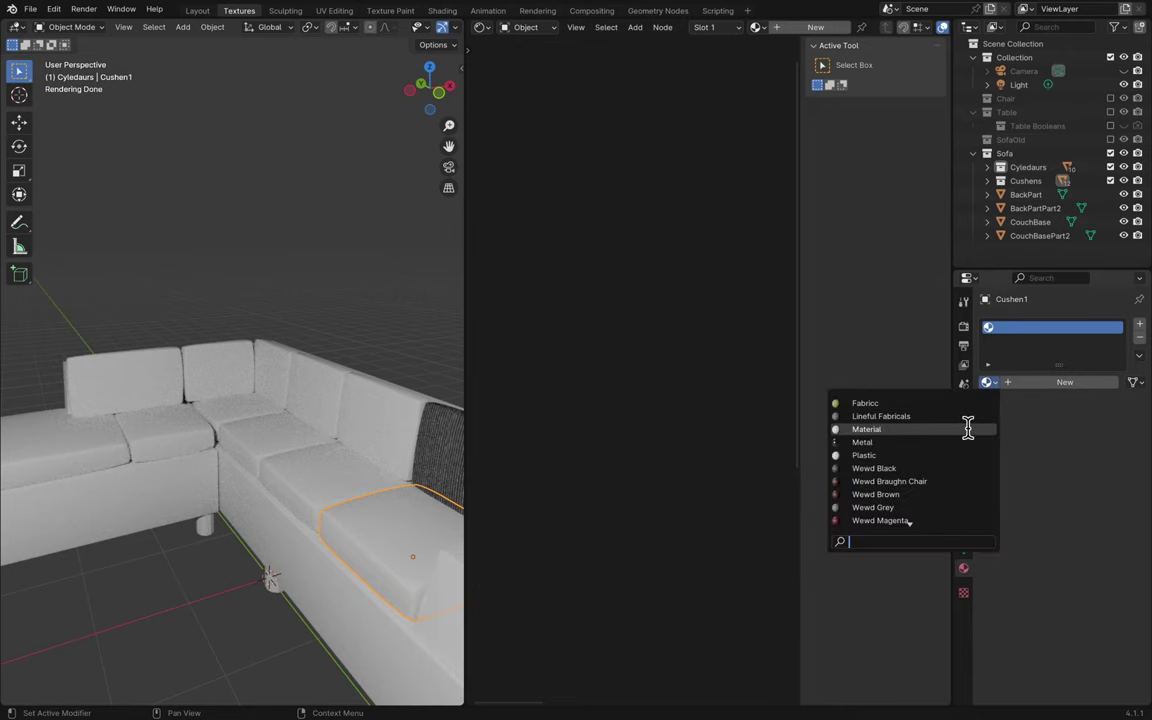
pyautogui.click(880, 416)
pyautogui.click(308, 440)
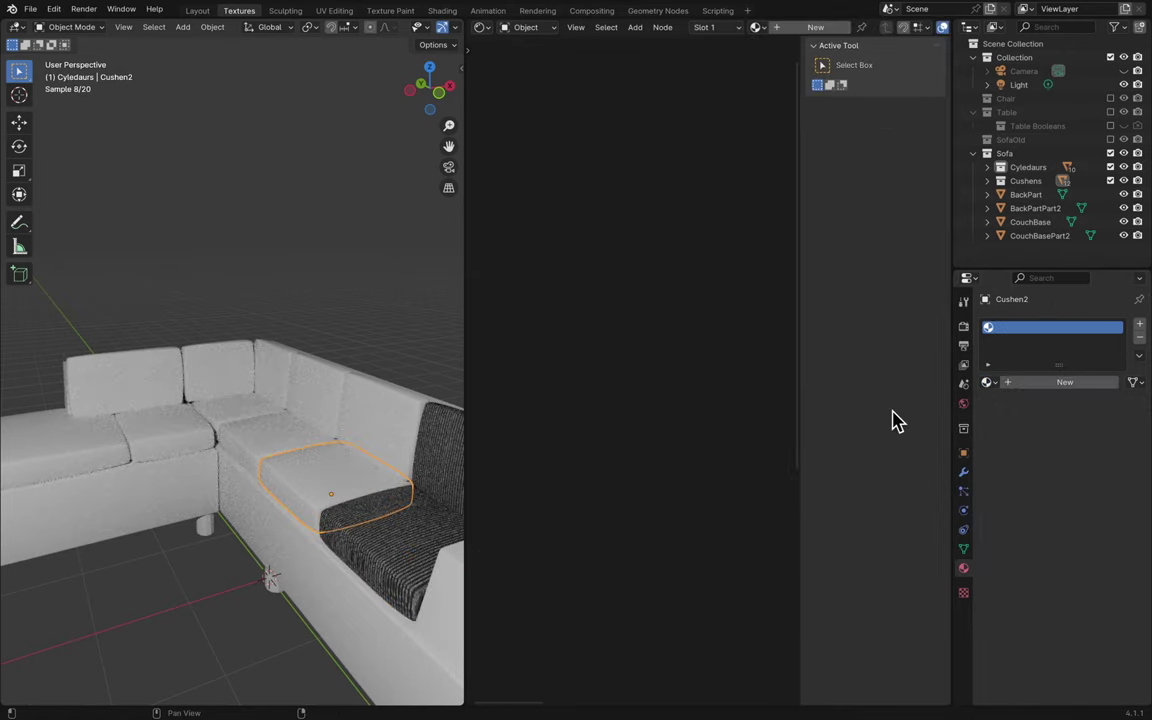
pyautogui.click(988, 382)
pyautogui.click(965, 427)
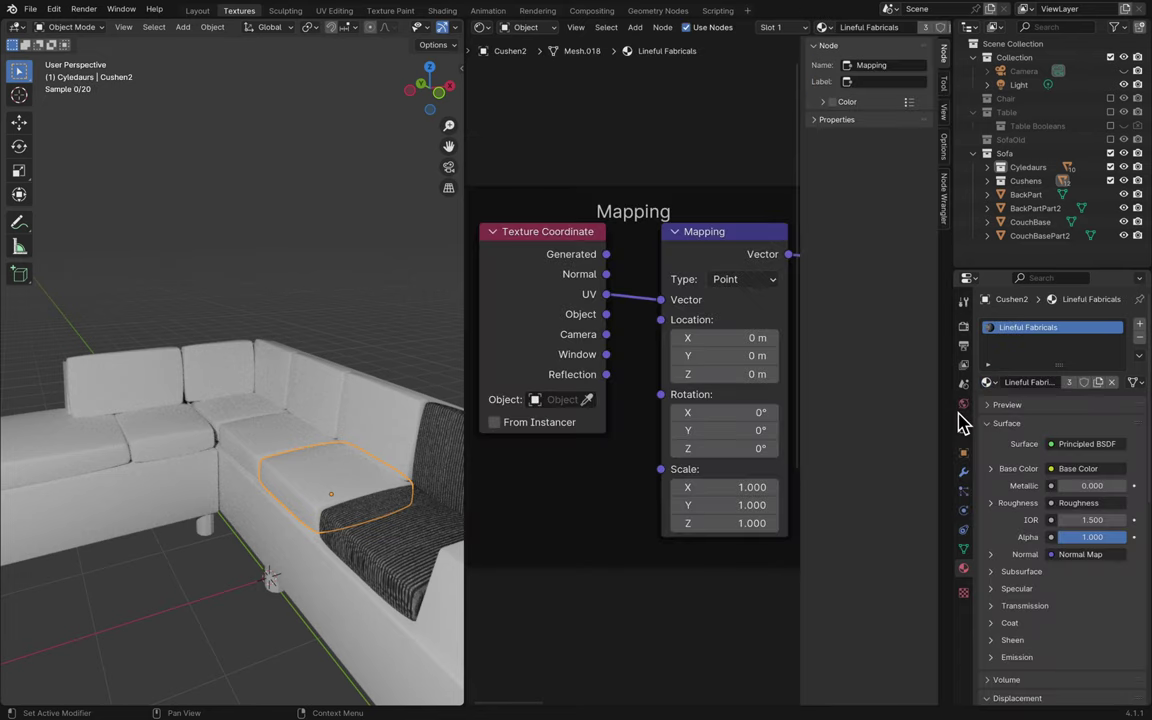
pyautogui.click(360, 456)
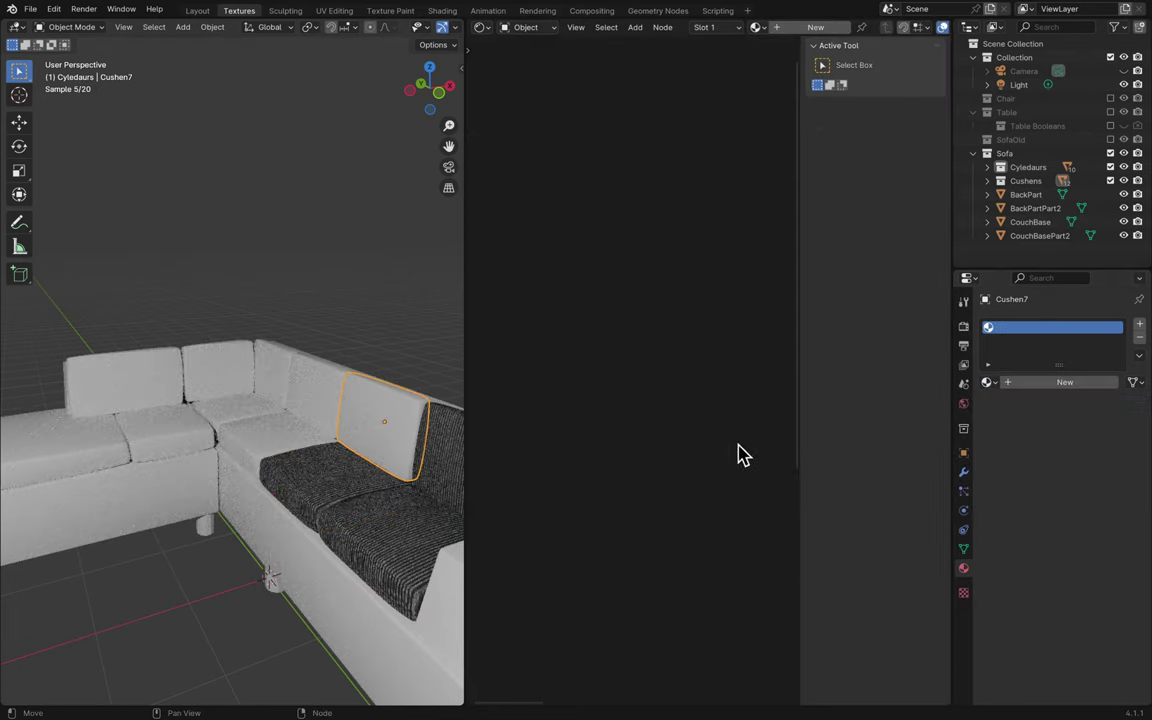
pyautogui.click(987, 382)
pyautogui.click(938, 416)
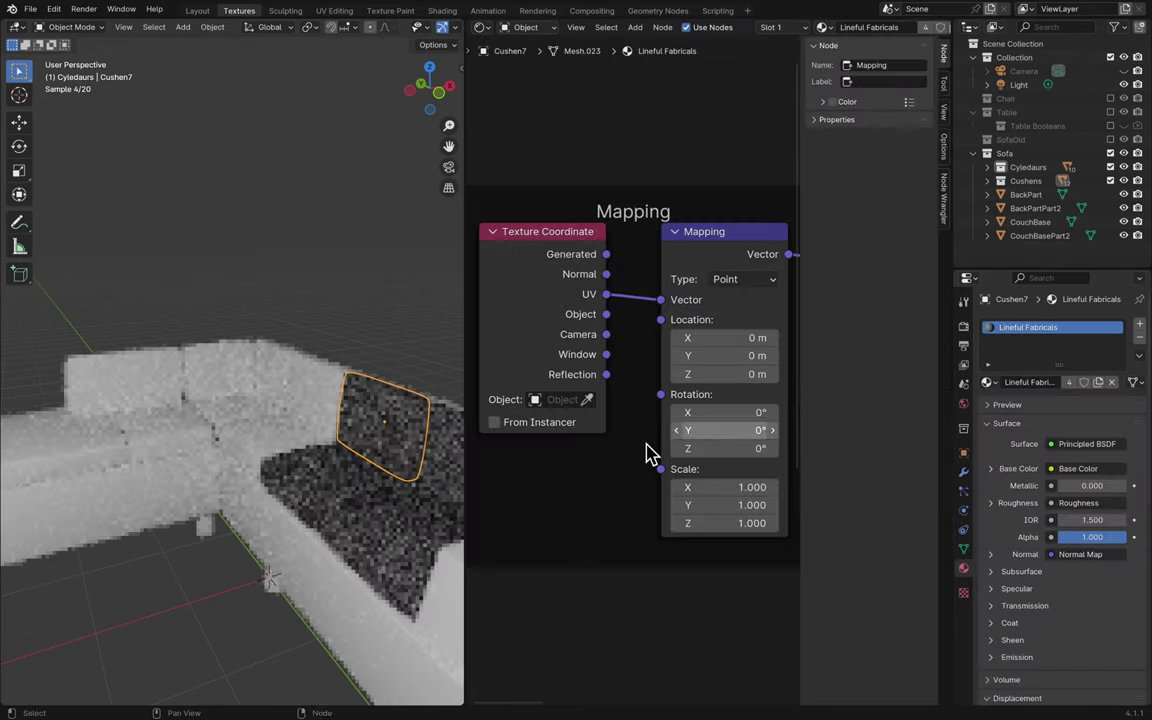
pyautogui.click(314, 451)
pyautogui.click(988, 382)
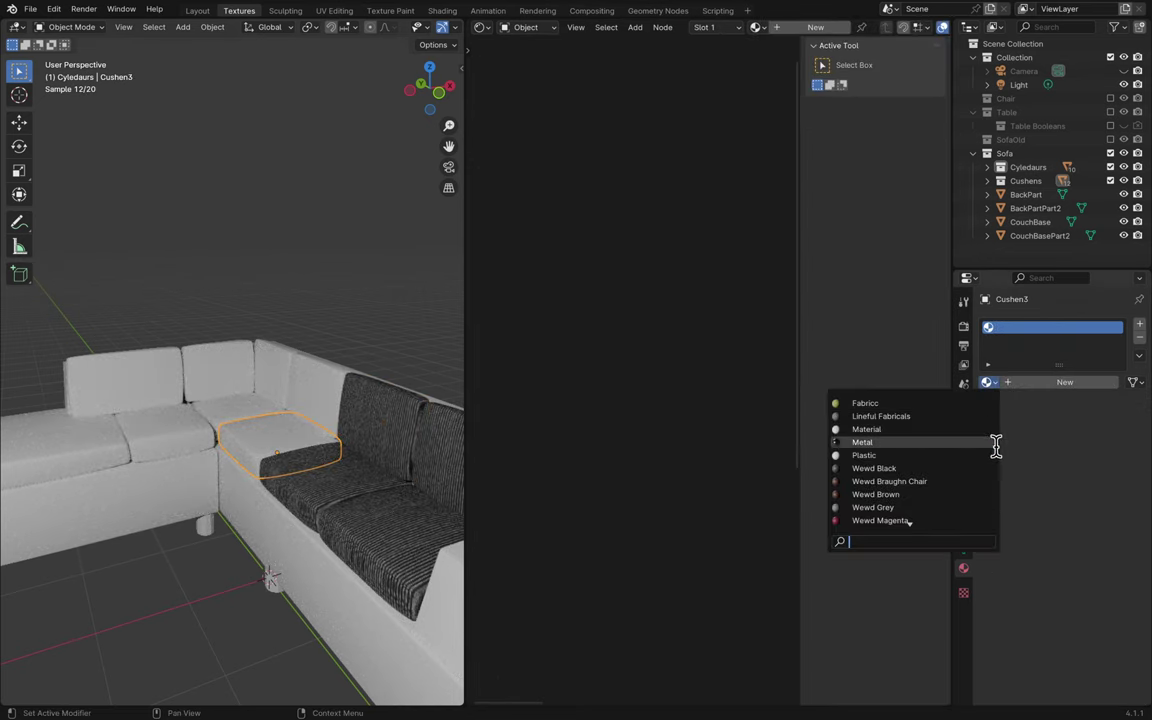
pyautogui.click(926, 419)
# - Apply Lineful Fabricals to the three back cushions running from the corner
pyautogui.keyDown('shift'); pyautogui.moveTo(306, 381); pyautogui.dragTo(378, 428, button='middle'); pyautogui.keyUp('shift')
pyautogui.click(378, 428)
pyautogui.click(988, 382)
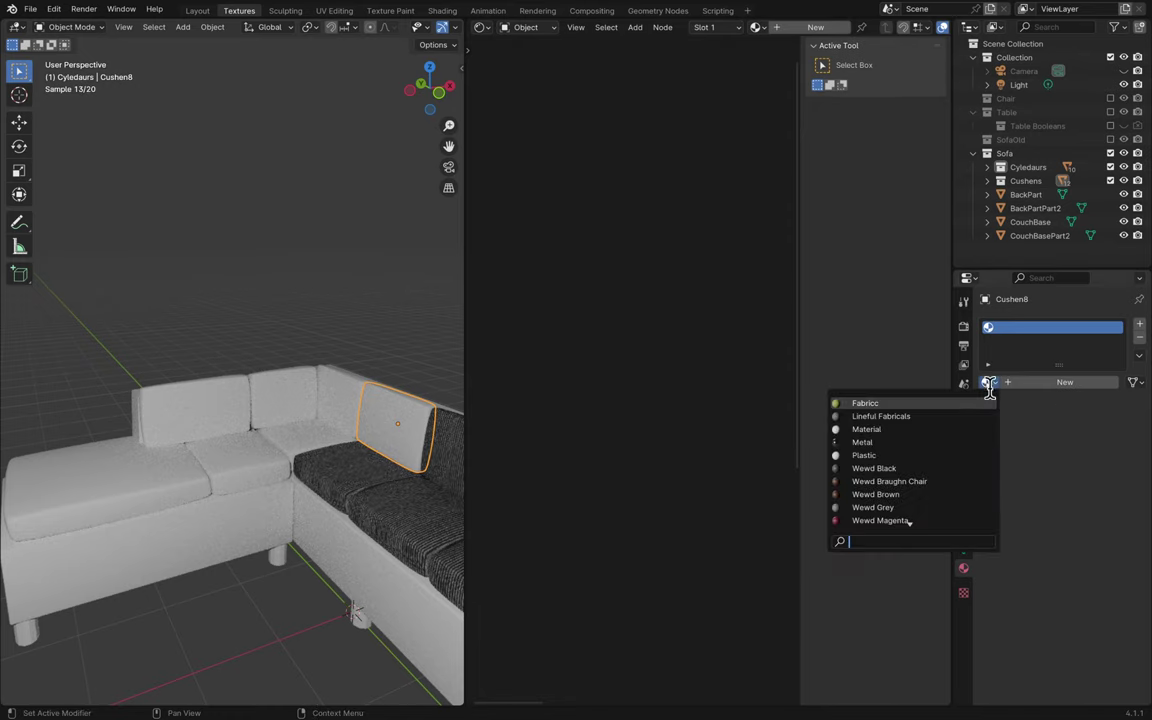
pyautogui.click(909, 419)
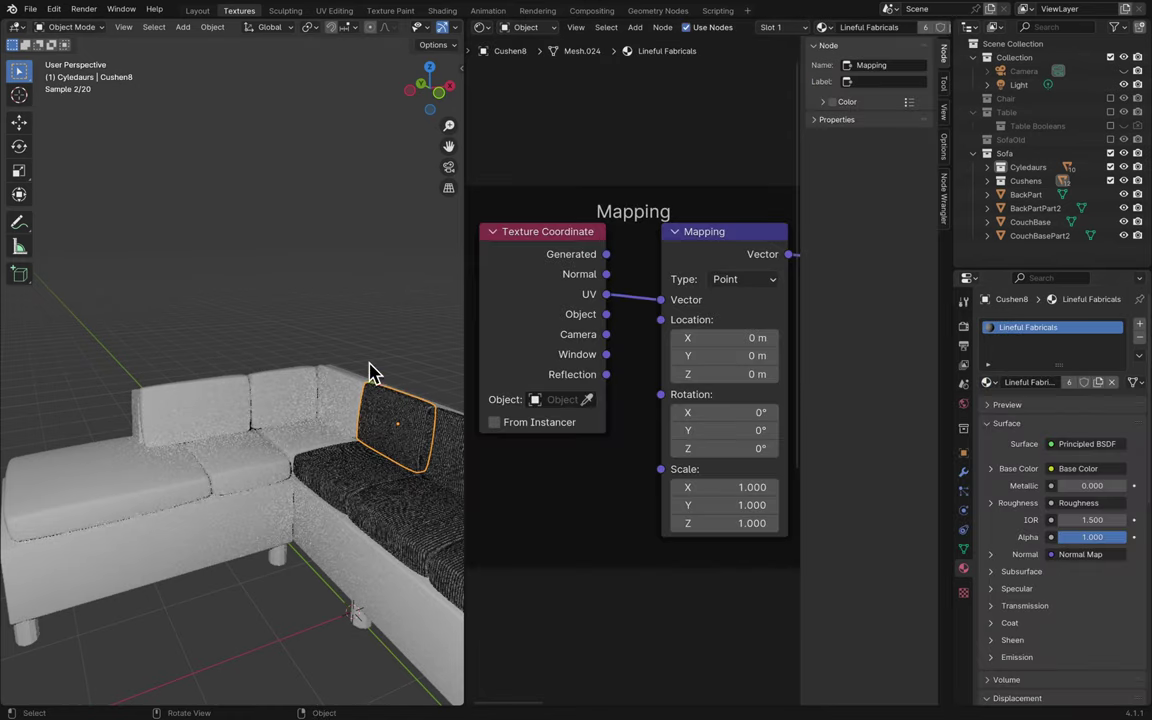
pyautogui.click(342, 393)
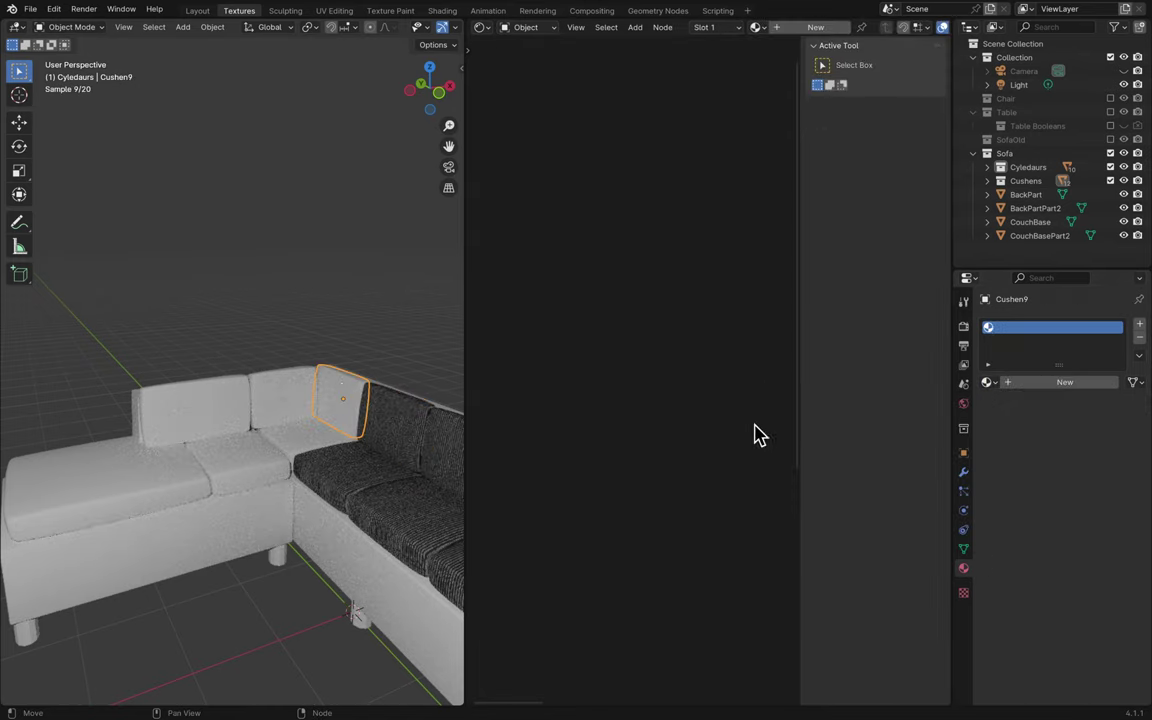
pyautogui.click(988, 383)
pyautogui.click(955, 427)
pyautogui.click(300, 393)
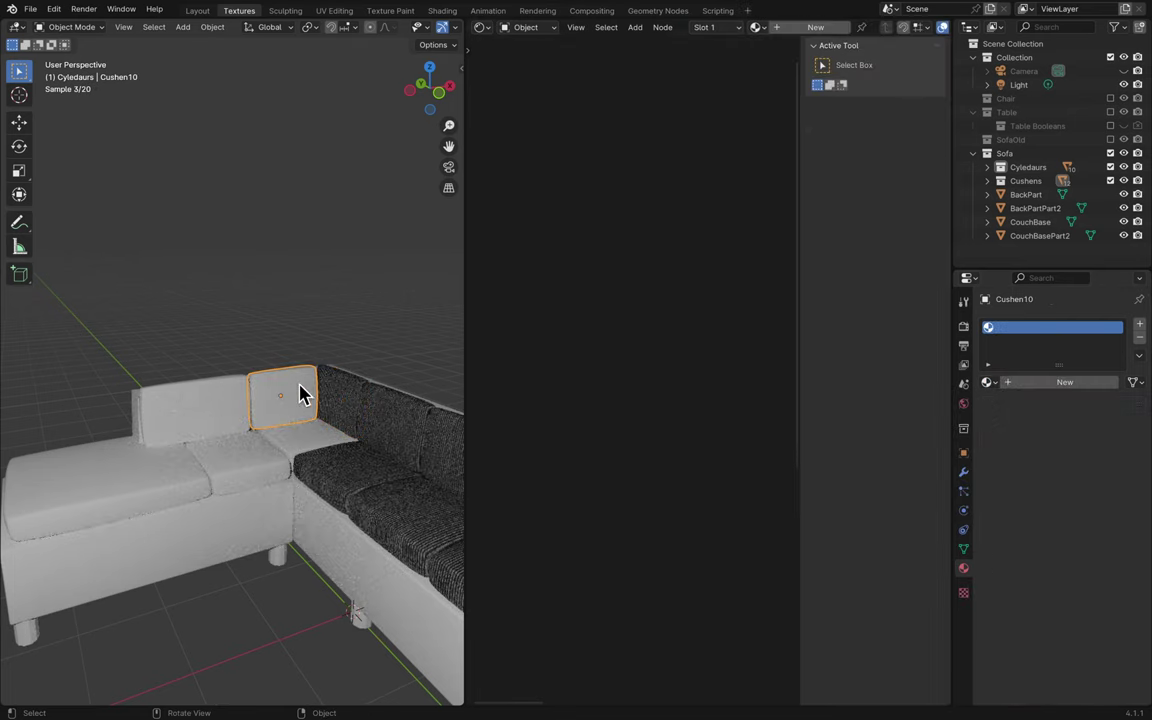
pyautogui.click(988, 383)
pyautogui.click(940, 420)
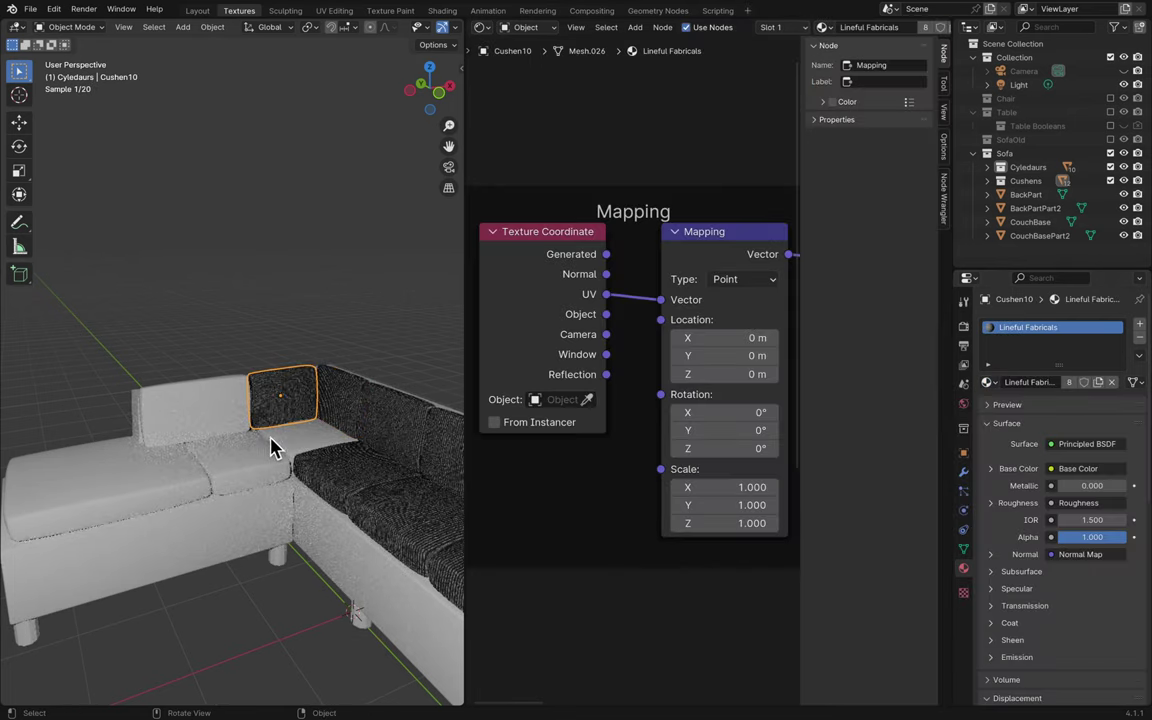
# - Apply Lineful Fabricals to the corner seat, chaise-end back, small seat and large chaise cushions
pyautogui.click(311, 442)
pyautogui.click(990, 383)
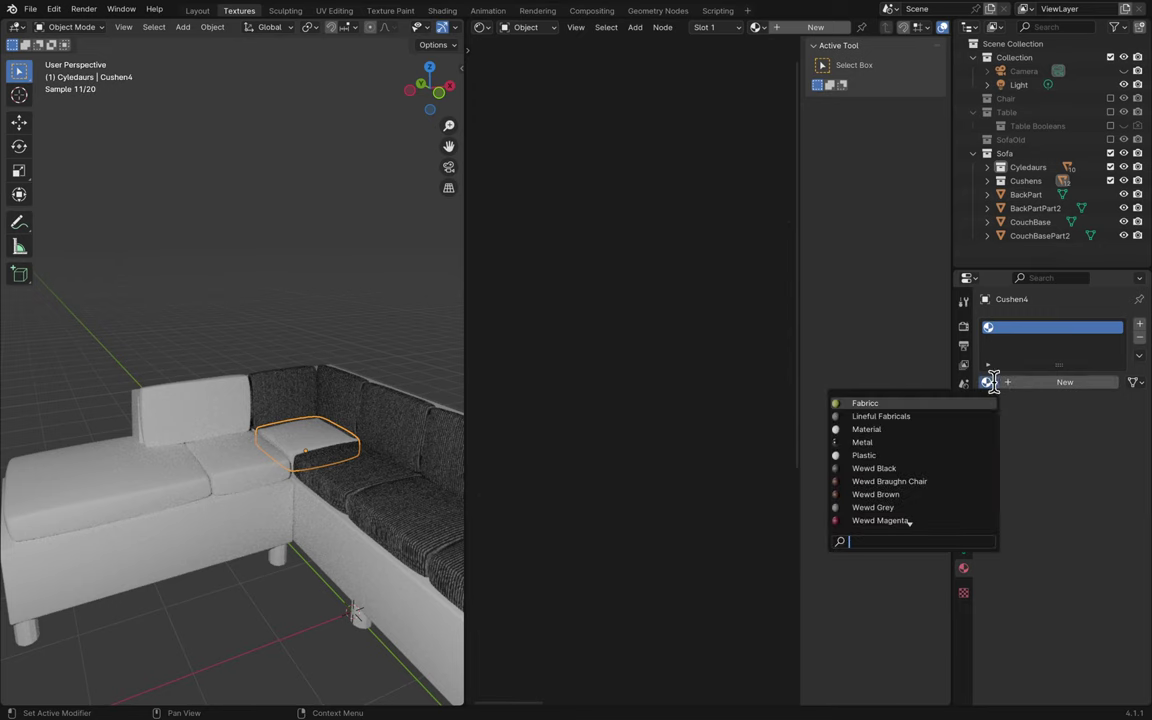
pyautogui.click(957, 416)
pyautogui.click(213, 420)
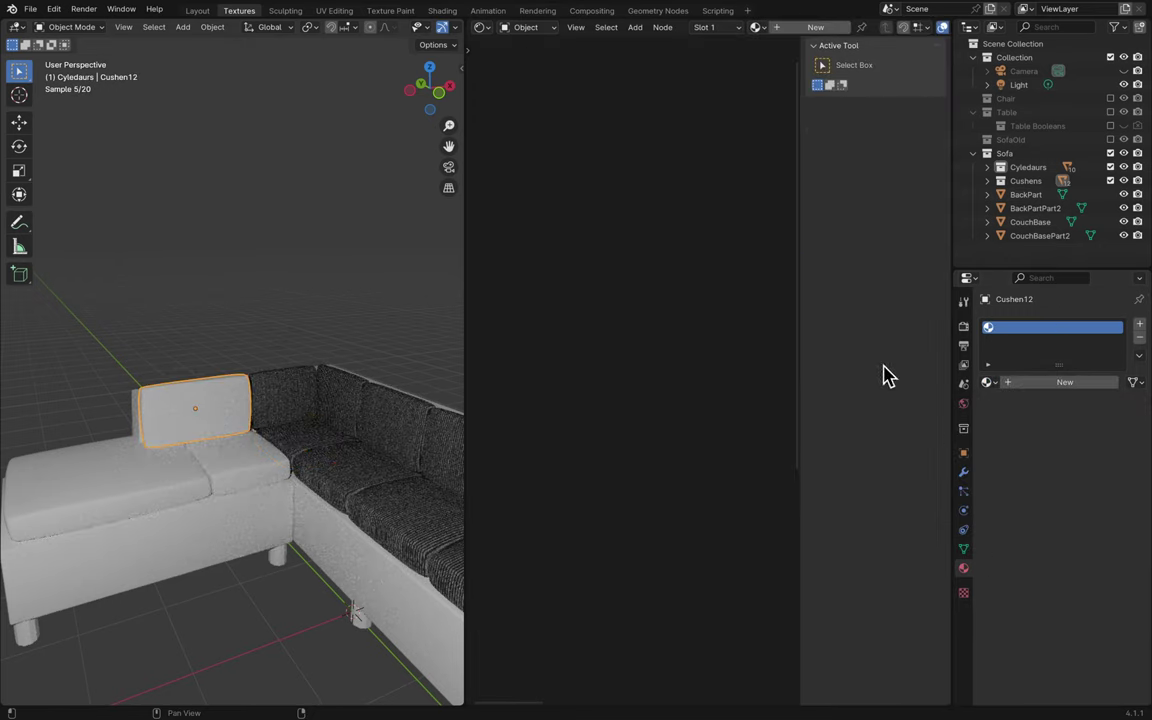
pyautogui.click(988, 383)
pyautogui.click(946, 414)
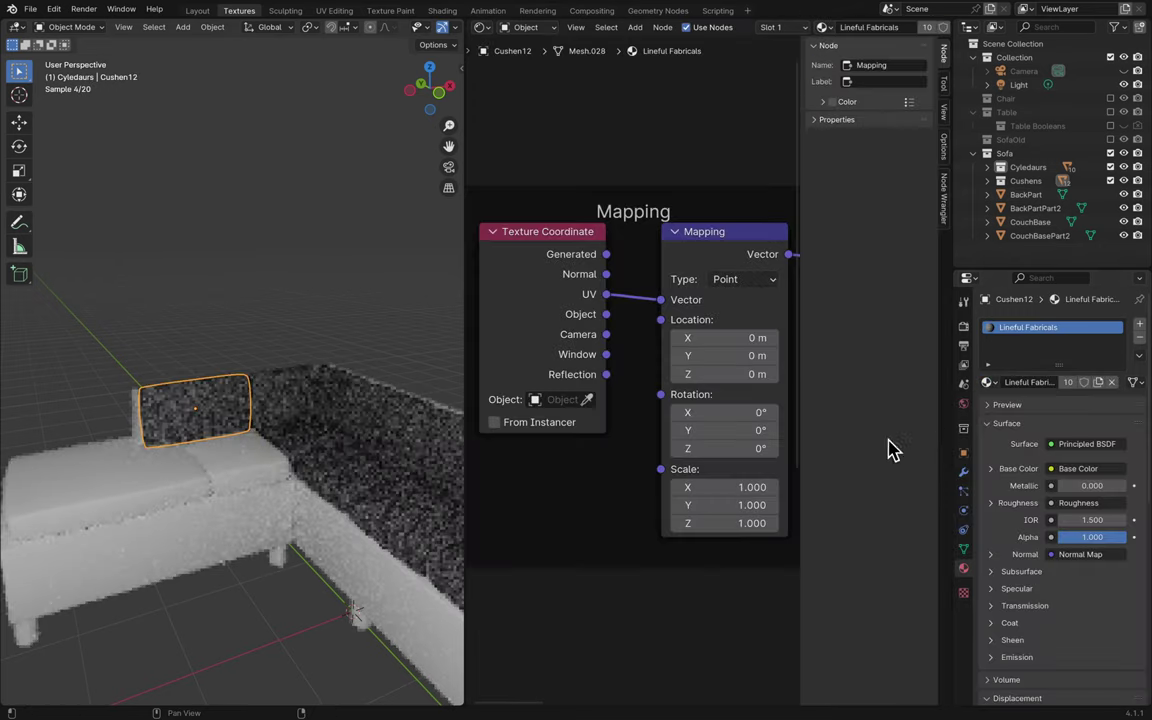
pyautogui.click(250, 473)
pyautogui.click(990, 384)
pyautogui.click(955, 407)
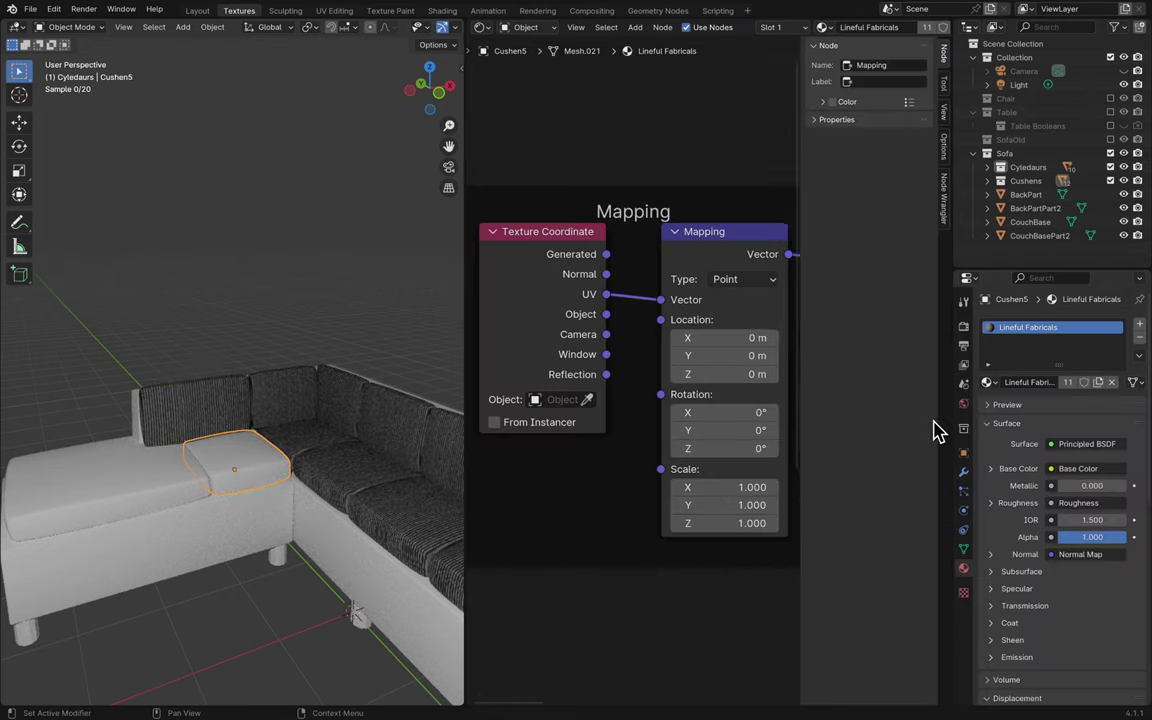
pyautogui.click(172, 494)
pyautogui.click(990, 384)
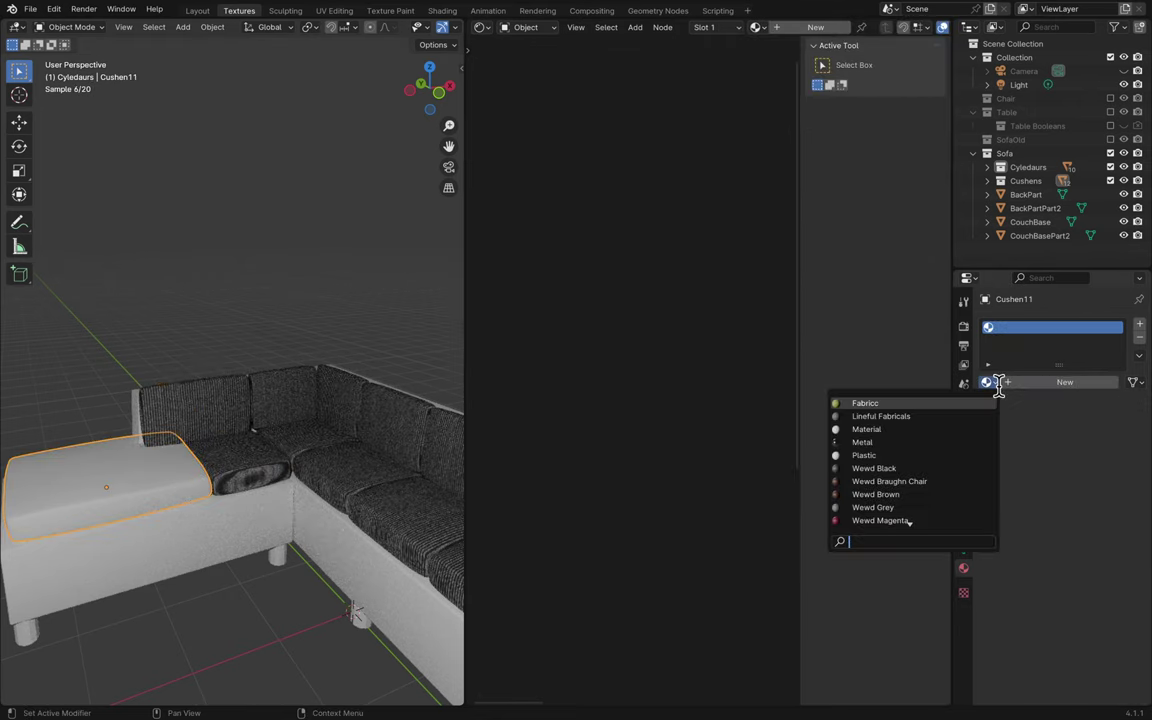
pyautogui.click(967, 417)
pyautogui.scroll(8, 298, 463)
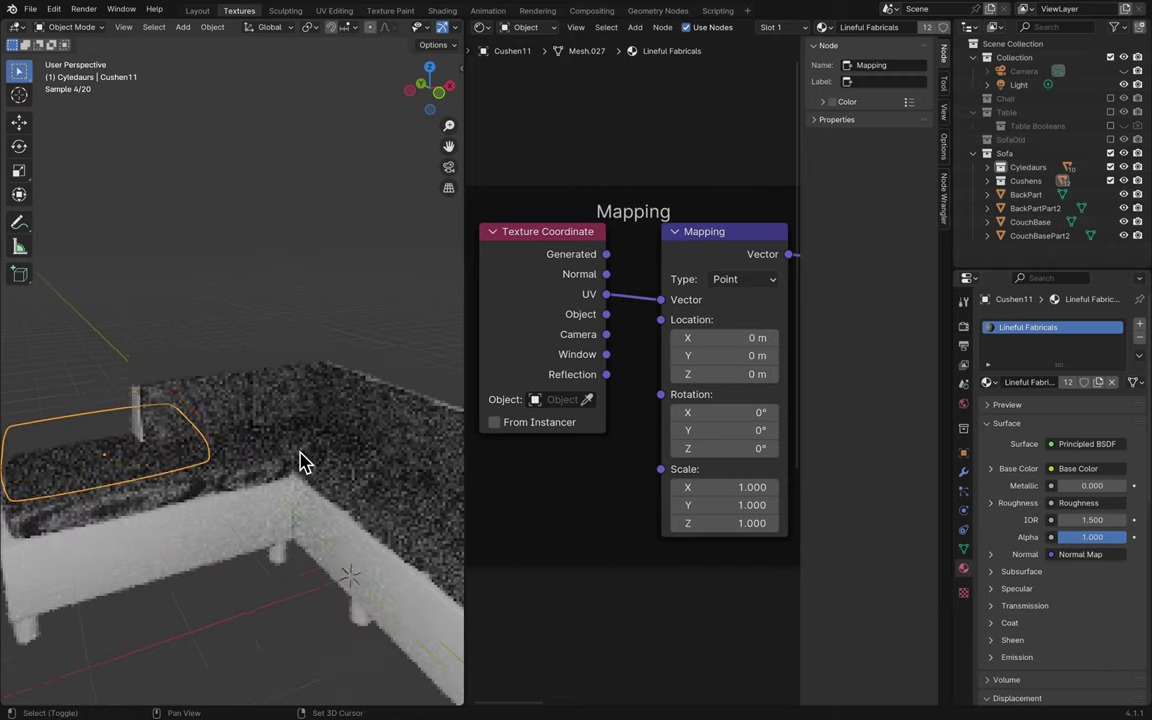
# - Orbit to inspect the striped cushions, reselect the chaise seat cushion, and save Blender12.blend
pyautogui.moveTo(302, 463); pyautogui.dragTo(383, 566, button='middle')
pyautogui.click(383, 566)
pyautogui.hotkey('ctrl', 's')
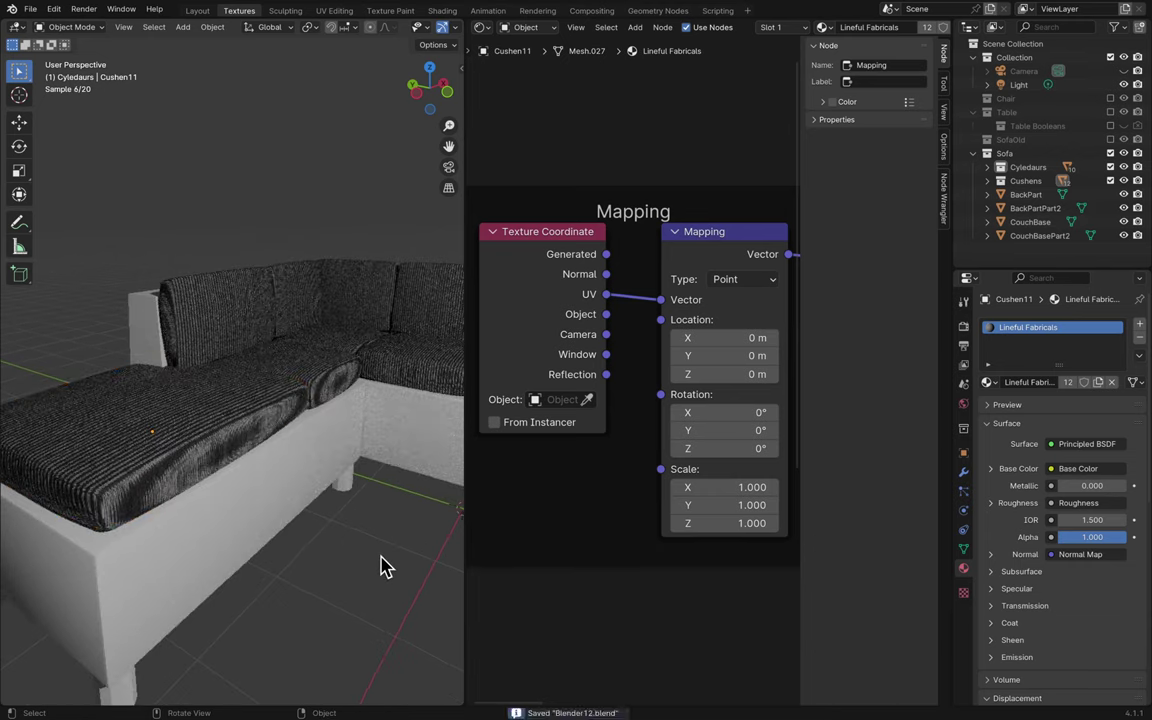
pyautogui.moveTo(280, 473); pyautogui.dragTo(311, 470, button='middle')
pyautogui.click(221, 417)
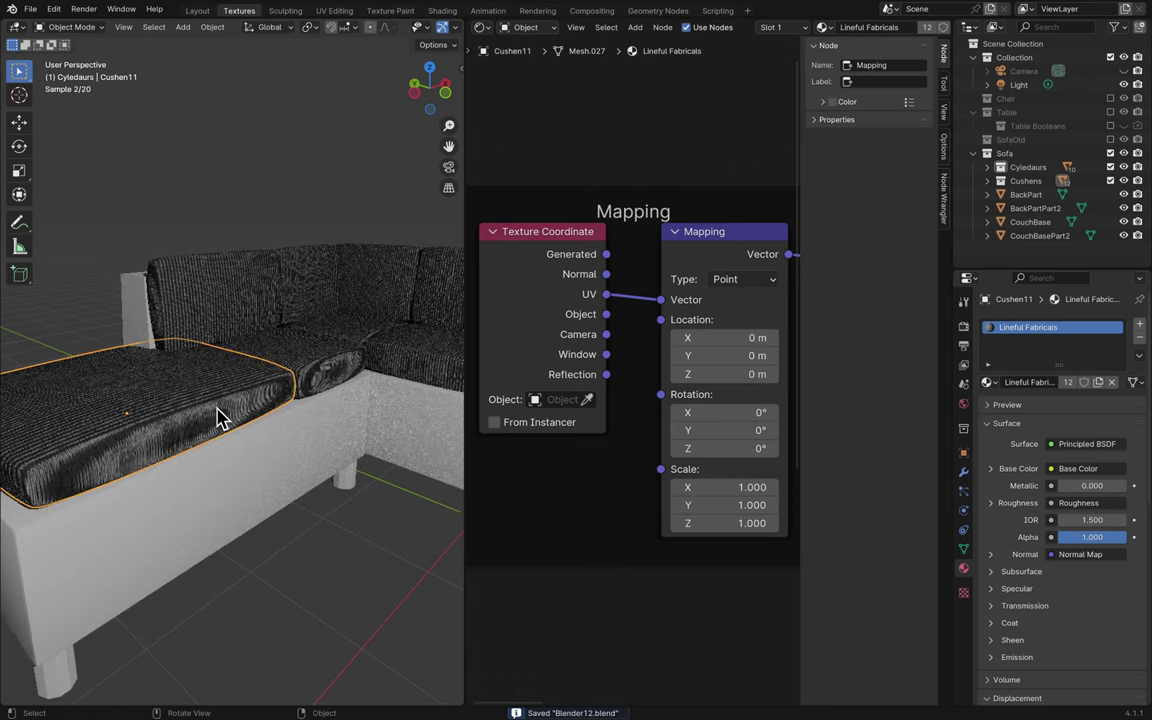
pyautogui.hotkey('ctrl', 's')
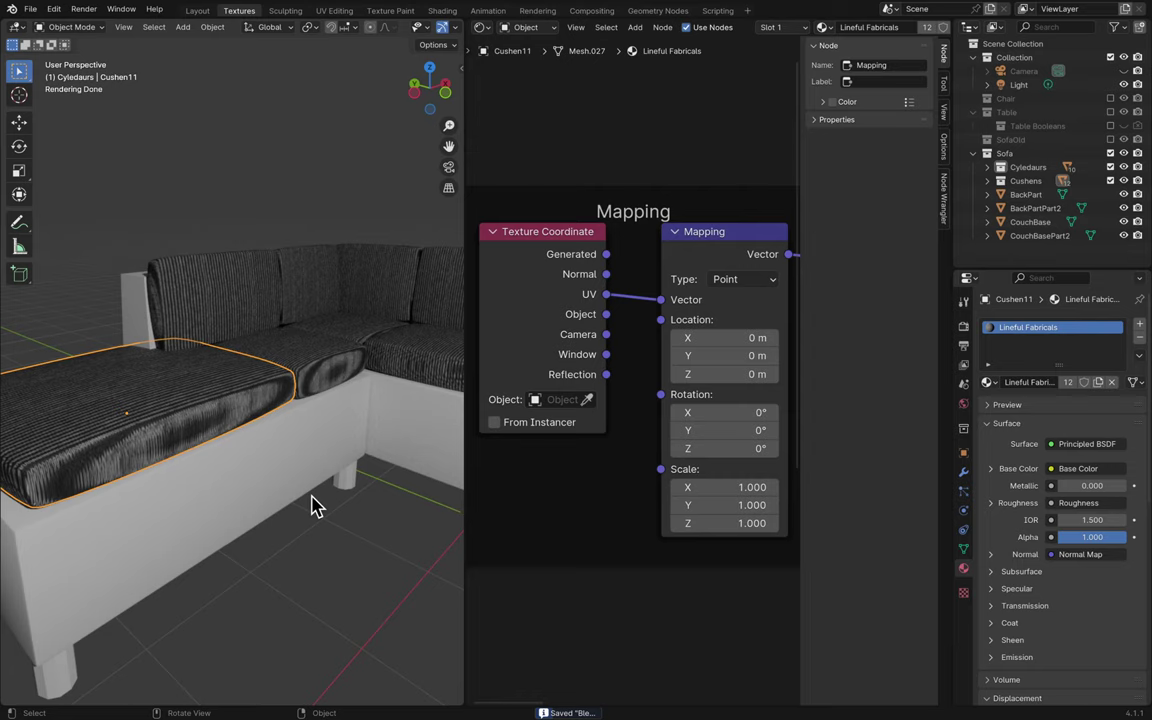
pyautogui.hotkey('ctrl', 's')
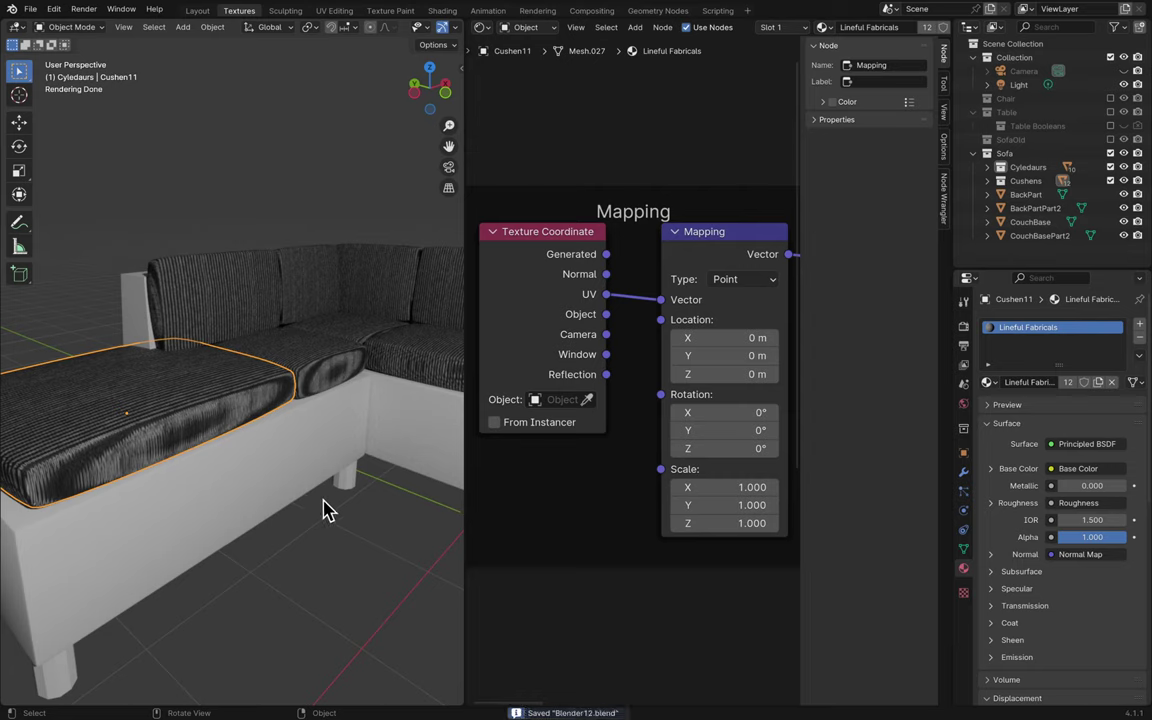
# - Try the cushion as texture-coordinate object and From Instancer, then revert both and save
pyautogui.click(588, 400)
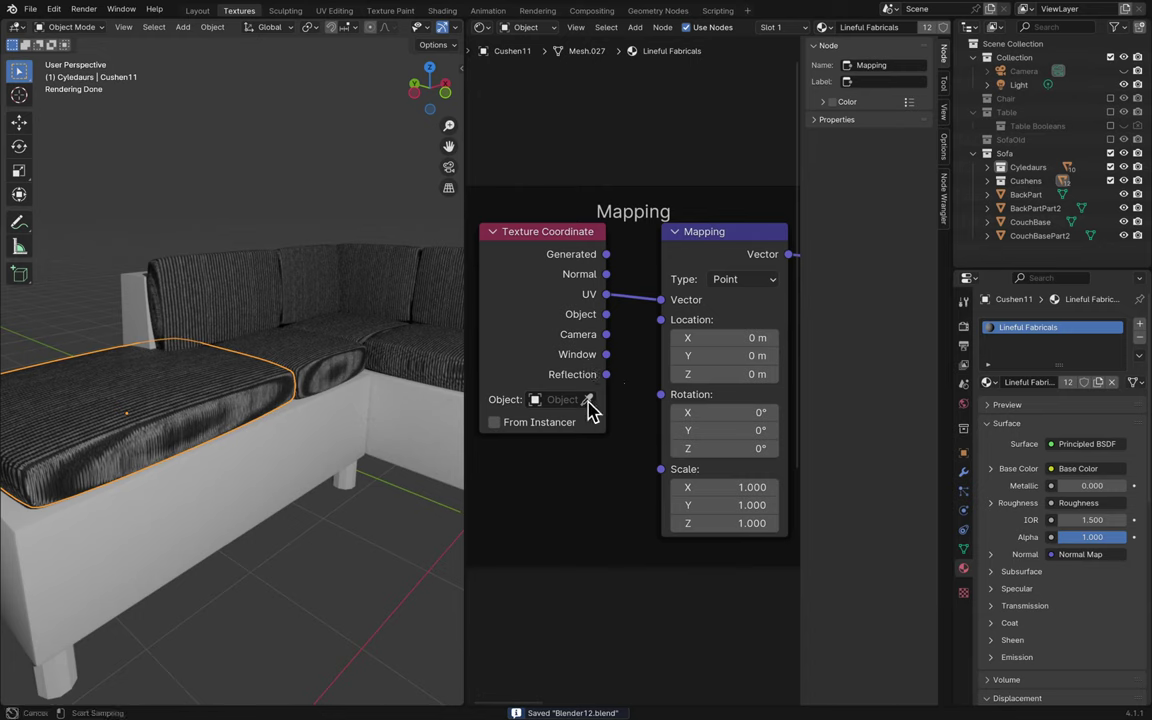
pyautogui.click(255, 418)
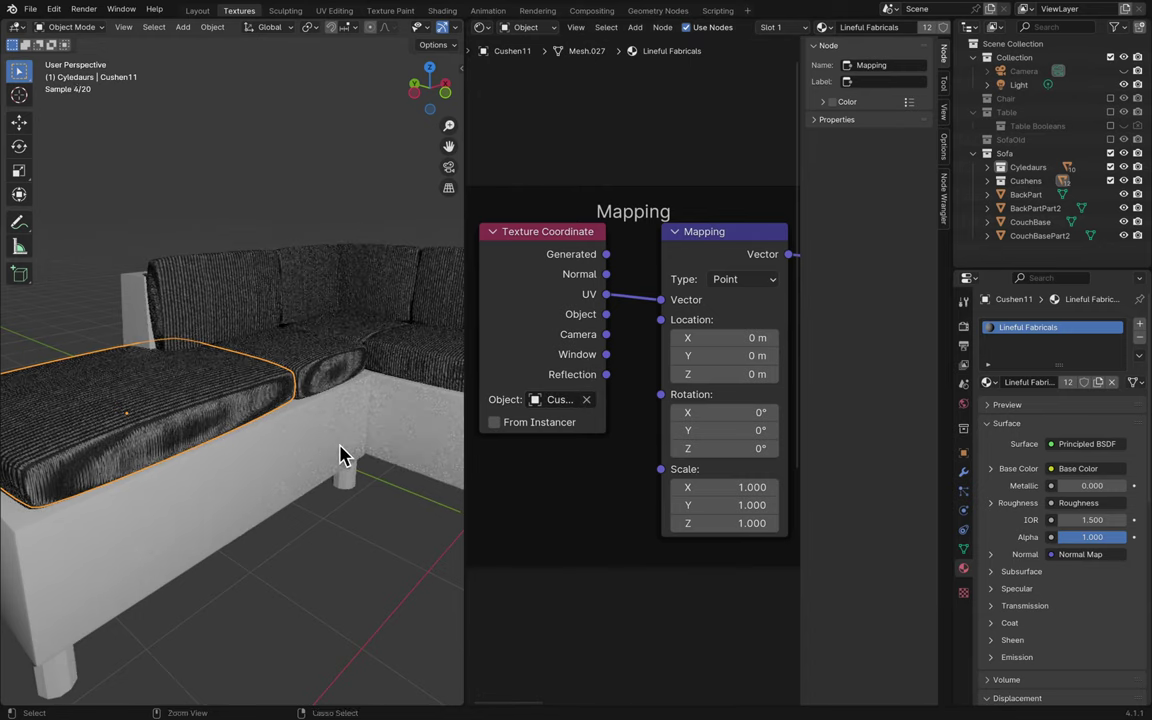
pyautogui.hotkey('ctrl', 'z')
pyautogui.hotkey('ctrl', 's')
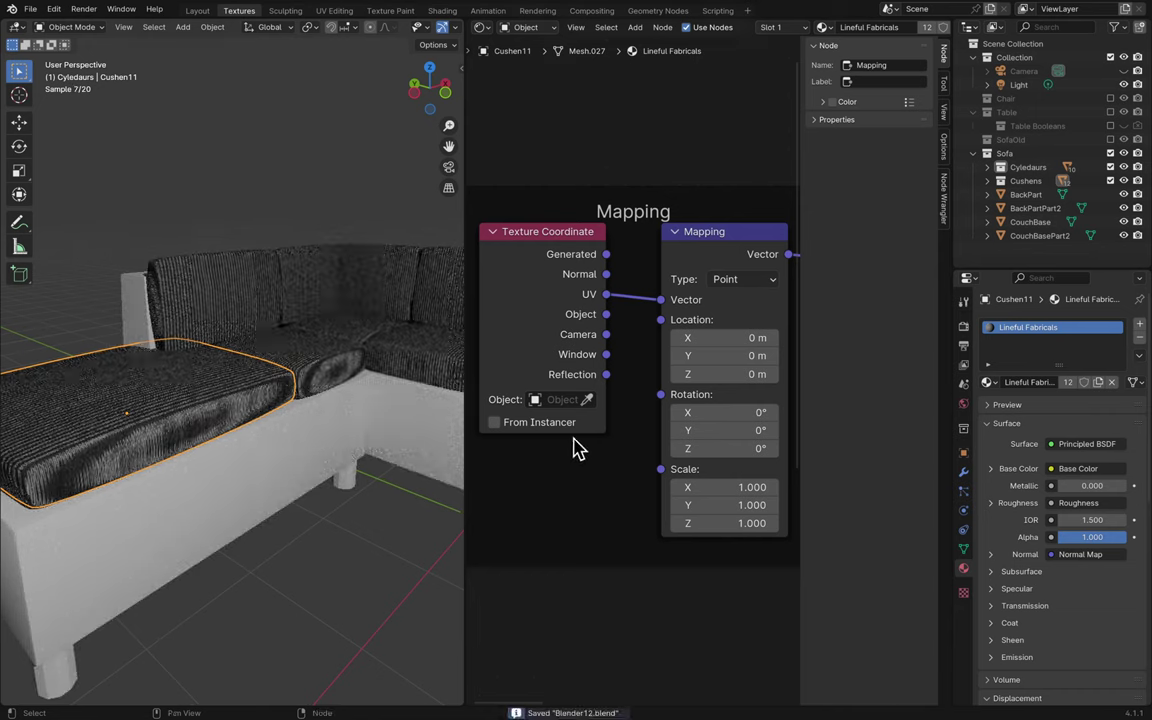
pyautogui.click(565, 424)
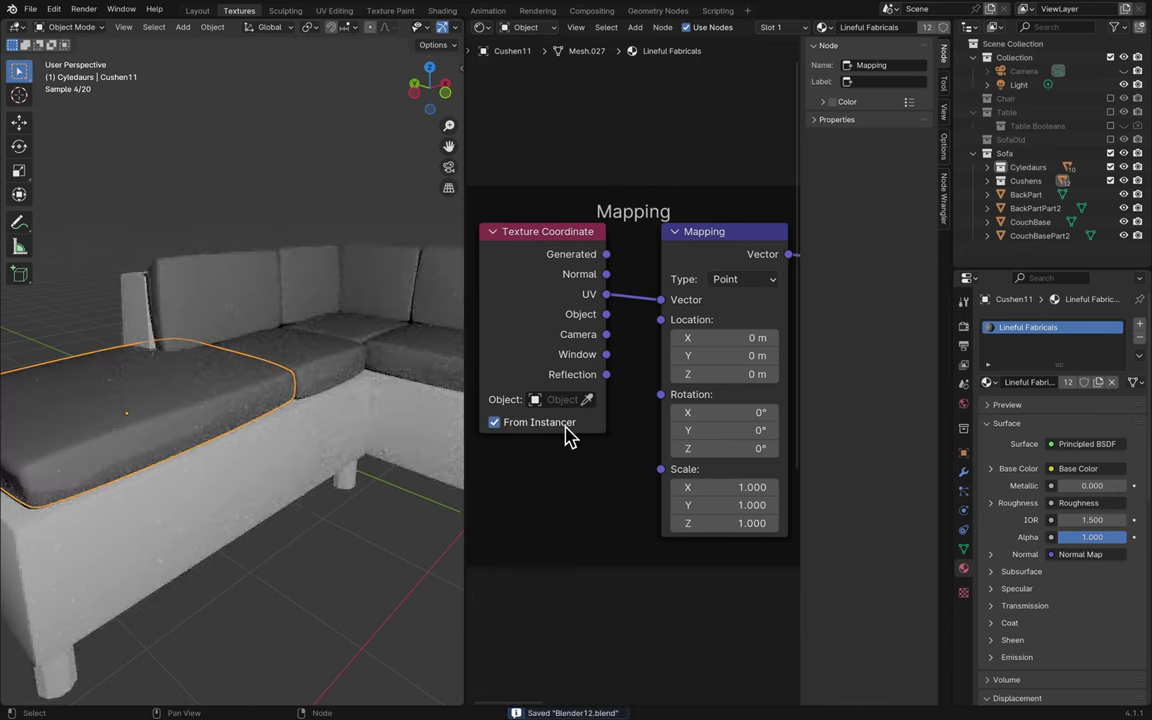
pyautogui.click(567, 432)
# - Switch the Mapping type to Normal and preview the cushion in Material Preview shading
pyautogui.click(745, 280)
pyautogui.click(755, 302)
pyautogui.click(741, 282)
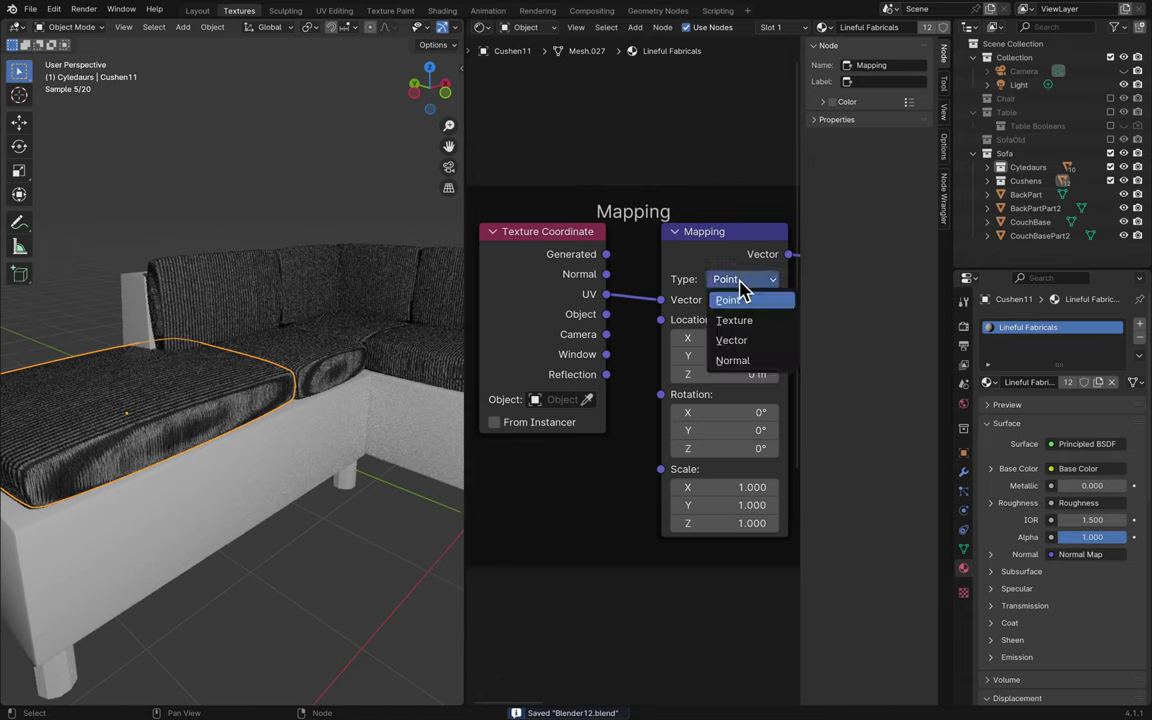
pyautogui.click(735, 360)
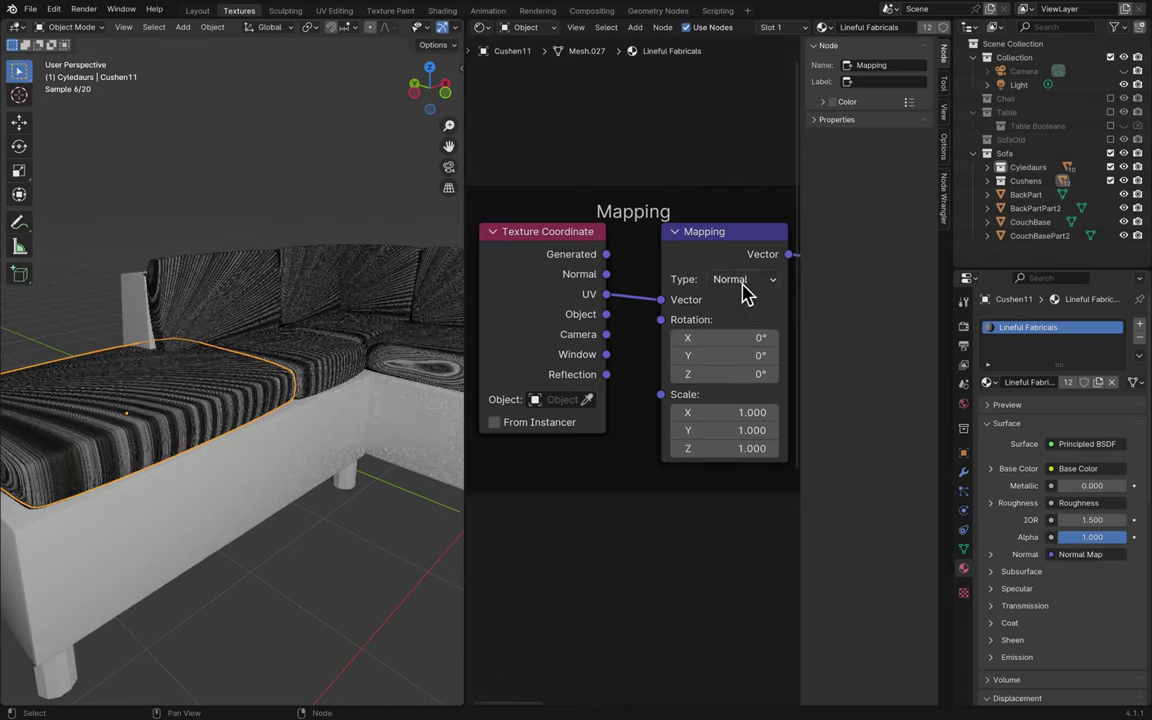
pyautogui.scroll(5, 270, 540)
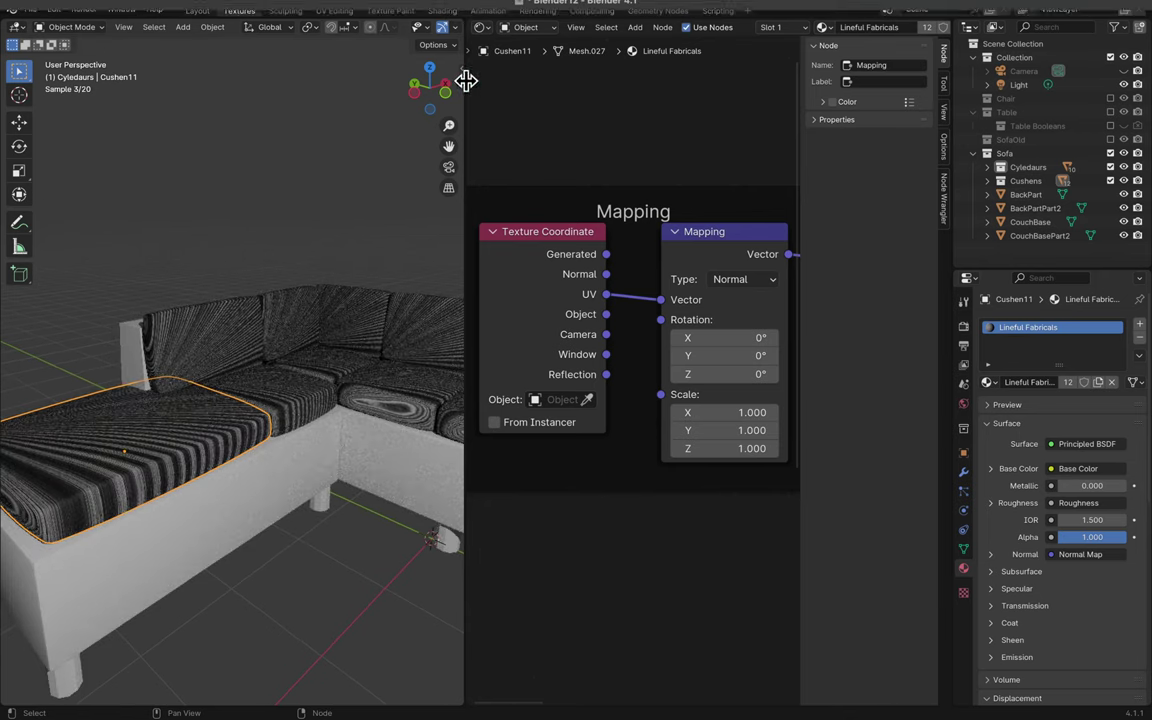
pyautogui.moveTo(465, 78); pyautogui.dragTo(625, 70)
pyautogui.click(575, 27)
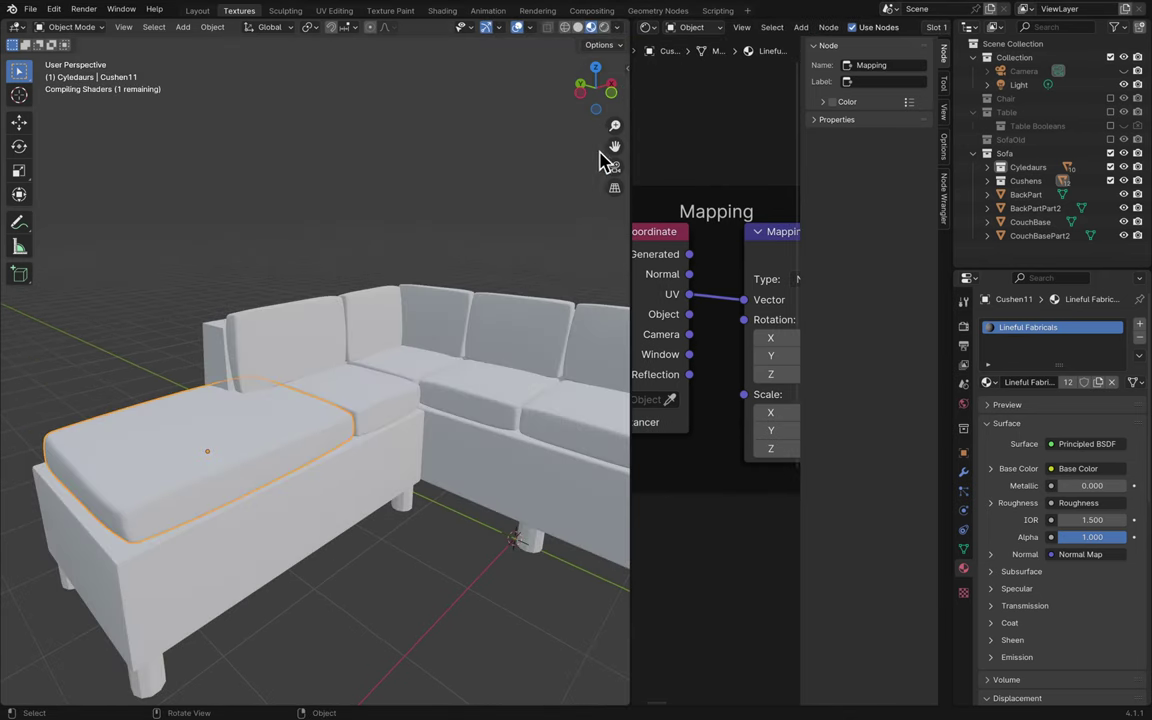
pyautogui.moveTo(628, 142); pyautogui.dragTo(456, 197)
# - Try the Mapping type Vector, then return it to Point
pyautogui.click(739, 280)
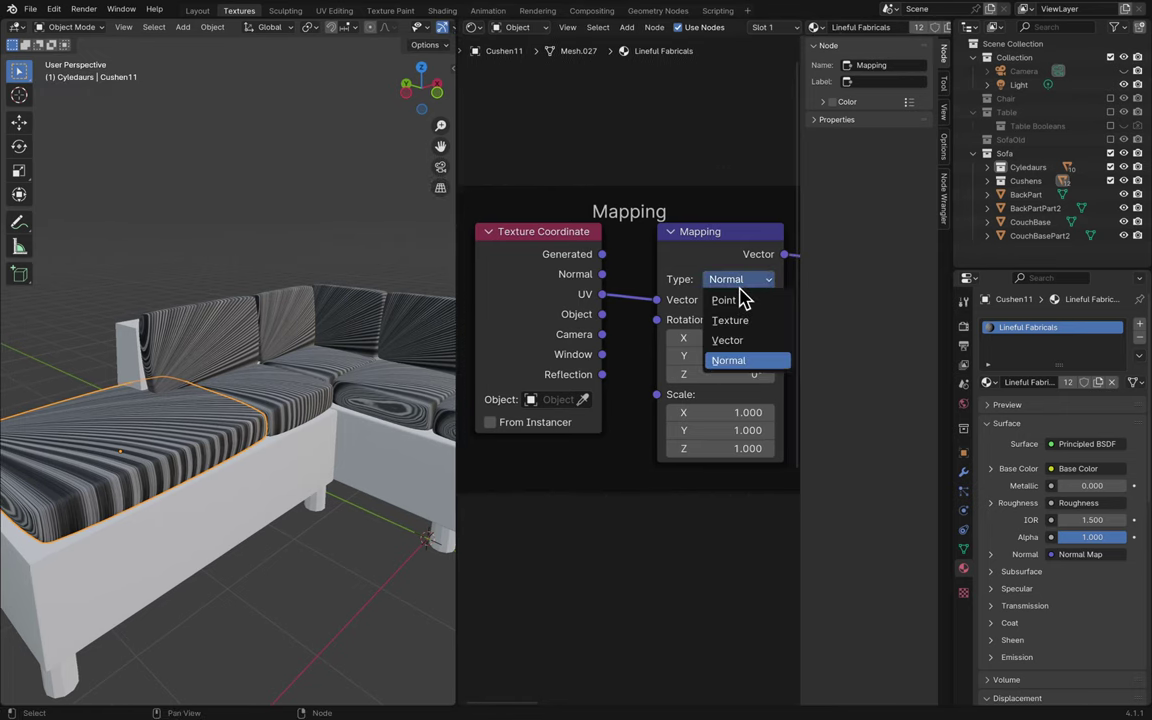
pyautogui.click(741, 346)
pyautogui.click(750, 280)
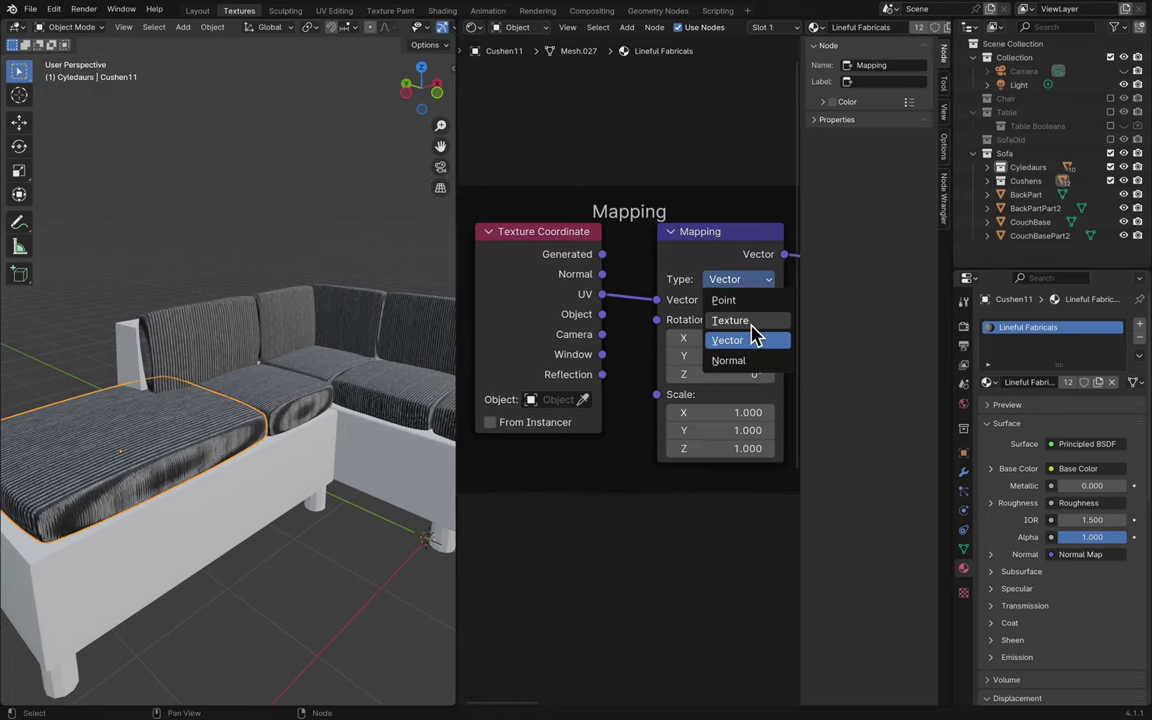
pyautogui.click(745, 301)
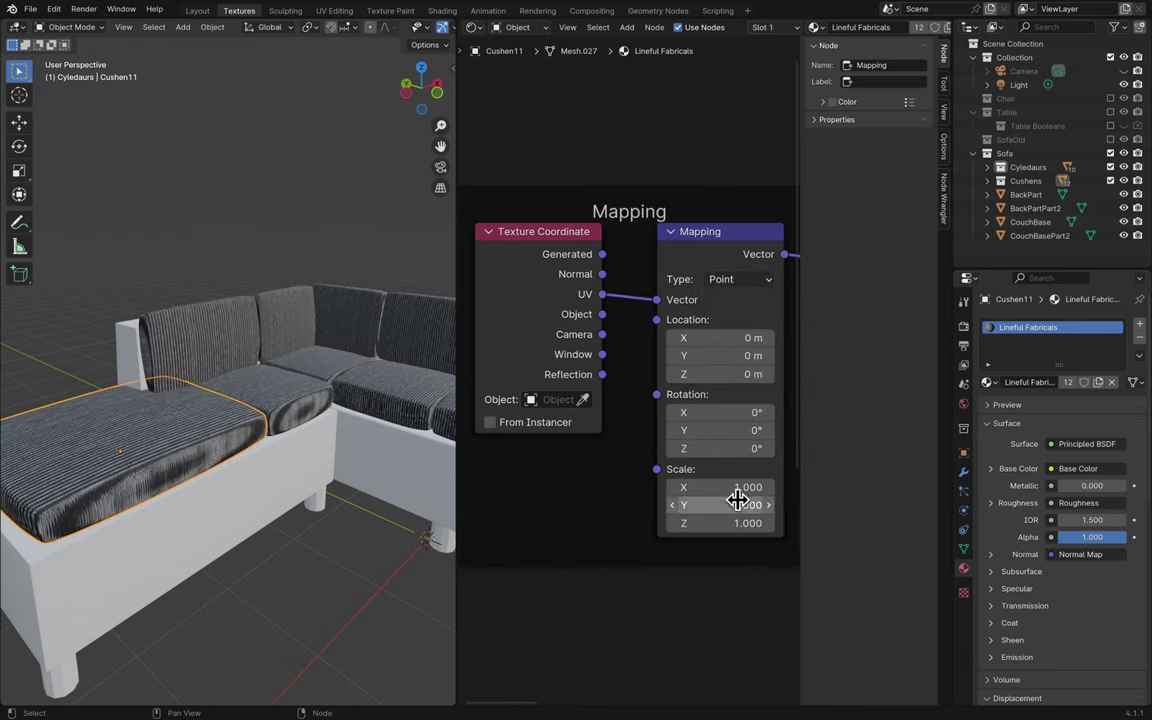
# - Test a Mapping Y scale around 190, then reset it to 1 and save
pyautogui.moveTo(730, 505); pyautogui.dragTo(853, 505)
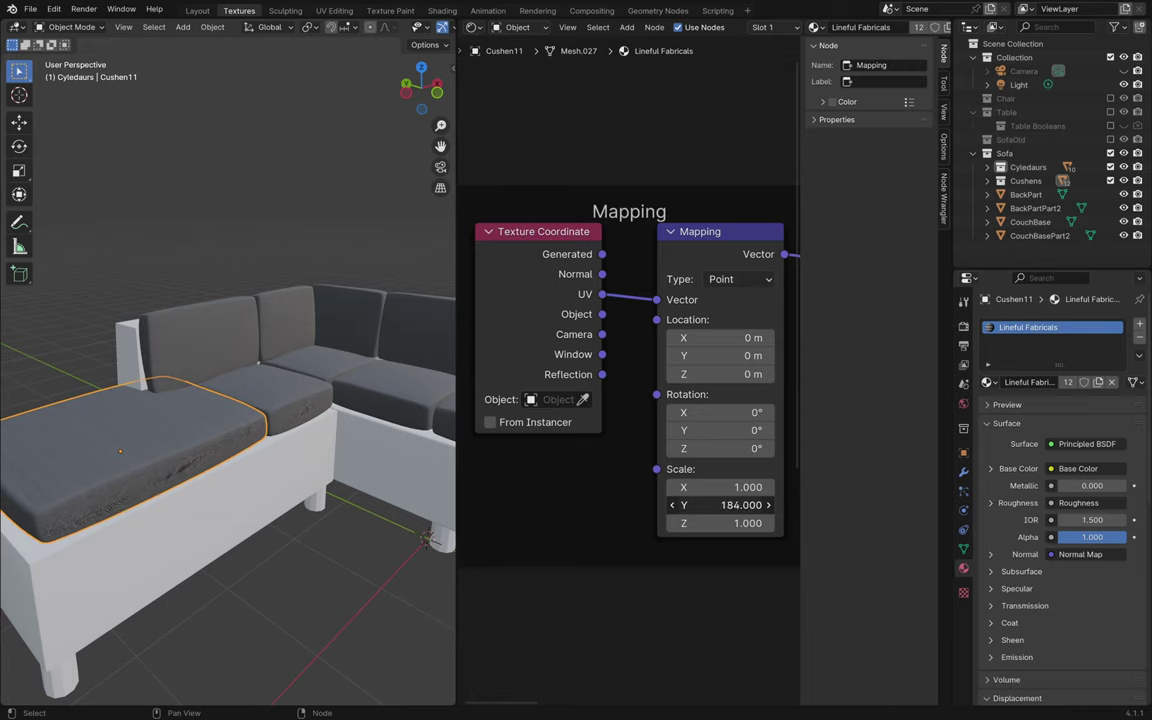
pyautogui.moveTo(753, 505); pyautogui.dragTo(728, 504)
pyautogui.click(731, 505)
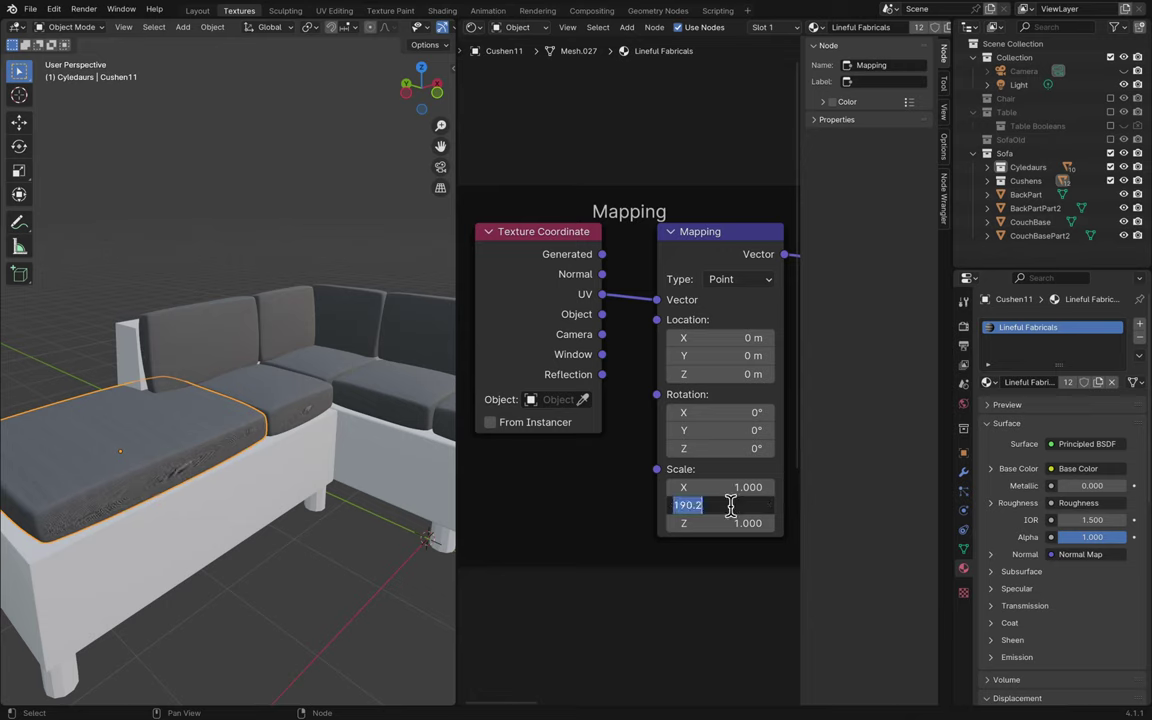
pyautogui.write('1')
pyautogui.press('Return')
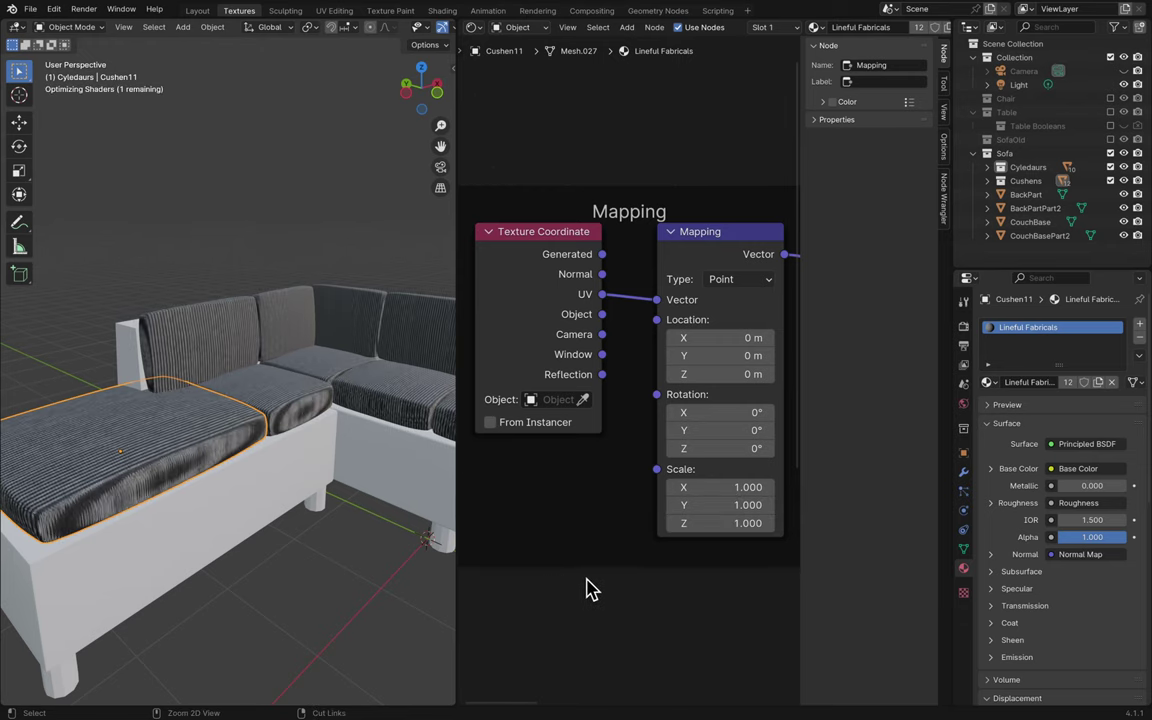
pyautogui.hotkey('ctrl', 's')
# - Frame the striped seat cushion in a wider 3D view and save Blender12.blend
pyautogui.moveTo(310, 502); pyautogui.dragTo(331, 497, button='middle')
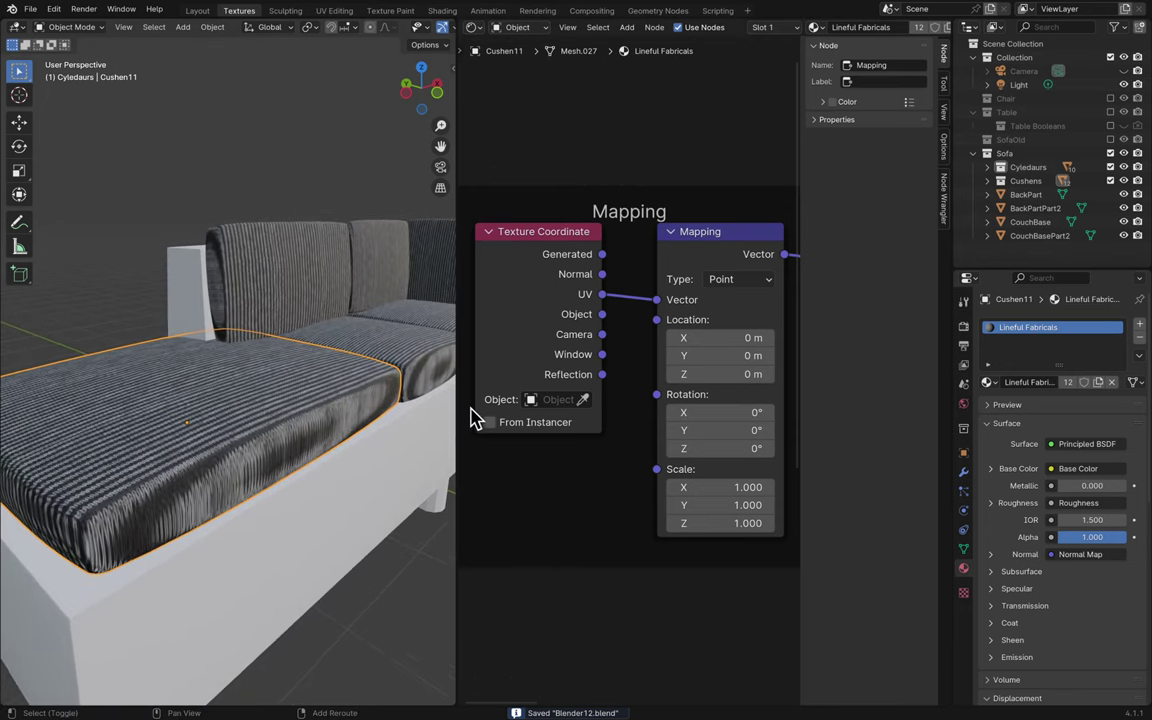
pyautogui.moveTo(457, 408); pyautogui.dragTo(633, 406)
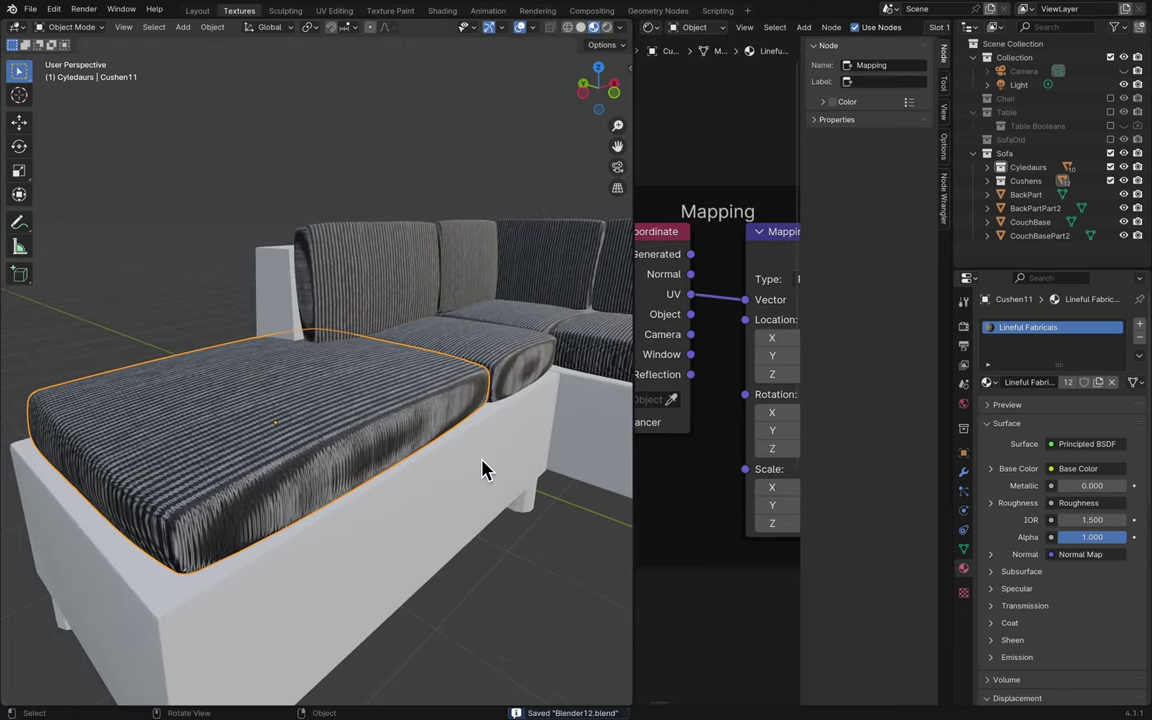
pyautogui.moveTo(483, 465); pyautogui.dragTo(410, 295, button='middle')
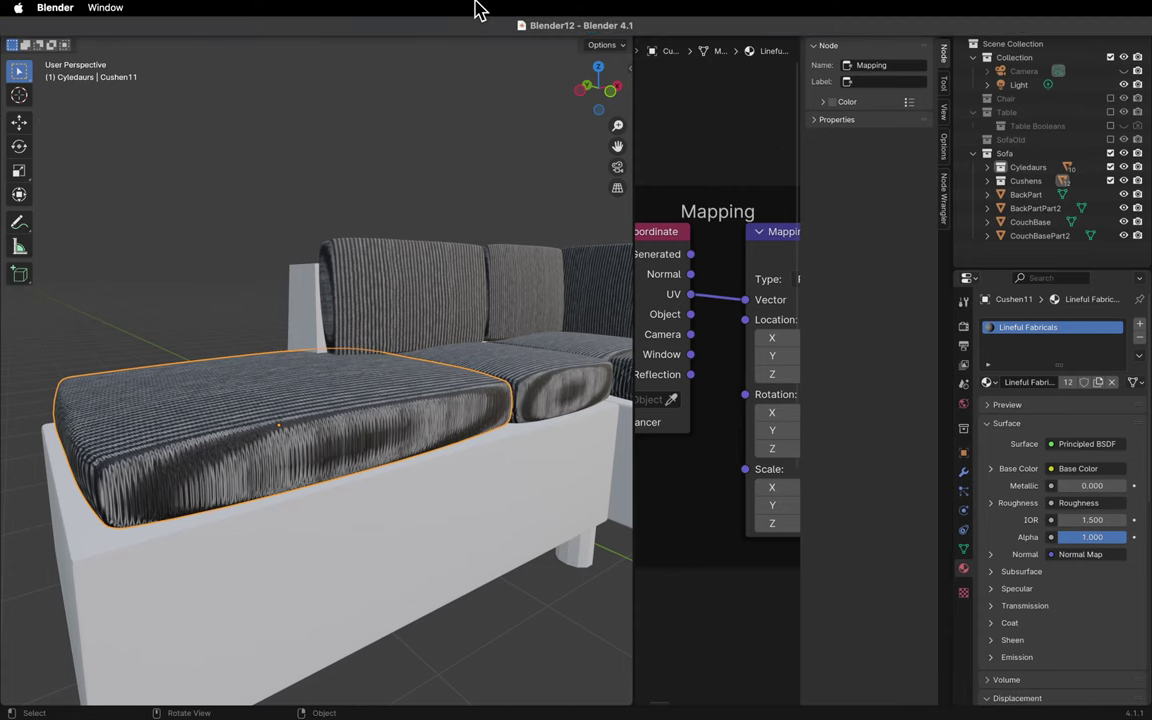
pyautogui.hotkey('ctrl', 's')
# - Select the front leg Cylinder.004 and apply Shade Smooth by Angle, then Shade Smooth
pyautogui.moveTo(519, 406); pyautogui.dragTo(517, 408, button='middle')
pyautogui.click(140, 573)
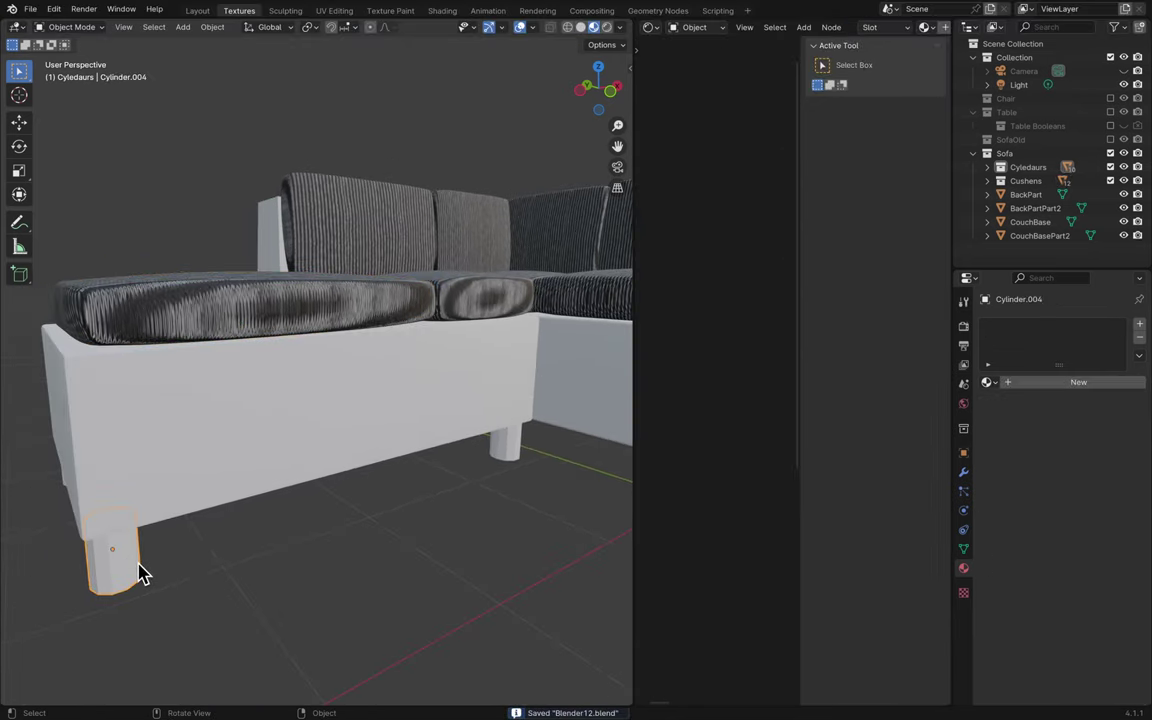
pyautogui.rightClick(152, 460)
pyautogui.click(142, 470)
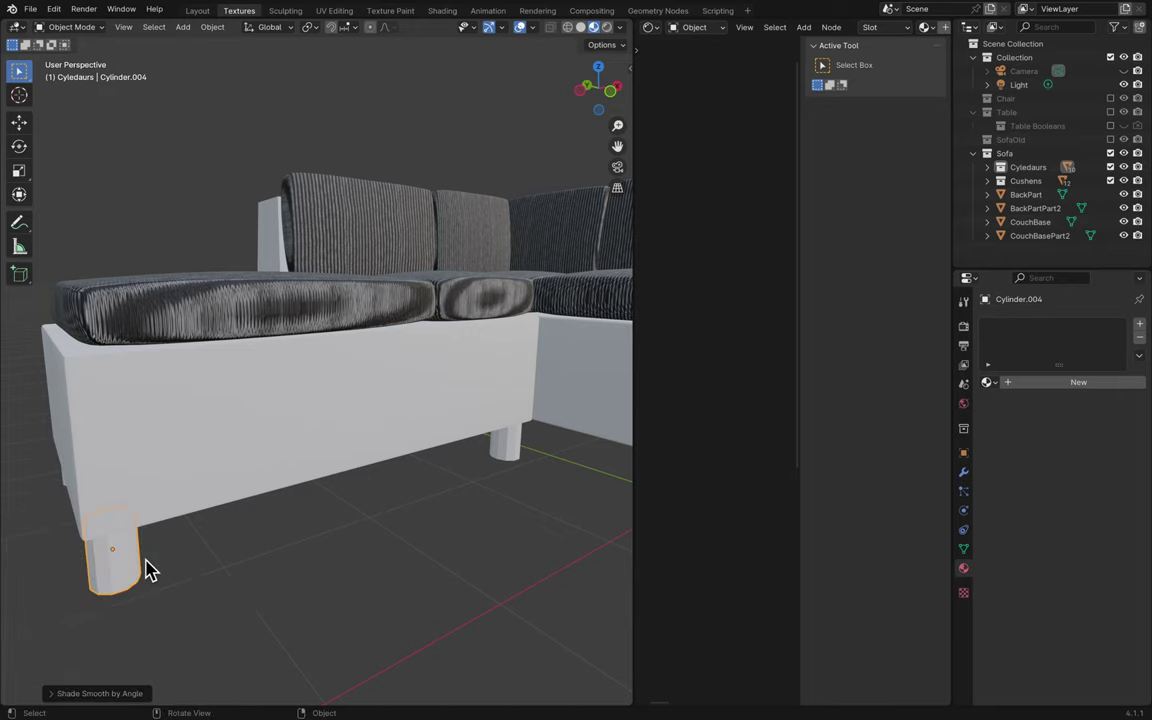
pyautogui.rightClick(137, 562)
pyautogui.click(134, 463)
pyautogui.moveTo(150, 597); pyautogui.dragTo(152, 598, button='middle')
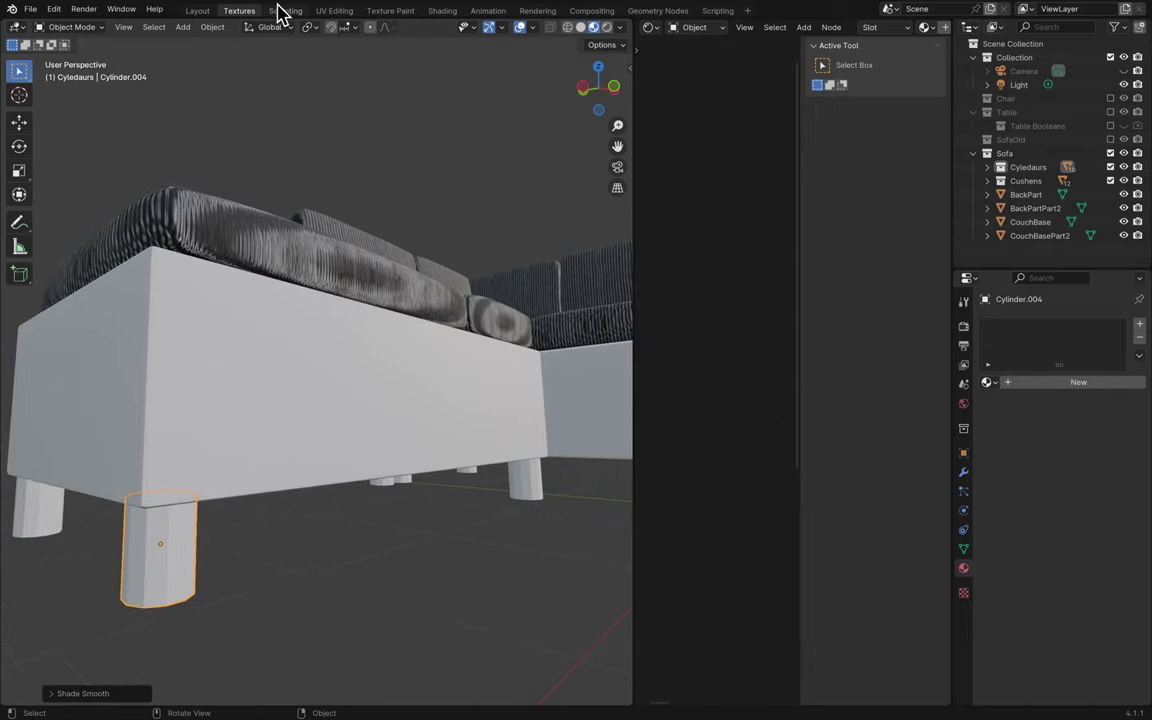
# - Move to the Layout workspace, view the leg from low, and collapse the Cyledaurs collection
pyautogui.click(197, 11)
pyautogui.scroll(5, 244, 494)
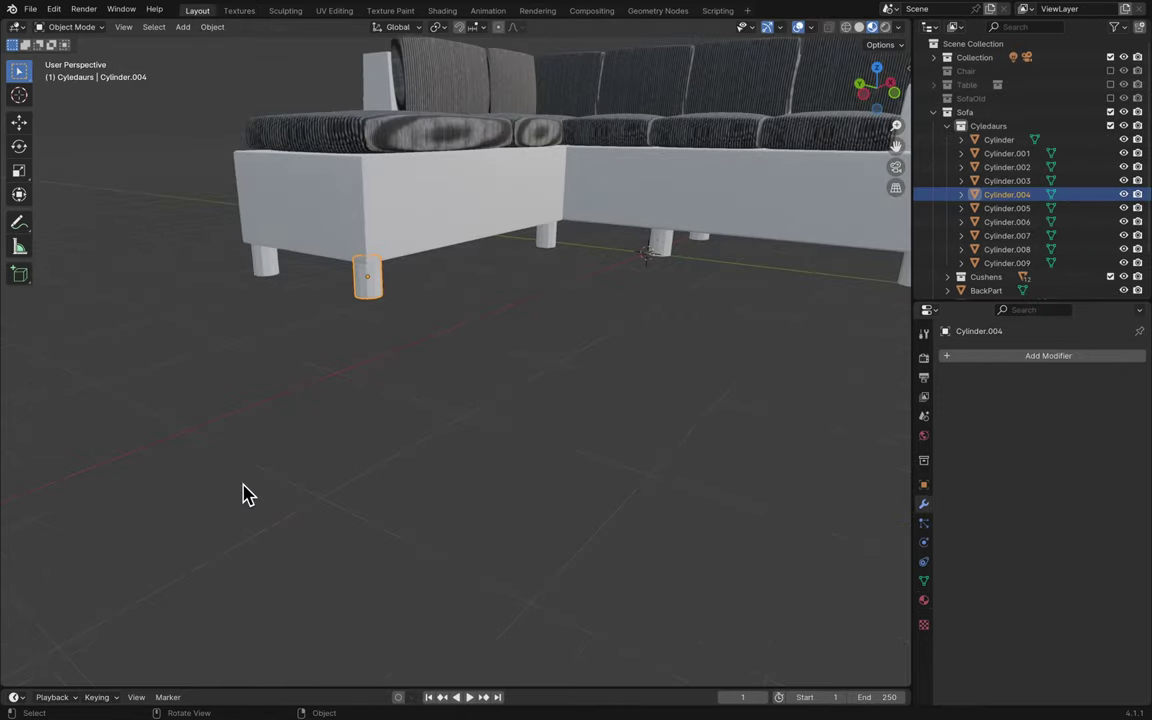
pyautogui.moveTo(244, 494); pyautogui.dragTo(617, 330, button='middle')
pyautogui.click(947, 126)
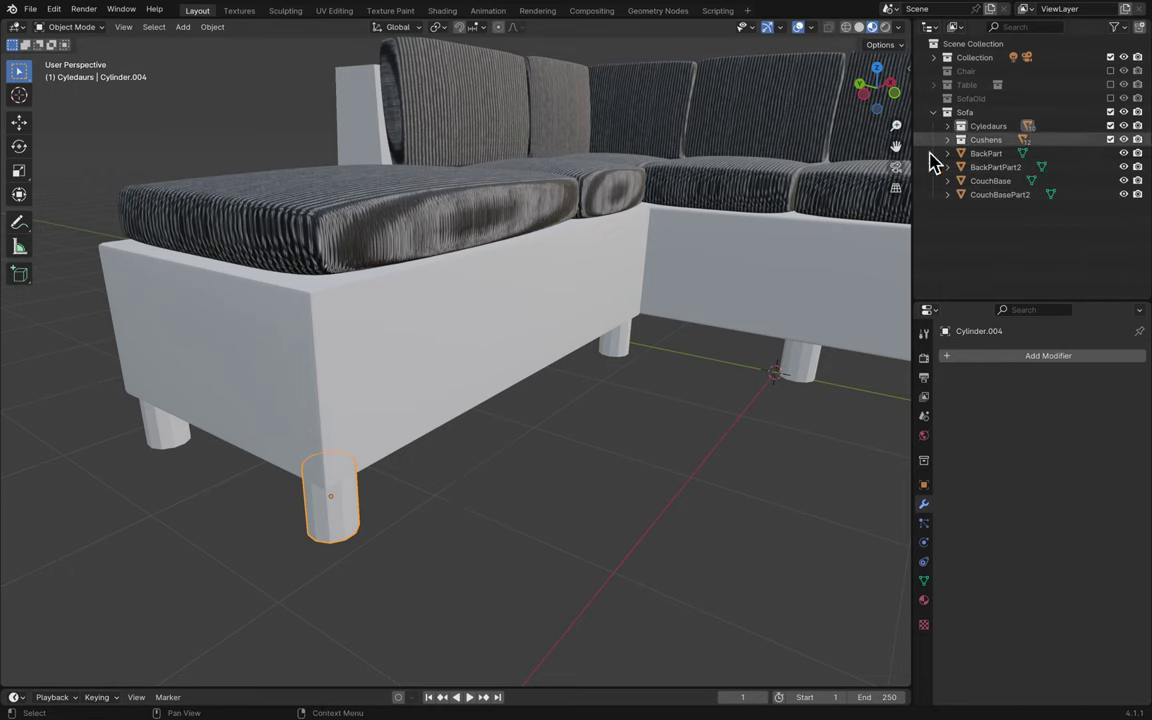
pyautogui.moveTo(550, 417); pyautogui.dragTo(553, 418, button='middle')
pyautogui.scroll(10, 550, 417)
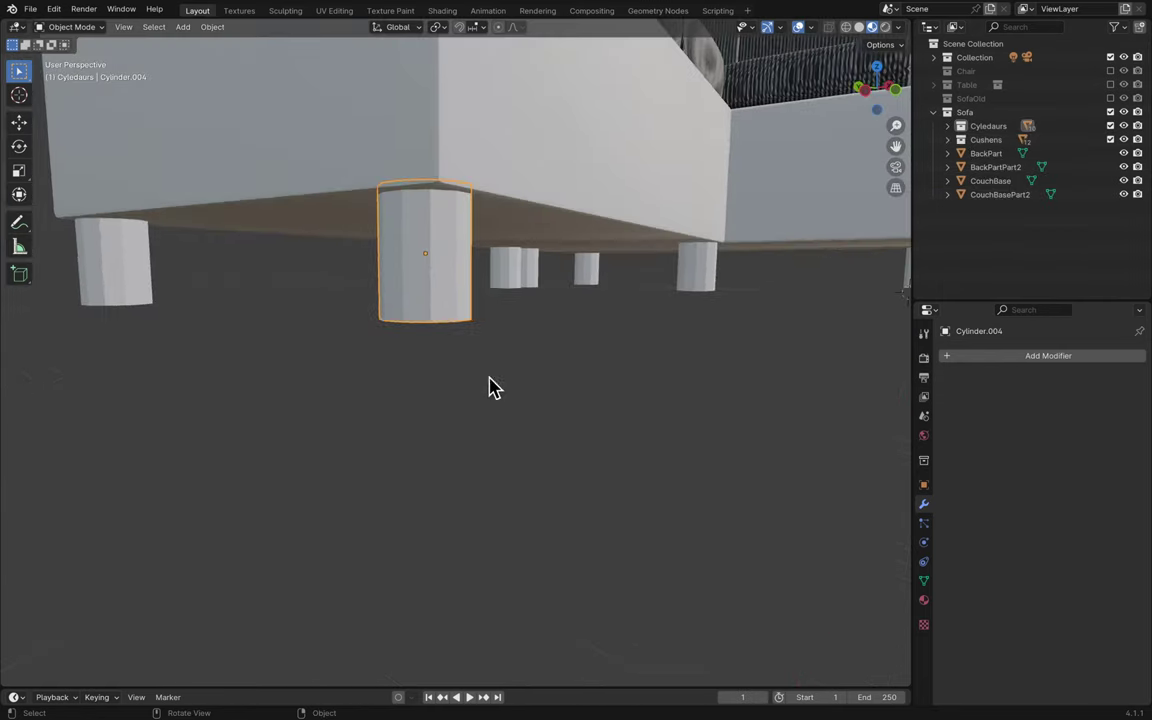
# - Compare Shade Smooth, Shade Smooth by Angle and Shade Flat on the leg, settling on Shade Smooth
pyautogui.rightClick(450, 296)
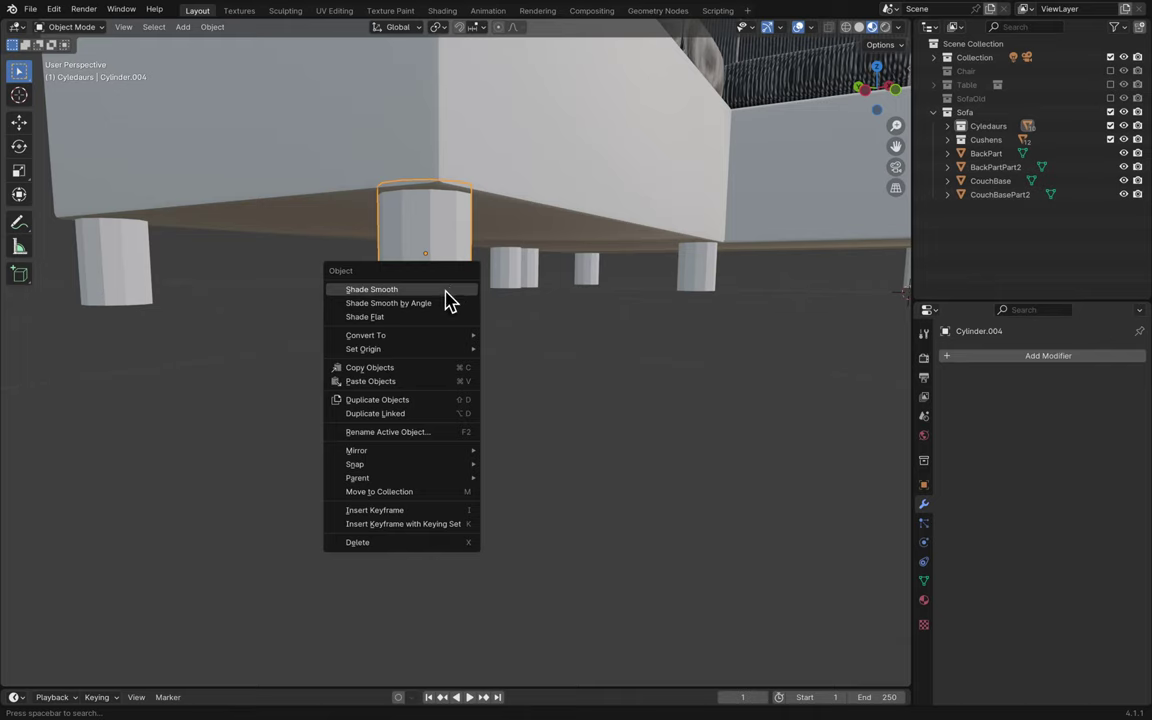
pyautogui.click(447, 290)
pyautogui.rightClick(445, 296)
pyautogui.click(449, 303)
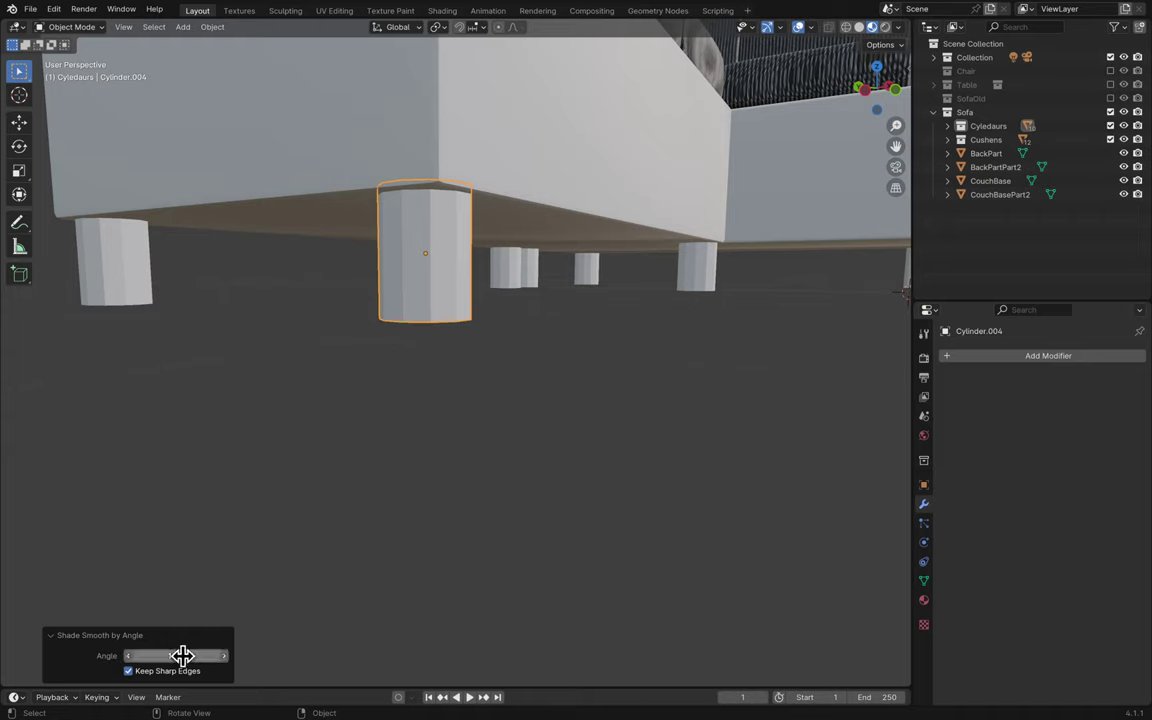
pyautogui.rightClick(443, 298)
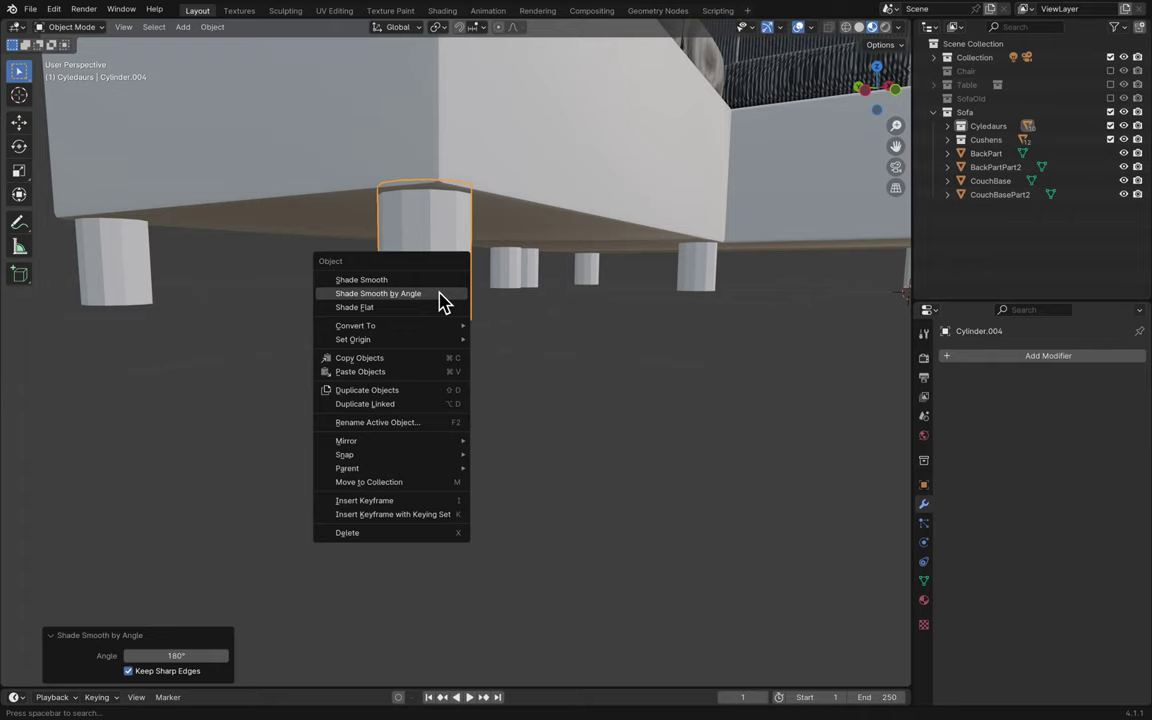
pyautogui.click(443, 293)
pyautogui.rightClick(440, 302)
pyautogui.click(442, 308)
pyautogui.rightClick(446, 288)
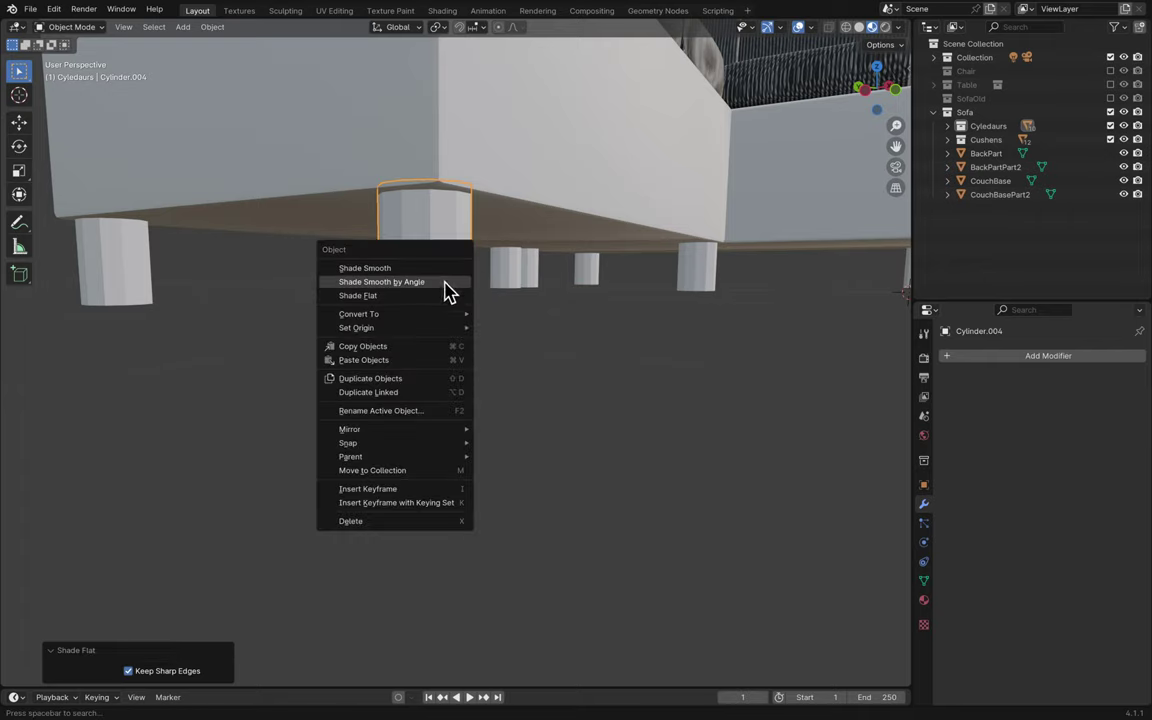
pyautogui.click(441, 268)
# - Deselect the leg and return to the Textures workspace
pyautogui.hscroll(-10, 576, 306)
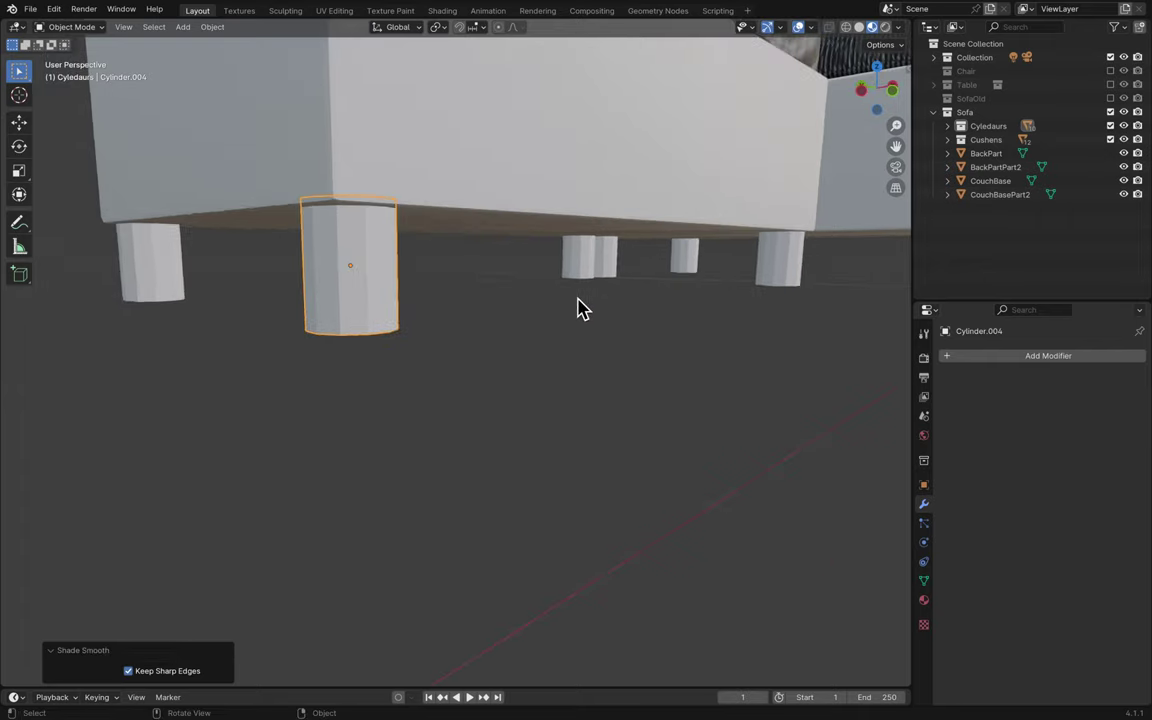
pyautogui.click(576, 306)
pyautogui.click(560, 367)
pyautogui.scroll(-5, 658, 321)
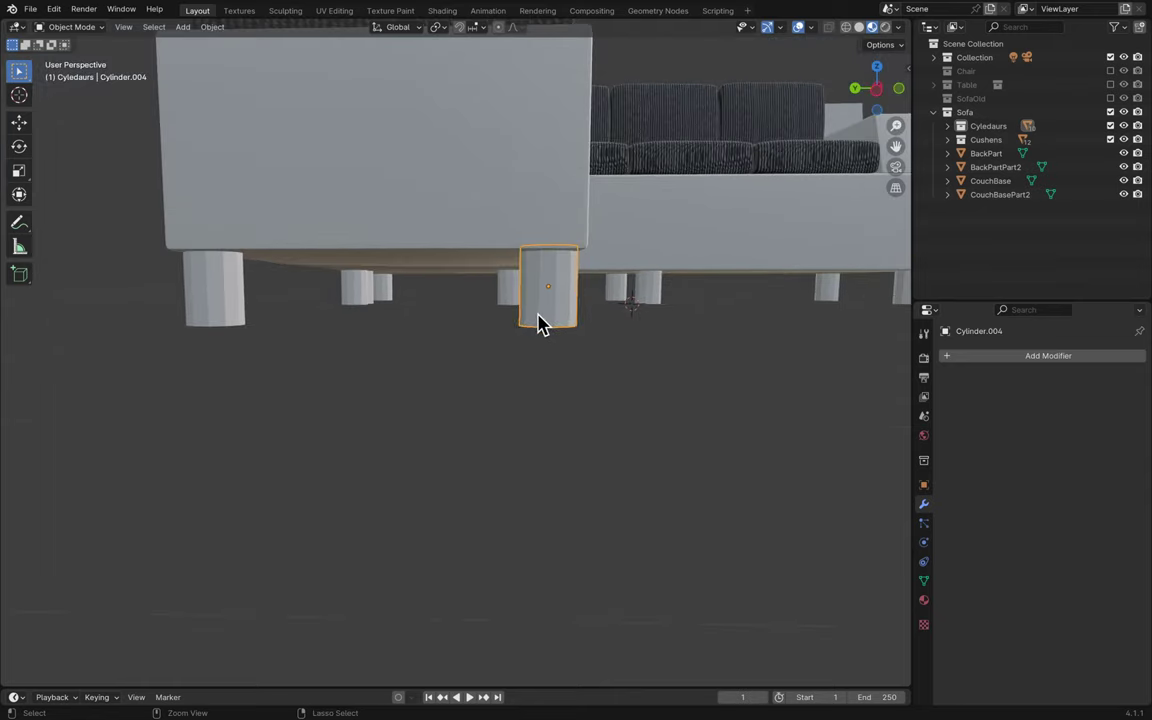
pyautogui.click(239, 11)
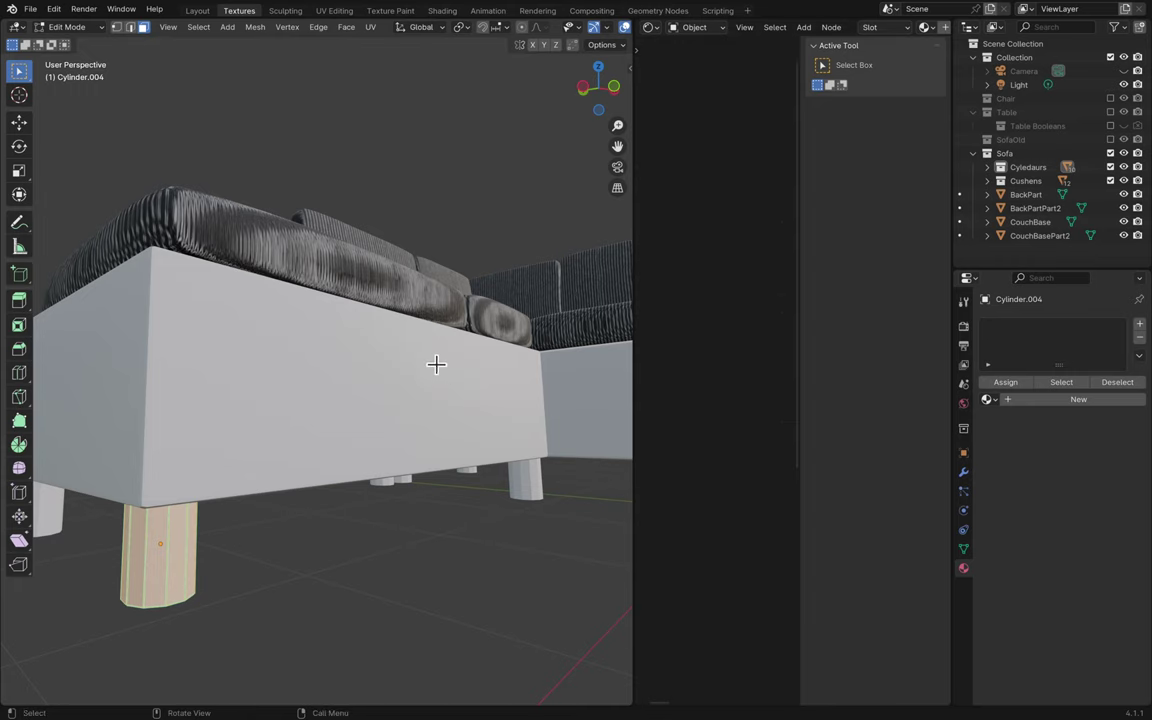
# - Return to Object Mode and create a new material for the leg, widening the shader editor
pyautogui.press('Tab')
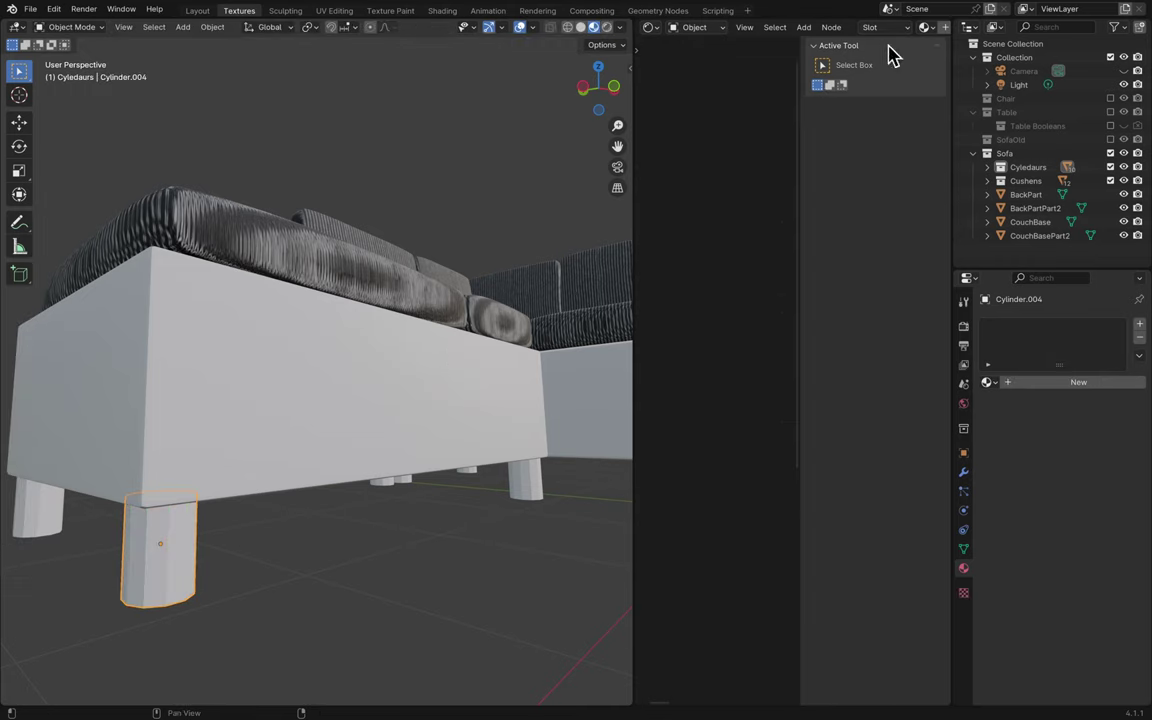
pyautogui.click(943, 28)
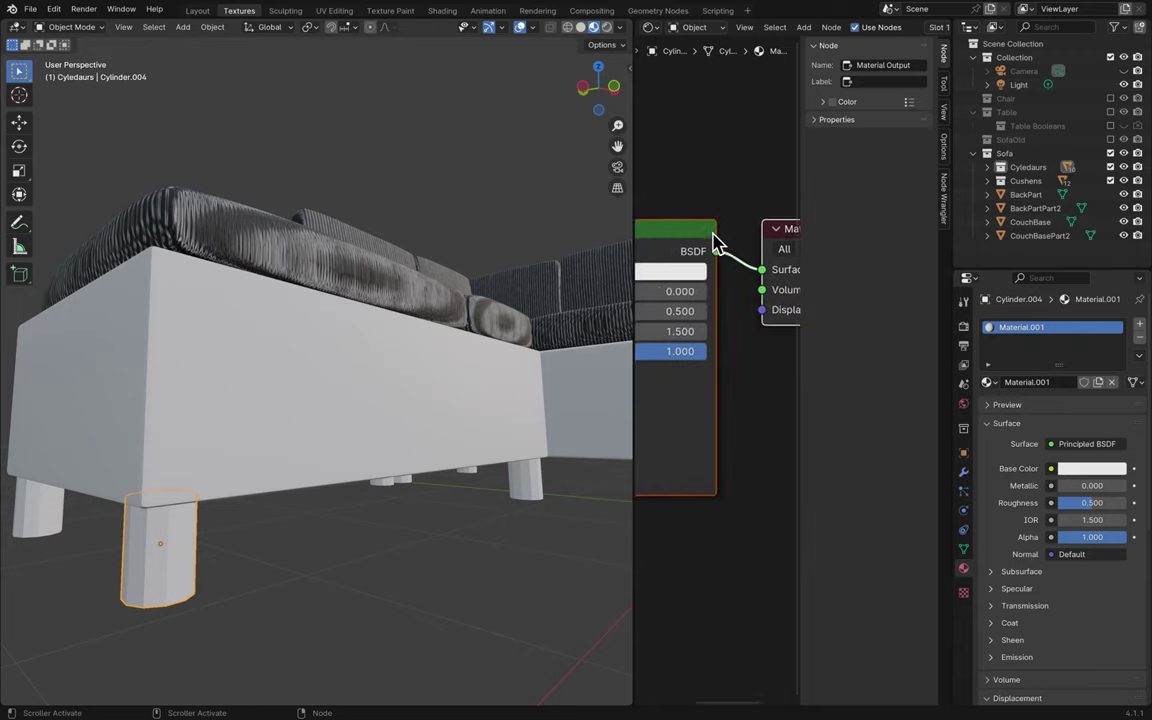
pyautogui.scroll(3, 715, 244)
pyautogui.click(722, 240)
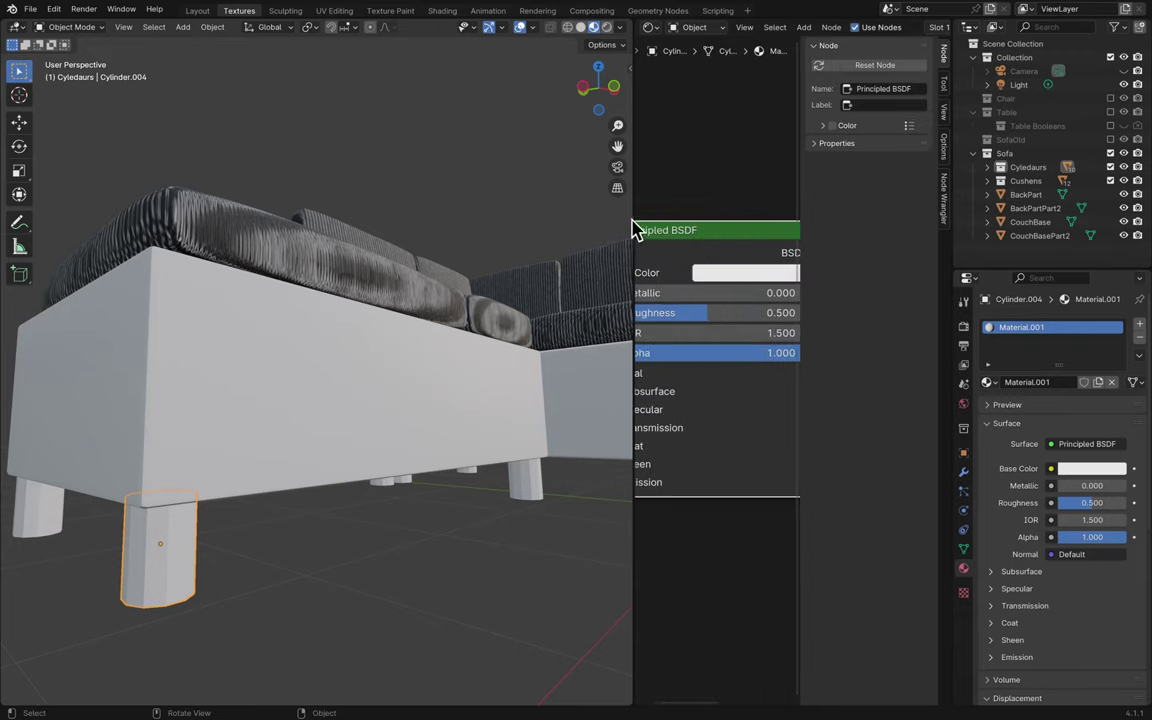
pyautogui.moveTo(633, 213); pyautogui.dragTo(453, 198)
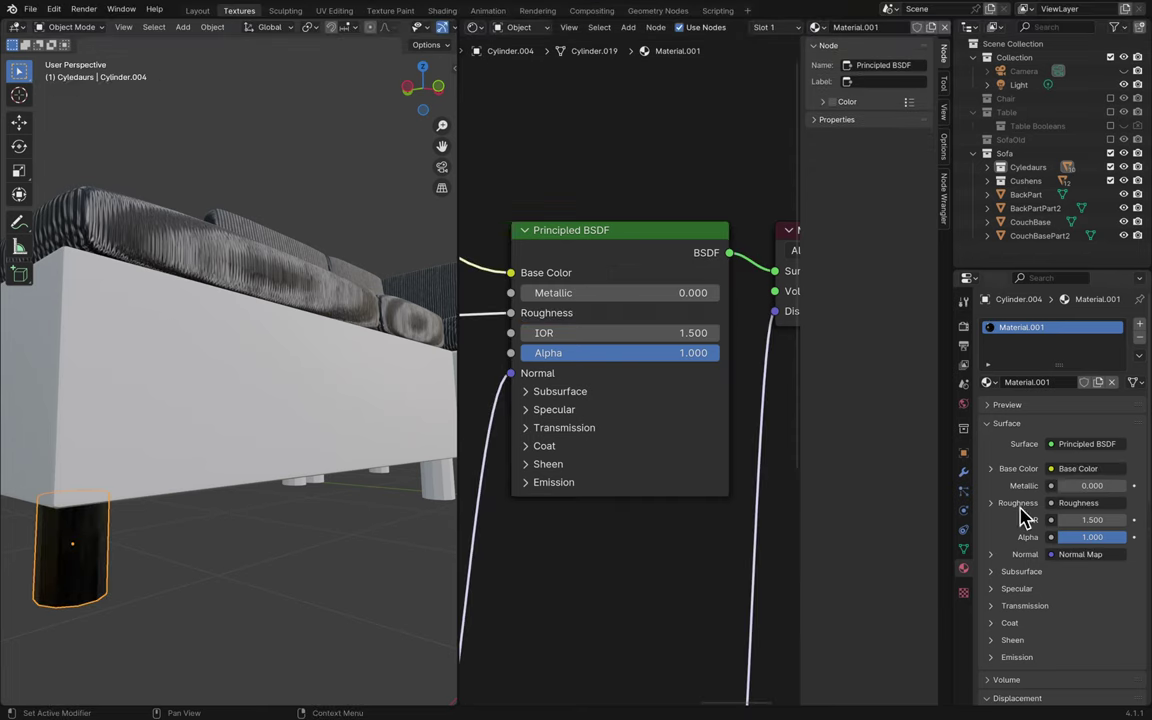
pyautogui.scroll(-10, 1024, 515)
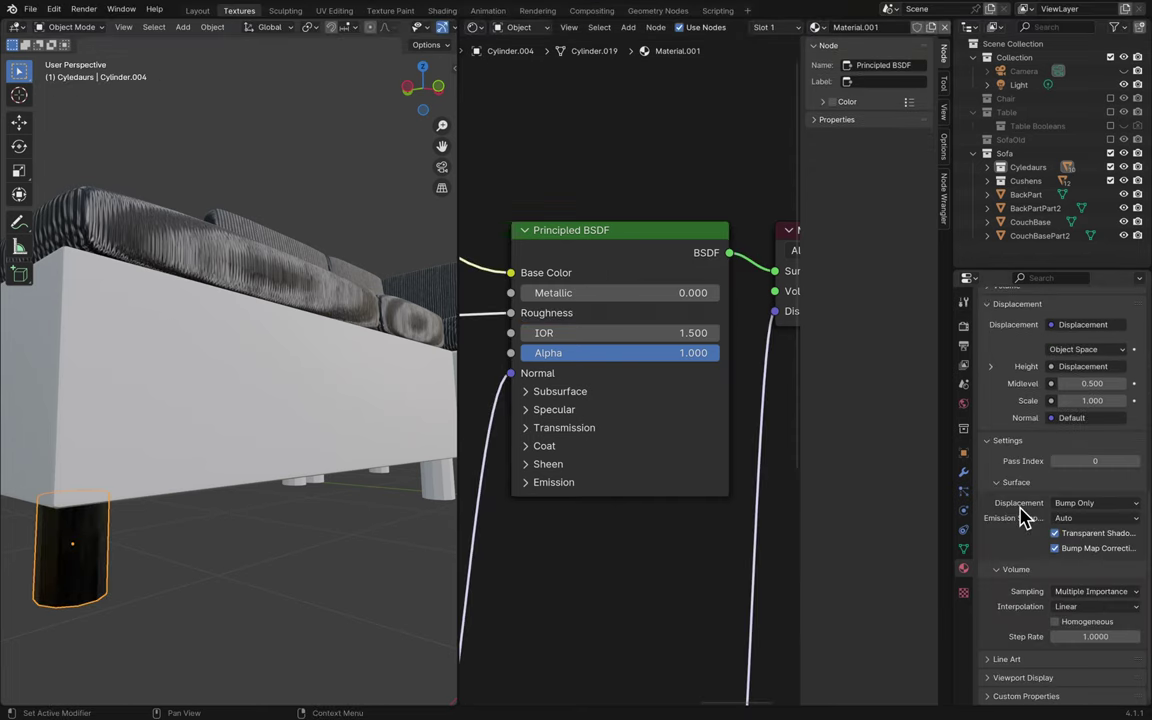
# - Set the material's displacement to Displacement Only and the Displacement node Scale to 0
pyautogui.click(1083, 503)
pyautogui.click(1080, 540)
pyautogui.scroll(-10, 615, 520)
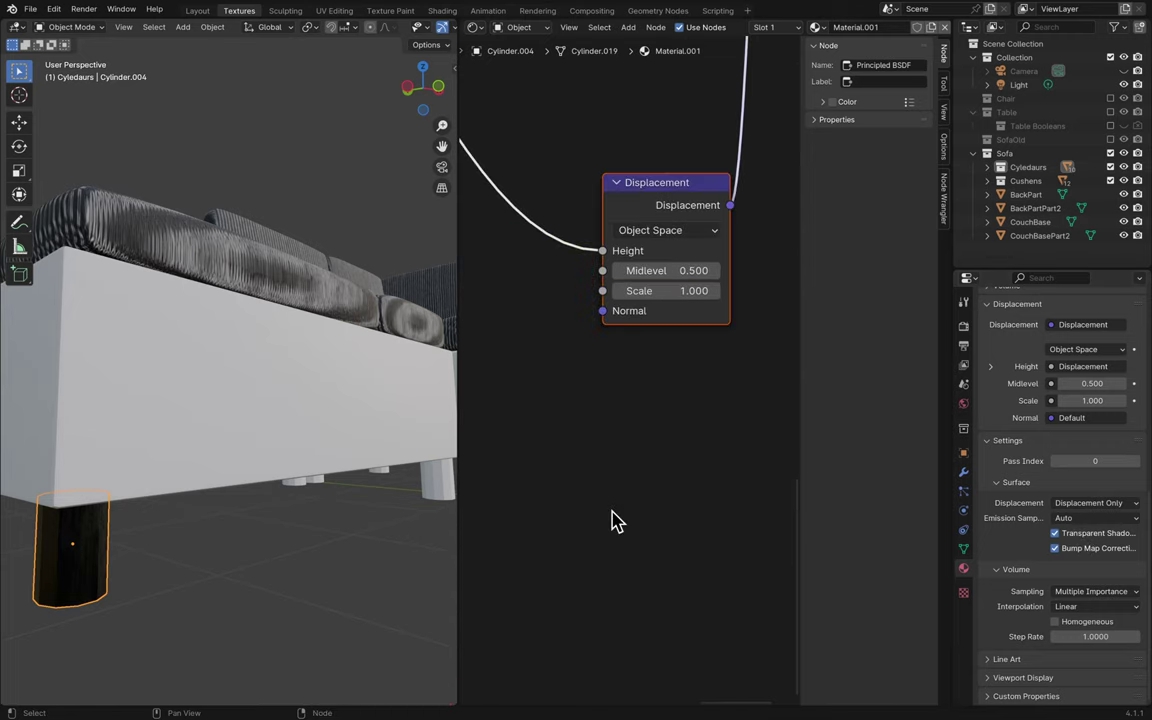
pyautogui.moveTo(676, 291); pyautogui.dragTo(620, 291)
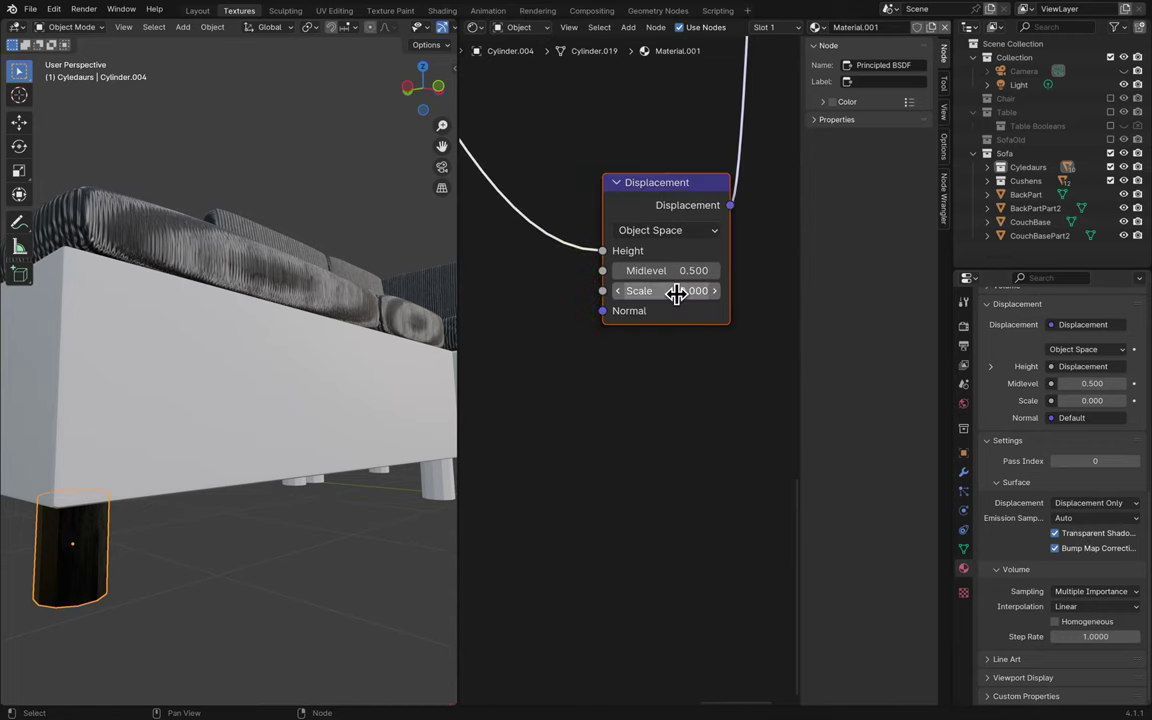
pyautogui.scroll(10, 705, 373)
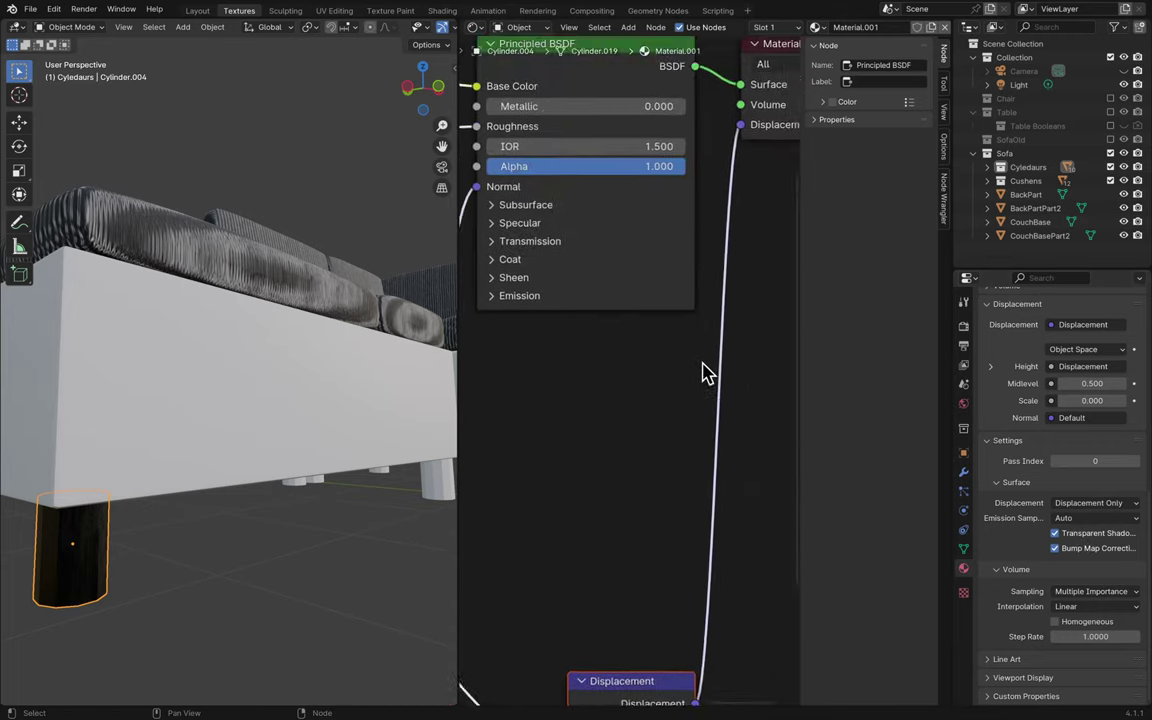
pyautogui.scroll(2, 707, 373)
pyautogui.hscroll(5, 707, 373)
pyautogui.scroll(10, 1105, 440)
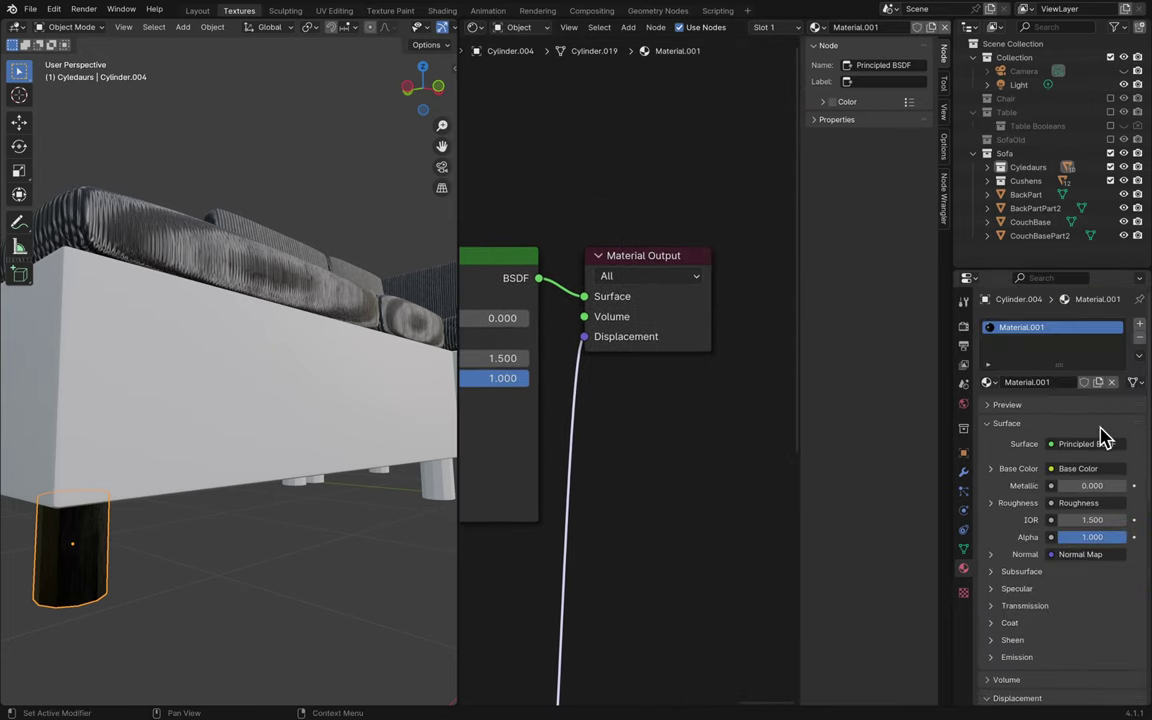
pyautogui.click(1040, 382)
# - Name the leg's material Plastic and list the file's materials in the Outliner
pyautogui.write('Plastic')
pyautogui.press('Return')
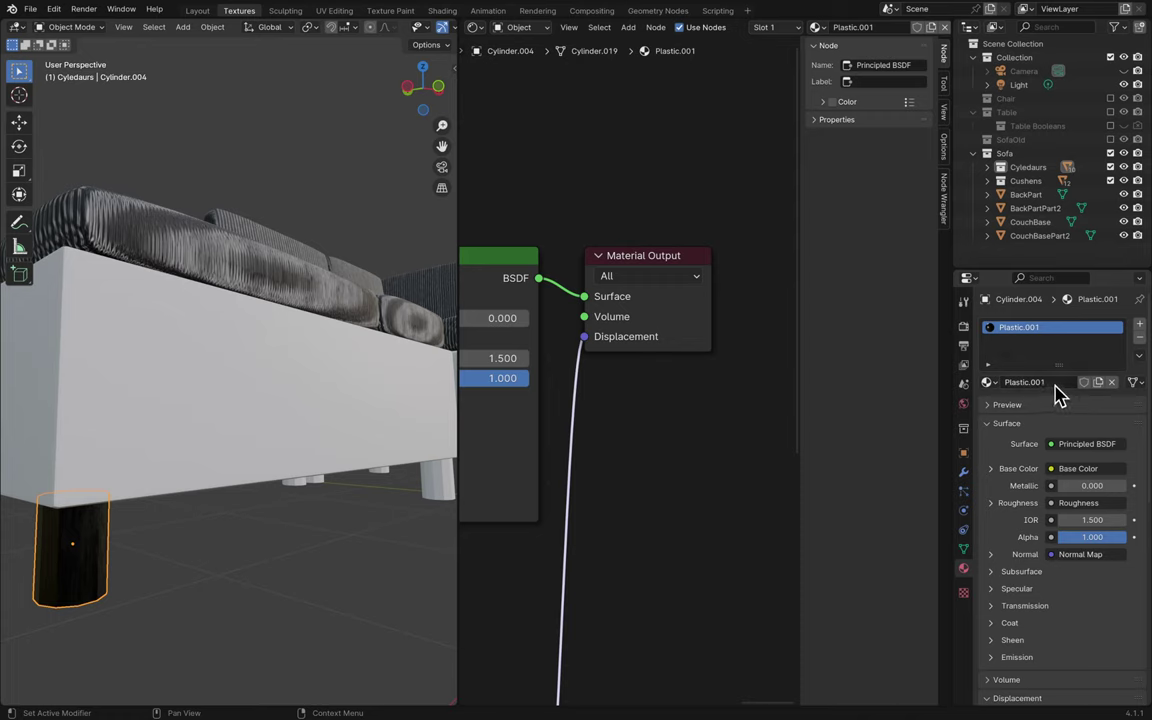
pyautogui.click(996, 27)
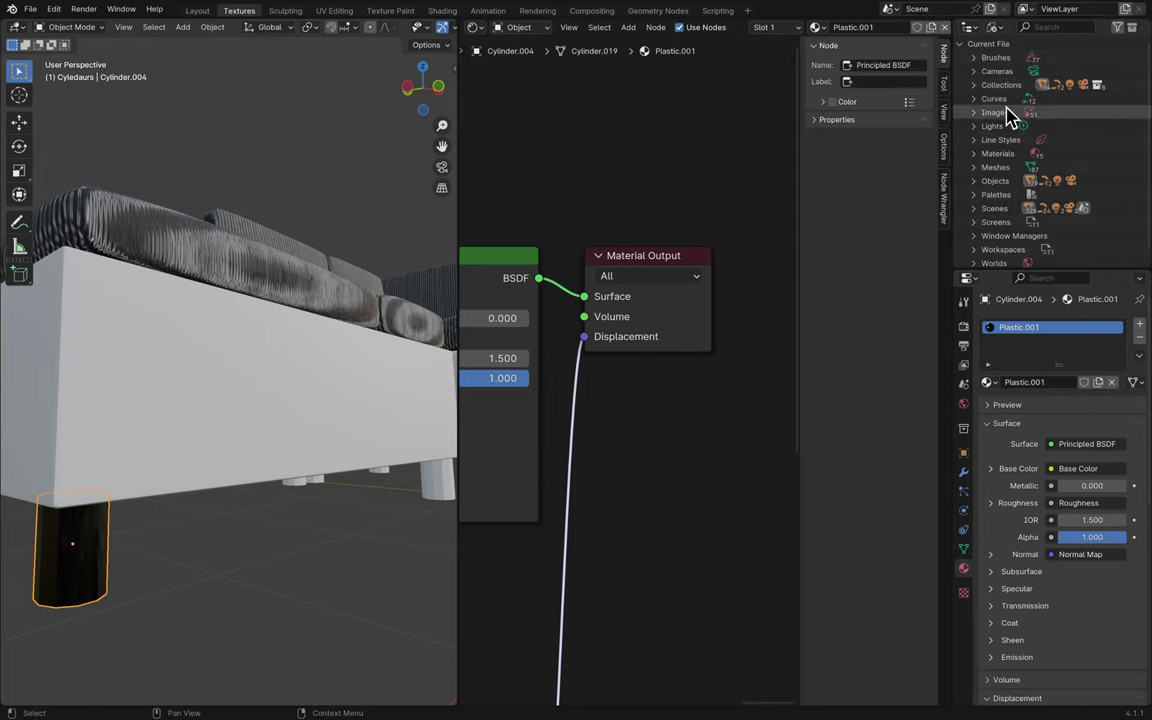
pyautogui.click(976, 154)
pyautogui.scroll(-5, 1040, 192)
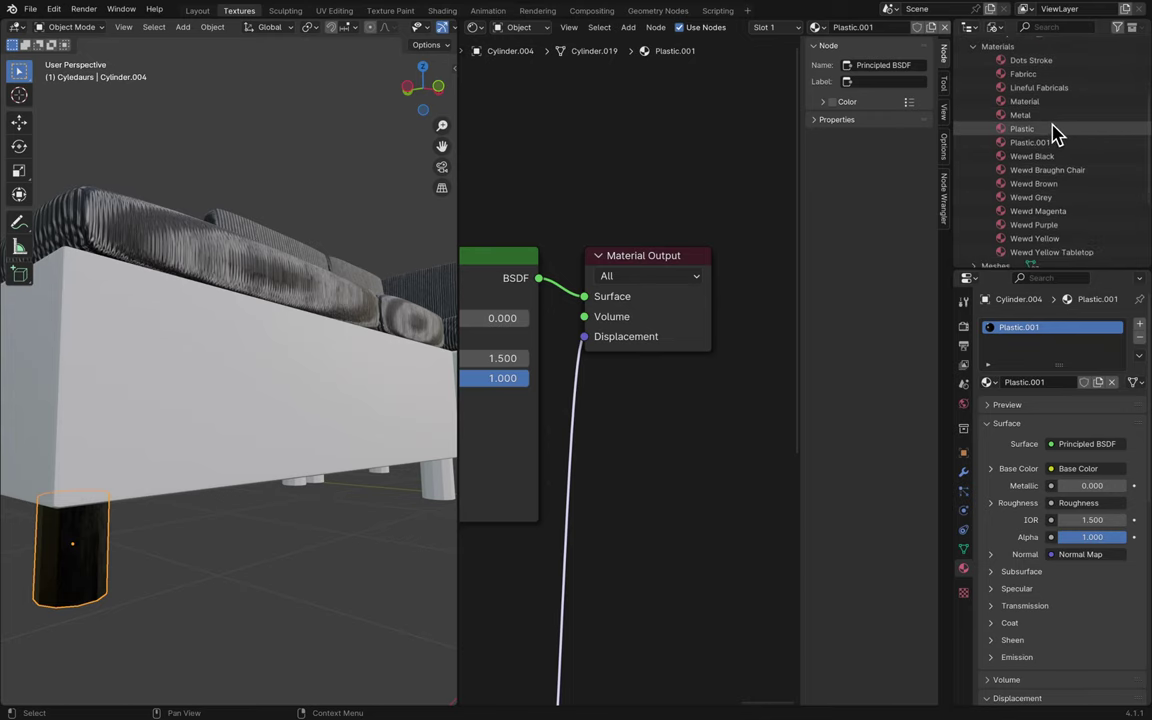
pyautogui.scroll(-1, 1054, 120)
# - Delete the unused 'Material' entry from the file
pyautogui.click(1051, 102)
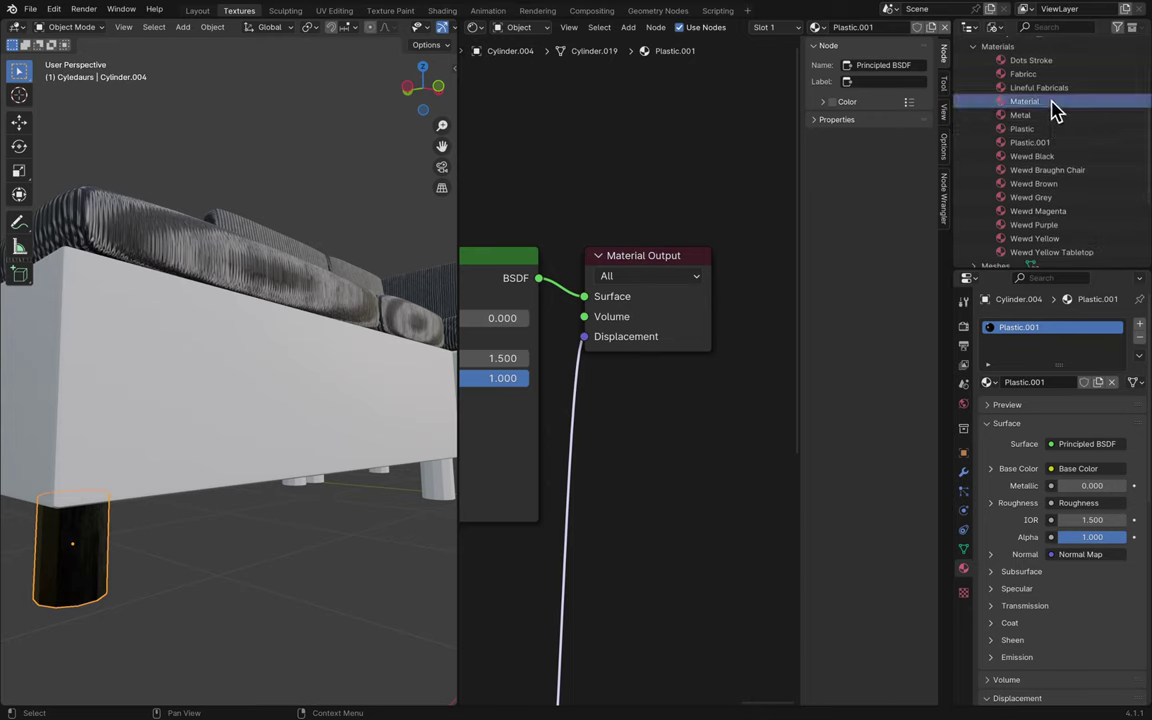
pyautogui.rightClick(1051, 104)
pyautogui.click(1041, 141)
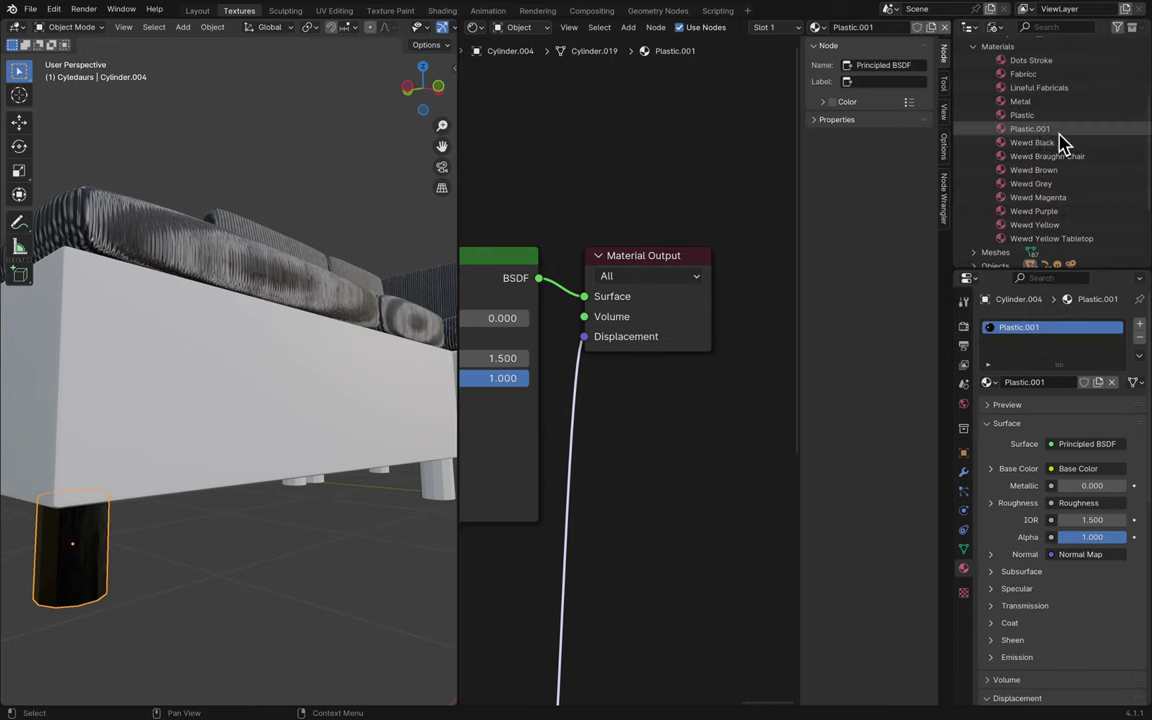
# - Inspect the options for Plastic.001 and the original Plastic material, and browse the leg's materials
pyautogui.click(1059, 133)
pyautogui.rightClick(1059, 133)
pyautogui.click(1054, 116)
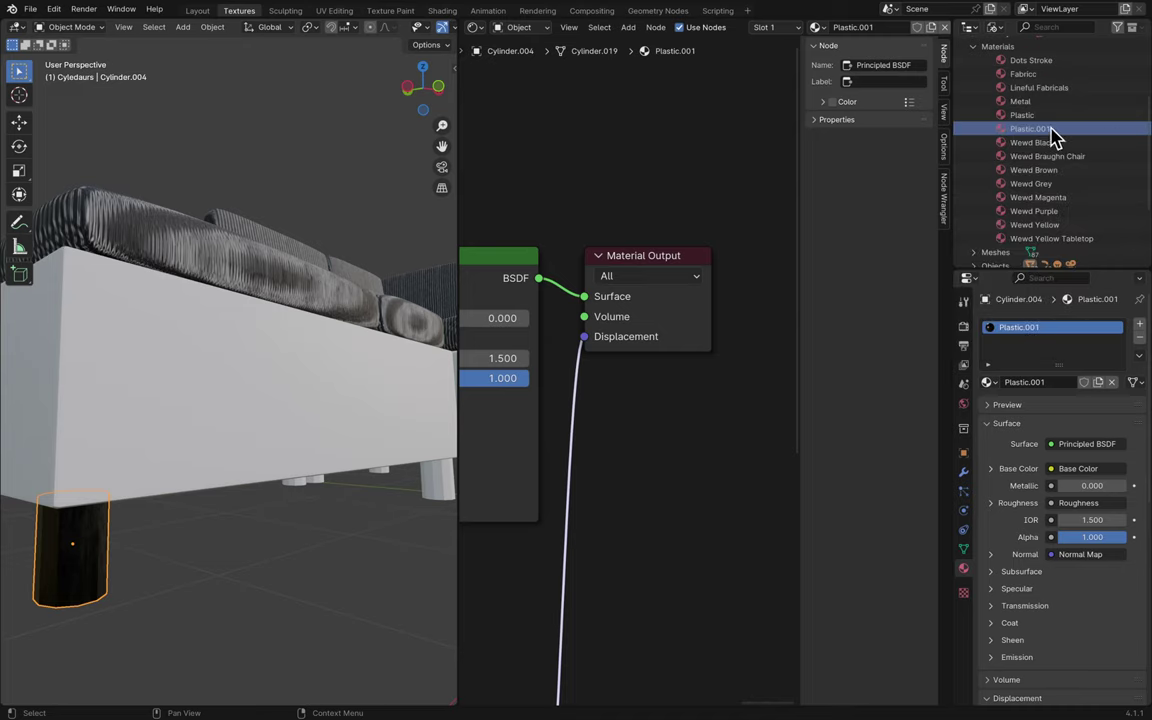
pyautogui.click(988, 383)
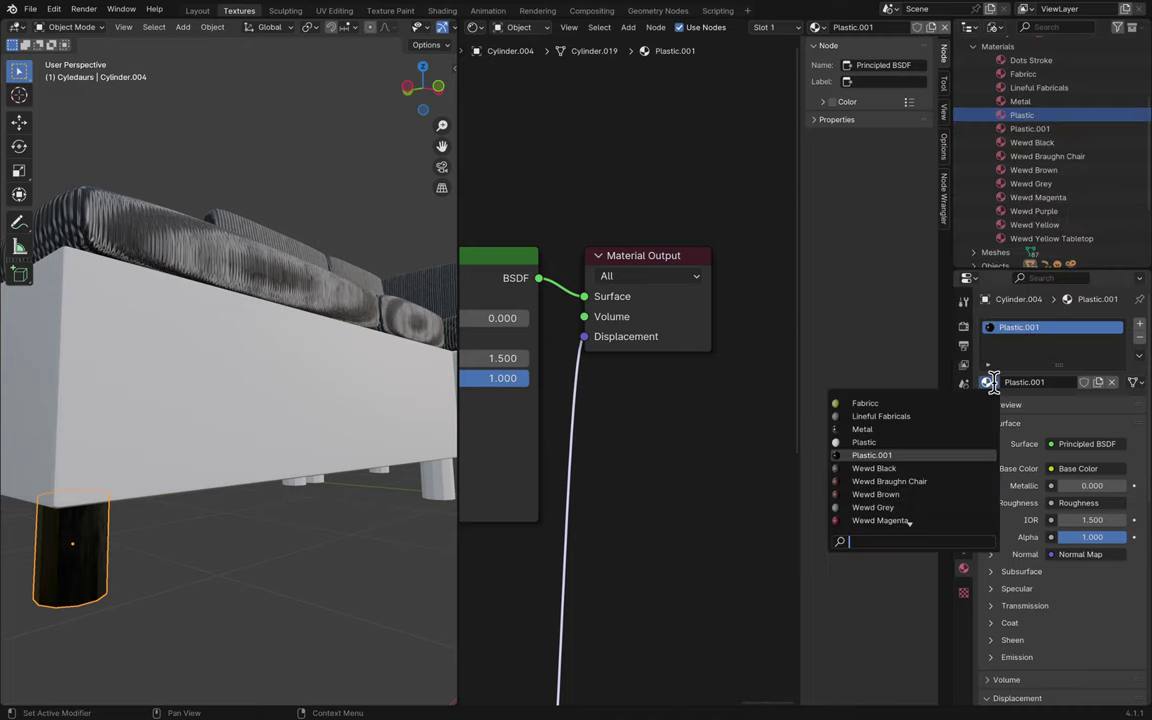
pyautogui.press('Escape')
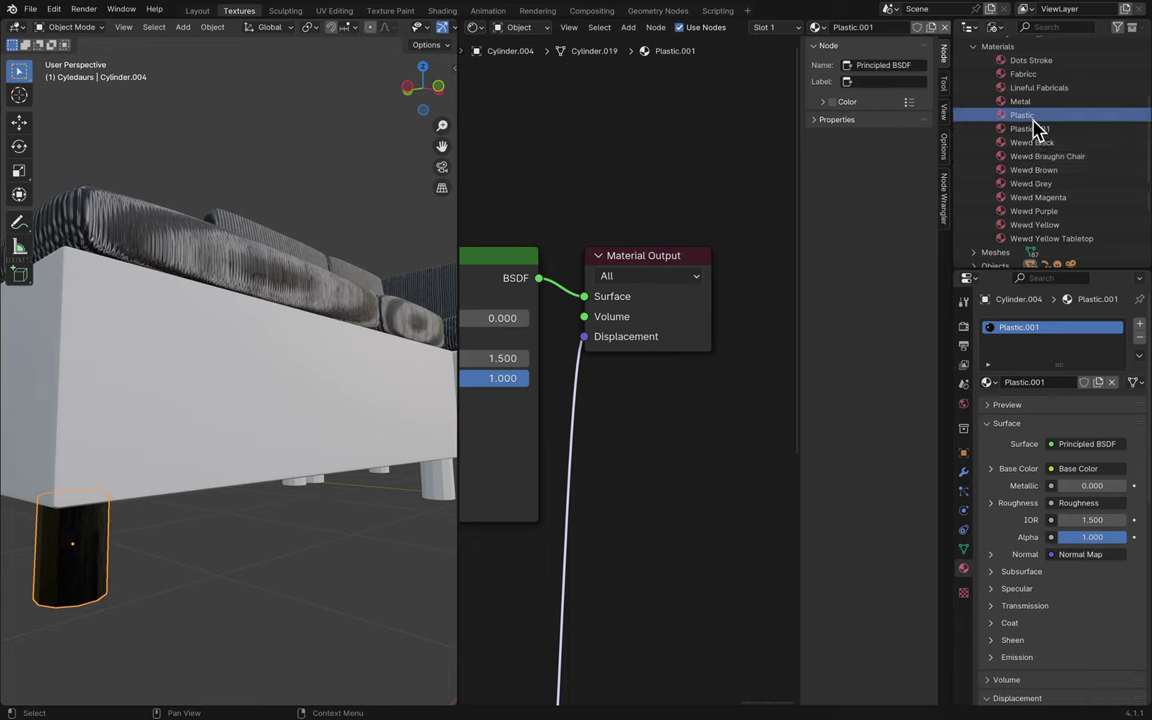
pyautogui.rightClick(1032, 119)
pyautogui.press('Escape')
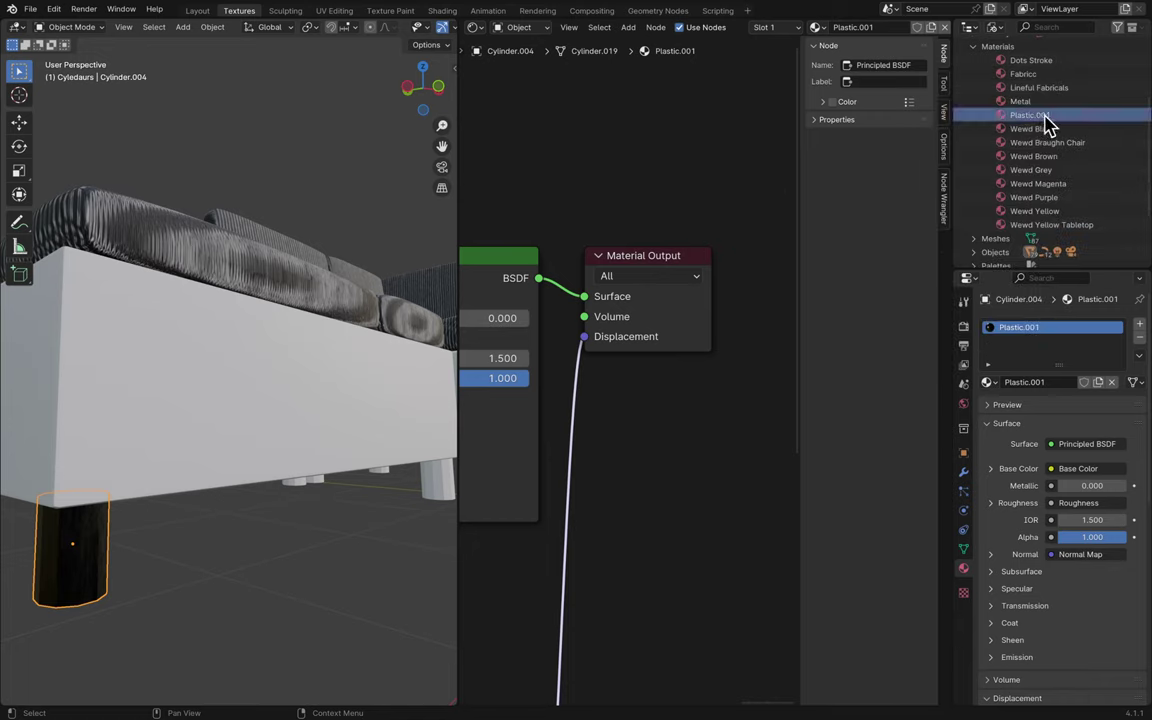
# - Rename Plastic.001 to Plastic and collapse the Materials group
pyautogui.doubleClick(1041, 118)
pyautogui.scroll(1, 1046, 122)
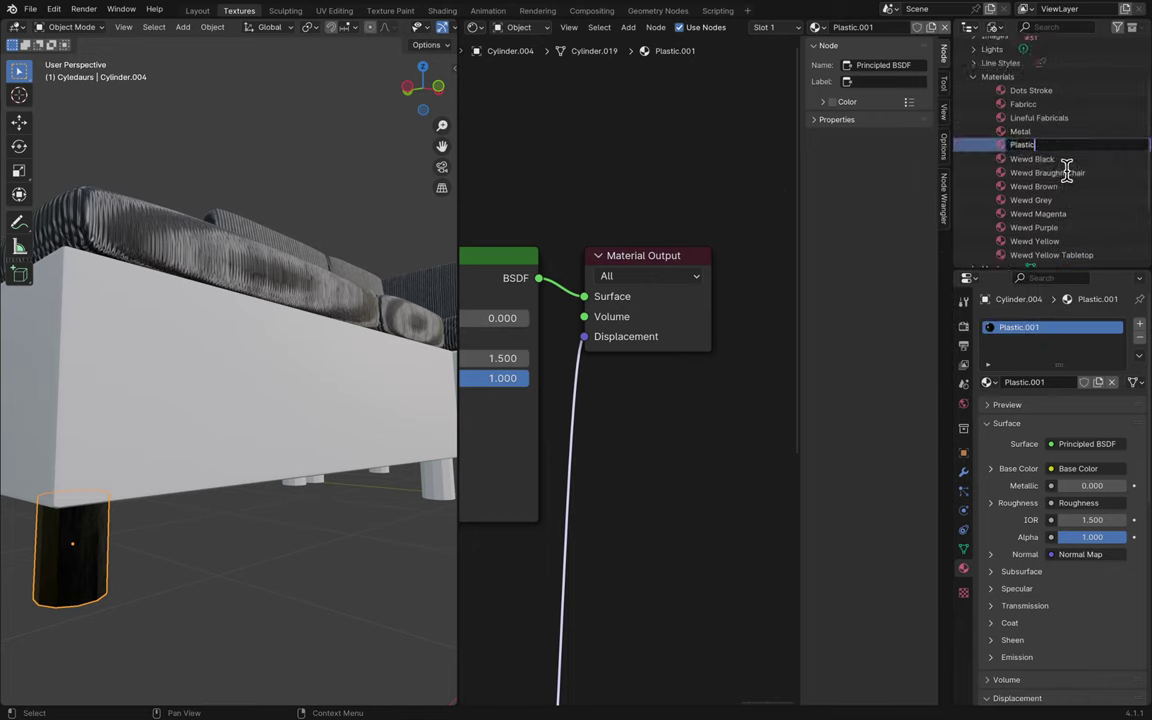
pyautogui.press('Return')
pyautogui.scroll(-1, 1070, 239)
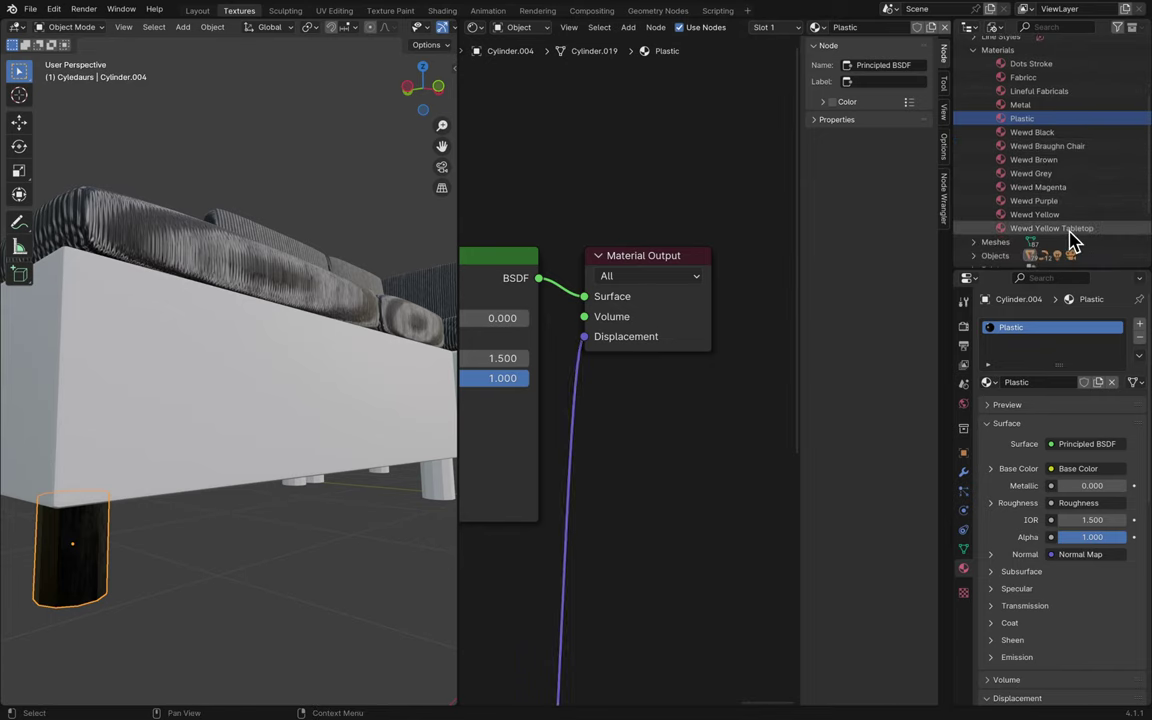
pyautogui.scroll(3, 1072, 240)
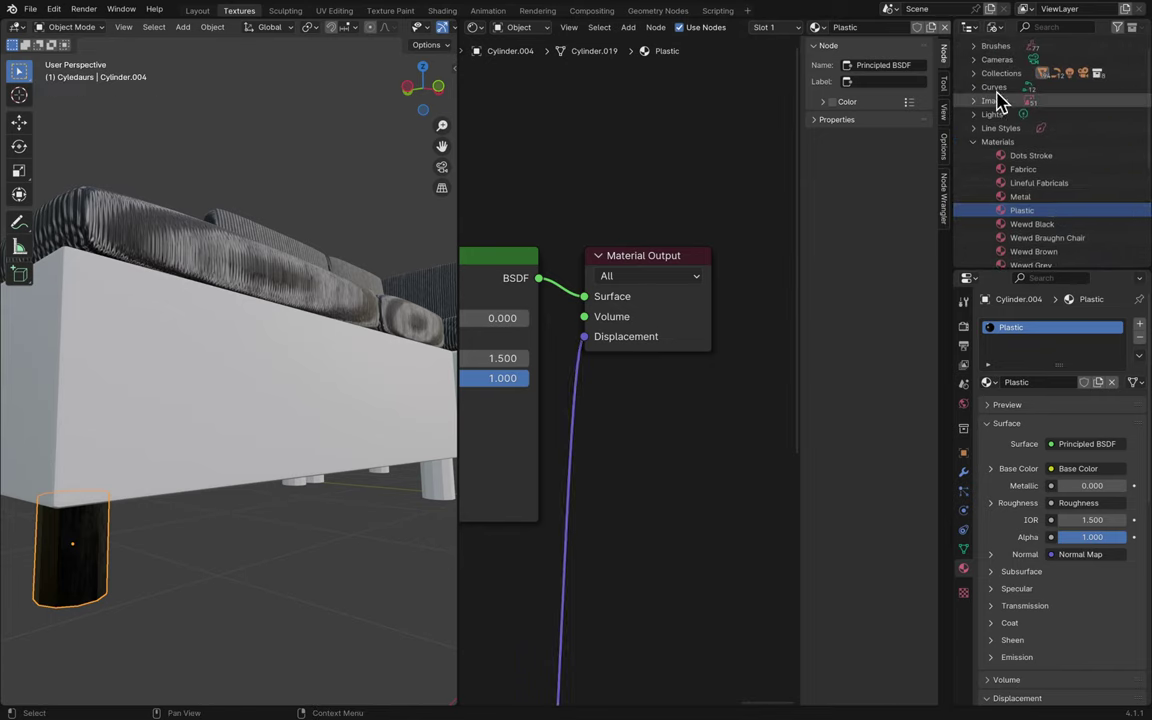
pyautogui.click(973, 141)
# - Switch the Outliner to the View Layer collection tree and save the file
pyautogui.click(988, 30)
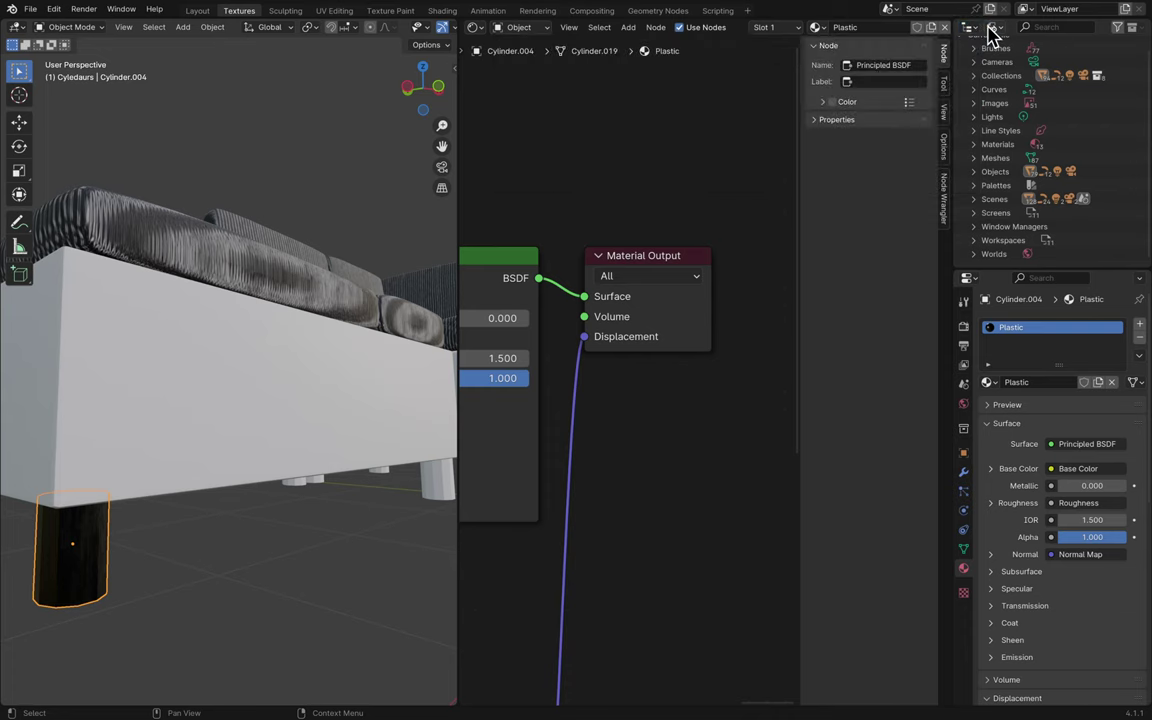
pyautogui.click(990, 28)
pyautogui.click(1020, 77)
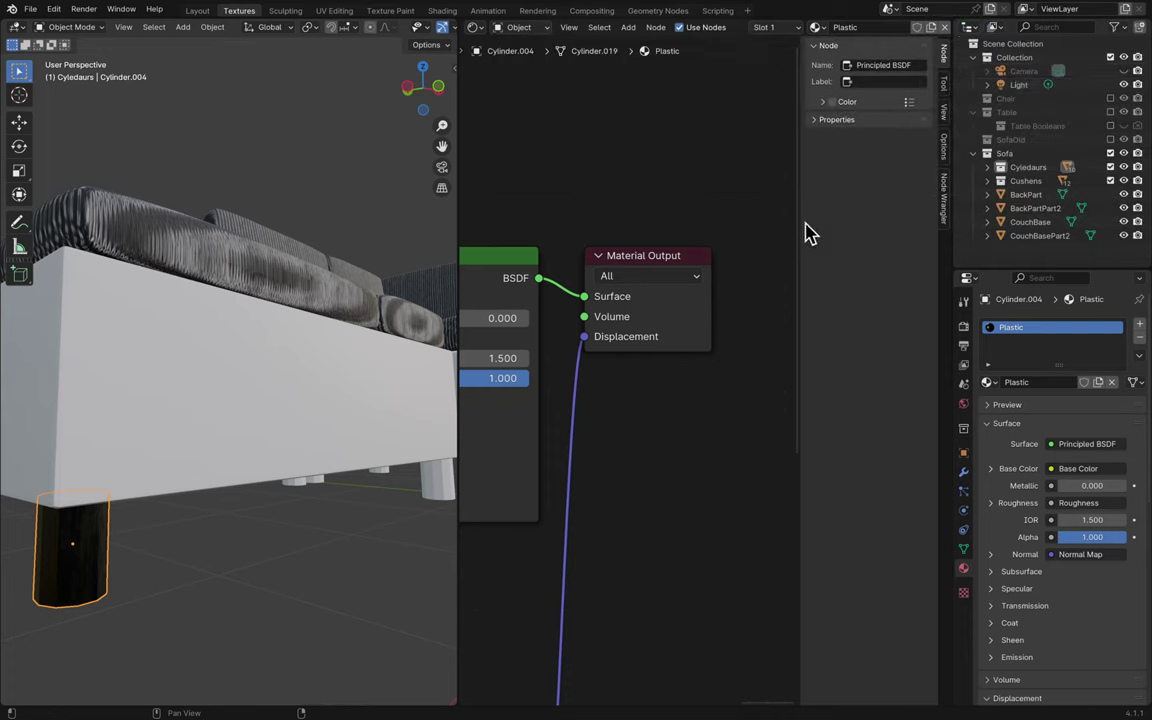
pyautogui.hotkey('ctrl', 's')
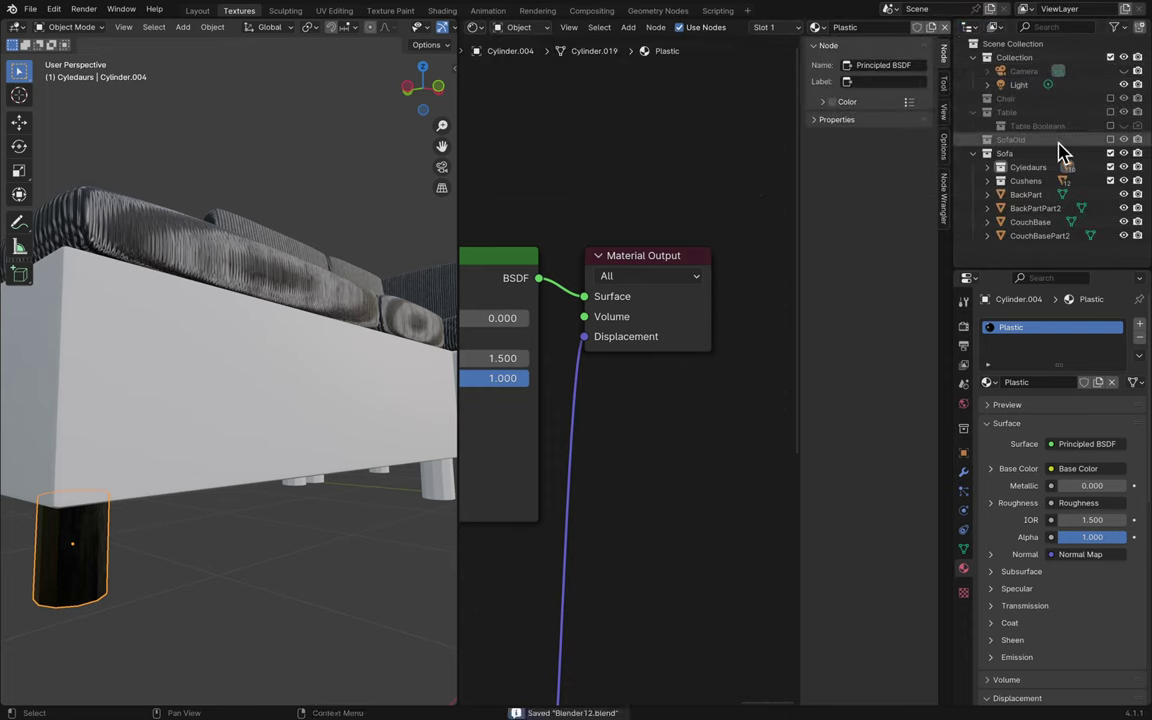
# - Delete the SofaOld collection
pyautogui.click(1052, 145)
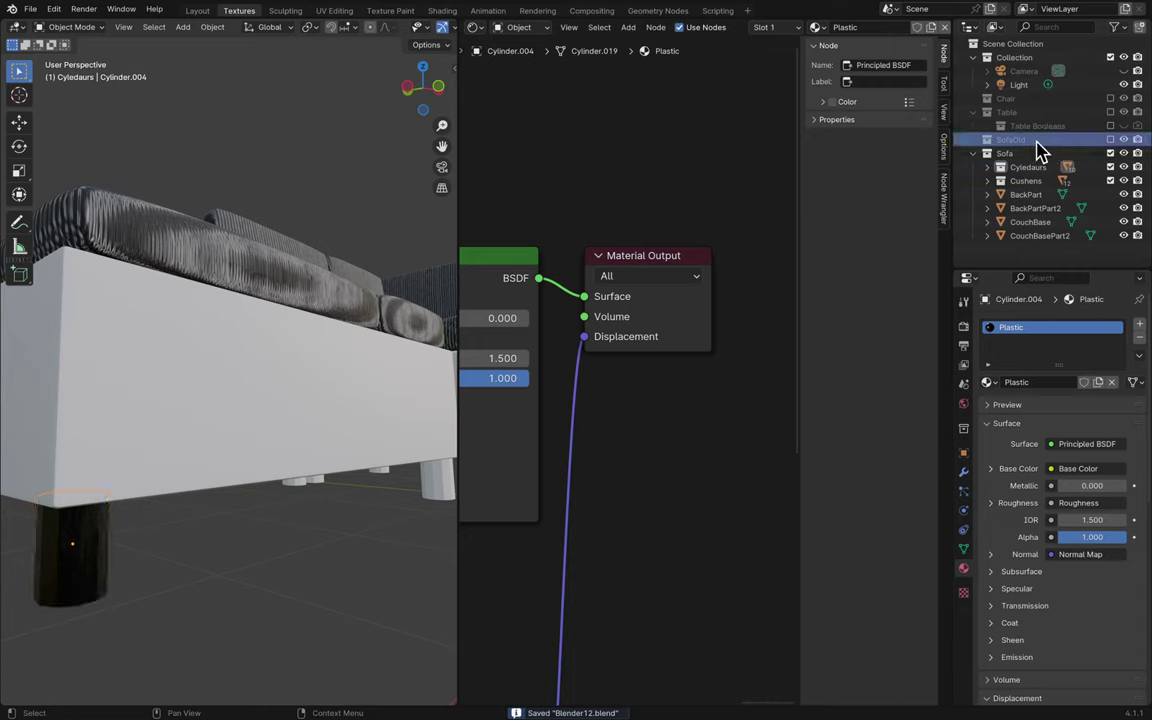
pyautogui.rightClick(1063, 147)
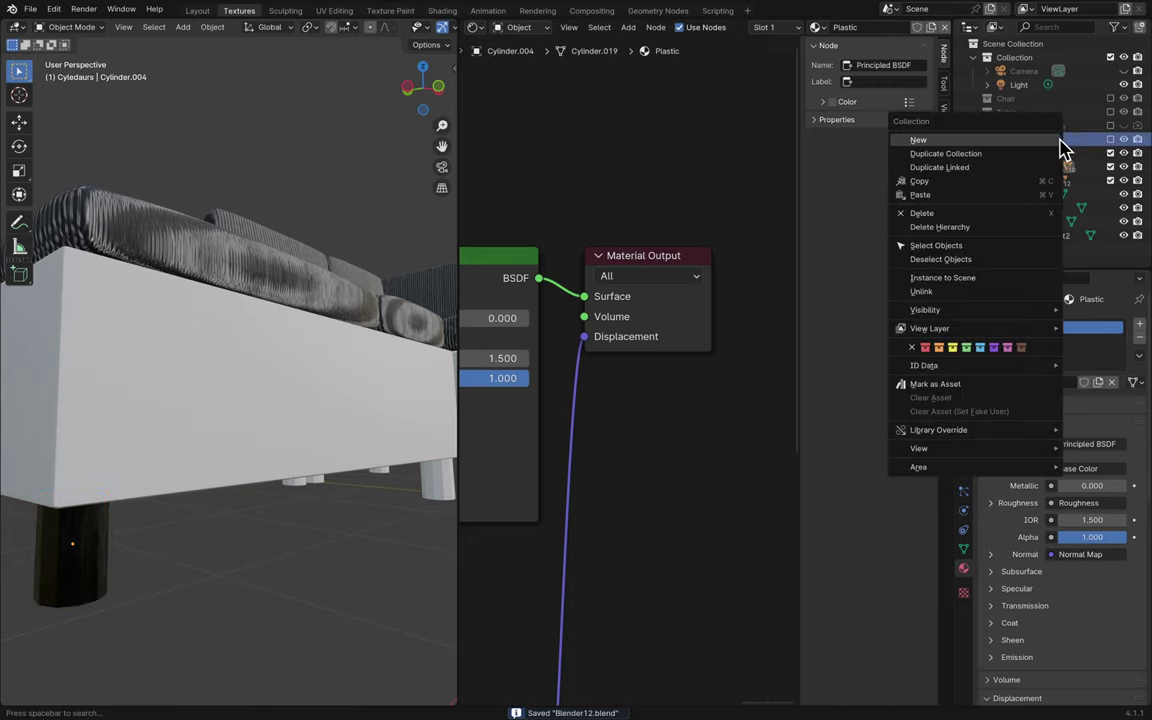
pyautogui.click(1008, 220)
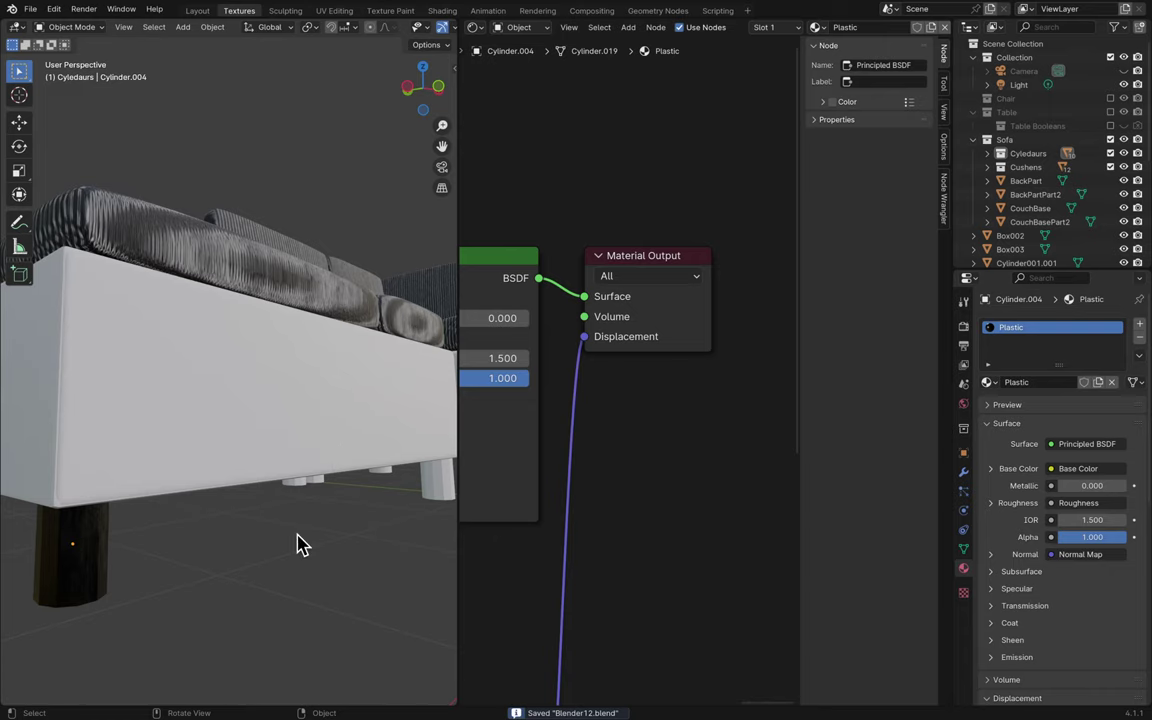
pyautogui.scroll(10, 298, 545)
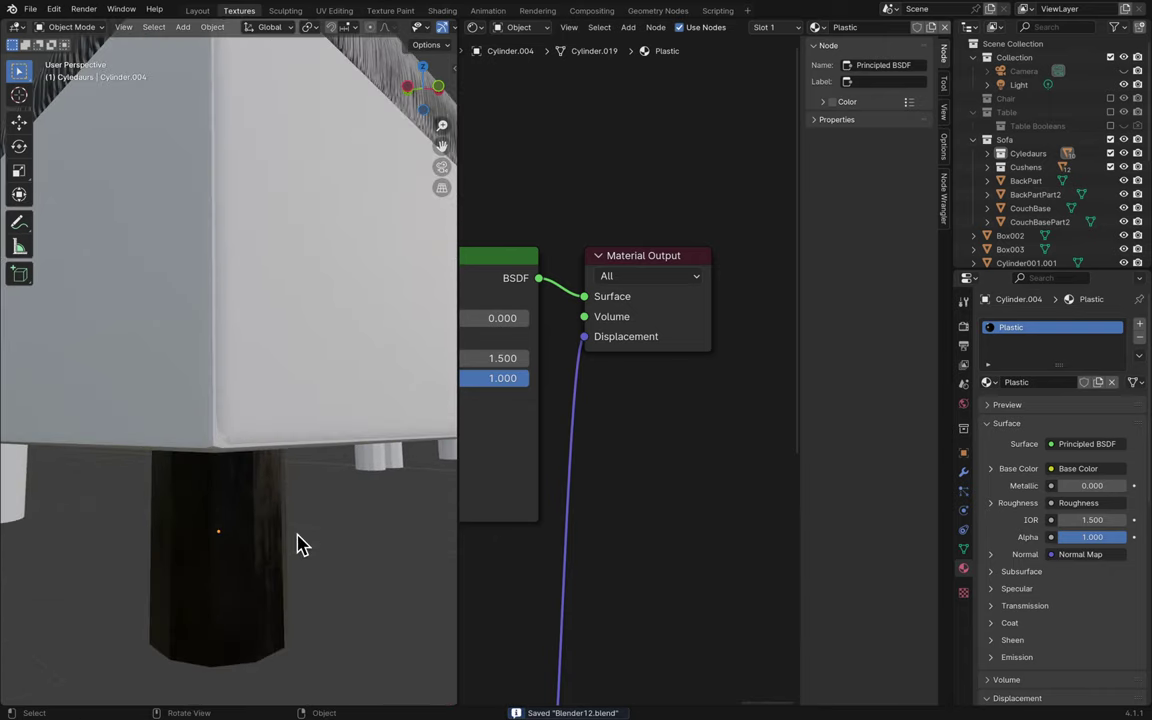
# - Shade the front-left sofa leg smooth by angle
pyautogui.scroll(-3, 298, 545)
pyautogui.click(265, 452)
pyautogui.rightClick(270, 442)
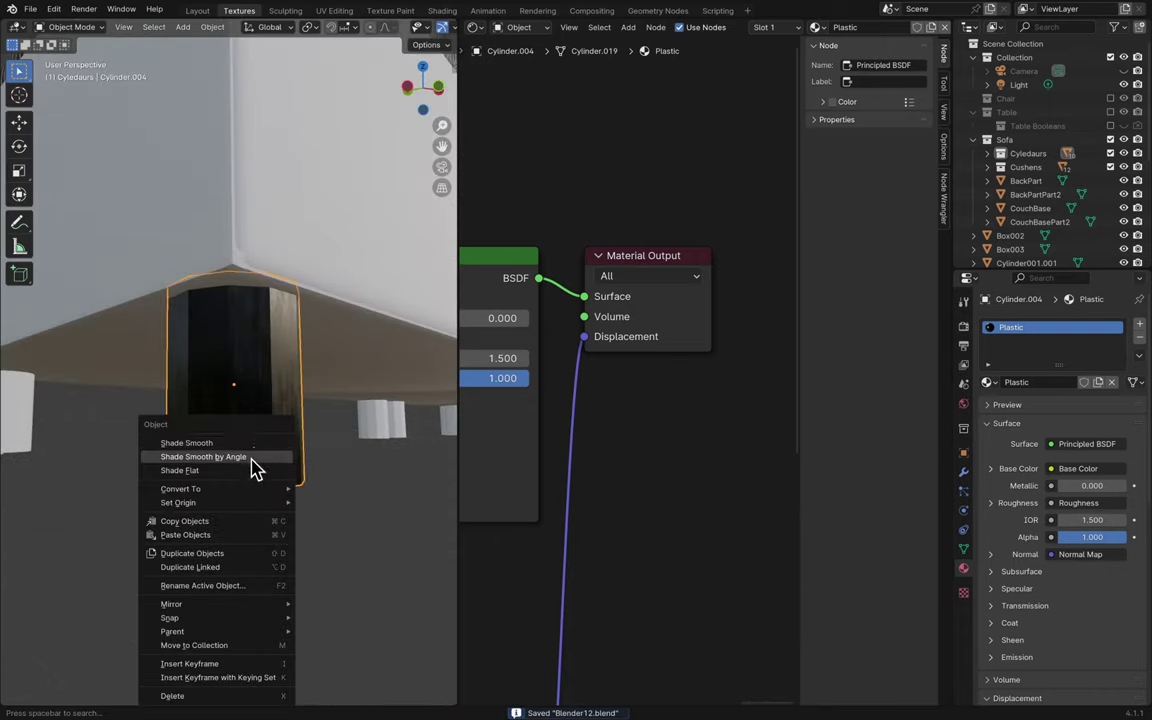
pyautogui.click(251, 458)
# - From the left side view, box-select all sofa legs and shade them smooth by angle
pyautogui.moveTo(275, 468); pyautogui.dragTo(291, 478, button='middle')
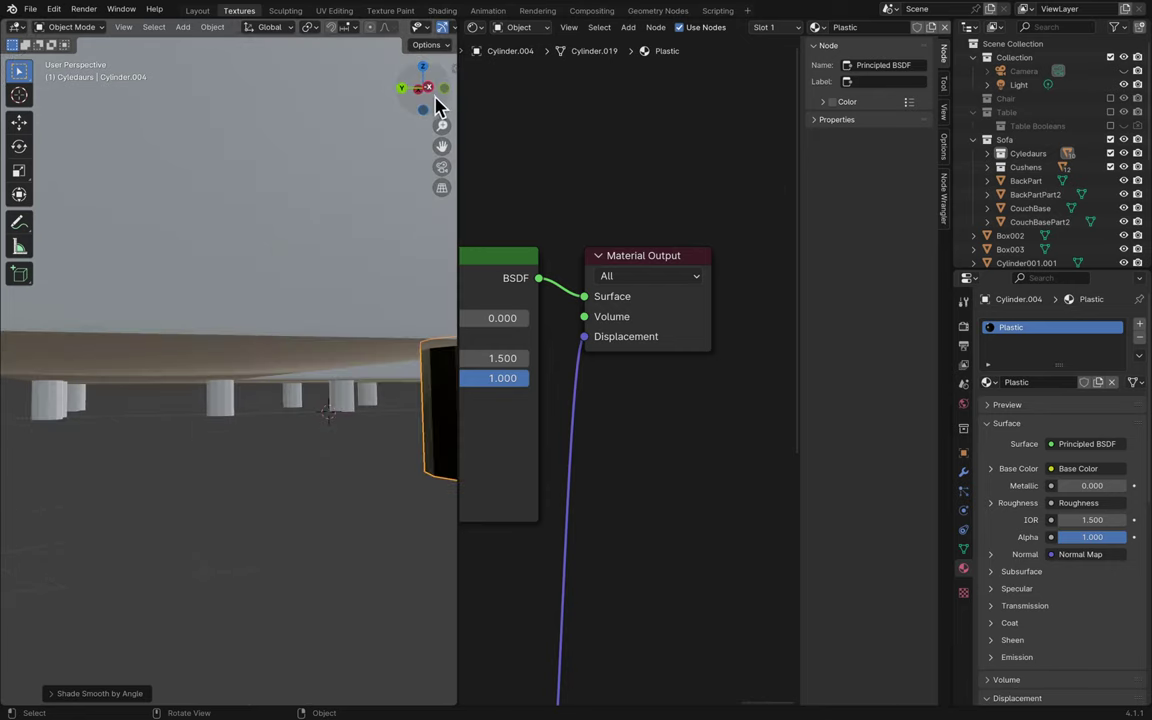
pyautogui.click(429, 89)
pyautogui.scroll(4, 339, 270)
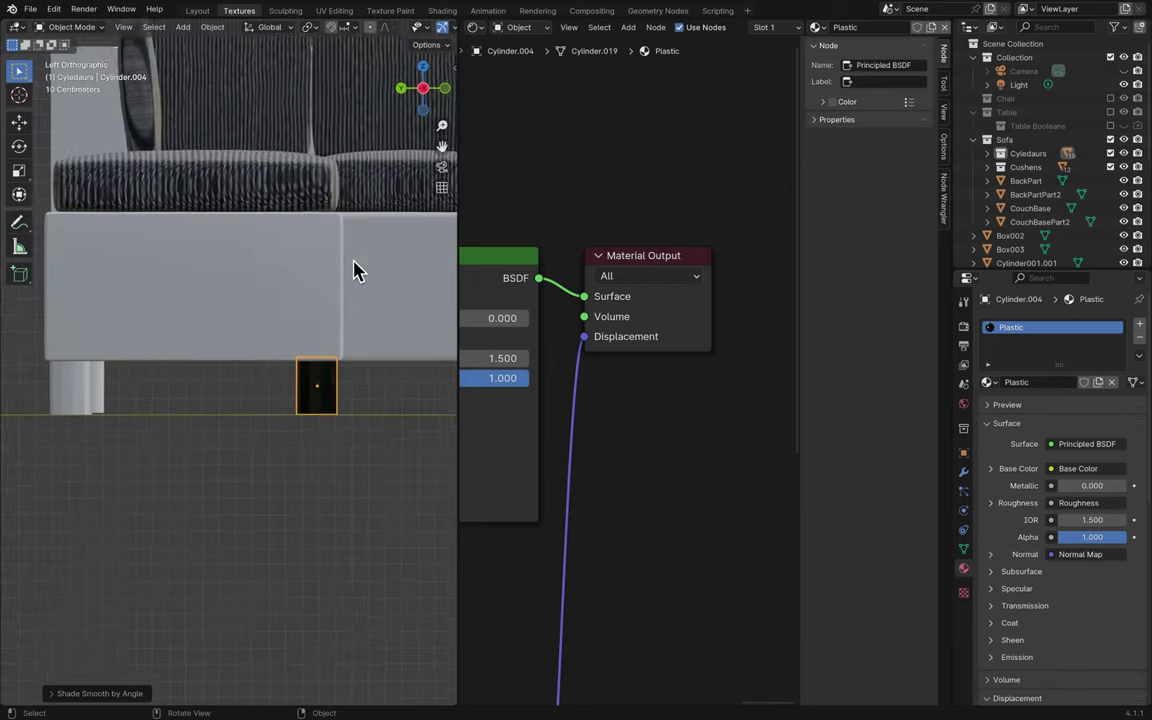
pyautogui.scroll(3, 355, 270)
pyautogui.scroll(-3, 355, 270)
pyautogui.scroll(-6, 355, 270)
pyautogui.scroll(1, 355, 270)
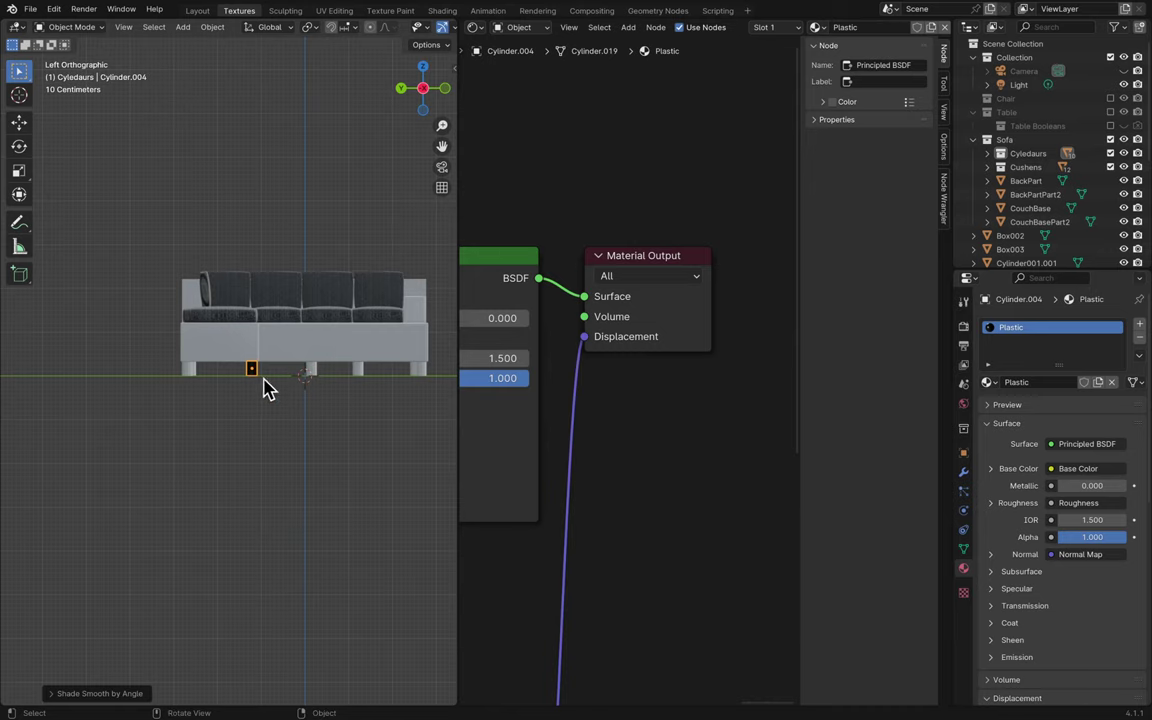
pyautogui.moveTo(151, 430); pyautogui.dragTo(478, 378)
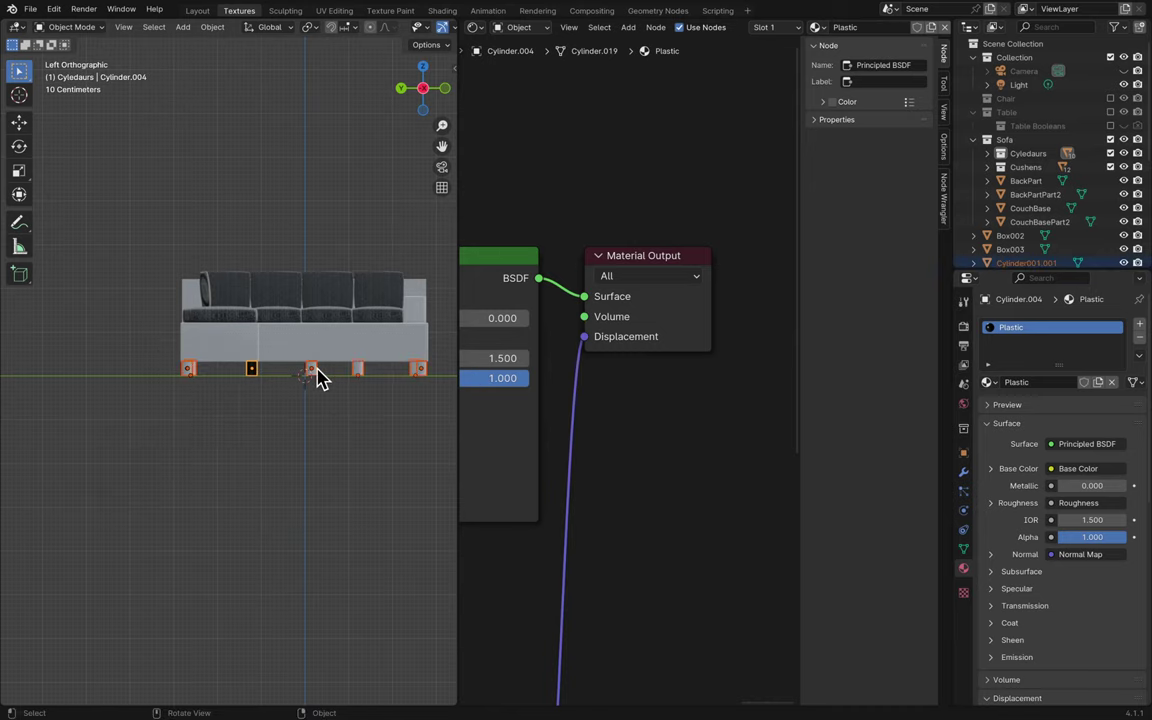
pyautogui.rightClick(318, 378)
pyautogui.click(314, 369)
# - Deselect everything and select the extra foot cylinder Cylinder001.001
pyautogui.click(355, 424)
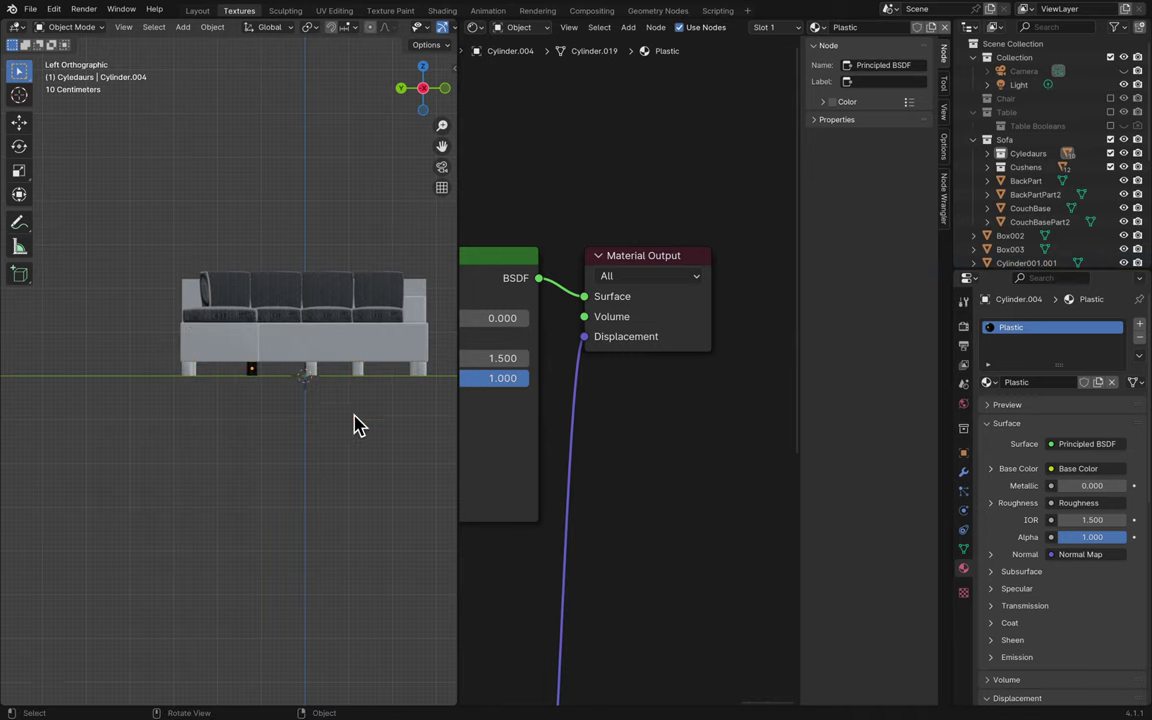
pyautogui.moveTo(355, 424); pyautogui.dragTo(354, 416, button='middle')
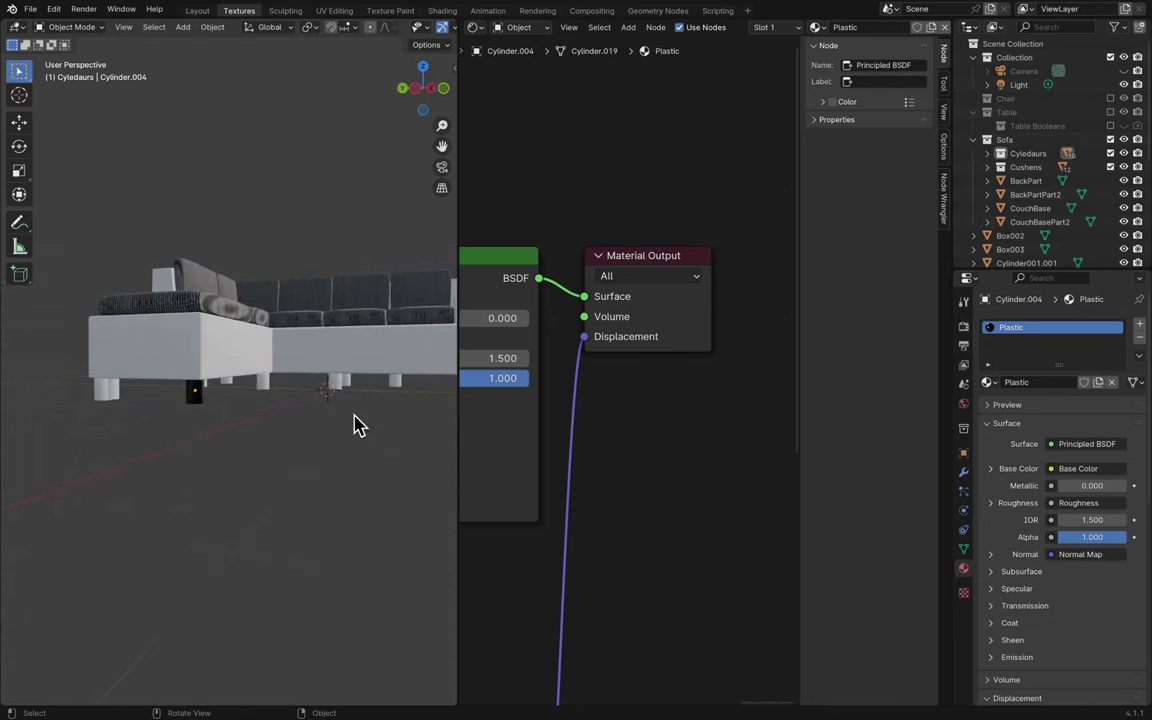
pyautogui.moveTo(108, 403); pyautogui.dragTo(108, 403, button='middle')
pyautogui.click(221, 250)
pyautogui.moveTo(247, 267); pyautogui.dragTo(247, 267, button='middle')
# - Delete the extra foot and give foot Cylinder.003 the Plastic material instead of Metal
pyautogui.press('x')
pyautogui.click(249, 268)
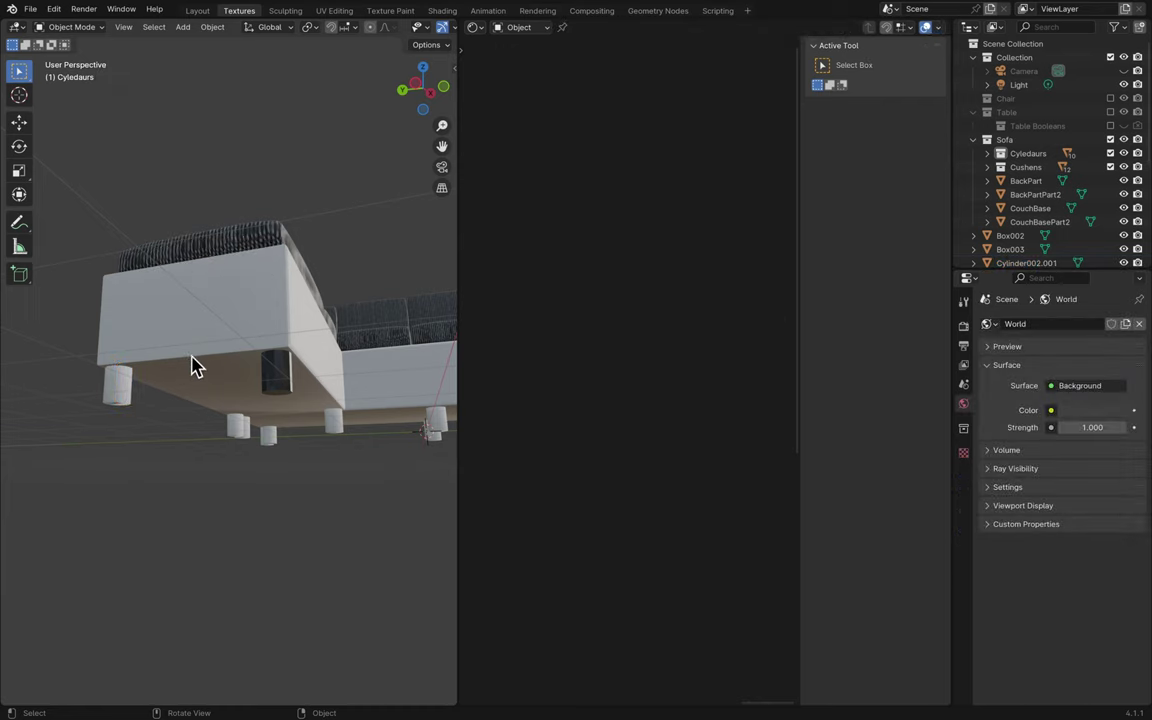
pyautogui.click(120, 392)
pyautogui.click(987, 385)
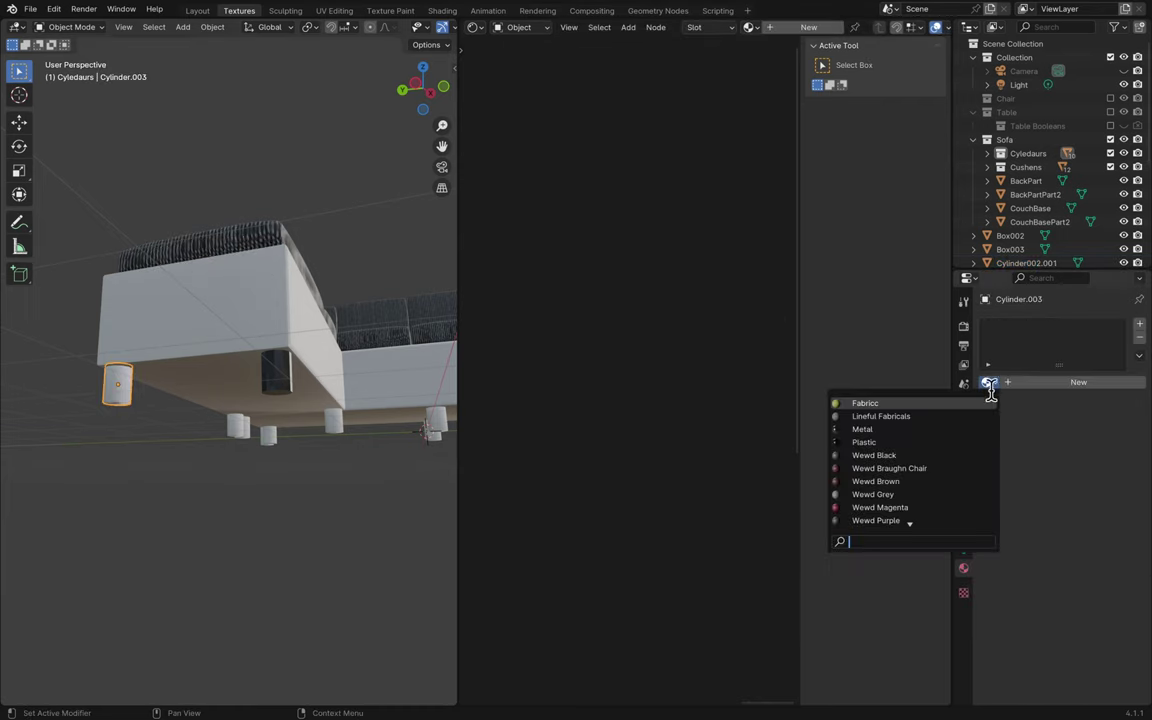
pyautogui.click(920, 430)
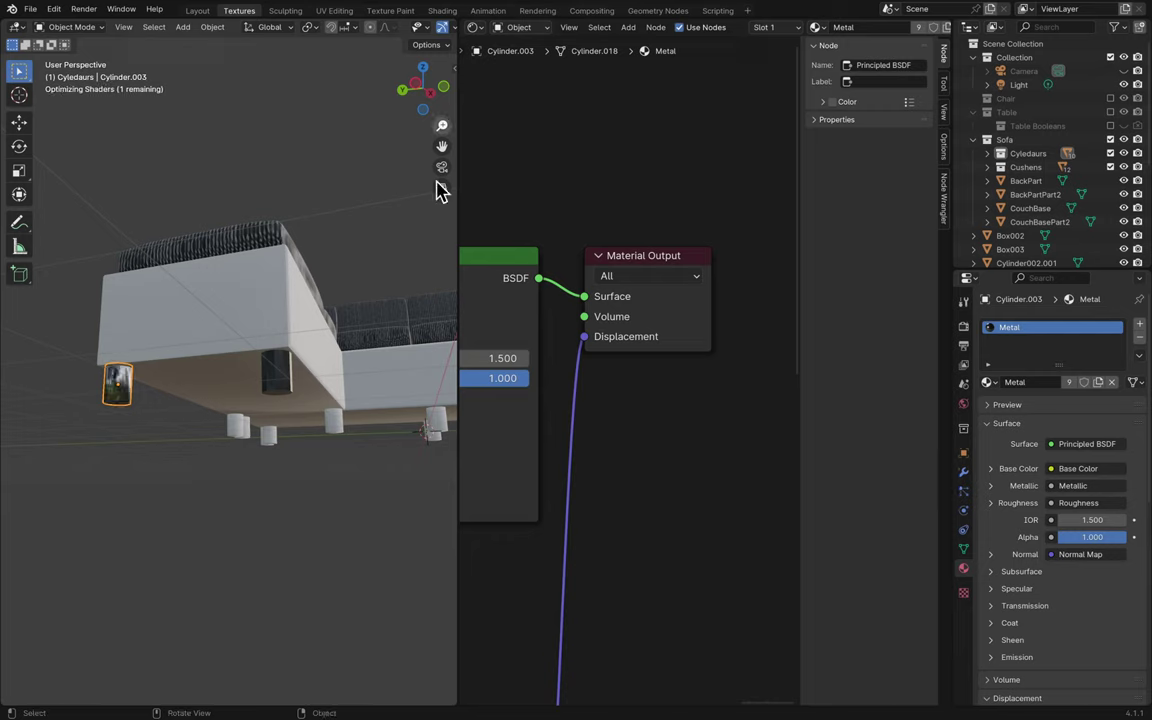
pyautogui.click(987, 383)
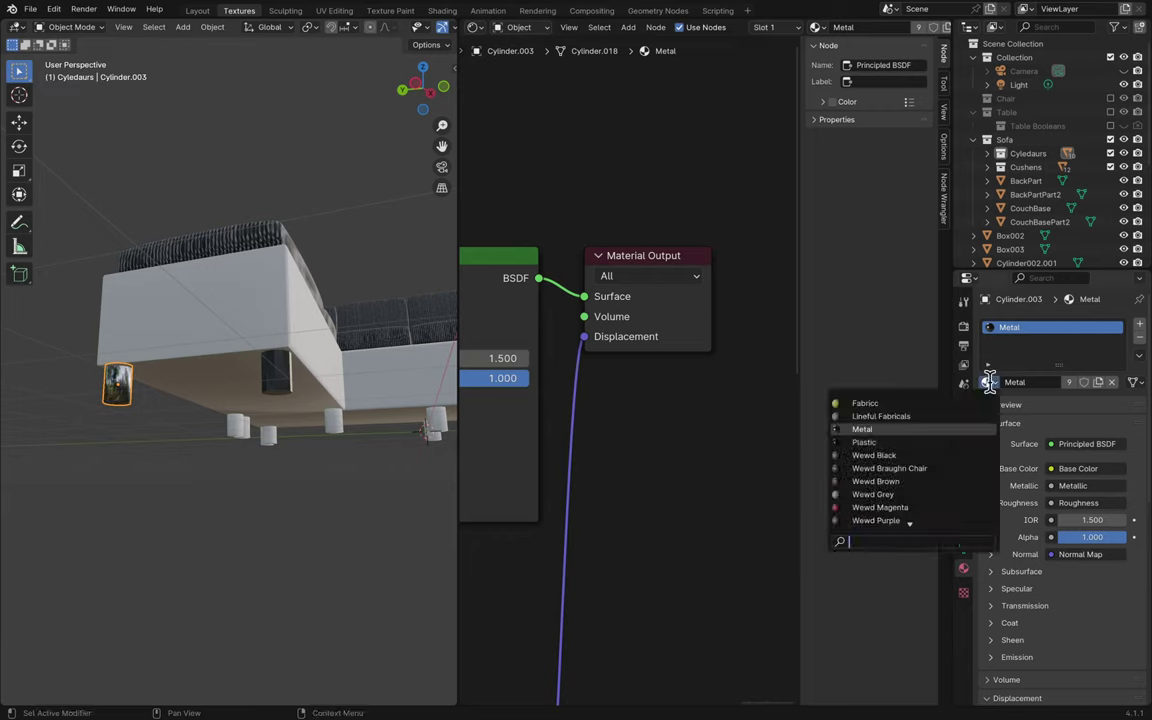
pyautogui.click(938, 442)
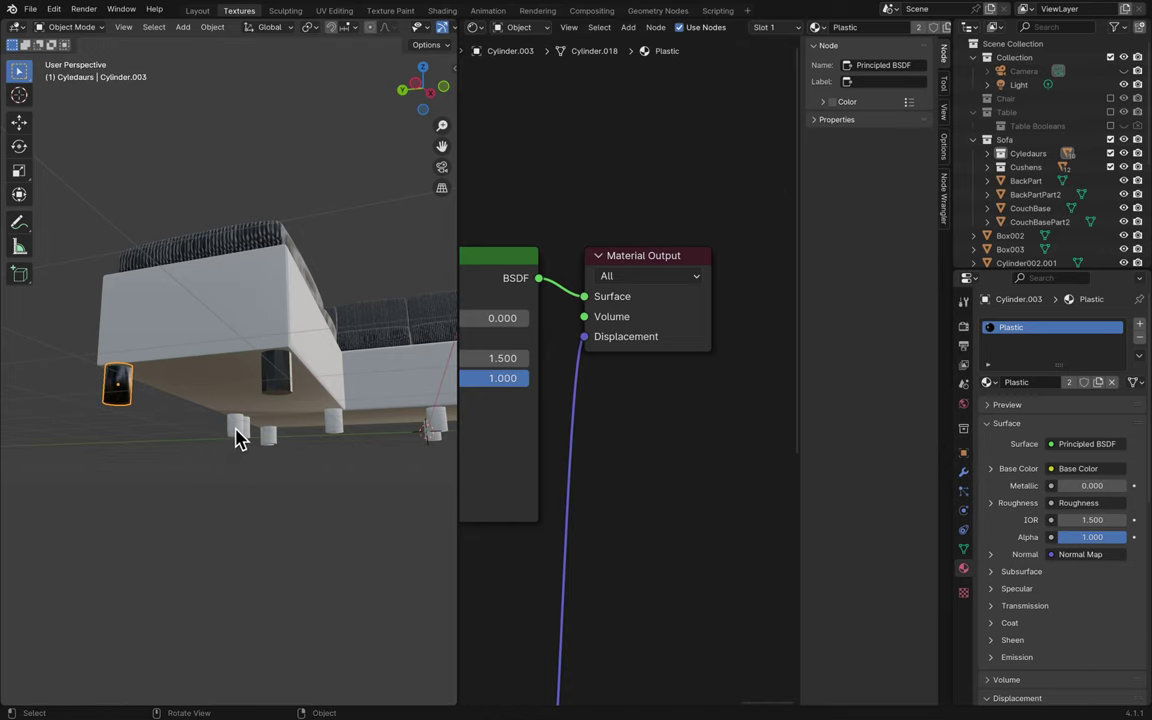
# - Select foot cylinders Cylinder.006 and Cylinder.004 and orbit around the sofa
pyautogui.click(237, 430)
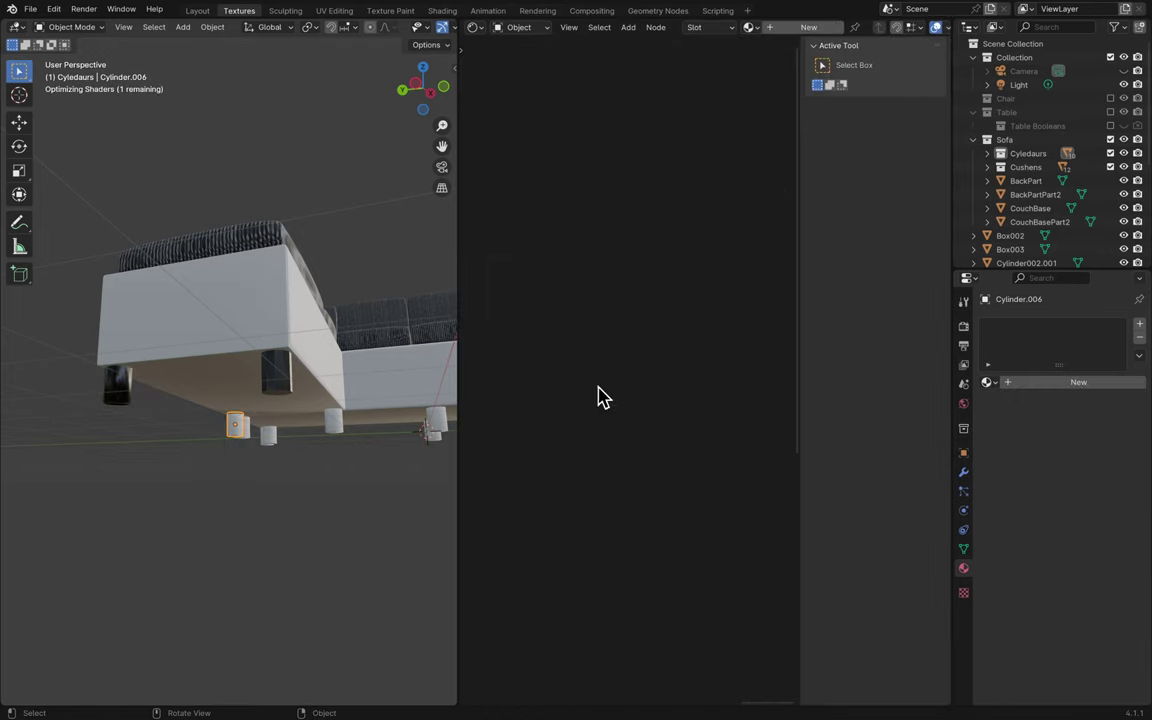
pyautogui.click(272, 390)
pyautogui.moveTo(365, 442); pyautogui.dragTo(312, 460, button='middle')
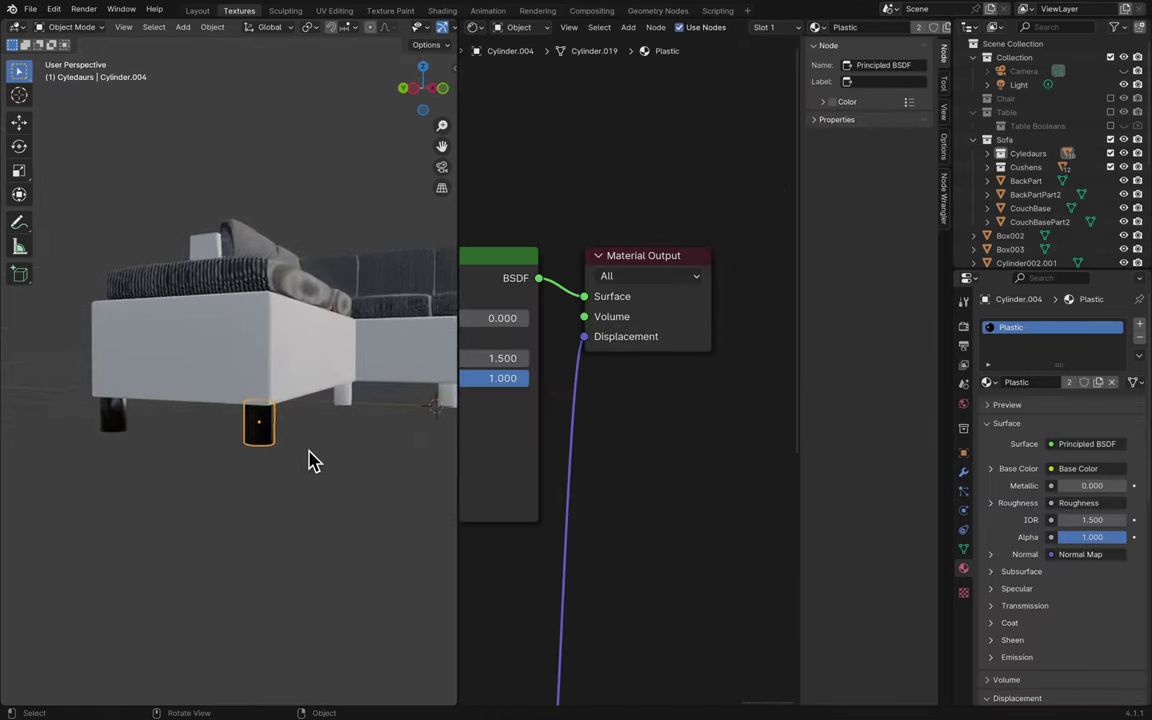
pyautogui.hscroll(10, 312, 460)
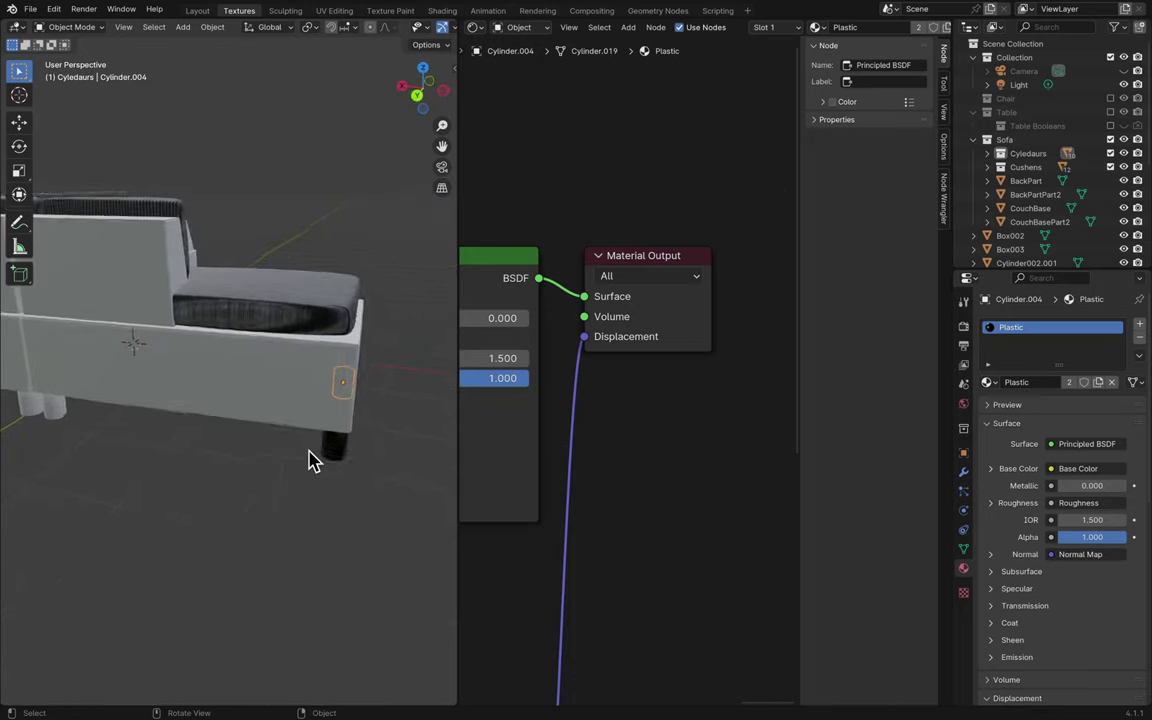
pyautogui.scroll(5, 312, 460)
pyautogui.hscroll(5, 312, 460)
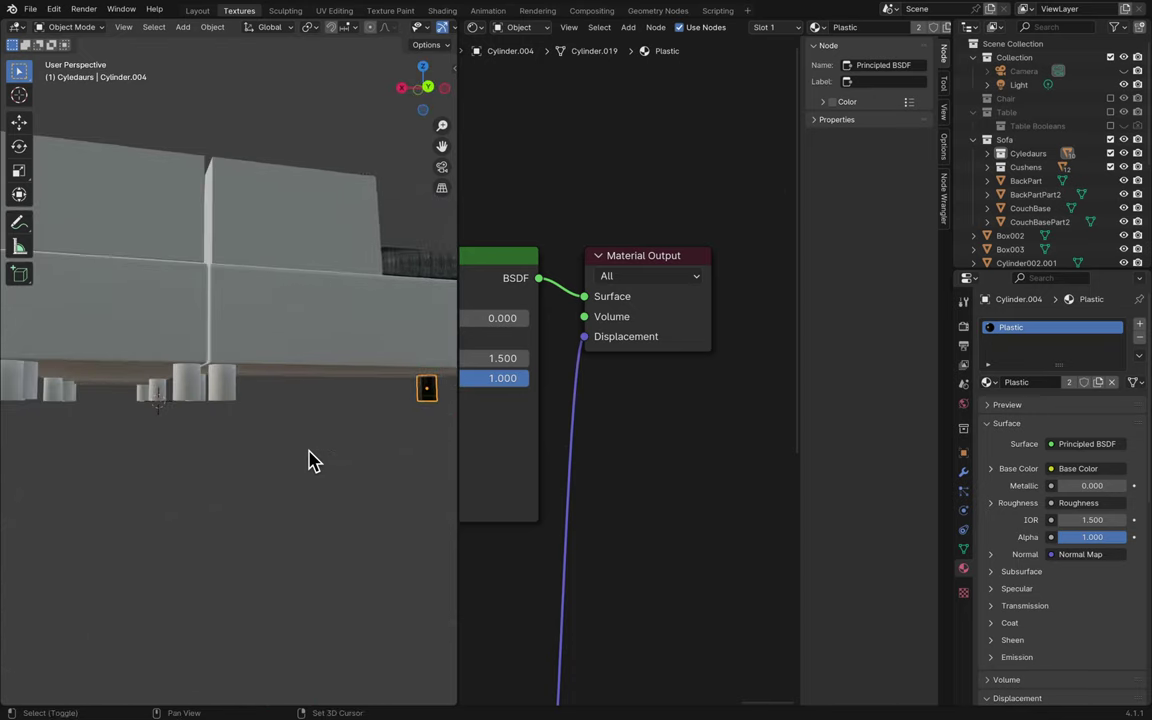
# - Apply the Plastic material to foot Cylinder.006 and the next sofa leg
pyautogui.click(222, 390)
pyautogui.click(989, 382)
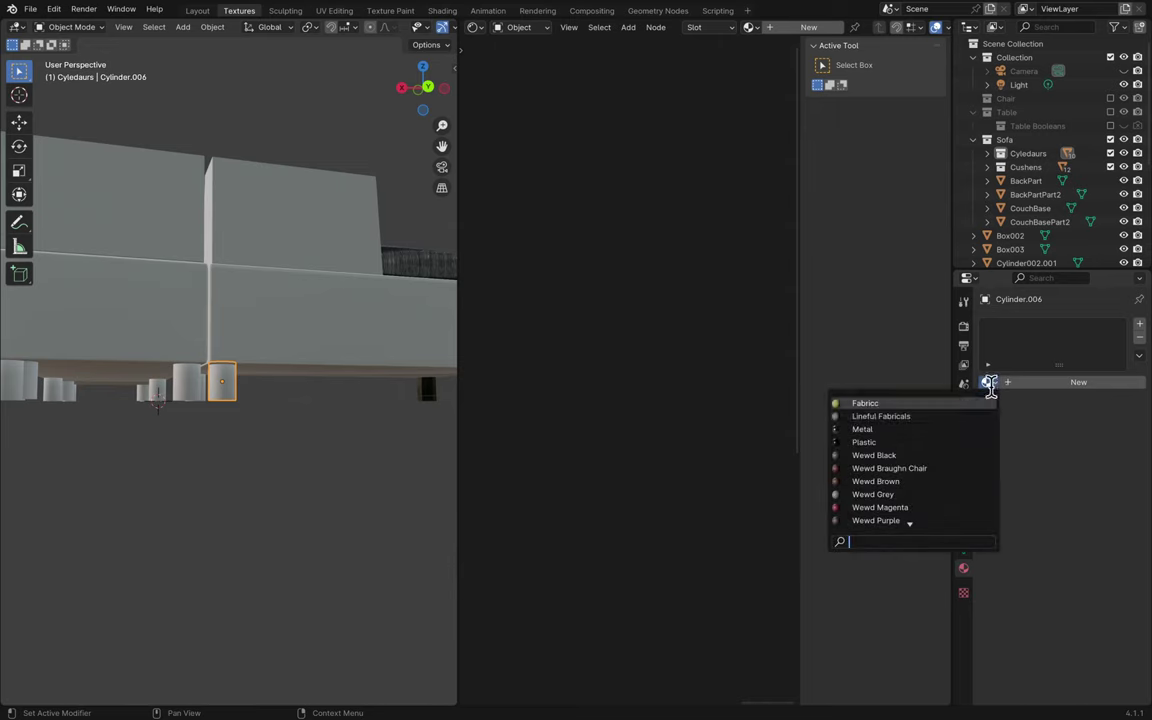
pyautogui.click(941, 442)
pyautogui.click(190, 389)
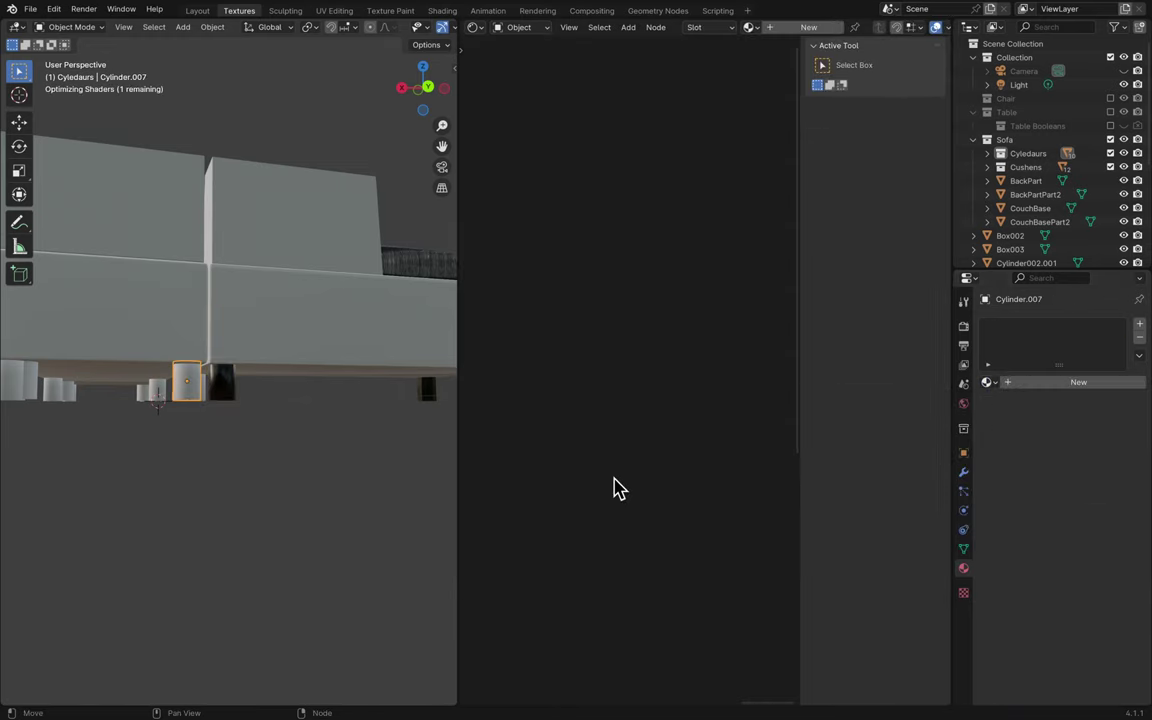
pyautogui.click(989, 382)
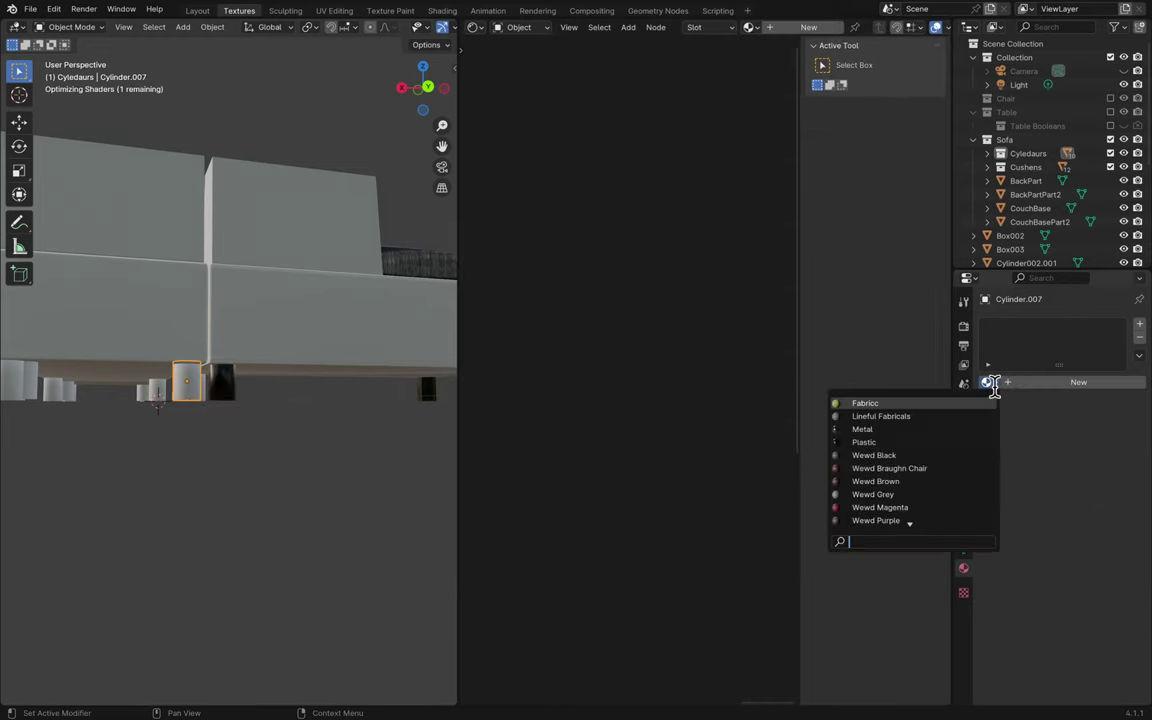
pyautogui.click(944, 442)
# - Orbit and pan across the sofa base, then select another leg
pyautogui.moveTo(210, 465); pyautogui.dragTo(210, 465, button='middle')
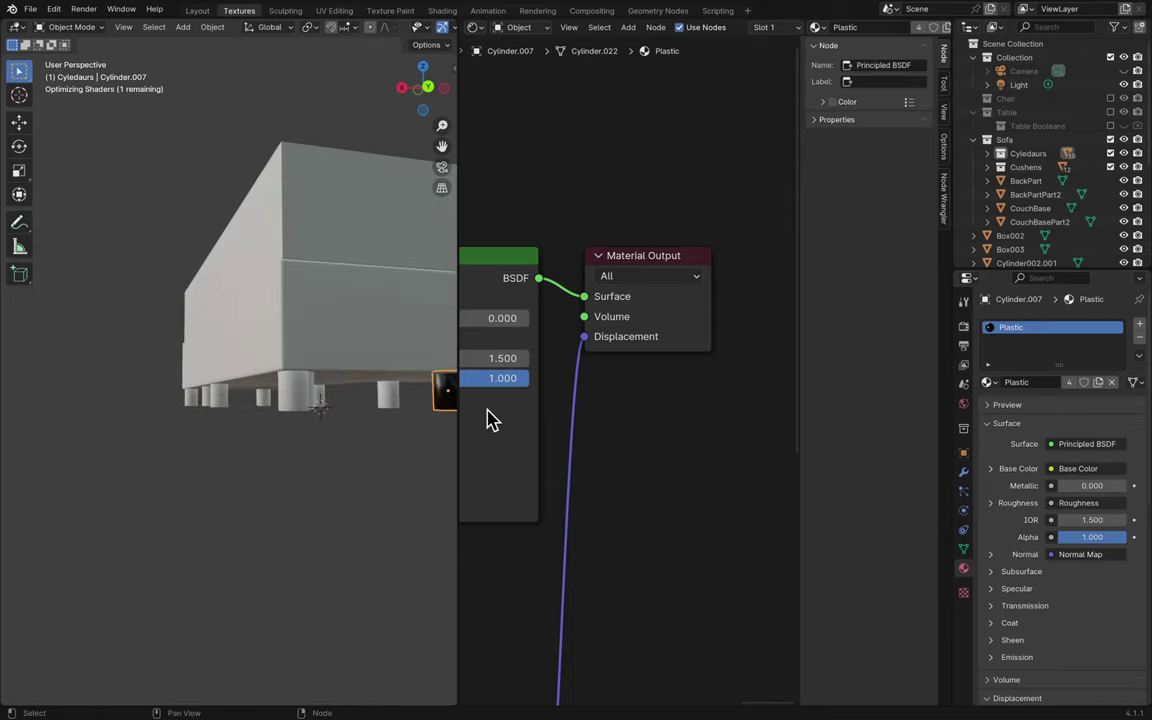
pyautogui.hscroll(-10, 620, 401)
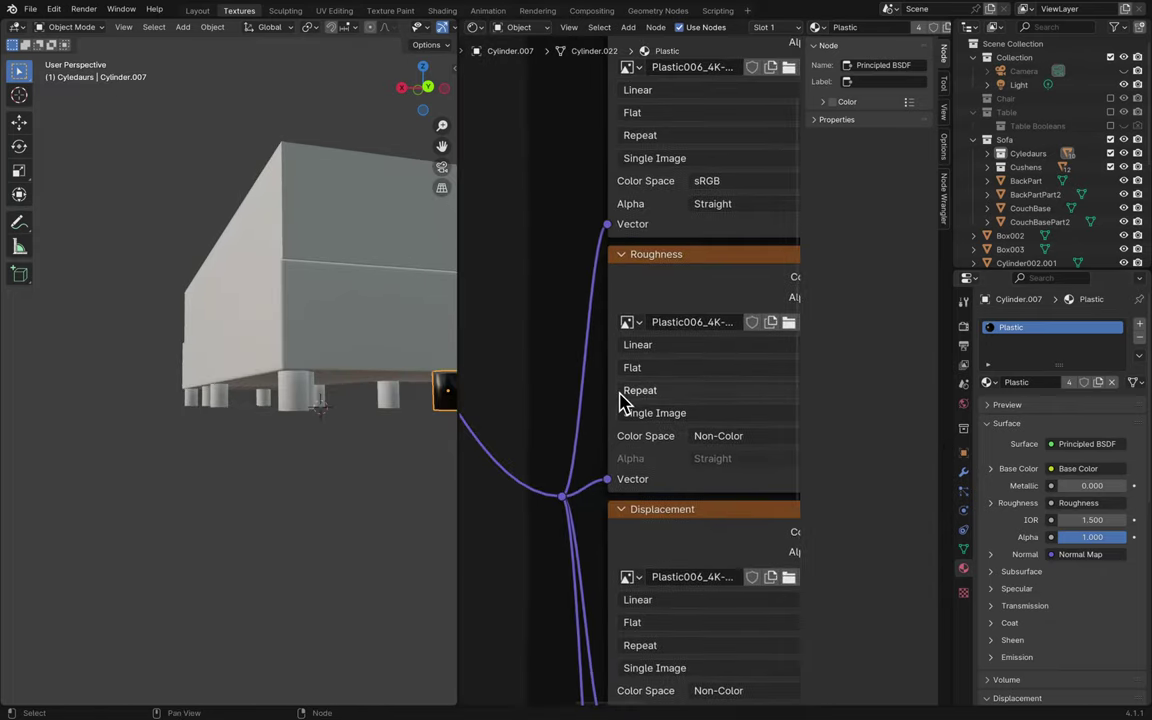
pyautogui.hscroll(-10, 620, 401)
pyautogui.hscroll(10, 620, 401)
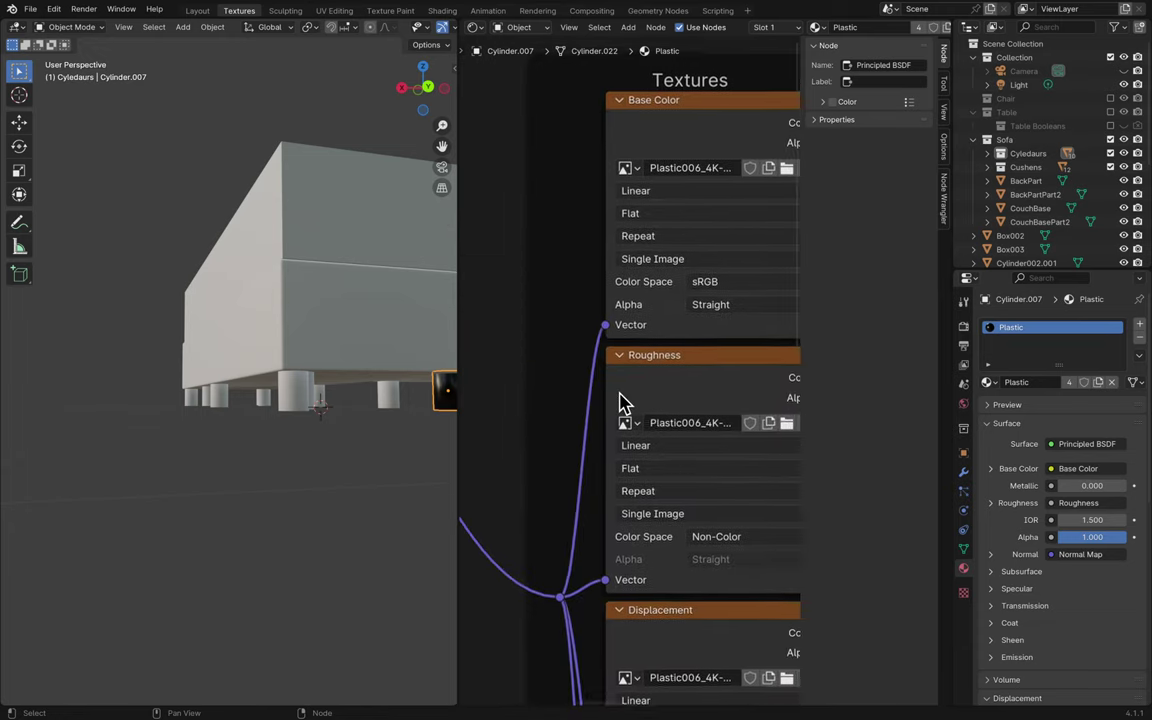
pyautogui.scroll(-2, 620, 401)
pyautogui.hscroll(10, 658, 375)
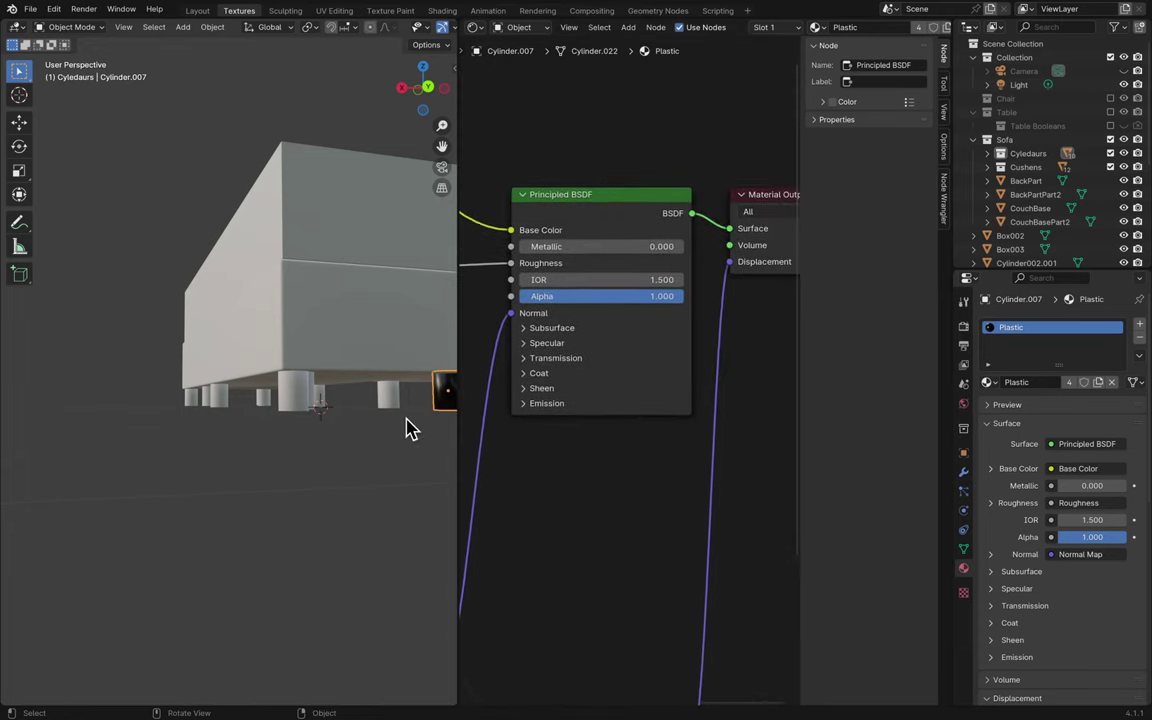
pyautogui.keyDown('ctrl'); pyautogui.hscroll(5, 406, 429); pyautogui.keyUp('ctrl')
pyautogui.moveTo(600, 244); pyautogui.dragTo(525, 244)
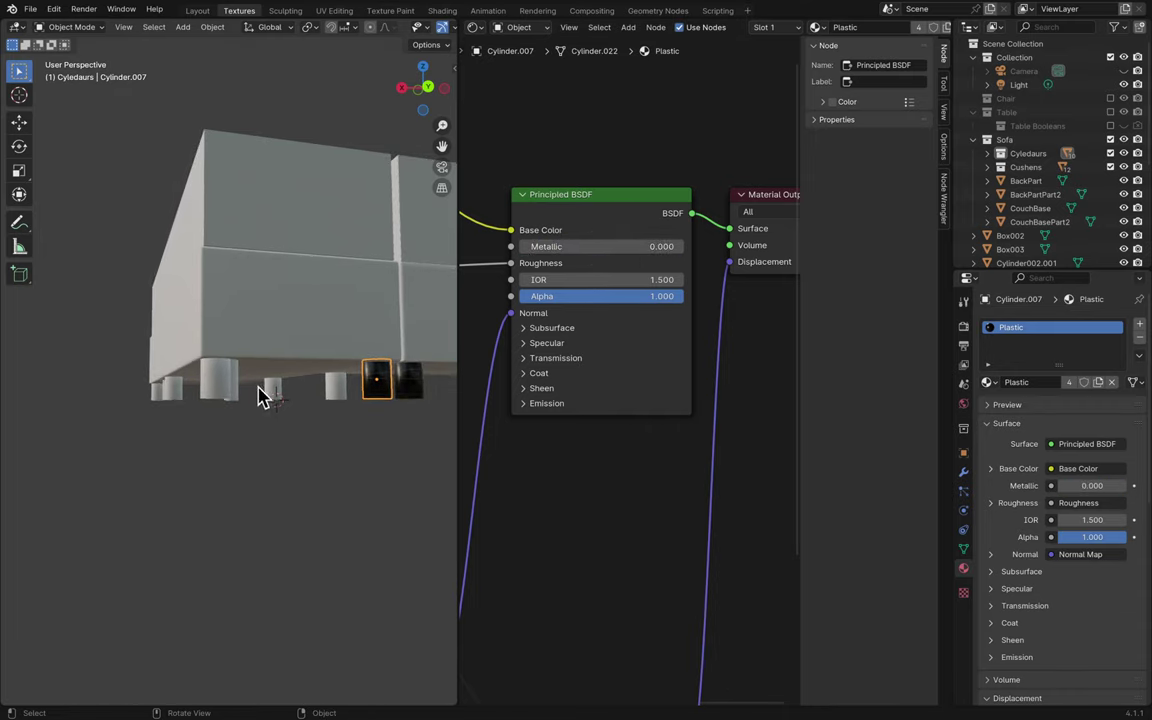
pyautogui.click(219, 390)
pyautogui.scroll(-8, 291, 404)
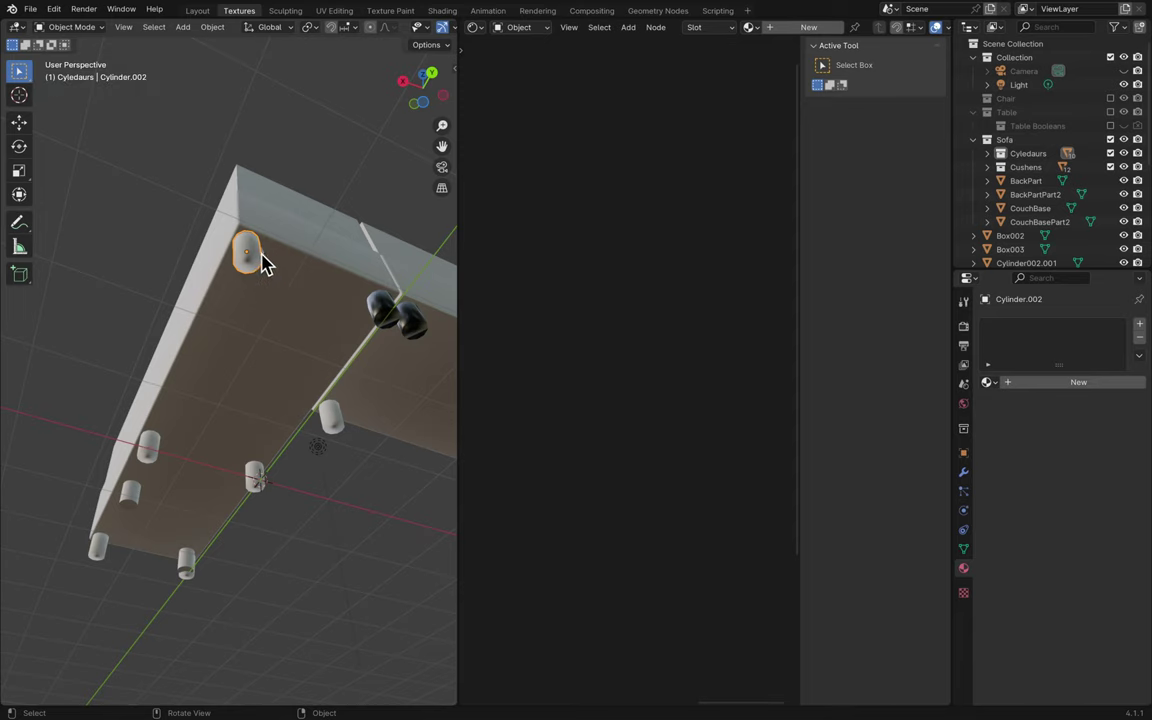
# - Delete the overlapping duplicate leg and the other extra leg cylinder
pyautogui.click(266, 278)
pyautogui.press('Delete')
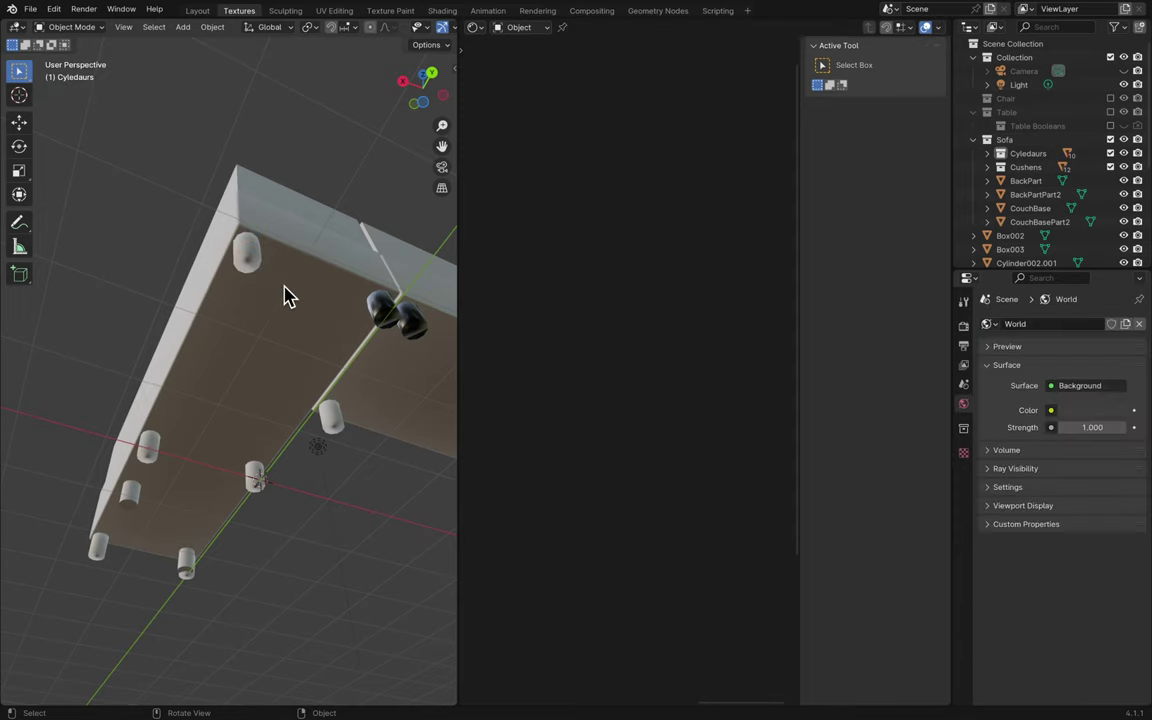
pyautogui.scroll(-10, 293, 476)
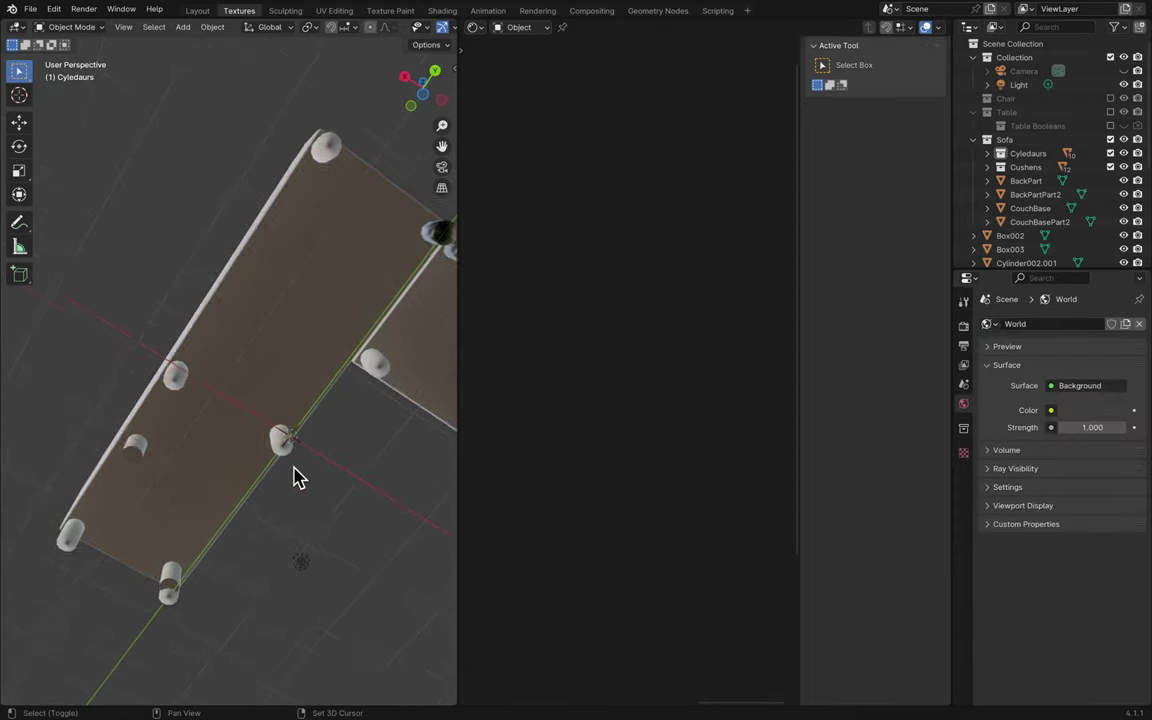
pyautogui.click(195, 522)
pyautogui.press('x')
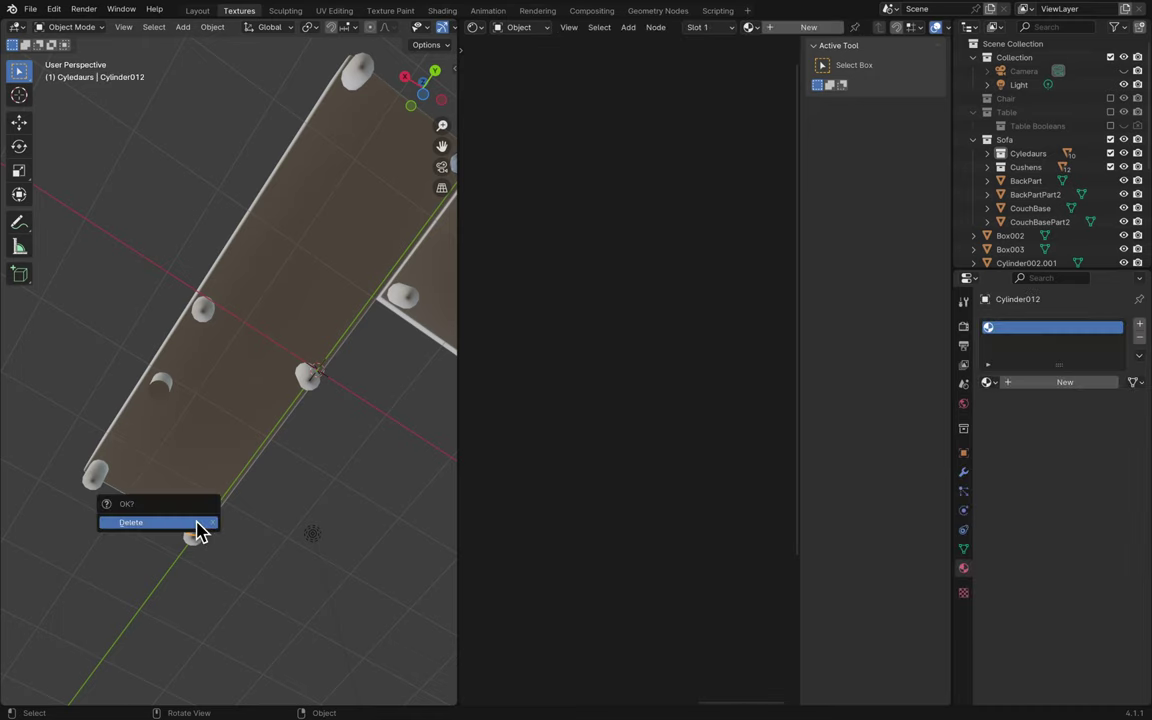
pyautogui.click(195, 524)
pyautogui.scroll(-3, 197, 532)
pyautogui.scroll(-5, 197, 532)
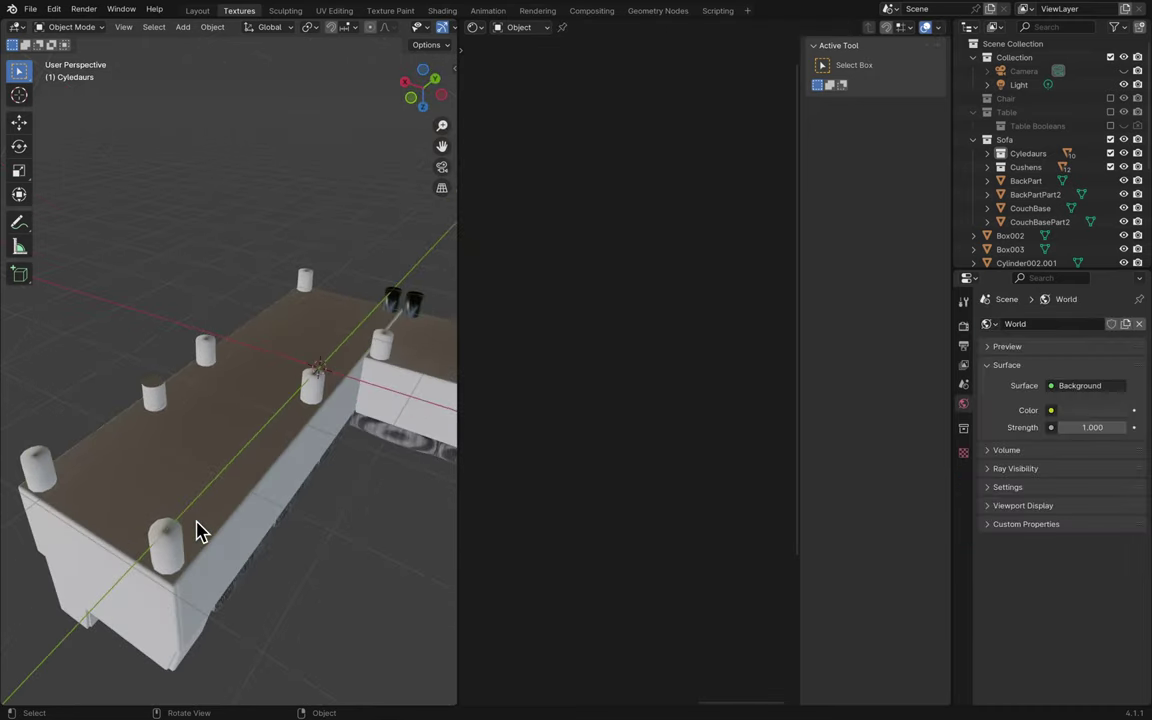
pyautogui.scroll(-8, 197, 532)
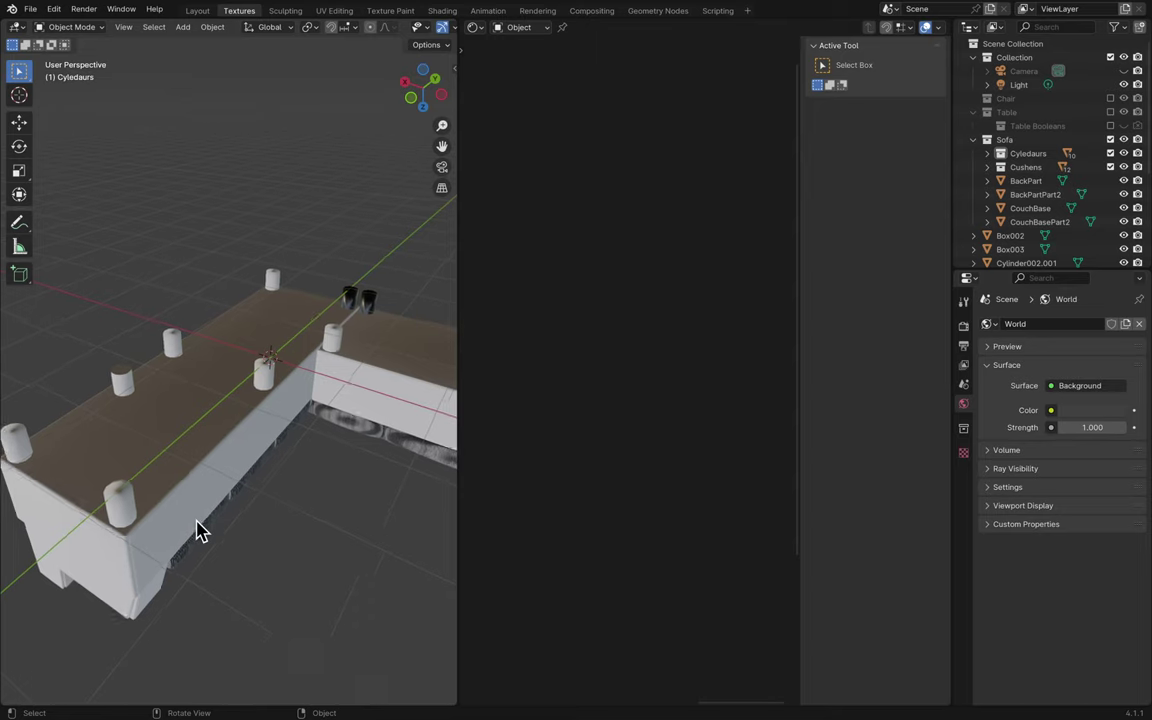
# - Give a bare leg Plastic, then pick the middle leg from the overlapping objects
pyautogui.click(325, 342)
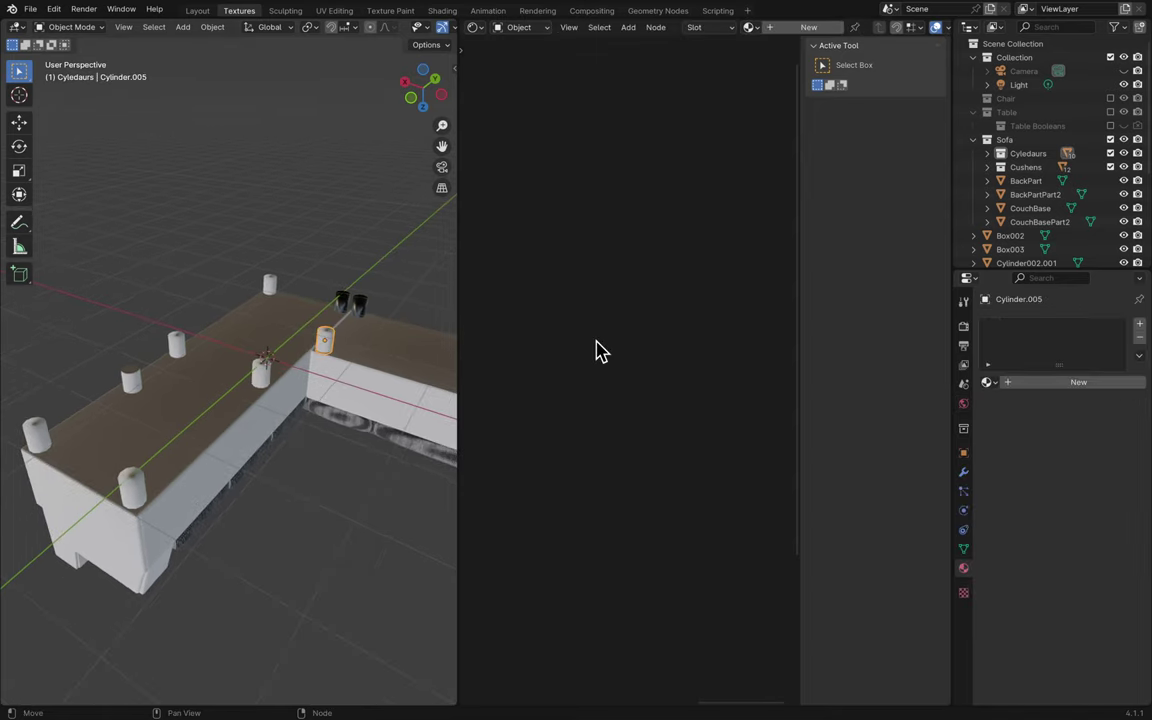
pyautogui.click(989, 382)
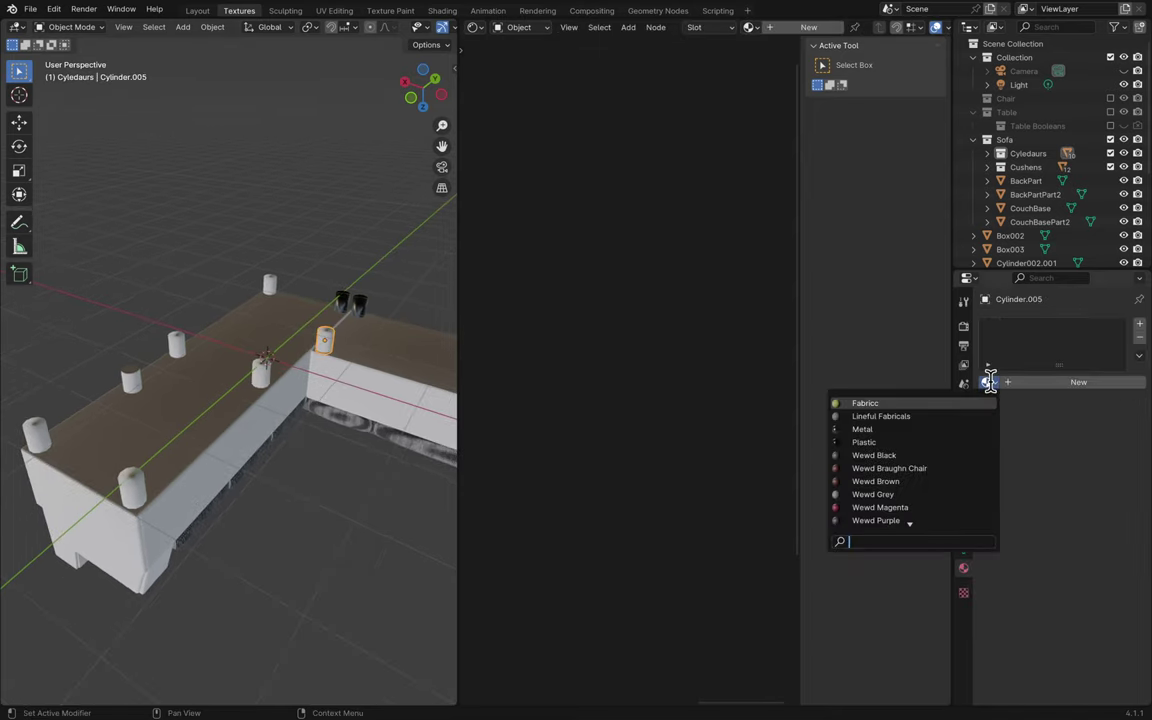
pyautogui.click(937, 440)
pyautogui.click(260, 373)
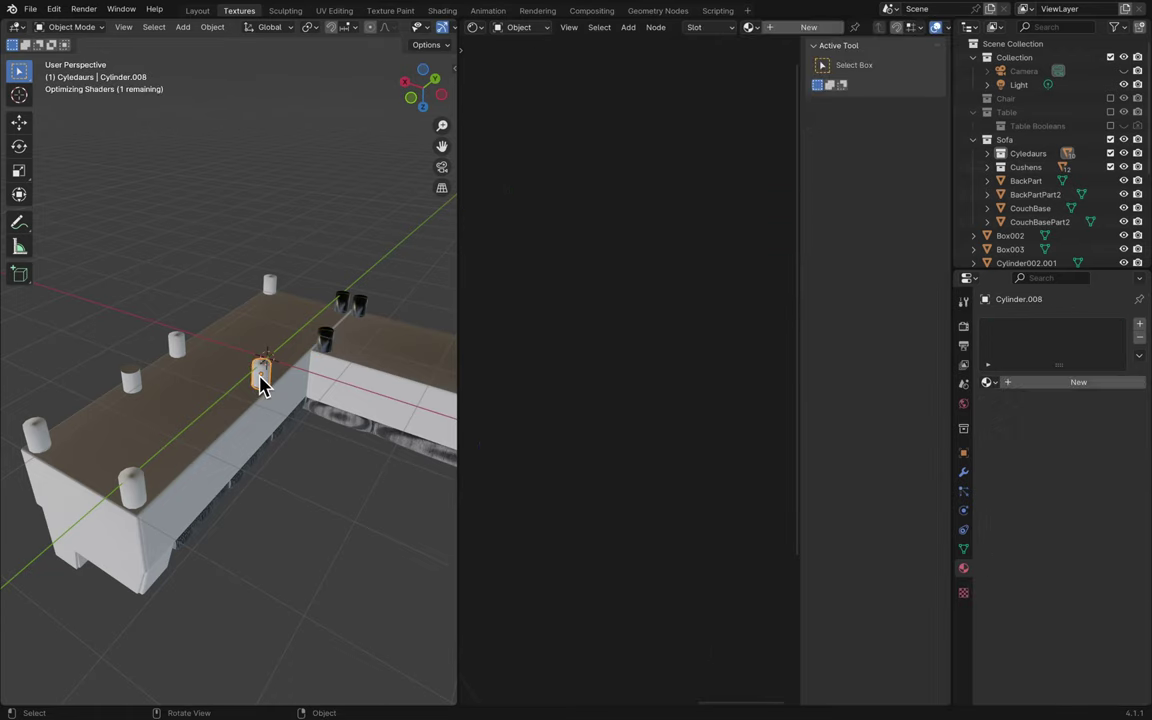
pyautogui.hscroll(10, 203, 397)
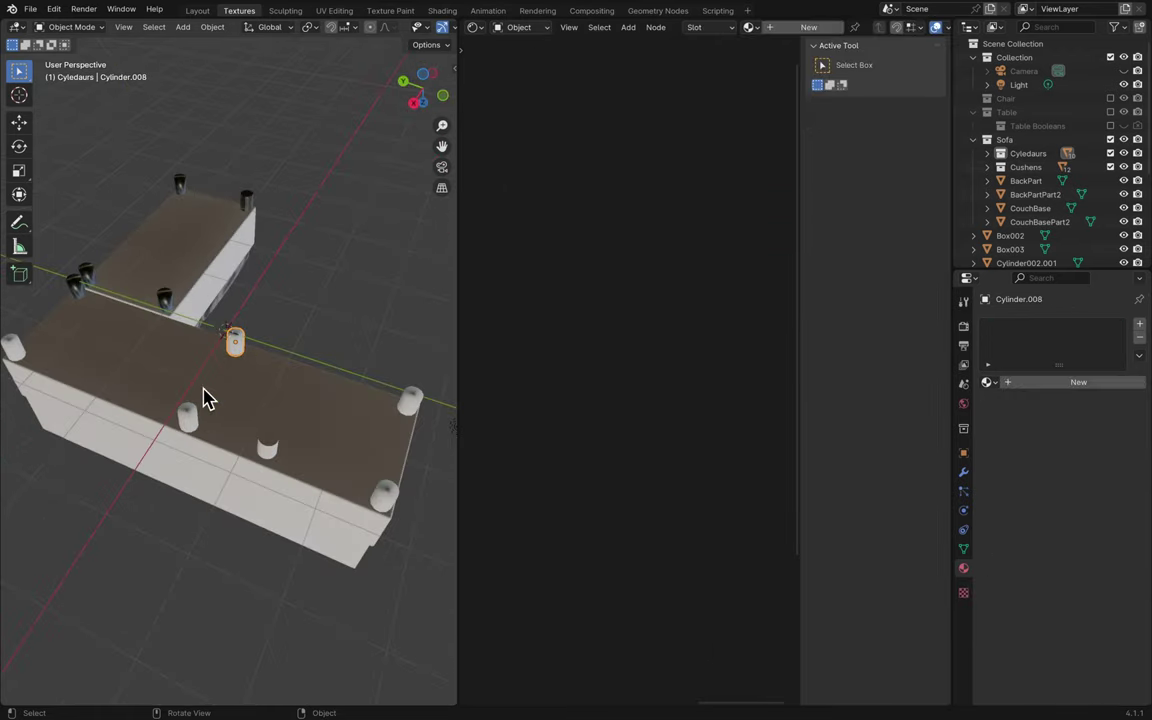
pyautogui.click(268, 452)
pyautogui.keyDown('alt'); pyautogui.click(268, 456); pyautogui.keyUp('alt')
pyautogui.click(268, 458)
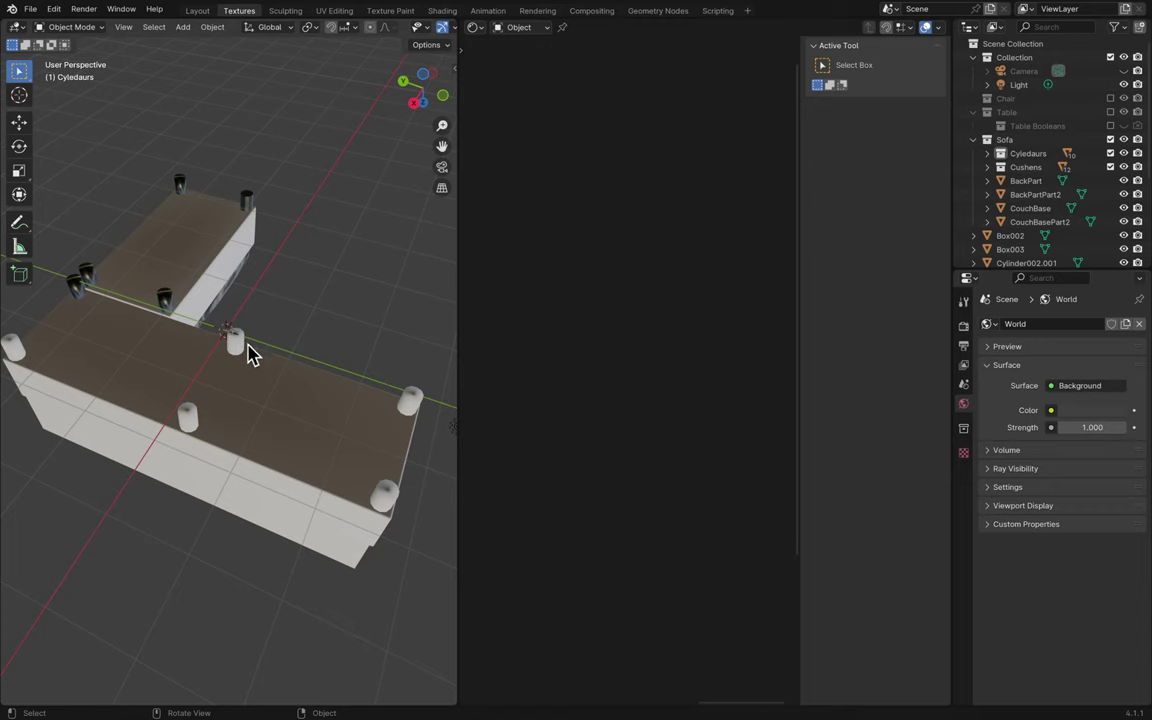
# - Apply Plastic to the middle leg, the right-end leg and the front corner leg
pyautogui.click(236, 345)
pyautogui.click(987, 382)
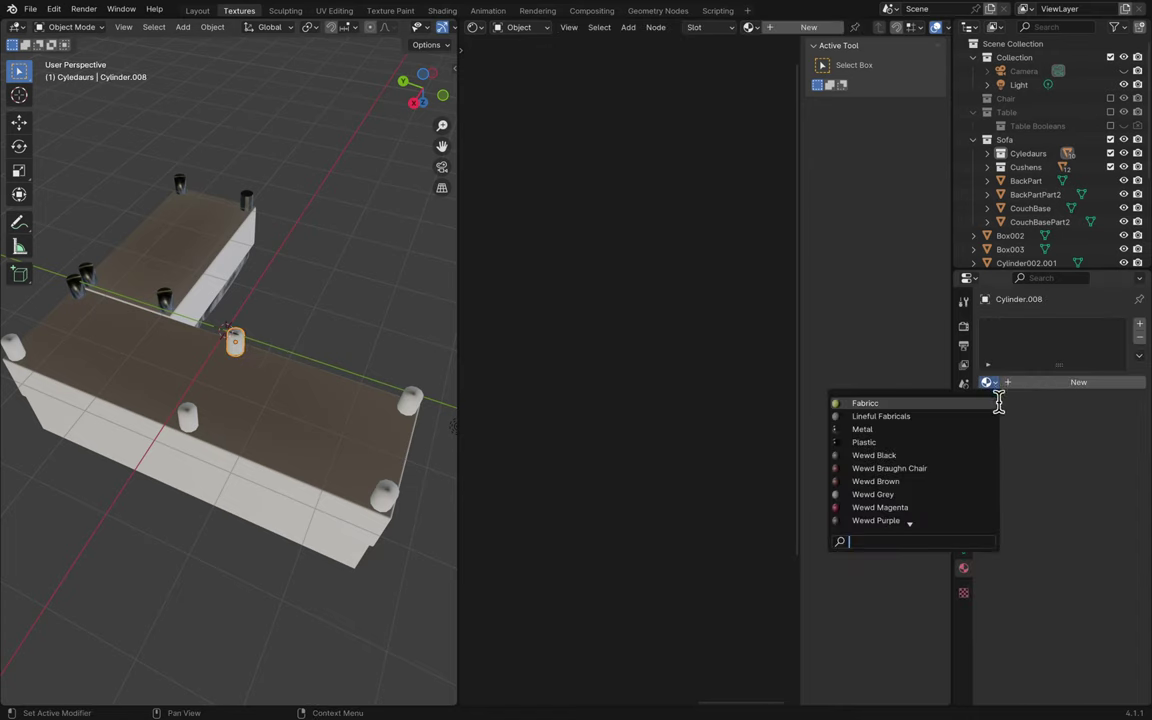
pyautogui.click(939, 442)
pyautogui.click(418, 405)
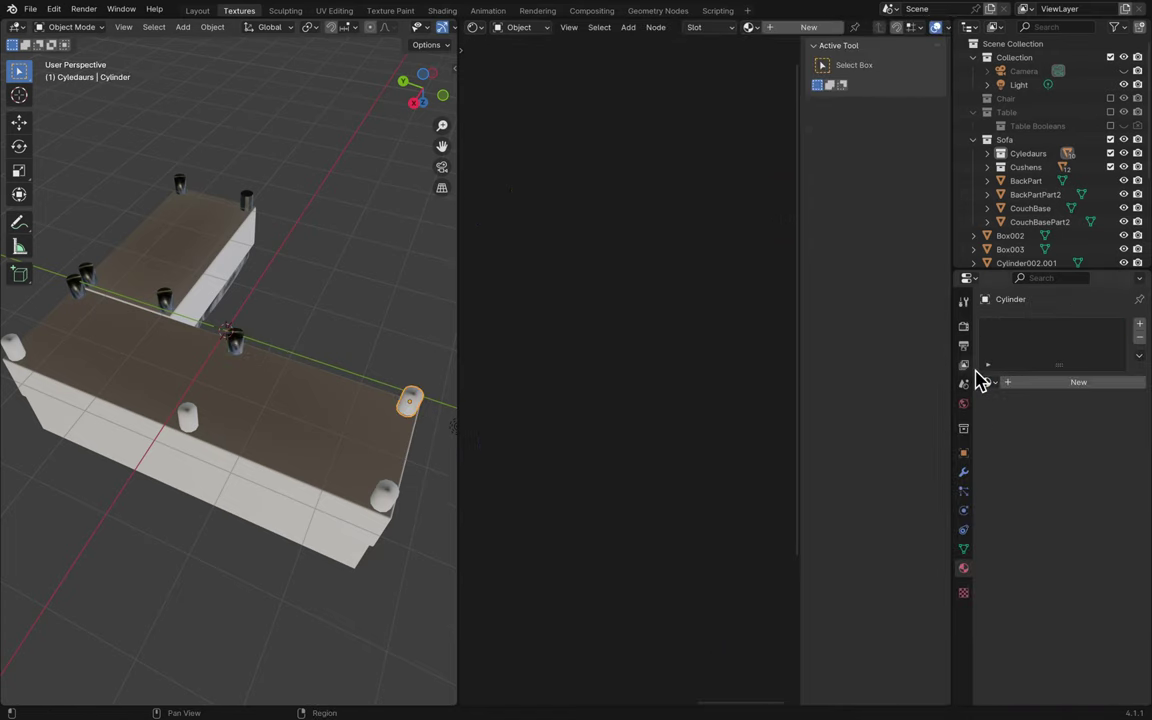
pyautogui.click(987, 382)
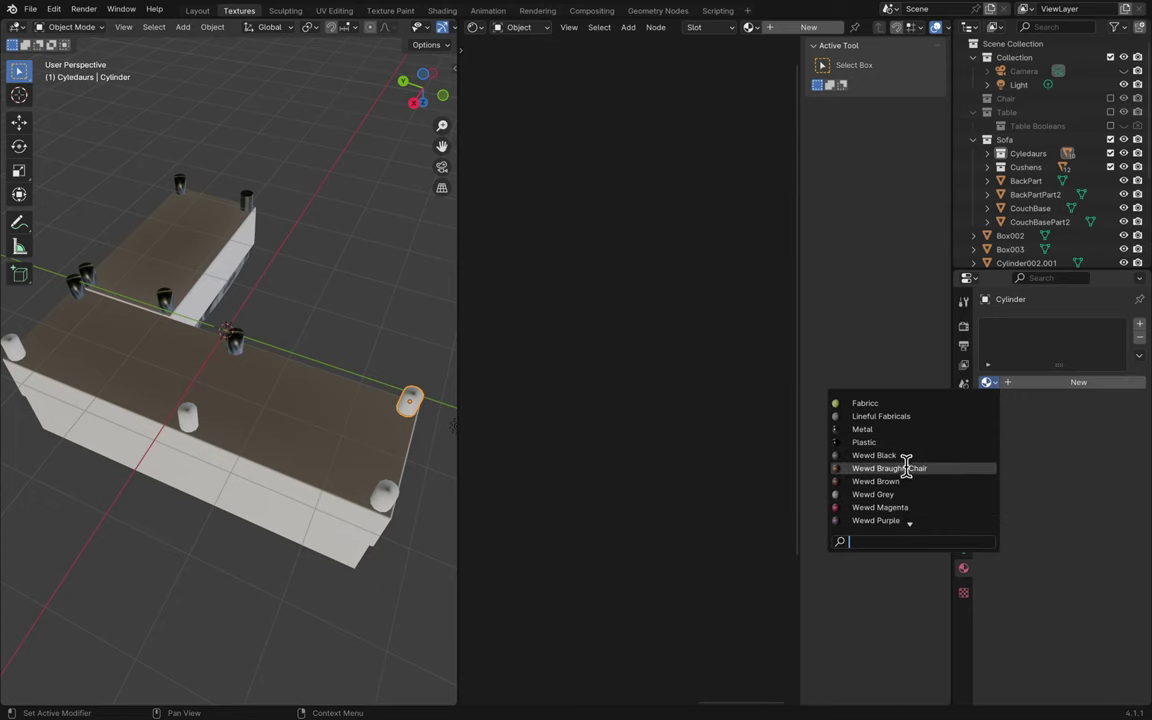
pyautogui.click(900, 442)
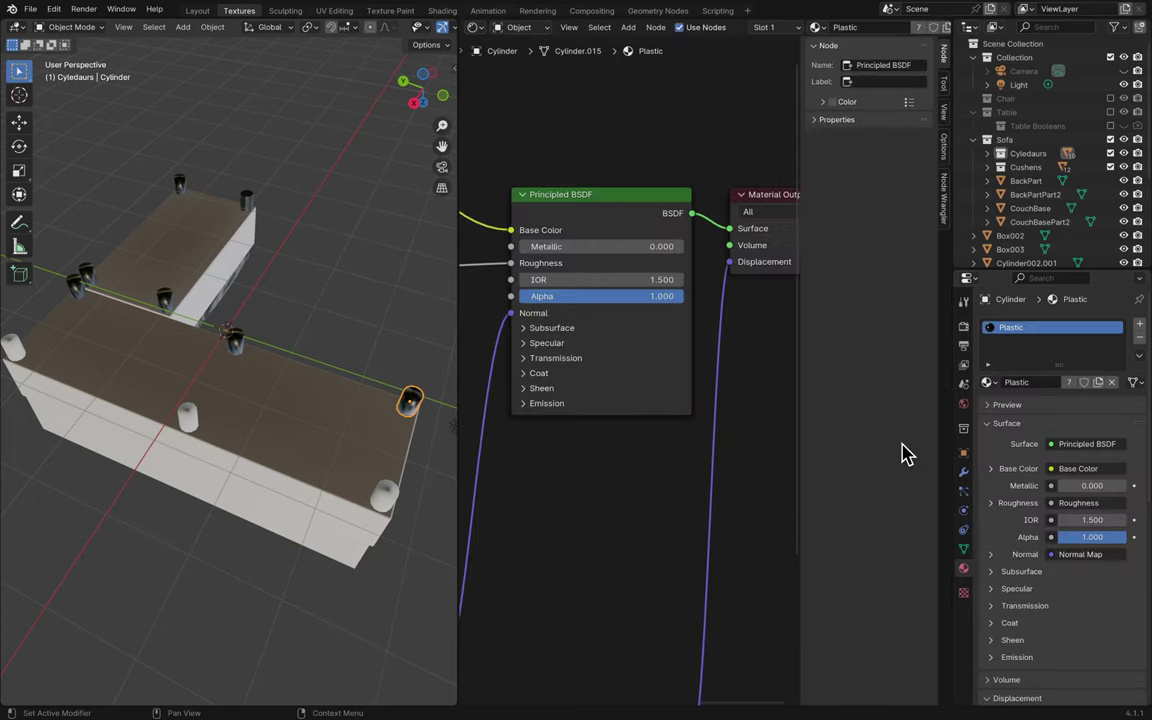
pyautogui.click(390, 497)
pyautogui.click(987, 382)
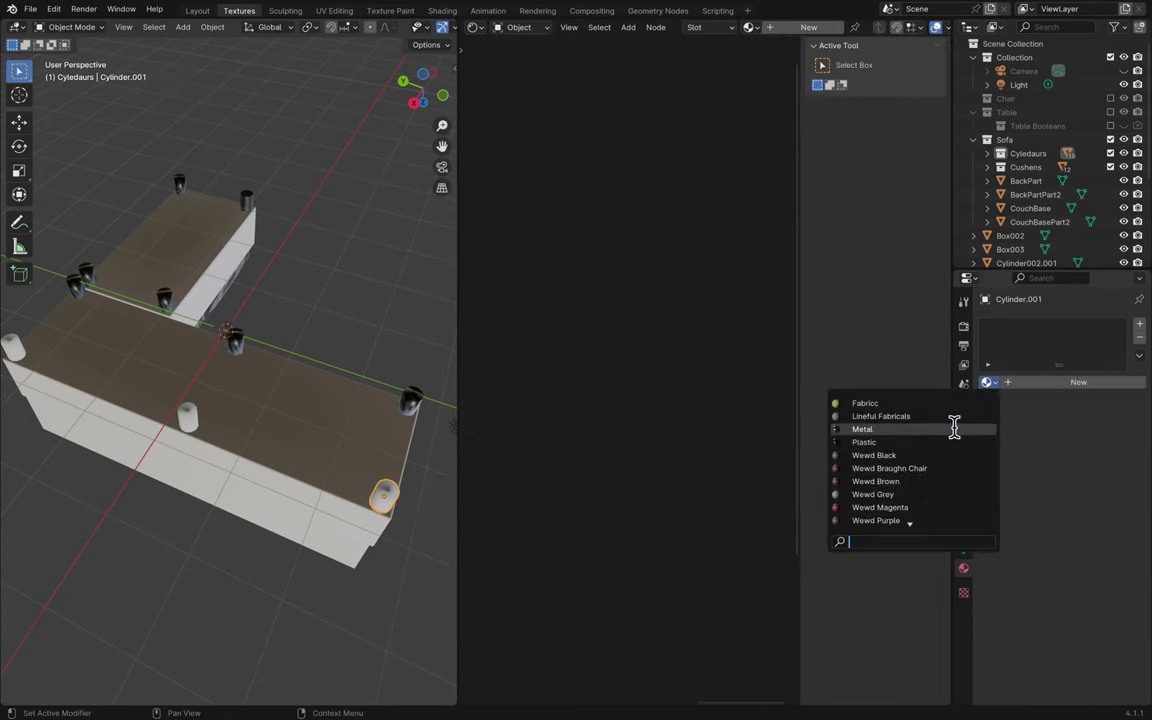
pyautogui.click(928, 444)
# - Apply Plastic to the remaining white leg and the far-left leg
pyautogui.click(184, 432)
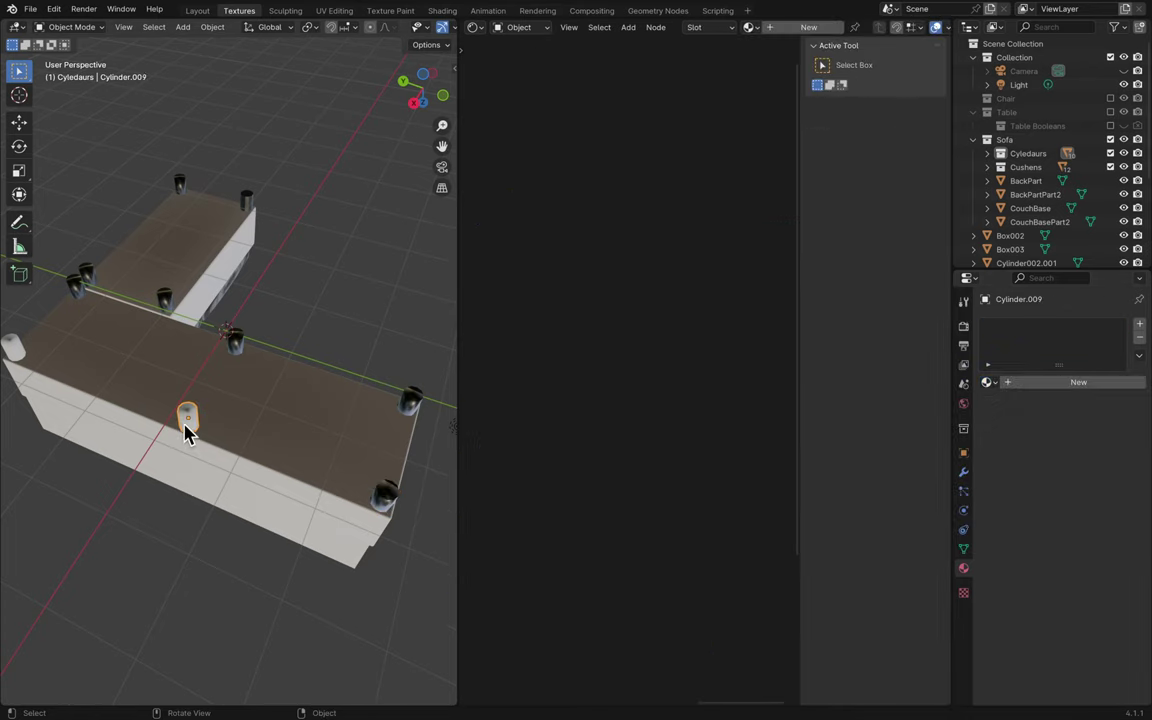
pyautogui.click(987, 382)
pyautogui.click(932, 442)
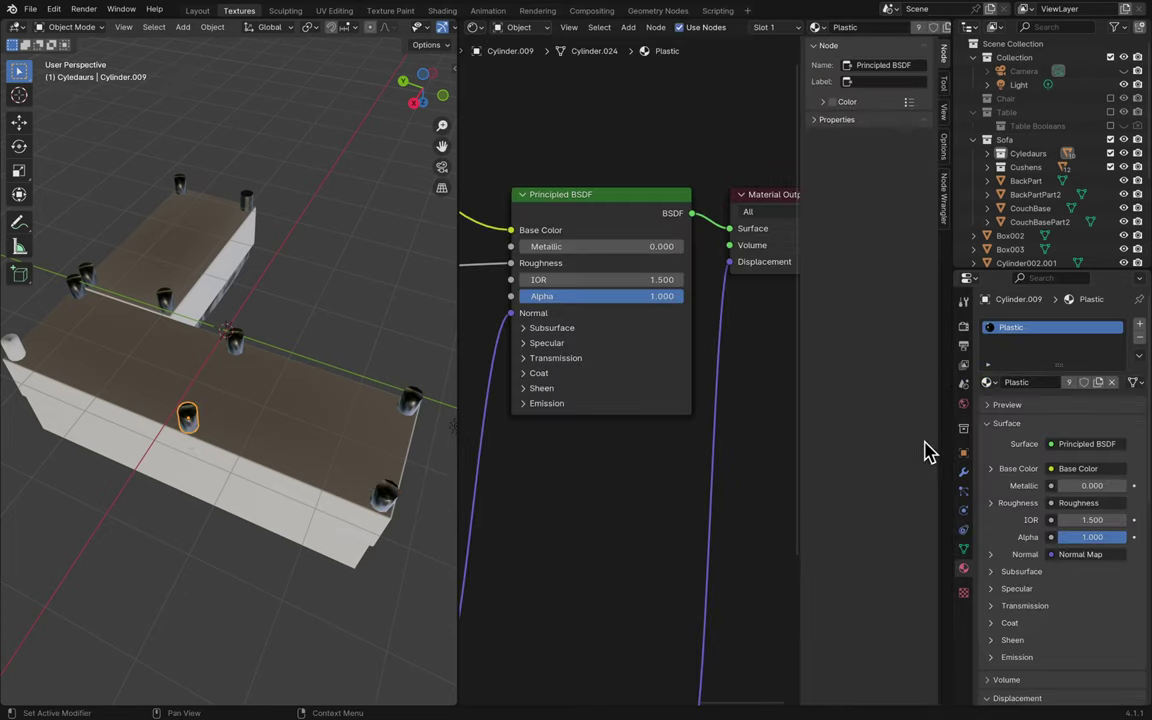
pyautogui.click(9, 352)
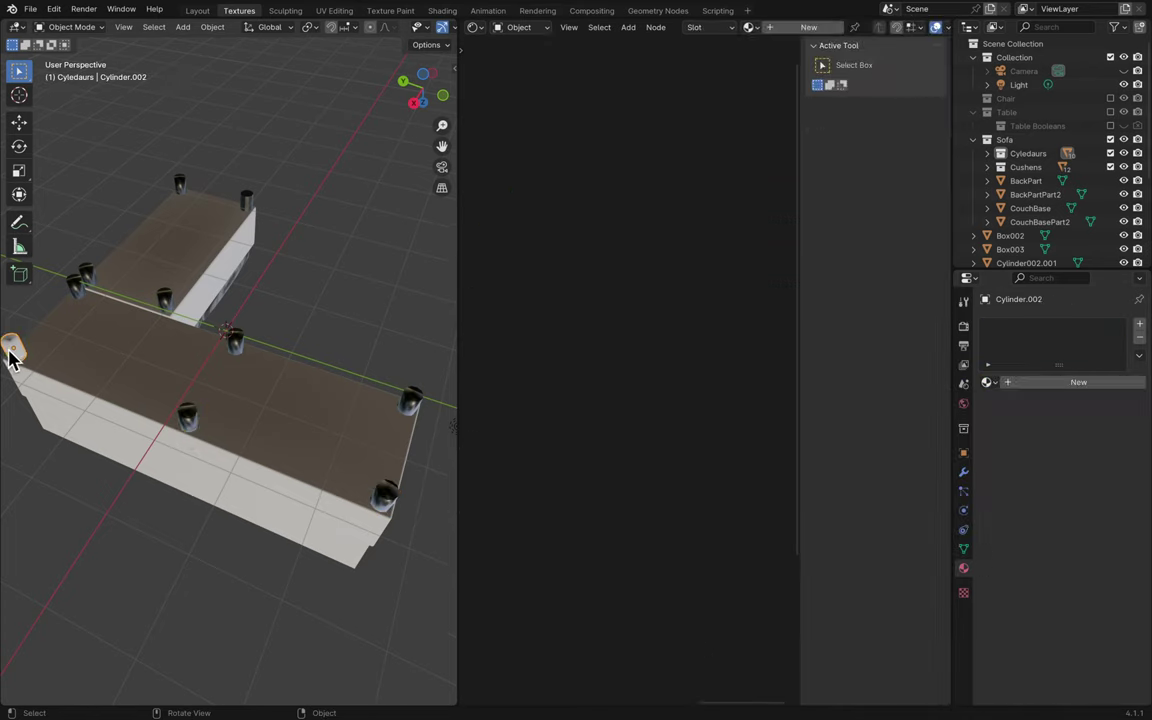
pyautogui.click(999, 386)
pyautogui.click(957, 442)
pyautogui.moveTo(420, 400); pyautogui.dragTo(372, 389, button='middle')
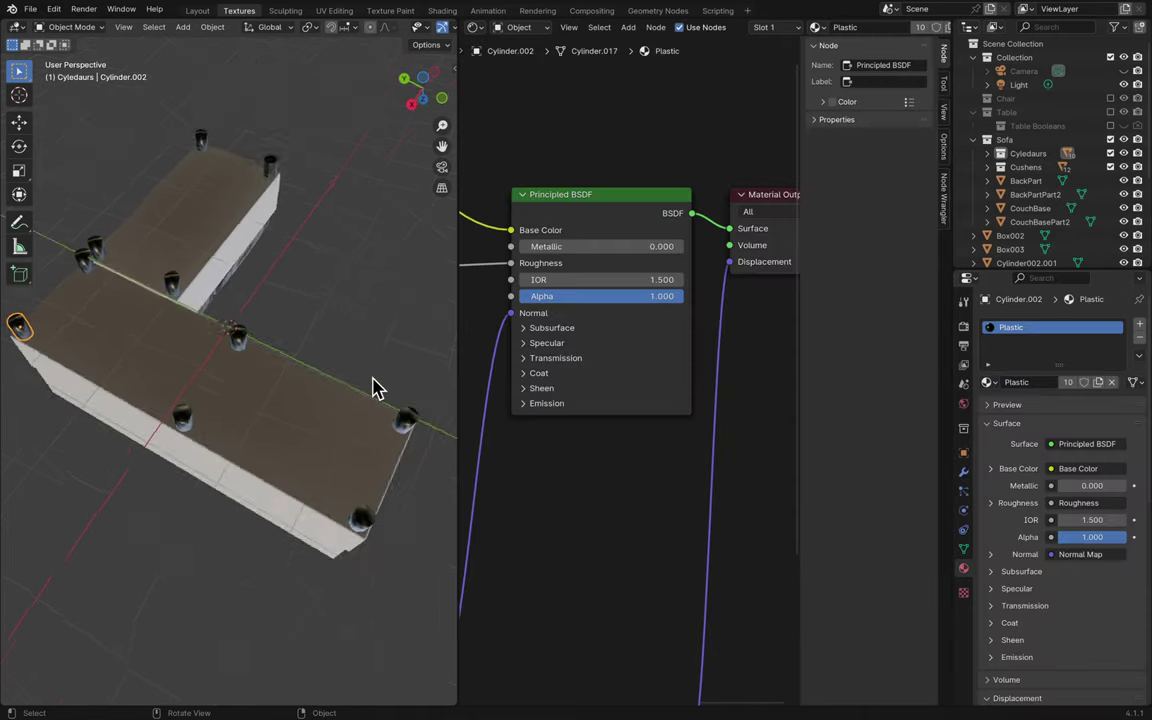
pyautogui.scroll(-10, 372, 389)
pyautogui.hotkey('ctrl', 's')
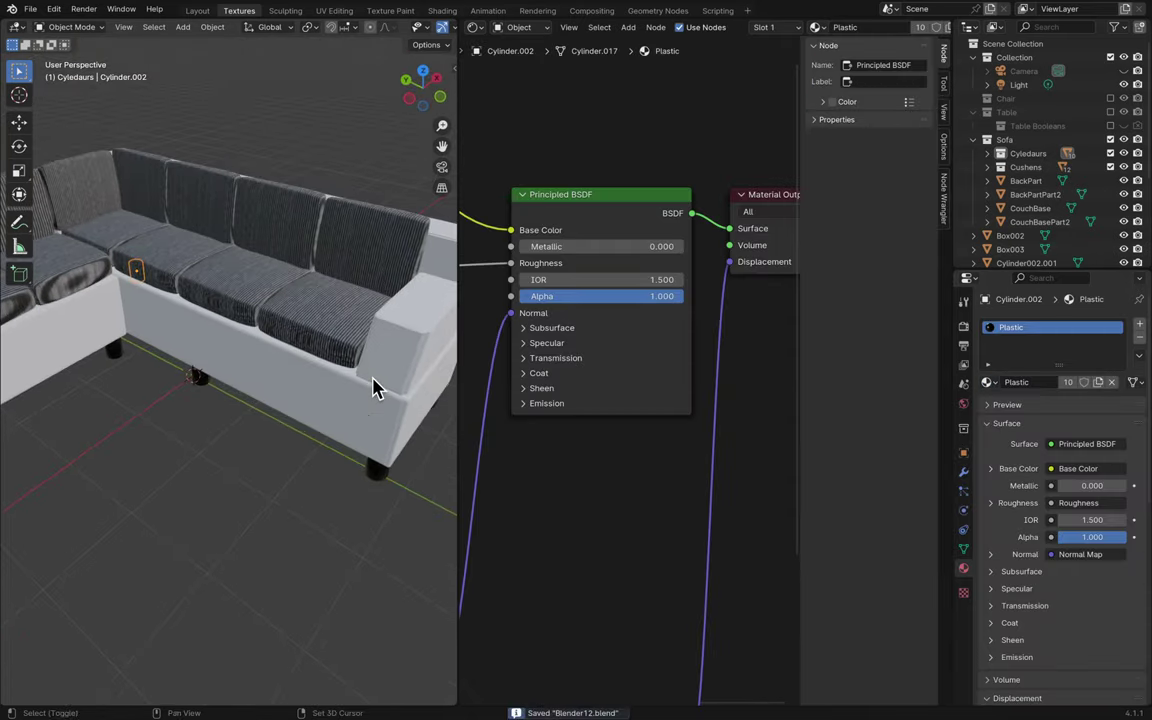
pyautogui.hscroll(10, 372, 389)
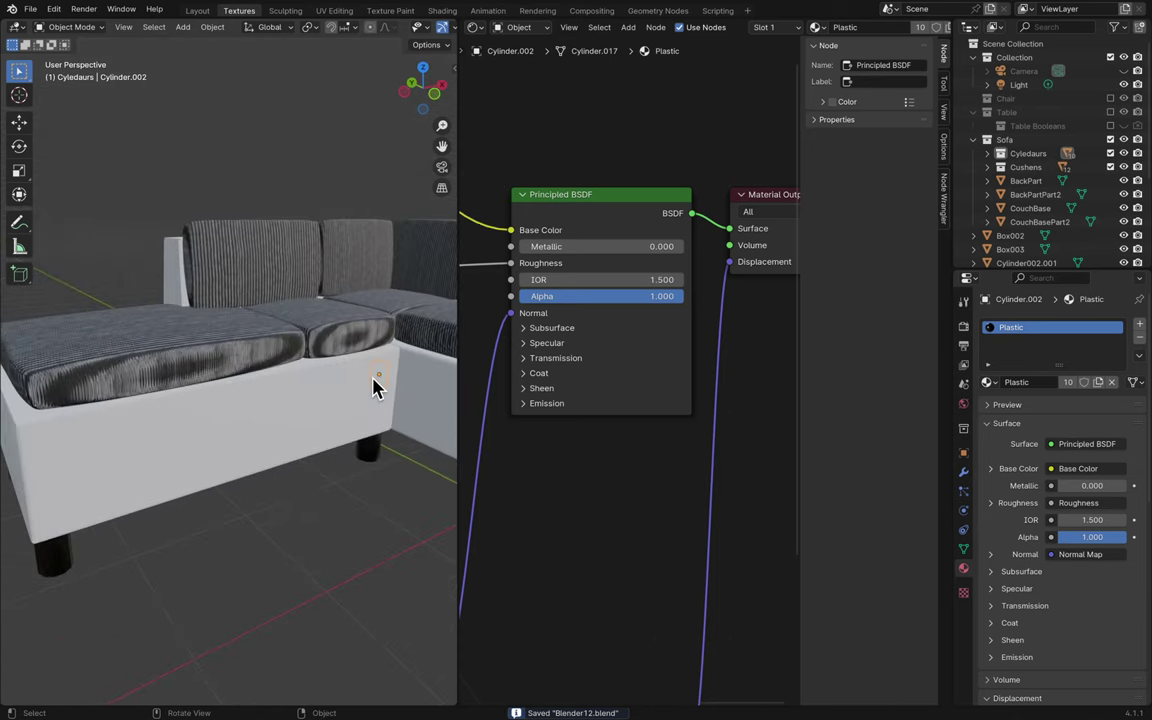
pyautogui.click(275, 350)
pyautogui.hscroll(5, 275, 352)
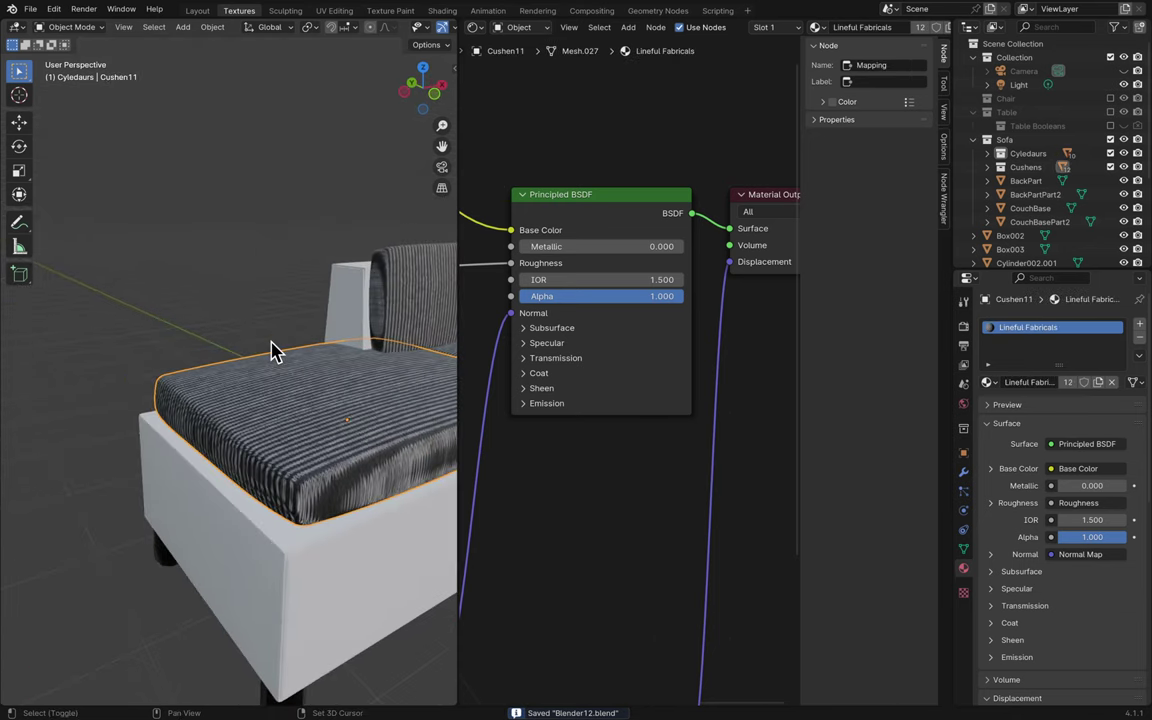
pyautogui.hscroll(10, 275, 351)
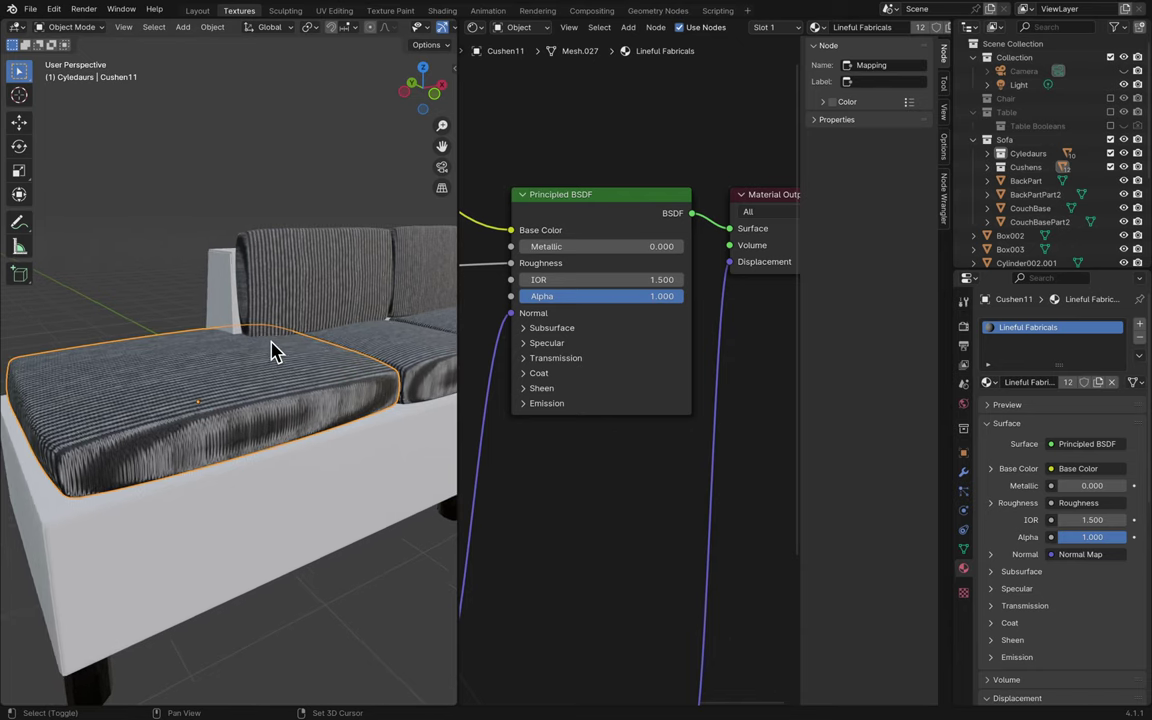
pyautogui.hscroll(3, 275, 352)
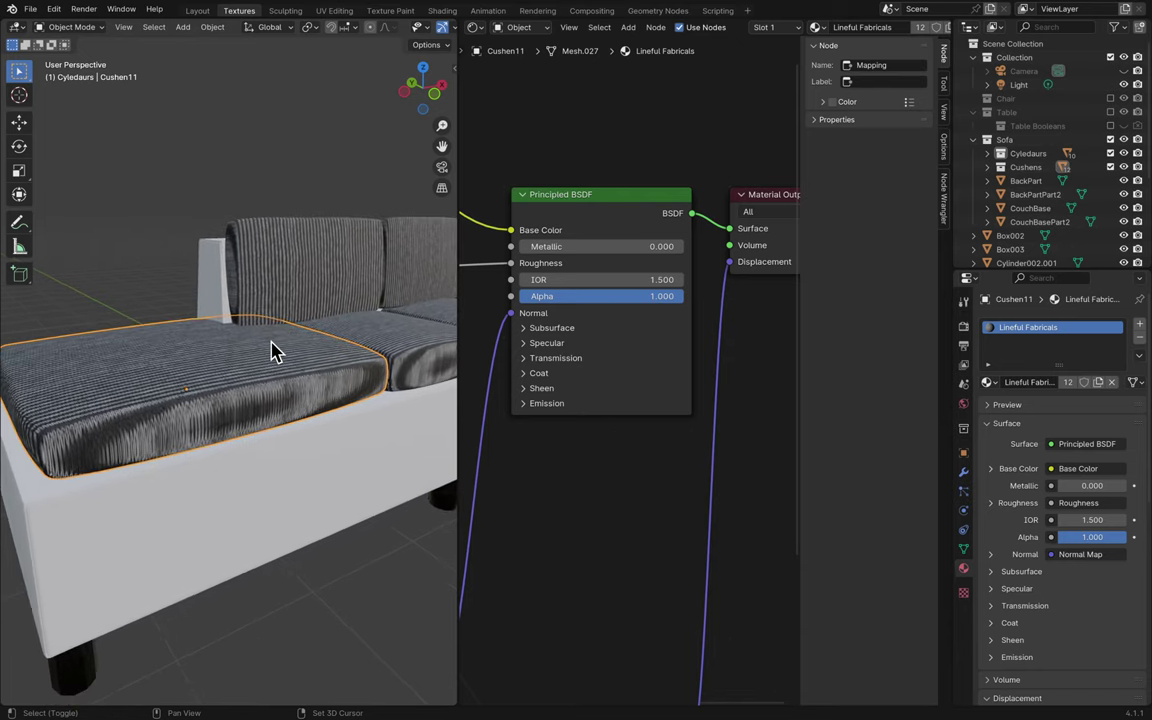
# - Copy and paste Lineful Fabricals in the Outliner's Blender File view, renaming it Lineful Fabricals2
pyautogui.click(995, 27)
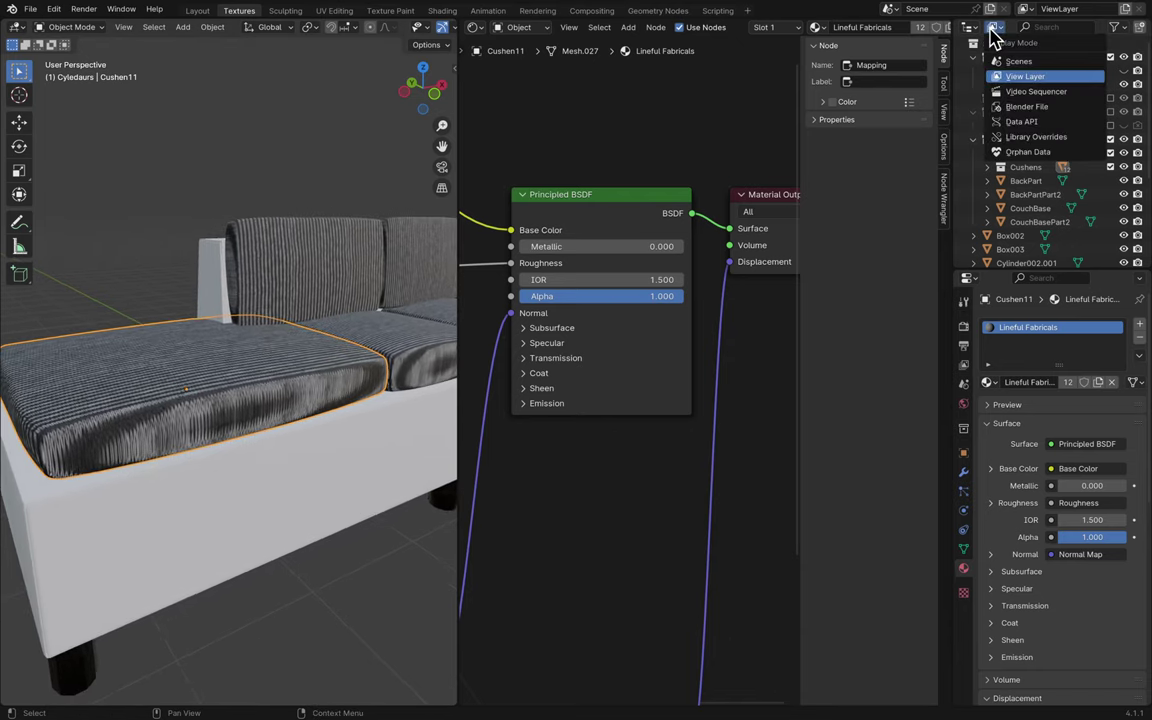
pyautogui.click(1043, 108)
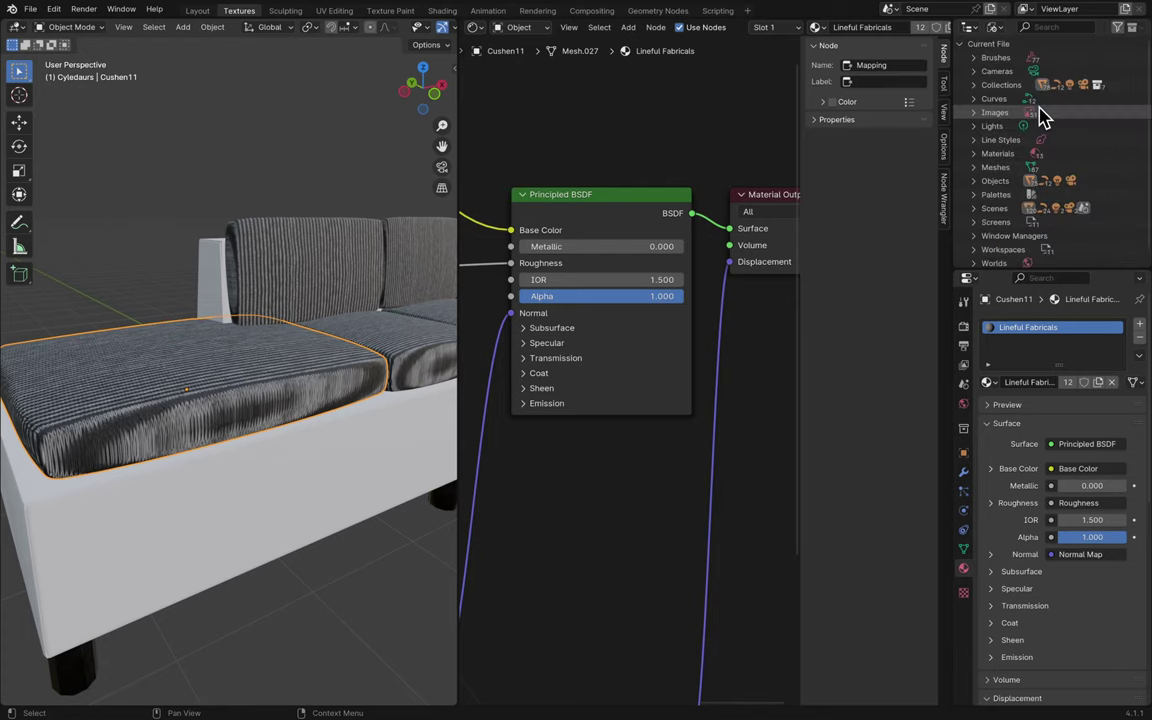
pyautogui.click(973, 153)
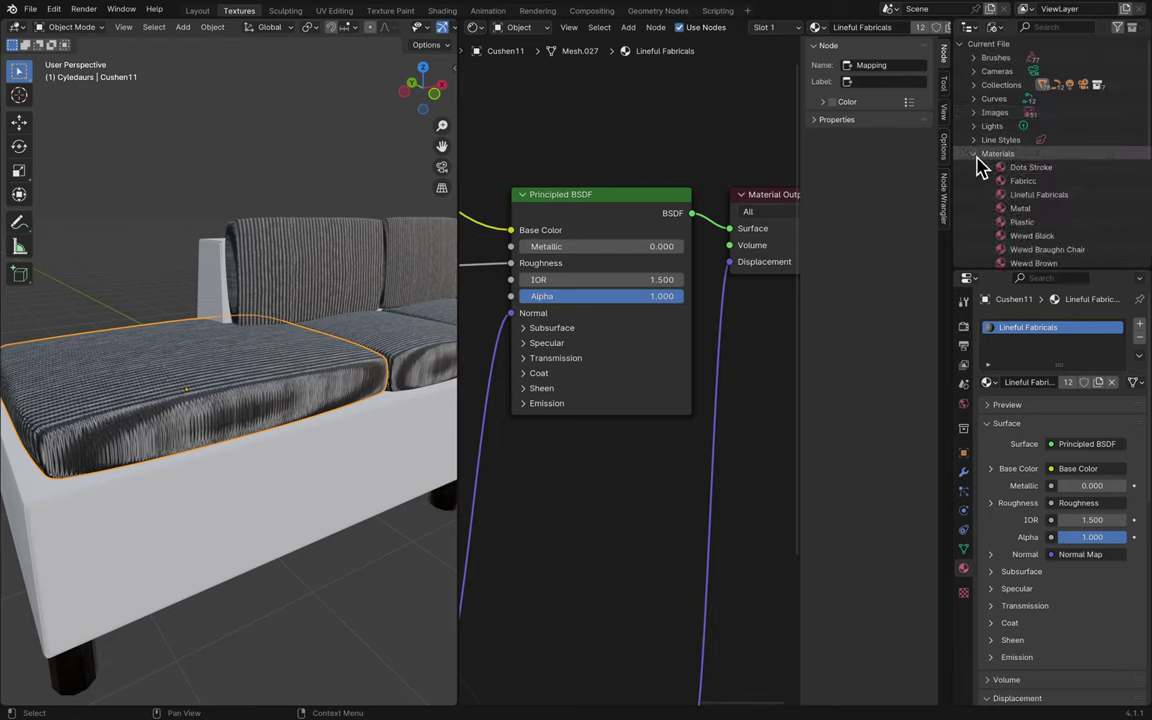
pyautogui.scroll(-2, 1040, 220)
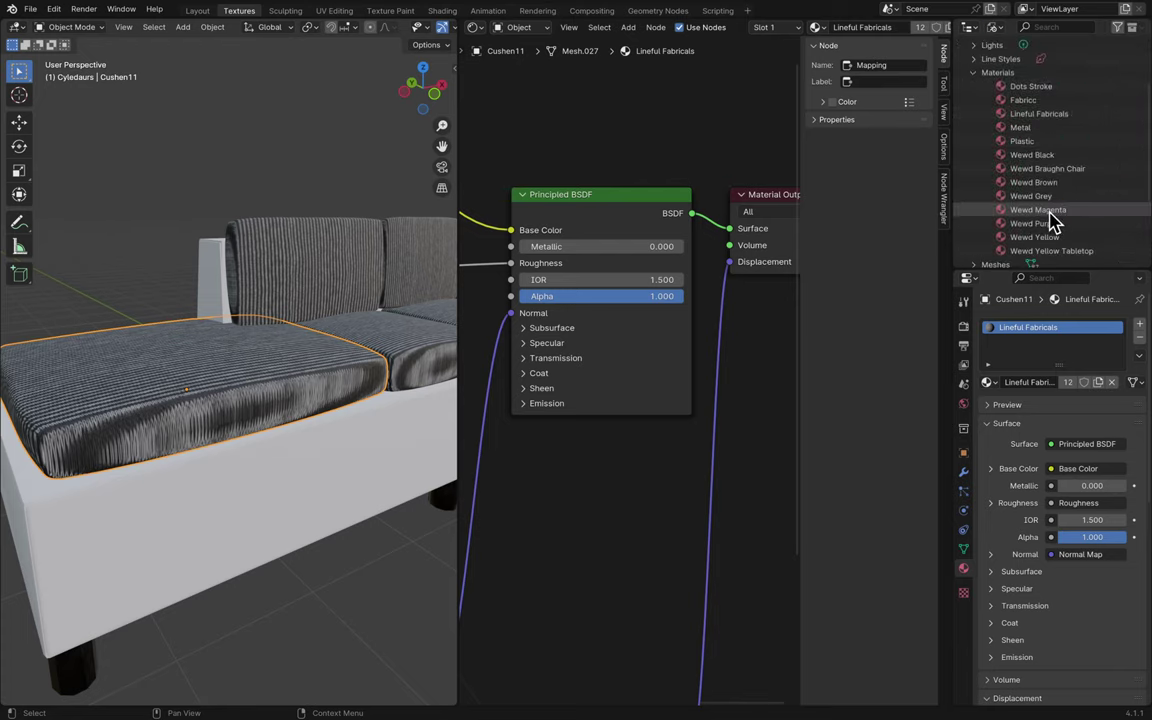
pyautogui.click(1062, 114)
pyautogui.rightClick(1062, 114)
pyautogui.click(1047, 165)
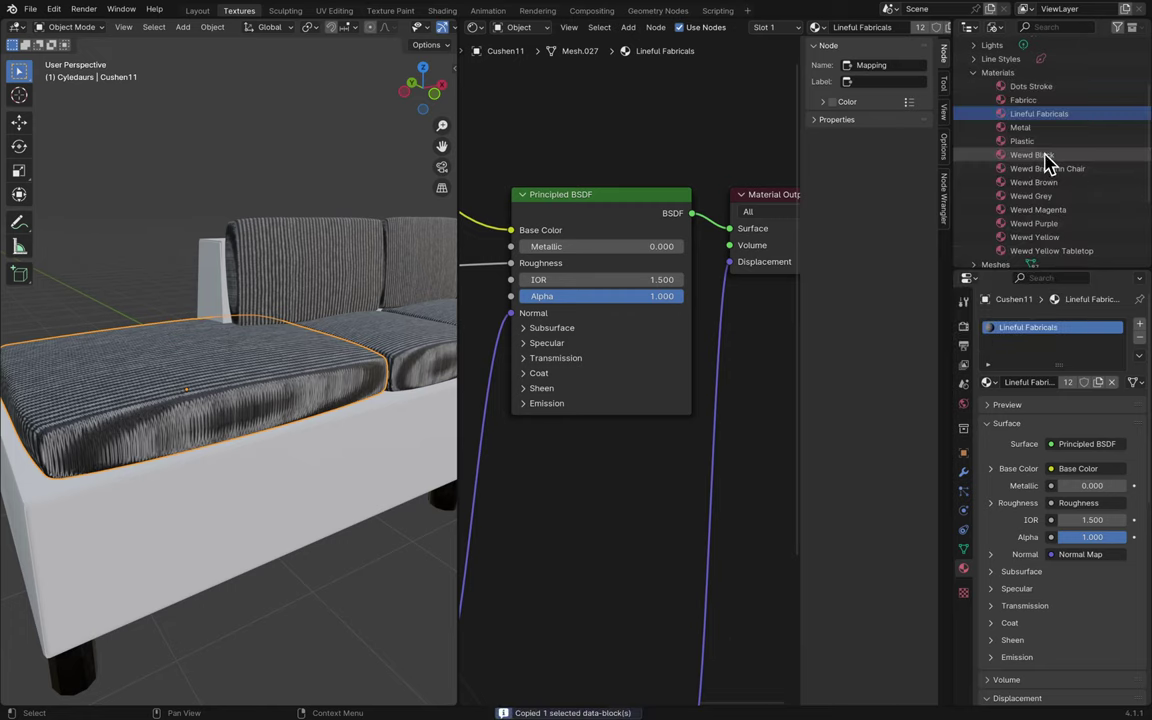
pyautogui.rightClick(1066, 114)
pyautogui.click(1057, 130)
pyautogui.doubleClick(1060, 141)
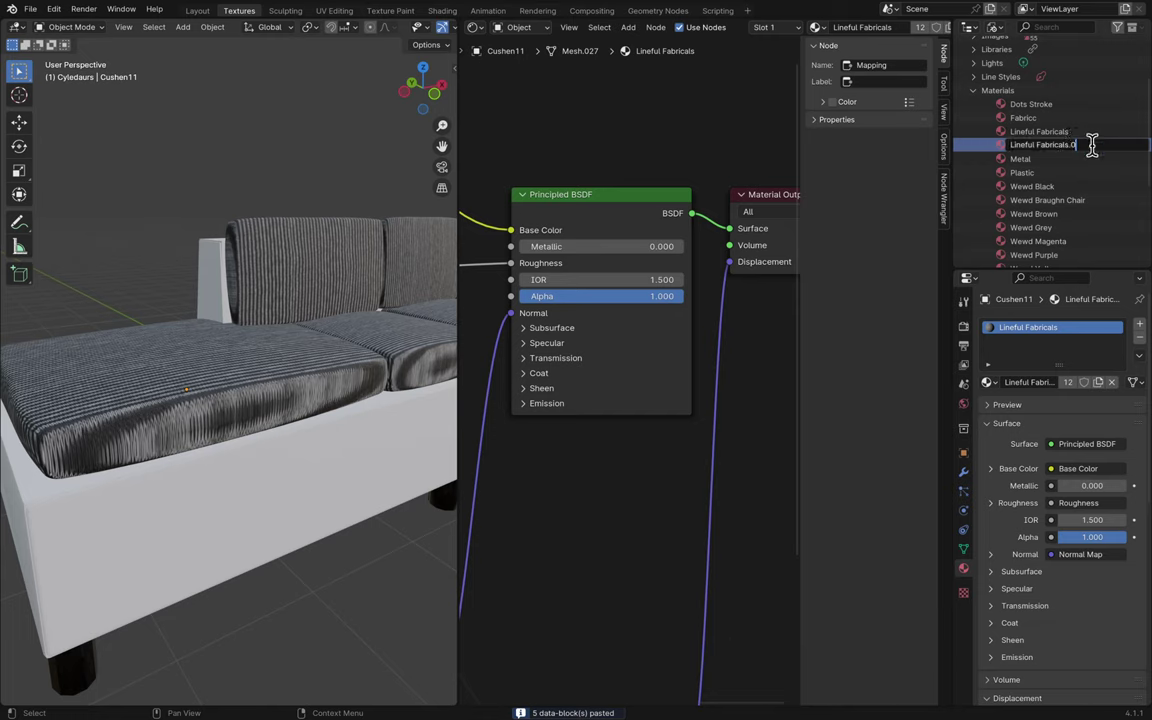
pyautogui.write('2')
pyautogui.press('Return')
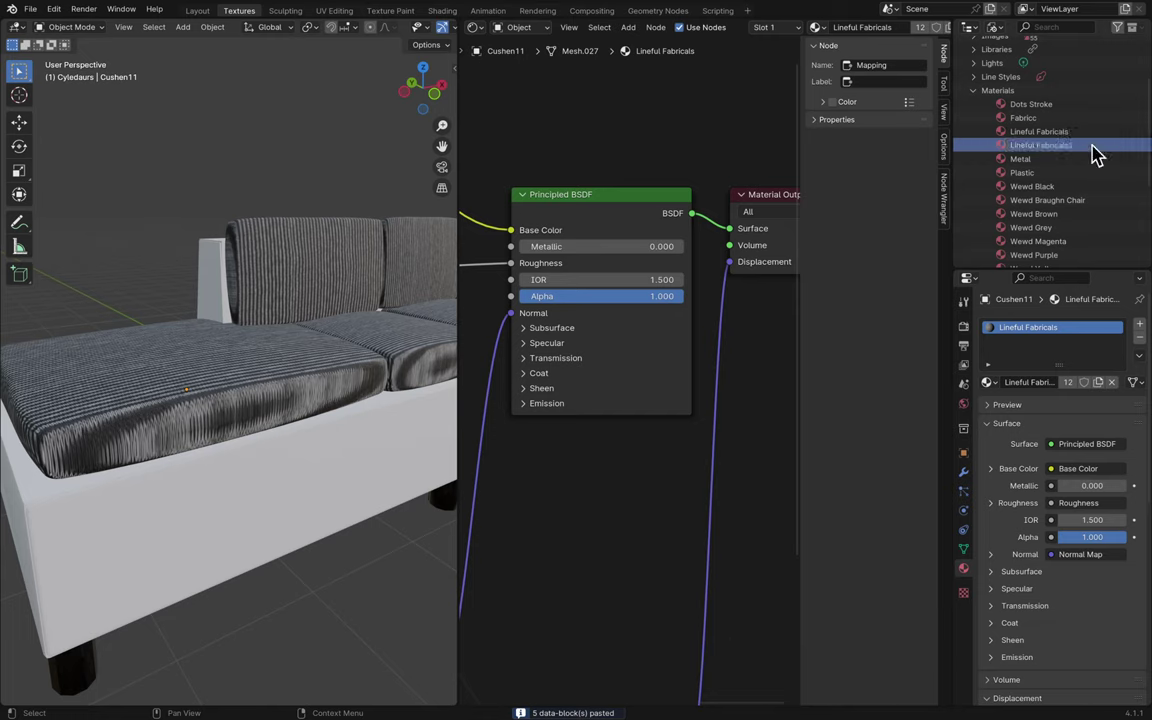
# - Add a second, empty material slot to the front seat cushion
pyautogui.click(316, 358)
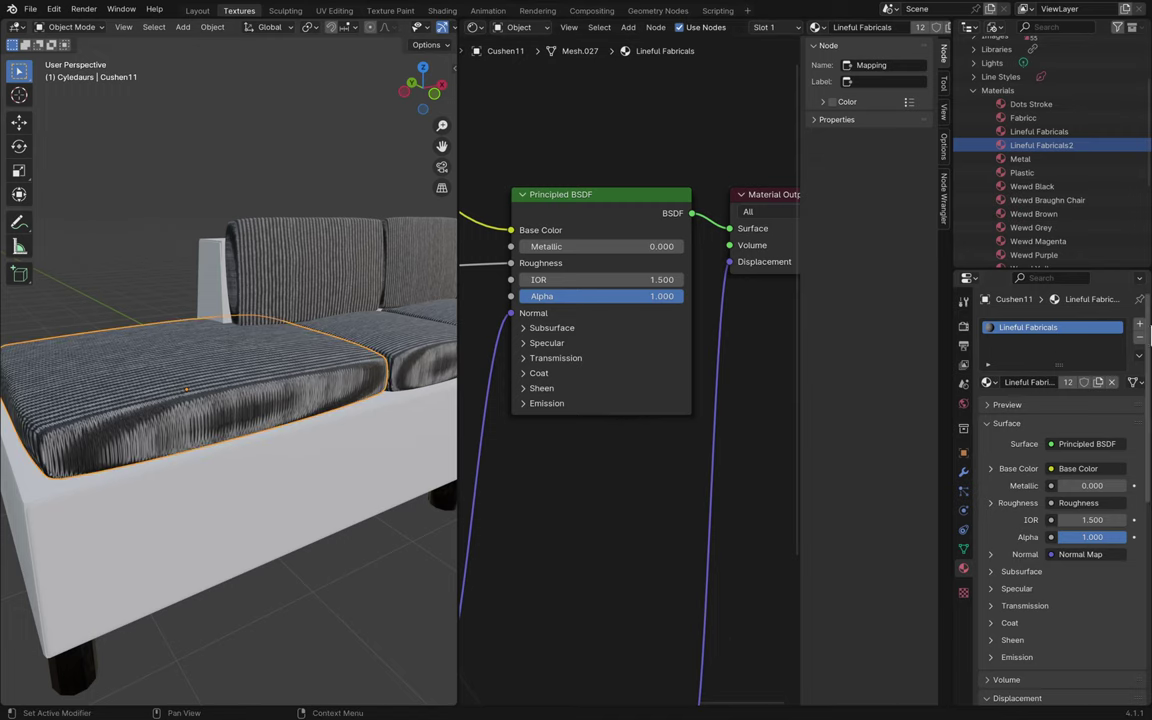
pyautogui.click(1138, 327)
pyautogui.click(990, 403)
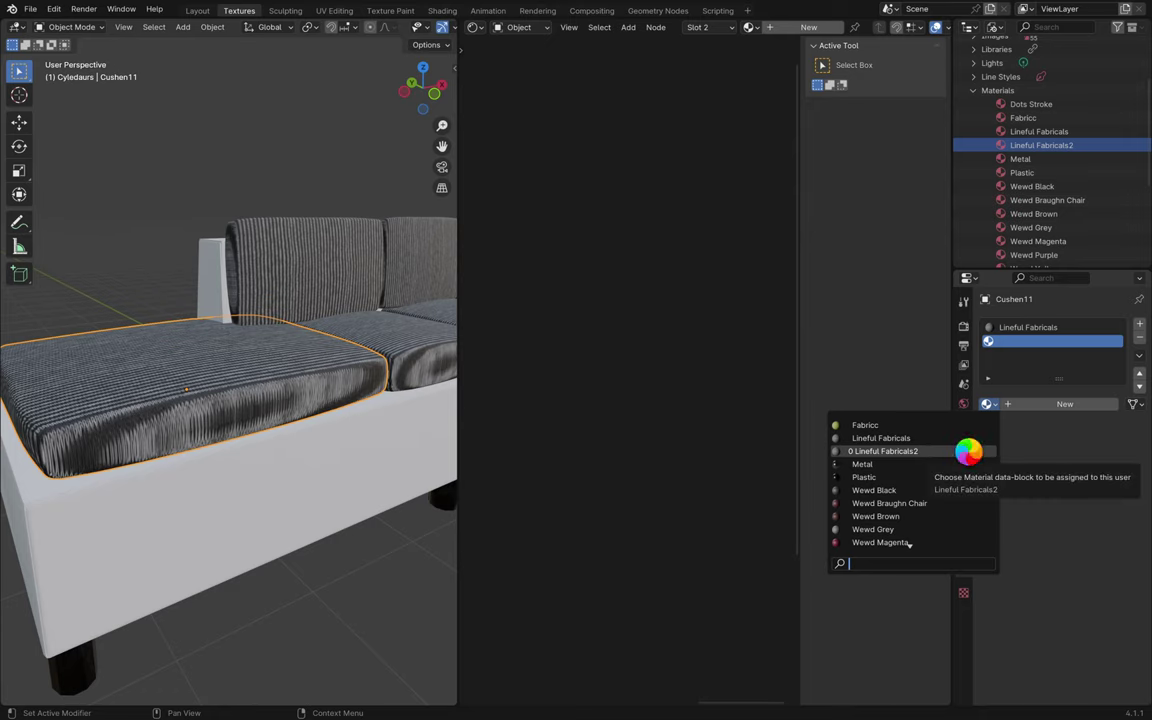
# - Put Lineful Fabricals2 in the cushion's new slot and save Blender12.blend
pyautogui.press('Return')
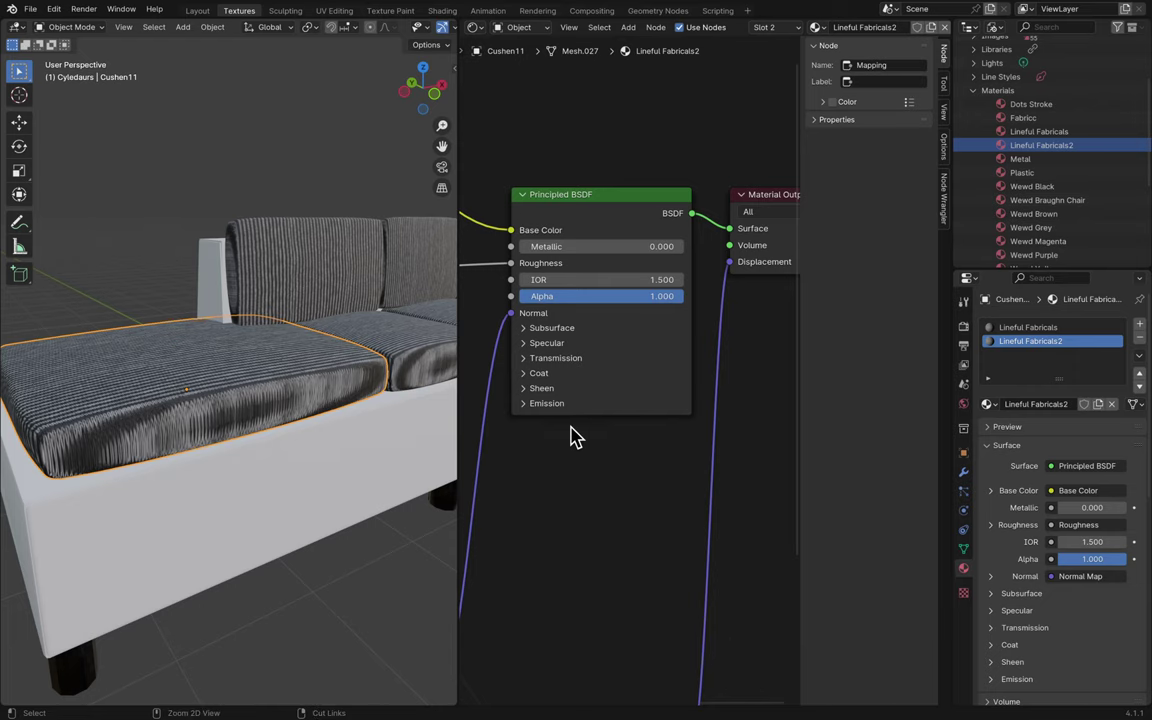
pyautogui.hotkey('ctrl', 's')
pyautogui.keyDown('ctrl'); pyautogui.hscroll(-10, 555, 458); pyautogui.keyUp('ctrl')
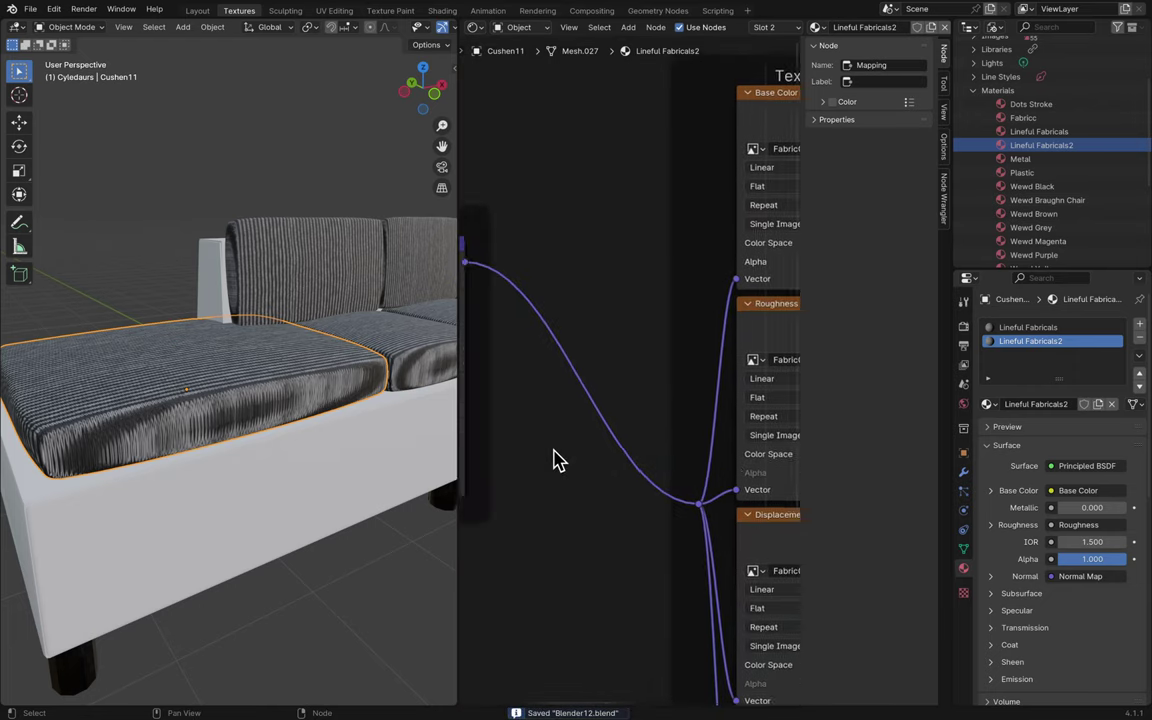
pyautogui.keyDown('ctrl'); pyautogui.hscroll(-6, 555, 458); pyautogui.keyUp('ctrl')
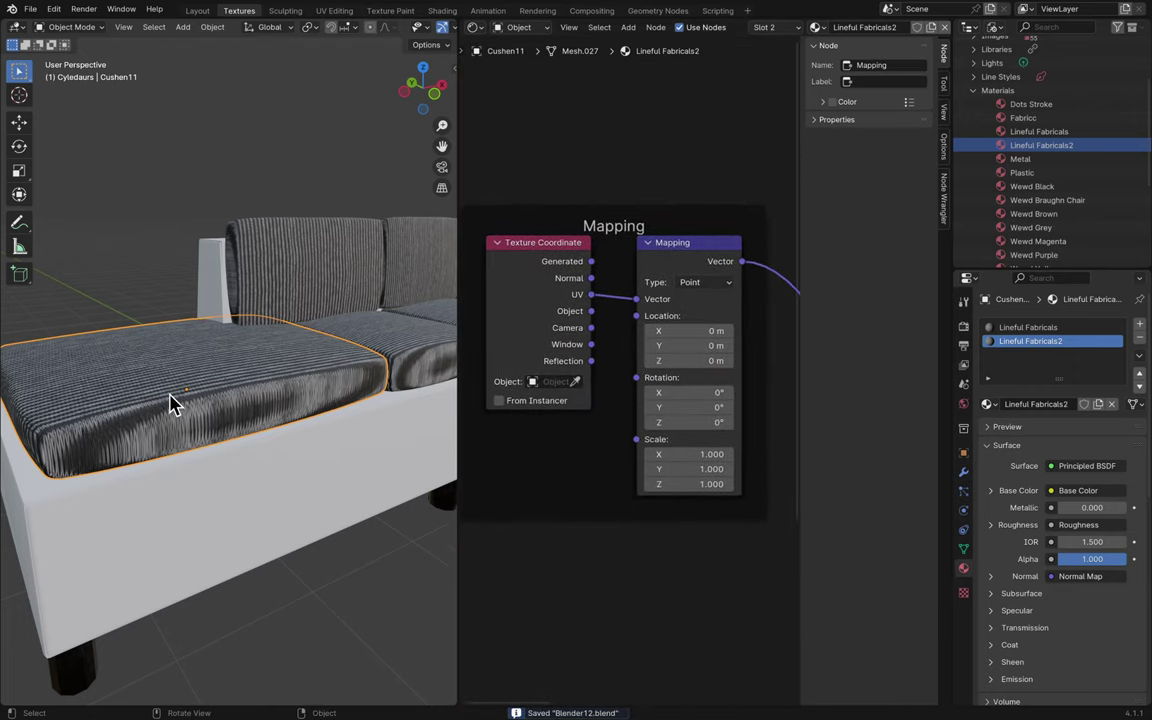
# - Check the cushion in Edit Mode from the left view, then return to Layout
pyautogui.press('Tab')
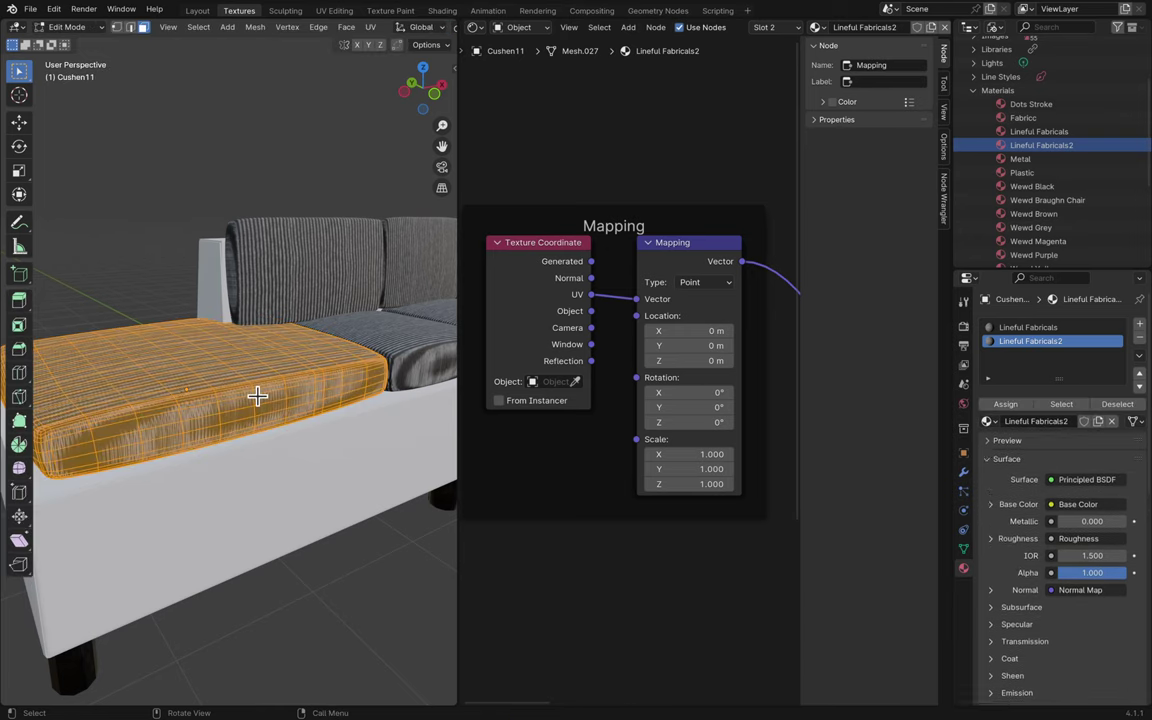
pyautogui.hscroll(3, 240, 409)
pyautogui.hscroll(4, 240, 409)
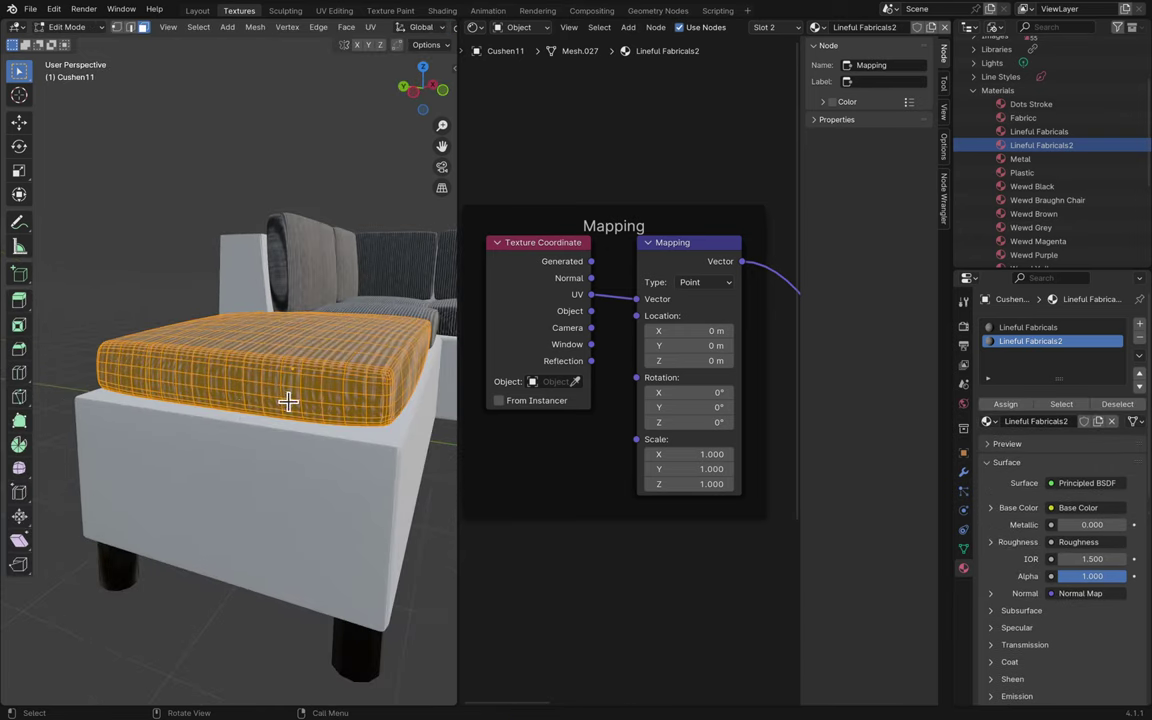
pyautogui.click(411, 90)
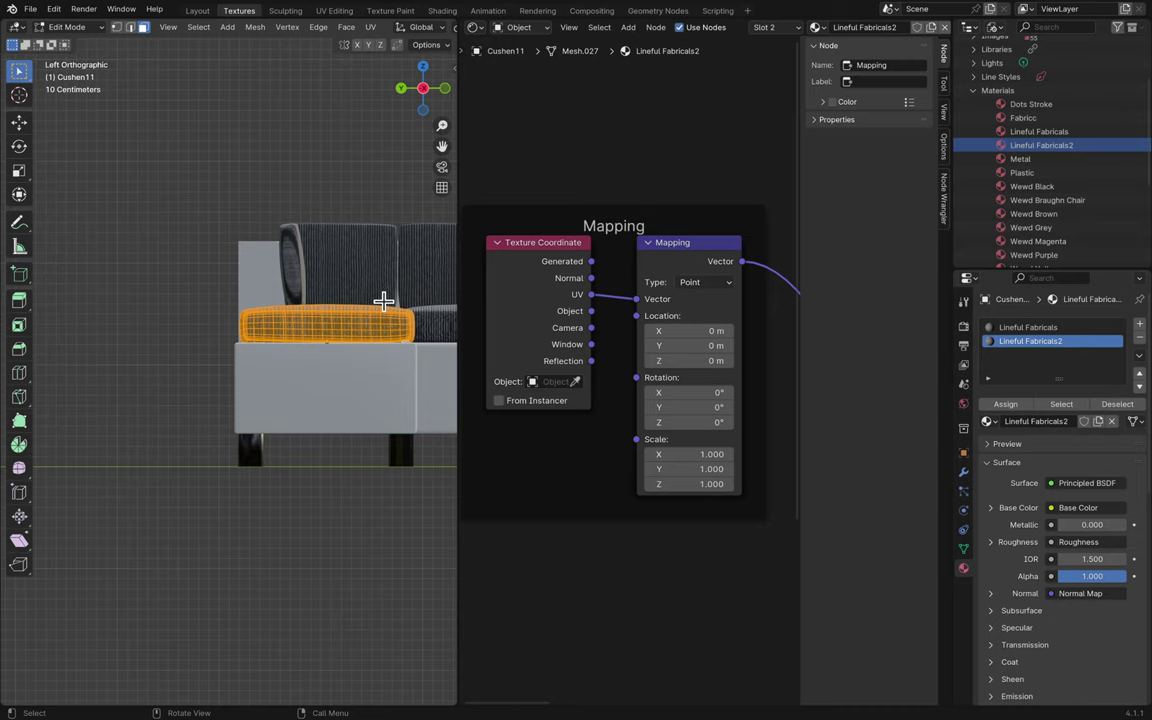
pyautogui.scroll(-2, 383, 301)
pyautogui.scroll(-3, 383, 301)
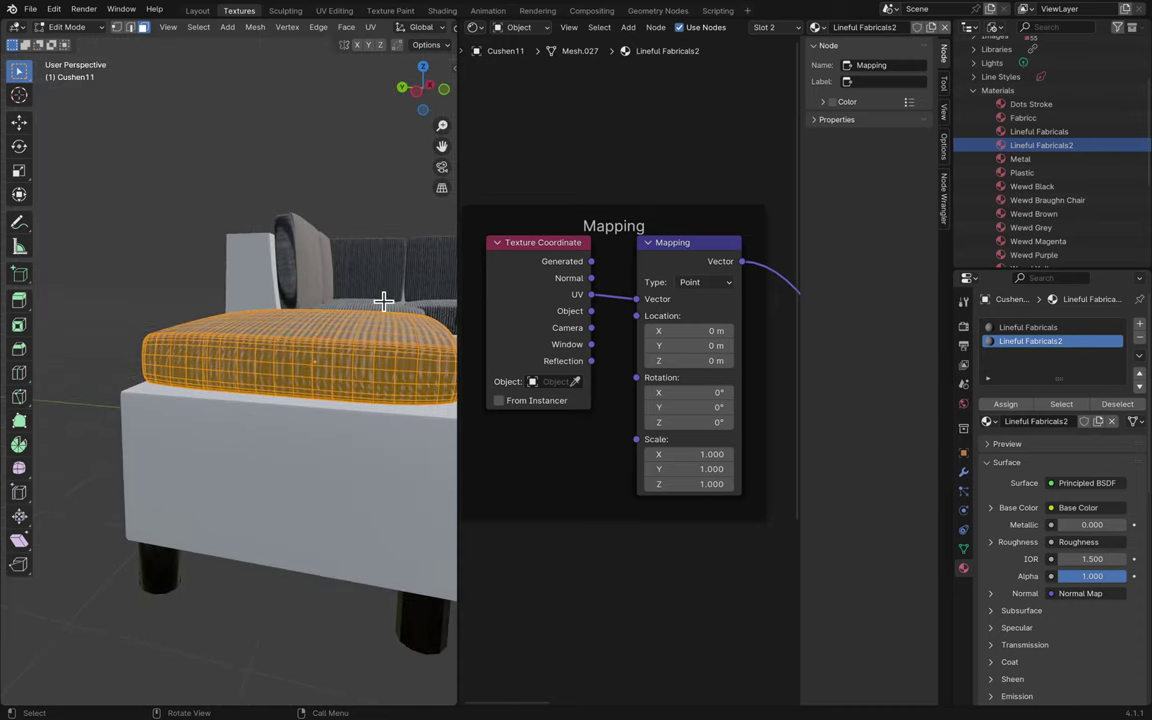
pyautogui.click(198, 11)
# - Put the cushion in Edit Mode, view it from the left with X-ray on, and deselect all
pyautogui.moveTo(590, 388); pyautogui.dragTo(832, 135, button='middle')
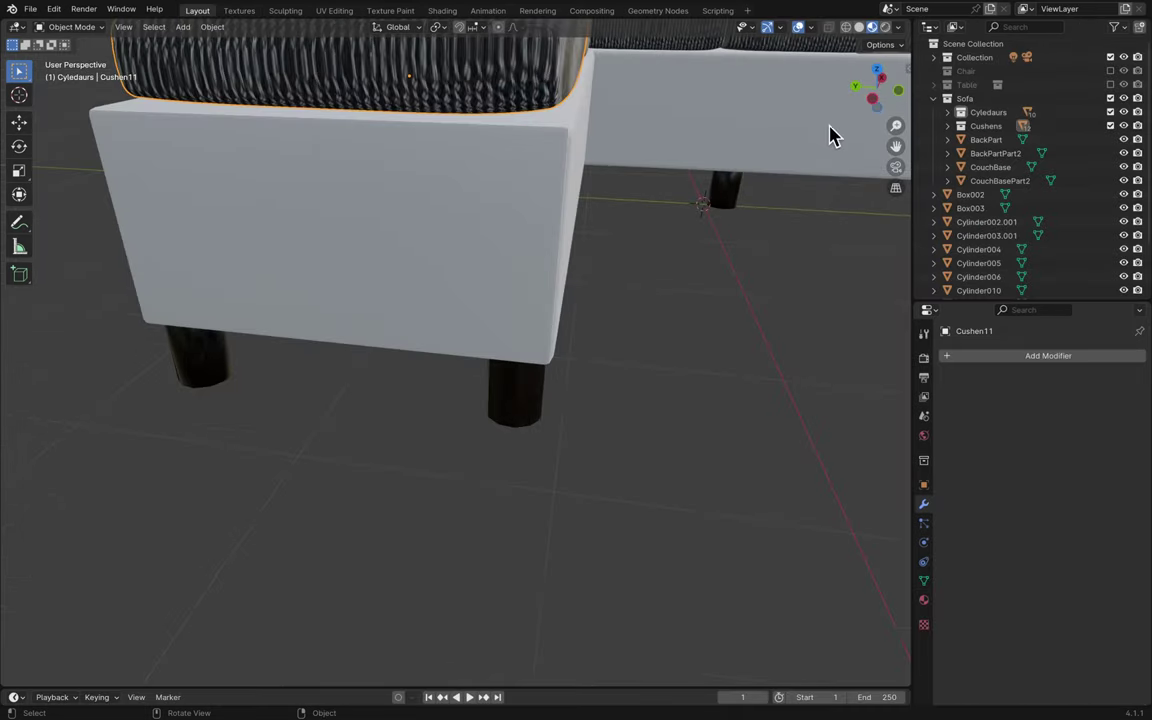
pyautogui.scroll(-5, 676, 204)
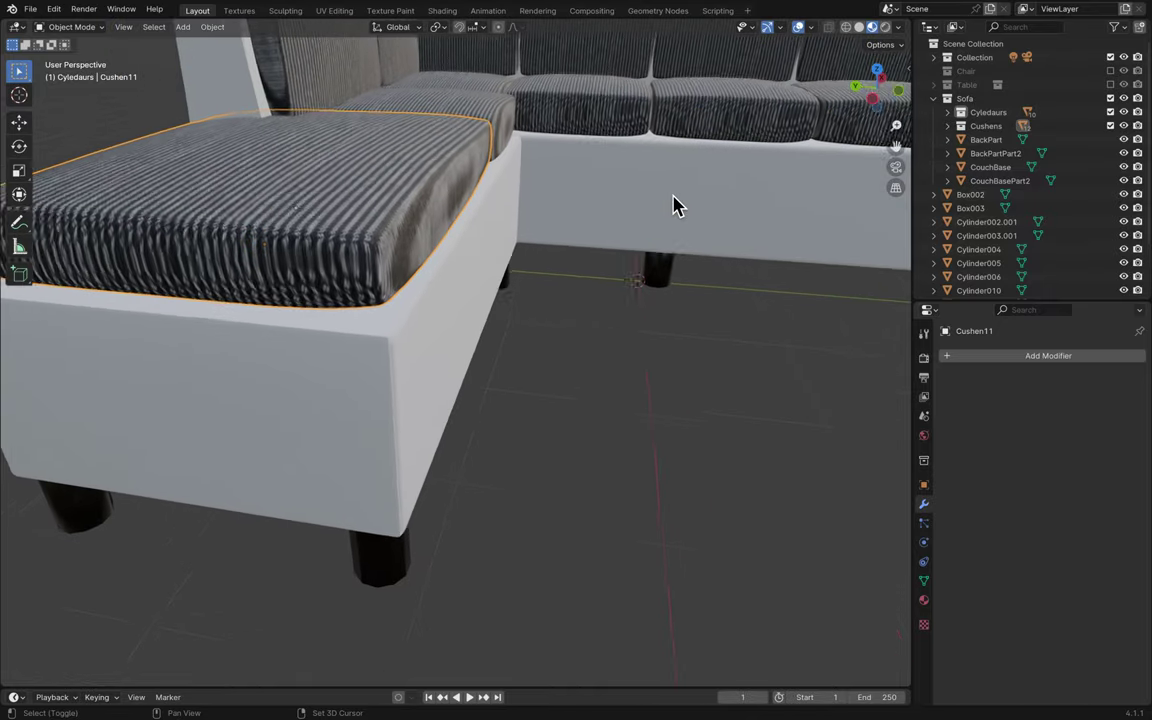
pyautogui.scroll(6, 674, 206)
pyautogui.scroll(-8, 674, 206)
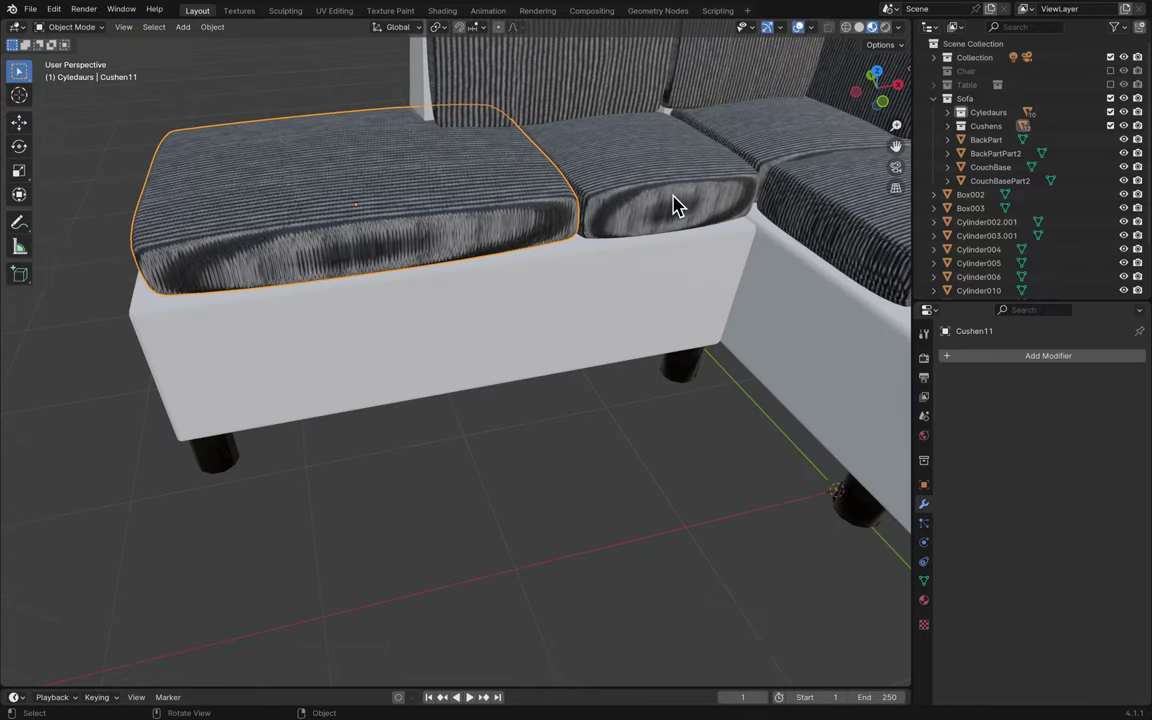
pyautogui.press('Tab')
pyautogui.keyDown('shift'); pyautogui.hscroll(-3, 371, 254); pyautogui.keyUp('shift')
pyautogui.scroll(5, 371, 254)
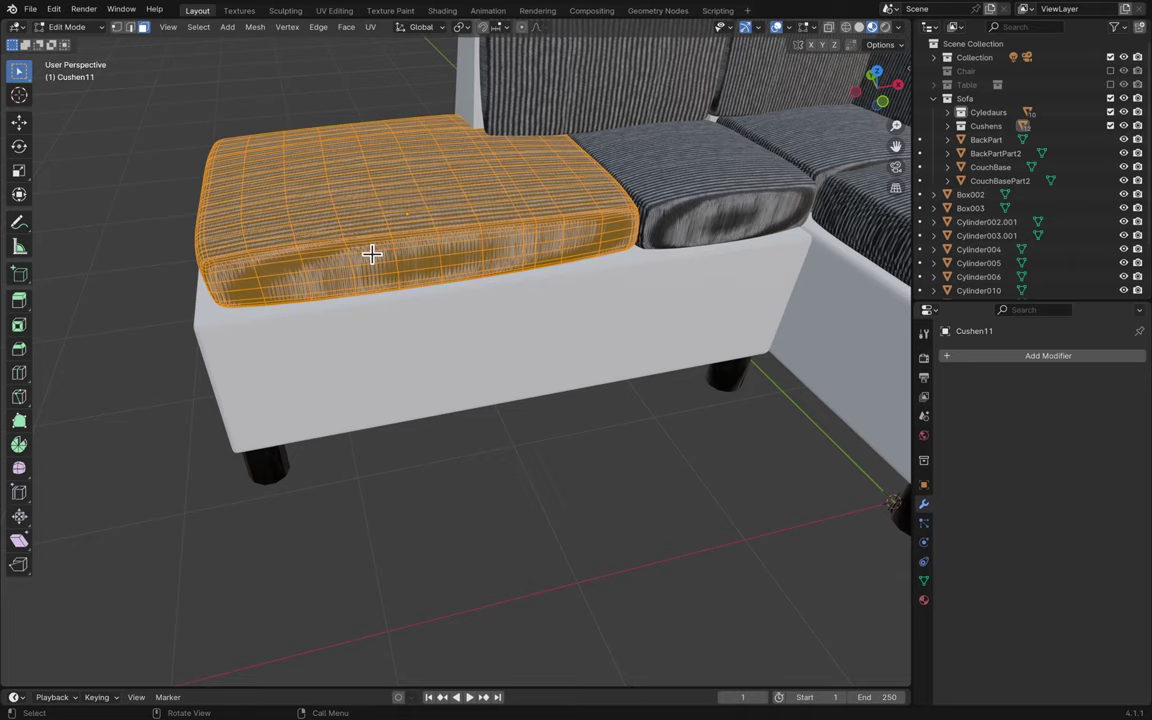
pyautogui.scroll(-10, 376, 253)
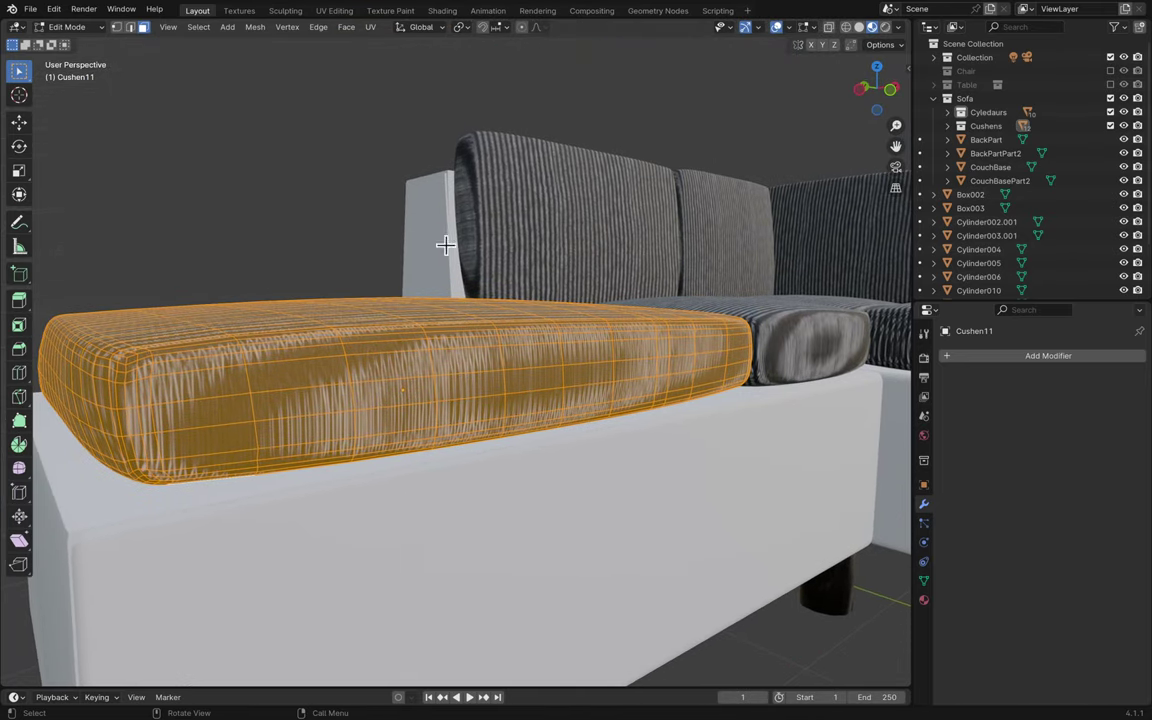
pyautogui.click(888, 90)
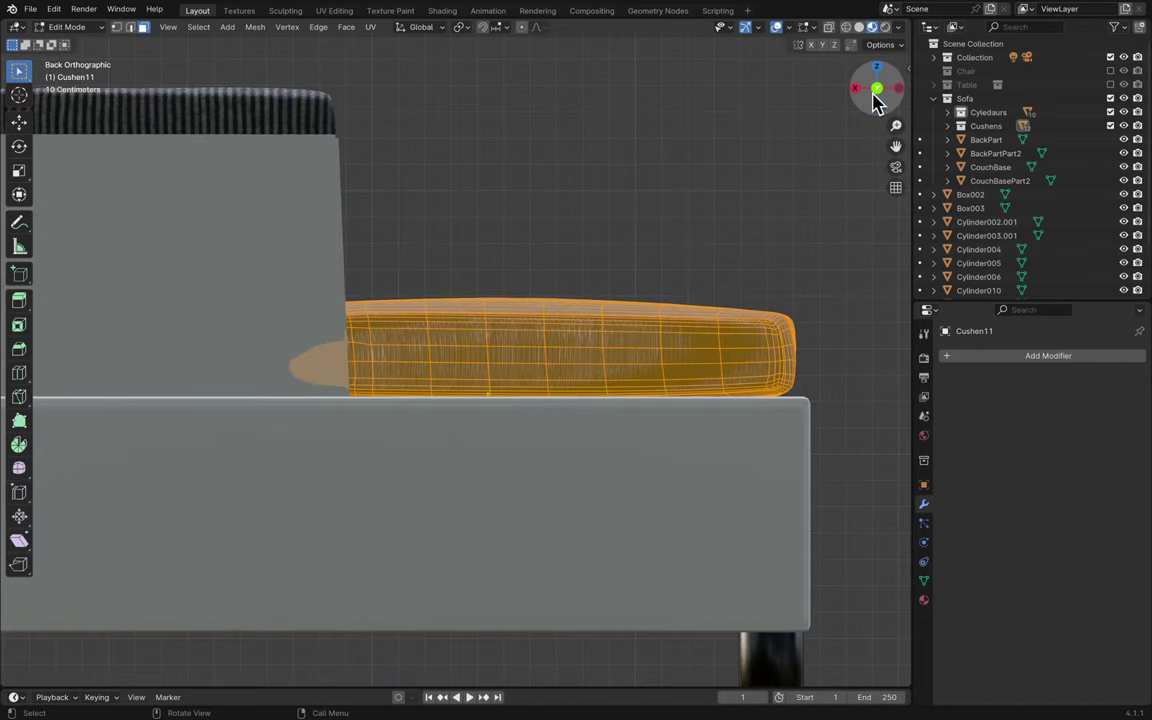
pyautogui.click(897, 92)
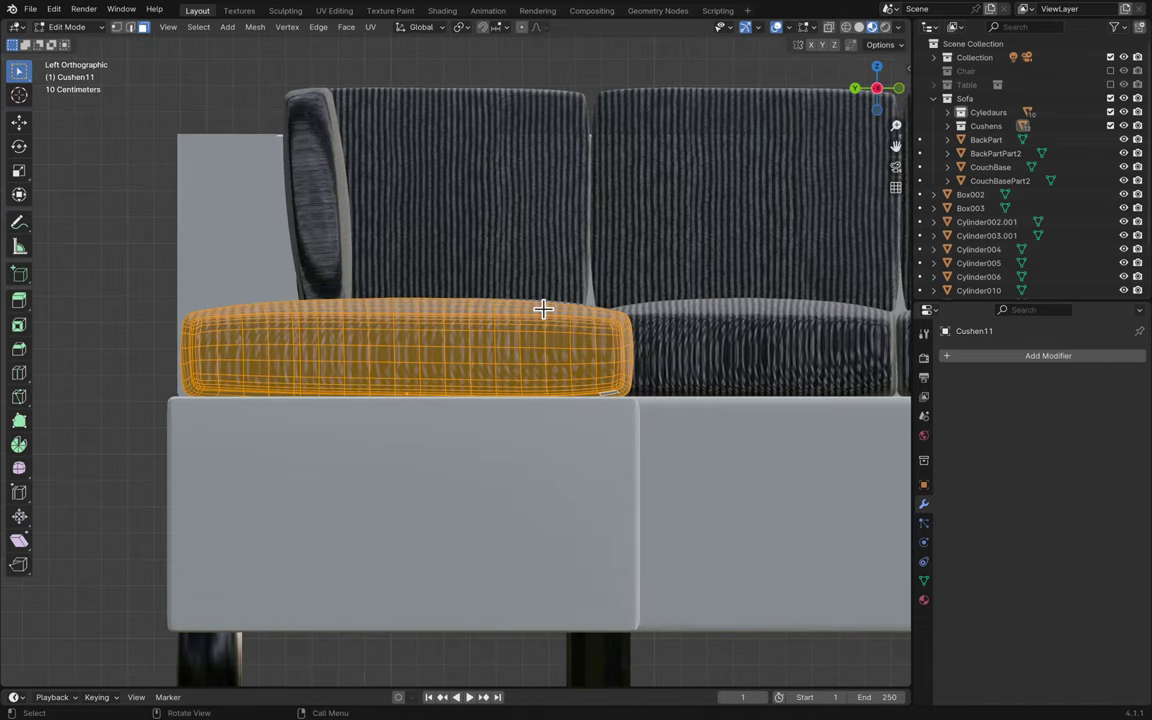
pyautogui.click(828, 27)
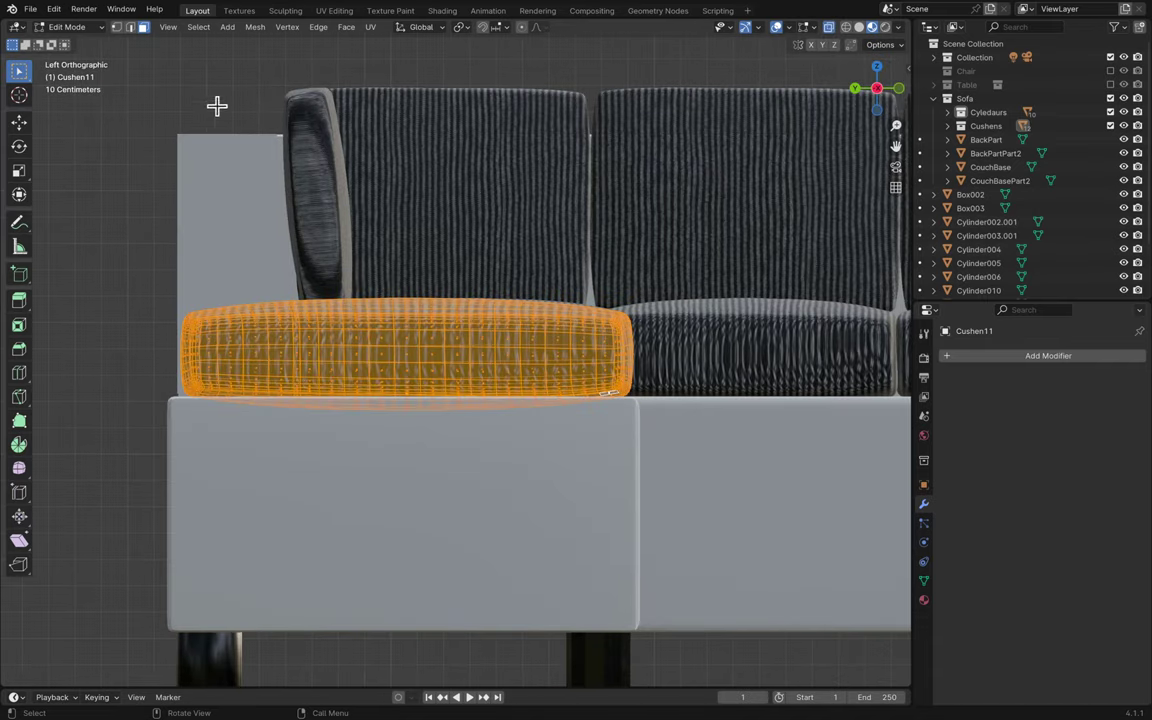
pyautogui.click(151, 253)
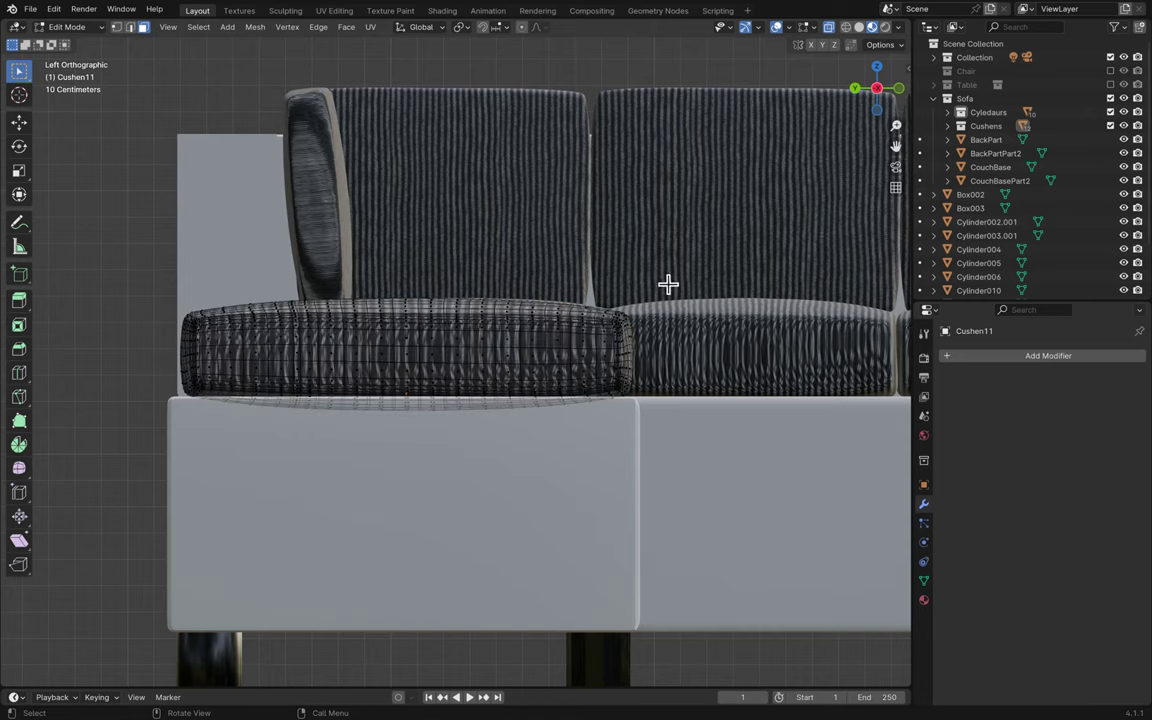
# - Select the vertices at the cushion's right end and assign them Lineful Fabricals2
pyautogui.moveTo(668, 284); pyautogui.dragTo(625, 496)
pyautogui.moveTo(625, 496); pyautogui.dragTo(627, 503, button='middle')
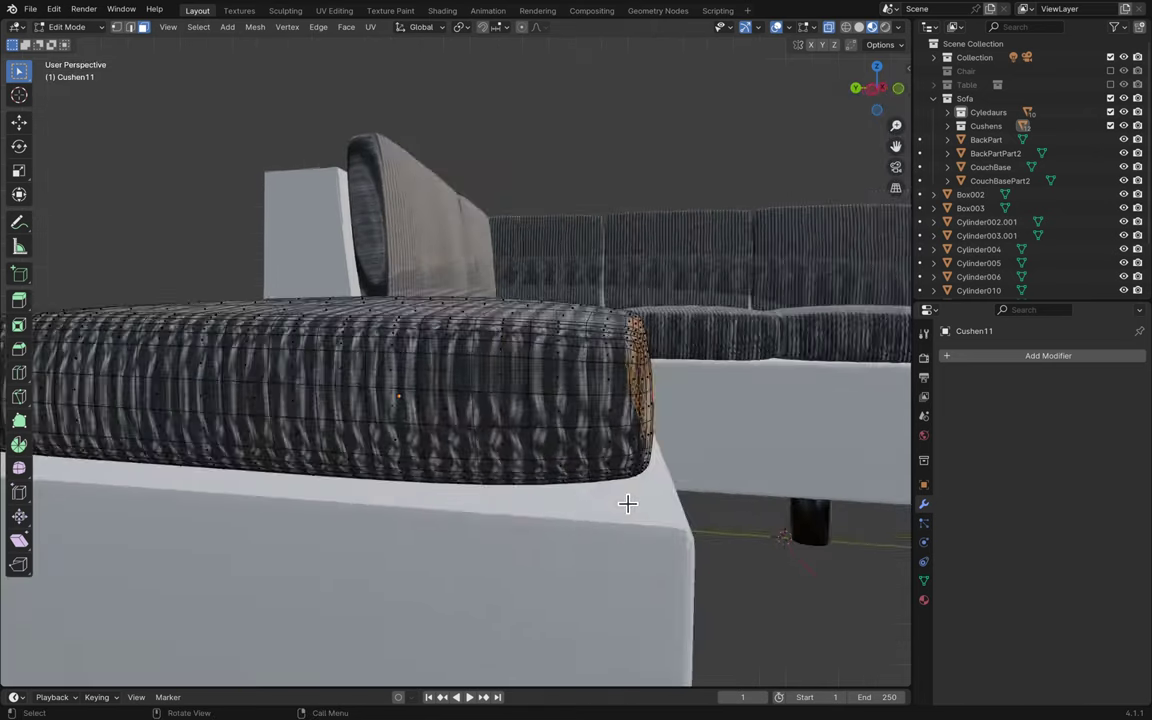
pyautogui.hscroll(-5, 627, 503)
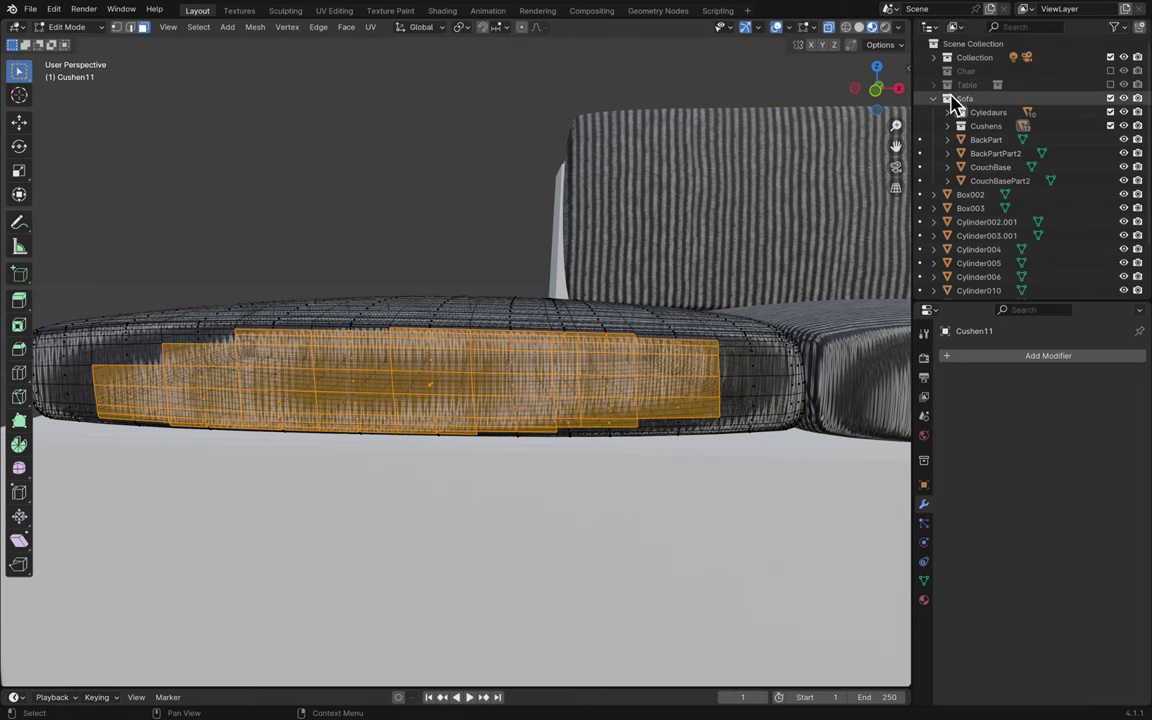
pyautogui.click(857, 90)
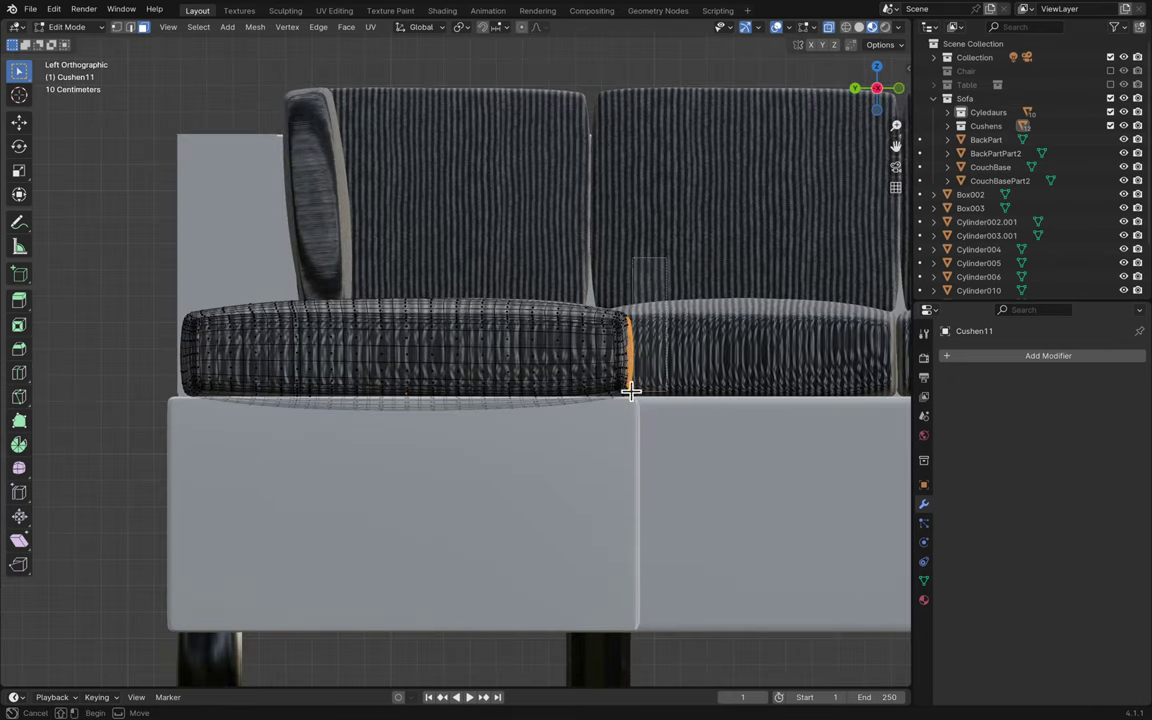
pyautogui.moveTo(648, 411); pyautogui.dragTo(695, 411, button='middle')
pyautogui.hscroll(-8, 695, 411)
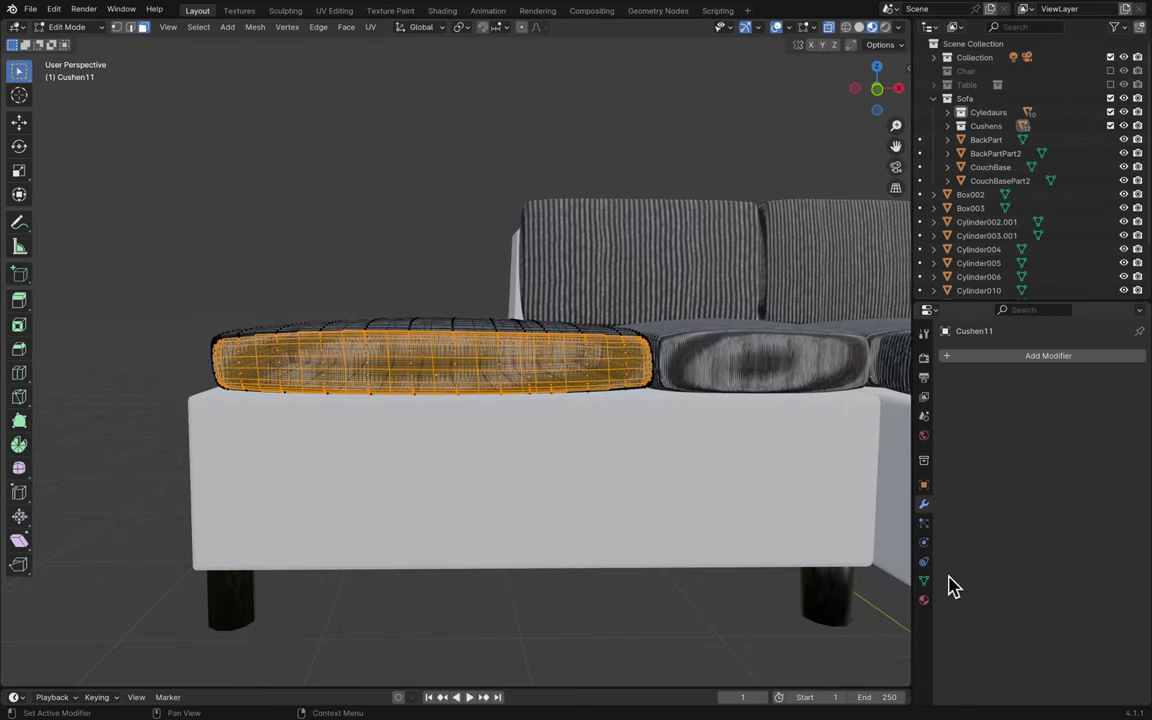
pyautogui.click(923, 600)
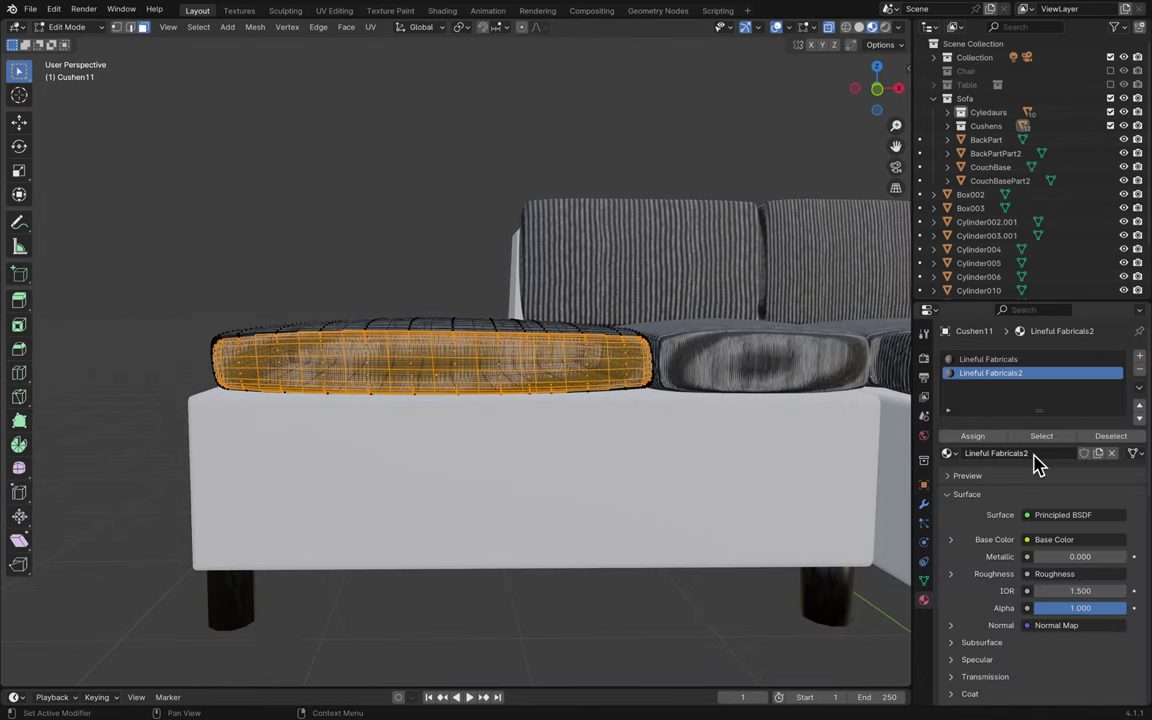
pyautogui.click(973, 438)
# - Swap the second slot's material to Fabricc and assign it to the selected front faces
pyautogui.moveTo(669, 217); pyautogui.dragTo(774, 95, button='middle')
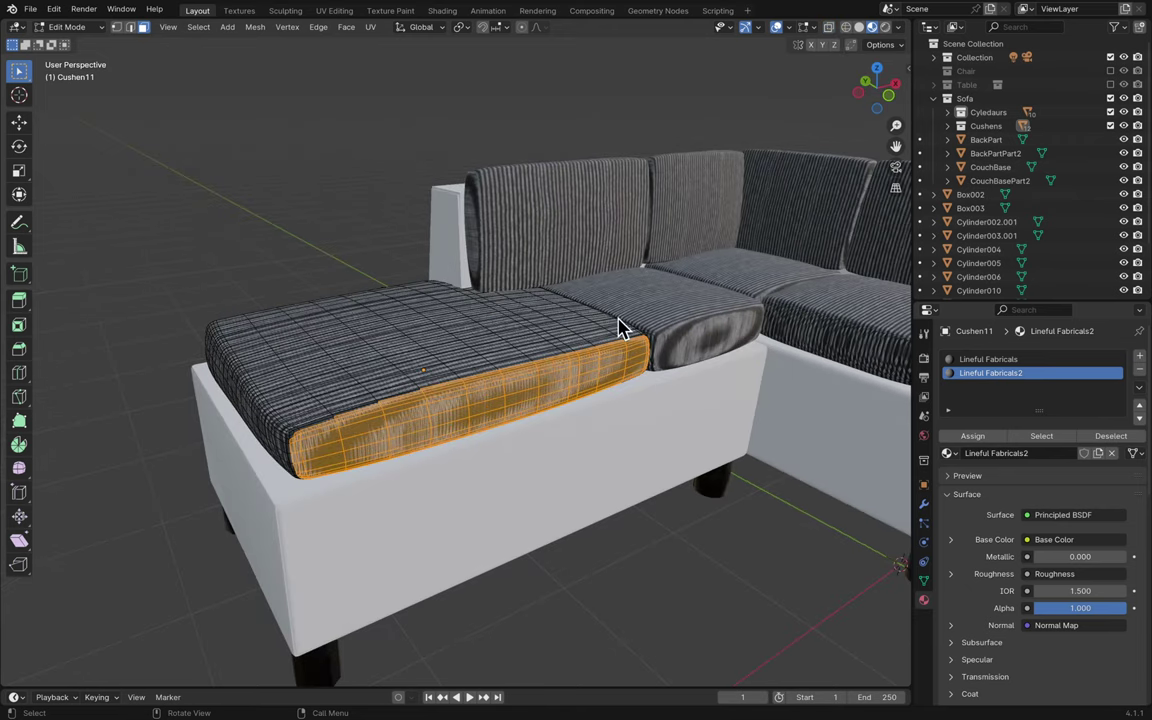
pyautogui.press('Tab')
pyautogui.press('Tab')
pyautogui.click(975, 437)
pyautogui.click(948, 454)
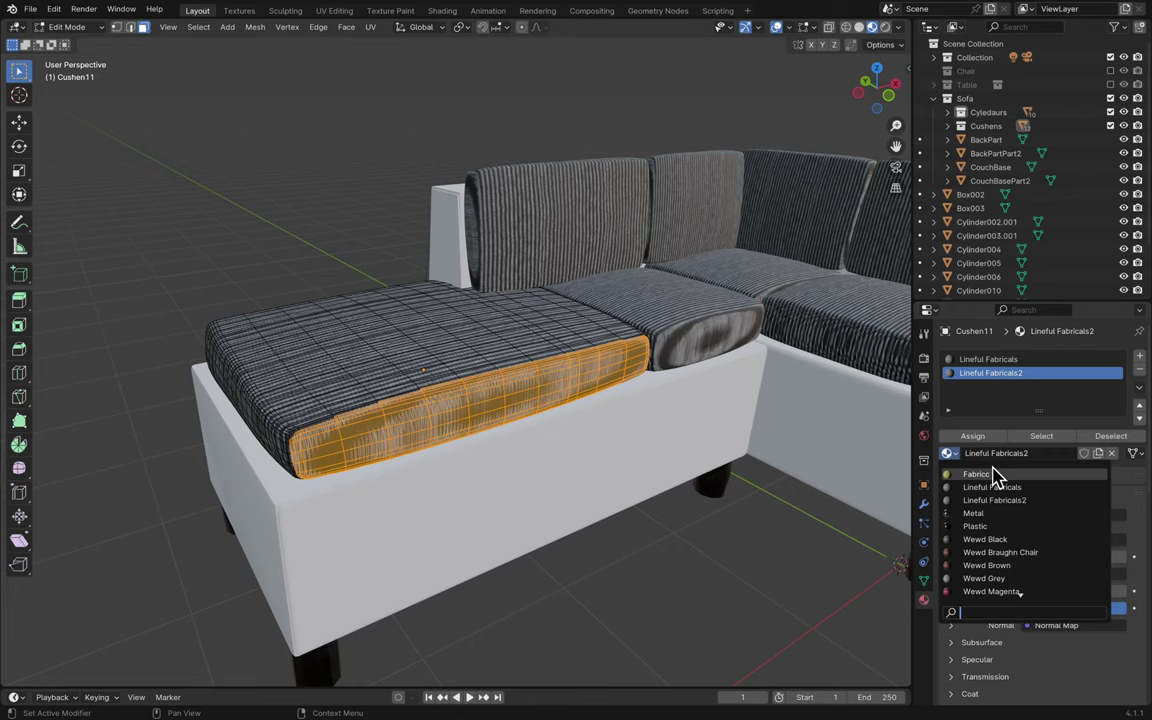
pyautogui.click(1000, 474)
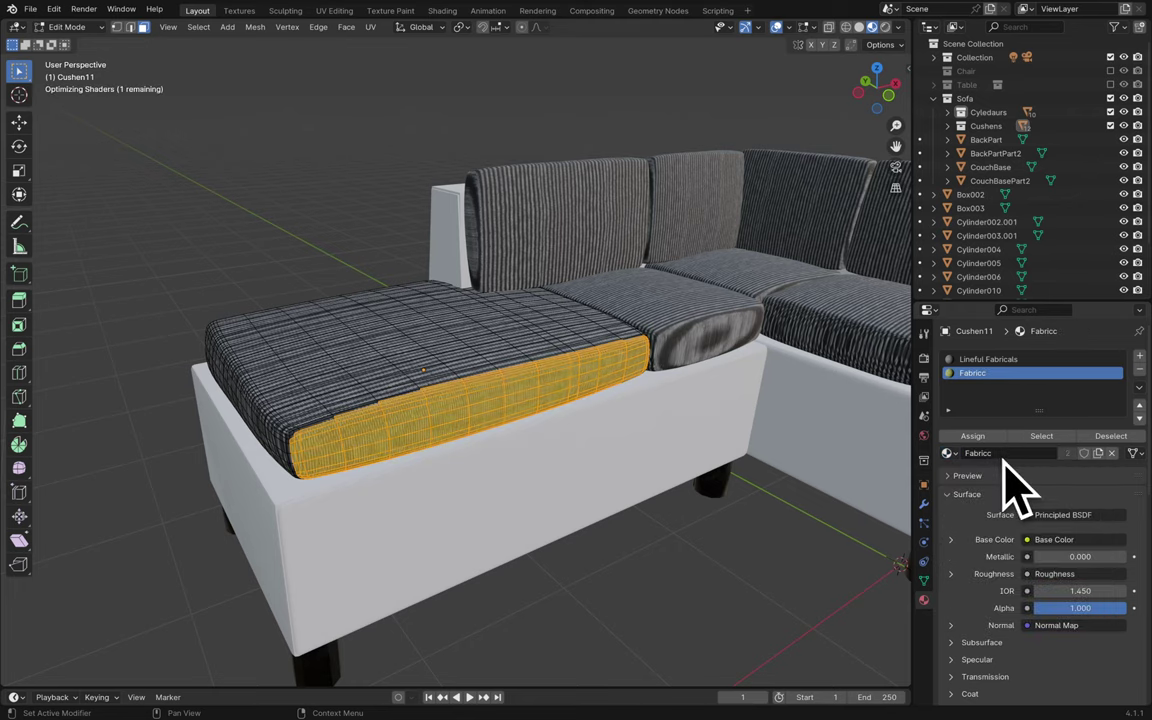
pyautogui.click(975, 440)
pyautogui.moveTo(817, 453); pyautogui.dragTo(728, 455, button='middle')
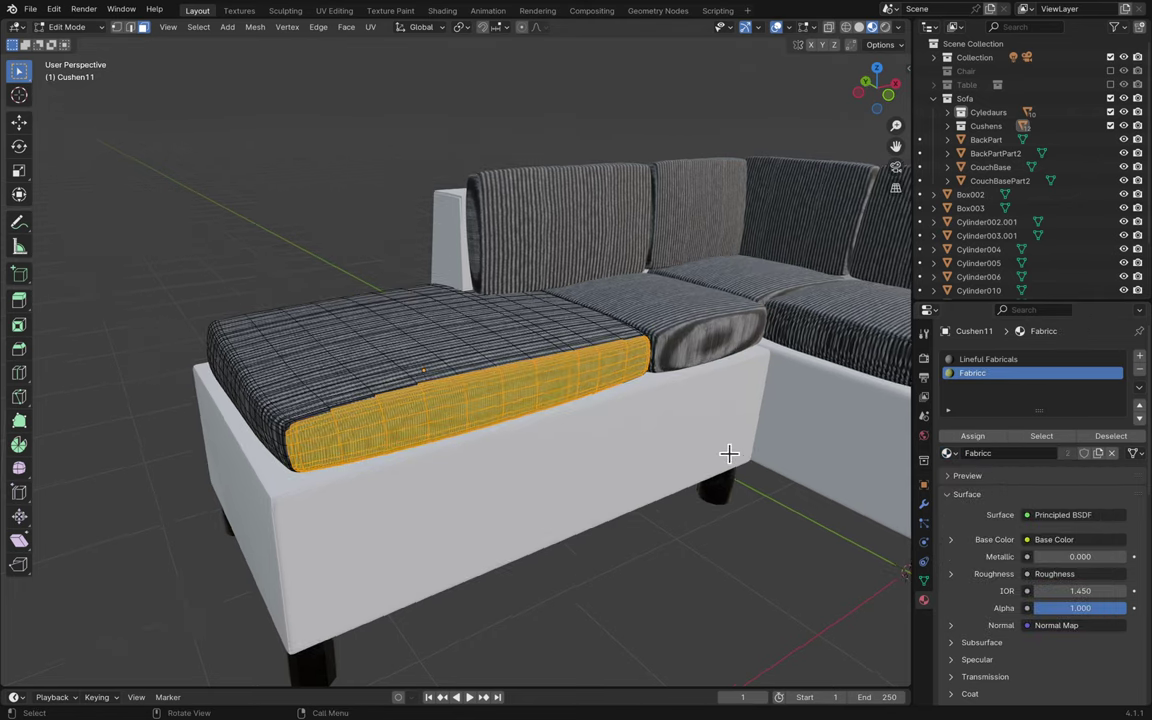
pyautogui.press('Tab')
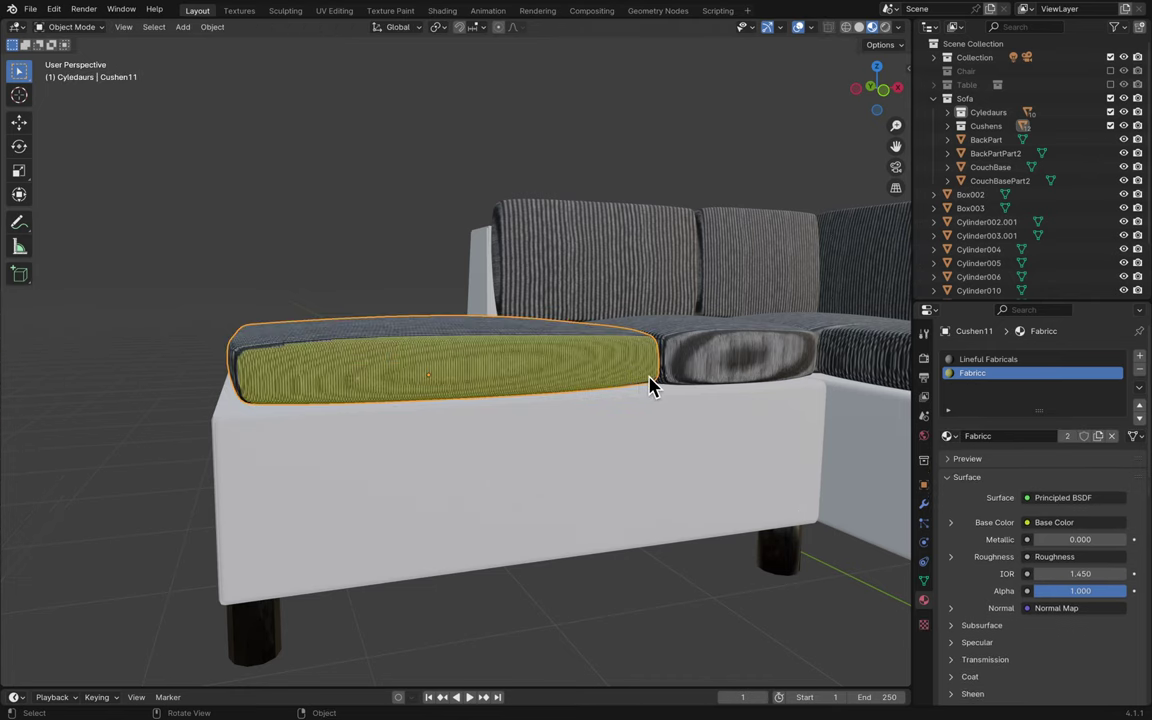
# - Remove the trial Fabricc slot from the cushion and save the file
pyautogui.moveTo(653, 386); pyautogui.dragTo(650, 387, button='middle')
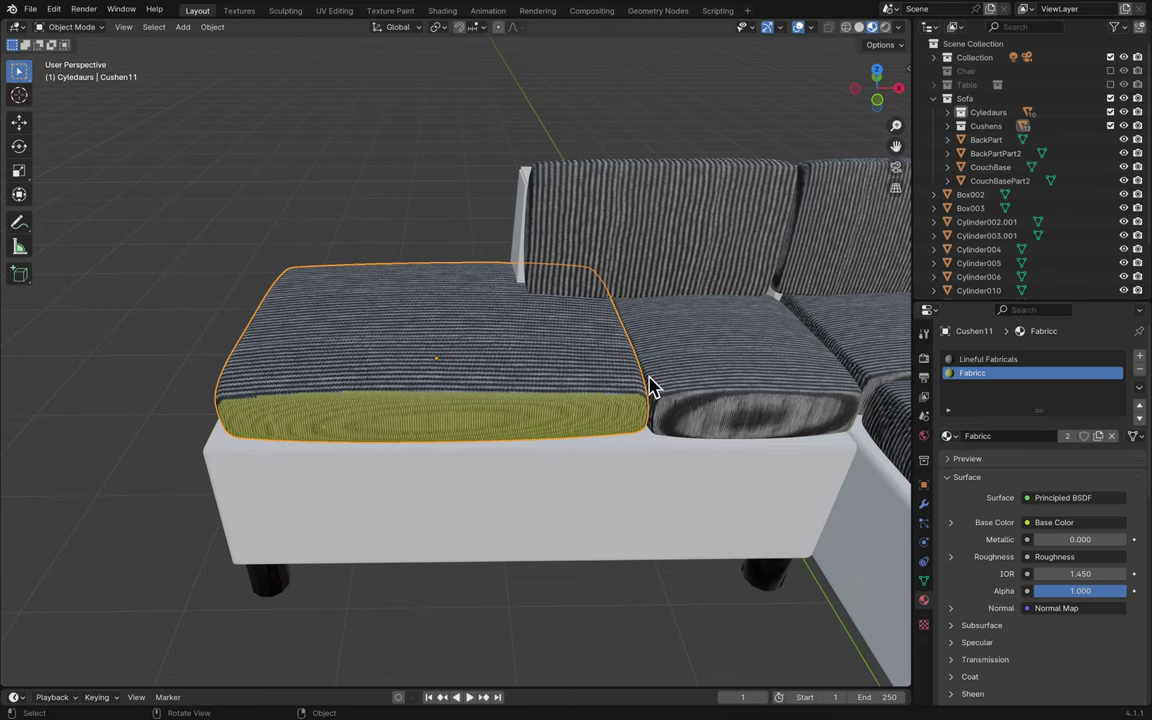
pyautogui.moveTo(650, 387); pyautogui.dragTo(709, 389, button='middle')
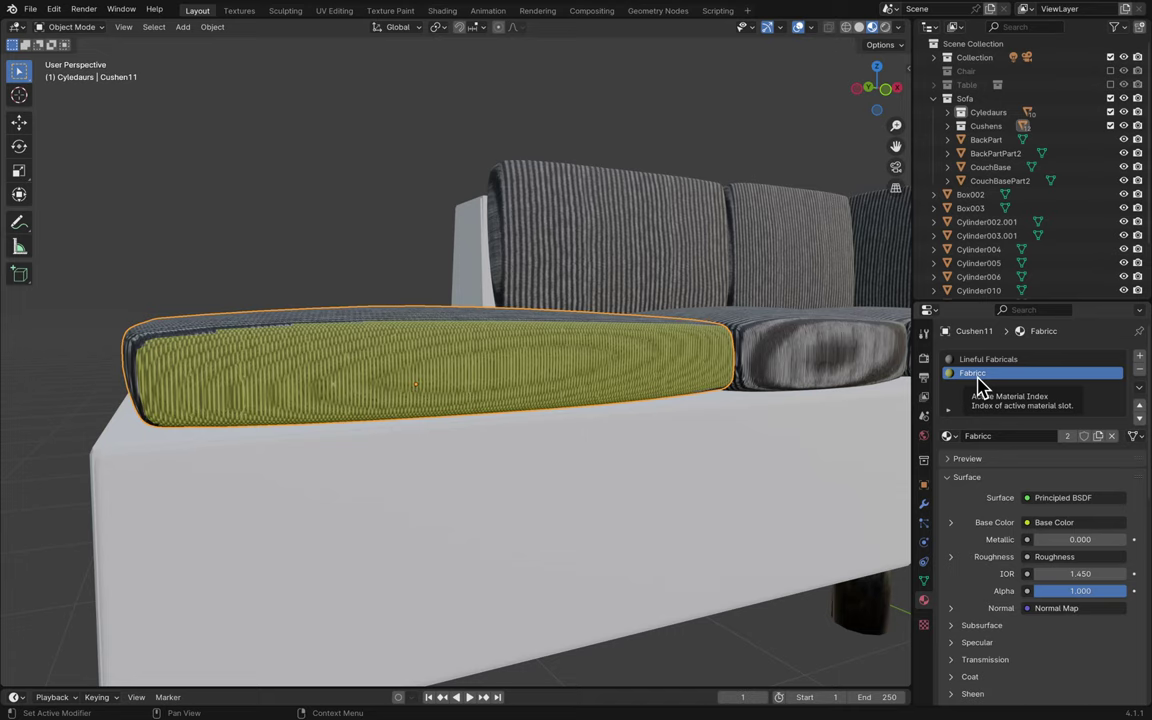
pyautogui.click(1139, 371)
pyautogui.hotkey('ctrl', 's')
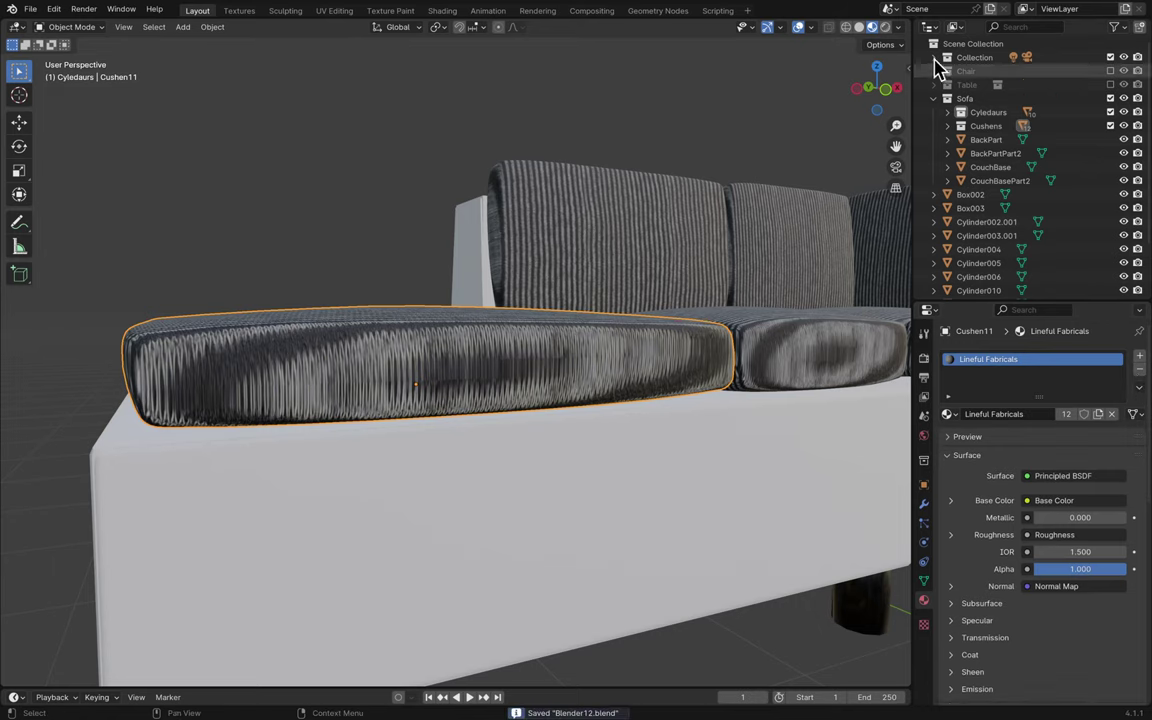
# - List the file's materials in the Outliner's Blender File view and select Lineful Fabricals2
pyautogui.click(954, 28)
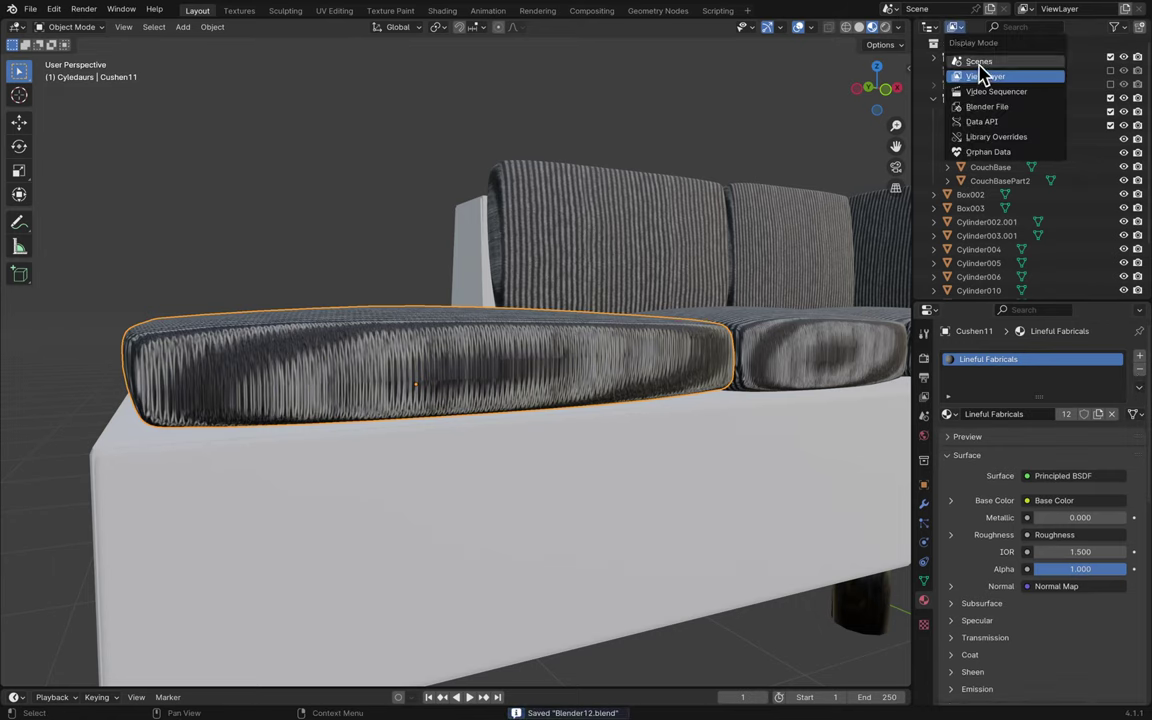
pyautogui.click(987, 106)
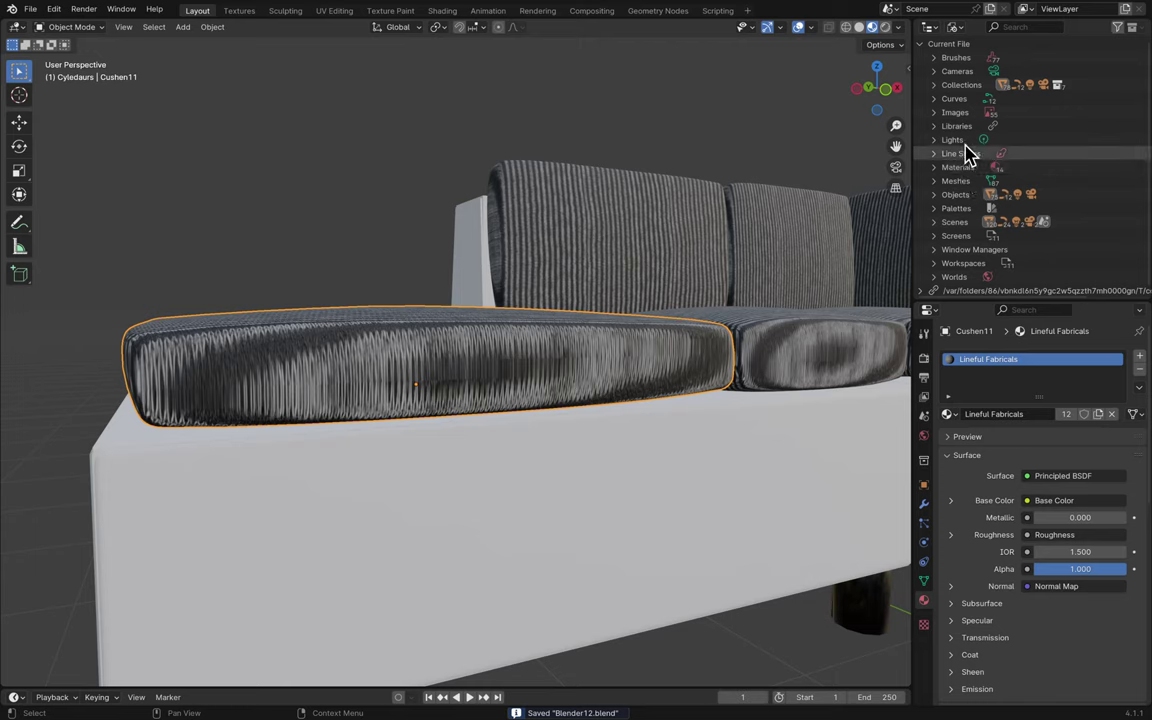
pyautogui.click(936, 169)
pyautogui.click(1026, 224)
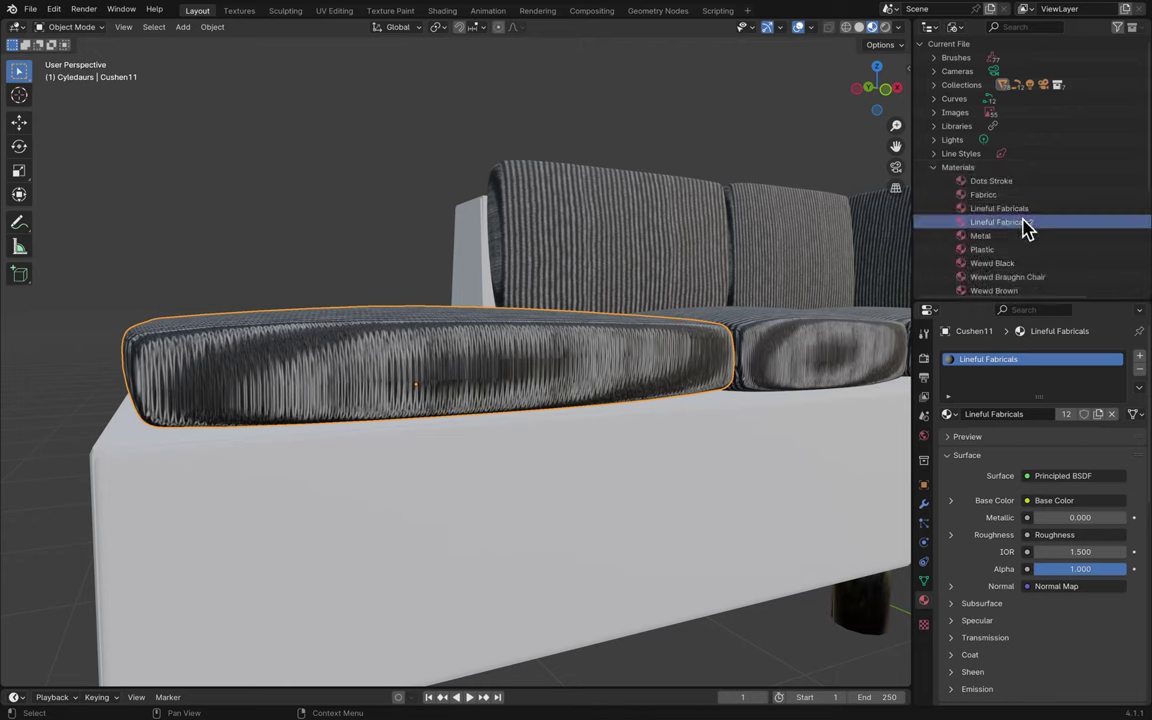
pyautogui.rightClick(1018, 222)
pyautogui.click(1003, 184)
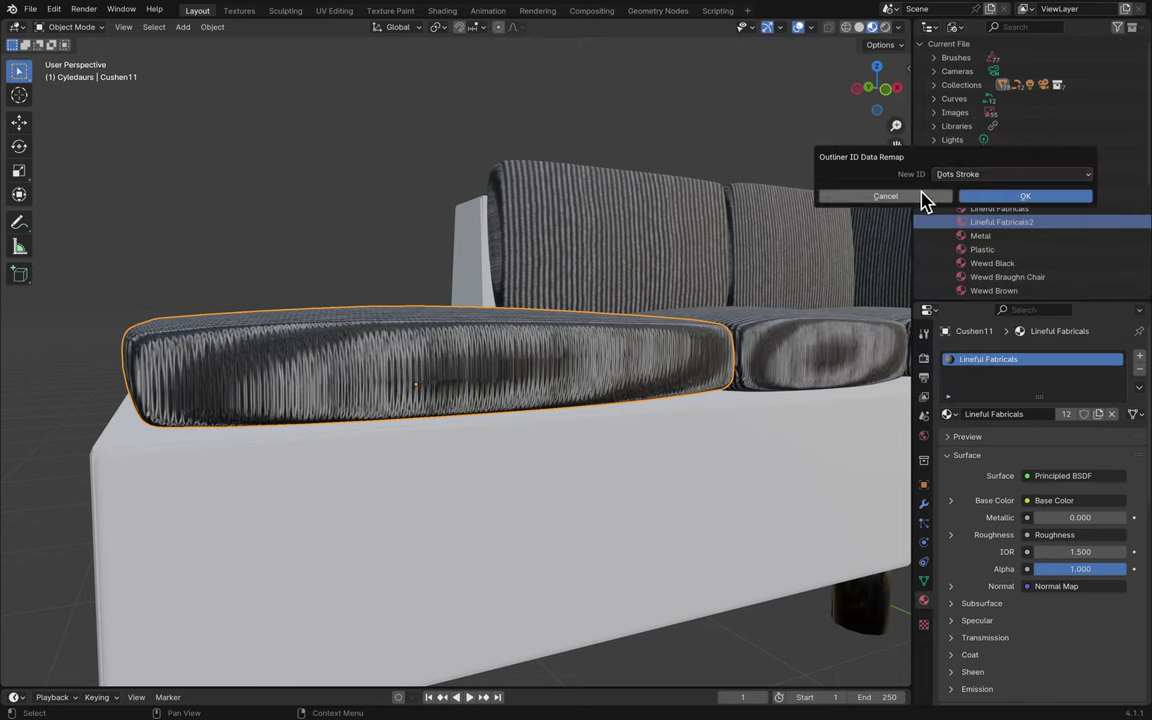
pyautogui.click(926, 200)
# - Delete Lineful Fabricals2, switch the Outliner back to View Layer, and save
pyautogui.rightClick(987, 224)
pyautogui.click(986, 204)
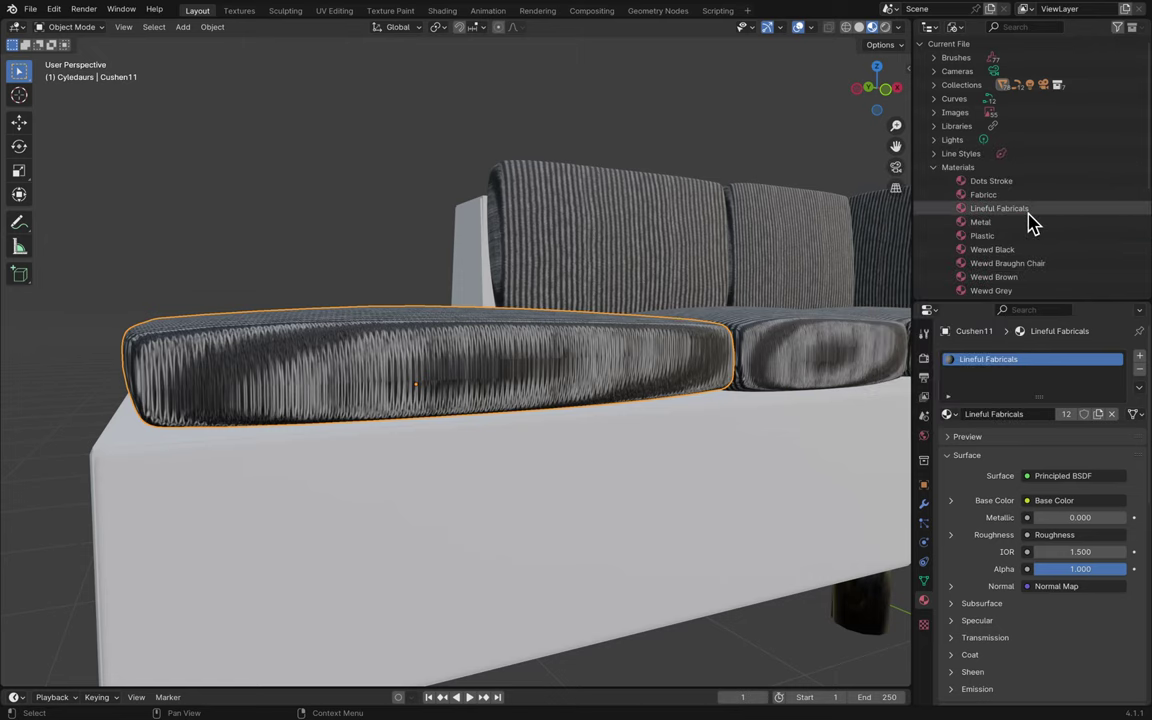
pyautogui.click(953, 28)
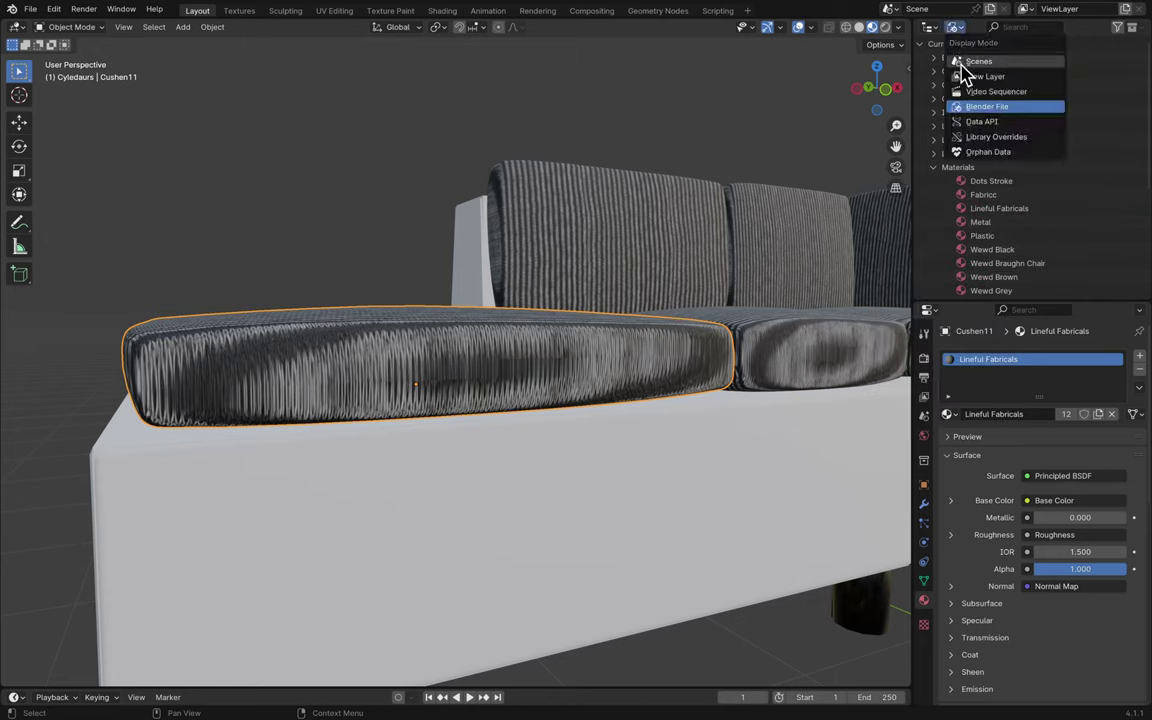
pyautogui.click(960, 72)
pyautogui.hotkey('ctrl', 's')
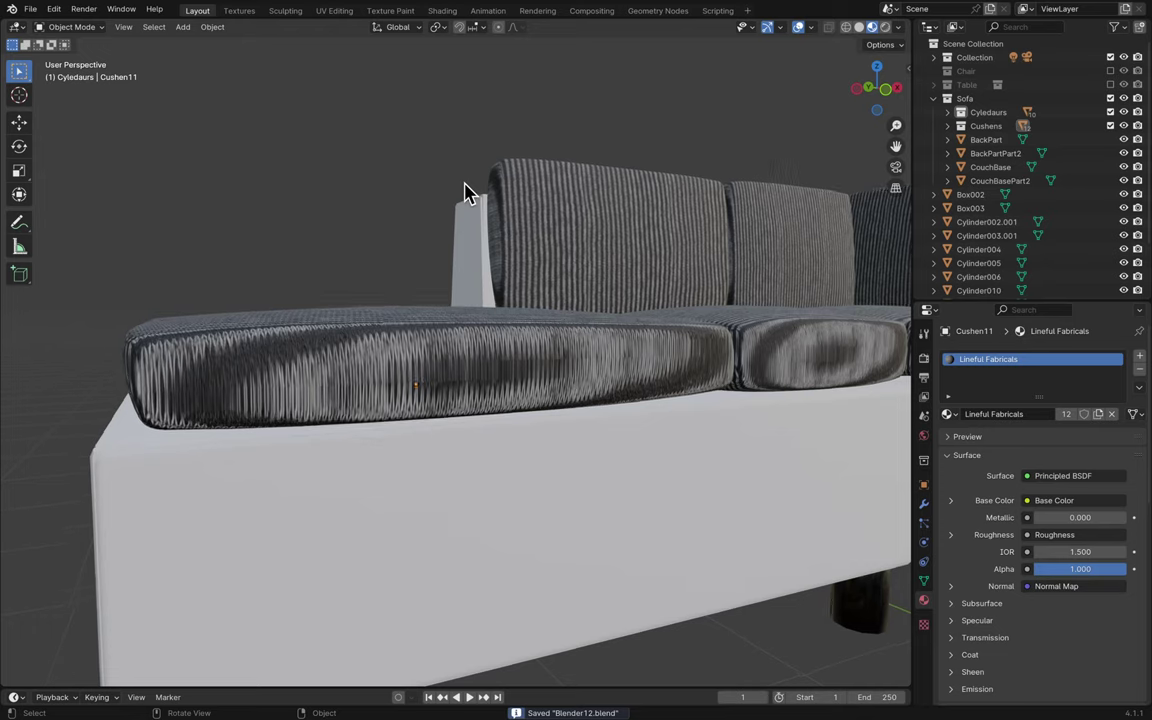
pyautogui.moveTo(465, 190); pyautogui.dragTo(465, 190, button='middle')
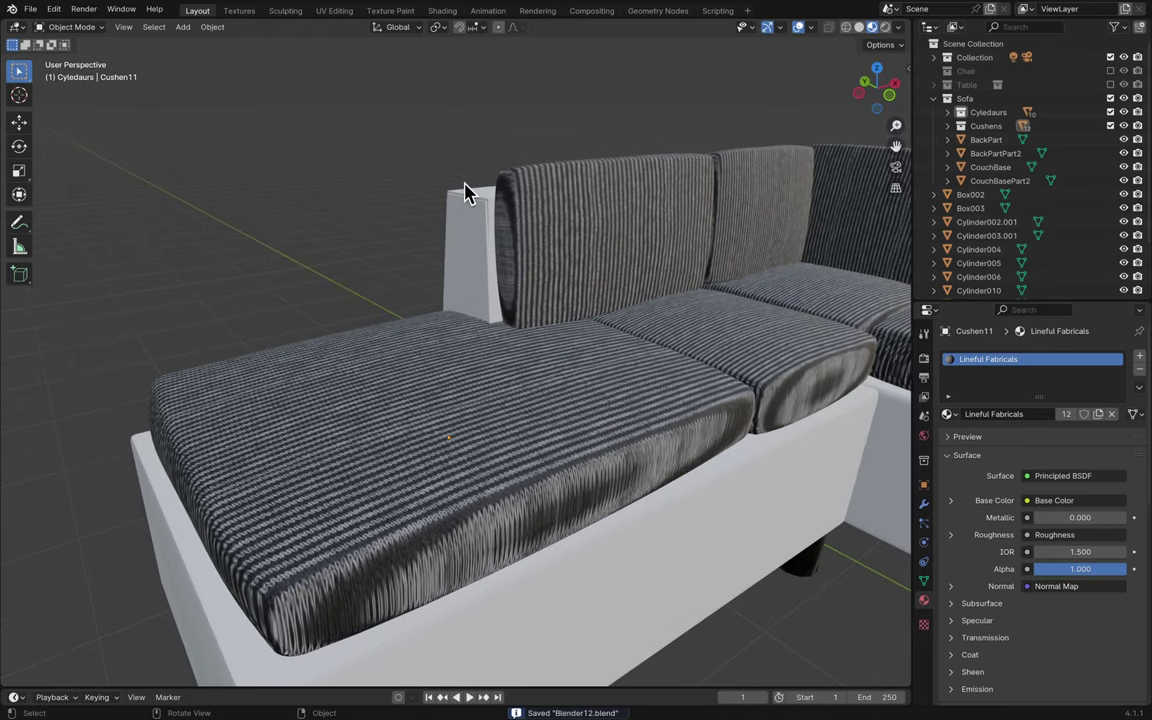
# - Inspect the white Box003 armrest and the BackPartPart2 piece, and save the file
pyautogui.scroll(3, 465, 190)
pyautogui.click(478, 192)
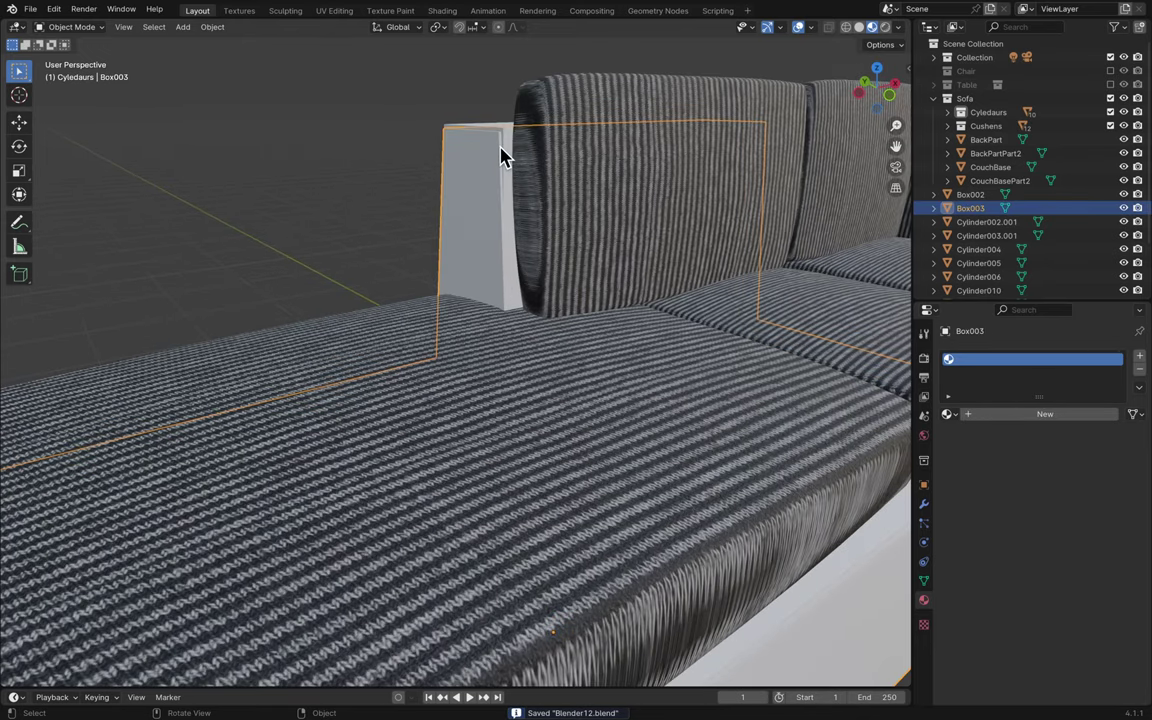
pyautogui.moveTo(490, 135); pyautogui.dragTo(496, 134, button='middle')
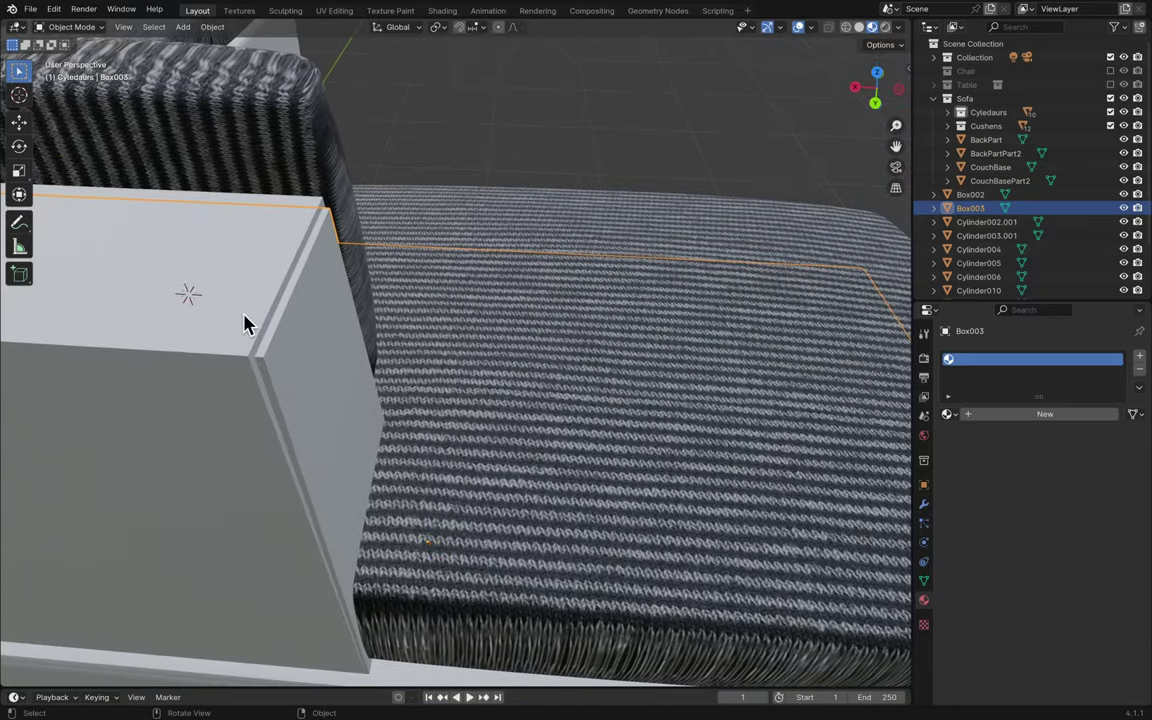
pyautogui.click(705, 206)
pyautogui.moveTo(401, 297); pyautogui.dragTo(399, 297, button='middle')
pyautogui.hotkey('ctrl', 's')
pyautogui.click(345, 210)
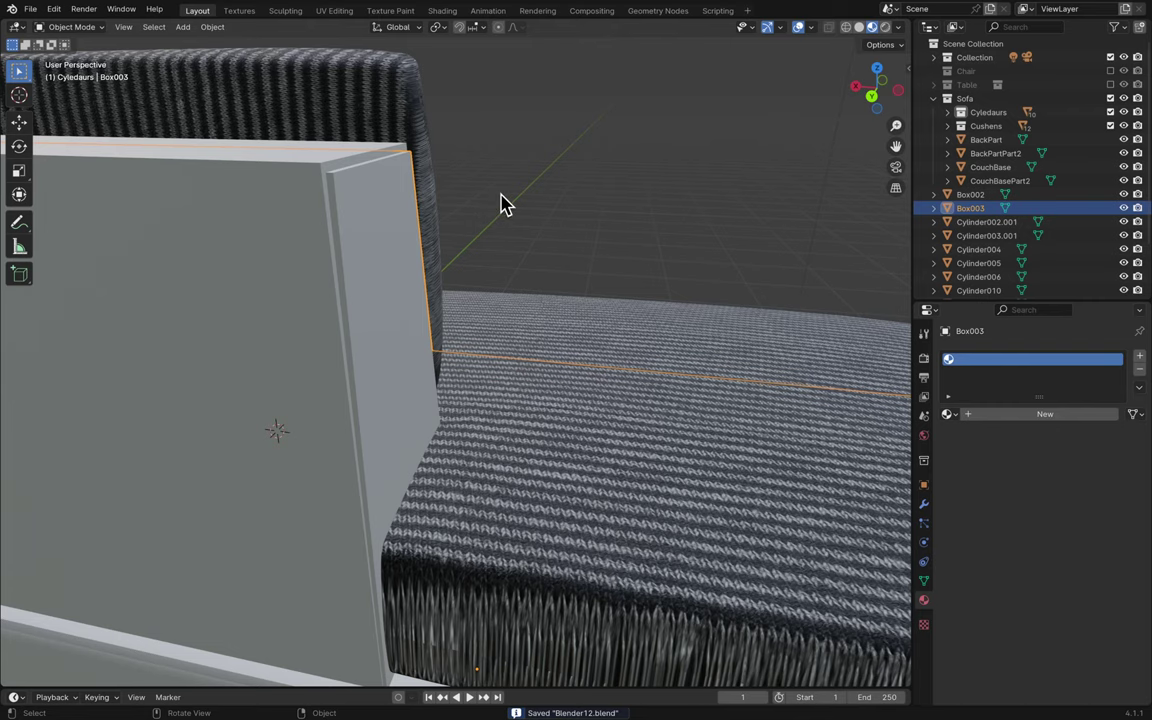
# - Select the Box003 and Box002 frame boxes and move them aside
pyautogui.scroll(-8, 503, 203)
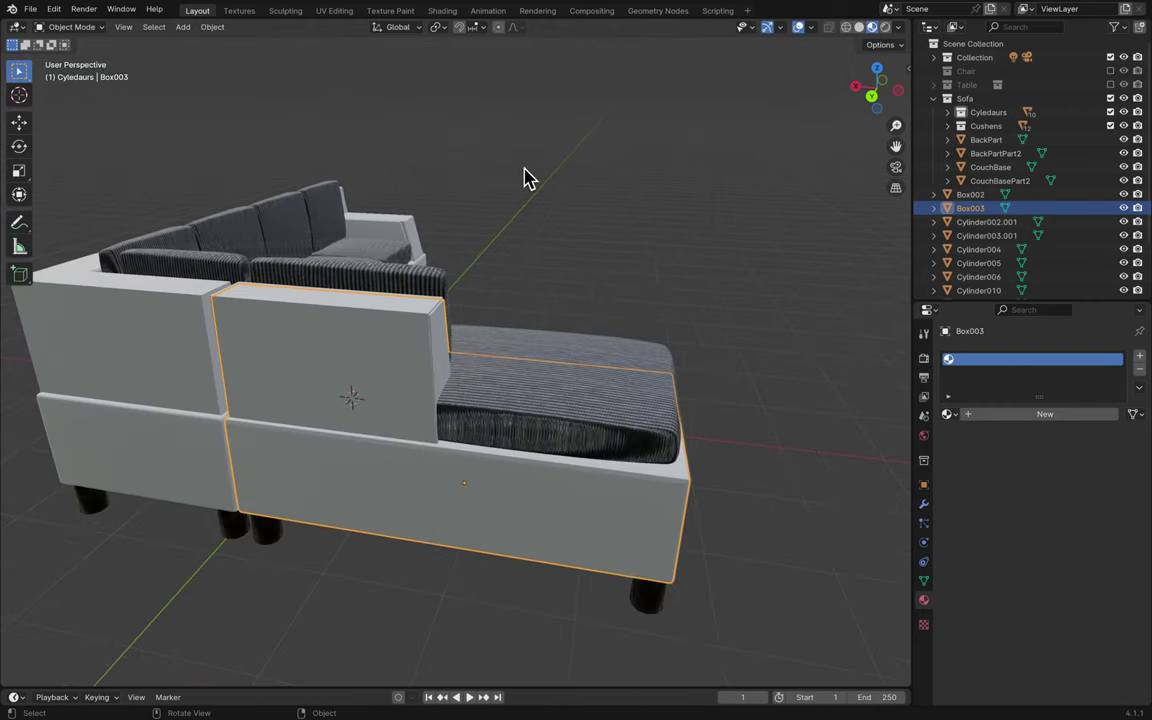
pyautogui.scroll(-3, 530, 178)
pyautogui.scroll(3, 672, 291)
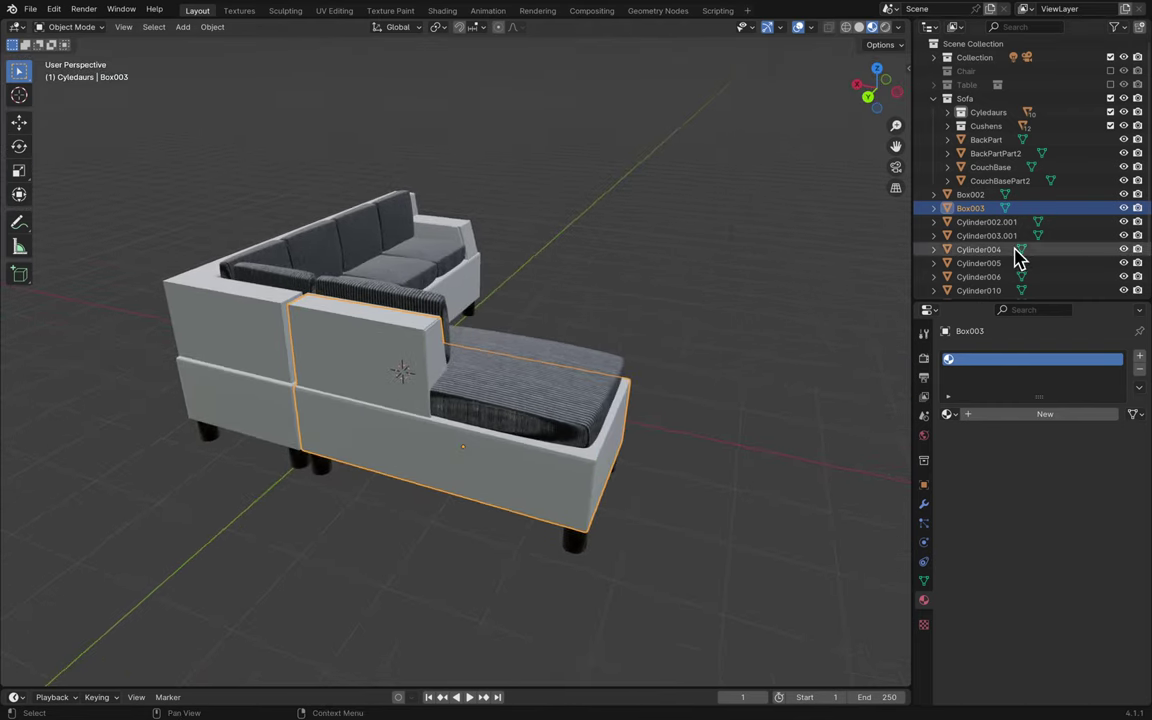
pyautogui.scroll(-3, 1018, 255)
pyautogui.scroll(3, 1018, 255)
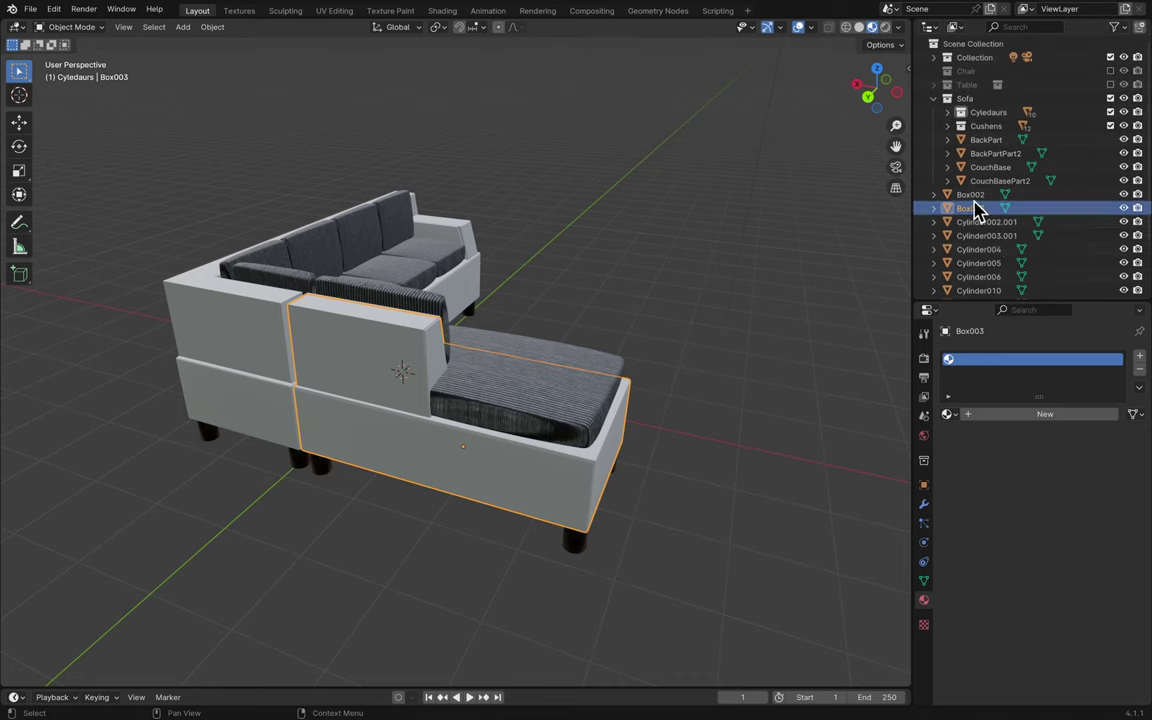
pyautogui.keyDown('shift'); pyautogui.click(975, 195); pyautogui.keyUp('shift')
pyautogui.press('g')
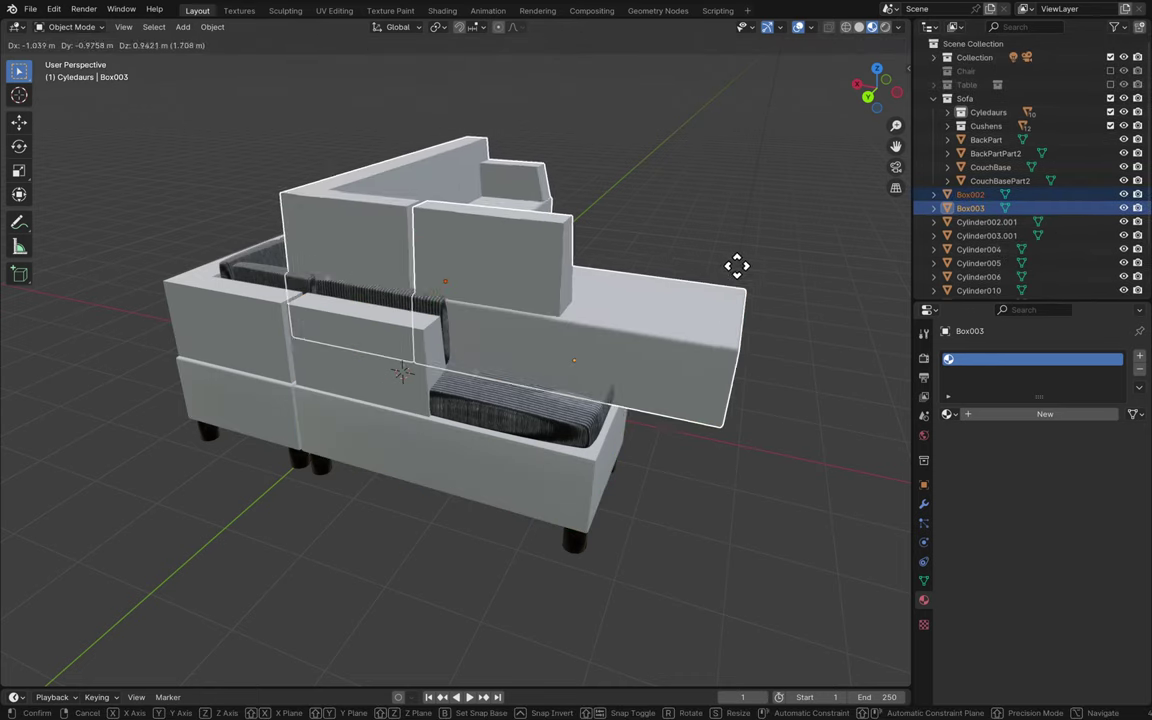
pyautogui.click(797, 290)
# - Select the white pieces Box002 through Cylinder016, move them aside, and delete them
pyautogui.scroll(6, 797, 290)
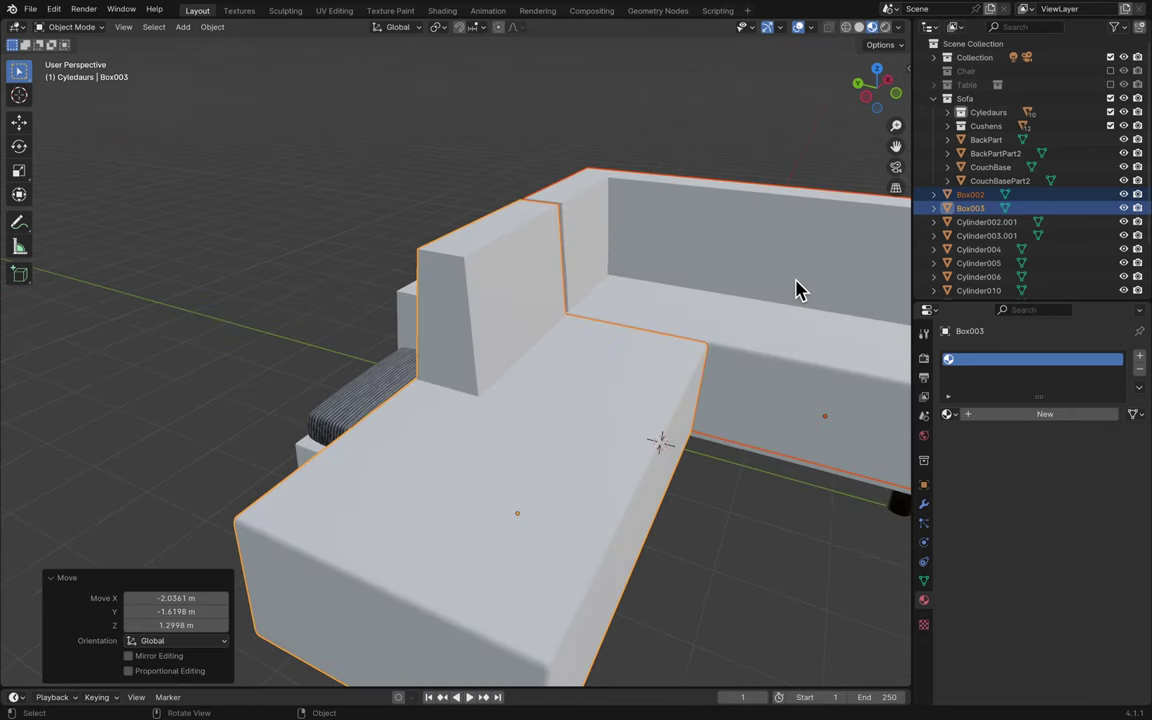
pyautogui.scroll(-3, 800, 287)
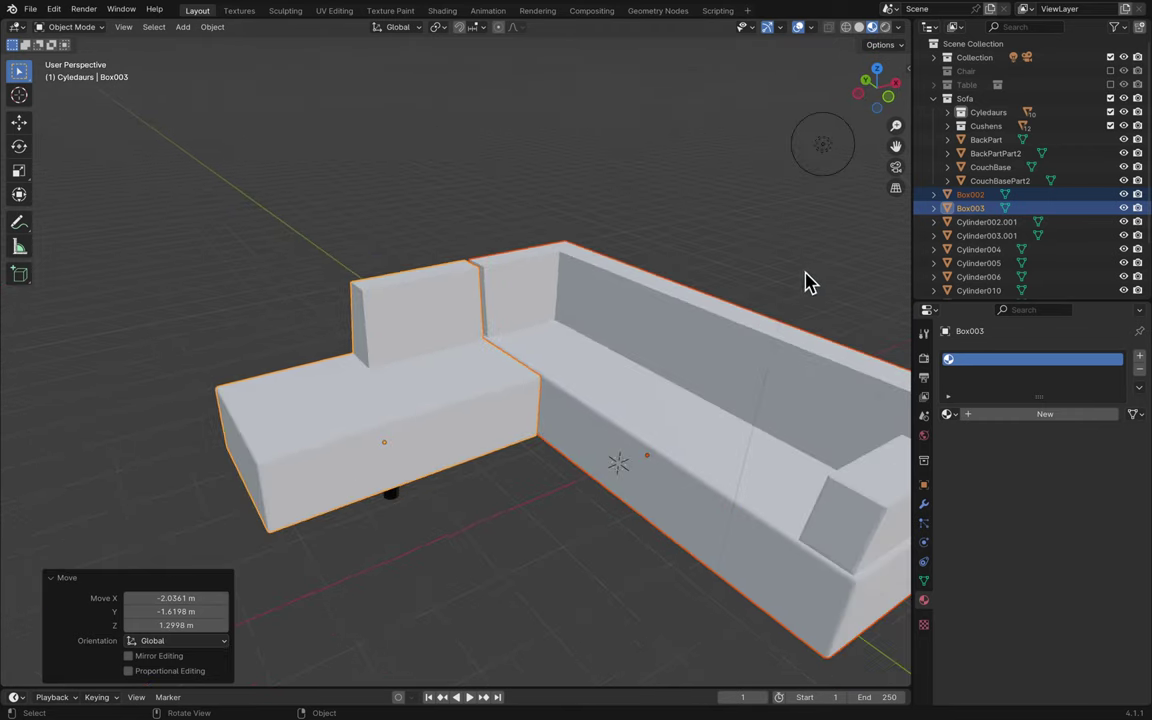
pyautogui.click(934, 98)
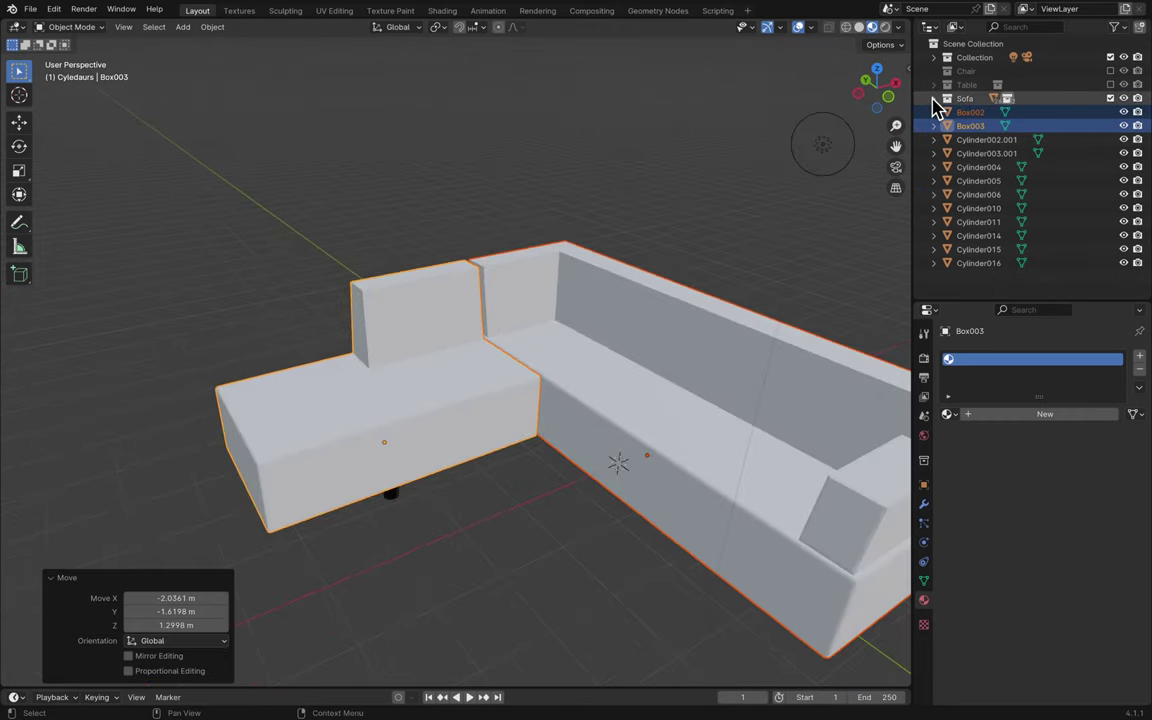
pyautogui.keyDown('shift'); pyautogui.click(978, 263); pyautogui.keyUp('shift')
pyautogui.click(966, 112)
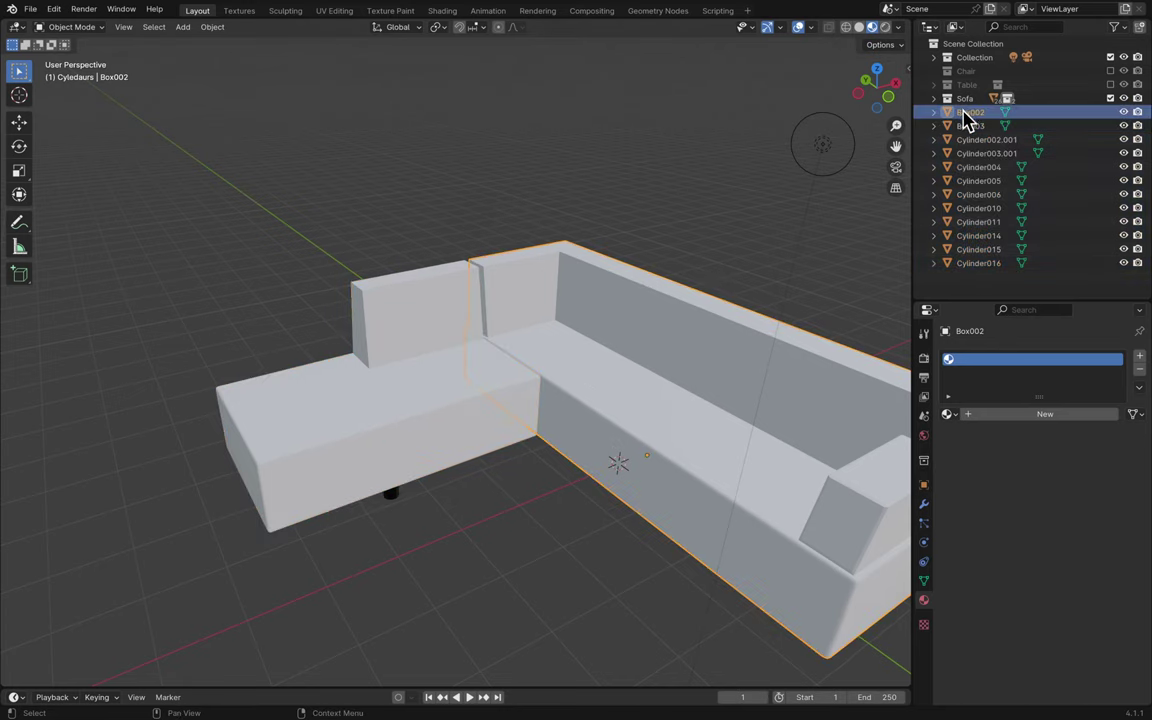
pyautogui.keyDown('shift'); pyautogui.click(965, 264); pyautogui.keyUp('shift')
pyautogui.press('g')
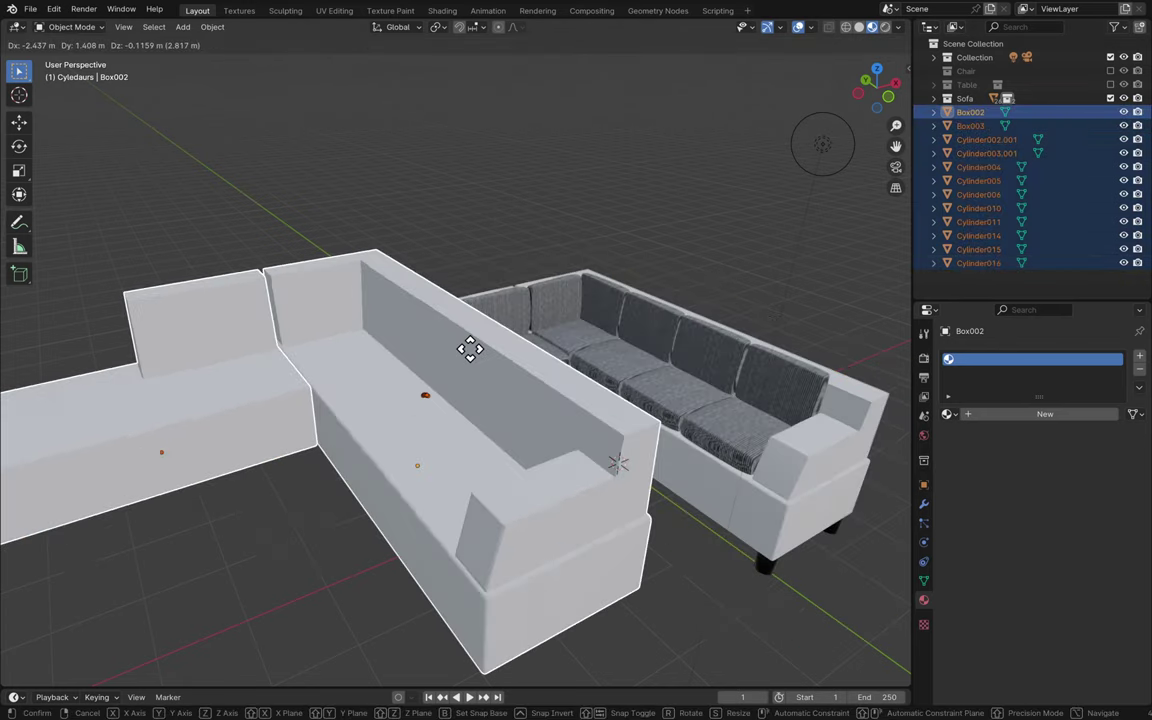
pyautogui.click(393, 335)
pyautogui.moveTo(393, 335); pyautogui.dragTo(393, 335, button='middle')
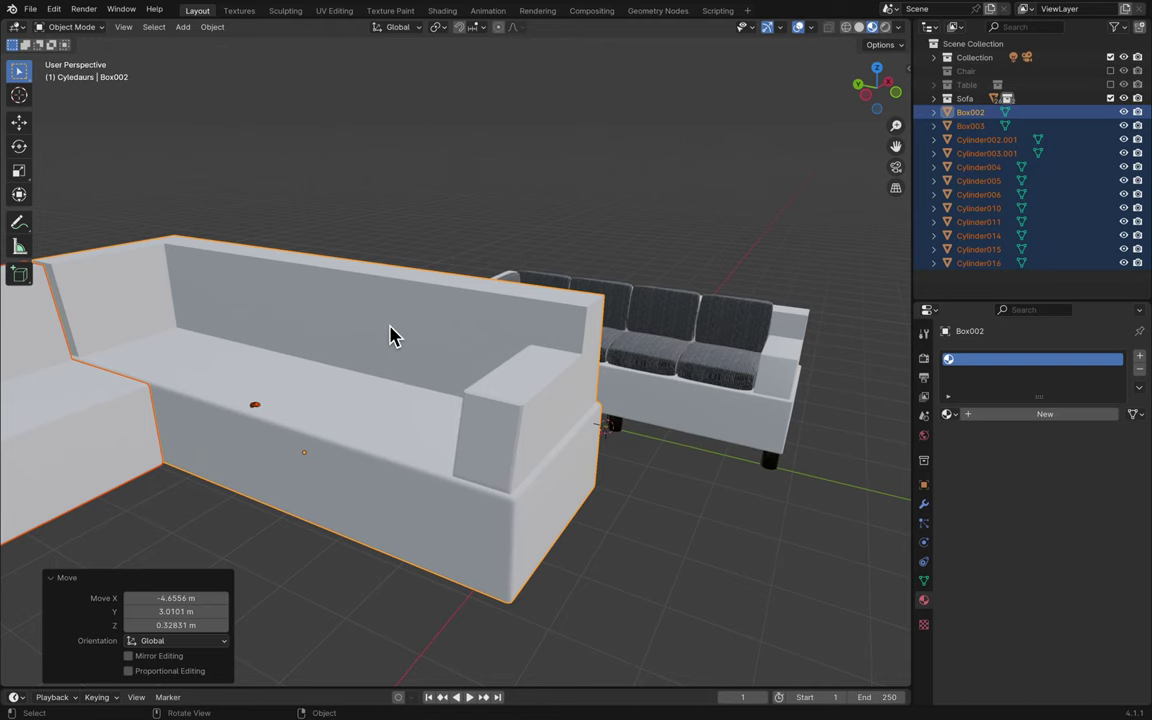
pyautogui.scroll(-6, 393, 335)
pyautogui.press('x')
pyautogui.click(392, 325)
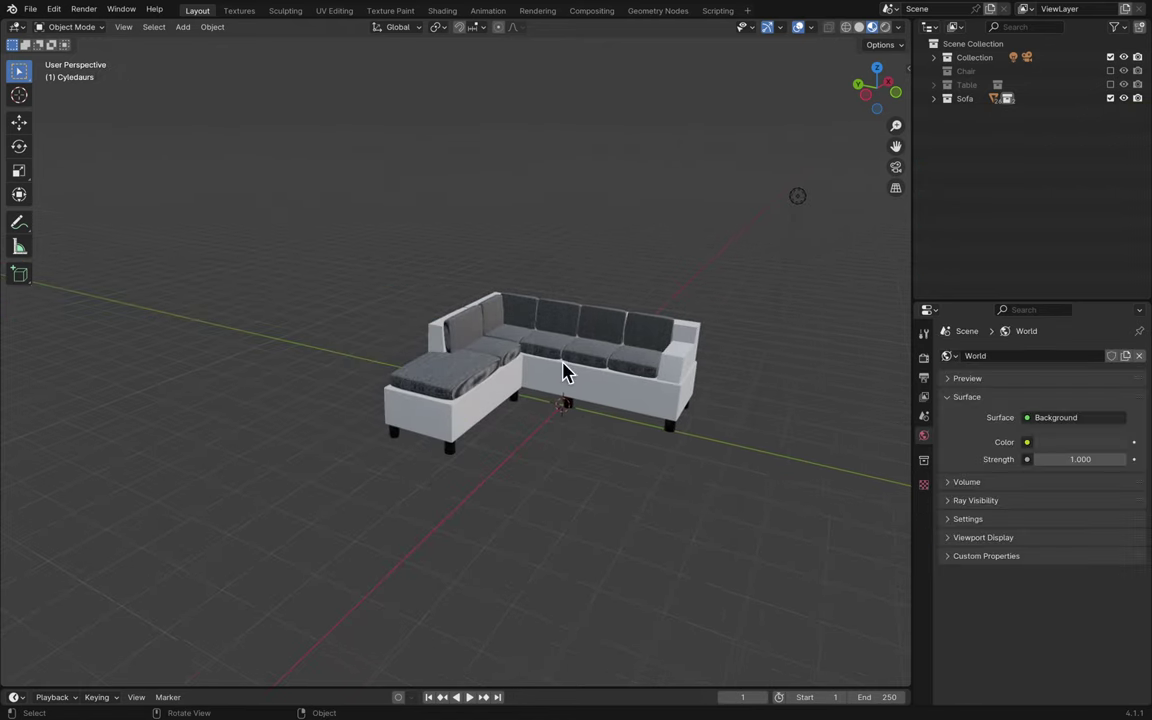
# - Orbit around the L-shaped sofa, save Blender12.blend, and select the sofa's BackPart
pyautogui.scroll(6, 565, 372)
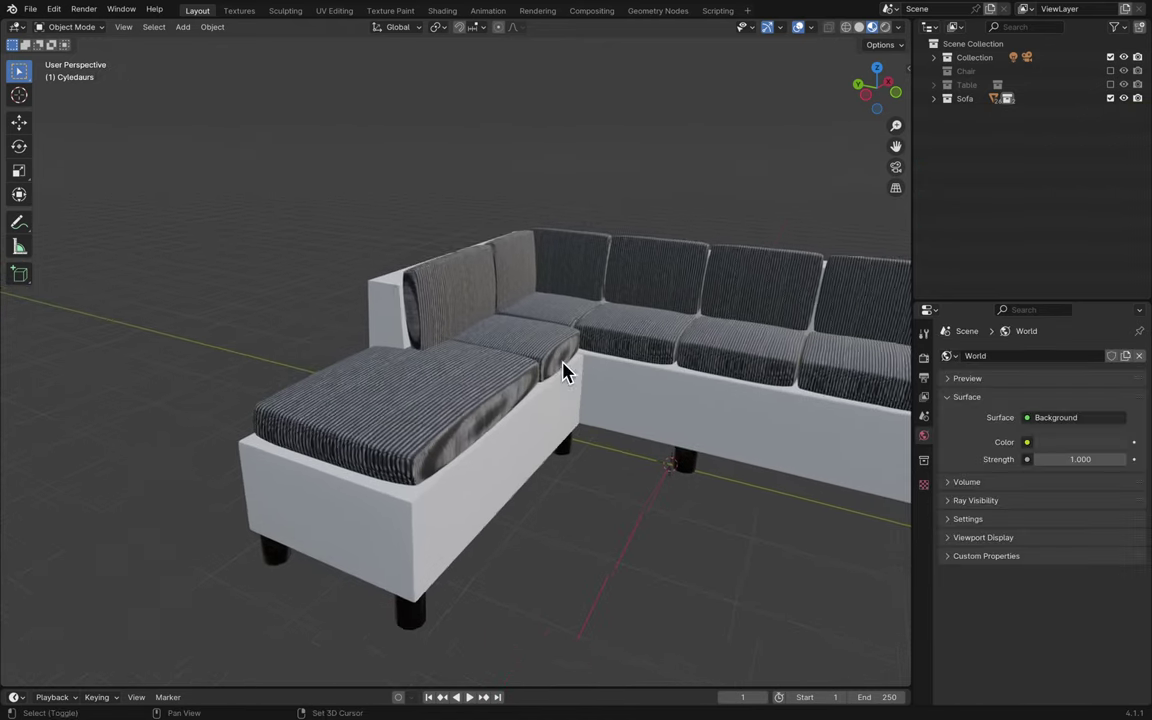
pyautogui.moveTo(565, 372); pyautogui.dragTo(565, 372, button='middle')
pyautogui.hotkey('ctrl', 's')
pyautogui.hotkey('ctrl', 's')
pyautogui.moveTo(681, 249); pyautogui.dragTo(680, 250, button='middle')
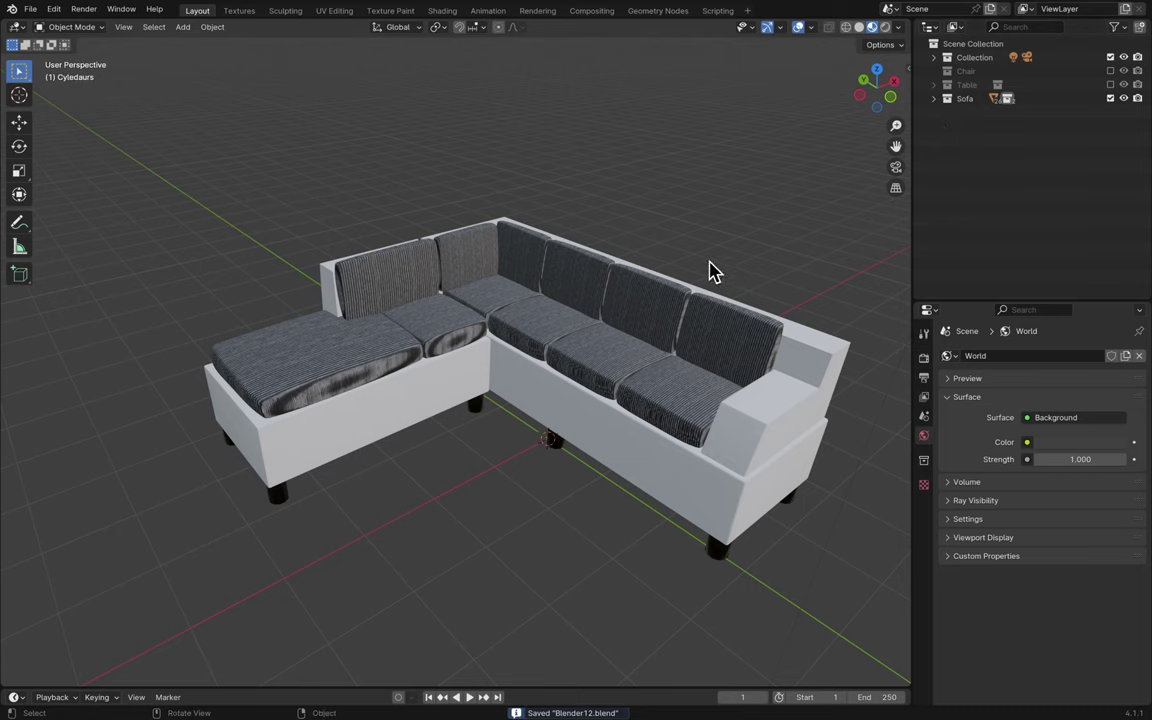
pyautogui.keyDown('shift'); pyautogui.moveTo(588, 288); pyautogui.dragTo(588, 288, button='middle'); pyautogui.keyUp('shift')
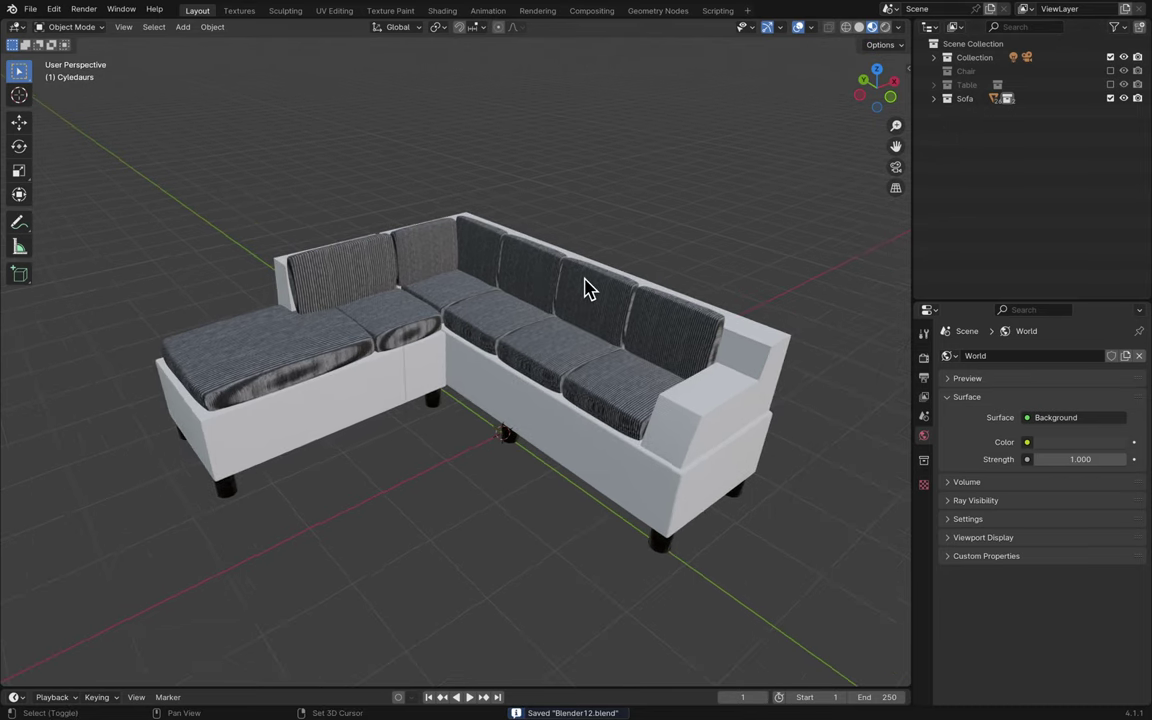
pyautogui.click(686, 443)
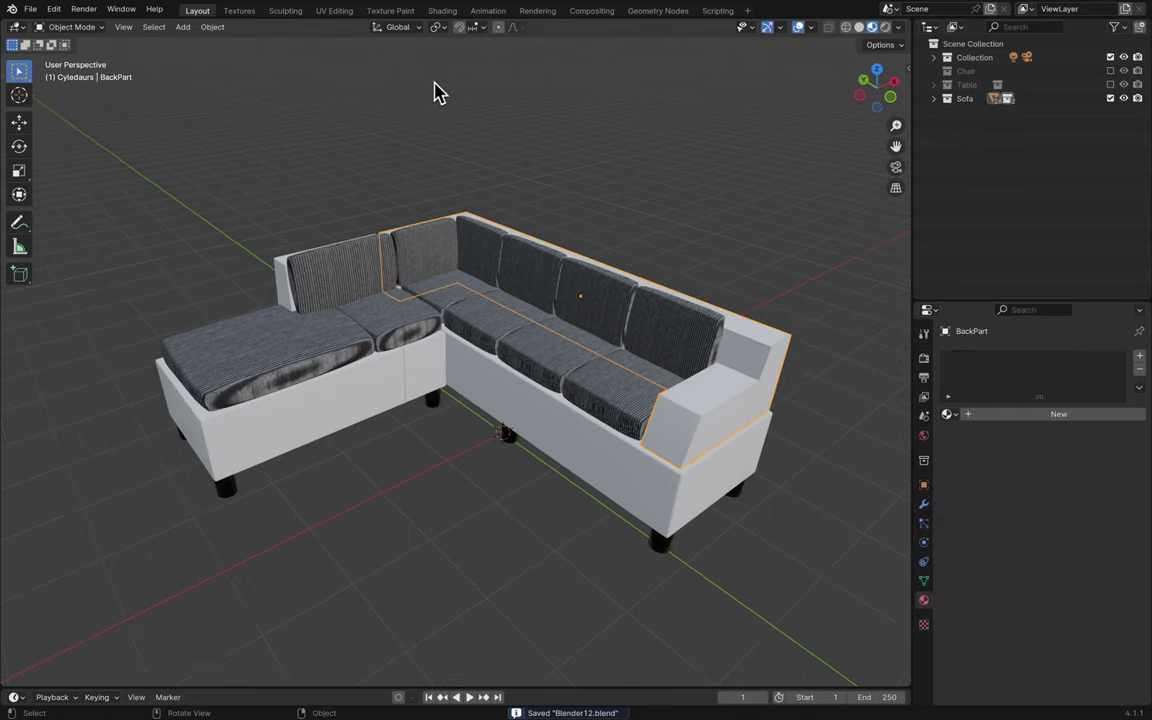
# - In the Texturing workspace, create a new BackPart material with displacement set to Displacement Only
pyautogui.click(238, 11)
pyautogui.moveTo(349, 255); pyautogui.dragTo(352, 263, button='middle')
pyautogui.press('Tab')
pyautogui.hotkey('ctrl', 's')
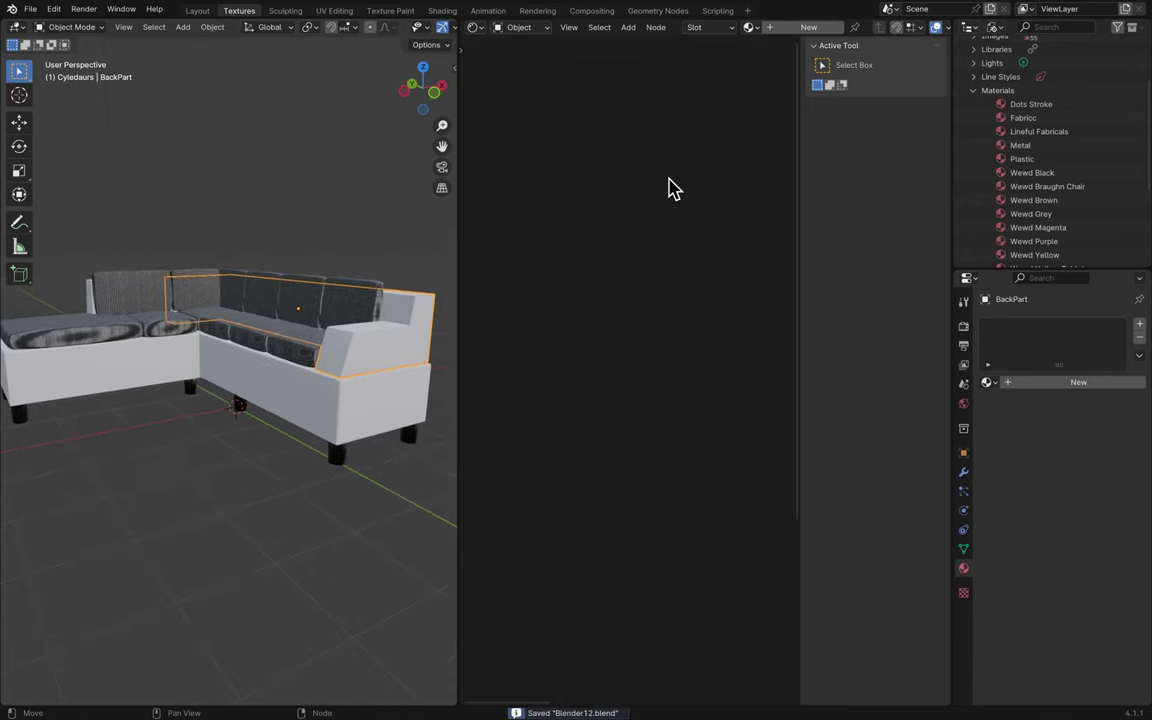
pyautogui.click(780, 28)
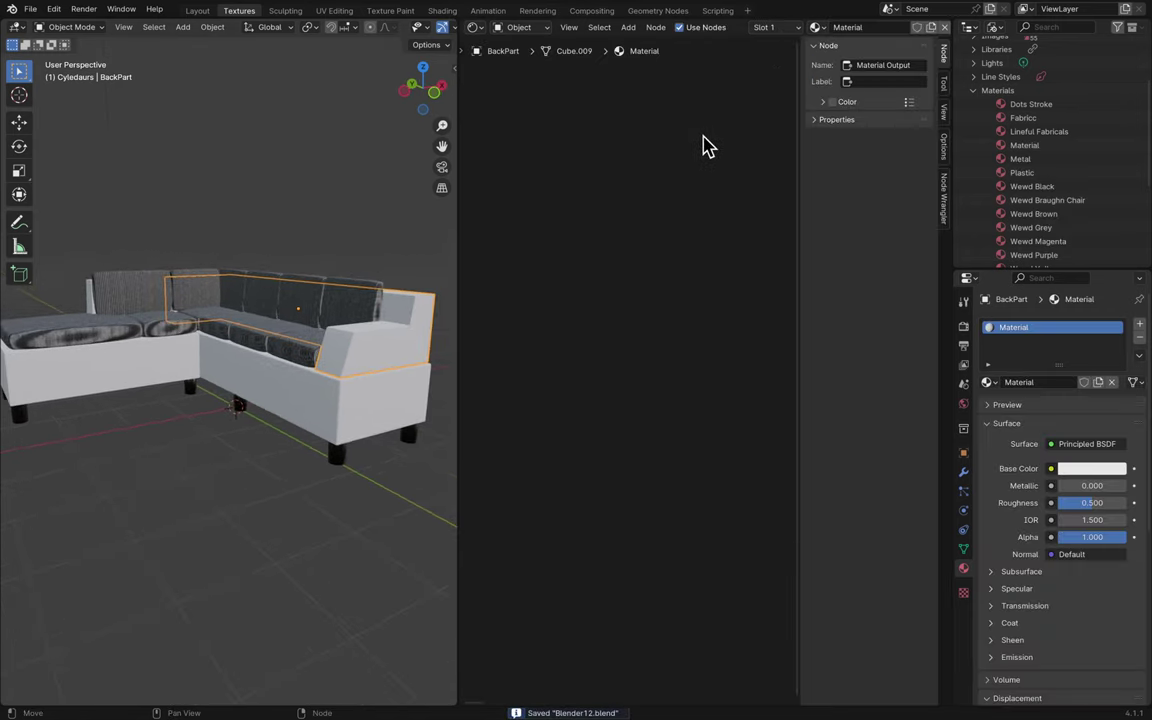
pyautogui.press('Home')
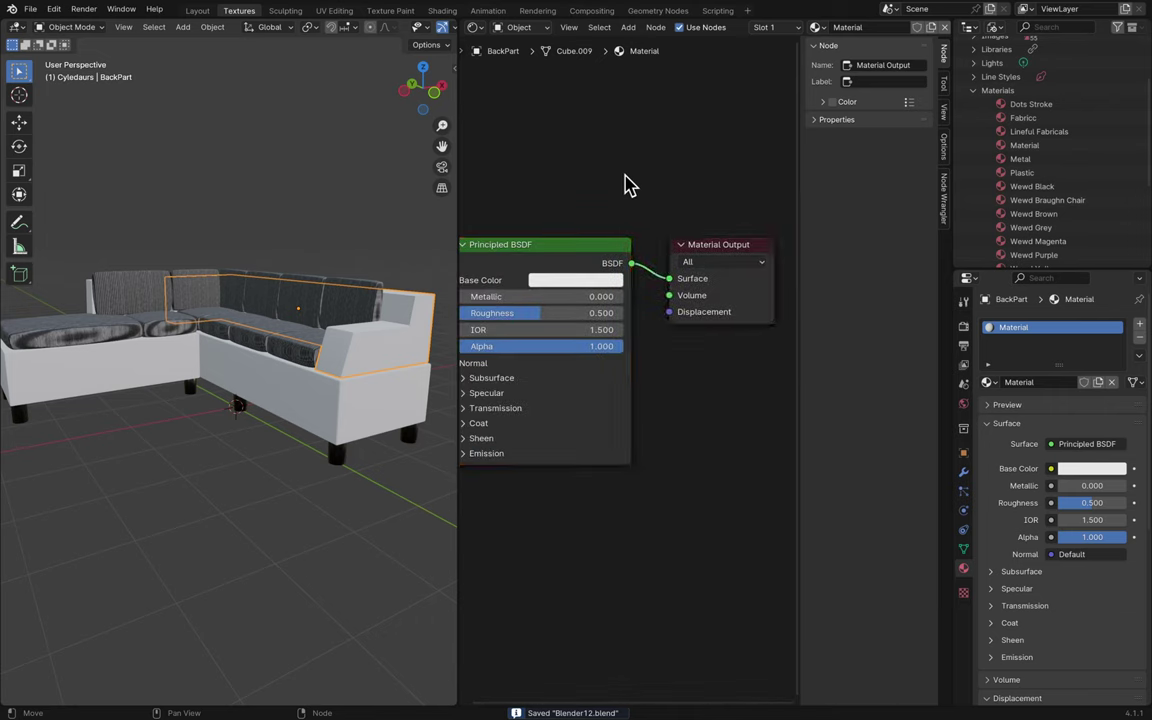
pyautogui.click(600, 250)
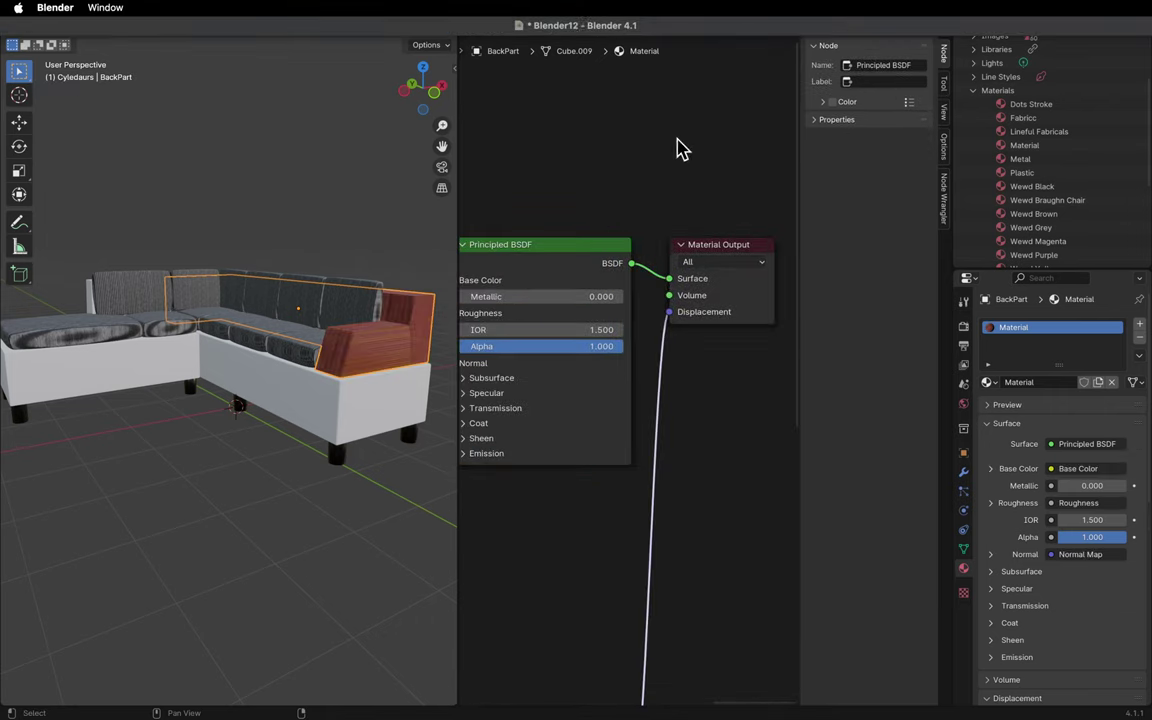
pyautogui.scroll(-10, 1100, 474)
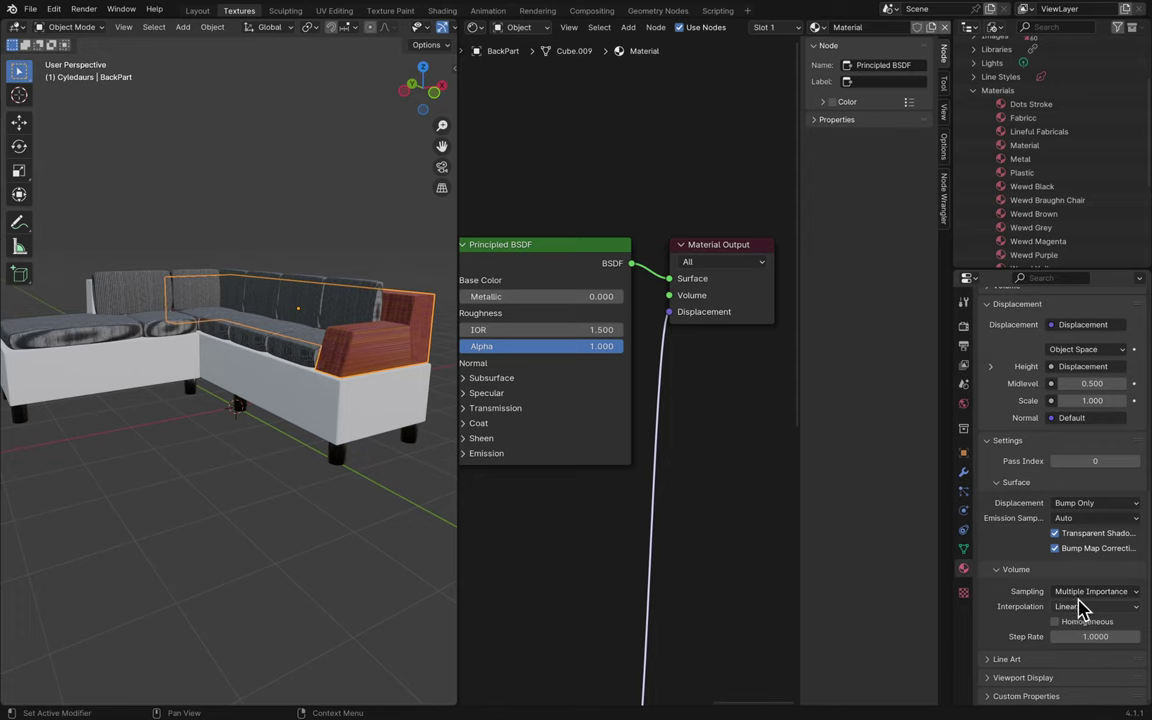
pyautogui.click(1100, 504)
pyautogui.click(1100, 524)
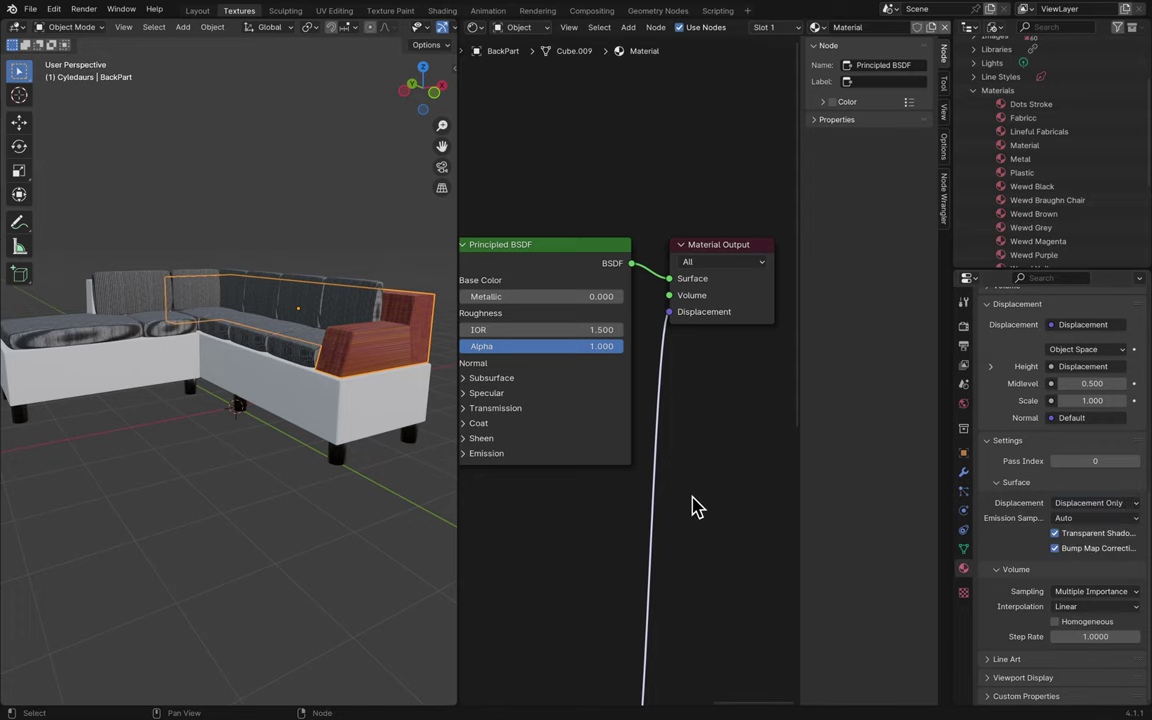
# - Set the Displacement node's Scale to 0
pyautogui.scroll(-5, 697, 507)
pyautogui.doubleClick(617, 440)
pyautogui.write('000')
pyautogui.press('Return')
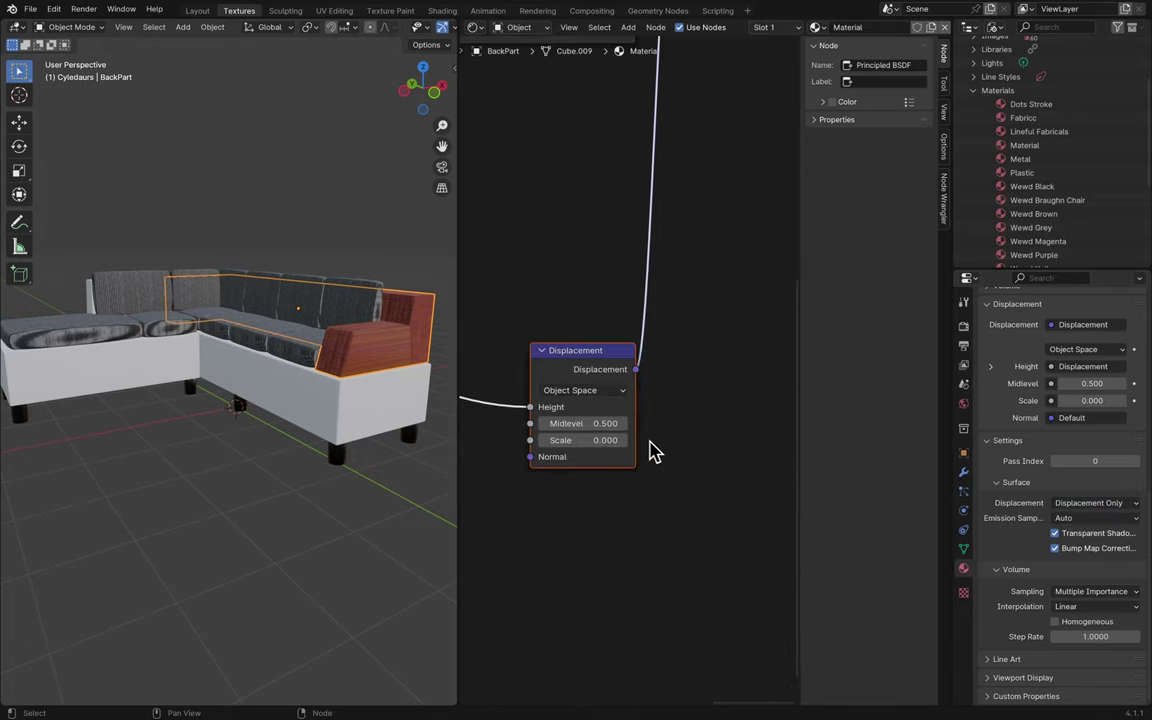
pyautogui.click(697, 455)
pyautogui.hscroll(15, 278, 476)
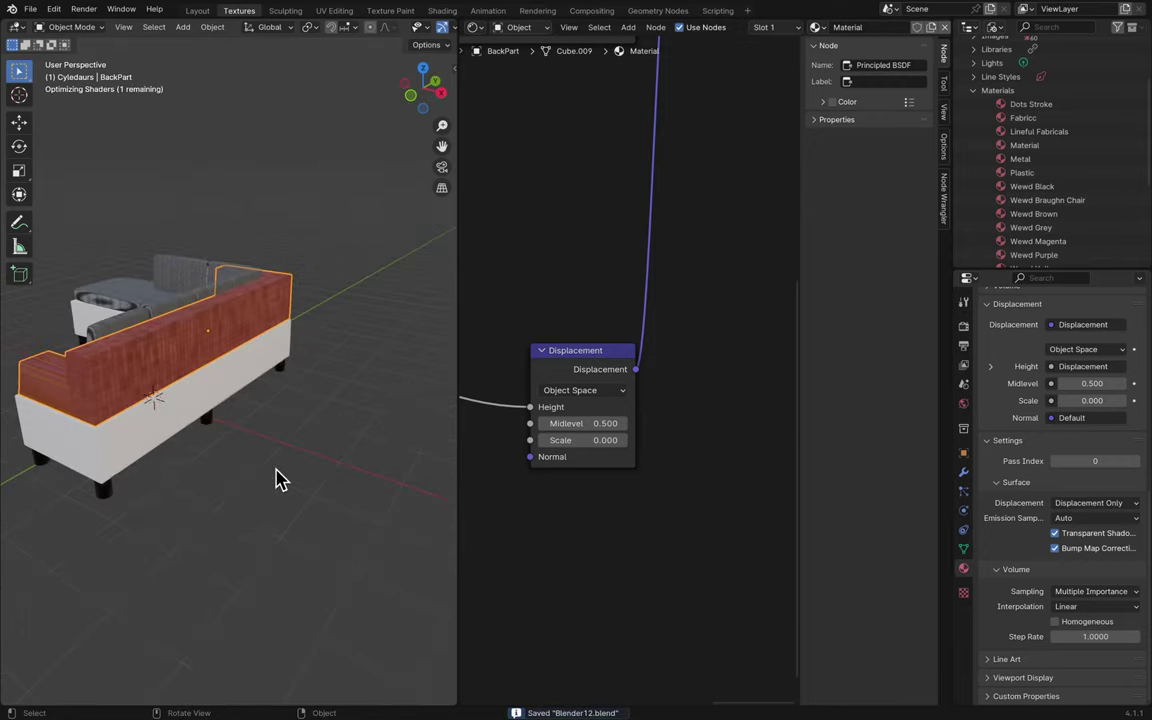
pyautogui.hscroll(15, 278, 478)
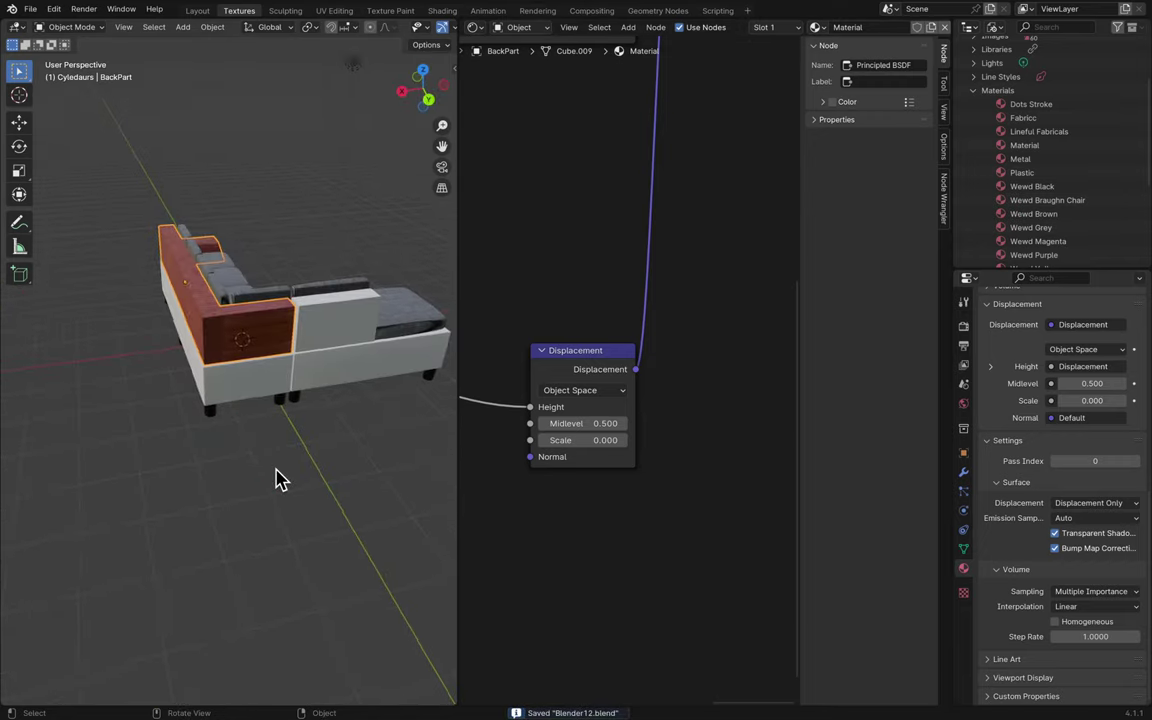
pyautogui.hscroll(20, 278, 478)
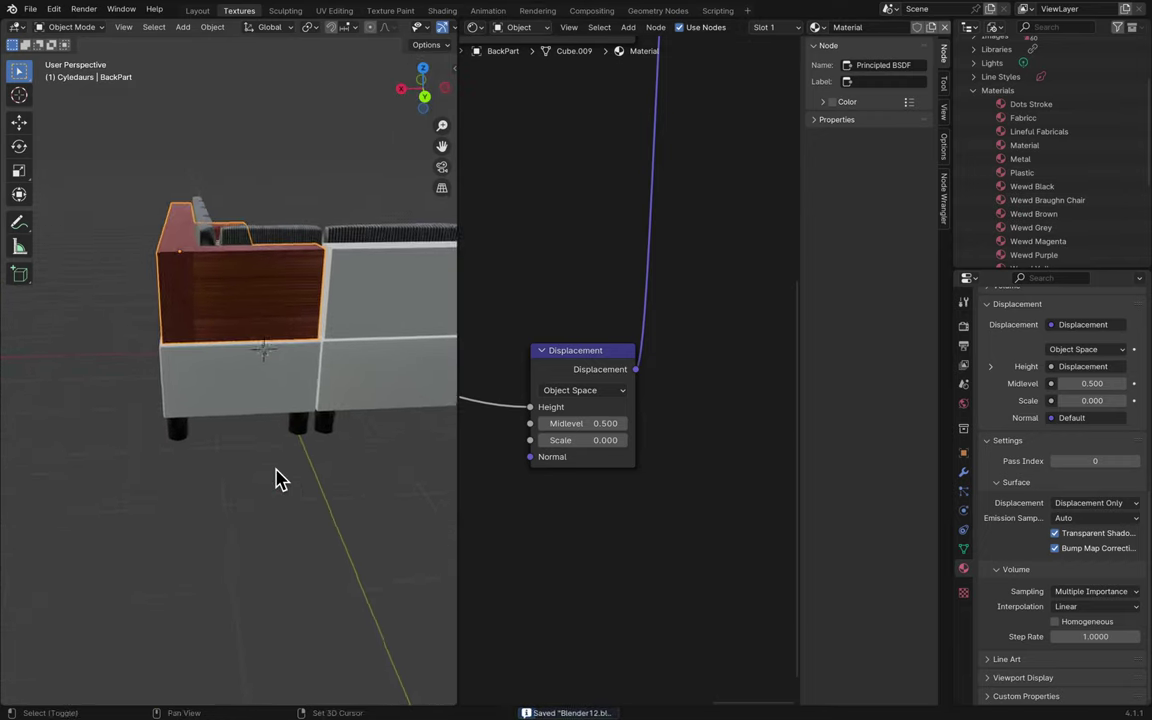
pyautogui.click(305, 503)
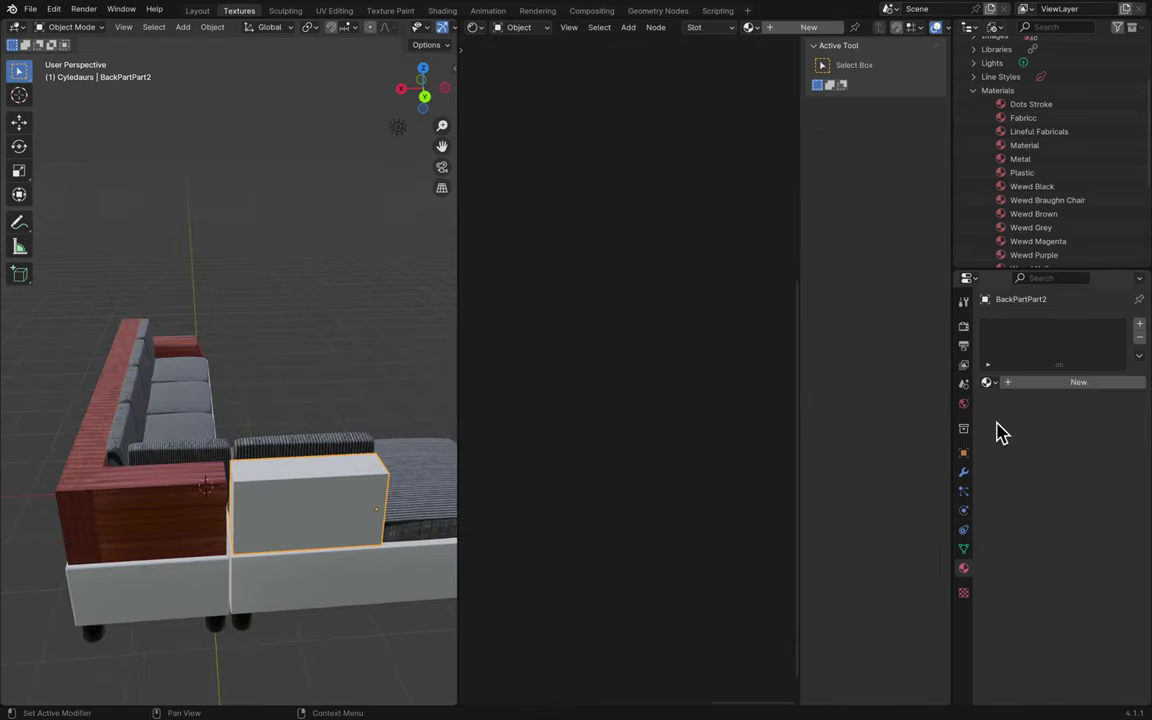
# - Assign the existing Material to BackPartPart2 and rename it Grey Fabric
pyautogui.click(987, 382)
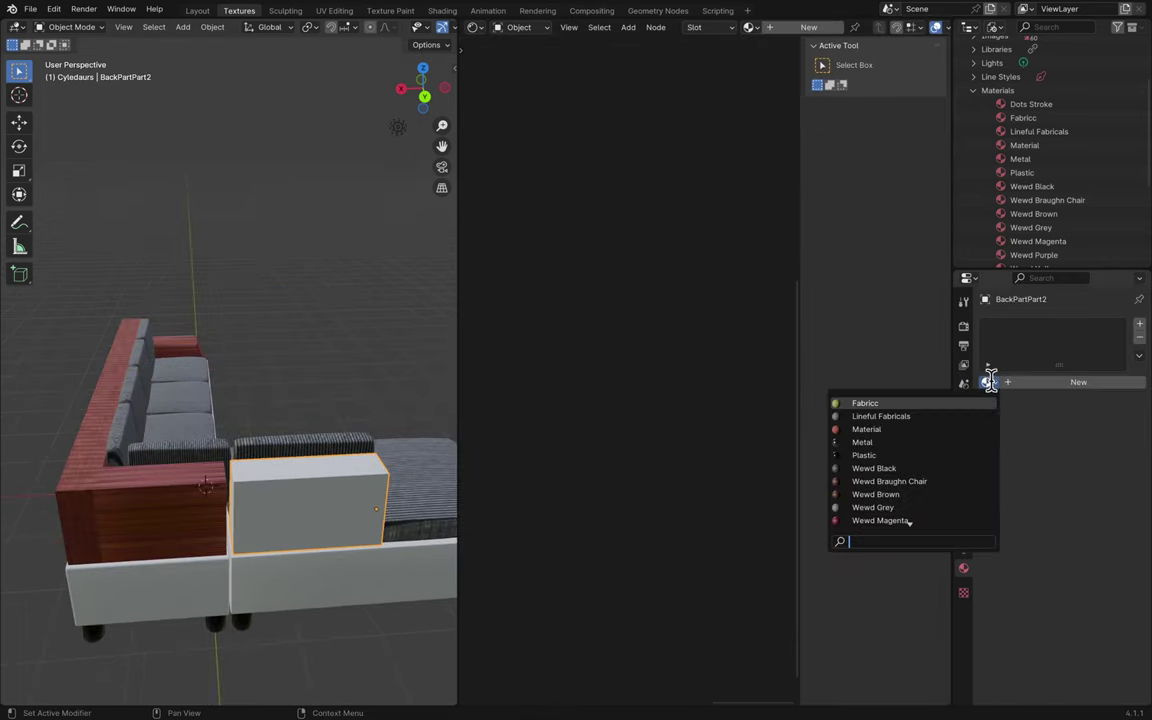
pyautogui.click(934, 440)
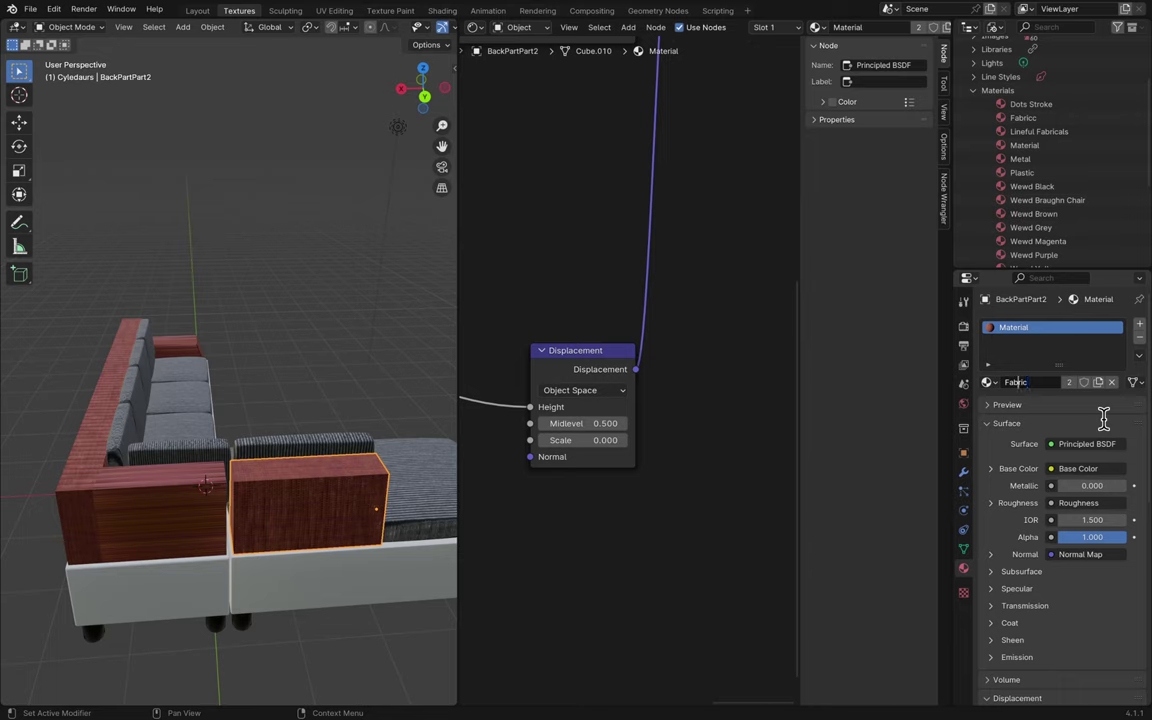
pyautogui.write('Grey')
pyautogui.press('Return')
pyautogui.hotkey('ctrl', 's')
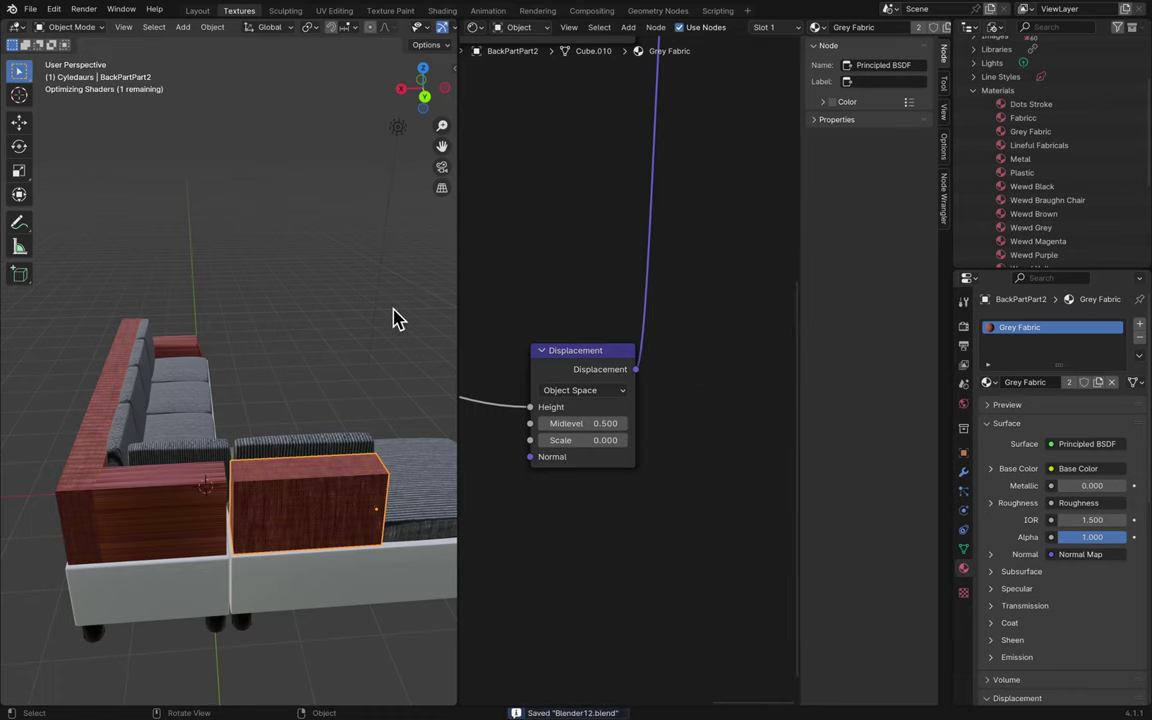
# - Save the file as Blender13.blend
pyautogui.hscroll(10, 393, 319)
pyautogui.hscroll(-3, 578, 234)
pyautogui.scroll(15, 578, 234)
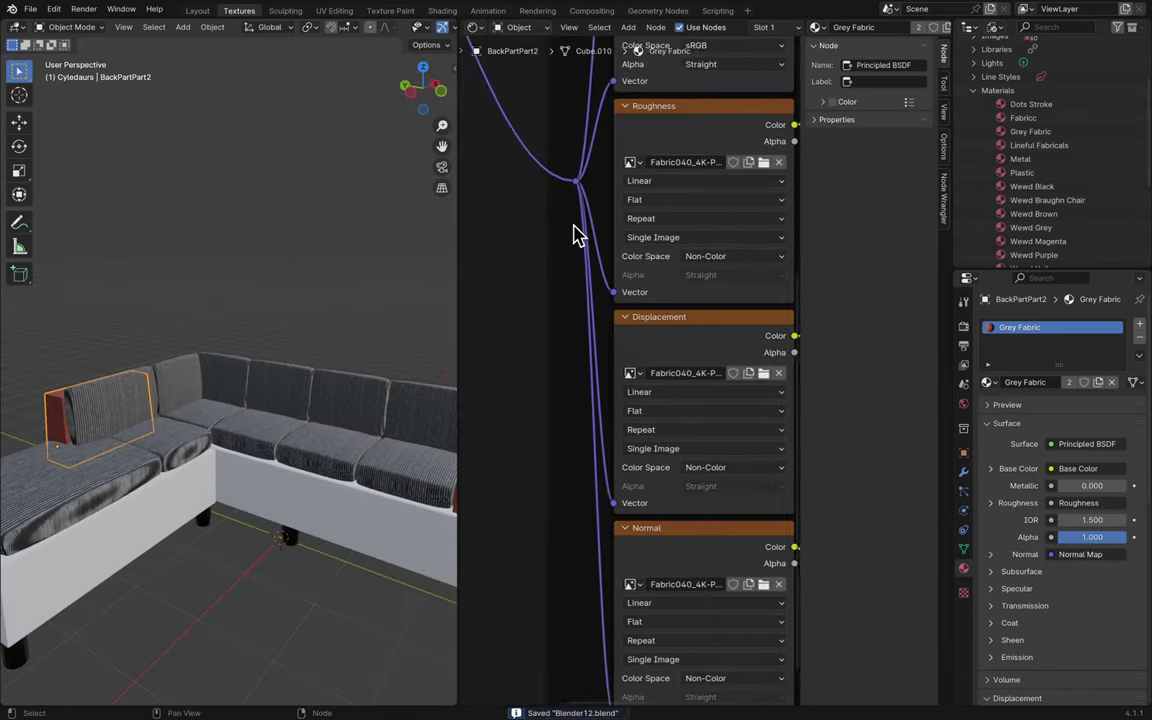
pyautogui.scroll(-2, 578, 234)
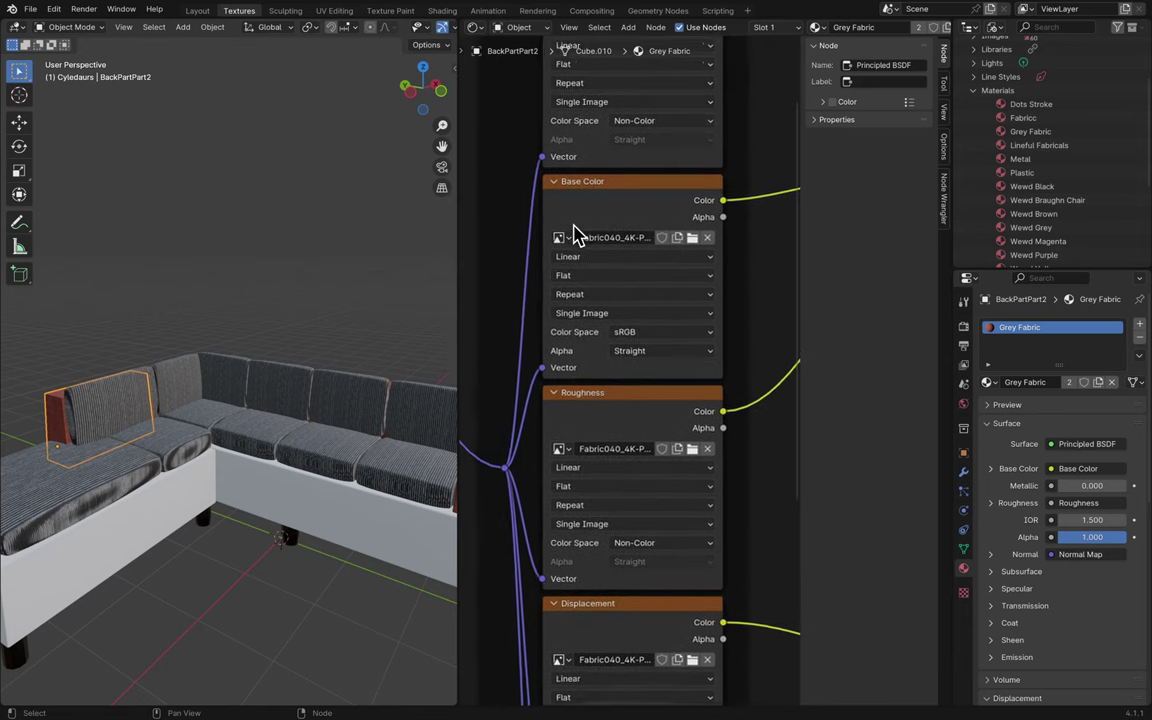
pyautogui.hotkey('ctrl', 's')
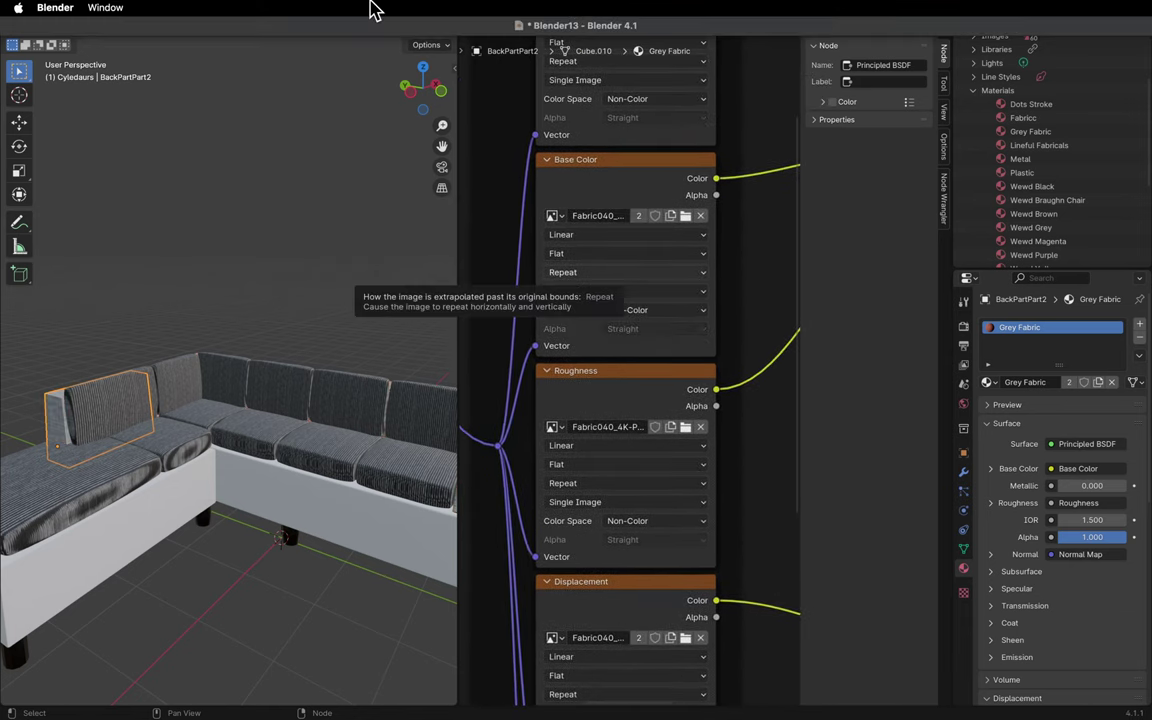
pyautogui.hotkey('ctrl', 'z')
pyautogui.hotkey('ctrl', 's')
pyautogui.hscroll(15, 268, 270)
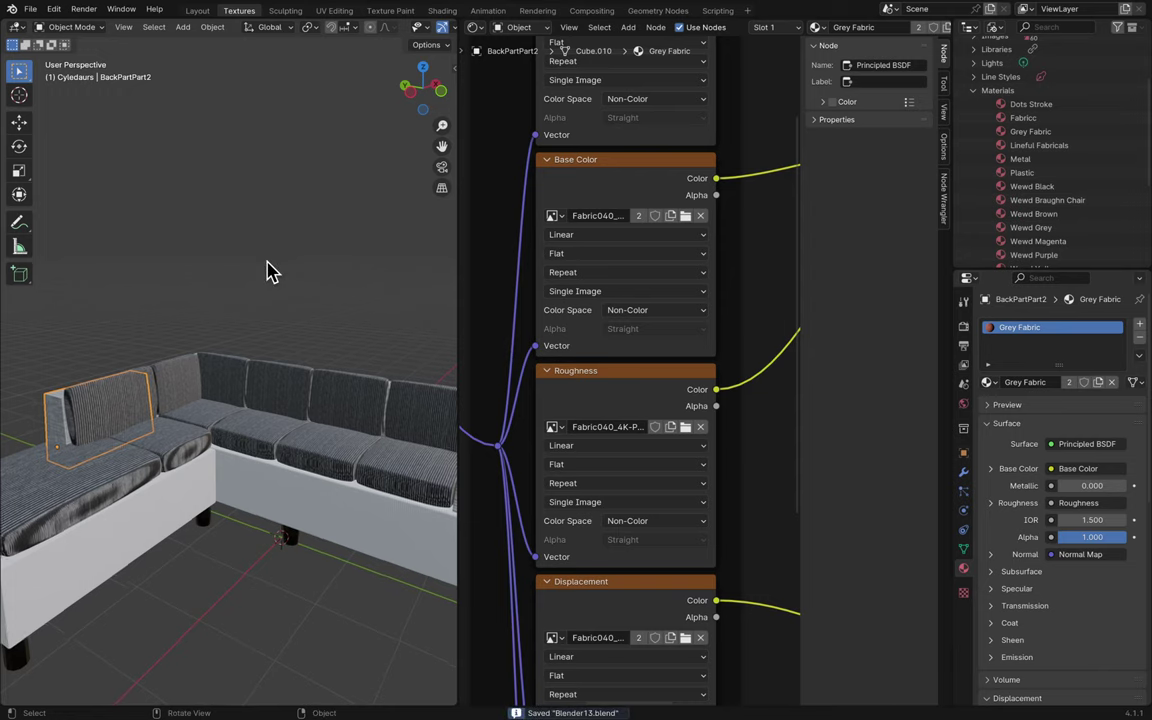
pyautogui.hscroll(10, 268, 270)
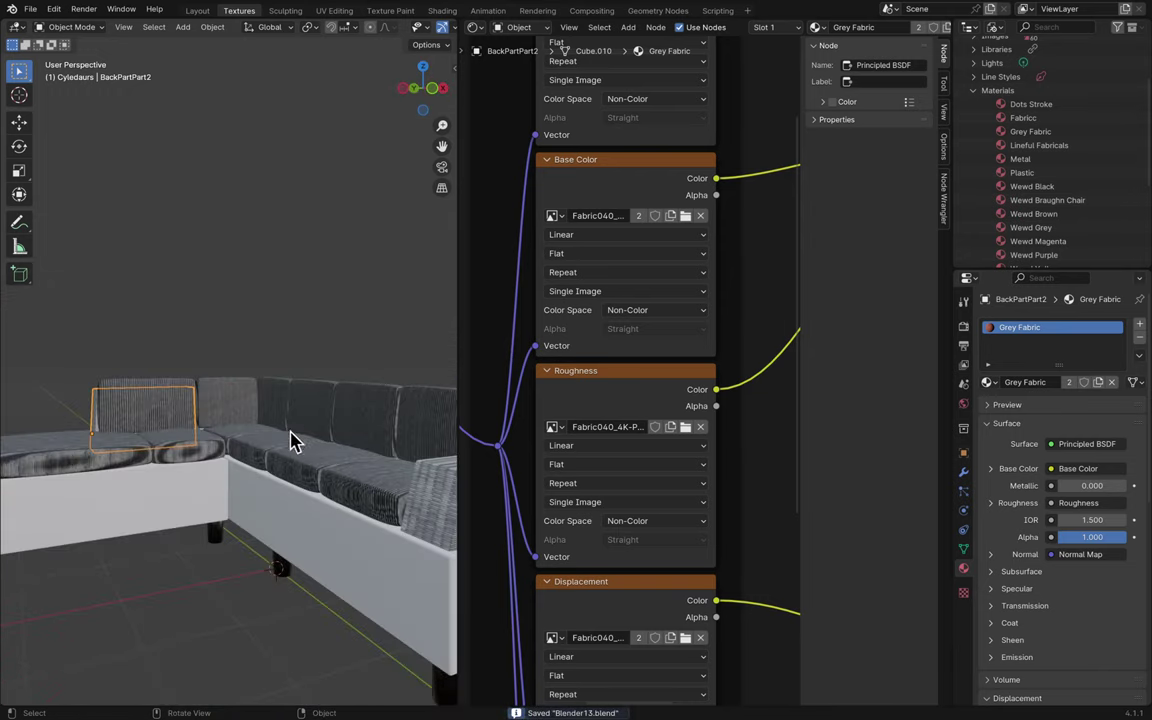
pyautogui.click(258, 530)
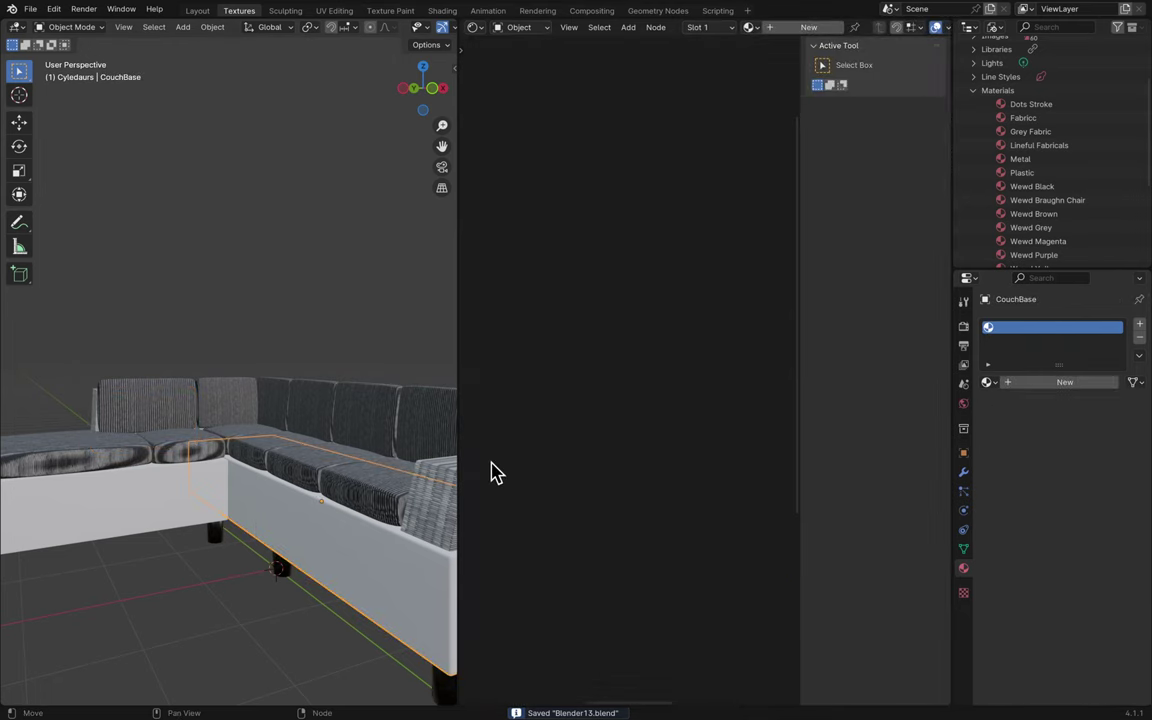
# - Give CouchBase the Grey Fabric material from the material list
pyautogui.click(989, 384)
pyautogui.click(962, 431)
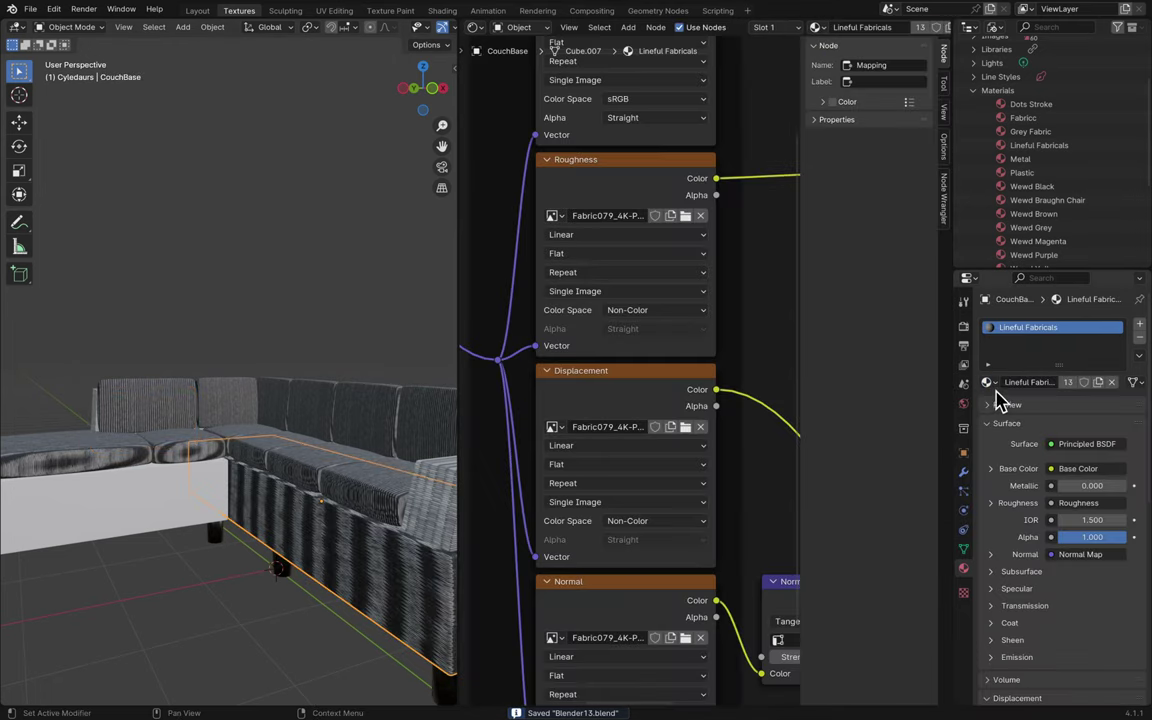
pyautogui.click(989, 384)
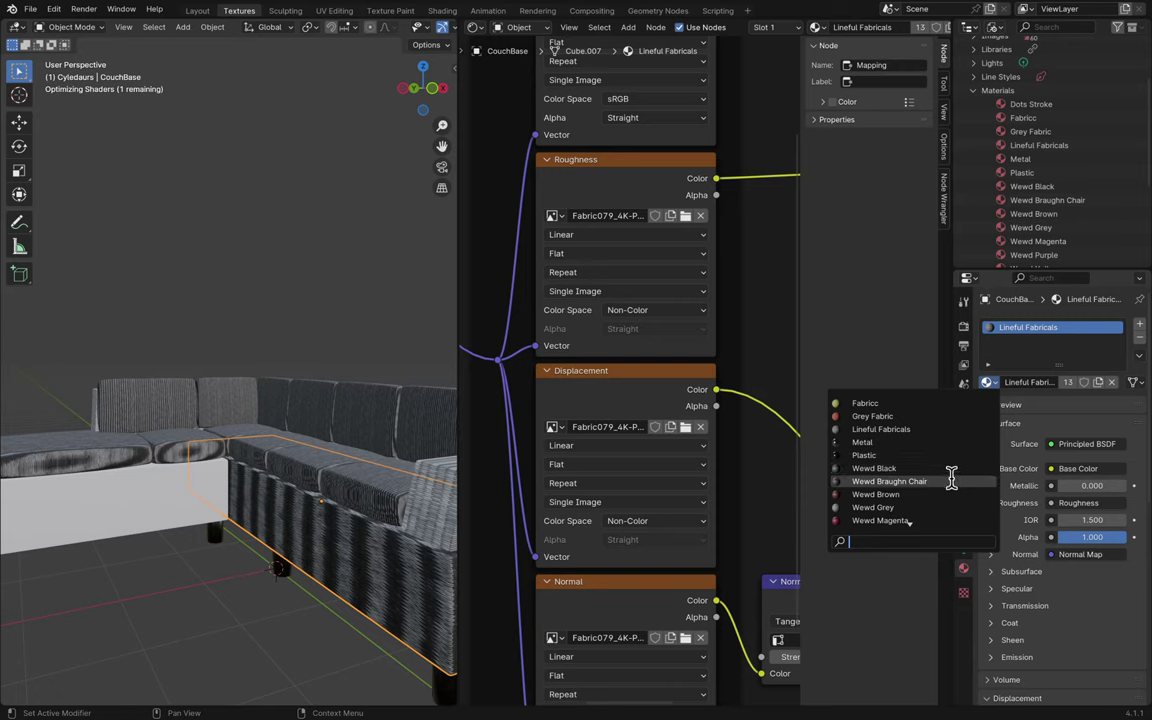
pyautogui.scroll(-3, 943, 481)
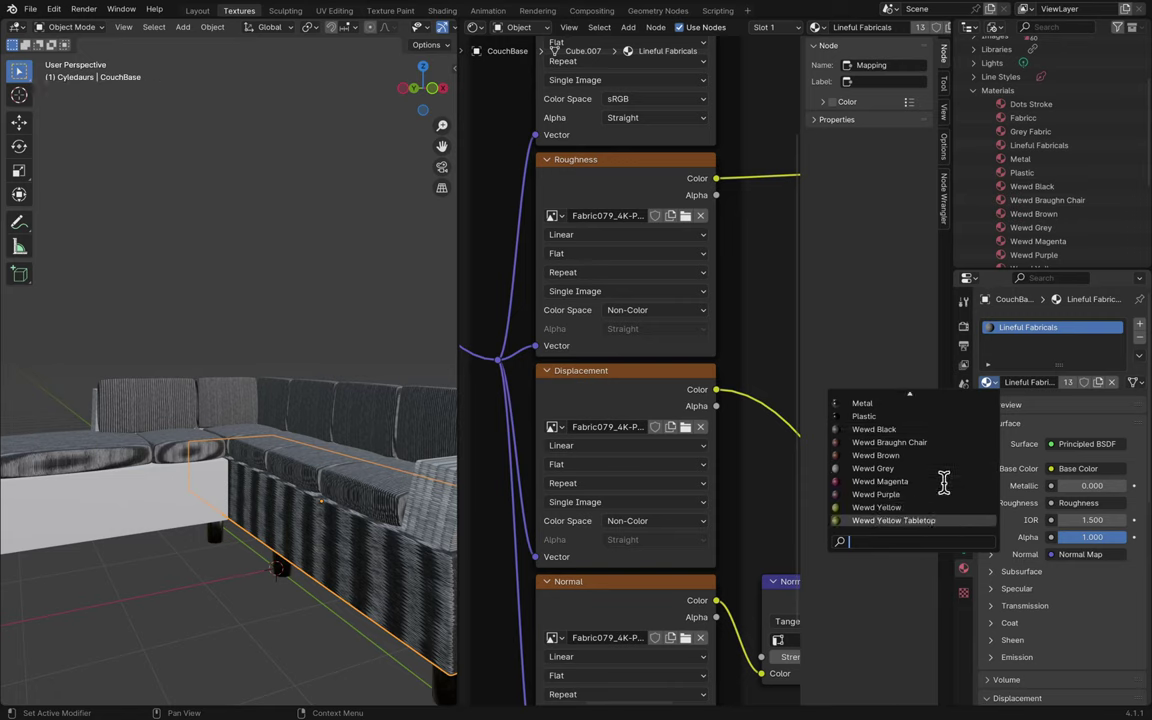
pyautogui.scroll(11, 943, 481)
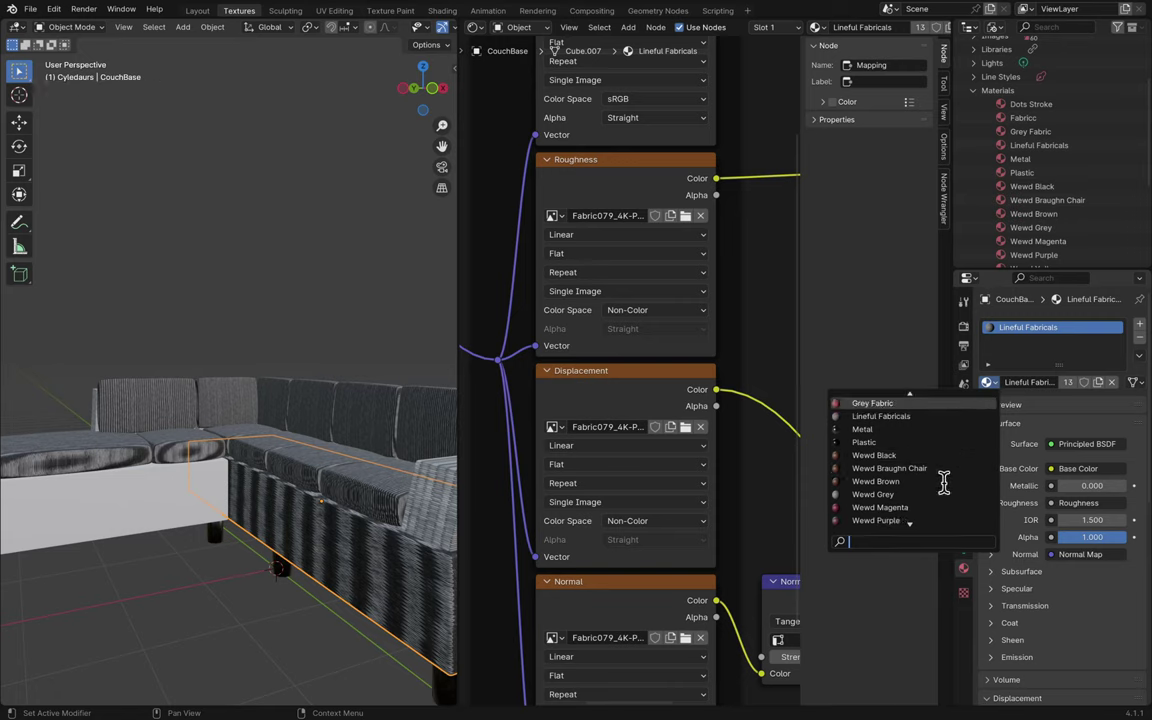
pyautogui.scroll(1, 943, 481)
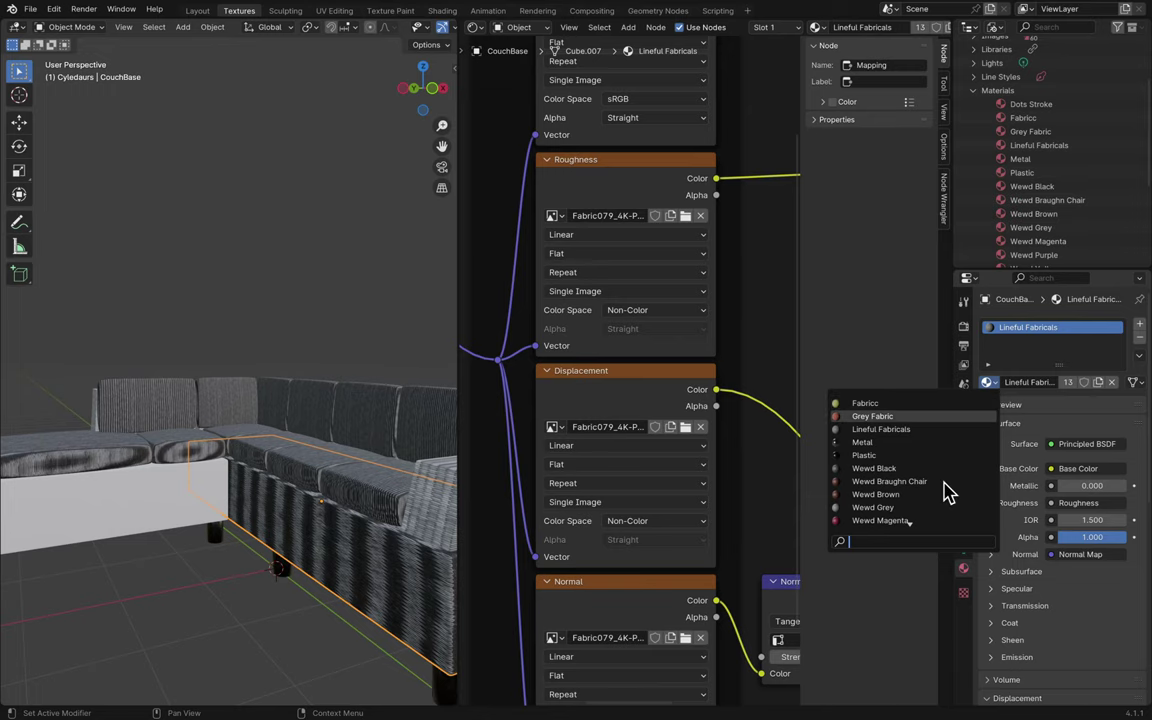
pyautogui.press('Return')
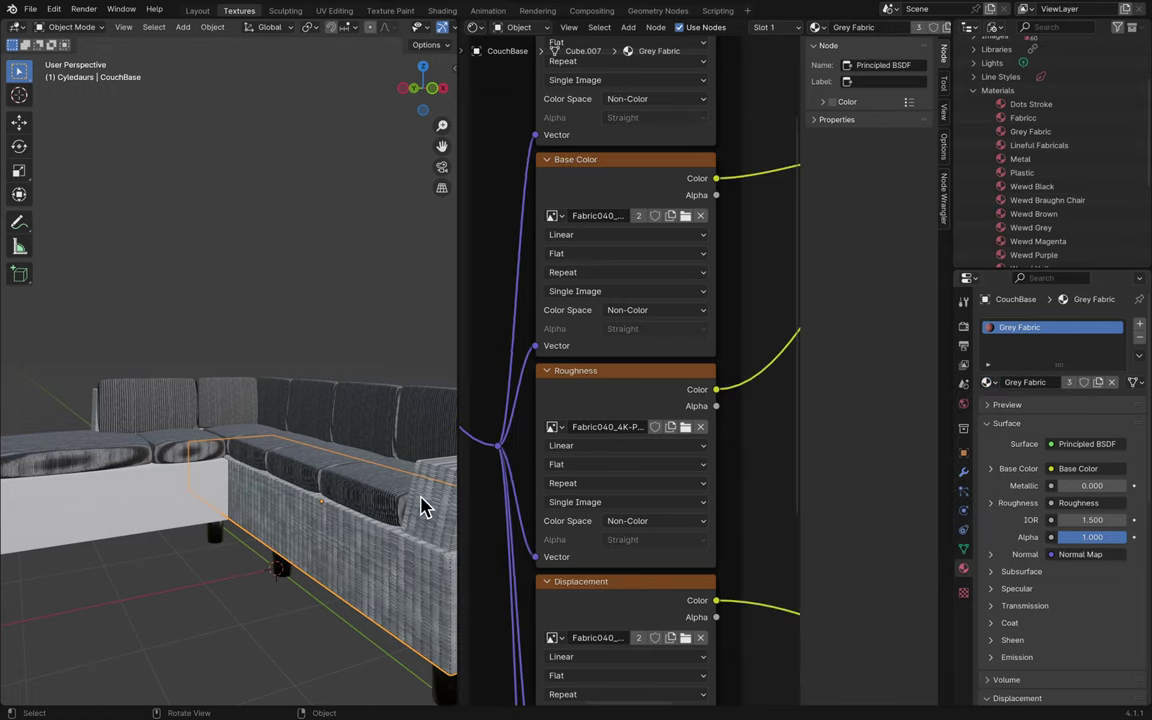
# - Assign Grey Fabric to CouchBasePart2 as well and save the file
pyautogui.click(146, 484)
pyautogui.click(987, 382)
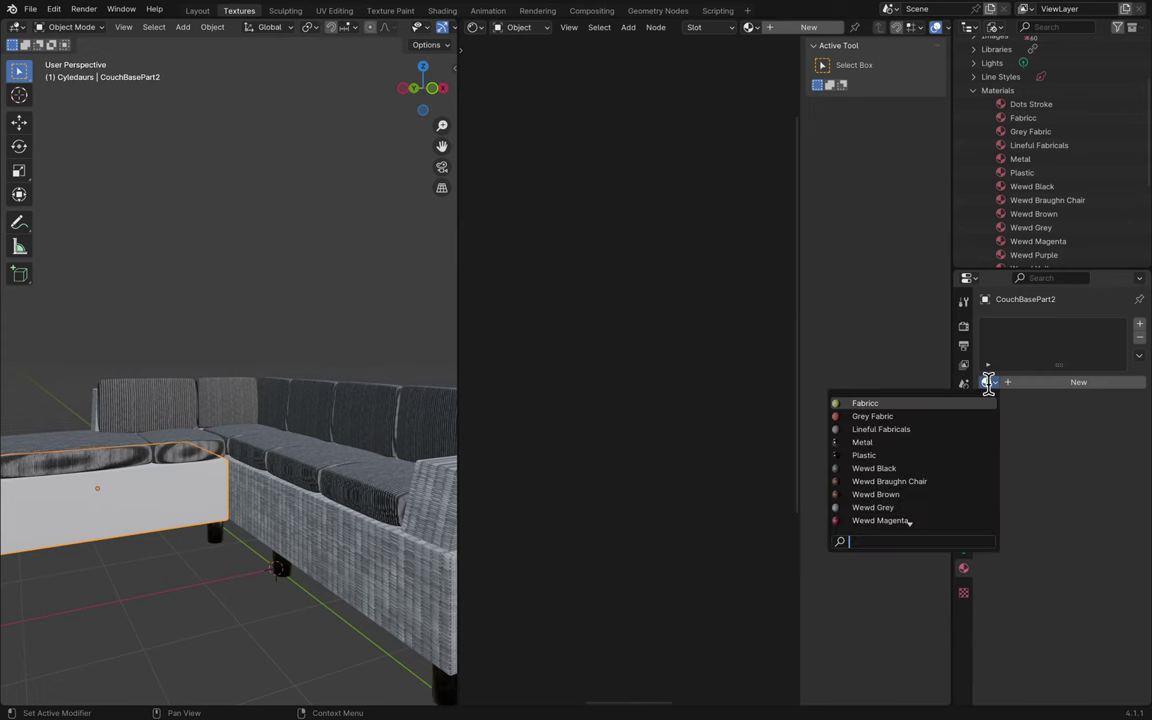
pyautogui.click(931, 416)
pyautogui.hotkey('ctrl', 's')
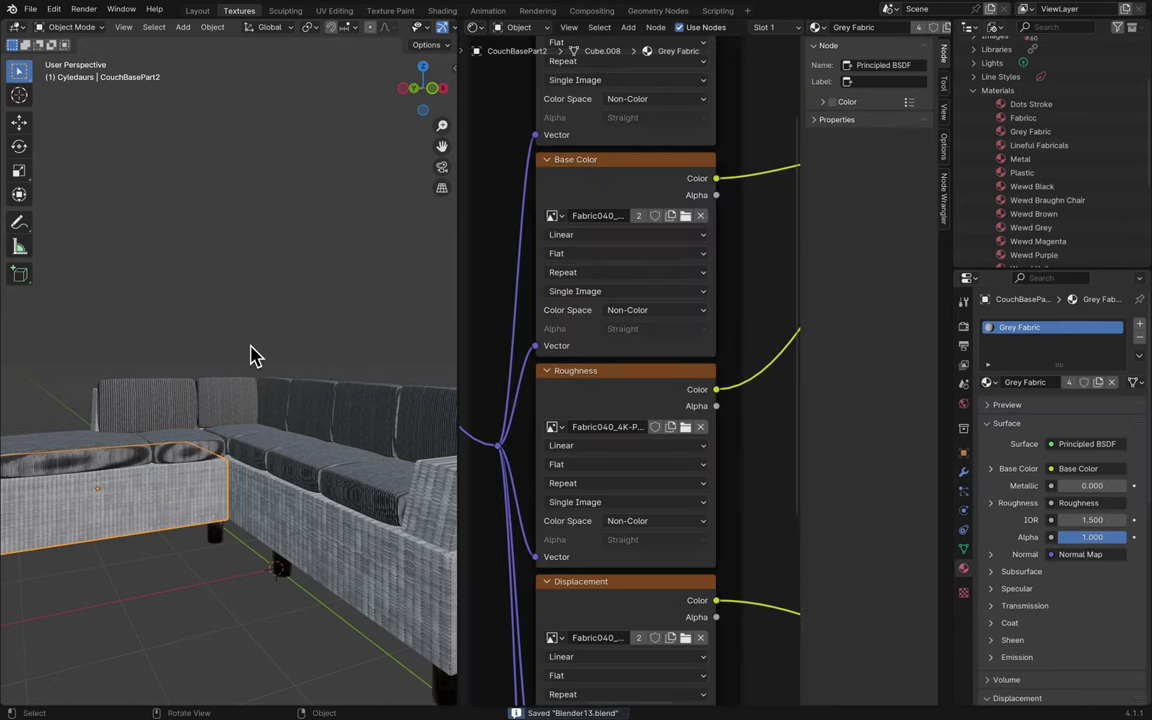
pyautogui.moveTo(251, 360); pyautogui.dragTo(251, 360, button='middle')
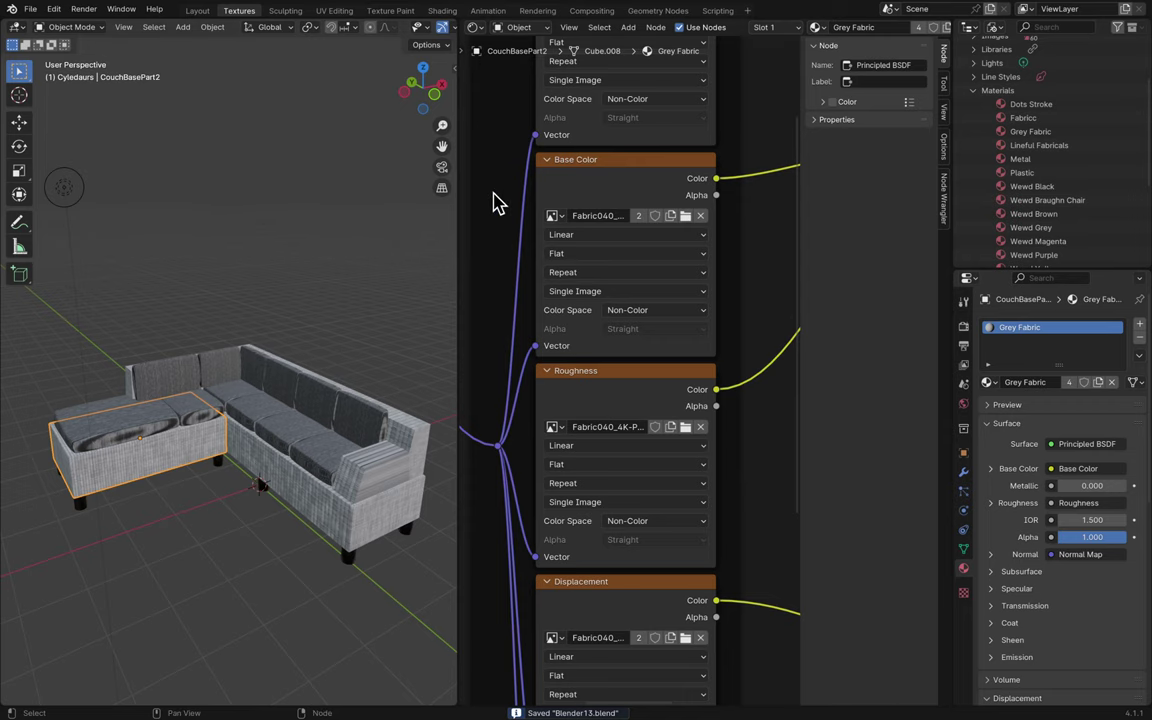
pyautogui.moveTo(458, 190); pyautogui.dragTo(612, 205)
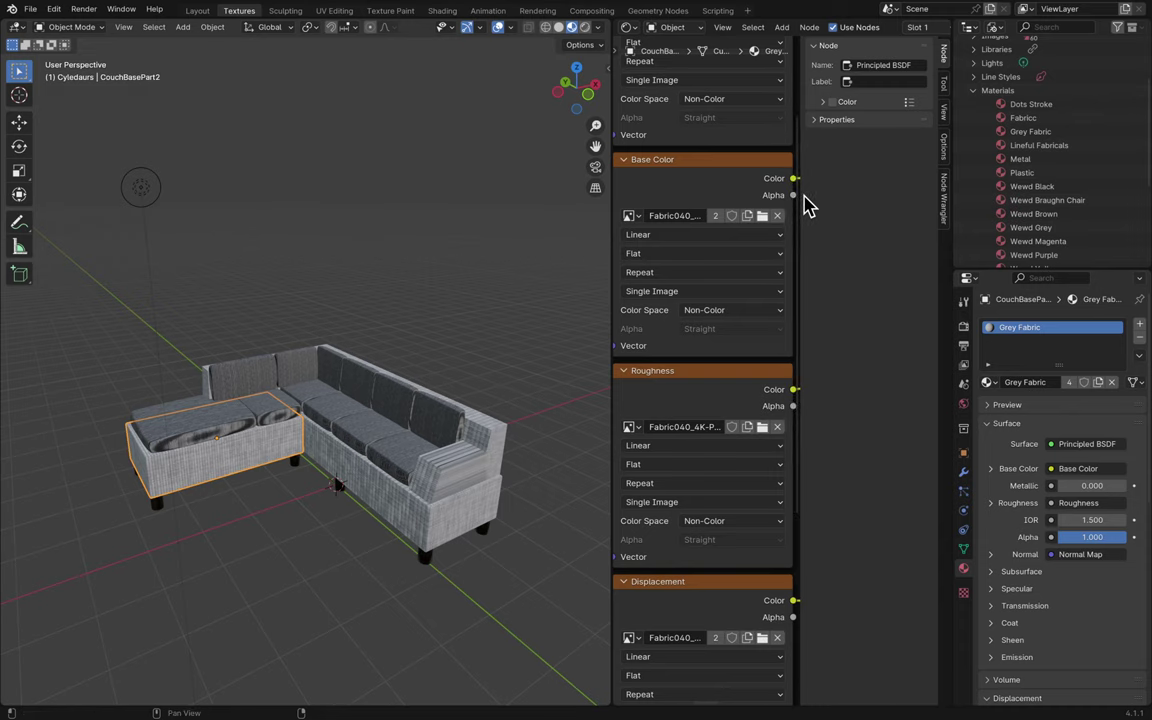
# - Widen the node editor and bring Grey Fabric's Mapping node into view
pyautogui.moveTo(800, 197); pyautogui.dragTo(933, 195)
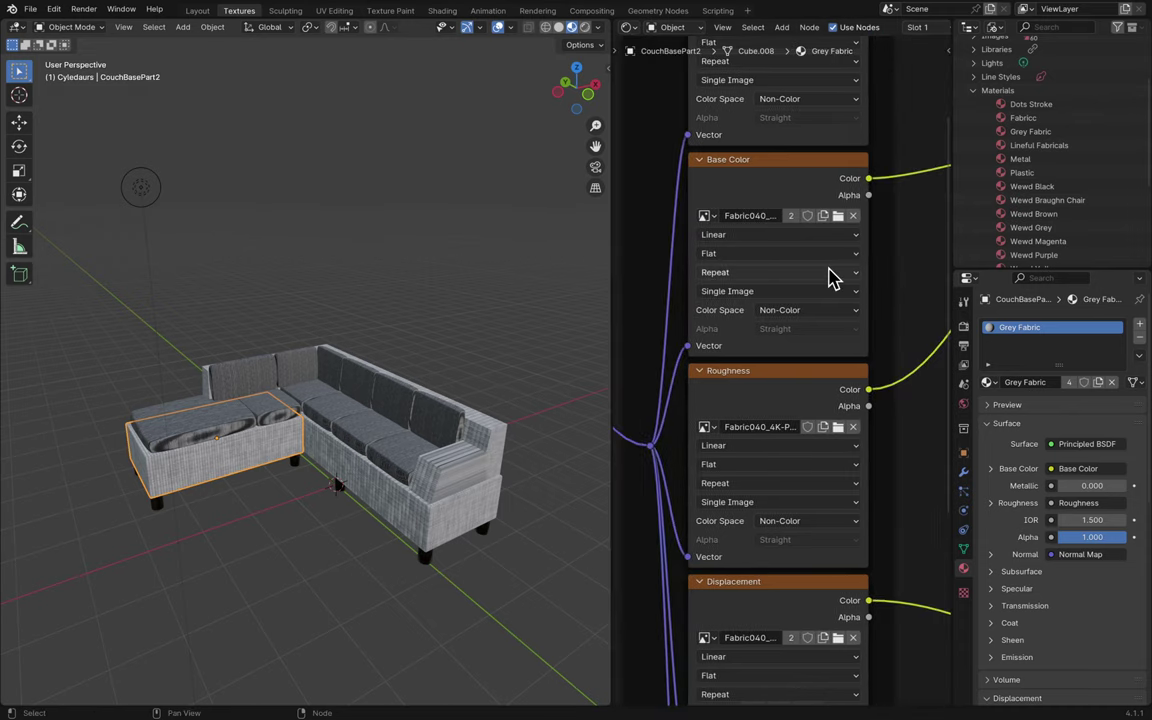
pyautogui.hotkey('ctrl', 's')
pyautogui.keyDown('ctrl'); pyautogui.scroll(10, 771, 233); pyautogui.keyUp('ctrl')
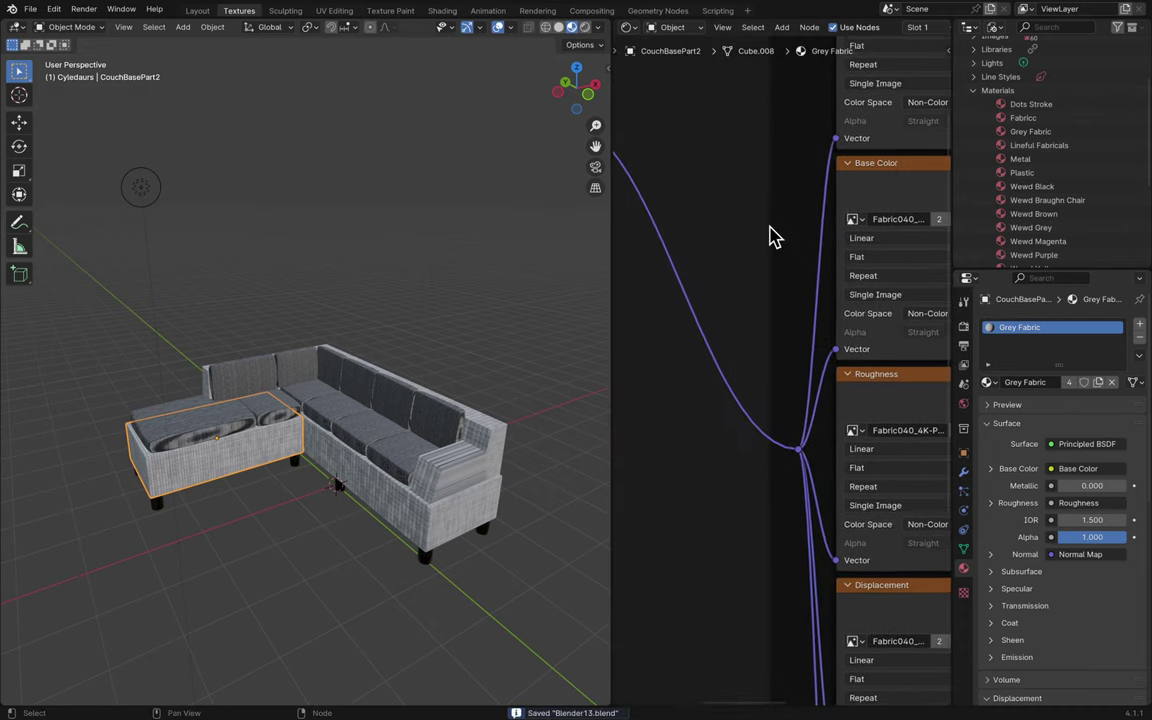
pyautogui.scroll(1, 771, 233)
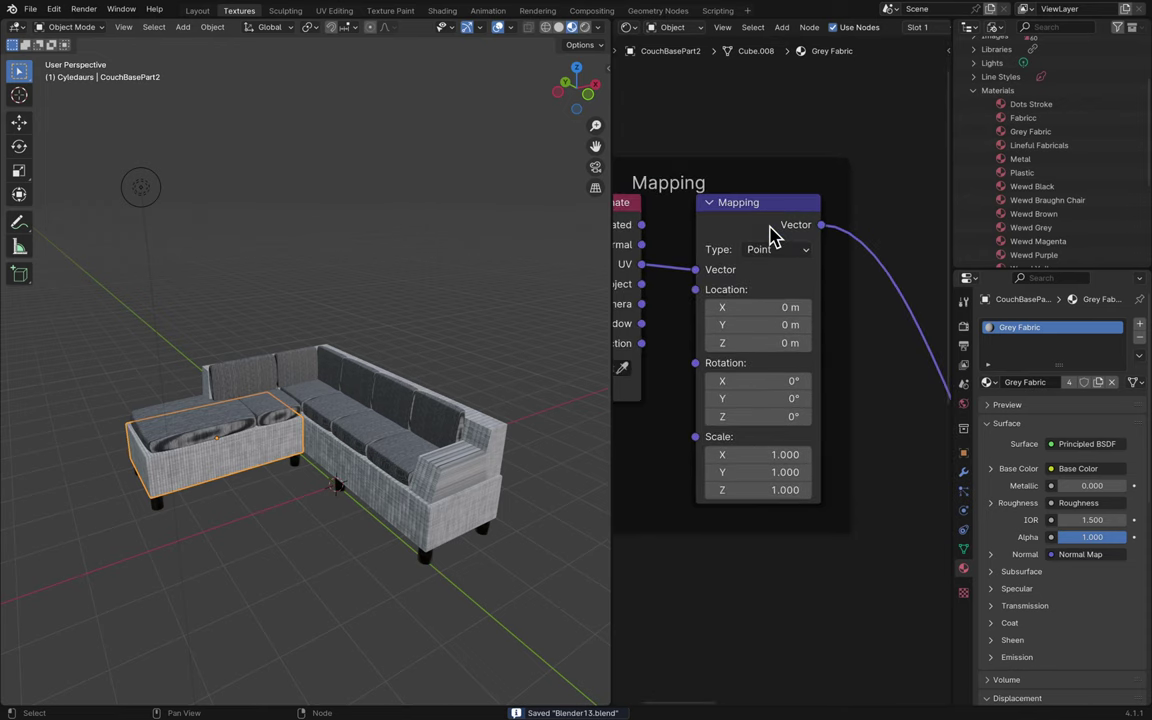
pyautogui.keyDown('ctrl'); pyautogui.scroll(4, 772, 234); pyautogui.keyUp('ctrl')
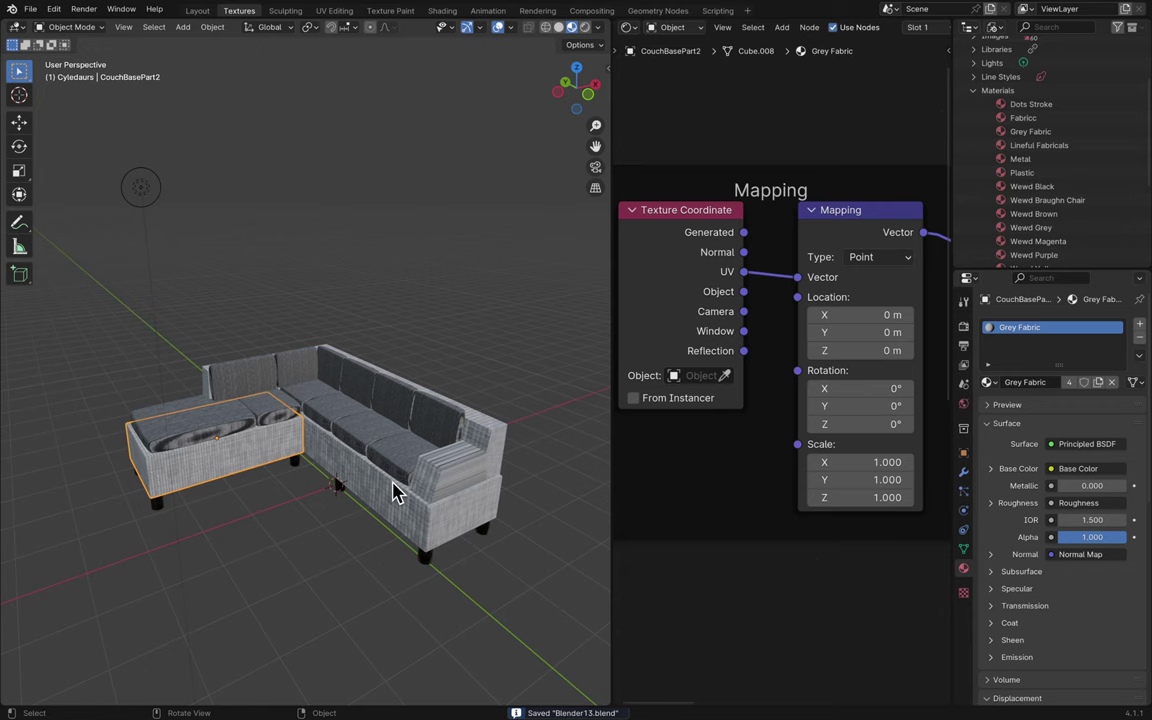
pyautogui.scroll(5, 395, 490)
pyautogui.scroll(6, 395, 490)
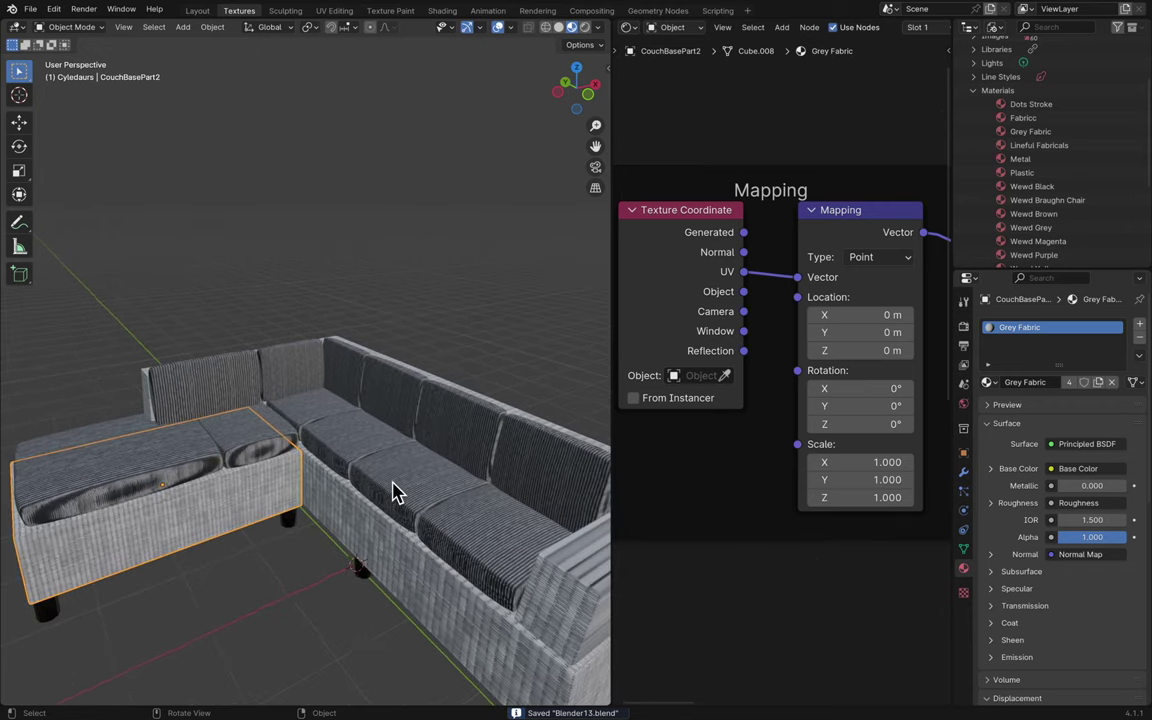
pyautogui.keyDown('shift'); pyautogui.hscroll(-3, 395, 490); pyautogui.keyUp('shift')
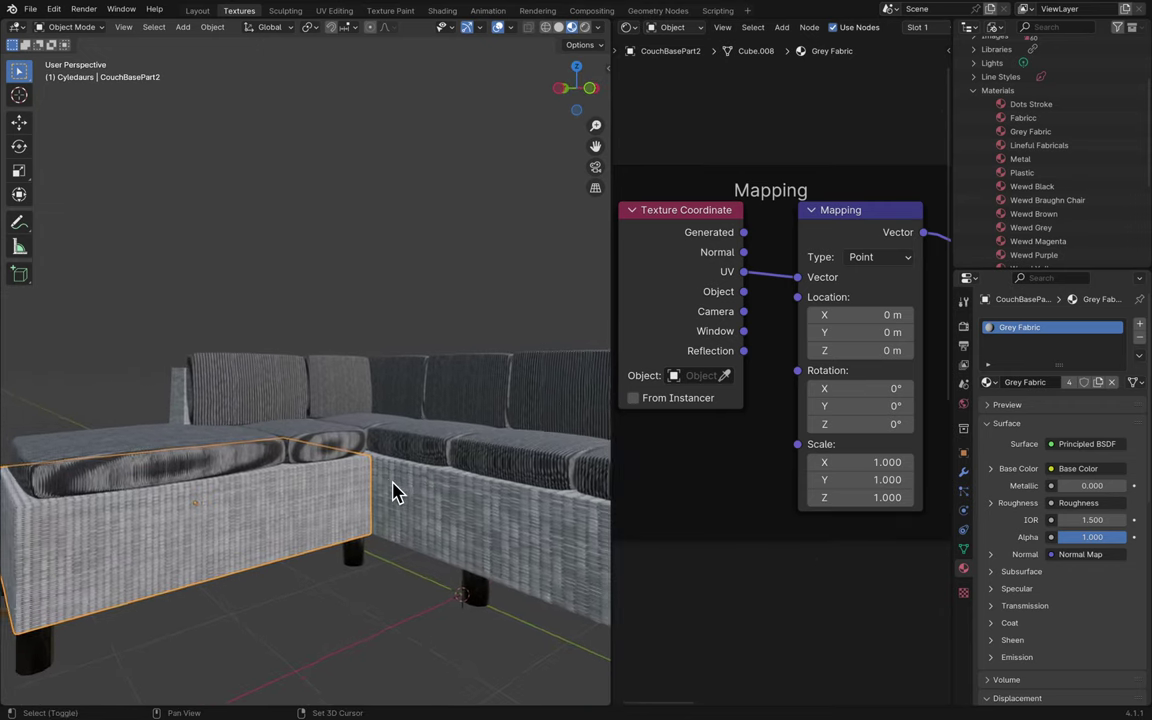
# - With CouchBase selected, set the Mapping node's Scale Y to -4.600 and save
pyautogui.click(488, 520)
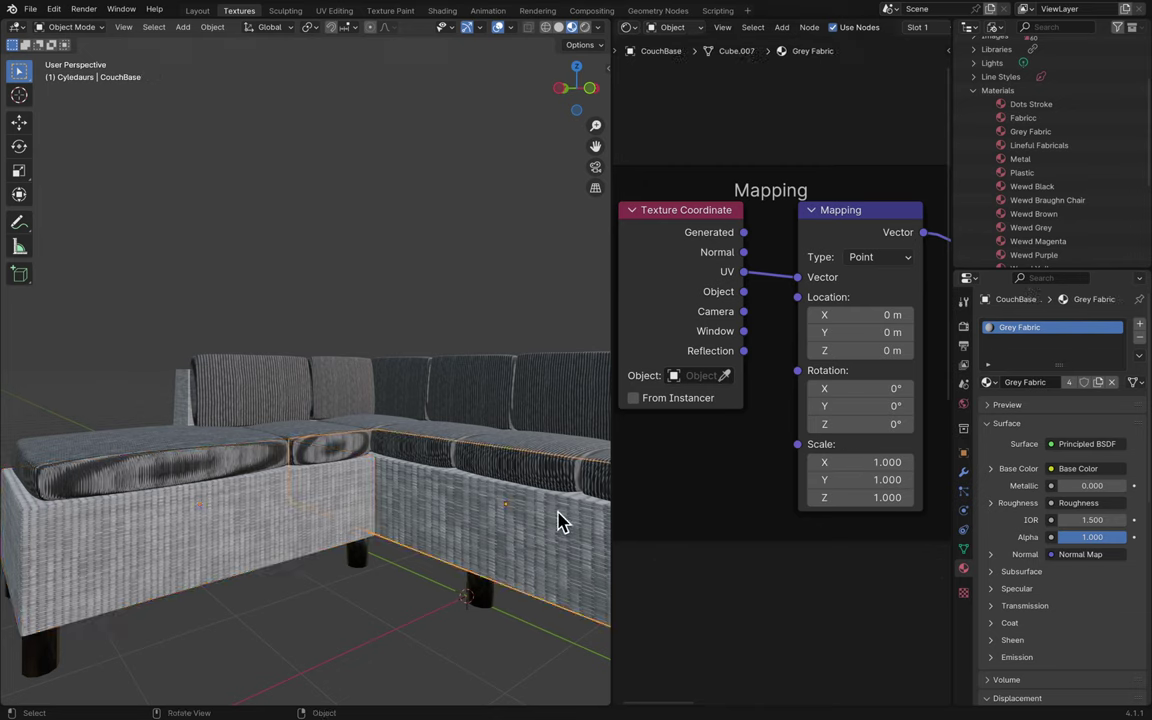
pyautogui.moveTo(860, 479); pyautogui.dragTo(830, 479)
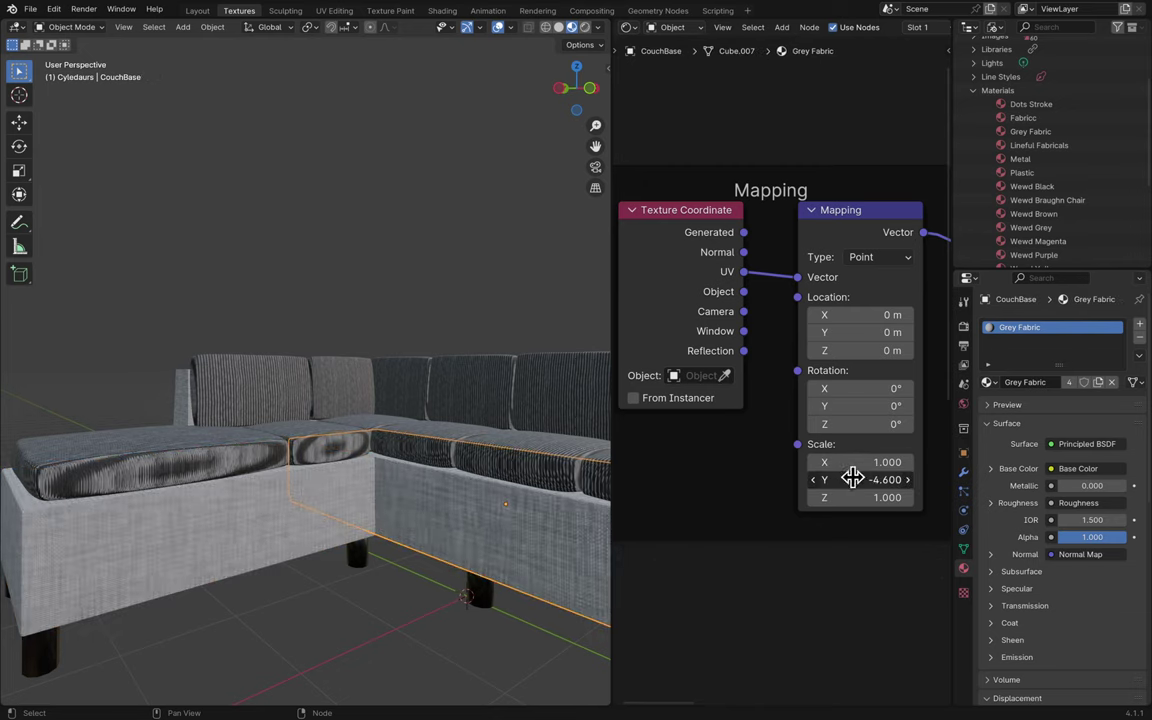
pyautogui.hscroll(15, 425, 325)
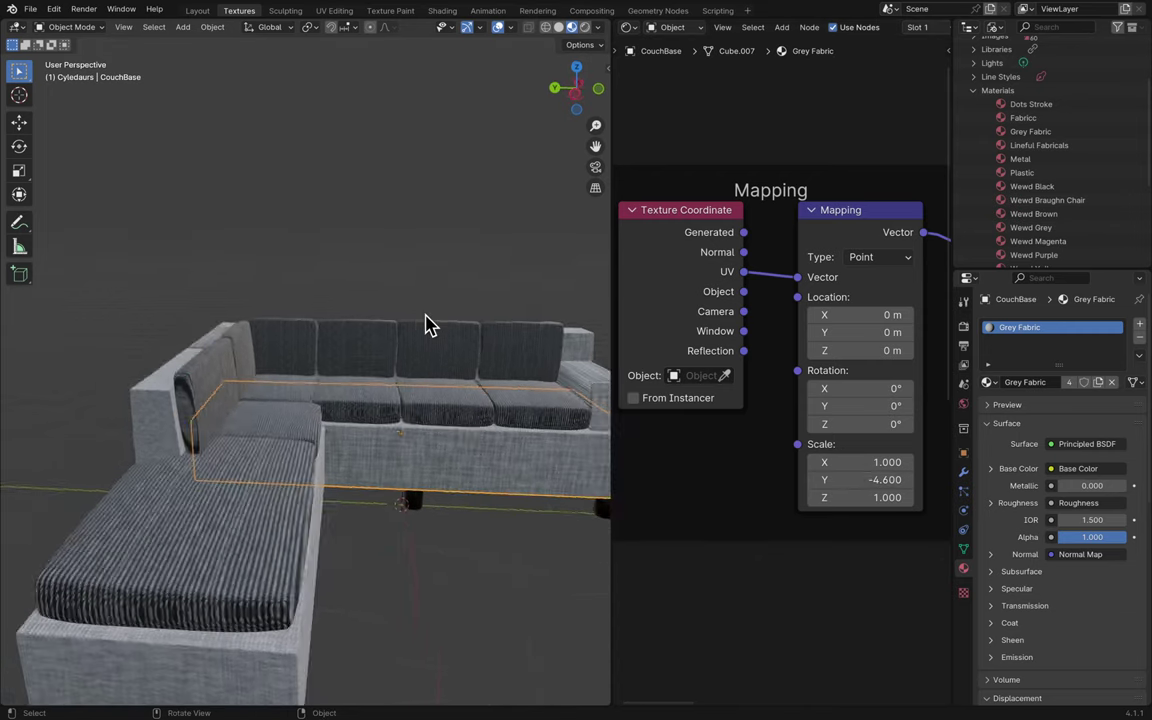
pyautogui.hscroll(4, 425, 325)
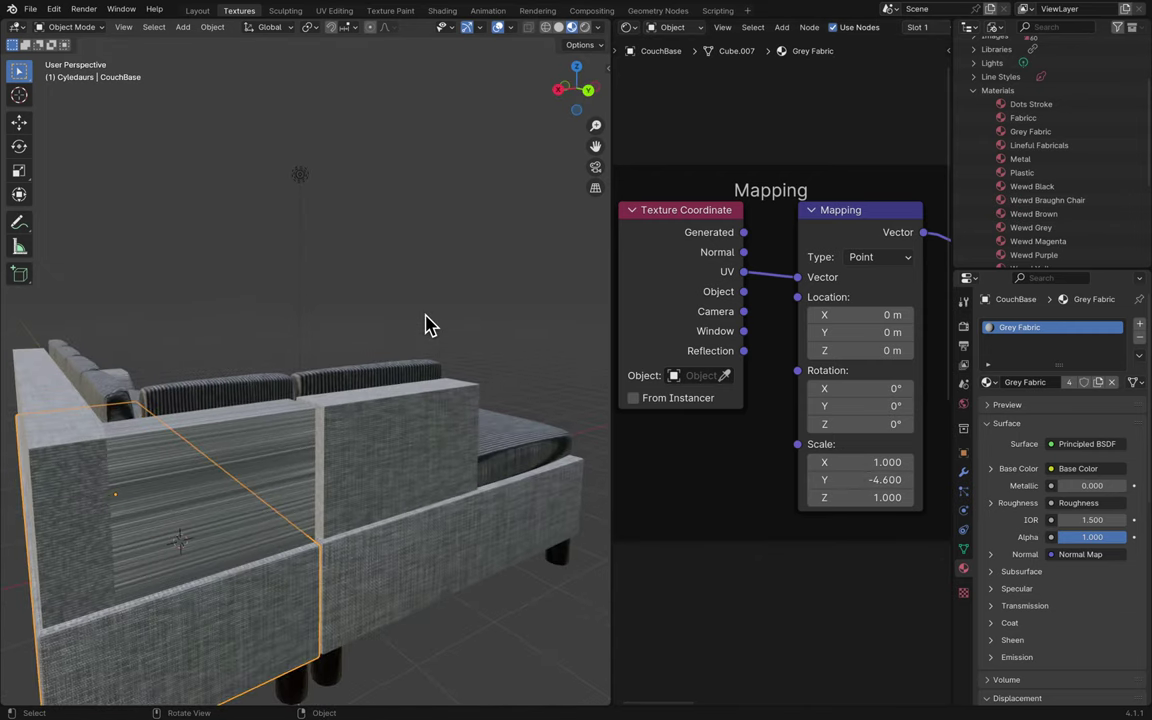
pyautogui.hscroll(15, 425, 325)
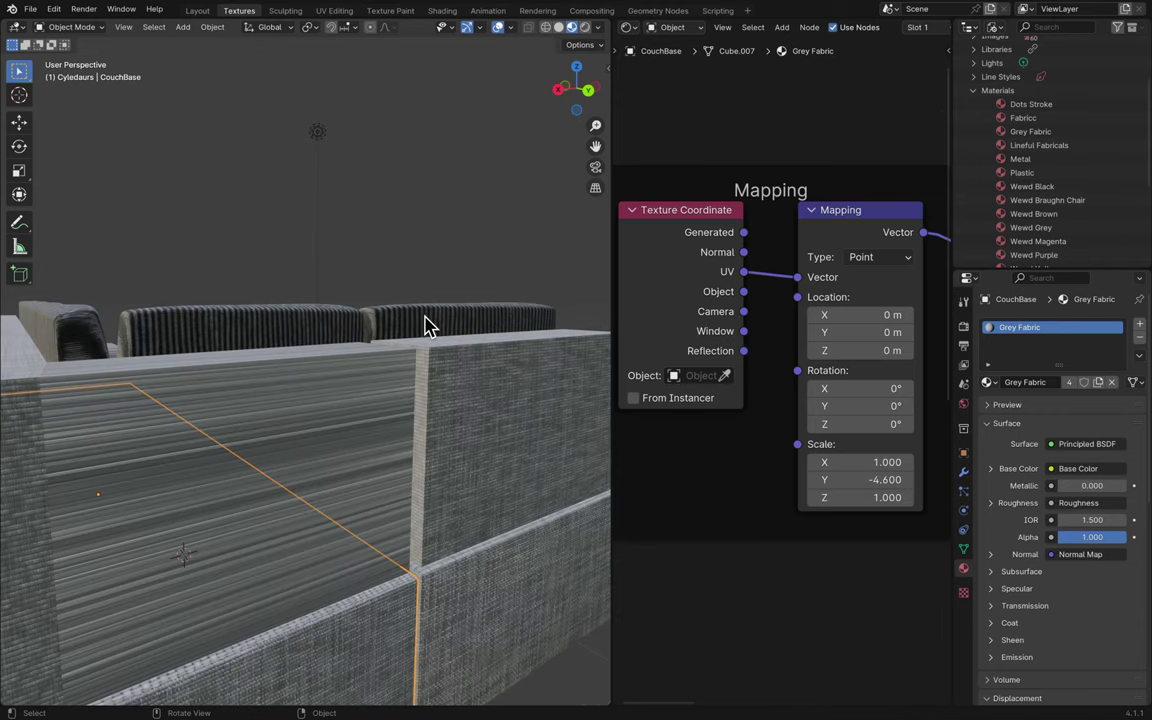
pyautogui.hscroll(10, 425, 325)
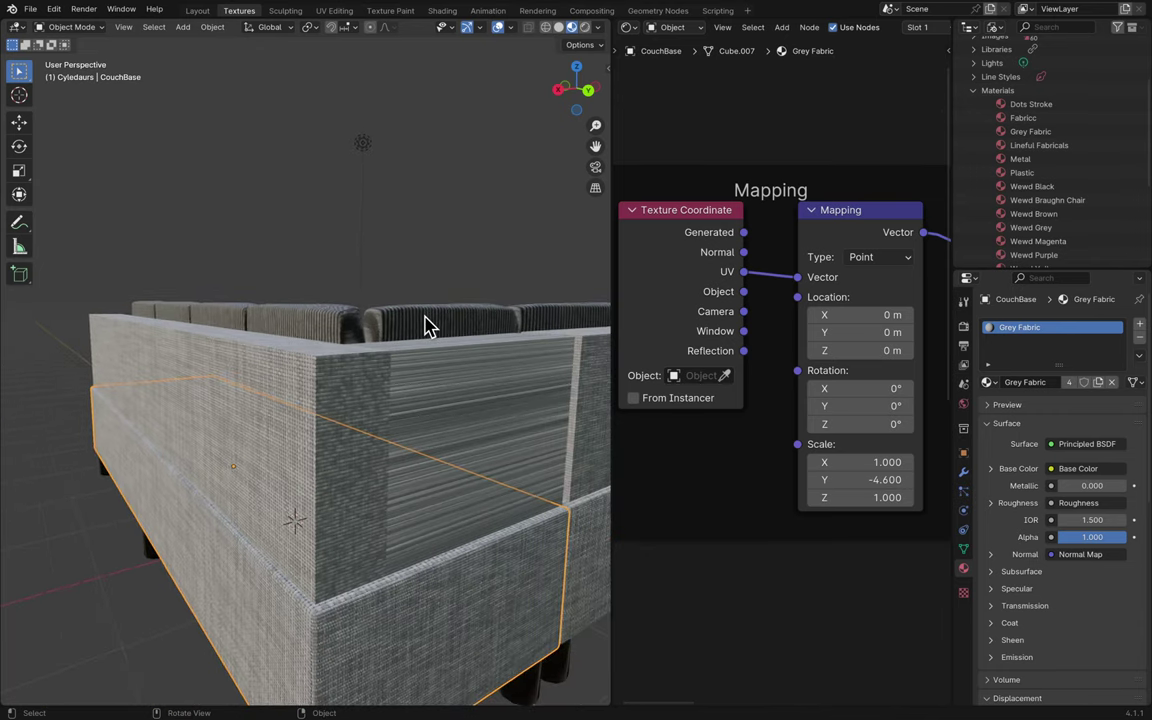
pyautogui.hscroll(10, 425, 325)
pyautogui.hotkey('ctrl', 's')
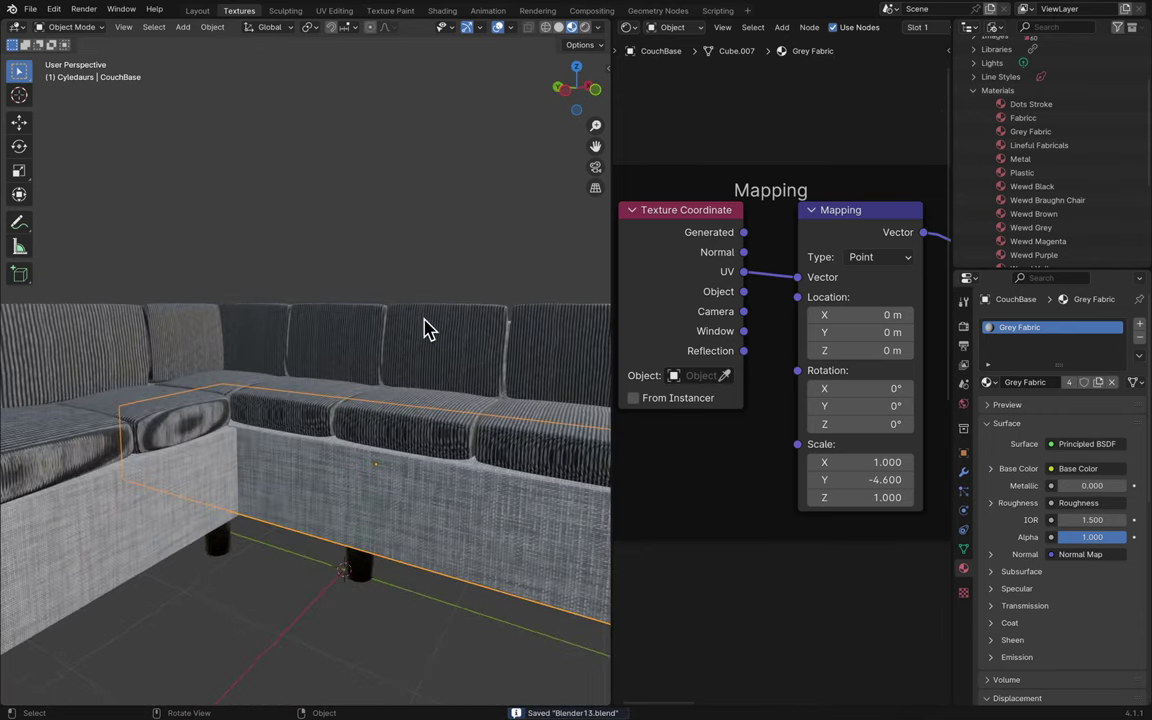
pyautogui.hscroll(8, 425, 325)
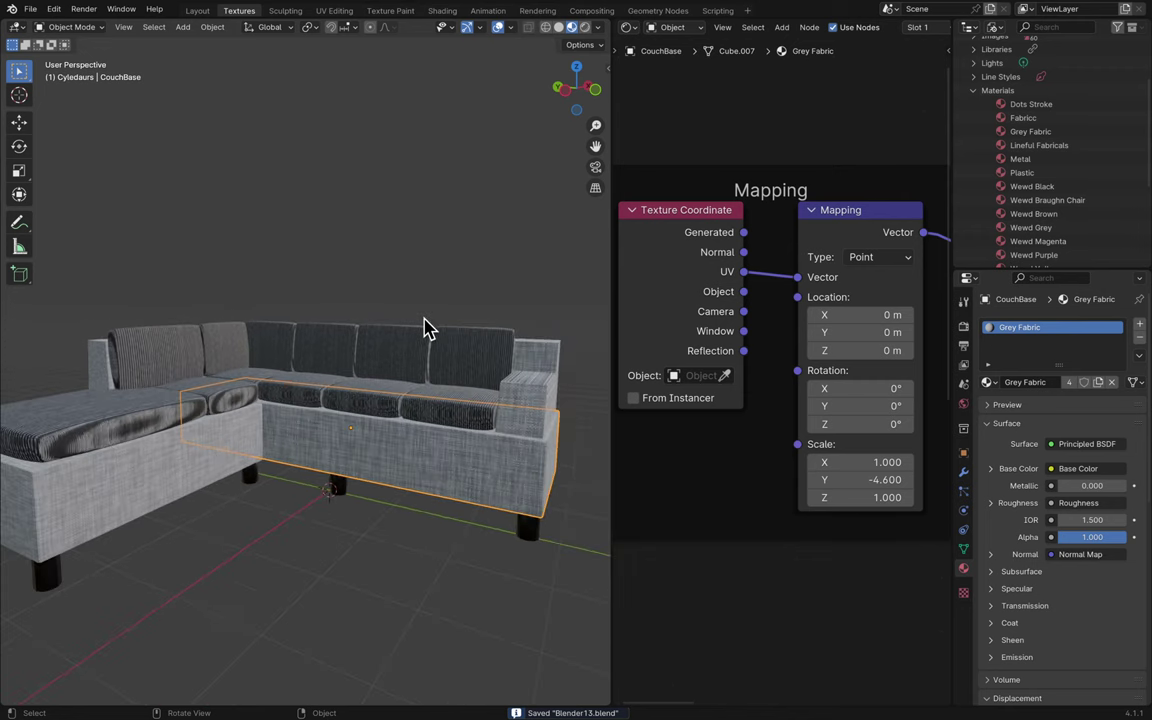
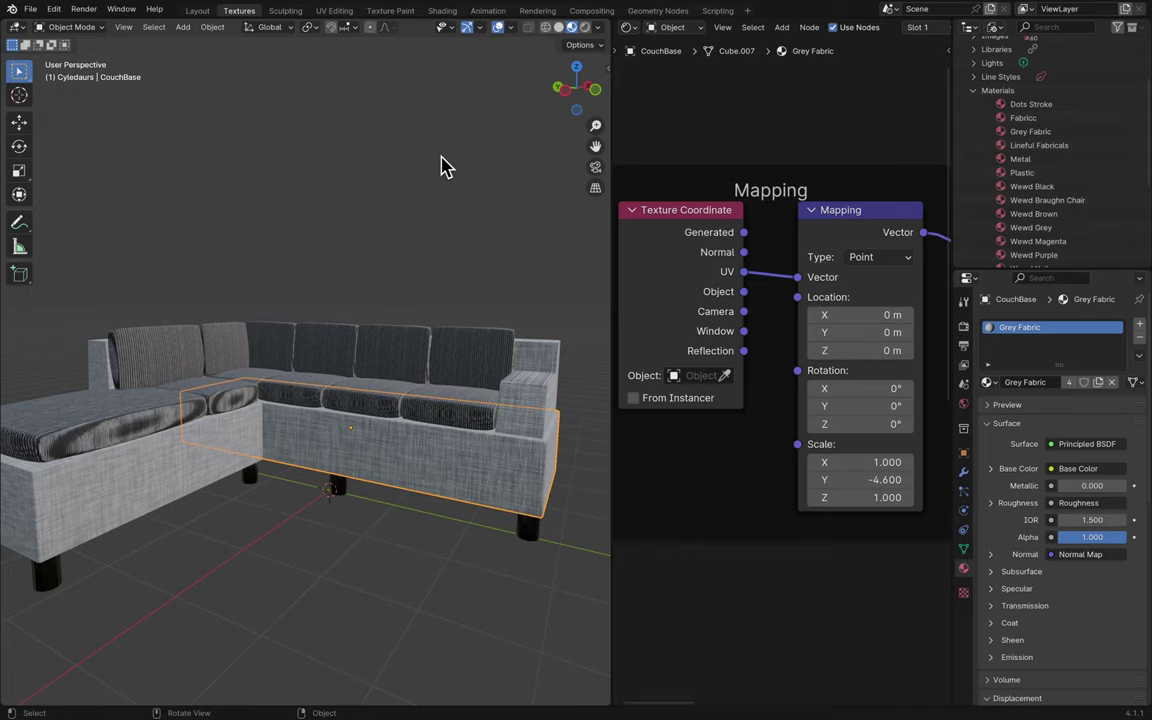
# - Set the Grey Fabric base colour image texture to sRGB and switch the viewport to Rendered shading
pyautogui.moveTo(312, 8)
pyautogui.hscroll(10, 759, 113)
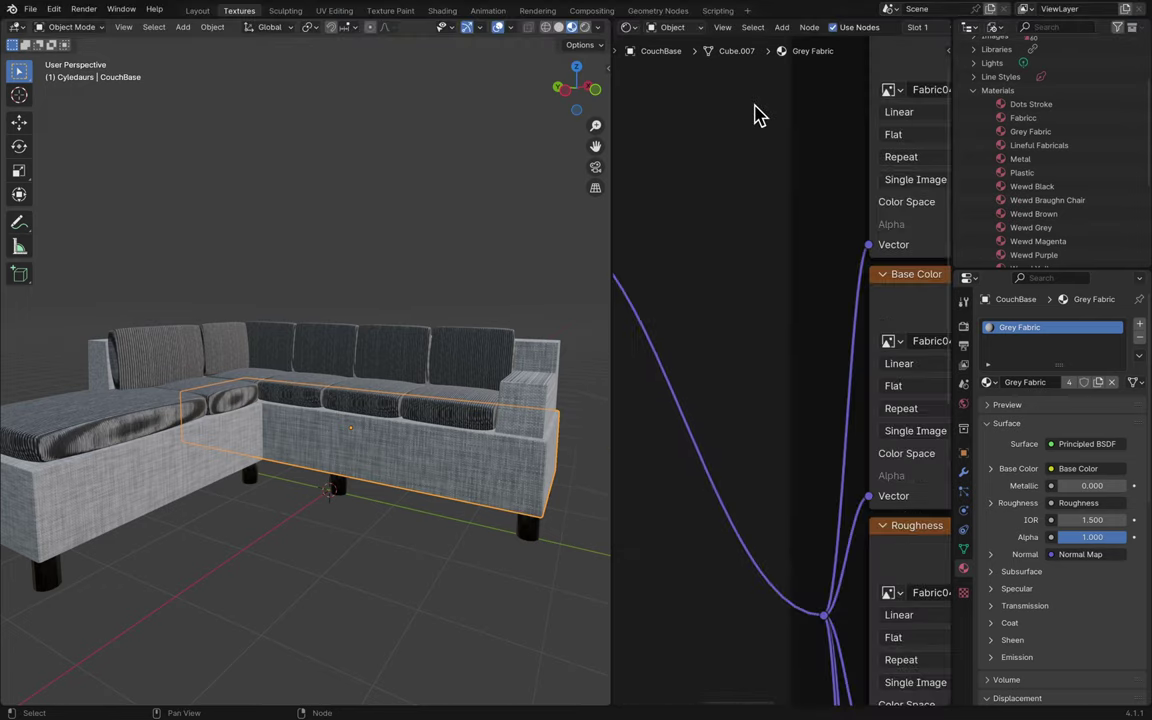
pyautogui.scroll(-5, 759, 113)
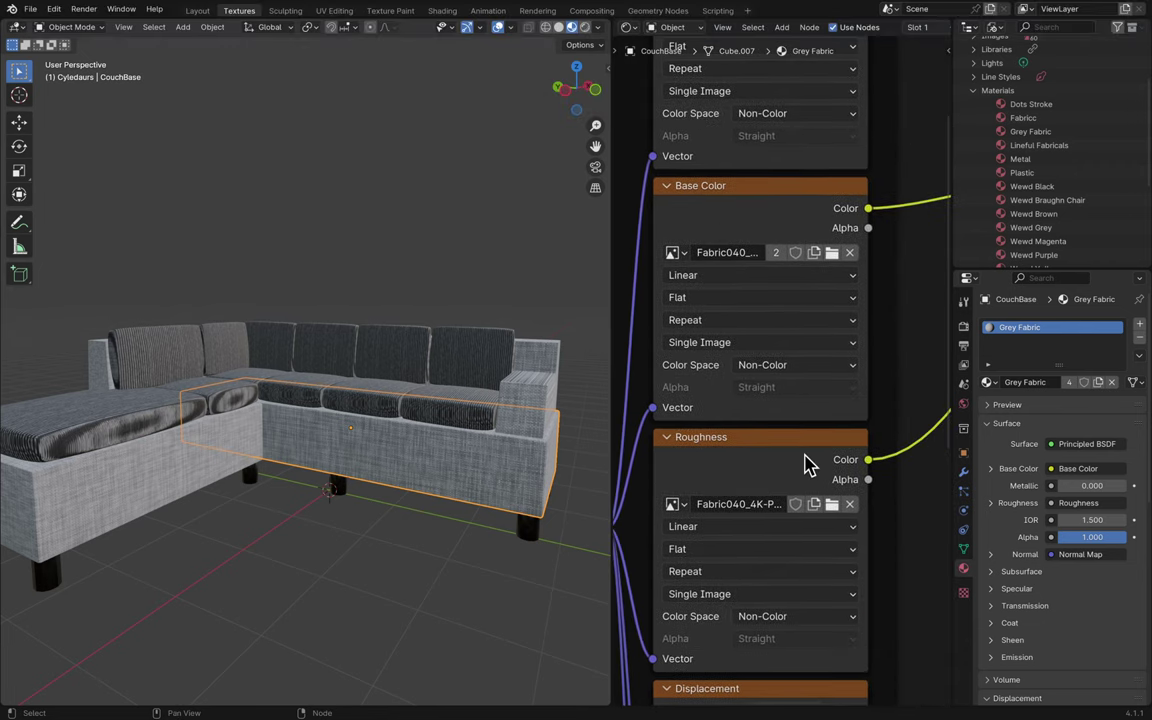
pyautogui.click(801, 366)
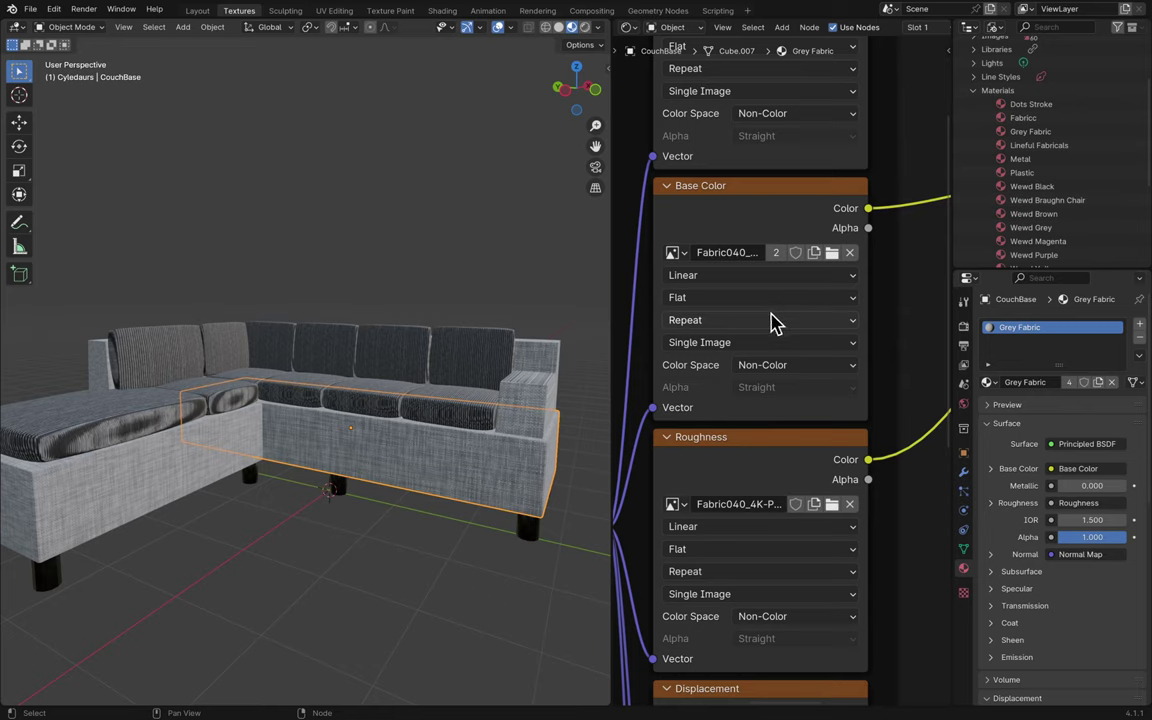
pyautogui.moveTo(435, 9)
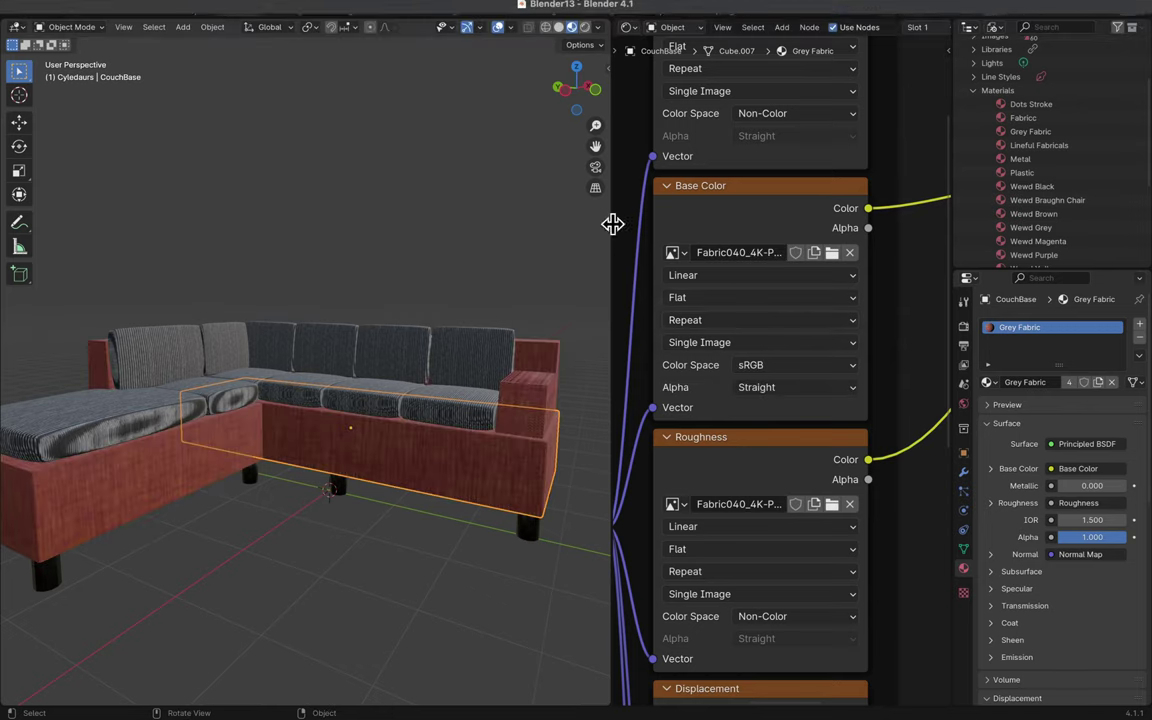
pyautogui.click(584, 28)
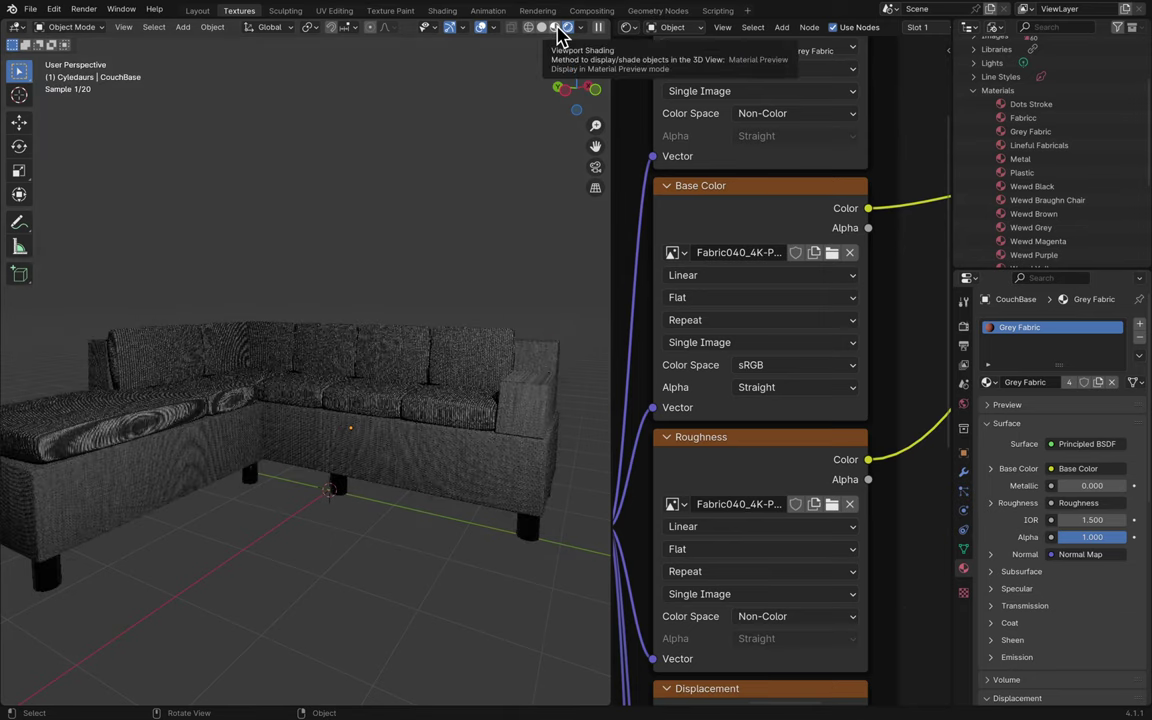
# - Inspect the rendered grey-fabric couch from a few angles and save it as Blender13.blend
pyautogui.hscroll(5, 548, 136)
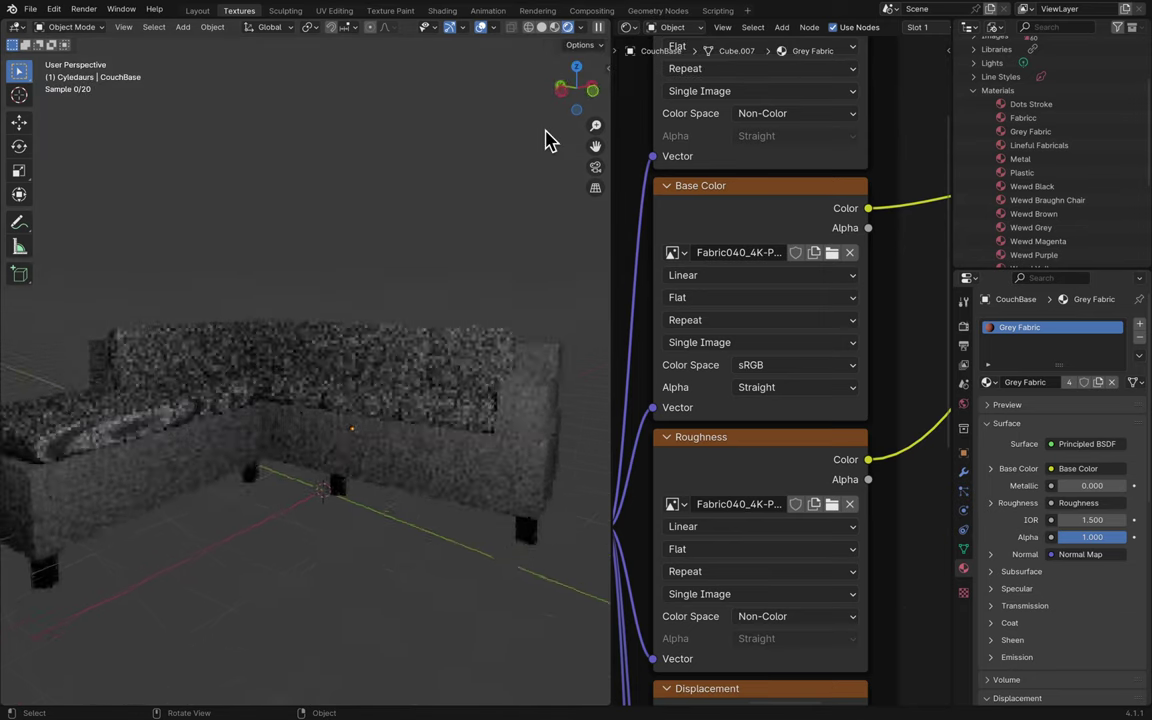
pyautogui.press('super+s')
pyautogui.hscroll(10, 548, 136)
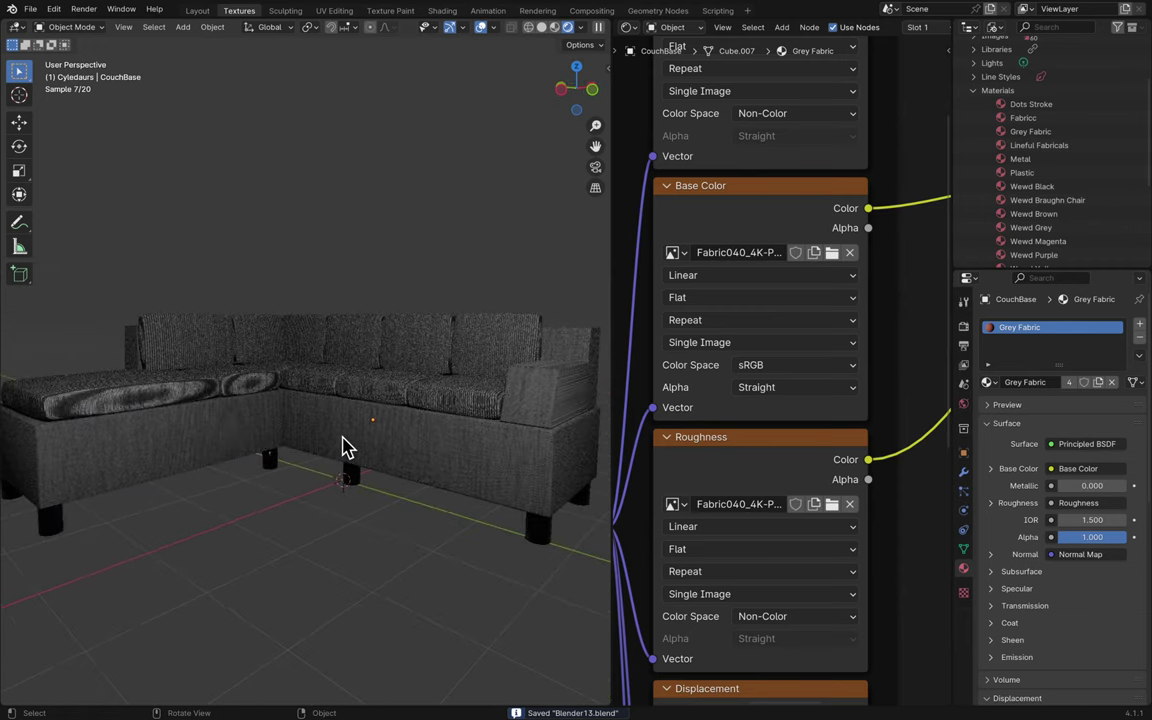
pyautogui.hscroll(10, 347, 470)
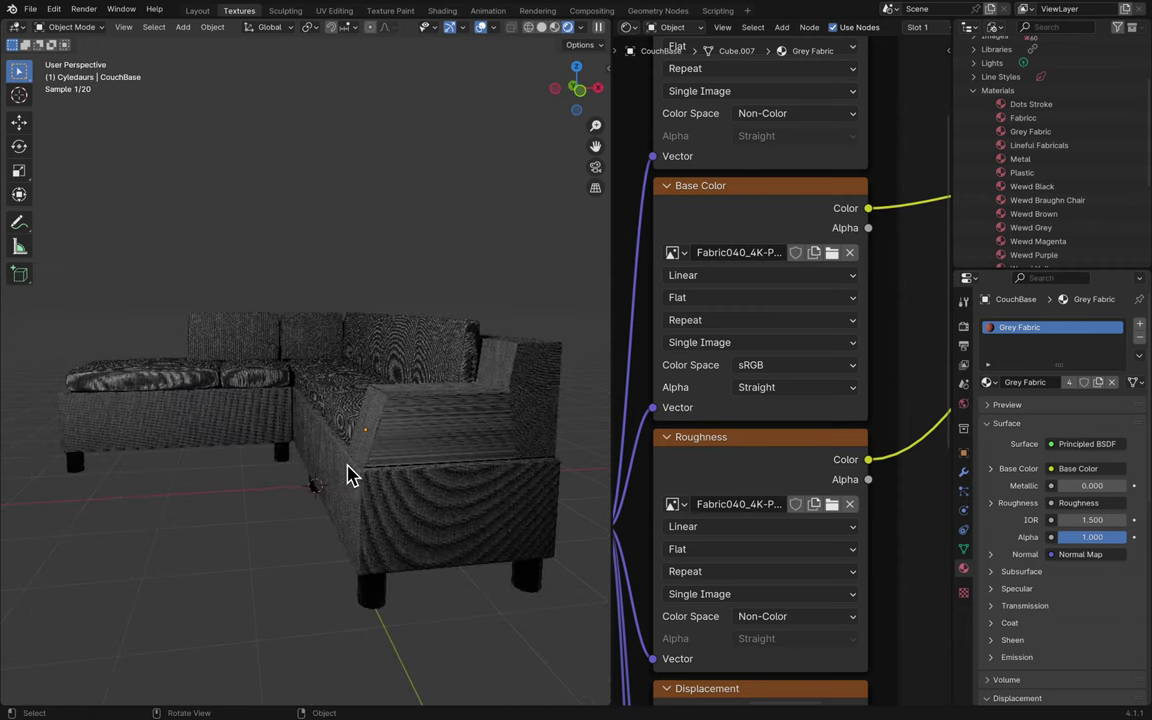
pyautogui.hscroll(10, 347, 470)
pyautogui.hotkey('ctrl', 's')
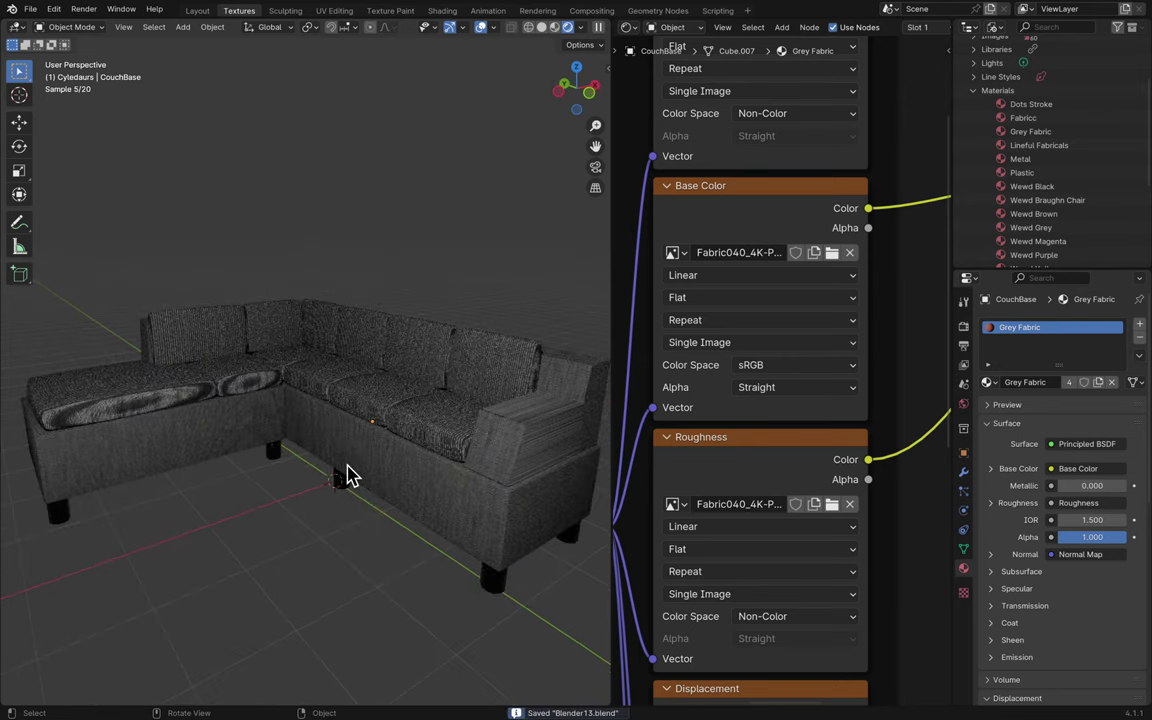
pyautogui.hscroll(10, 349, 472)
# - Select the left seat cushion (Cushen11), bring its Mapping node into view and save
pyautogui.click(206, 437)
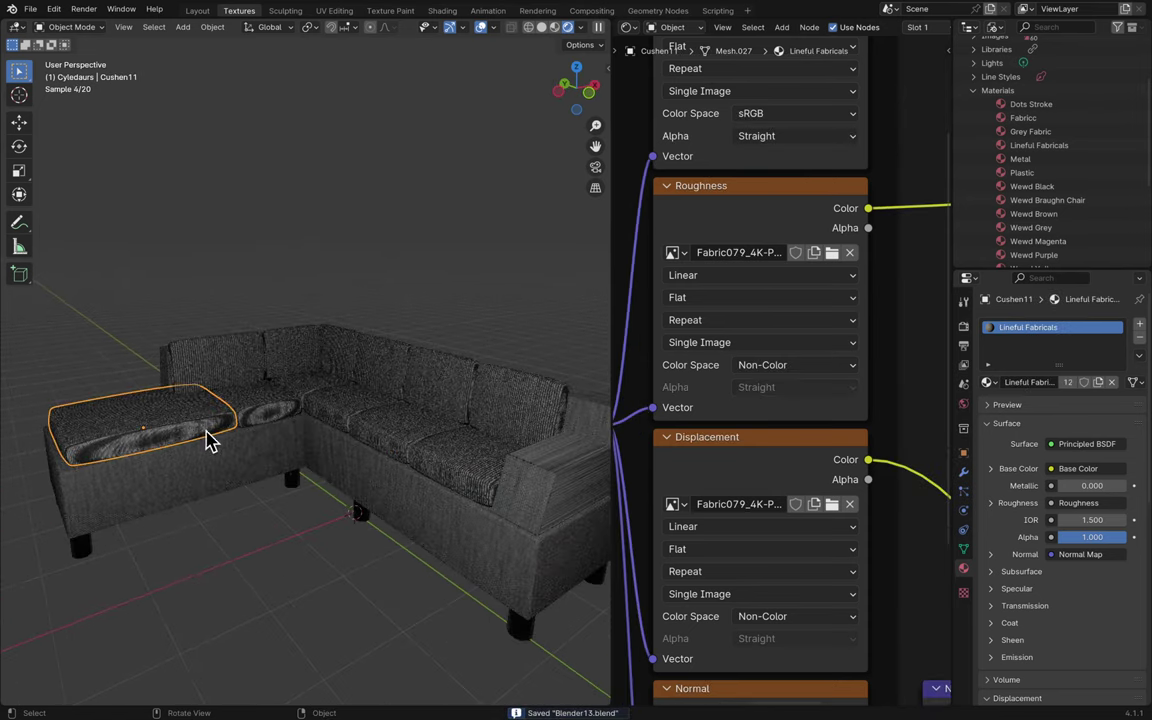
pyautogui.hscroll(10, 283, 453)
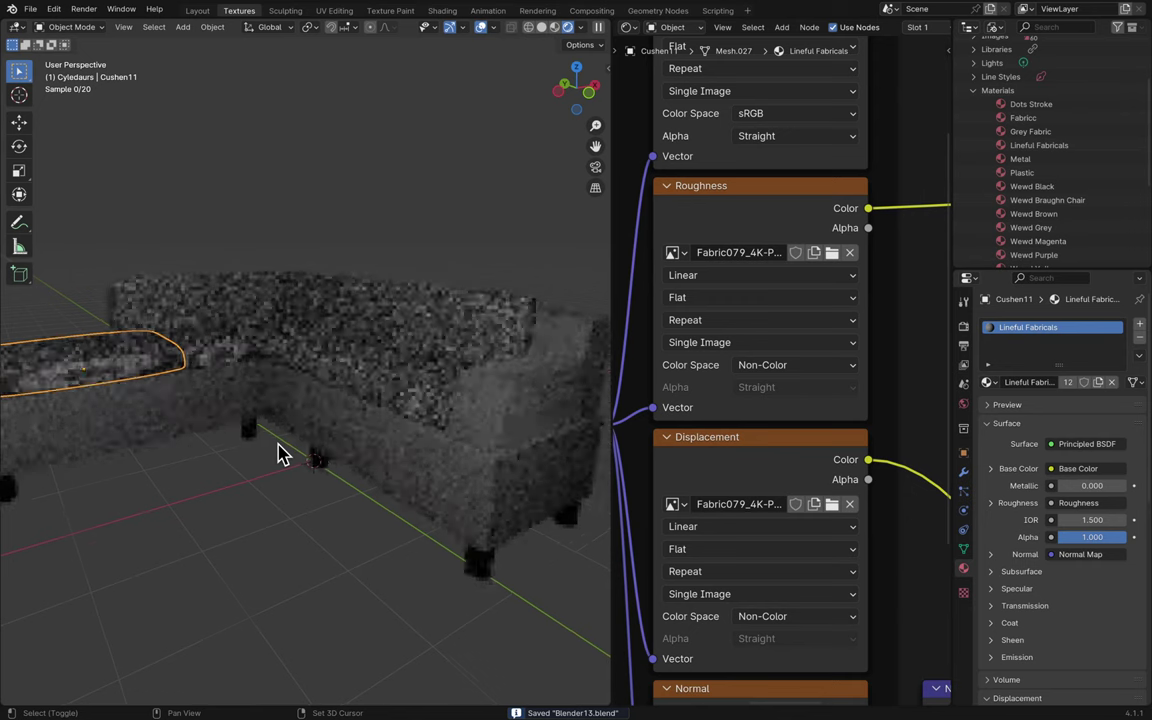
pyautogui.hscroll(-10, 673, 395)
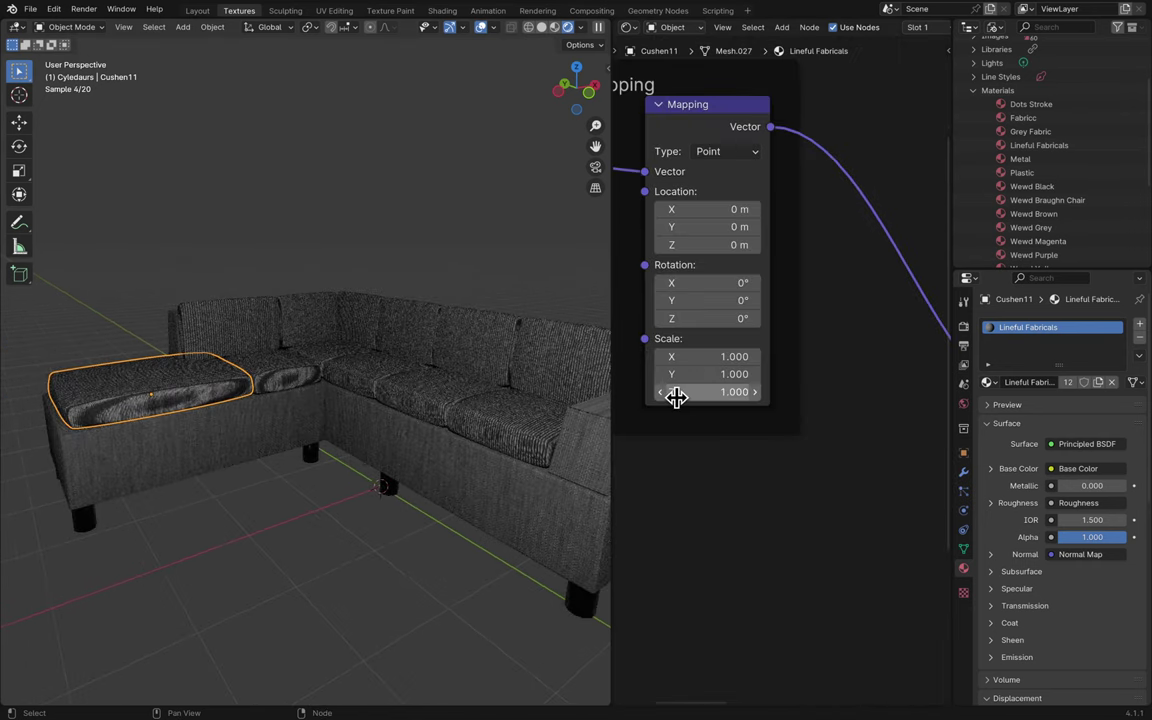
pyautogui.scroll(3, 676, 402)
pyautogui.hscroll(-5, 676, 402)
pyautogui.scroll(2, 676, 402)
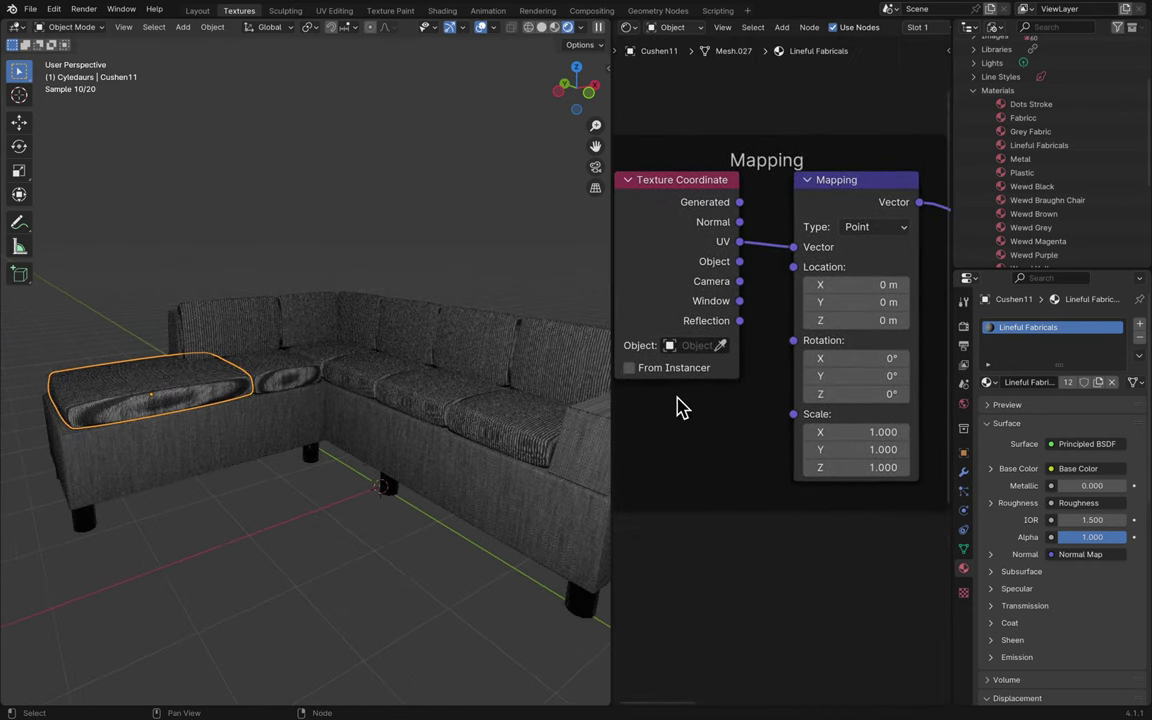
pyautogui.hotkey('ctrl', 's')
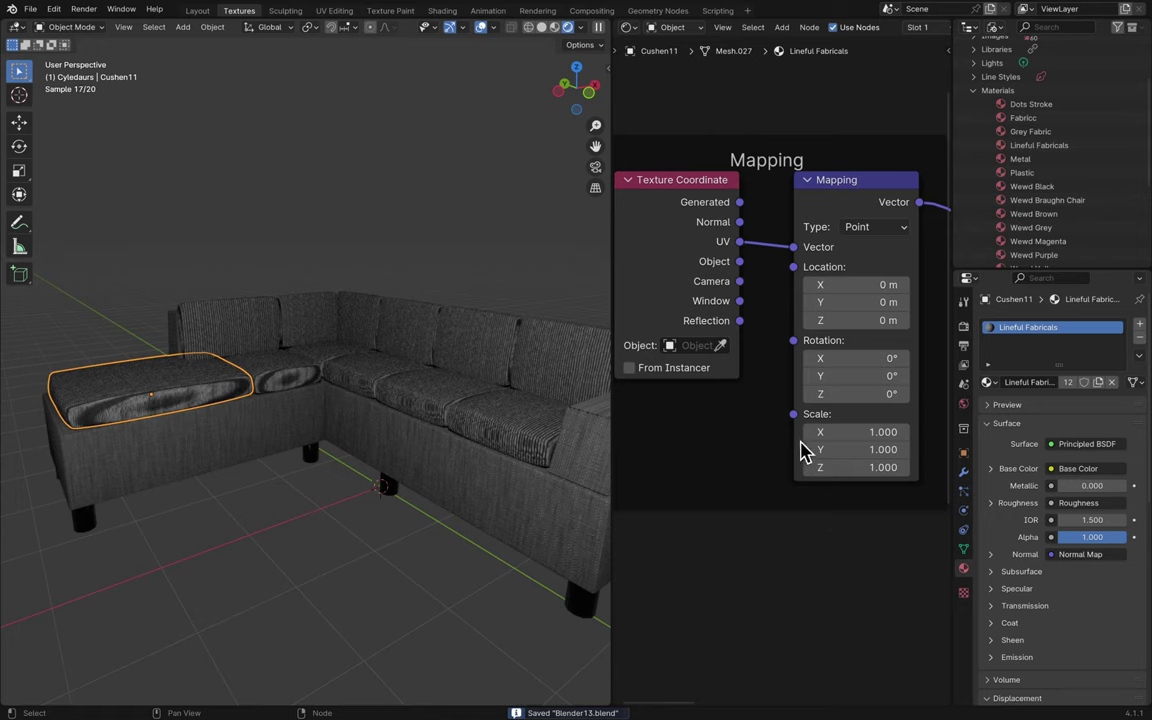
# - Set the Lineful Fabricals Mapping type to Vector and rotate it around X to -106.8°
pyautogui.click(872, 228)
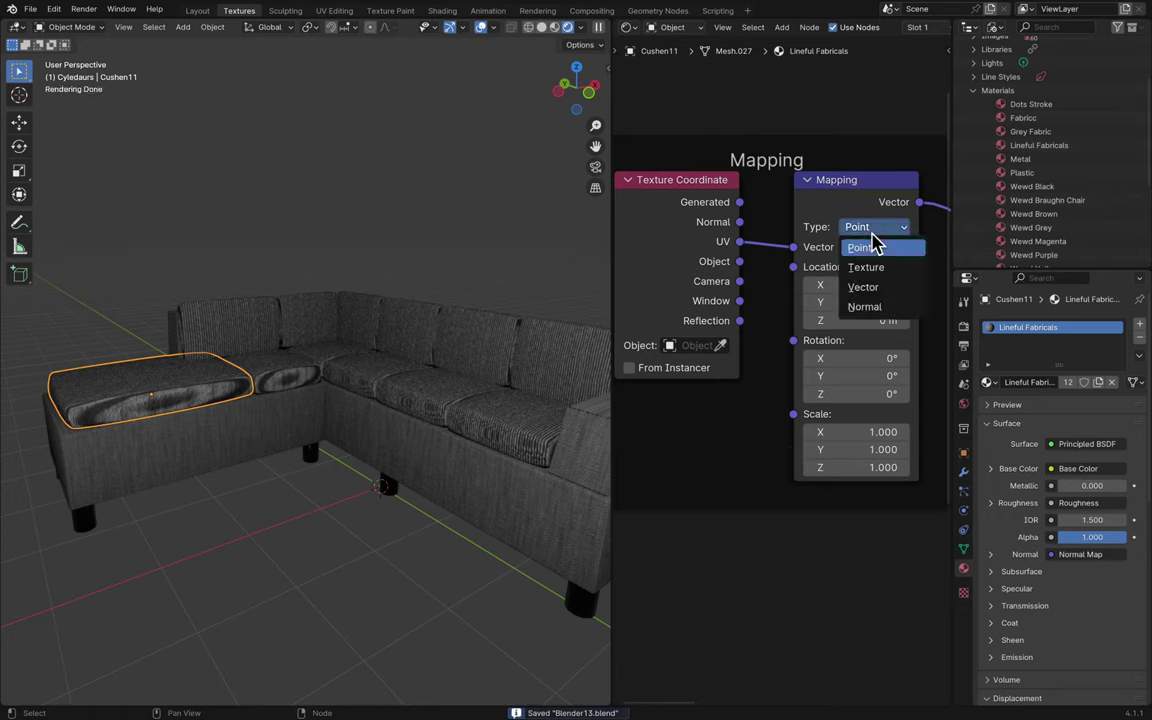
pyautogui.click(875, 268)
pyautogui.click(876, 232)
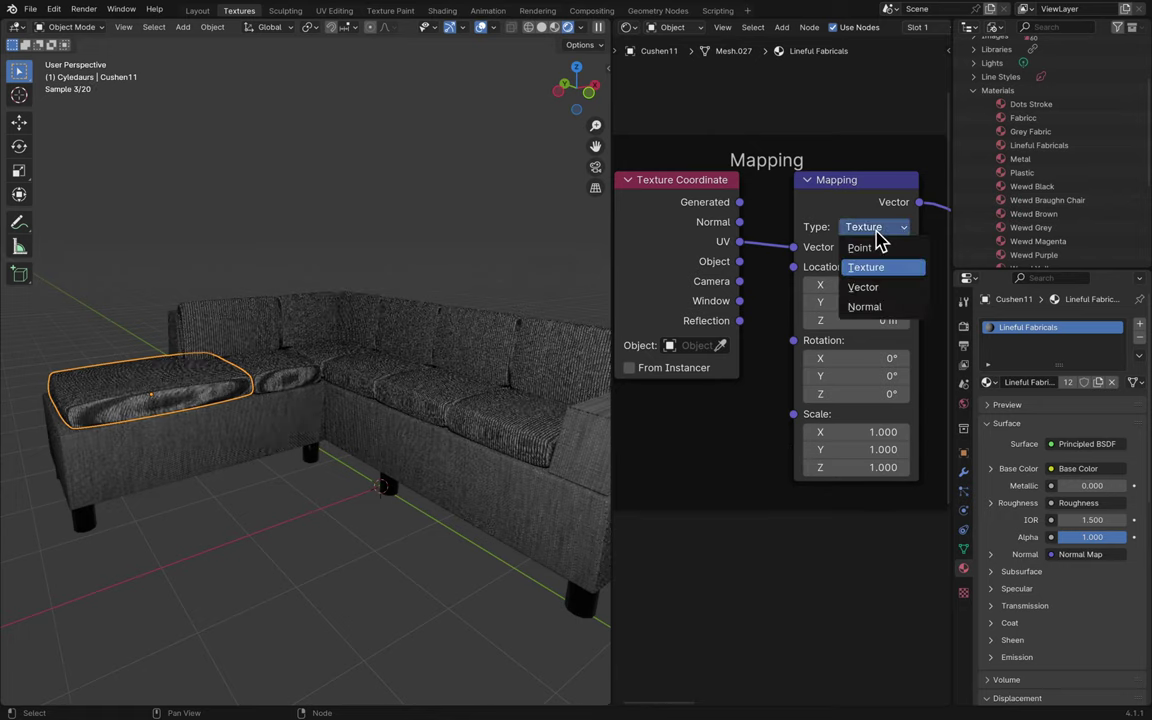
pyautogui.click(882, 305)
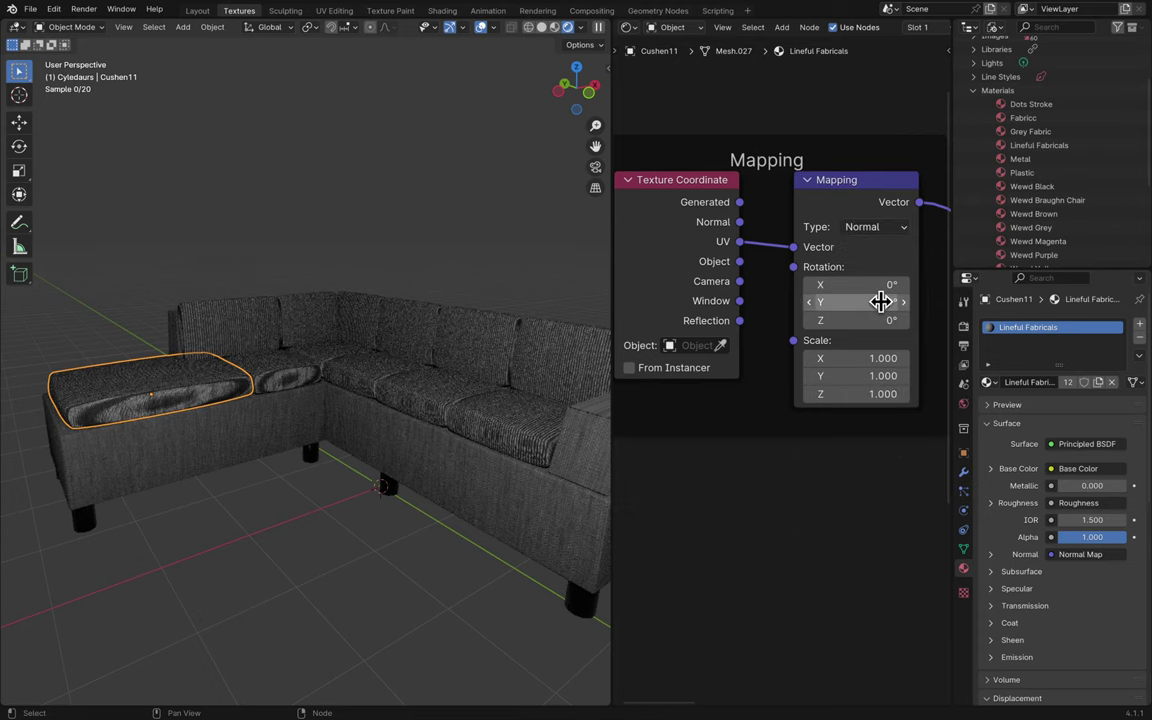
pyautogui.click(884, 232)
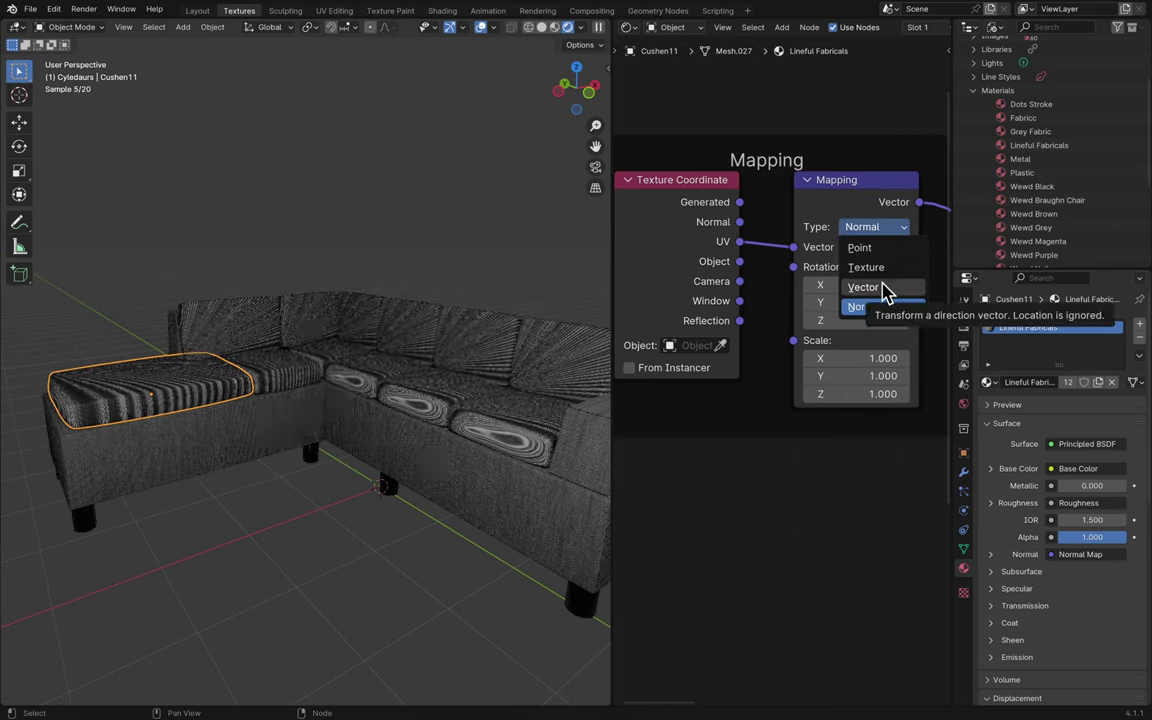
pyautogui.click(868, 287)
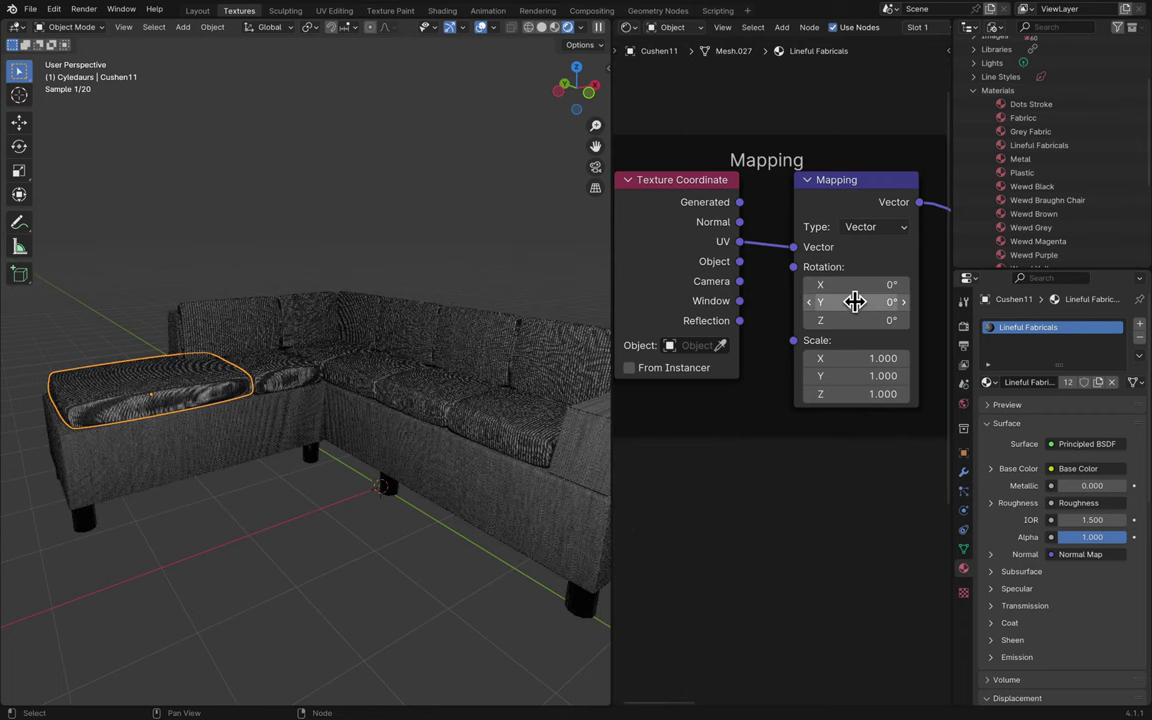
pyautogui.moveTo(859, 285)
pyautogui.mouseDown()
pyautogui.moveTo(900, 285)
pyautogui.moveTo(853, 287)
pyautogui.mouseUp()
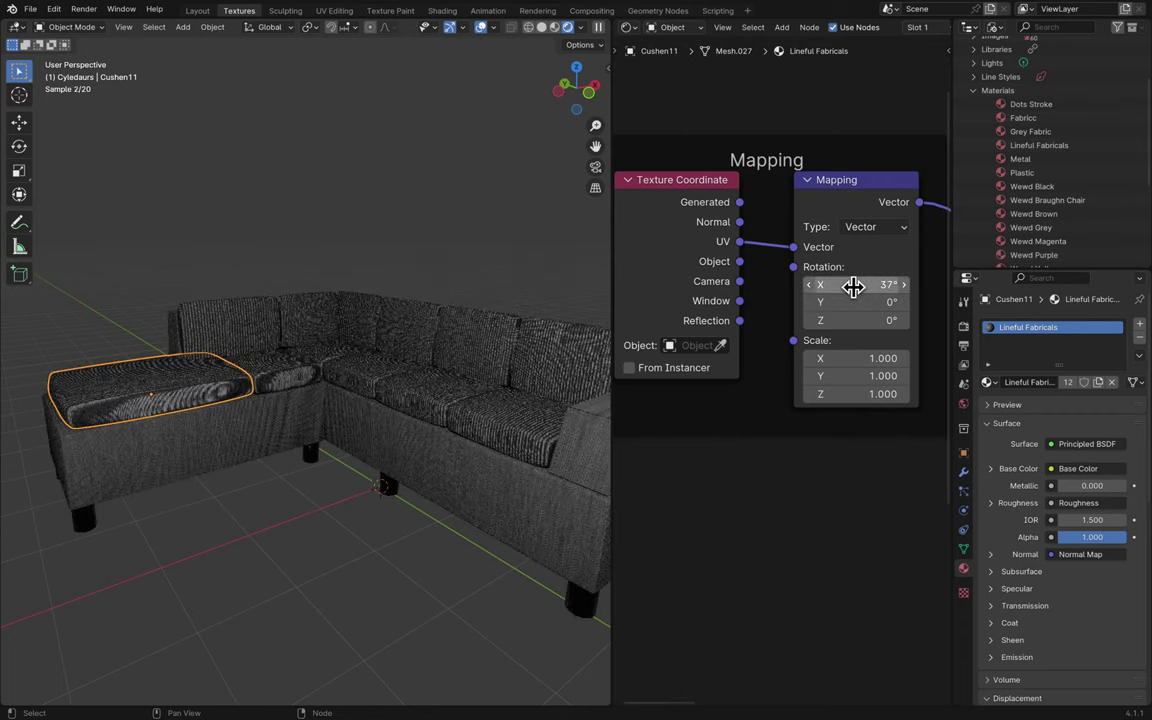
pyautogui.moveTo(853, 287); pyautogui.dragTo(853, 287)
pyautogui.click(853, 287)
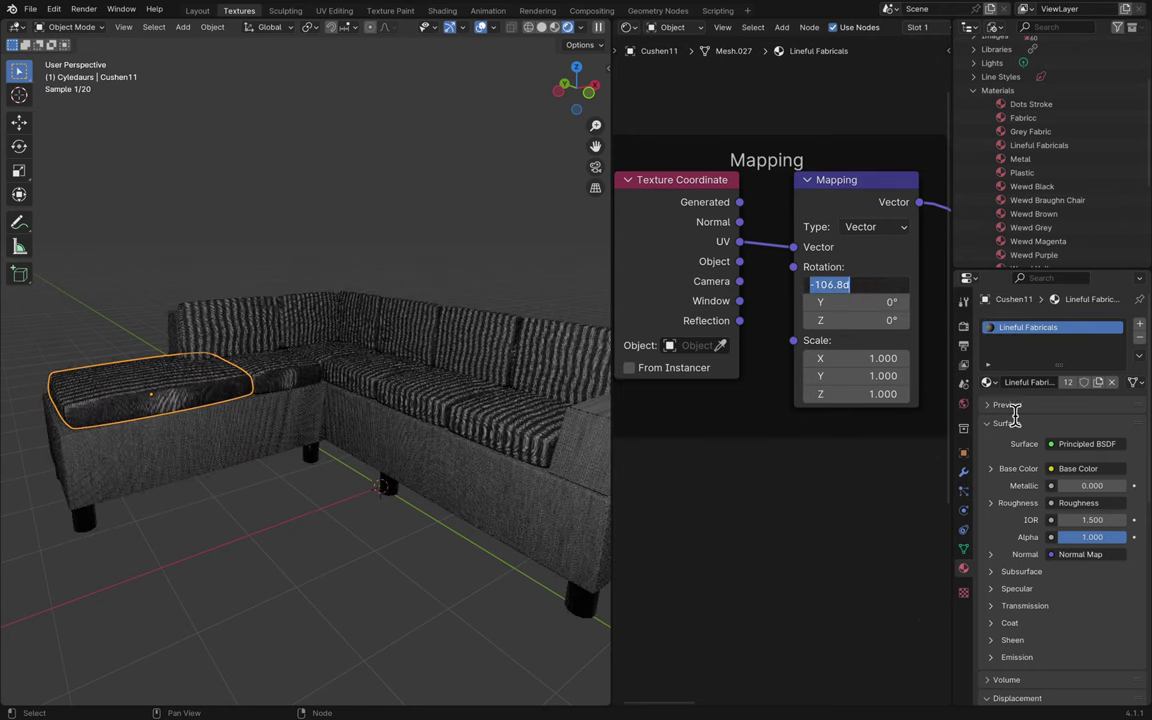
# - Reset the Mapping node's Rotation X to 0° and save the file
pyautogui.write('0')
pyautogui.press('Return')
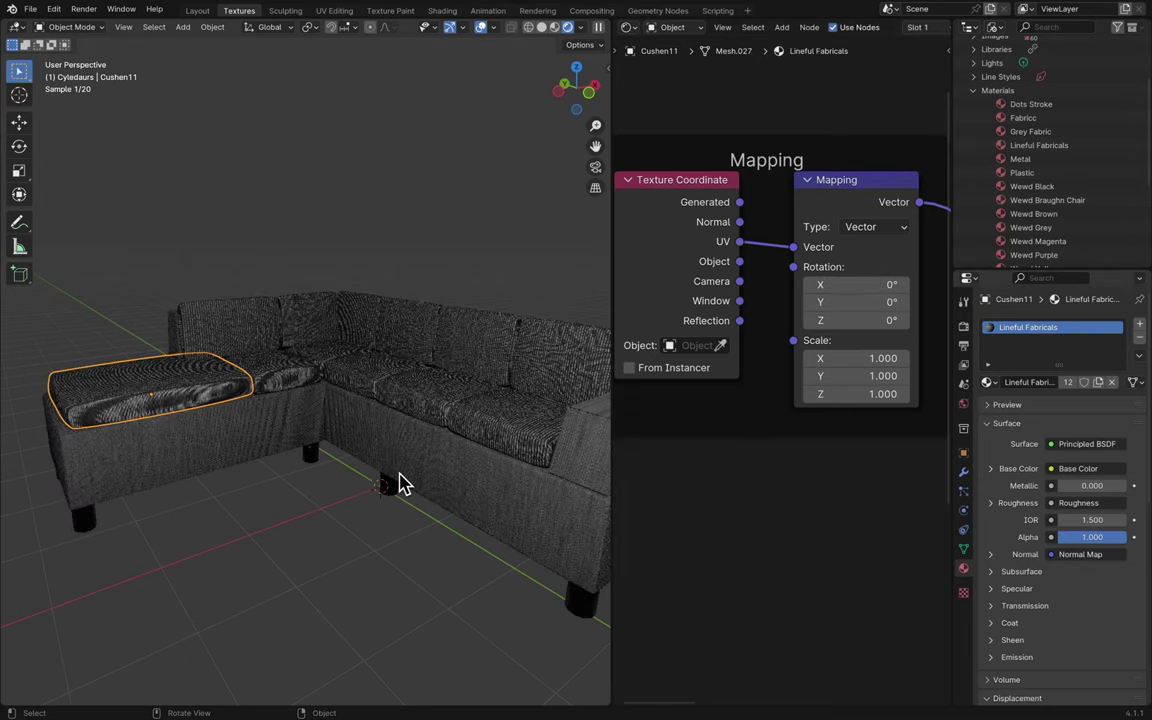
pyautogui.hotkey('ctrl', 's')
# - Orbit around the sofa, reselect the left seat cushion, frame it and save again
pyautogui.press('KP_4')
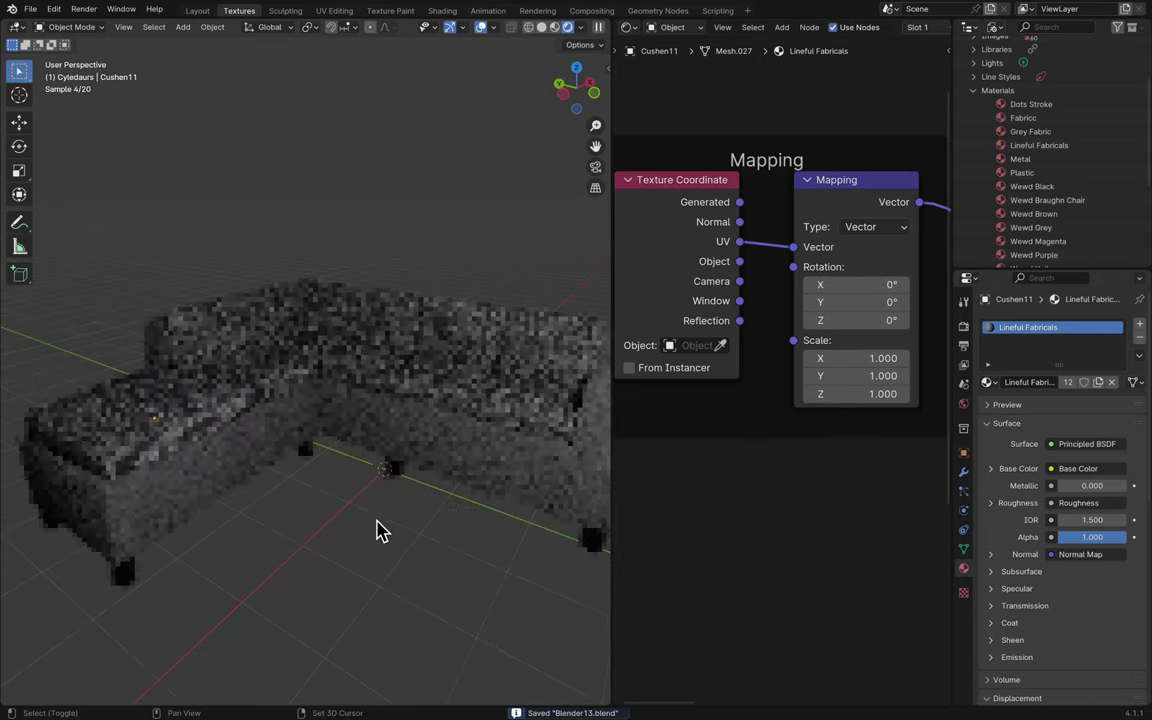
pyautogui.press('KP_4')
pyautogui.press('KP_4')
pyautogui.press('KP_4')
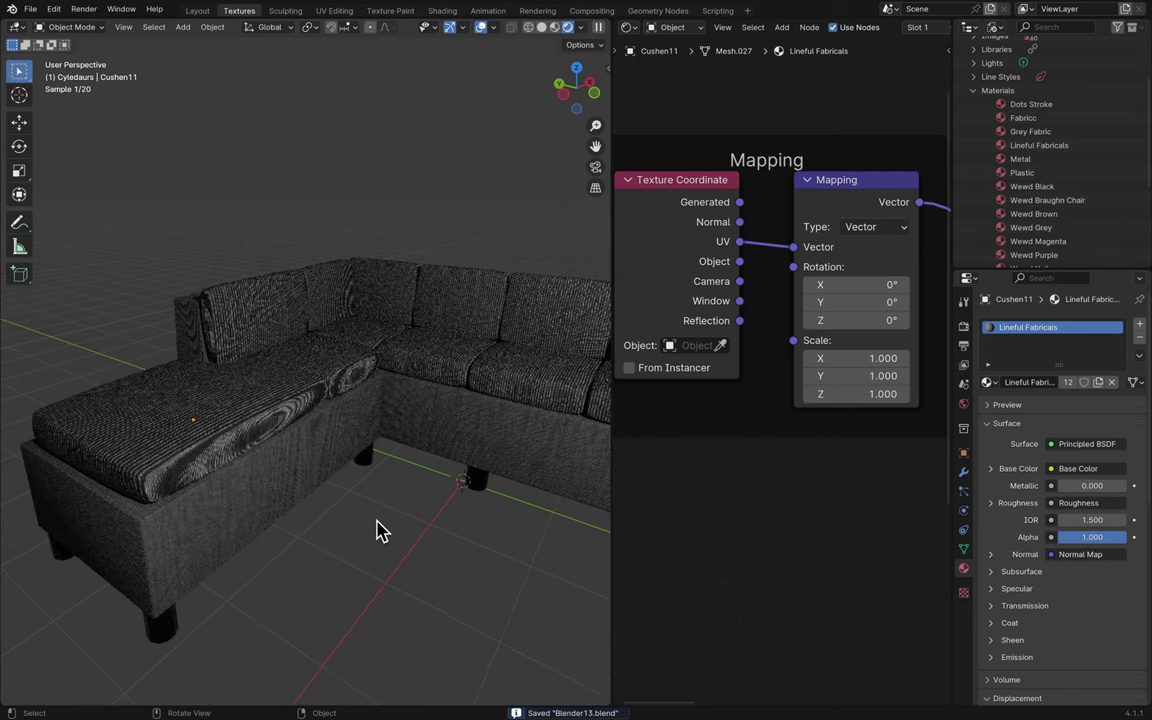
pyautogui.press('KP_4')
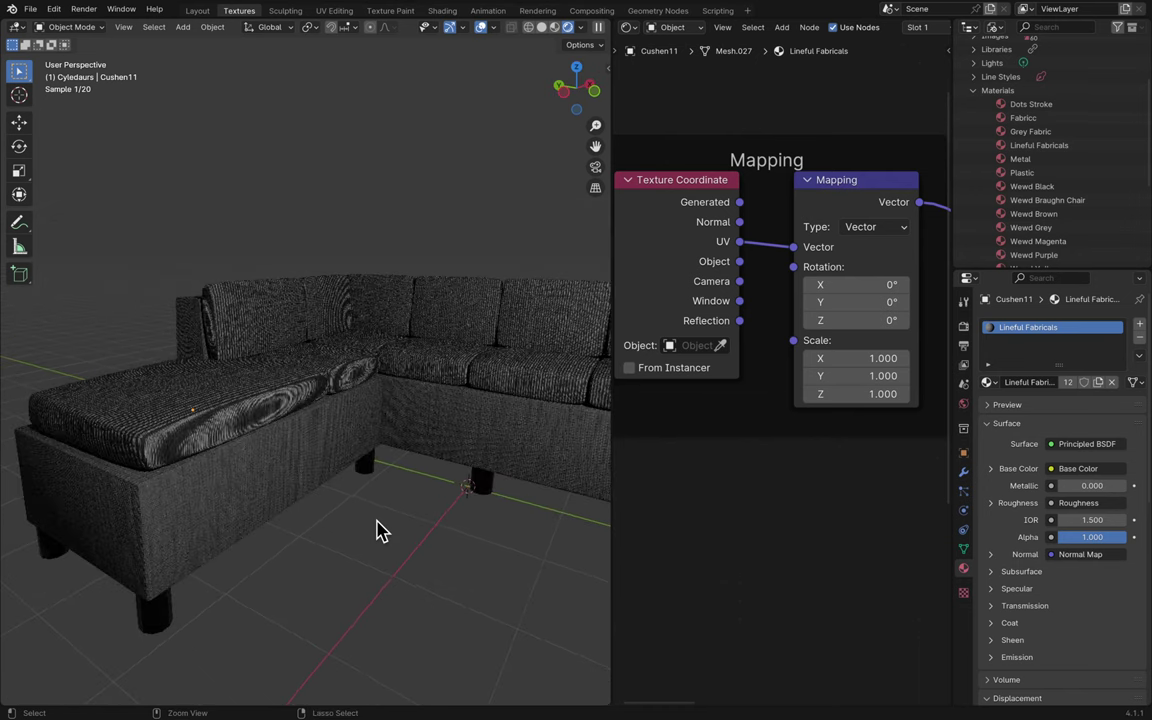
pyautogui.moveTo(443, 10)
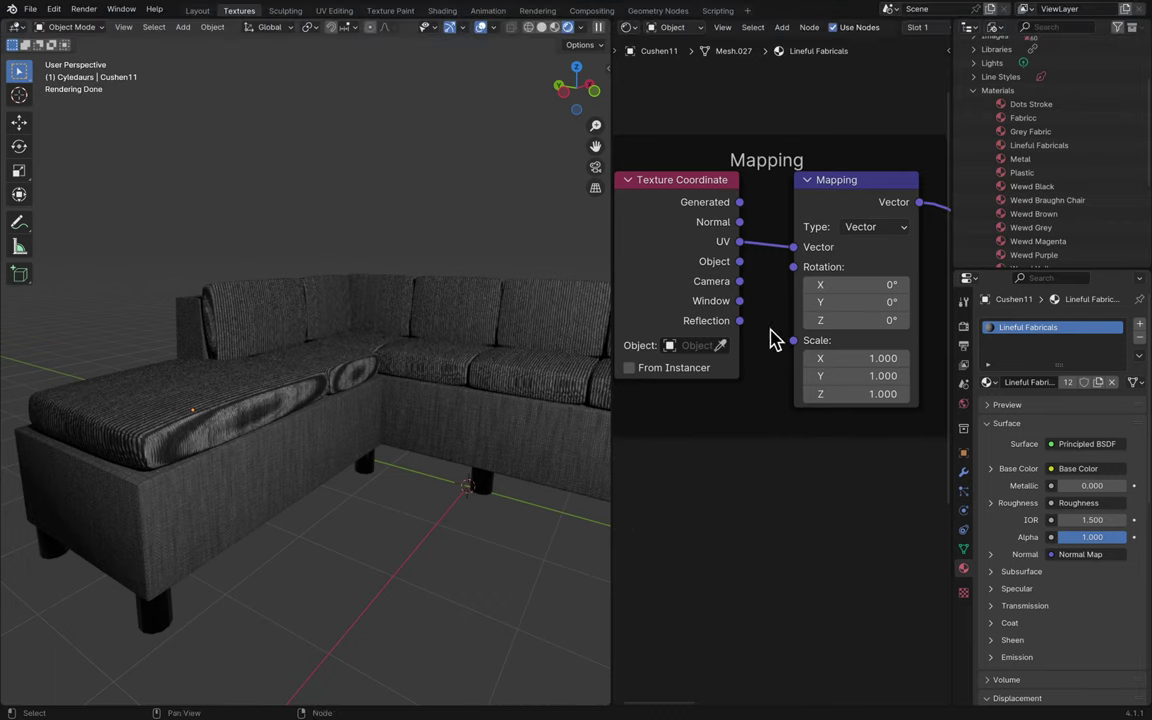
pyautogui.click(285, 405)
pyautogui.press('KP_Decimal')
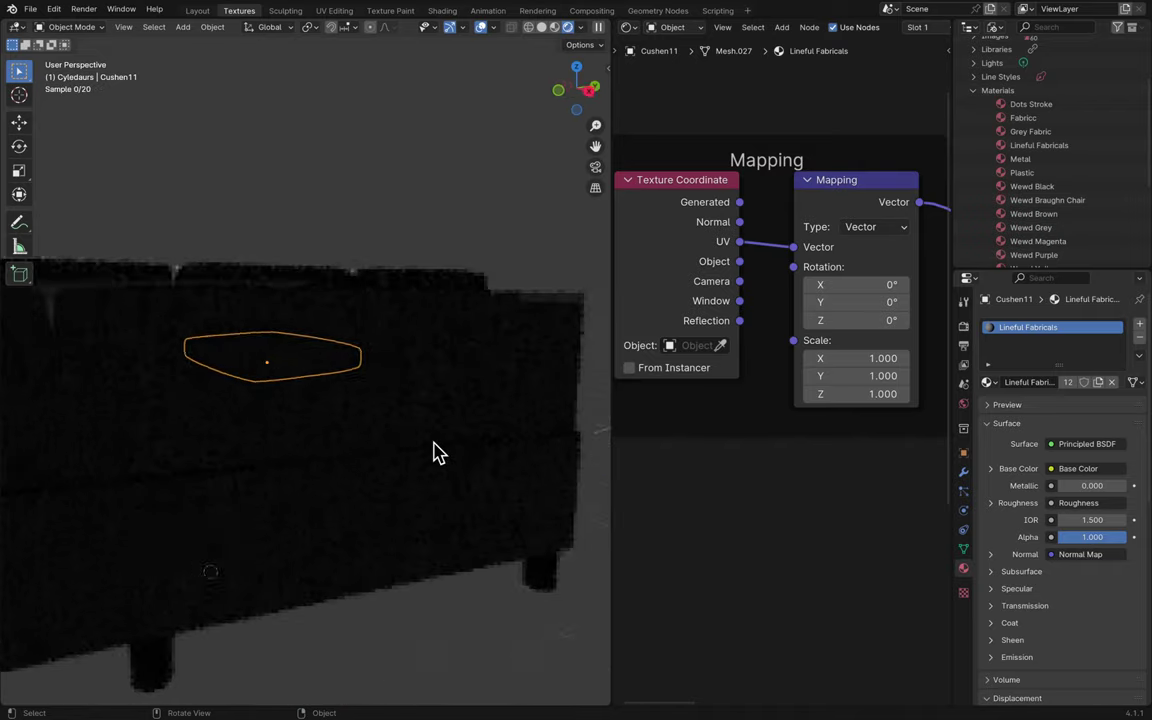
pyautogui.hscroll(10, 437, 452)
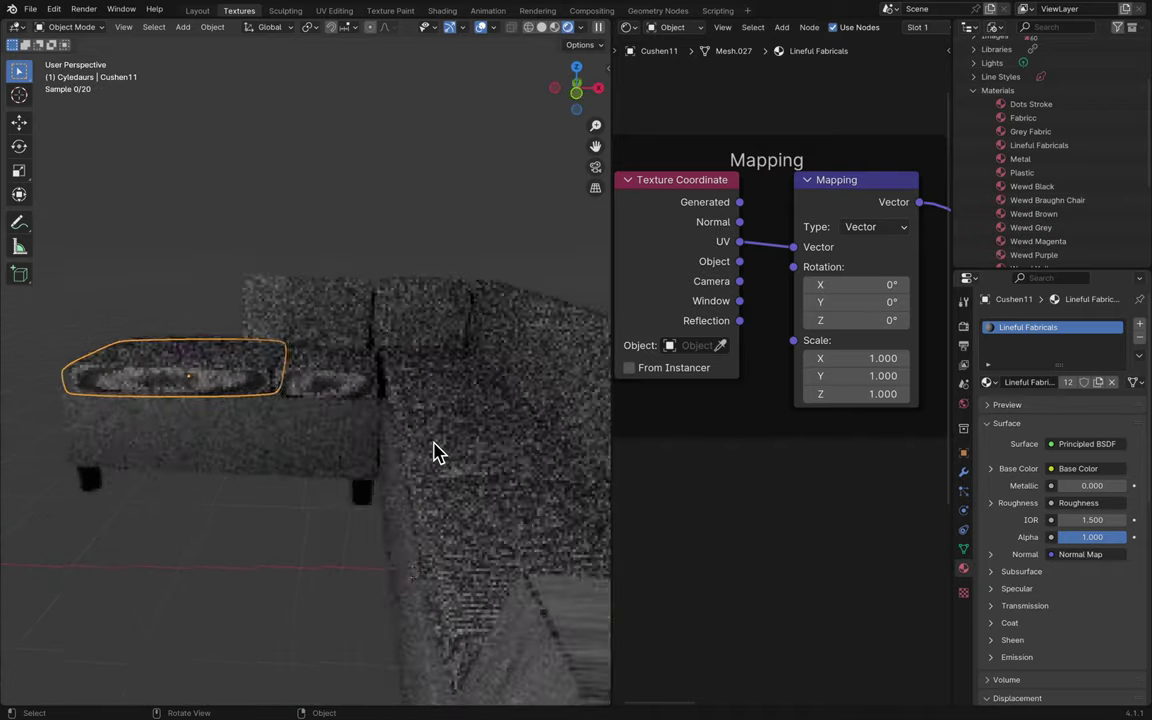
pyautogui.hscroll(5, 437, 452)
pyautogui.hotkey('ctrl', 's')
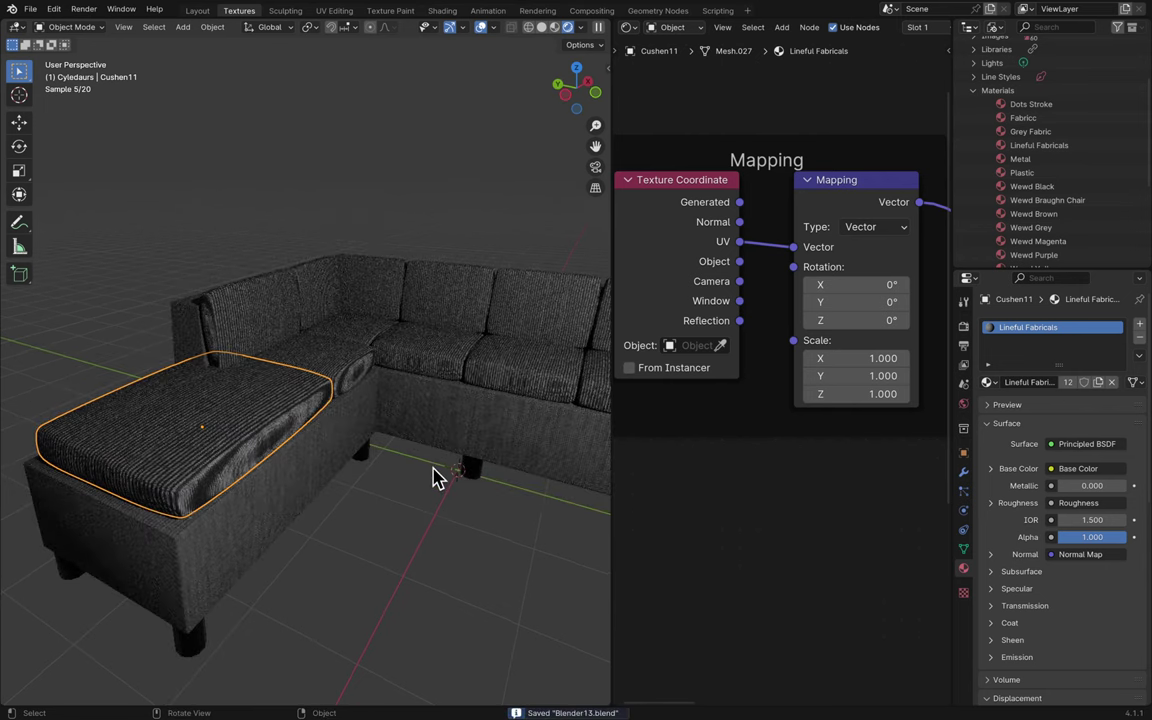
pyautogui.hscroll(-5, 437, 458)
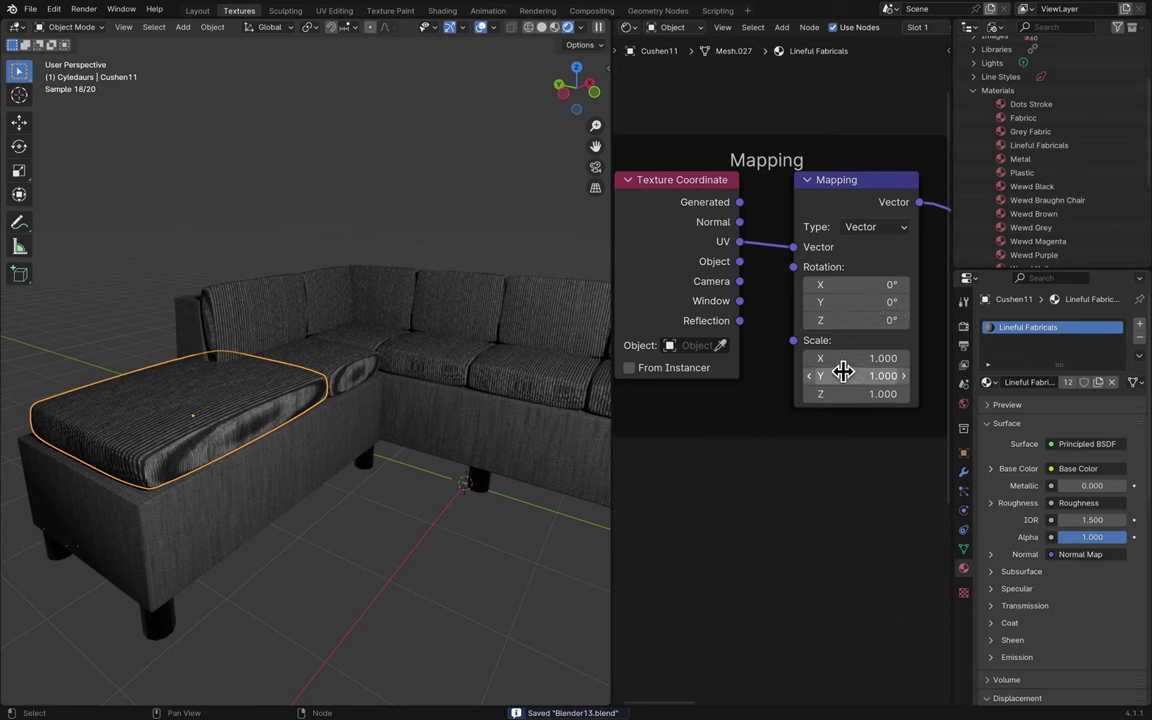
# - Stretch the Mapping Y scale to about 49.2, deselect the cushion faces in Edit Mode, and save
pyautogui.moveTo(846, 375); pyautogui.dragTo(900, 375)
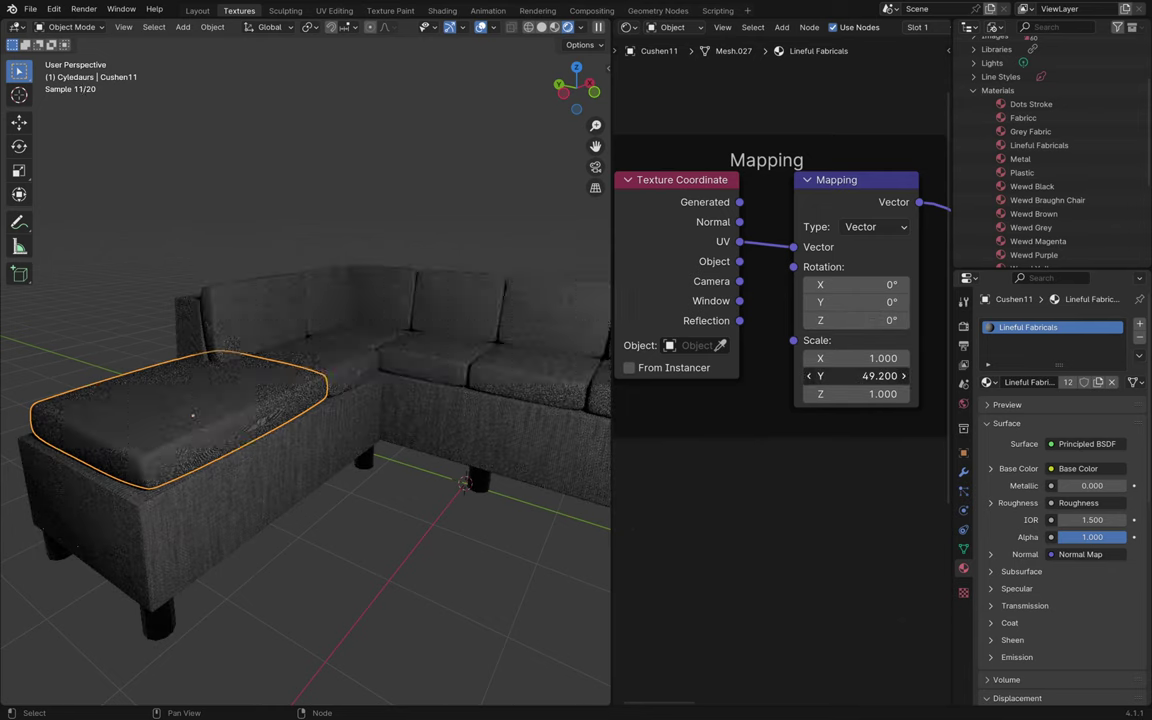
pyautogui.moveTo(900, 375); pyautogui.dragTo(954, 375)
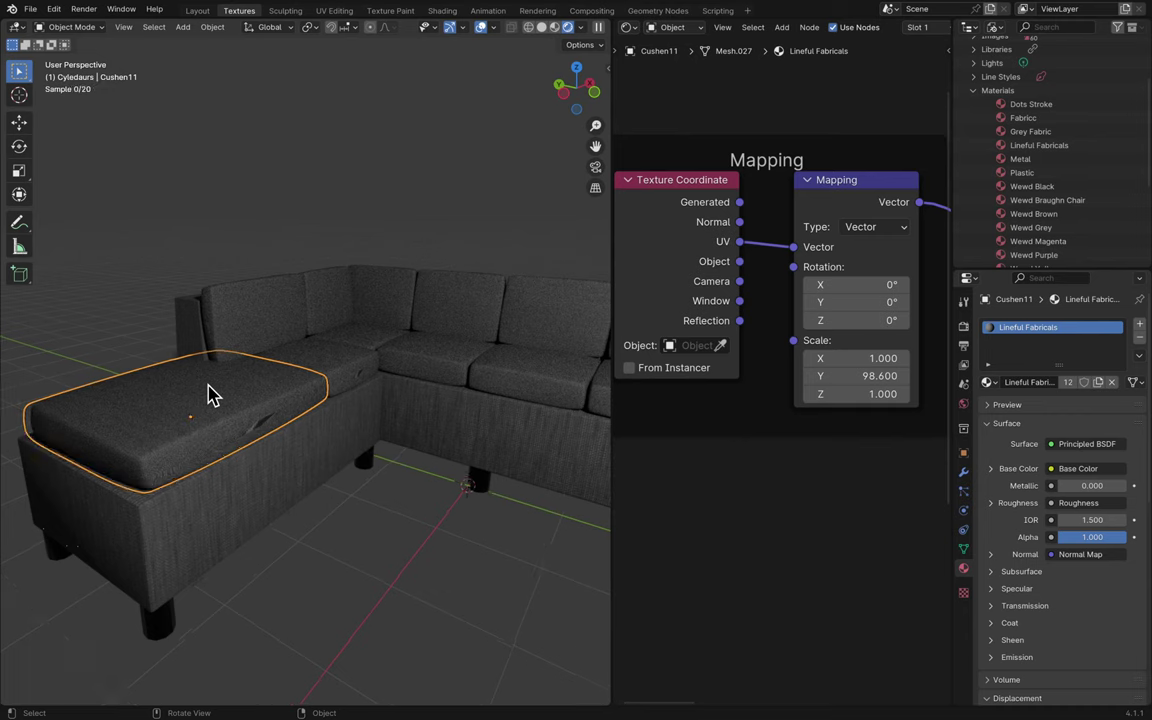
pyautogui.scroll(3, 212, 393)
pyautogui.scroll(3, 197, 403)
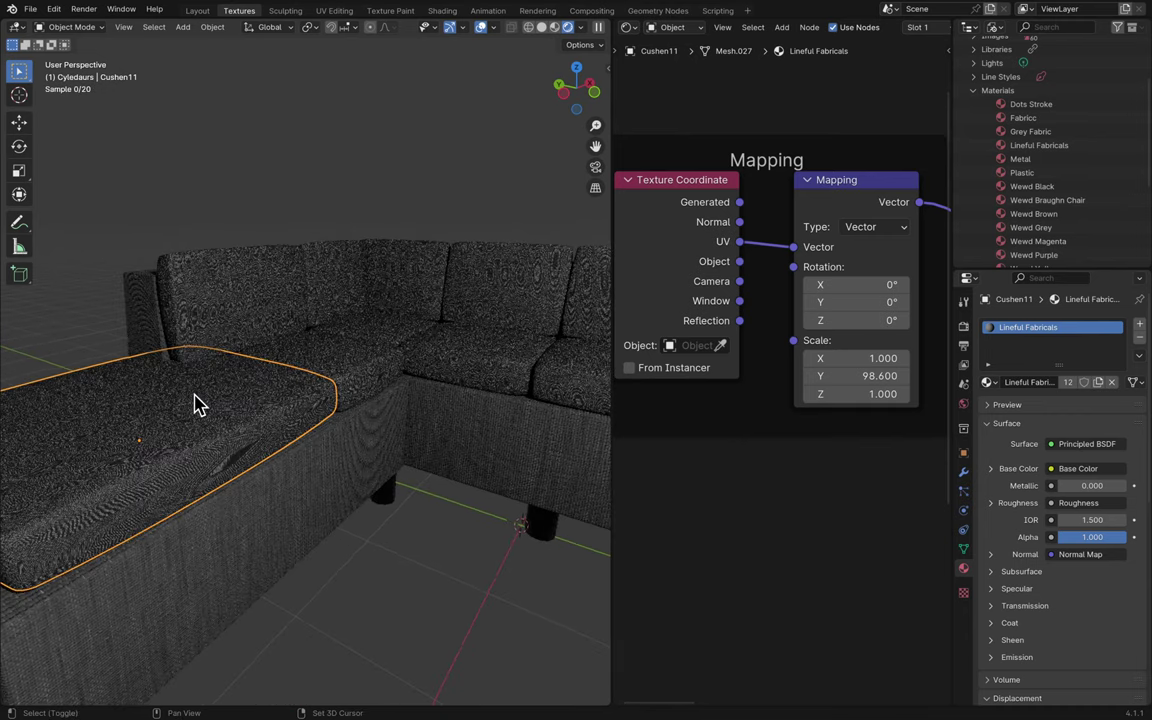
pyautogui.scroll(-2, 197, 403)
pyautogui.press('Tab')
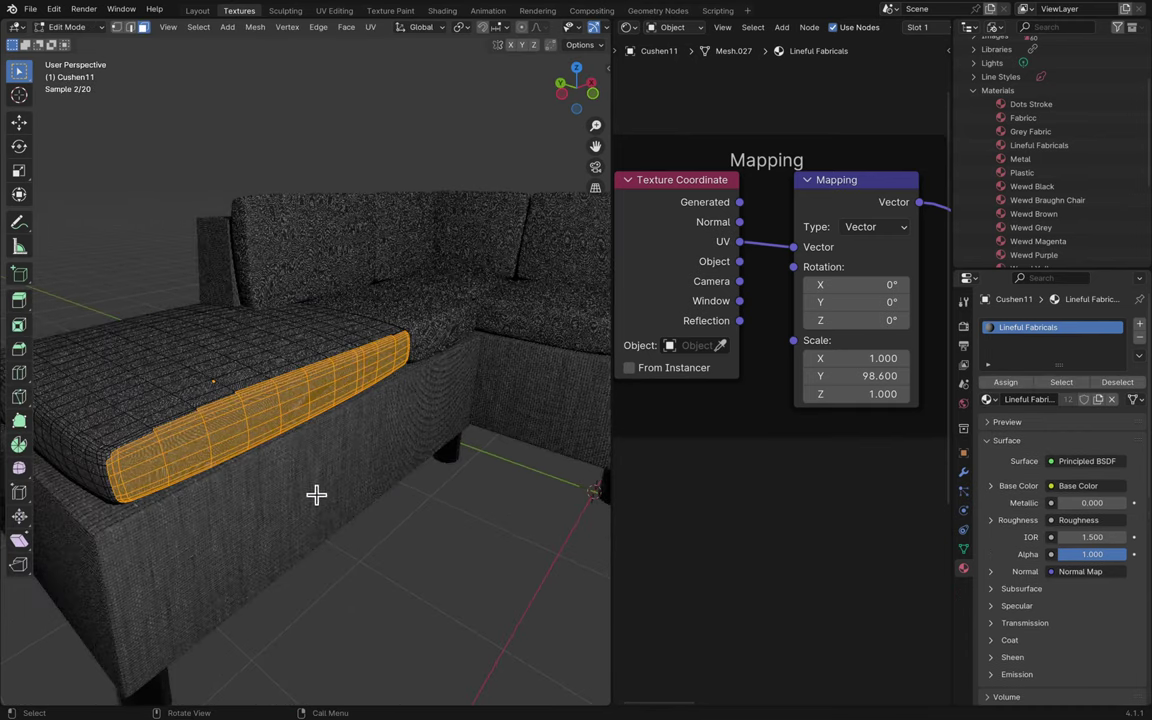
pyautogui.hotkey('alt', 'a')
pyautogui.press('Tab')
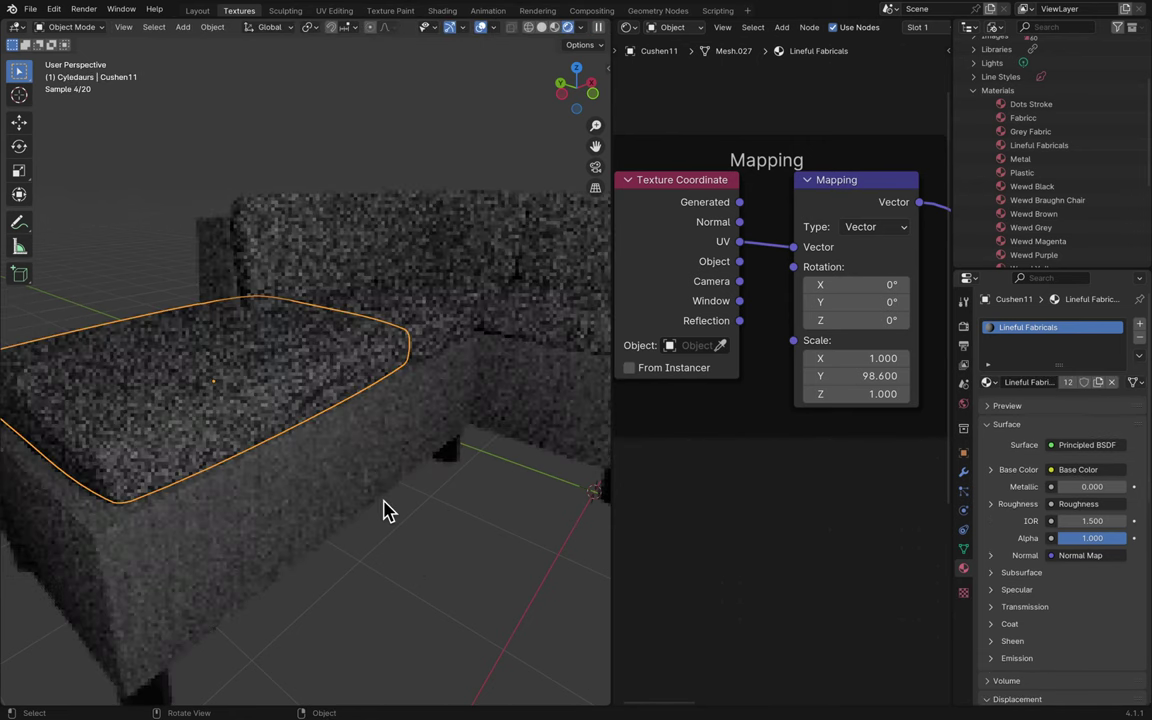
pyautogui.hotkey('ctrl', 's')
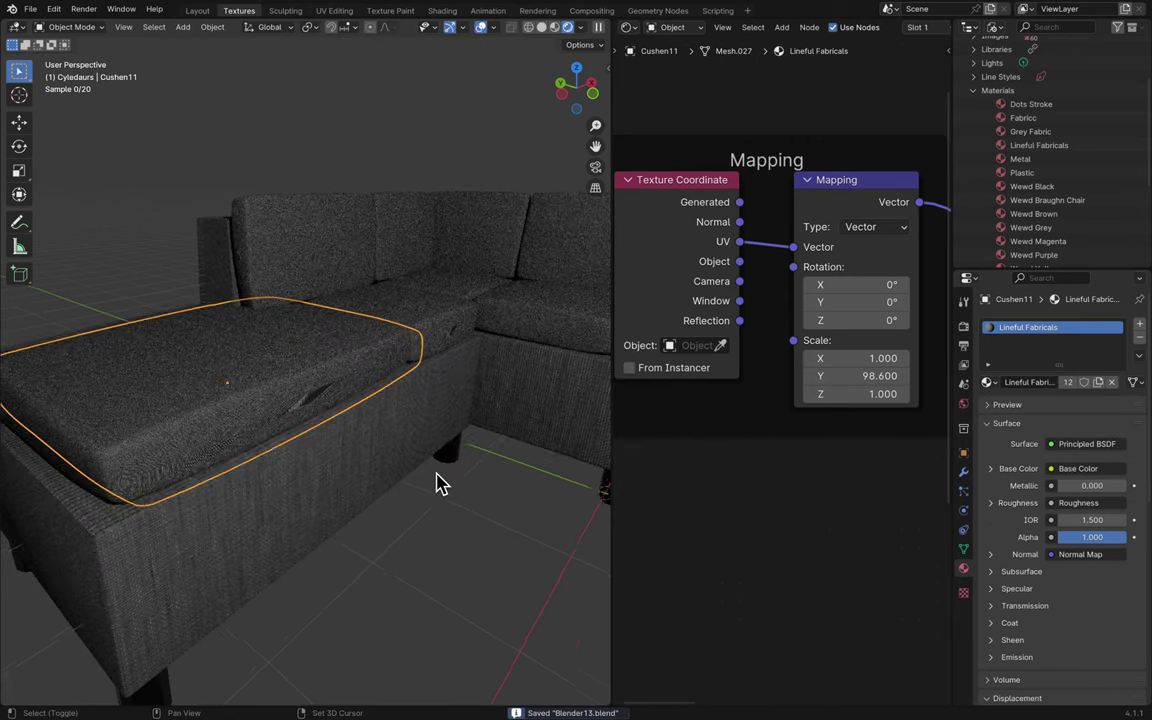
pyautogui.moveTo(437, 483); pyautogui.dragTo(437, 476, button='middle')
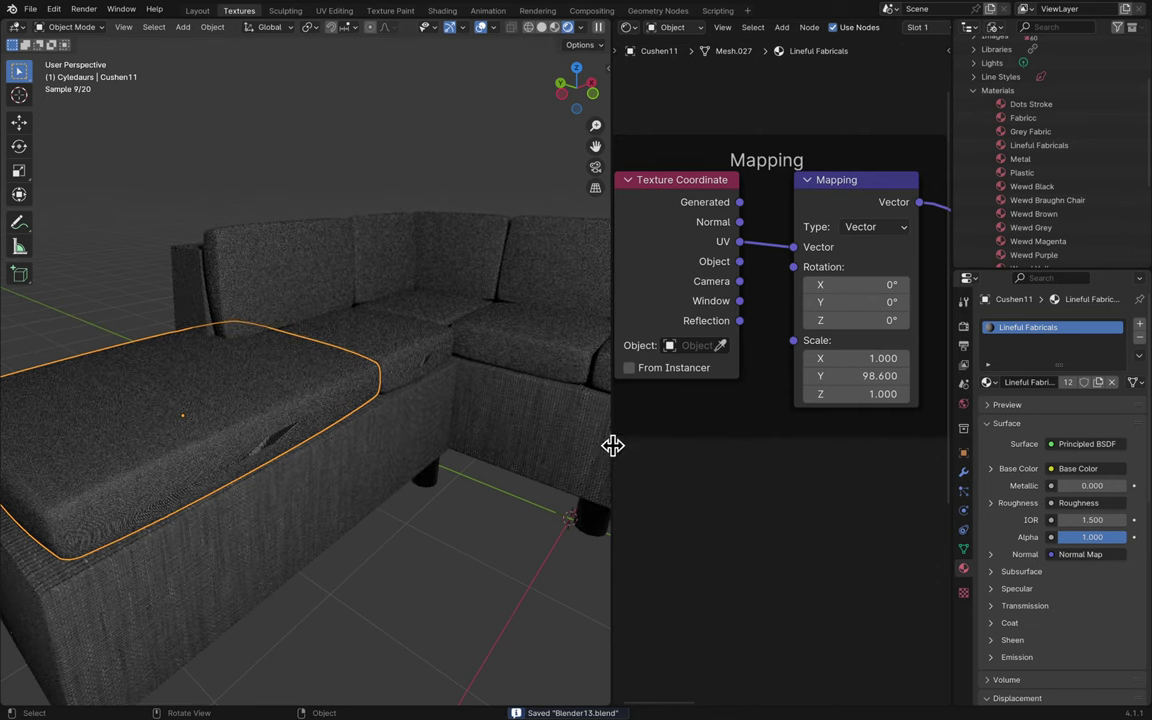
# - Set the Mapping Y scale back to 1 and return to the cushion's material settings
pyautogui.click(869, 376)
pyautogui.write('1')
pyautogui.press('Return')
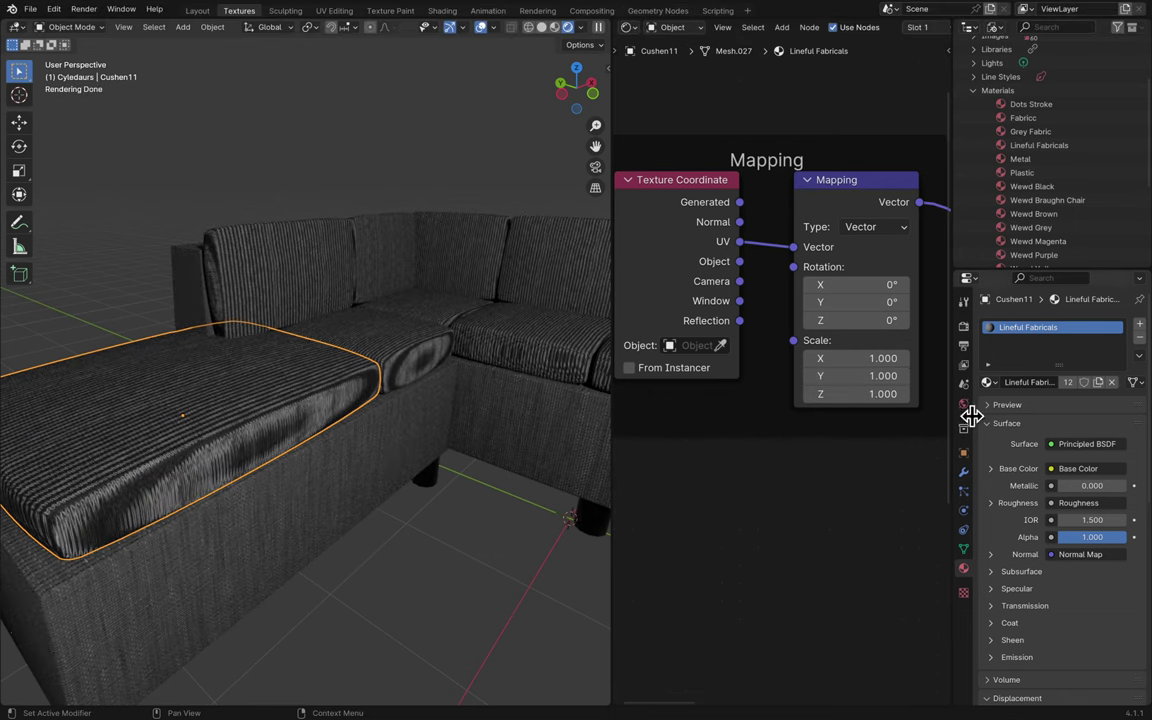
pyautogui.click(963, 452)
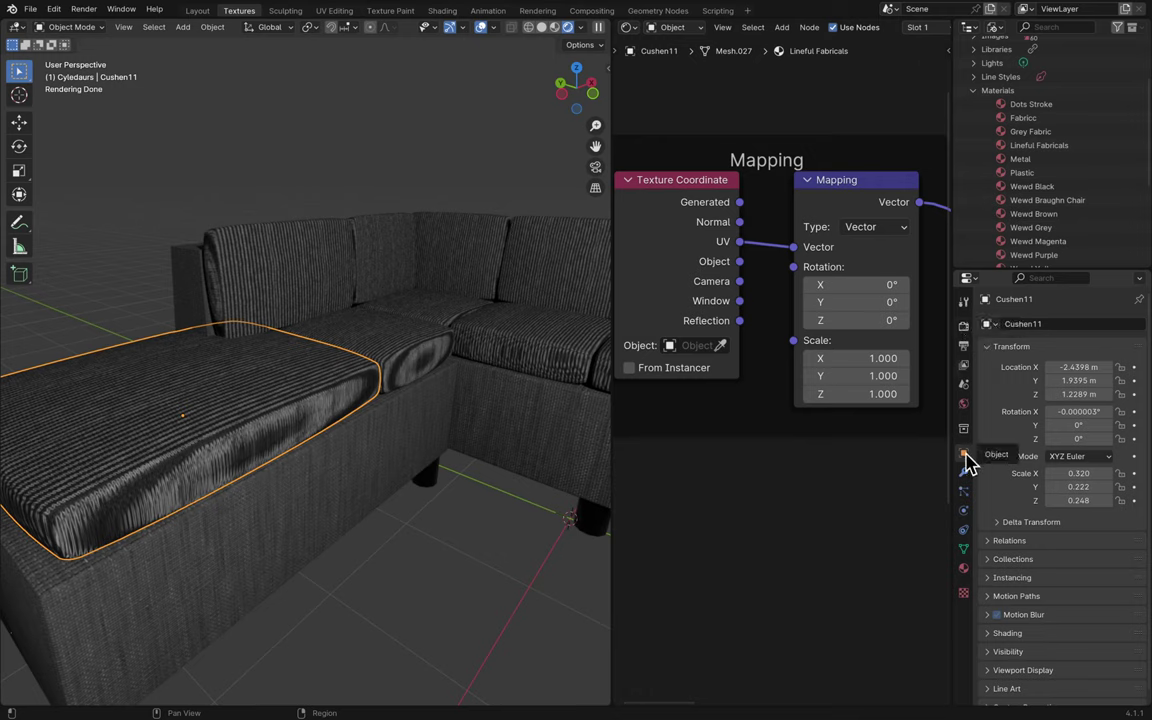
pyautogui.click(965, 569)
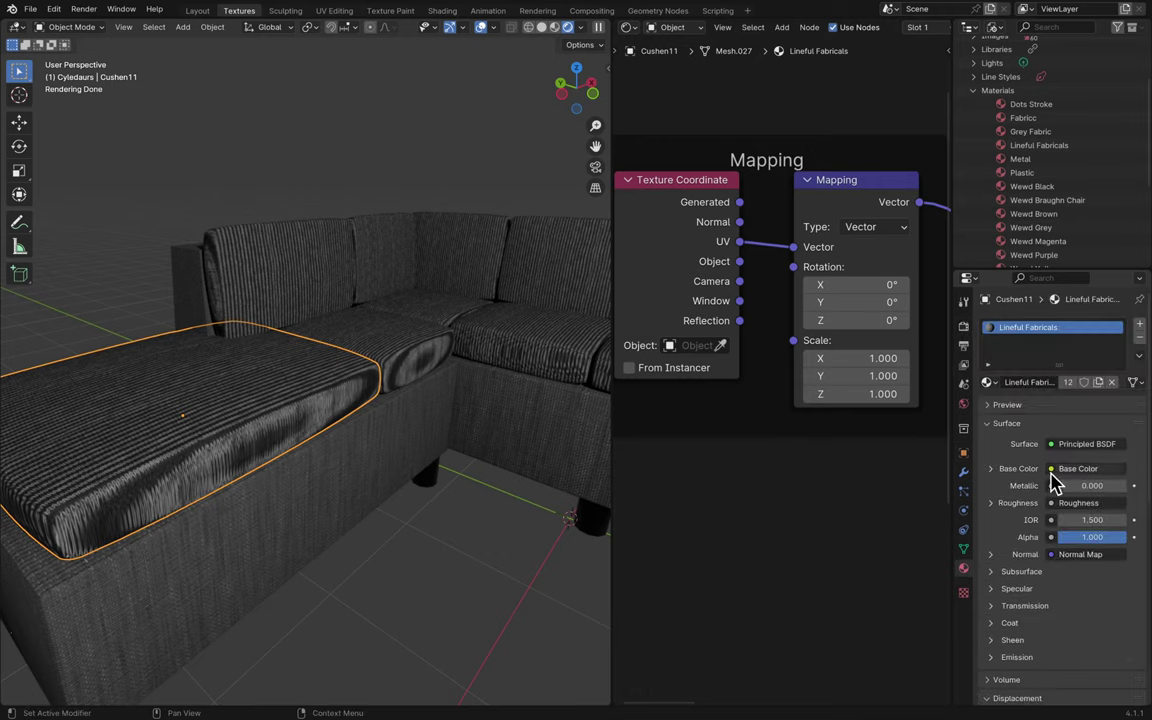
pyautogui.scroll(-10, 1003, 537)
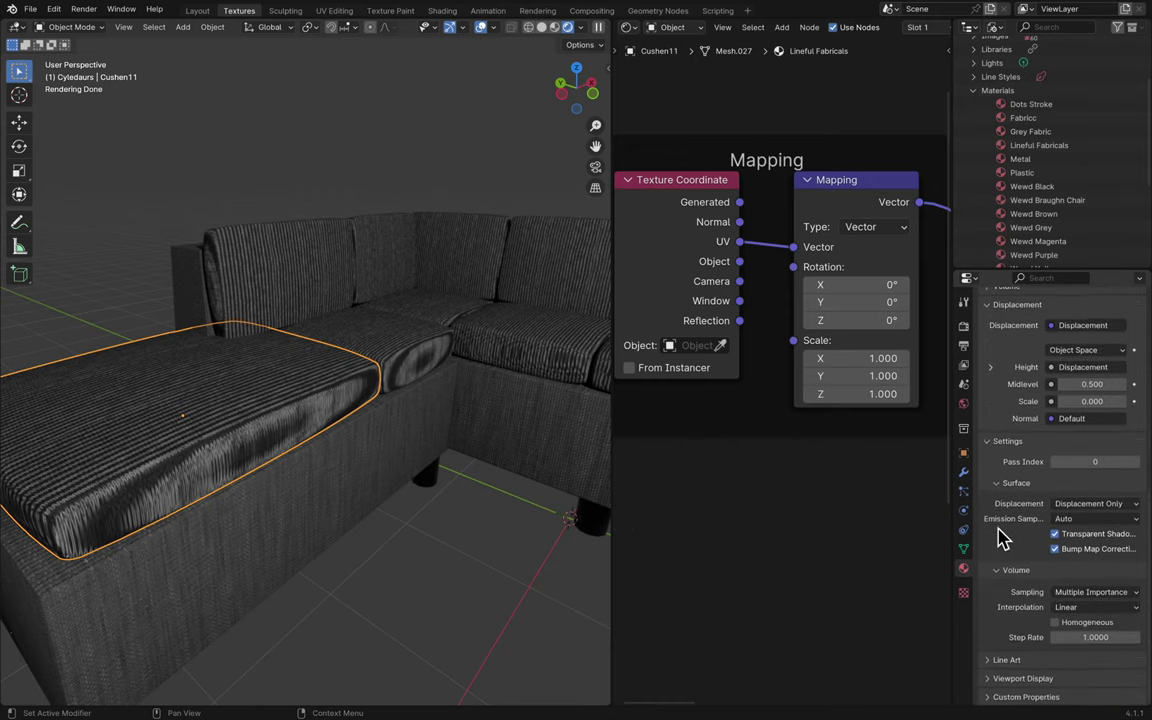
# - Set the scene frame rate to 60 fps in the Output properties
pyautogui.click(964, 456)
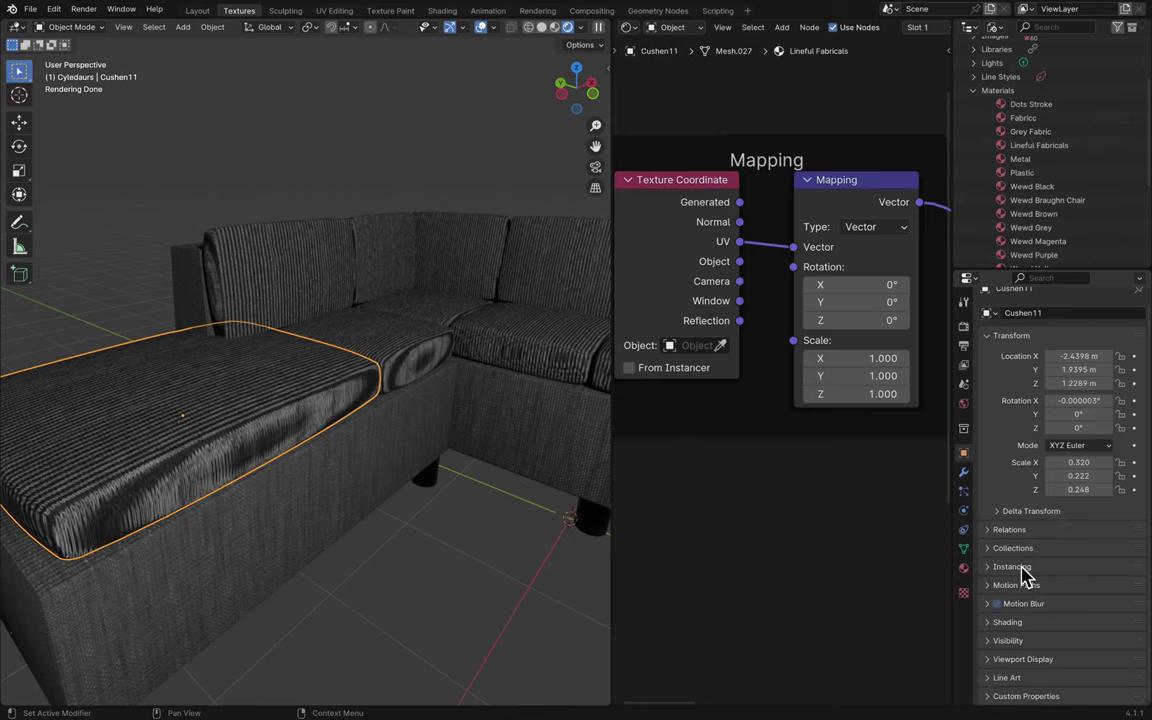
pyautogui.click(964, 593)
pyautogui.click(966, 350)
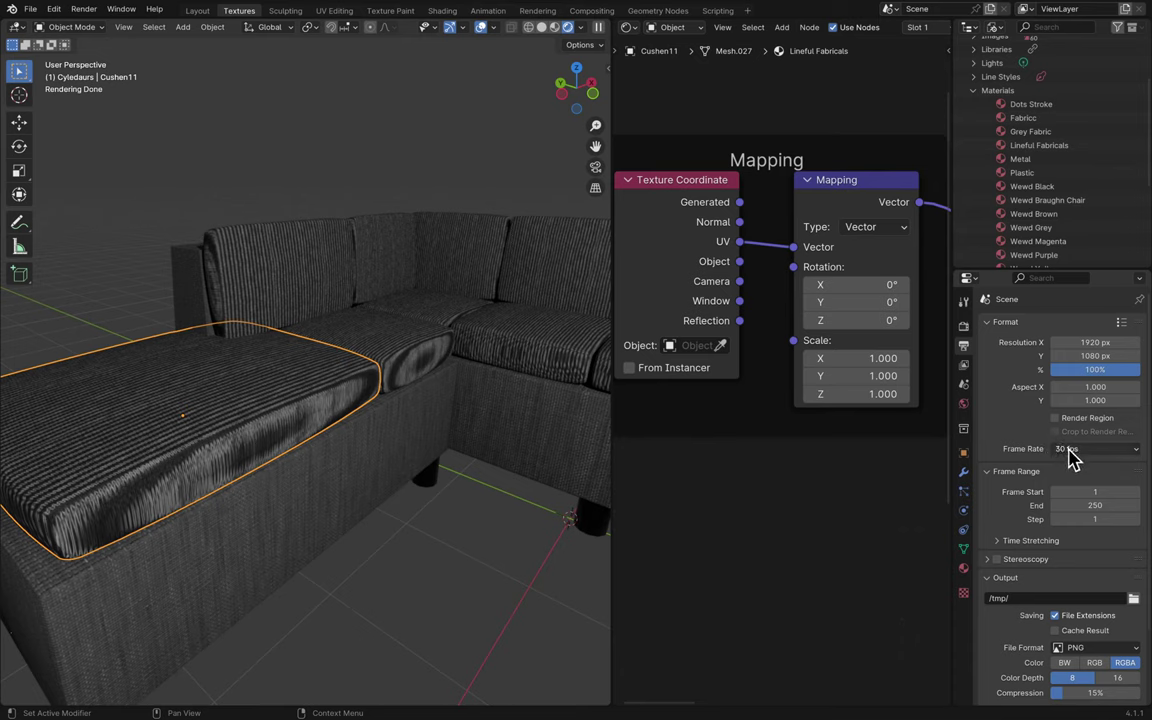
pyautogui.click(1070, 452)
pyautogui.click(1085, 571)
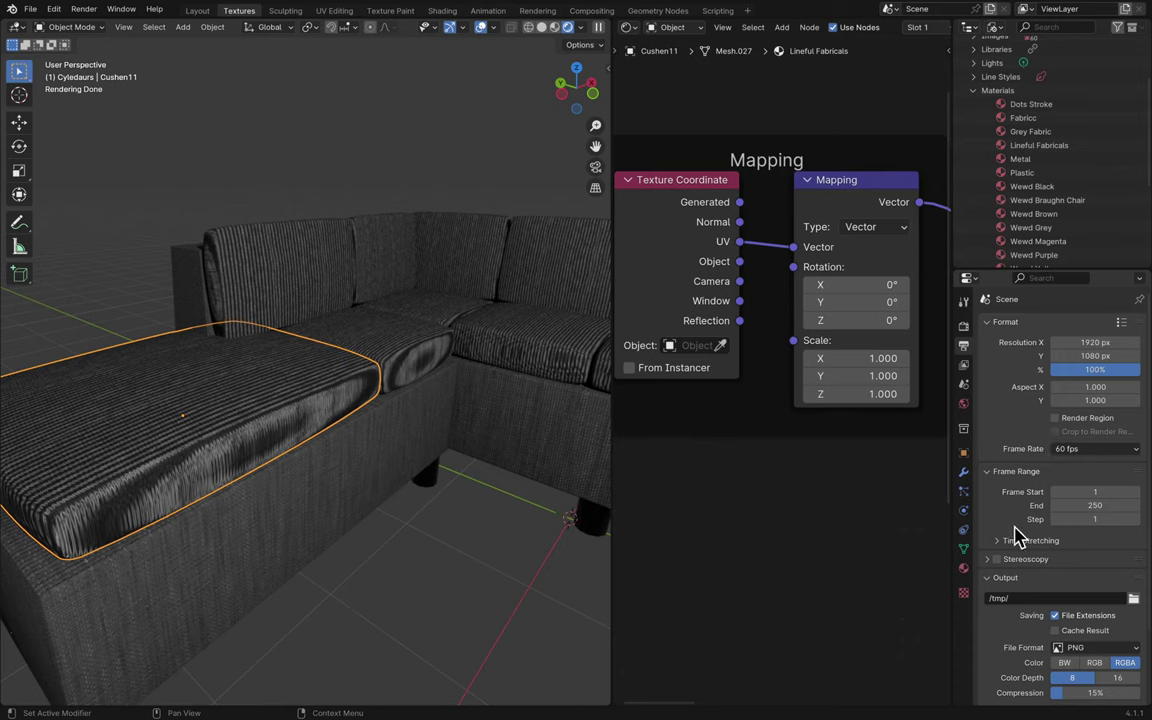
pyautogui.scroll(-3, 1020, 537)
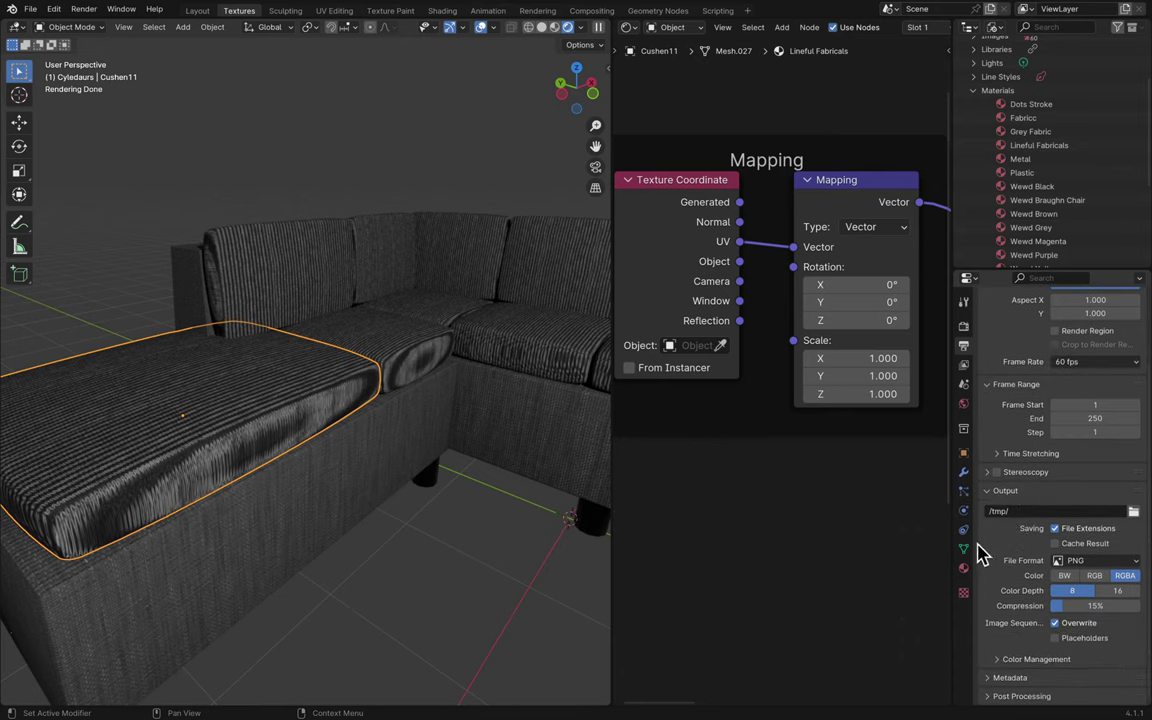
# - Browse the modifier, particle, physics, constraint and mesh data tabs back to Material
pyautogui.click(964, 473)
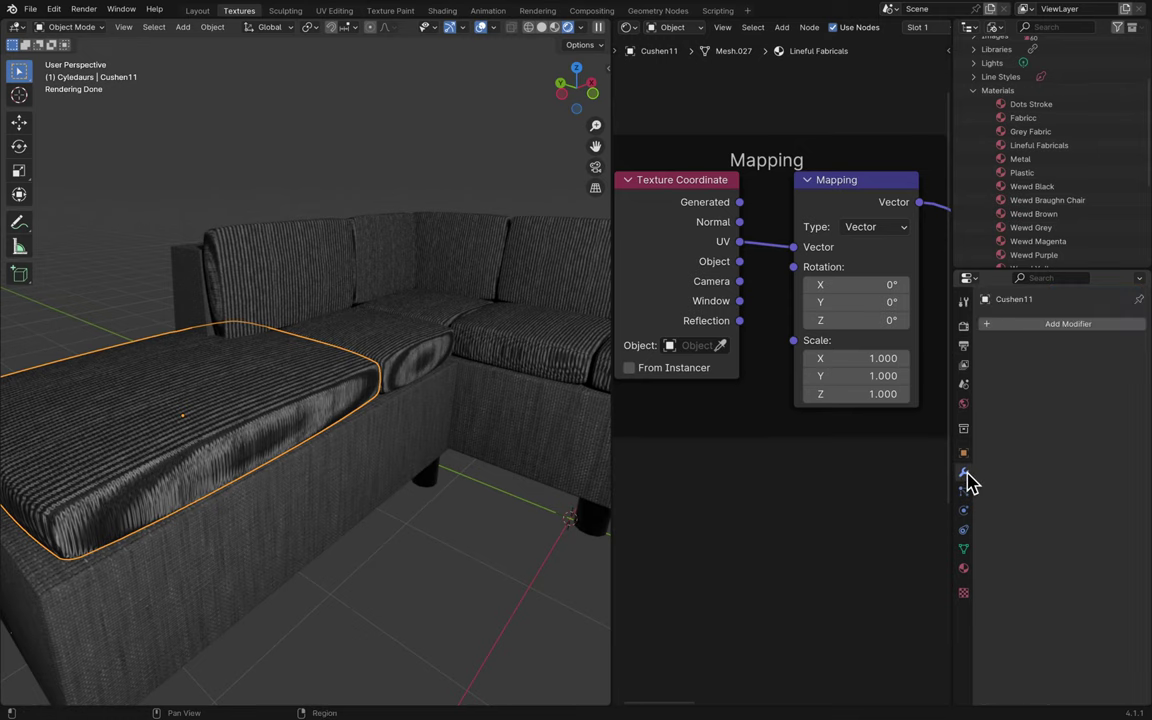
pyautogui.click(965, 491)
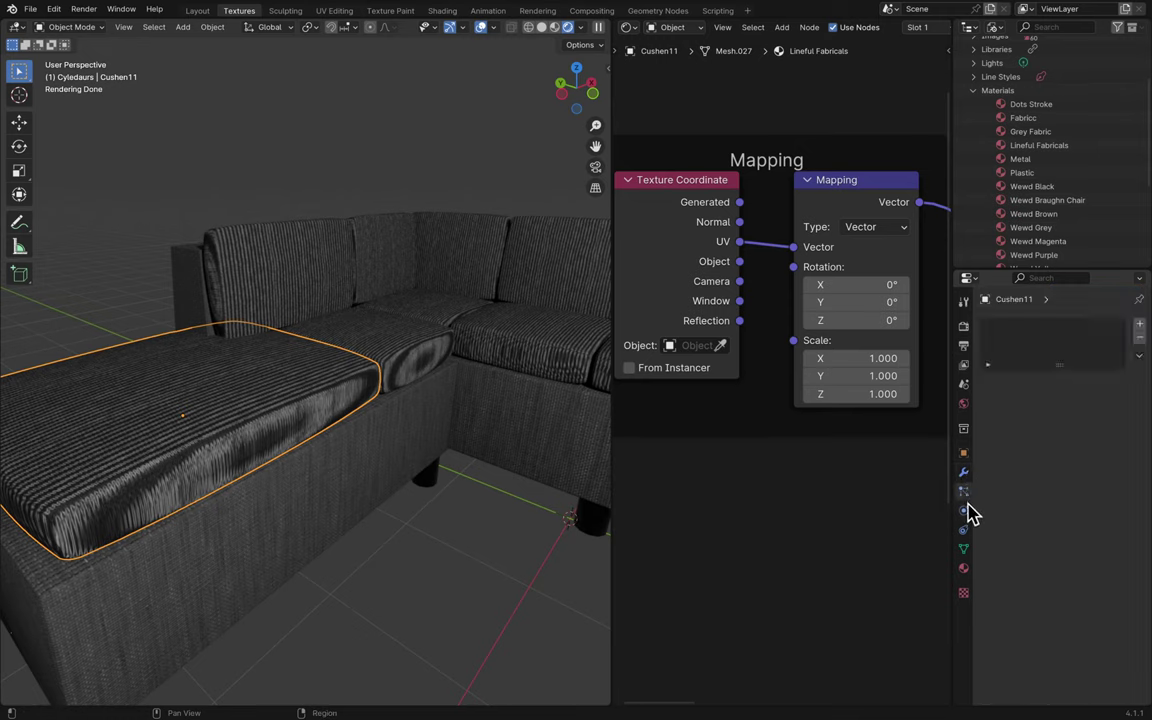
pyautogui.click(966, 511)
pyautogui.click(965, 530)
pyautogui.click(965, 548)
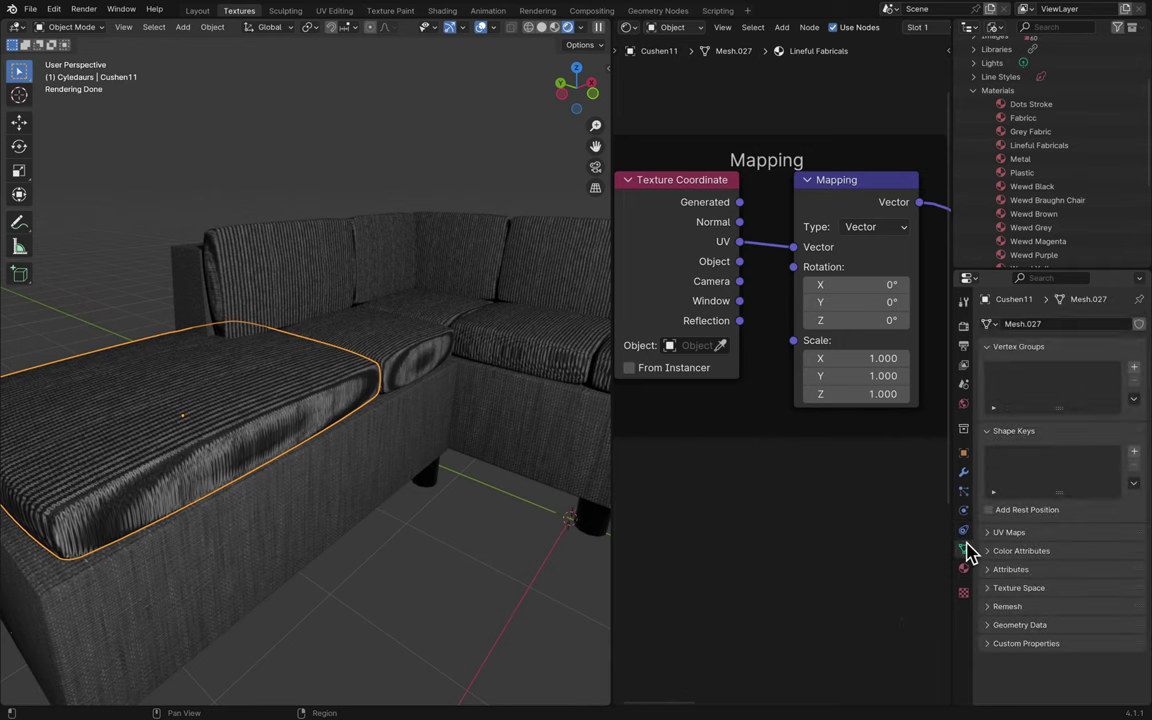
pyautogui.click(963, 568)
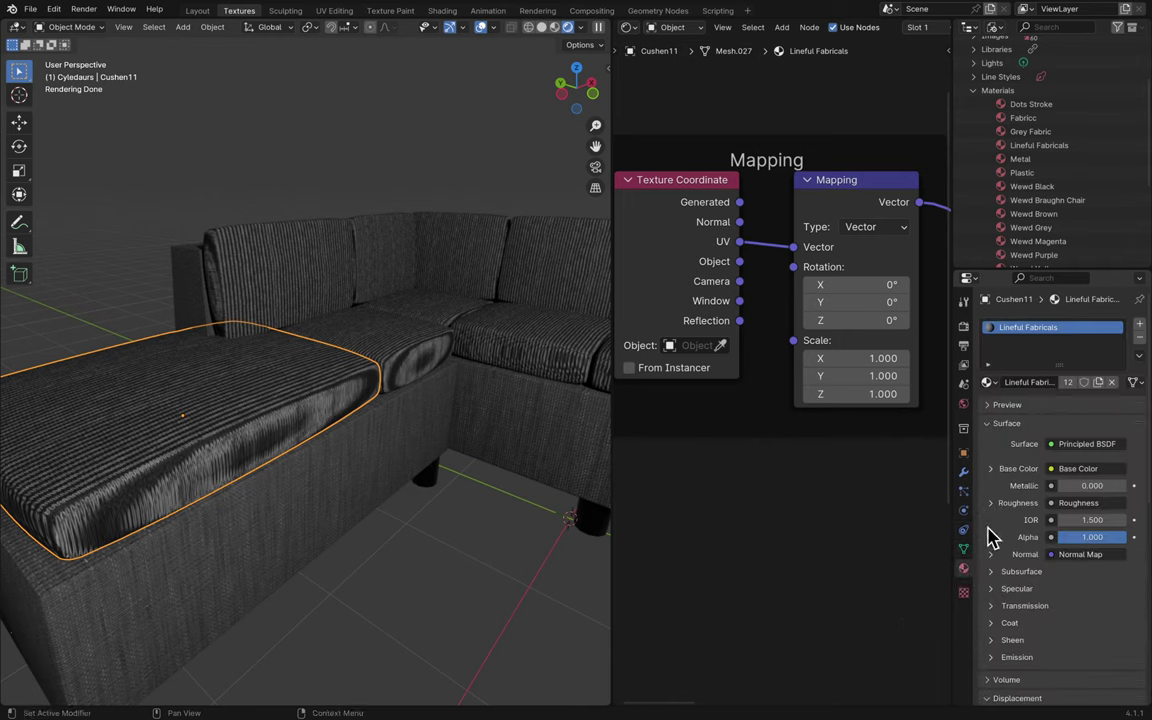
# - Scroll through the Lineful Fabricals material settings and expand its Viewport Display options
pyautogui.scroll(-4, 1003, 535)
pyautogui.scroll(-8, 1003, 535)
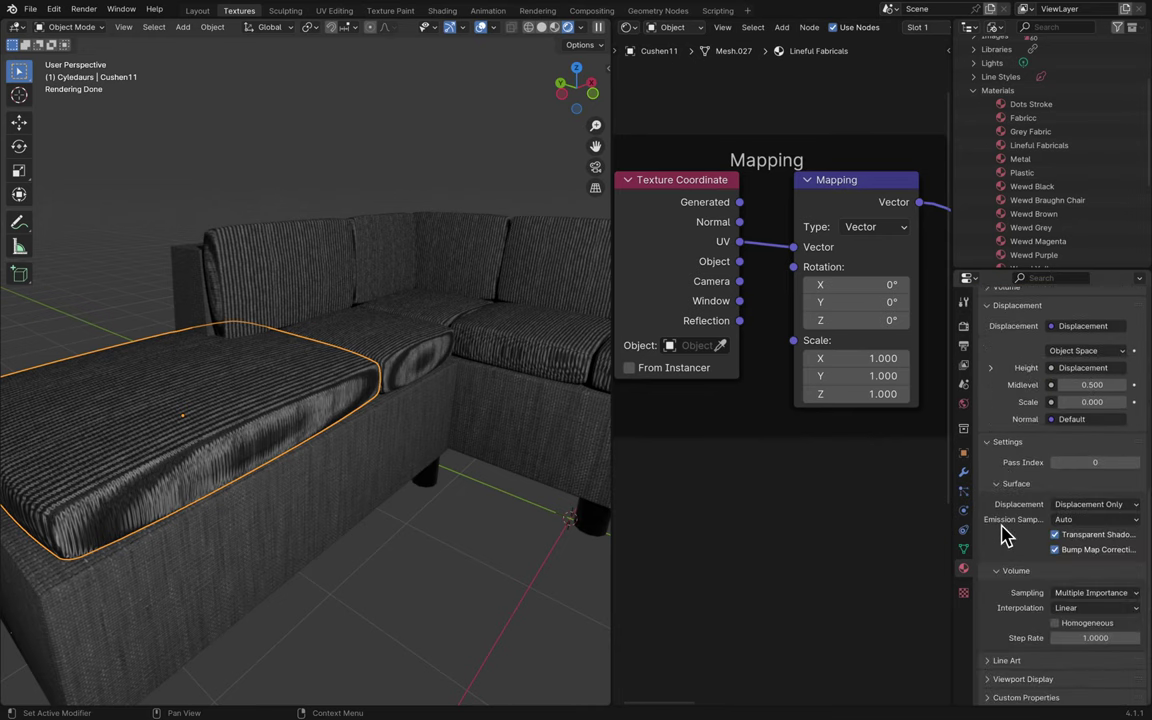
pyautogui.scroll(5, 1003, 535)
pyautogui.scroll(5, 1005, 535)
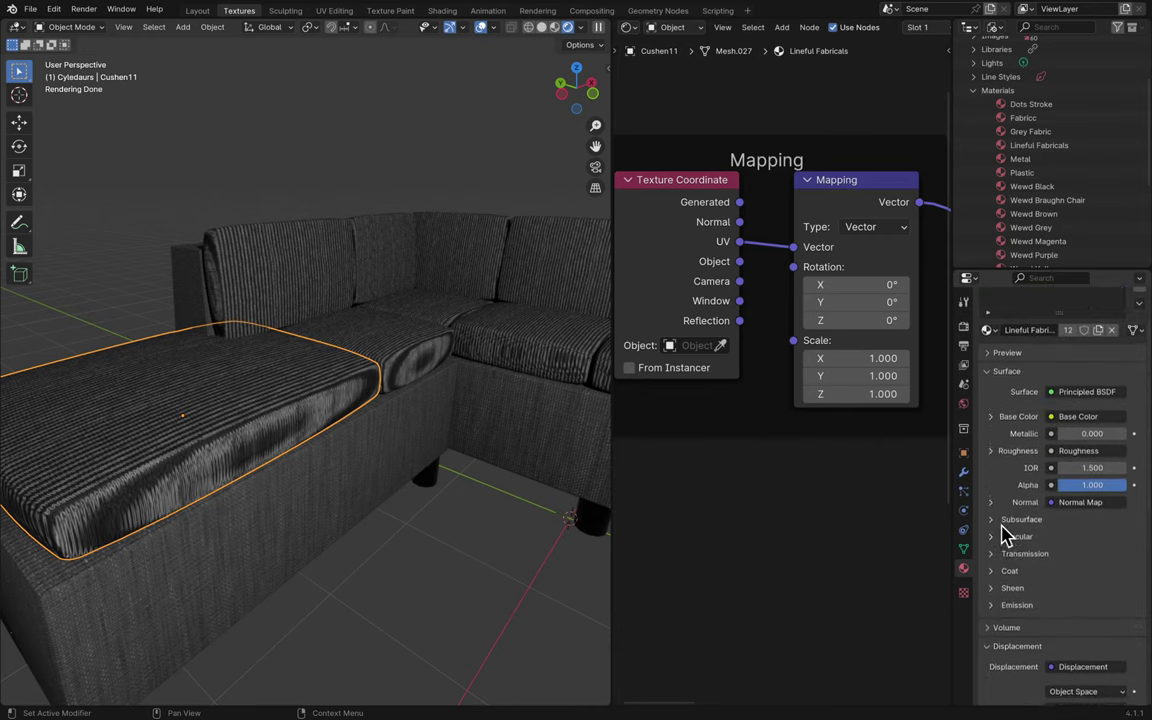
pyautogui.scroll(-7, 1005, 535)
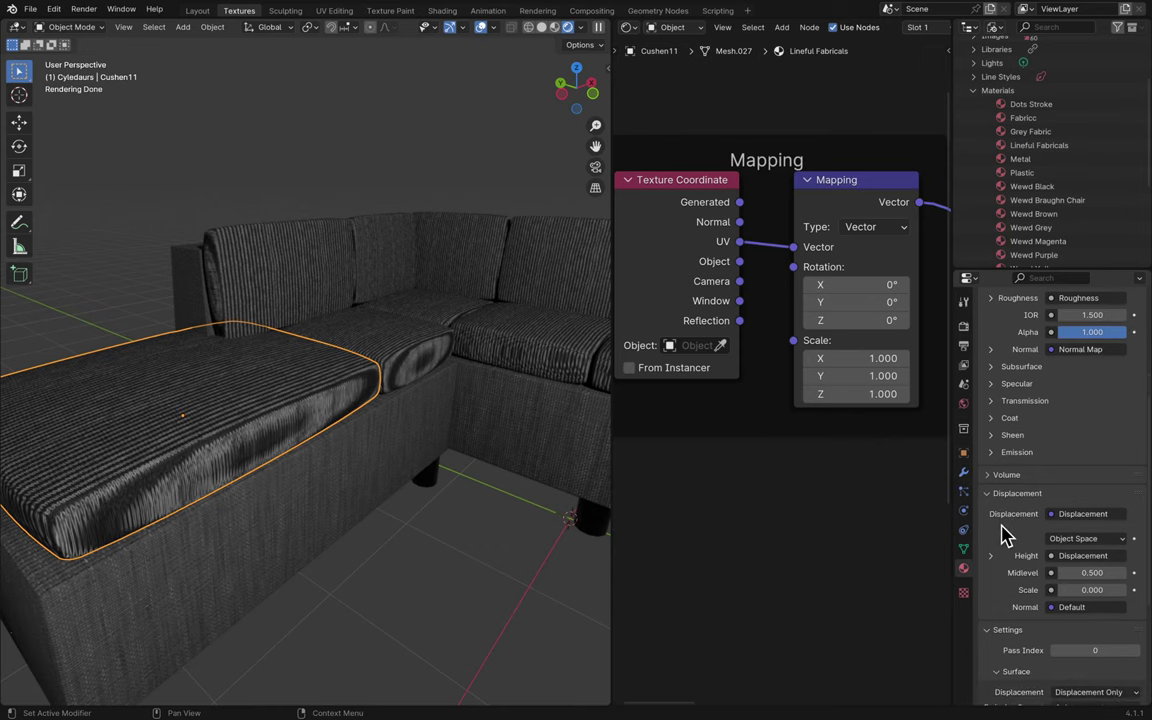
pyautogui.scroll(-6, 1005, 535)
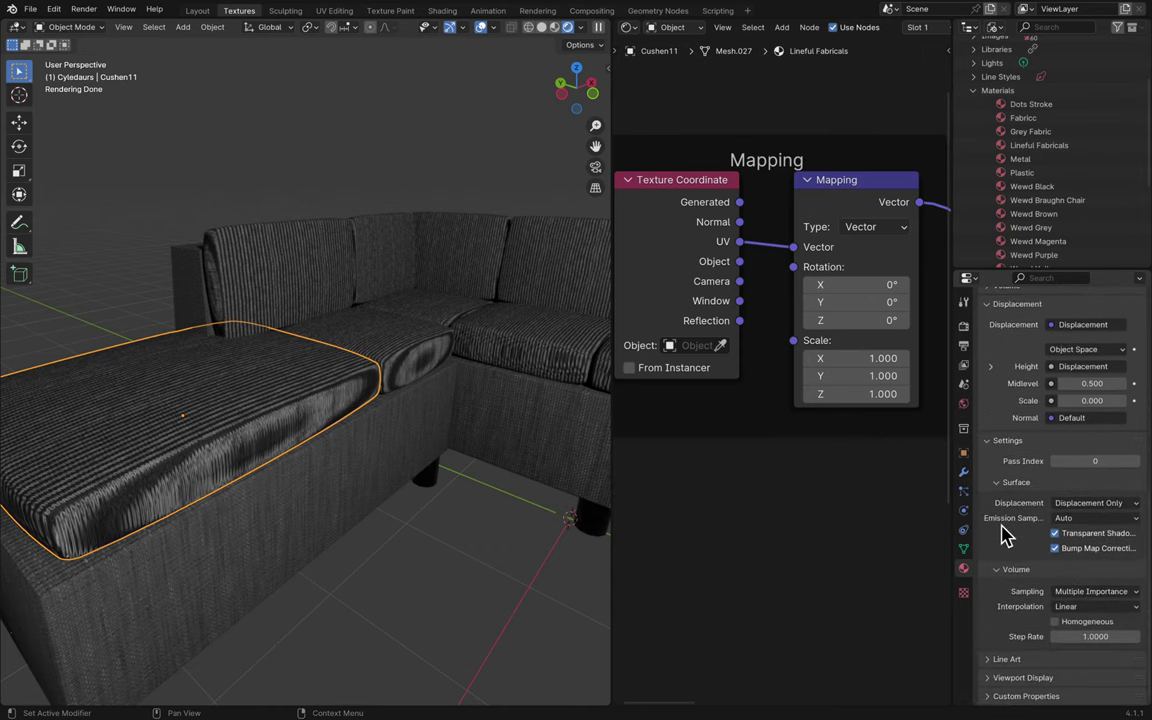
pyautogui.click(1010, 678)
pyautogui.scroll(-8, 1010, 683)
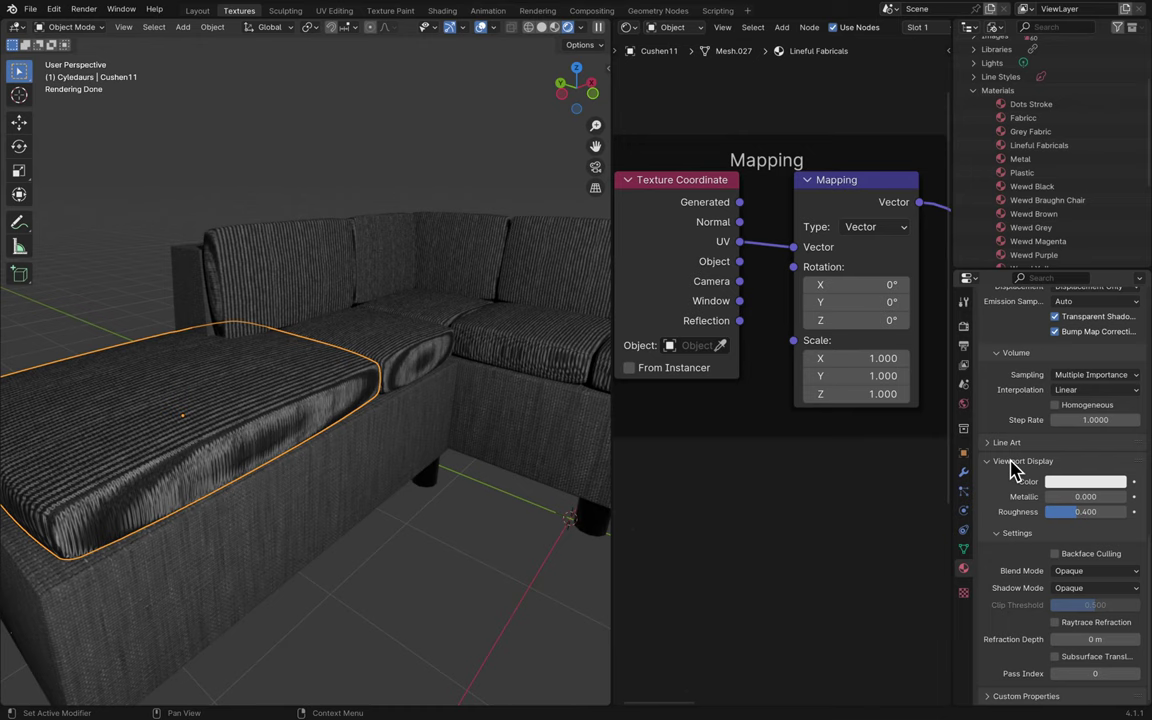
pyautogui.scroll(20, 1013, 468)
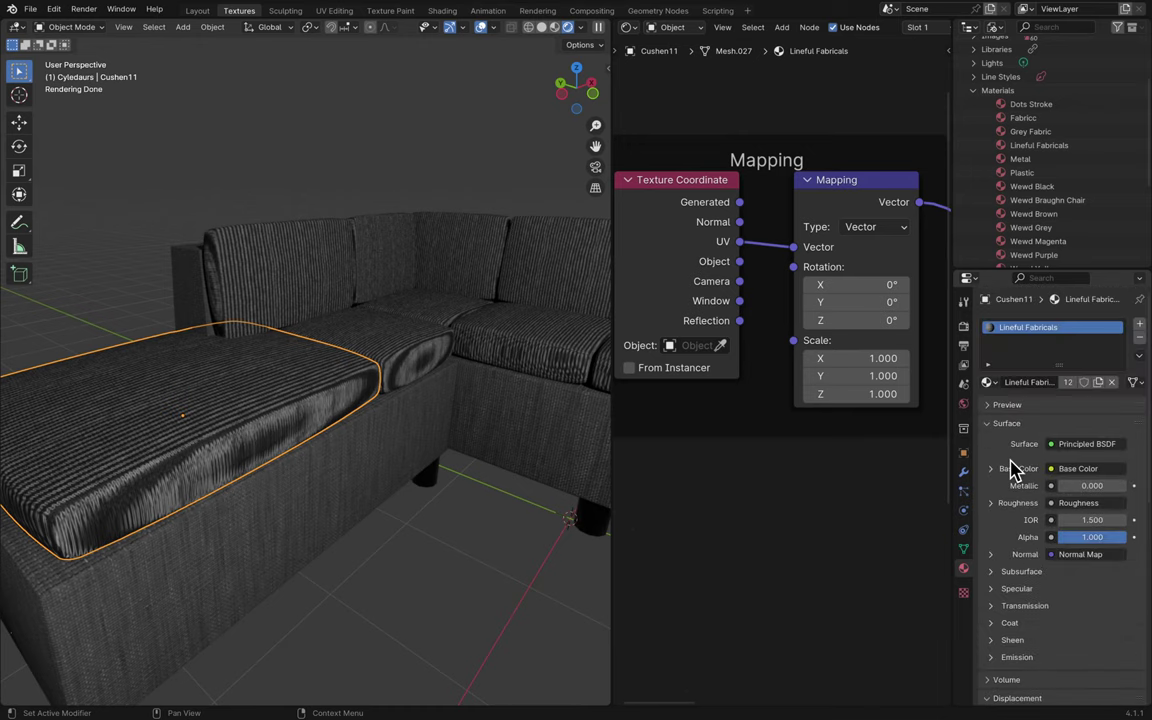
pyautogui.hotkey('ctrl', 's')
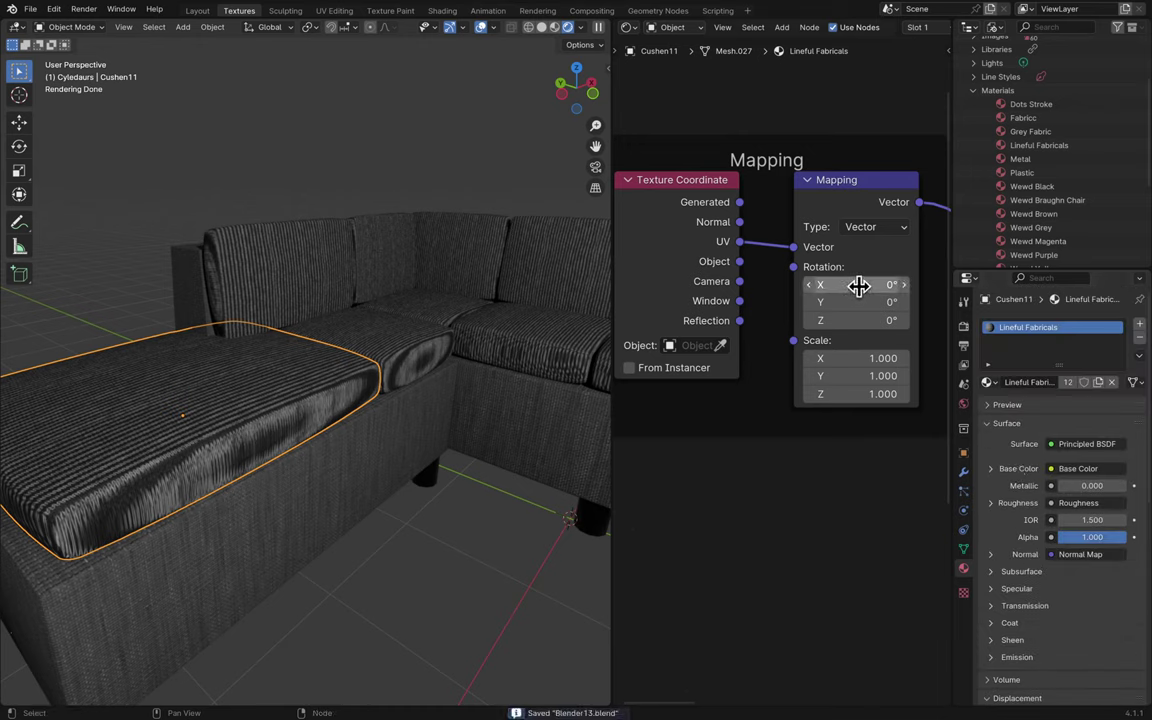
pyautogui.moveTo(858, 285); pyautogui.dragTo(859, 287)
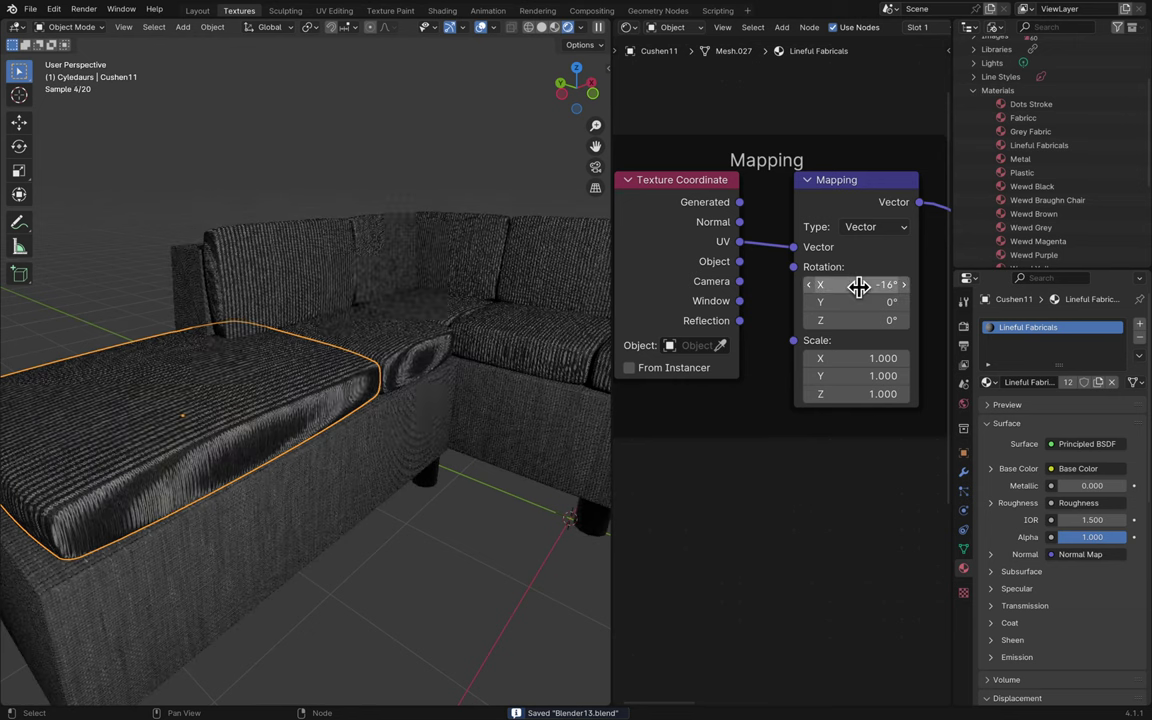
pyautogui.click(859, 287)
pyautogui.write('0')
pyautogui.press('Return')
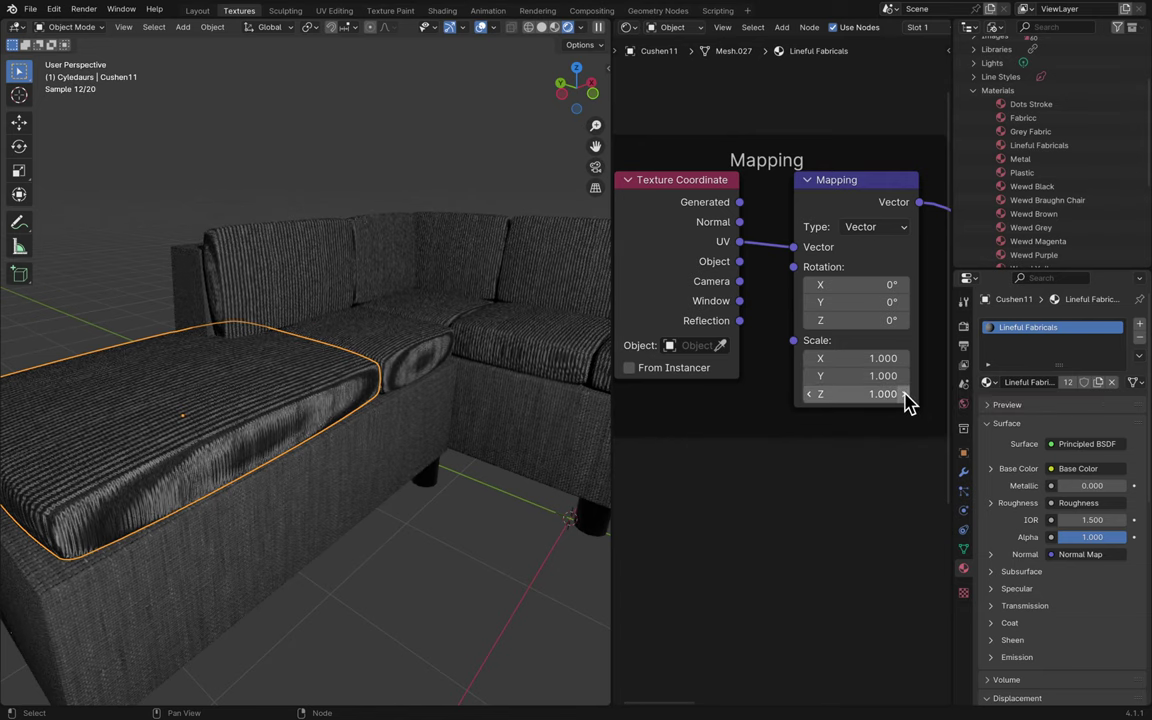
pyautogui.moveTo(903, 394); pyautogui.dragTo(850, 395)
pyautogui.click(874, 393)
pyautogui.write('9.7')
pyautogui.press('Return')
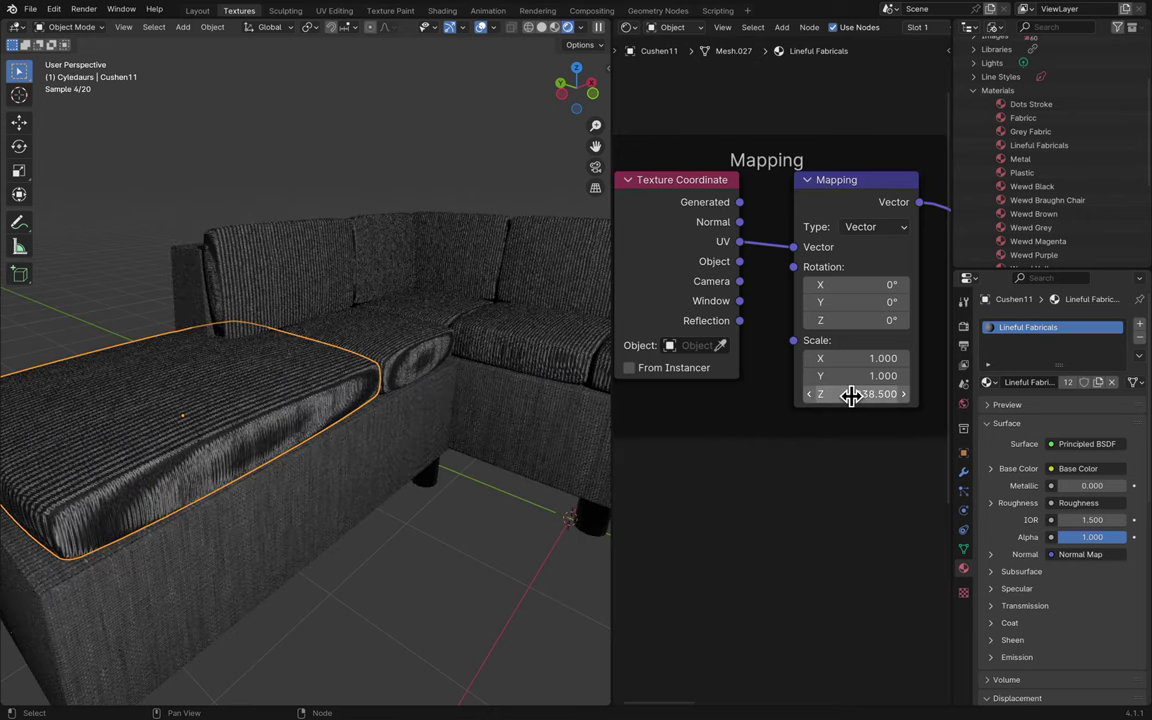
pyautogui.click(850, 394)
pyautogui.write('1')
pyautogui.press('Return')
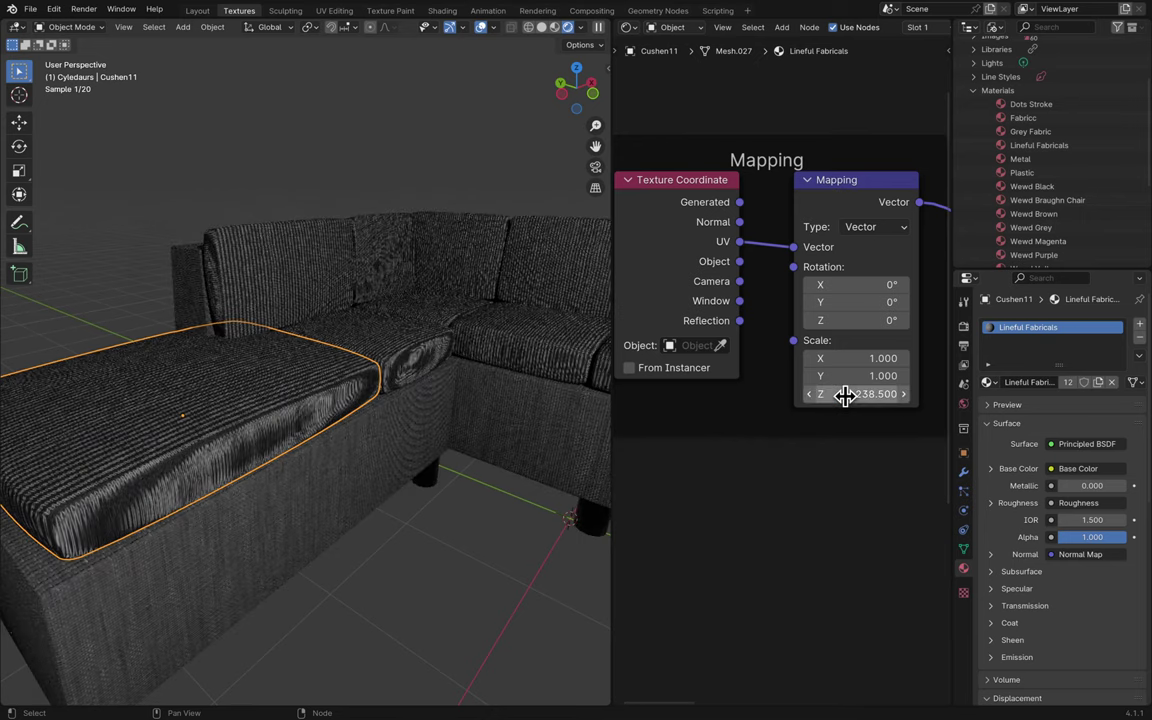
pyautogui.click(872, 393)
pyautogui.press('Return')
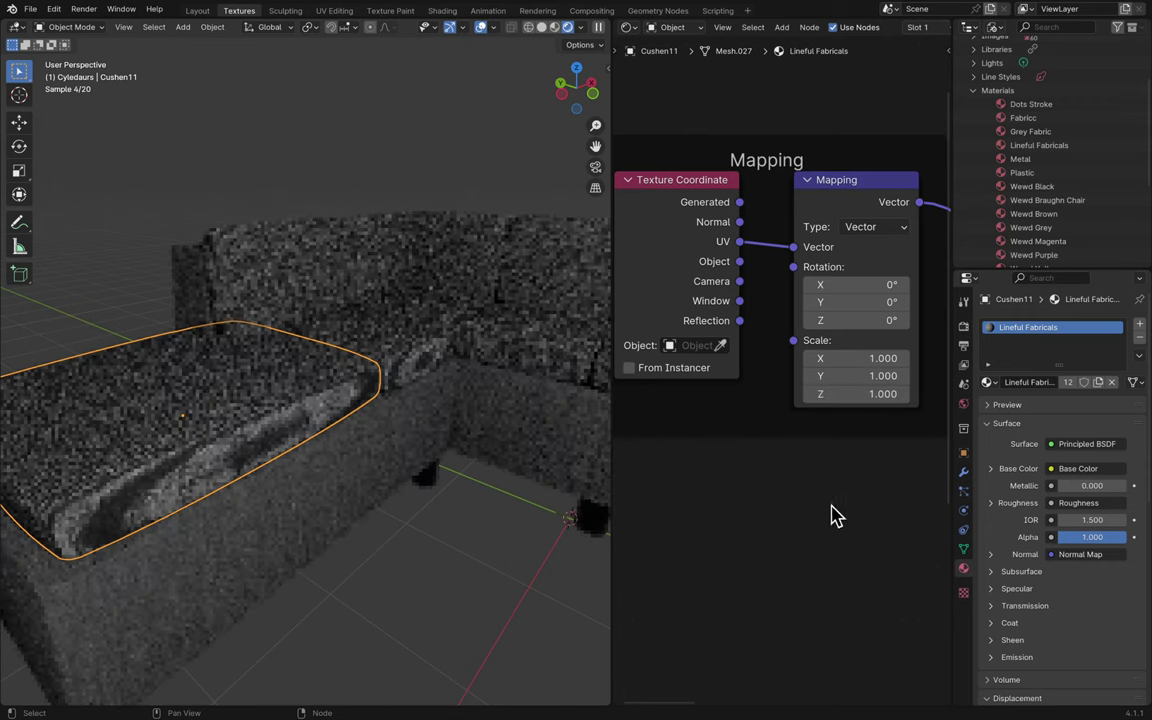
pyautogui.hotkey('ctrl', 's')
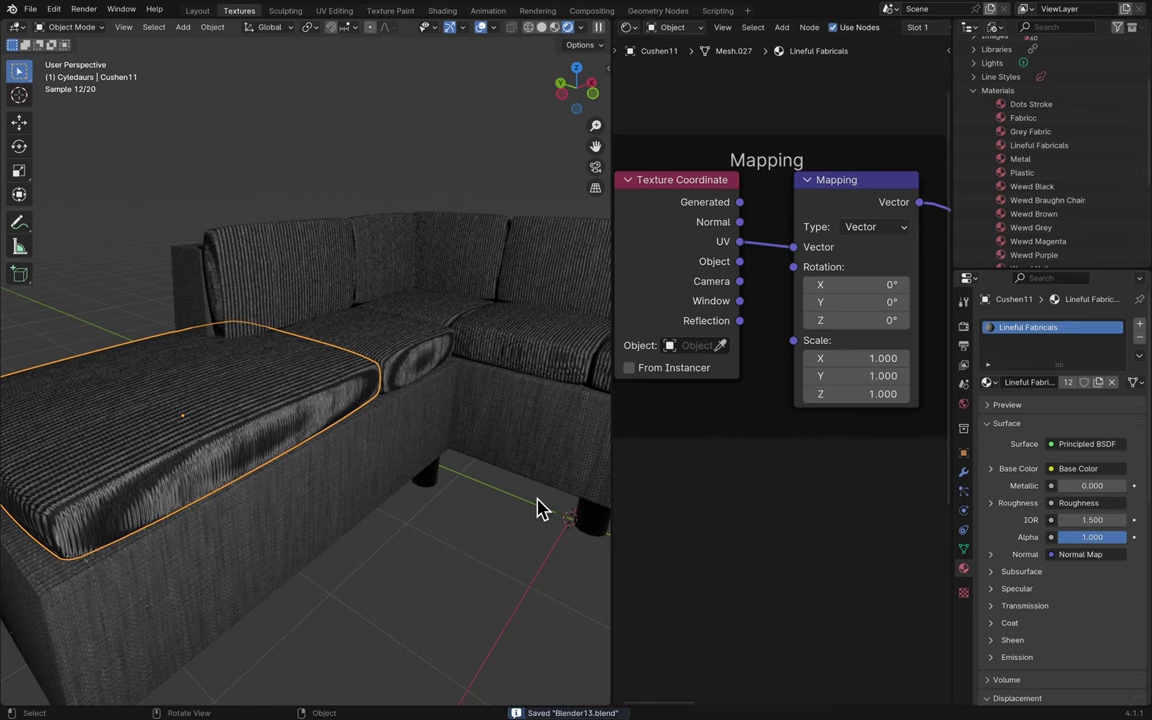
pyautogui.moveTo(540, 508); pyautogui.dragTo(632, 463, button='middle')
pyautogui.hotkey('ctrl', 's')
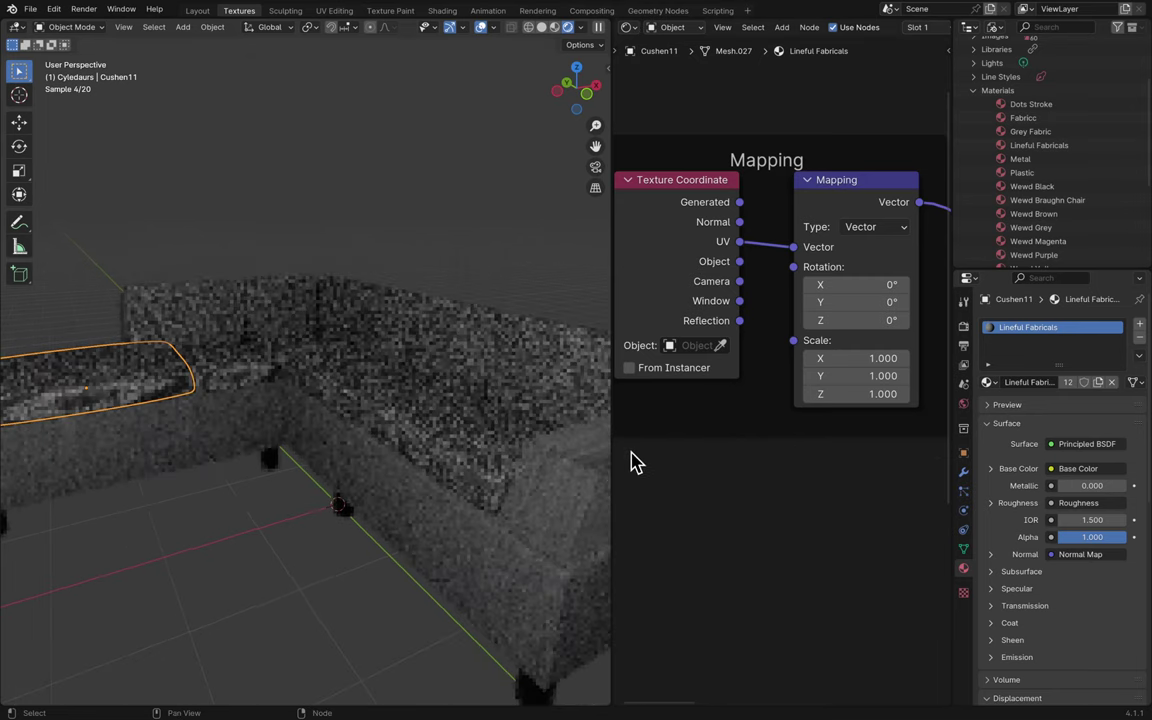
pyautogui.scroll(-1, 636, 462)
pyautogui.moveTo(530, 508); pyautogui.dragTo(594, 468, button='middle')
# - Select the sofa's back part and add a second material slot set to Grey Fabric
pyautogui.click(591, 465)
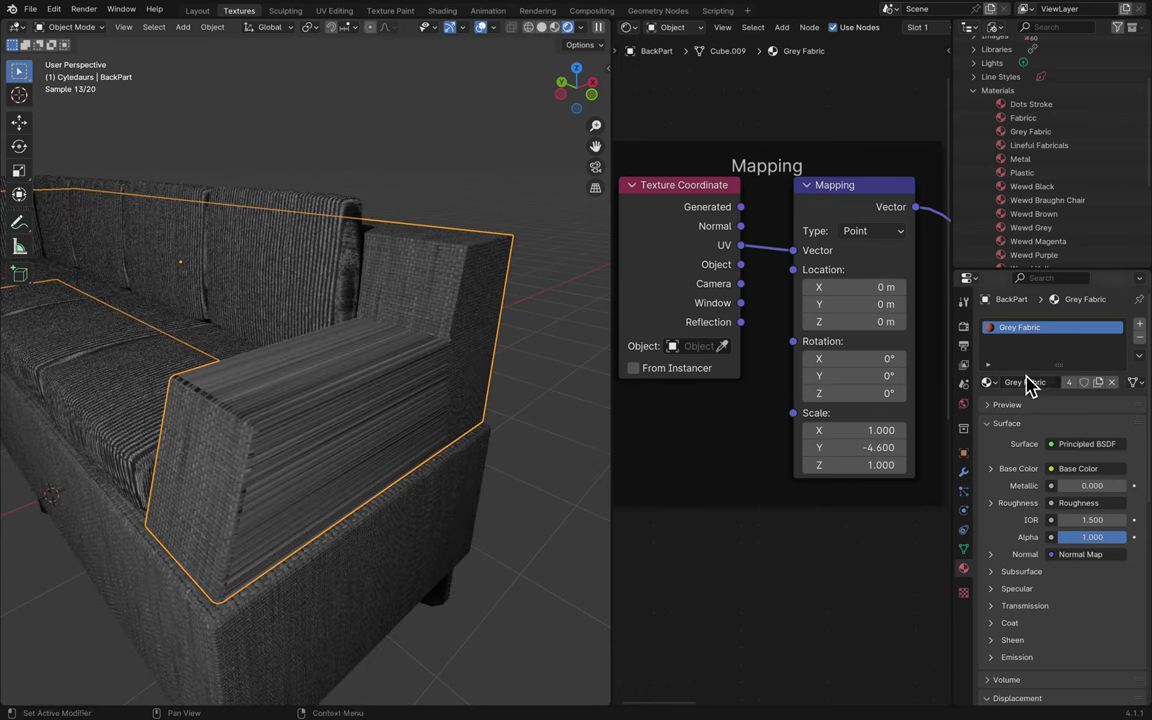
pyautogui.click(1139, 325)
pyautogui.click(987, 404)
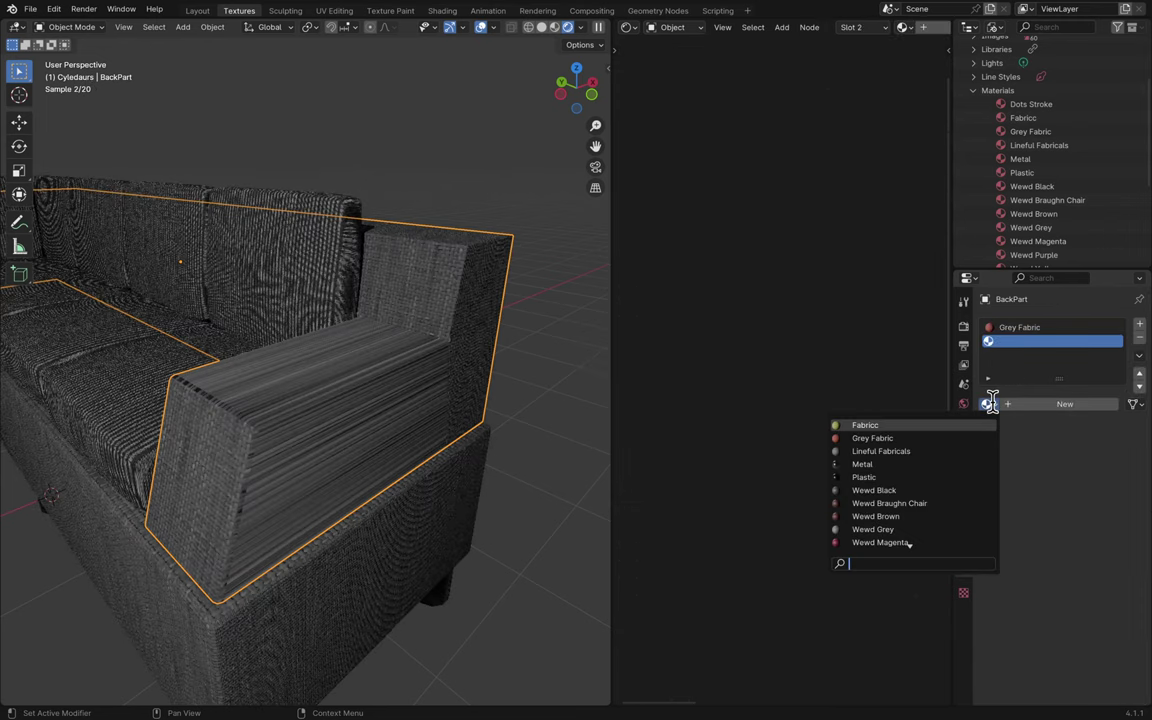
pyautogui.click(928, 440)
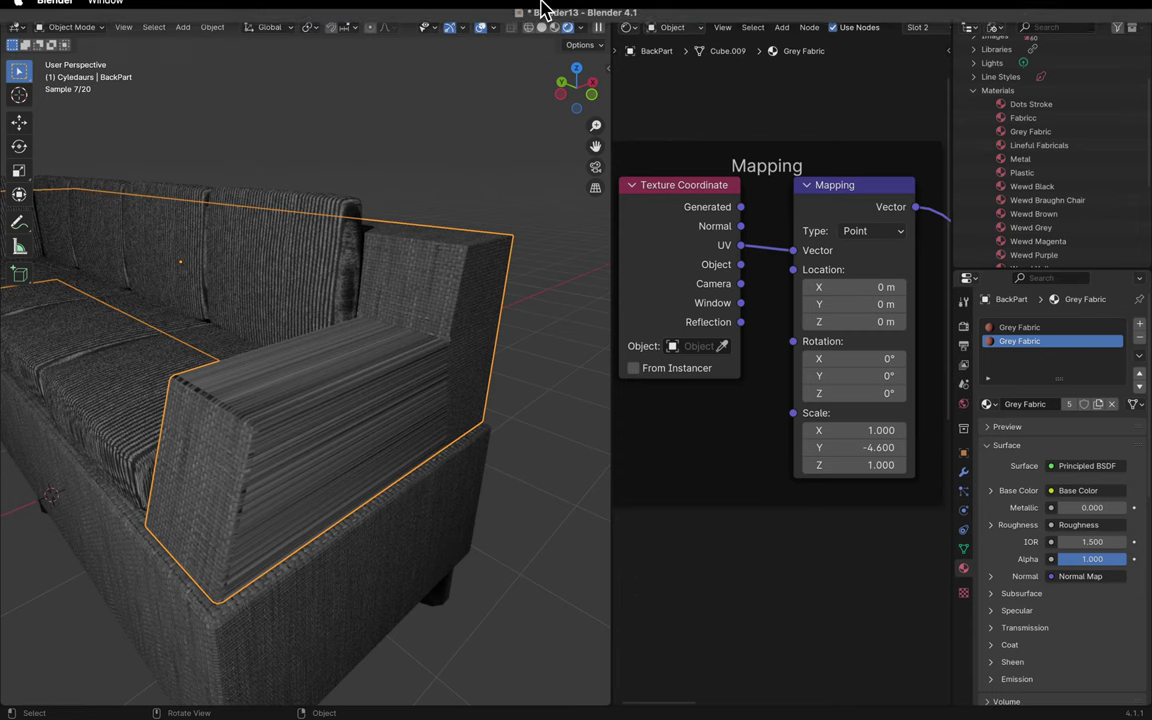
# - In Edit Mode, select the armrest's top and inner faces
pyautogui.press('Tab')
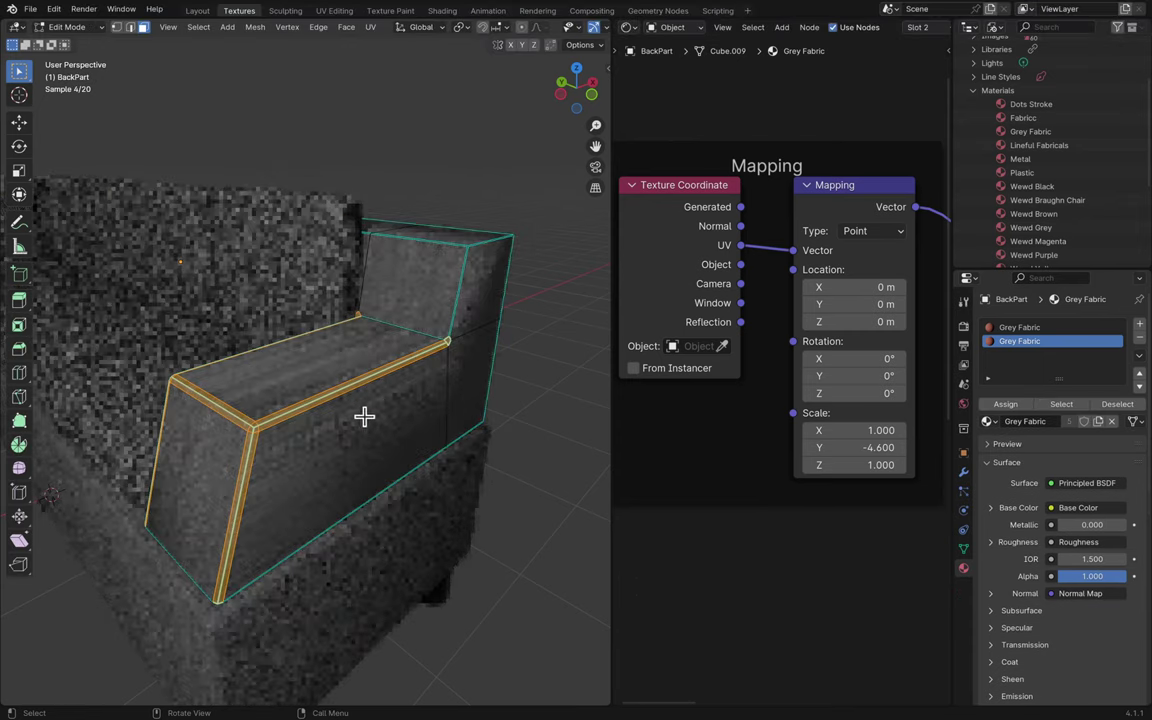
pyautogui.click(357, 411)
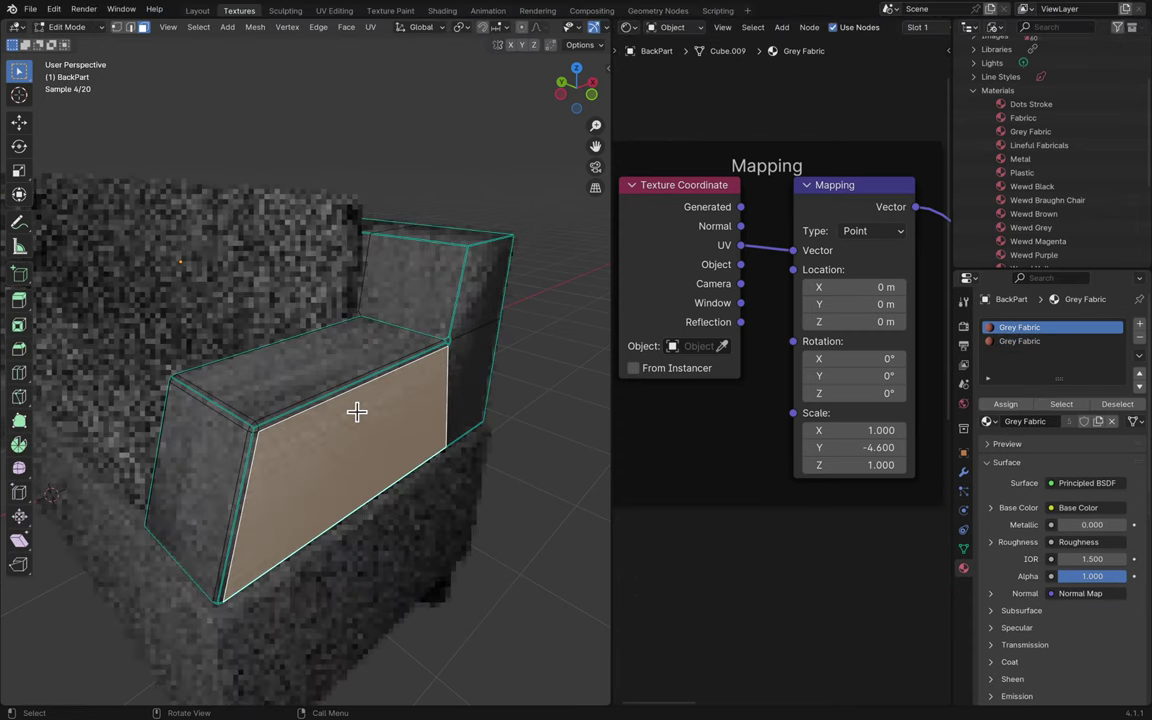
pyautogui.click(530, 386)
pyautogui.scroll(6, 259, 484)
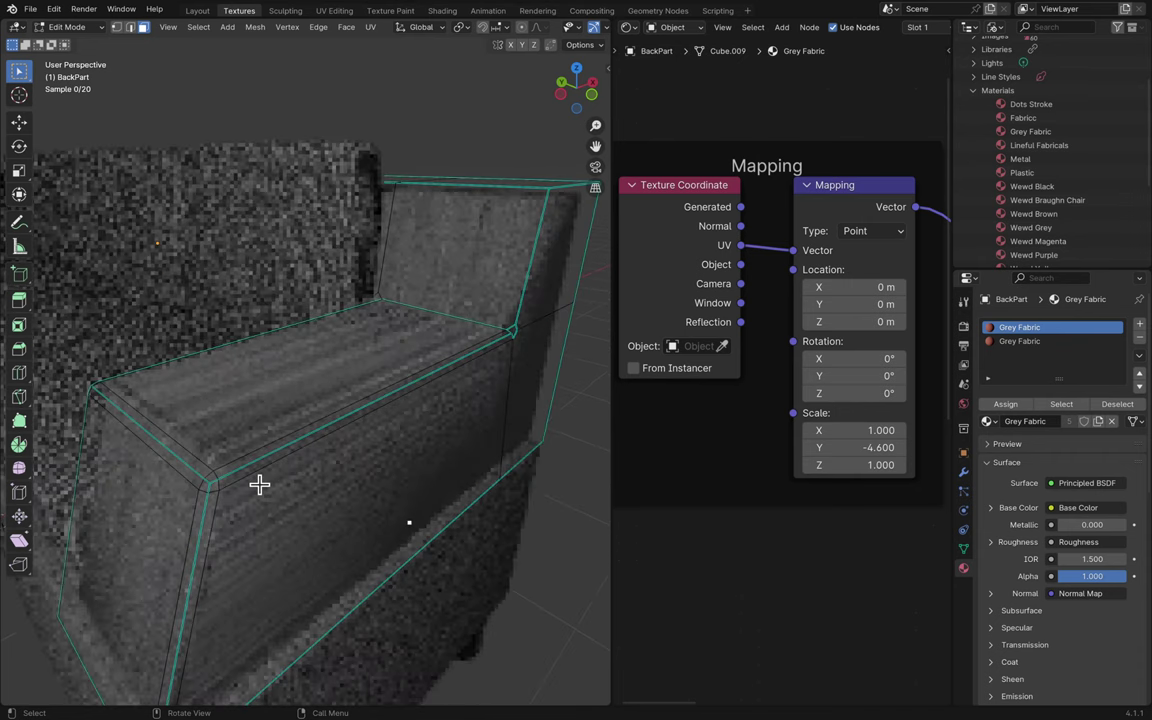
pyautogui.click(205, 521)
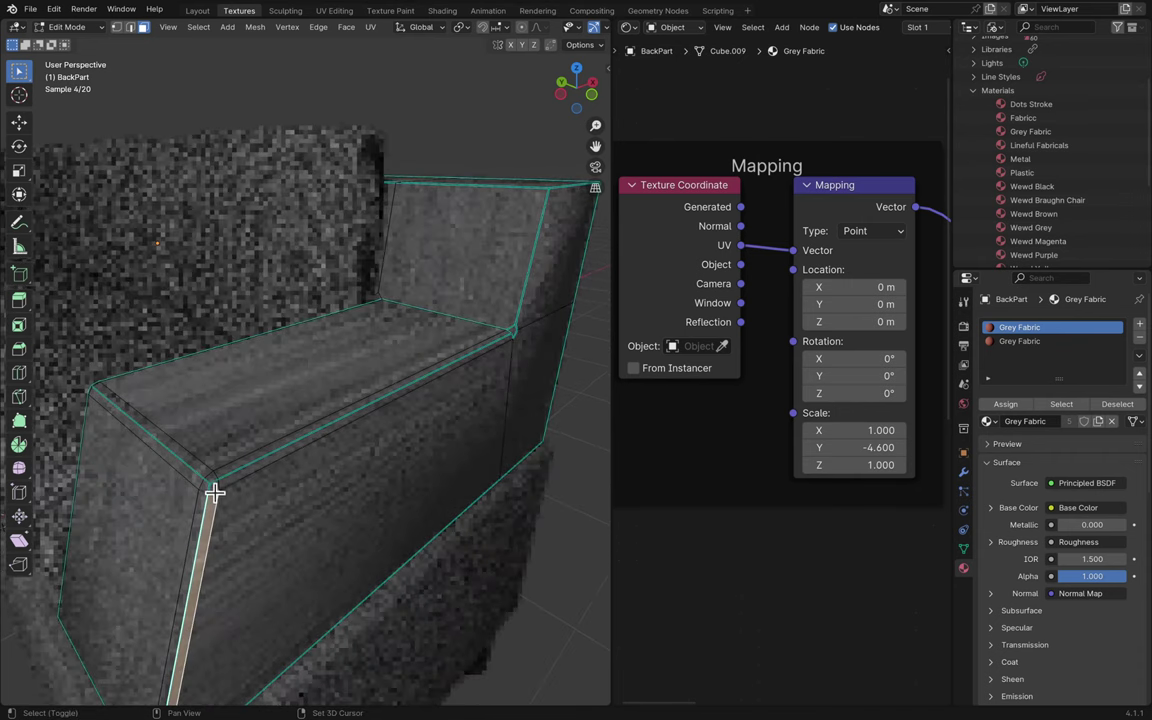
pyautogui.keyDown('shift'); pyautogui.click(208, 472); pyautogui.keyUp('shift')
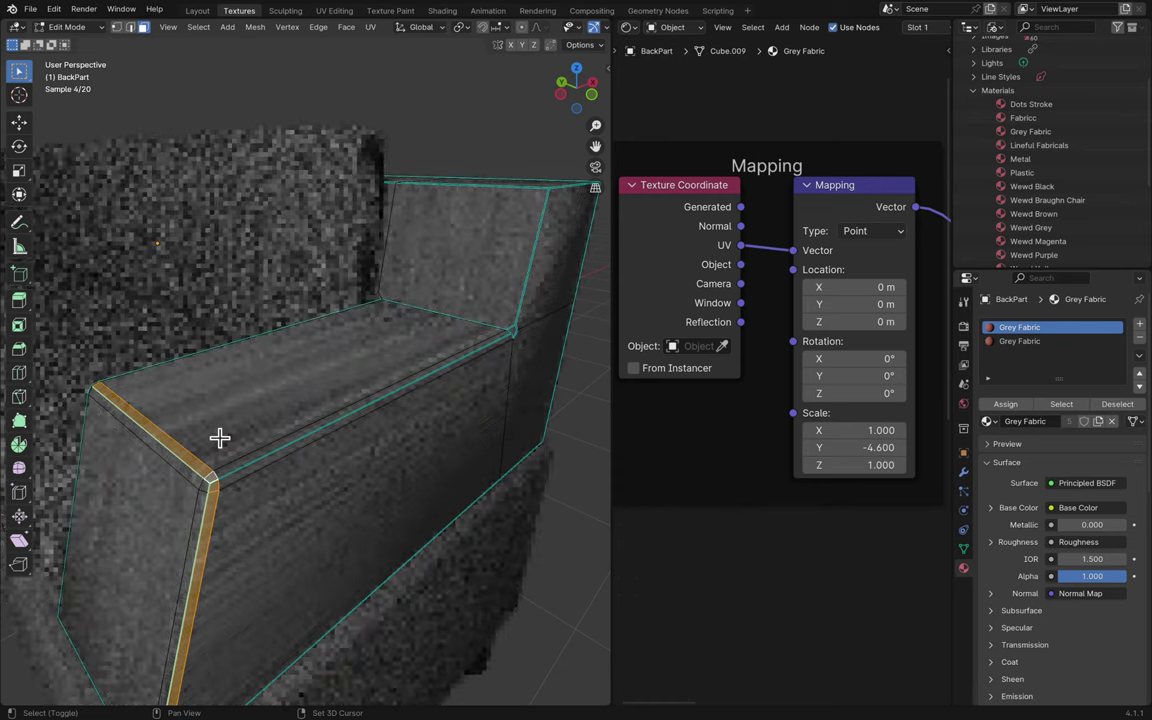
pyautogui.keyDown('shift'); pyautogui.click(219, 437); pyautogui.keyUp('shift')
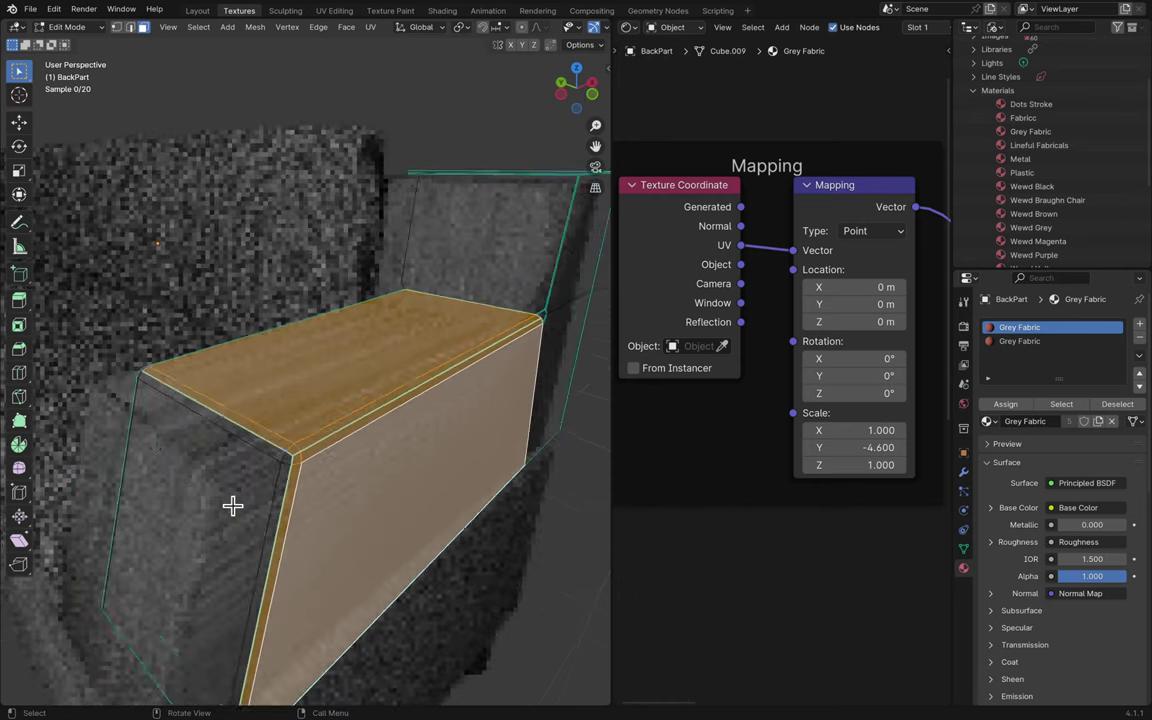
# - Widen the 3D view beside the node editor and switch to Material Preview shading
pyautogui.scroll(-3, 232, 506)
pyautogui.scroll(3, 232, 506)
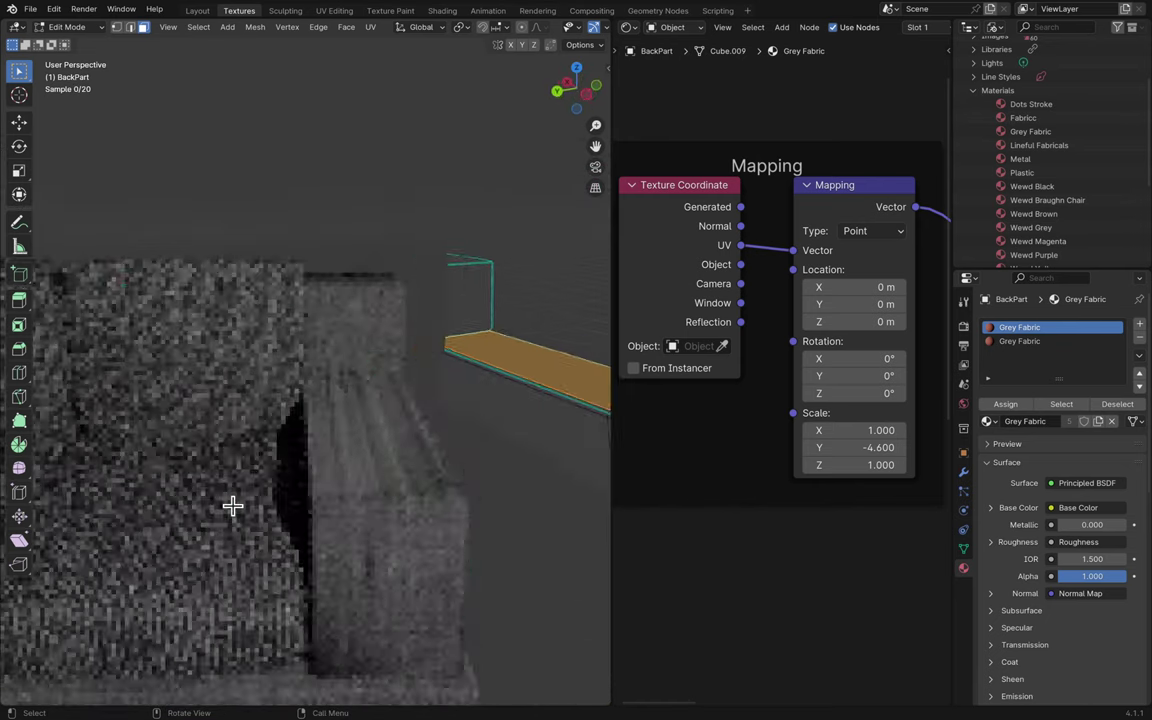
pyautogui.scroll(2, 531, 463)
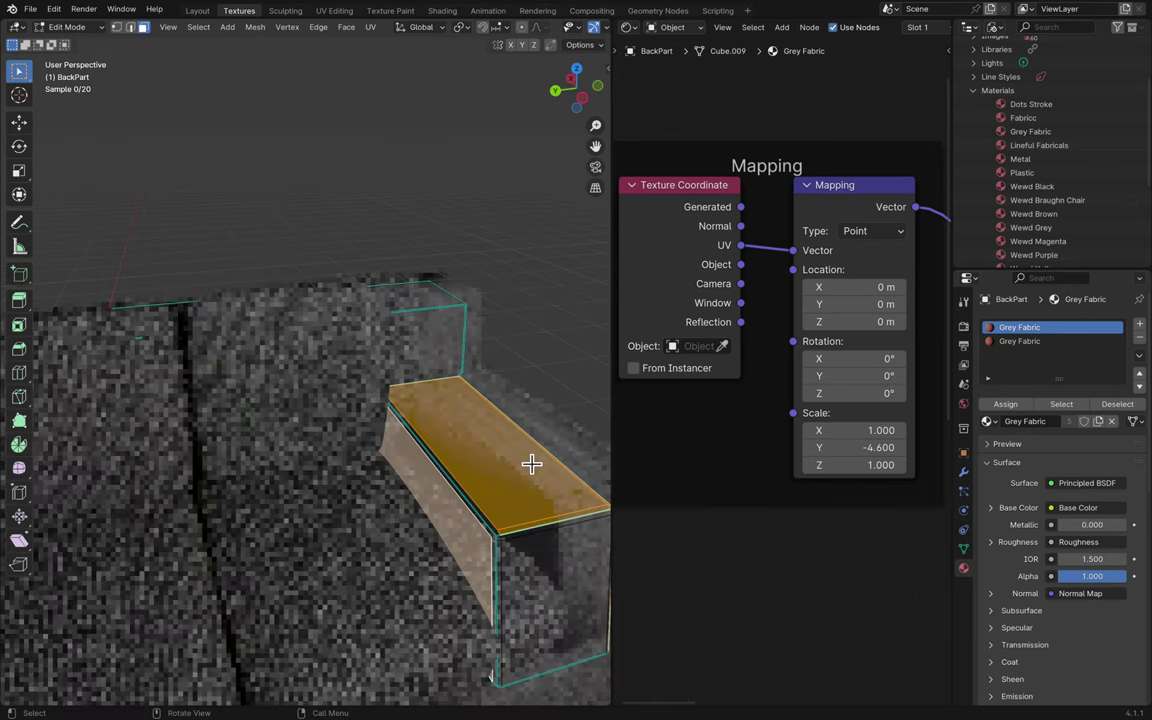
pyautogui.scroll(2, 531, 463)
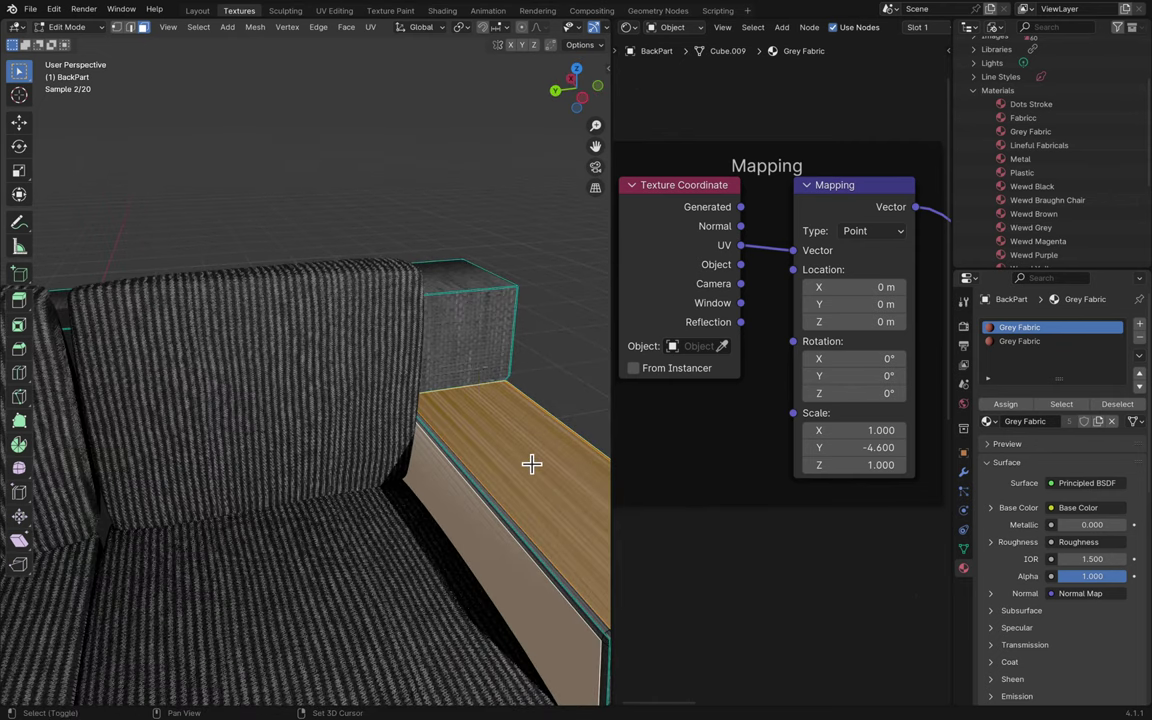
pyautogui.hscroll(6, 531, 463)
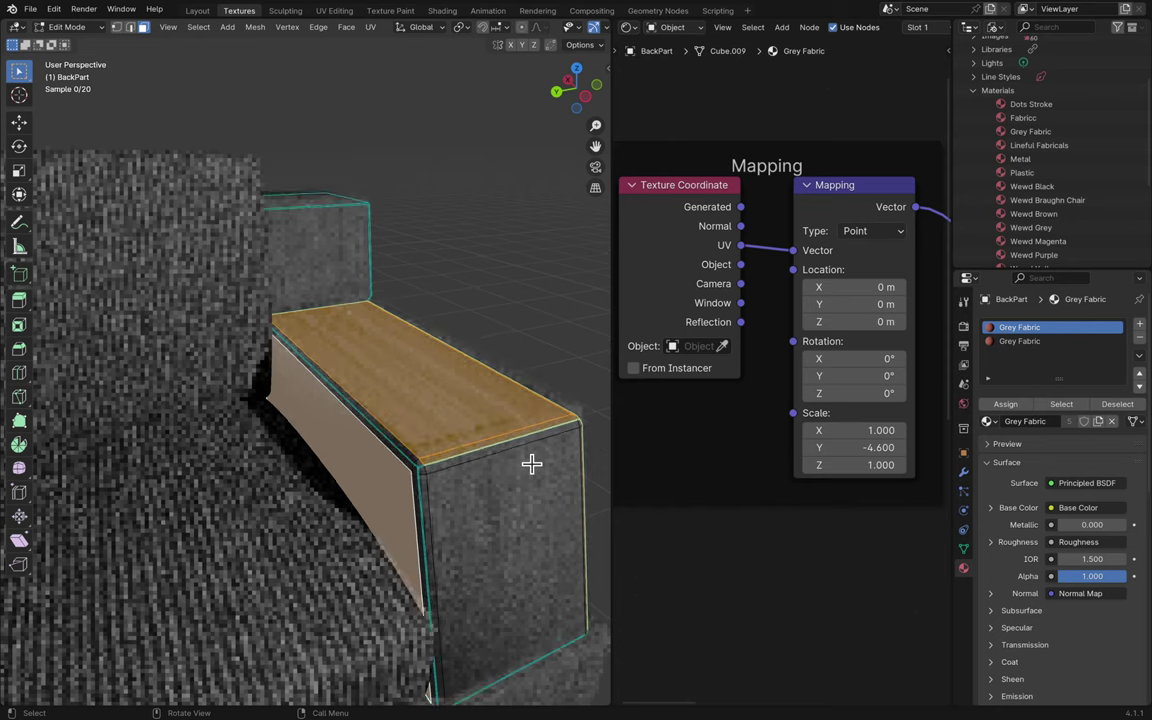
pyautogui.hscroll(-5, 531, 463)
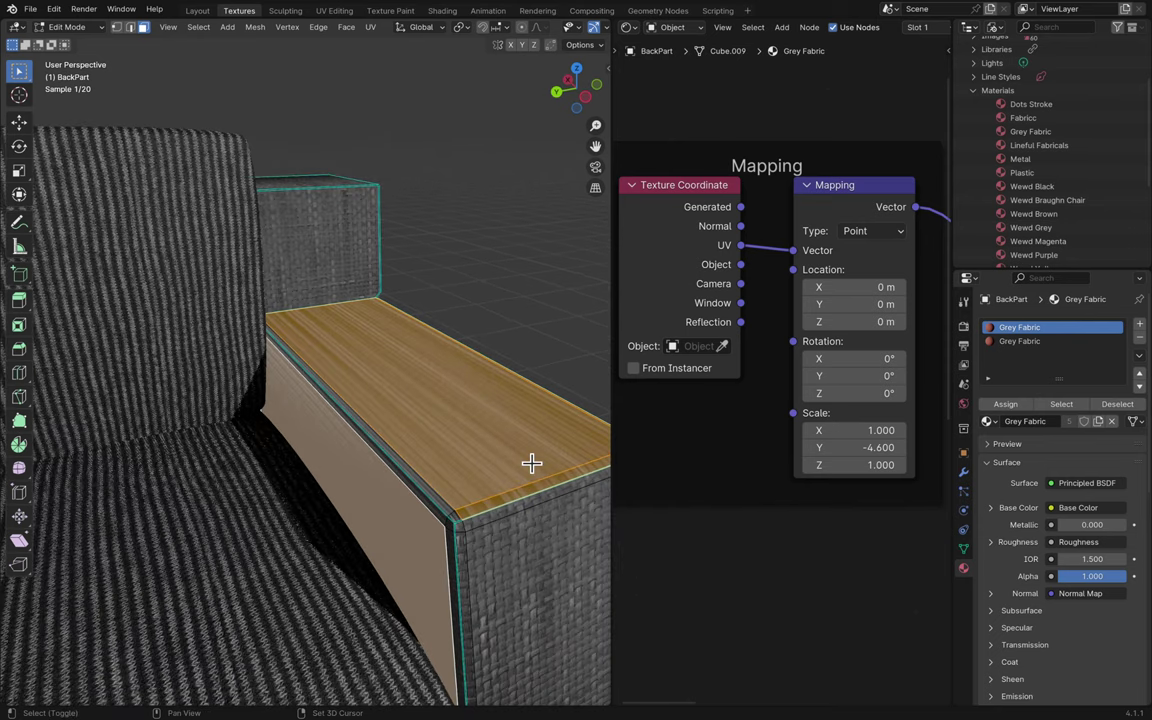
pyautogui.keyDown('shift'); pyautogui.hscroll(6, 417, 483); pyautogui.keyUp('shift')
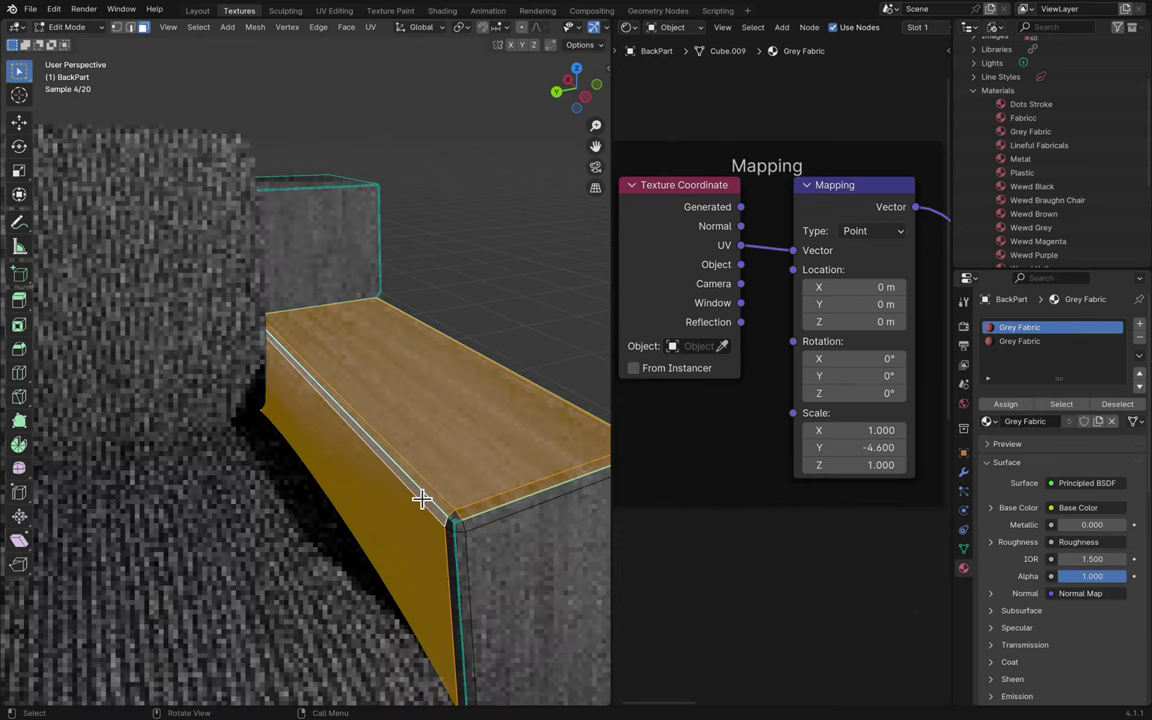
pyautogui.hscroll(-10, 421, 498)
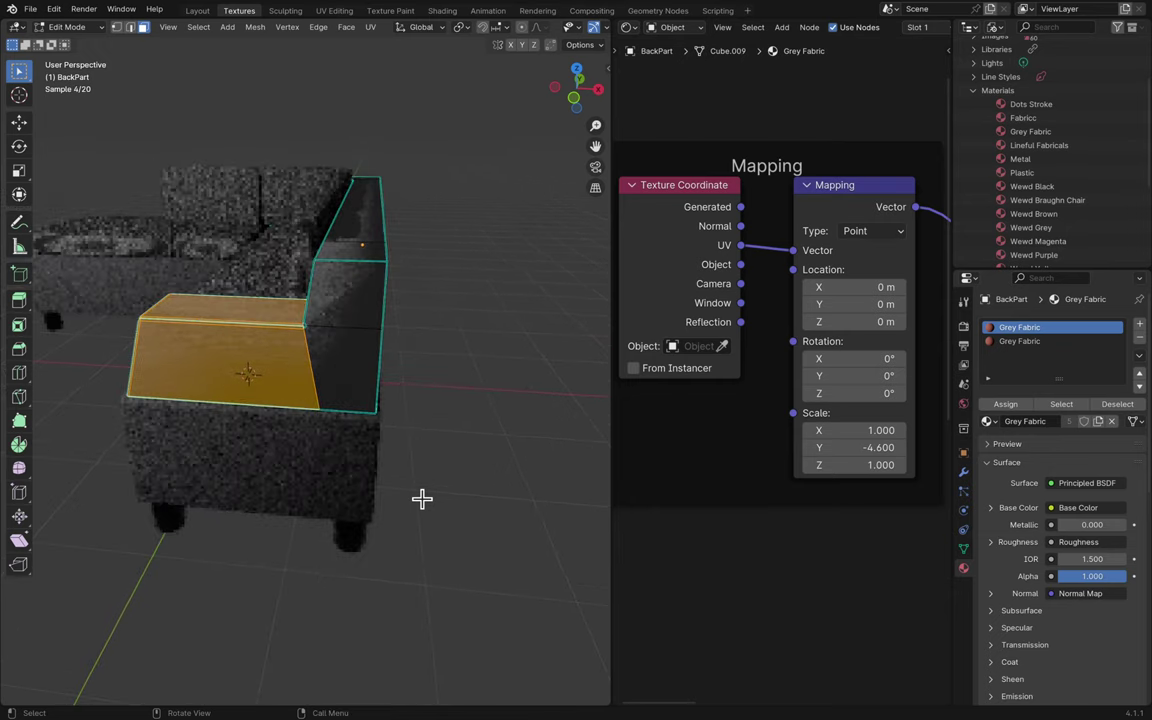
pyautogui.hscroll(-5, 421, 498)
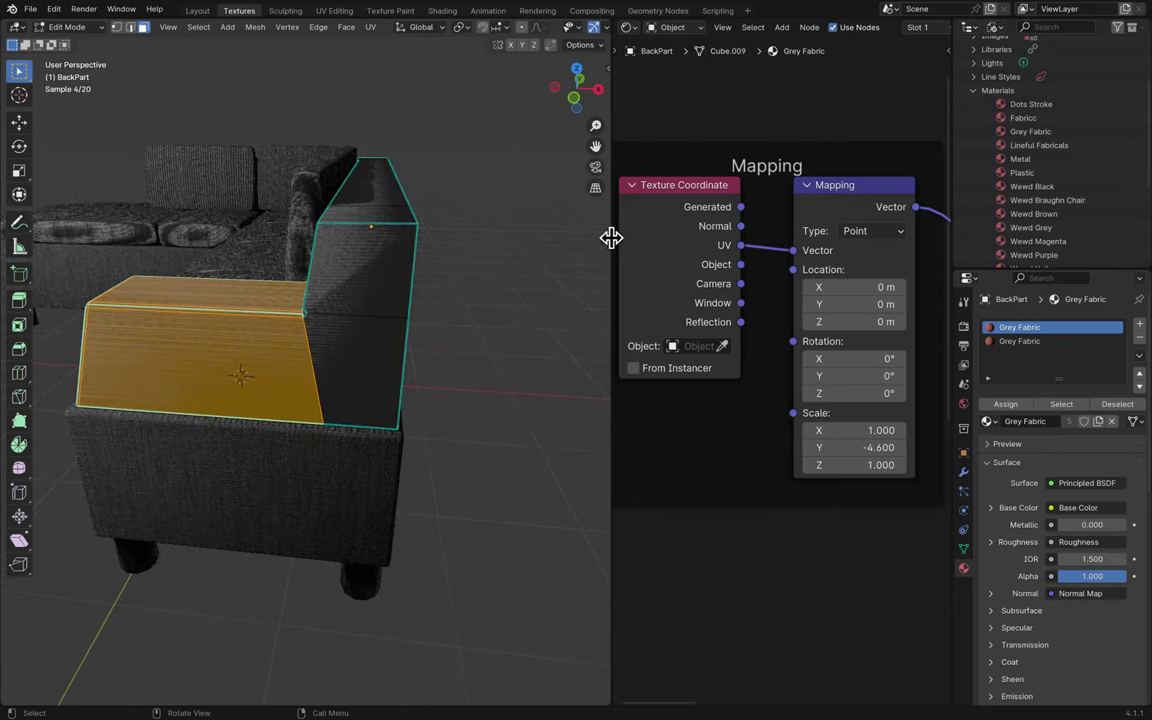
pyautogui.moveTo(612, 239); pyautogui.dragTo(814, 200)
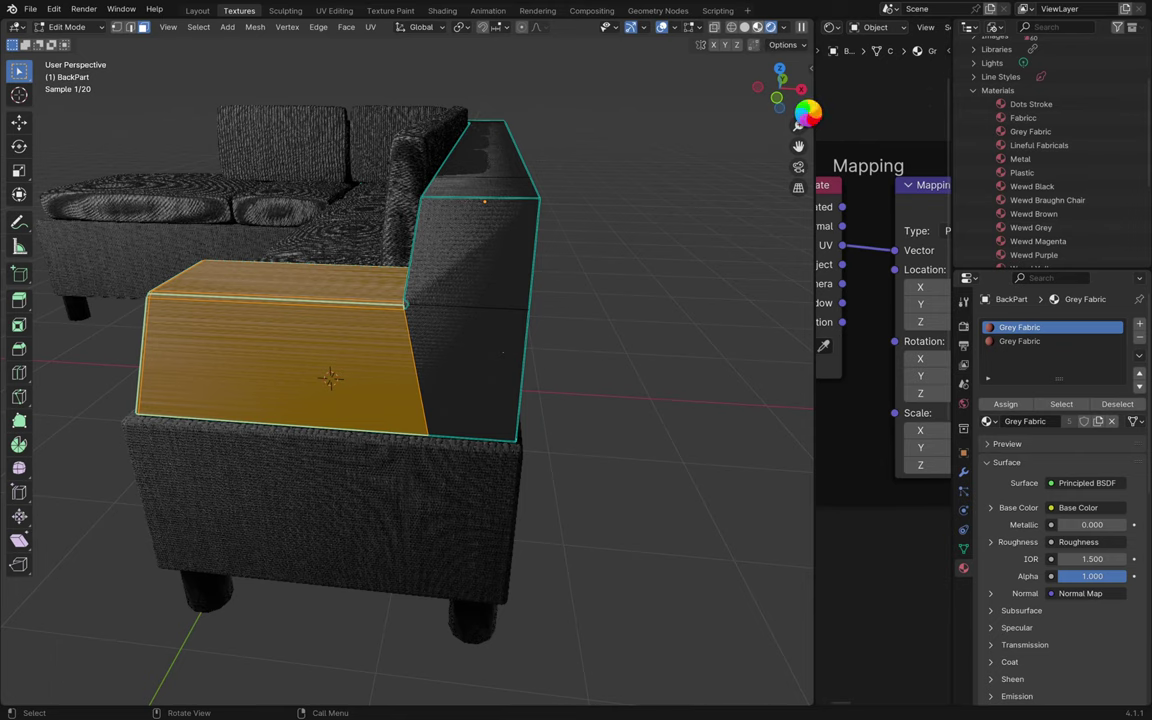
pyautogui.press('z')
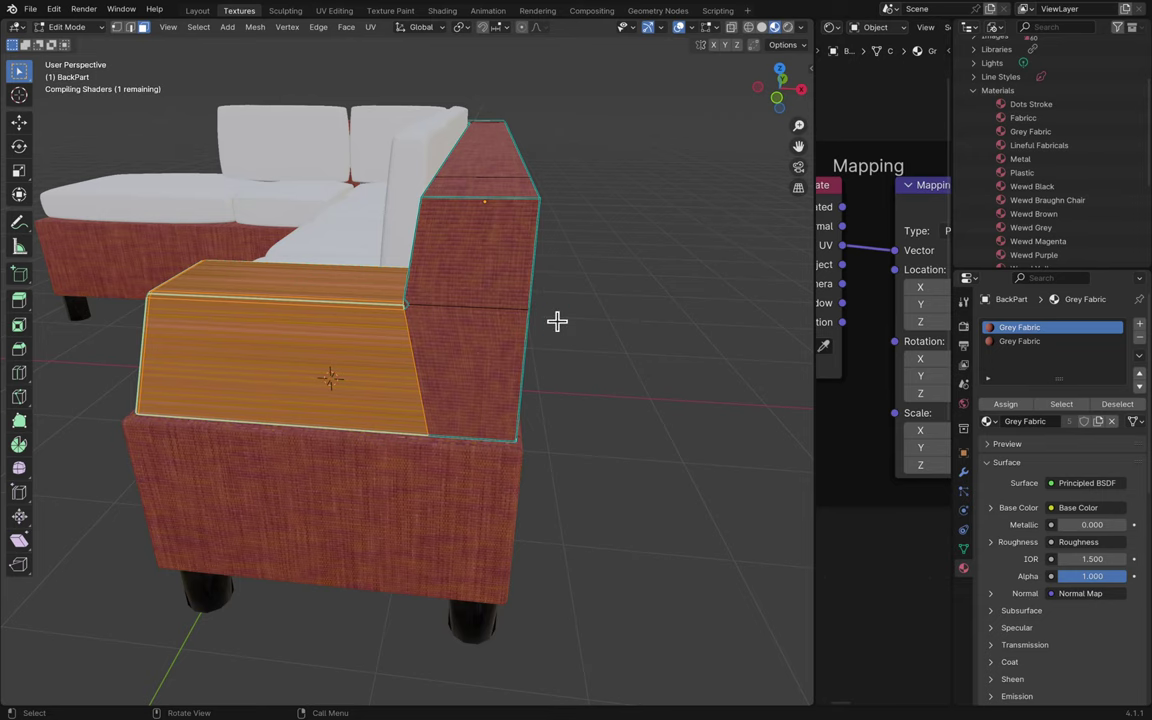
pyautogui.hscroll(-10, 557, 320)
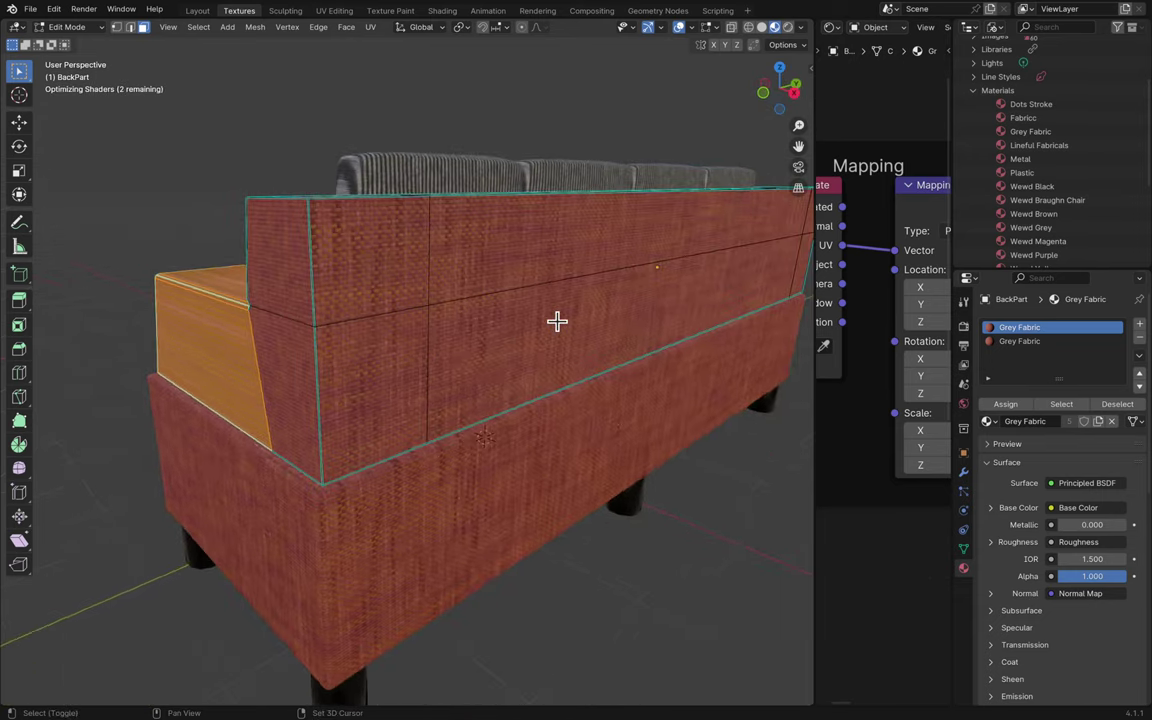
pyautogui.hscroll(10, 557, 320)
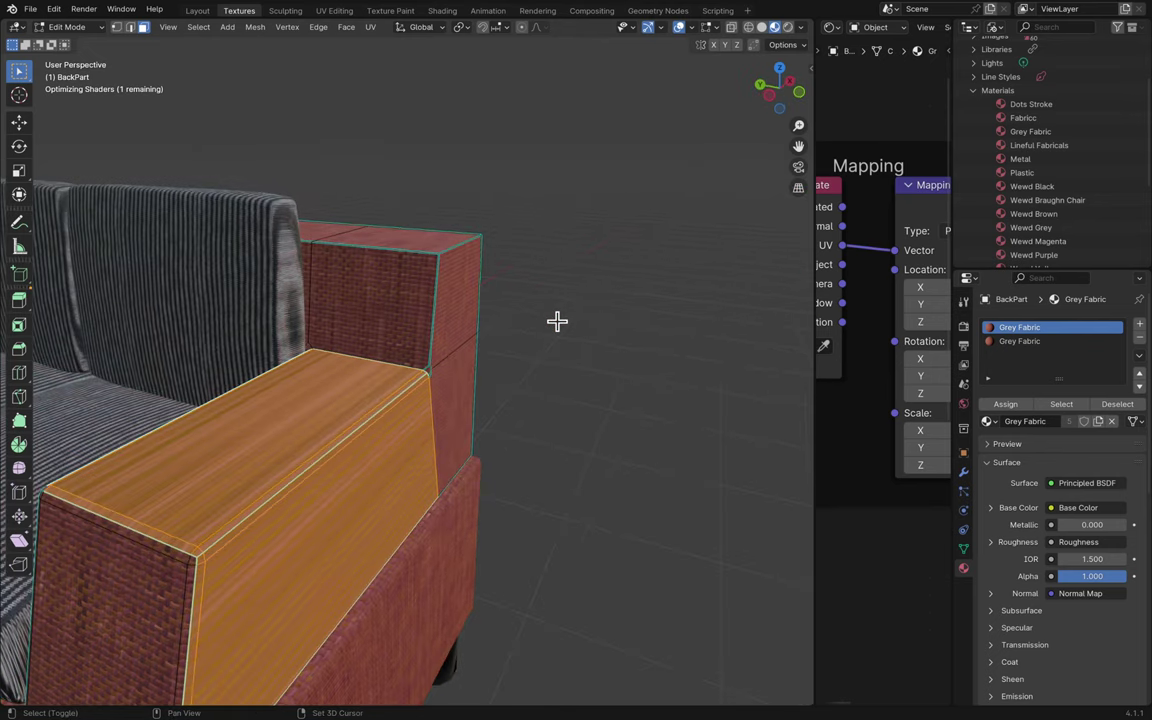
pyautogui.hscroll(10, 557, 320)
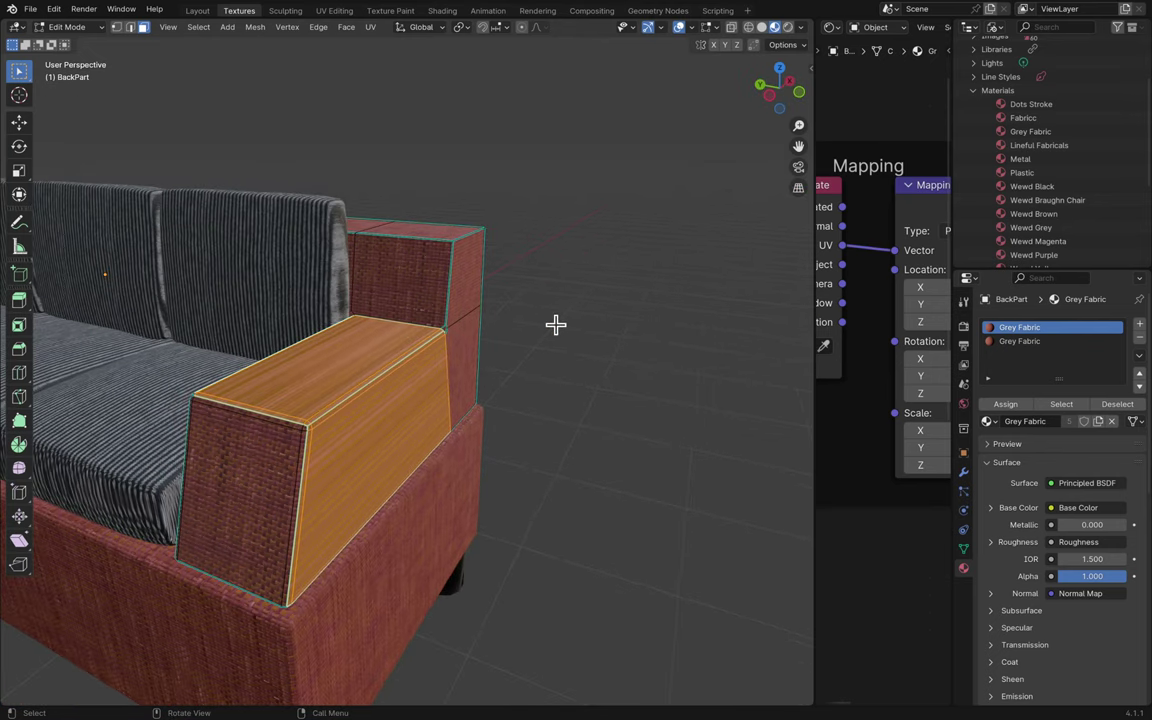
# - Assign the selected armrest faces to the second Grey Fabric slot
pyautogui.click(1026, 342)
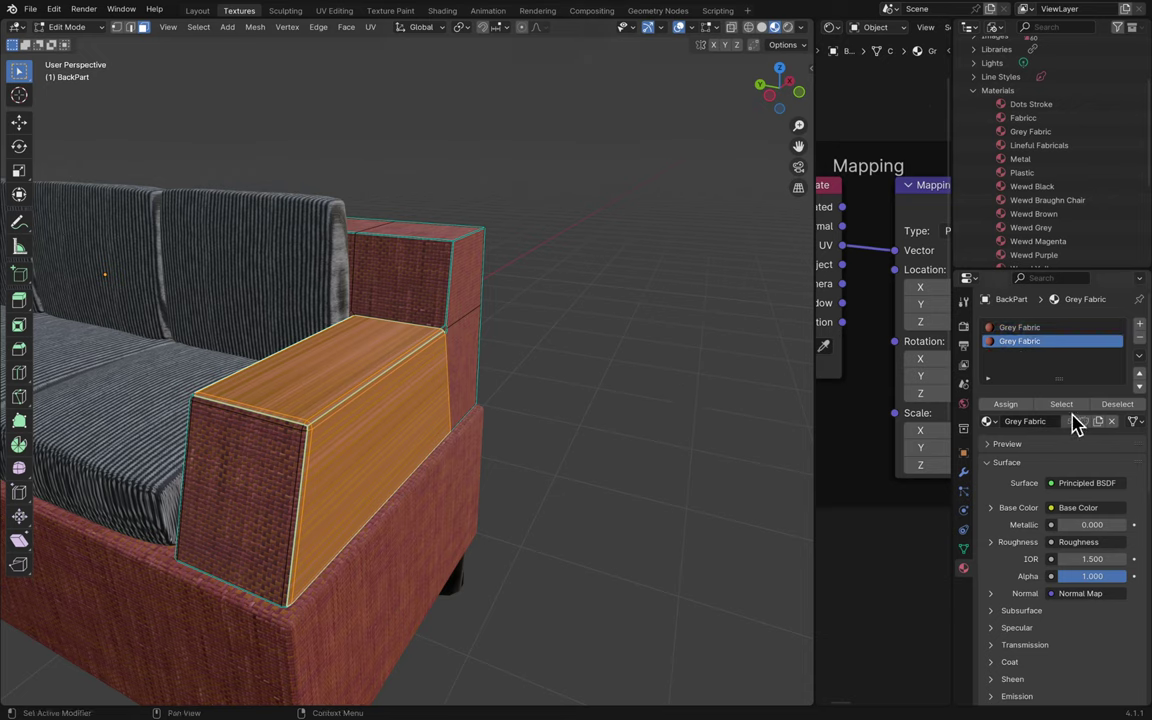
pyautogui.click(1027, 407)
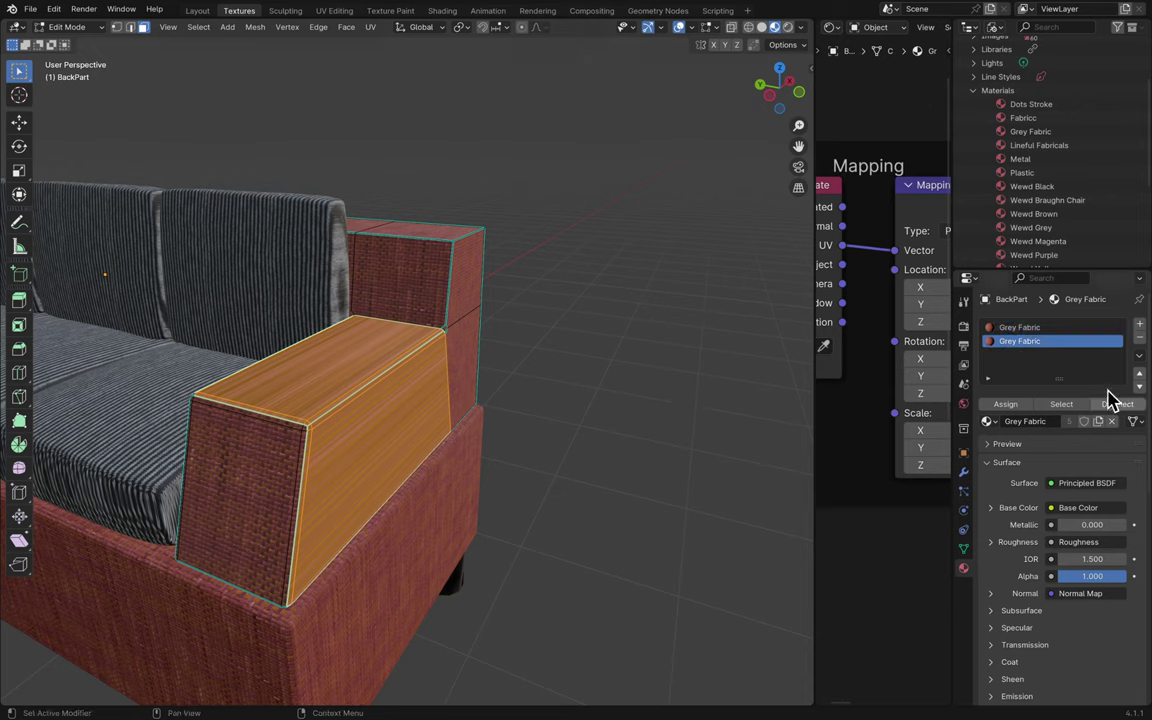
pyautogui.hscroll(3, 736, 391)
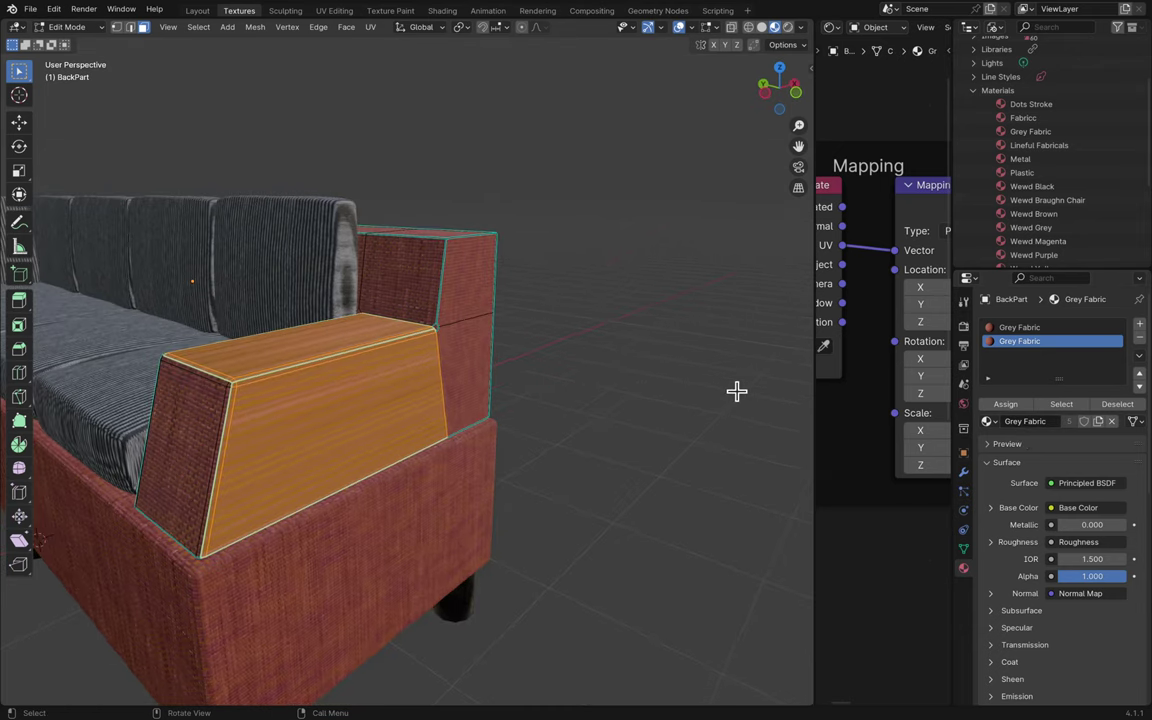
pyautogui.scroll(2, 489, 313)
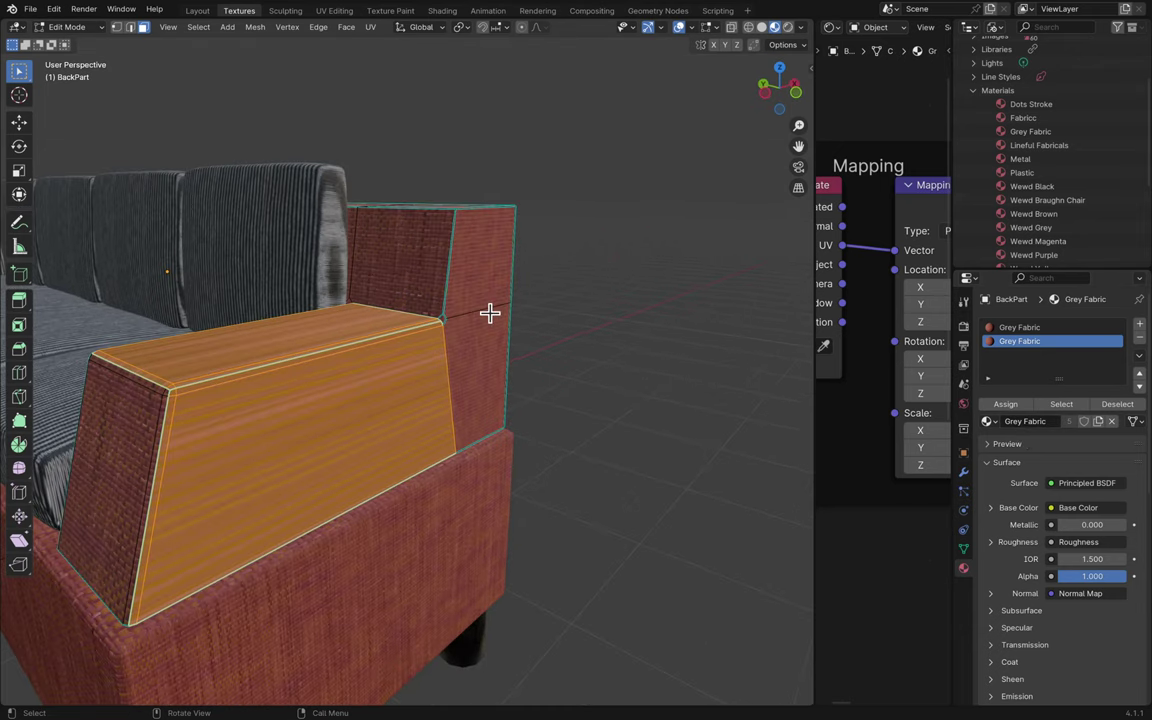
pyautogui.scroll(4, 486, 315)
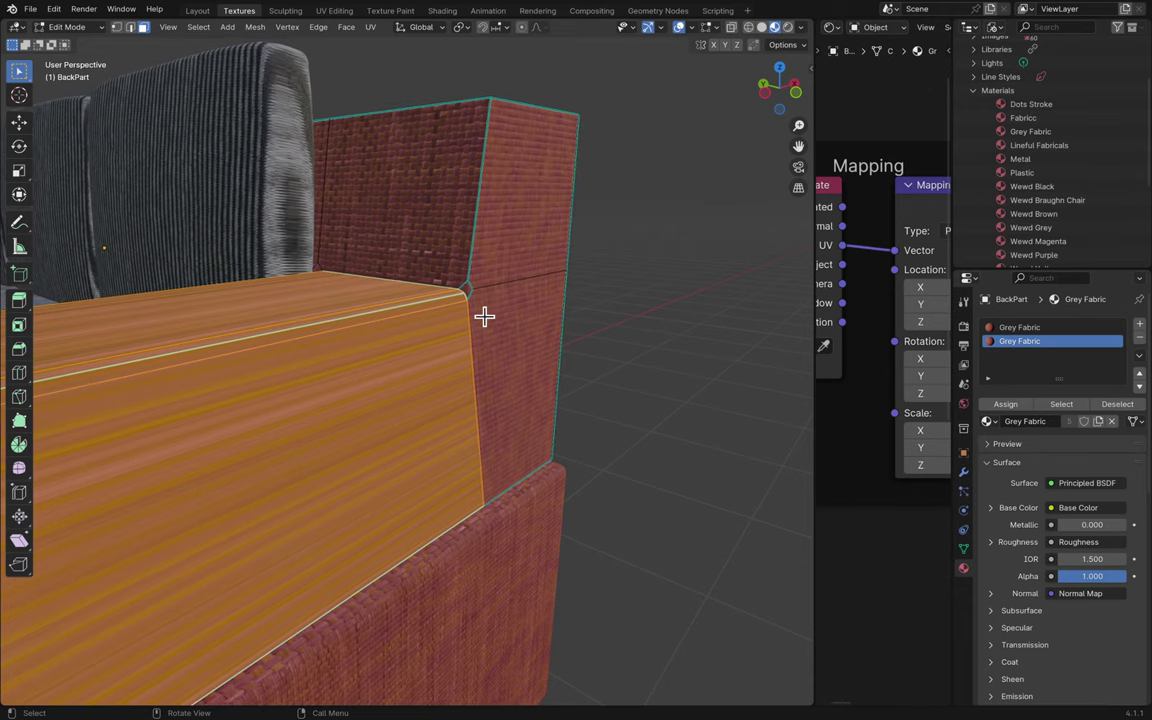
pyautogui.scroll(-4, 484, 316)
pyautogui.scroll(-4, 484, 316)
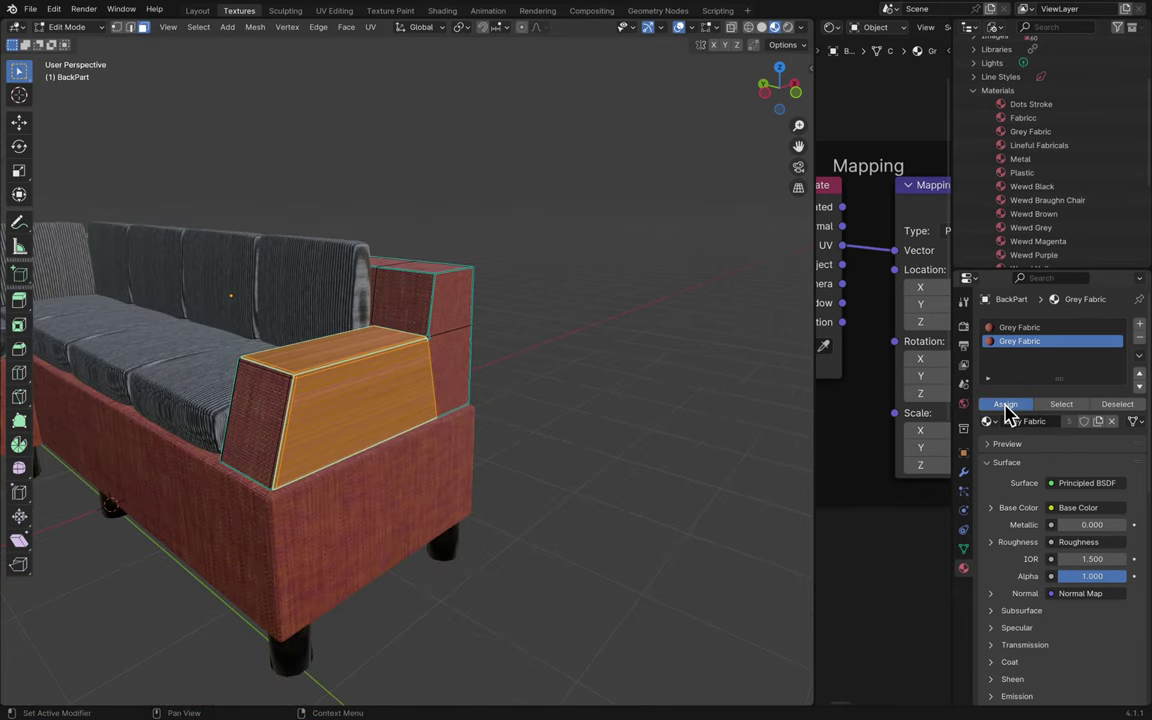
# - Swap the armrest slot's material from Metal to Wewd Braughn Chair and return to Object Mode
pyautogui.click(987, 421)
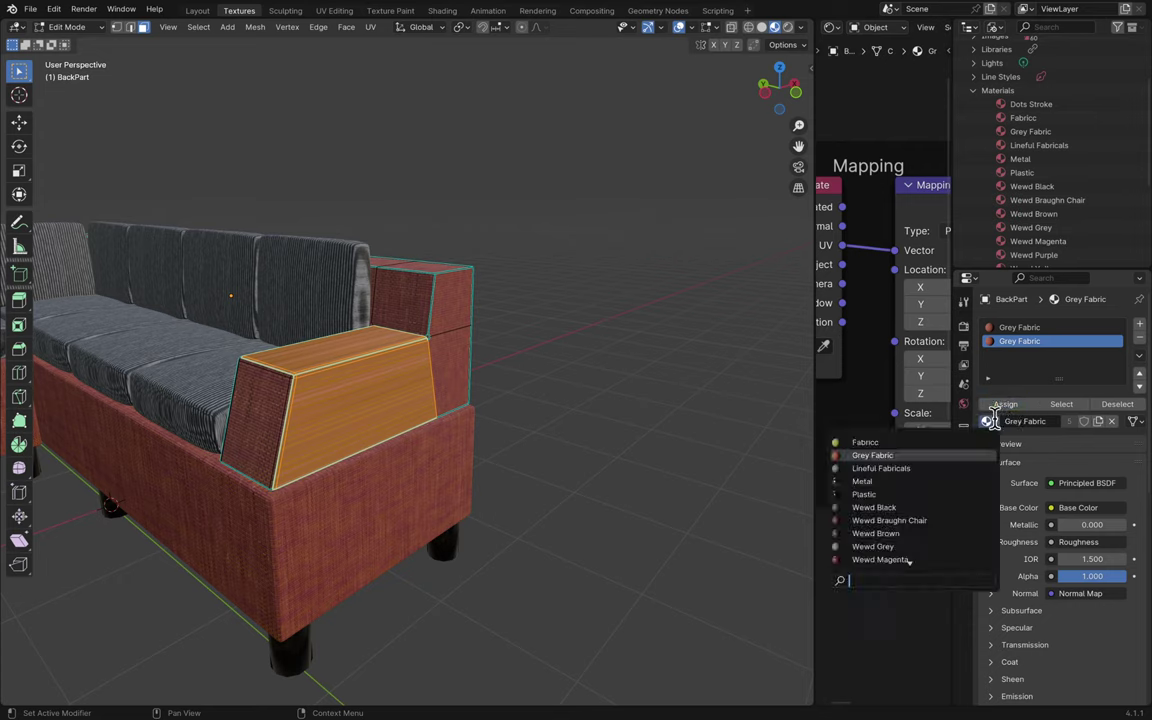
pyautogui.click(906, 481)
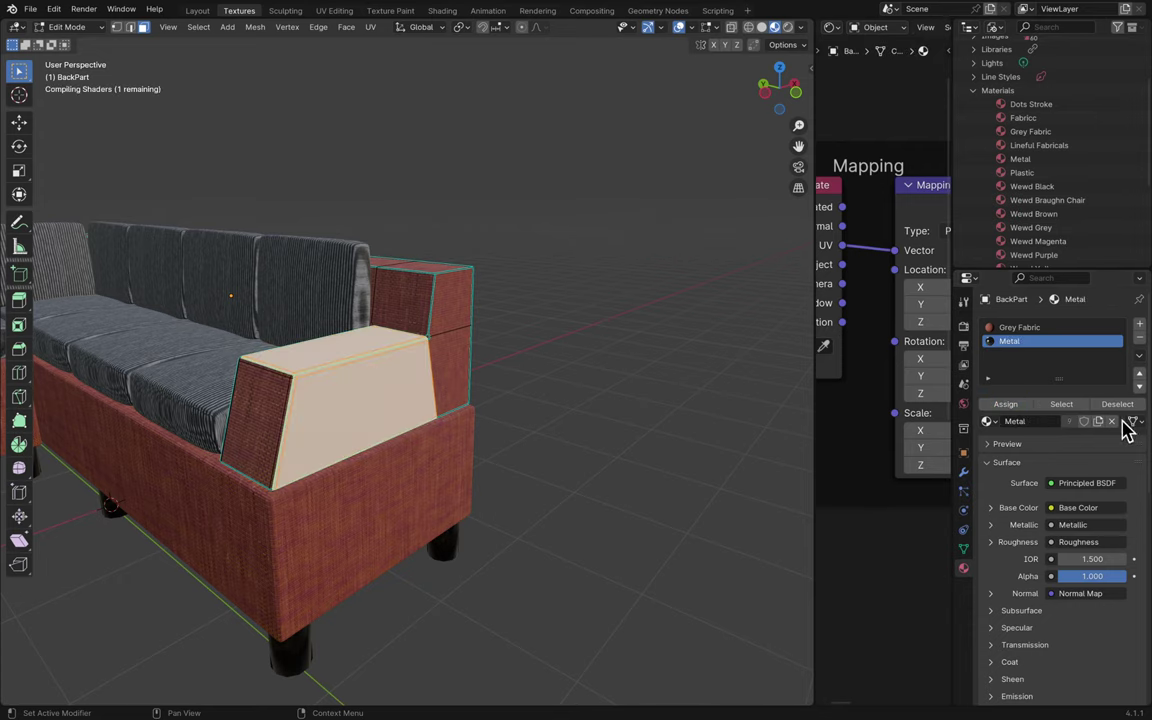
pyautogui.click(987, 421)
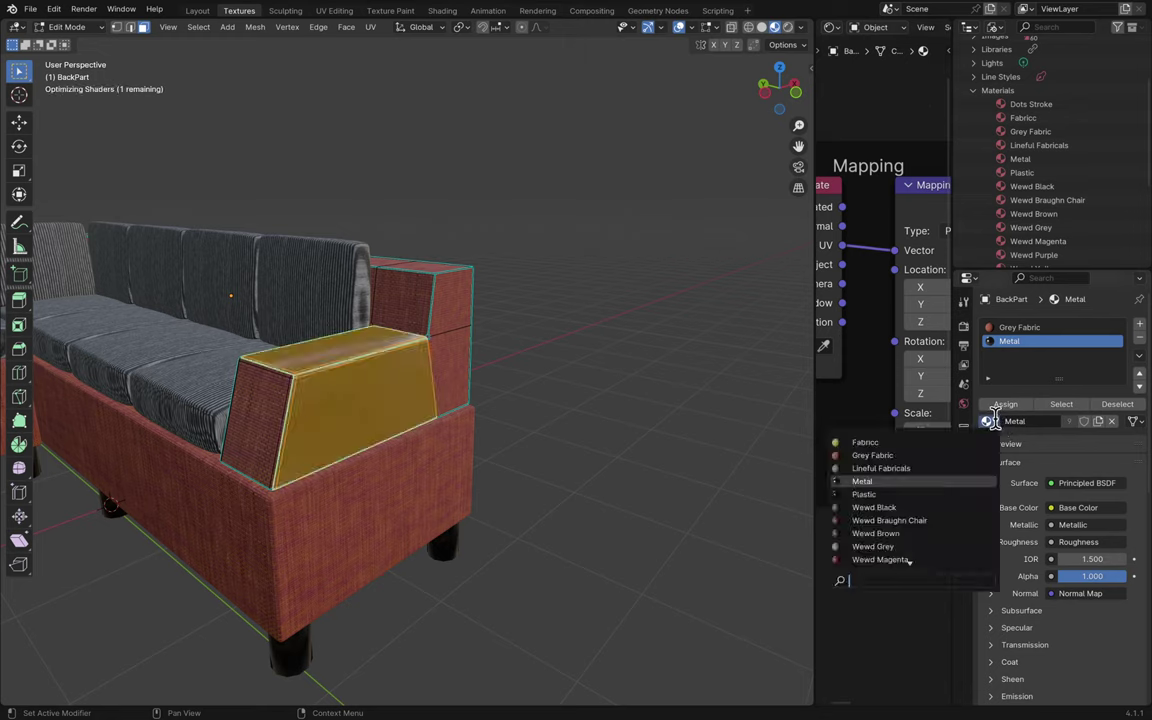
pyautogui.click(911, 528)
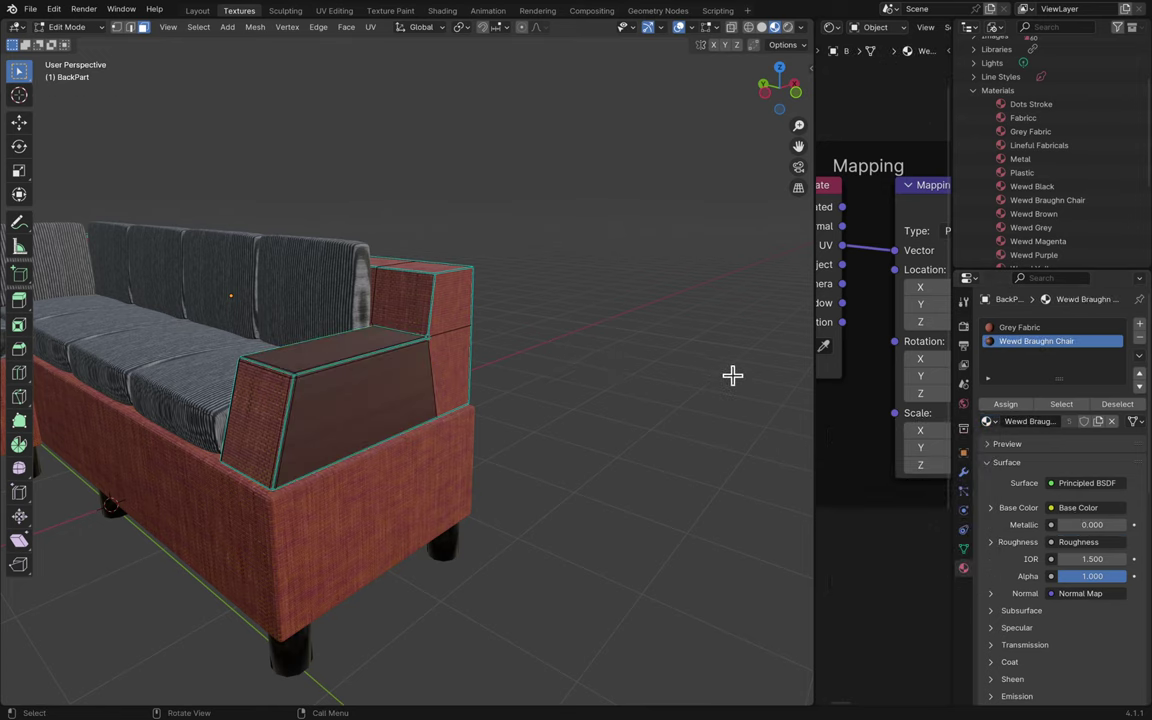
pyautogui.press('Tab')
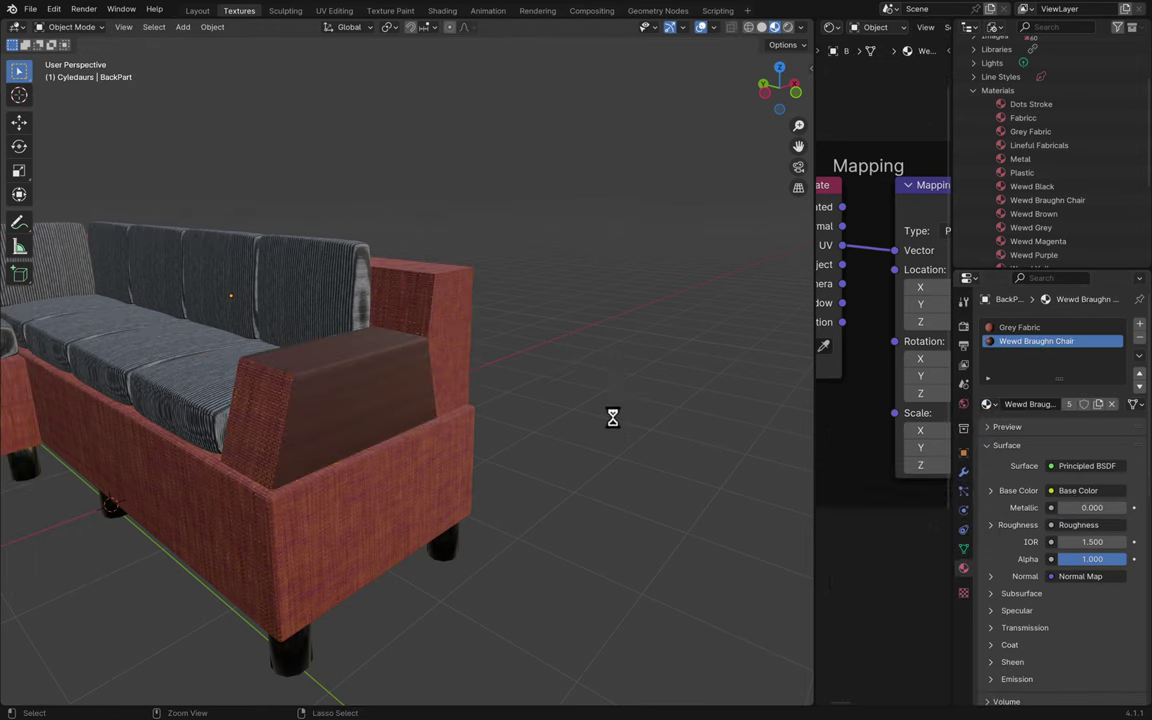
# - Save the file, clear the selection and orbit around the sofa
pyautogui.hotkey('ctrl', 's')
pyautogui.click(594, 435)
pyautogui.scroll(4, 594, 435)
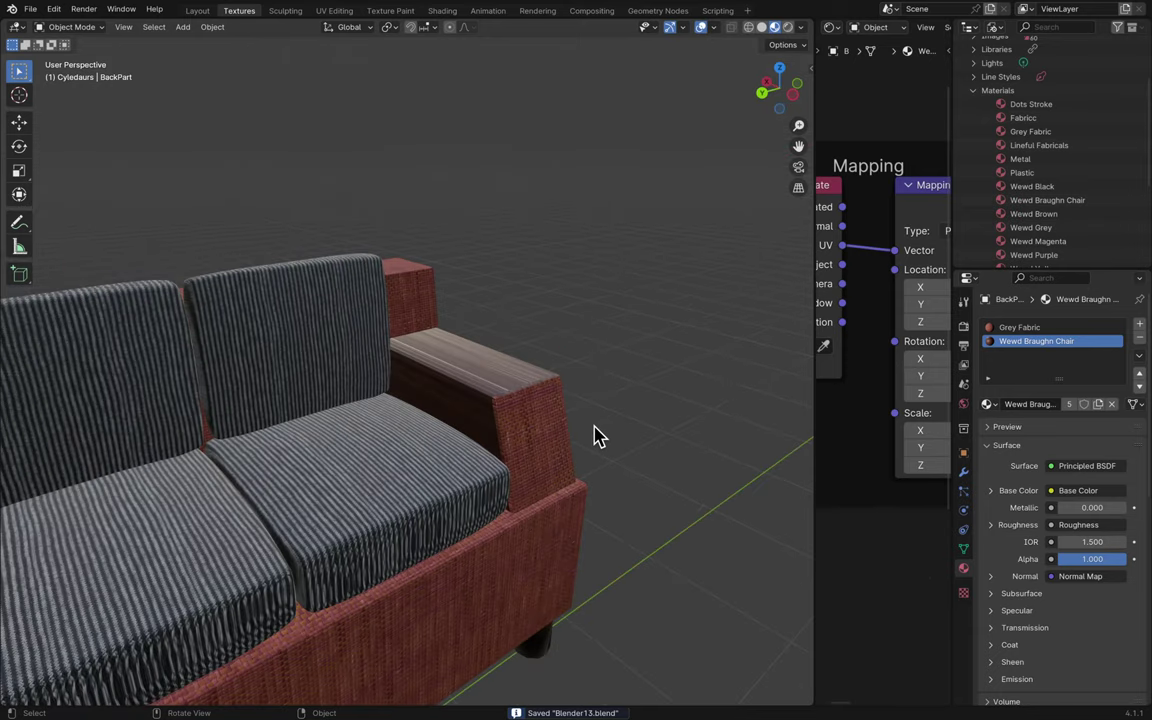
pyautogui.scroll(-4, 594, 435)
pyautogui.moveTo(594, 428); pyautogui.dragTo(613, 405, button='middle')
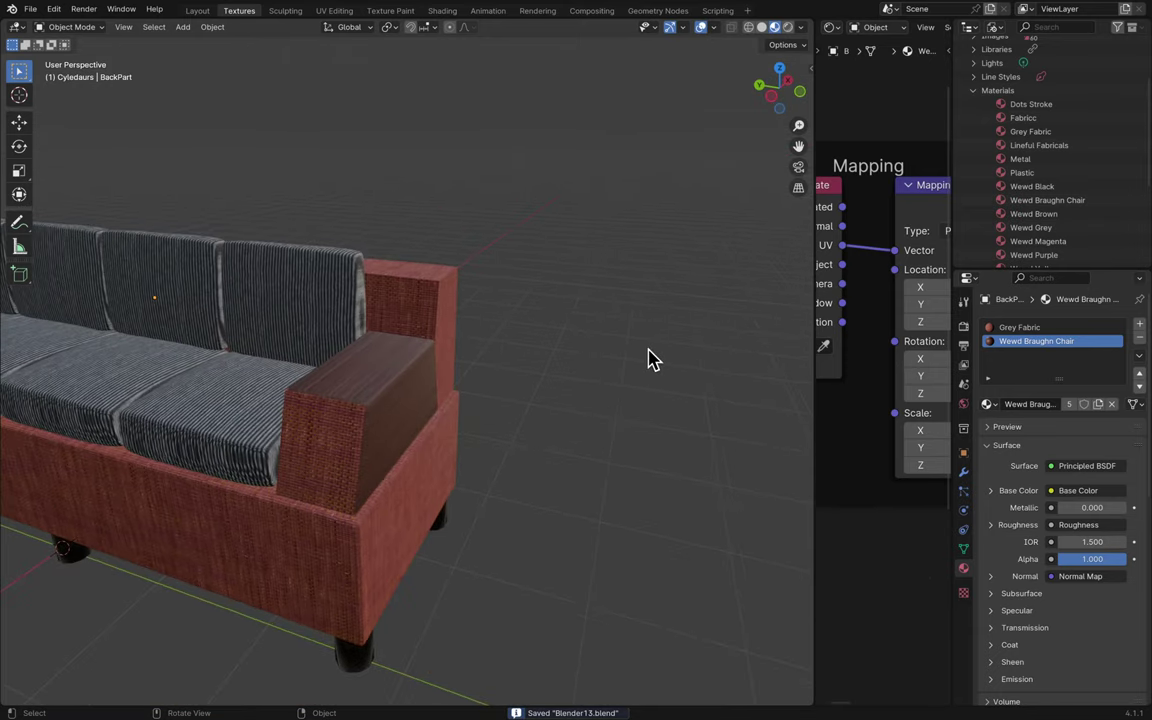
pyautogui.scroll(-8, 666, 339)
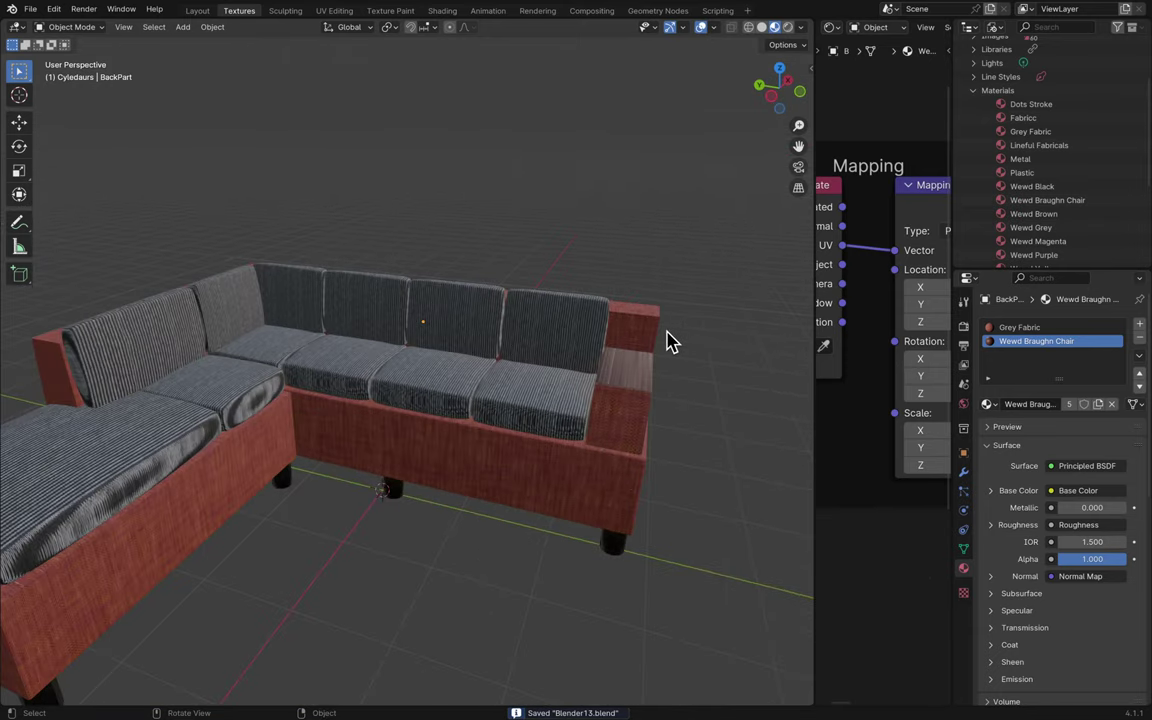
pyautogui.hscroll(-10, 670, 341)
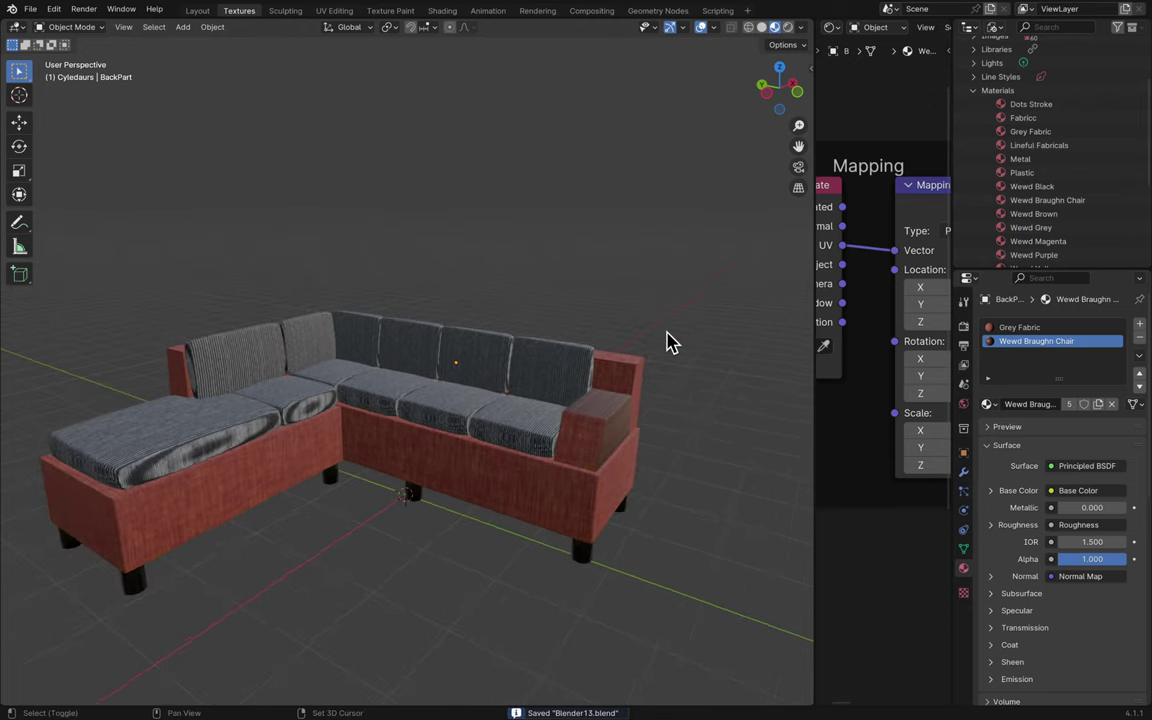
pyautogui.hscroll(-4, 670, 368)
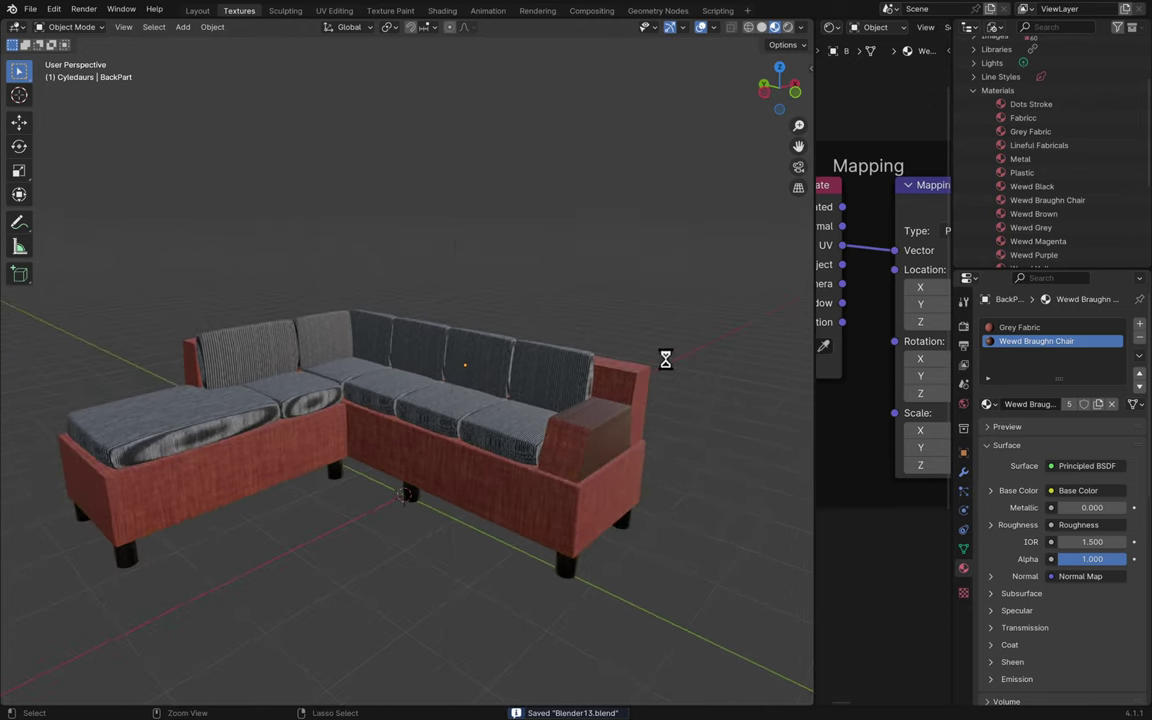
# - Switch the Outliner to View Layer, collapse Table and Collection, and re-include the Chair collection
pyautogui.click(974, 91)
pyautogui.scroll(4, 1008, 121)
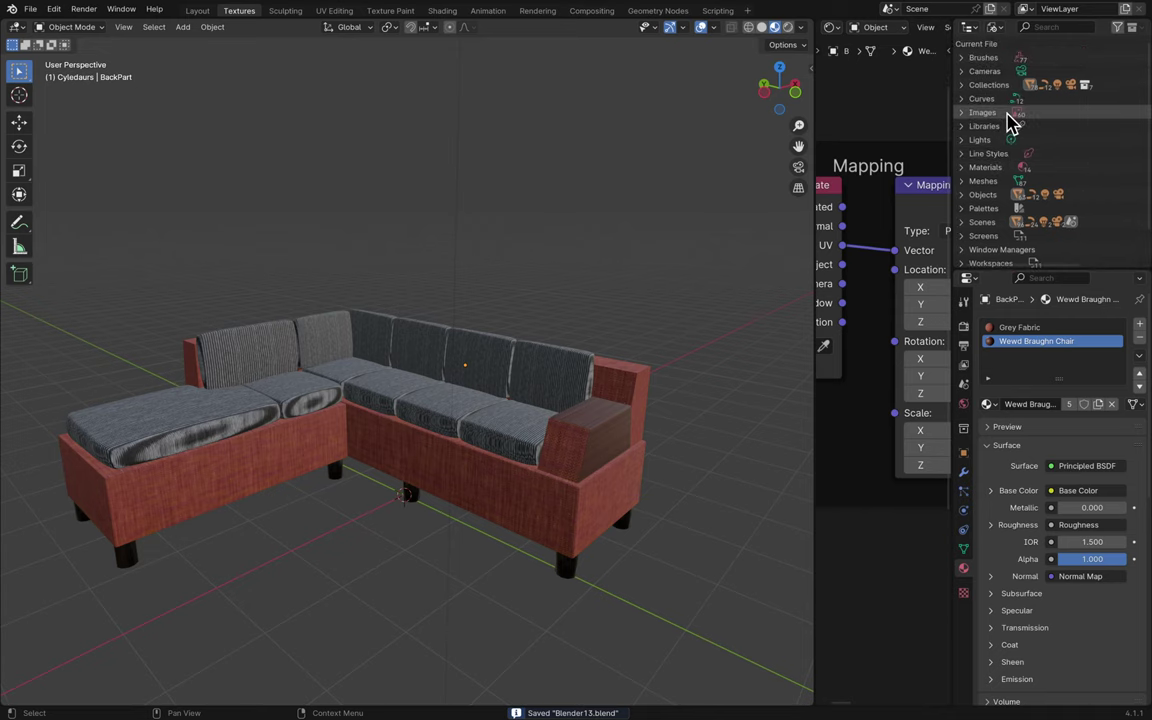
pyautogui.click(998, 30)
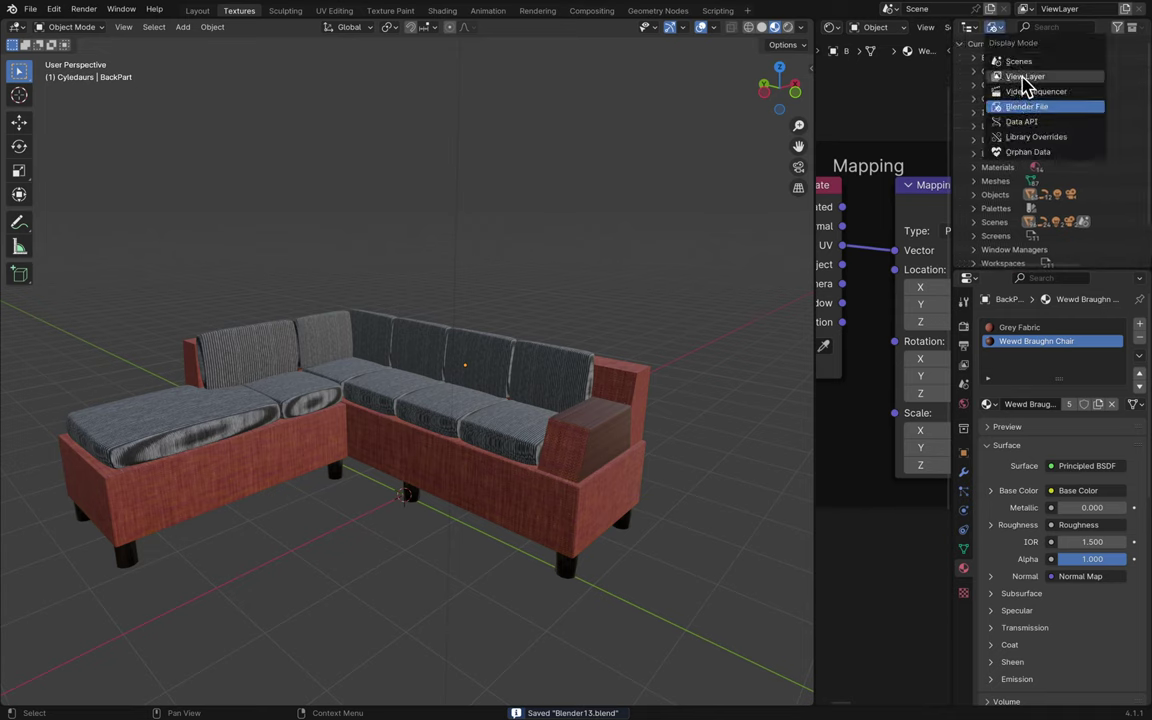
pyautogui.click(1010, 77)
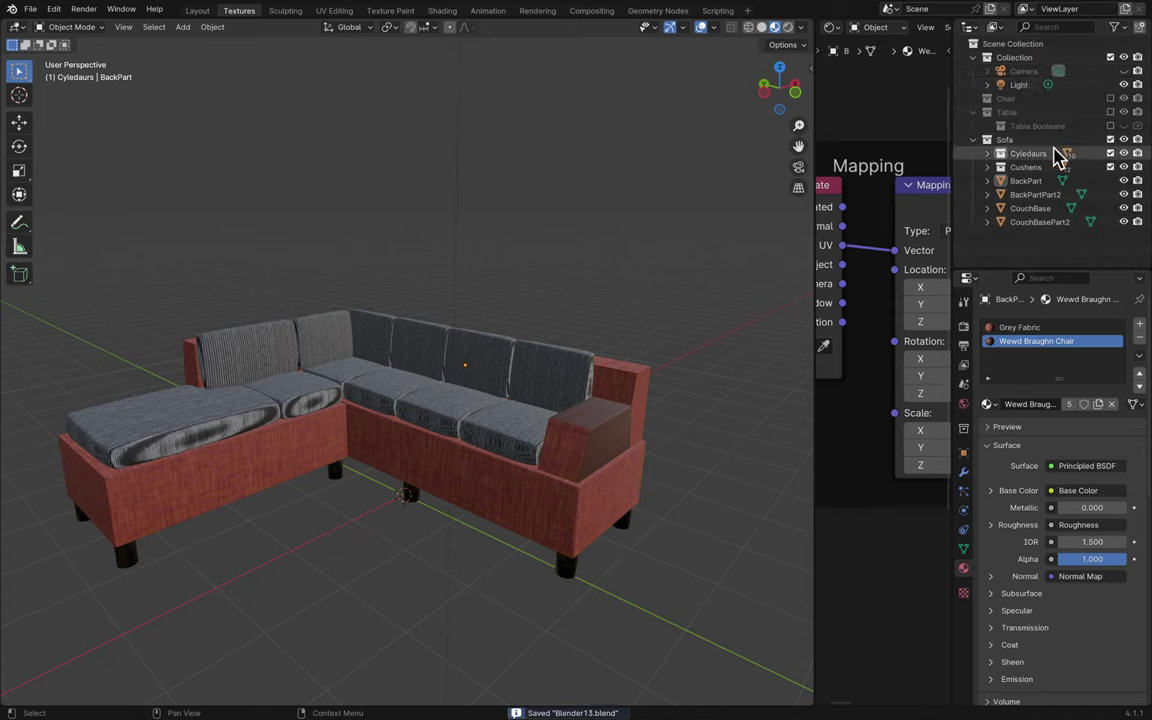
pyautogui.click(974, 112)
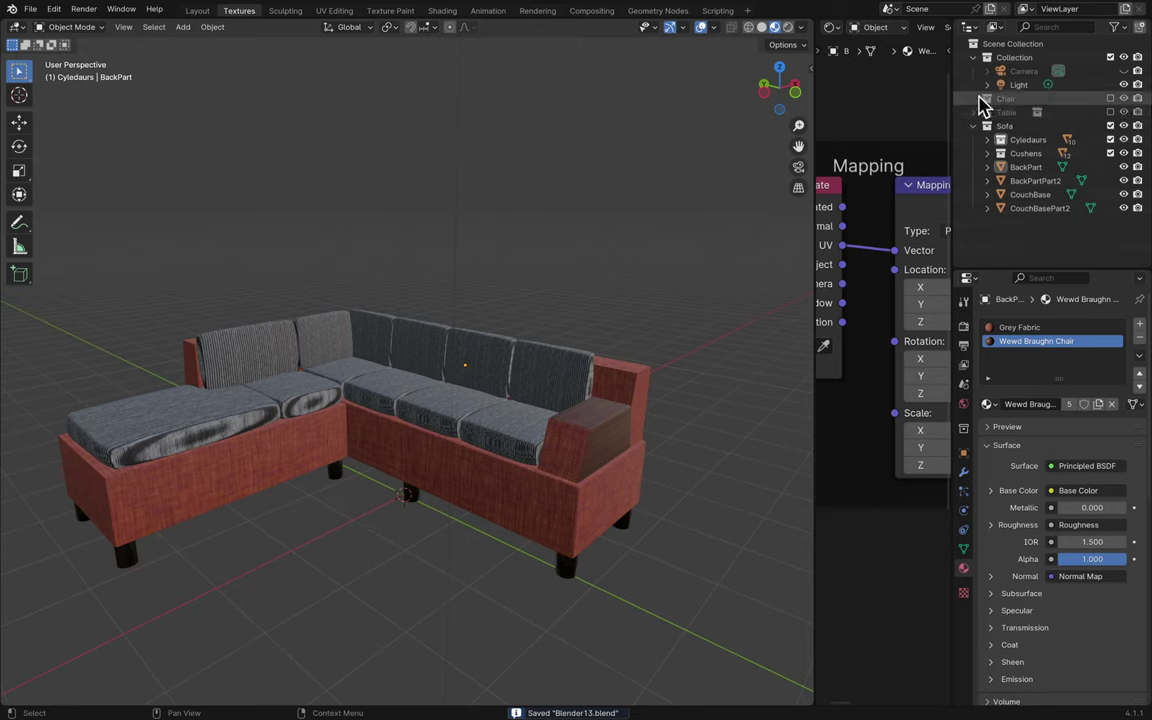
pyautogui.click(974, 57)
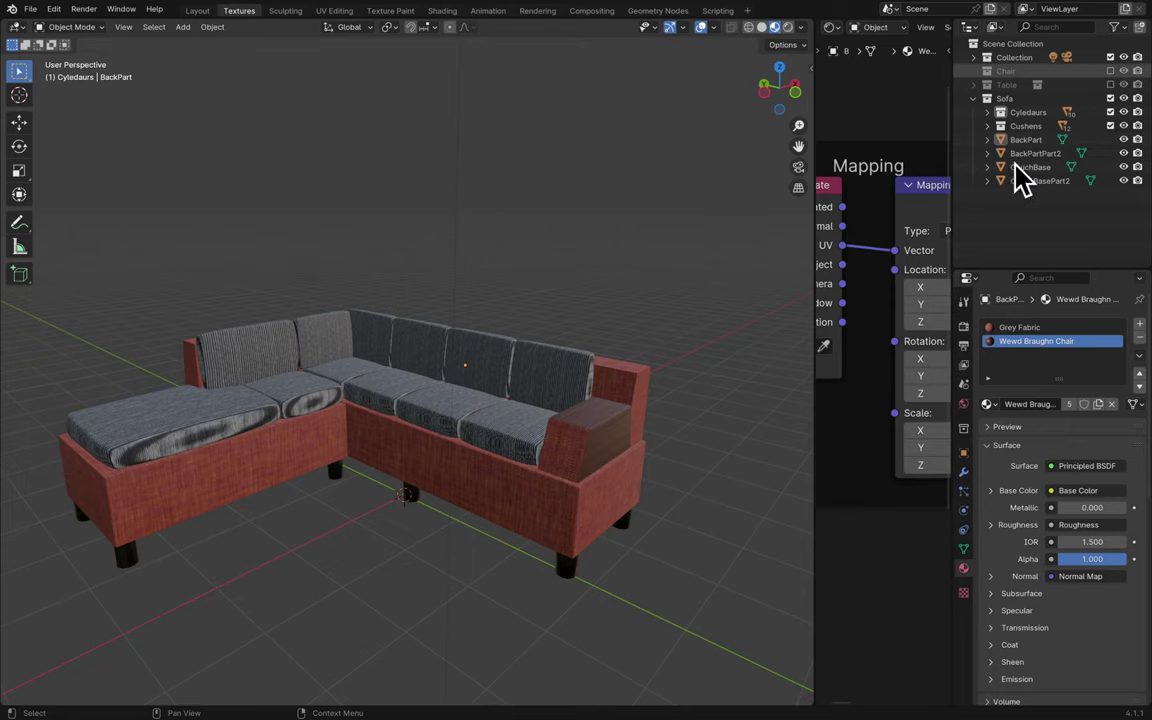
pyautogui.click(1110, 71)
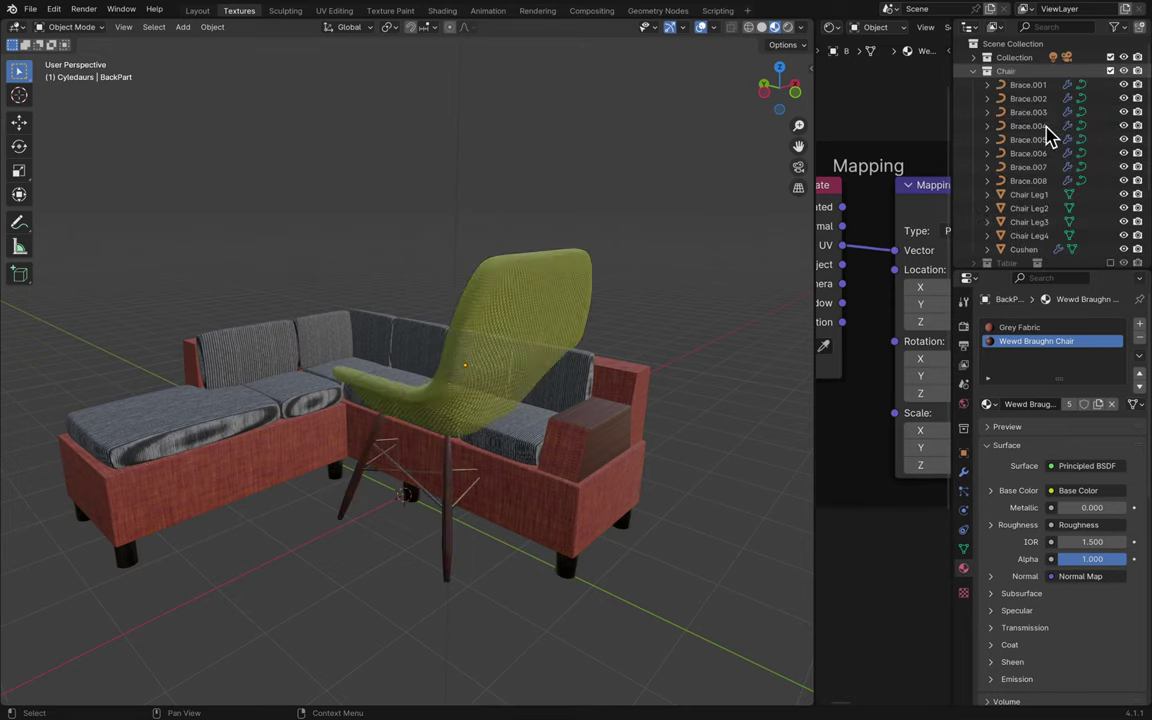
pyautogui.click(990, 72)
pyautogui.click(974, 71)
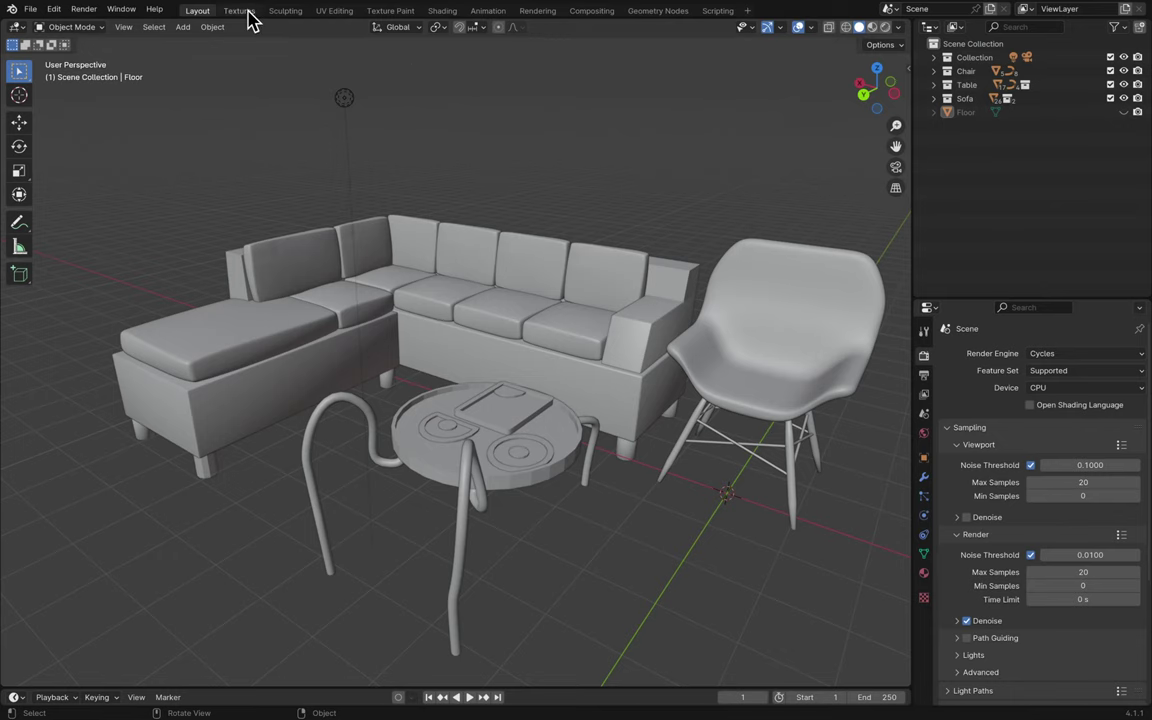
# - Switch to the Textures workspace and orbit around the rendered sofa, chair and table
pyautogui.click(238, 11)
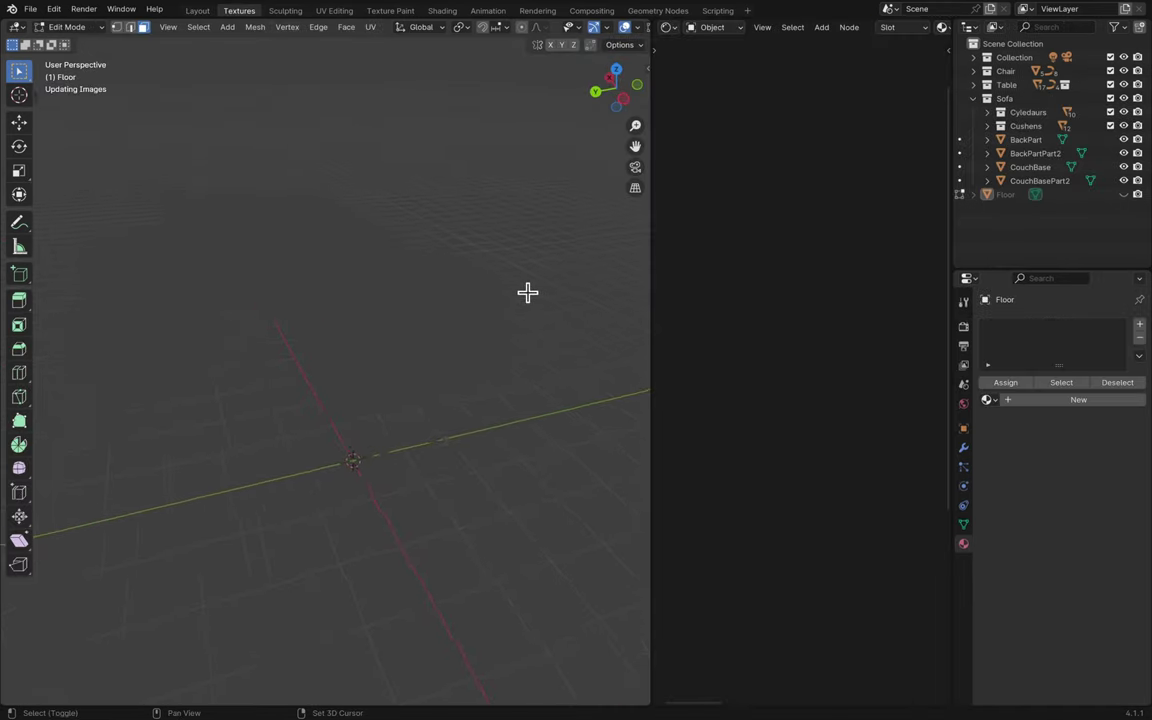
pyautogui.hscroll(-5, 527, 291)
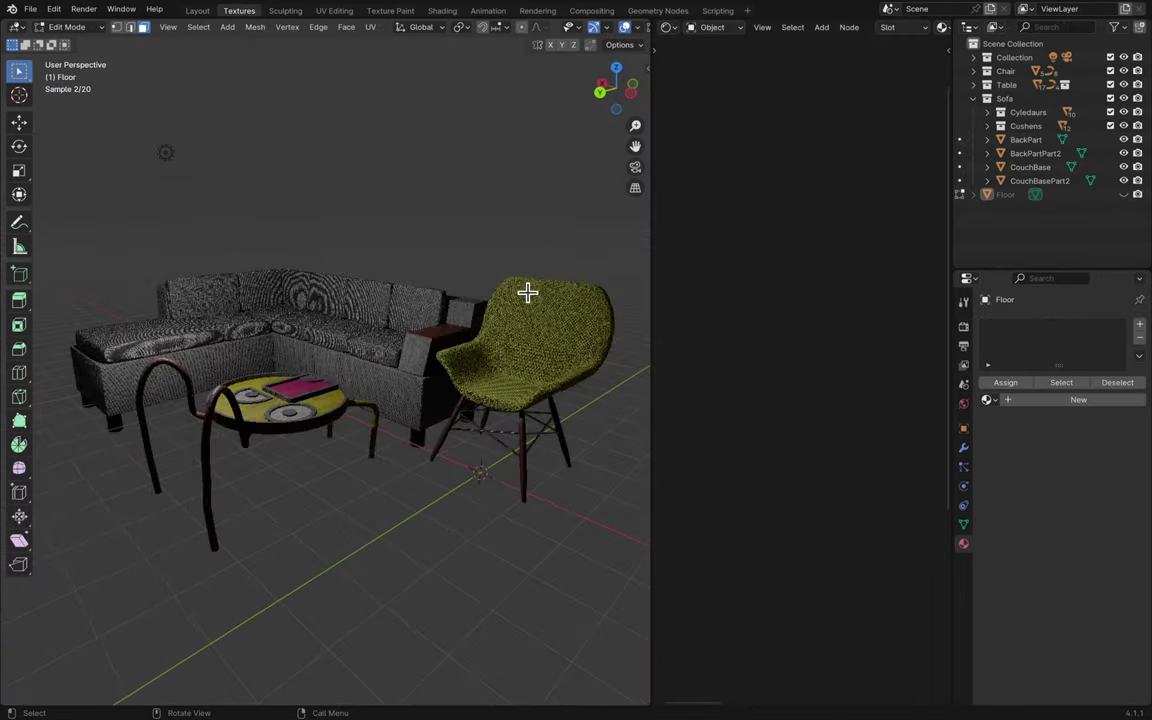
pyautogui.hscroll(-3, 527, 291)
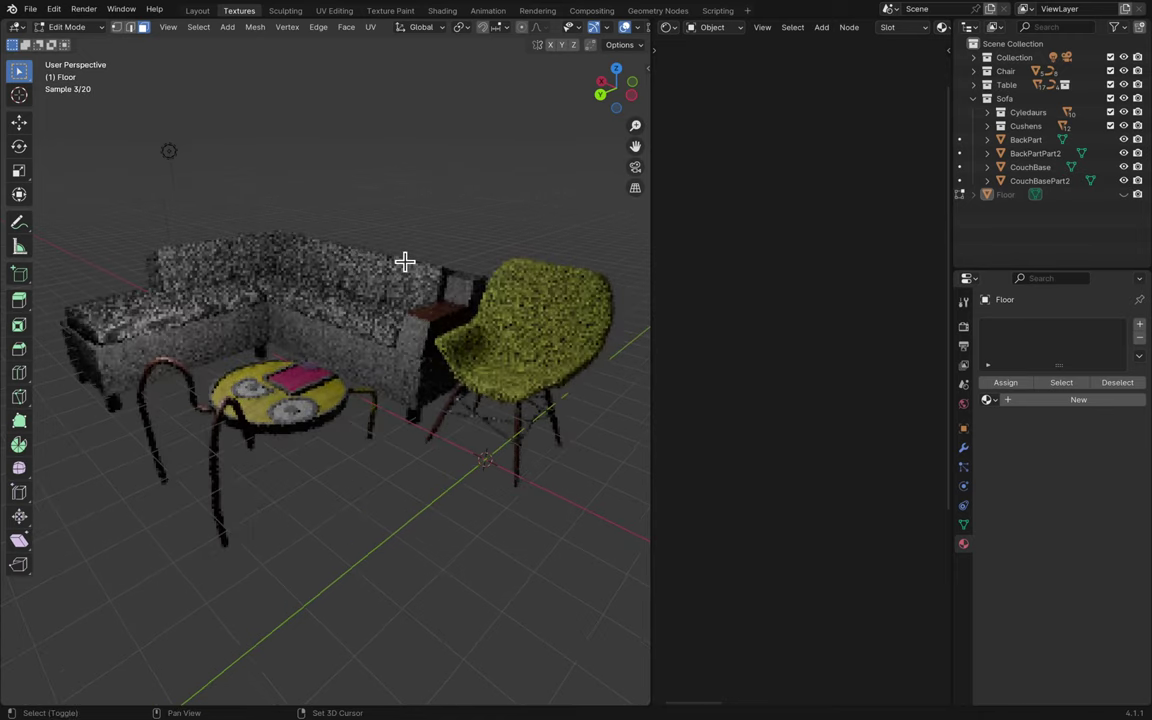
pyautogui.hscroll(-2, 404, 261)
pyautogui.scroll(3, 404, 261)
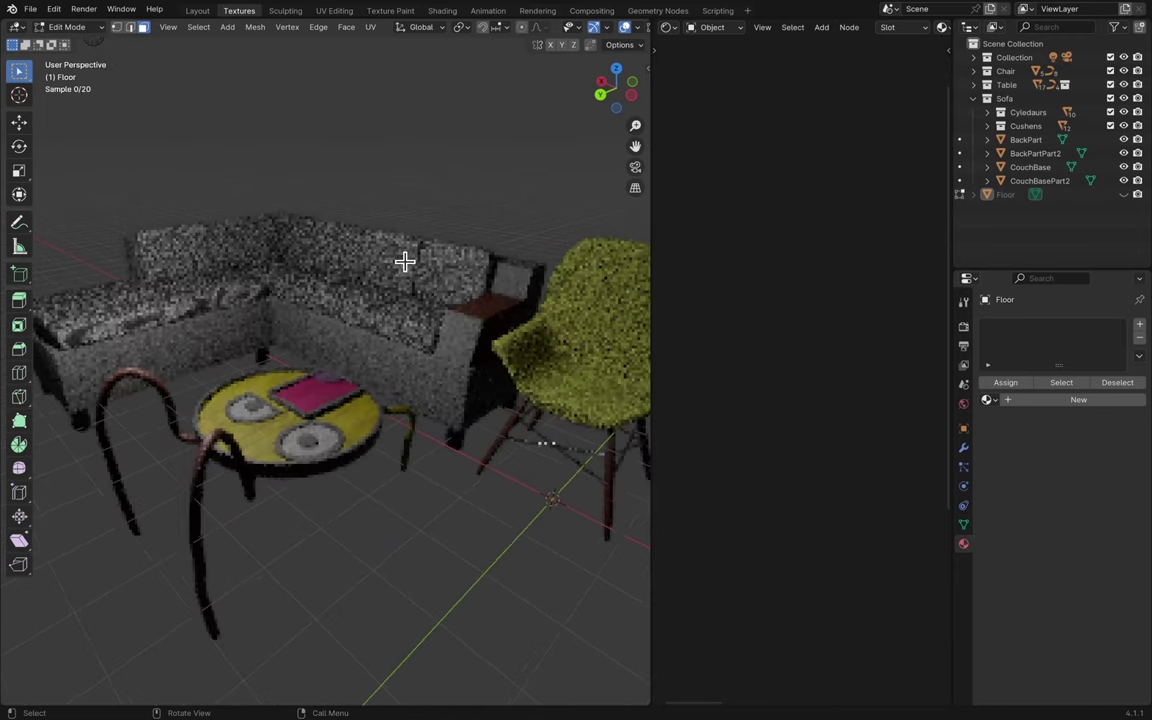
pyautogui.scroll(2, 404, 261)
pyautogui.hscroll(-2, 404, 261)
pyautogui.scroll(2, 404, 261)
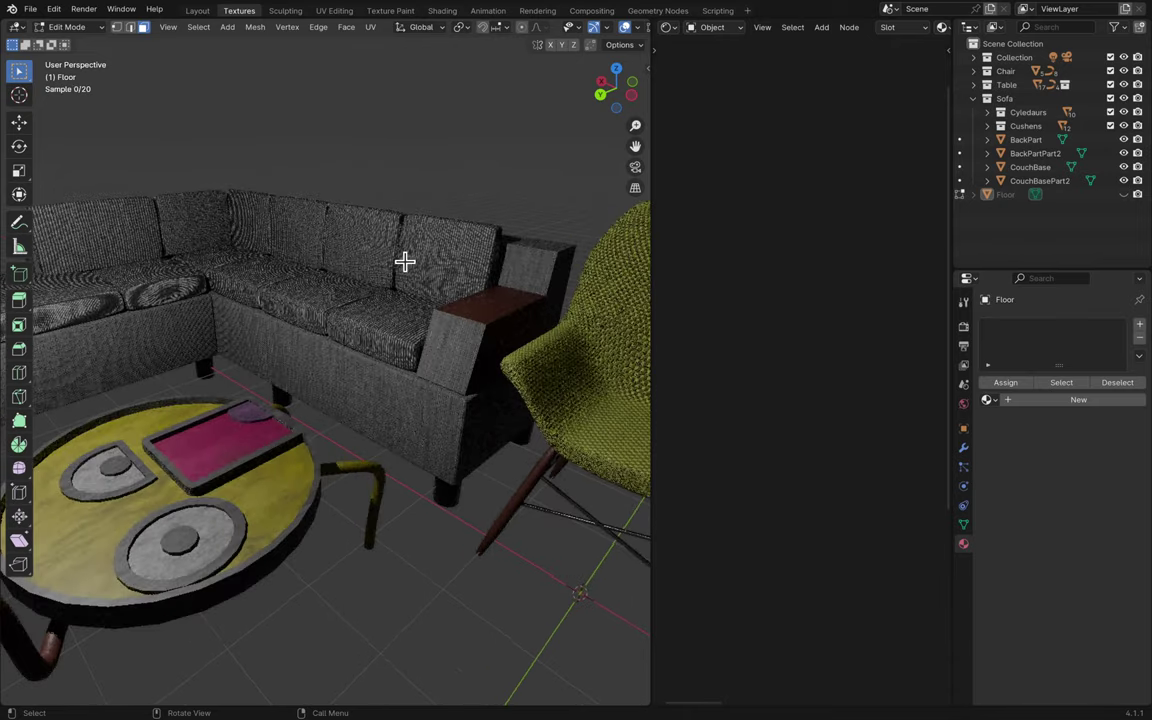
pyautogui.scroll(4, 404, 261)
pyautogui.hscroll(-2, 404, 261)
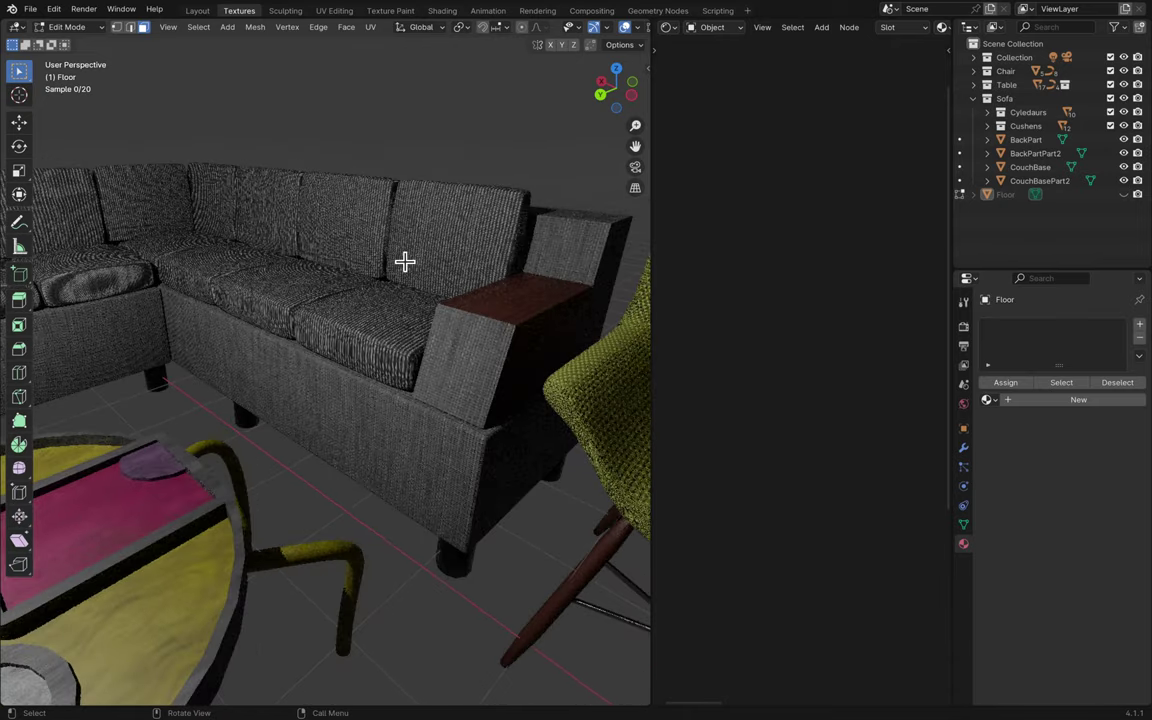
pyautogui.scroll(2, 404, 261)
pyautogui.scroll(3, 404, 261)
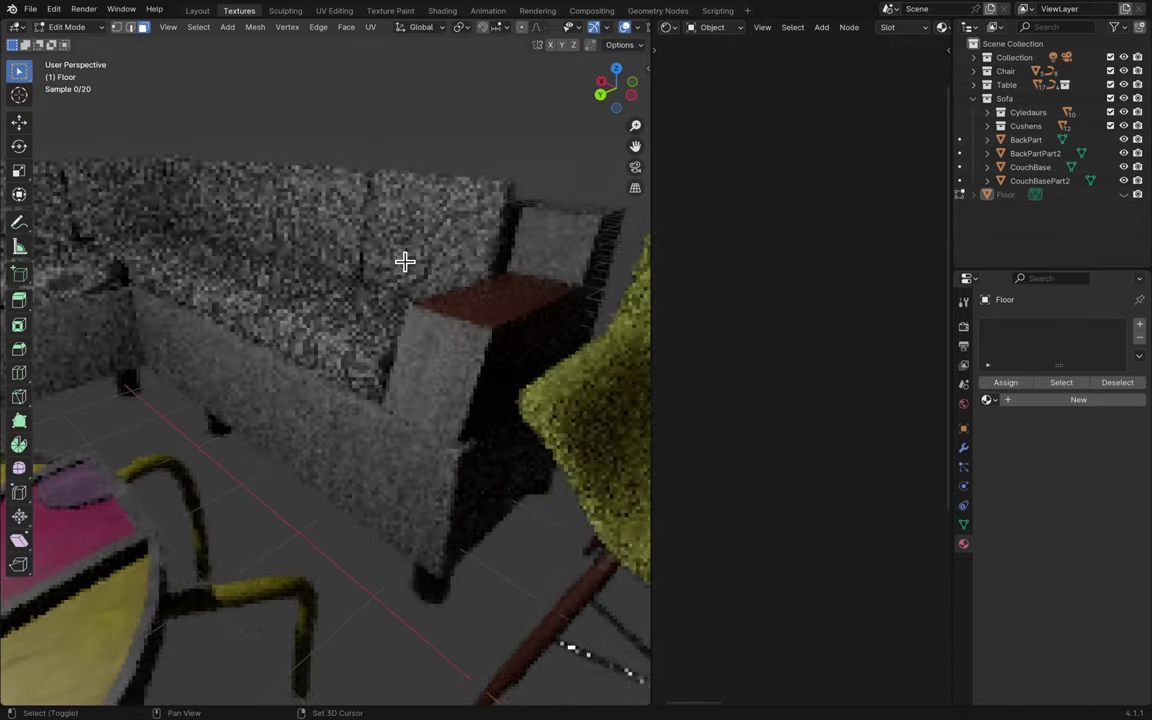
# - Zoom in on the textured furniture for a closer look, then return to Object Mode
pyautogui.scroll(-3, 404, 261)
pyautogui.hscroll(-4, 404, 261)
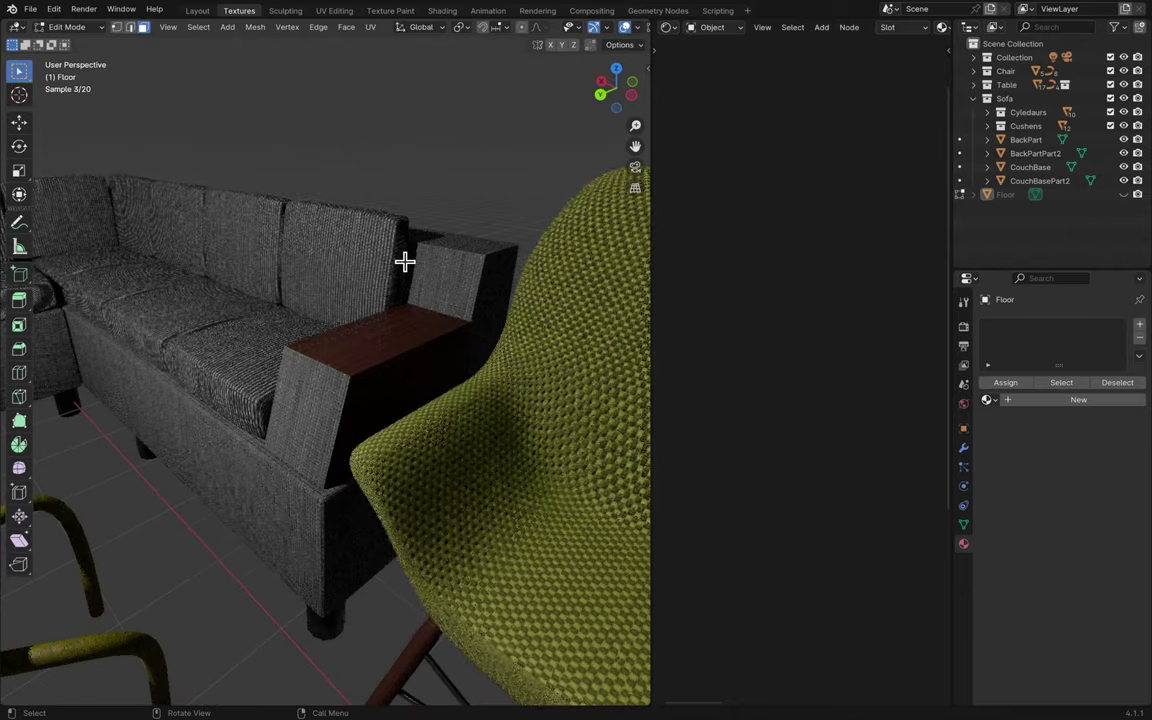
pyautogui.hscroll(-3, 404, 261)
pyautogui.scroll(3, 404, 261)
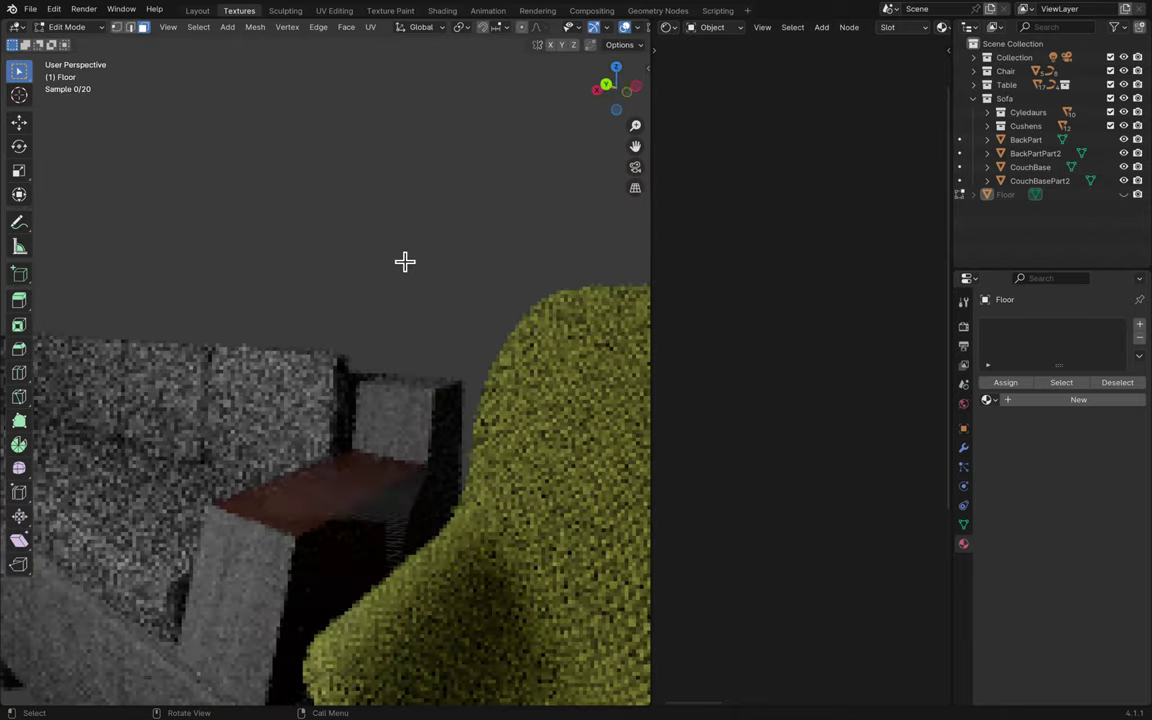
pyautogui.scroll(3, 446, 305)
pyautogui.scroll(-3, 446, 305)
pyautogui.hscroll(-4, 446, 305)
pyautogui.hscroll(4, 446, 305)
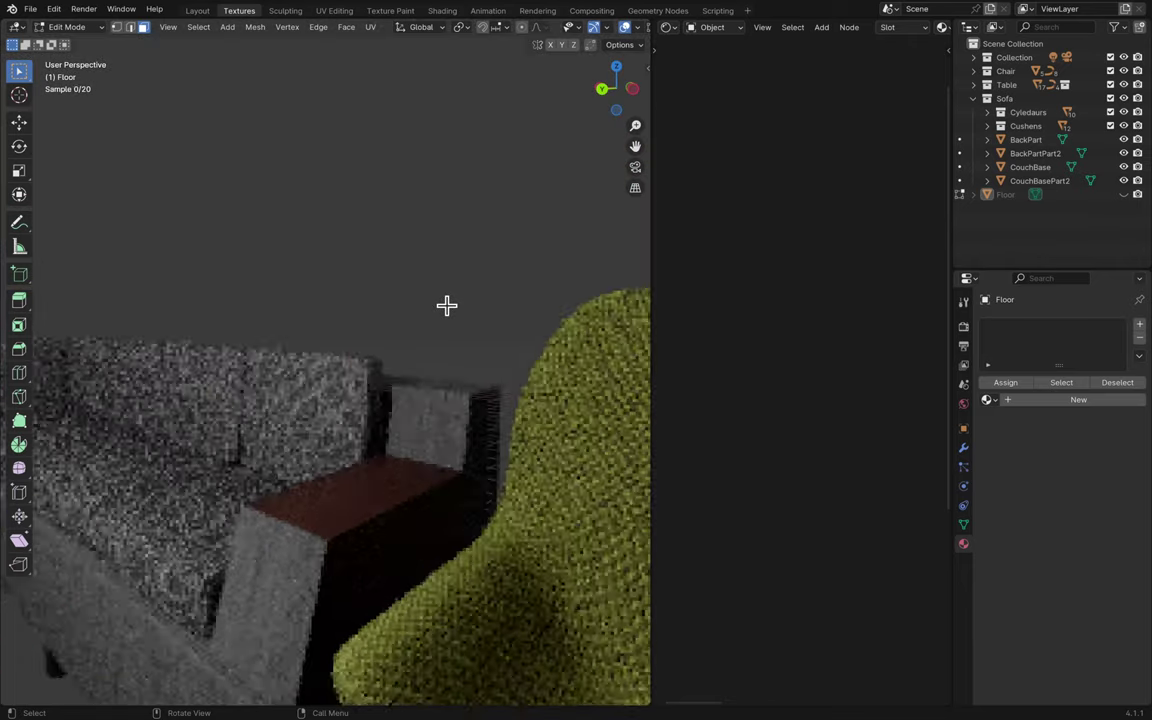
pyautogui.scroll(5, 446, 305)
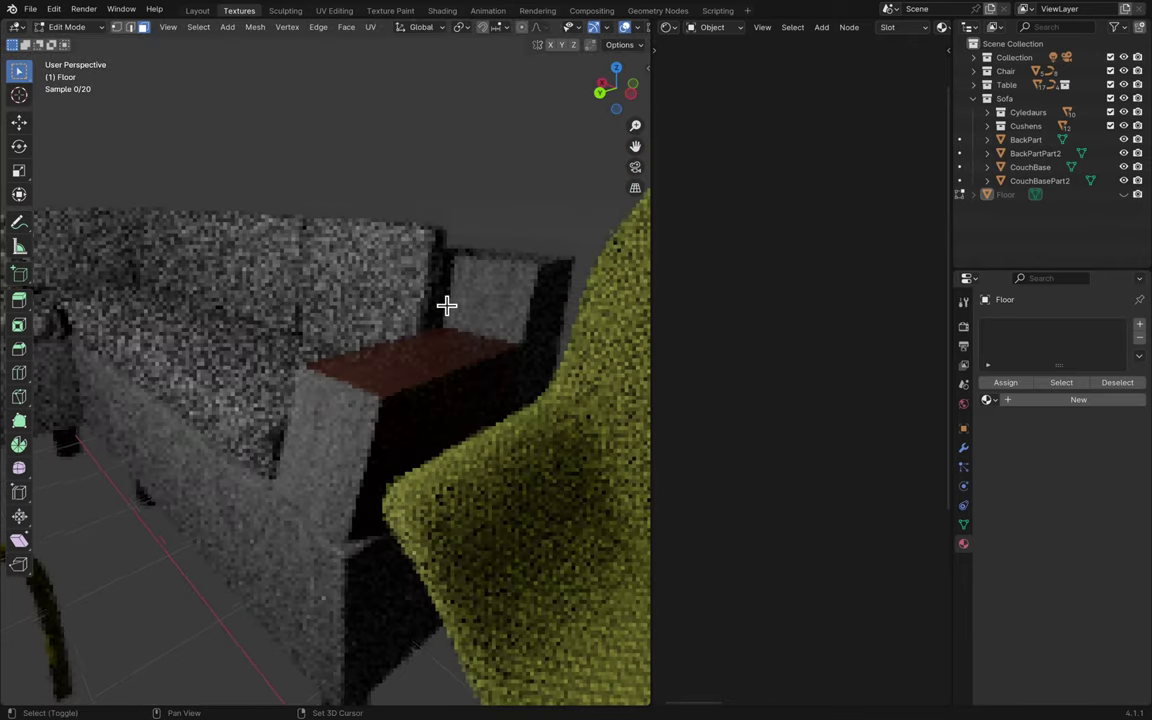
pyautogui.scroll(5, 446, 305)
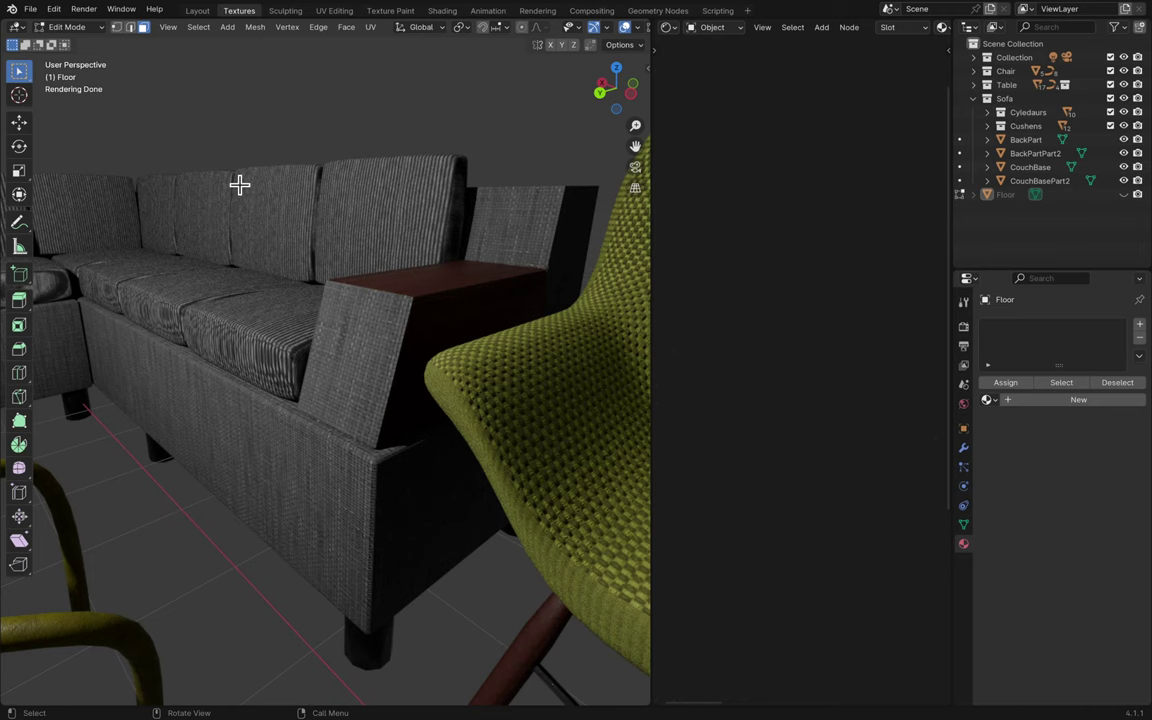
pyautogui.press('Tab')
# - Select the sofa's CouchBase and set its Grey Fabric Mapping Scale Y to -10
pyautogui.click(315, 485)
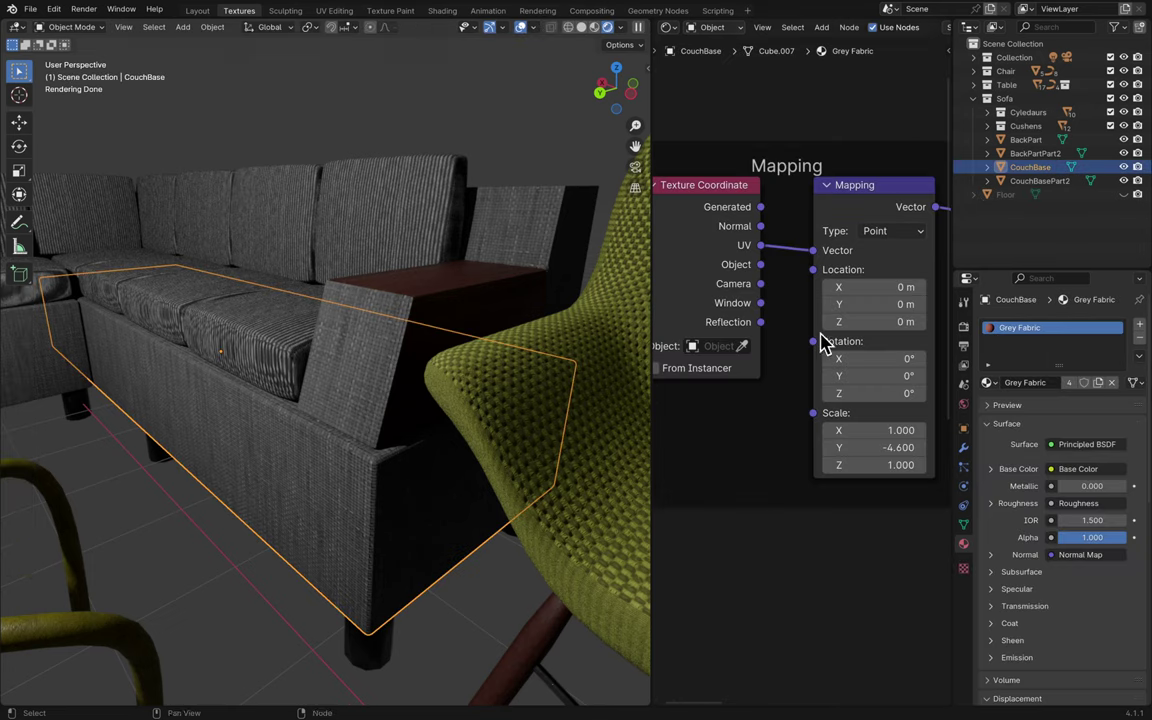
pyautogui.click(918, 452)
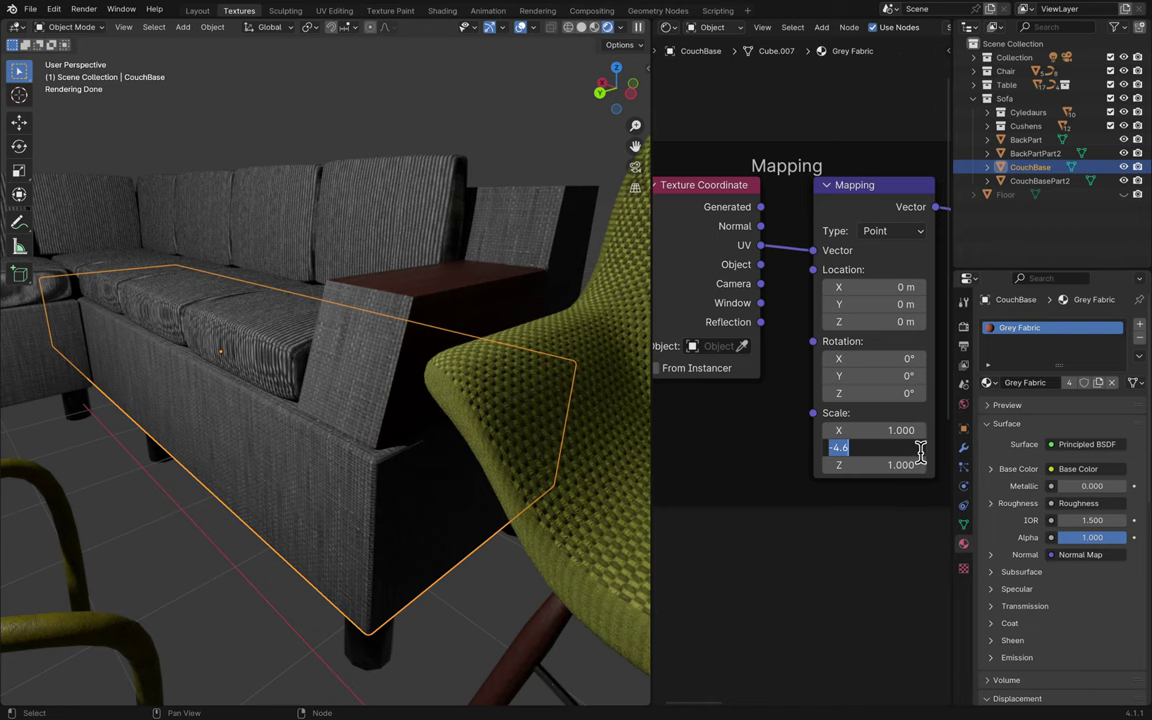
pyautogui.write('-10')
pyautogui.press('Return')
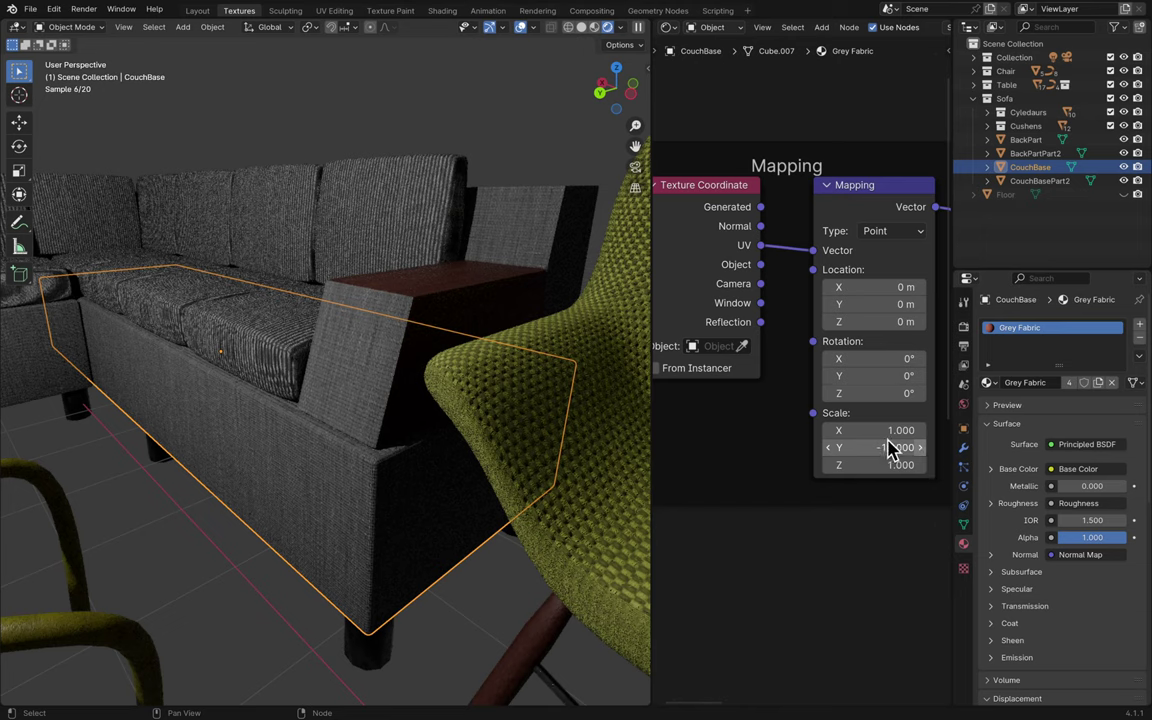
# - Change the Mapping Scale Y from -10 to a positive 10
pyautogui.doubleClick(881, 449)
pyautogui.press('BackSpace')
pyautogui.press('BackSpace')
pyautogui.press('BackSpace')
pyautogui.press('BackSpace')
pyautogui.press('BackSpace')
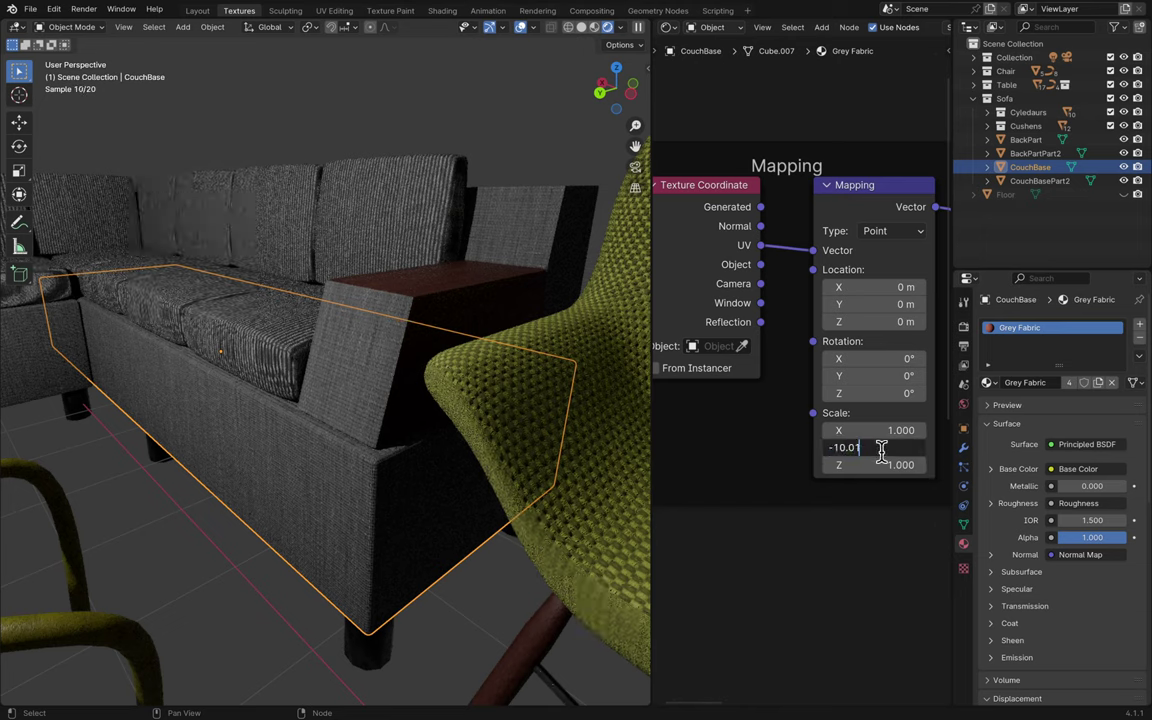
pyautogui.write('10')
pyautogui.press('Return')
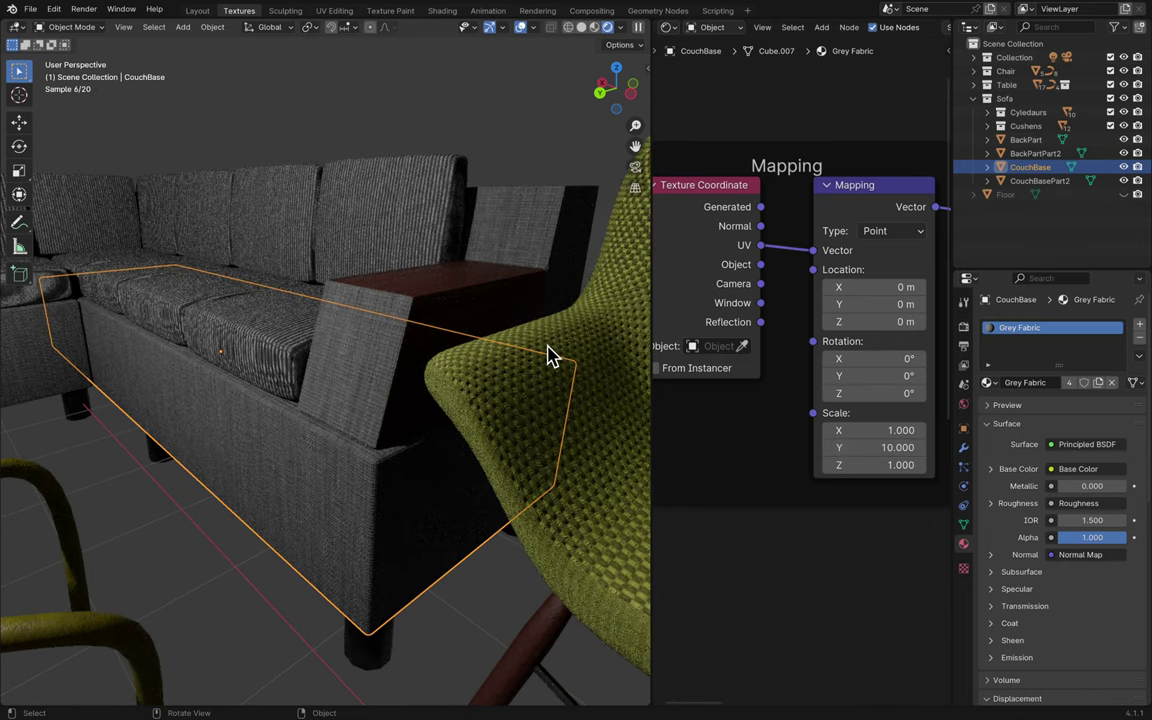
# - Orbit and zoom around the re-textured sofa to bring the chair into view
pyautogui.scroll(5, 548, 355)
pyautogui.scroll(3, 548, 355)
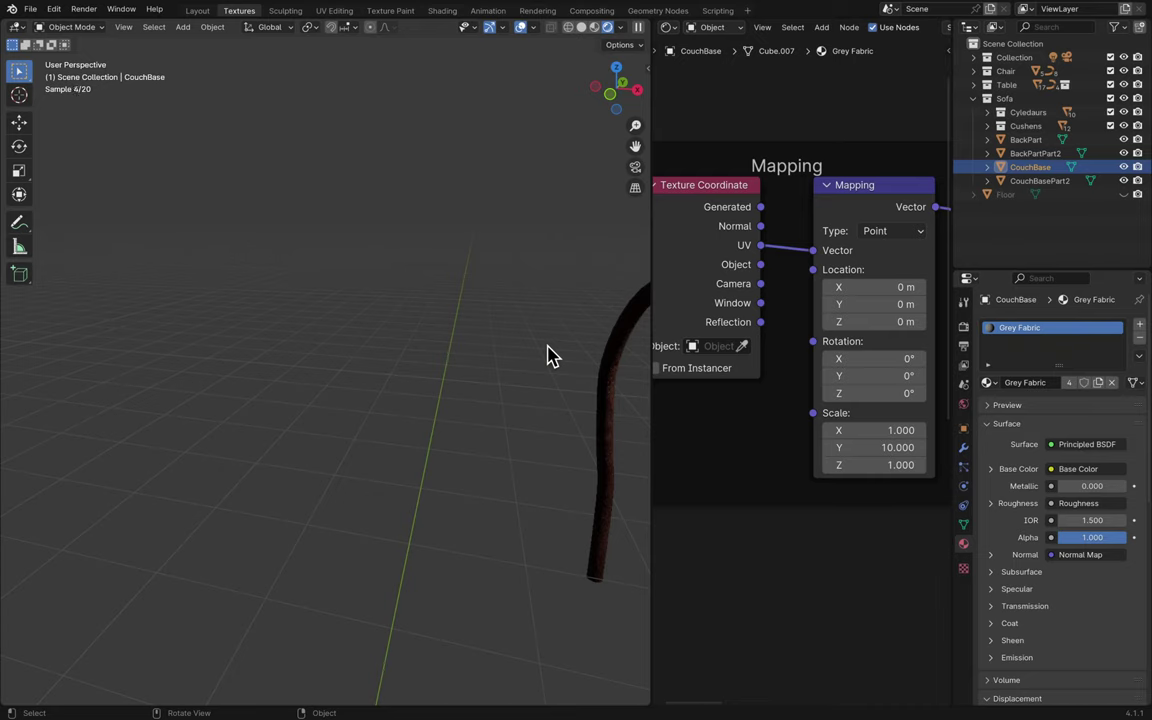
pyautogui.scroll(-1, 548, 355)
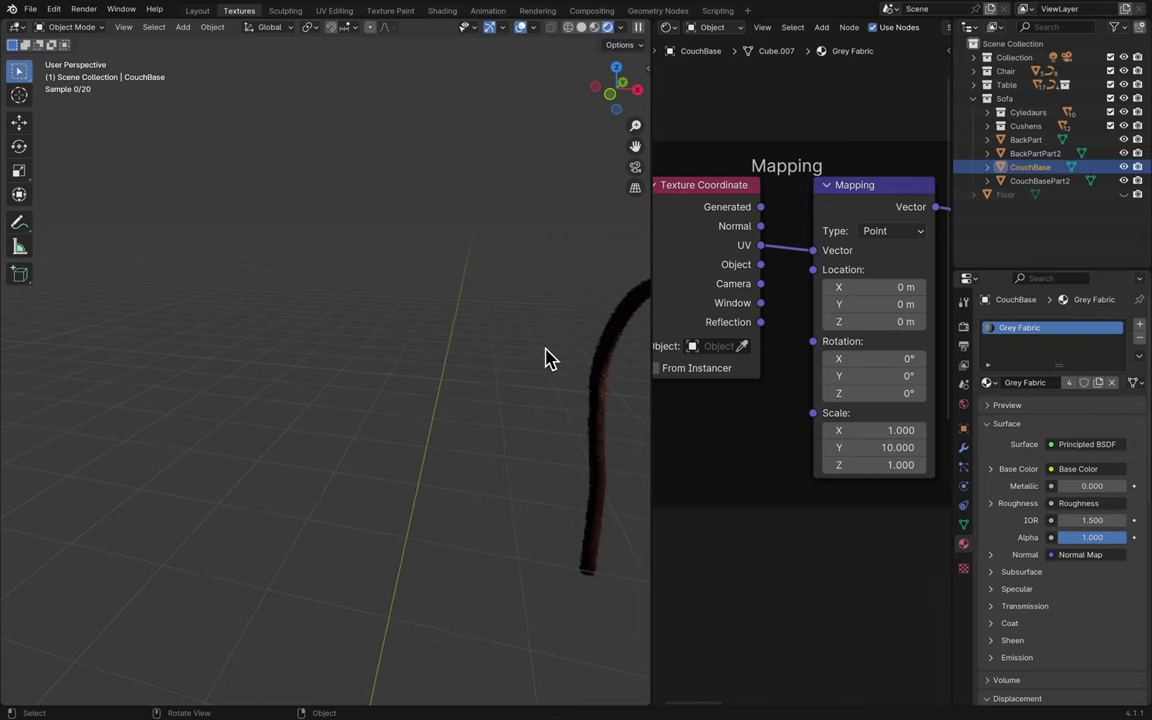
pyautogui.moveTo(562, 112); pyautogui.dragTo(630, 262, button='middle')
pyautogui.scroll(-8, 557, 134)
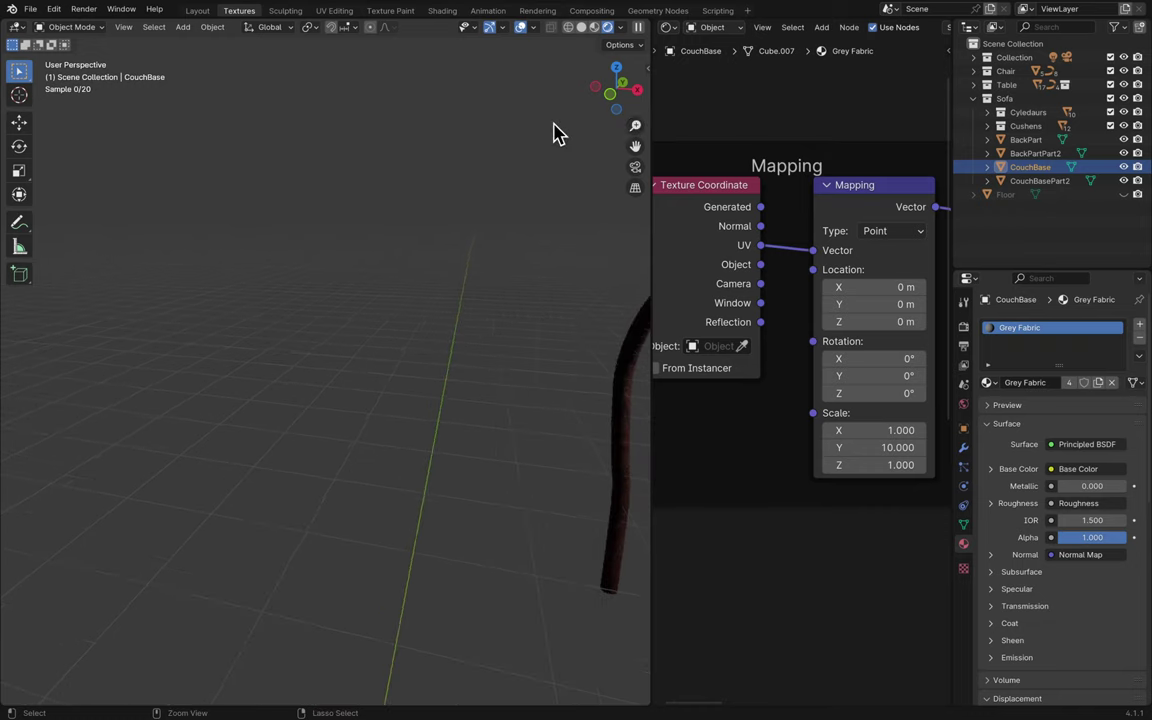
pyautogui.scroll(10, 557, 134)
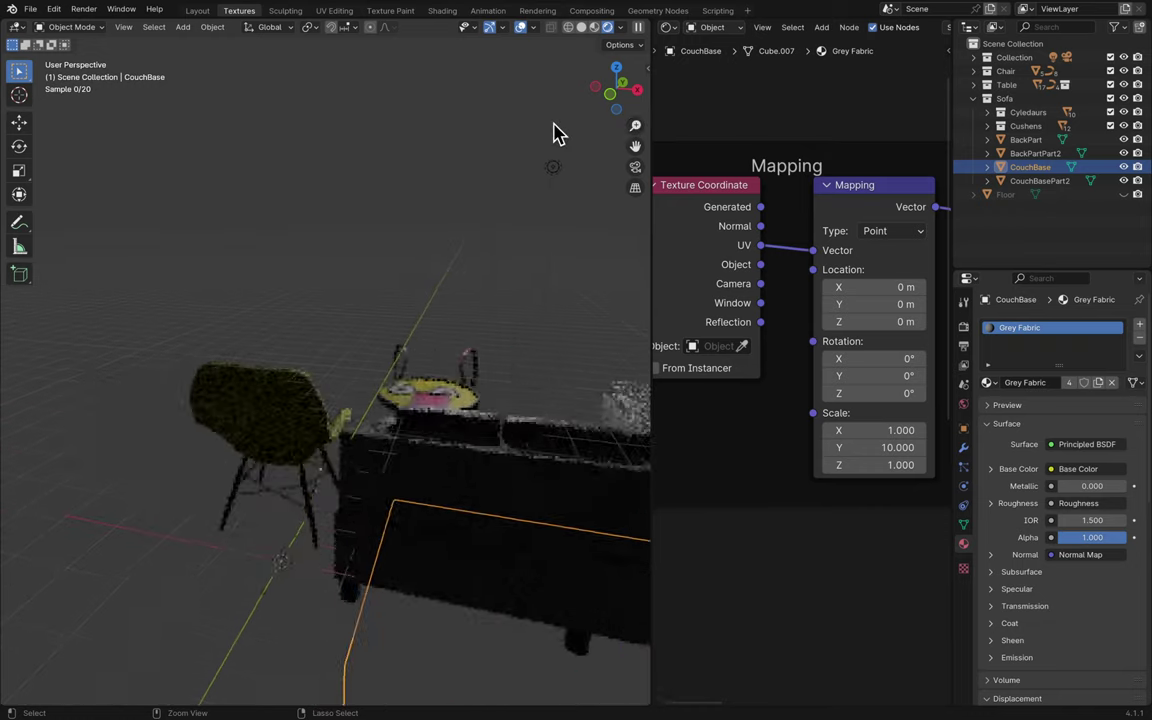
pyautogui.scroll(3, 557, 134)
pyautogui.scroll(-3, 557, 134)
pyautogui.scroll(1, 557, 134)
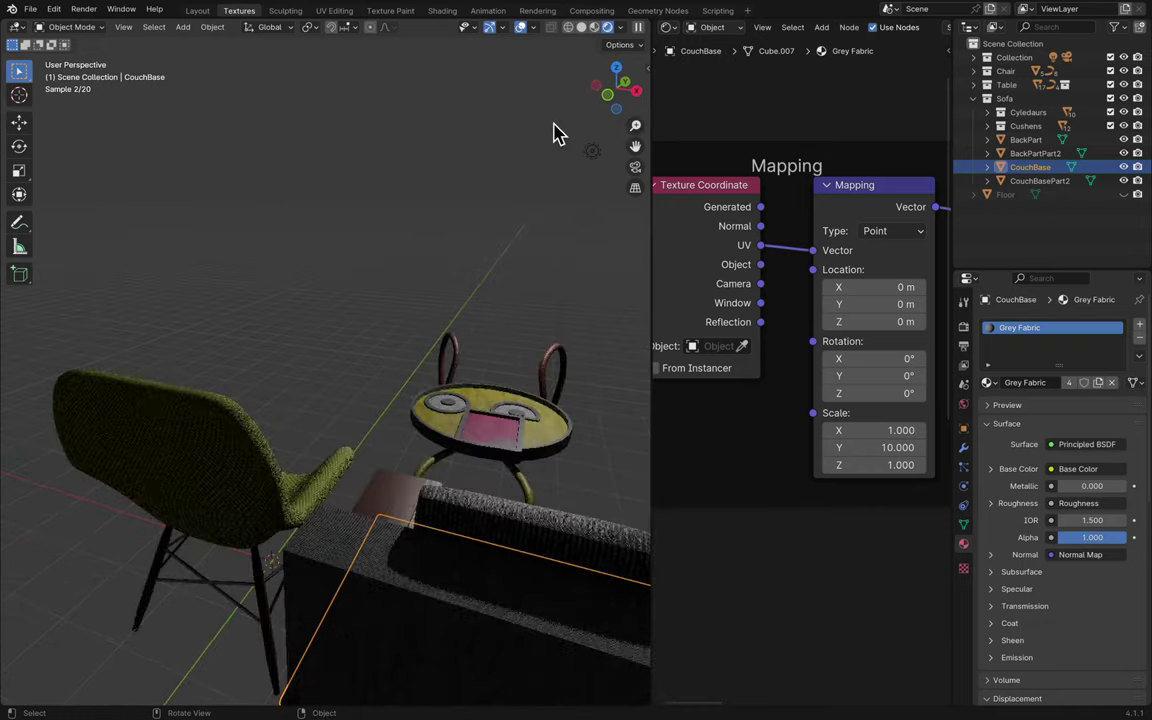
pyautogui.hscroll(-10, 557, 134)
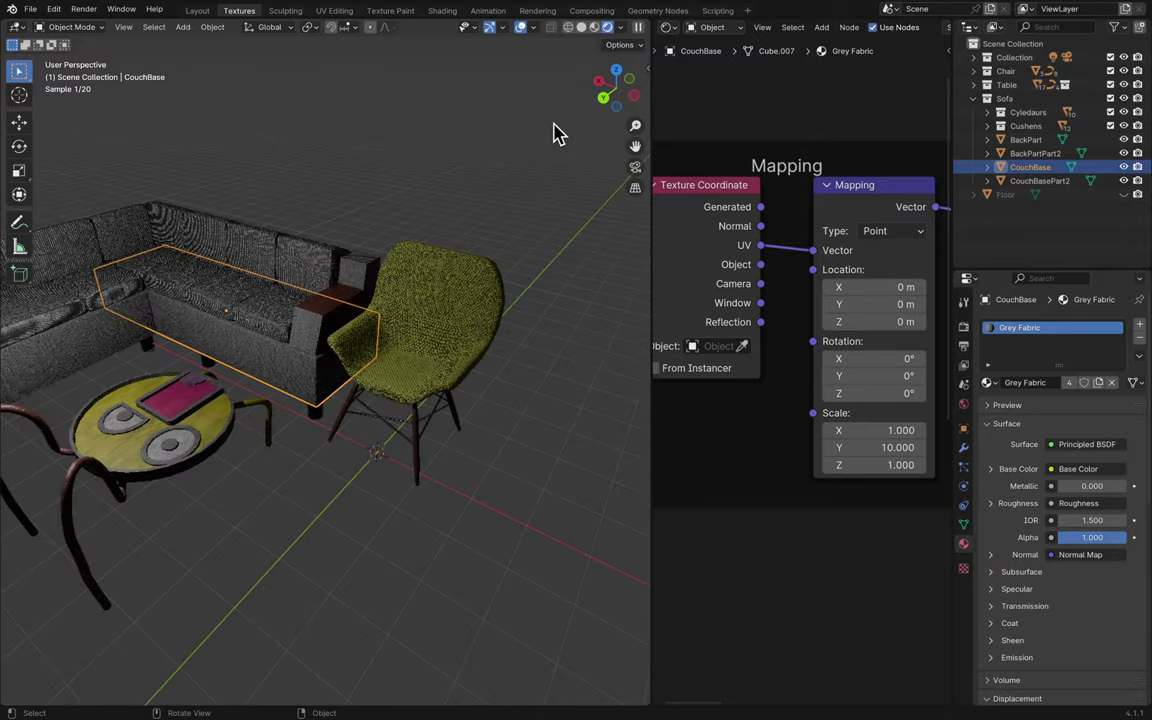
pyautogui.hscroll(-5, 557, 134)
pyautogui.scroll(-5, 411, 329)
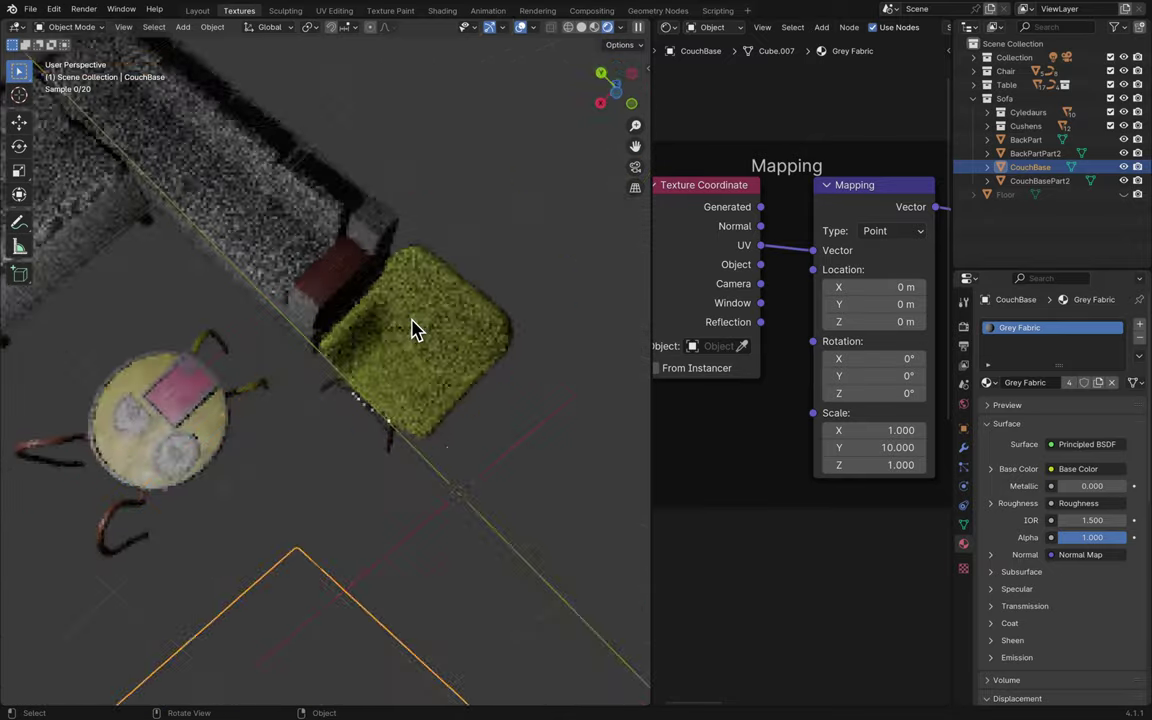
pyautogui.scroll(8, 411, 329)
pyautogui.scroll(-8, 411, 329)
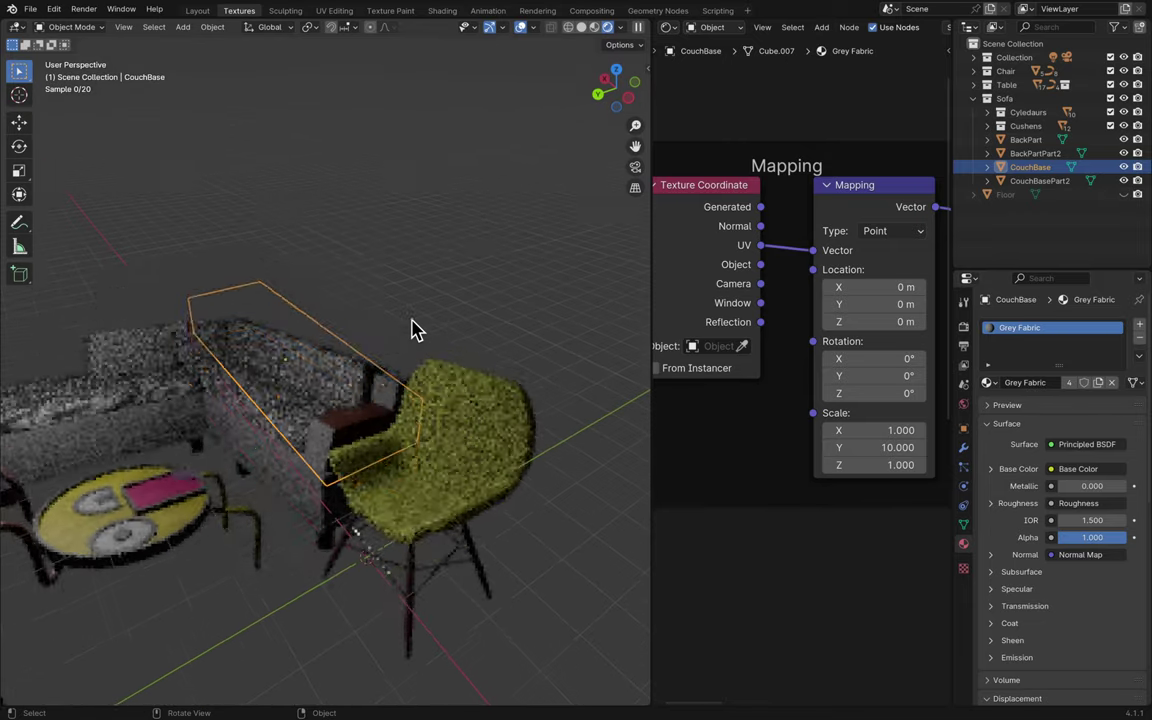
pyautogui.scroll(6, 380, 385)
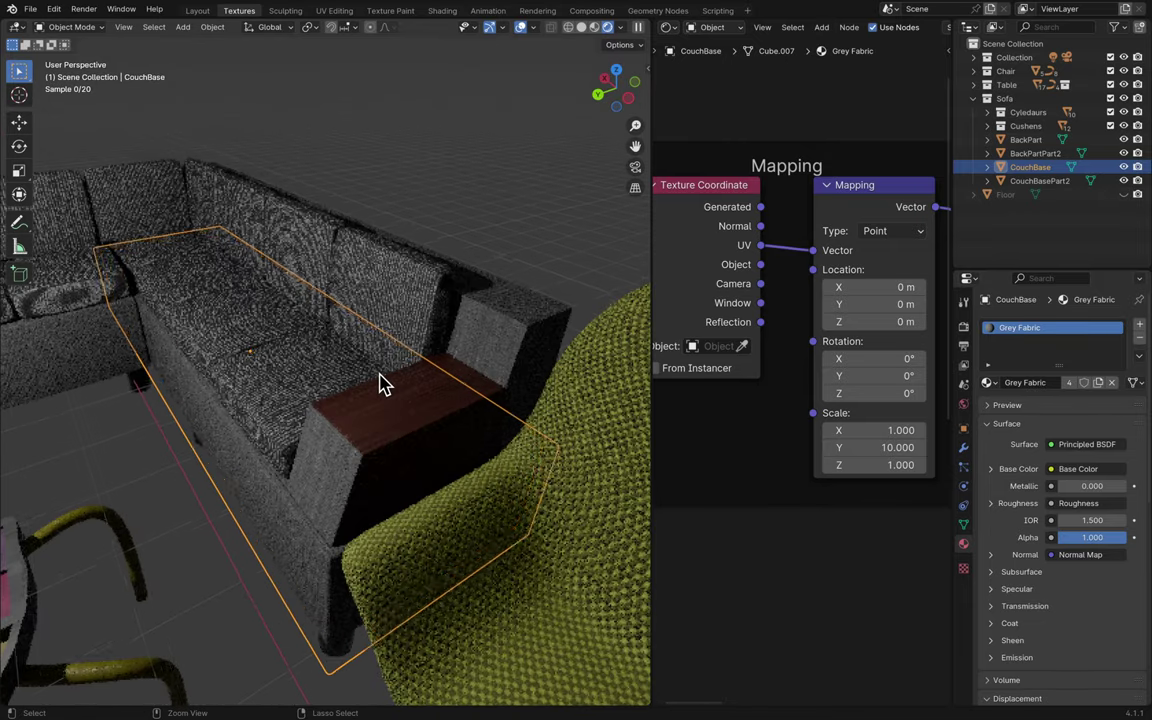
pyautogui.scroll(3, 380, 385)
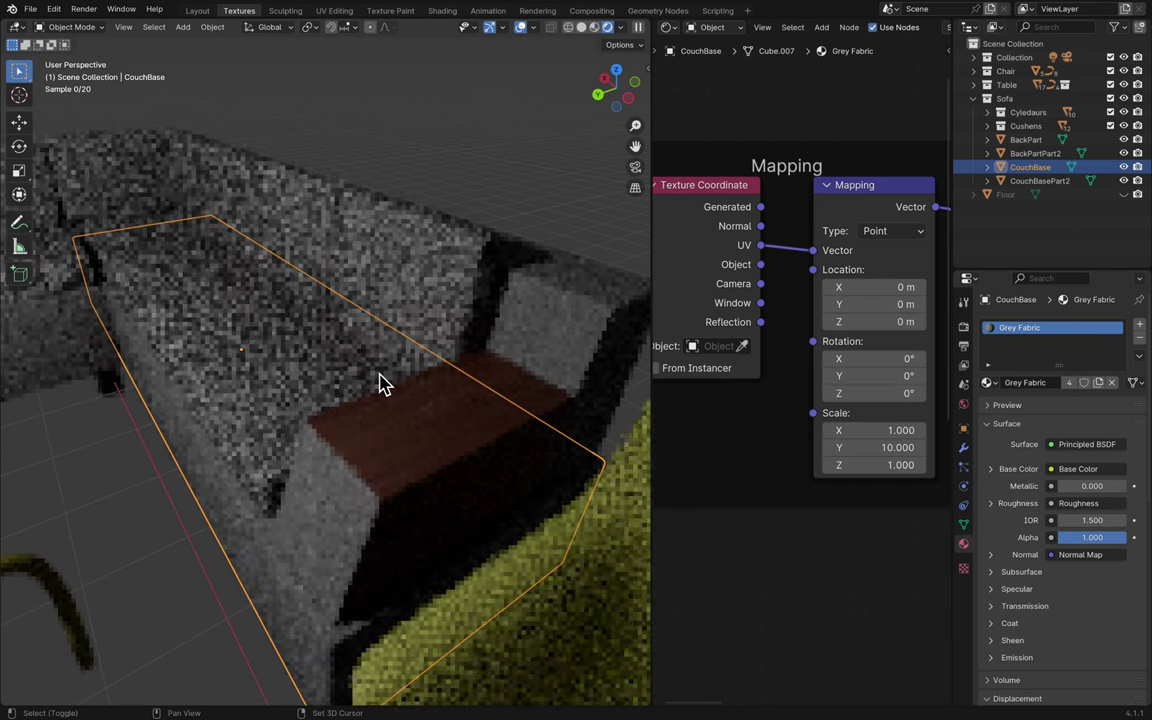
pyautogui.click(635, 187)
pyautogui.click(635, 187)
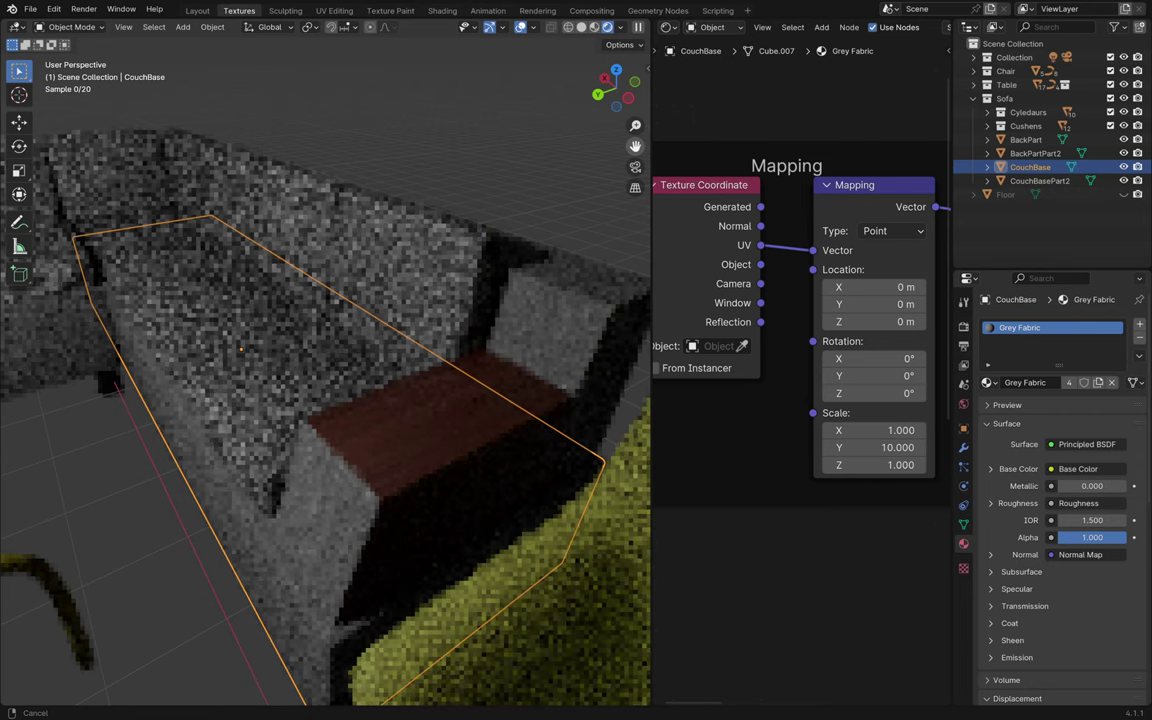
pyautogui.moveTo(635, 146); pyautogui.dragTo(638, 141)
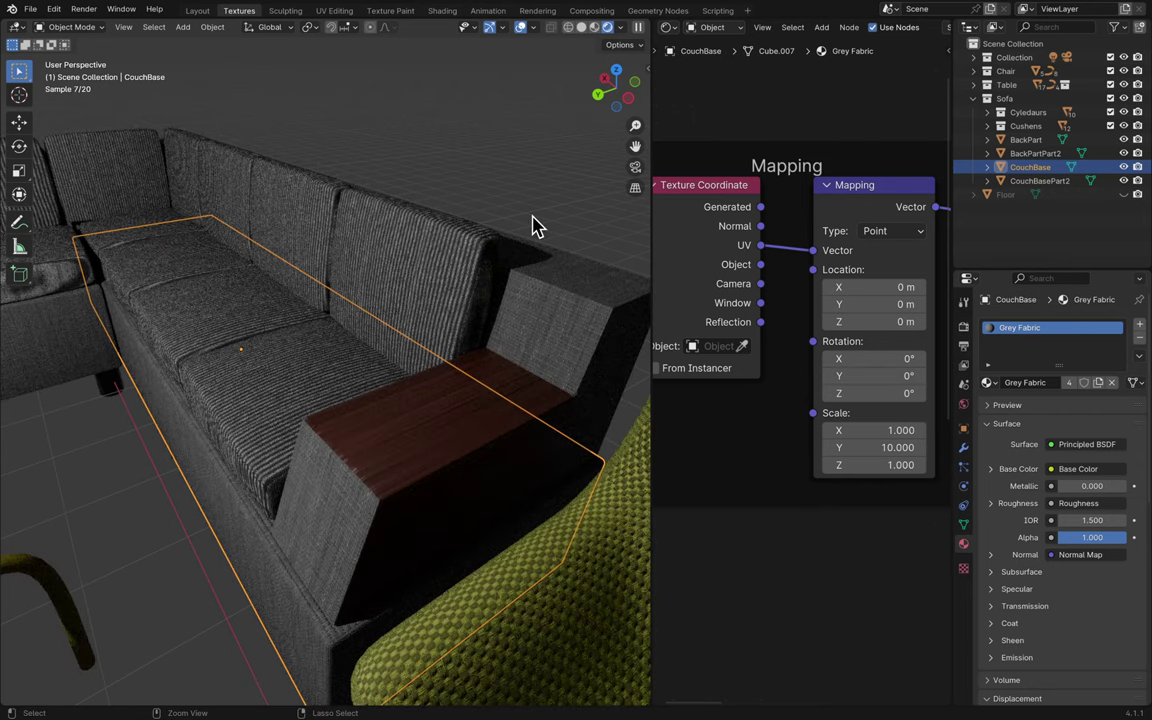
pyautogui.scroll(3, 533, 225)
# - Frame CouchBase, orbit around it, and select the sofa's BackPart piece
pyautogui.press('KP_Decimal')
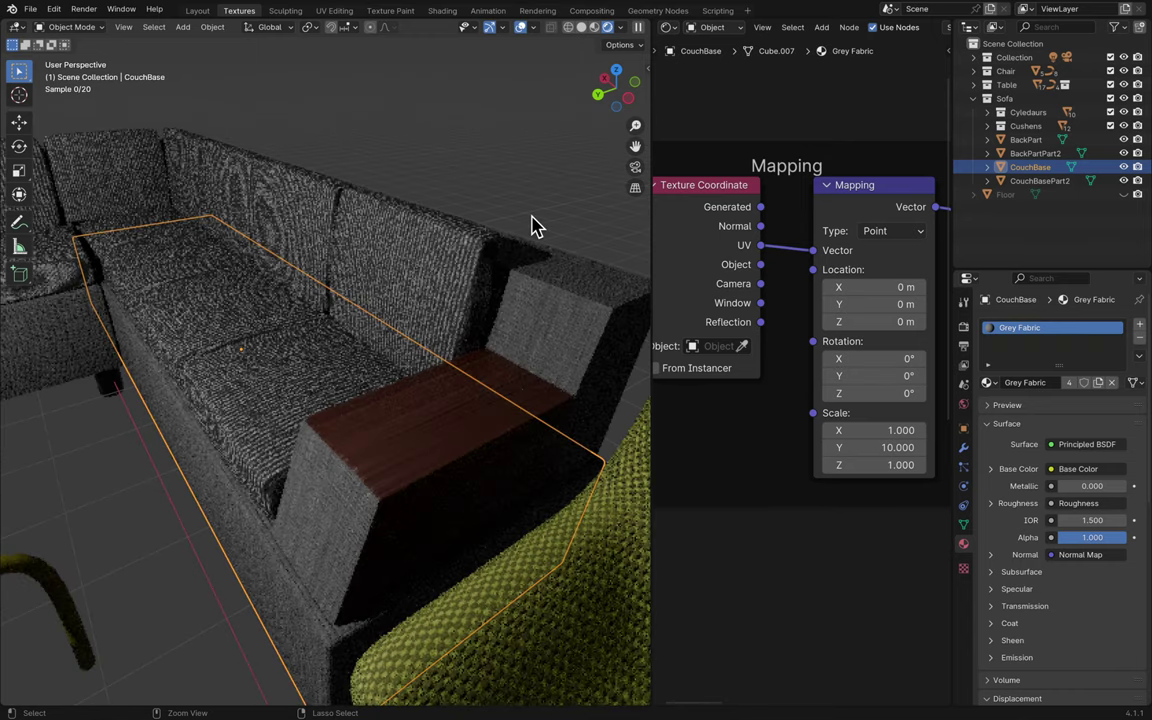
pyautogui.hscroll(-10, 533, 225)
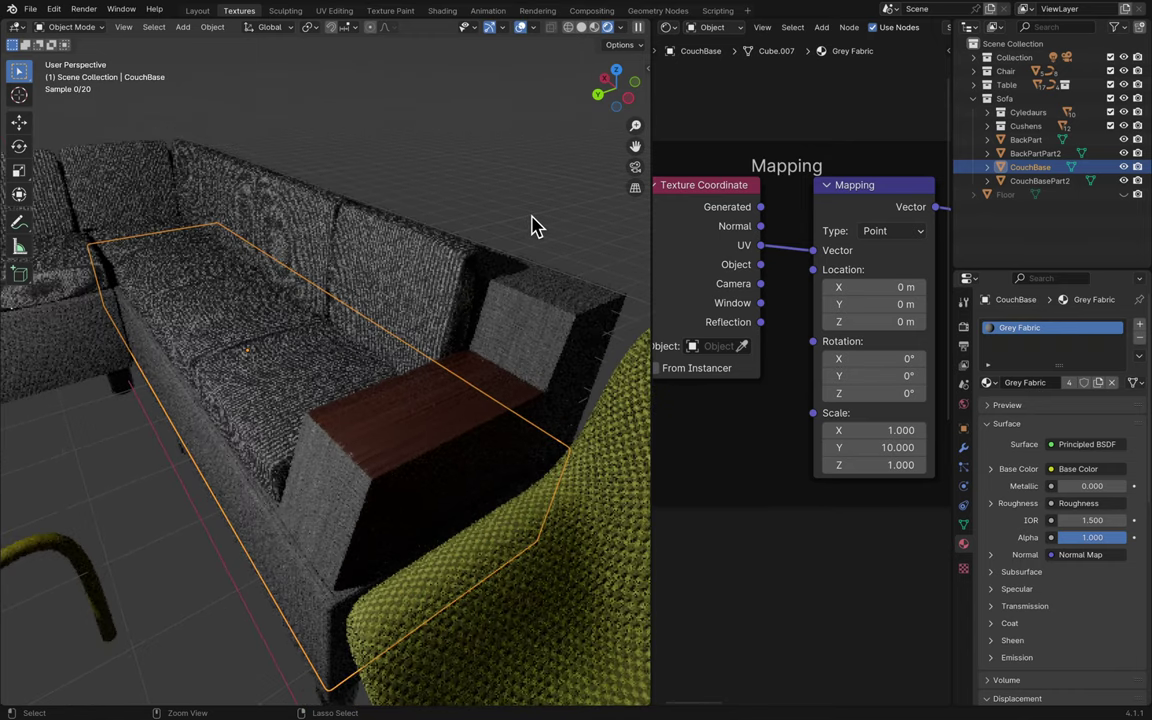
pyautogui.hscroll(-5, 533, 225)
pyautogui.moveTo(635, 146); pyautogui.dragTo(393, 455)
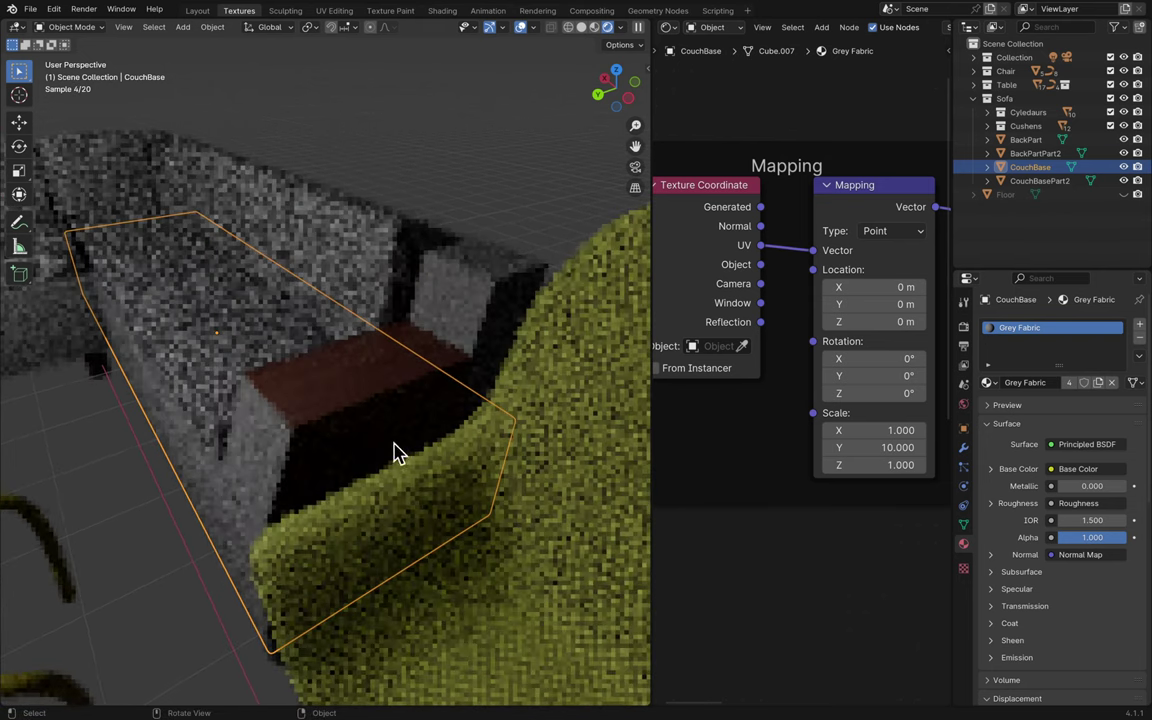
pyautogui.click(388, 420)
pyautogui.scroll(4, 399, 437)
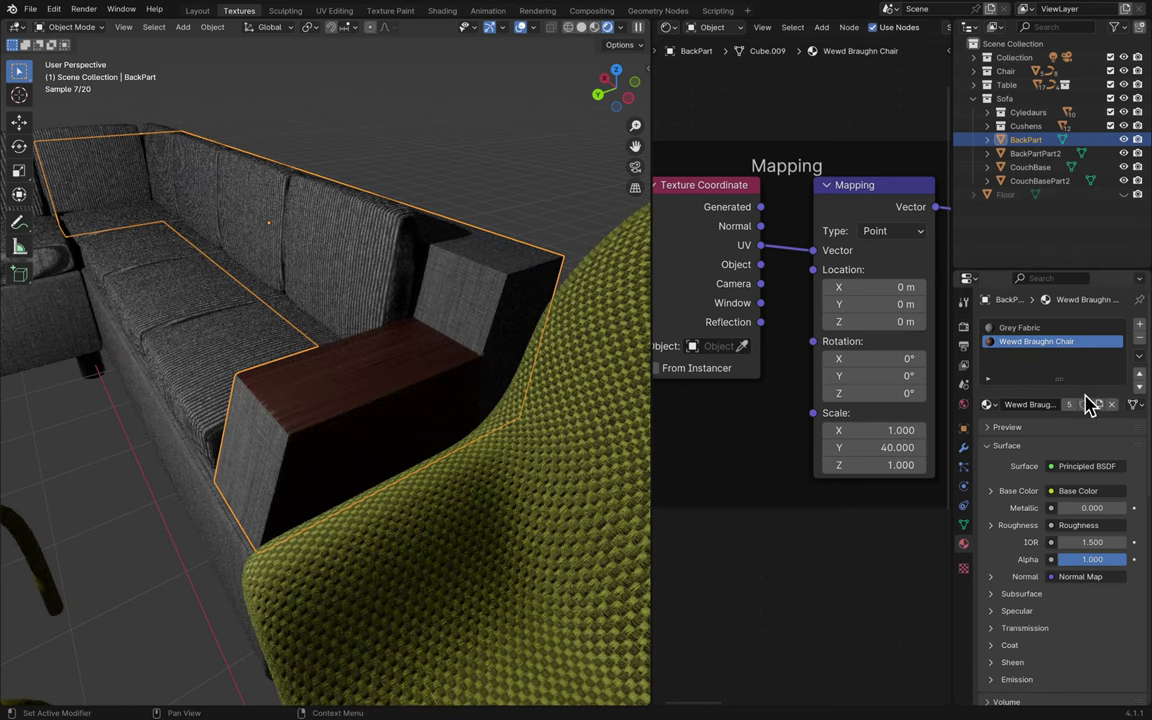
# - Remove BackPart's Wewd Braughn Chair material slot and add a new empty slot
pyautogui.click(1137, 341)
pyautogui.click(1139, 327)
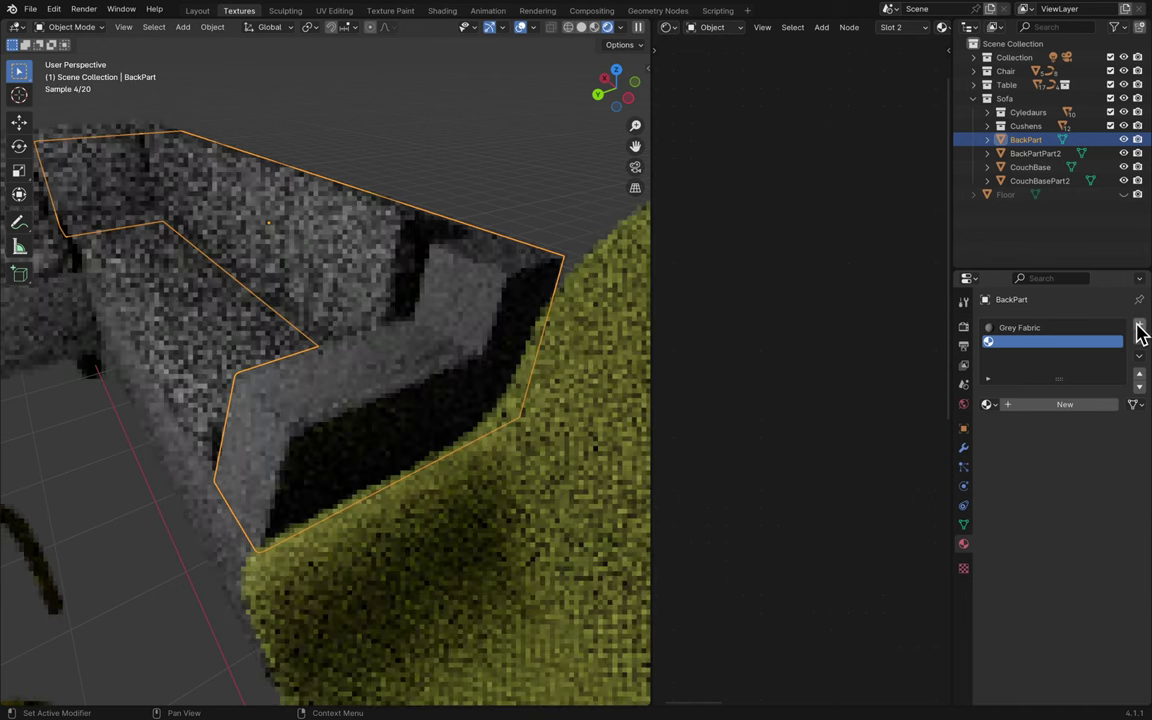
pyautogui.click(989, 405)
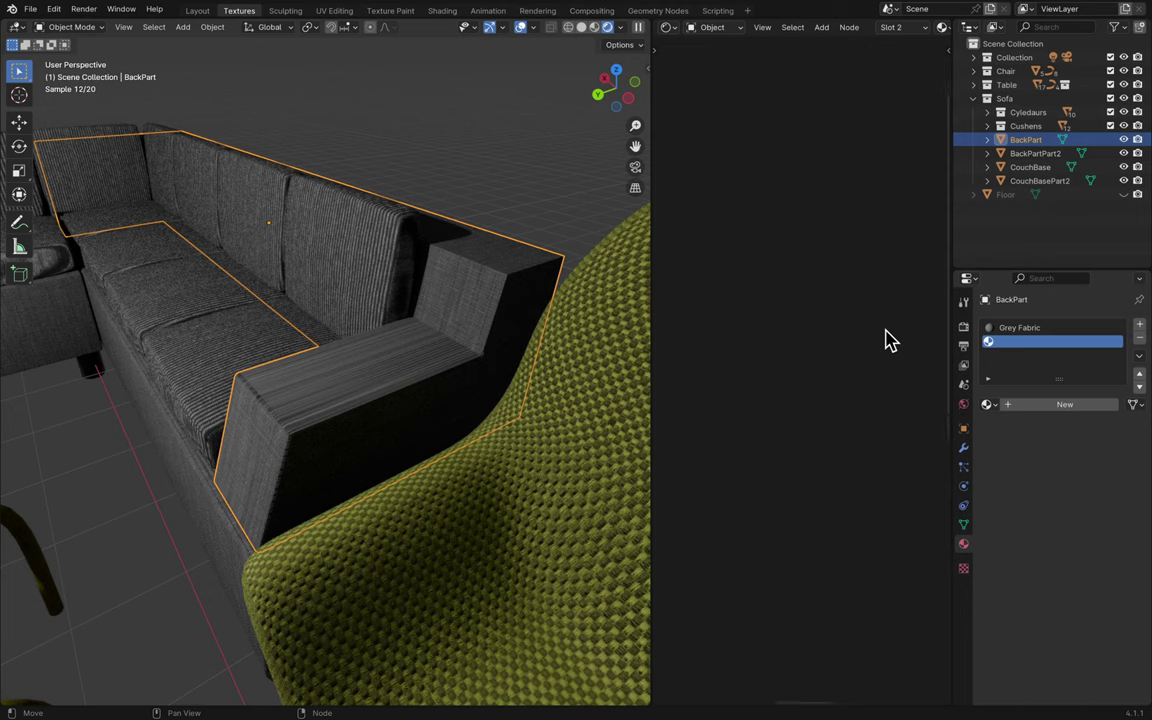
pyautogui.click(941, 28)
pyautogui.press('Escape')
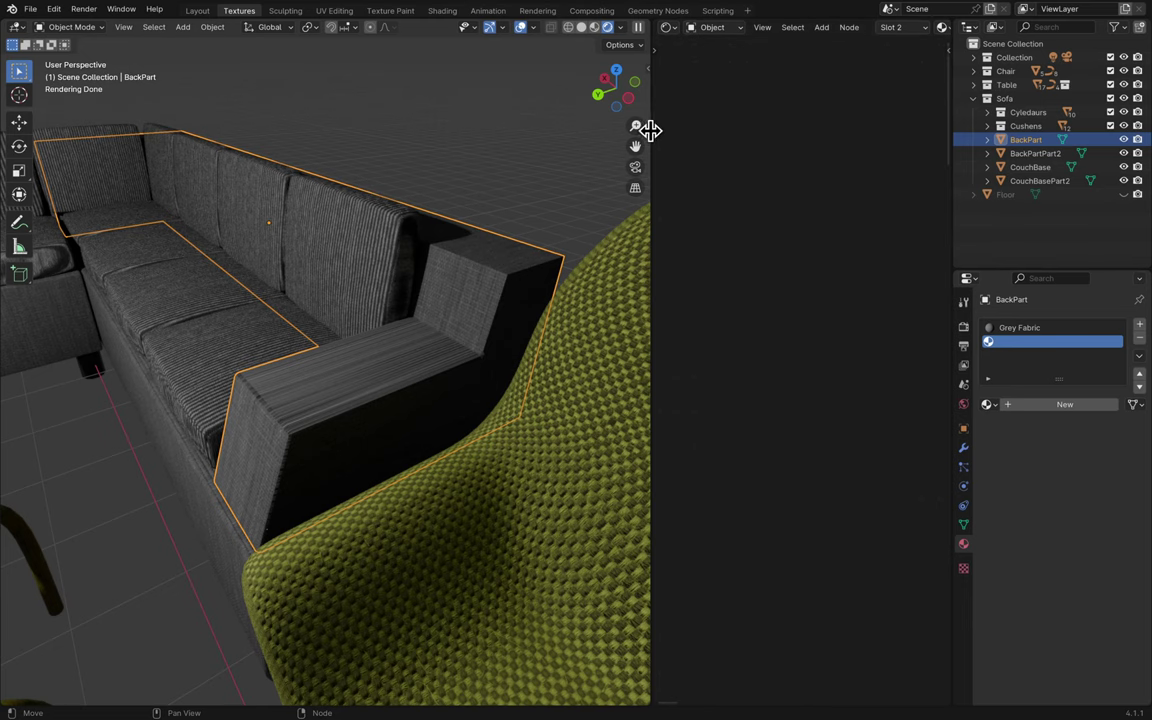
# - Create a new node material in the slot and name it Grey Fabric 2
pyautogui.moveTo(650, 129); pyautogui.dragTo(575, 138)
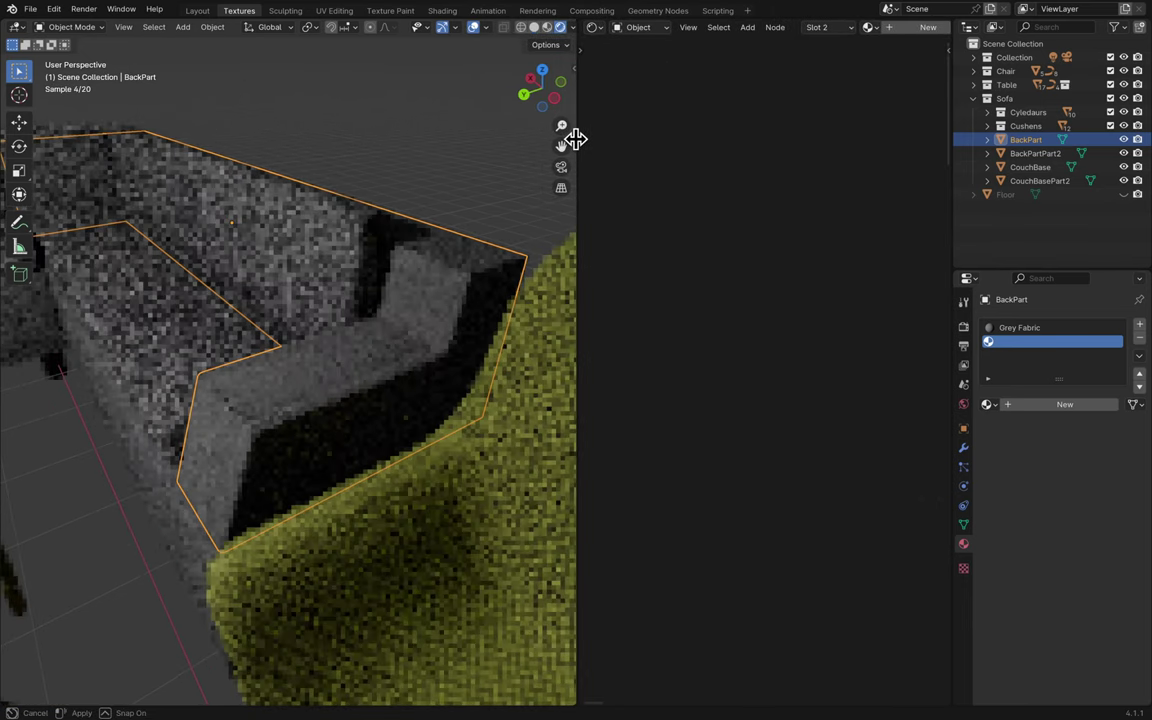
pyautogui.click(902, 28)
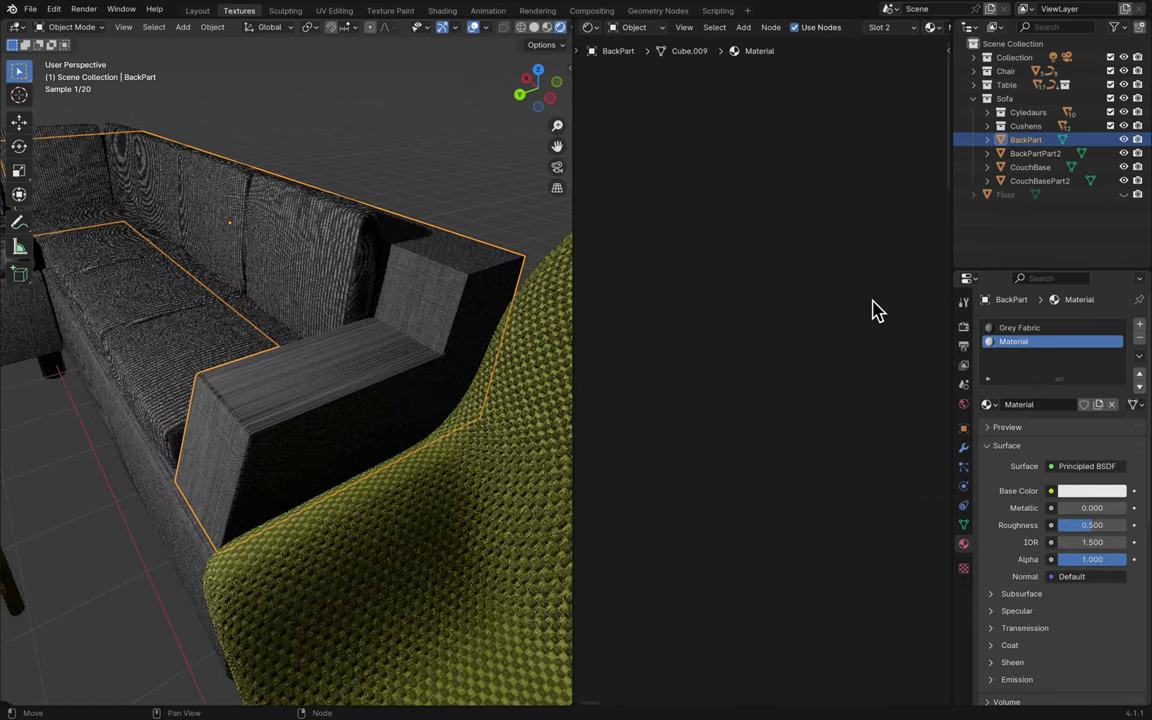
pyautogui.press('Home')
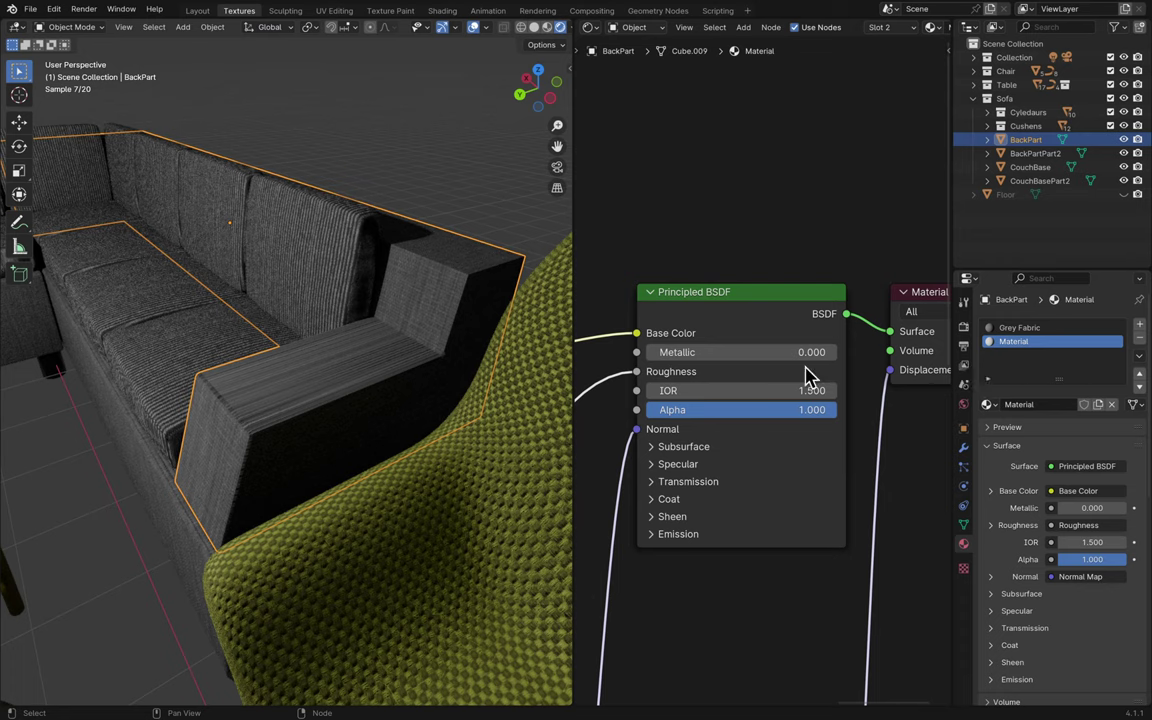
pyautogui.moveTo(978, 418); pyautogui.dragTo(1030, 412, button='middle')
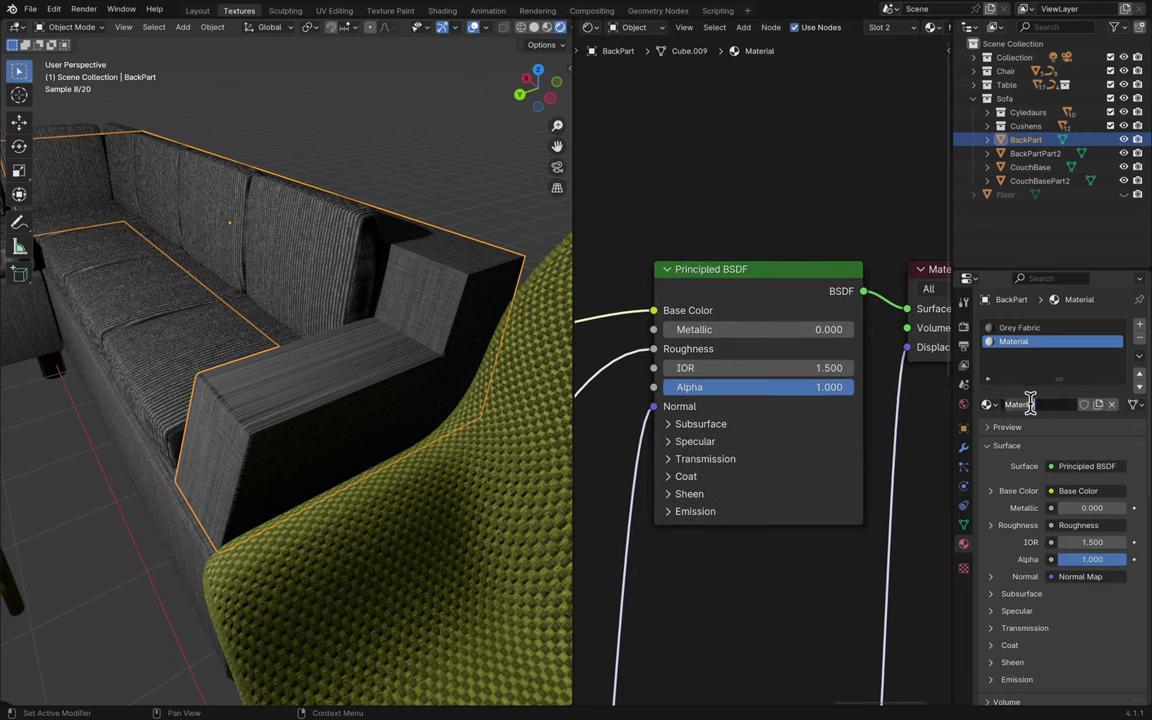
pyautogui.write('Grey F')
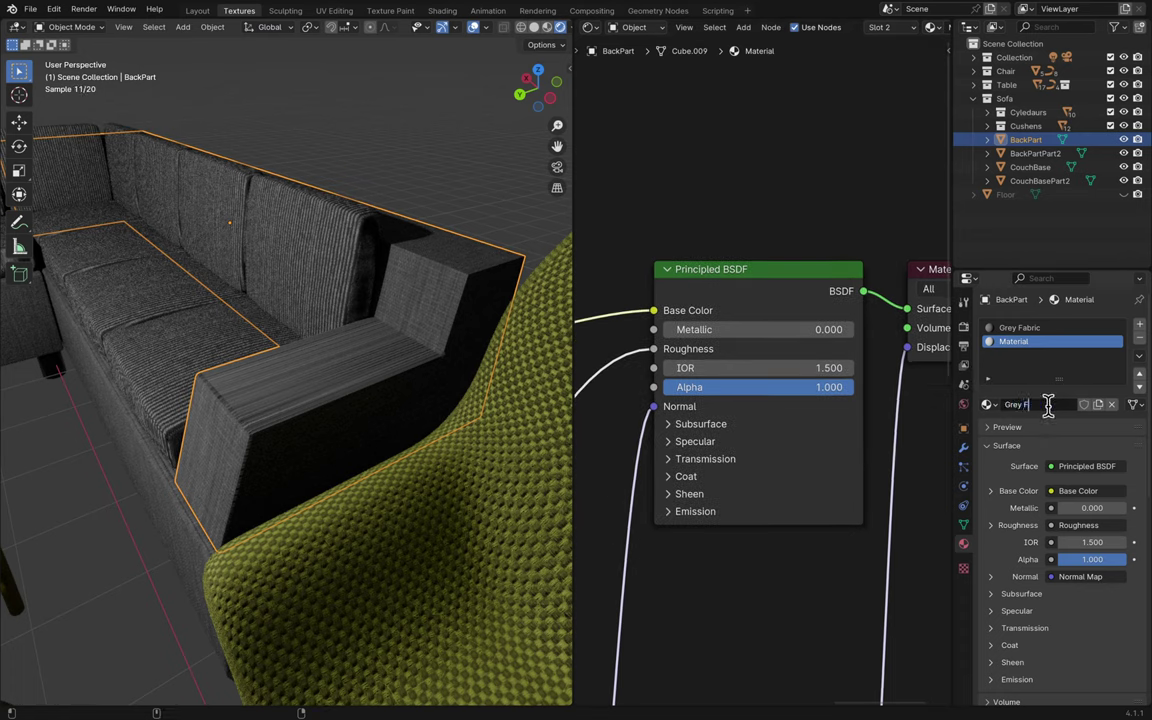
pyautogui.write('abric 2')
pyautogui.press('Return')
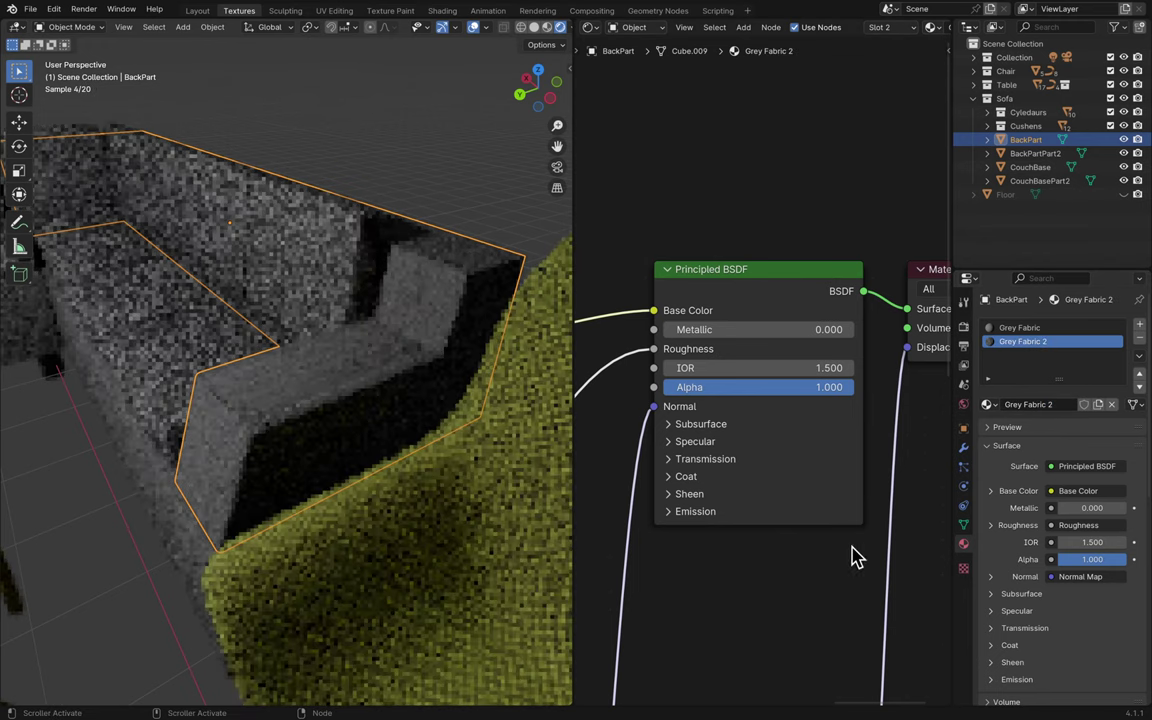
pyautogui.scroll(-5, 805, 584)
pyautogui.hscroll(-4, 805, 584)
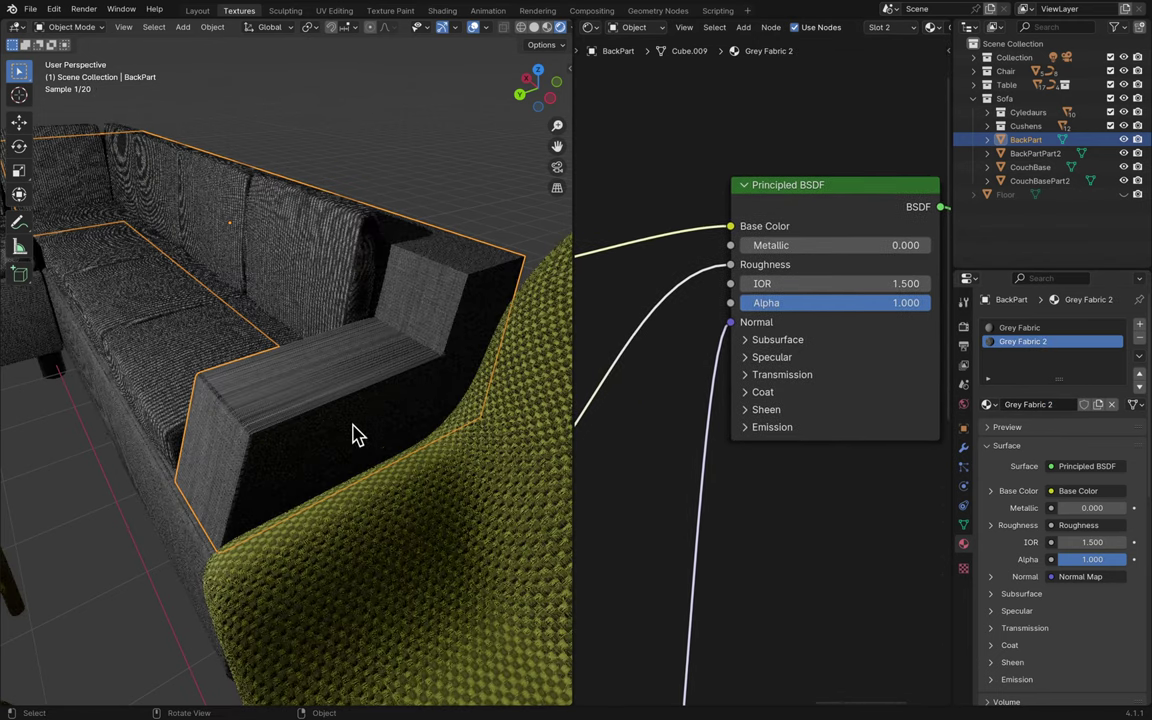
pyautogui.press('Tab')
# - Zoom in on the sofa arm in Edit Mode, undoing and redoing a stray shape change
pyautogui.scroll(2, 342, 375)
pyautogui.scroll(-2, 342, 375)
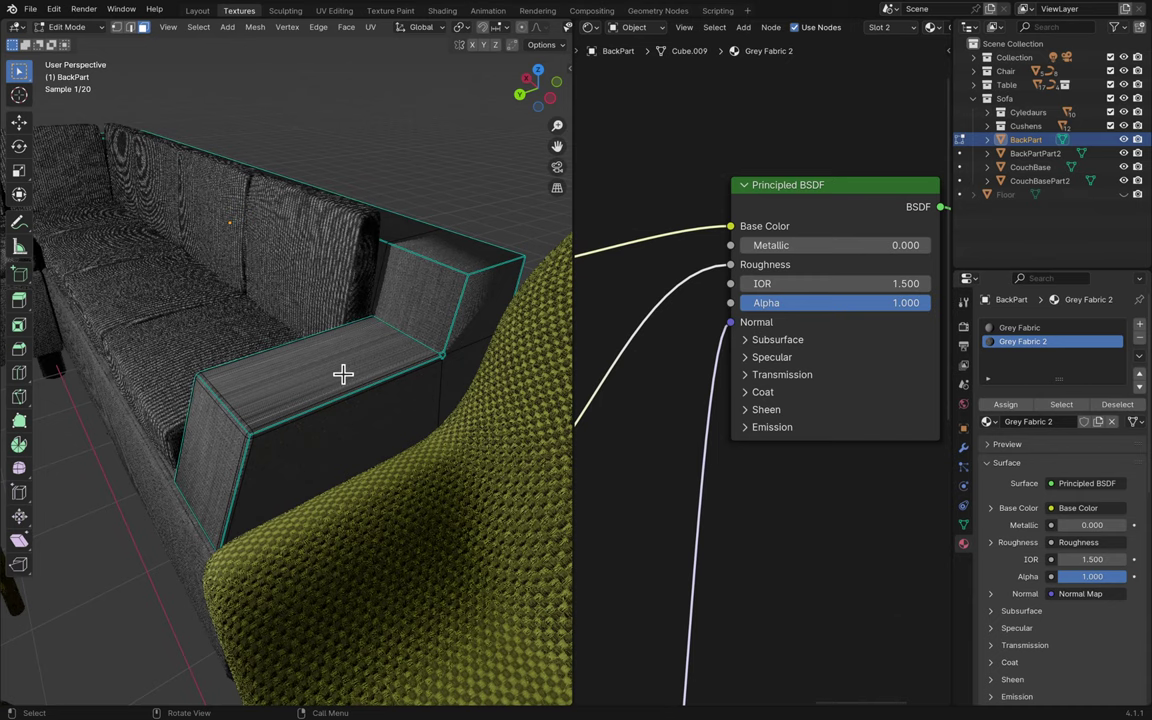
pyautogui.scroll(2, 343, 374)
pyautogui.scroll(-4, 343, 374)
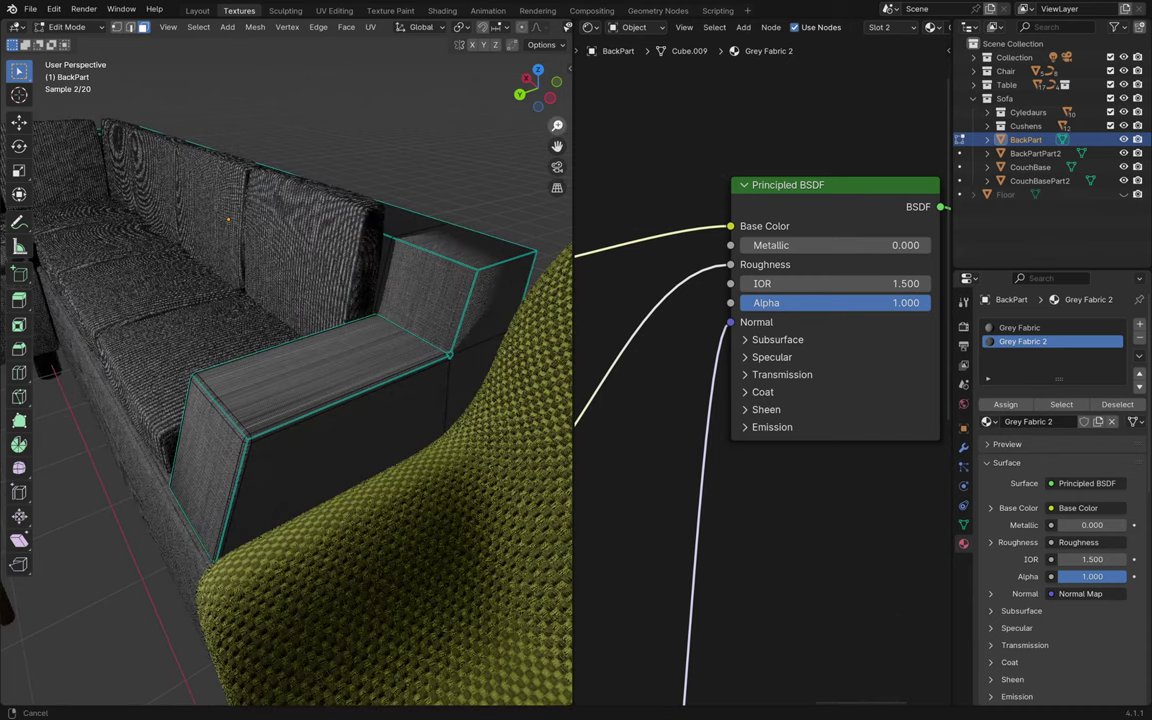
pyautogui.scroll(4, 343, 374)
pyautogui.moveTo(557, 125); pyautogui.dragTo(560, 128)
pyautogui.scroll(-3, 396, 488)
pyautogui.scroll(2, 396, 488)
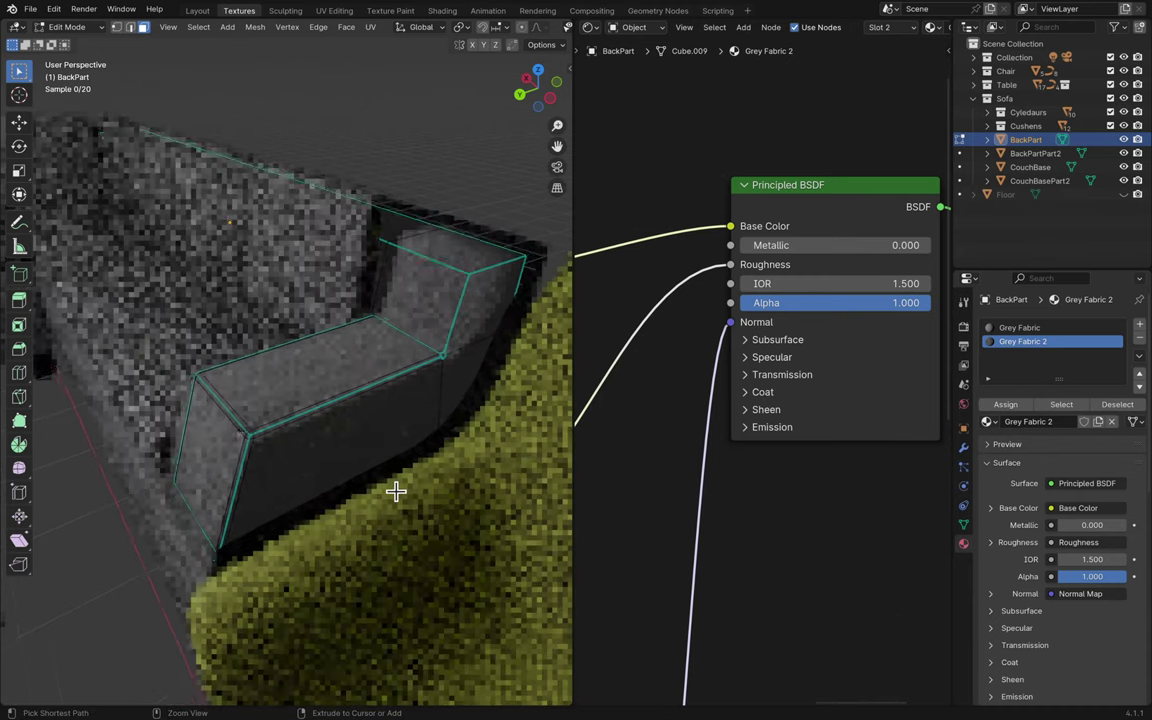
pyautogui.scroll(-5, 396, 490)
pyautogui.scroll(6, 396, 490)
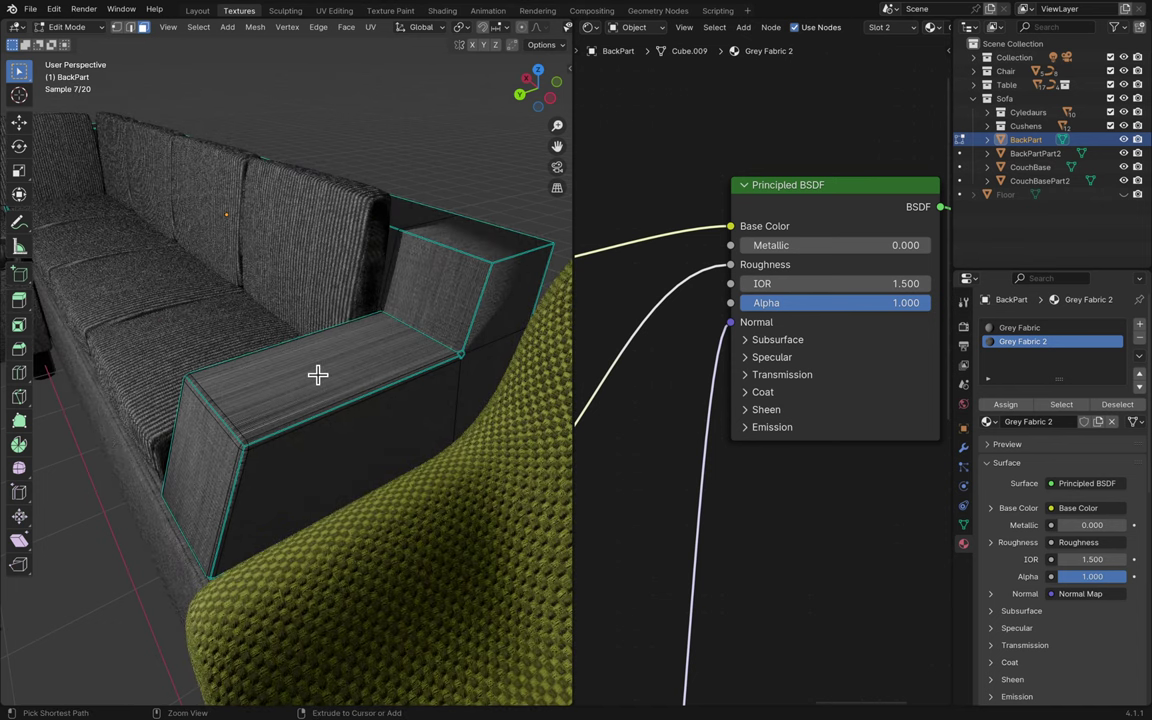
pyautogui.hotkey('ctrl', 'z')
pyautogui.hotkey('ctrl', 'shift', 'z')
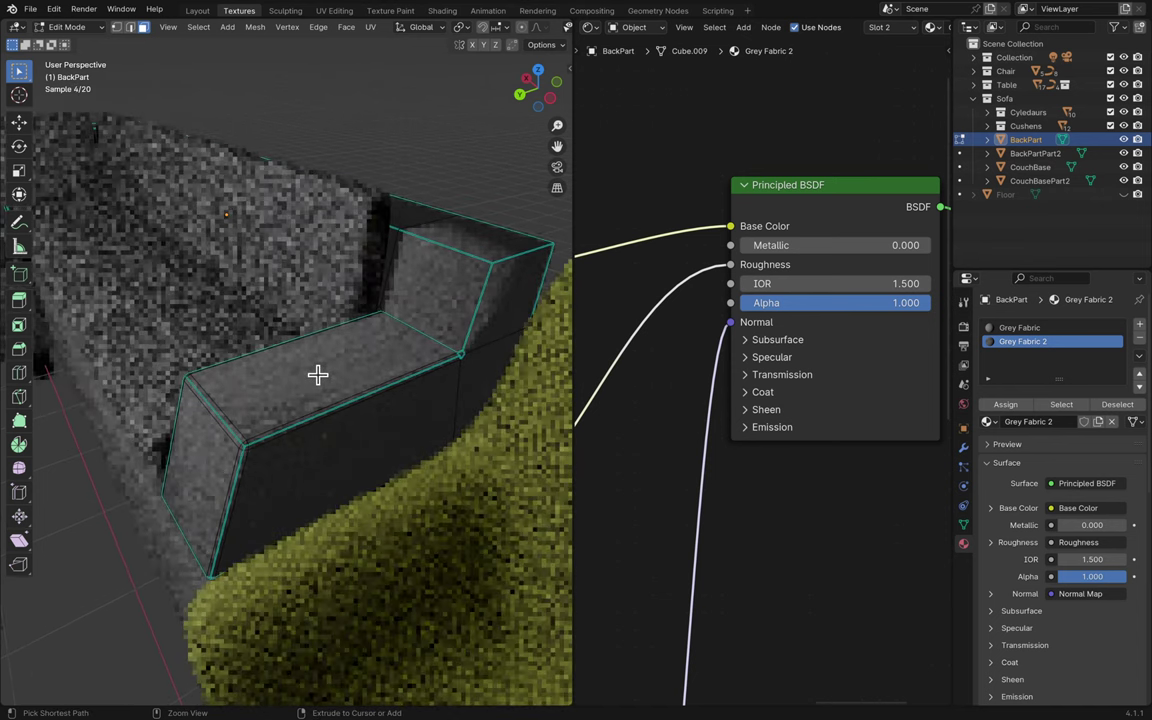
pyautogui.scroll(-5, 317, 374)
pyautogui.scroll(5, 319, 375)
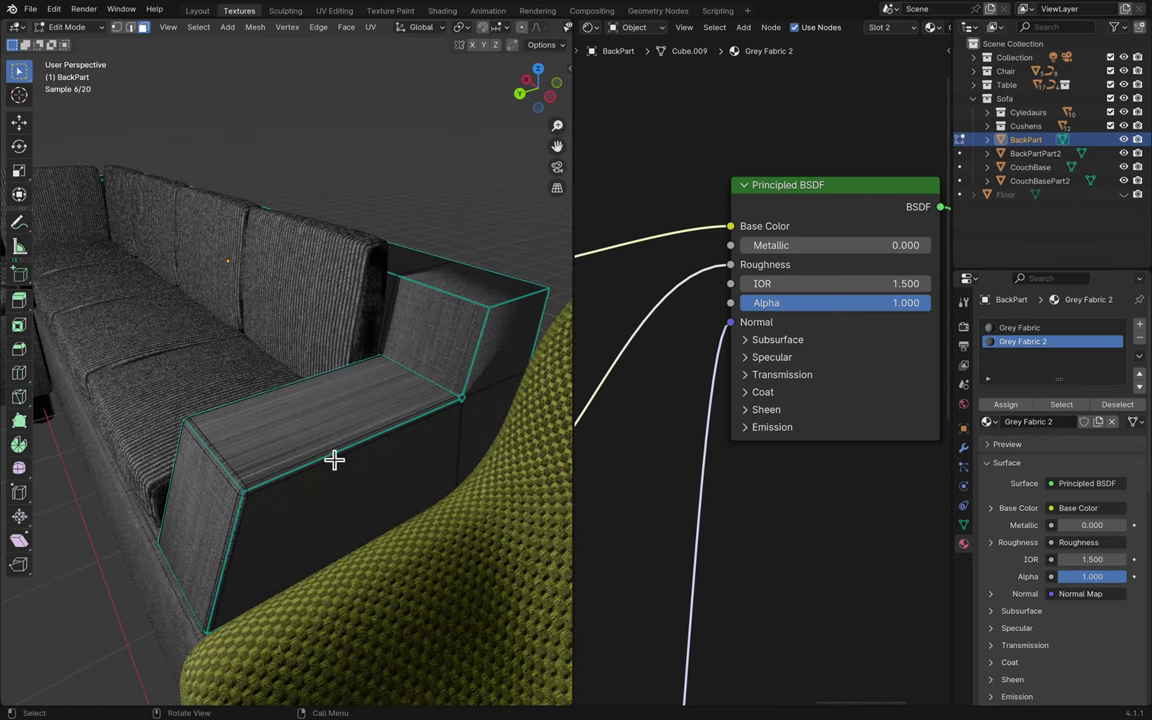
# - Face-select only the armrest's top face
pyautogui.click(303, 432)
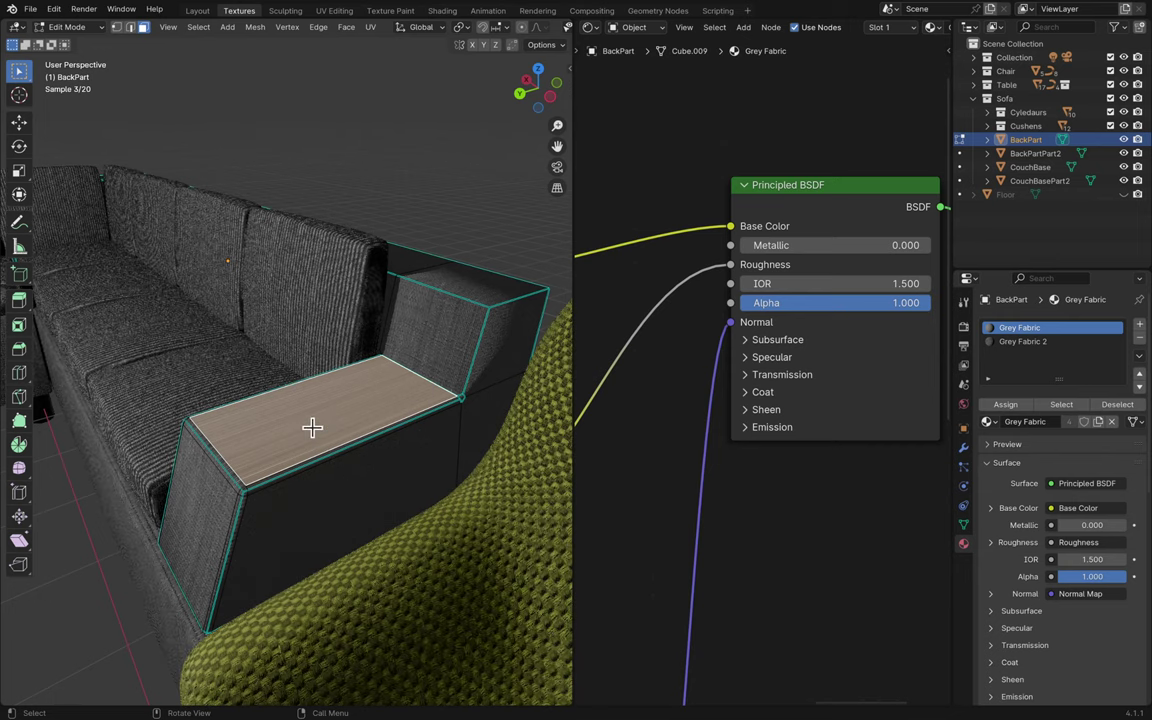
pyautogui.hotkey('alt', 'a')
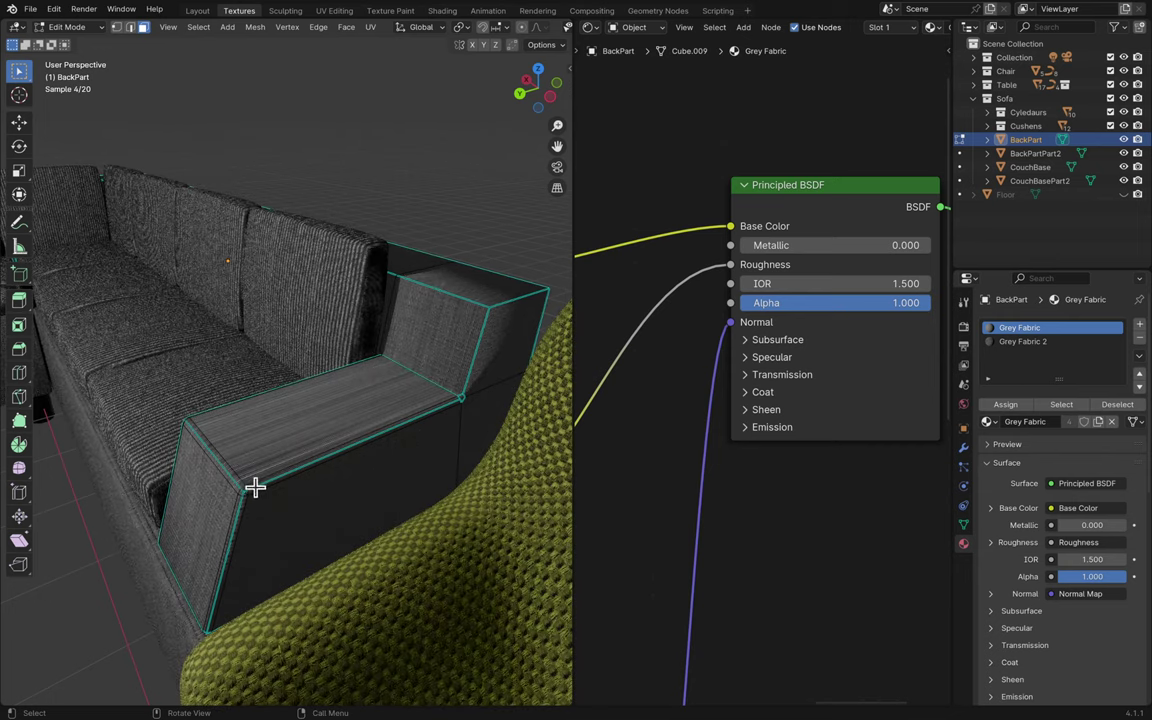
pyautogui.scroll(5, 244, 495)
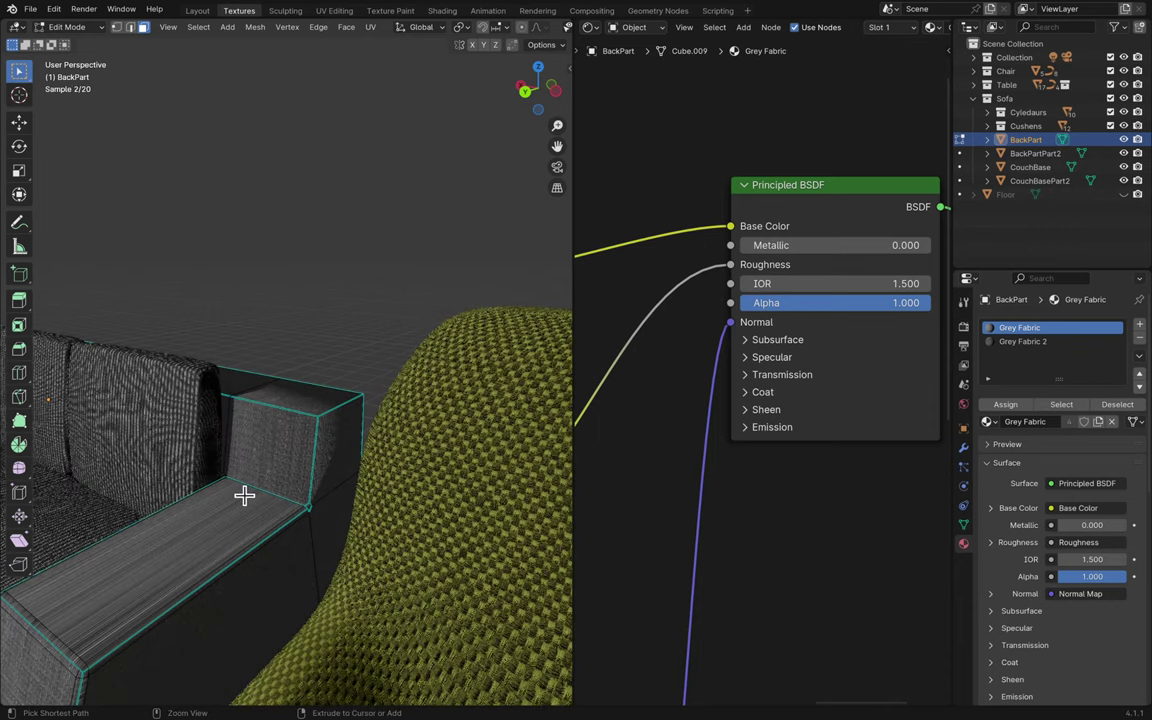
pyautogui.scroll(-5, 244, 495)
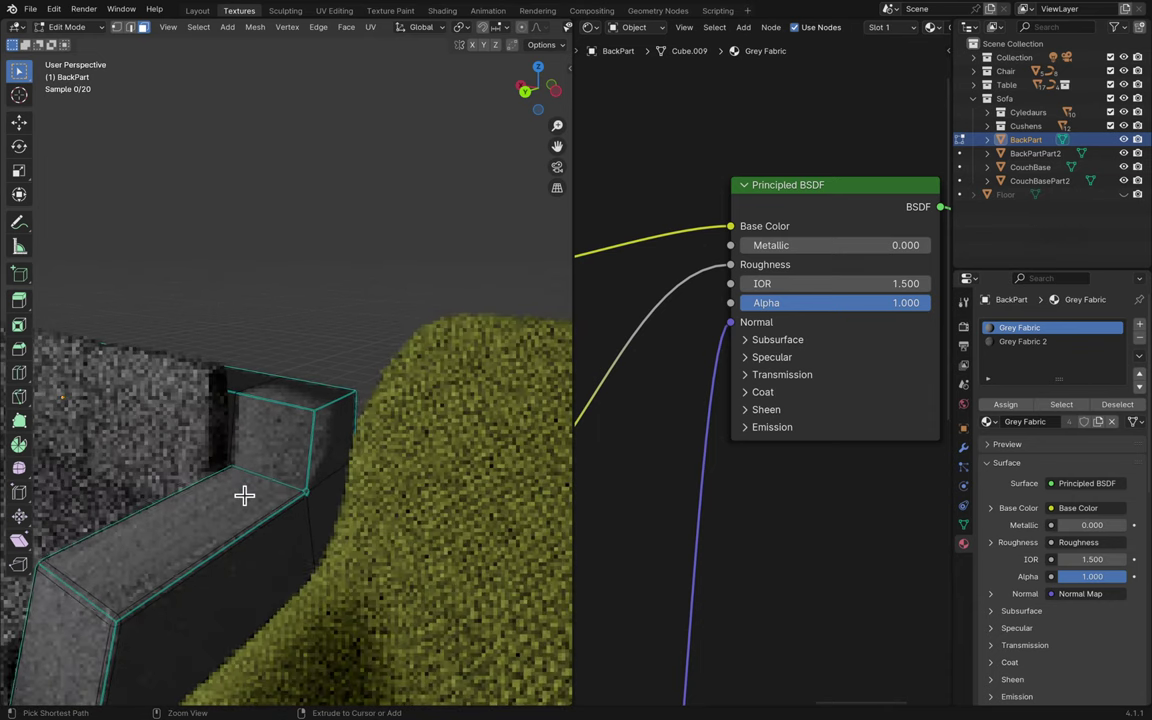
pyautogui.scroll(-10, 244, 495)
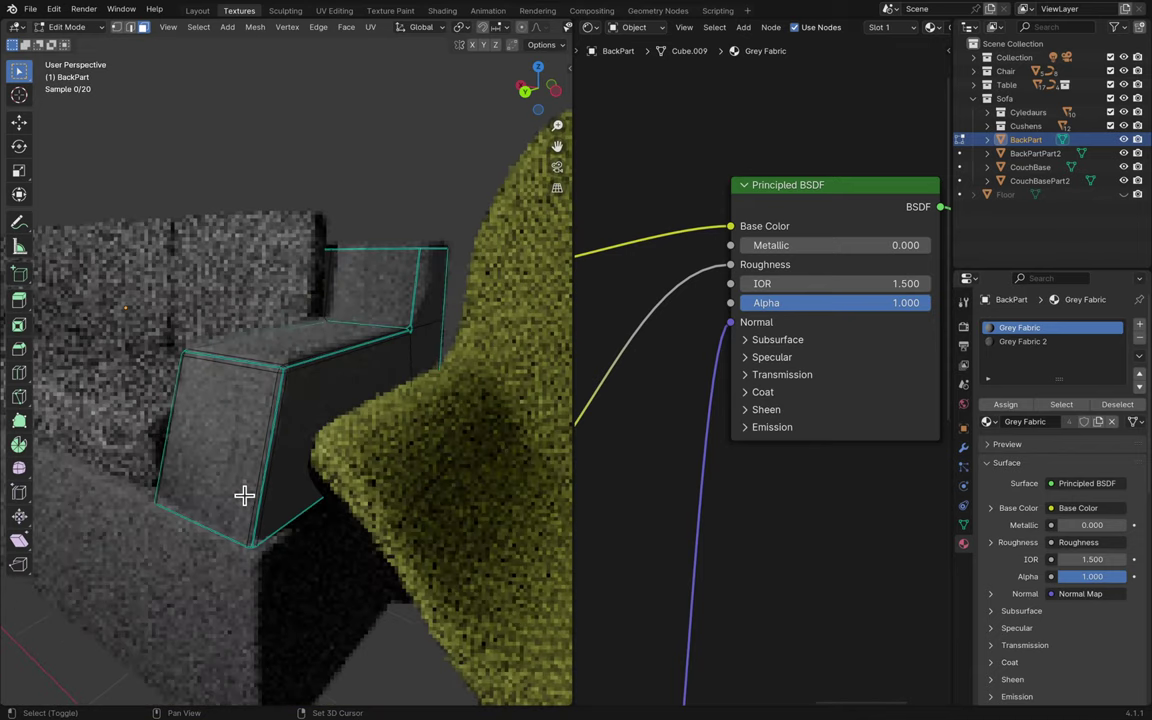
pyautogui.scroll(4, 283, 445)
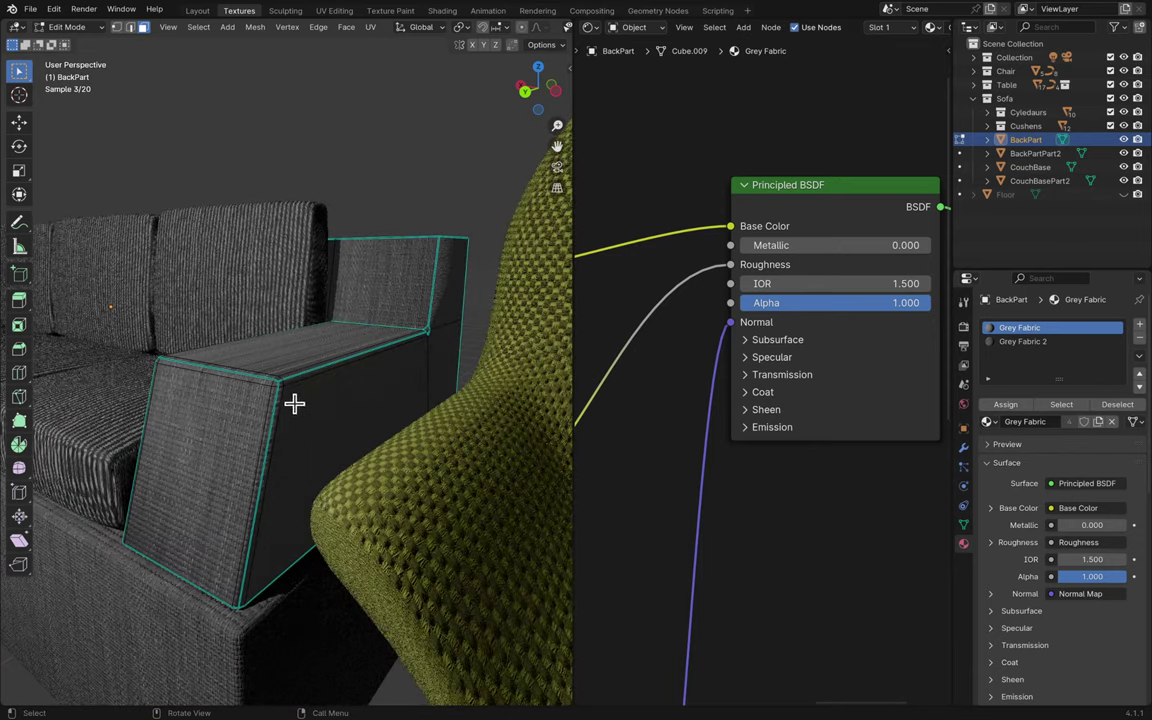
pyautogui.click(274, 370)
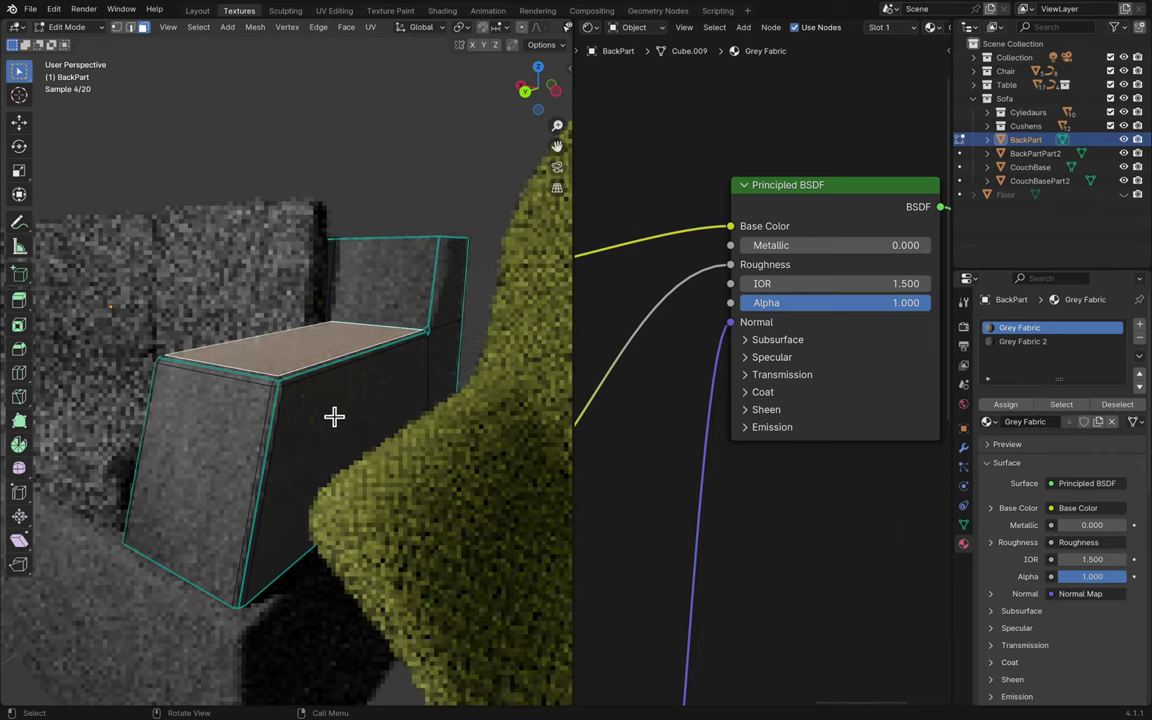
pyautogui.keyDown('shift'); pyautogui.click(309, 391); pyautogui.keyUp('shift')
pyautogui.keyDown('shift'); pyautogui.click(308, 376); pyautogui.keyUp('shift')
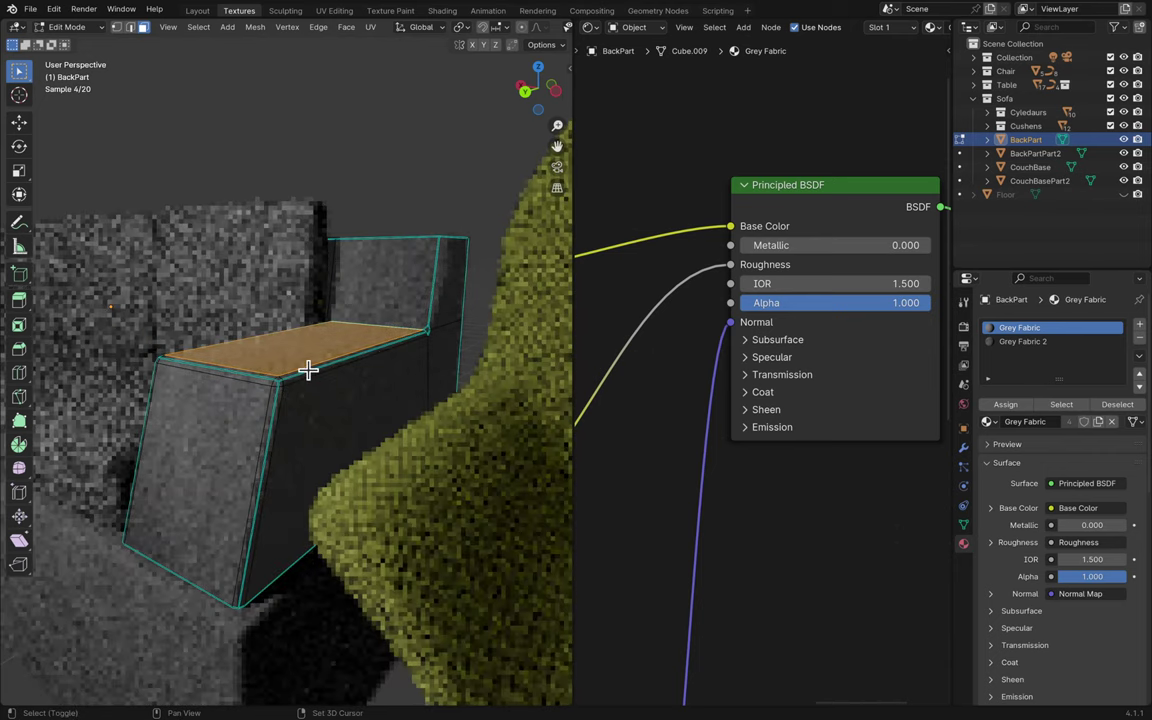
# - Orbit around the armrest and chair, then make Grey Fabric 2 the active material slot
pyautogui.moveTo(307, 390); pyautogui.dragTo(393, 427, button='middle')
pyautogui.scroll(5, 393, 427)
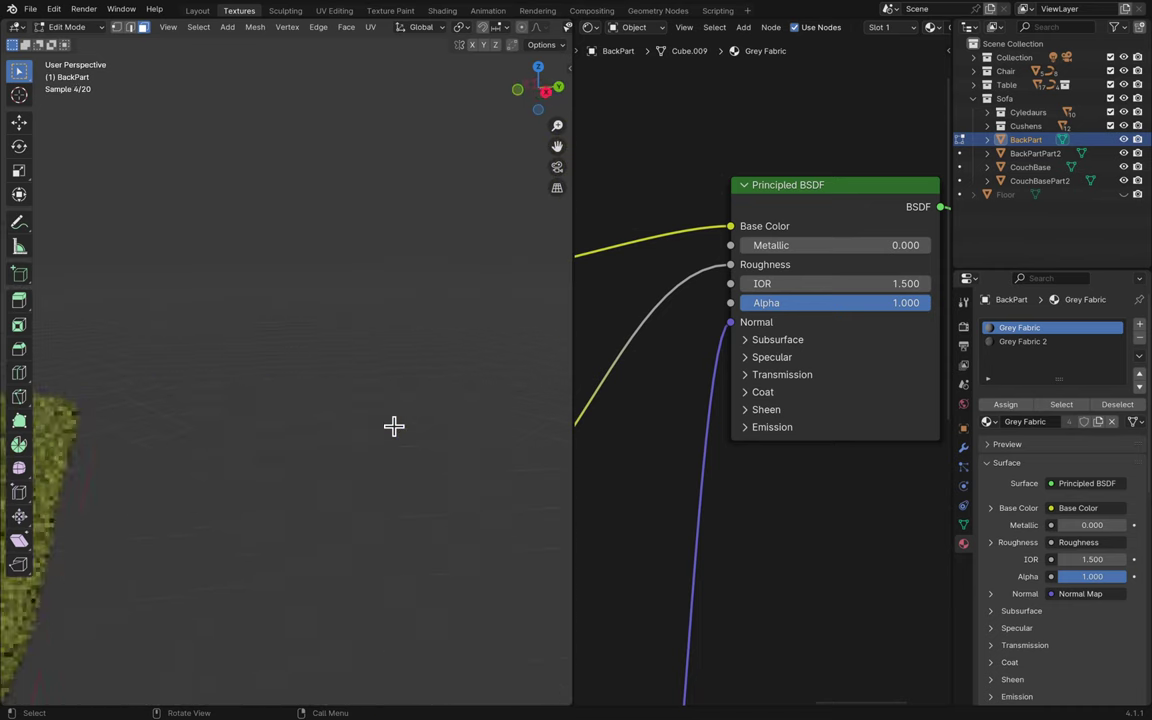
pyautogui.scroll(5, 393, 427)
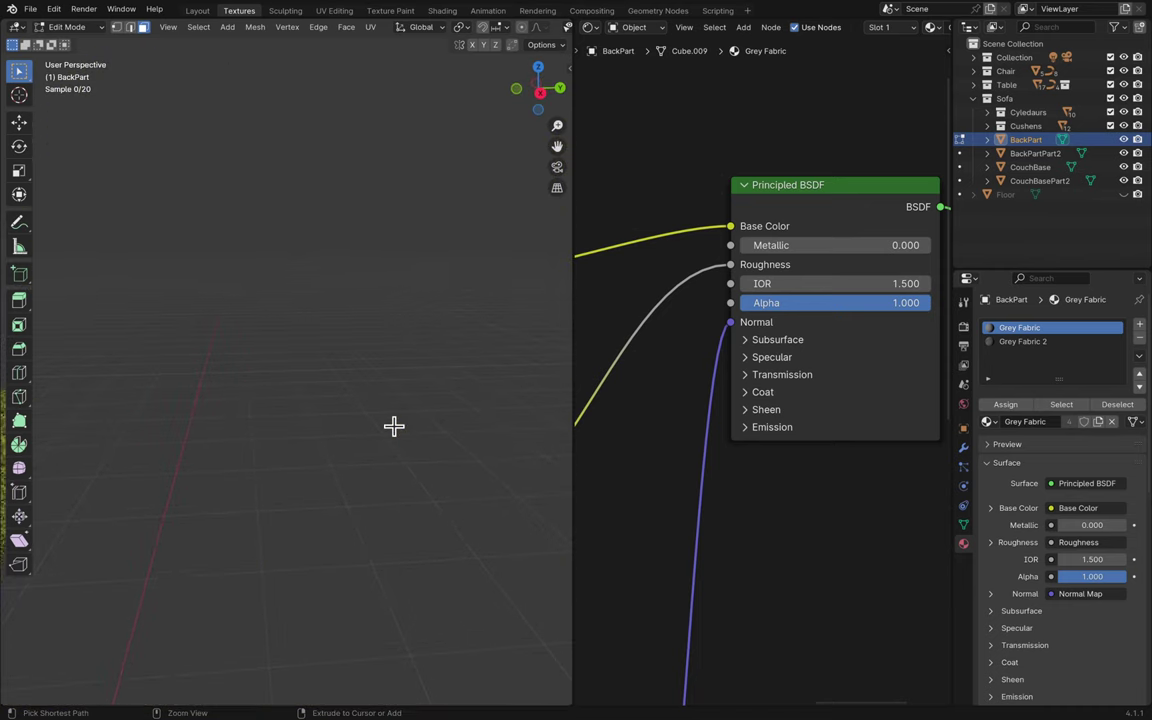
pyautogui.scroll(-5, 393, 427)
pyautogui.scroll(6, 393, 427)
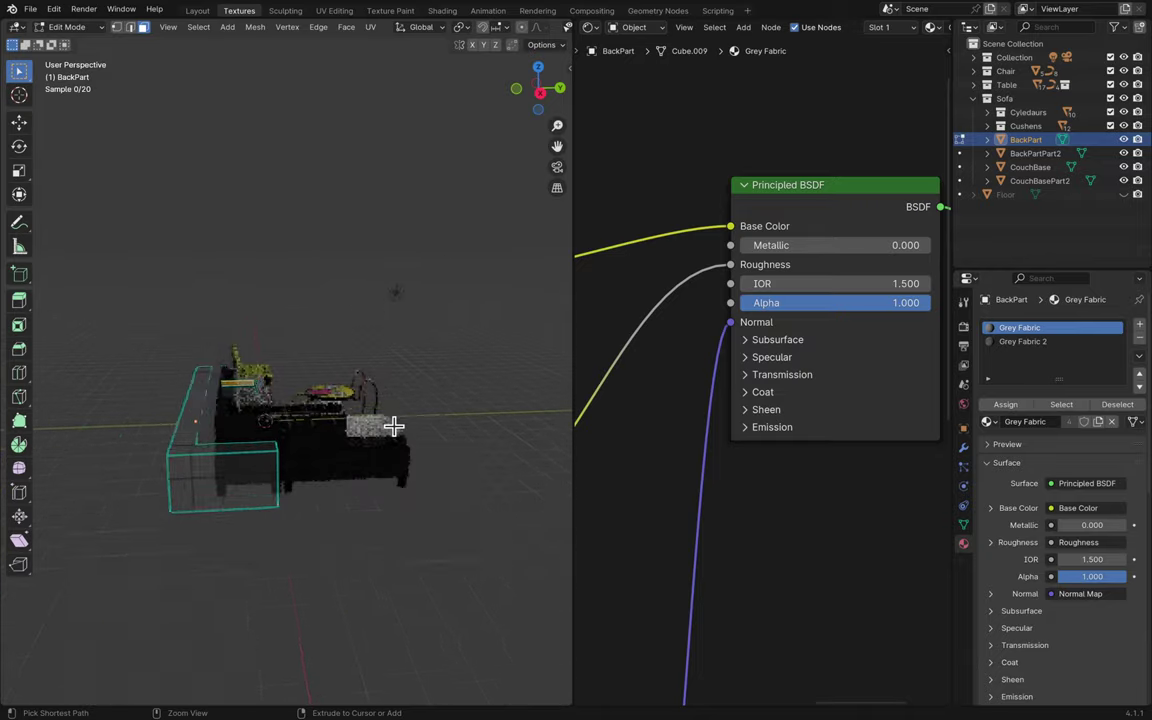
pyautogui.scroll(8, 393, 427)
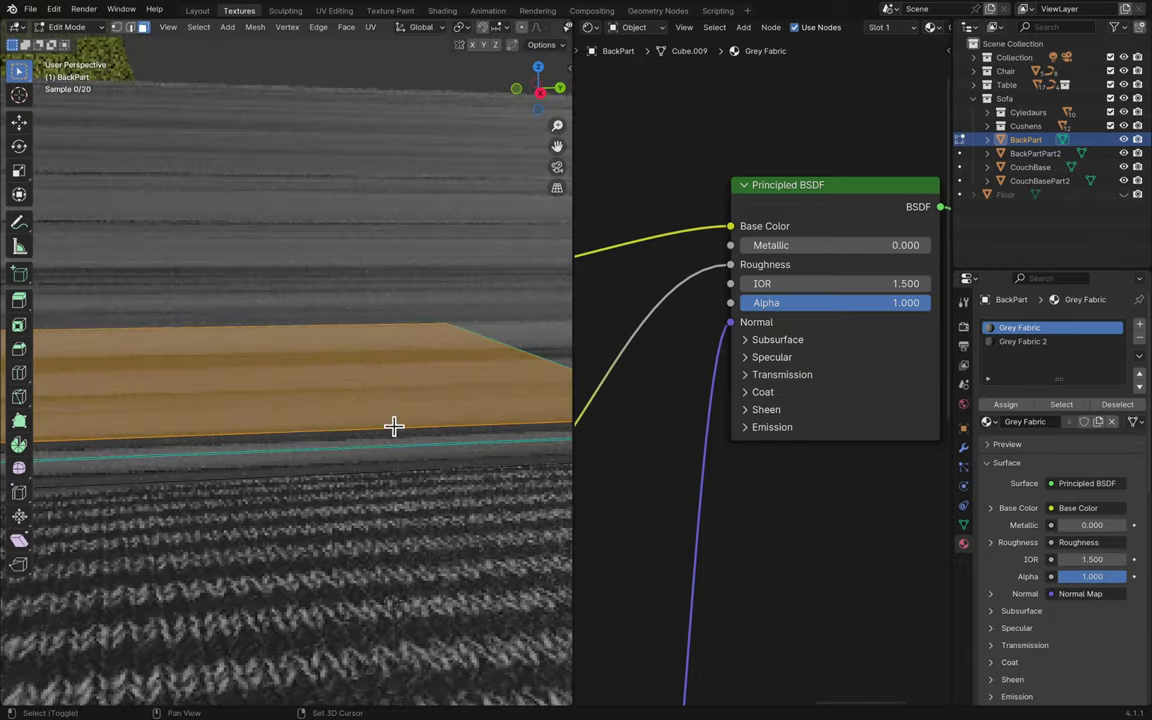
pyautogui.scroll(-3, 393, 427)
pyautogui.moveTo(393, 424); pyautogui.dragTo(287, 550, button='middle')
pyautogui.scroll(4, 300, 628)
pyautogui.click(1015, 341)
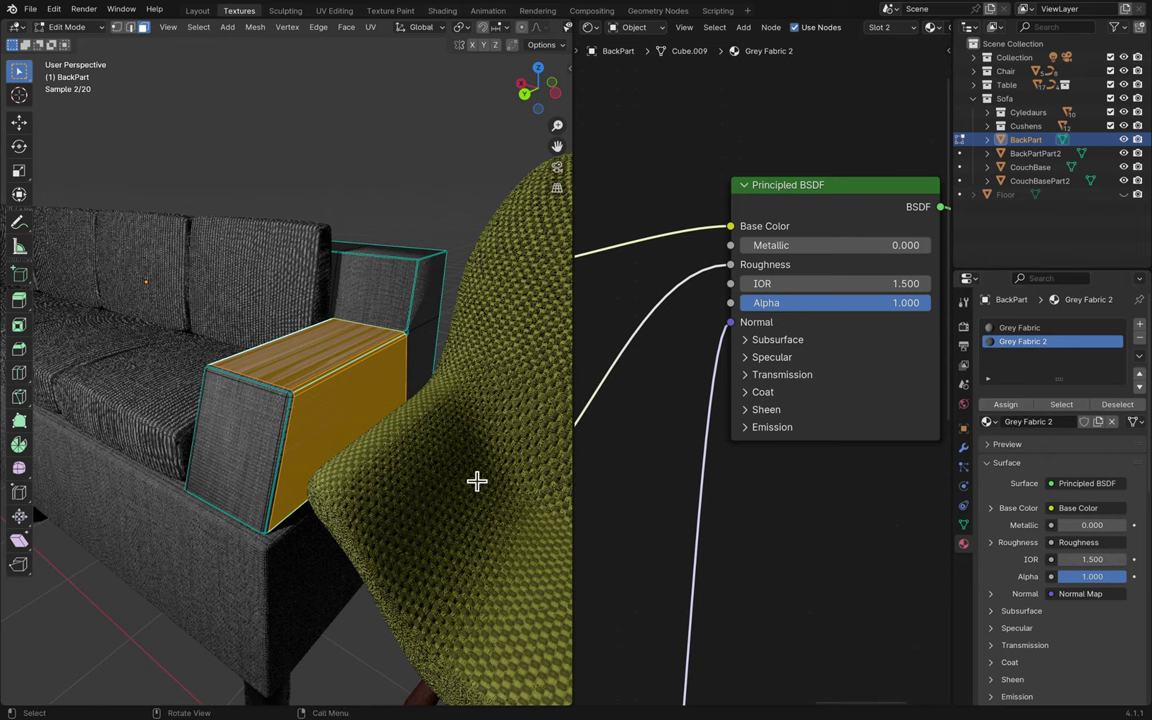
pyautogui.keyDown('ctrl'); pyautogui.hscroll(-5, 689, 393); pyautogui.keyUp('ctrl')
pyautogui.keyDown('ctrl'); pyautogui.hscroll(-8, 686, 395); pyautogui.keyUp('ctrl')
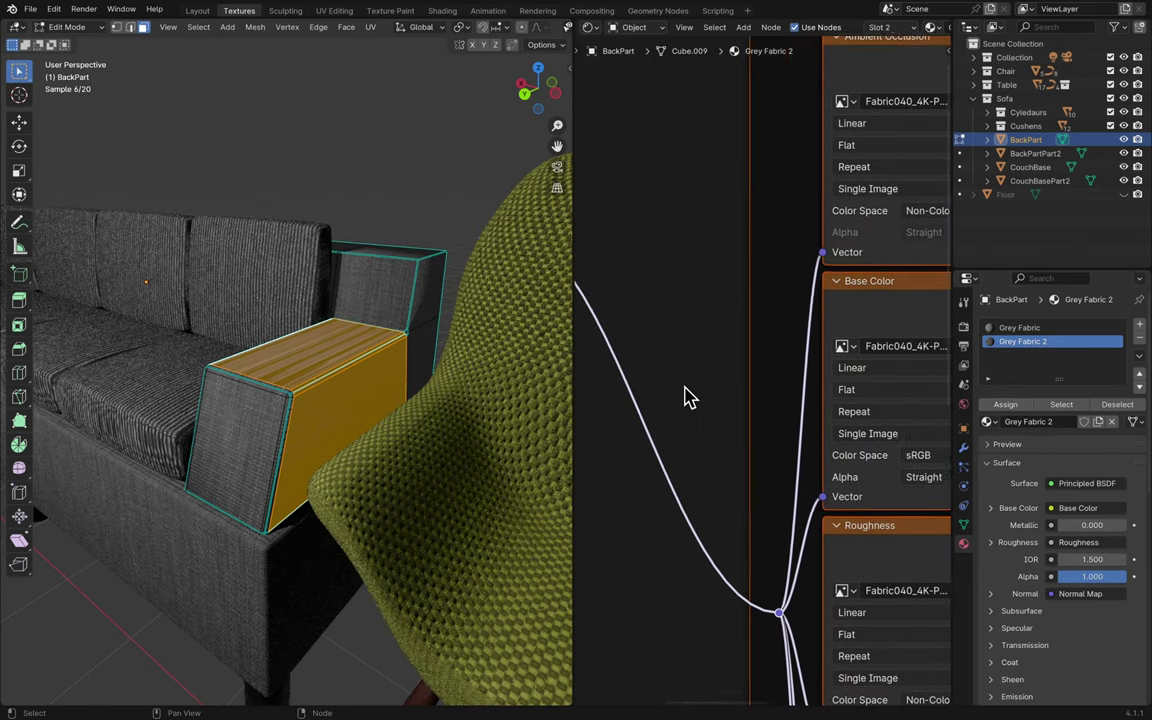
# - Assign Grey Fabric 2 to the armrest top and drag its Mapping Scale Y to -71.4
pyautogui.click(1008, 405)
pyautogui.scroll(-5, 442, 437)
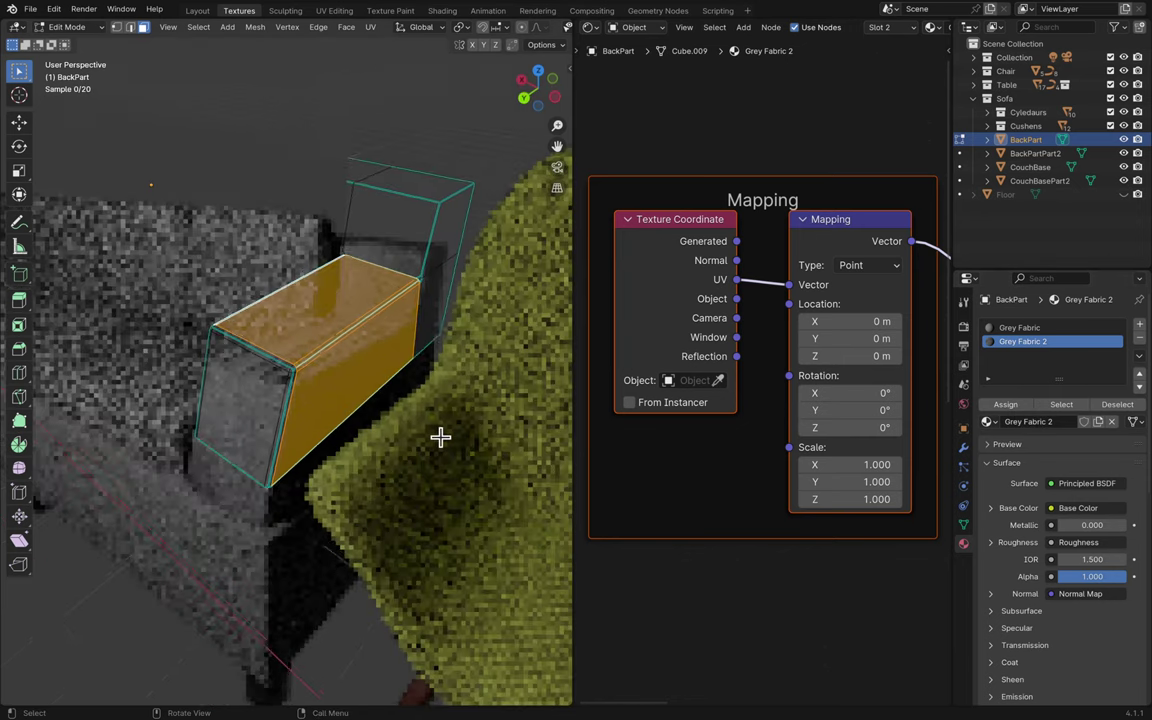
pyautogui.moveTo(841, 484); pyautogui.dragTo(700, 484)
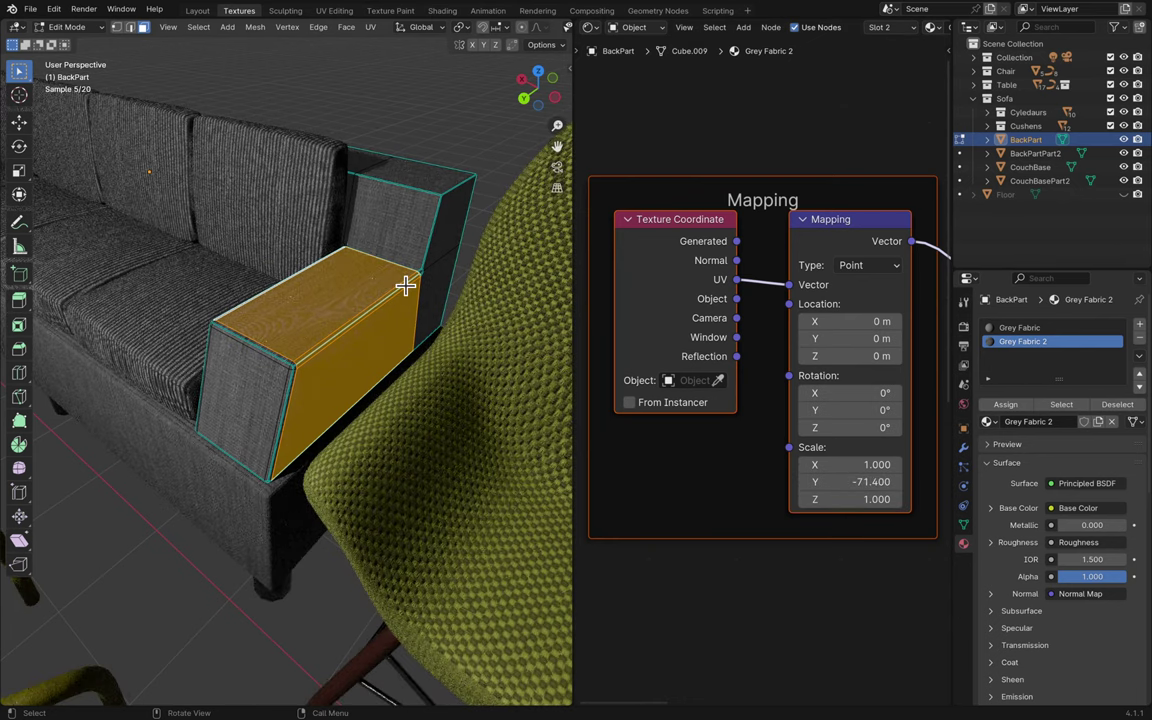
pyautogui.scroll(6, 405, 287)
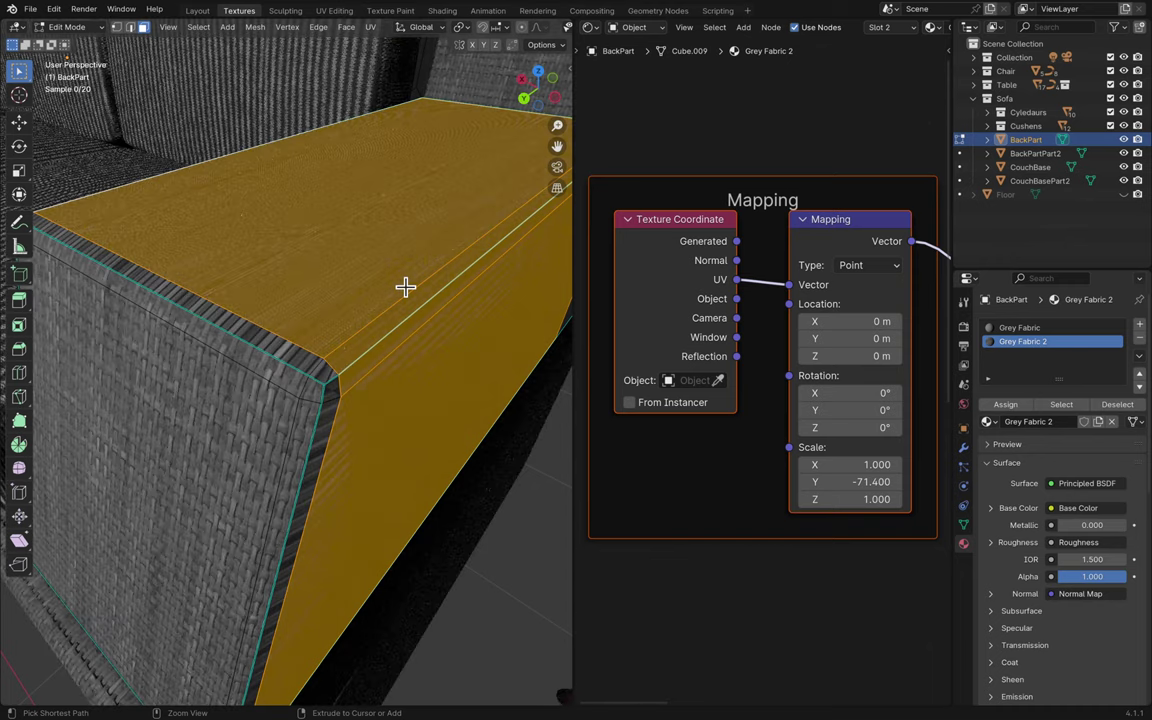
pyautogui.scroll(-5, 405, 287)
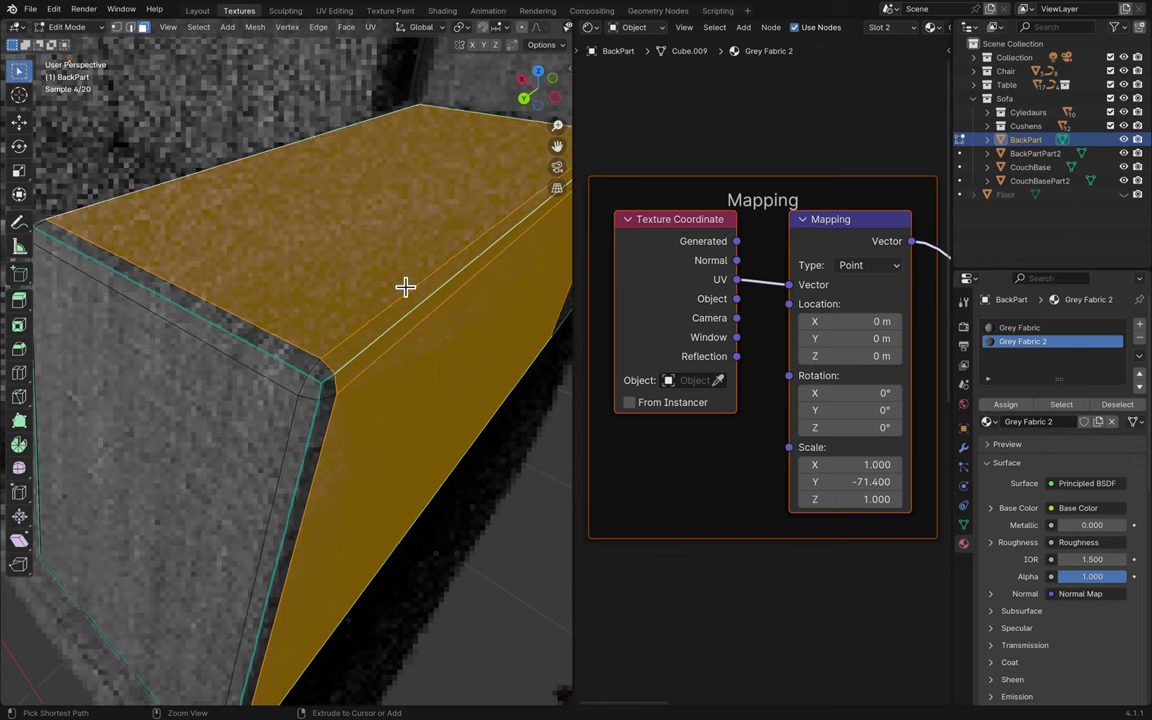
pyautogui.scroll(2, 405, 287)
pyautogui.scroll(-5, 405, 287)
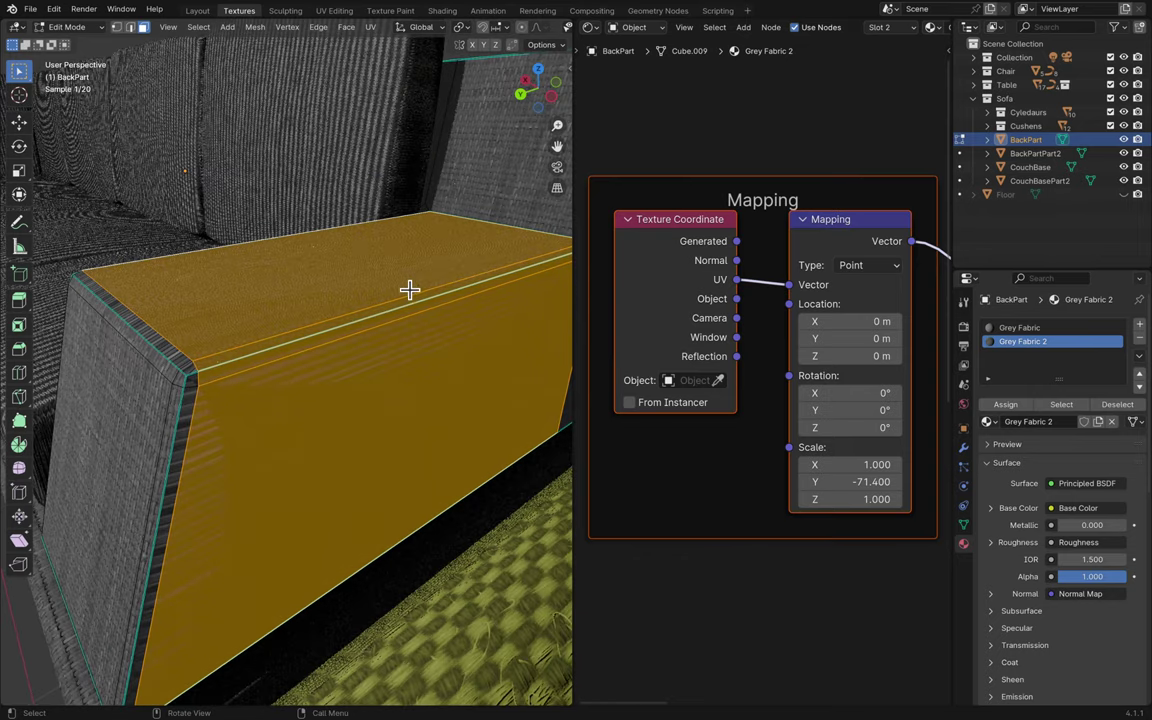
# - Back in Object Mode, save Blender13.blend and apply BackPart's scale via Ctrl+A
pyautogui.press('Tab')
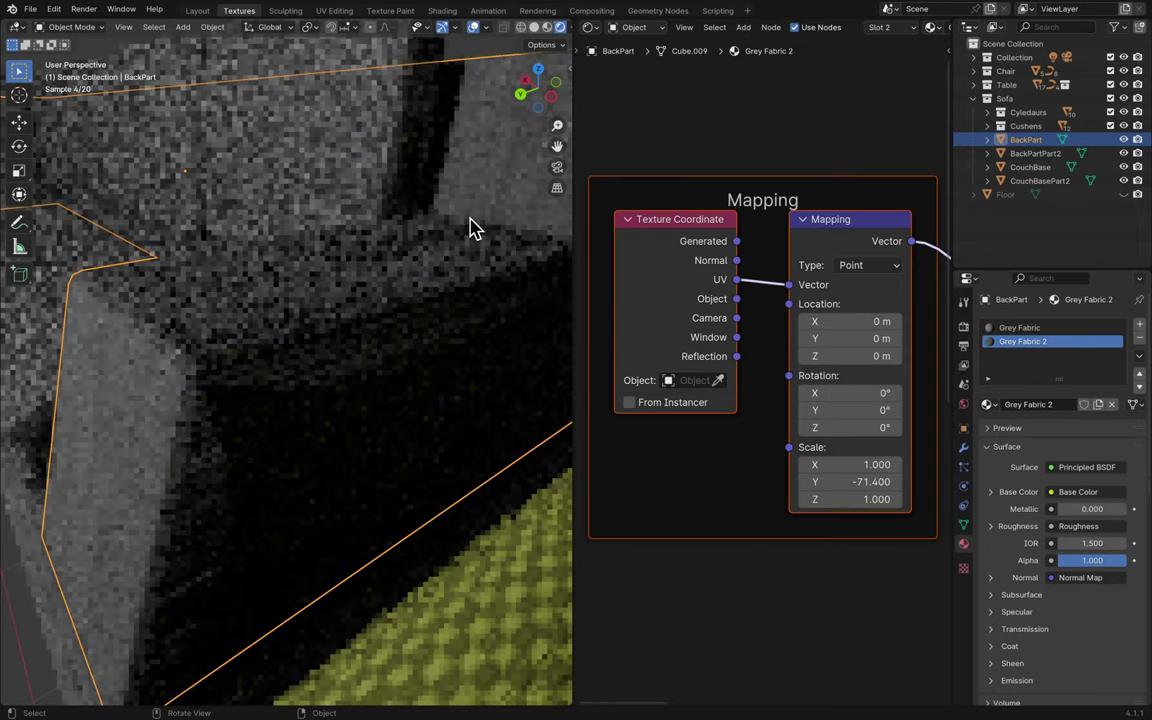
pyautogui.hotkey('ctrl', 's')
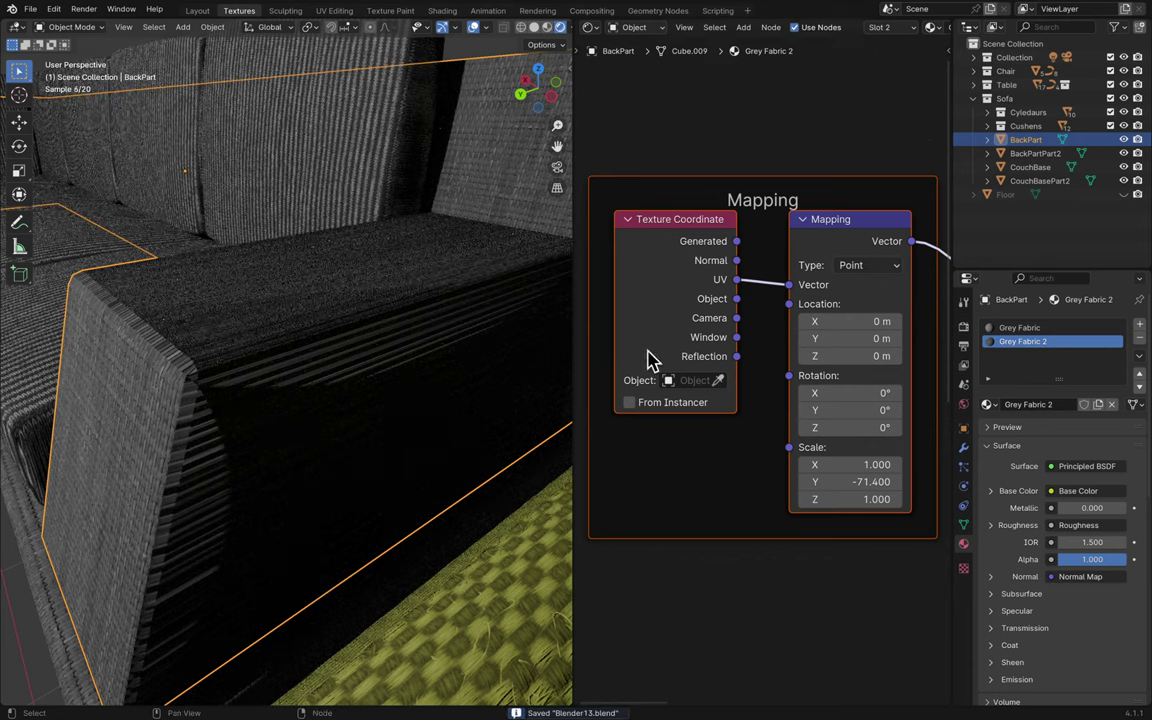
pyautogui.rightClick(458, 352)
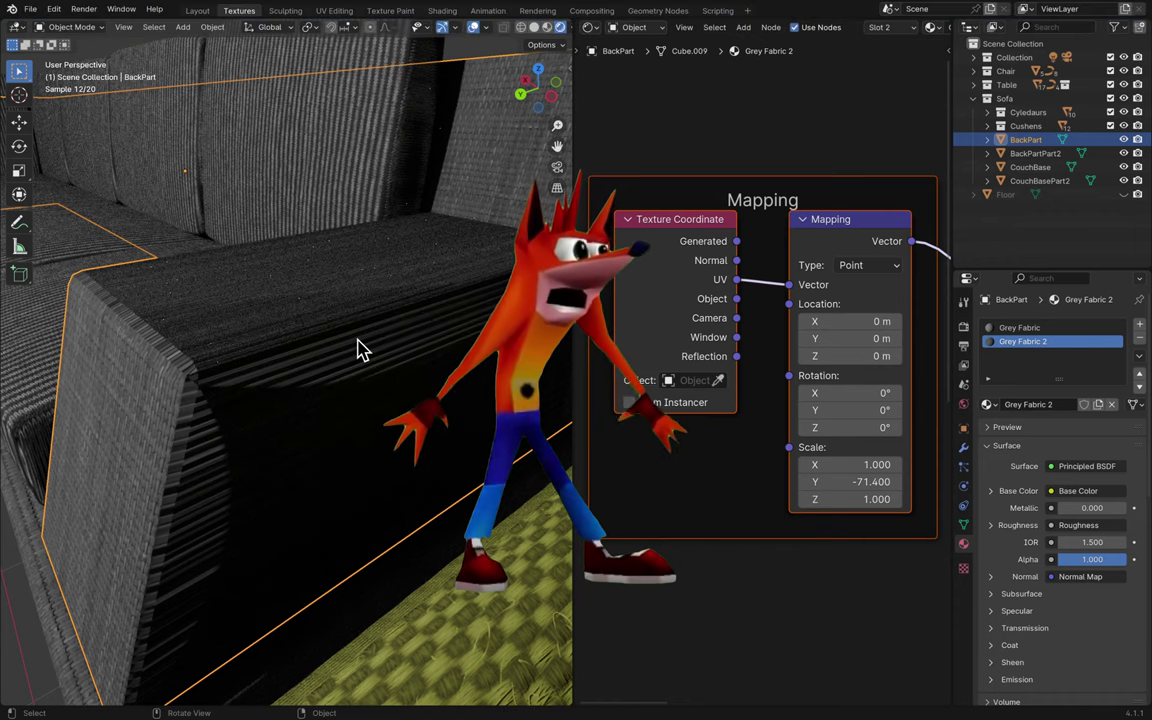
pyautogui.hotkey('ctrl', 'a')
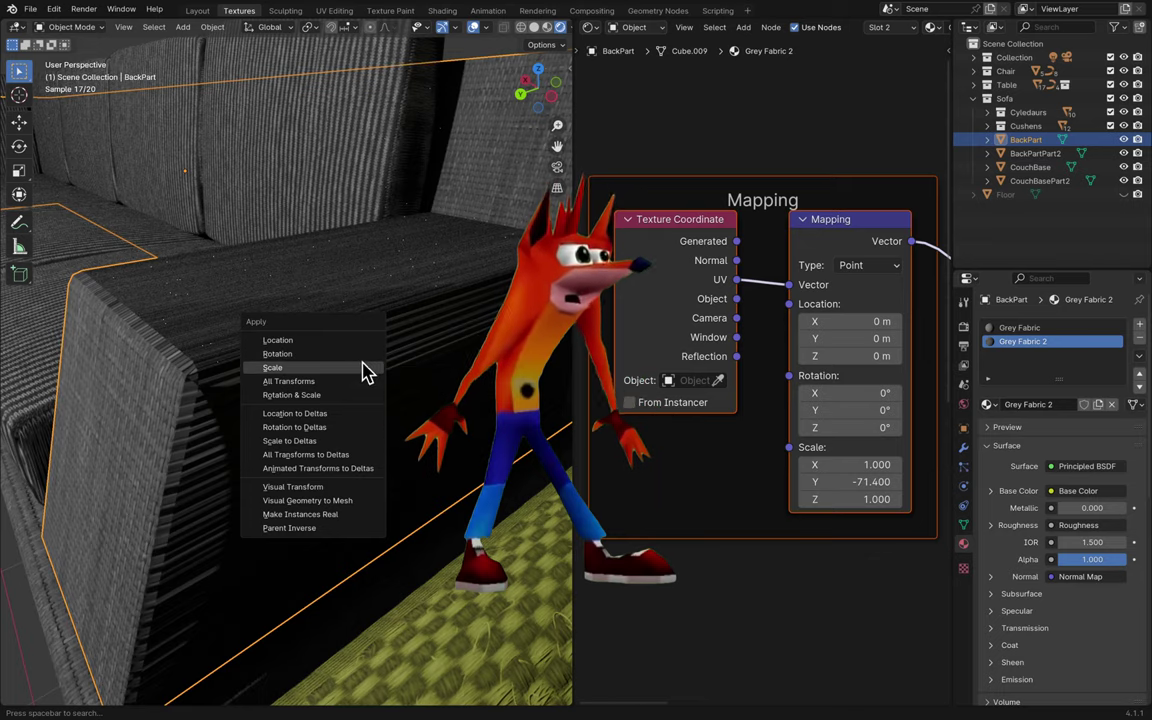
pyautogui.click(360, 386)
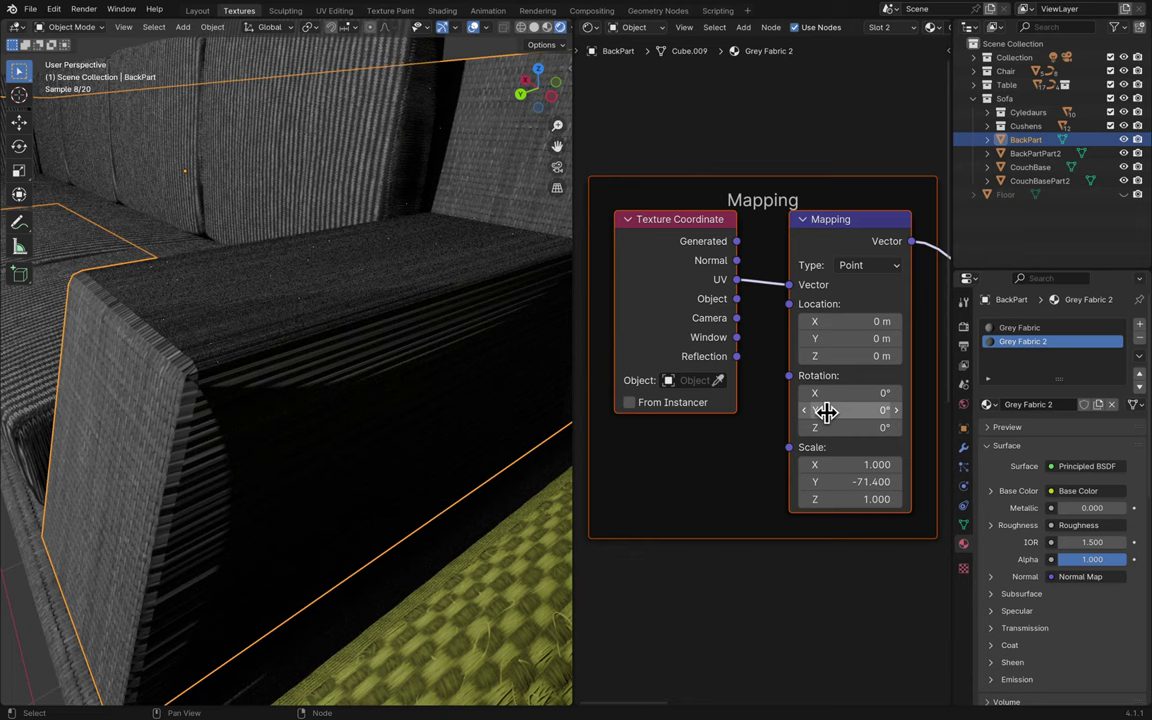
# - Reset the armrest texture's Mapping Y rotation to 0
pyautogui.moveTo(826, 411)
pyautogui.mouseDown()
pyautogui.moveTo(875, 411)
pyautogui.moveTo(826, 411)
pyautogui.mouseUp()
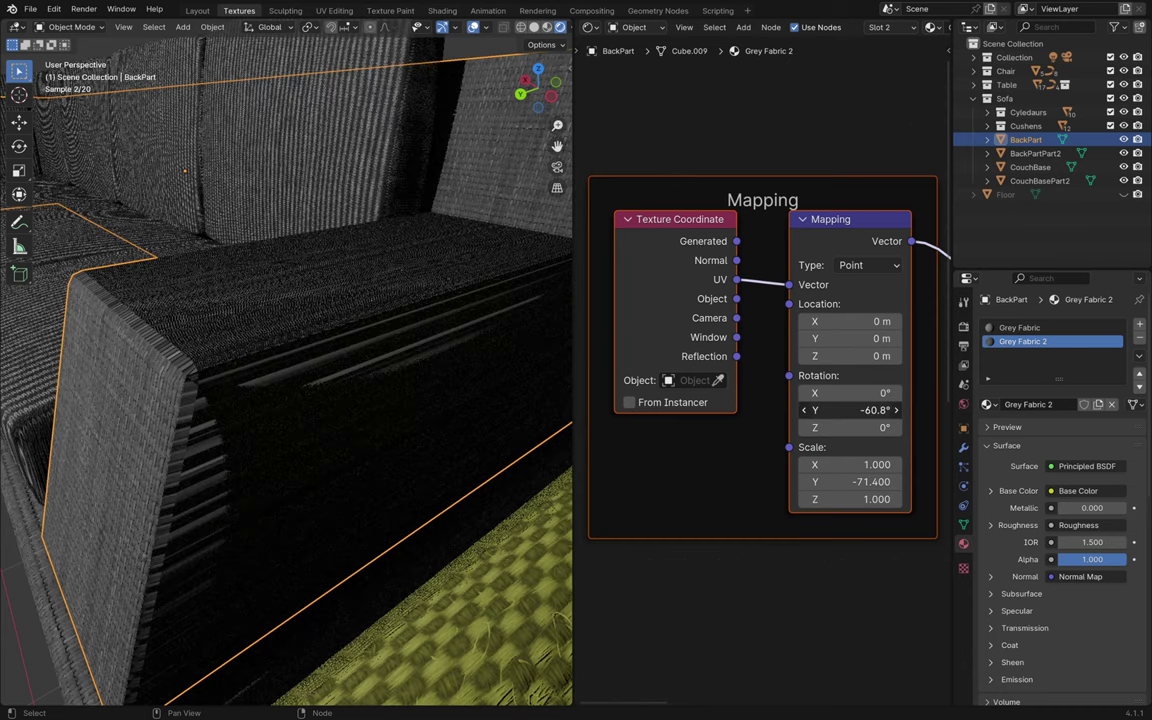
pyautogui.click(826, 411)
pyautogui.write('0')
pyautogui.press('Return')
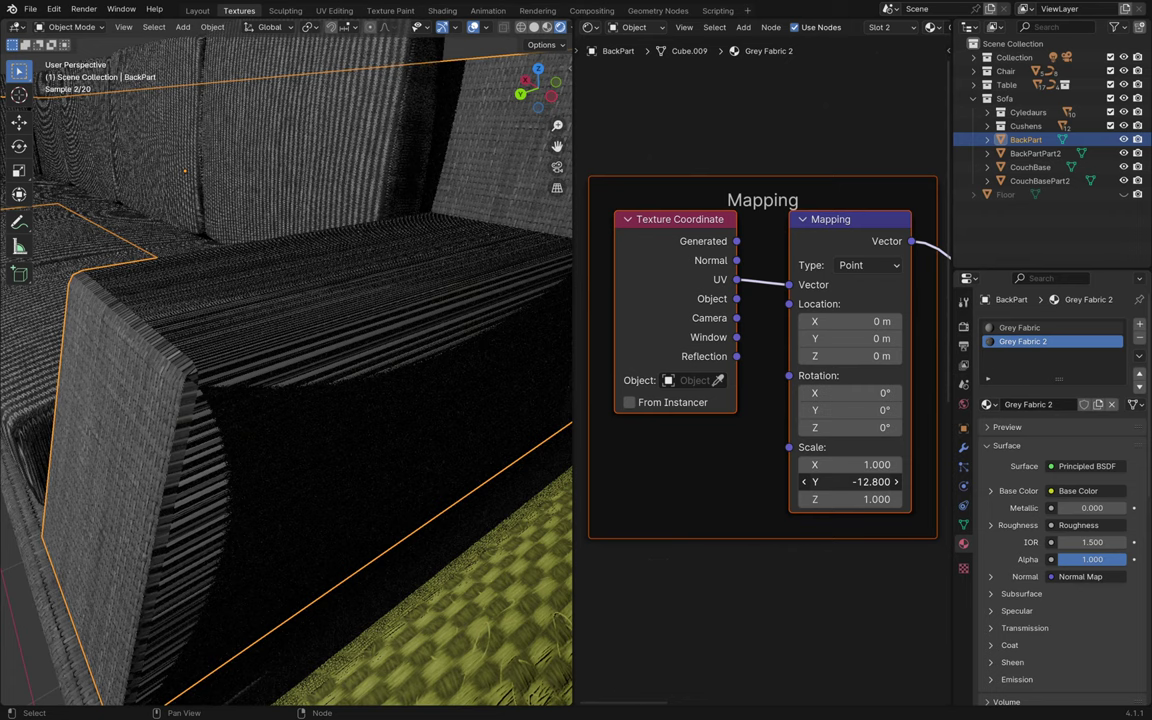
# - Make Grey Fabric 2 active and set its Mapping scale to X 10, Y 2, Z 10
pyautogui.click(1012, 329)
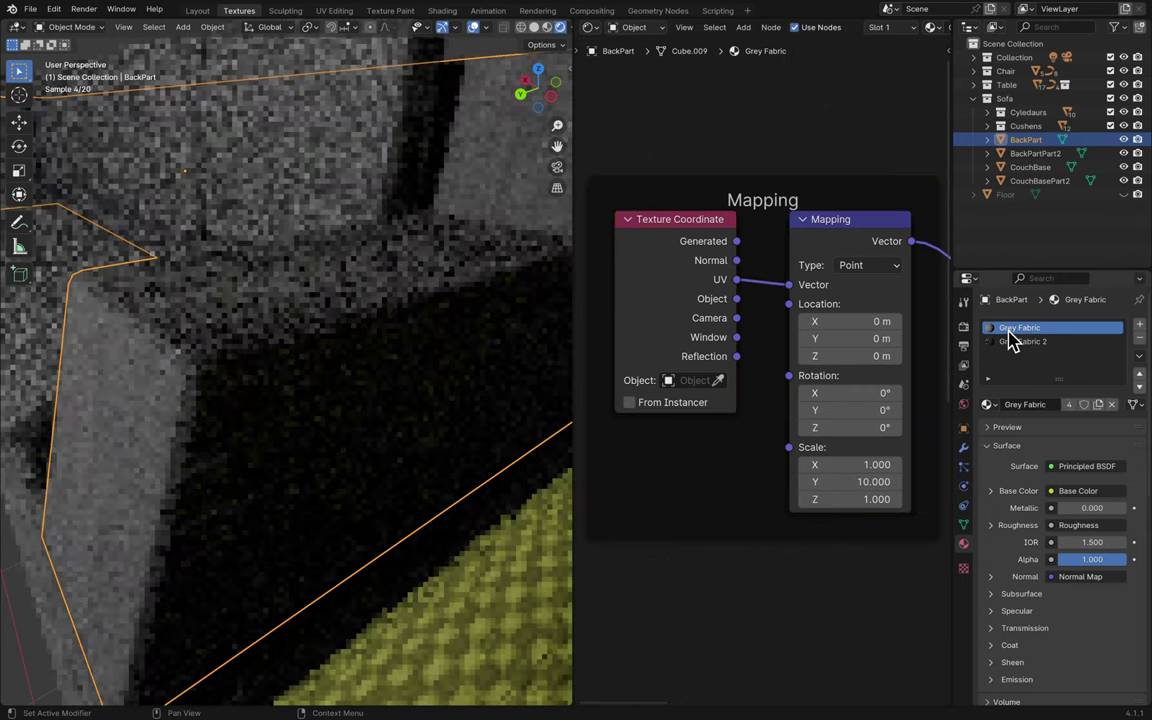
pyautogui.click(1009, 339)
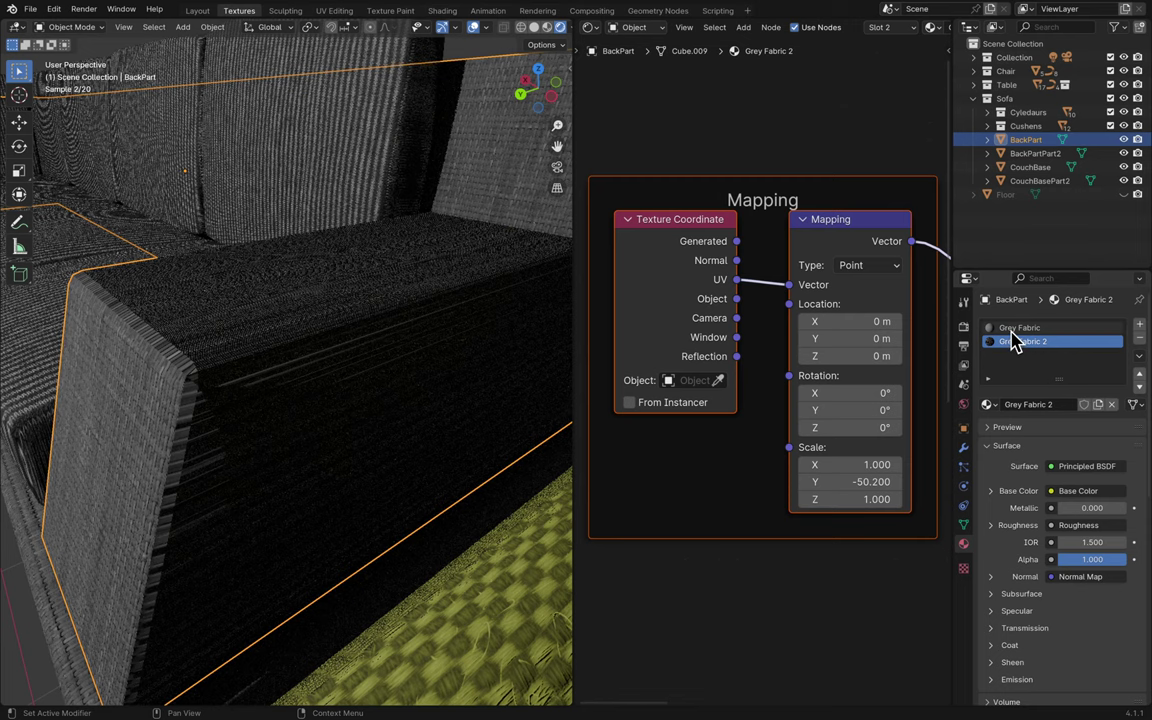
pyautogui.click(1012, 331)
pyautogui.click(1012, 341)
pyautogui.click(836, 481)
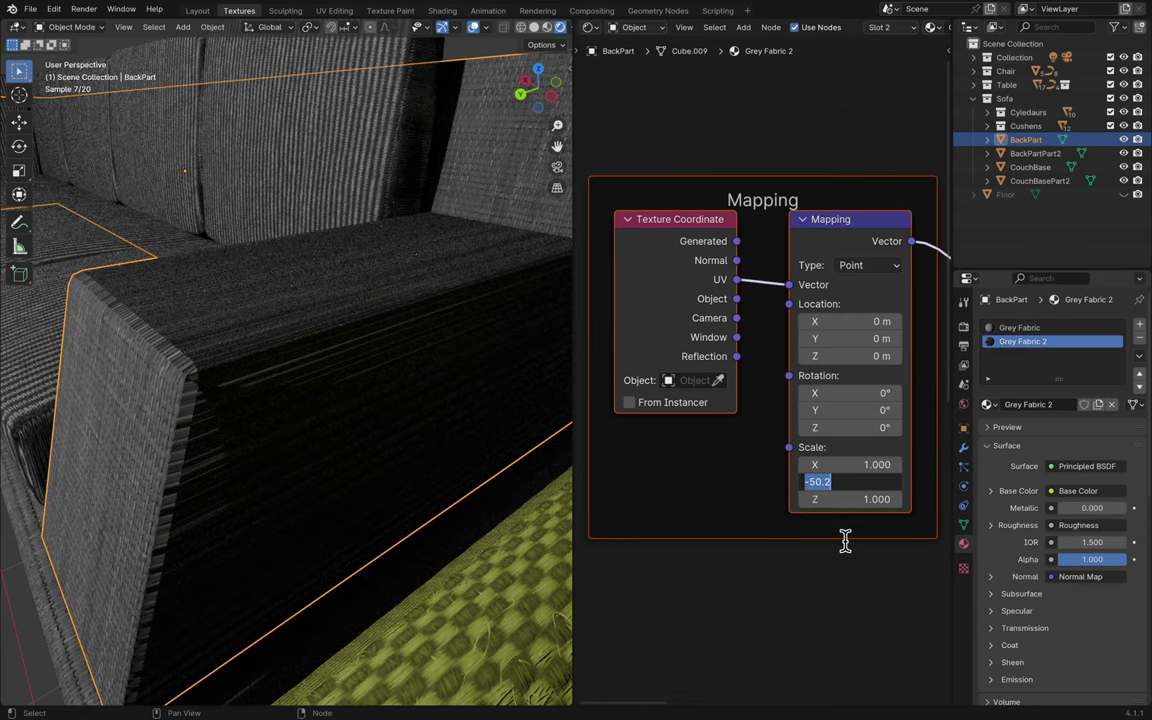
pyautogui.write('2')
pyautogui.press('Return')
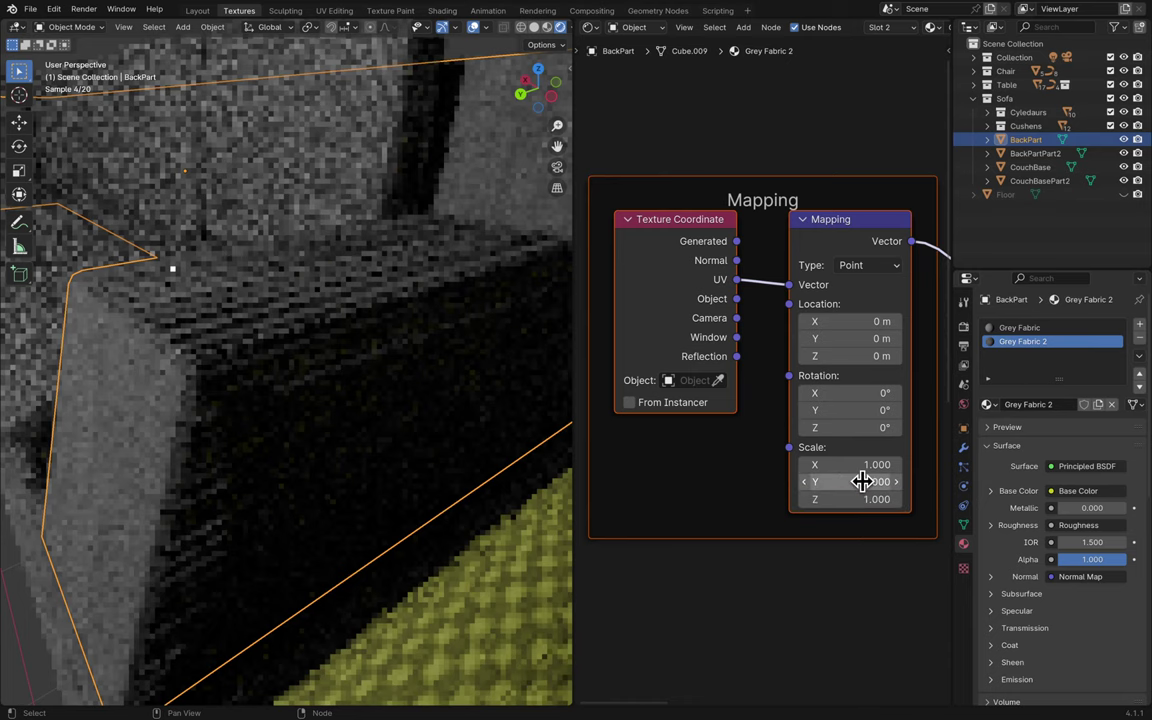
pyautogui.click(864, 499)
pyautogui.press('Return')
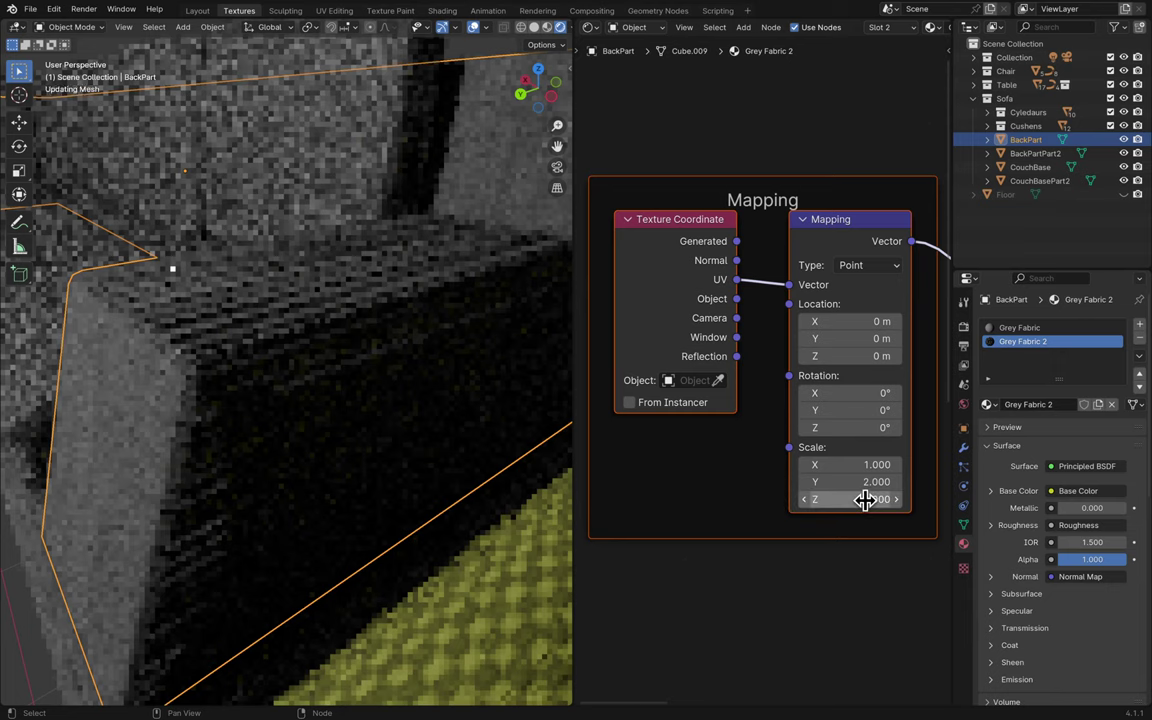
pyautogui.click(872, 463)
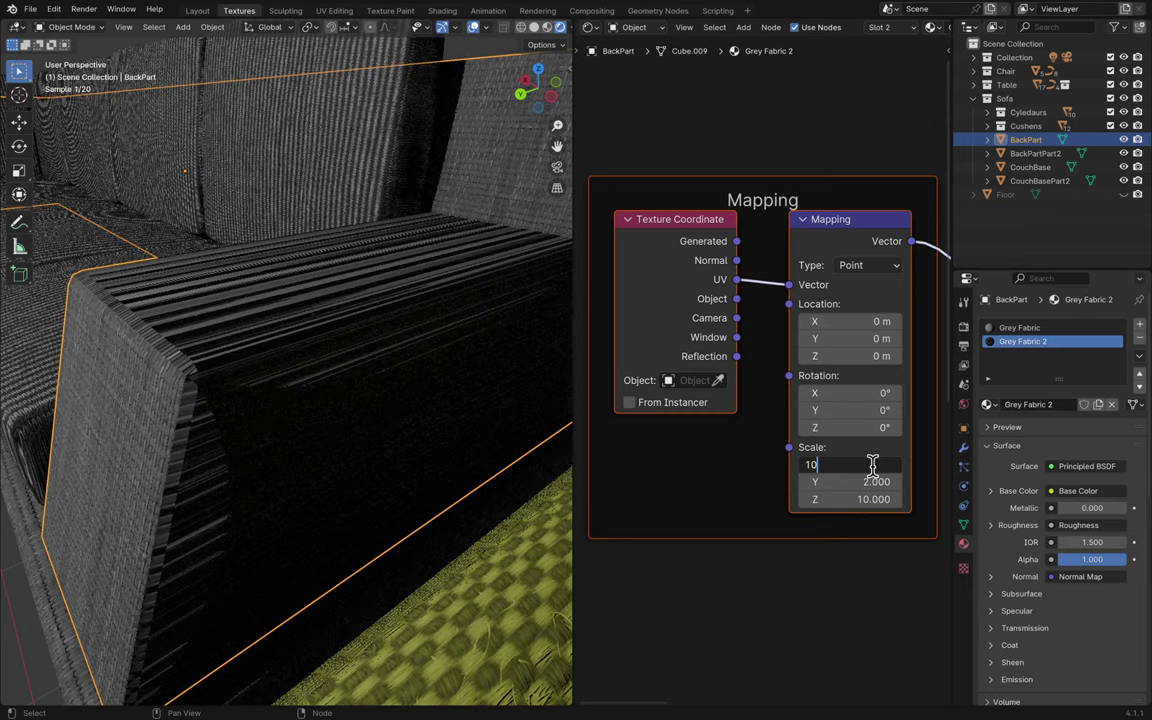
pyautogui.press('Return')
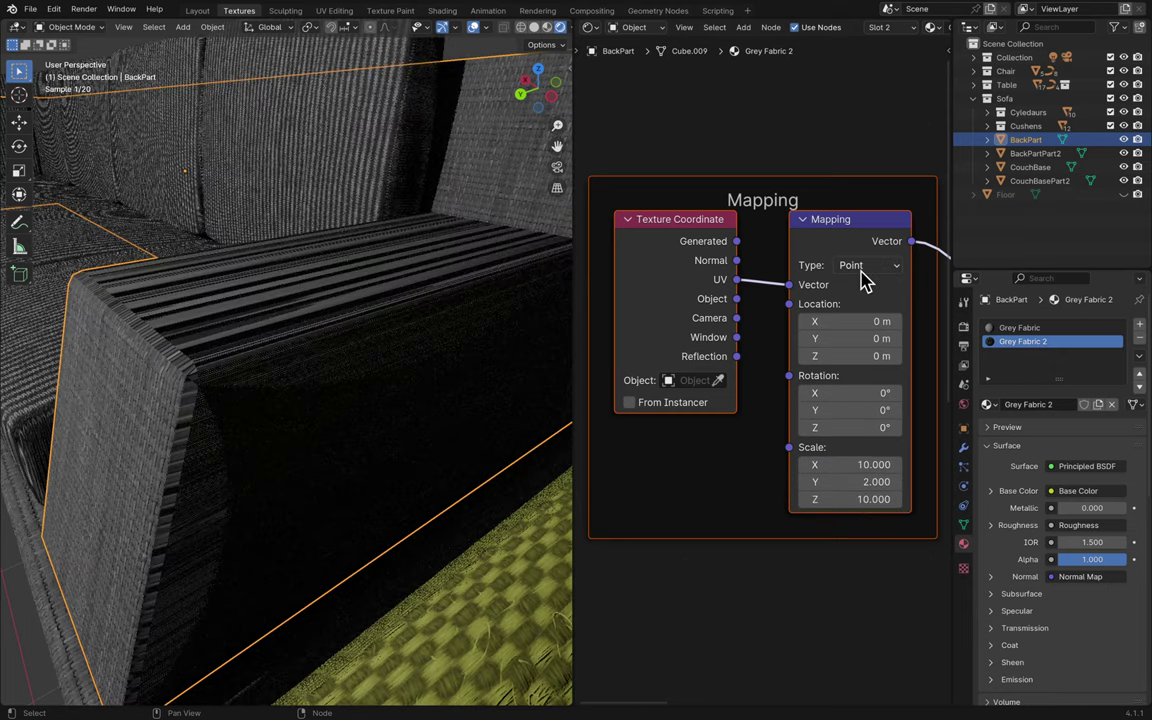
pyautogui.click(862, 265)
# - Try the Normal, Texture and Vector mapping types, then return the Mapping node to Point
pyautogui.click(864, 345)
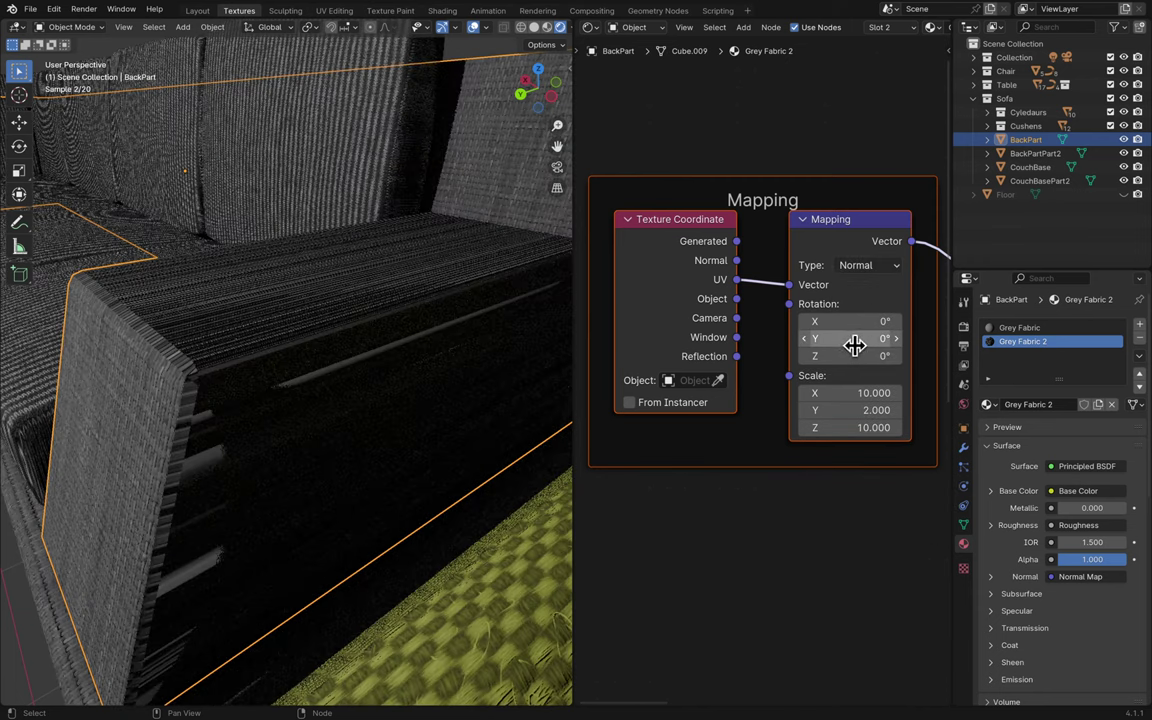
pyautogui.click(864, 265)
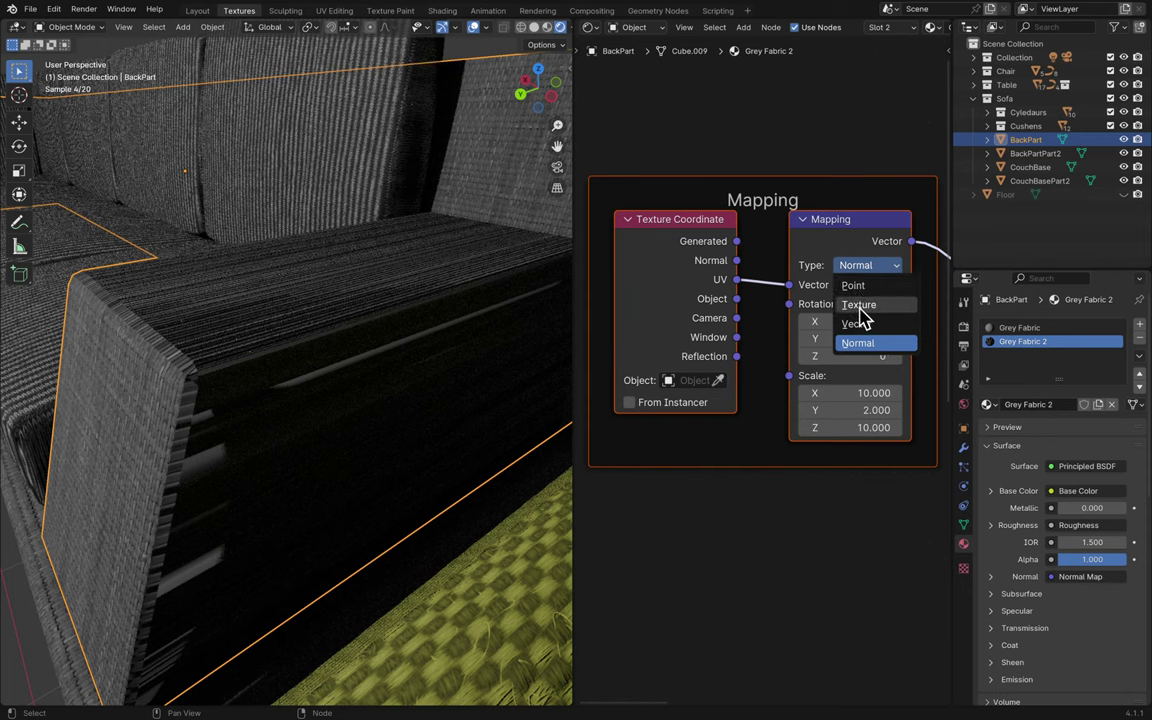
pyautogui.click(860, 312)
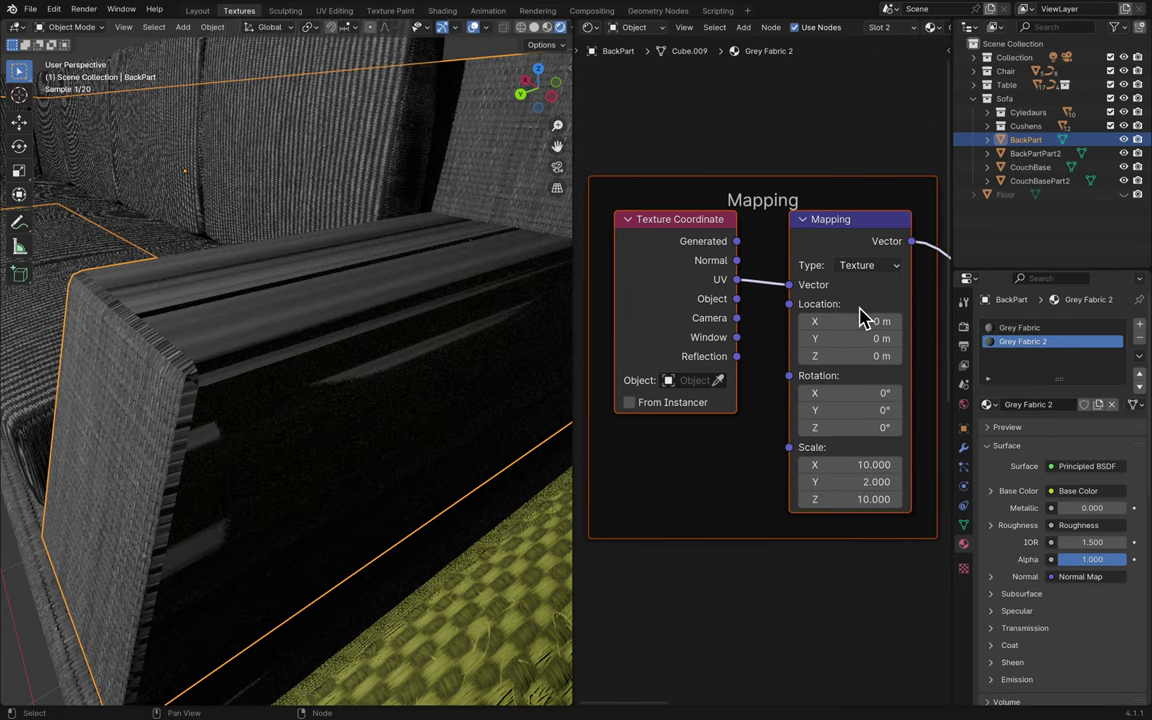
pyautogui.click(870, 267)
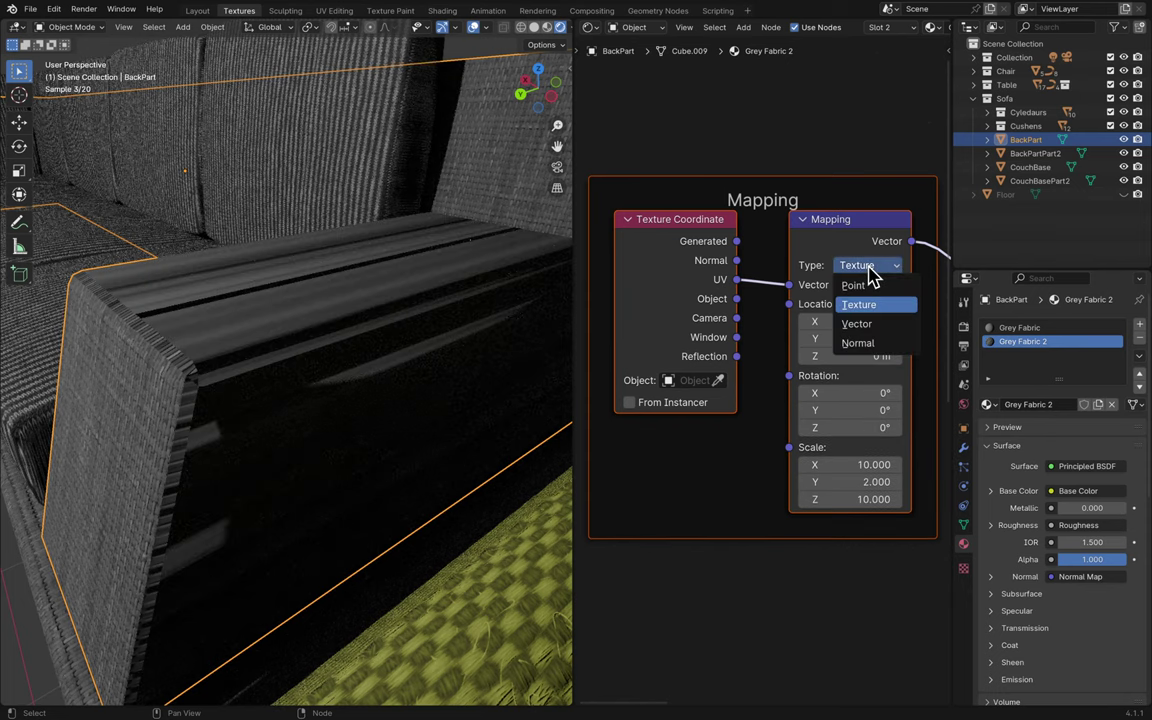
pyautogui.click(858, 323)
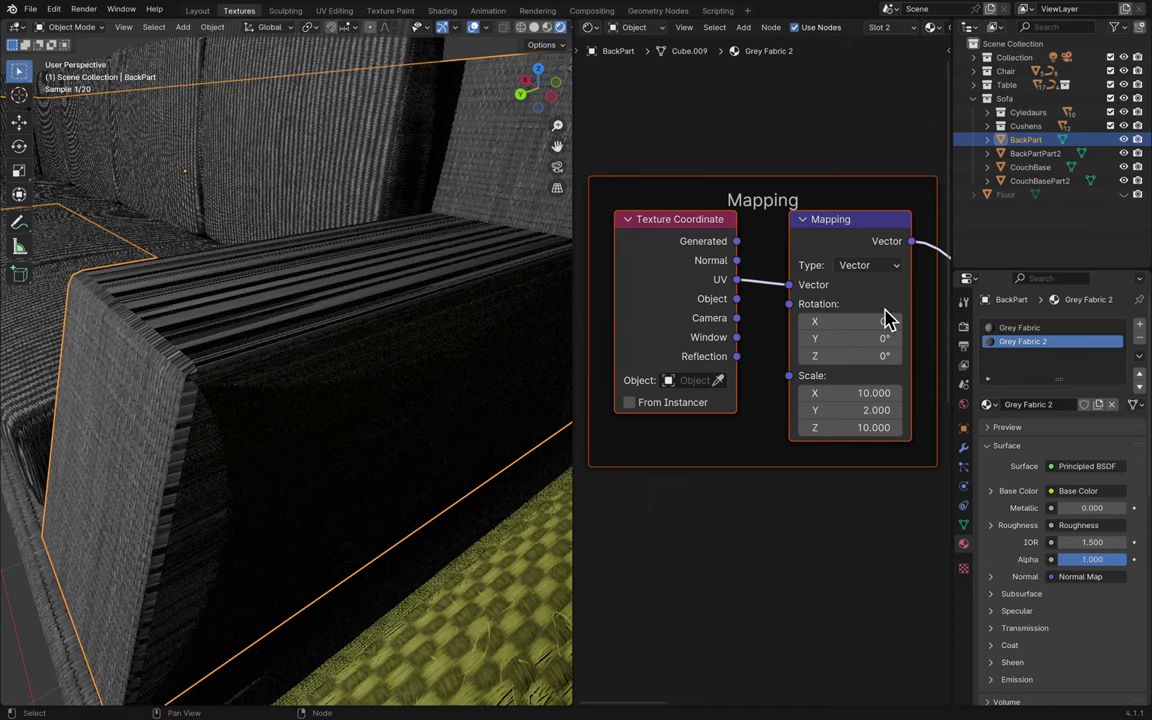
pyautogui.click(878, 266)
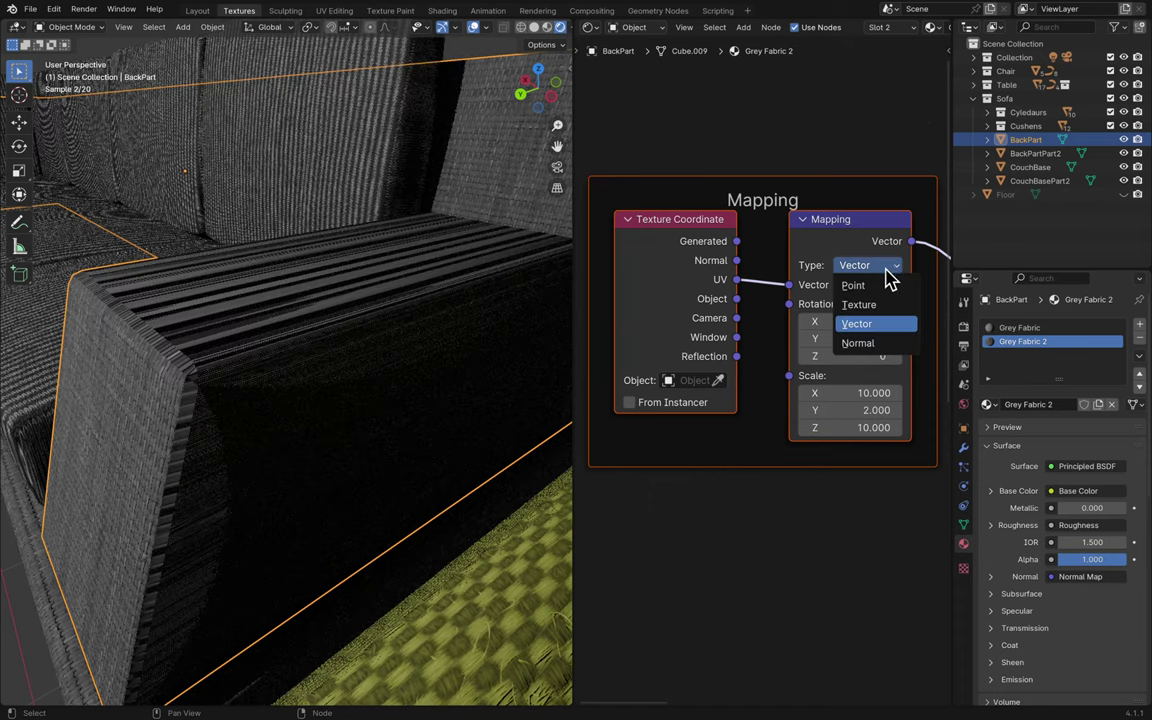
pyautogui.click(876, 343)
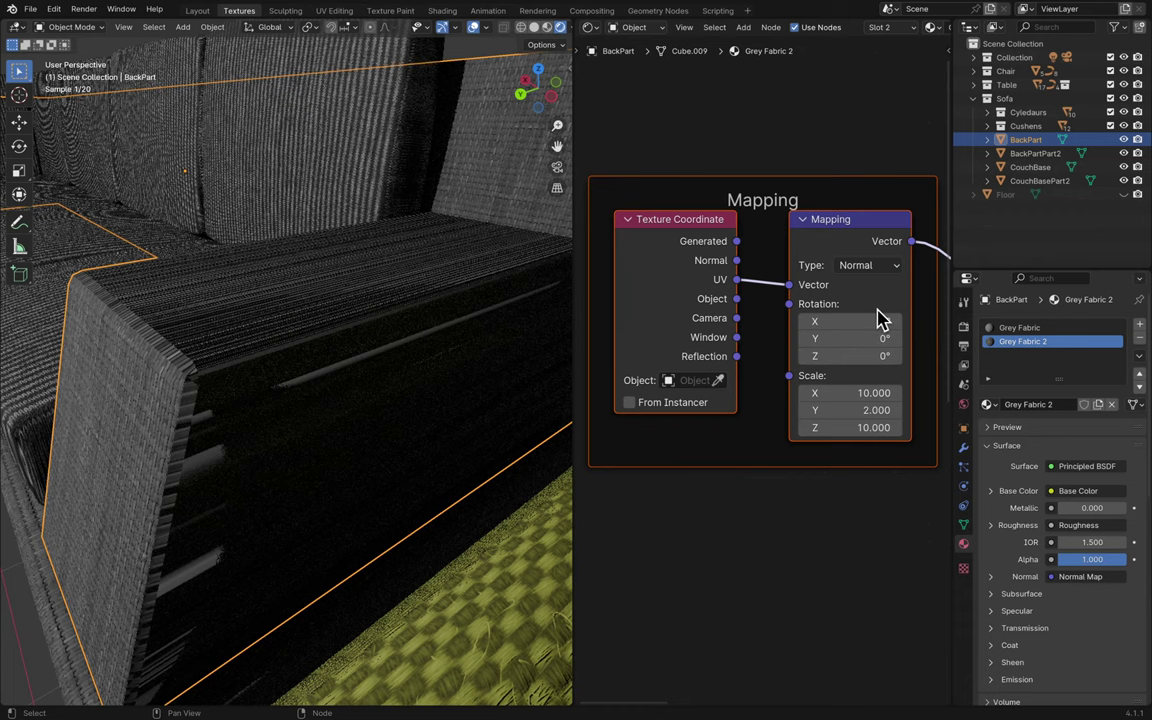
pyautogui.click(876, 266)
pyautogui.click(874, 288)
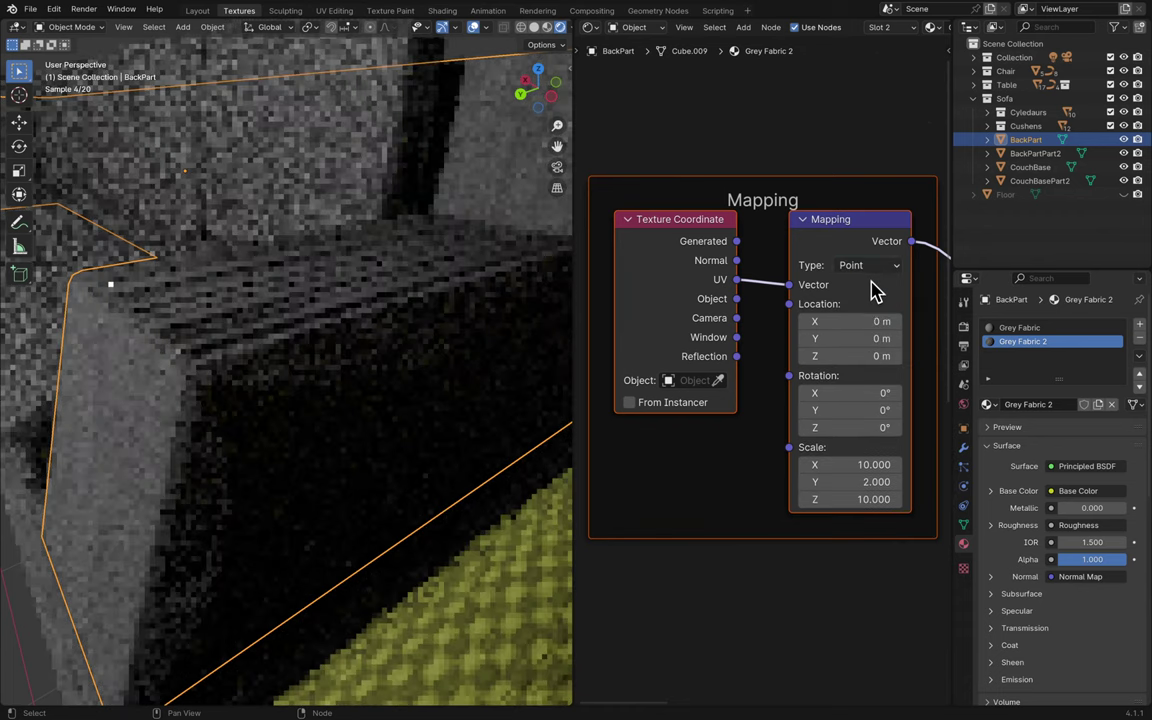
# - Test the Mapping Scale Y at 1 and then at 10
pyautogui.click(864, 481)
pyautogui.write('0')
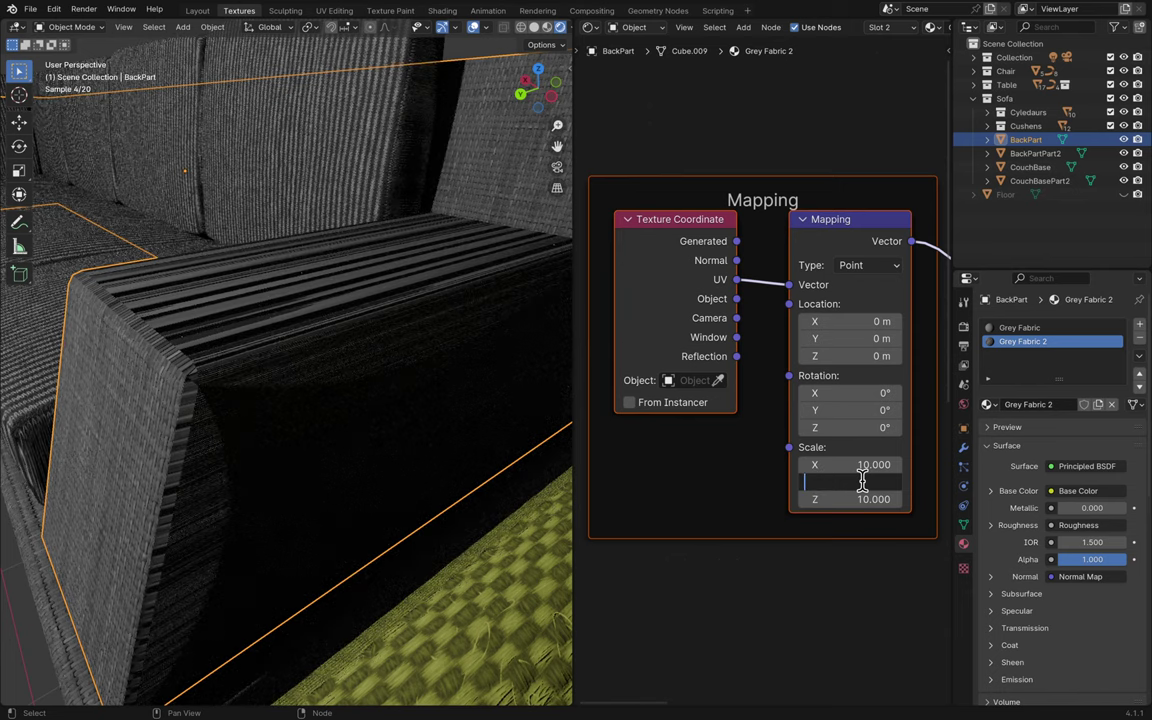
pyautogui.press('Return')
pyautogui.click(870, 499)
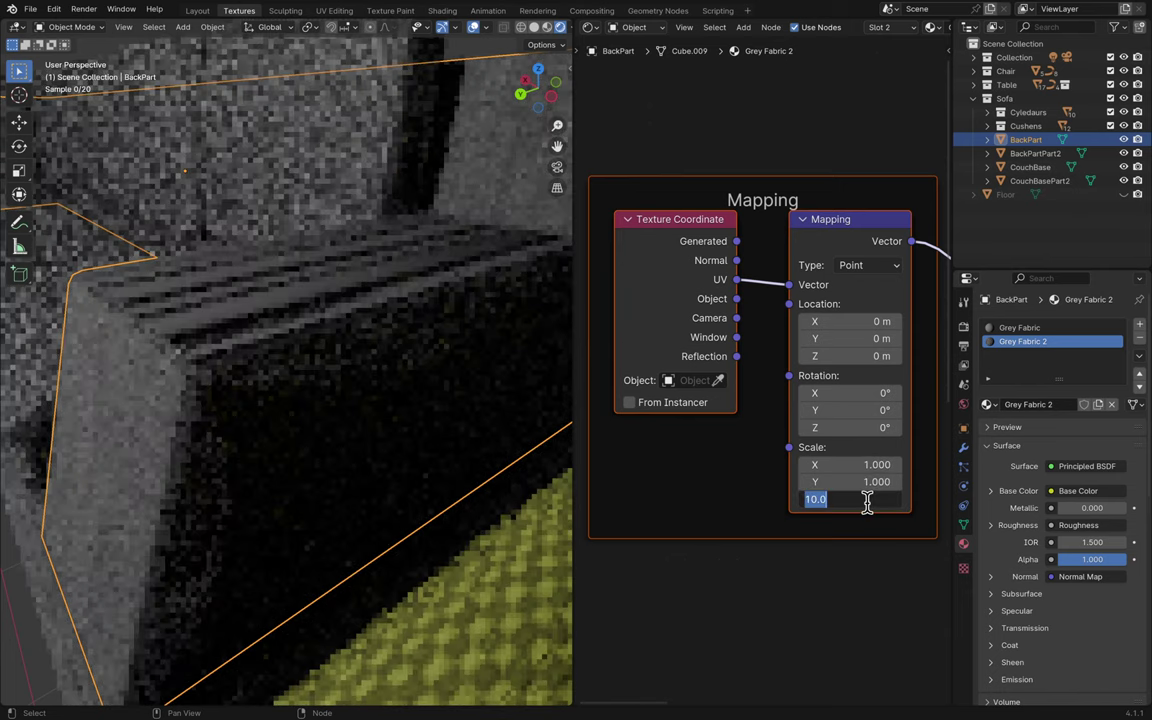
pyautogui.press('Escape')
pyautogui.click(877, 486)
pyautogui.write('10')
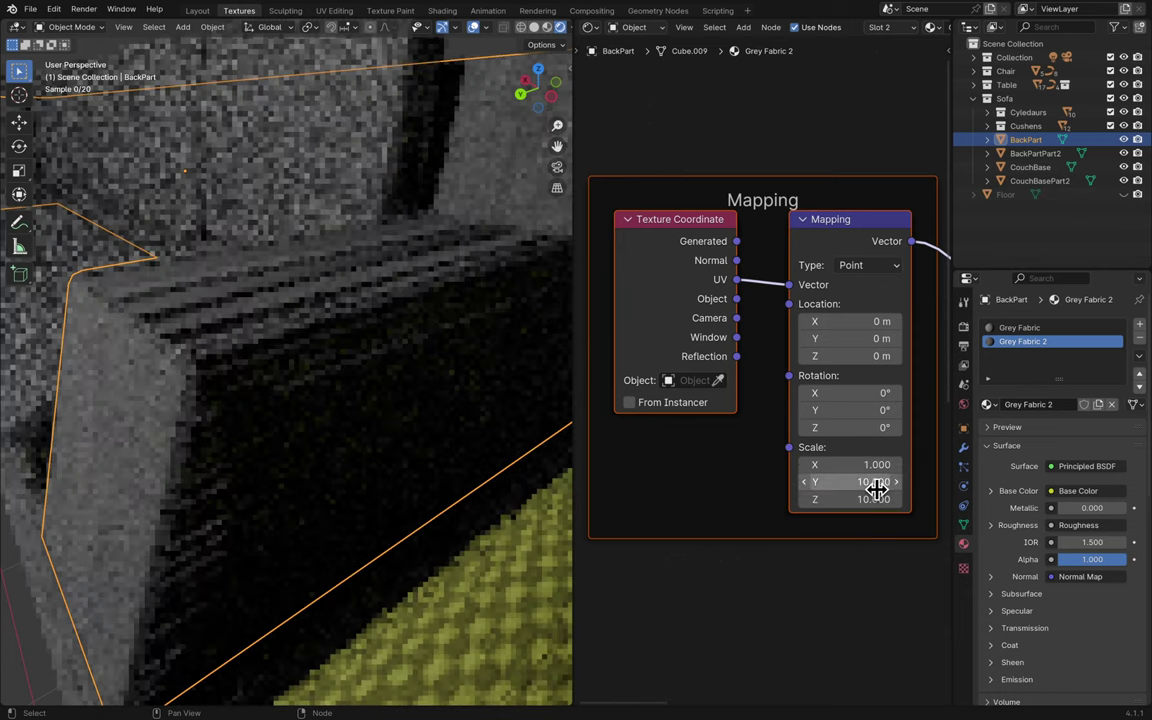
pyautogui.press('Return')
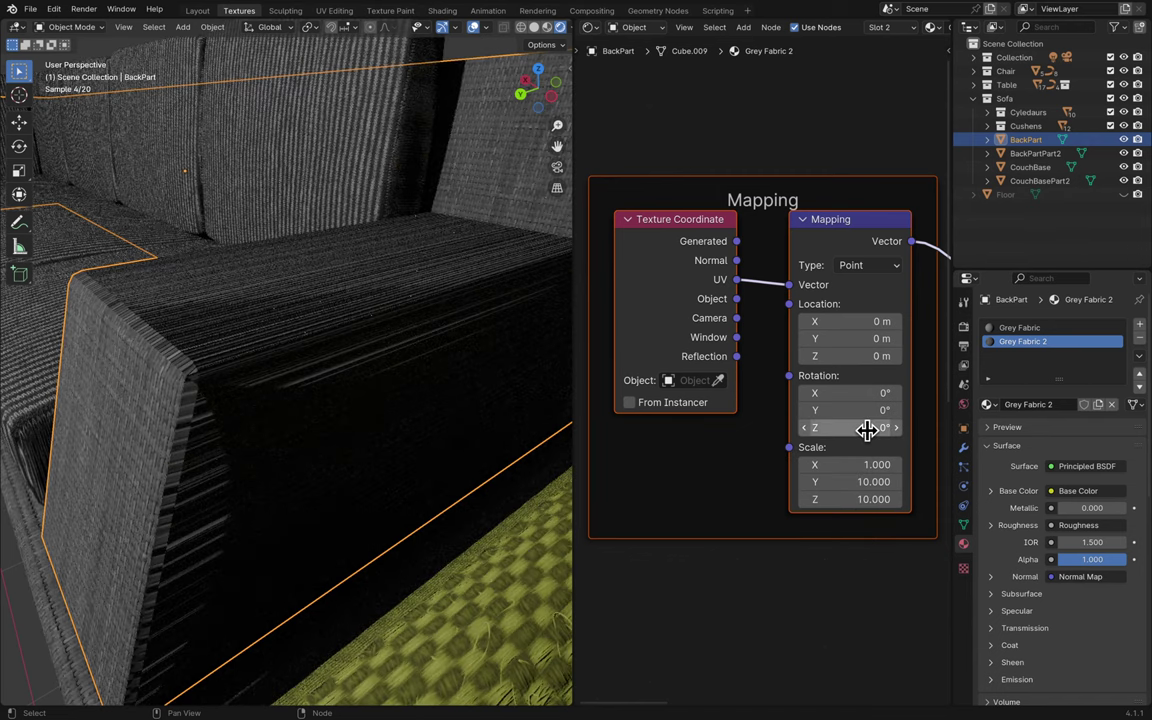
# - Sweep Scale Y into negative values, try 100, then set it back to 10
pyautogui.moveTo(868, 482)
pyautogui.mouseDown()
pyautogui.moveTo(825, 482)
pyautogui.moveTo(868, 485)
pyautogui.mouseUp()
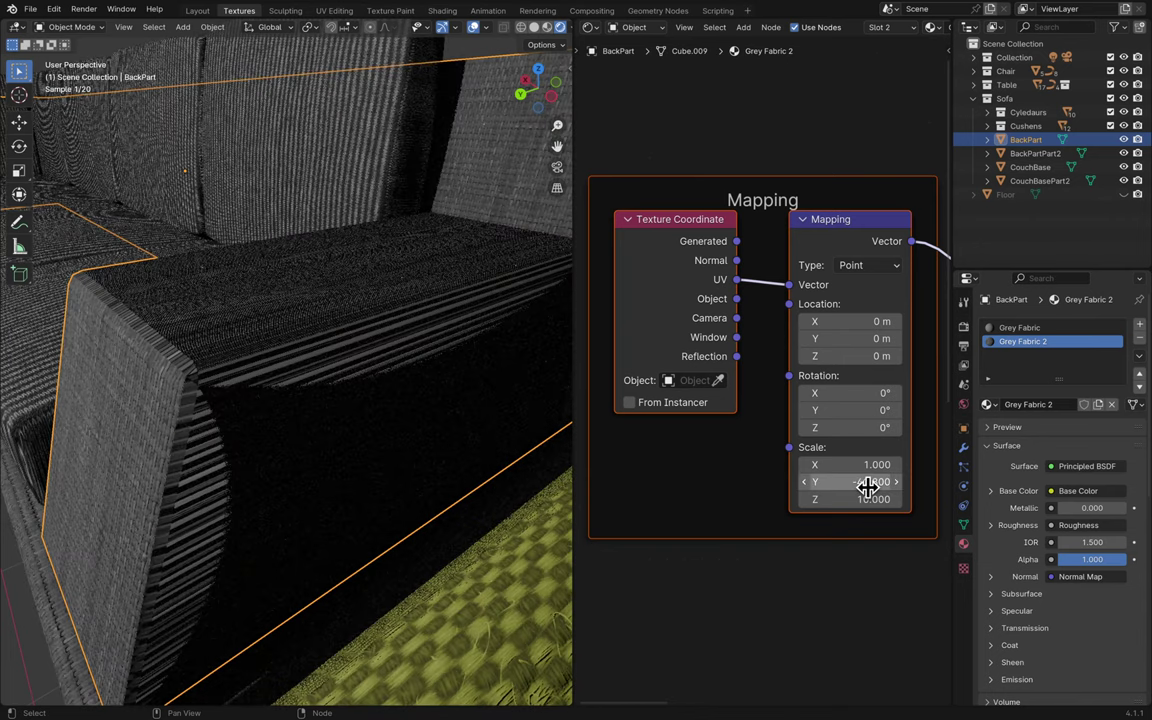
pyautogui.click(868, 482)
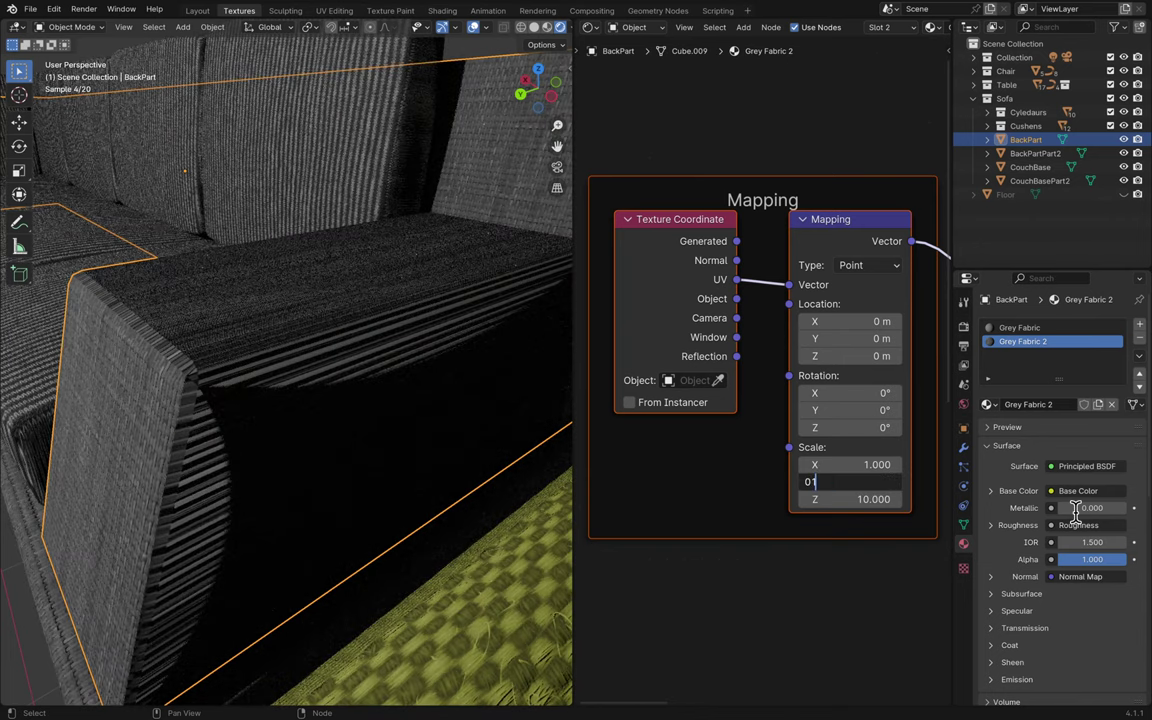
pyautogui.write('1000')
pyautogui.press('BackSpace')
pyautogui.press('Return')
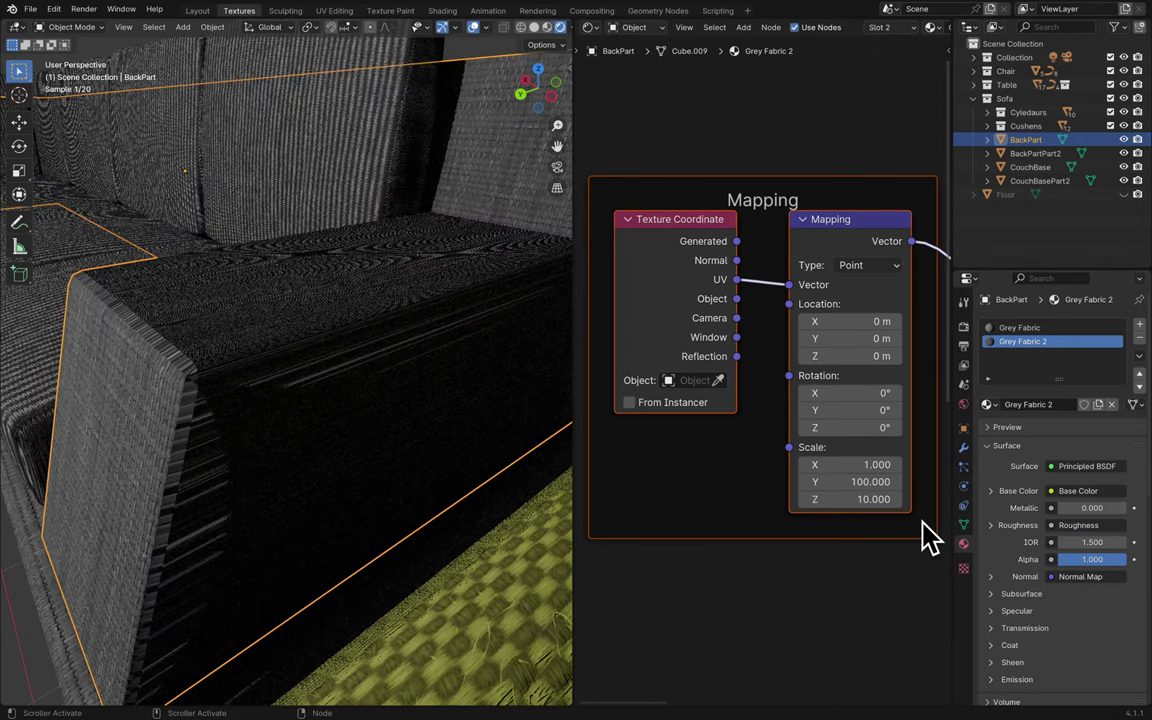
pyautogui.scroll(6, 503, 468)
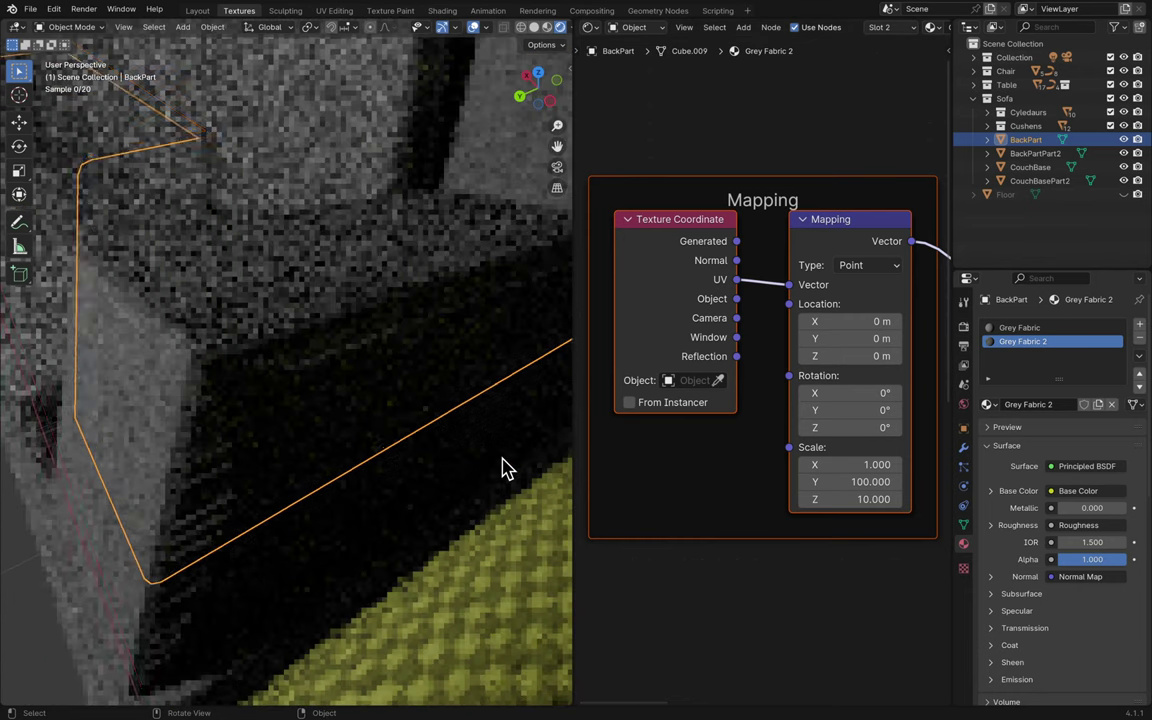
pyautogui.scroll(-5, 503, 468)
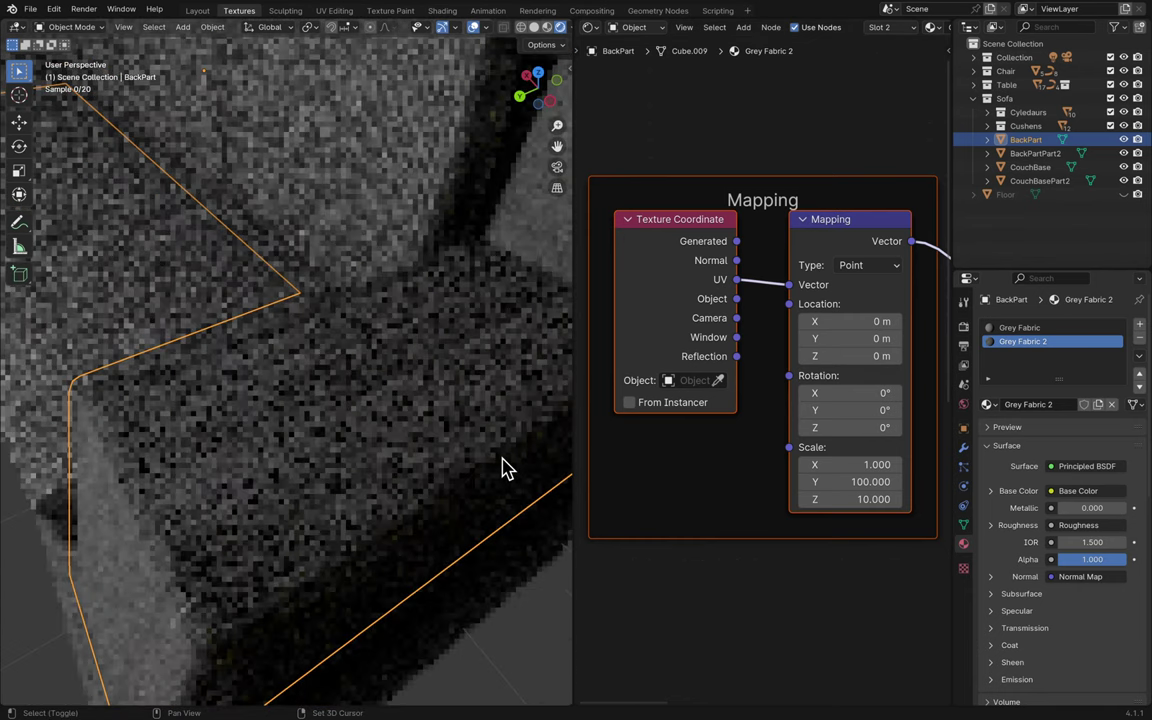
pyautogui.scroll(5, 504, 470)
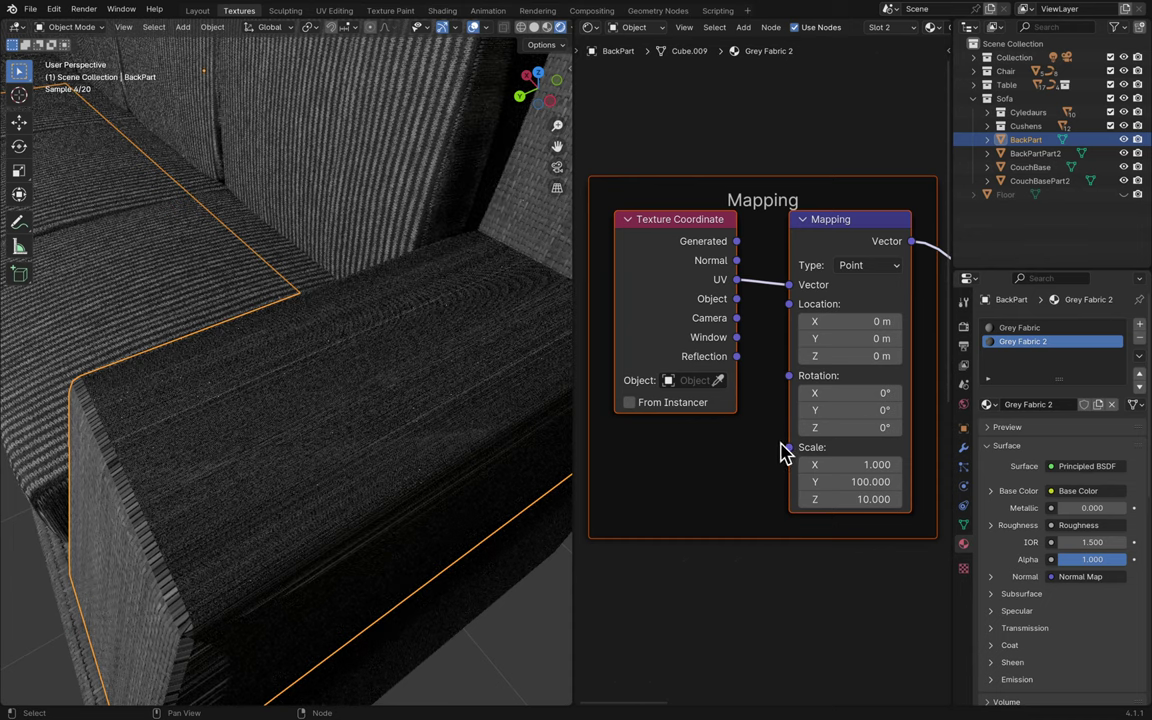
pyautogui.click(881, 483)
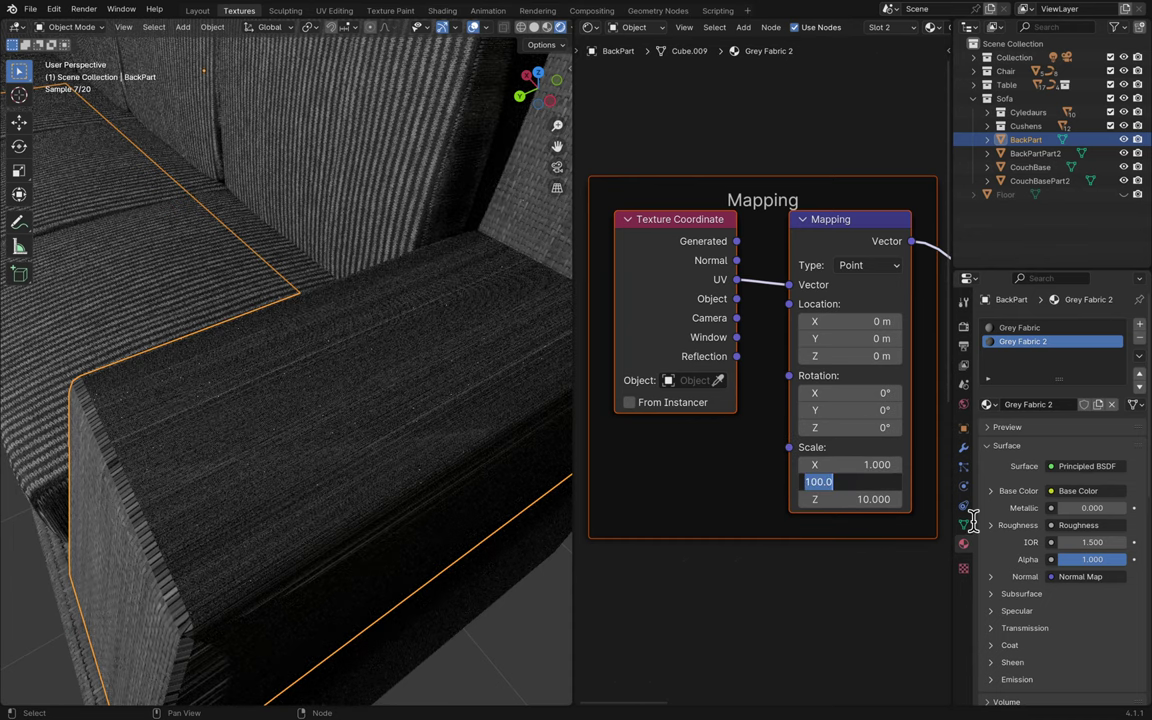
pyautogui.write('10')
pyautogui.press('Return')
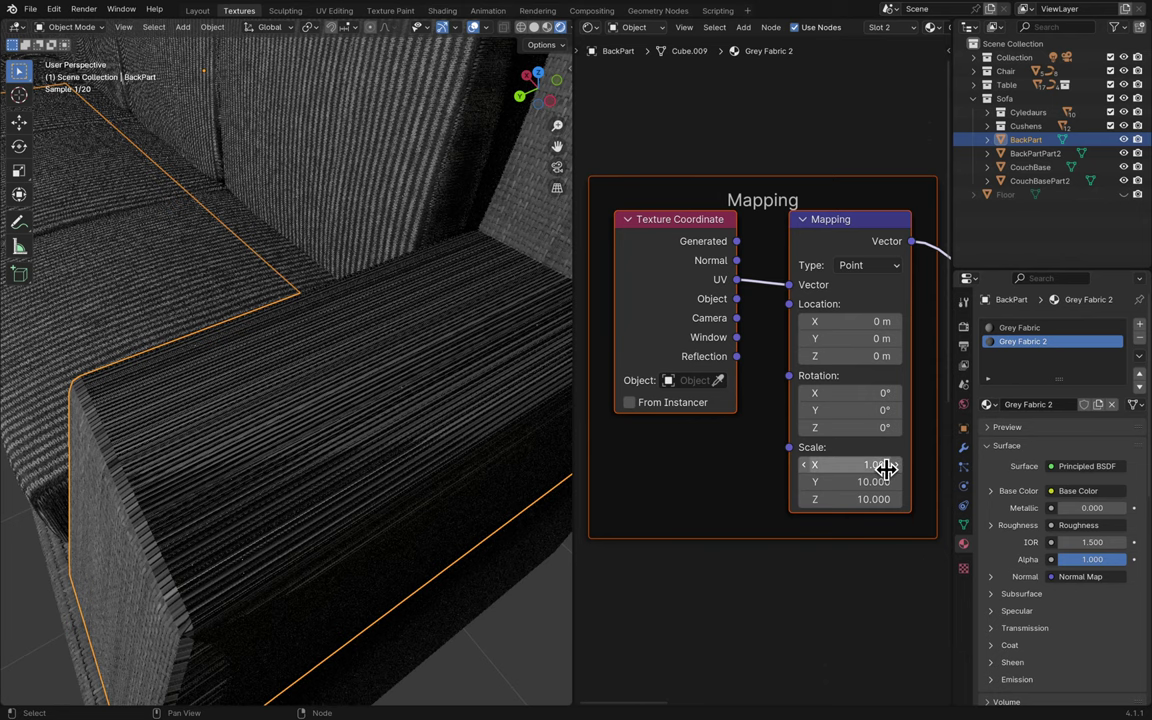
# - Try Scale Y at 20 and Scale X at 20, 200 and 20000
pyautogui.click(885, 466)
pyautogui.click(887, 481)
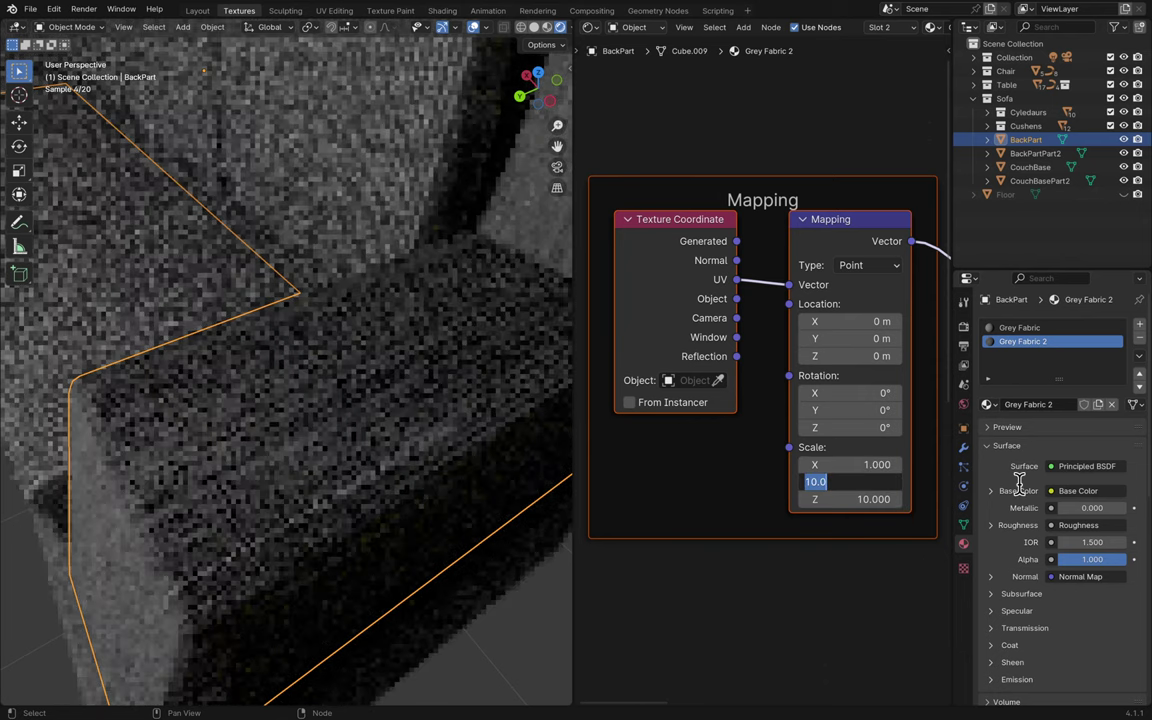
pyautogui.write('20')
pyautogui.press('Return')
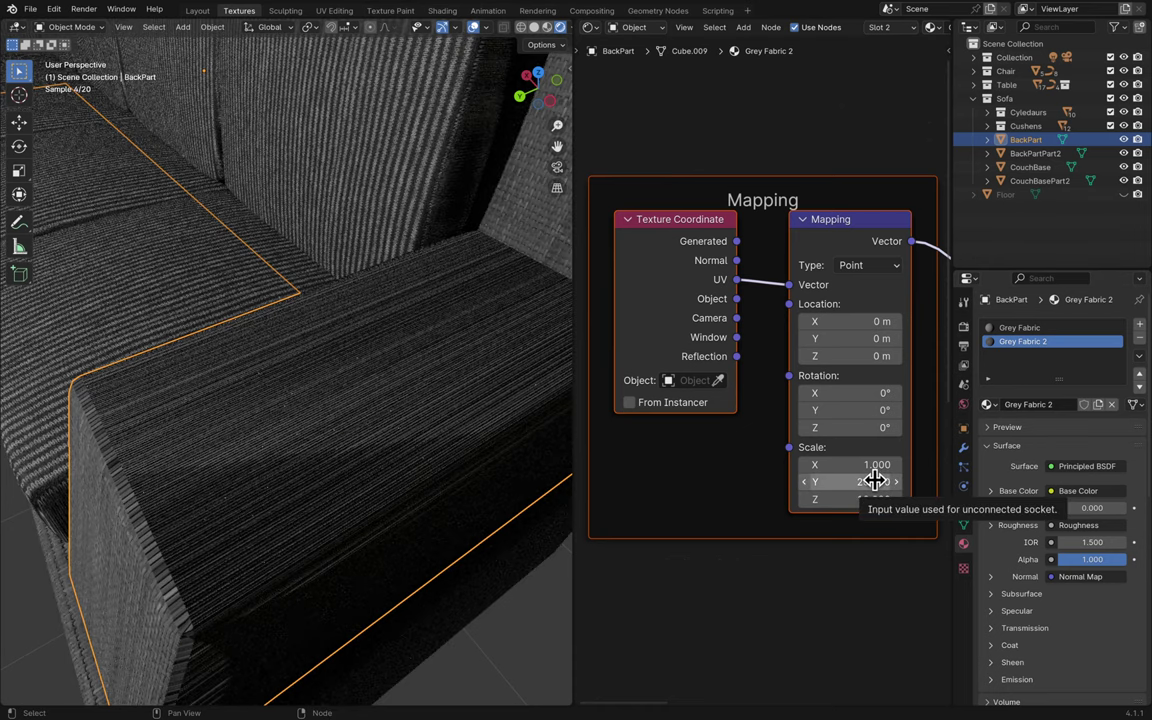
pyautogui.click(881, 464)
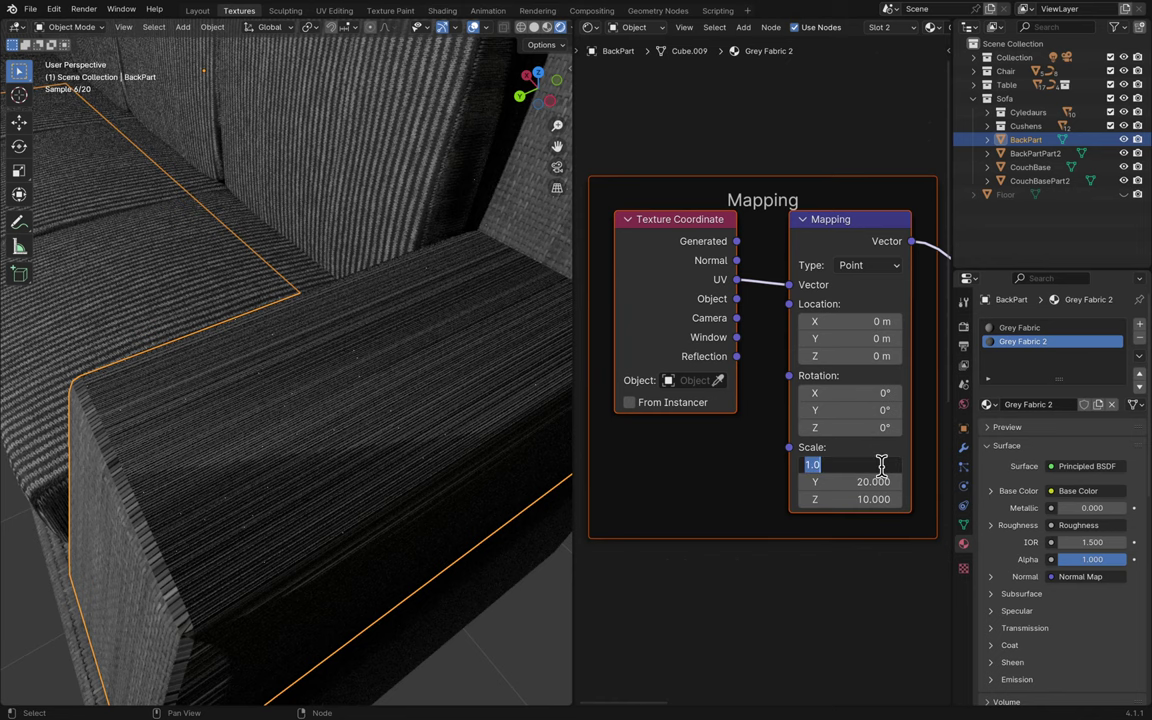
pyautogui.write('20')
pyautogui.press('Return')
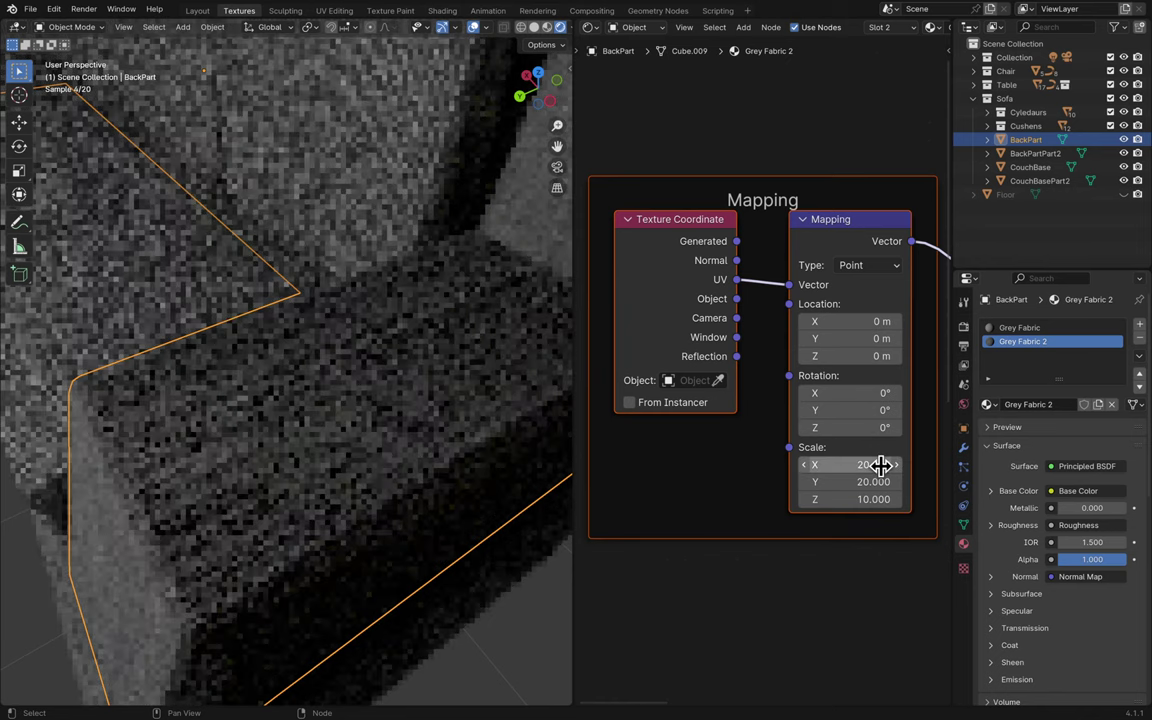
pyautogui.click(881, 464)
pyautogui.write('200')
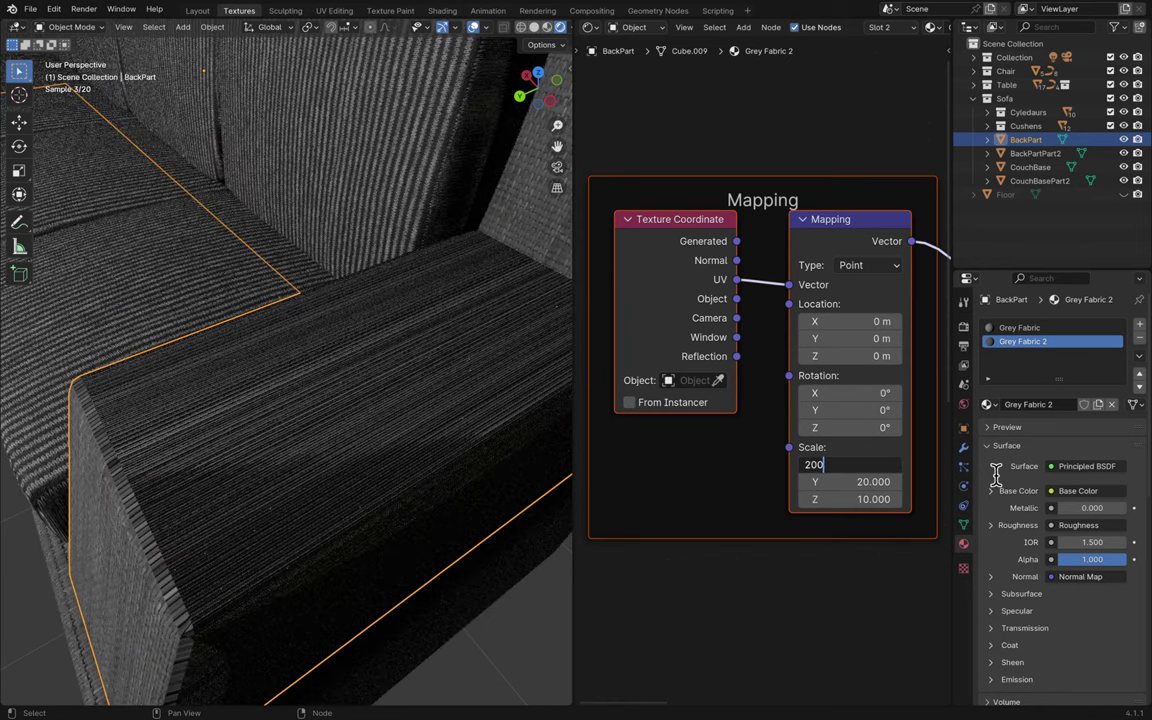
pyautogui.press('Return')
pyautogui.click(876, 461)
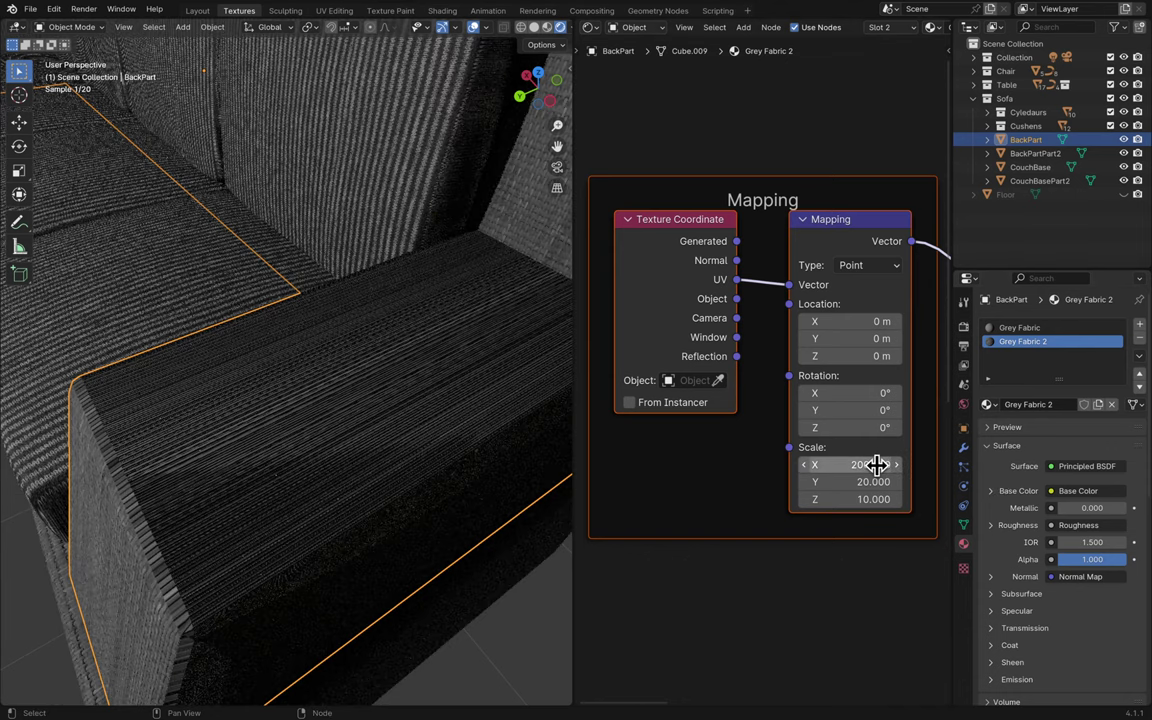
pyautogui.write('20000')
pyautogui.press('Return')
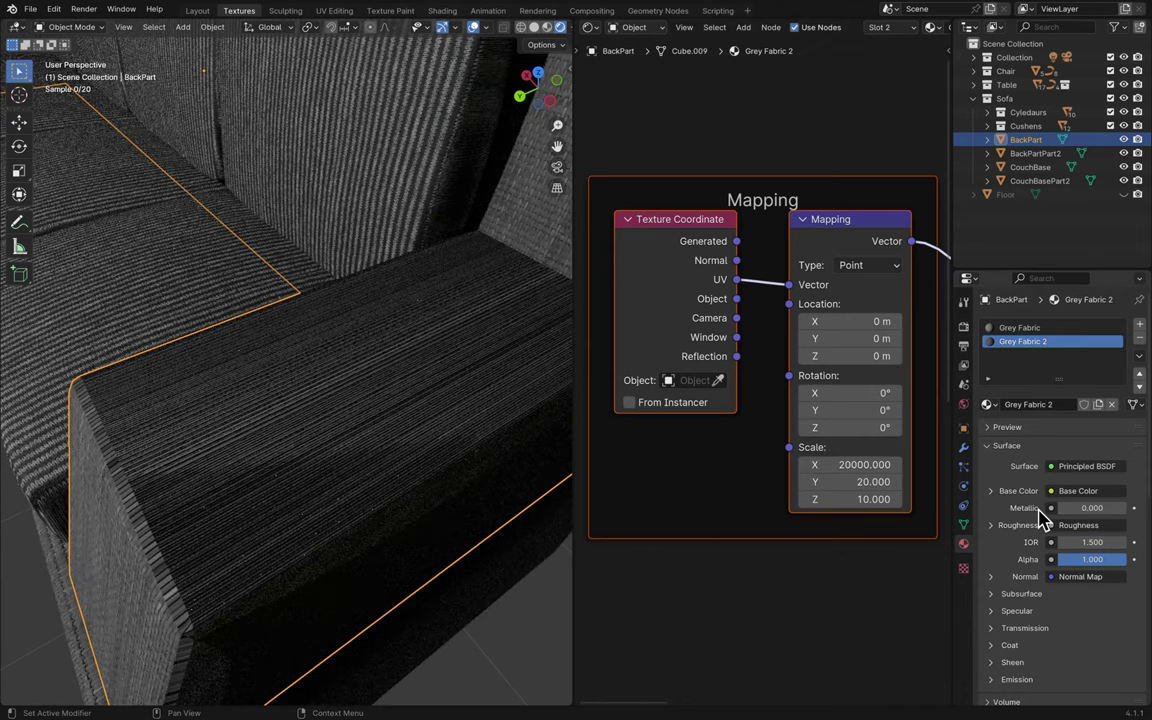
# - Try Scale Z at 20000 and Scale Y at -200000, then -100
pyautogui.click(880, 499)
pyautogui.write('20000')
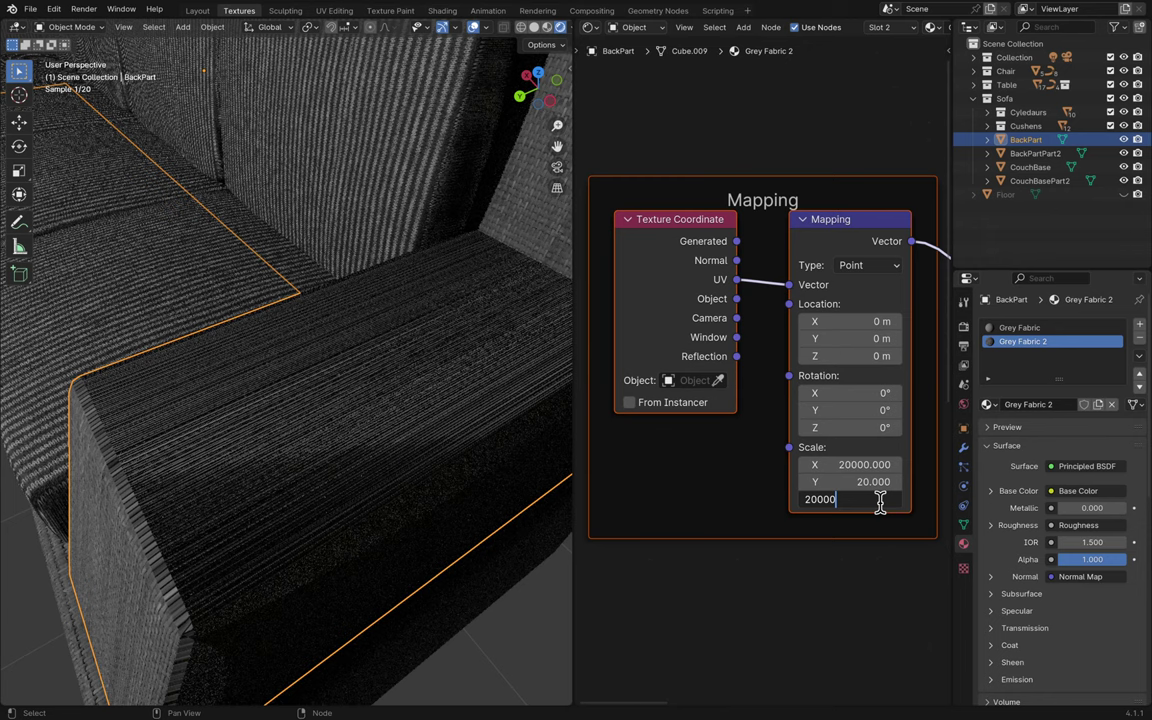
pyautogui.press('Return')
pyautogui.click(851, 483)
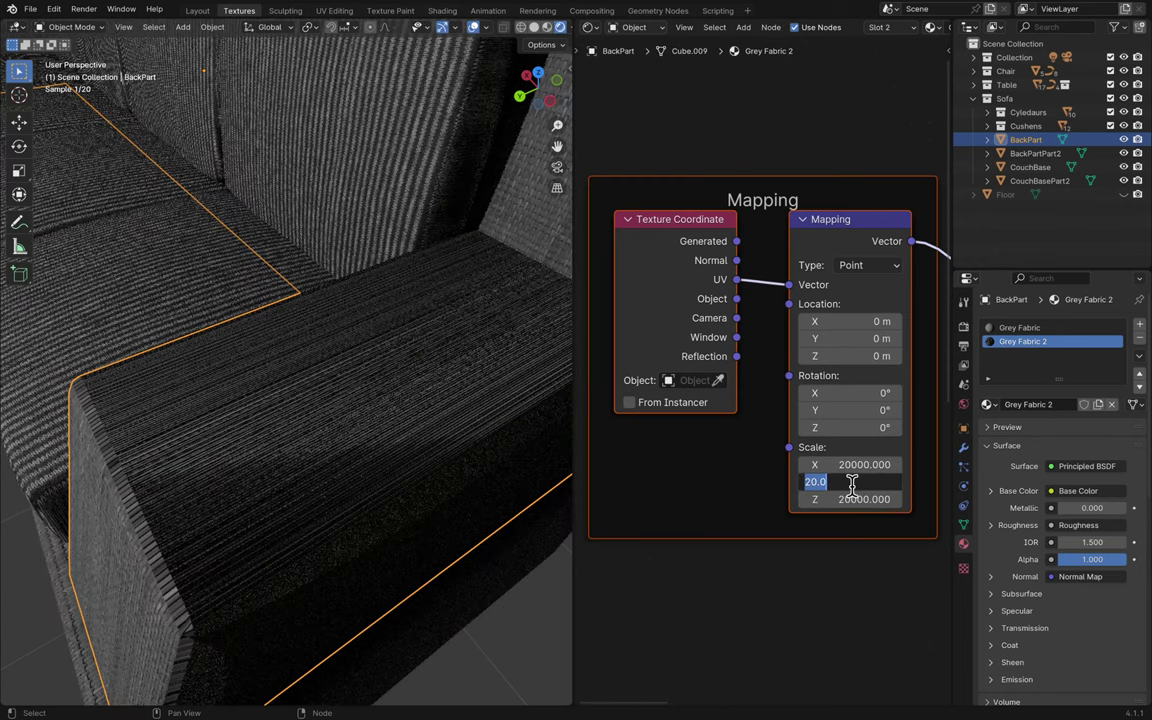
pyautogui.write('-2')
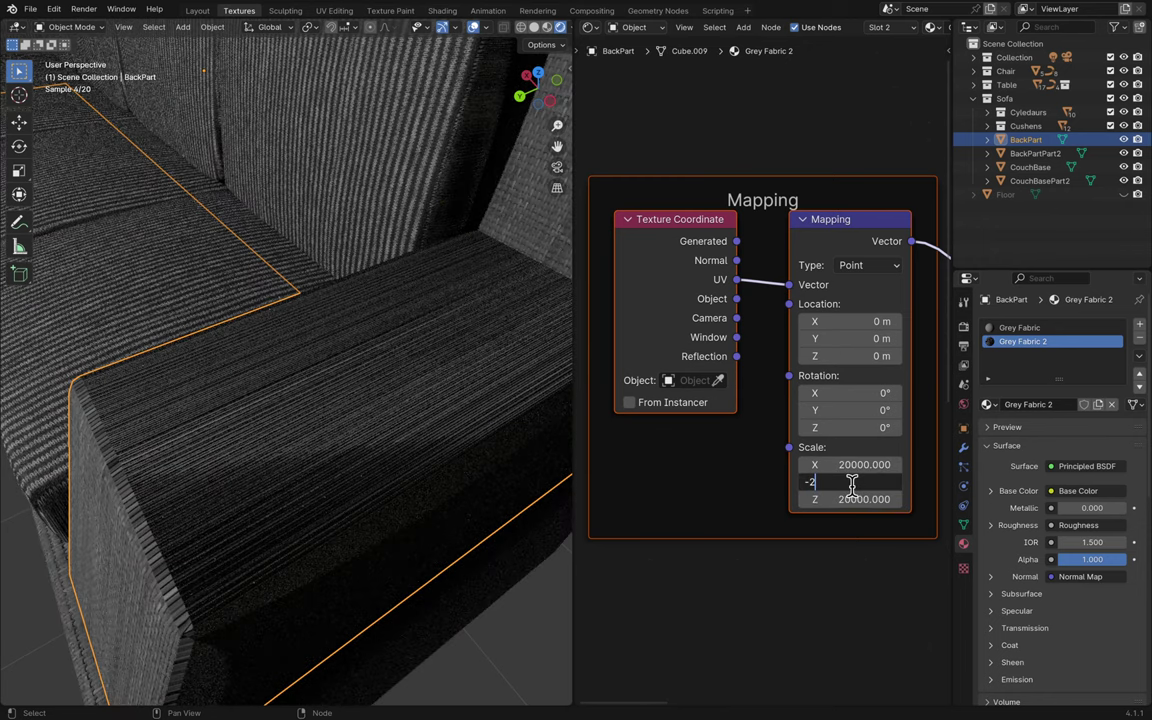
pyautogui.write('00000')
pyautogui.press('Return')
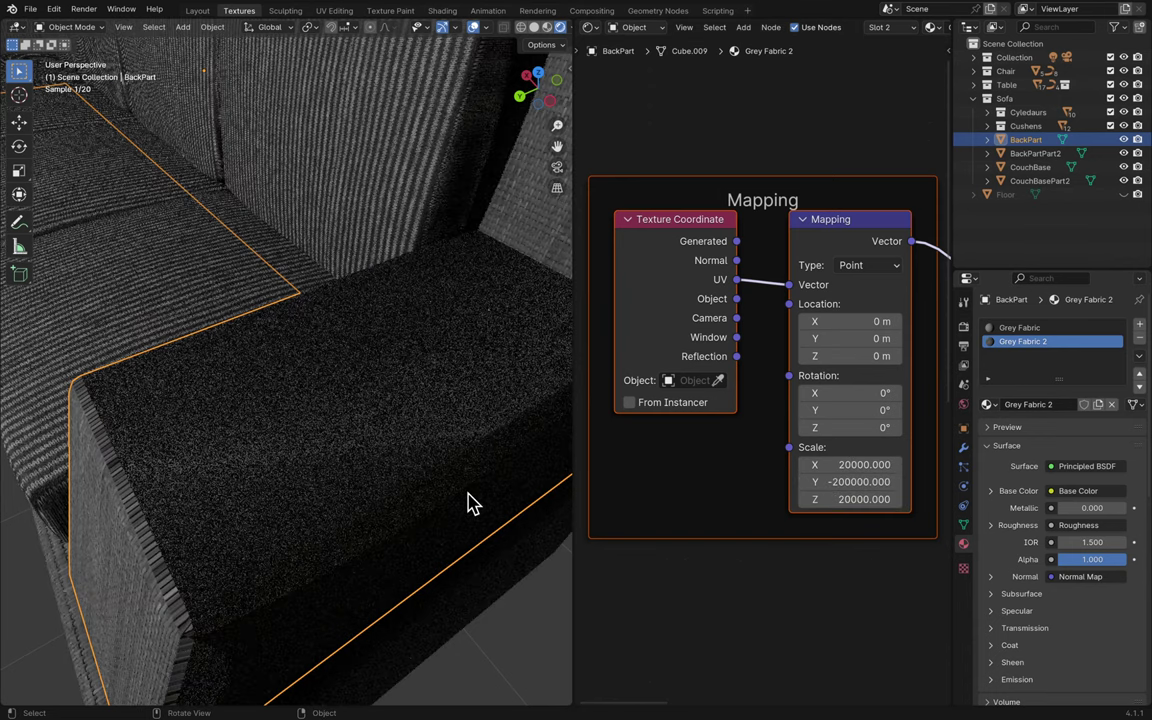
pyautogui.doubleClick(872, 483)
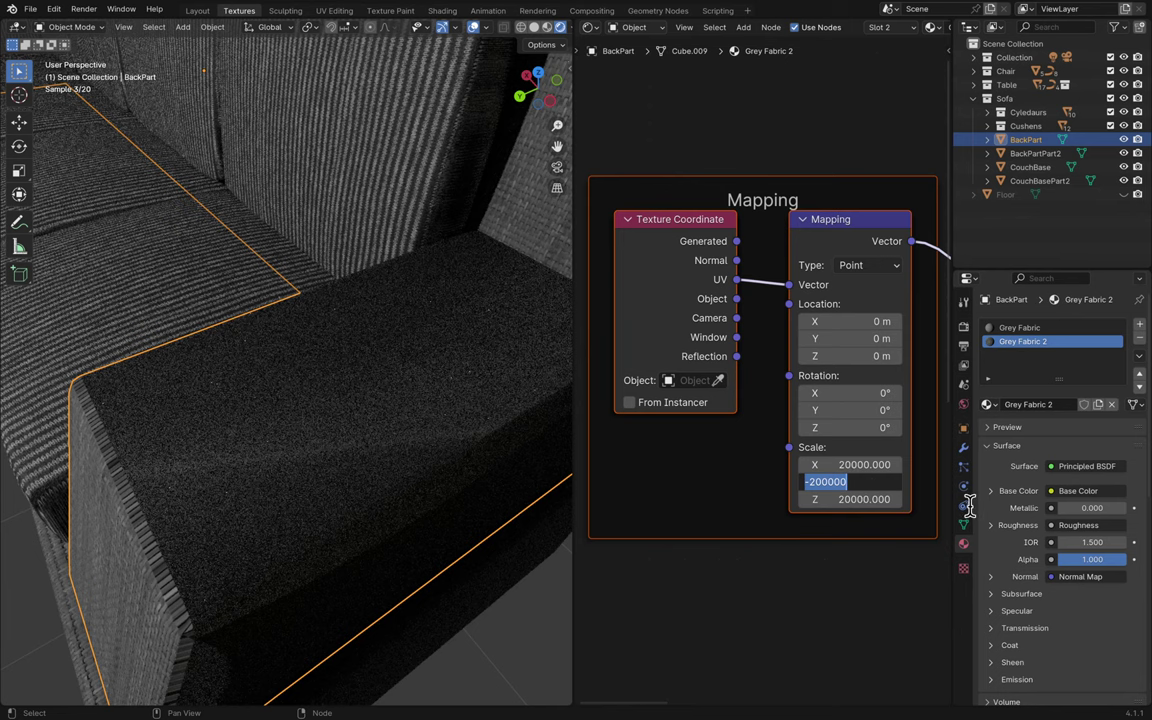
pyautogui.press('Return')
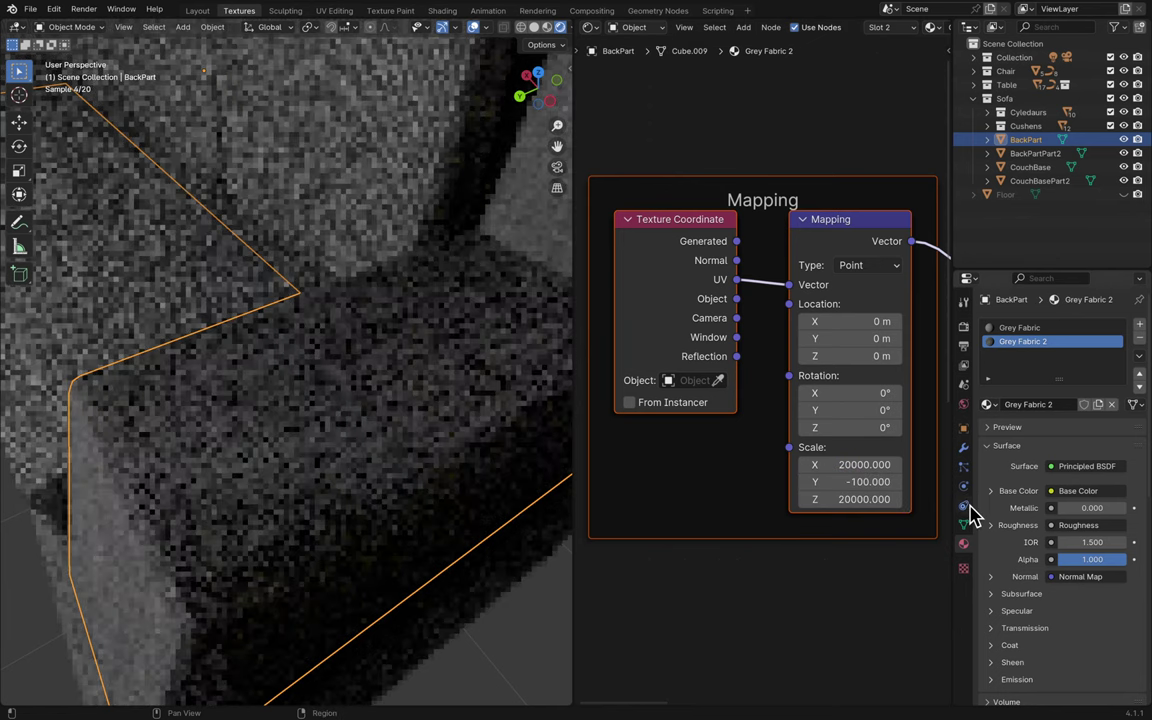
pyautogui.doubleClick(882, 483)
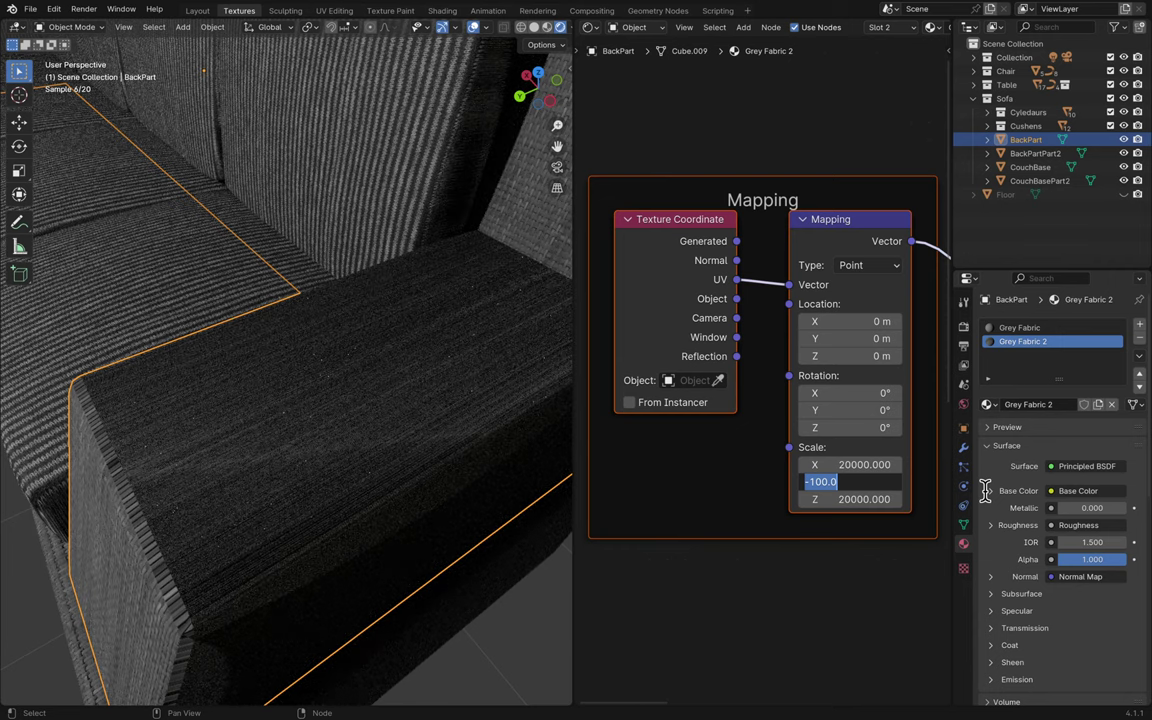
pyautogui.press('Return')
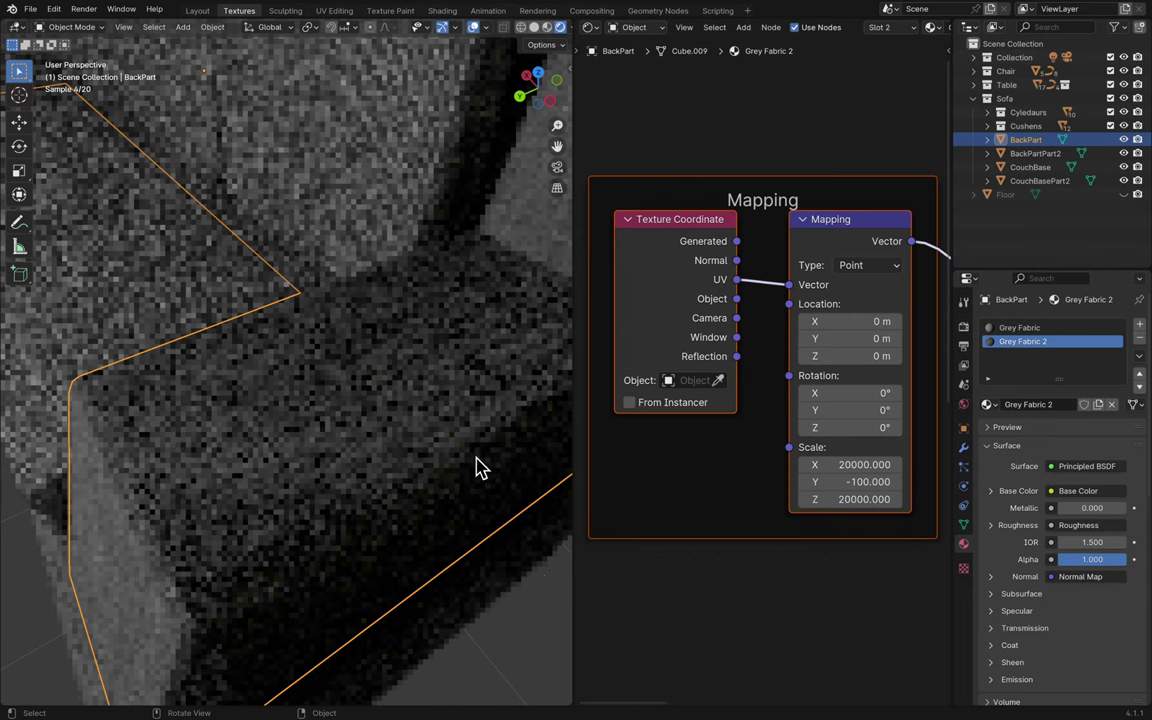
# - Set the Mapping Scale X, Y and Z all back to 1
pyautogui.doubleClick(858, 466)
pyautogui.write('1')
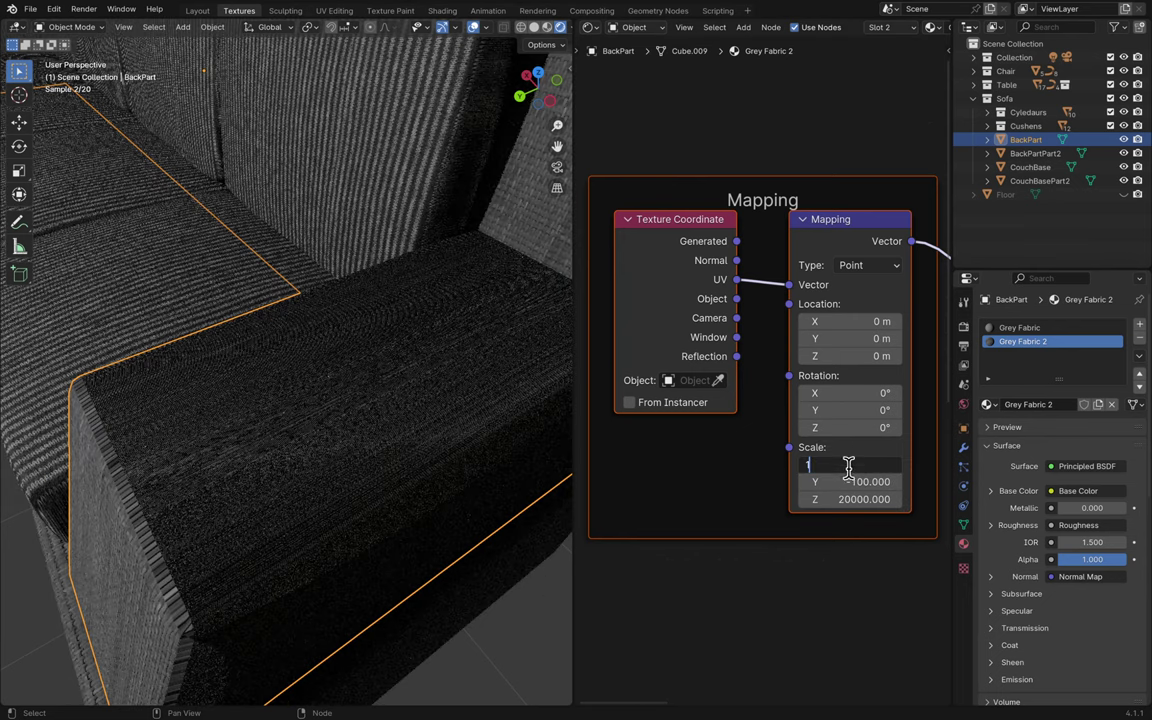
pyautogui.press('Return')
pyautogui.doubleClick(838, 481)
pyautogui.write('1')
pyautogui.press('Return')
pyautogui.doubleClick(856, 499)
pyautogui.write('1')
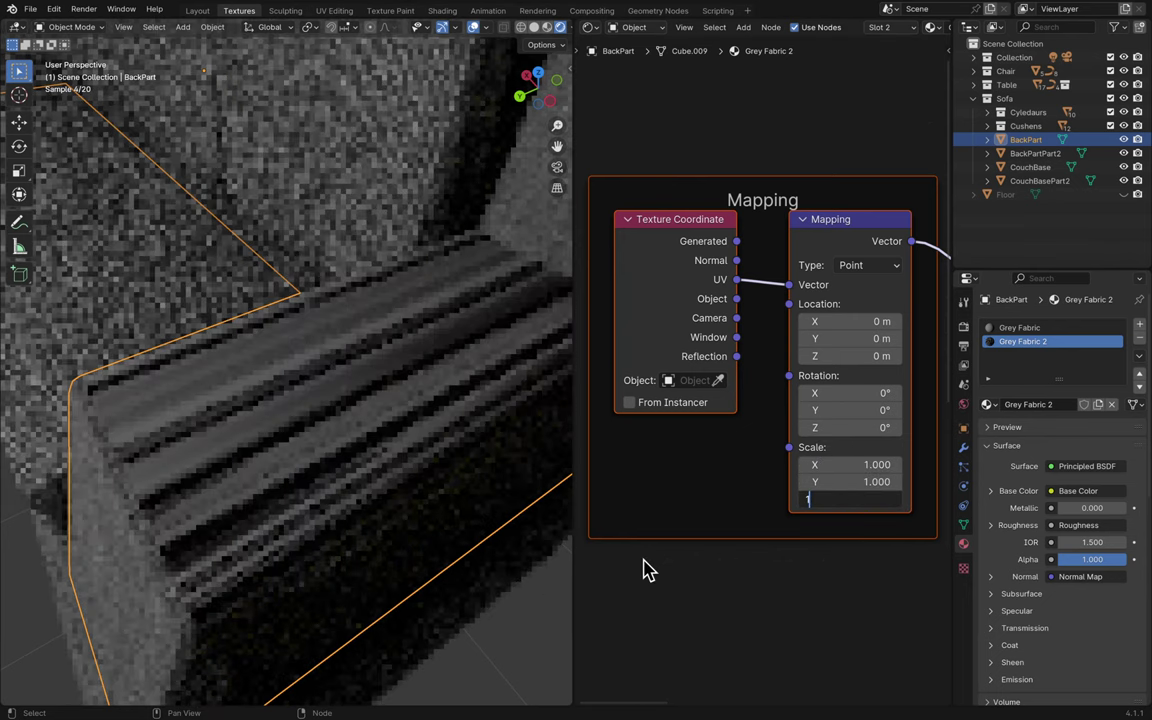
pyautogui.press('Return')
# - Save Blender13.blend and zoom and pan around the striped armrest, chair and table
pyautogui.hotkey('ctrl', 's')
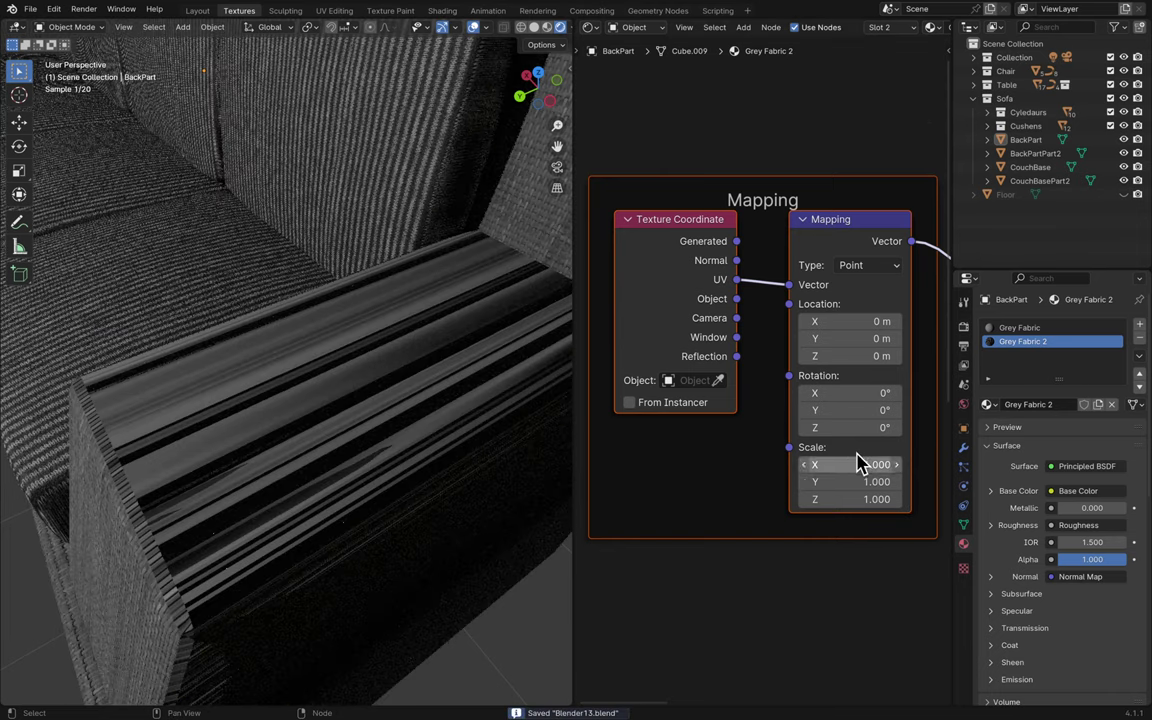
pyautogui.scroll(5, 427, 587)
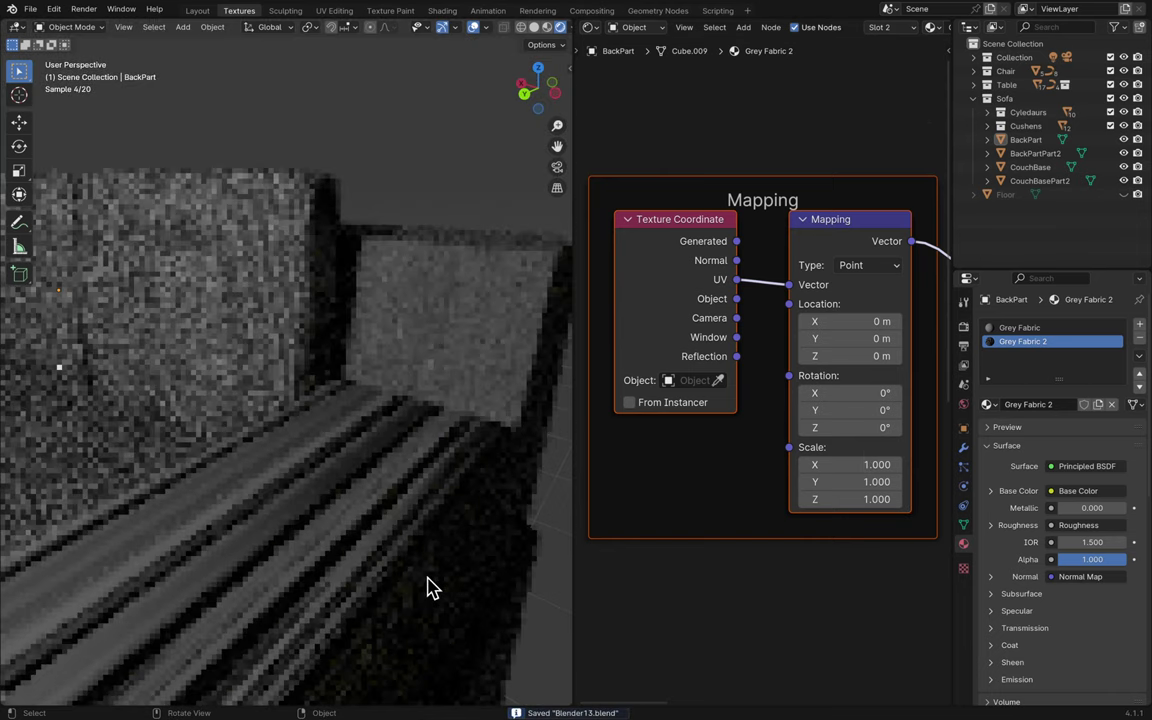
pyautogui.scroll(-1, 427, 587)
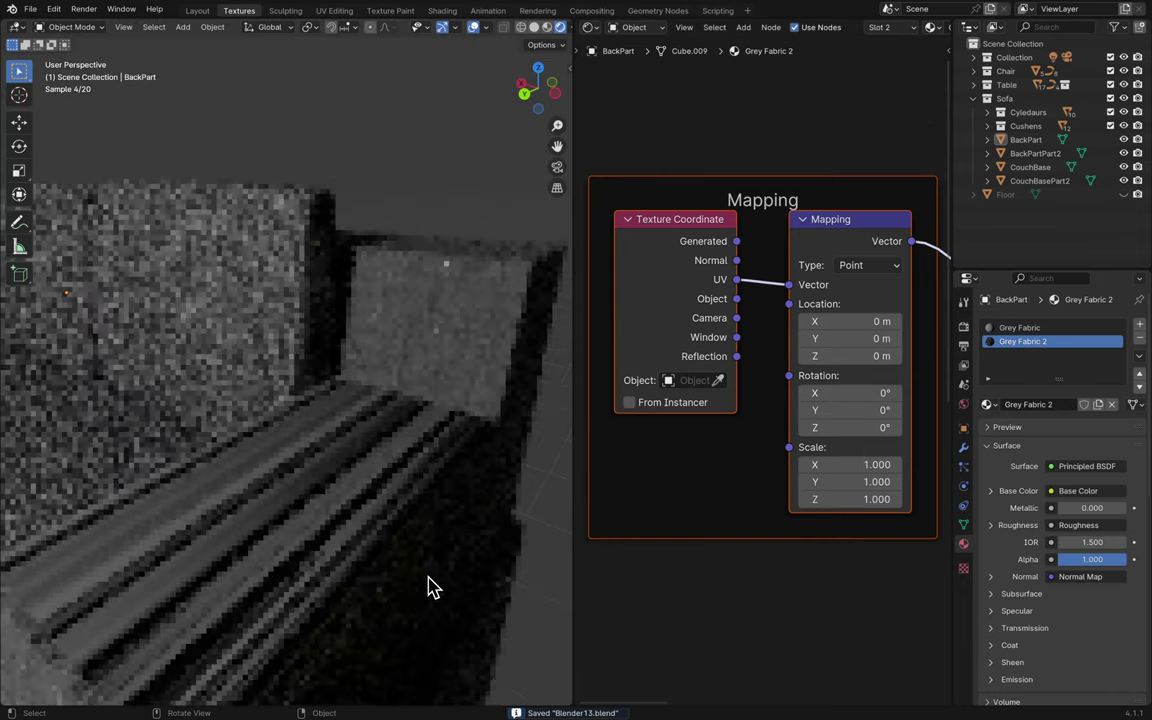
pyautogui.scroll(-6, 440, 583)
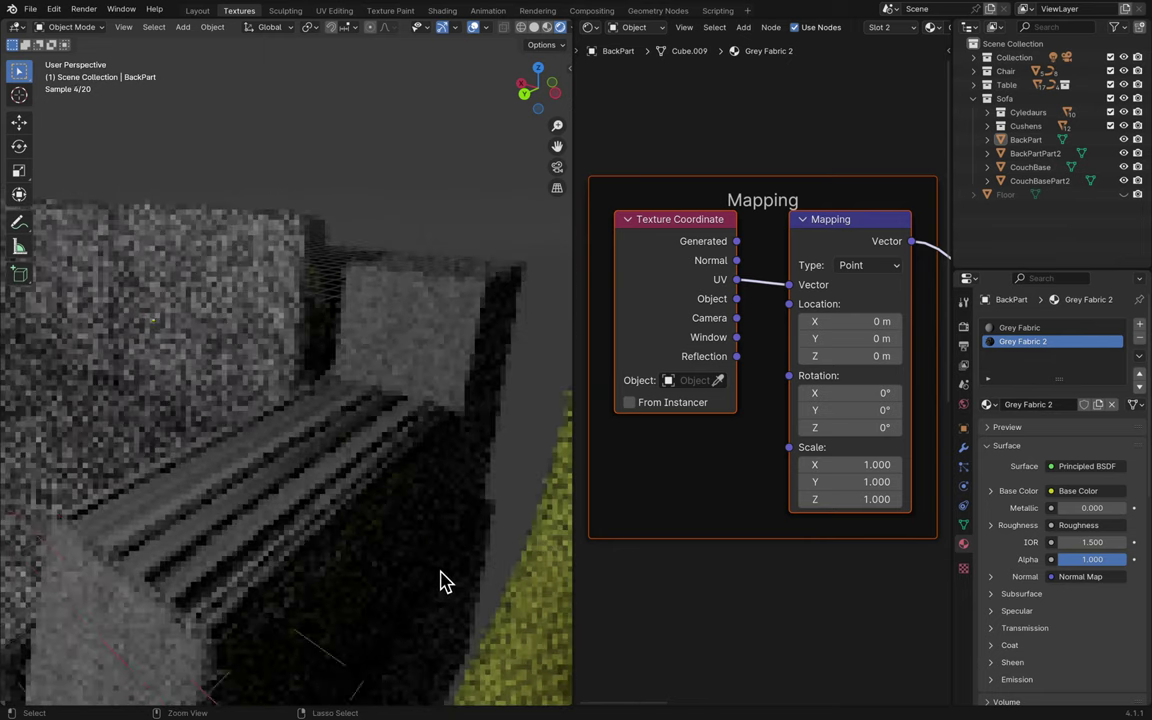
pyautogui.hscroll(10, 440, 583)
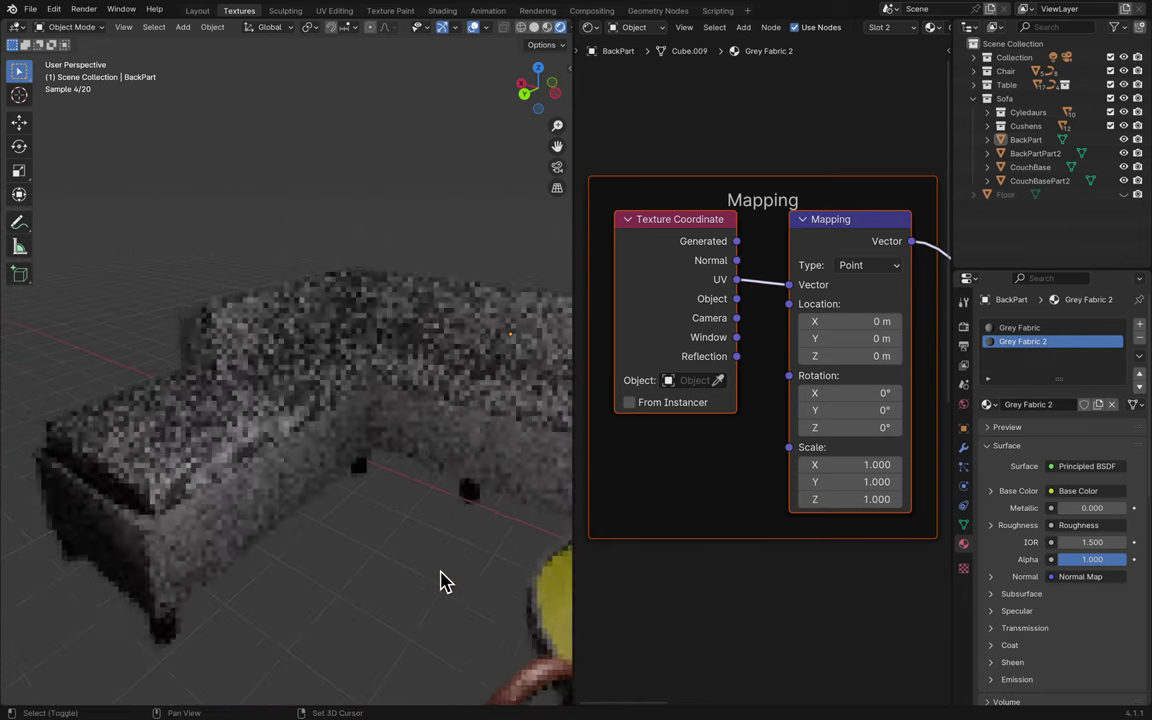
pyautogui.hscroll(10, 440, 583)
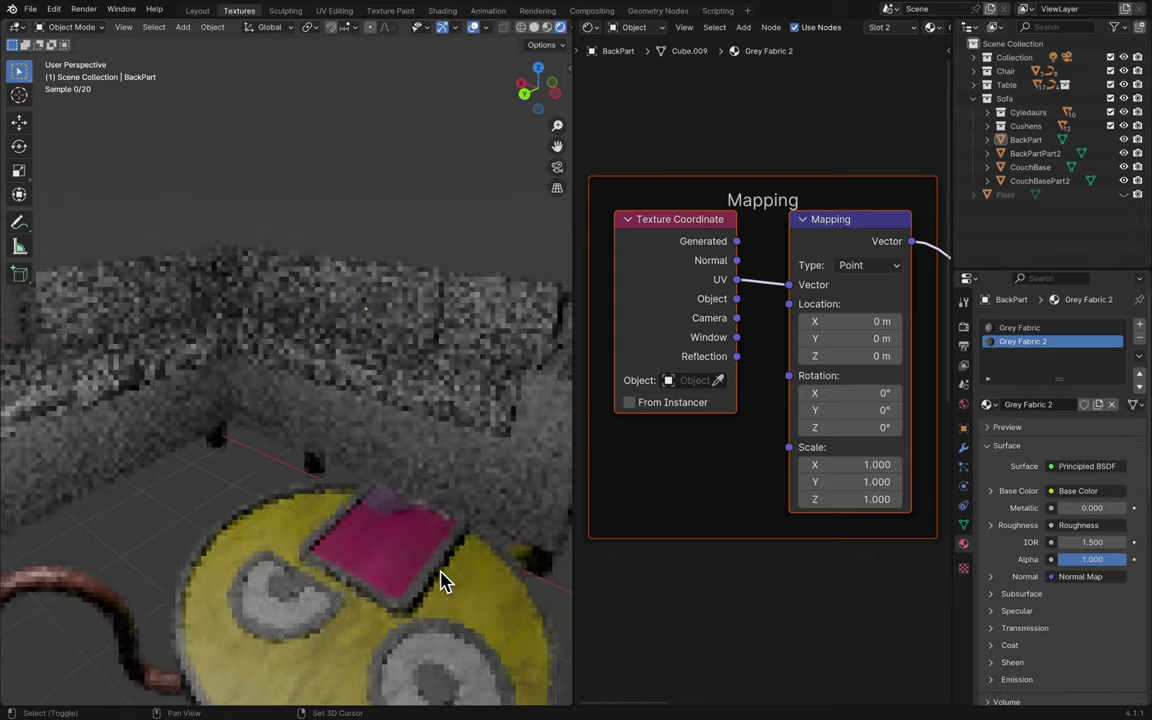
pyautogui.hscroll(10, 440, 583)
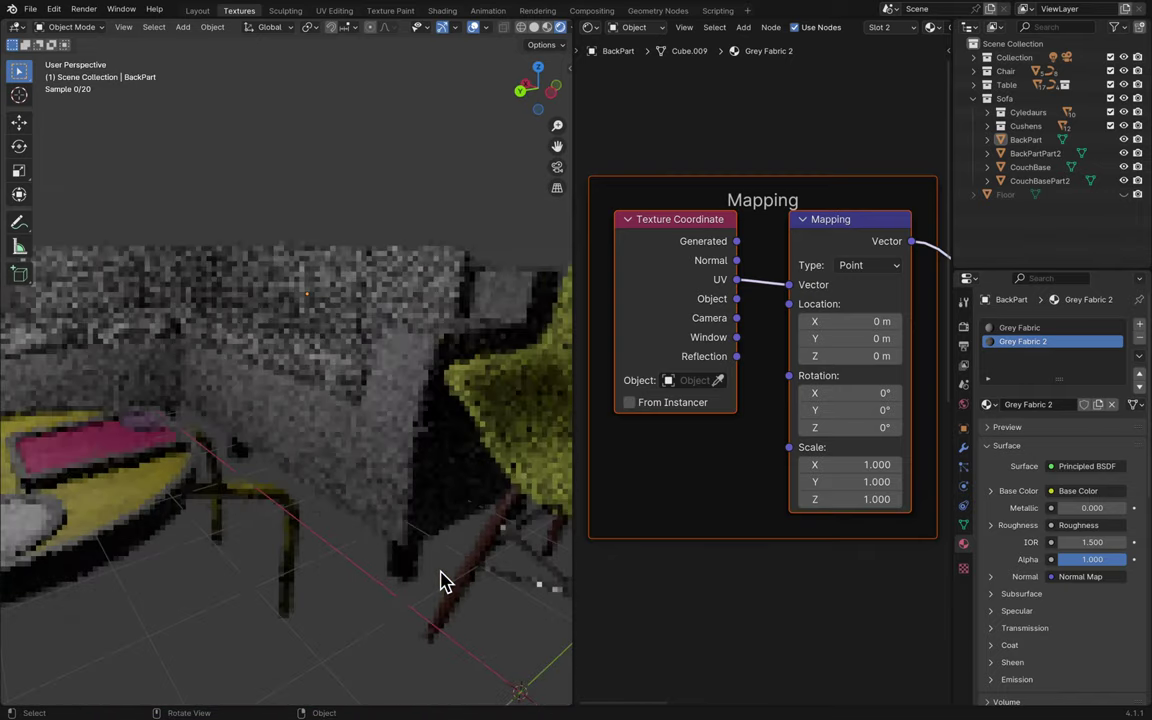
pyautogui.hscroll(10, 440, 583)
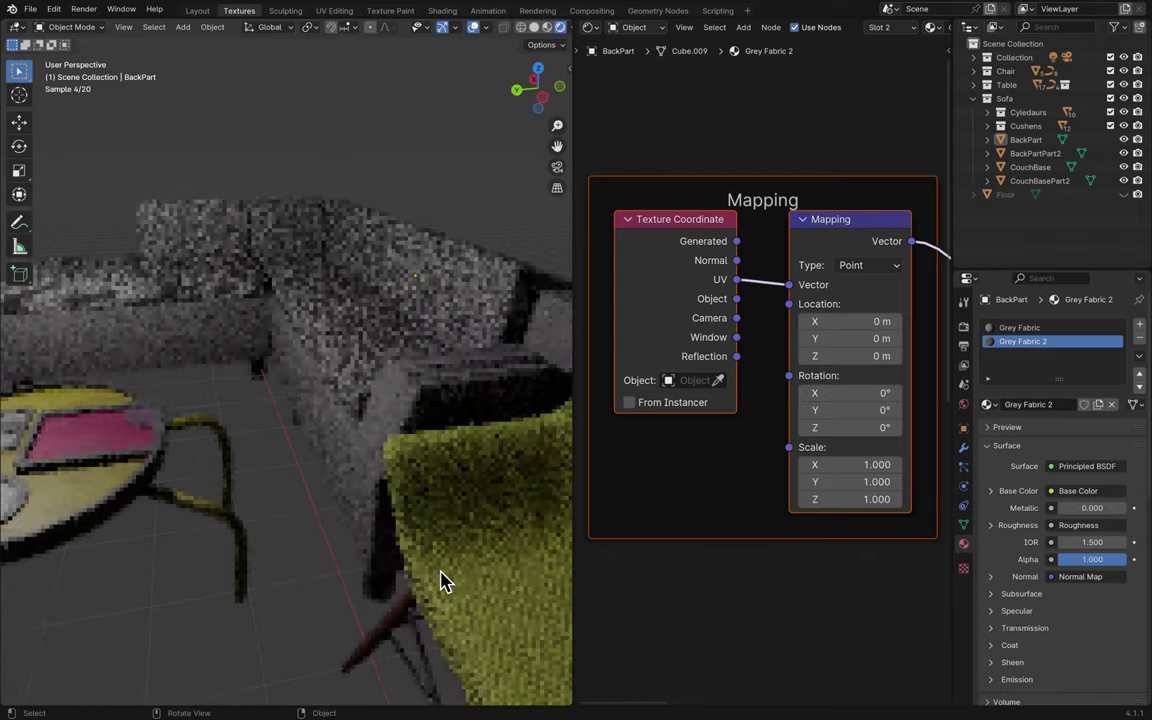
pyautogui.hotkey('ctrl', 's')
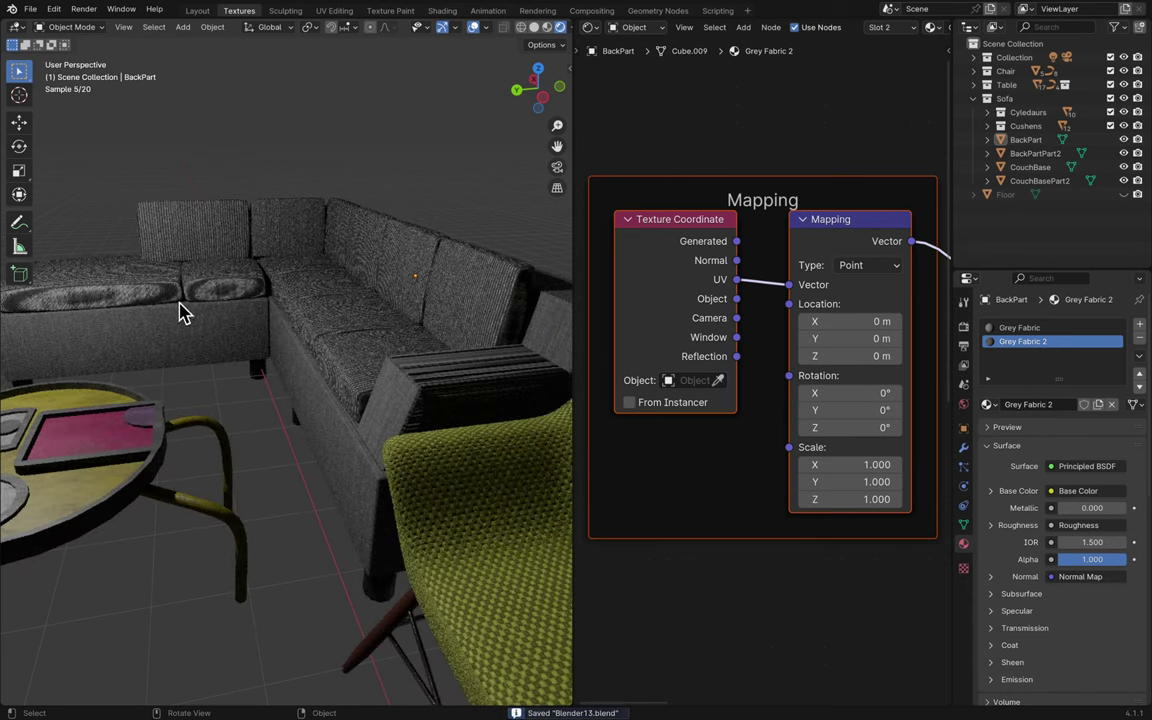
# - Select seat cushion Cushen11 to load its Lineful Fabricals material, then orbit to inspect it
pyautogui.click(172, 306)
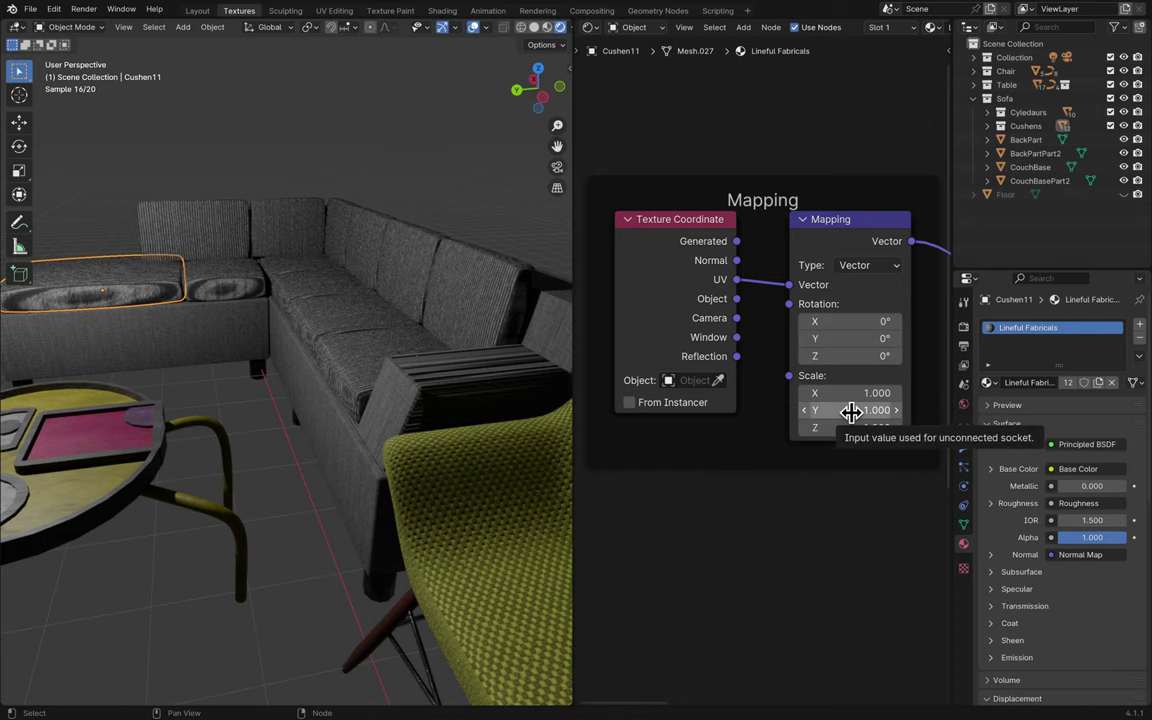
pyautogui.hscroll(-10, 458, 476)
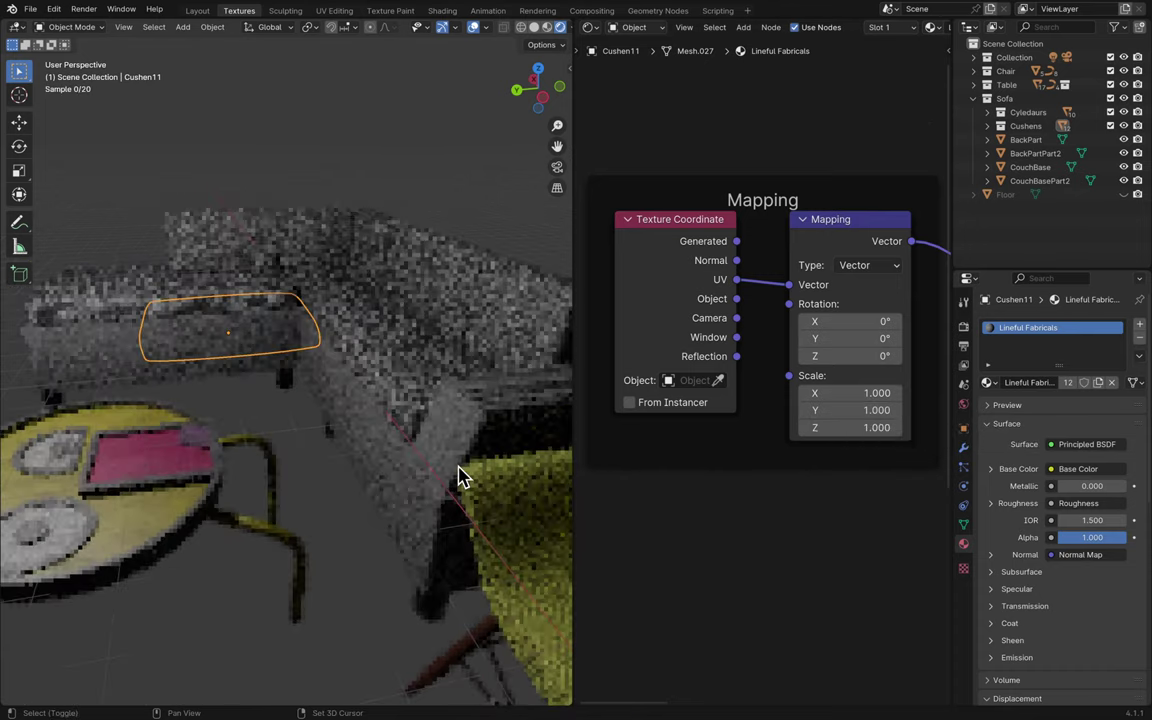
pyautogui.scroll(-10, 458, 476)
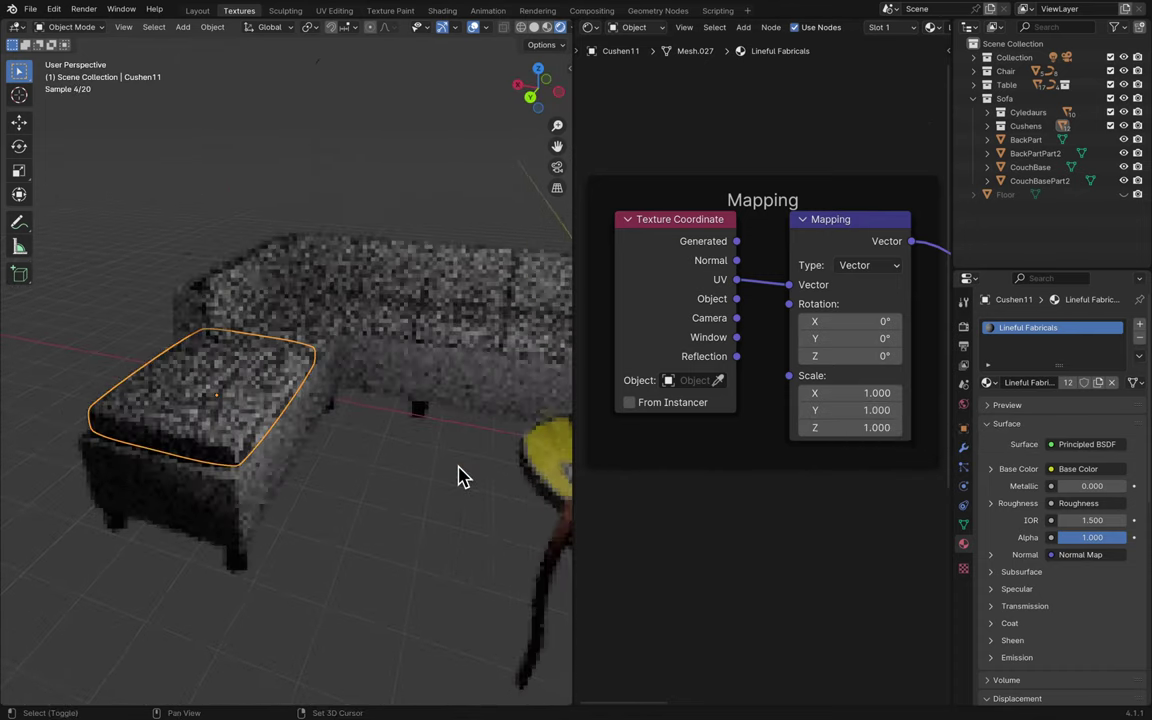
pyautogui.scroll(10, 458, 476)
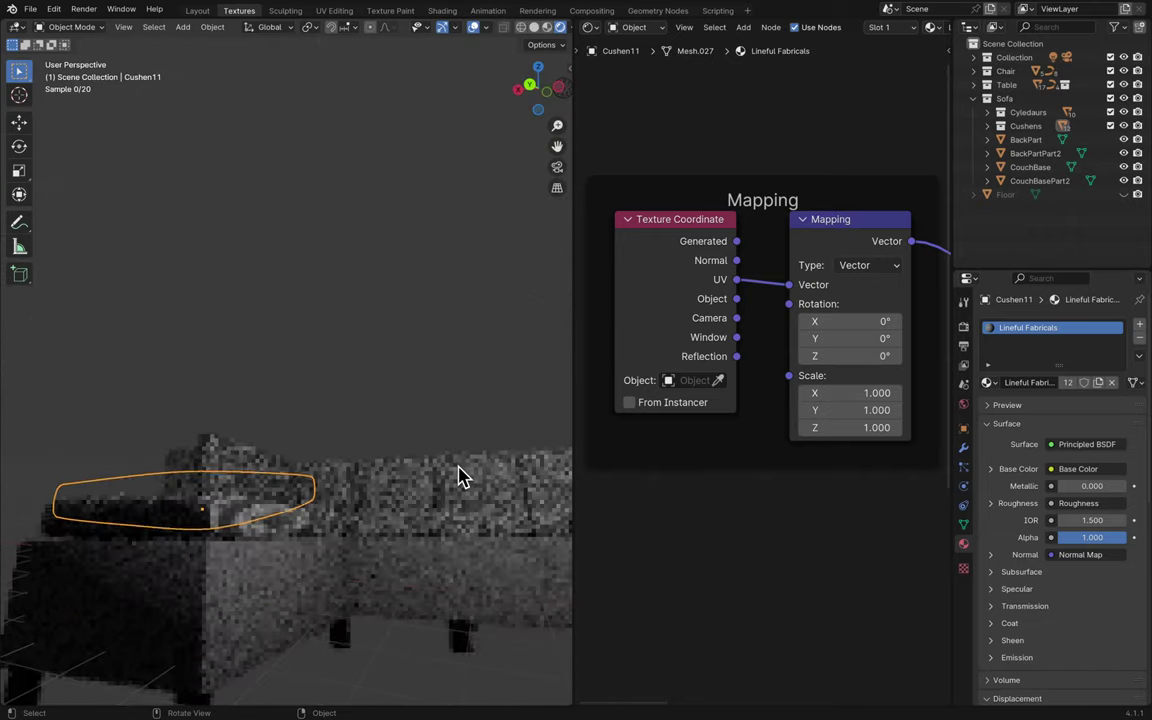
pyautogui.scroll(10, 458, 476)
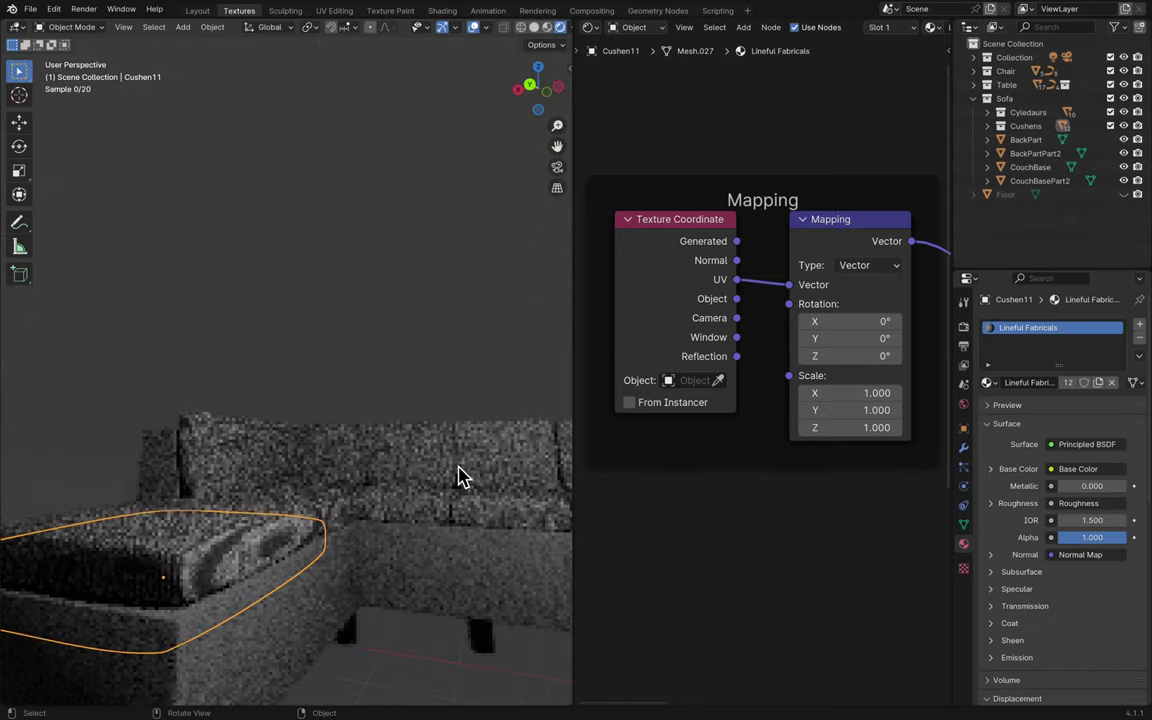
pyautogui.scroll(-10, 458, 476)
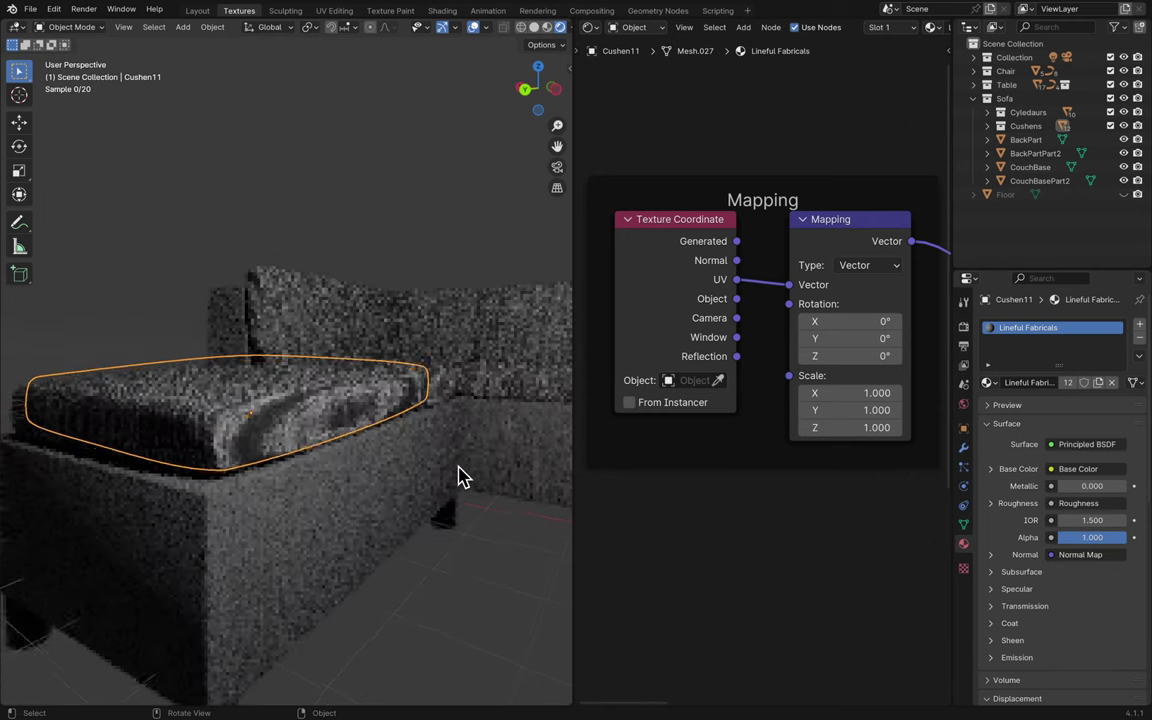
pyautogui.hscroll(5, 458, 476)
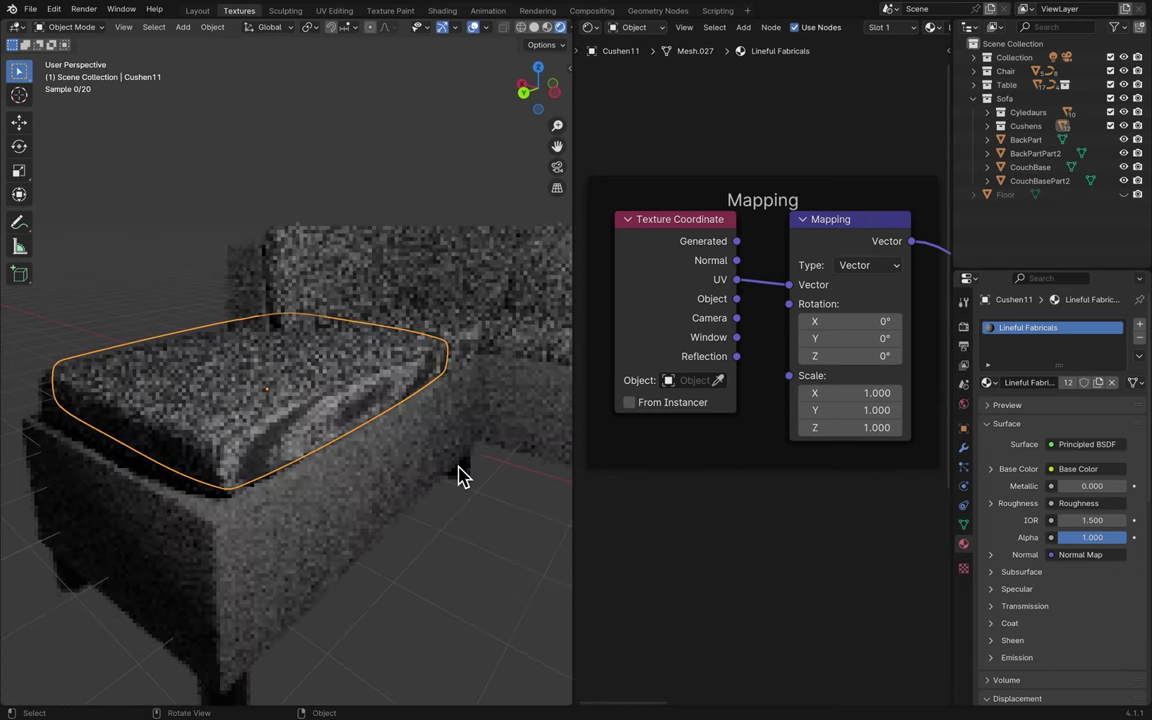
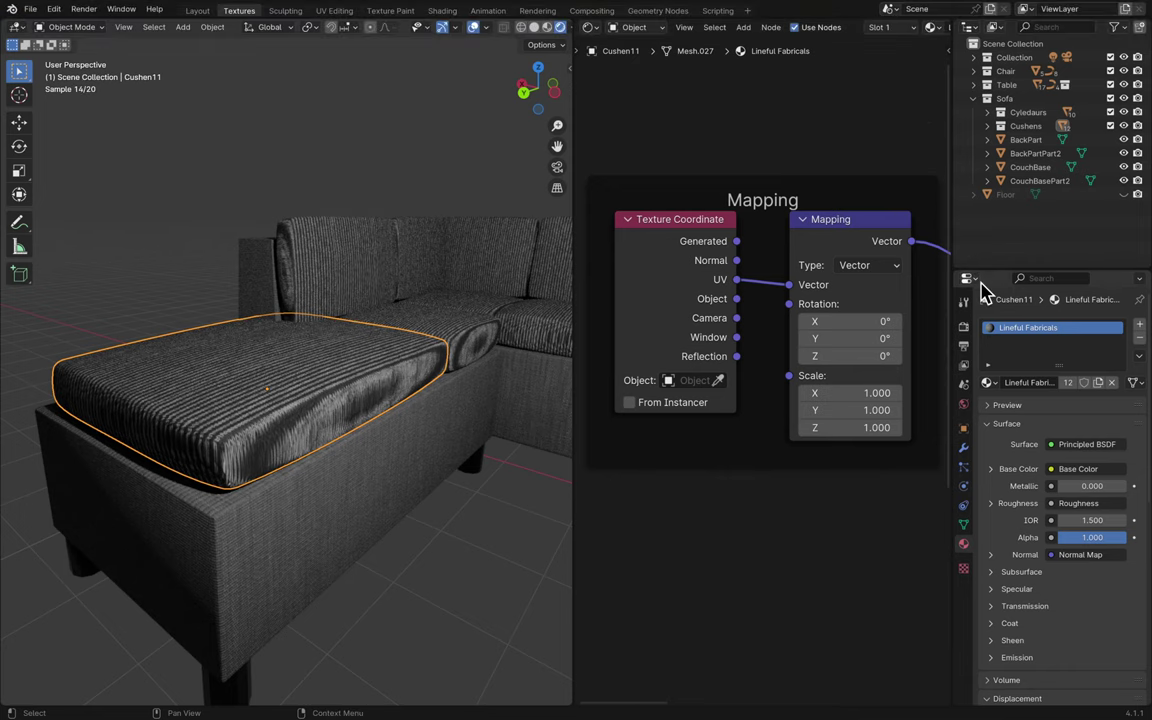
# - Add a second material slot to the cushion and create a new material in it
pyautogui.click(1139, 325)
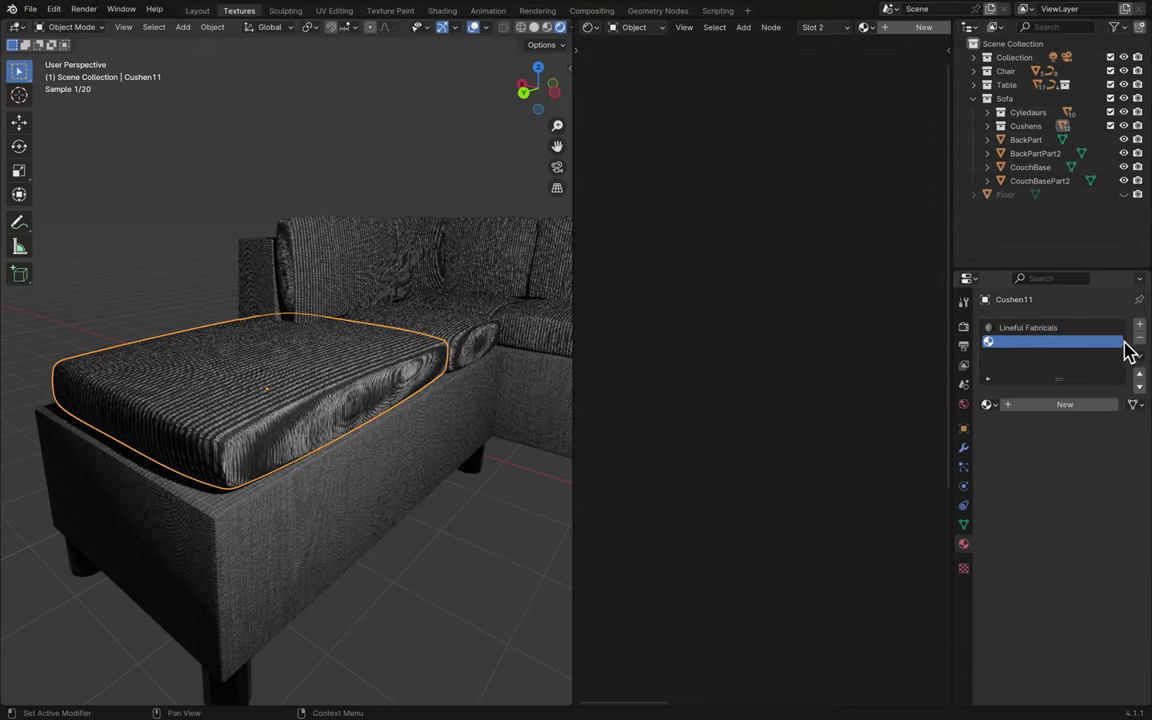
pyautogui.click(1139, 341)
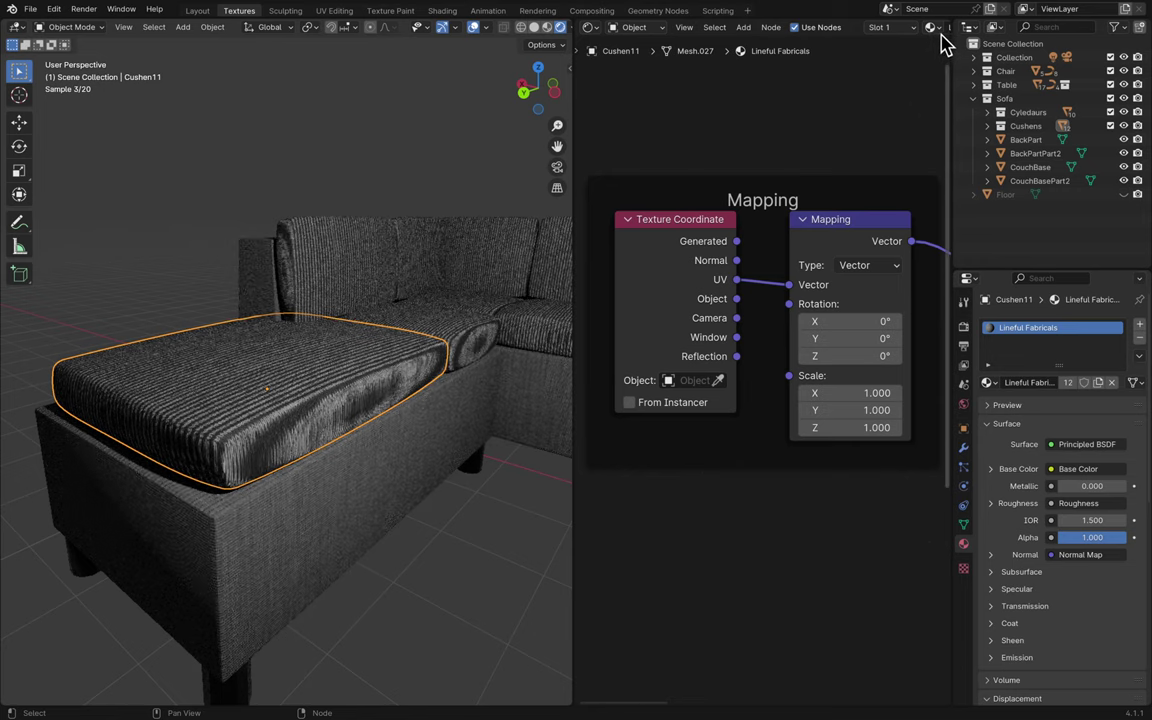
pyautogui.click(1139, 325)
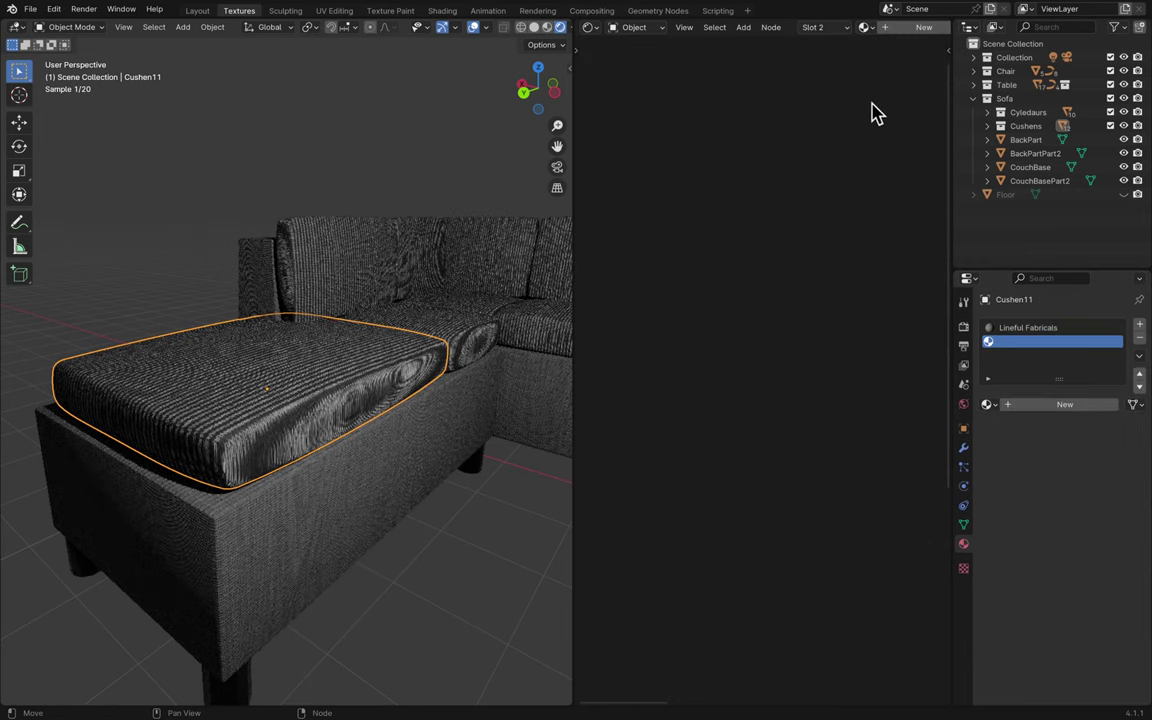
pyautogui.click(902, 30)
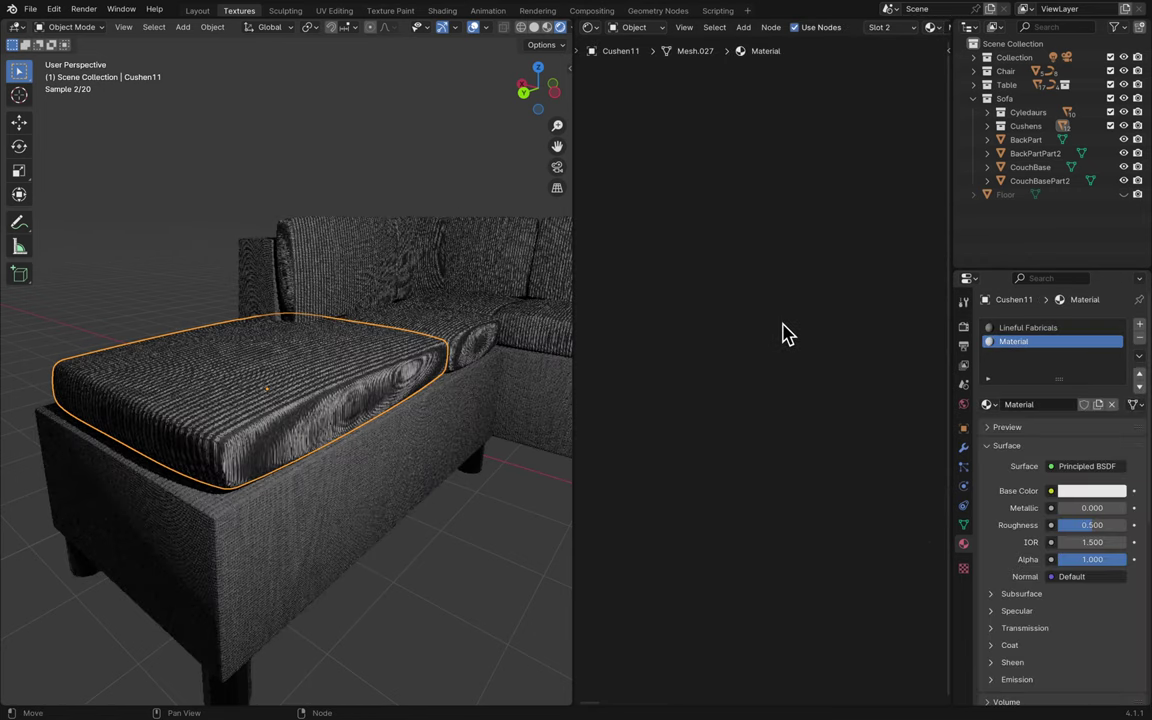
# - Paste the copied fabric texture nodes into the new material and enter Edit Mode on the cushion
pyautogui.press('Home')
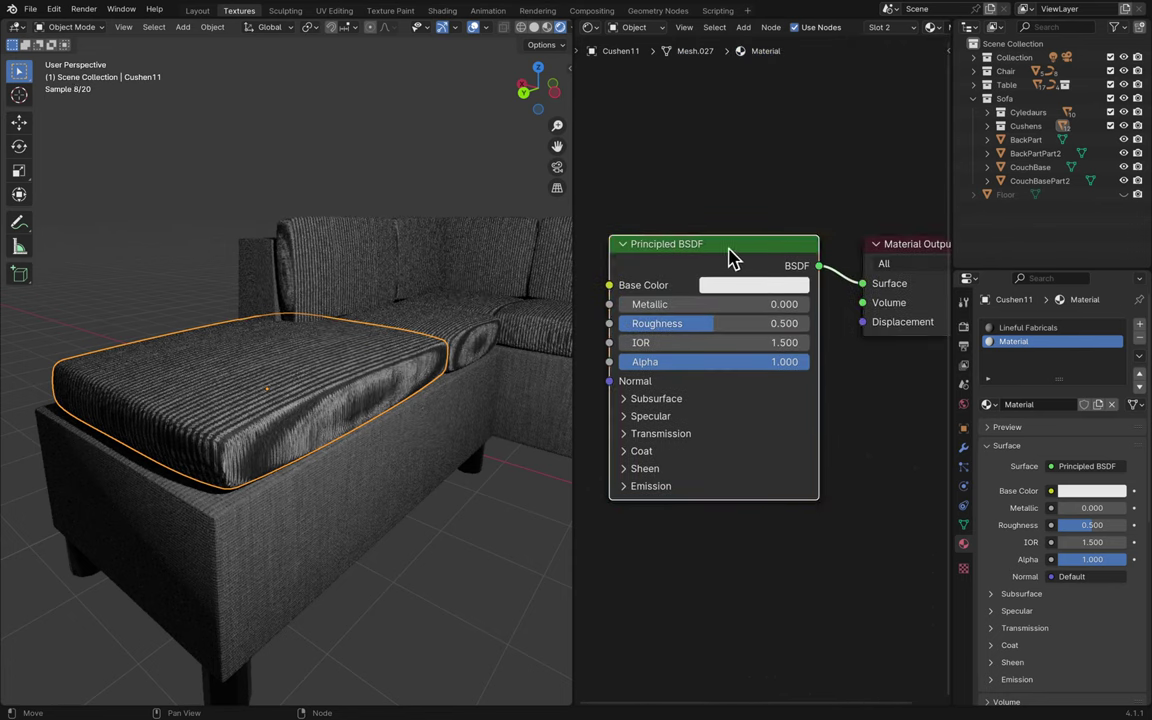
pyautogui.hotkey('ctrl', 'v')
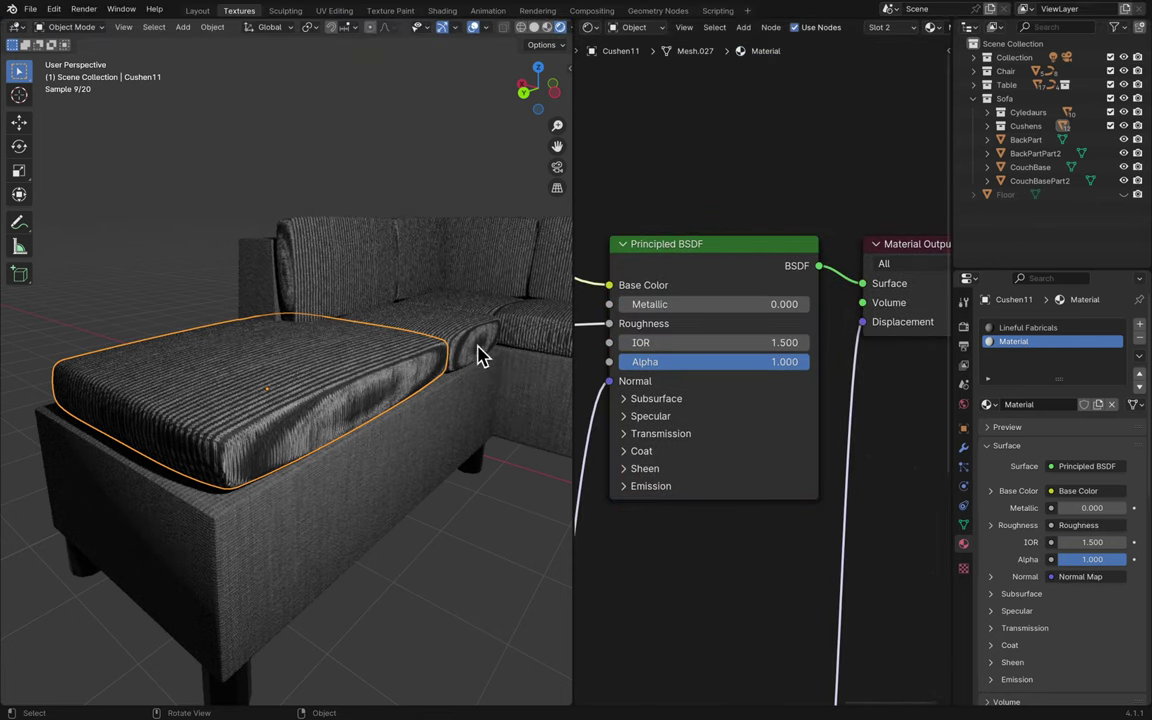
pyautogui.scroll(6, 390, 405)
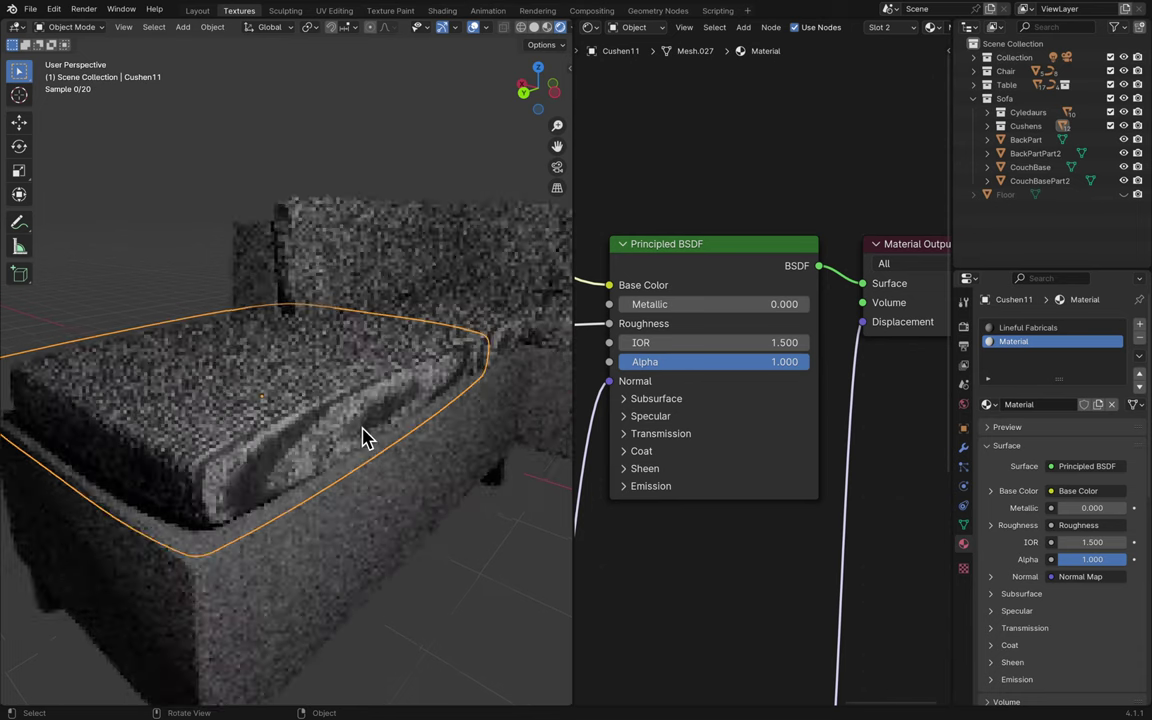
pyautogui.scroll(-10, 365, 437)
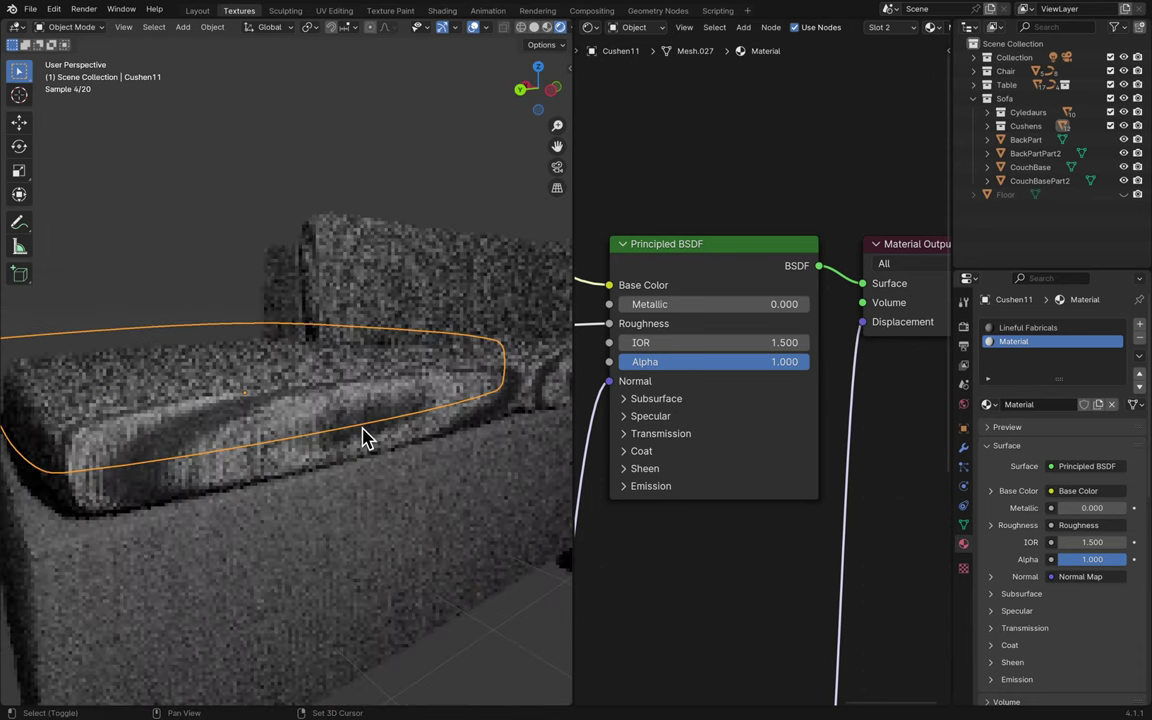
pyautogui.scroll(10, 365, 437)
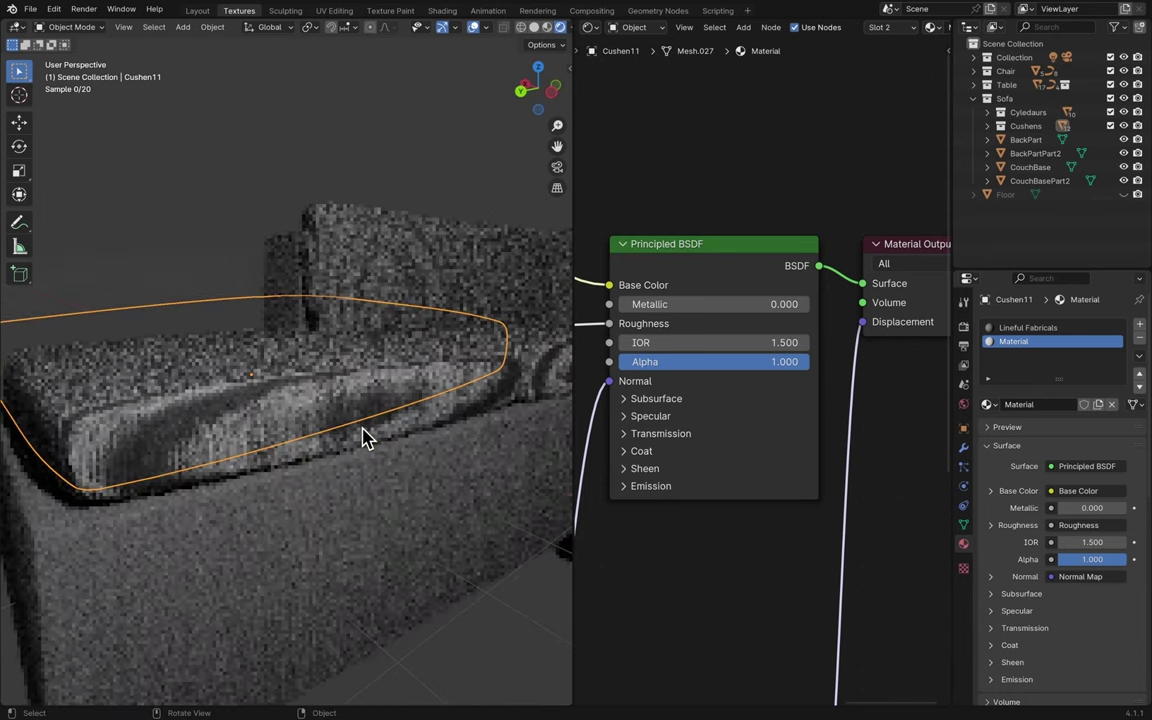
pyautogui.press('Tab')
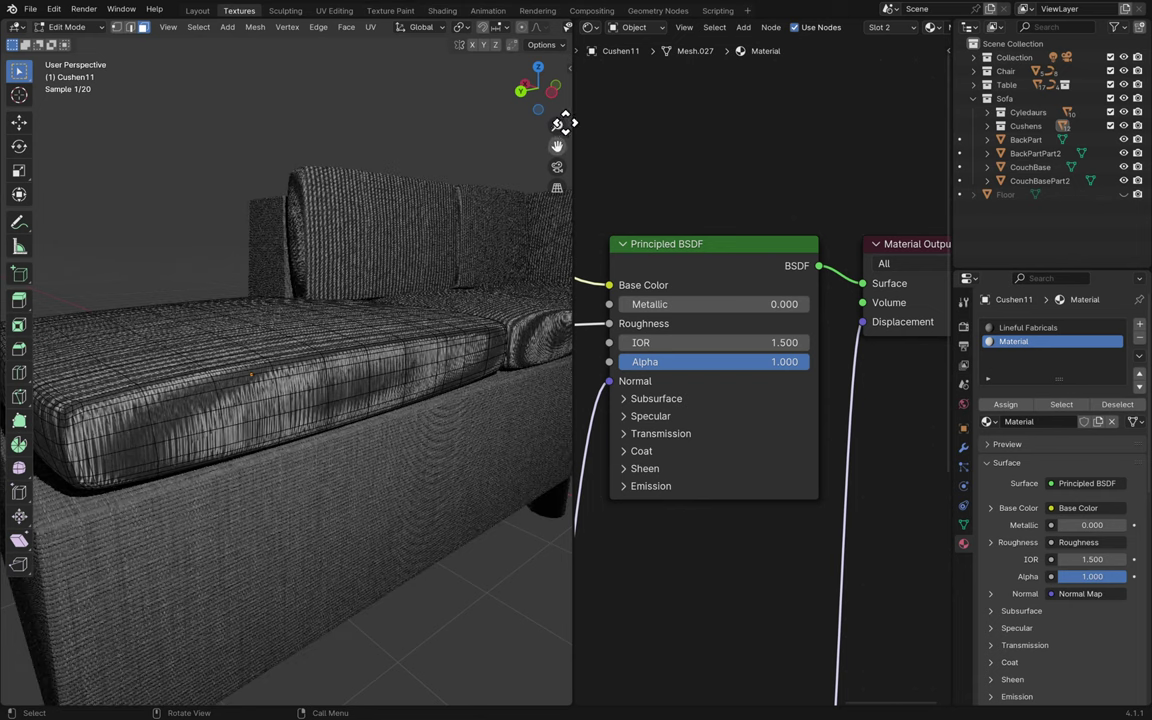
# - View the cushion from the back and resize the 3D view and node editor areas
pyautogui.click(521, 94)
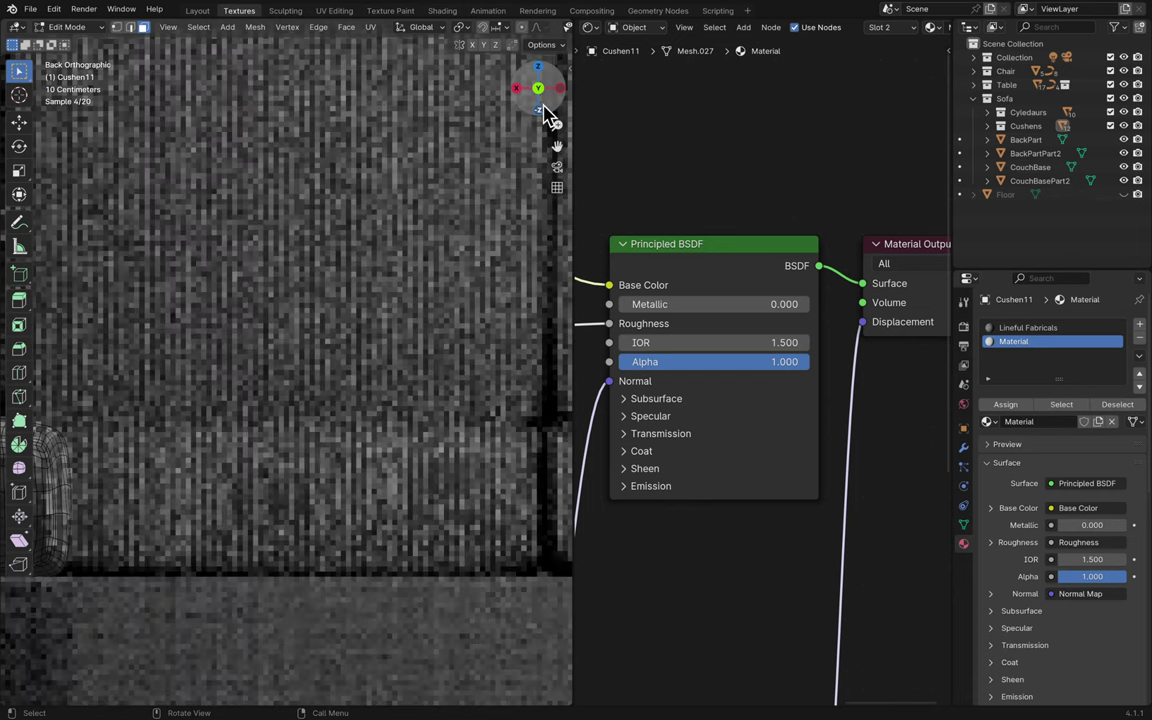
pyautogui.scroll(-2, 477, 207)
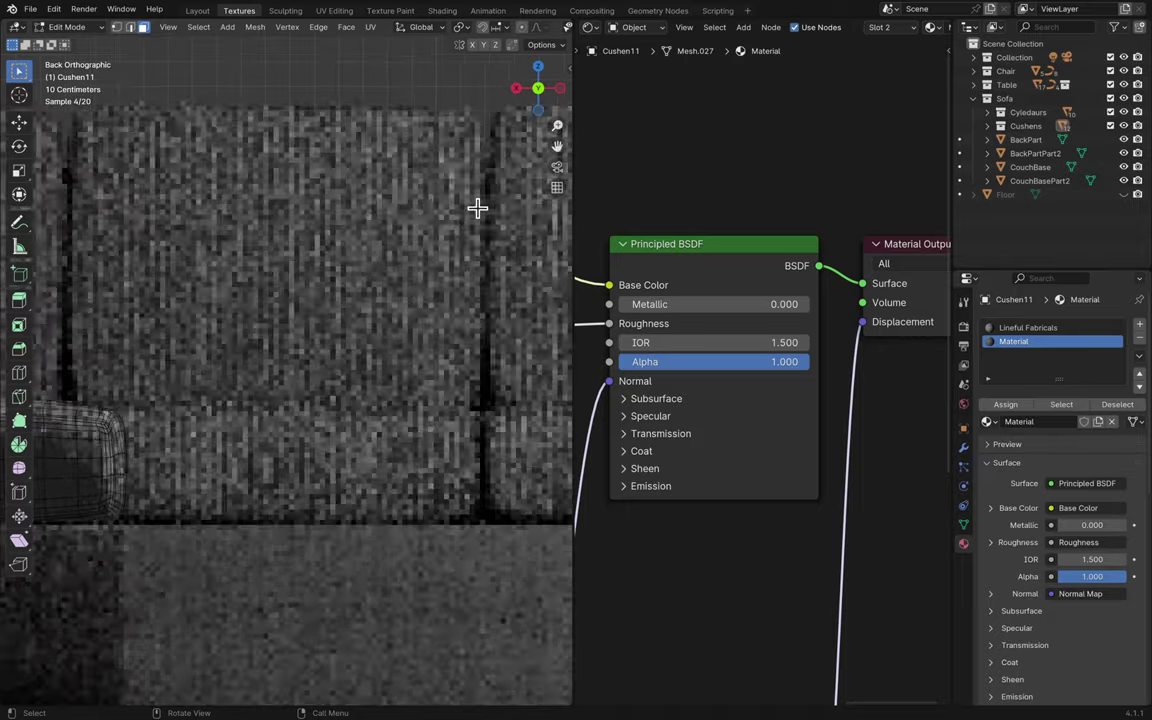
pyautogui.scroll(3, 478, 206)
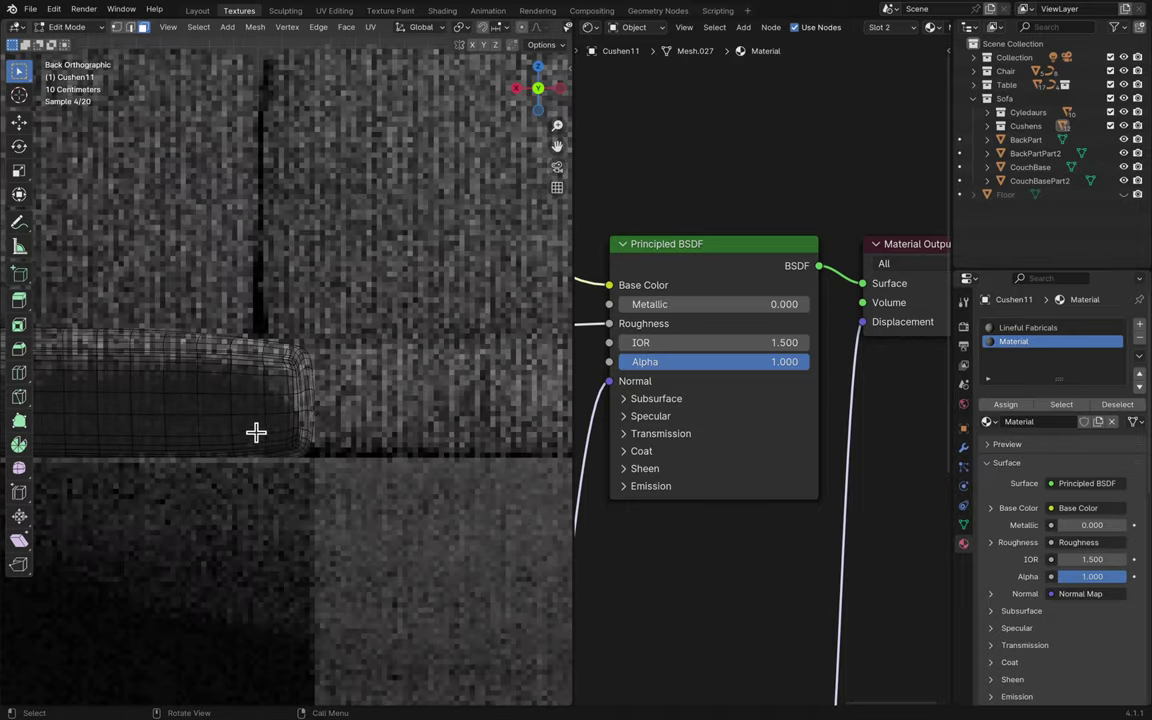
pyautogui.scroll(3, 274, 423)
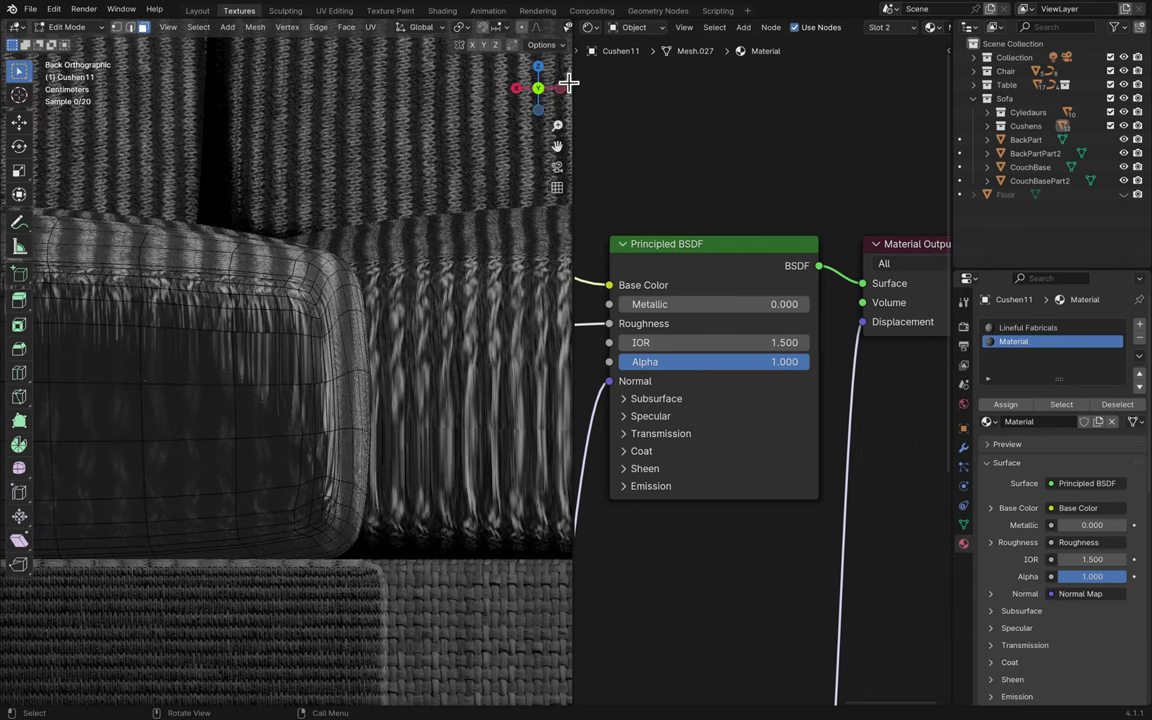
pyautogui.moveTo(567, 83); pyautogui.dragTo(813, 62)
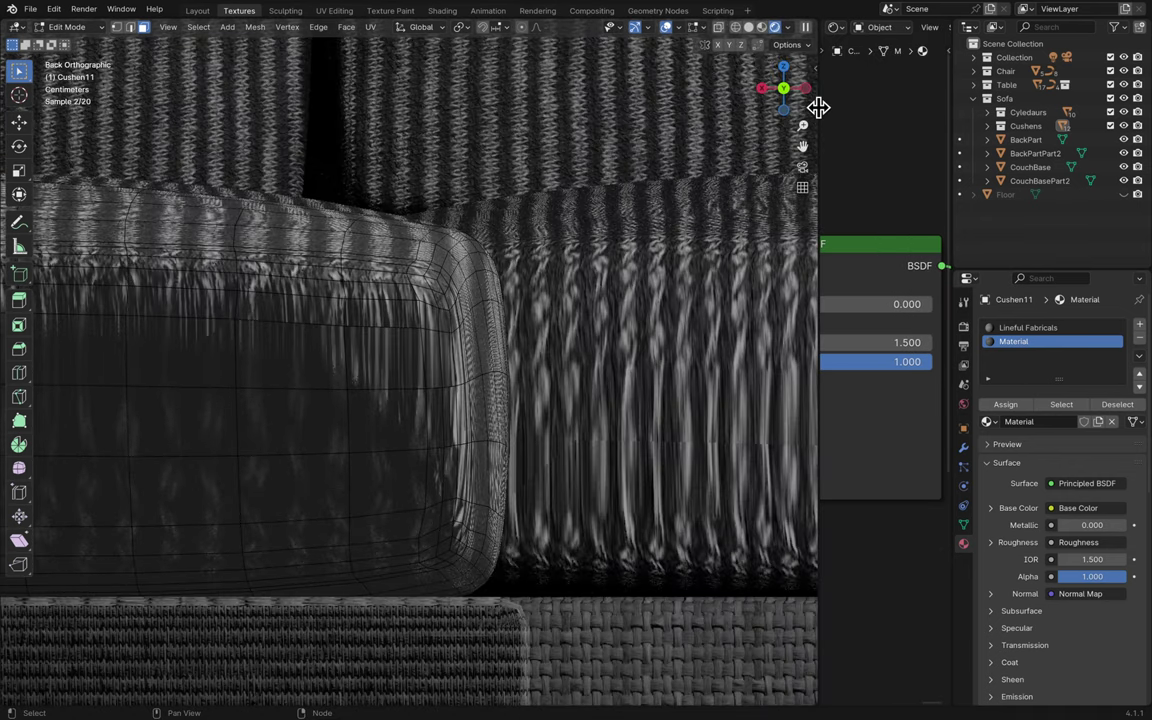
pyautogui.moveTo(818, 108); pyautogui.dragTo(484, 163)
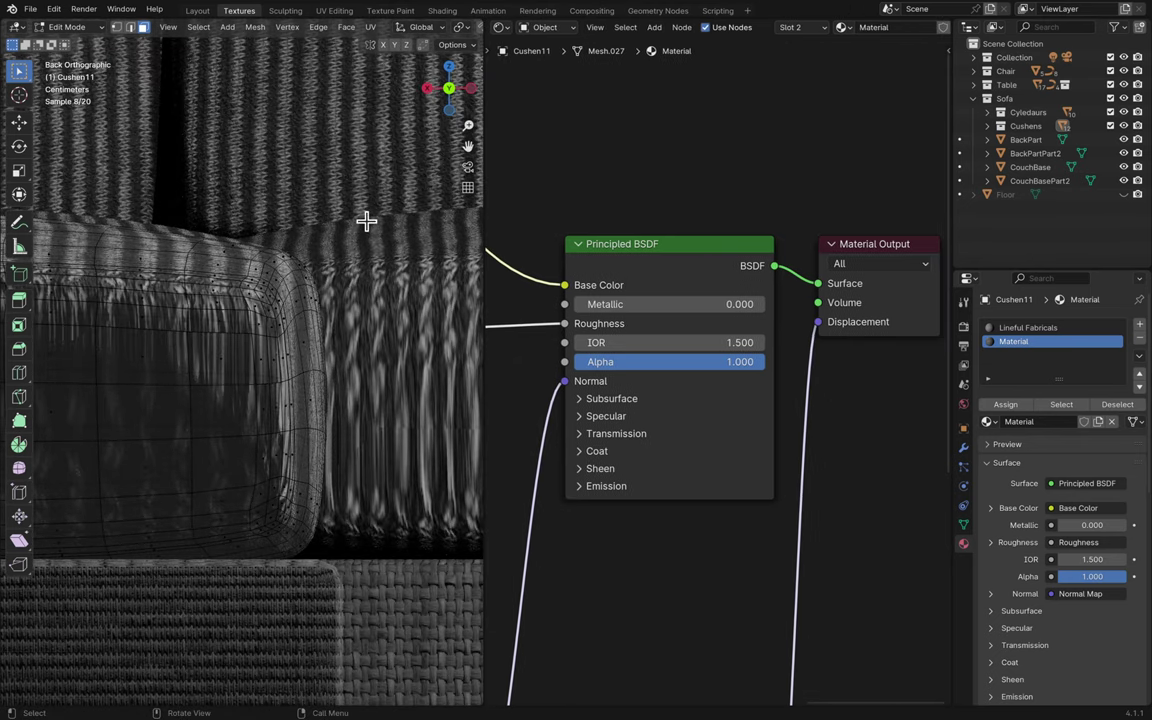
# - Box-select the faces at the cushion's end and grow the selection along its front side
pyautogui.press('b')
pyautogui.moveTo(366, 221); pyautogui.dragTo(307, 309)
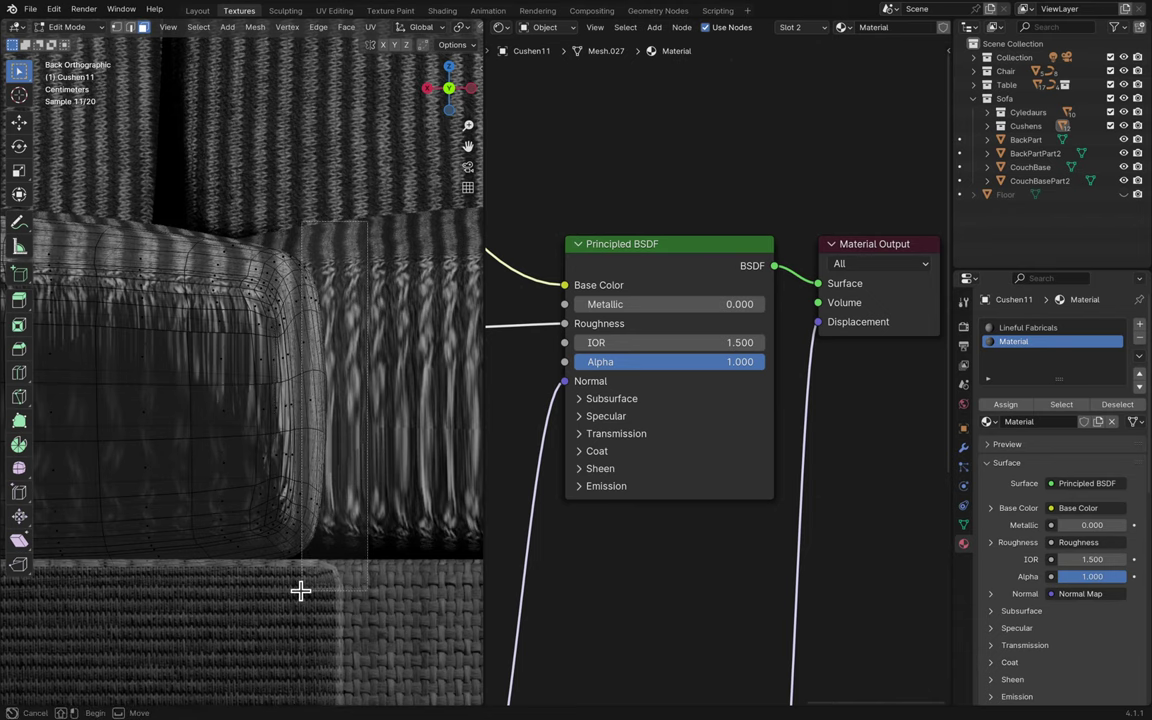
pyautogui.moveTo(294, 591); pyautogui.dragTo(291, 591)
pyautogui.moveTo(291, 591); pyautogui.dragTo(337, 576, button='middle')
pyautogui.click(431, 91)
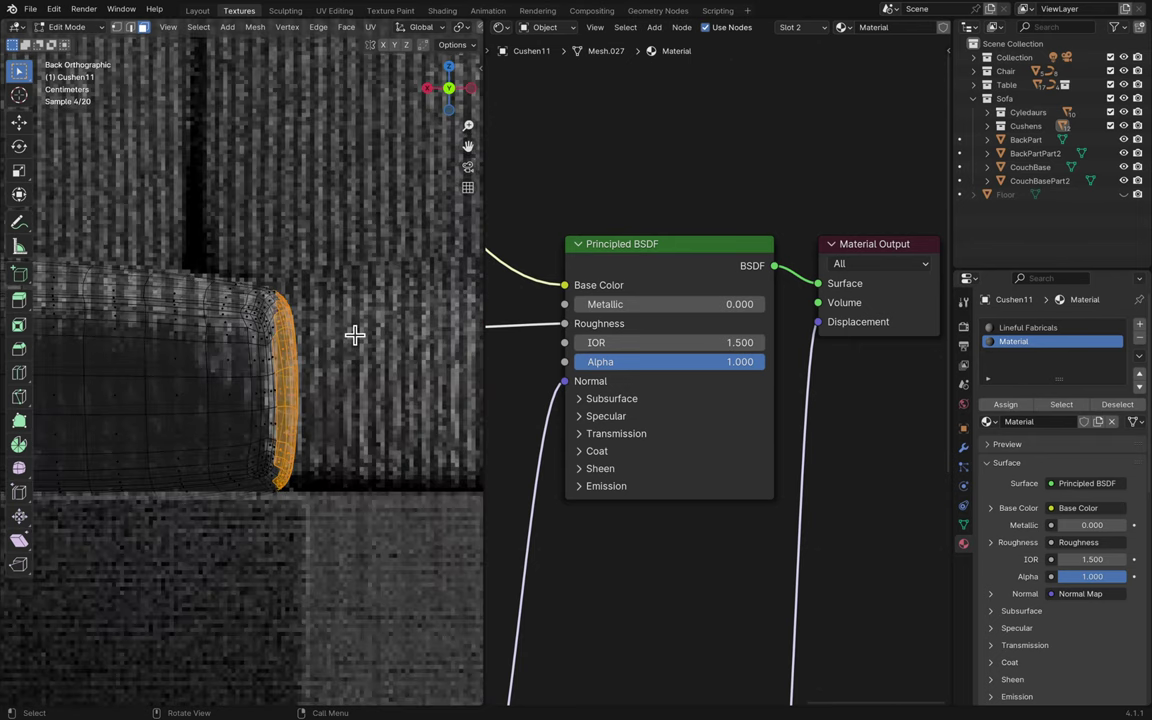
pyautogui.press('ctrl+KP_Add')
pyautogui.press('ctrl+KP_Add')
pyautogui.press('ctrl+KP_Add')
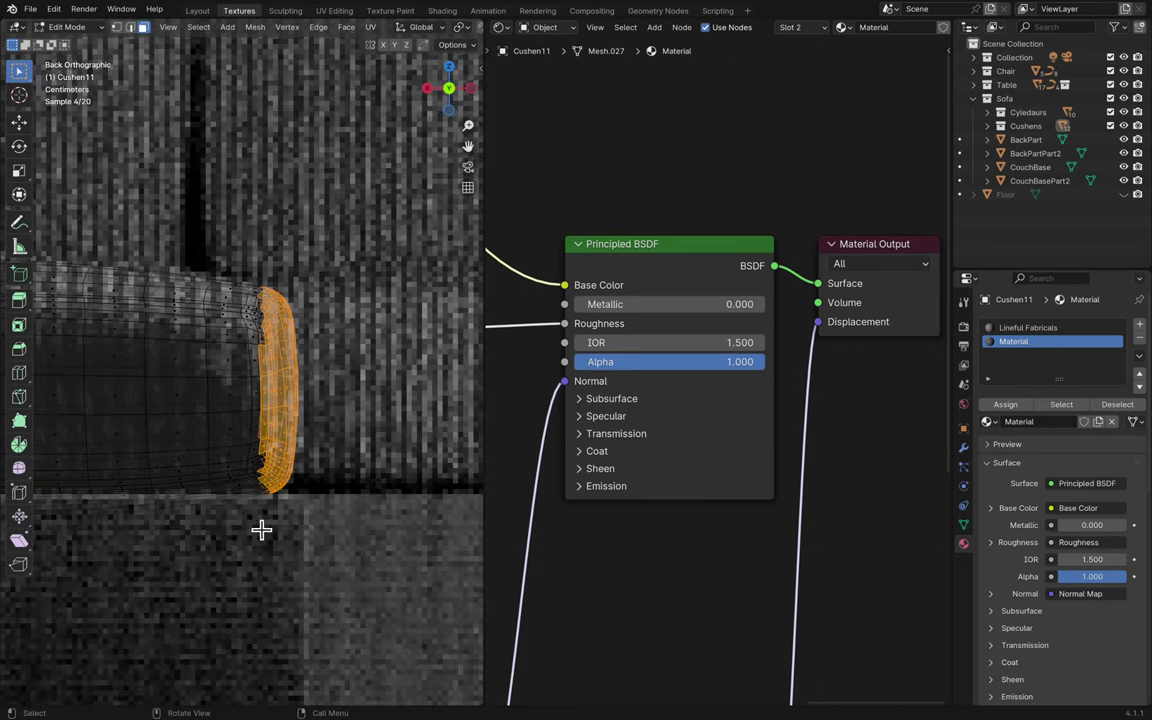
pyautogui.moveTo(261, 530); pyautogui.dragTo(375, 486, button='middle')
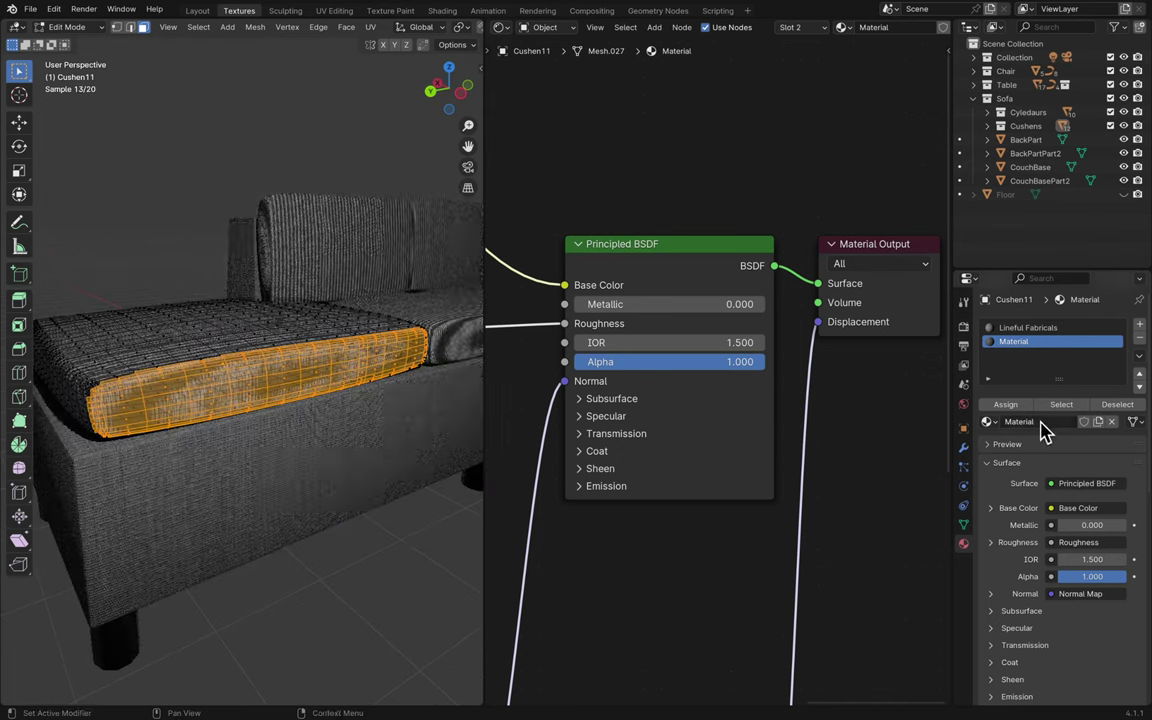
# - Rename the material 'Lineful Fabricals2' and assign it to the selected faces
pyautogui.doubleClick(1070, 422)
pyautogui.hotkey('ctrl', 'a')
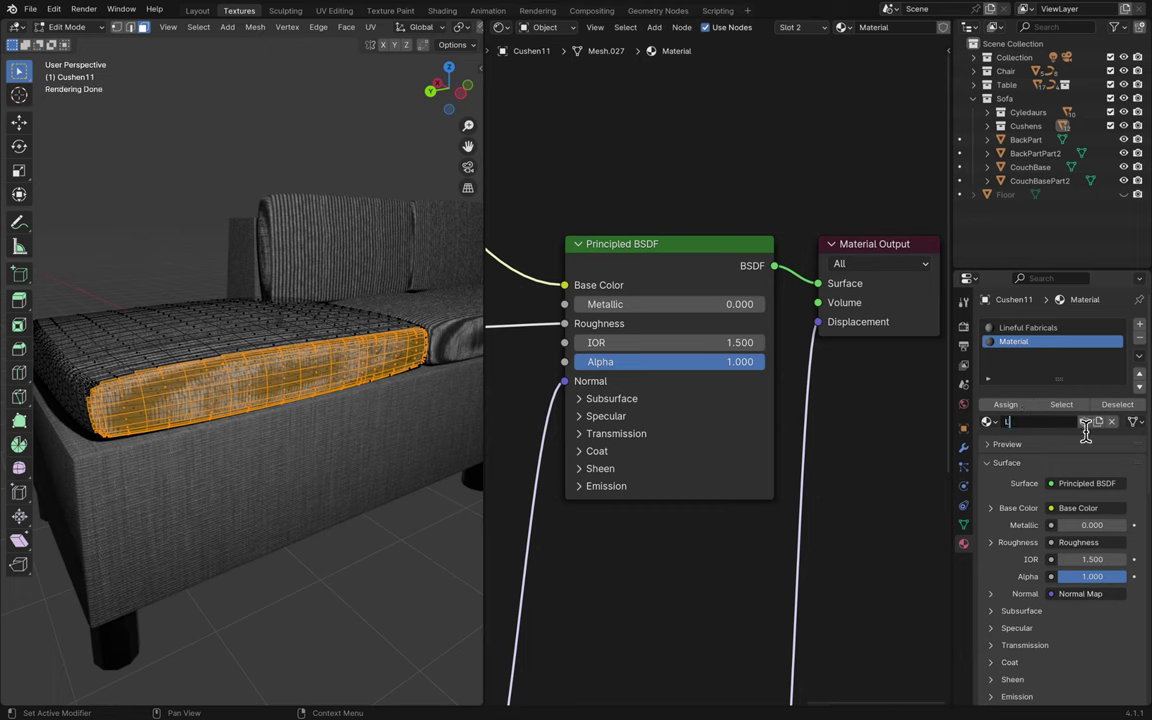
pyautogui.write('Lineful Fabricals2')
pyautogui.press('Return')
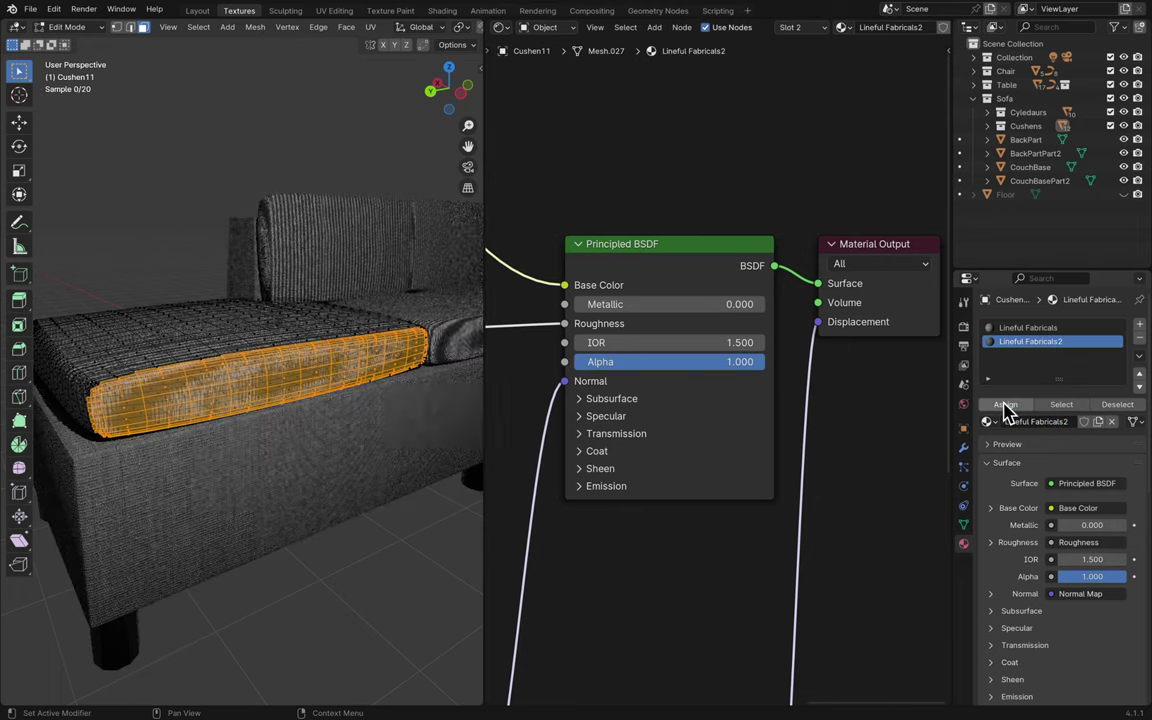
pyautogui.click(1005, 405)
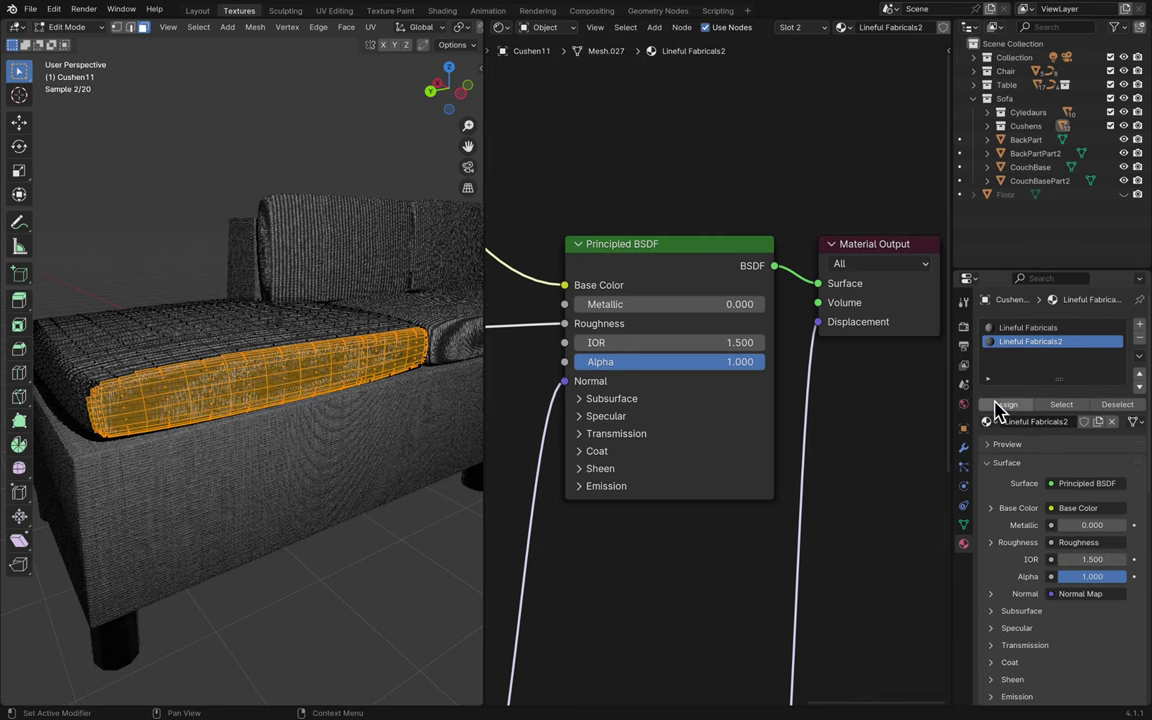
pyautogui.press('KP_Decimal')
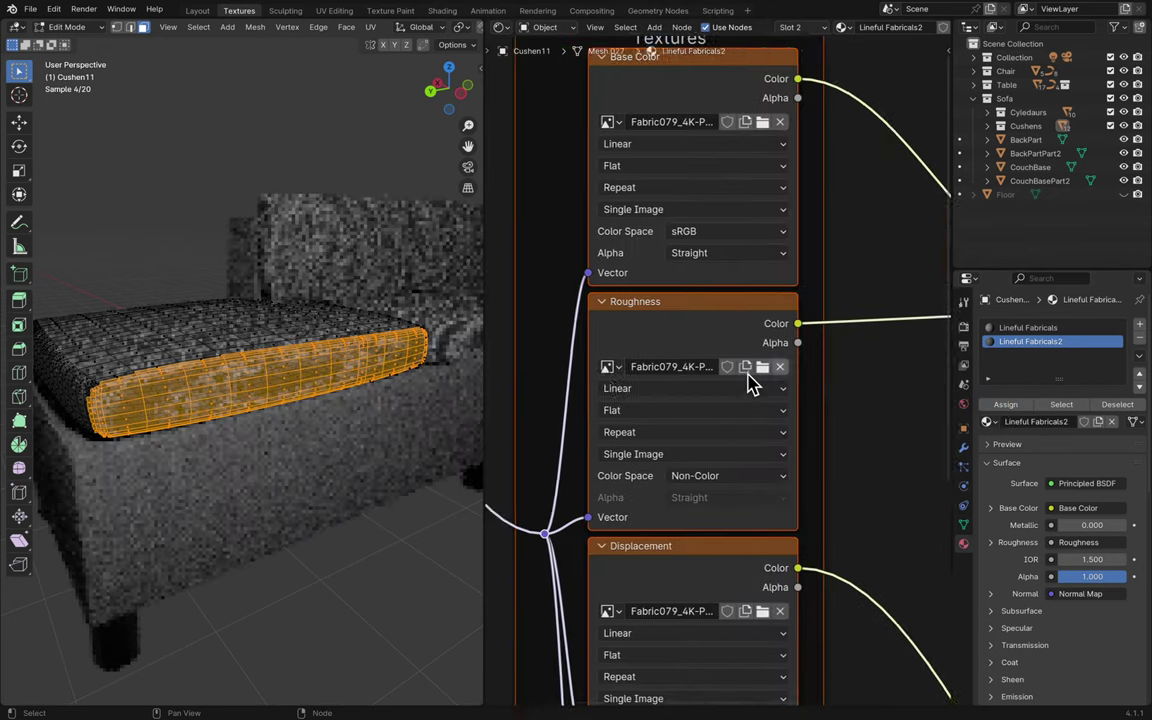
# - Return to Object Mode with the cushion selected and try Mapping Scale Y values of 100 and 200
pyautogui.press('KP_Decimal')
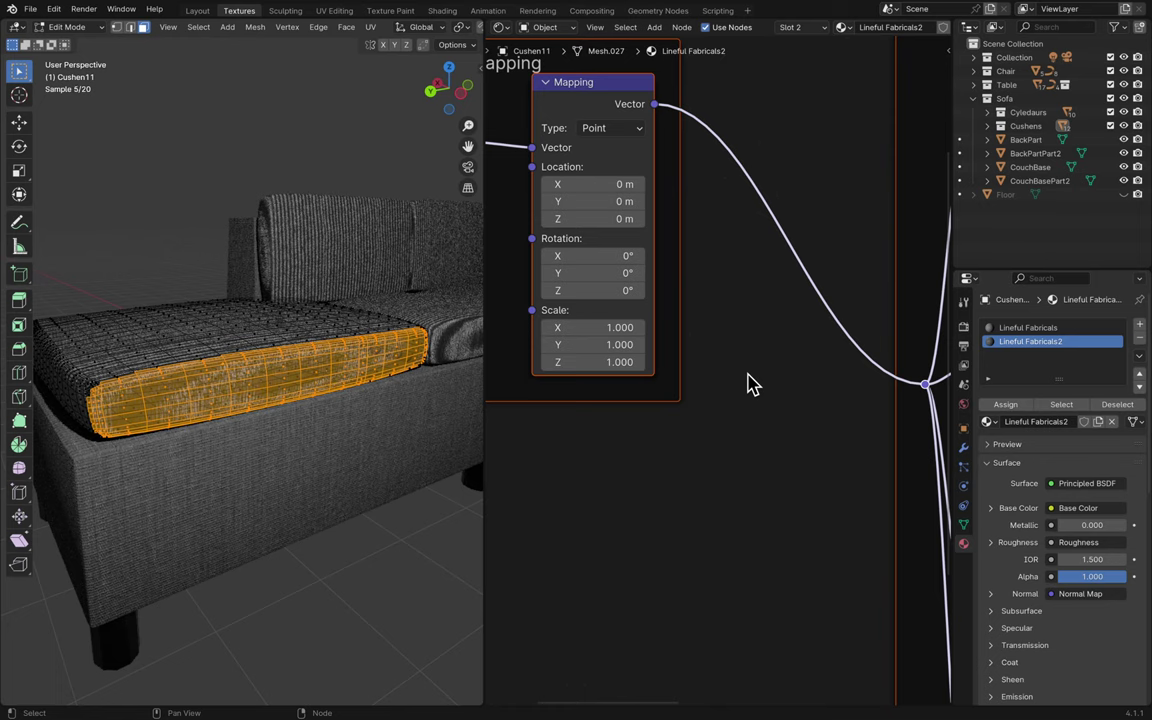
pyautogui.moveTo(586, 343); pyautogui.dragTo(526, 343)
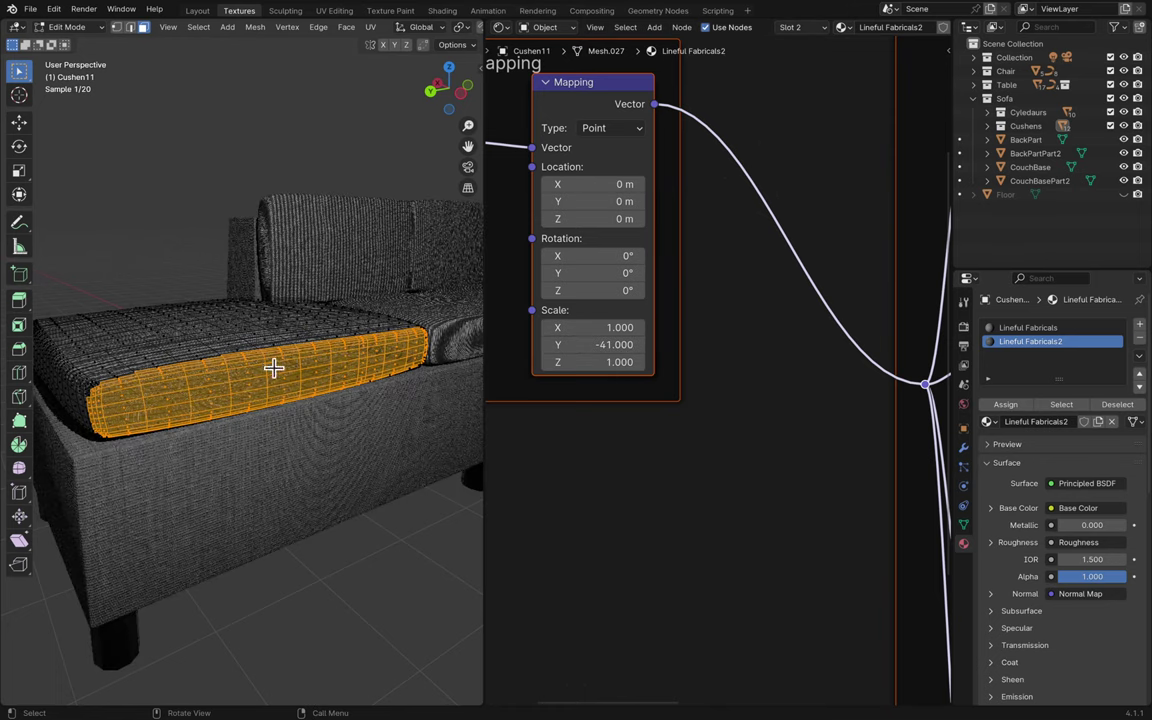
pyautogui.press('Tab')
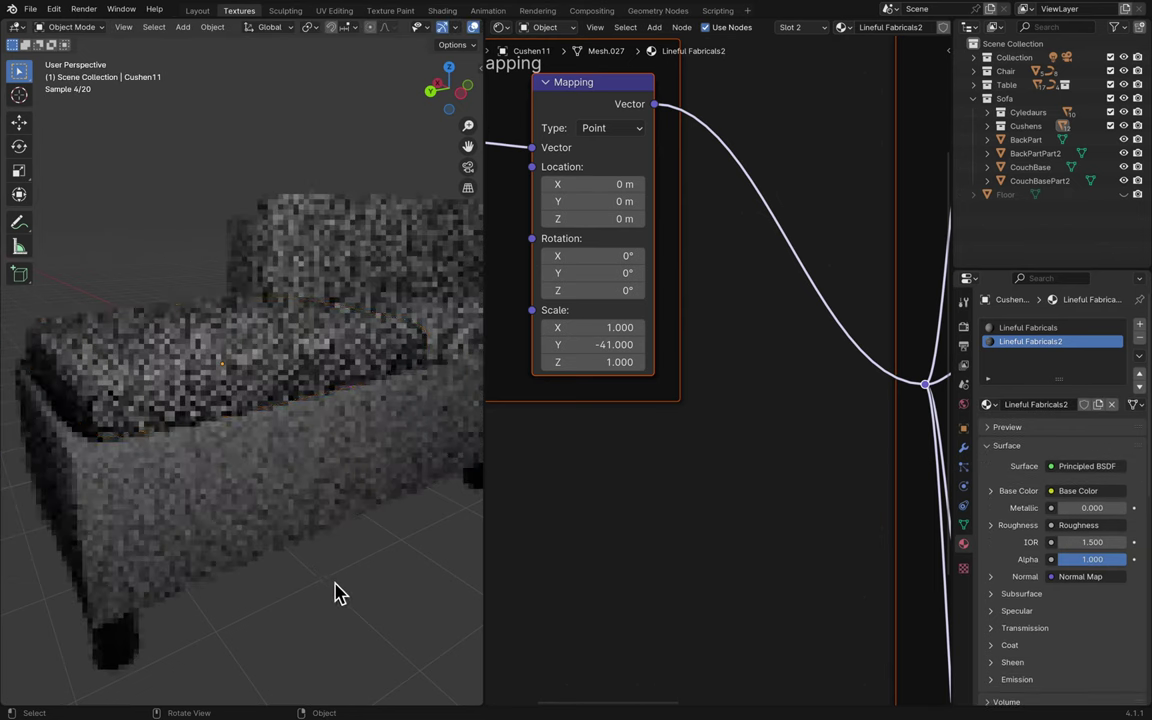
pyautogui.click(334, 388)
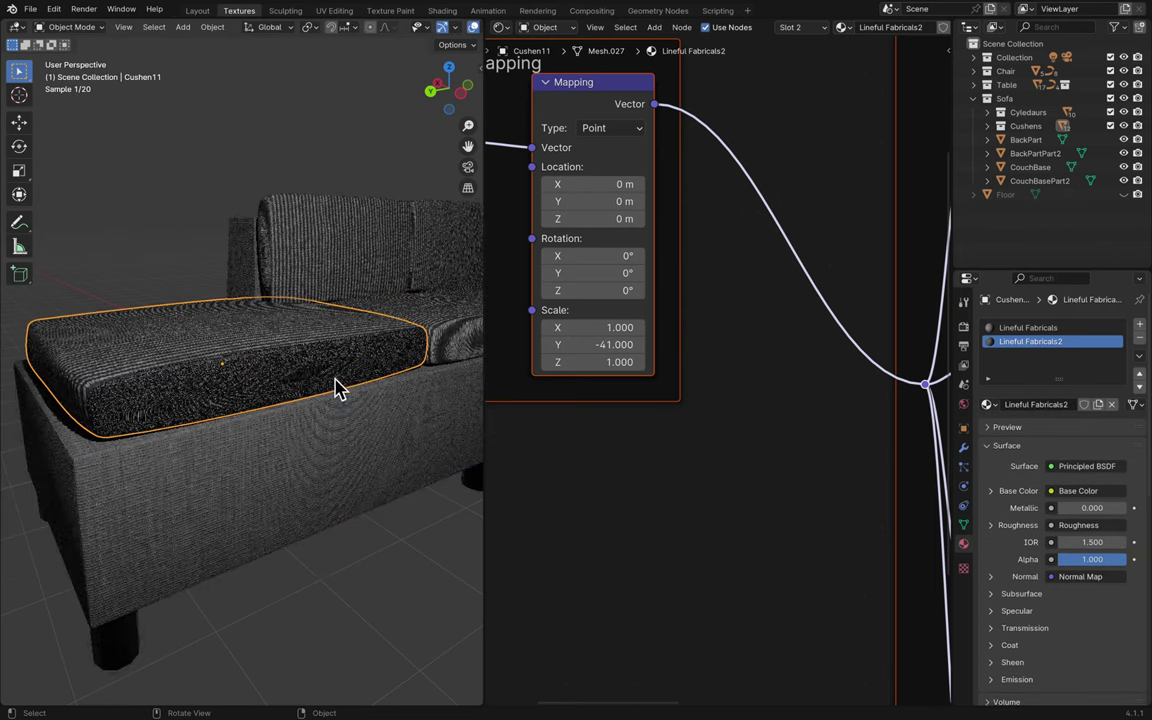
pyautogui.click(594, 343)
pyautogui.write('100')
pyautogui.press('Return')
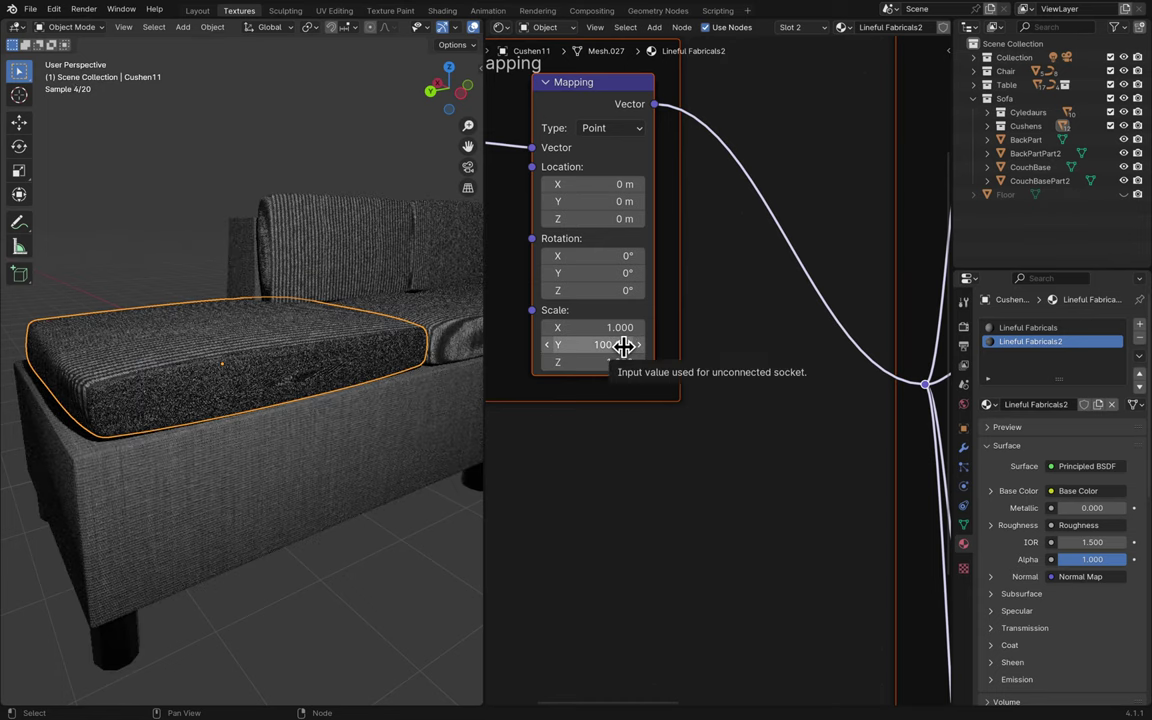
pyautogui.click(624, 345)
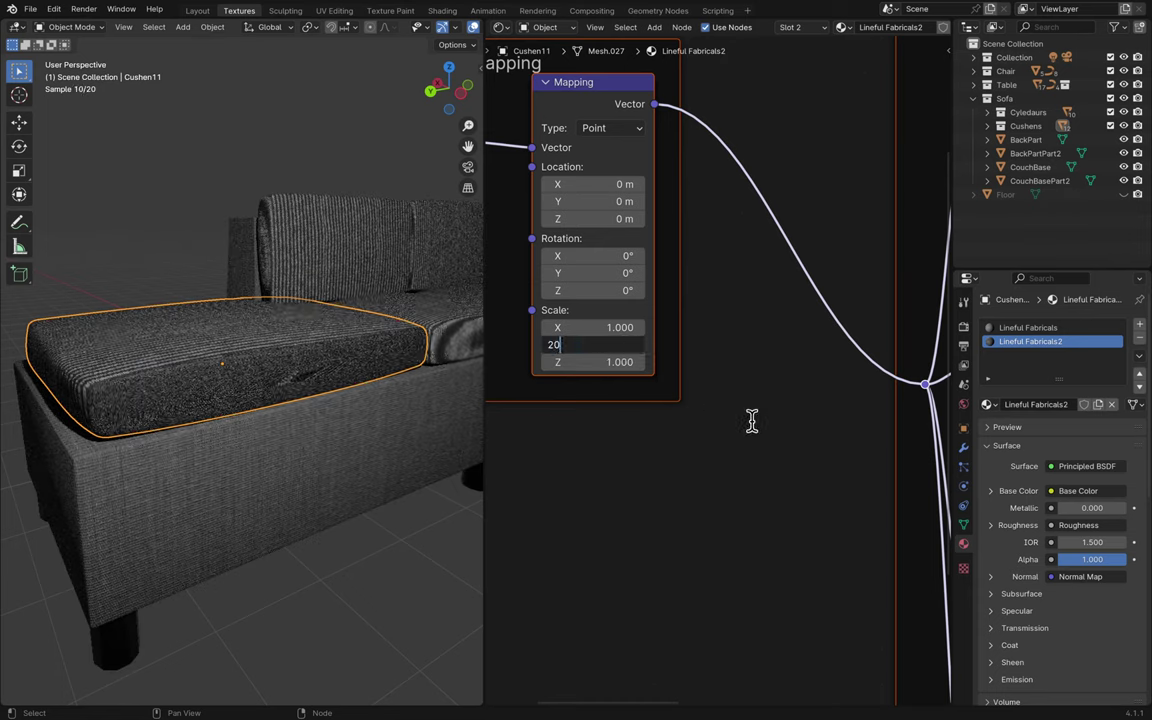
pyautogui.write('200')
pyautogui.press('Return')
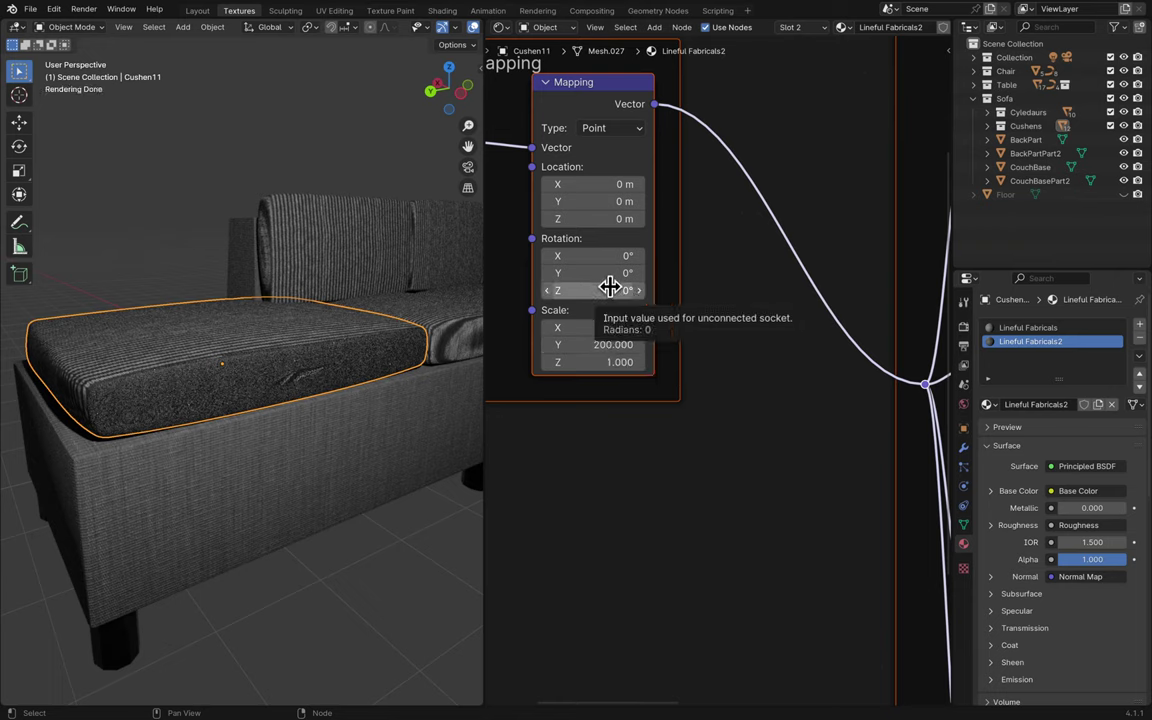
# - Change the Mapping node's Y rotation and reset its Scale Y to 1
pyautogui.click(604, 272)
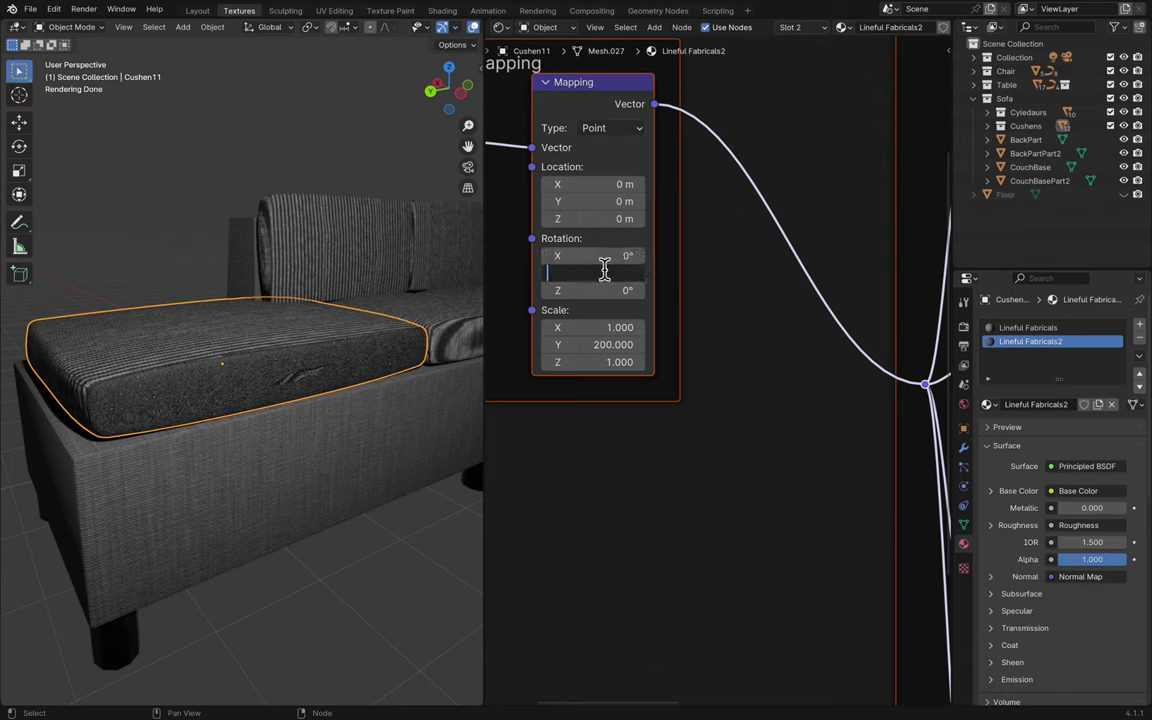
pyautogui.write('9')
pyautogui.press('Return')
pyautogui.press('\\')
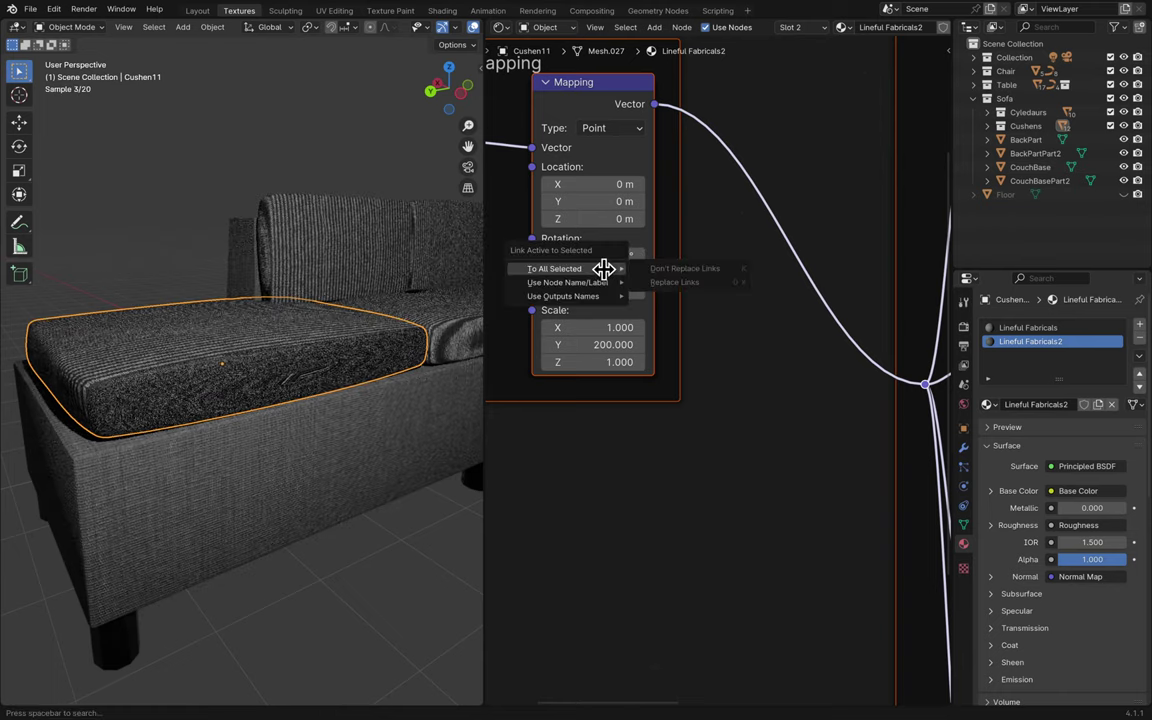
pyautogui.press('Escape')
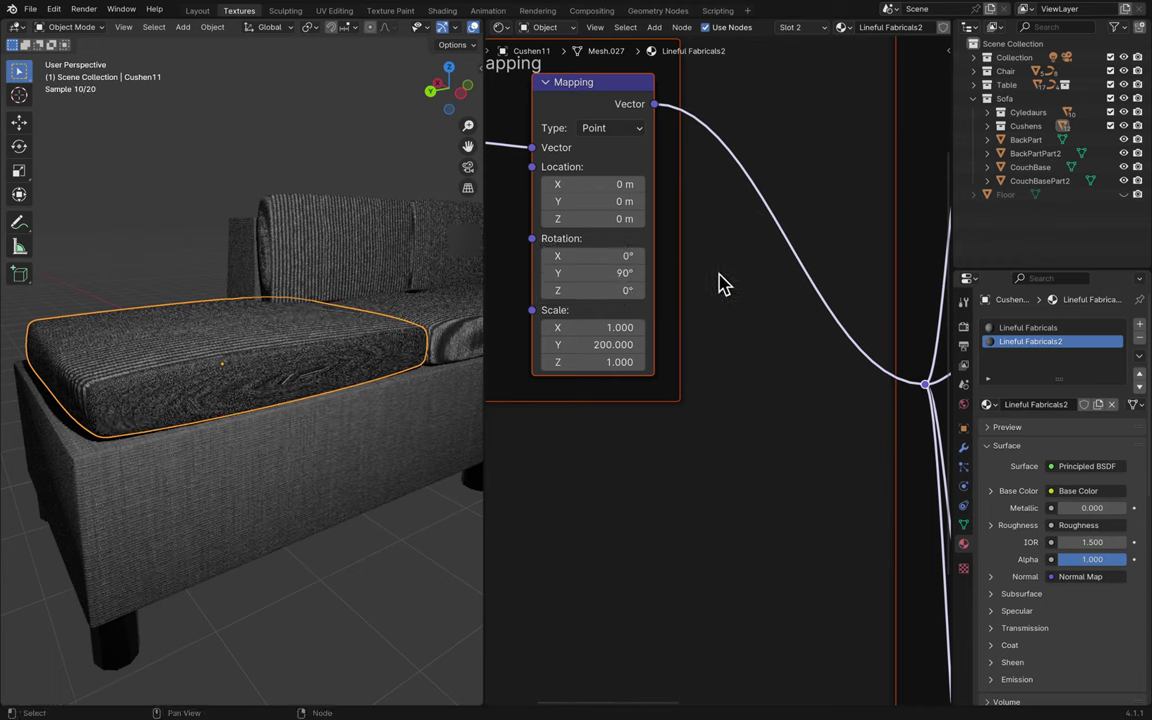
pyautogui.click(608, 344)
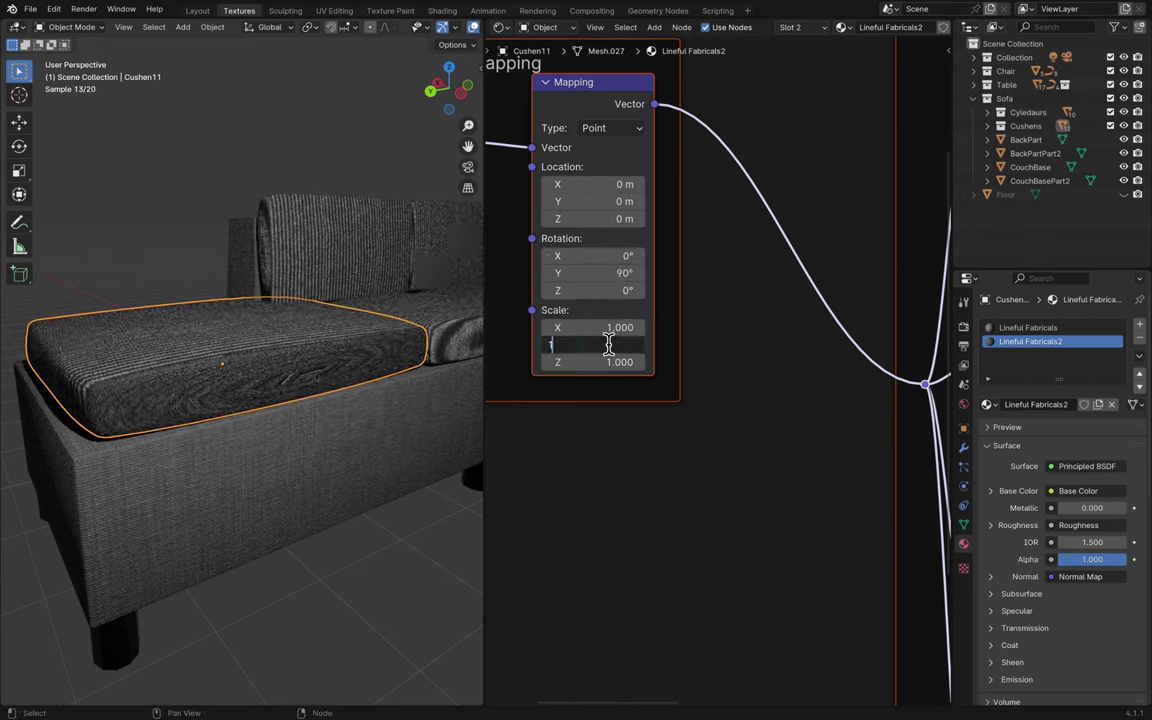
pyautogui.write('1')
pyautogui.press('Return')
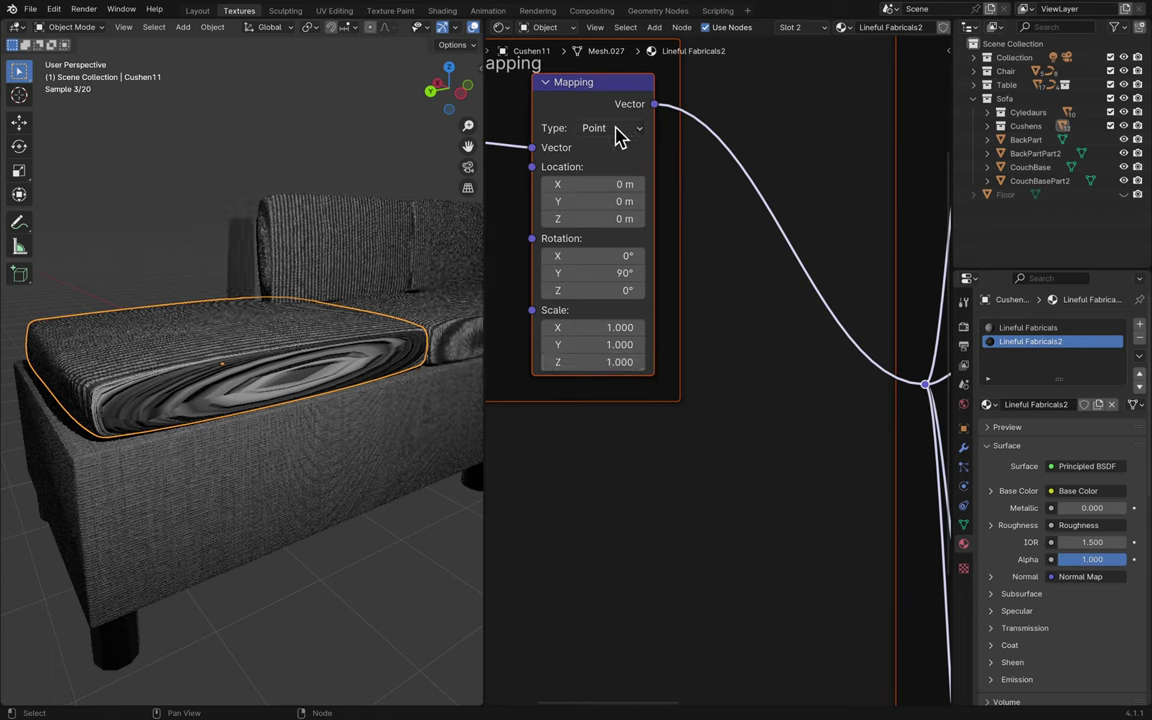
# - Try Scale Y values of 1000 and 10, then set the Mapping Y rotation to 180°
pyautogui.click(586, 344)
pyautogui.write('100')
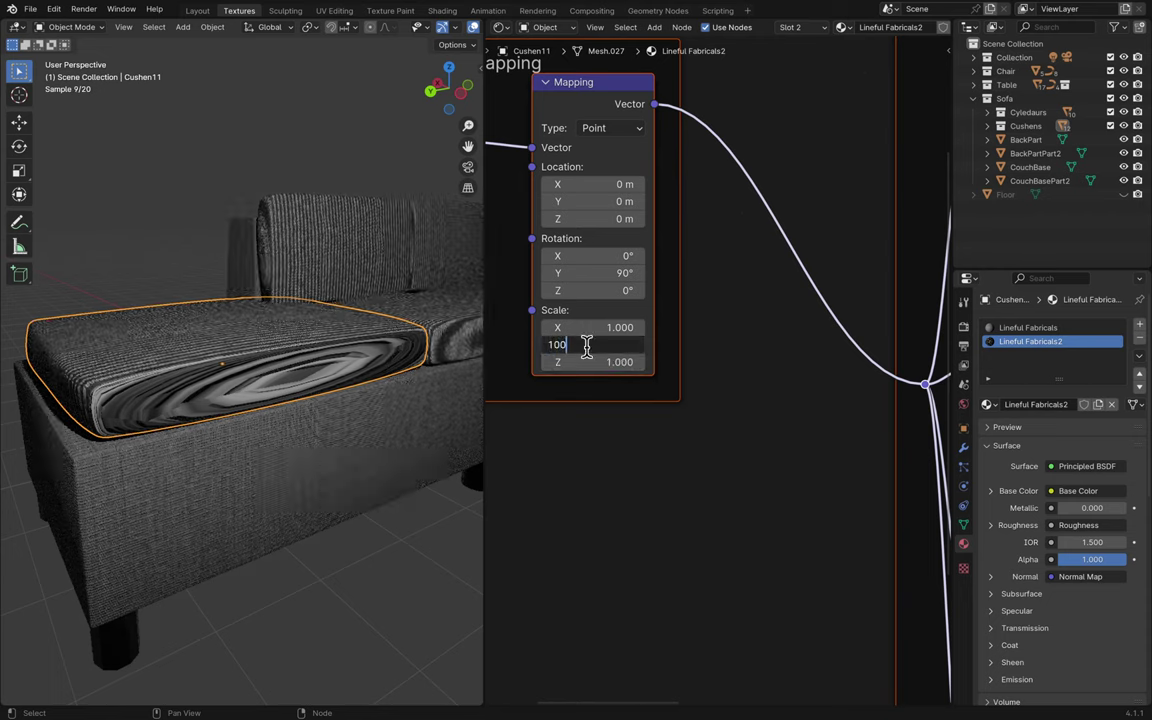
pyautogui.write('0')
pyautogui.press('Return')
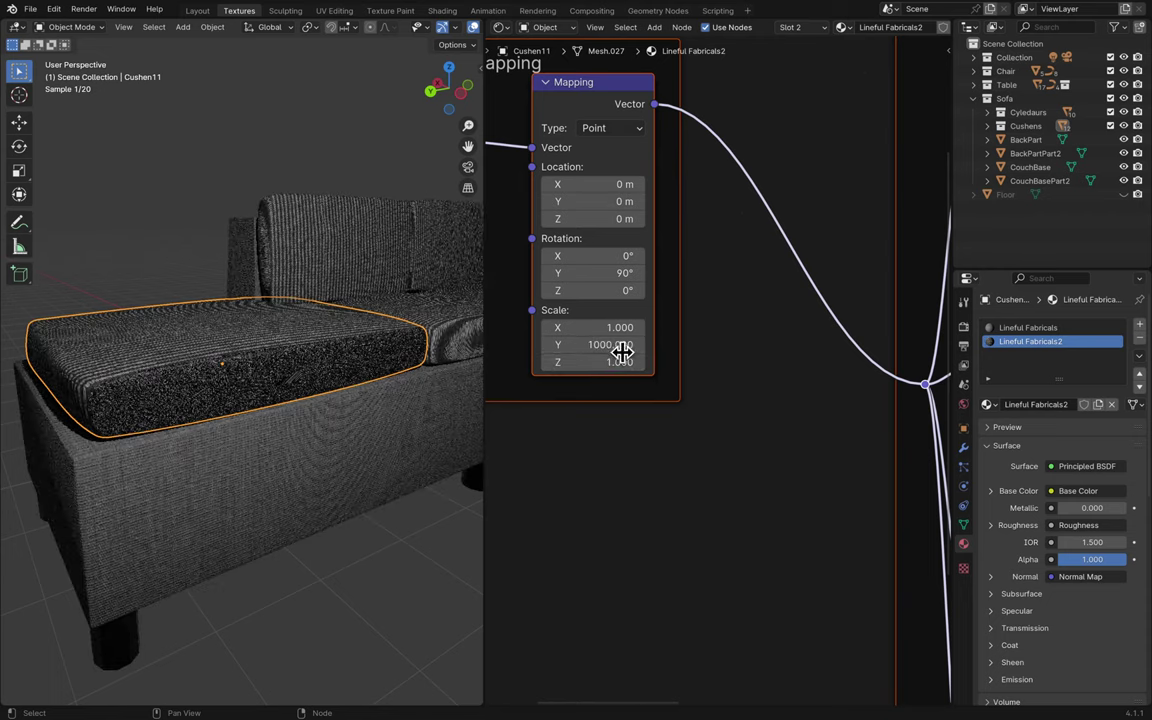
pyautogui.click(620, 346)
pyautogui.write('10')
pyautogui.press('Return')
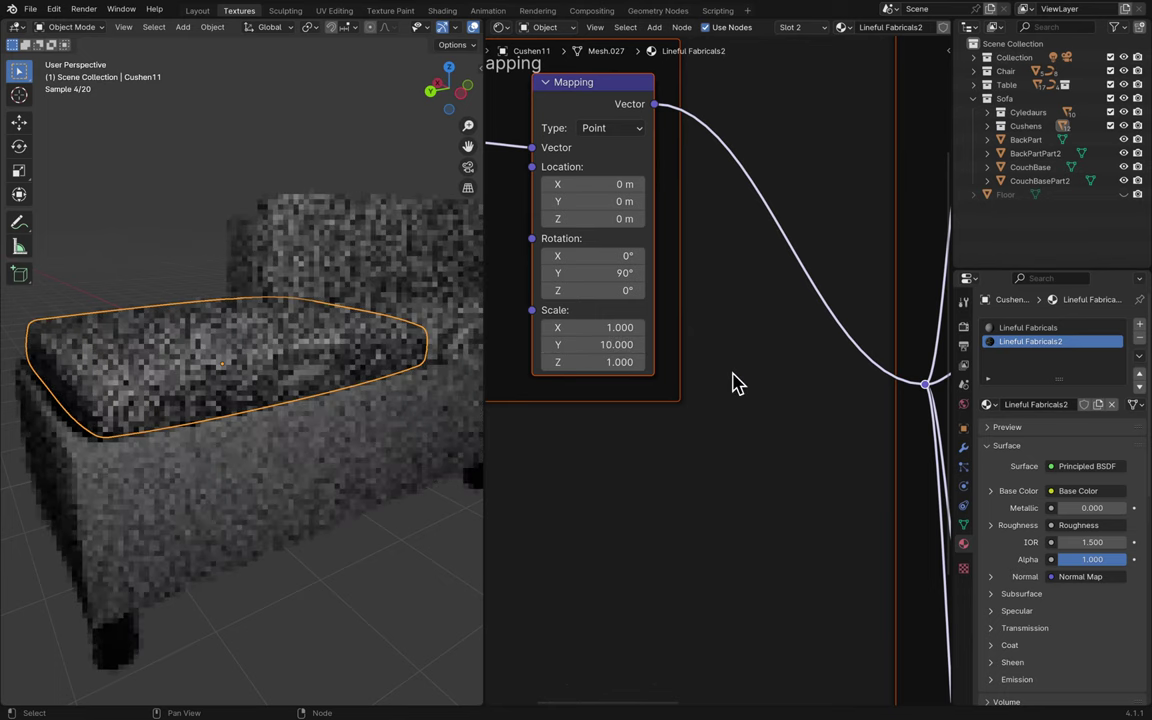
pyautogui.click(620, 344)
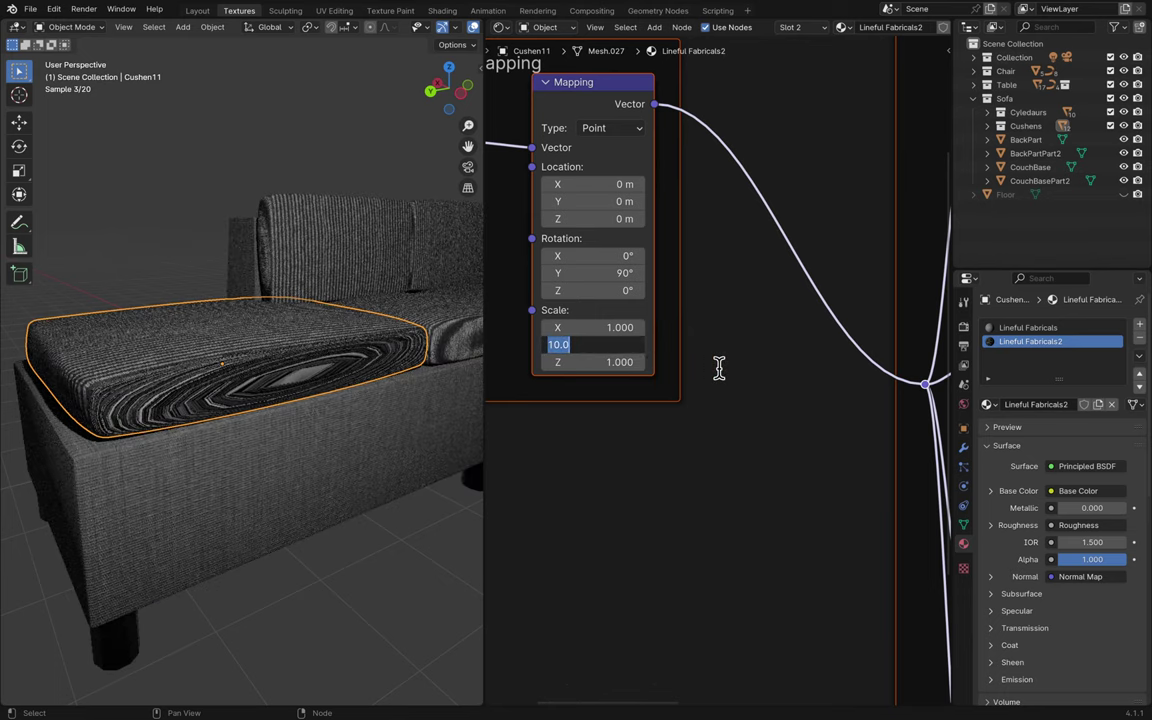
pyautogui.press('Return')
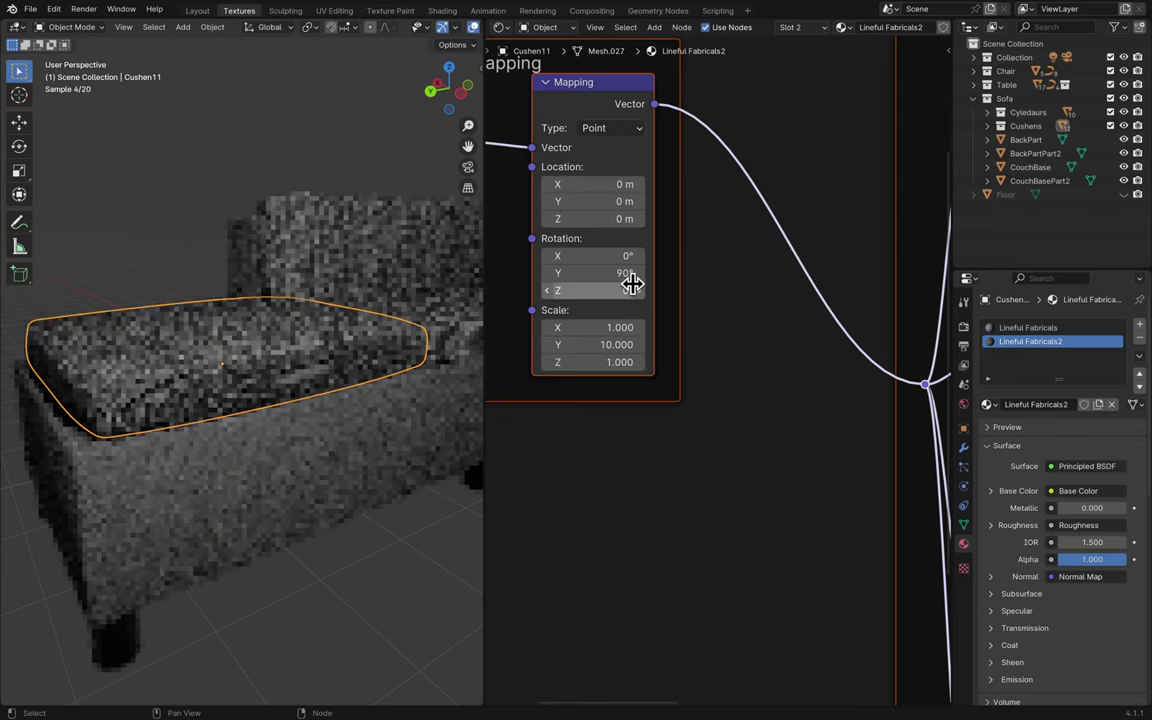
pyautogui.click(628, 275)
pyautogui.write('1')
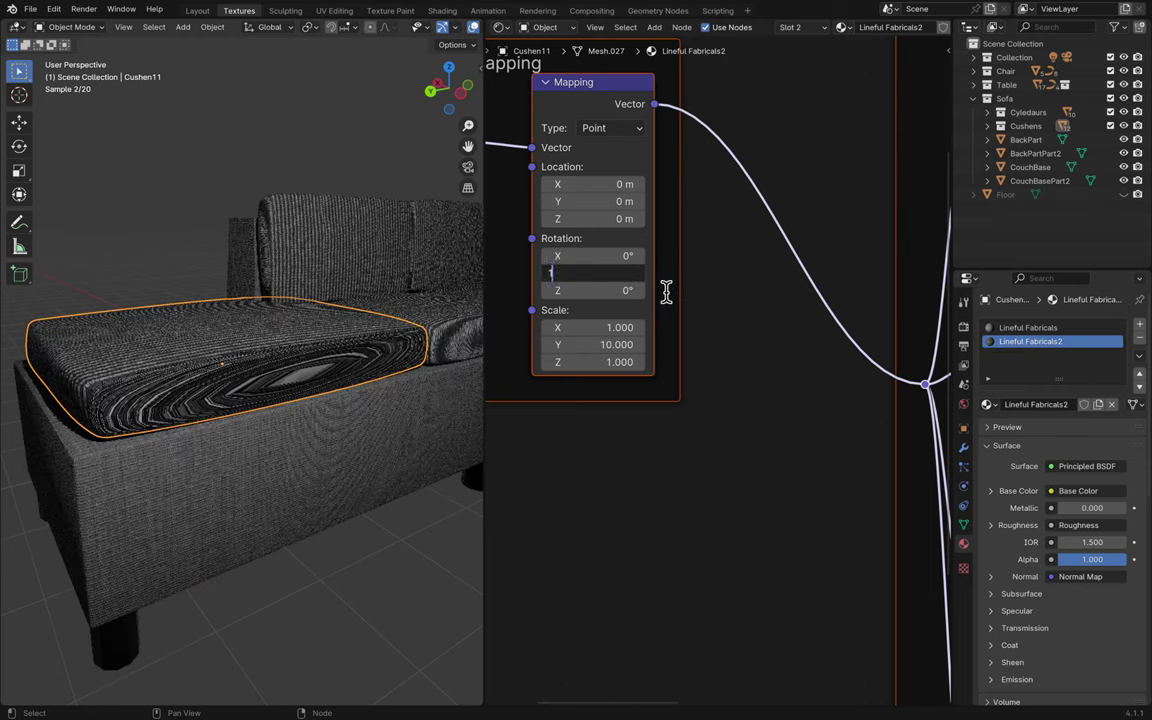
pyautogui.write('0.')
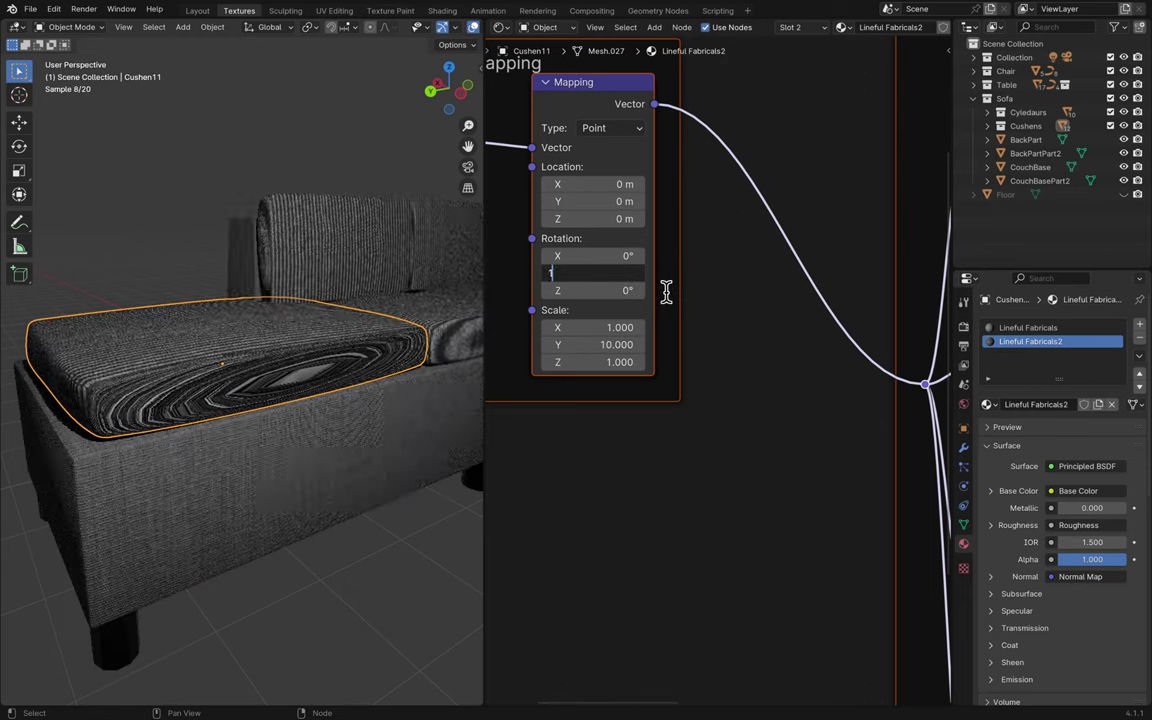
pyautogui.write('0')
pyautogui.press('Return')
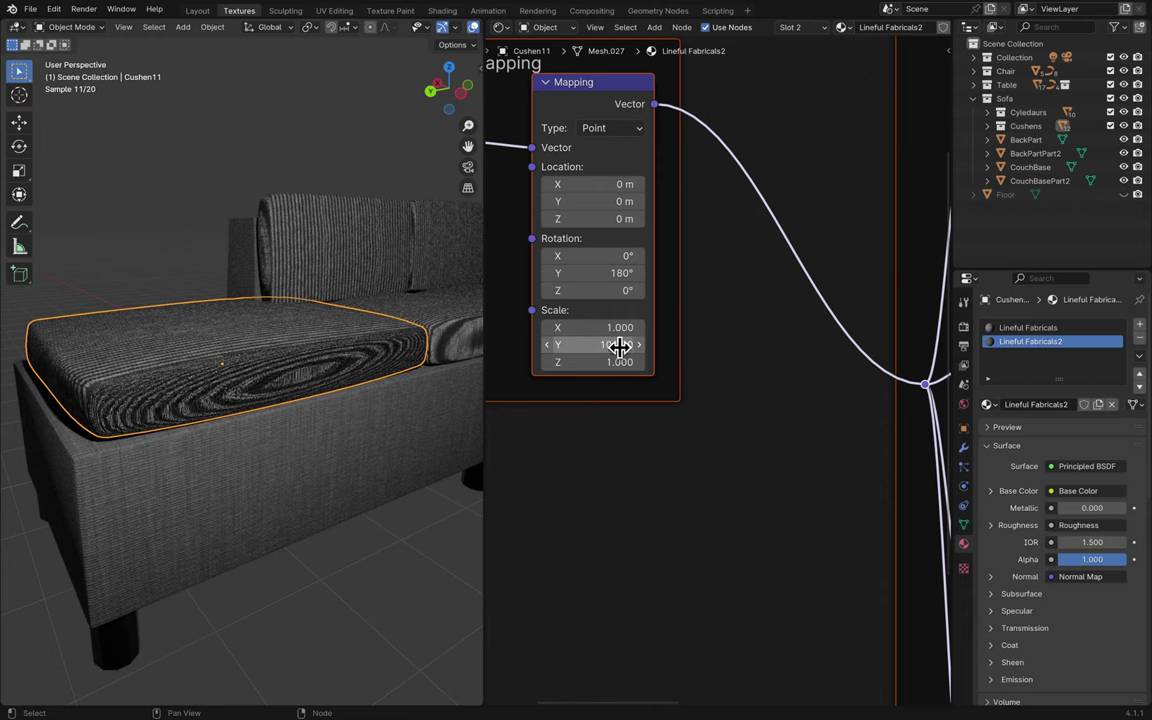
# - Drag Scale Y to 36.8 and check the fabric through the camera view
pyautogui.moveTo(619, 344)
pyautogui.mouseDown()
pyautogui.moveTo(733, 344)
pyautogui.moveTo(624, 344)
pyautogui.mouseUp()
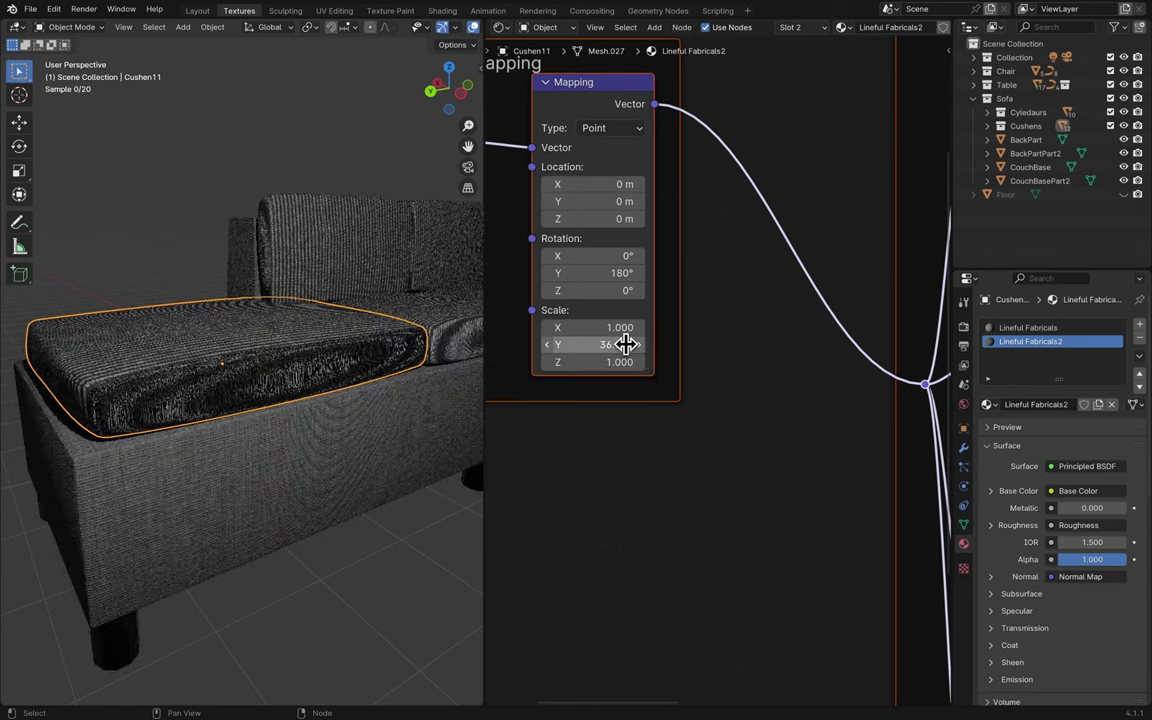
pyautogui.scroll(5, 381, 437)
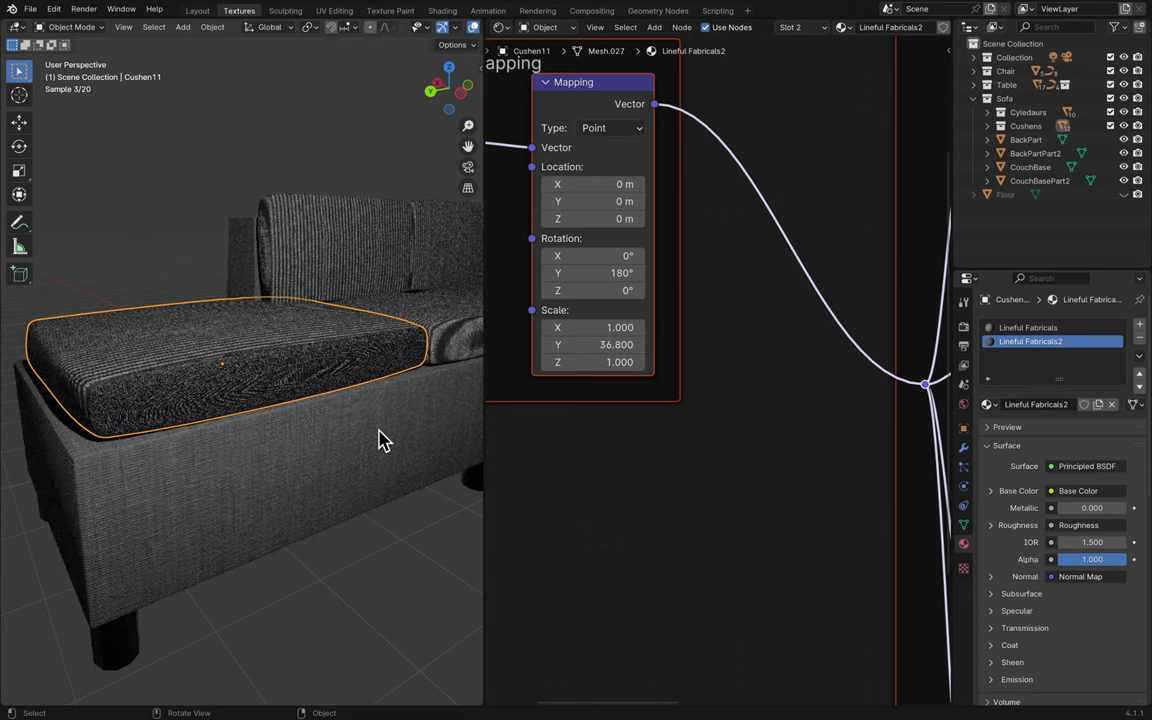
pyautogui.moveTo(381, 437); pyautogui.dragTo(415, 333, button='middle')
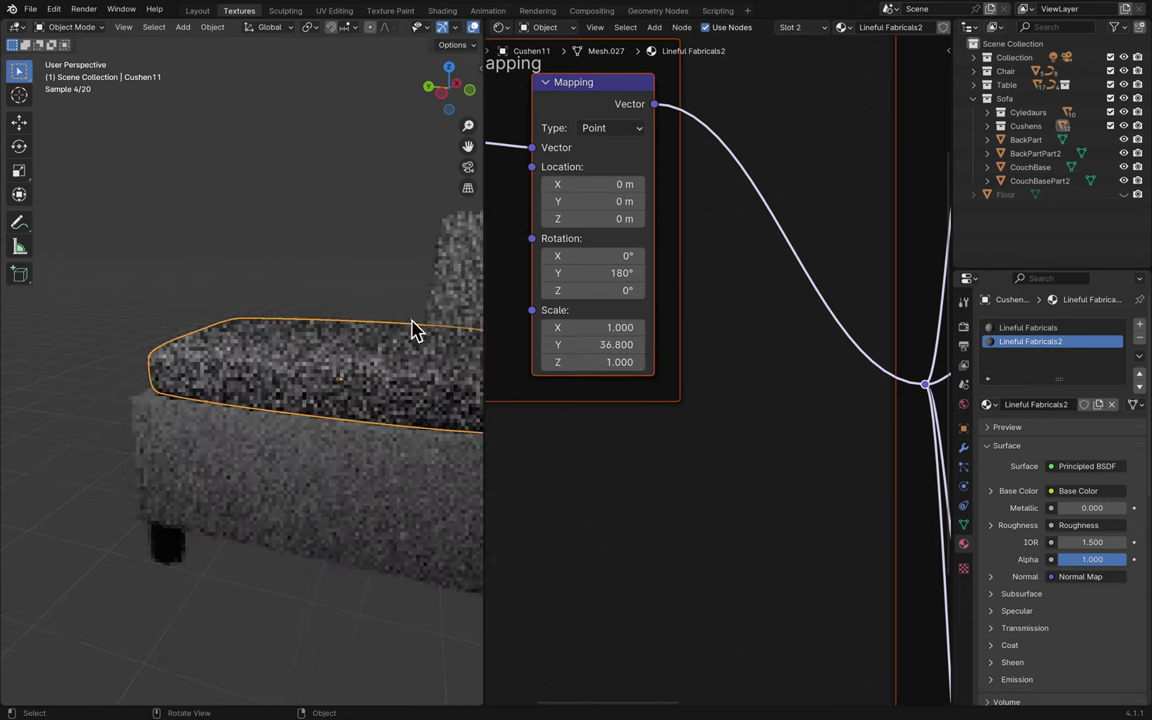
pyautogui.click(467, 166)
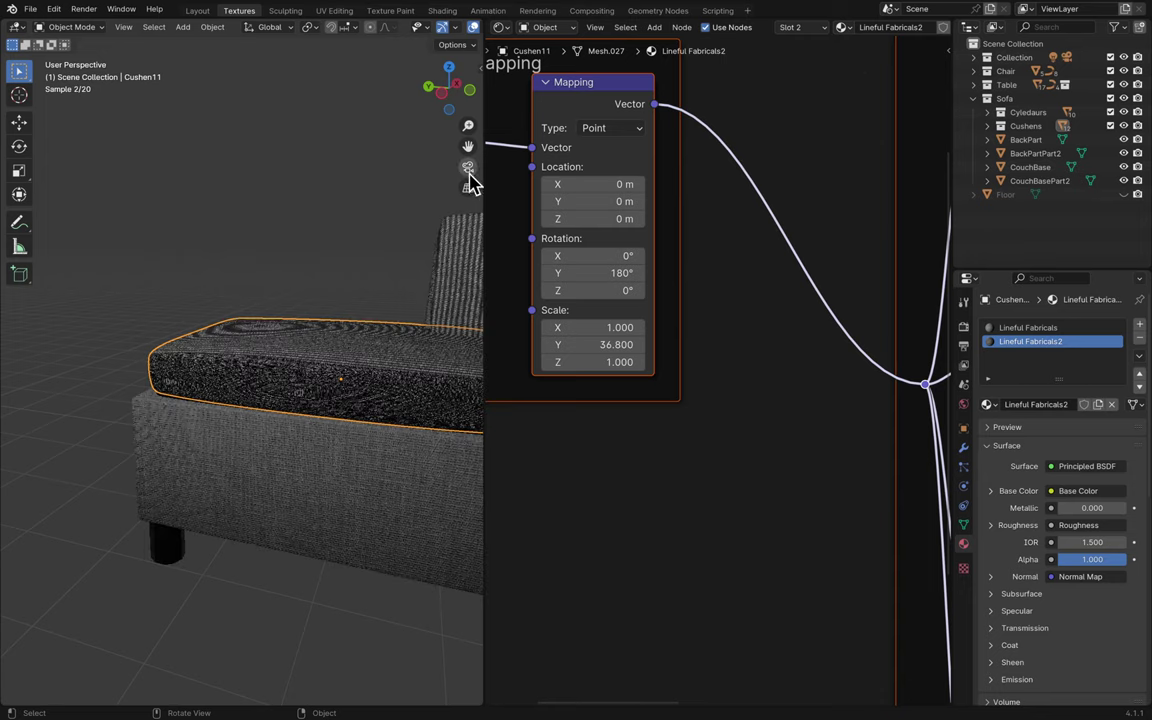
pyautogui.press('h')
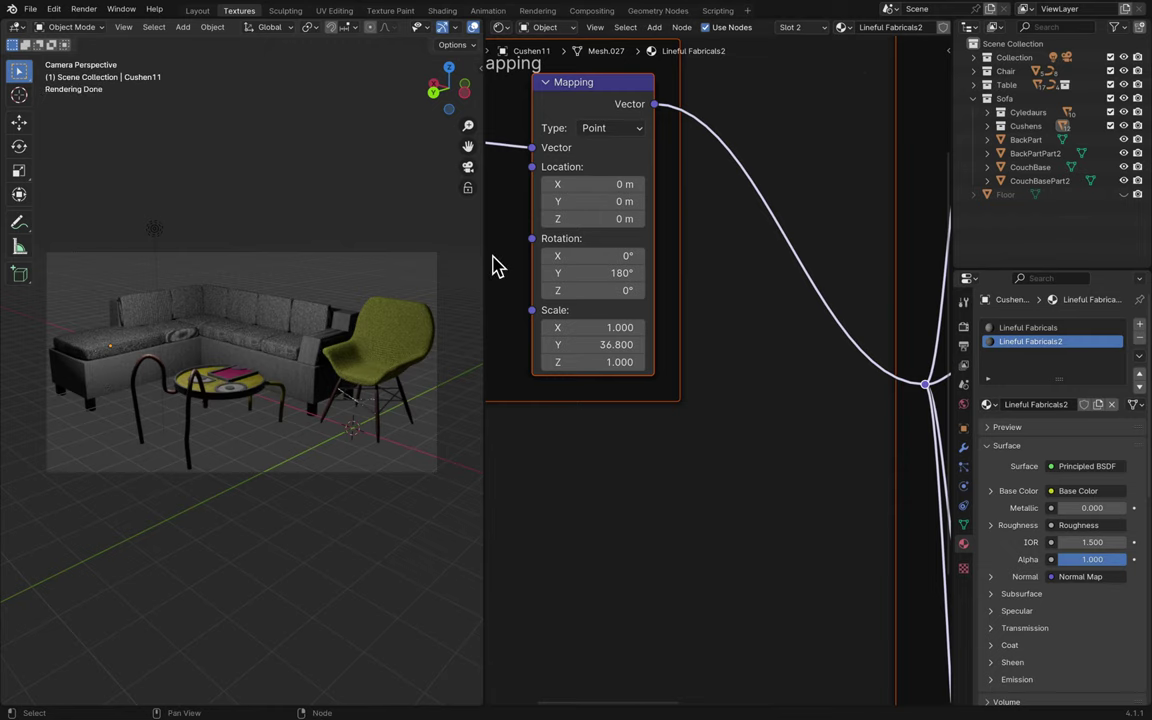
pyautogui.press('KP_0')
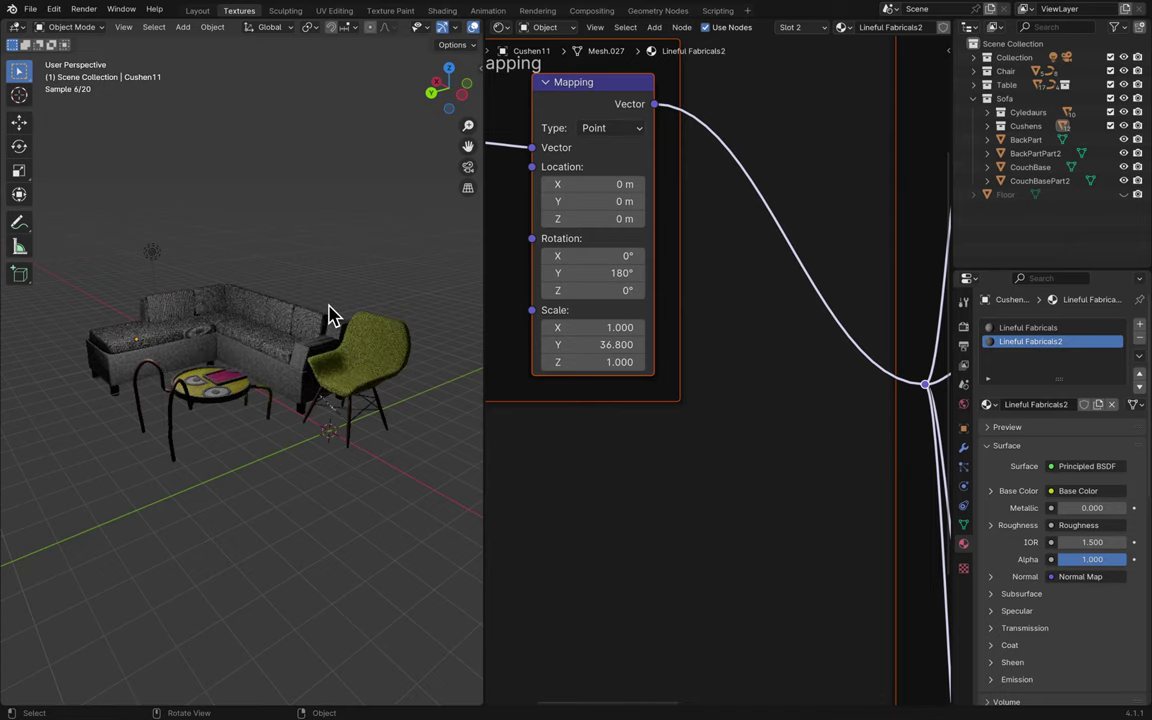
pyautogui.scroll(10, 228, 350)
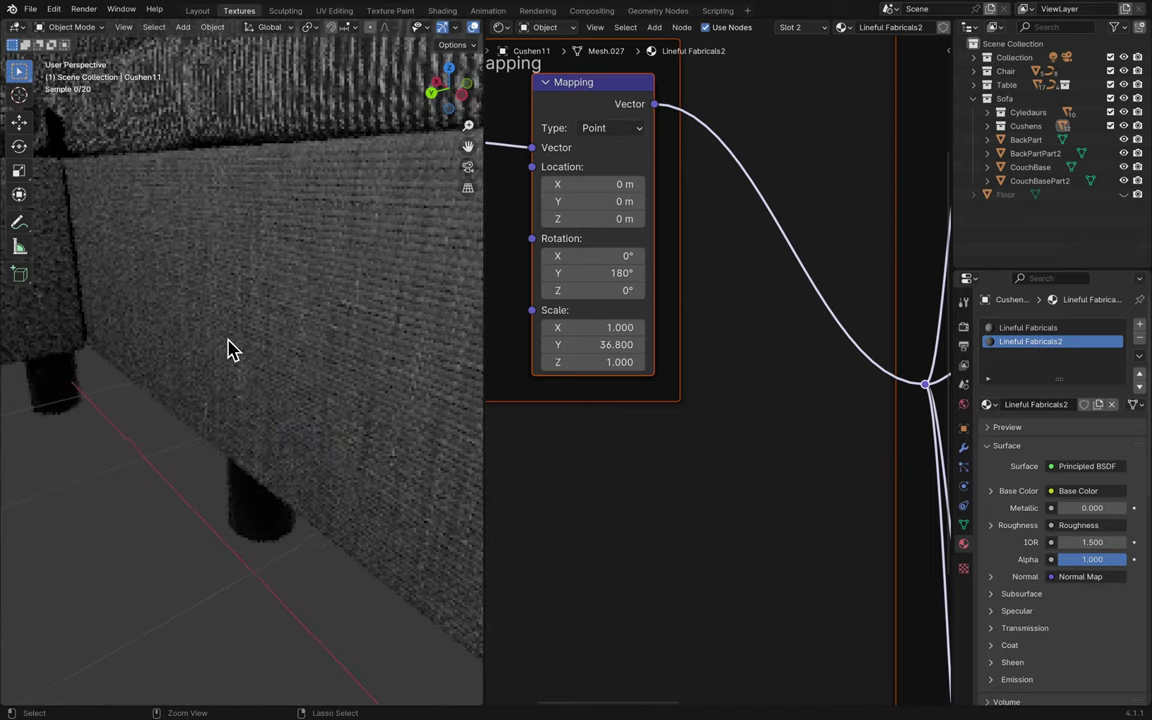
pyautogui.scroll(-10, 228, 350)
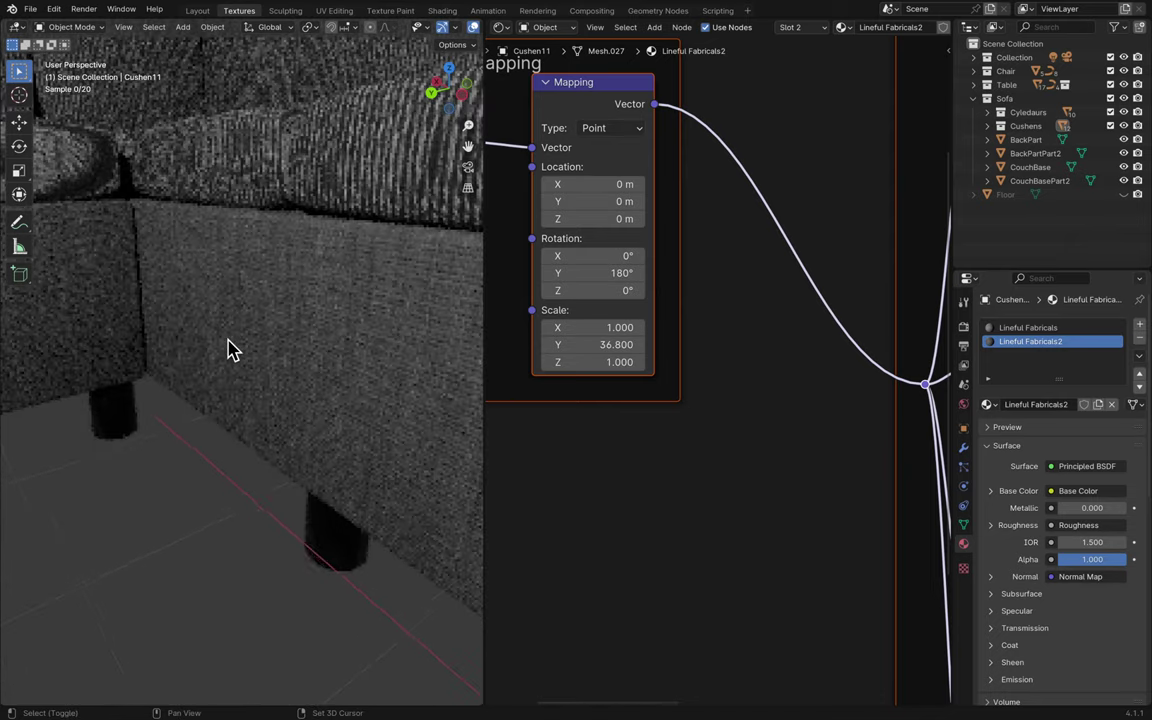
pyautogui.scroll(-5, 228, 350)
pyautogui.scroll(1, 450, 165)
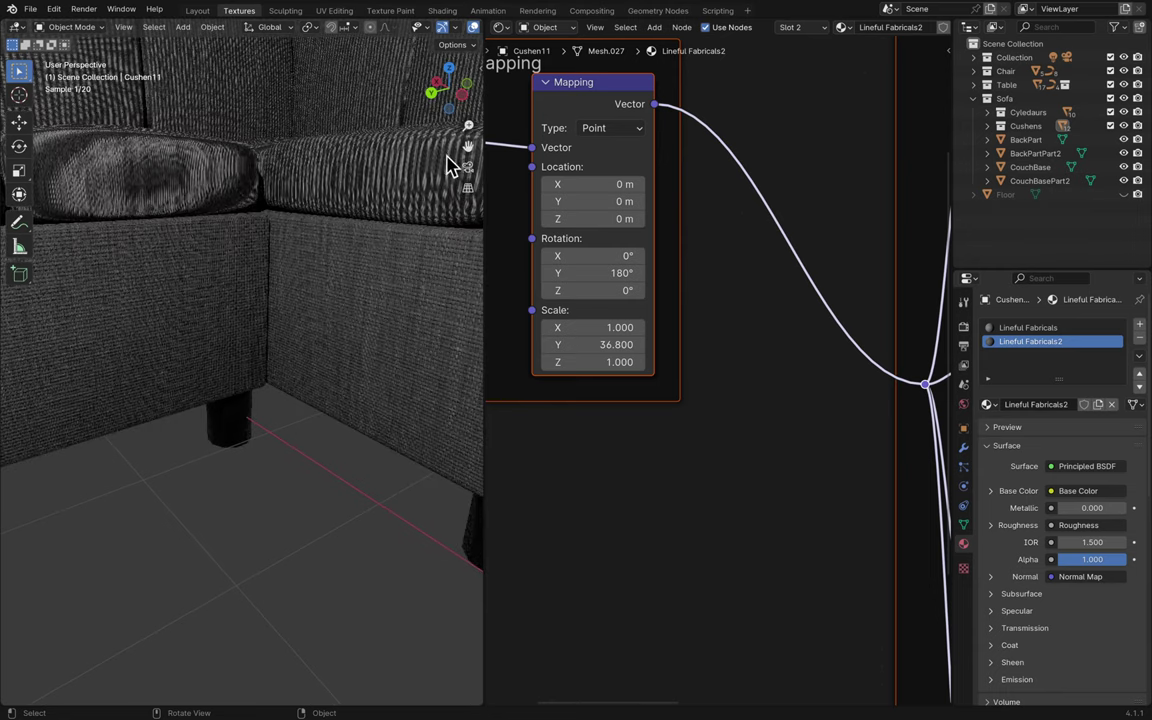
pyautogui.scroll(-8, 296, 289)
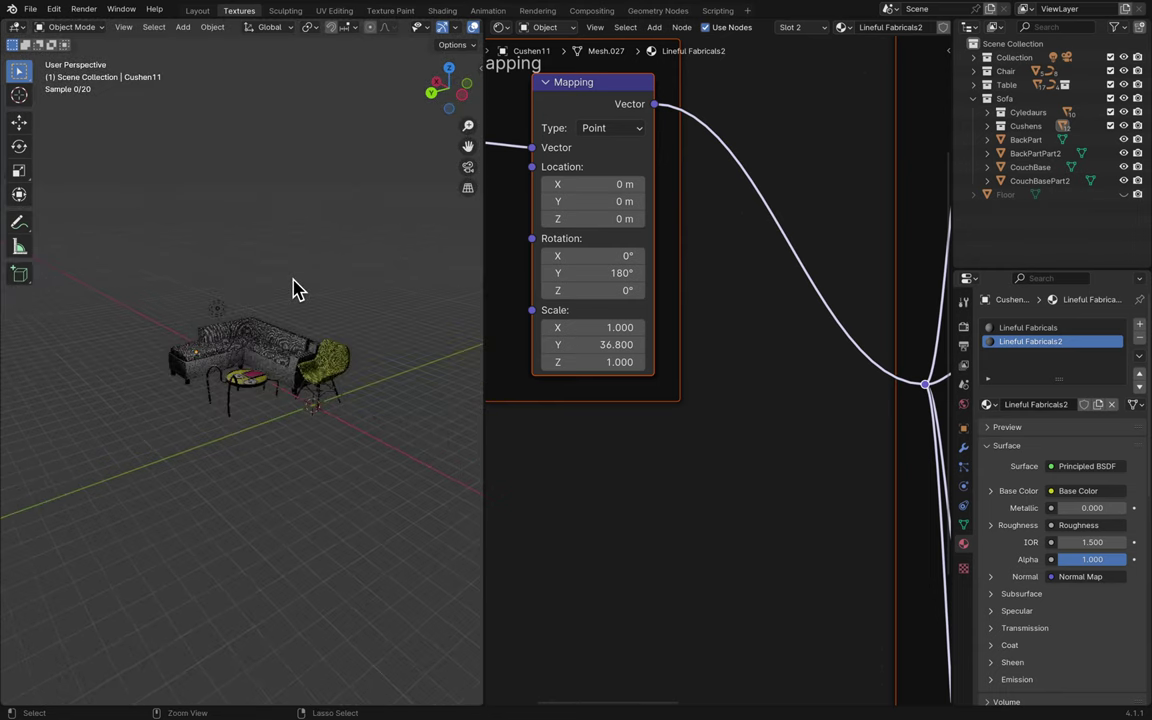
pyautogui.scroll(2, 296, 289)
pyautogui.scroll(5, 296, 289)
pyautogui.keyDown('shift'); pyautogui.scroll(6, 296, 289); pyautogui.keyUp('shift')
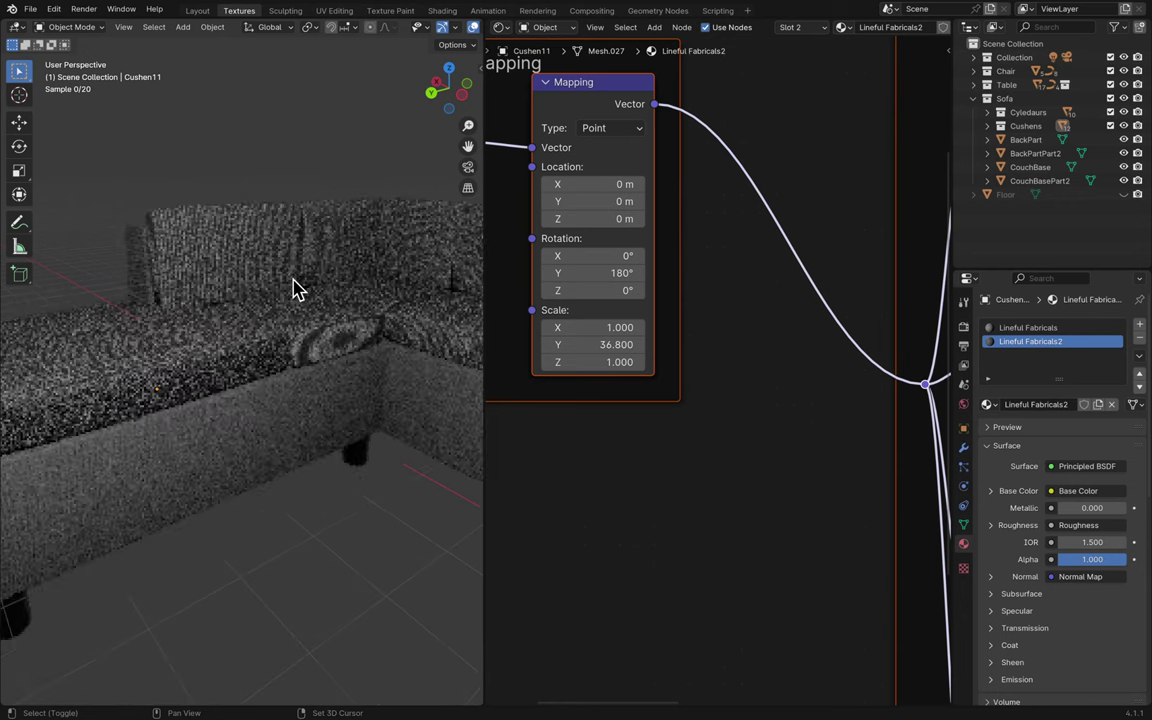
# - Select cushion Cushen5 in Edit Mode and box-select its front strip of faces from the back view
pyautogui.click(338, 350)
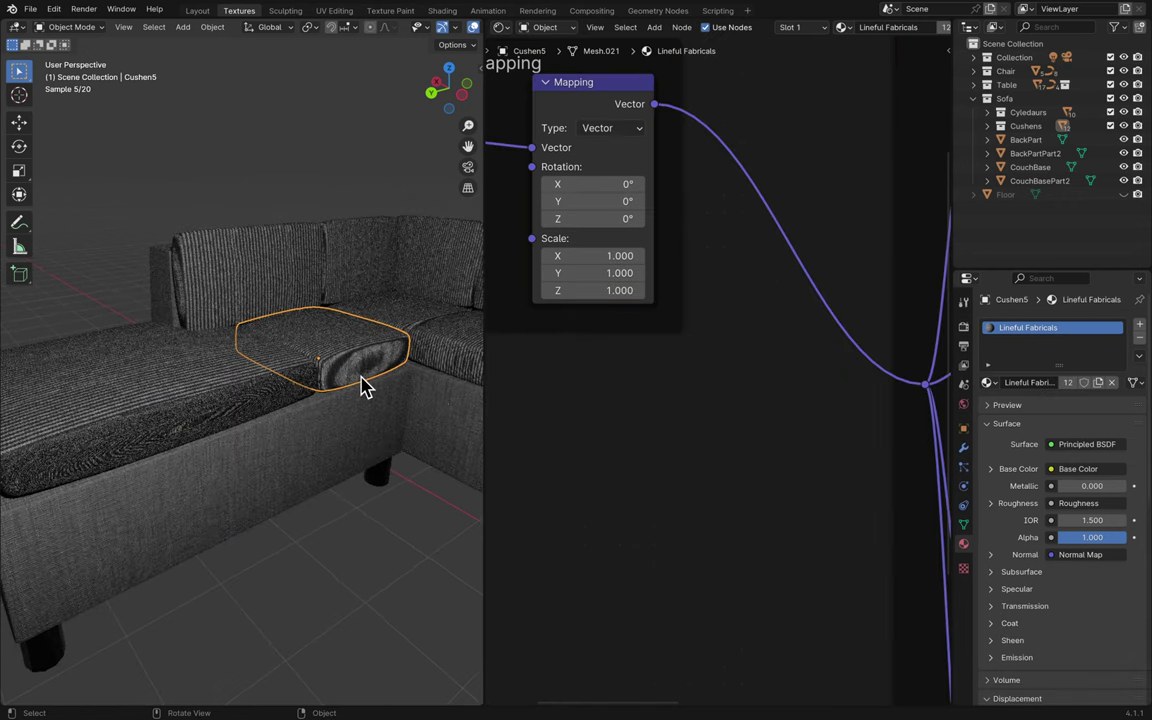
pyautogui.press('Tab')
pyautogui.click(440, 92)
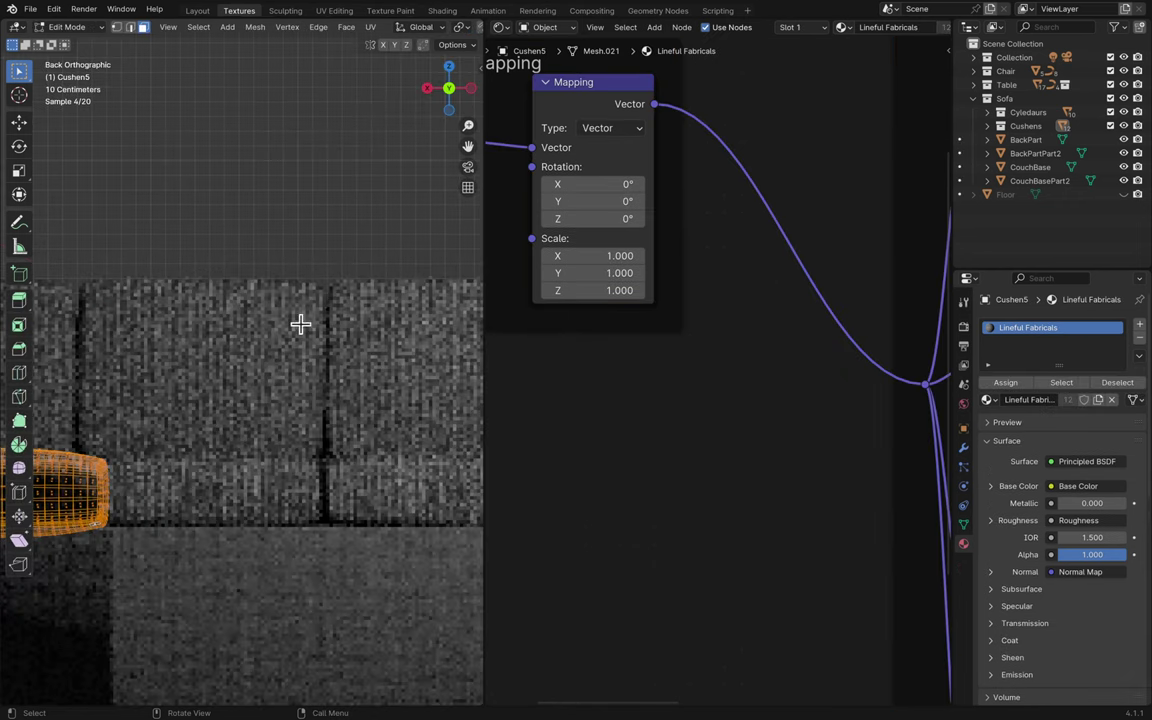
pyautogui.keyDown('ctrl'); pyautogui.scroll(4, 300, 323); pyautogui.keyUp('ctrl')
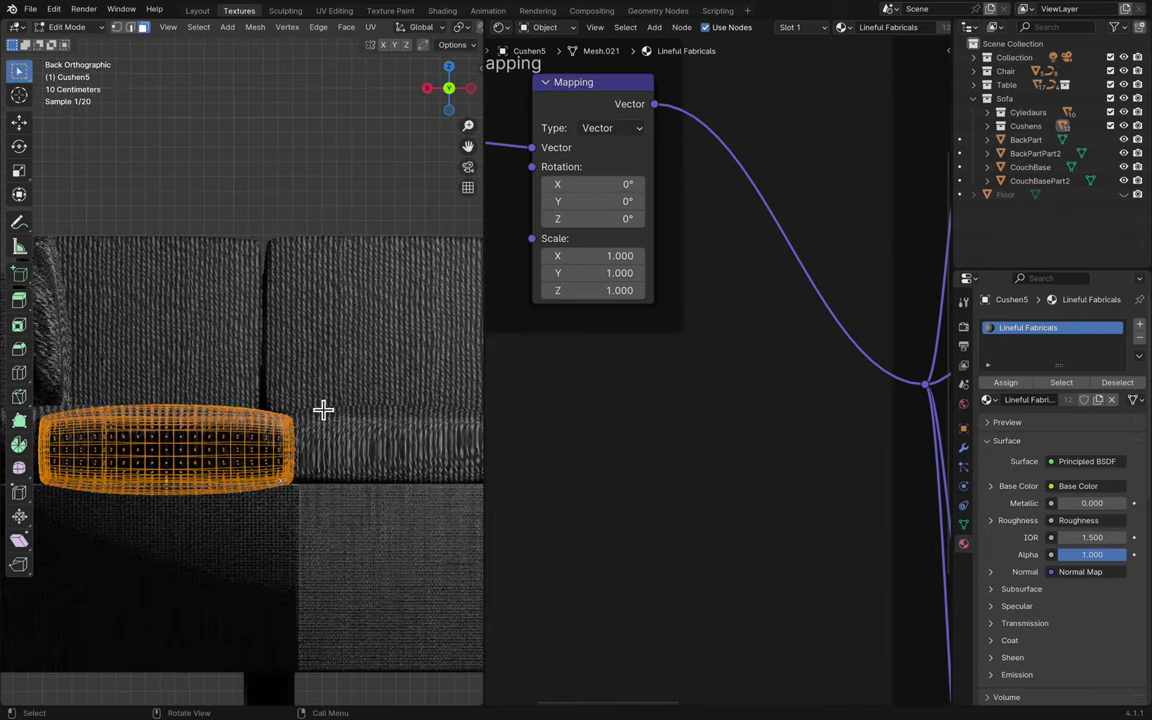
pyautogui.hotkey('alt', 'a')
pyautogui.press('b')
pyautogui.moveTo(282, 517); pyautogui.dragTo(301, 514)
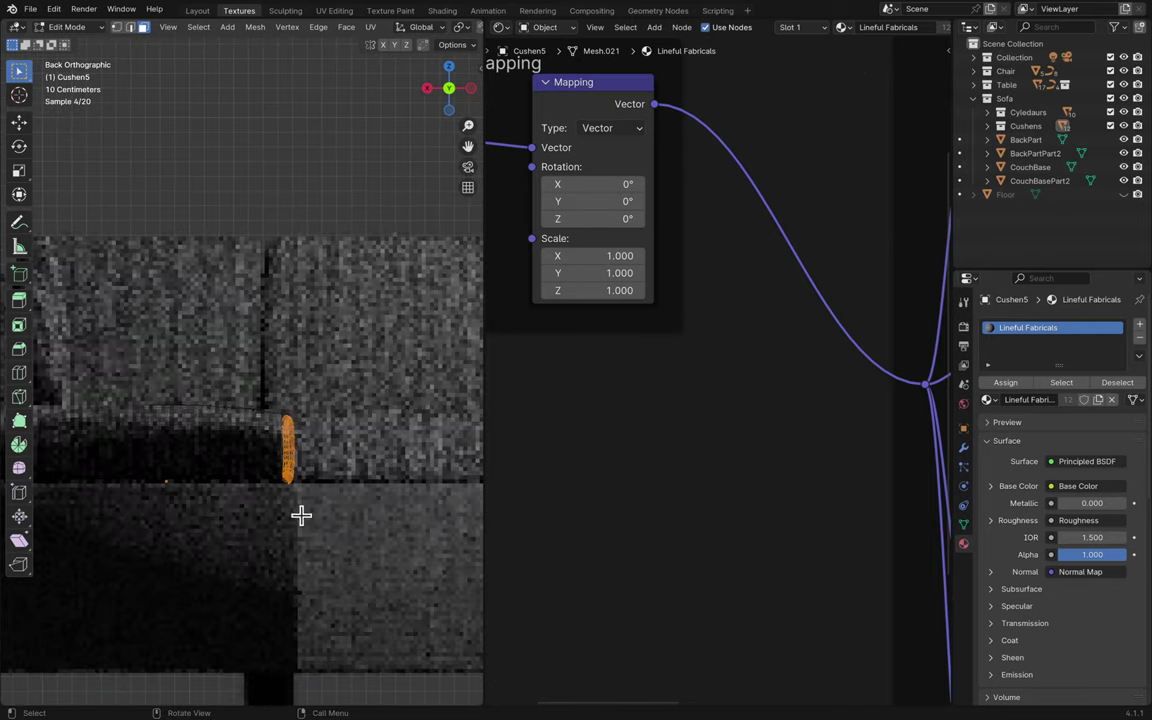
pyautogui.moveTo(301, 514); pyautogui.dragTo(341, 512, button='middle')
pyautogui.keyDown('ctrl'); pyautogui.scroll(3, 340, 512); pyautogui.keyUp('ctrl')
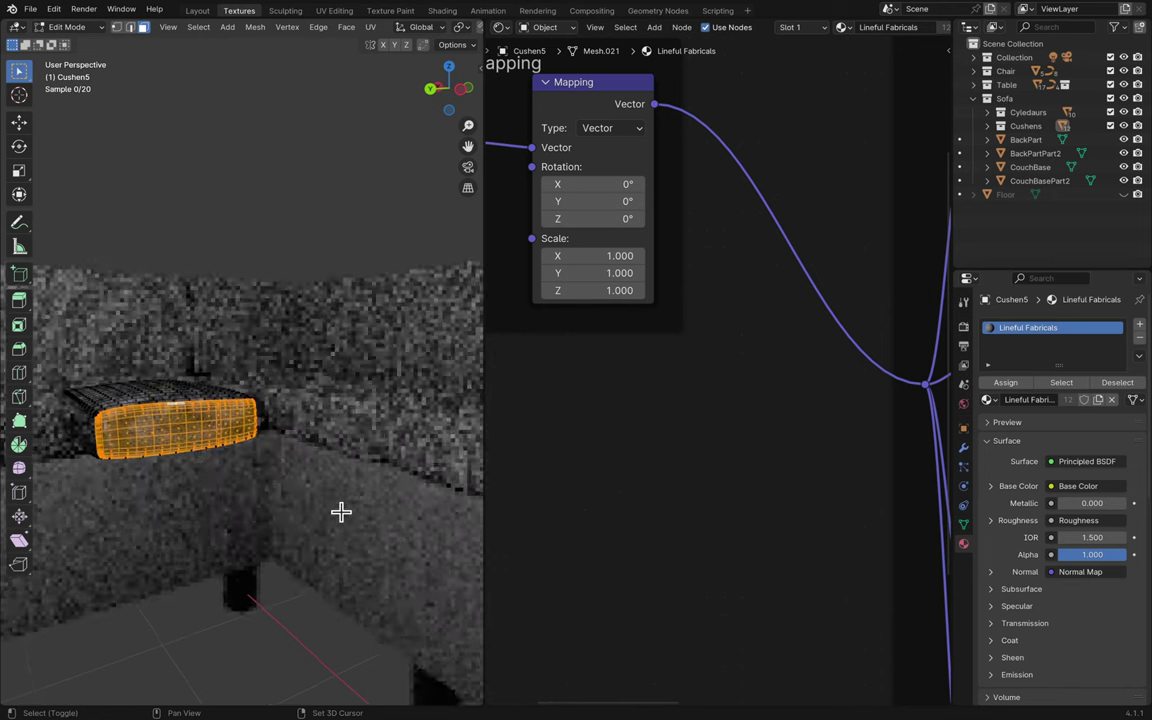
# - Put Lineful Fabricals2 in a new second slot, return to Object Mode and save Blender13.blend
pyautogui.click(1139, 325)
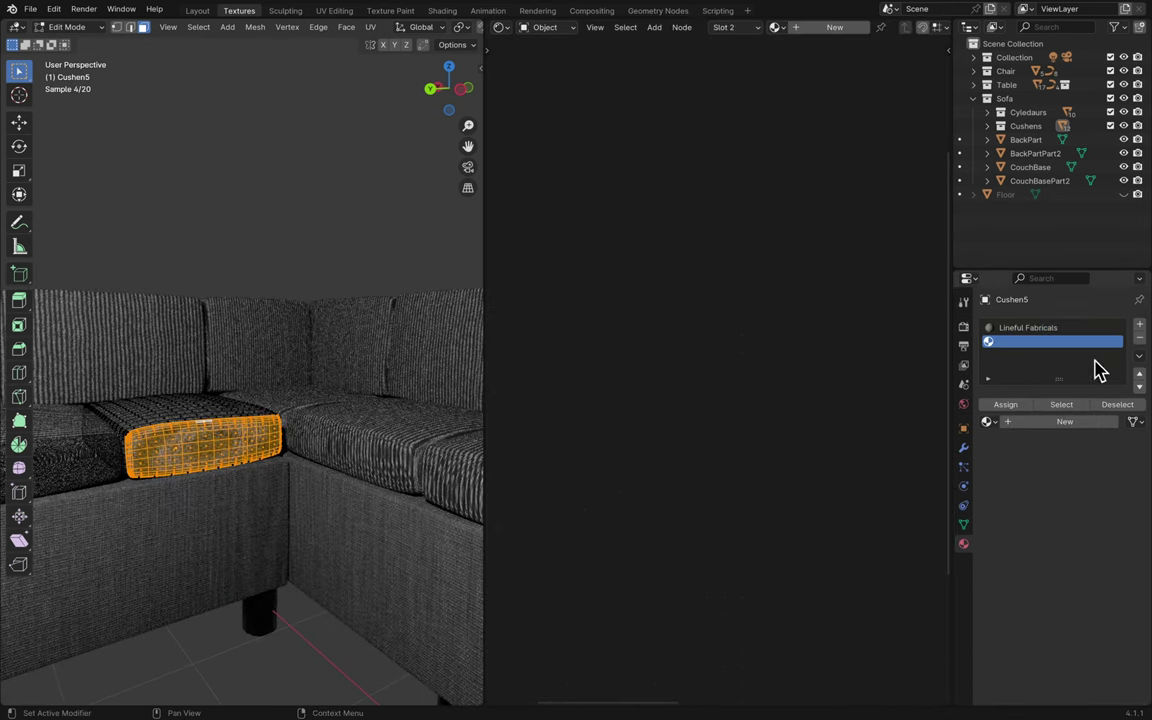
pyautogui.click(988, 422)
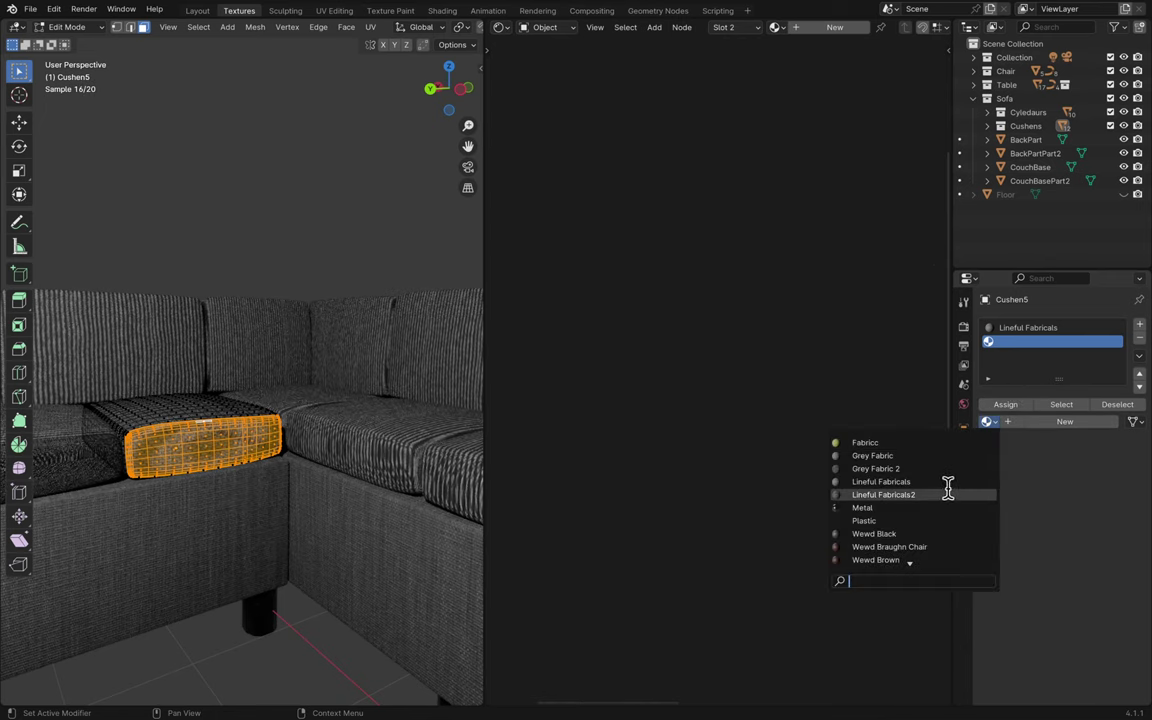
pyautogui.click(948, 490)
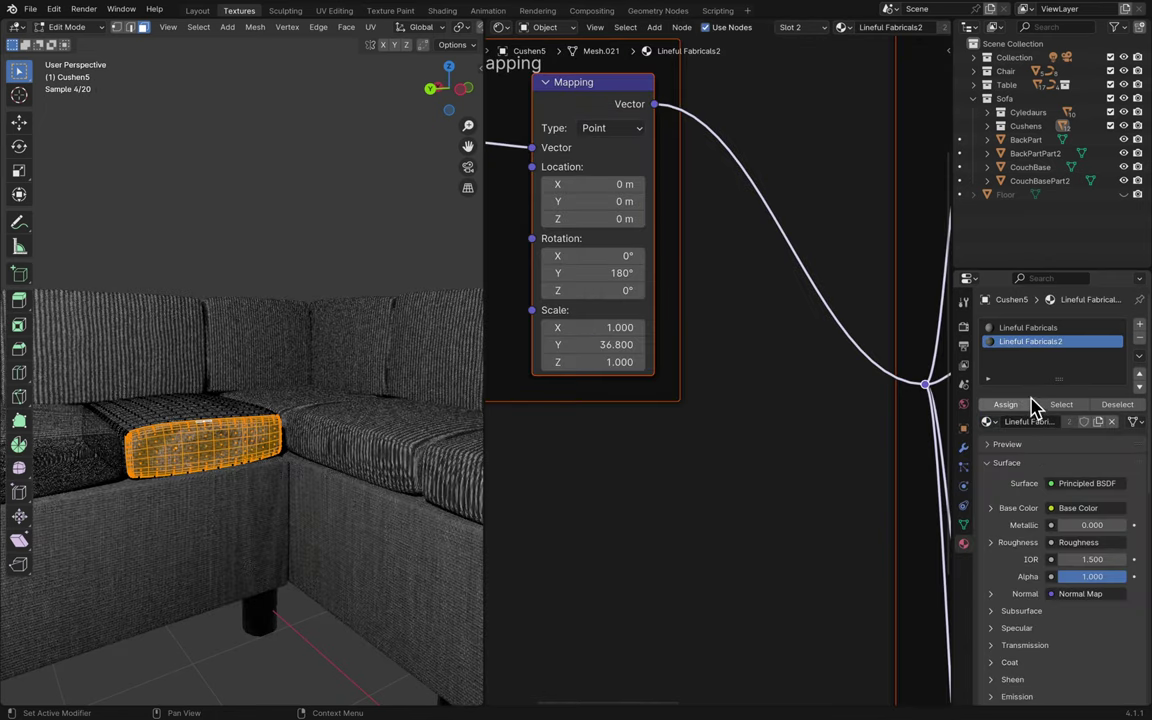
pyautogui.press('Tab')
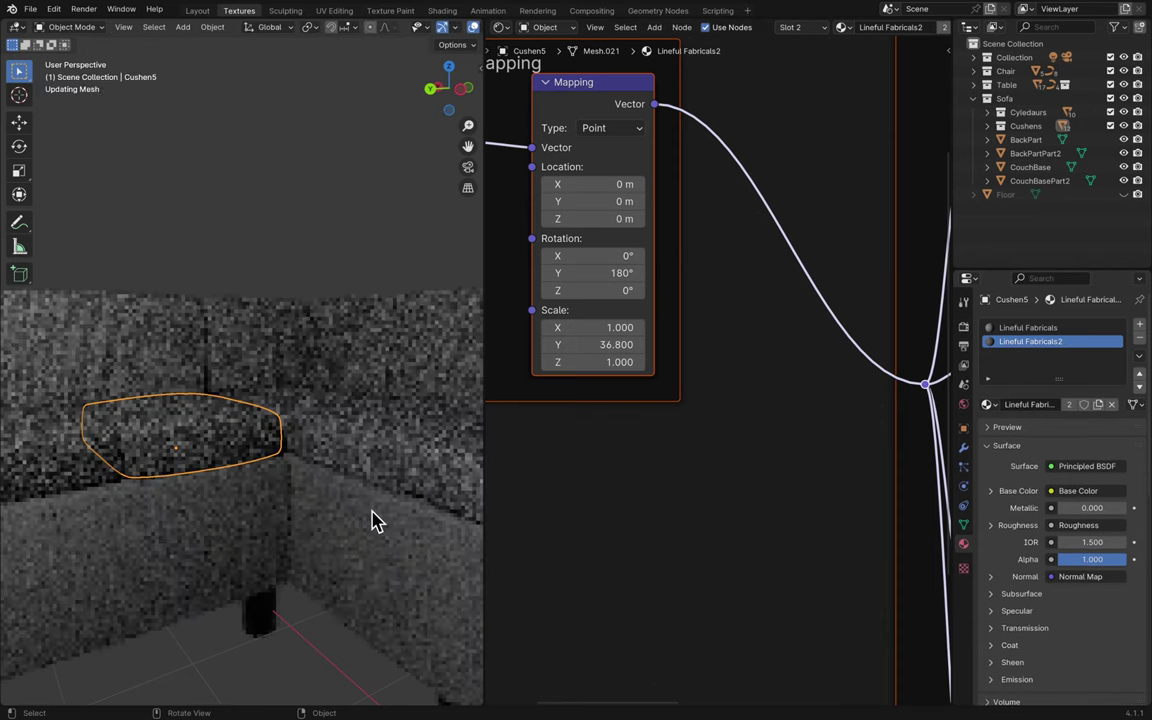
pyautogui.hotkey('ctrl', 's')
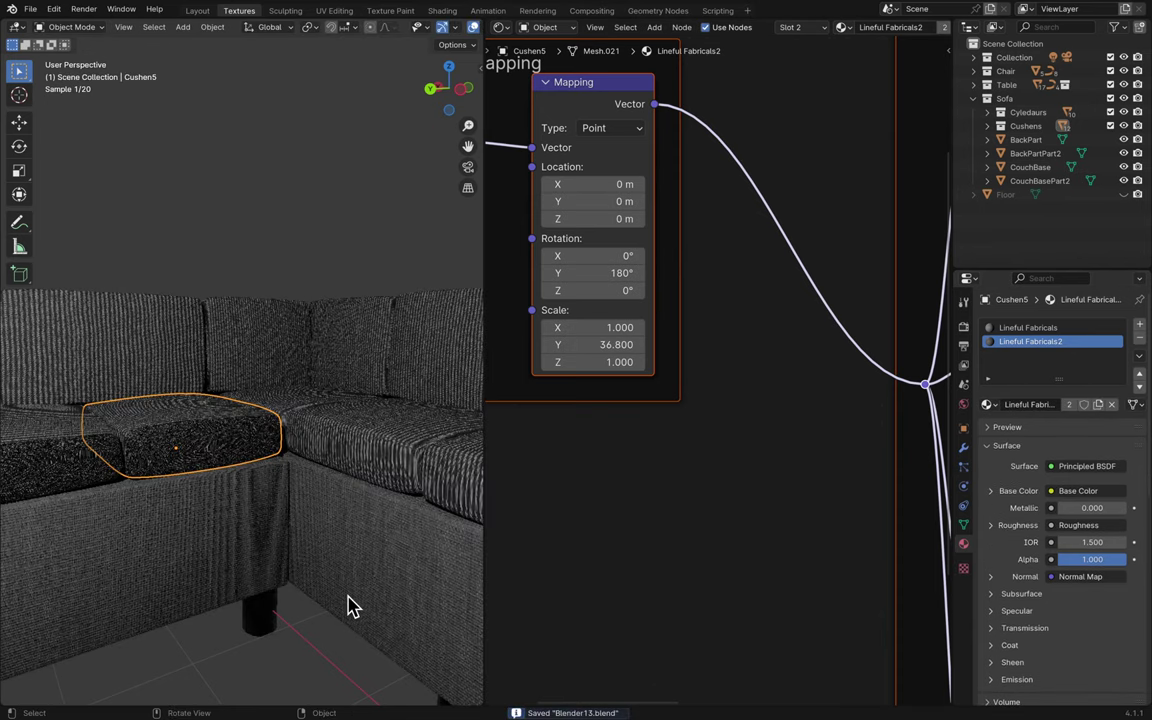
# - Orbit and zoom around the sofa to inspect the cushion, then select the sofa's BackPart
pyautogui.moveTo(347, 604); pyautogui.dragTo(350, 607, button='middle')
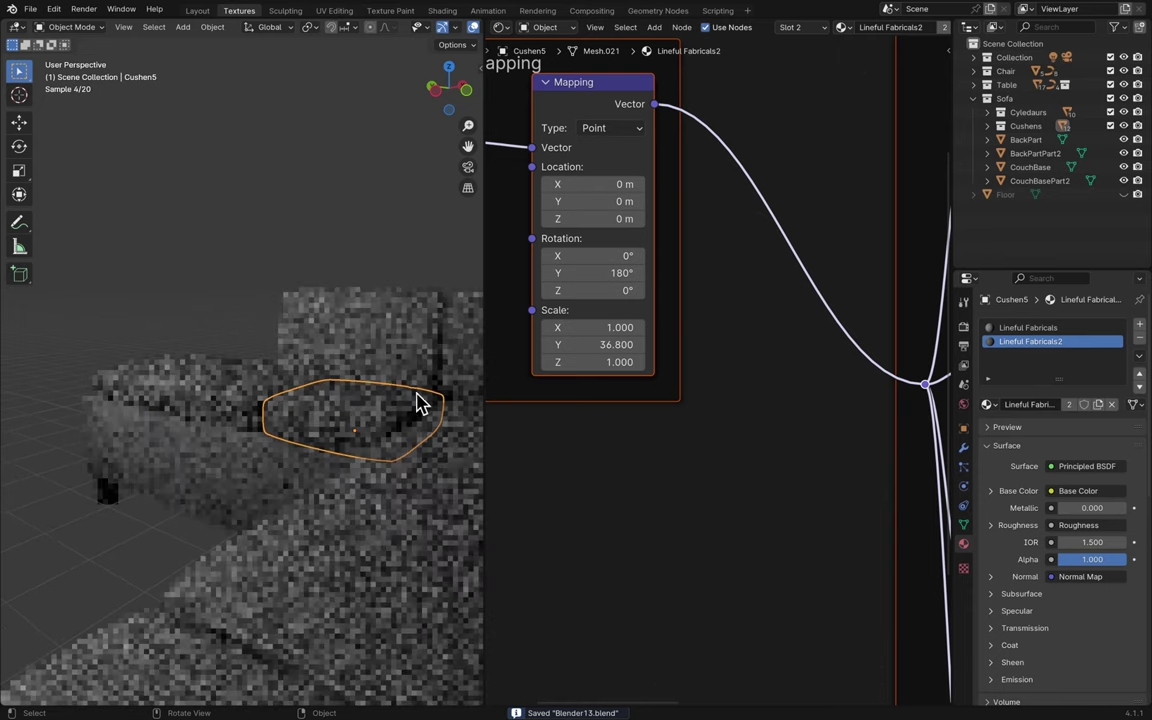
pyautogui.moveTo(463, 145); pyautogui.dragTo(339, 303, button='middle')
pyautogui.scroll(5, 337, 303)
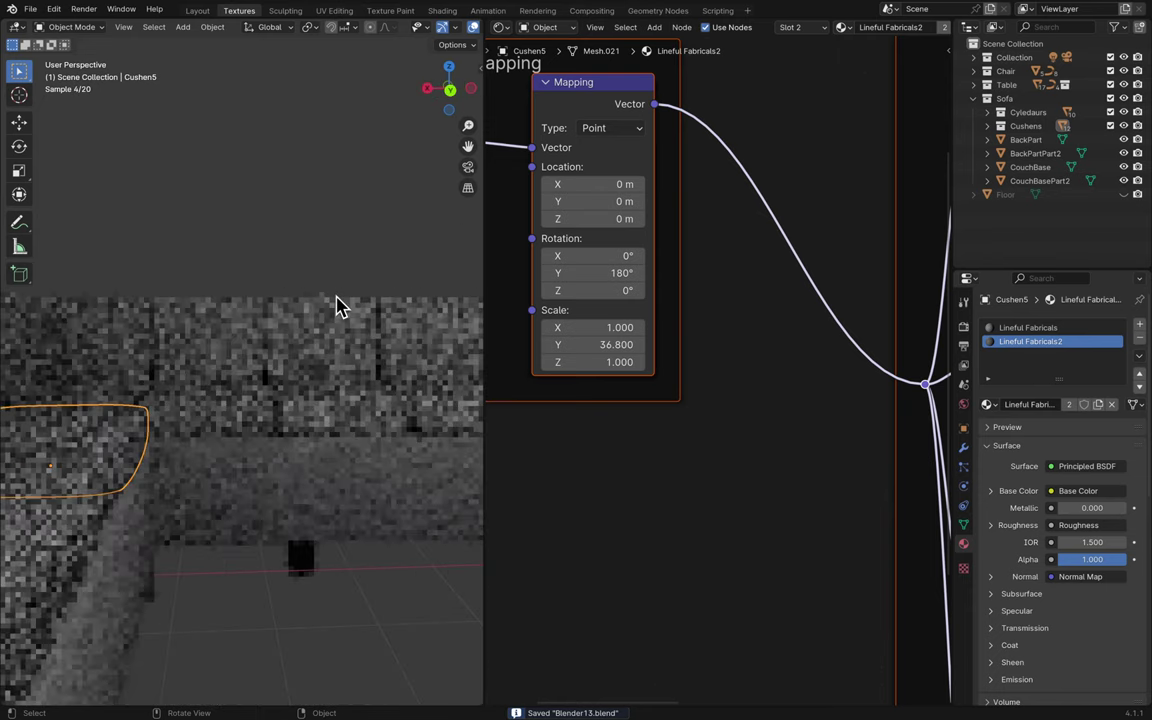
pyautogui.scroll(-3, 337, 303)
pyautogui.keyDown('shift'); pyautogui.scroll(-3, 337, 303); pyautogui.keyUp('shift')
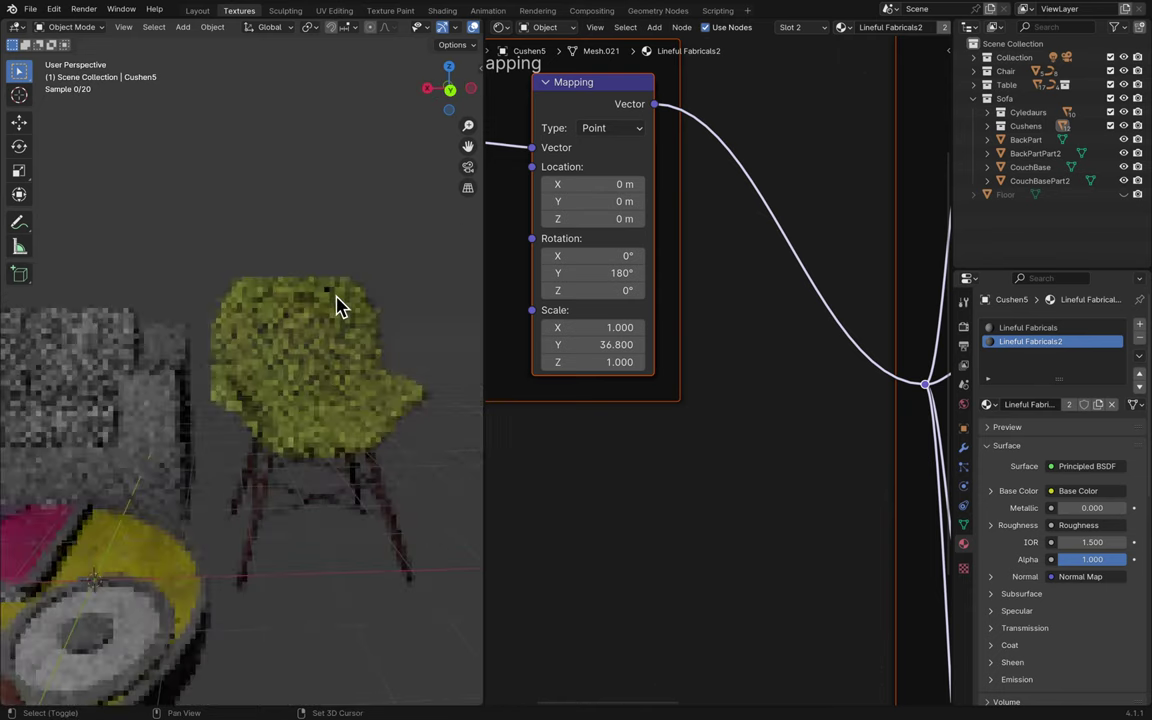
pyautogui.scroll(3, 337, 303)
pyautogui.scroll(-3, 337, 303)
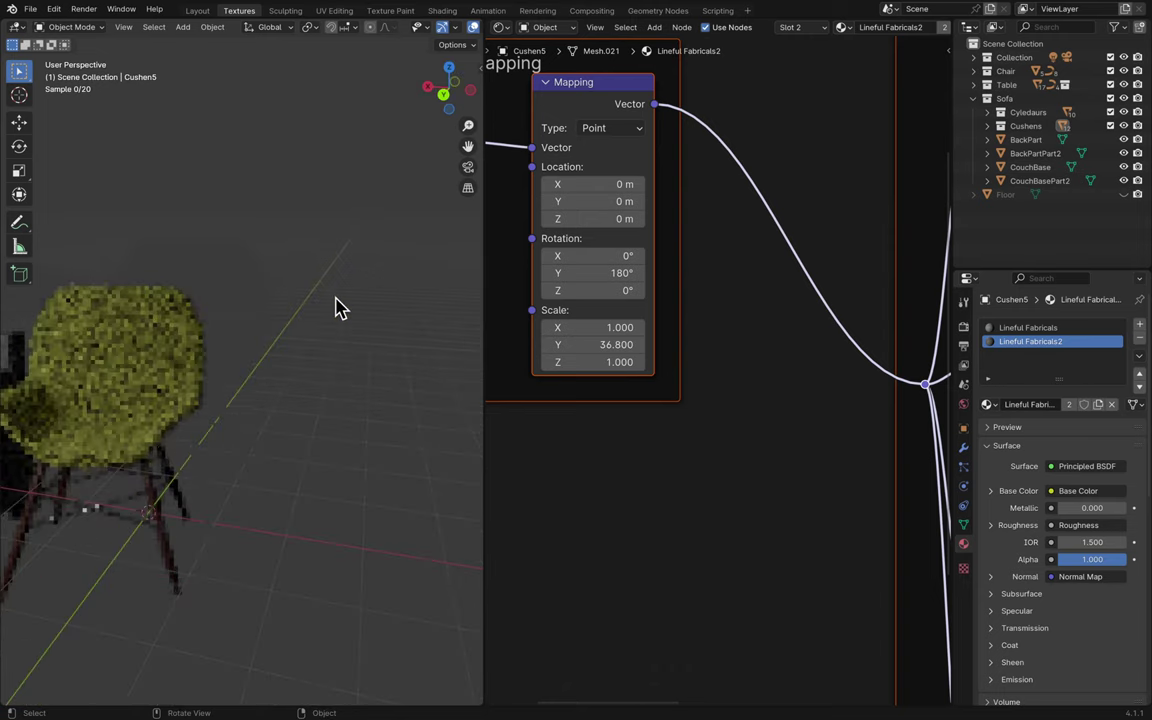
pyautogui.keyDown('shift'); pyautogui.scroll(3, 337, 306); pyautogui.keyUp('shift')
pyautogui.scroll(-3, 337, 306)
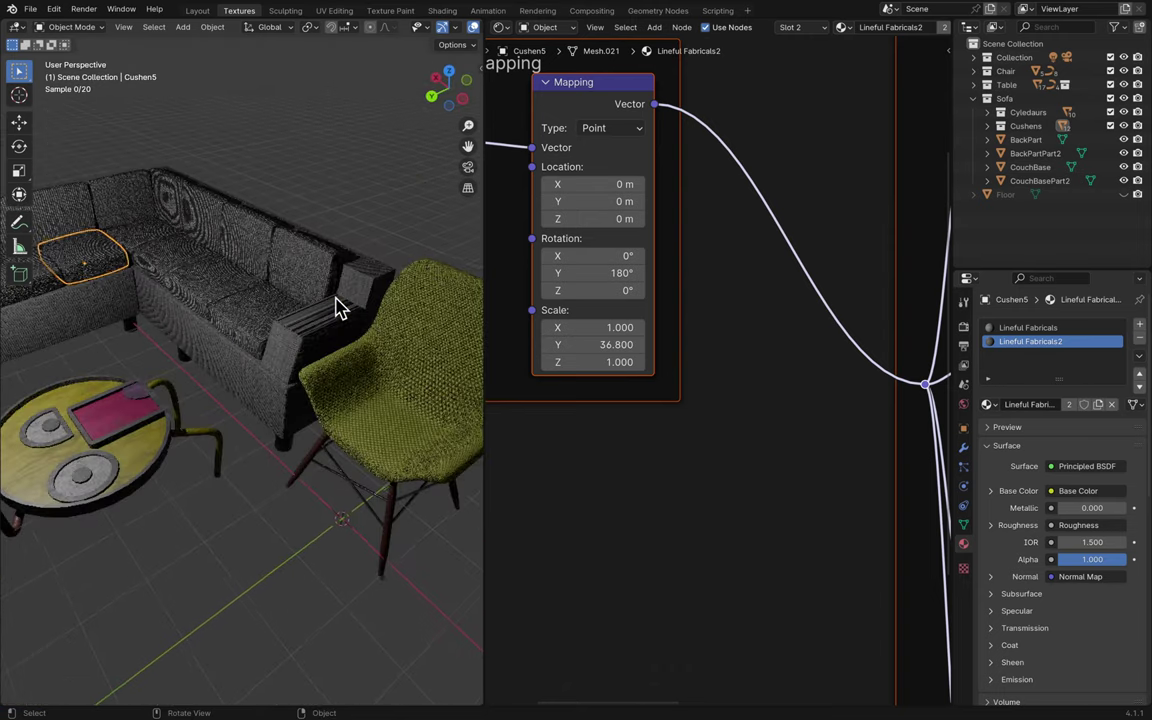
pyautogui.scroll(2, 318, 318)
pyautogui.scroll(5, 318, 320)
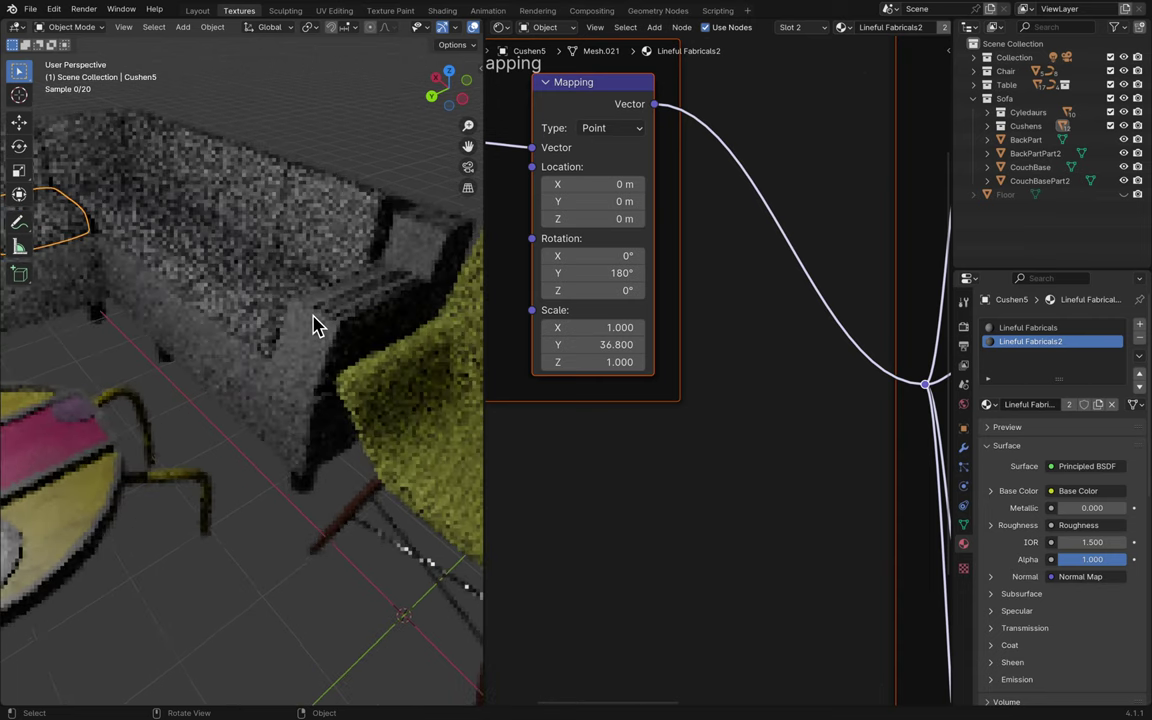
pyautogui.scroll(-5, 313, 325)
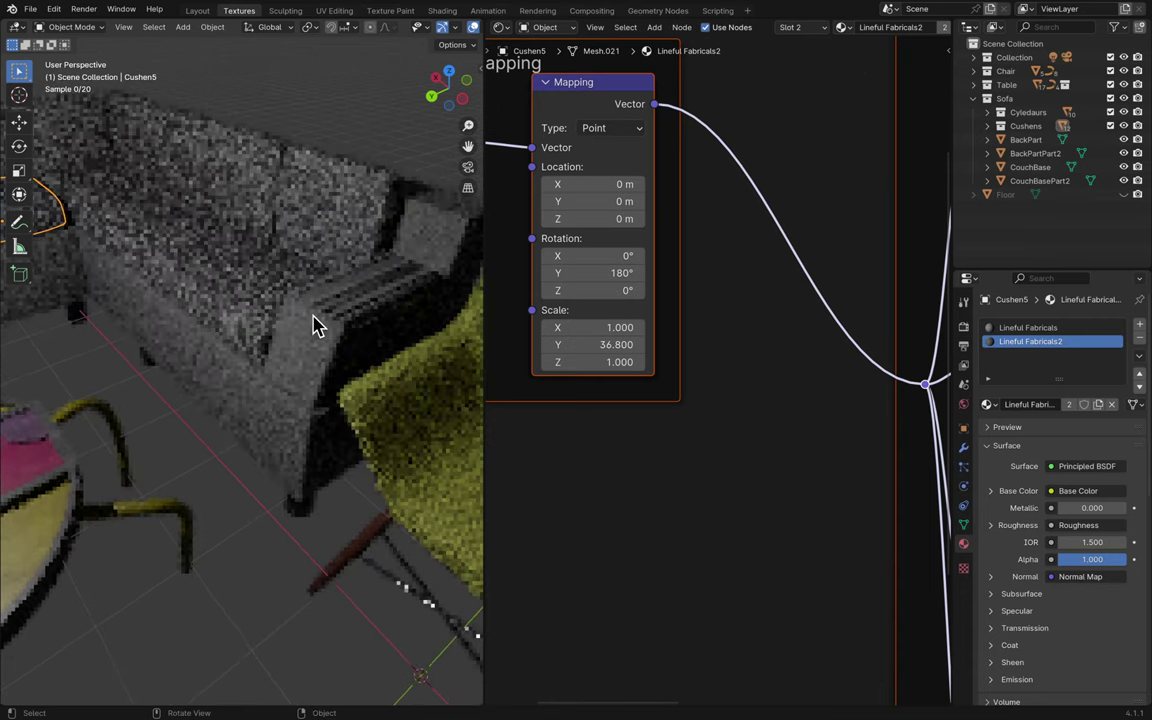
pyautogui.scroll(2, 313, 325)
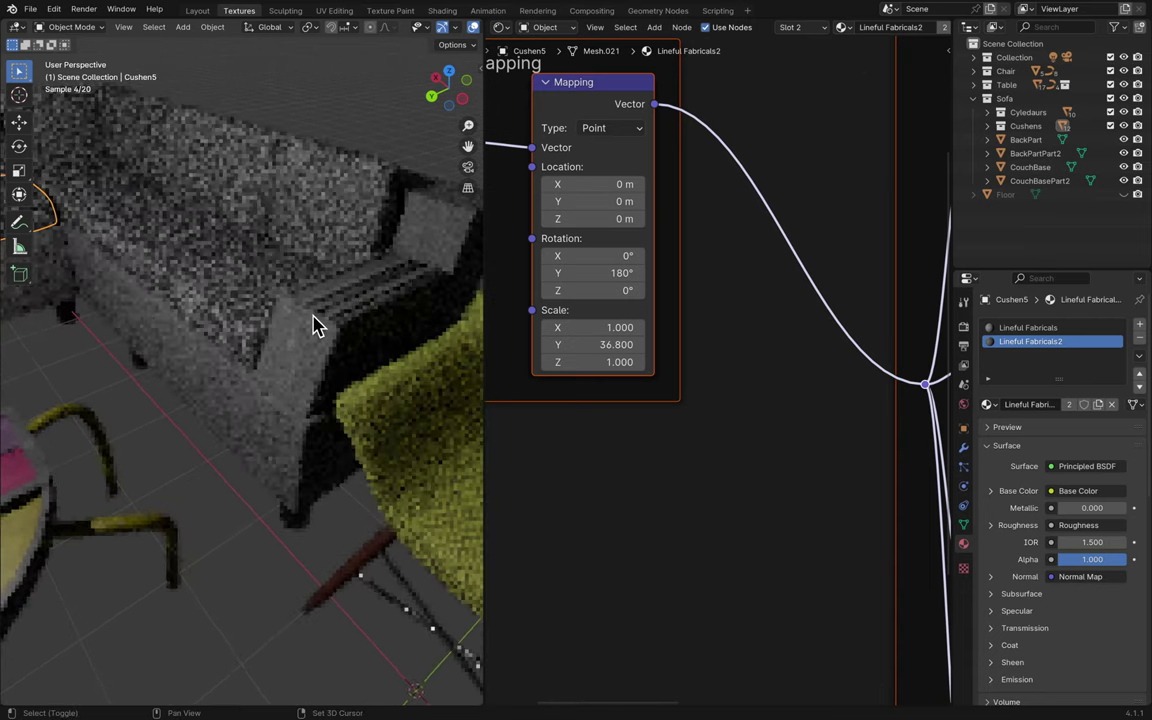
pyautogui.click(345, 328)
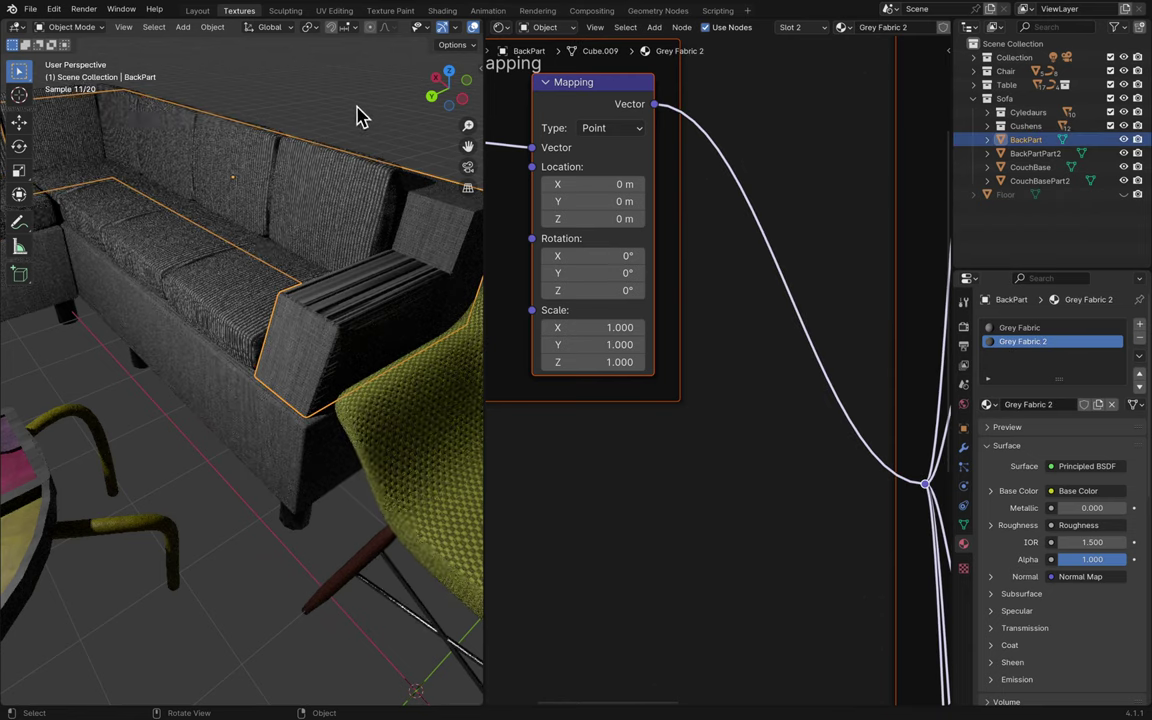
# - Drag BackPart's Mapping Y scale to 15.2 and return to Object Mode
pyautogui.press('Tab')
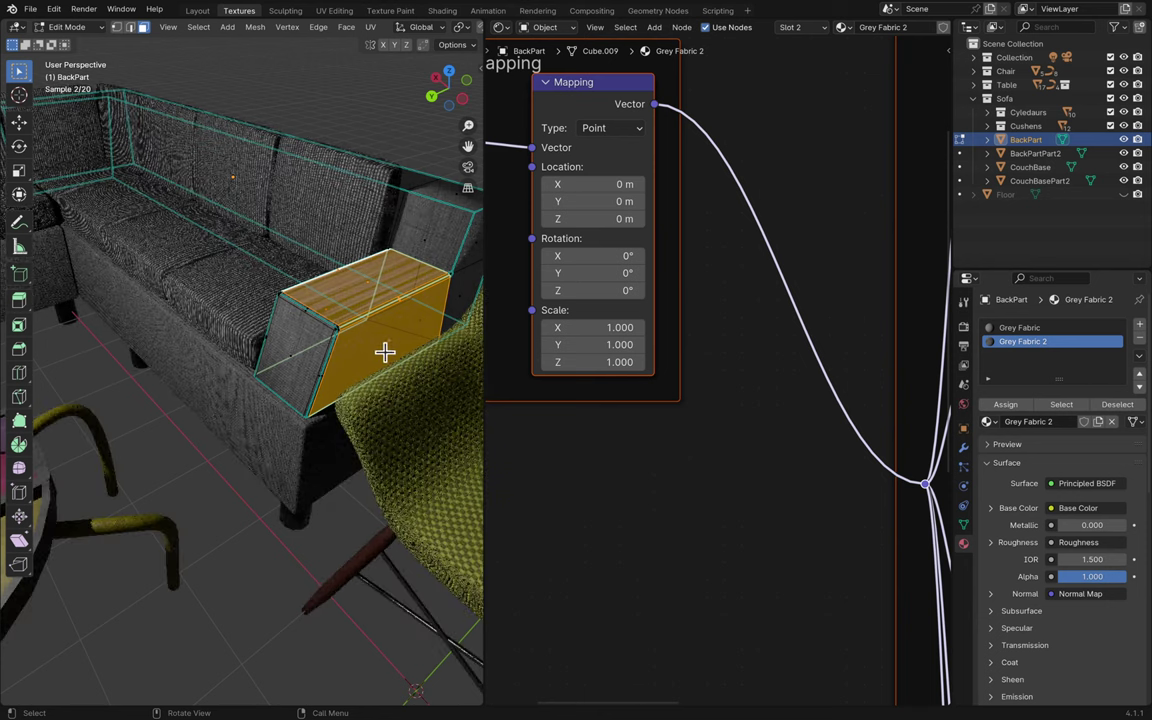
pyautogui.click(988, 421)
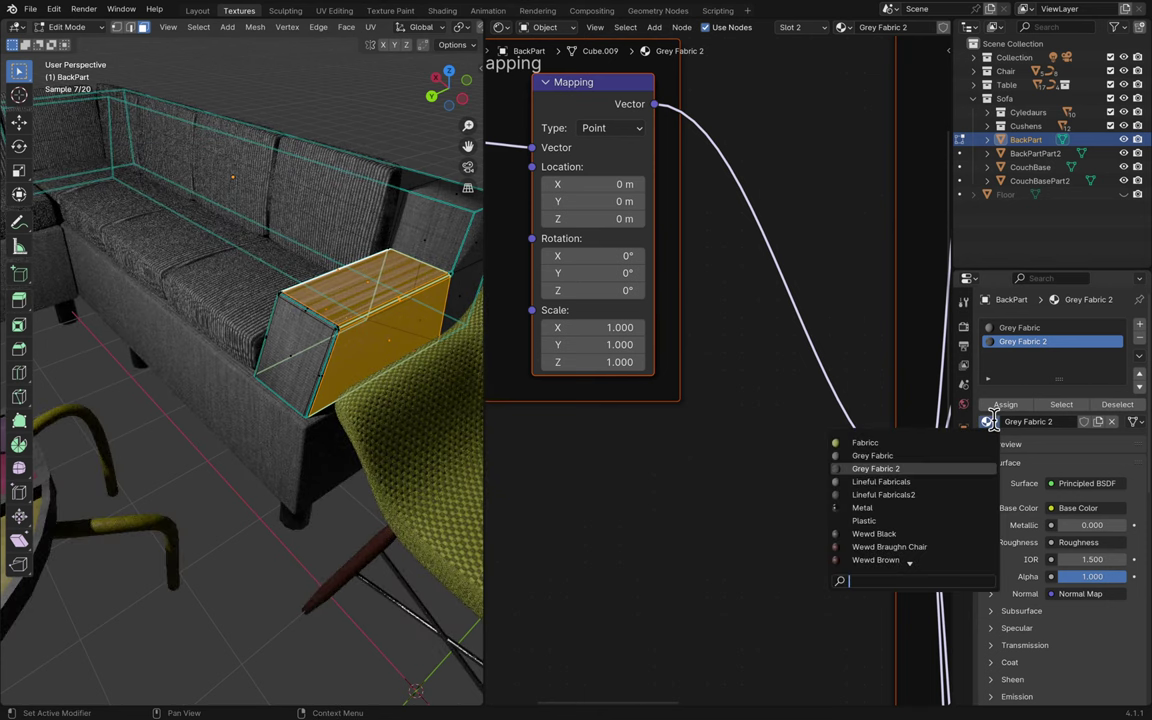
pyautogui.click(997, 427)
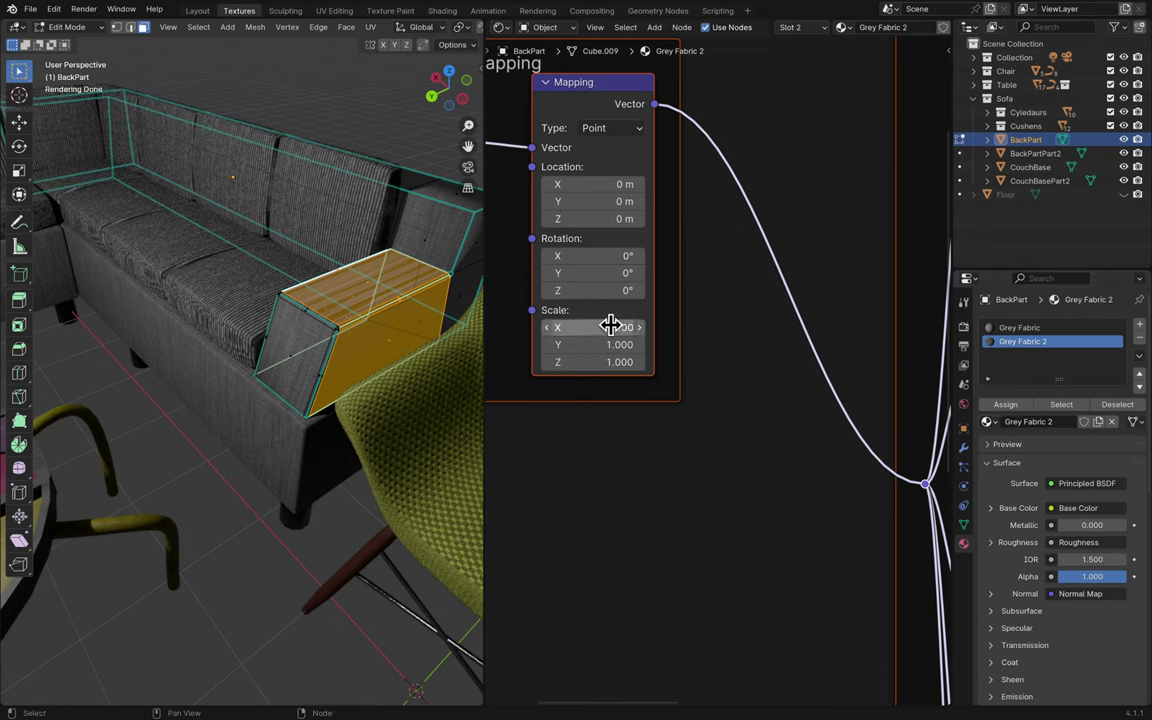
pyautogui.moveTo(610, 344); pyautogui.dragTo(690, 344)
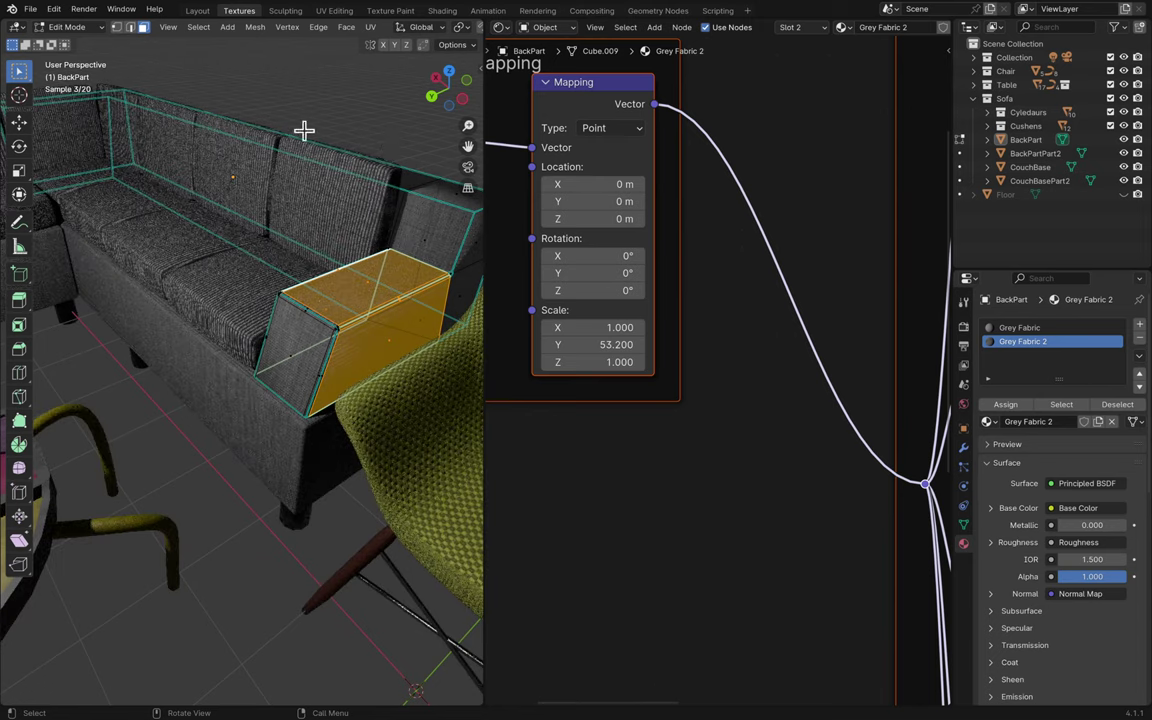
pyautogui.click(55, 29)
pyautogui.click(60, 45)
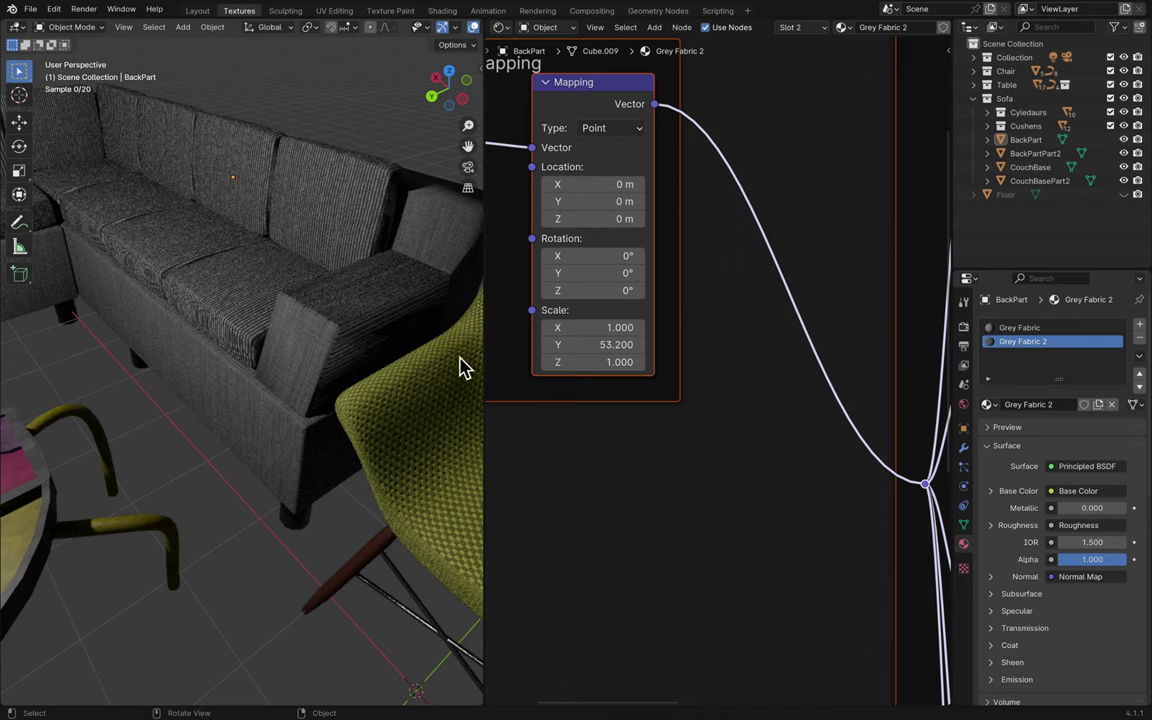
# - Try Mapping Y scales of 100, 200 and 50, then save the file
pyautogui.click(595, 344)
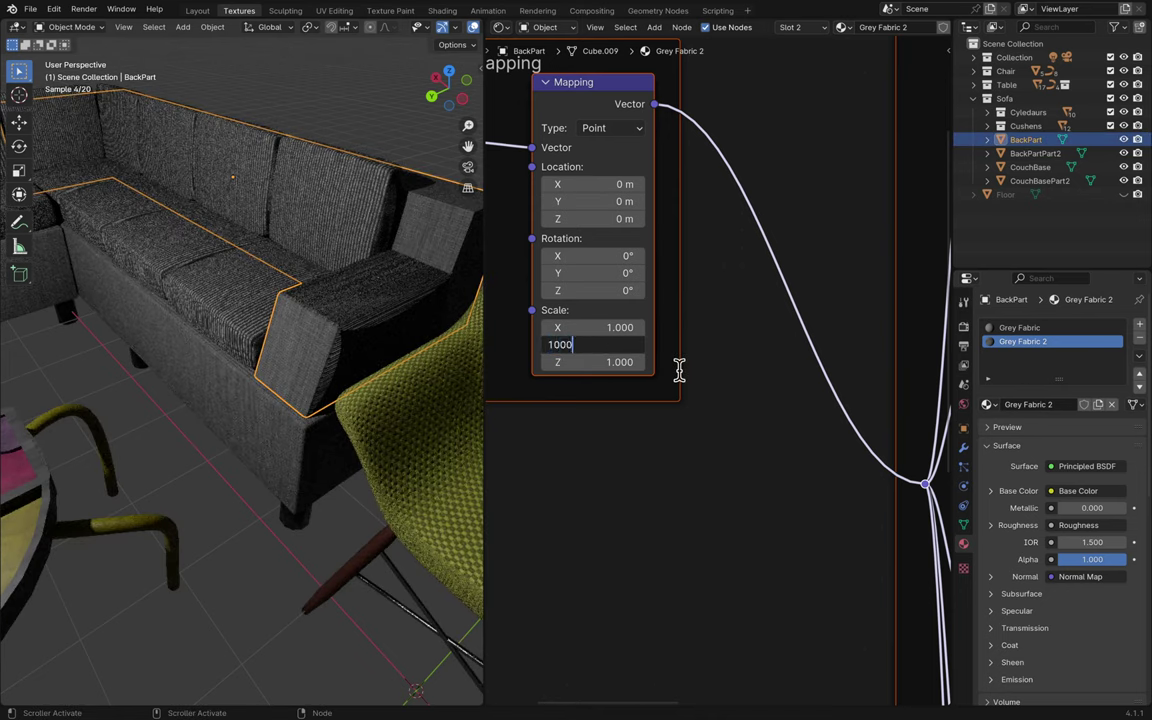
pyautogui.write('1000')
pyautogui.press('BackSpace')
pyautogui.press('Return')
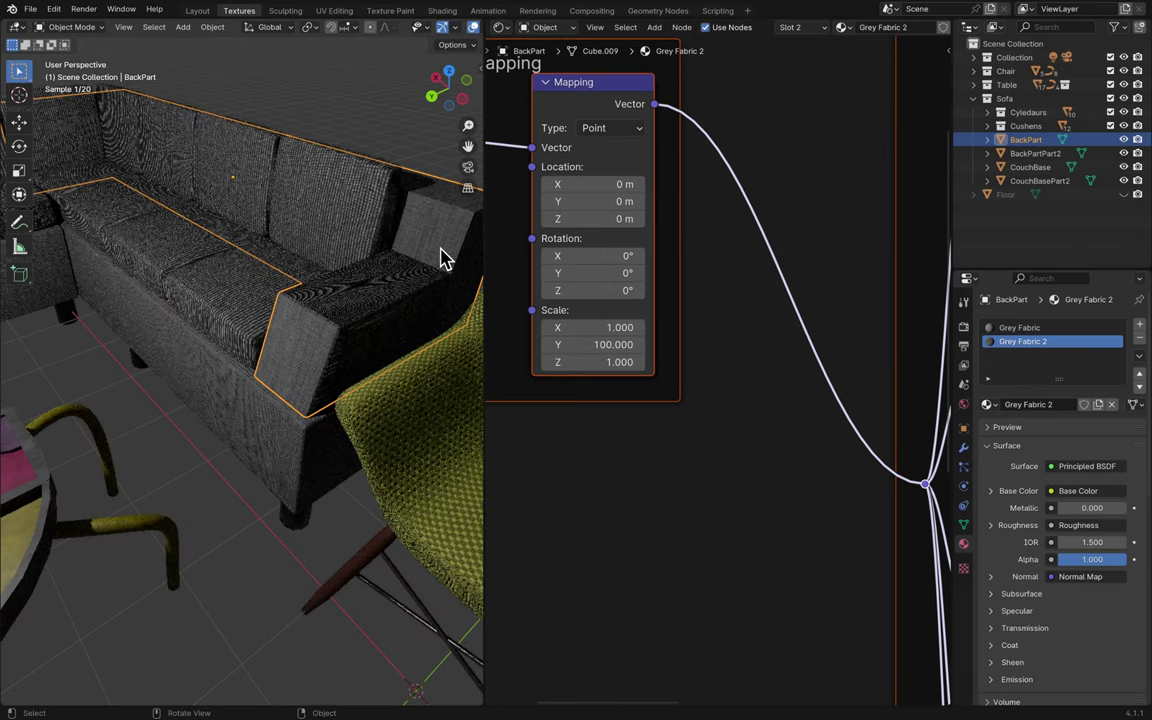
pyautogui.scroll(4, 415, 275)
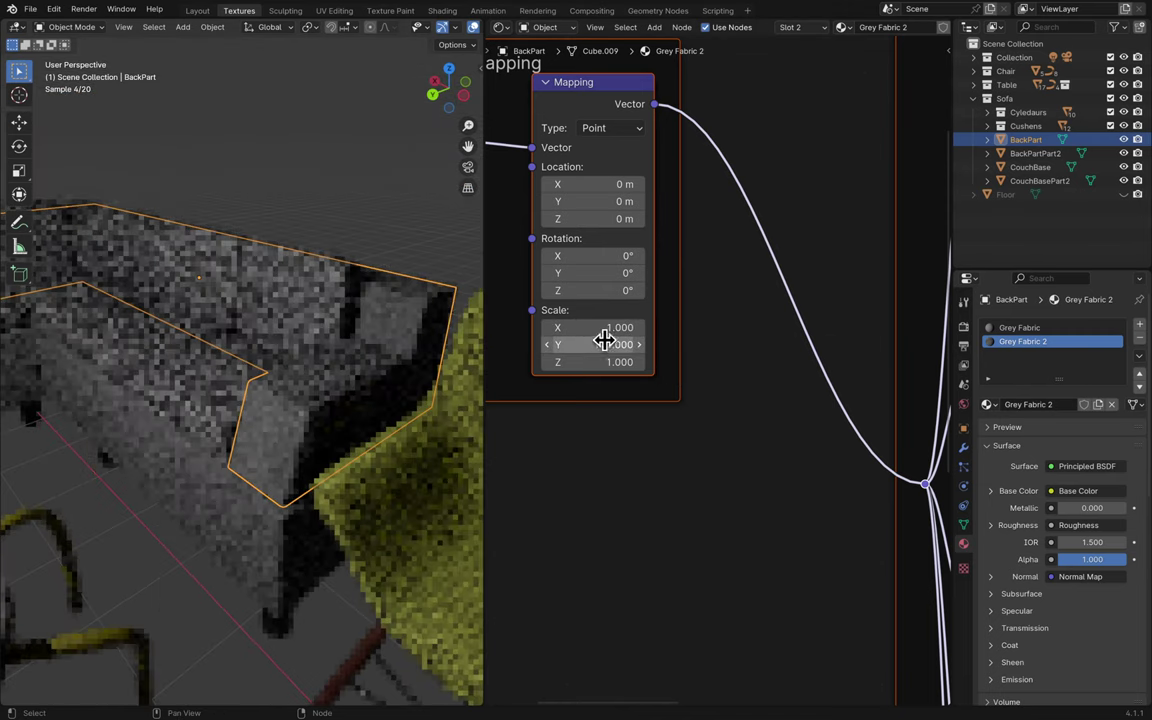
pyautogui.click(620, 345)
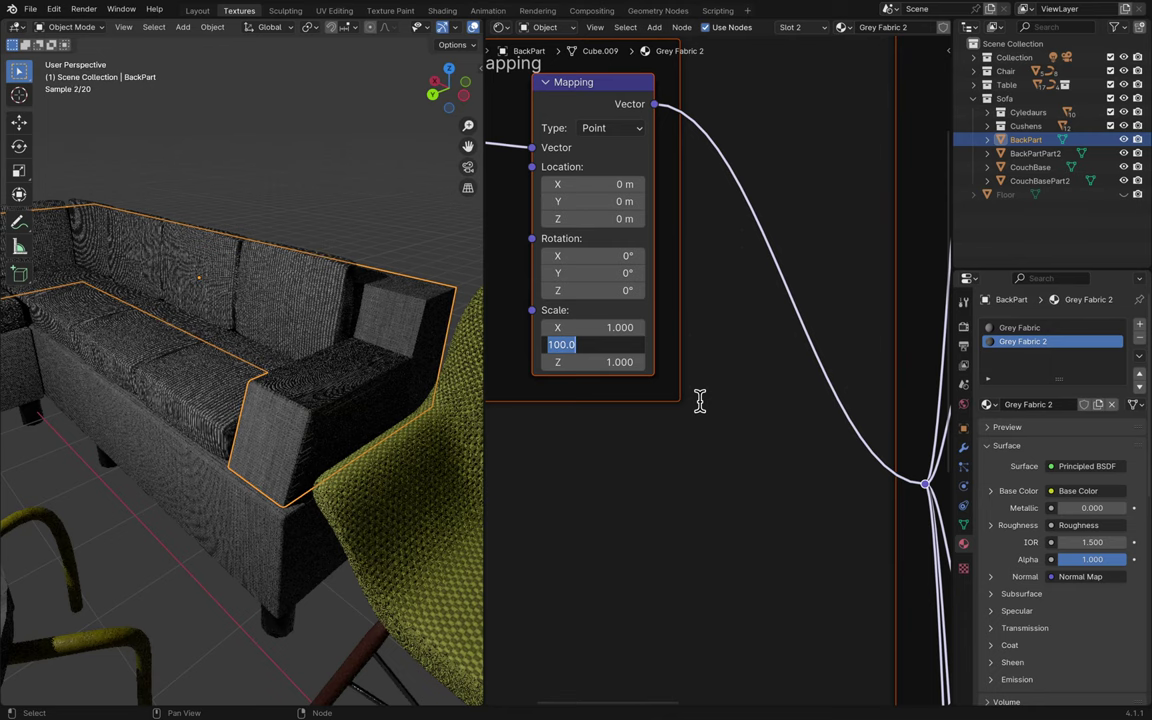
pyautogui.write('200')
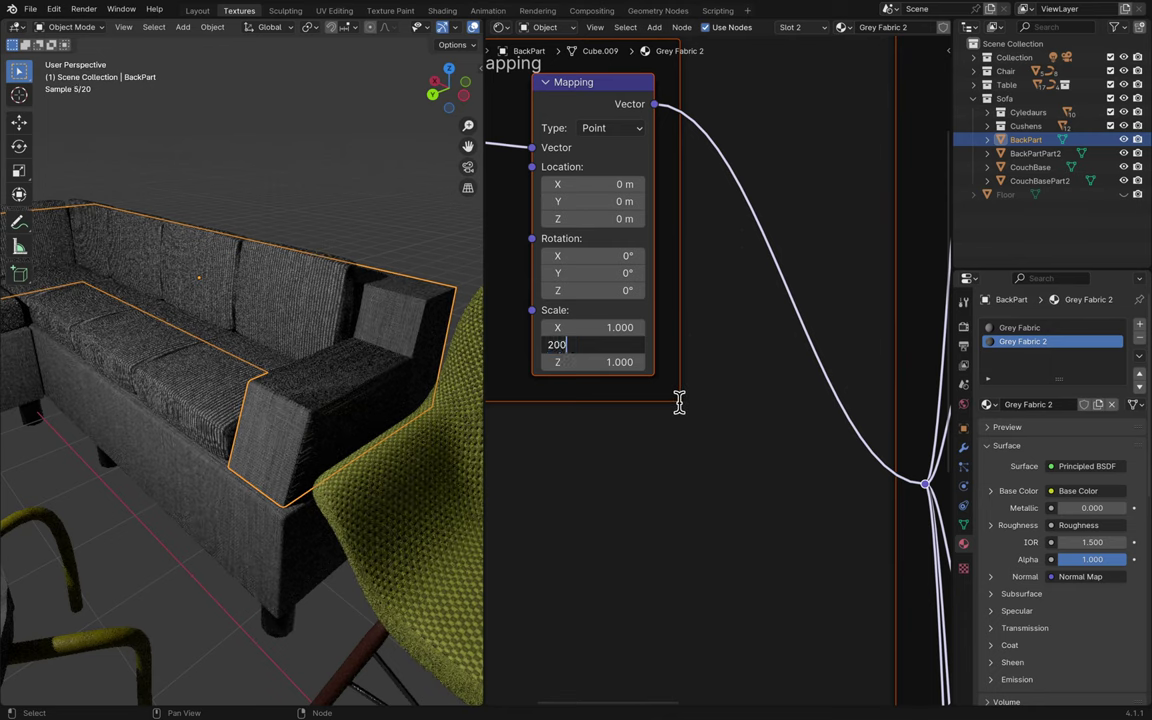
pyautogui.press('Return')
pyautogui.click(627, 345)
pyautogui.write('50')
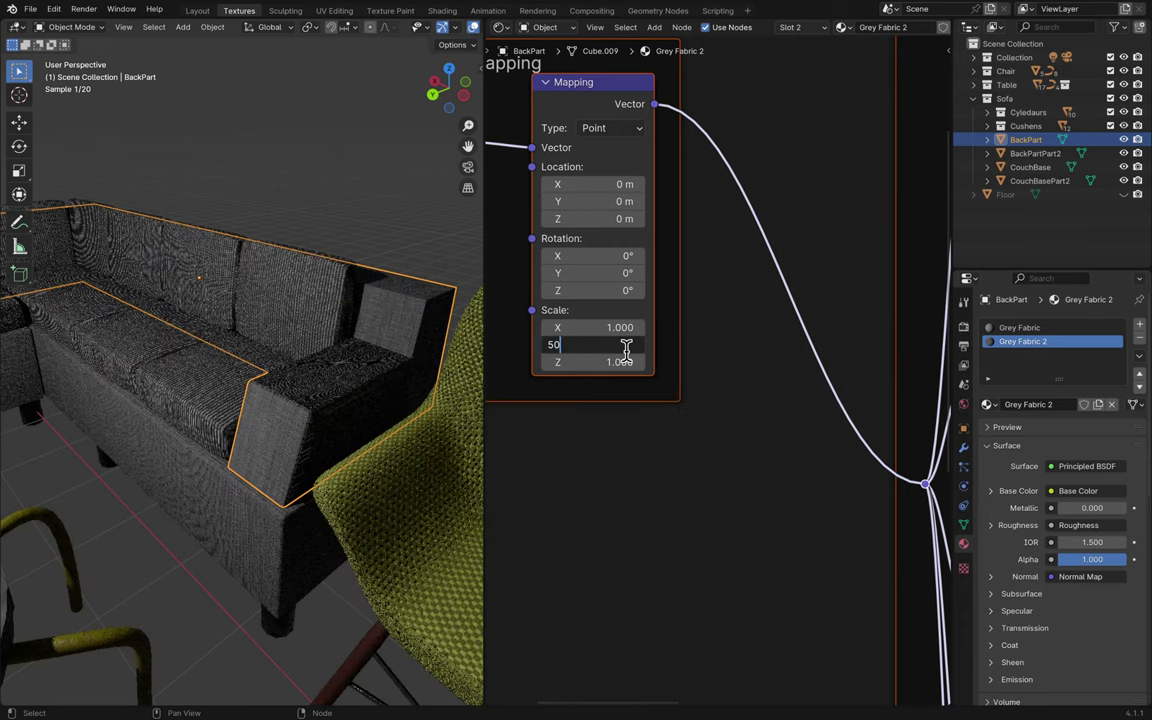
pyautogui.press('Return')
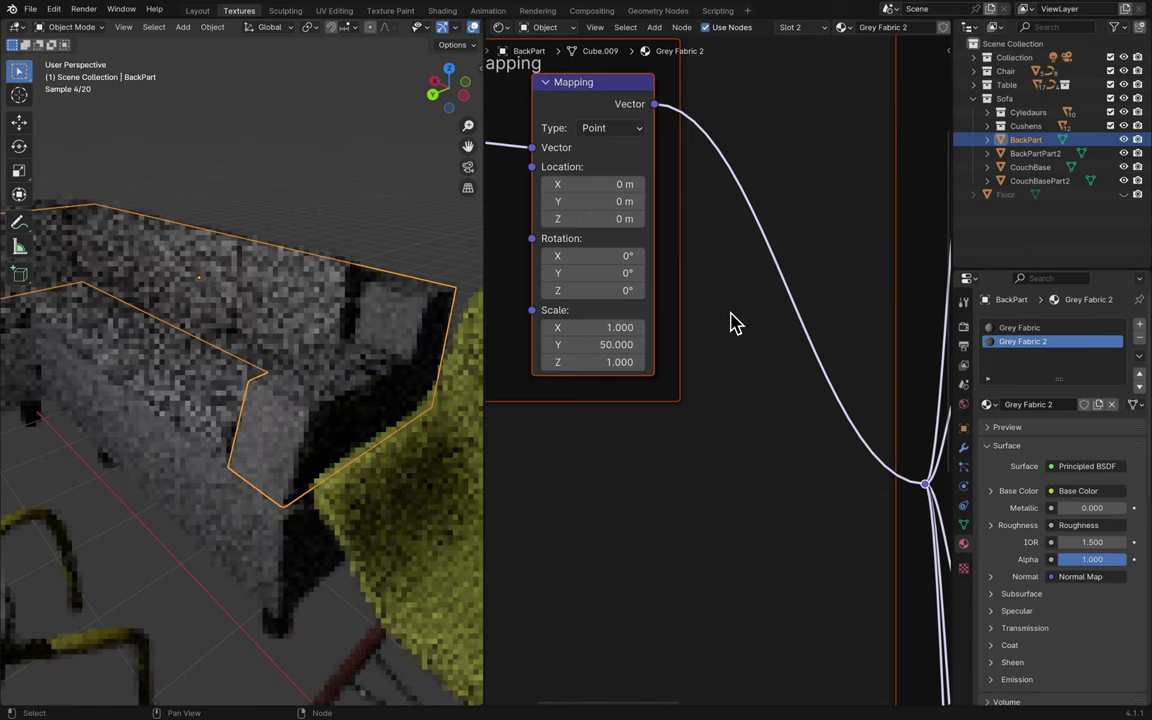
pyautogui.hotkey('ctrl', 's')
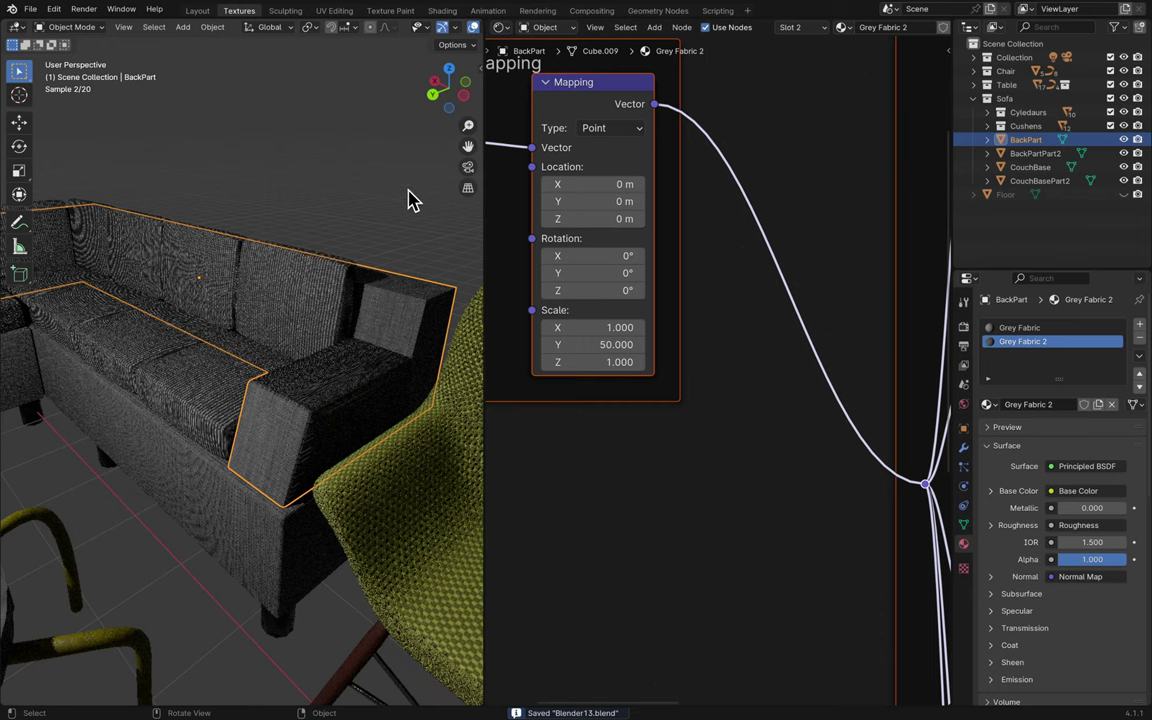
# - Set the Mapping Scale Y to 20 and switch to the Layout workspace
pyautogui.click(599, 343)
pyautogui.write('20')
pyautogui.press('Return')
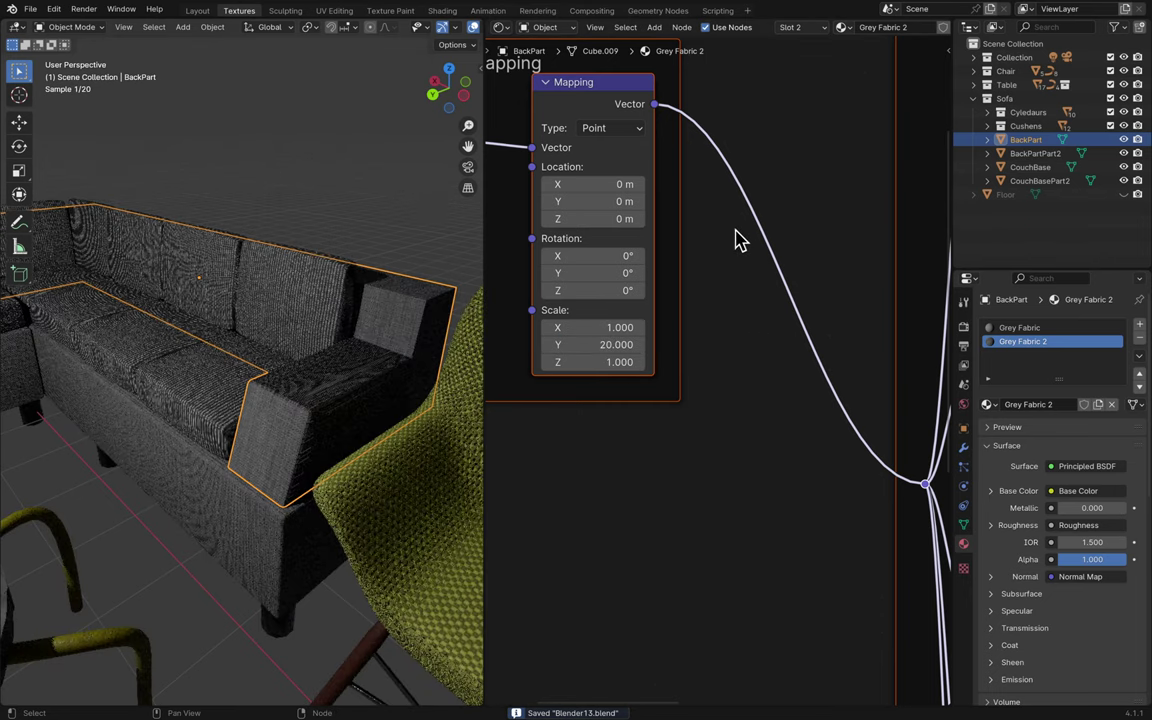
pyautogui.hotkey('ctrl', 'pageup')
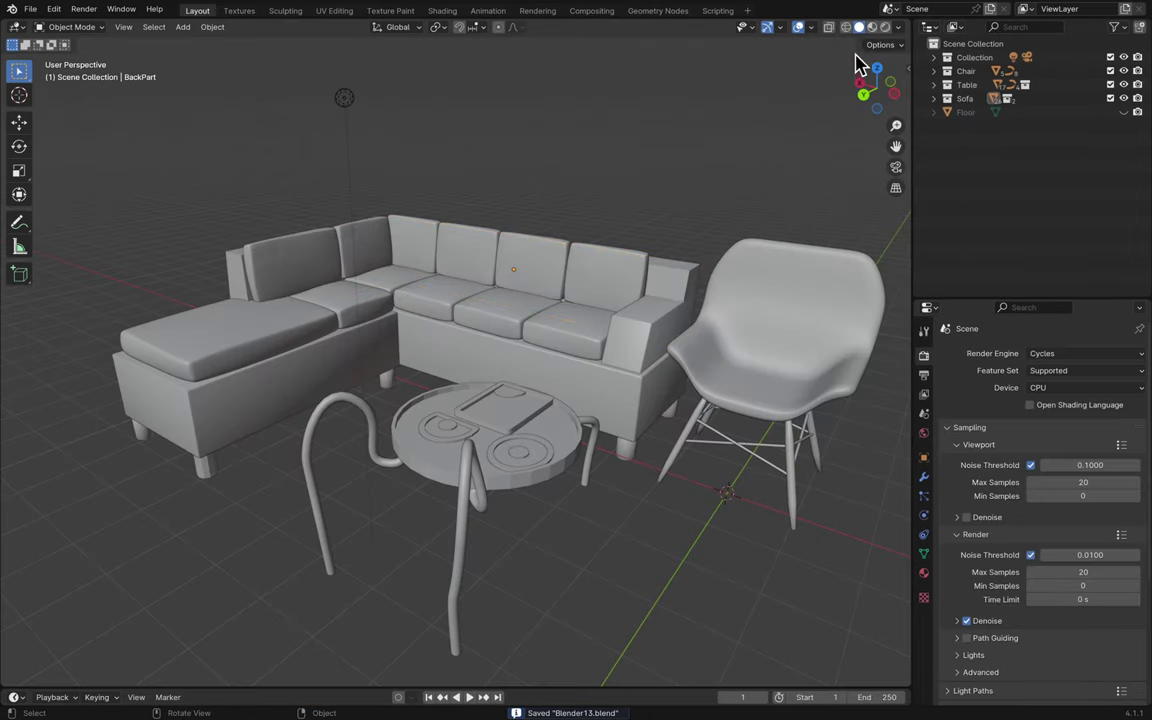
# - Scroll the Outliner and unhide the Floor object
pyautogui.scroll(2, 797, 211)
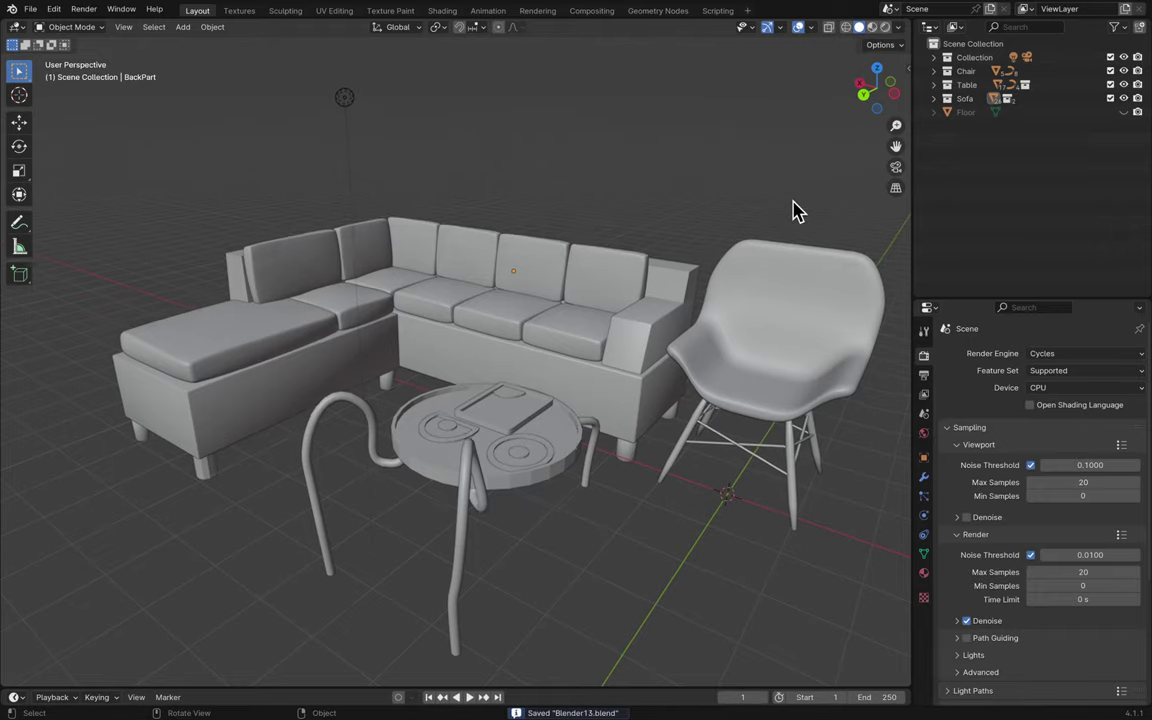
pyautogui.hscroll(-10, 797, 211)
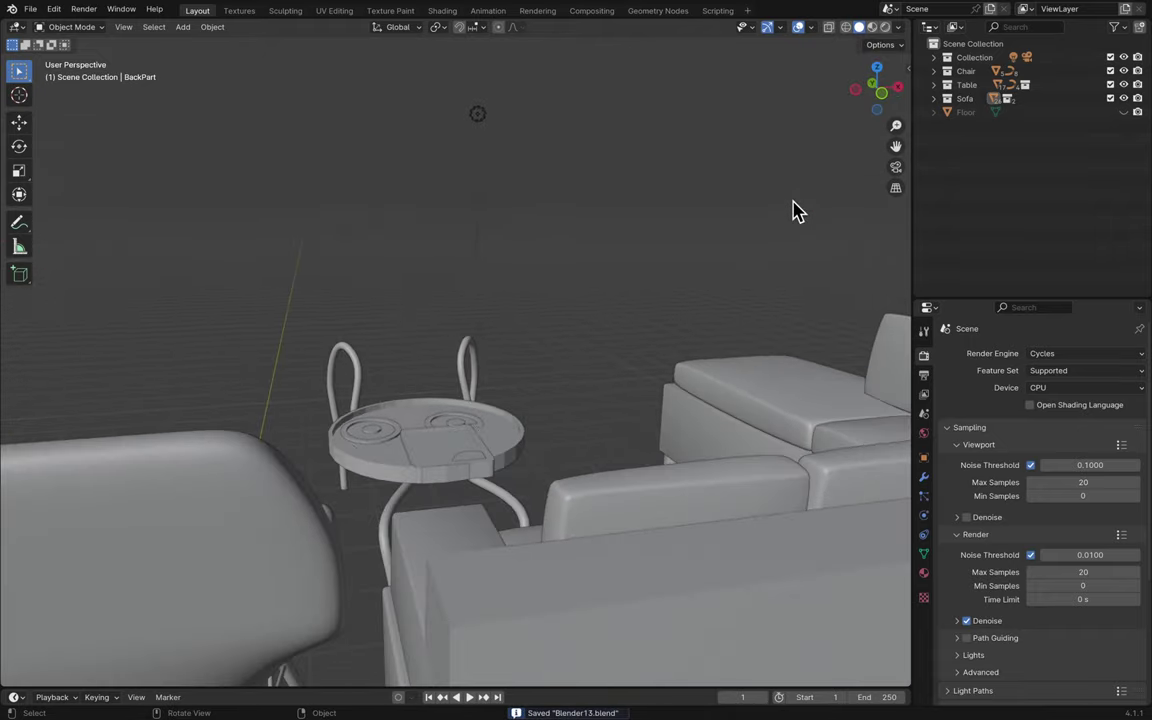
pyautogui.hscroll(10, 797, 211)
pyautogui.hscroll(-5, 797, 211)
pyautogui.hscroll(5, 797, 211)
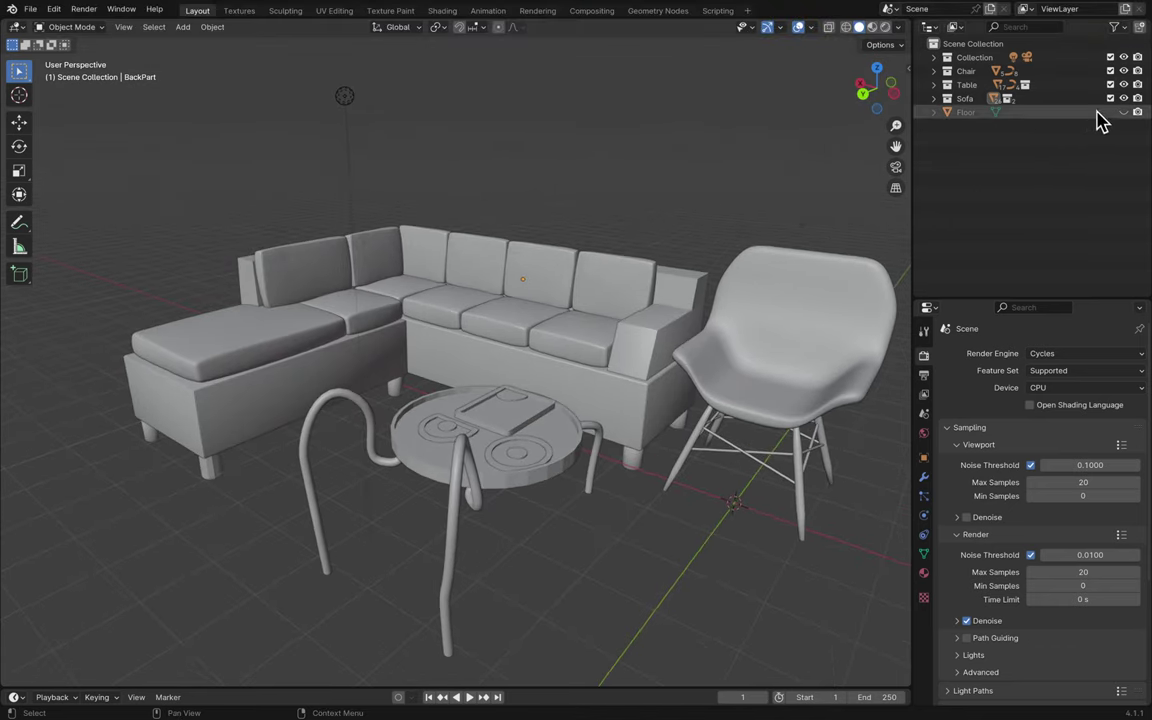
pyautogui.click(1123, 112)
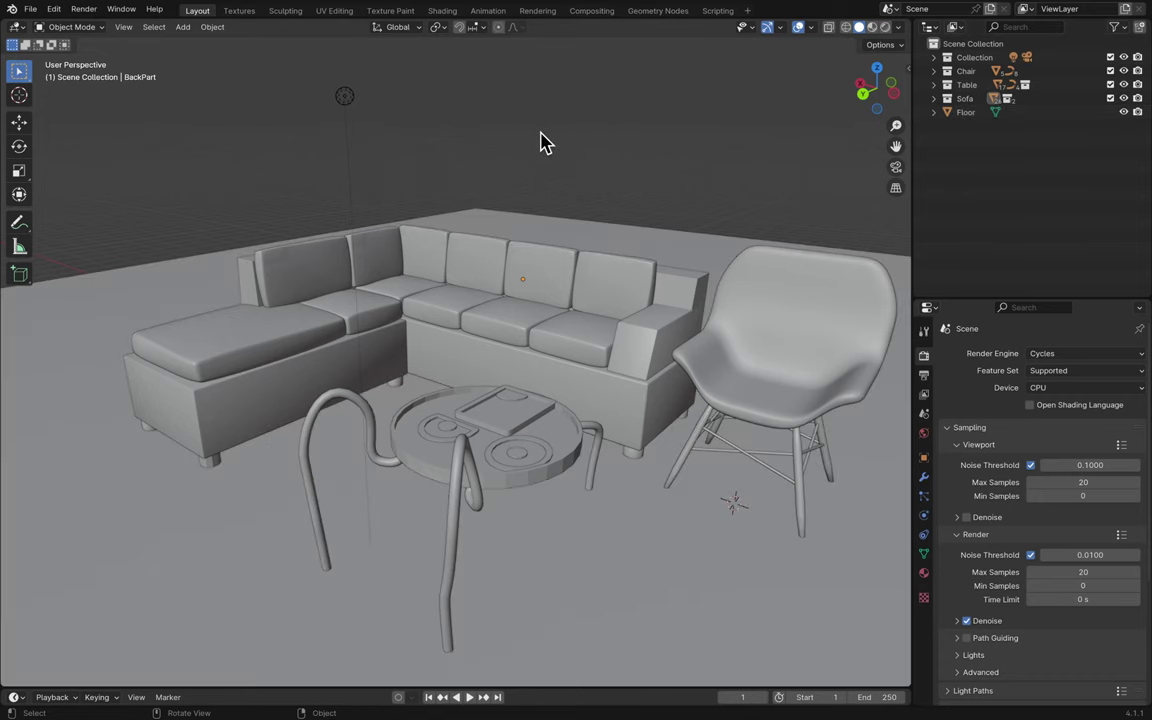
# - In the Textures workspace, select Floor in Object Mode and give it a new material
pyautogui.click(236, 11)
pyautogui.press('Tab')
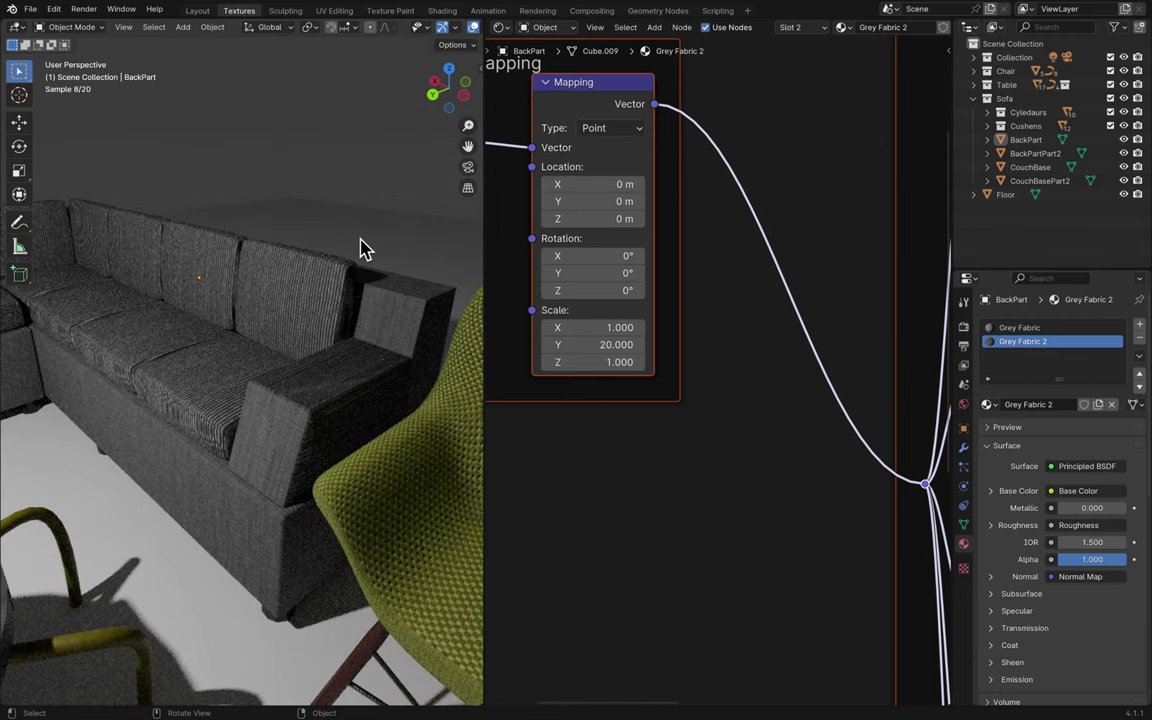
pyautogui.click(361, 241)
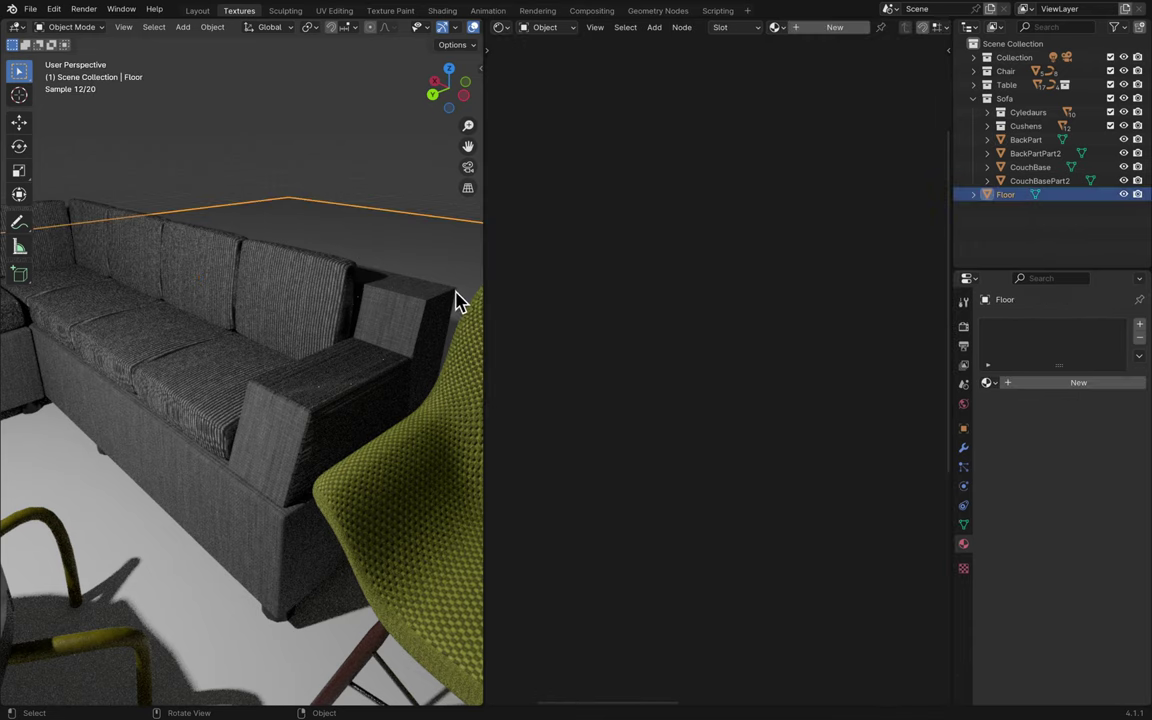
pyautogui.click(822, 30)
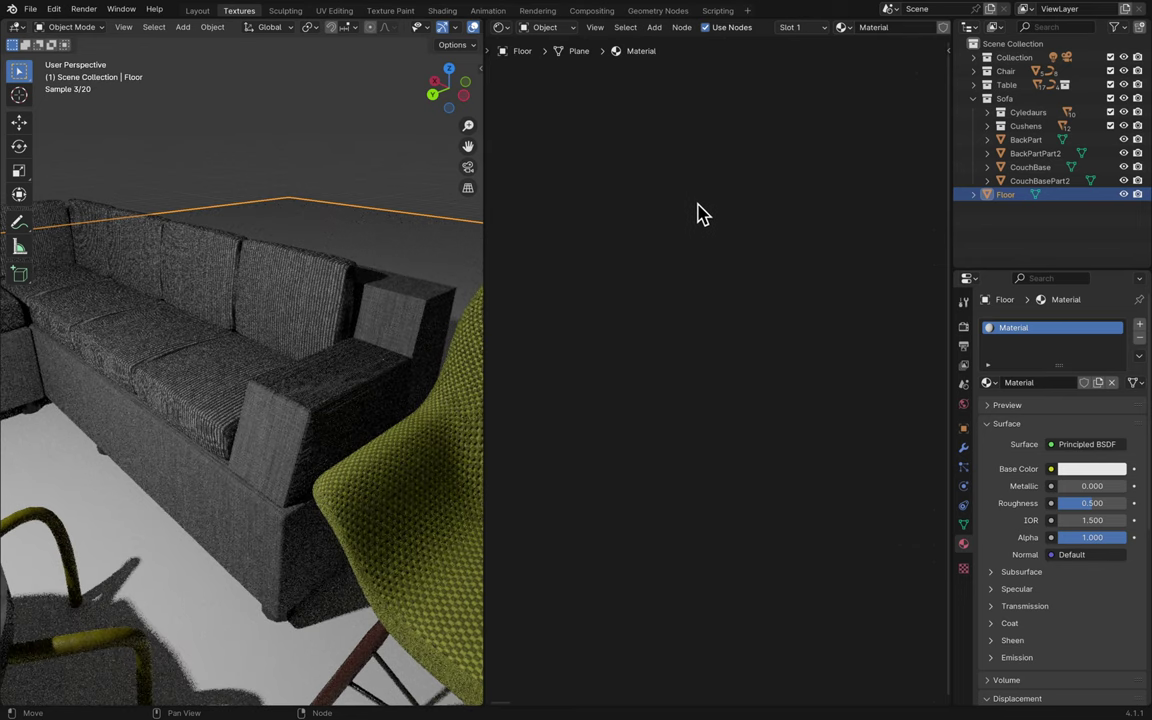
pyautogui.press('Home')
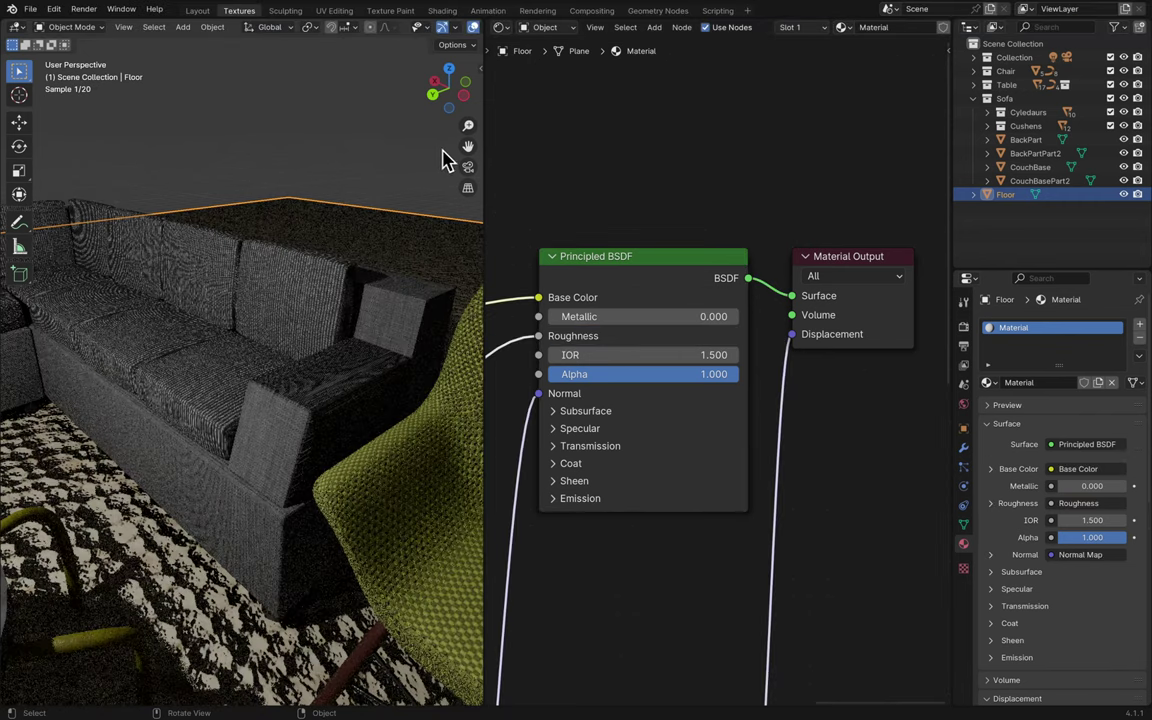
# - Scale the Floor plane uniformly down to 0.283 with S
pyautogui.press('s')
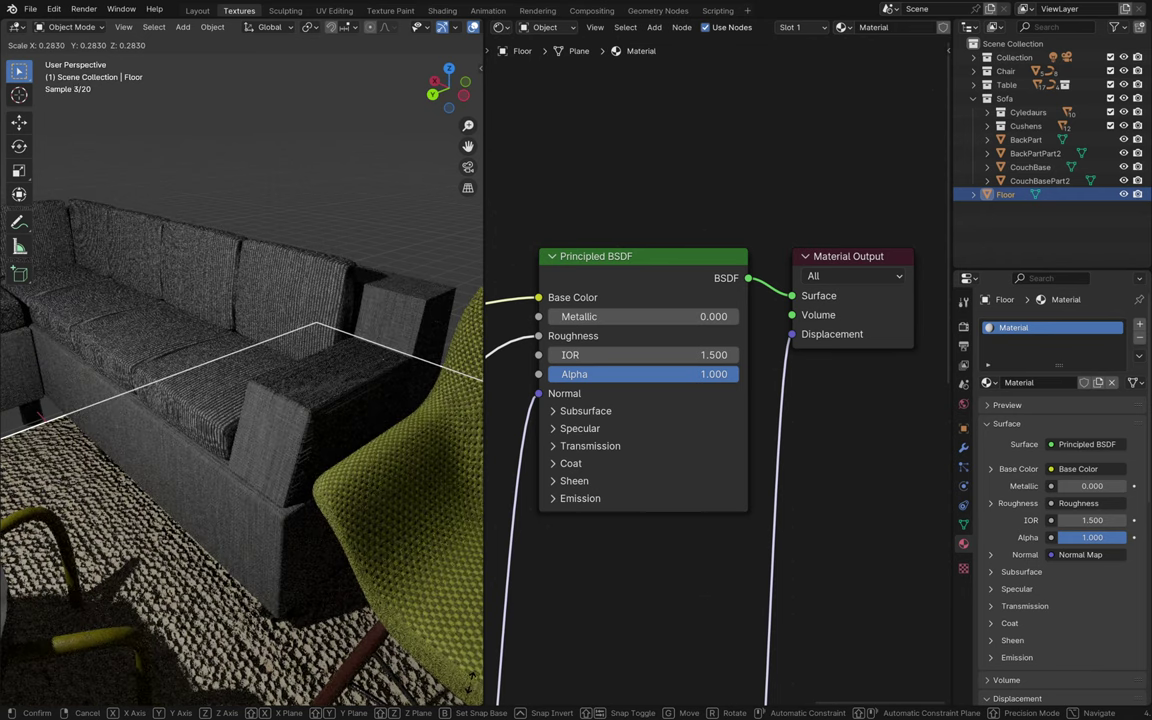
pyautogui.press('Return')
pyautogui.scroll(5, 455, 393)
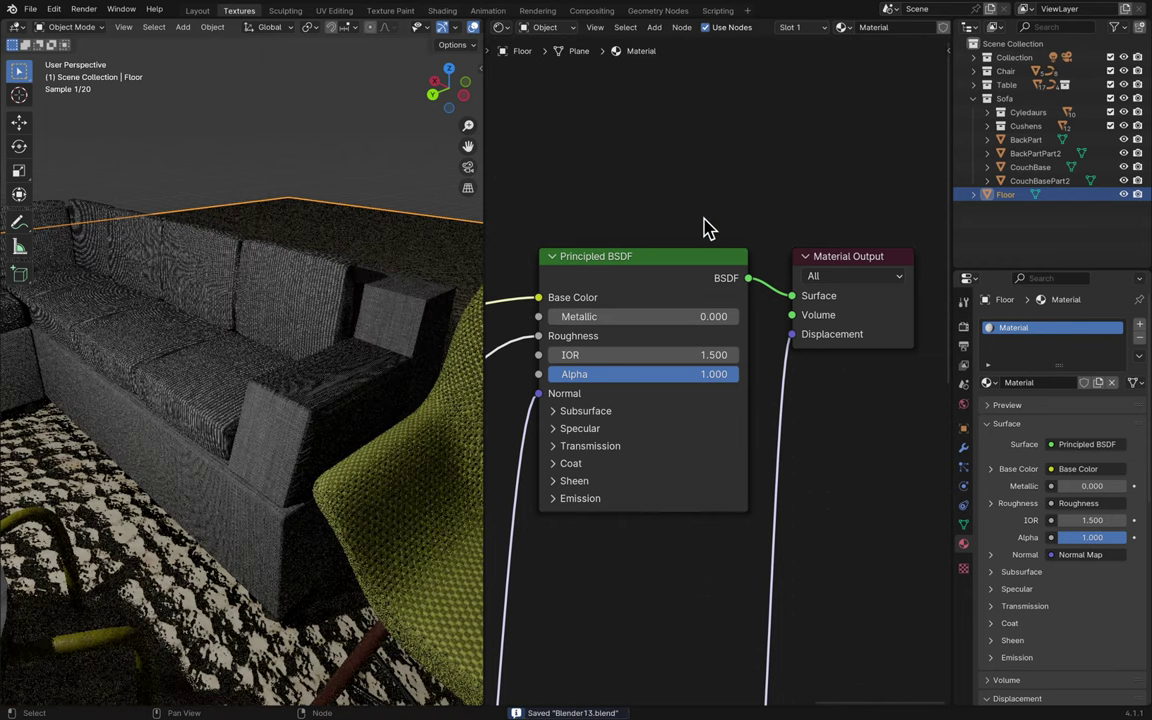
pyautogui.scroll(-2, 704, 224)
pyautogui.scroll(-10, 1053, 481)
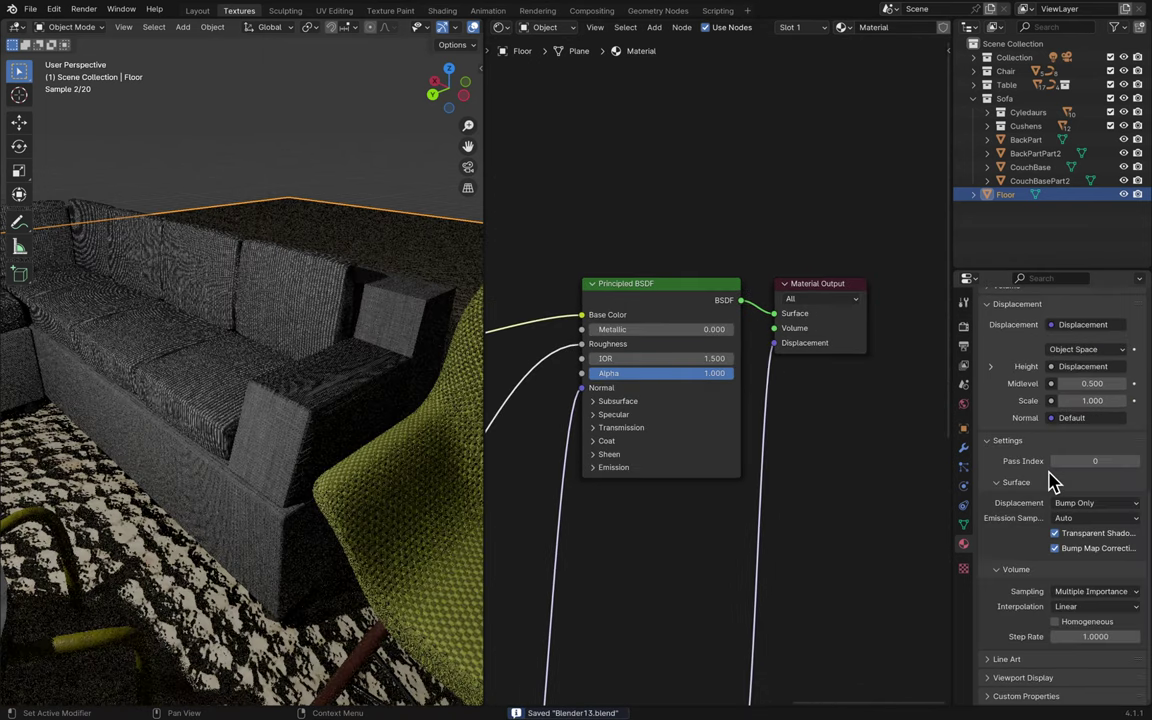
pyautogui.scroll(10, 1041, 411)
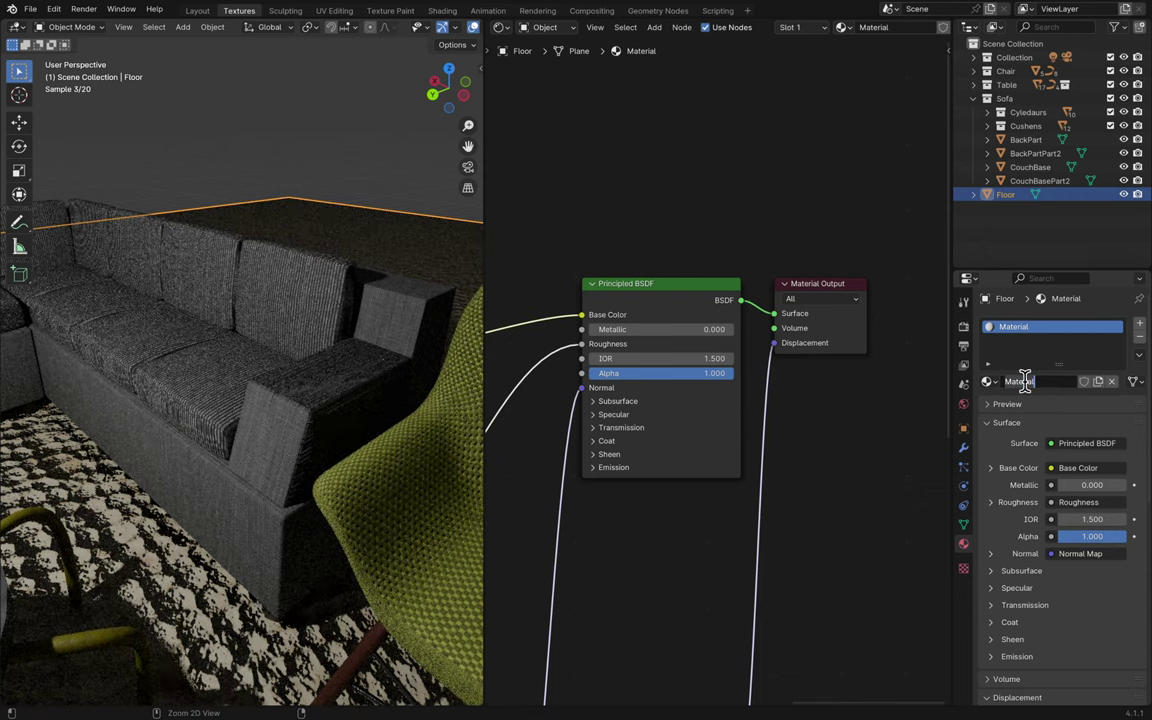
# - Name the floor material Scarpet, set its displacement method to Displacement Only, and save
pyautogui.write('pet')
pyautogui.press('Return')
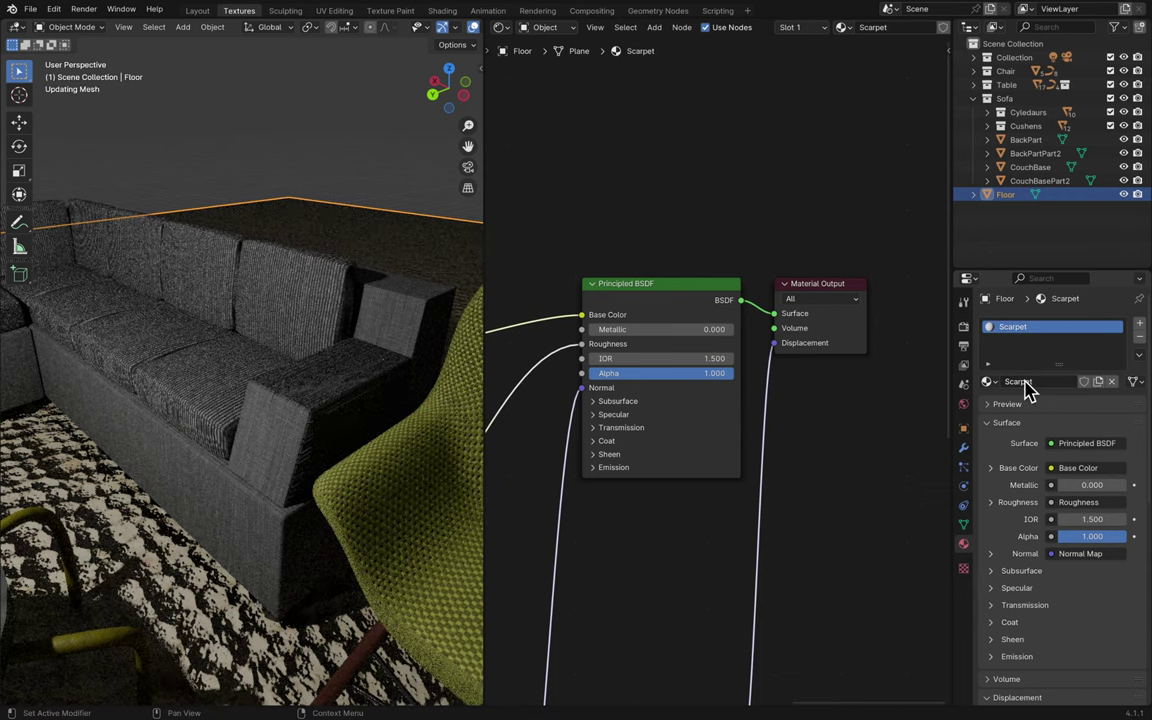
pyautogui.scroll(-10, 1022, 496)
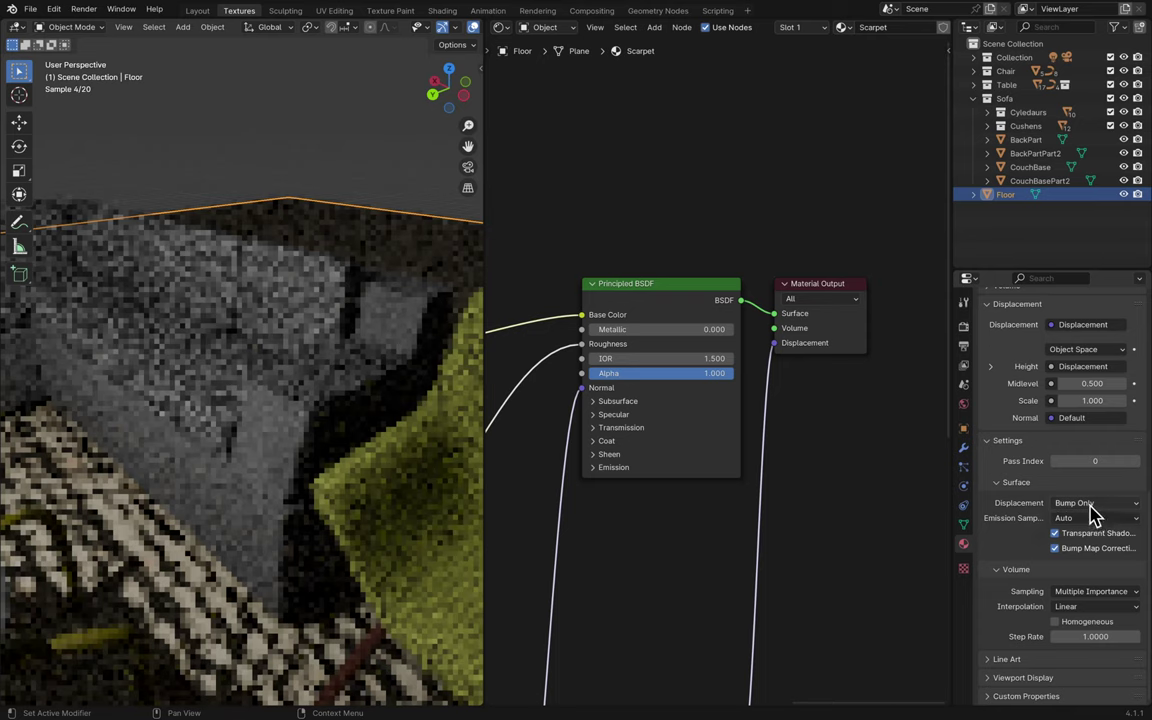
pyautogui.click(1093, 512)
pyautogui.click(1088, 520)
pyautogui.click(1092, 512)
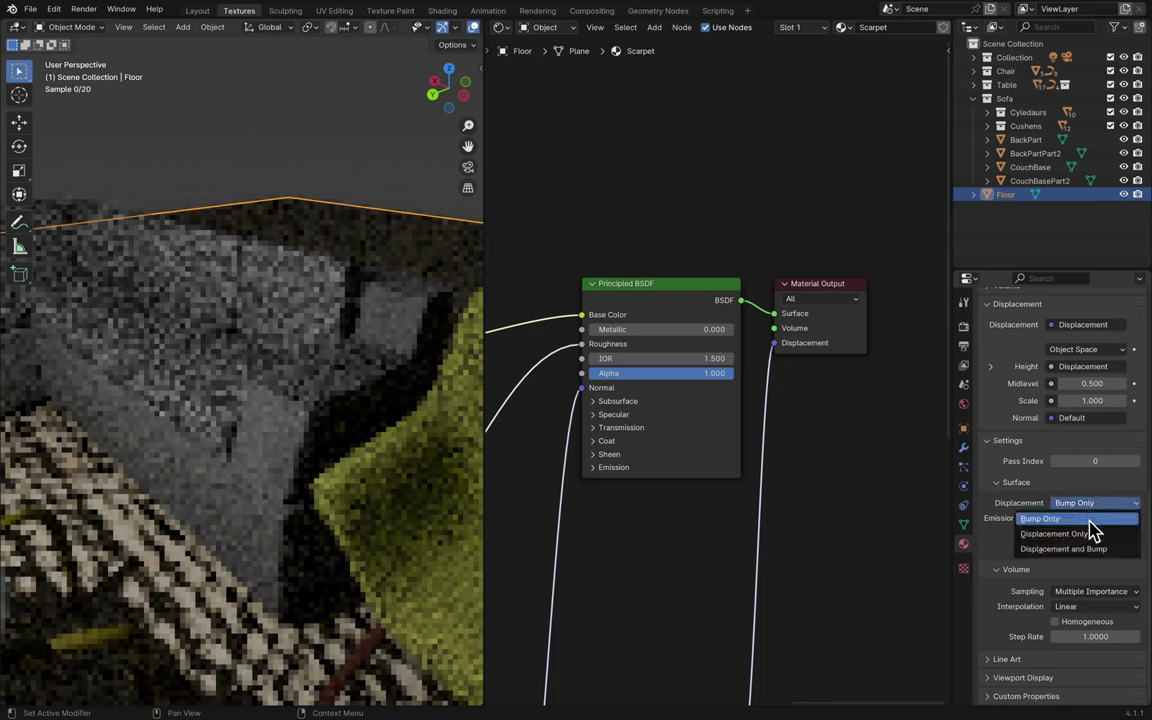
pyautogui.click(1090, 532)
pyautogui.hotkey('ctrl', 's')
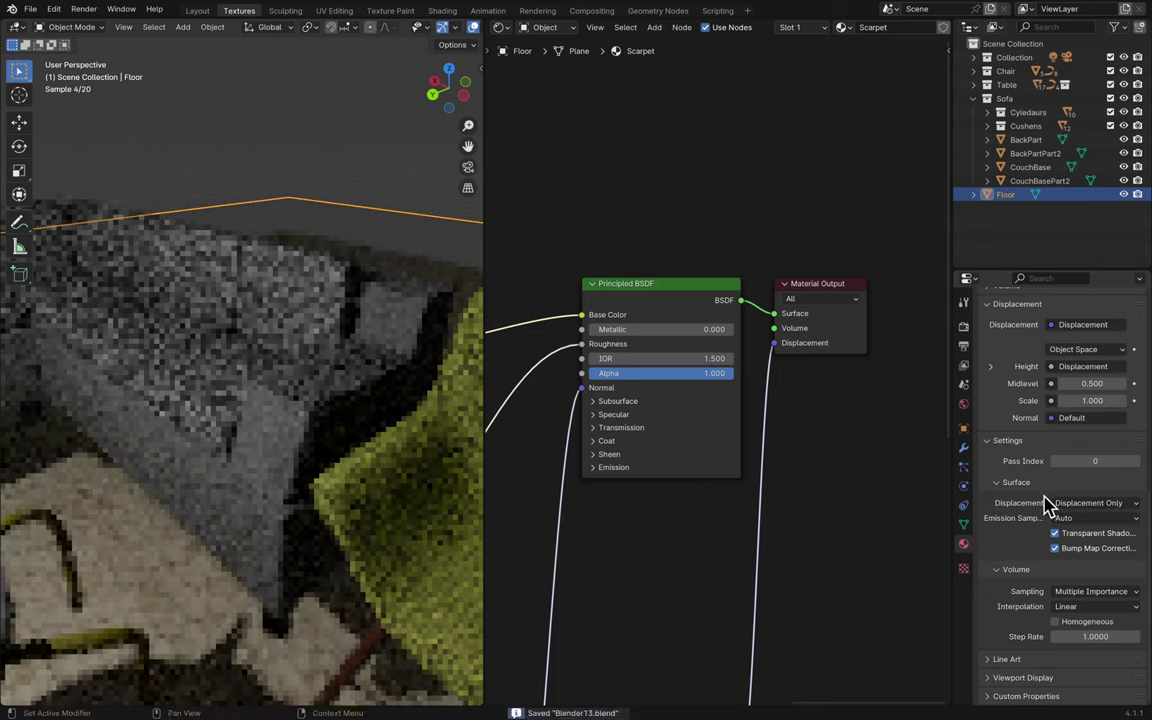
# - Deselect the Displacement node, save, and zoom the rendered viewport in and out on the floor
pyautogui.scroll(-10, 764, 506)
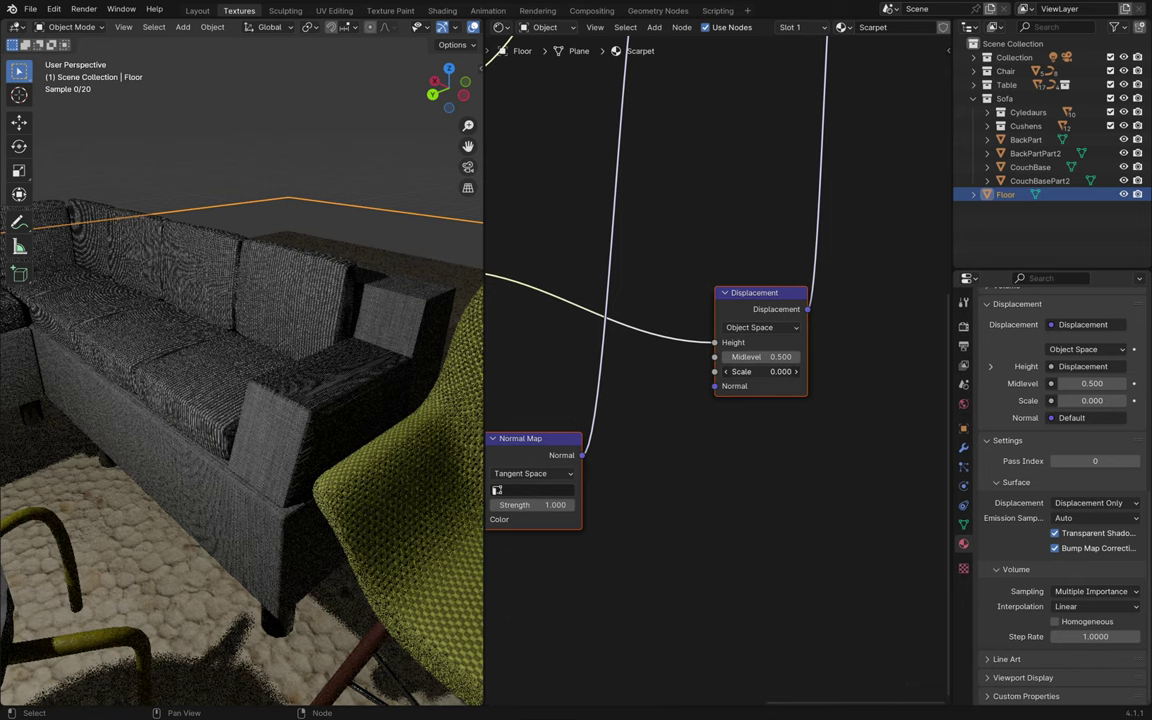
pyautogui.click(746, 470)
pyautogui.hotkey('ctrl', 's')
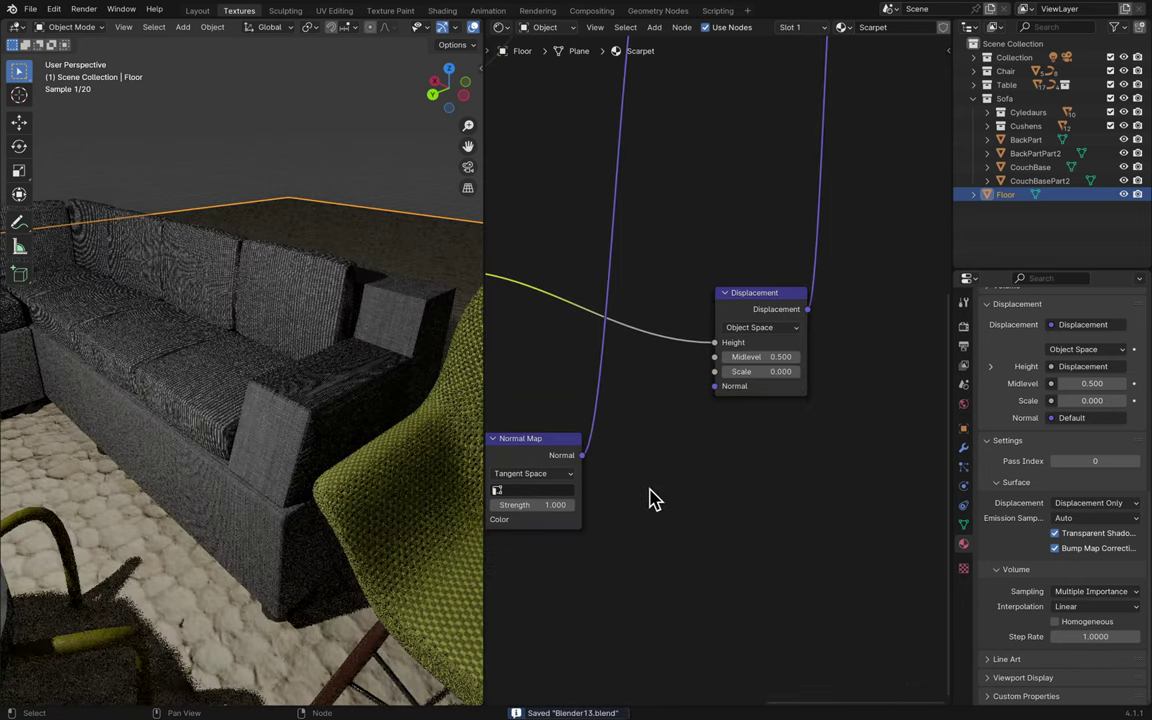
pyautogui.scroll(6, 300, 573)
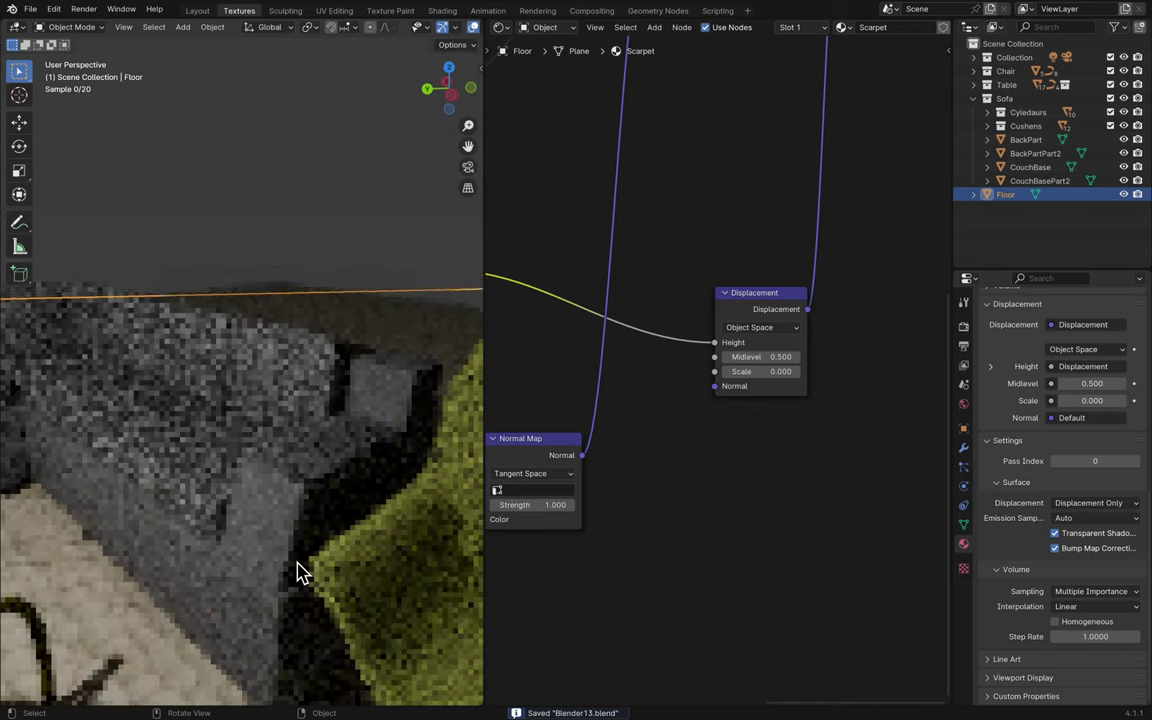
pyautogui.scroll(4, 300, 573)
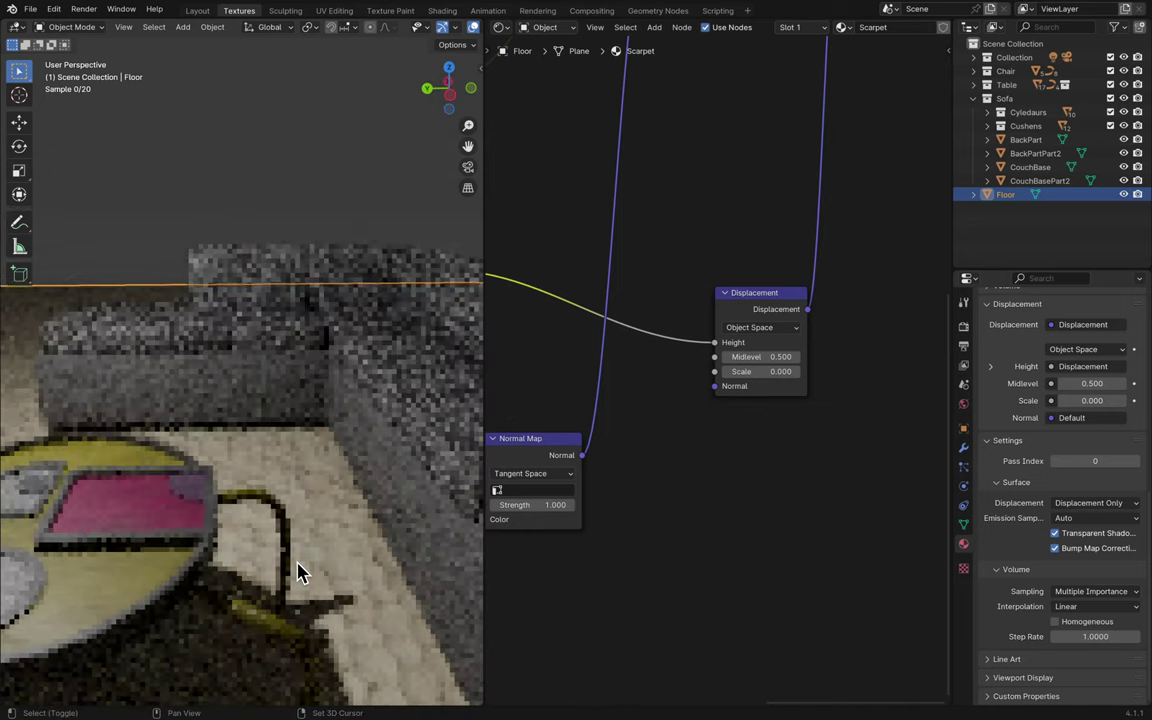
pyautogui.scroll(5, 300, 573)
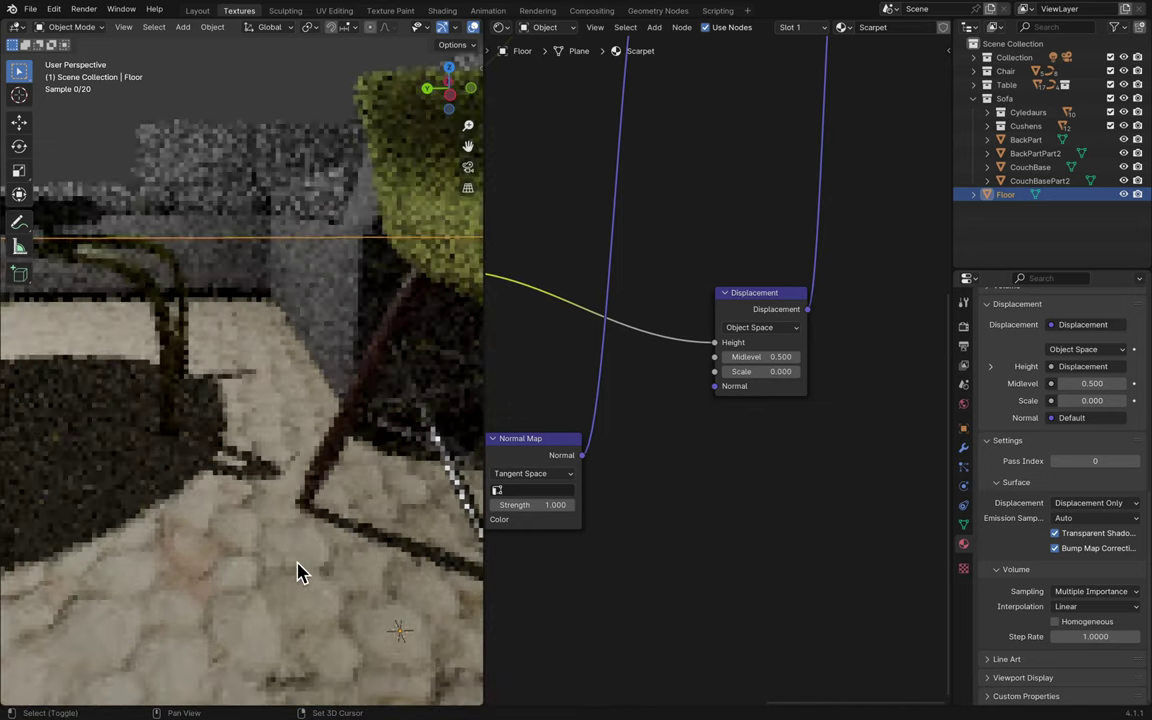
pyautogui.keyDown('shift'); pyautogui.scroll(-6, 300, 573); pyautogui.keyUp('shift')
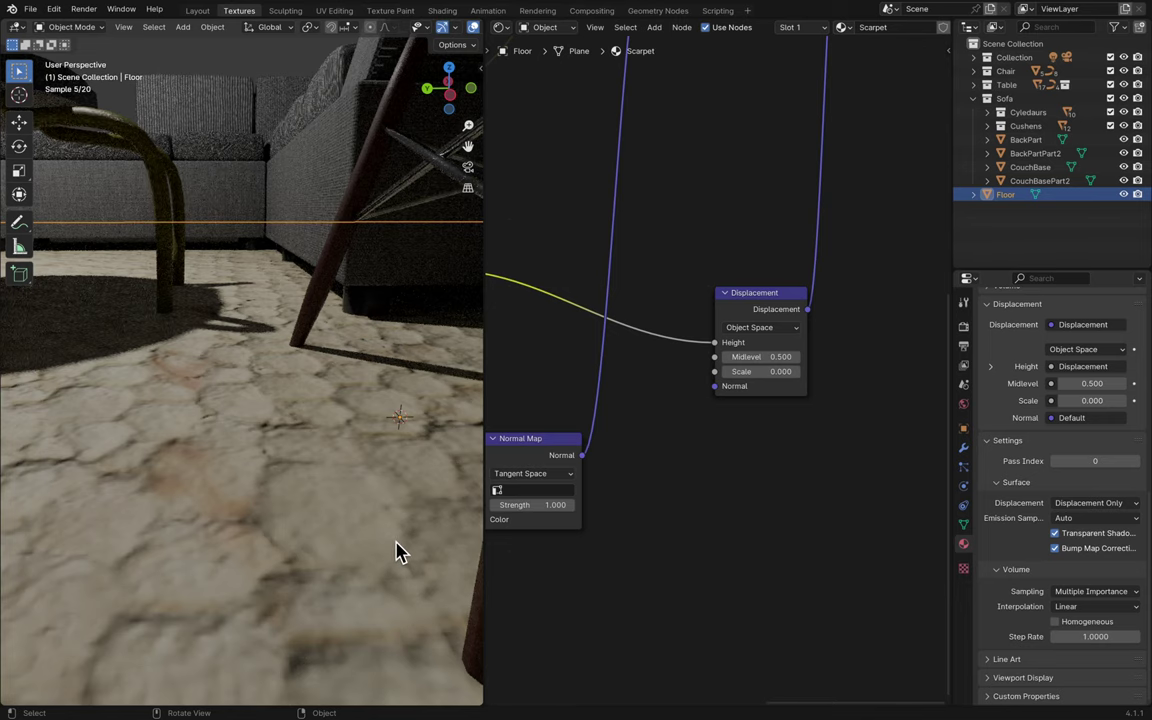
pyautogui.keyDown('shift'); pyautogui.scroll(1, 399, 553); pyautogui.keyUp('shift')
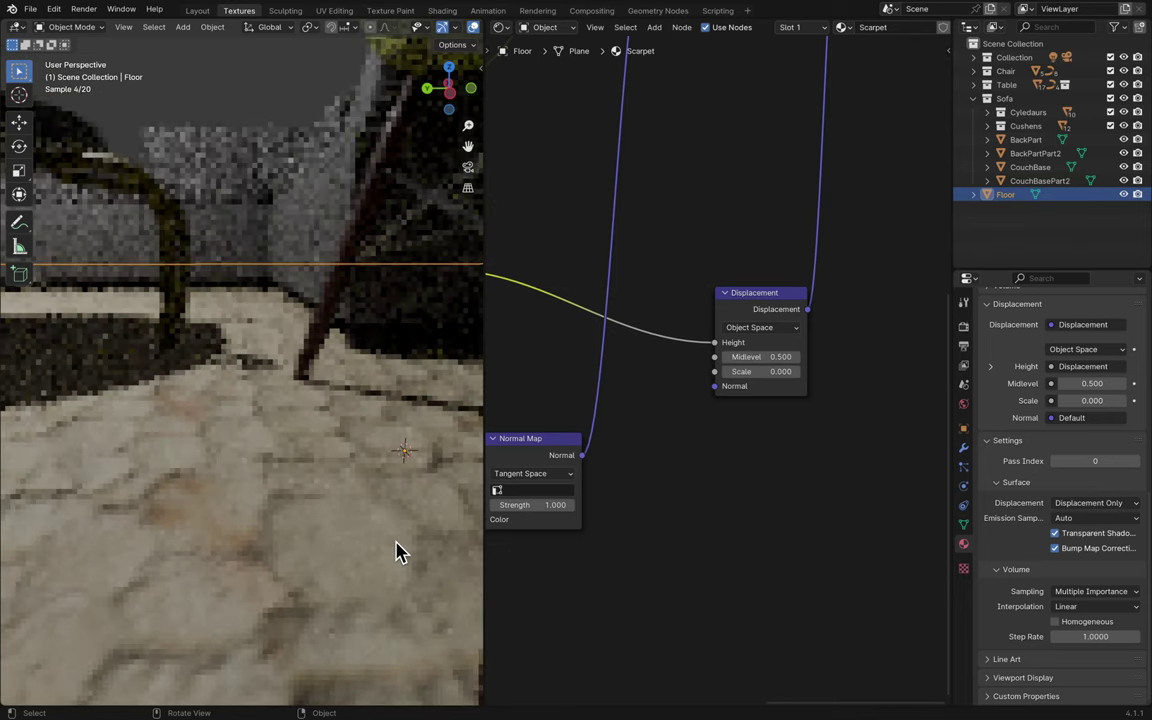
# - Try Bump Only with the displacement Scale switched between 0.100 and 0.000
pyautogui.click(1120, 504)
pyautogui.click(1095, 518)
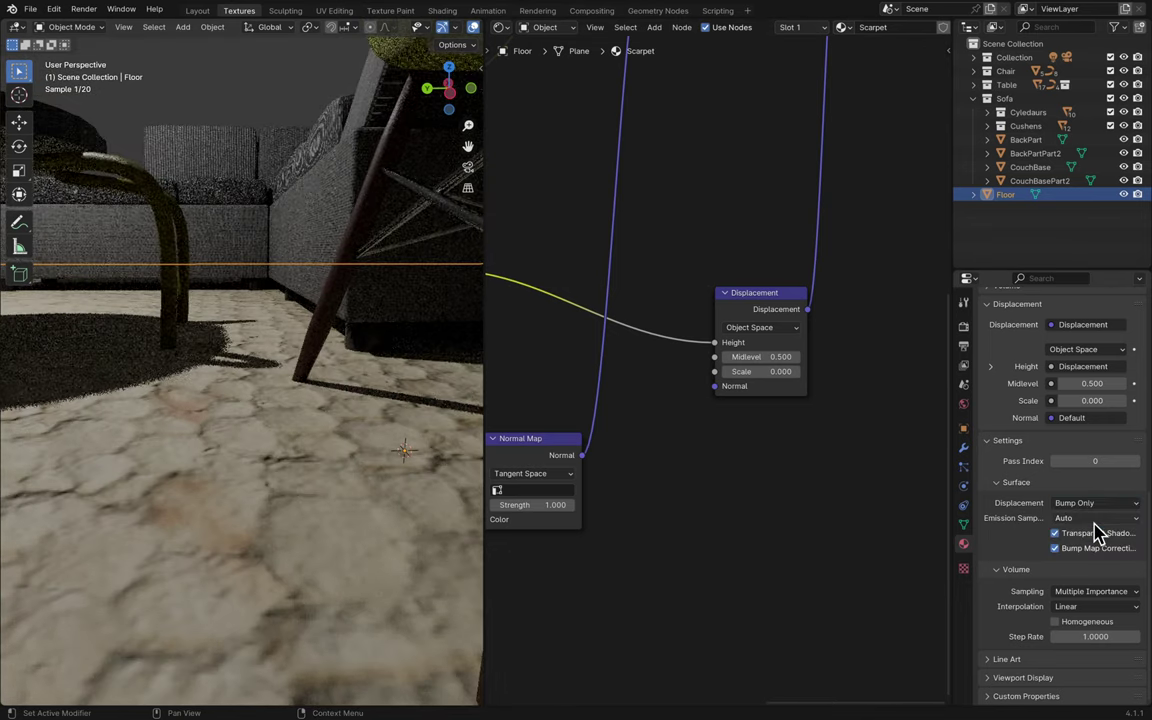
pyautogui.click(797, 372)
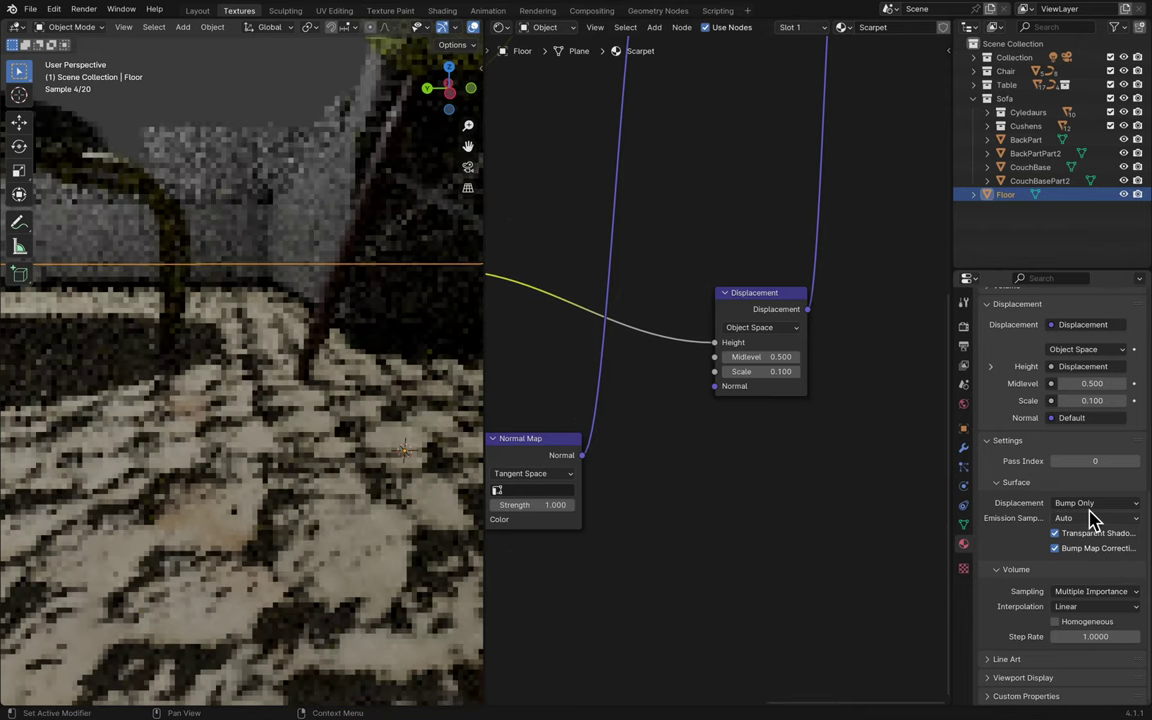
pyautogui.click(723, 371)
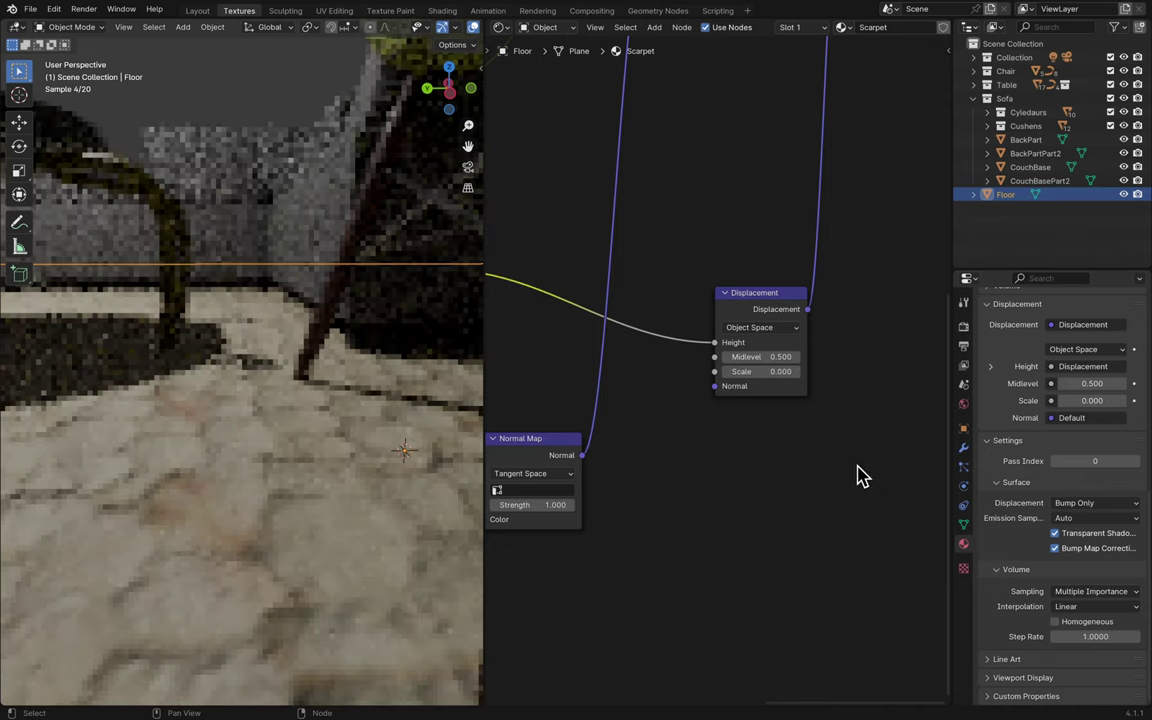
pyautogui.click(788, 370)
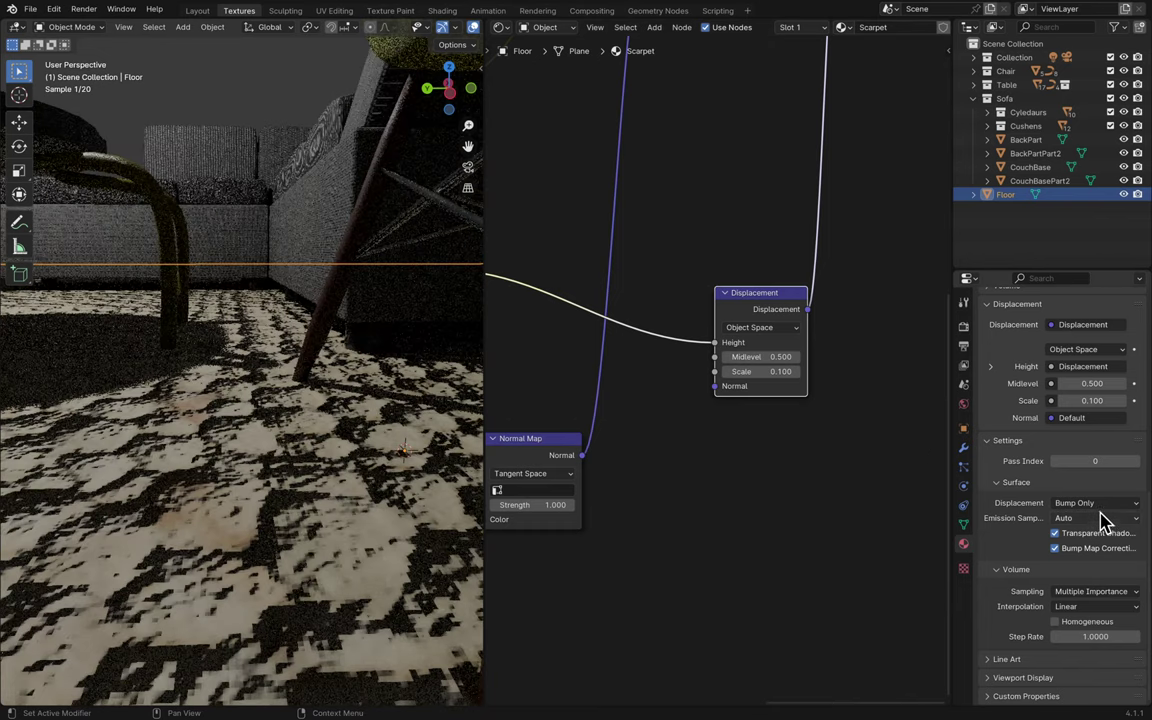
# - Try Displacement and Bump at Scale 0.000 and 0.100, then return to Displacement Only
pyautogui.click(1098, 504)
pyautogui.click(1096, 549)
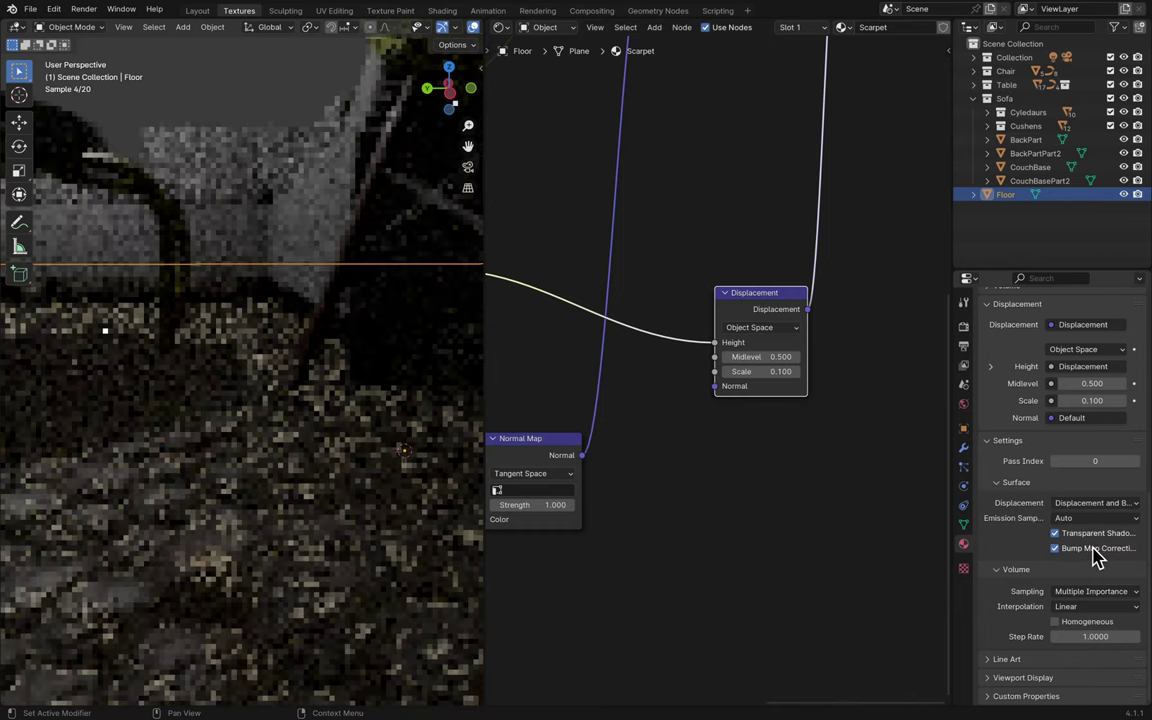
pyautogui.click(725, 372)
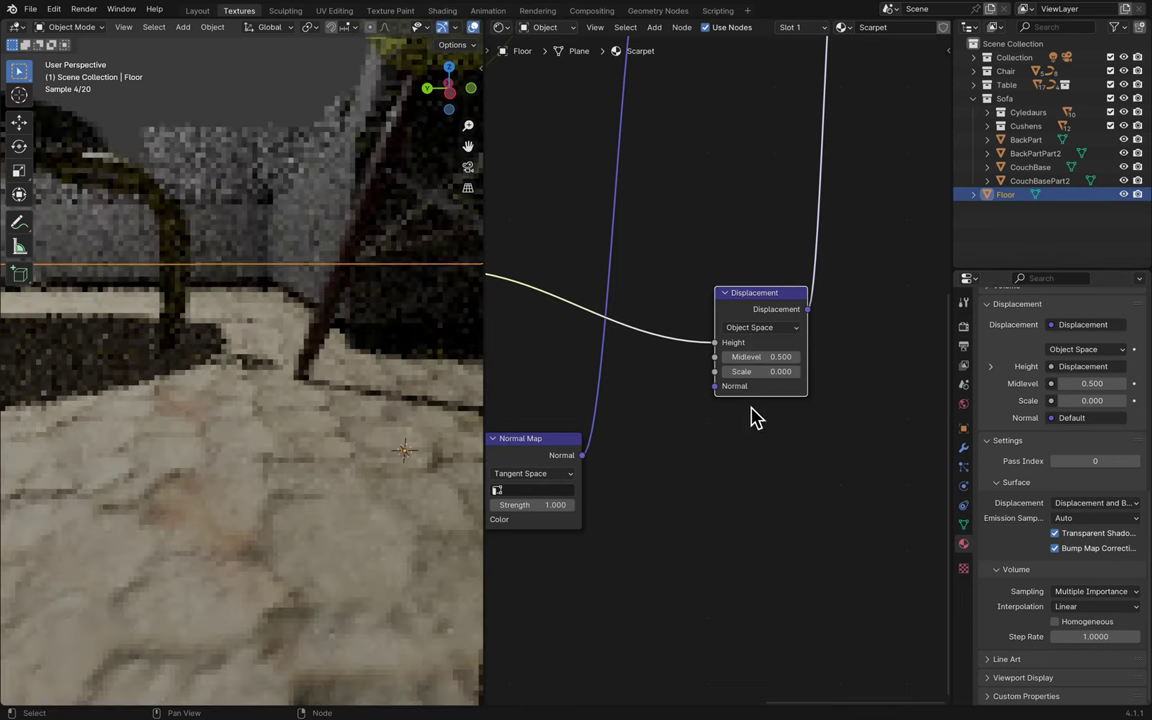
pyautogui.click(798, 376)
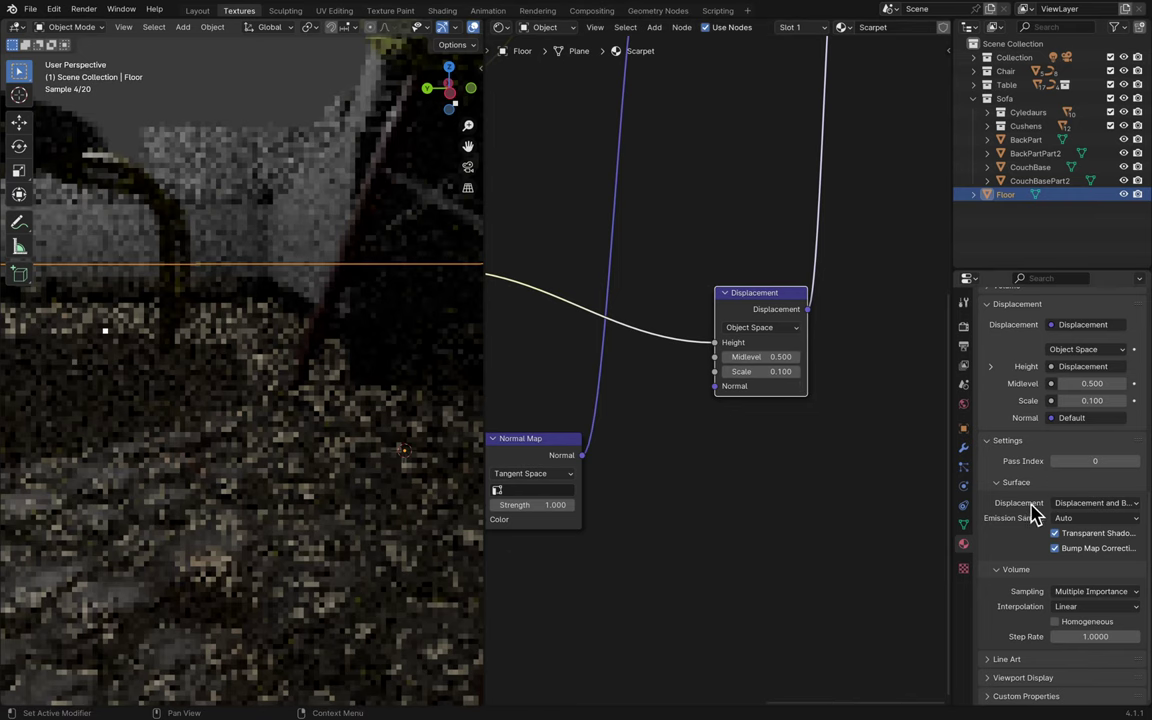
pyautogui.click(1100, 505)
pyautogui.click(1092, 535)
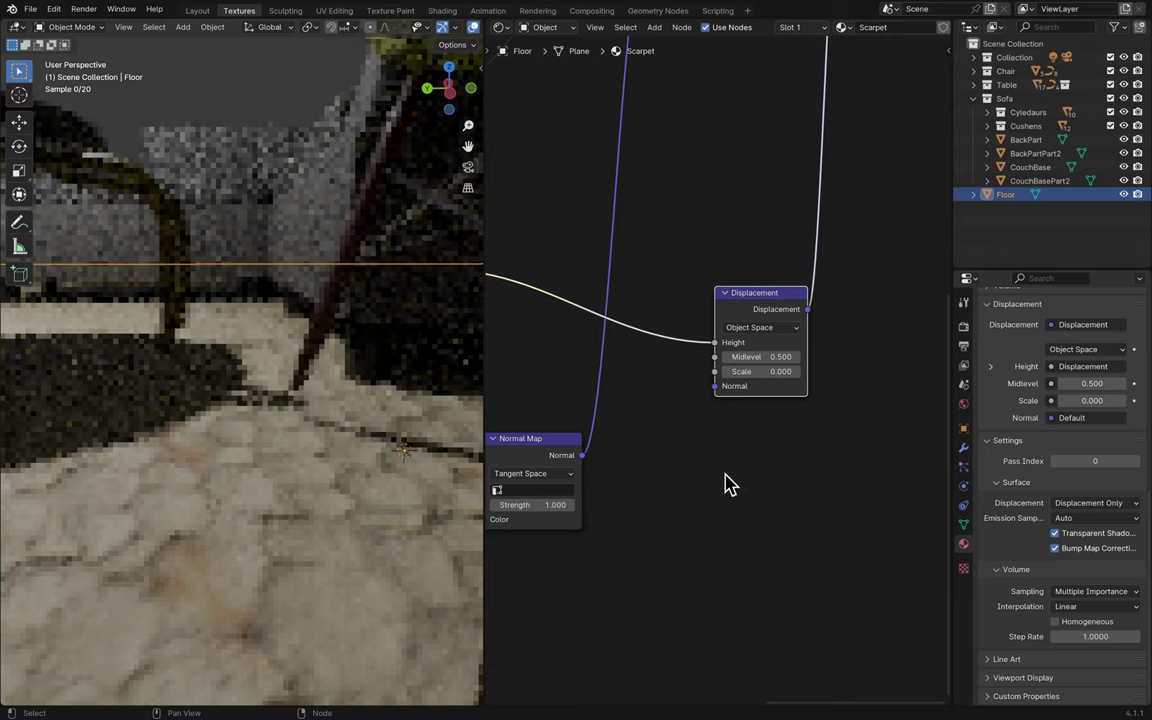
pyautogui.scroll(3, 388, 310)
pyautogui.scroll(-3, 388, 310)
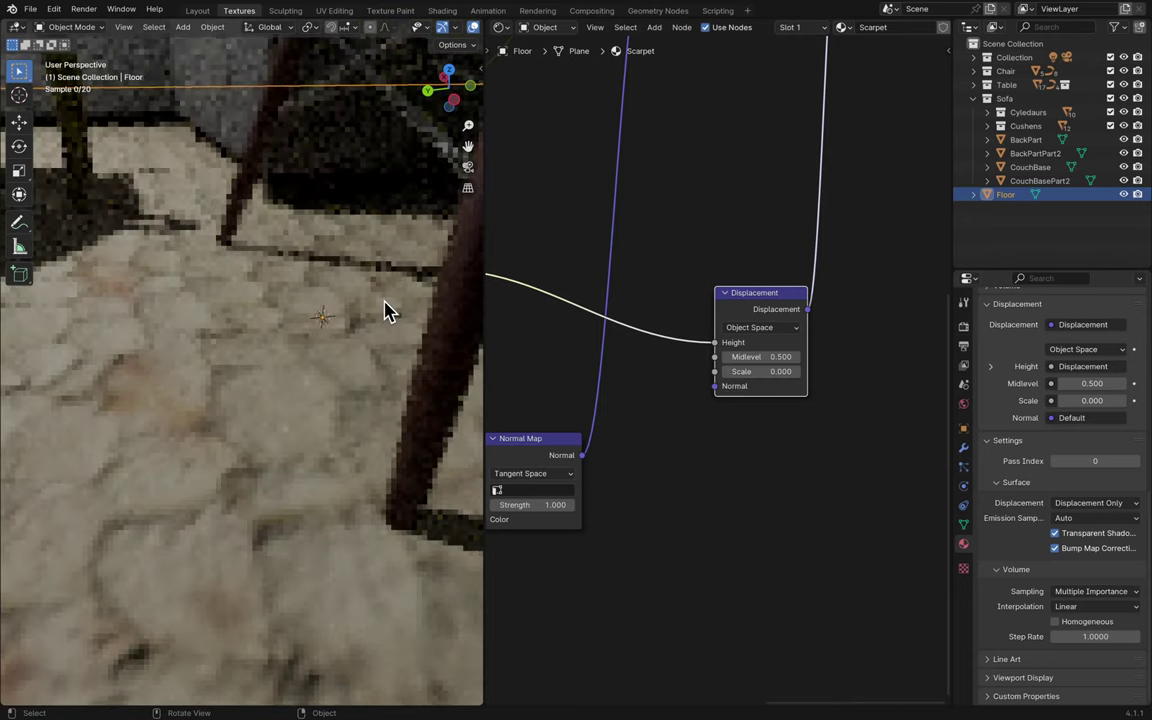
pyautogui.scroll(-2, 388, 310)
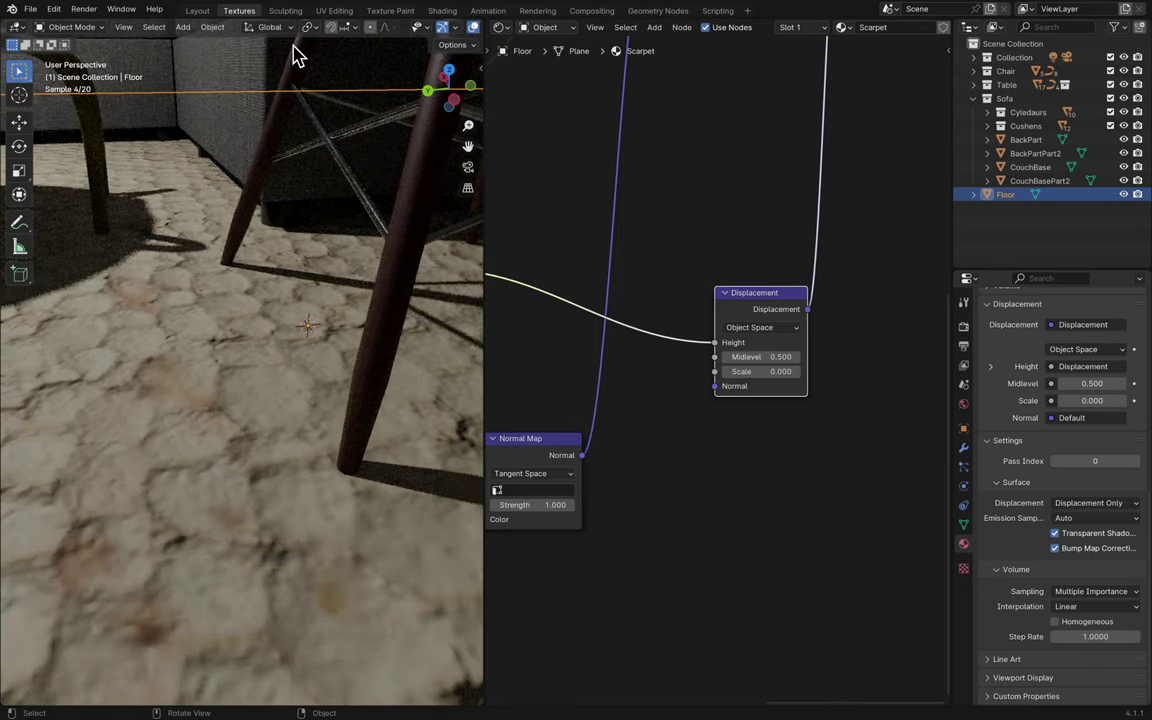
# - Return to the Layout workspace, save the file, and view the room from directly above
pyautogui.hotkey('ctrl', 'pageup')
pyautogui.hotkey('ctrl', 's')
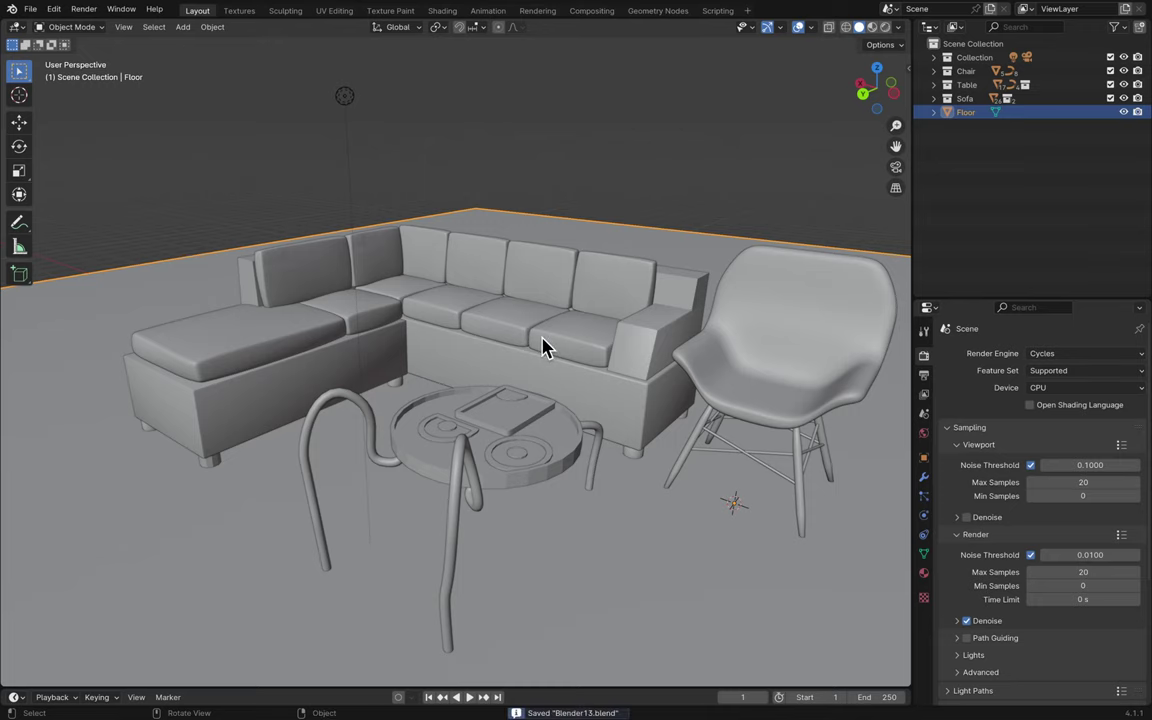
pyautogui.scroll(-5, 541, 345)
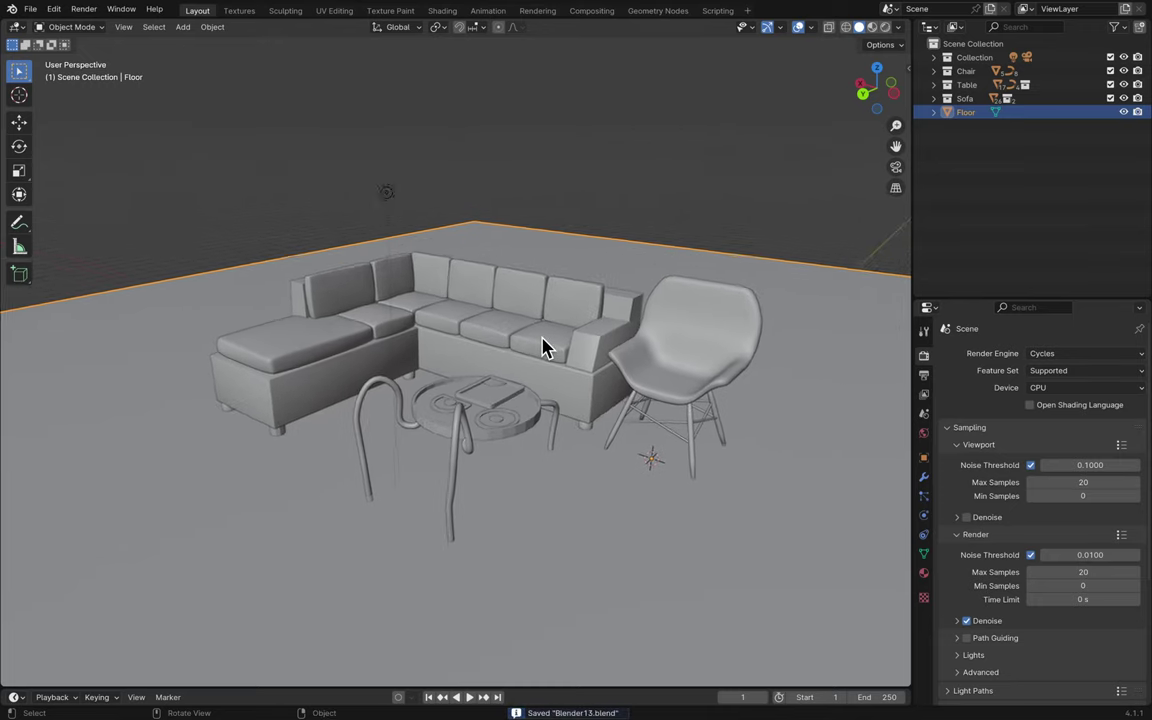
pyautogui.scroll(-6, 541, 345)
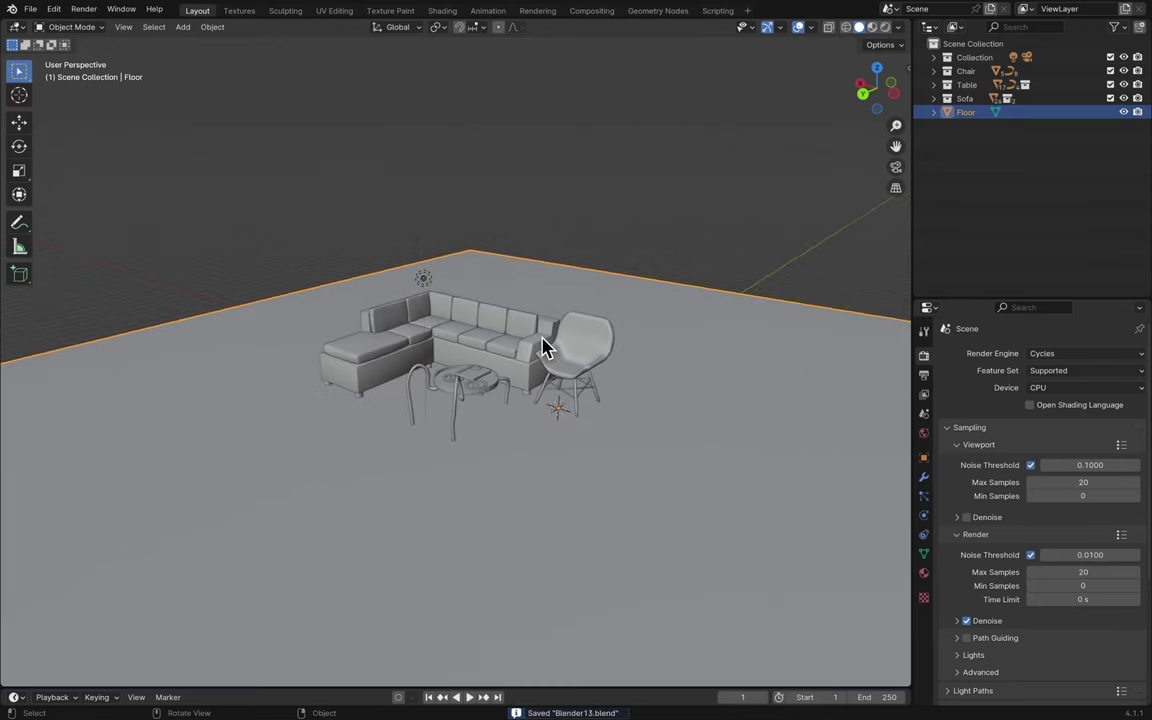
pyautogui.scroll(-2, 541, 345)
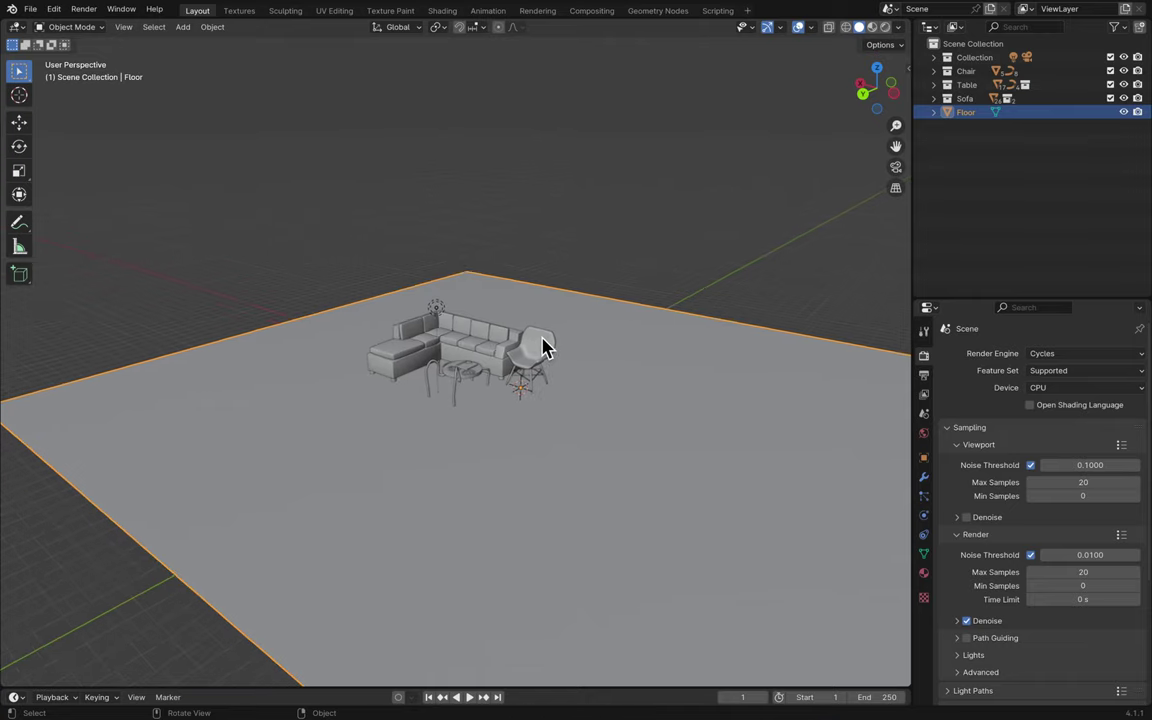
pyautogui.scroll(4, 541, 345)
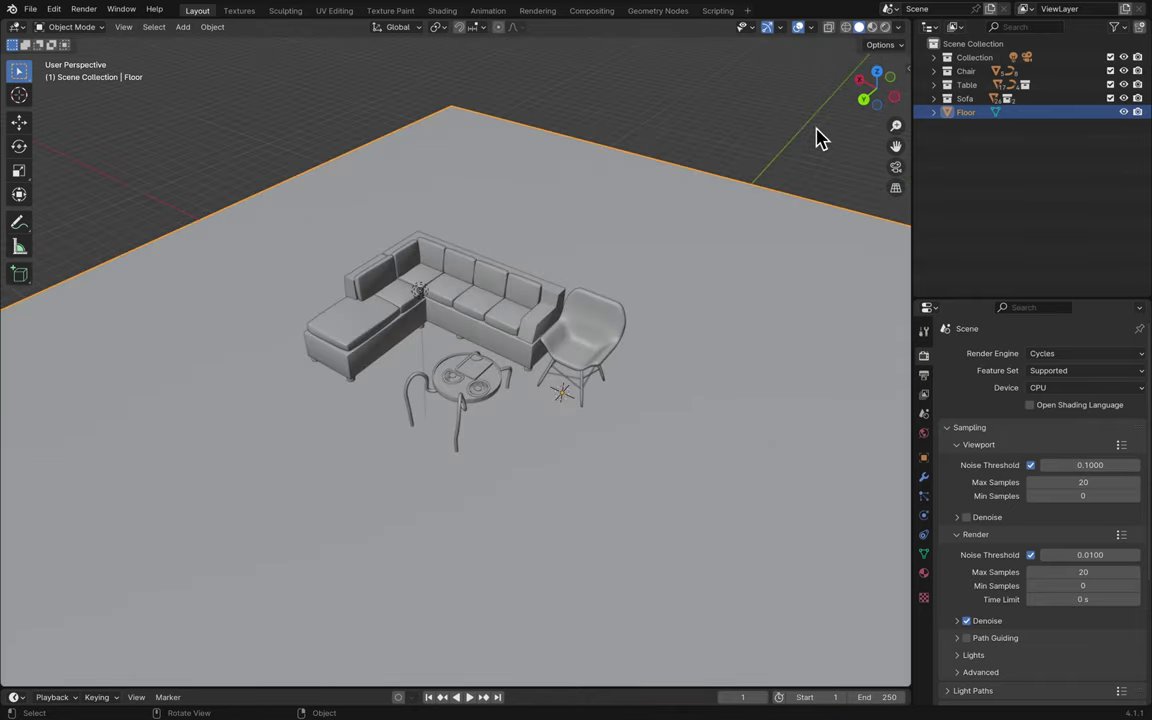
pyautogui.click(876, 73)
pyautogui.press('super+s')
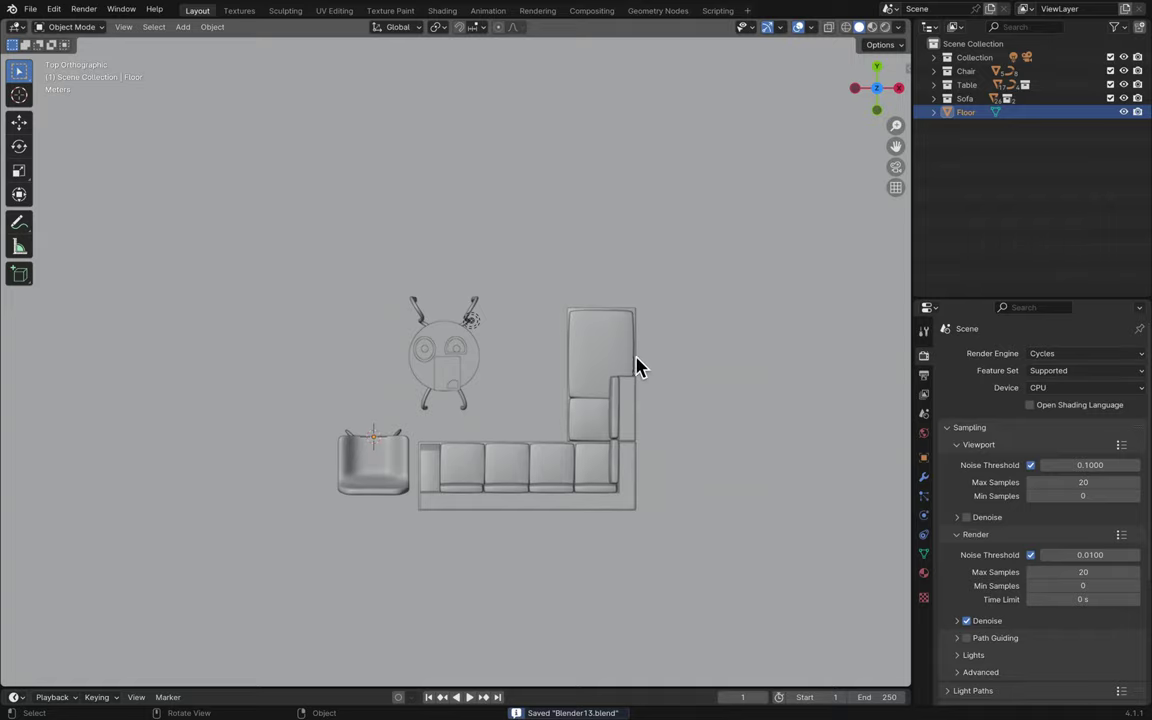
# - Zoom out to the whole room in top view and add an image empty
pyautogui.scroll(-1, 638, 368)
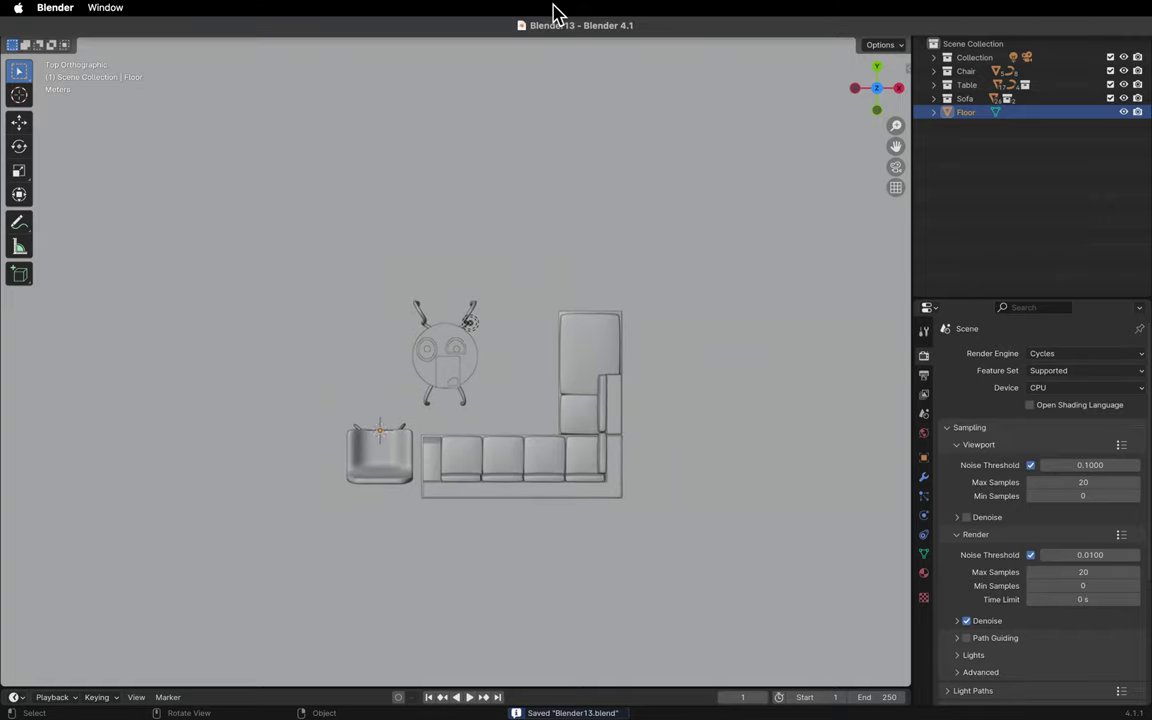
pyautogui.scroll(10, 630, 218)
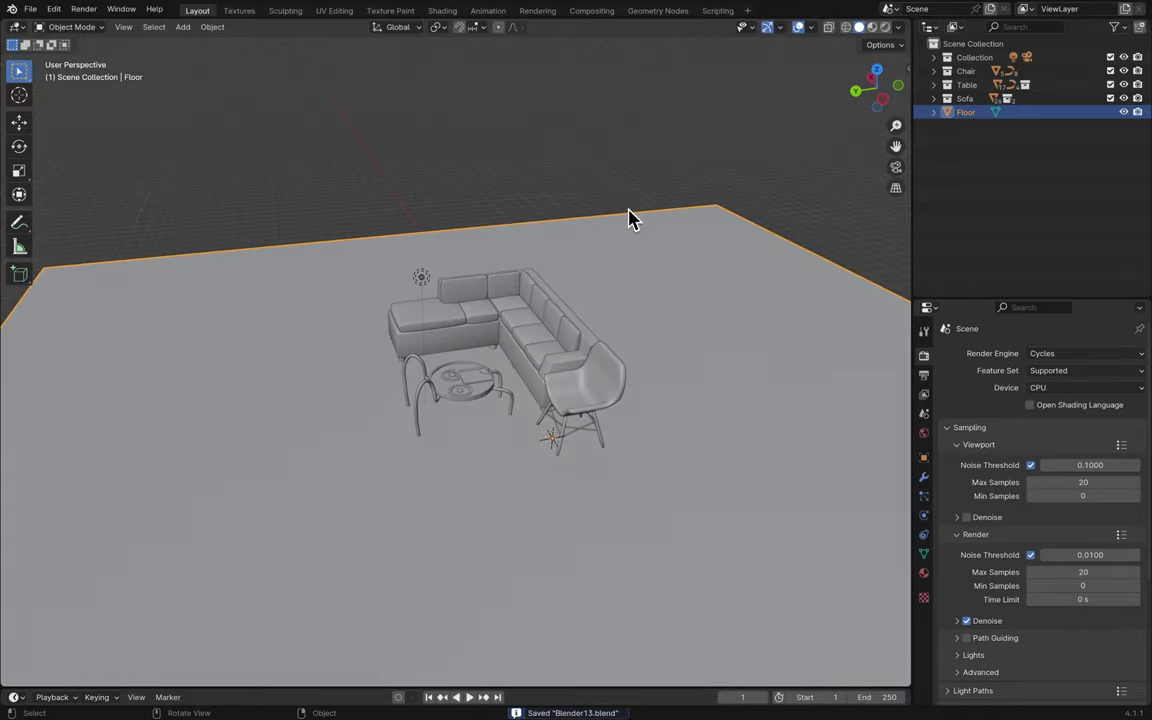
pyautogui.scroll(10, 630, 218)
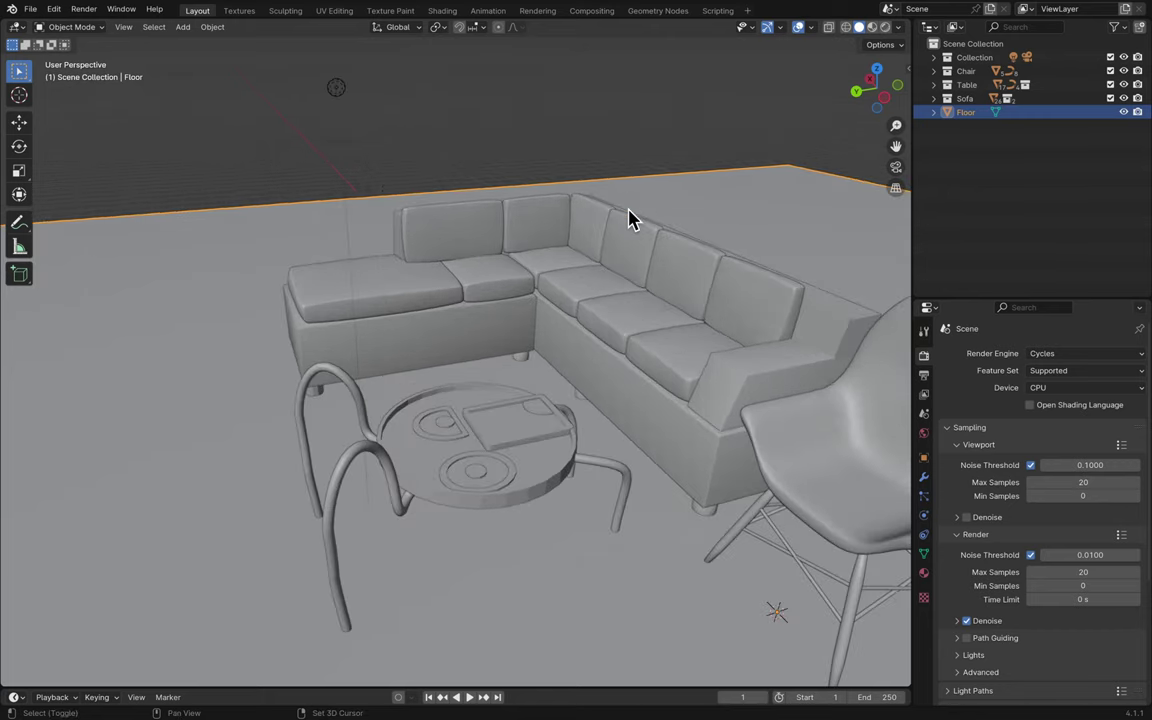
pyautogui.scroll(-10, 630, 218)
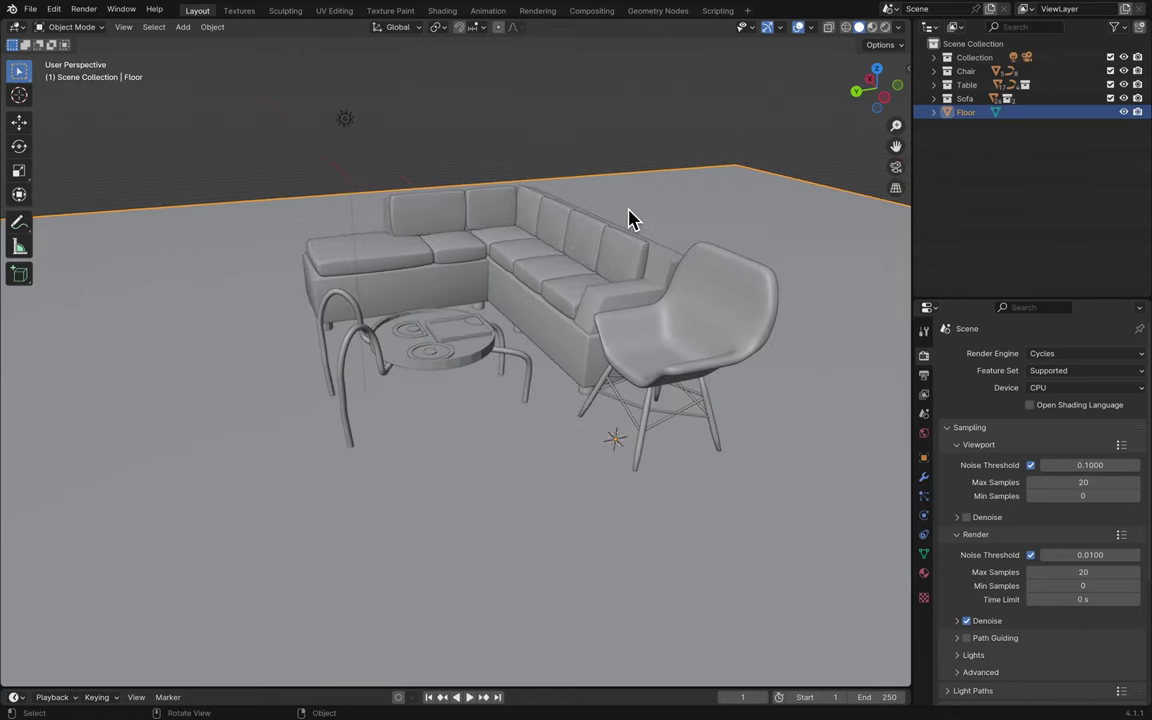
pyautogui.scroll(-3, 630, 218)
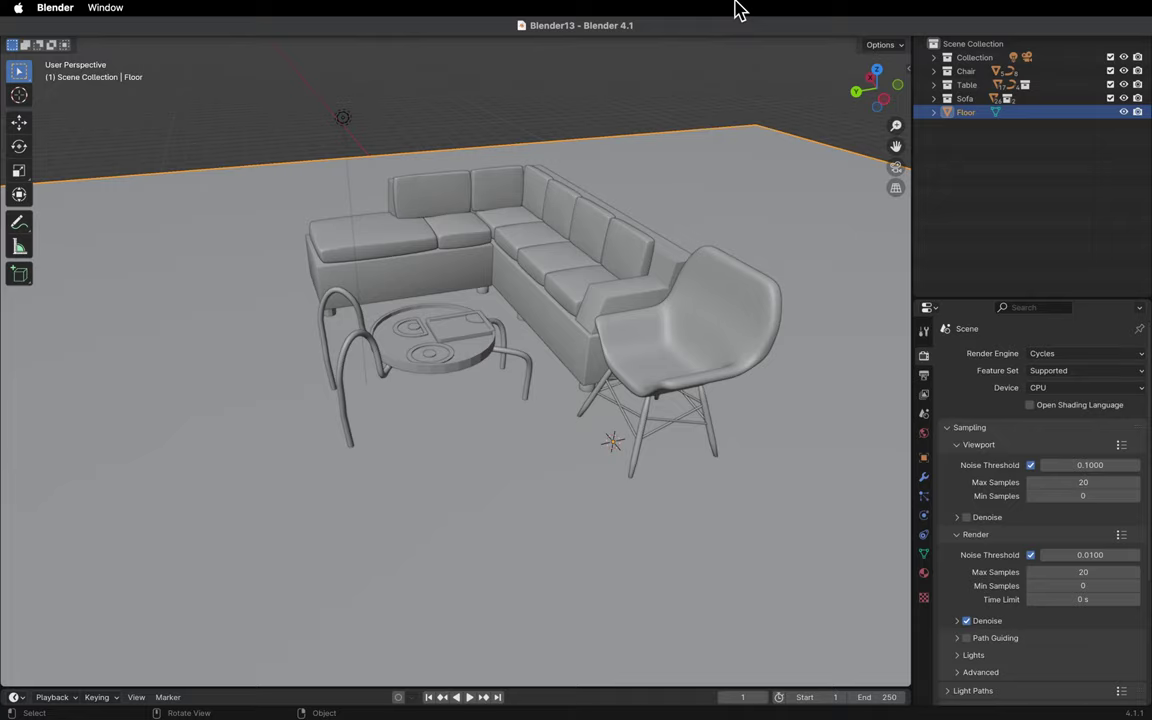
pyautogui.scroll(-5, 705, 108)
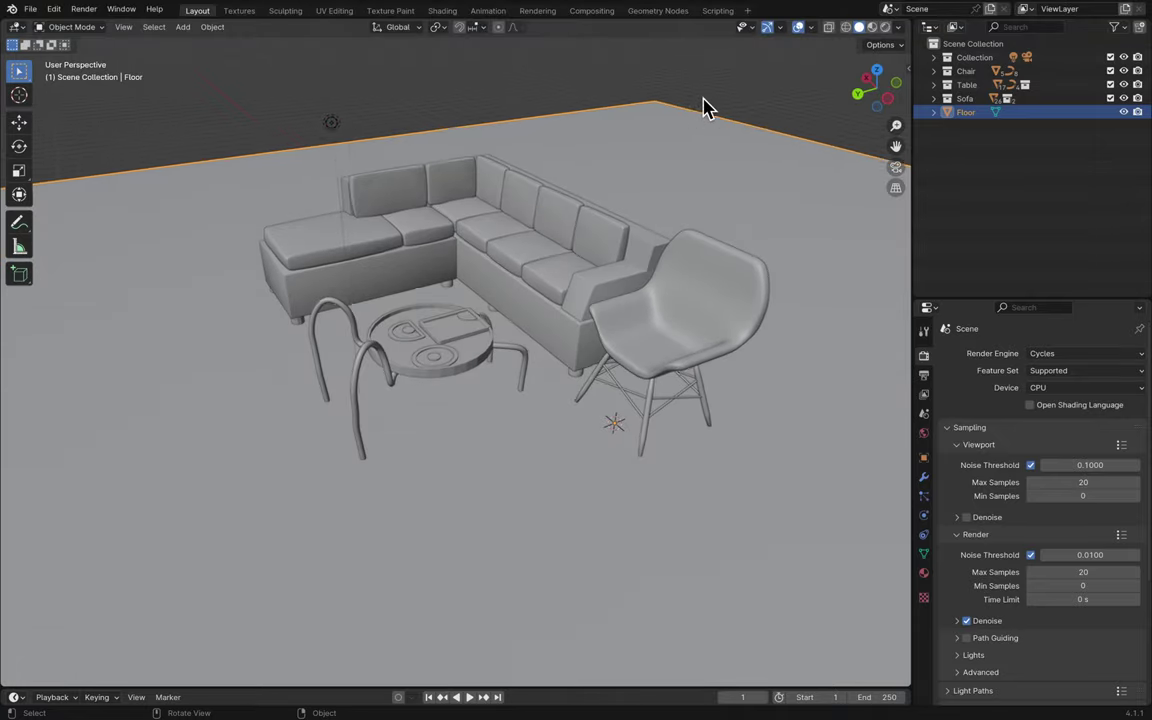
pyautogui.scroll(-5, 705, 108)
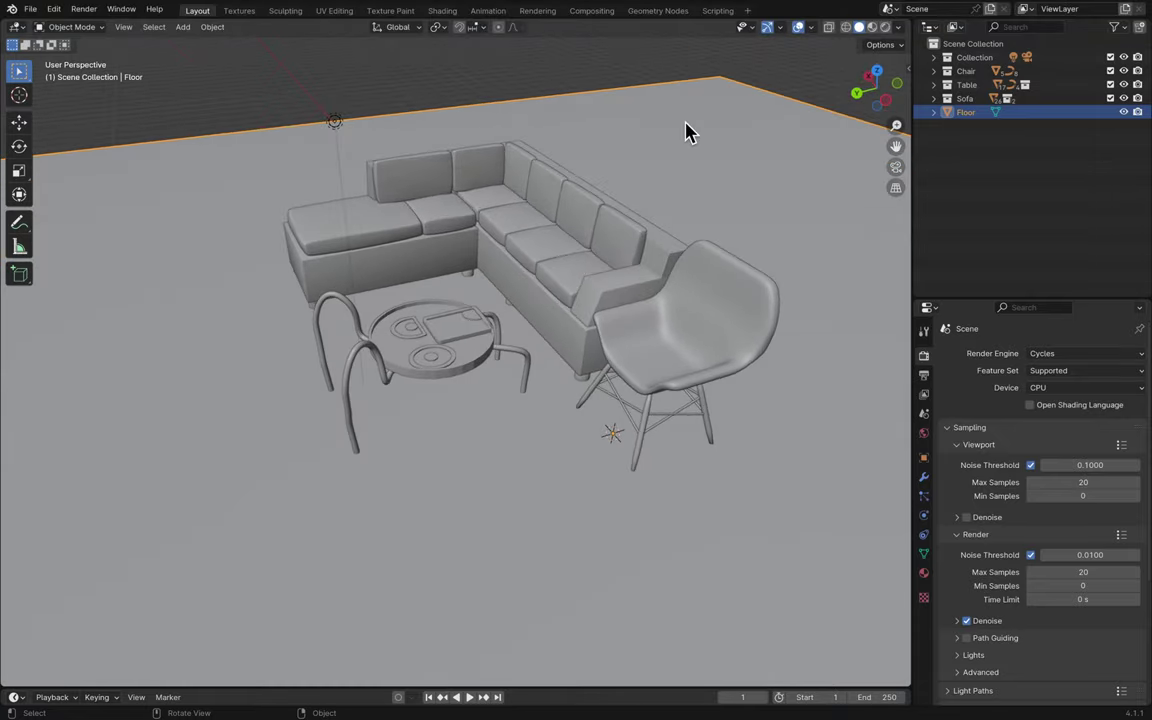
pyautogui.click(876, 73)
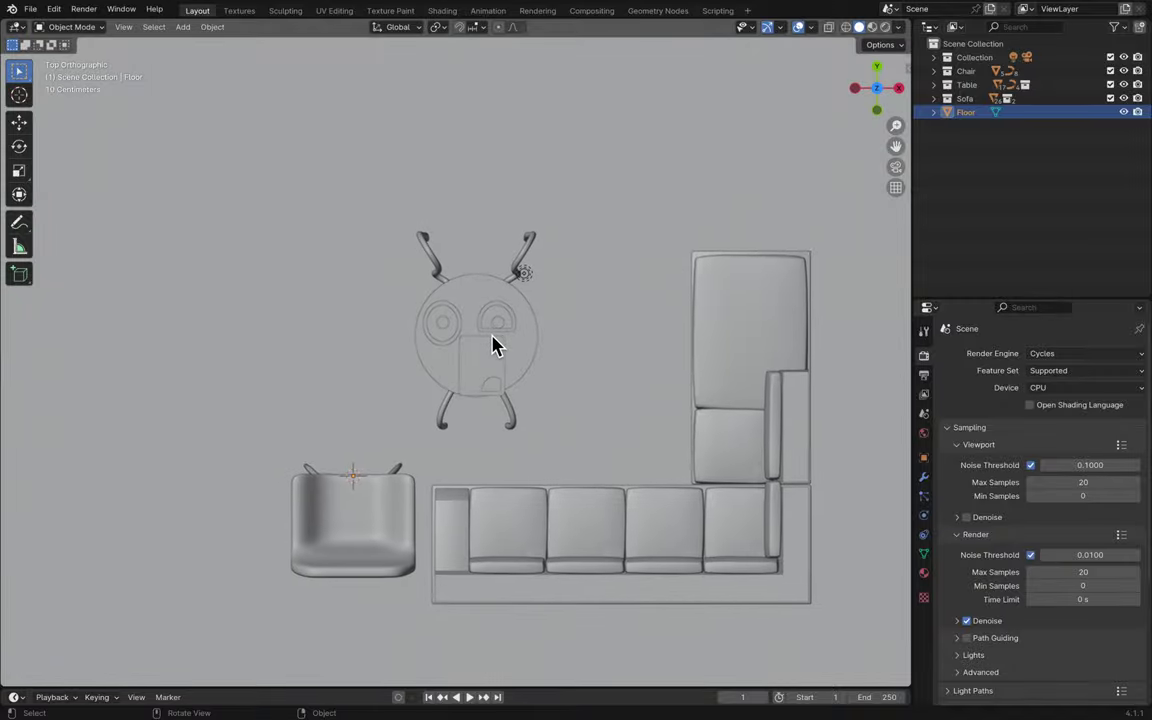
pyautogui.scroll(-6, 493, 345)
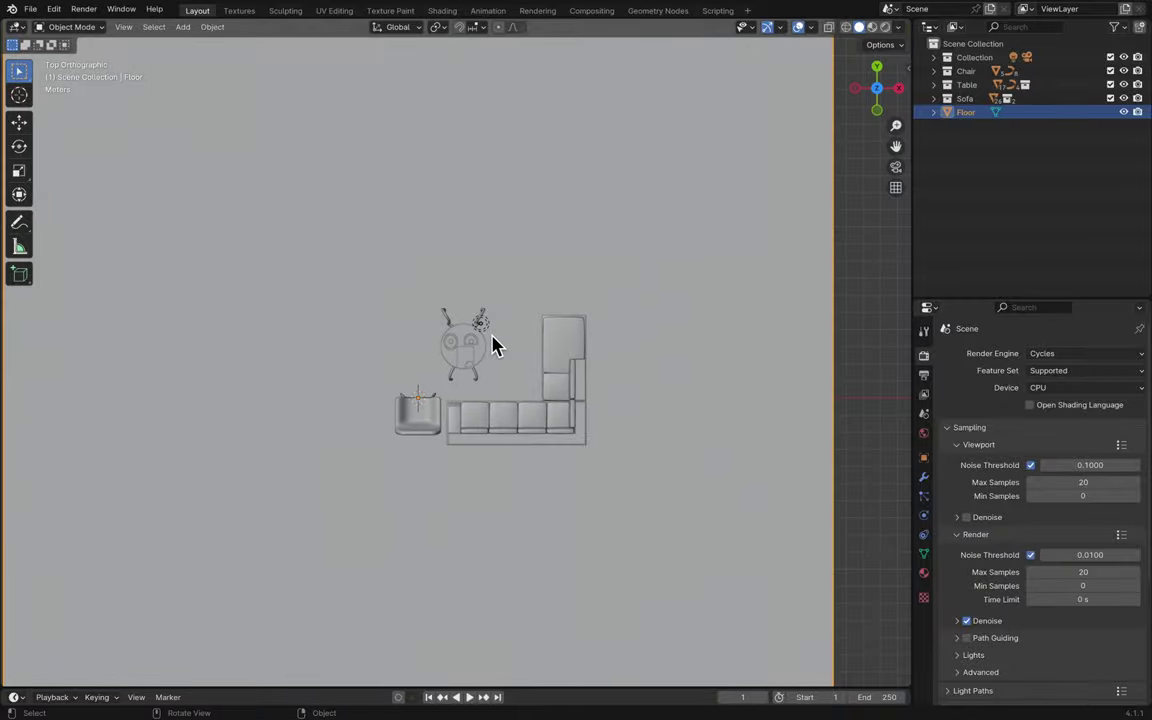
pyautogui.scroll(-3, 493, 345)
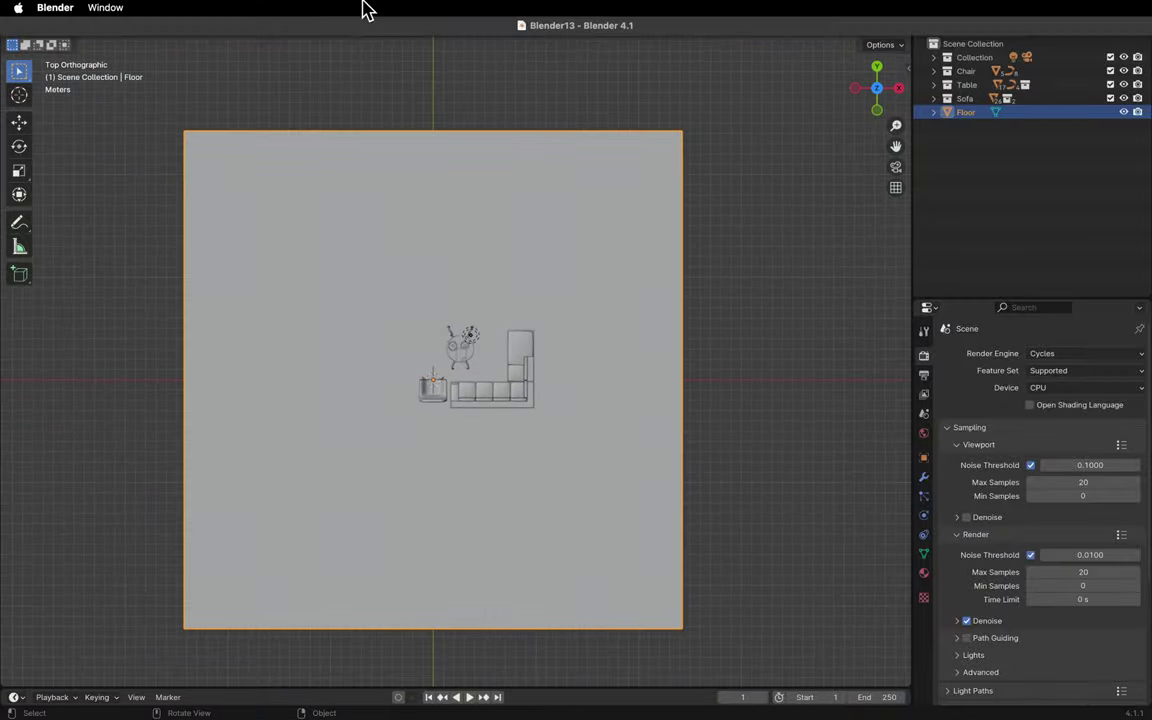
pyautogui.press('super+z')
# - Rename the new Empty to 'floorplan' in the Outliner
pyautogui.moveTo(518, 453); pyautogui.dragTo(463, 450, button='middle')
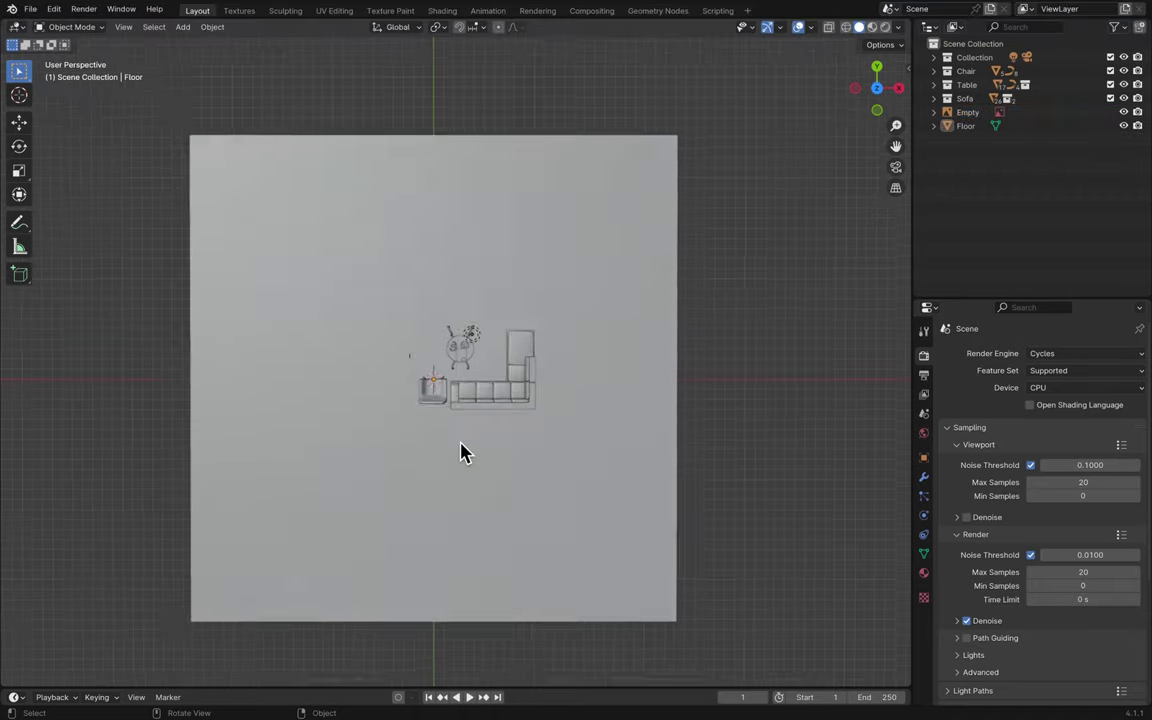
pyautogui.scroll(10, 463, 450)
pyautogui.click(470, 458)
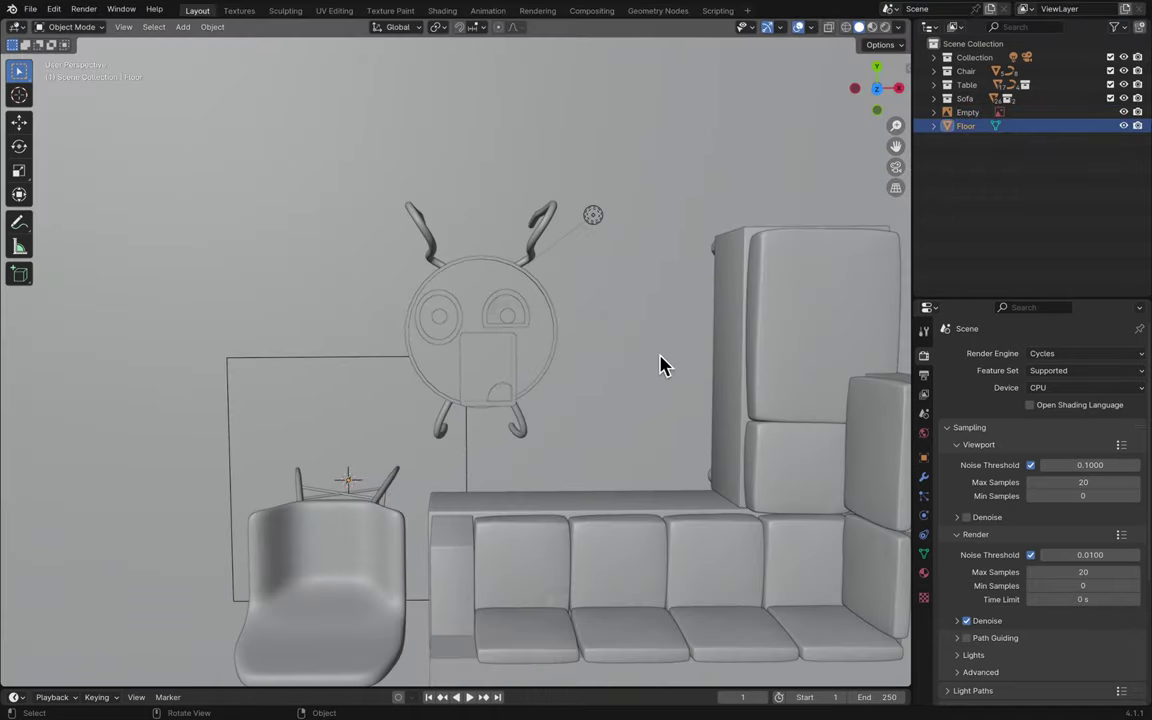
pyautogui.doubleClick(968, 112)
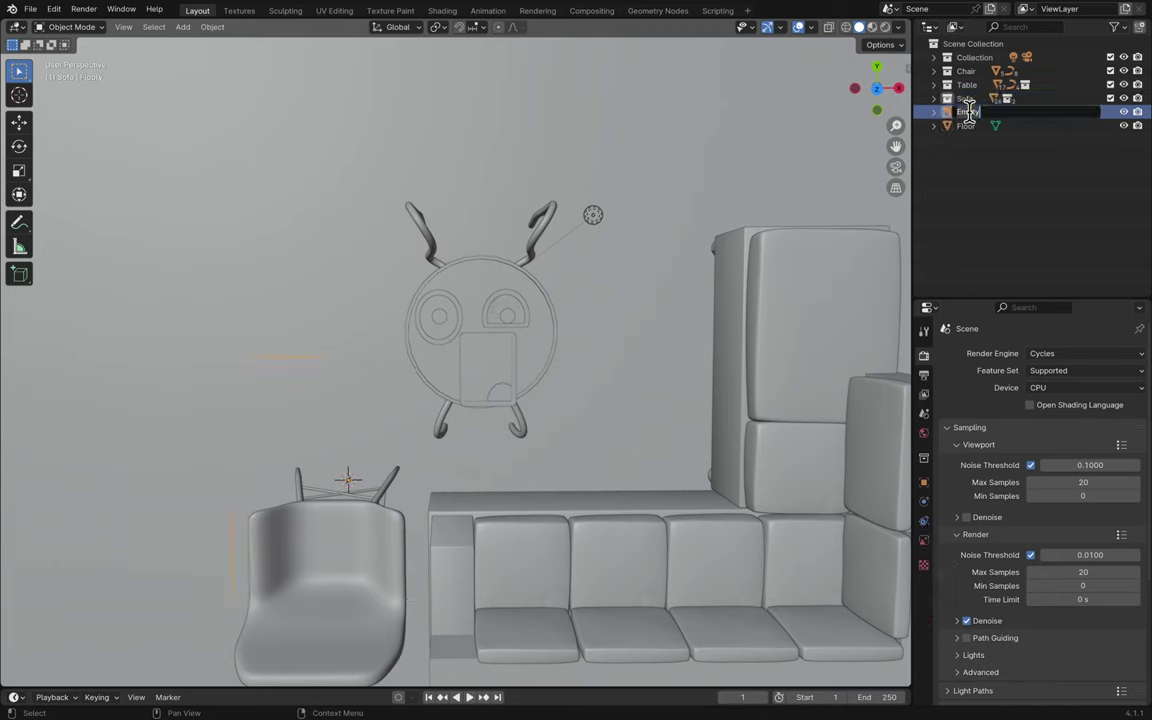
pyautogui.write('floor')
pyautogui.press('Return')
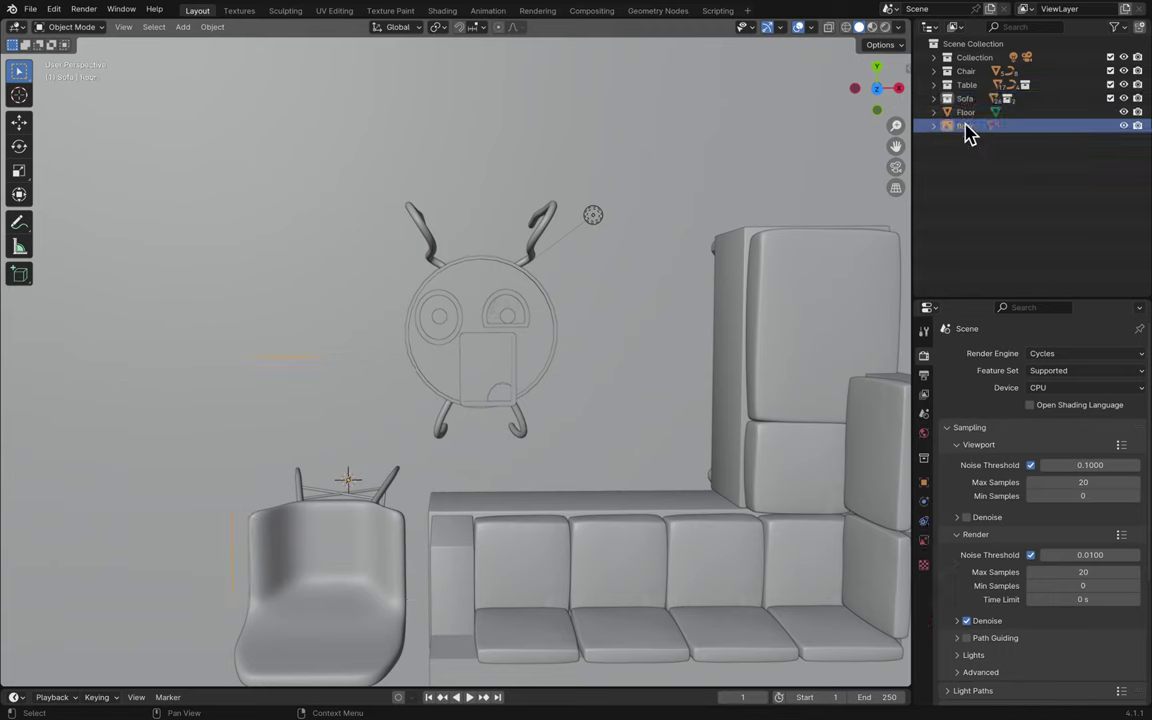
pyautogui.doubleClick(969, 126)
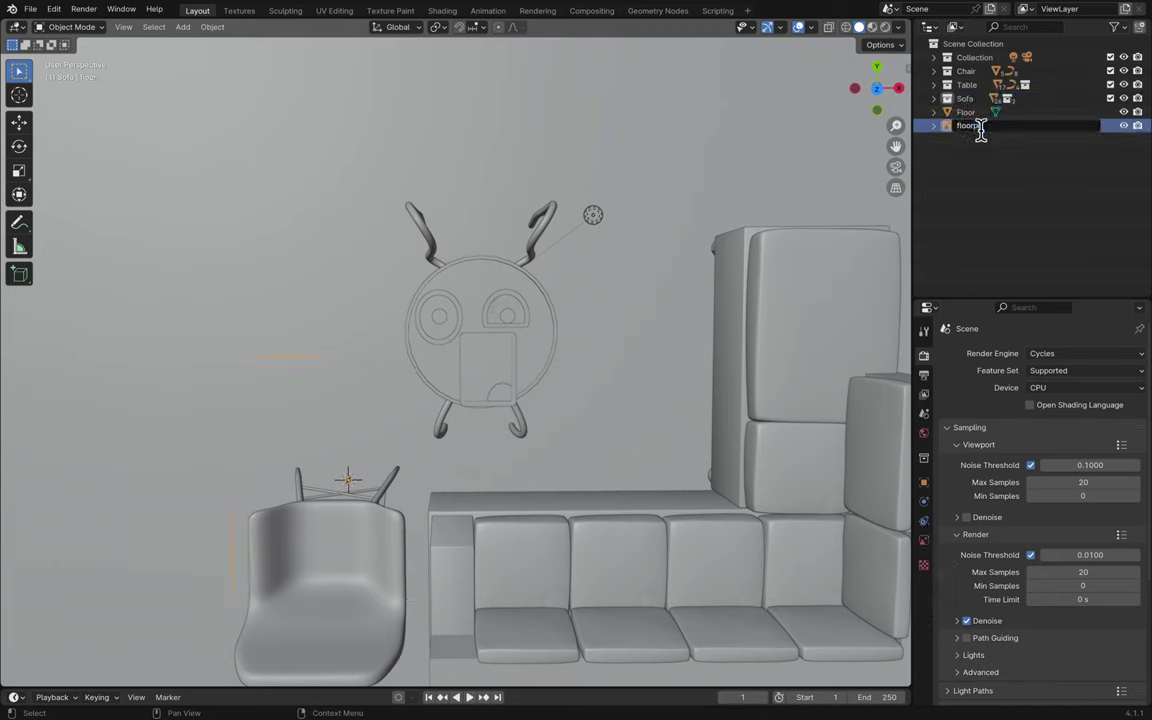
pyautogui.write('plan')
pyautogui.press('Return')
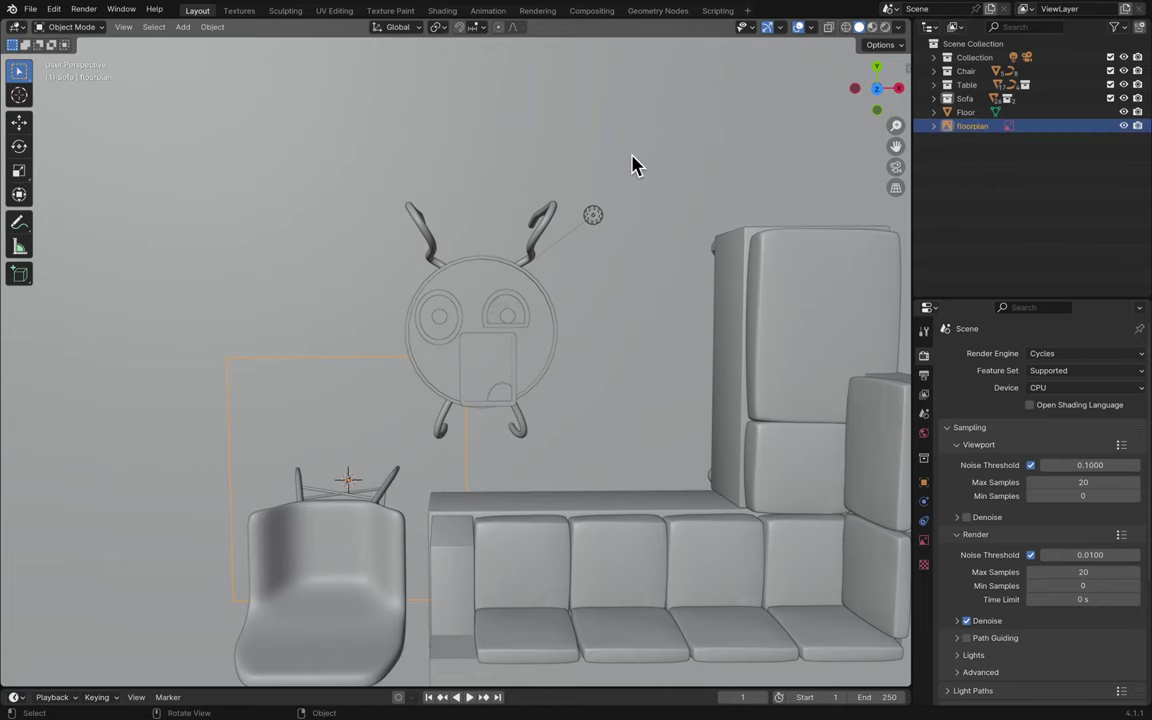
# - Begin moving the floorplan vertically along the Z axis
pyautogui.scroll(-5, 632, 165)
pyautogui.press('g')
pyautogui.press('z')
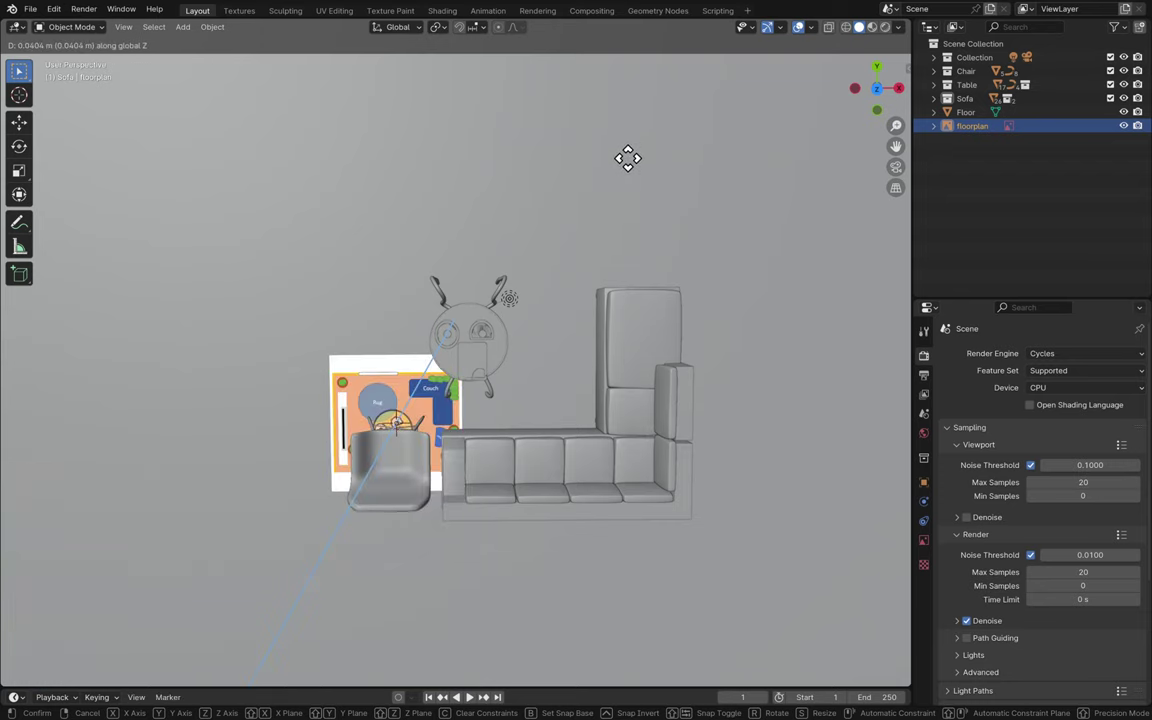
# - Lift the floorplan 0.0404 m along Z and recenter the view on the furniture
pyautogui.click(631, 165)
pyautogui.scroll(5, 622, 248)
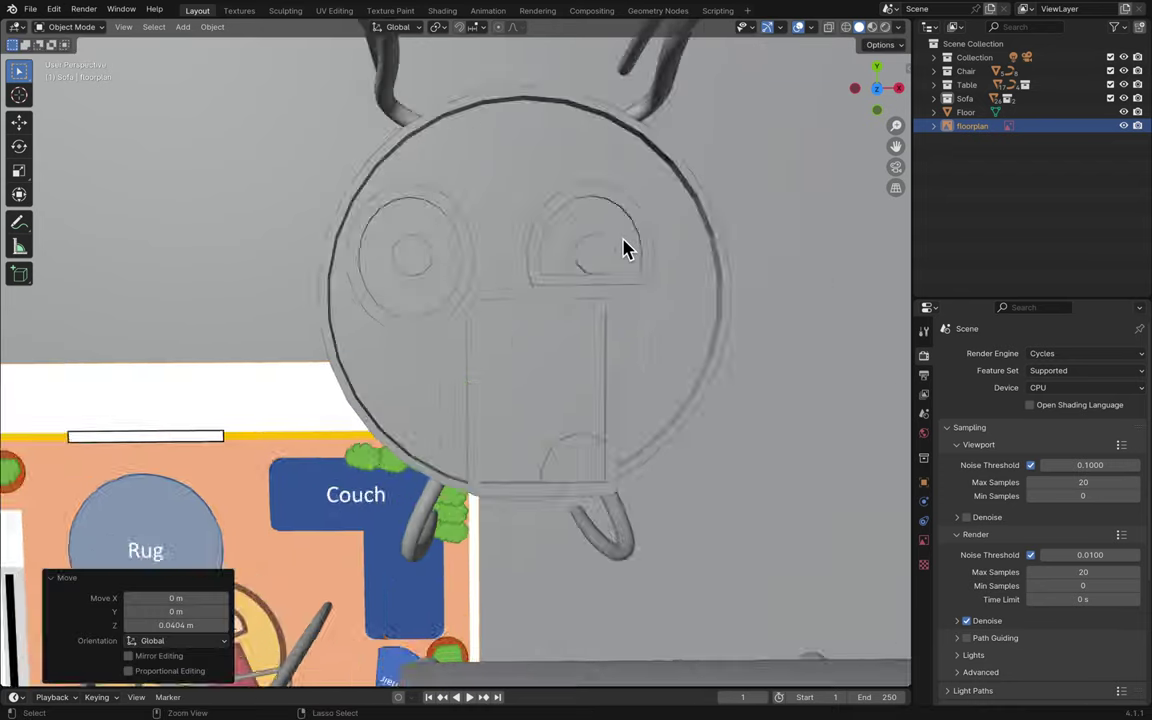
pyautogui.scroll(-8, 622, 248)
pyautogui.scroll(5, 622, 248)
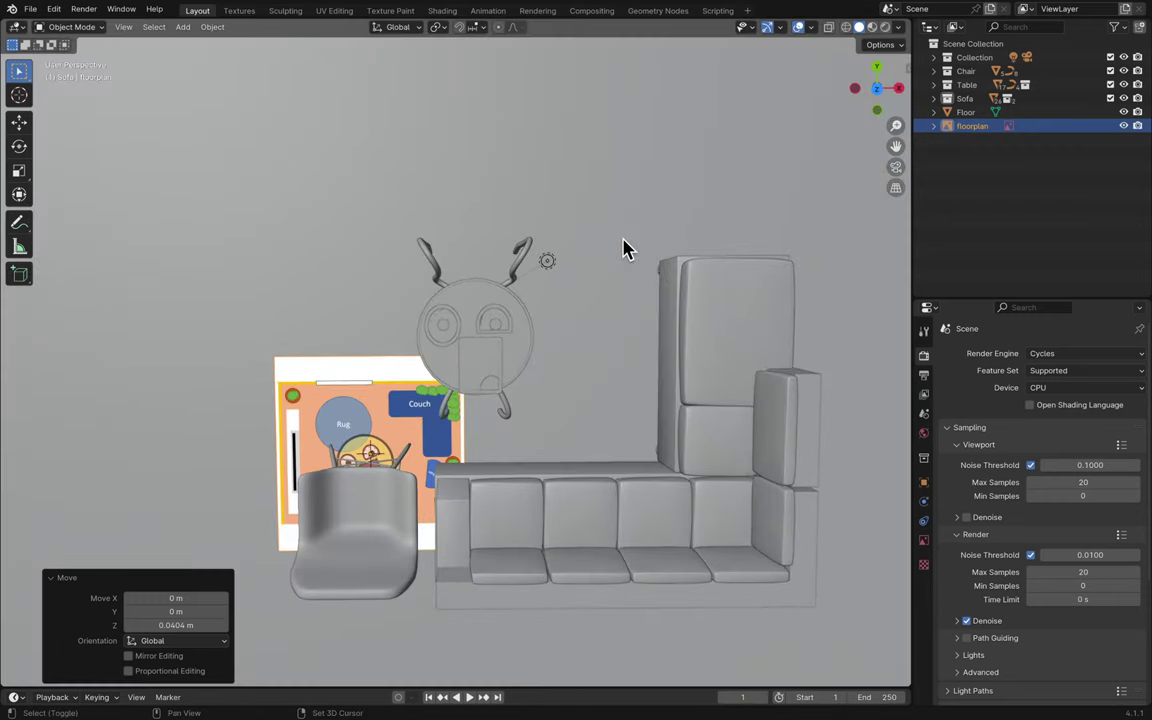
pyautogui.keyDown('shift'); pyautogui.moveTo(622, 248); pyautogui.dragTo(812, 149, button='middle'); pyautogui.keyUp('shift')
pyautogui.click(879, 92)
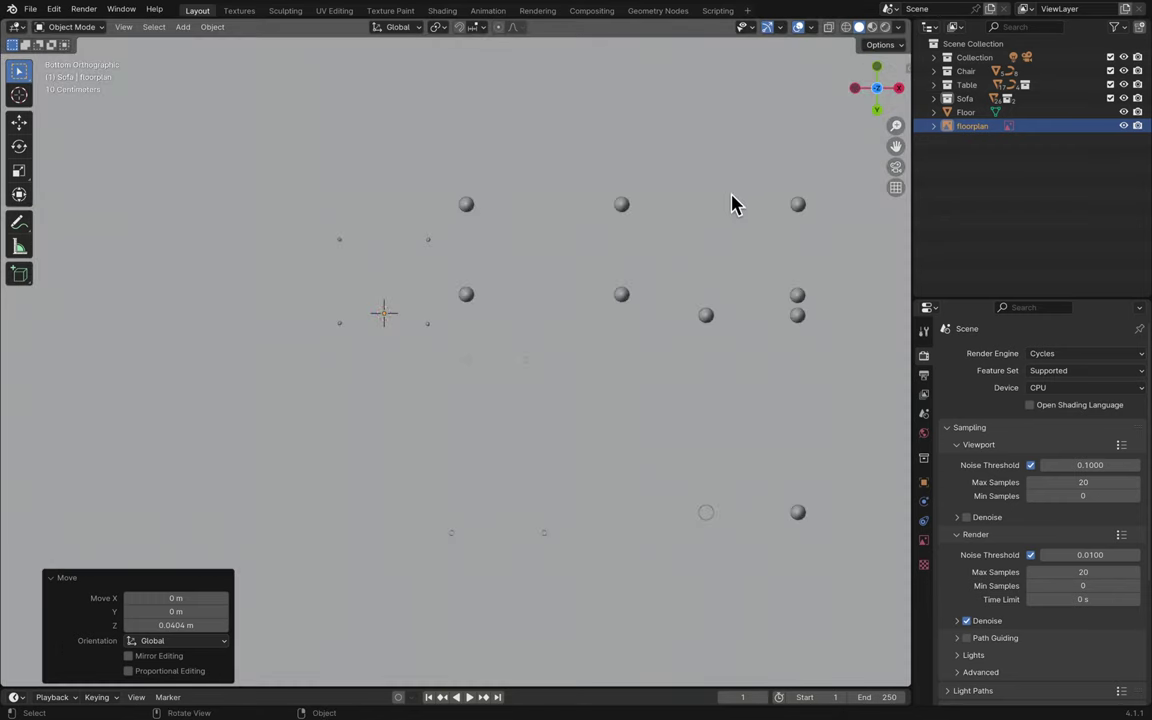
# - From top view, scale the floorplan uniformly to 2.439, then begin rotating it
pyautogui.click(877, 91)
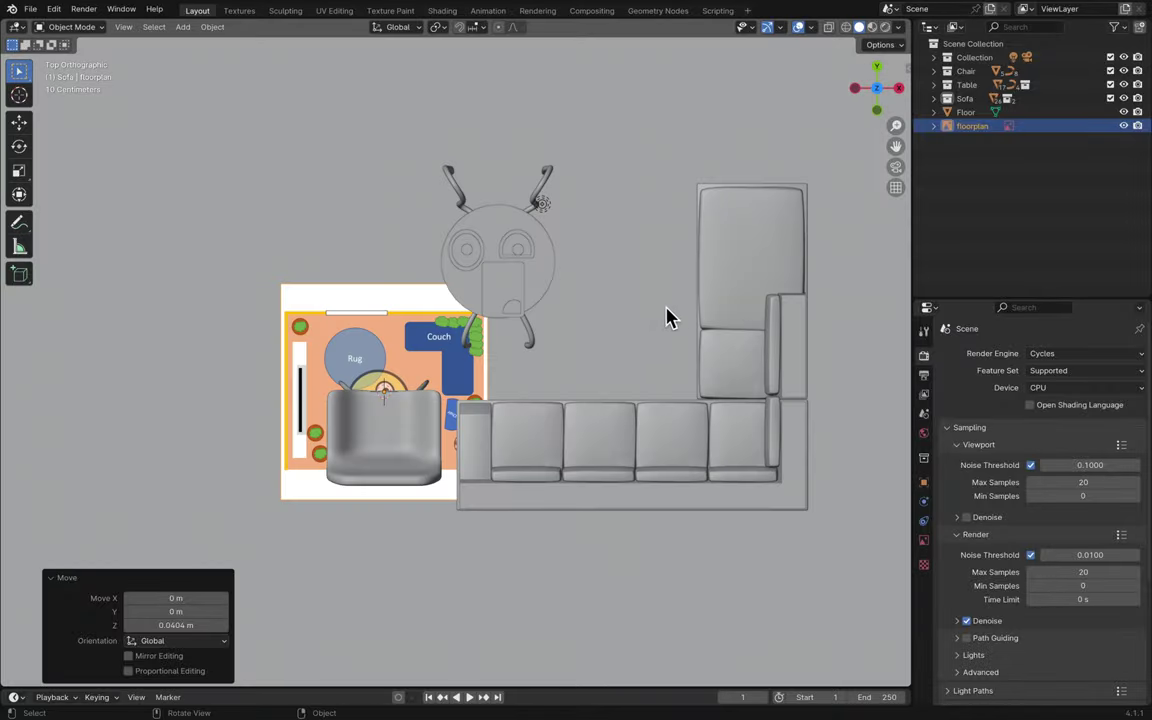
pyautogui.click(455, 330)
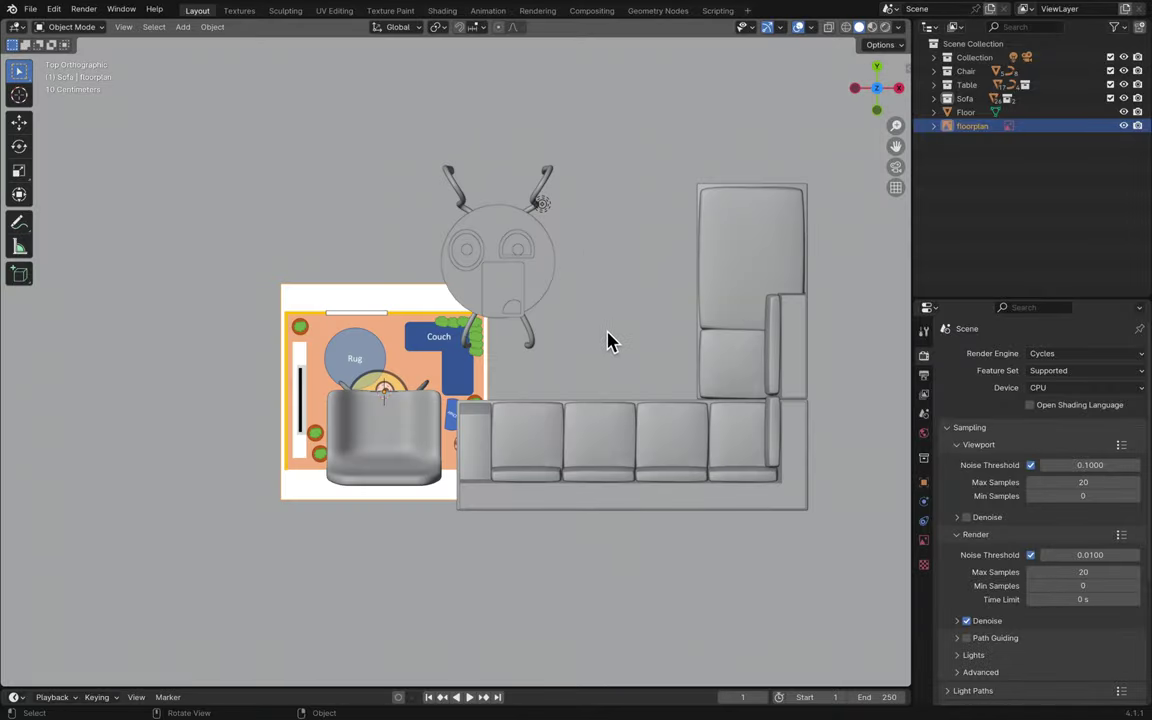
pyautogui.press('s')
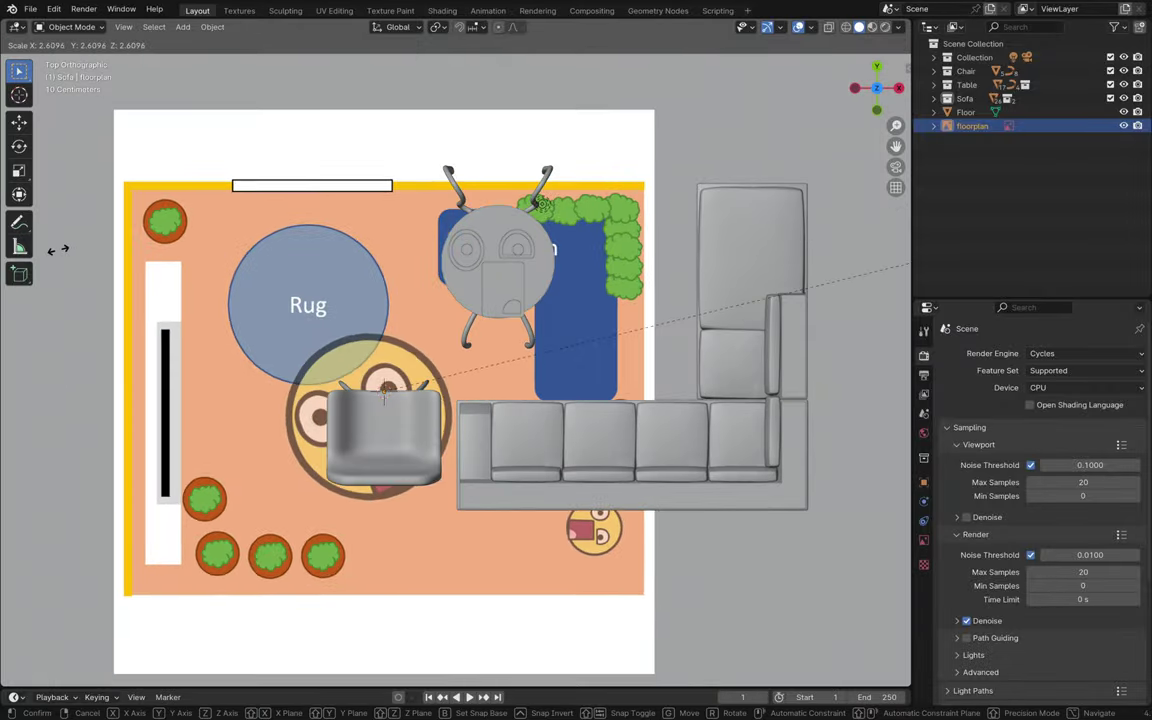
pyautogui.click(70, 258)
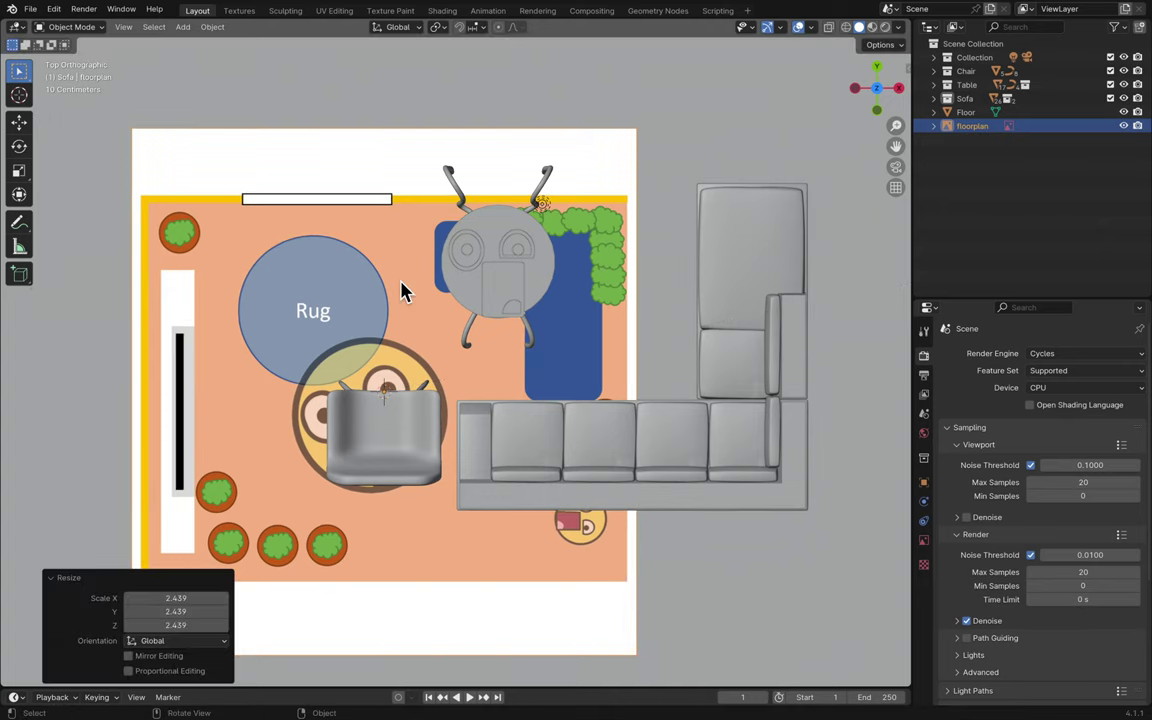
pyautogui.press('r')
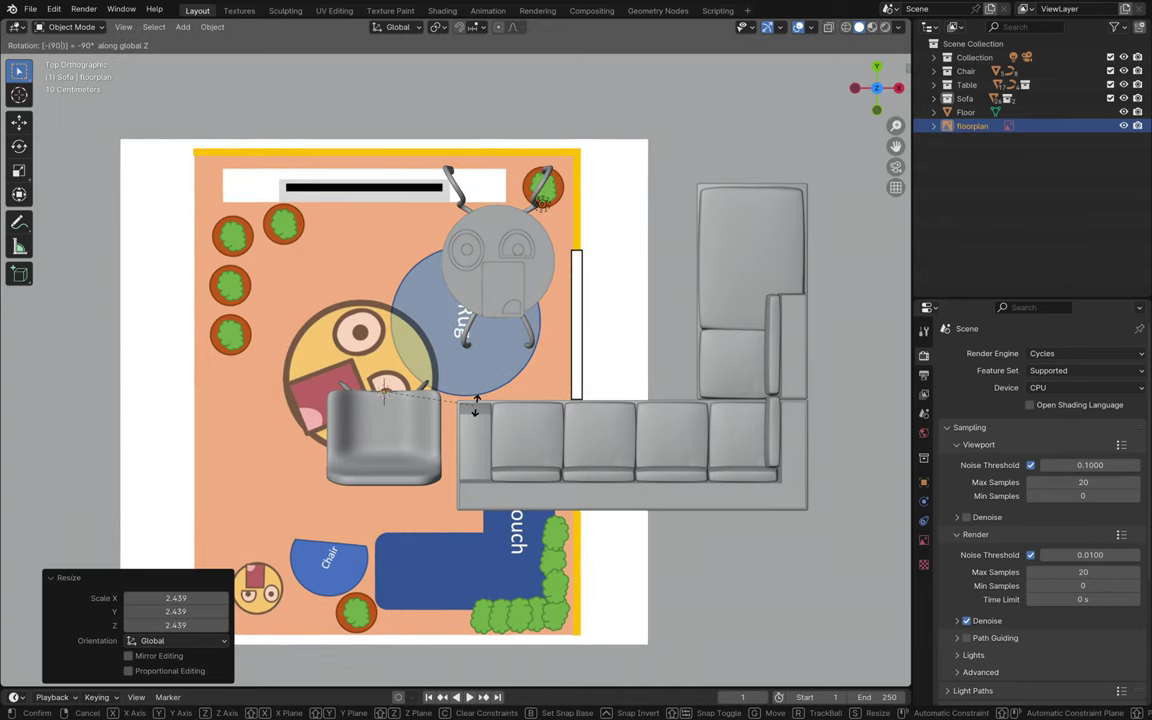
# - Confirm the -90° turn, then move the floorplan flat and scale it by 1.369 and 1.222
pyautogui.click(478, 415)
pyautogui.press('g')
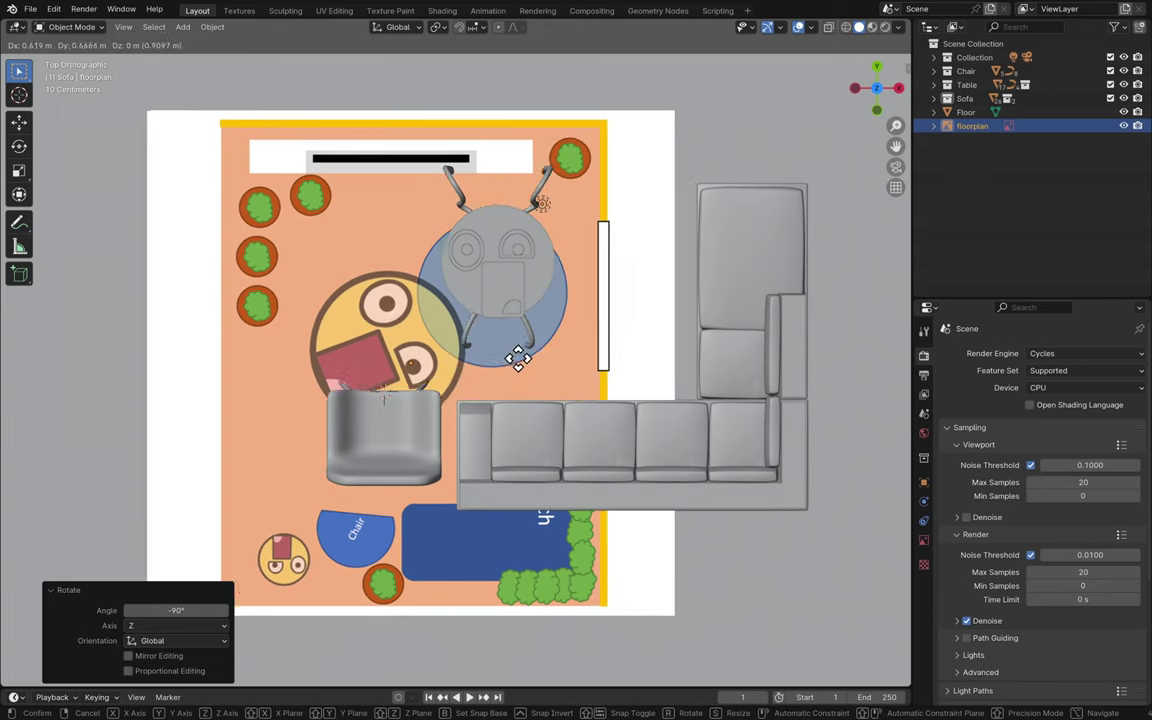
pyautogui.hotkey('shift', 'z')
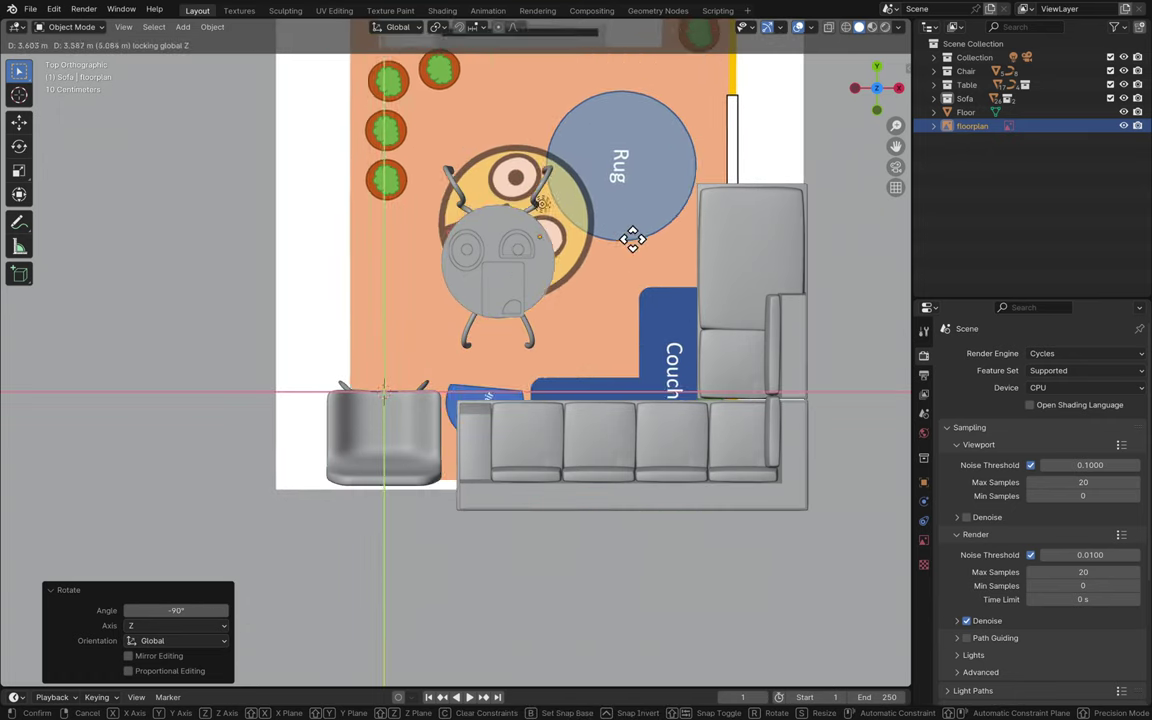
pyautogui.click(643, 259)
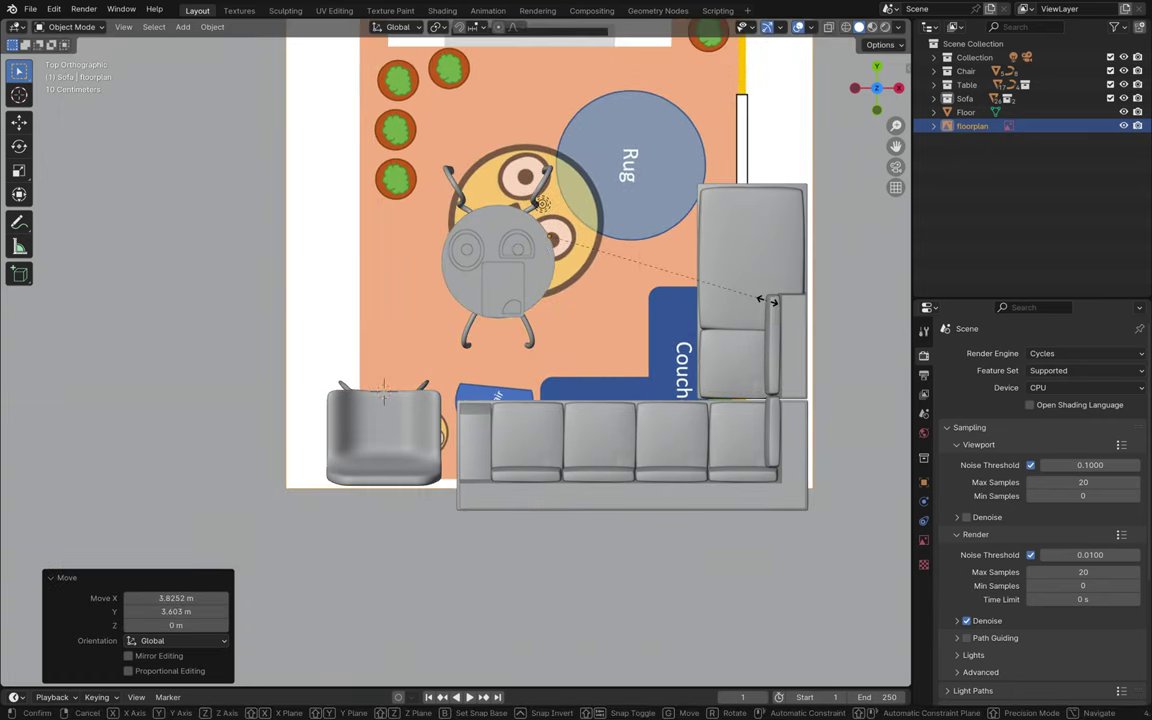
pyautogui.press('s')
pyautogui.click(858, 271)
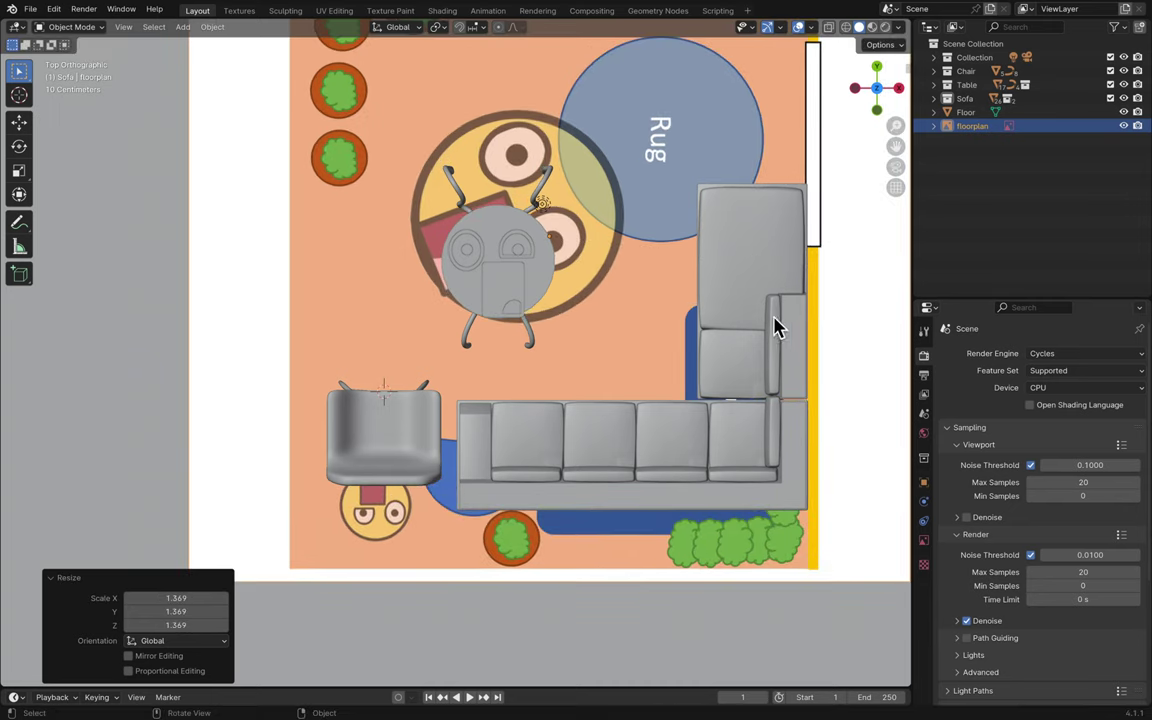
pyautogui.press('g')
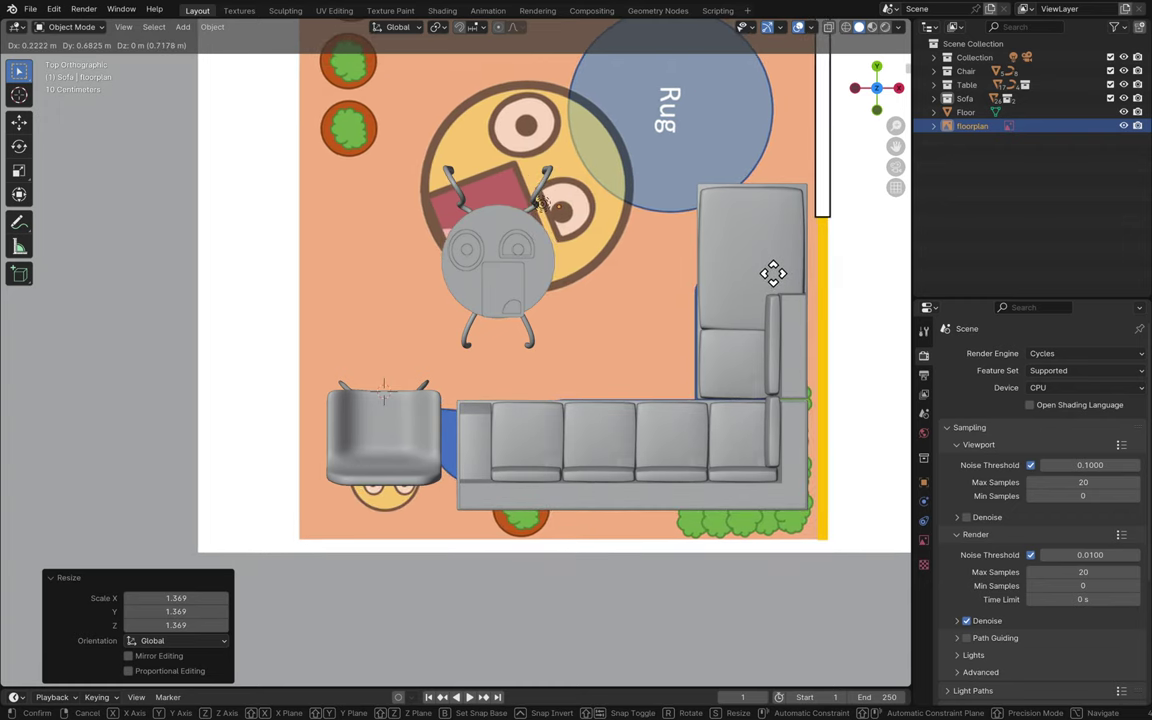
pyautogui.click(775, 278)
pyautogui.press('s')
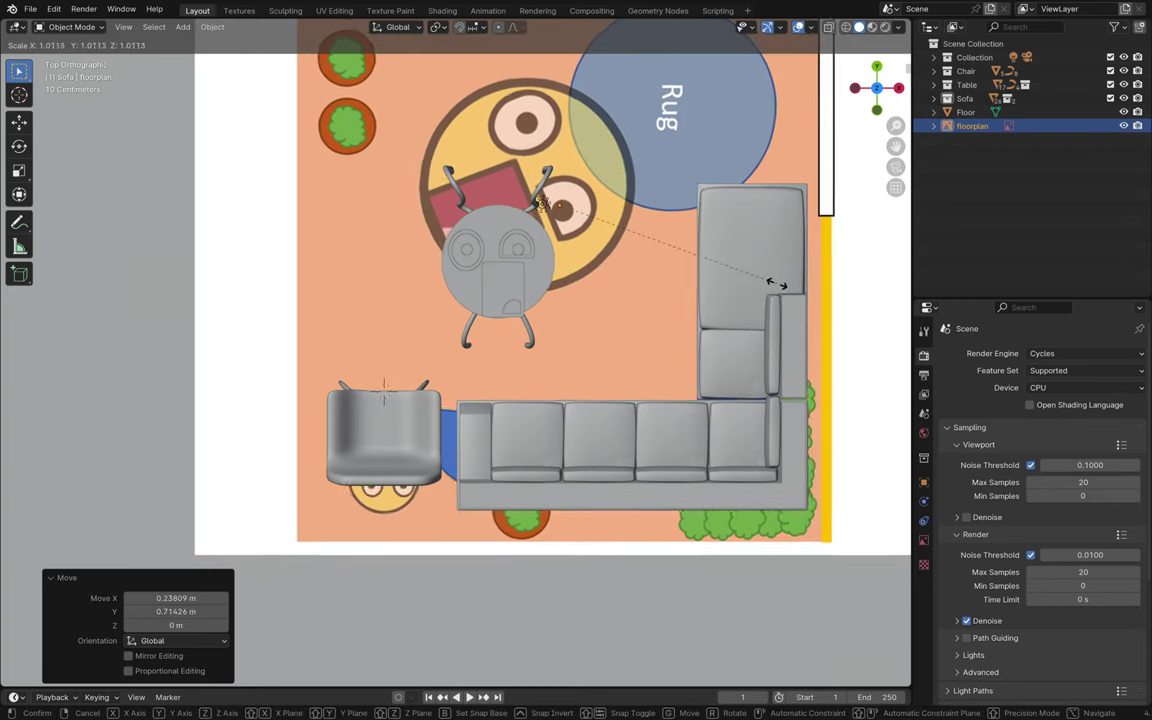
pyautogui.click(829, 271)
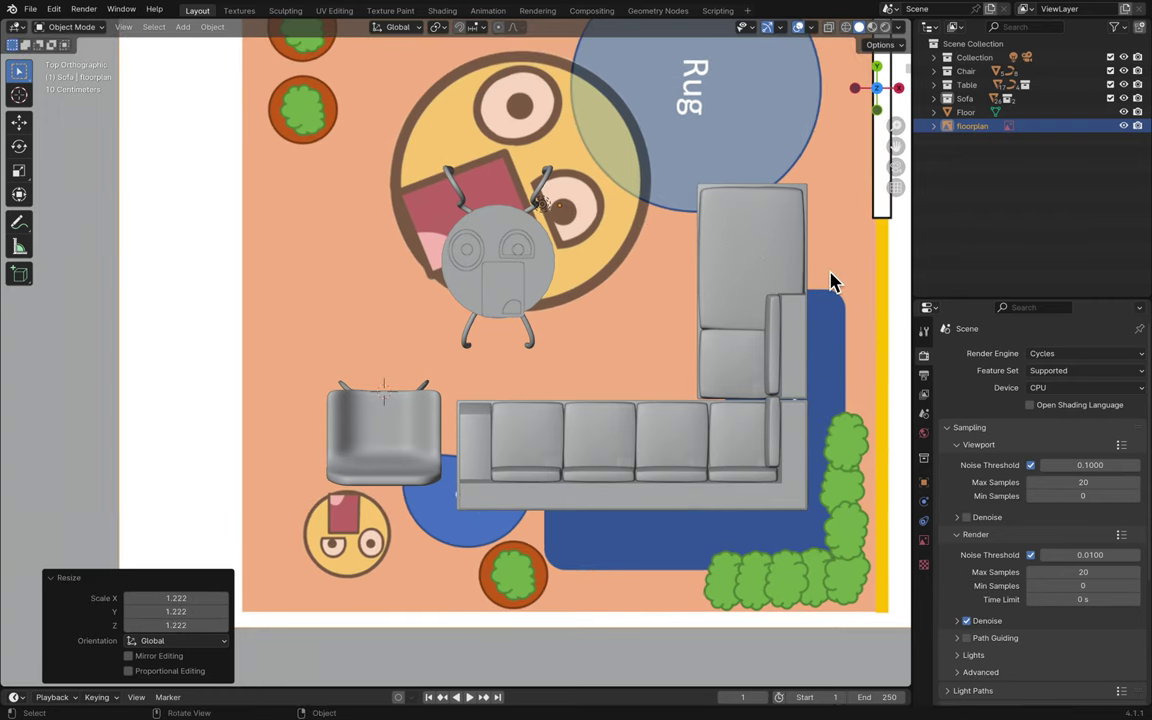
# - Keep shifting and rescaling the floorplan (1.078, 1.038) until it lines up under the furniture
pyautogui.press('g')
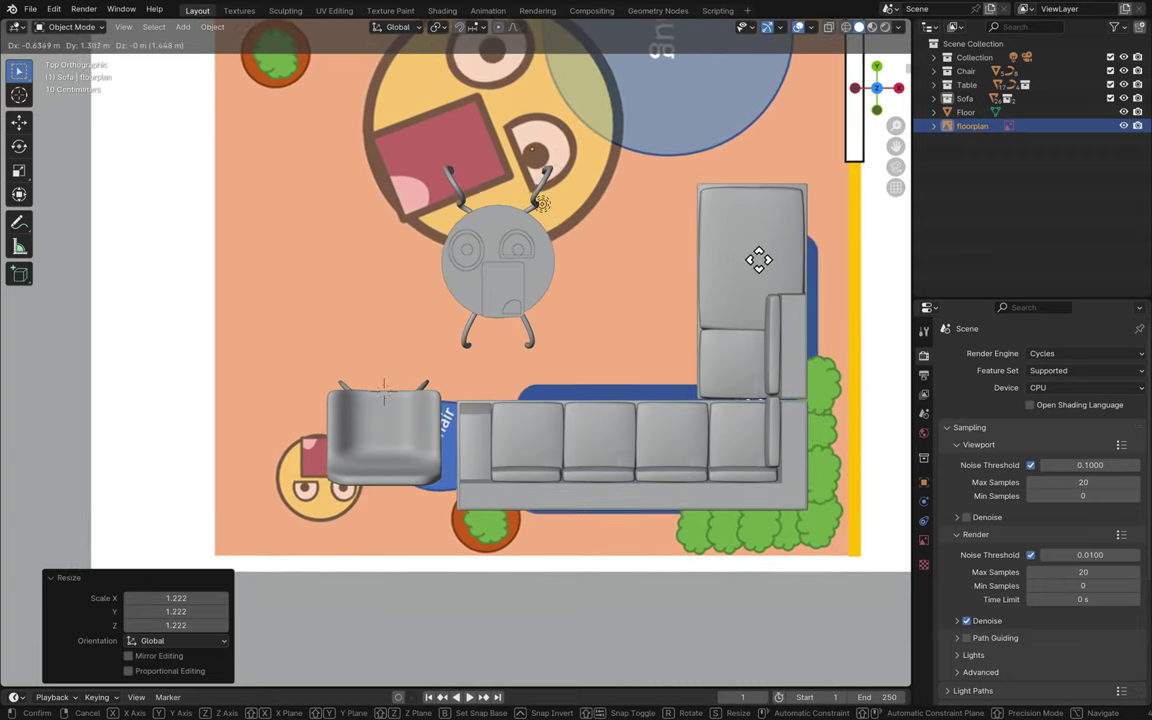
pyautogui.click(753, 261)
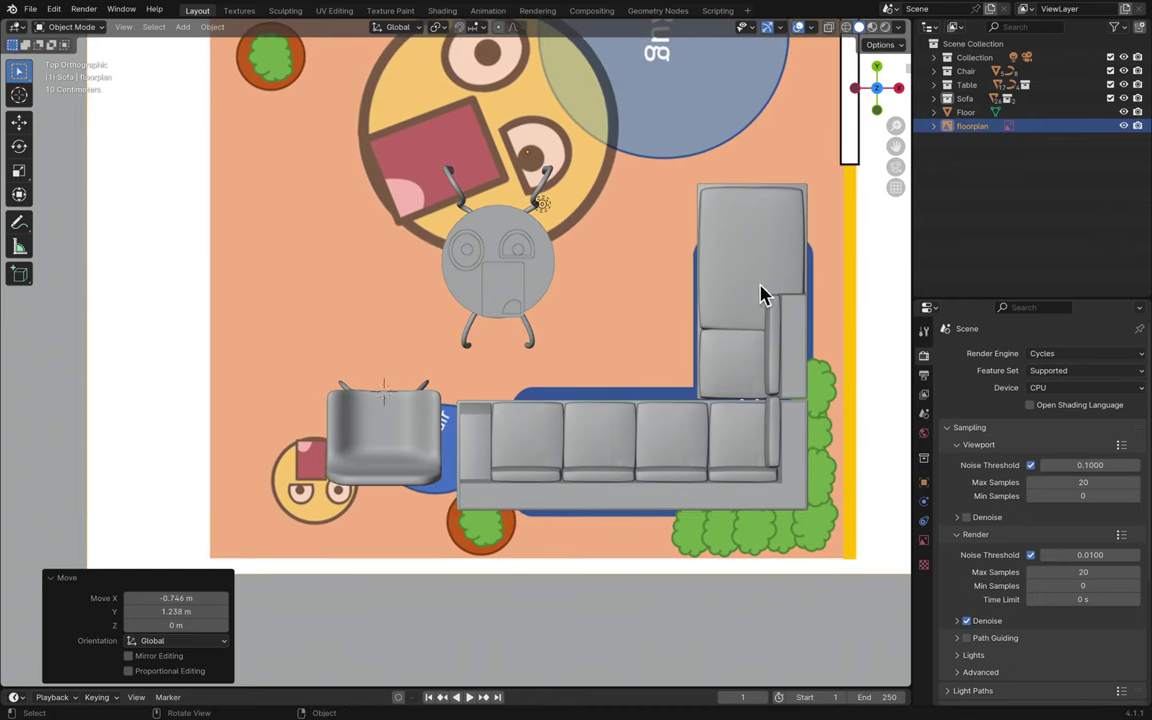
pyautogui.press('s')
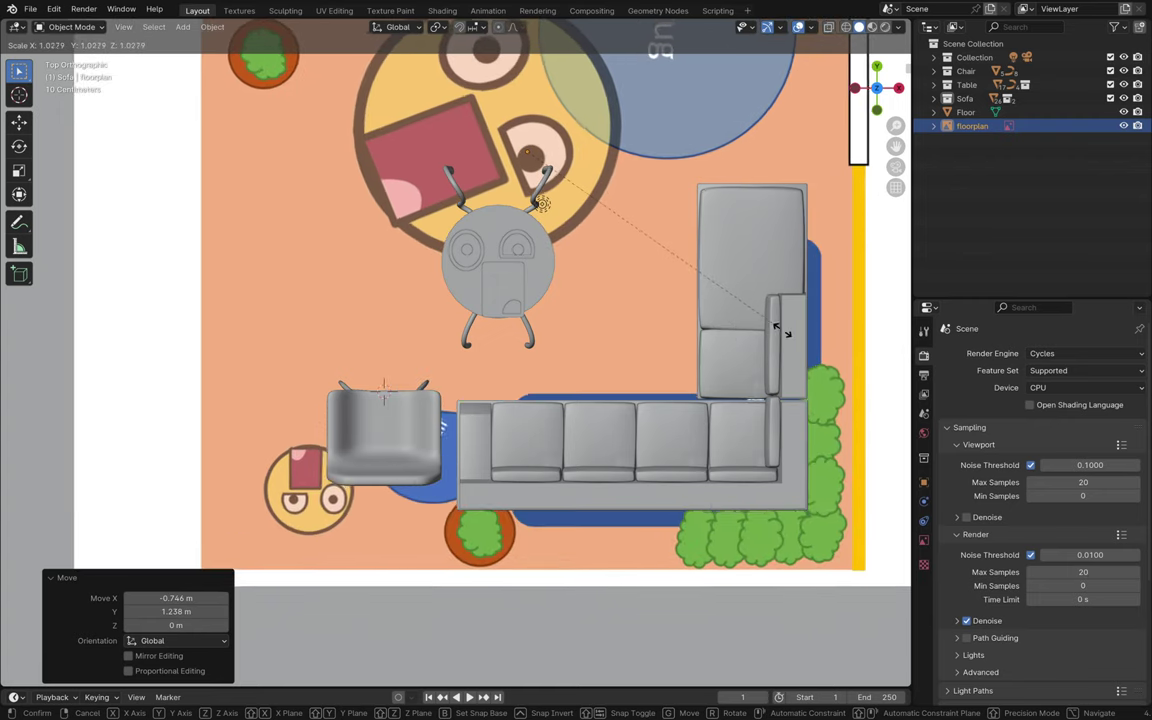
pyautogui.click(797, 330)
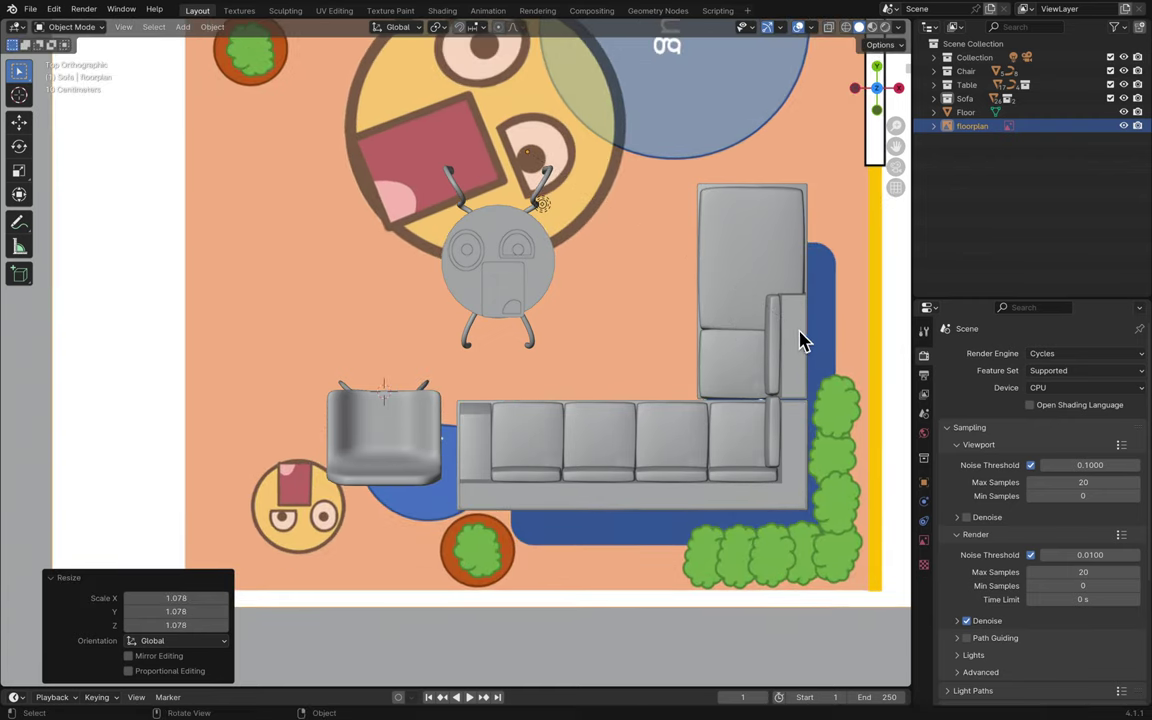
pyautogui.press('g')
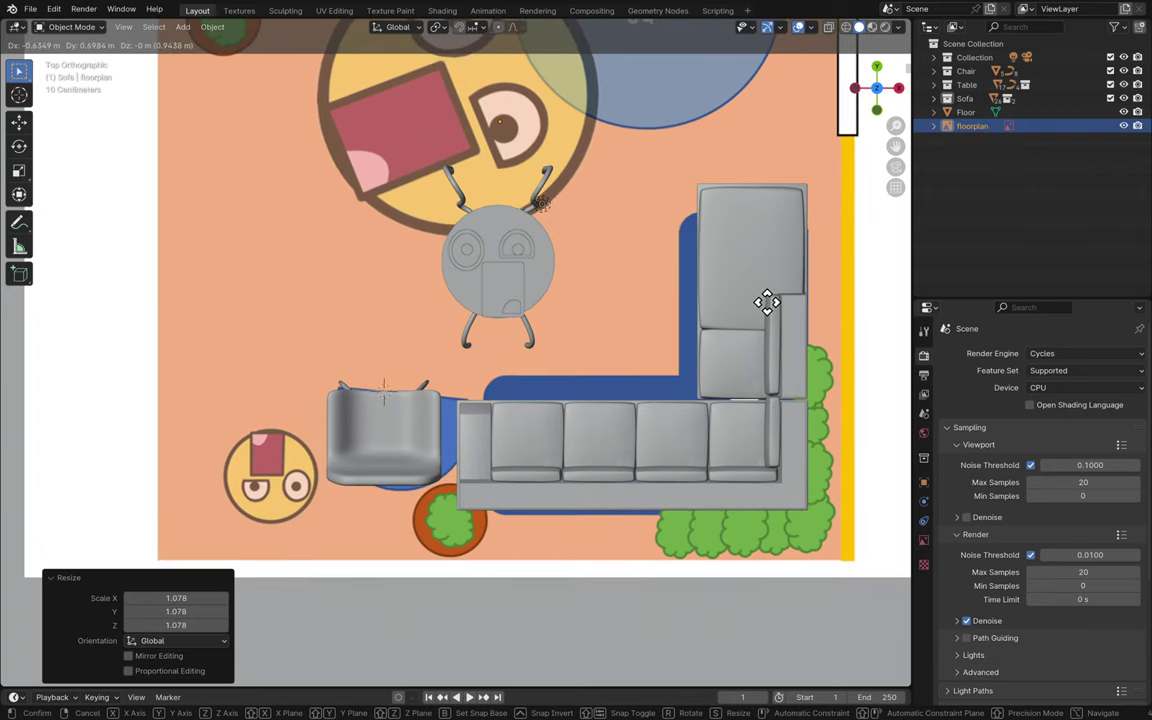
pyautogui.click(767, 302)
pyautogui.press('s')
pyautogui.click(785, 307)
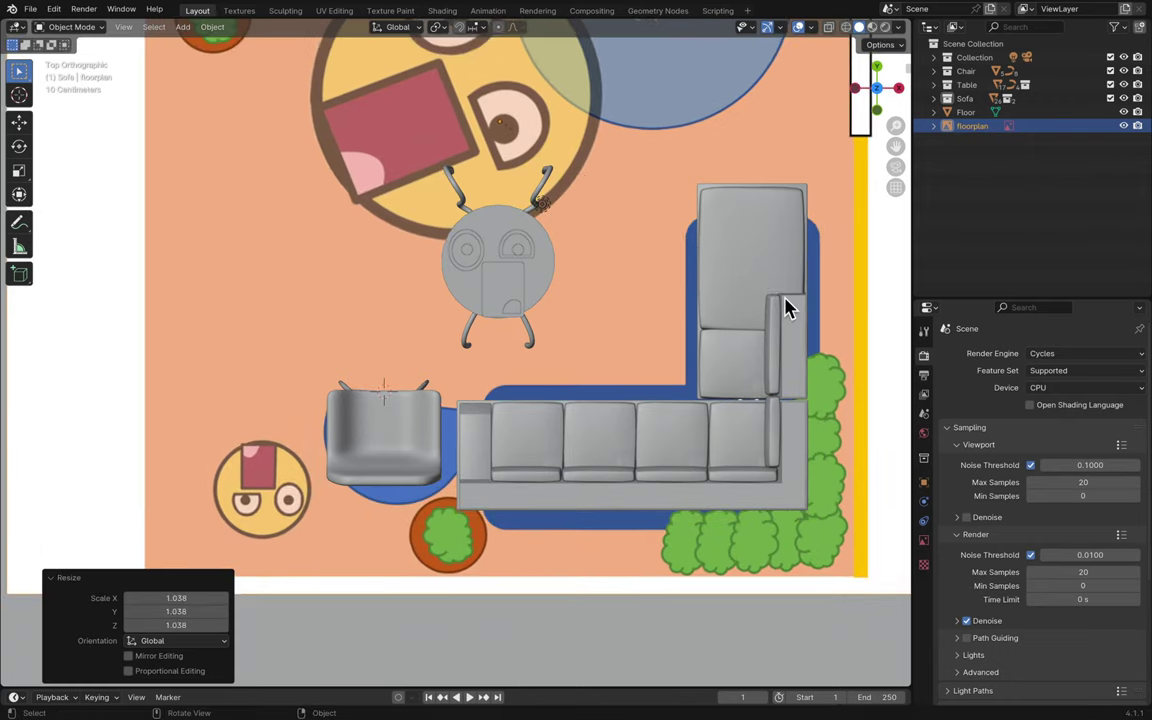
pyautogui.press('g')
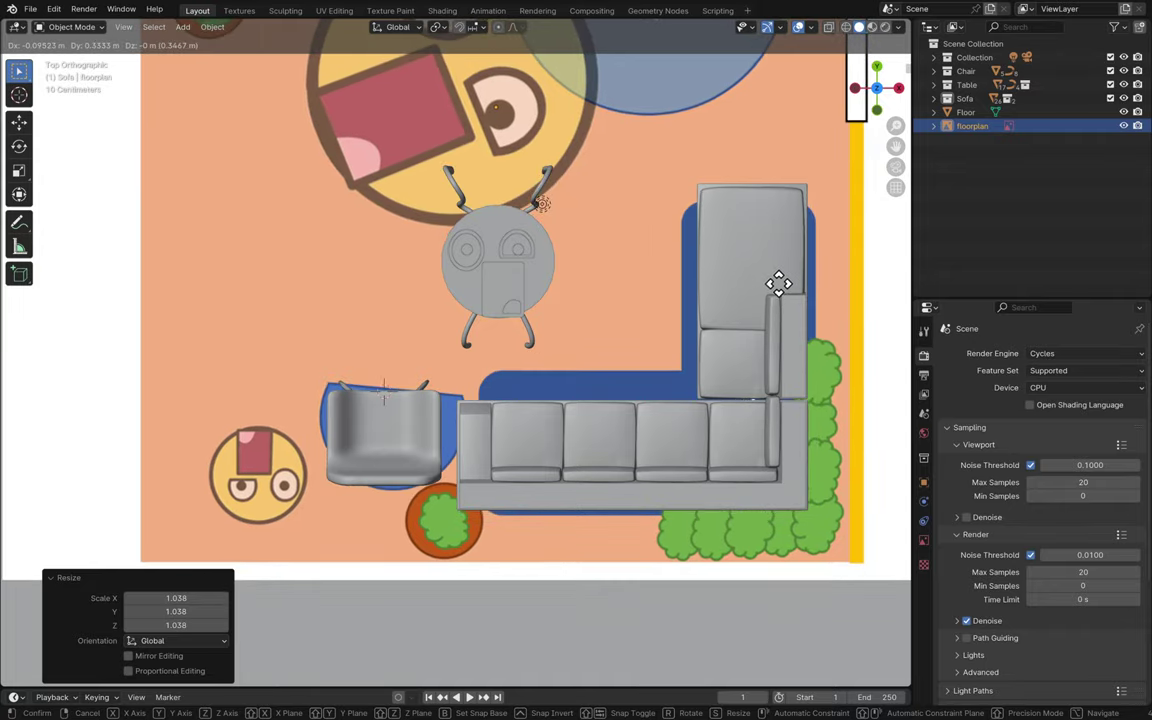
pyautogui.click(779, 287)
# - Select the chair and rotate it -5.55° about Z in top view
pyautogui.scroll(-10, 782, 291)
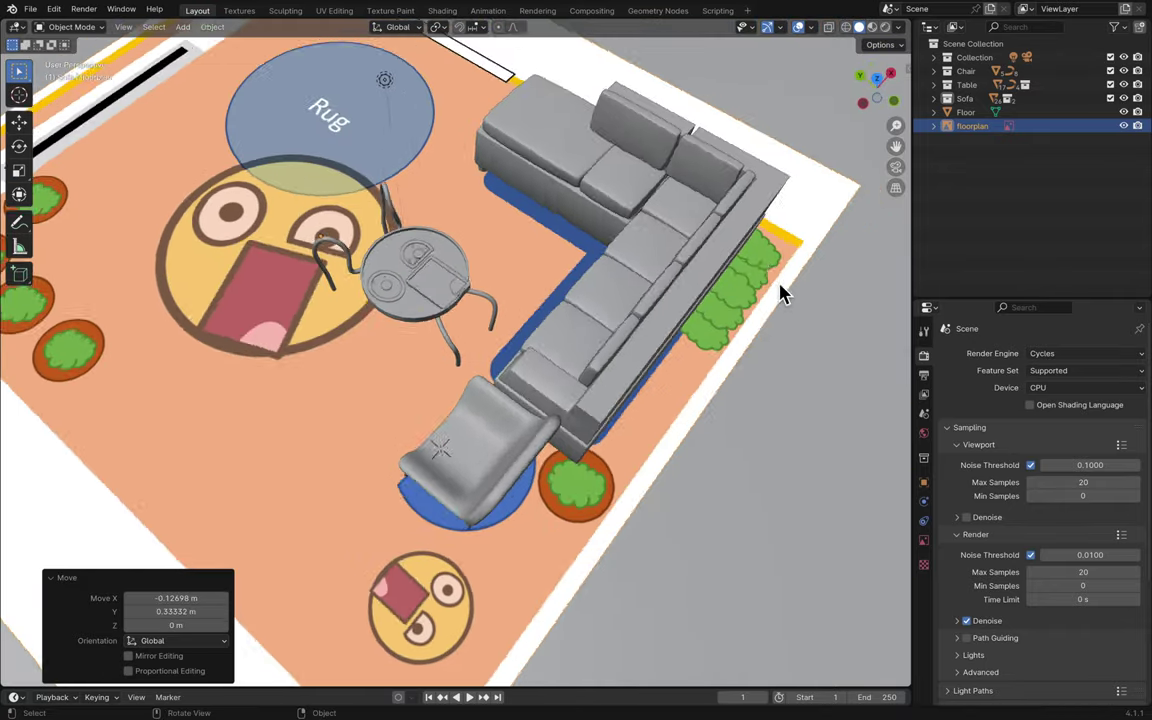
pyautogui.scroll(-10, 782, 292)
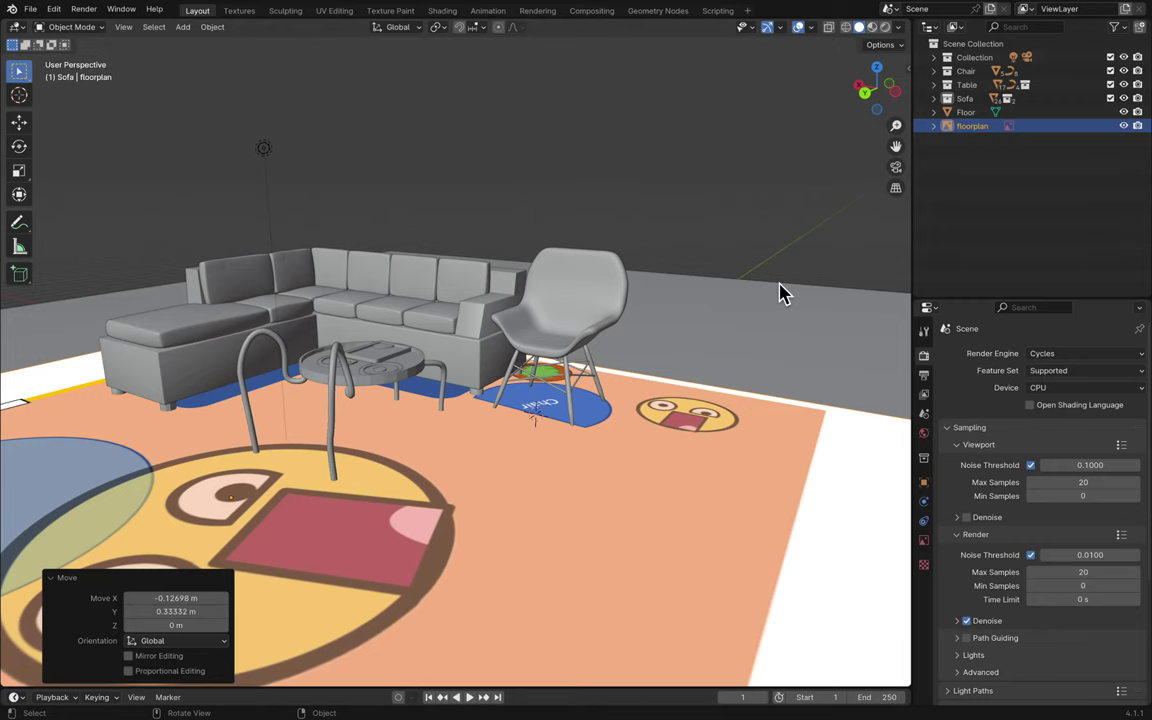
pyautogui.scroll(-15, 763, 303)
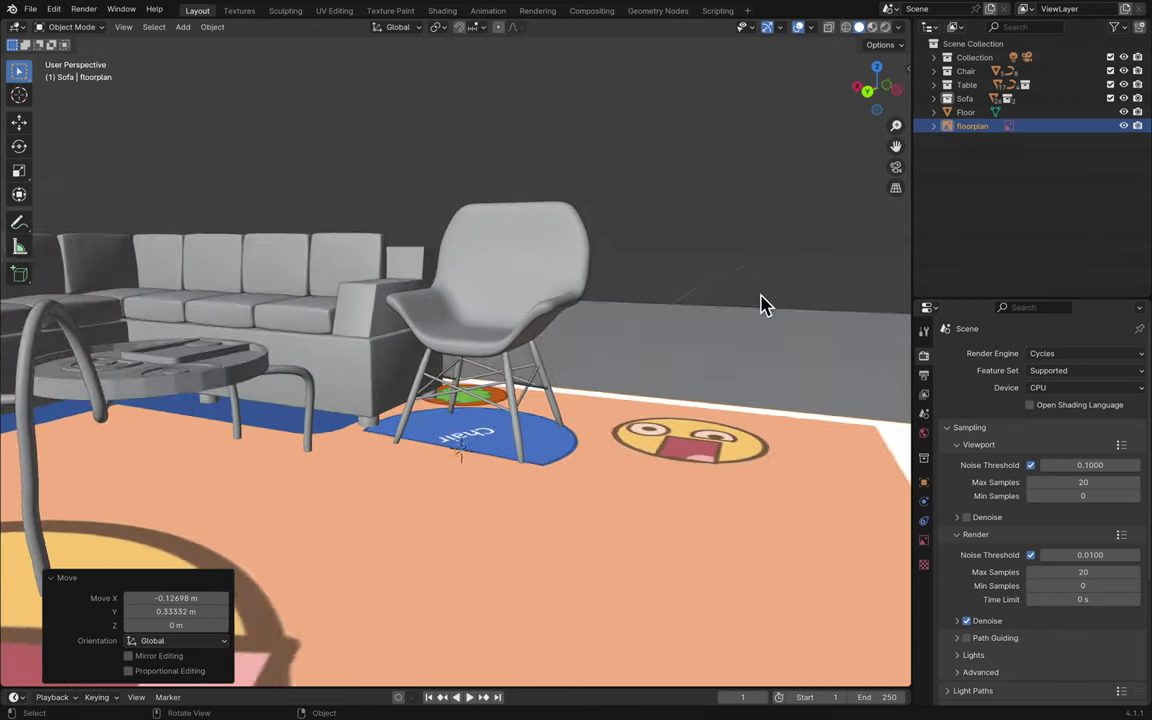
pyautogui.scroll(-10, 763, 303)
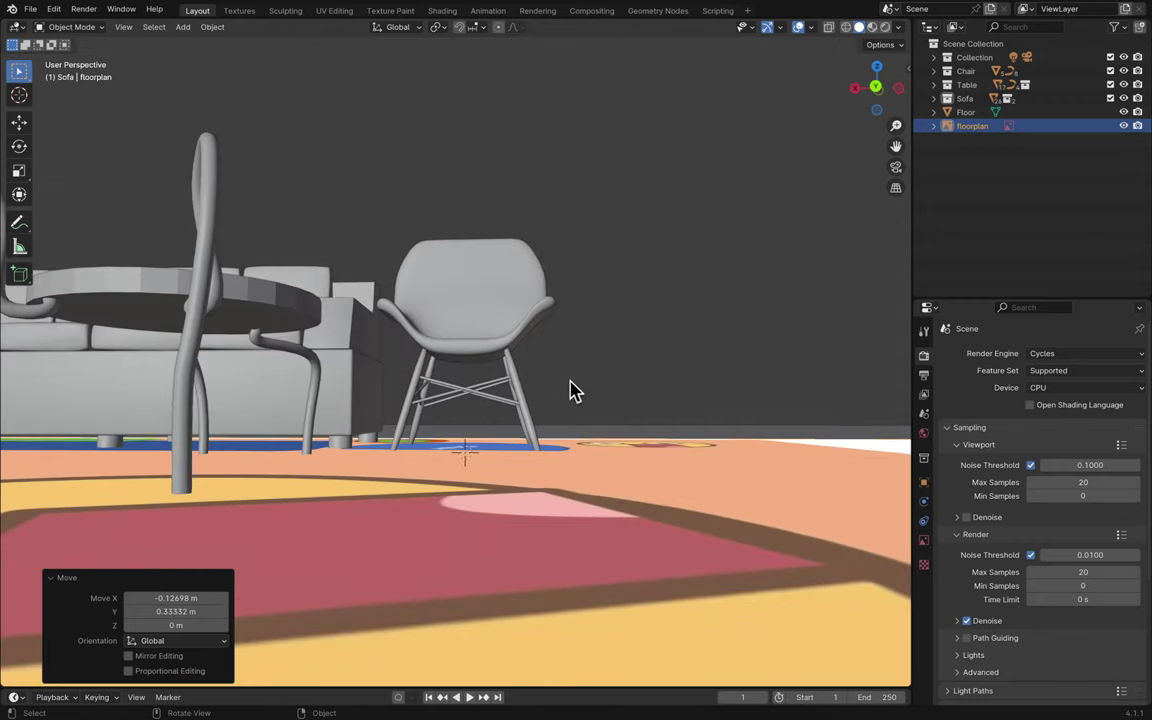
pyautogui.click(413, 311)
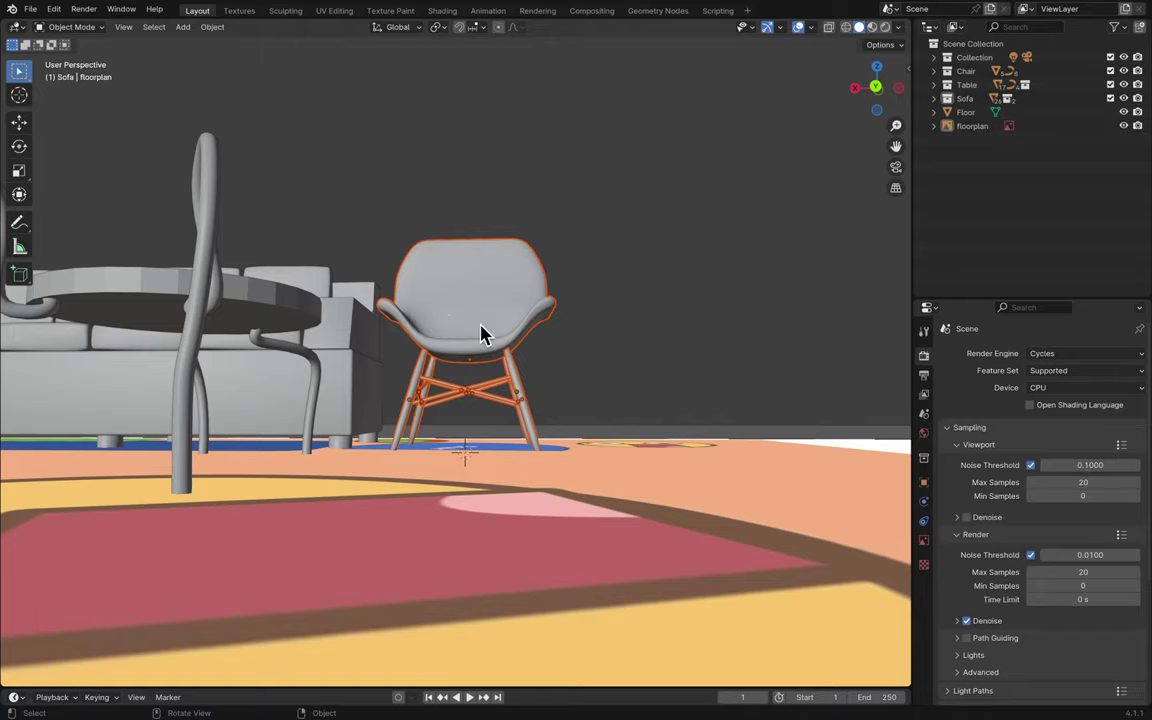
pyautogui.hscroll(15, 481, 329)
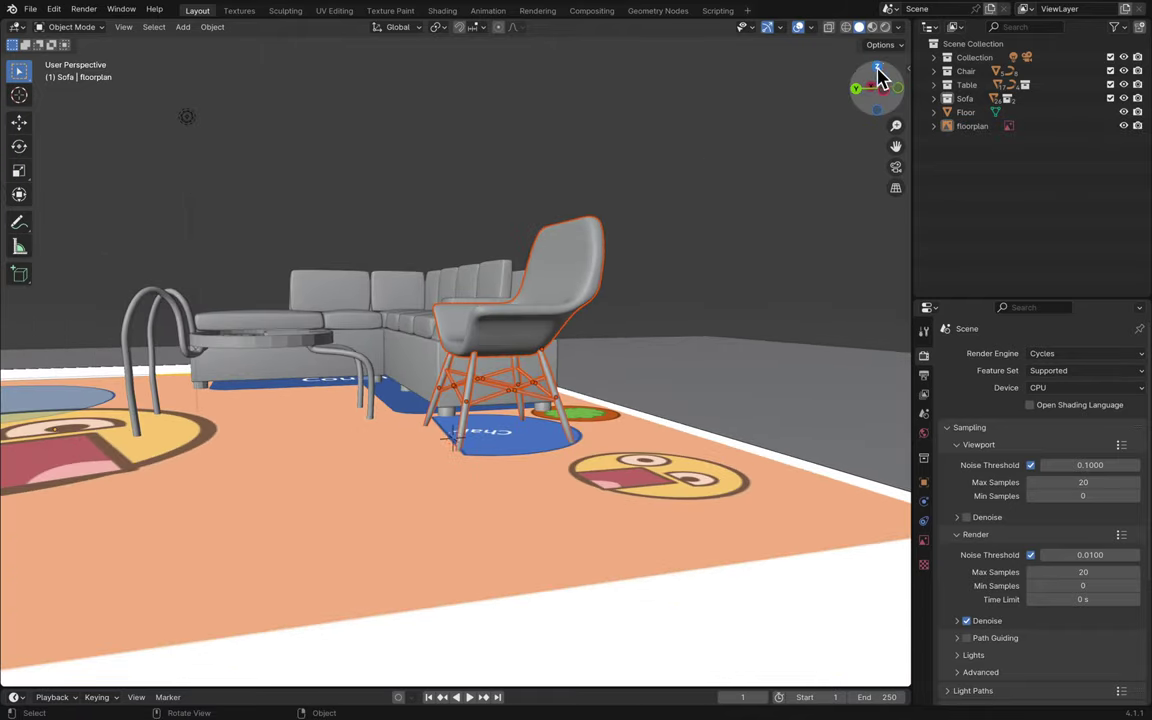
pyautogui.click(878, 72)
pyautogui.press('r')
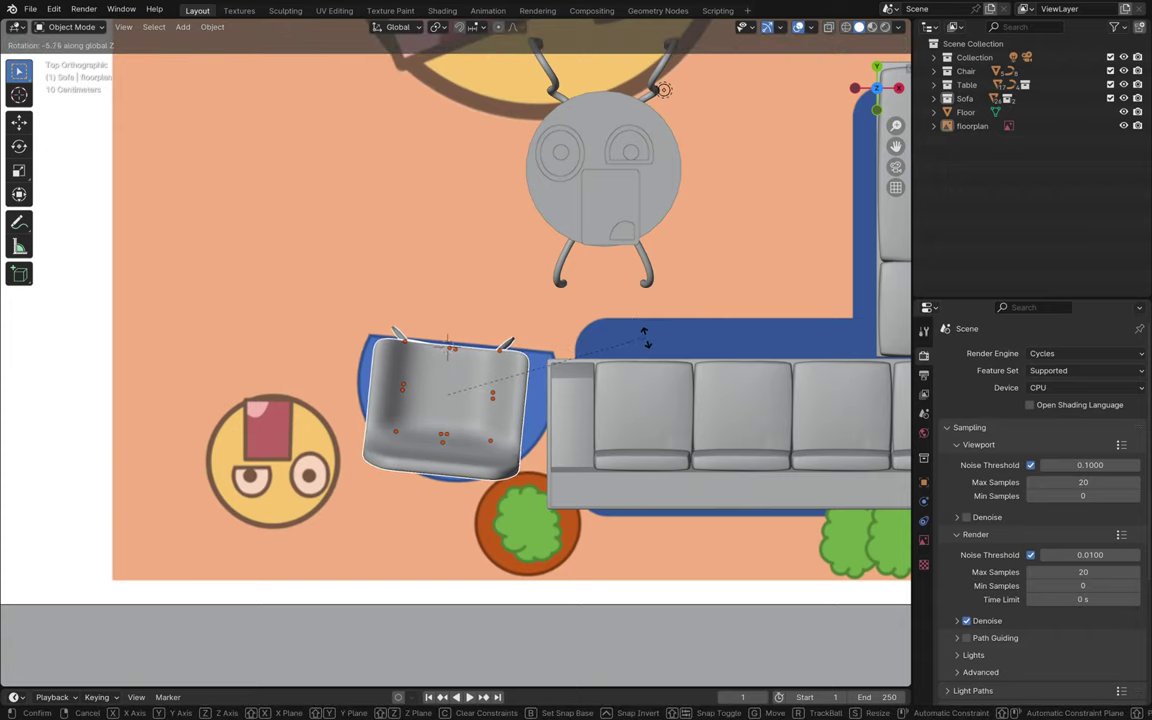
pyautogui.click(645, 340)
# - Deselect the chair and pan around to check it sits on its Chair outline
pyautogui.scroll(10, 645, 342)
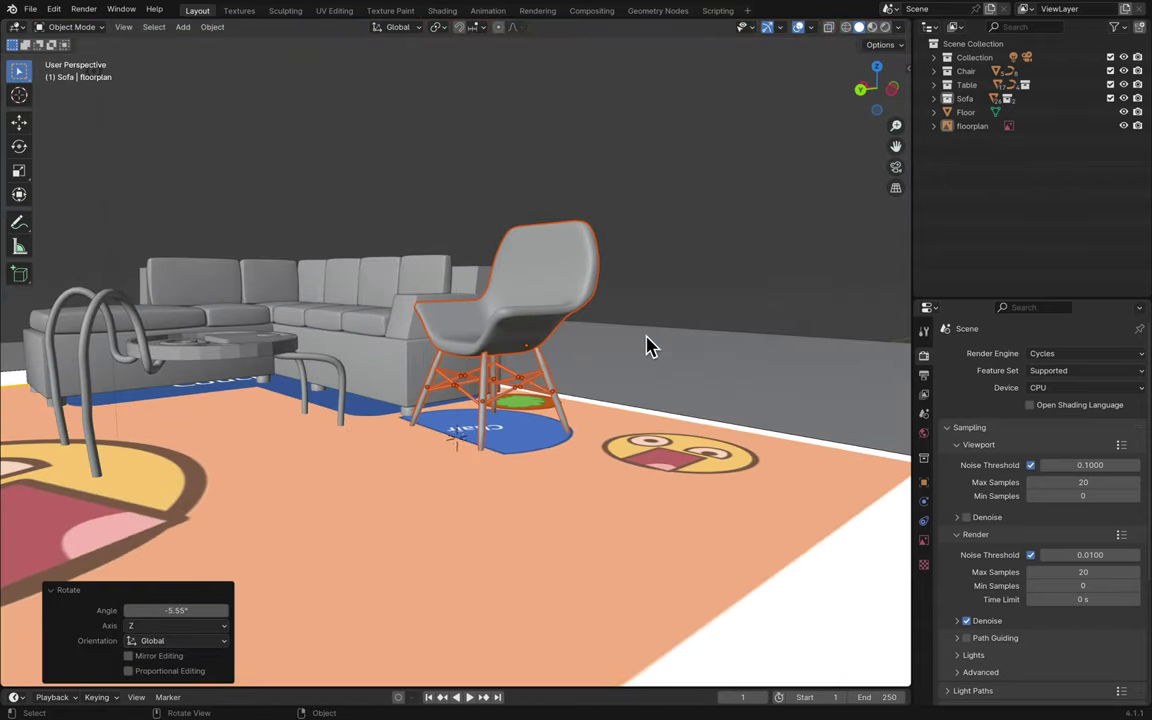
pyautogui.scroll(3, 645, 345)
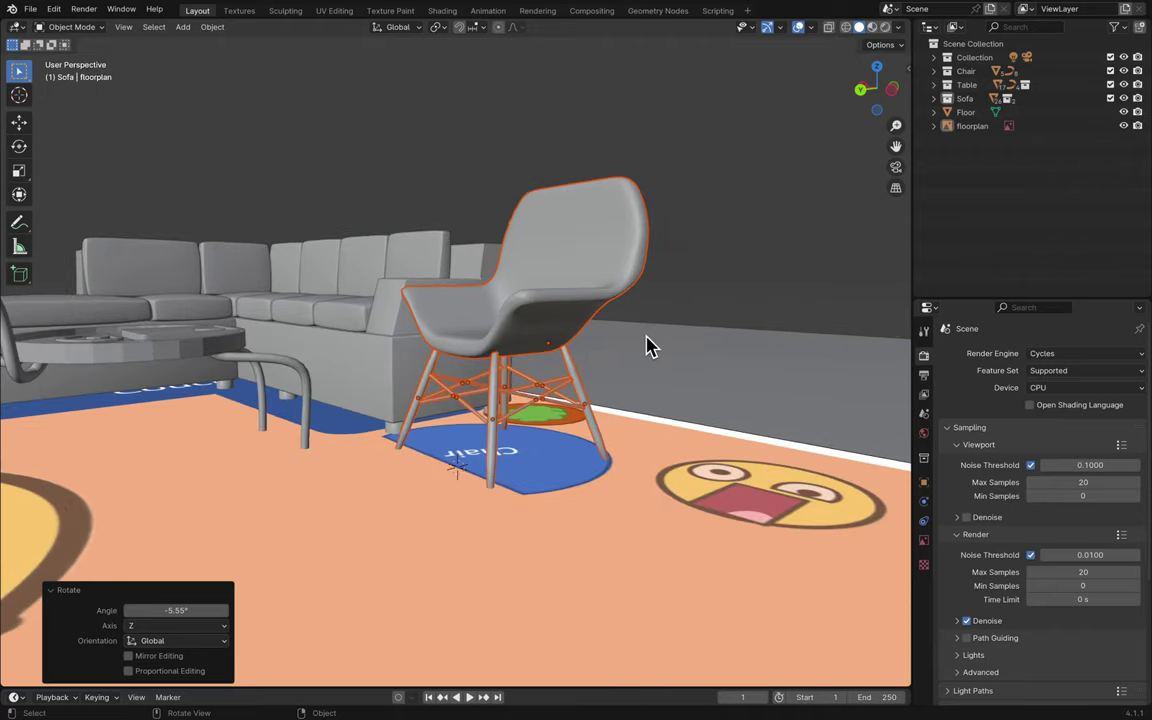
pyautogui.click(700, 287)
pyautogui.scroll(8, 700, 283)
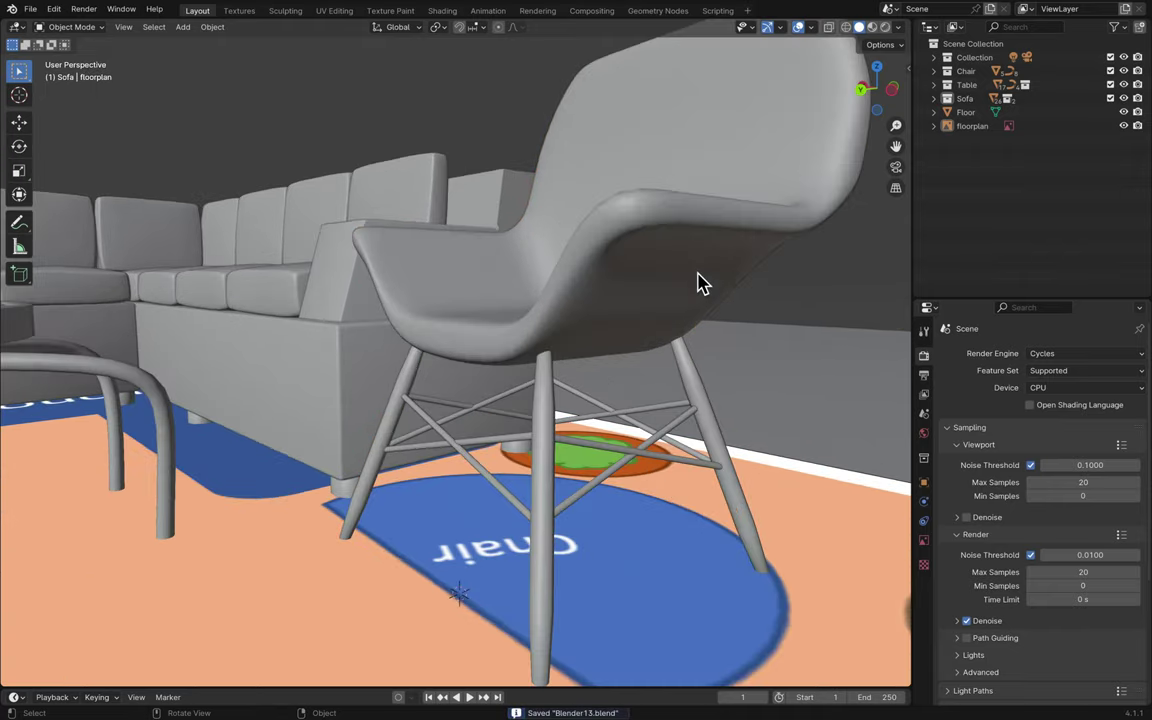
pyautogui.scroll(-10, 698, 278)
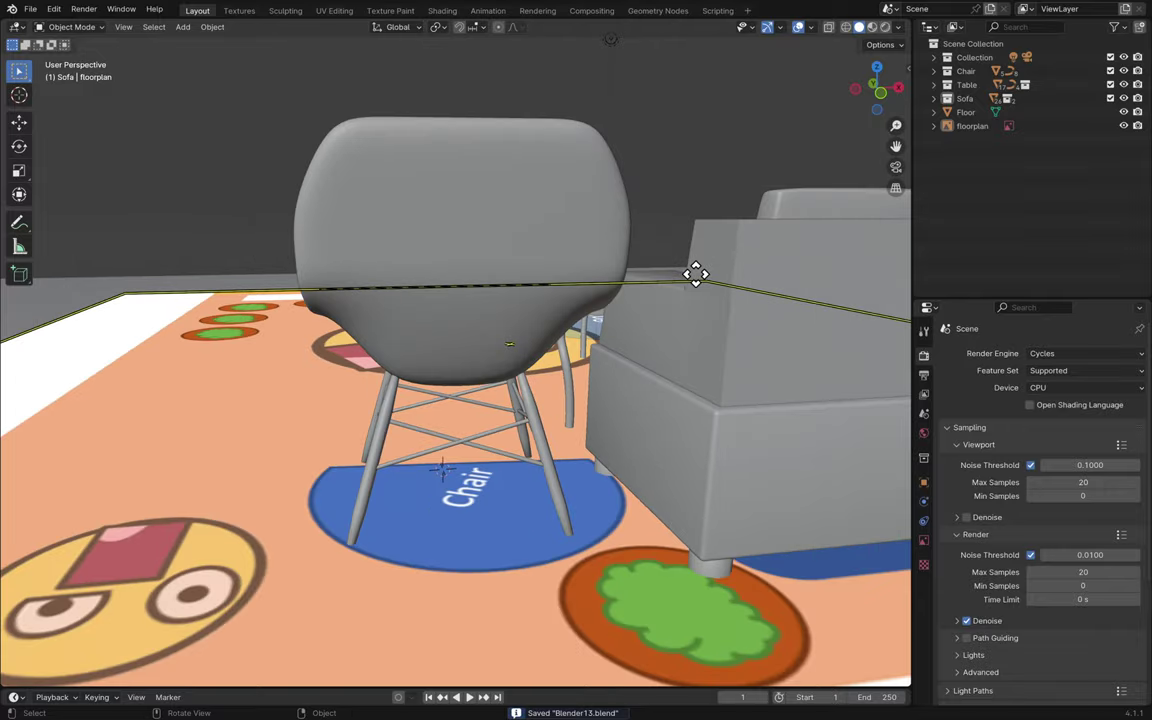
pyautogui.scroll(-10, 695, 275)
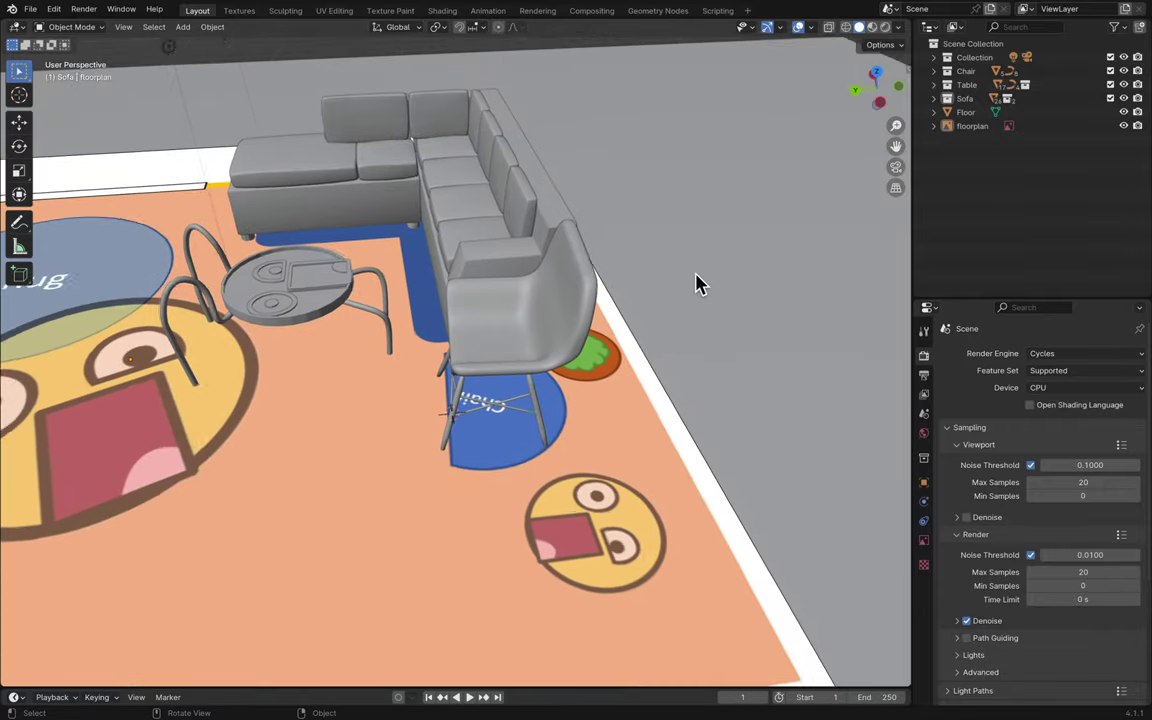
pyautogui.hscroll(-10, 698, 283)
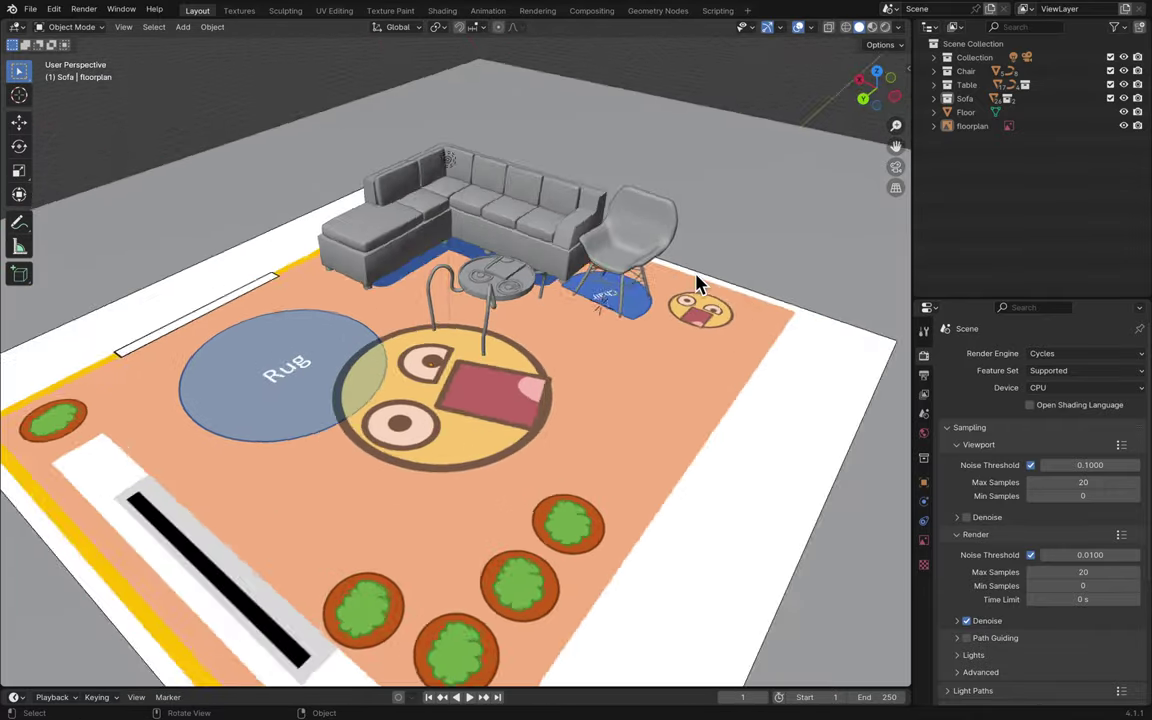
pyautogui.hscroll(-8, 696, 283)
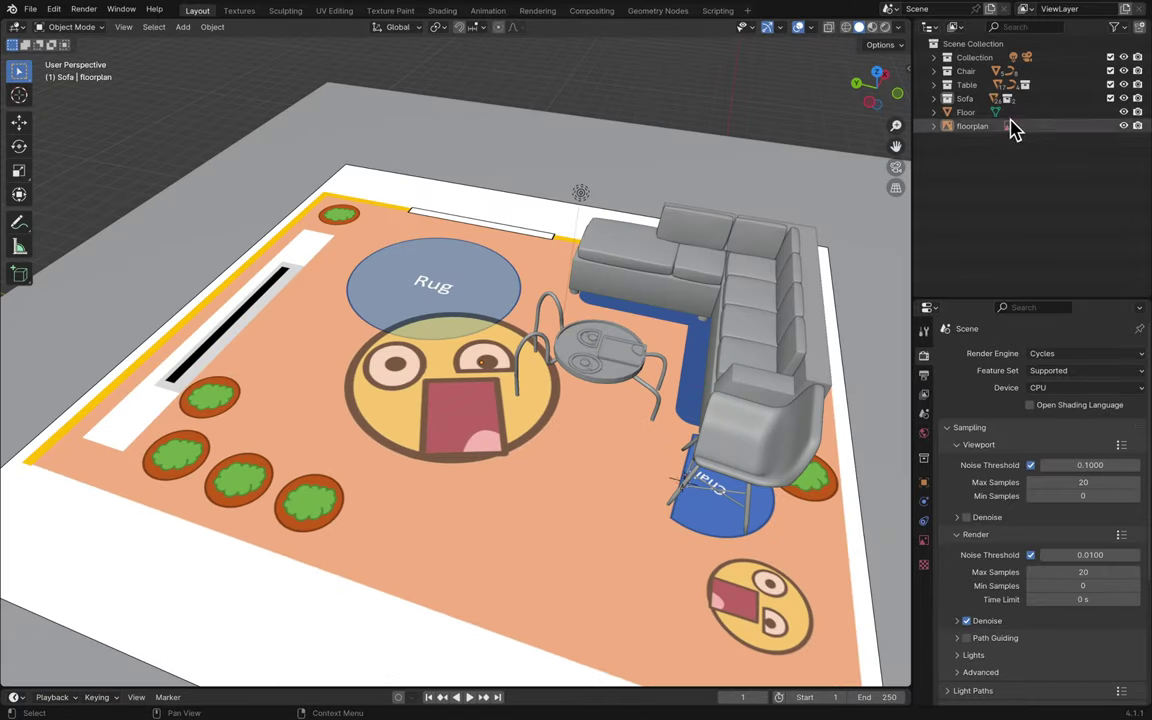
# - Expand the Table collection and select its Booleanation parts, from Booleanation5Eye2 down
pyautogui.click(934, 86)
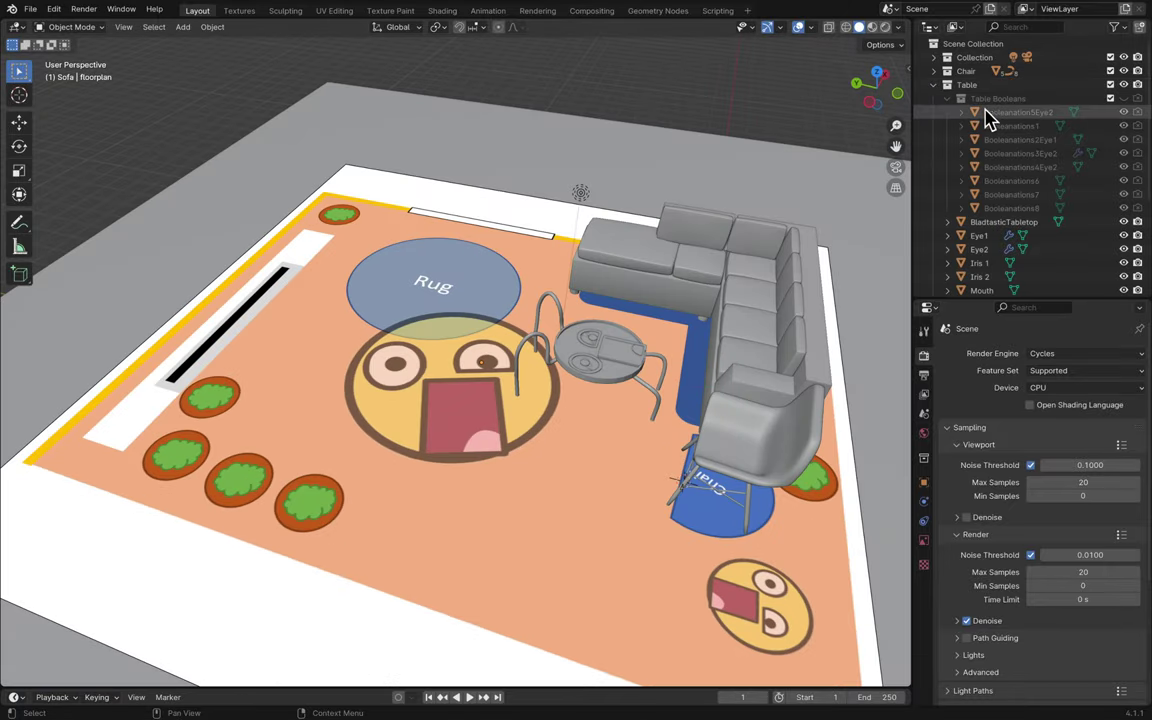
pyautogui.click(990, 114)
pyautogui.scroll(-3, 1000, 210)
pyautogui.scroll(-4, 997, 210)
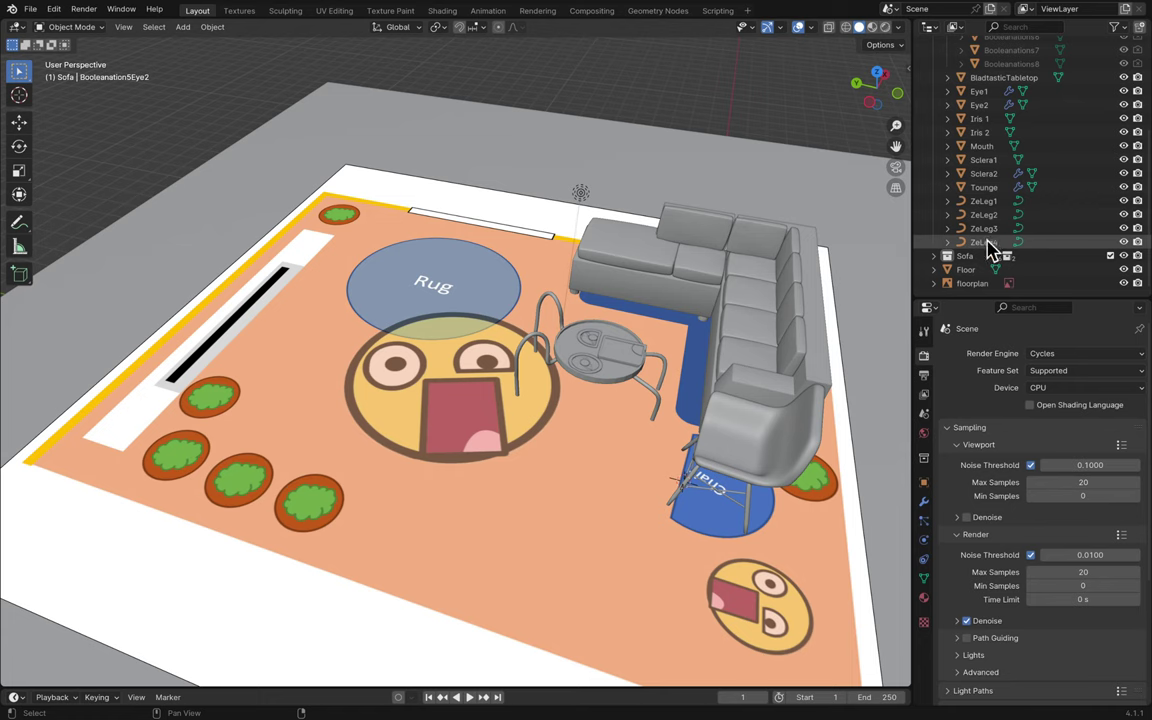
pyautogui.scroll(5, 988, 250)
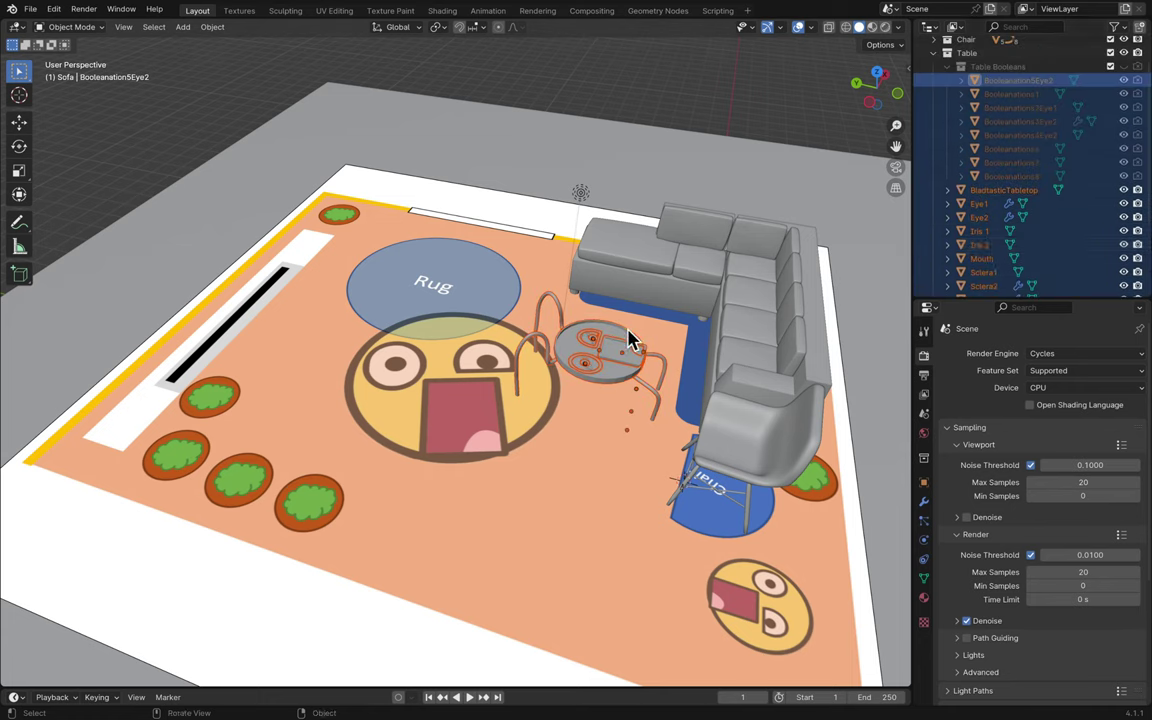
pyautogui.press('g')
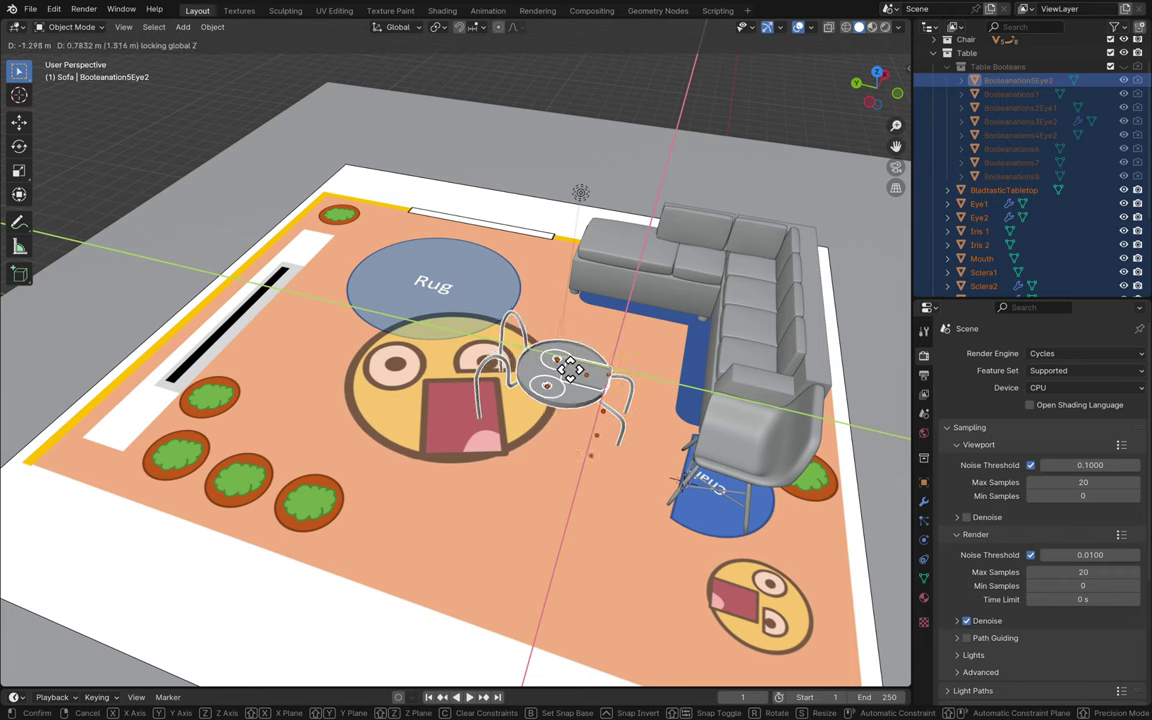
pyautogui.press('Escape')
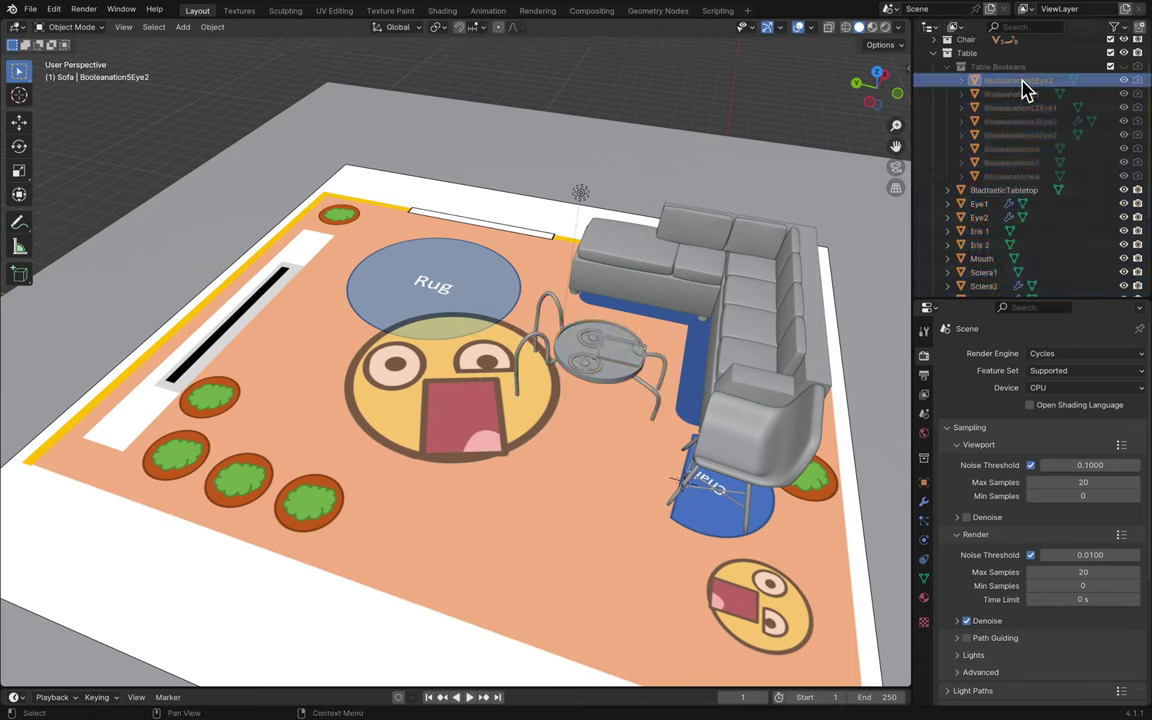
pyautogui.click(1020, 82)
pyautogui.keyDown('shift'); pyautogui.click(1008, 177); pyautogui.keyUp('shift')
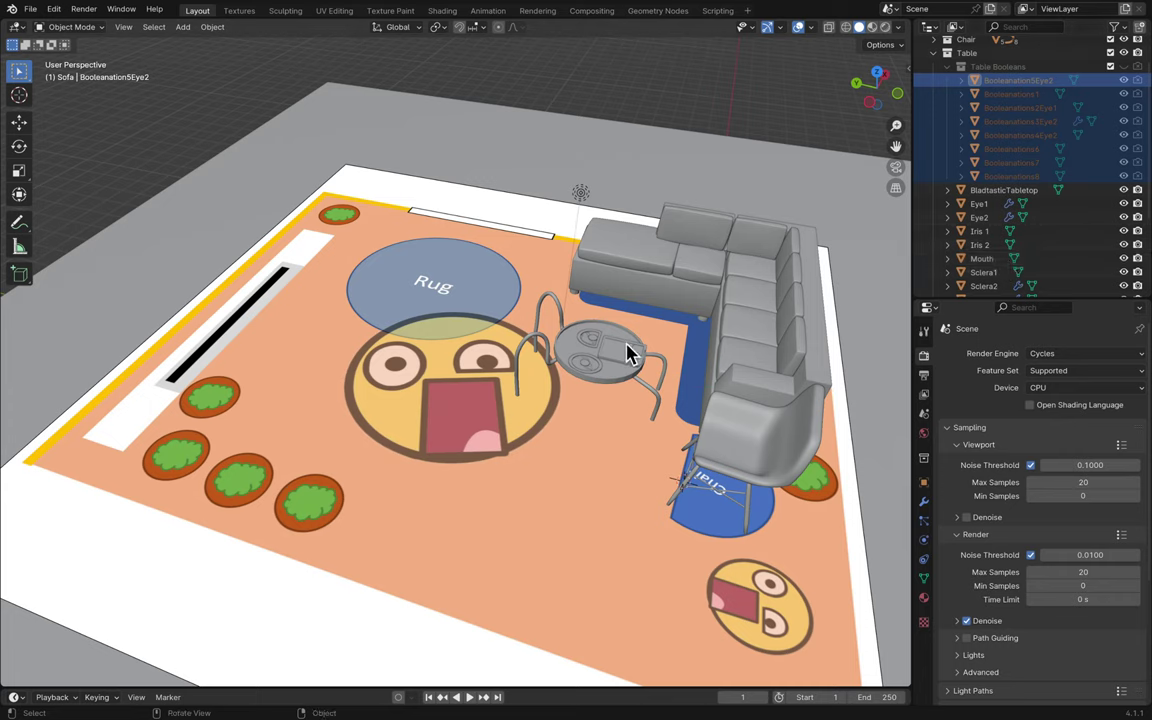
# - Move the table onto the floorplan's emoji face, -1.3694 m X and 3.8647 m Y
pyautogui.scroll(10, 668, 331)
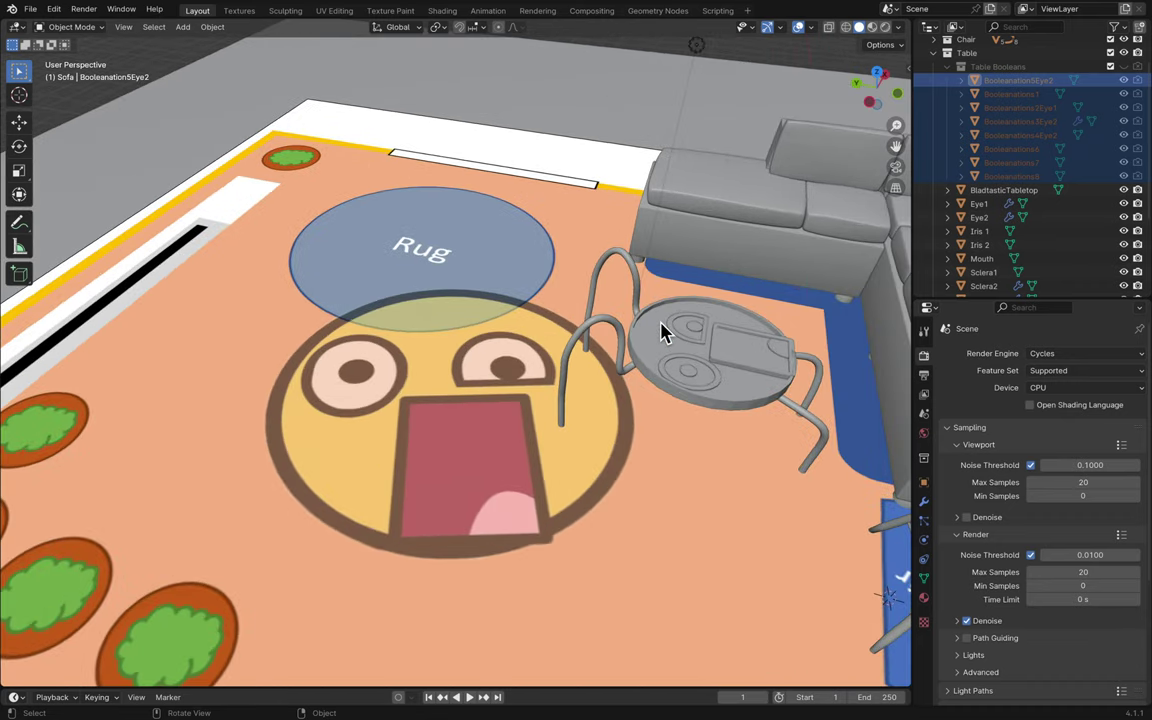
pyautogui.keyDown('shift'); pyautogui.hscroll(5, 640, 342); pyautogui.keyUp('shift')
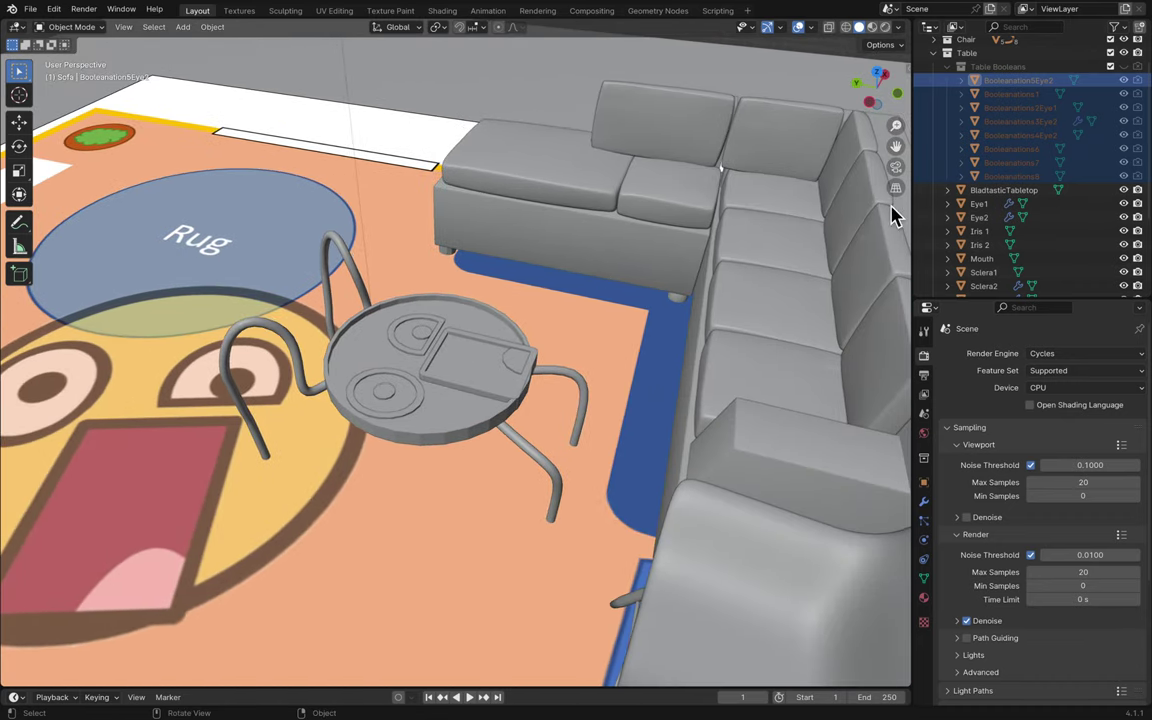
pyautogui.click(1122, 67)
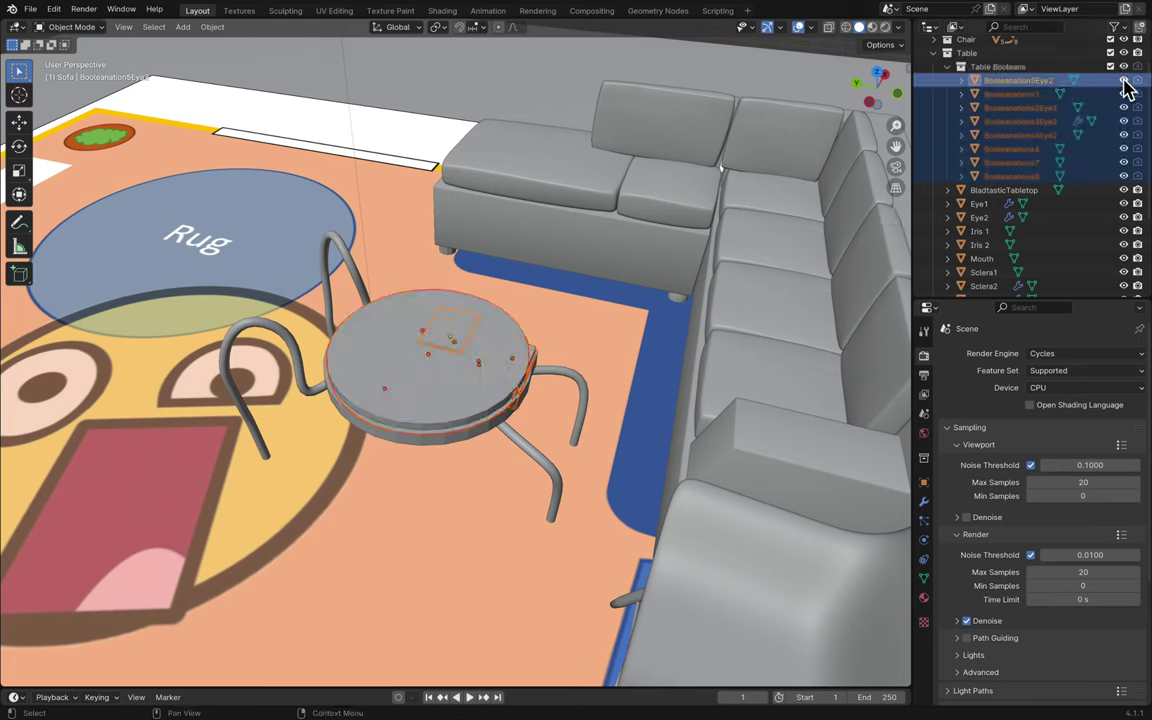
pyautogui.click(1123, 80)
pyautogui.press('g')
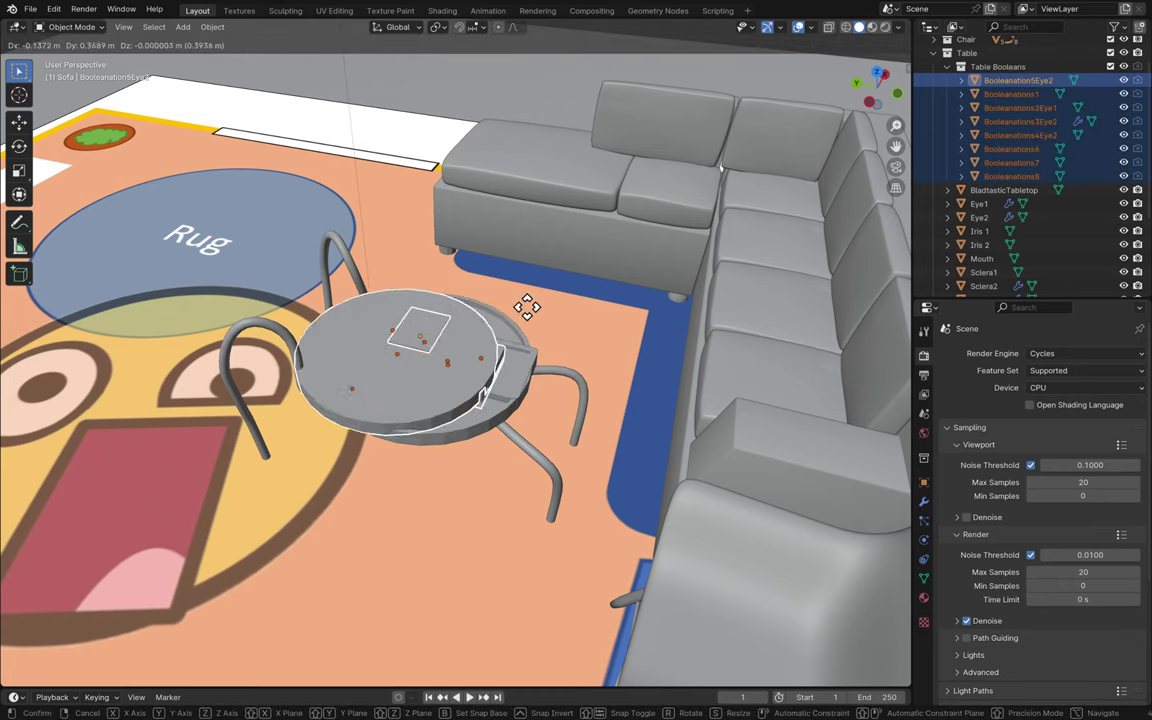
pyautogui.press('Escape')
pyautogui.scroll(-4, 1123, 250)
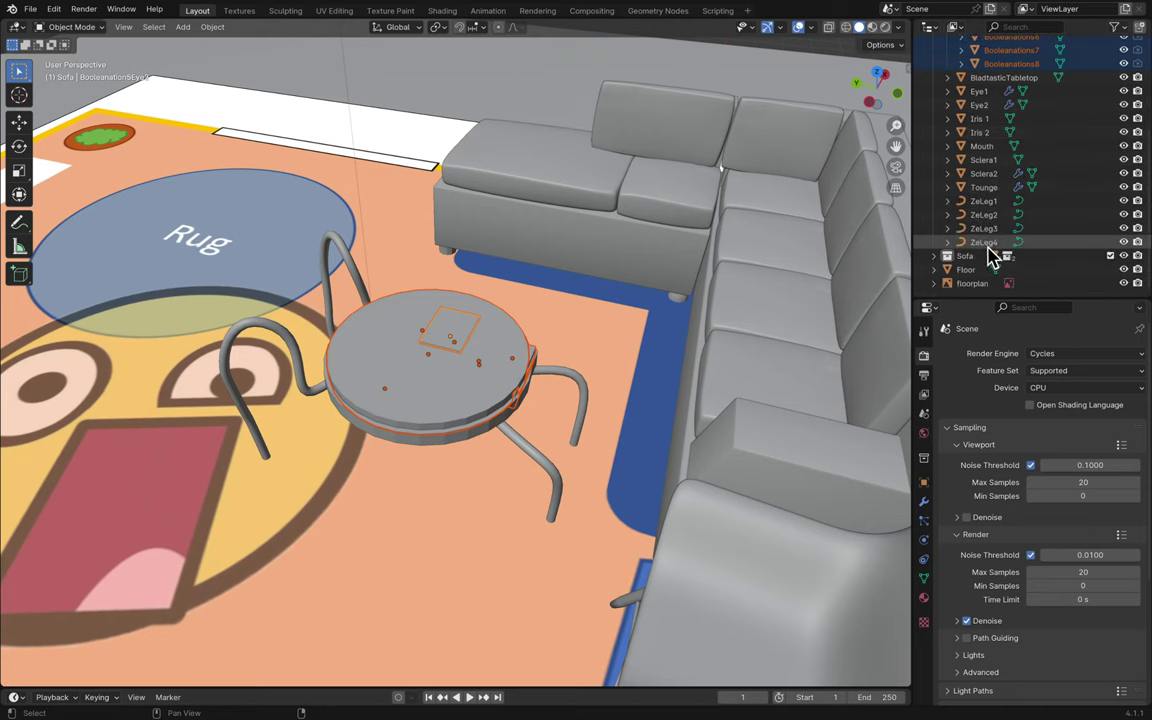
pyautogui.scroll(5, 988, 252)
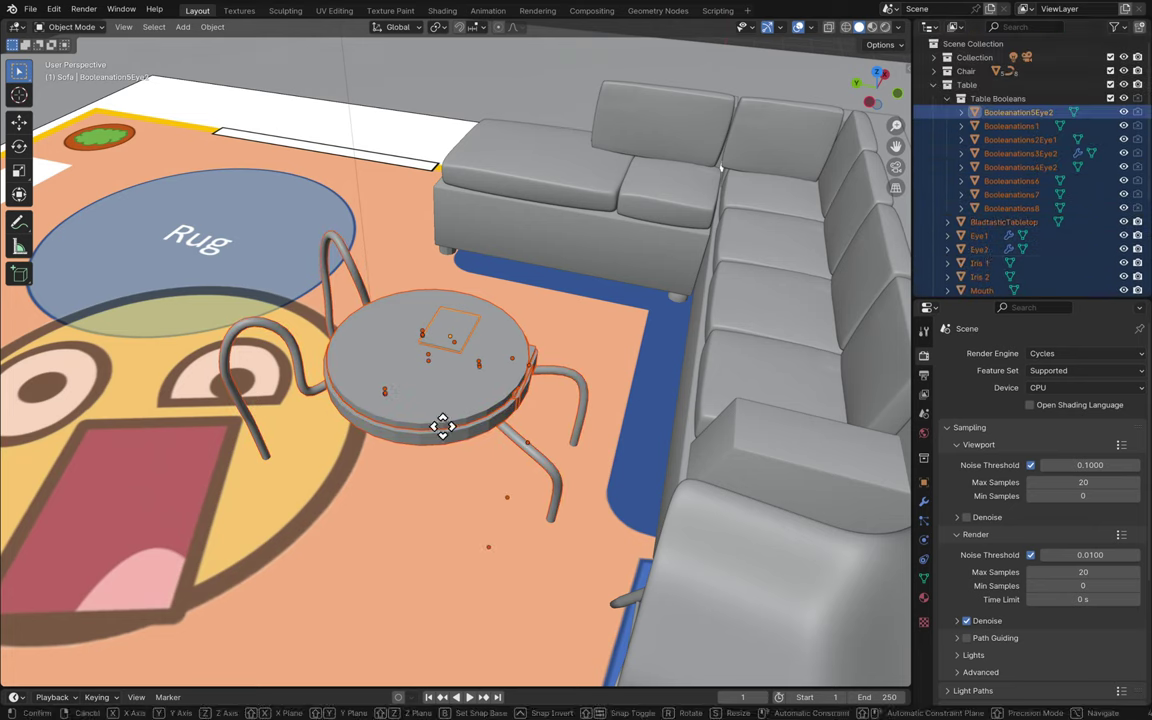
pyautogui.press('g')
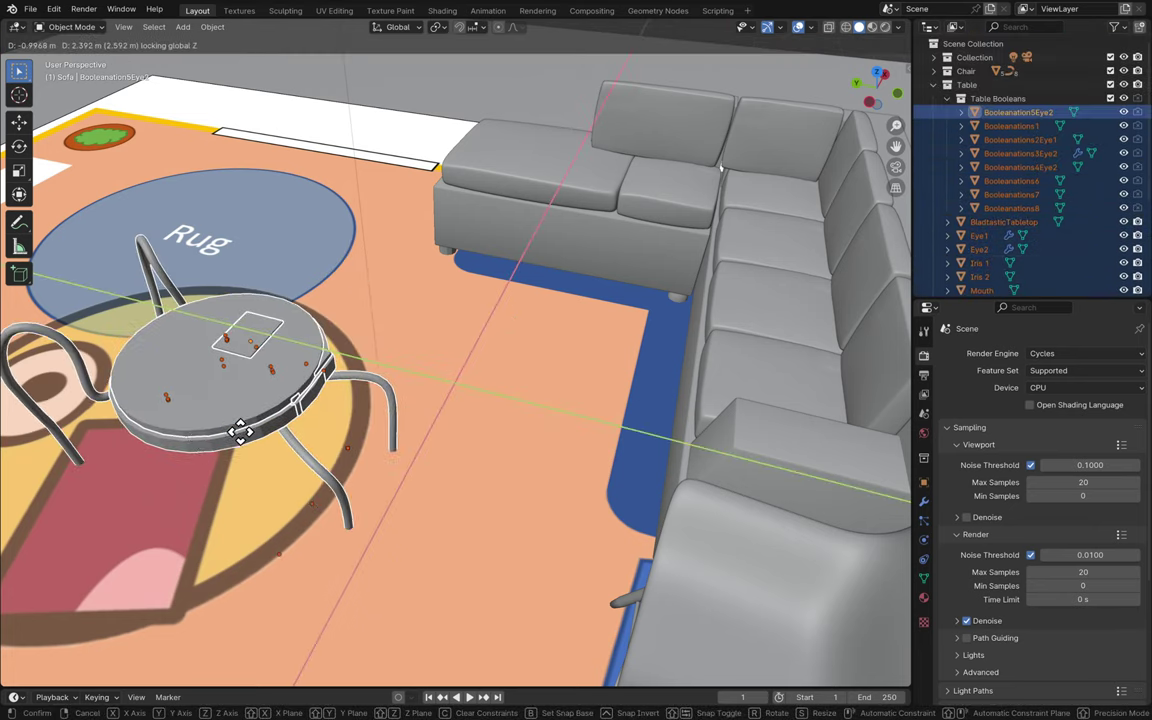
pyautogui.click(118, 388)
# - Switch to top orthographic view and zoom in on the relocated table
pyautogui.click(878, 75)
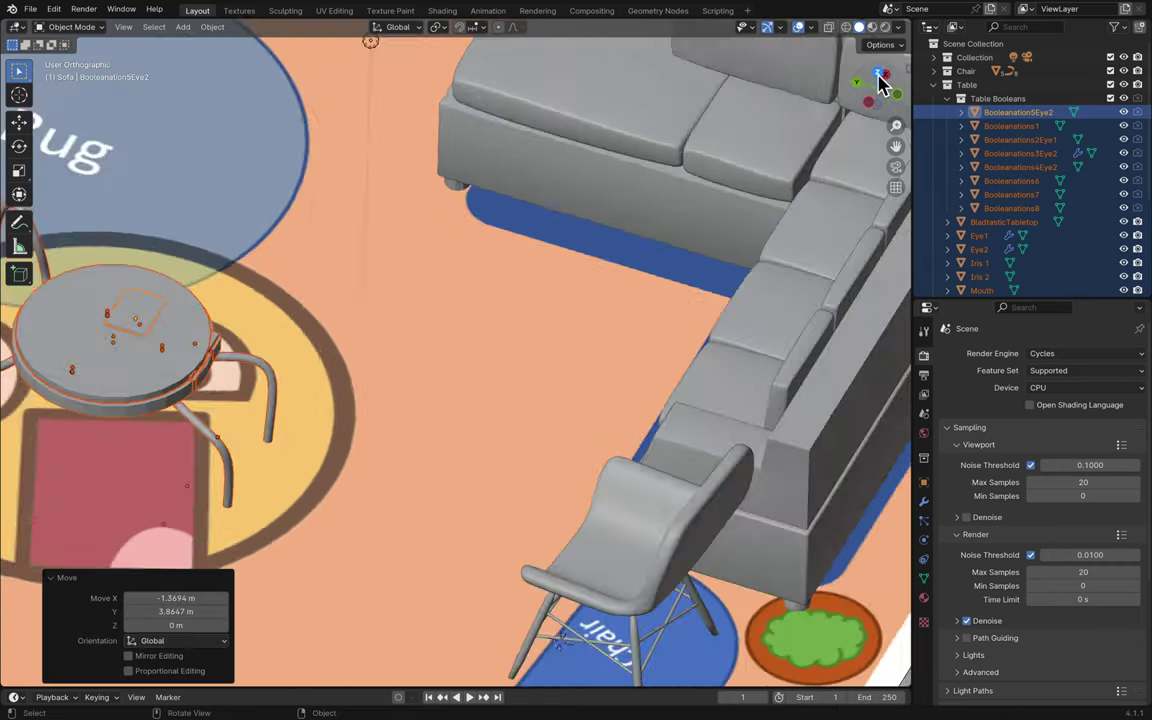
pyautogui.scroll(8, 805, 193)
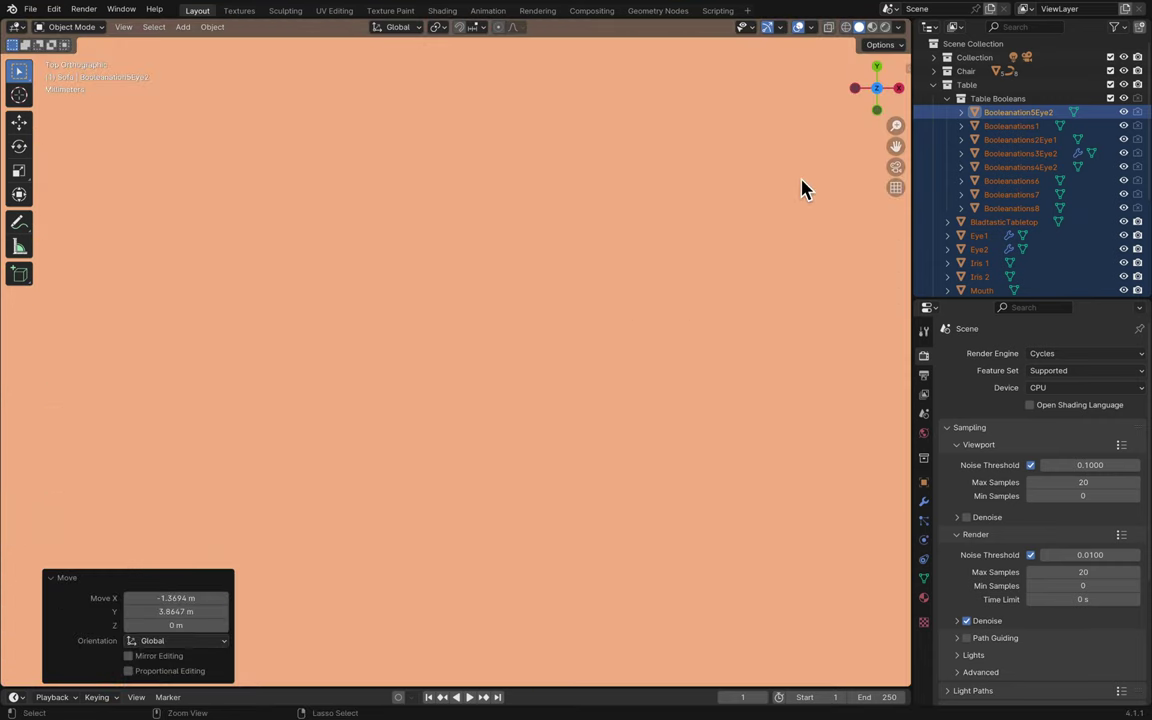
pyautogui.scroll(-10, 805, 190)
pyautogui.scroll(6, 805, 190)
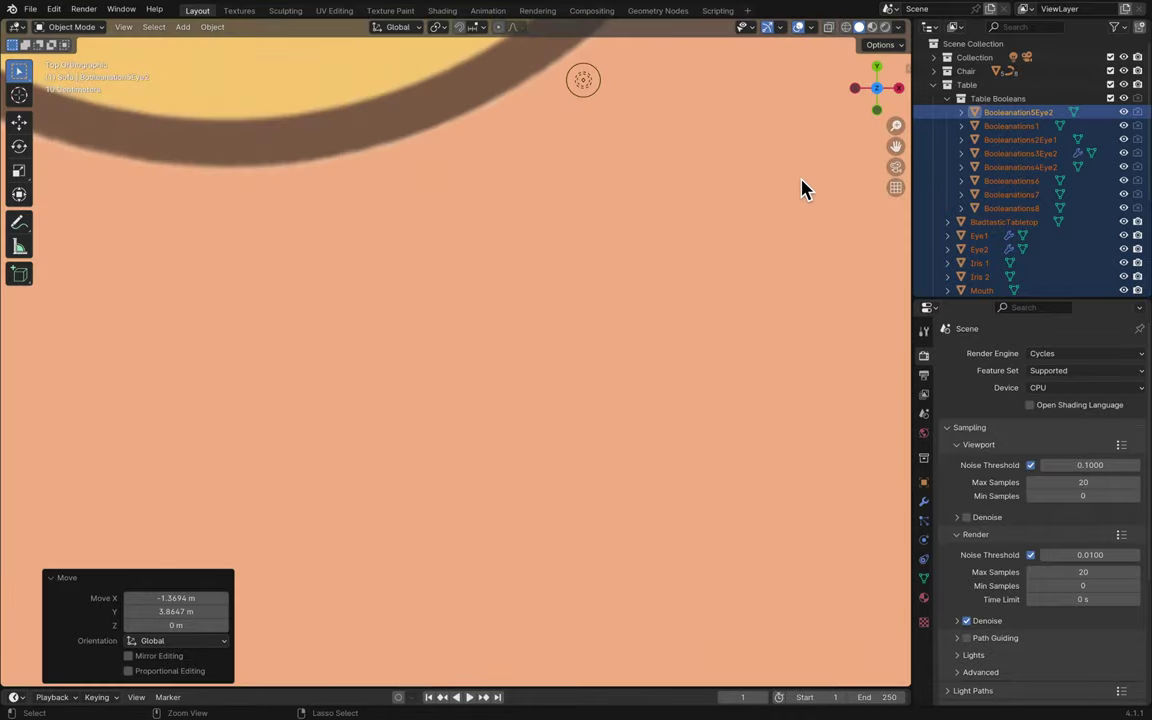
pyautogui.scroll(-5, 805, 190)
pyautogui.scroll(2, 805, 190)
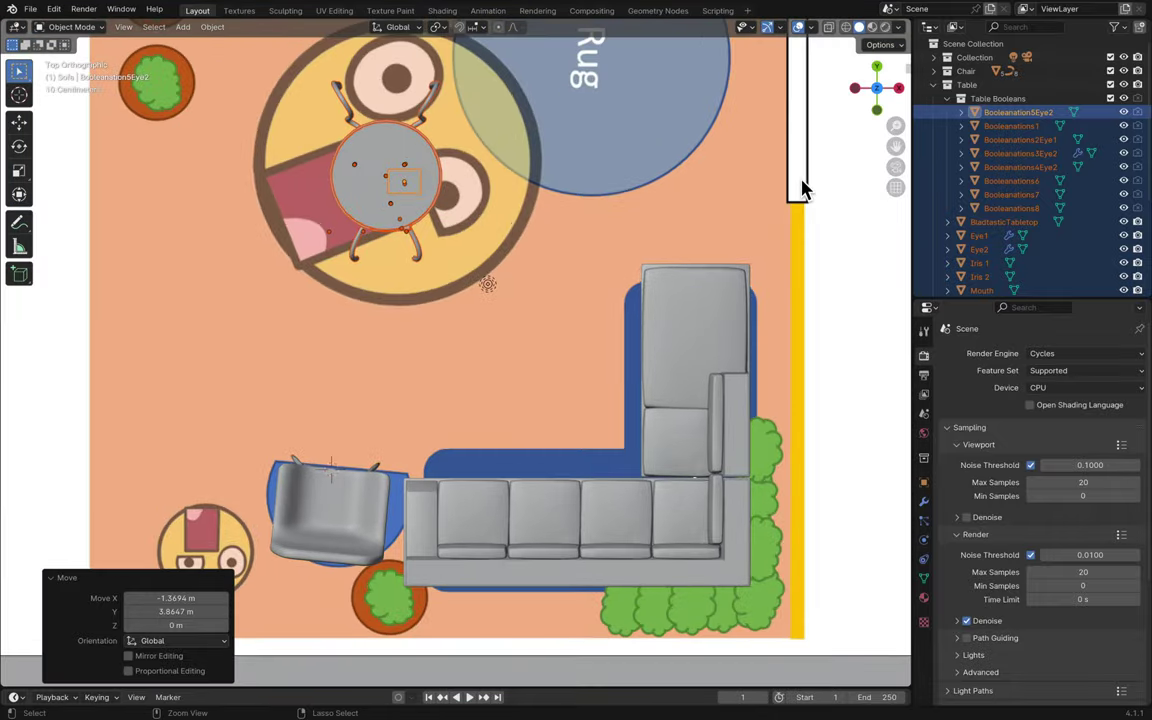
pyautogui.scroll(-5, 805, 190)
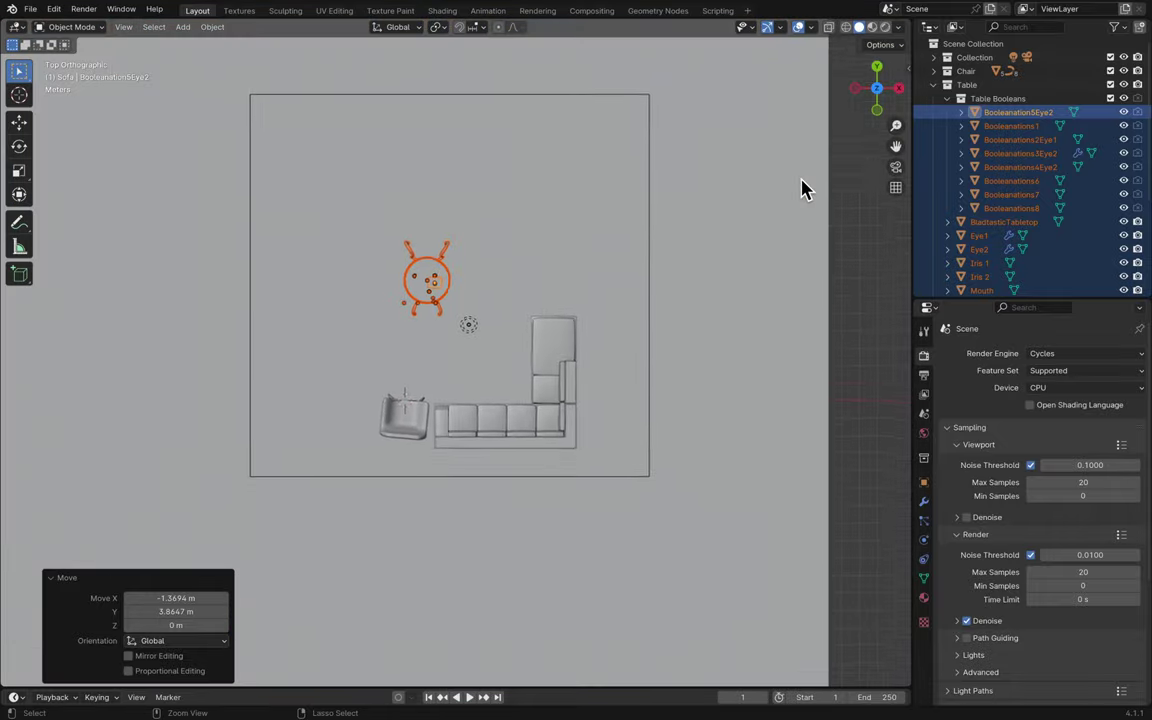
pyautogui.scroll(2, 805, 190)
pyautogui.scroll(2, 805, 190)
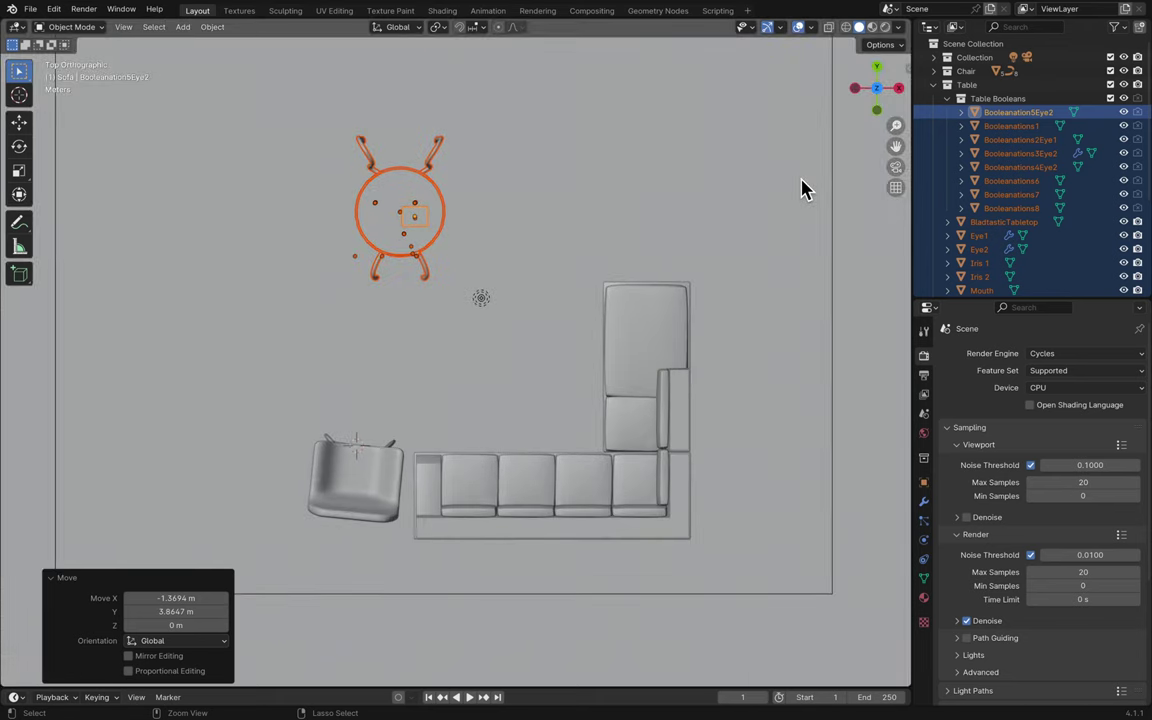
pyautogui.scroll(3, 805, 190)
pyautogui.keyDown('shift'); pyautogui.scroll(5, 805, 190); pyautogui.keyUp('shift')
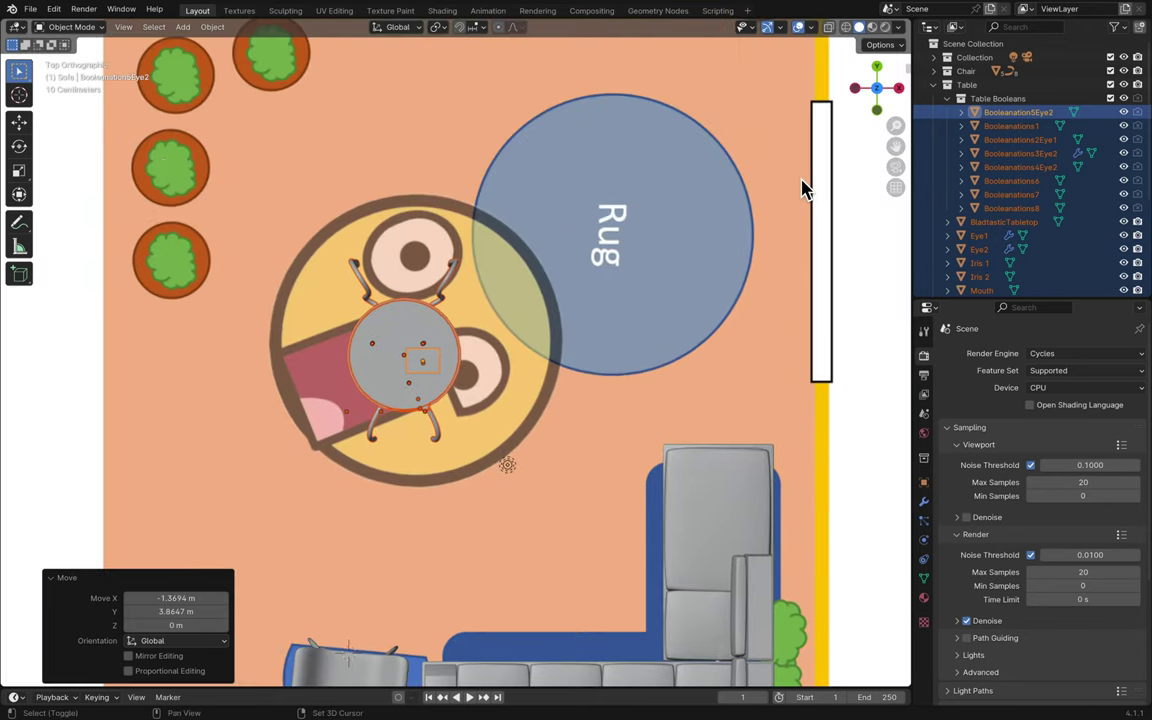
pyautogui.scroll(2, 805, 190)
pyautogui.keyDown('shift'); pyautogui.scroll(-2, 805, 190); pyautogui.keyUp('shift')
pyautogui.keyDown('ctrl'); pyautogui.hscroll(-2, 805, 190); pyautogui.keyUp('ctrl')
# - Rotate the table about -65° and slide it along the floor plane
pyautogui.press('r')
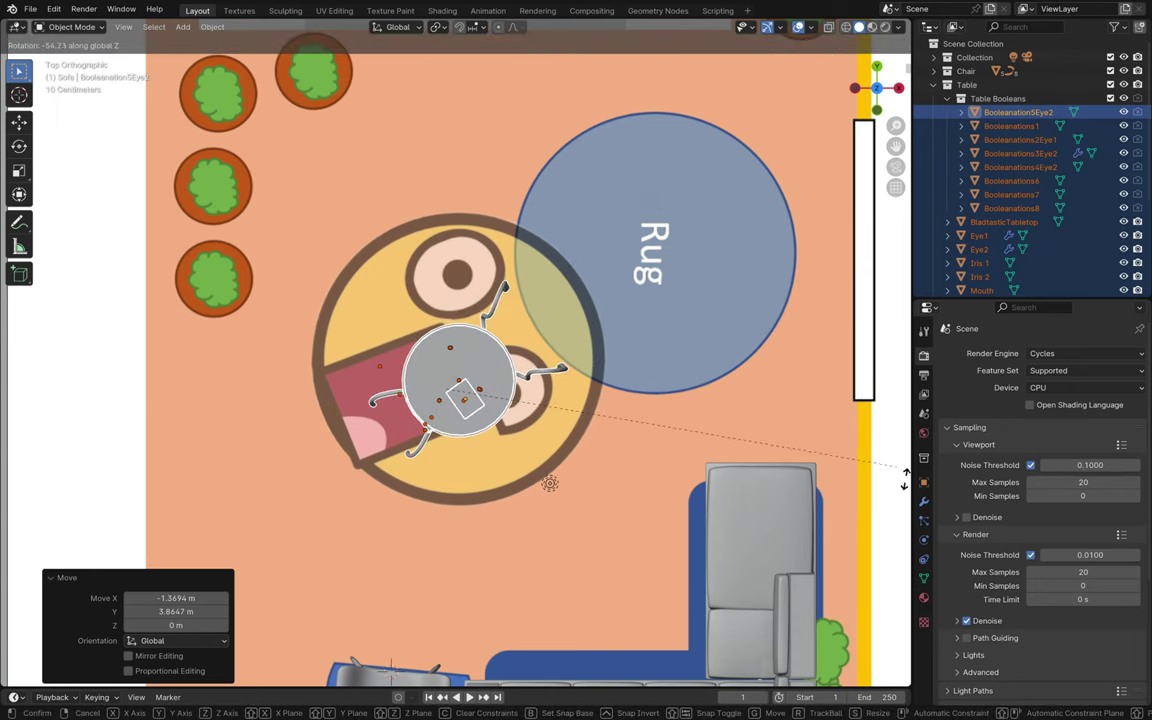
pyautogui.click(47, 552)
pyautogui.press('g')
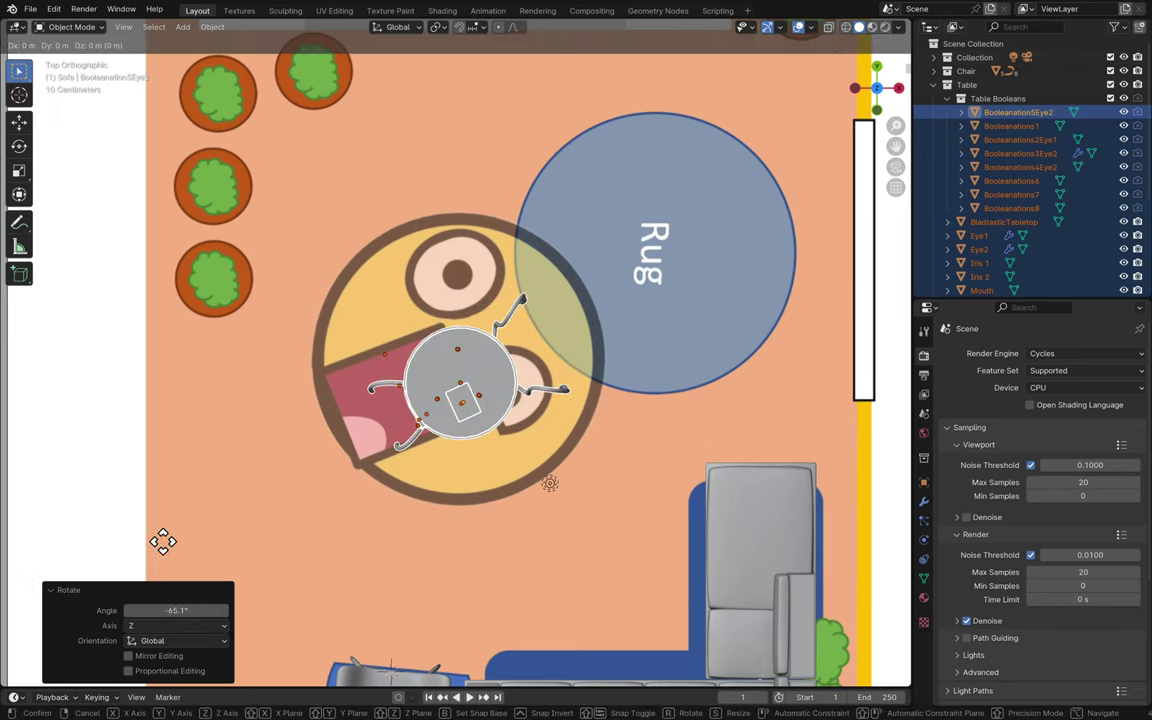
pyautogui.hotkey('shift', 'z')
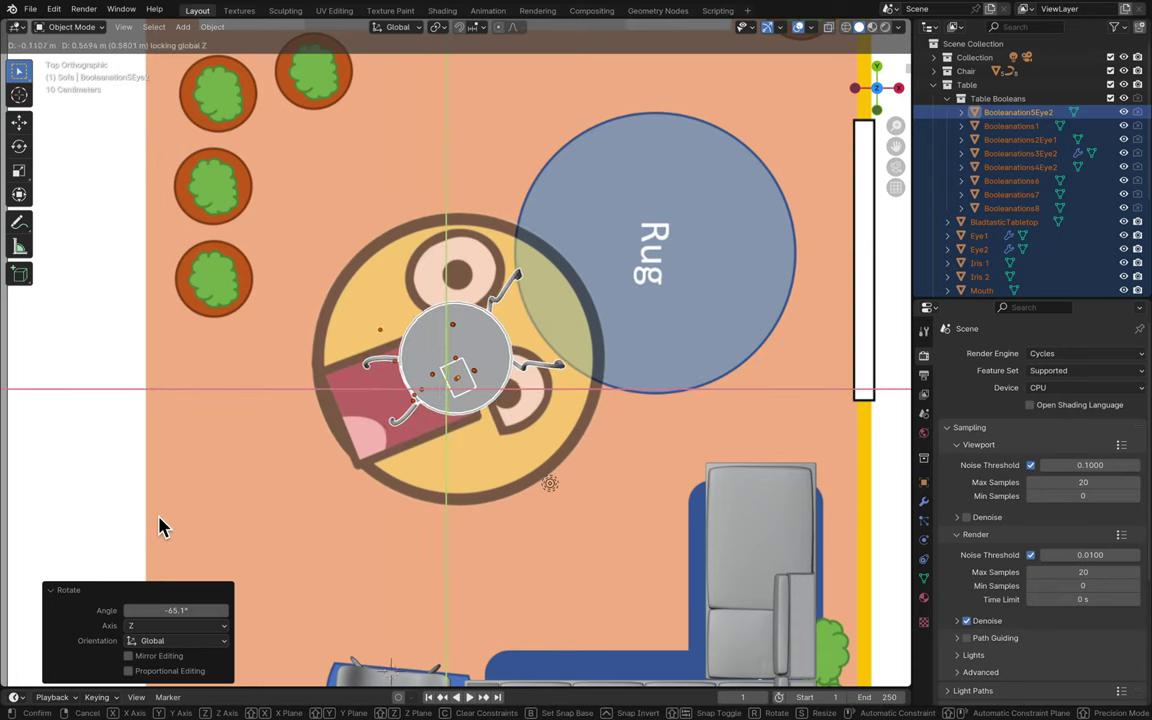
pyautogui.click(163, 527)
# - Scale the table 2.522 times, center it over the emoji face, then fine-tune scale to 1.034
pyautogui.press('s')
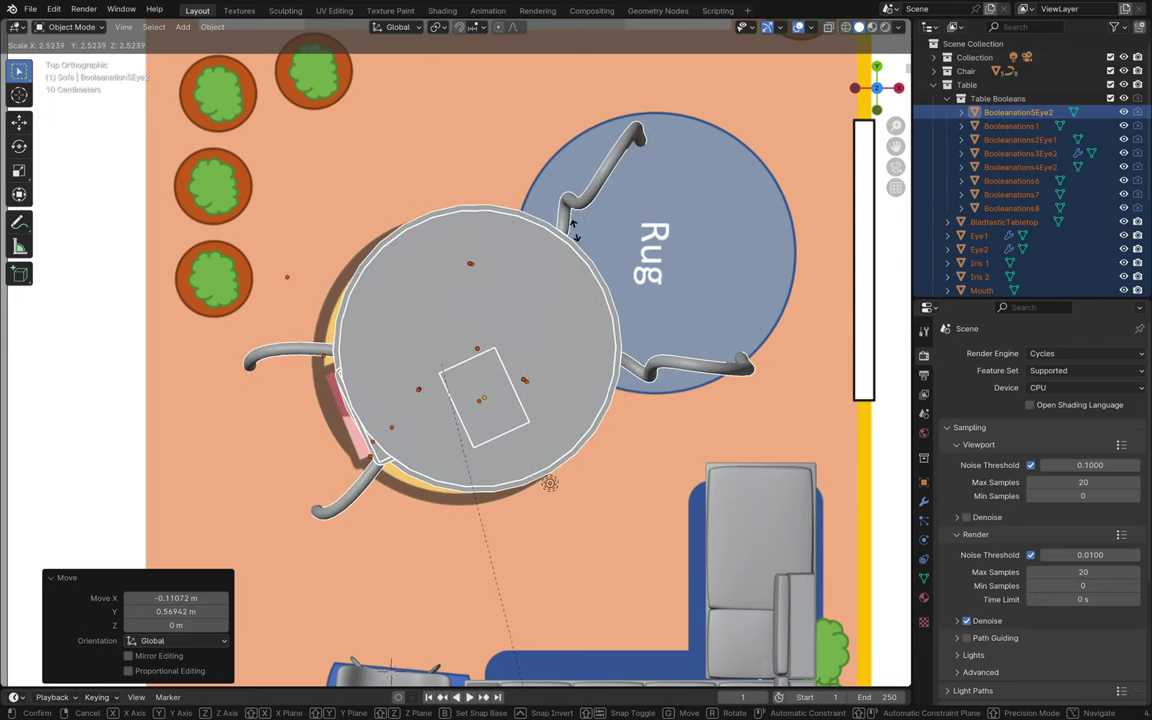
pyautogui.click(578, 236)
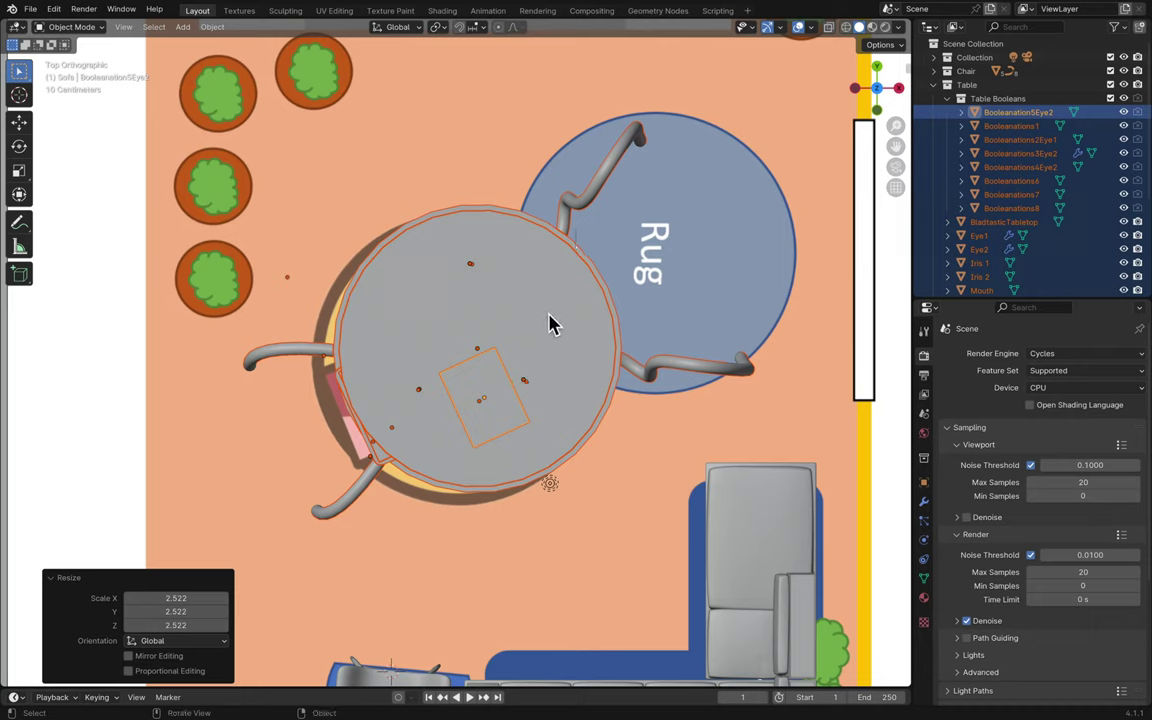
pyautogui.press('g')
pyautogui.hotkey('shift', 'z')
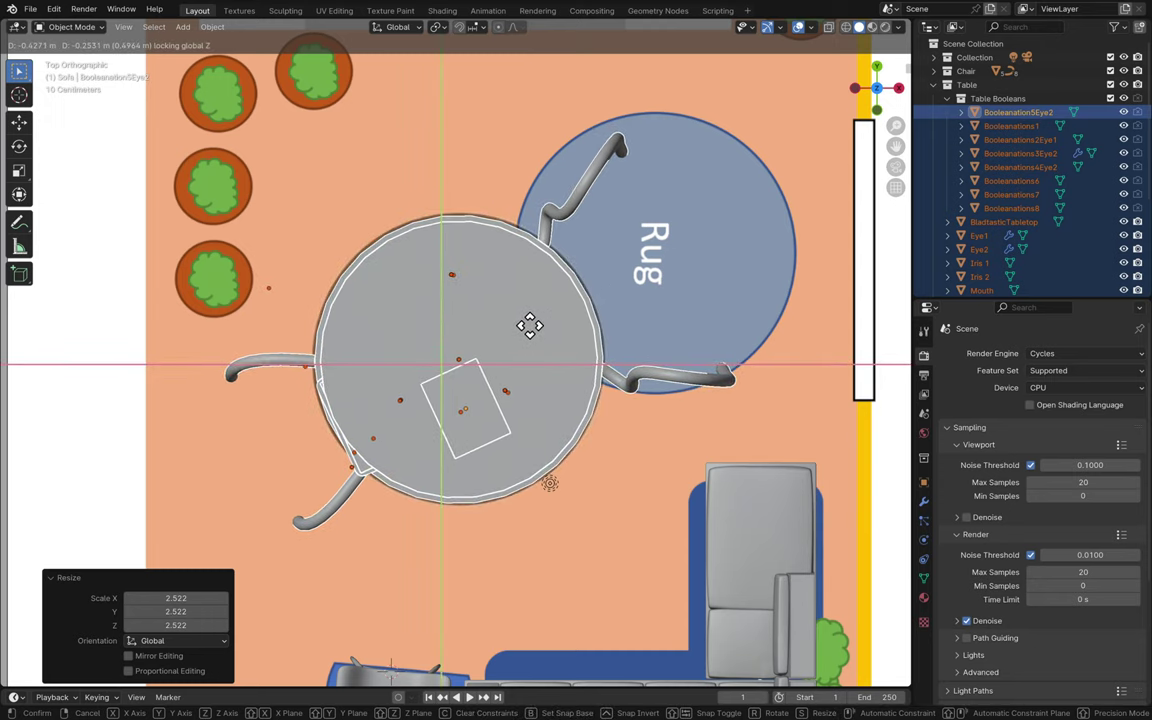
pyautogui.click(530, 334)
pyautogui.press('s')
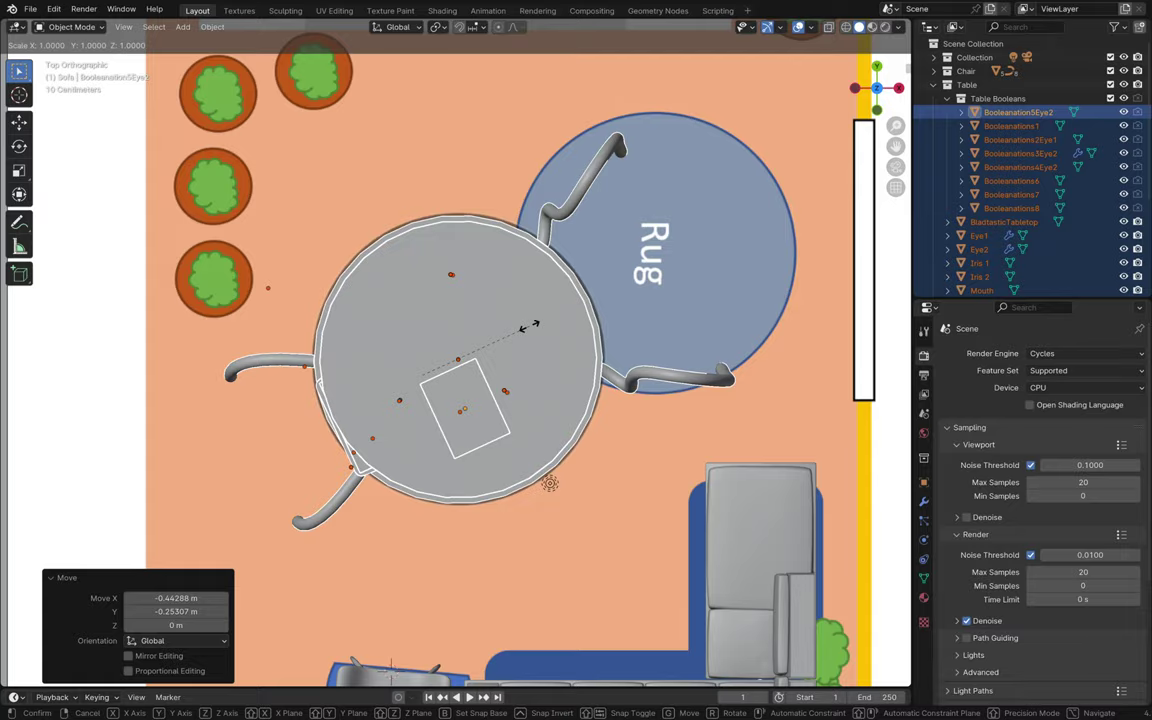
pyautogui.click(535, 334)
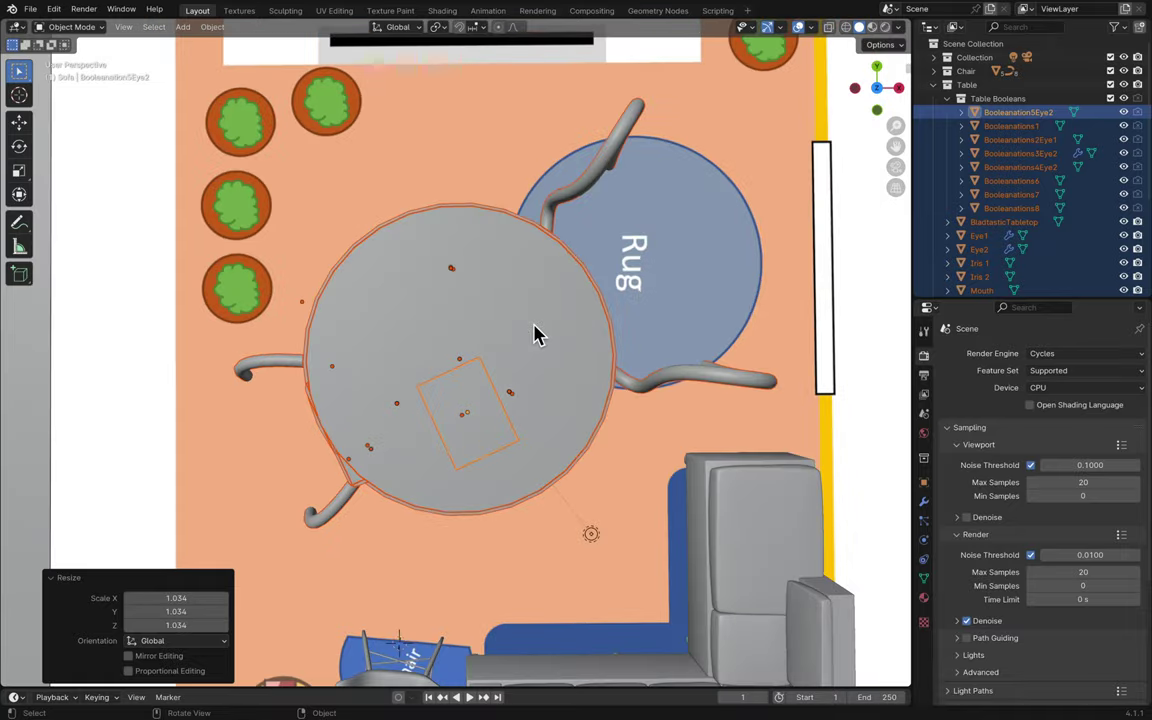
pyautogui.moveTo(535, 334); pyautogui.dragTo(536, 332, button='middle')
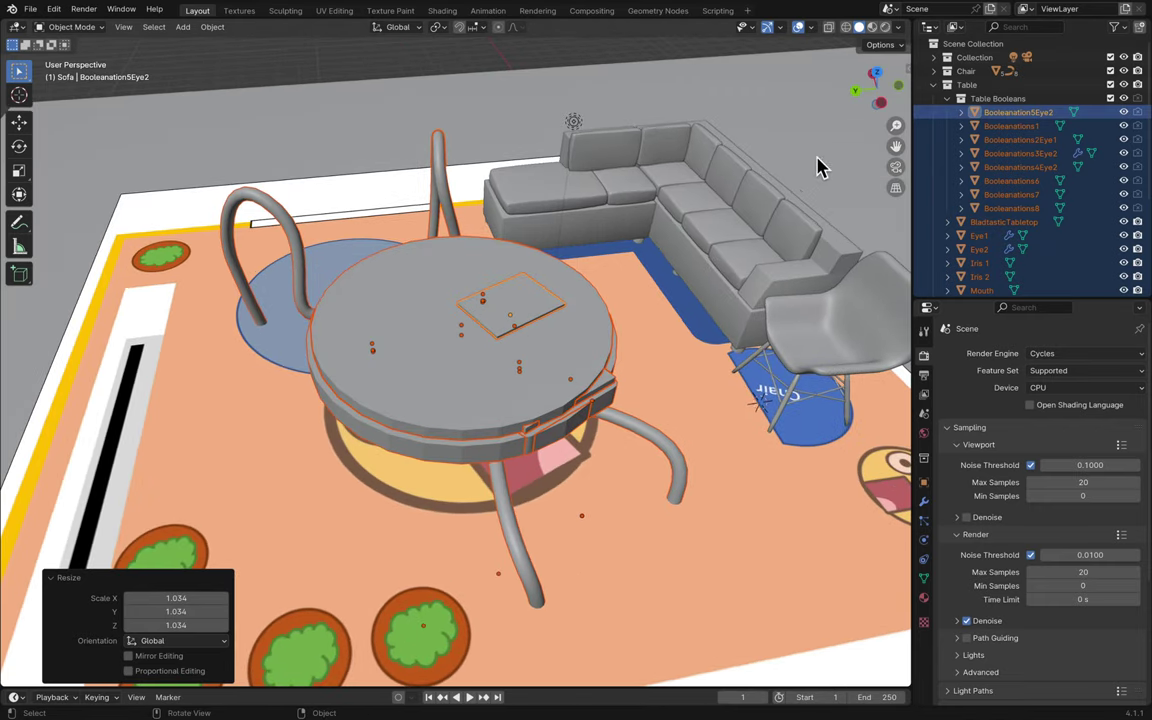
# - Hide and collapse Table Booleans, collapse Table, deselect, and save Blender13.blend
pyautogui.click(1123, 99)
pyautogui.click(948, 99)
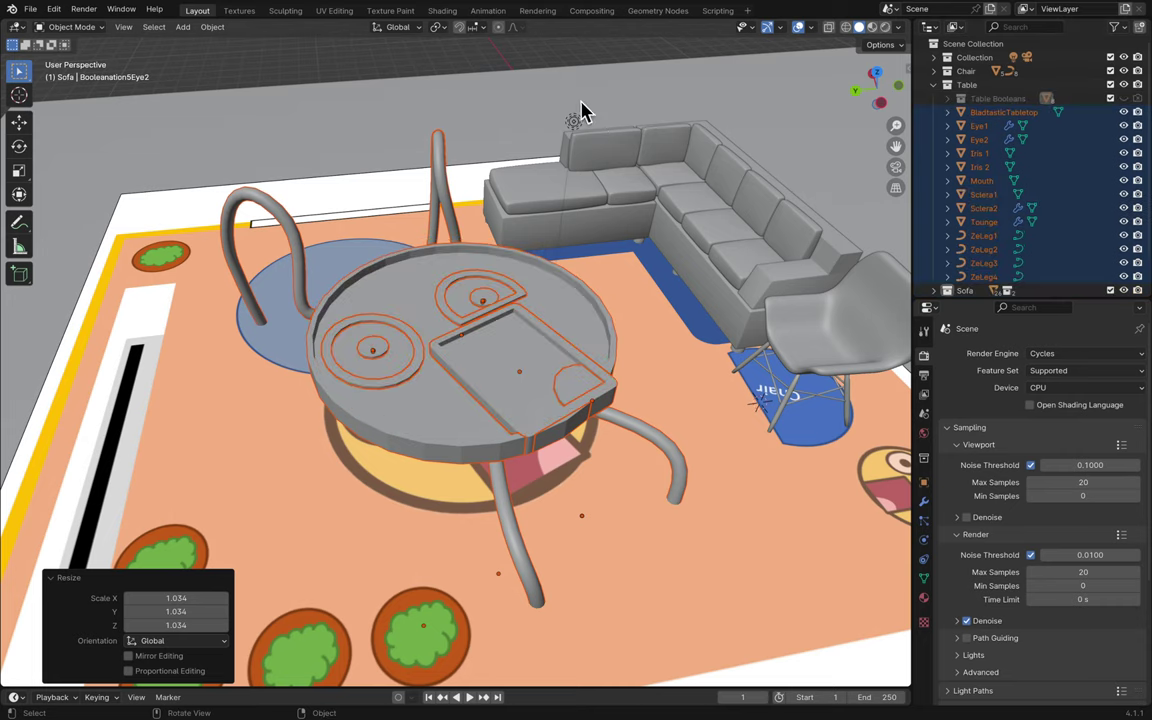
pyautogui.click(532, 72)
pyautogui.hotkey('ctrl', 's')
pyautogui.moveTo(532, 69); pyautogui.dragTo(530, 162, button='middle')
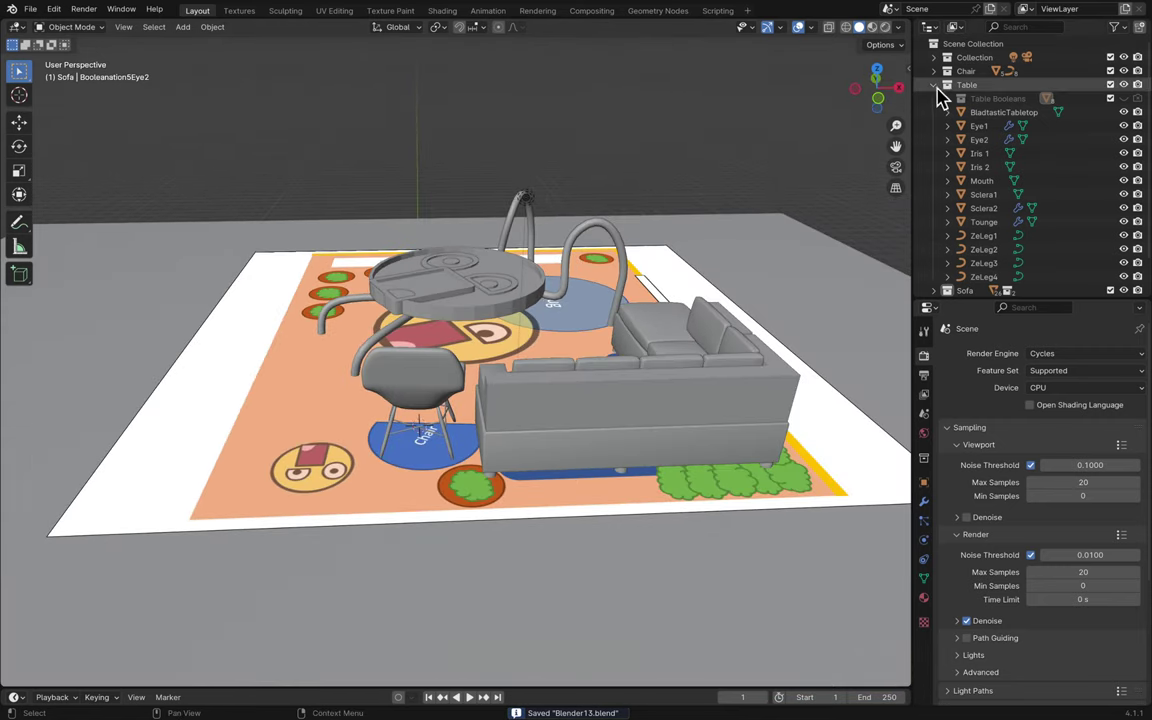
pyautogui.click(935, 86)
pyautogui.moveTo(672, 152); pyautogui.dragTo(672, 152, button='middle')
pyautogui.hotkey('ctrl', 's')
pyautogui.scroll(5, 672, 152)
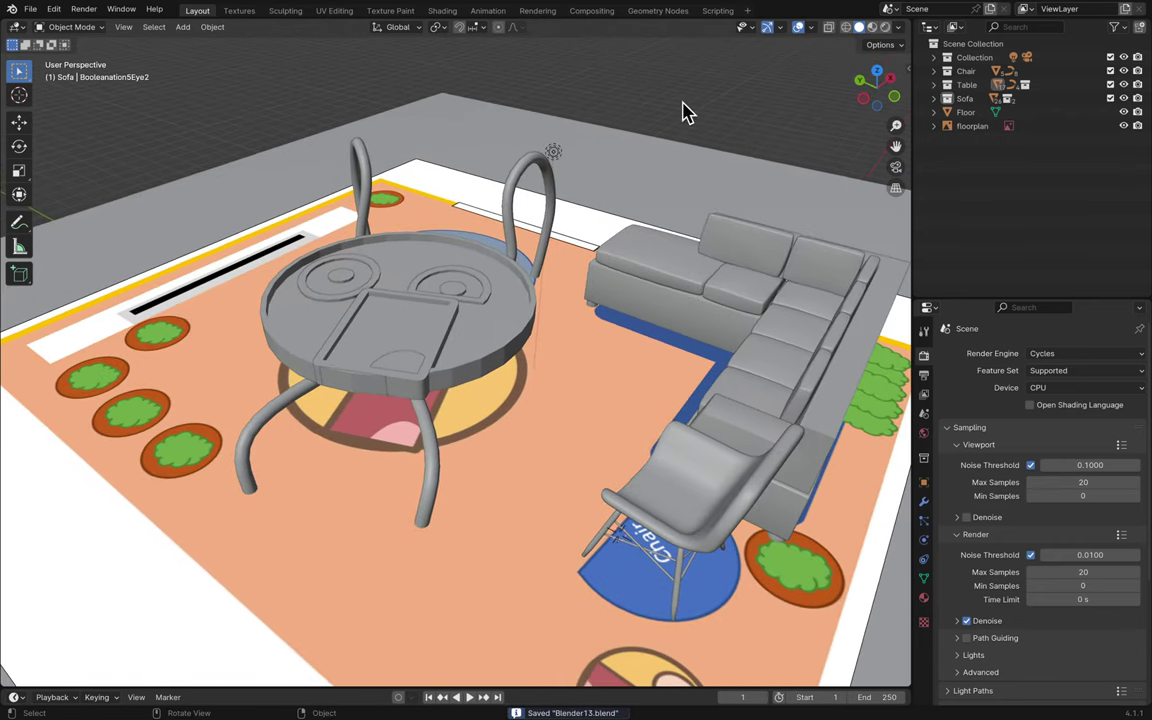
# - Temporarily exclude the Sofa, Table and Chair collections, then hide the floorplan and Floor plane
pyautogui.click(1110, 98)
pyautogui.click(1110, 84)
pyautogui.click(1110, 71)
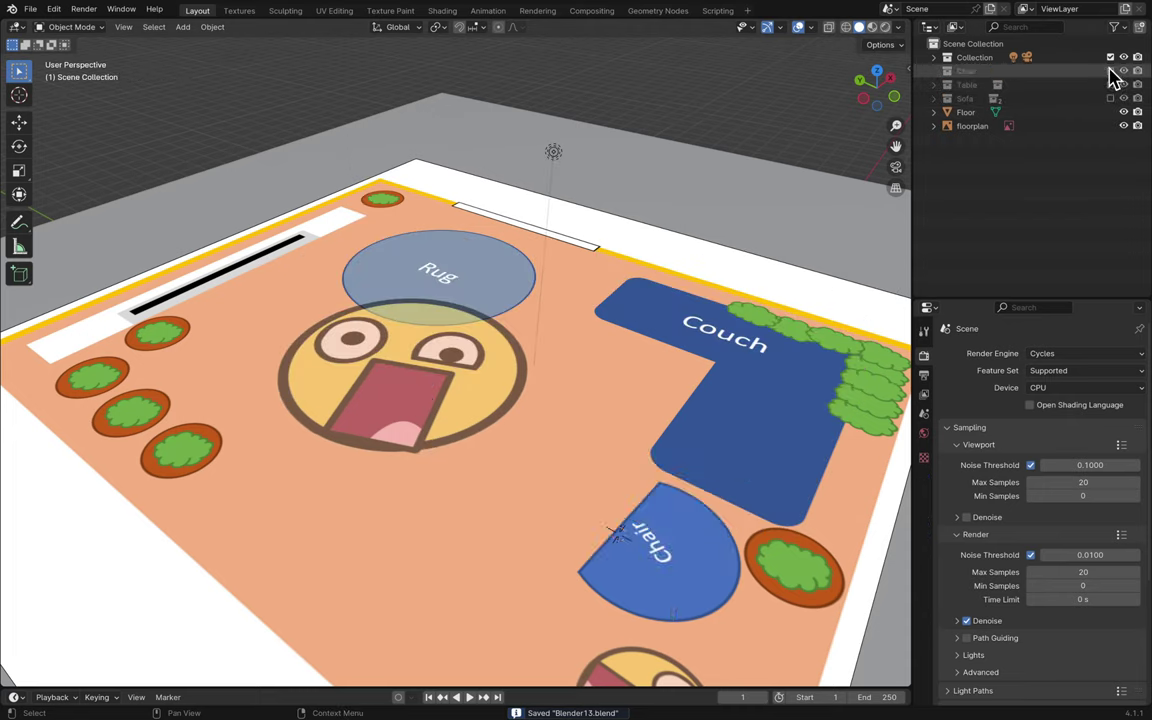
pyautogui.click(698, 311)
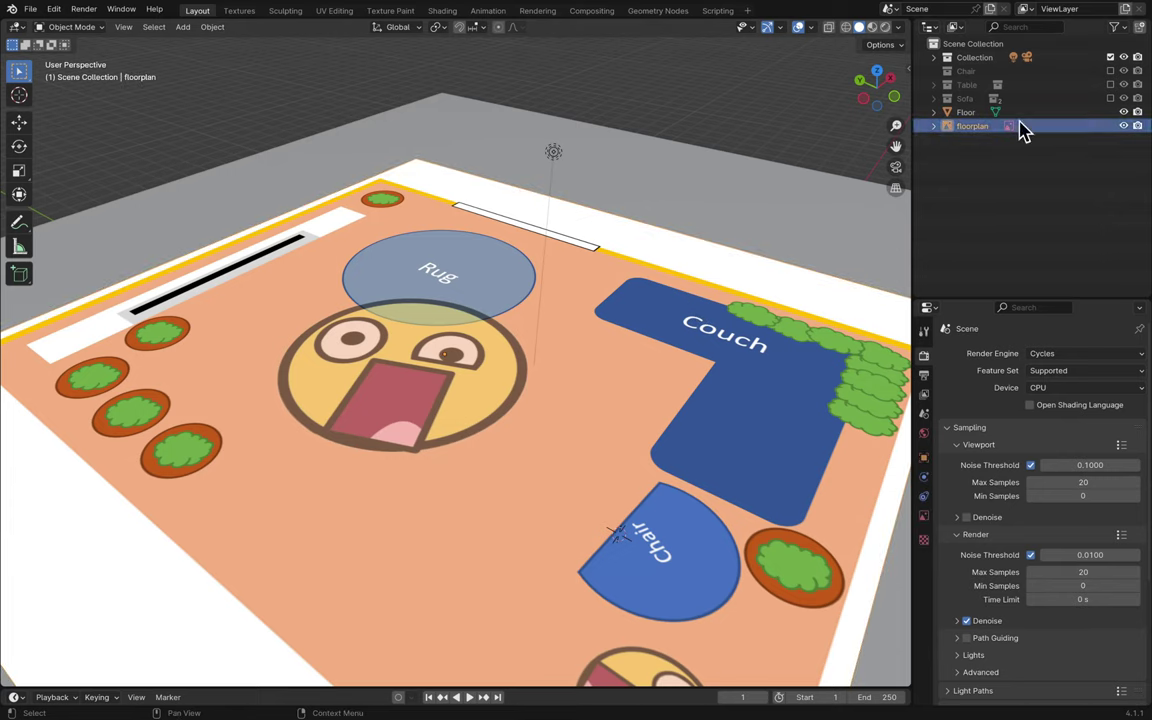
pyautogui.click(1123, 127)
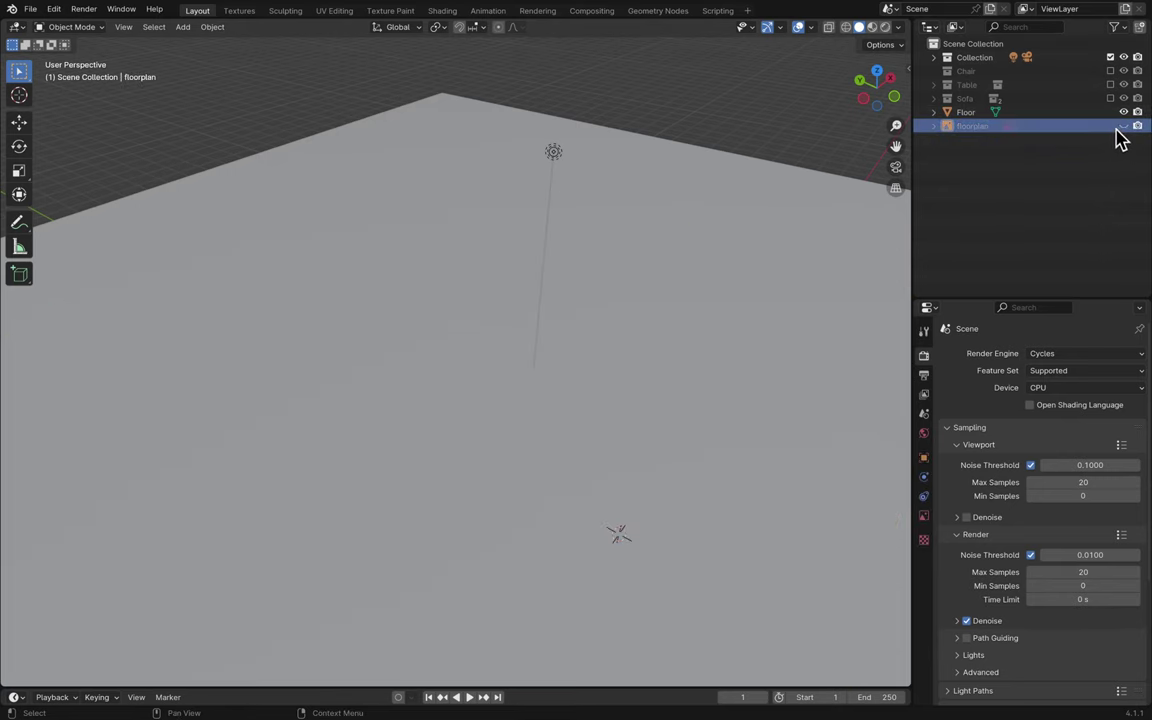
pyautogui.click(1123, 127)
pyautogui.scroll(-2, 733, 288)
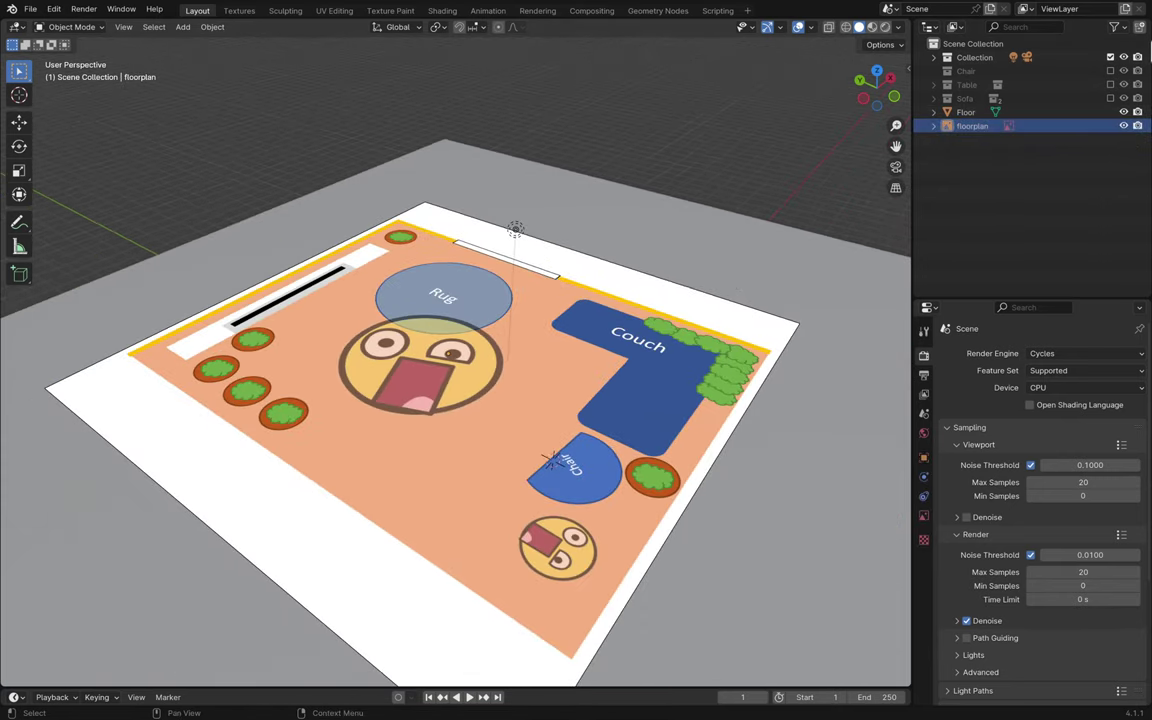
pyautogui.click(1123, 127)
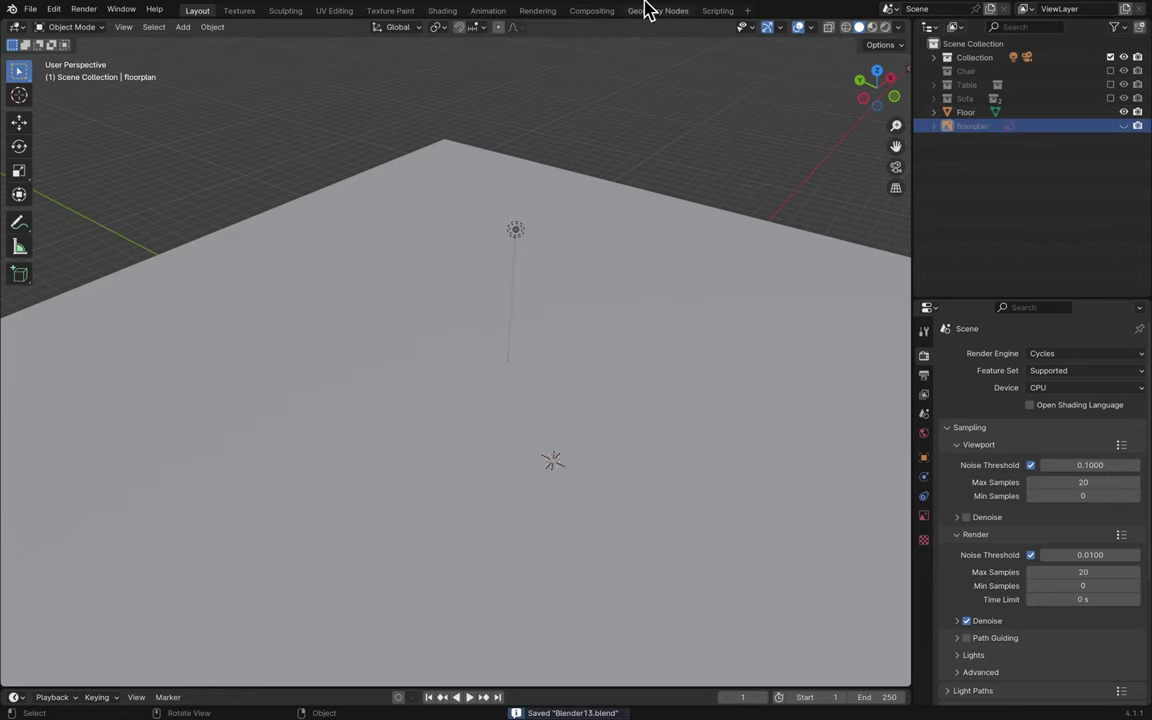
pyautogui.moveTo(645, 9)
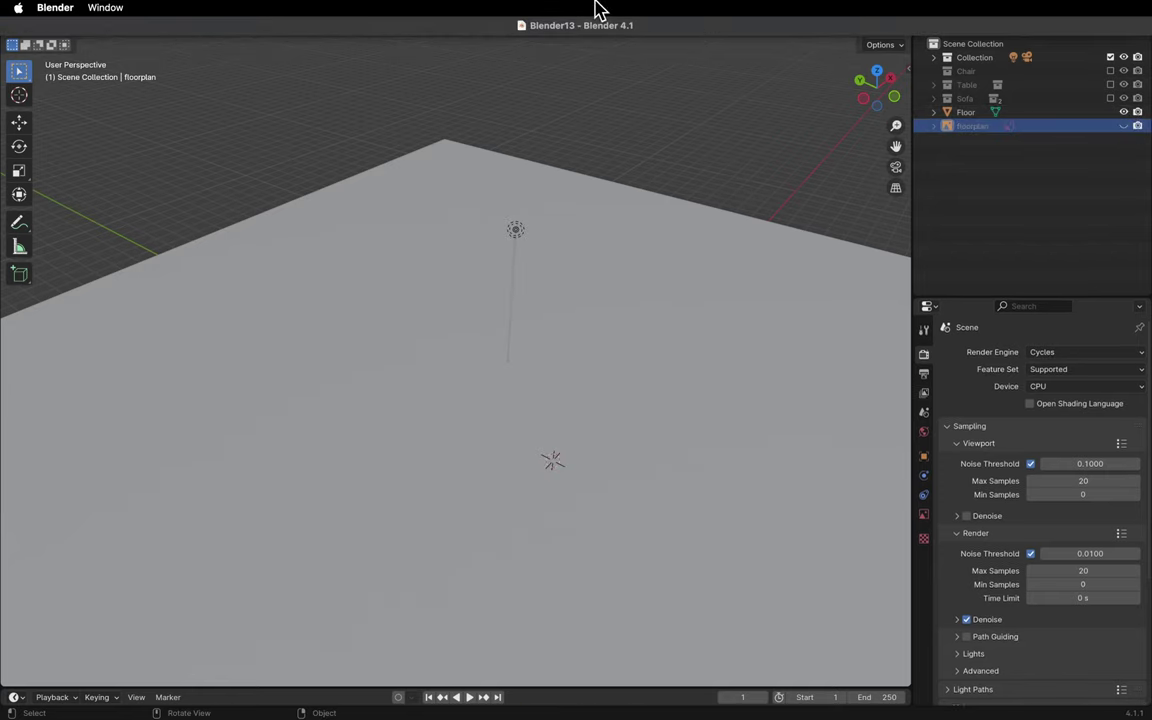
pyautogui.hscroll(-10, 697, 150)
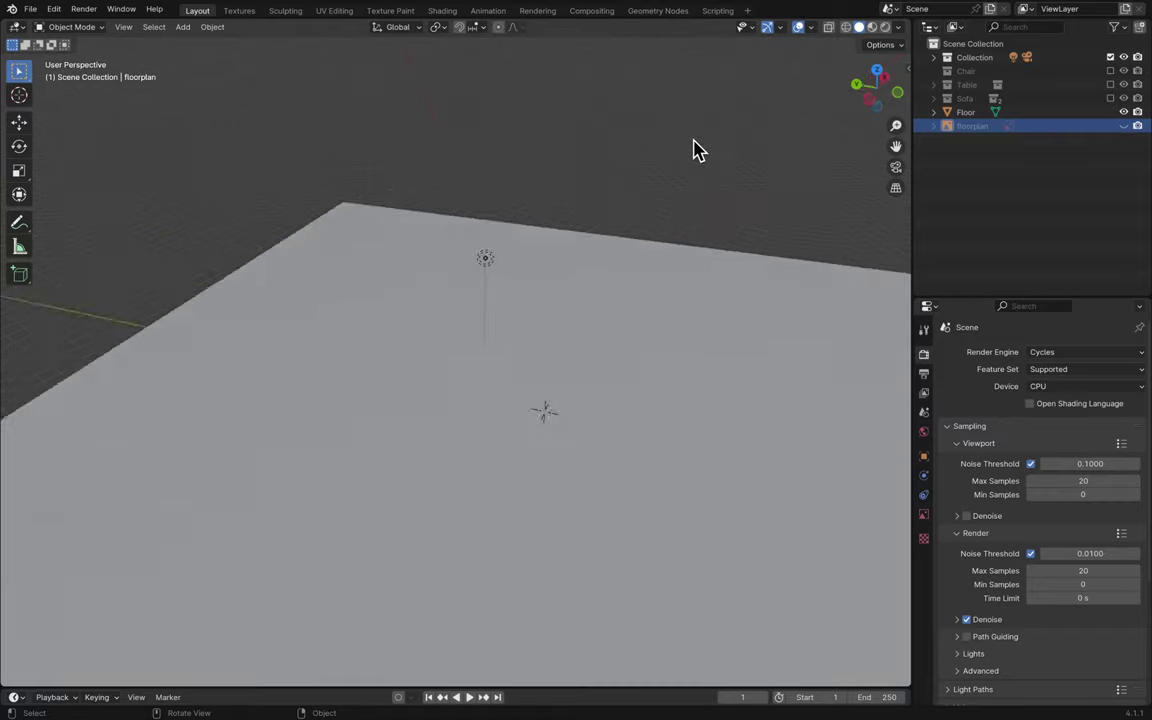
pyautogui.hscroll(-10, 697, 150)
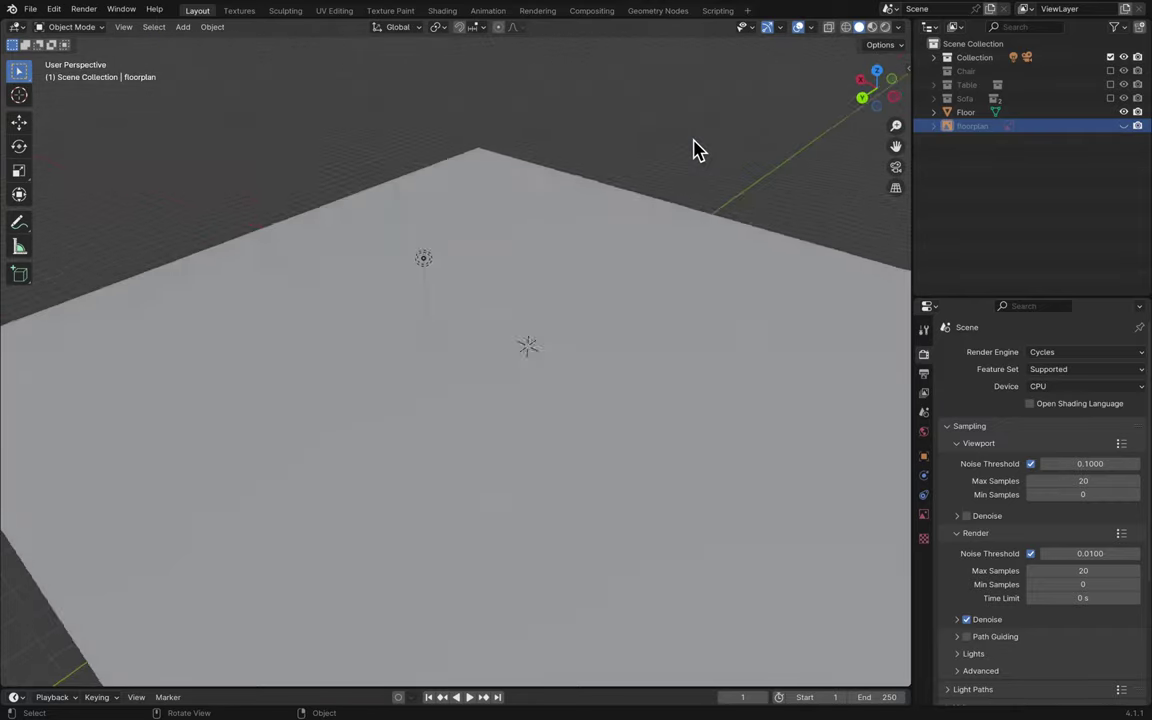
pyautogui.hscroll(-5, 697, 150)
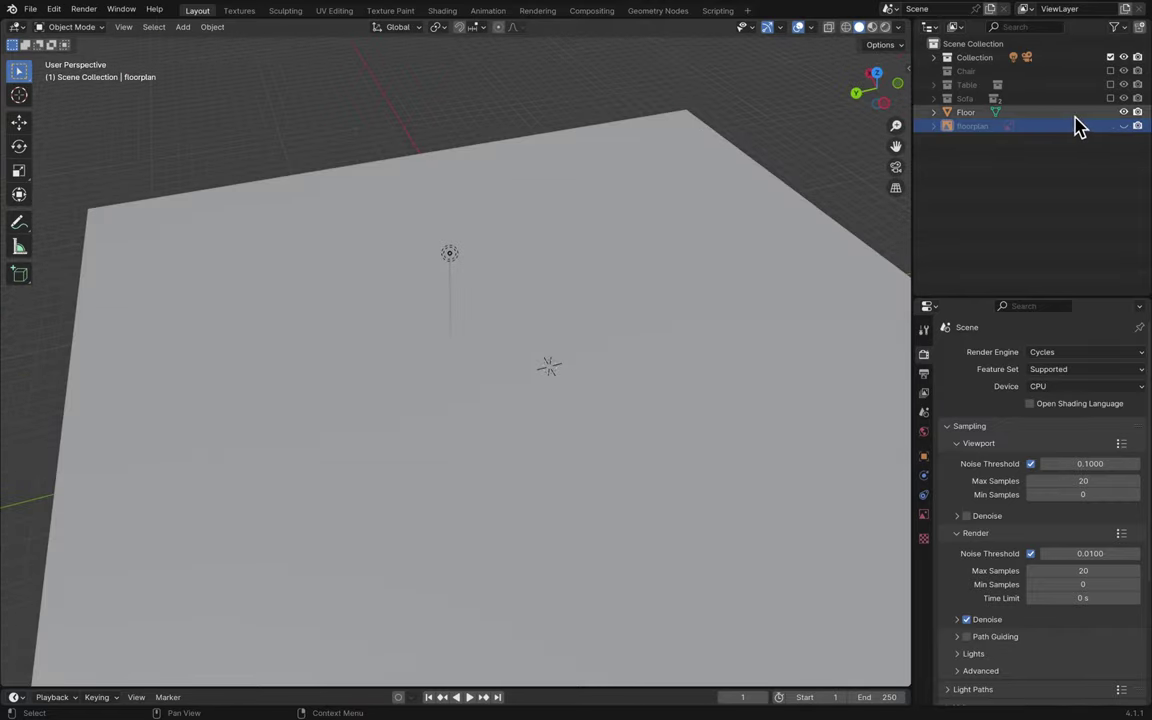
pyautogui.click(1124, 112)
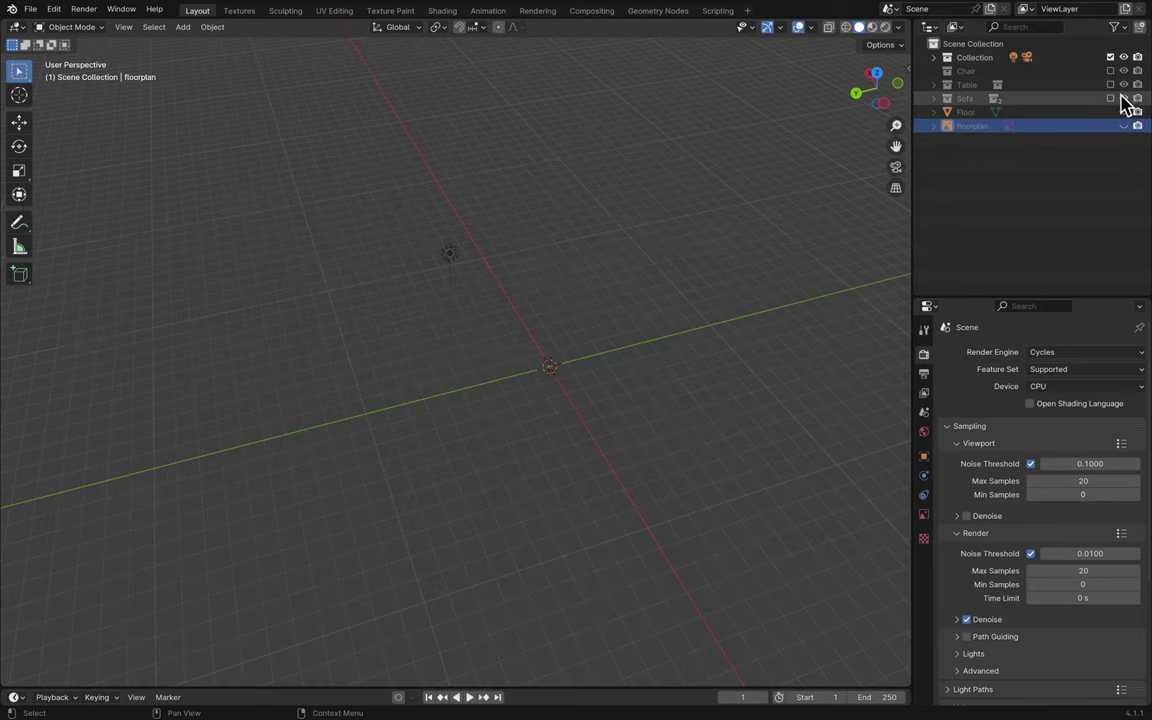
# - Re-enable the Chair, Table and Sofa collections and import the 3ds room model
pyautogui.click(1110, 71)
pyautogui.click(1110, 85)
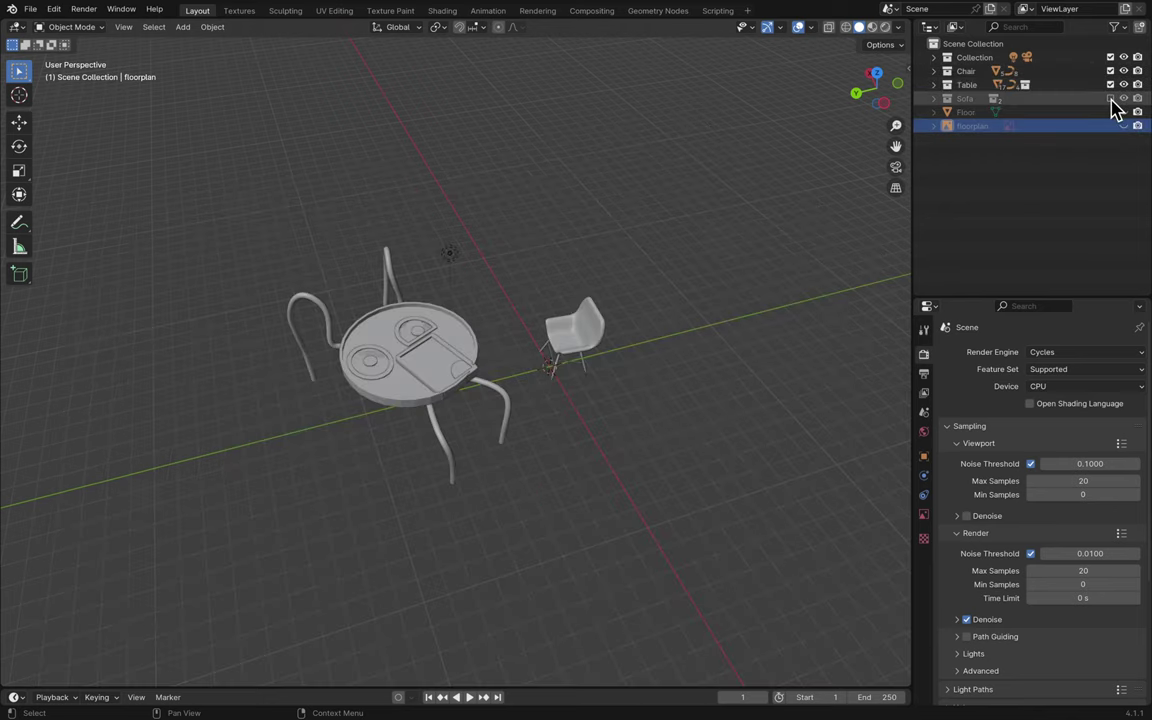
pyautogui.click(1110, 98)
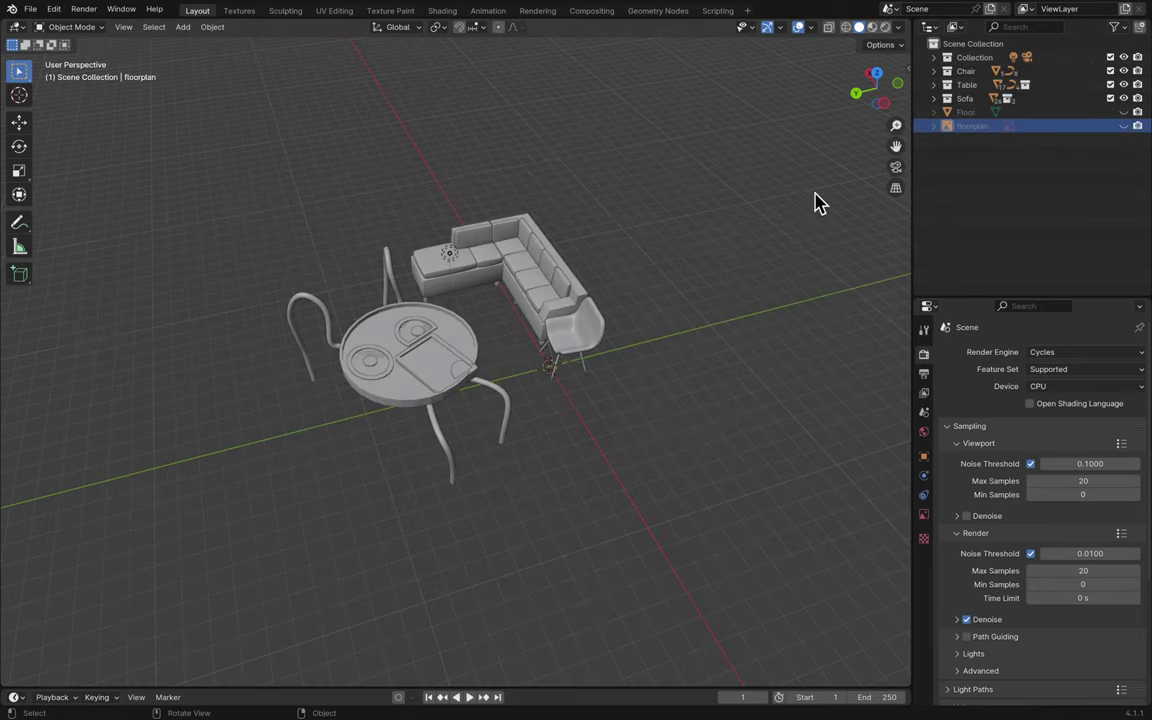
pyautogui.click(30, 9)
pyautogui.moveTo(80, 206)
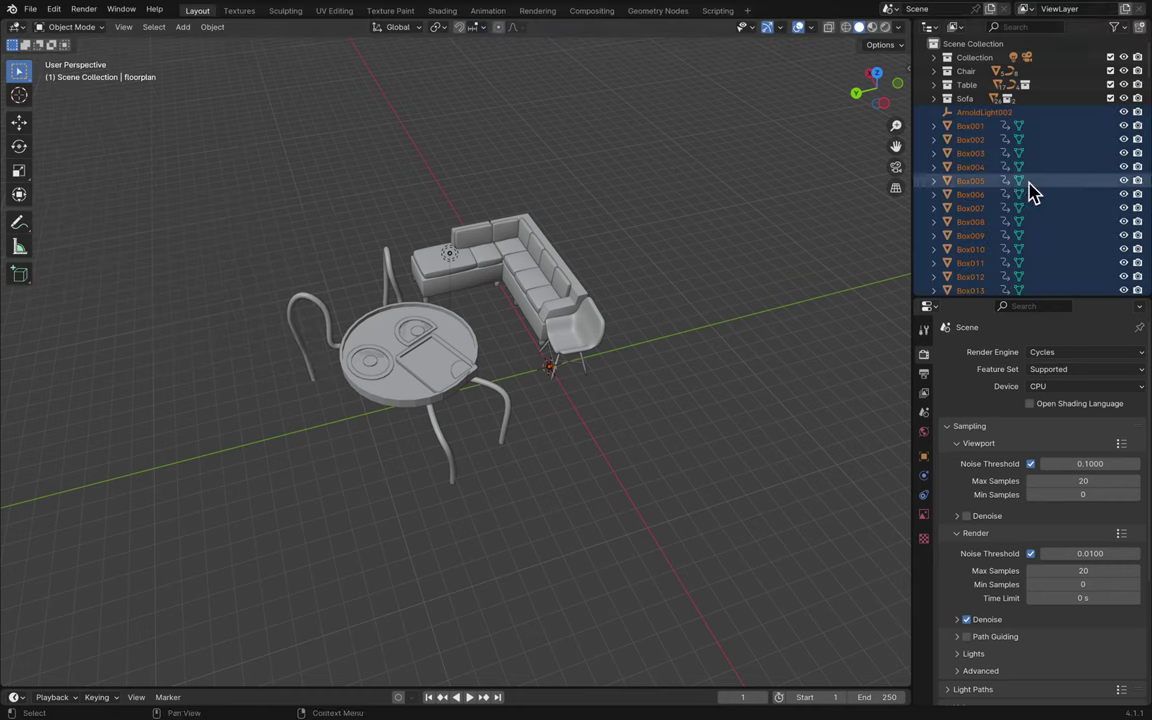
# - Put the imported ArnoldLight002 and Box objects into a new collection named 3ds
pyautogui.rightClick(977, 114)
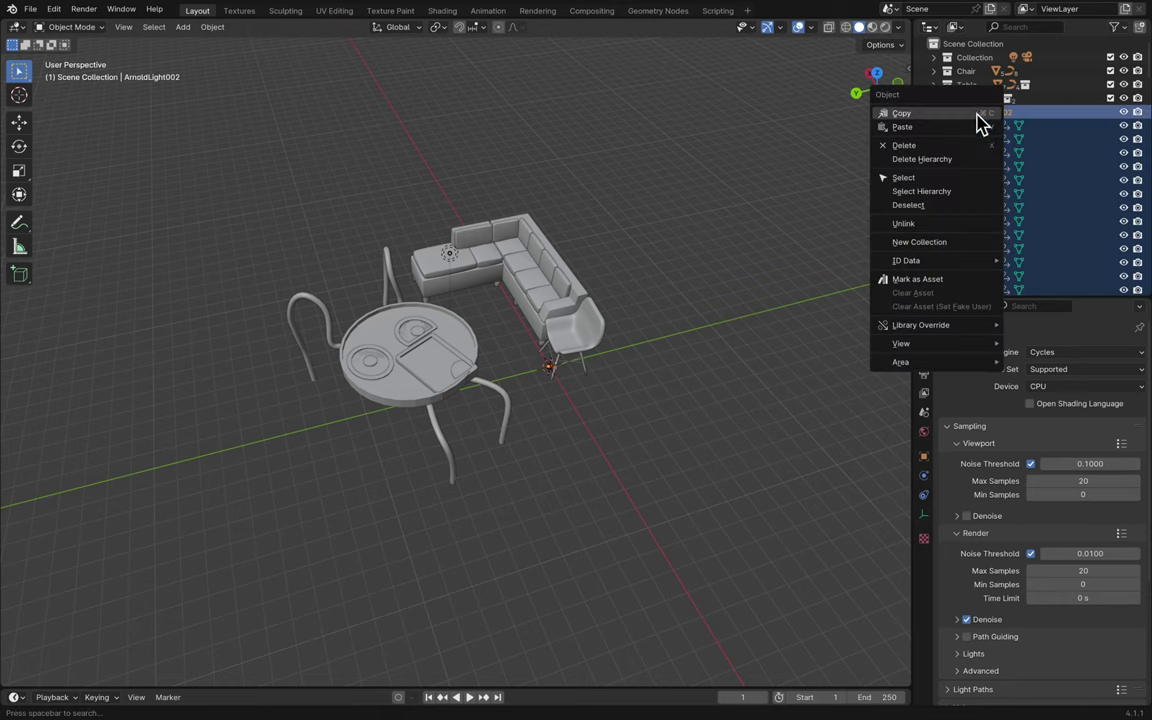
pyautogui.click(937, 251)
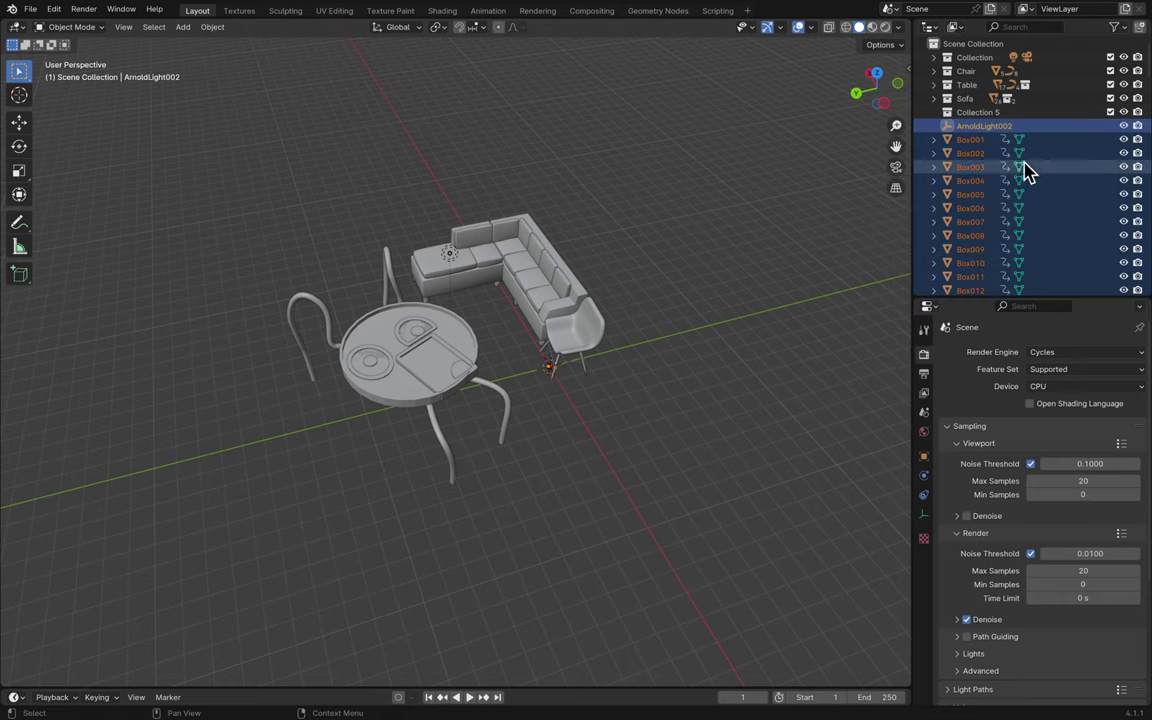
pyautogui.moveTo(990, 133); pyautogui.dragTo(983, 113)
pyautogui.doubleClick(978, 112)
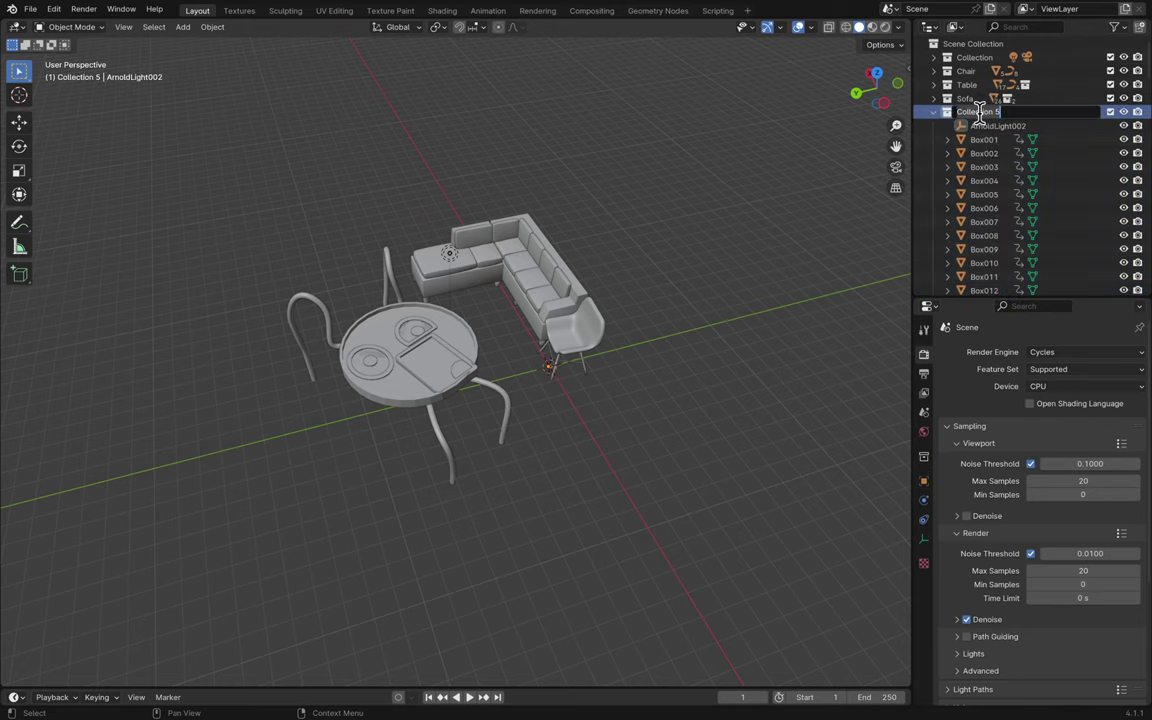
pyautogui.press('Return')
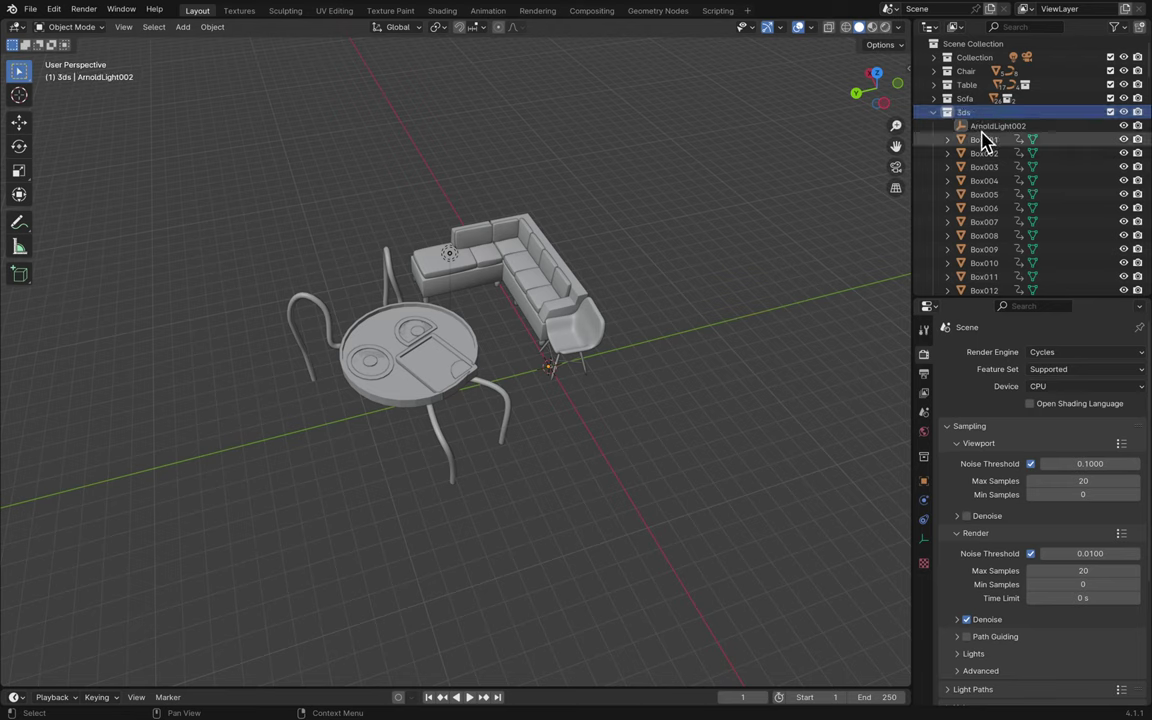
# - Select all 3ds objects and scale them up, undoing an oversized attempt and rescaling toward 23.5
pyautogui.scroll(-10, 987, 150)
pyautogui.scroll(-10, 985, 154)
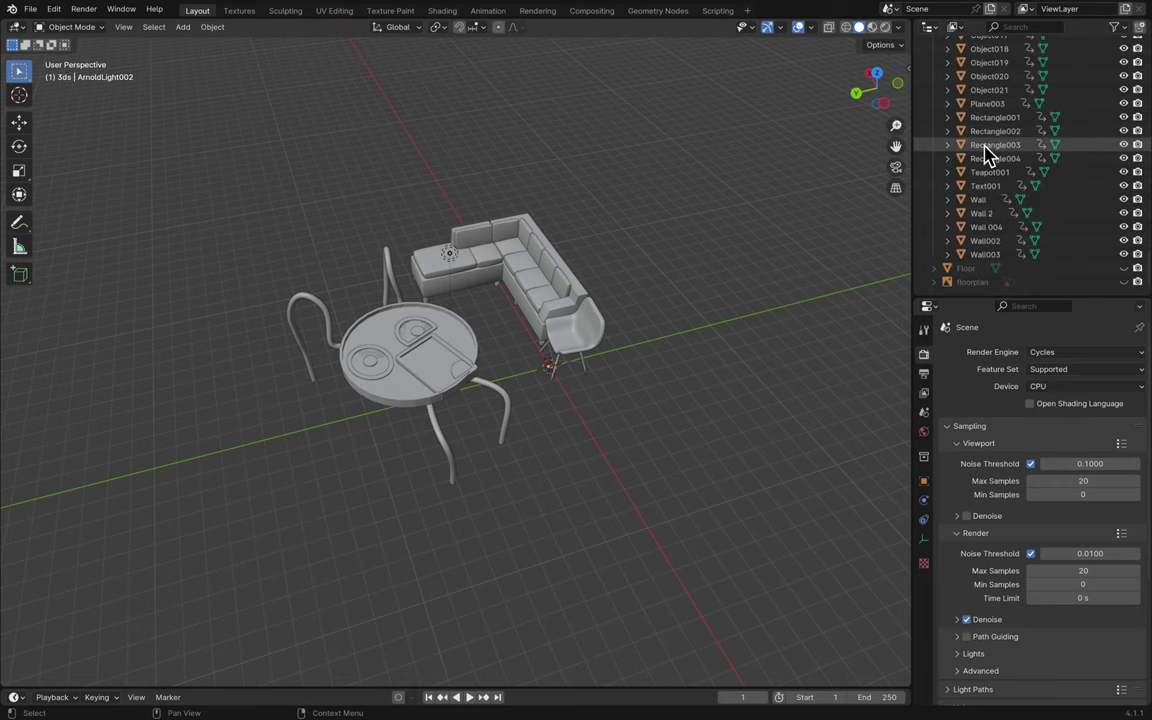
pyautogui.keyDown('shift'); pyautogui.click(990, 254); pyautogui.keyUp('shift')
pyautogui.keyDown('ctrl'); pyautogui.click(1005, 172); pyautogui.keyUp('ctrl')
pyautogui.scroll(20, 1005, 186)
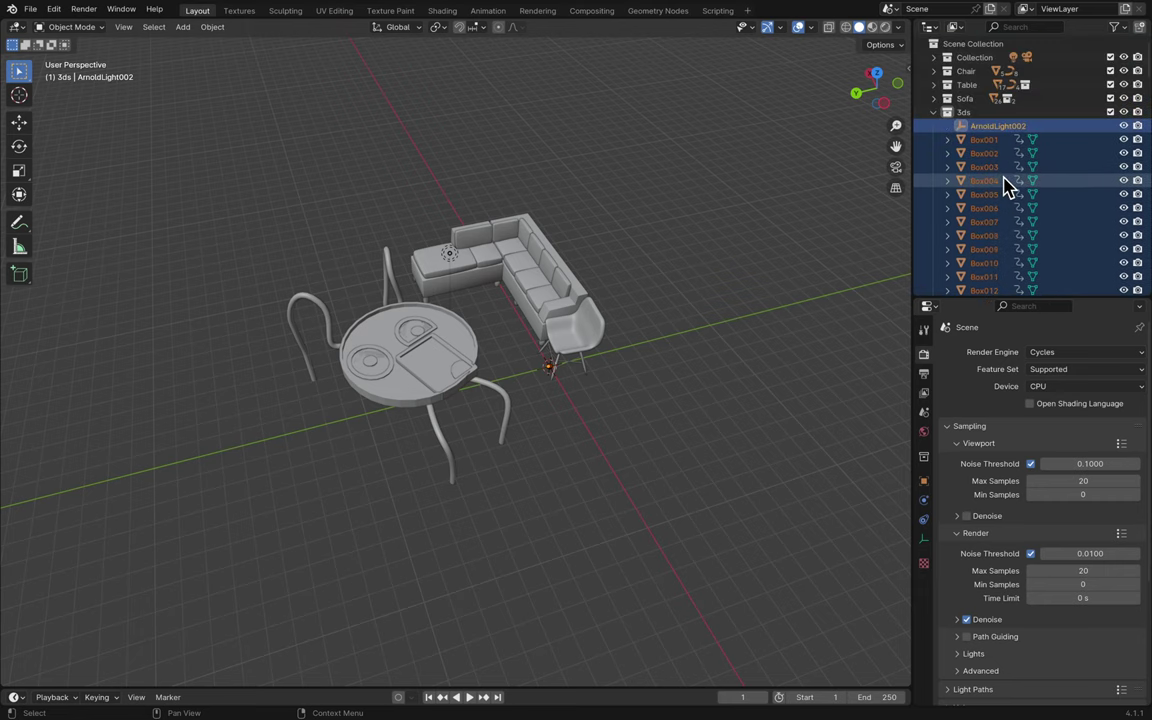
pyautogui.press('s')
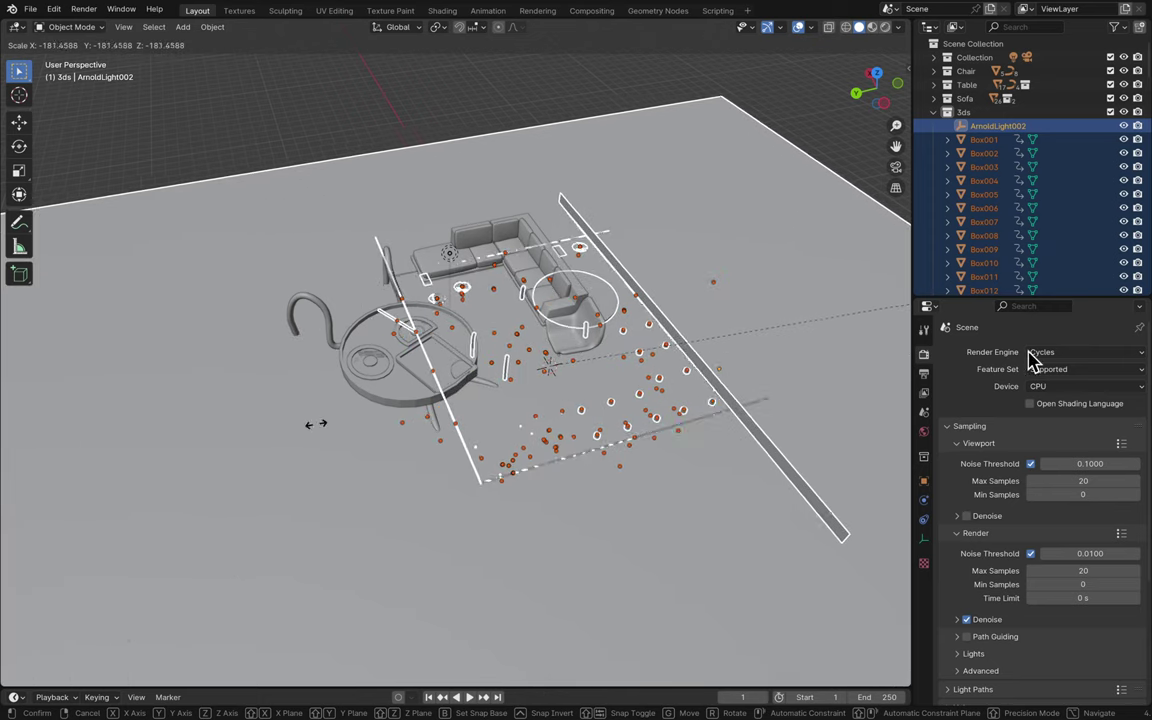
pyautogui.click(215, 297)
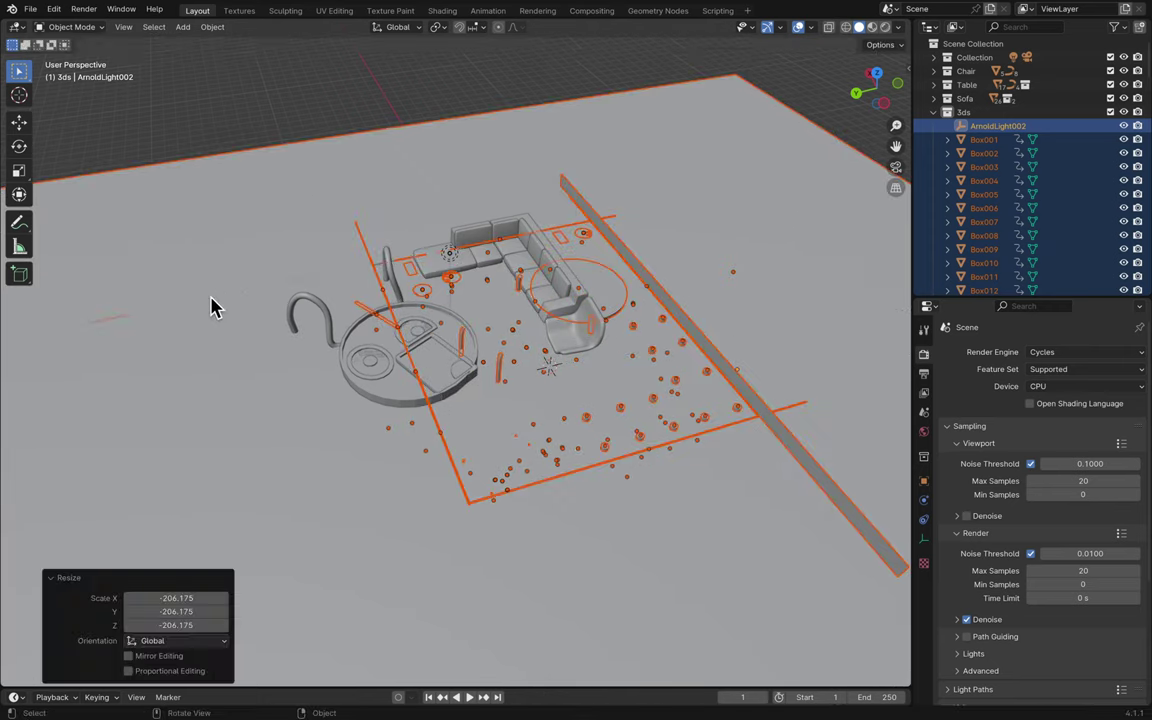
pyautogui.scroll(10, 252, 283)
pyautogui.scroll(-5, 252, 286)
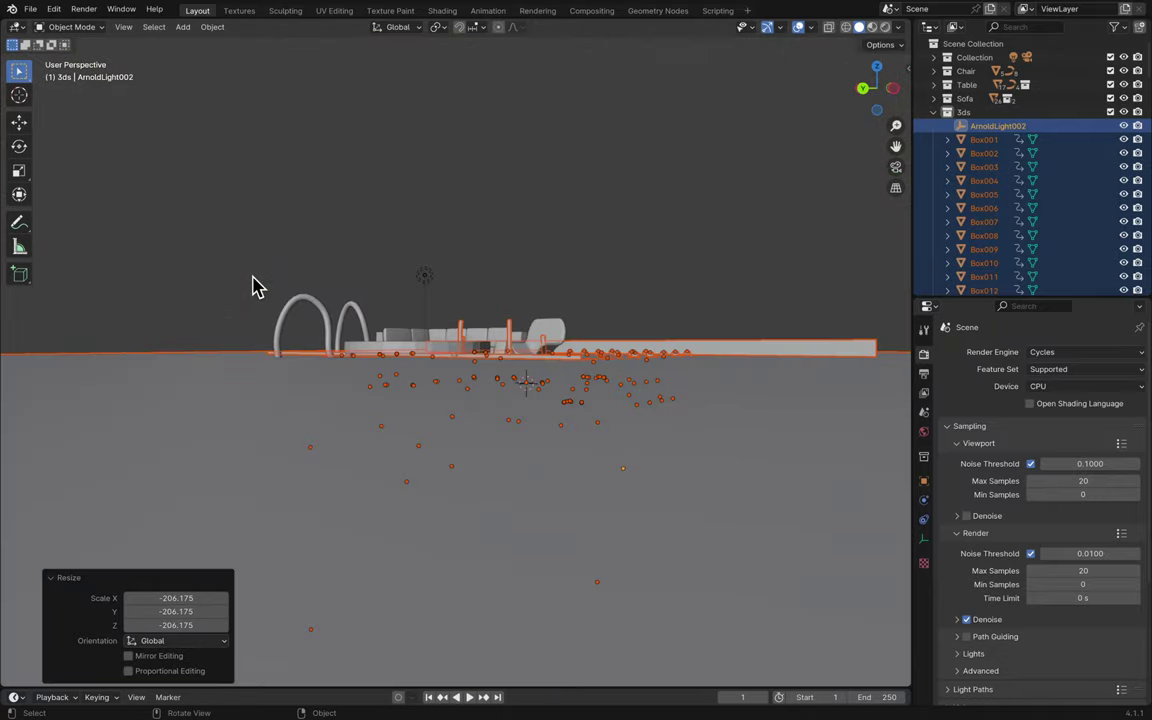
pyautogui.hotkey('ctrl', 'z')
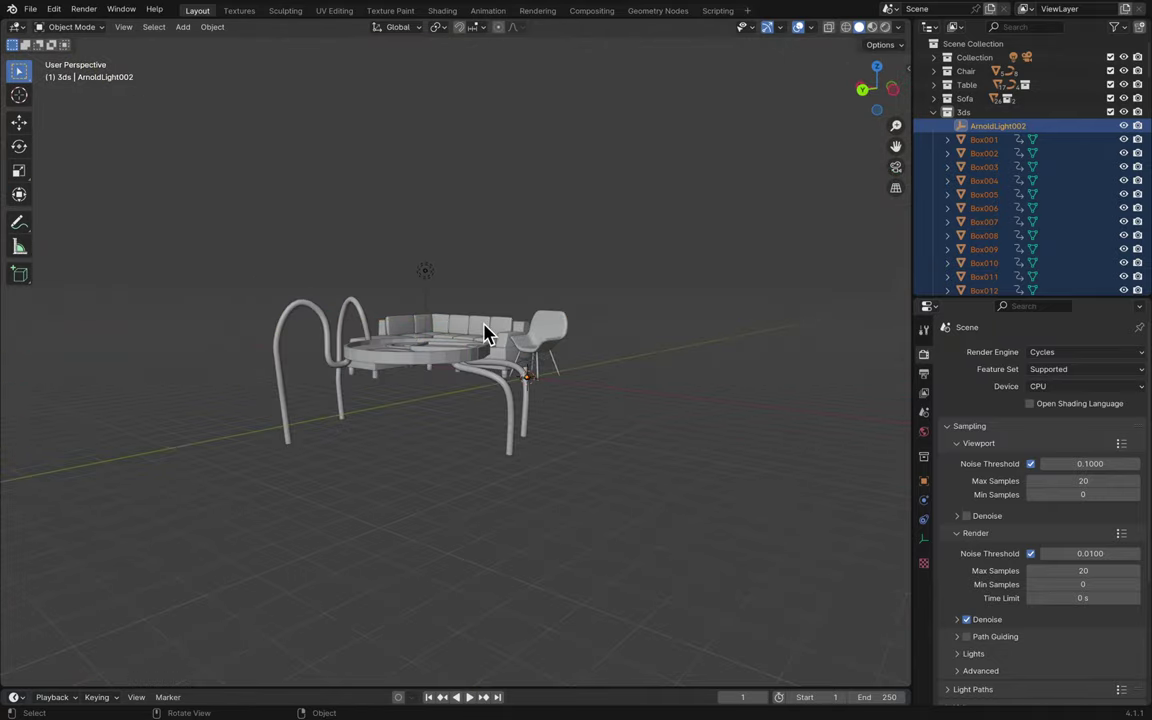
pyautogui.press('s')
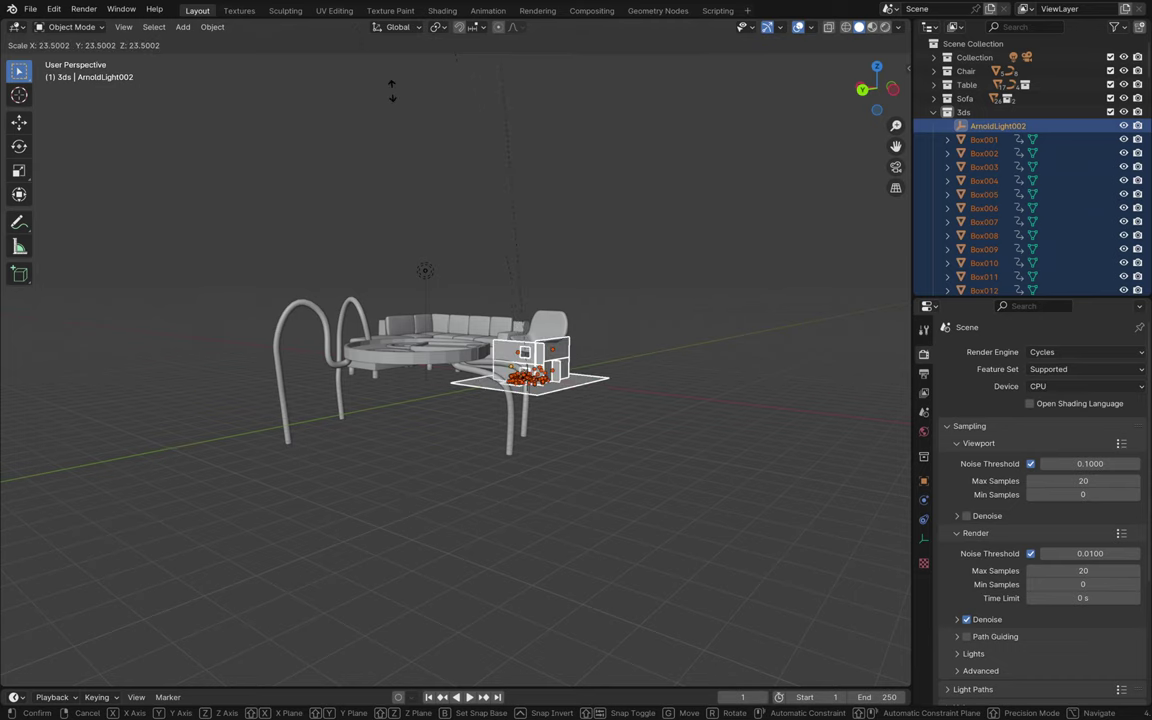
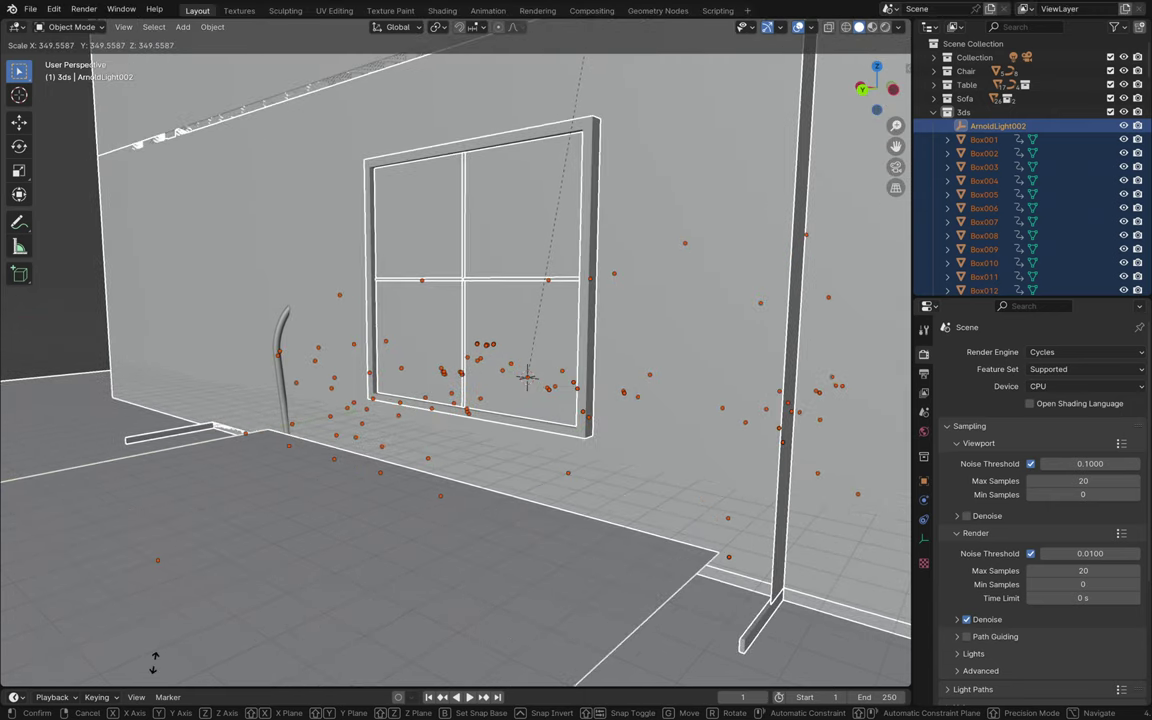
# - Confirm the 373.291 scale-up of the 3ds objects and switch to Top Orthographic view
pyautogui.click(210, 652)
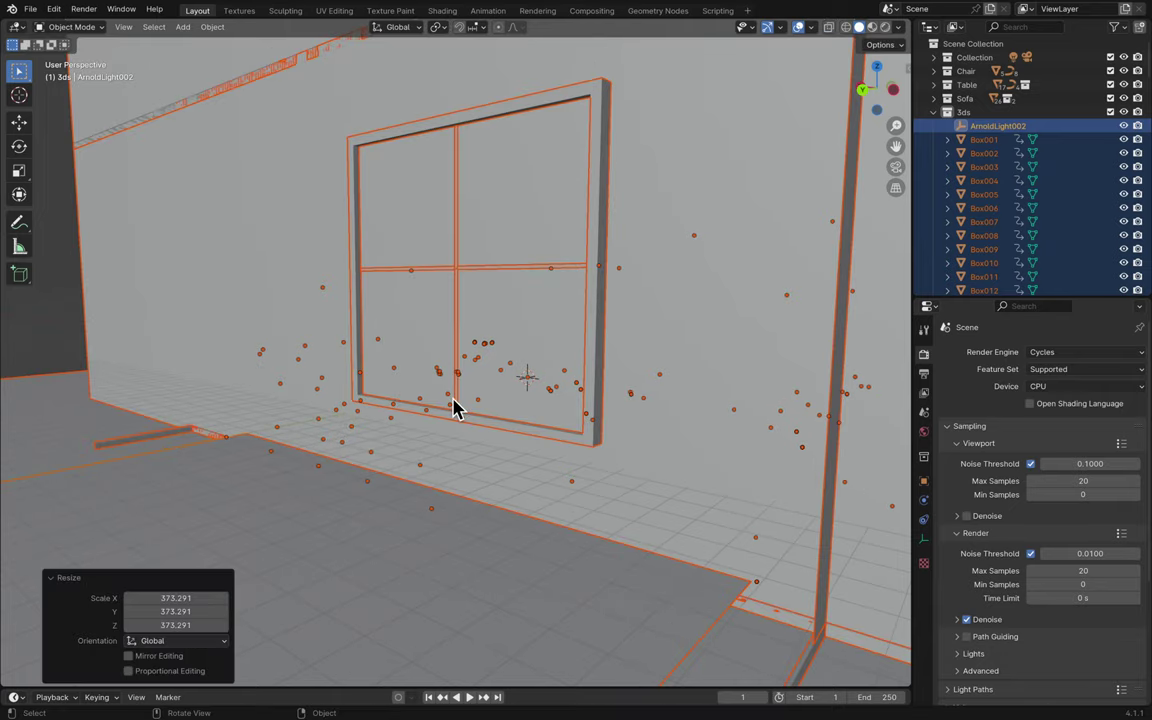
pyautogui.scroll(-10, 453, 408)
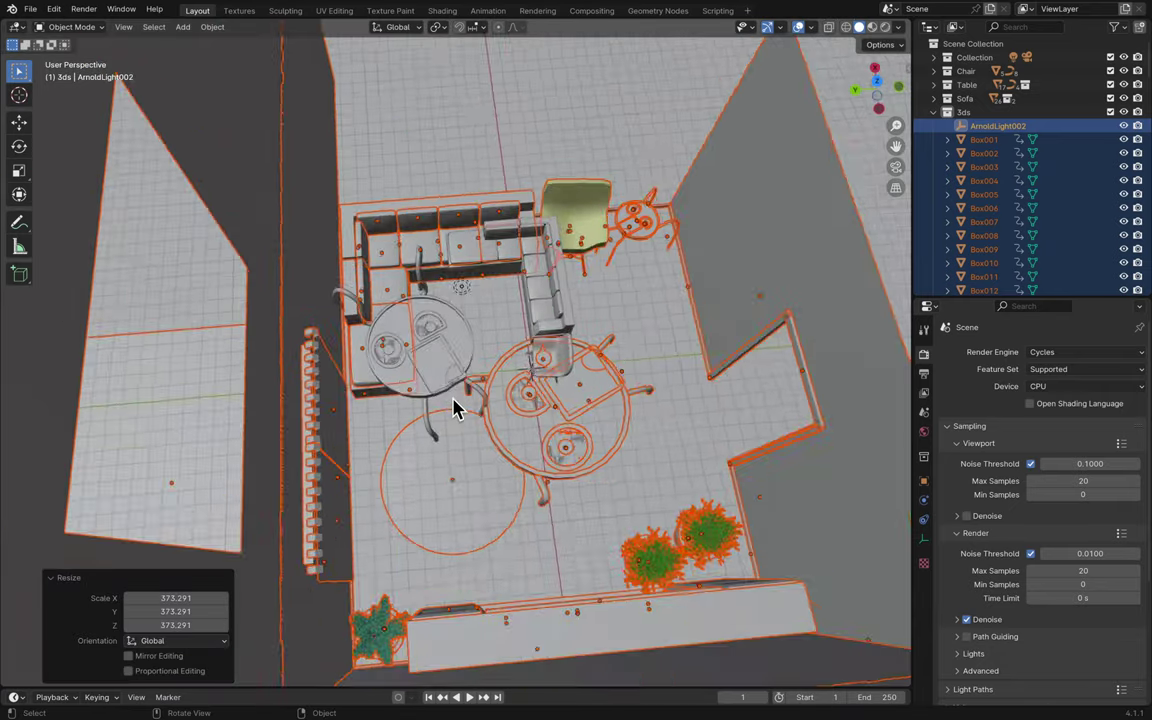
pyautogui.moveTo(453, 408); pyautogui.dragTo(460, 405, button='middle')
pyautogui.click(876, 91)
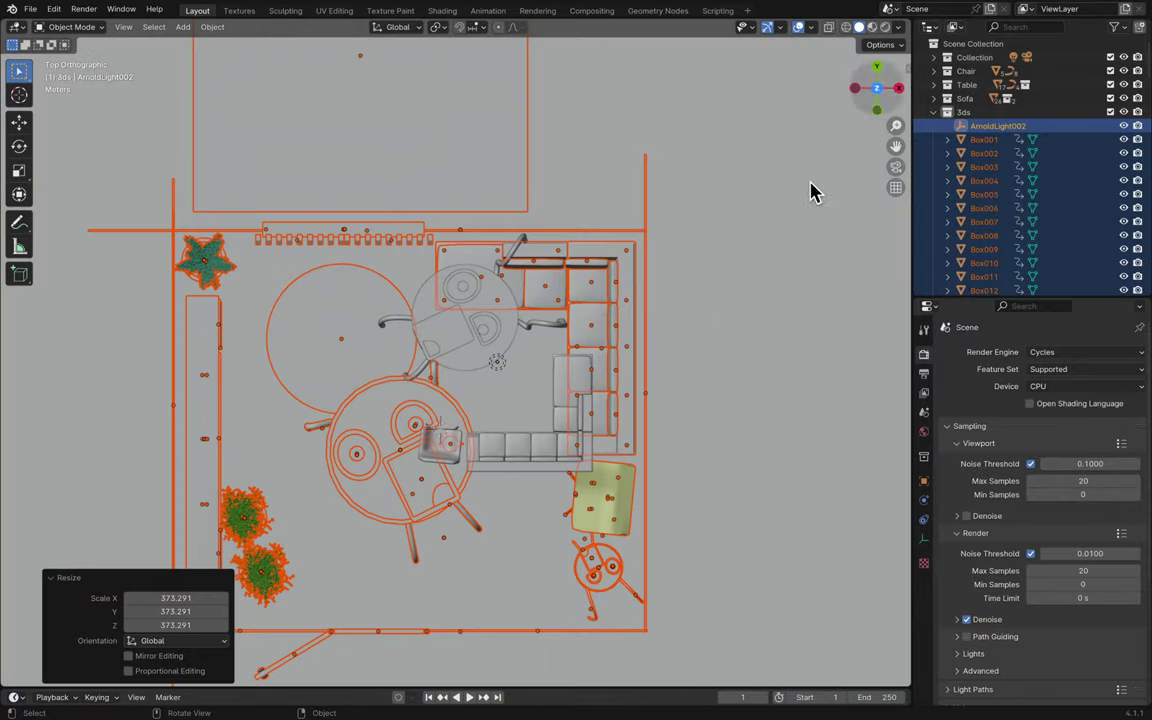
pyautogui.hscroll(-5, 567, 425)
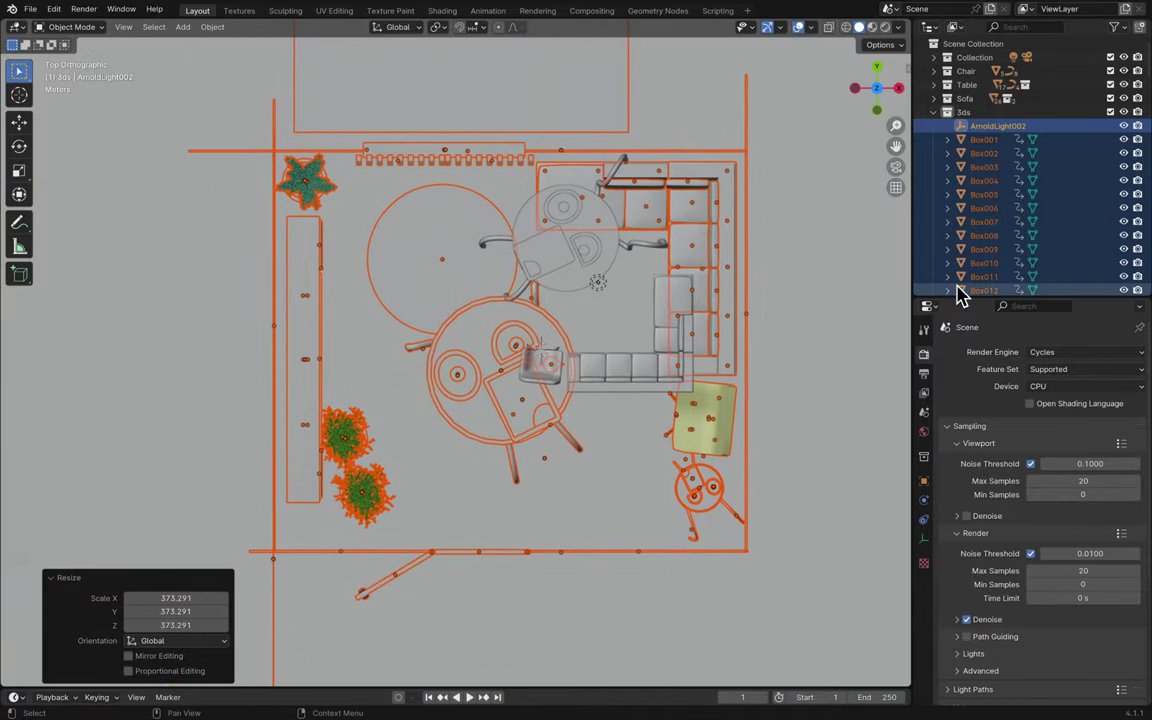
# - Give the 3ds collection a blue colour tag and collapse its object list
pyautogui.rightClick(1038, 115)
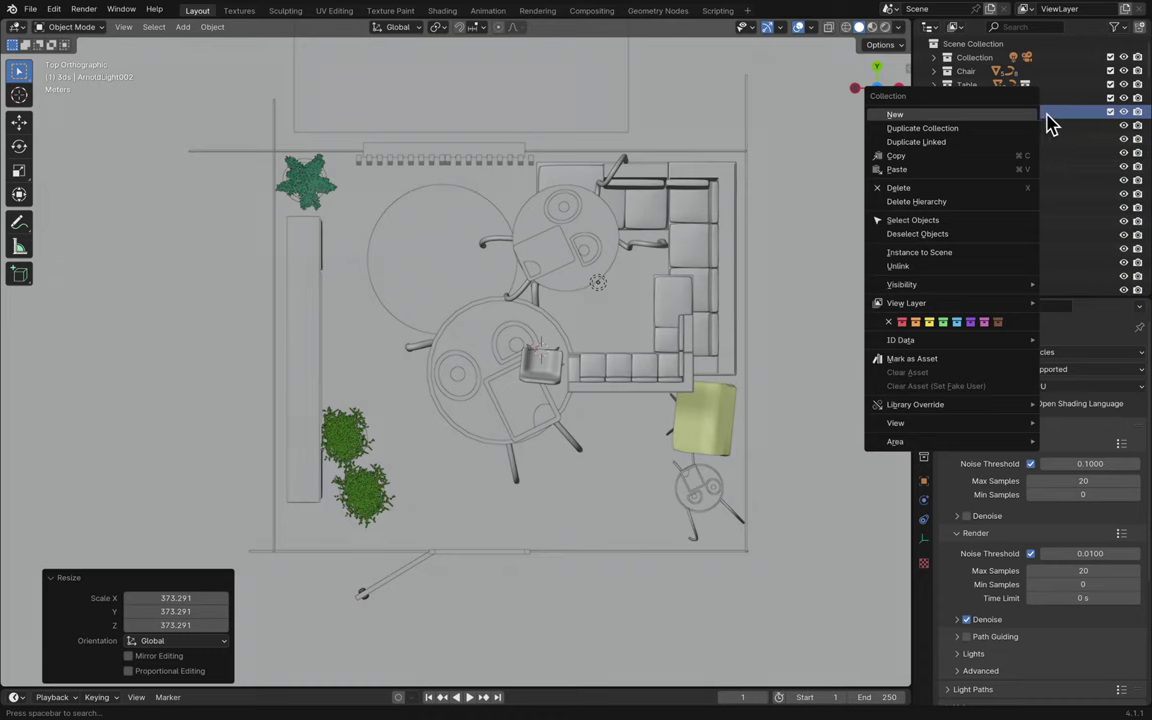
pyautogui.click(997, 322)
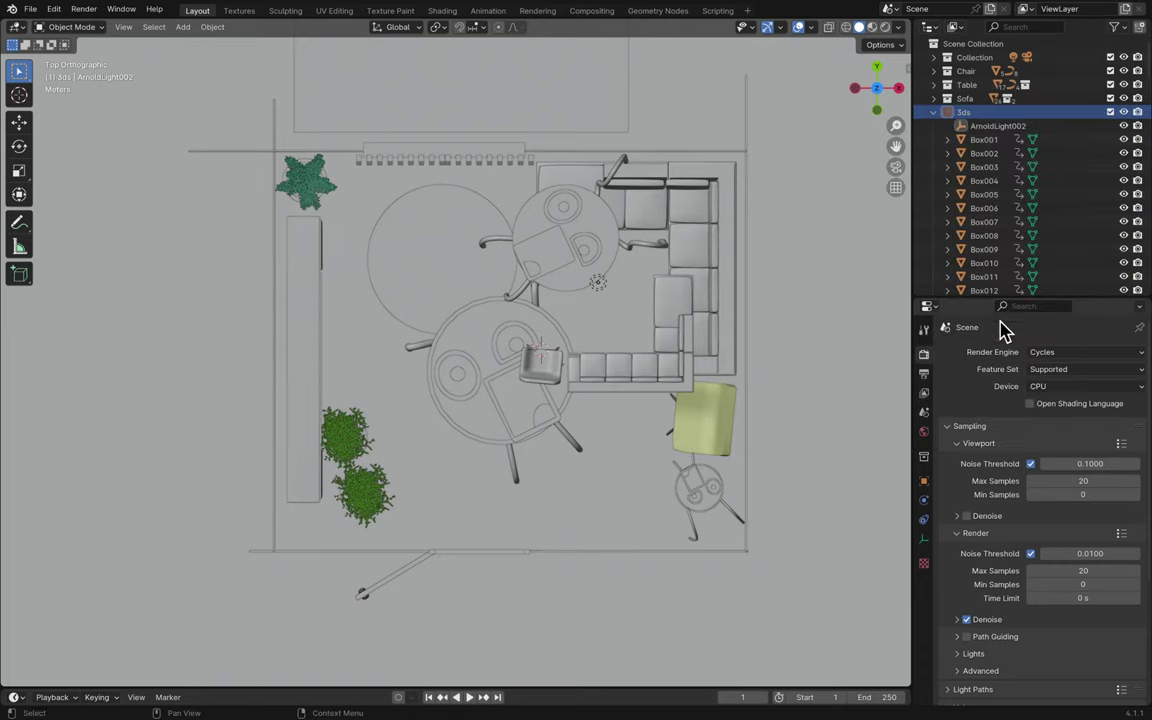
pyautogui.rightClick(951, 118)
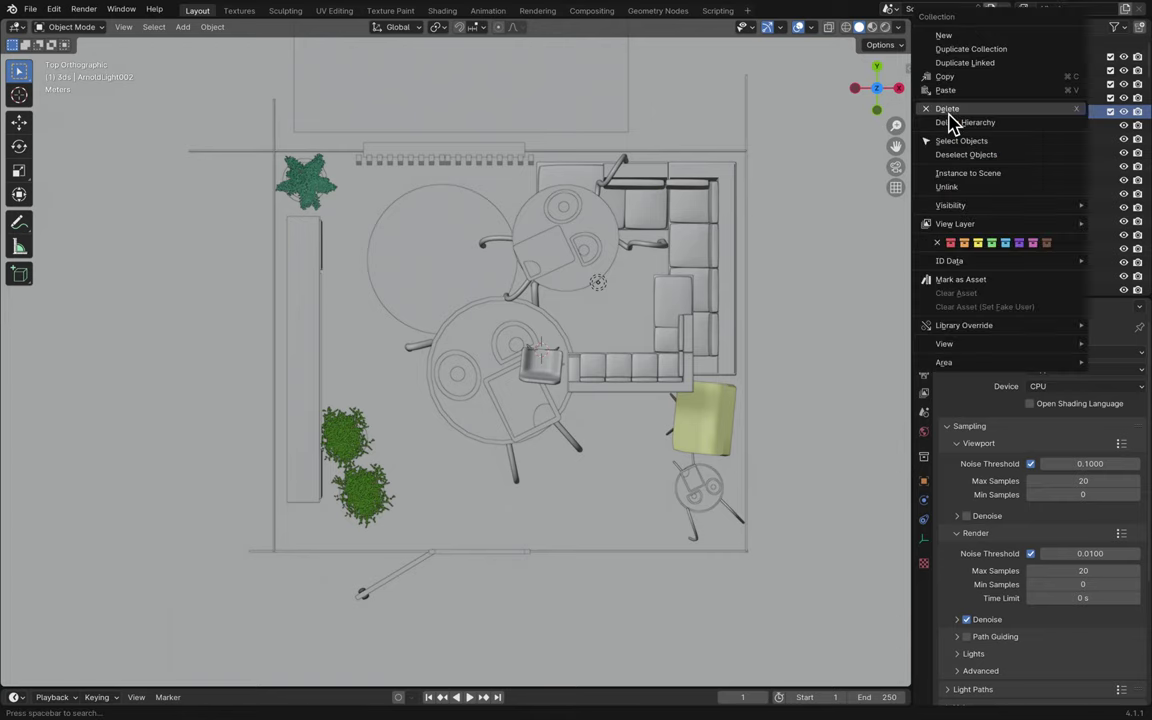
pyautogui.click(1006, 244)
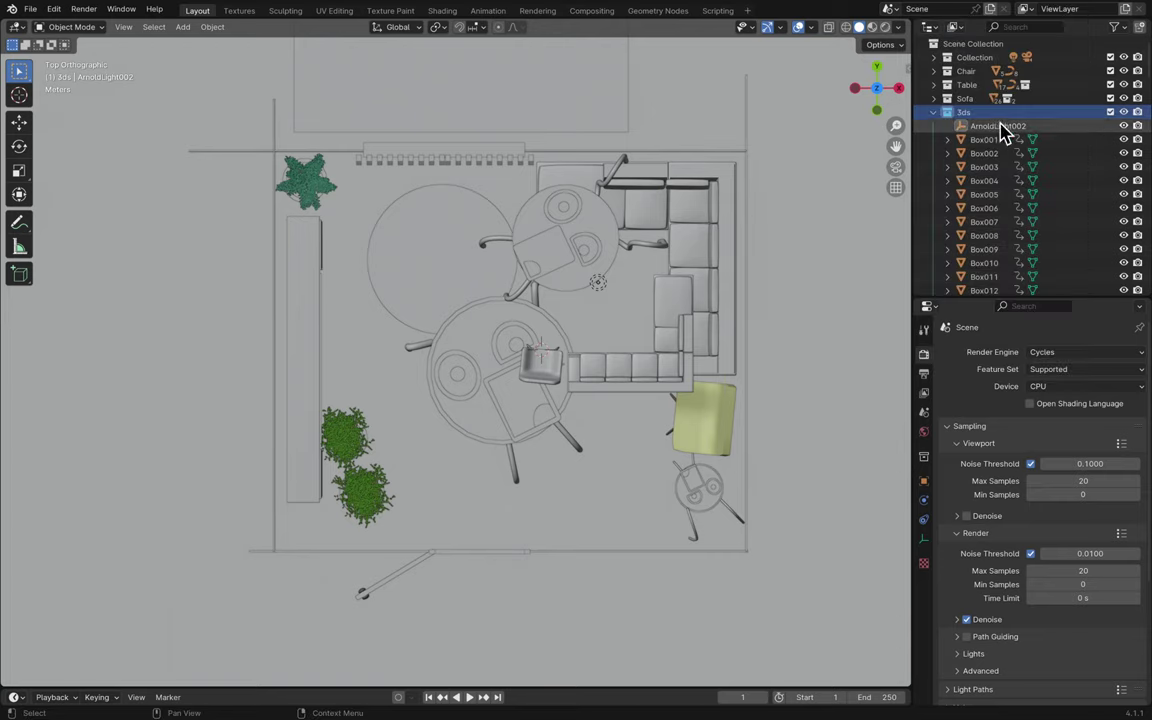
pyautogui.click(936, 114)
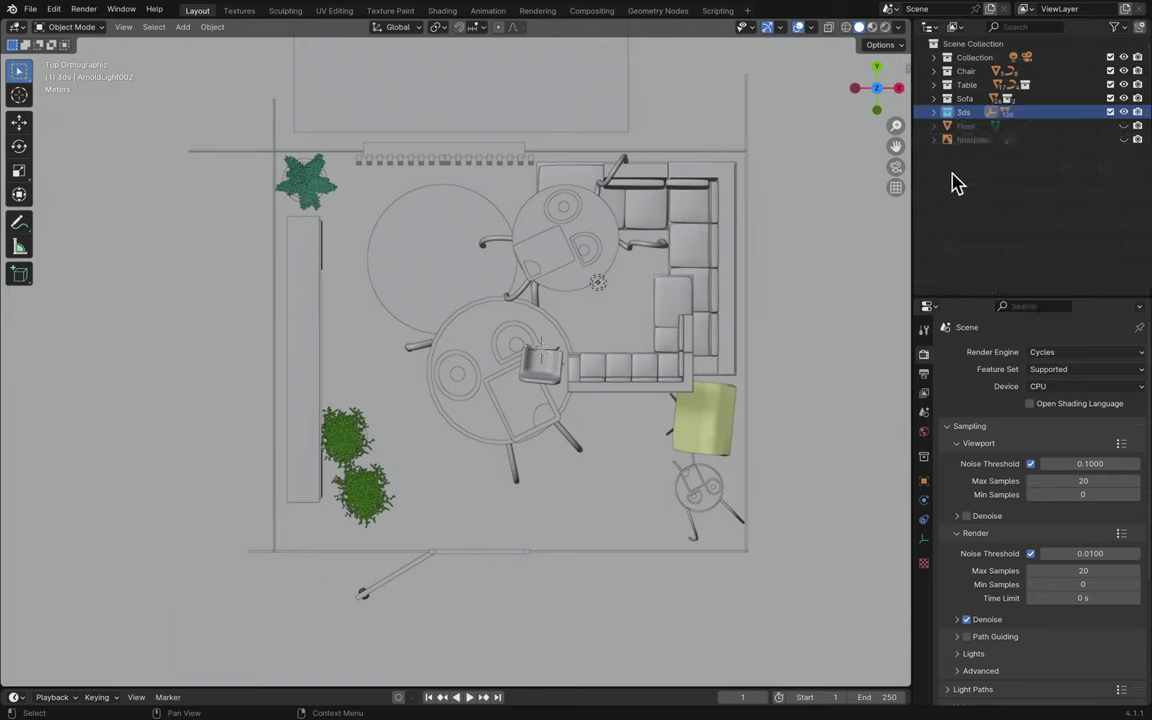
# - Return to top view and select the 3ds objects from Object018 through Wall003
pyautogui.moveTo(791, 305); pyautogui.dragTo(792, 303, button='middle')
pyautogui.click(878, 84)
pyautogui.click(937, 113)
pyautogui.scroll(-10, 987, 134)
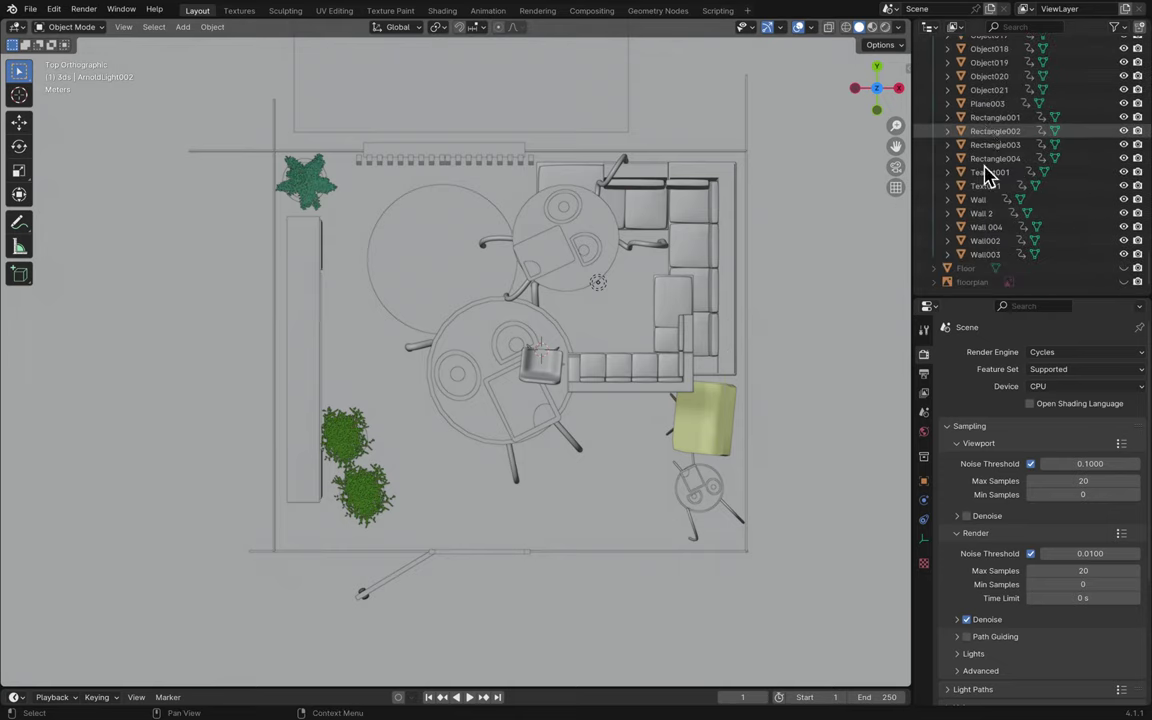
pyautogui.keyDown('shift'); pyautogui.click(998, 258); pyautogui.keyUp('shift')
# - Rotate the floor plan 270° around Z, cancelling the stray rotation and scaling
pyautogui.press('r')
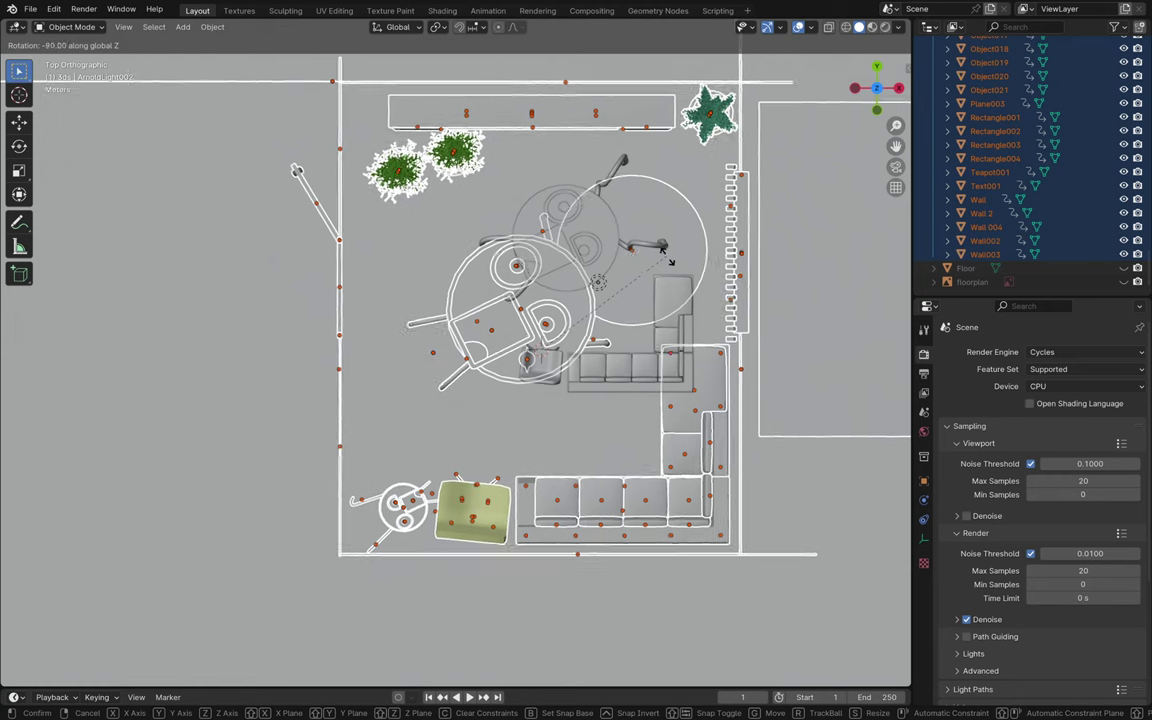
pyautogui.rightClick(670, 259)
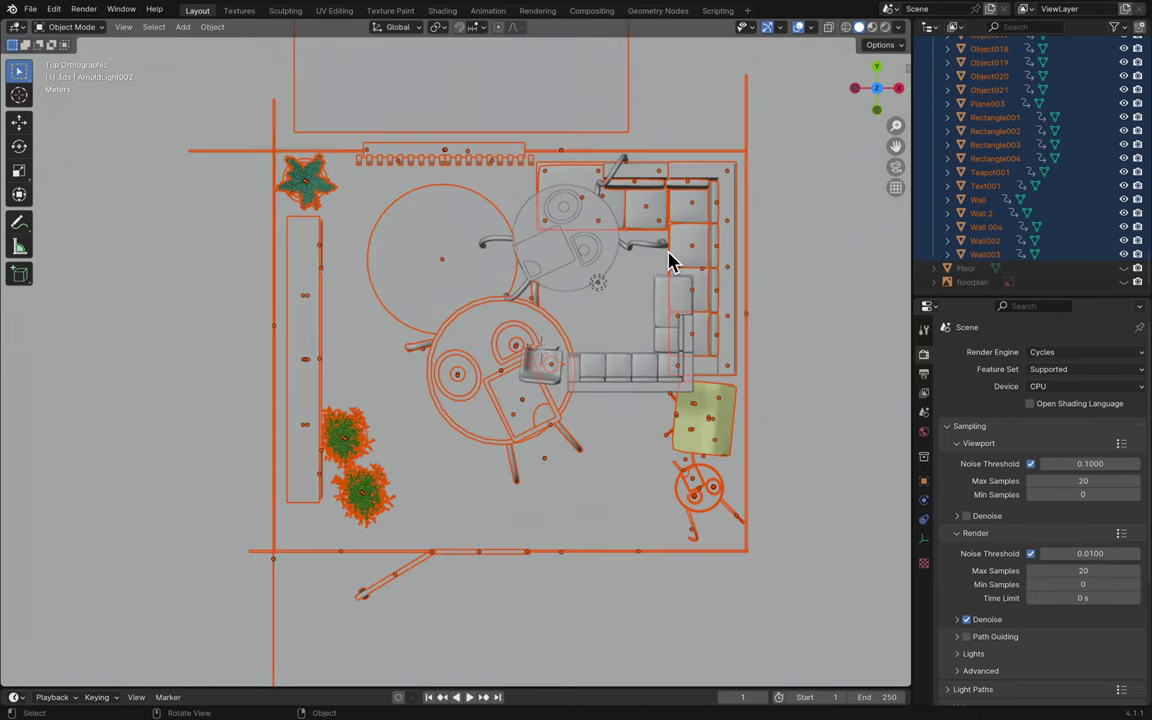
pyautogui.write('sz')
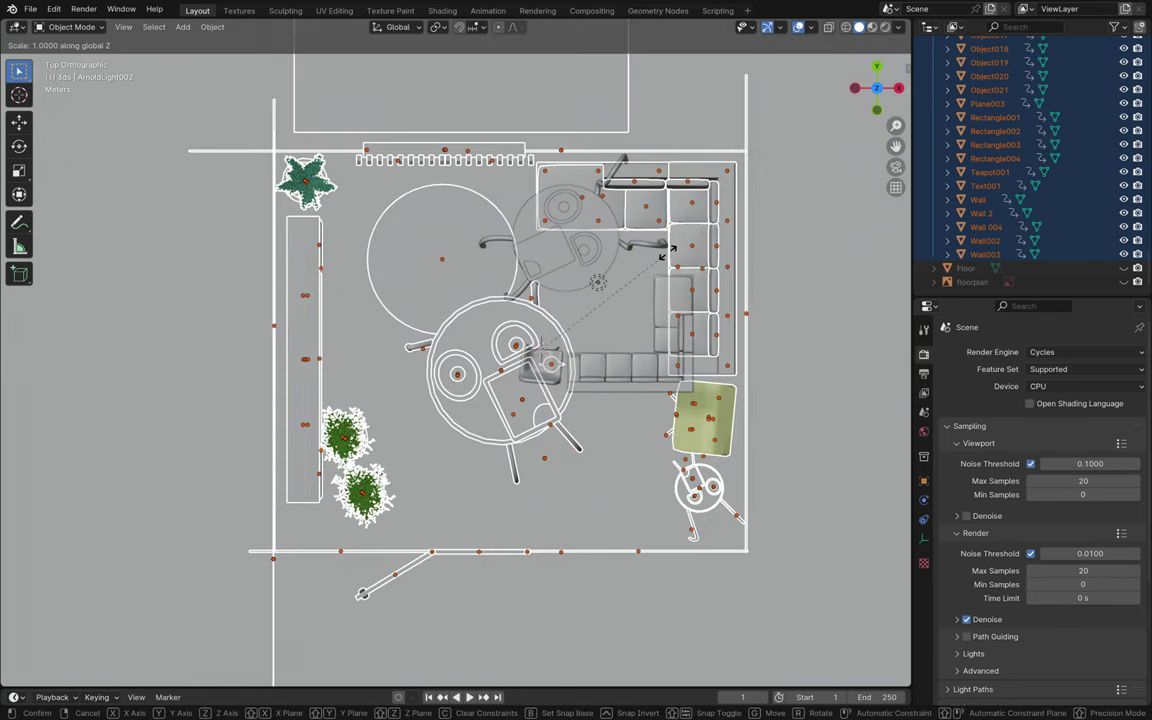
pyautogui.write('270')
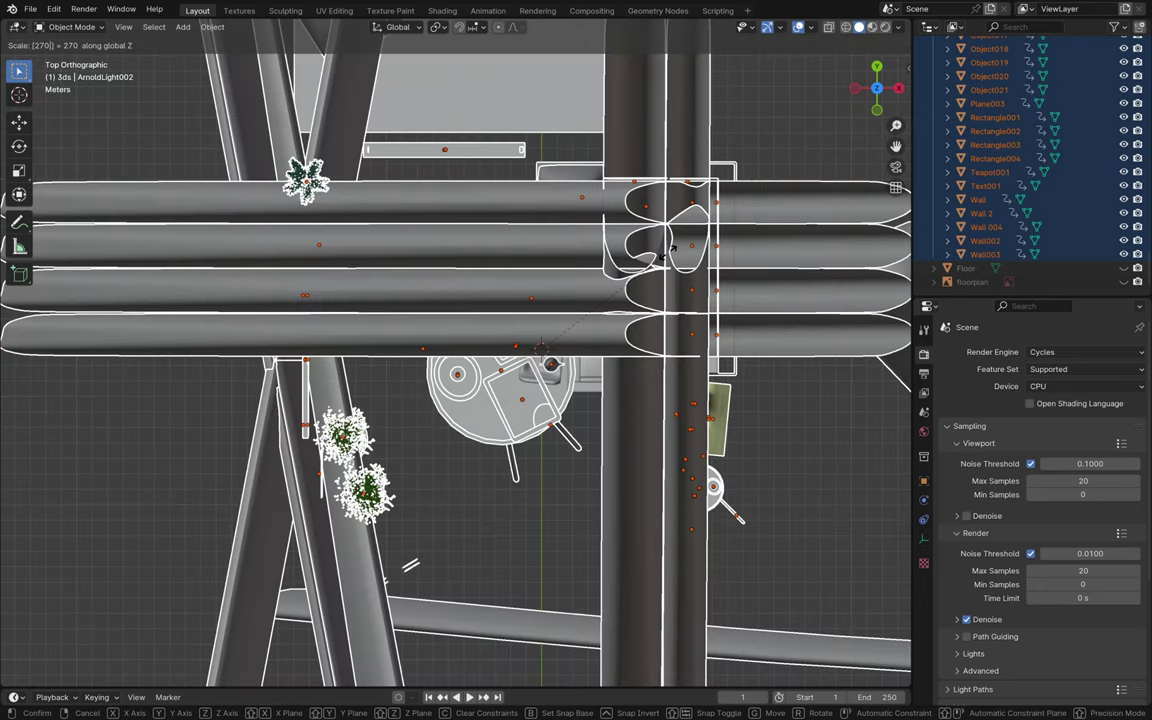
pyautogui.rightClick(669, 252)
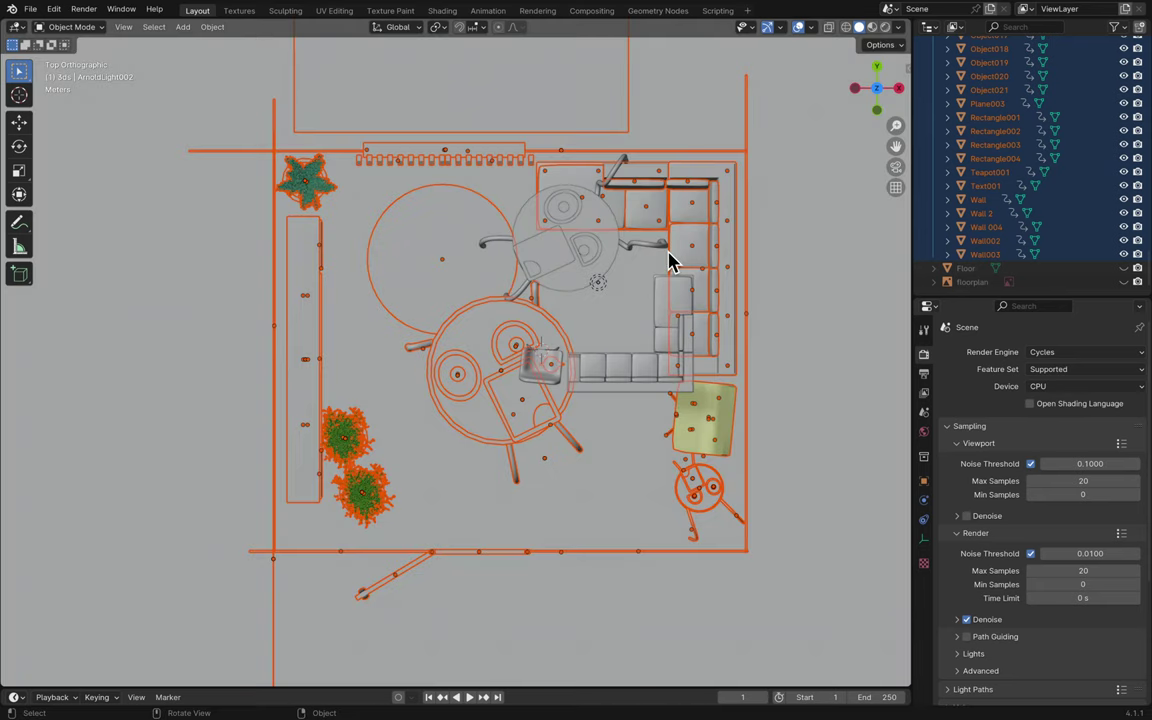
pyautogui.write('r')
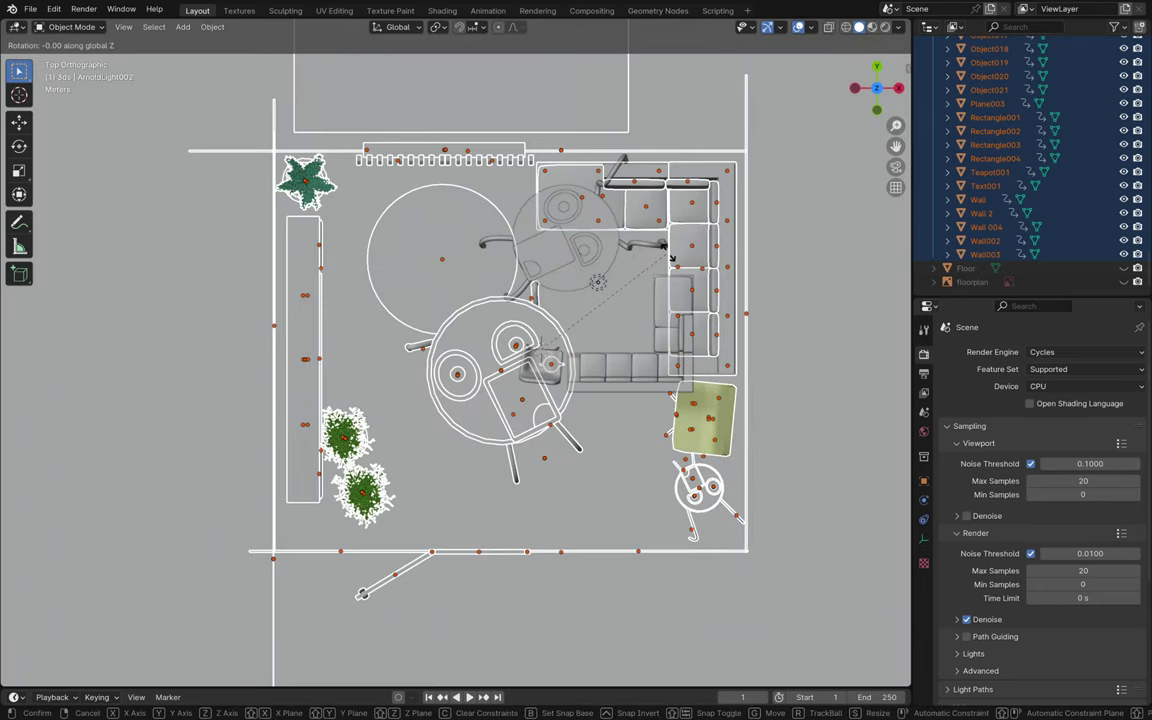
pyautogui.write('270')
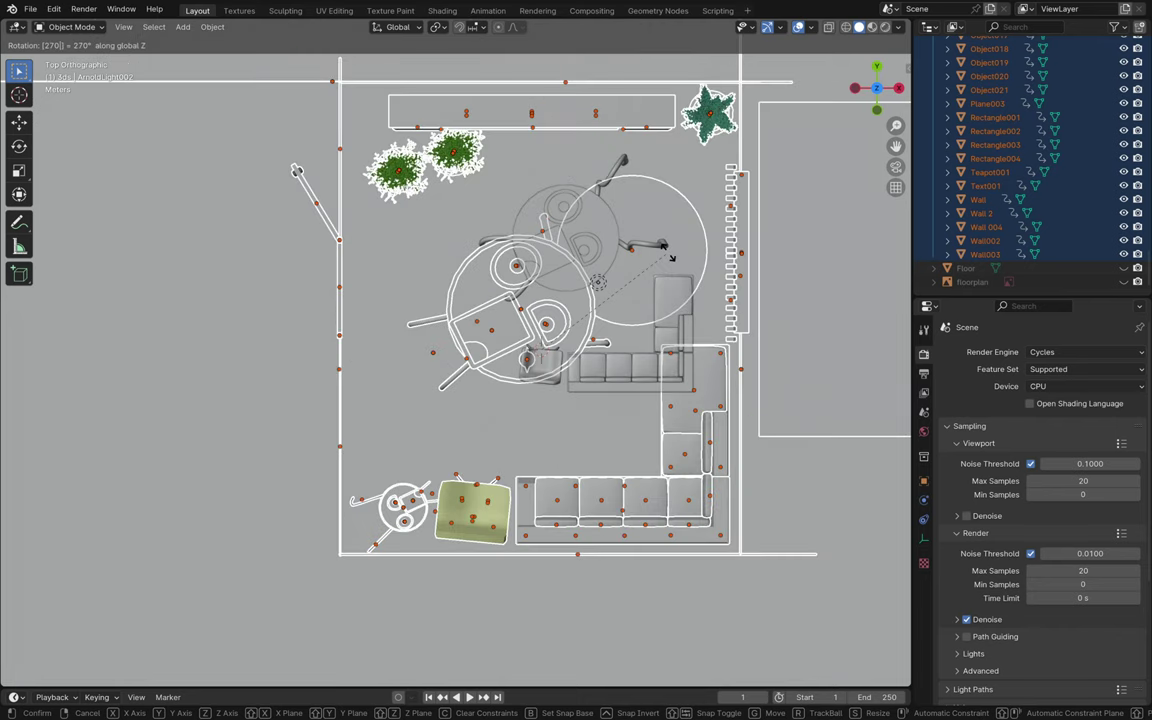
pyautogui.press('Return')
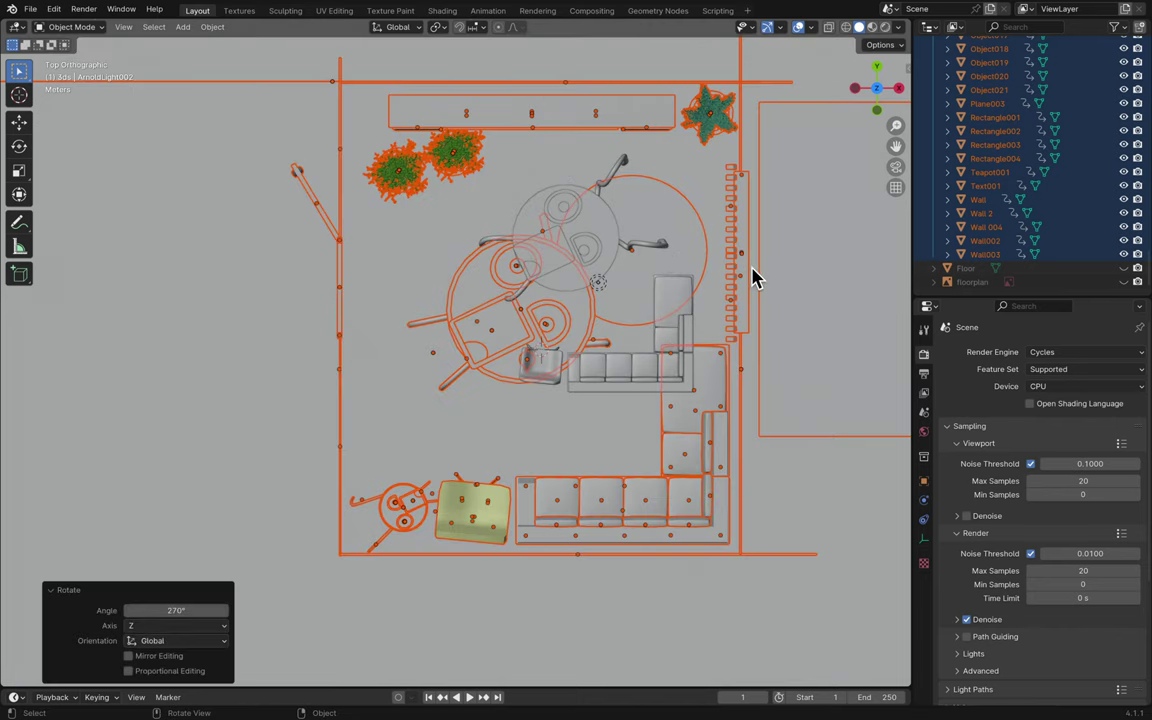
# - Move the floor plan and shrink it to 0.594, then return to top view
pyautogui.press('g')
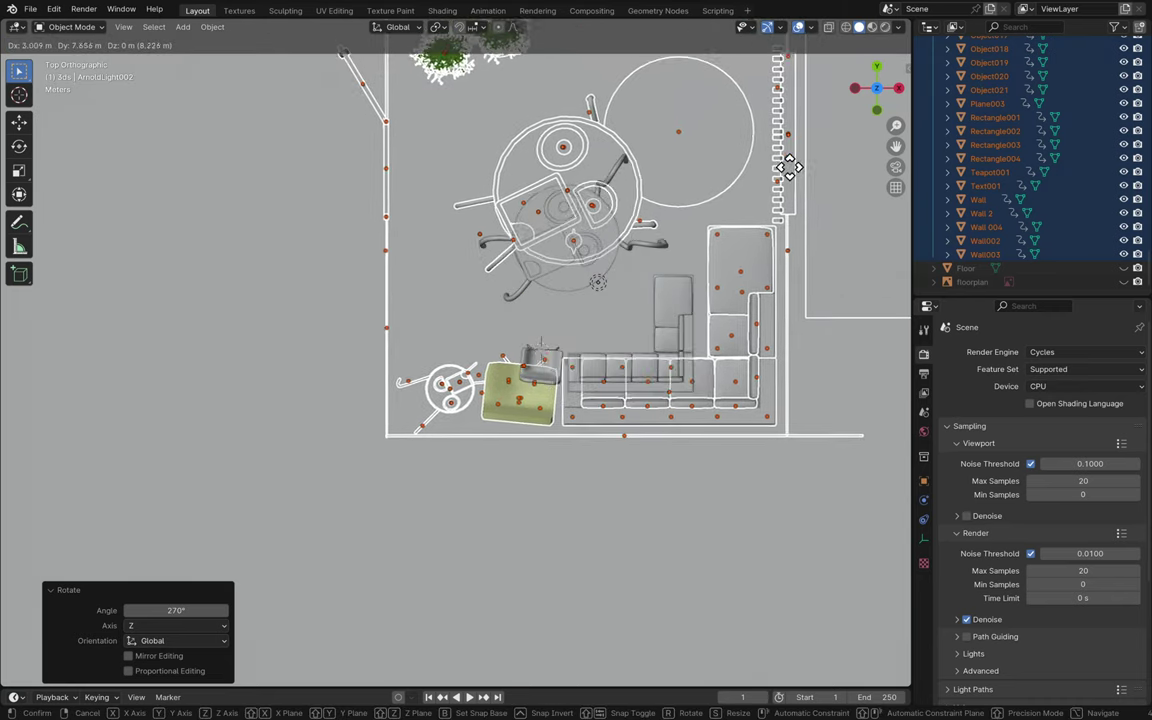
pyautogui.click(788, 218)
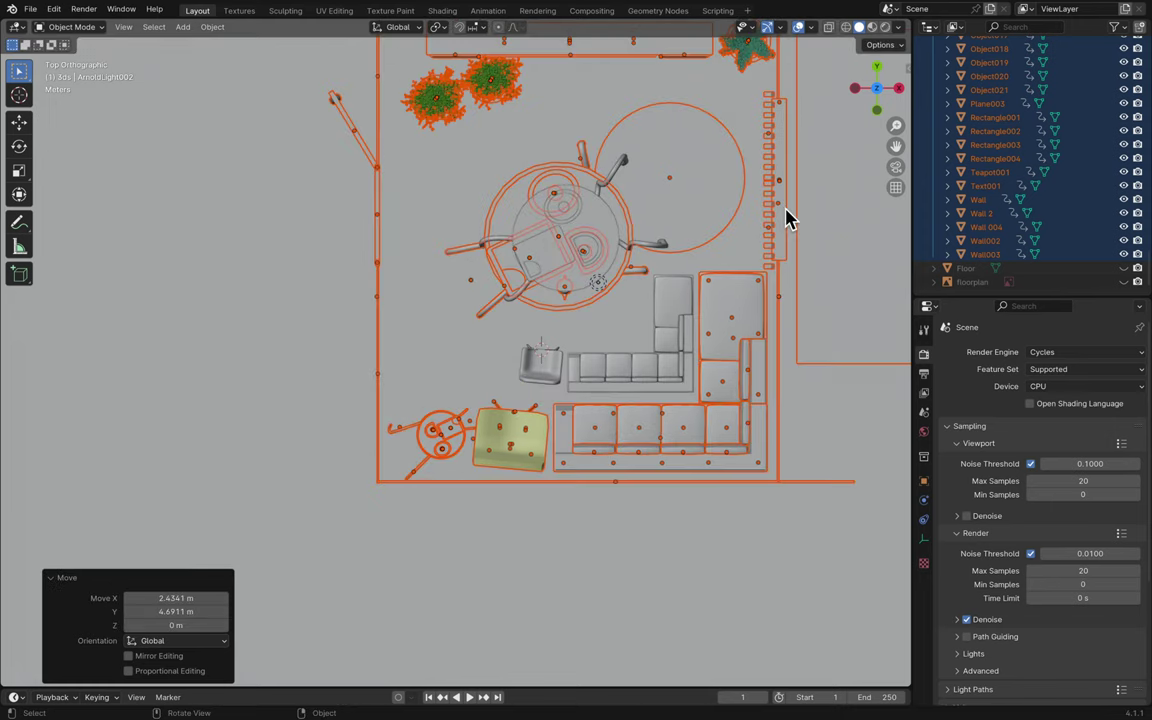
pyautogui.press('s')
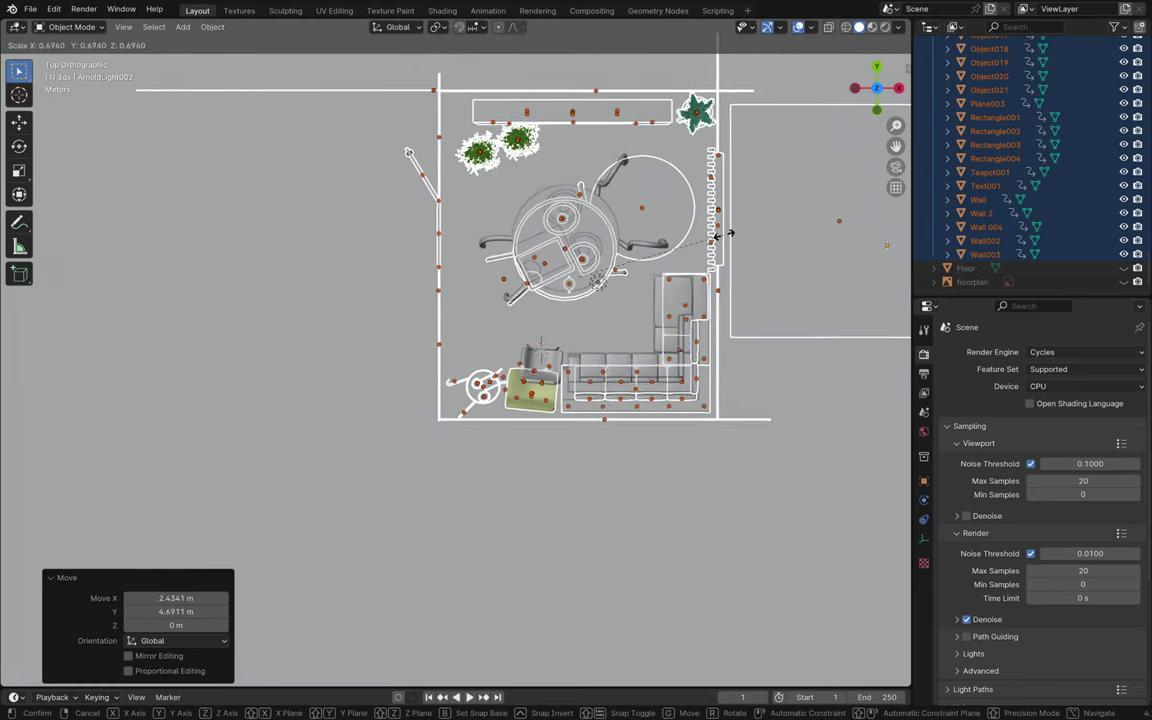
pyautogui.click(705, 250)
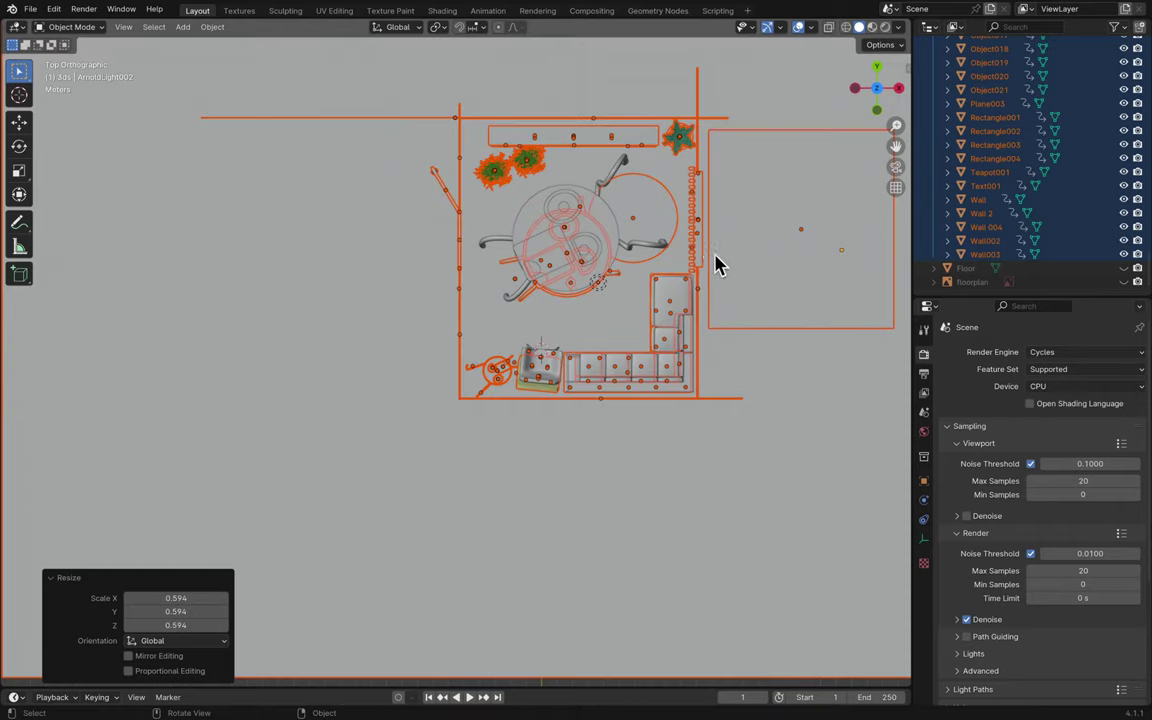
pyautogui.scroll(-3, 697, 283)
pyautogui.scroll(8, 697, 283)
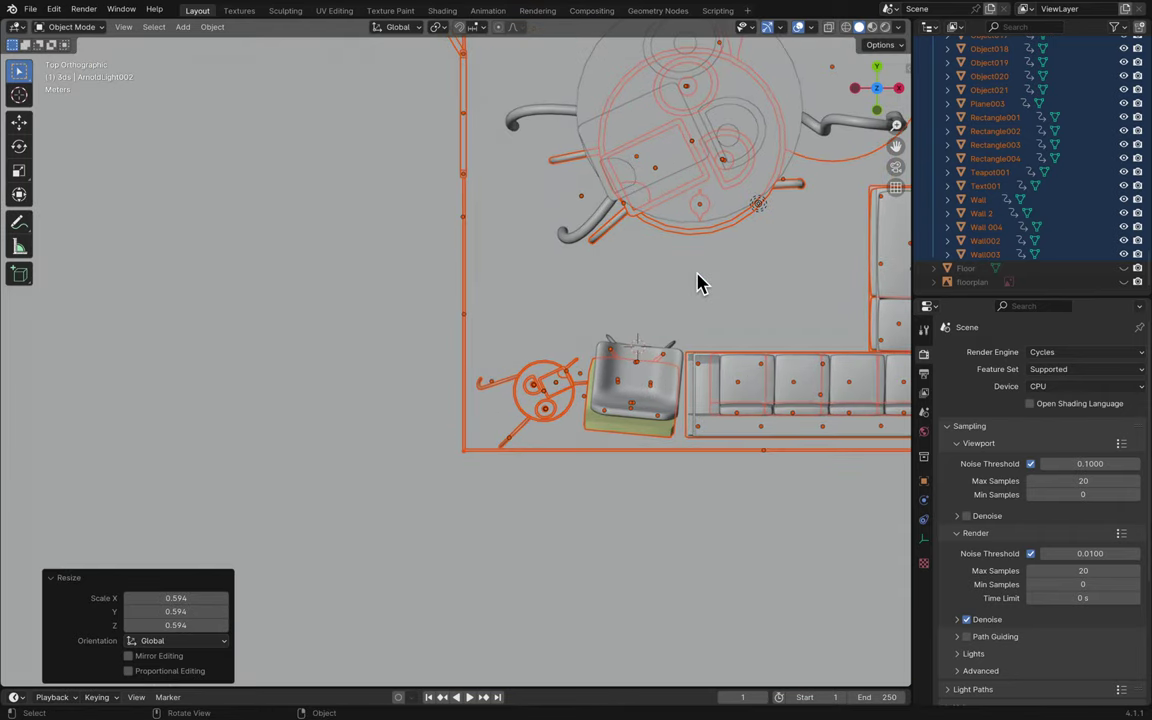
pyautogui.moveTo(697, 283); pyautogui.dragTo(697, 283, button='middle')
pyautogui.click(880, 95)
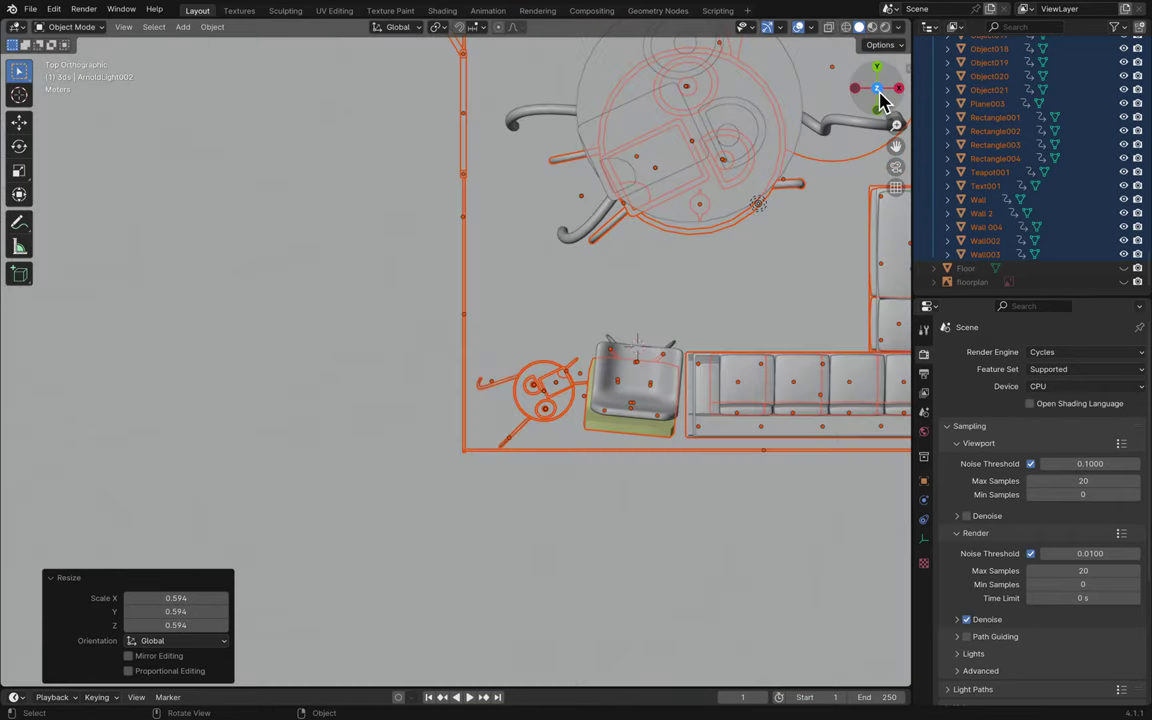
pyautogui.keyDown('shift'); pyautogui.hscroll(5, 743, 233); pyautogui.keyUp('shift')
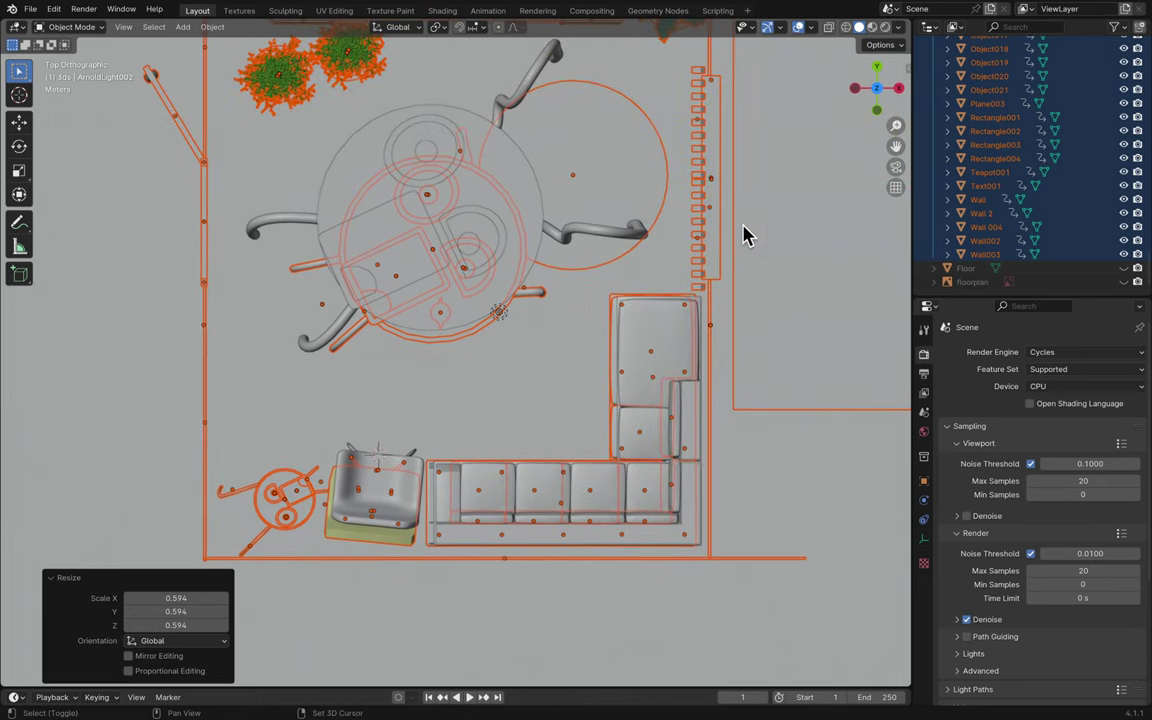
# - Slide the floor plan horizontally, without changing height, under the furniture
pyautogui.press('g')
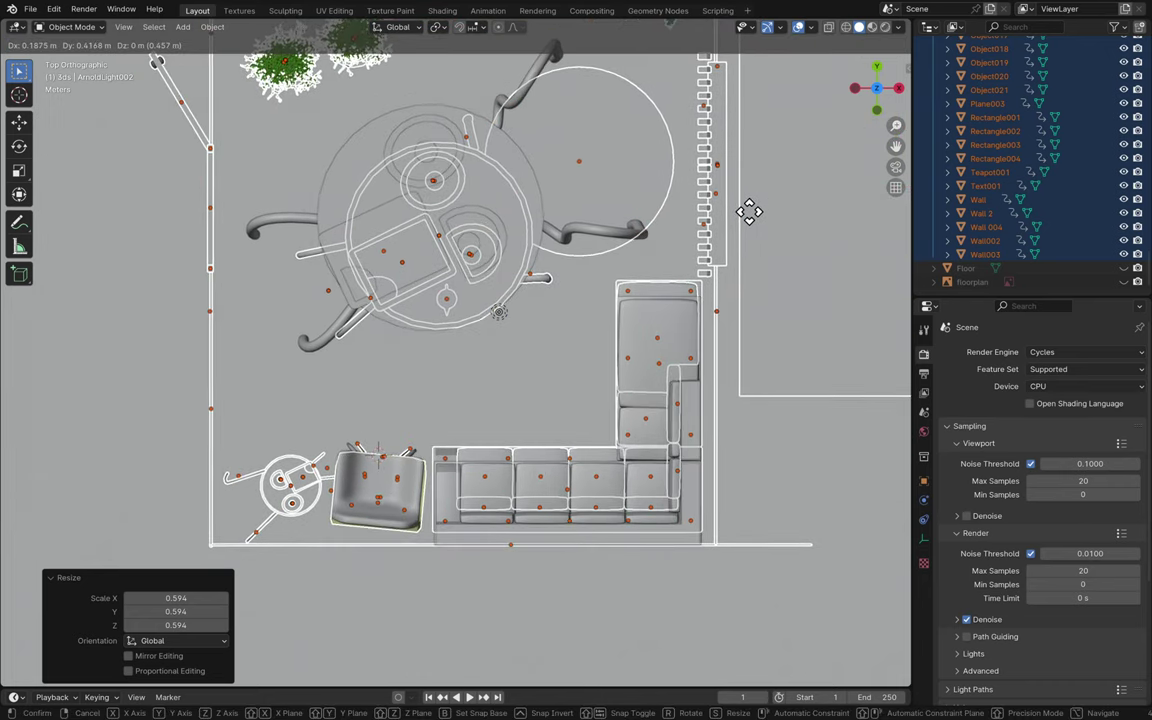
pyautogui.hotkey('shift', 'z')
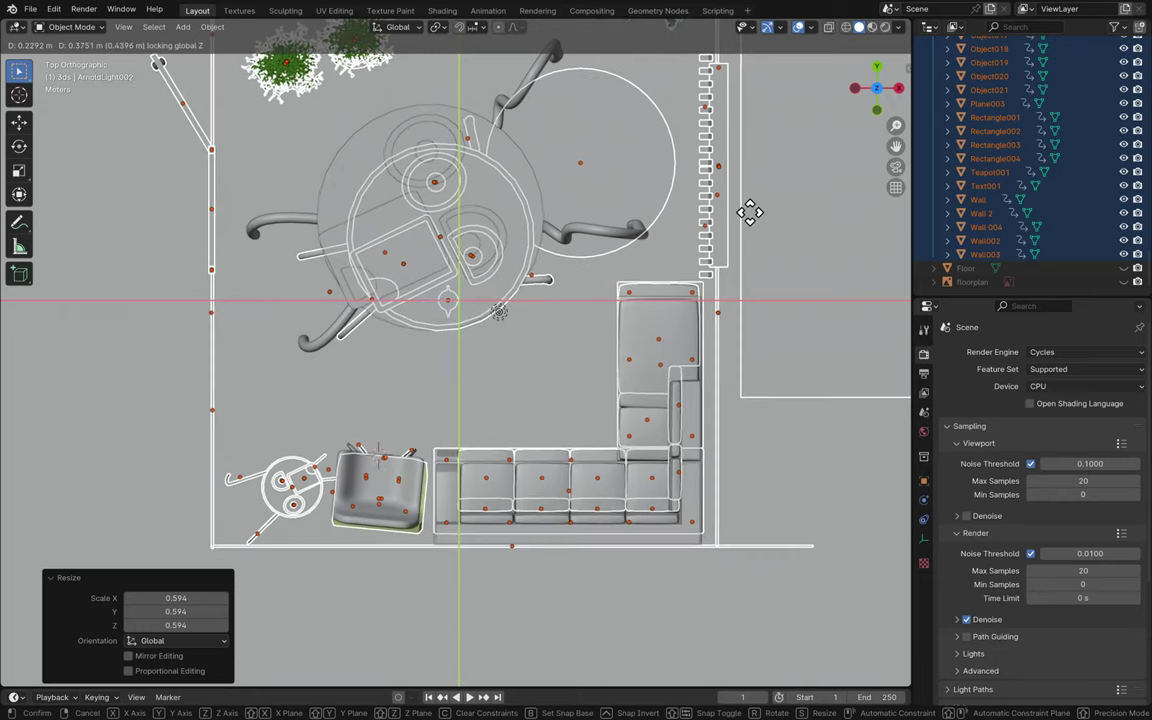
pyautogui.click(752, 222)
pyautogui.moveTo(752, 222); pyautogui.dragTo(752, 222, button='middle')
# - Raise the room objects 1.7411 m along Z and orbit to inspect the table
pyautogui.press('g')
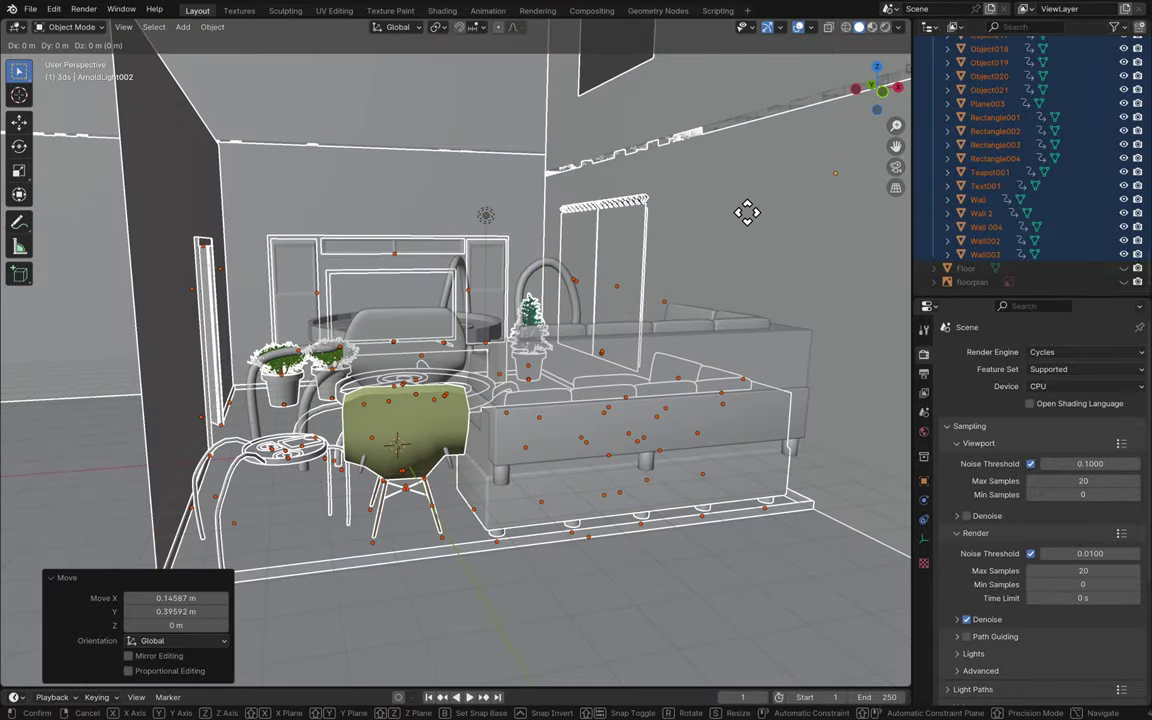
pyautogui.press('z')
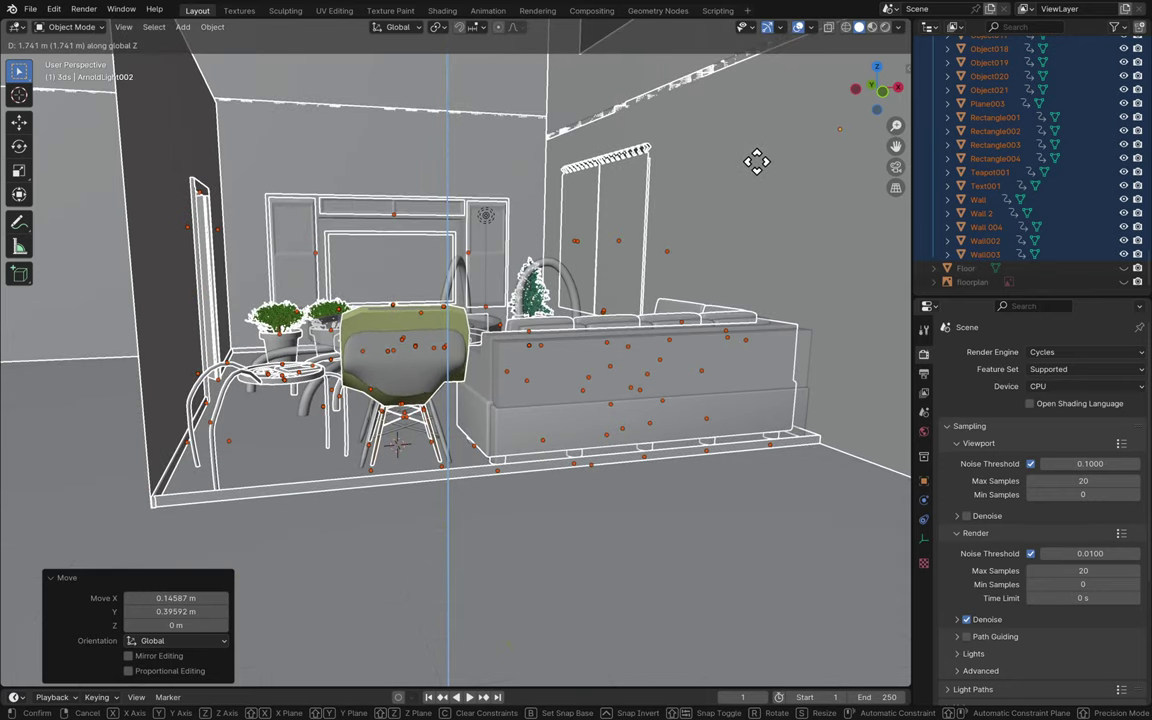
pyautogui.click(756, 166)
pyautogui.moveTo(756, 170); pyautogui.dragTo(757, 163, button='middle')
pyautogui.scroll(5, 758, 170)
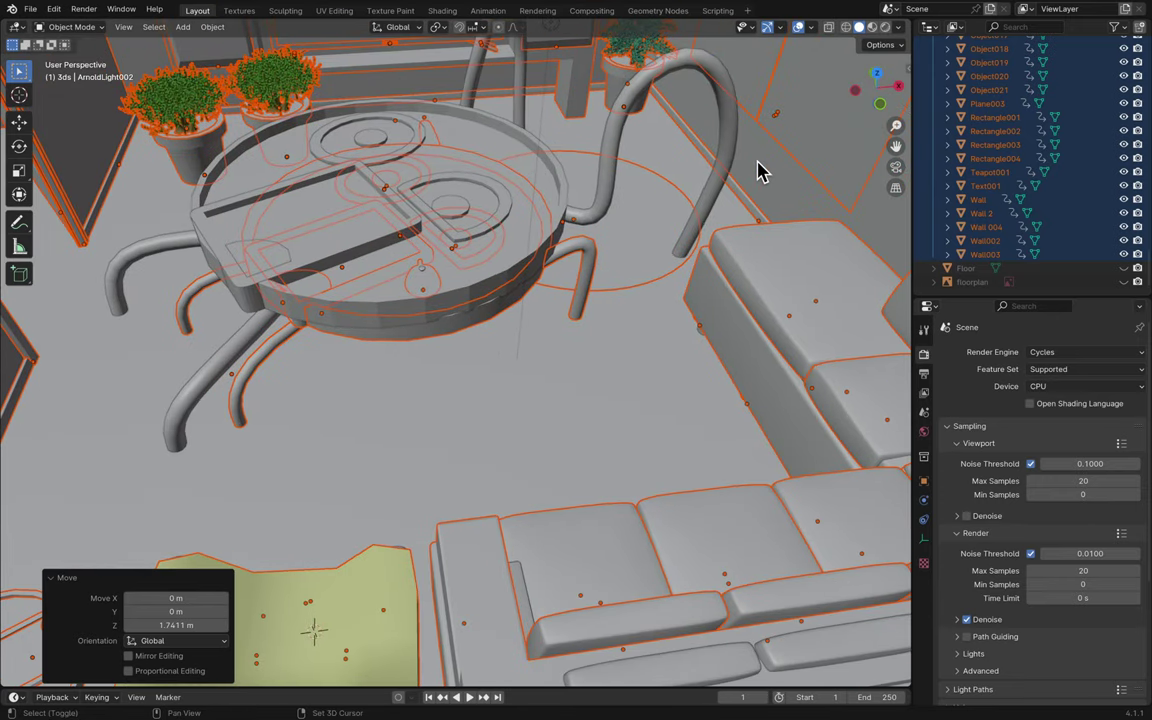
pyautogui.scroll(8, 1070, 183)
pyautogui.scroll(10, 1070, 183)
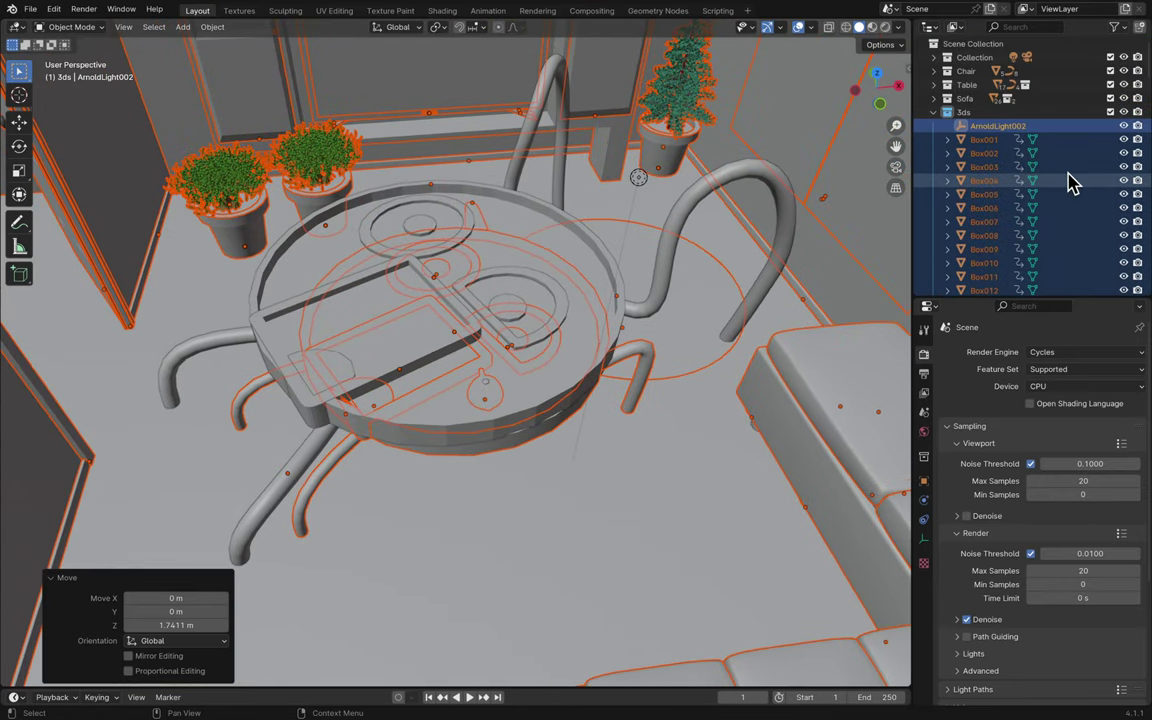
# - Expand the Table collection and select the nine Table Booleans cutter objects
pyautogui.click(935, 112)
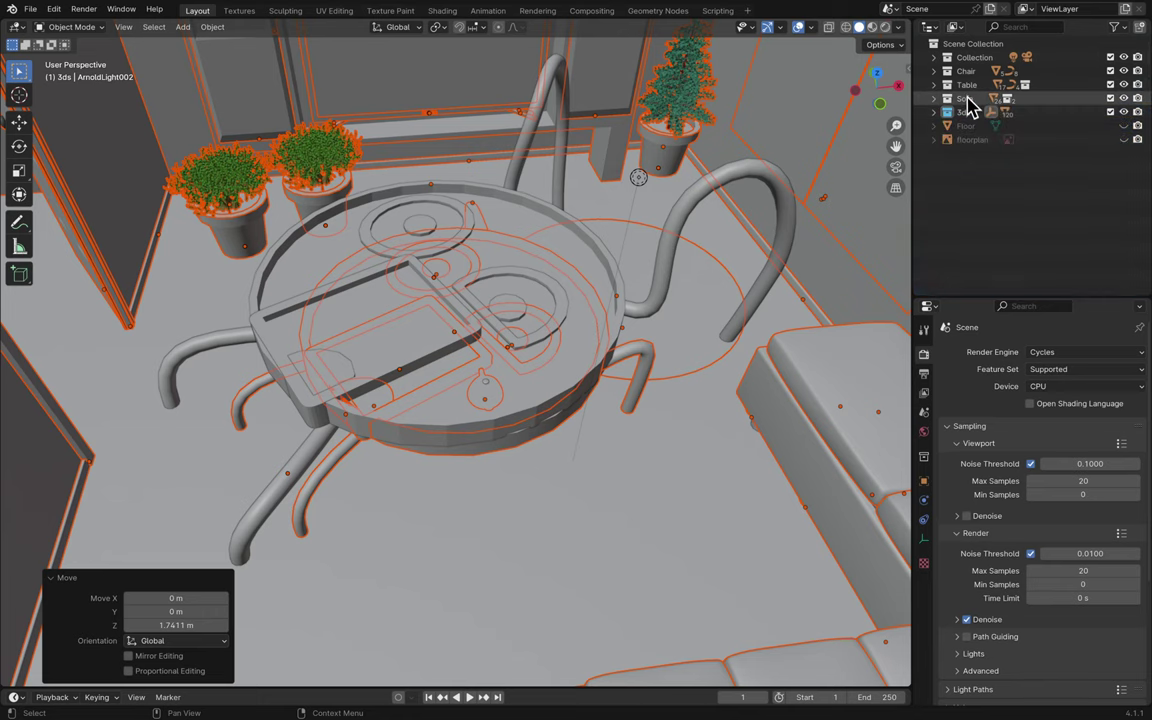
pyautogui.click(934, 85)
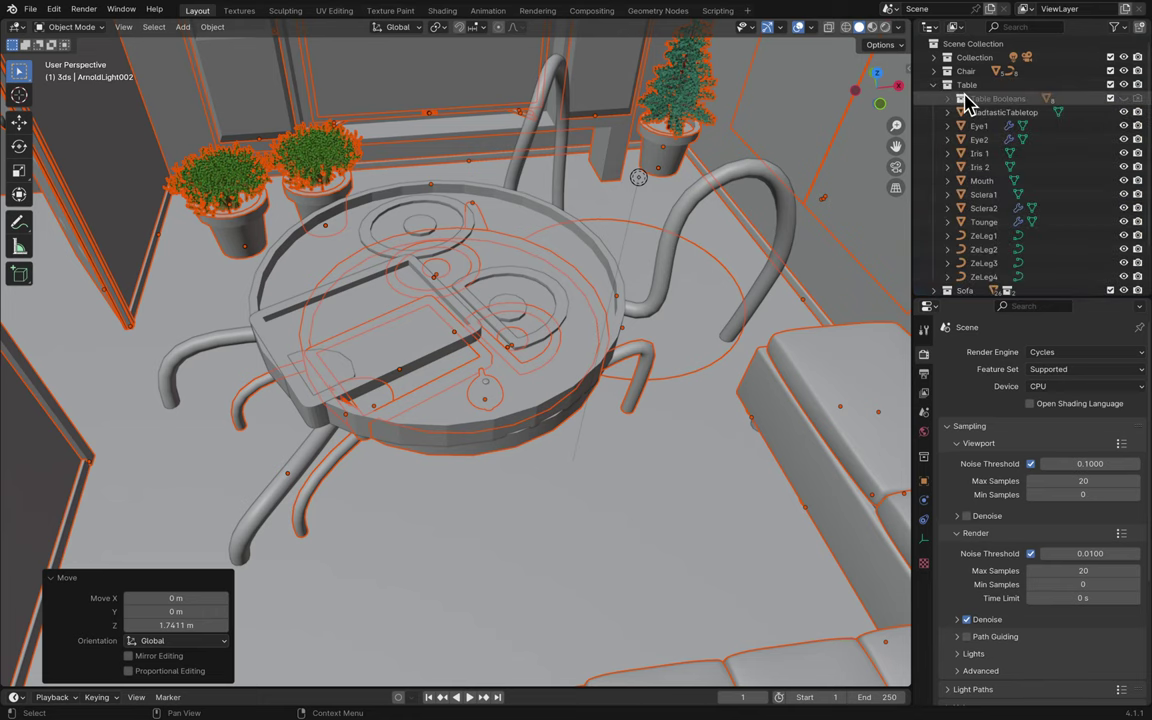
pyautogui.click(967, 101)
pyautogui.click(947, 99)
pyautogui.click(998, 114)
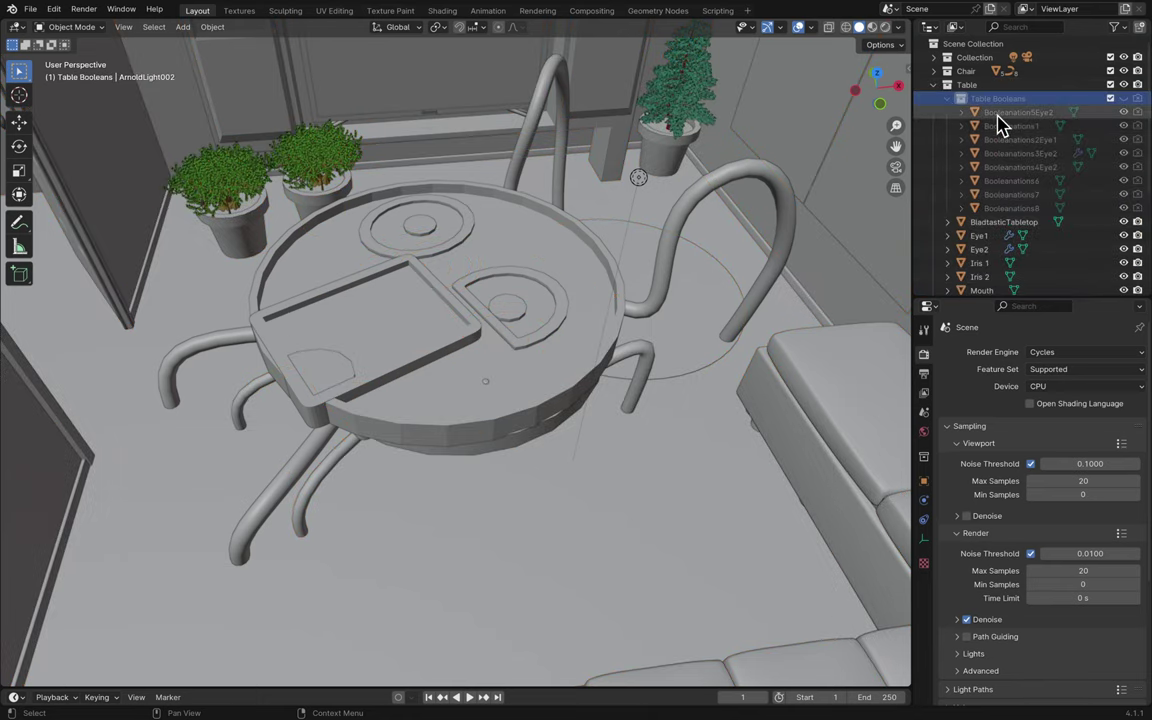
pyautogui.keyDown('shift'); pyautogui.click(1005, 208); pyautogui.keyUp('shift')
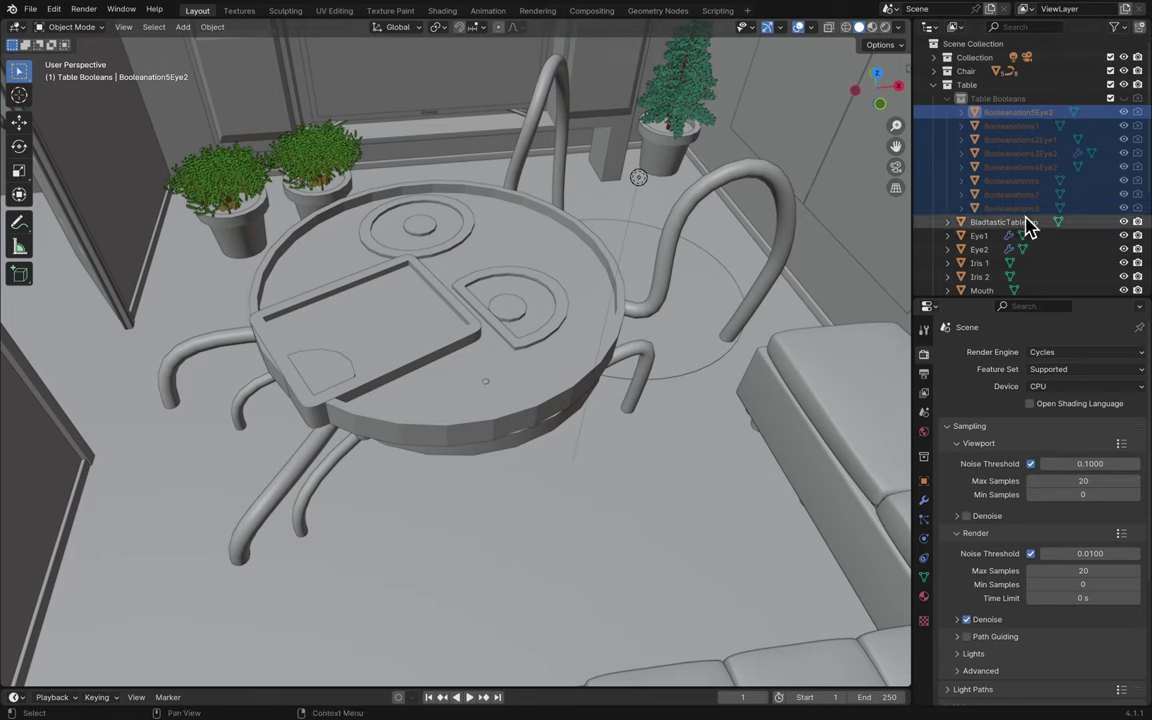
pyautogui.scroll(-5, 1011, 245)
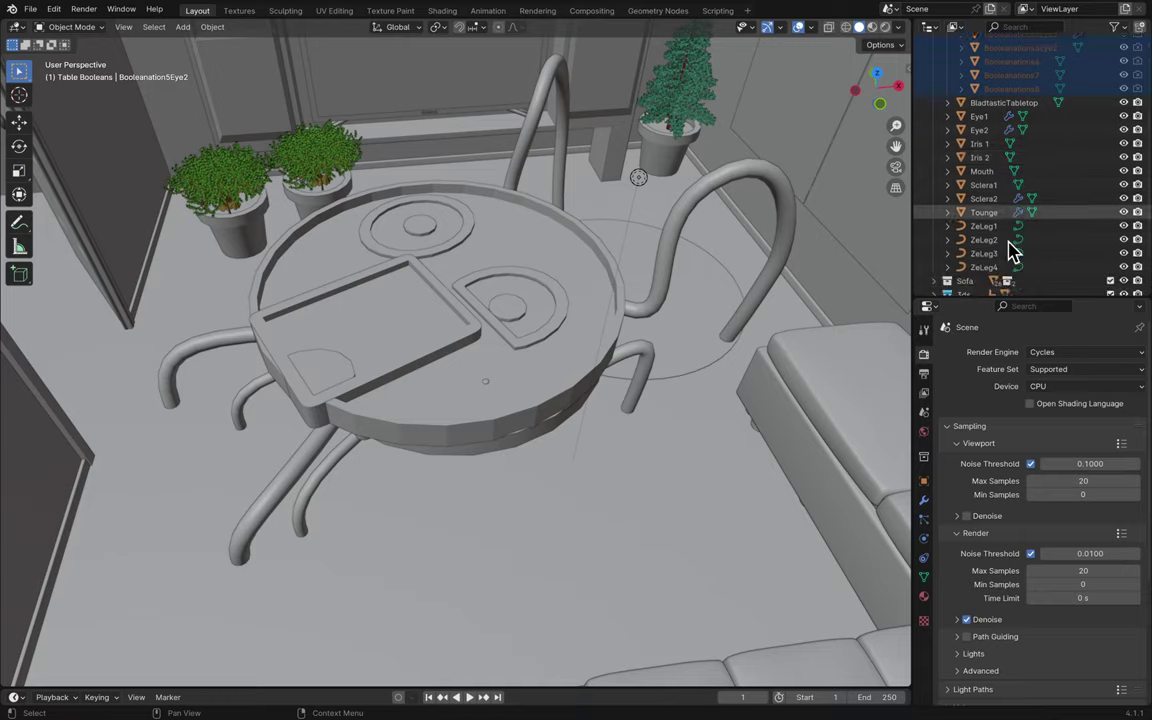
pyautogui.moveTo(671, 240); pyautogui.dragTo(671, 244, button='middle')
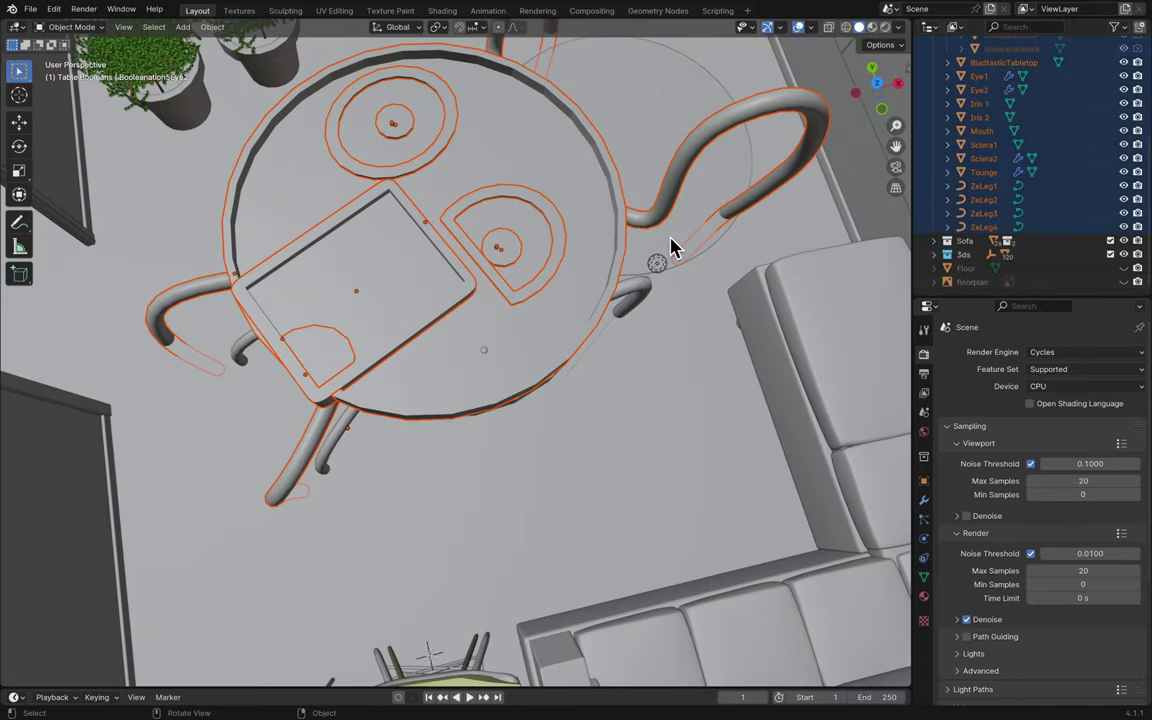
# - Make the Booleanation5Eye2 cutter visible and select all table objects down to ZeLeg4
pyautogui.press('g')
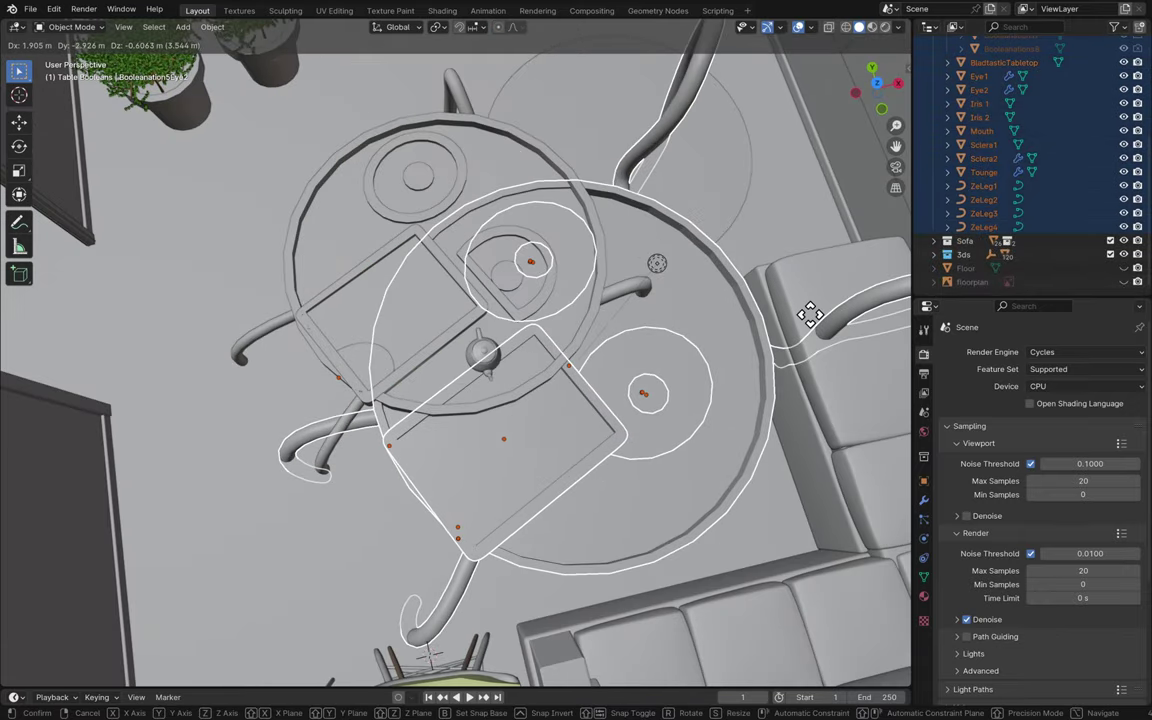
pyautogui.rightClick(858, 172)
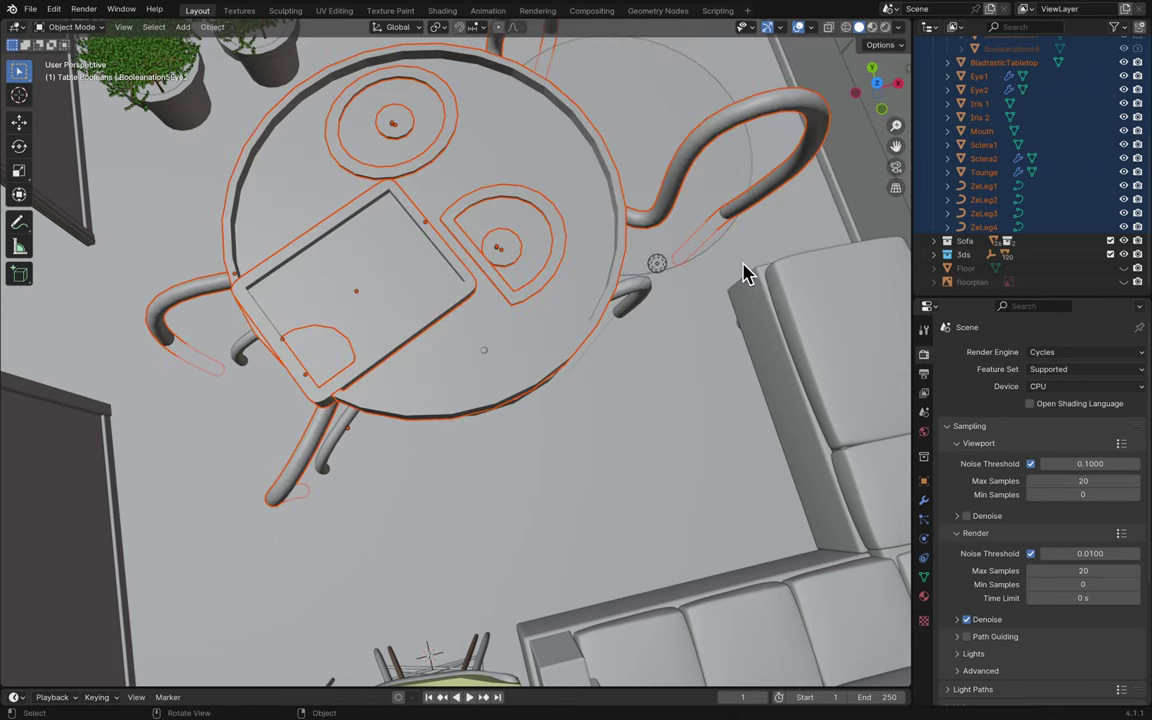
pyautogui.moveTo(745, 275); pyautogui.dragTo(746, 270, button='middle')
pyautogui.scroll(4, 1050, 150)
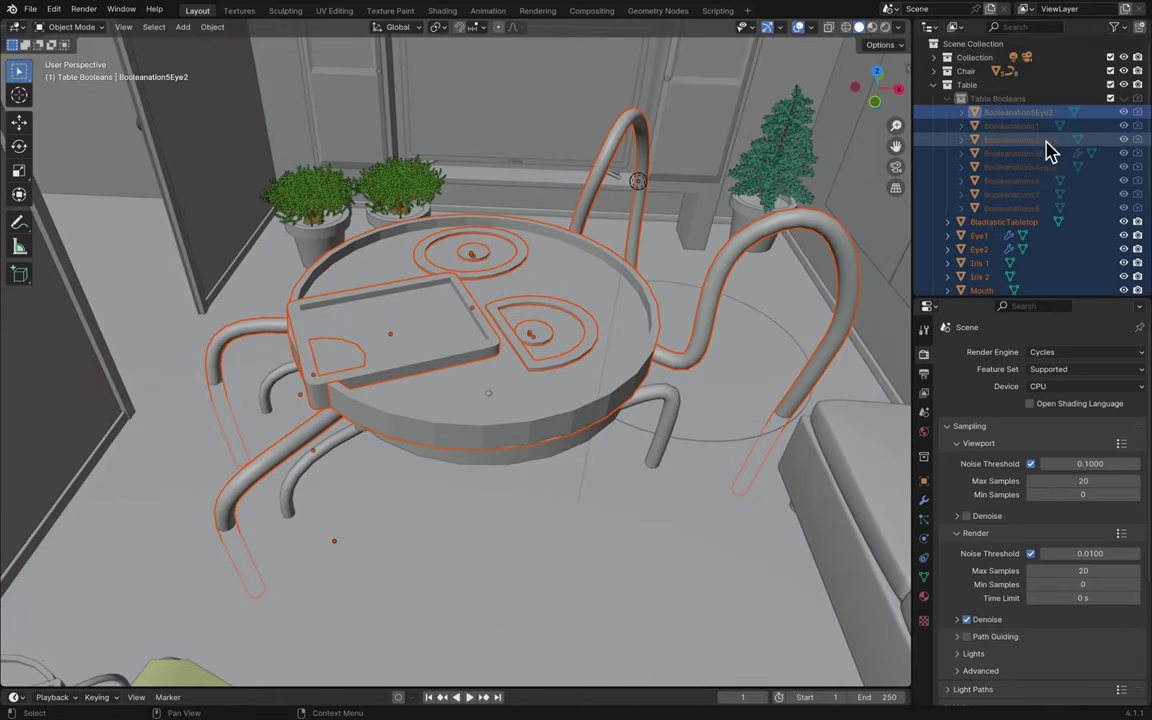
pyautogui.click(1018, 160)
pyautogui.click(1010, 113)
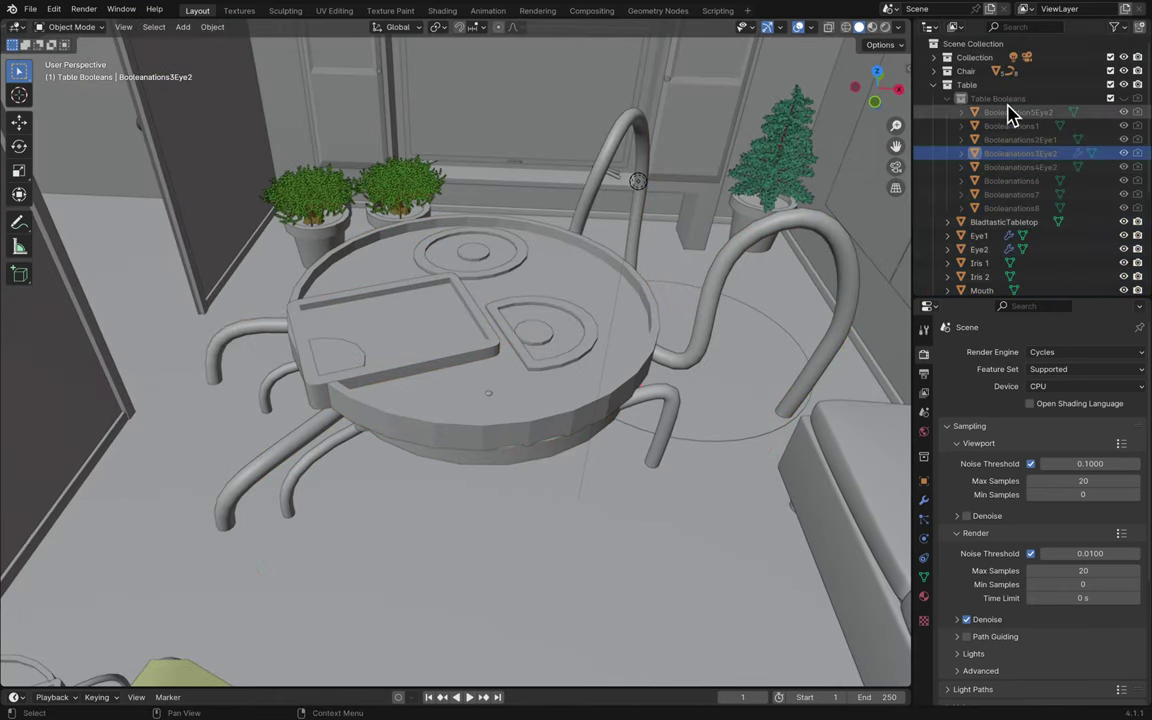
pyautogui.click(1124, 112)
pyautogui.scroll(-5, 1041, 132)
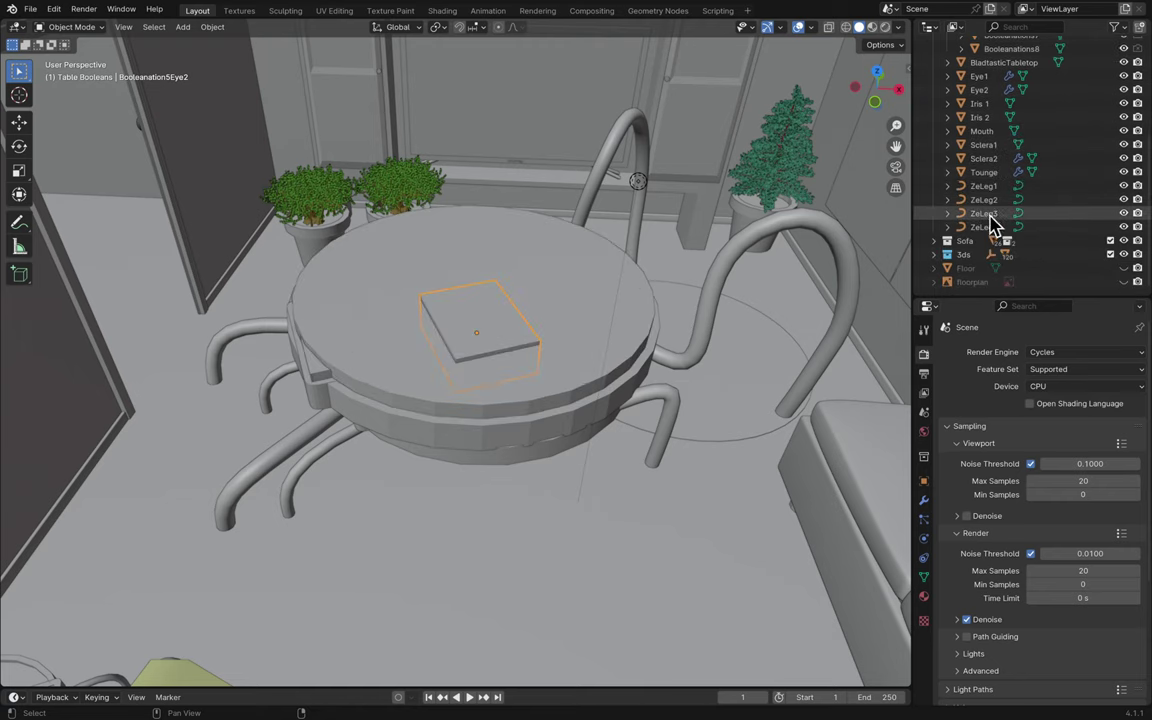
pyautogui.keyDown('shift'); pyautogui.click(985, 227); pyautogui.keyUp('shift')
# - Check the table from front, underside and top orthographic views
pyautogui.press('Tab')
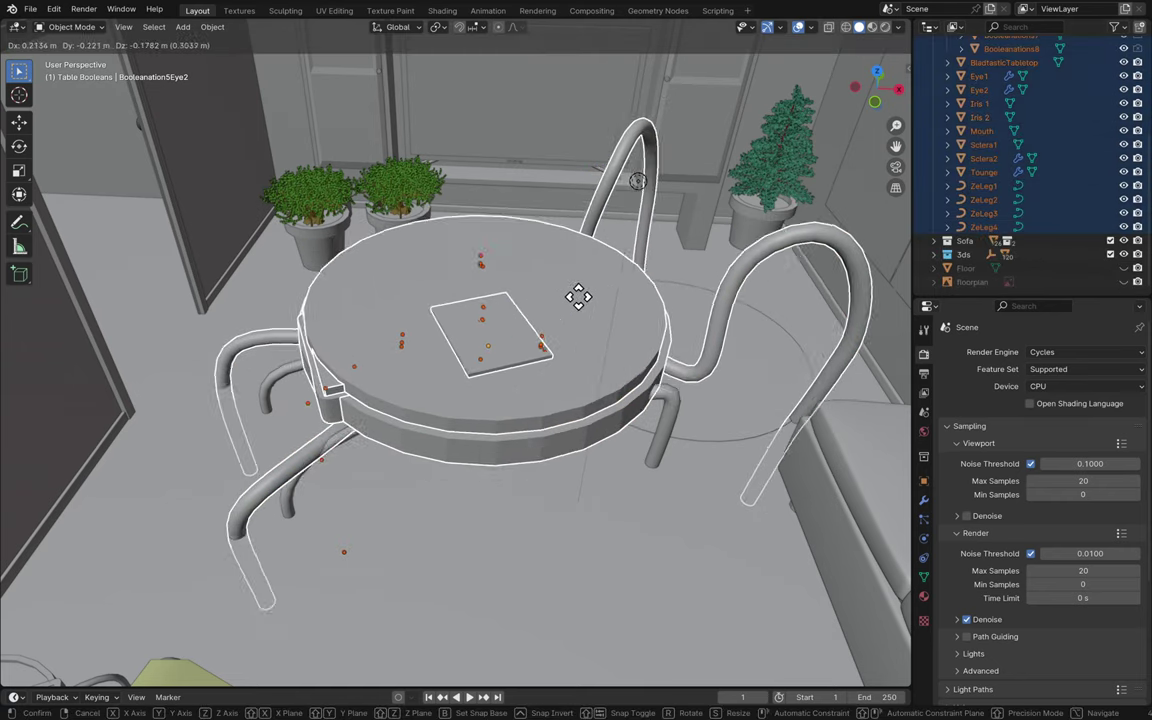
pyautogui.press('Tab')
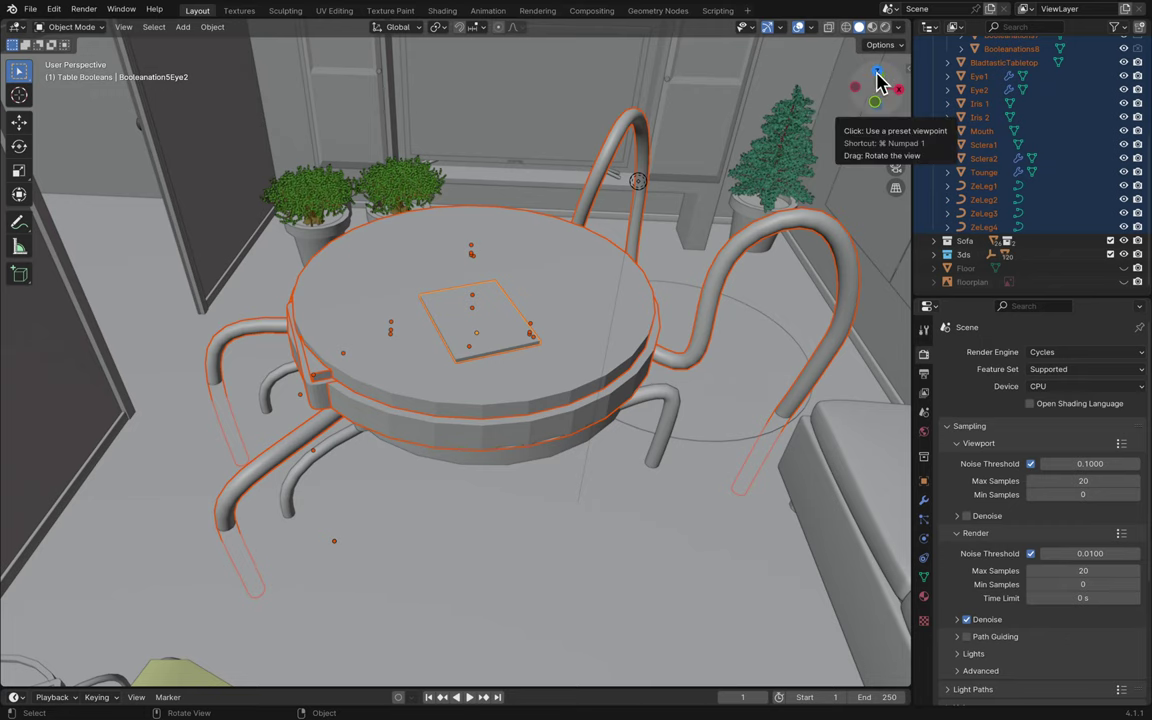
pyautogui.click(876, 86)
pyautogui.click(875, 86)
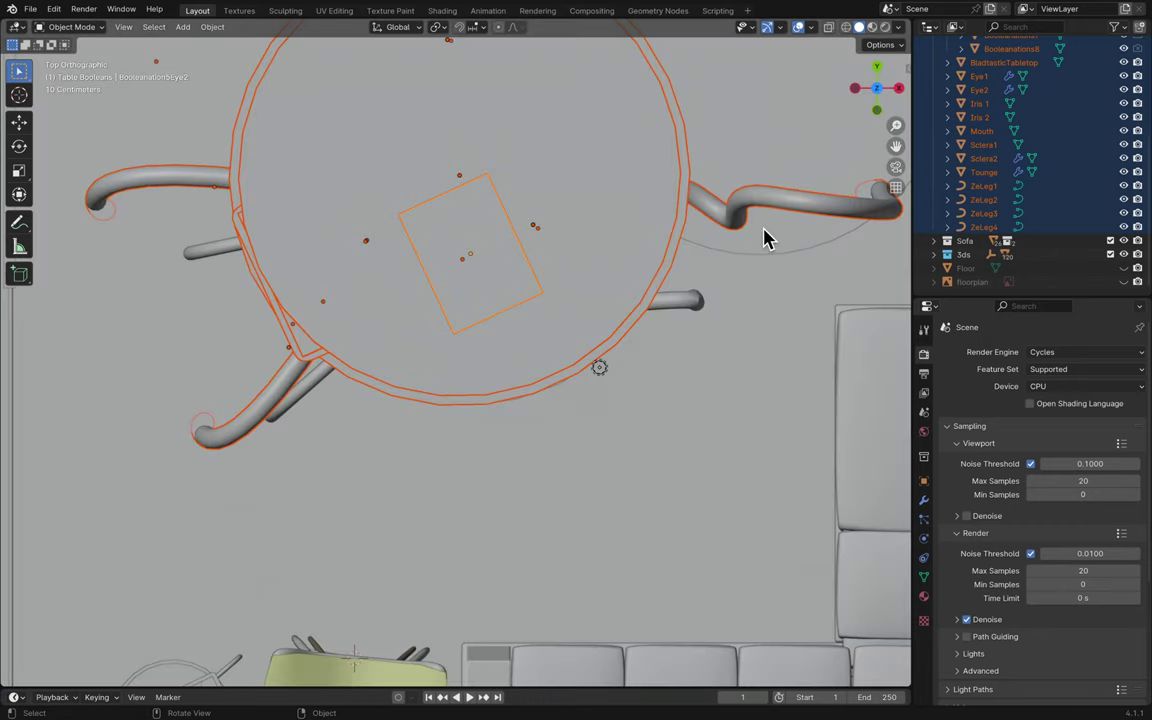
pyautogui.scroll(-5, 764, 238)
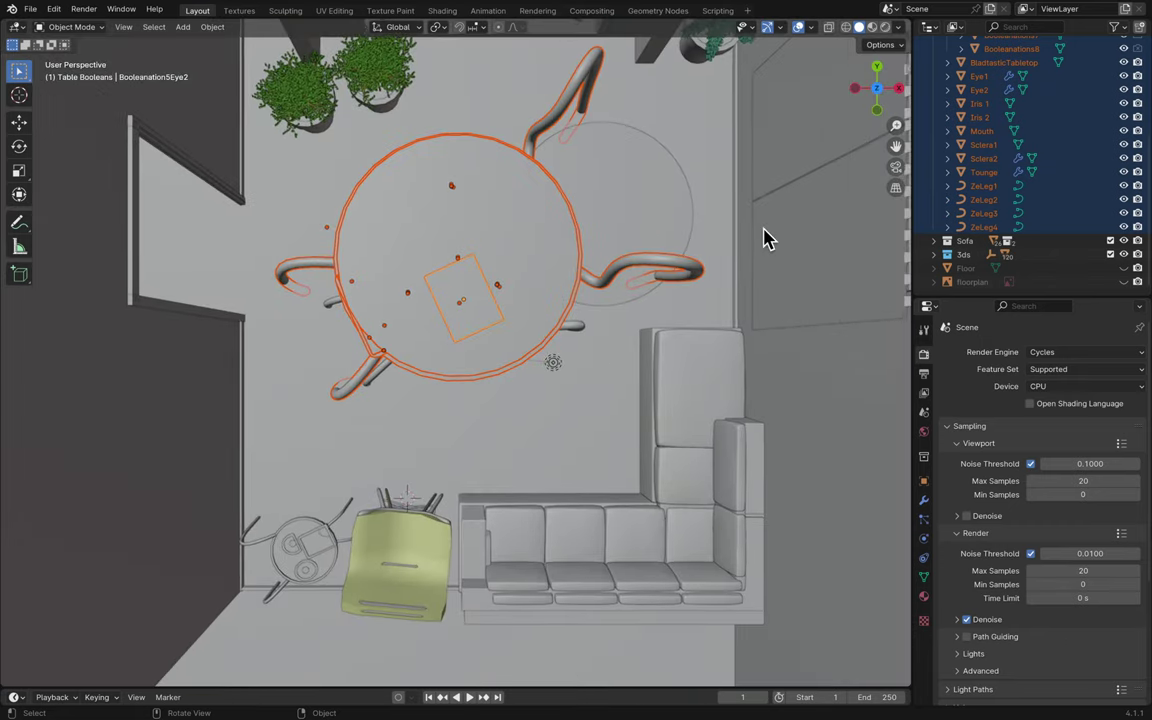
pyautogui.click(871, 91)
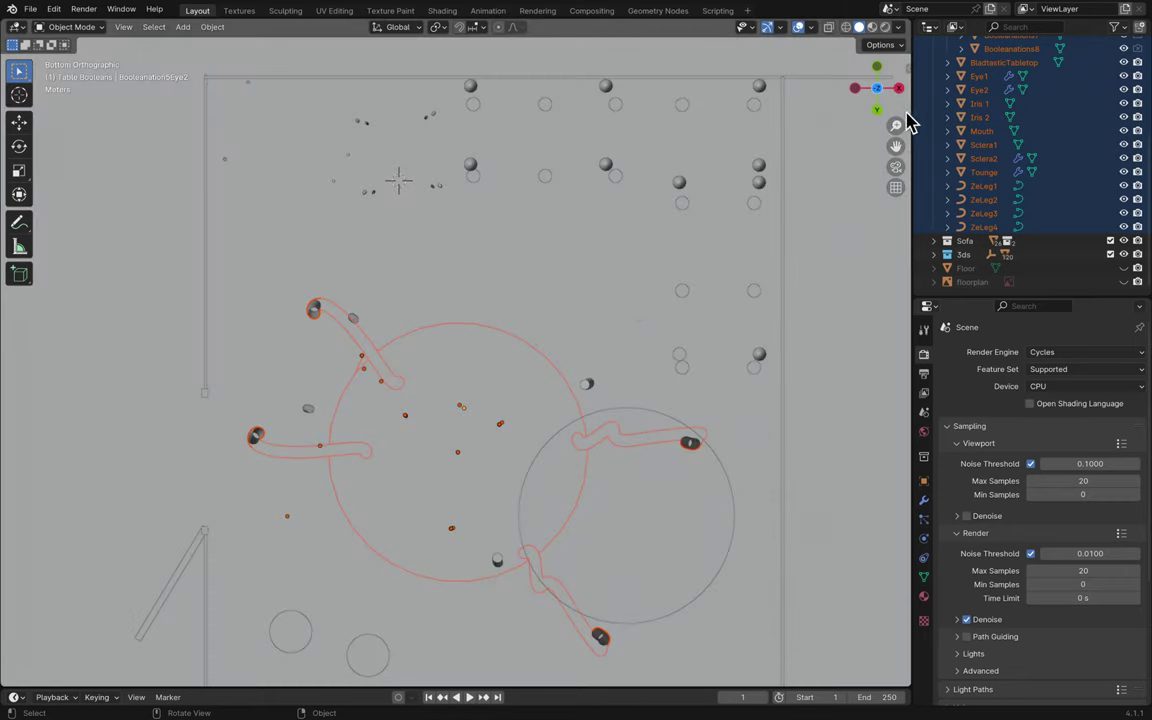
pyautogui.click(879, 91)
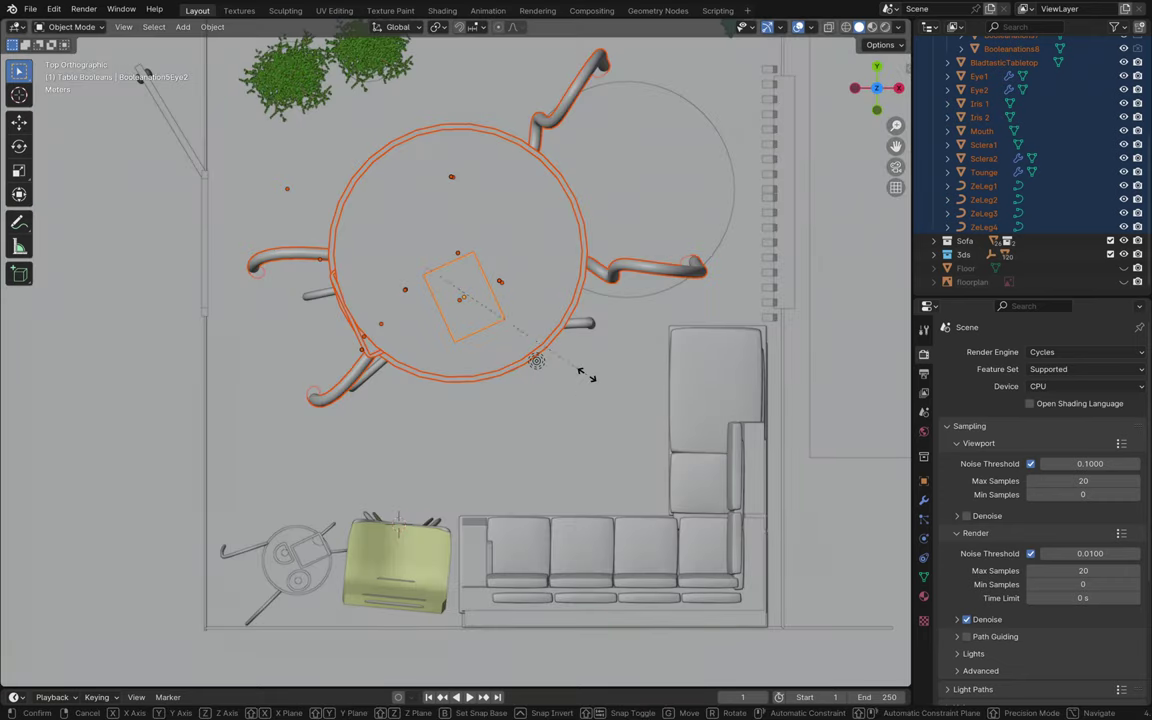
# - Scale the table to 0.807 and move it onto the floor beside the sofa
pyautogui.press('s')
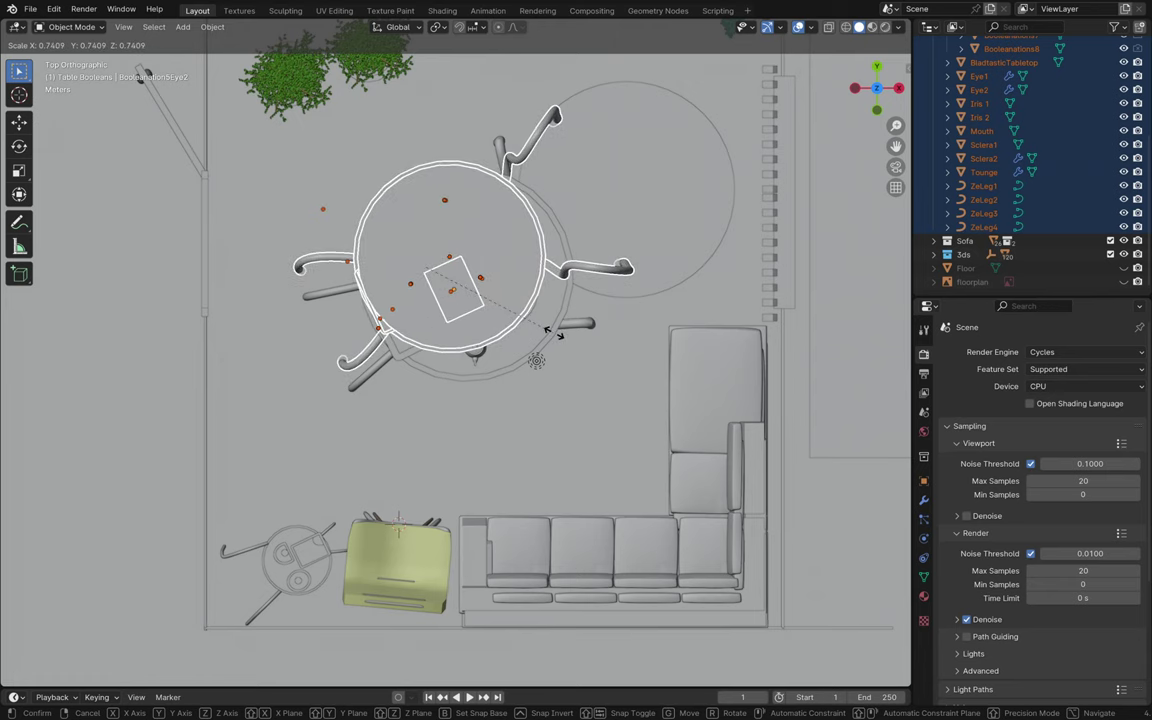
pyautogui.click(567, 343)
pyautogui.press('g')
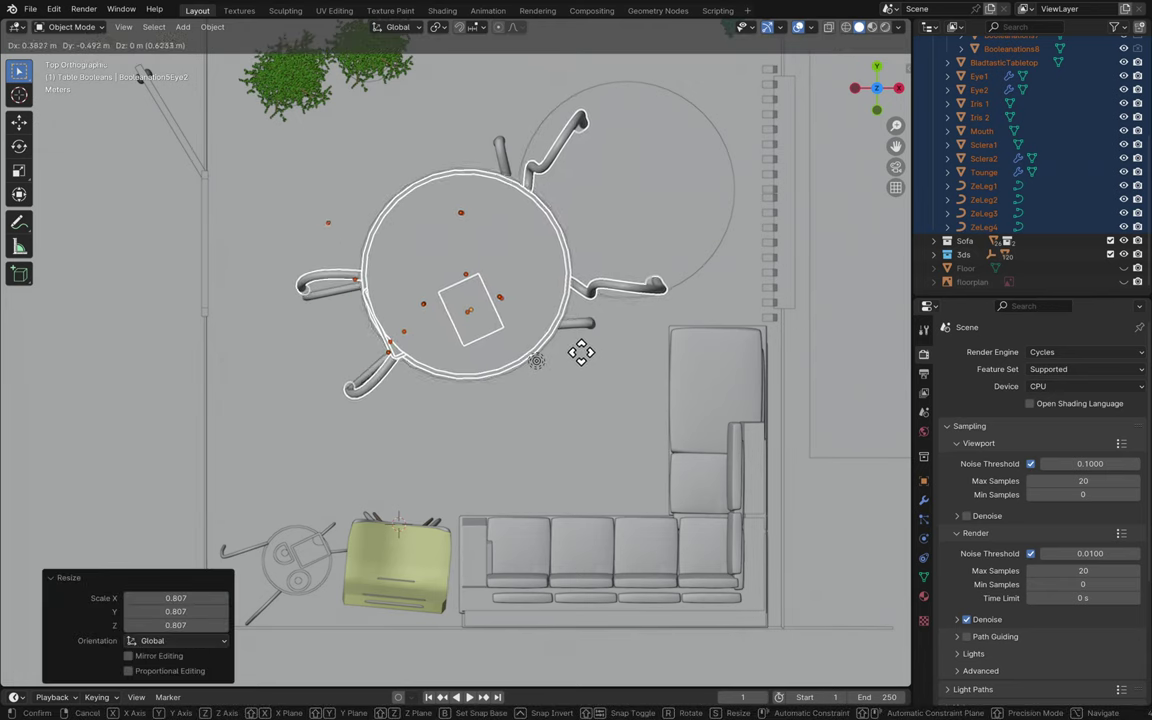
pyautogui.click(581, 352)
pyautogui.moveTo(581, 352); pyautogui.dragTo(581, 352, button='middle')
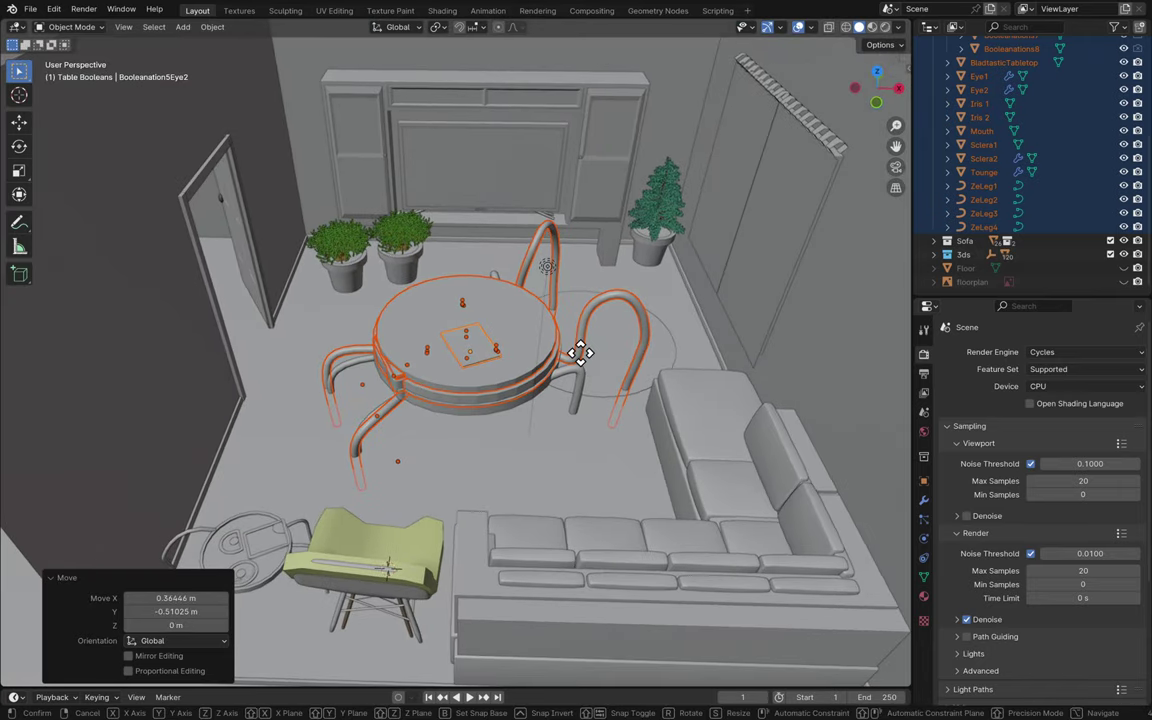
# - Lower the table 0.306 m along Z
pyautogui.press('g')
pyautogui.press('z')
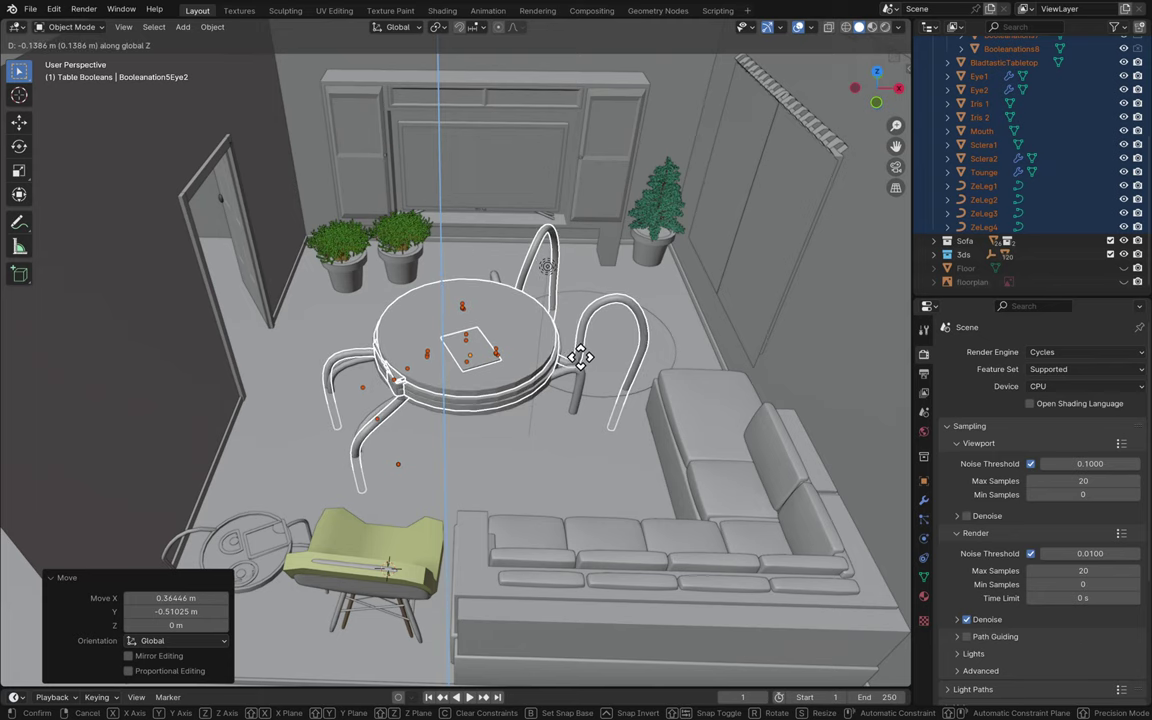
pyautogui.click(581, 366)
pyautogui.moveTo(550, 442); pyautogui.dragTo(548, 445, button='middle')
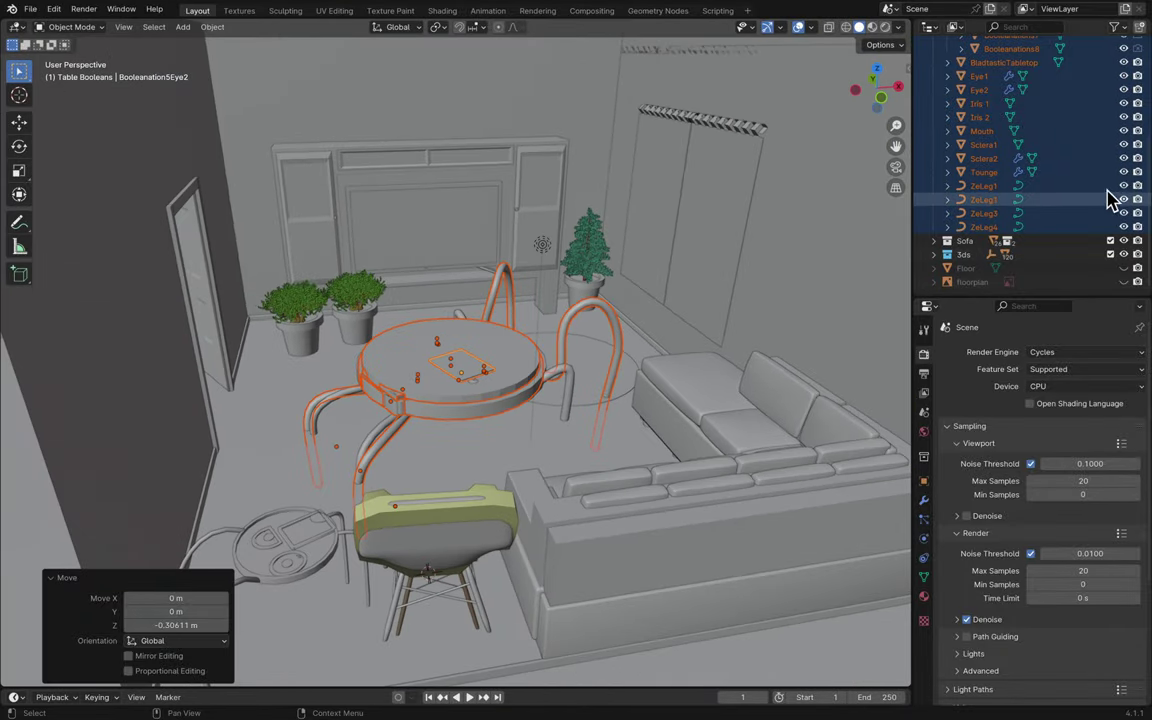
# - Hide the Table Booleans cutter objects in the Outliner
pyautogui.scroll(5, 1100, 195)
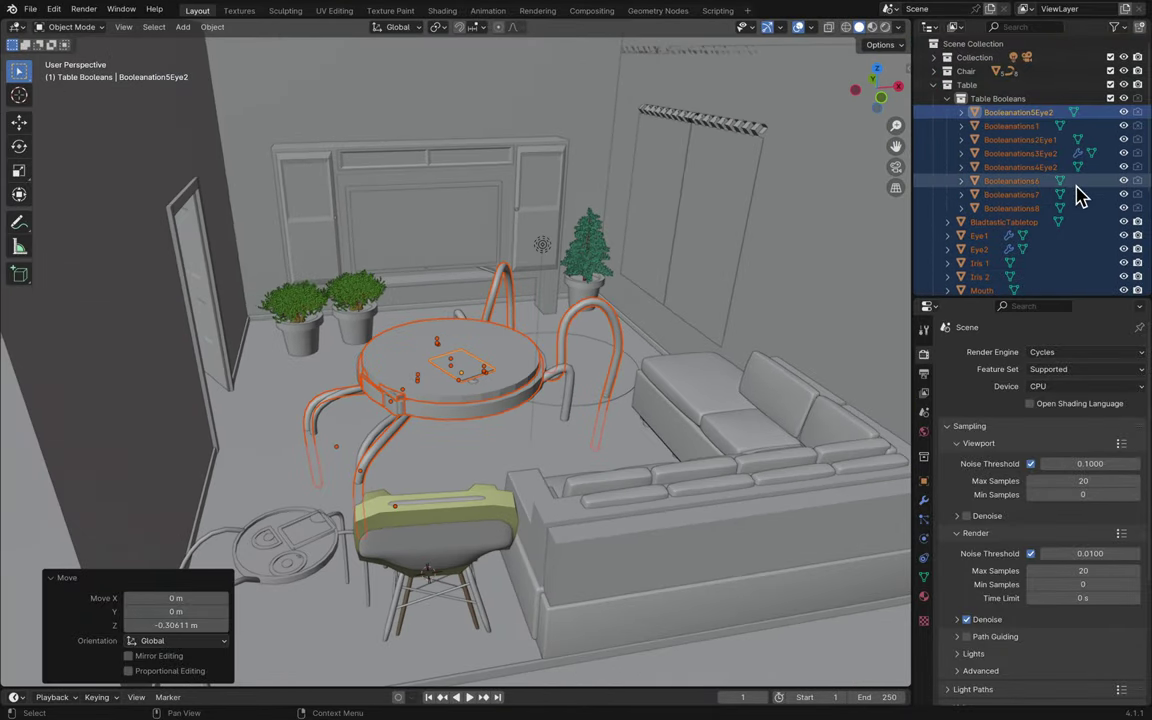
pyautogui.click(934, 84)
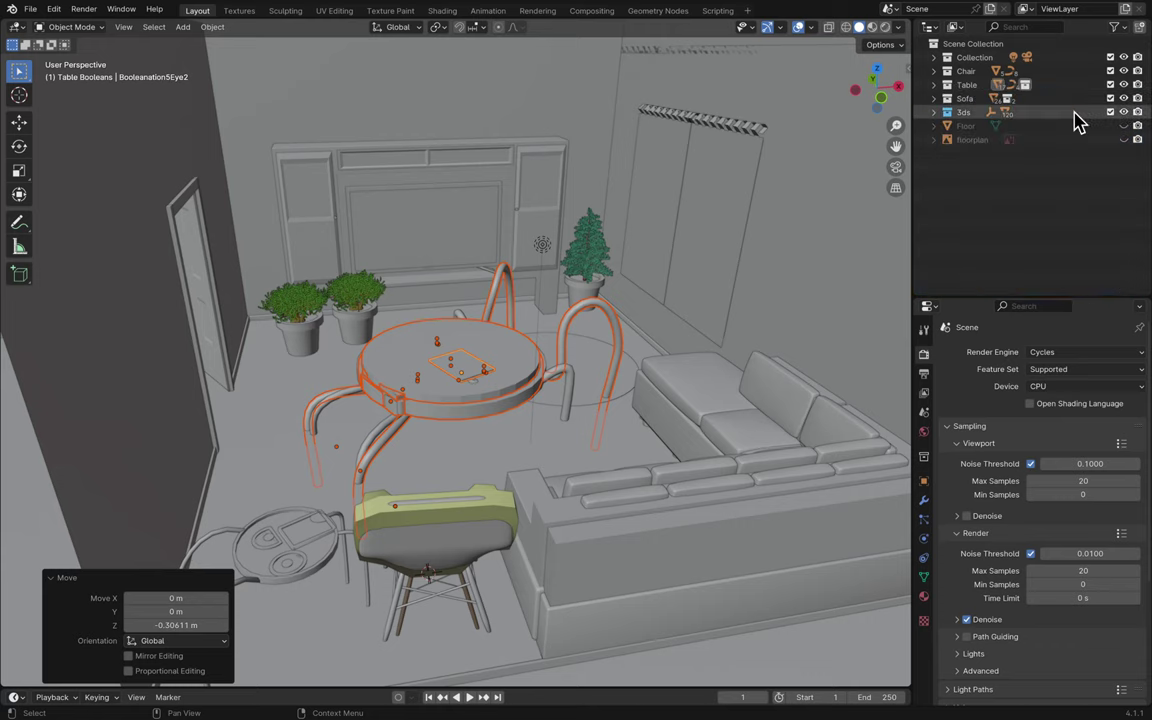
pyautogui.click(934, 98)
pyautogui.click(934, 98)
pyautogui.click(934, 84)
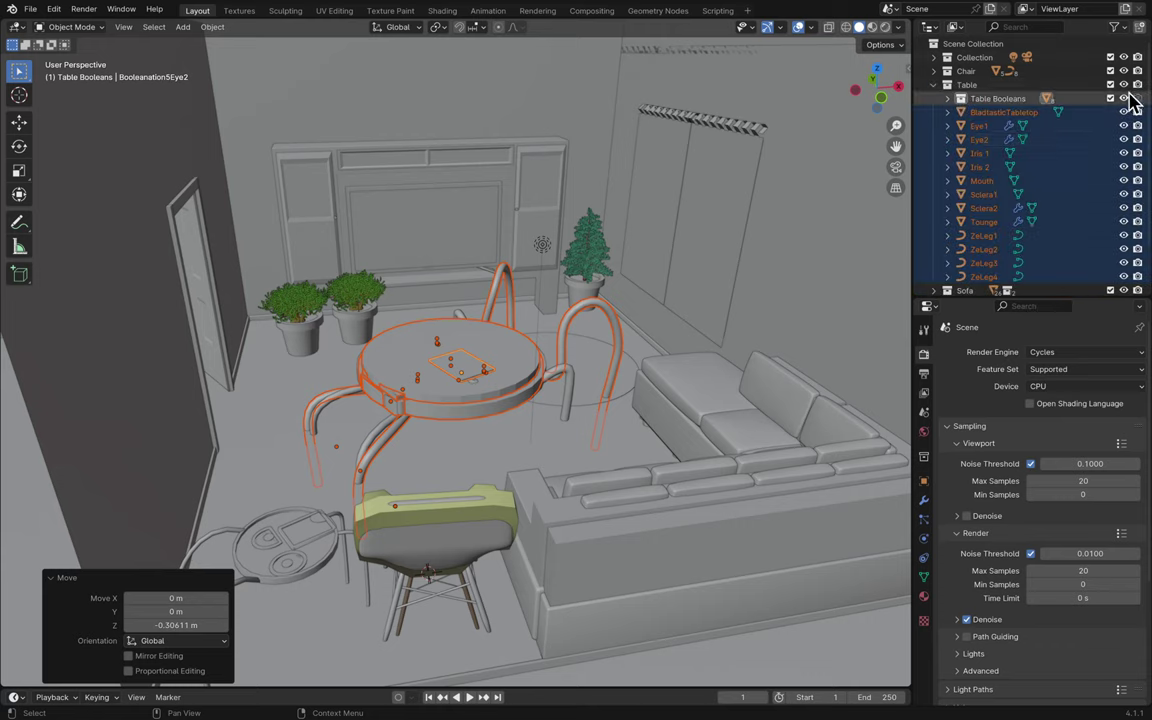
pyautogui.click(1124, 99)
pyautogui.click(934, 85)
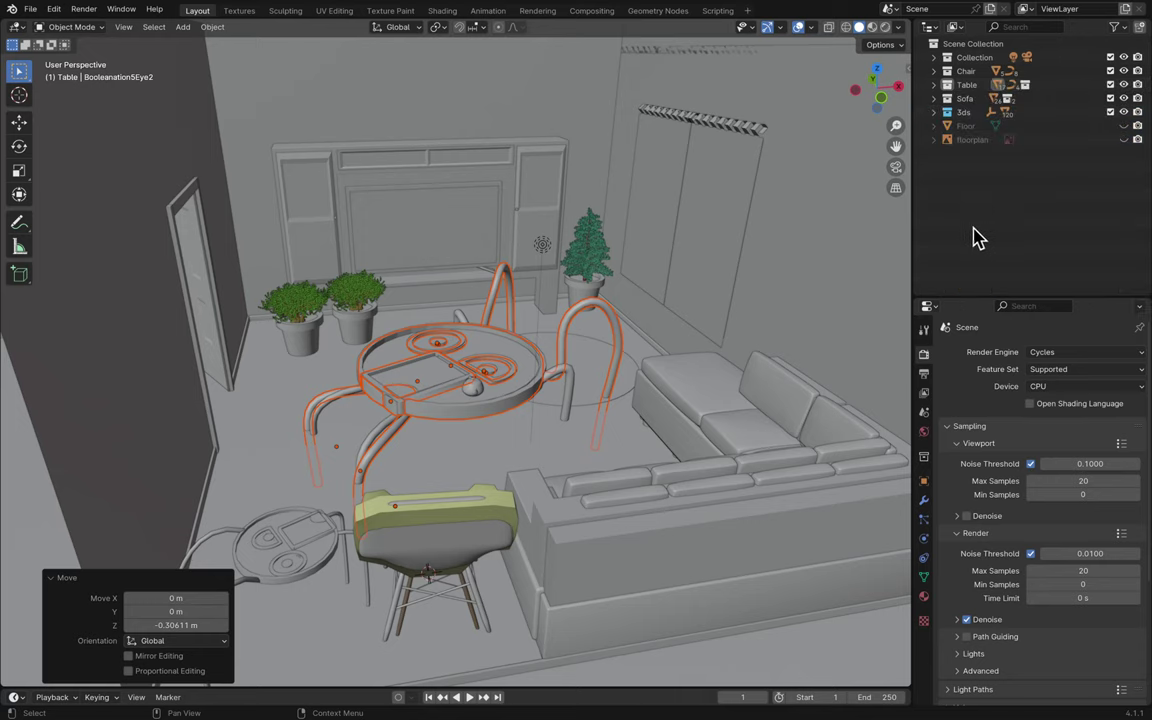
# - Hide the 3ds room collection, deselect, and save as Blender13.blend
pyautogui.click(1111, 112)
pyautogui.click(781, 252)
pyautogui.hscroll(15, 779, 252)
pyautogui.hotkey('ctrl', 's')
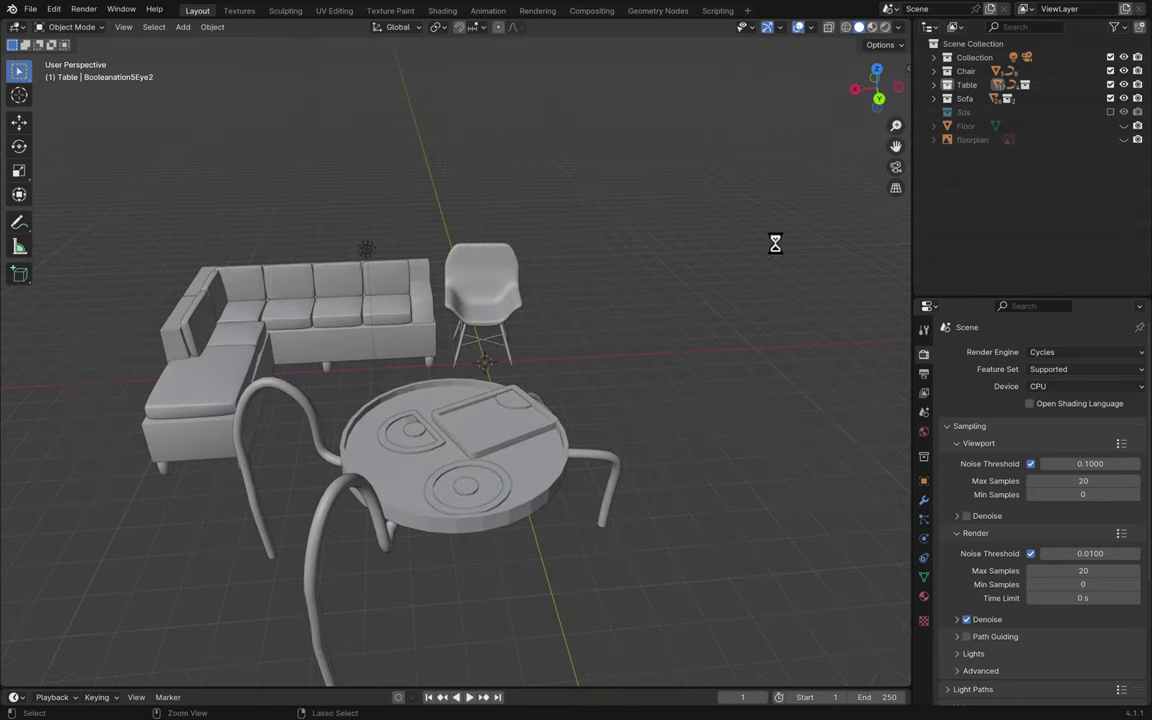
# - Preview the scene through the camera view, then return to the normal viewport
pyautogui.hscroll(5, 779, 252)
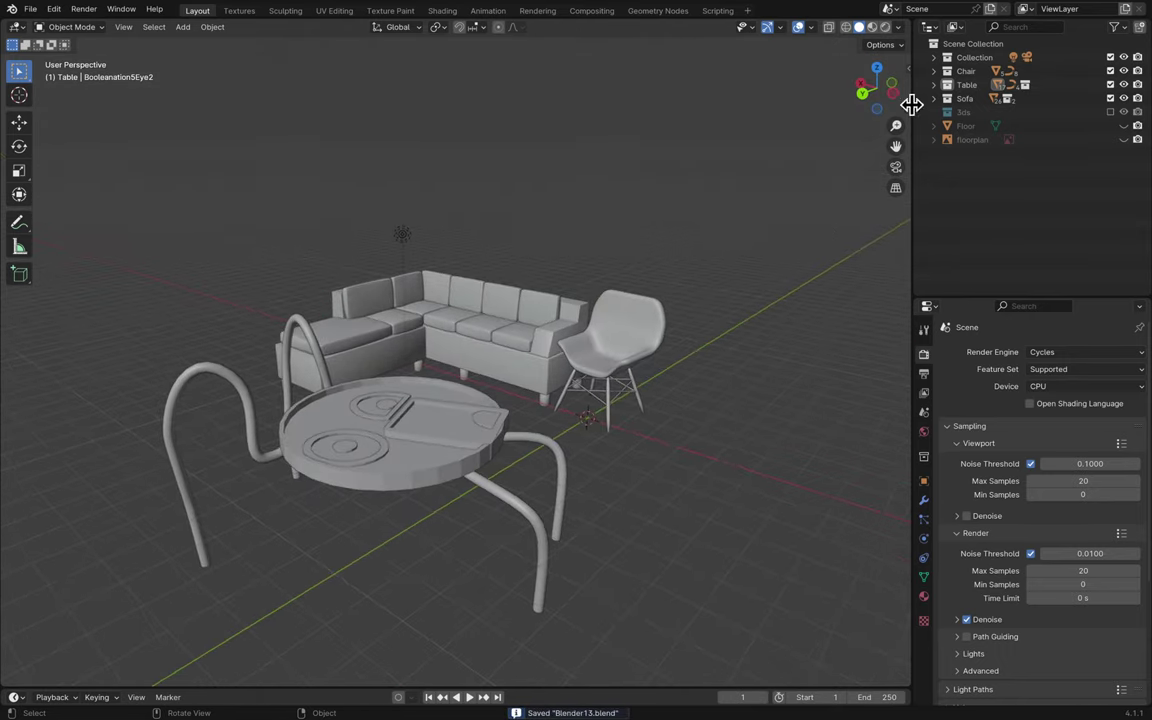
pyautogui.click(896, 169)
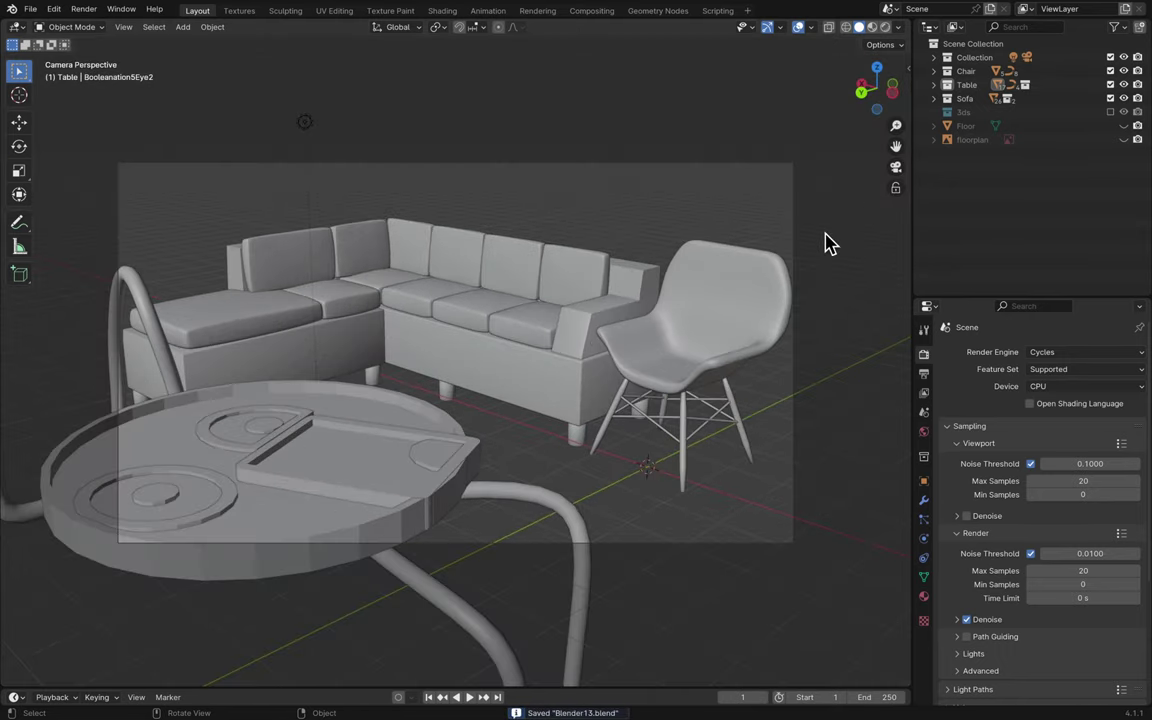
pyautogui.scroll(-2, 728, 278)
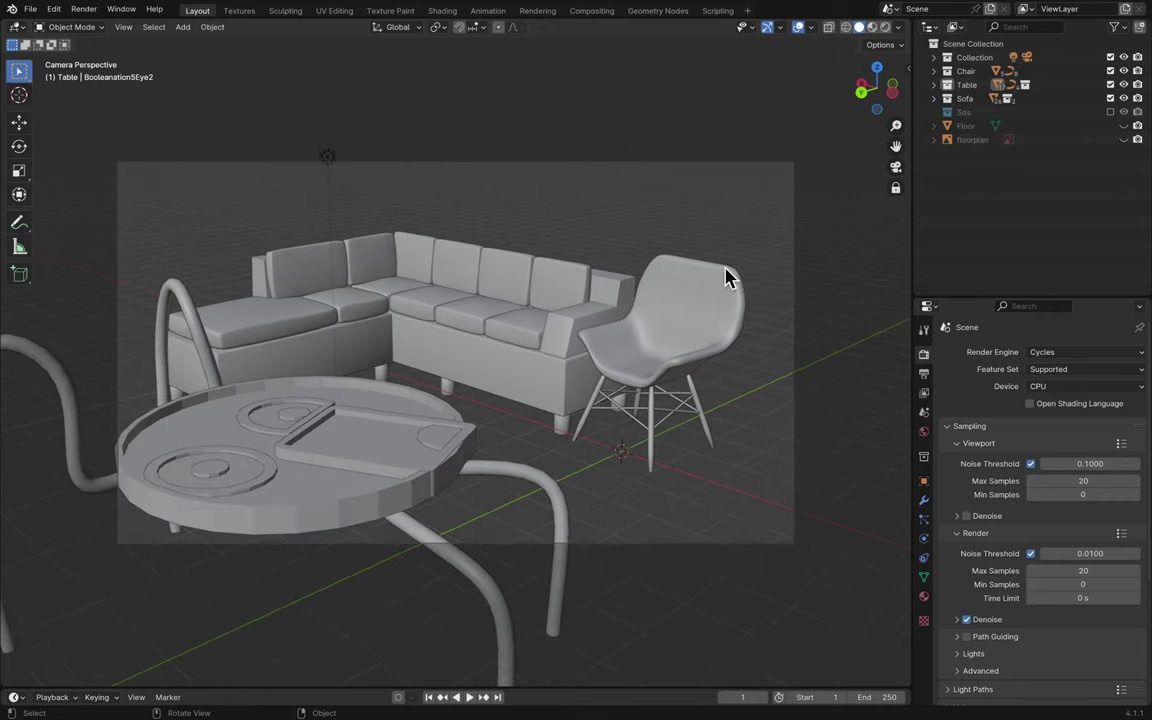
pyautogui.scroll(-4, 728, 278)
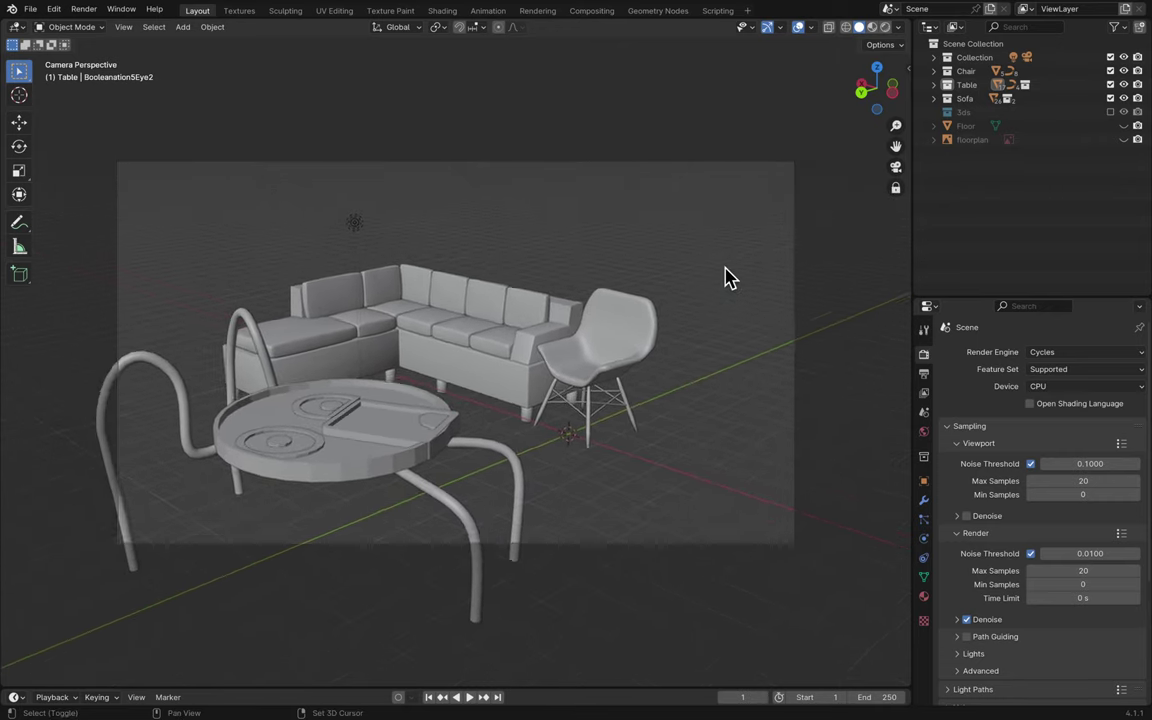
pyautogui.keyDown('shift'); pyautogui.scroll(-2, 728, 278); pyautogui.keyUp('shift')
pyautogui.hscroll(-5, 728, 278)
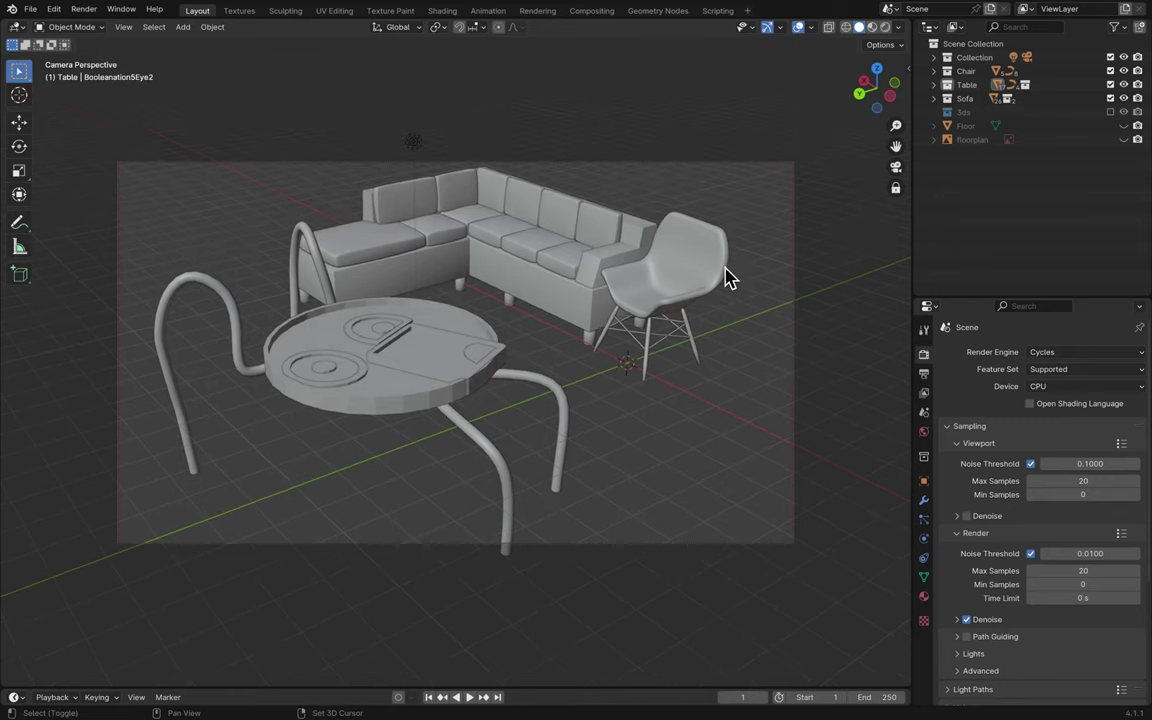
pyautogui.hscroll(-5, 728, 278)
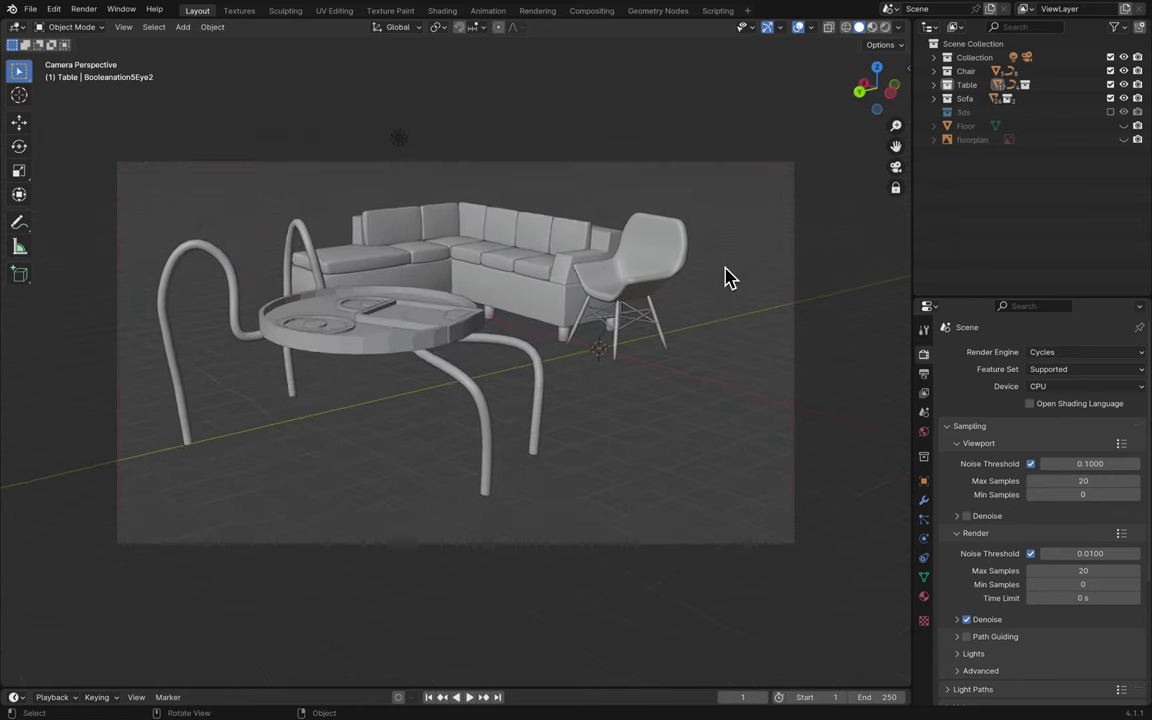
pyautogui.hscroll(-3, 728, 278)
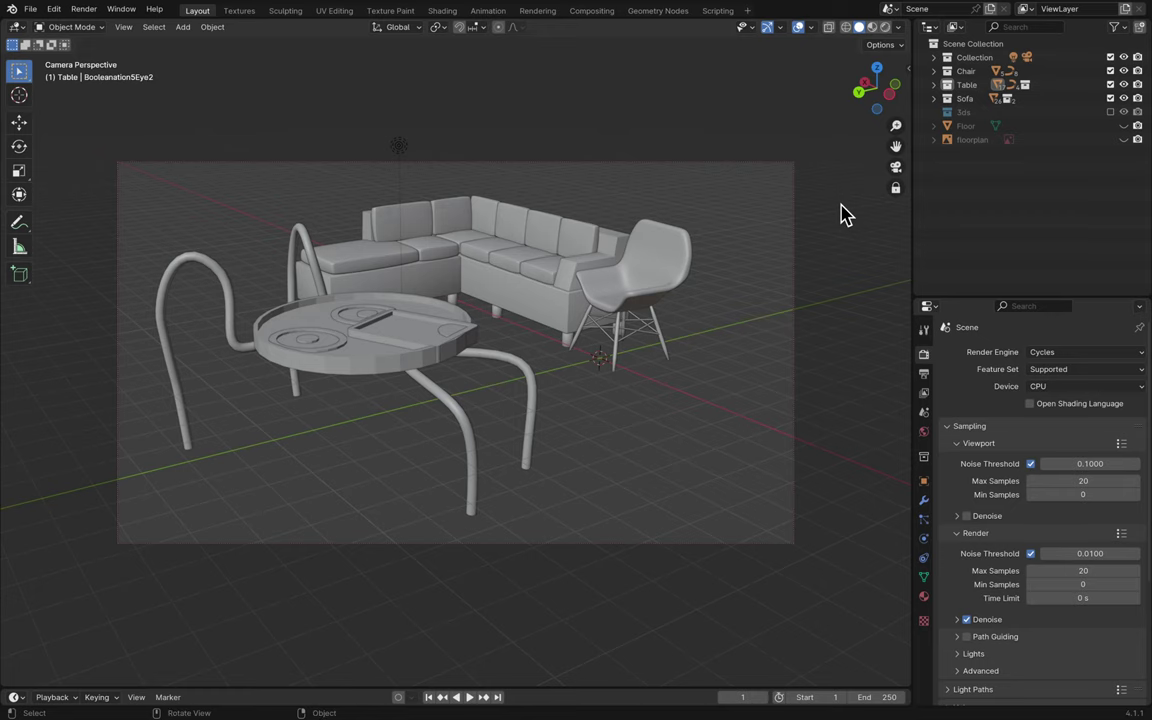
pyautogui.click(896, 168)
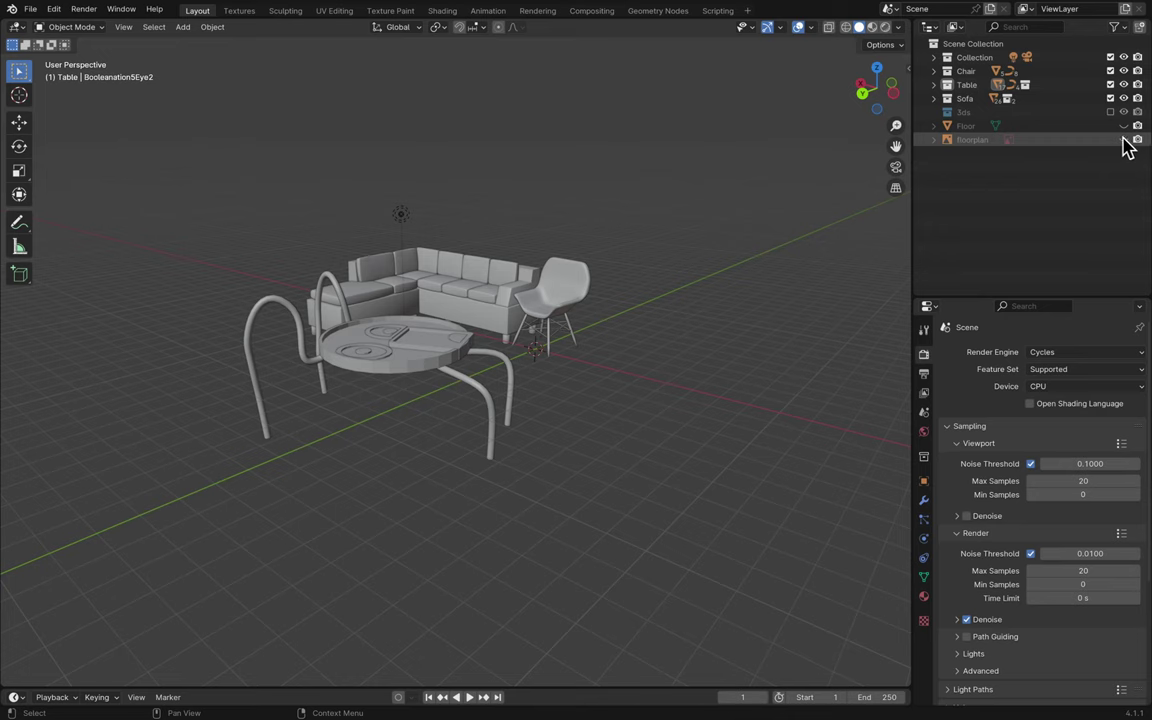
# - Show the floorplan plane and delete it
pyautogui.click(1123, 140)
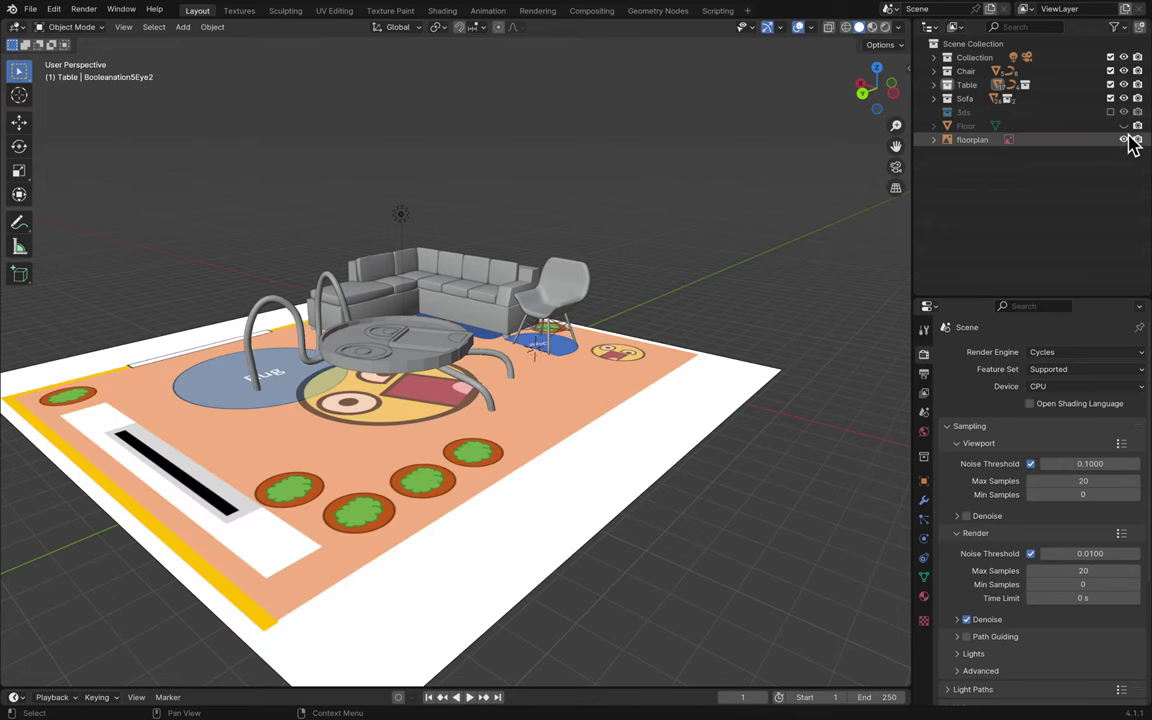
pyautogui.click(645, 385)
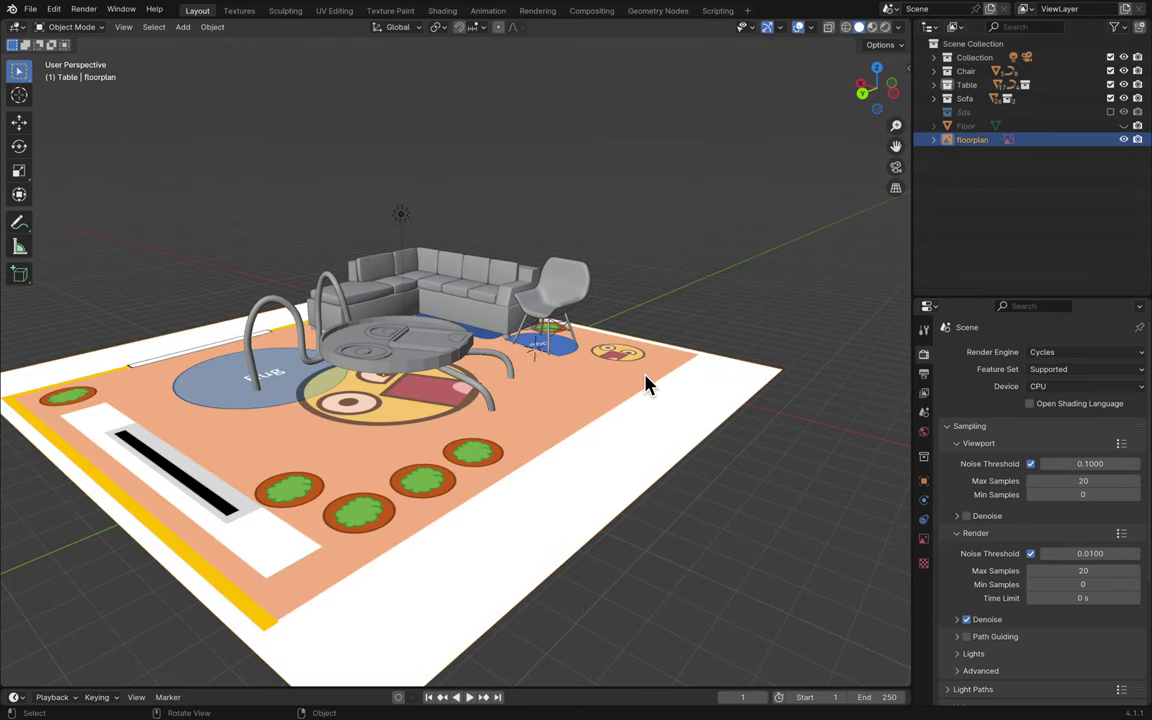
pyautogui.press('Delete')
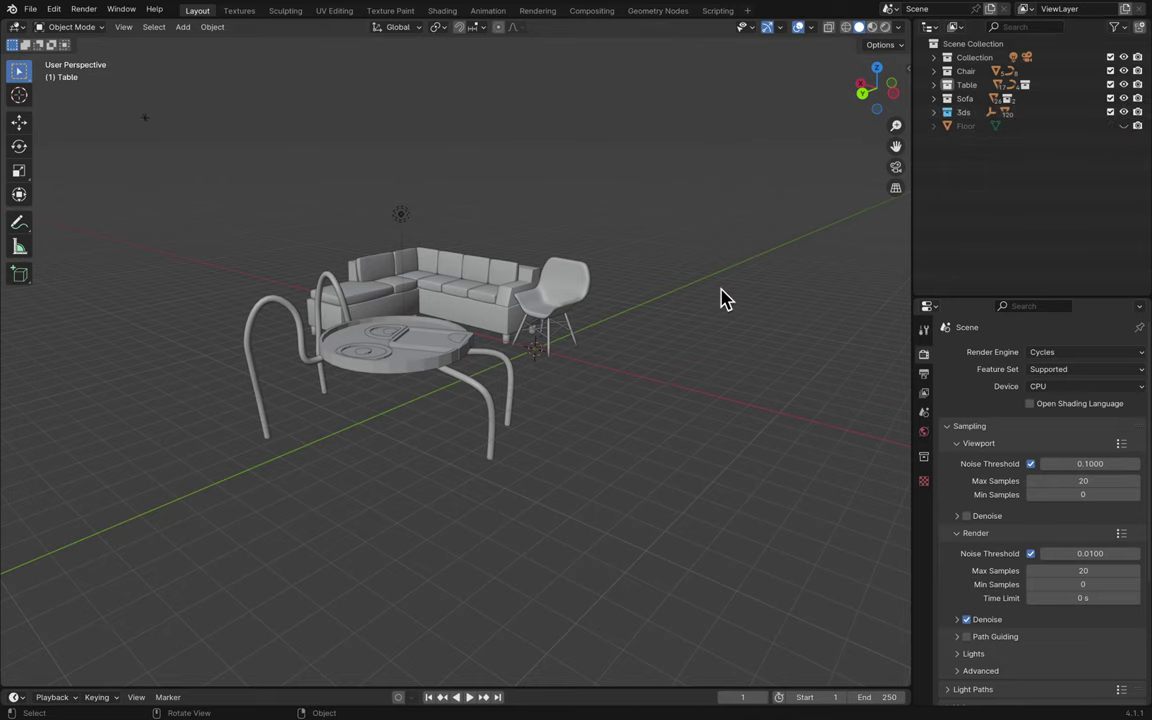
# - Show the grey Floor again and delete ArnoldLight002 from the 3ds collection
pyautogui.click(1123, 127)
pyautogui.moveTo(858, 222); pyautogui.dragTo(1090, 154, button='middle')
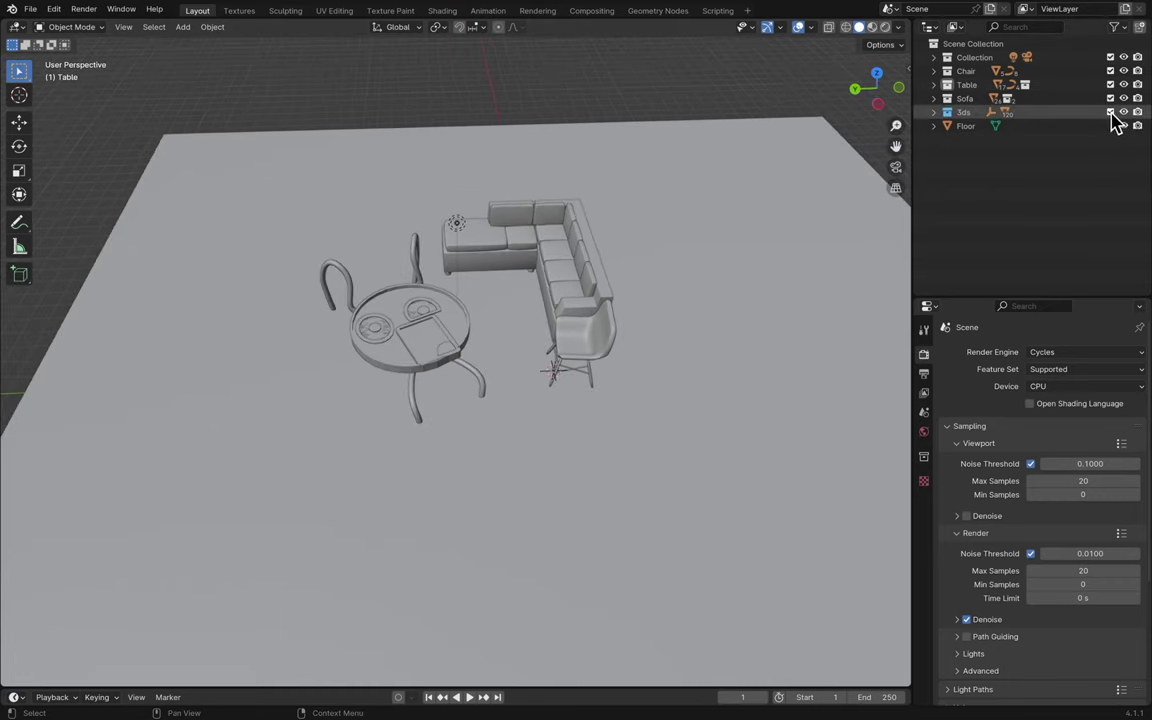
pyautogui.click(935, 112)
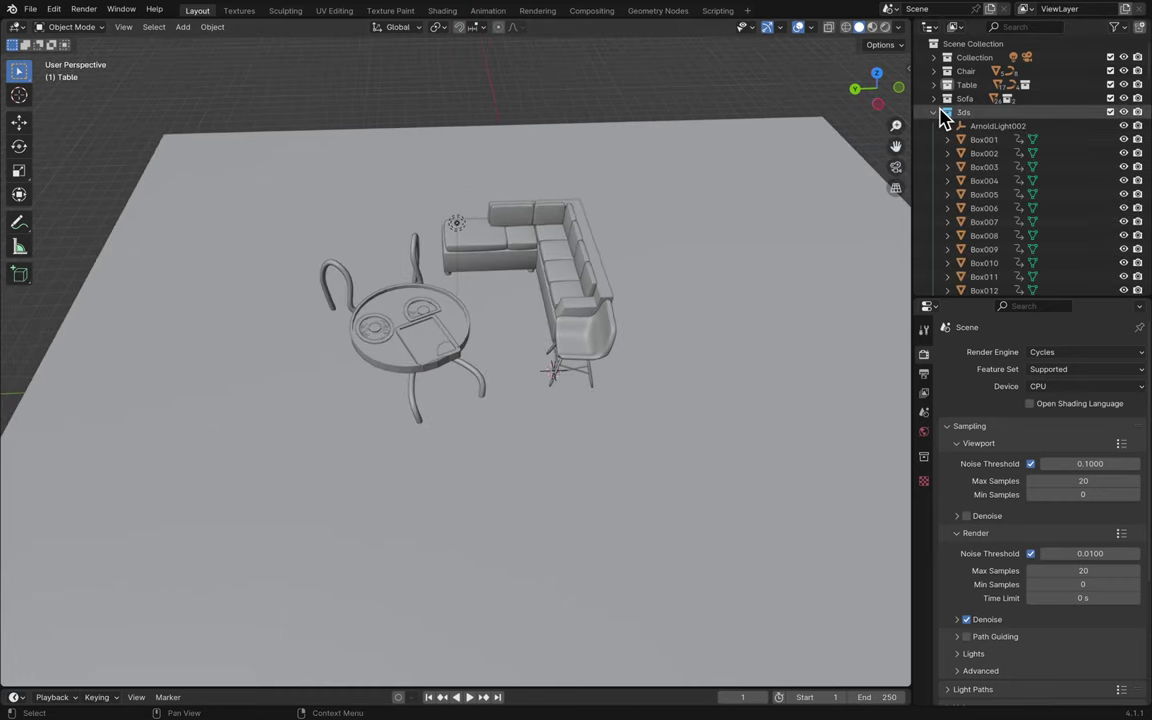
pyautogui.scroll(-3, 756, 229)
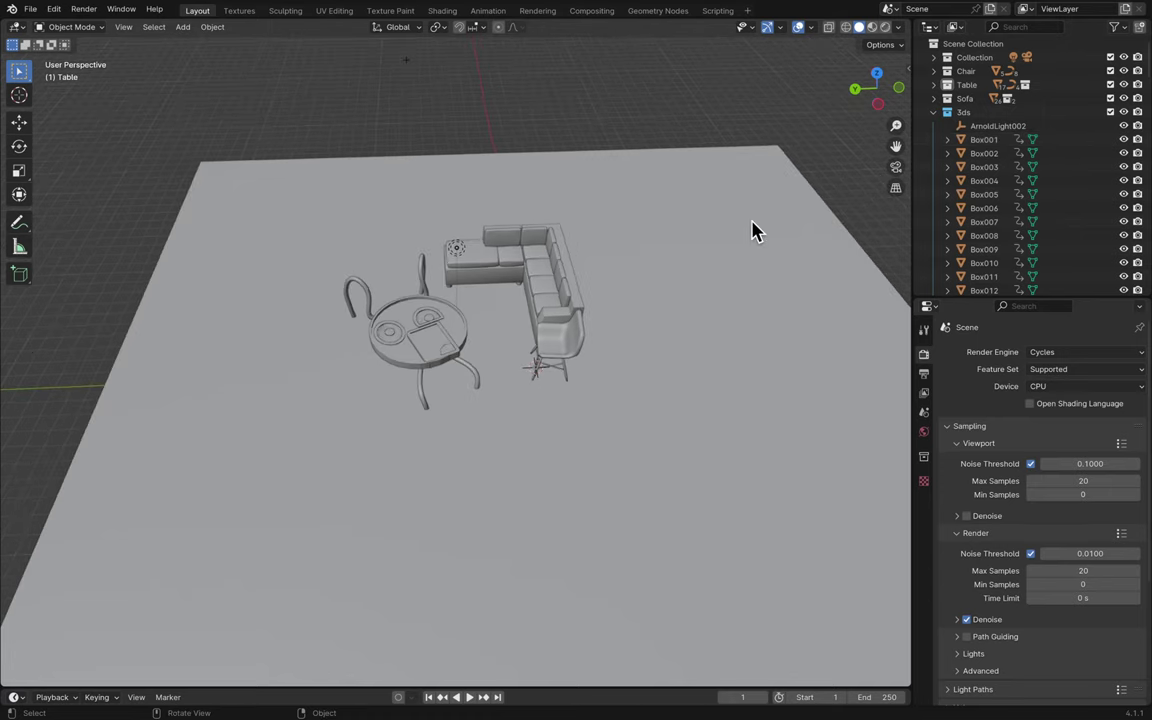
pyautogui.moveTo(630, 229); pyautogui.dragTo(630, 226, button='middle')
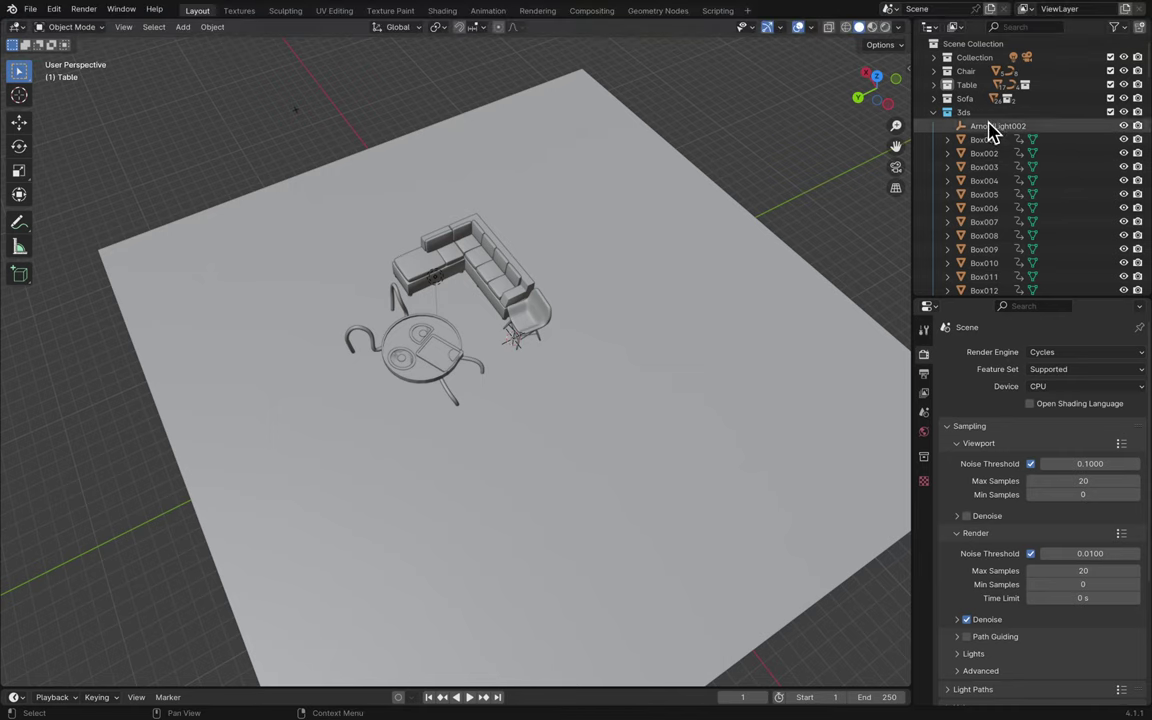
pyautogui.click(735, 130)
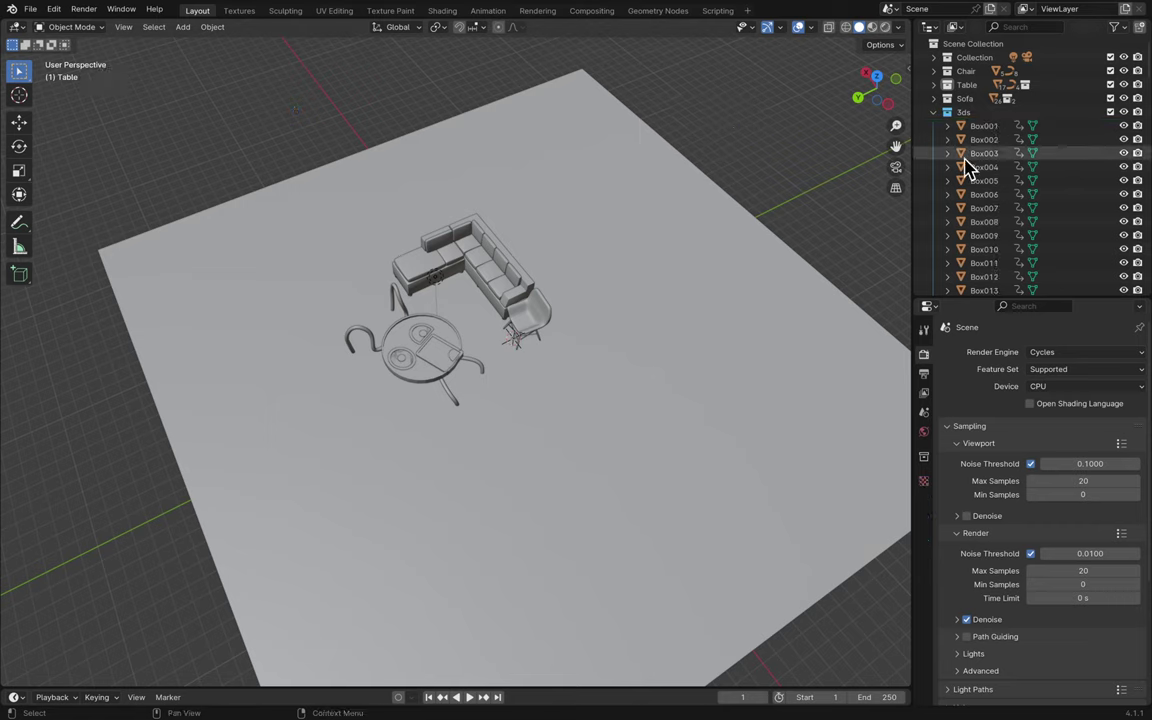
# - Select the 3ds room objects from Box001 to Wall003, trying then cancelling a move and scale
pyautogui.click(984, 127)
pyautogui.scroll(-10, 985, 140)
pyautogui.scroll(-12, 985, 141)
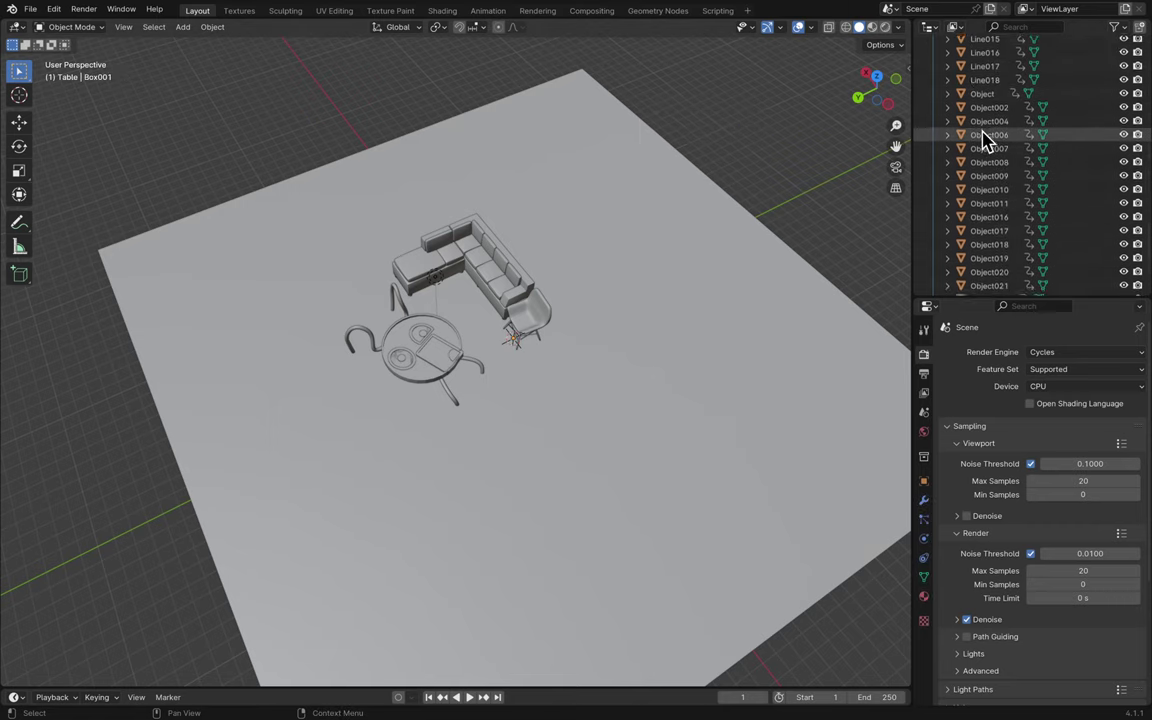
pyautogui.keyDown('shift'); pyautogui.click(980, 268); pyautogui.keyUp('shift')
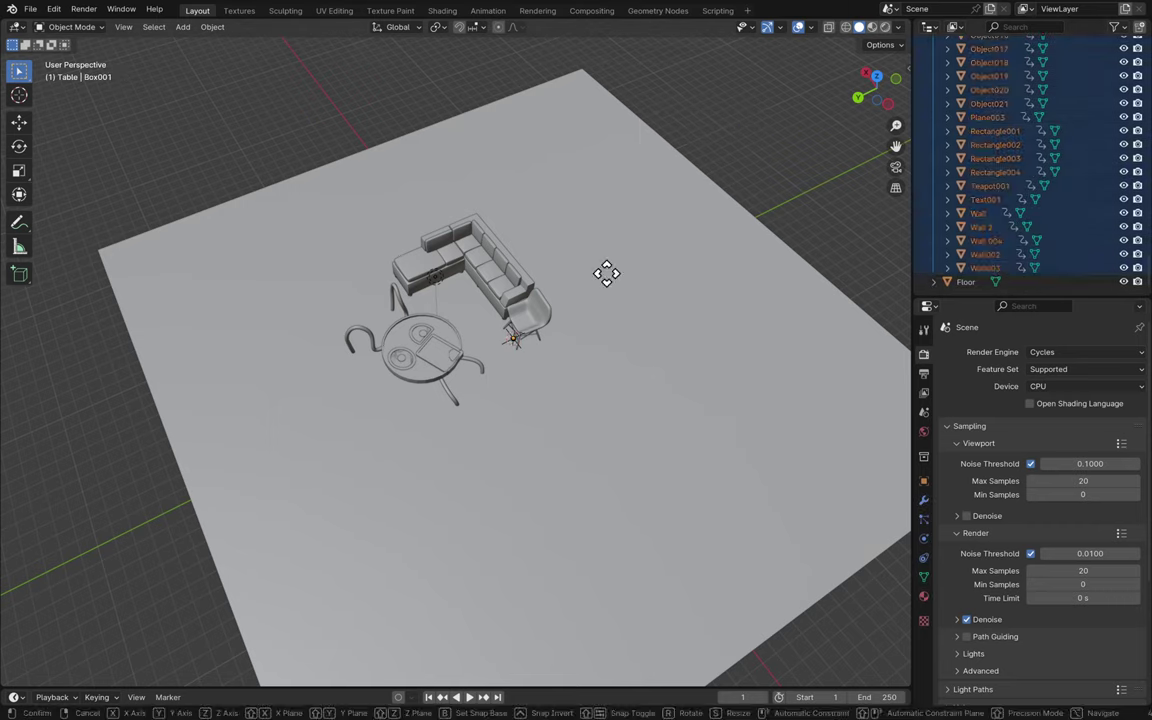
pyautogui.press('g')
pyautogui.press('Escape')
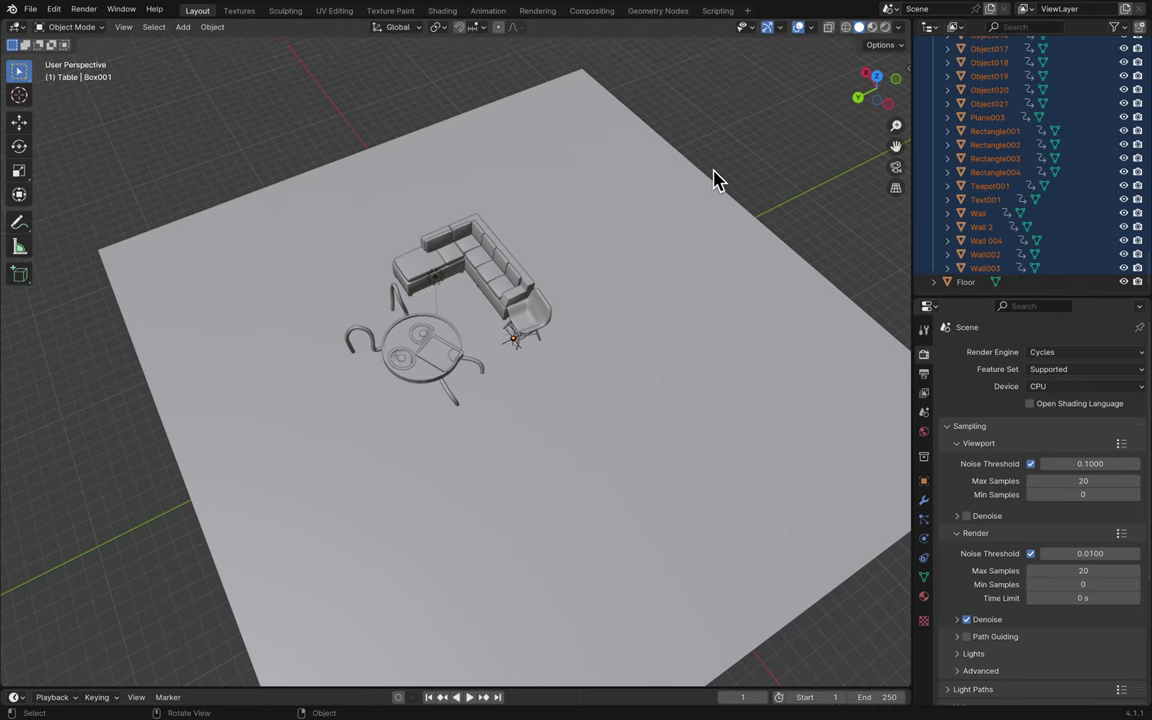
pyautogui.press('s')
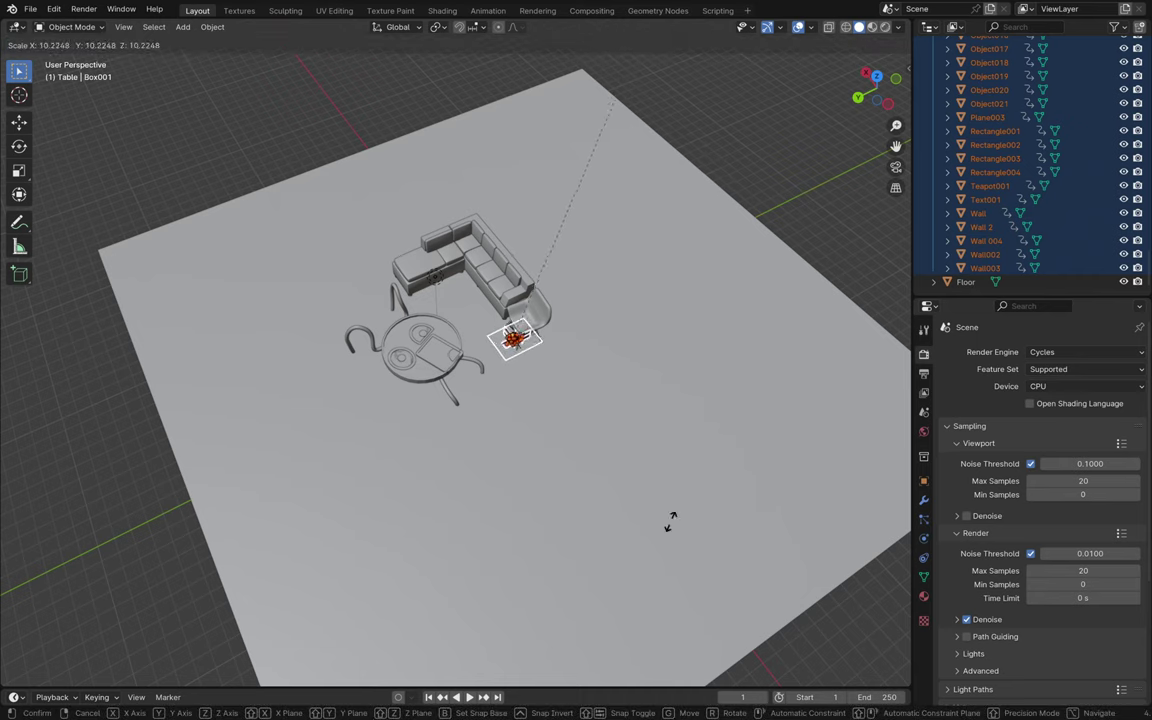
pyautogui.press('Escape')
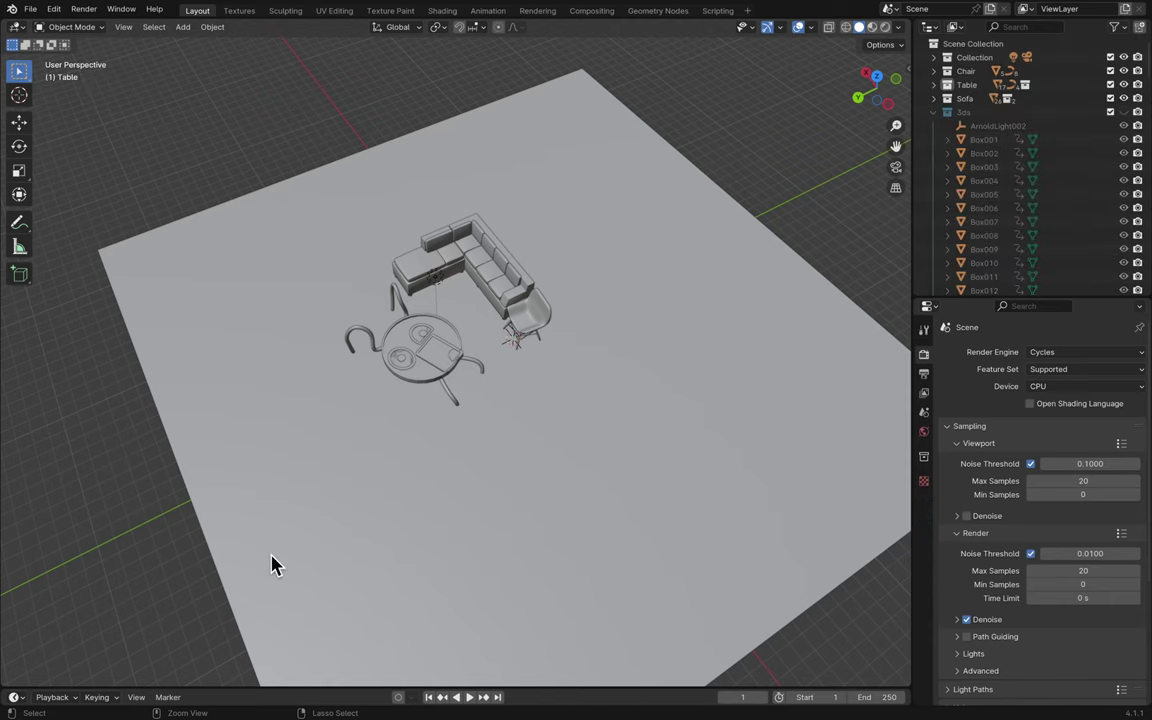
# - Undo recent changes back to the hidden 3ds collection, redoing the floorplan deletion
pyautogui.hotkey('ctrl', 'z')
pyautogui.hotkey('ctrl', 'z')
pyautogui.hotkey('ctrl', 'z')
pyautogui.hotkey('ctrl', 'z')
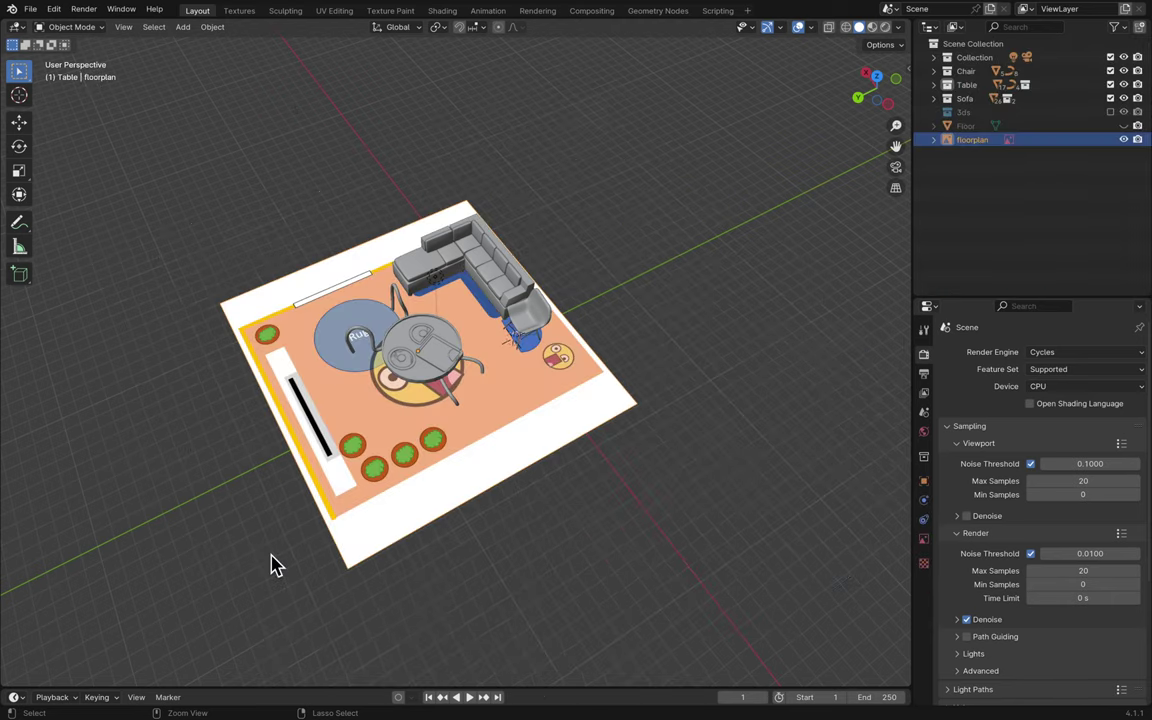
pyautogui.hotkey('ctrl', 'z')
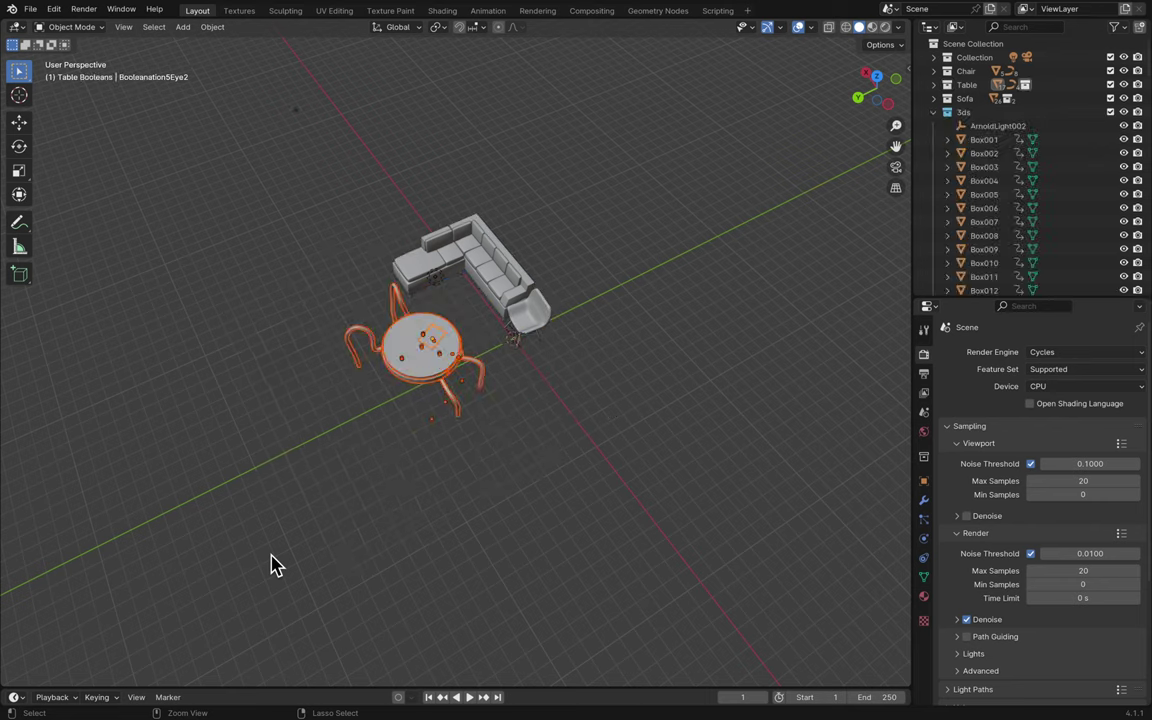
pyautogui.hotkey('ctrl', 'z')
pyautogui.hotkey('ctrl', 'z')
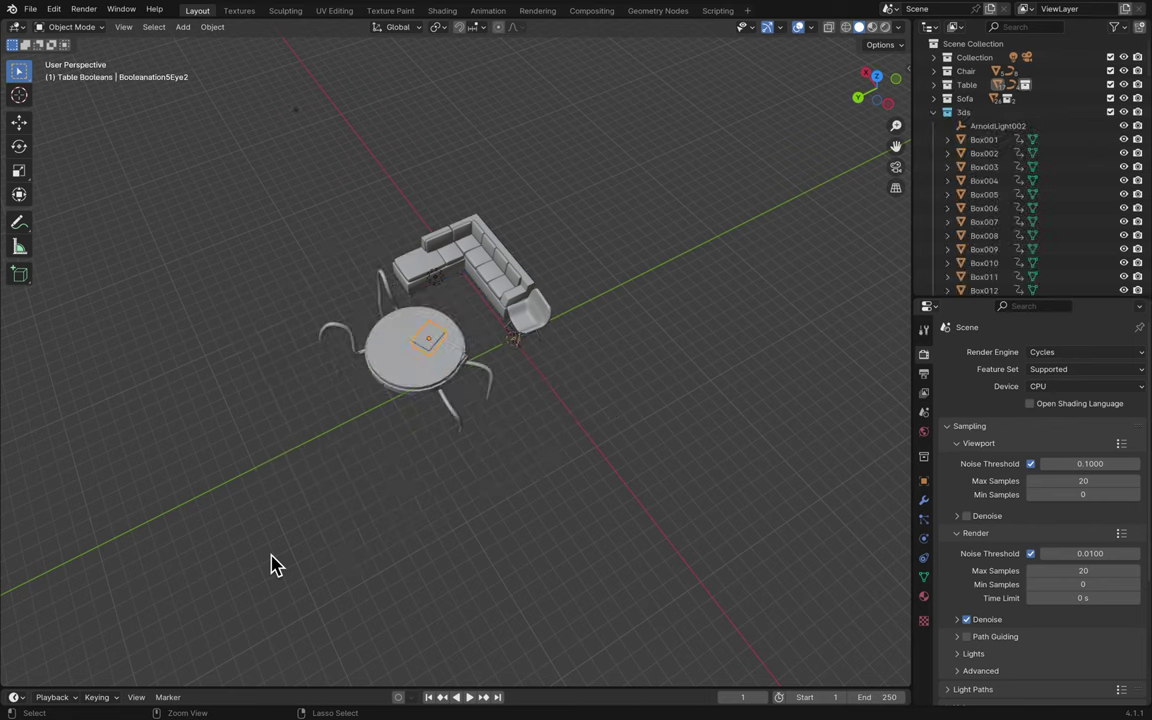
pyautogui.hotkey('ctrl', 'z')
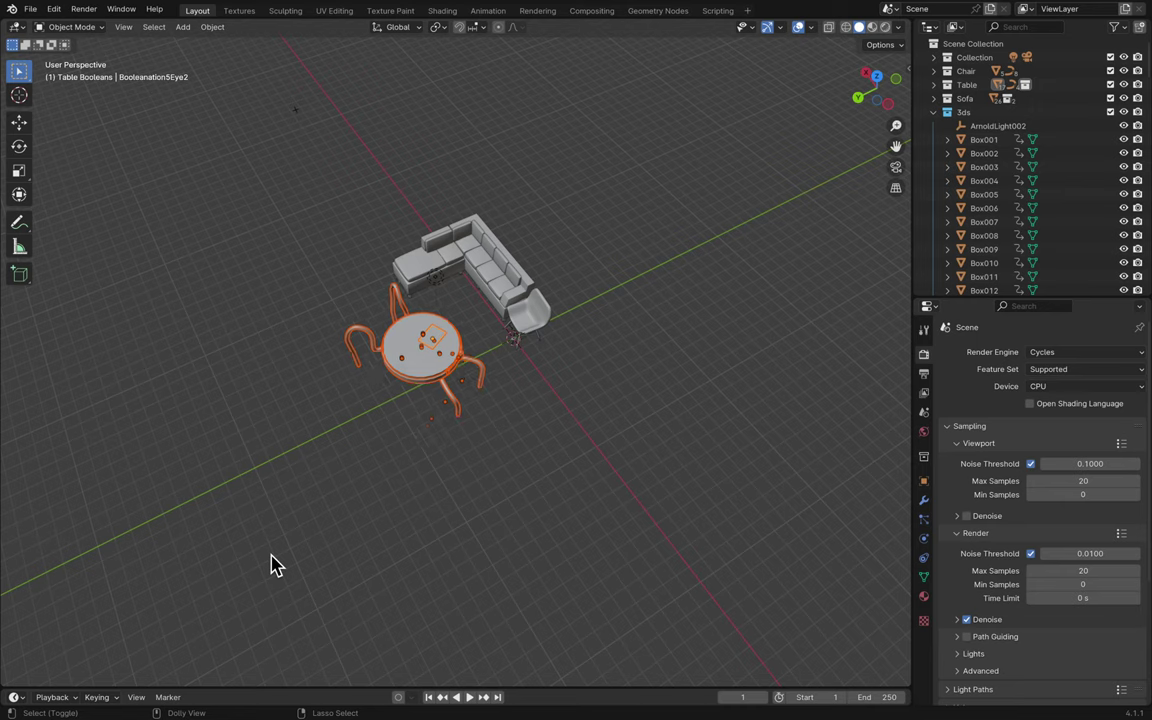
pyautogui.hotkey('ctrl', 'z')
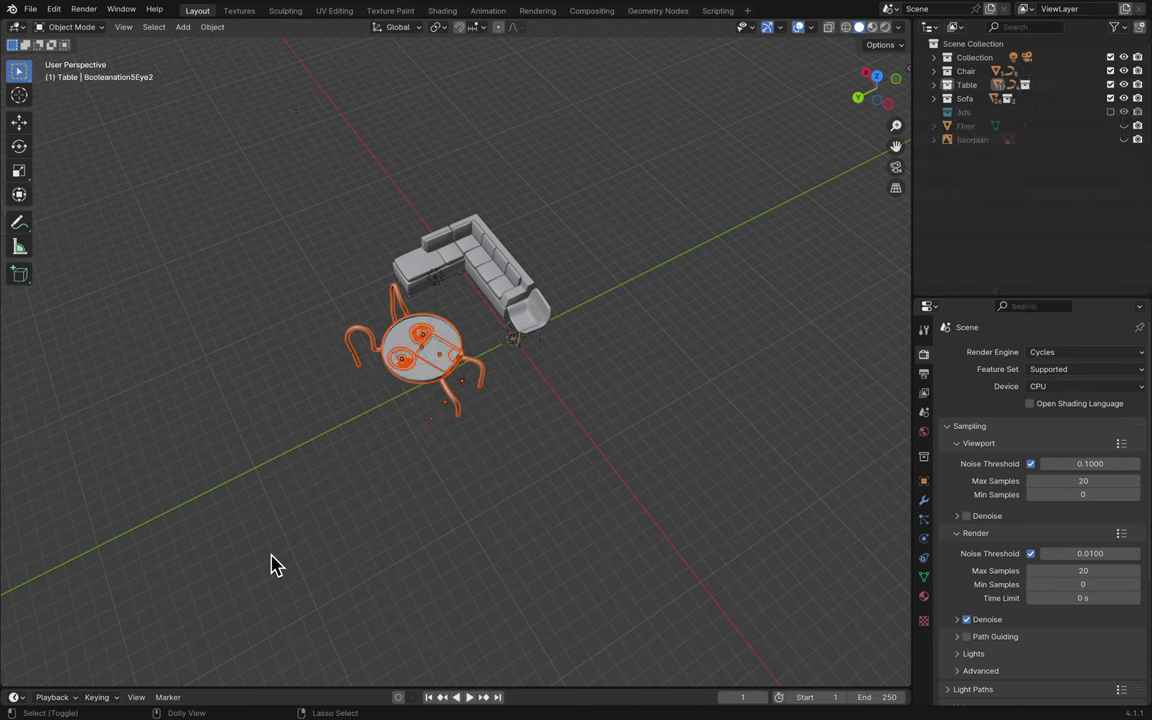
pyautogui.hotkey('ctrl', 'z')
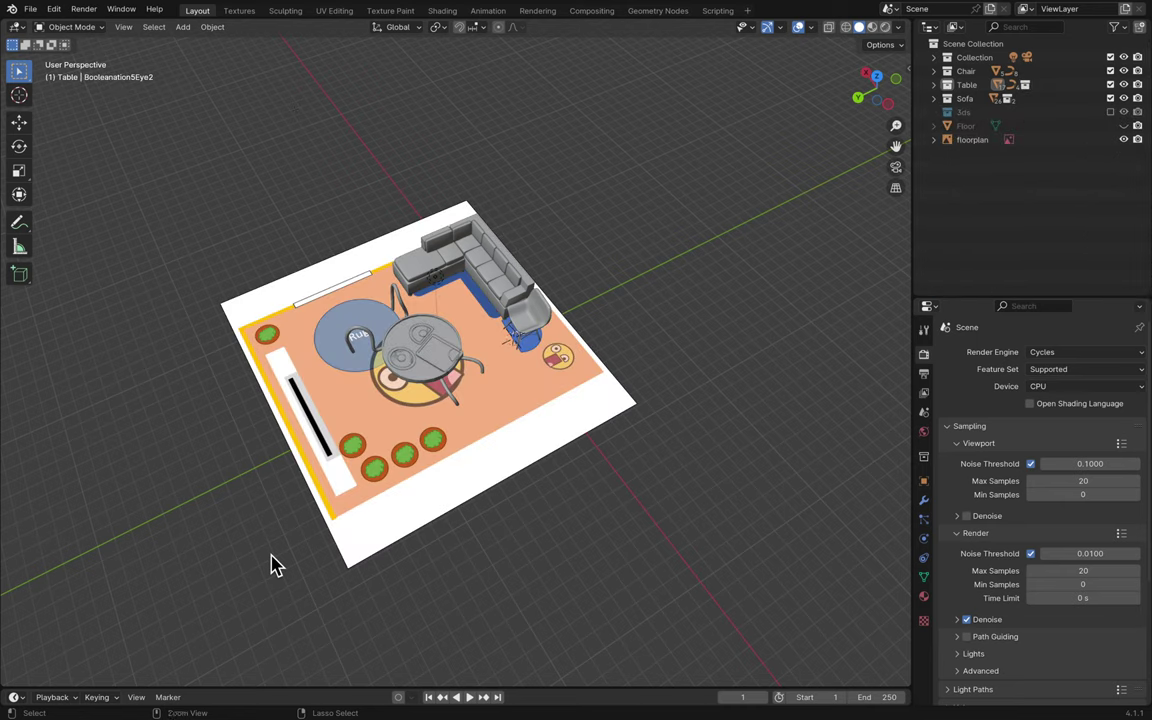
pyautogui.hotkey('ctrl', 'shift', 'z')
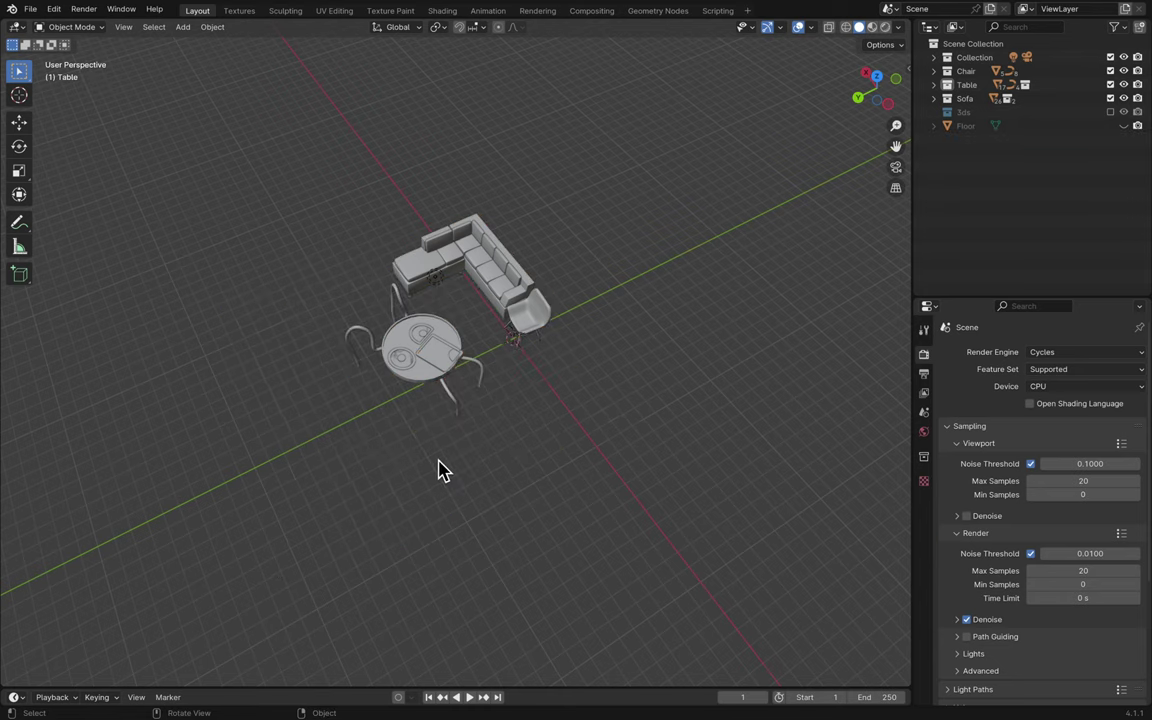
# - In Top view, enable the 3ds room collection and select all its objects
pyautogui.scroll(3, 443, 470)
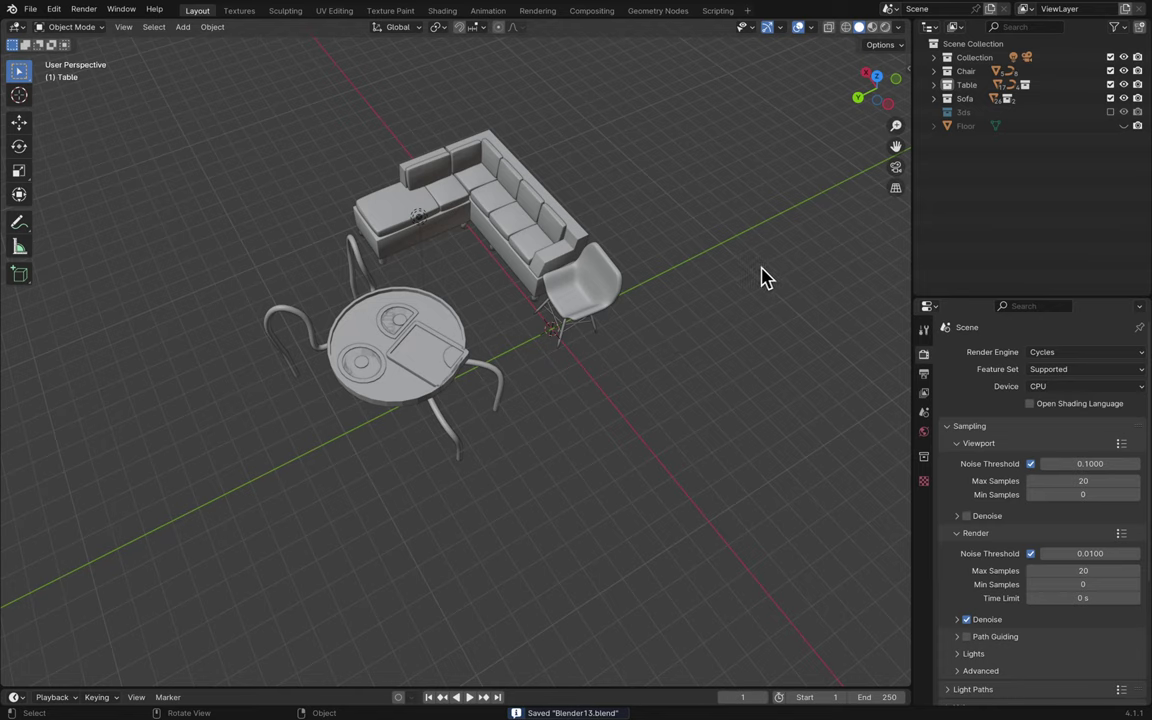
pyautogui.click(877, 76)
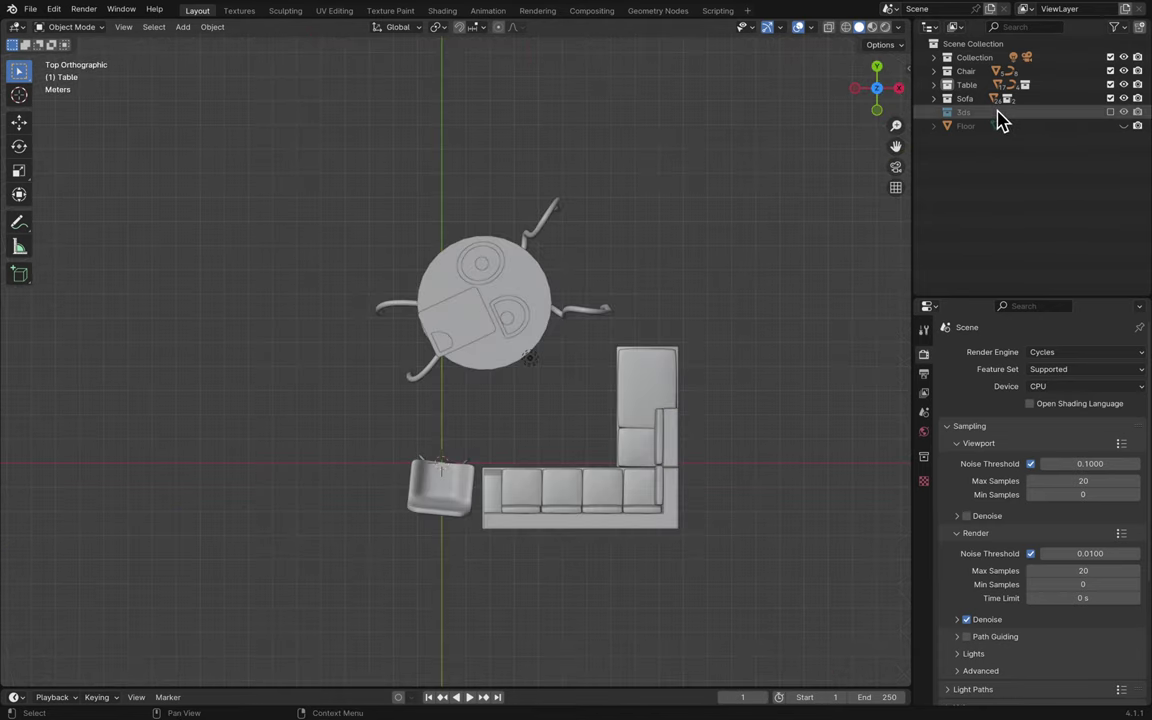
pyautogui.click(1110, 113)
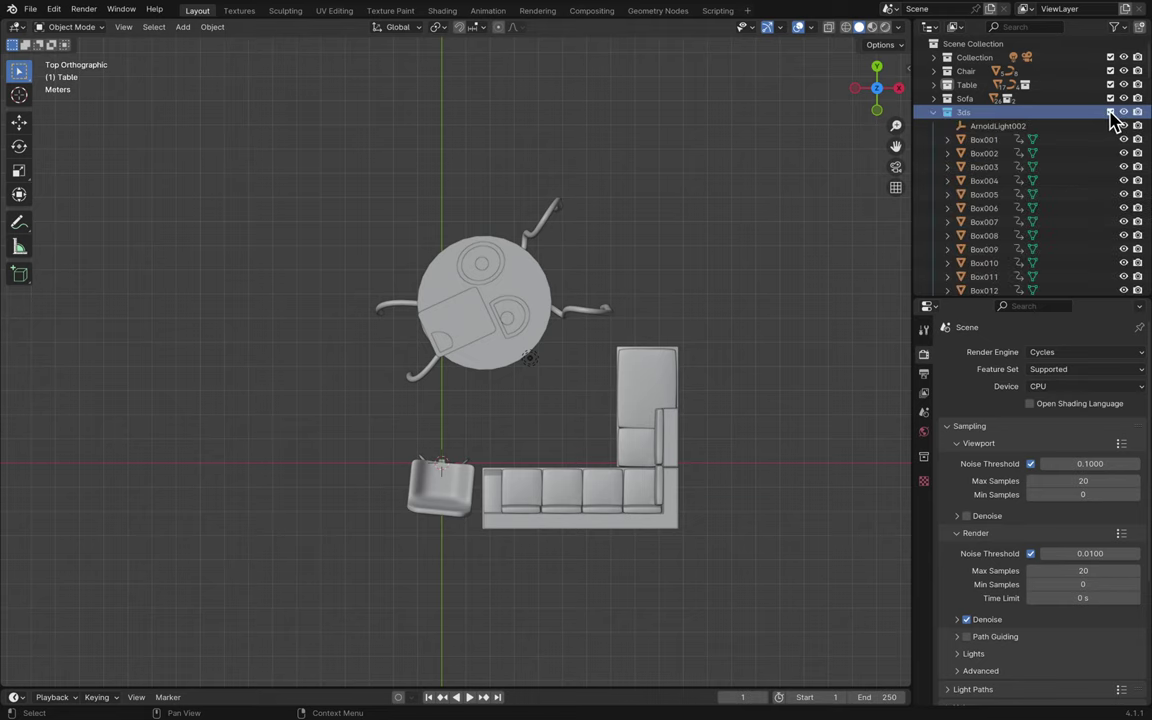
pyautogui.click(1022, 127)
pyautogui.scroll(-10, 1025, 135)
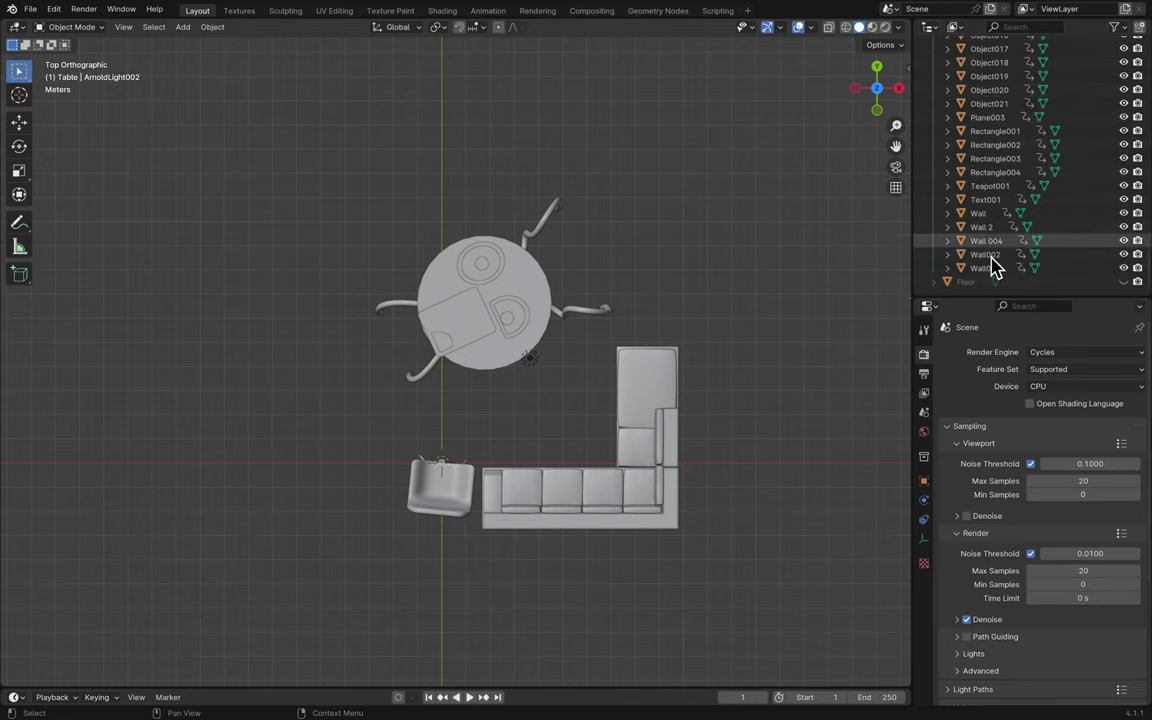
pyautogui.keyDown('shift'); pyautogui.click(985, 268); pyautogui.keyUp('shift')
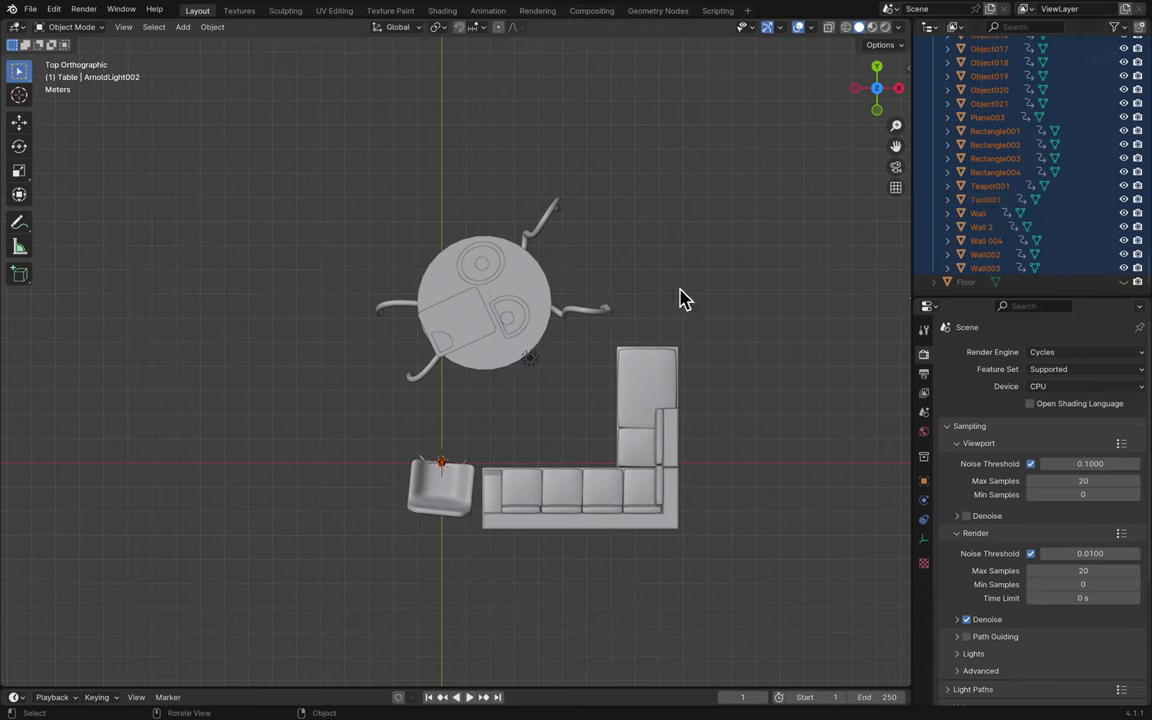
# - Enlarge the room about 44 times, rotate it 270°, enlarge it about 9 times, and move it over the furniture
pyautogui.press('s')
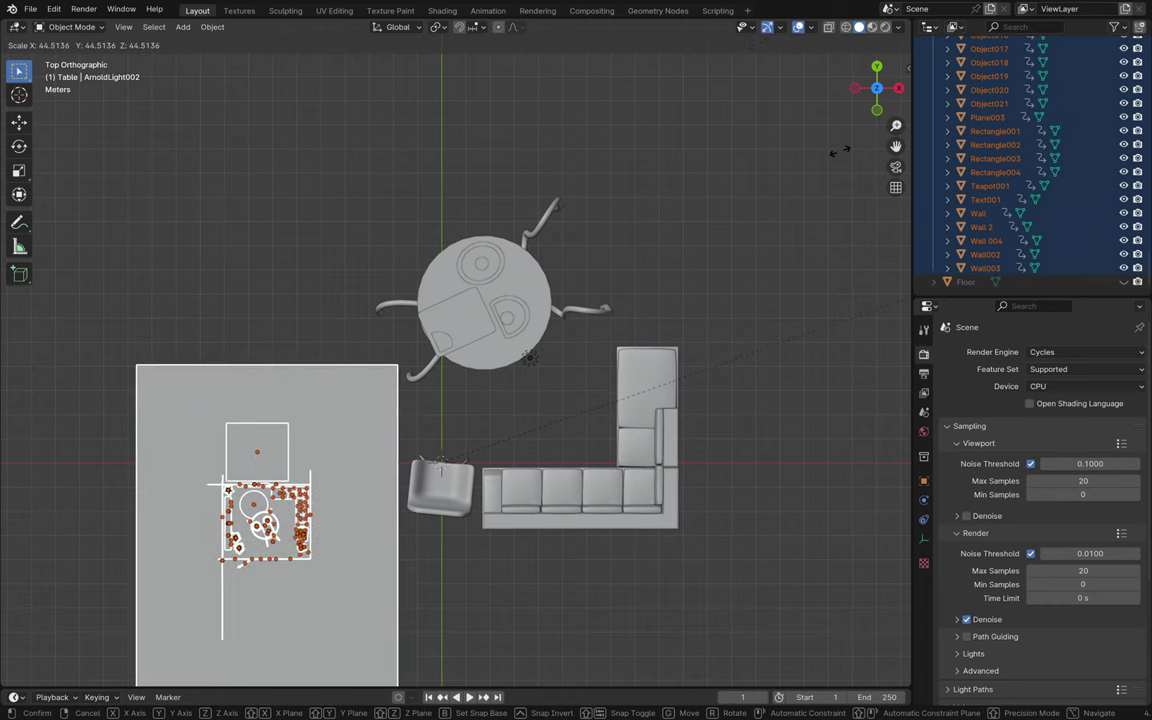
pyautogui.click(362, 340)
pyautogui.press('r')
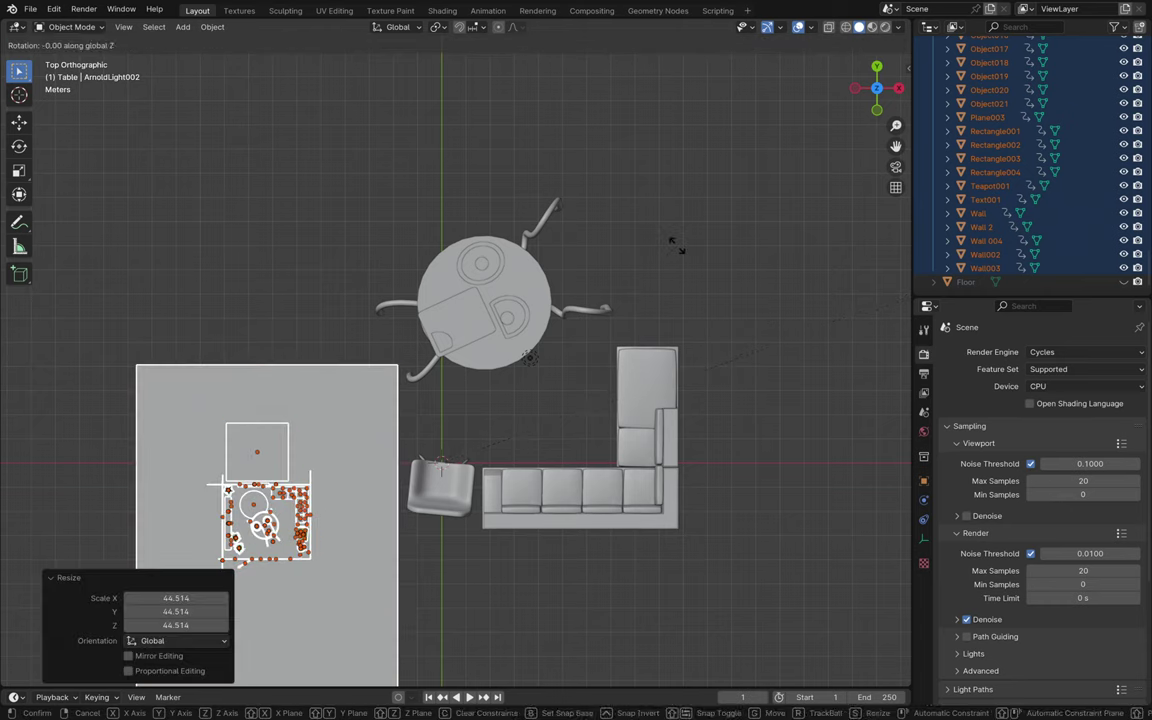
pyautogui.write('270')
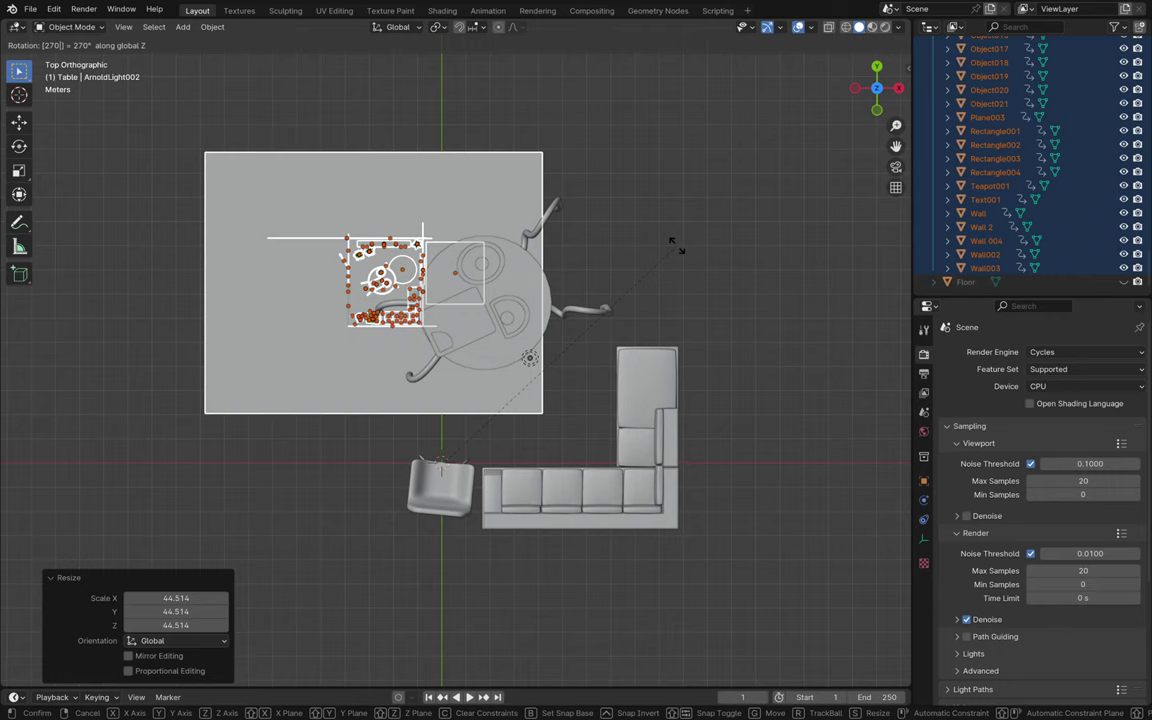
pyautogui.press('Return')
pyautogui.press('g')
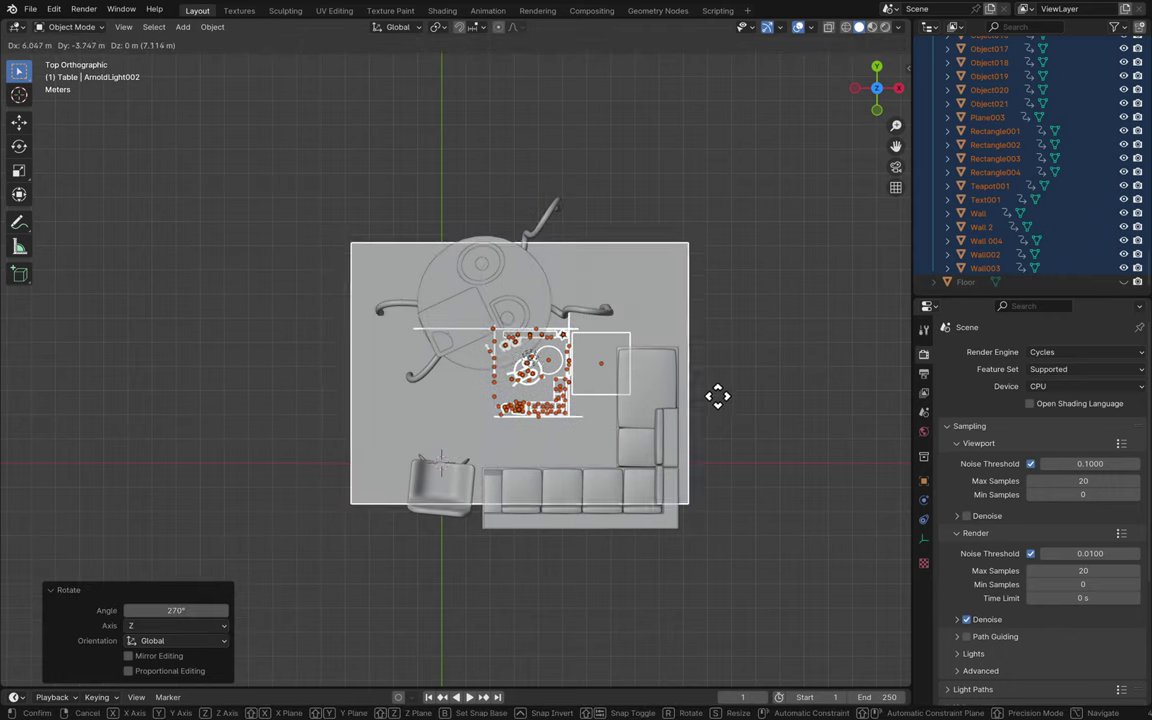
pyautogui.click(718, 418)
pyautogui.press('s')
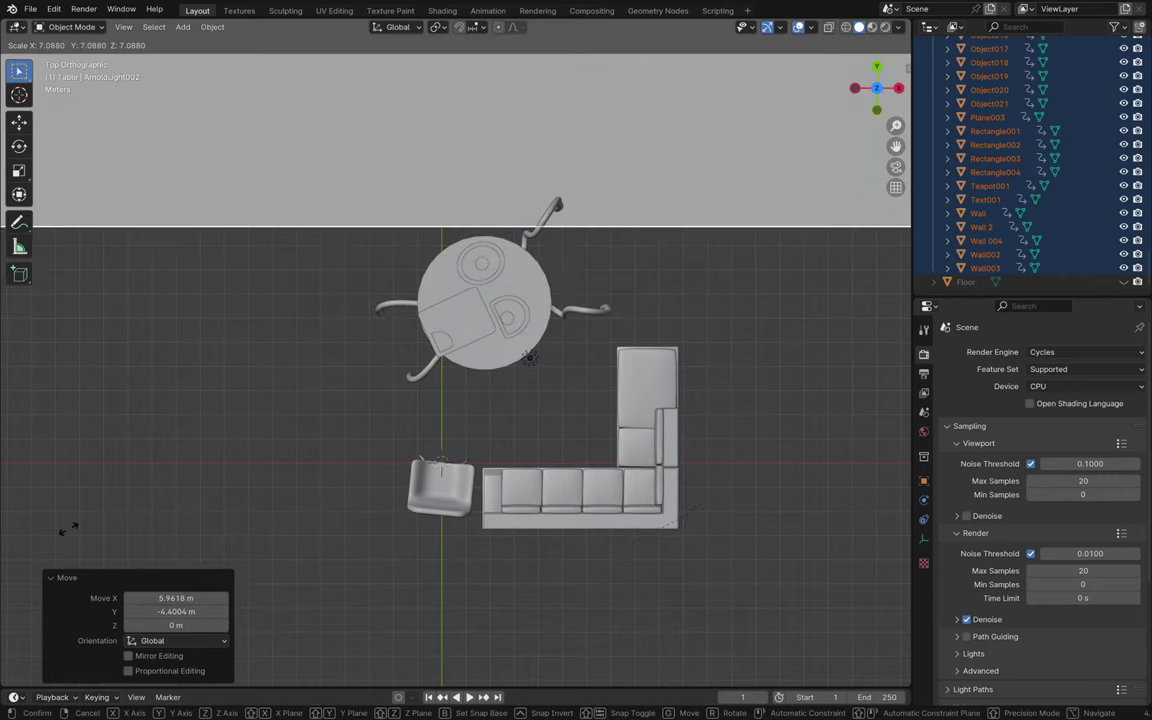
pyautogui.click(430, 445)
pyautogui.press('g')
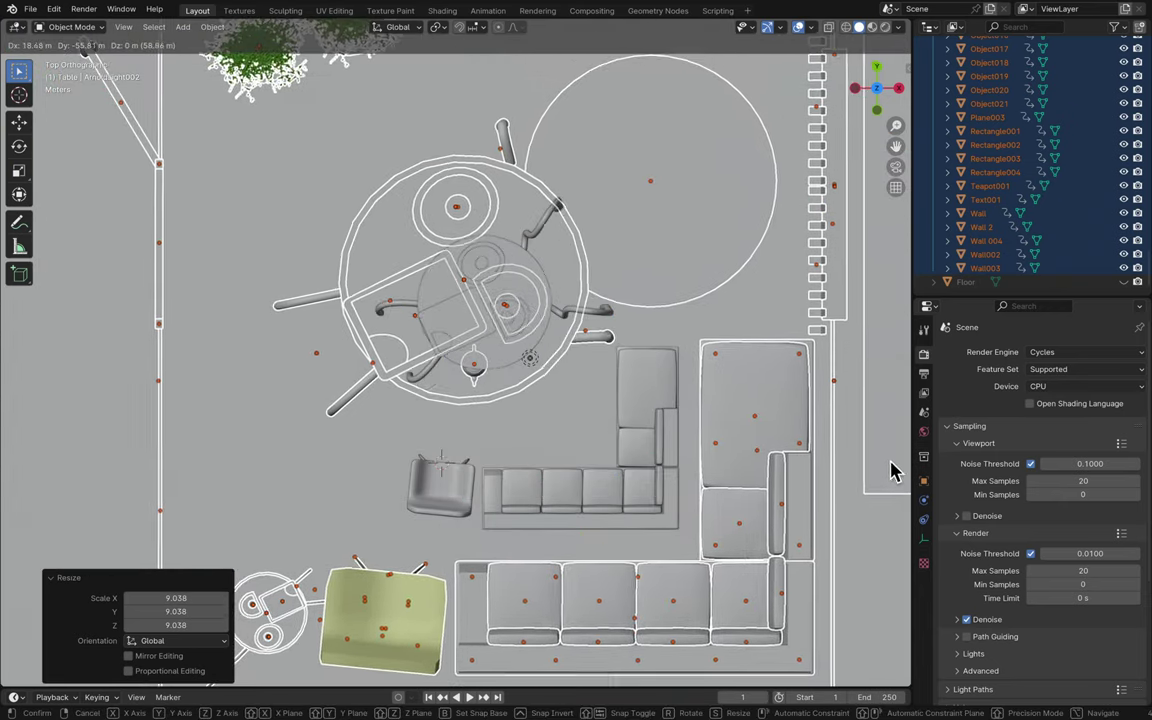
pyautogui.click(912, 487)
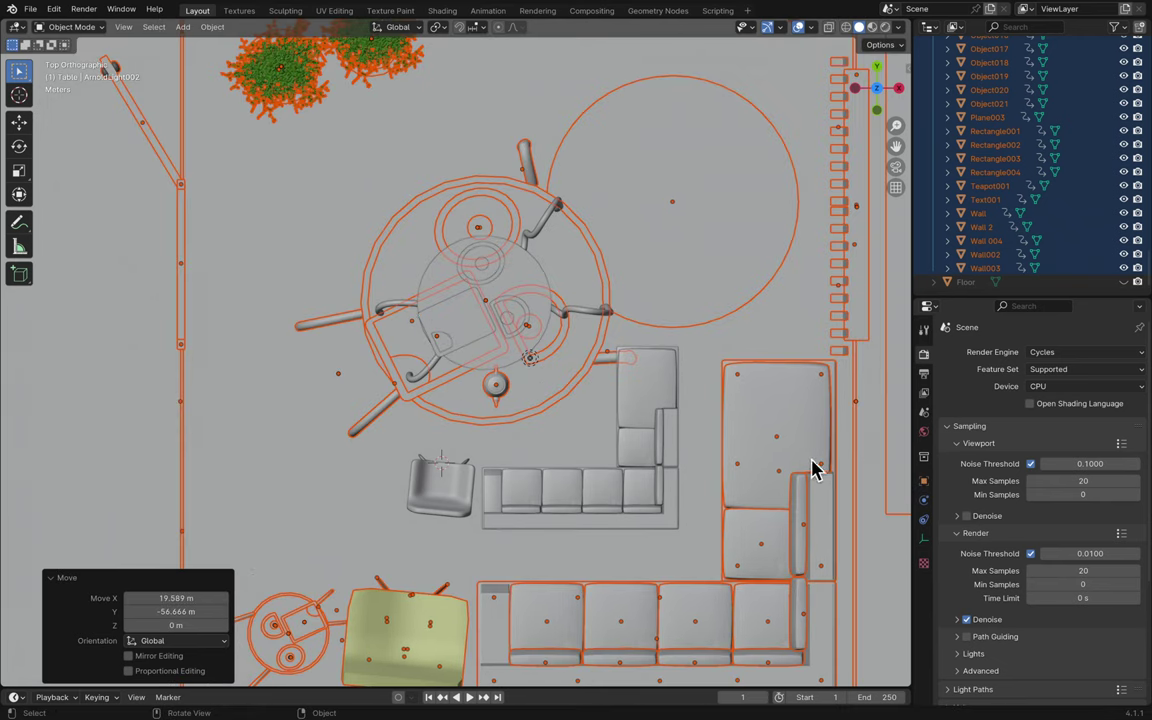
# - Reselect all 3ds room objects, shrink them to 0.780, and reposition them
pyautogui.click(783, 441)
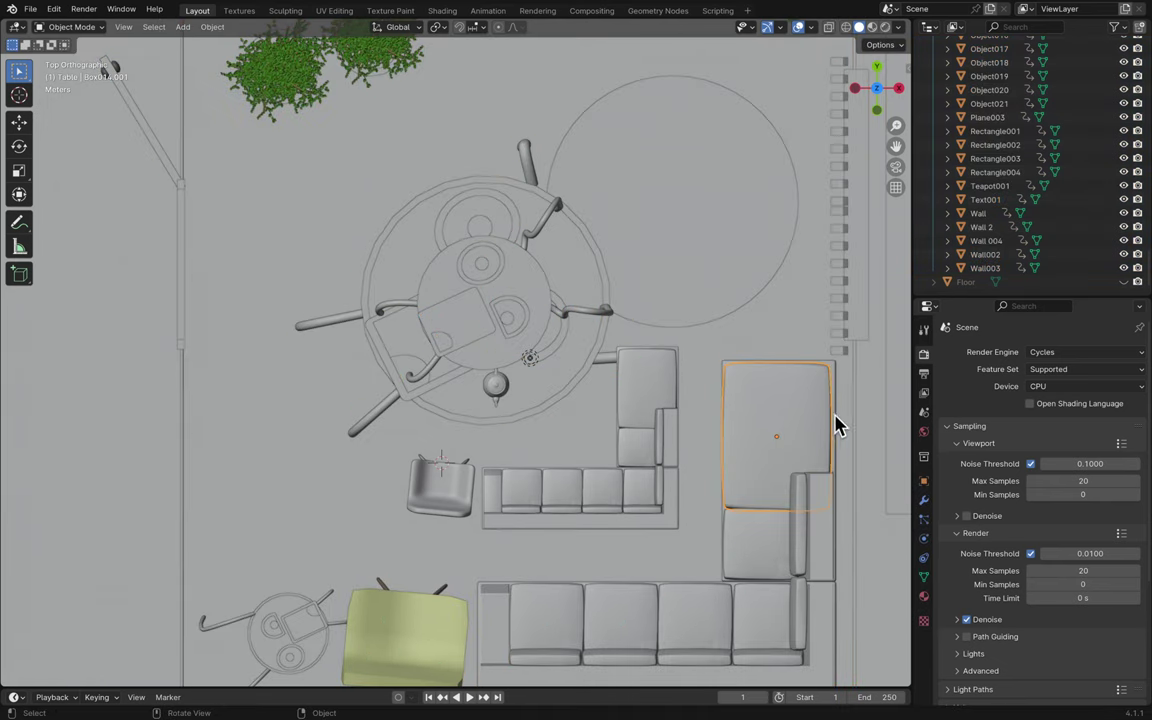
pyautogui.click(978, 268)
pyautogui.scroll(10, 985, 250)
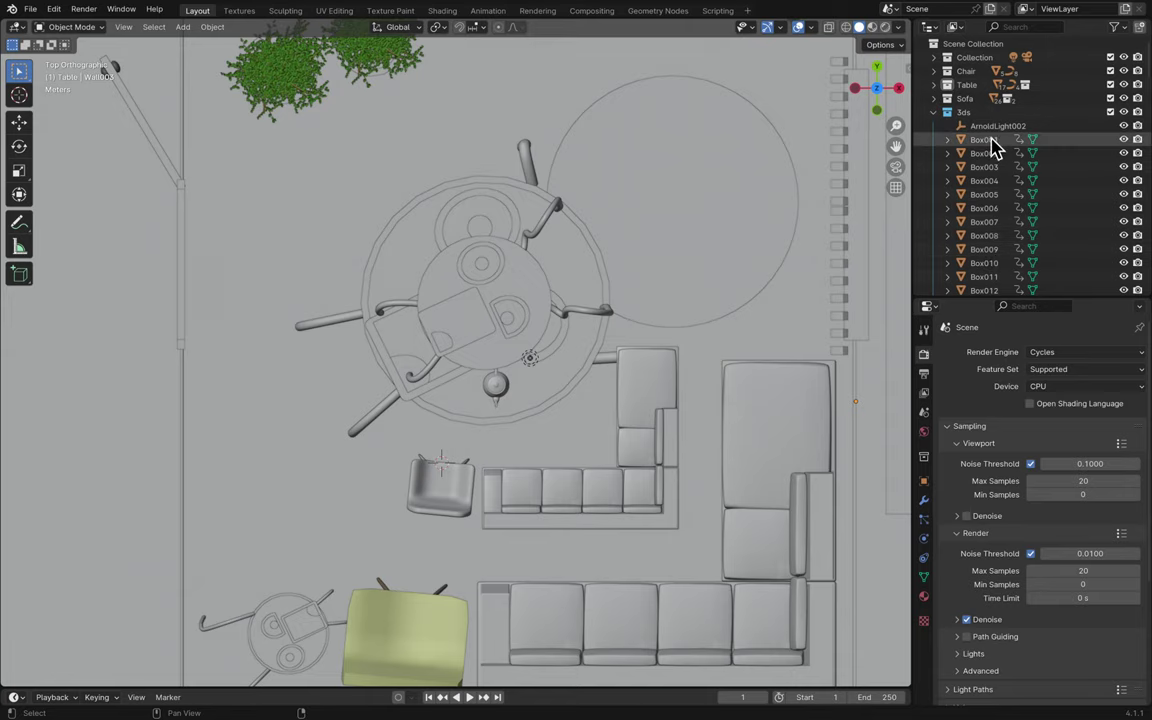
pyautogui.click(995, 128)
pyautogui.press('s')
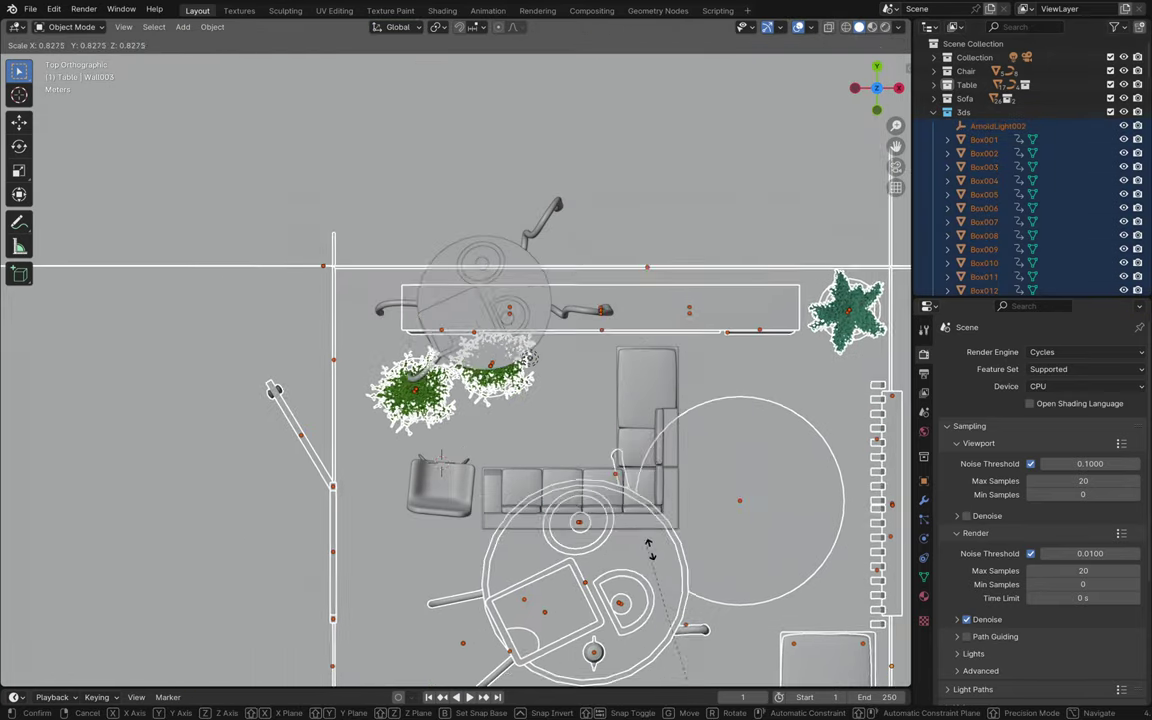
pyautogui.click(724, 609)
pyautogui.press('g')
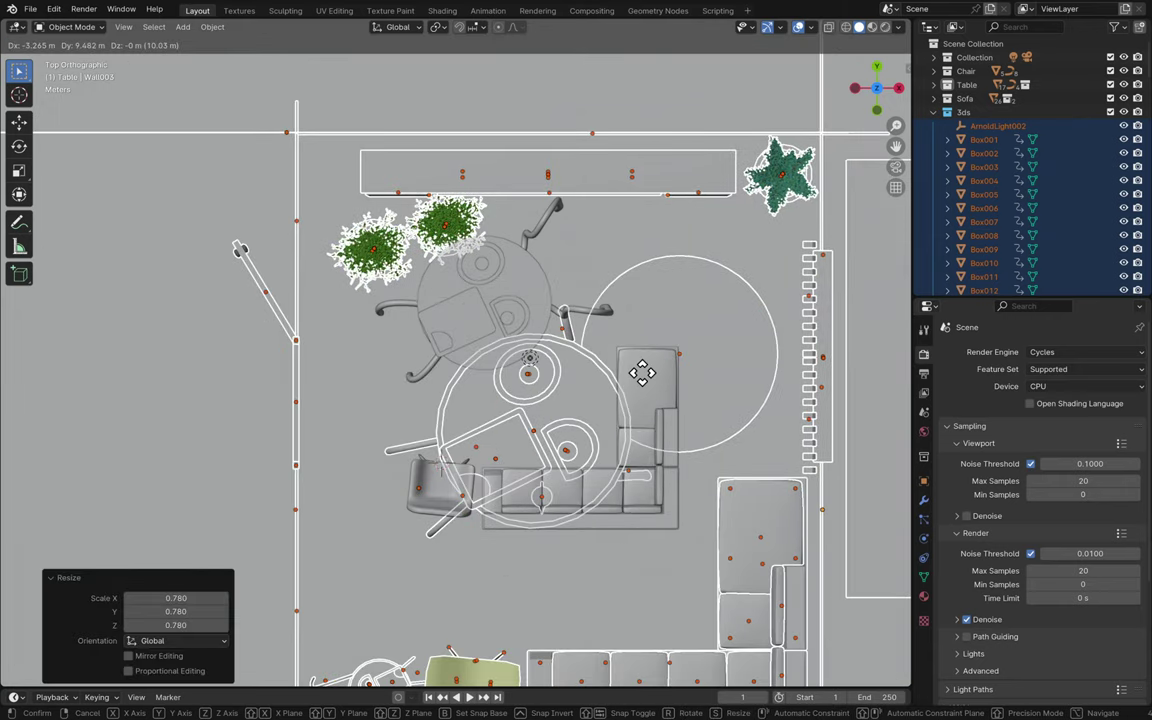
pyautogui.click(576, 193)
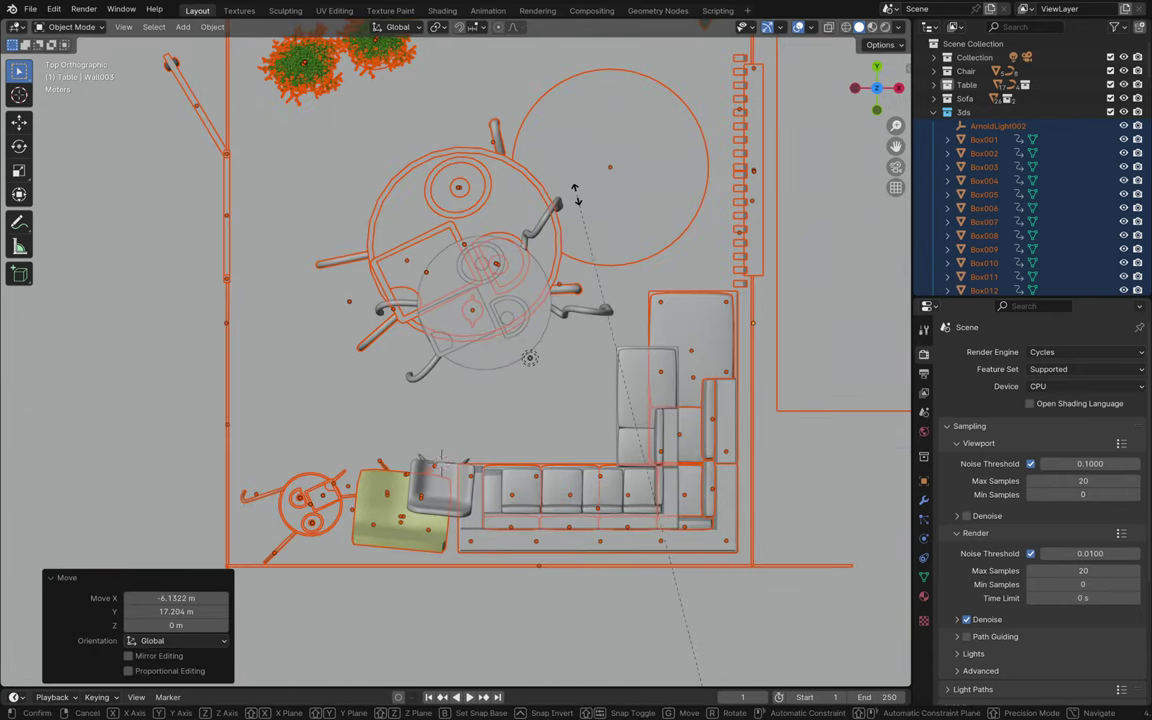
# - Refine the room scale to 0.789, then 0.871, and place it around the furniture
pyautogui.press('s')
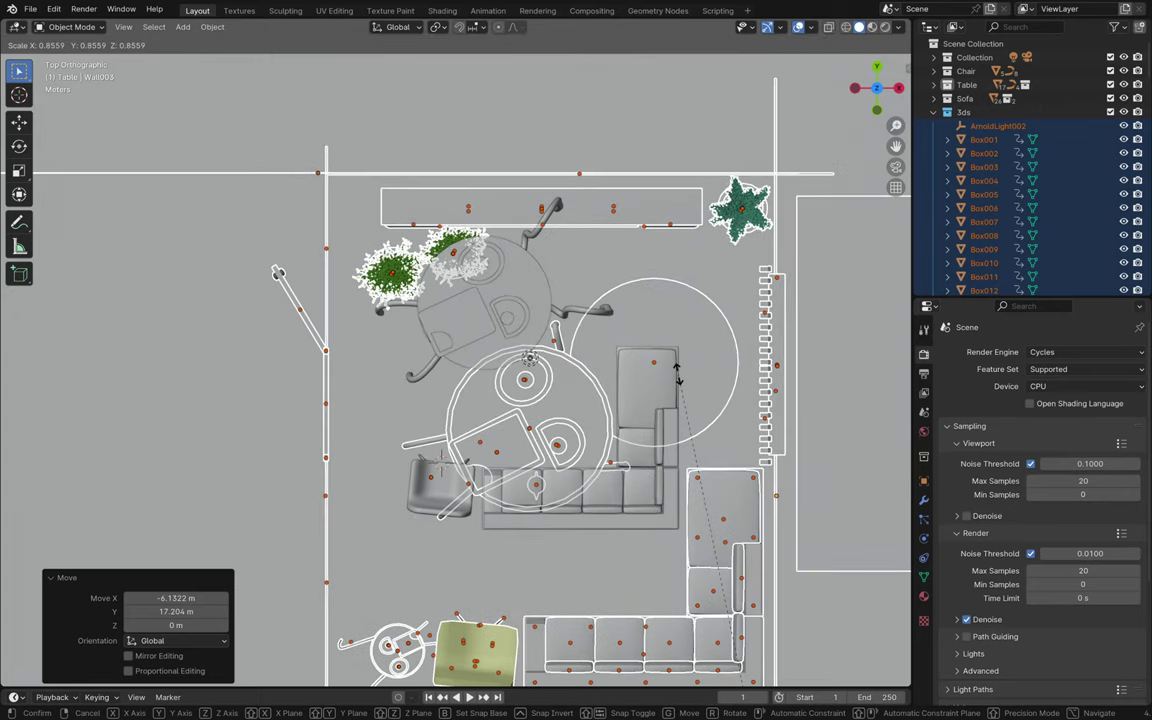
pyautogui.click(722, 465)
pyautogui.press('g')
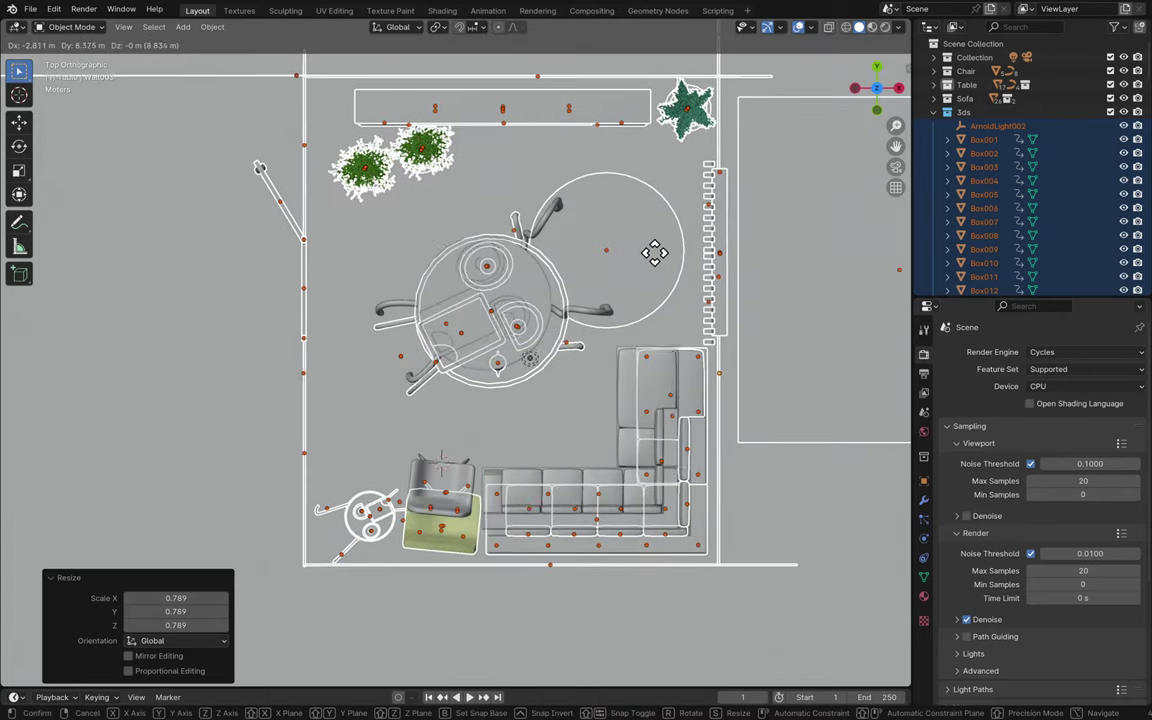
pyautogui.click(652, 254)
pyautogui.press('s')
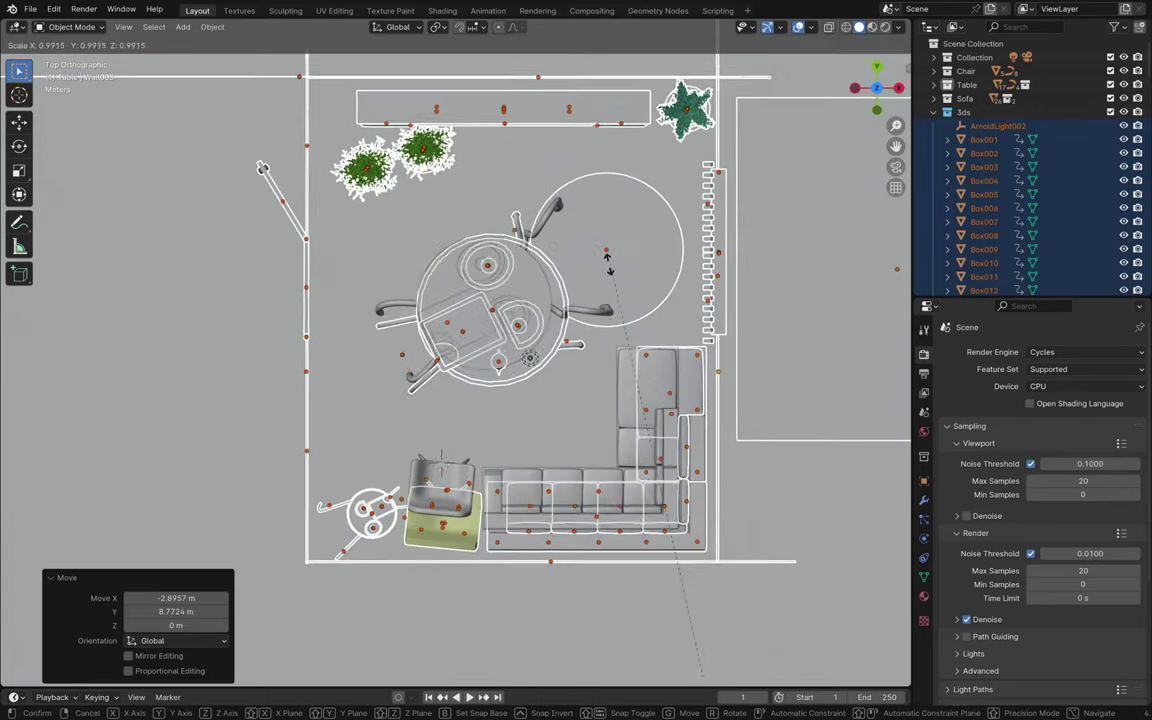
pyautogui.click(645, 393)
pyautogui.press('g')
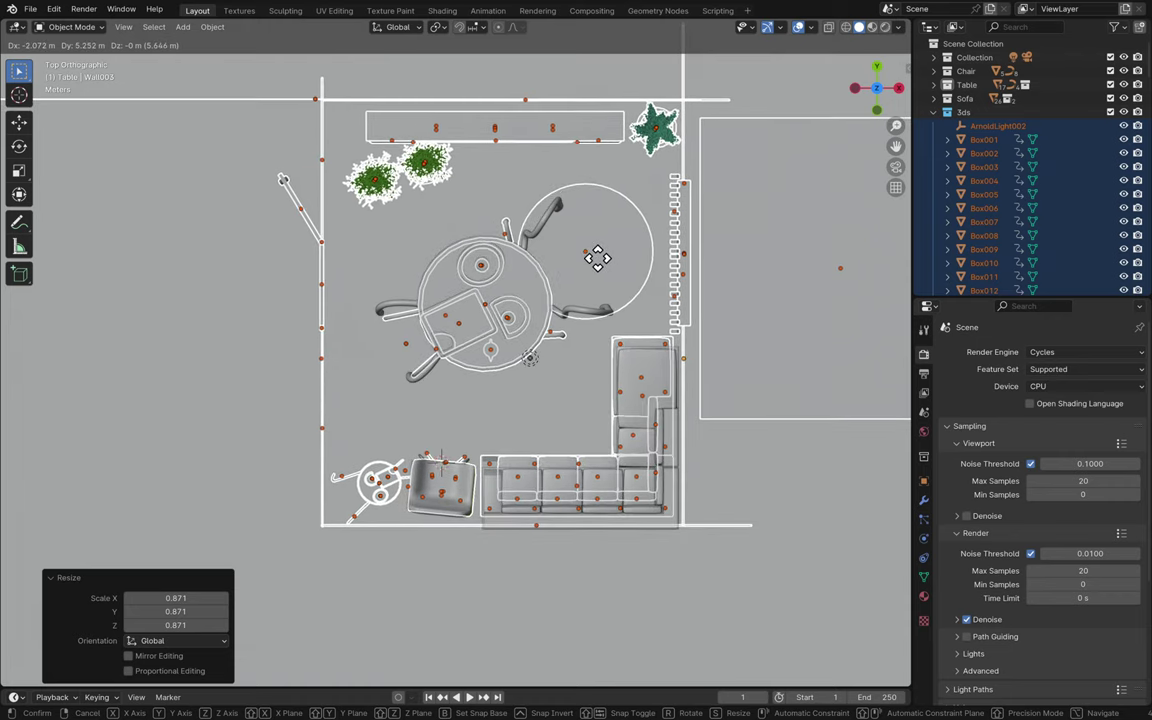
pyautogui.click(597, 258)
pyautogui.scroll(10, 599, 262)
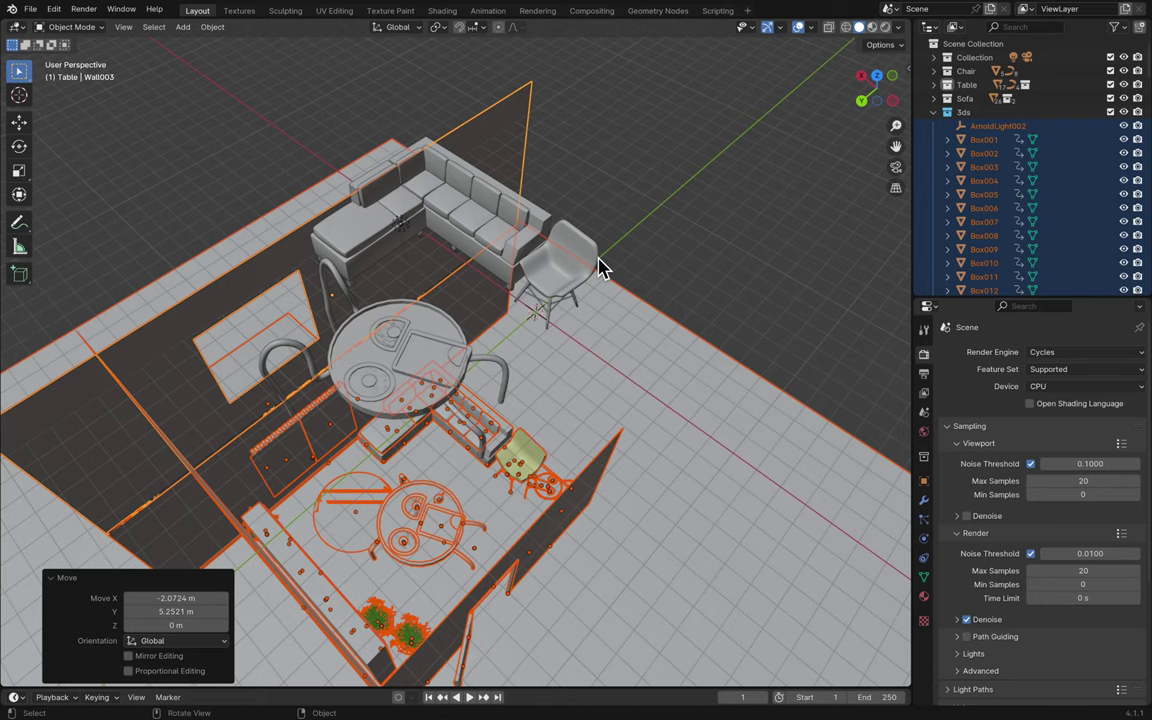
# - Cancel the accidental vertical room move, deselect everything, and select all the sofa's parts
pyautogui.press('g')
pyautogui.press('z')
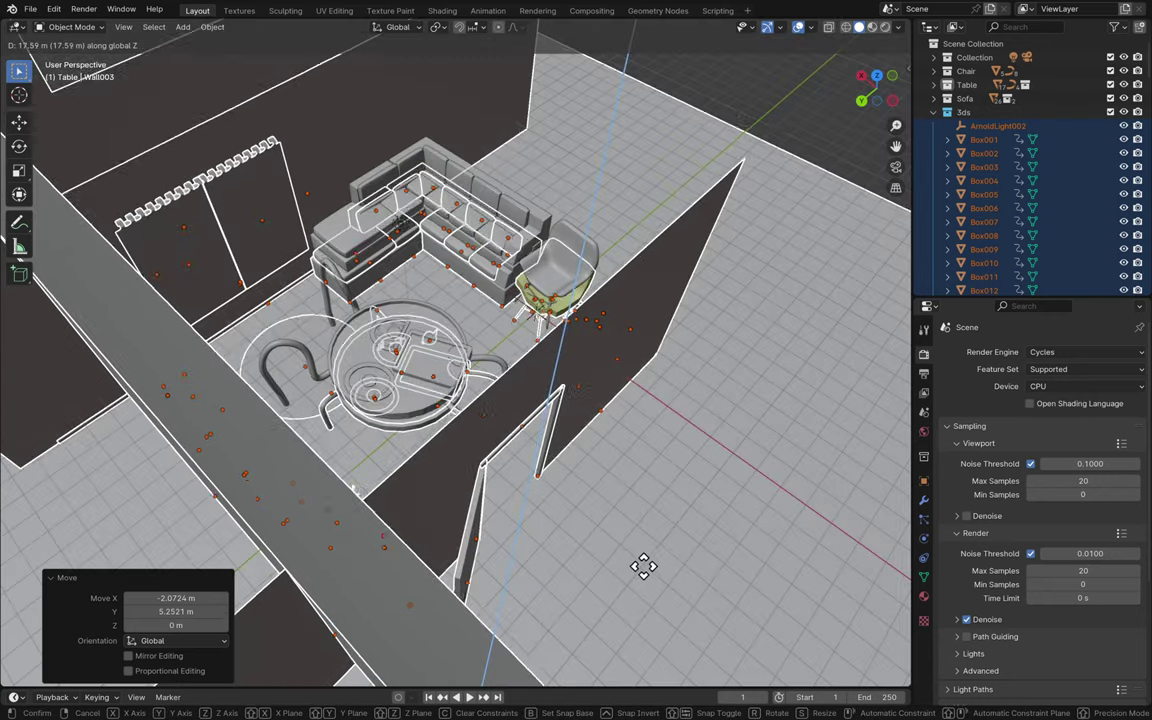
pyautogui.rightClick(645, 641)
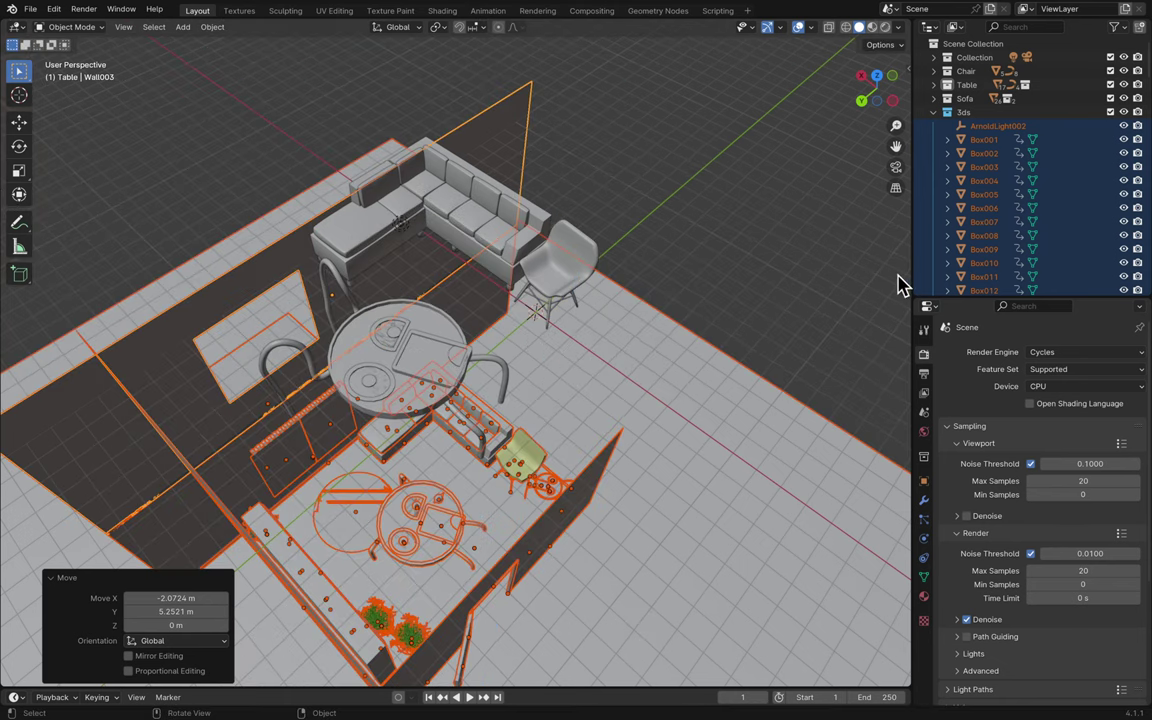
pyautogui.click(810, 241)
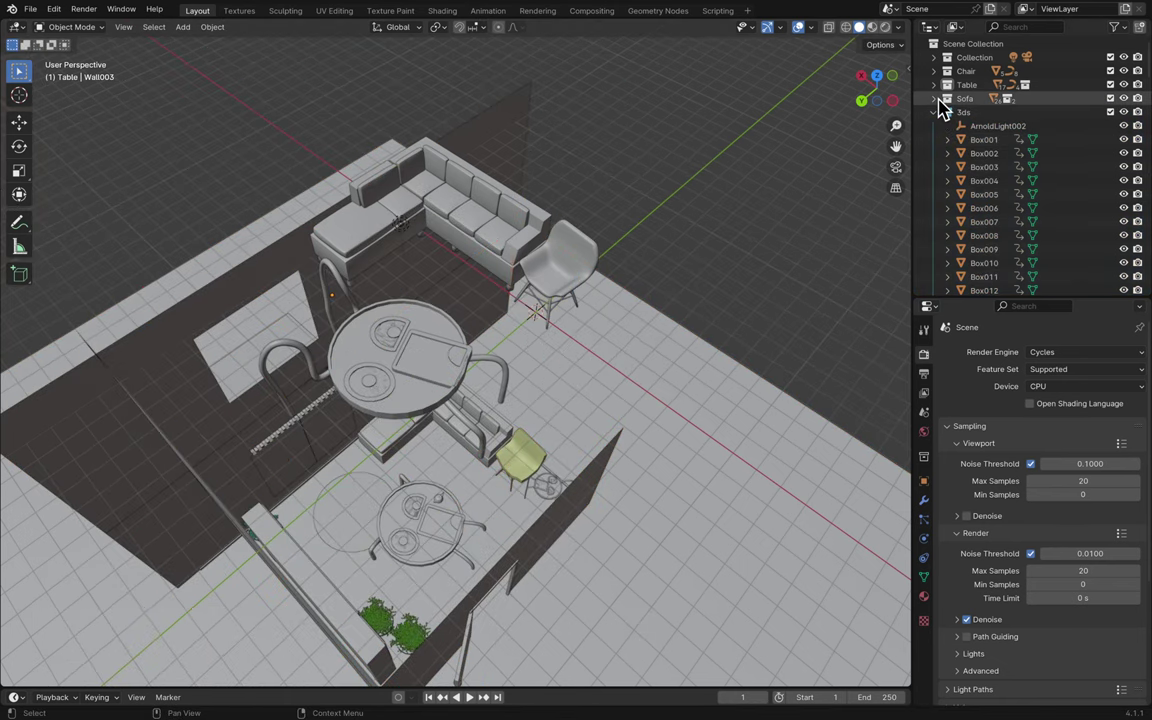
pyautogui.click(935, 99)
pyautogui.click(999, 126)
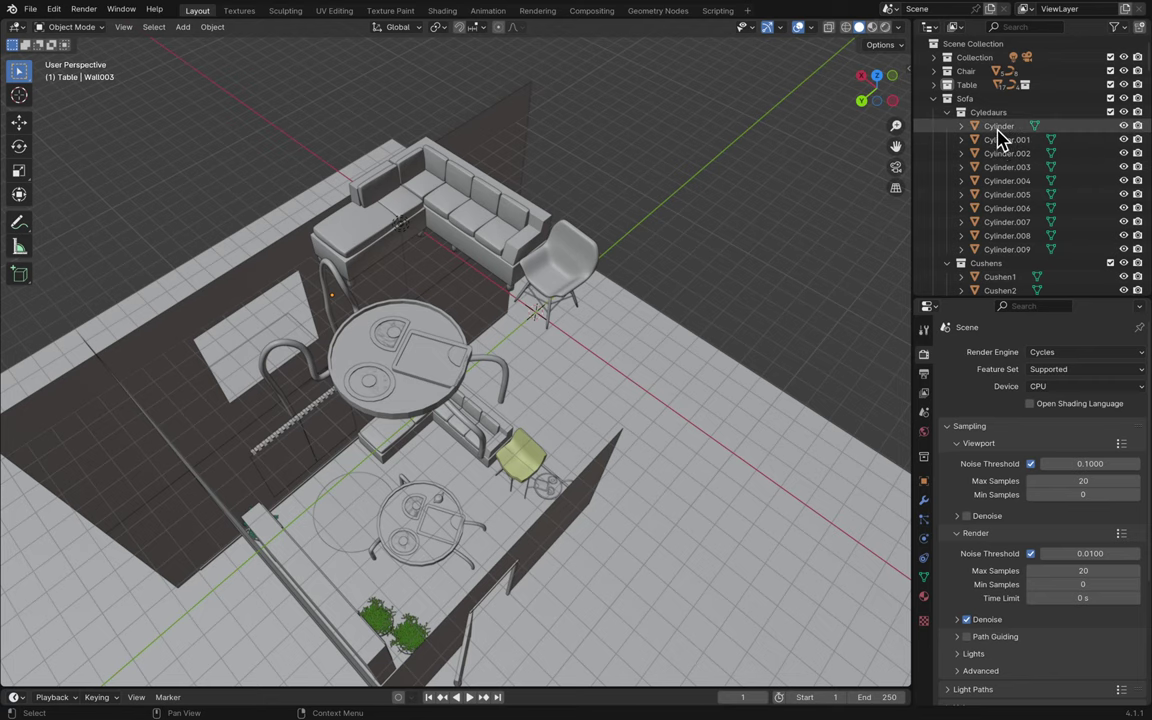
pyautogui.keyDown('shift'); pyautogui.click(1000, 185); pyautogui.keyUp('shift')
pyautogui.scroll(-8, 1000, 185)
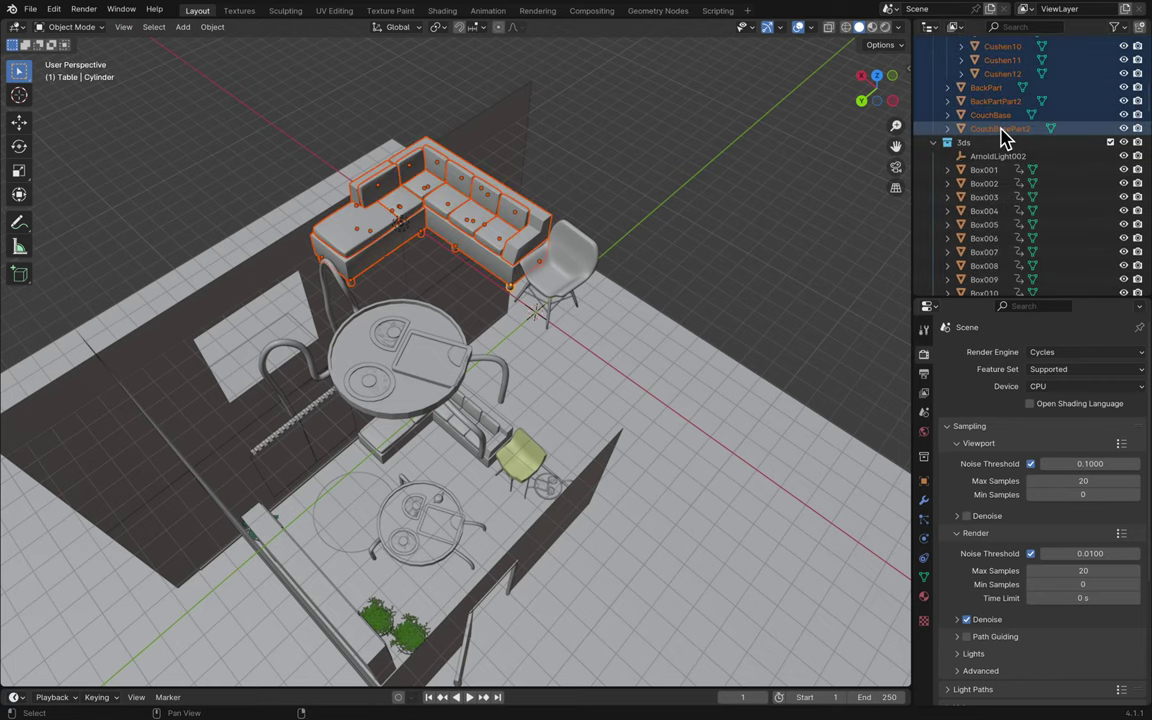
# - In Top view, shift the sofa −0.142 m X and 0.426 m Y into the room's corner
pyautogui.click(879, 80)
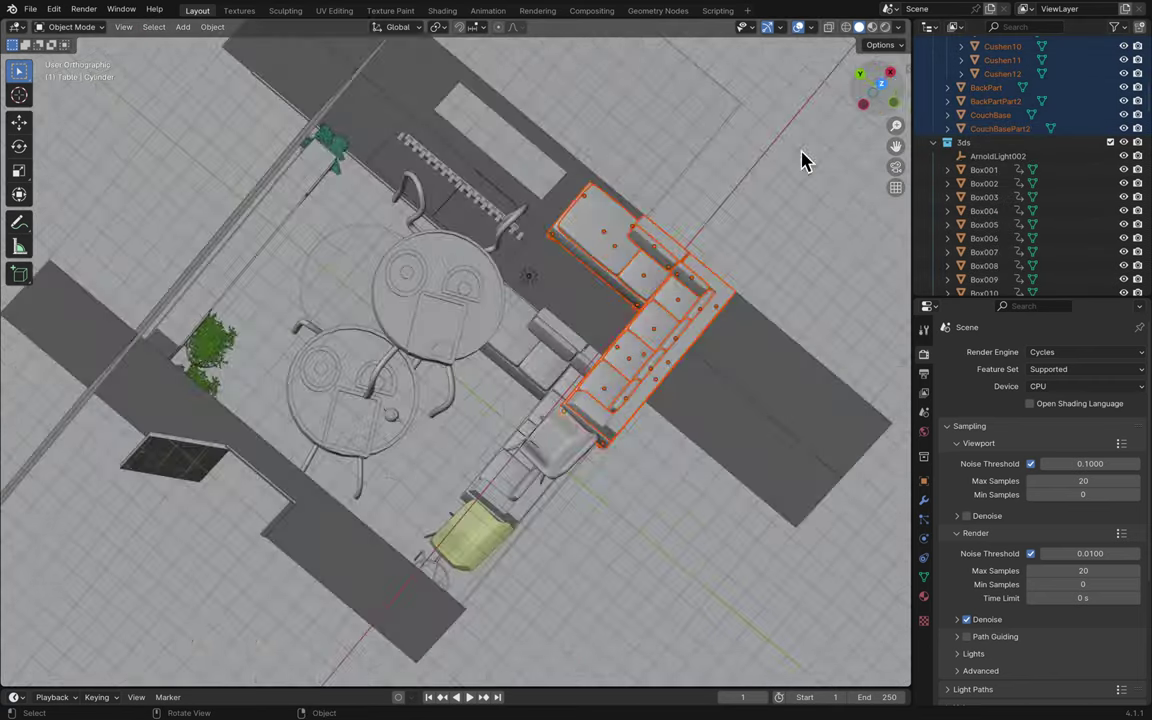
pyautogui.press('g')
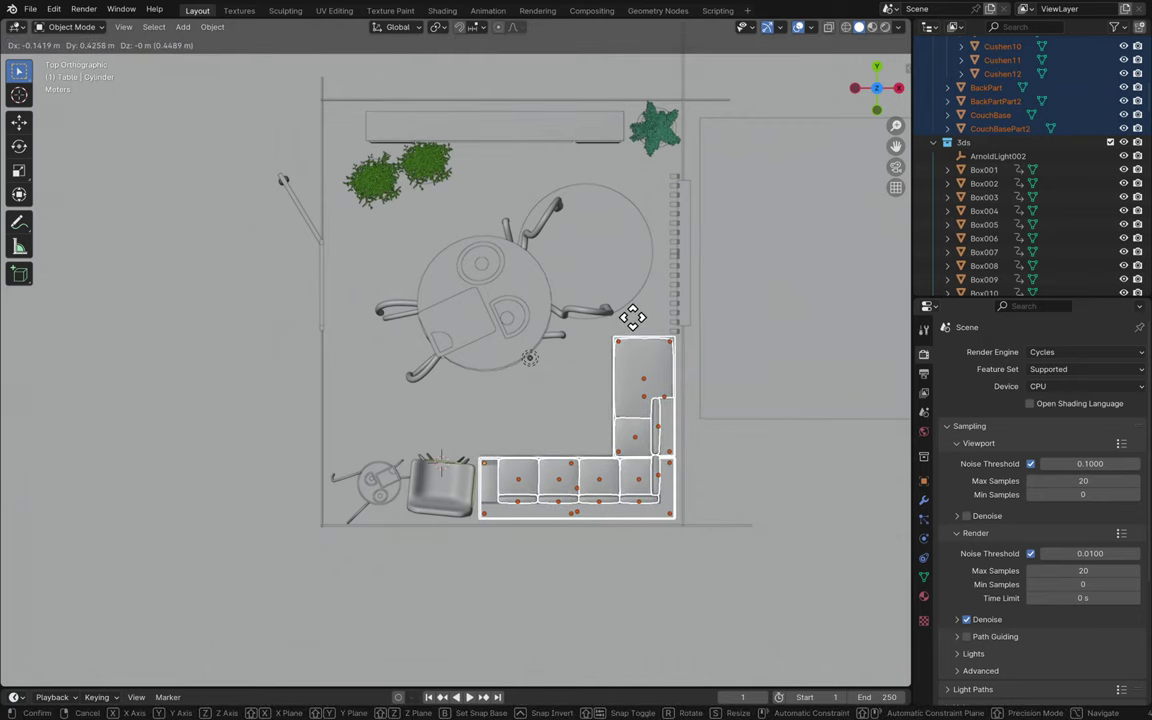
pyautogui.click(632, 317)
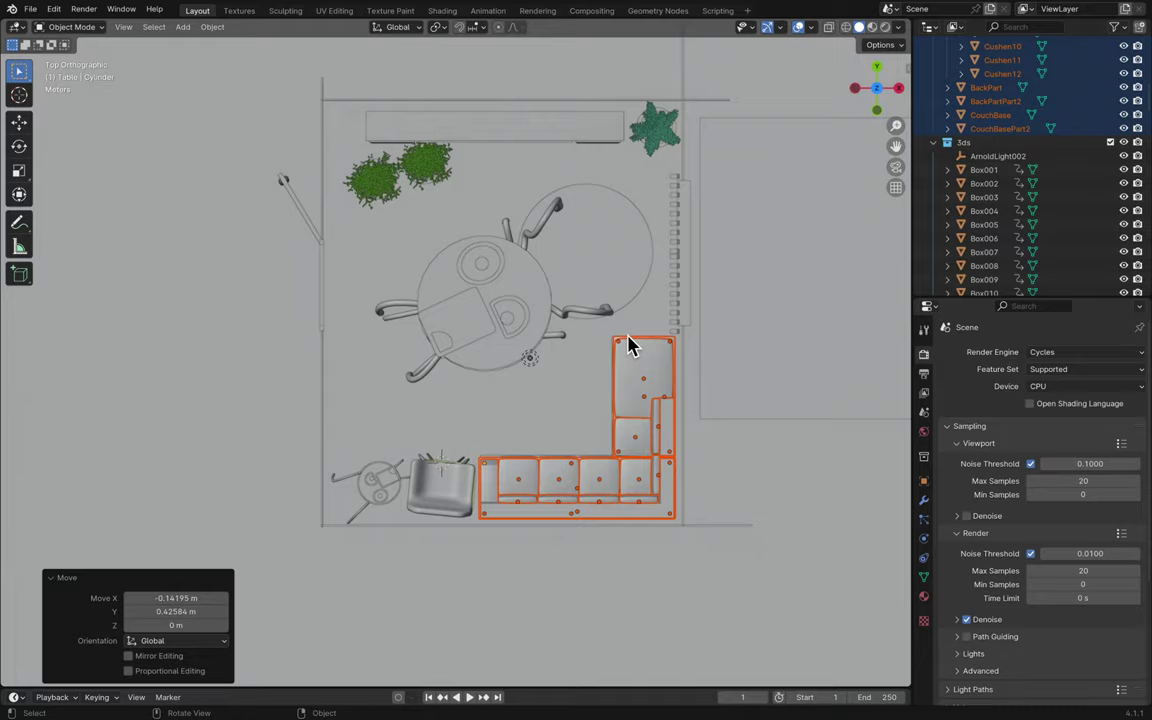
pyautogui.scroll(-10, 628, 345)
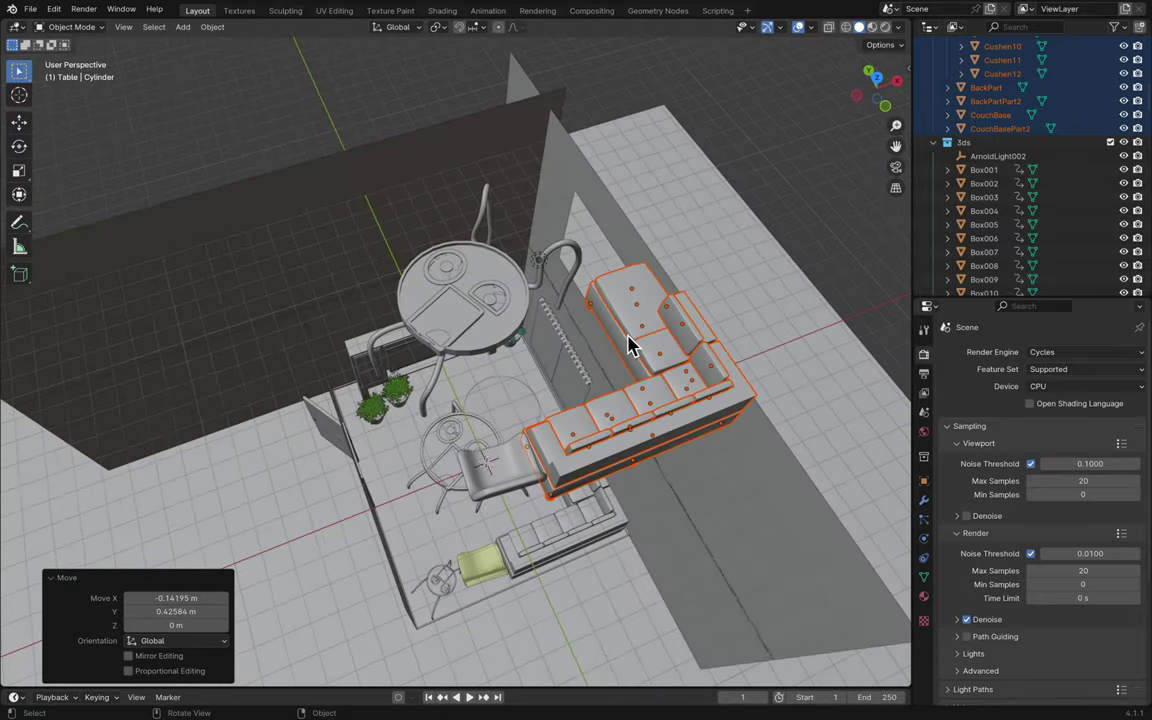
pyautogui.click(877, 79)
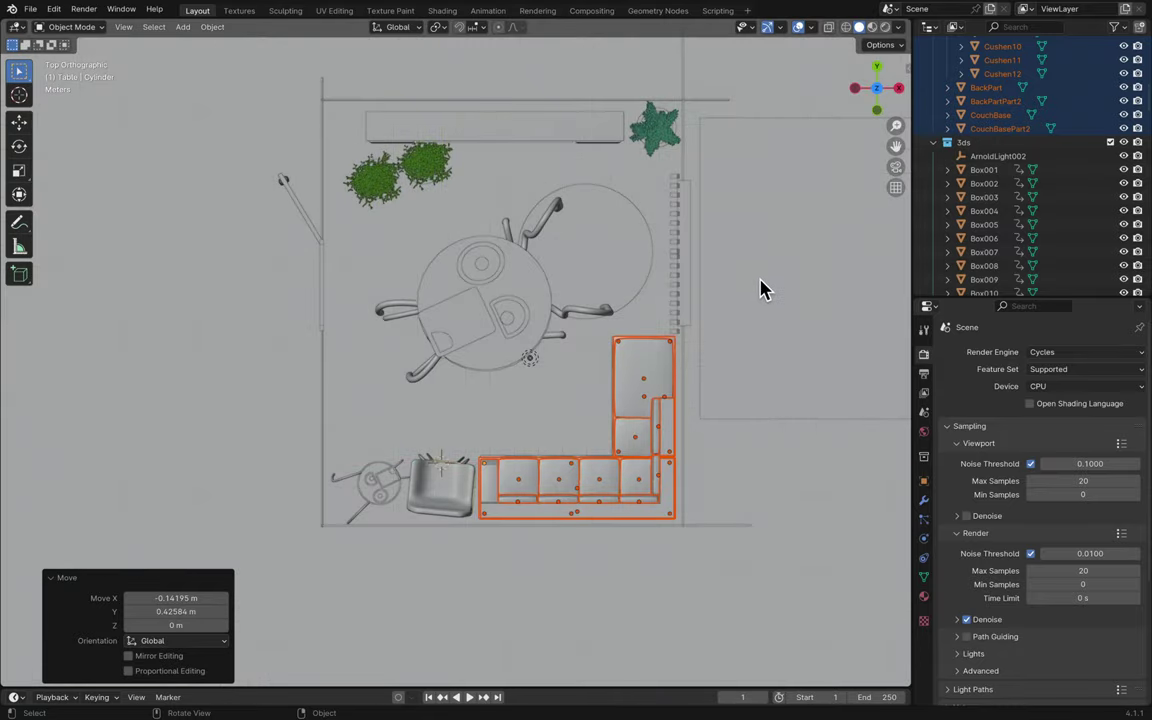
pyautogui.scroll(-3, 760, 290)
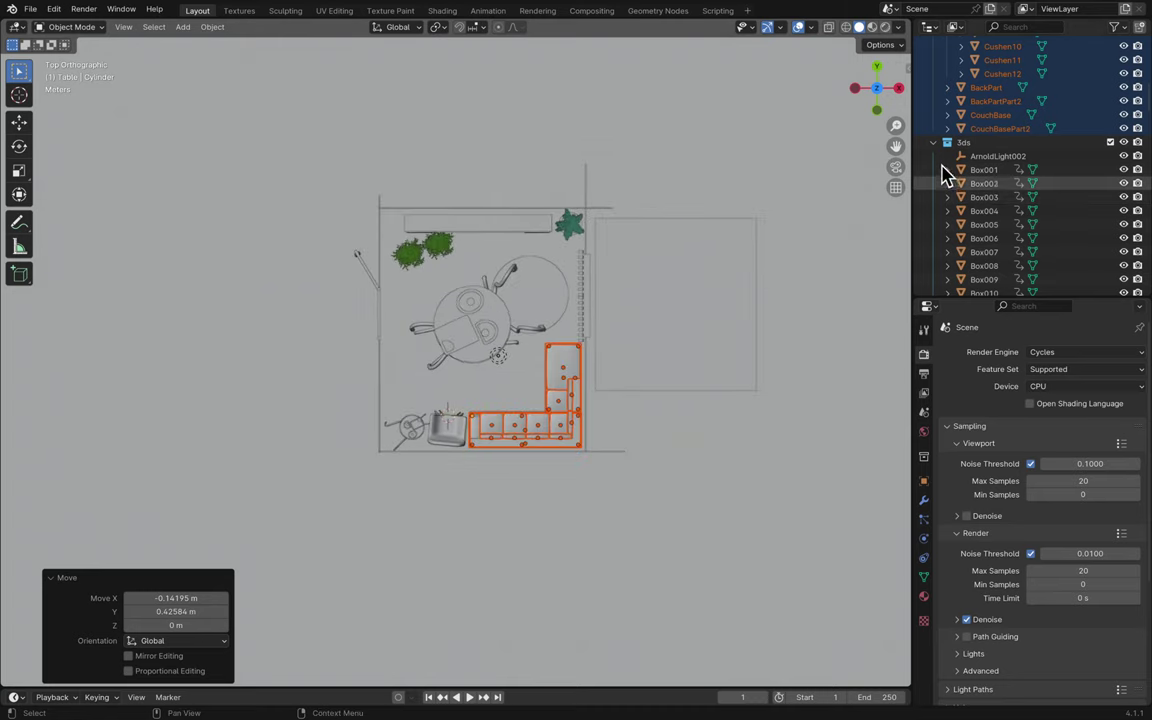
pyautogui.scroll(-2, 987, 208)
pyautogui.scroll(-15, 990, 237)
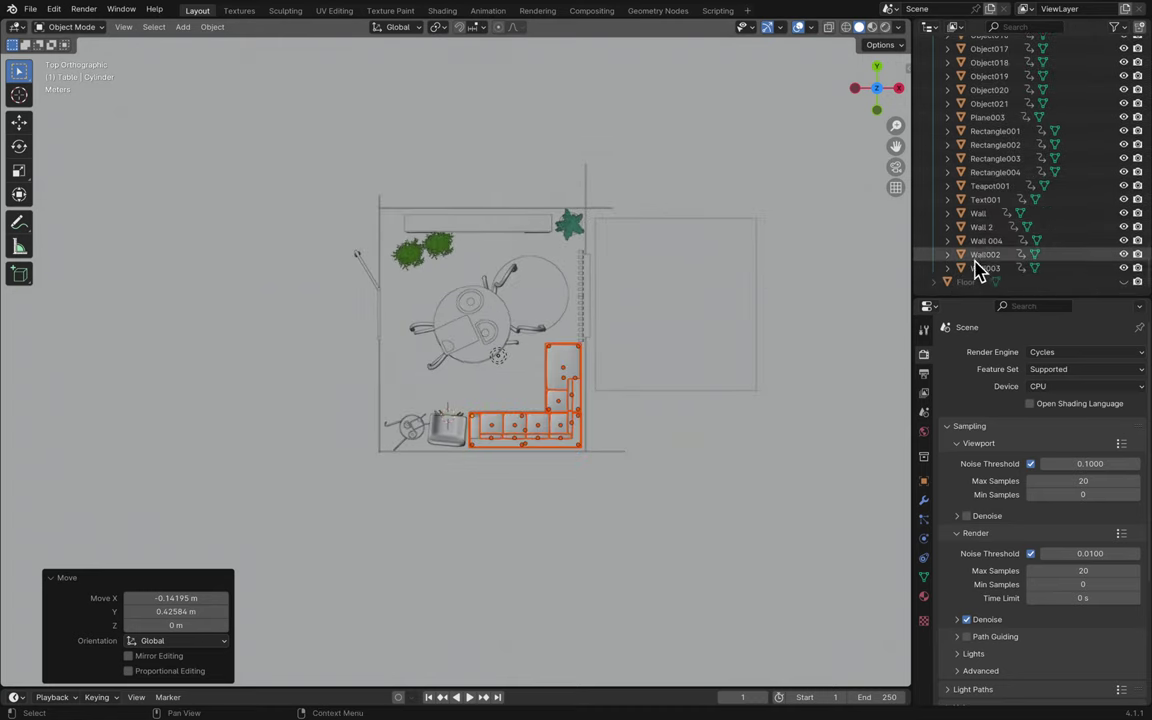
# - Save, then unhide the Floor object and lower it along Z
pyautogui.hotkey('ctrl', 's')
pyautogui.click(1123, 282)
pyautogui.click(977, 282)
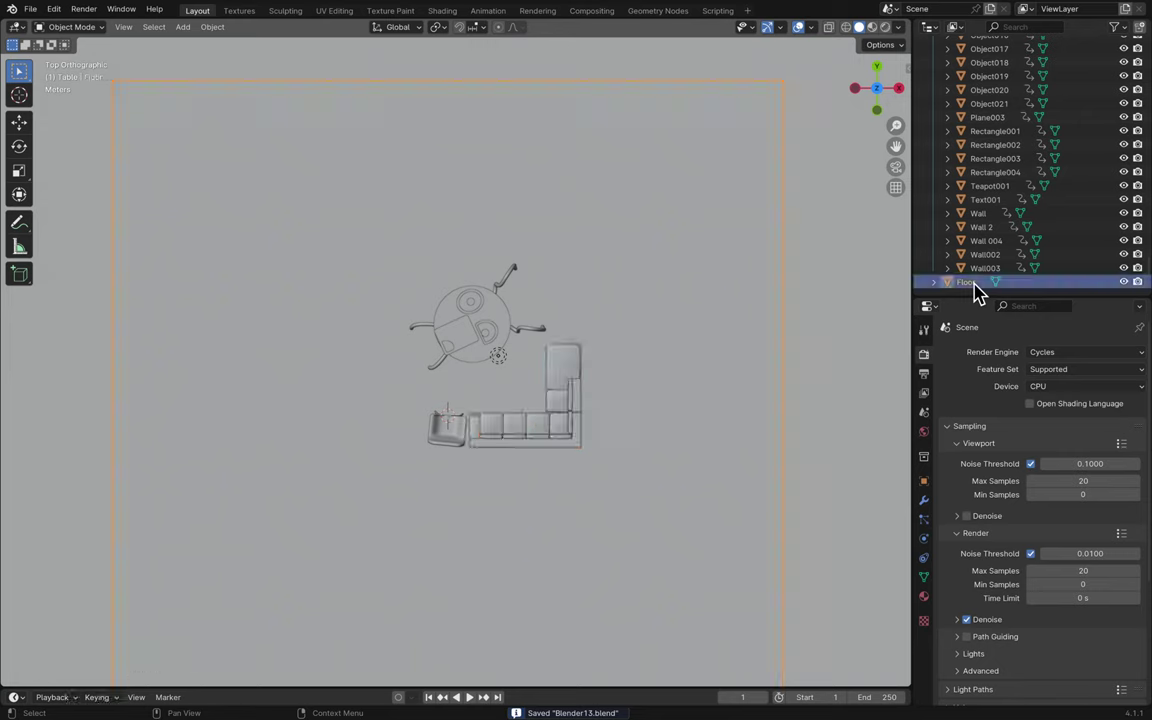
pyautogui.press('g')
pyautogui.press('z')
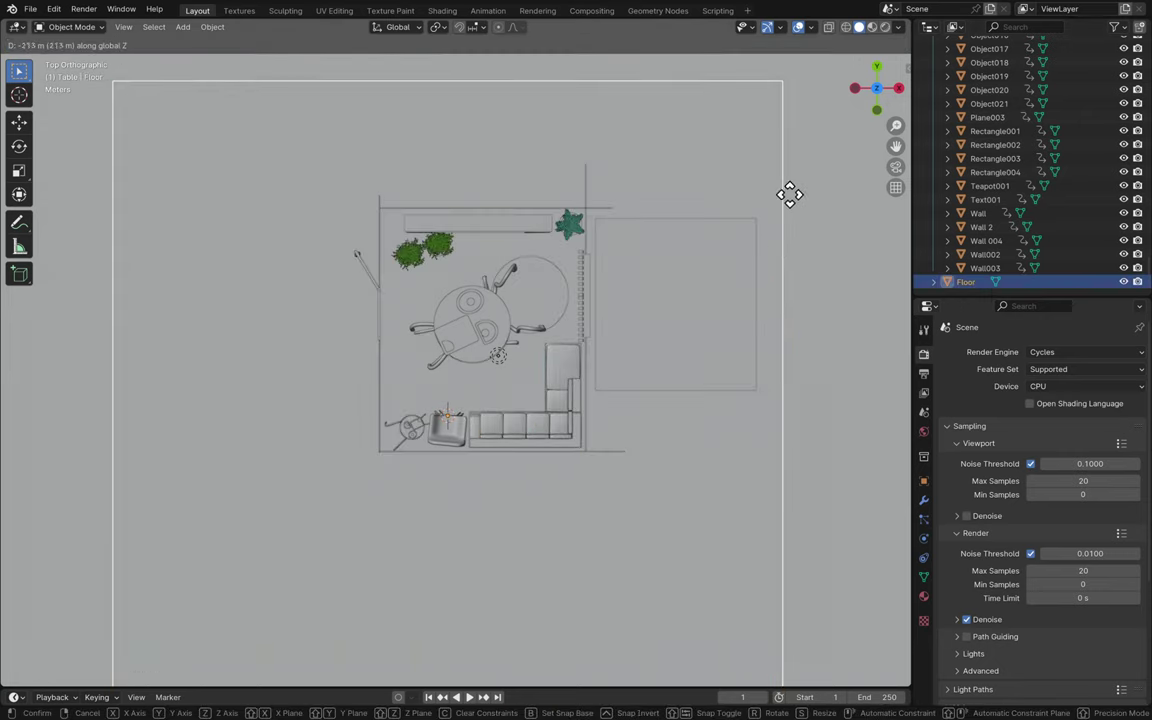
pyautogui.click(774, 226)
# - Shrink the floor to 0.247, move it under the furniture, then enlarge it to 1.544
pyautogui.press('s')
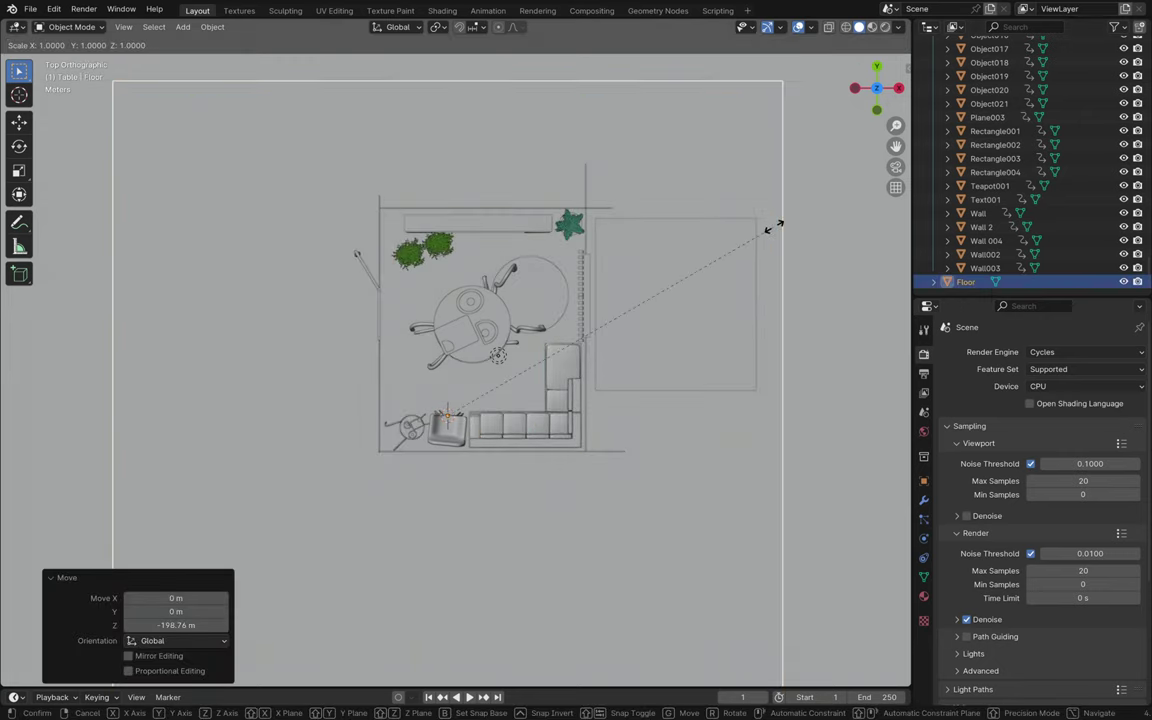
pyautogui.click(514, 355)
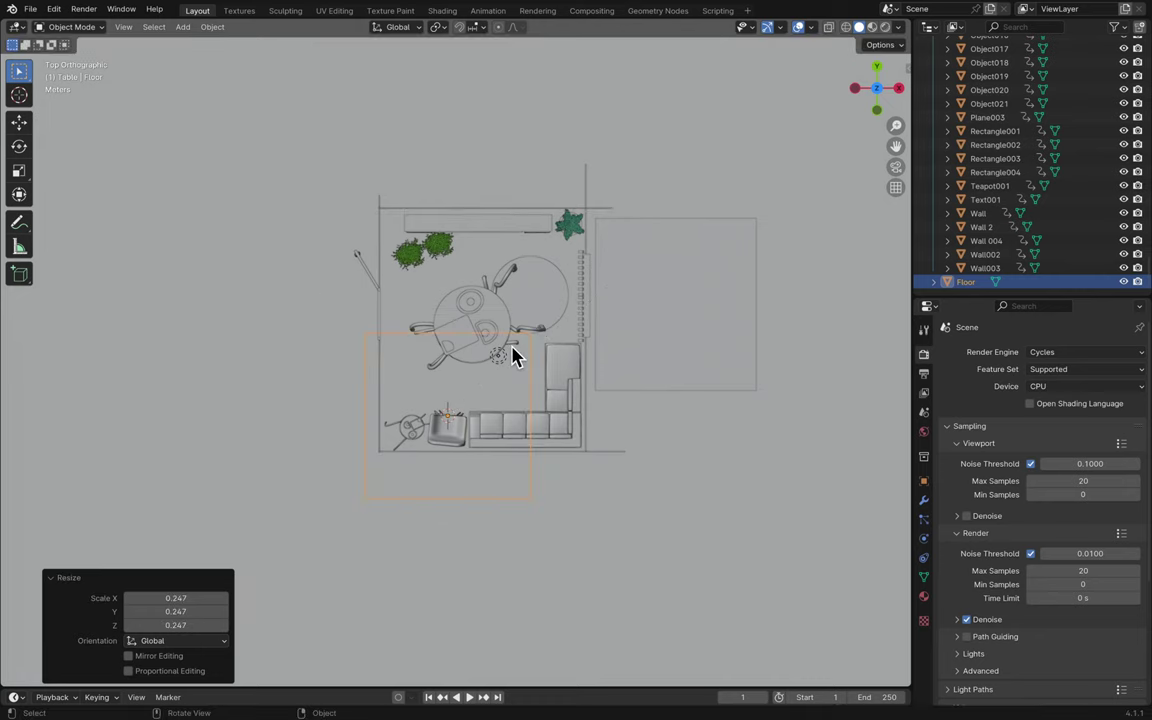
pyautogui.press('g')
pyautogui.click(548, 273)
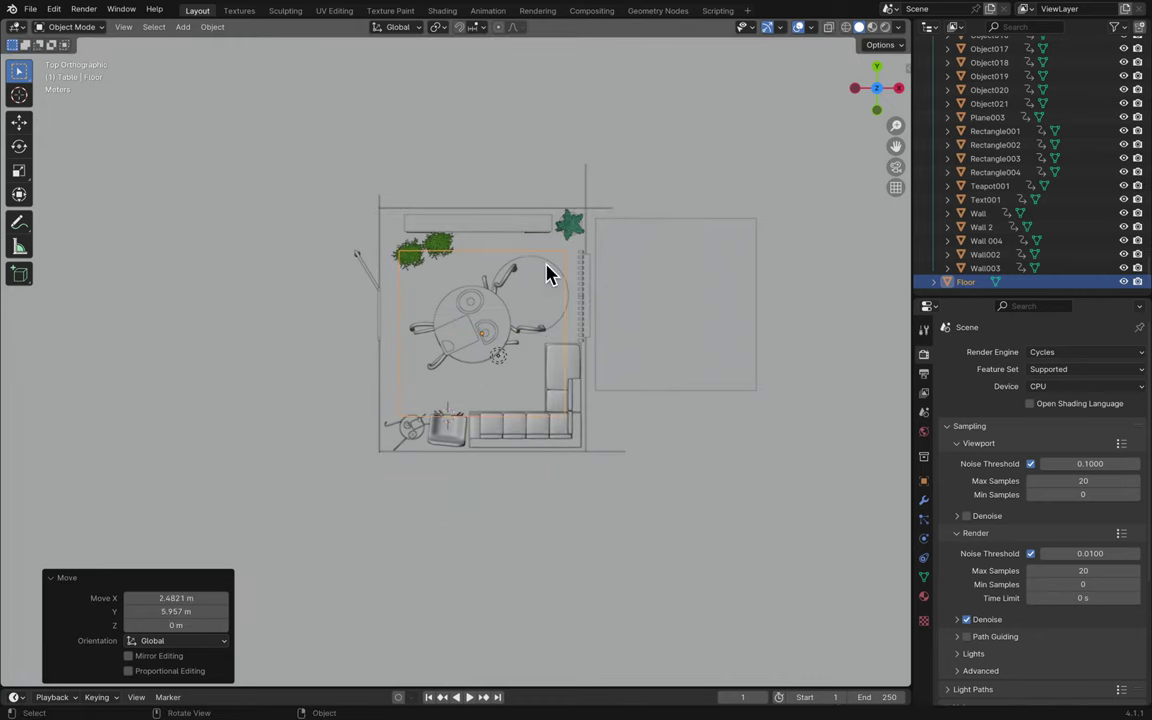
pyautogui.scroll(3, 548, 273)
pyautogui.scroll(3, 548, 273)
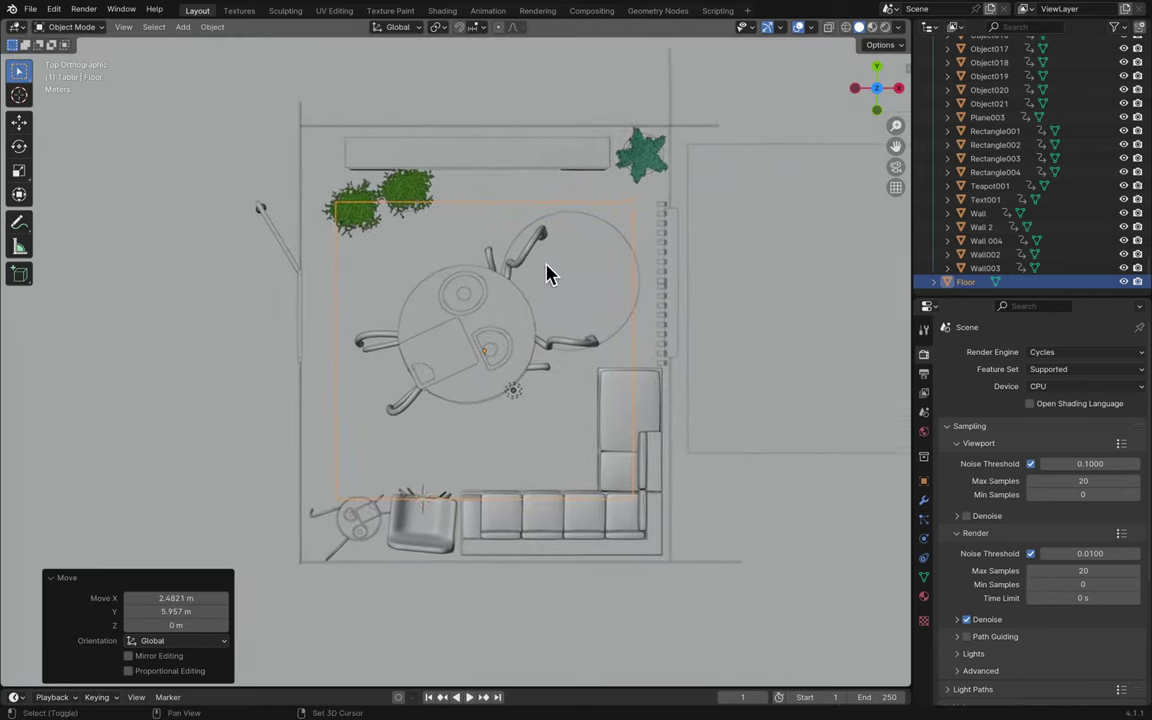
pyautogui.press('g')
pyautogui.press('s')
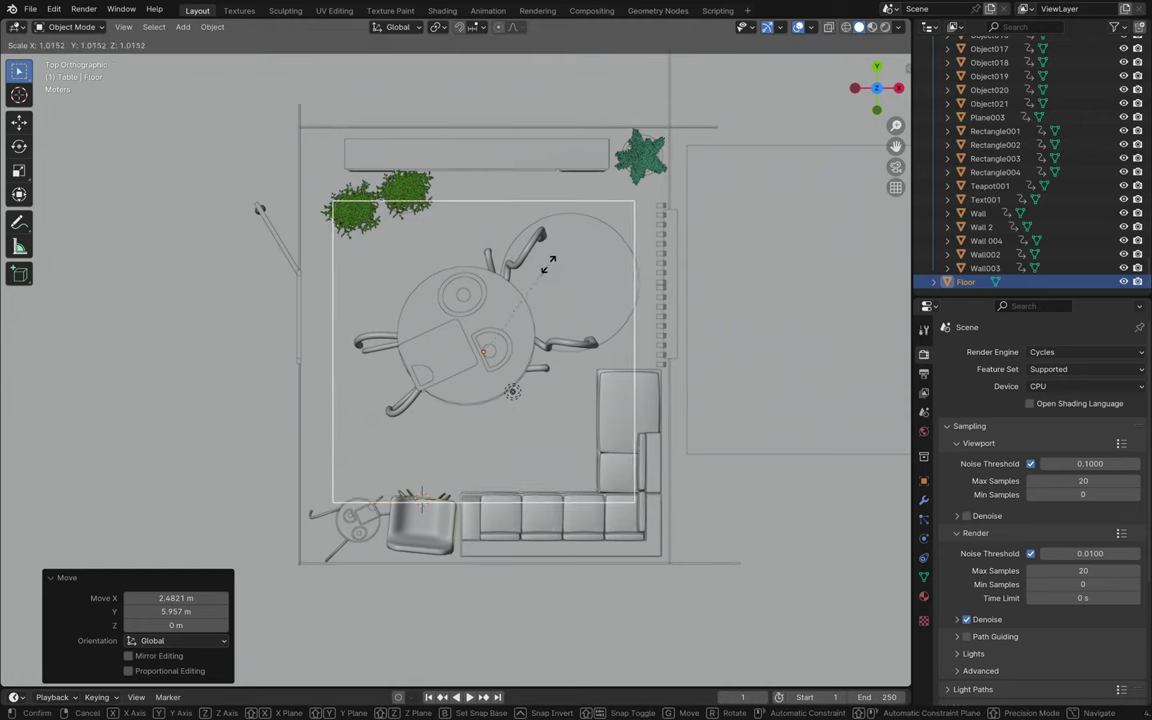
pyautogui.click(609, 244)
# - Shift the floor 0.30453 m along Y and scale it to 0.980
pyautogui.press('g')
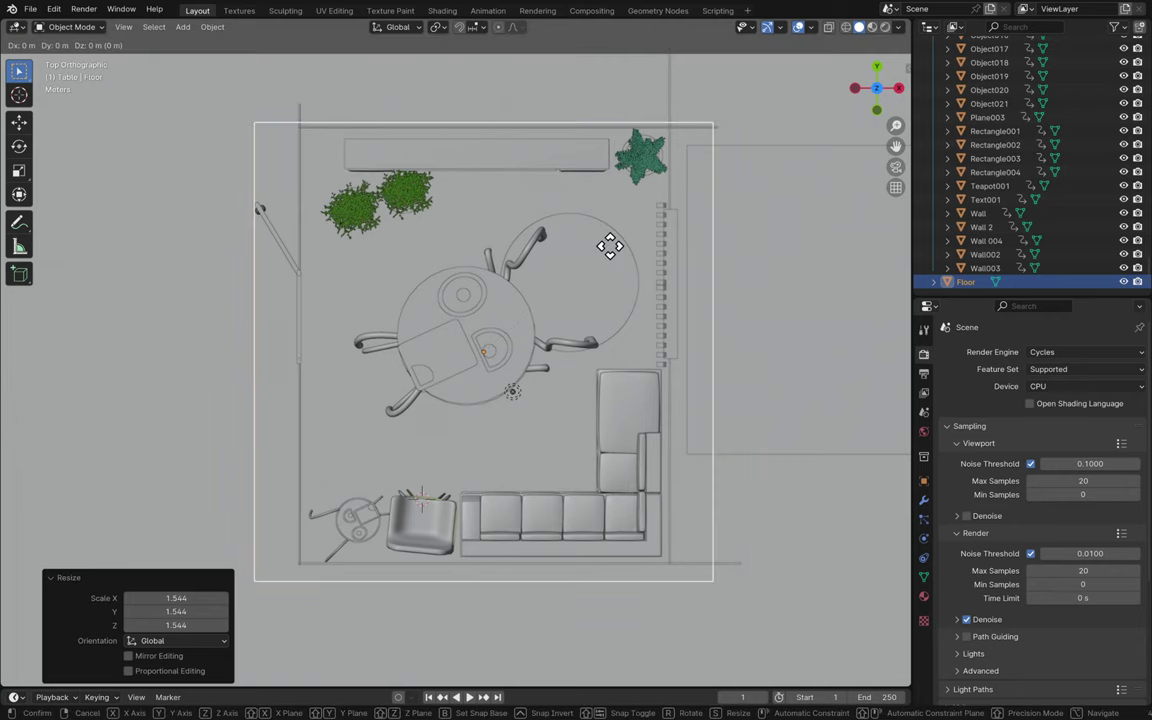
pyautogui.press('z')
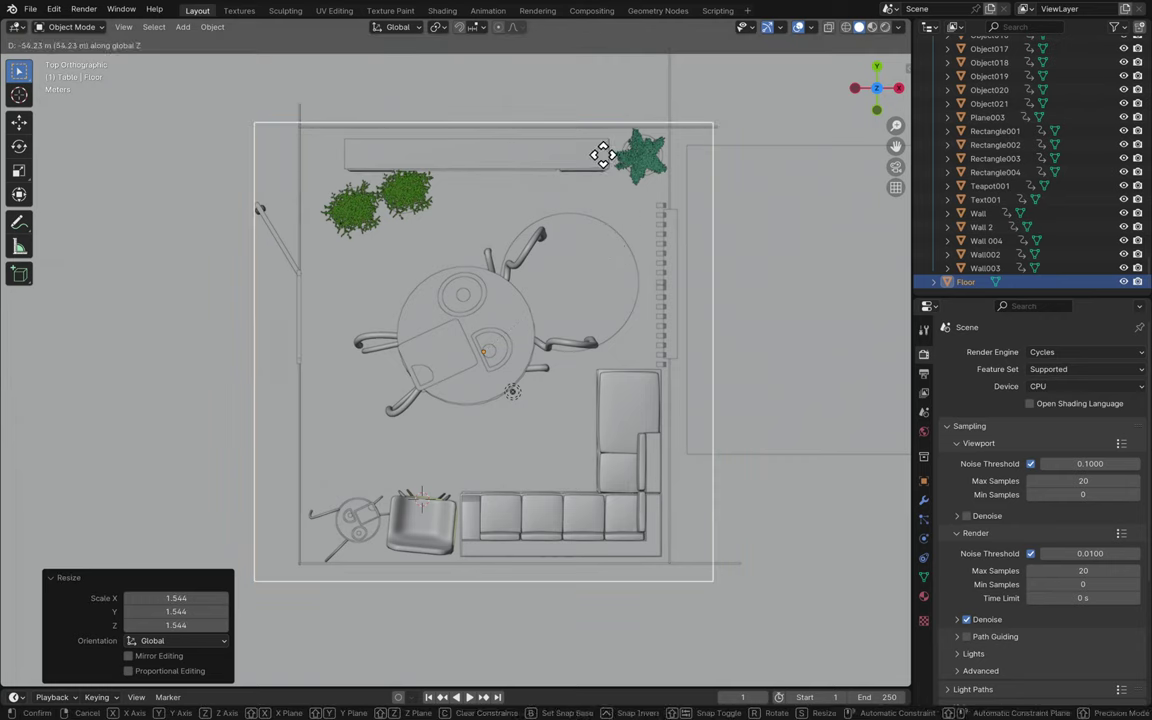
pyautogui.press('x')
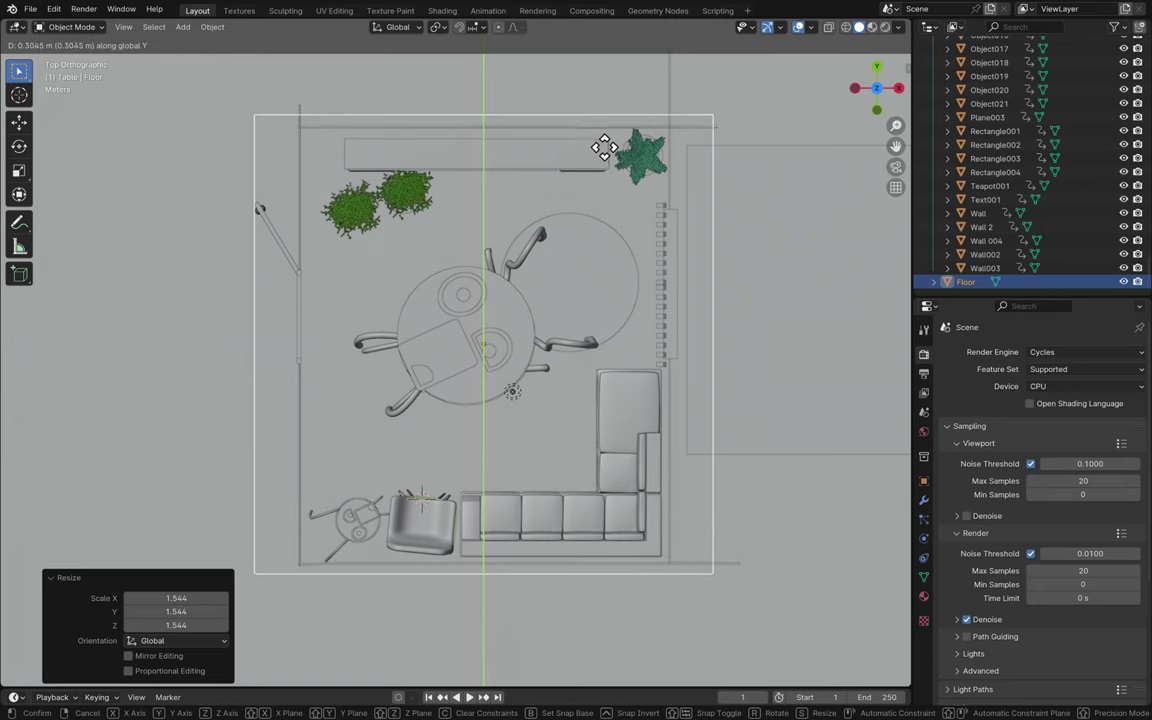
pyautogui.click(604, 147)
pyautogui.press('s')
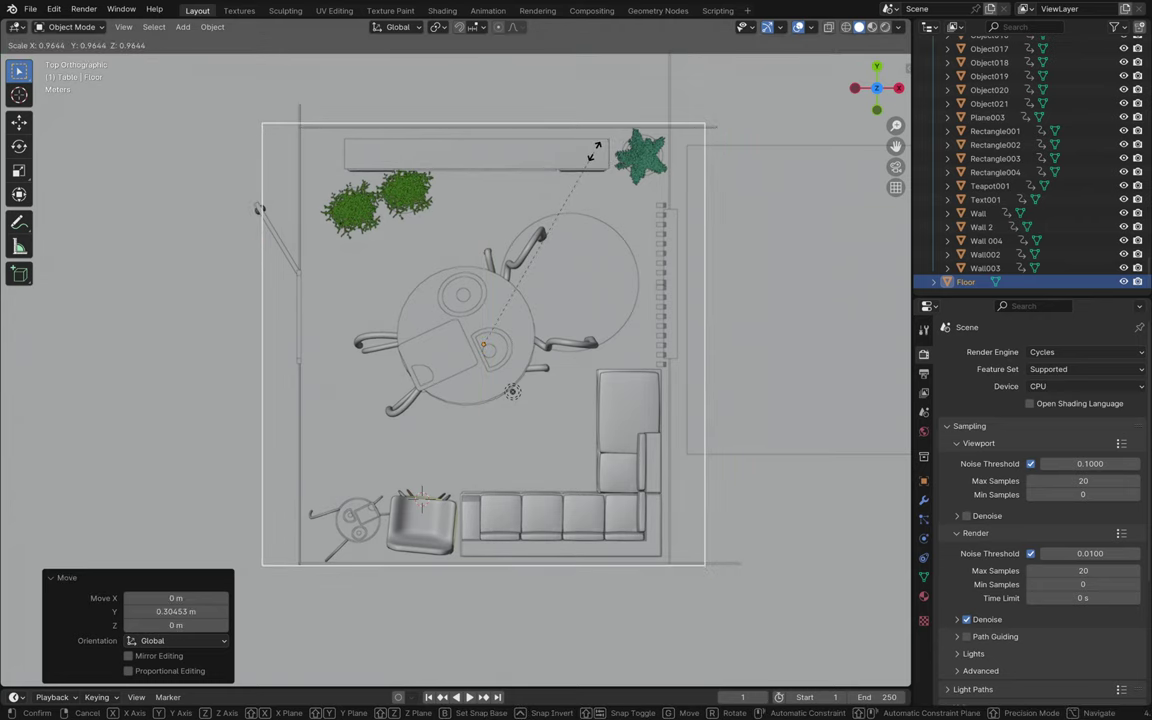
pyautogui.click(597, 149)
pyautogui.press('g')
pyautogui.press('z')
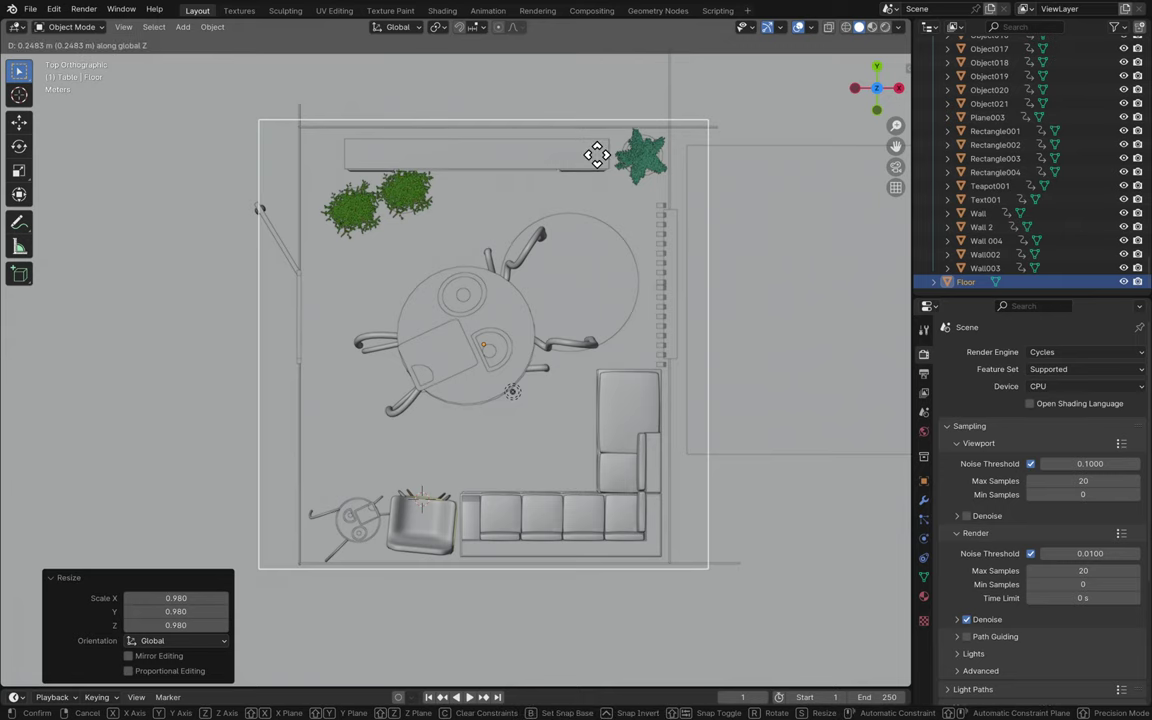
pyautogui.press('y')
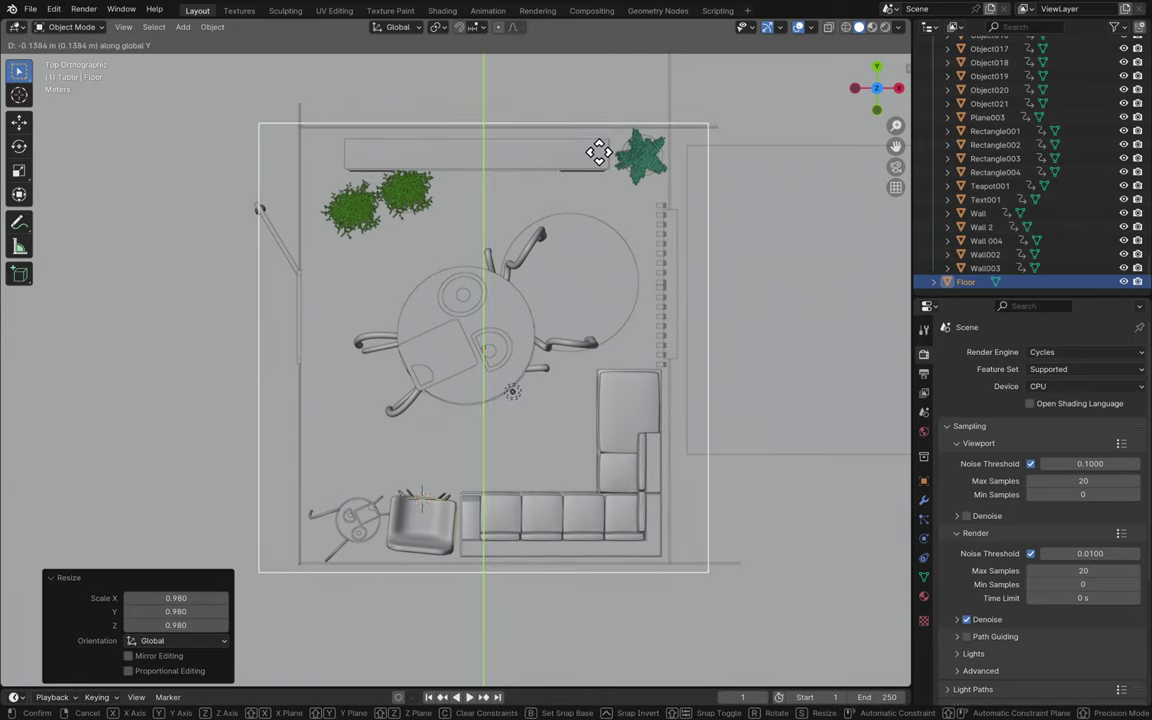
pyautogui.click(604, 154)
# - Check the floor placement and save Blender13.blend
pyautogui.scroll(10, 604, 154)
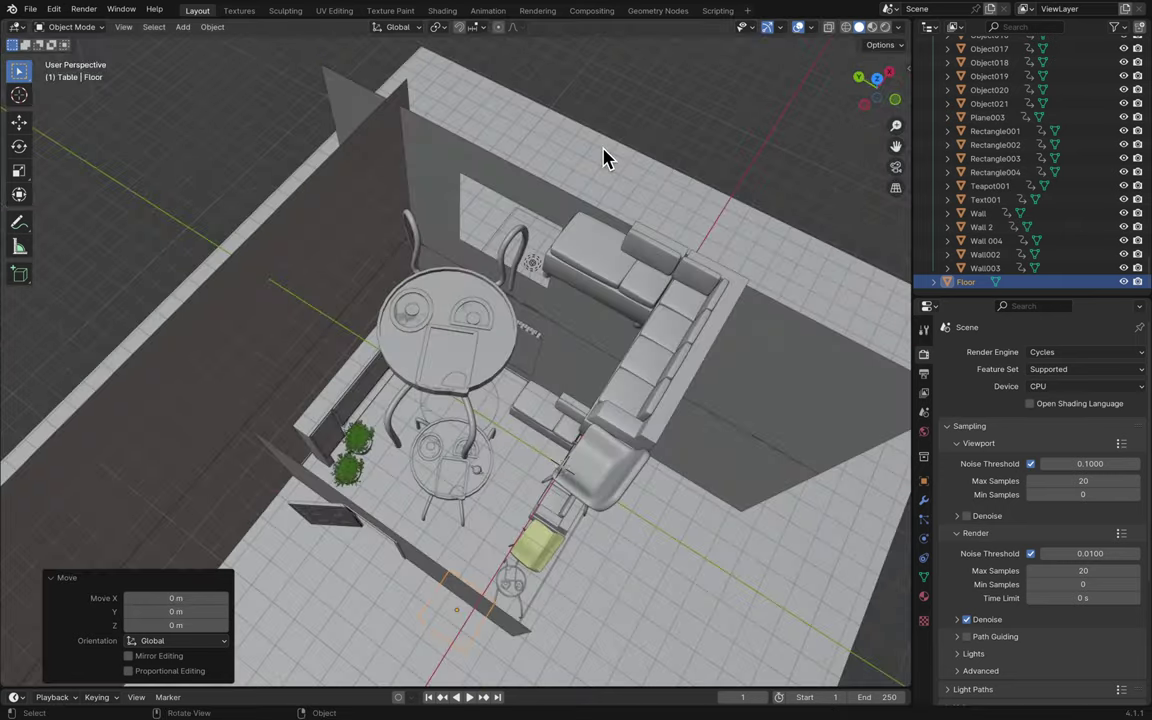
pyautogui.scroll(-5, 640, 140)
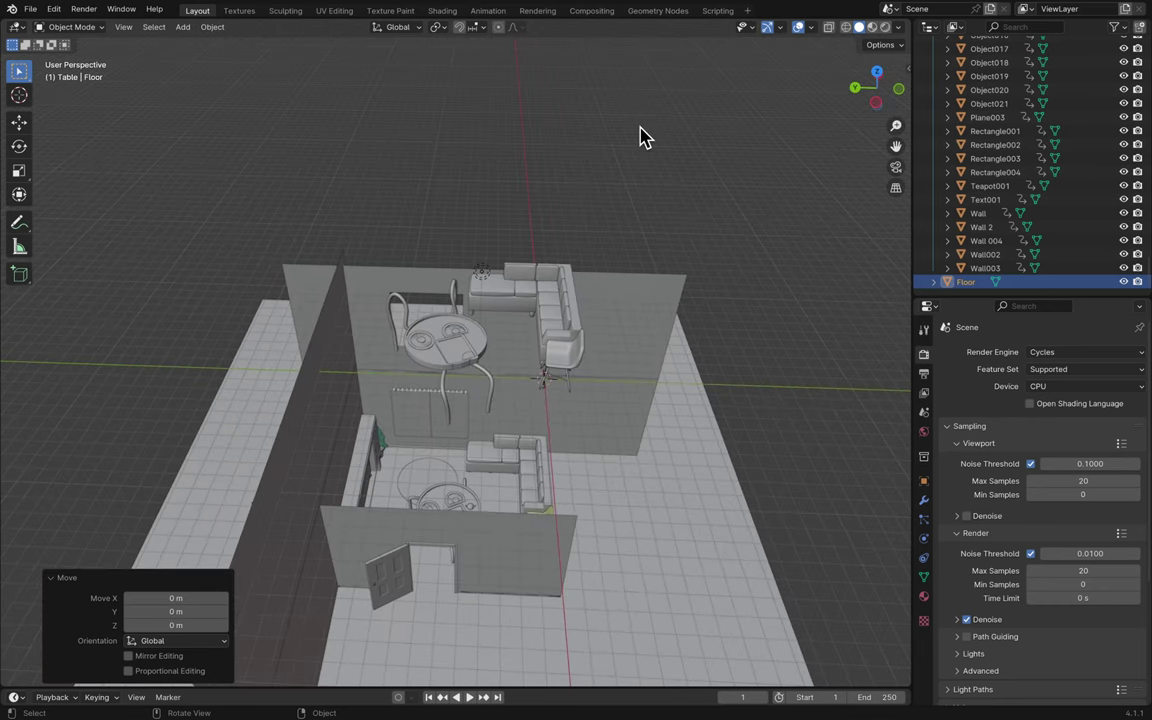
pyautogui.scroll(2, 1015, 222)
pyautogui.scroll(-15, 1015, 222)
pyautogui.hotkey('ctrl', 's')
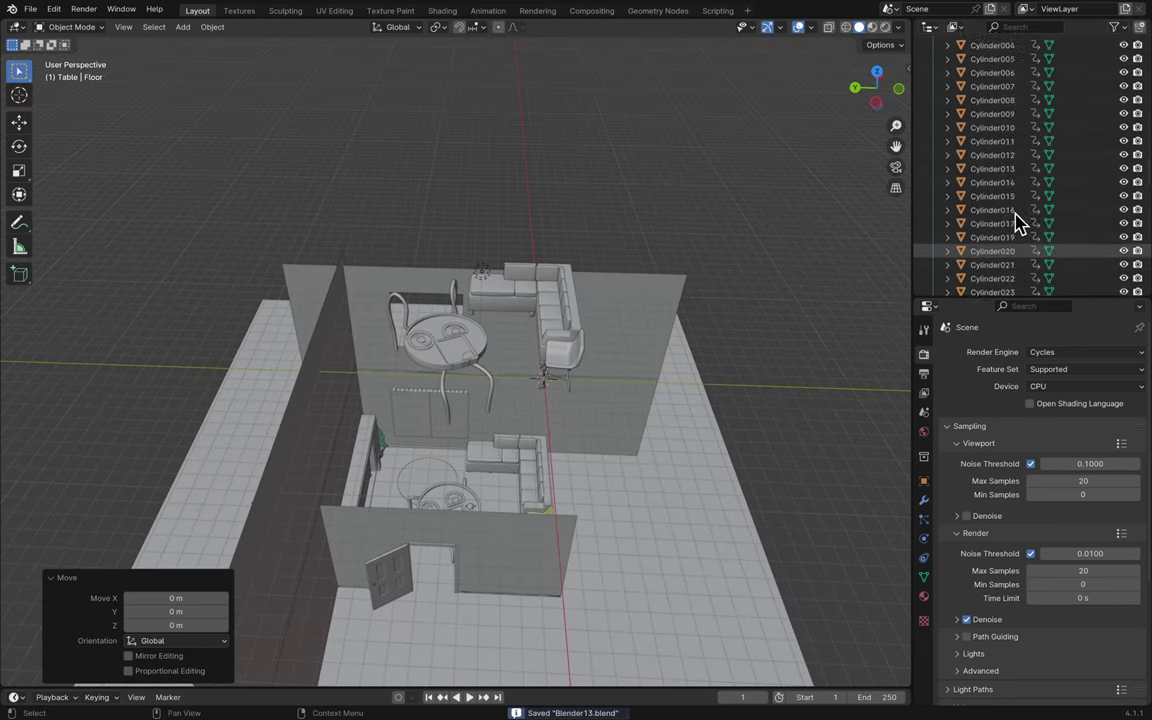
# - Hide the 3ds room collection, save, and collapse the 3ds and Sofa collections in the Outliner
pyautogui.scroll(-3, 995, 128)
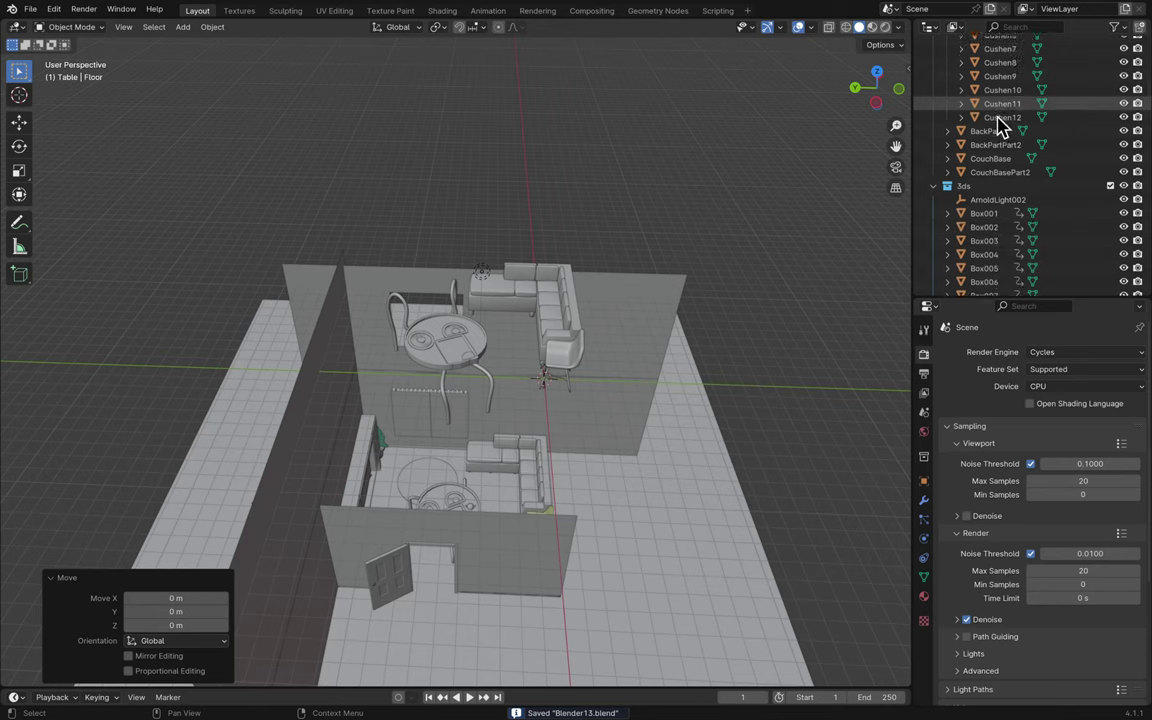
pyautogui.click(936, 165)
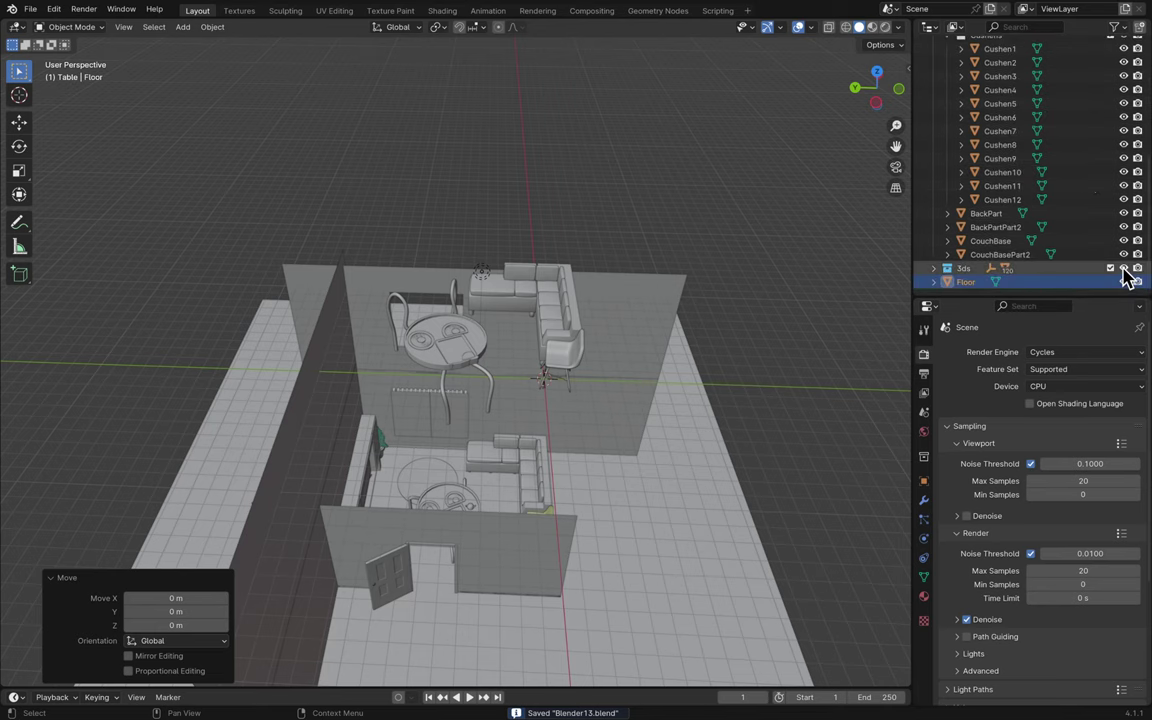
pyautogui.click(1123, 268)
pyautogui.click(1123, 268)
pyautogui.click(1123, 268)
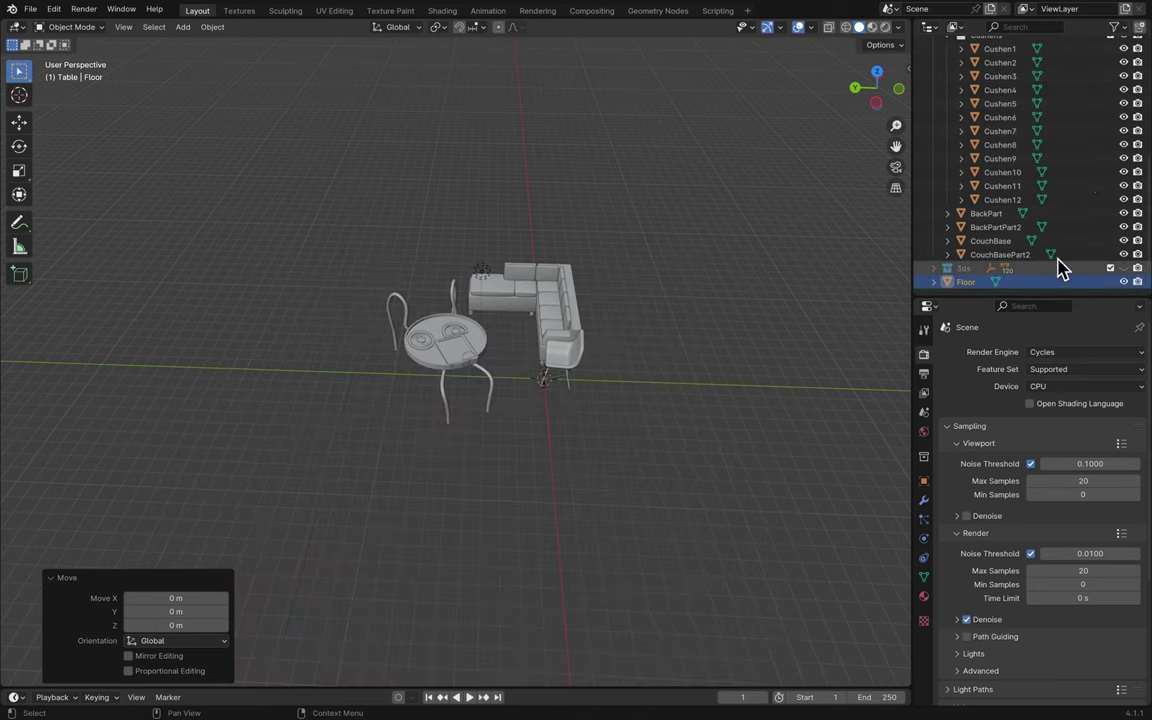
pyautogui.hotkey('ctrl', 's')
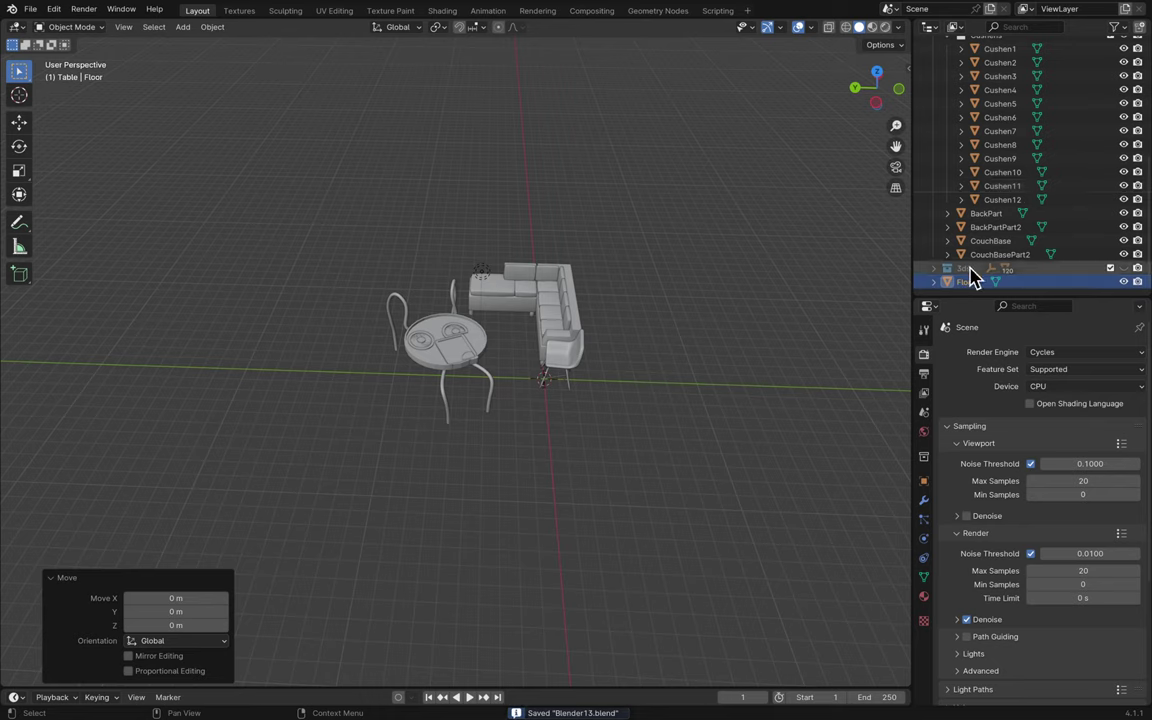
pyautogui.scroll(5, 975, 278)
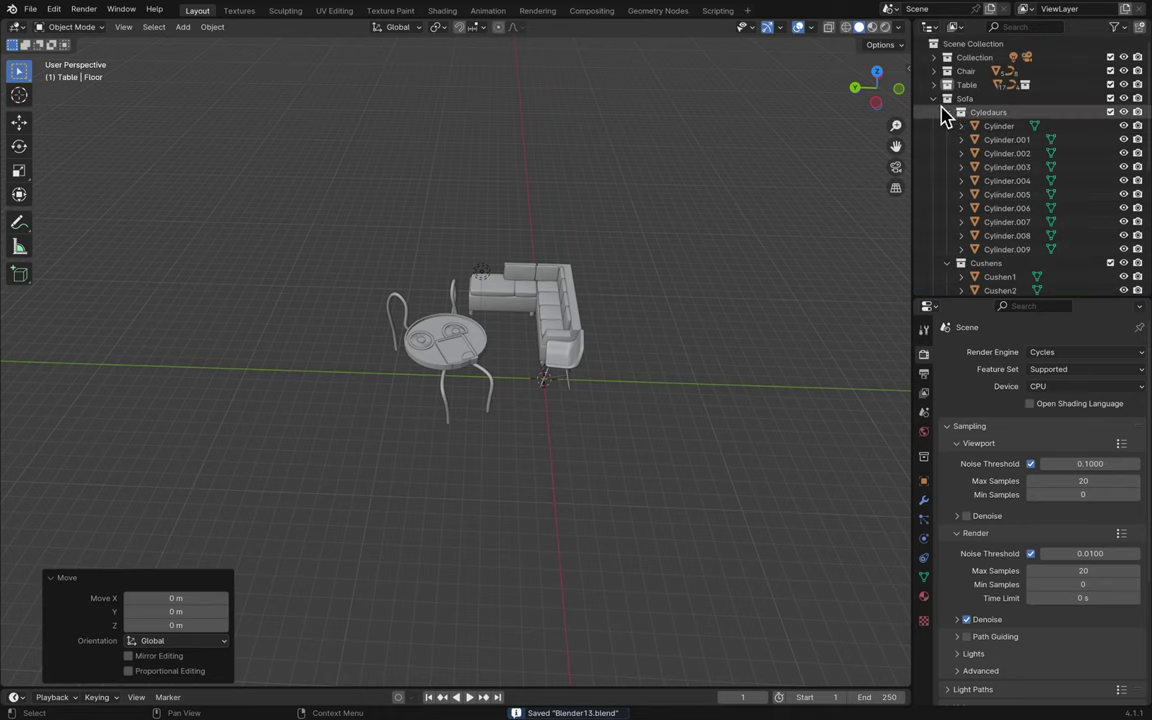
pyautogui.click(935, 99)
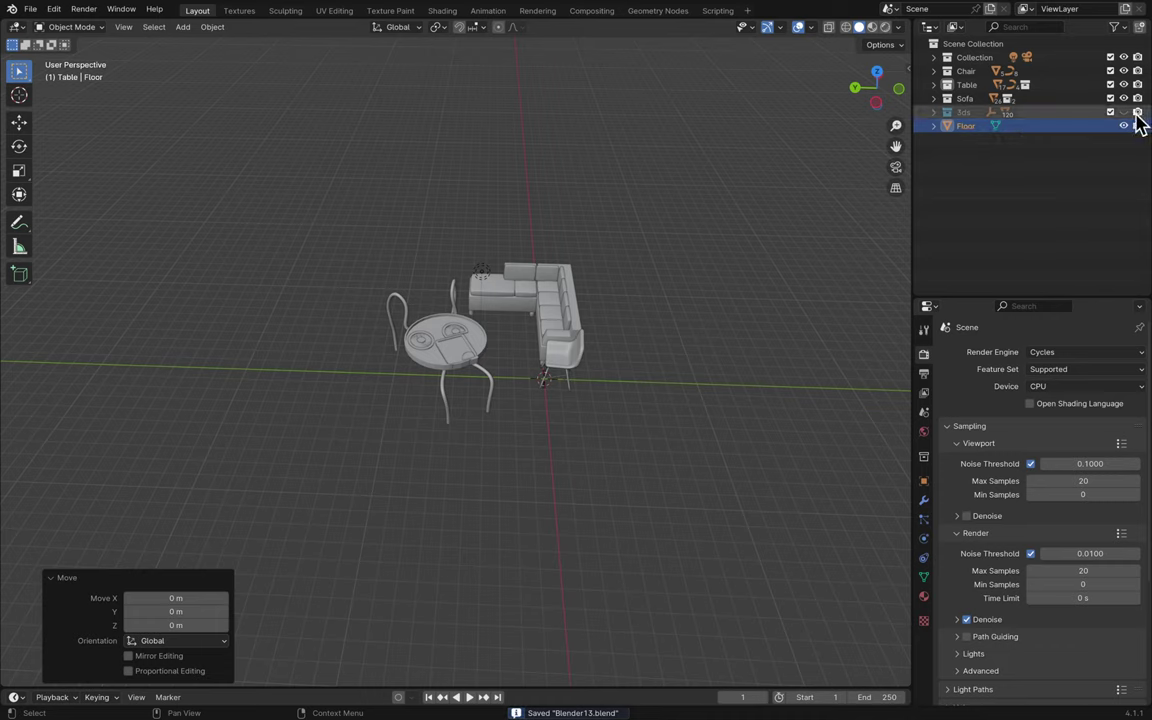
# - In Top Orthographic view, select the Floor plane and zoom to inspect it
pyautogui.click(1077, 176)
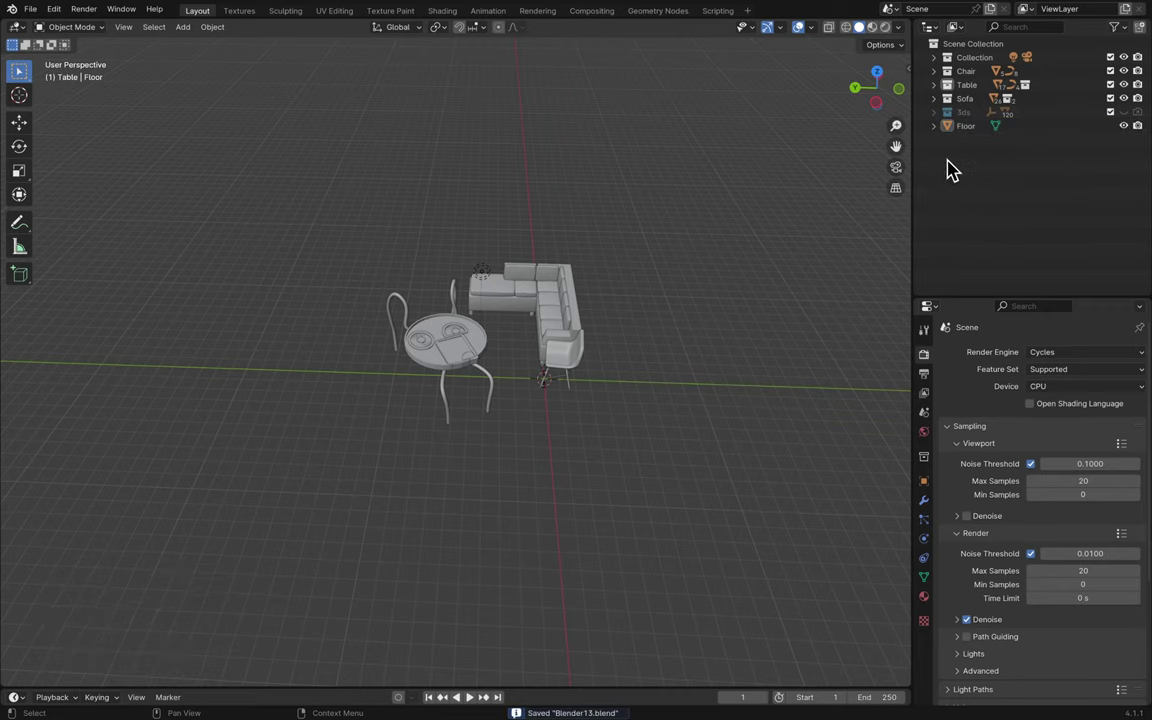
pyautogui.scroll(-10, 676, 258)
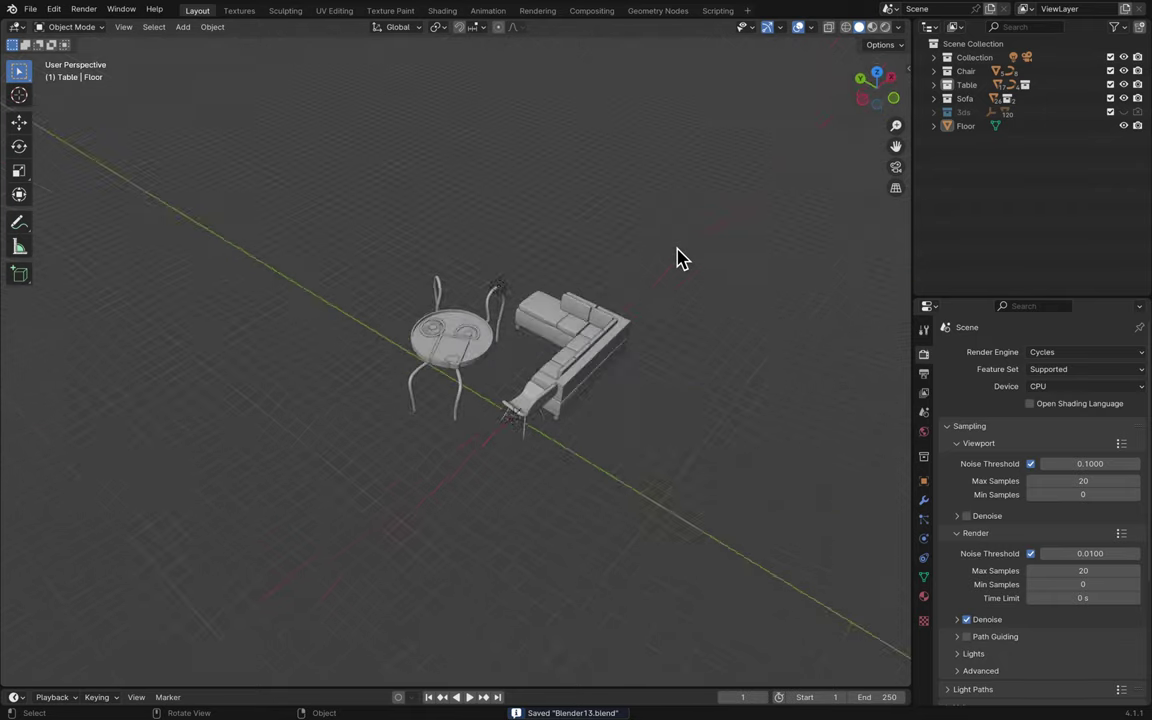
pyautogui.scroll(-10, 679, 258)
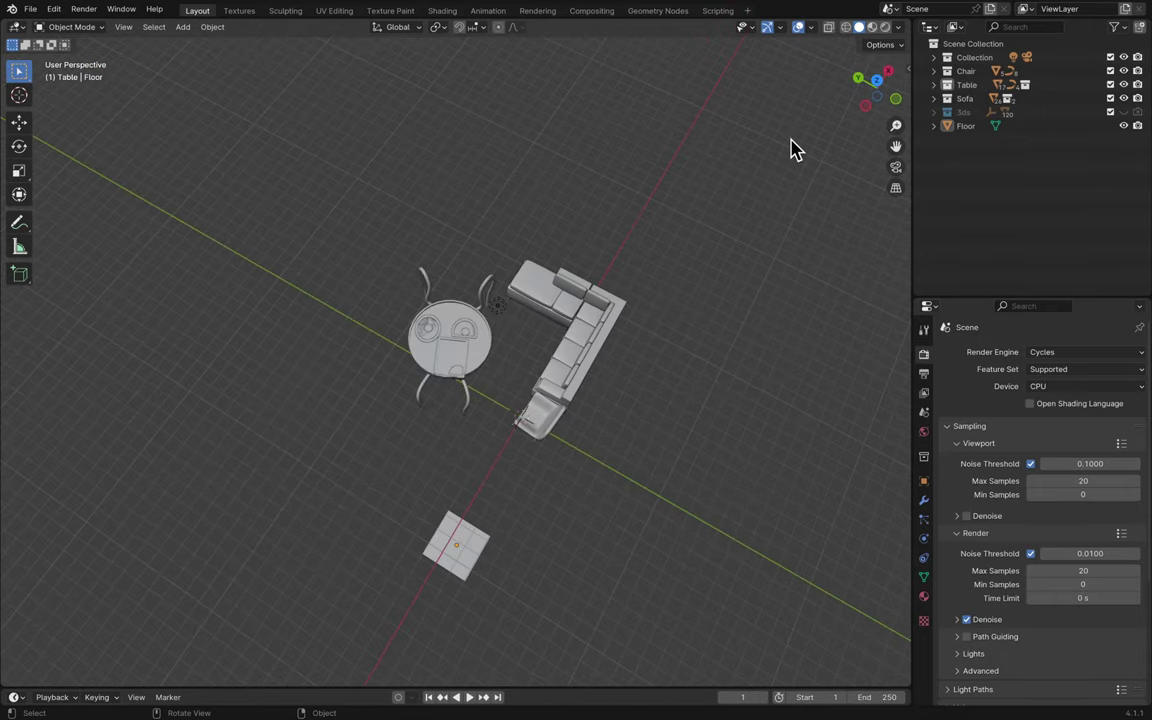
pyautogui.click(879, 90)
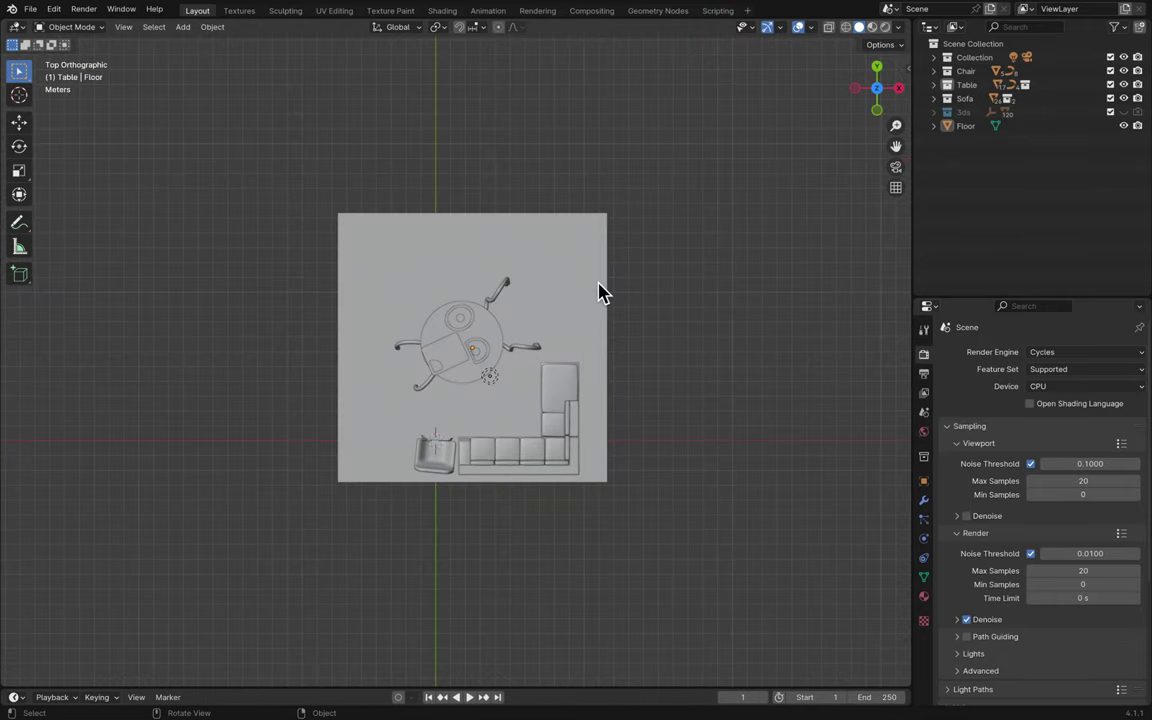
pyautogui.click(600, 292)
pyautogui.scroll(-10, 862, 146)
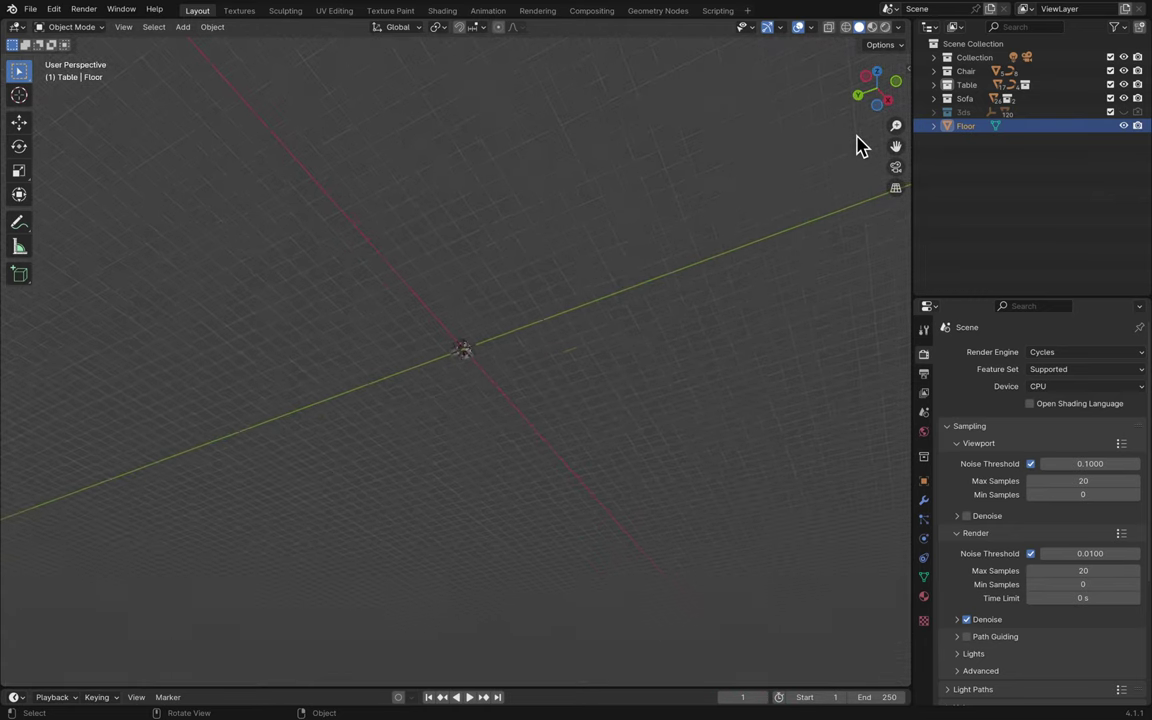
pyautogui.scroll(-5, 862, 146)
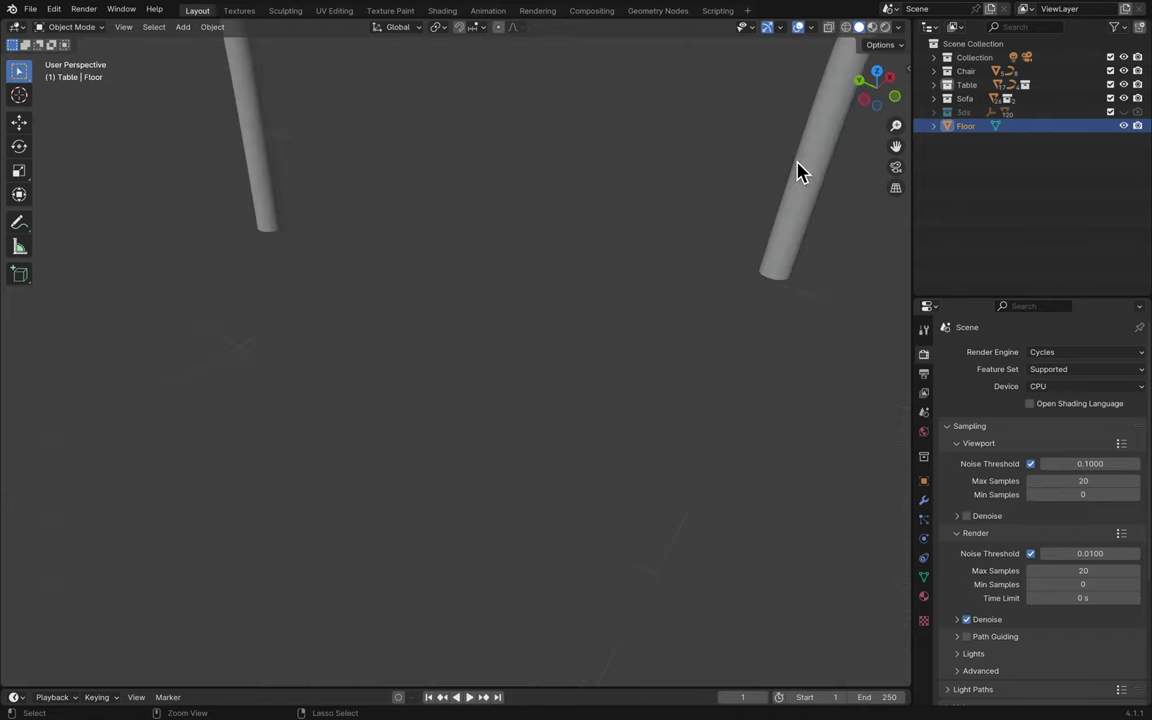
pyautogui.scroll(-10, 800, 172)
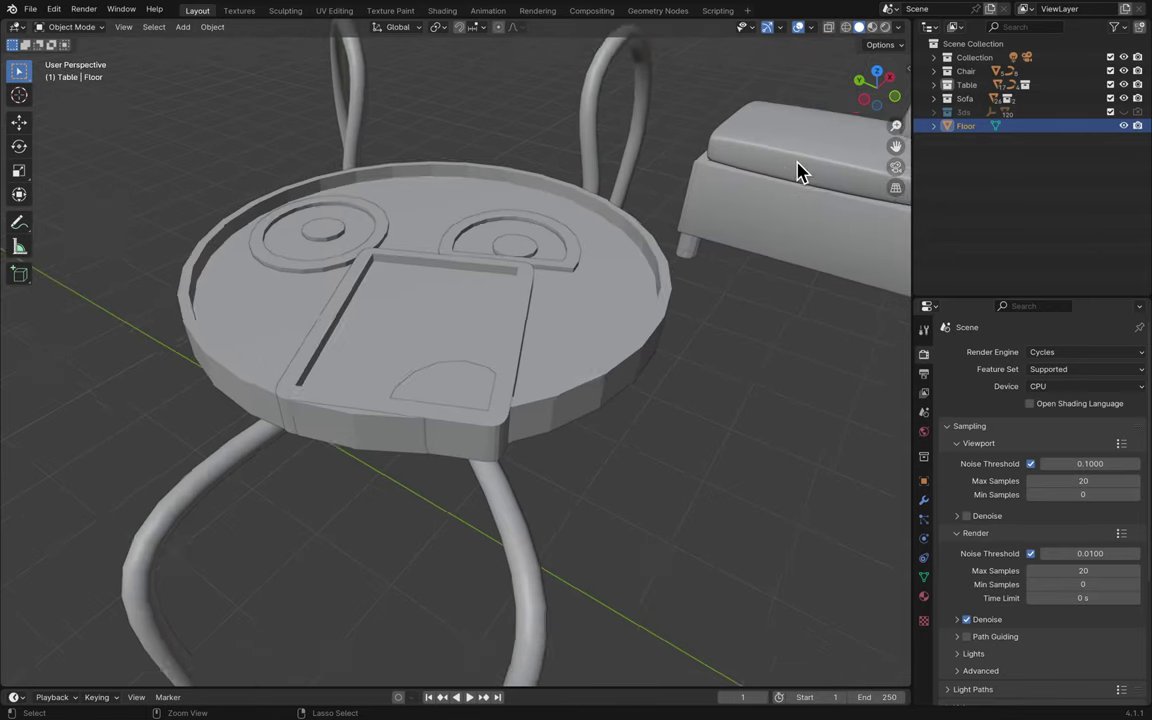
# - Raise the floor vertically, checking from Left view, until it sits just below the furniture
pyautogui.scroll(2, 800, 172)
pyautogui.press('g')
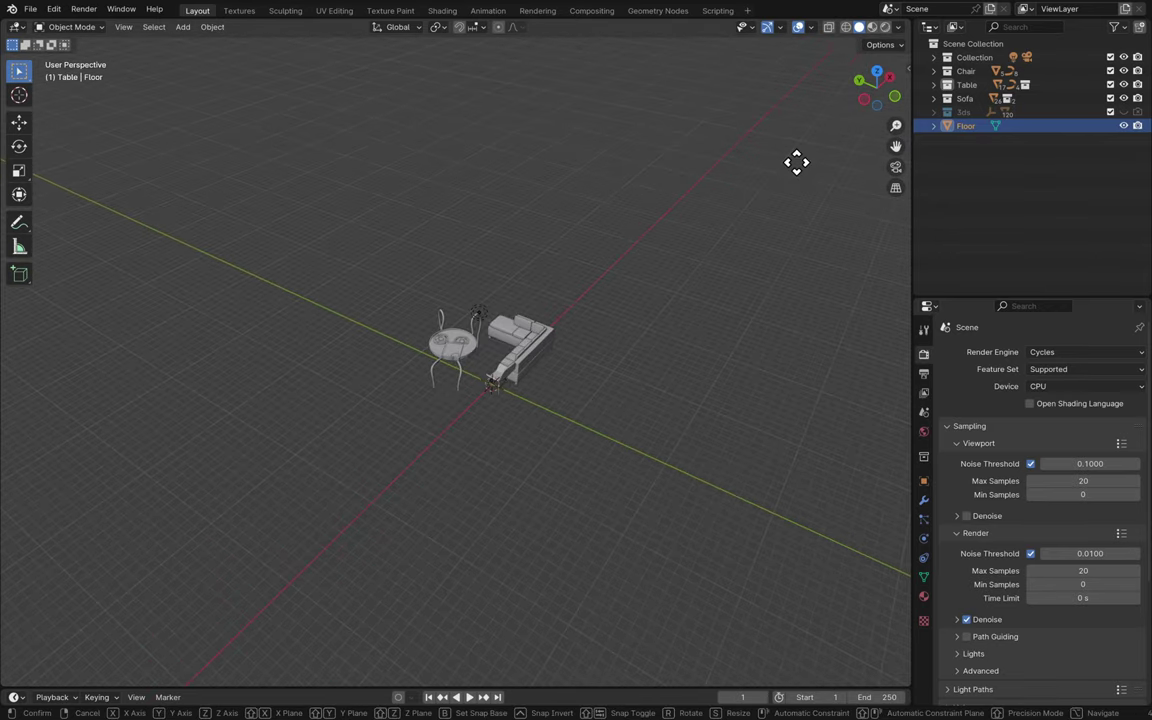
pyautogui.press('z')
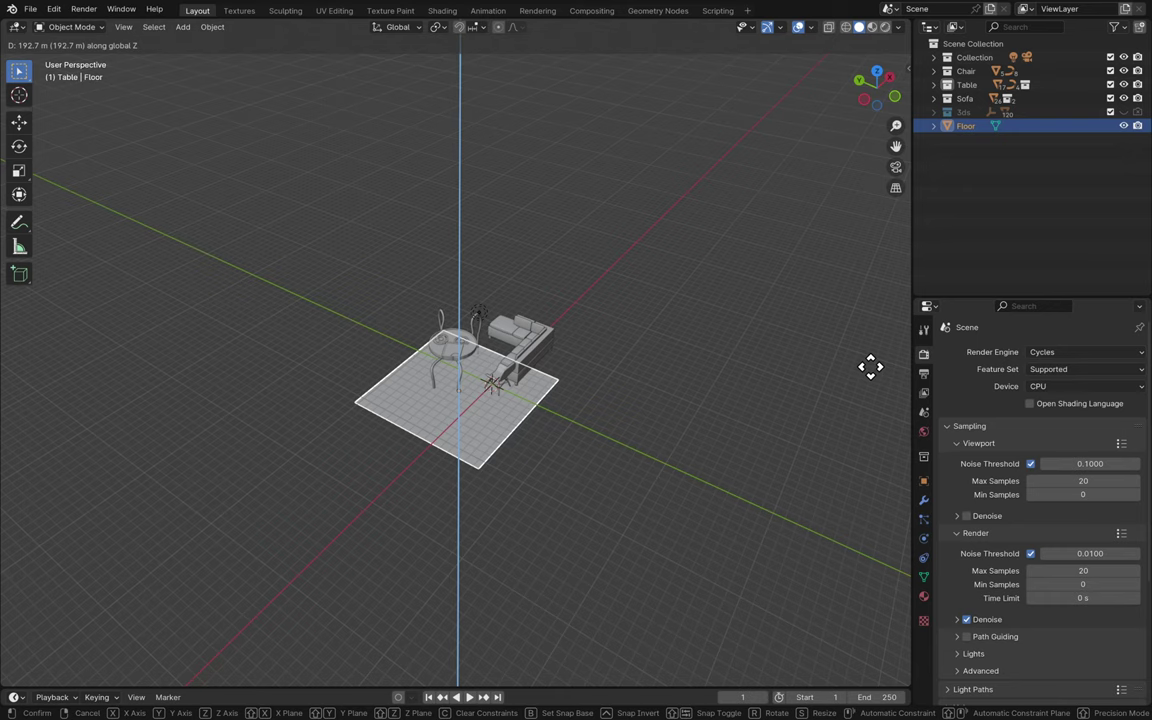
pyautogui.click(869, 366)
pyautogui.click(866, 100)
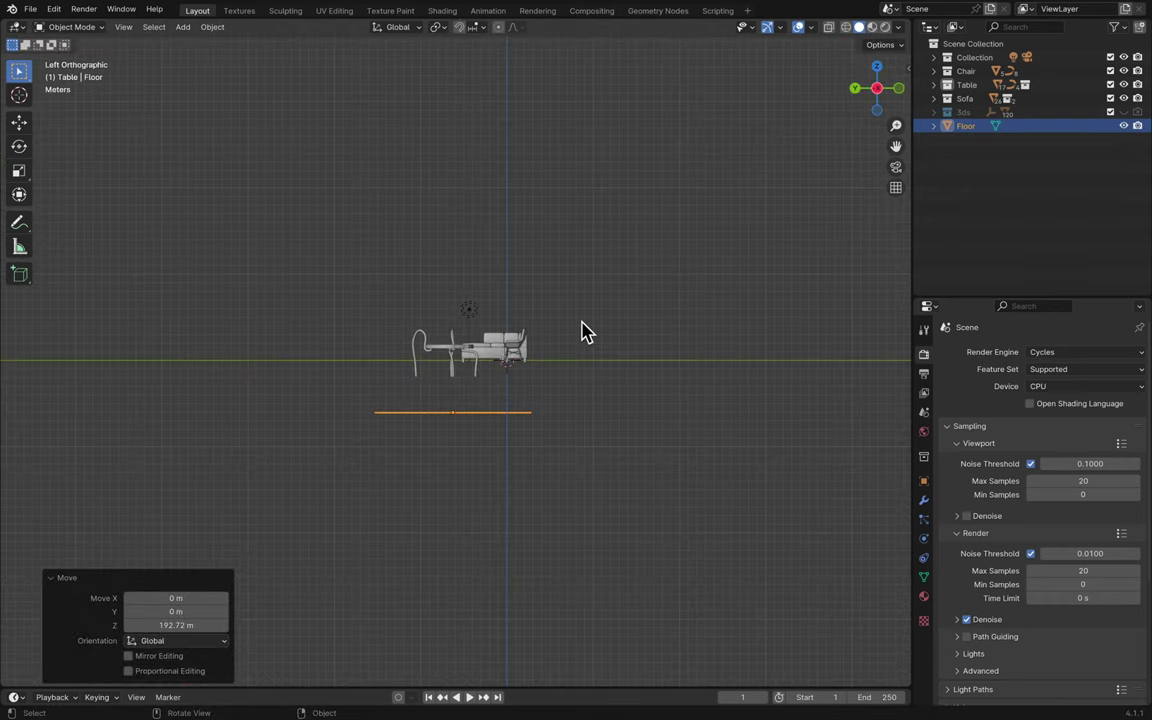
pyautogui.scroll(5, 585, 333)
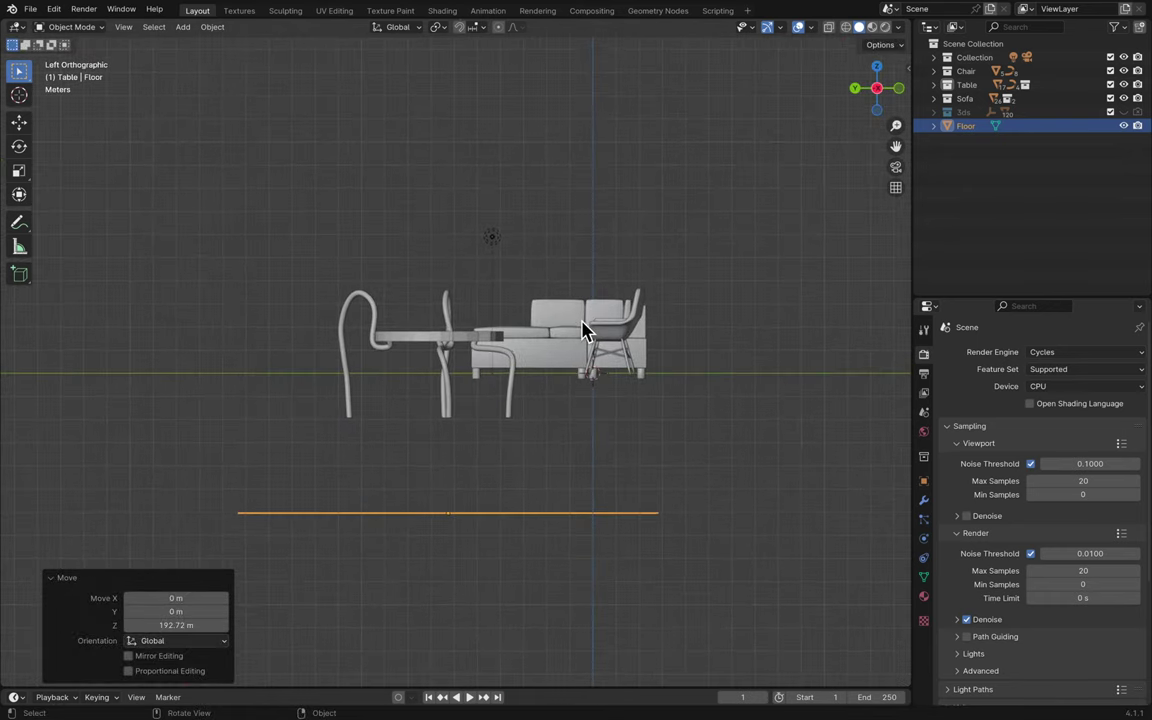
pyautogui.press('g')
pyautogui.press('z')
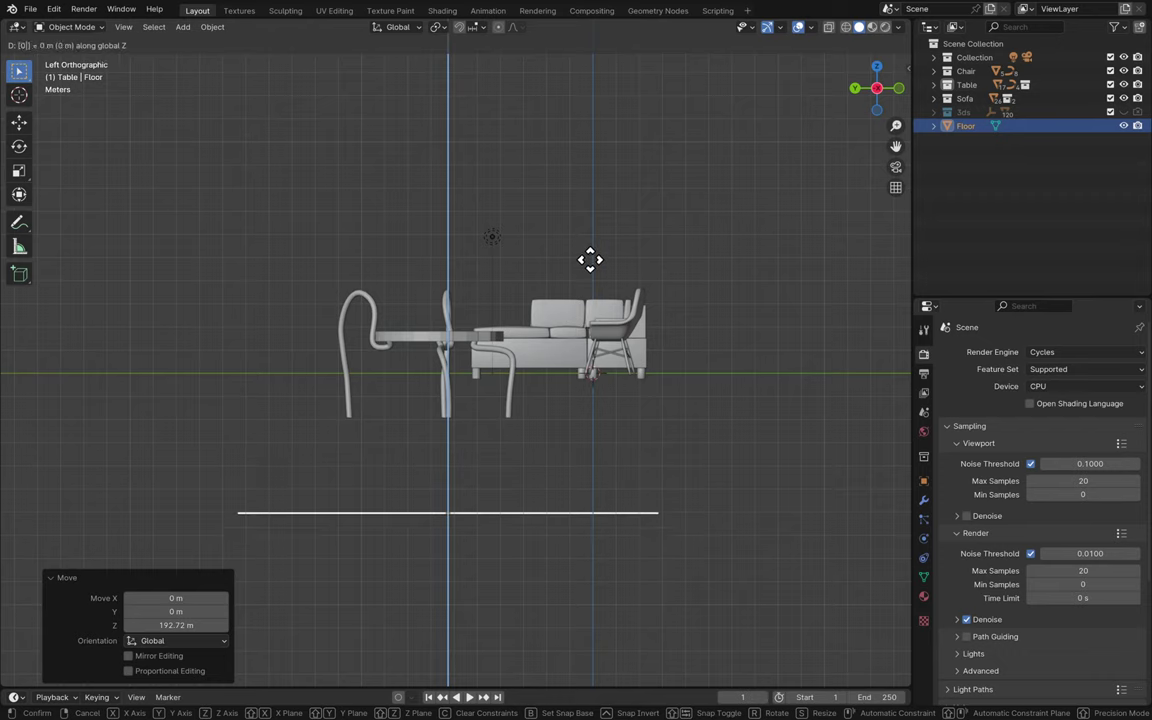
pyautogui.press('Escape')
pyautogui.press('g')
pyautogui.press('z')
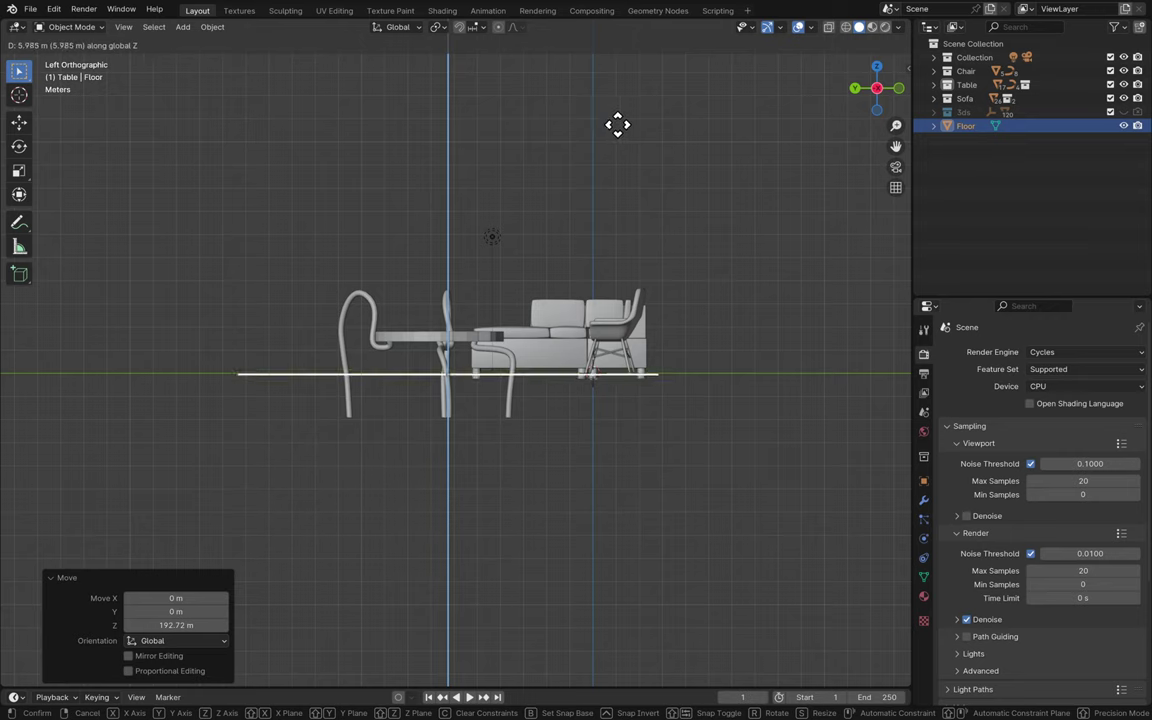
pyautogui.click(616, 146)
# - Set the Floor's Location Z to 0 m and orbit to inspect the table legs
pyautogui.click(924, 482)
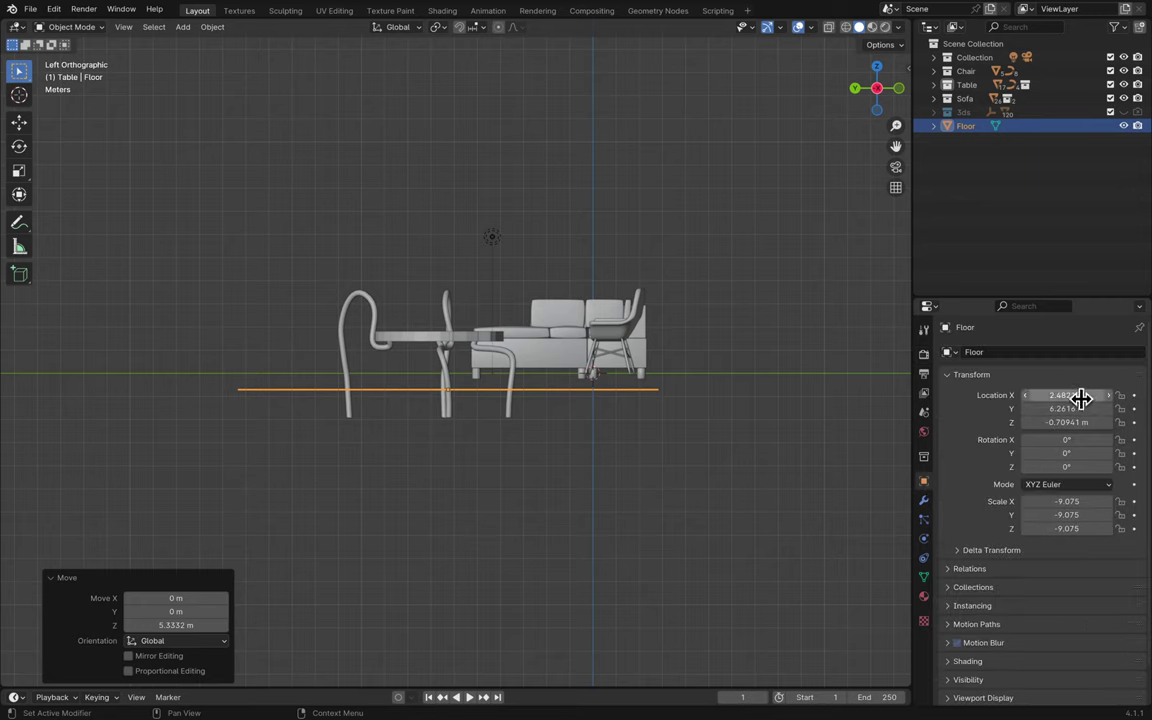
pyautogui.write('0')
pyautogui.press('Return')
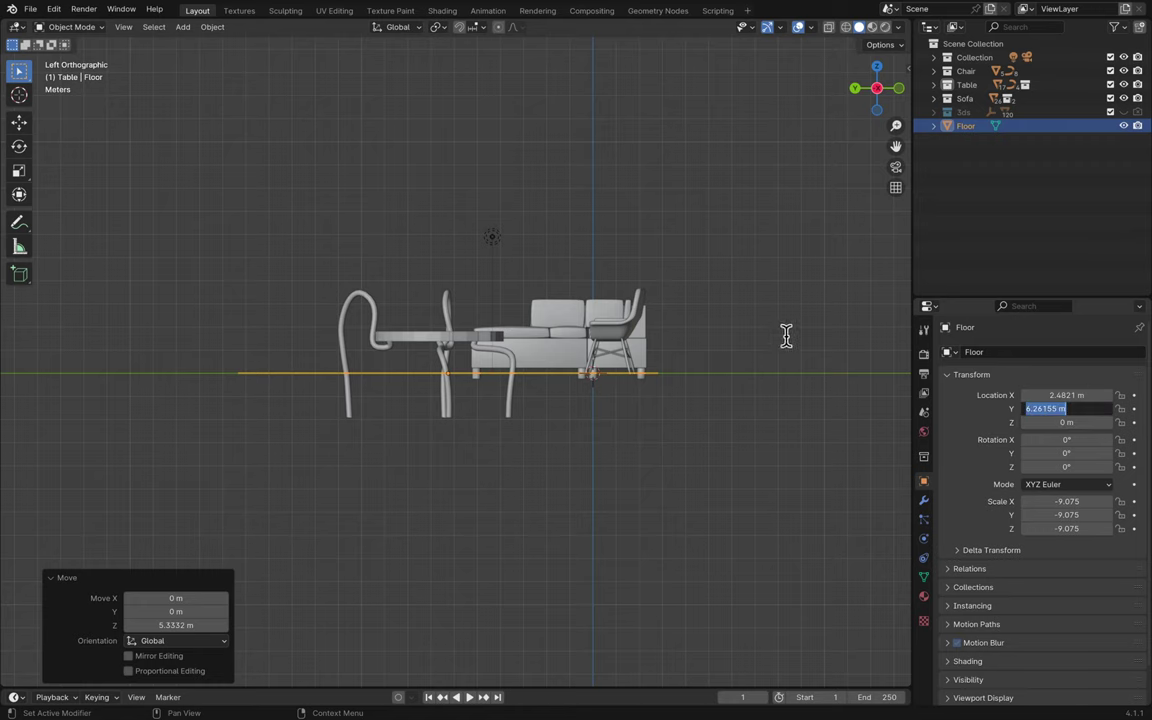
pyautogui.moveTo(770, 335); pyautogui.dragTo(835, 283, button='middle')
pyautogui.scroll(-2, 835, 283)
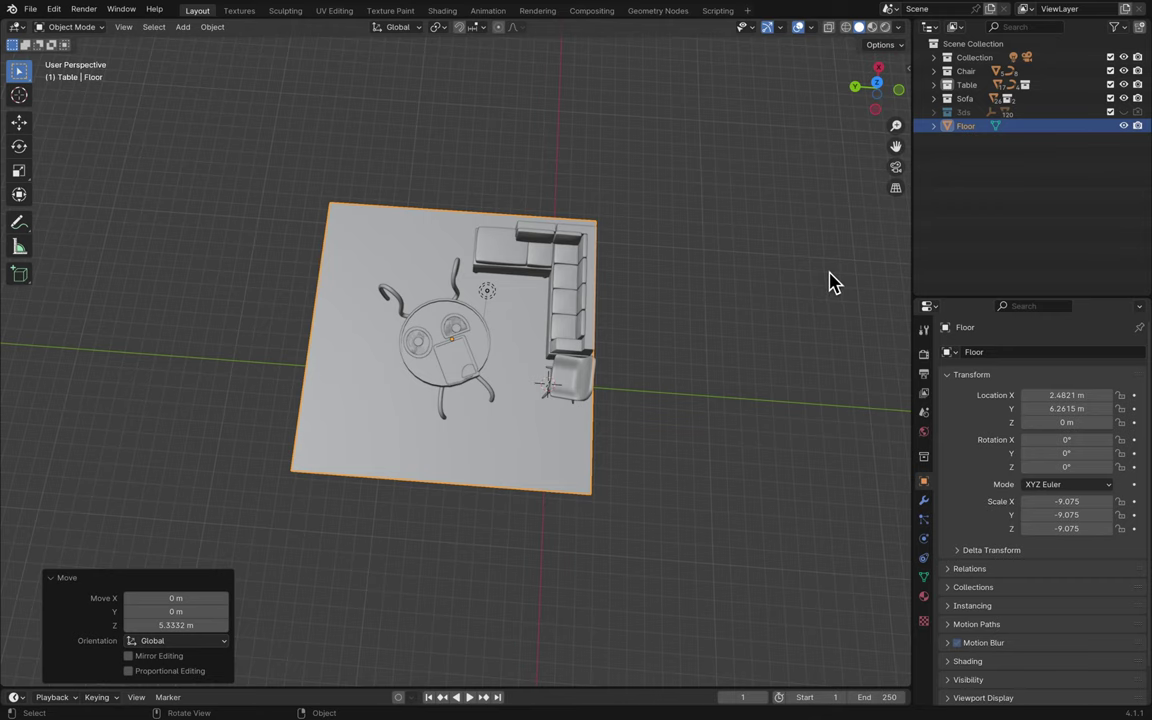
pyautogui.moveTo(835, 283); pyautogui.dragTo(826, 283, button='middle')
pyautogui.scroll(3, 835, 283)
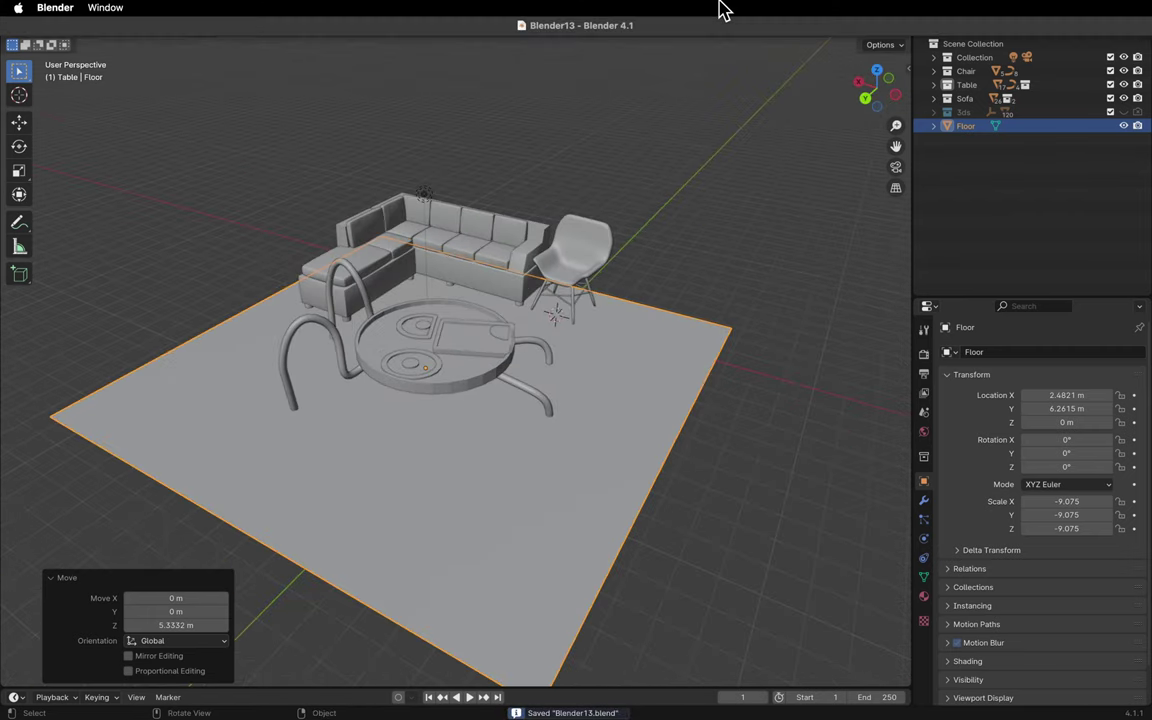
pyautogui.scroll(5, 437, 172)
pyautogui.moveTo(437, 172); pyautogui.dragTo(437, 172, button='middle')
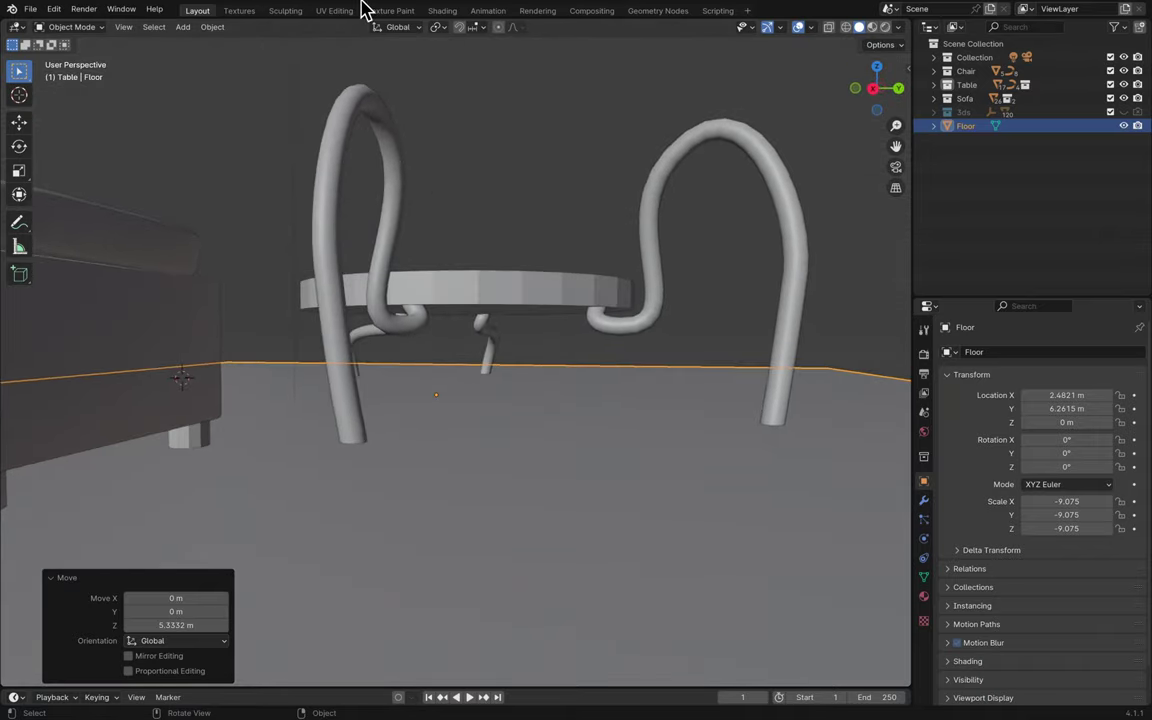
pyautogui.press('super+z')
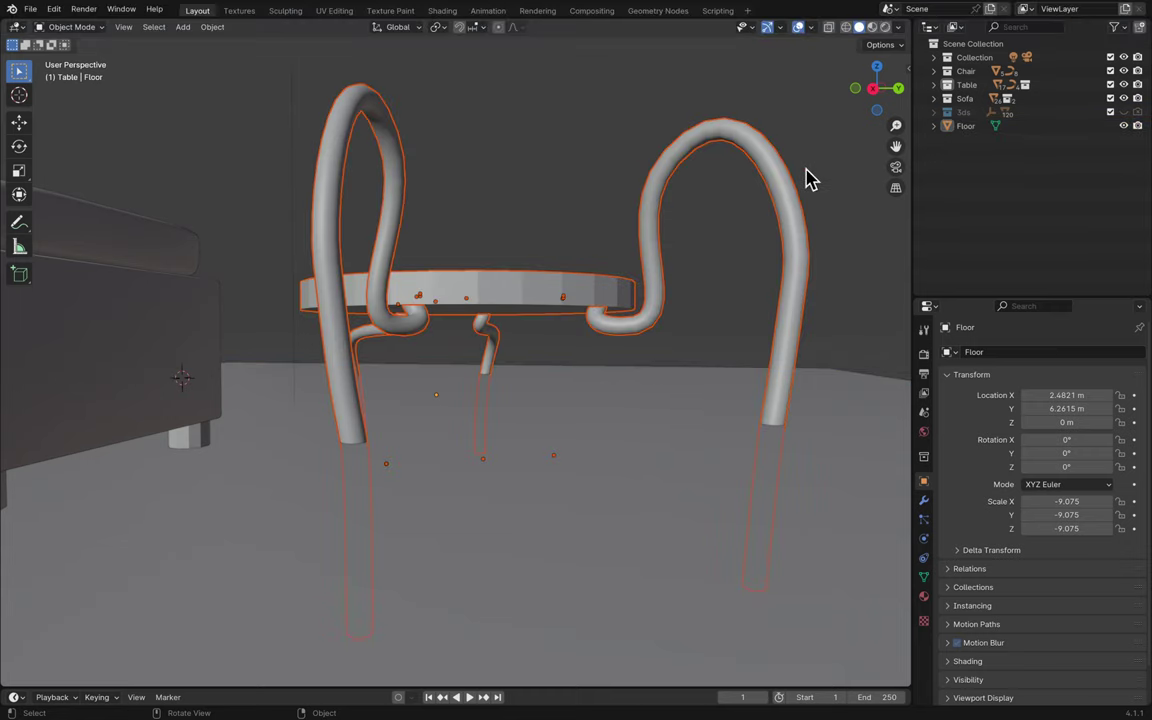
# - Select ZeLeg4 in Edit Mode and lower one of its curve points straight down
pyautogui.click(775, 168)
pyautogui.press('Tab')
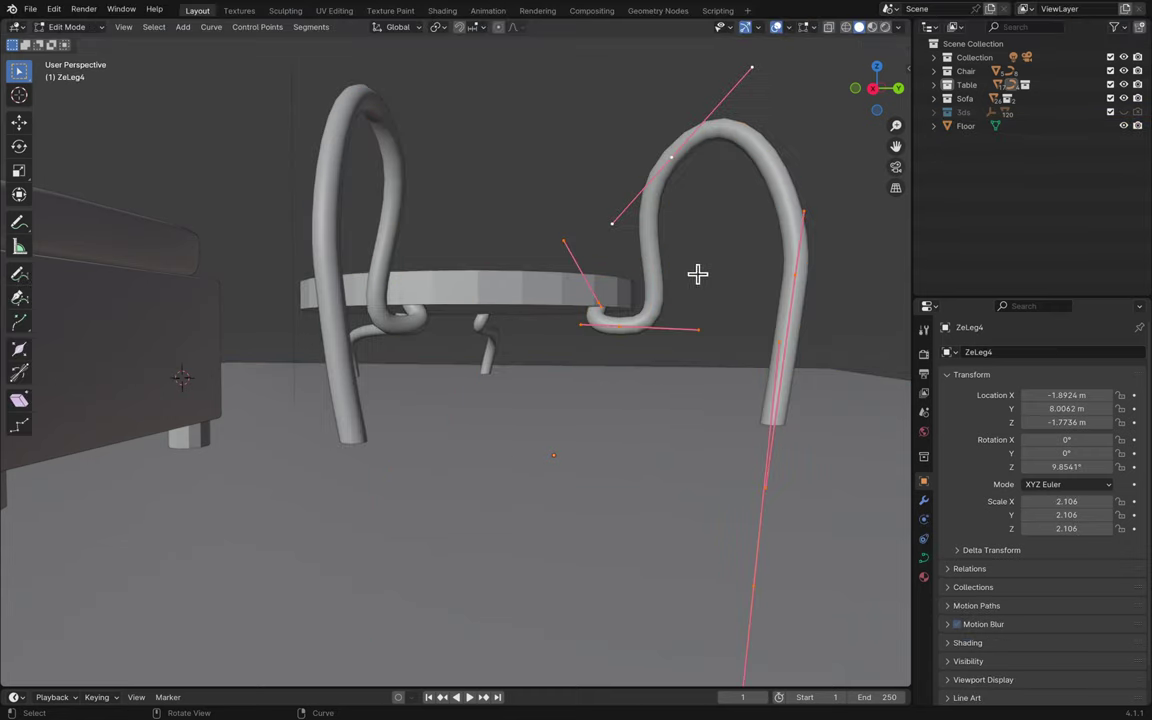
pyautogui.scroll(5, 759, 243)
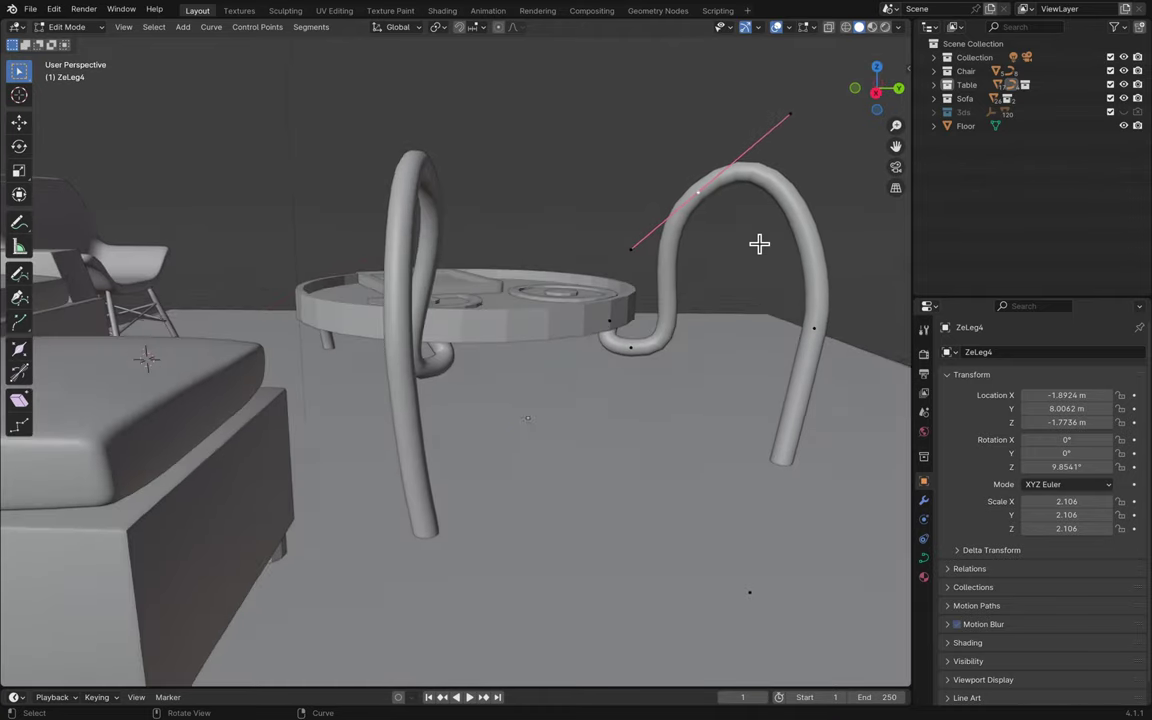
pyautogui.scroll(8, 759, 243)
pyautogui.keyDown('shift'); pyautogui.hscroll(5, 759, 243); pyautogui.keyUp('shift')
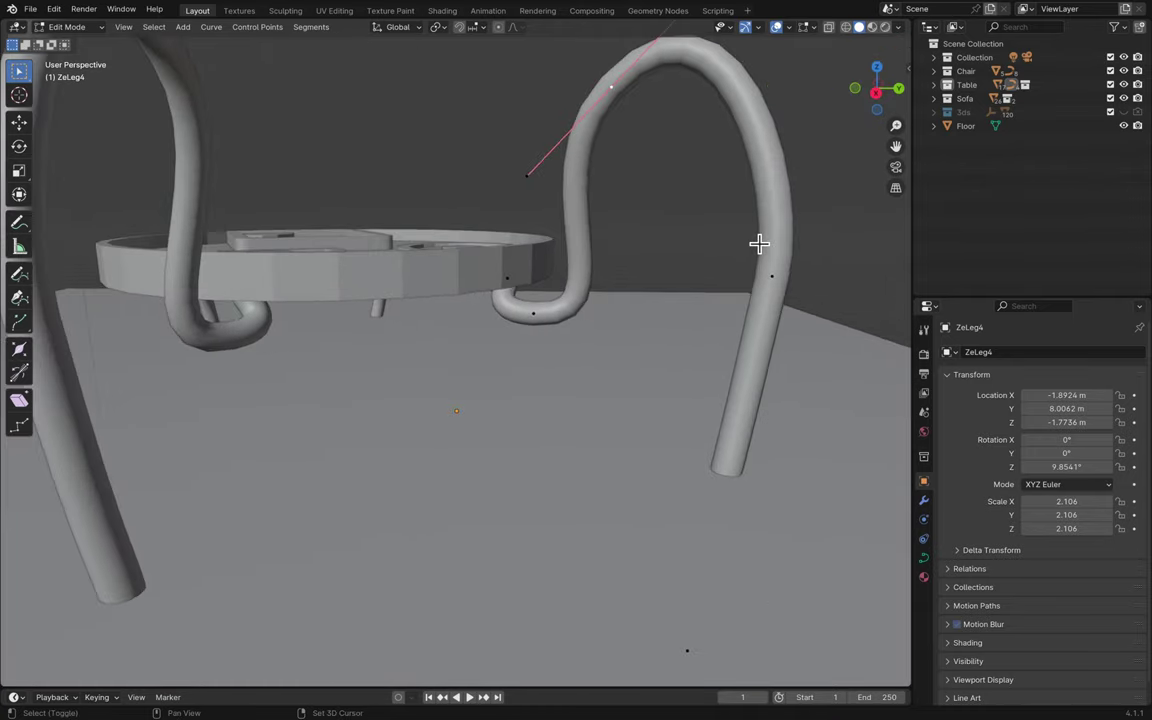
pyautogui.press('g')
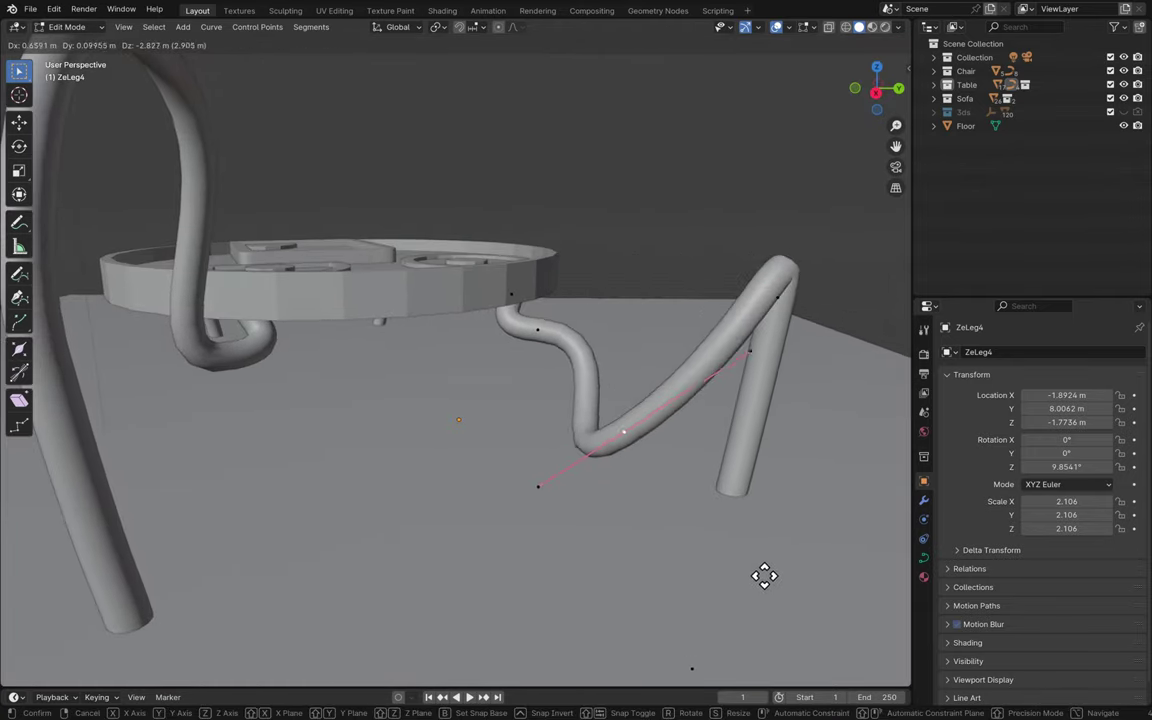
pyautogui.press('Escape')
pyautogui.hscroll(-5, 736, 497)
pyautogui.press('g')
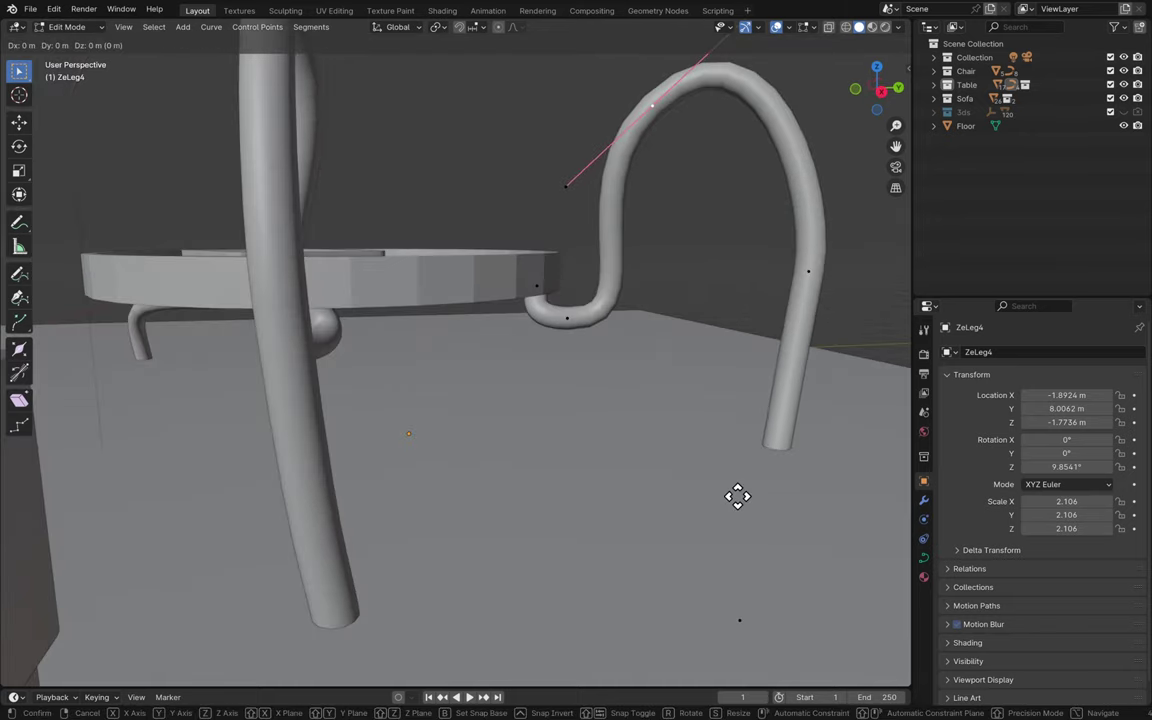
pyautogui.press('z')
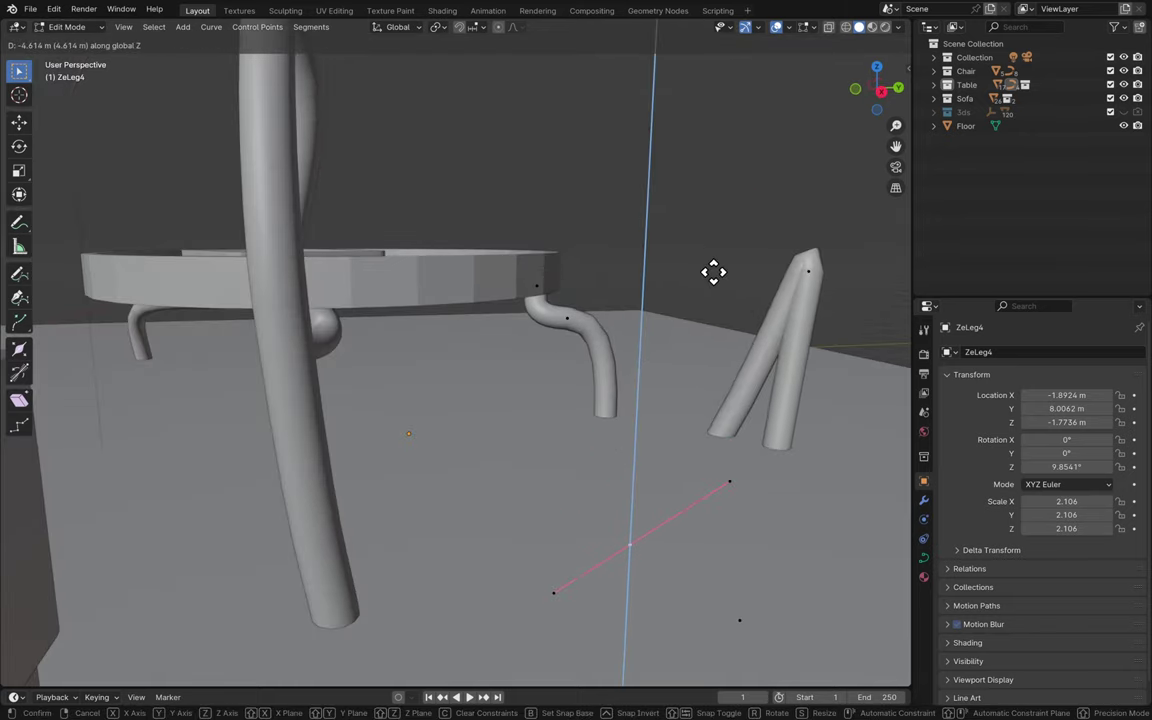
pyautogui.click(714, 268)
# - Lower the curve point at the top of the leg vertically
pyautogui.click(803, 275)
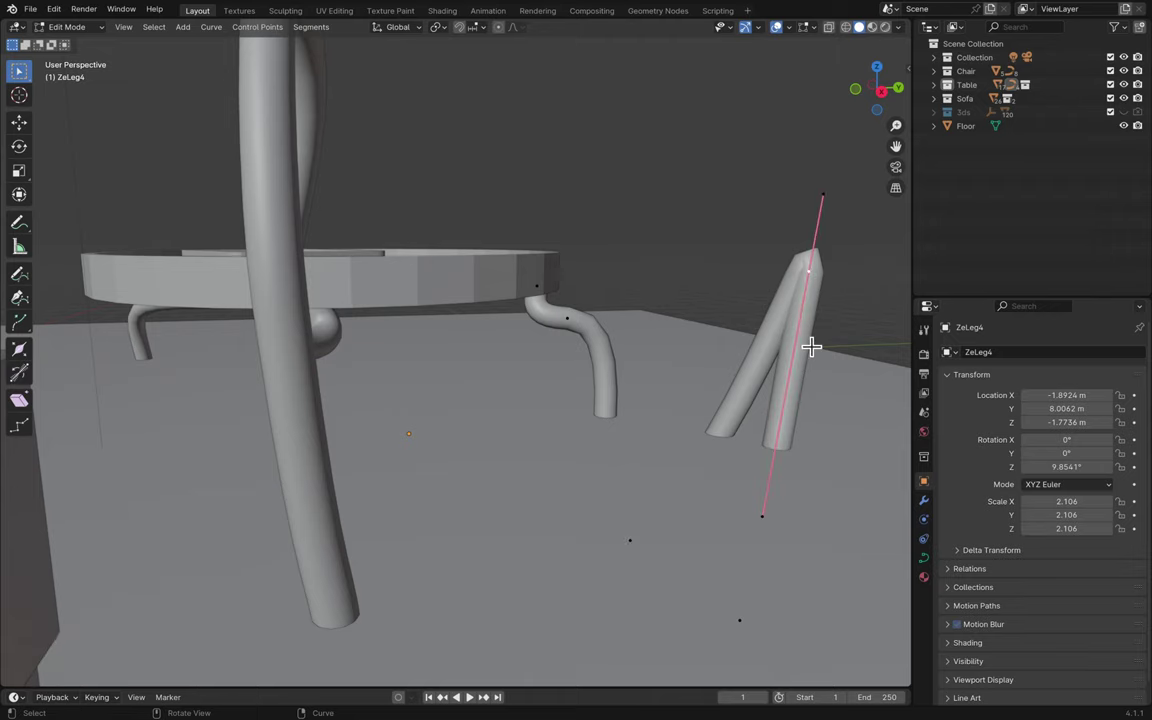
pyautogui.press('g')
pyautogui.press('z')
pyautogui.click(750, 580)
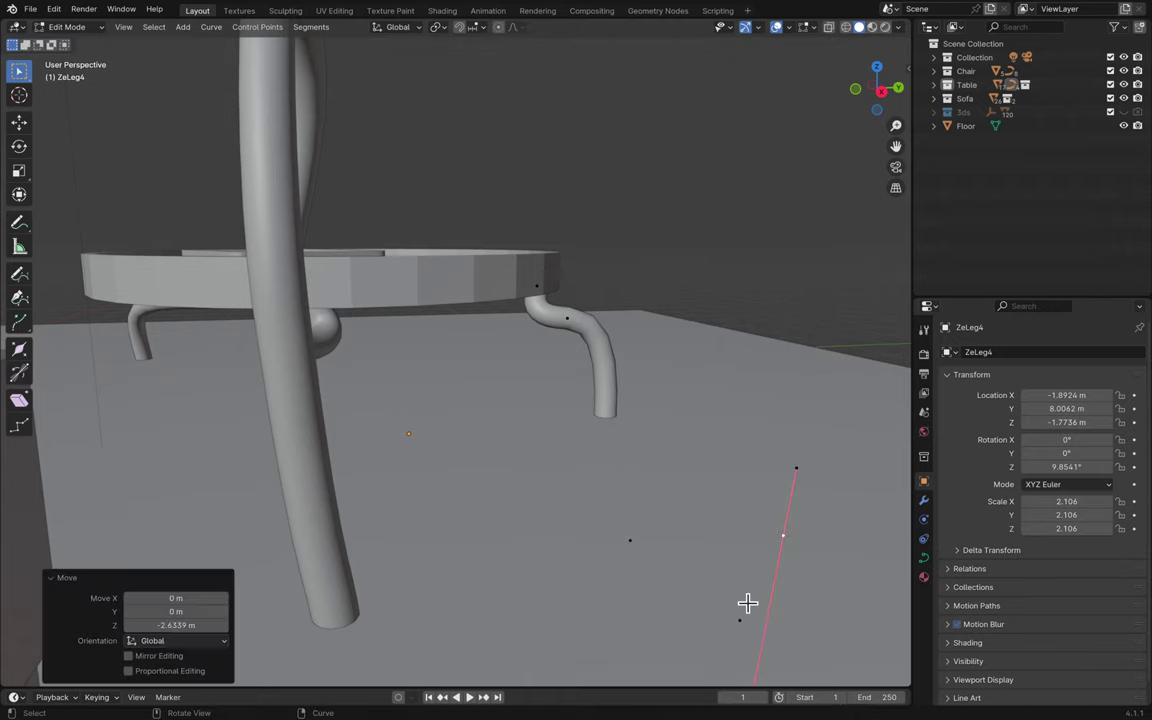
pyautogui.hscroll(-10, 540, 386)
pyautogui.scroll(-5, 540, 386)
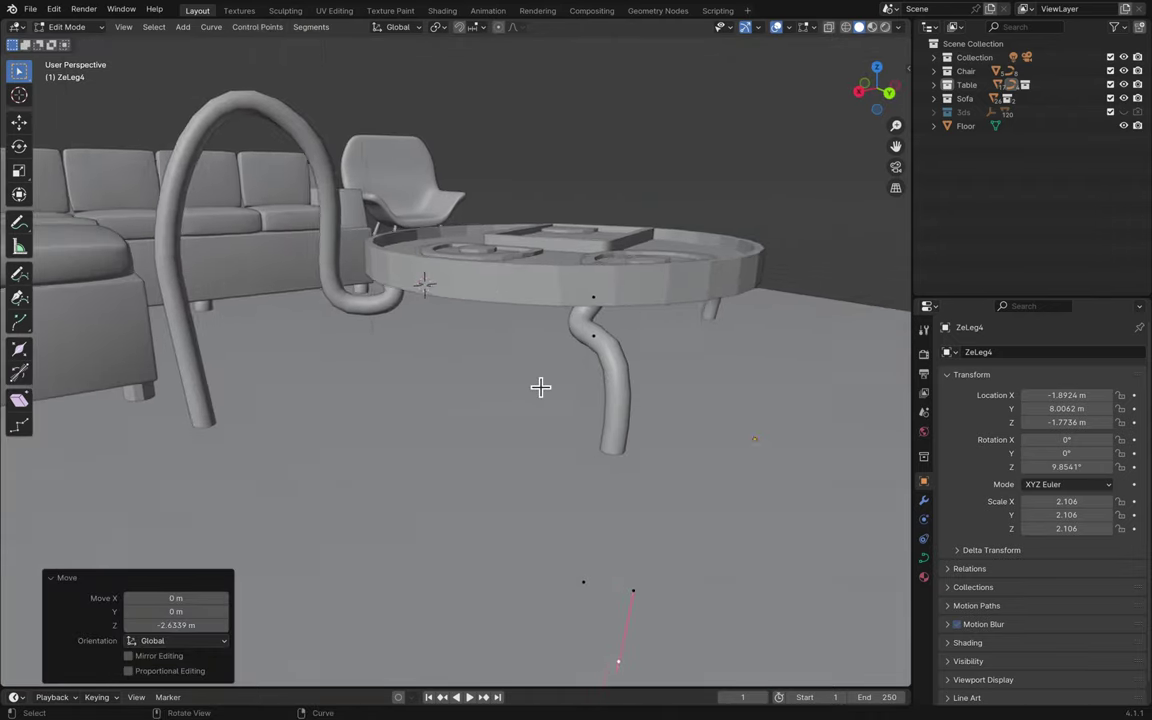
pyautogui.scroll(-10, 651, 362)
pyautogui.scroll(5, 650, 362)
pyautogui.scroll(5, 650, 362)
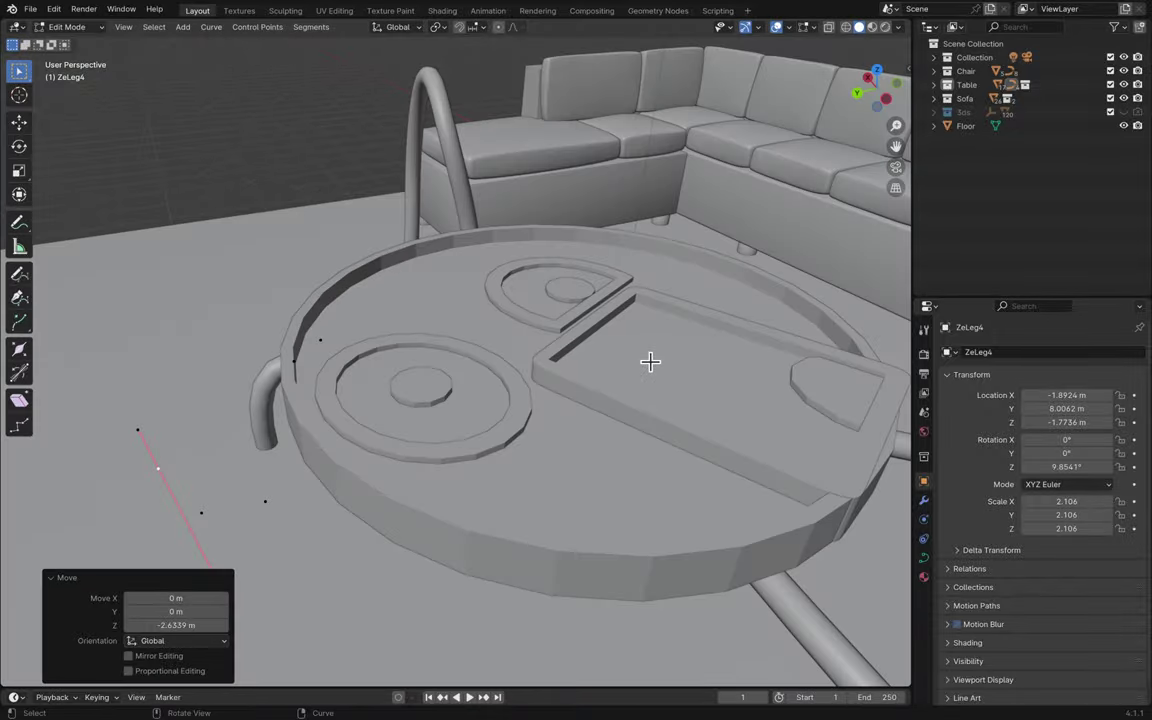
pyautogui.scroll(10, 650, 362)
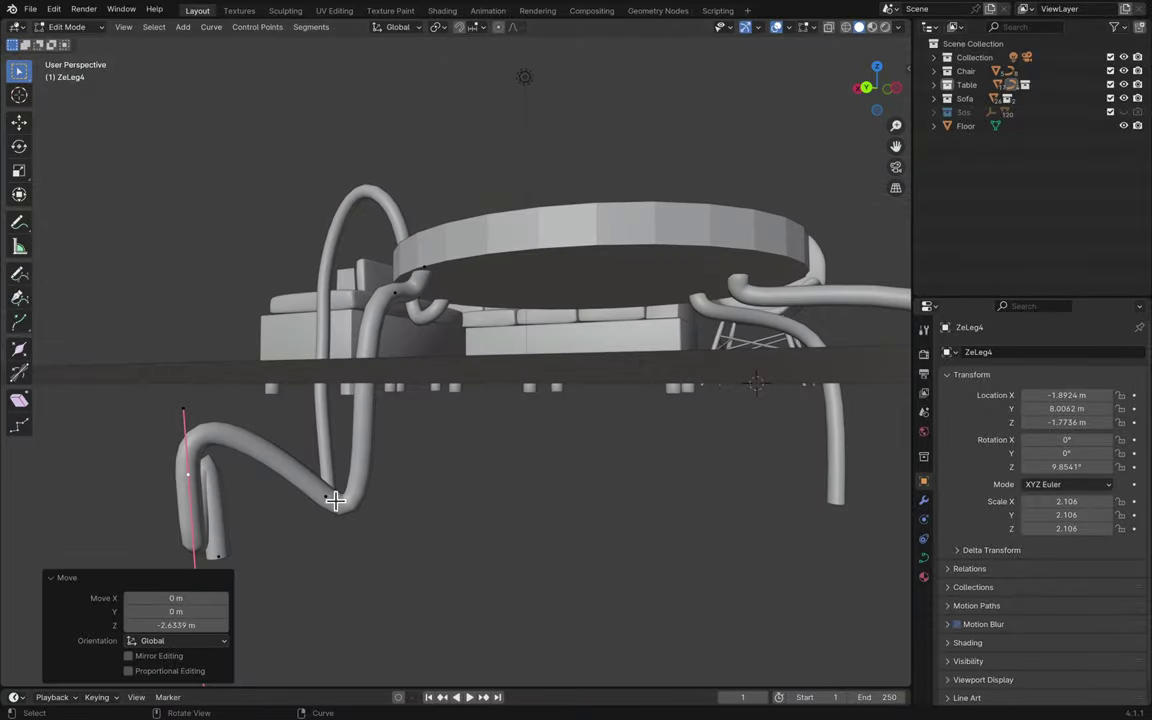
# - Move the leg's end points, then lower another point vertically by 1.4418 m
pyautogui.click(335, 500)
pyautogui.press('f')
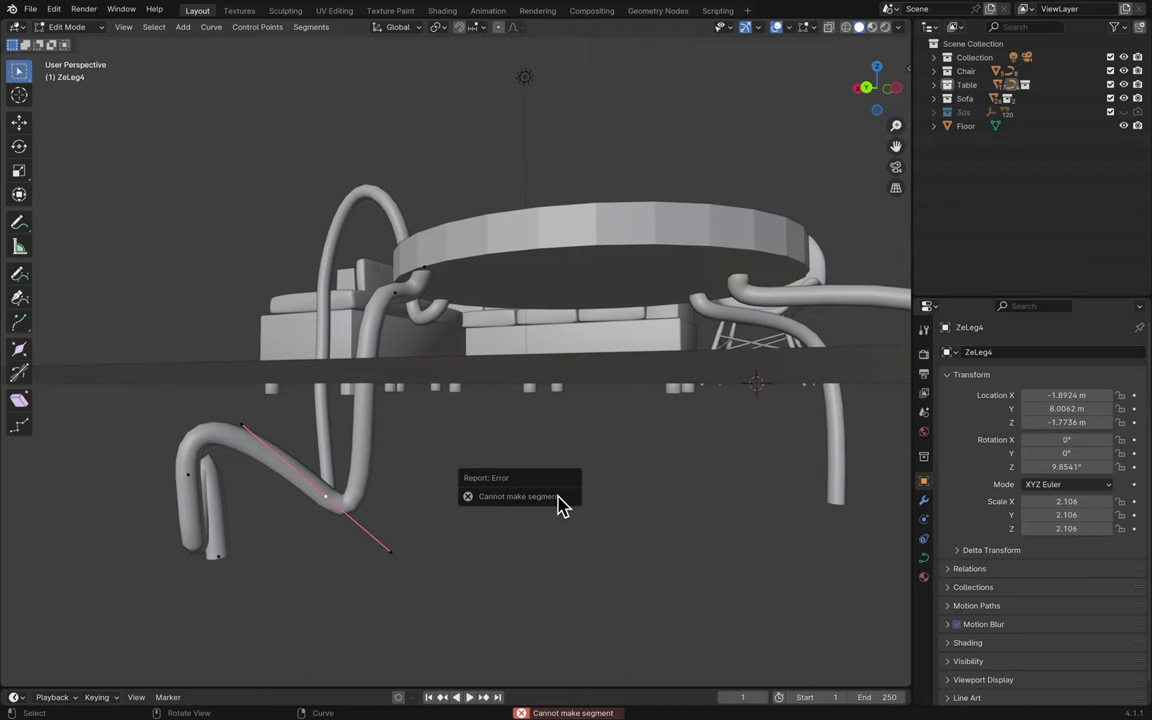
pyautogui.press('g')
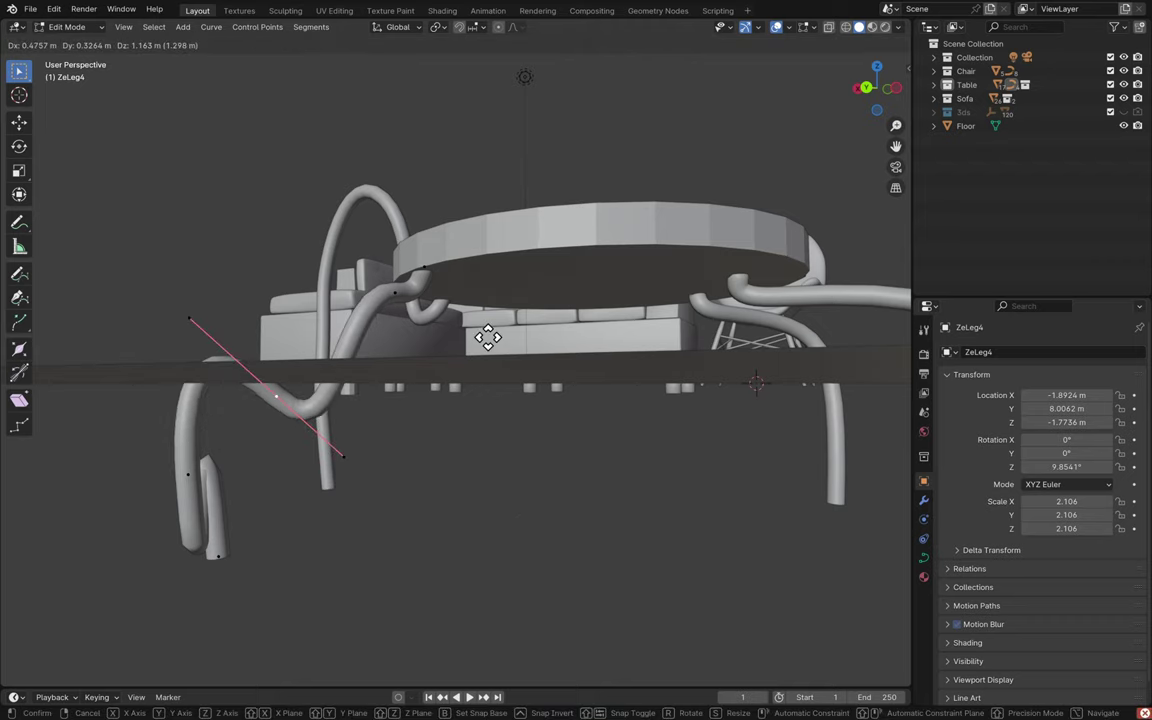
pyautogui.click(479, 339)
pyautogui.click(357, 393)
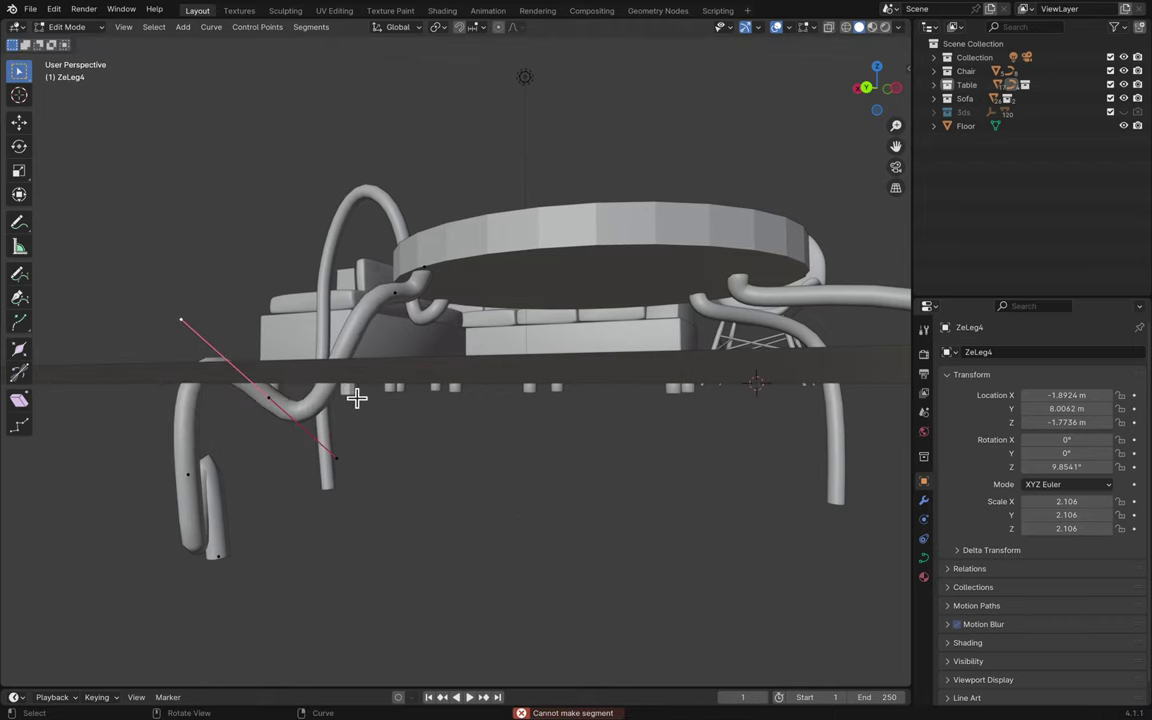
pyautogui.press('g')
pyautogui.press('z')
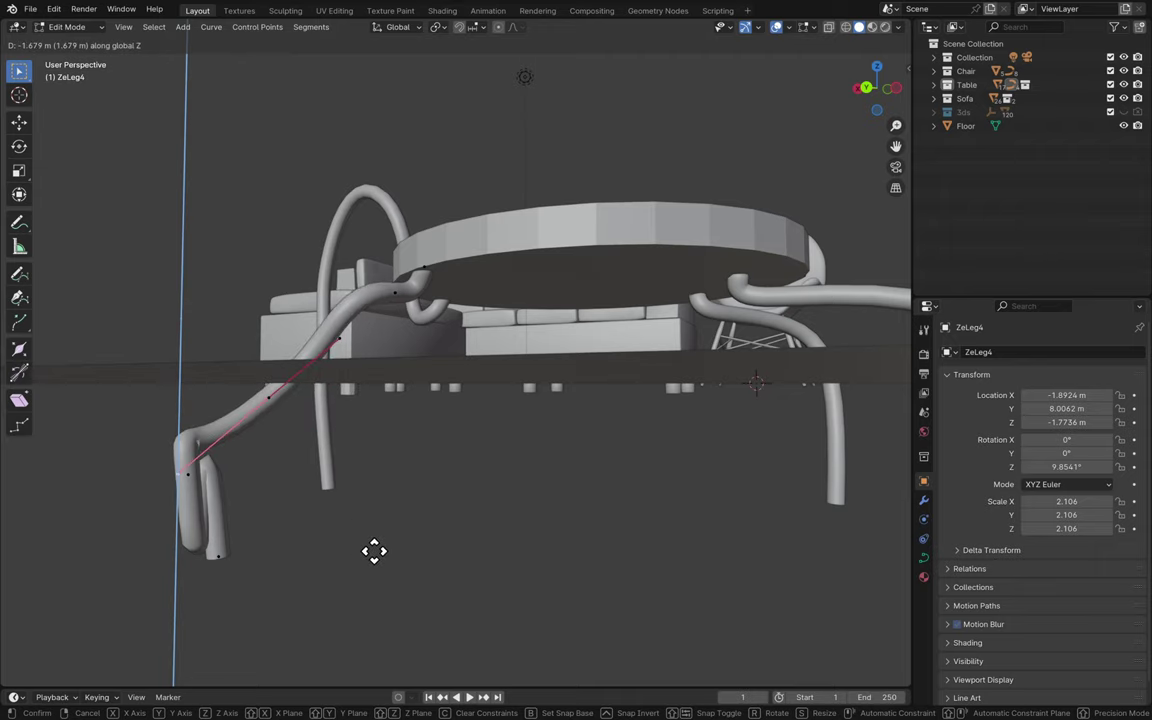
pyautogui.click(481, 525)
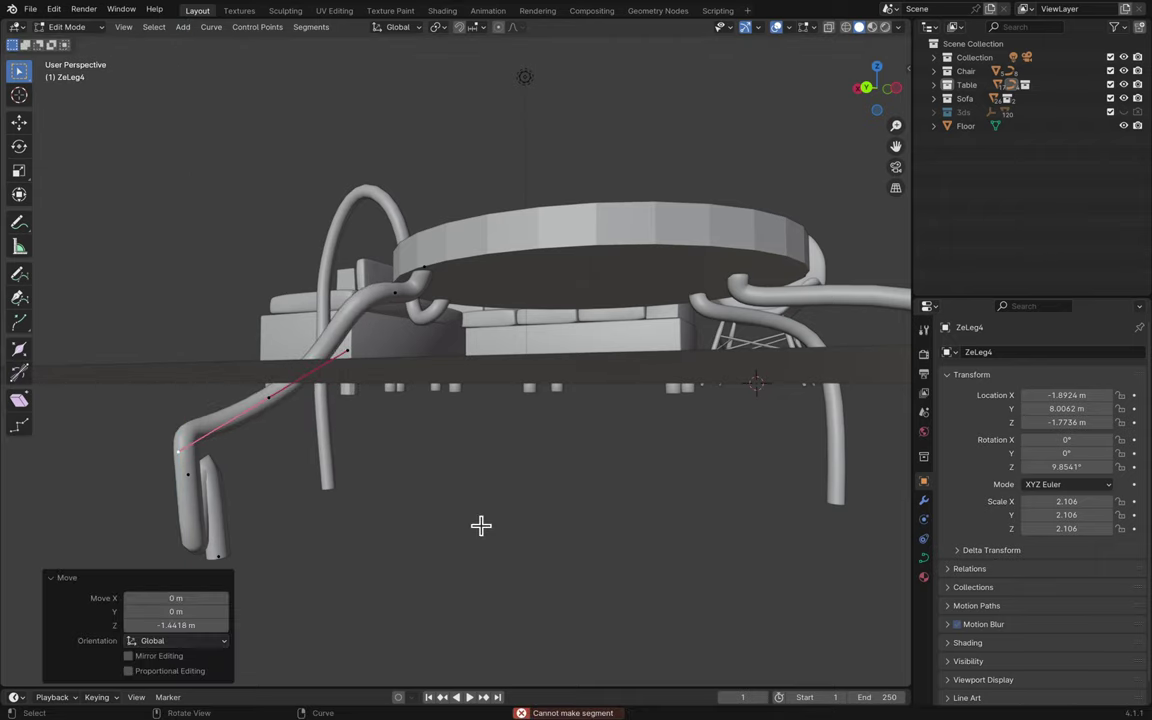
# - Reposition another leg point, then slide the upper control point horizontally at its height
pyautogui.click(276, 396)
pyautogui.press('g')
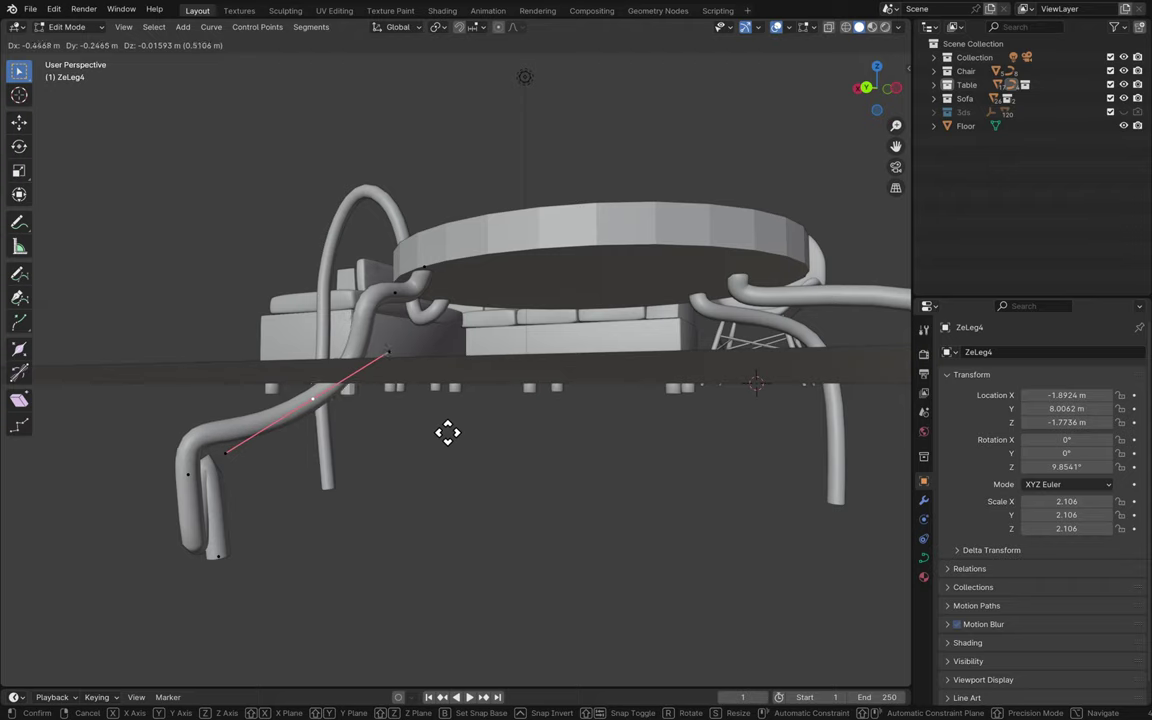
pyautogui.click(447, 432)
pyautogui.moveTo(447, 432); pyautogui.dragTo(558, 432, button='middle')
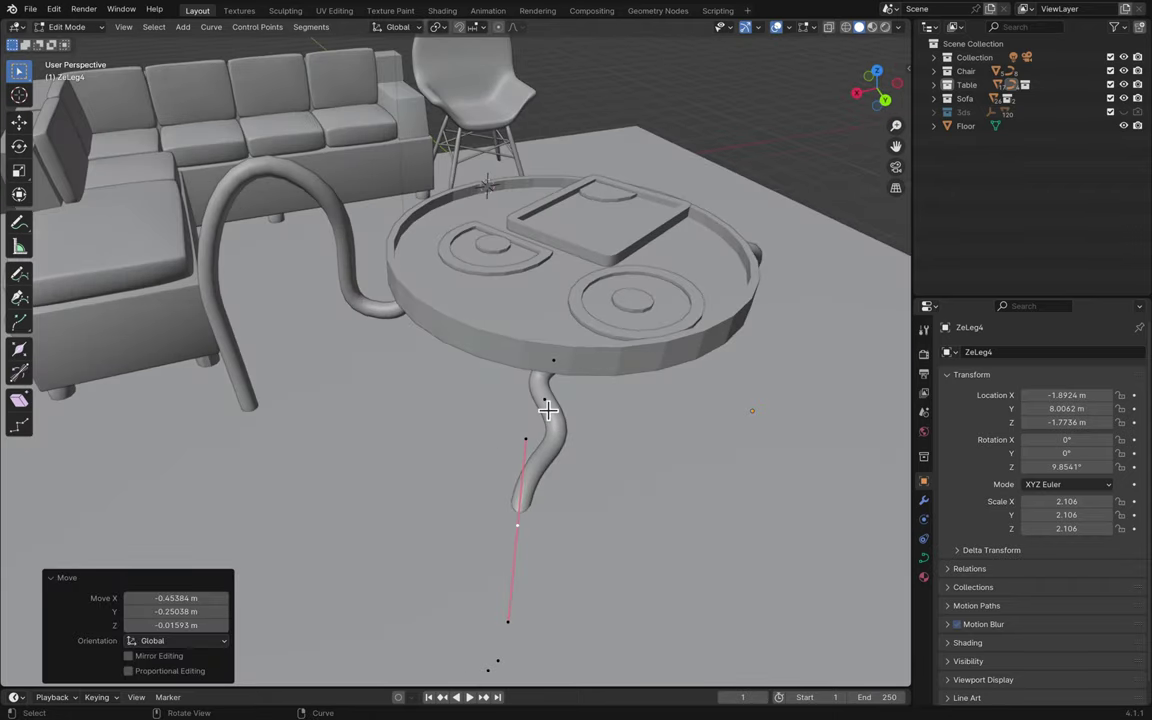
pyautogui.click(546, 405)
pyautogui.press('g')
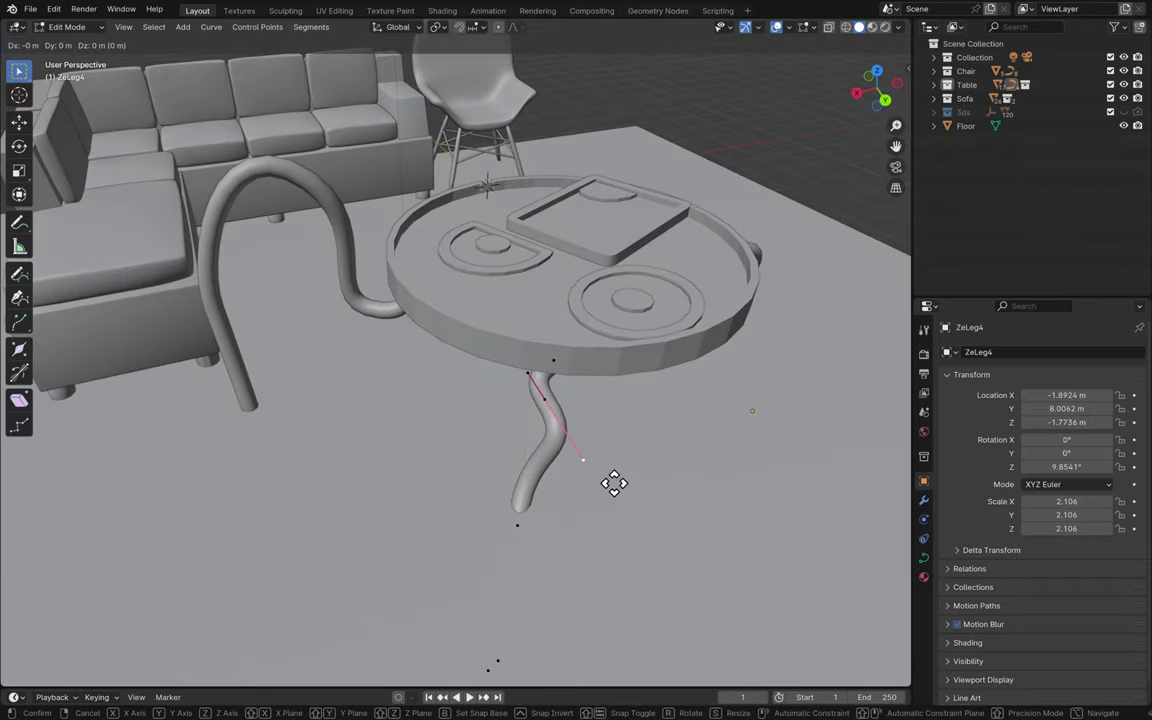
pyautogui.hotkey('shift', 'z')
pyautogui.click(568, 495)
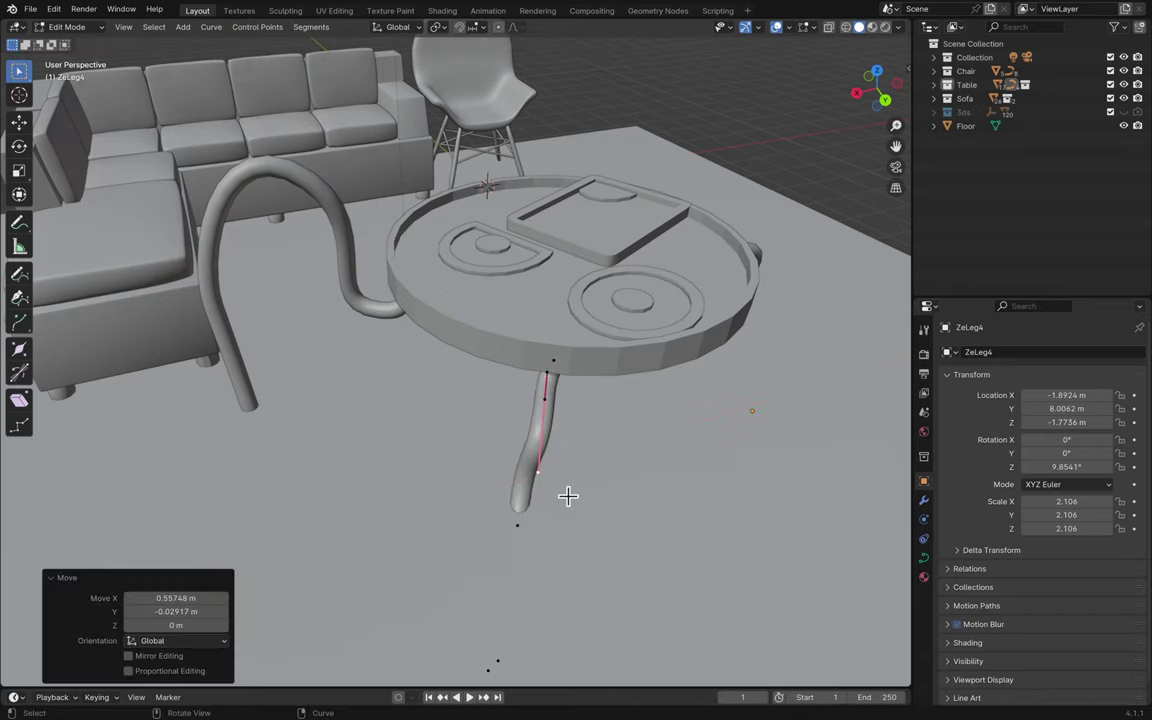
# - Rotate the control point's handle by -67.9°, then by 32.4°
pyautogui.scroll(10, 568, 494)
pyautogui.scroll(-3, 509, 476)
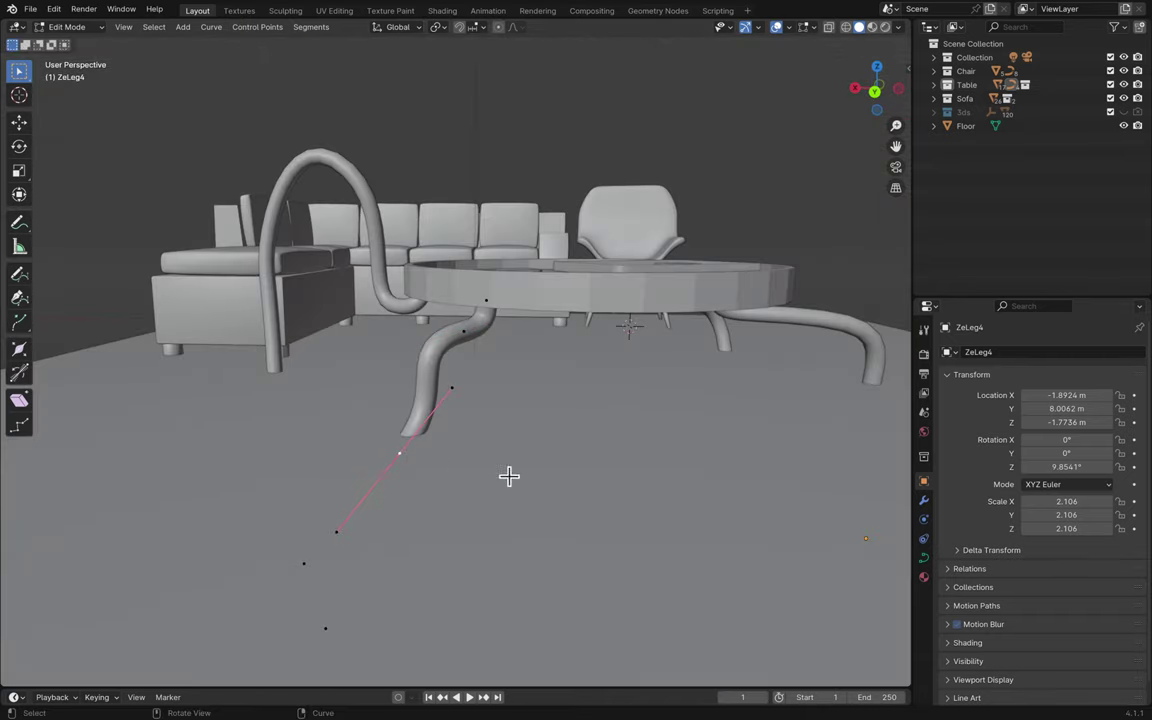
pyautogui.scroll(6, 536, 488)
pyautogui.press('r')
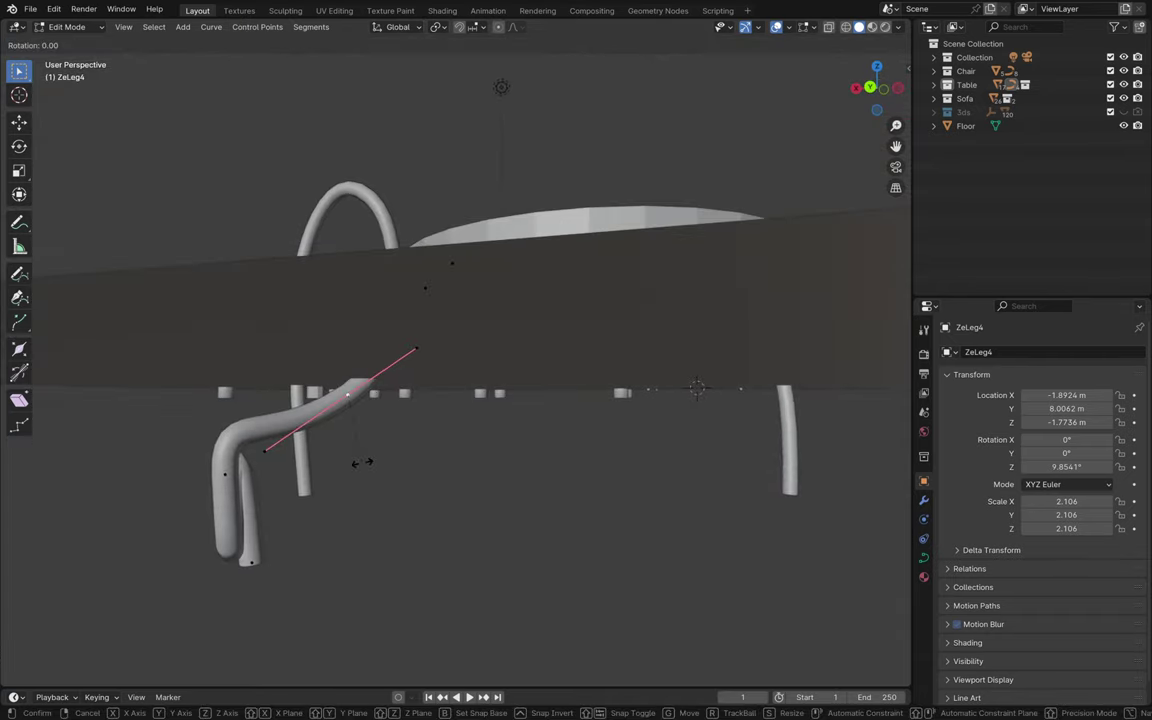
pyautogui.click(423, 403)
pyautogui.scroll(-3, 424, 406)
pyautogui.scroll(4, 422, 408)
pyautogui.press('r')
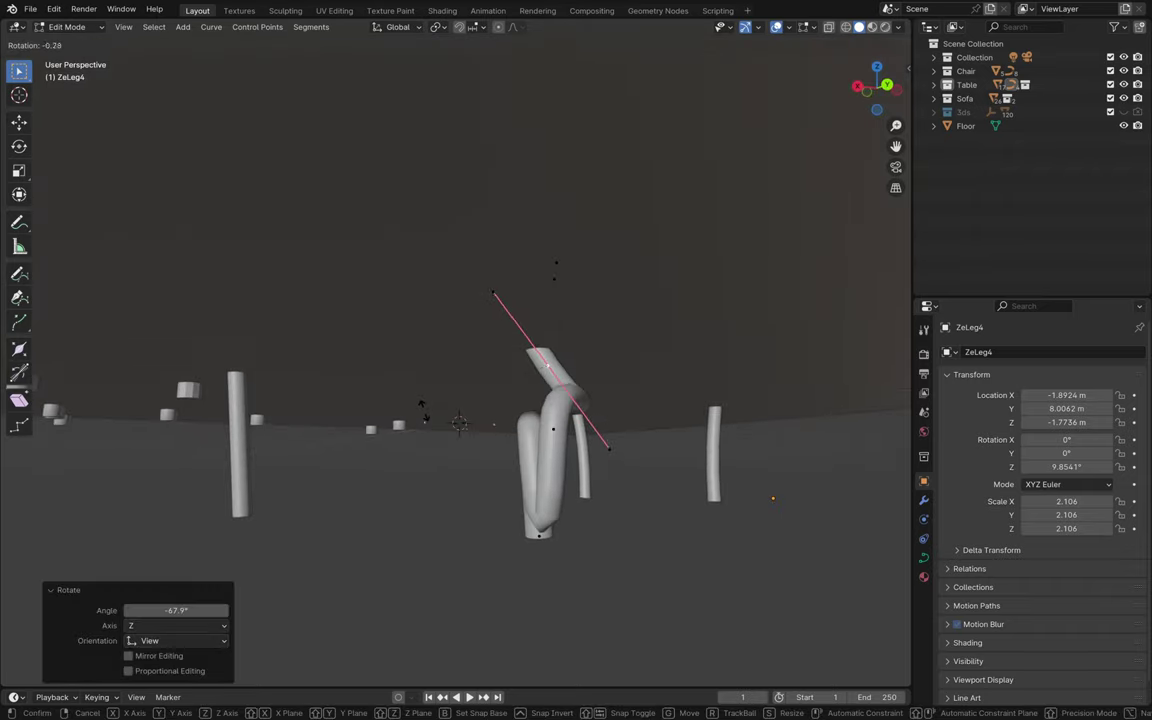
pyautogui.click(445, 340)
# - Delete the two vertices forming the leg's hooked loop
pyautogui.hscroll(-6, 445, 340)
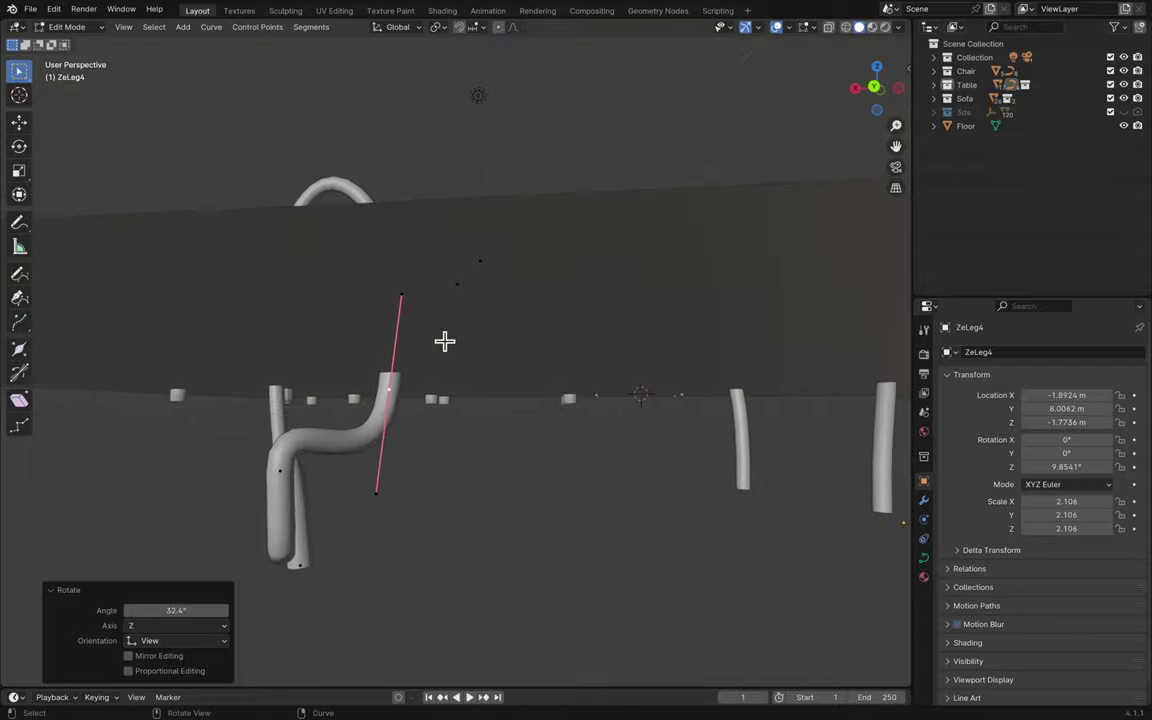
pyautogui.hscroll(-10, 445, 340)
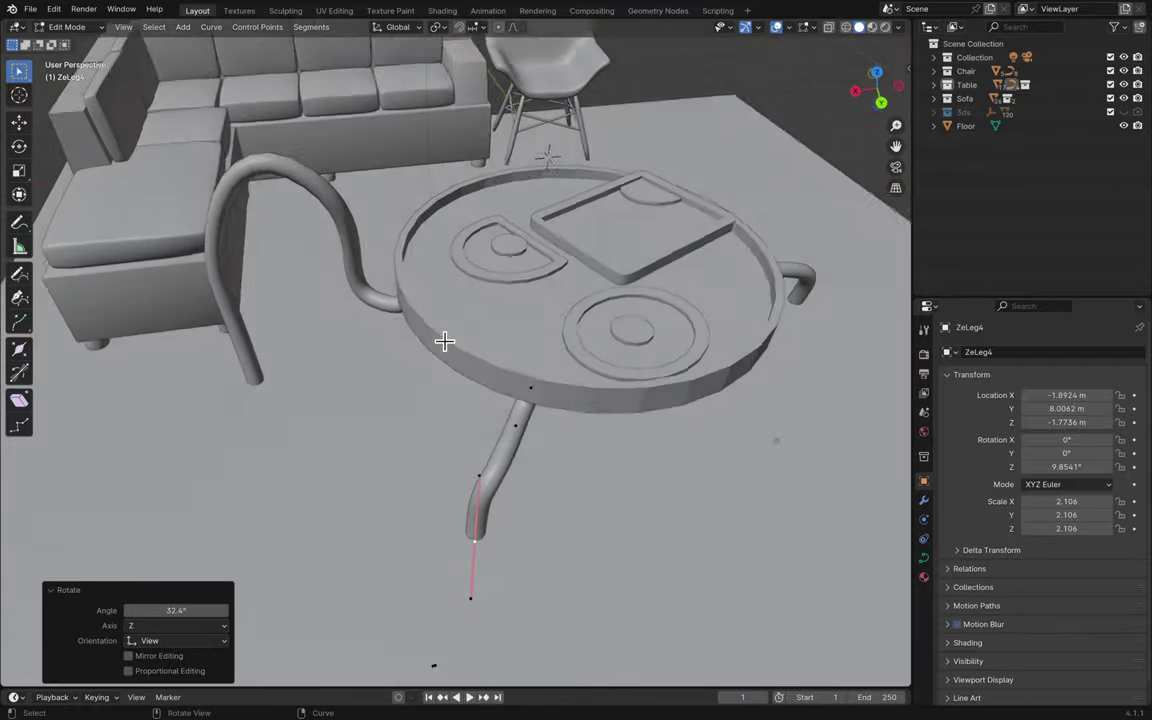
pyautogui.hscroll(-4, 445, 340)
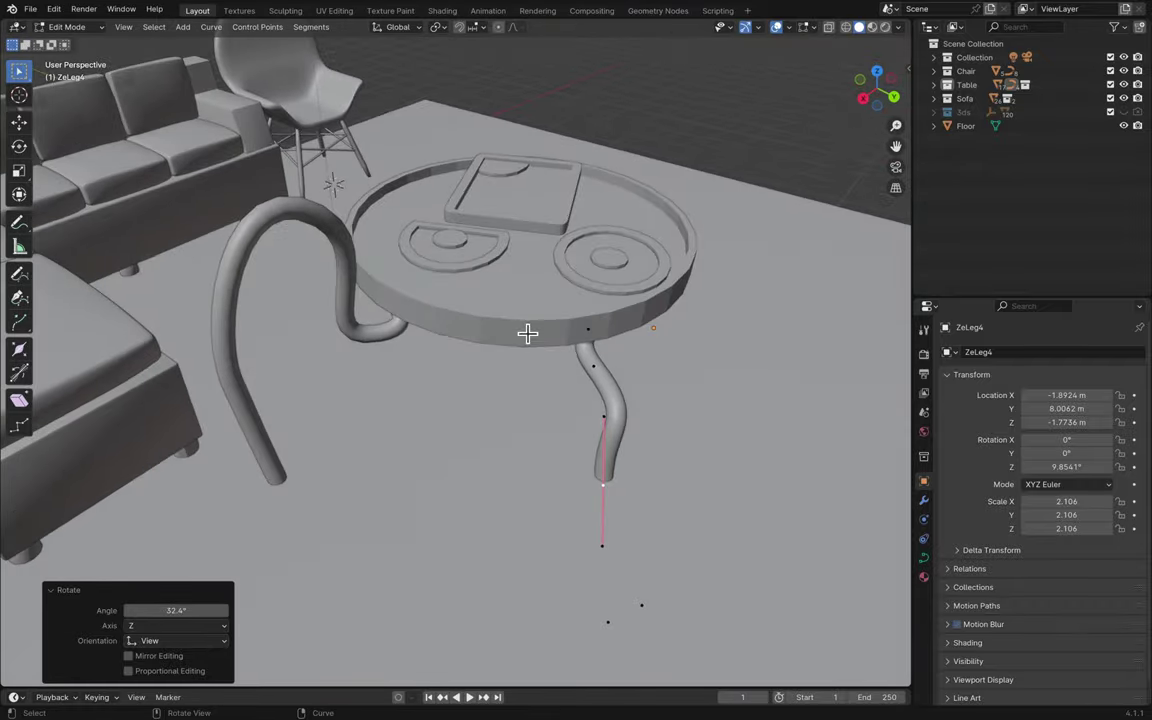
pyautogui.scroll(-10, 527, 333)
pyautogui.scroll(-2, 527, 333)
pyautogui.click(755, 432)
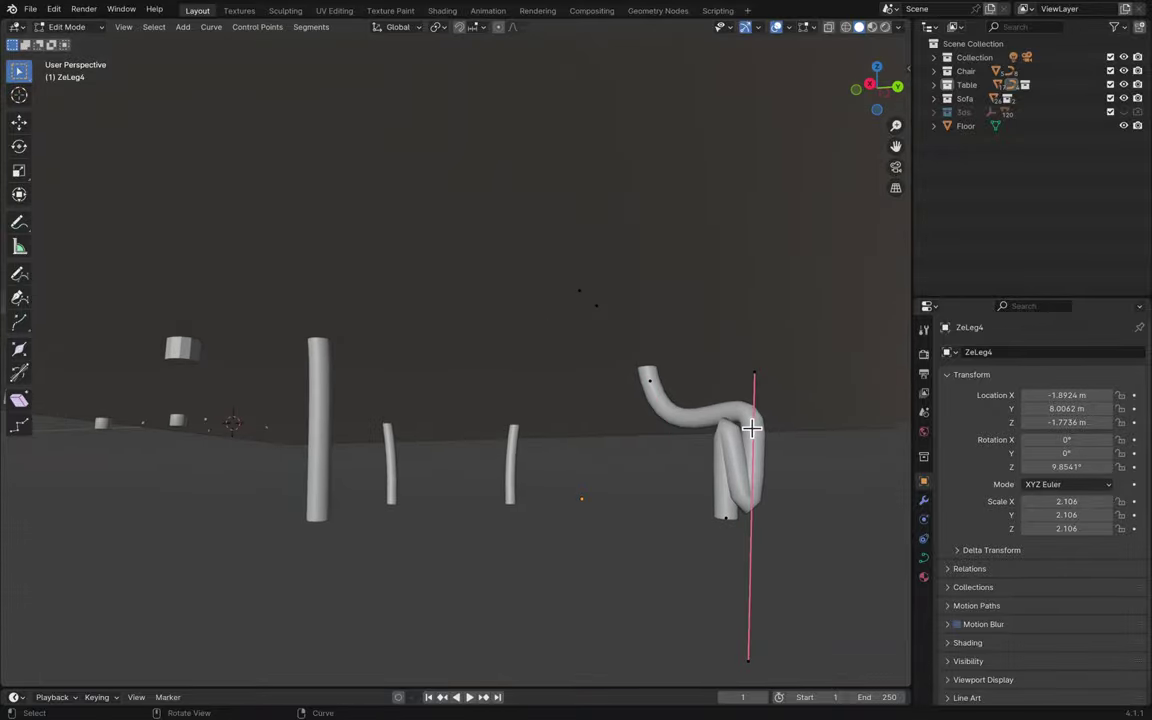
pyautogui.press('x')
pyautogui.click(778, 464)
pyautogui.press('x')
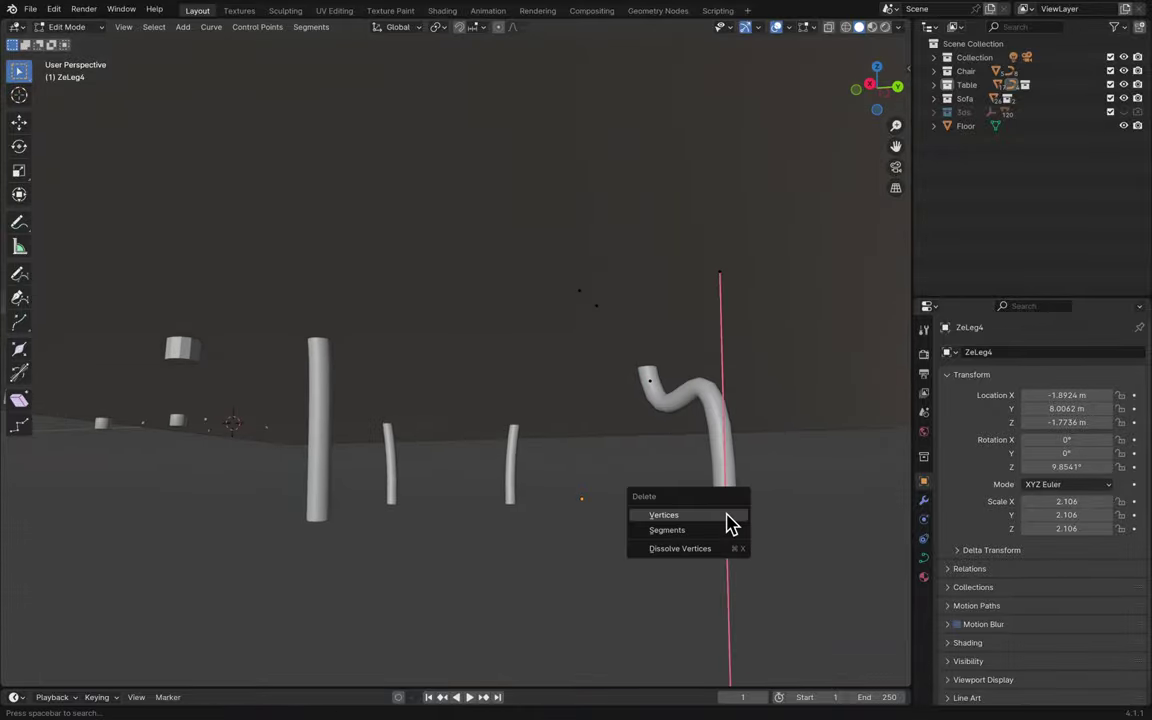
pyautogui.click(728, 518)
# - Expand Table in the Outliner, select legs ZeLeg2–ZeLeg4, and return to Object Mode
pyautogui.hscroll(-6, 725, 514)
pyautogui.hscroll(-4, 725, 514)
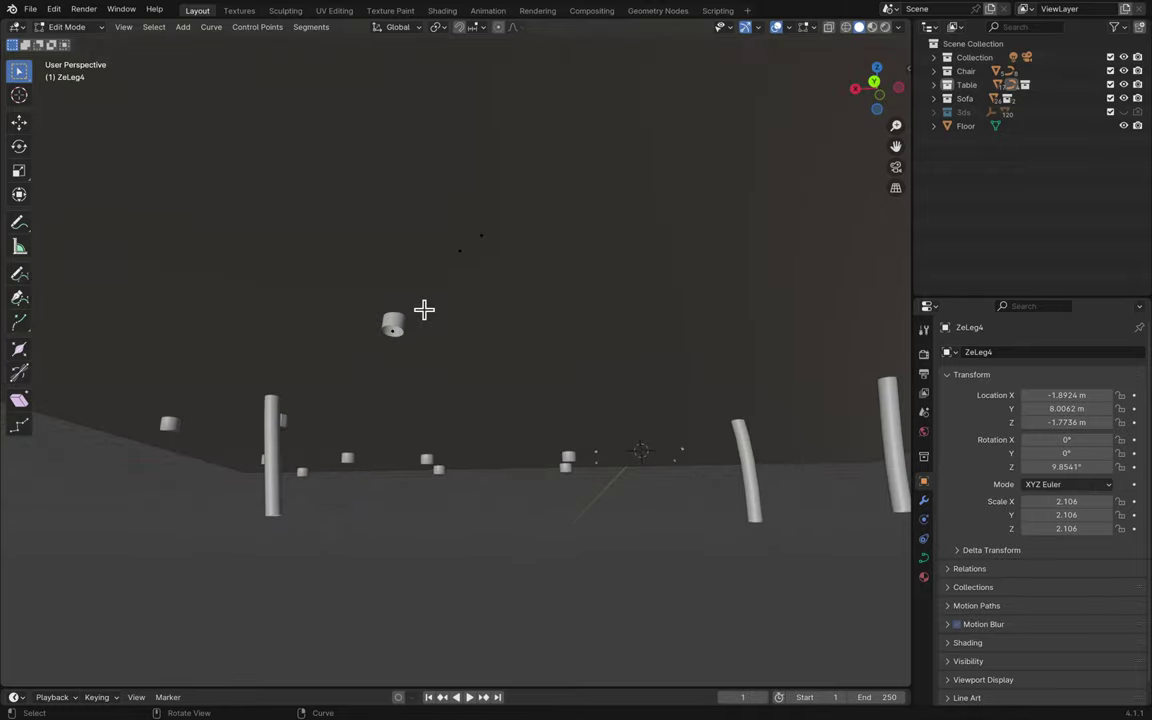
pyautogui.scroll(-10, 454, 325)
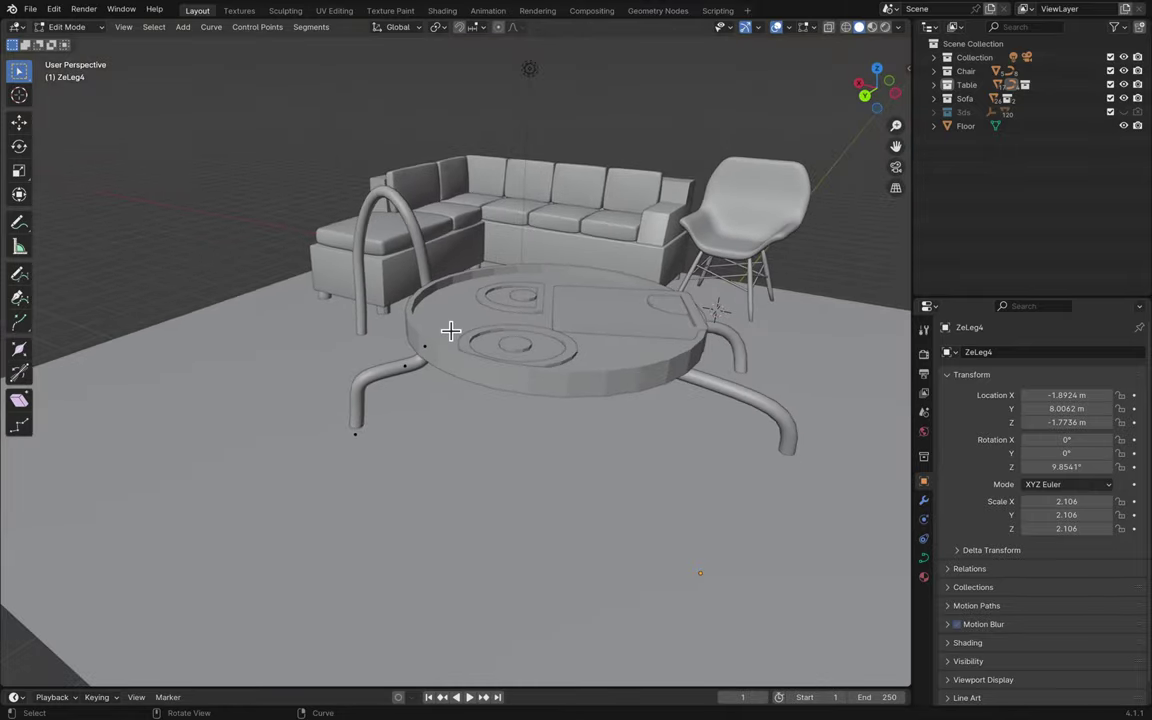
pyautogui.scroll(-5, 450, 330)
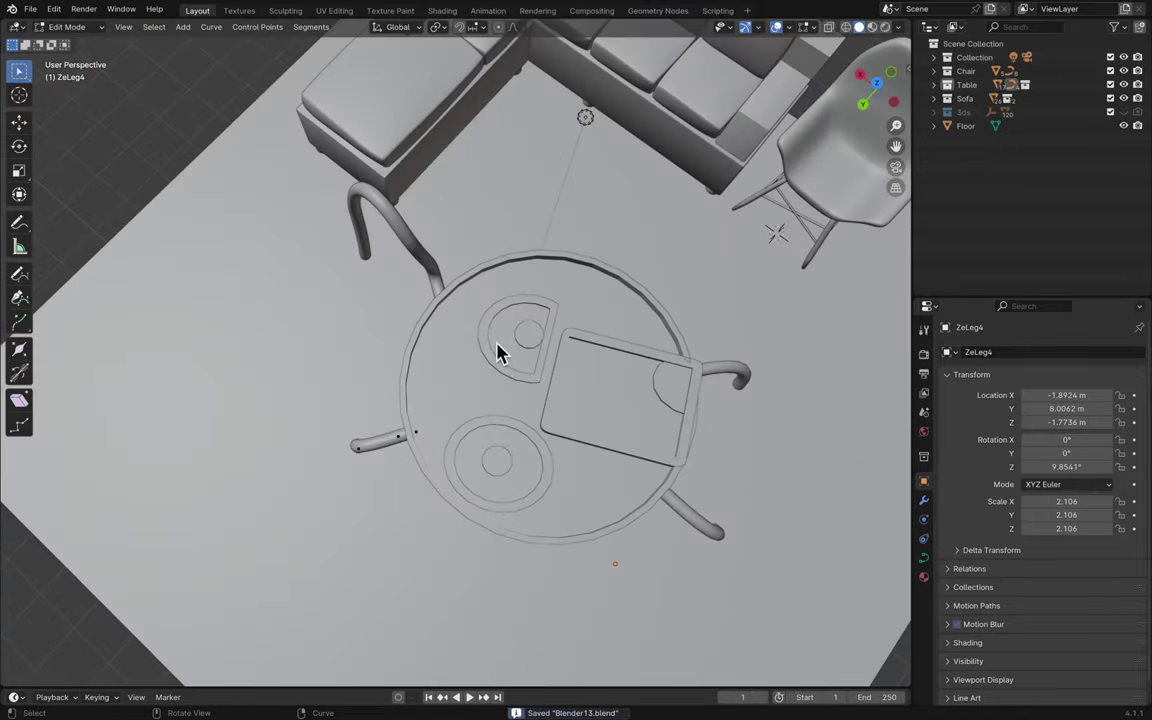
pyautogui.scroll(8, 500, 352)
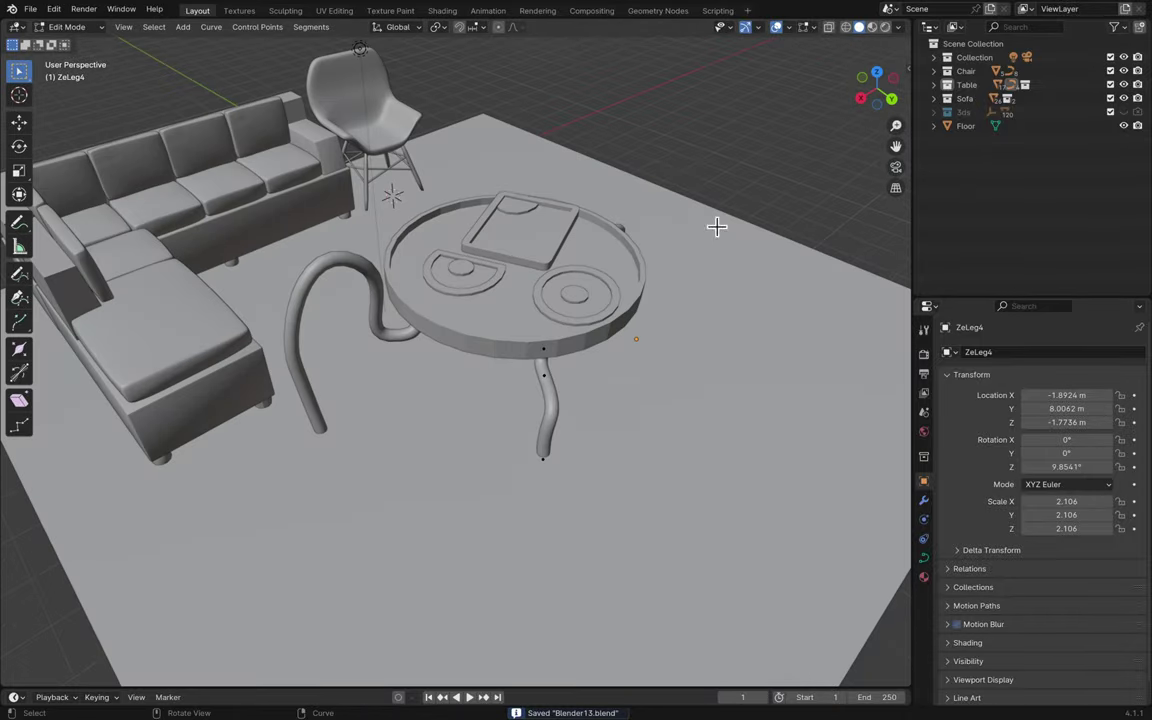
pyautogui.click(934, 85)
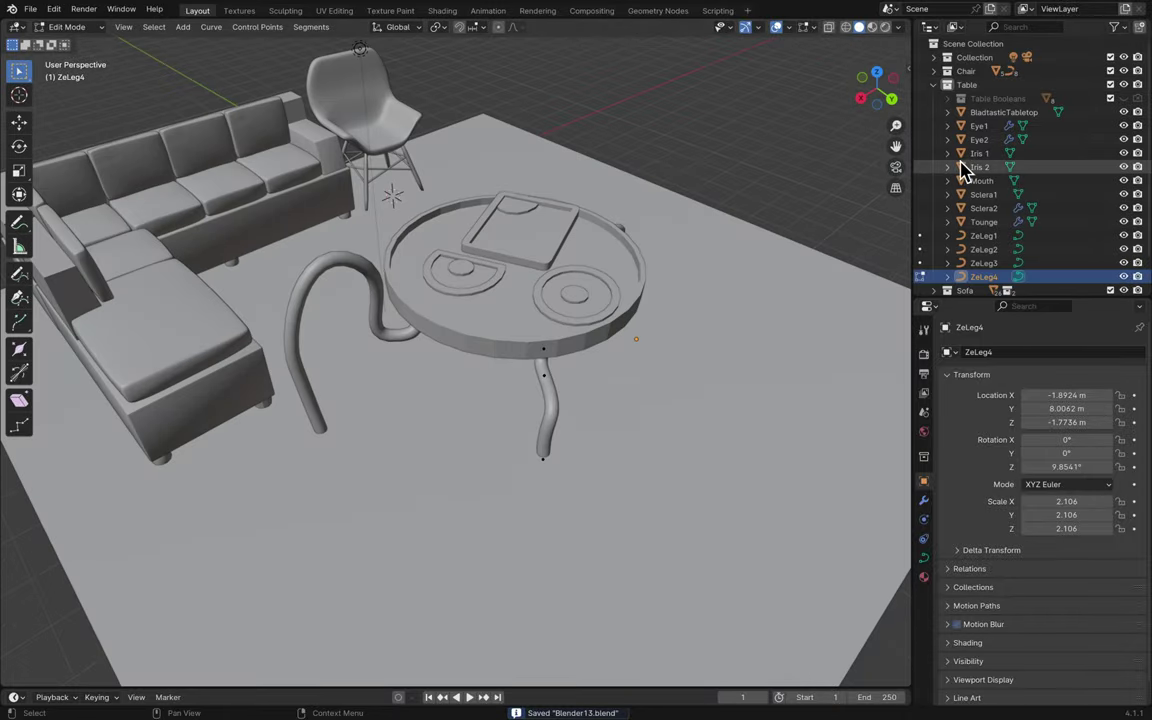
pyautogui.scroll(-2, 965, 170)
pyautogui.keyDown('ctrl'); pyautogui.click(984, 229); pyautogui.keyUp('ctrl')
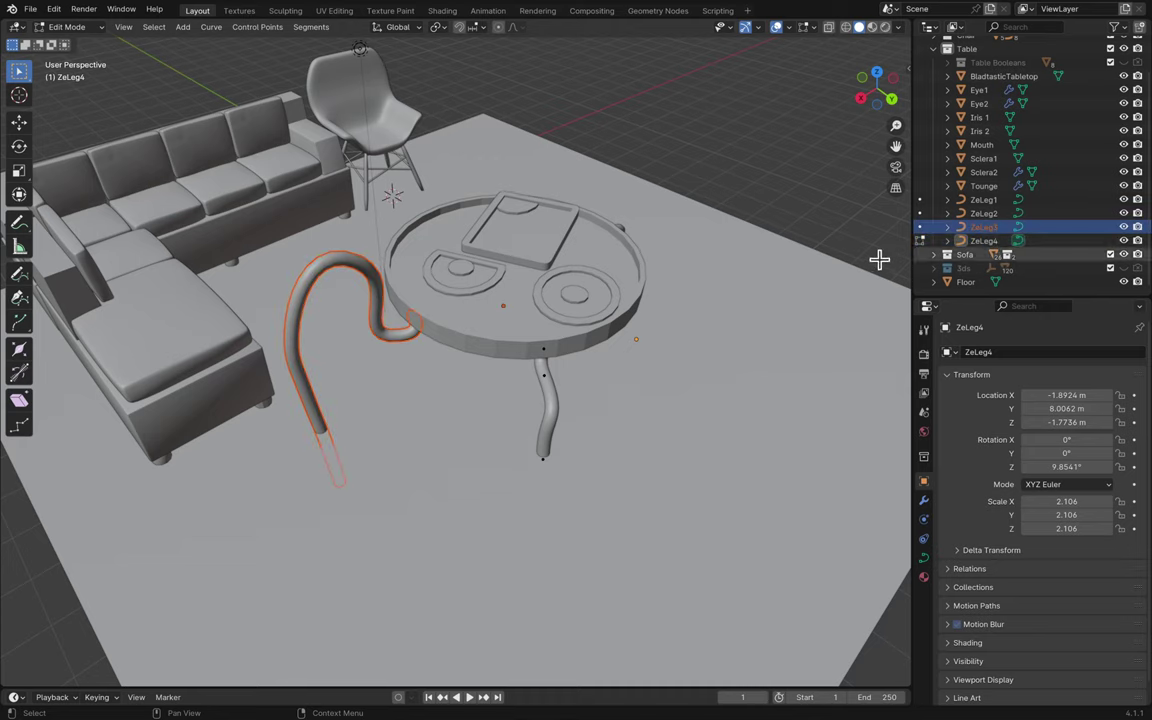
pyautogui.press('x')
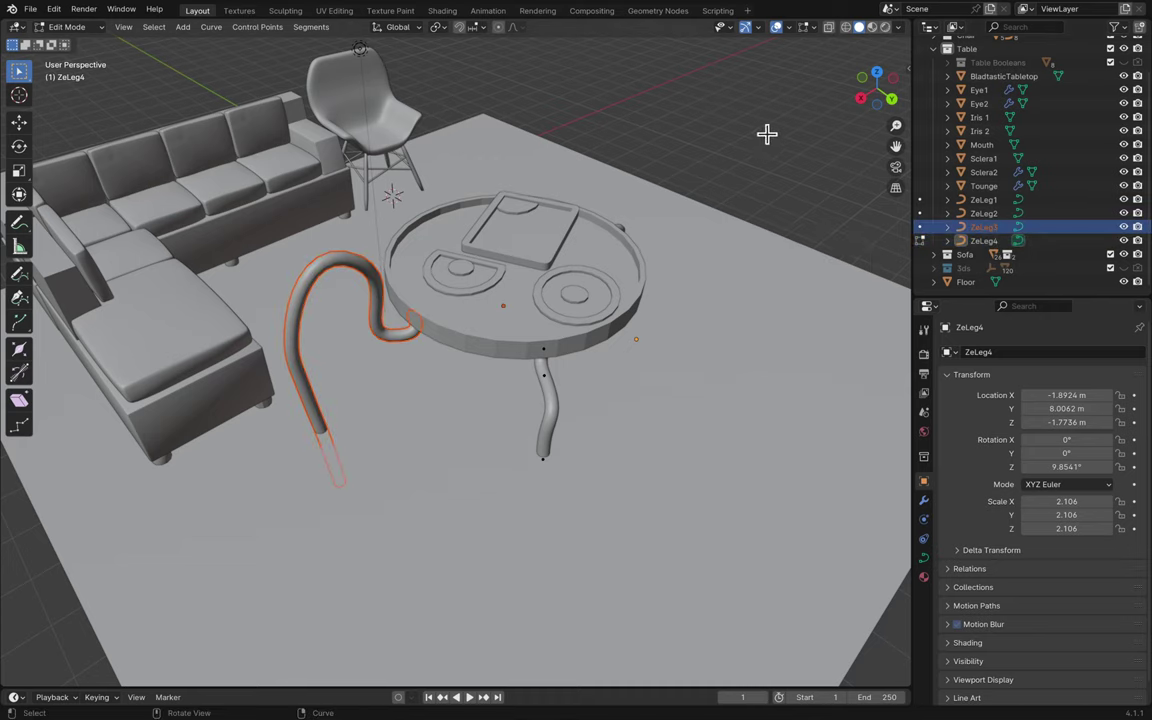
pyautogui.scroll(3, 827, 181)
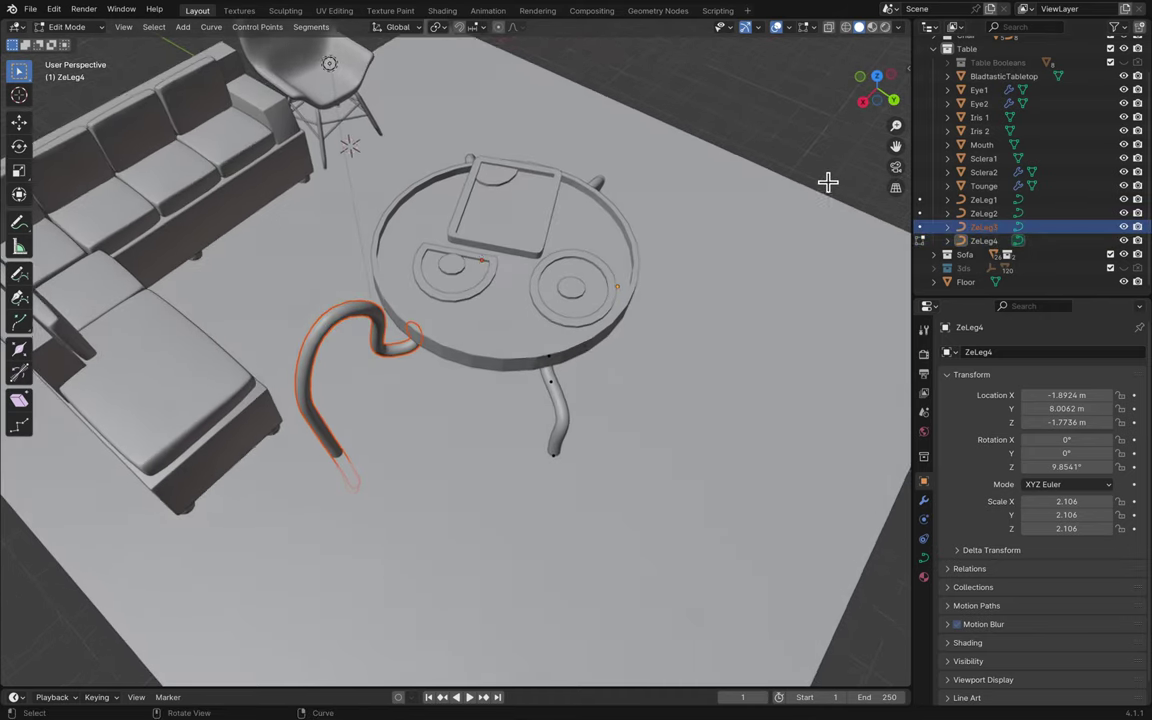
pyautogui.click(988, 216)
pyautogui.click(990, 228)
pyautogui.click(990, 242)
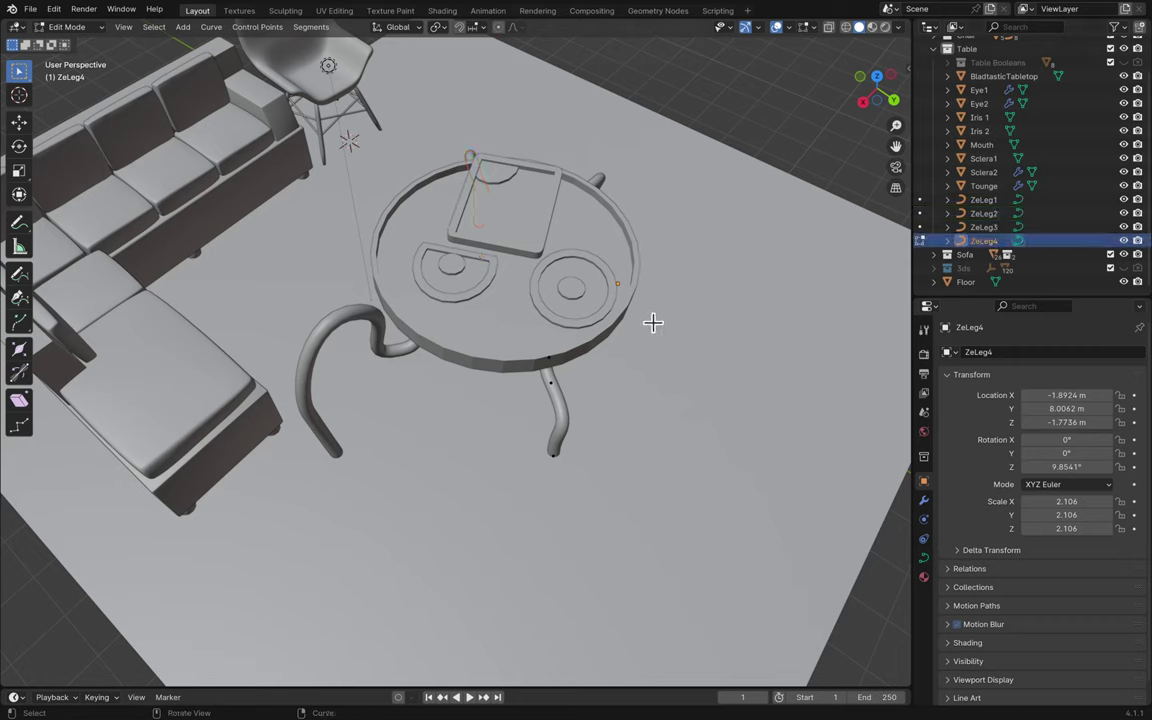
pyautogui.press('Tab')
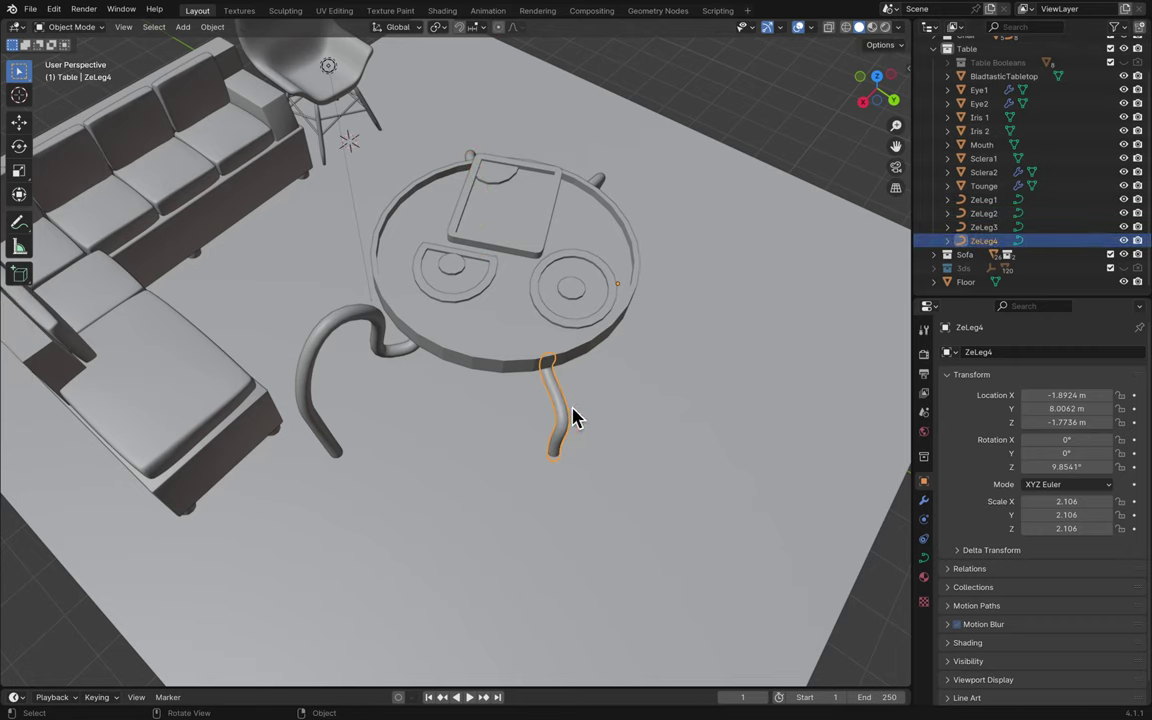
# - Duplicate ZeLeg4 and slide the copy horizontally to beside the table edge
pyautogui.hotkey('shift', 'd')
pyautogui.rightClick(655, 373)
pyautogui.scroll(10, 650, 390)
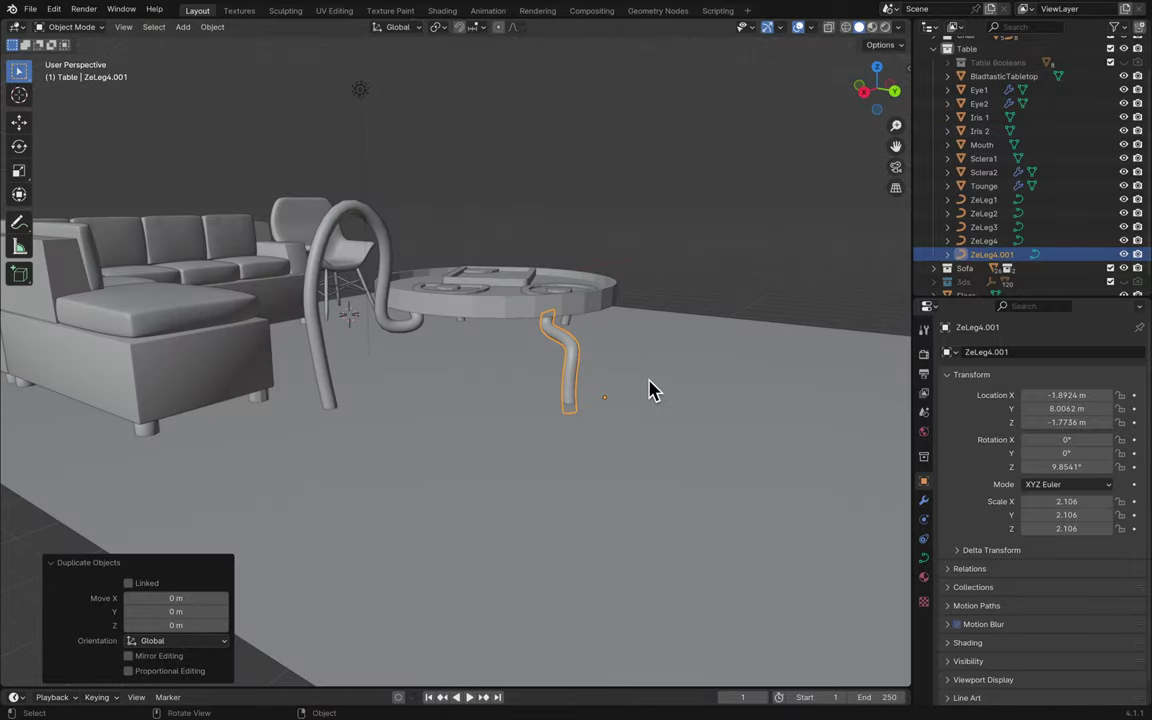
pyautogui.press('g')
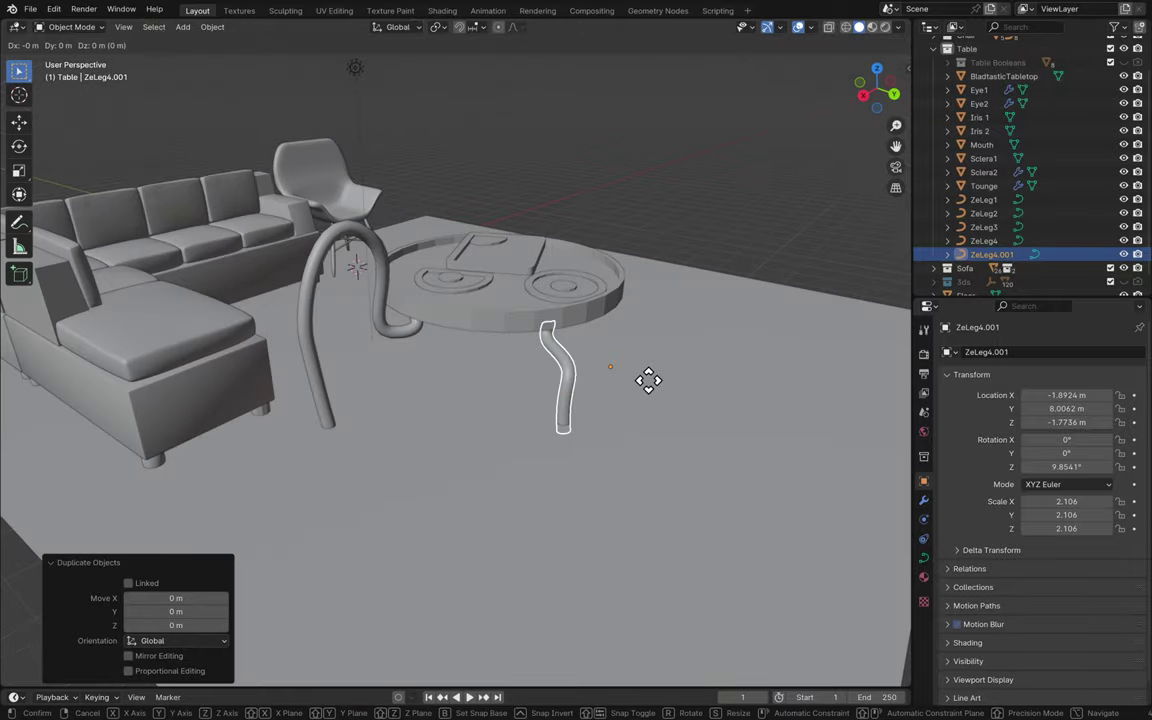
pyautogui.hotkey('shift', 'z')
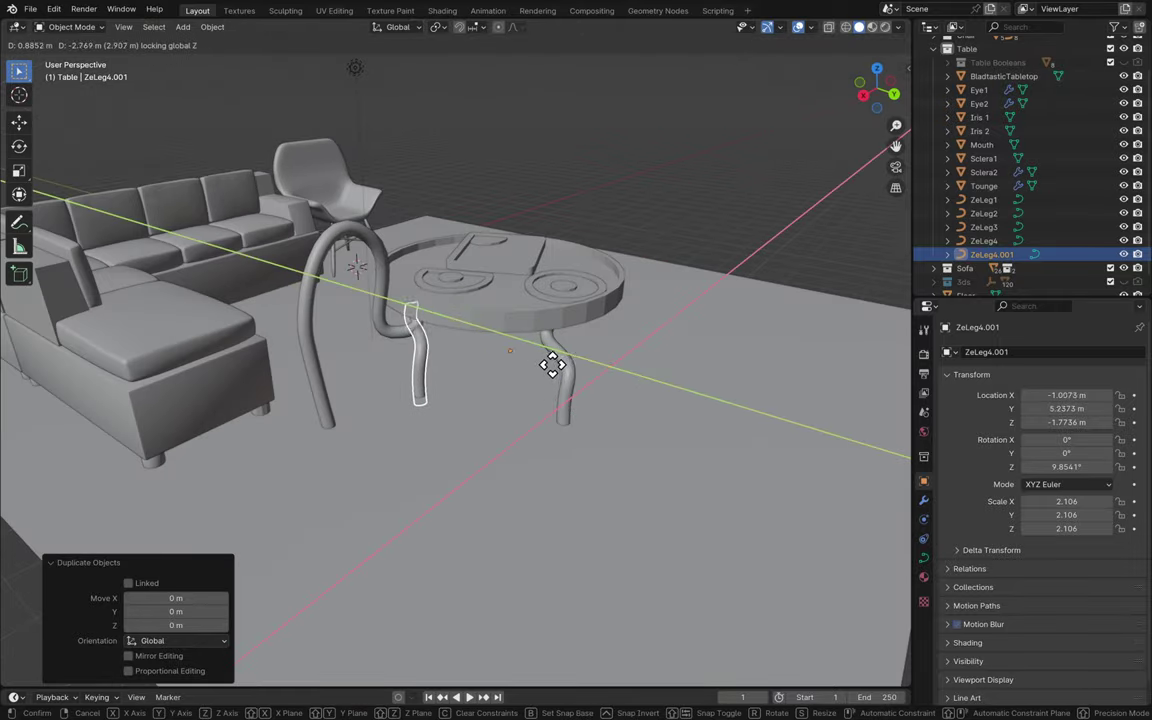
pyautogui.click(559, 379)
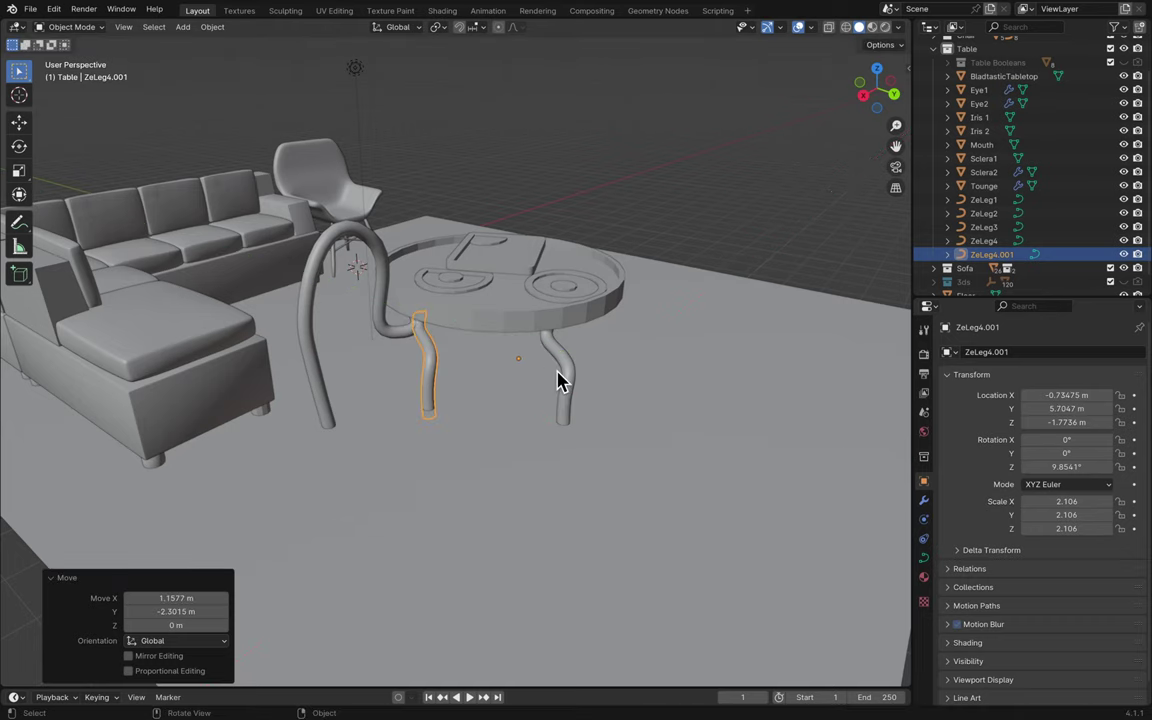
# - Mirror the duplicate's curve points with a -1 scale, then return to Object Mode
pyautogui.press('Tab')
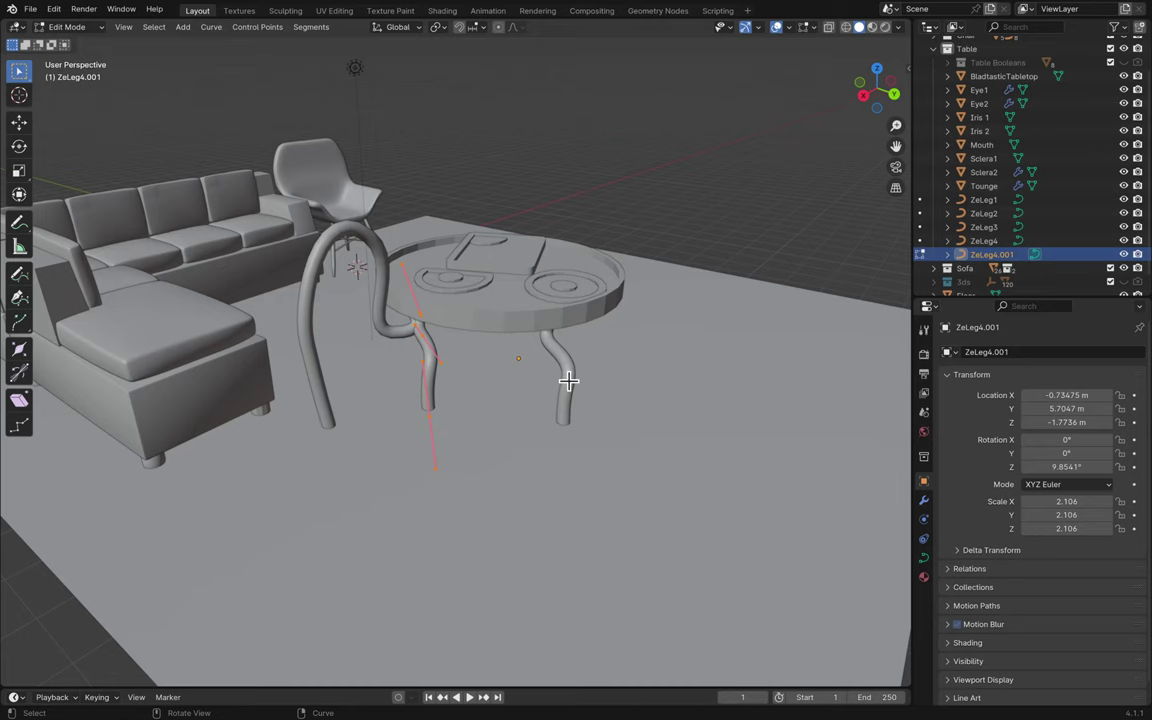
pyautogui.press('s')
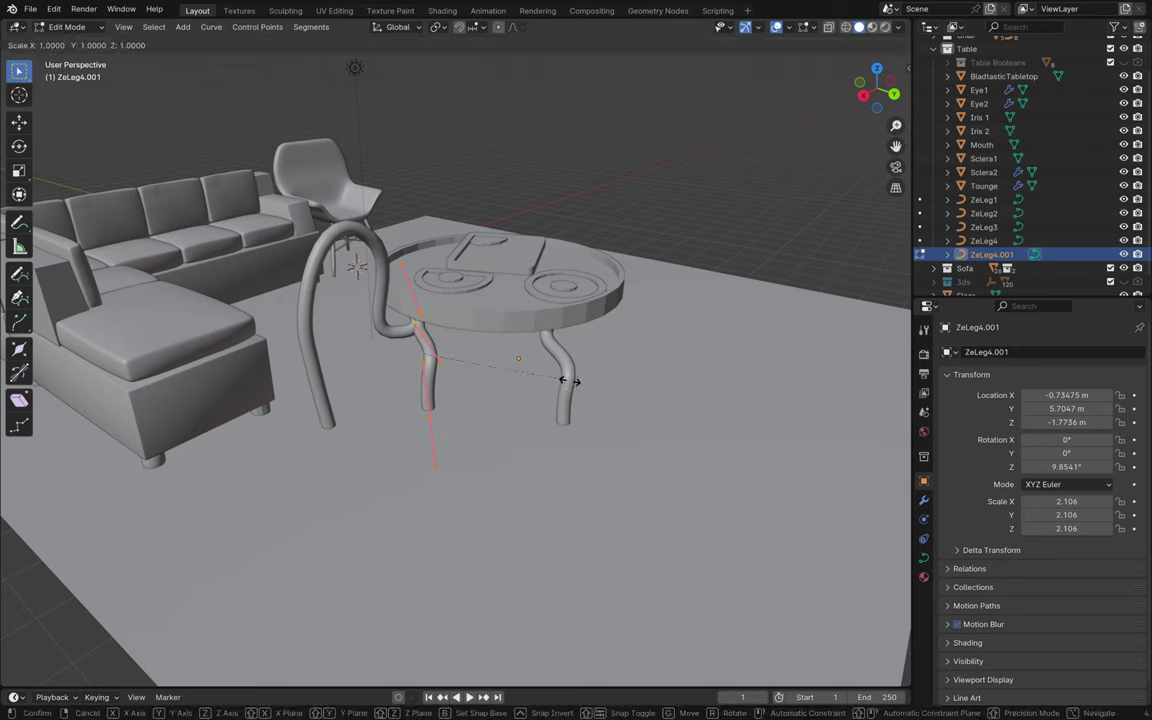
pyautogui.press('Return')
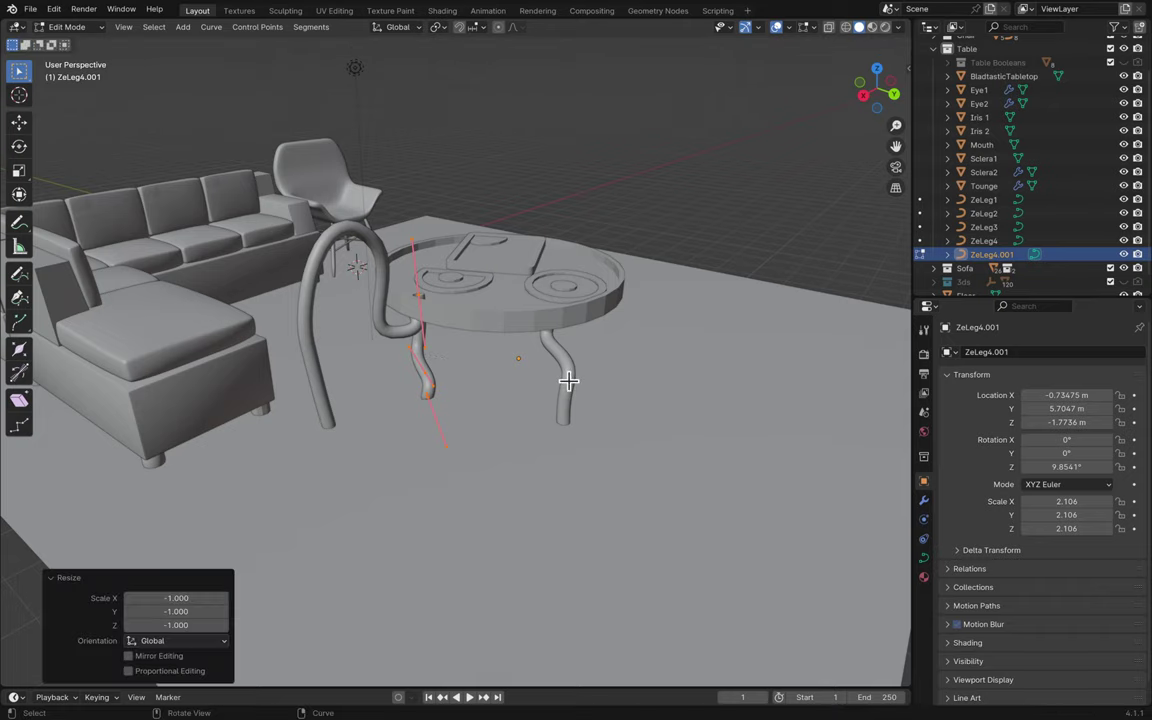
pyautogui.scroll(6, 568, 380)
pyautogui.hscroll(10, 568, 380)
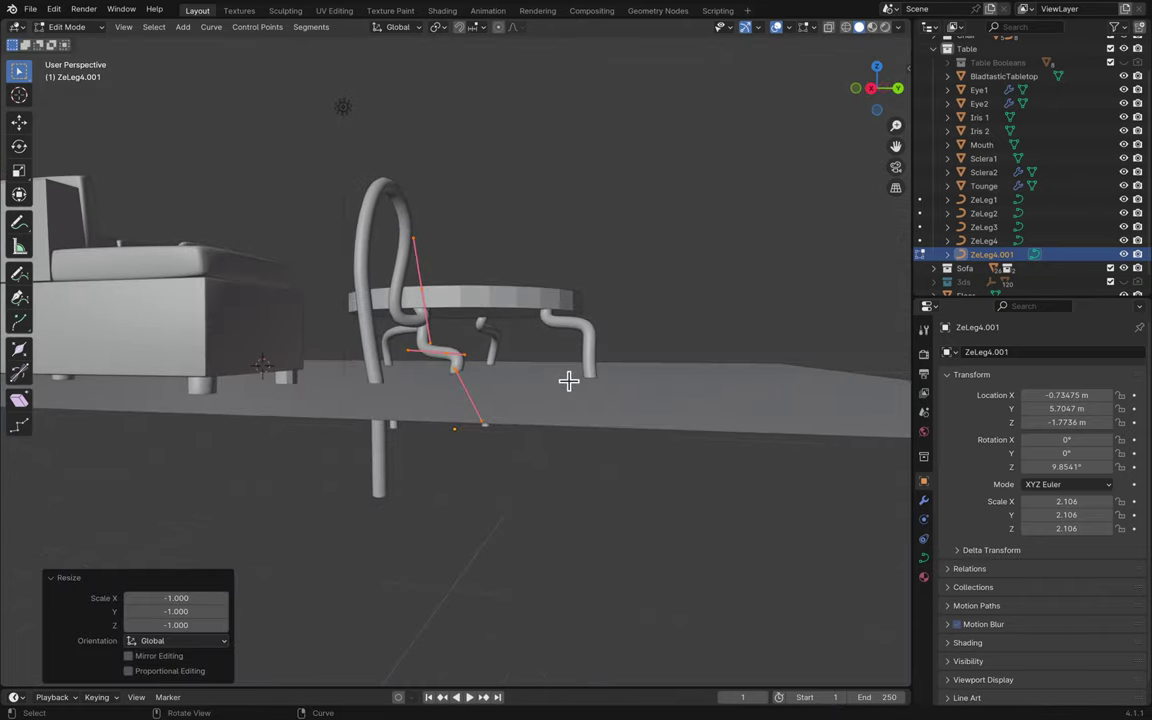
pyautogui.scroll(-10, 568, 380)
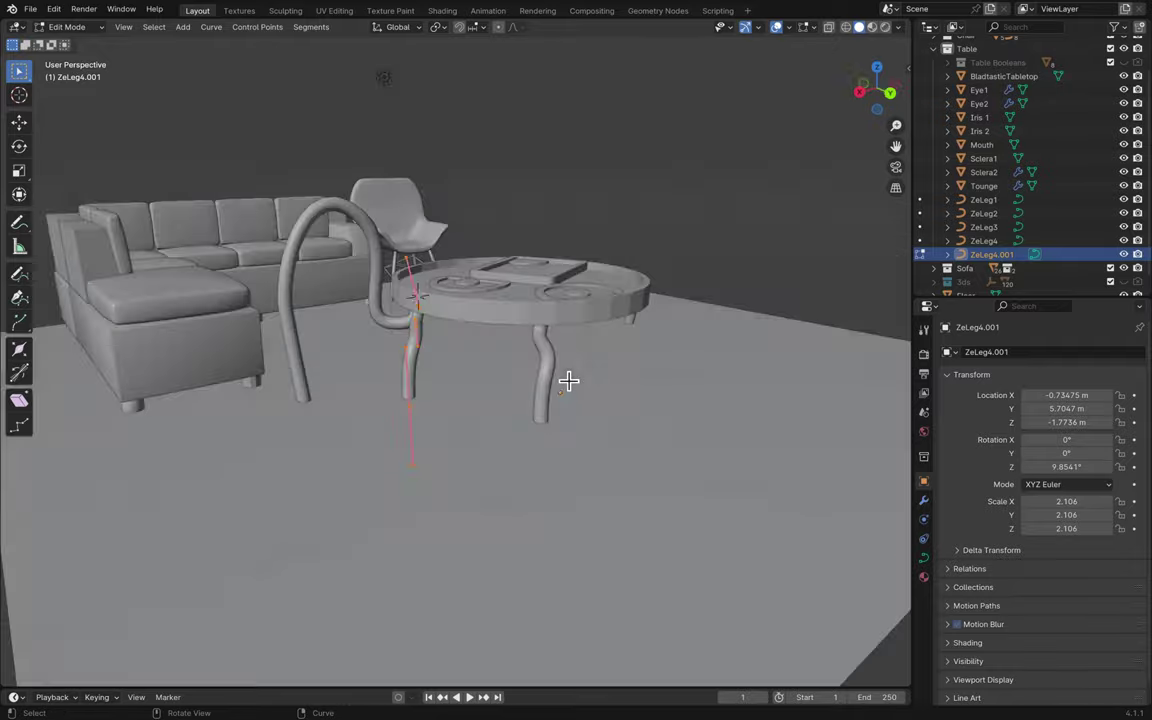
pyautogui.scroll(-10, 568, 380)
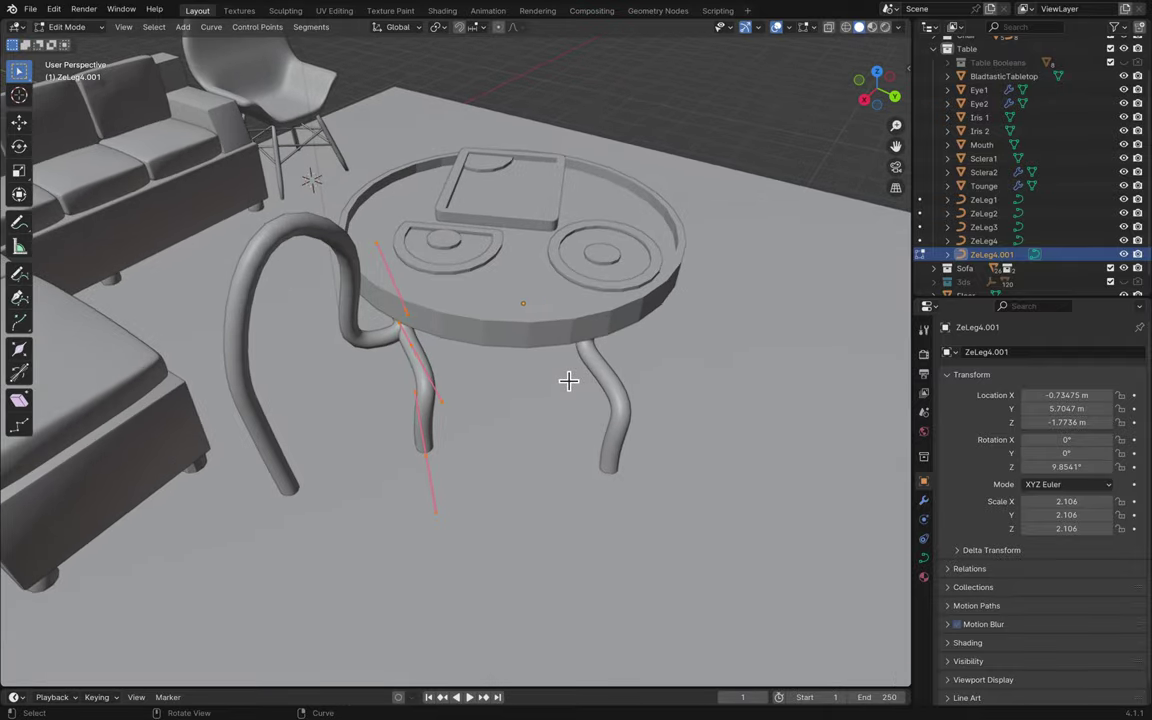
pyautogui.press('Tab')
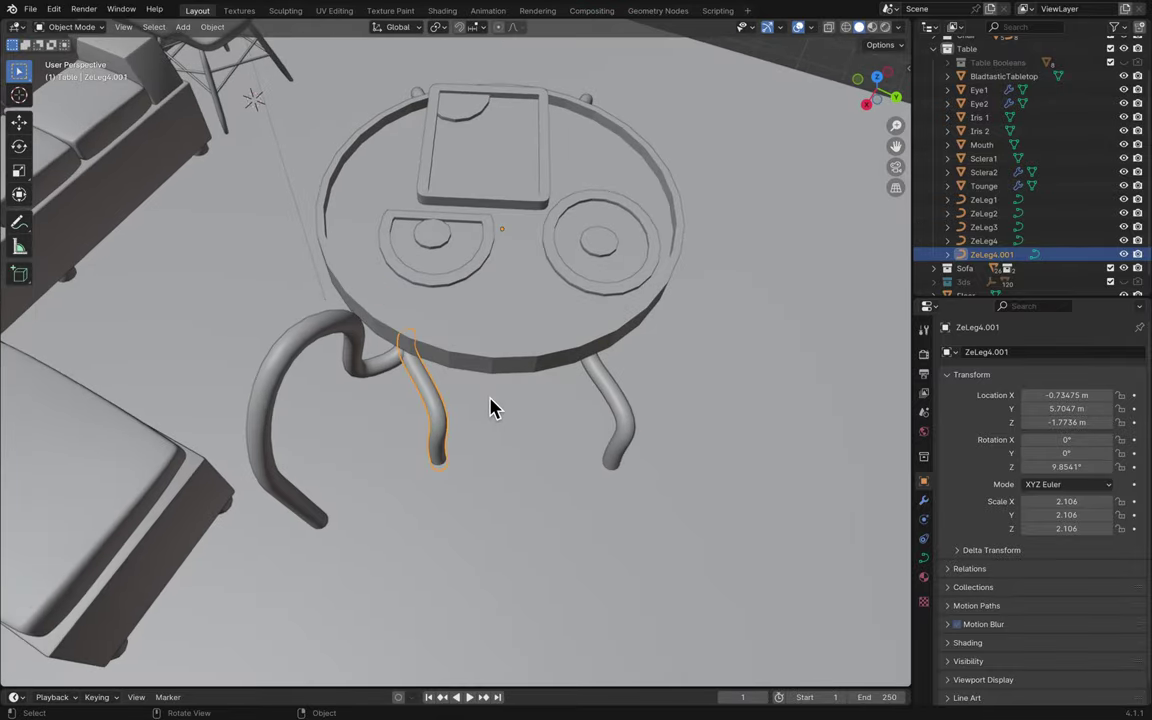
pyautogui.press('s')
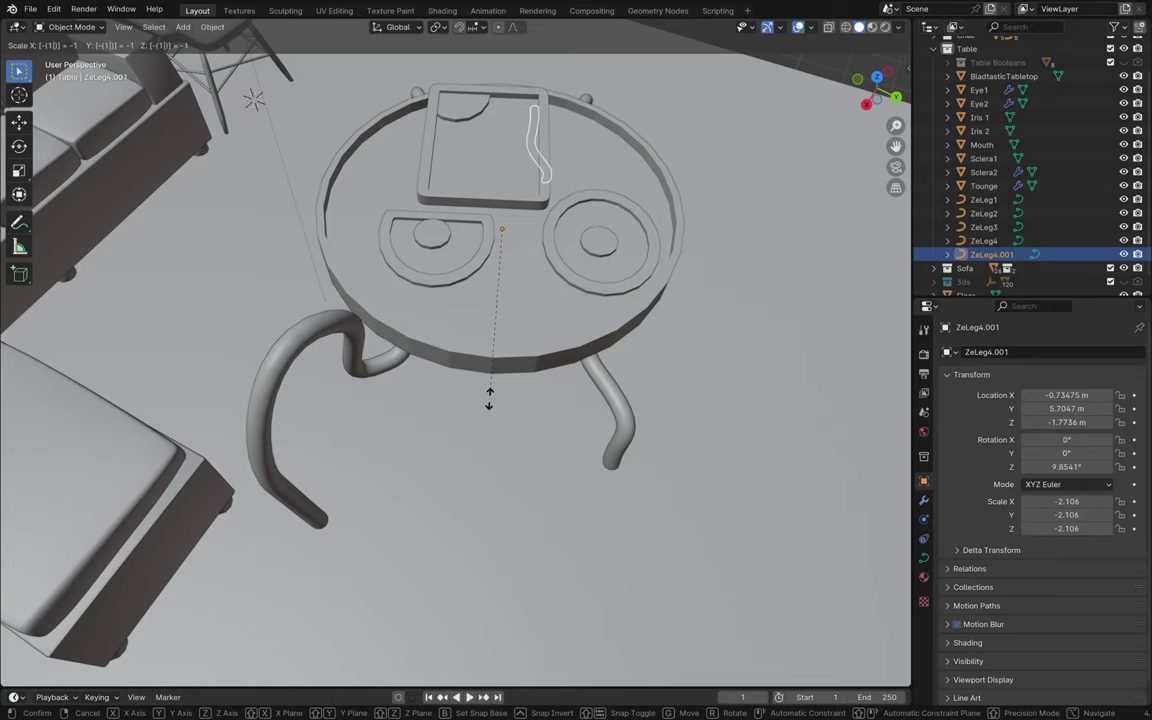
pyautogui.press('Escape')
pyautogui.scroll(10, 480, 414)
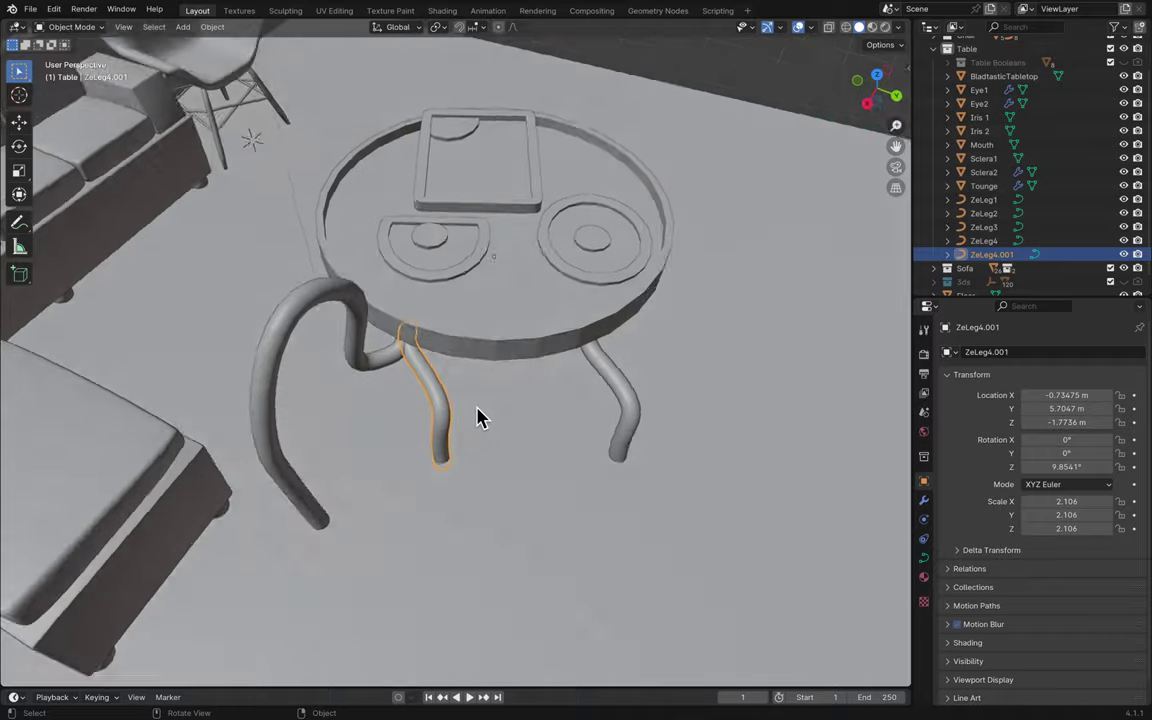
# - Delete ZeLeg4.001 and start editing the curve of leg ZeLeg3
pyautogui.press('x')
pyautogui.click(480, 414)
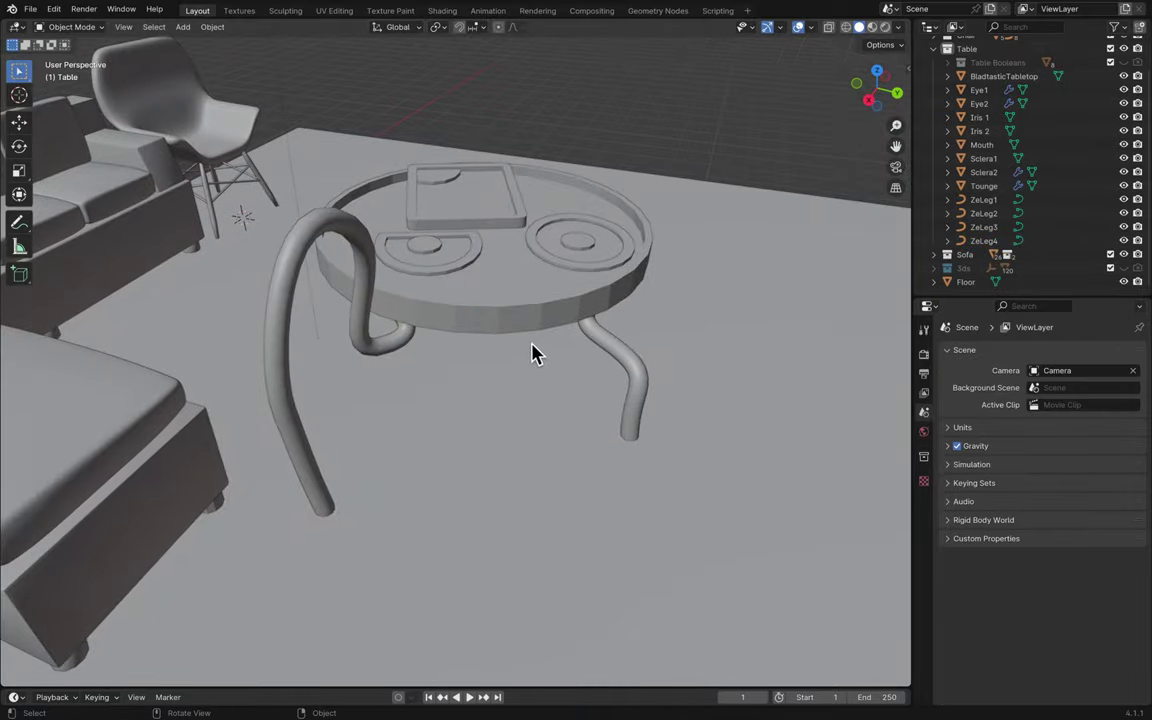
pyautogui.click(384, 343)
pyautogui.moveTo(524, 390); pyautogui.dragTo(447, 337, button='middle')
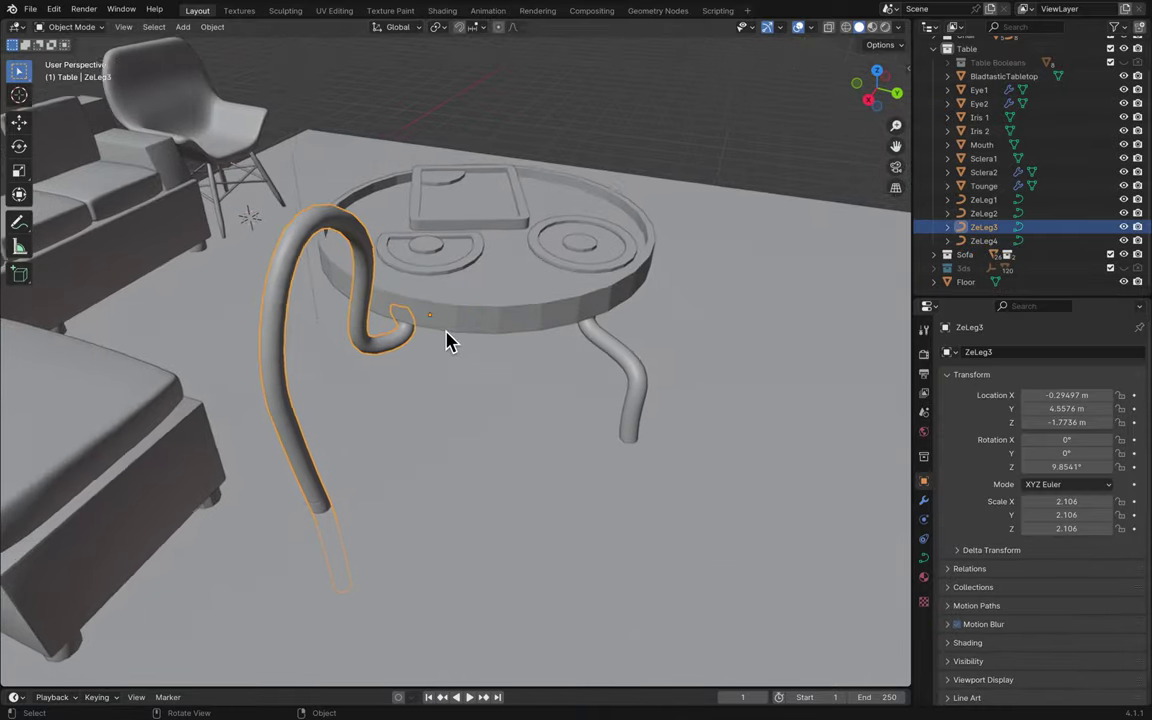
pyautogui.press('Tab')
# - Lower ZeLeg3's selected points vertically by 4.227 m, then further down
pyautogui.press('g')
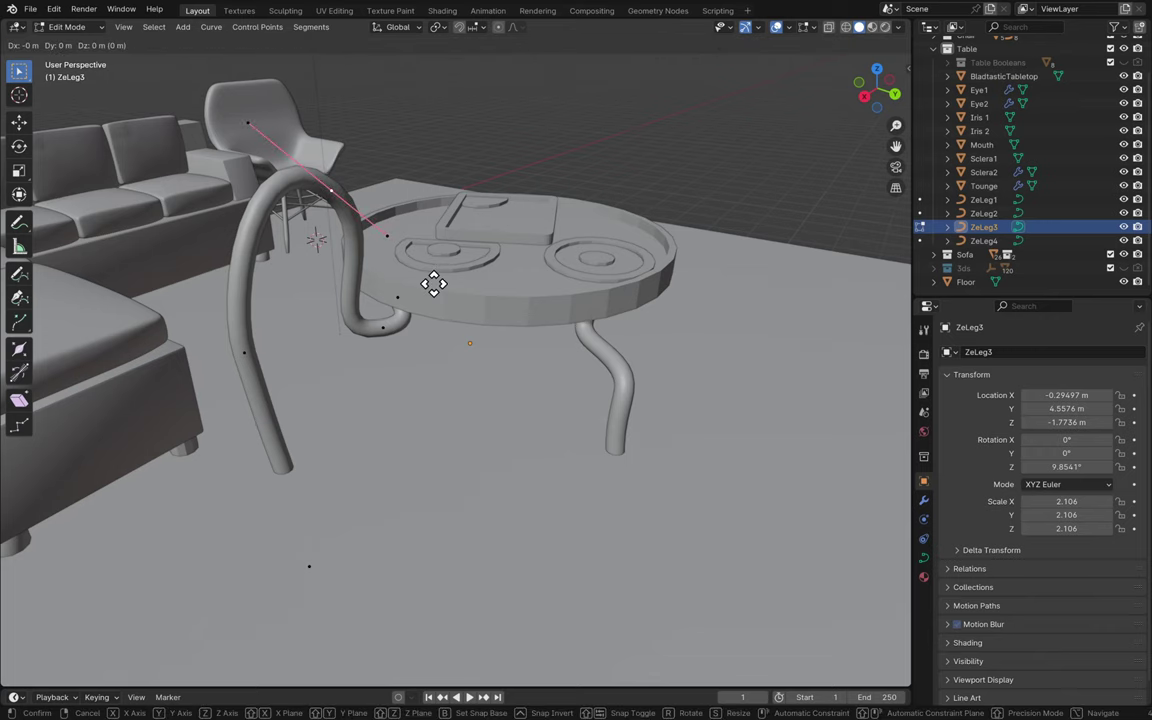
pyautogui.press('z')
pyautogui.click(443, 507)
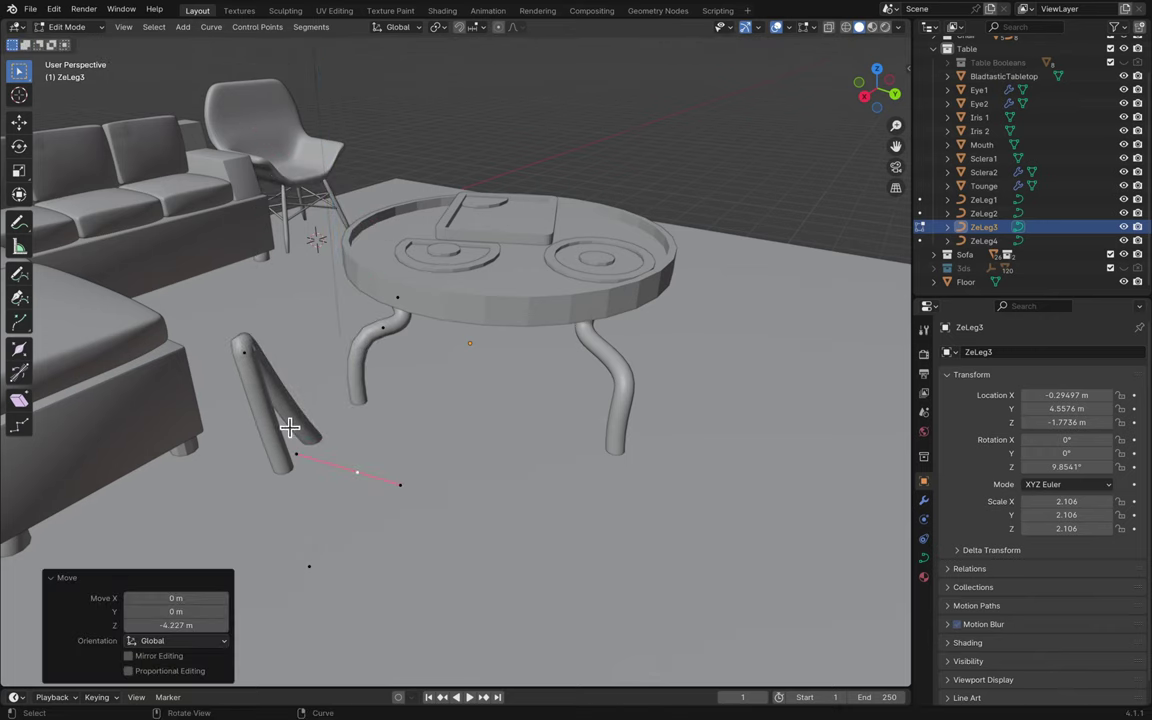
pyautogui.press('g')
pyautogui.press('z')
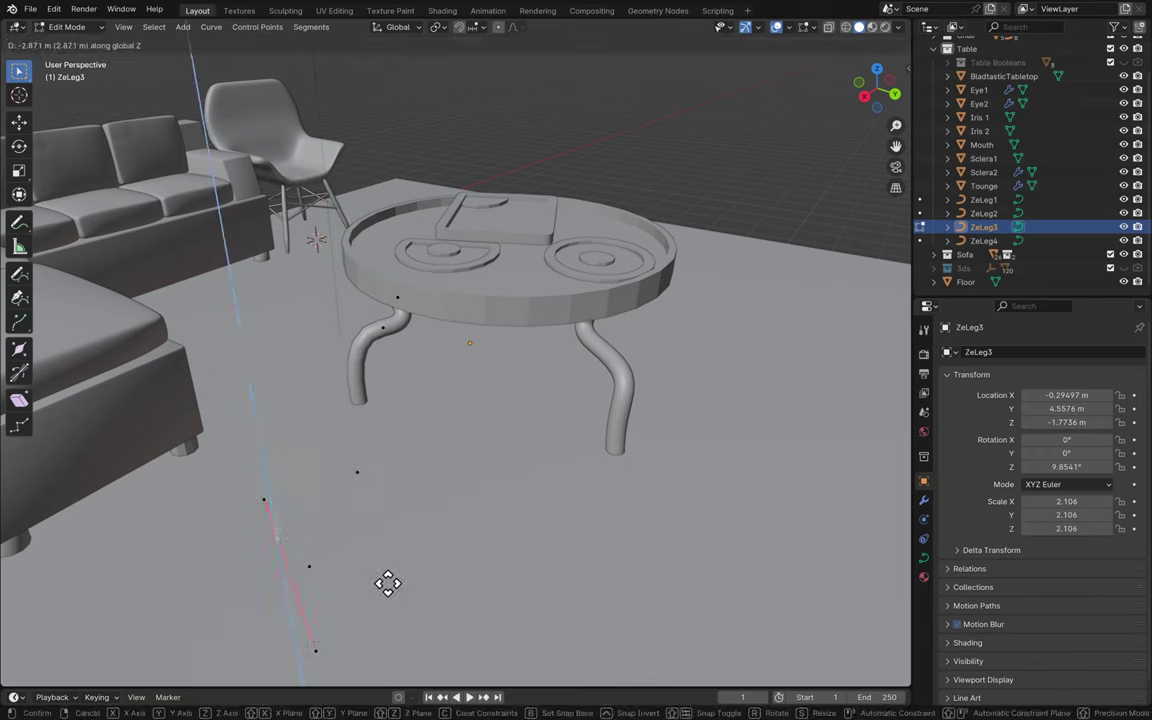
pyautogui.click(387, 584)
pyautogui.moveTo(387, 584); pyautogui.dragTo(242, 498, button='middle')
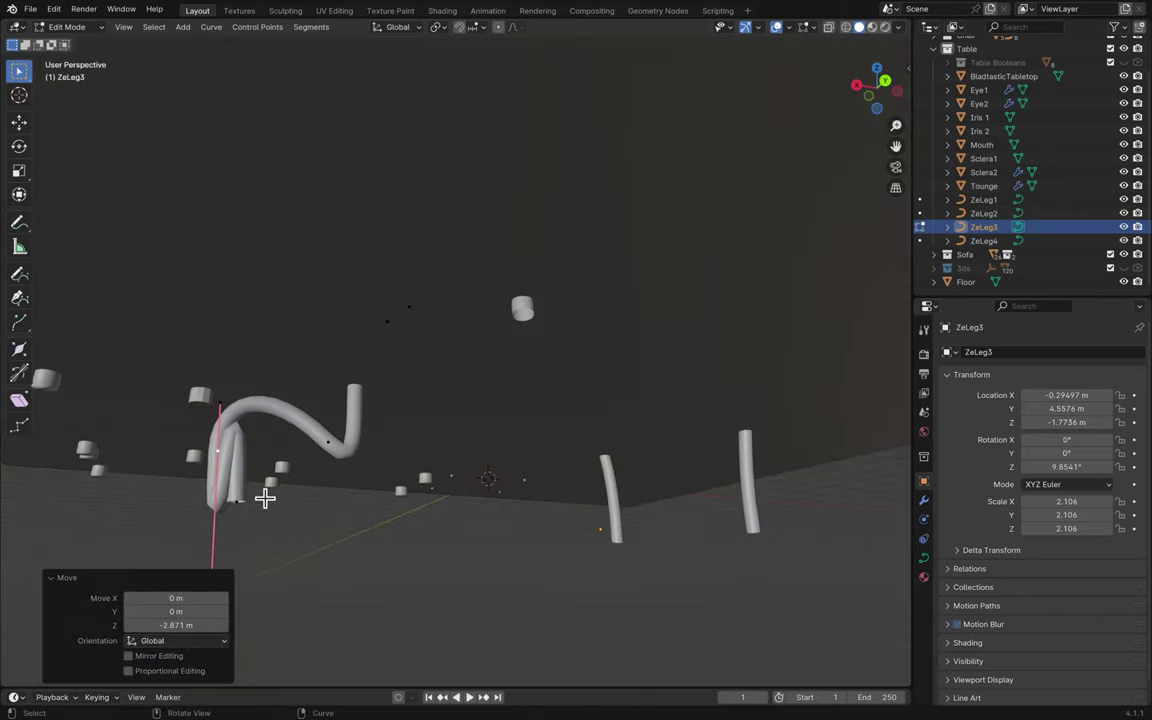
# - Delete the leftover straight segment's vertices and rotate the hook end upright
pyautogui.press('x')
pyautogui.click(266, 499)
pyautogui.press('x')
pyautogui.click(277, 490)
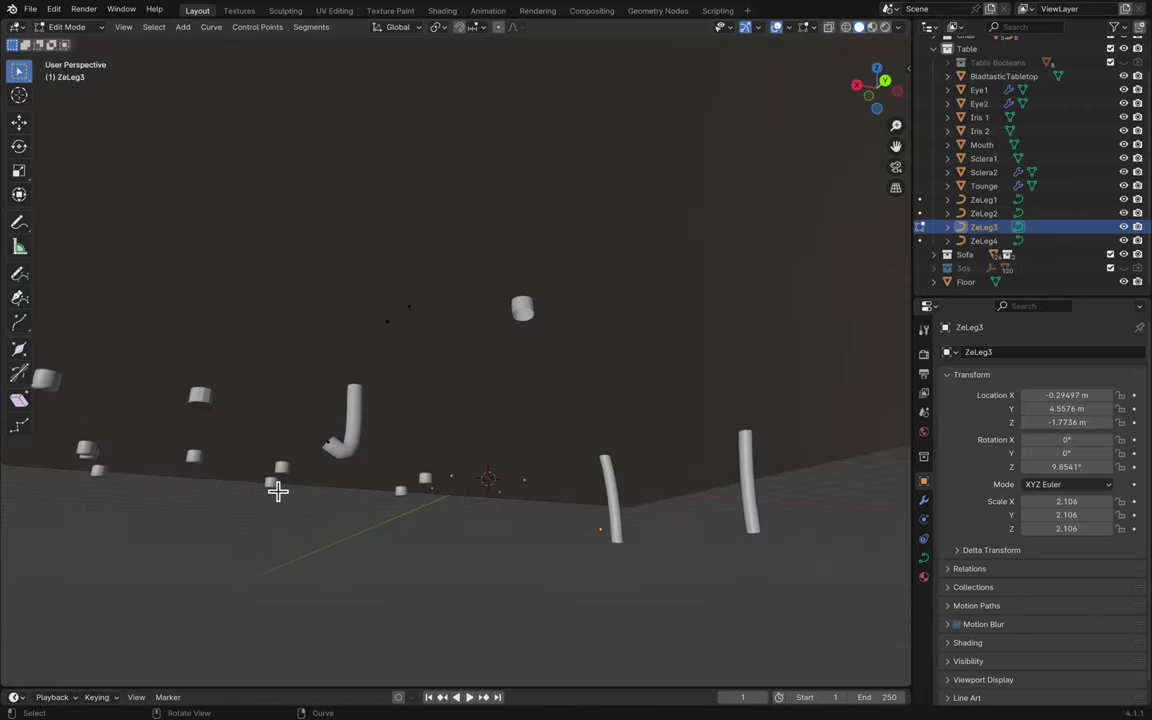
pyautogui.press('r')
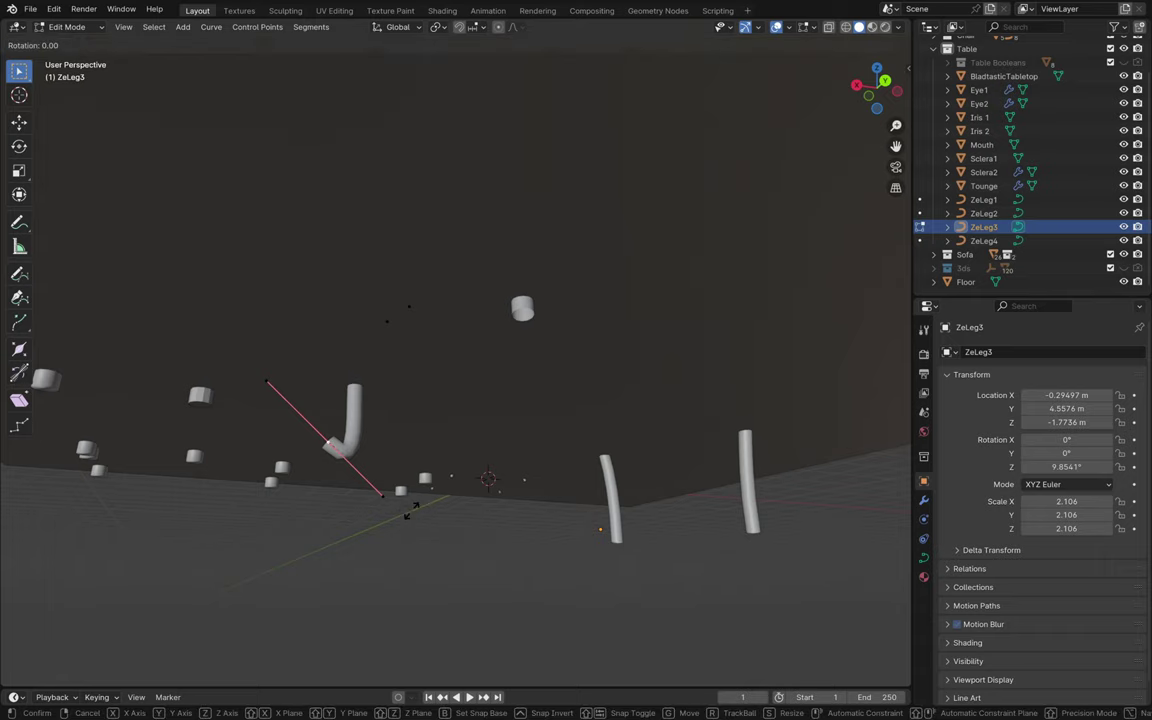
pyautogui.click(329, 290)
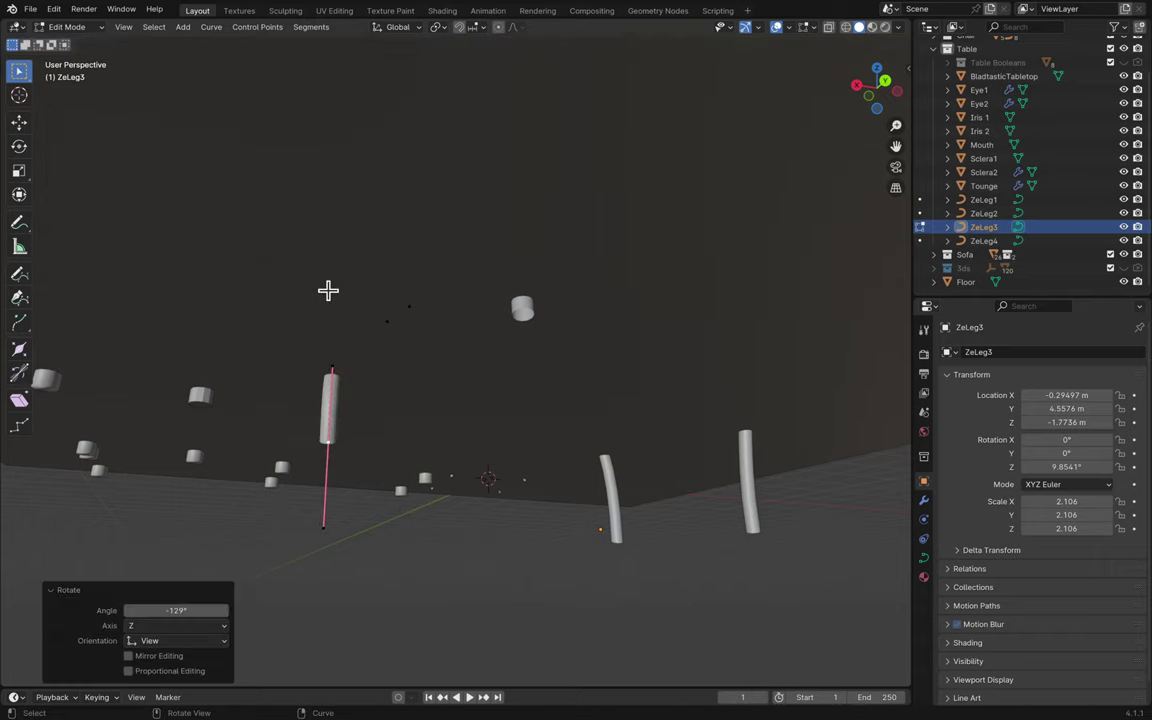
# - Move ZeLeg3's curve end down to the floor and save Blender13.blend
pyautogui.moveTo(329, 290); pyautogui.dragTo(327, 509, button='middle')
pyautogui.press('g')
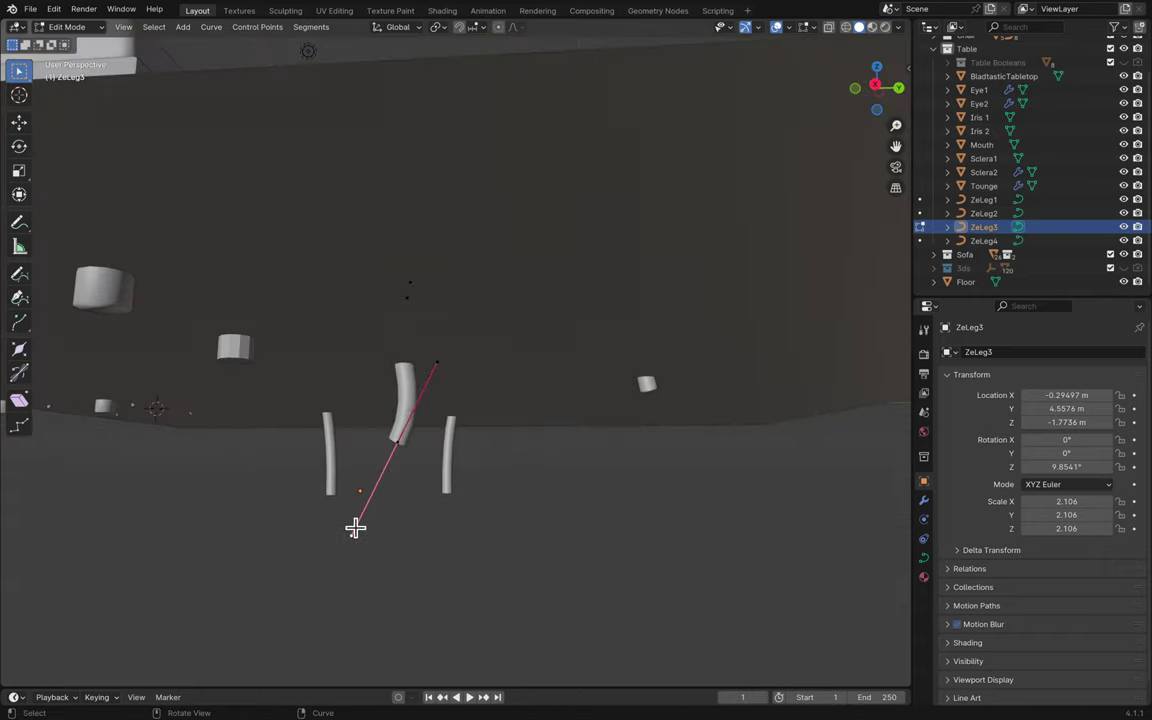
pyautogui.click(407, 538)
pyautogui.moveTo(407, 538); pyautogui.dragTo(407, 538, button='middle')
pyautogui.press('g')
pyautogui.hotkey('shift', 'z')
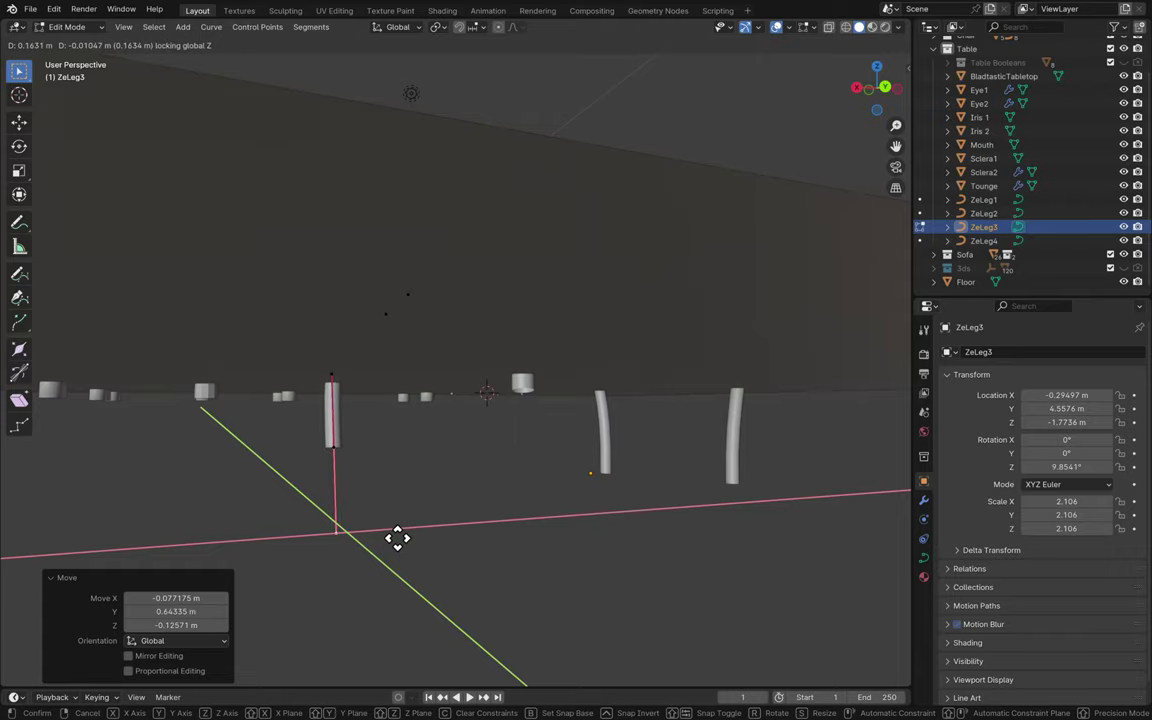
pyautogui.click(397, 538)
pyautogui.moveTo(396, 536); pyautogui.dragTo(396, 535, button='middle')
pyautogui.press('g')
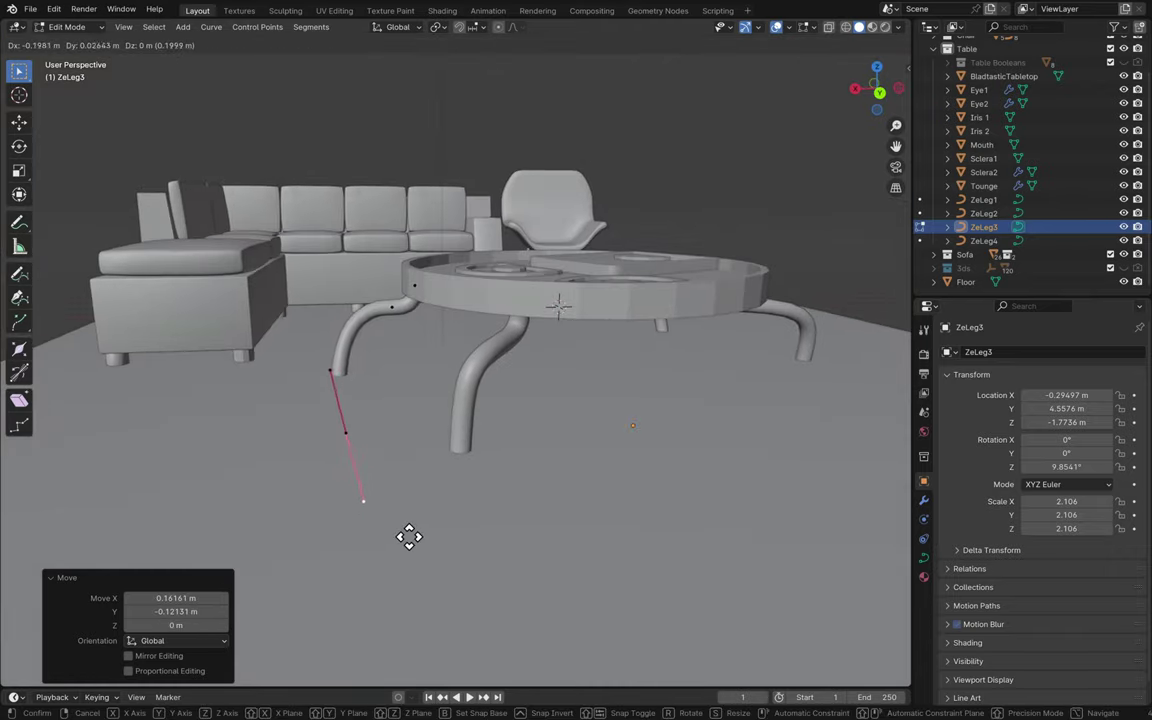
pyautogui.click(467, 465)
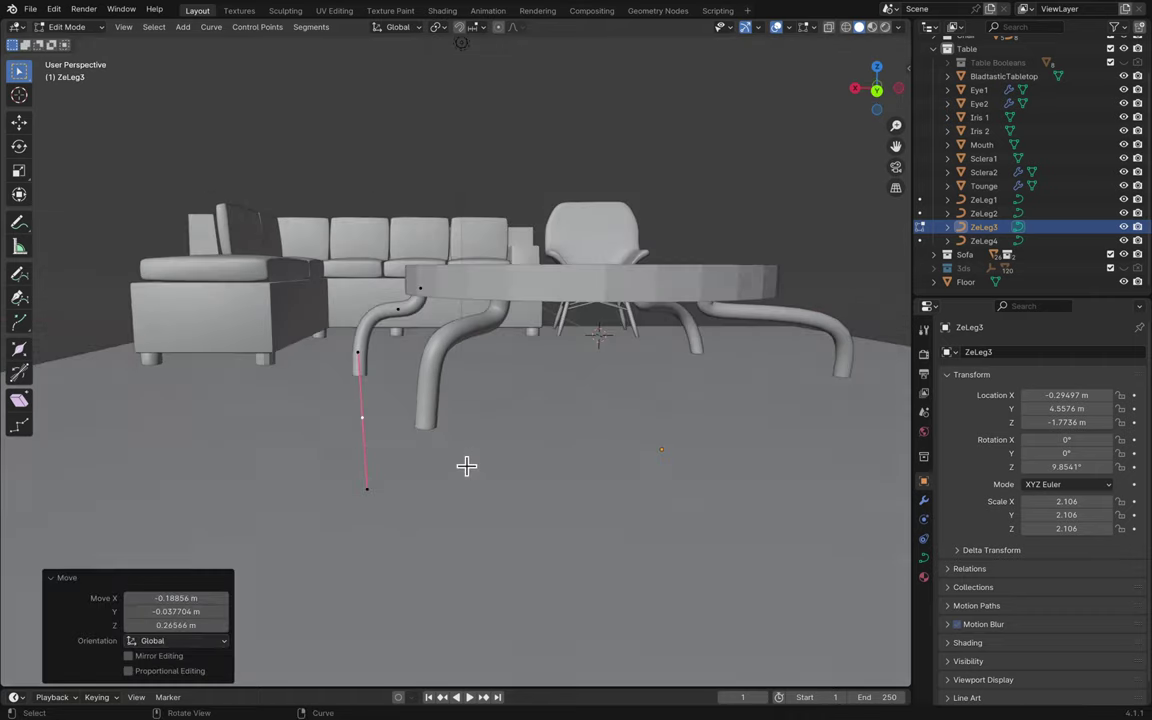
pyautogui.moveTo(466, 465); pyautogui.dragTo(558, 418, button='middle')
pyautogui.hotkey('ctrl', 's')
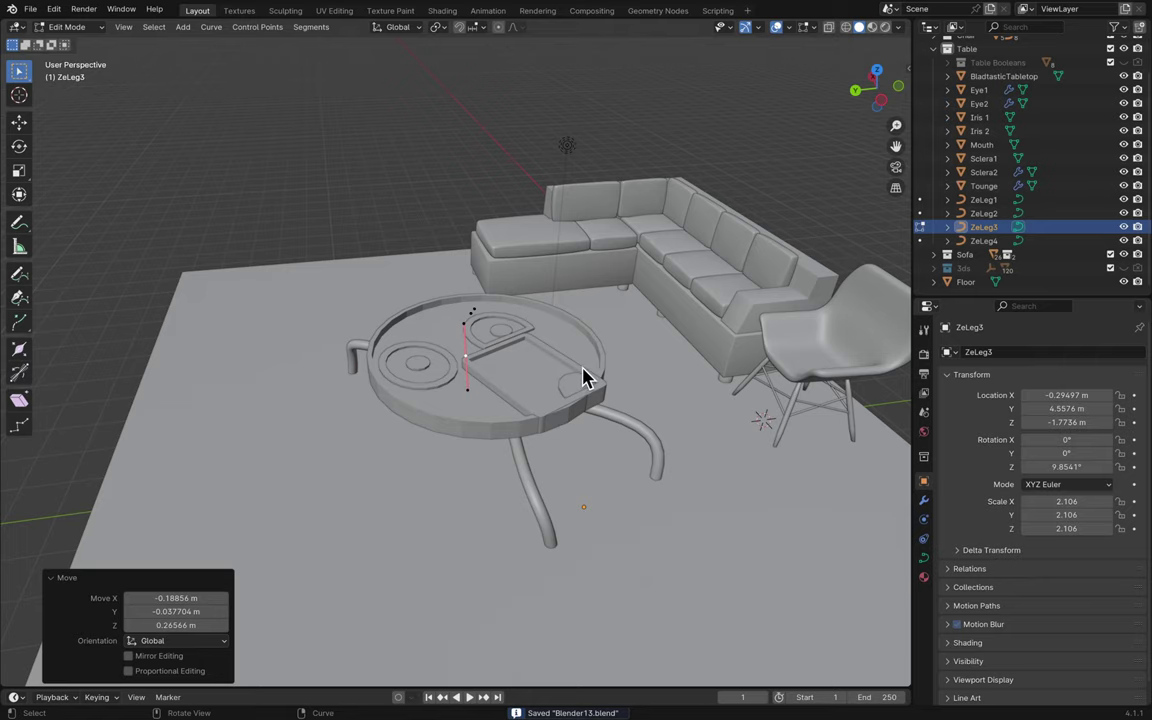
pyautogui.moveTo(587, 378); pyautogui.dragTo(581, 368, button='middle')
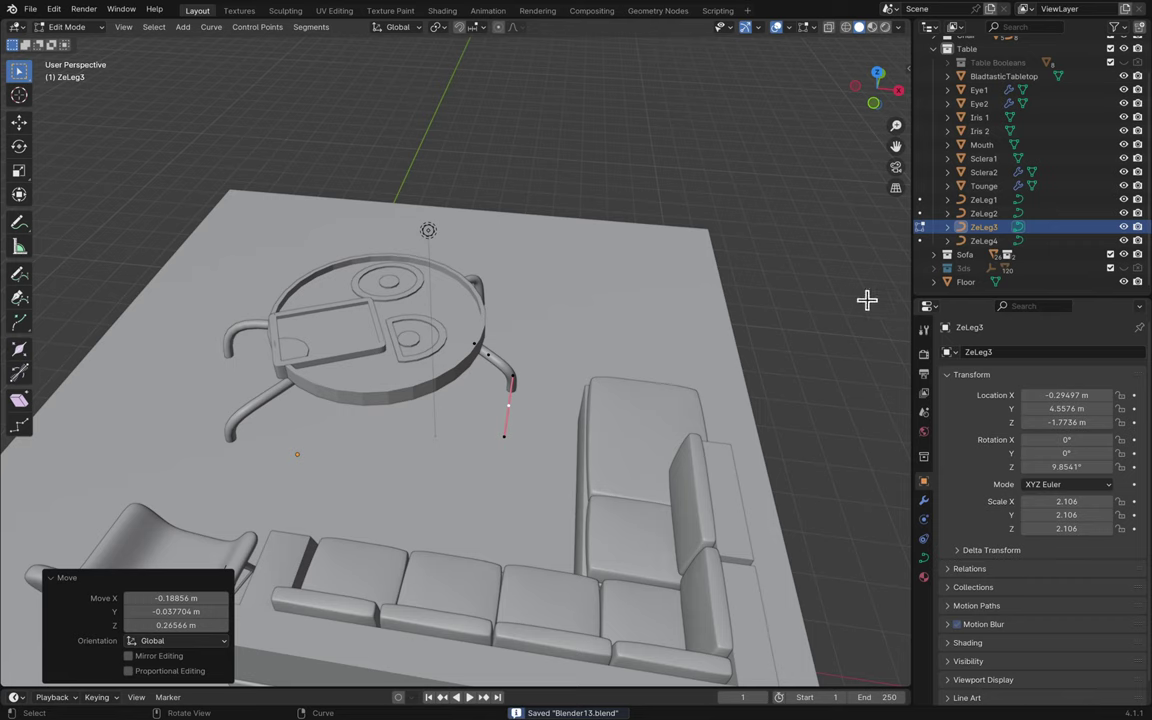
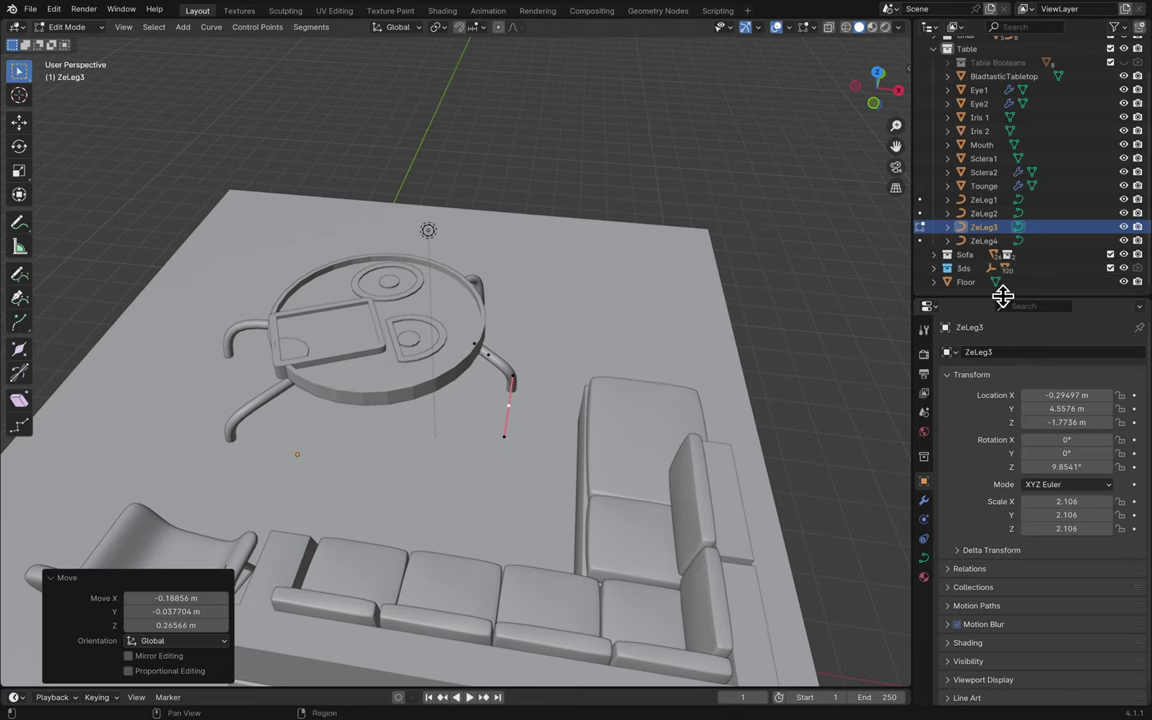
# - Return to object mode and inspect the 3ds collection's contents, such as ArnoldLight002 and Box006
pyautogui.press('Tab')
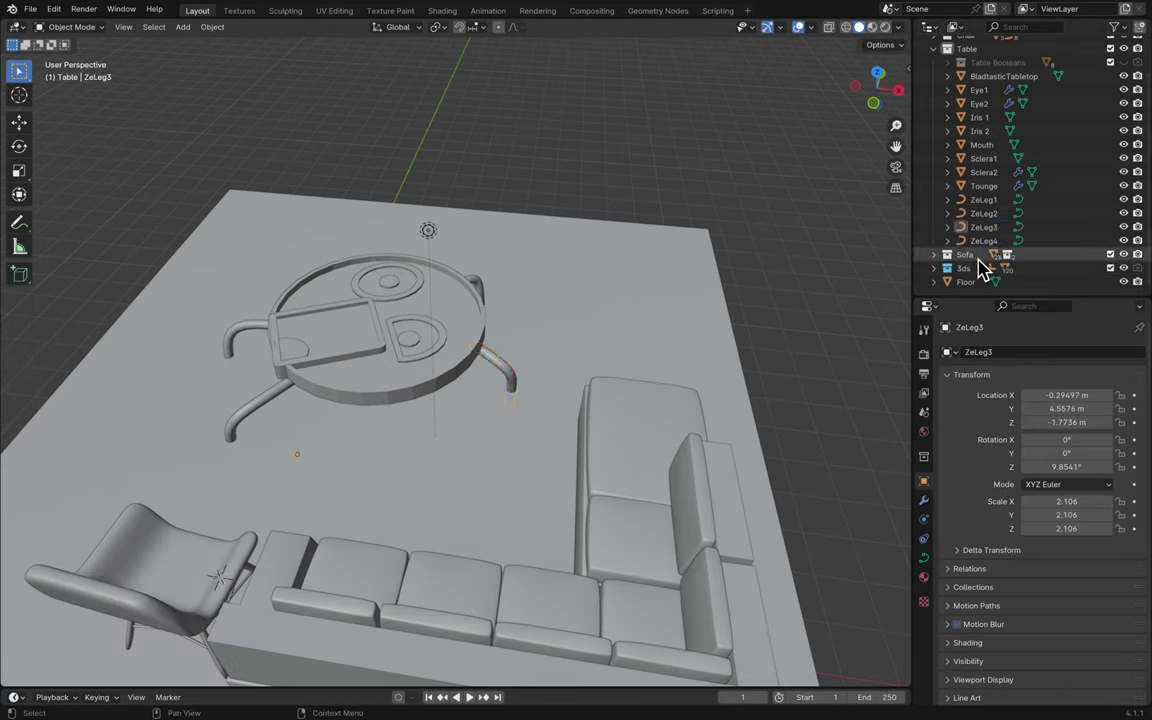
pyautogui.click(966, 268)
pyautogui.scroll(-10, 680, 370)
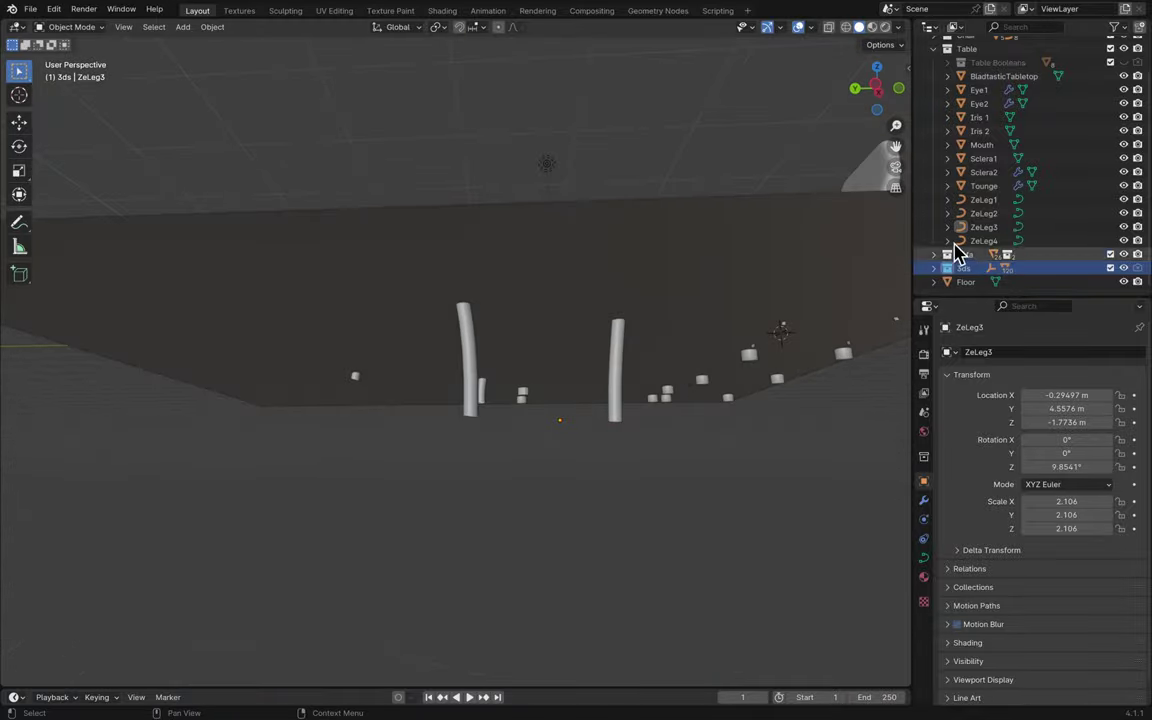
pyautogui.scroll(10, 797, 265)
pyautogui.scroll(2, 797, 265)
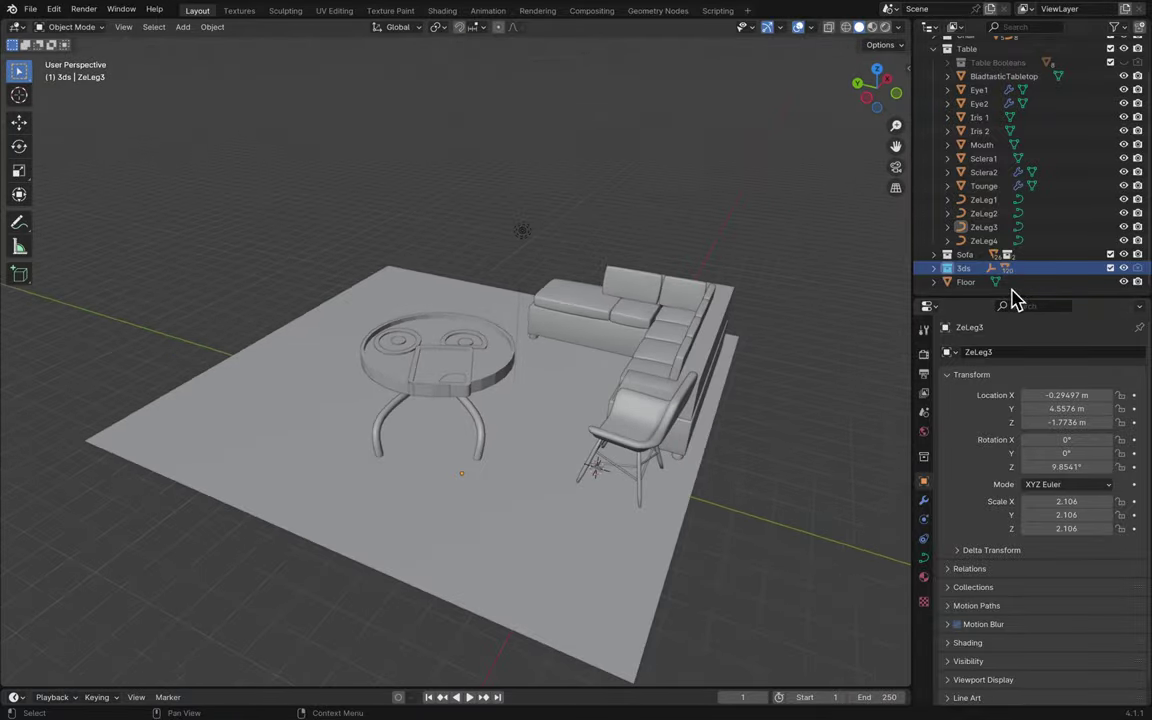
pyautogui.click(933, 268)
pyautogui.click(990, 283)
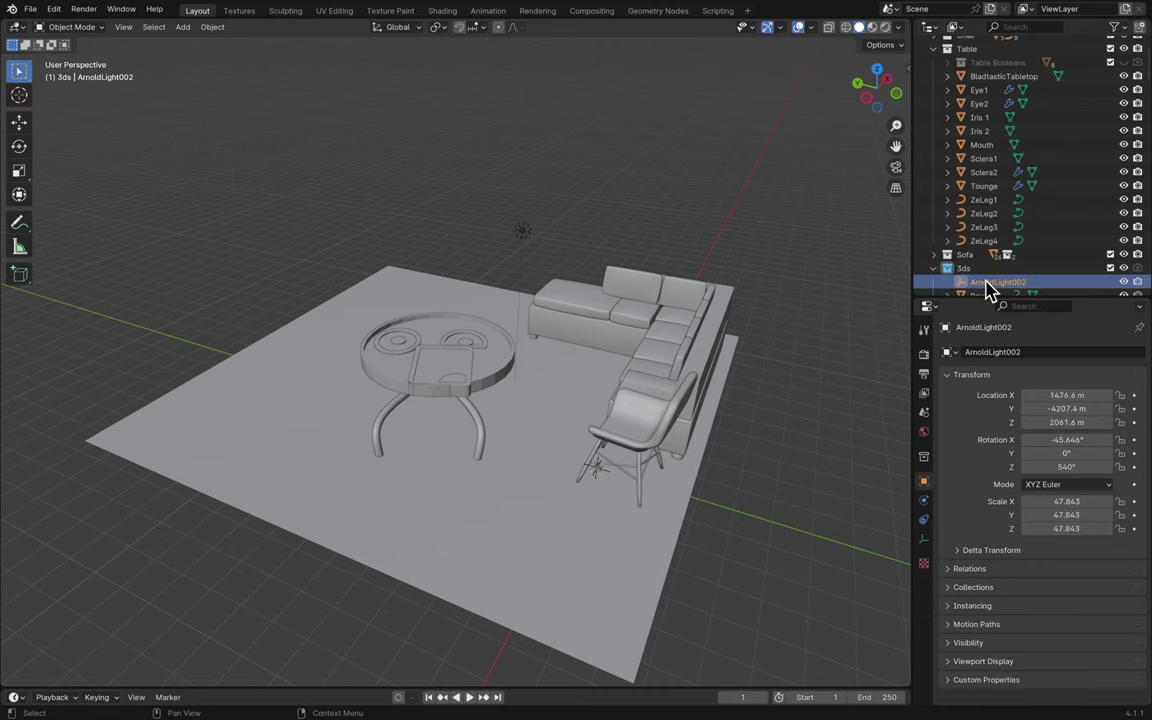
pyautogui.scroll(-4, 988, 288)
pyautogui.click(988, 237)
pyautogui.press('s')
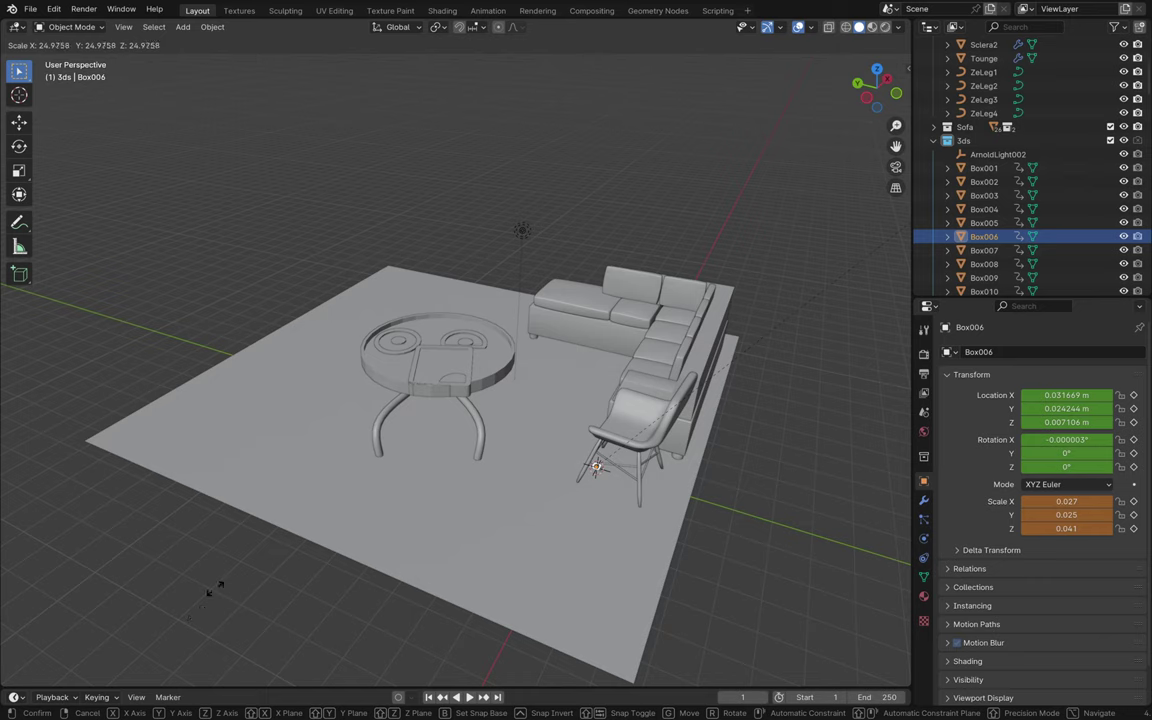
pyautogui.press('Escape')
pyautogui.click(936, 140)
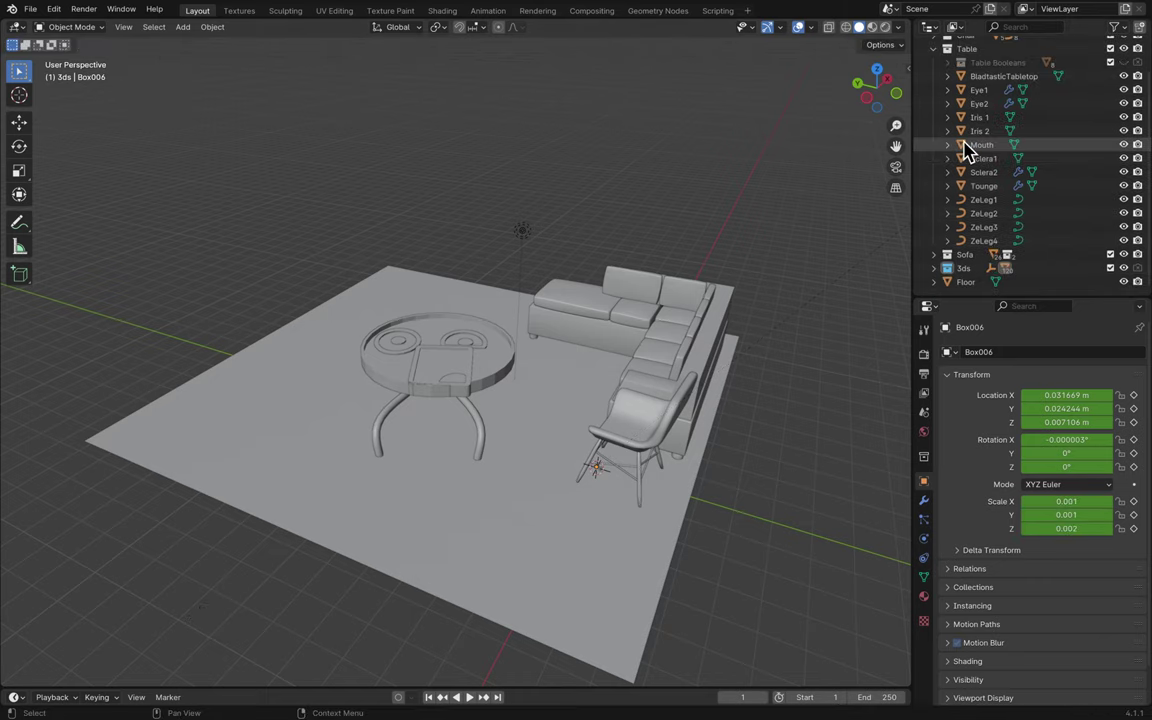
# - Exclude the 3ds collection from the scene and view the room from a low side angle
pyautogui.click(1110, 268)
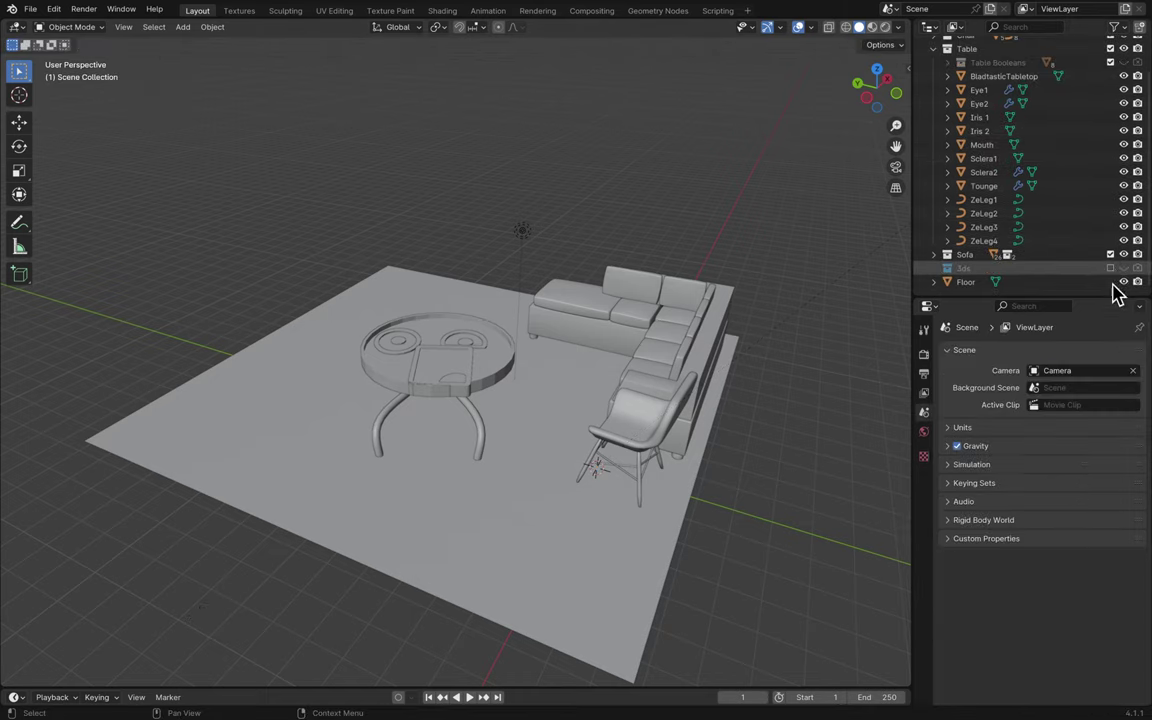
pyautogui.moveTo(677, 293); pyautogui.dragTo(677, 295, button='middle')
pyautogui.scroll(8, 677, 293)
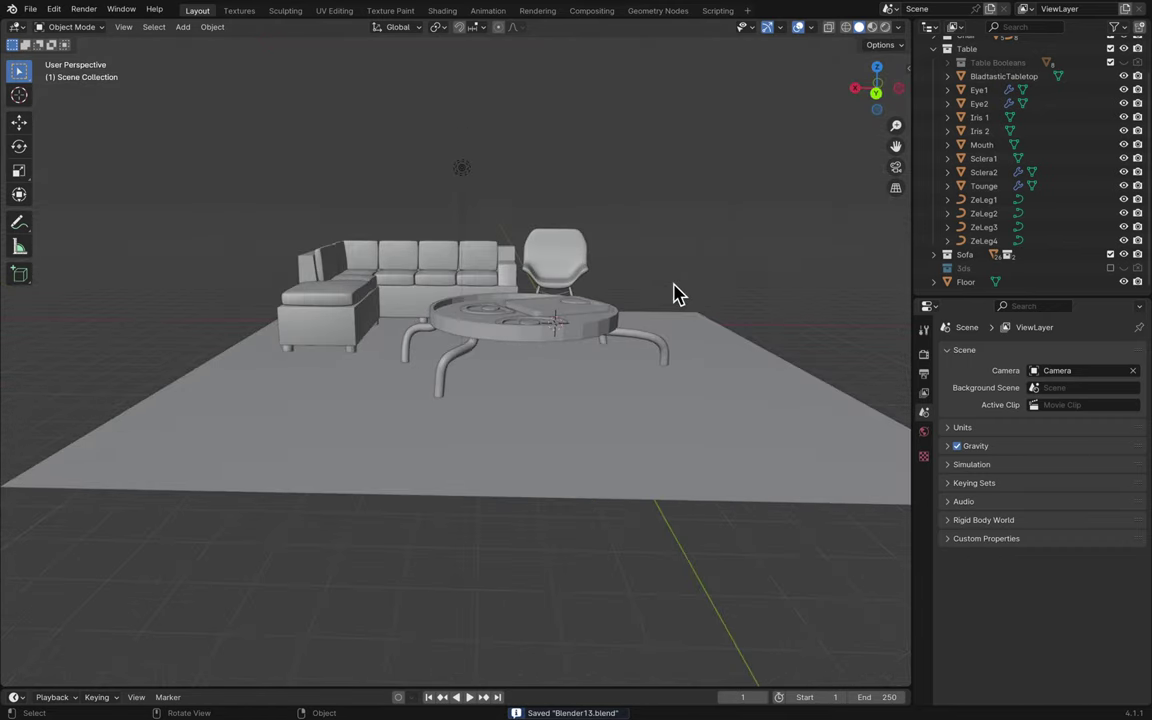
# - In ZeLeg4's curve, raise a control point vertically and extrude a new end point
pyautogui.click(452, 375)
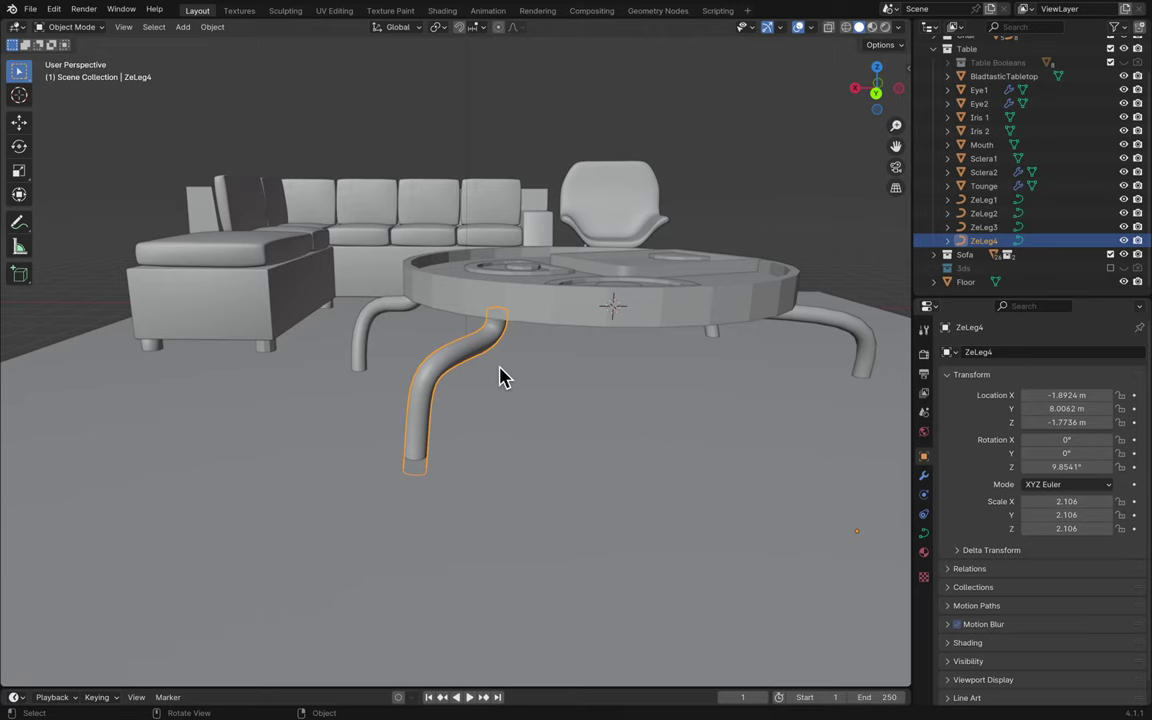
pyautogui.press('Tab')
pyautogui.moveTo(491, 368); pyautogui.dragTo(491, 368, button='middle')
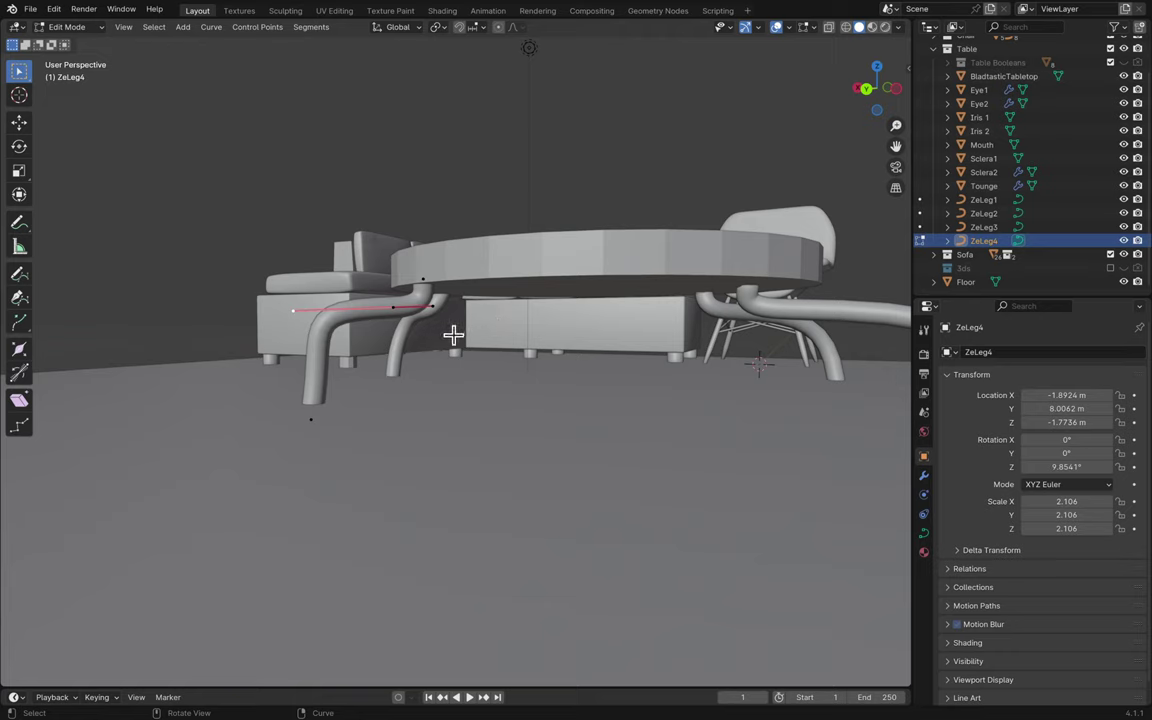
pyautogui.press('g')
pyautogui.press('z')
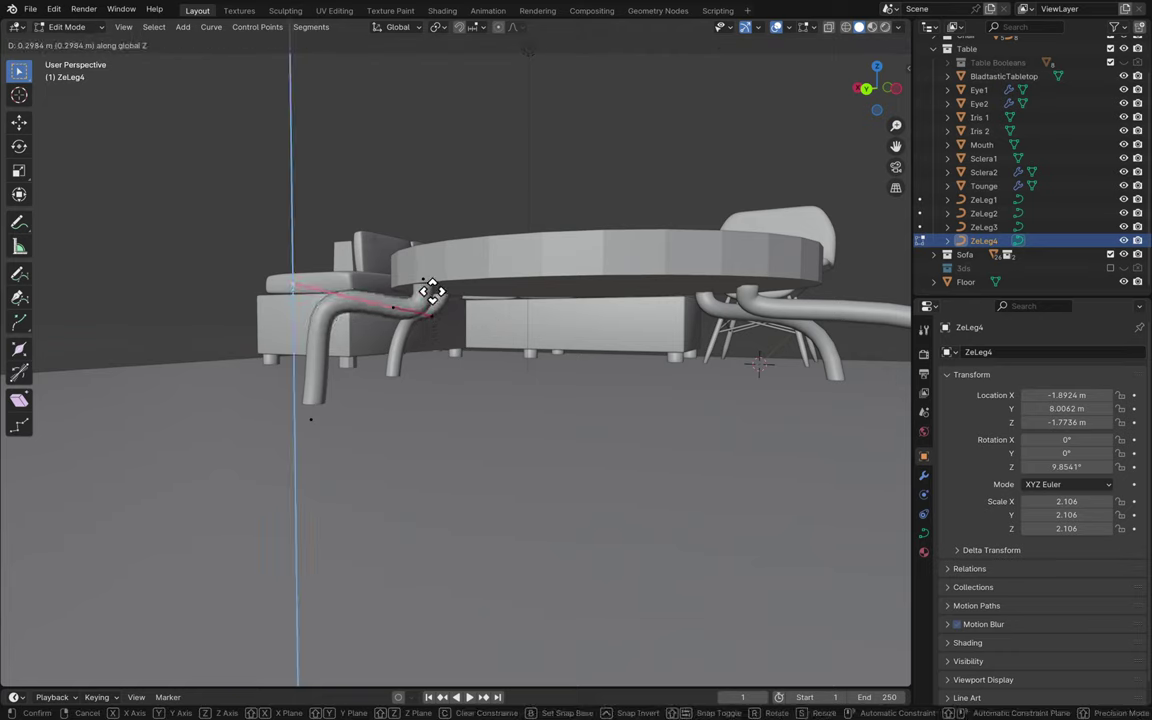
pyautogui.click(430, 269)
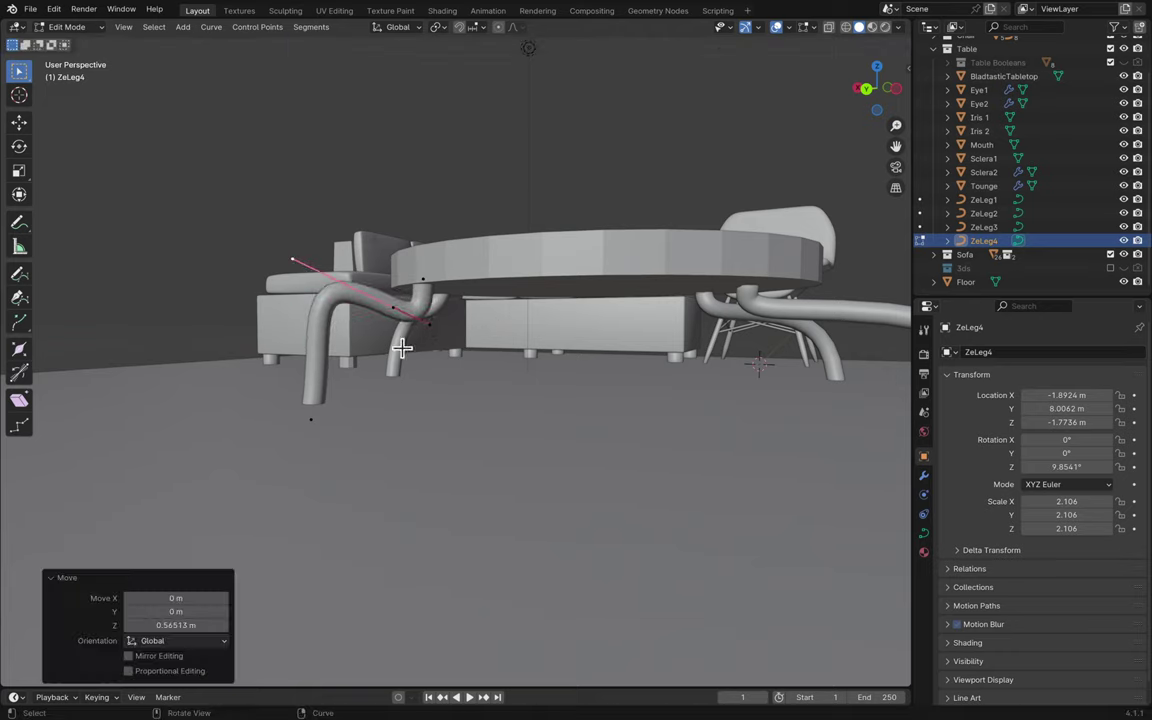
pyautogui.click(314, 410)
pyautogui.press('e')
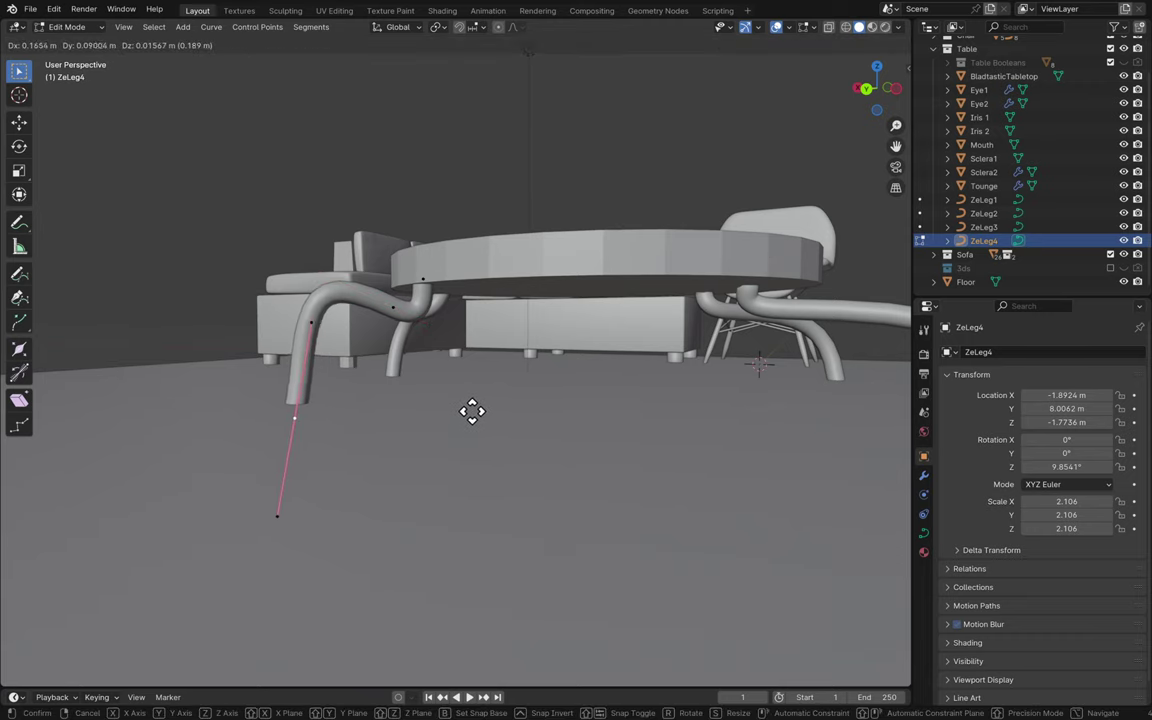
pyautogui.click(472, 409)
# - Move ZeLeg4's end curve points so the leg bends down to the floor, then return to object mode
pyautogui.click(318, 328)
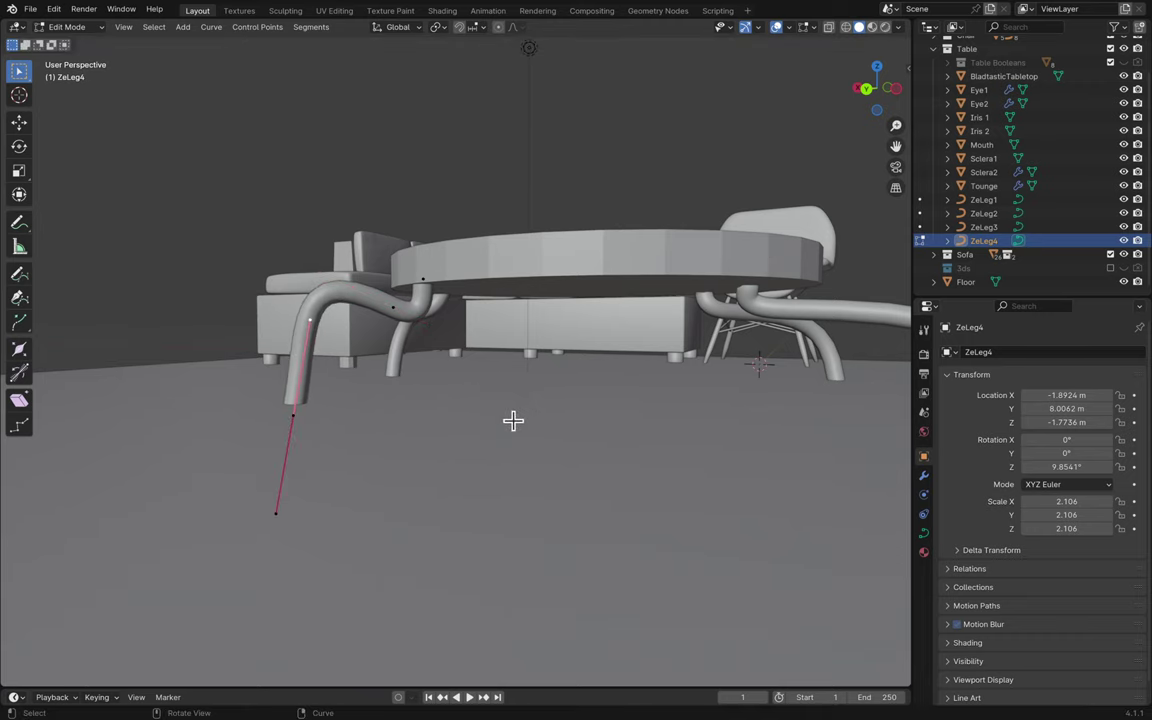
pyautogui.press('g')
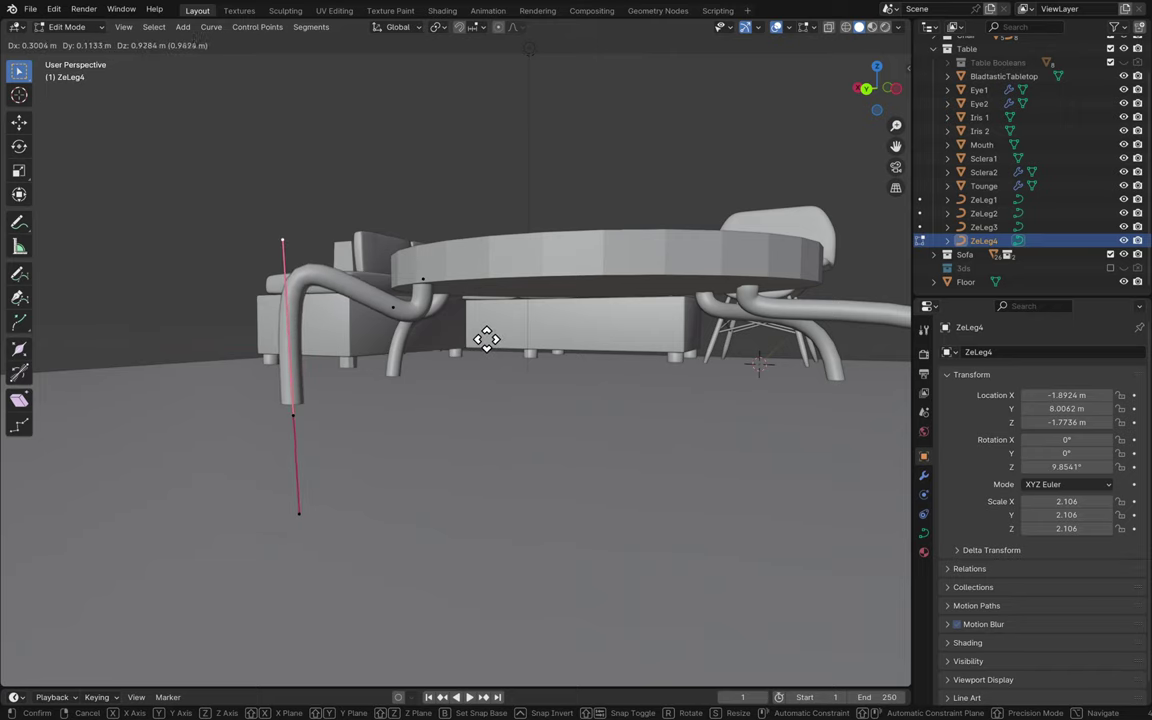
pyautogui.click(489, 308)
pyautogui.hscroll(10, 489, 308)
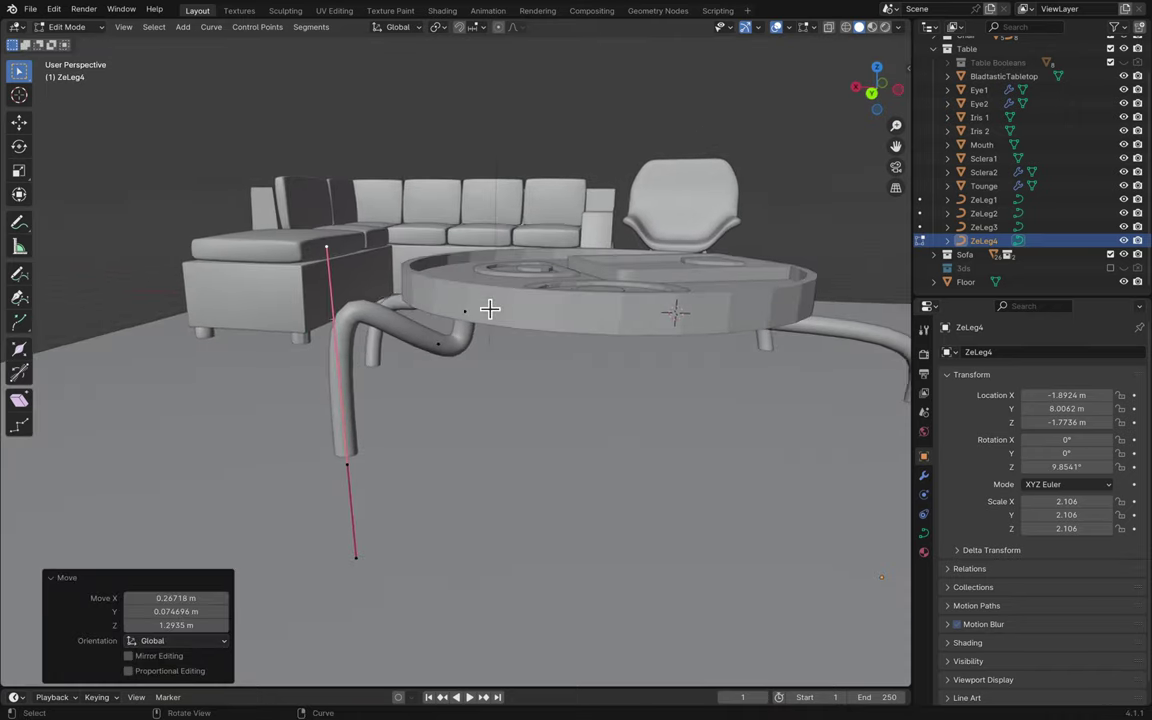
pyautogui.press('g')
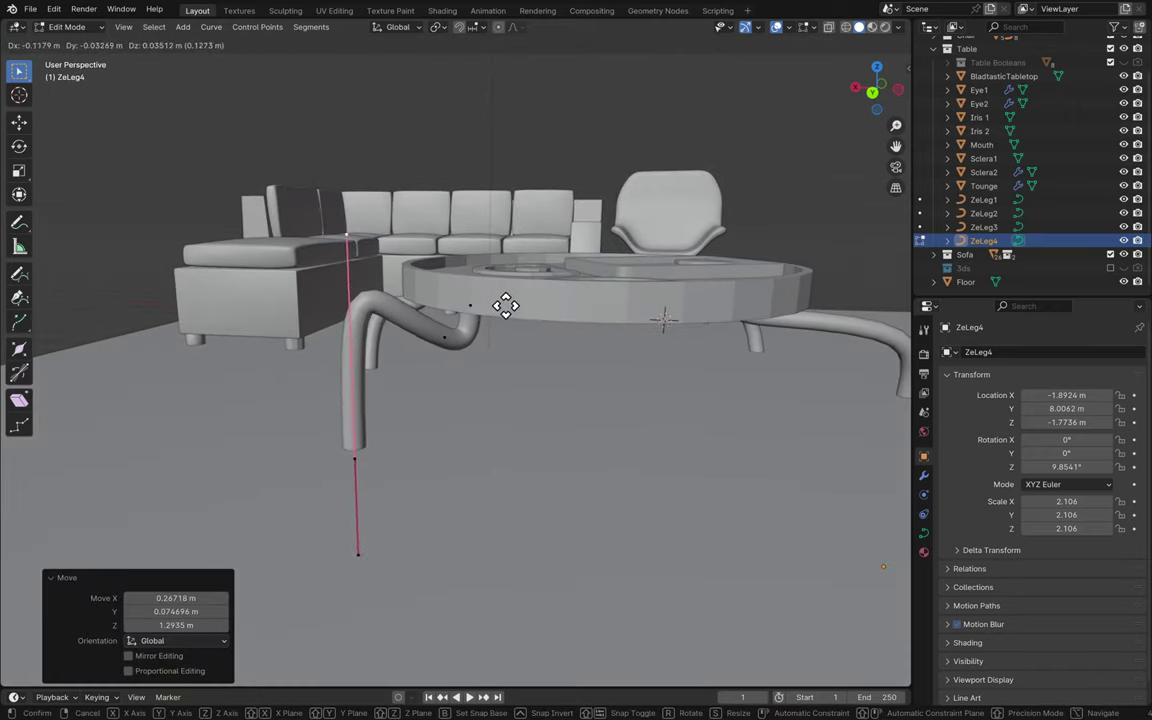
pyautogui.click(494, 340)
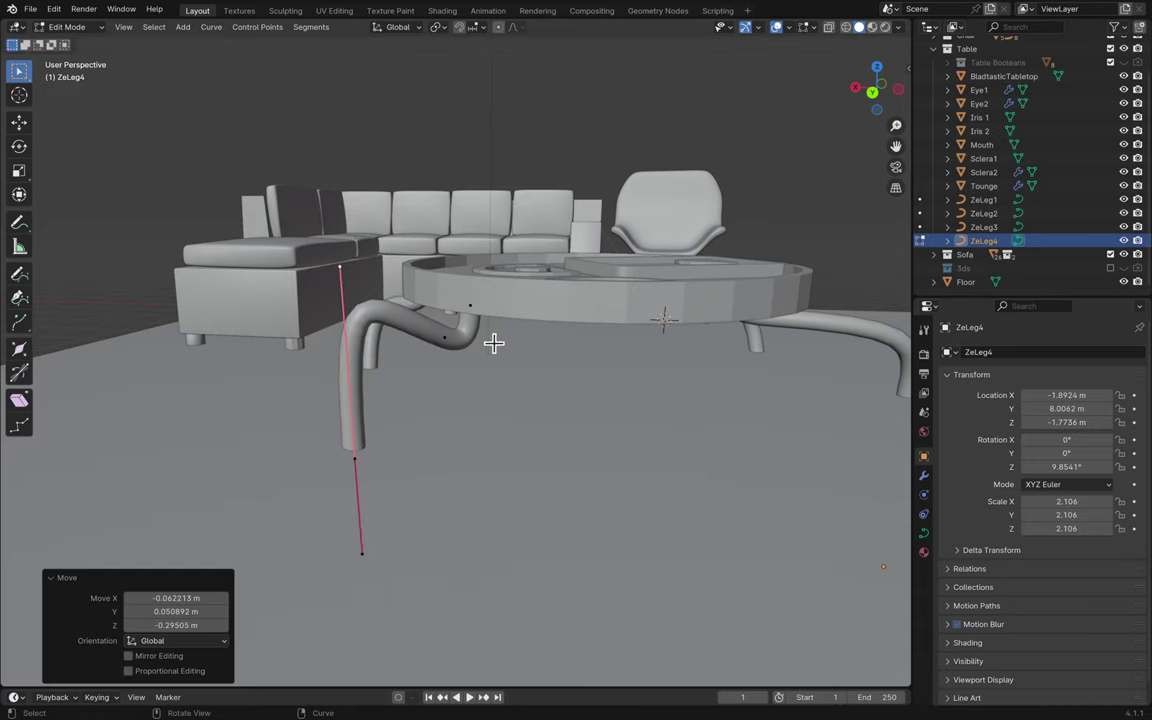
pyautogui.press('g')
pyautogui.click(337, 455)
pyautogui.scroll(-8, 338, 455)
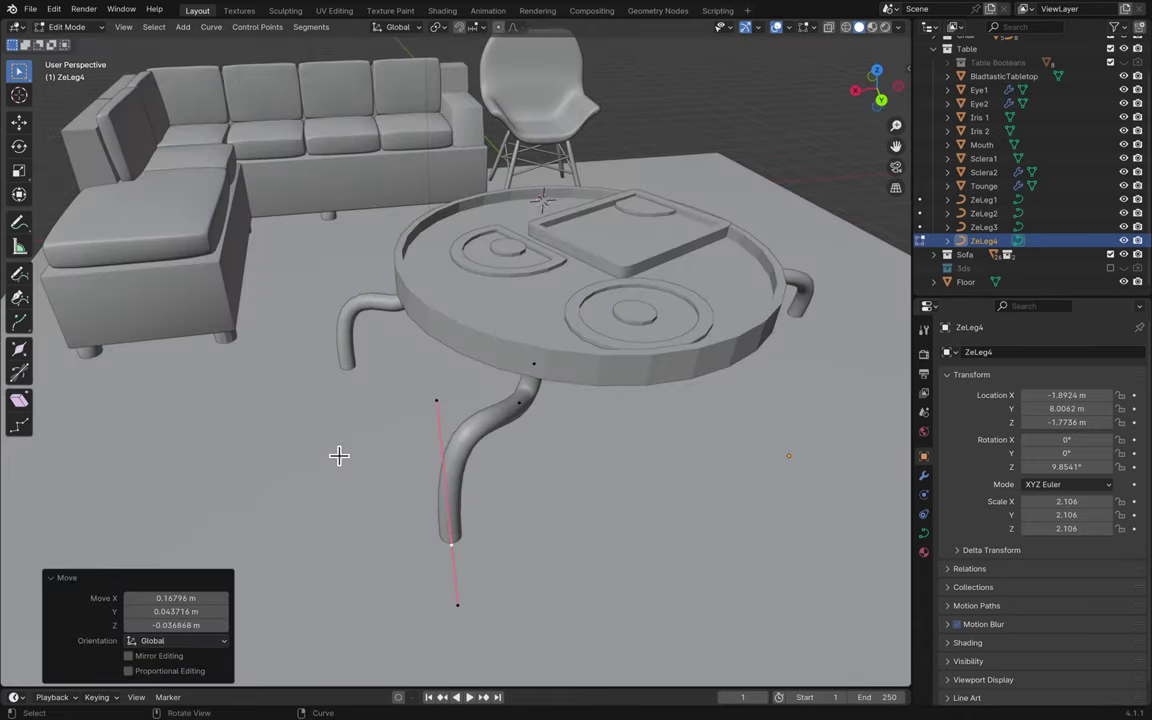
pyautogui.moveTo(338, 455); pyautogui.dragTo(347, 437, button='middle')
pyautogui.press('Tab')
pyautogui.moveTo(352, 329); pyautogui.dragTo(418, 420, button='middle')
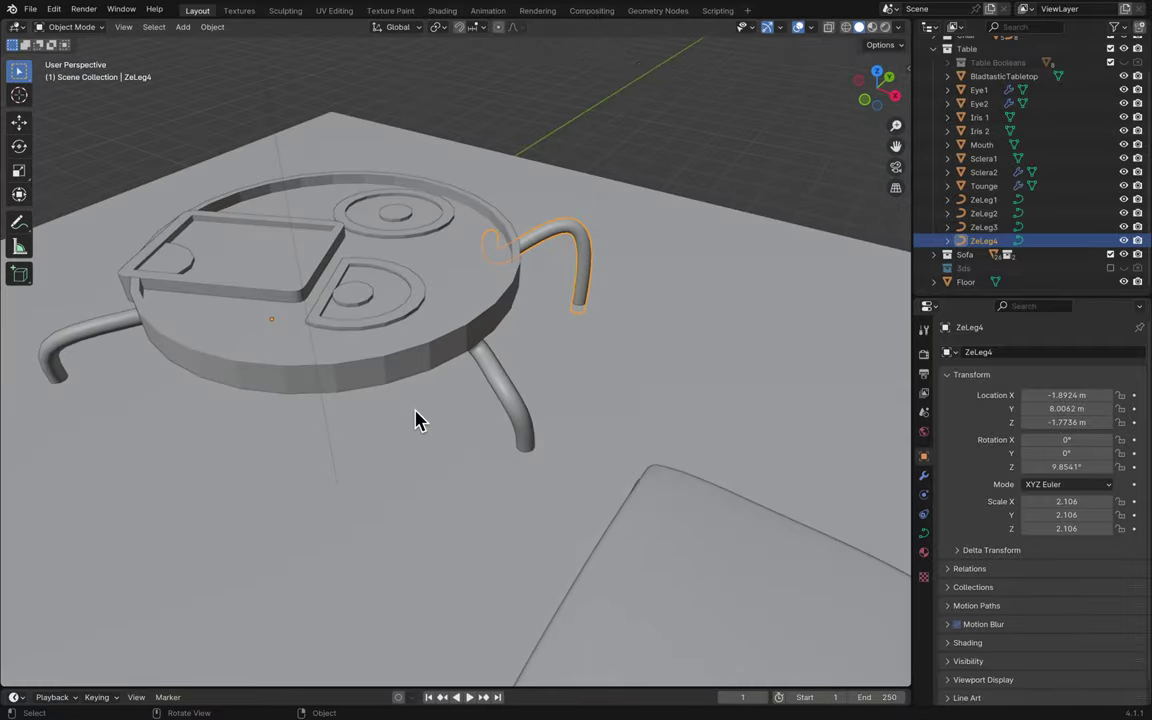
# - Select the front table leg ZeLeg3 and move one of its curve points horizontally
pyautogui.click(490, 390)
pyautogui.click(512, 394)
pyautogui.press('KP_1')
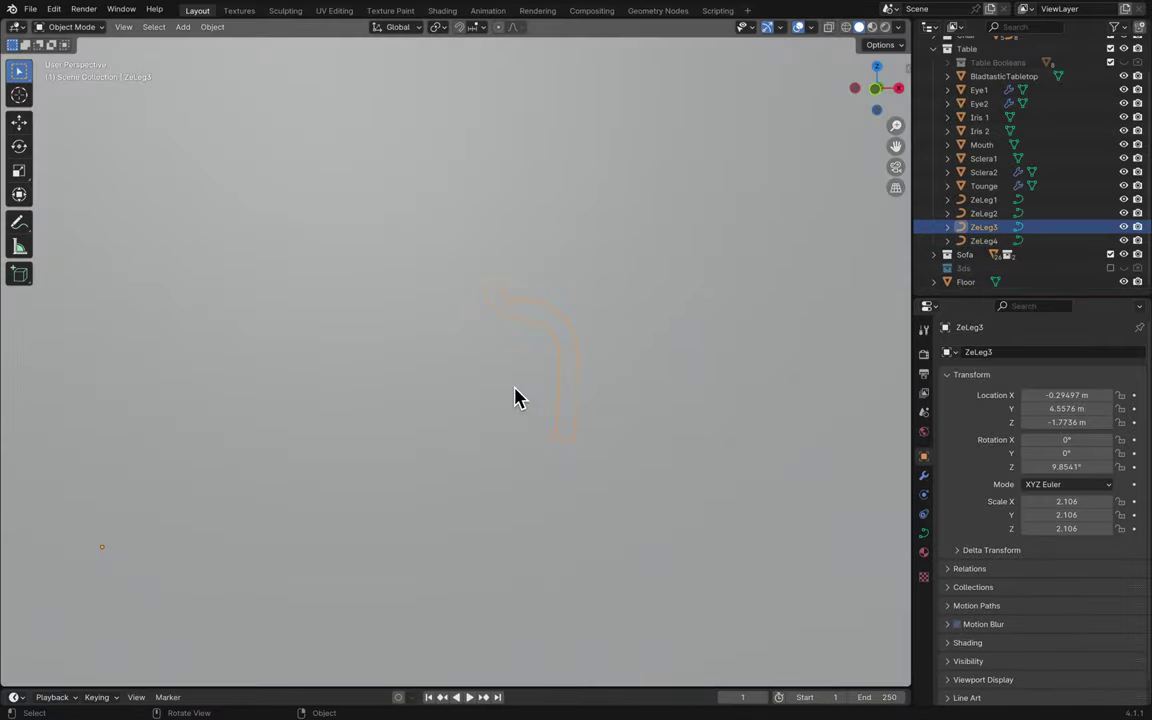
pyautogui.scroll(-5, 514, 394)
pyautogui.moveTo(514, 394); pyautogui.dragTo(370, 418, button='middle')
pyautogui.press('Tab')
pyautogui.moveTo(474, 472); pyautogui.dragTo(480, 472, button='middle')
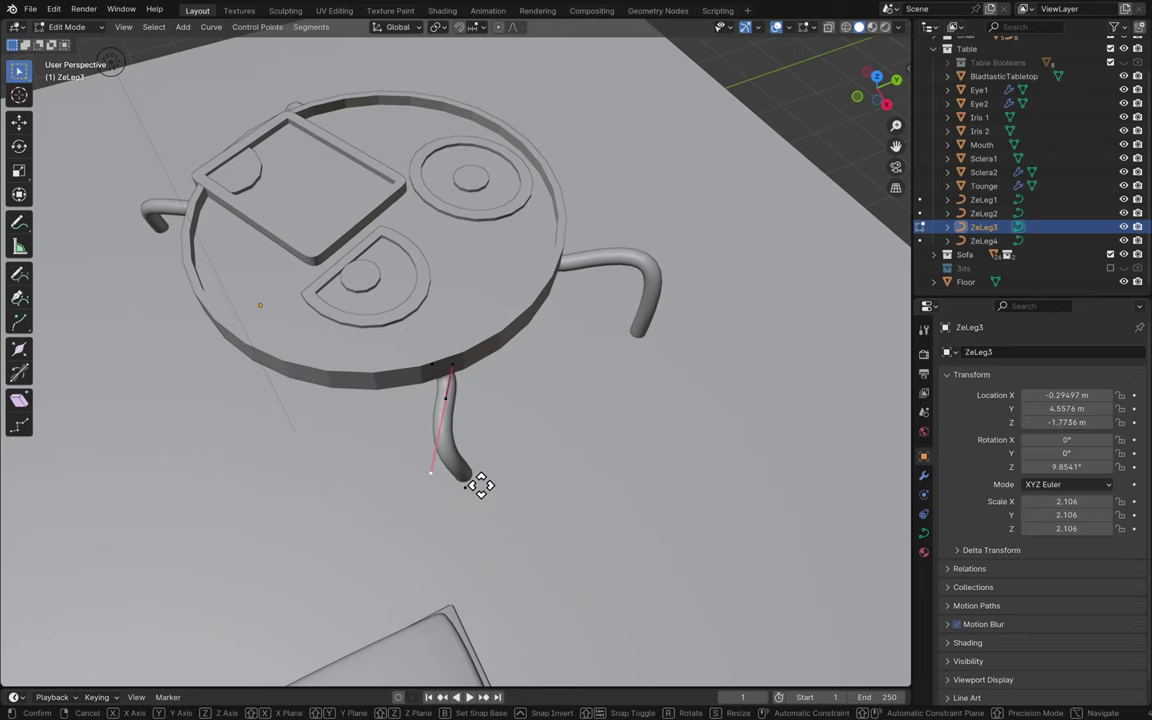
pyautogui.press('g')
pyautogui.hotkey('shift', 'z')
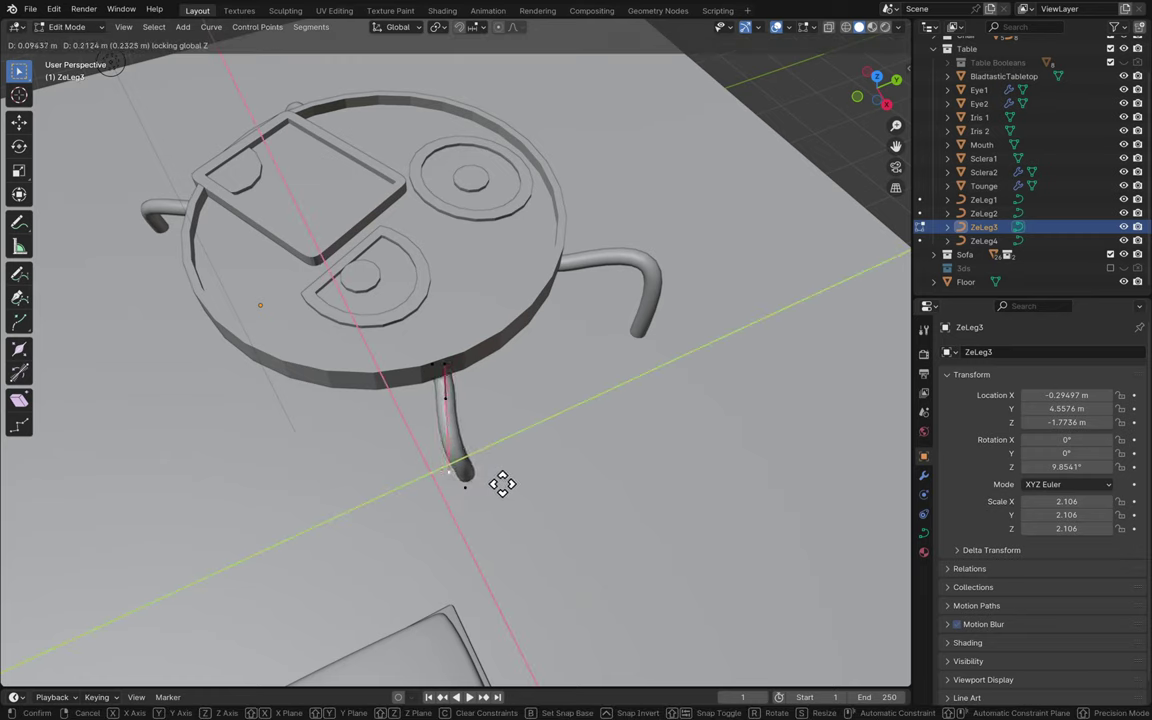
pyautogui.click(502, 484)
# - Raise a ZeLeg3 curve point vertically and shift the leg's lower points left
pyautogui.moveTo(502, 484); pyautogui.dragTo(342, 380, button='middle')
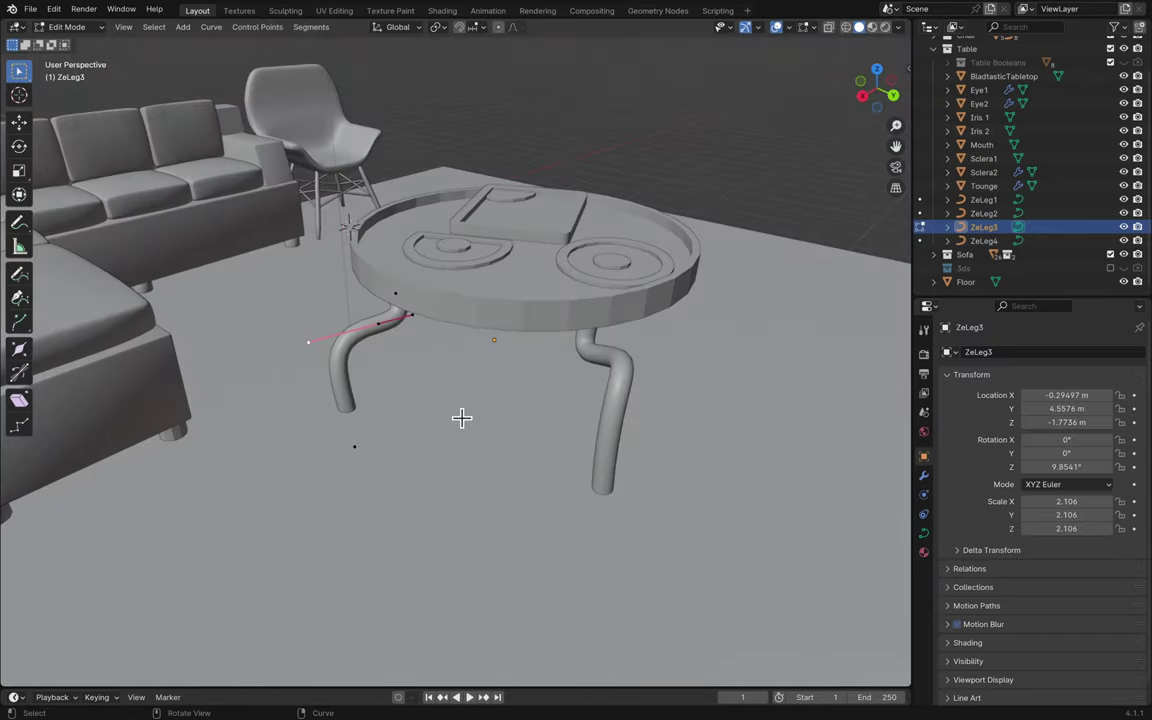
pyautogui.press('g')
pyautogui.hotkey('shift', 'z')
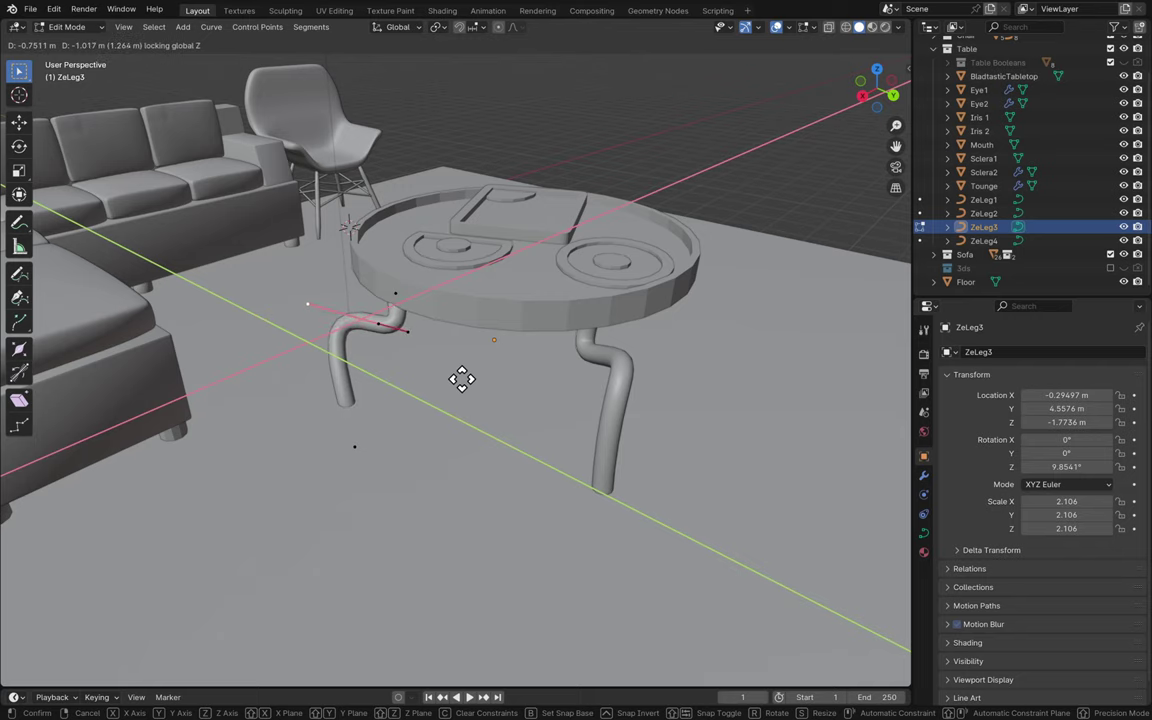
pyautogui.press('z')
pyautogui.click(465, 358)
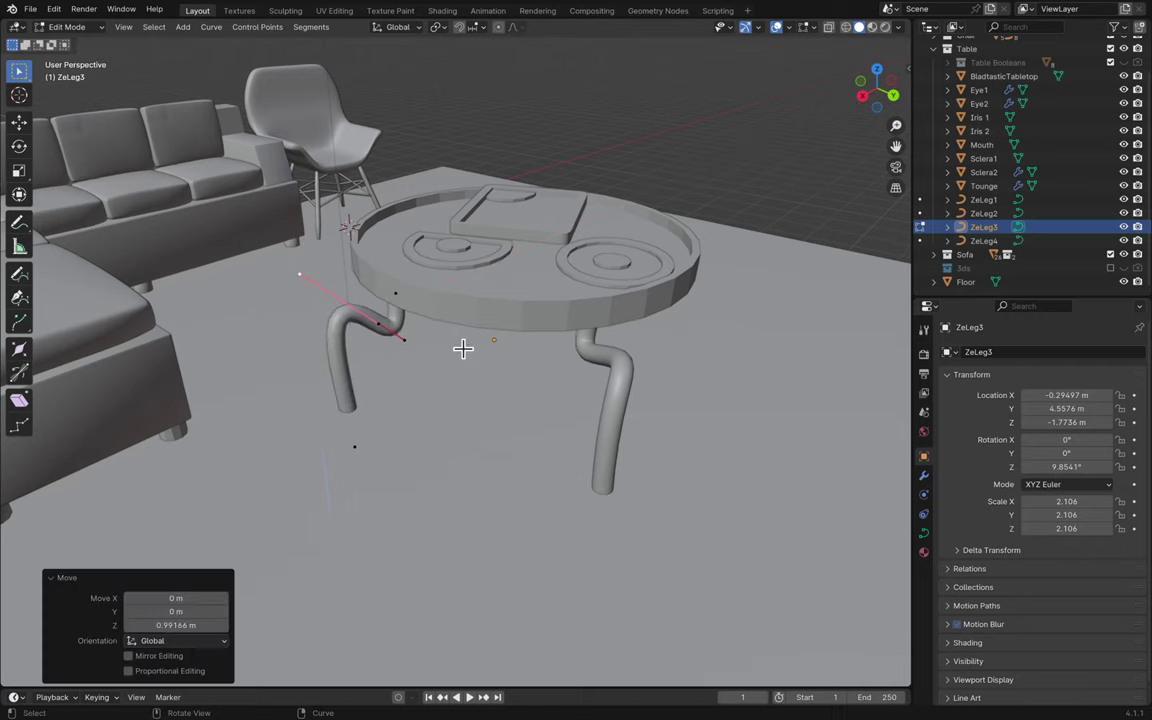
pyautogui.moveTo(463, 345); pyautogui.dragTo(370, 404, button='middle')
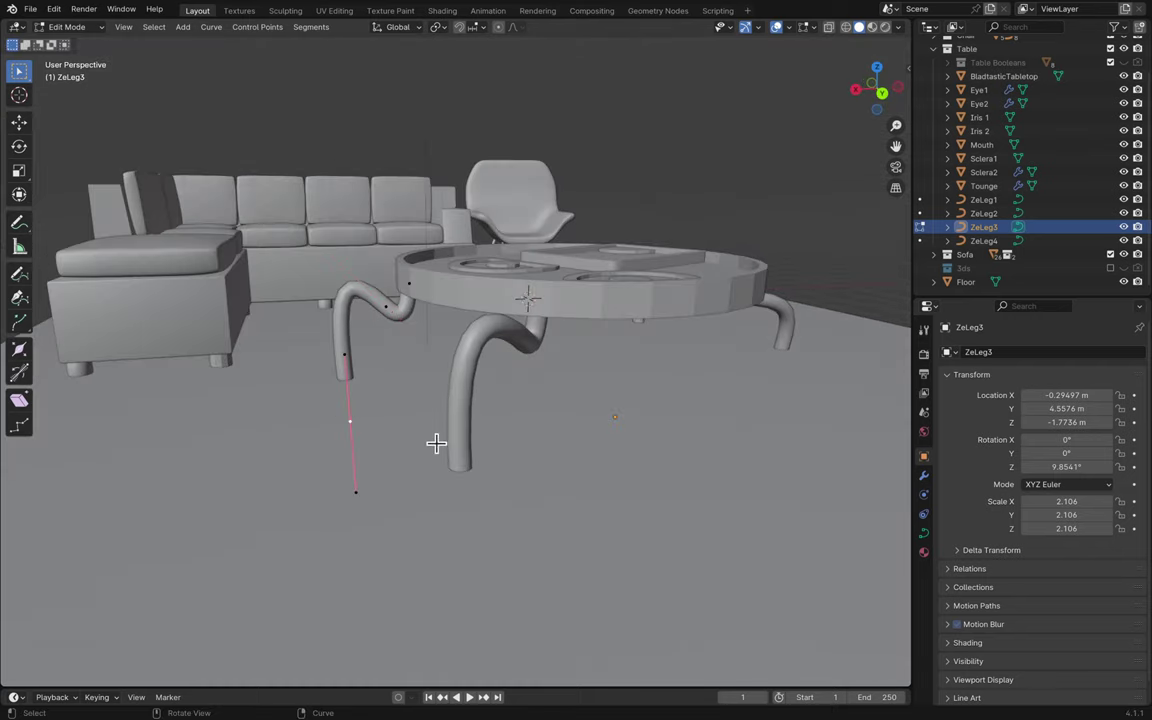
pyautogui.press('g')
pyautogui.click(378, 406)
# - Adjust ZeLeg3's top and other control points vertically and horizontally to shape the curve
pyautogui.click(333, 354)
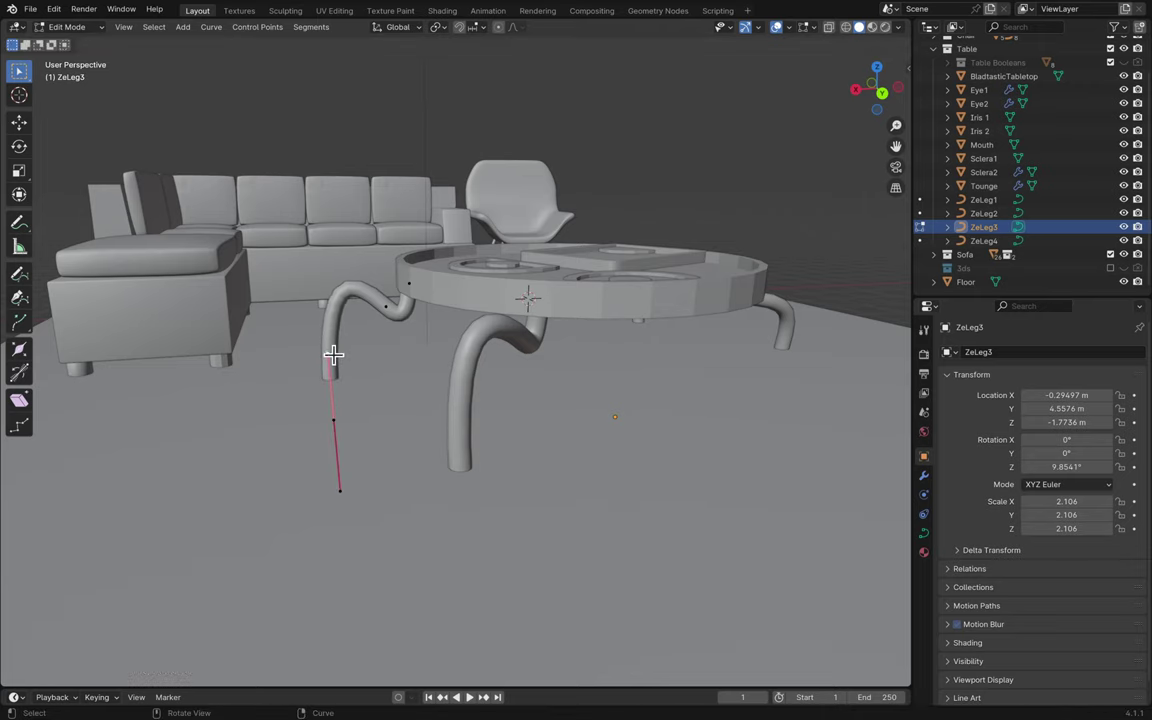
pyautogui.press('g')
pyautogui.press('z')
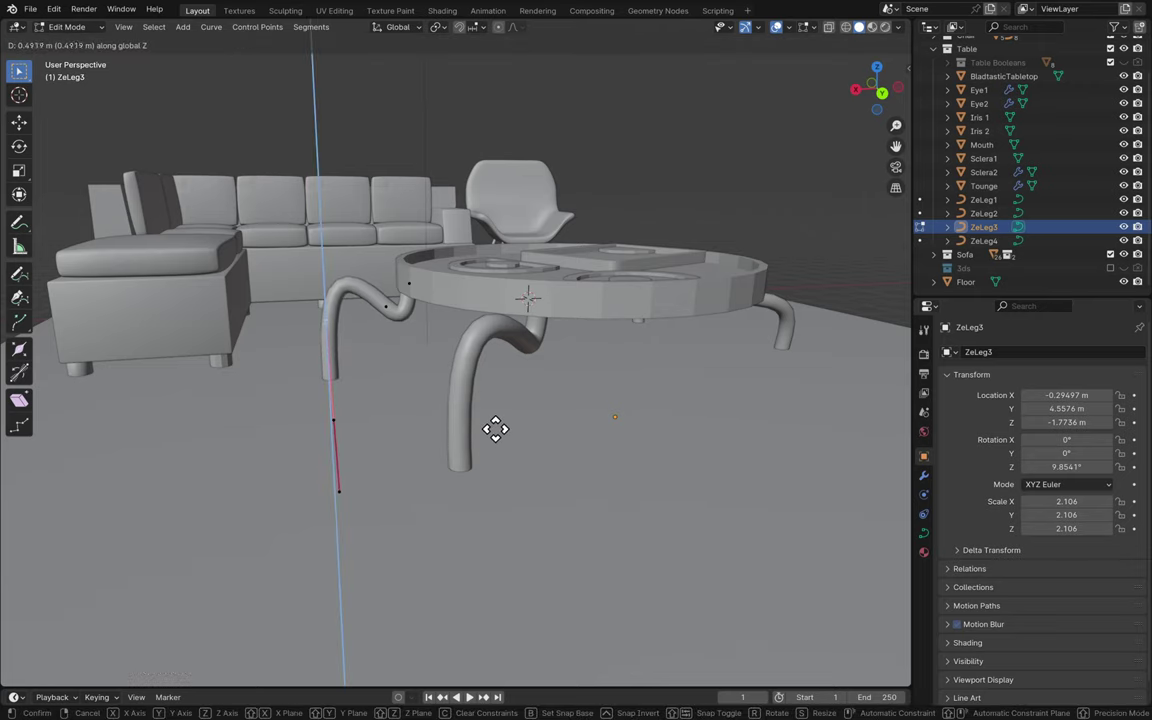
pyautogui.click(483, 419)
pyautogui.hscroll(-5, 483, 419)
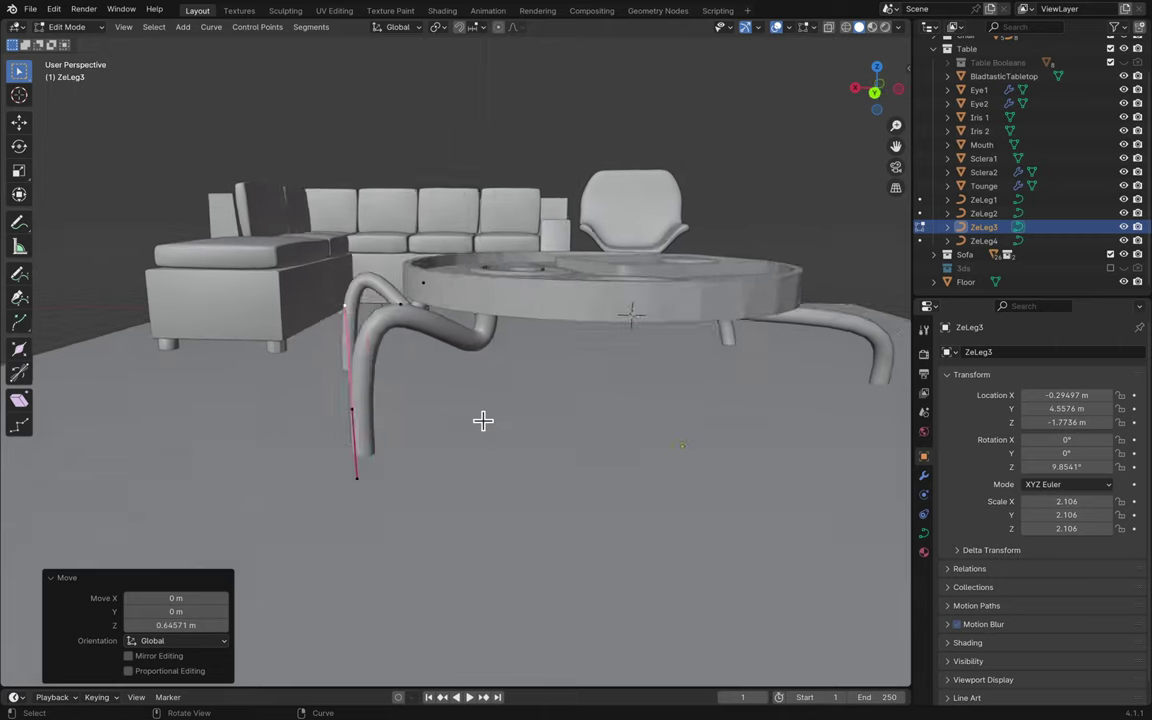
pyautogui.hscroll(-3, 483, 419)
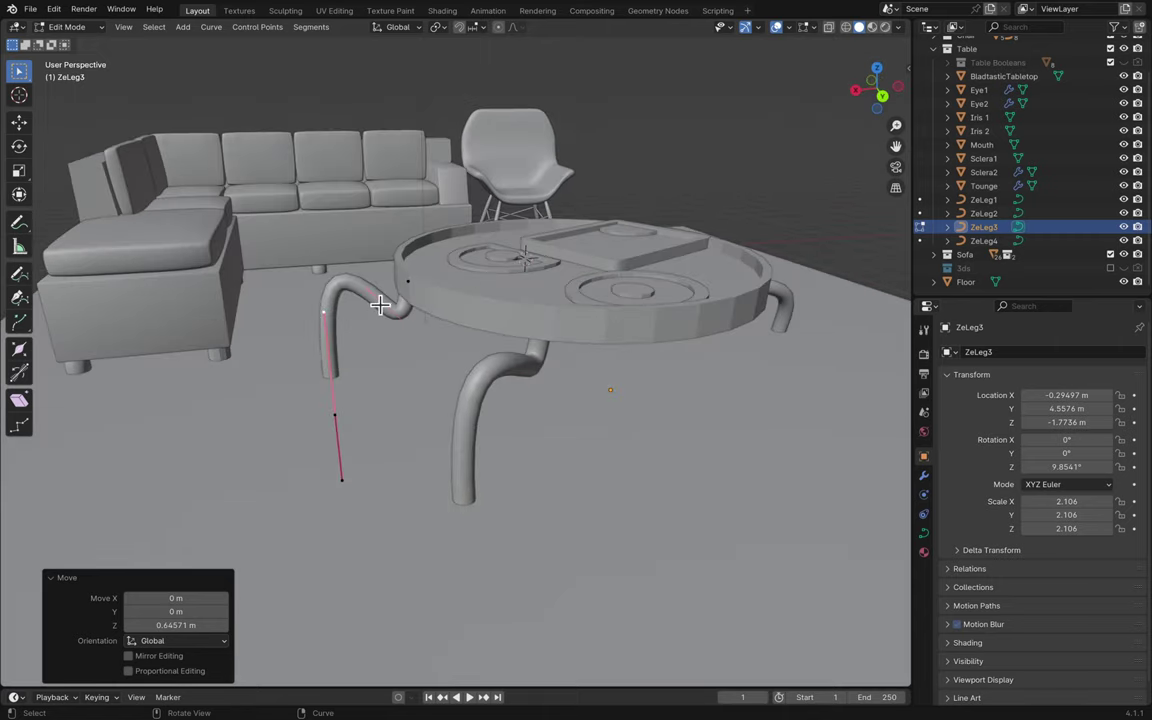
pyautogui.click(382, 305)
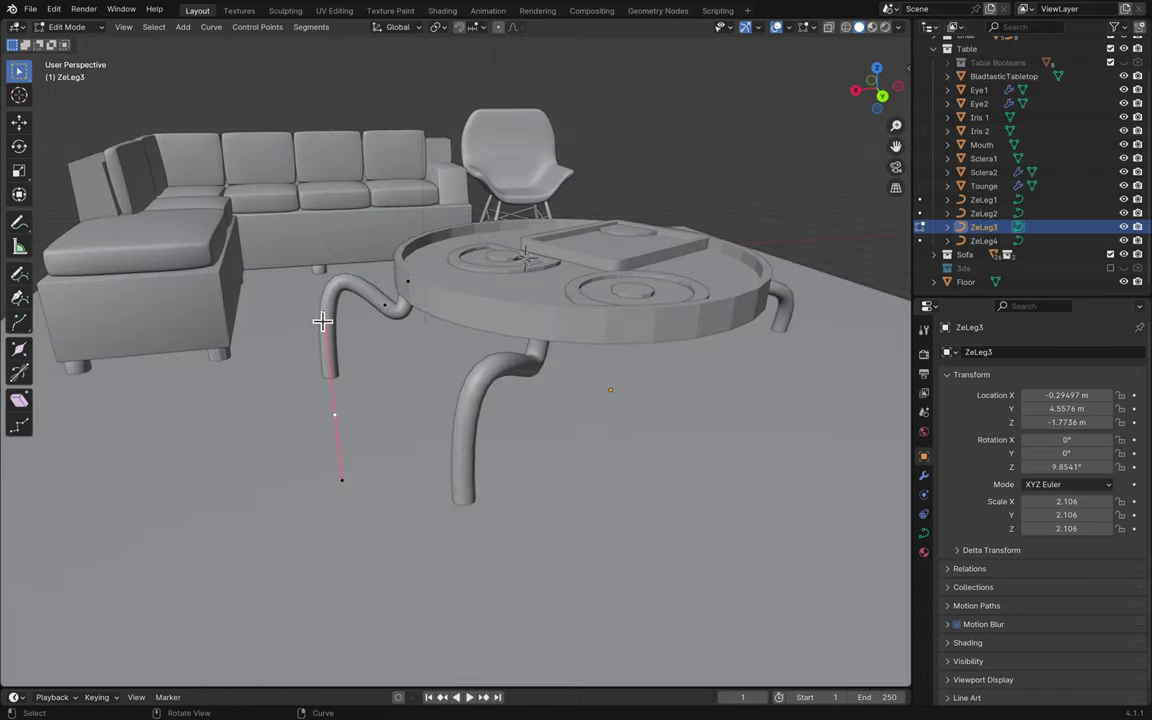
pyautogui.press('g')
pyautogui.hotkey('shift', 'z')
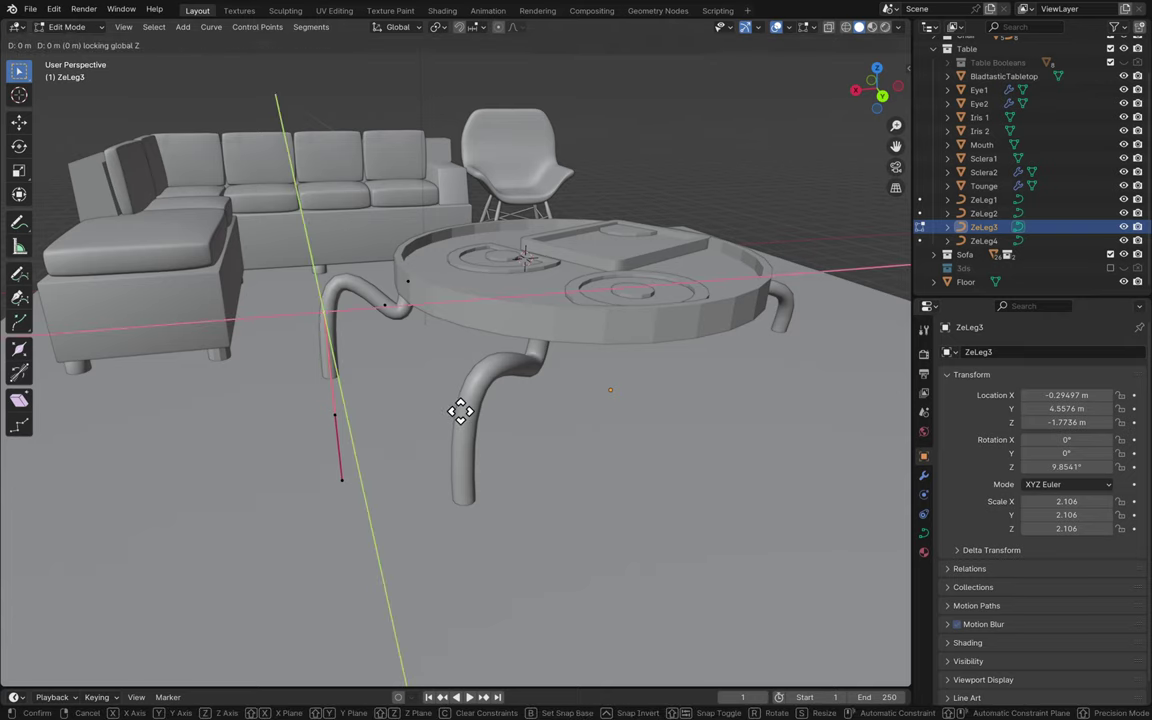
pyautogui.click(438, 414)
pyautogui.press('g')
pyautogui.press('z')
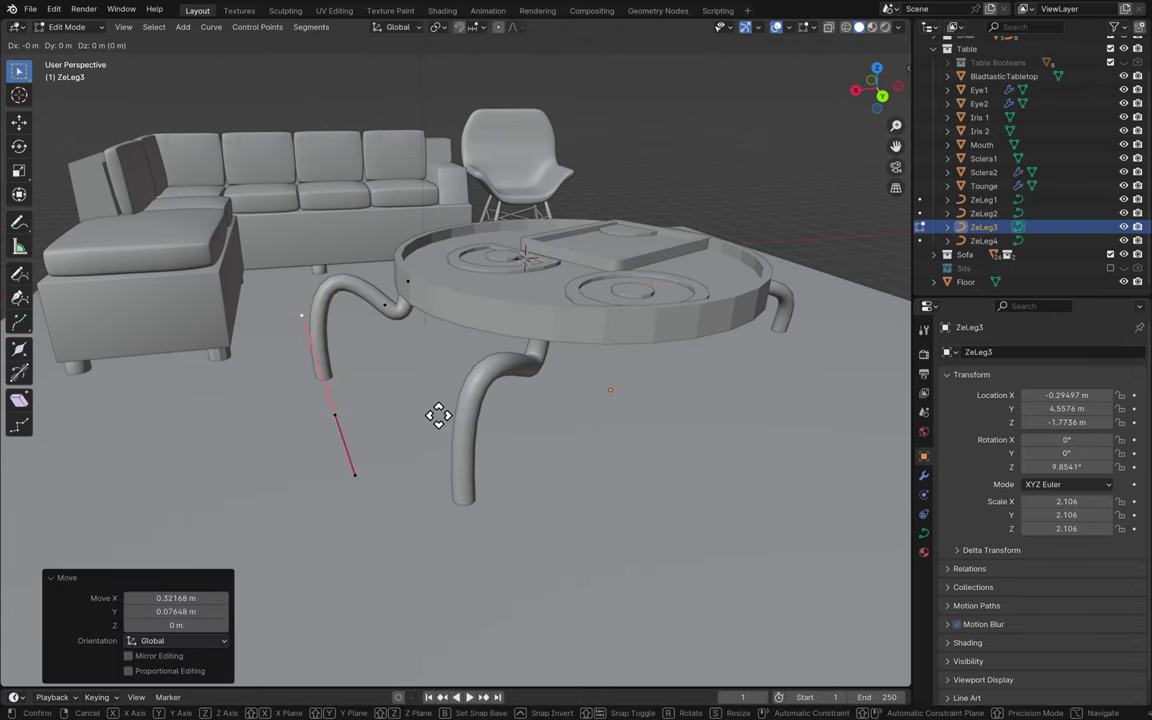
pyautogui.click(431, 378)
pyautogui.scroll(5, 431, 380)
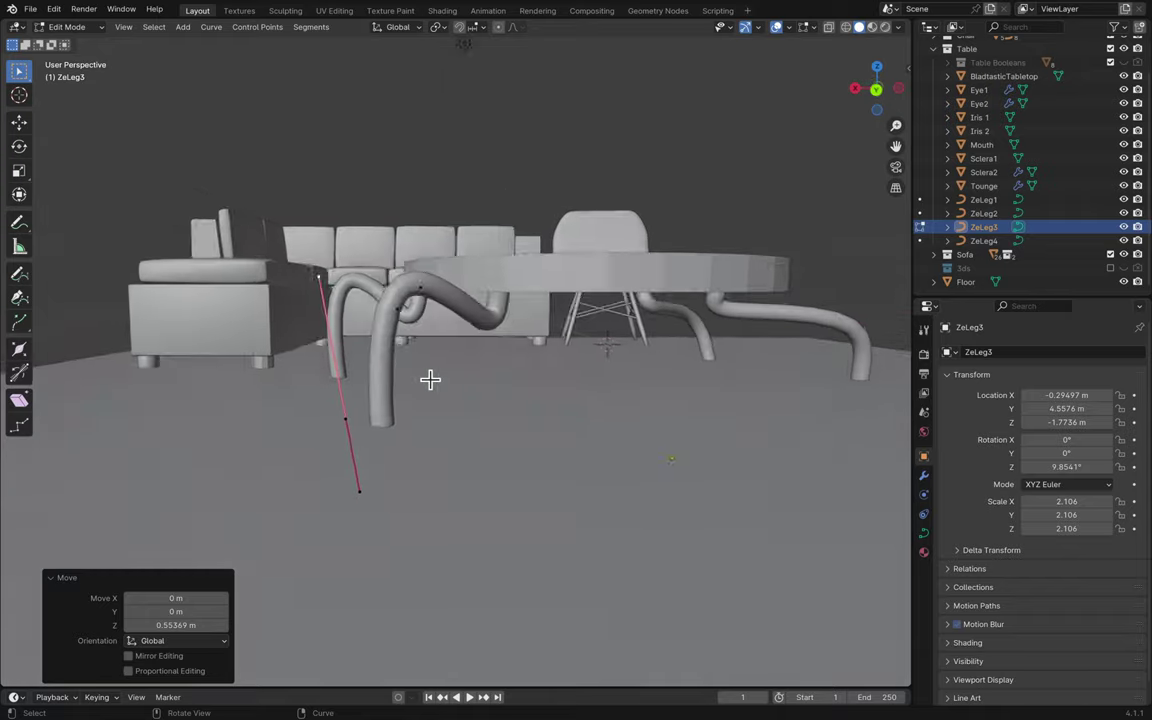
# - Save the blend file with Ctrl+S
pyautogui.hotkey('ctrl', 's')
pyautogui.scroll(-10, 431, 388)
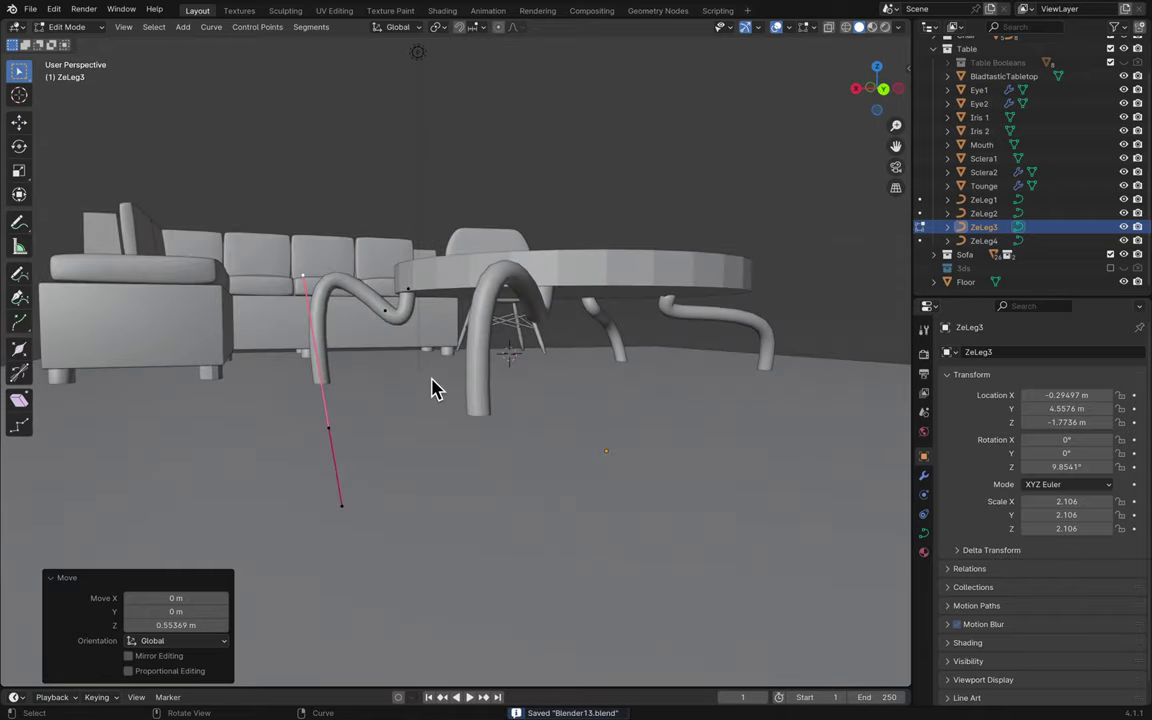
pyautogui.hscroll(10, 431, 388)
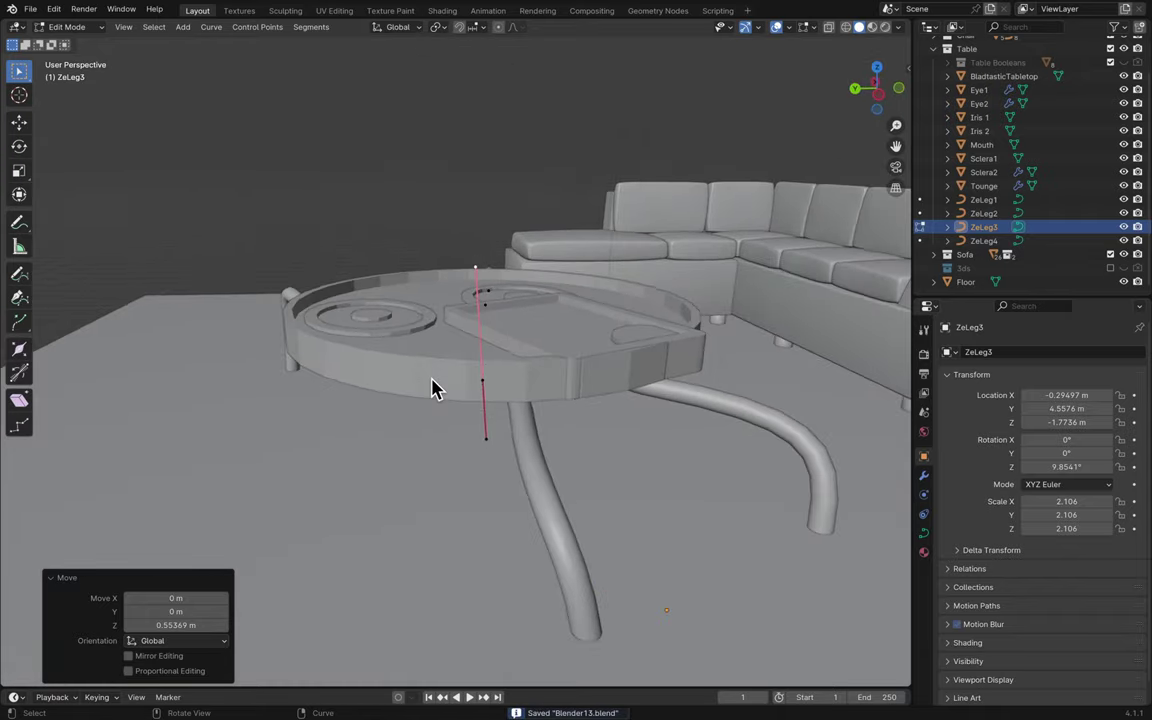
pyautogui.scroll(-10, 431, 388)
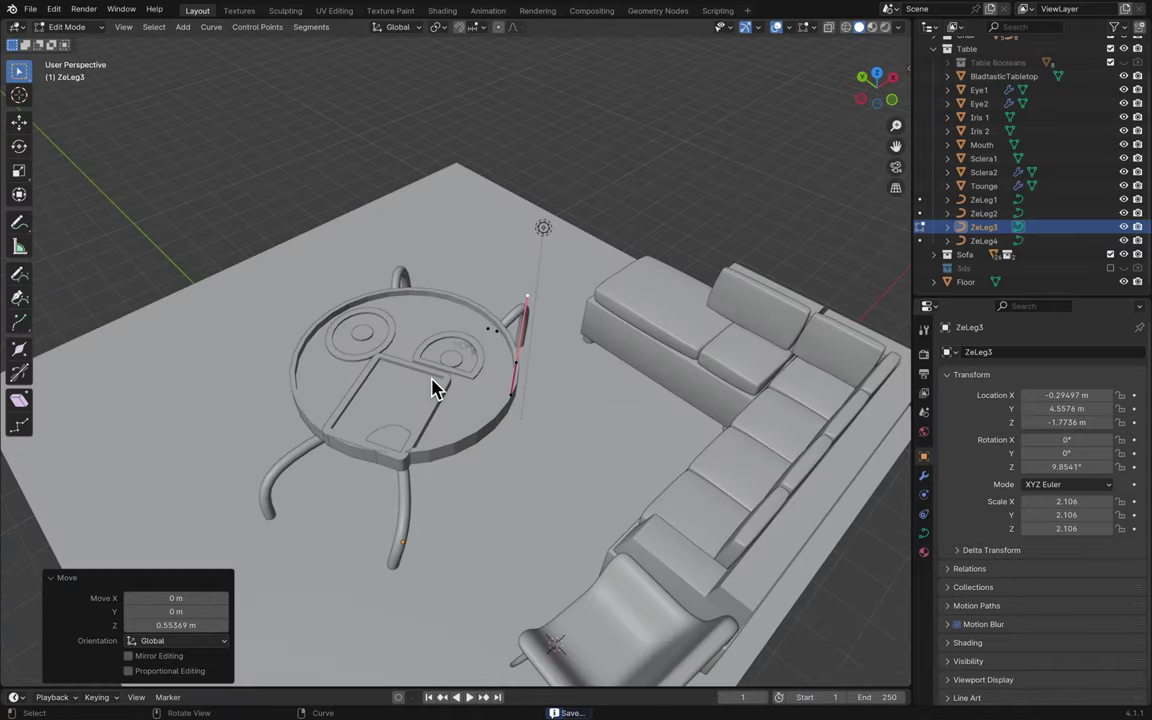
pyautogui.hotkey('ctrl', 's')
pyautogui.scroll(10, 614, 215)
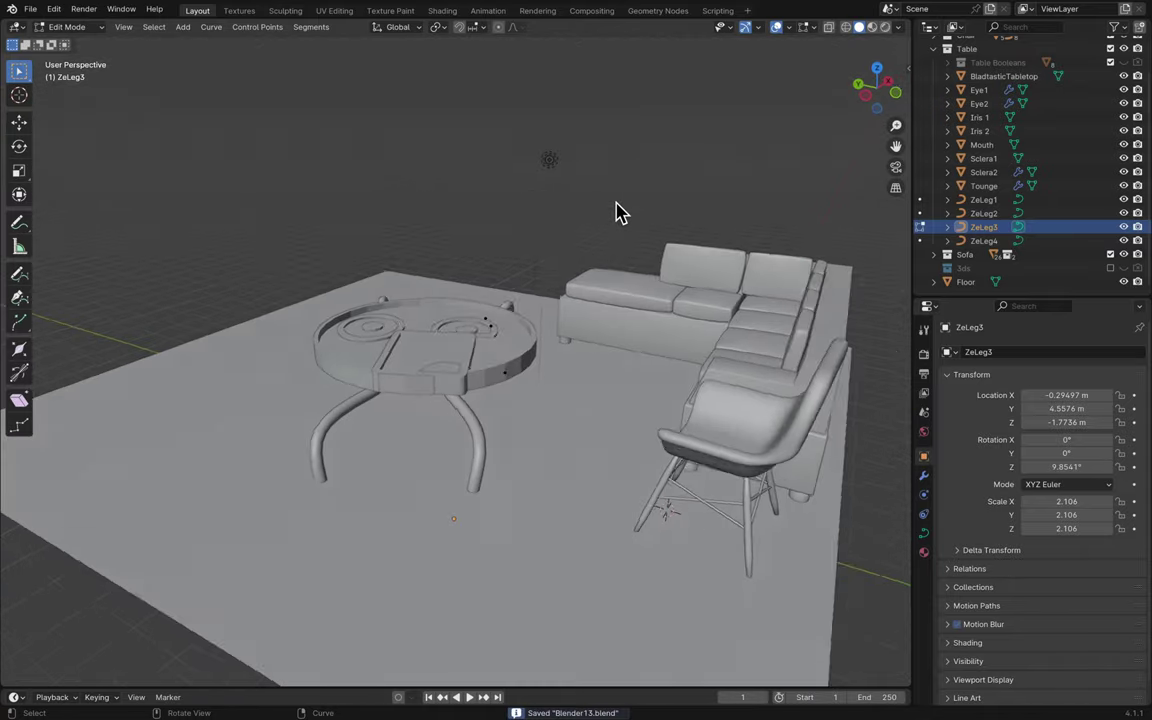
pyautogui.scroll(10, 617, 213)
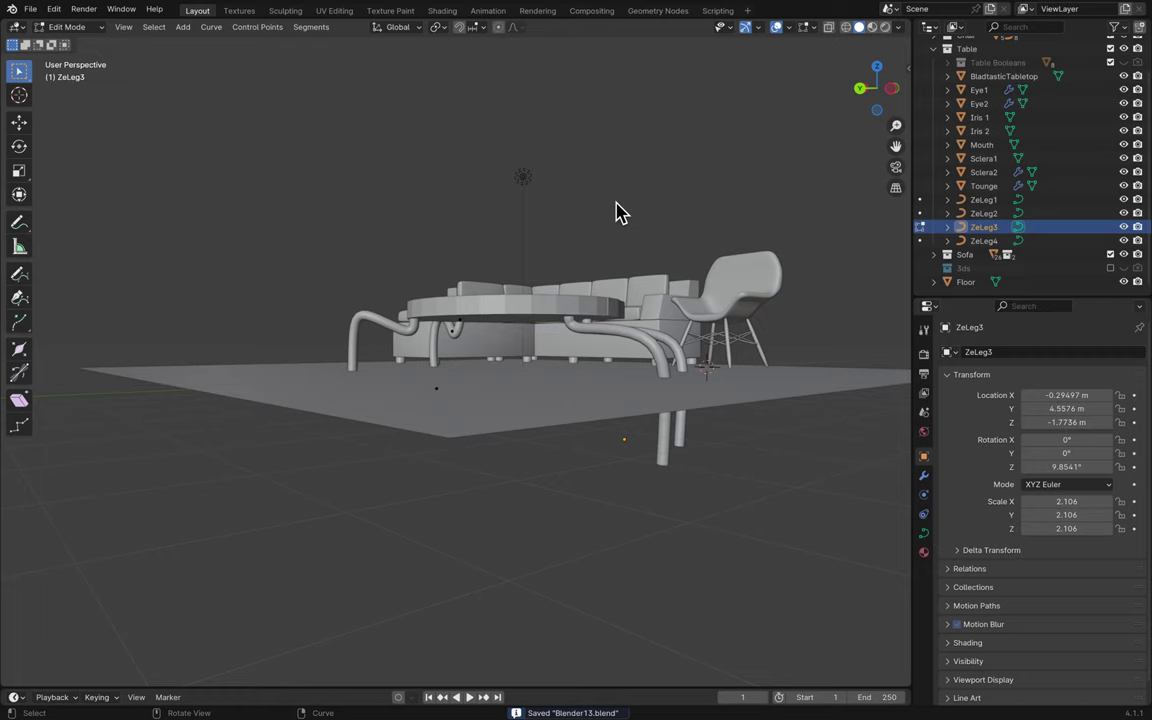
pyautogui.scroll(-8, 617, 213)
pyautogui.scroll(-8, 617, 213)
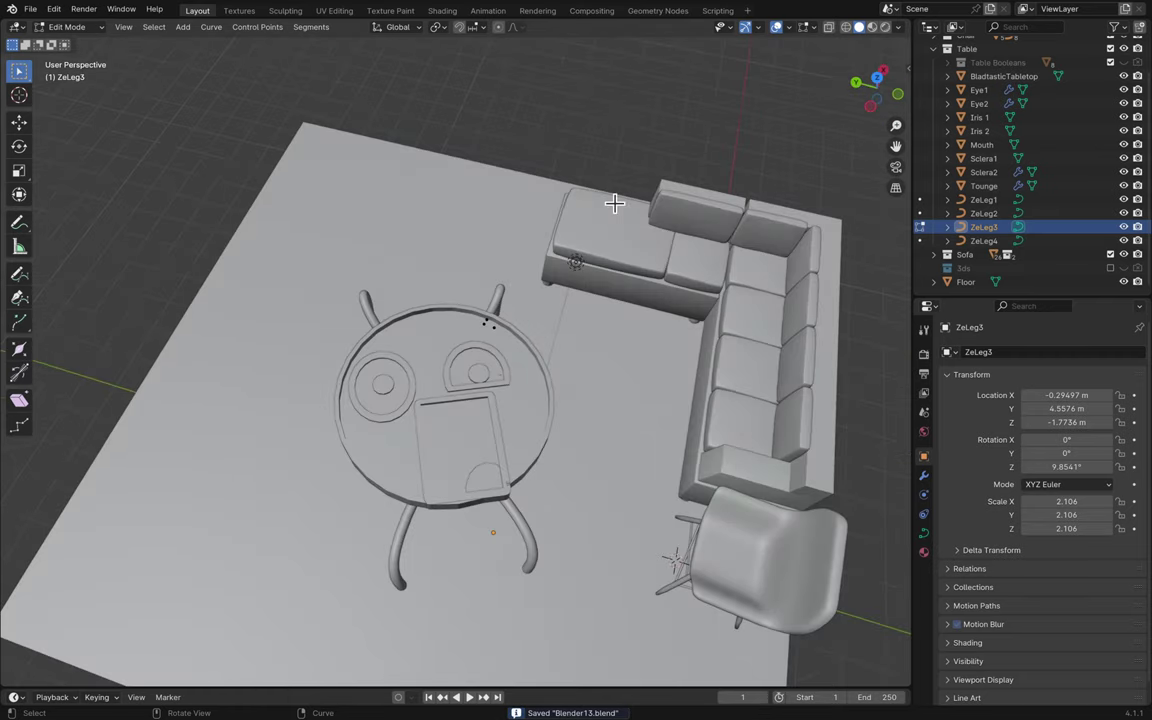
pyautogui.scroll(8, 539, 210)
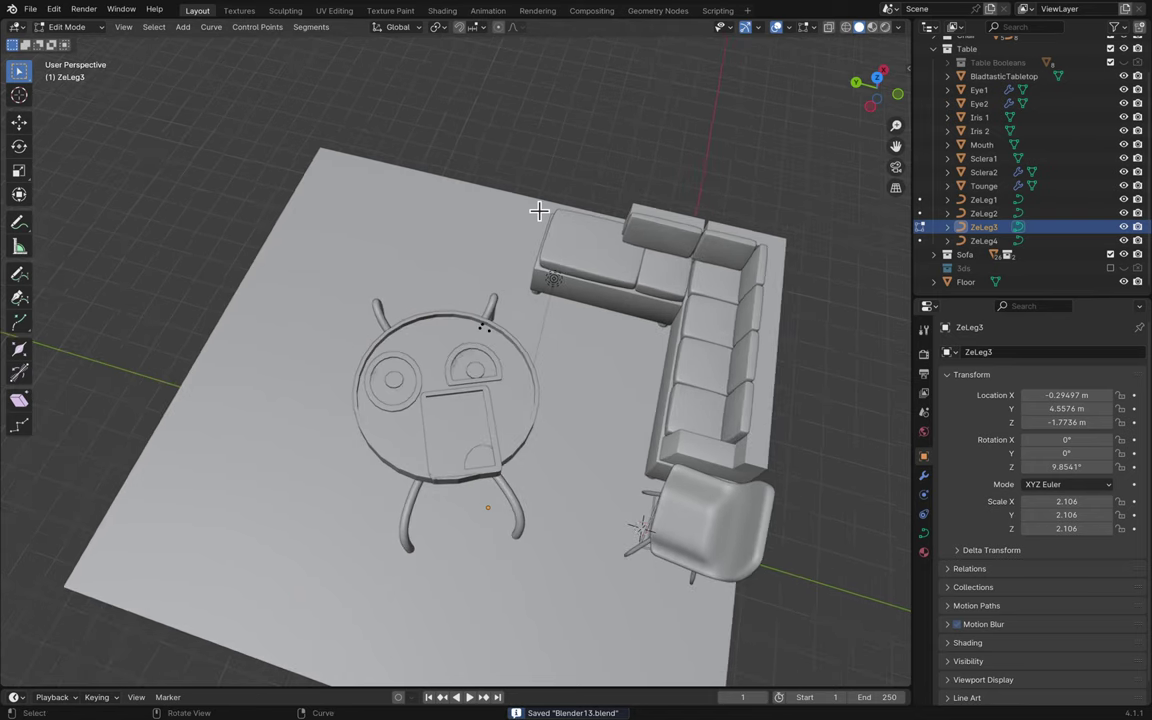
# - Back in object mode, clear the selection and view the room through the scene camera
pyautogui.press('Tab')
pyautogui.moveTo(539, 211); pyautogui.dragTo(543, 221, button='middle')
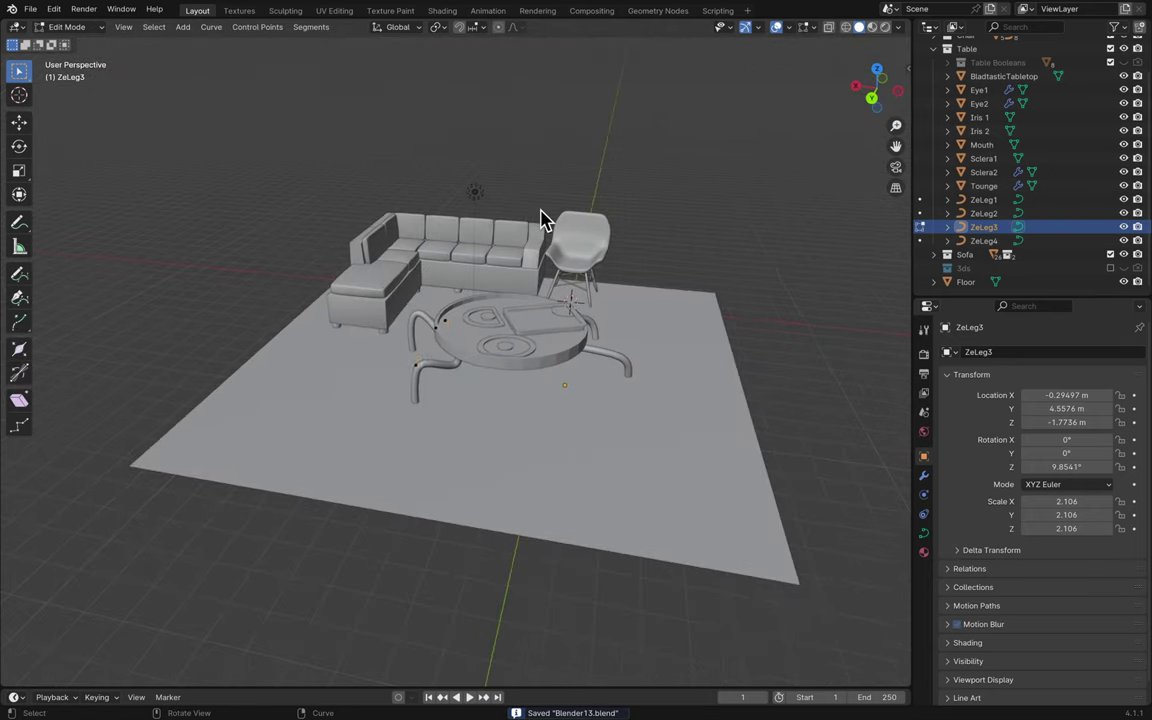
pyautogui.press('Tab')
pyautogui.click(625, 204)
pyautogui.scroll(2, 680, 210)
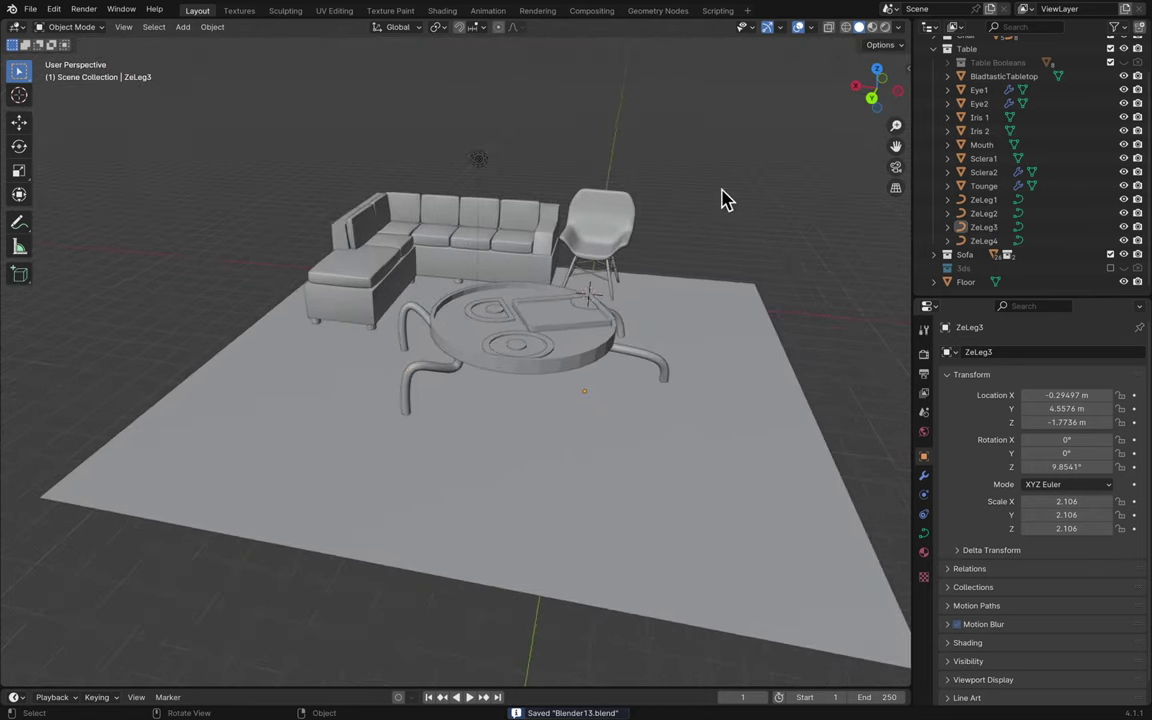
pyautogui.click(896, 166)
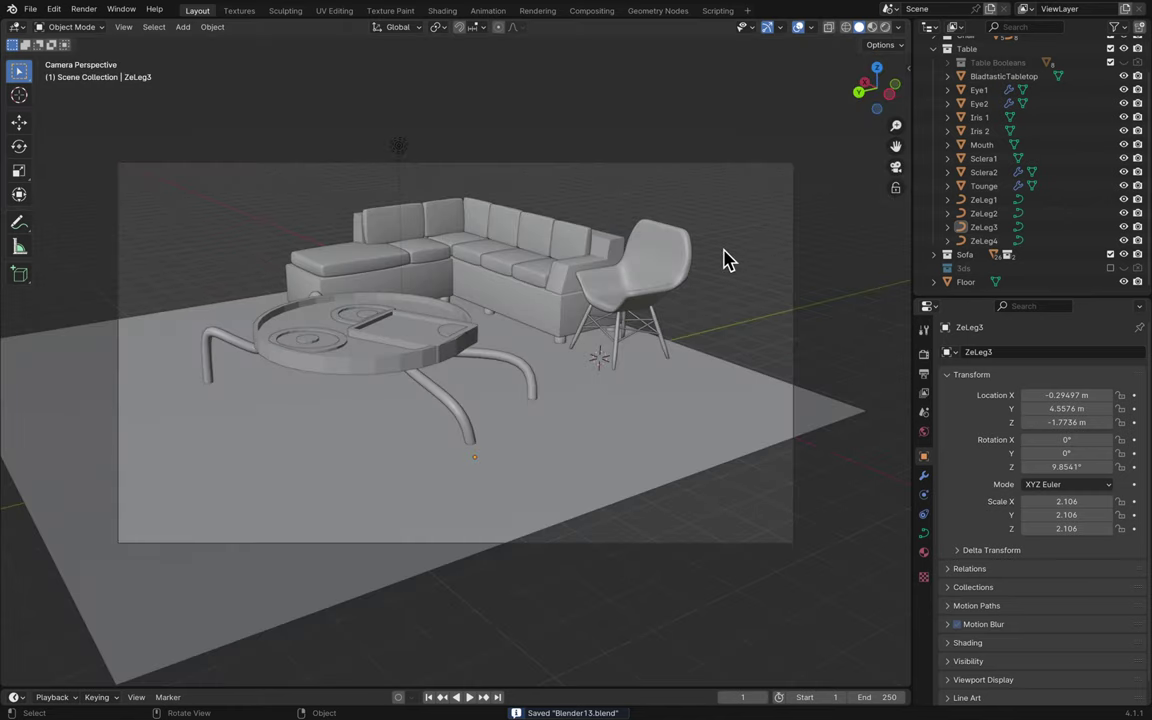
# - Render an F12 preview of the room, keeping the render window aside while it samples, then close it
pyautogui.press('F12')
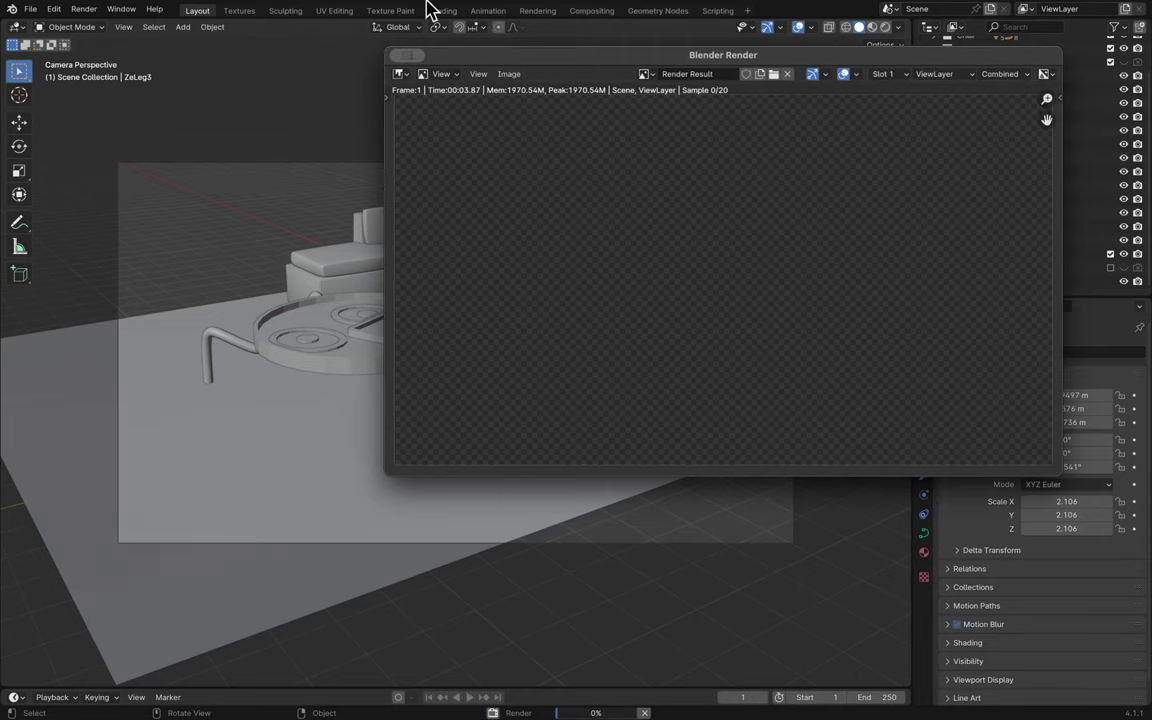
pyautogui.moveTo(492, 57); pyautogui.dragTo(386, 48)
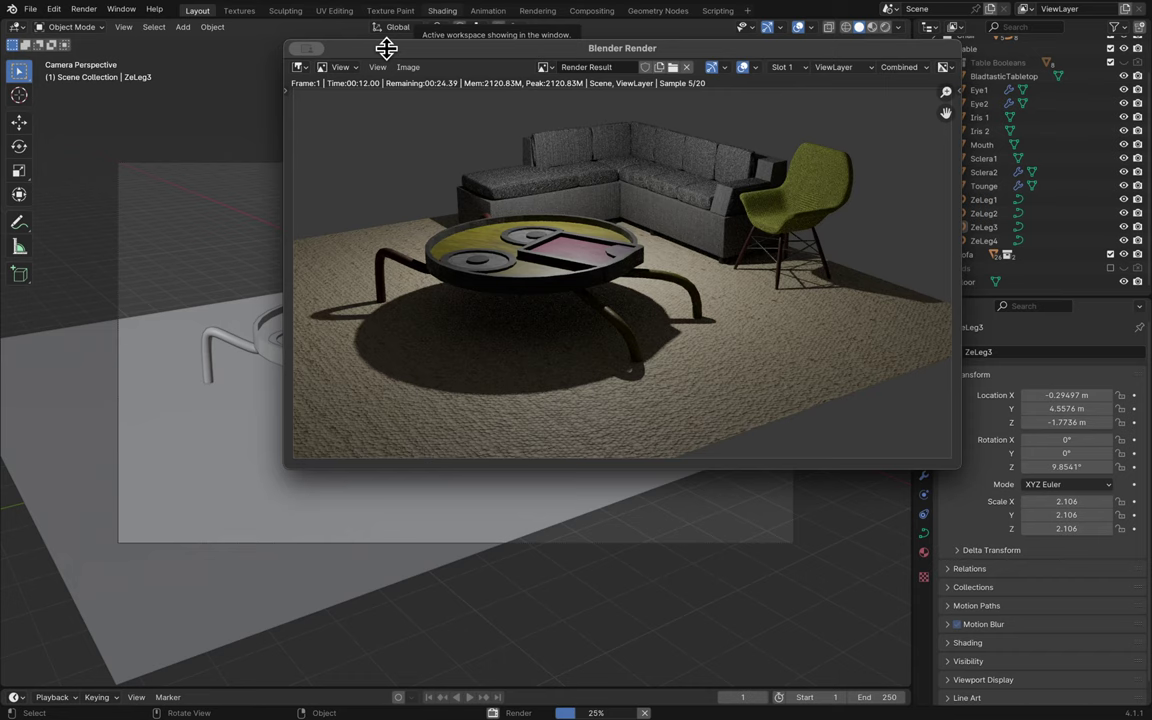
pyautogui.moveTo(386, 48); pyautogui.dragTo(318, 30)
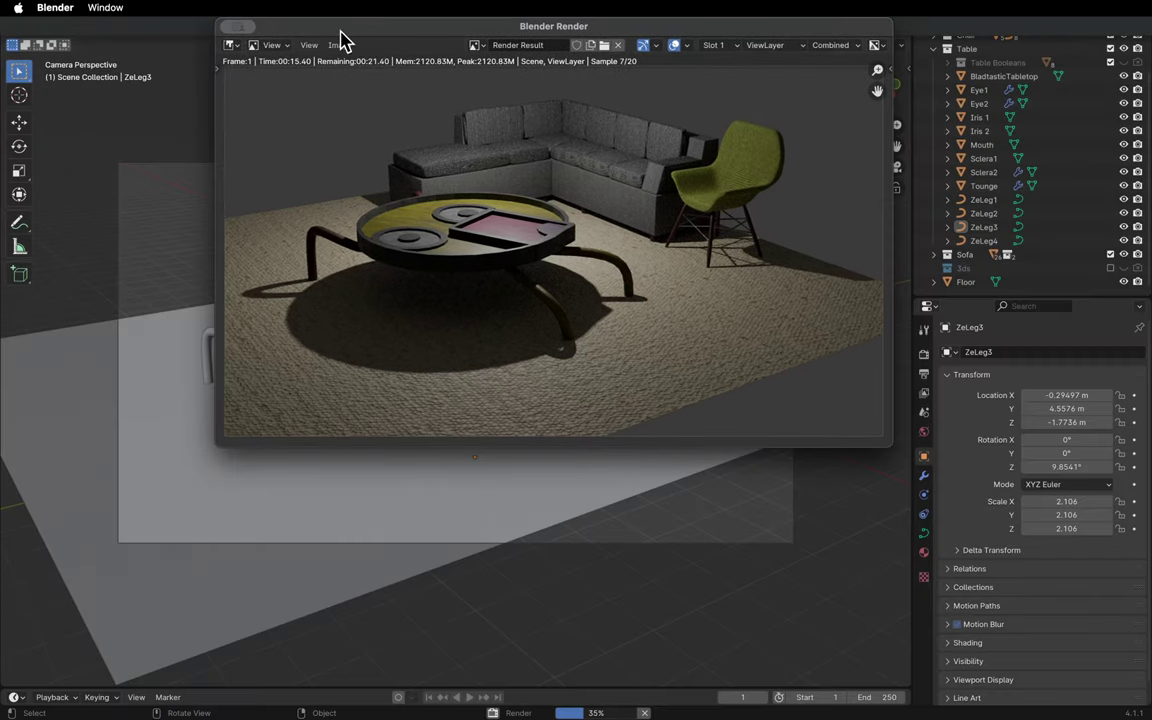
pyautogui.moveTo(340, 32); pyautogui.dragTo(329, 124)
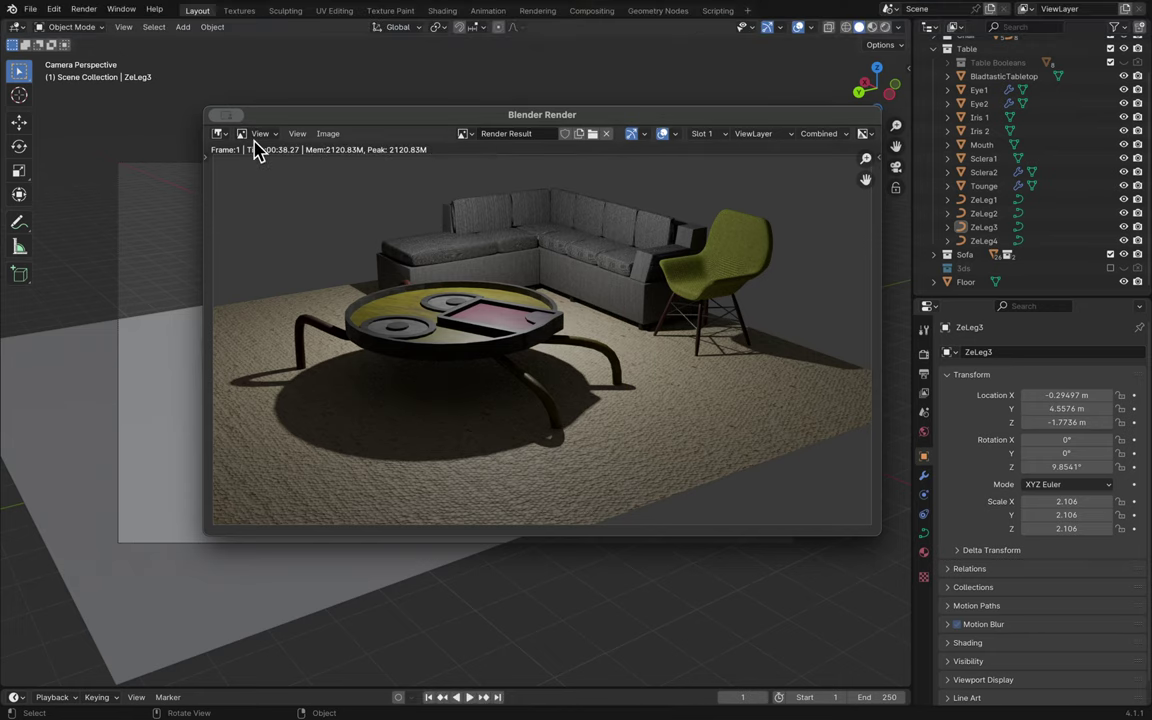
pyautogui.press('Escape')
# - Leave the camera view for a free perspective view and save the blend file
pyautogui.click(896, 168)
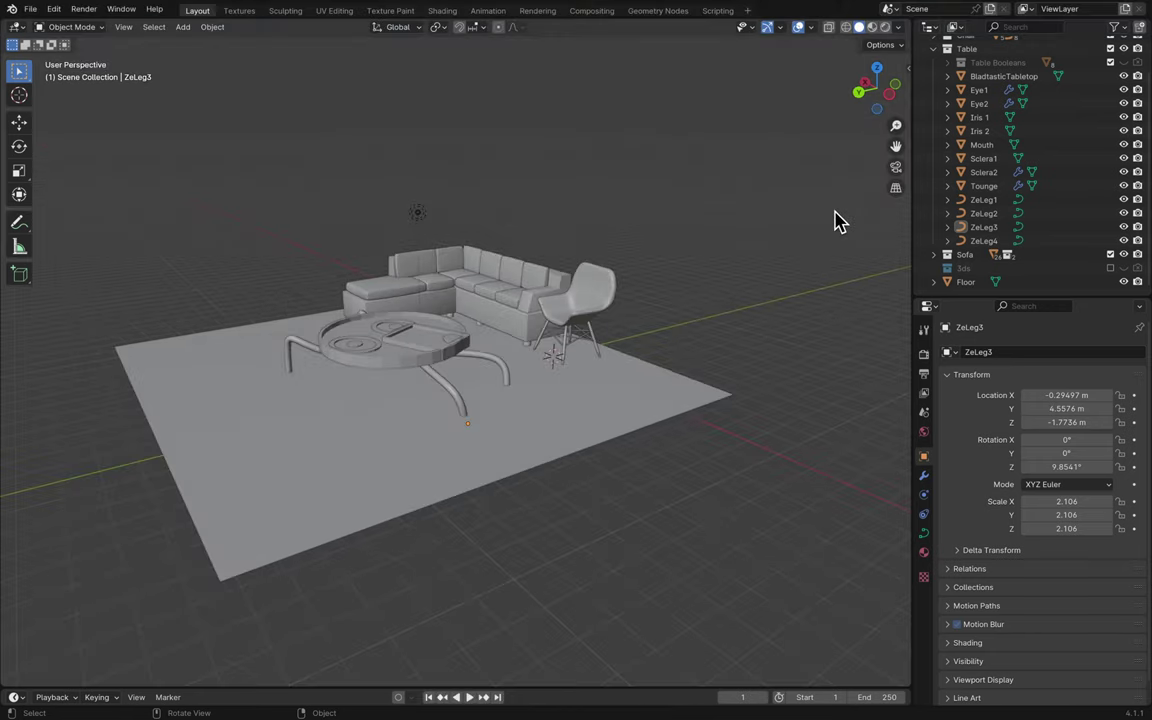
pyautogui.hscroll(10, 838, 222)
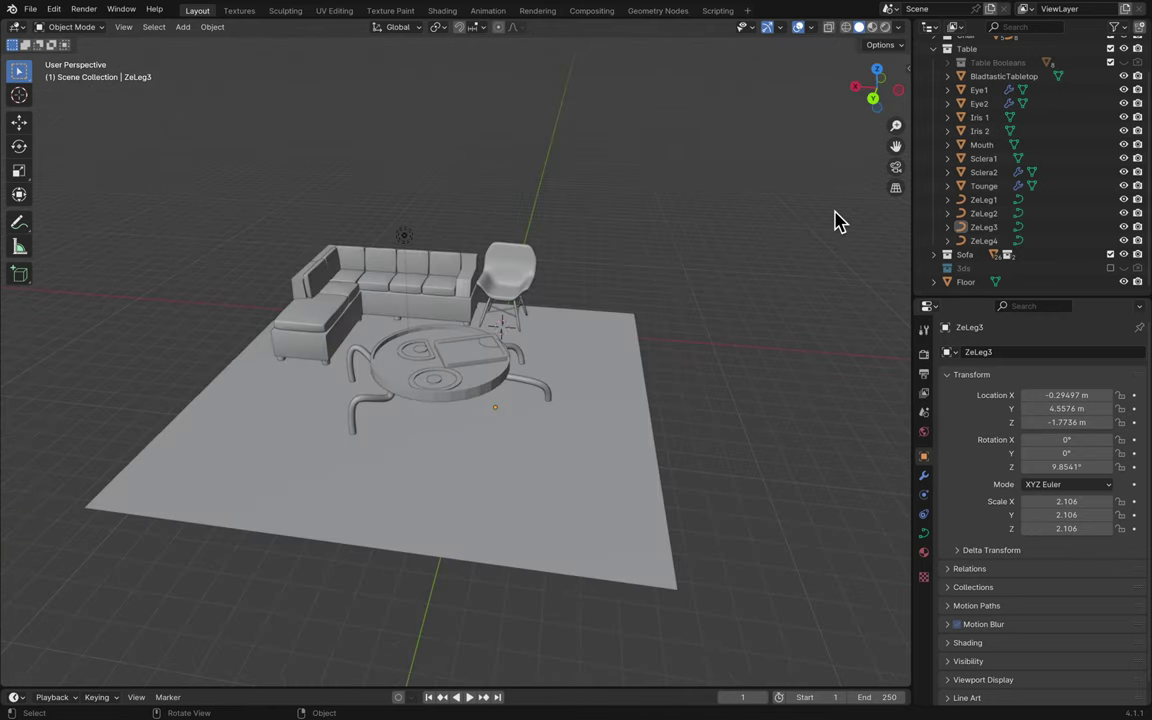
pyautogui.hscroll(10, 838, 222)
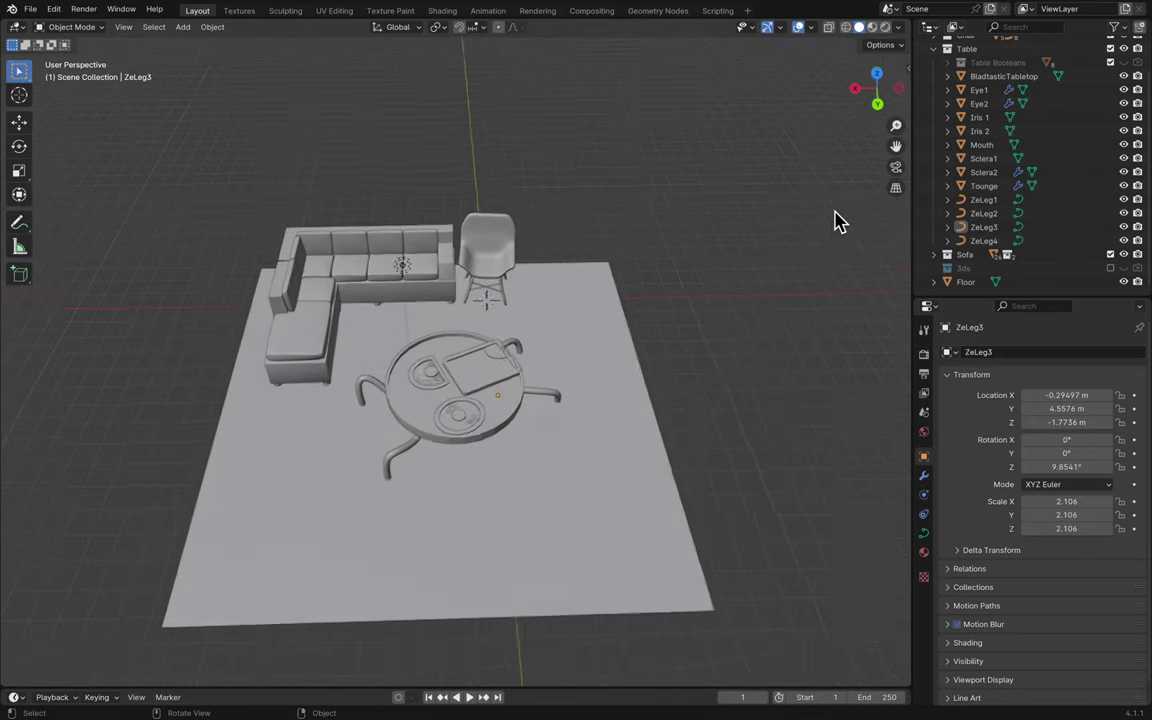
pyautogui.hscroll(10, 838, 222)
pyautogui.hotkey('ctrl', 's')
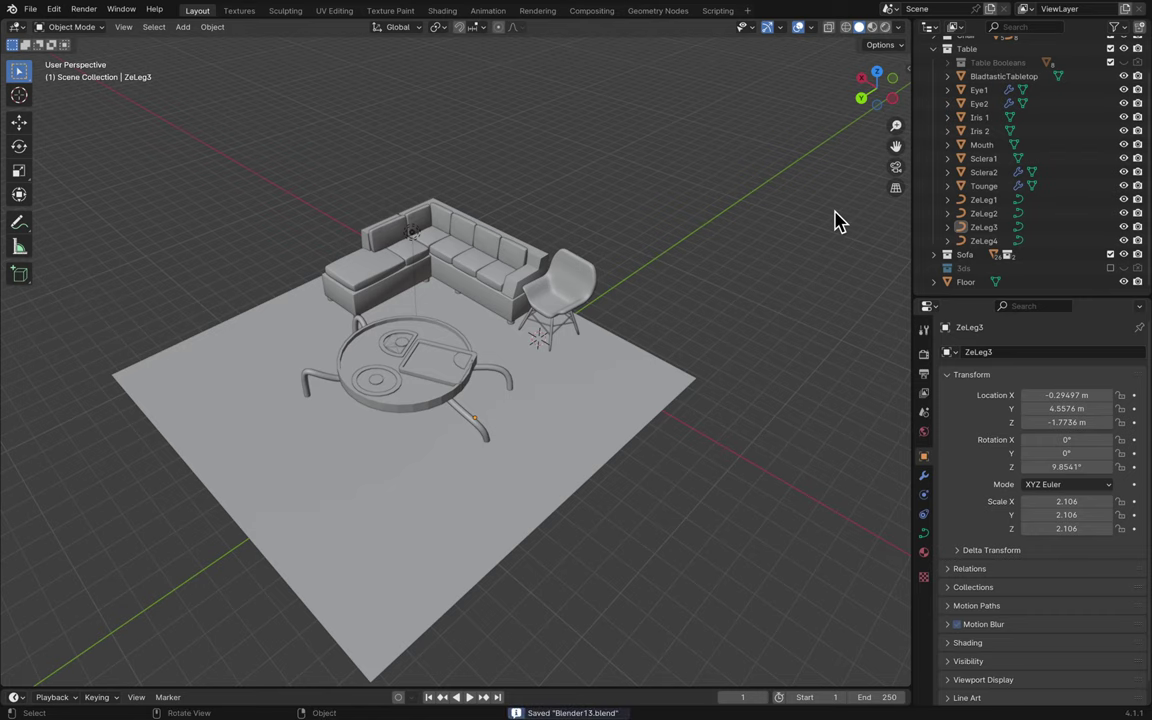
pyautogui.hscroll(3, 838, 222)
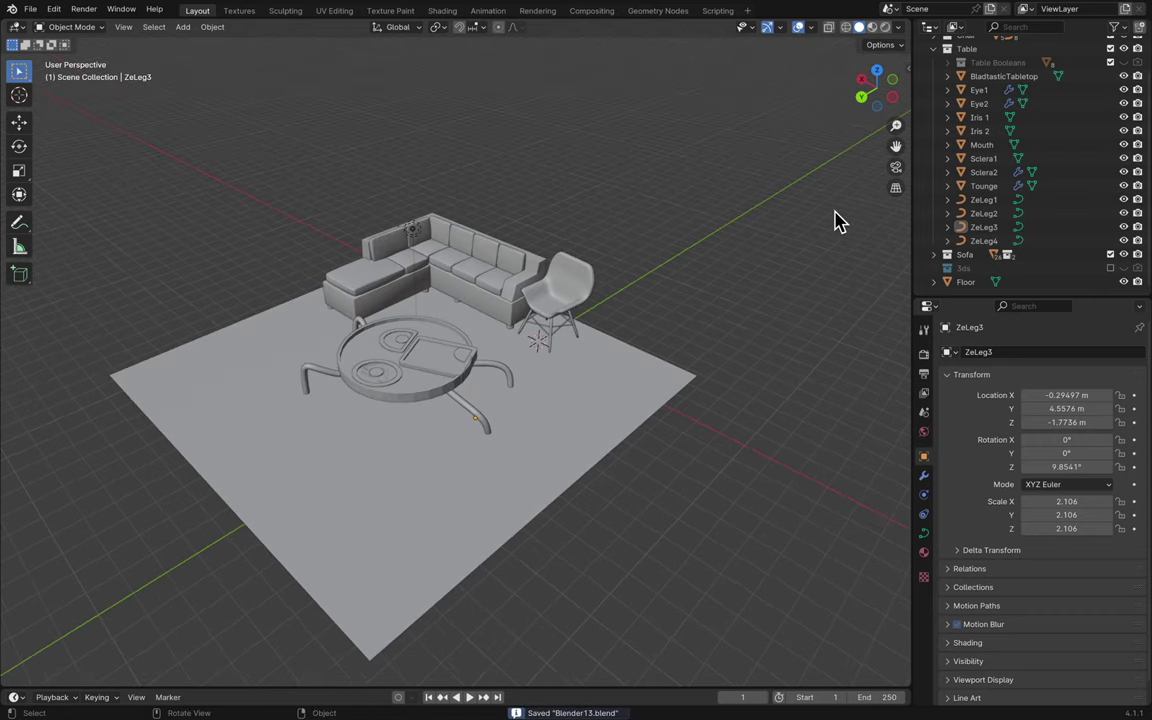
# - In the Textures workspace, widen the 3D view and switch it to Rendered shading
pyautogui.click(239, 11)
pyautogui.press('Tab')
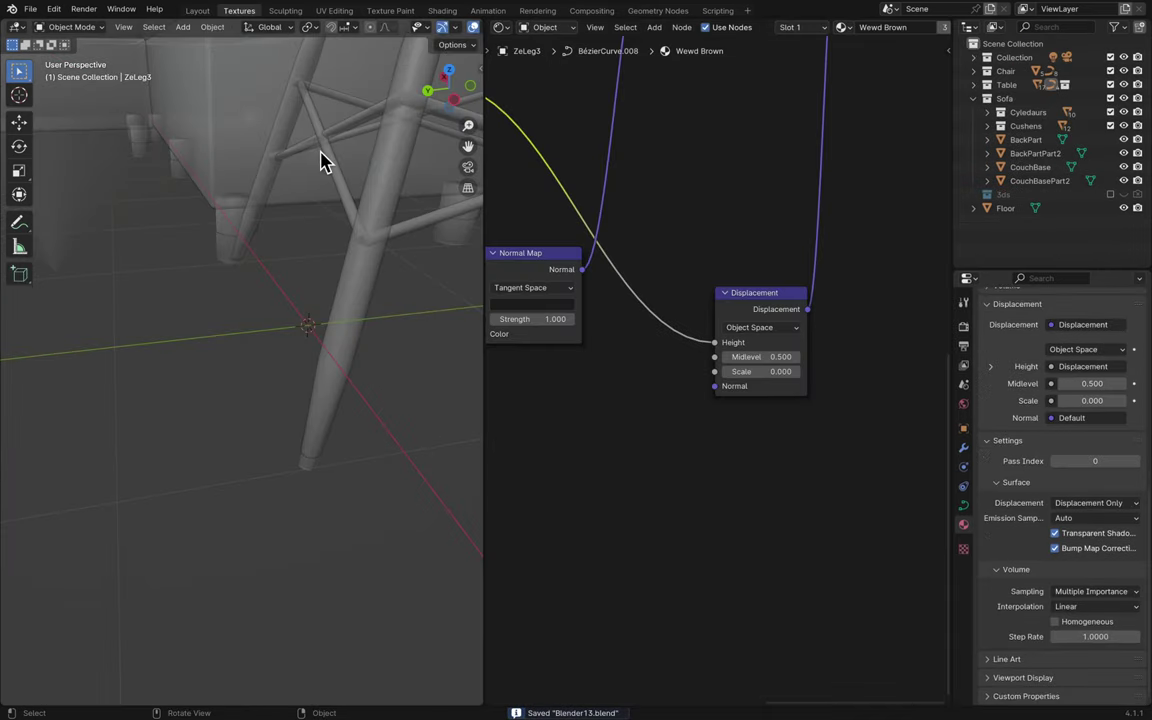
pyautogui.scroll(-10, 320, 160)
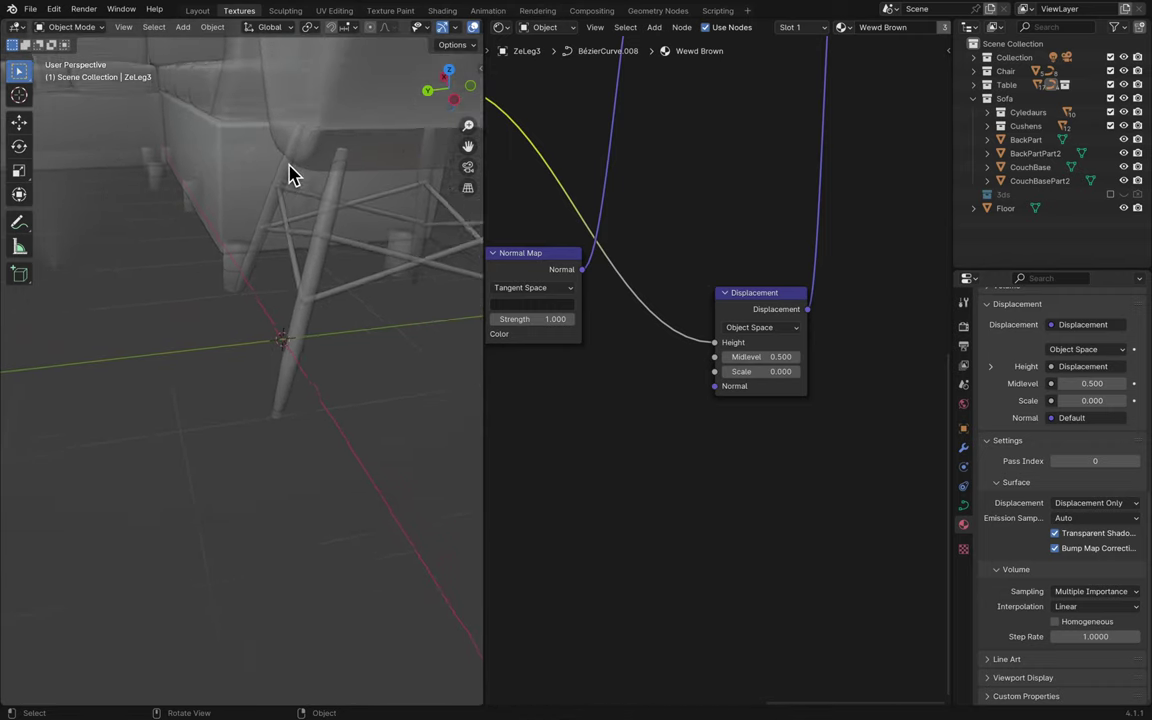
pyautogui.scroll(-6, 289, 174)
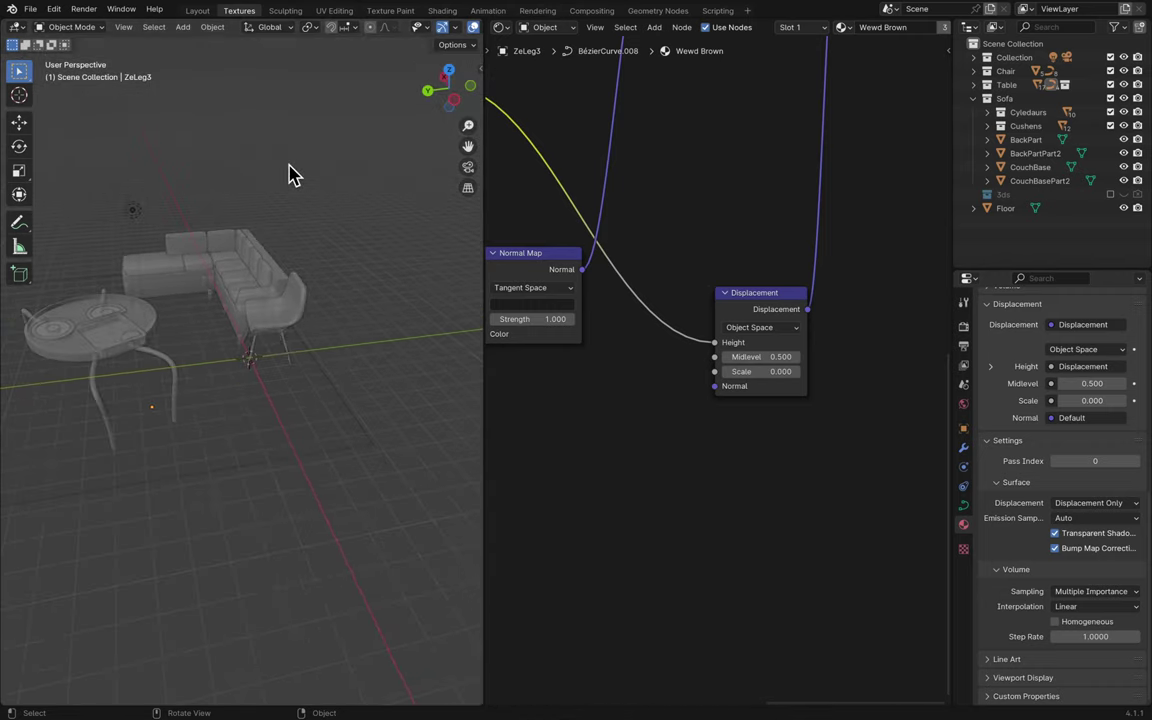
pyautogui.scroll(10, 289, 174)
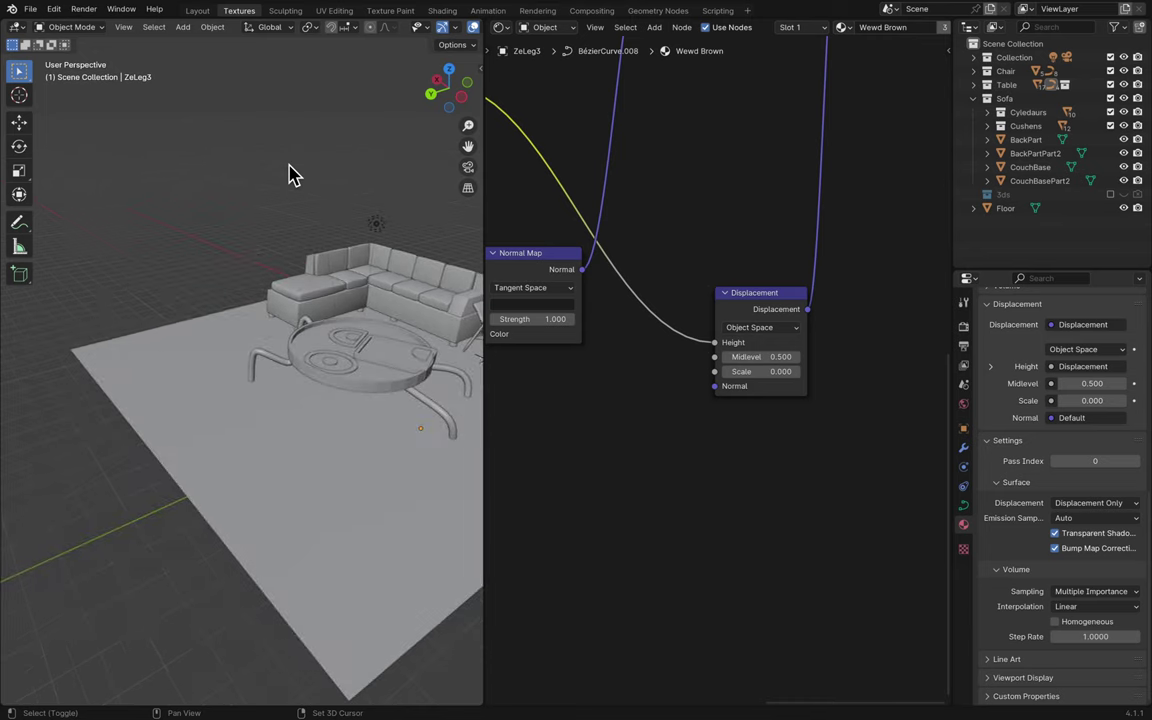
pyautogui.keyDown('shift'); pyautogui.hscroll(3, 289, 174); pyautogui.keyUp('shift')
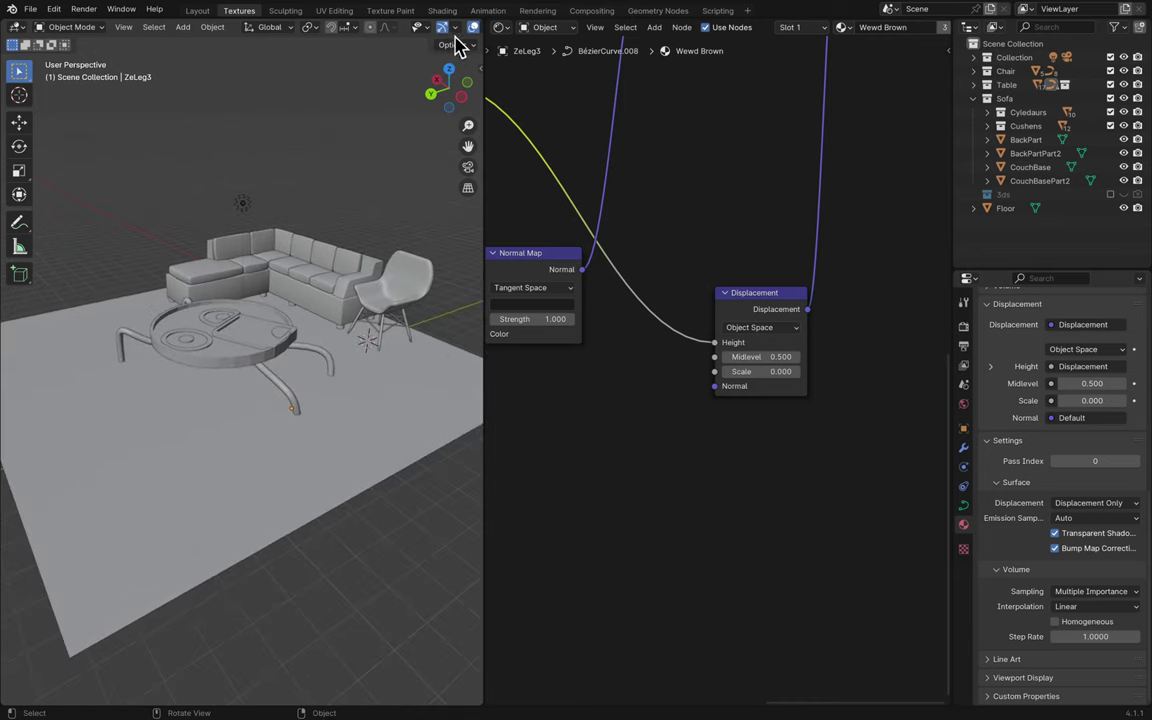
pyautogui.moveTo(484, 95); pyautogui.dragTo(797, 95)
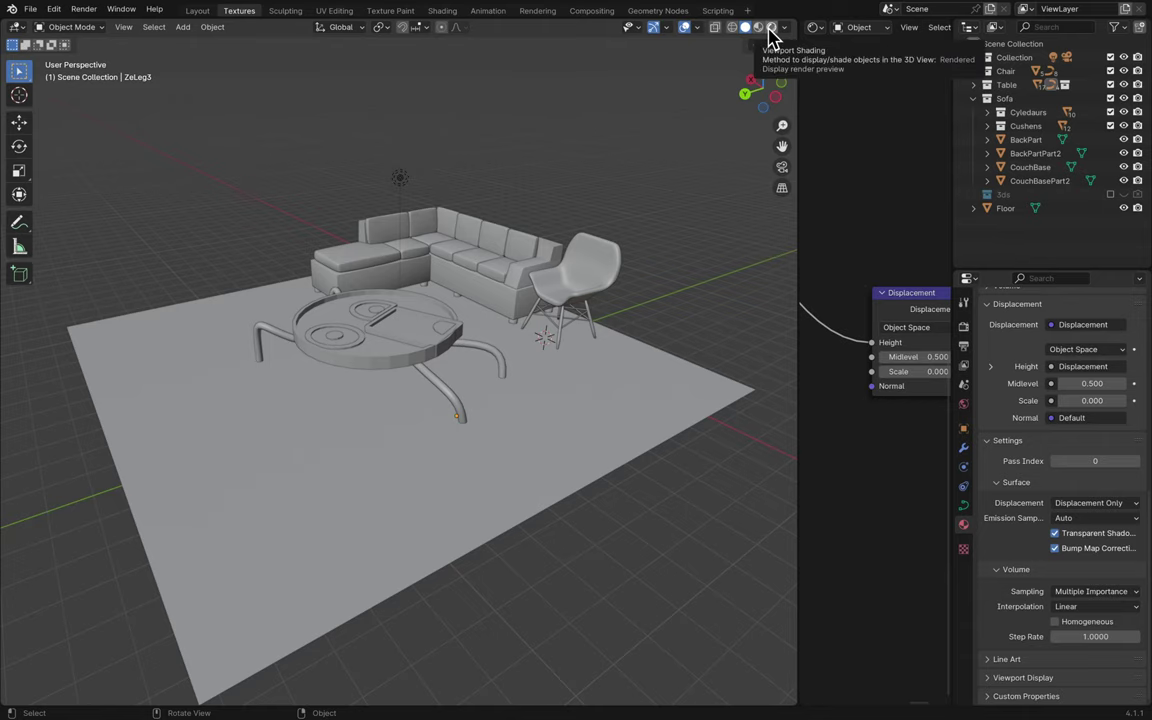
pyautogui.click(770, 29)
# - Enlarge the node editor and select the Floor to show its carpet material nodes
pyautogui.moveTo(797, 79); pyautogui.dragTo(497, 156)
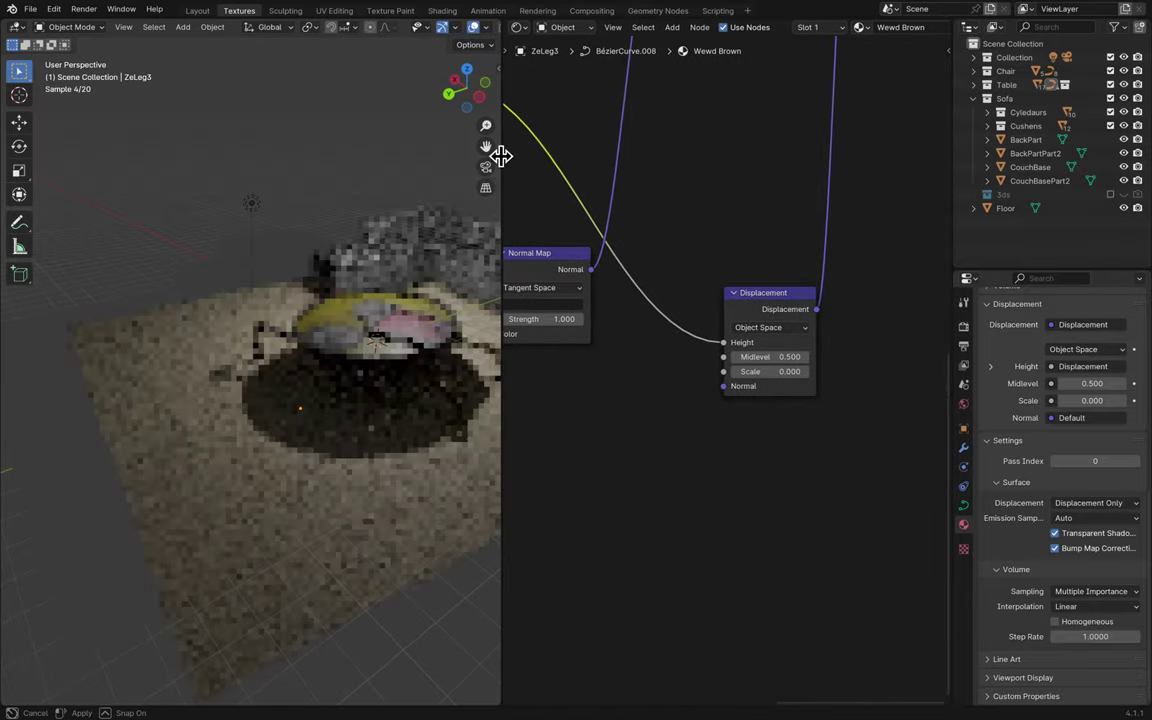
pyautogui.scroll(4, 320, 268)
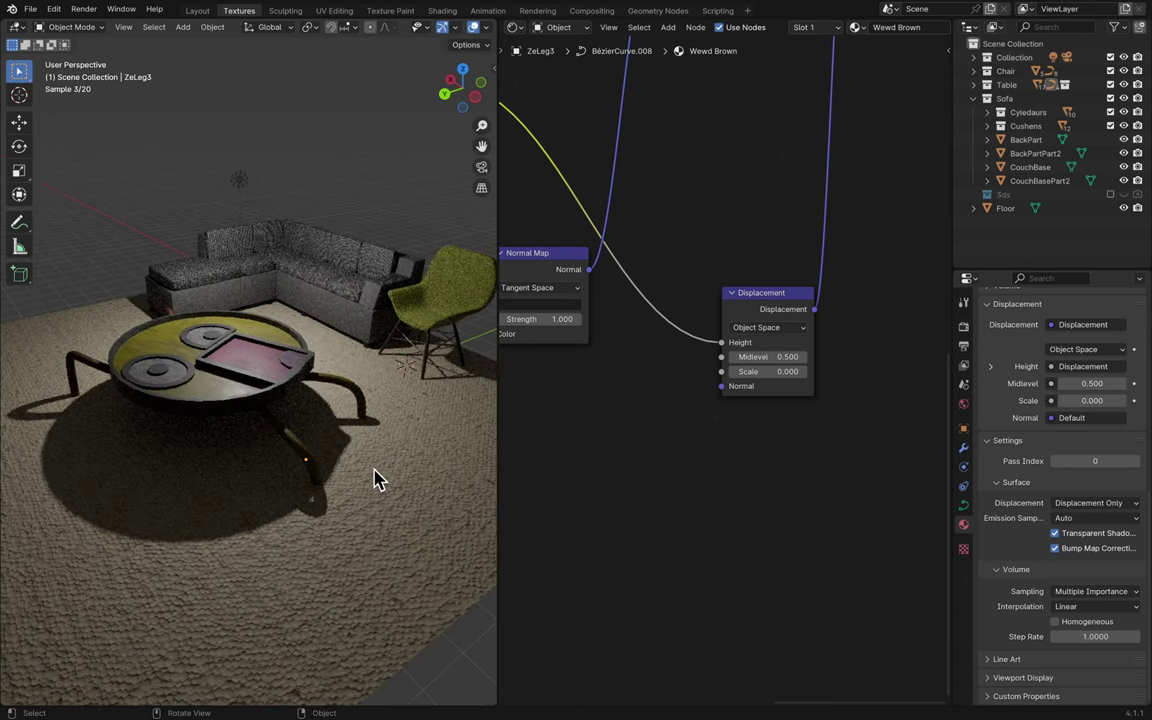
pyautogui.click(378, 478)
# - Try Mapping Scale X values of 10 and 5 on the carpet, settling on 2
pyautogui.hscroll(-10, 648, 413)
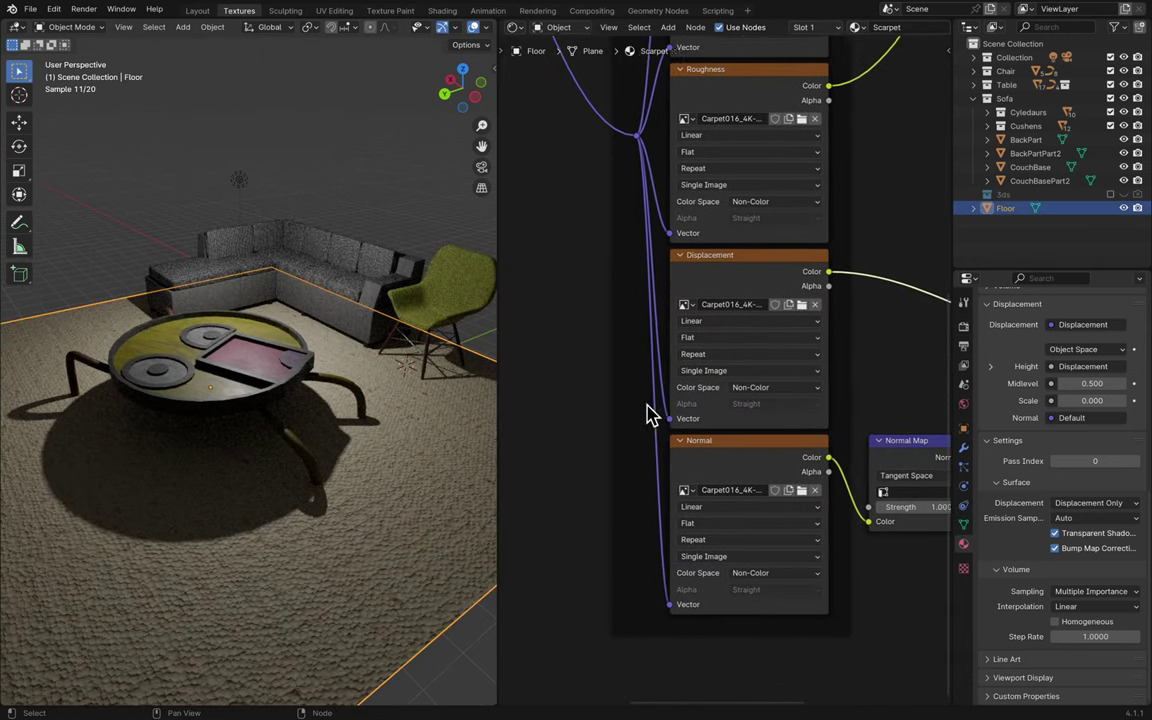
pyautogui.scroll(10, 648, 413)
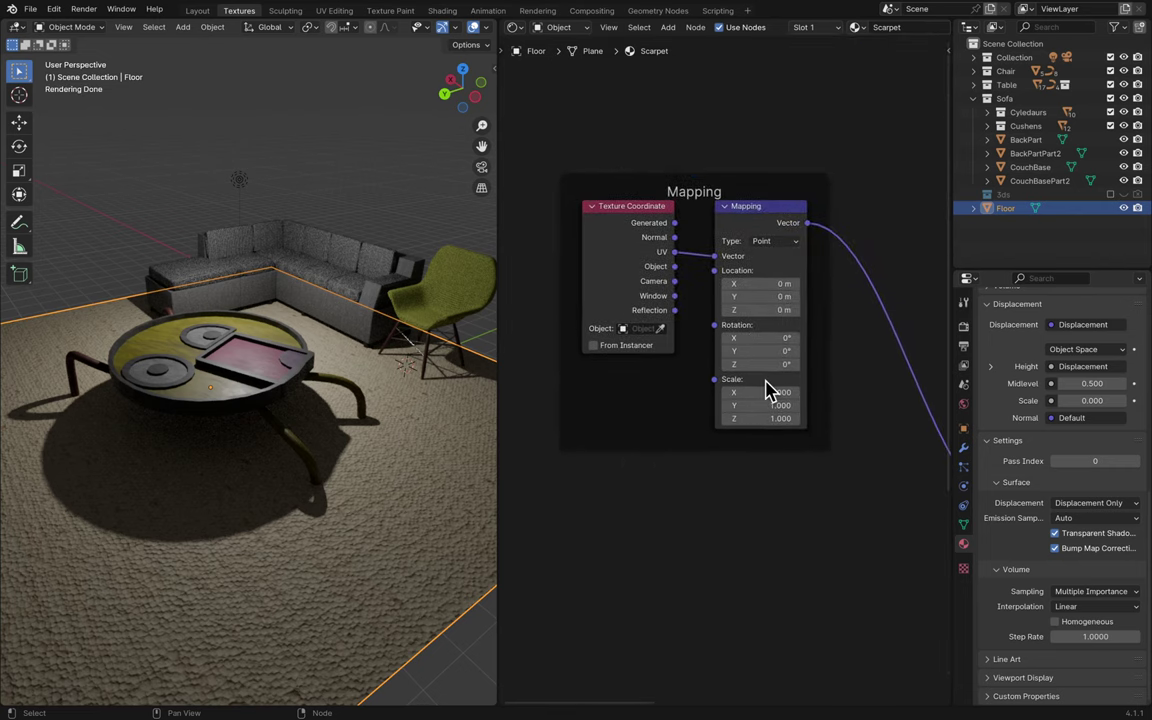
pyautogui.click(762, 391)
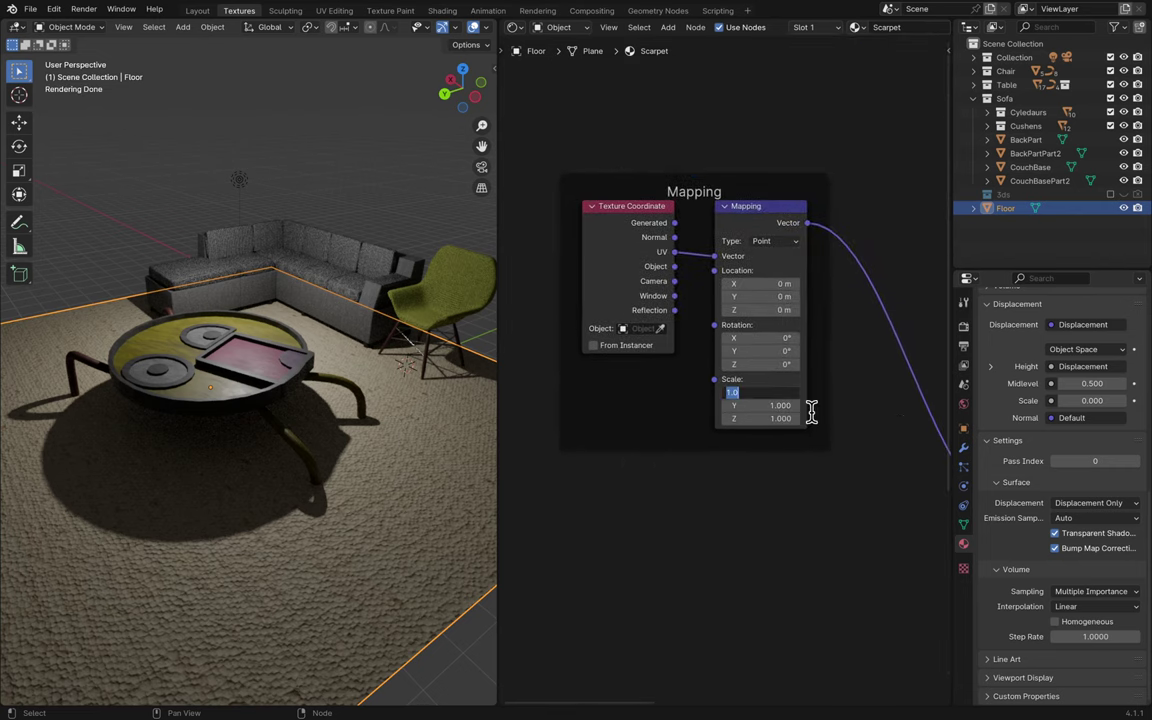
pyautogui.write('10')
pyautogui.press('Return')
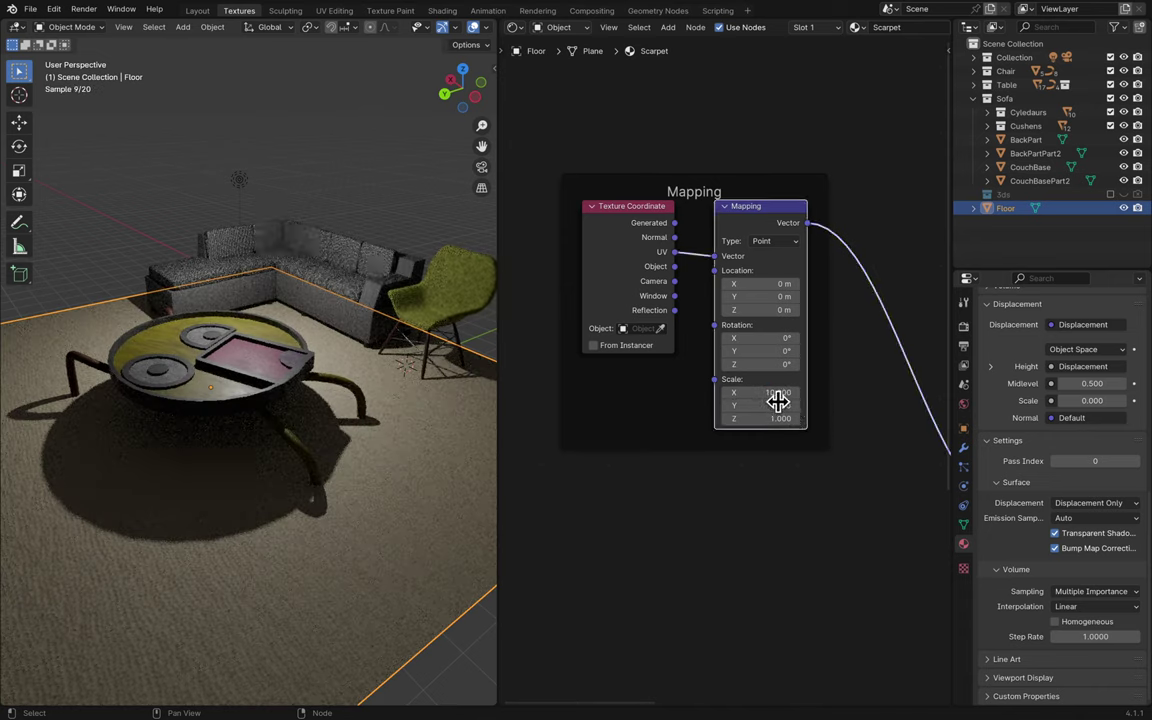
pyautogui.click(776, 392)
pyautogui.write('5')
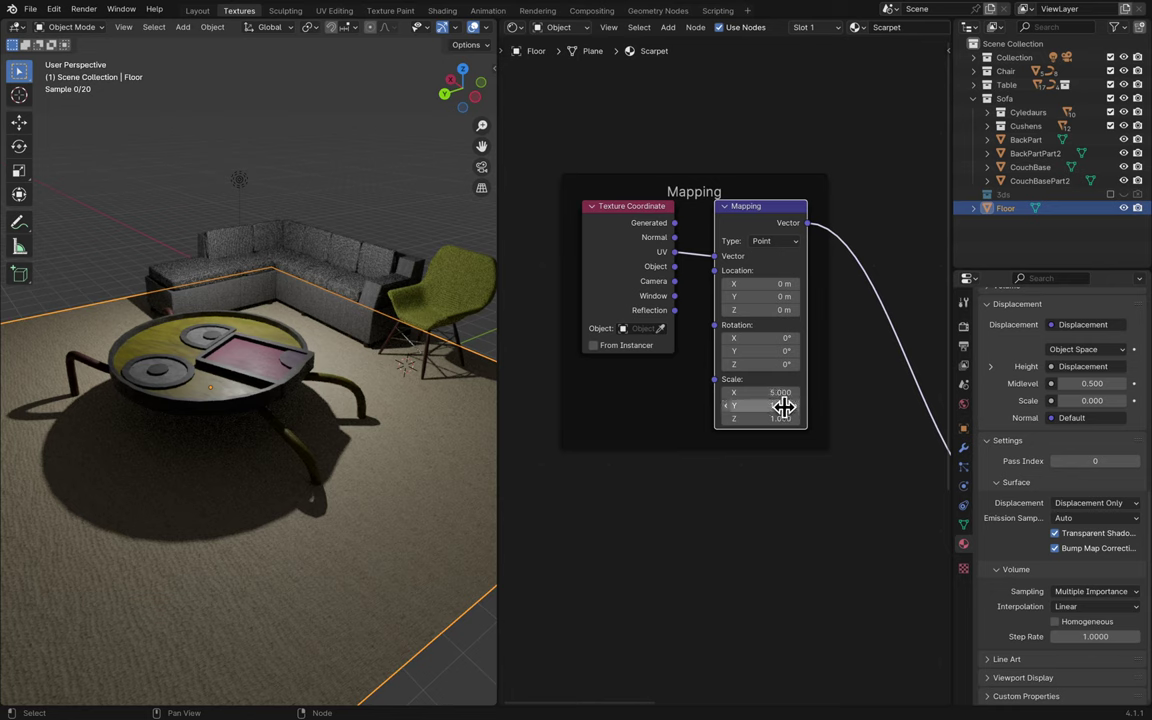
pyautogui.press('Return')
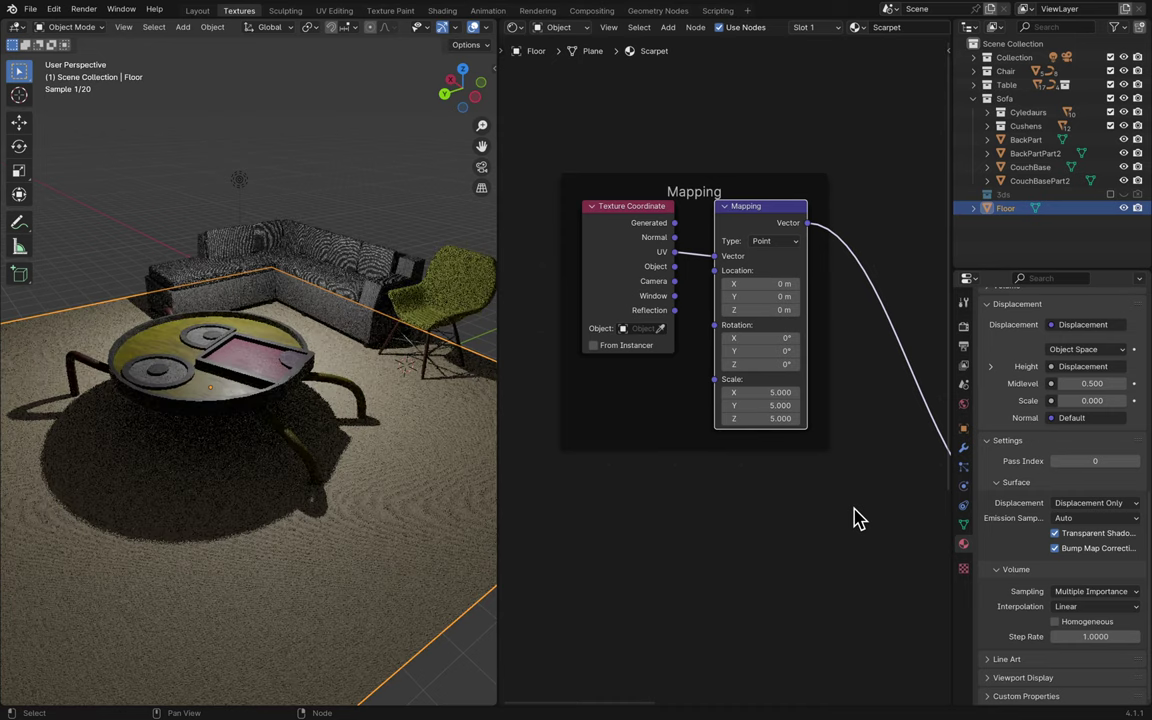
pyautogui.doubleClick(776, 392)
pyautogui.write('2')
pyautogui.press('Return')
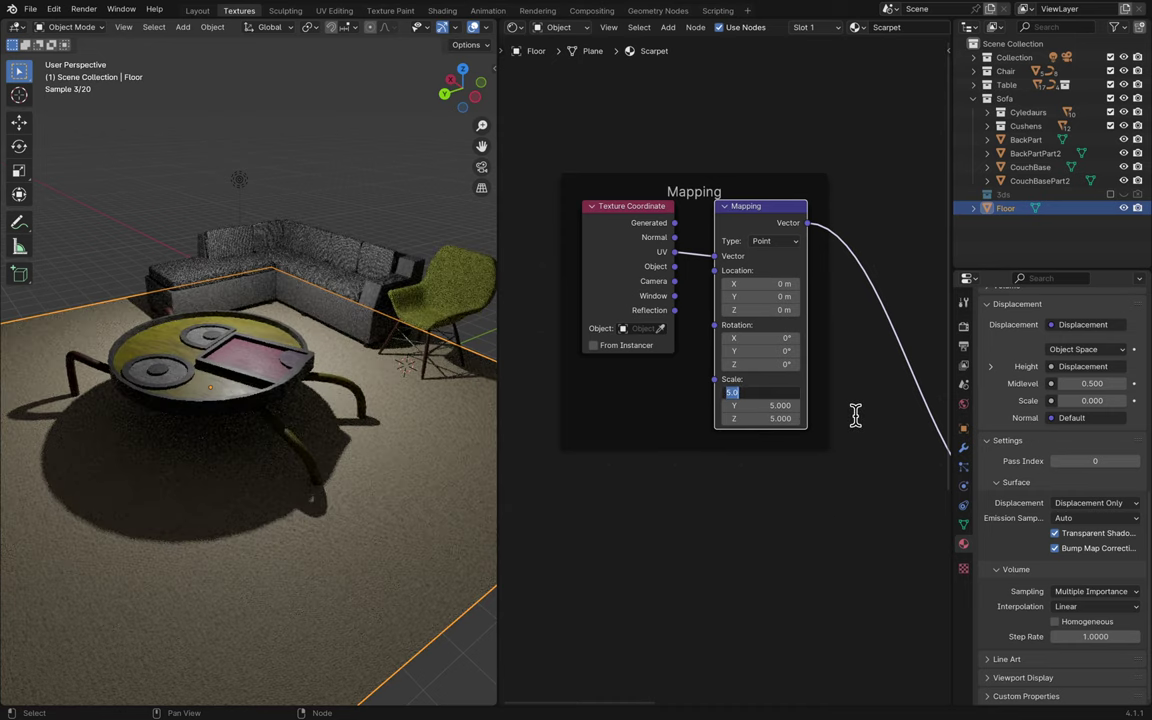
# - Set Mapping Scale Y and Z to 2, save Blender13.blend, and orbit to check the carpet
pyautogui.doubleClick(770, 405)
pyautogui.write('2')
pyautogui.press('Return')
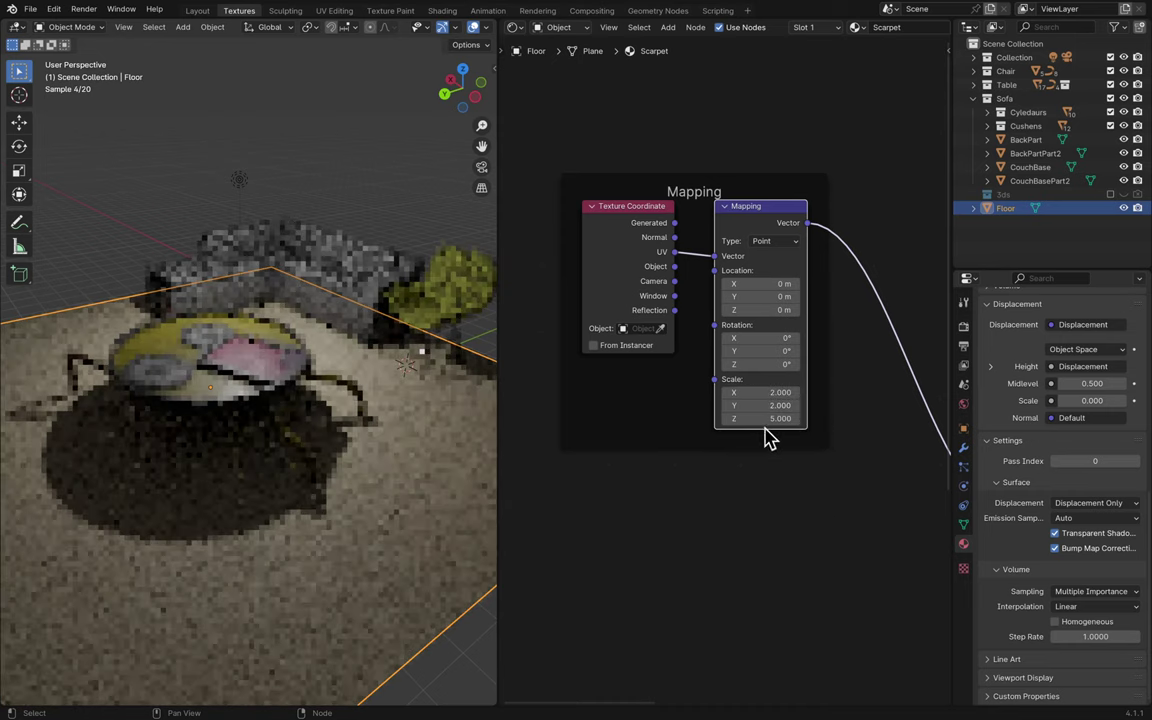
pyautogui.doubleClick(776, 418)
pyautogui.write('2')
pyautogui.press('Return')
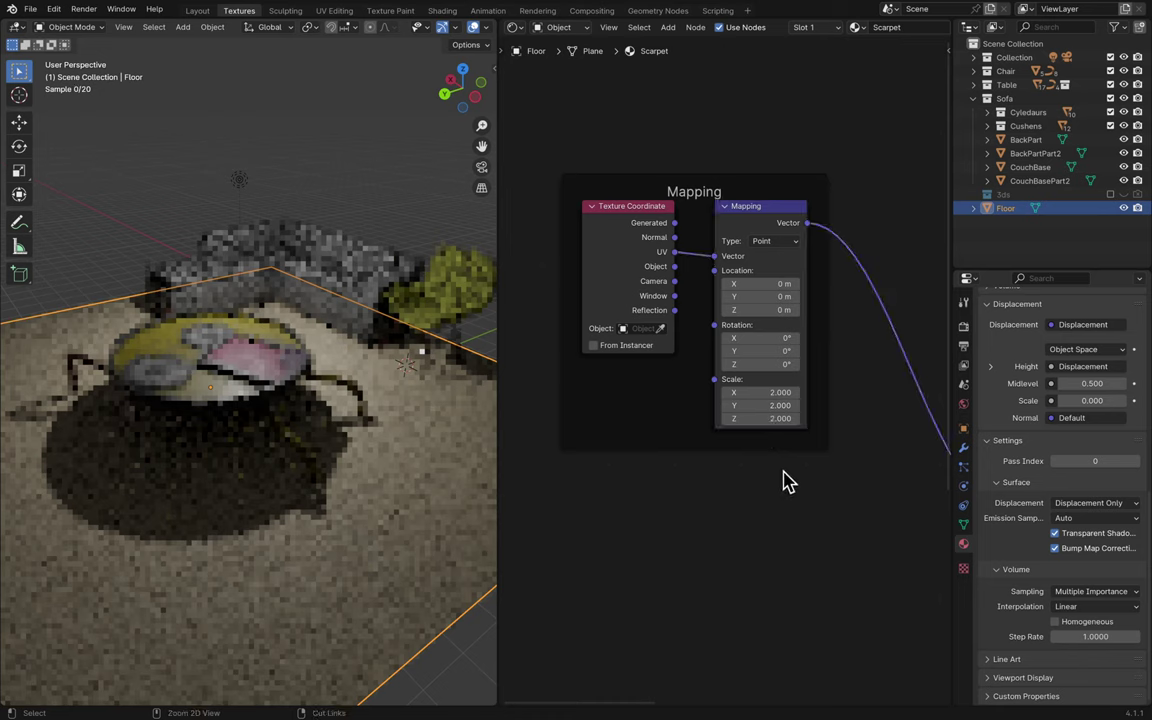
pyautogui.hotkey('ctrl', 's')
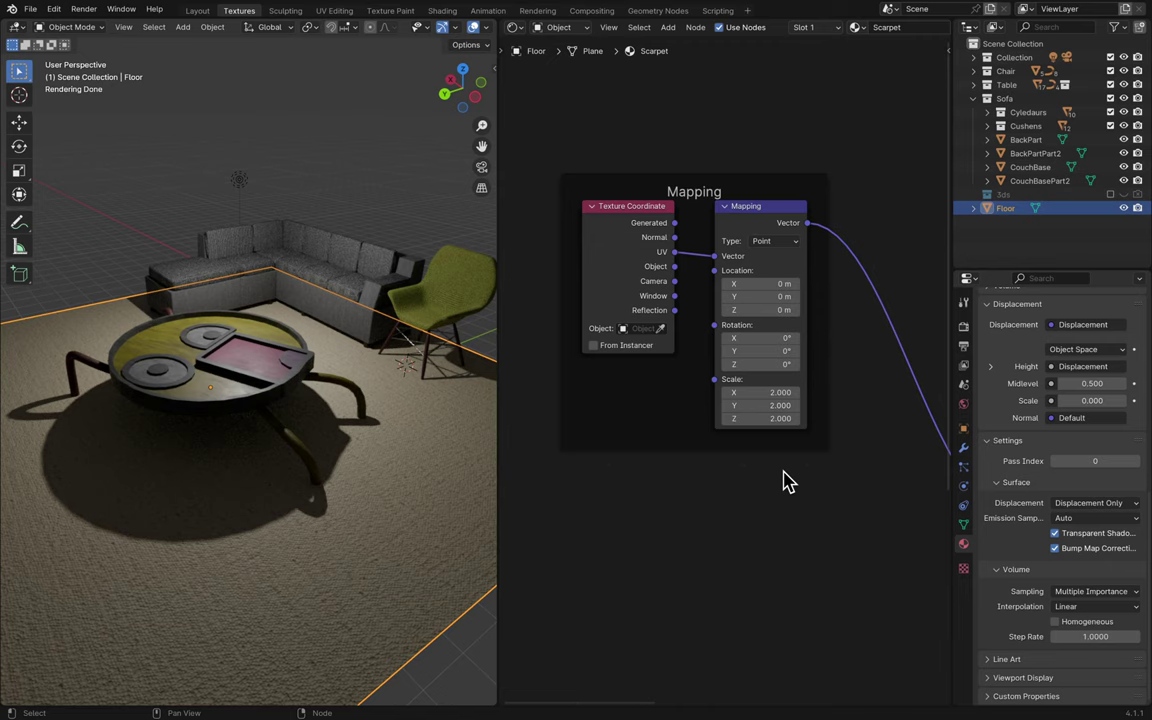
pyautogui.moveTo(335, 452); pyautogui.dragTo(378, 412, button='middle')
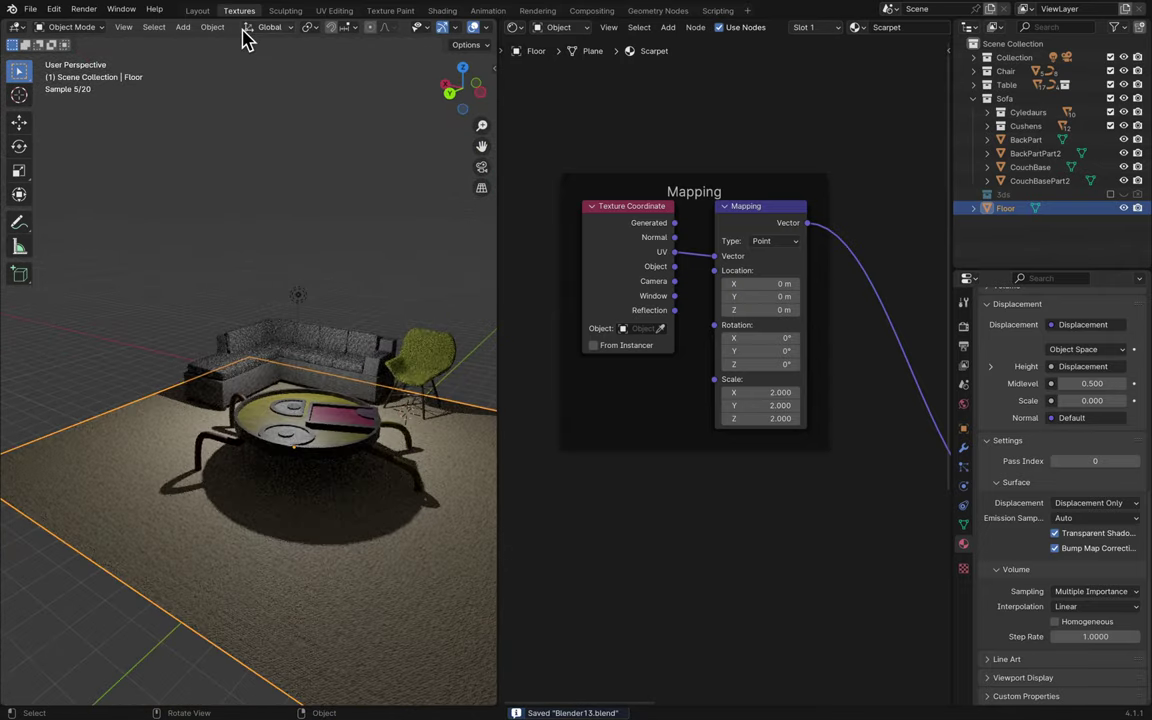
# - Back in Layout, deselect the floor and glance through its Delta Transform, Relations, Collections and Instancing panels
pyautogui.click(198, 12)
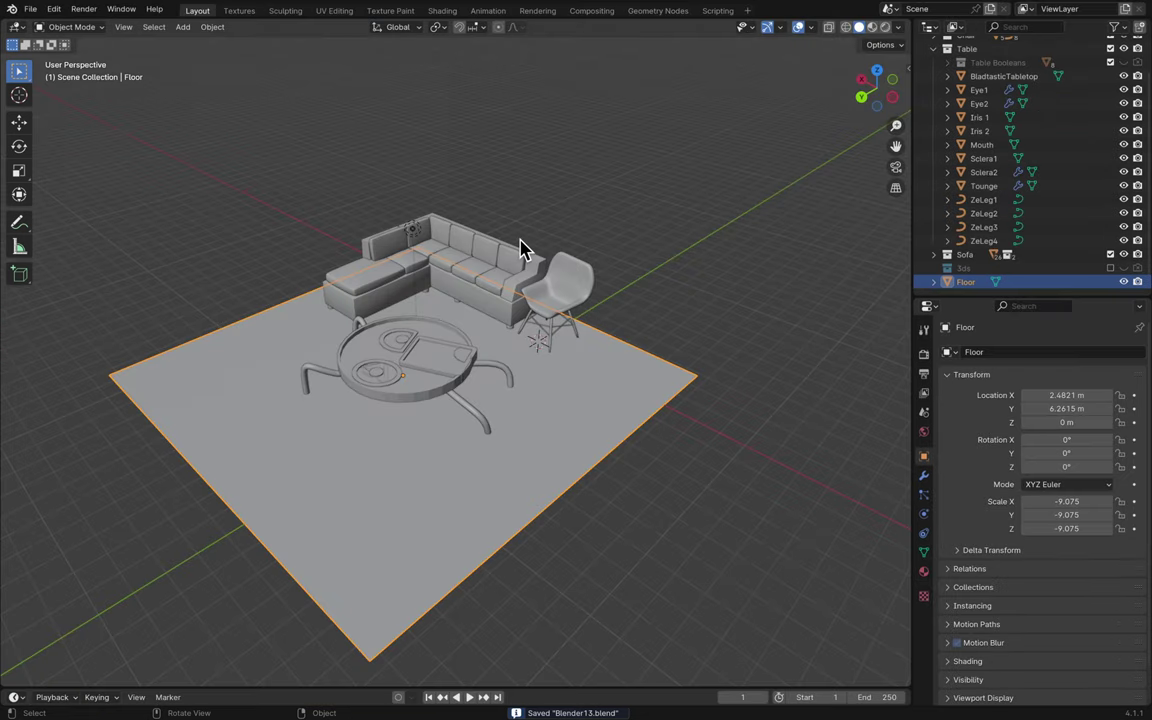
pyautogui.click(617, 239)
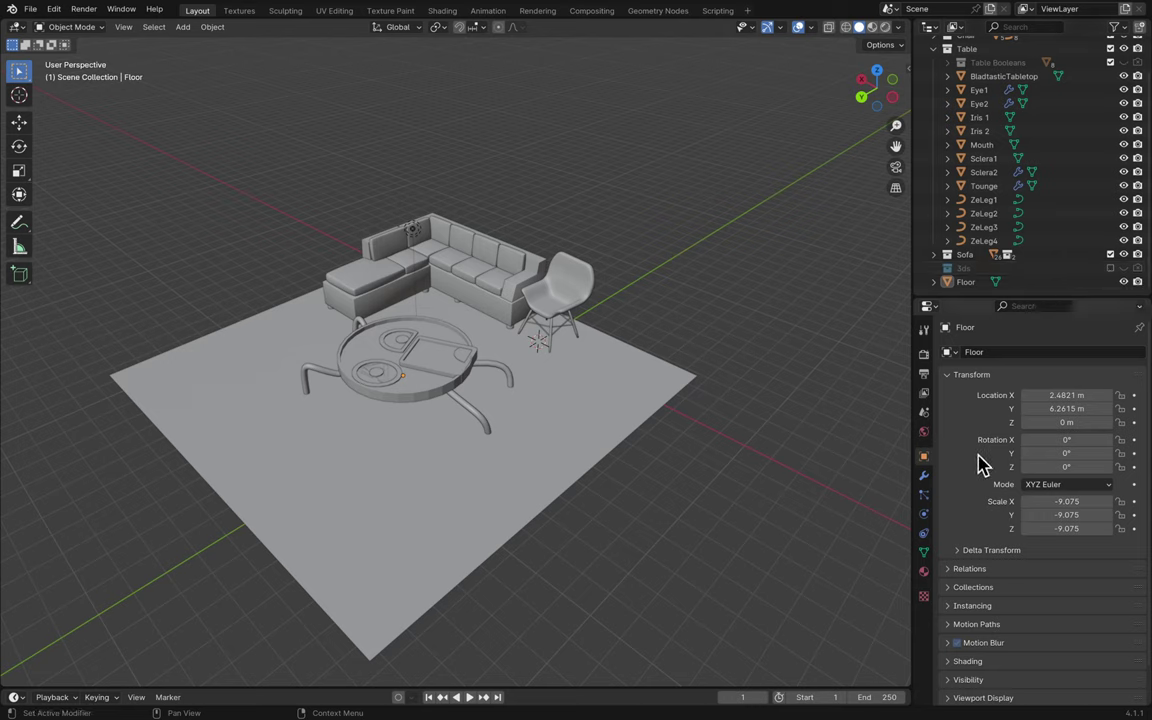
pyautogui.scroll(-2, 997, 452)
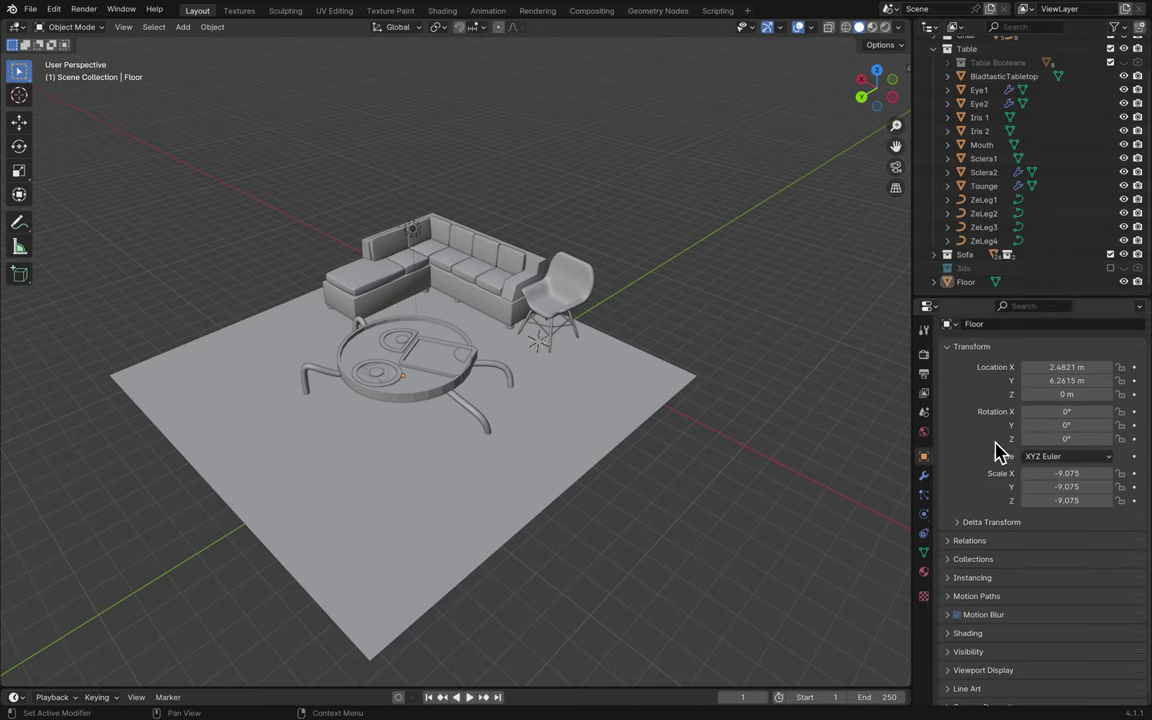
pyautogui.click(995, 513)
pyautogui.click(997, 515)
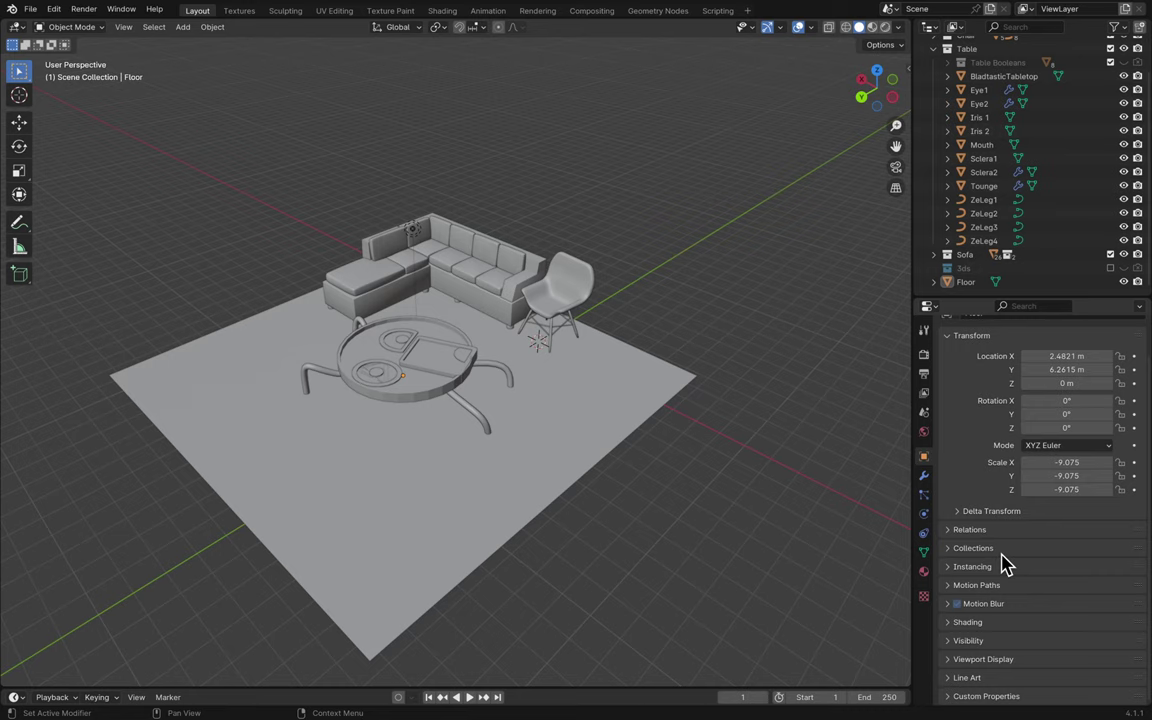
pyautogui.click(975, 531)
pyautogui.click(979, 532)
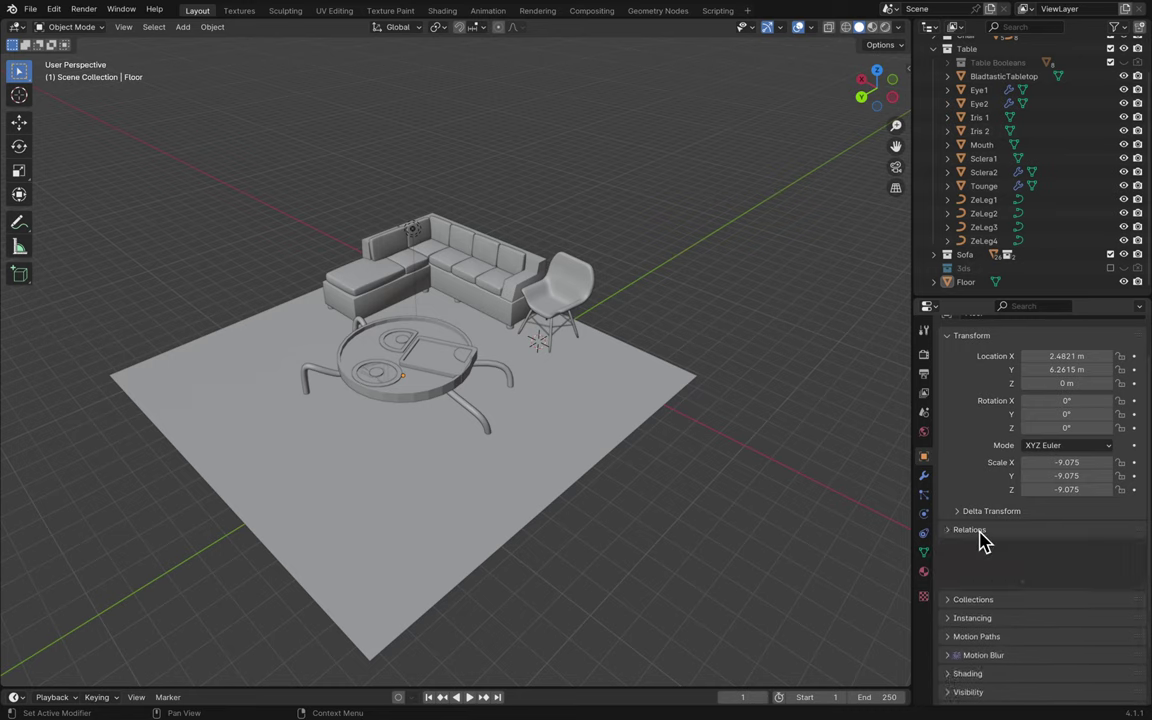
pyautogui.click(978, 548)
pyautogui.click(979, 552)
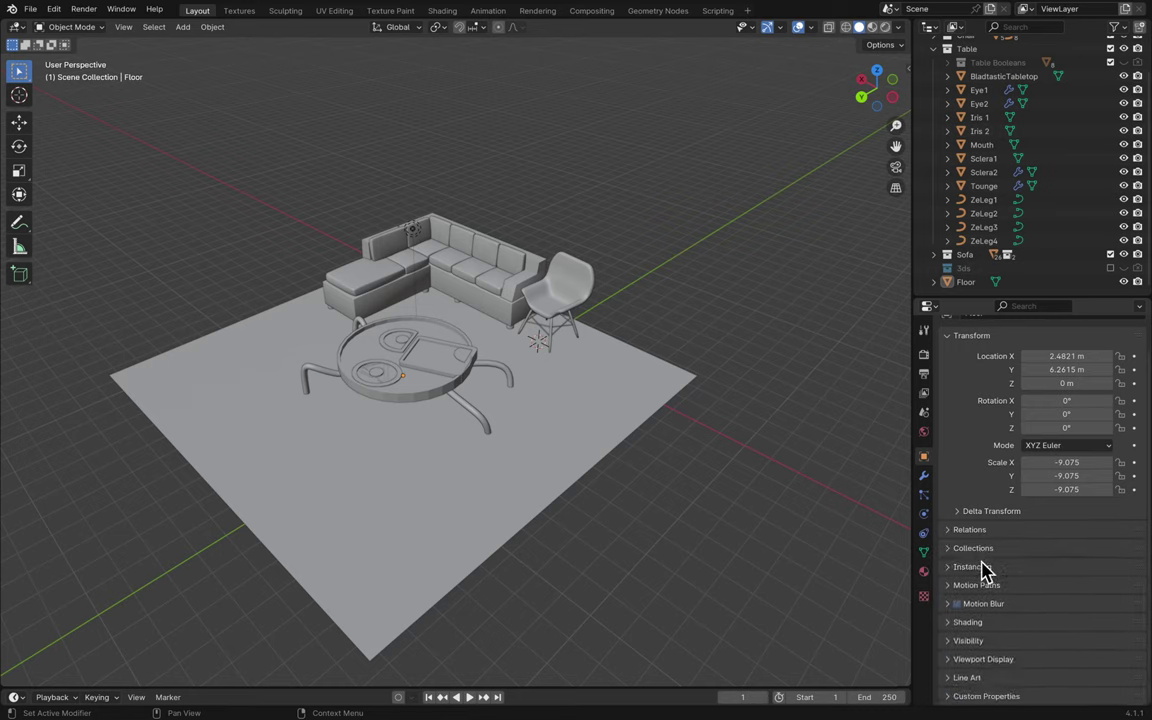
pyautogui.click(983, 569)
pyautogui.click(984, 572)
# - Glance through the floor's Motion Paths, Motion Blur, Shading, Visibility, Viewport Display and Line Art panels
pyautogui.click(982, 588)
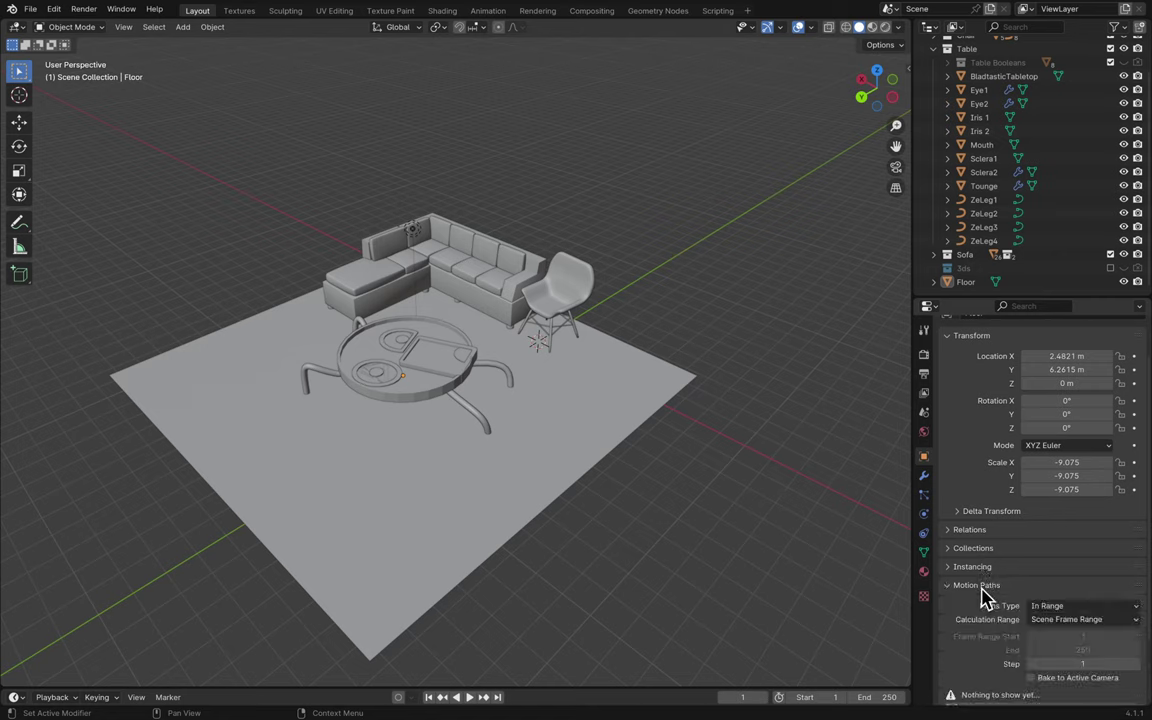
pyautogui.click(982, 592)
pyautogui.click(982, 605)
pyautogui.click(982, 606)
pyautogui.click(978, 622)
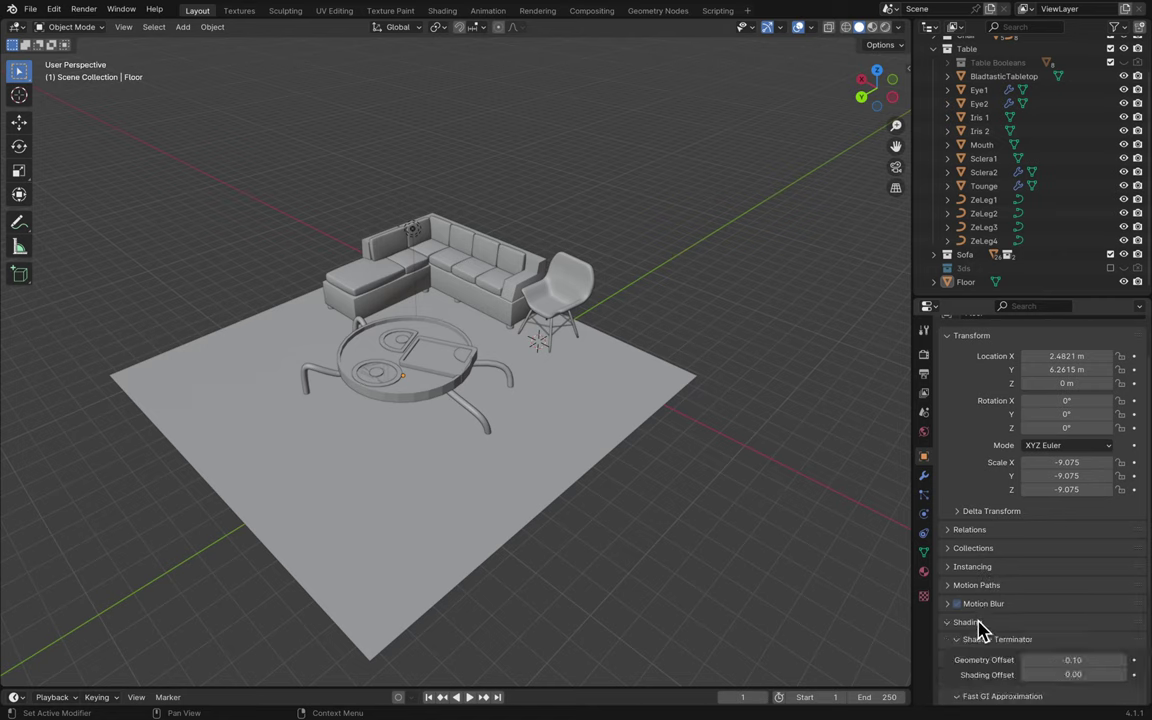
pyautogui.click(979, 626)
pyautogui.click(979, 640)
pyautogui.click(978, 643)
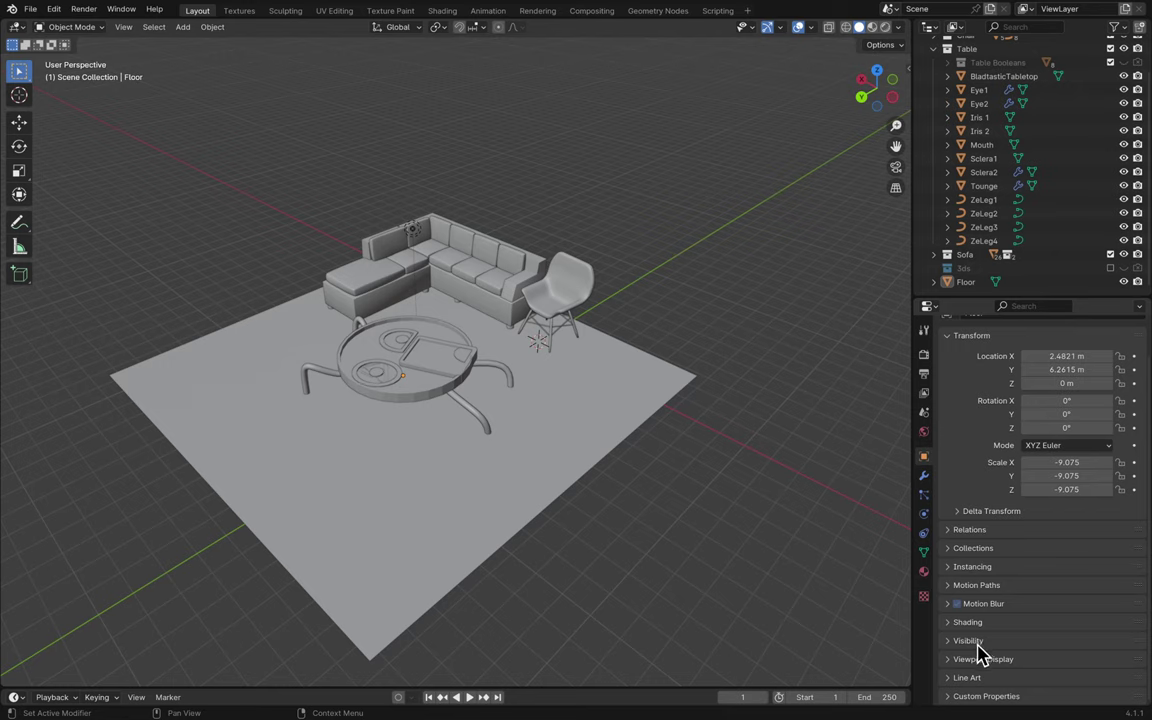
pyautogui.click(977, 658)
pyautogui.click(976, 660)
pyautogui.click(973, 677)
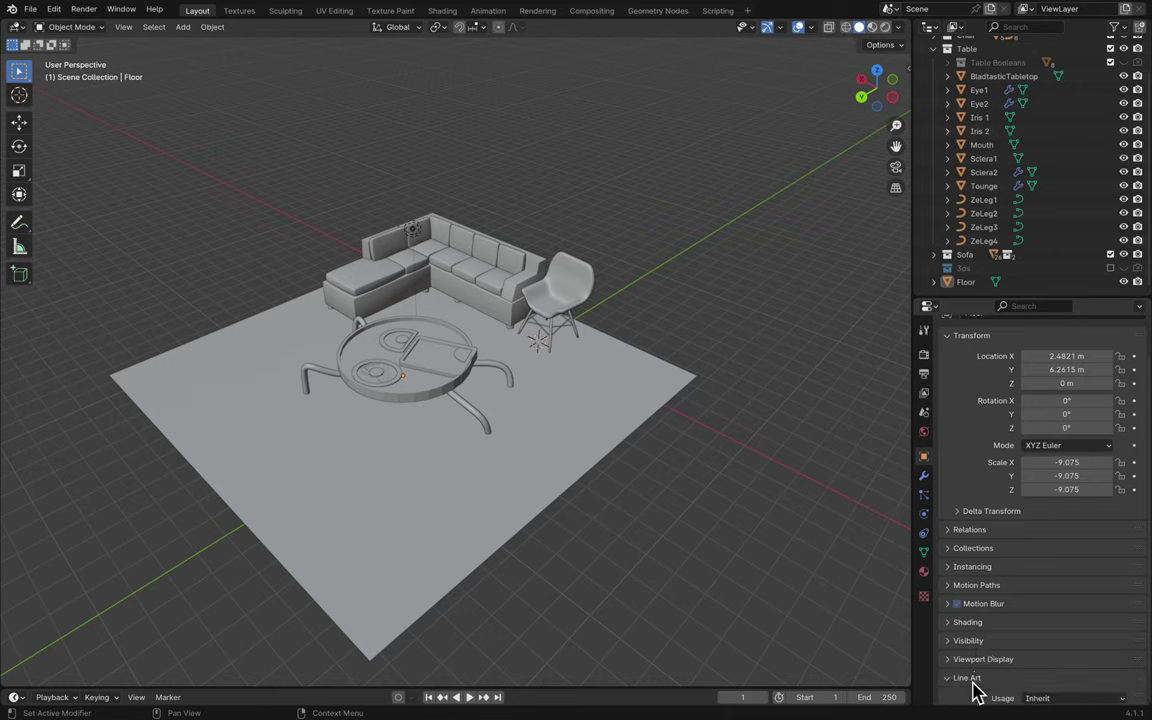
pyautogui.click(976, 680)
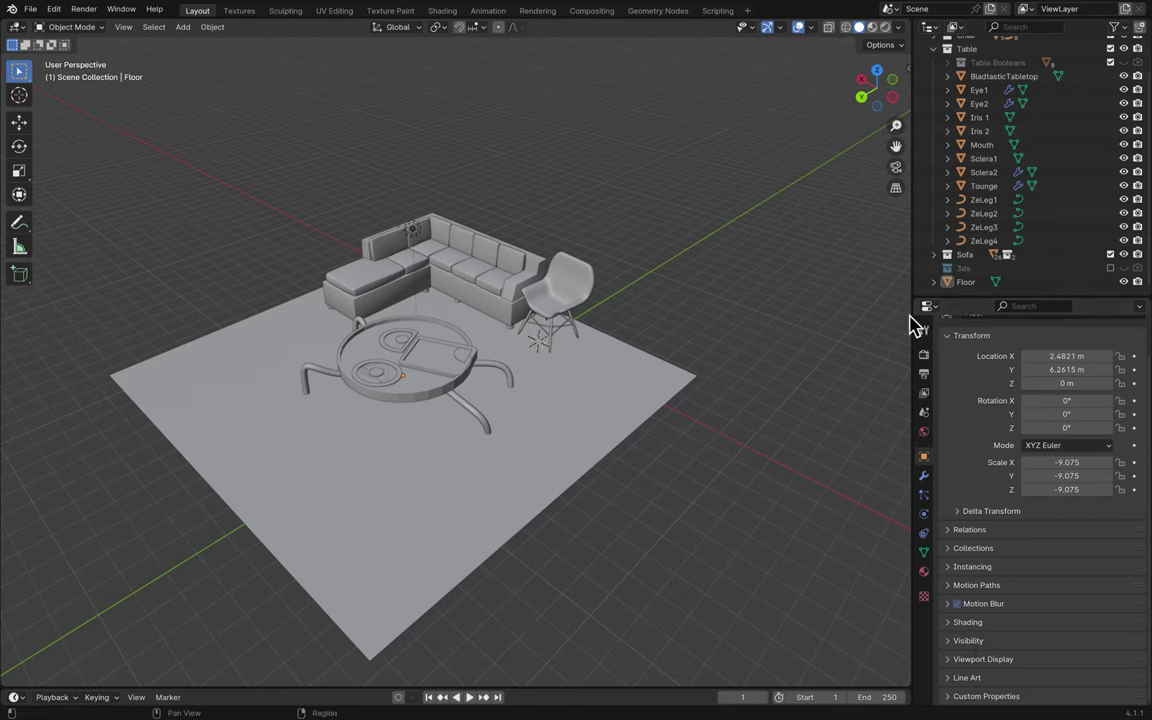
# - Re-include the 3ds collection, select Box006, ArnoldLight002 and all its objects, then view from top
pyautogui.click(1110, 268)
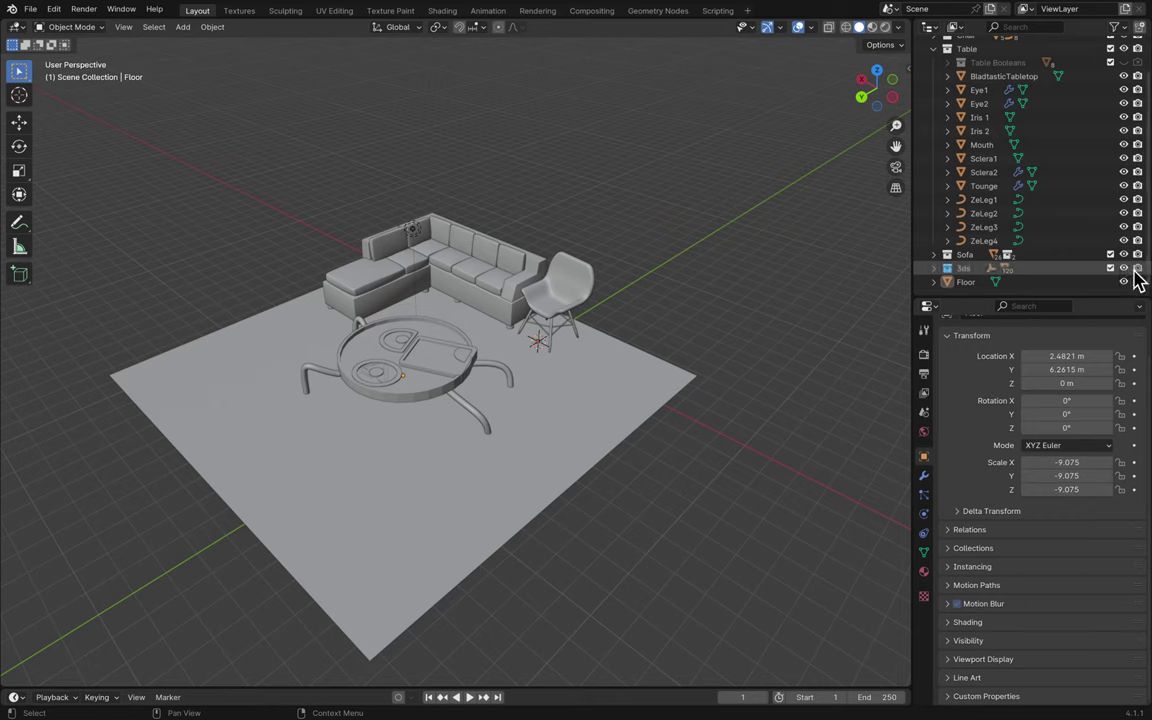
pyautogui.click(935, 268)
pyautogui.scroll(-8, 941, 272)
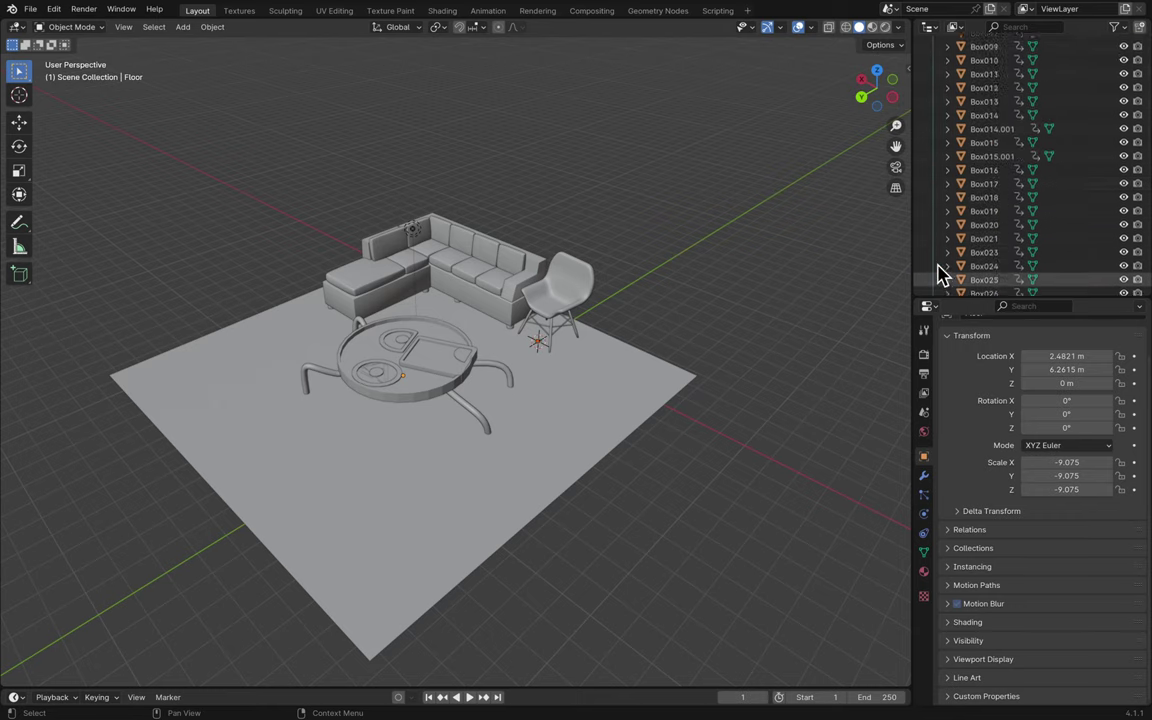
pyautogui.click(996, 110)
pyautogui.scroll(5, 993, 100)
pyautogui.scroll(5, 993, 100)
pyautogui.scroll(-4, 993, 103)
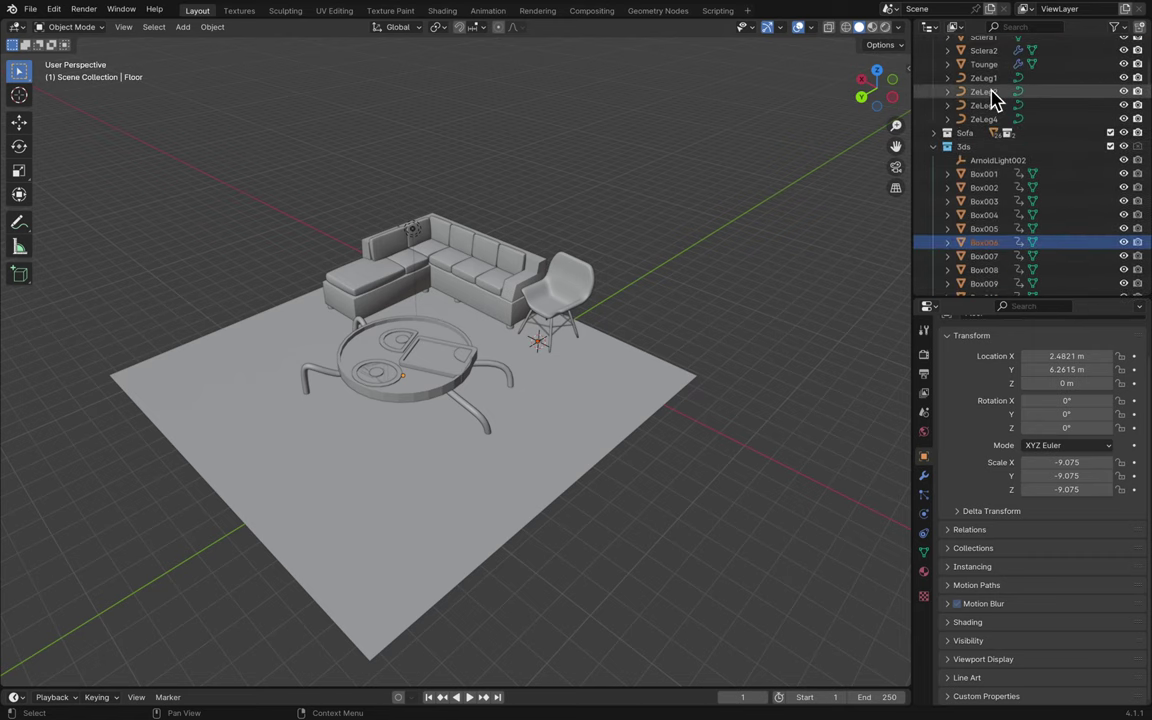
pyautogui.click(985, 160)
pyautogui.scroll(-3, 985, 190)
pyautogui.scroll(-15, 985, 200)
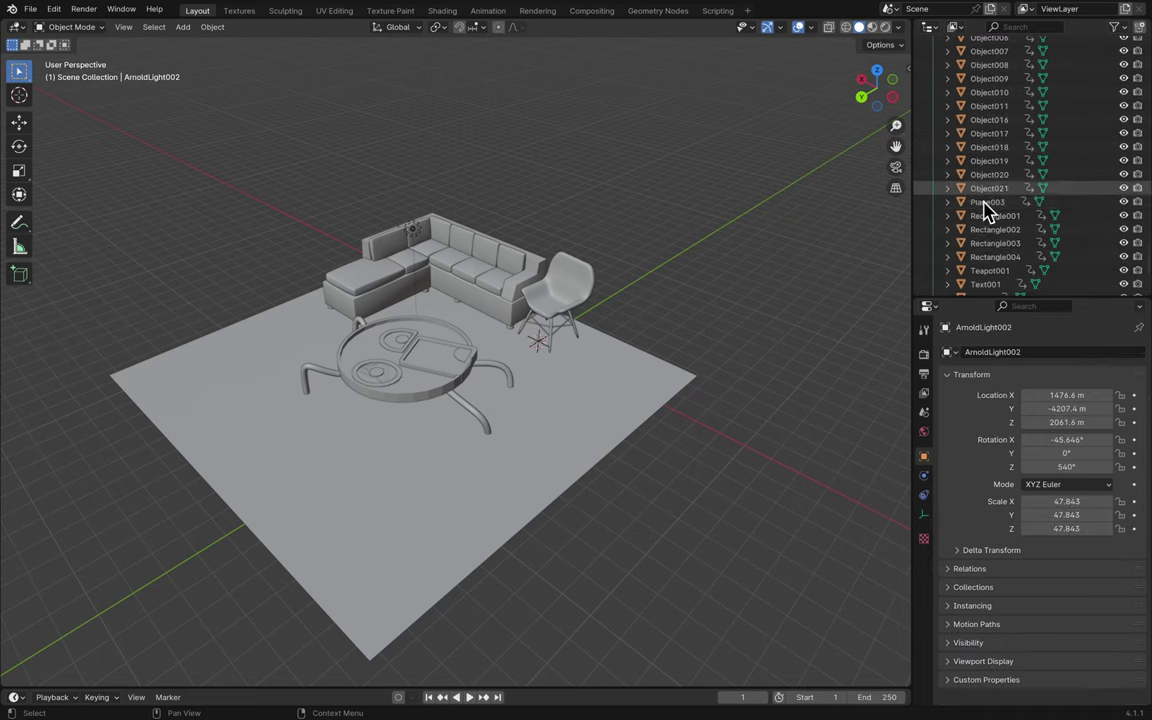
pyautogui.keyDown('shift'); pyautogui.click(985, 268); pyautogui.keyUp('shift')
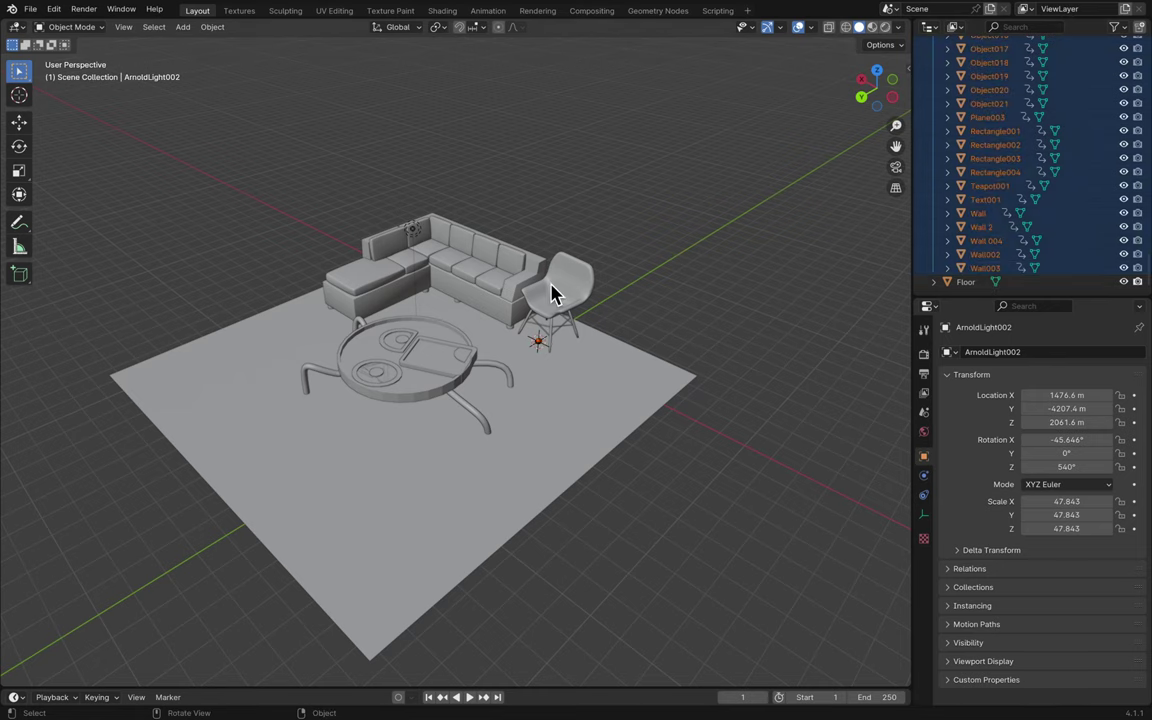
pyautogui.click(876, 73)
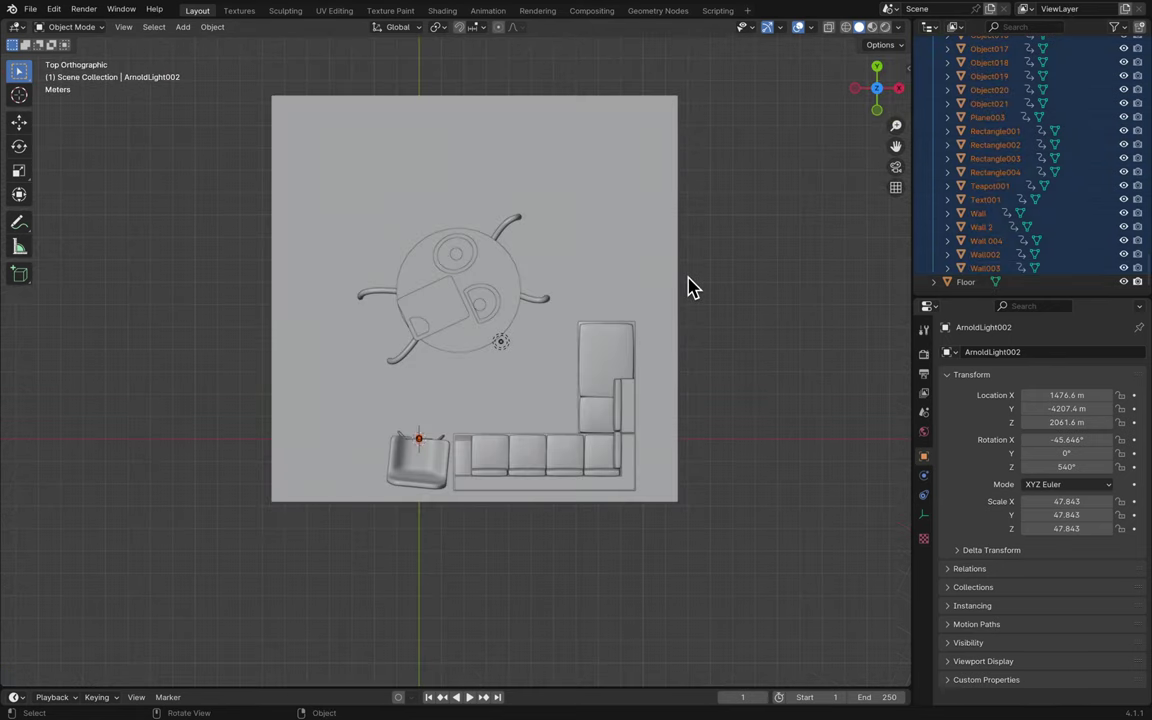
pyautogui.press('r')
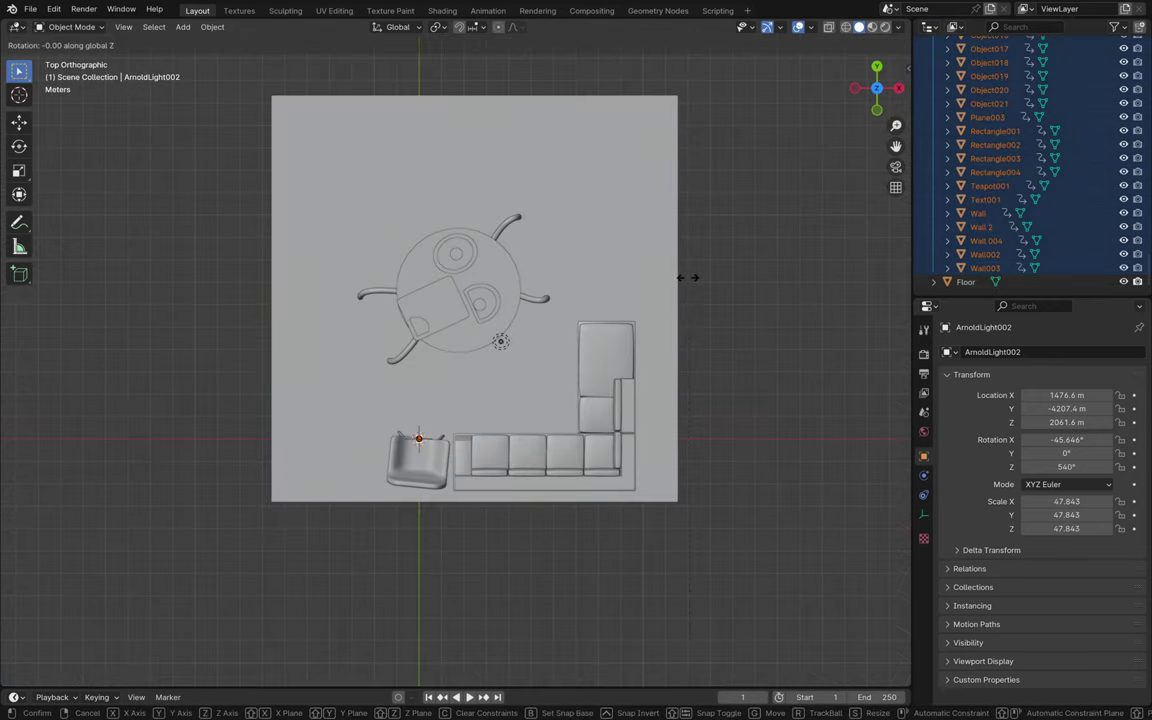
# - Rotate the light 270°, then undo it and abandon a resize attempt
pyautogui.write('270')
pyautogui.press('Return')
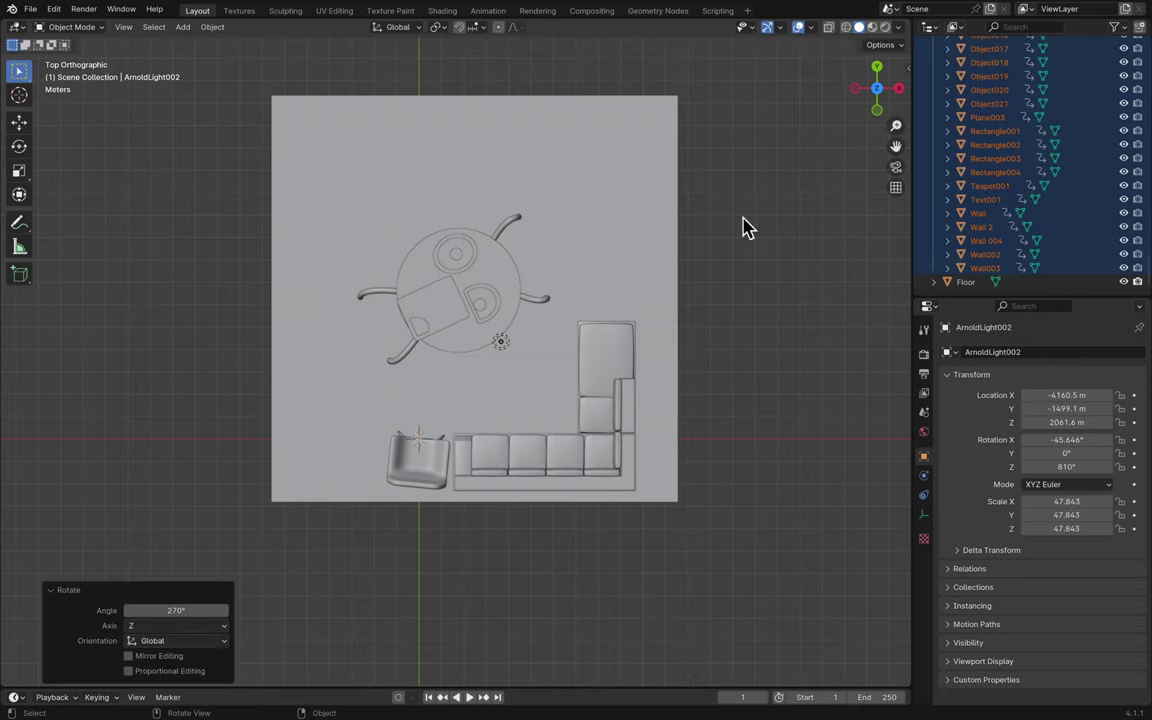
pyautogui.hotkey('ctrl', 'z')
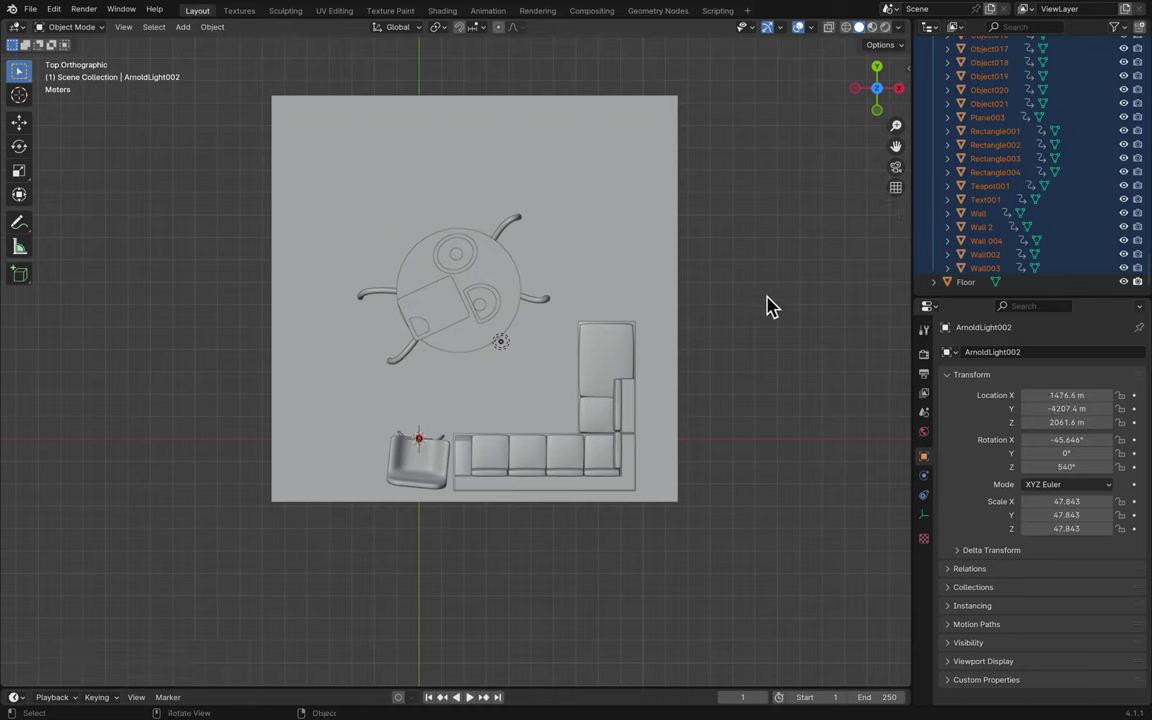
pyautogui.press('s')
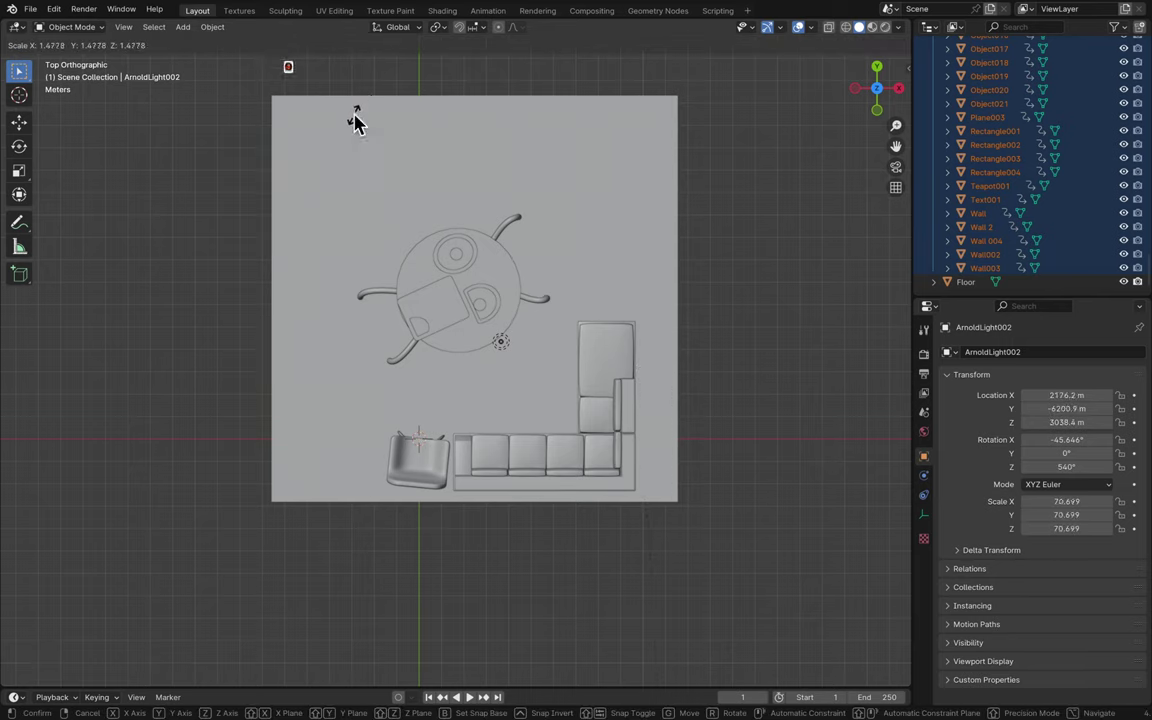
pyautogui.press('Escape')
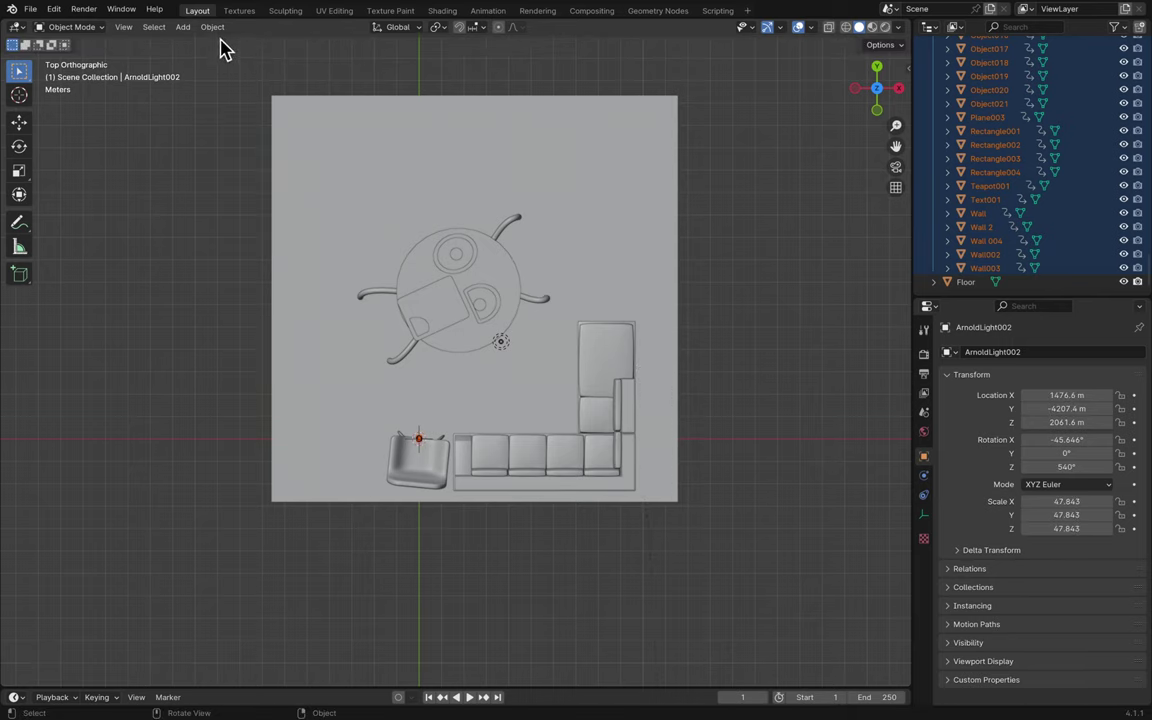
# - Select all the 3ds collection objects and enlarge them by 1.346
pyautogui.click(995, 268)
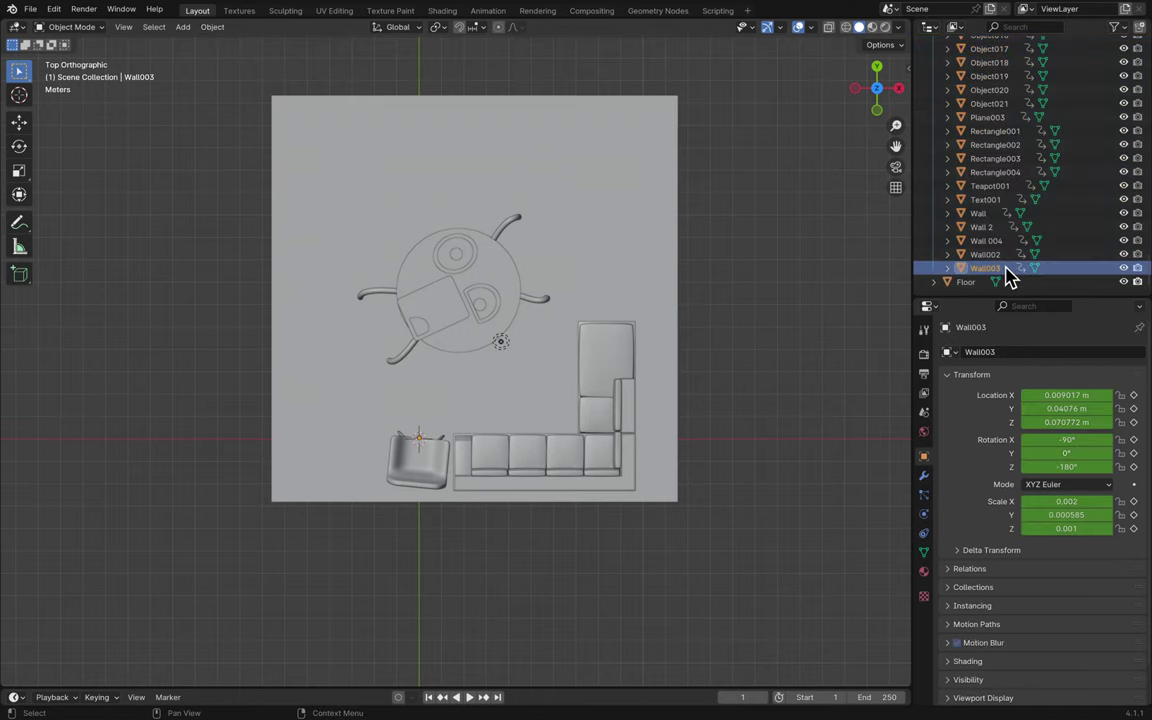
pyautogui.scroll(10, 990, 280)
pyautogui.keyDown('shift'); pyautogui.click(988, 185); pyautogui.keyUp('shift')
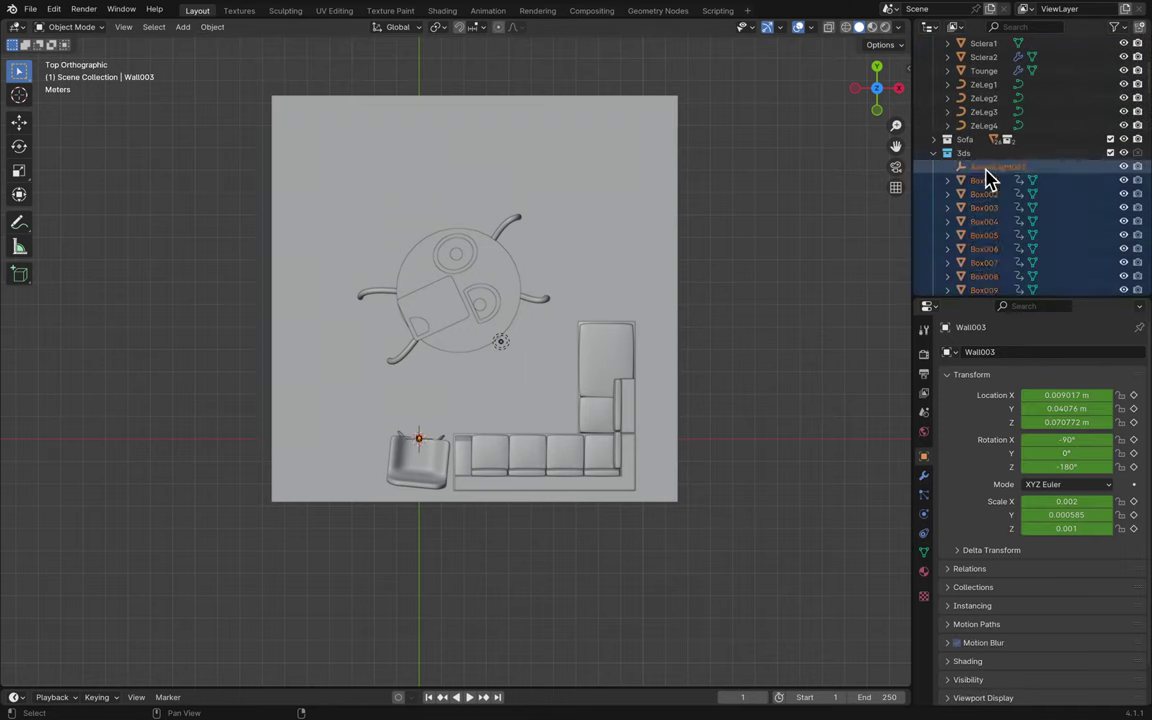
pyautogui.press('s')
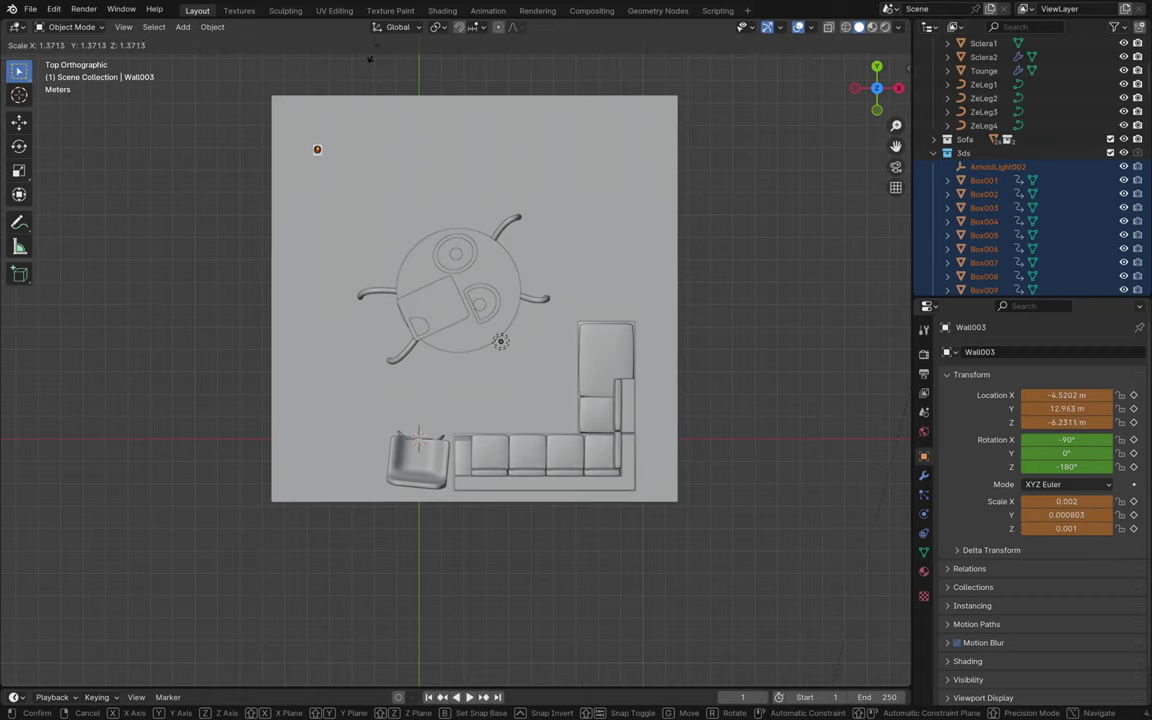
pyautogui.click(428, 105)
pyautogui.scroll(-15, 500, 233)
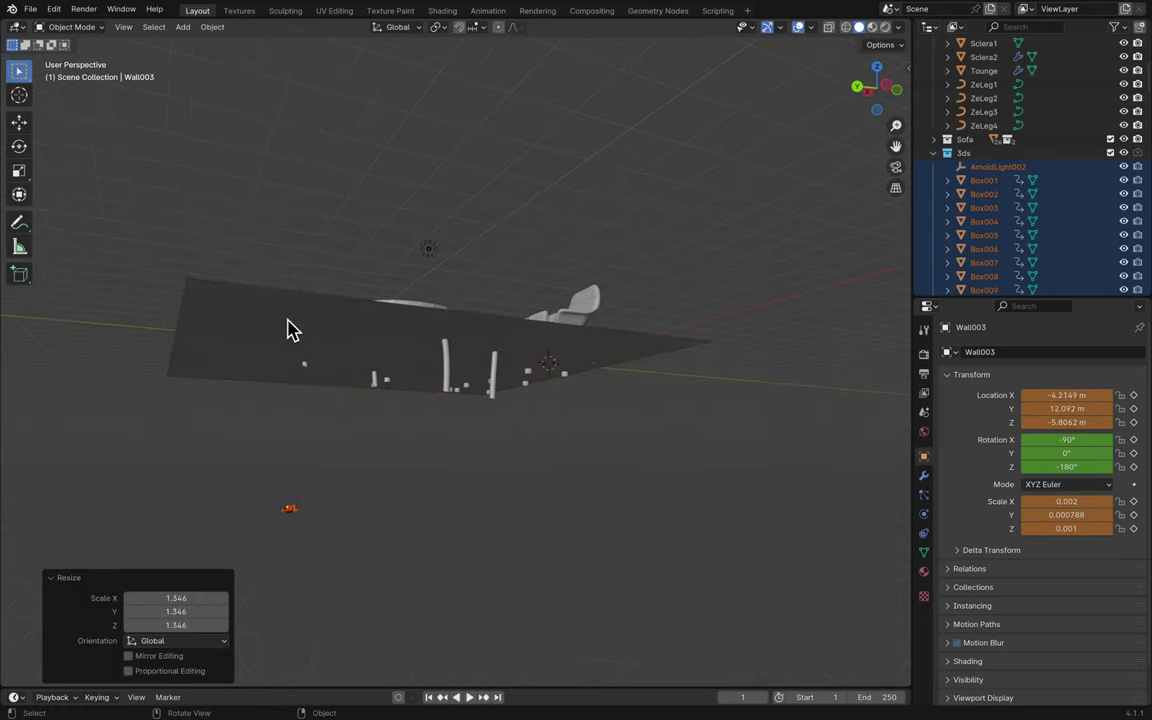
# - Set each selected object's origin to its geometry via Object > Set Origin > Origin to Geometry
pyautogui.click(212, 26)
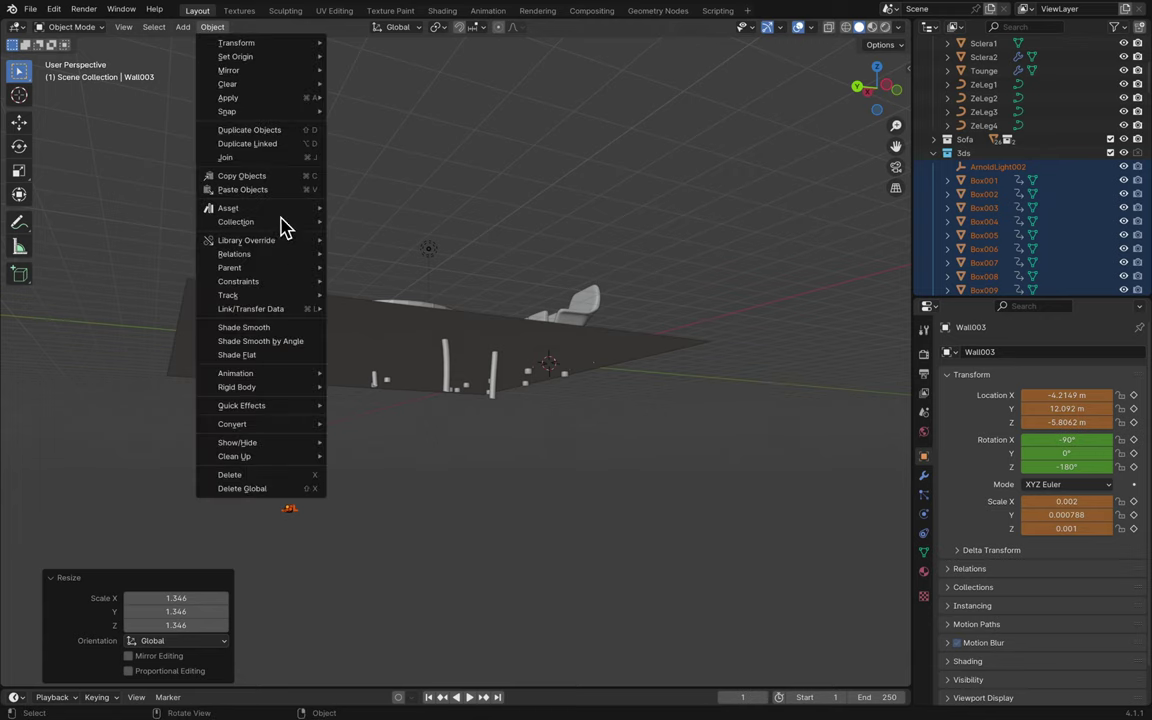
pyautogui.moveTo(305, 57)
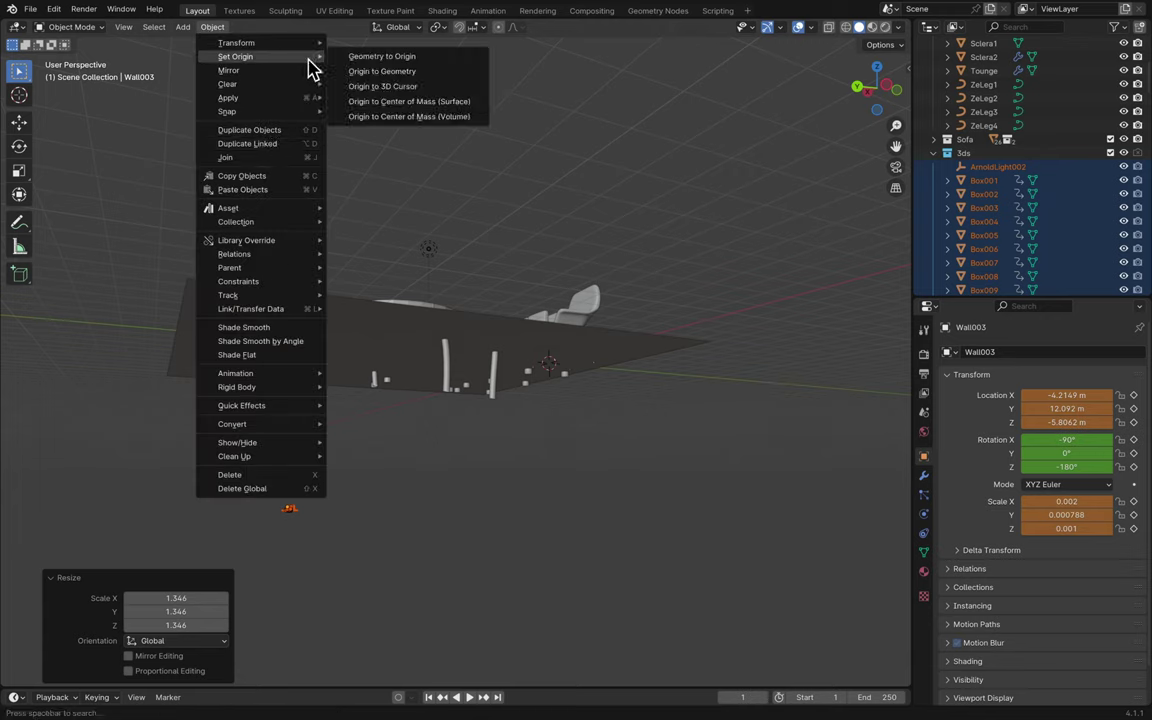
pyautogui.click(403, 80)
pyautogui.press('s')
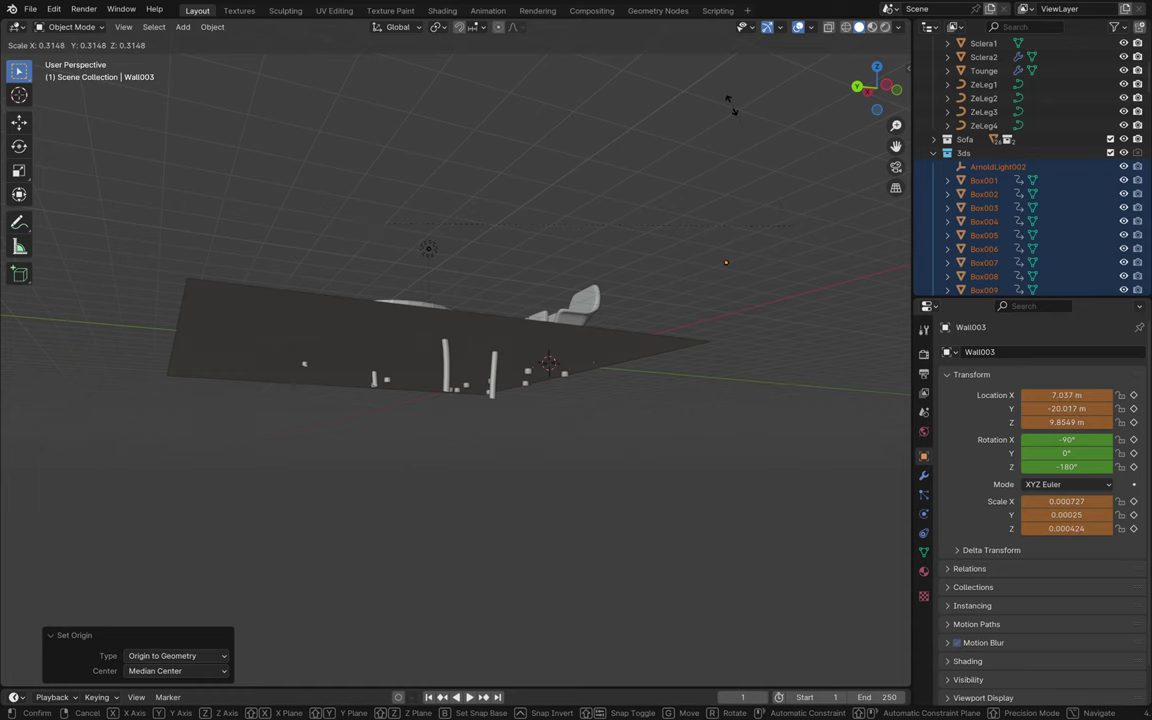
pyautogui.press('Escape')
# - Deselect everything, then select and delete the ArnoldLight002 light
pyautogui.scroll(-10, 812, 237)
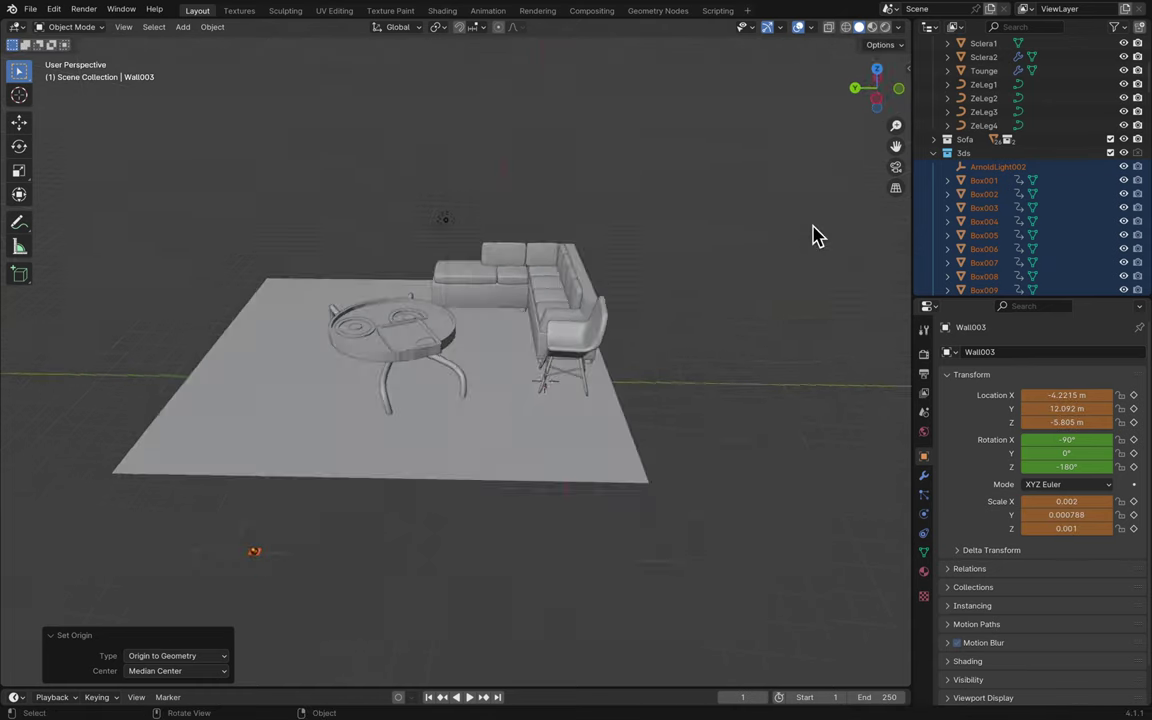
pyautogui.scroll(-5, 812, 237)
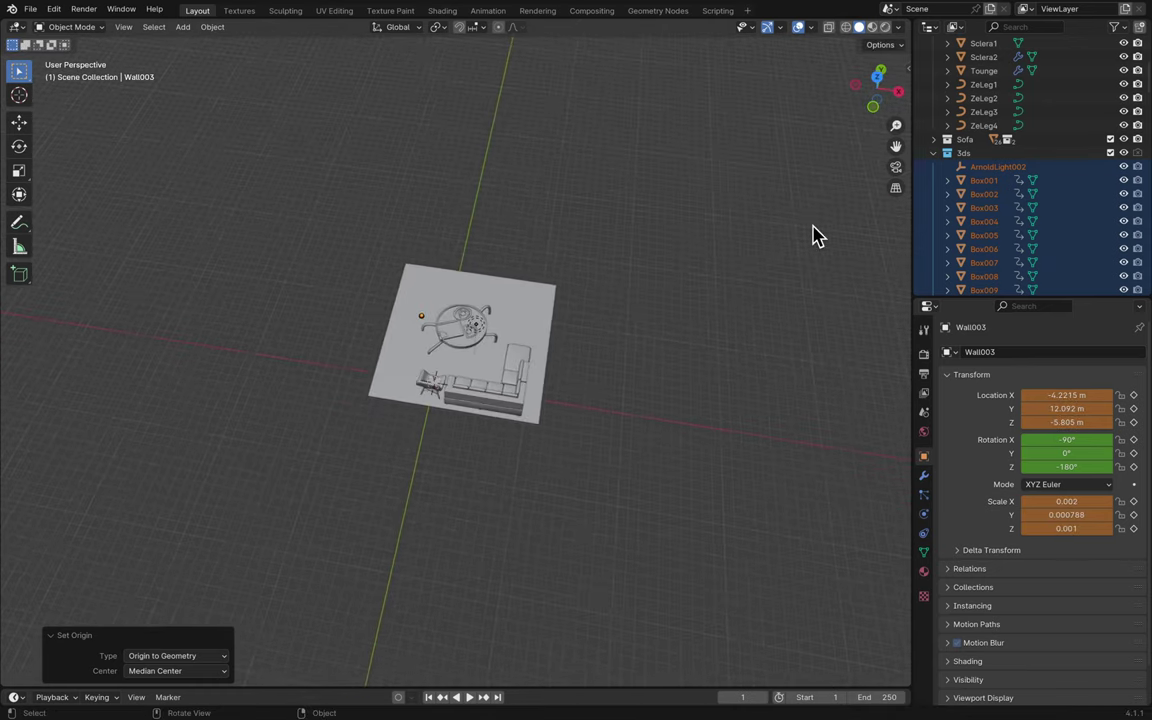
pyautogui.click(795, 193)
pyautogui.click(1001, 168)
pyautogui.press('Delete')
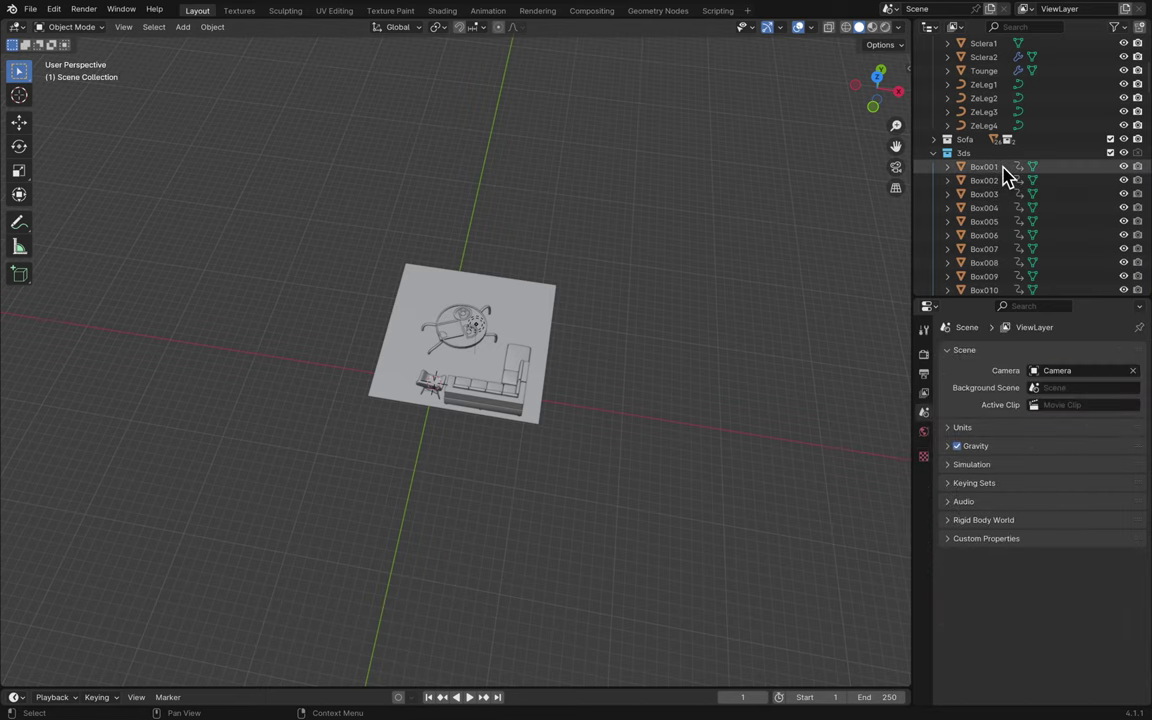
# - Include the 3ds collection again and select the room objects from Box001 to Wall003
pyautogui.moveTo(597, 400); pyautogui.dragTo(599, 401, button='middle')
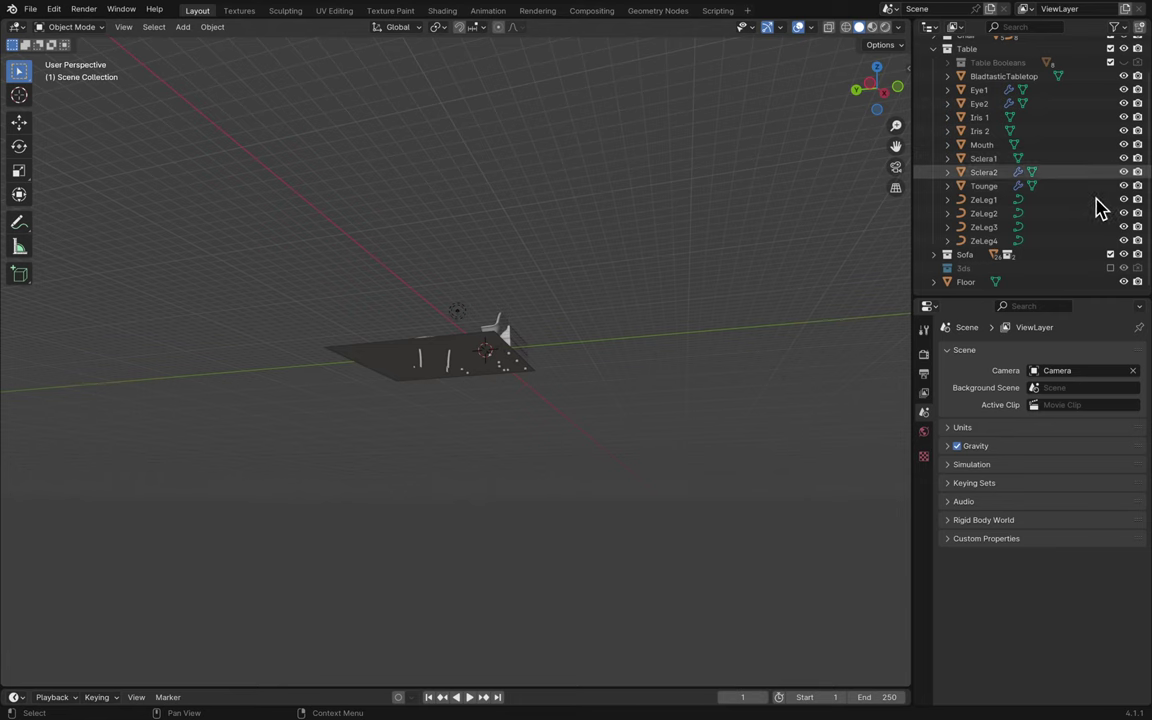
pyautogui.click(1110, 268)
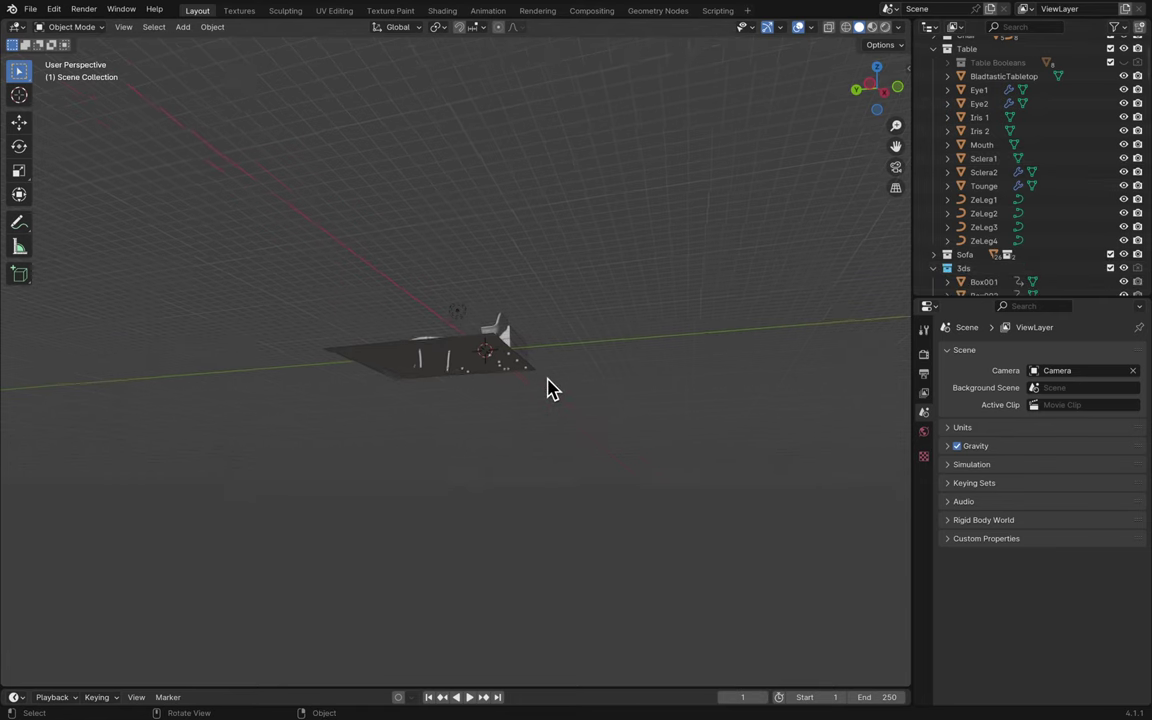
pyautogui.moveTo(548, 388); pyautogui.dragTo(908, 249, button='middle')
pyautogui.scroll(-5, 962, 170)
pyautogui.click(980, 155)
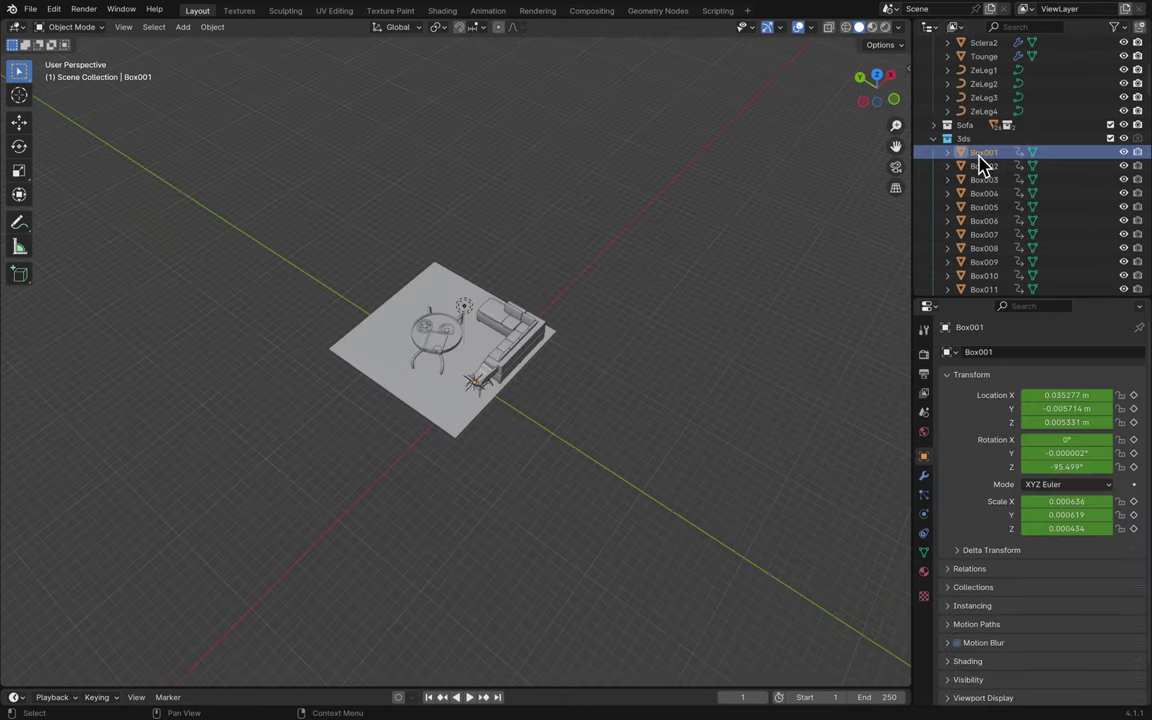
pyautogui.scroll(-15, 980, 180)
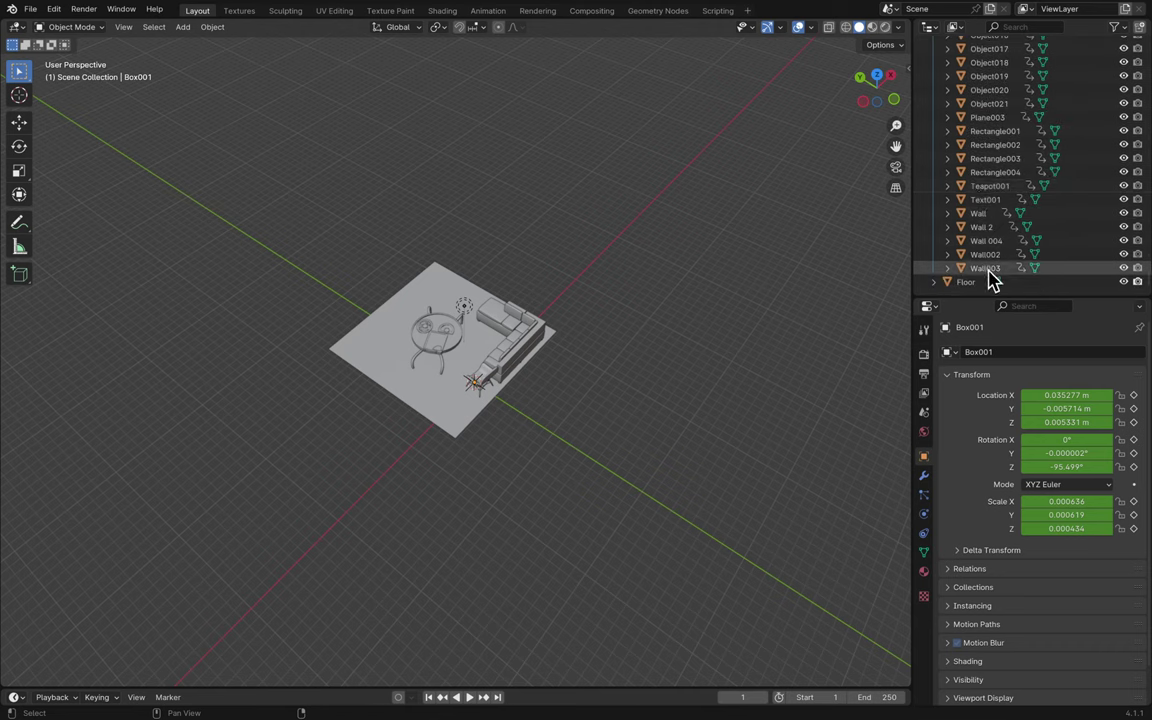
pyautogui.keyDown('shift'); pyautogui.click(990, 270); pyautogui.keyUp('shift')
pyautogui.scroll(8, 990, 272)
pyautogui.scroll(5, 990, 272)
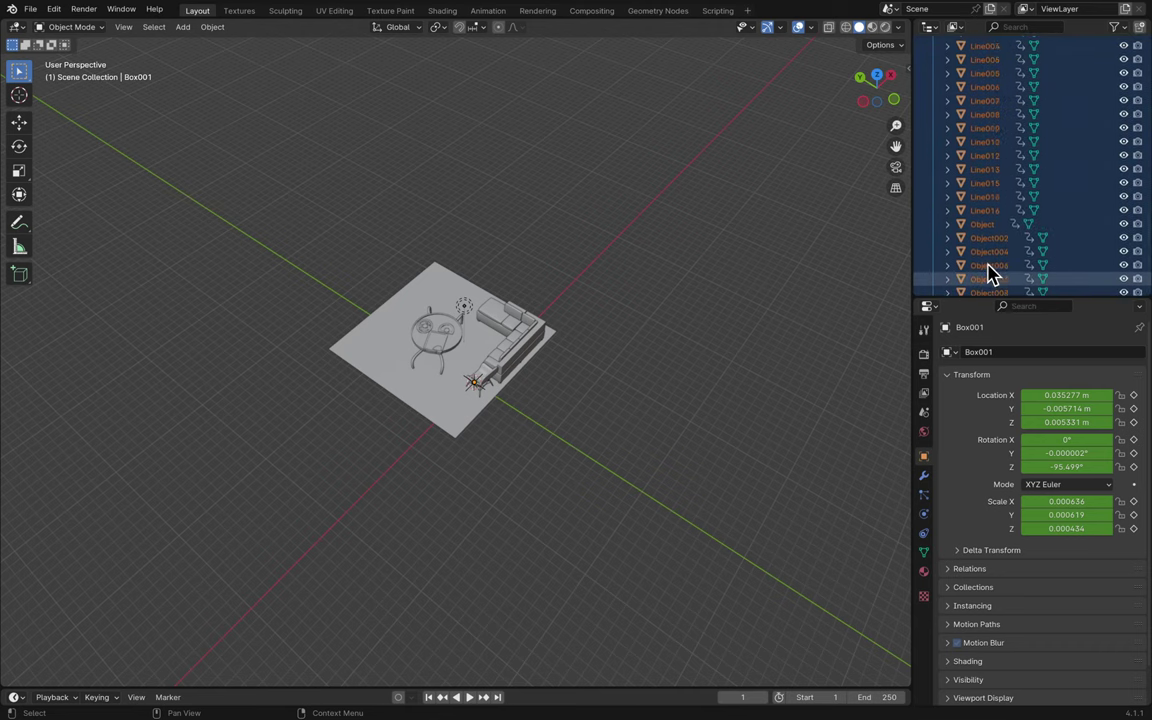
# - Enlarge the room by 76.041, check it from top and perspective views, and start another resize
pyautogui.press('s')
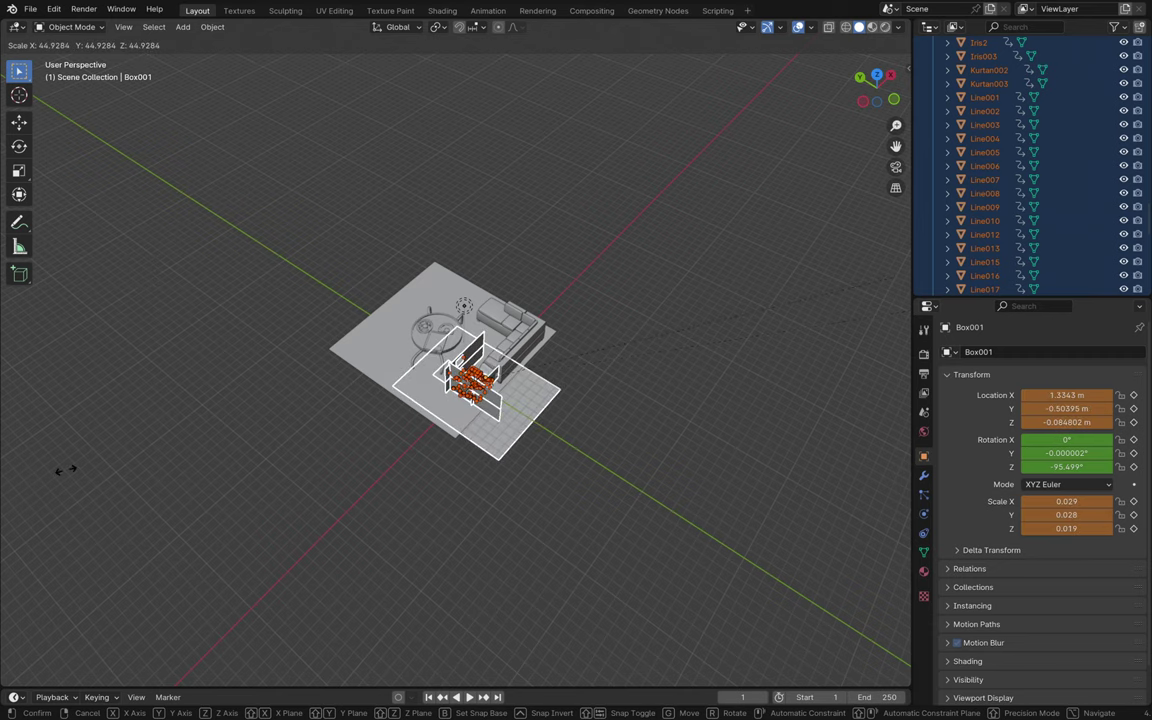
pyautogui.click(761, 325)
pyautogui.press('KP_7')
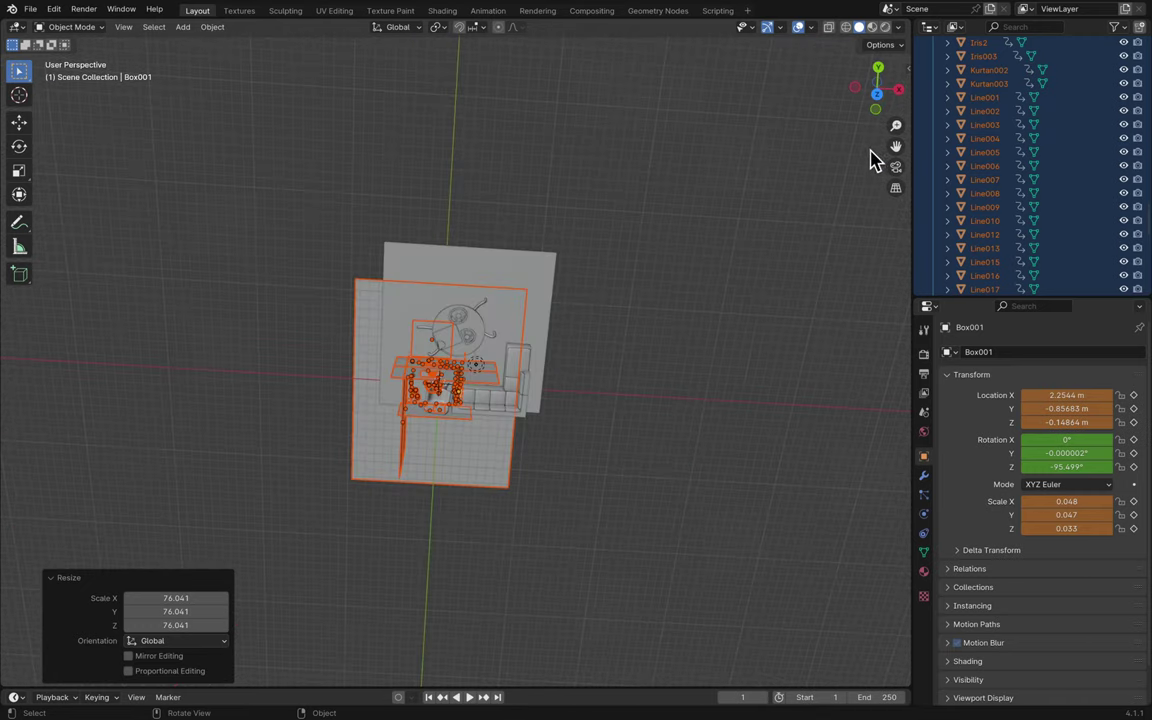
pyautogui.click(877, 92)
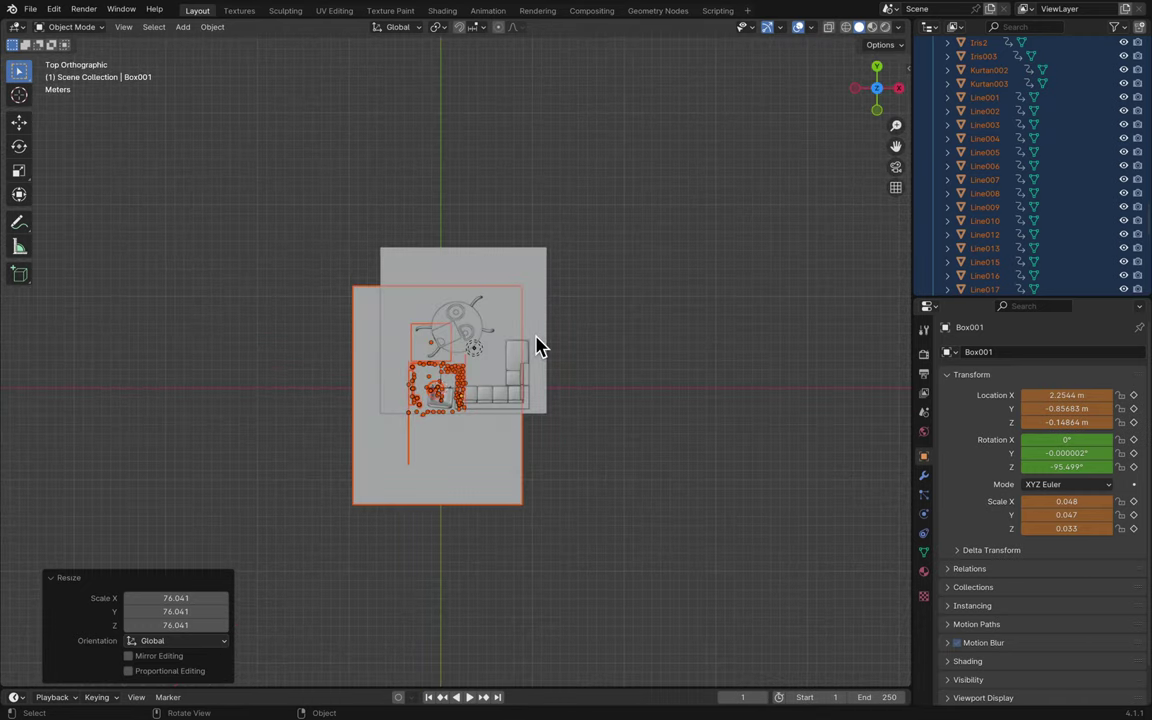
pyautogui.press('KP_5')
pyautogui.scroll(5, 537, 346)
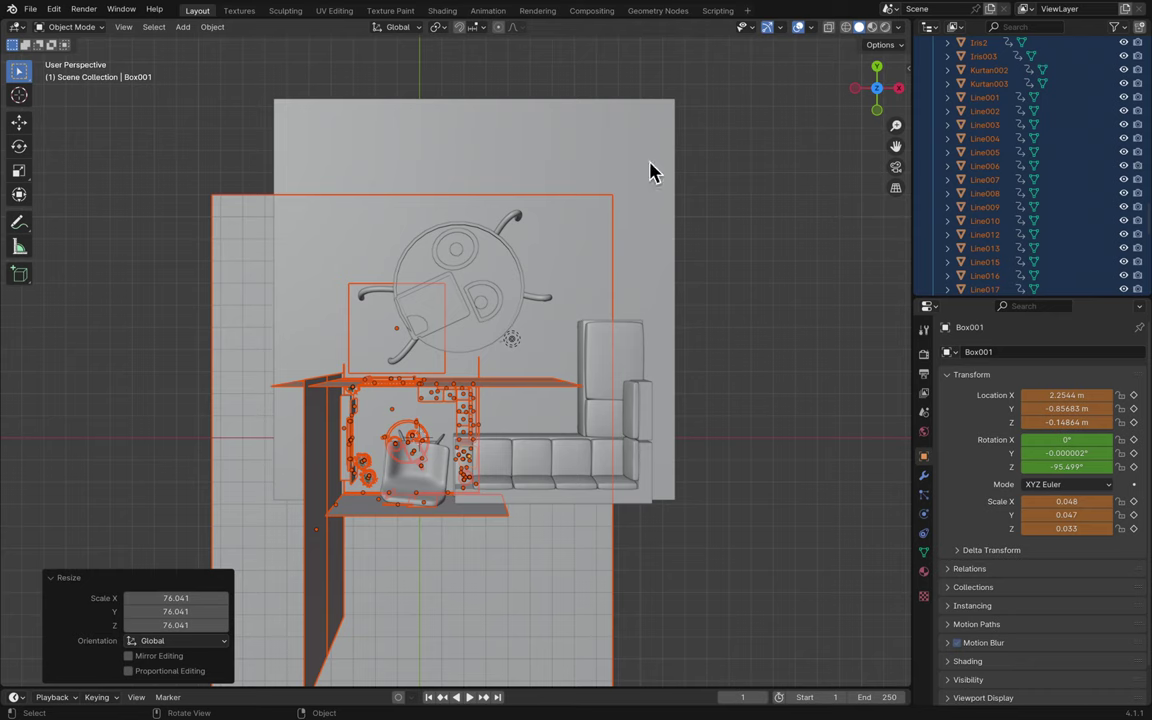
pyautogui.click(882, 97)
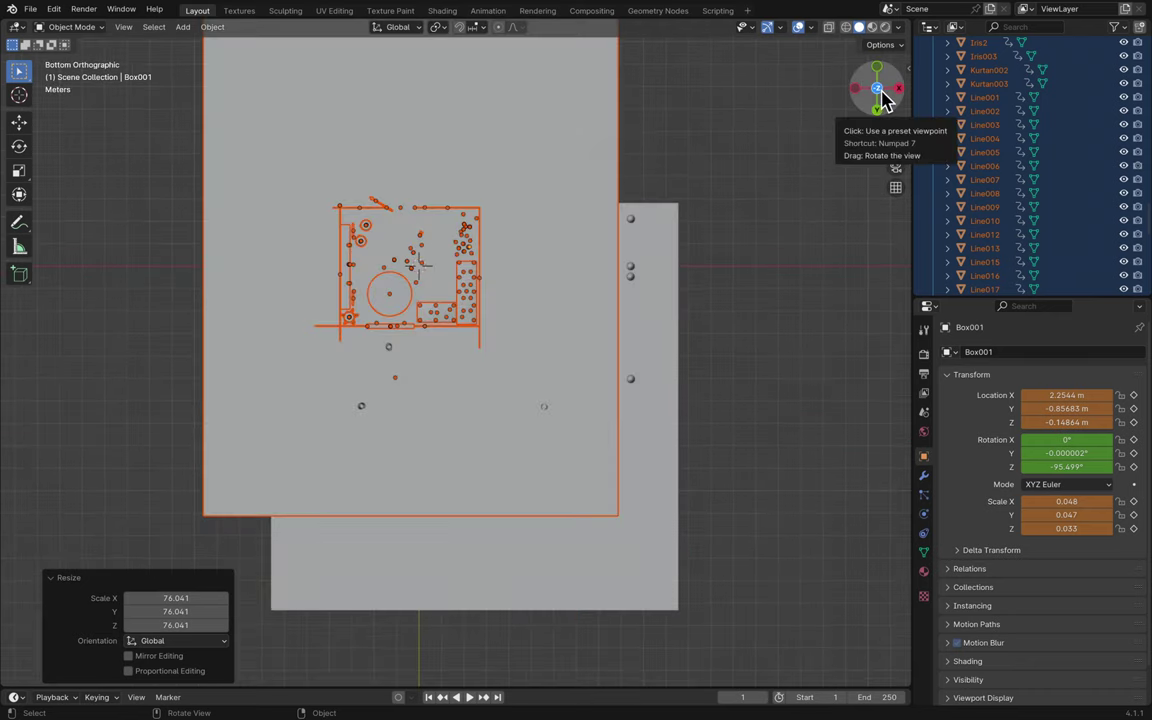
pyautogui.click(882, 97)
pyautogui.press('s')
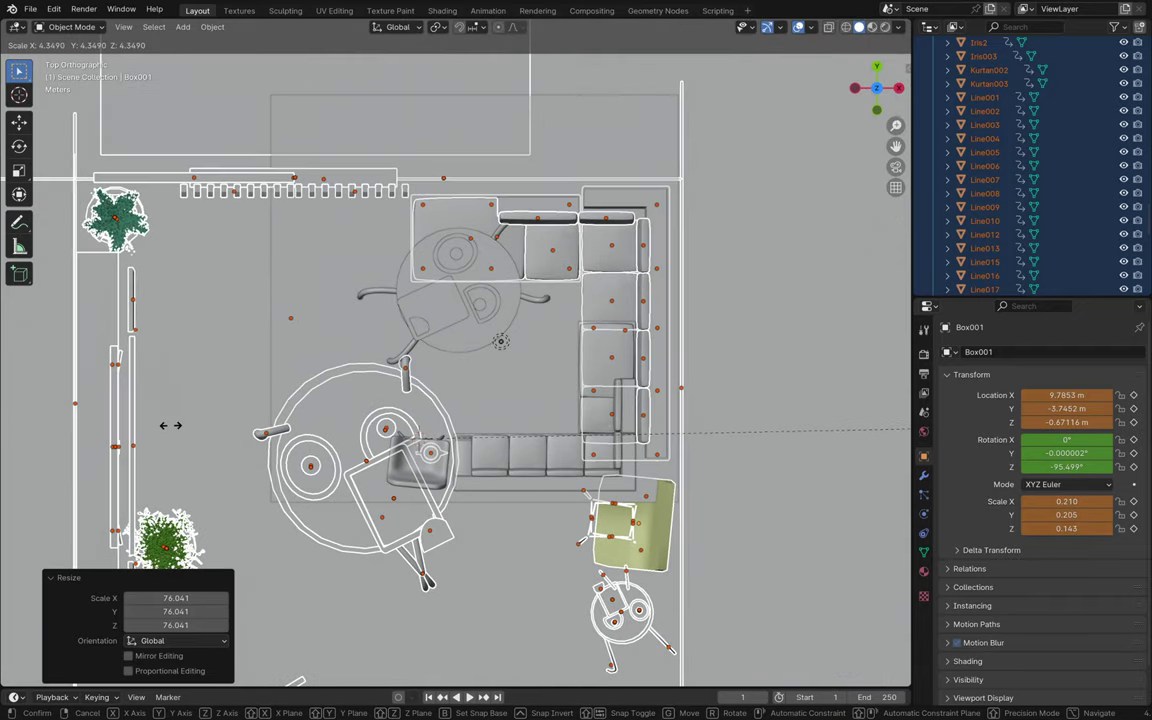
# - Confirm the further 4.349 enlargement of the room and zoom around the view
pyautogui.click(172, 435)
pyautogui.scroll(-10, 172, 435)
pyautogui.keyDown('shift'); pyautogui.hscroll(-5, 172, 435); pyautogui.keyUp('shift')
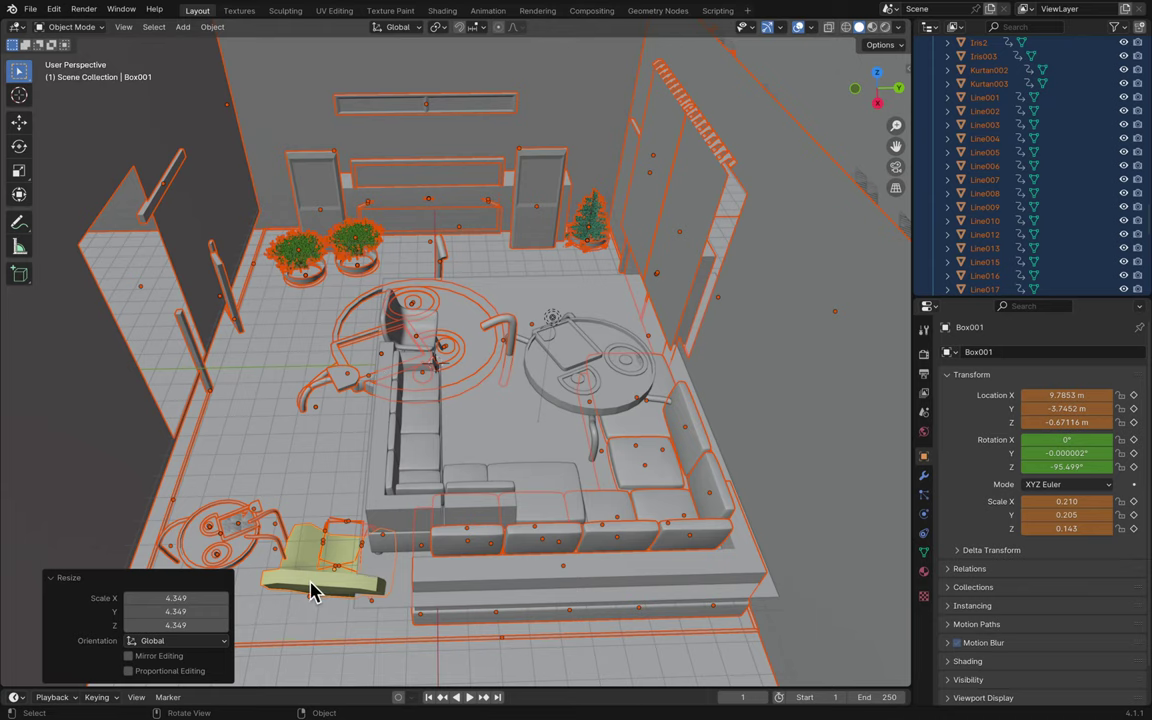
pyautogui.scroll(10, 497, 543)
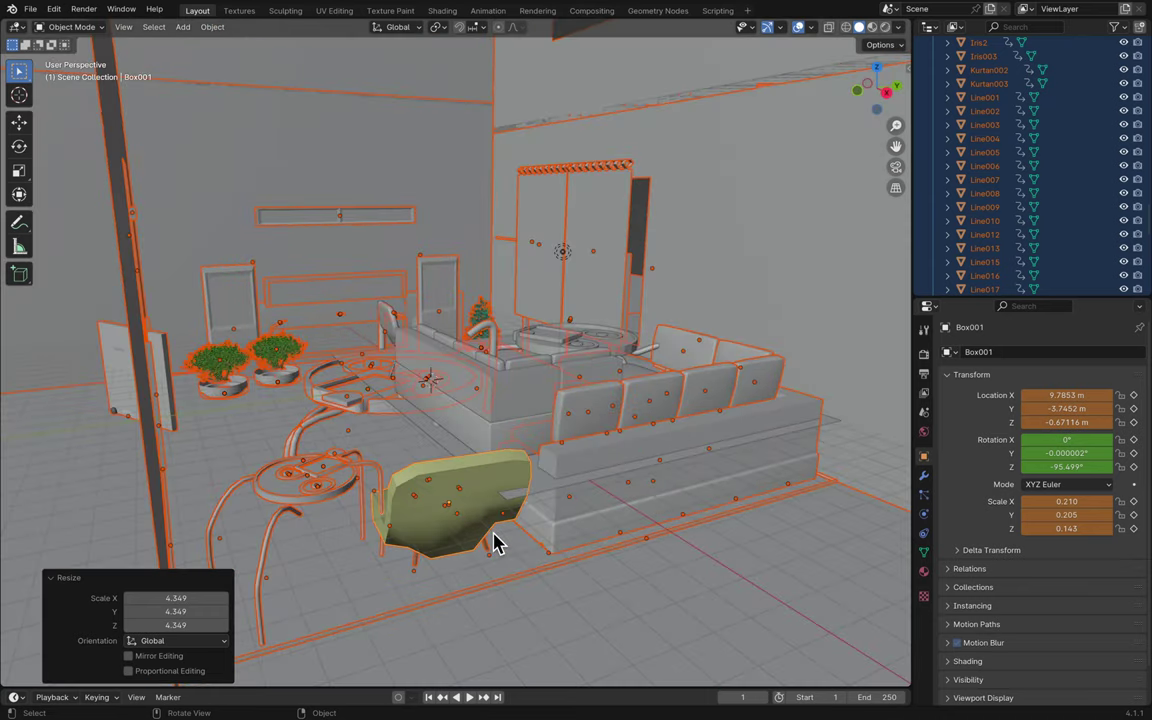
pyautogui.scroll(5, 497, 543)
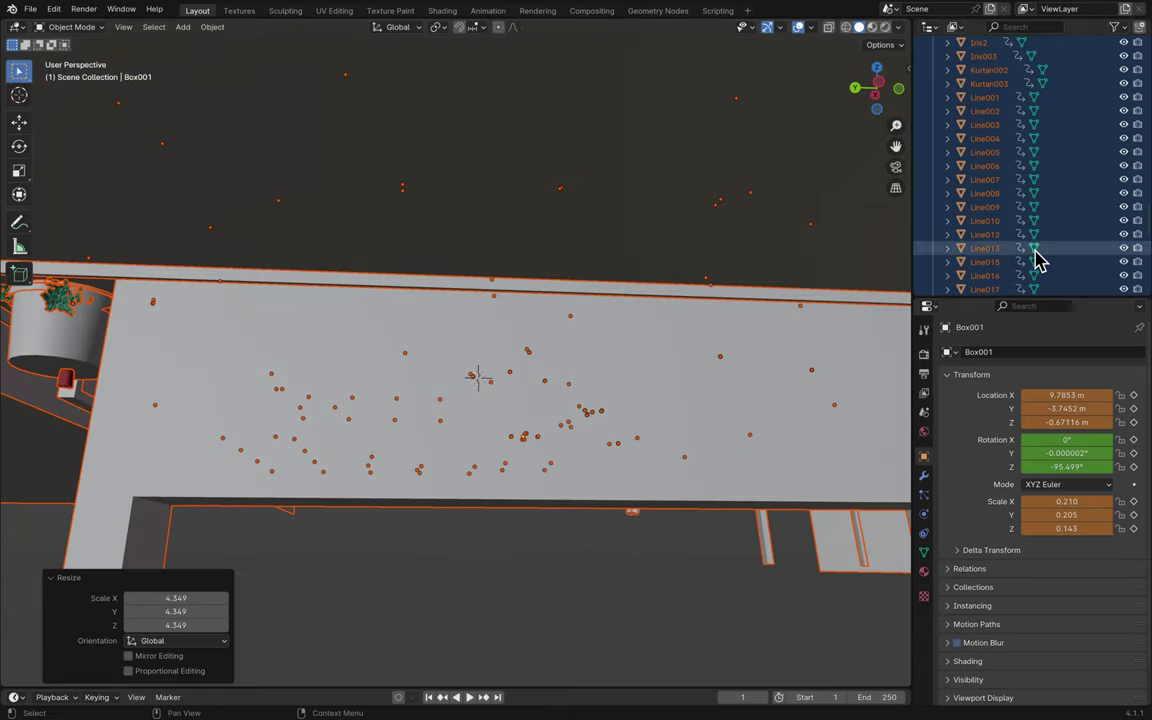
pyautogui.scroll(10, 1036, 257)
pyautogui.scroll(10, 1100, 147)
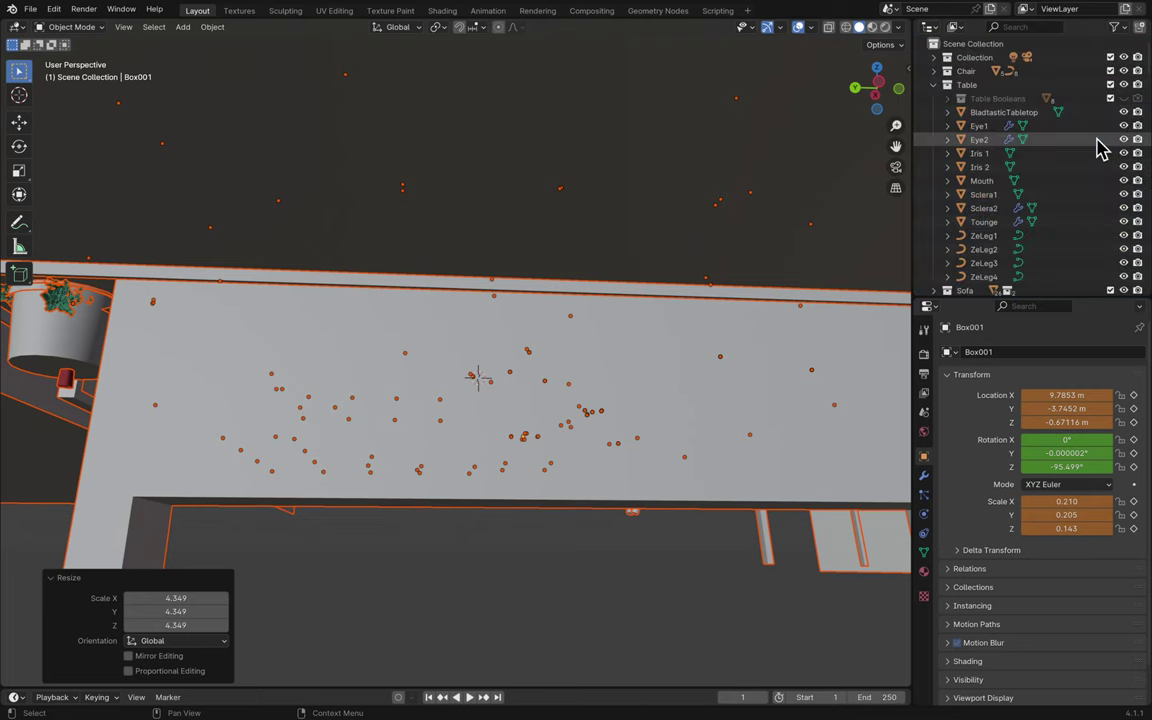
pyautogui.scroll(-6, 1115, 180)
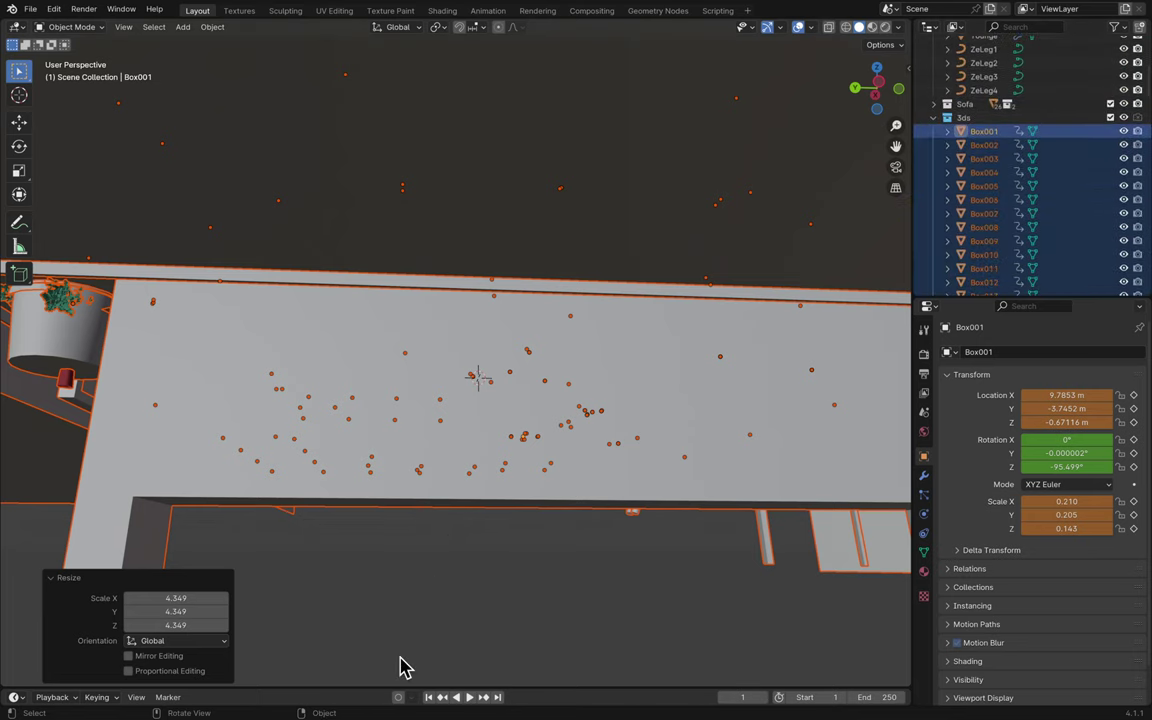
# - Enlarge the timeline to reveal keyframes and scrub the animation forward
pyautogui.moveTo(404, 689); pyautogui.dragTo(404, 597)
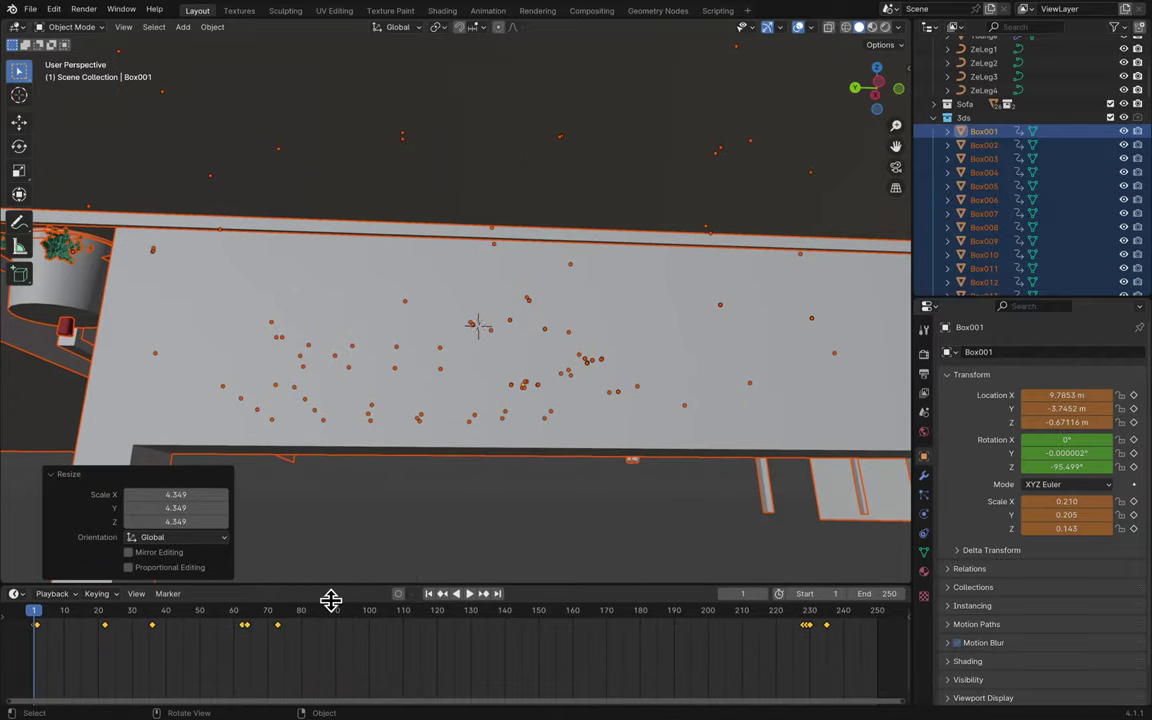
pyautogui.scroll(-10, 367, 458)
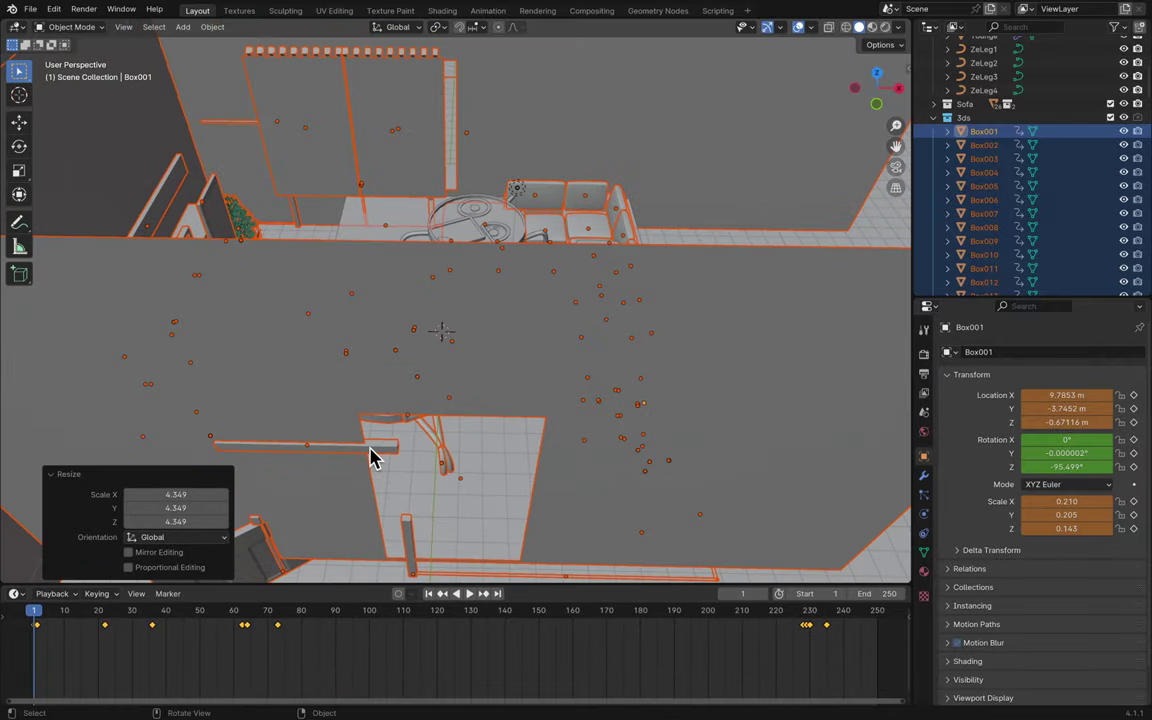
pyautogui.scroll(-10, 370, 458)
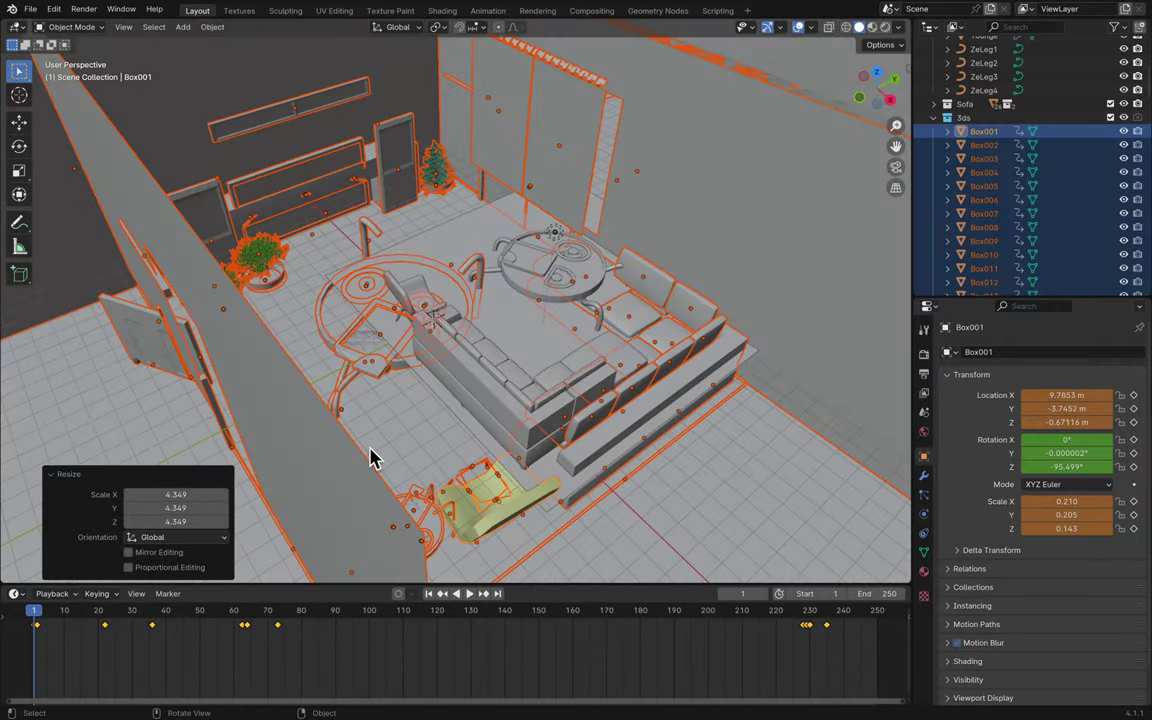
pyautogui.moveTo(45, 617)
pyautogui.mouseDown()
pyautogui.moveTo(226, 669)
pyautogui.moveTo(57, 615)
pyautogui.mouseUp()
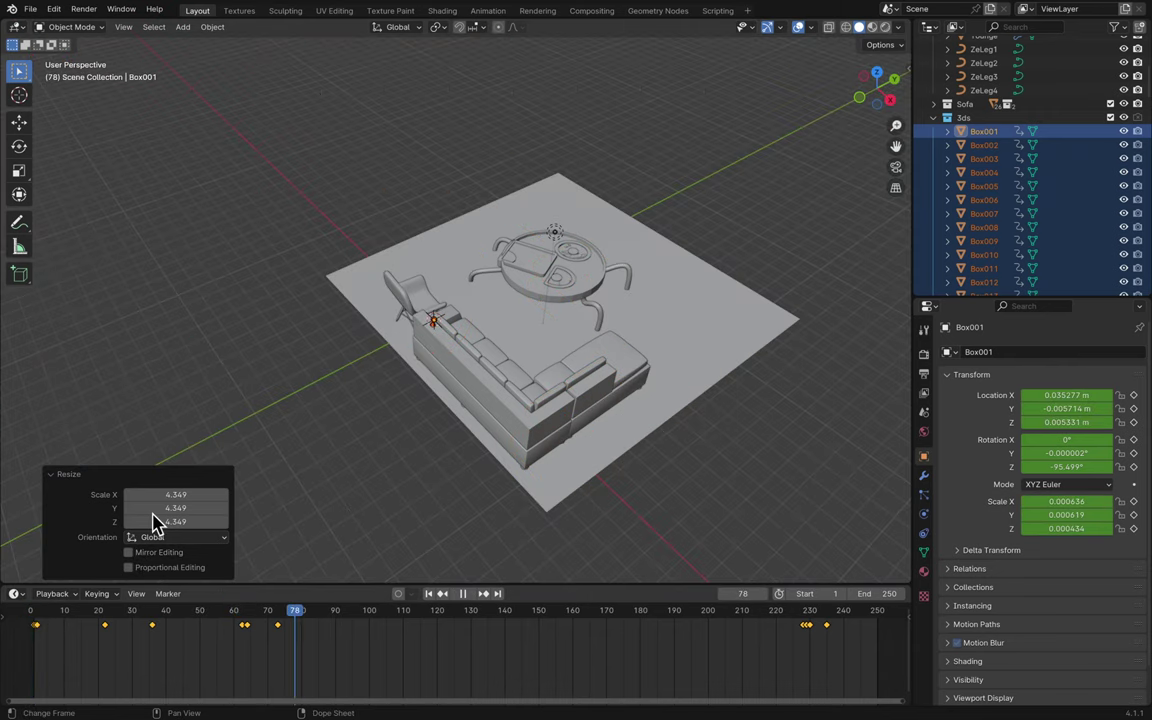
# - Stop playback, box-select all keyframes in the timeline and delete them
pyautogui.press('space')
pyautogui.moveTo(854, 656); pyautogui.dragTo(24, 577)
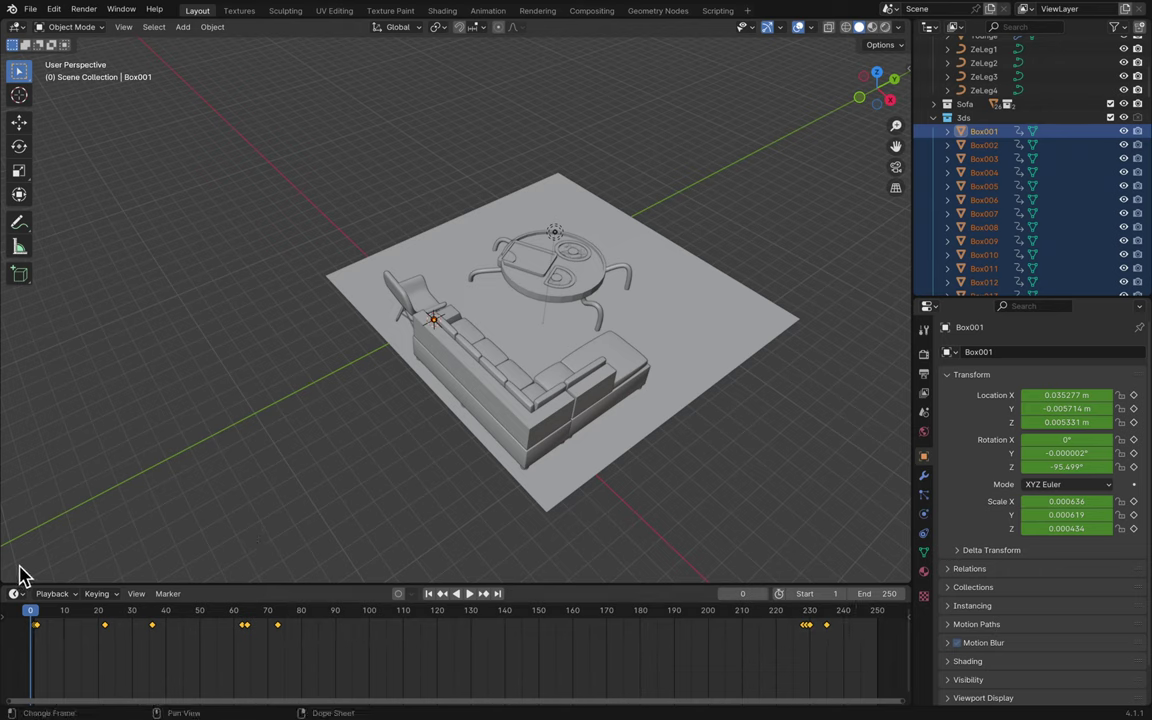
pyautogui.press('x')
pyautogui.click(177, 656)
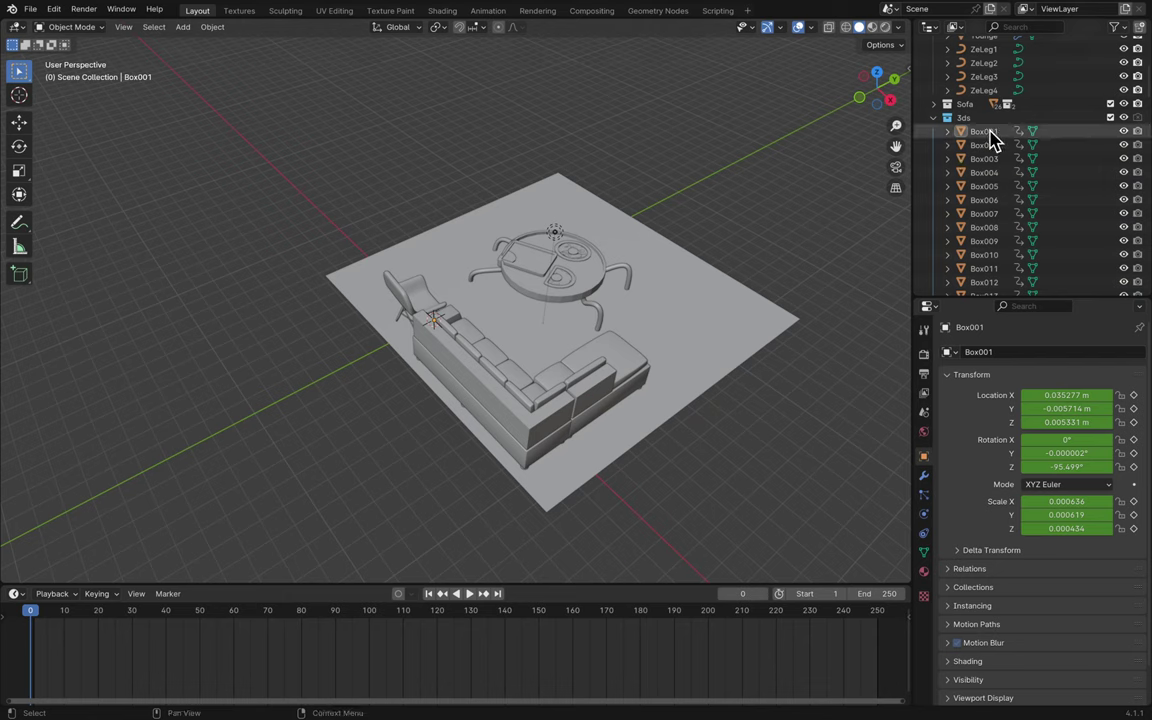
# - Zoom the timeline out, then merge the Properties editor into the timeline's area
pyautogui.scroll(-10, 957, 239)
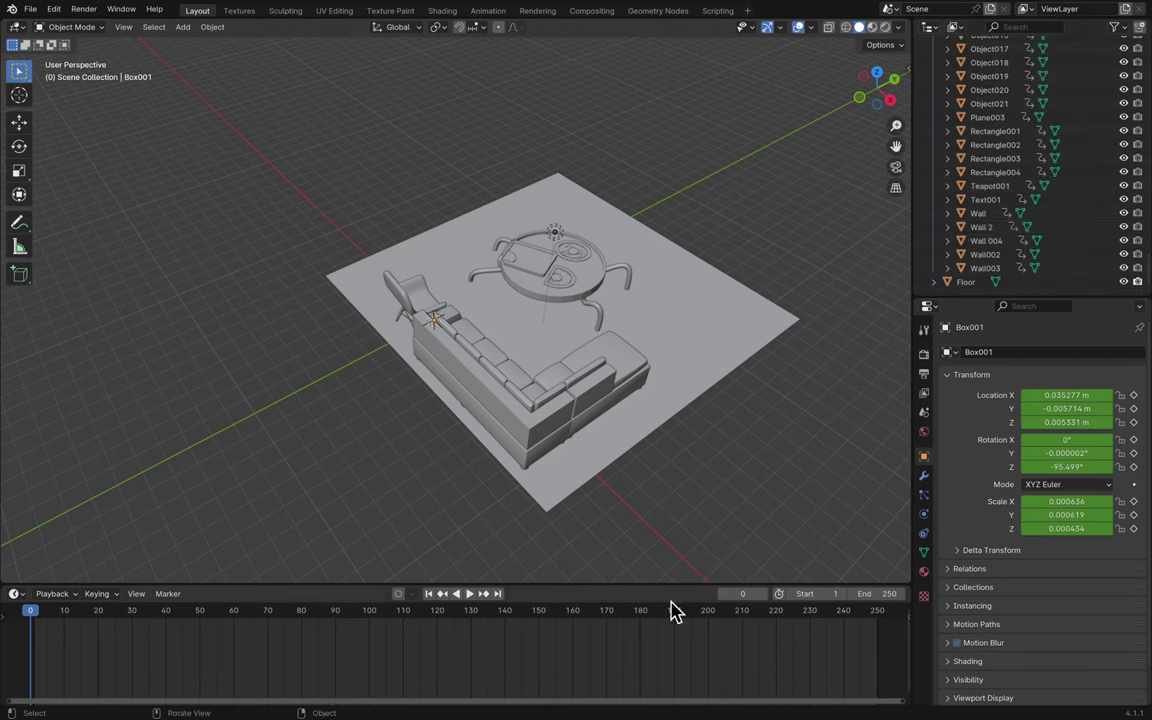
pyautogui.keyDown('ctrl'); pyautogui.scroll(-10, 715, 648); pyautogui.keyUp('ctrl')
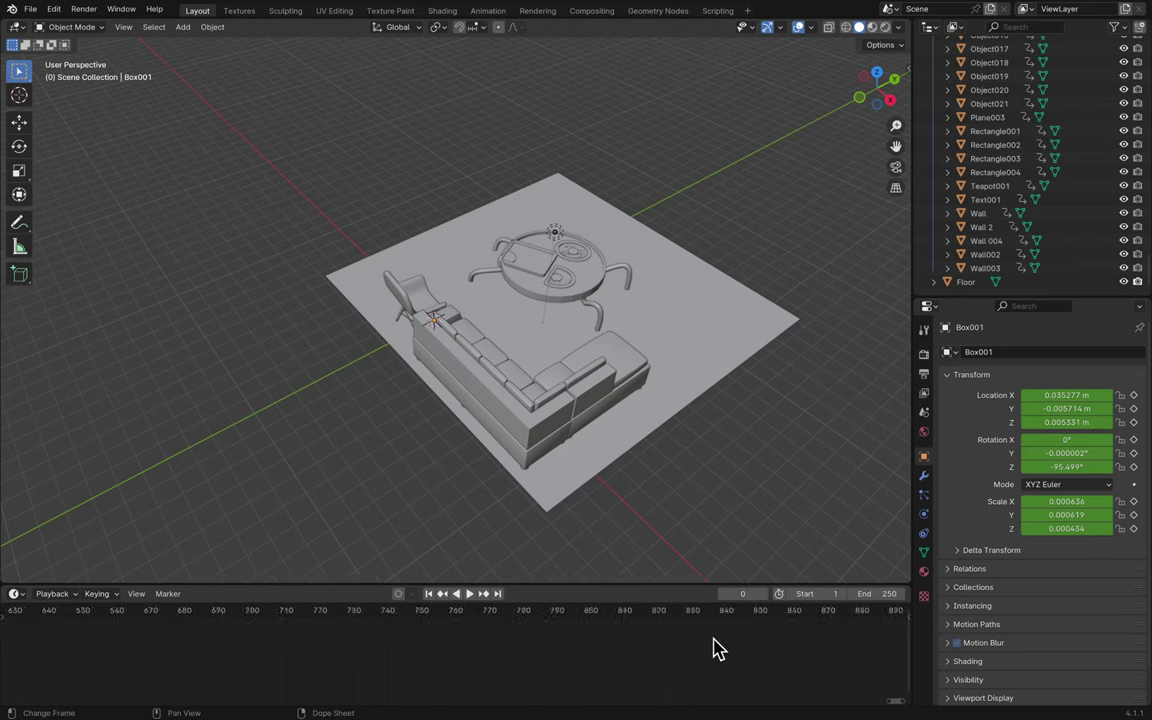
pyautogui.keyDown('ctrl'); pyautogui.scroll(-7, 715, 648); pyautogui.keyUp('ctrl')
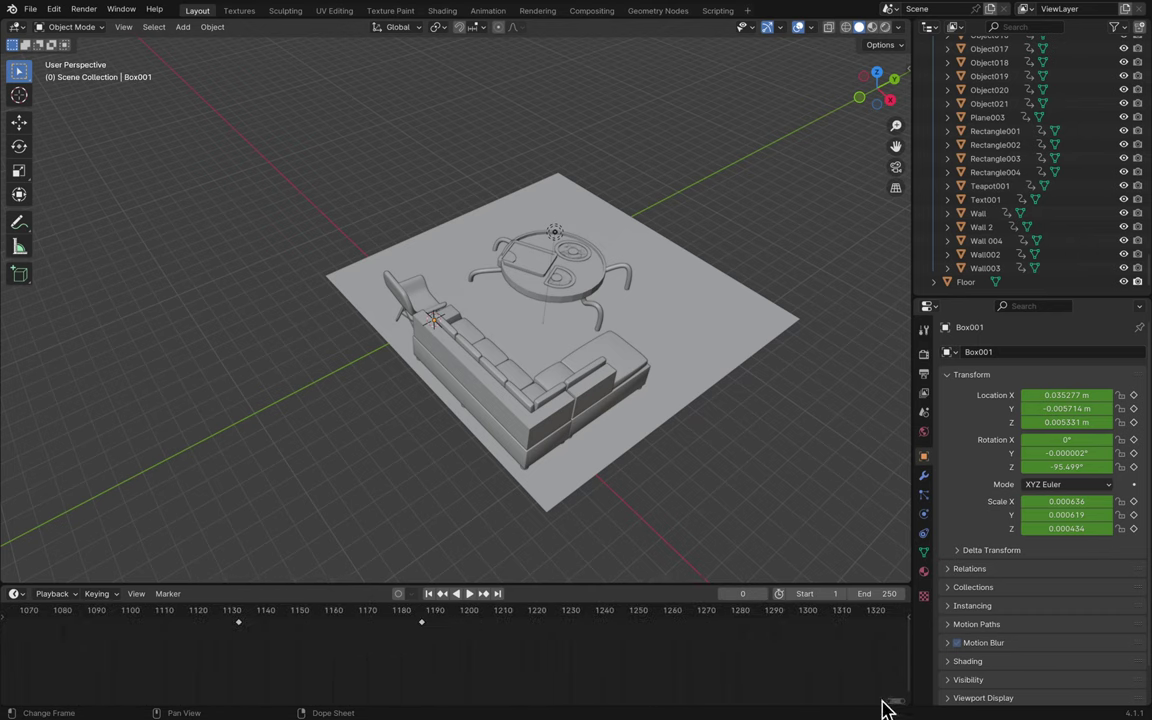
pyautogui.moveTo(893, 705); pyautogui.dragTo(20, 716)
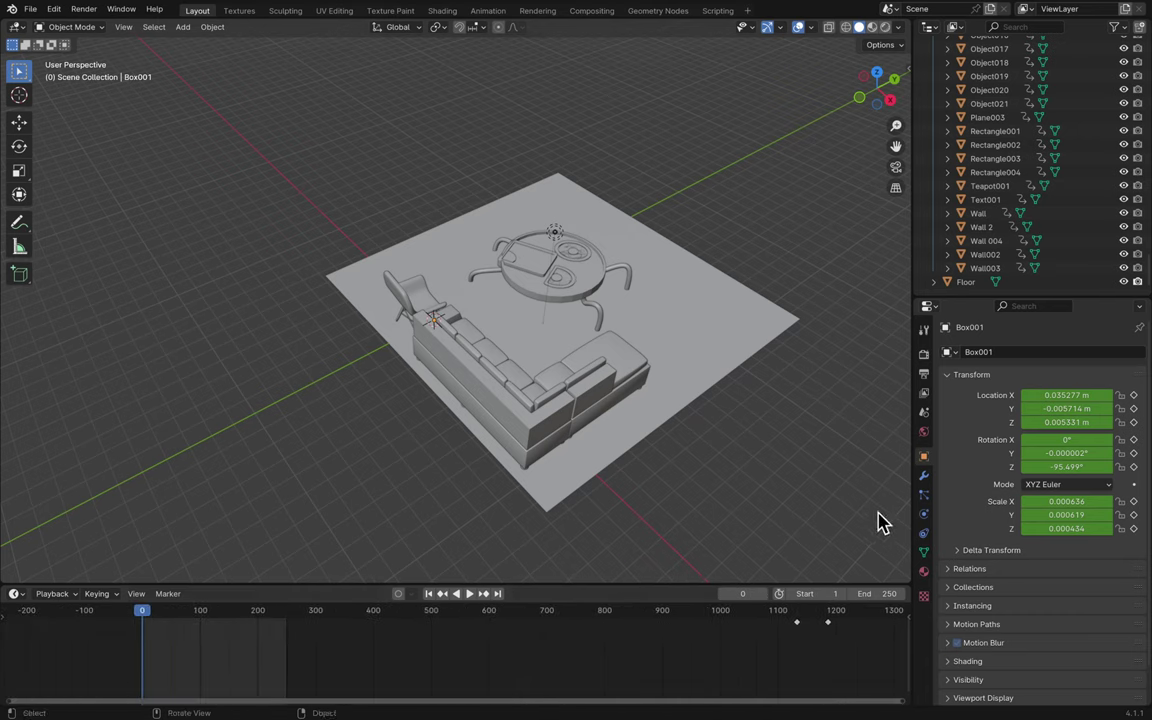
pyautogui.moveTo(900, 702); pyautogui.dragTo(1040, 690)
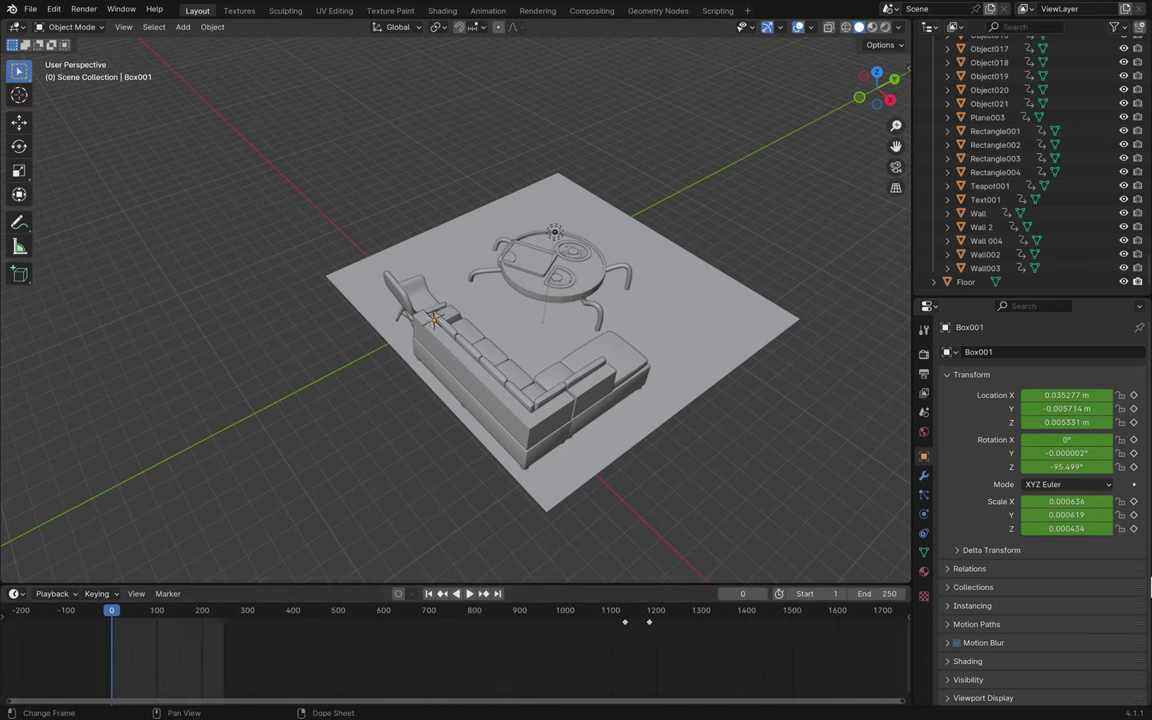
pyautogui.moveTo(907, 704); pyautogui.dragTo(1124, 656)
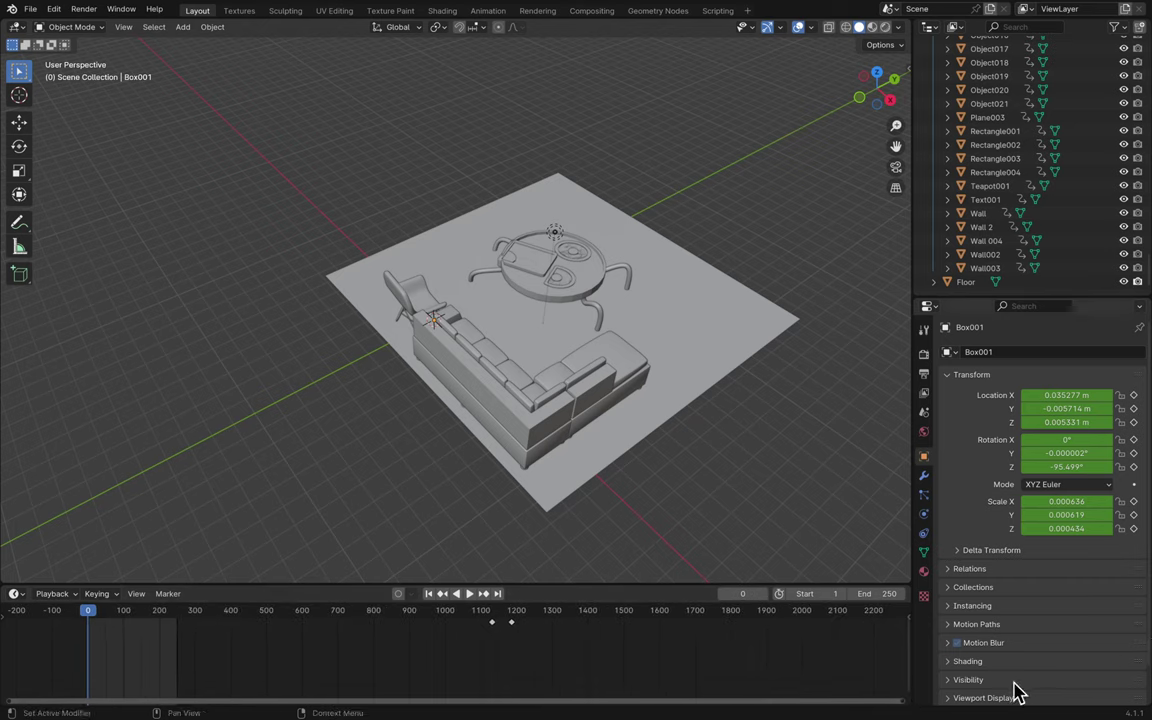
pyautogui.moveTo(903, 708); pyautogui.dragTo(1150, 668)
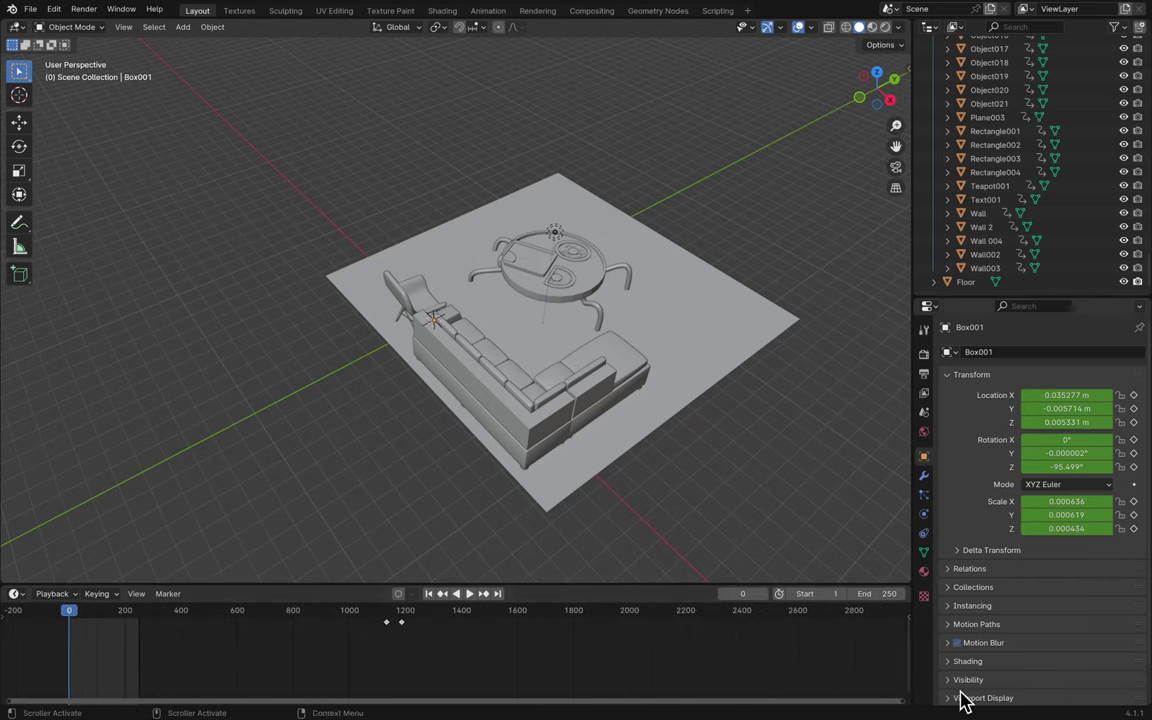
pyautogui.moveTo(900, 706); pyautogui.dragTo(925, 706)
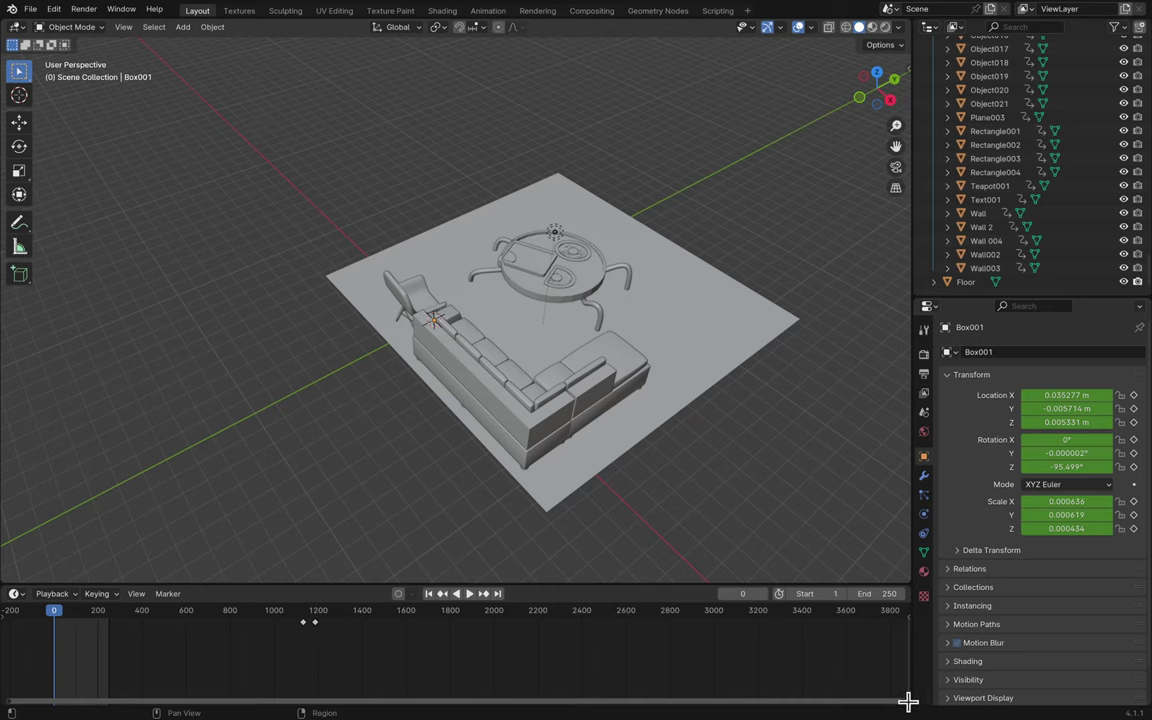
pyautogui.moveTo(918, 700); pyautogui.dragTo(874, 689)
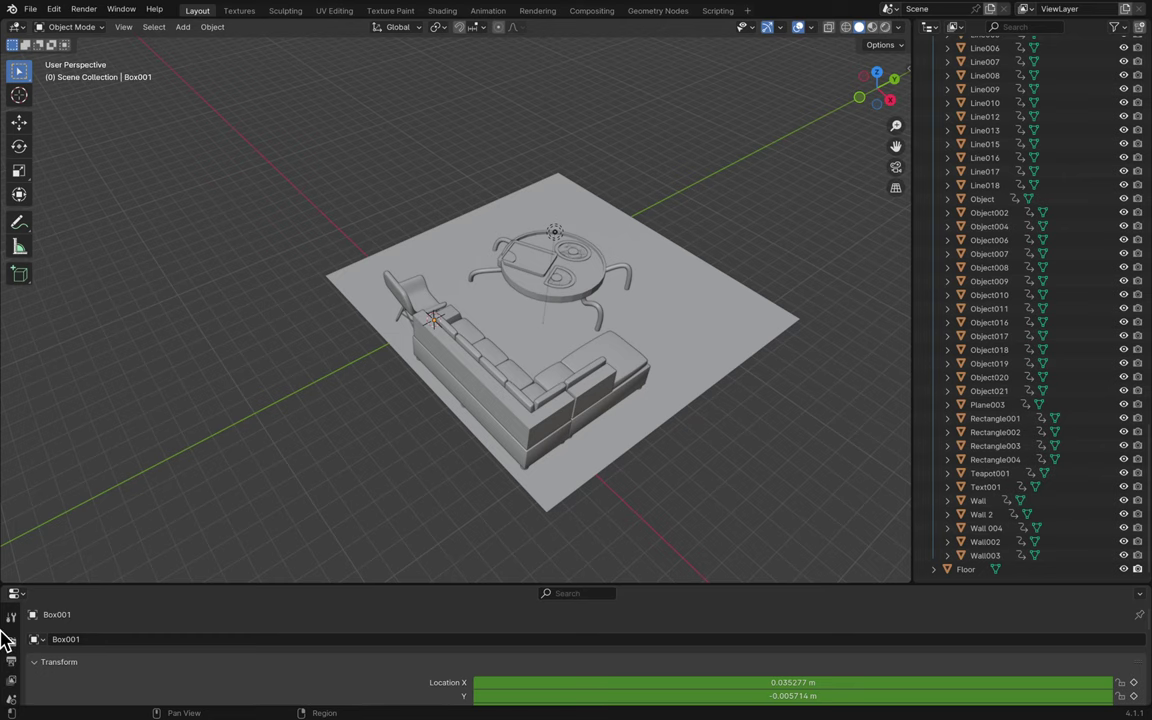
# - Split the bottom Properties area side by side and top-to-bottom, then look through the Window menu
pyautogui.moveTo(5, 590); pyautogui.dragTo(906, 594)
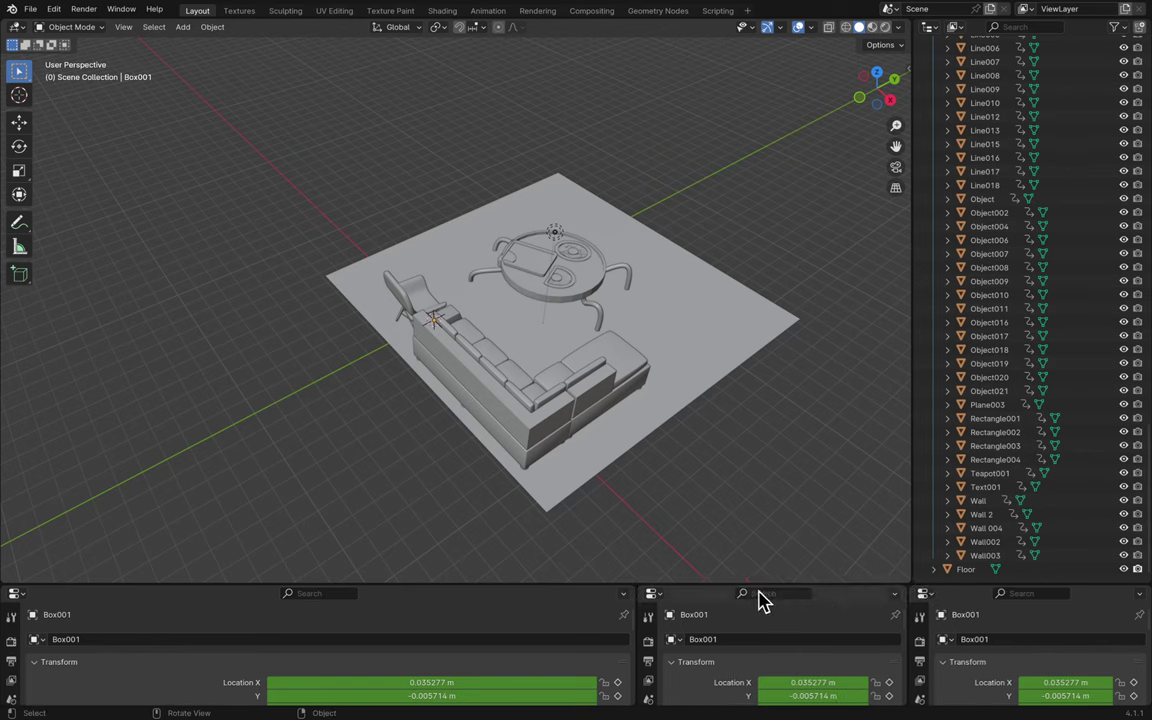
pyautogui.moveTo(632, 587); pyautogui.dragTo(633, 646)
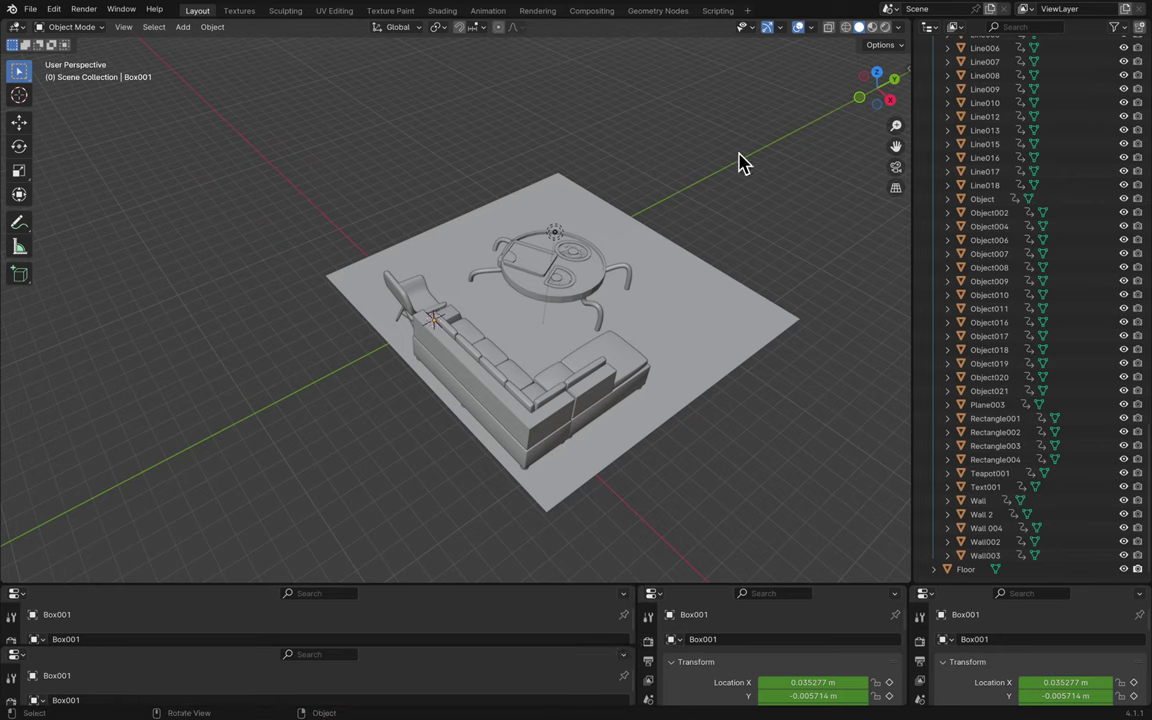
pyautogui.click(124, 10)
# - Delete the cluttered Layout workspace and add a fresh General > Layout workspace
pyautogui.rightClick(204, 14)
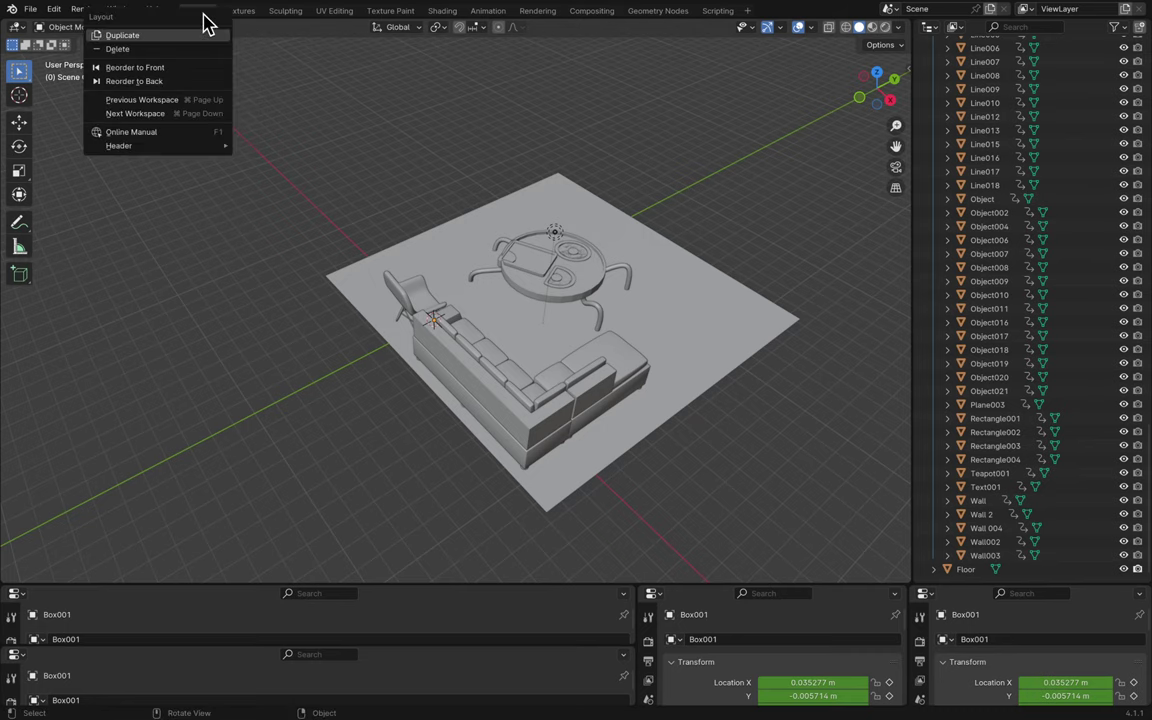
pyautogui.click(172, 48)
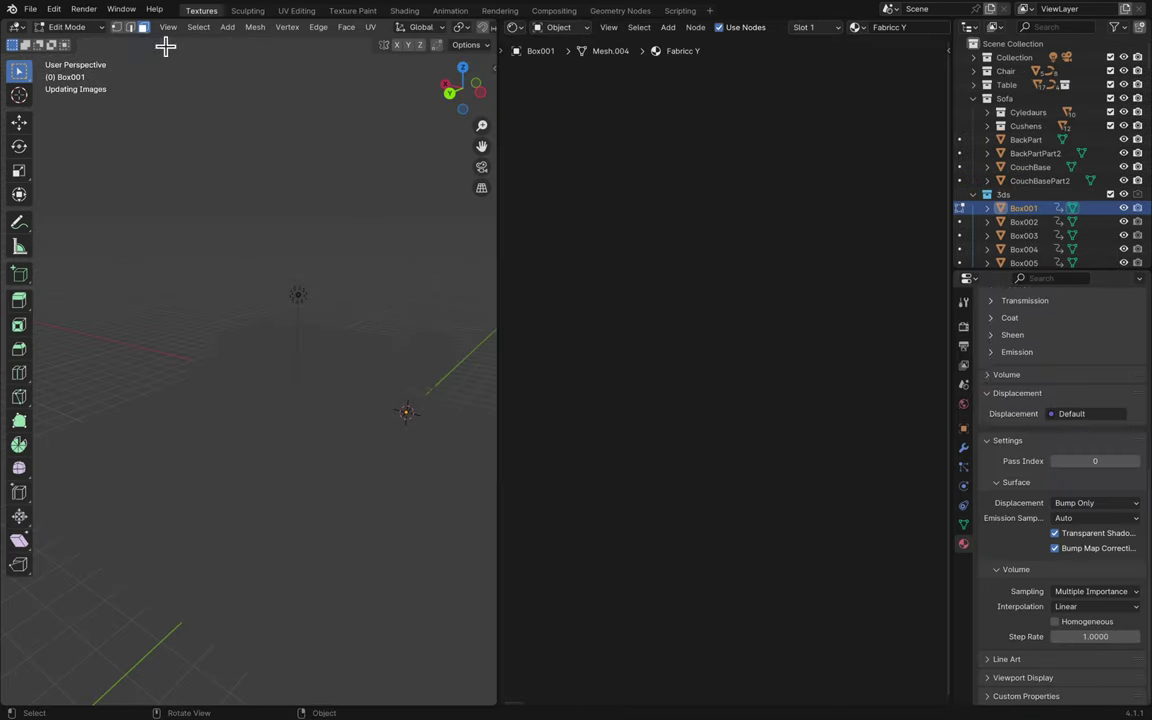
pyautogui.click(714, 12)
pyautogui.moveTo(705, 36)
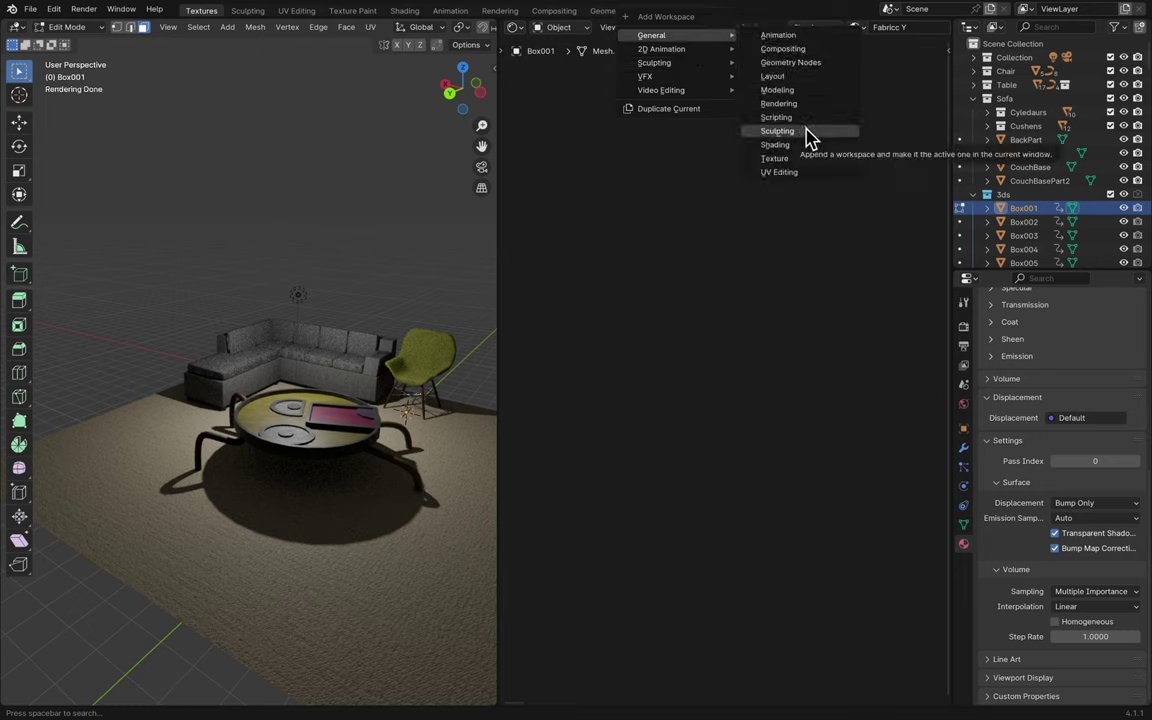
pyautogui.click(785, 78)
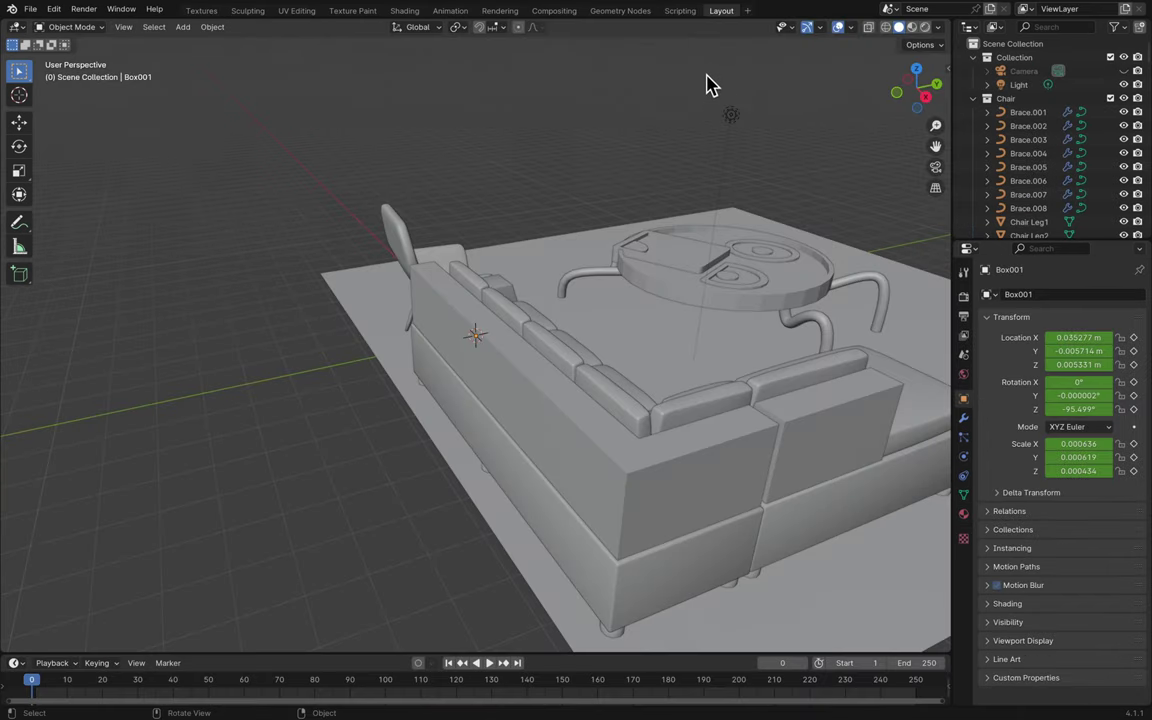
# - Look over the Textures and Scripting workspaces, then reorder the new Layout workspace to the front
pyautogui.click(620, 10)
pyautogui.click(200, 10)
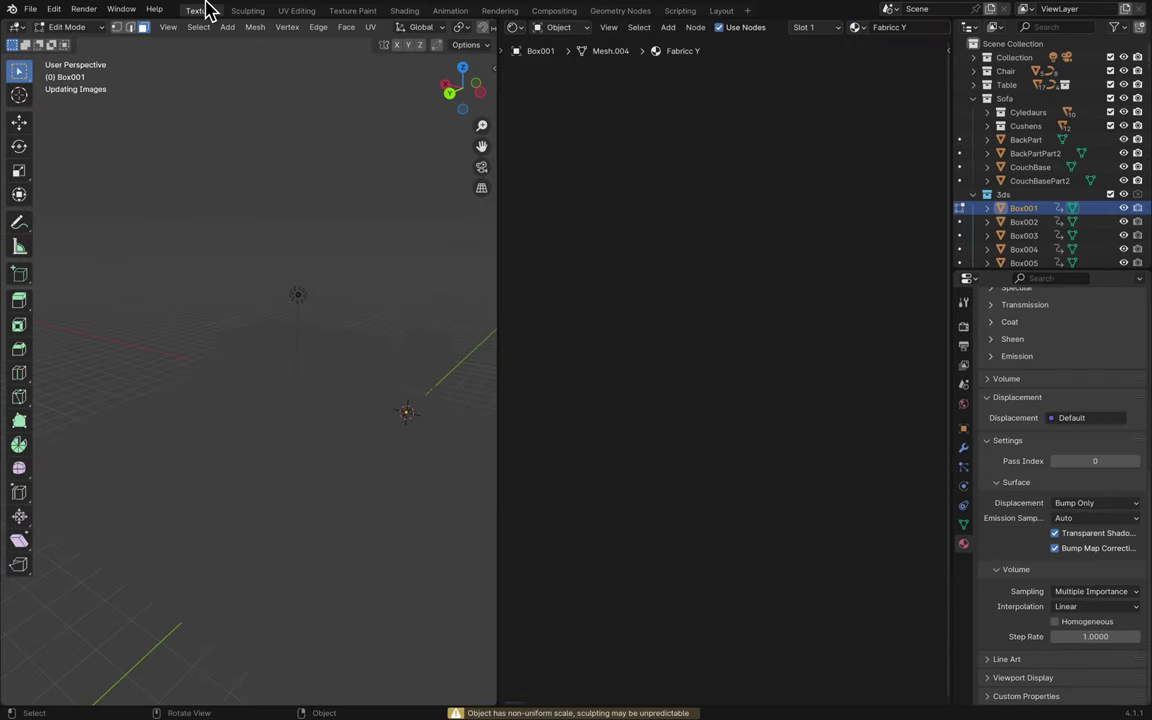
pyautogui.click(680, 11)
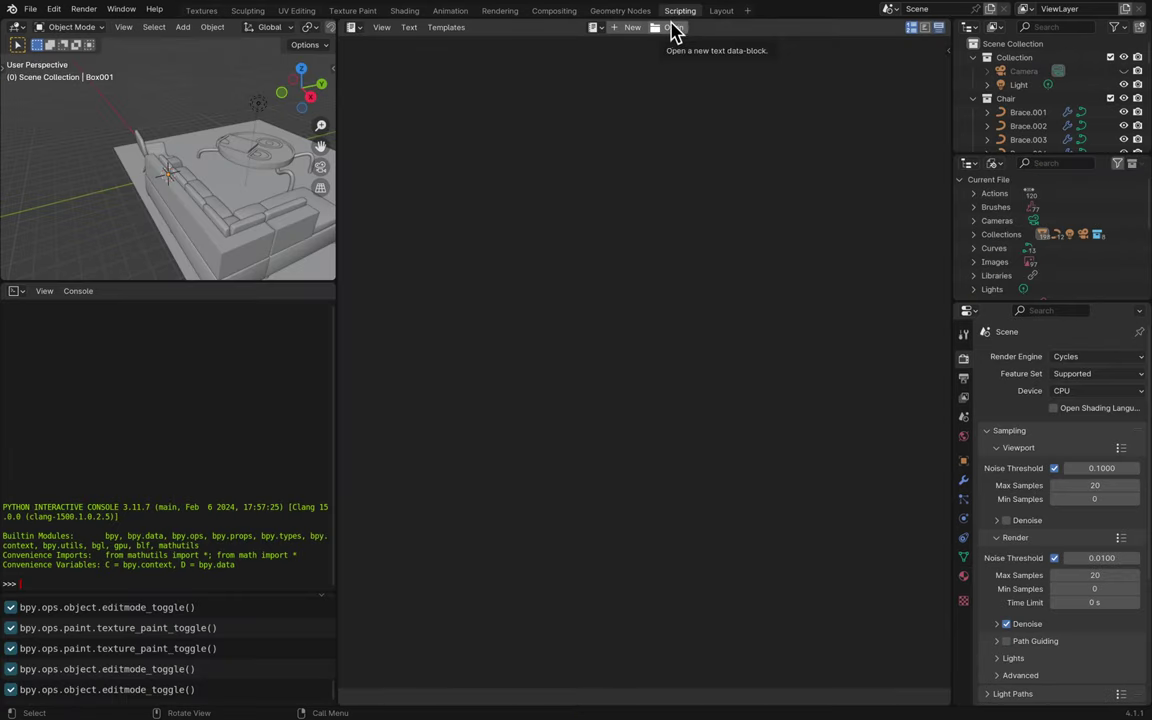
pyautogui.click(201, 11)
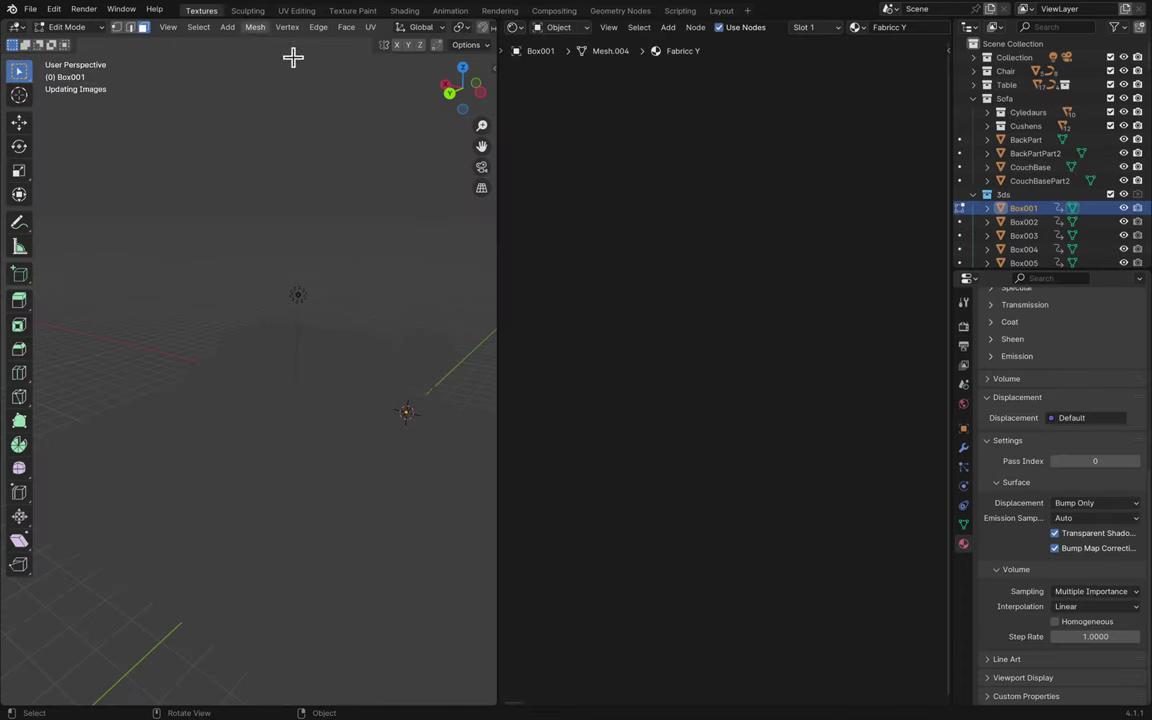
pyautogui.click(726, 12)
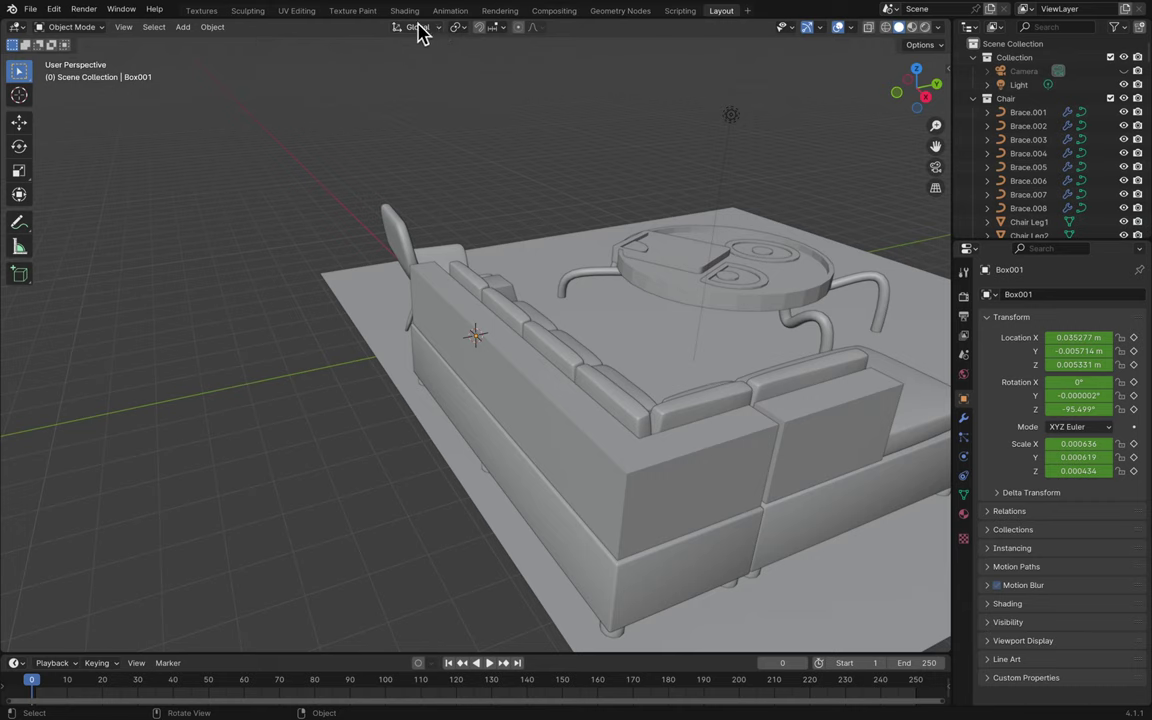
pyautogui.rightClick(724, 13)
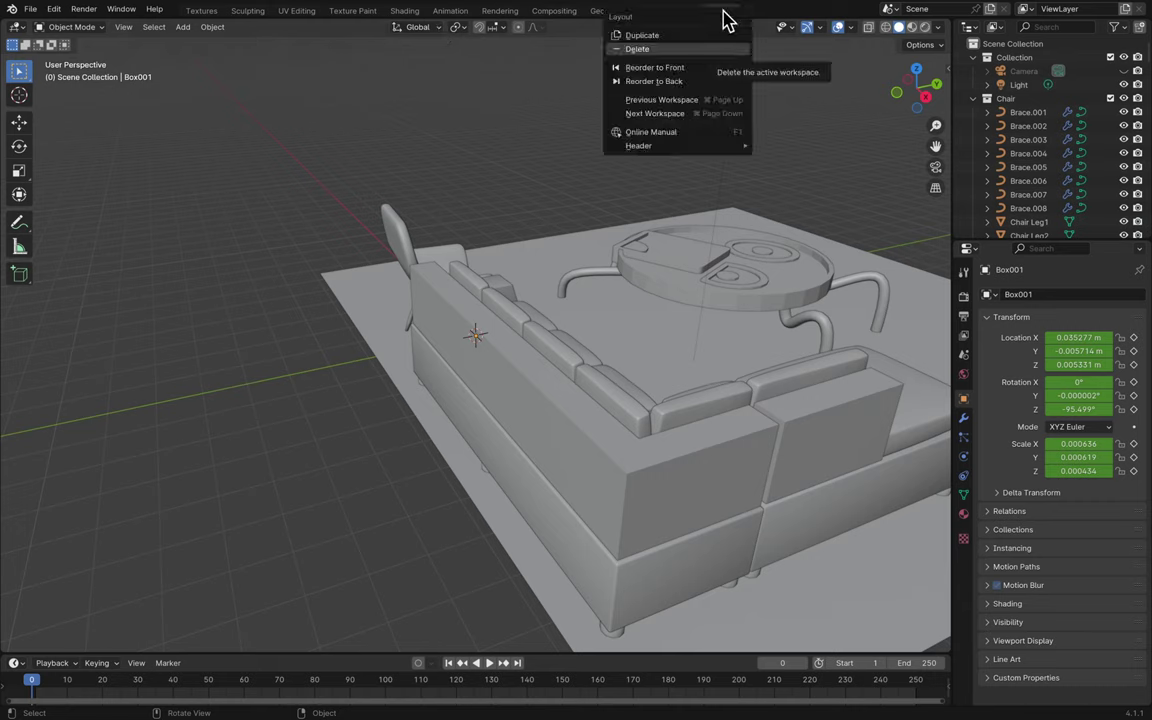
pyautogui.click(676, 80)
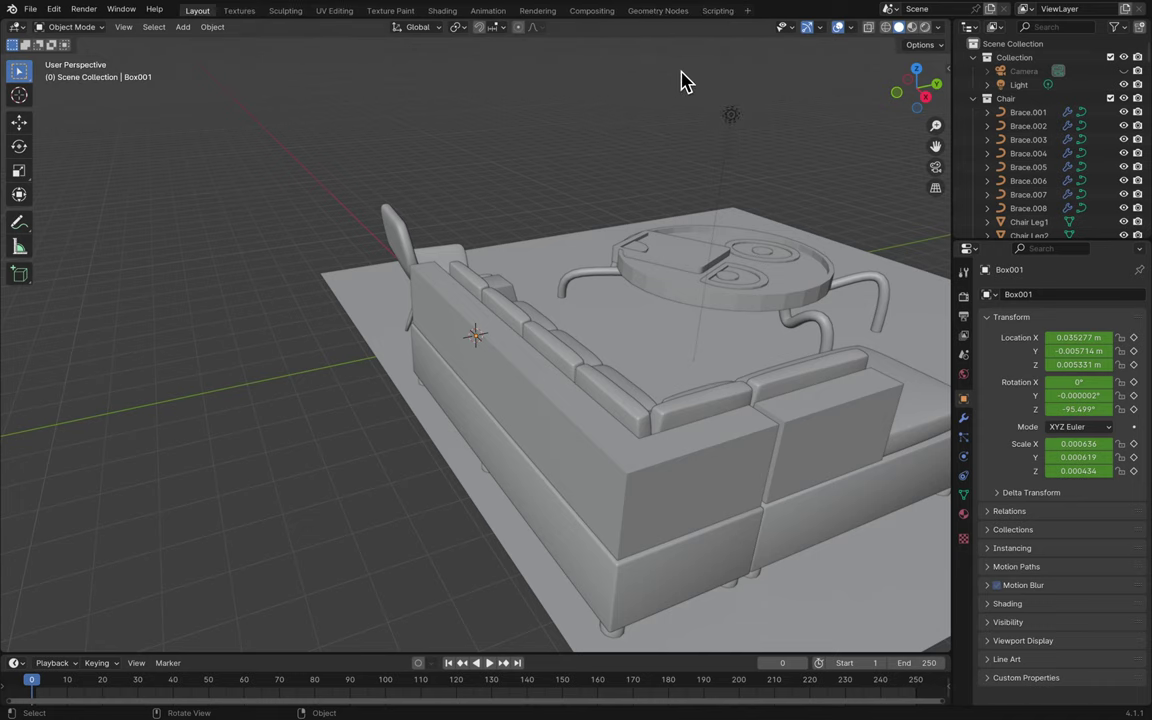
# - Orbit around the sofa, chair and table, and set the scene end frame to 5000
pyautogui.moveTo(476, 159); pyautogui.dragTo(476, 160, button='middle')
pyautogui.scroll(-5, 476, 160)
pyautogui.scroll(5, 476, 160)
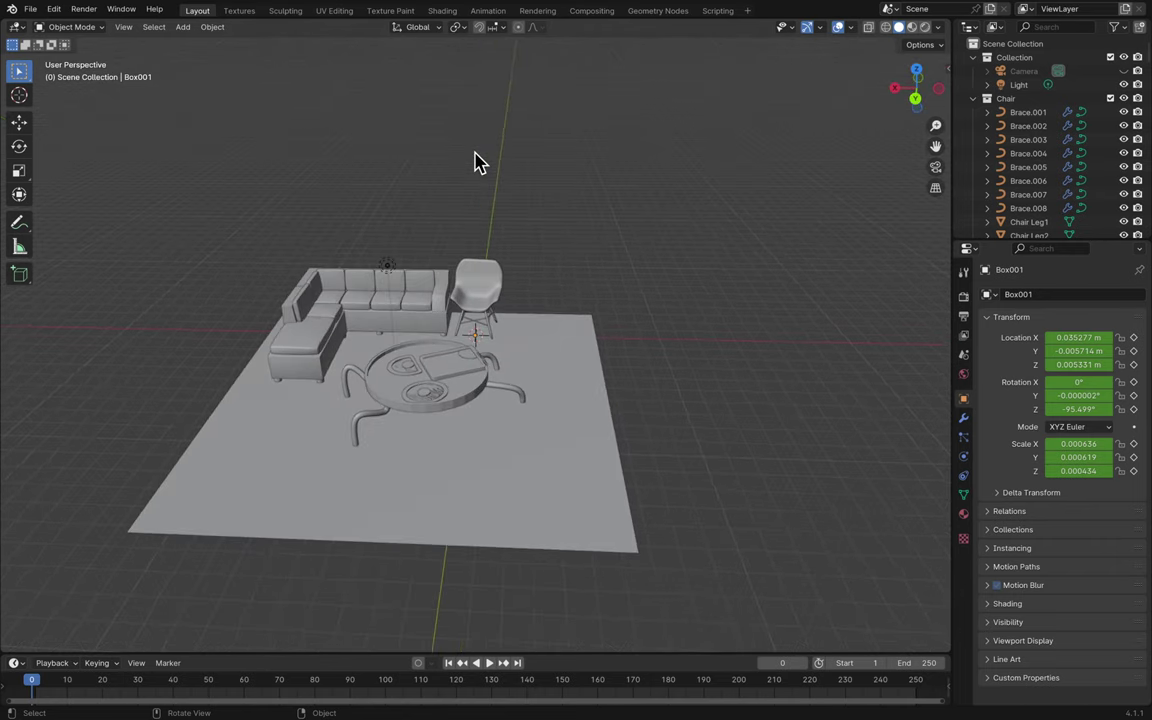
pyautogui.moveTo(609, 224); pyautogui.dragTo(613, 222, button='middle')
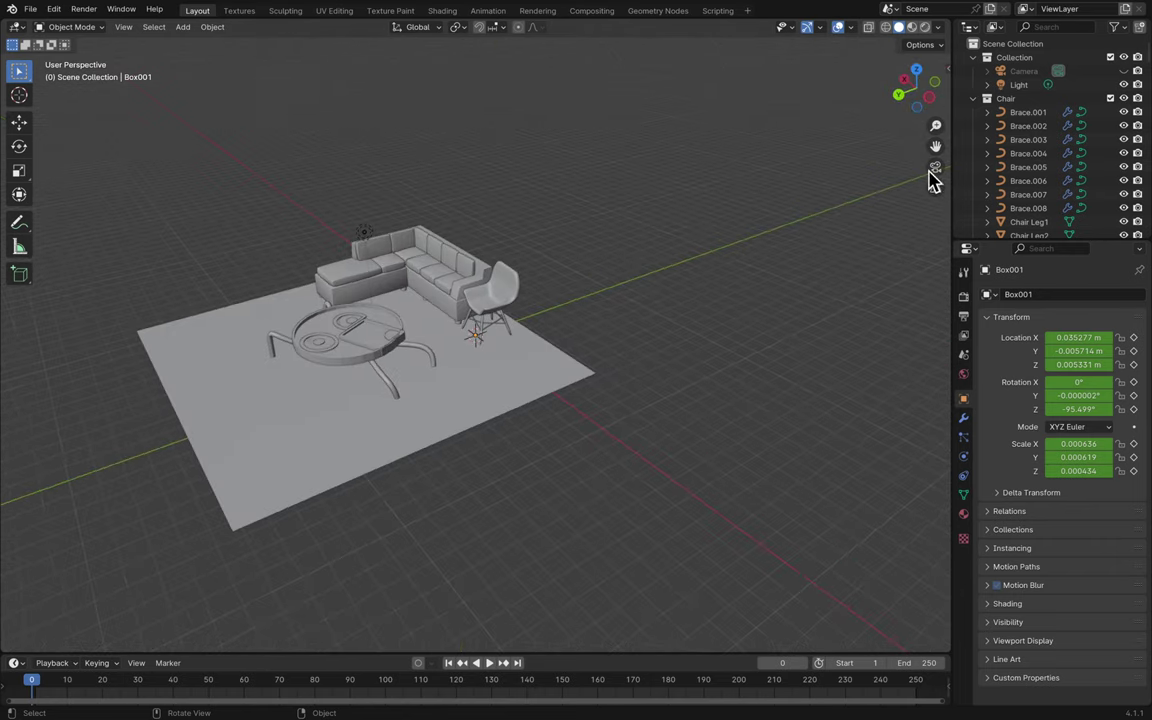
pyautogui.scroll(-10, 992, 141)
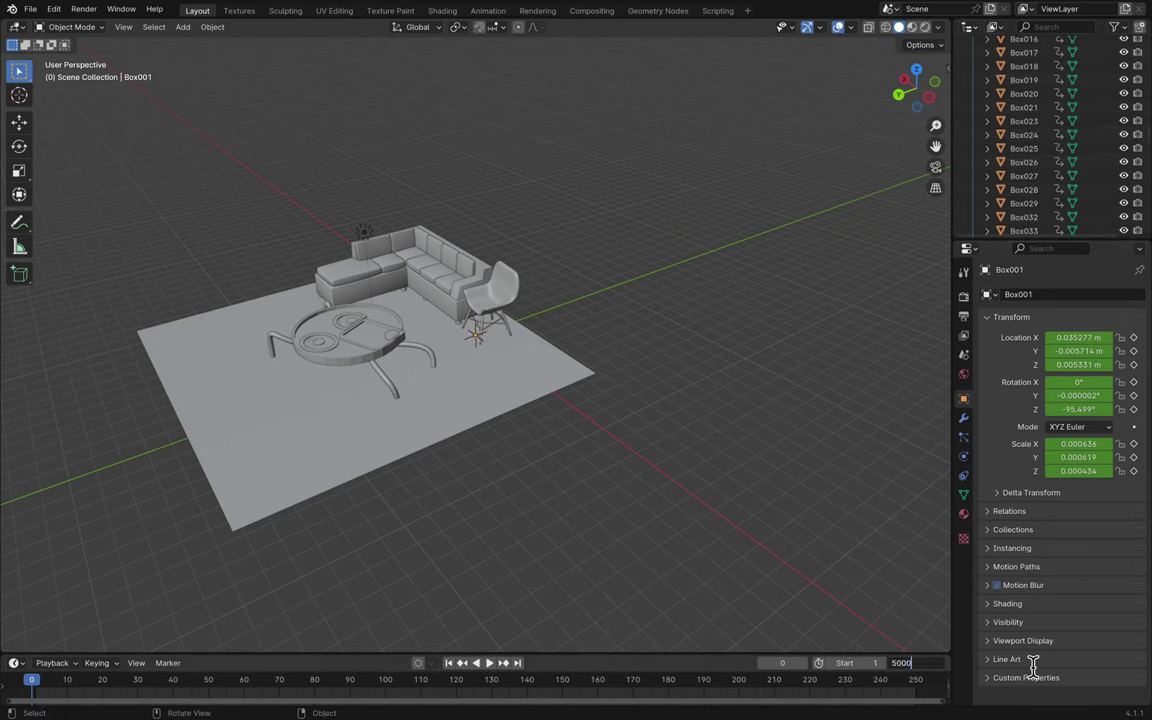
pyautogui.press('Return')
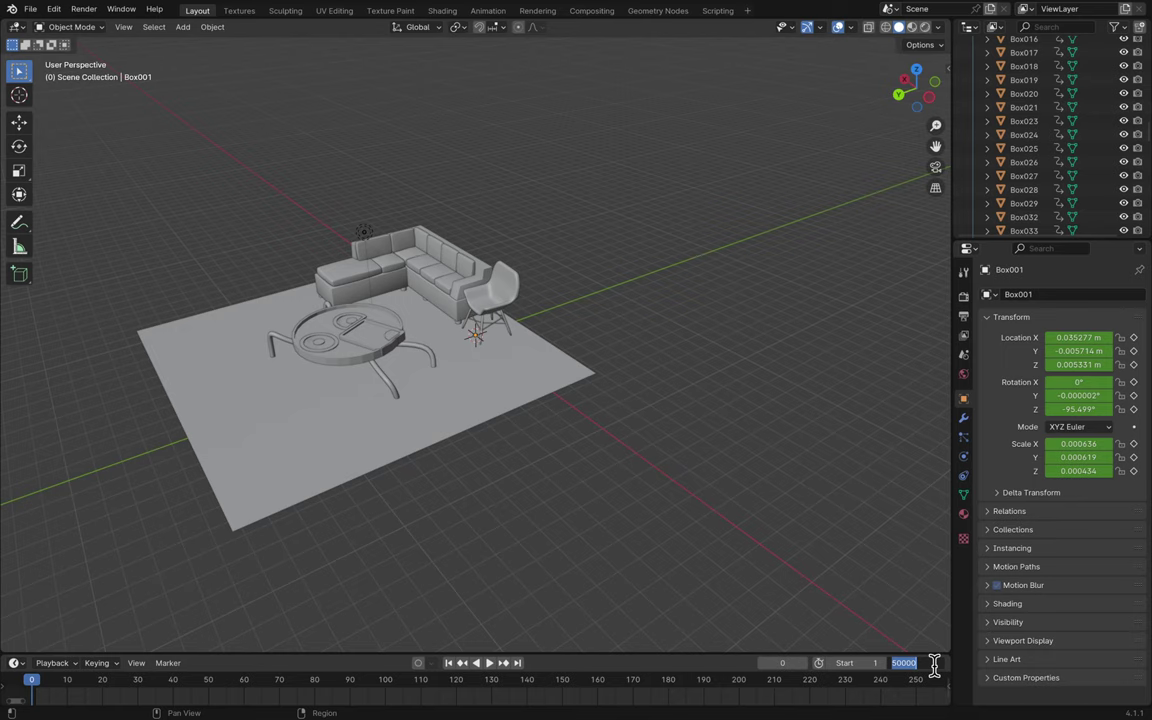
pyautogui.press('Return')
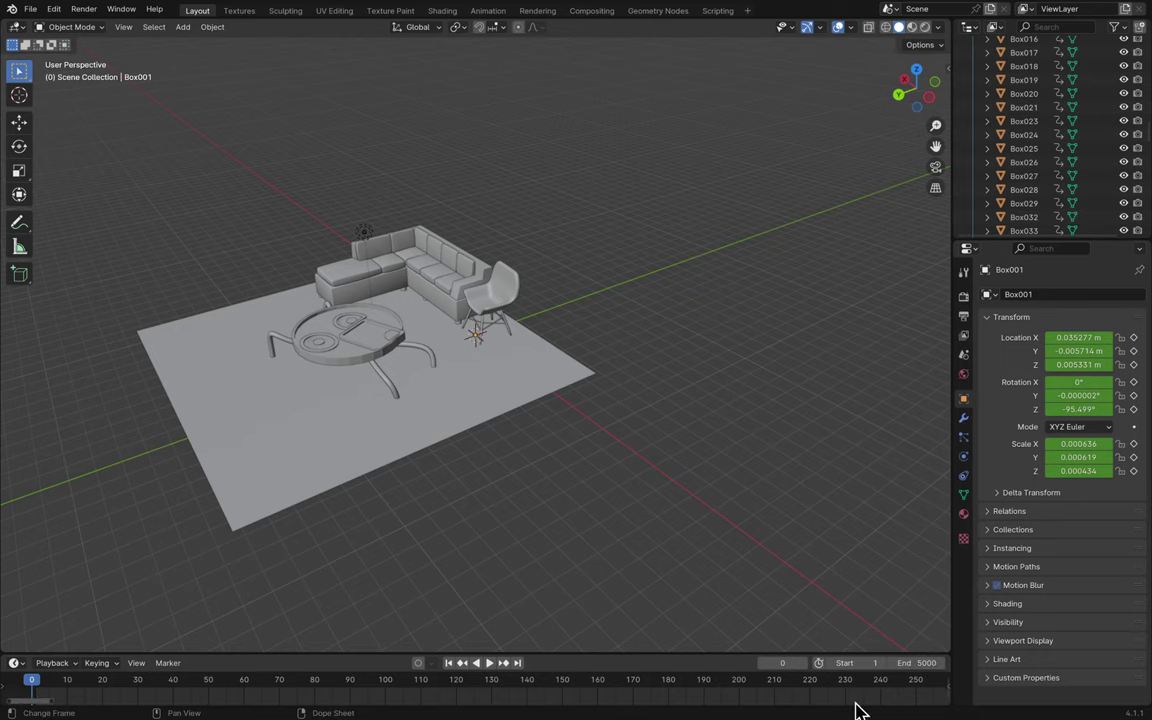
# - Enlarge the timeline, select Box001 through Wall003, and delete all their keyframes
pyautogui.moveTo(638, 653); pyautogui.dragTo(674, 490)
pyautogui.scroll(5, 1010, 160)
pyautogui.scroll(3, 1010, 155)
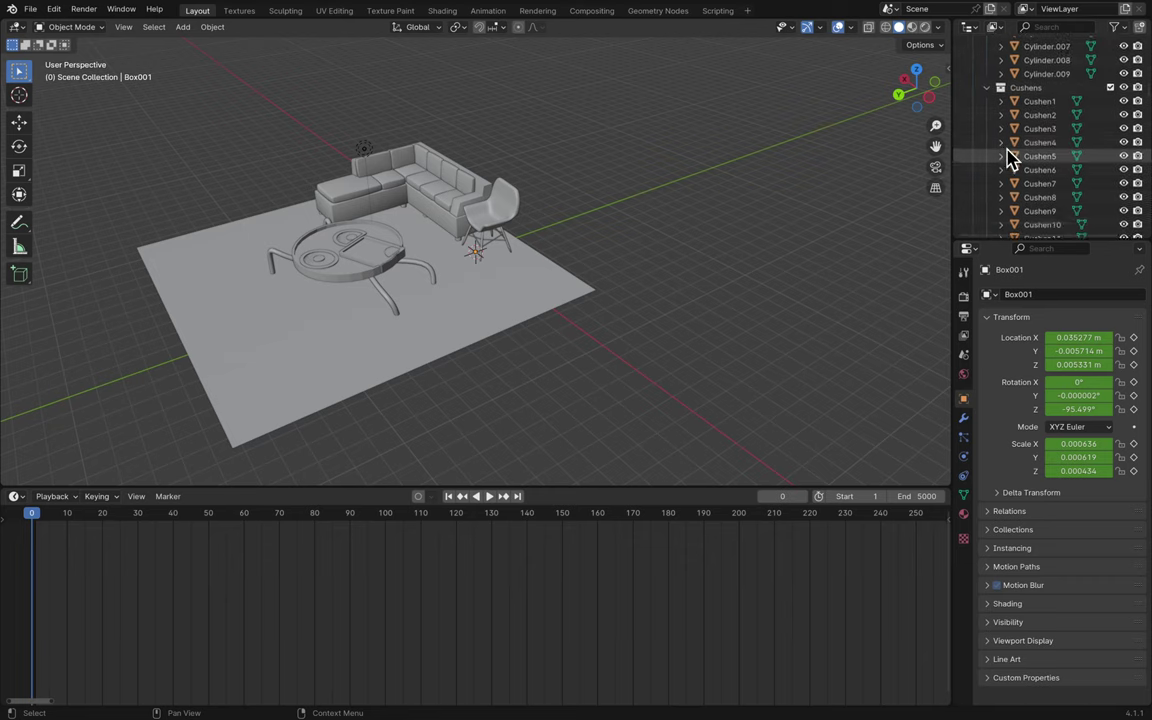
pyautogui.scroll(-8, 1010, 158)
pyautogui.scroll(-10, 1020, 235)
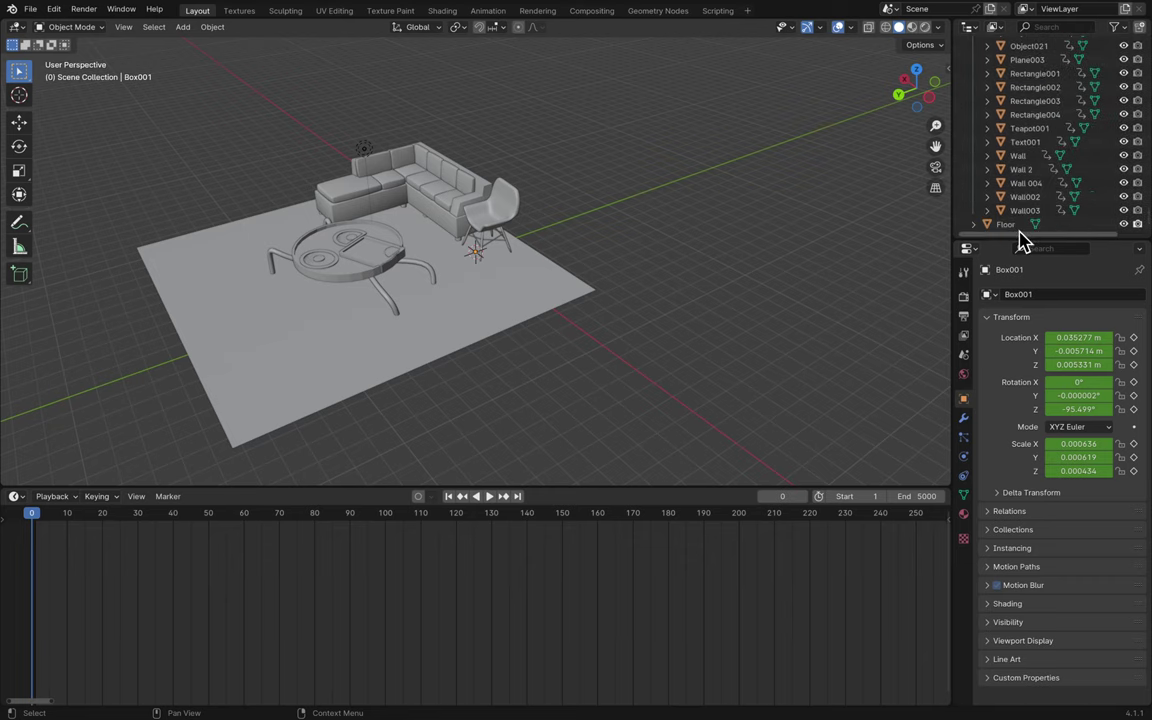
pyautogui.keyDown('shift'); pyautogui.click(1022, 210); pyautogui.keyUp('shift')
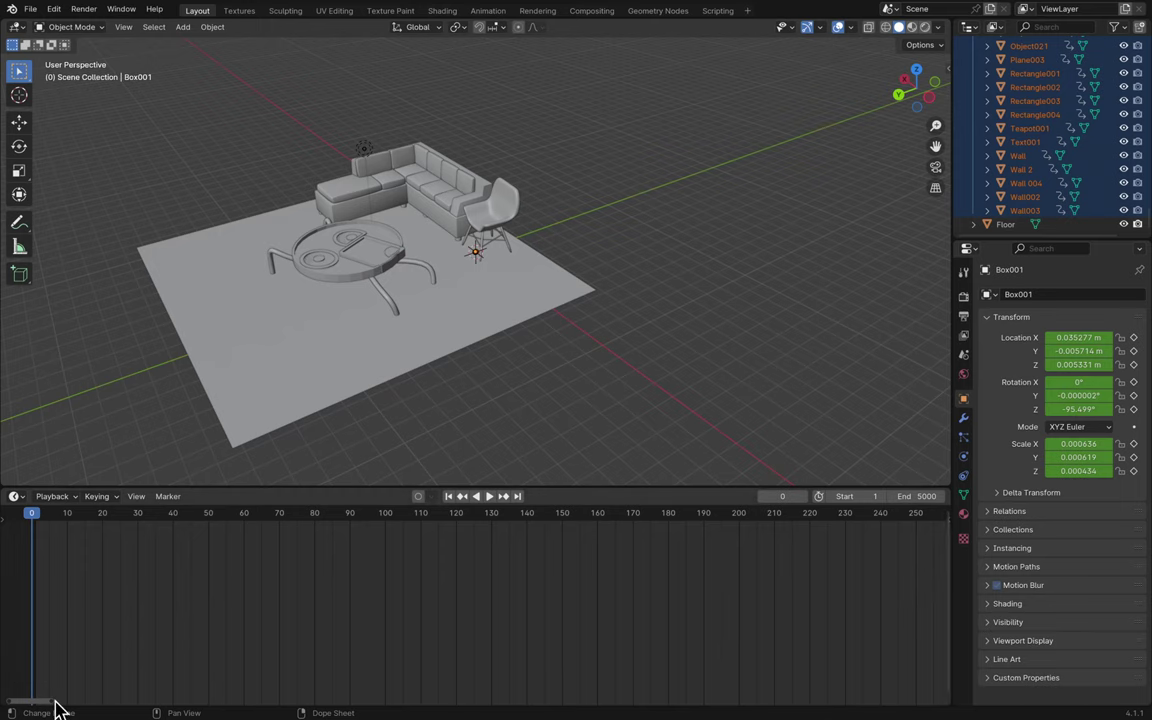
pyautogui.moveTo(55, 704); pyautogui.dragTo(1150, 452)
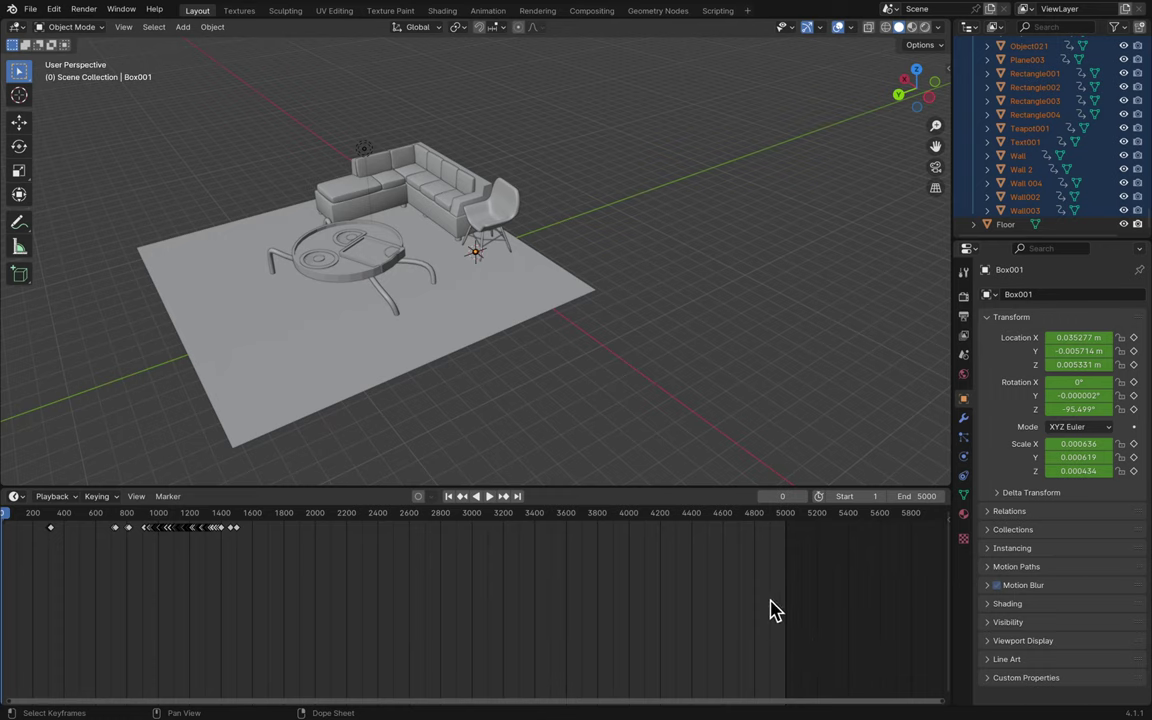
pyautogui.press('x')
pyautogui.click(700, 597)
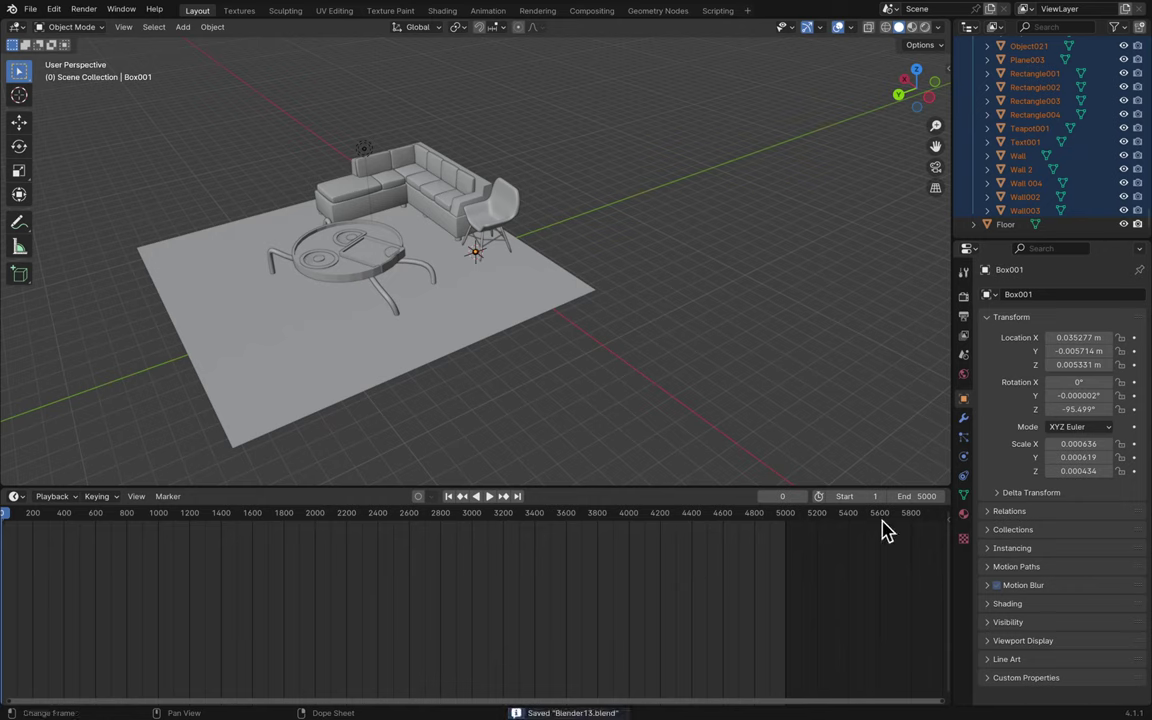
# - Re-confirm the end frame, collapse the timeline, and view the scene from directly above
pyautogui.doubleClick(905, 500)
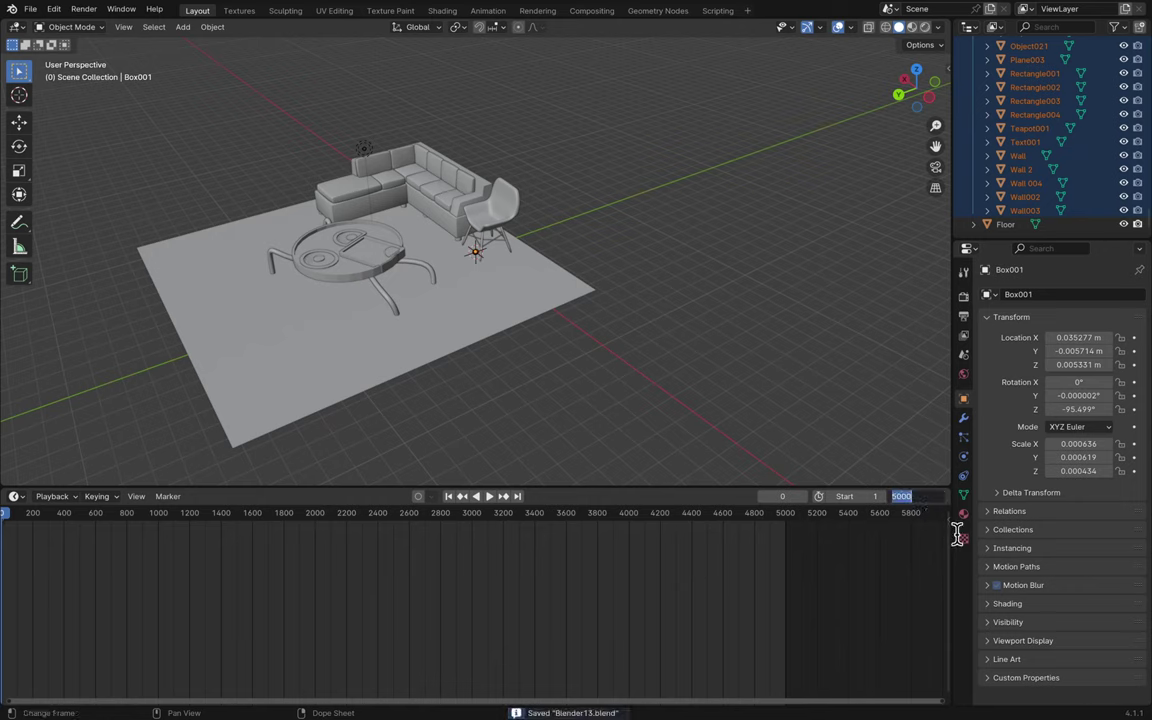
pyautogui.press('Return')
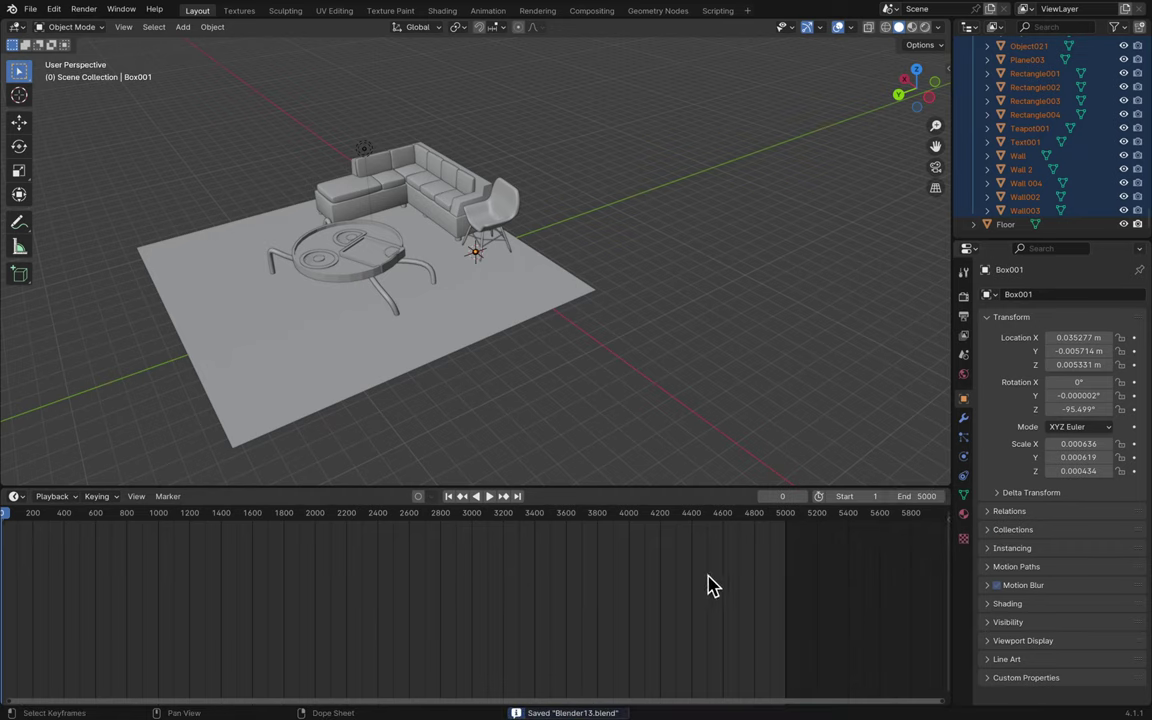
pyautogui.moveTo(496, 488); pyautogui.dragTo(489, 690)
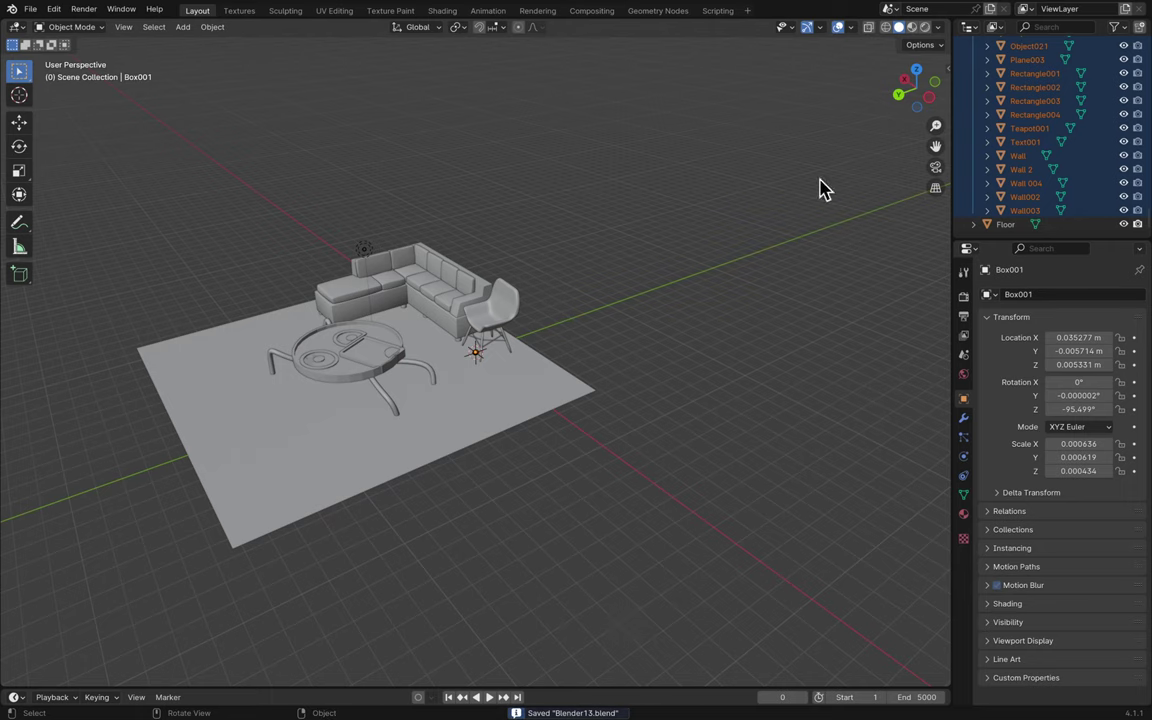
pyautogui.click(918, 72)
# - Cancel the room scaling so Box001 keeps its scale of about 0.000636
pyautogui.press('s')
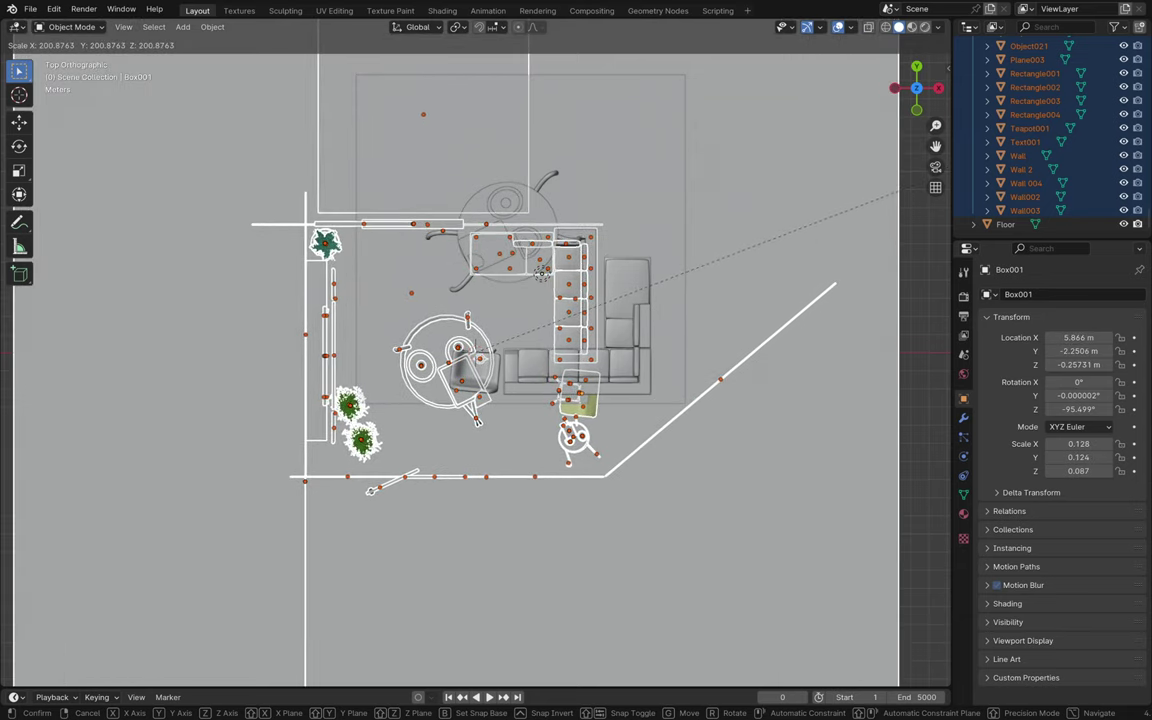
pyautogui.press('Escape')
pyautogui.scroll(10, 685, 570)
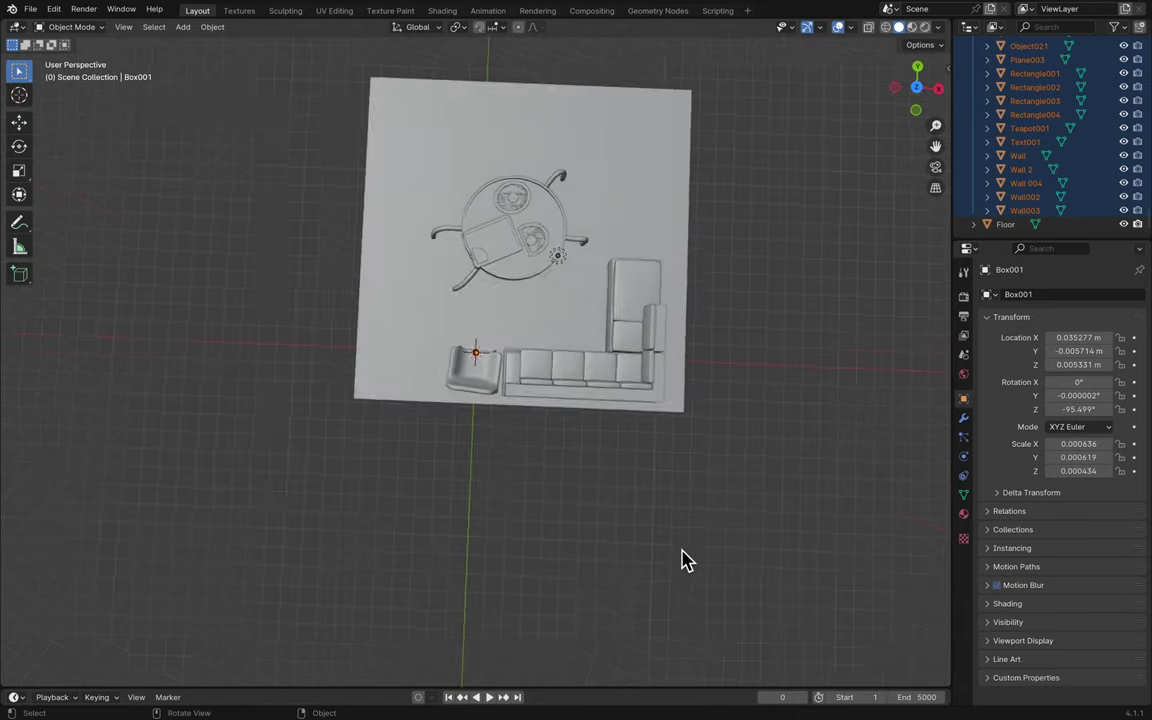
pyautogui.scroll(5, 685, 560)
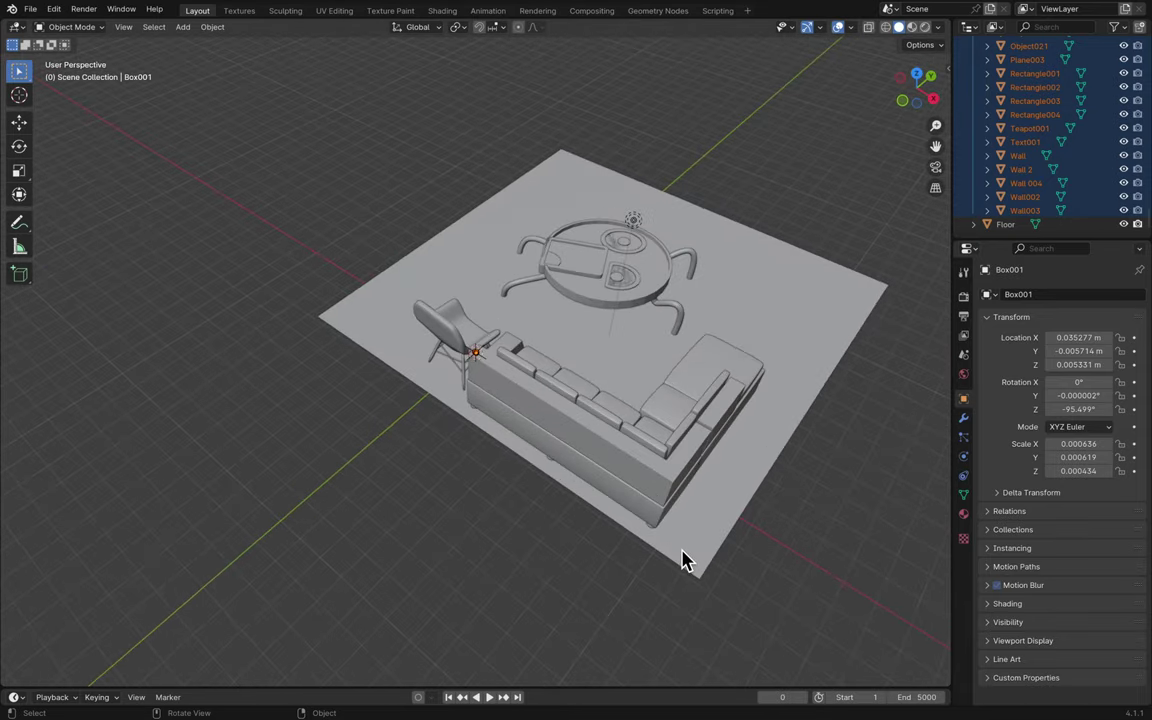
pyautogui.hscroll(-15, 685, 560)
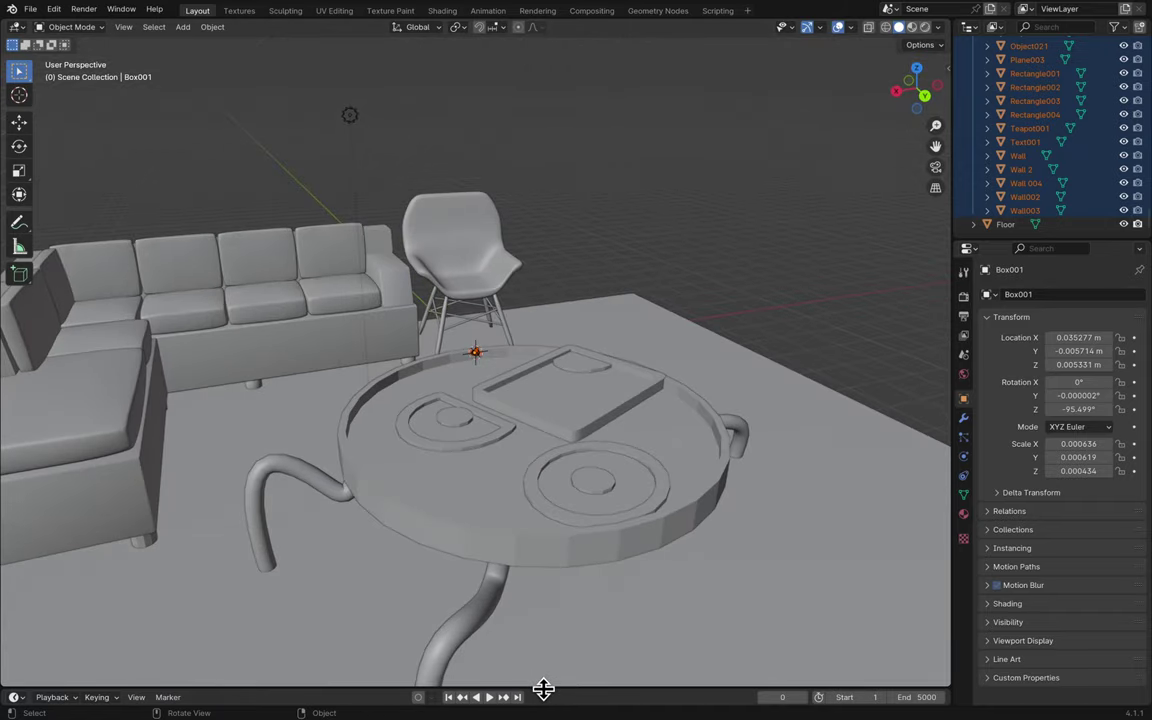
# - Enlarge the timeline under the 3D view and look over the whole room and kitchen
pyautogui.moveTo(543, 690); pyautogui.dragTo(638, 453)
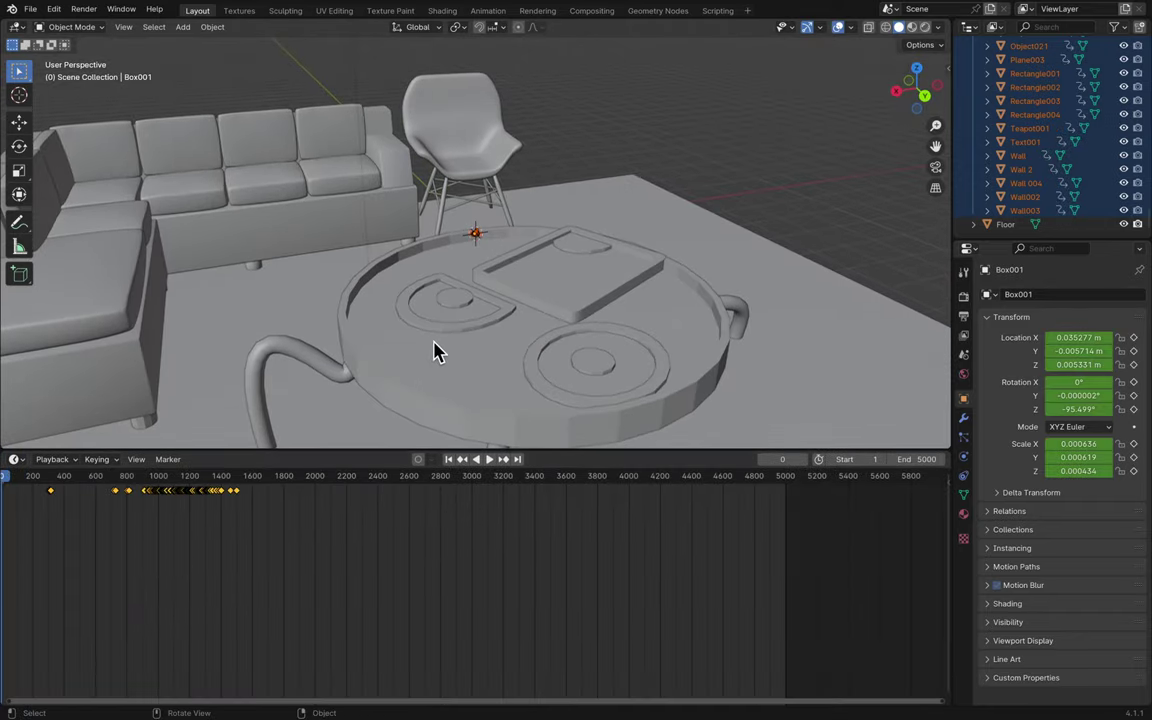
pyautogui.scroll(10, 540, 330)
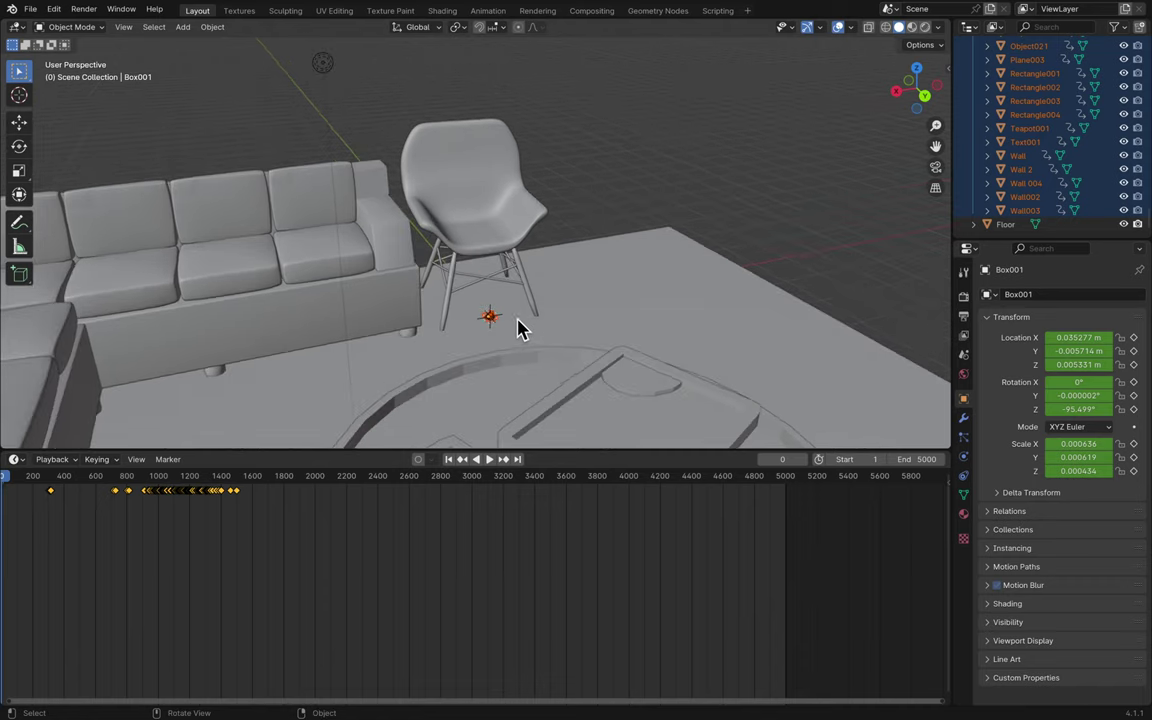
pyautogui.scroll(-5, 503, 335)
pyautogui.scroll(15, 503, 335)
pyautogui.keyDown('shift'); pyautogui.scroll(10, 503, 335); pyautogui.keyUp('shift')
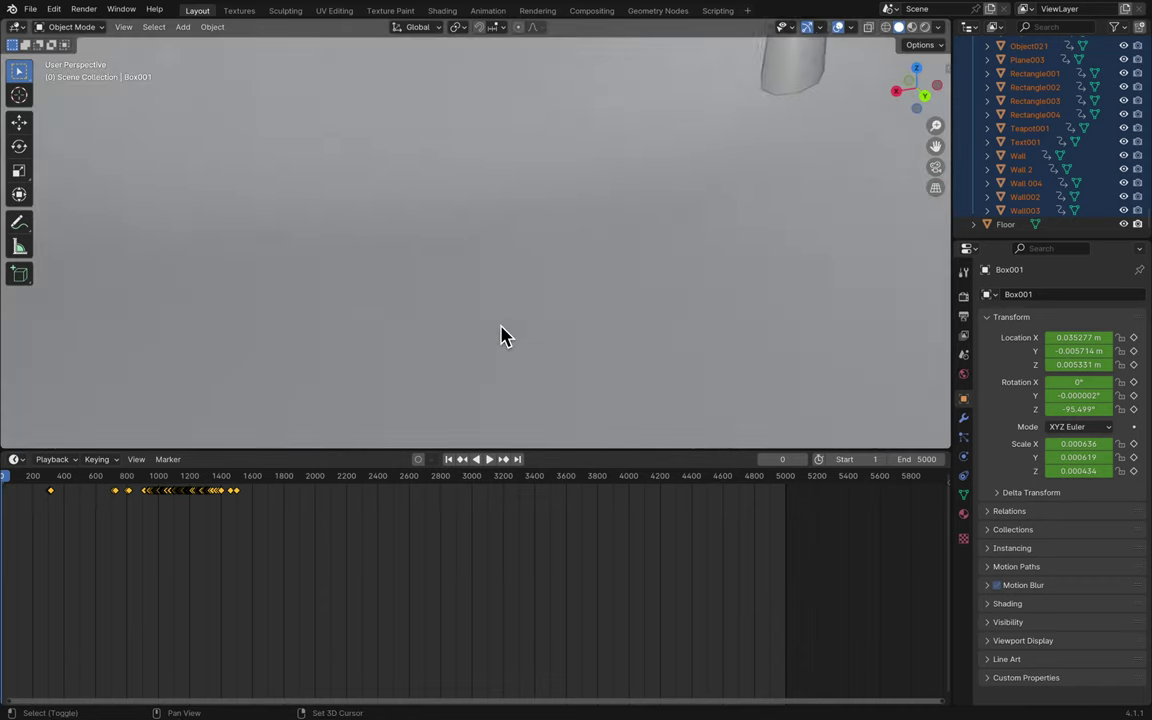
pyautogui.keyDown('shift'); pyautogui.scroll(15, 503, 335); pyautogui.keyUp('shift')
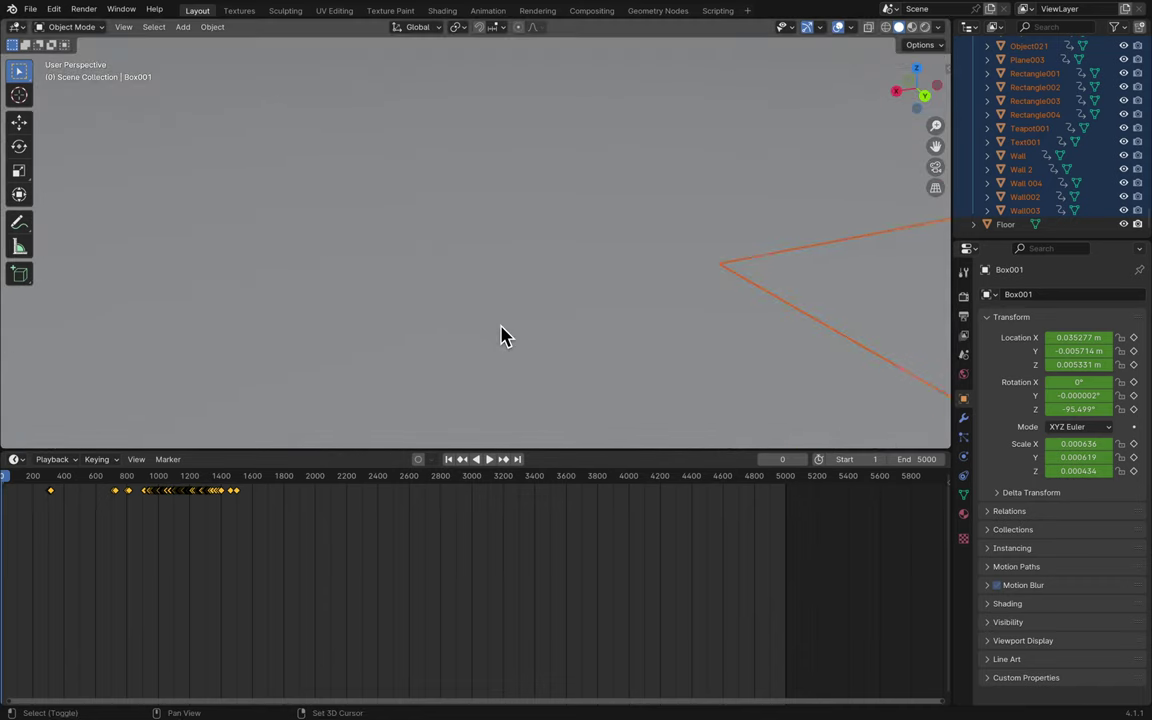
pyautogui.keyDown('shift'); pyautogui.scroll(20, 503, 335); pyautogui.keyUp('shift')
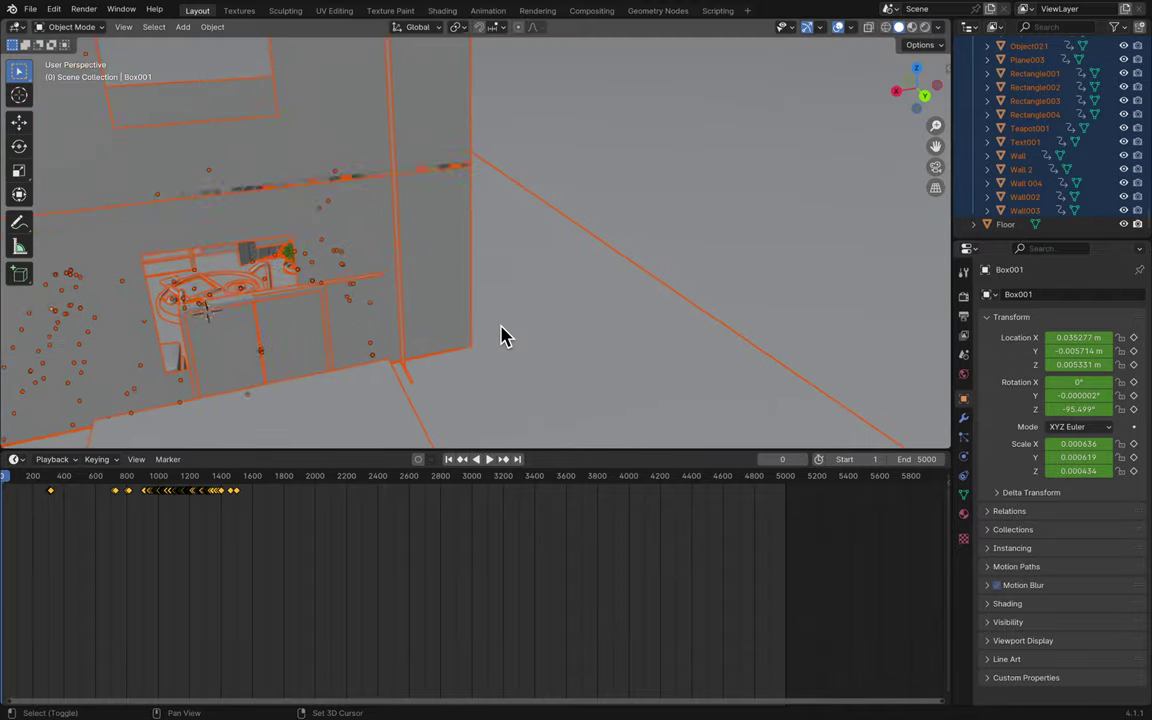
pyautogui.hscroll(15, 503, 335)
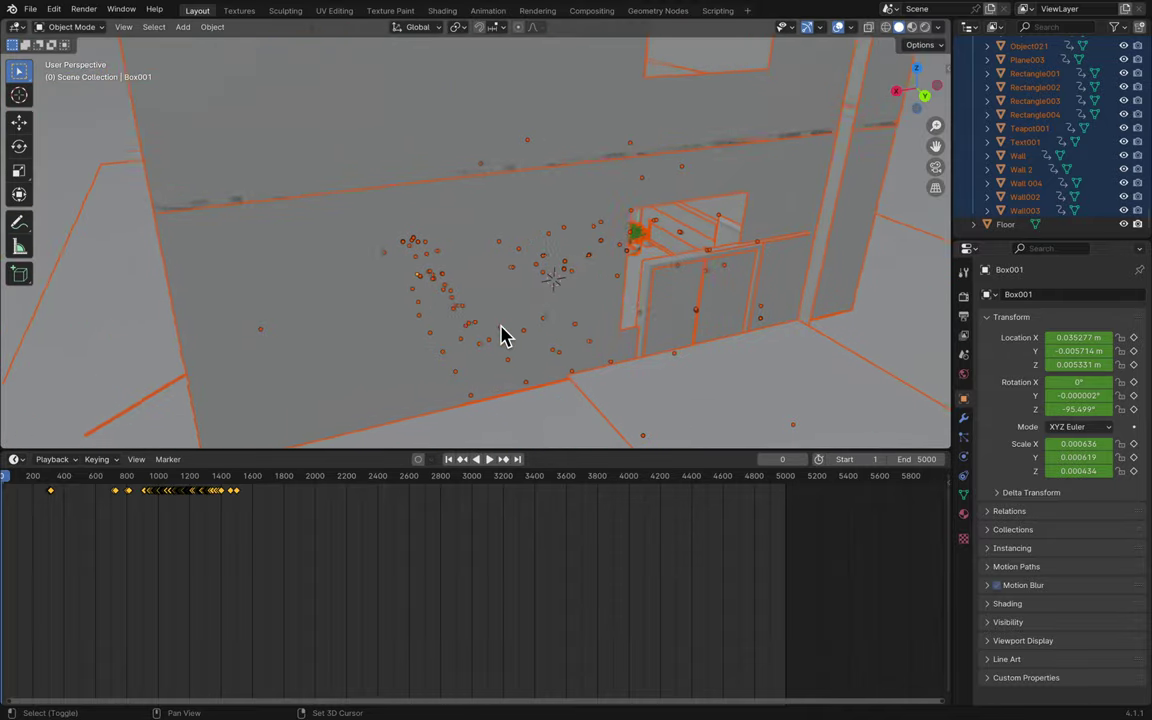
pyautogui.hscroll(10, 503, 335)
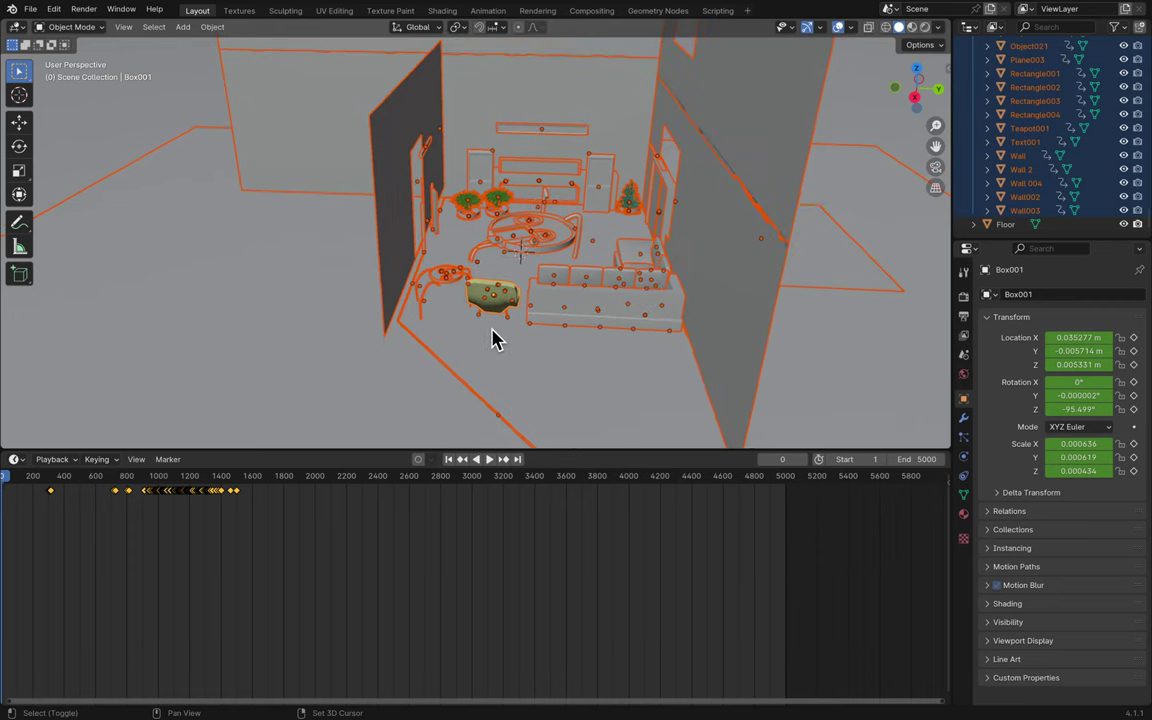
# - Toggle the Dope Sheet channel list and scrub through the animation frames
pyautogui.click(4, 480)
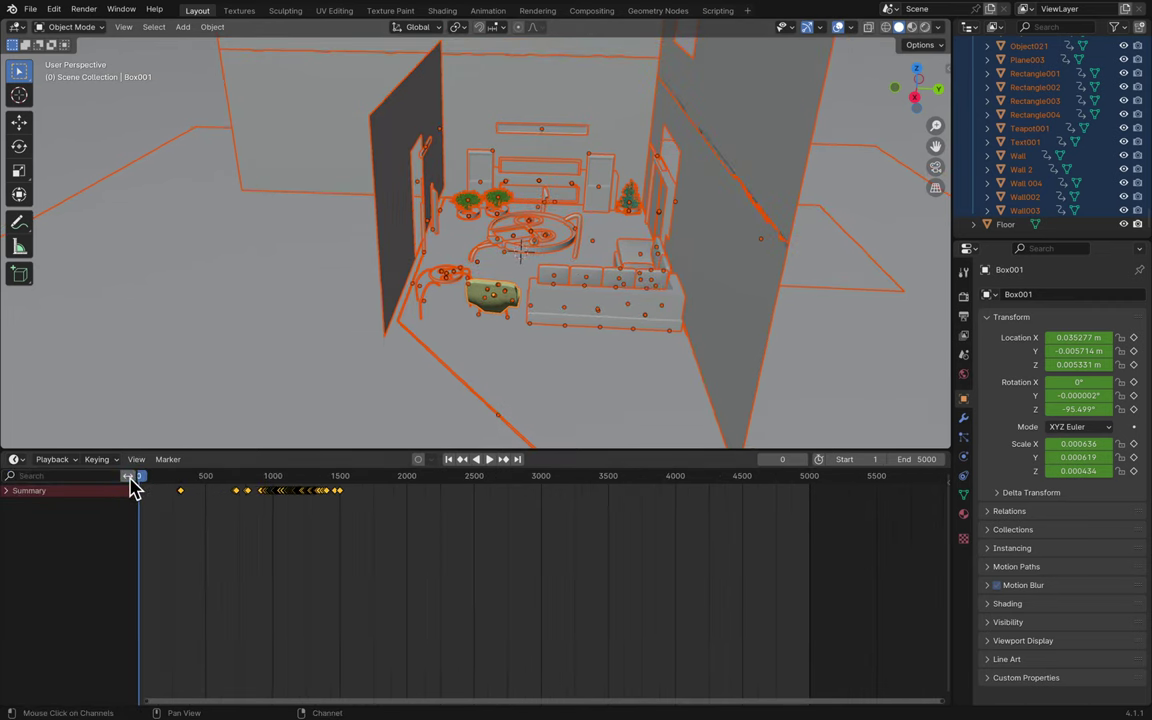
pyautogui.moveTo(136, 476); pyautogui.dragTo(65, 487)
pyautogui.moveTo(136, 487); pyautogui.dragTo(110, 515)
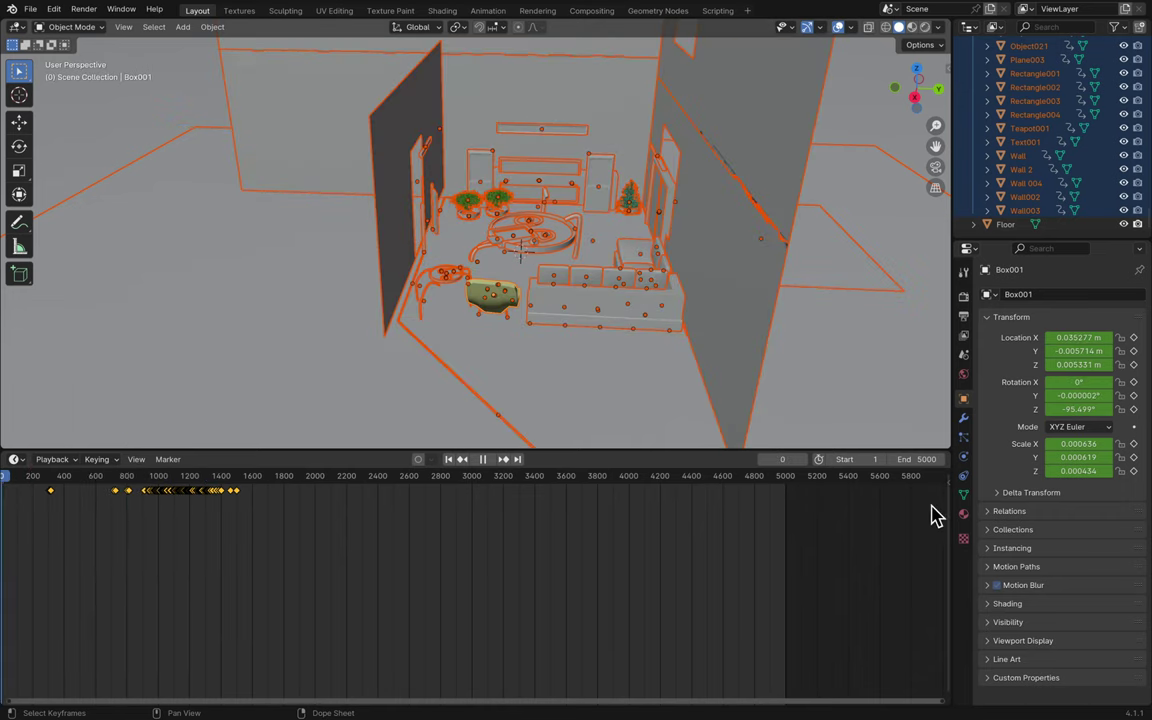
pyautogui.hscroll(-5, 922, 515)
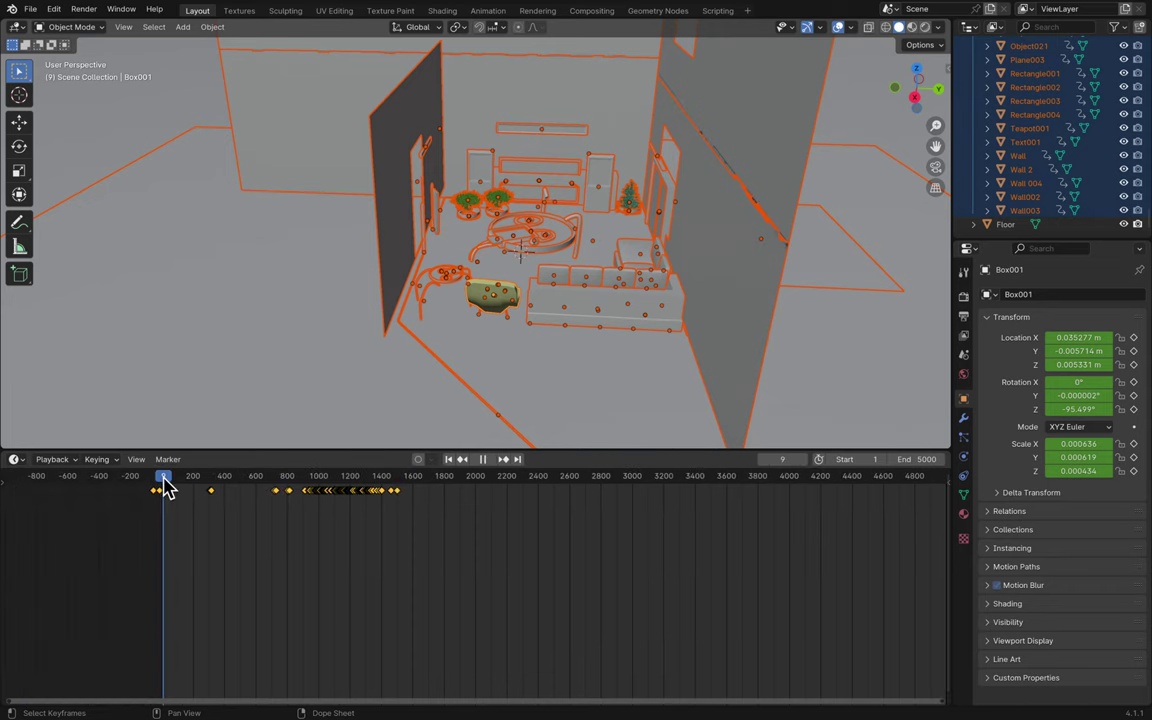
pyautogui.scroll(15, 1054, 154)
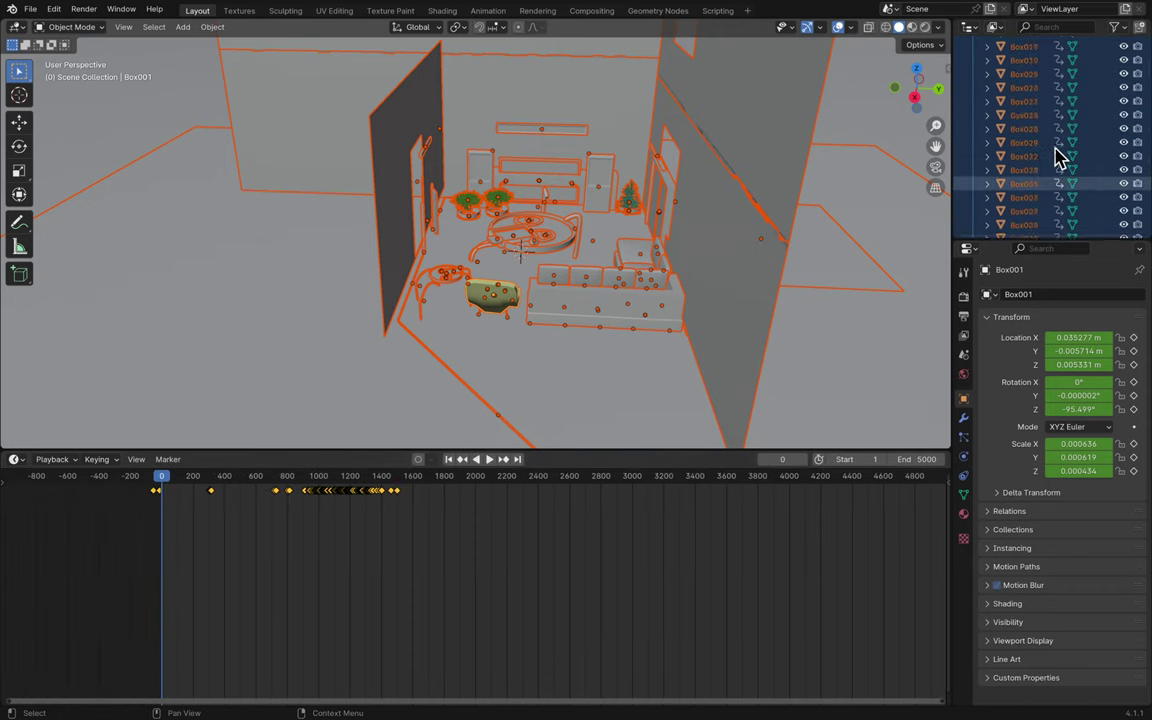
pyautogui.scroll(-10, 1058, 155)
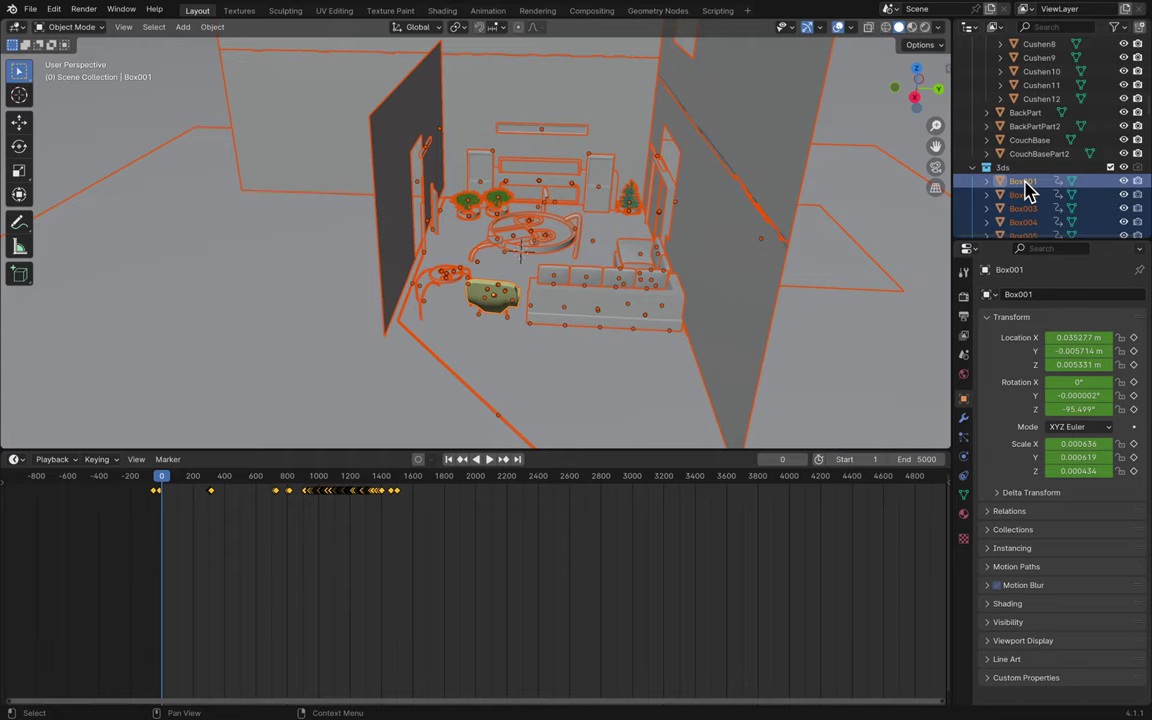
# - Delete the selected imported pieces, then delete all remaining keyframes
pyautogui.press('Delete')
pyautogui.scroll(2, 1005, 190)
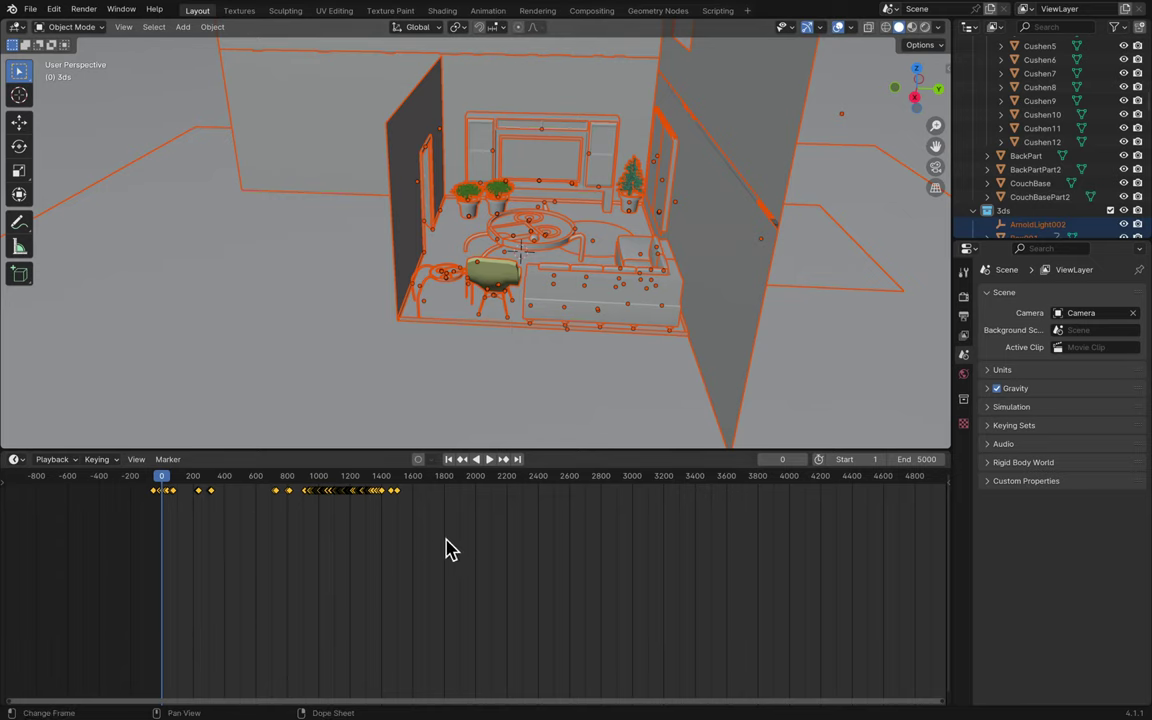
pyautogui.press('x')
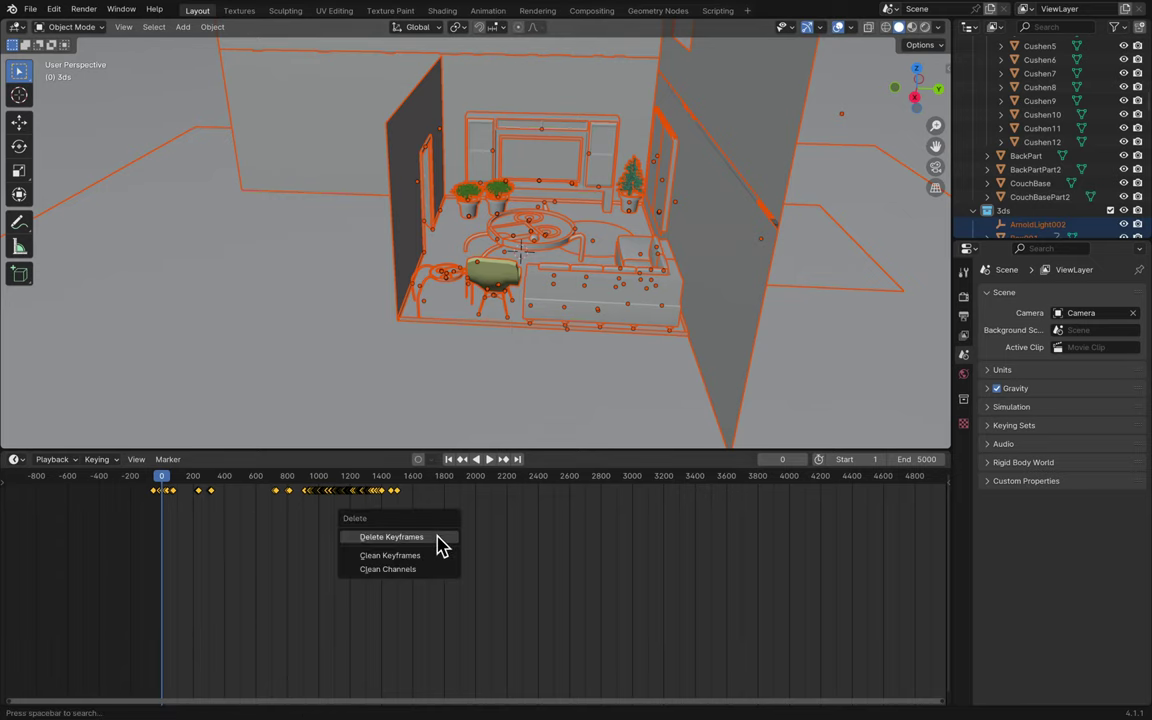
pyautogui.click(440, 545)
pyautogui.scroll(-10, 367, 369)
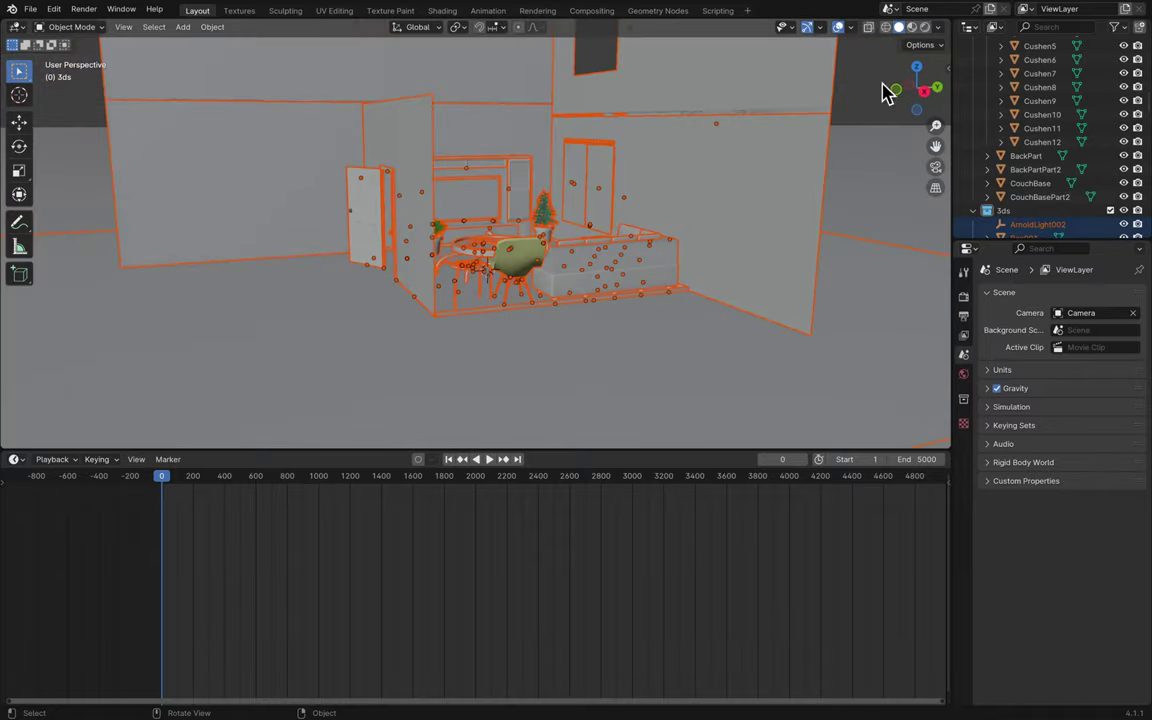
# - In top view, scale up the imported room and move it toward the furniture
pyautogui.click(918, 70)
pyautogui.scroll(5, 613, 337)
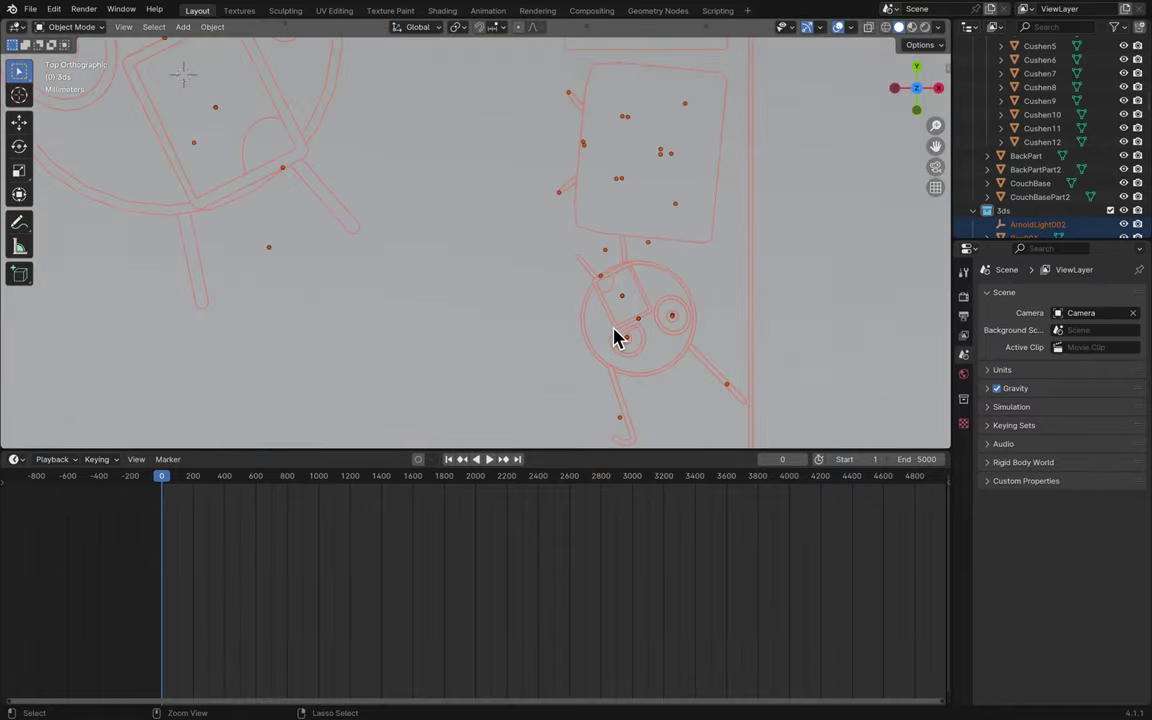
pyautogui.scroll(-15, 613, 337)
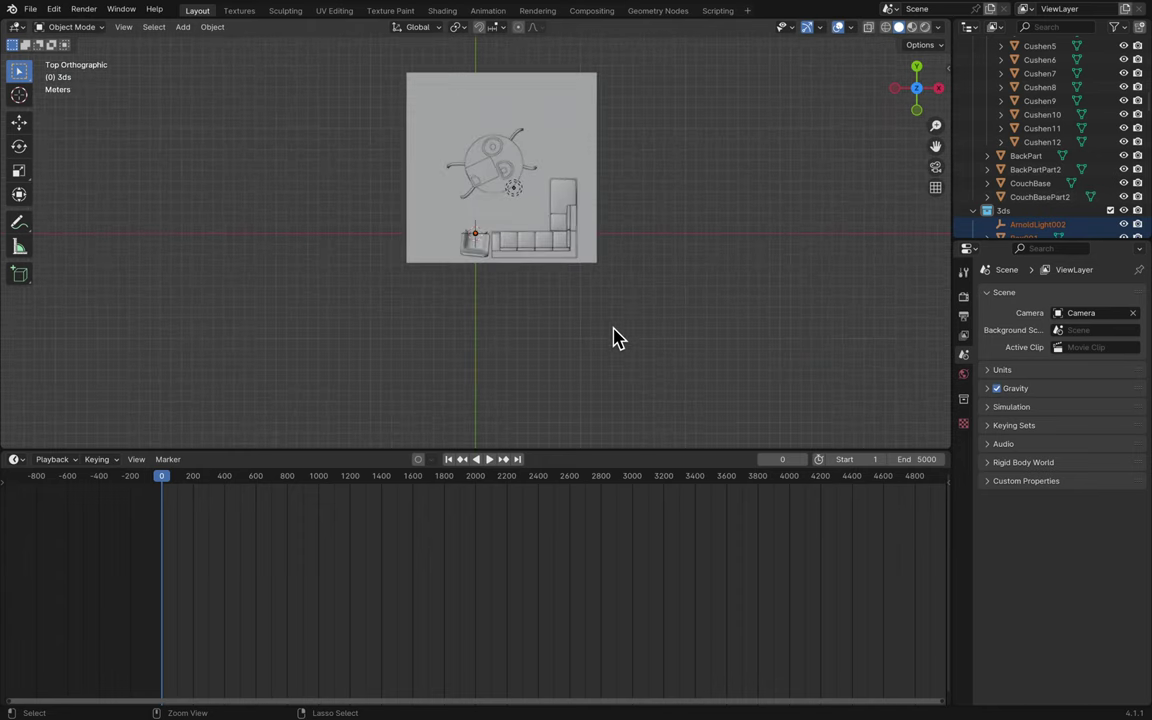
pyautogui.scroll(6, 613, 337)
pyautogui.scroll(-2, 613, 337)
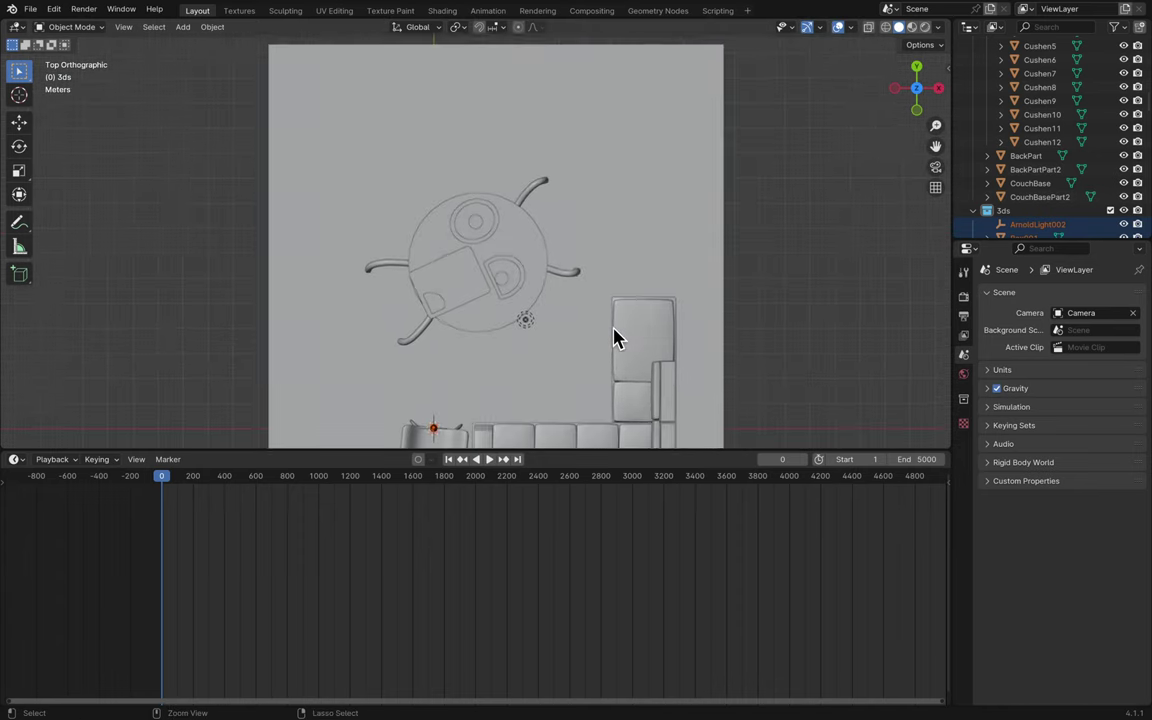
pyautogui.scroll(-3, 613, 337)
pyautogui.scroll(1, 613, 337)
pyautogui.press('s')
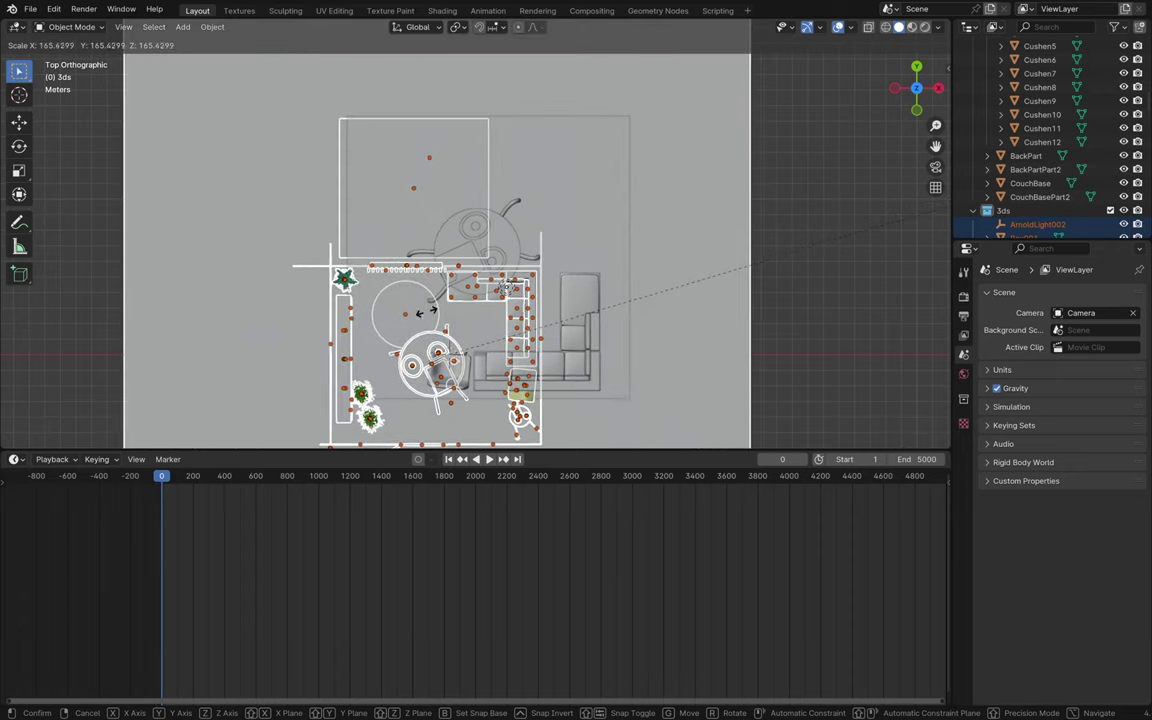
pyautogui.click(612, 231)
pyautogui.press('g')
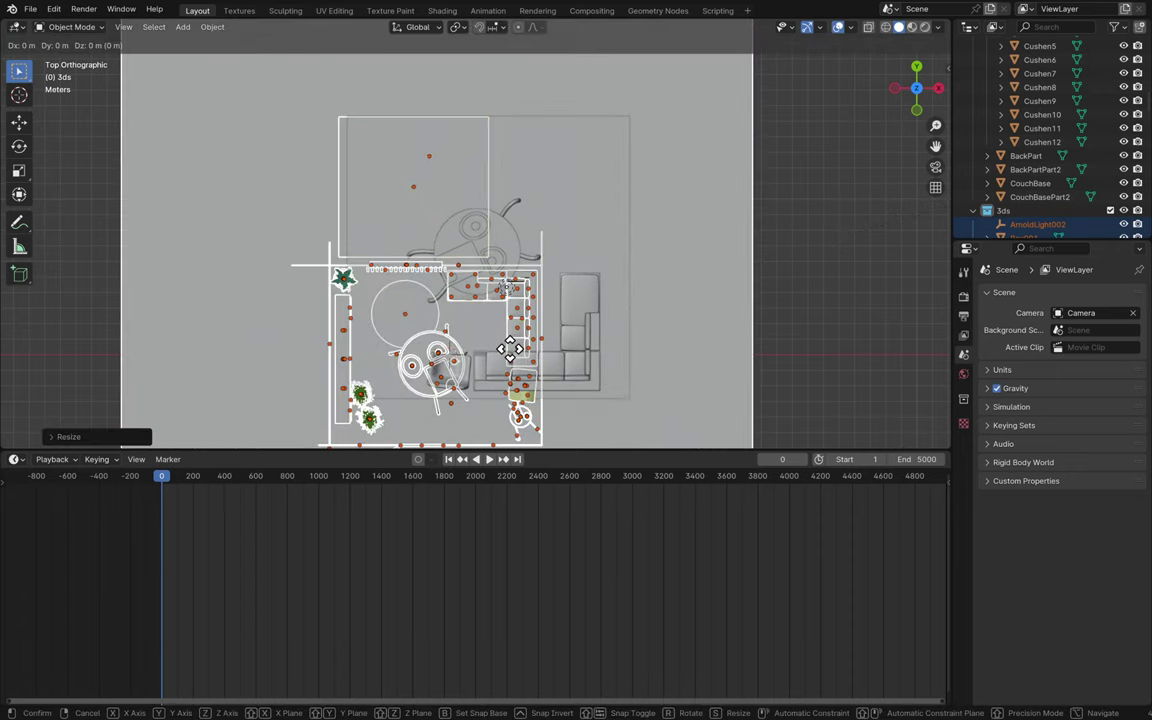
pyautogui.click(562, 247)
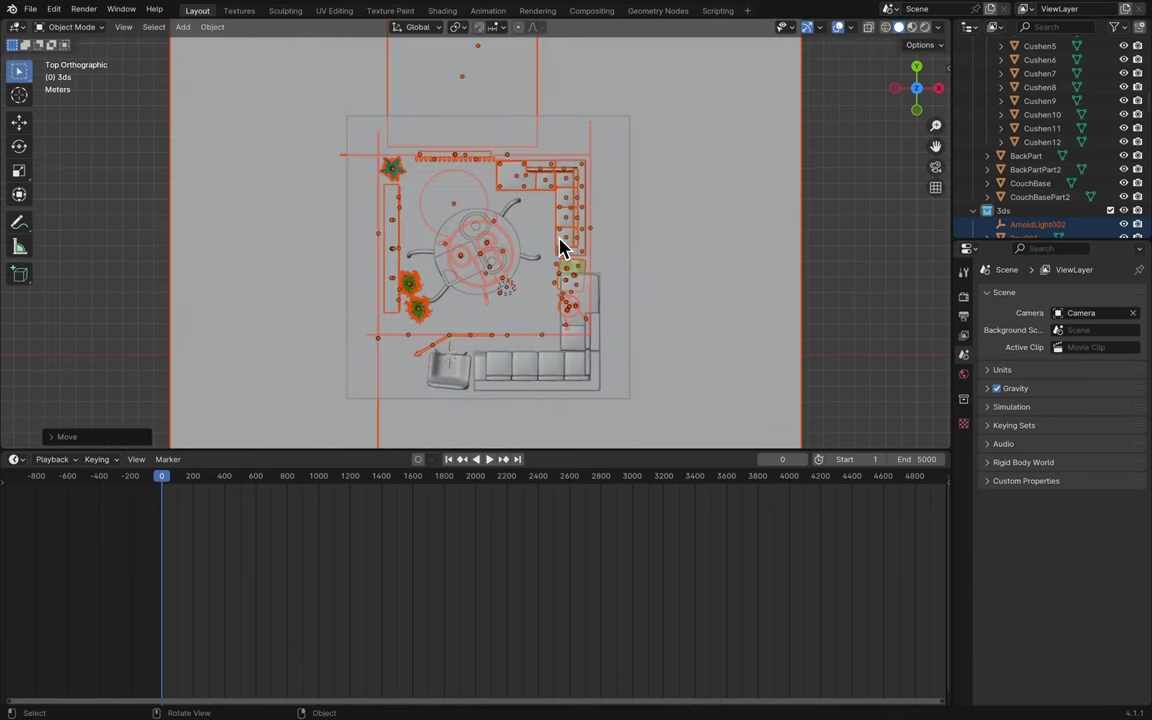
# - Rotate the room -90° around the global vertical axis
pyautogui.press('r')
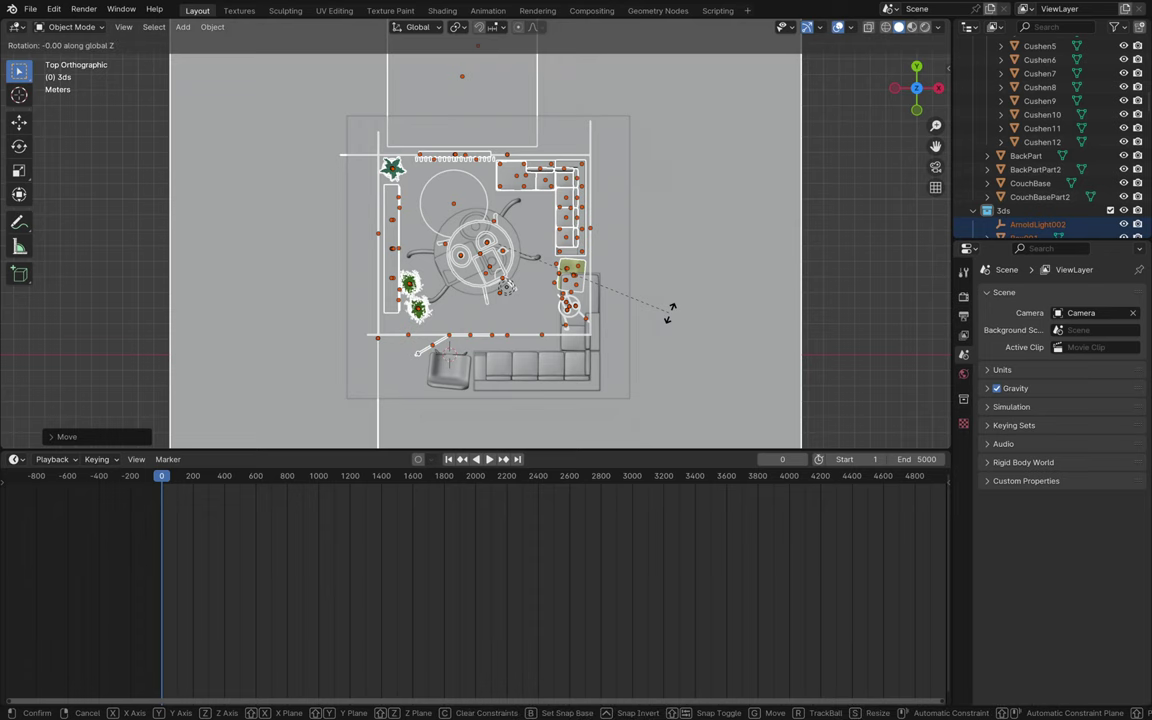
pyautogui.press('z')
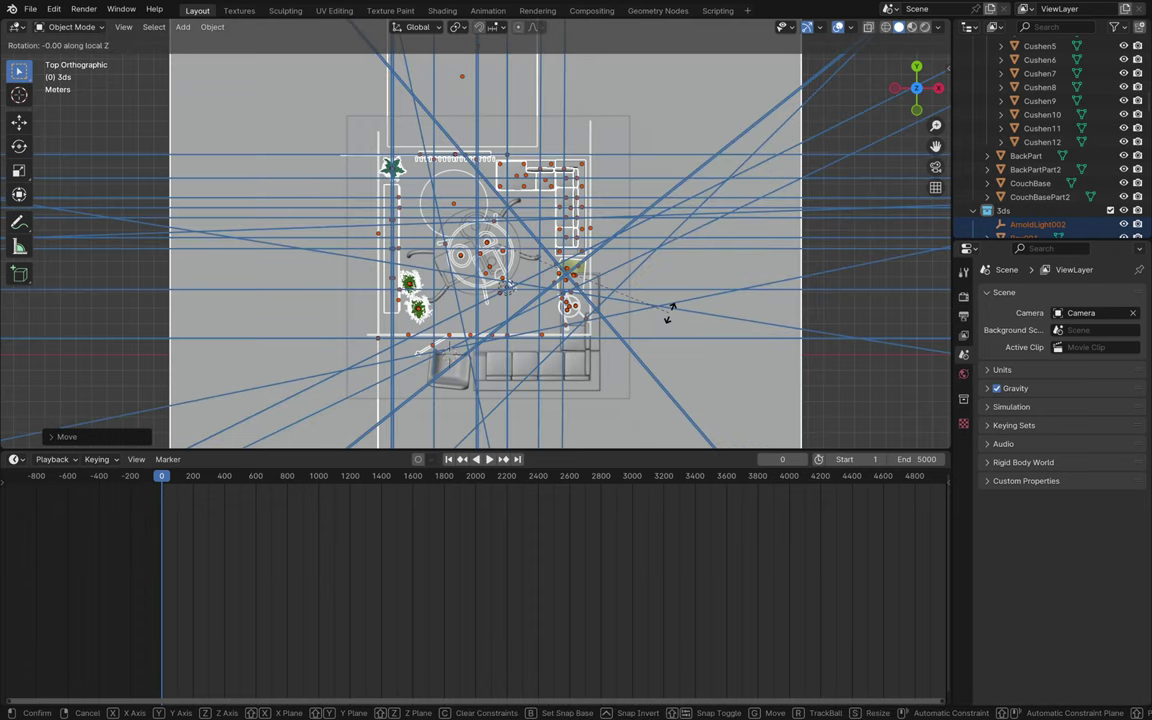
pyautogui.press('z')
pyautogui.press('z')
pyautogui.press('z')
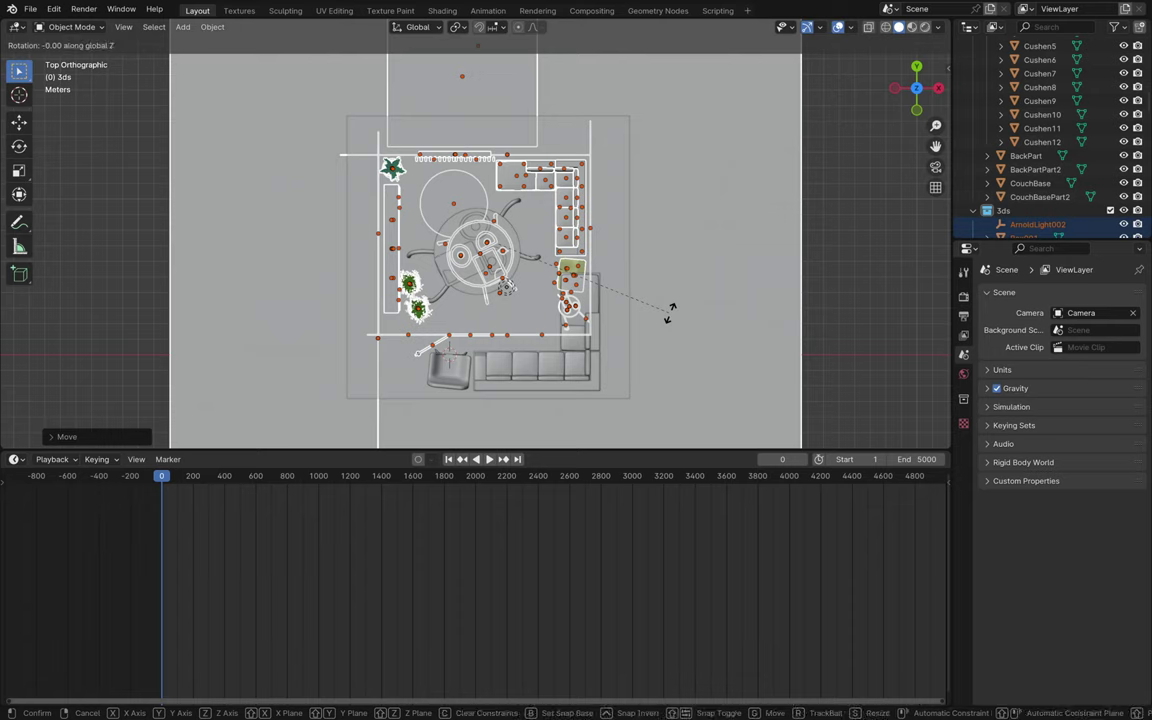
pyautogui.write('-90')
pyautogui.press('Return')
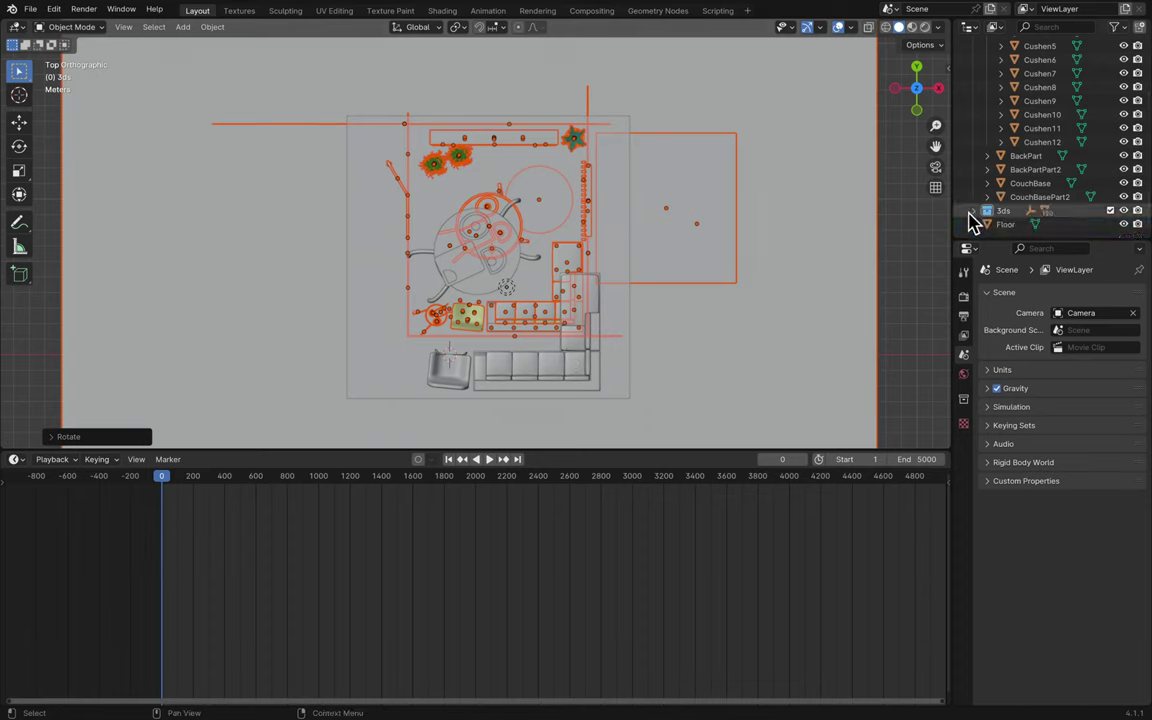
# - Shift the room, enlarge it slightly, and place it around the sofa, table and chair
pyautogui.press('g')
pyautogui.click(509, 309)
pyautogui.press('s')
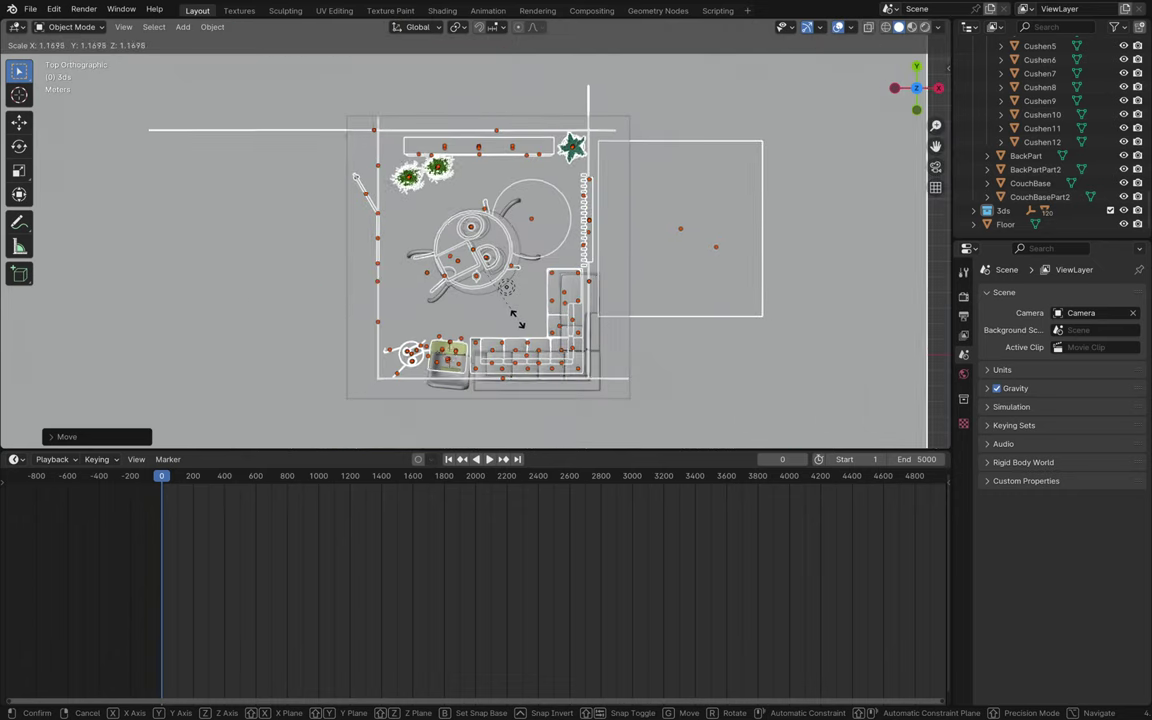
pyautogui.click(528, 324)
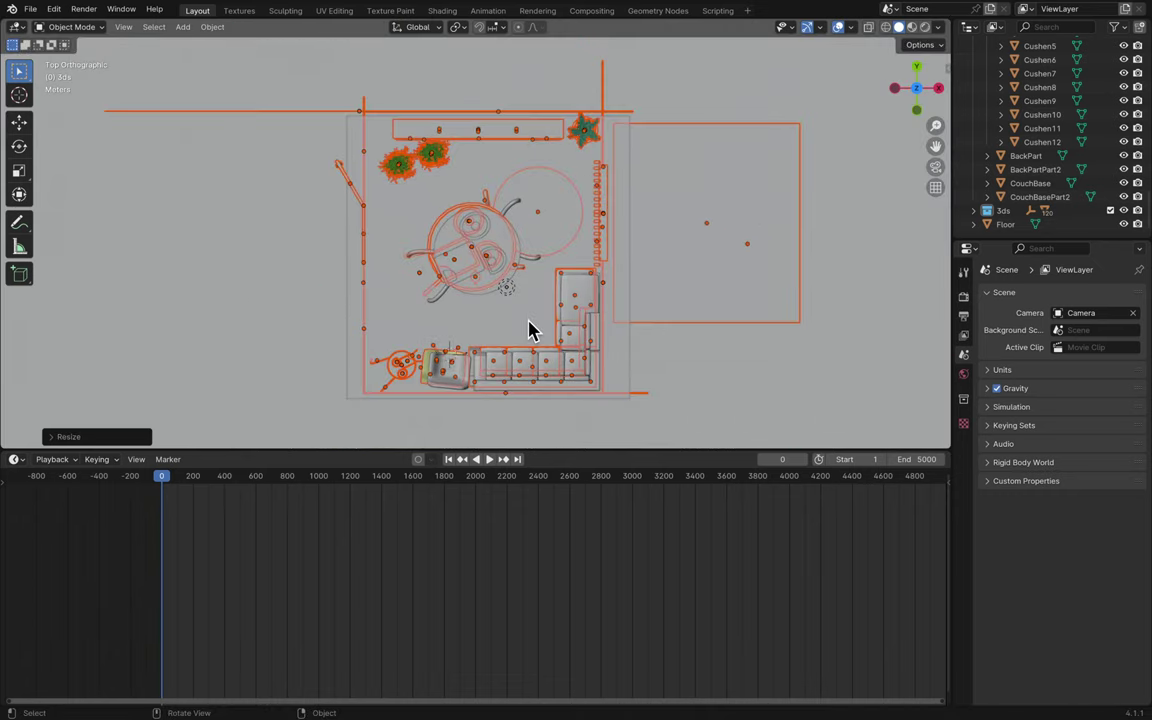
pyautogui.press('g')
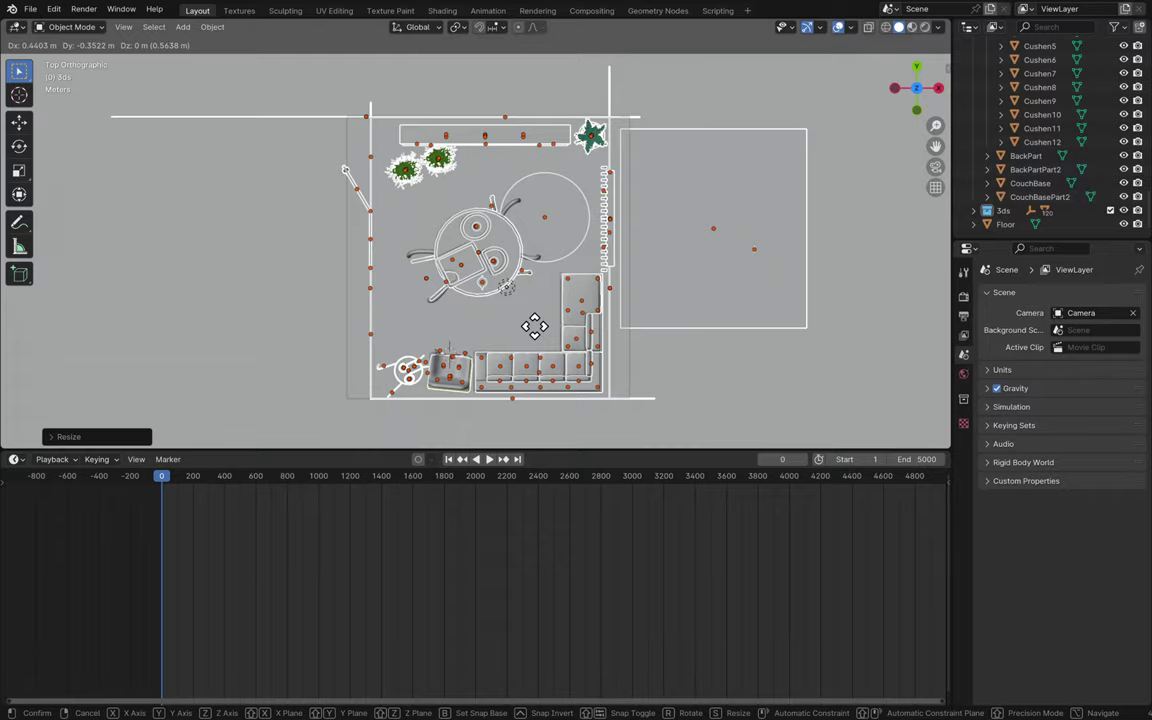
pyautogui.click(535, 330)
# - Raise the room straight up by about 1.405 m
pyautogui.moveTo(537, 334); pyautogui.dragTo(562, 380, button='middle')
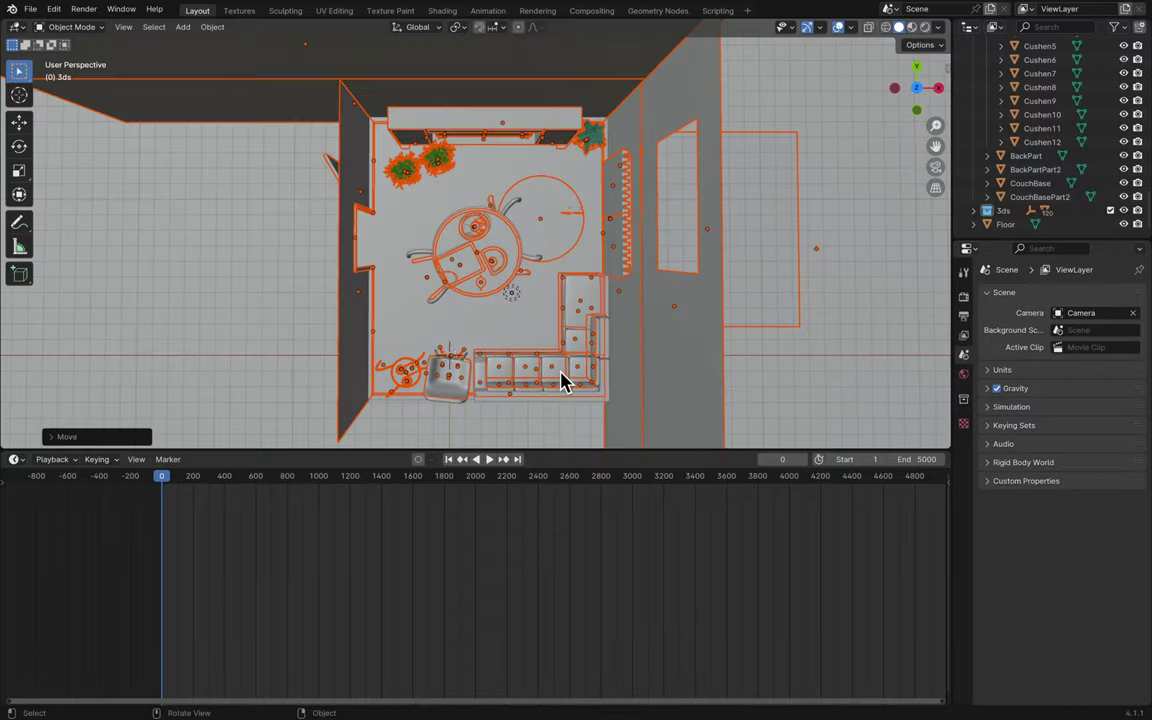
pyautogui.scroll(-10, 562, 380)
pyautogui.press('g')
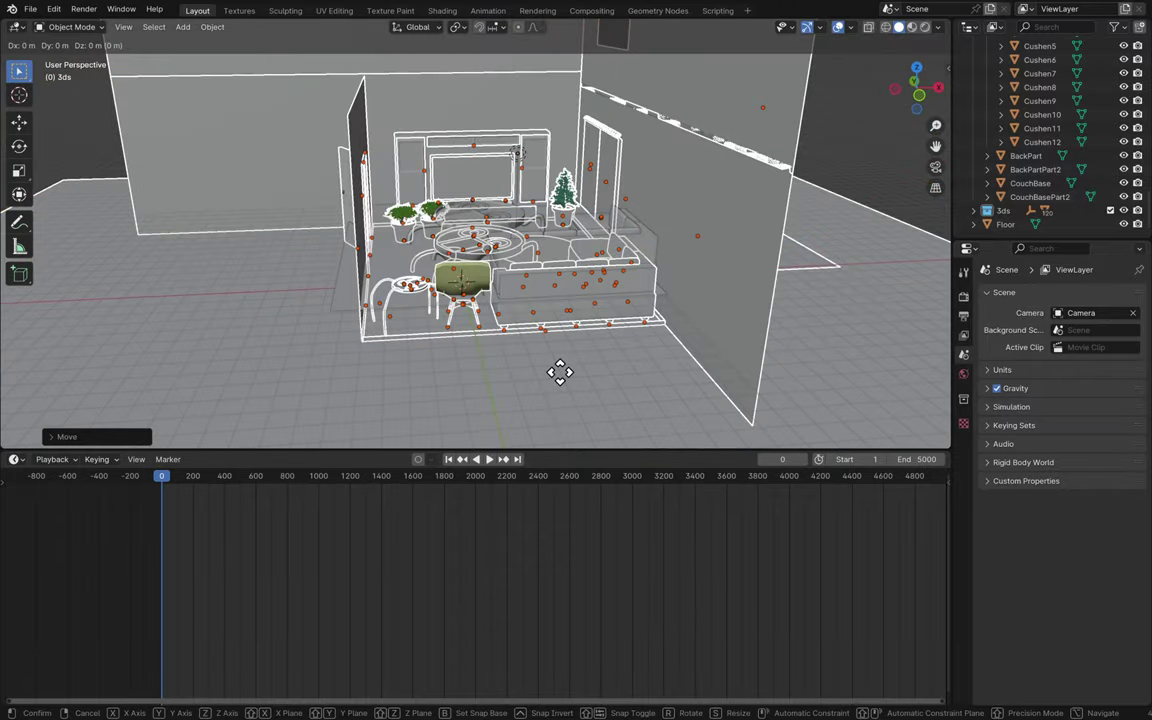
pyautogui.press('z')
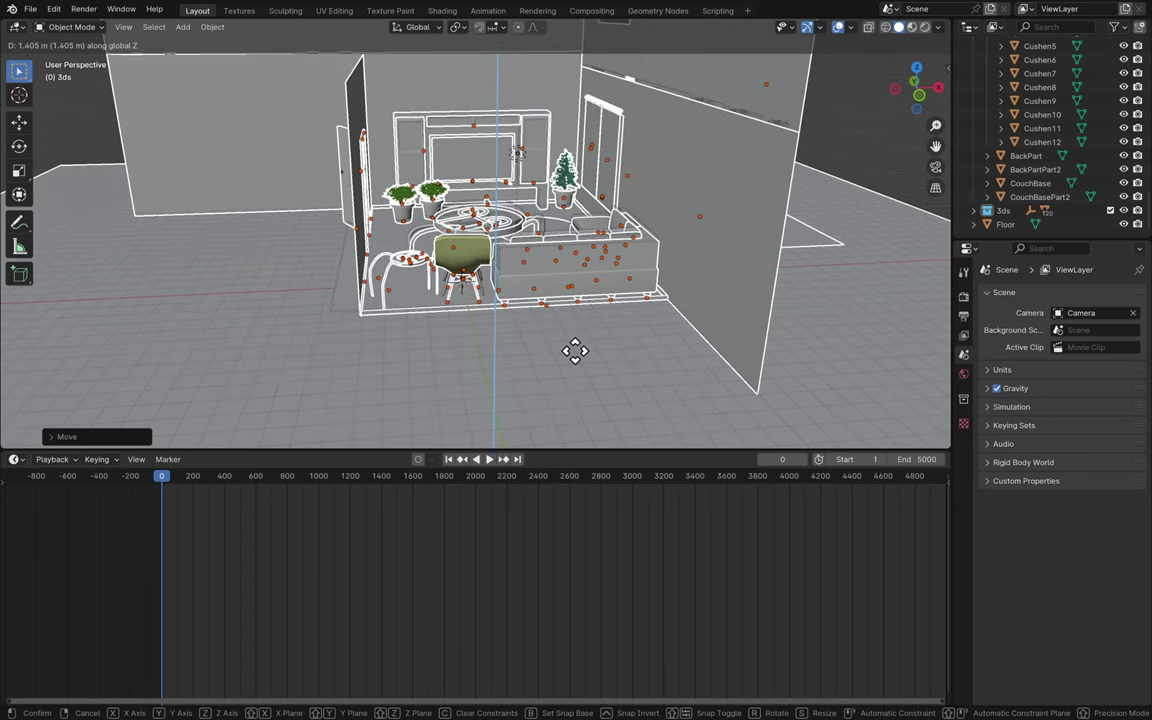
pyautogui.click(580, 356)
pyautogui.scroll(10, 1003, 117)
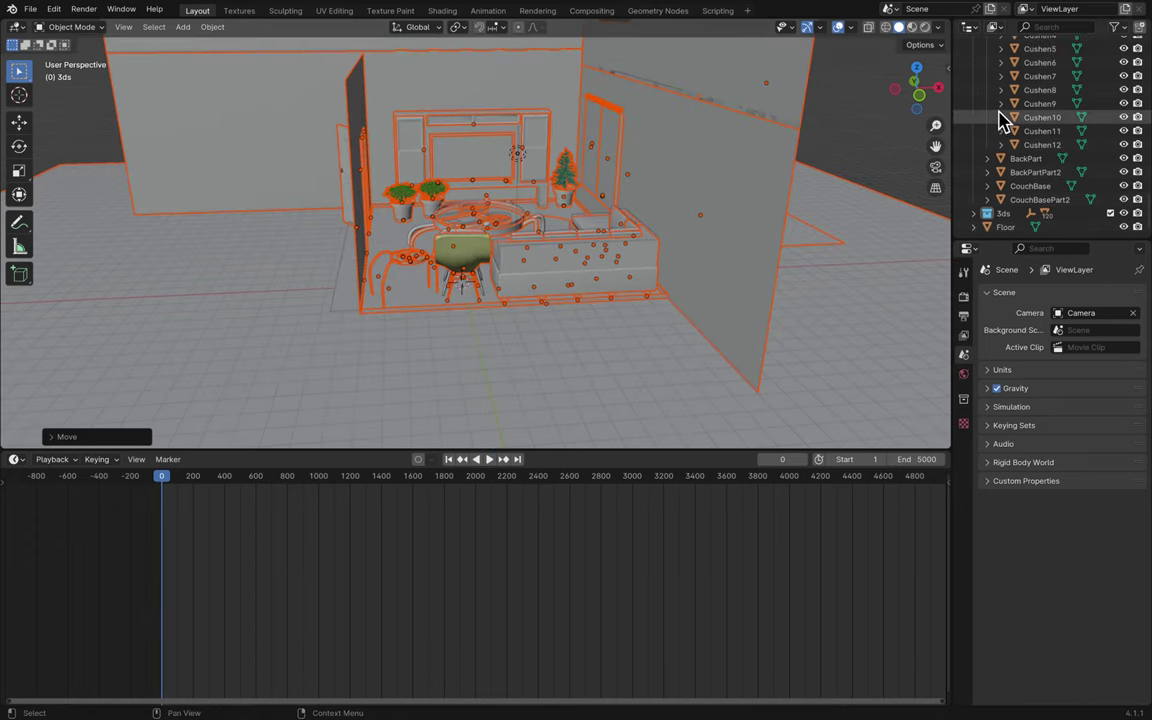
# - Collapse the Chair and Sofa collections in the Outliner
pyautogui.scroll(8, 977, 85)
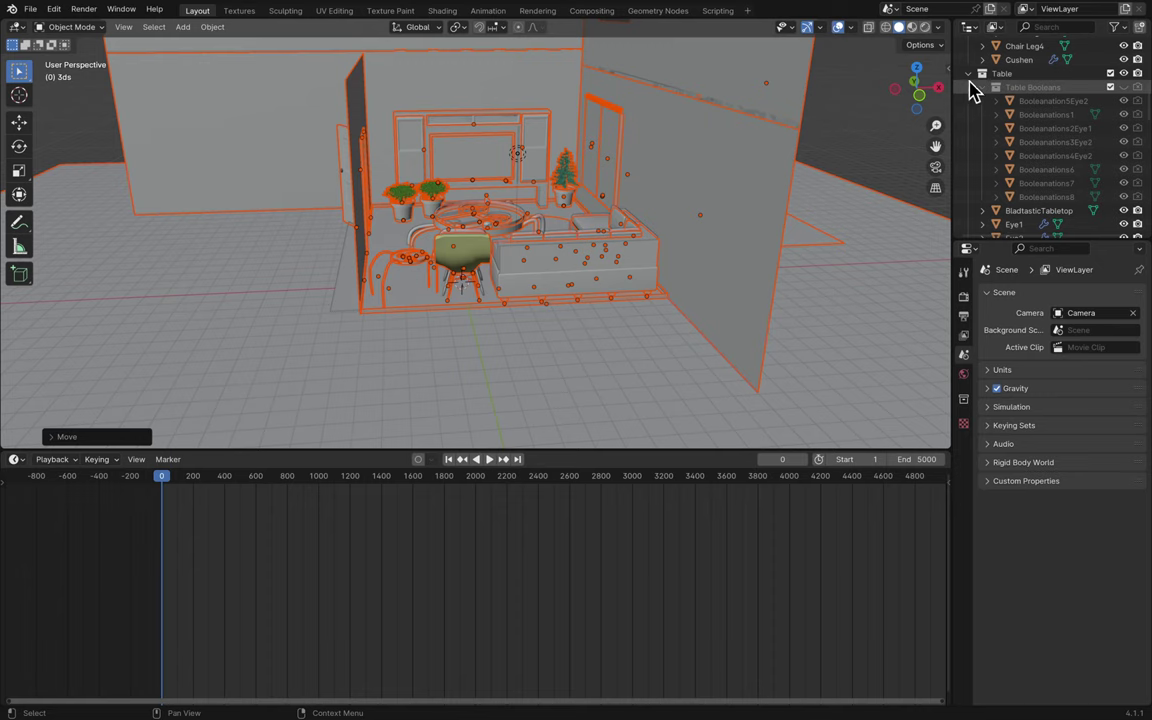
pyautogui.click(987, 98)
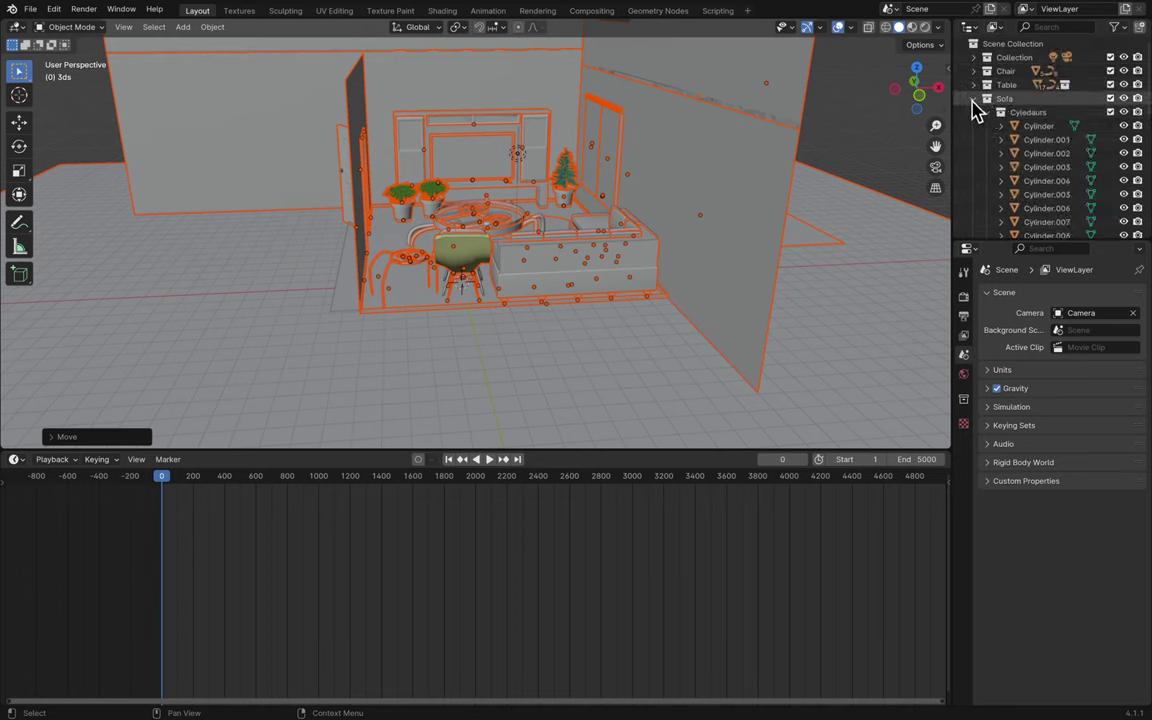
pyautogui.click(973, 98)
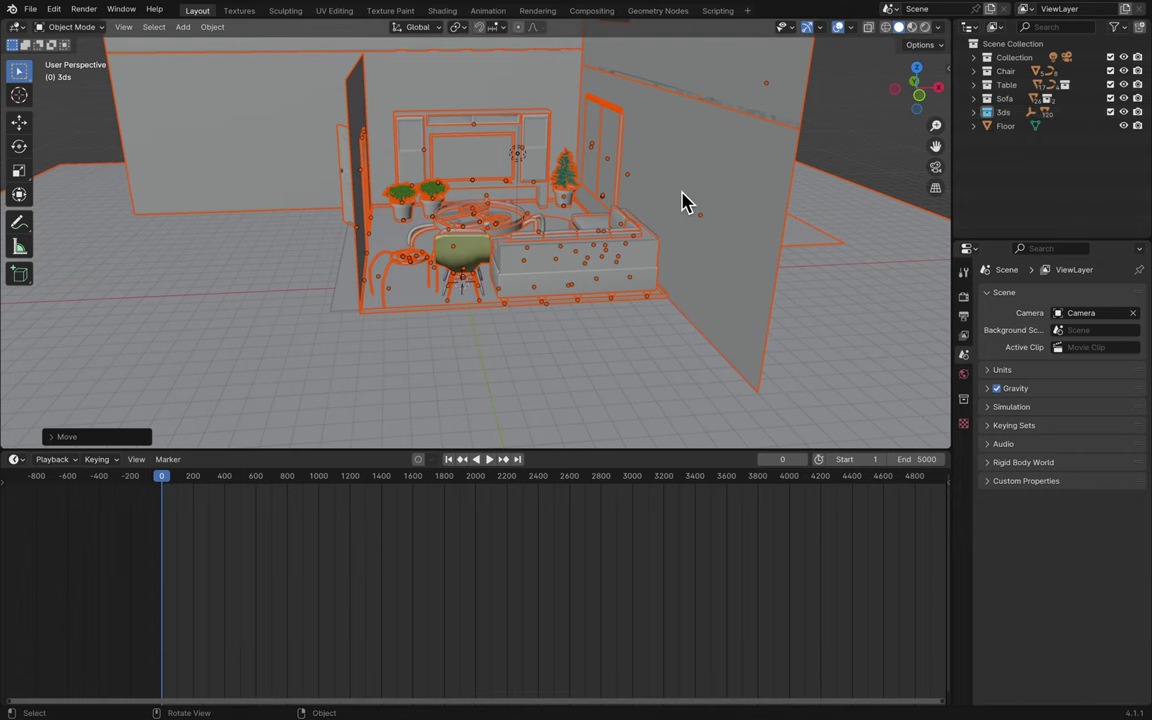
pyautogui.moveTo(752, 205); pyautogui.dragTo(765, 196, button='middle')
pyautogui.scroll(4, 752, 205)
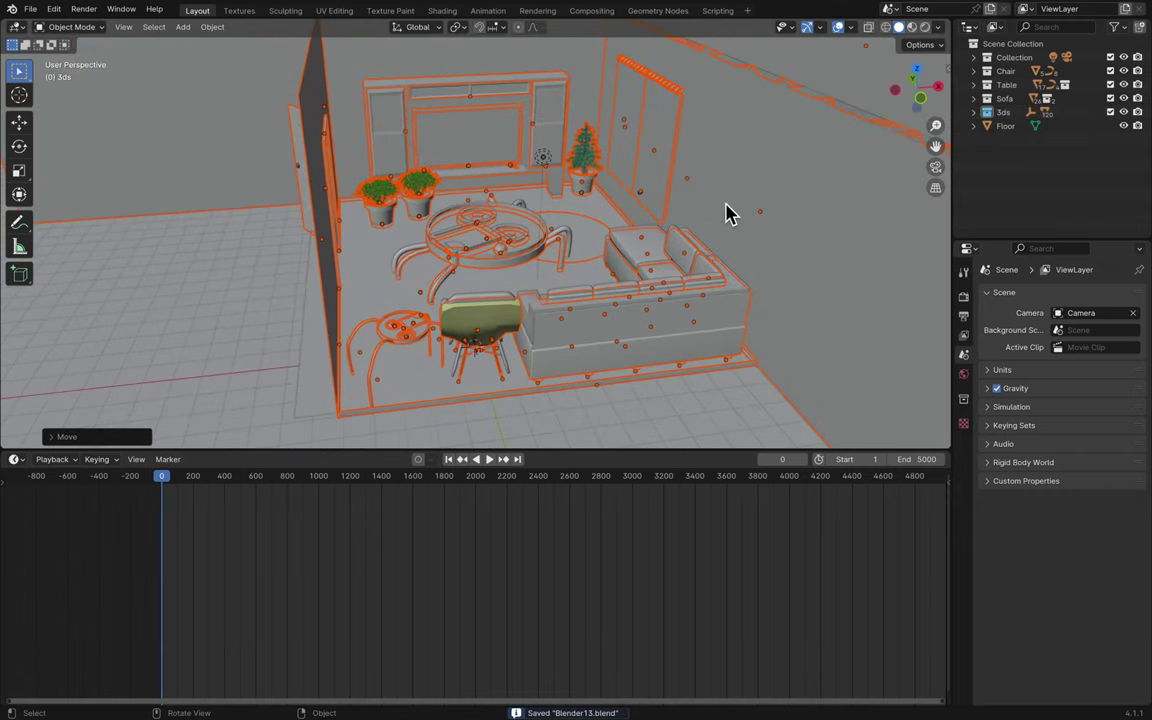
# - Nudge the room slightly along Z to fit the furniture, then deselect everything
pyautogui.press('g')
pyautogui.press('z')
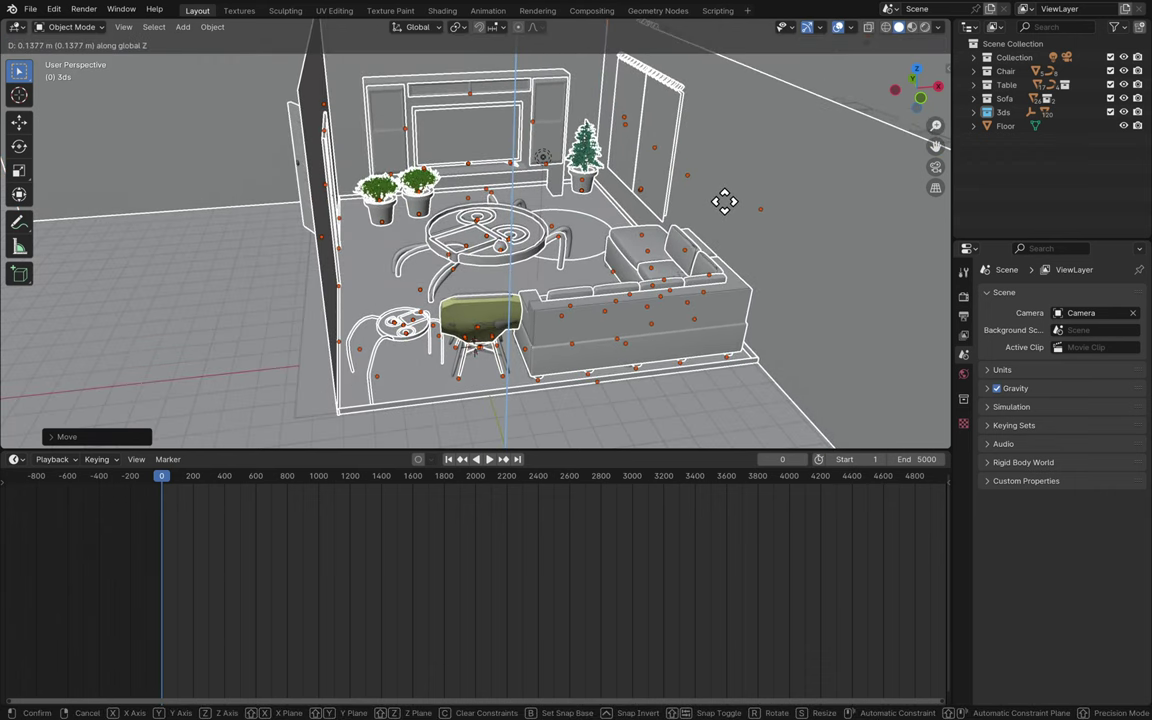
pyautogui.click(727, 206)
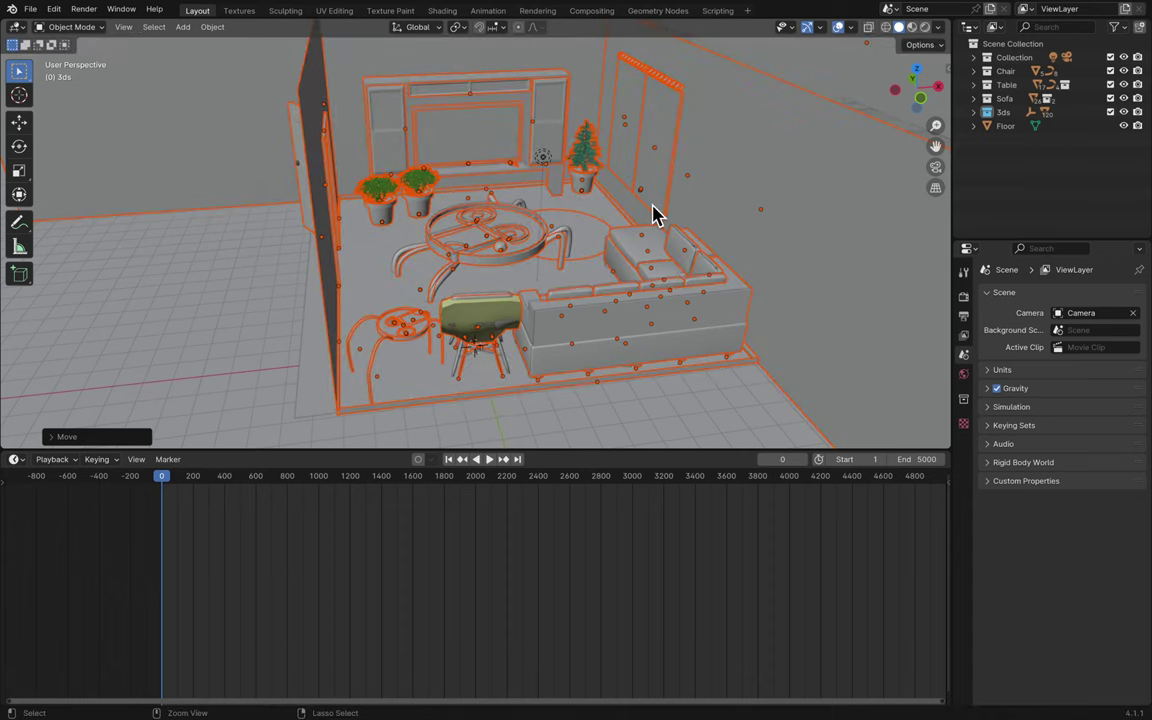
pyautogui.keyDown('shift'); pyautogui.scroll(3, 652, 217); pyautogui.keyUp('shift')
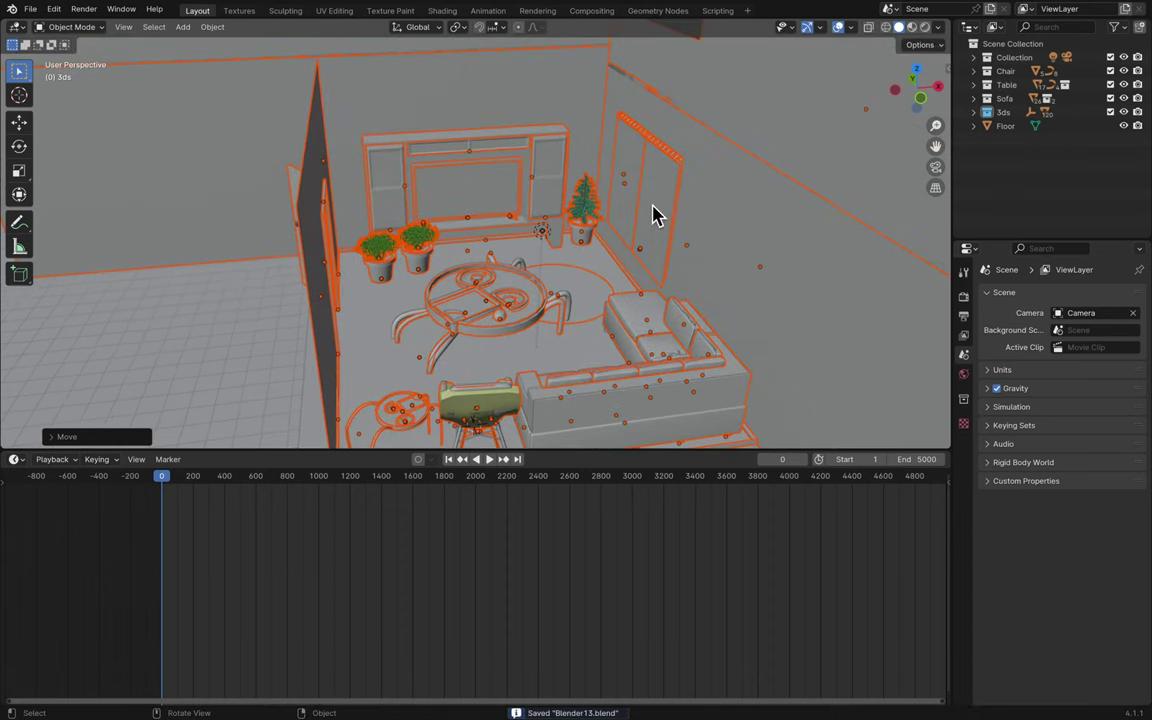
pyautogui.scroll(4, 652, 217)
pyautogui.scroll(5, 652, 217)
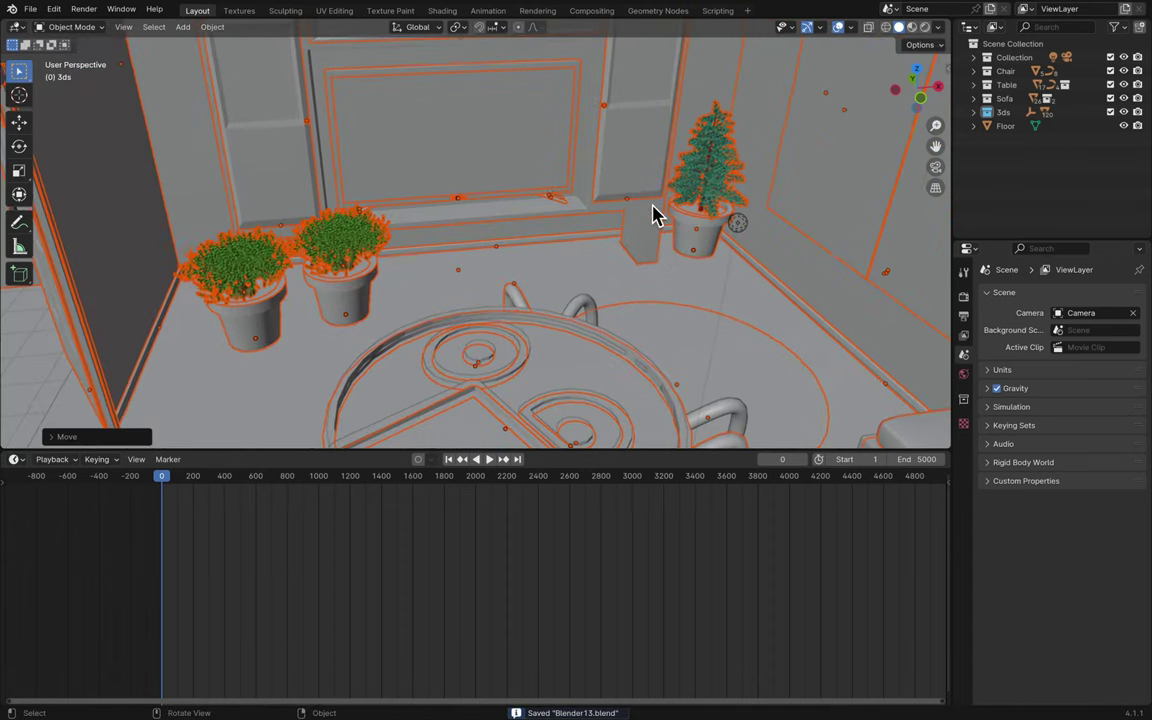
pyautogui.scroll(-6, 652, 217)
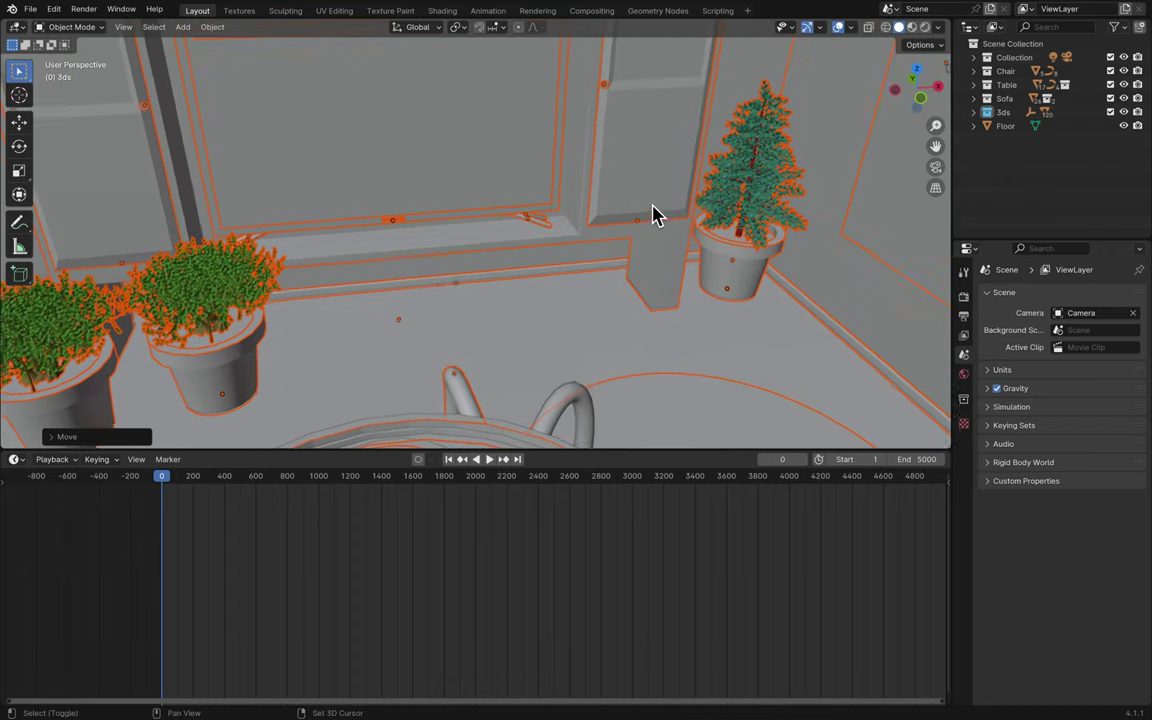
pyautogui.scroll(-6, 652, 217)
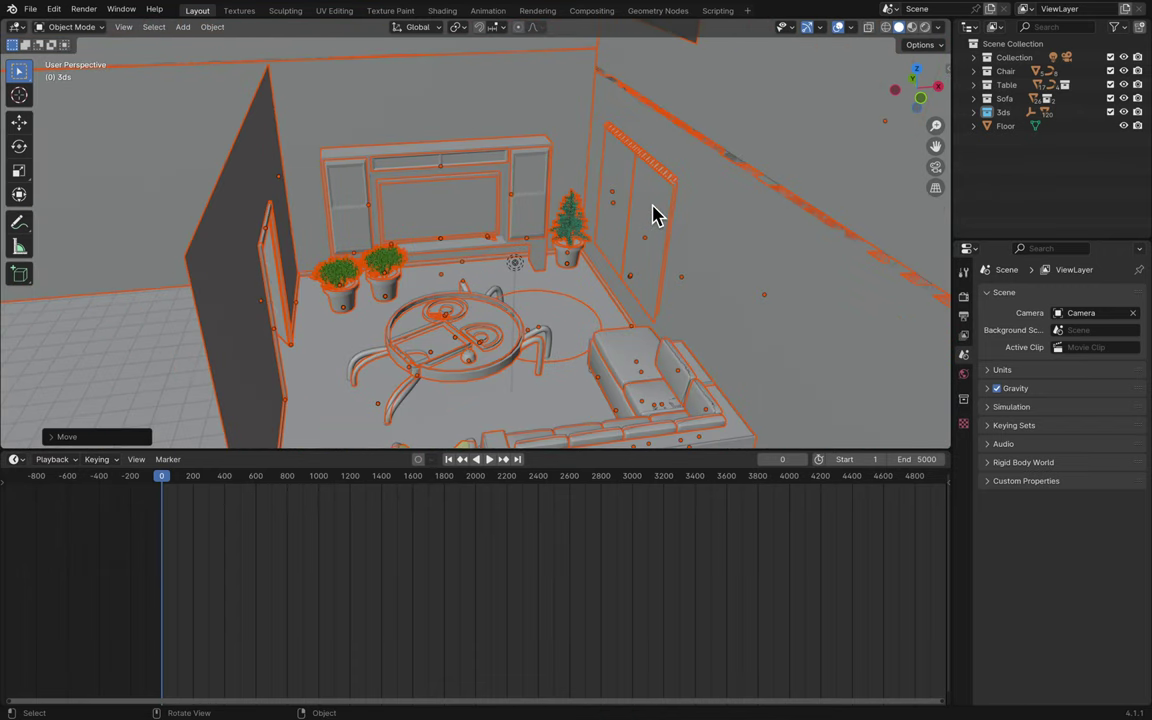
pyautogui.scroll(-4, 687, 226)
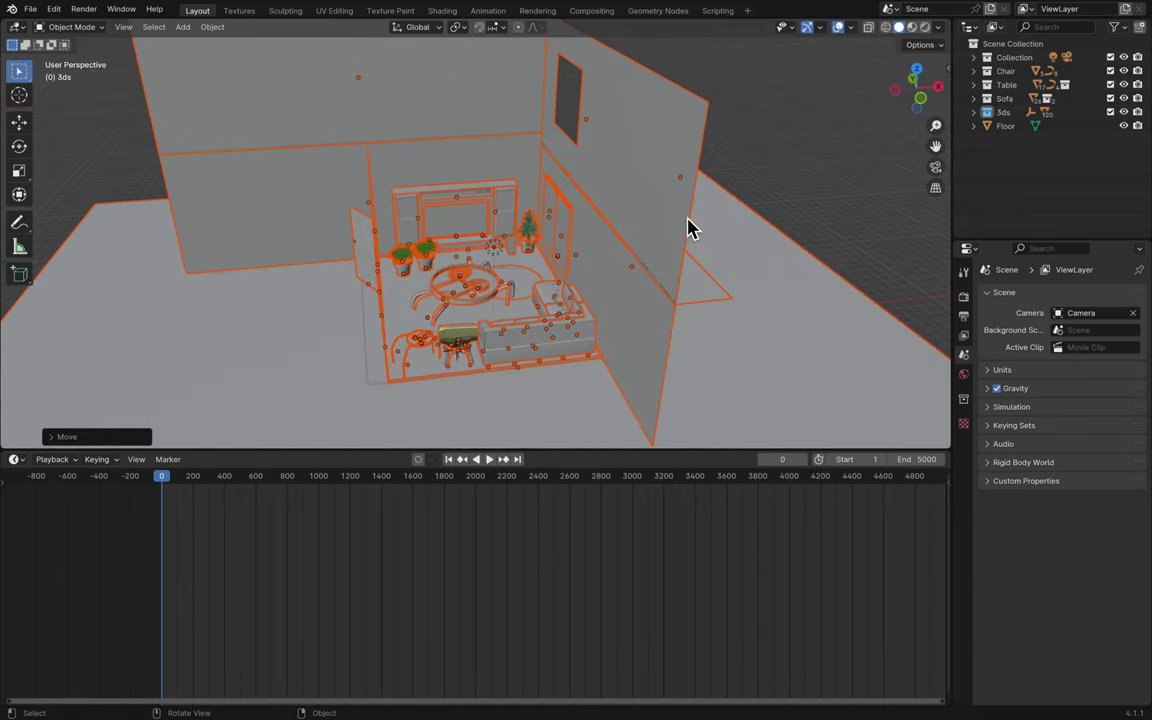
pyautogui.click(808, 203)
pyautogui.scroll(6, 808, 203)
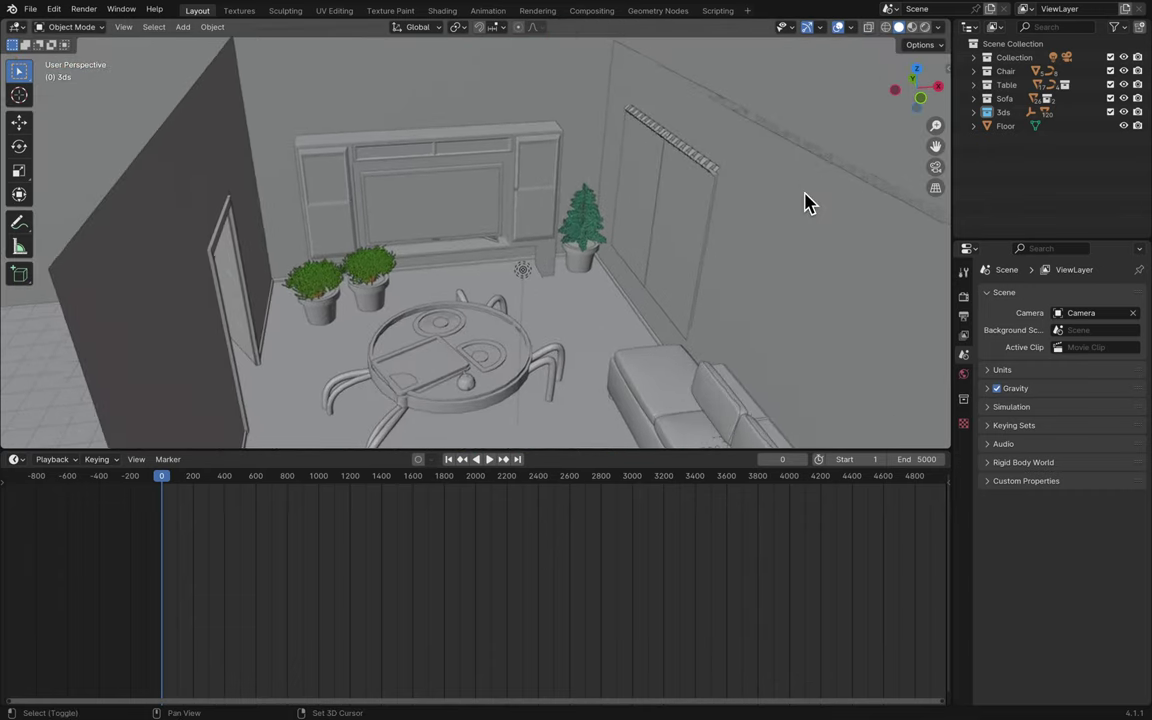
pyautogui.scroll(8, 808, 203)
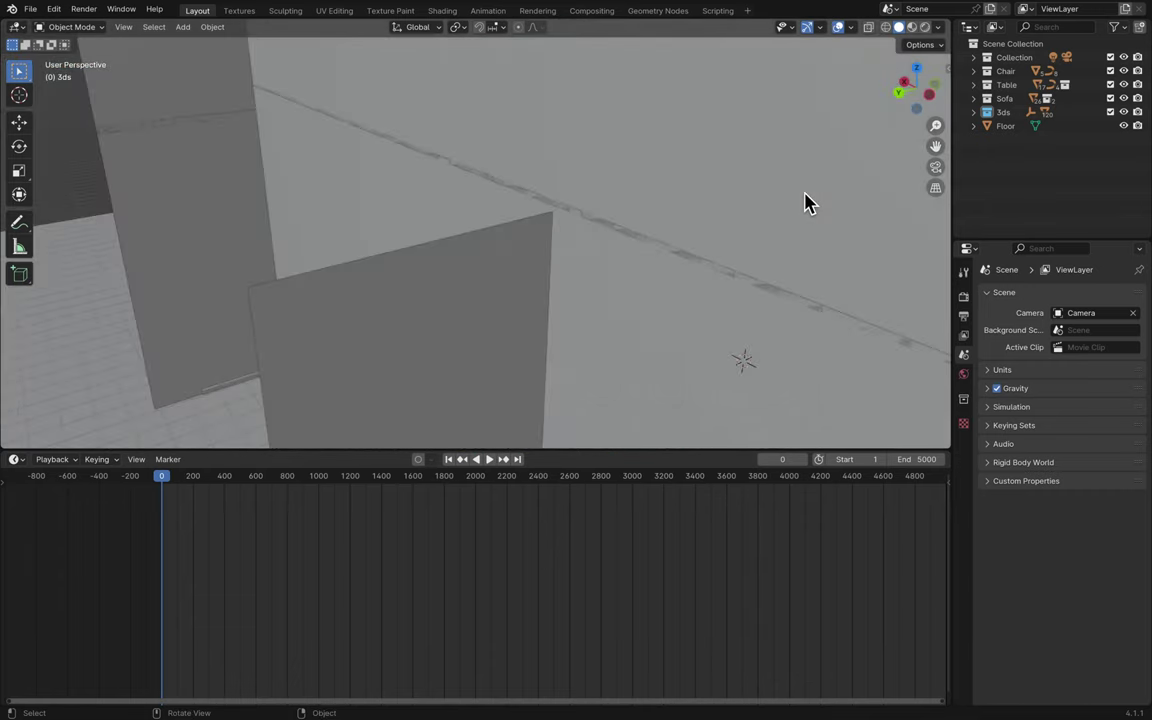
# - Delete both curtains by the window
pyautogui.hotkey('shift', 'c')
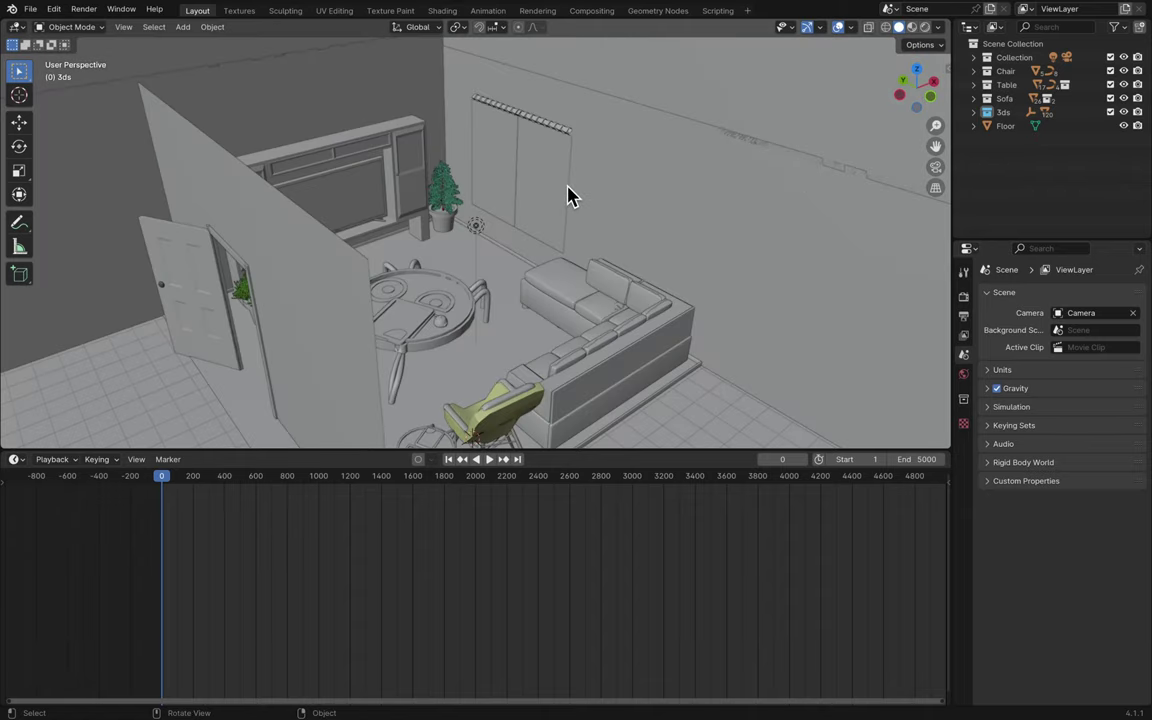
pyautogui.click(569, 196)
pyautogui.click(555, 190)
pyautogui.click(509, 180)
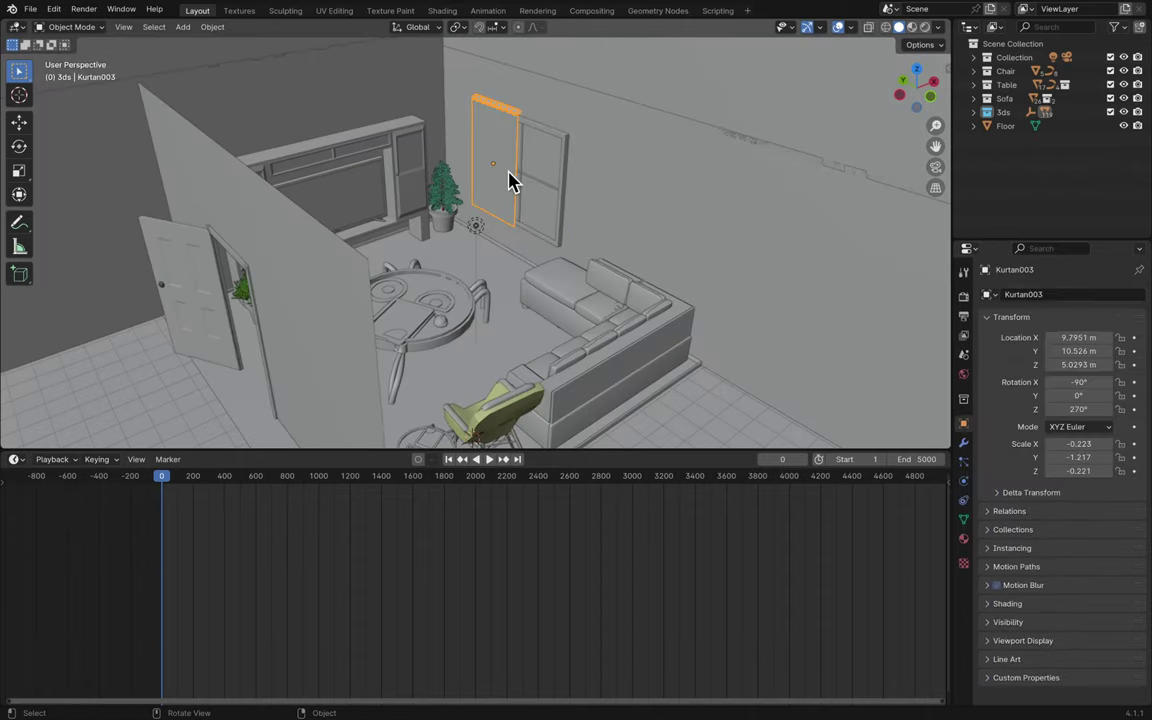
pyautogui.press('x')
pyautogui.click(515, 181)
pyautogui.scroll(-8, 605, 192)
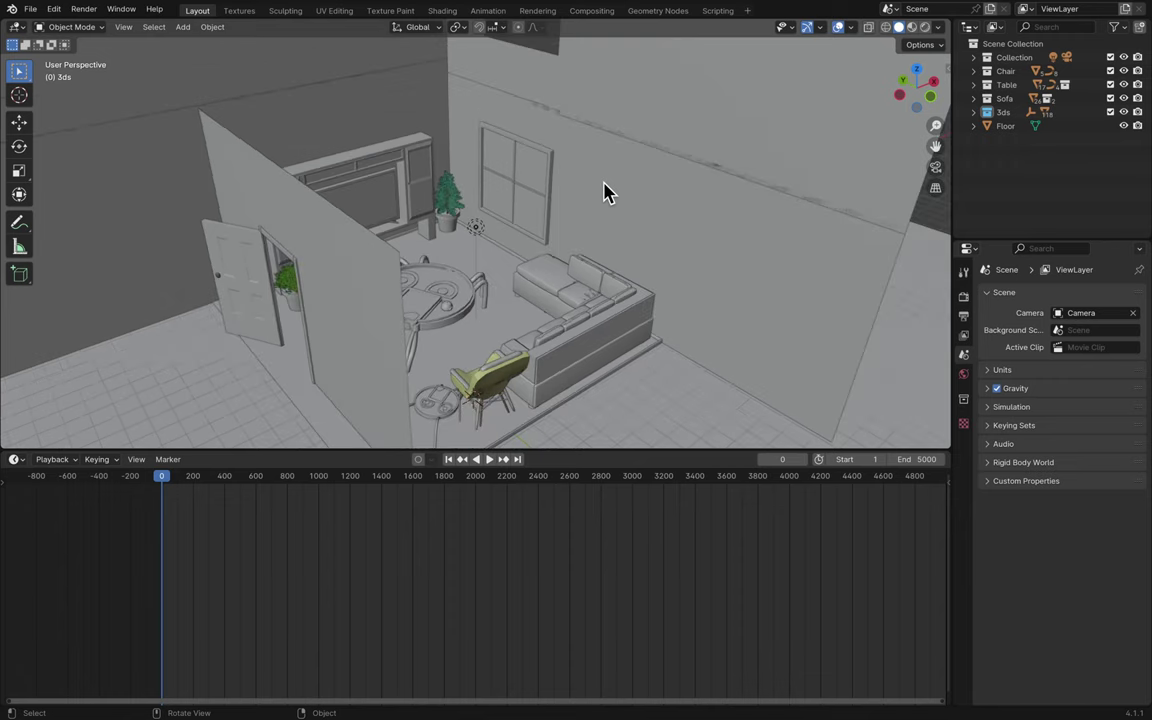
# - Delete the room's front wall and ceiling plane
pyautogui.click(589, 228)
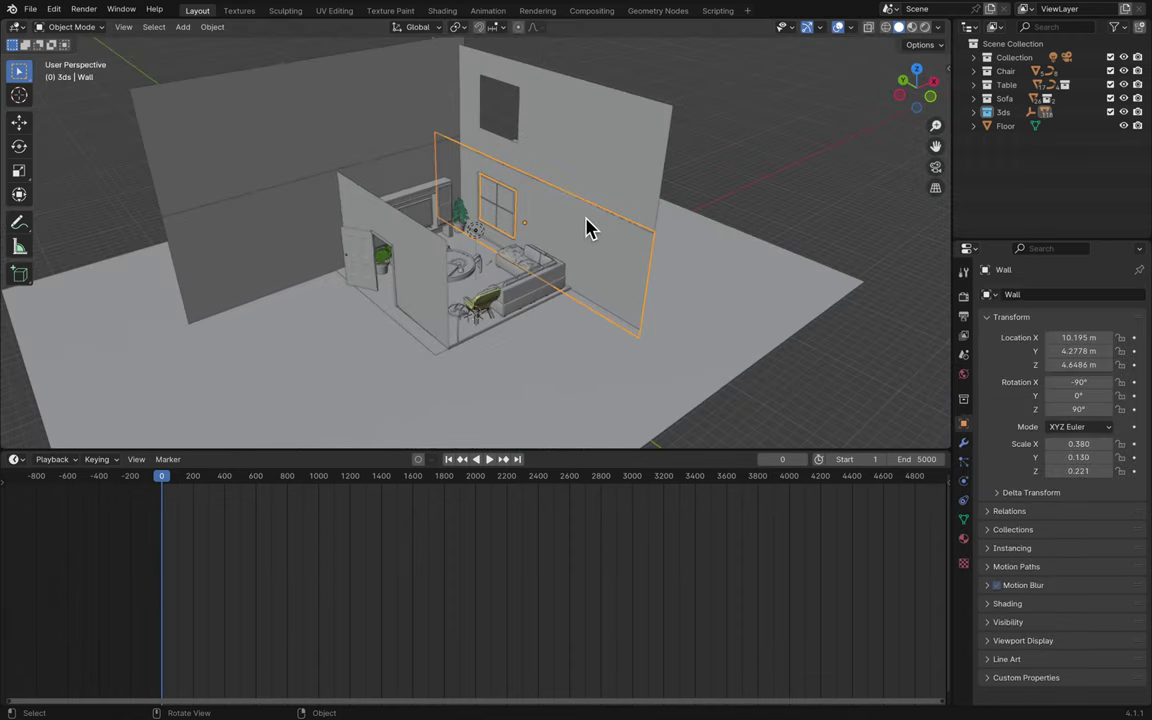
pyautogui.scroll(5, 589, 228)
pyautogui.press('x')
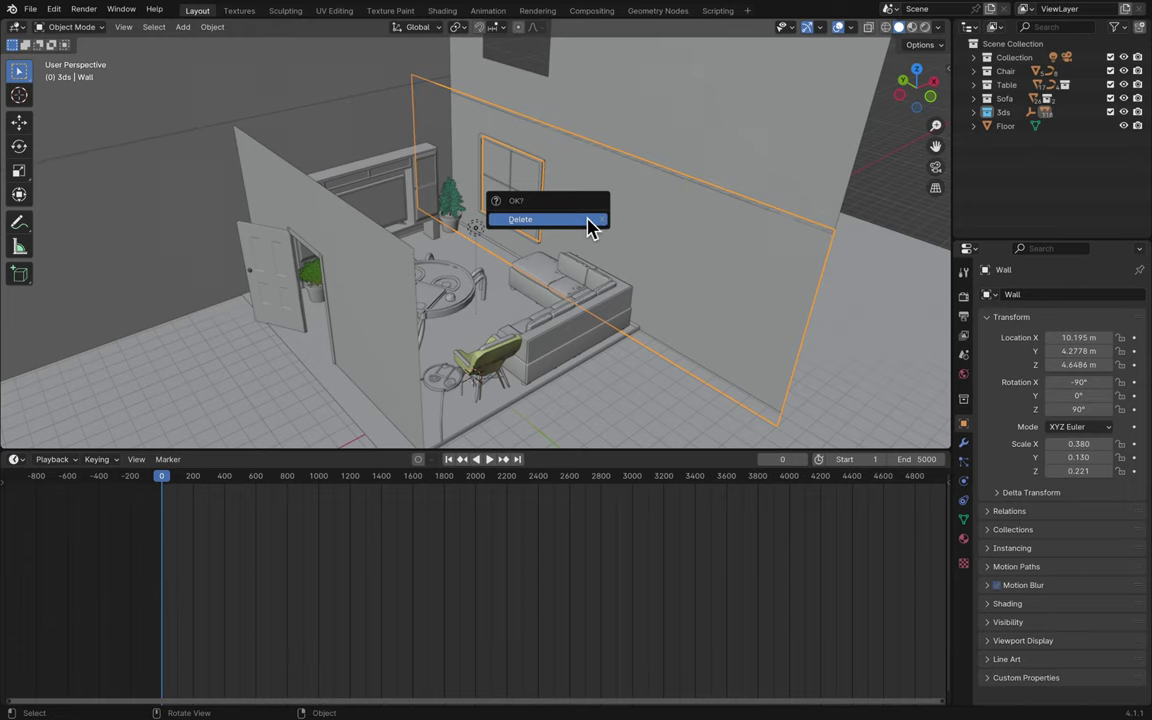
pyautogui.click(589, 228)
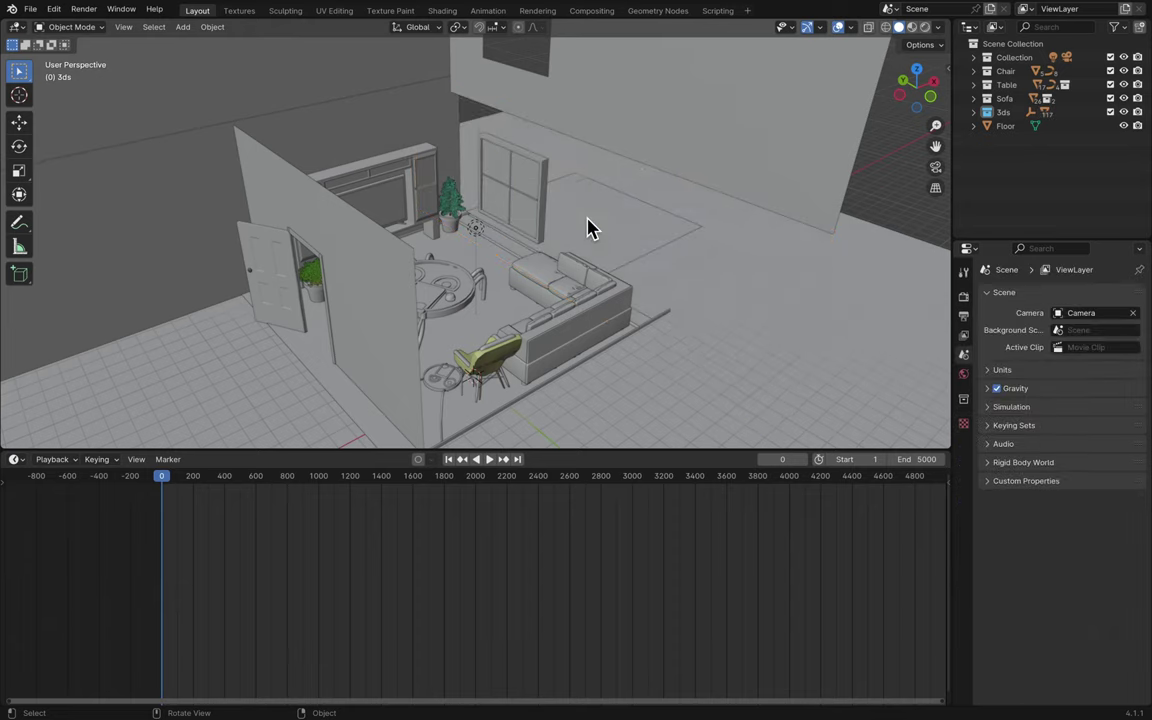
pyautogui.click(640, 158)
pyautogui.press('x')
pyautogui.click(638, 149)
# - Delete Plane003, the back wall plane and the upper wall plane
pyautogui.click(617, 237)
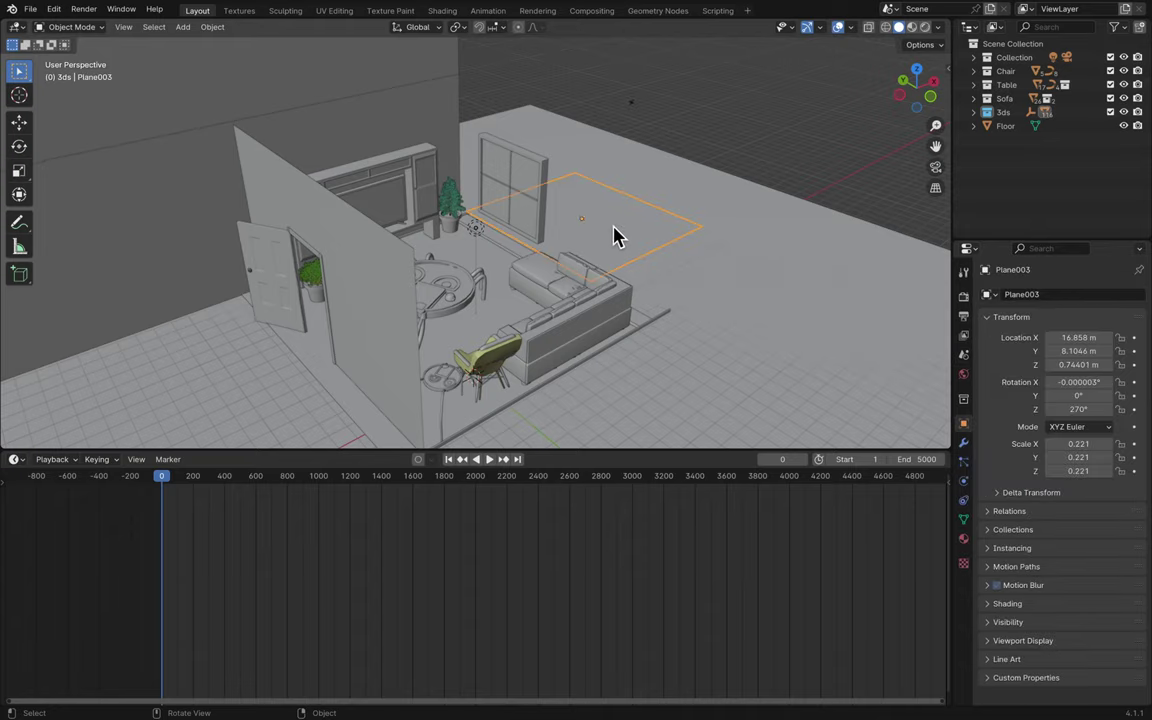
pyautogui.moveTo(617, 237); pyautogui.dragTo(617, 235, button='middle')
pyautogui.press('Delete')
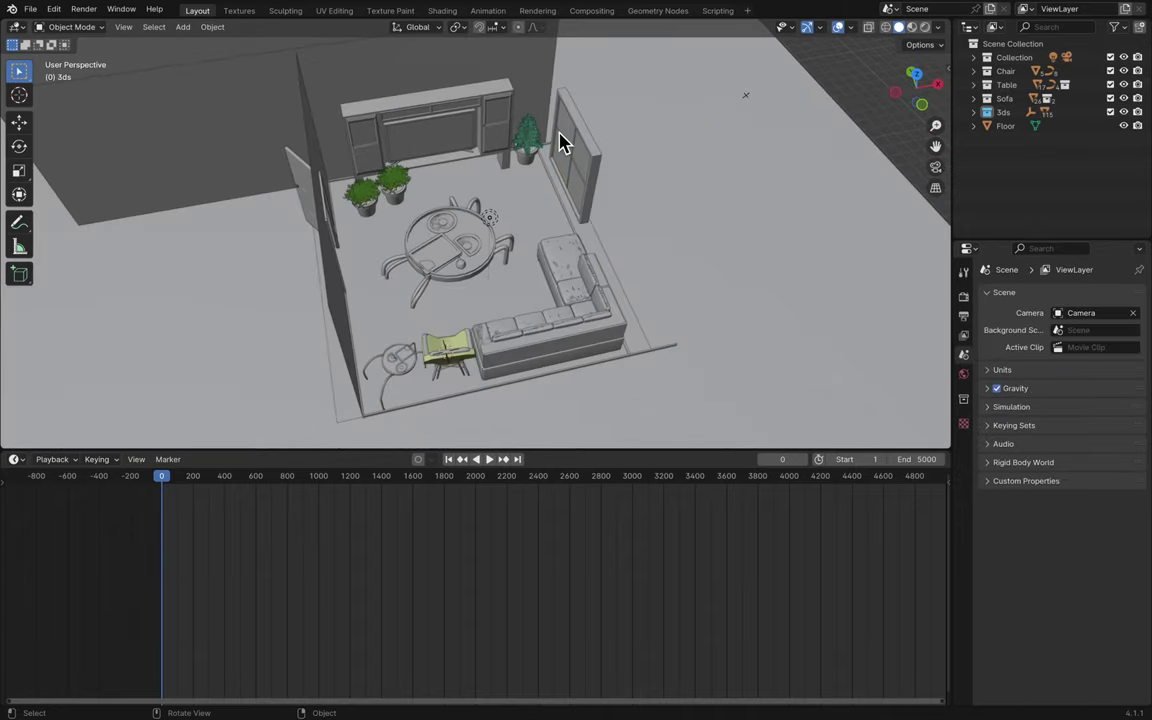
pyautogui.moveTo(560, 143); pyautogui.dragTo(568, 193, button='middle')
pyautogui.click(543, 166)
pyautogui.press('Delete')
pyautogui.click(562, 118)
pyautogui.press('Delete')
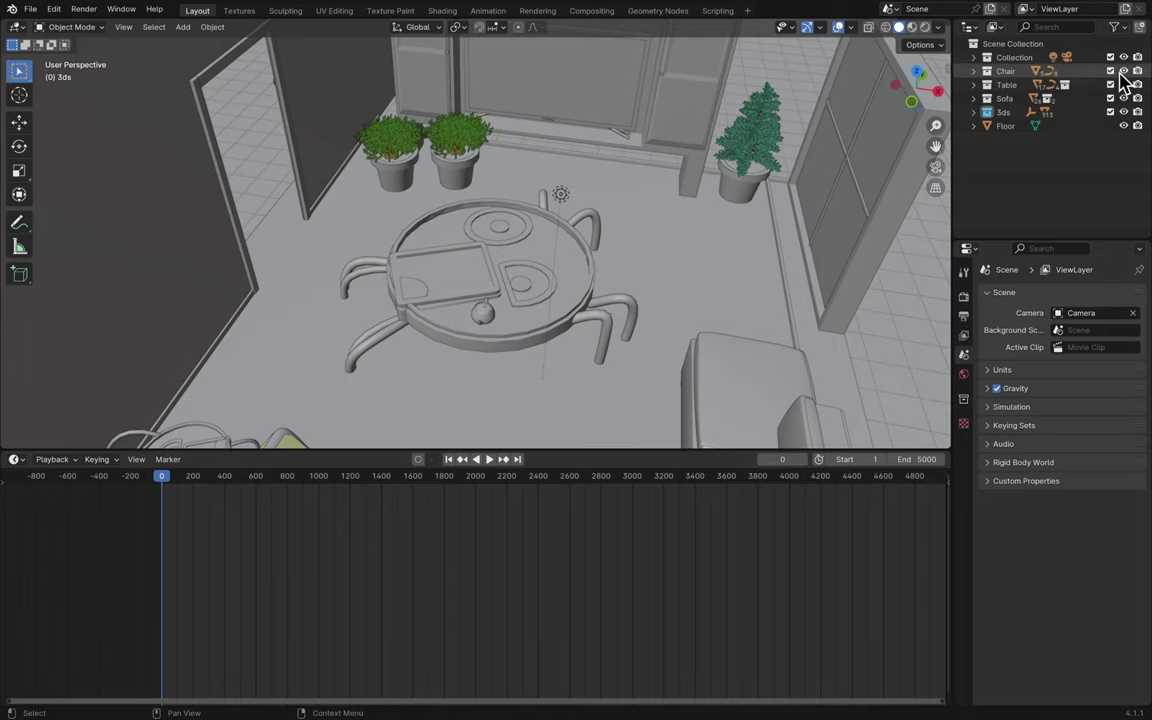
# - Hide the Chair, Table and Sofa collections
pyautogui.click(1123, 71)
pyautogui.click(1123, 85)
pyautogui.click(1123, 98)
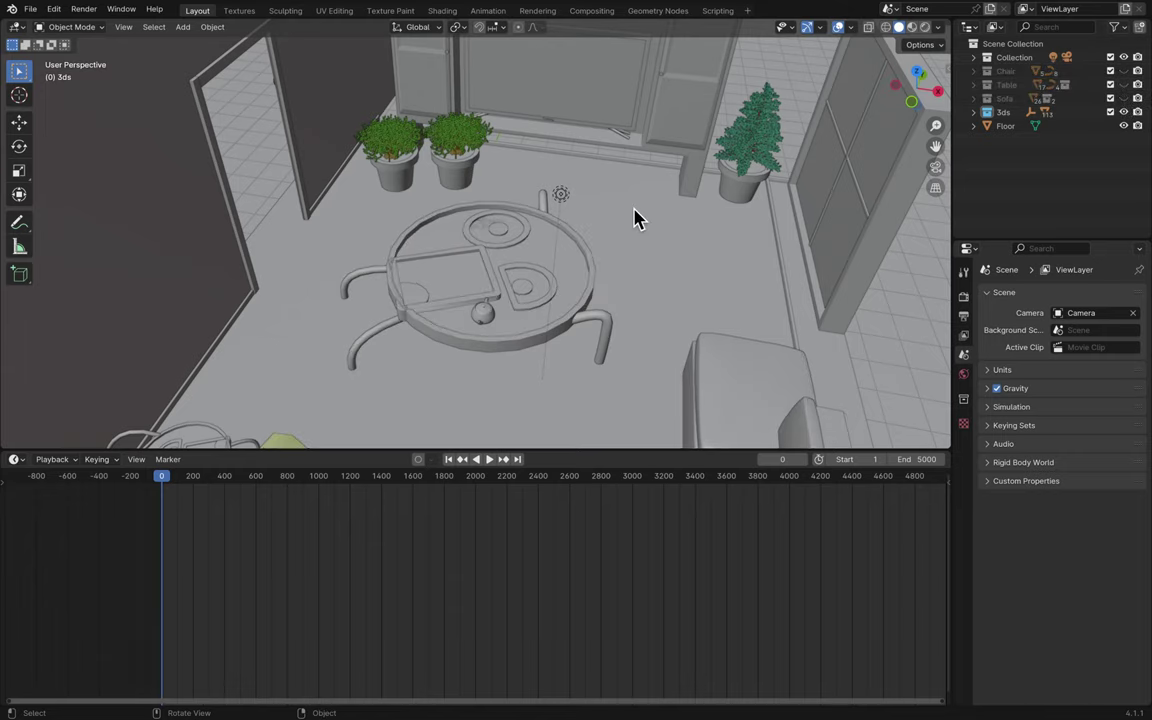
pyautogui.moveTo(636, 218); pyautogui.dragTo(617, 237, button='middle')
# - Select the imported green chair and give the 3D view more screen space
pyautogui.click(585, 250)
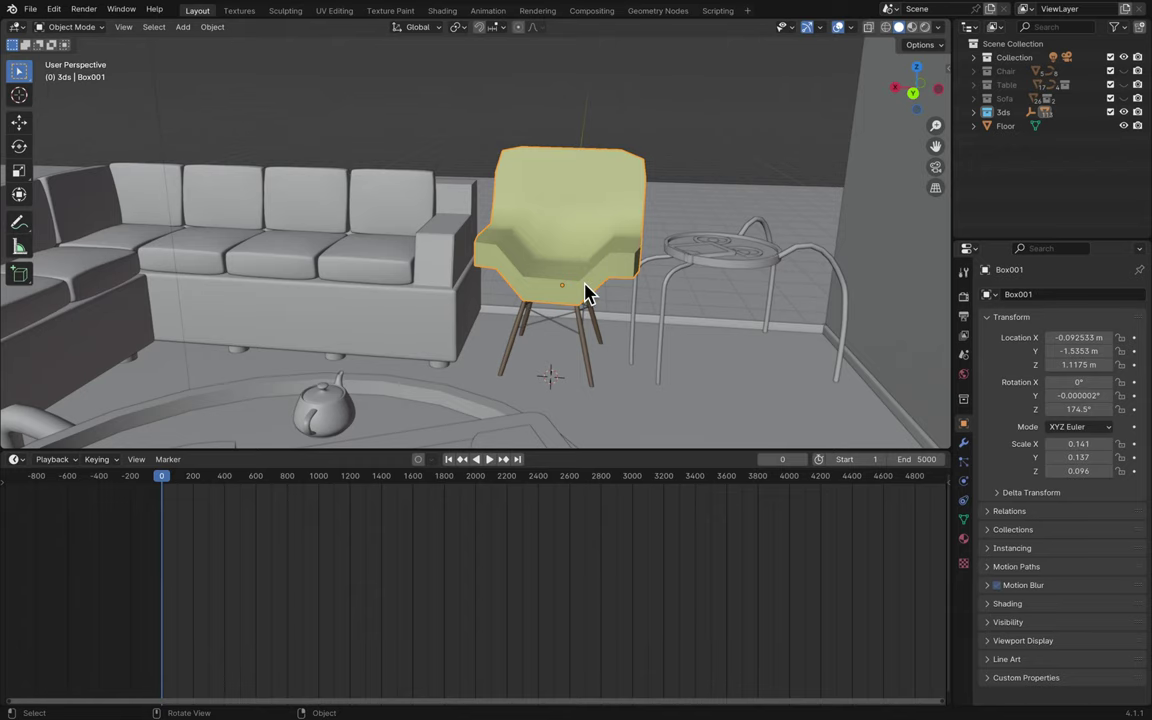
pyautogui.moveTo(586, 292); pyautogui.dragTo(586, 292, button='middle')
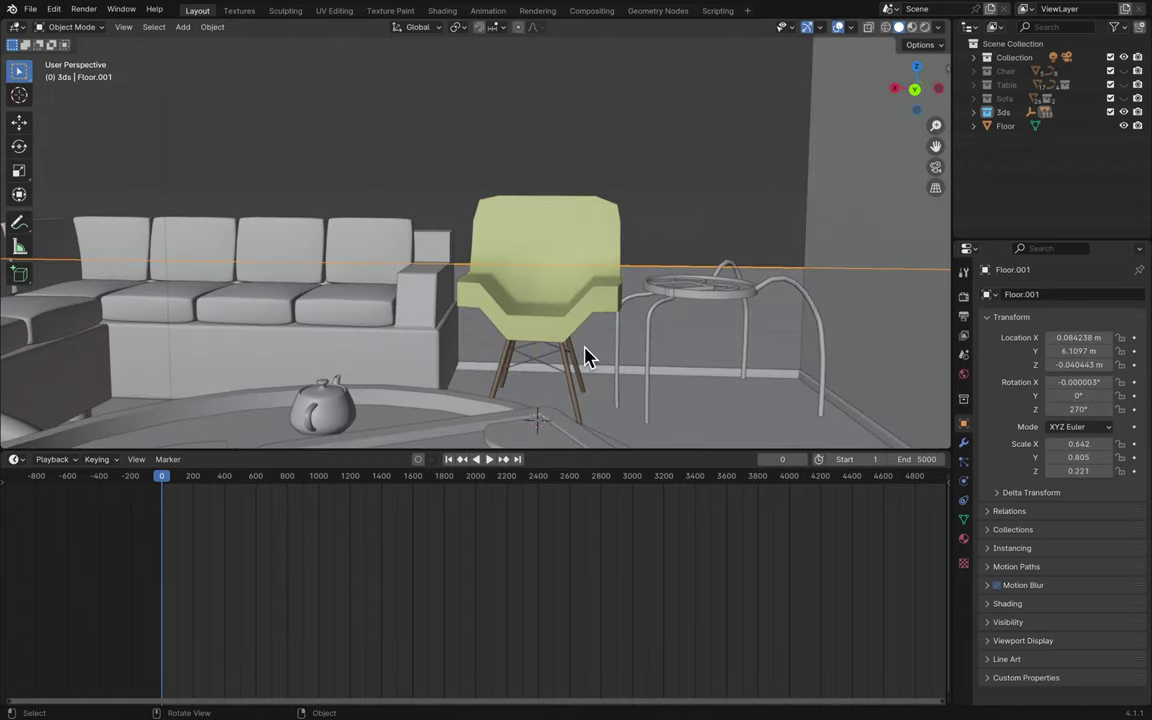
pyautogui.moveTo(588, 358); pyautogui.dragTo(589, 358, button='middle')
pyautogui.hscroll(10, 588, 358)
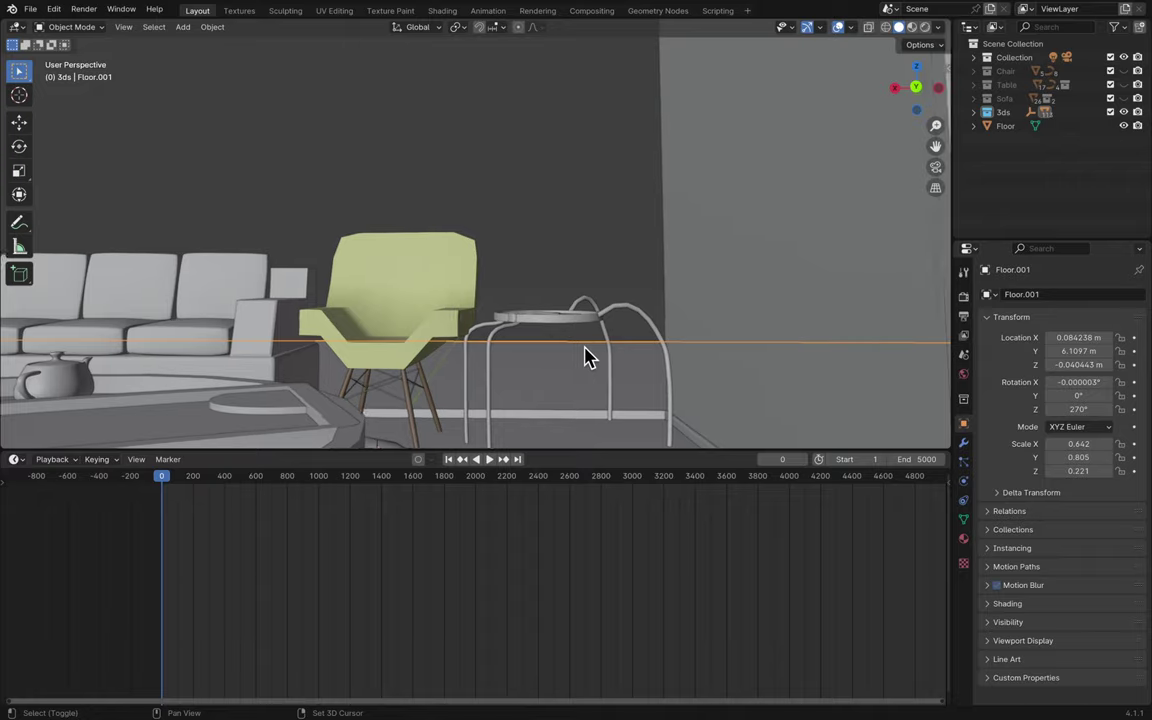
pyautogui.scroll(-10, 588, 358)
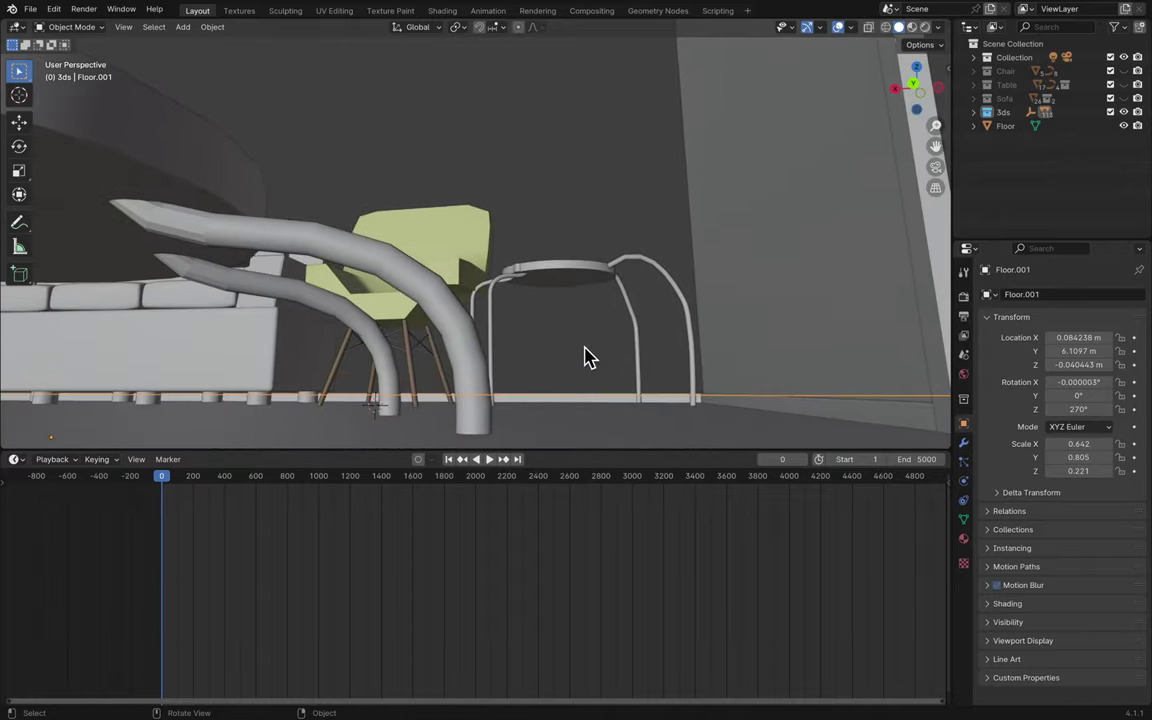
pyautogui.scroll(5, 588, 358)
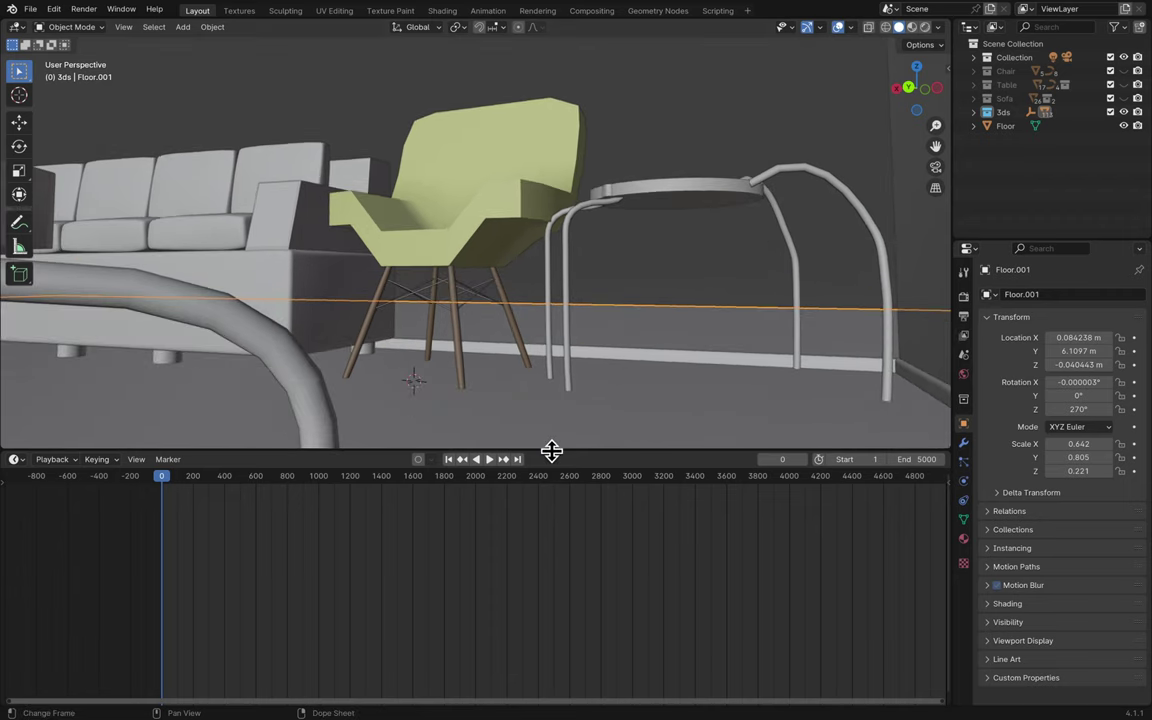
pyautogui.moveTo(551, 452); pyautogui.dragTo(563, 710)
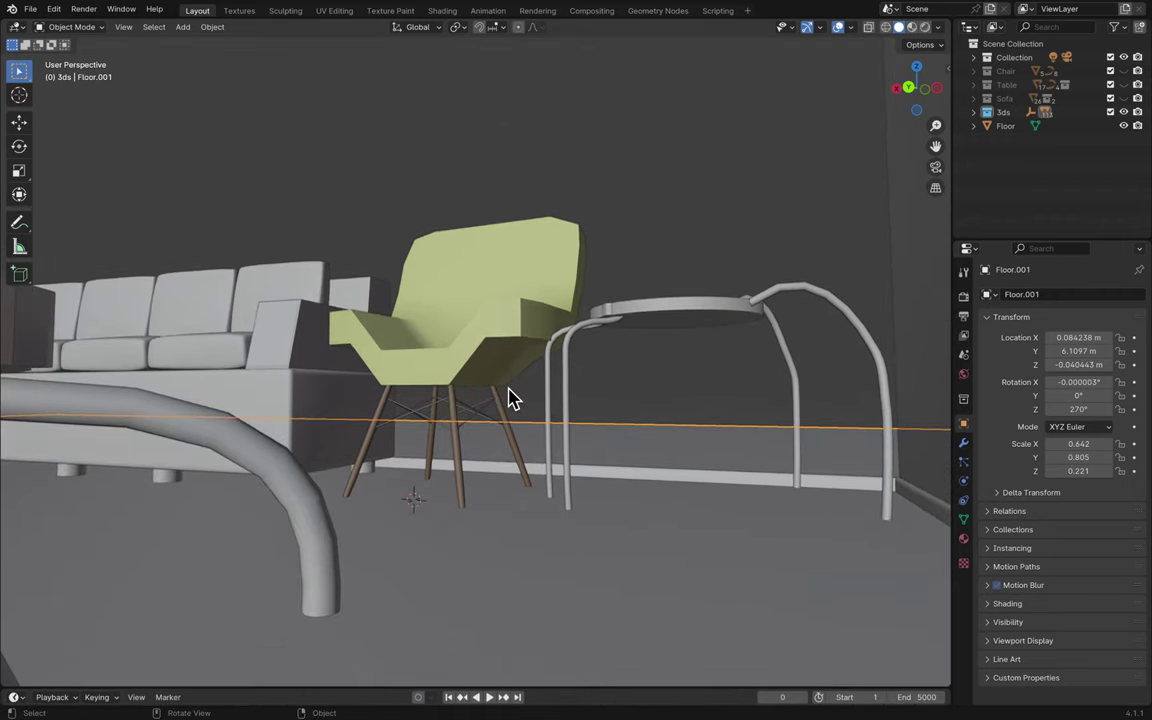
pyautogui.scroll(5, 510, 398)
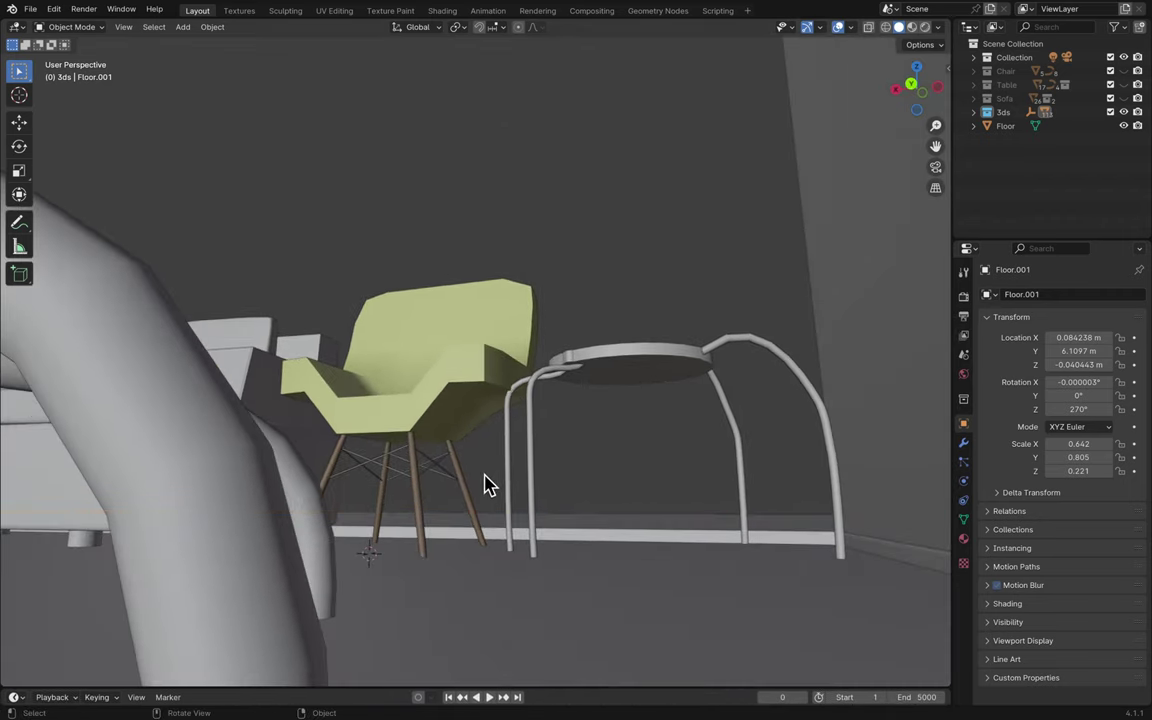
# - Delete the selected imported chair and its legs
pyautogui.press('a')
pyautogui.scroll(8, 345, 381)
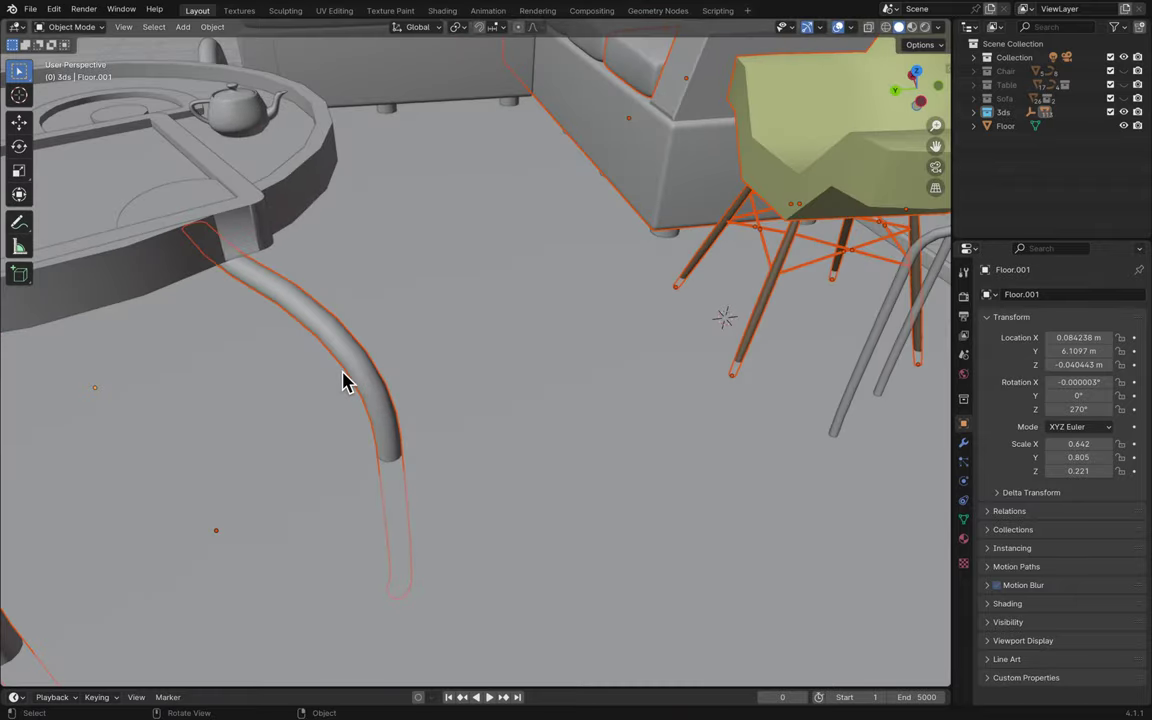
pyautogui.scroll(-10, 345, 381)
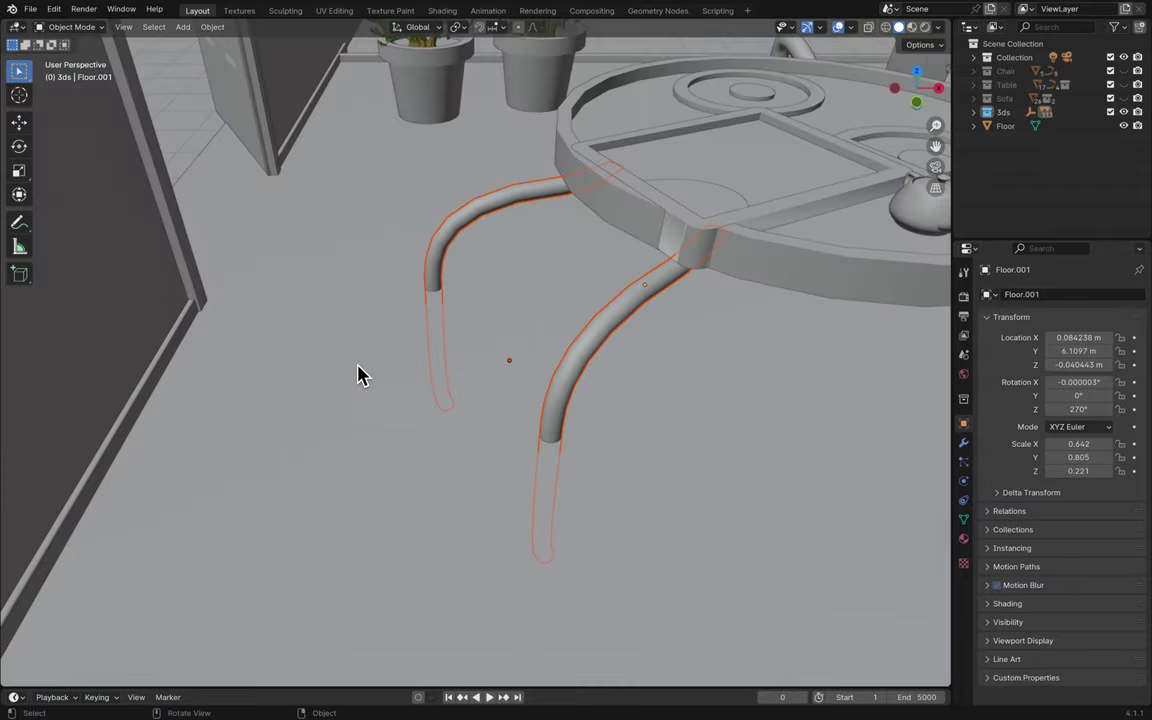
pyautogui.press('x')
pyautogui.click(358, 374)
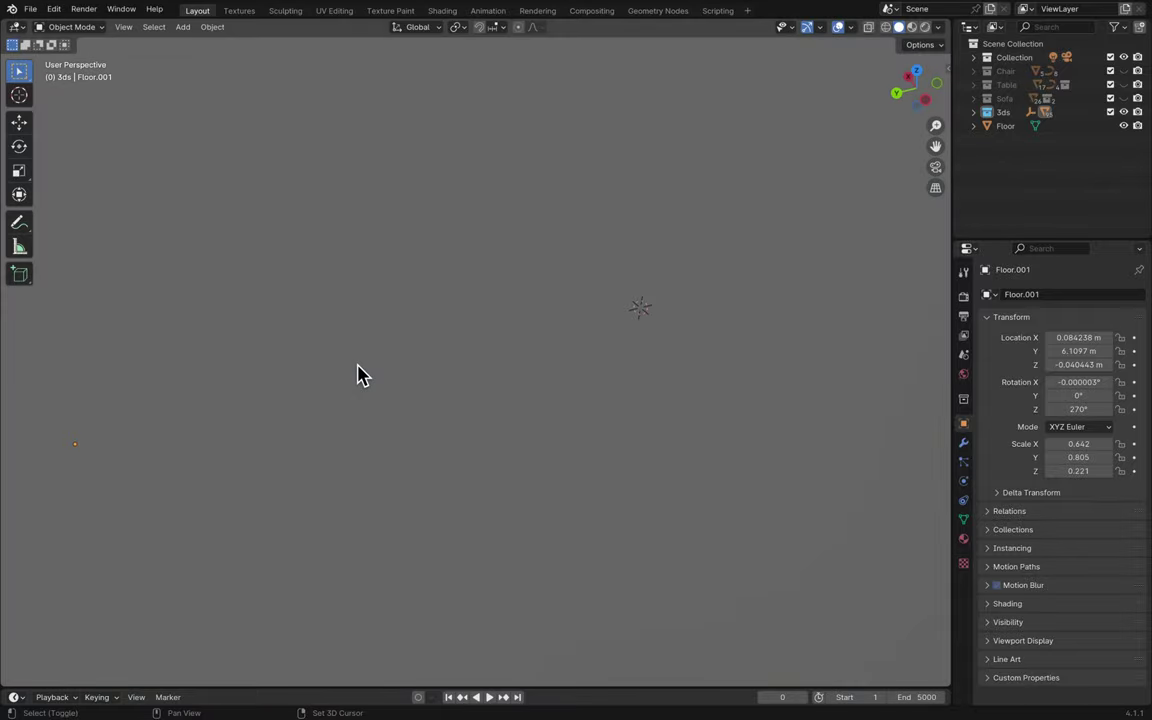
pyautogui.scroll(10, 358, 374)
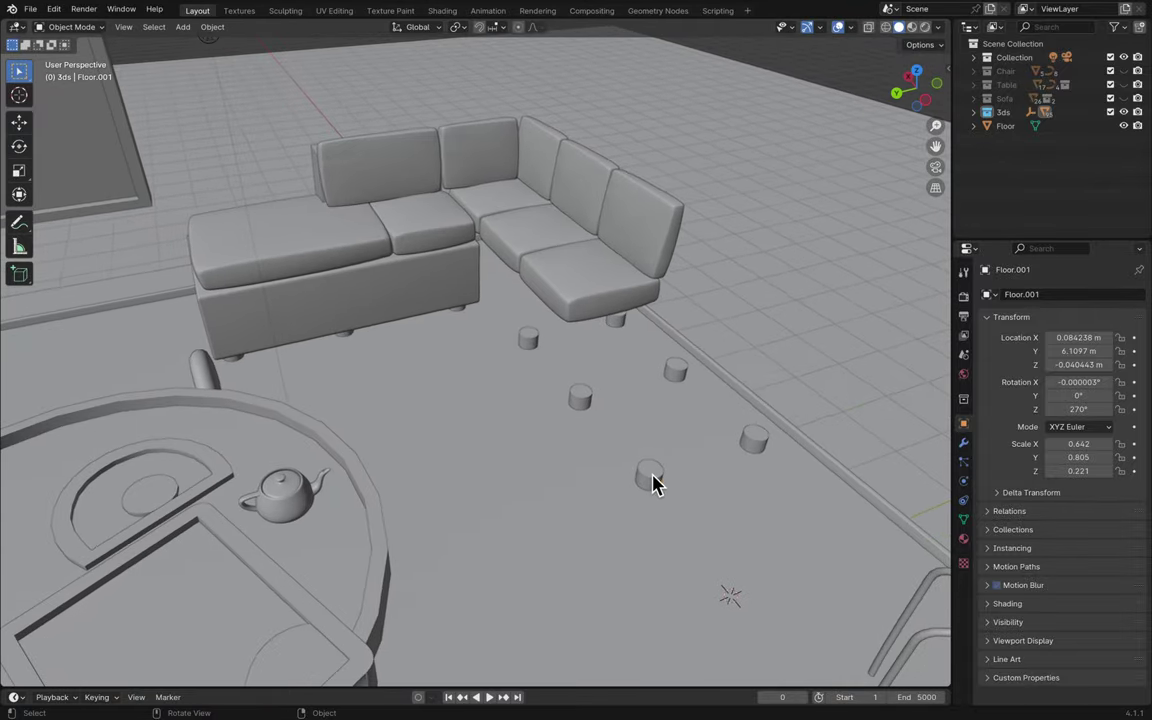
# - Delete the leftover leg Floor.001 and select the sofa's feet, cushions, back and base
pyautogui.press('x')
pyautogui.click(656, 482)
pyautogui.click(753, 448)
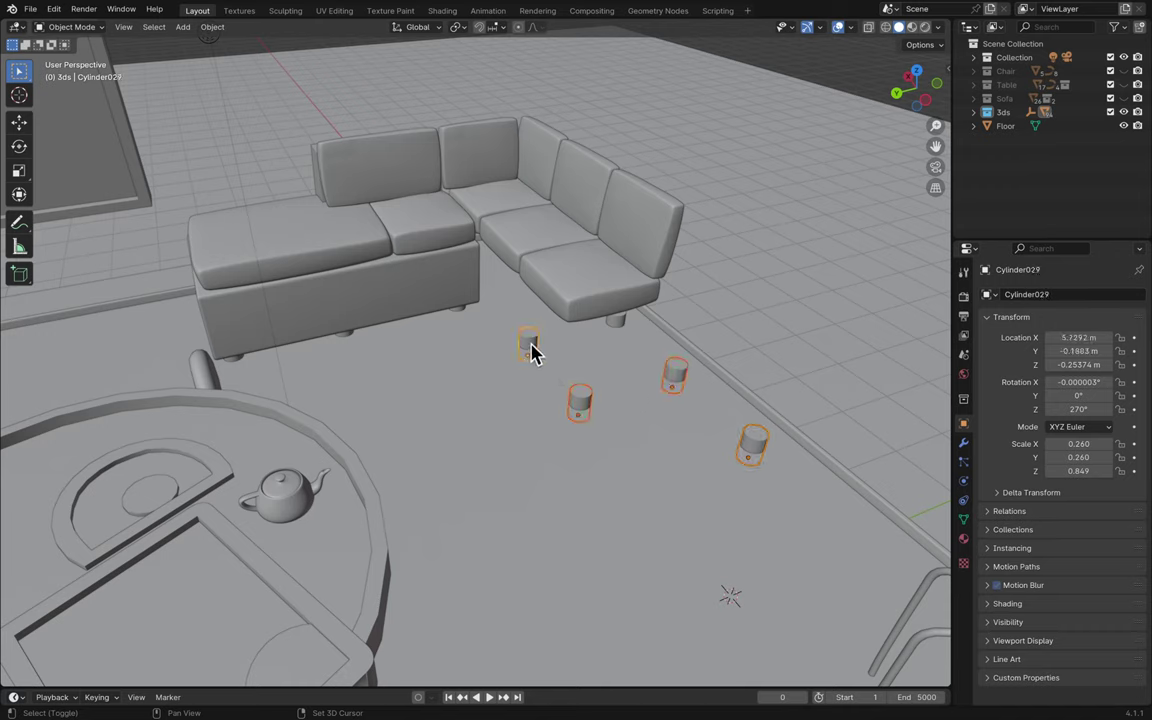
pyautogui.keyDown('shift'); pyautogui.click(614, 324); pyautogui.keyUp('shift')
pyautogui.keyDown('shift'); pyautogui.click(620, 305); pyautogui.keyUp('shift')
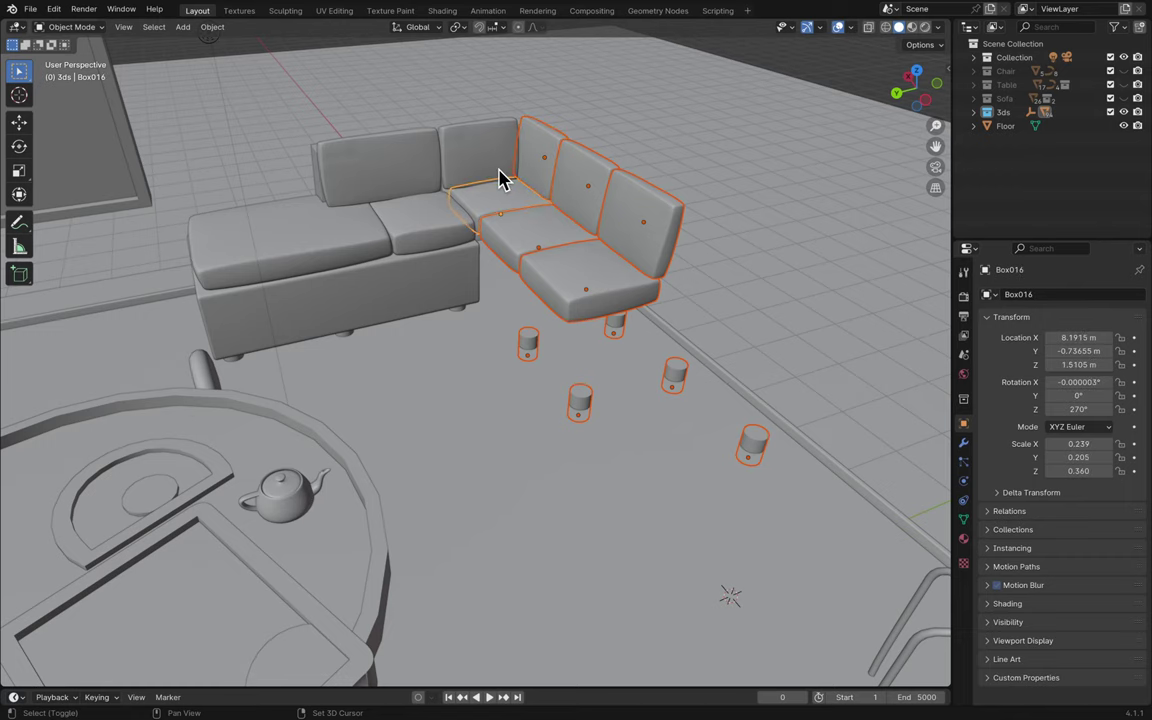
pyautogui.keyDown('shift'); pyautogui.click(418, 190); pyautogui.keyUp('shift')
pyautogui.keyDown('shift'); pyautogui.click(375, 238); pyautogui.keyUp('shift')
pyautogui.keyDown('shift'); pyautogui.click(386, 275); pyautogui.keyUp('shift')
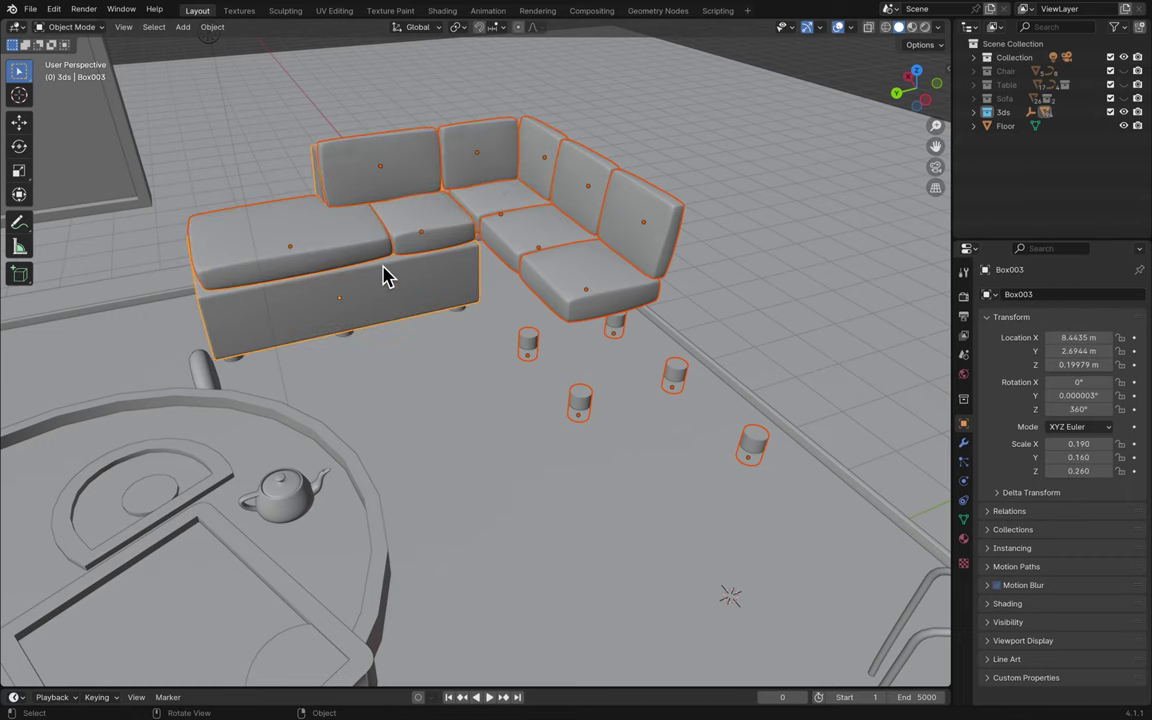
# - Delete the selected sofa pieces and the remaining cylinder feet
pyautogui.press('x')
pyautogui.click(388, 277)
pyautogui.click(426, 265)
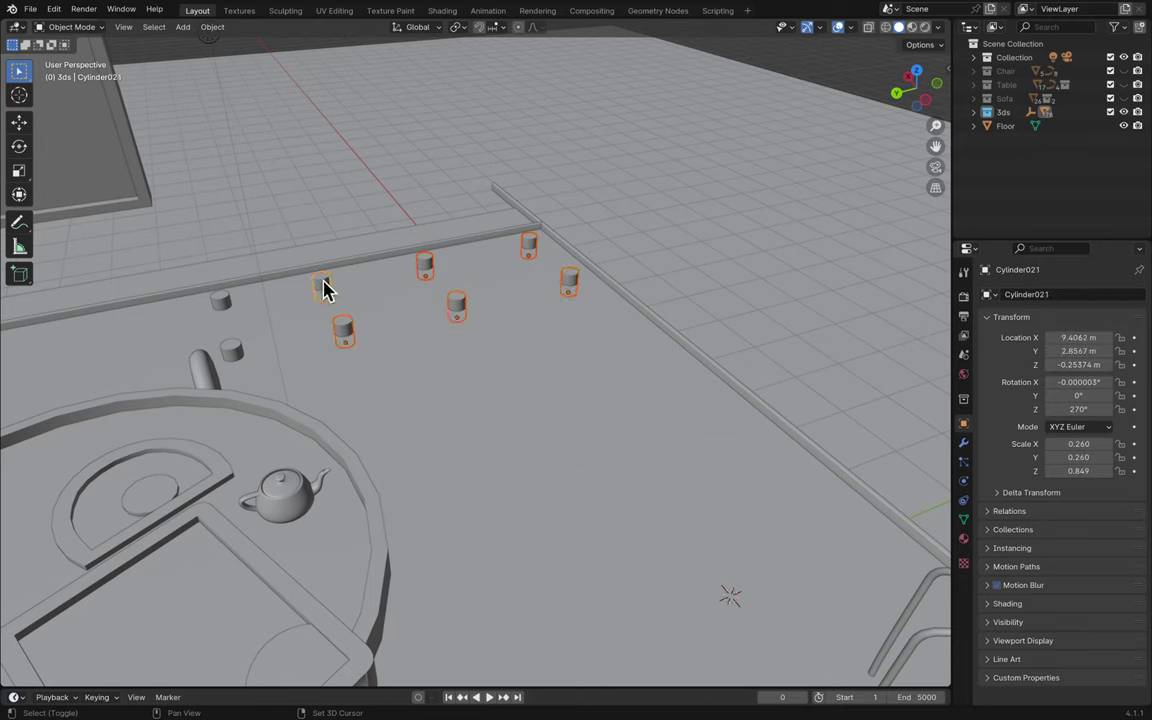
pyautogui.press('x')
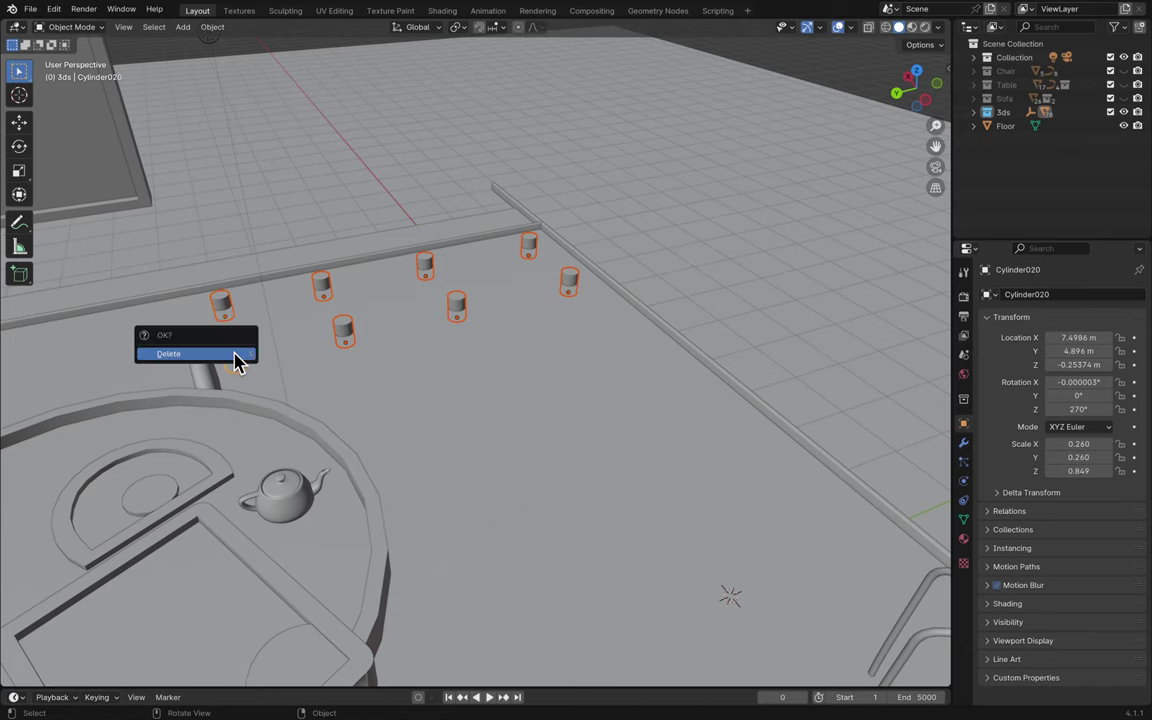
pyautogui.click(236, 358)
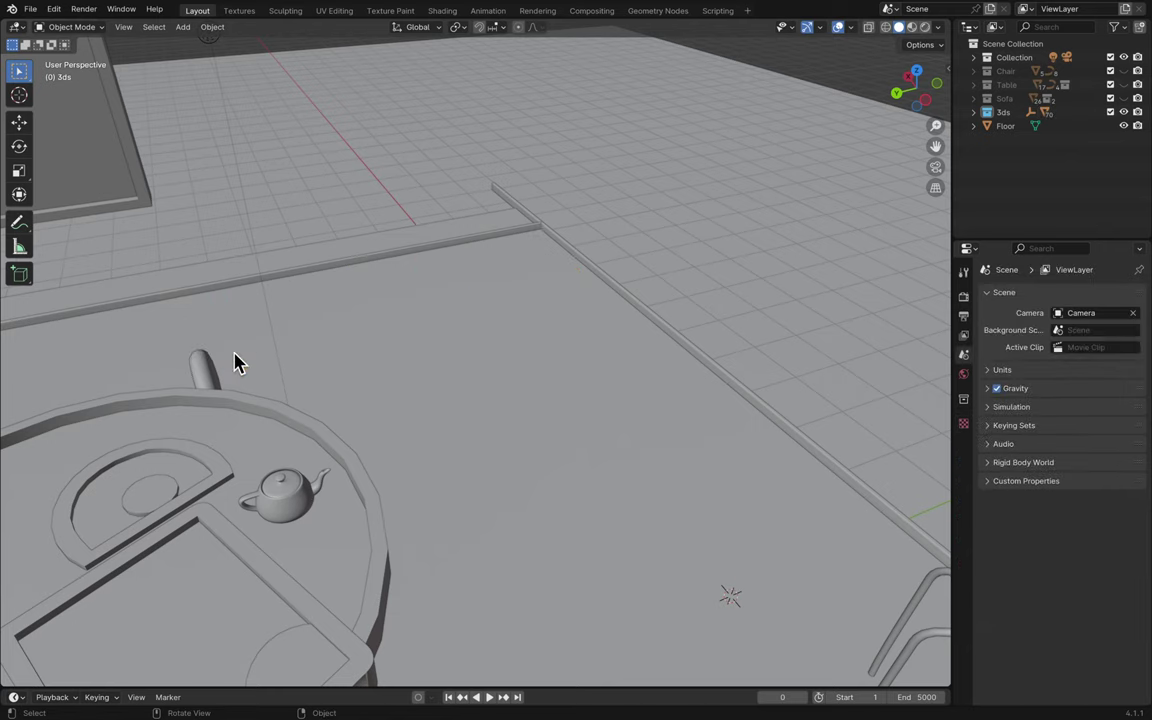
pyautogui.scroll(10, 236, 362)
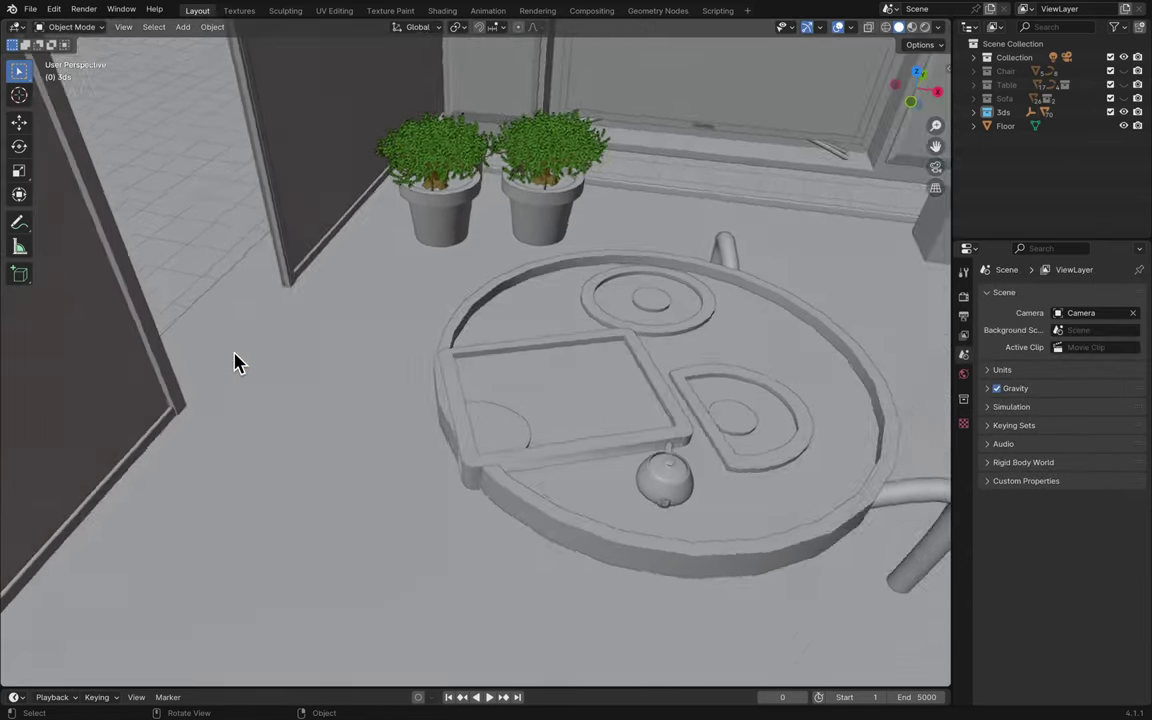
pyautogui.scroll(10, 614, 500)
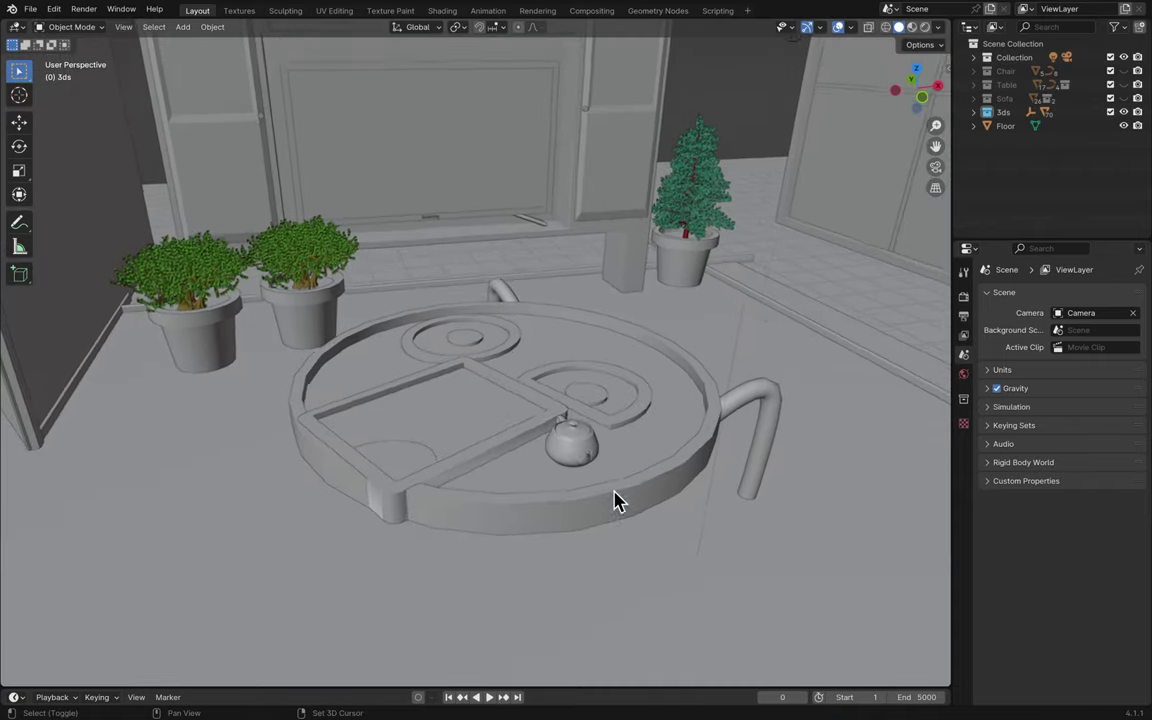
pyautogui.scroll(10, 614, 500)
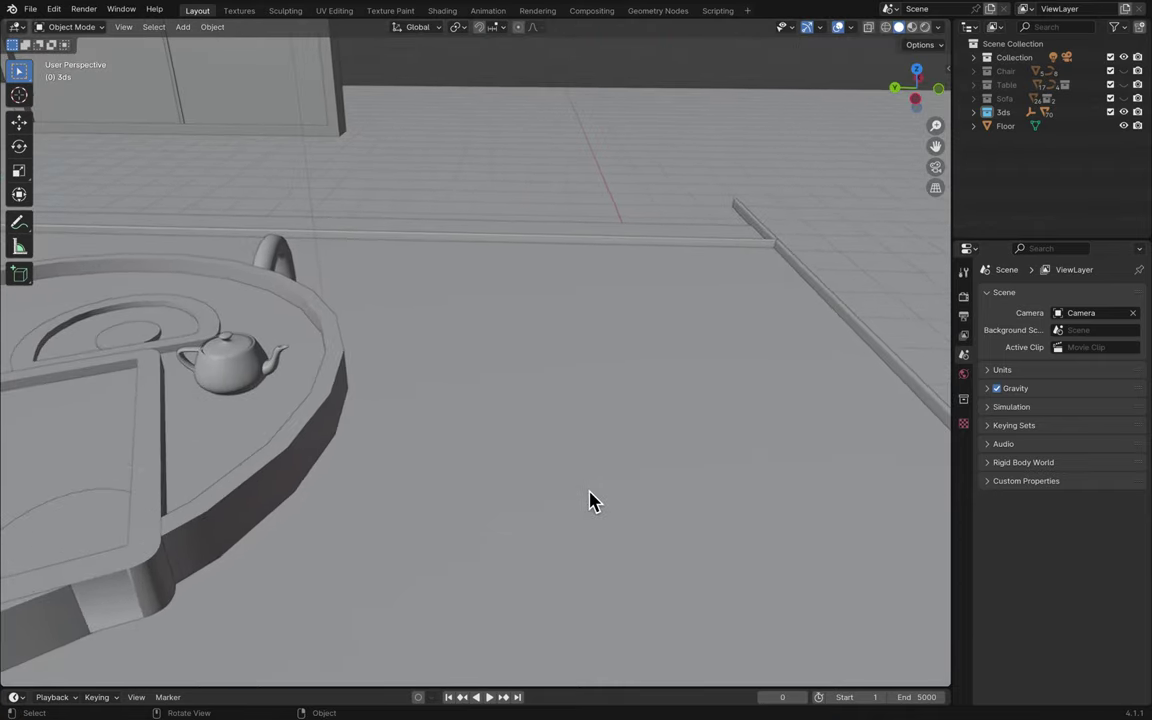
pyautogui.scroll(10, 590, 500)
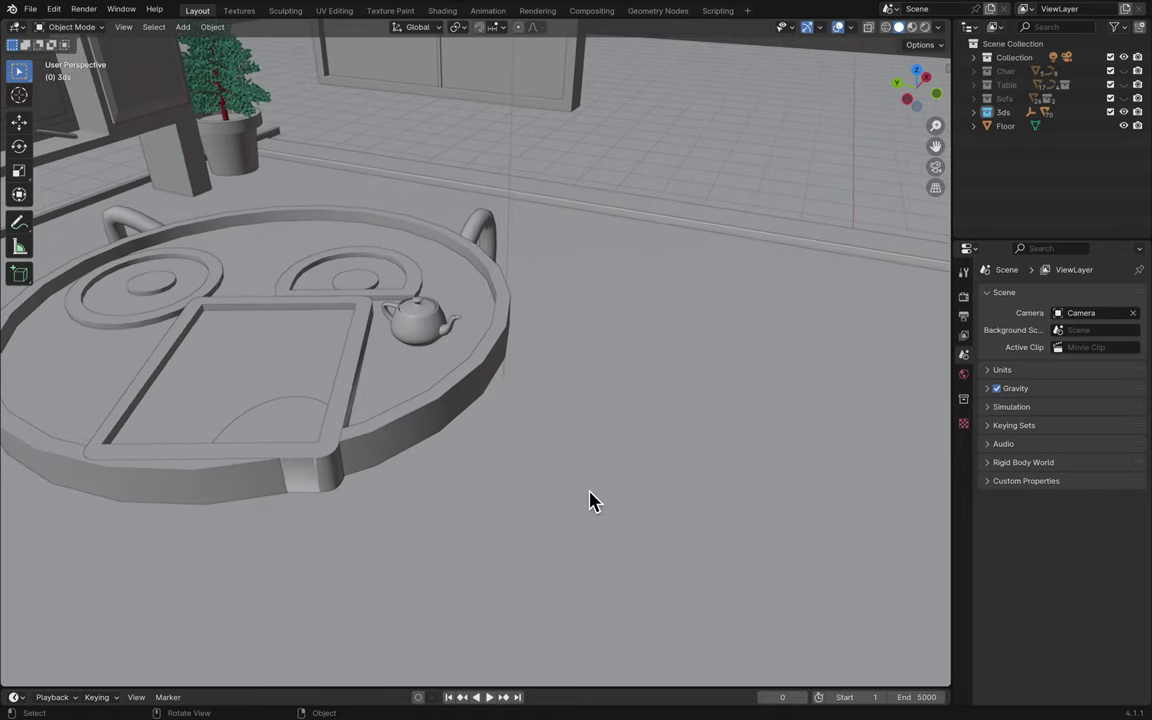
pyautogui.scroll(10, 590, 500)
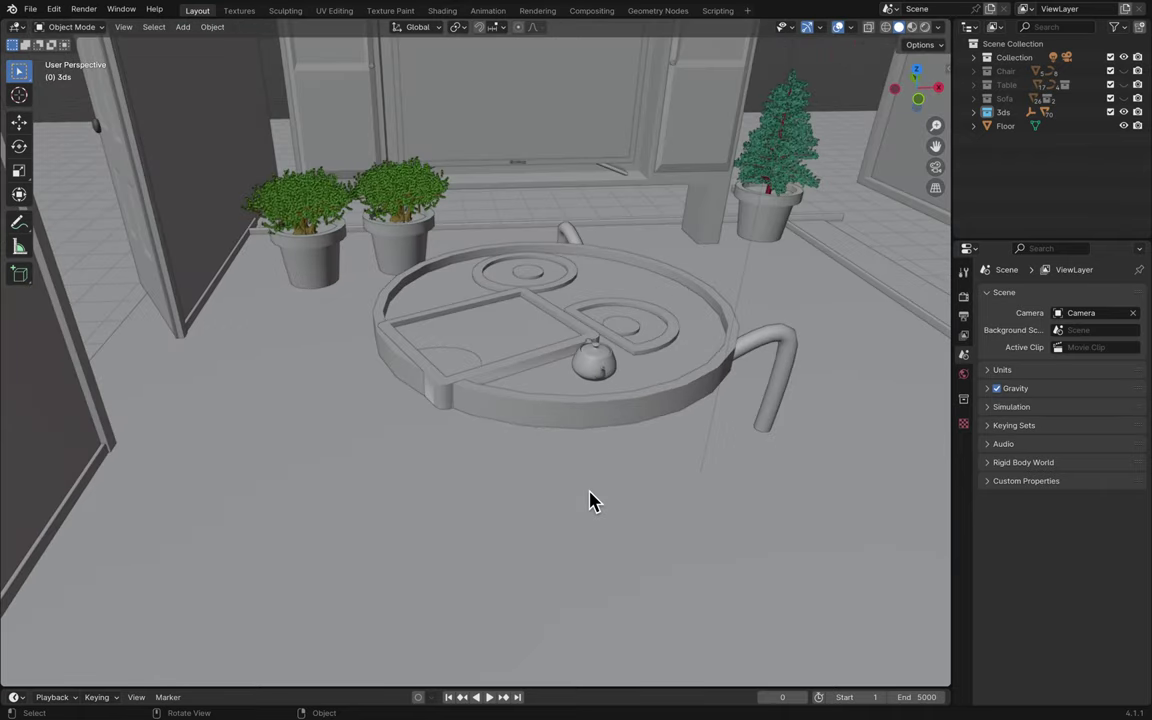
pyautogui.scroll(-10, 590, 500)
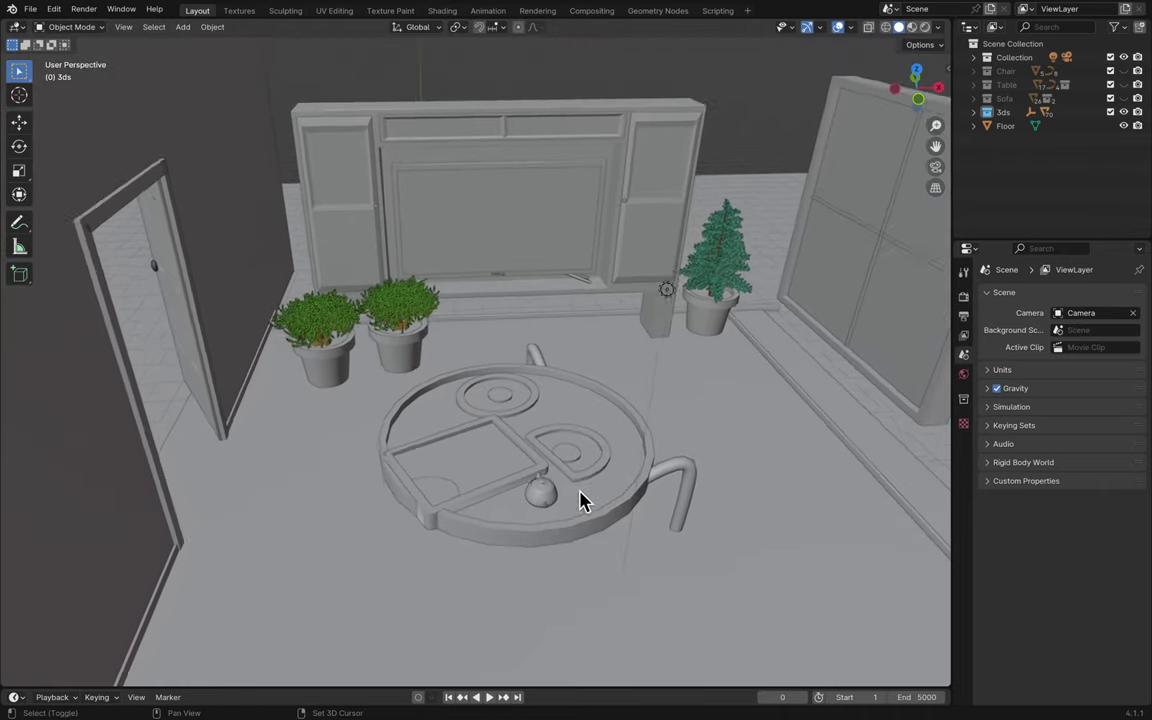
pyautogui.hscroll(10, 583, 500)
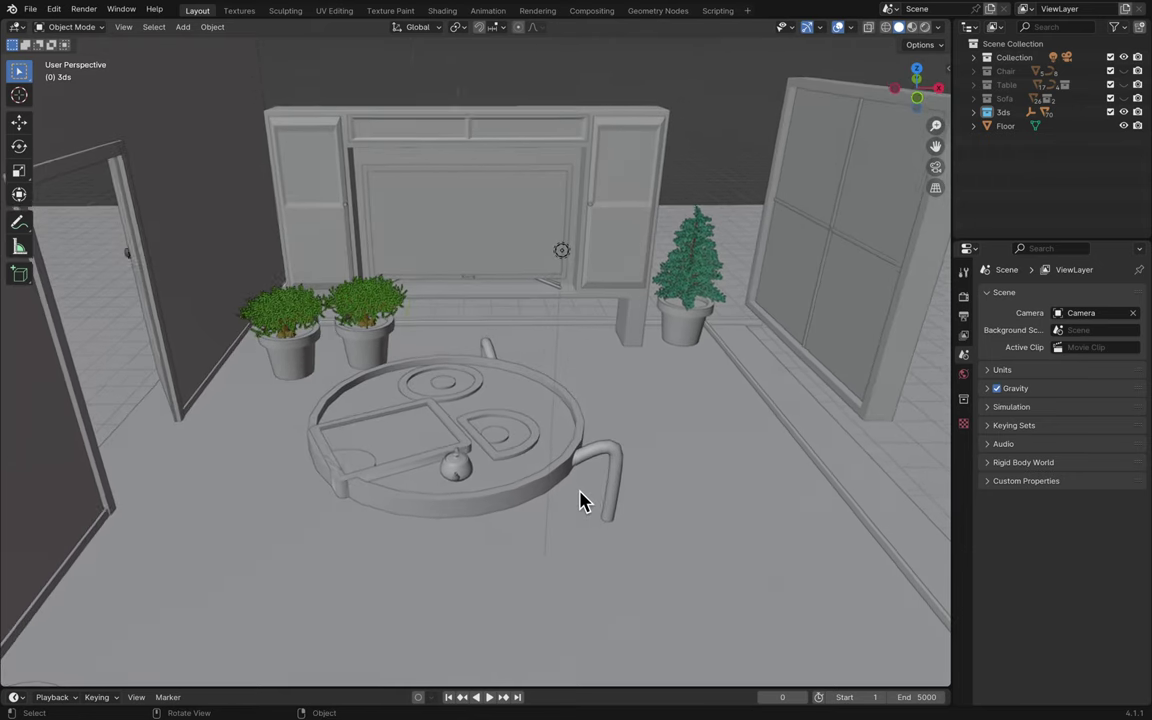
pyautogui.hscroll(-2, 583, 500)
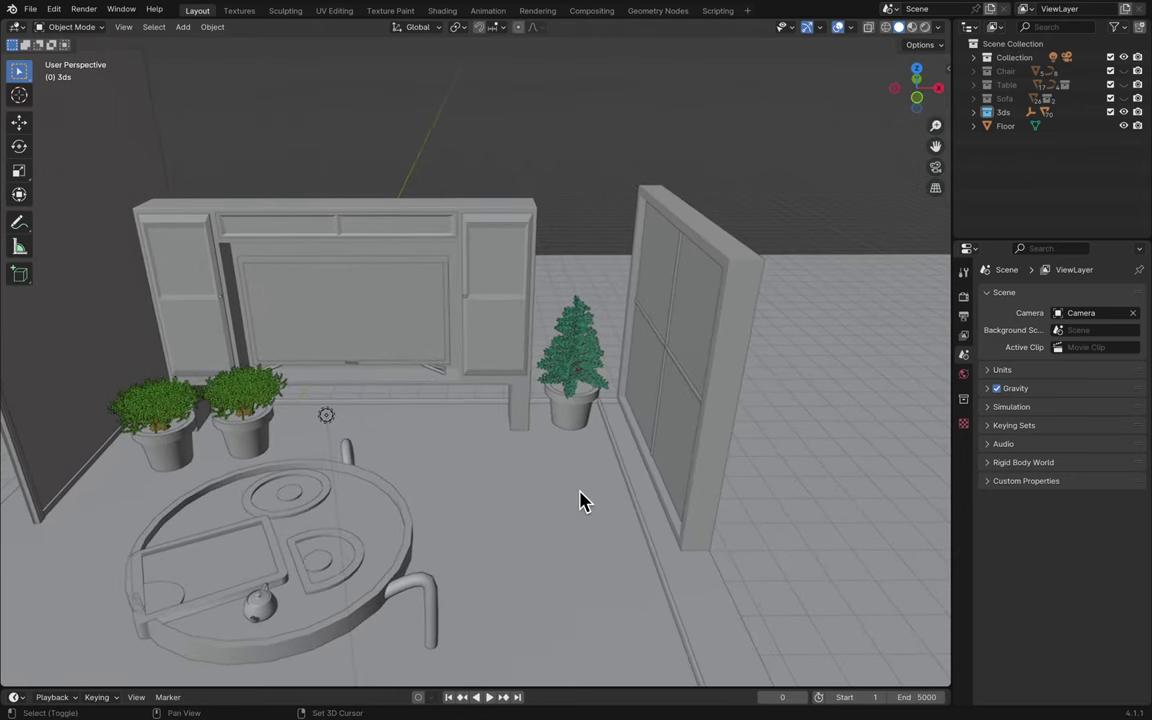
pyautogui.scroll(10, 459, 476)
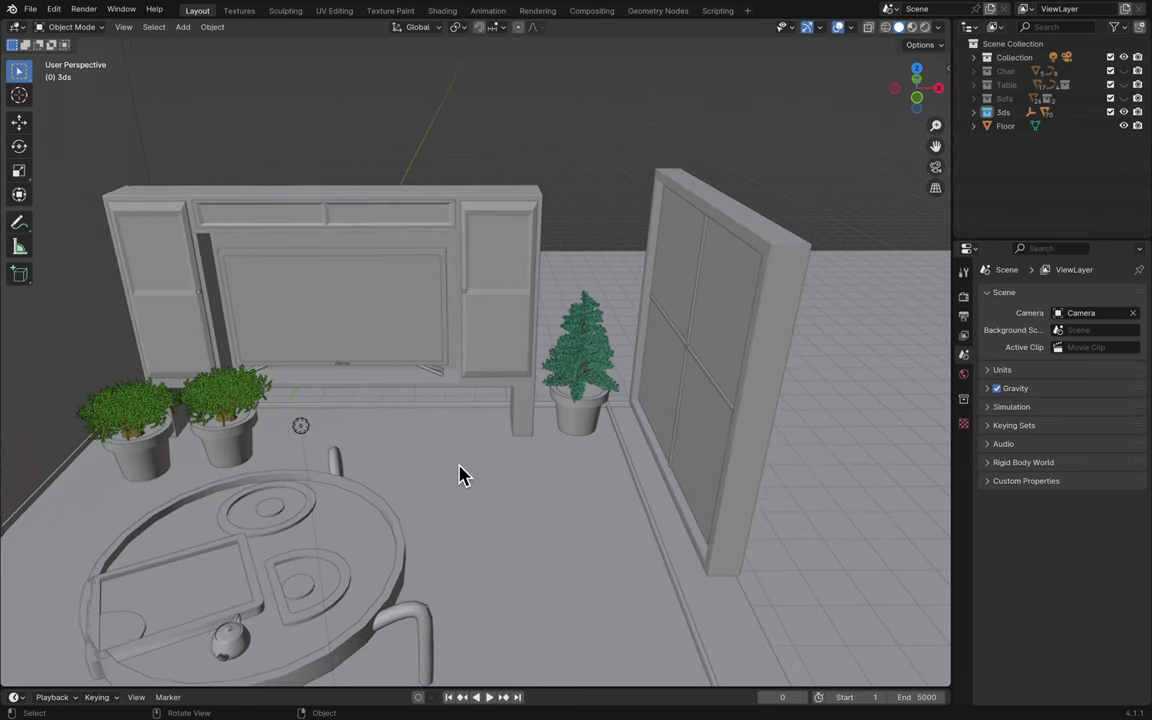
pyautogui.hscroll(-10, 459, 476)
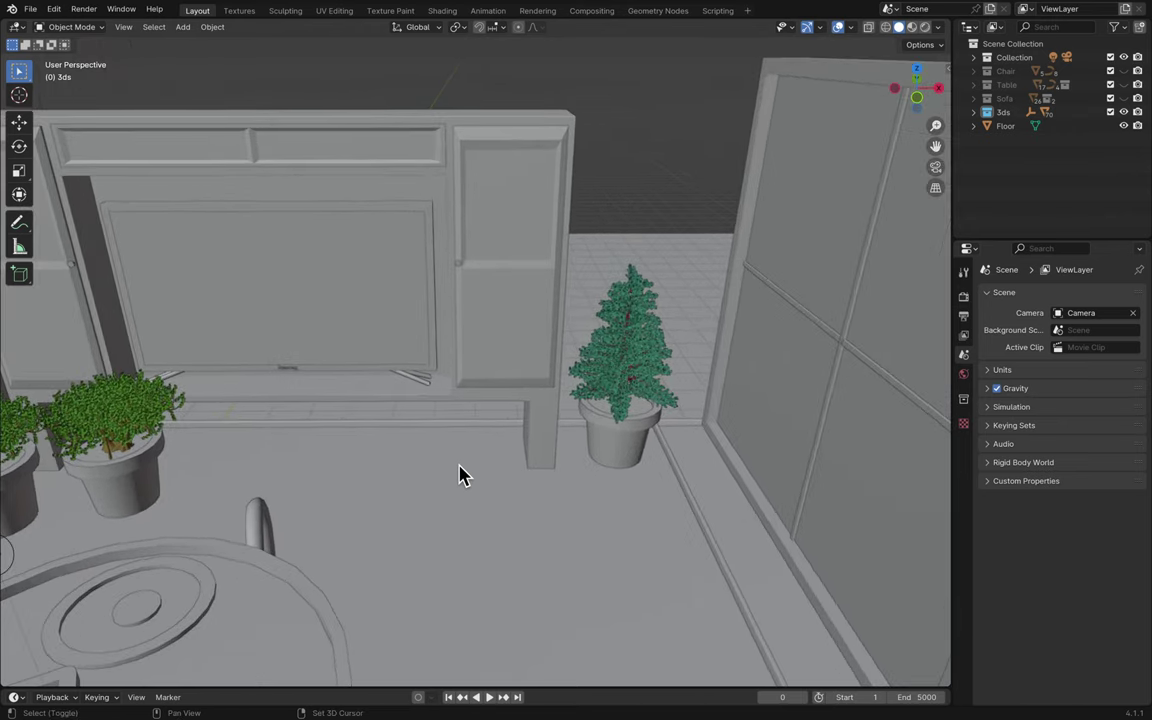
pyautogui.scroll(4, 459, 476)
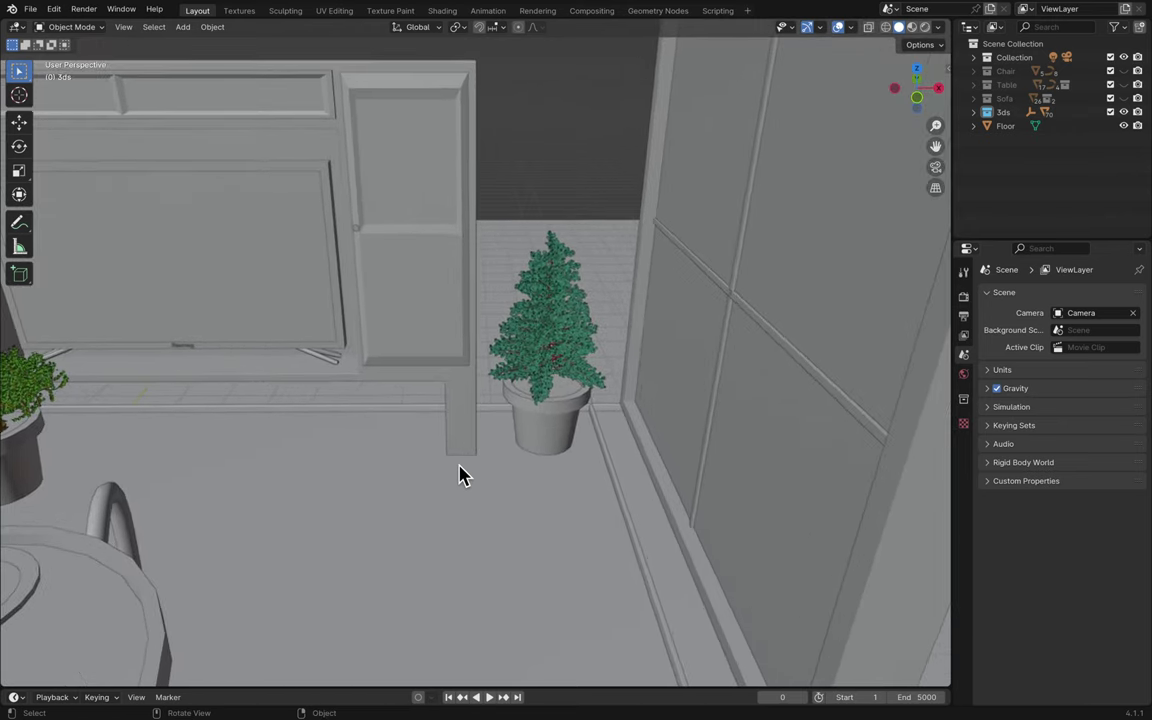
pyautogui.scroll(-8, 459, 476)
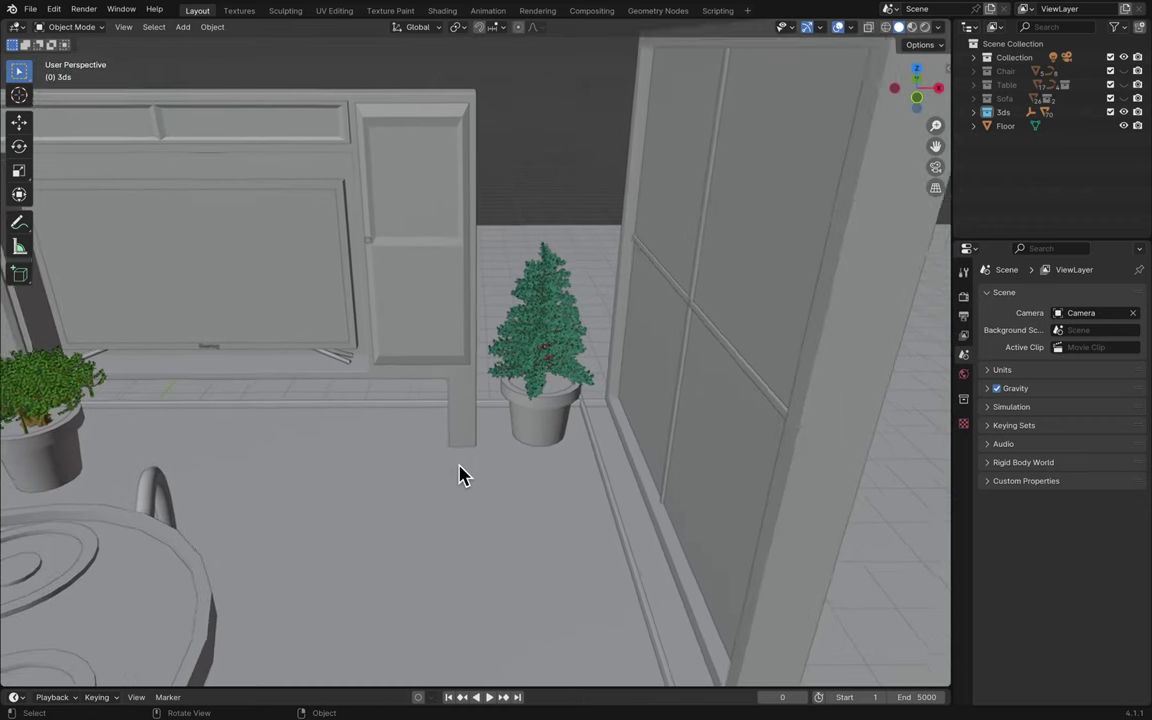
pyautogui.scroll(-5, 447, 475)
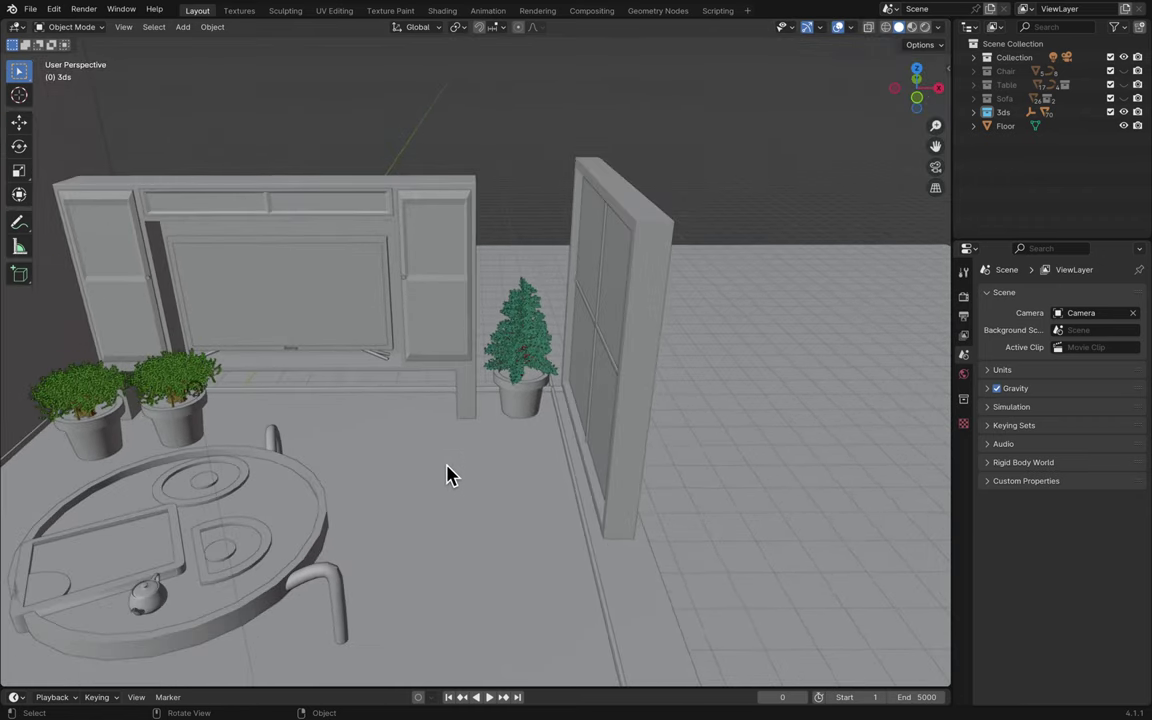
# - Delete a small duplicate table piece and the table body Object007
pyautogui.click(470, 496)
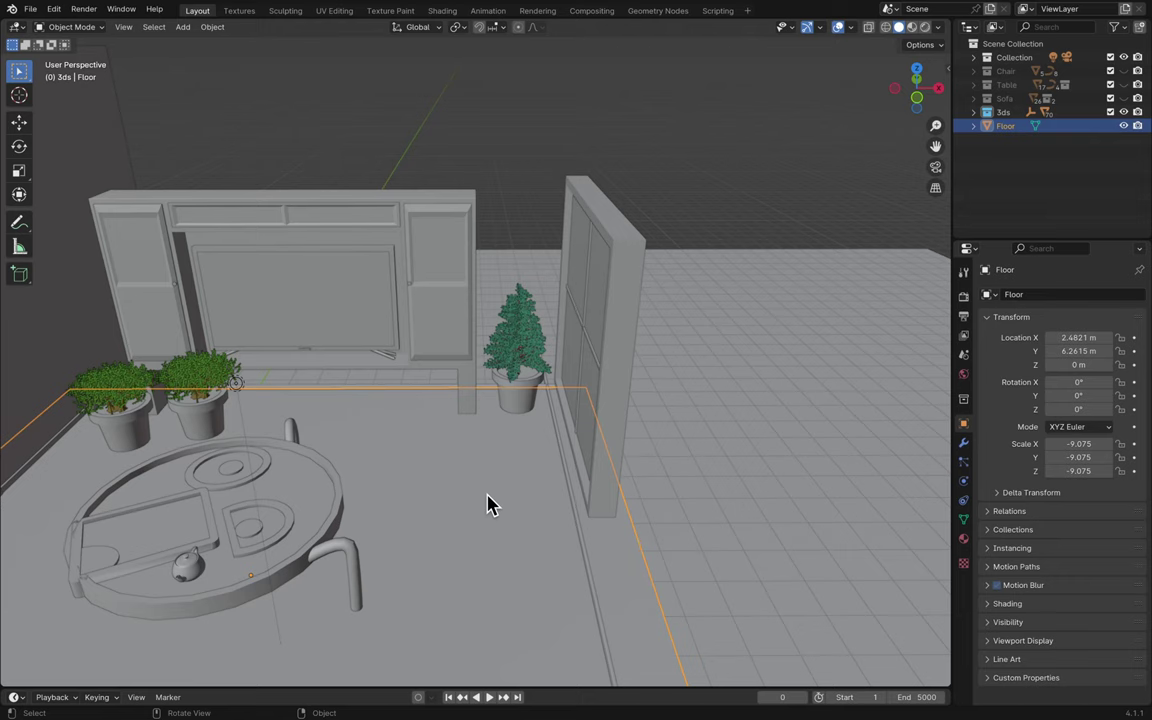
pyautogui.moveTo(660, 305); pyautogui.dragTo(520, 428, button='middle')
pyautogui.click(520, 428)
pyautogui.press('x')
pyautogui.click(522, 424)
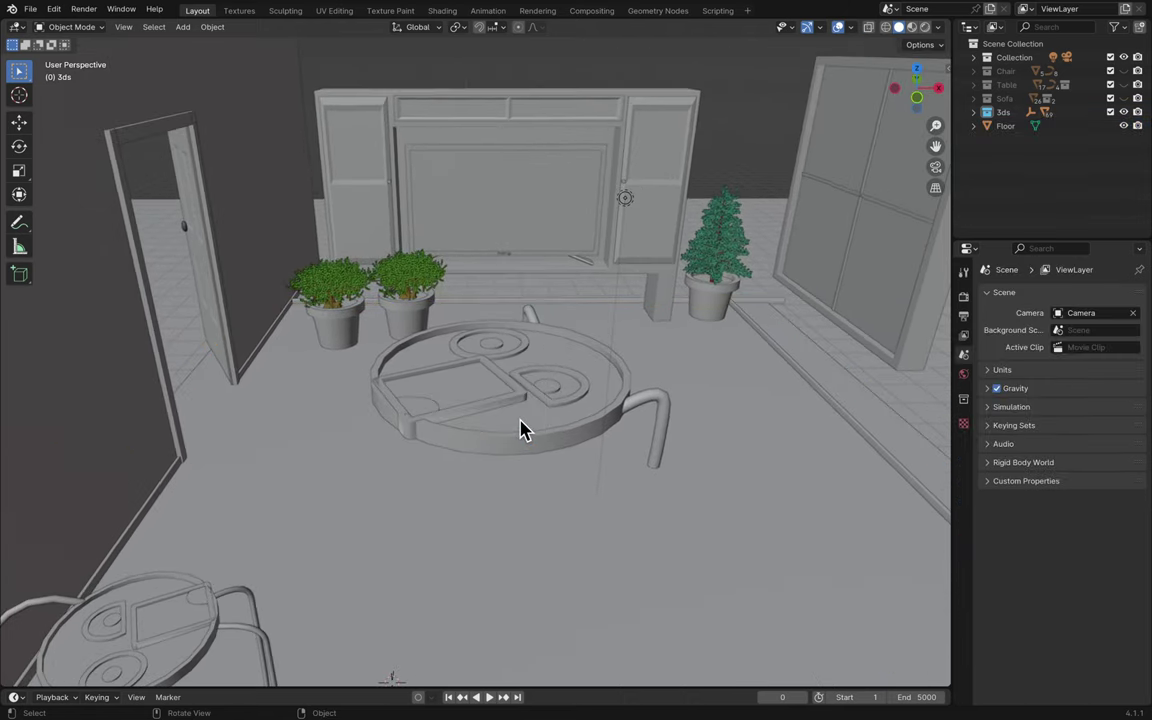
pyautogui.click(521, 428)
pyautogui.press('x')
pyautogui.click(521, 421)
pyautogui.press('x')
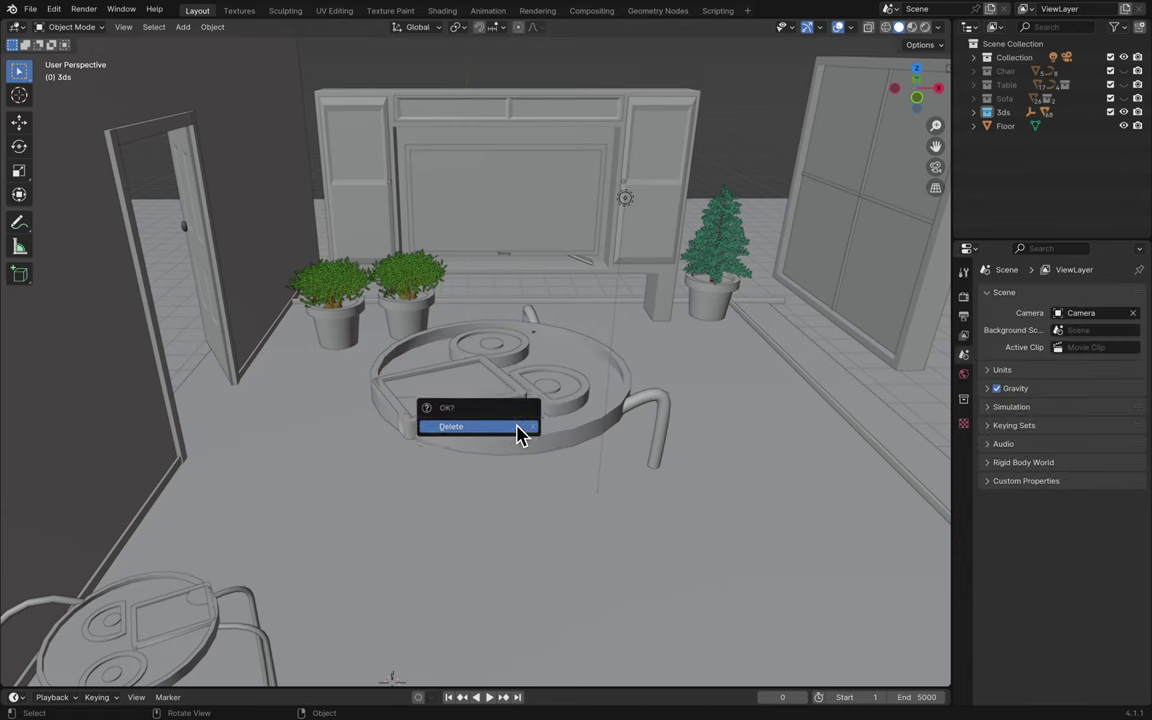
# - Delete the tray Cylinder008, the handle Line015 and the D-shaped piece EyeLine004
pyautogui.click(512, 449)
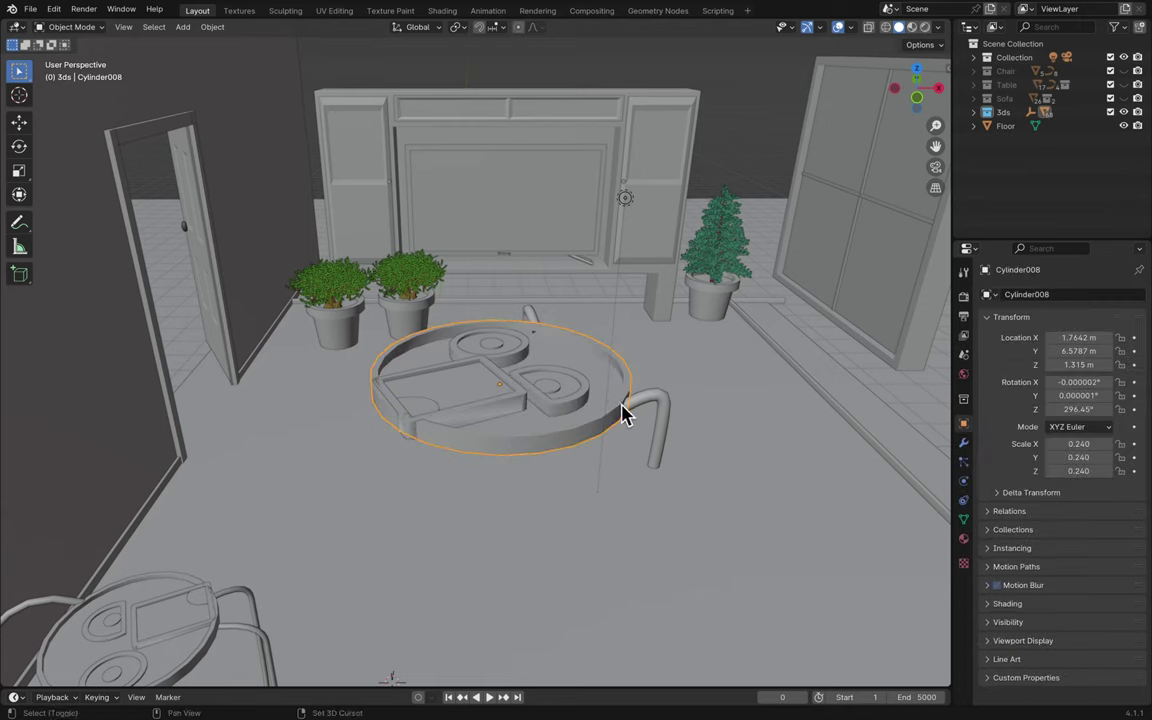
pyautogui.press('x')
pyautogui.click(663, 386)
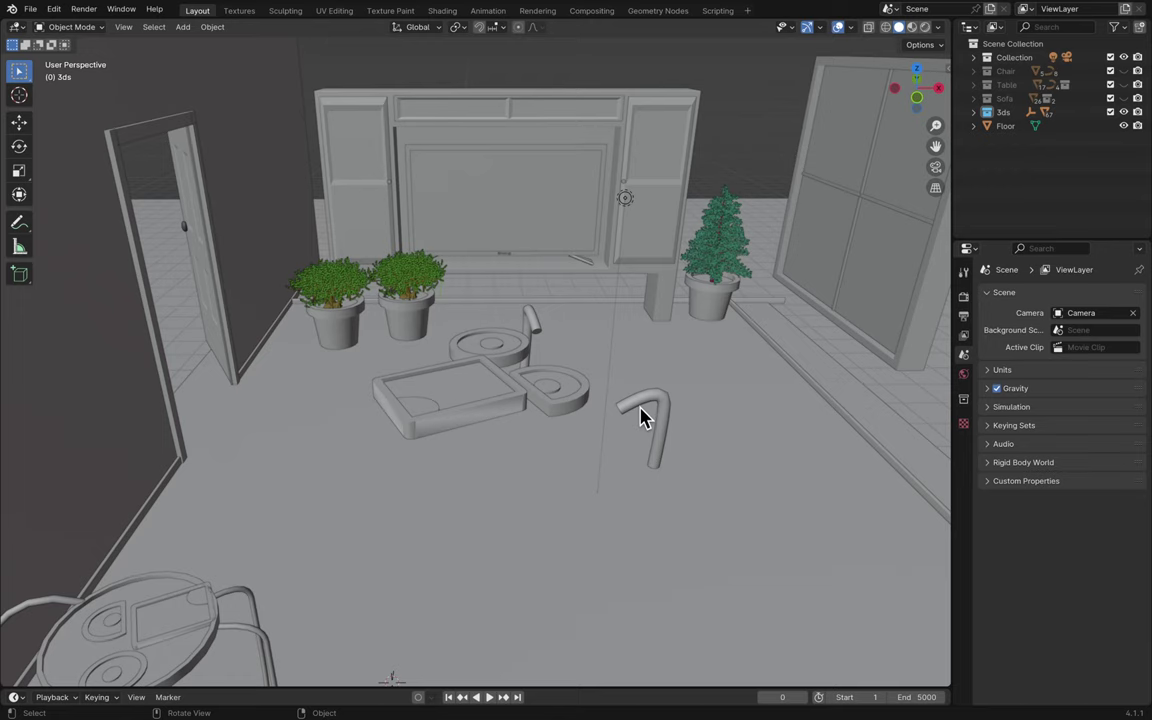
pyautogui.click(643, 412)
pyautogui.click(645, 410)
pyautogui.press('x')
pyautogui.click(553, 404)
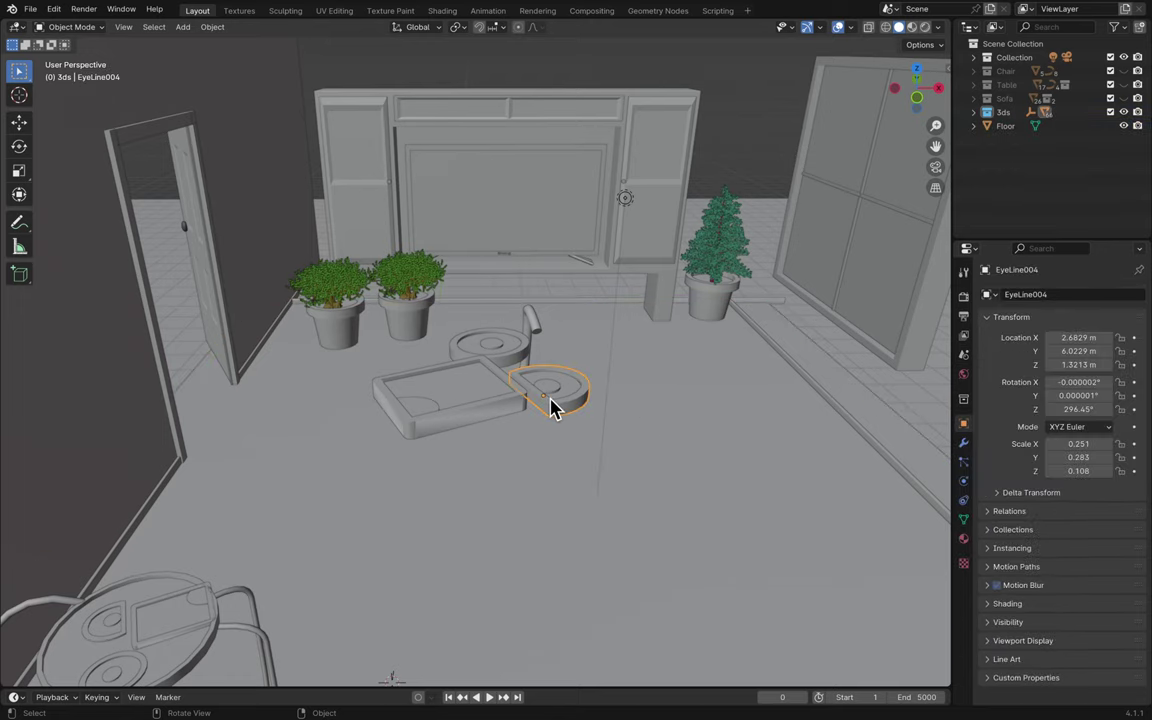
pyautogui.press('x')
# - Delete the small ring and the two ring pieces on the table
pyautogui.click(553, 400)
pyautogui.press('x')
pyautogui.click(553, 400)
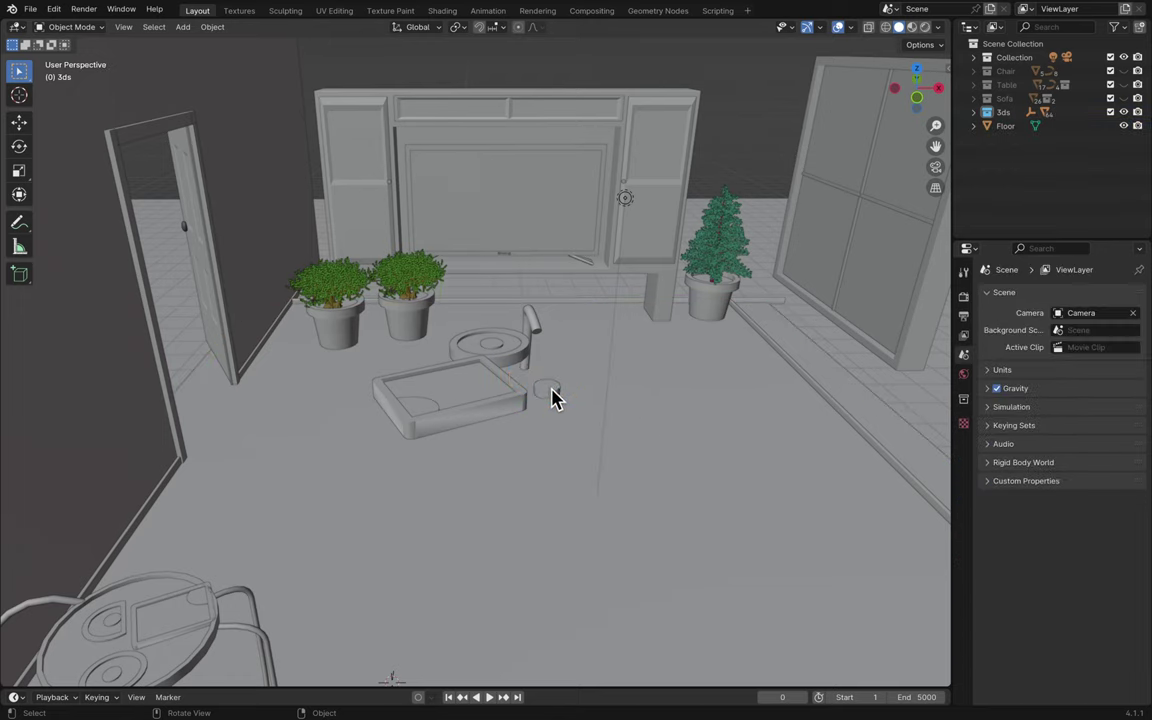
pyautogui.click(512, 365)
pyautogui.press('x')
pyautogui.click(516, 366)
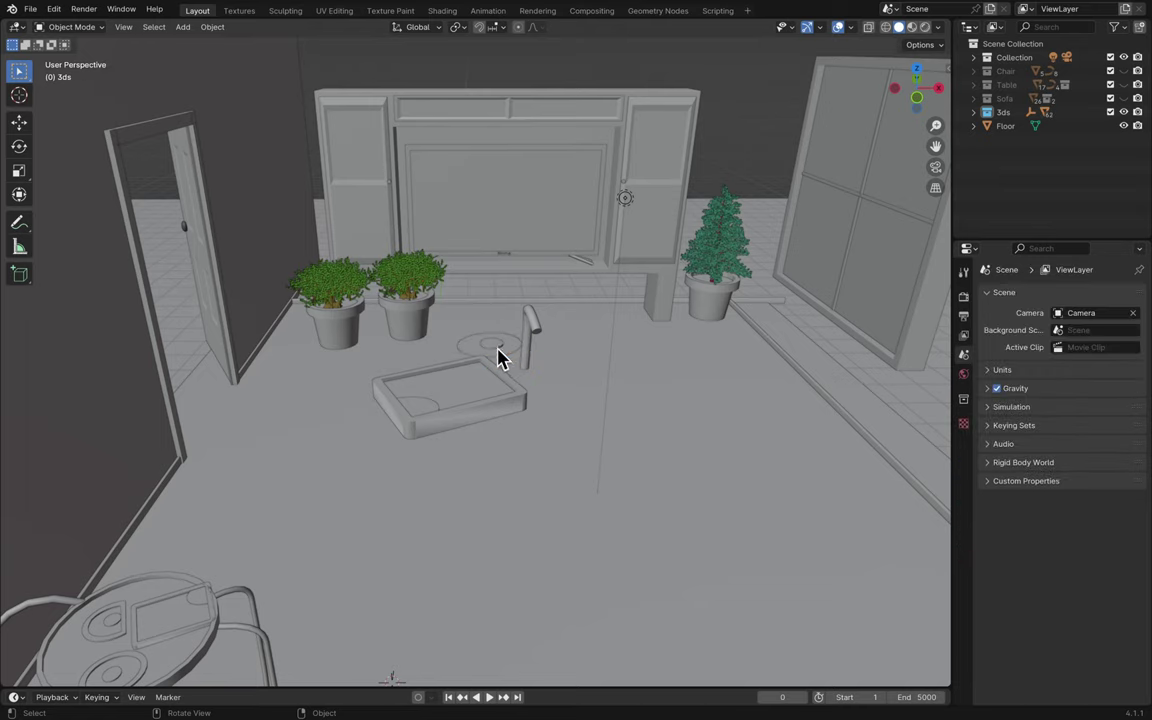
pyautogui.click(501, 357)
pyautogui.press('x')
pyautogui.click(502, 358)
# - Delete a small leftover table piece and the faucet-shaped piece
pyautogui.click(500, 357)
pyautogui.press('x')
pyautogui.click(501, 355)
pyautogui.click(530, 348)
pyautogui.press('x')
pyautogui.click(530, 350)
# - Delete the remaining tray piece, Object010 and the small dish
pyautogui.click(488, 403)
pyautogui.press('x')
pyautogui.click(487, 407)
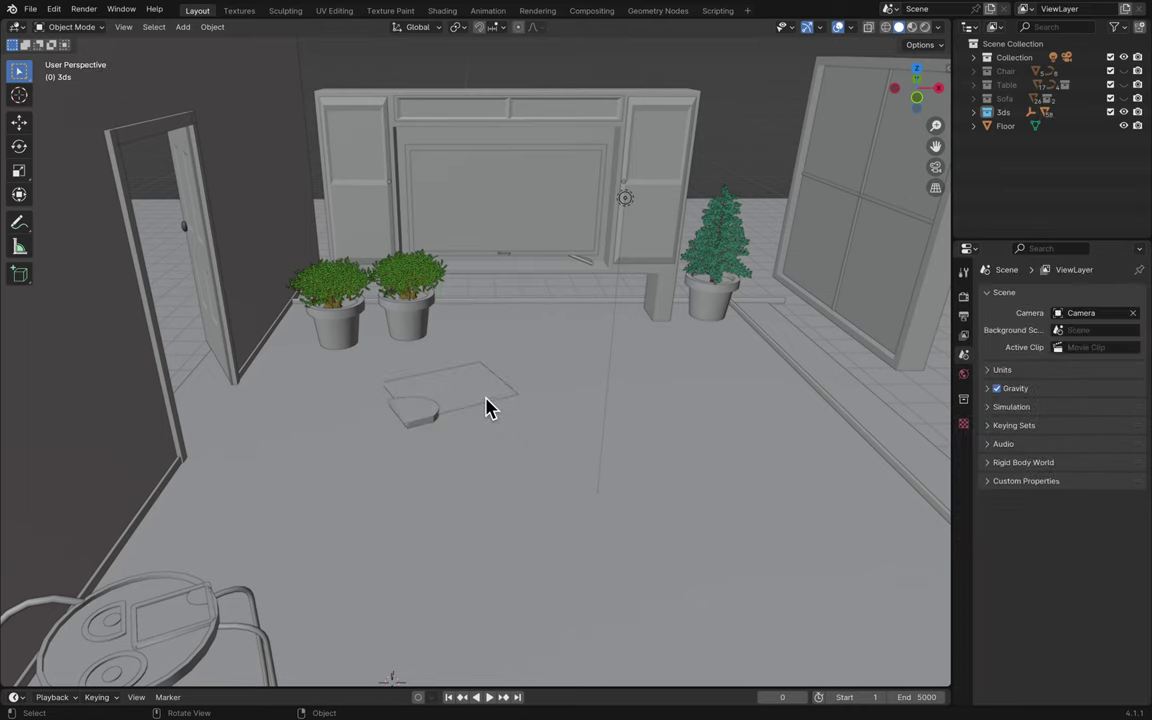
pyautogui.click(488, 408)
pyautogui.press('x')
pyautogui.click(489, 403)
pyautogui.click(412, 423)
pyautogui.press('x')
pyautogui.click(414, 427)
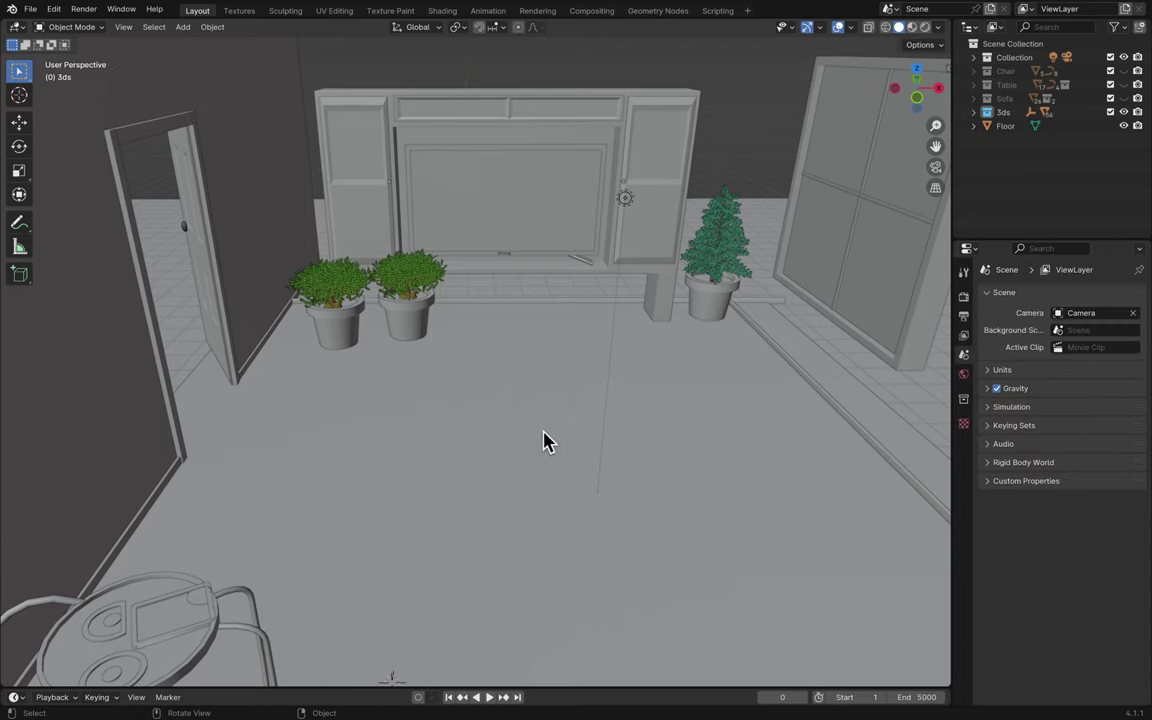
# - Raise the room's light to about 7.84 m height
pyautogui.click(625, 200)
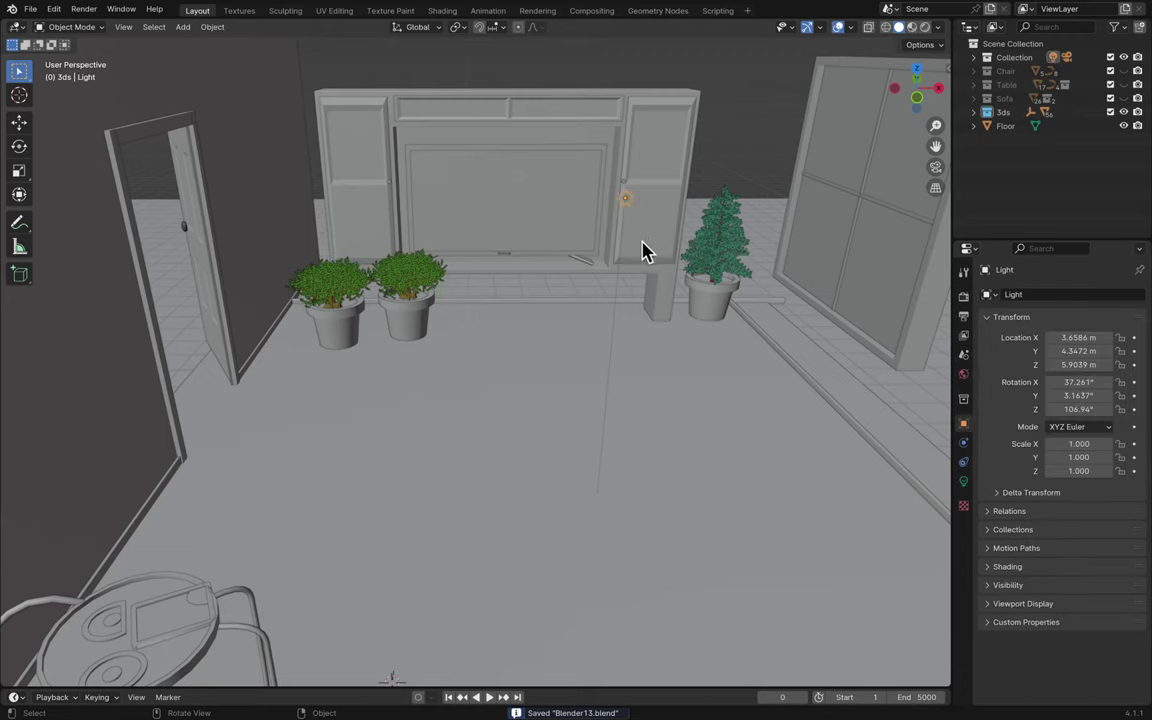
pyautogui.press('g')
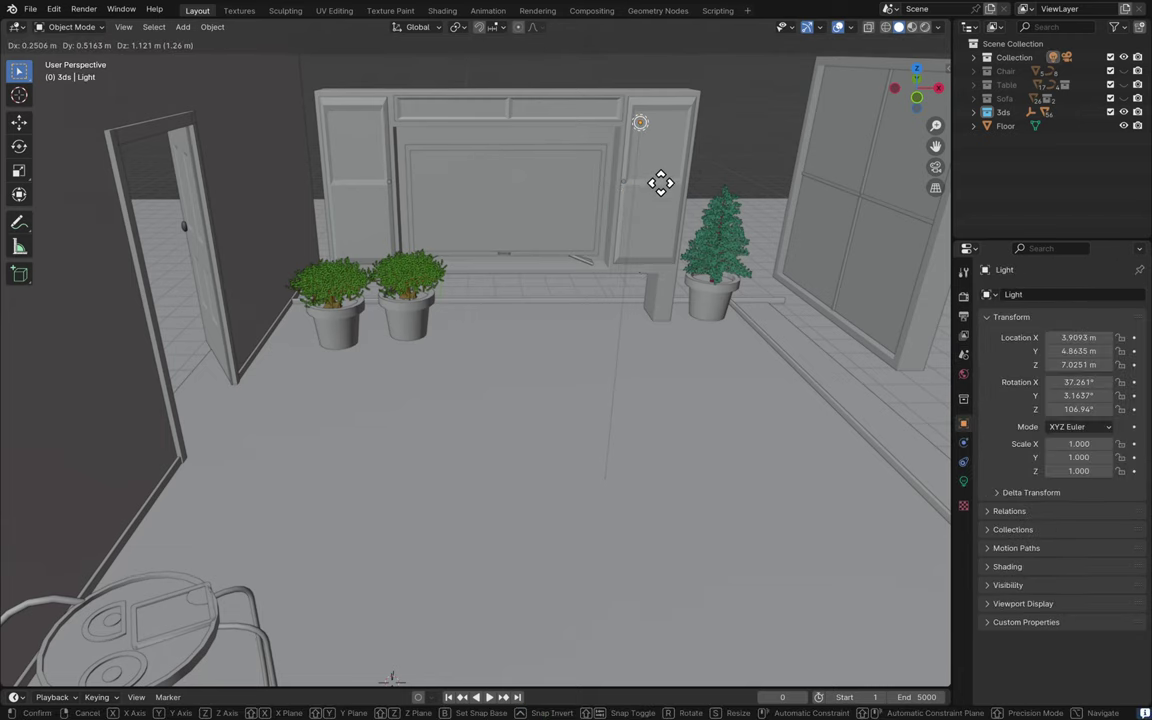
pyautogui.click(590, 132)
pyautogui.moveTo(638, 177); pyautogui.dragTo(373, 270, button='middle')
pyautogui.scroll(3, 373, 270)
# - Shift the light horizontally to about X 3.09 m, Y 7.59 m, keeping its height fixed
pyautogui.press('g')
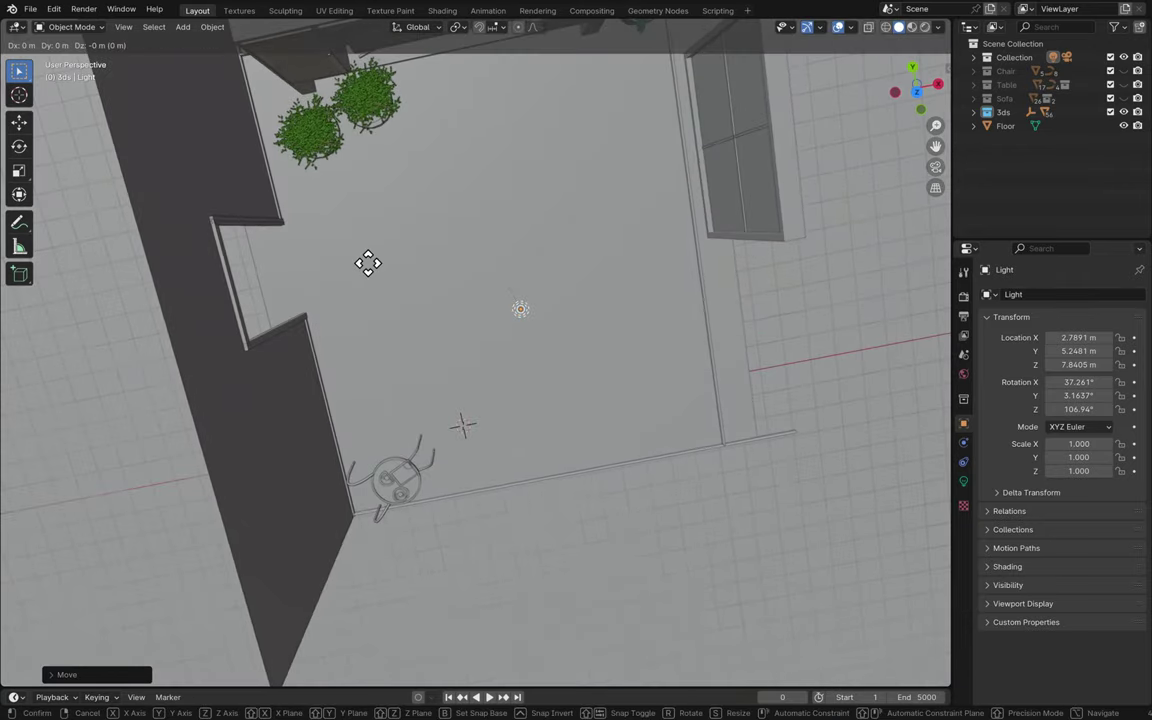
pyautogui.hotkey('shift', 'z')
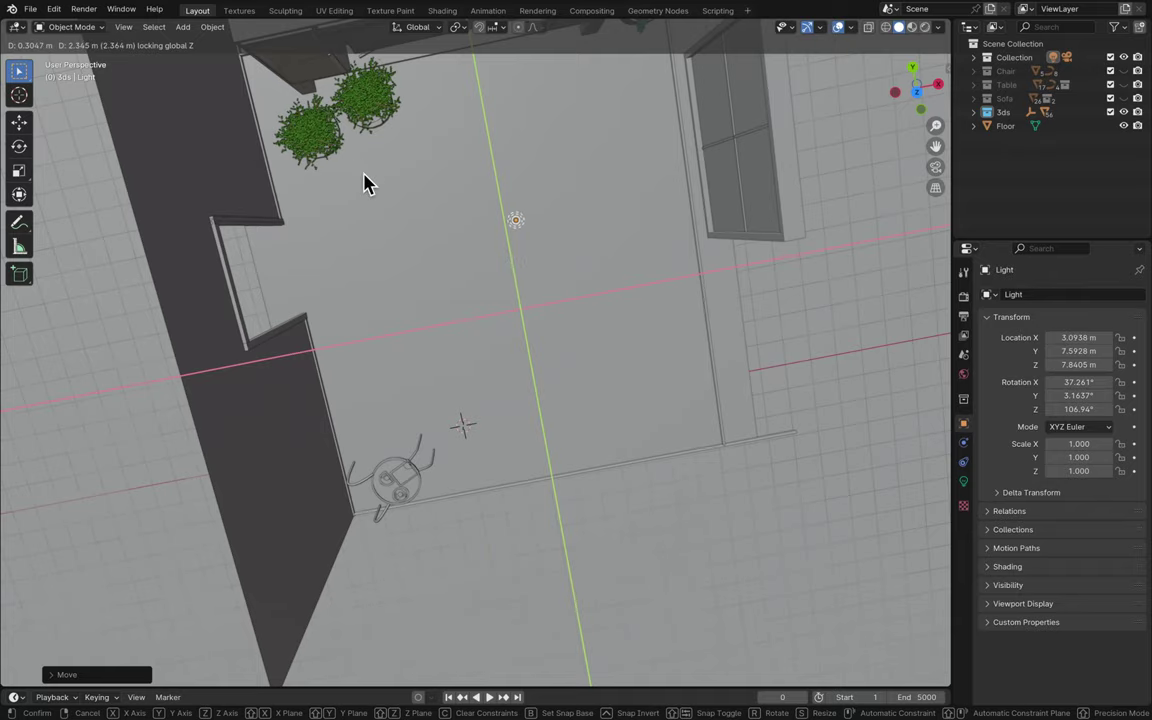
pyautogui.click(363, 183)
# - Save the file as Blender13.blend
pyautogui.scroll(10, 363, 183)
pyautogui.hotkey('ctrl', 's')
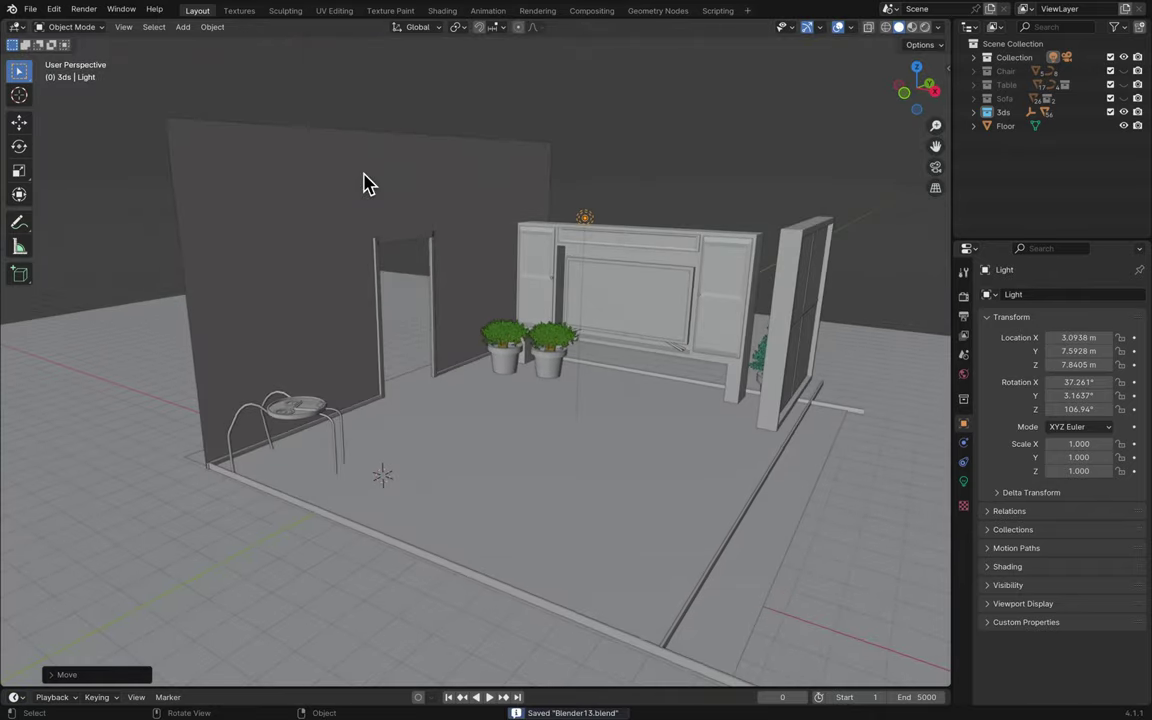
pyautogui.moveTo(363, 183); pyautogui.dragTo(347, 193, button='middle')
pyautogui.moveTo(341, 277); pyautogui.dragTo(341, 277, button='middle')
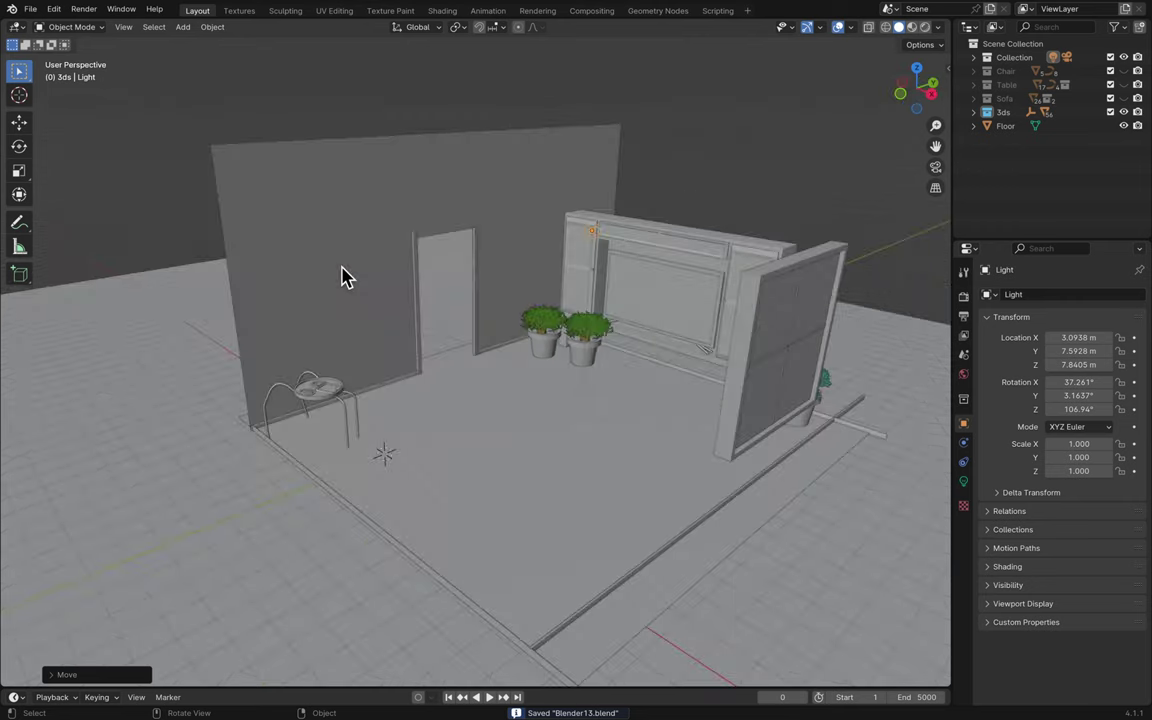
# - Make the Chair, Table and Sofa collections visible in the Outliner
pyautogui.click(1124, 71)
pyautogui.click(1124, 85)
pyautogui.click(1124, 98)
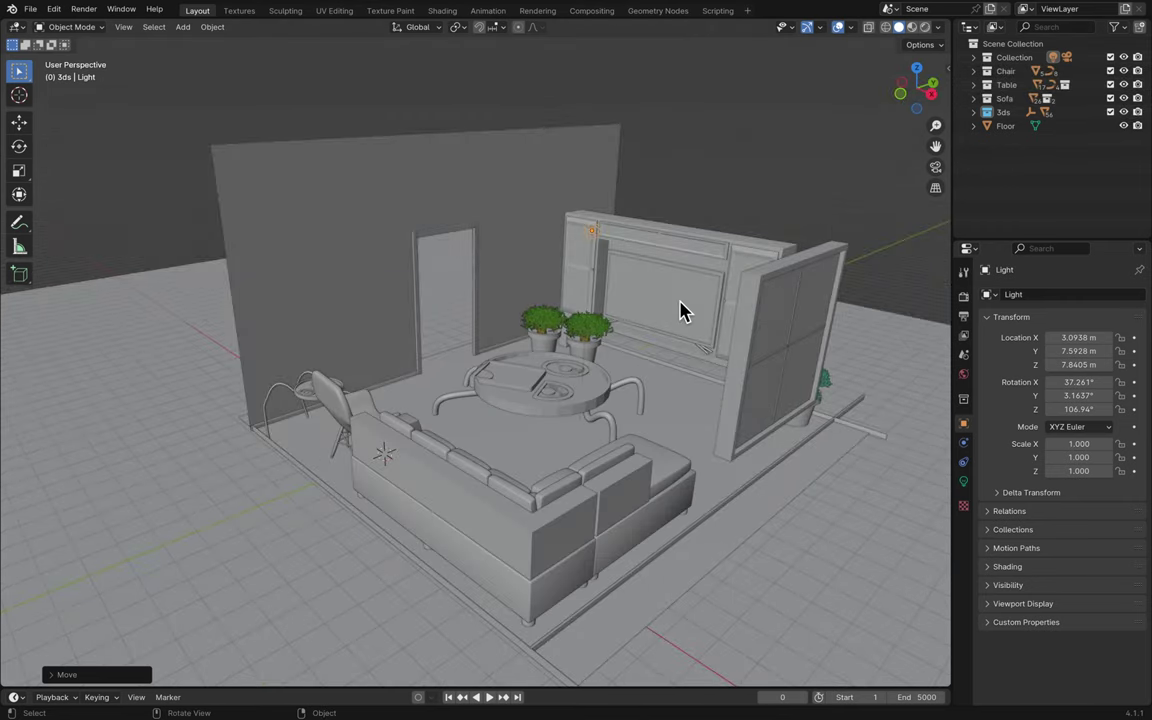
# - Preview the room with the furniture in Rendered viewport shading
pyautogui.moveTo(680, 311); pyautogui.dragTo(680, 311, button='middle')
pyautogui.scroll(6, 680, 311)
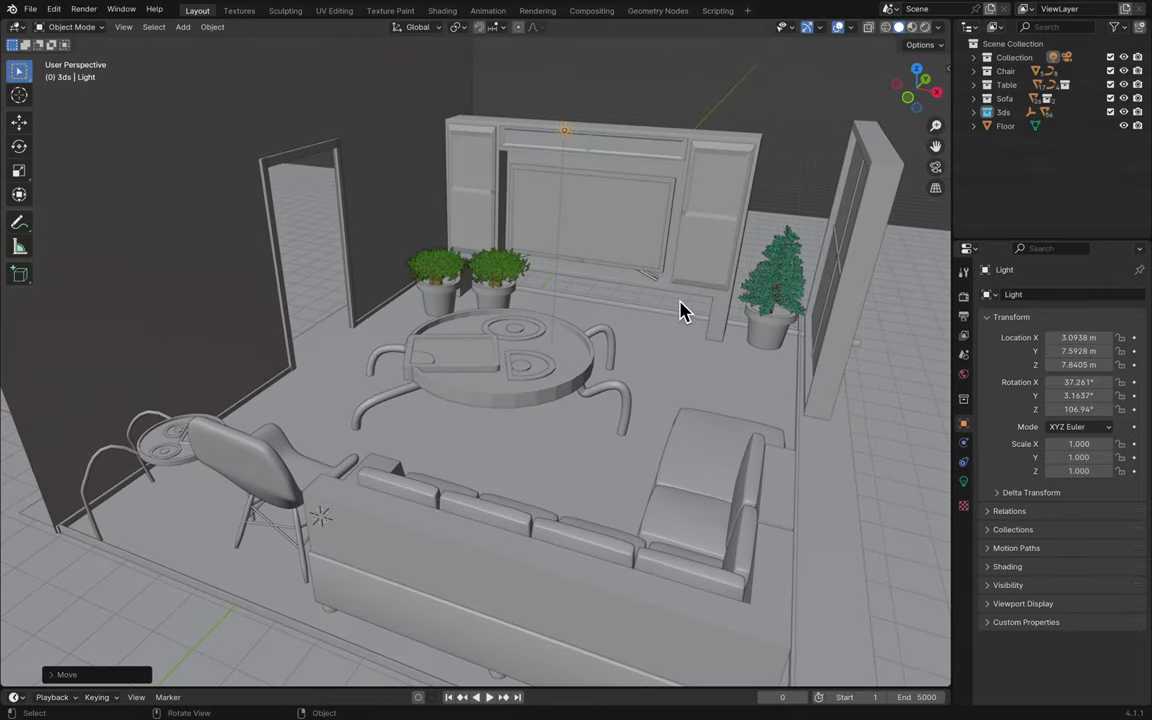
pyautogui.click(924, 29)
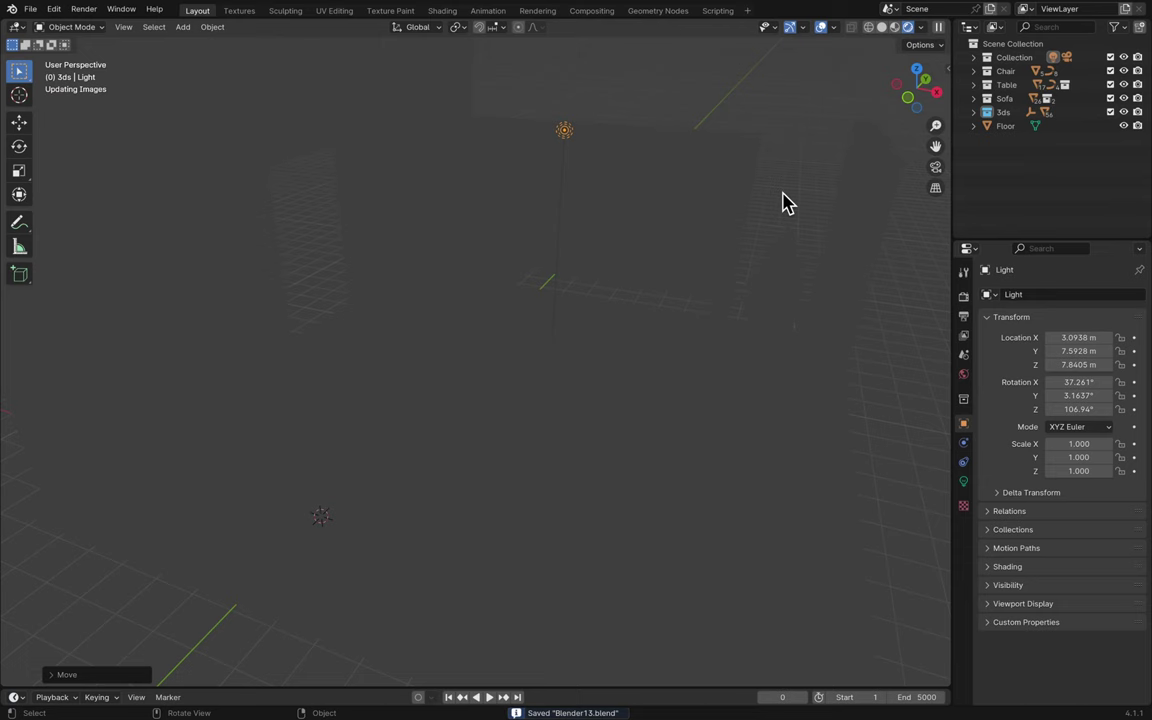
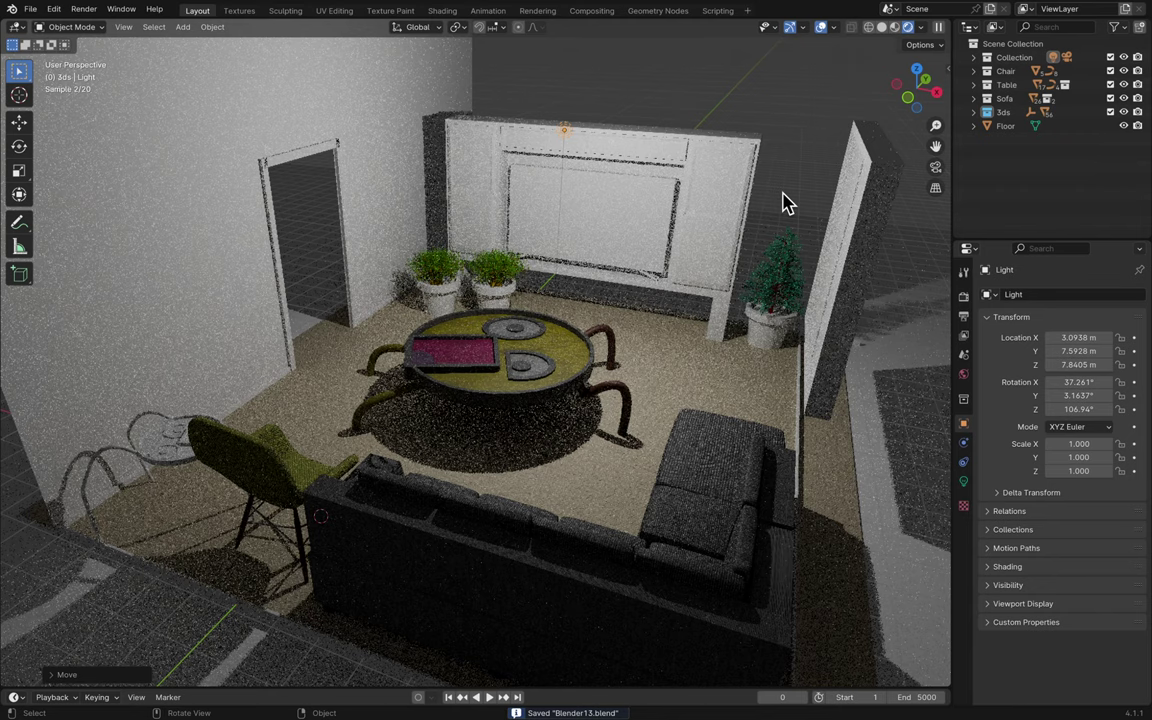
# - Switch to the Texturing workspace and collapse the Sofa and 3ds collections in the Outliner
pyautogui.scroll(10, 785, 200)
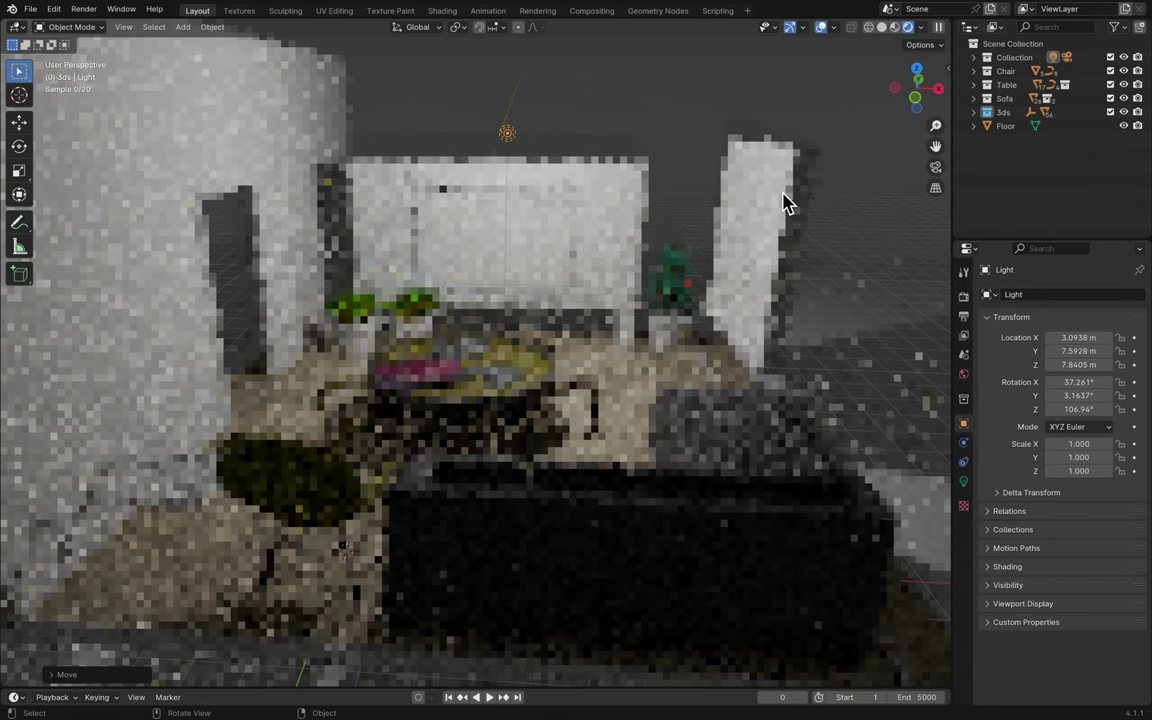
pyautogui.scroll(2, 785, 200)
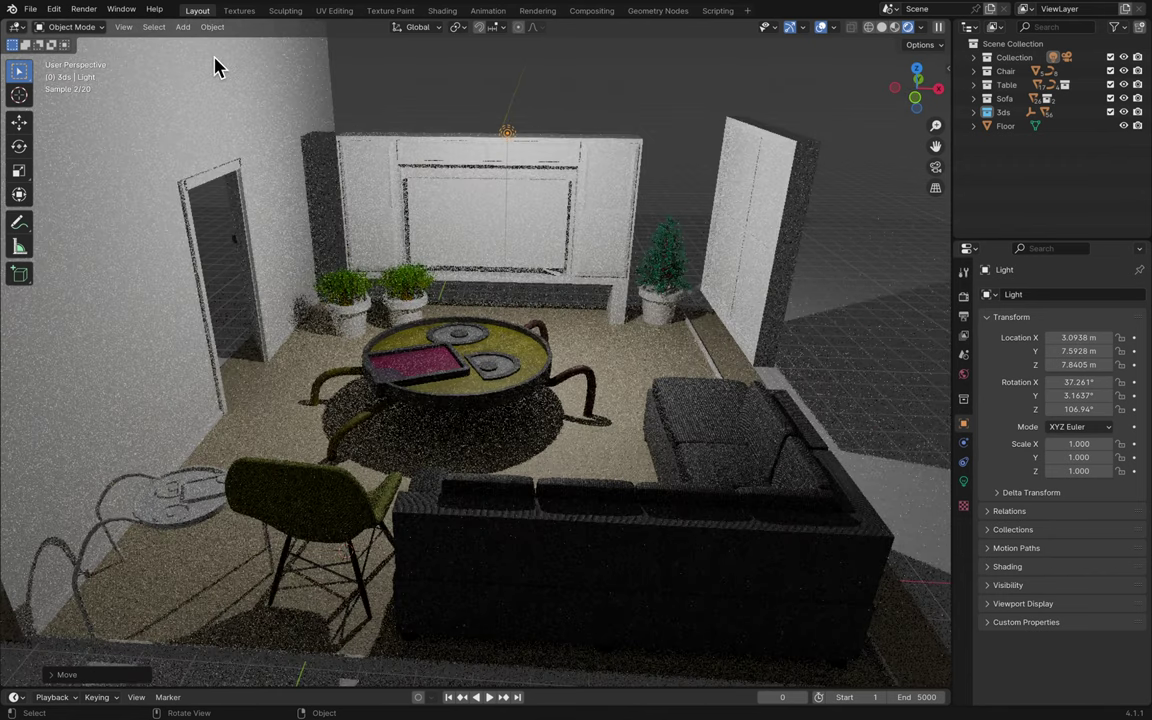
pyautogui.click(239, 11)
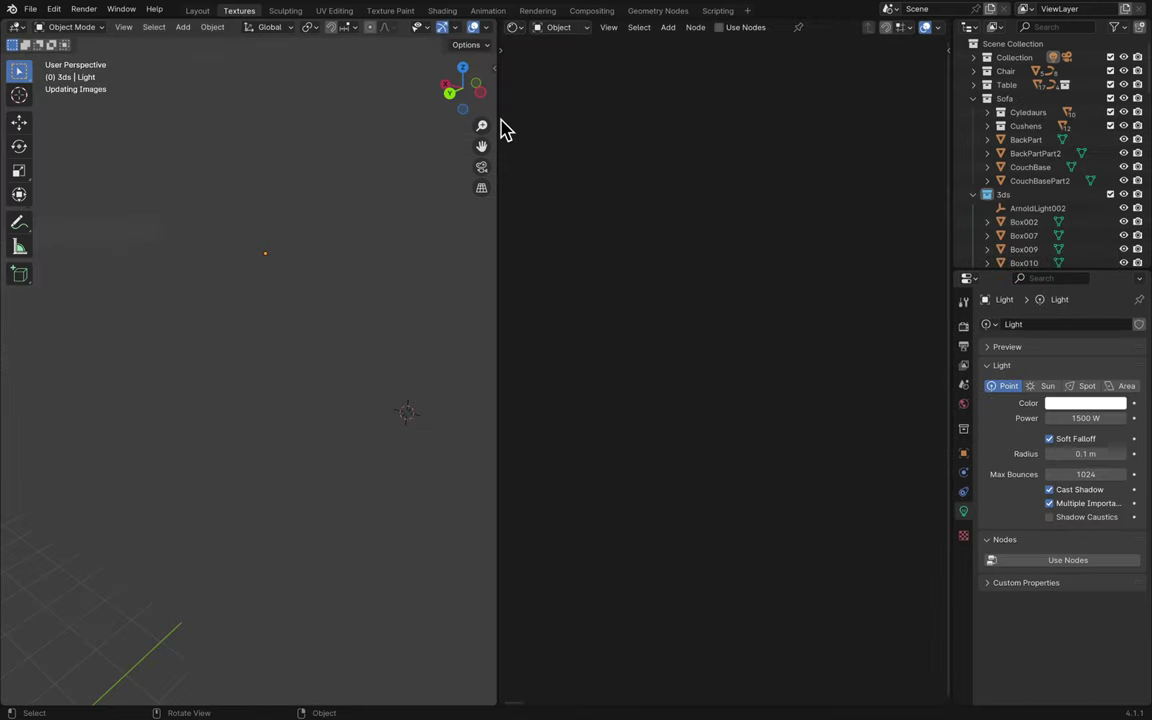
pyautogui.click(973, 98)
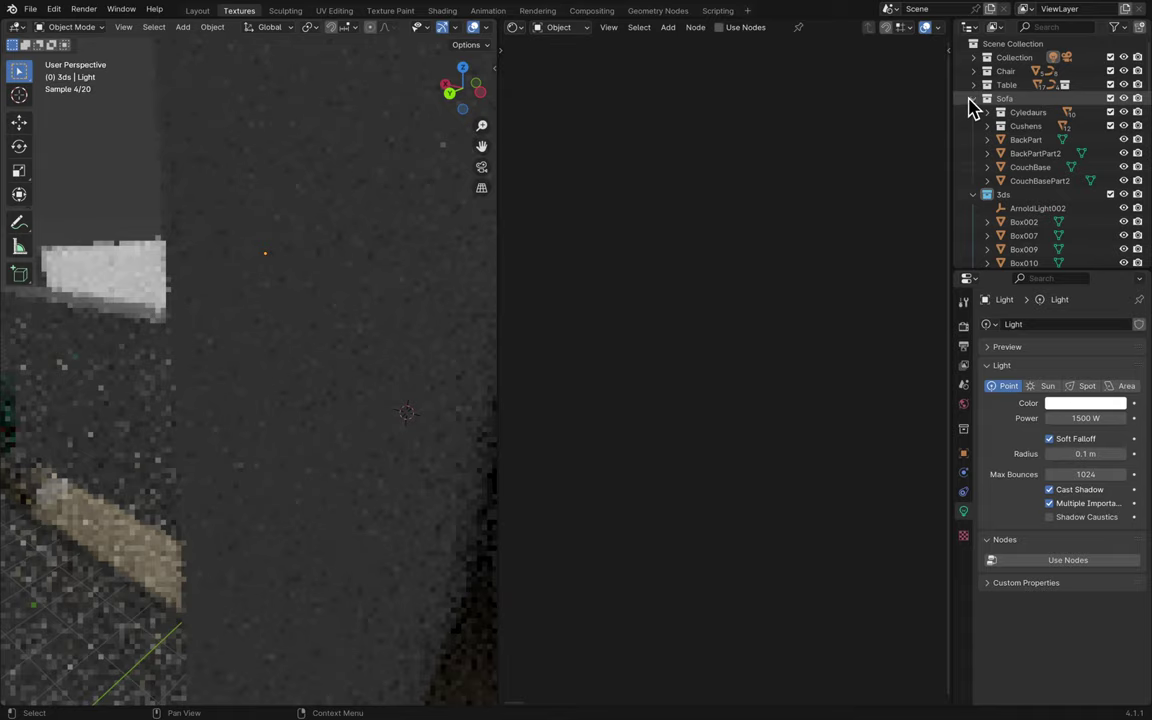
pyautogui.click(973, 112)
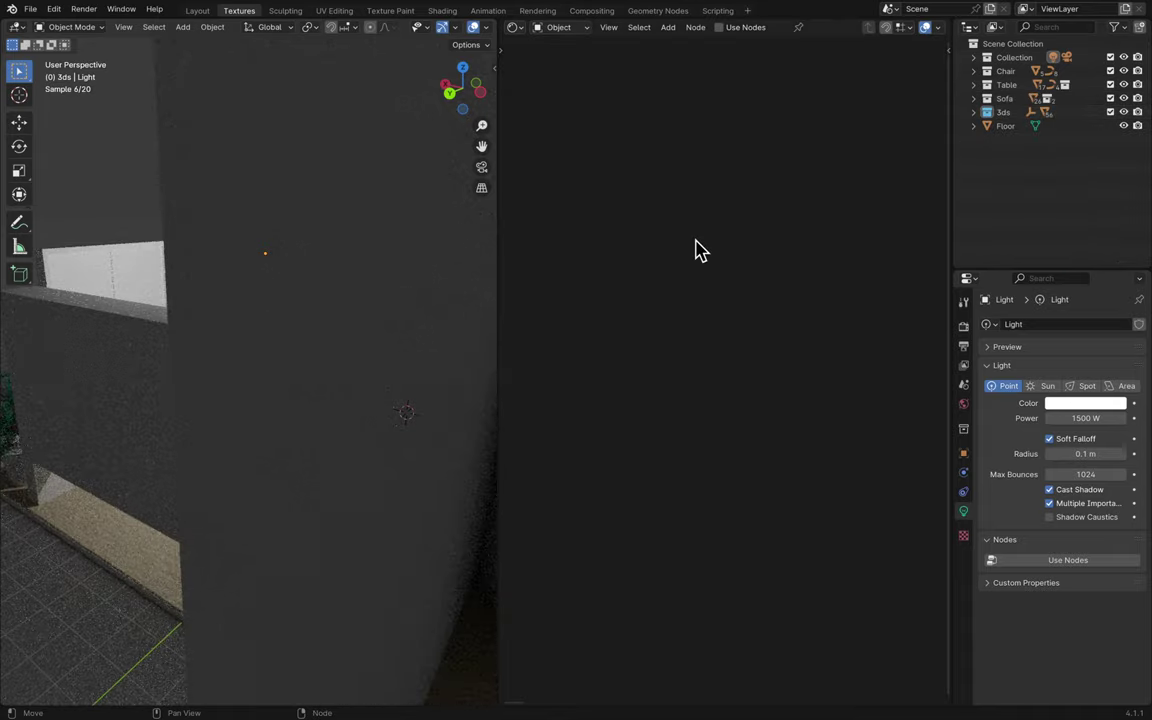
# - Orbit the living-room view and select the small object on the side table
pyautogui.hscroll(-10, 376, 313)
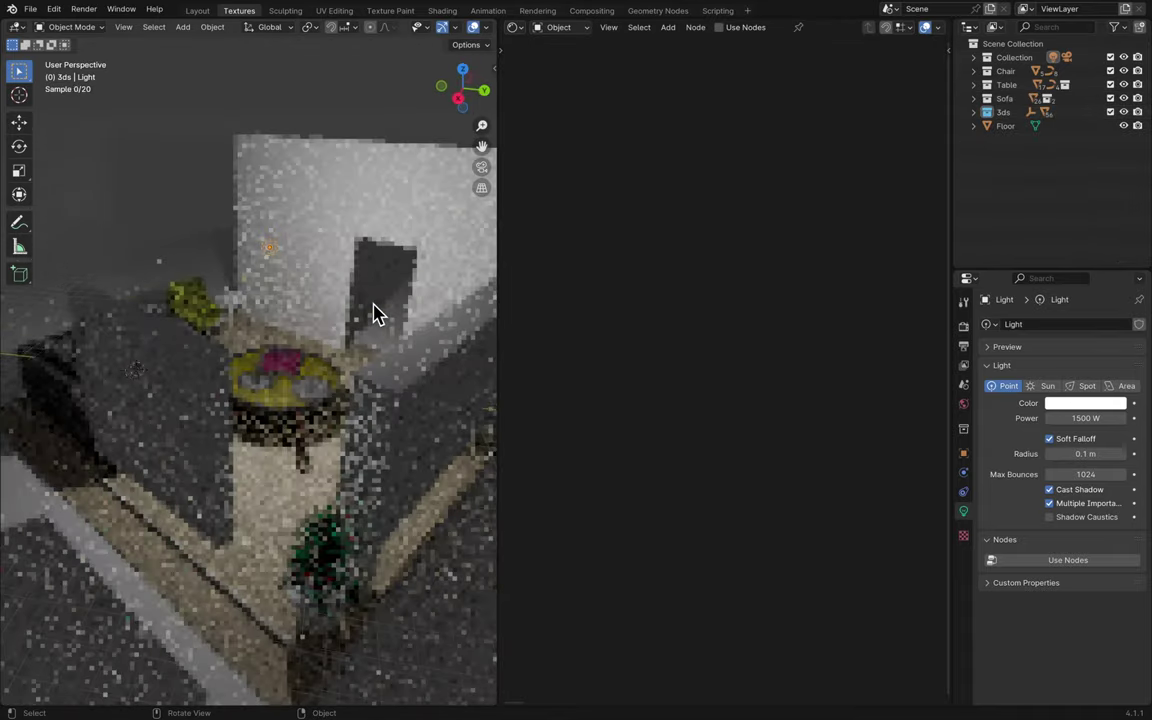
pyautogui.hscroll(-10, 376, 313)
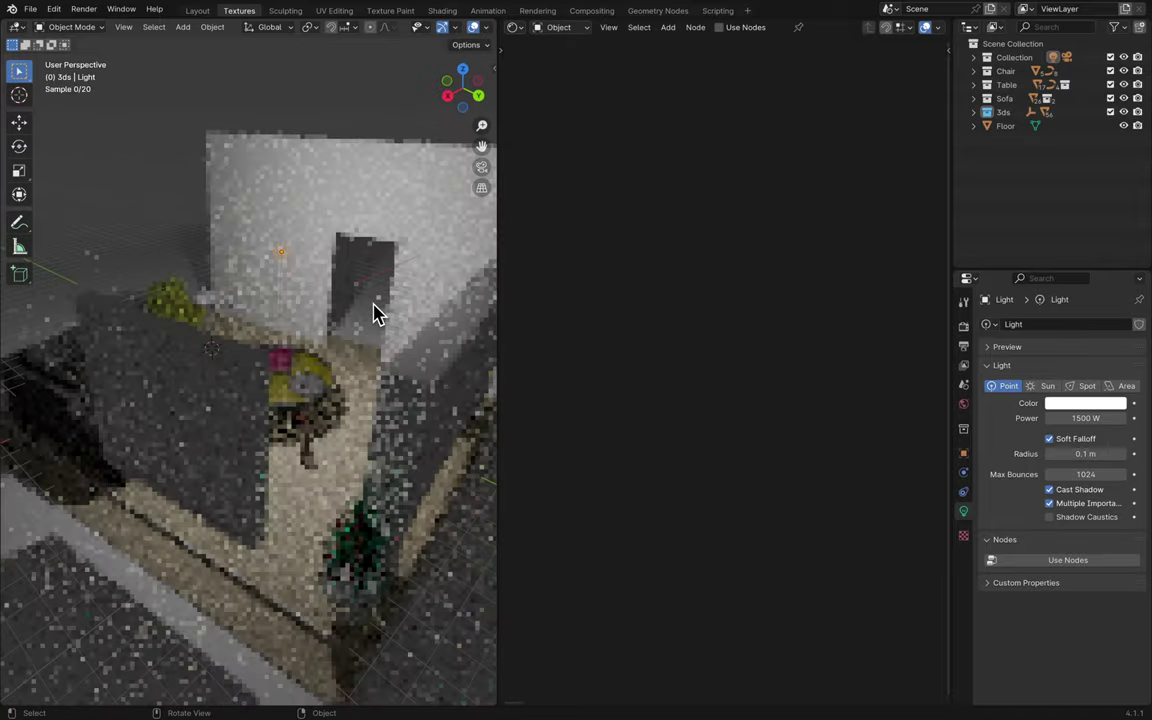
pyautogui.hscroll(-10, 376, 313)
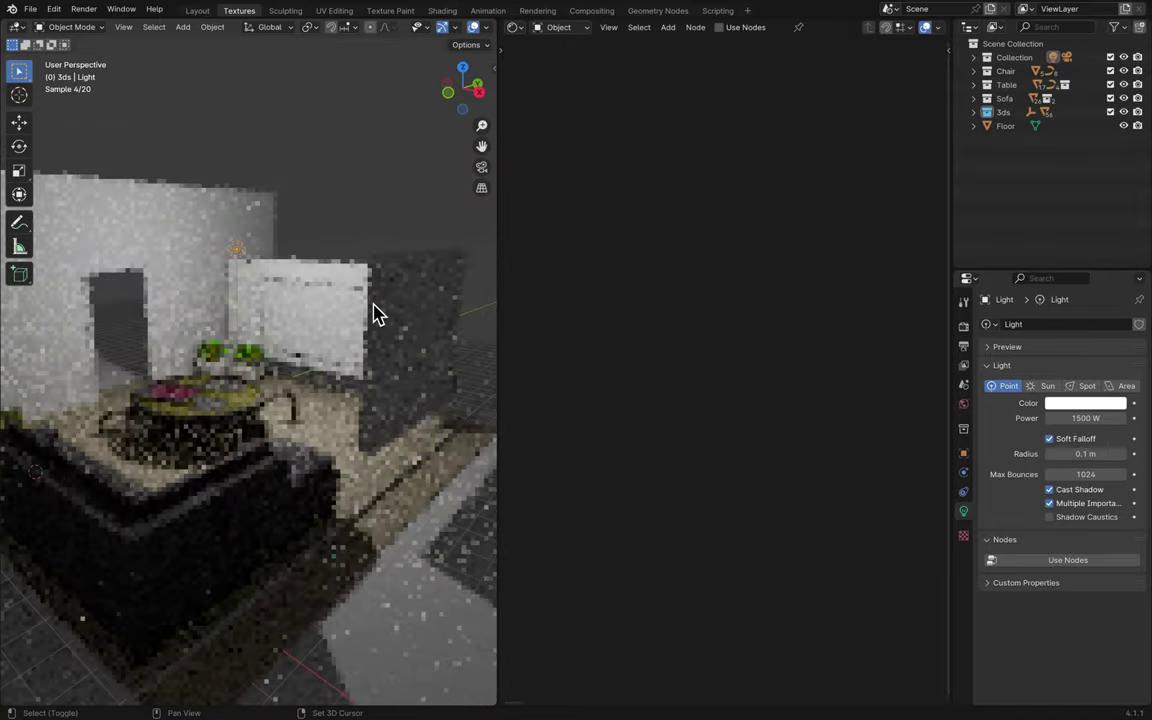
pyautogui.hscroll(-10, 376, 313)
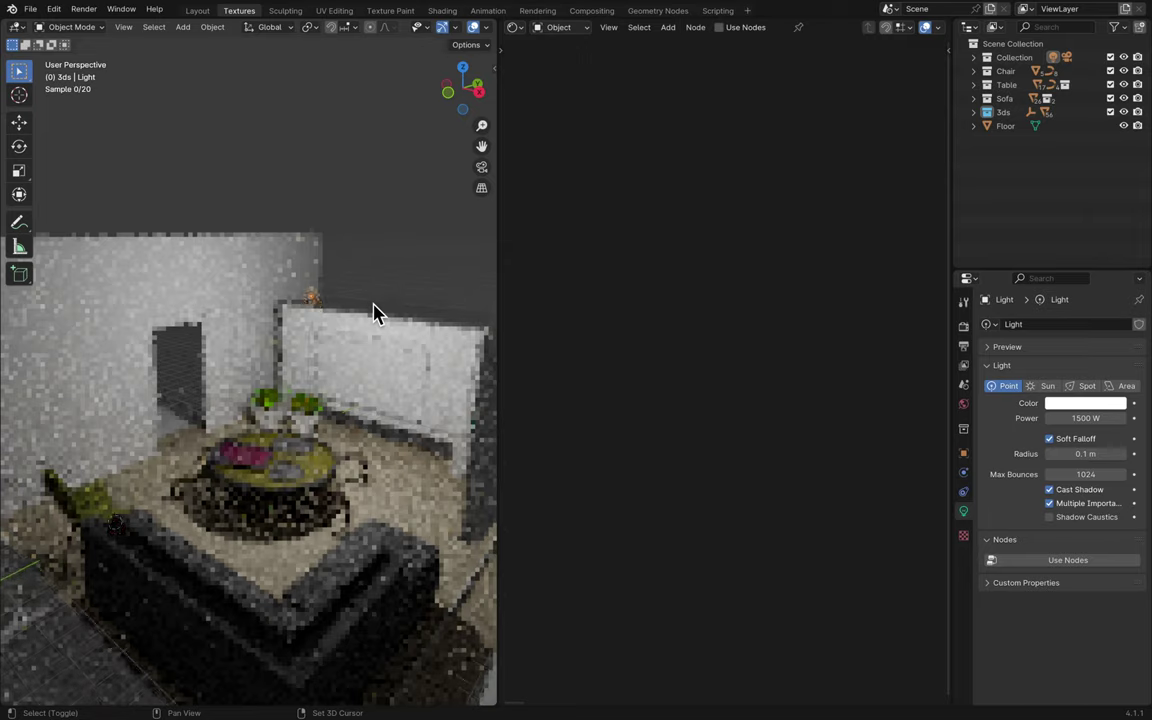
pyautogui.hscroll(-10, 376, 313)
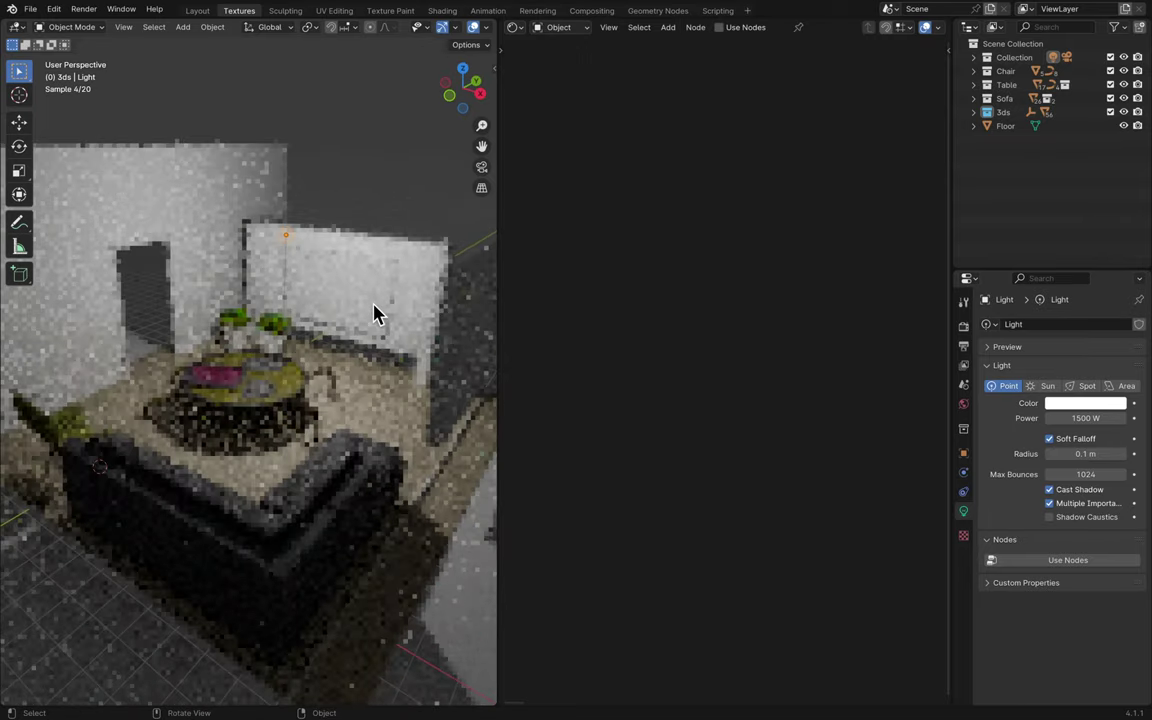
pyautogui.hscroll(-10, 376, 313)
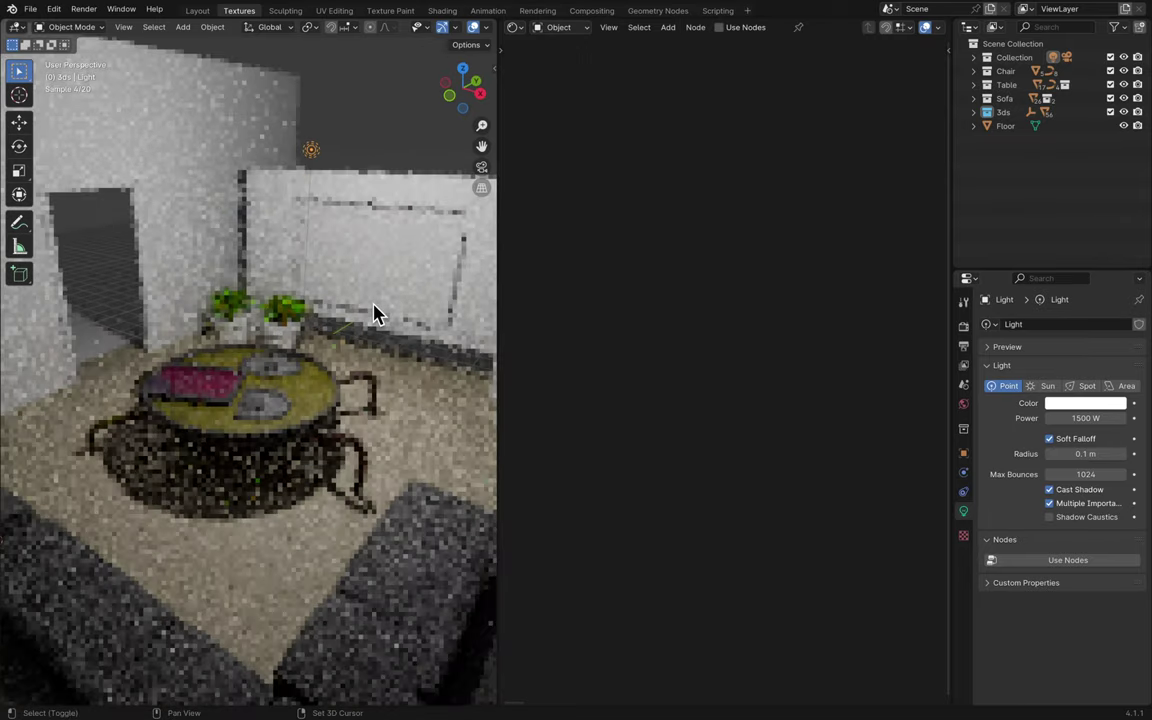
pyautogui.hscroll(-10, 376, 313)
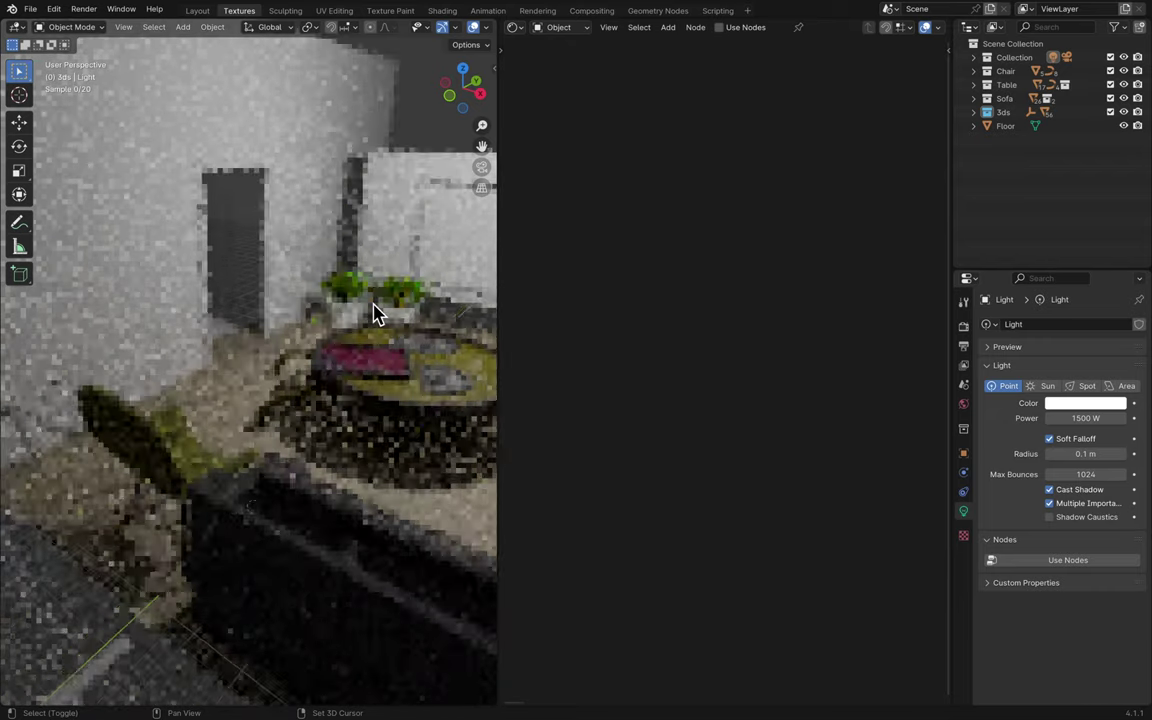
pyautogui.hscroll(-3, 376, 313)
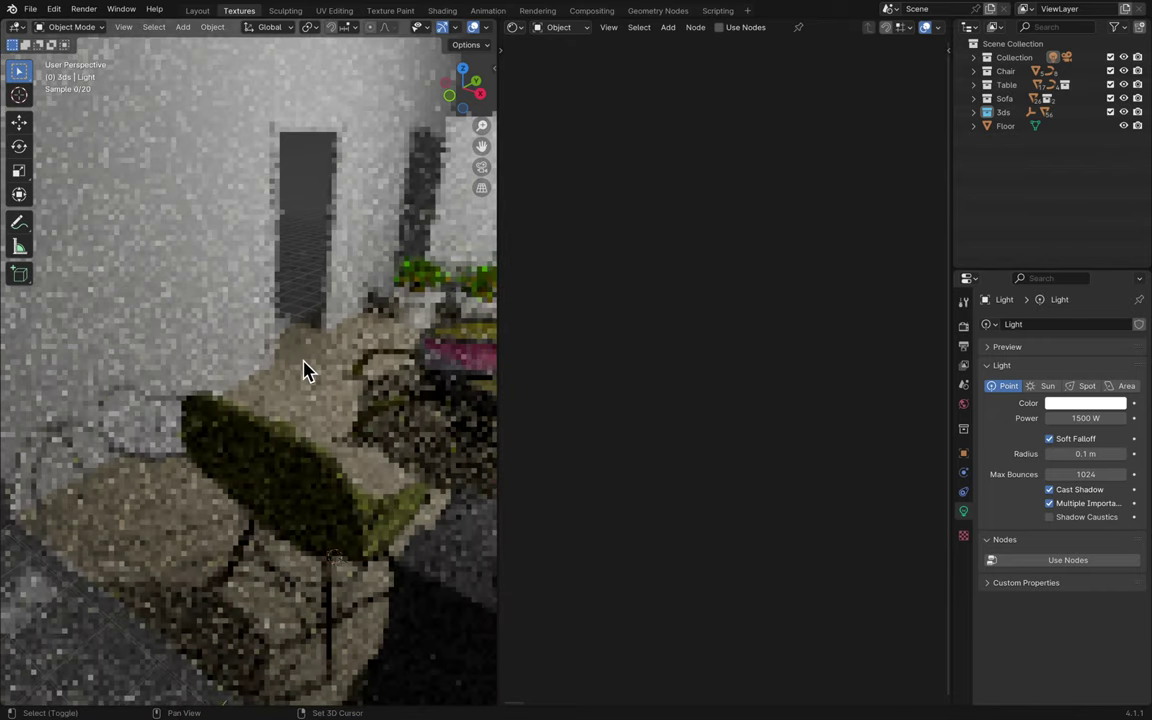
pyautogui.hscroll(-3, 308, 370)
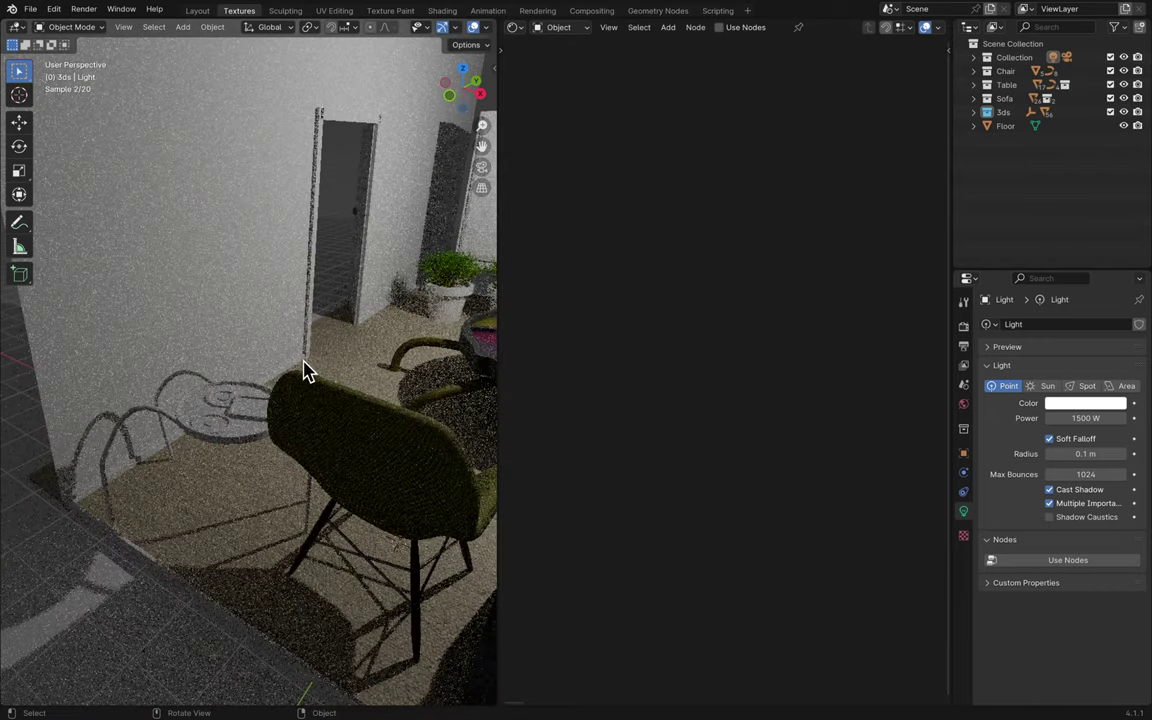
pyautogui.hscroll(-5, 308, 370)
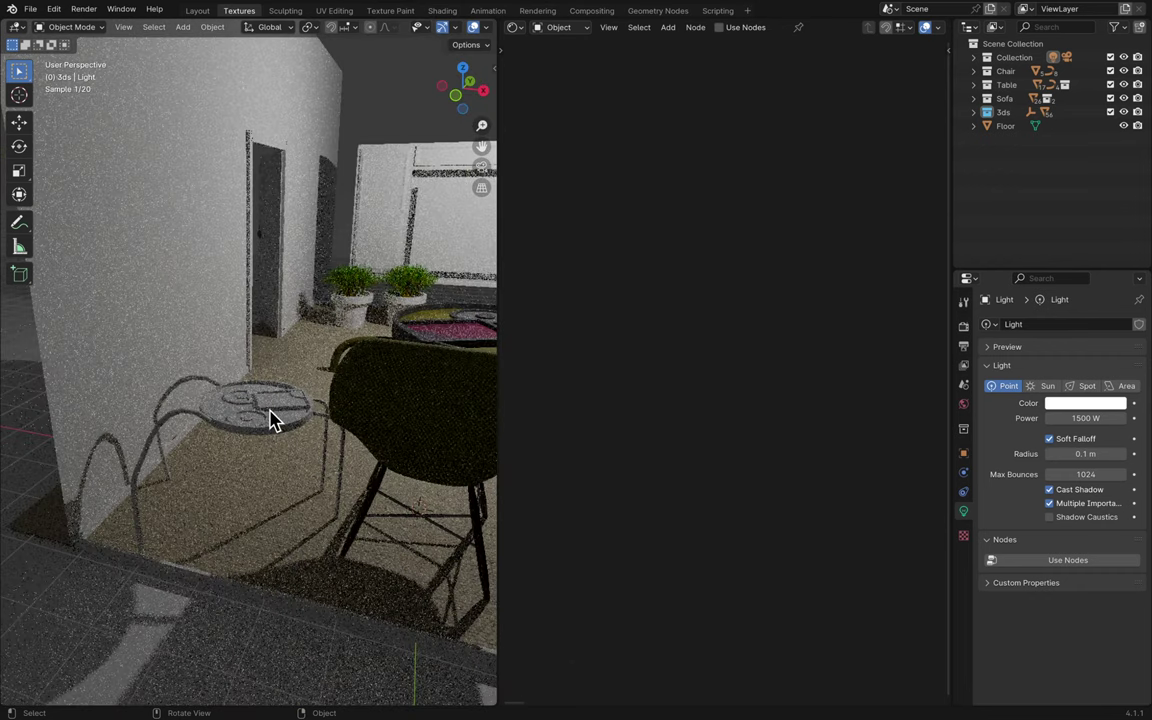
pyautogui.click(271, 416)
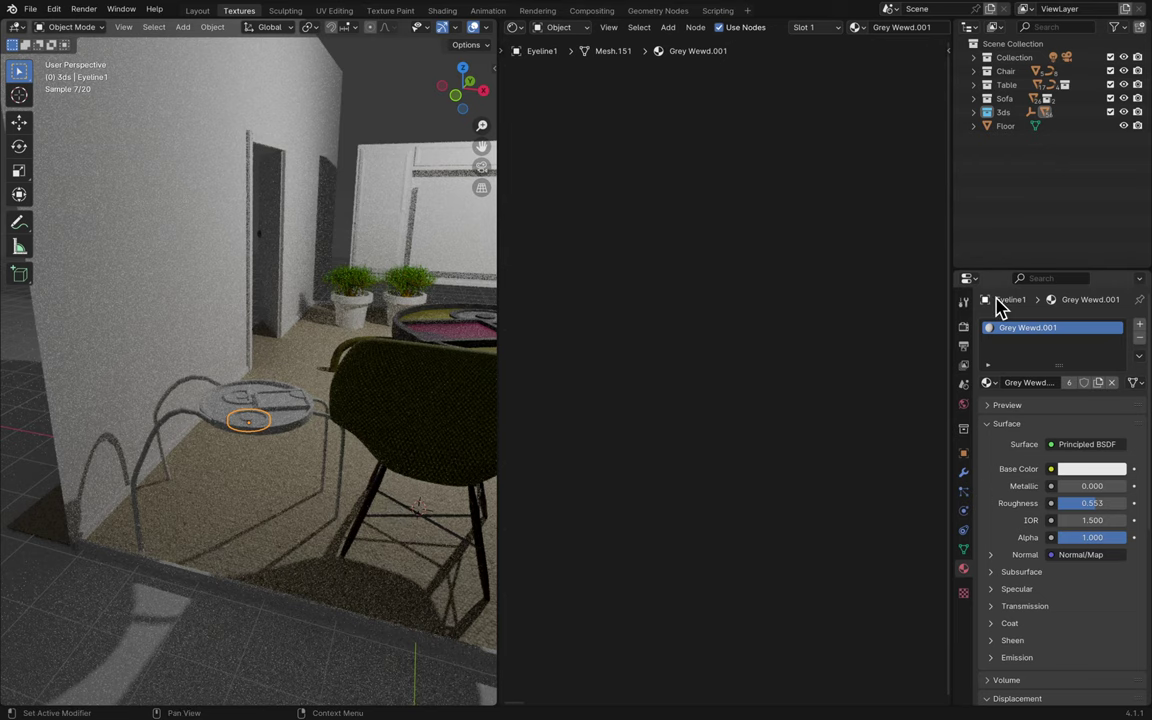
pyautogui.click(969, 27)
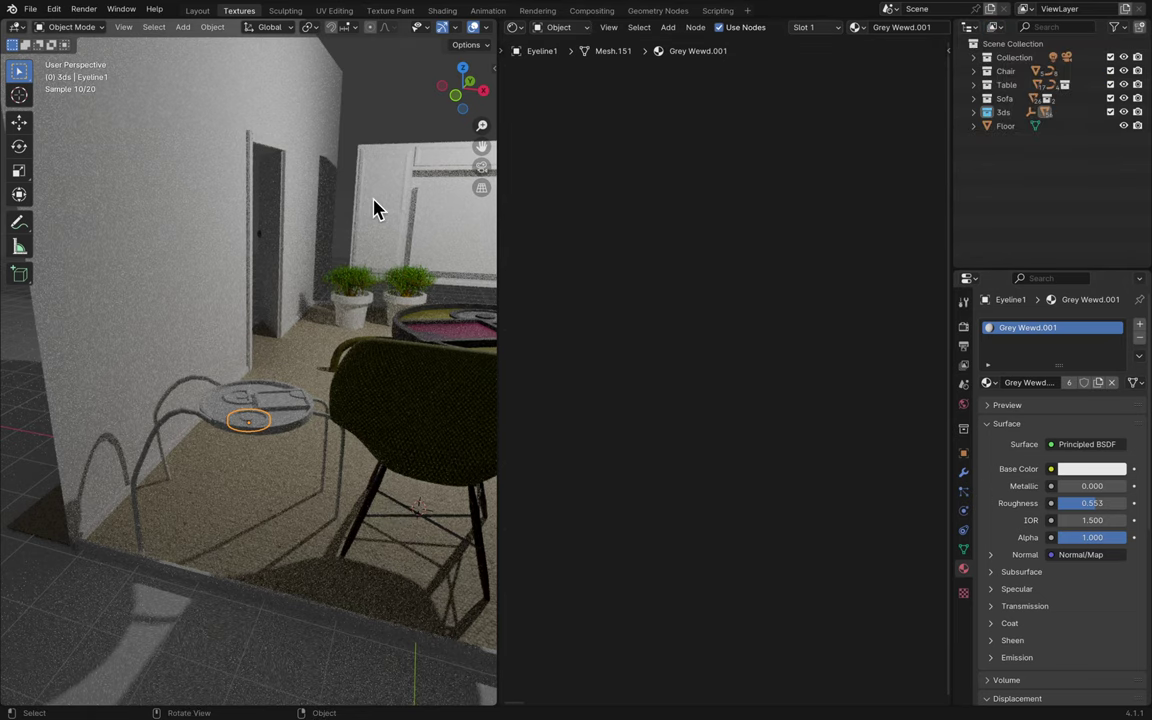
# - Select the left plant pot to show terrakota.001: white base color, 0.553 roughness
pyautogui.keyDown('shift'); pyautogui.hscroll(5, 375, 208); pyautogui.keyUp('shift')
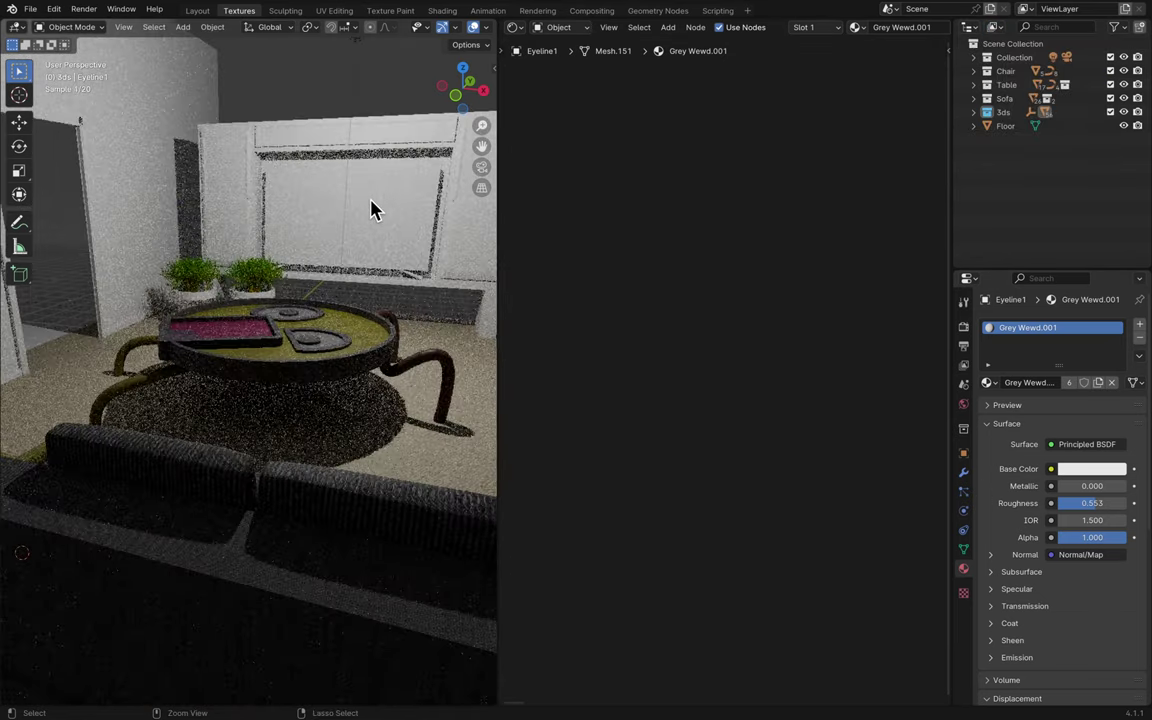
pyautogui.keyDown('ctrl'); pyautogui.scroll(5, 374, 208); pyautogui.keyUp('ctrl')
pyautogui.keyDown('shift'); pyautogui.scroll(-5, 370, 210); pyautogui.keyUp('shift')
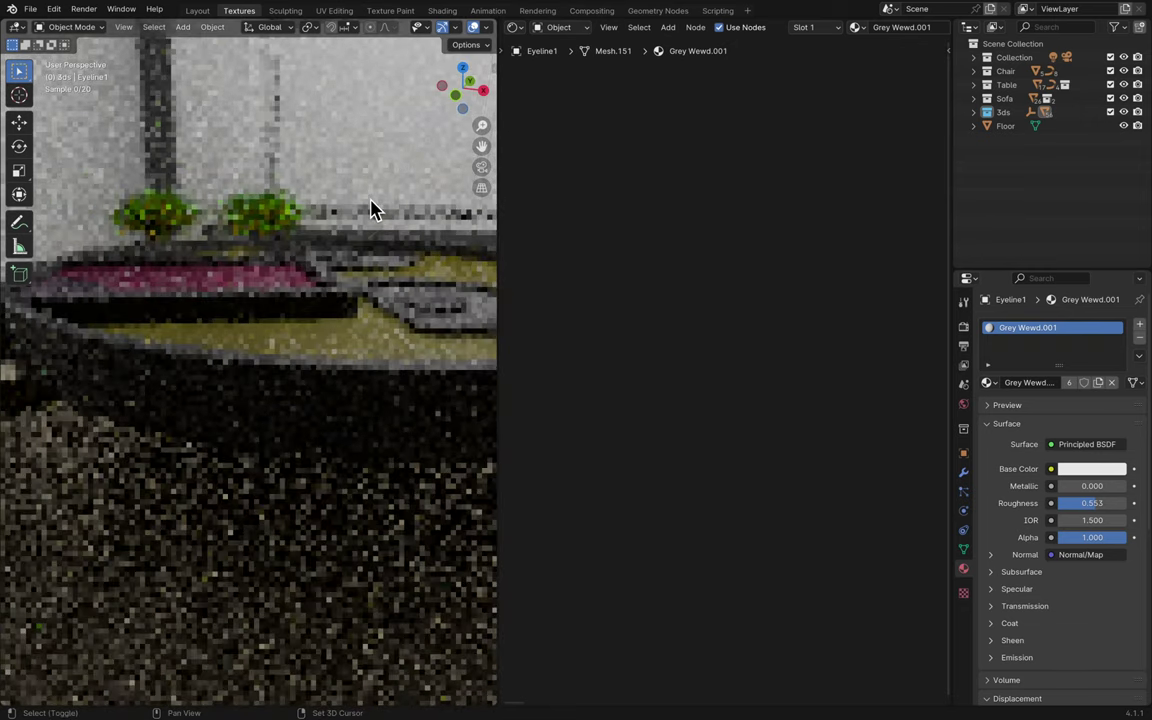
pyautogui.keyDown('shift'); pyautogui.scroll(3, 370, 210); pyautogui.keyUp('shift')
pyautogui.keyDown('shift'); pyautogui.scroll(4, 245, 250); pyautogui.keyUp('shift')
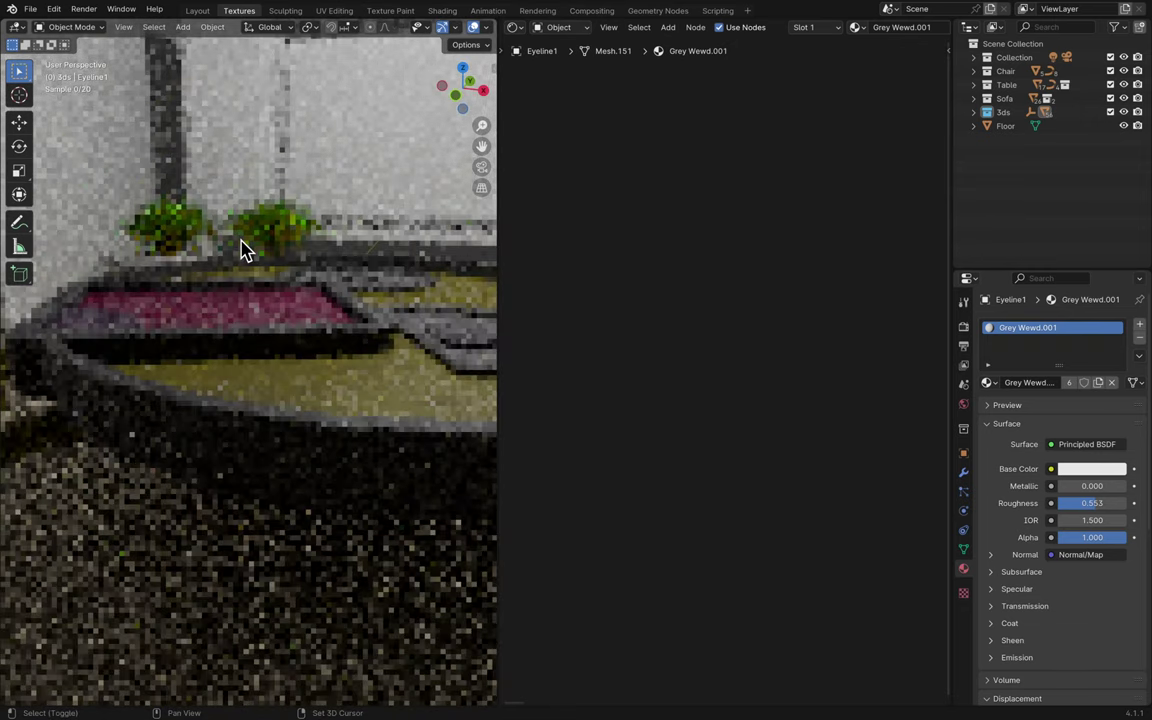
pyautogui.keyDown('shift'); pyautogui.scroll(5, 245, 250); pyautogui.keyUp('shift')
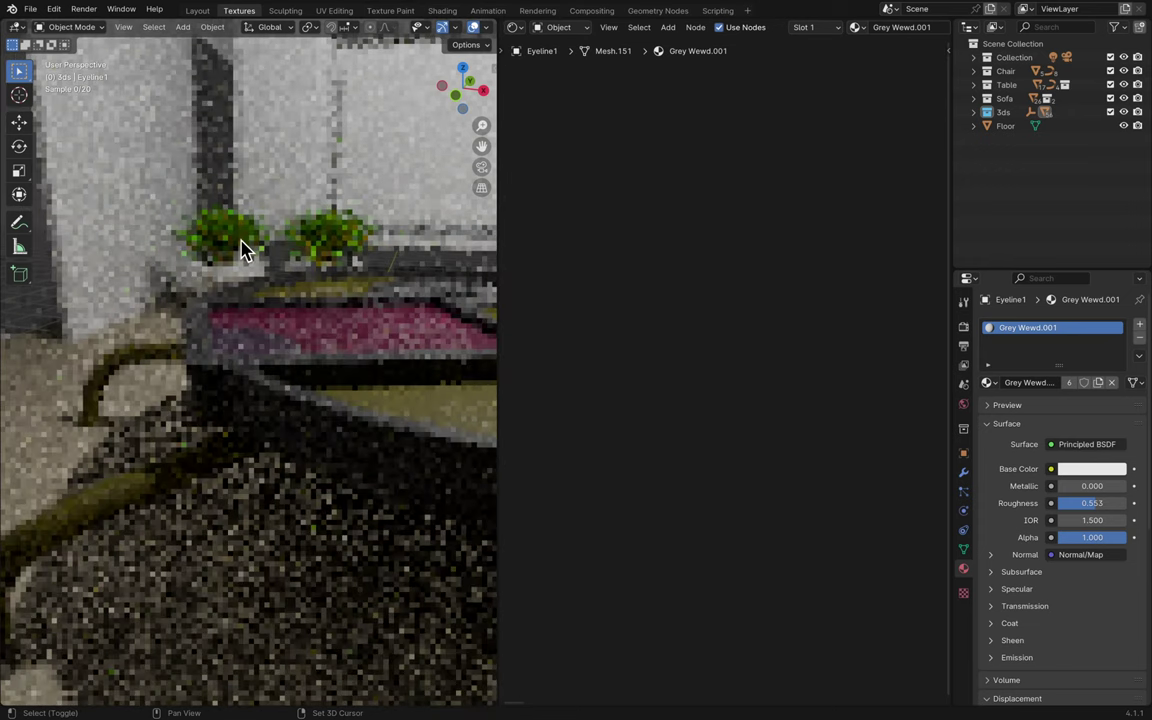
pyautogui.keyDown('shift'); pyautogui.scroll(5, 240, 248); pyautogui.keyUp('shift')
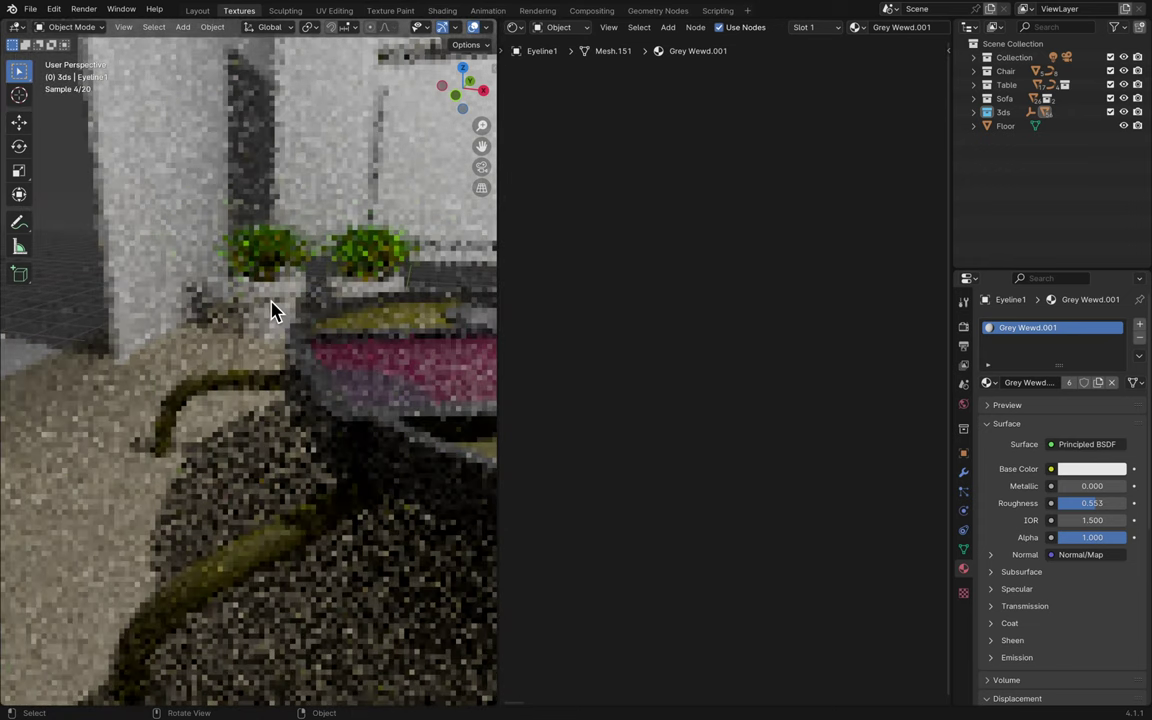
pyautogui.click(275, 309)
pyautogui.keyDown('shift'); pyautogui.scroll(5, 378, 343); pyautogui.keyUp('shift')
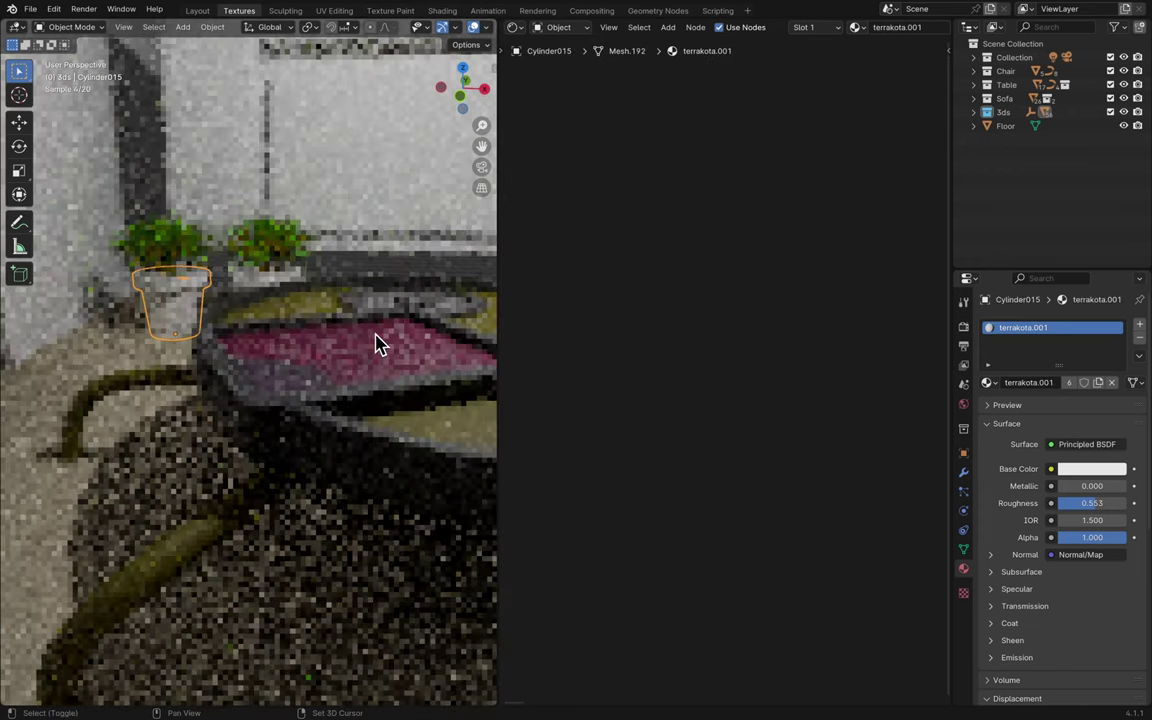
pyautogui.keyDown('shift'); pyautogui.scroll(5, 378, 343); pyautogui.keyUp('shift')
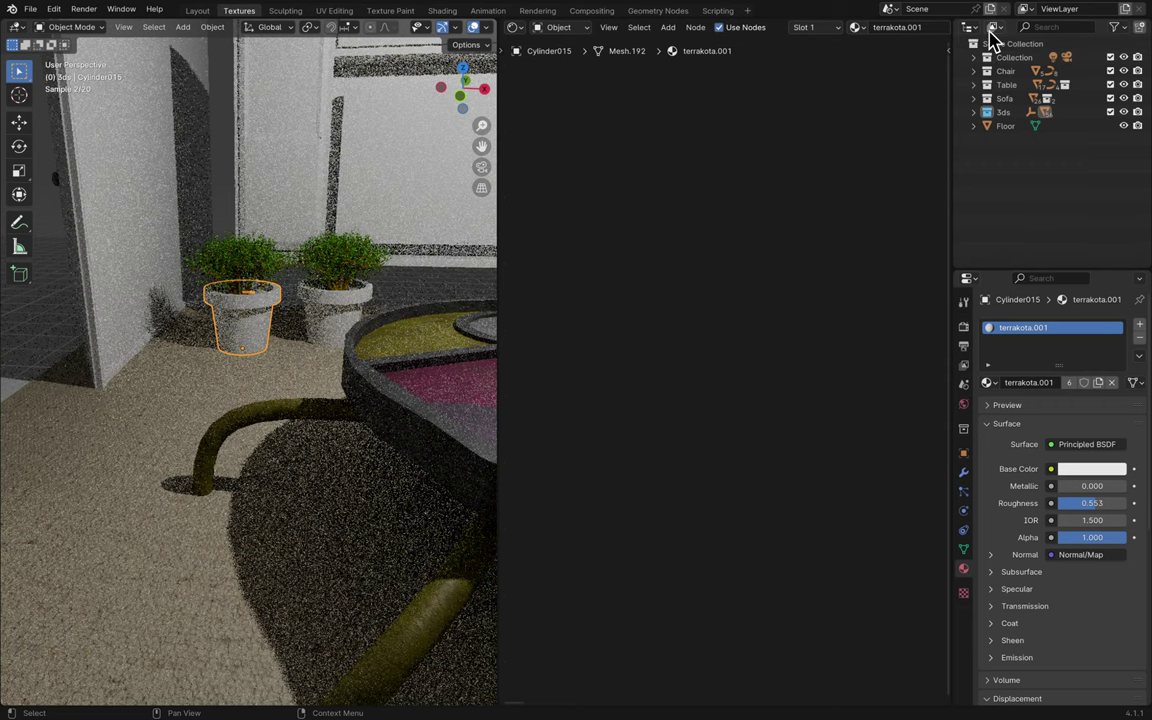
# - Set the Outliner display mode to Blender File and expand the Materials category
pyautogui.click(994, 28)
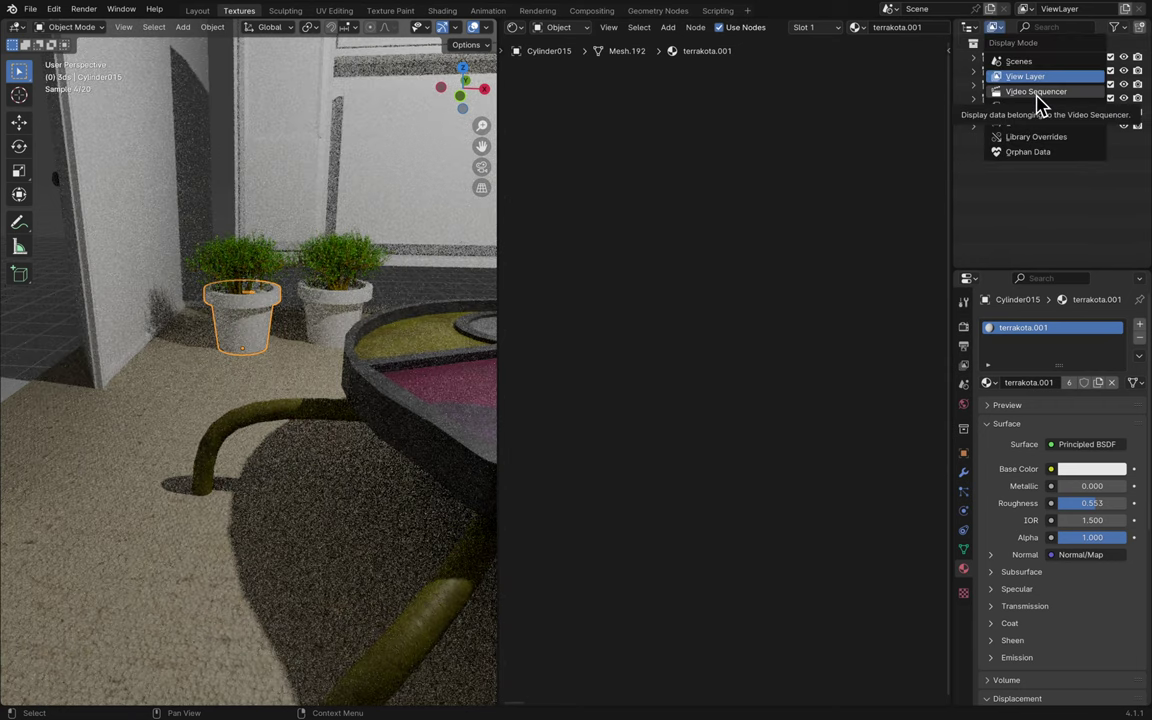
pyautogui.click(1020, 62)
pyautogui.click(995, 28)
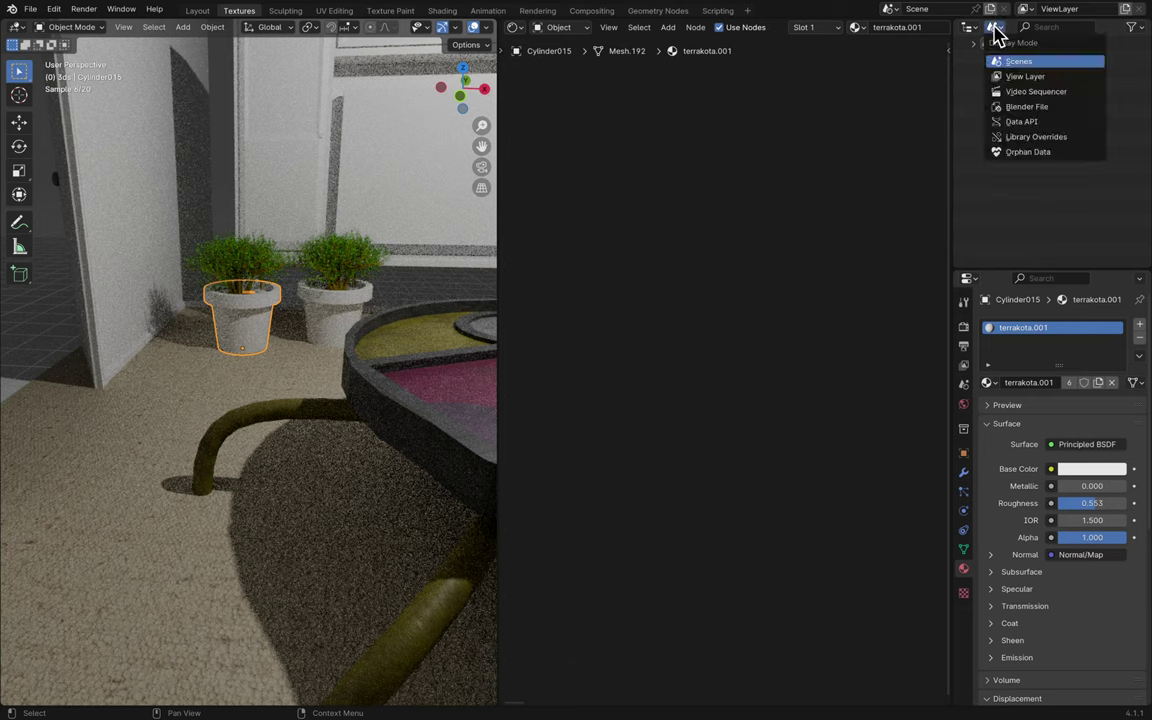
pyautogui.click(1035, 107)
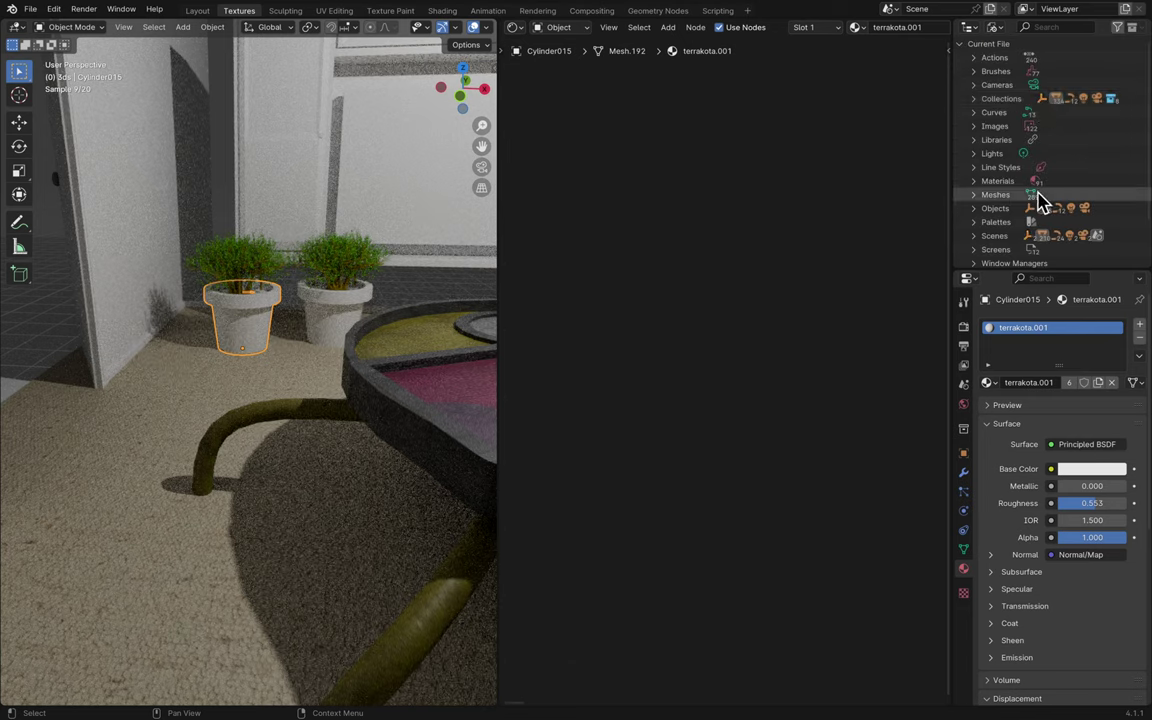
pyautogui.click(976, 183)
pyautogui.scroll(-8, 1059, 188)
pyautogui.scroll(6, 1062, 183)
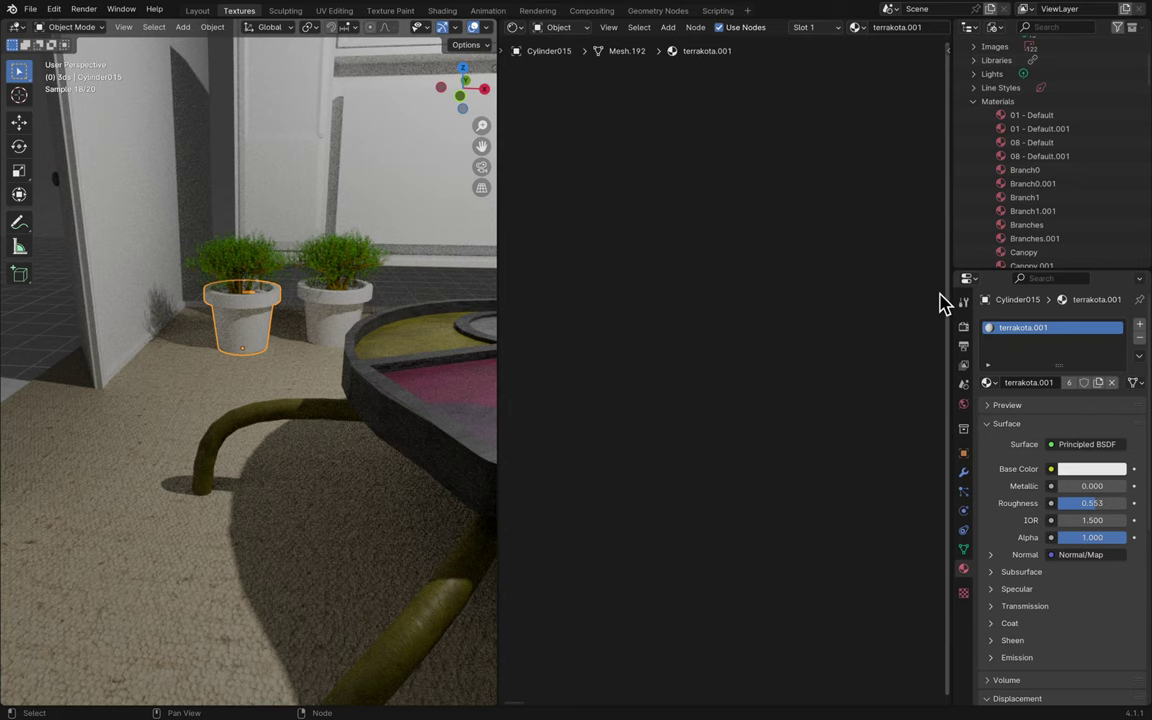
# - Inspect the file's materials in the Outliner, from 01 - Default to Yellow Wewd.001
pyautogui.click(1050, 116)
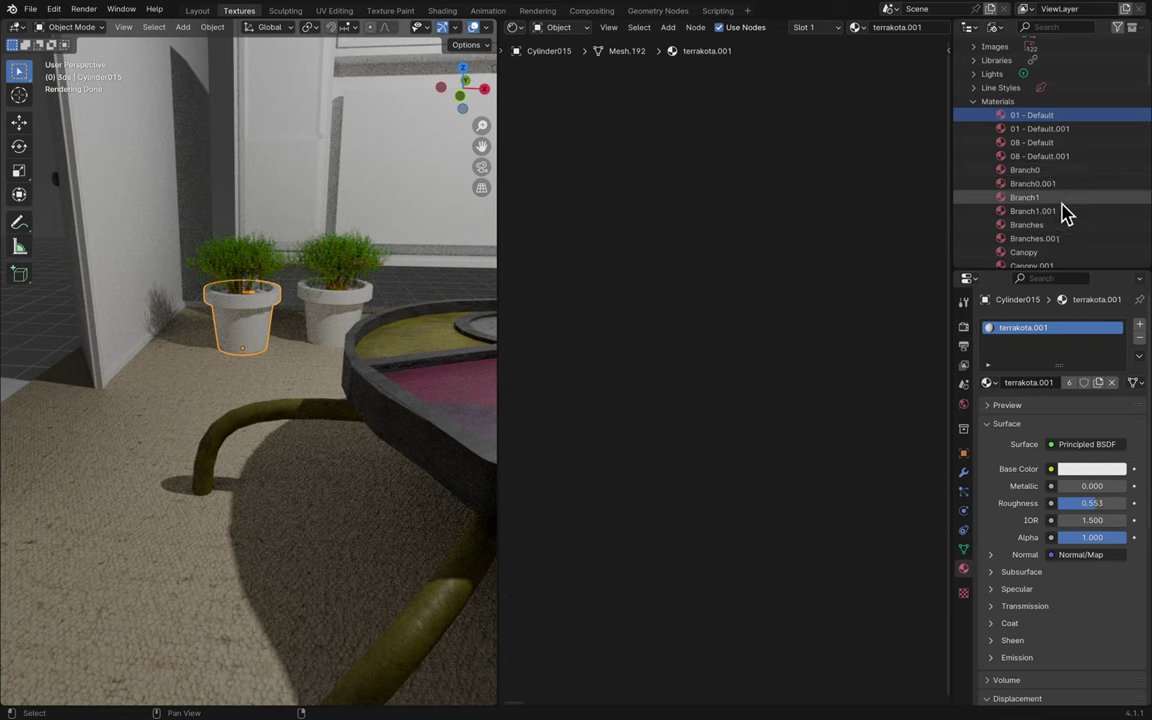
pyautogui.scroll(-1, 1052, 258)
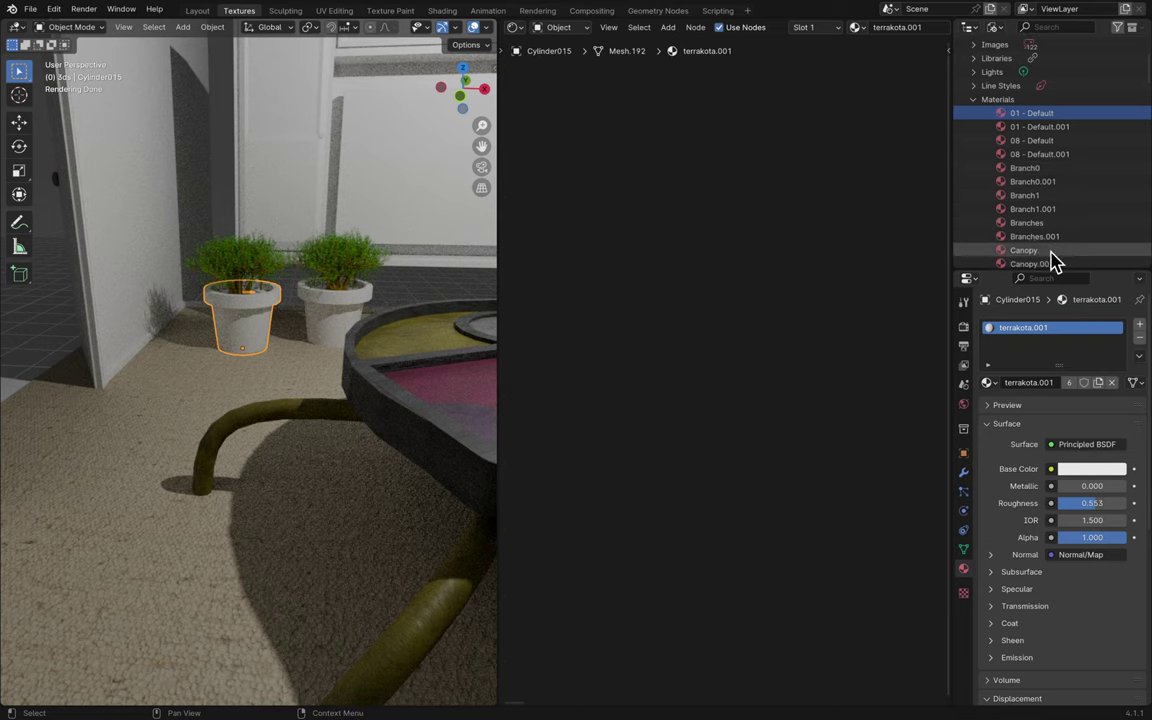
pyautogui.scroll(-1, 1052, 259)
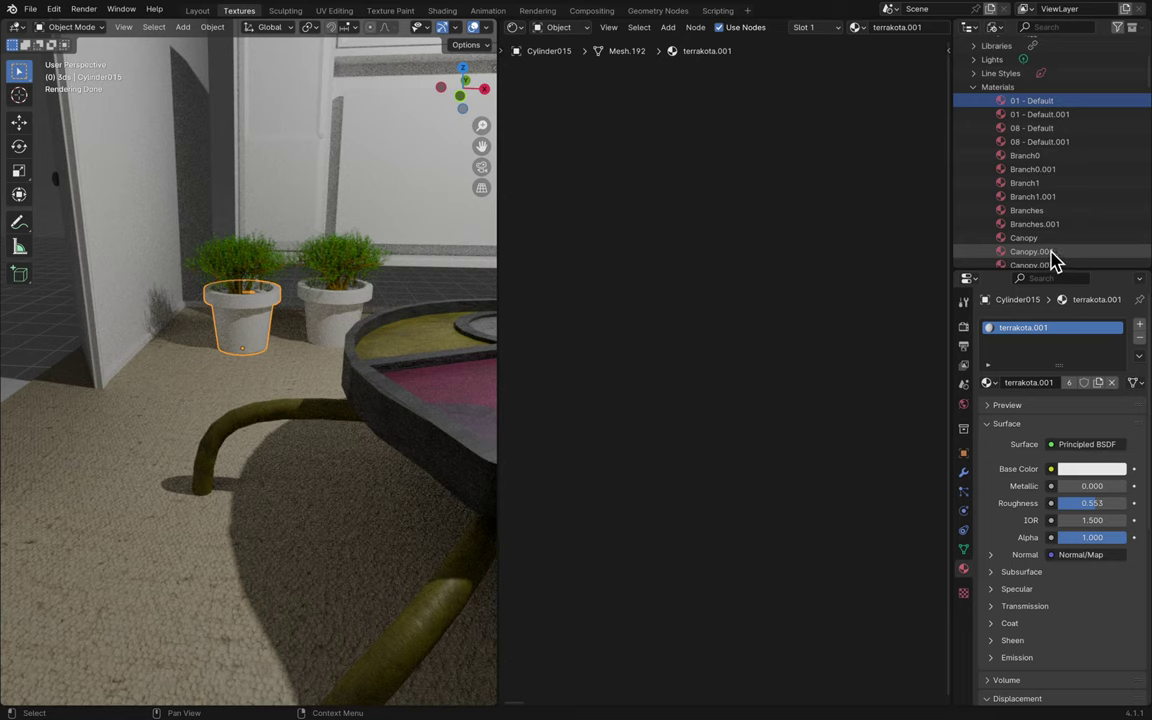
pyautogui.scroll(-1, 1068, 246)
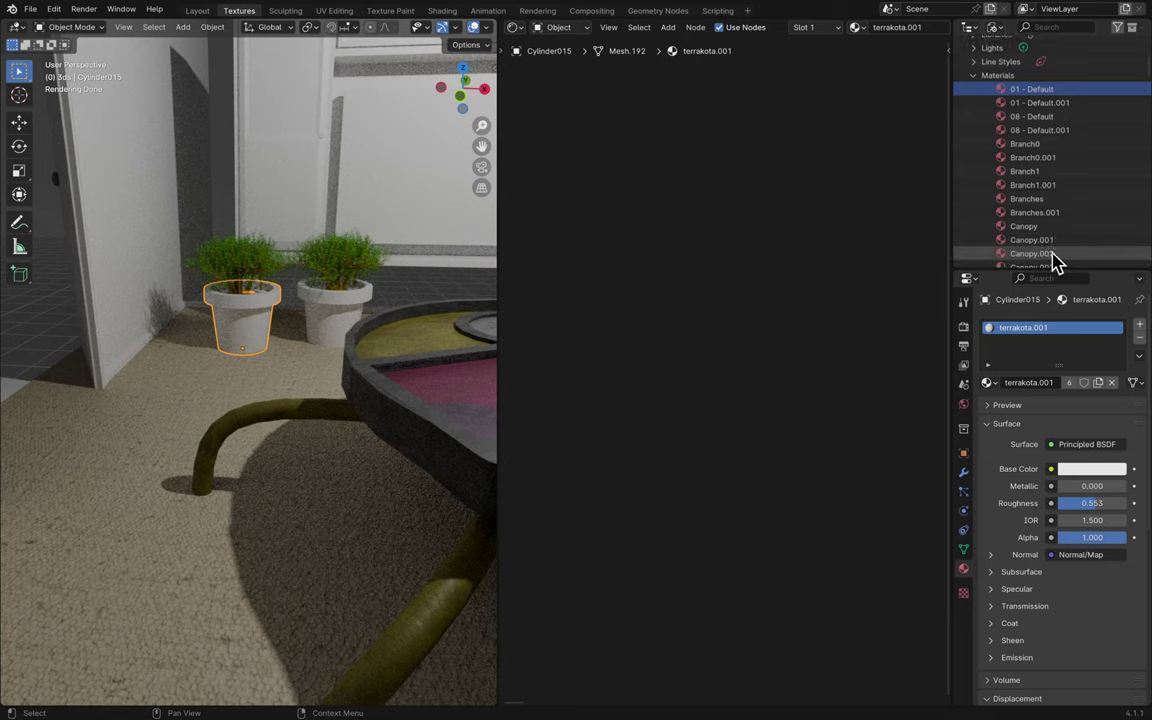
pyautogui.scroll(-5, 1055, 258)
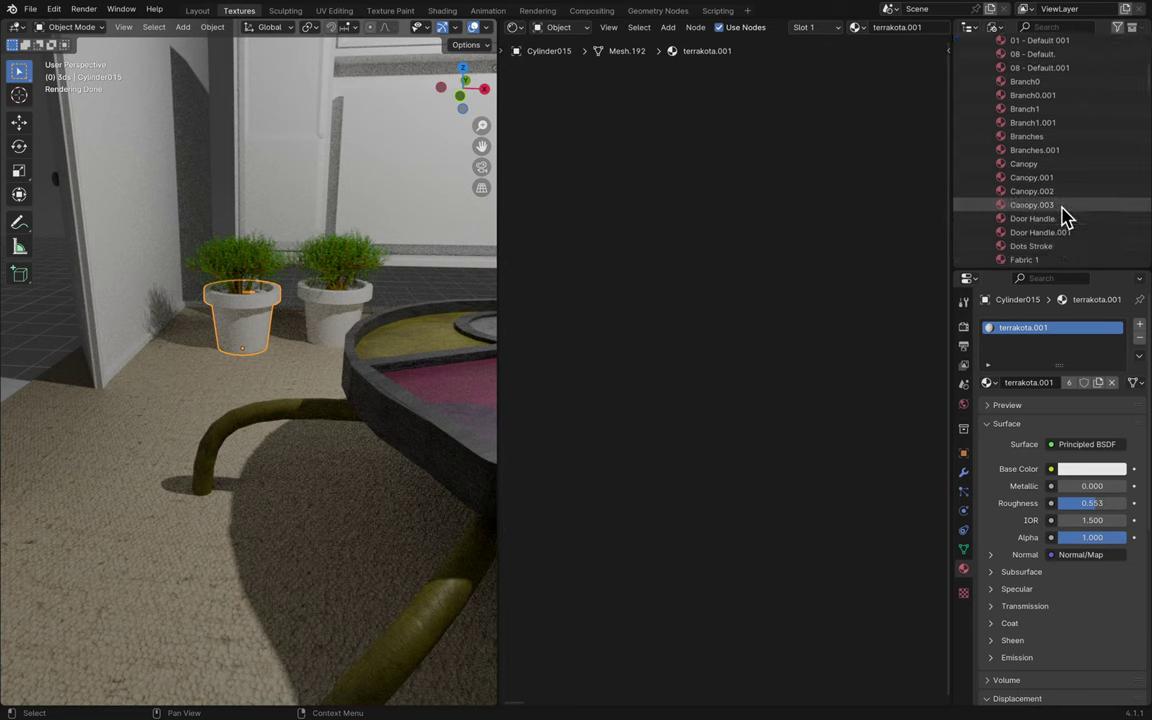
pyautogui.scroll(5, 1066, 218)
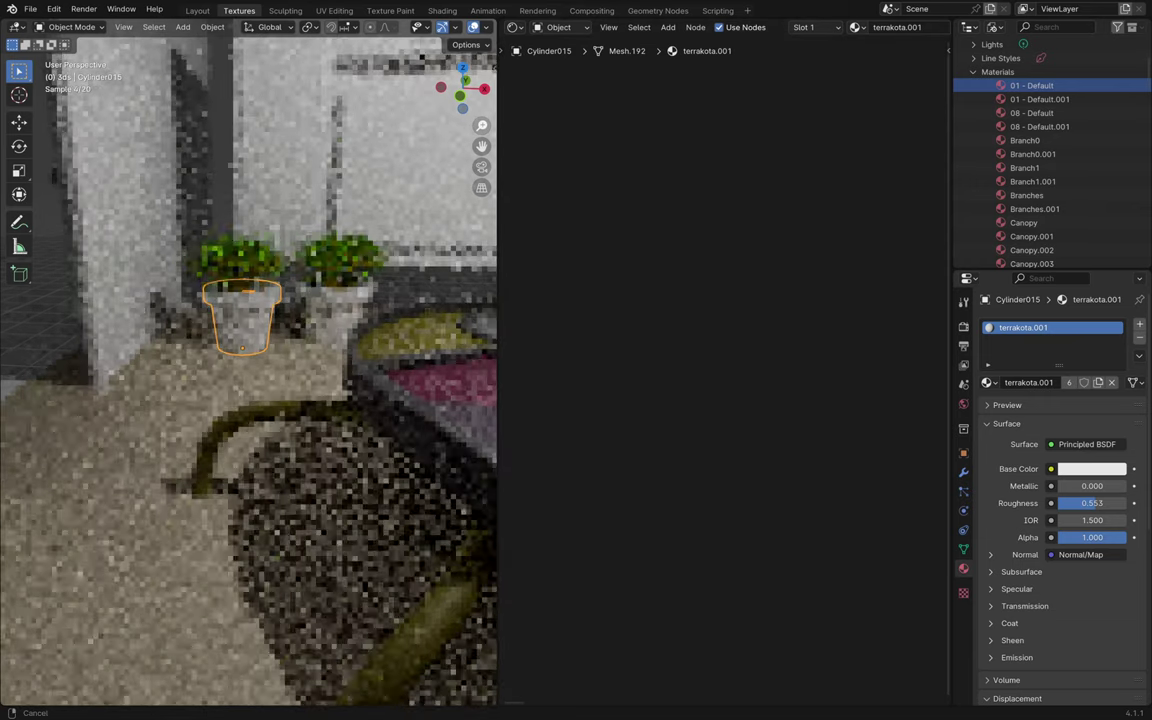
pyautogui.moveTo(365, 165); pyautogui.dragTo(30, 590, button='middle')
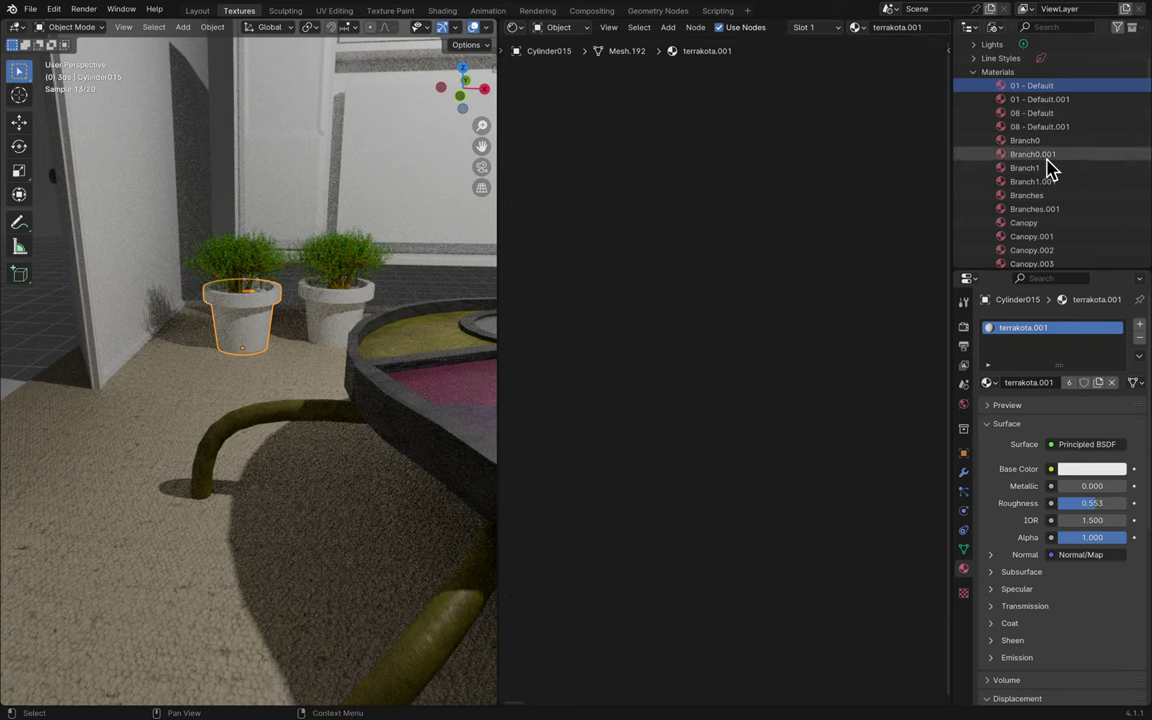
pyautogui.scroll(-5, 1049, 165)
pyautogui.scroll(-12, 1049, 170)
pyautogui.scroll(3, 1049, 170)
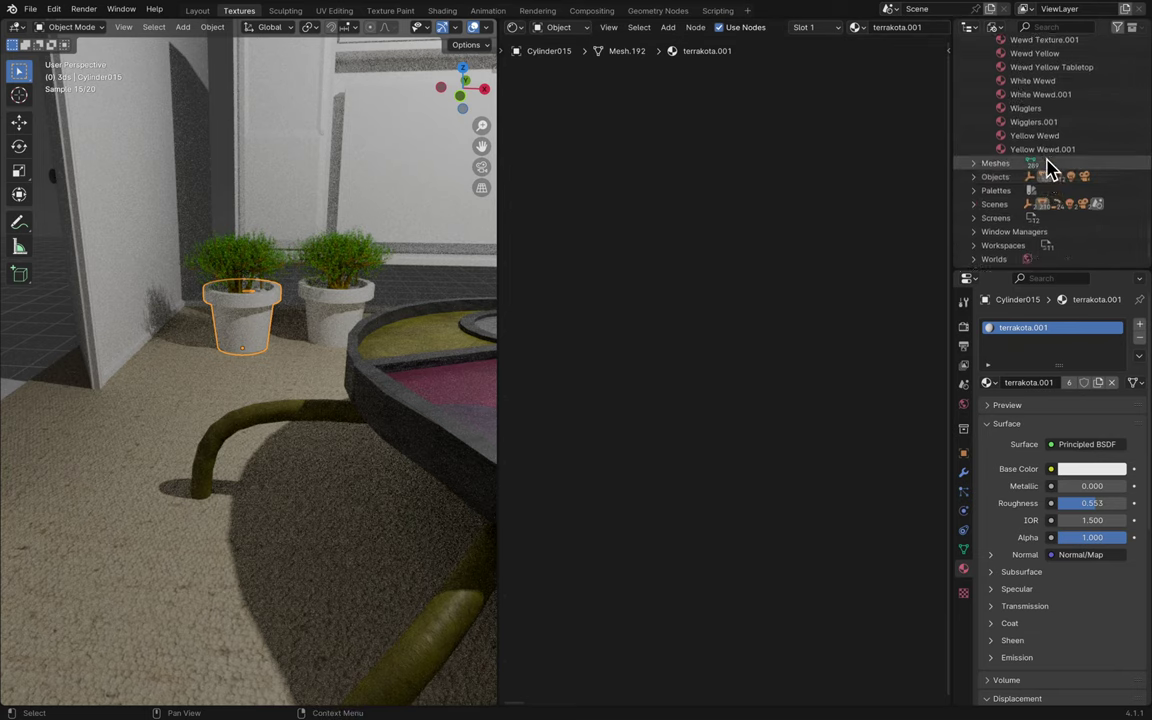
pyautogui.scroll(-1, 1060, 190)
pyautogui.click(1093, 219)
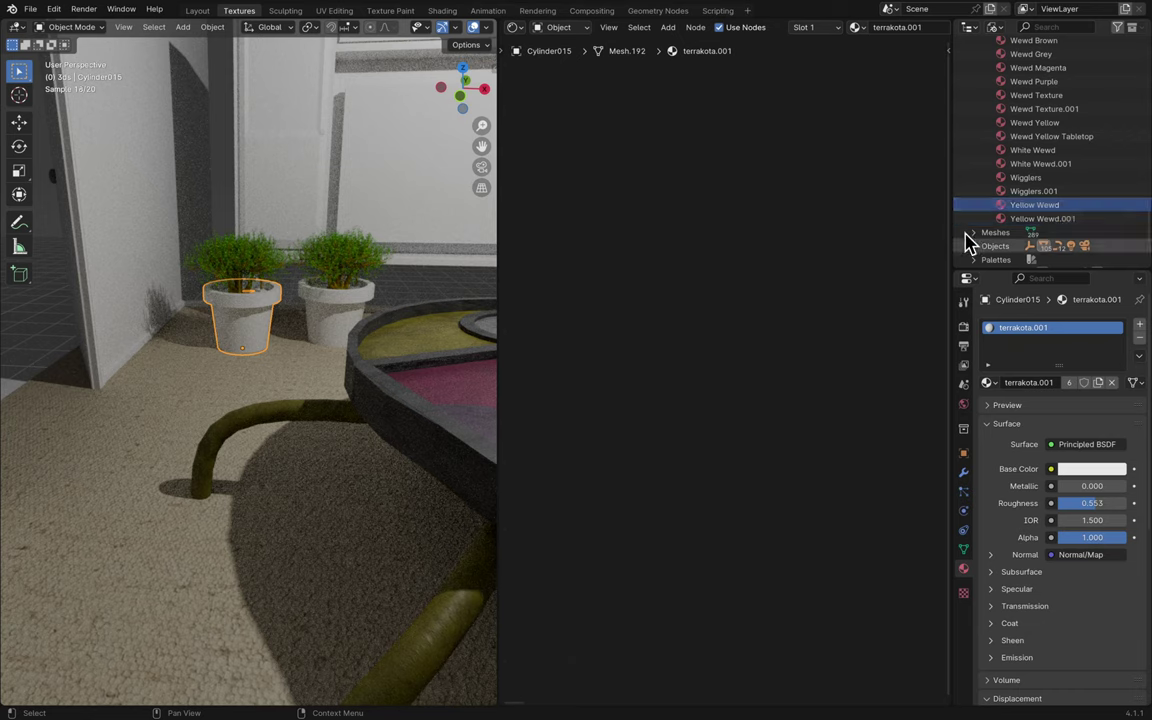
pyautogui.scroll(15, 1120, 148)
pyautogui.scroll(15, 1105, 150)
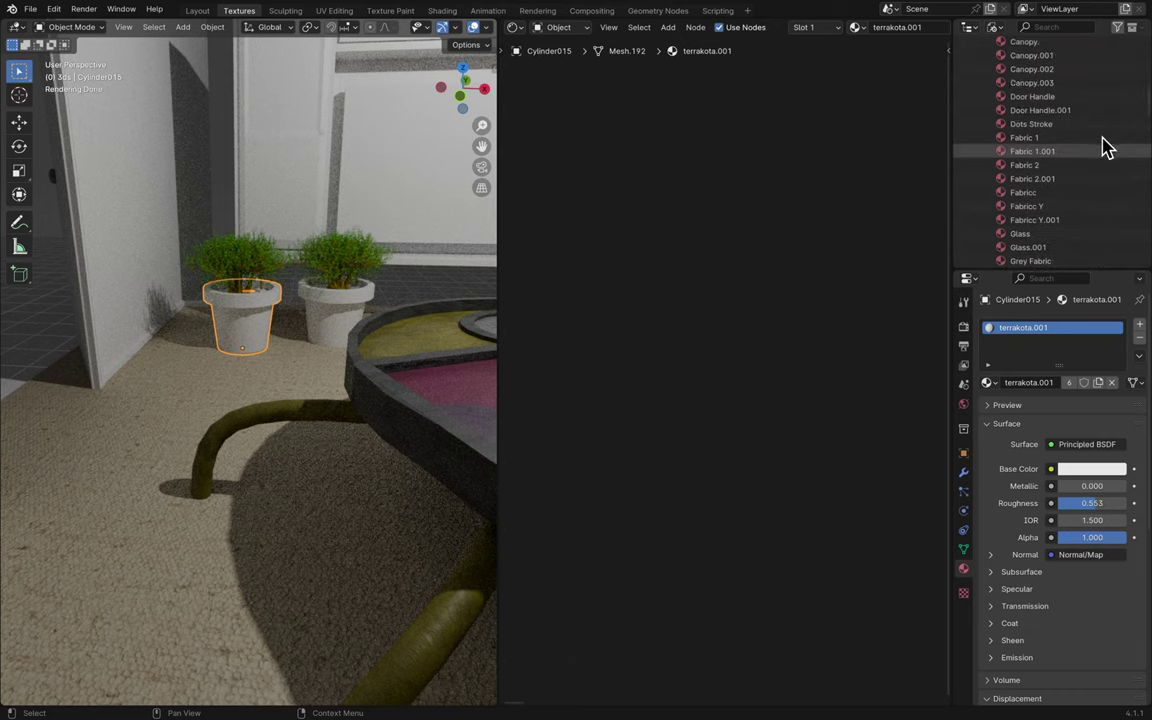
pyautogui.scroll(-4, 1088, 155)
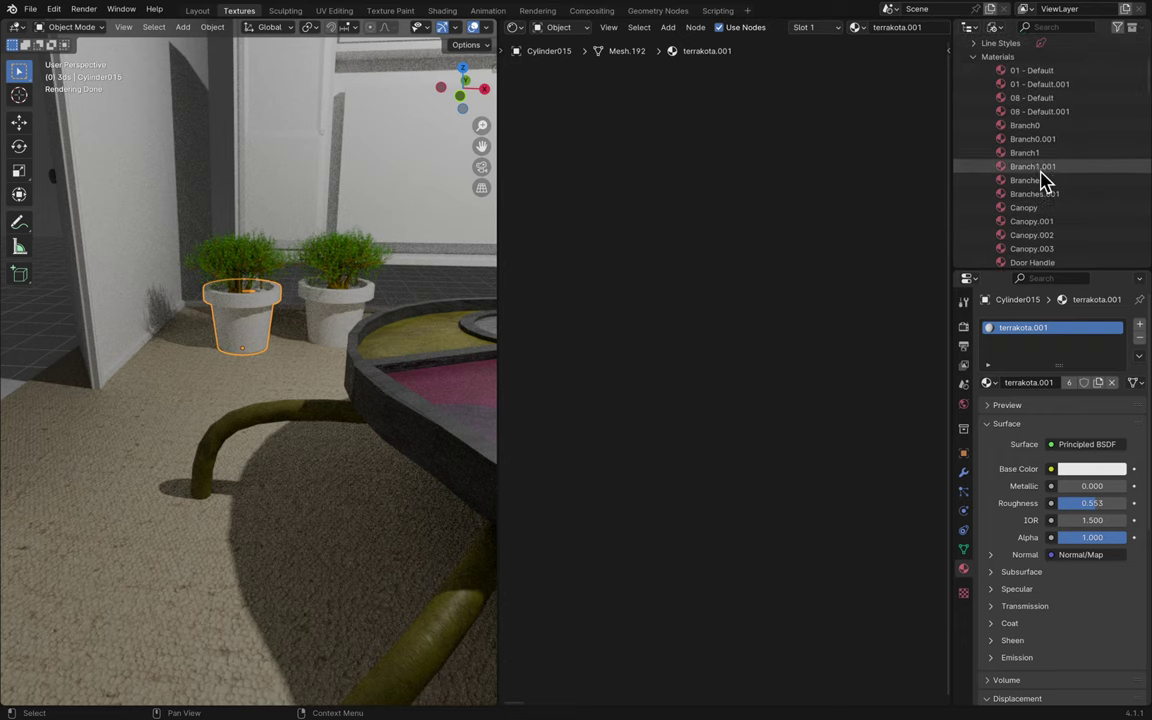
# - Remove the terrakota.001 material slot from both the left and right plant pots
pyautogui.click(1139, 339)
pyautogui.click(322, 307)
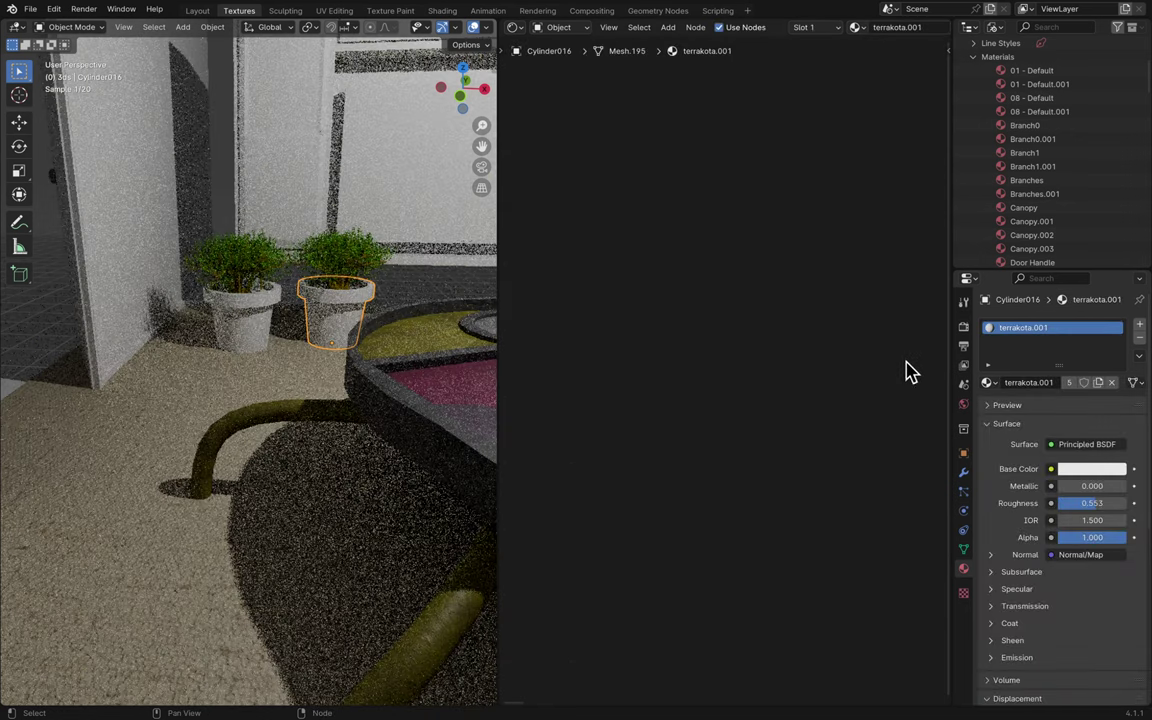
pyautogui.click(1139, 339)
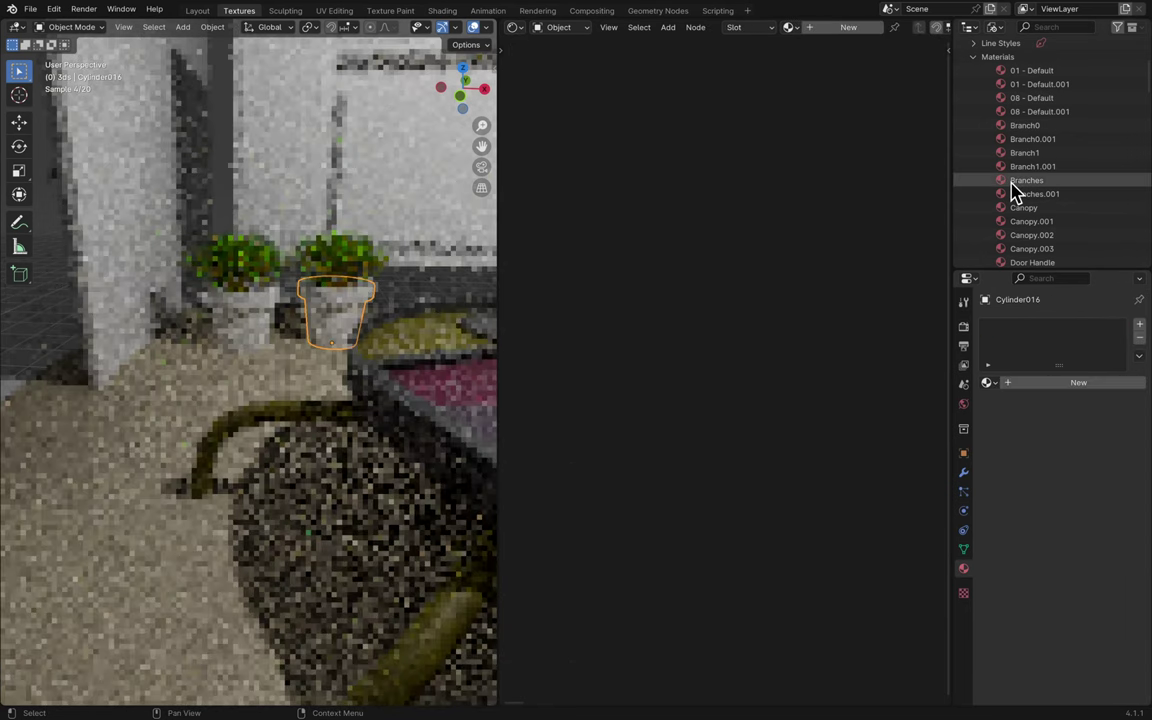
pyautogui.scroll(5, 1012, 189)
pyautogui.scroll(-3, 1012, 189)
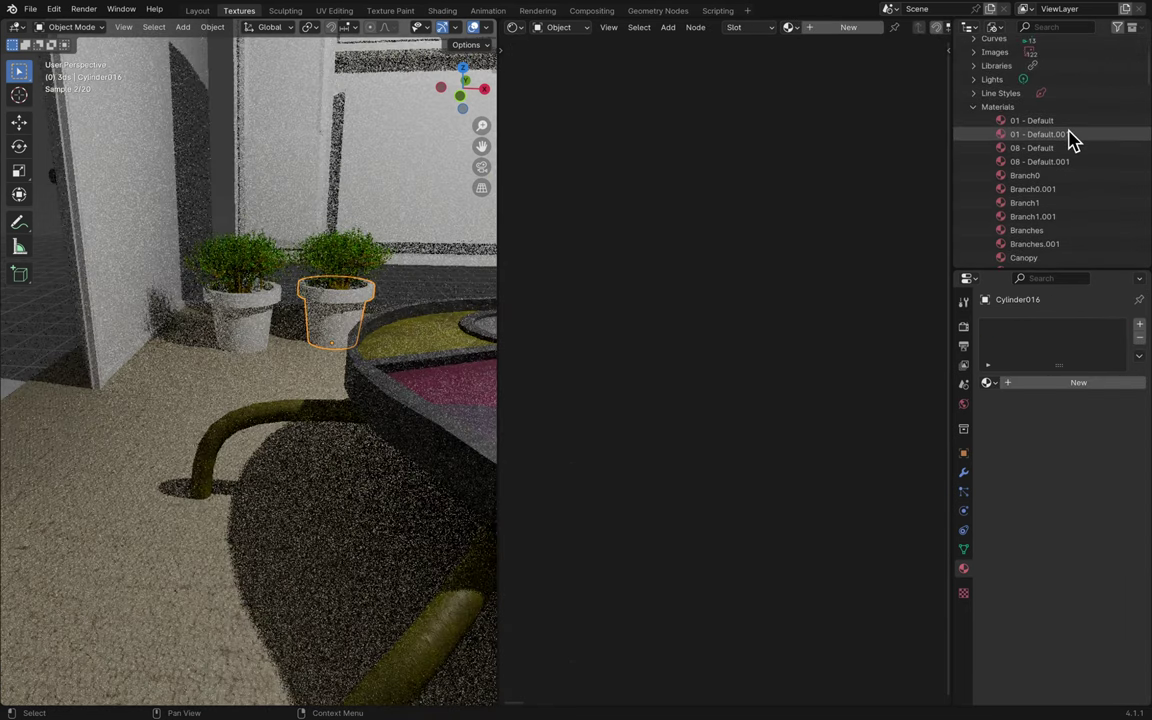
# - Delete the 01 and 08 Default materials from the file
pyautogui.moveTo(1055, 119); pyautogui.dragTo(1051, 165)
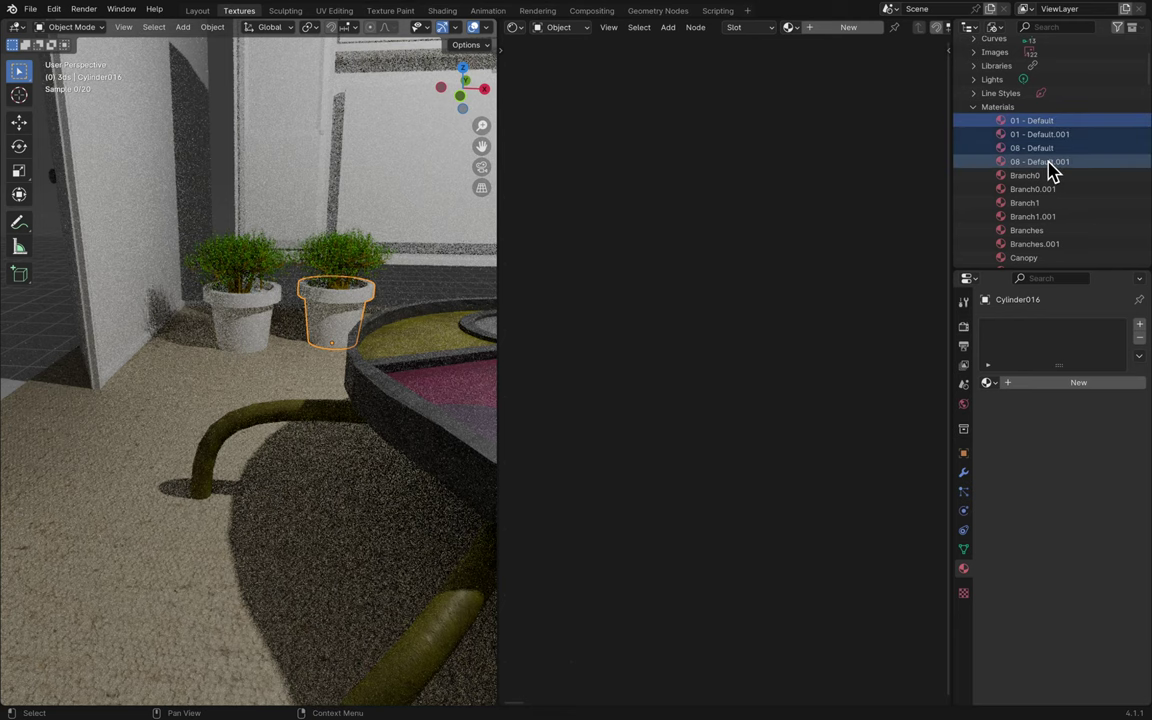
pyautogui.rightClick(1051, 165)
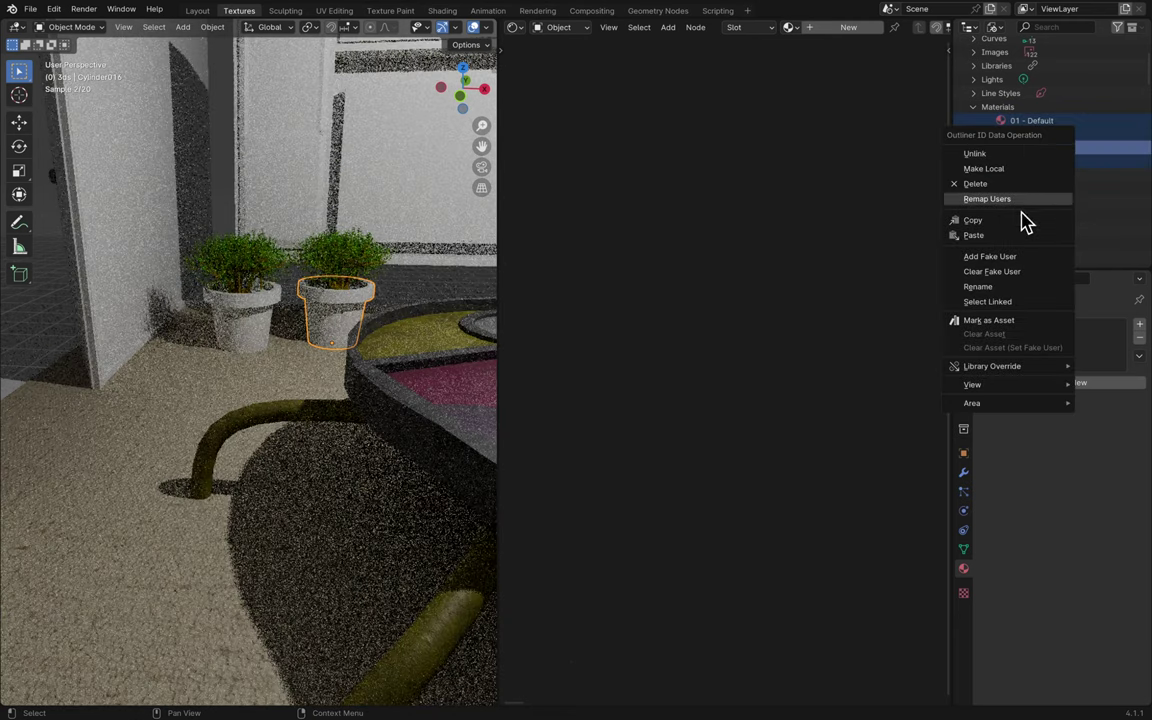
pyautogui.click(1021, 188)
# - Select the Branch duplicate materials, cancelling an accidental Remap Users window
pyautogui.click(1053, 121)
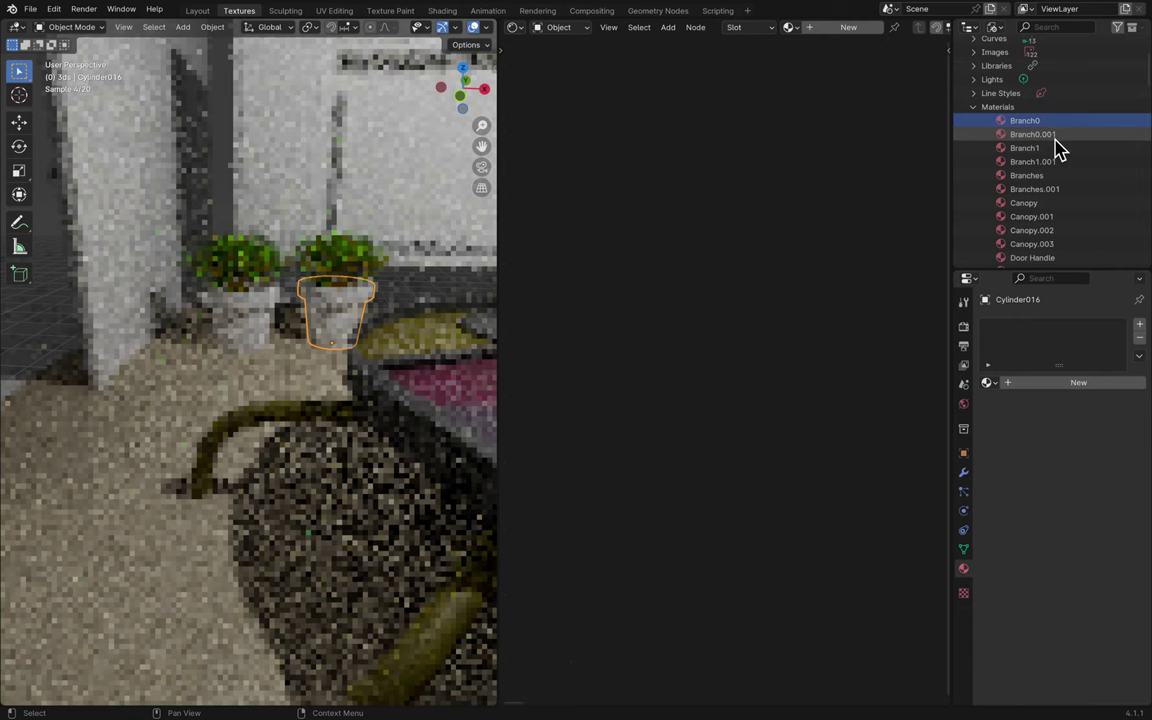
pyautogui.click(1052, 188)
pyautogui.click(1056, 161)
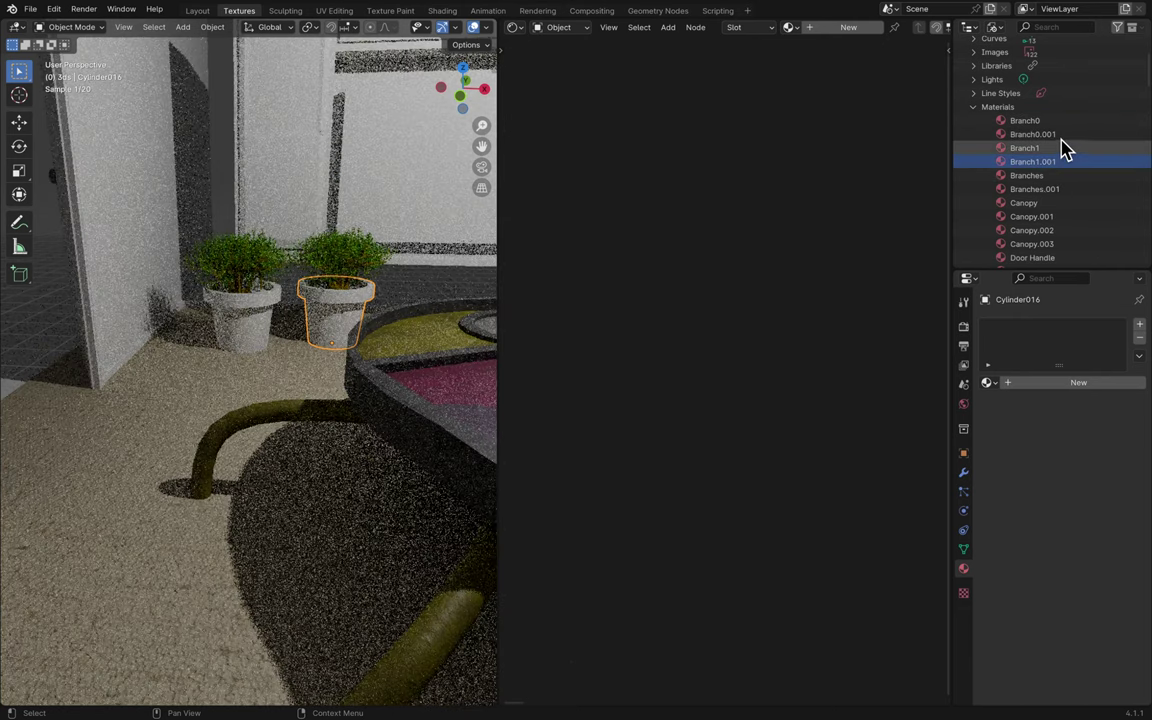
pyautogui.click(1058, 135)
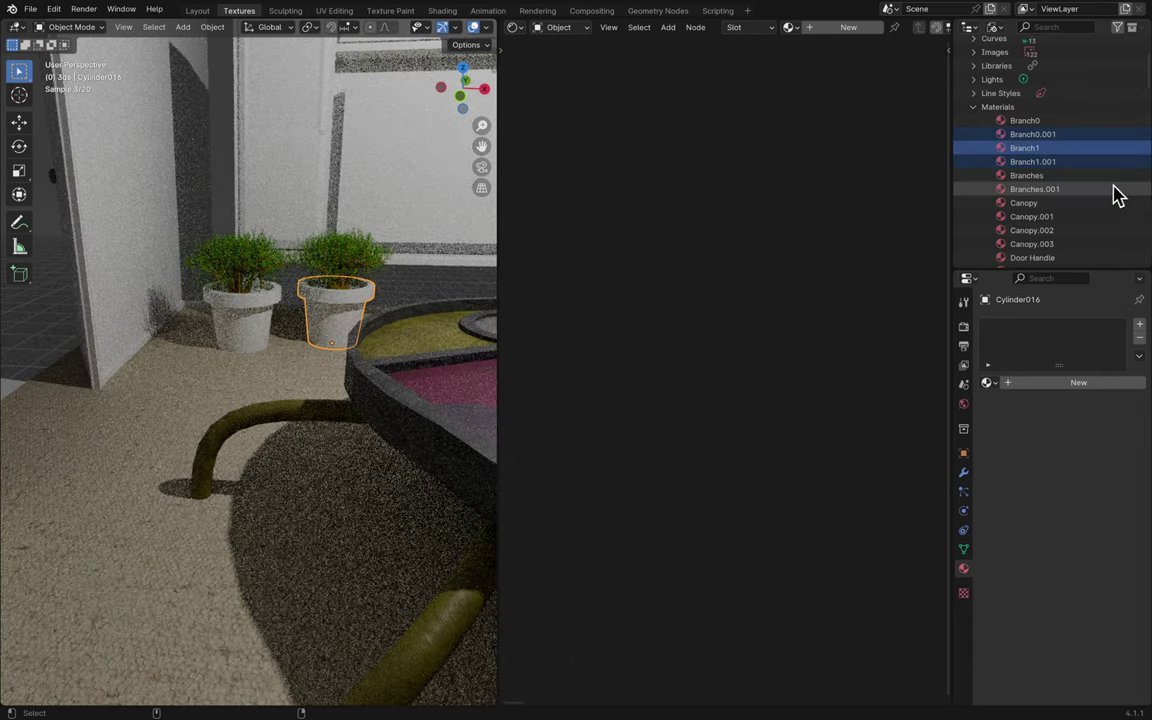
pyautogui.keyDown('ctrl'); pyautogui.click(1054, 149); pyautogui.keyUp('ctrl')
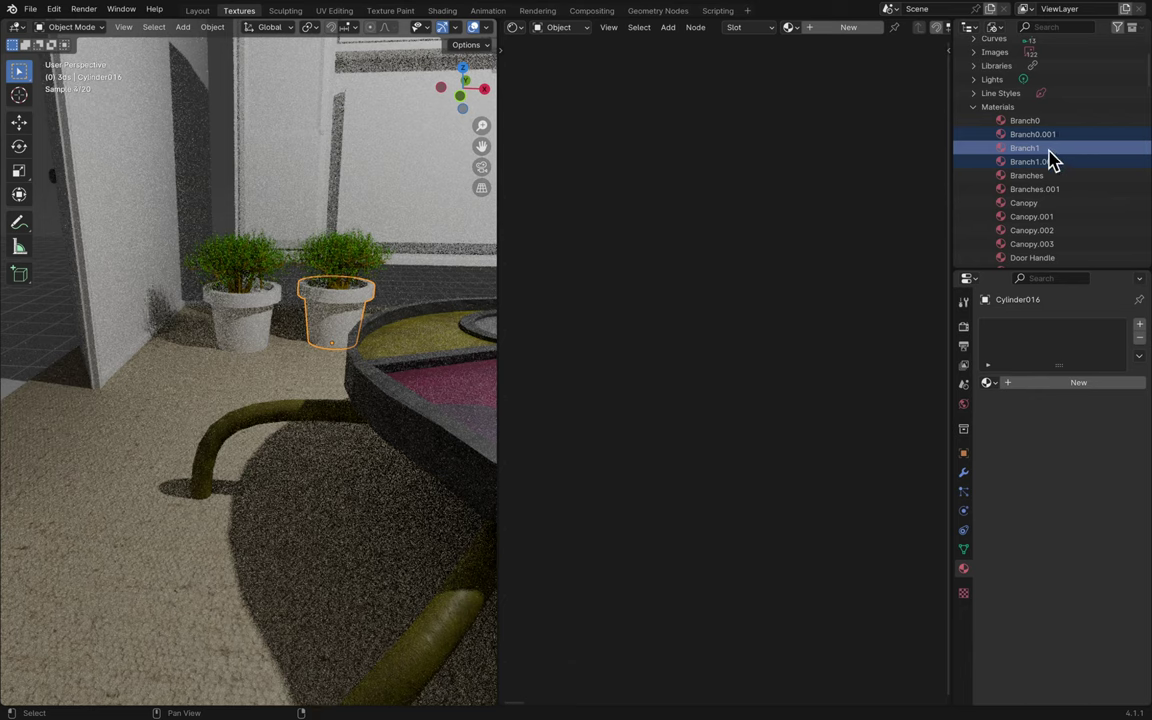
pyautogui.click(1047, 175)
pyautogui.click(1058, 164)
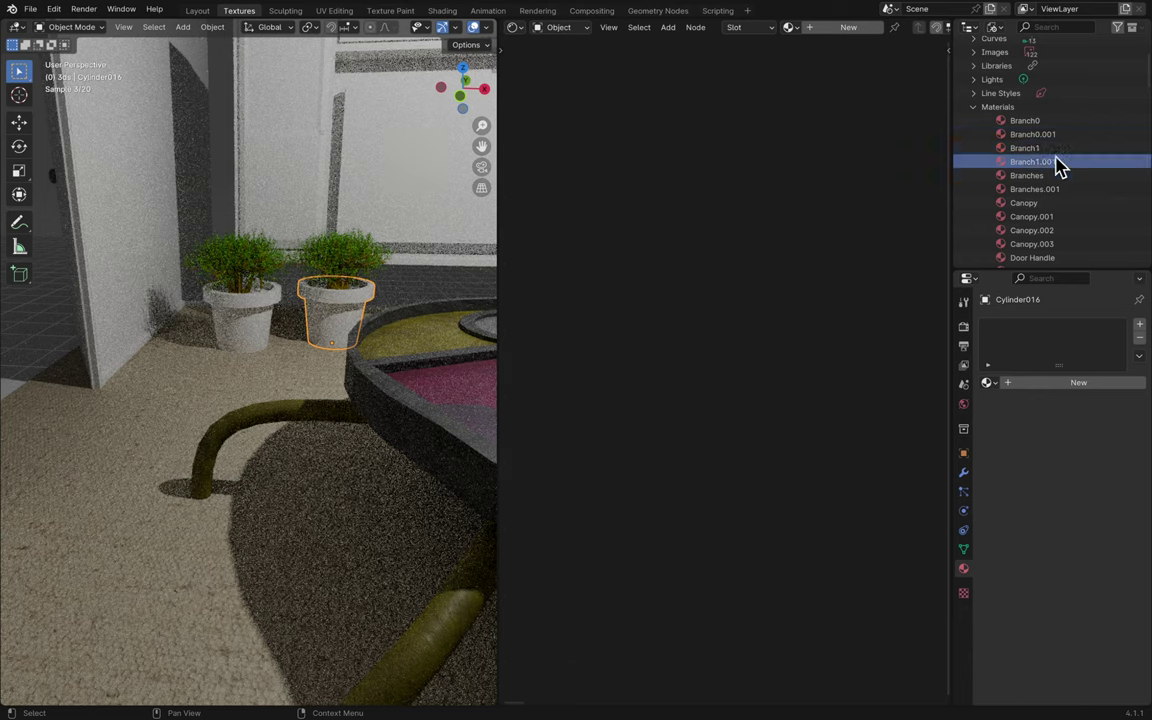
pyautogui.rightClick(1060, 167)
pyautogui.click(1057, 164)
pyautogui.click(964, 190)
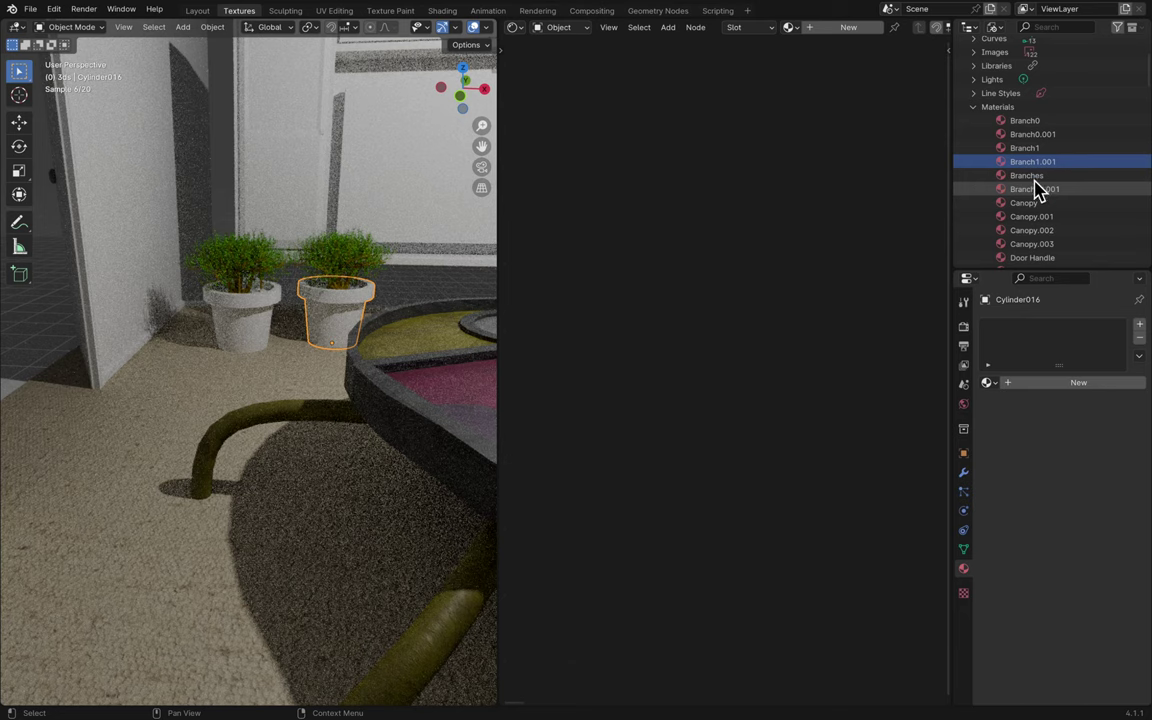
pyautogui.rightClick(1043, 176)
pyautogui.click(1093, 172)
# - Delete the Branch1.001, Branch0.001 and Branch0 materials
pyautogui.rightClick(1088, 167)
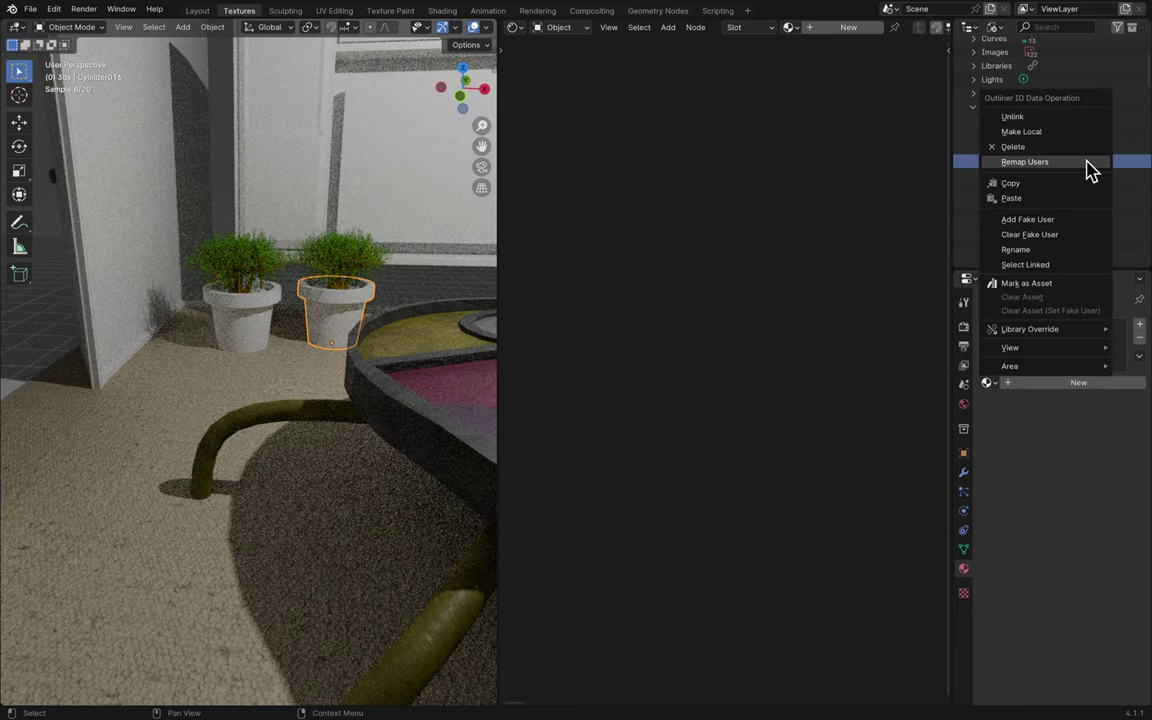
pyautogui.click(1062, 150)
pyautogui.rightClick(1061, 137)
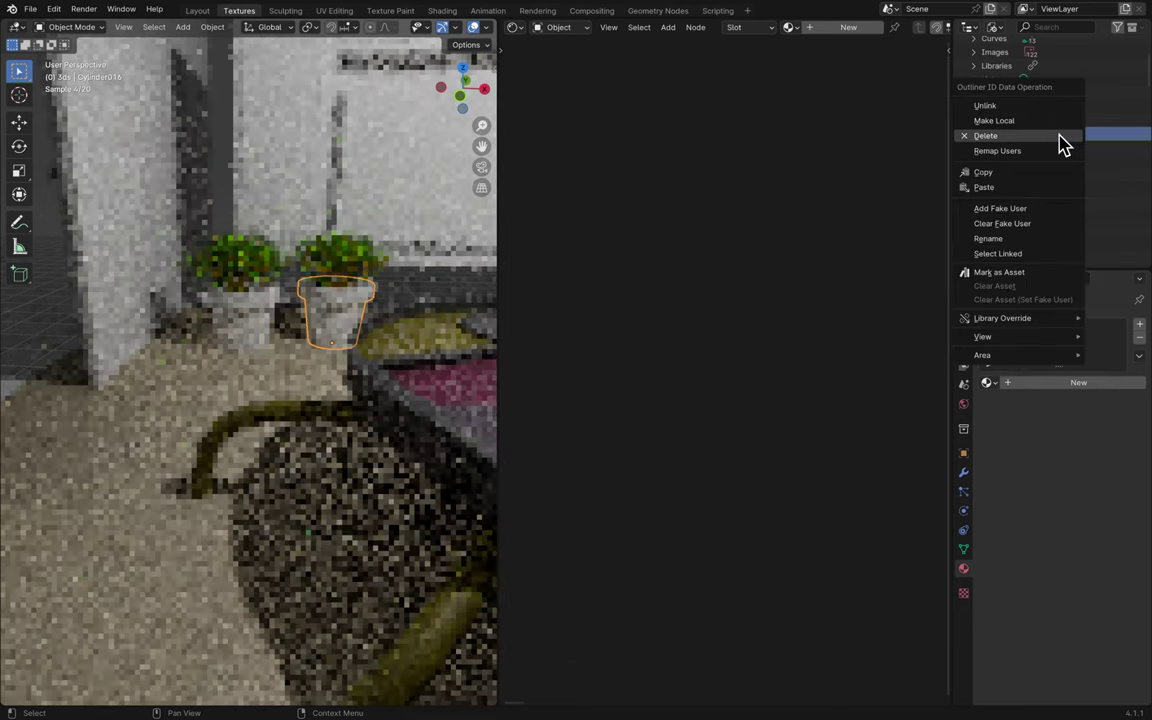
pyautogui.click(1050, 139)
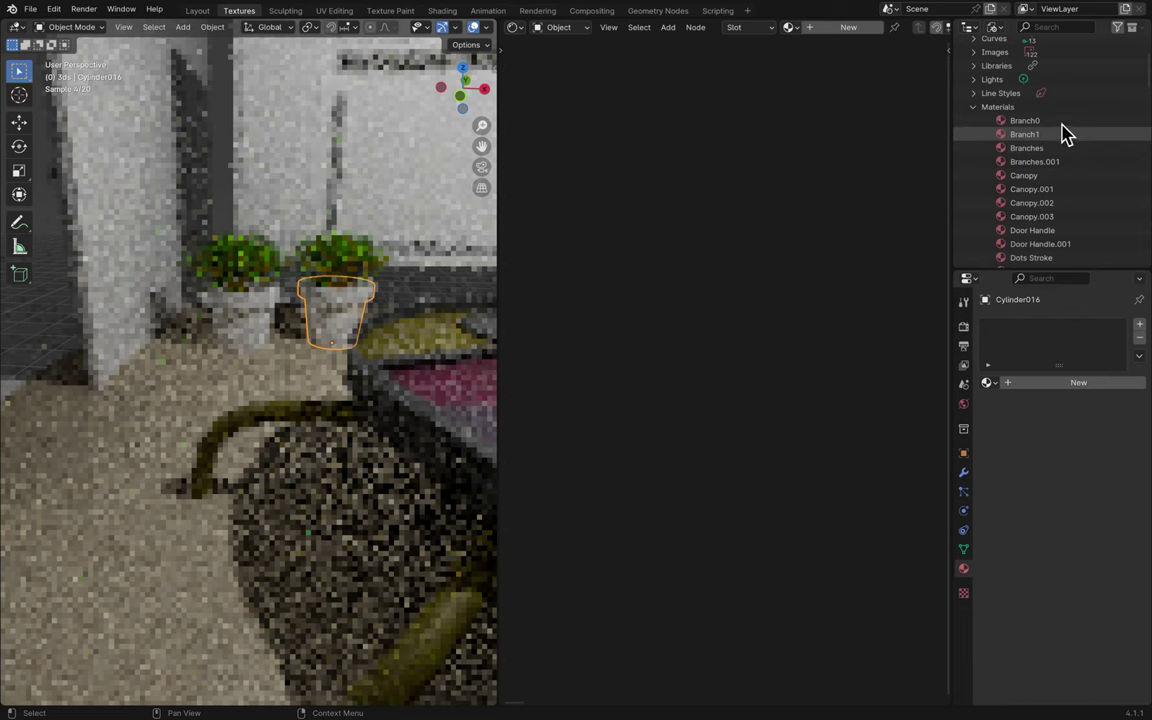
pyautogui.rightClick(1064, 125)
pyautogui.click(1055, 121)
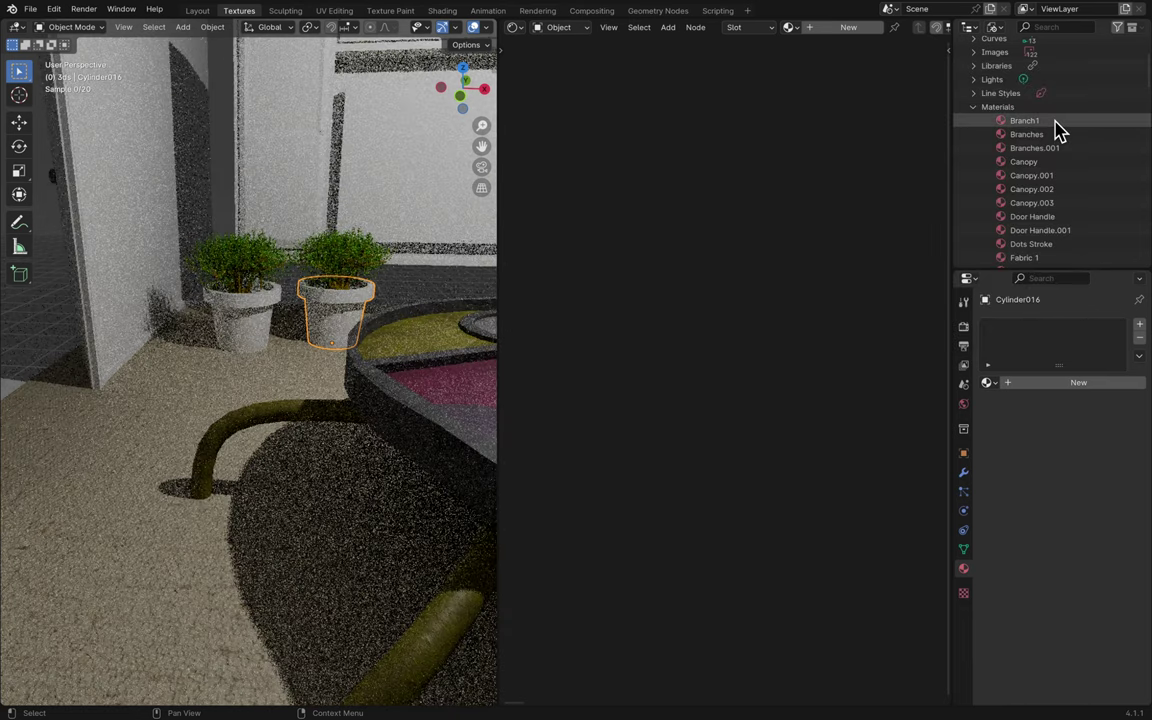
# - Delete the Canopy.001, Canopy.002 and Canopy.003 duplicate materials, keeping Canopy
pyautogui.click(1080, 176)
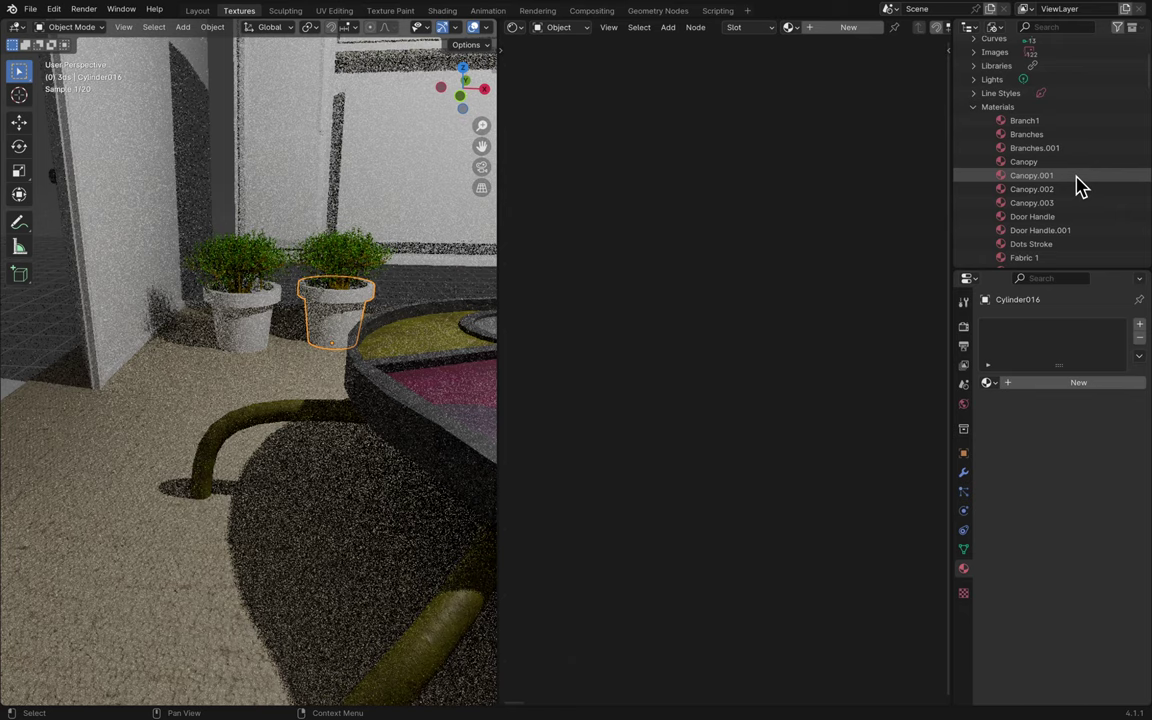
pyautogui.rightClick(1070, 208)
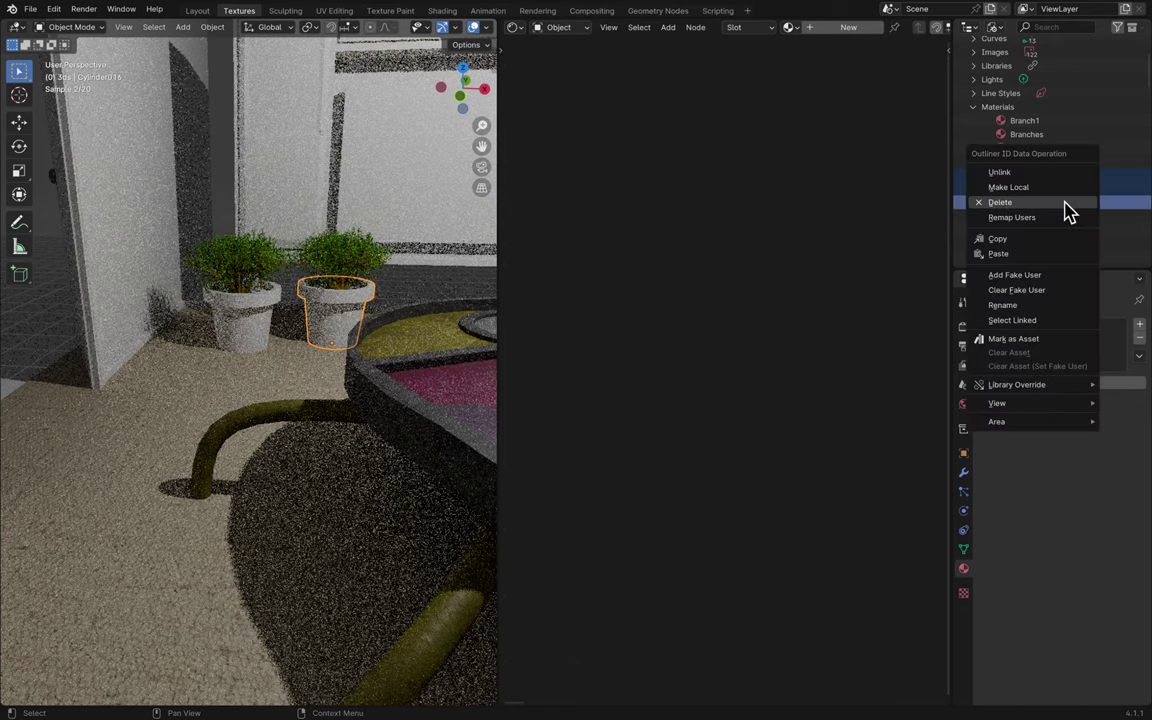
pyautogui.click(1066, 203)
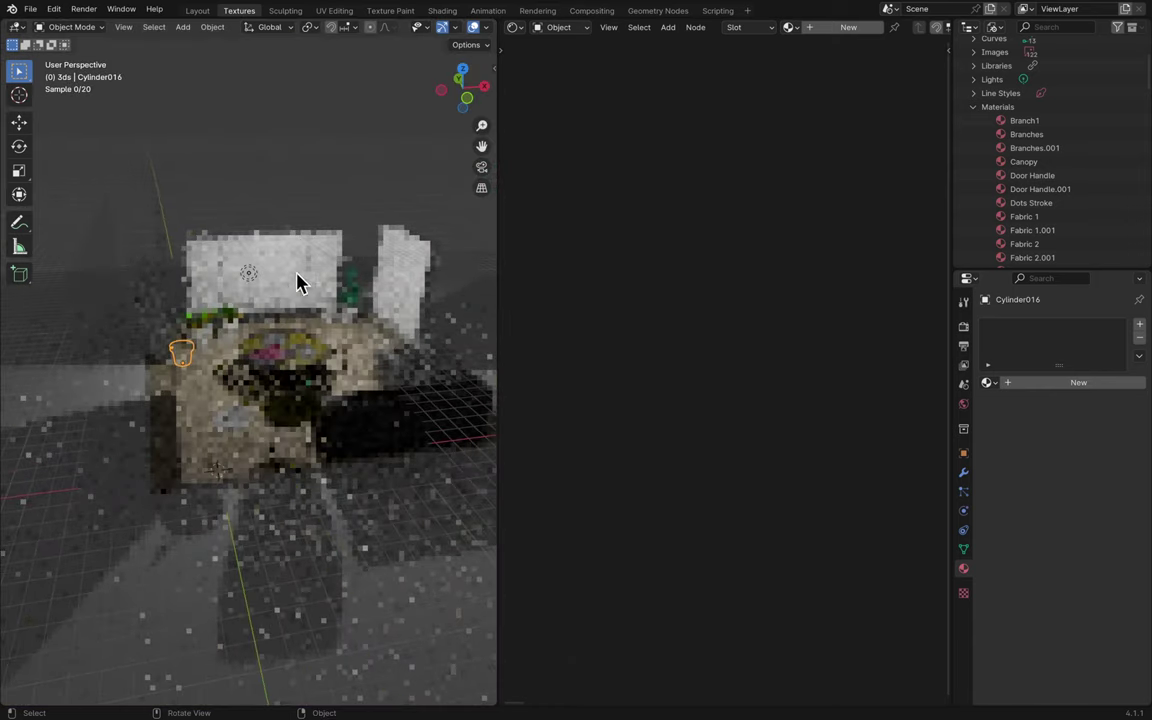
# - Delete the Door Handle.001 and Fabric 1.001 materials from the file
pyautogui.keyDown('ctrl'); pyautogui.scroll(8, 279, 301); pyautogui.keyUp('ctrl')
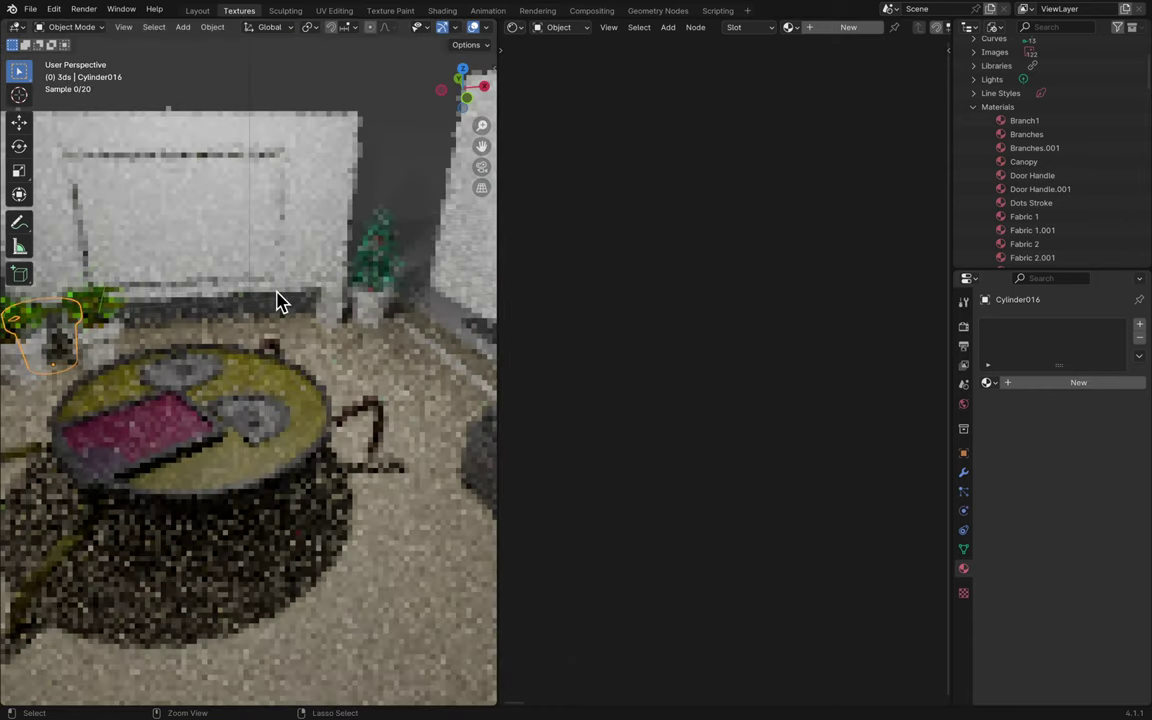
pyautogui.scroll(5, 279, 301)
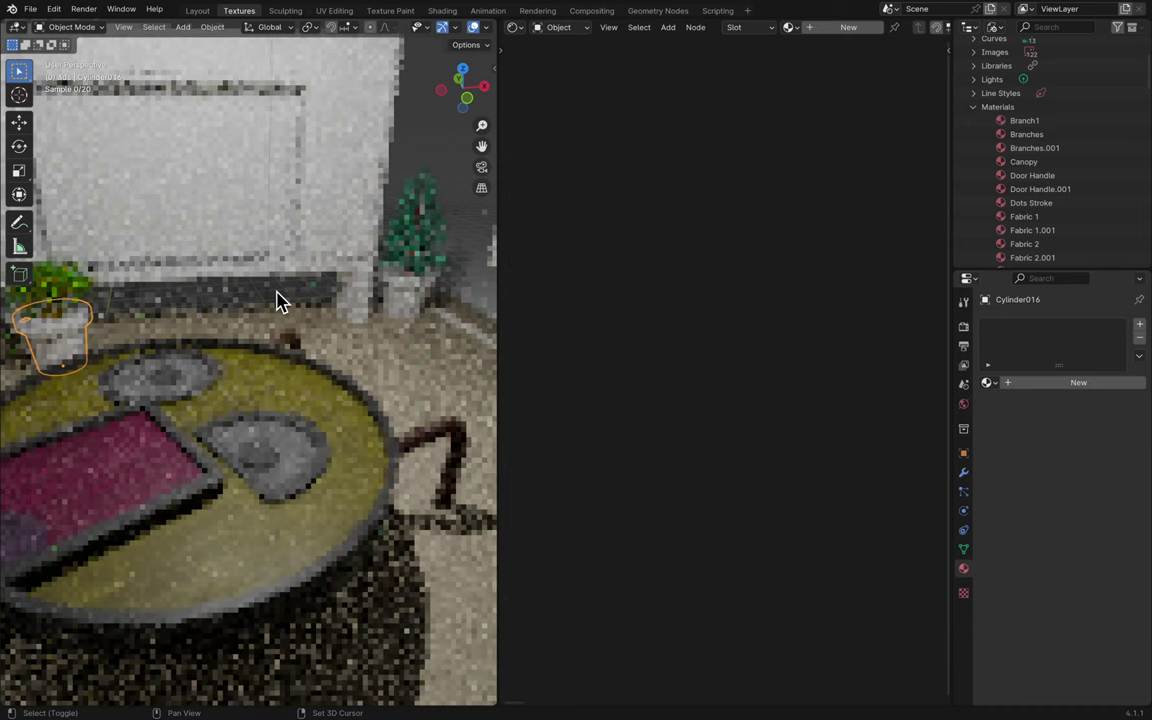
pyautogui.keyDown('shift'); pyautogui.scroll(4, 279, 301); pyautogui.keyUp('shift')
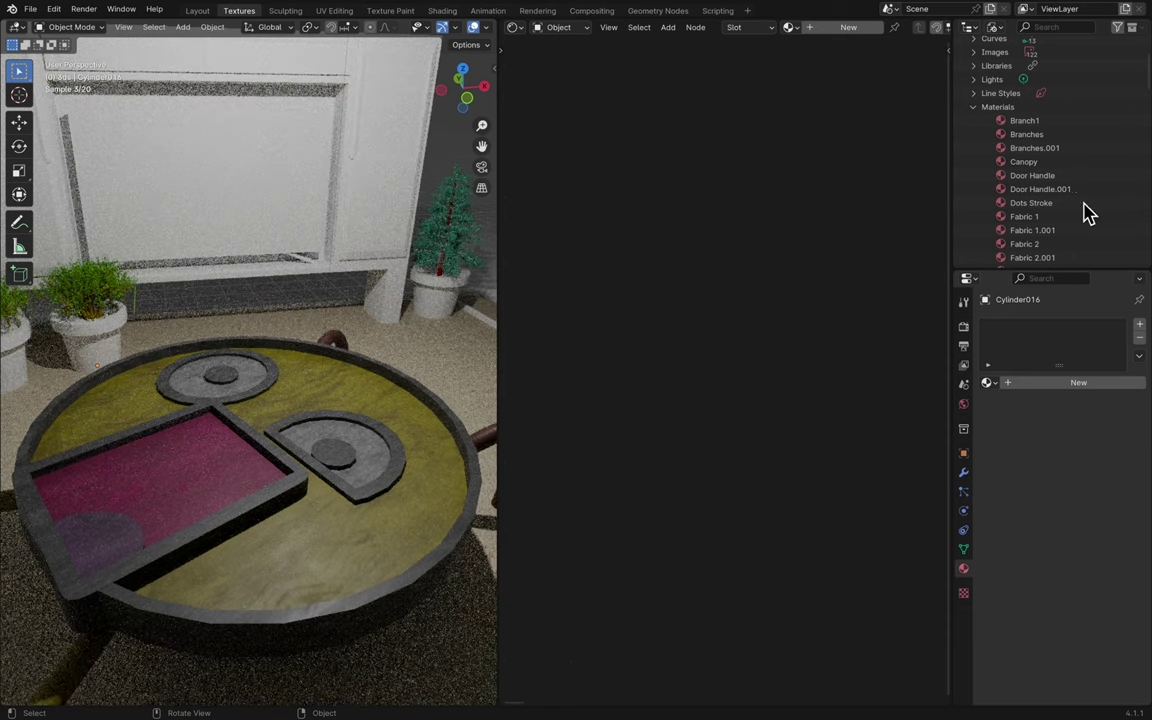
pyautogui.click(1038, 175)
pyautogui.click(1054, 190)
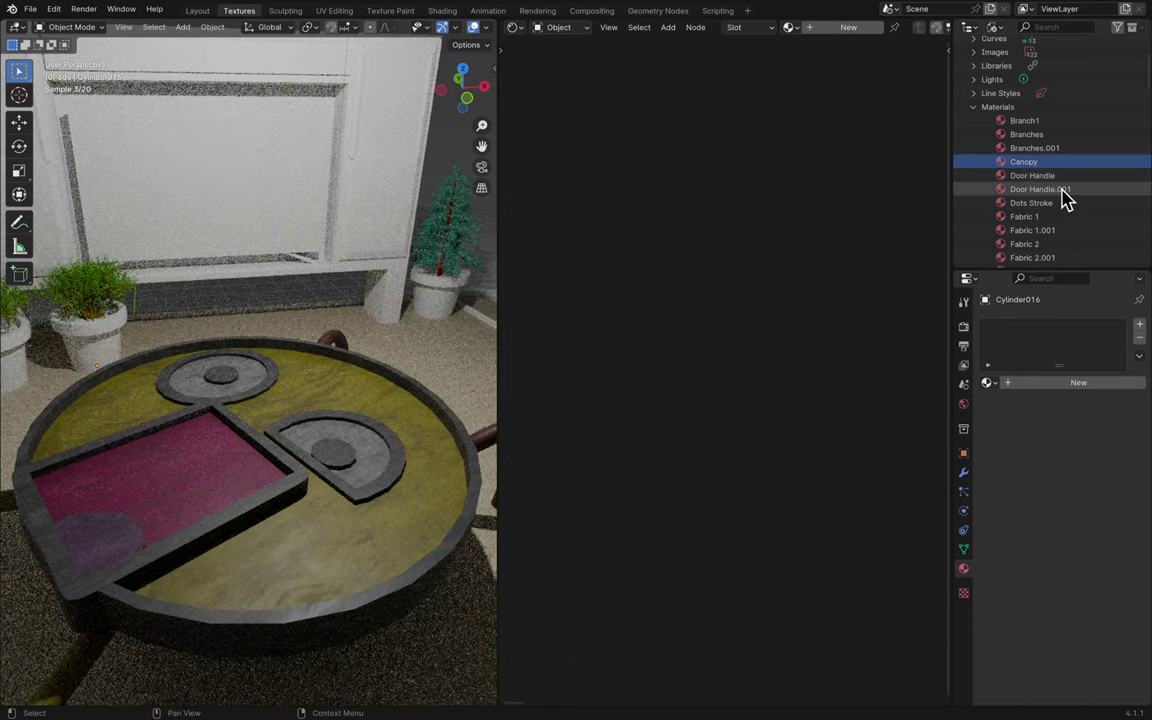
pyautogui.rightClick(1054, 200)
pyautogui.click(1054, 198)
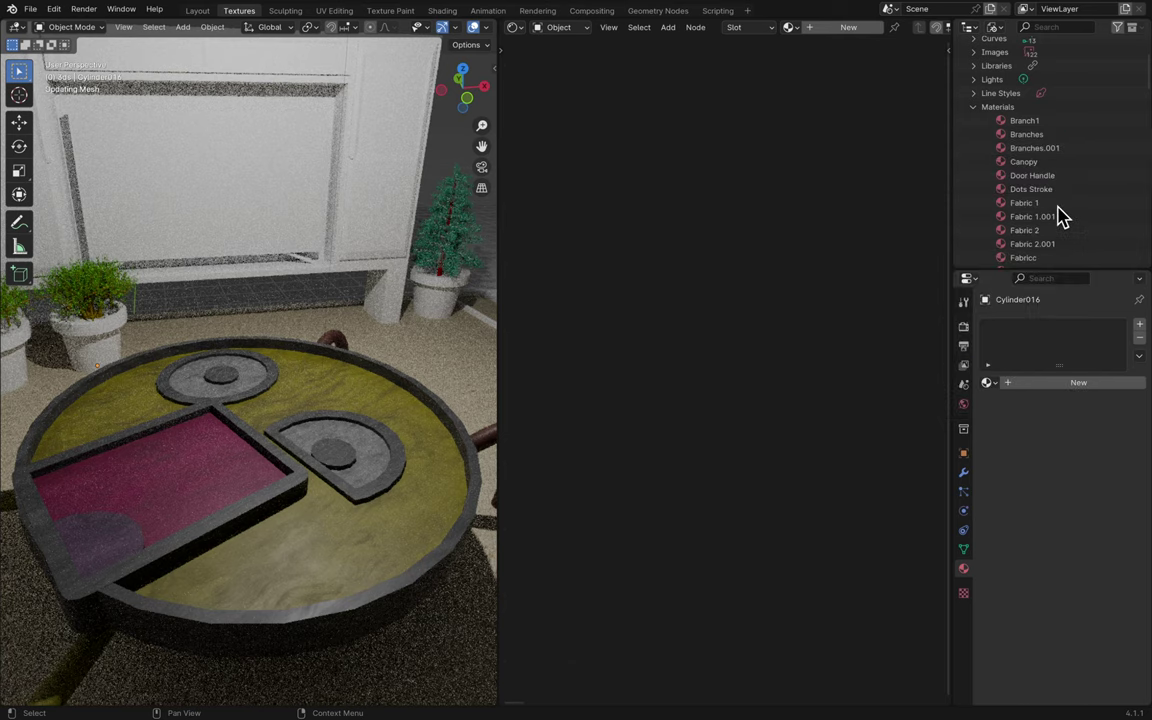
pyautogui.click(1057, 218)
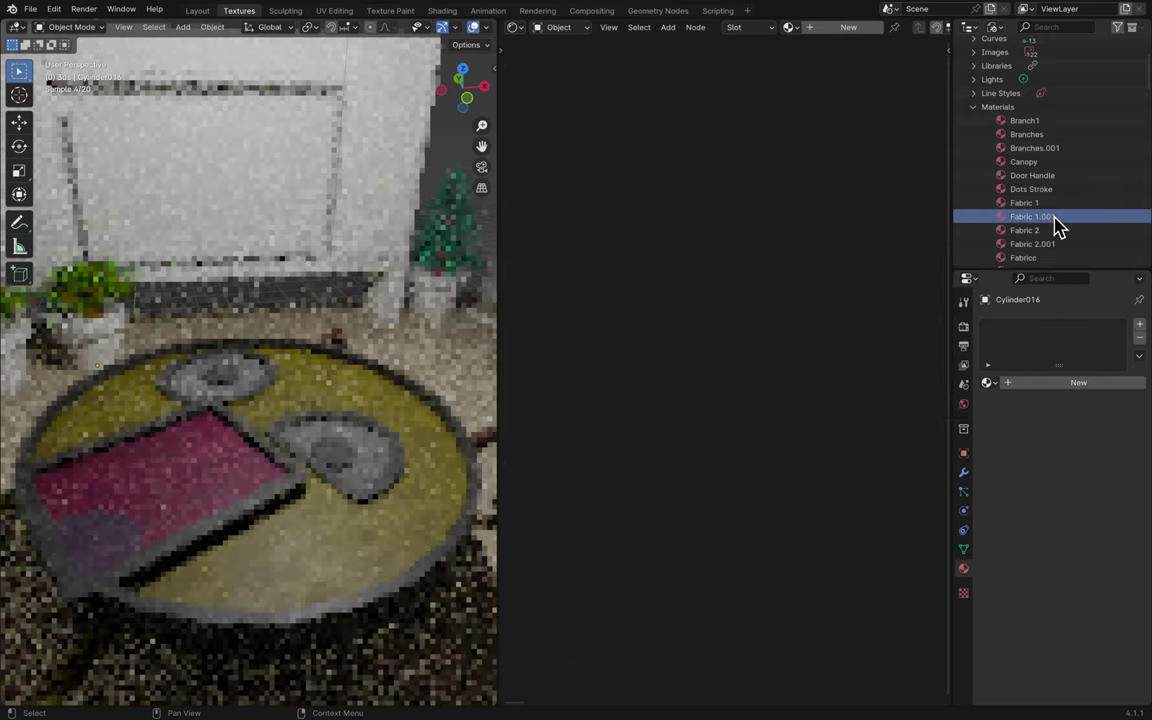
pyautogui.rightClick(1057, 218)
pyautogui.click(1047, 222)
# - Delete Fabric 2, undo to restore it, and save as Blender13.blend
pyautogui.click(1037, 217)
pyautogui.rightClick(1030, 227)
pyautogui.click(1030, 222)
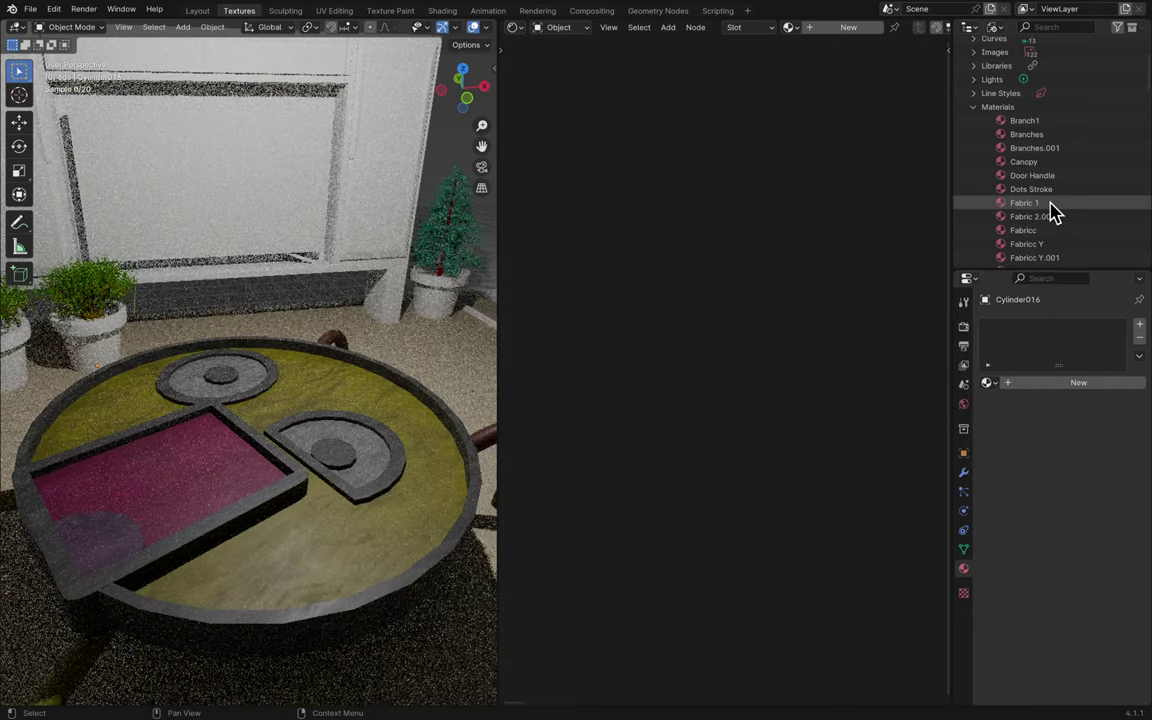
pyautogui.hotkey('ctrl', 'z')
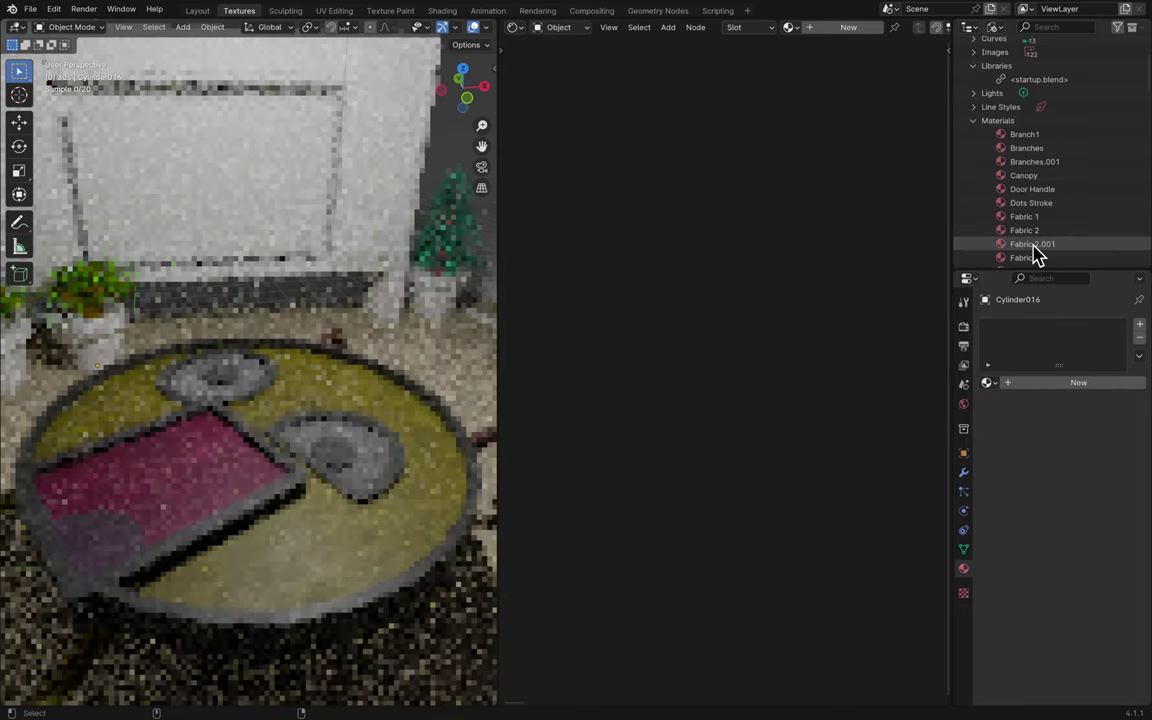
pyautogui.scroll(-10, 1060, 232)
pyautogui.hotkey('ctrl', 's')
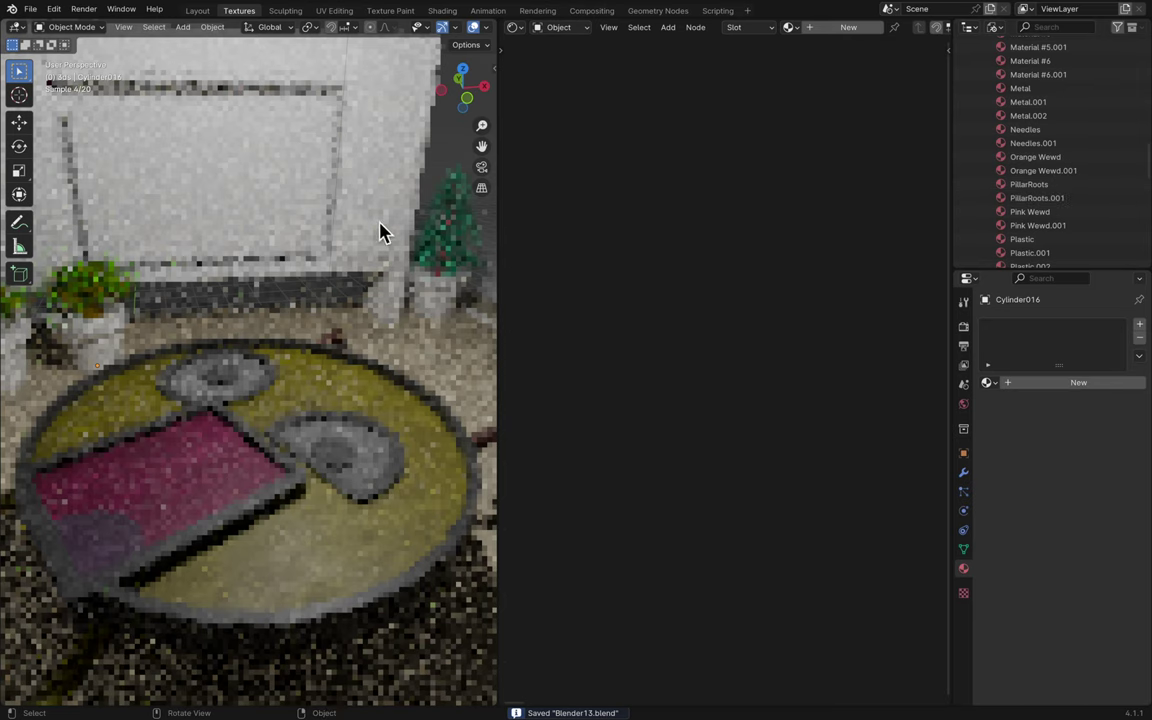
# - Select the white plant pot near the table, Cylinder016
pyautogui.keyDown('shift'); pyautogui.hscroll(-10, 372, 238); pyautogui.keyUp('shift')
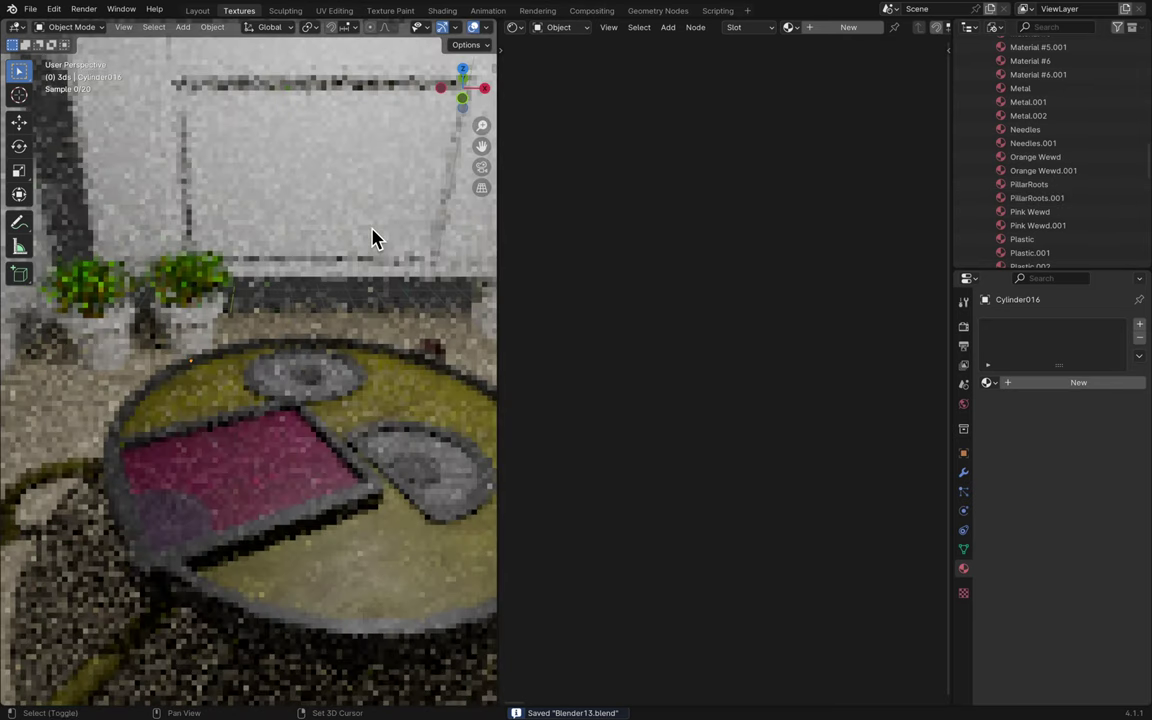
pyautogui.keyDown('shift'); pyautogui.hscroll(3, 372, 238); pyautogui.keyUp('shift')
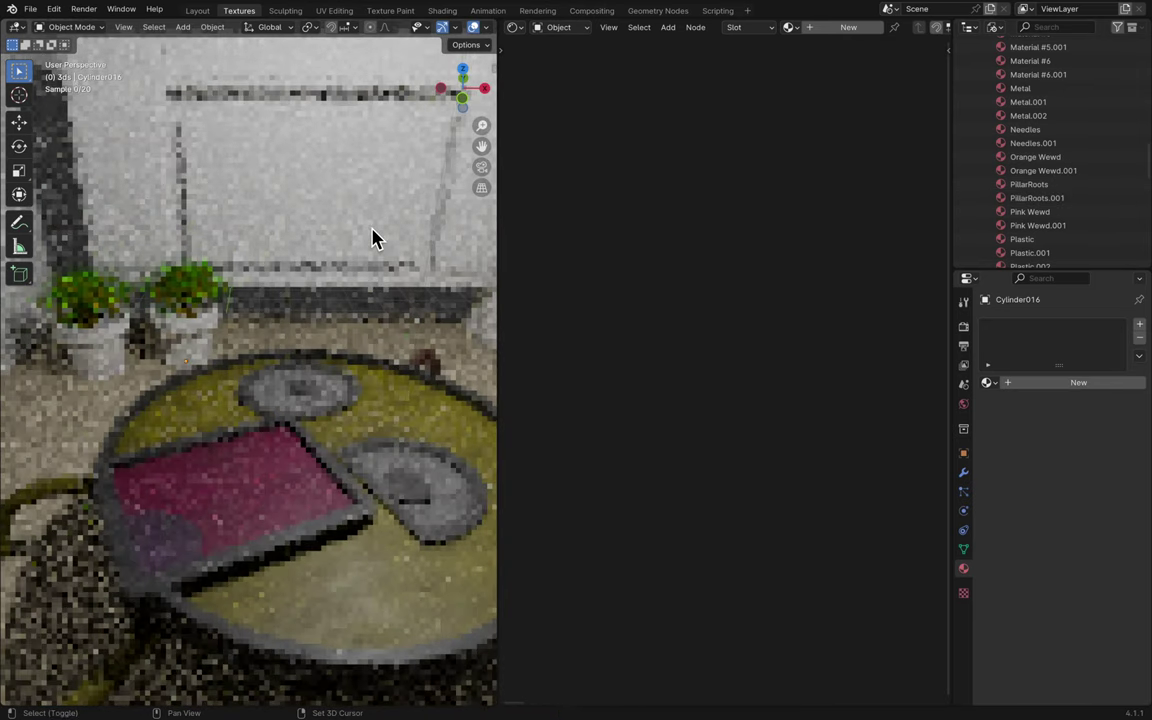
pyautogui.keyDown('shift'); pyautogui.hscroll(4, 372, 238); pyautogui.keyUp('shift')
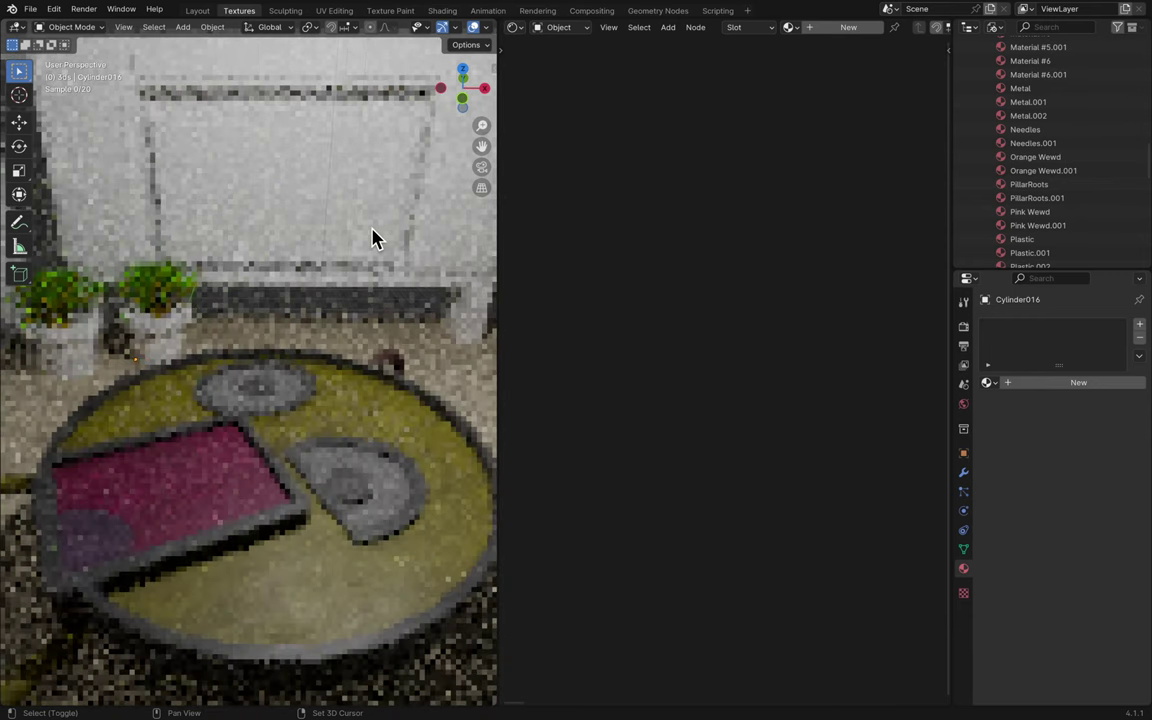
pyautogui.keyDown('shift'); pyautogui.hscroll(1, 285, 245); pyautogui.keyUp('shift')
pyautogui.click(110, 330)
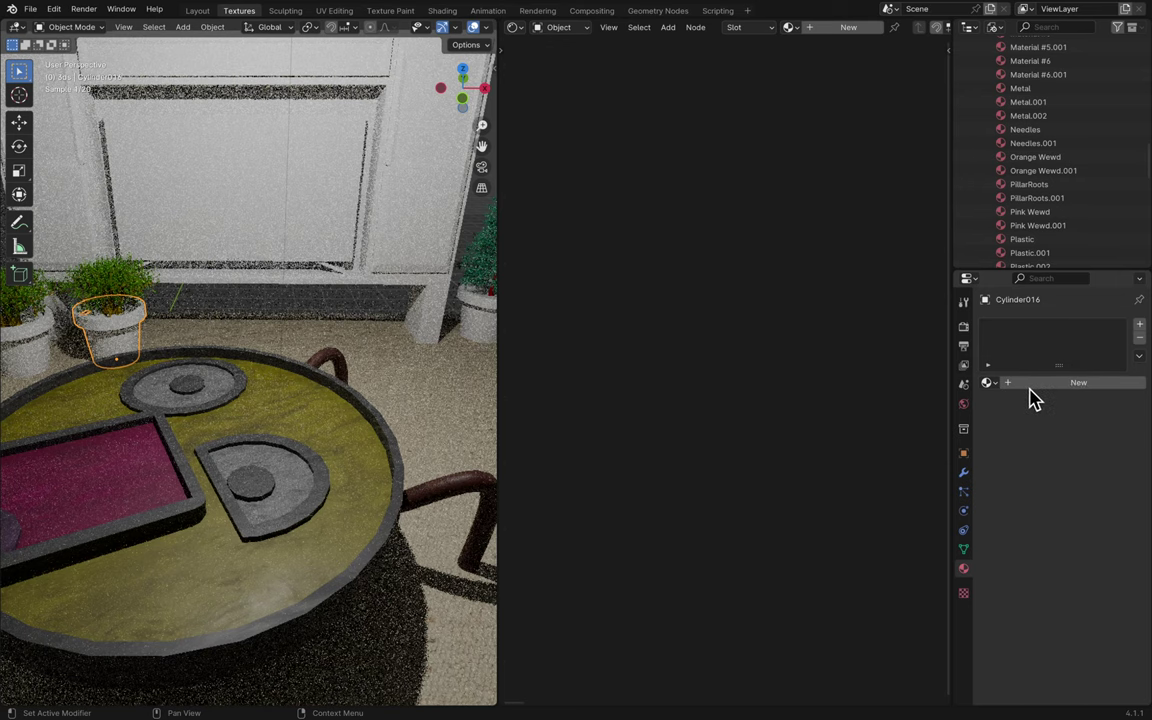
# - Add a new material to the white pot and frame its node tree
pyautogui.click(1030, 389)
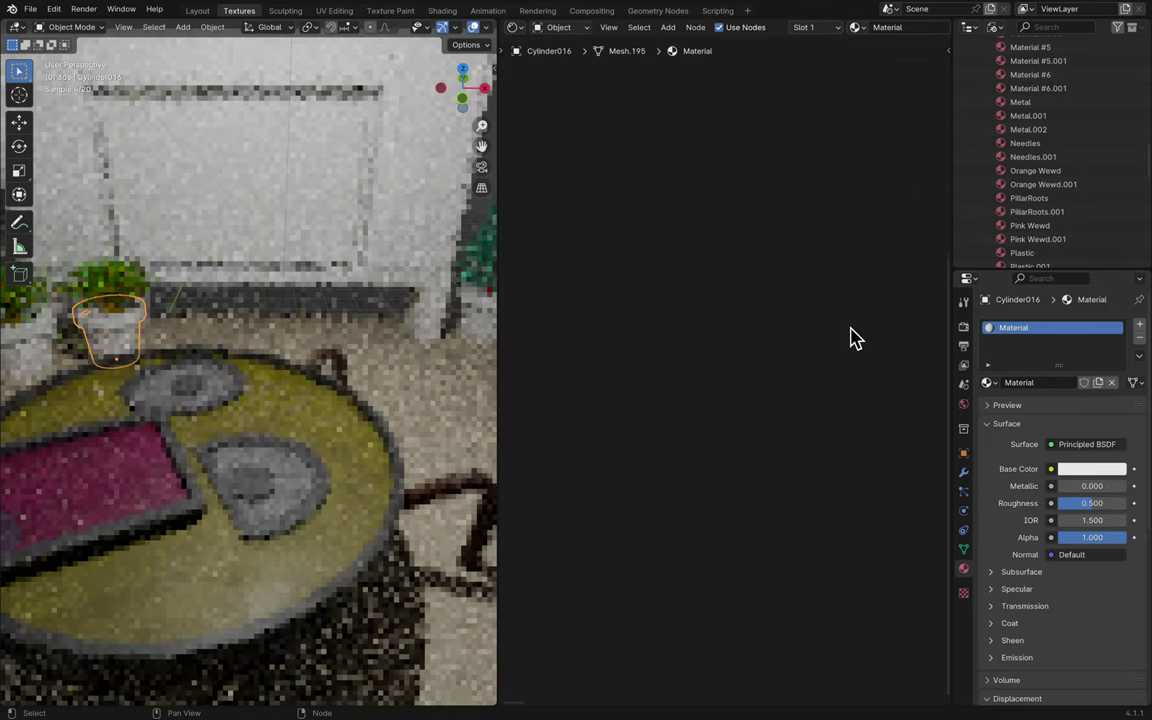
pyautogui.press('Home')
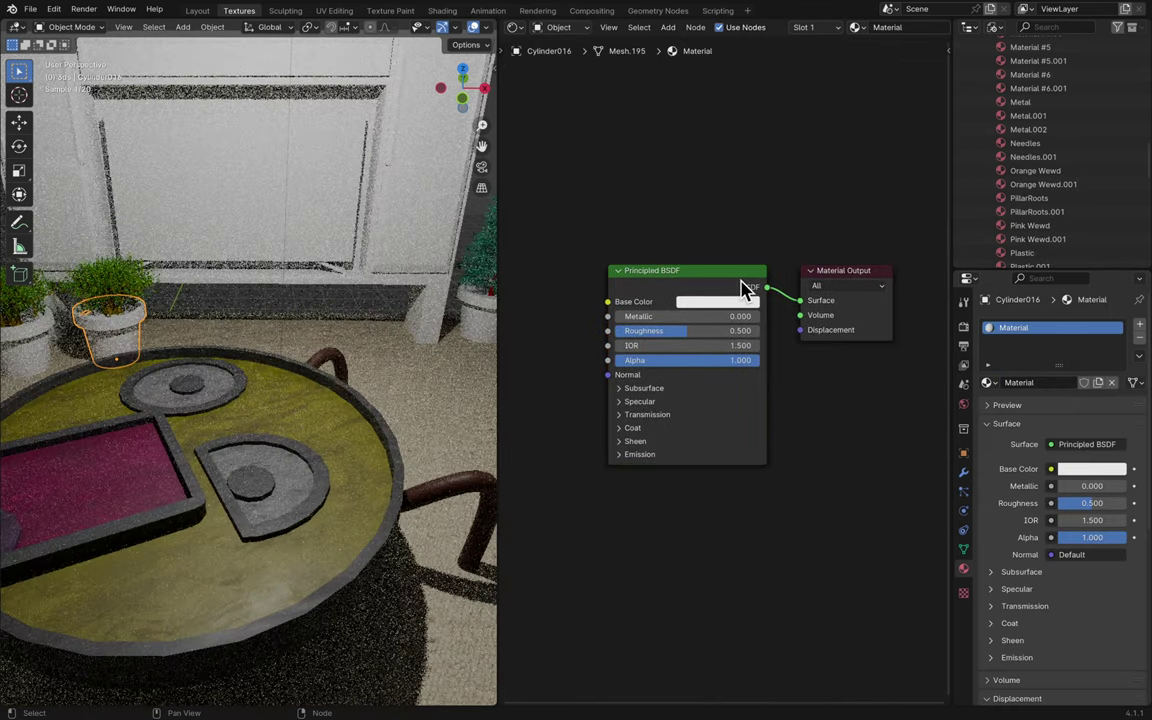
pyautogui.moveTo(688, 8)
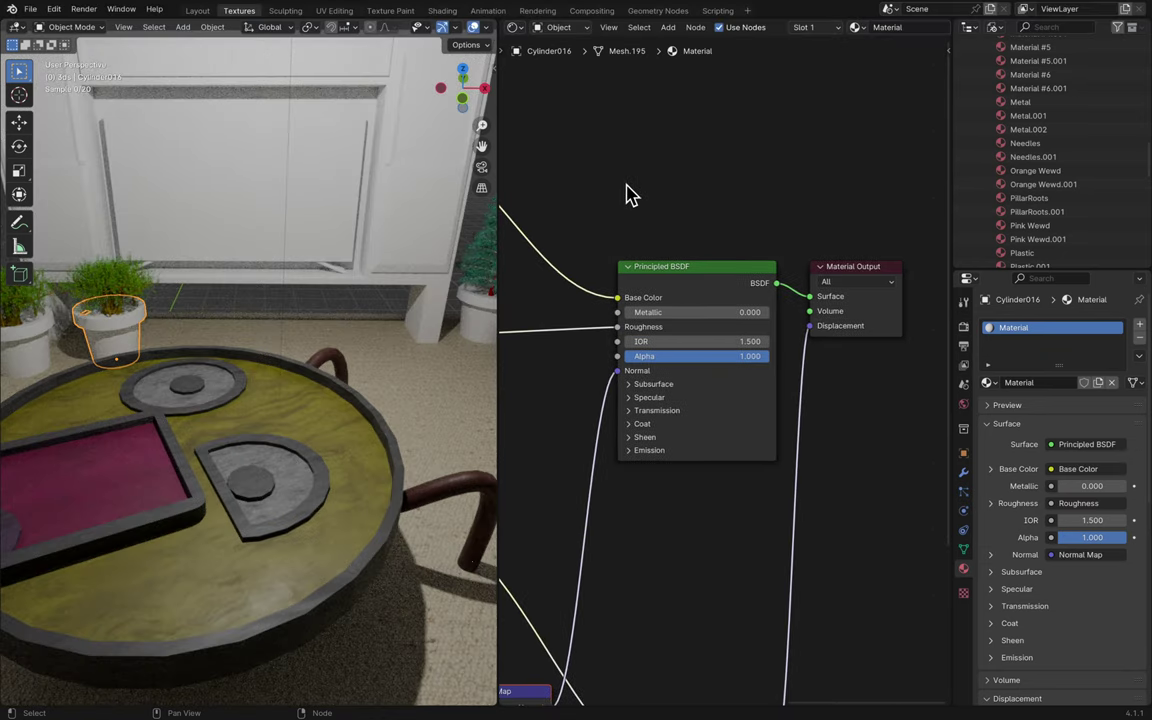
pyautogui.hscroll(-10, 745, 185)
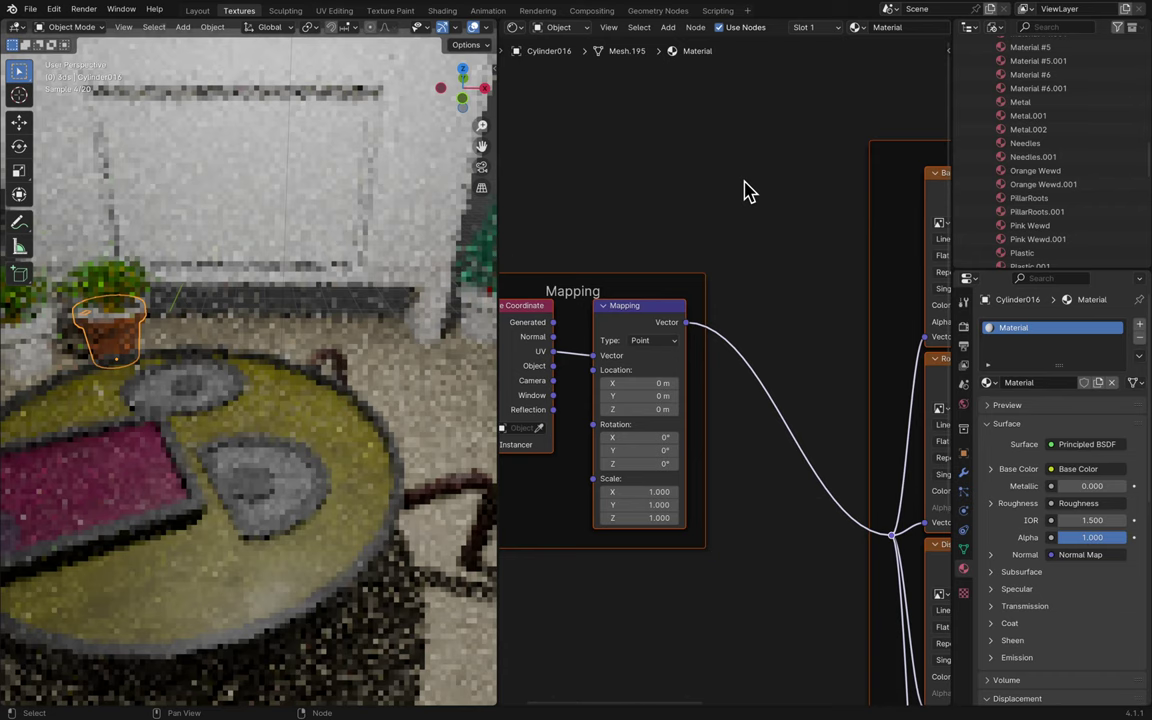
pyautogui.scroll(-5, 745, 185)
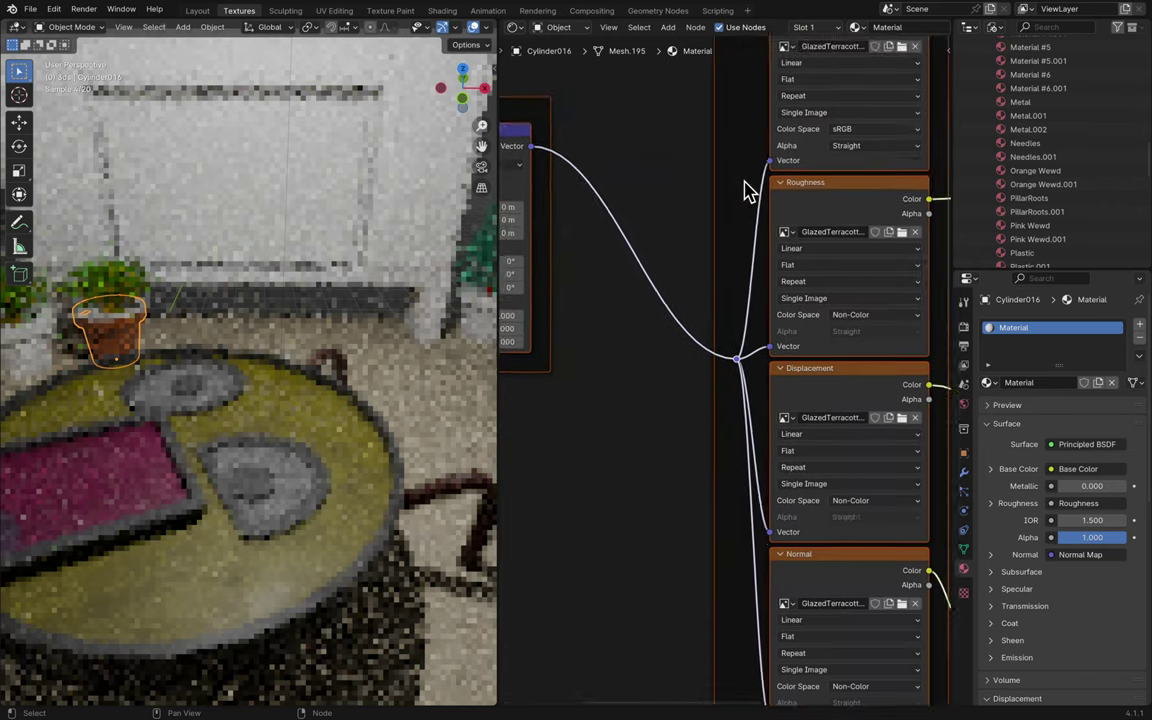
pyautogui.hscroll(10, 746, 188)
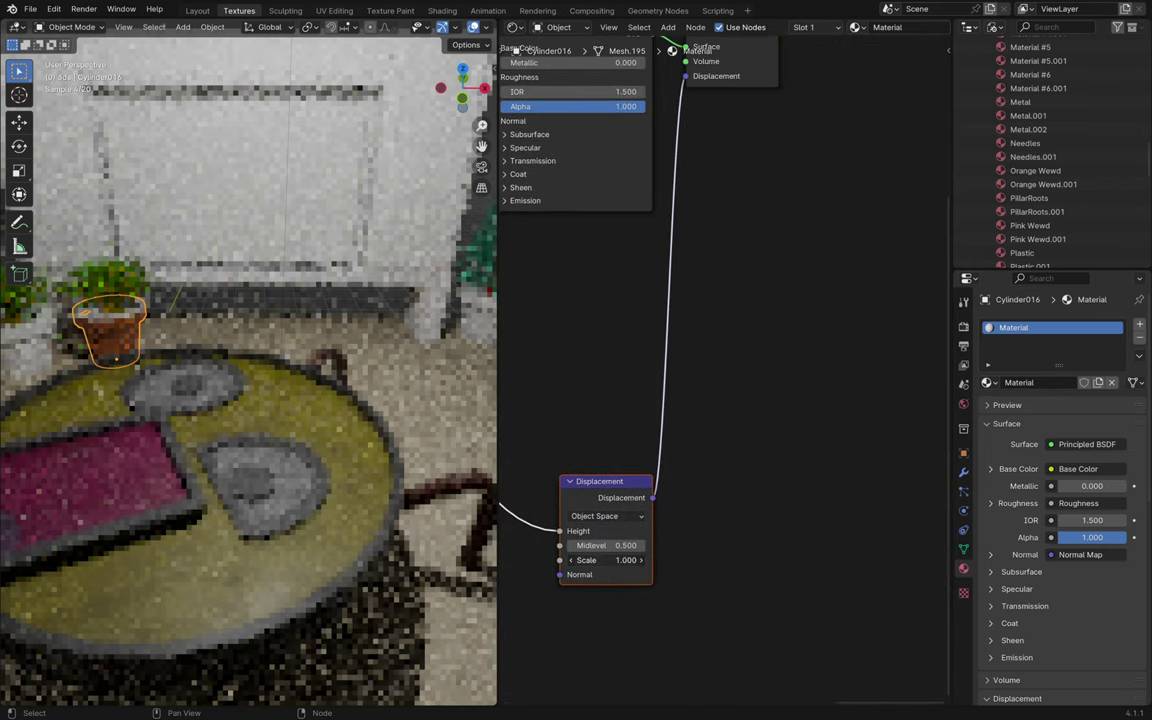
pyautogui.moveTo(610, 560); pyautogui.dragTo(566, 508)
pyautogui.scroll(-10, 1031, 496)
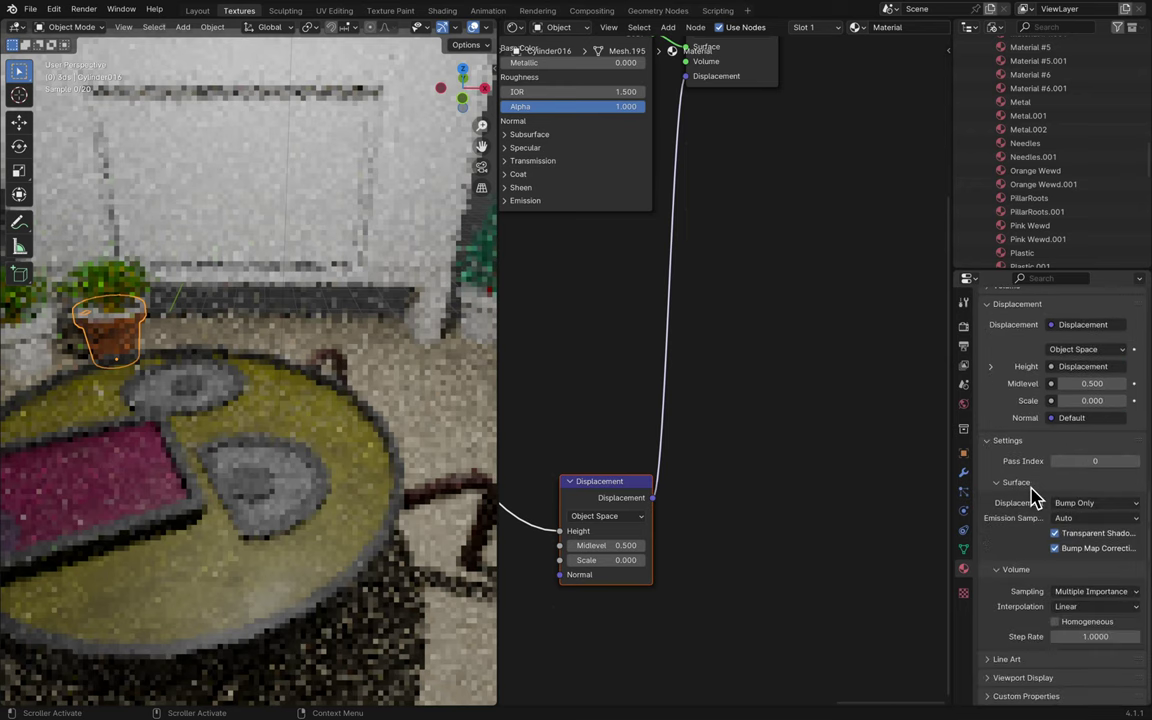
# - Set the surface displacement method to Displacement Only and save the file
pyautogui.click(1079, 505)
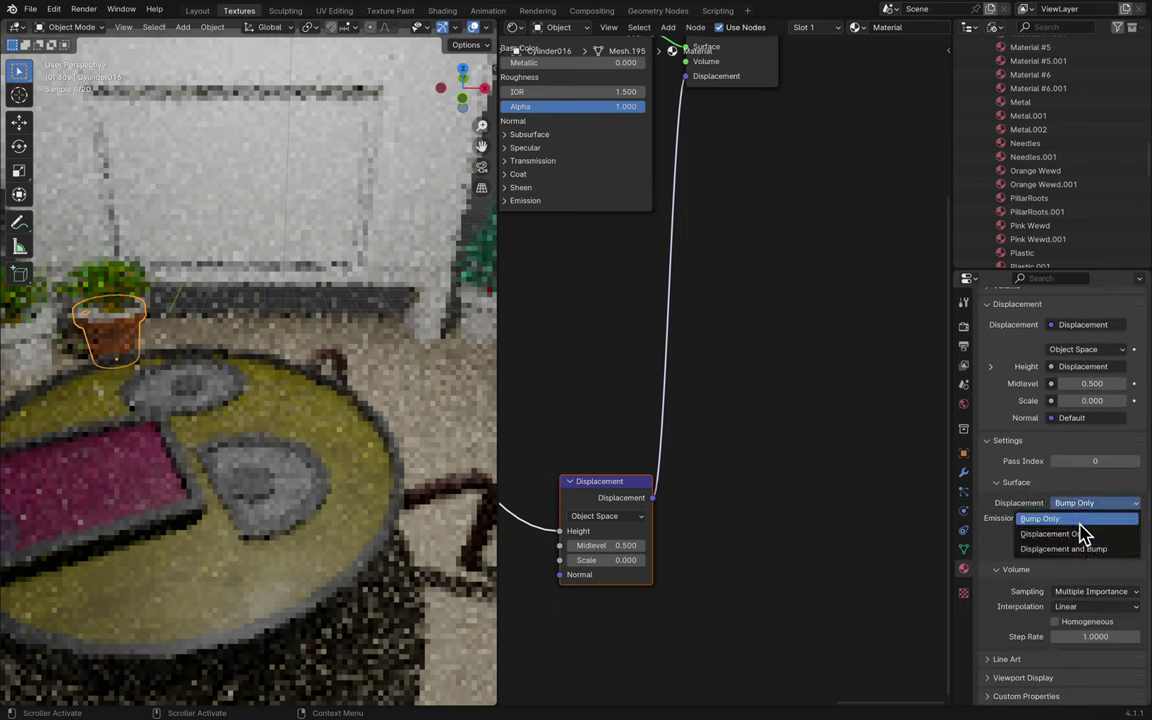
pyautogui.click(1079, 535)
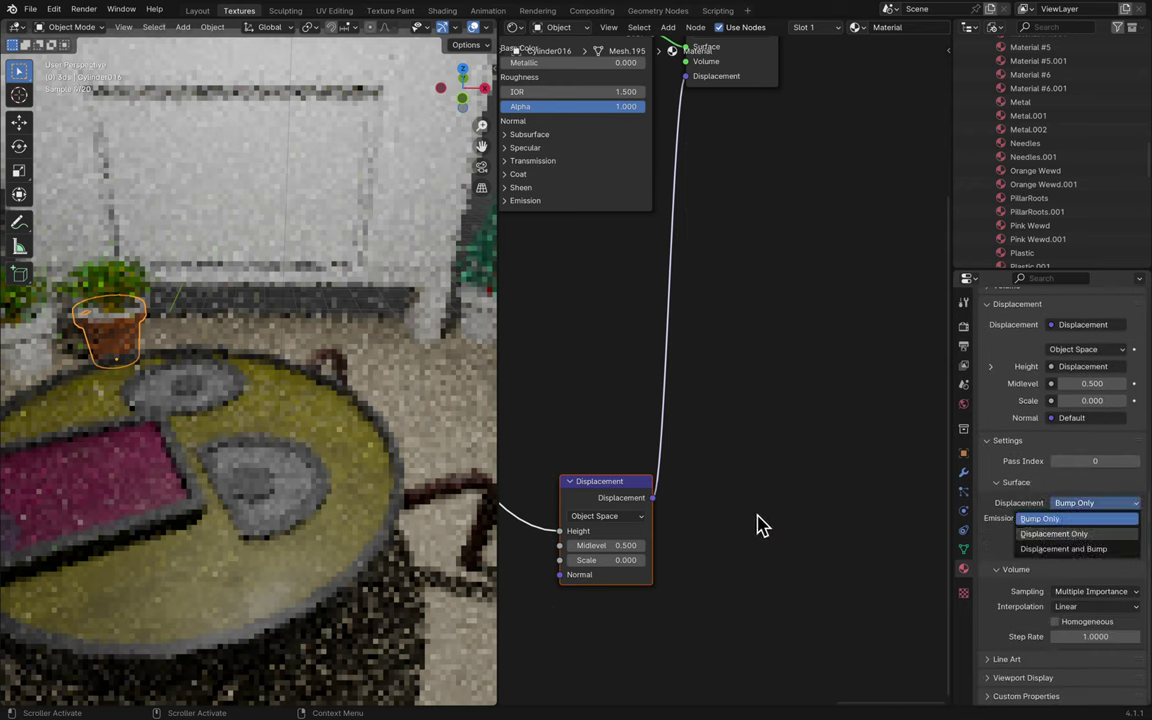
pyautogui.click(706, 494)
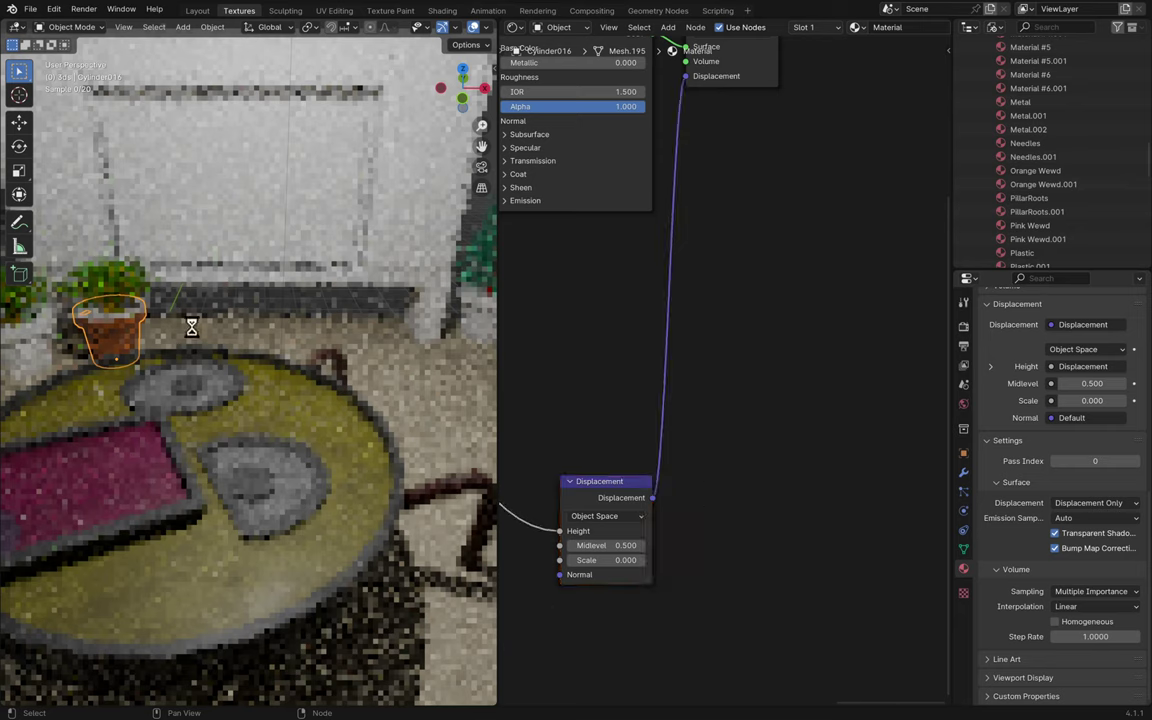
pyautogui.hotkey('ctrl', 's')
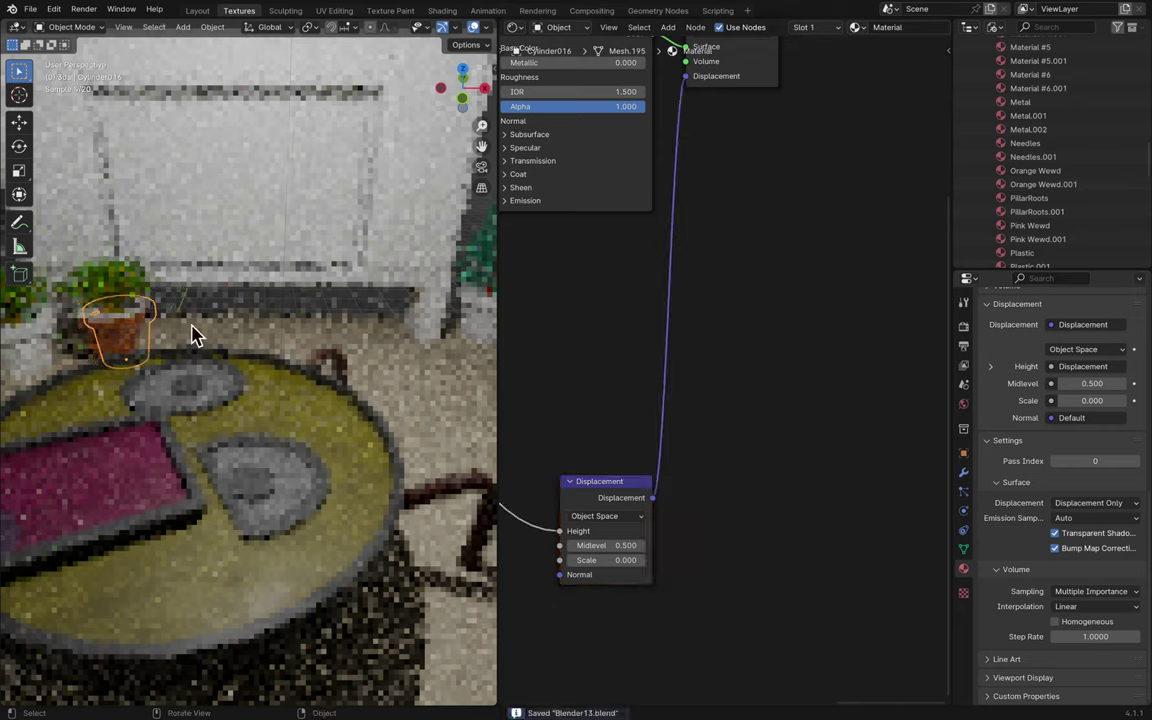
# - Center and orbit the view around the other plant pot, Cylinder015
pyautogui.scroll(-2, 193, 335)
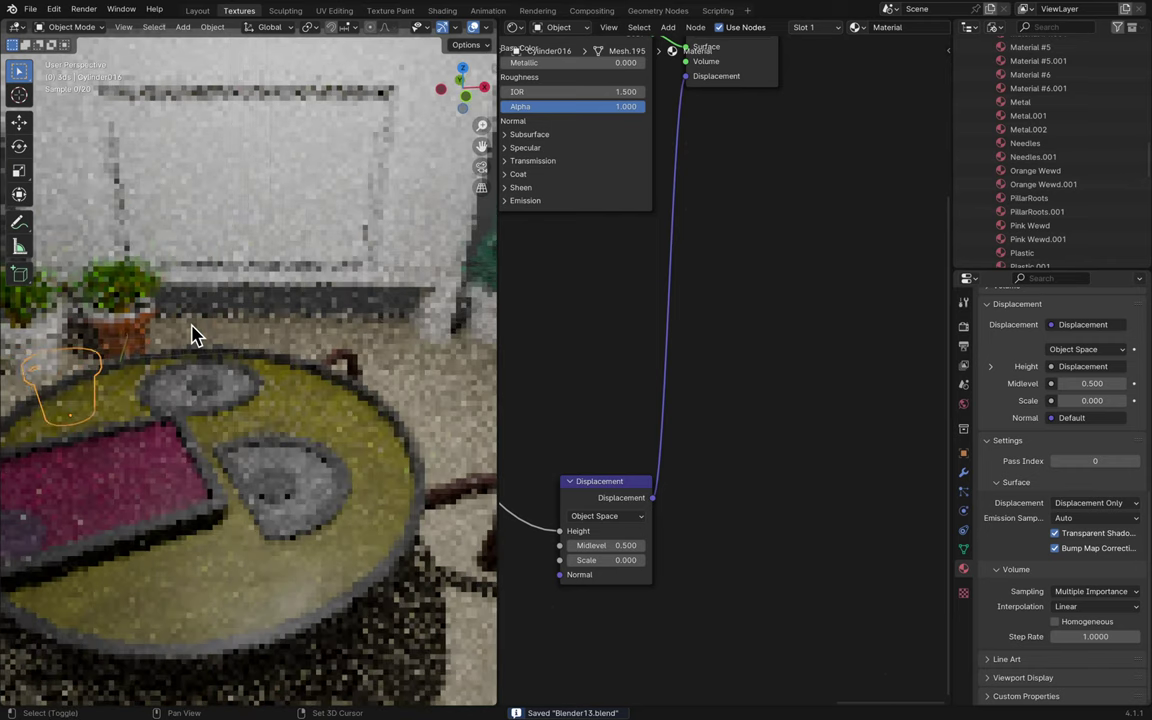
pyautogui.scroll(1, 193, 335)
pyautogui.scroll(1, 193, 335)
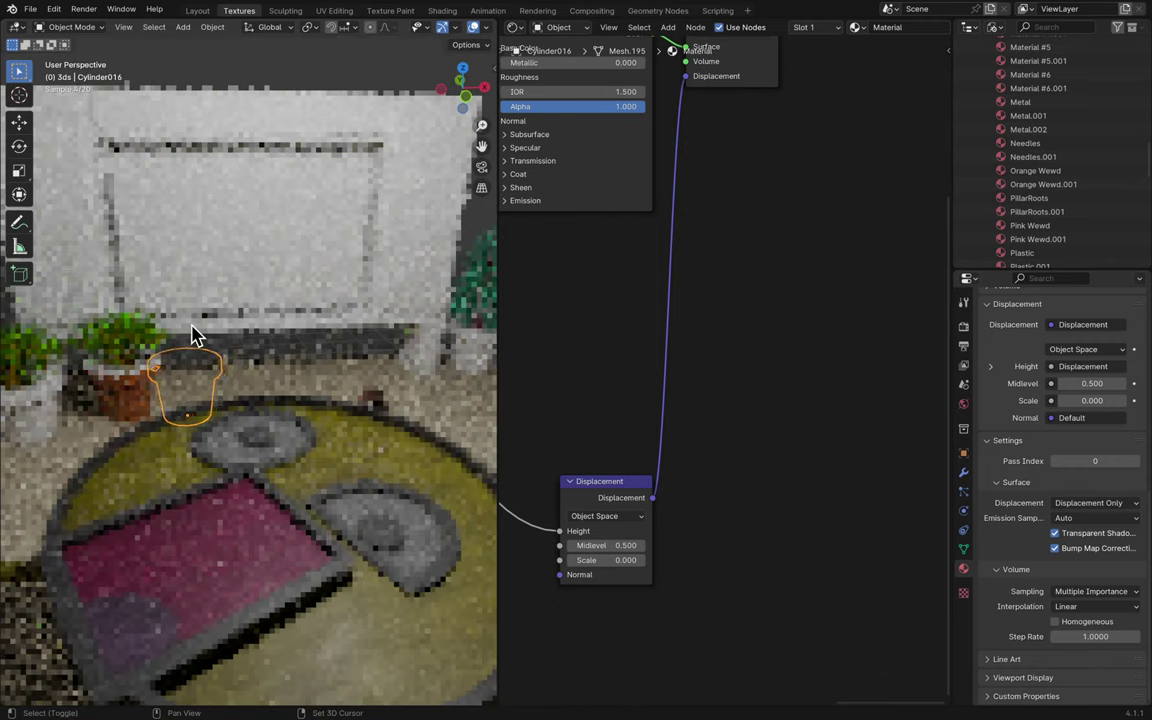
pyautogui.hotkey('ctrl', 'z')
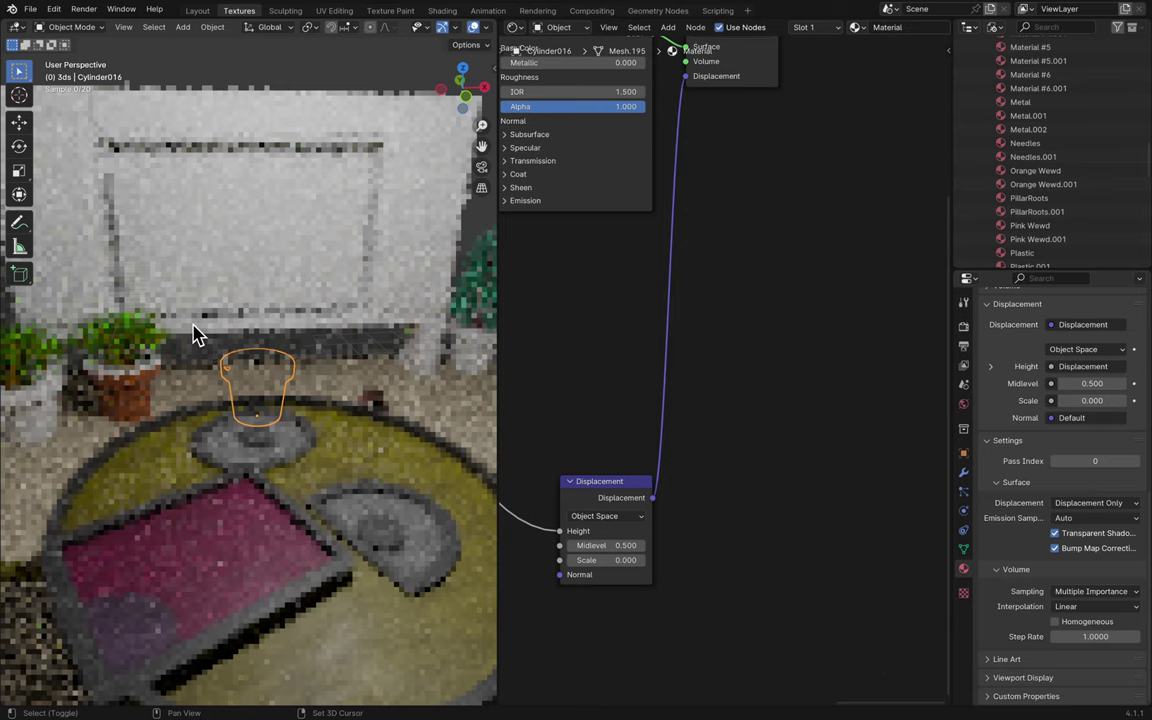
pyautogui.moveTo(244, 347); pyautogui.dragTo(117, 410, button='middle')
# - Select the white pot Cylinder015 and scroll through its Browse Material list of scene materials
pyautogui.click(168, 400)
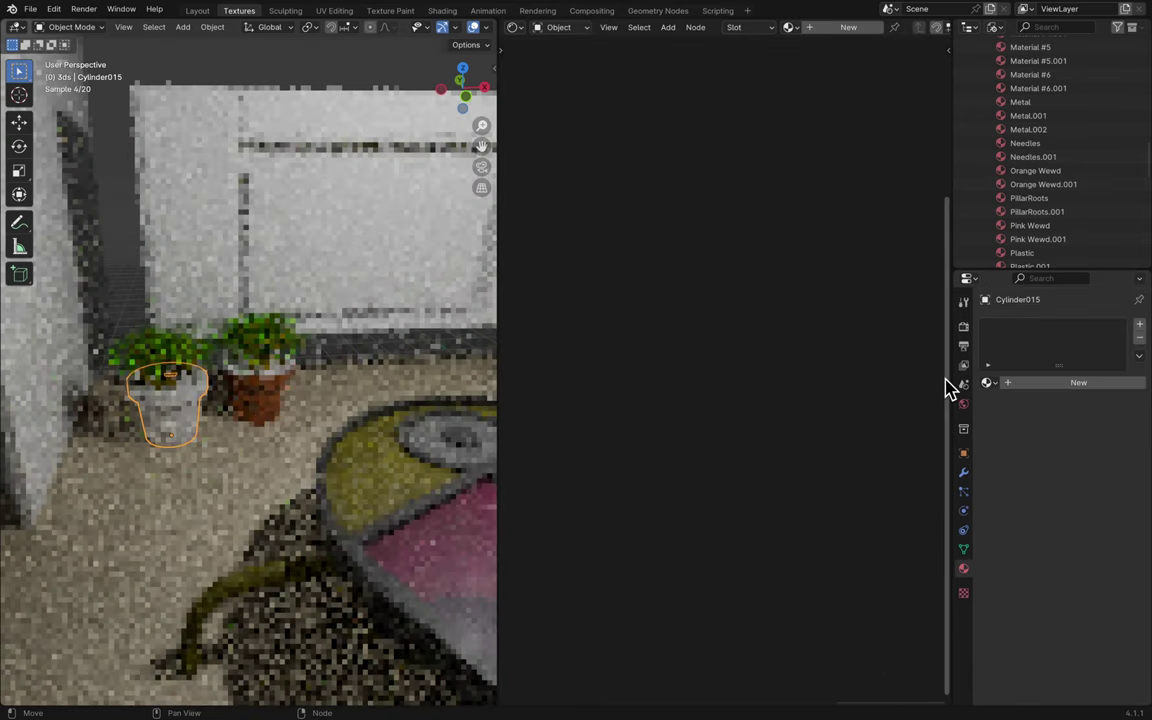
pyautogui.click(986, 382)
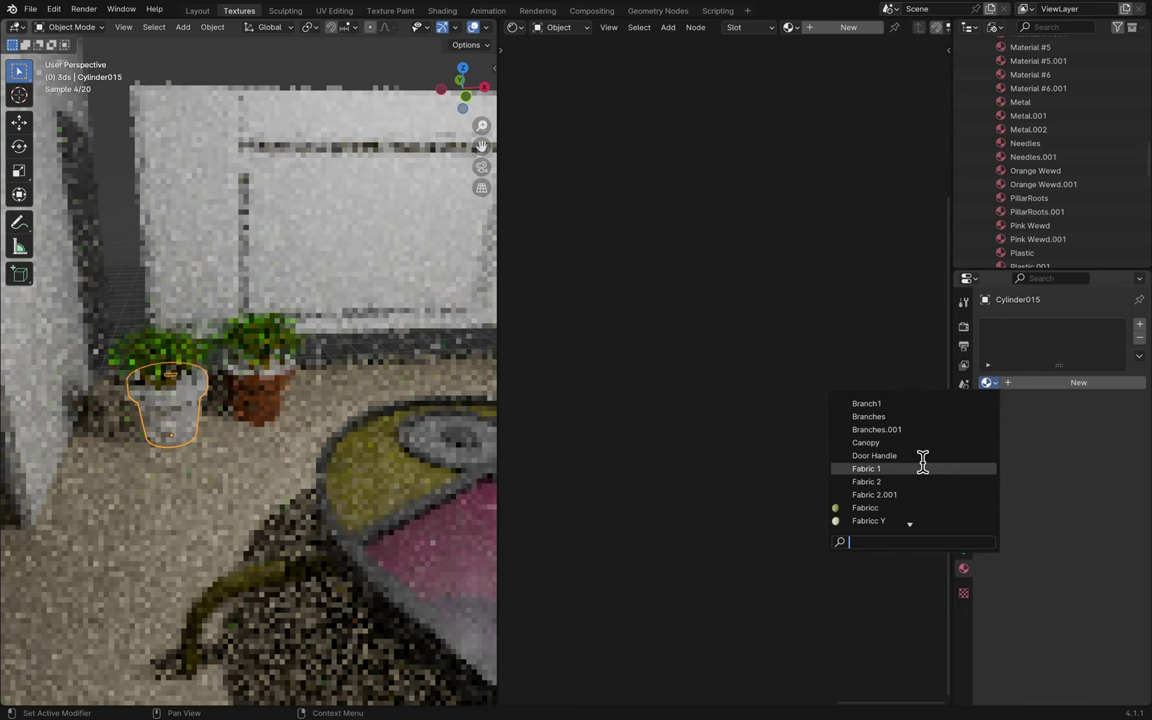
pyautogui.scroll(5, 920, 463)
pyautogui.scroll(-20, 922, 462)
pyautogui.scroll(-20, 922, 462)
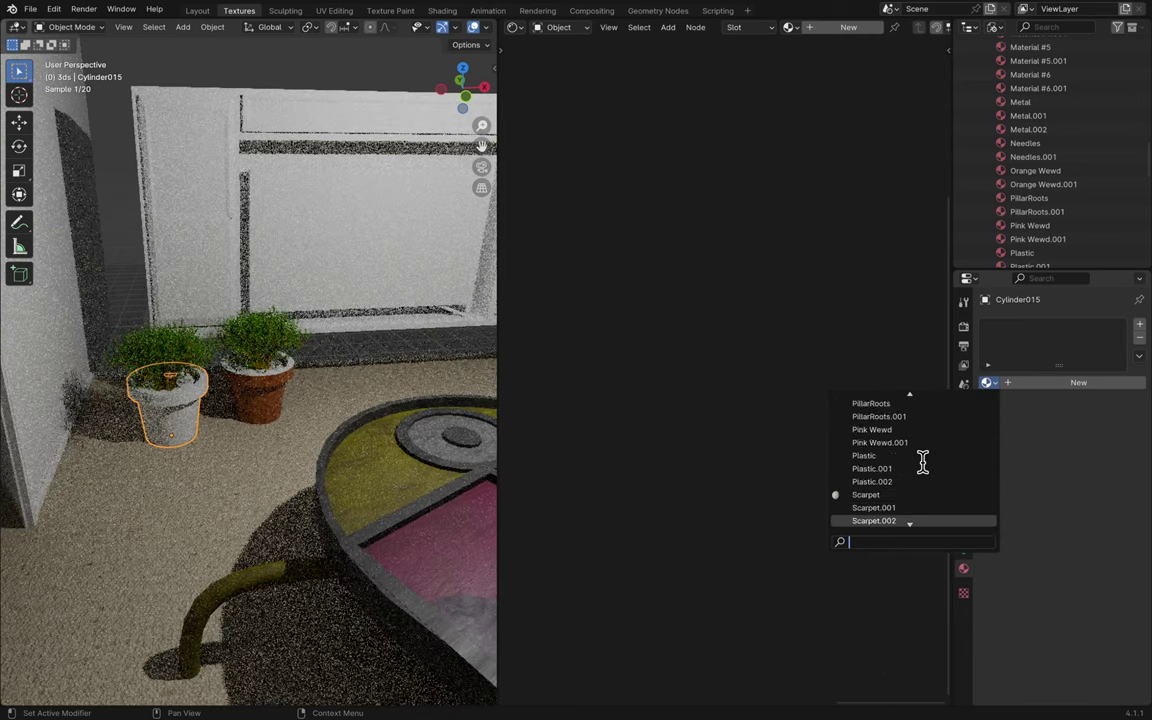
pyautogui.scroll(20, 922, 462)
pyautogui.scroll(-8, 922, 462)
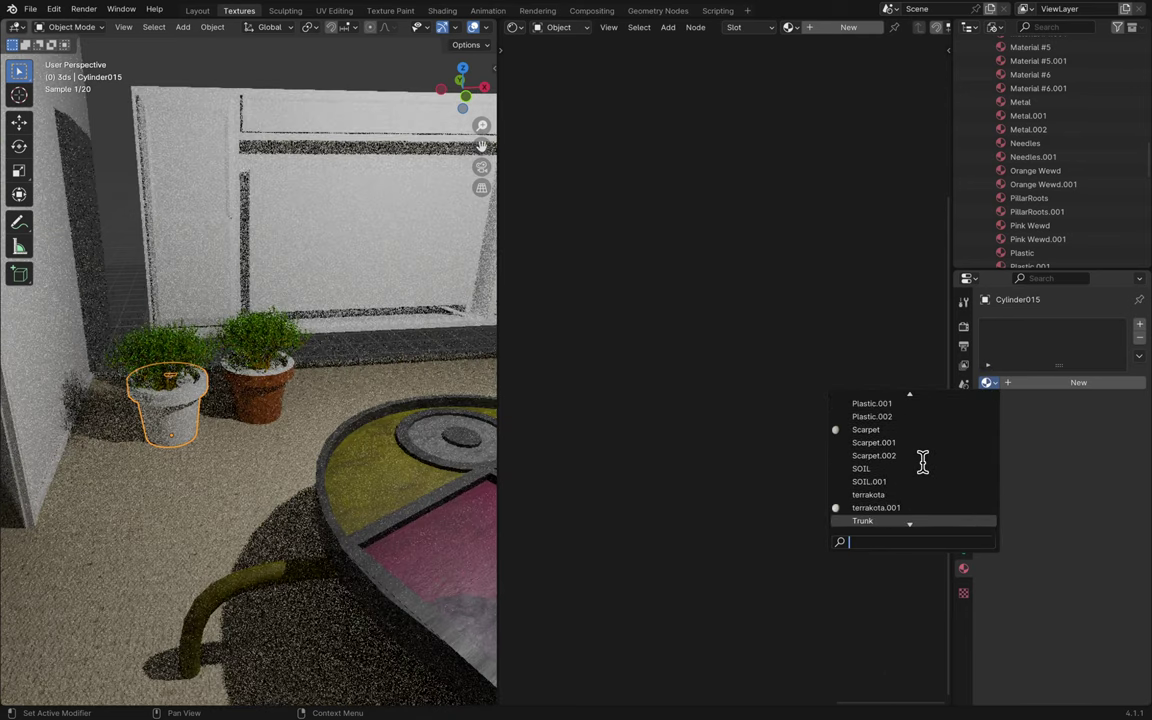
pyautogui.scroll(3, 922, 462)
pyautogui.scroll(-1, 922, 462)
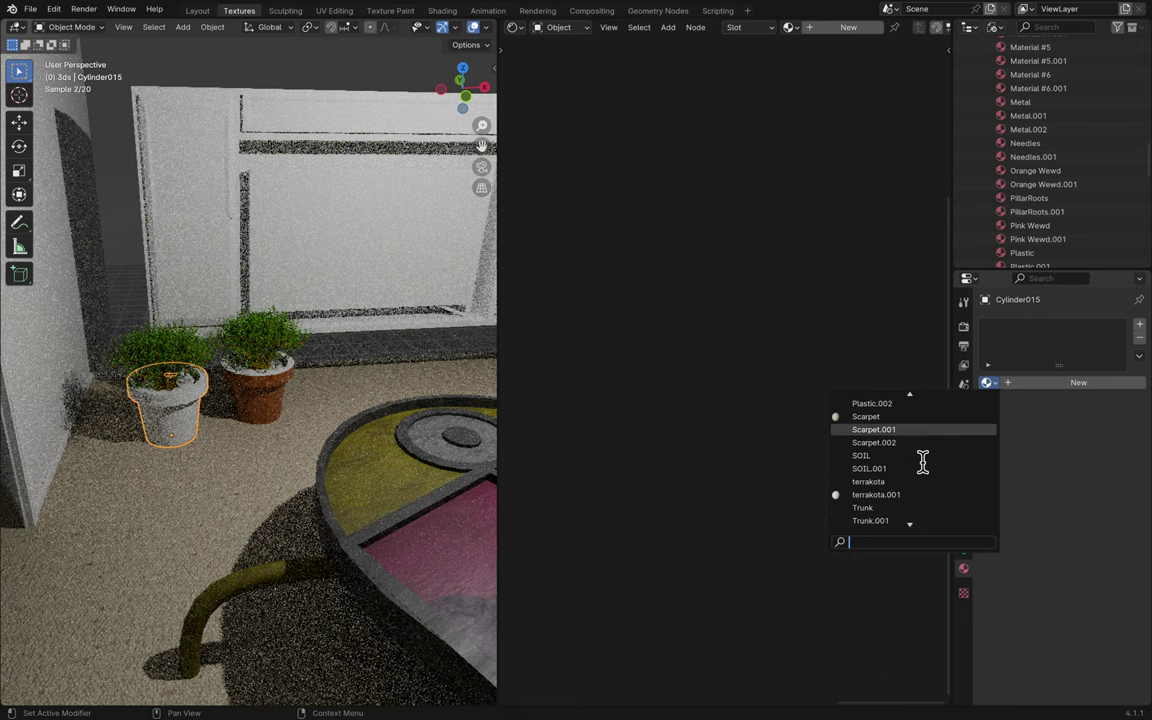
pyautogui.scroll(-1, 922, 462)
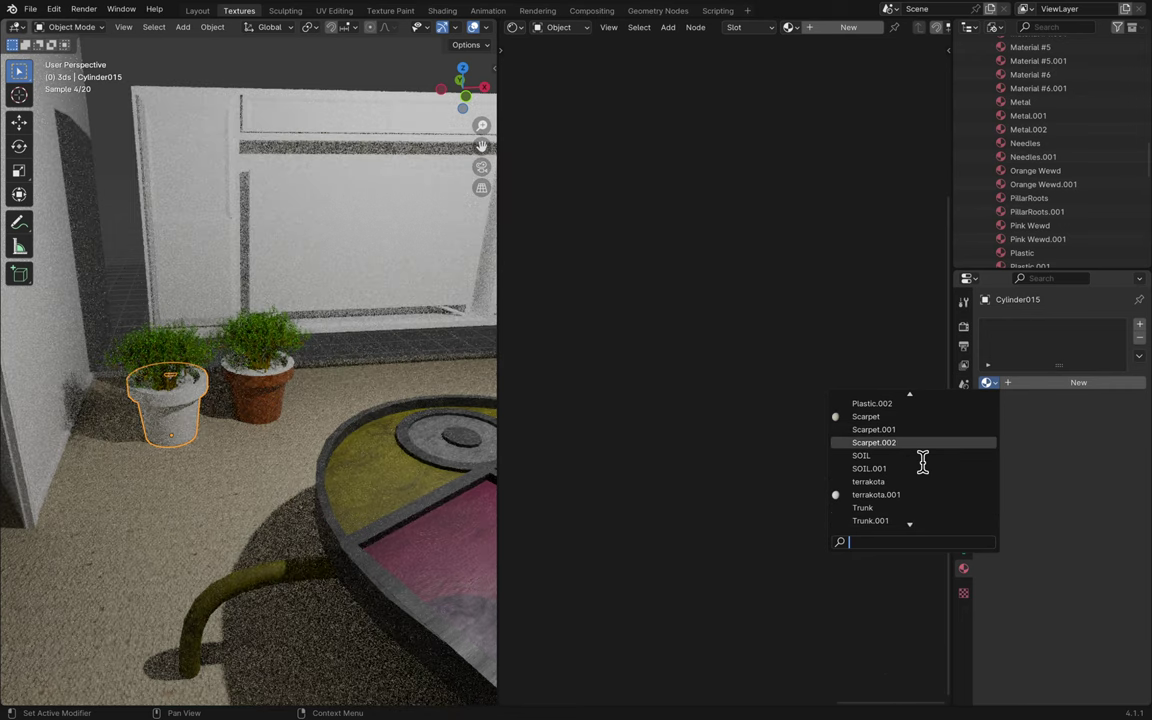
pyautogui.scroll(1, 922, 462)
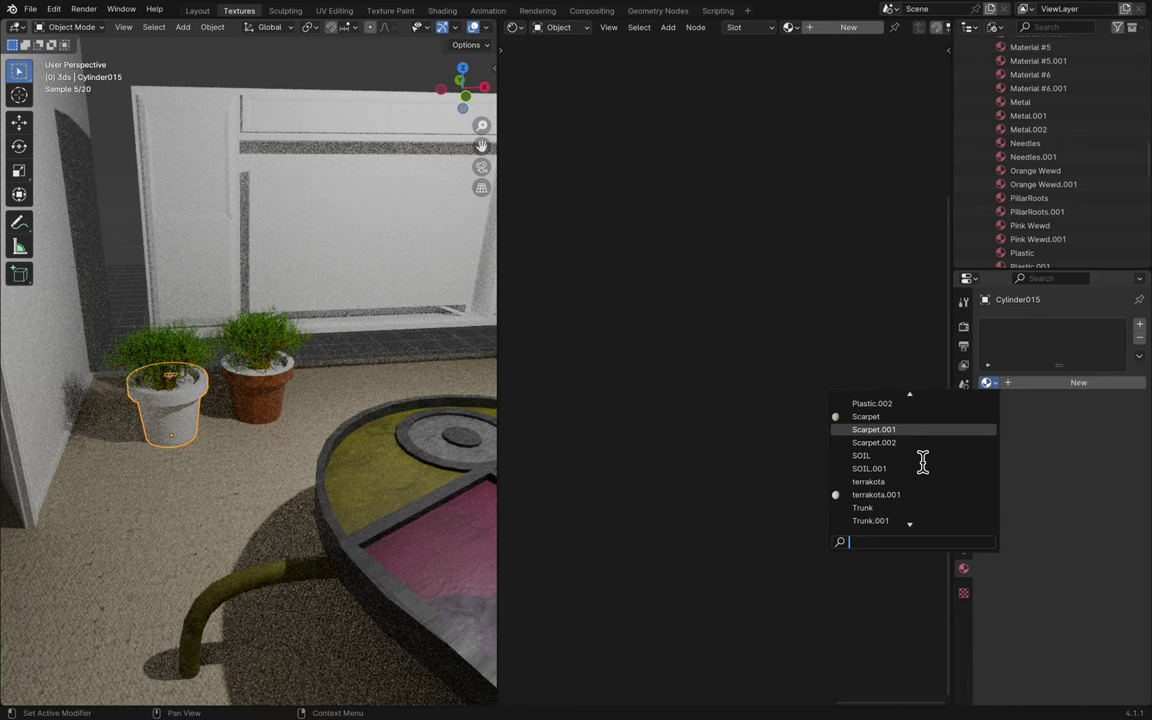
pyautogui.scroll(-13, 922, 462)
pyautogui.scroll(-13, 922, 462)
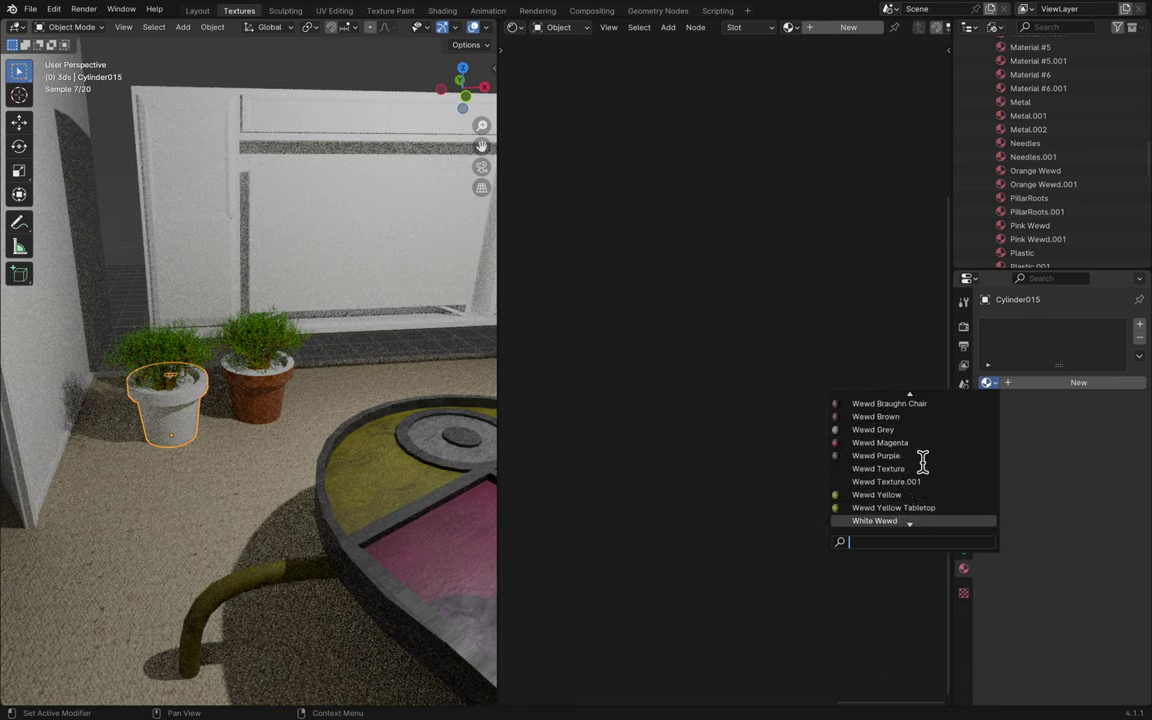
pyautogui.scroll(5, 922, 462)
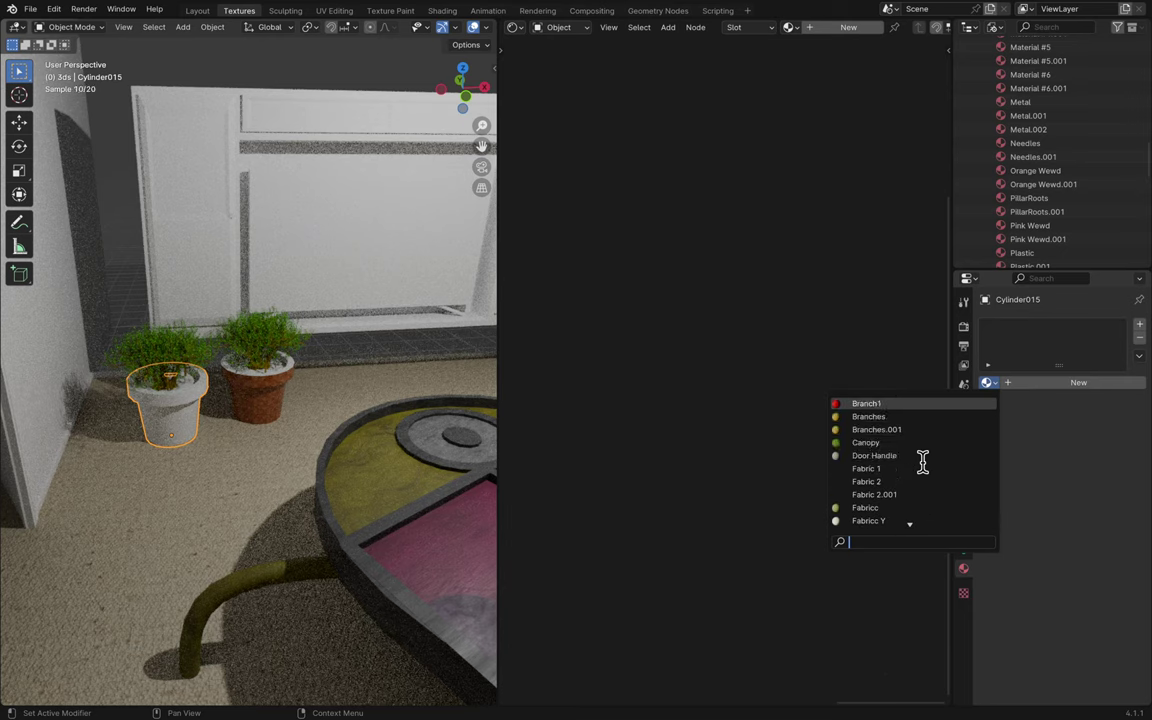
pyautogui.scroll(-8, 922, 462)
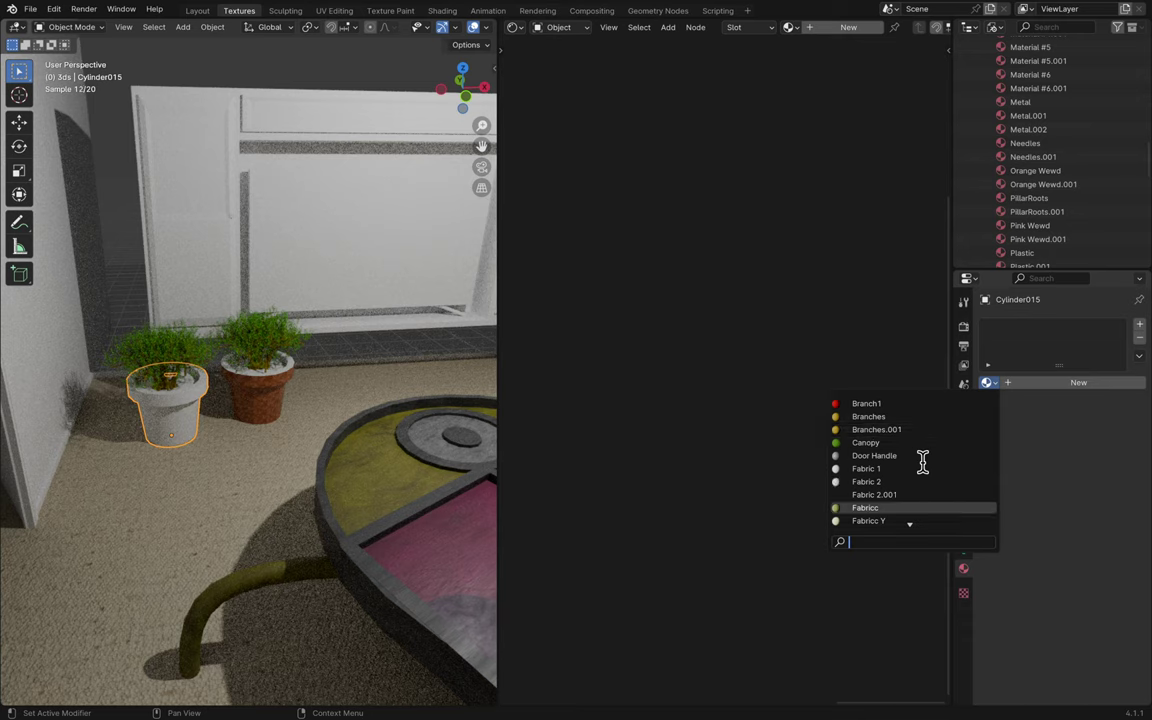
pyautogui.scroll(5, 922, 462)
pyautogui.scroll(-9, 922, 462)
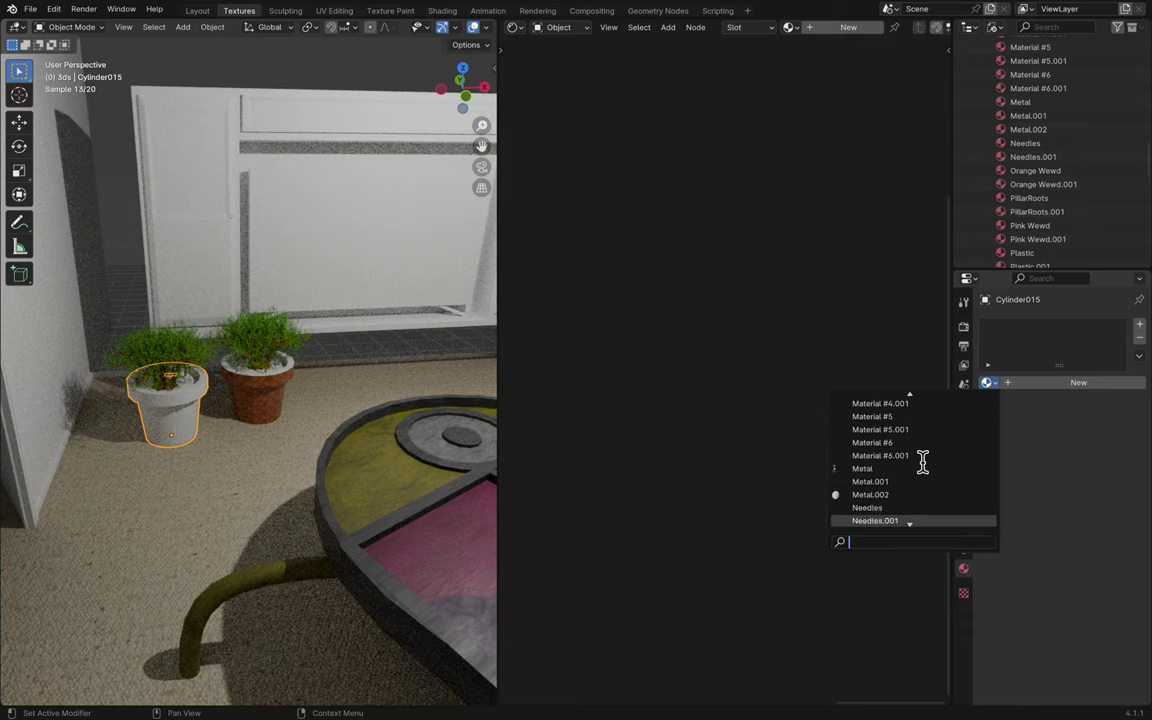
pyautogui.scroll(19, 922, 462)
pyautogui.scroll(-19, 922, 462)
pyautogui.scroll(15, 922, 462)
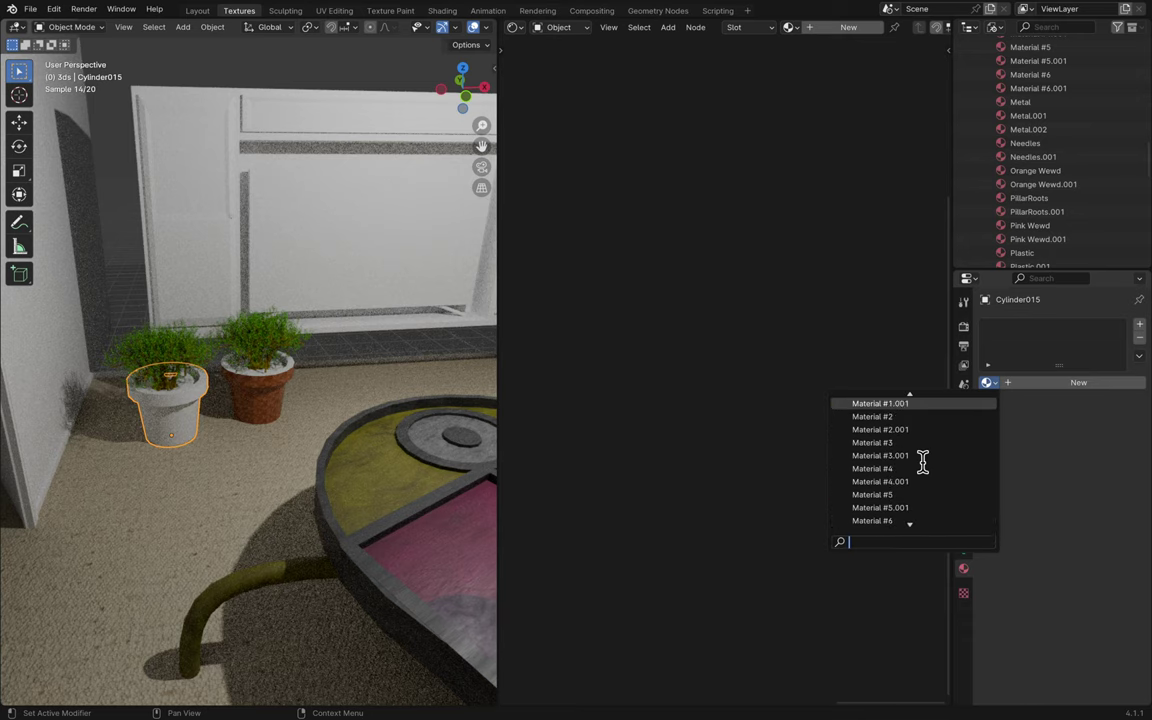
pyautogui.scroll(6, 922, 462)
pyautogui.scroll(-20, 922, 462)
pyautogui.scroll(20, 922, 462)
pyautogui.scroll(-20, 922, 462)
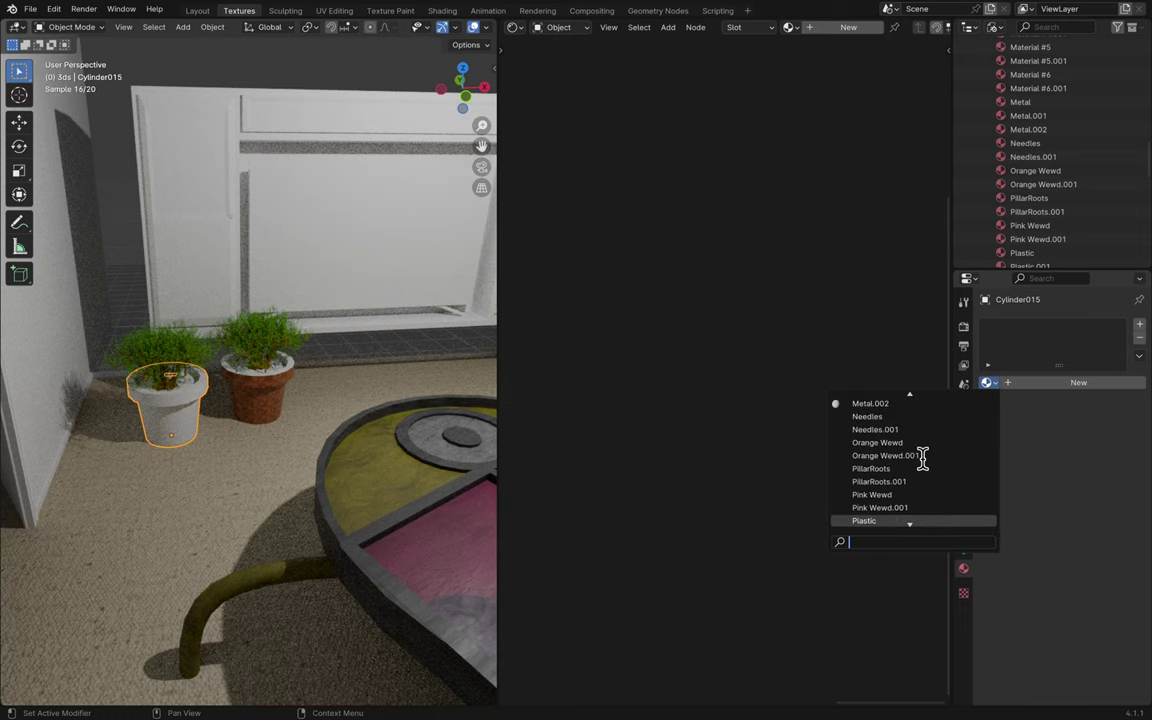
pyautogui.scroll(20, 922, 457)
pyautogui.scroll(-20, 922, 457)
pyautogui.scroll(17, 922, 457)
pyautogui.scroll(-10, 924, 446)
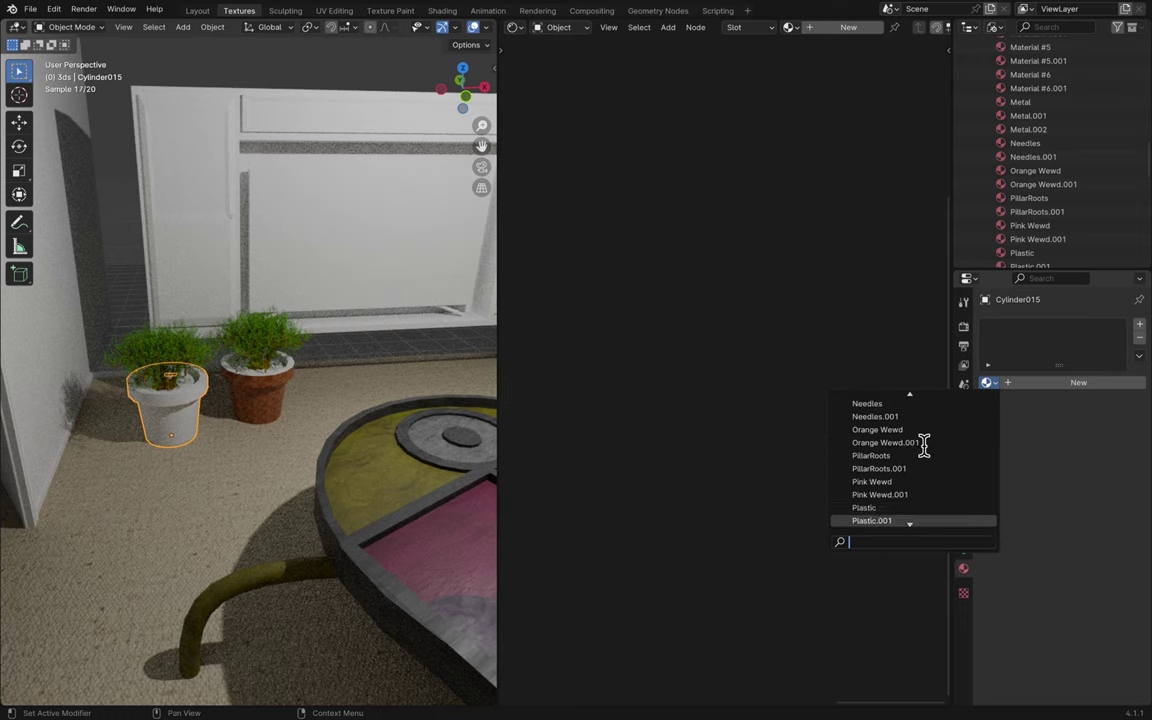
pyautogui.scroll(-20, 924, 446)
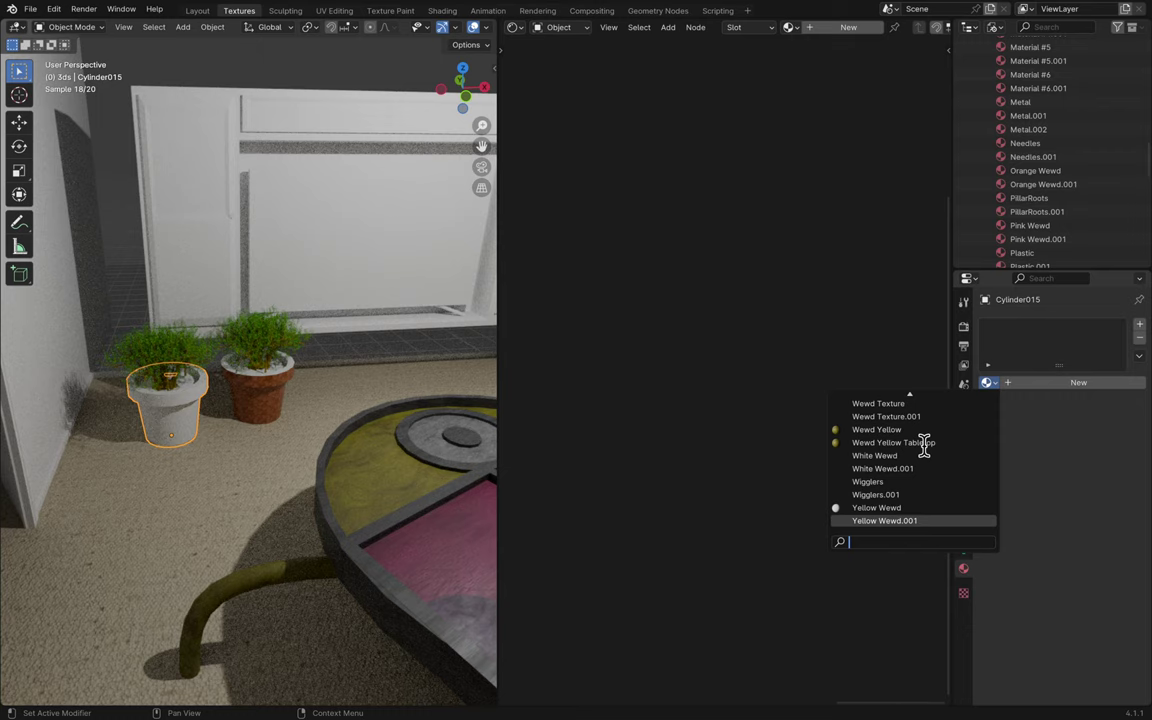
pyautogui.scroll(4, 924, 449)
pyautogui.scroll(-1, 924, 449)
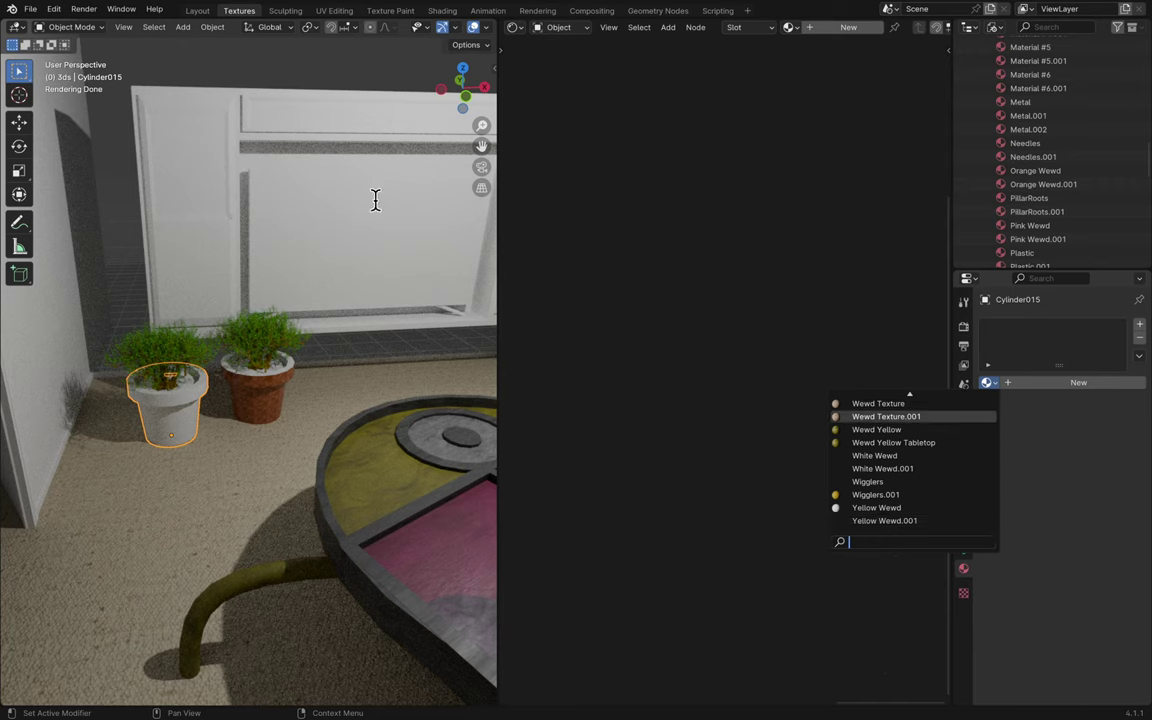
# - Rename the brown pot Cylinder016's material to Terracottaness
pyautogui.click(262, 385)
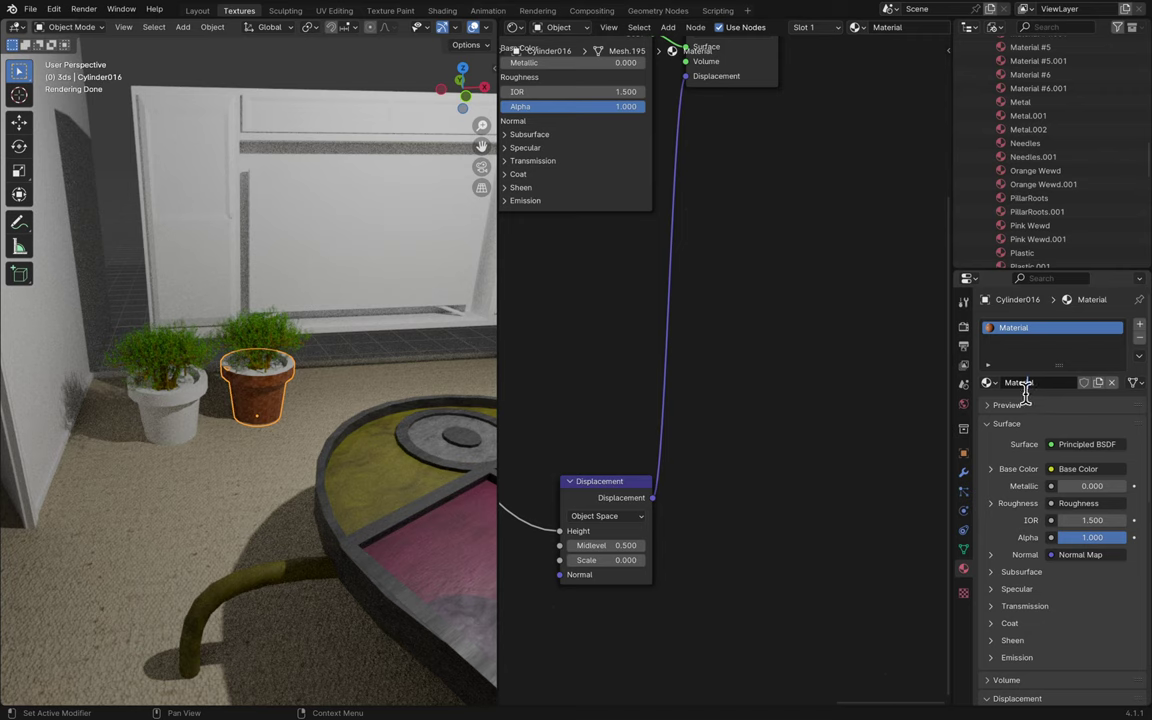
pyautogui.click(1025, 390)
pyautogui.write('Terracottaness')
pyautogui.press('Return')
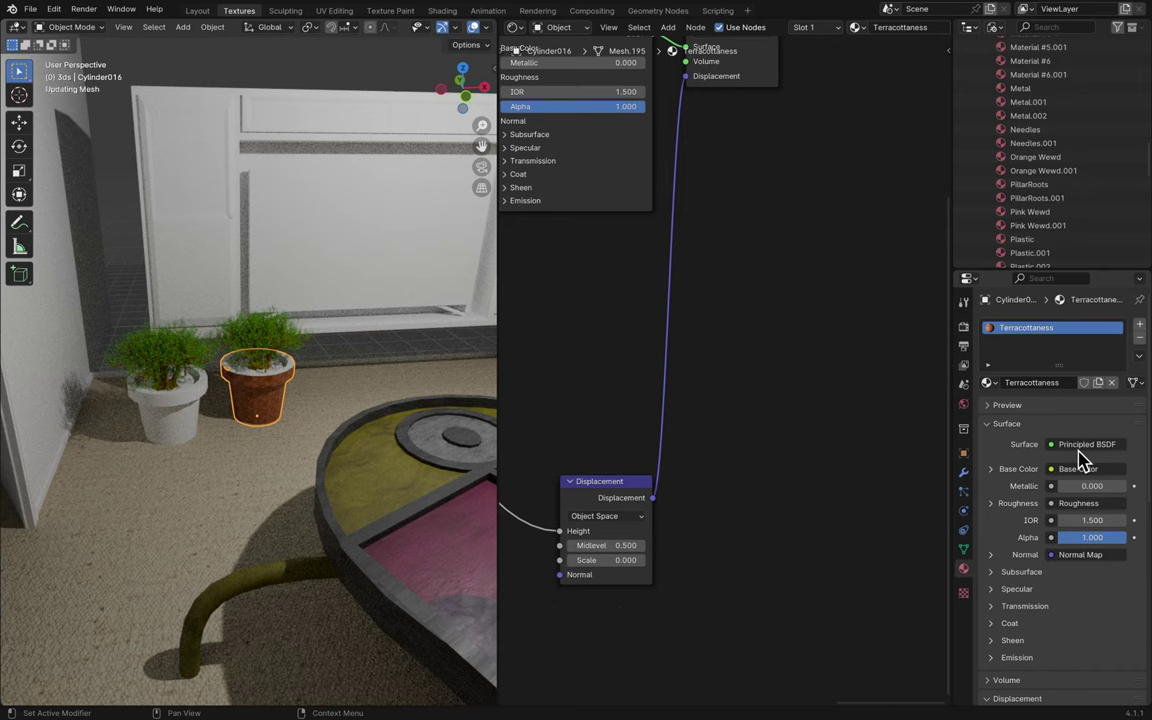
# - Assign Terracottaness to the other terracotta pot Object019 and the white pot Cylinder015
pyautogui.click(277, 377)
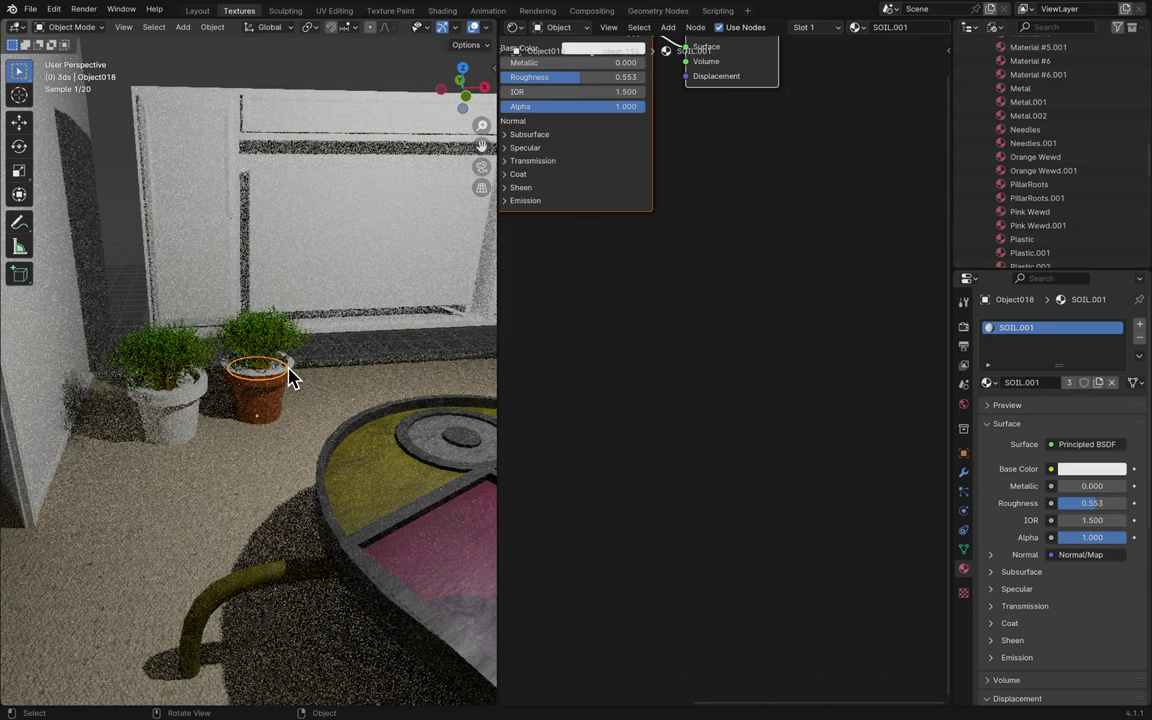
pyautogui.click(232, 385)
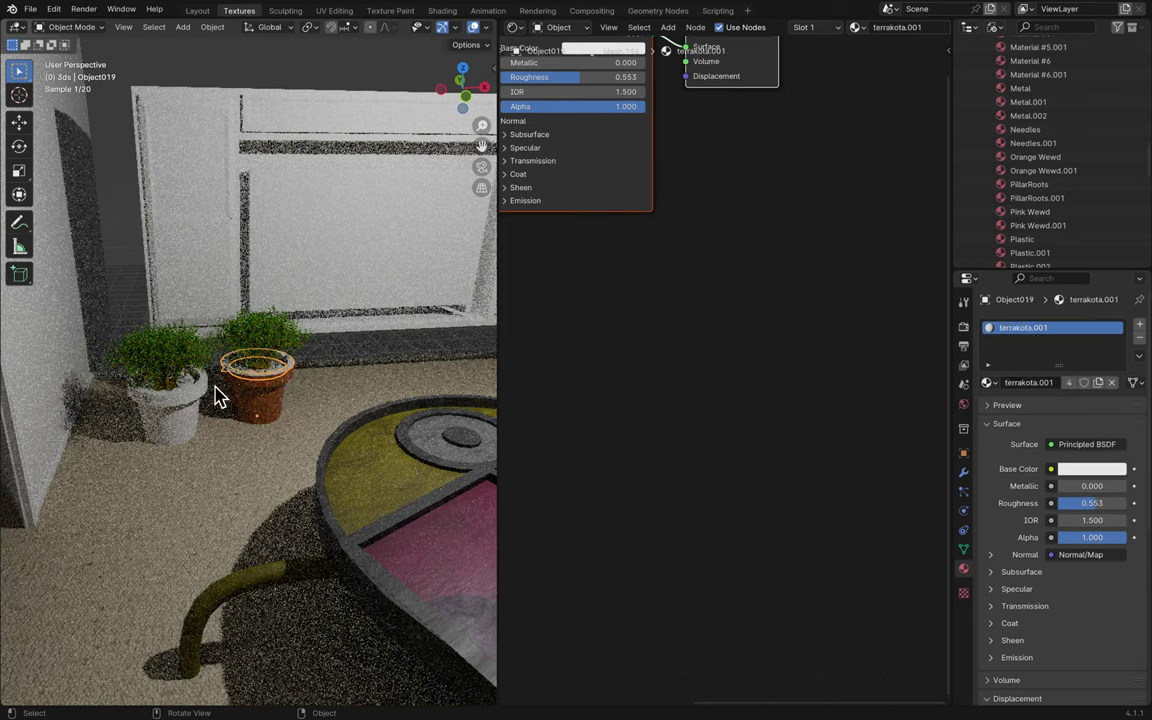
pyautogui.click(988, 382)
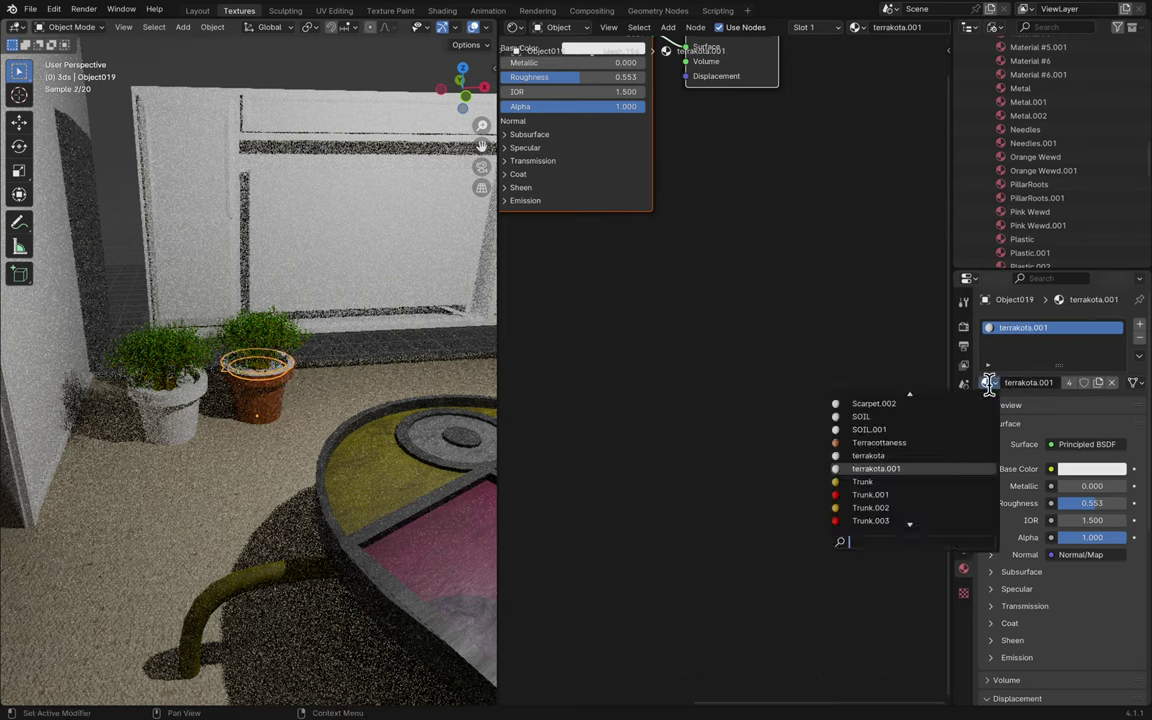
pyautogui.click(952, 443)
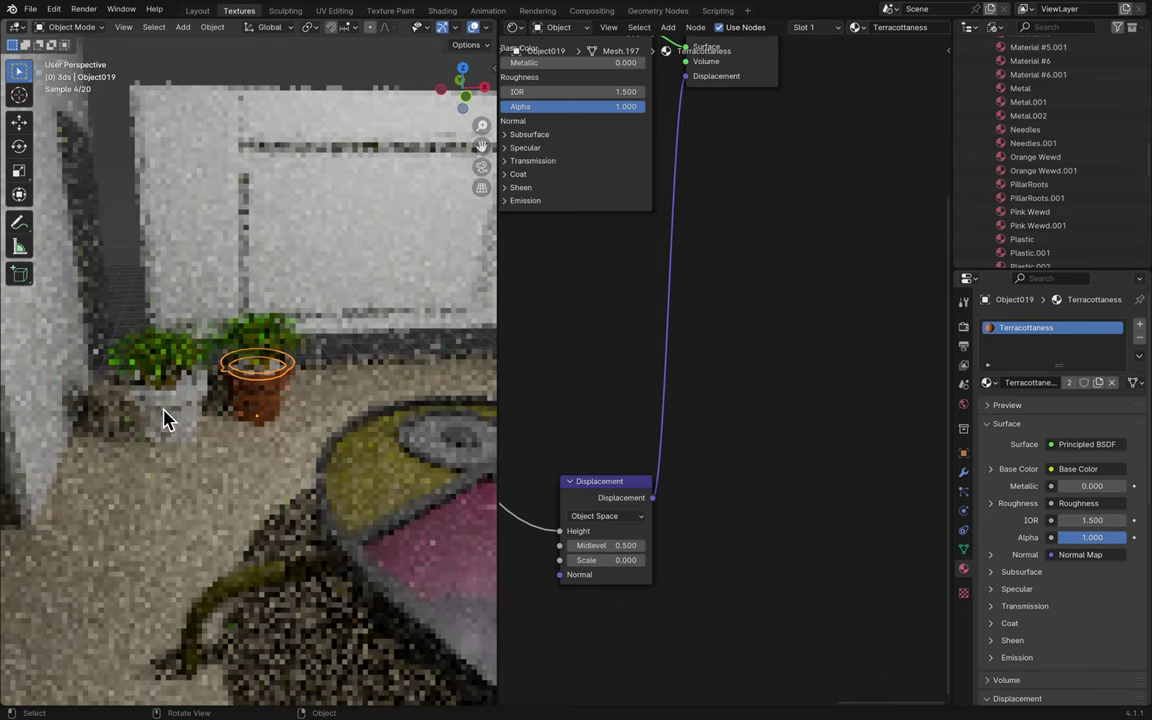
pyautogui.click(168, 405)
pyautogui.click(988, 382)
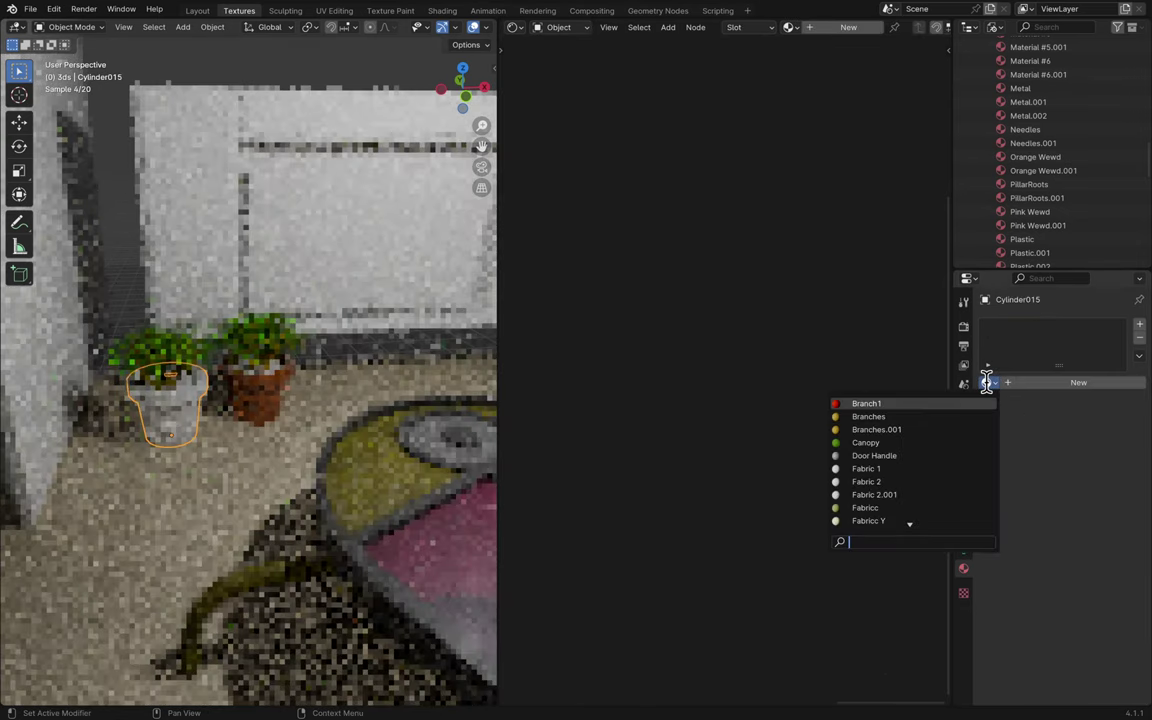
pyautogui.write('terr')
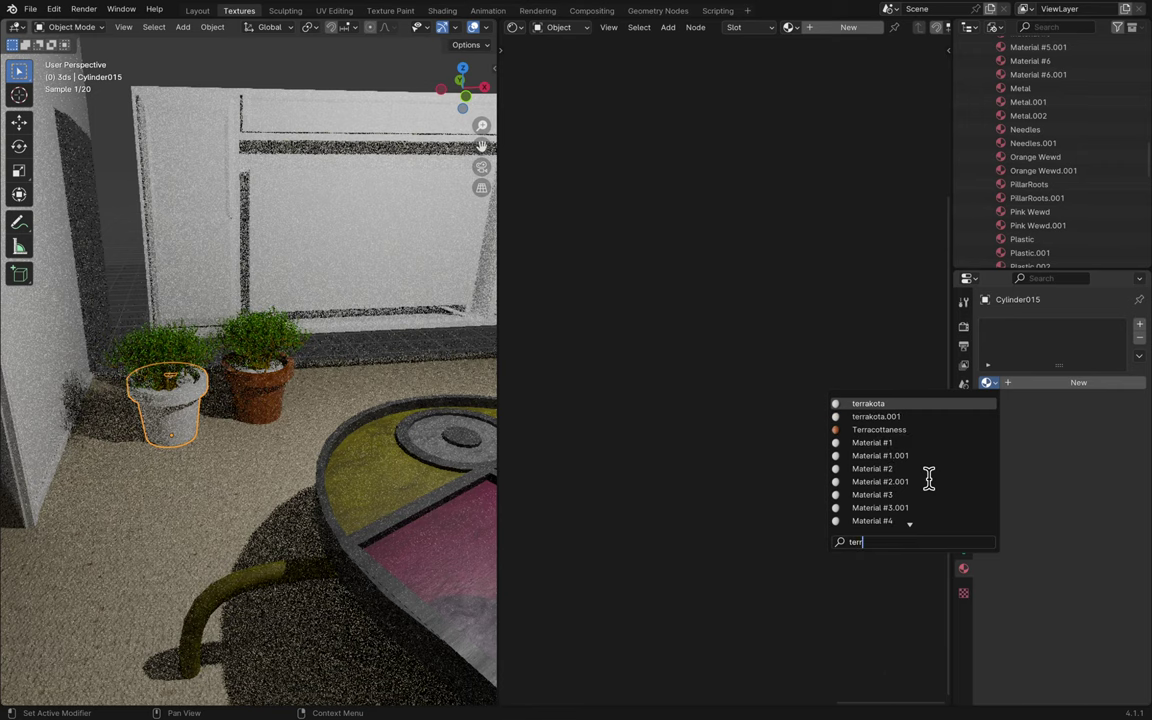
pyautogui.click(893, 429)
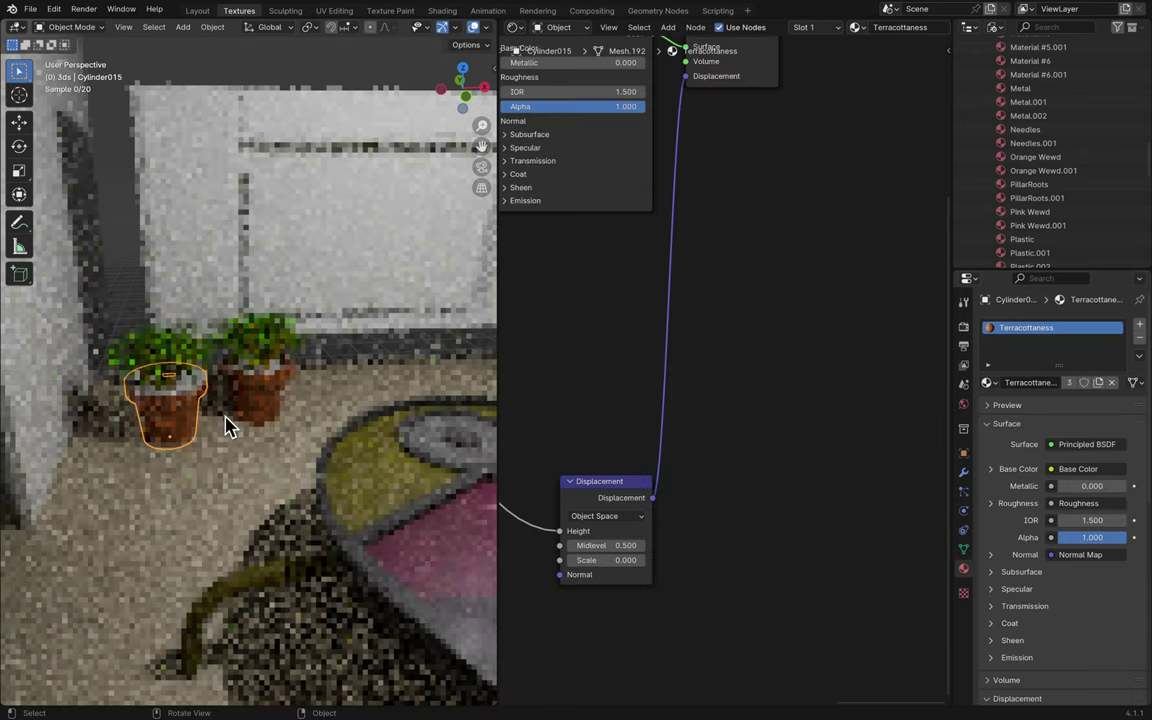
# - Switch the Outliner from Blender File materials to View Layer display mode
pyautogui.scroll(15, 1041, 116)
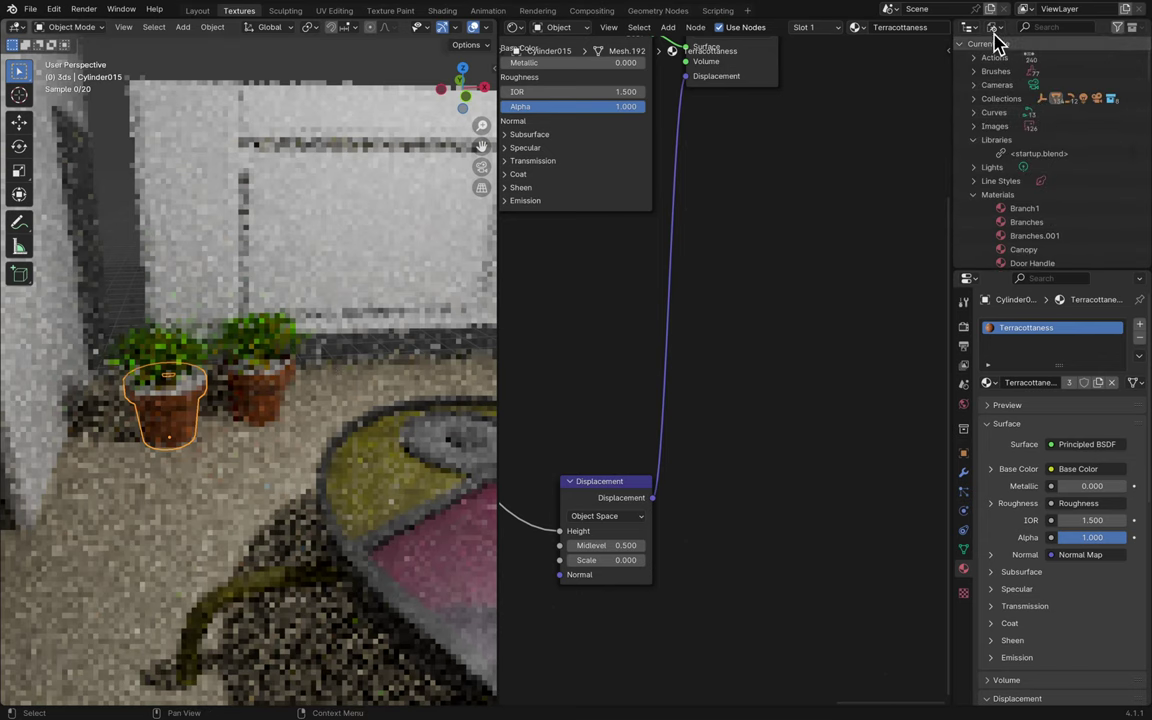
pyautogui.scroll(-15, 1036, 140)
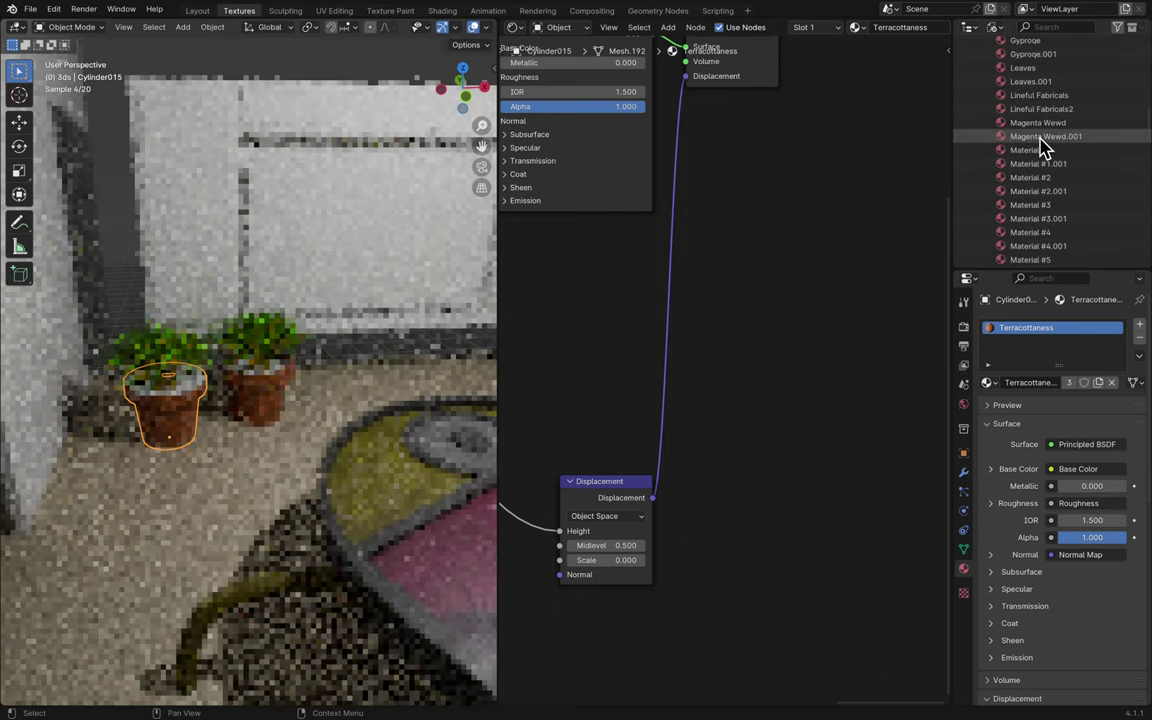
pyautogui.scroll(-1, 1041, 146)
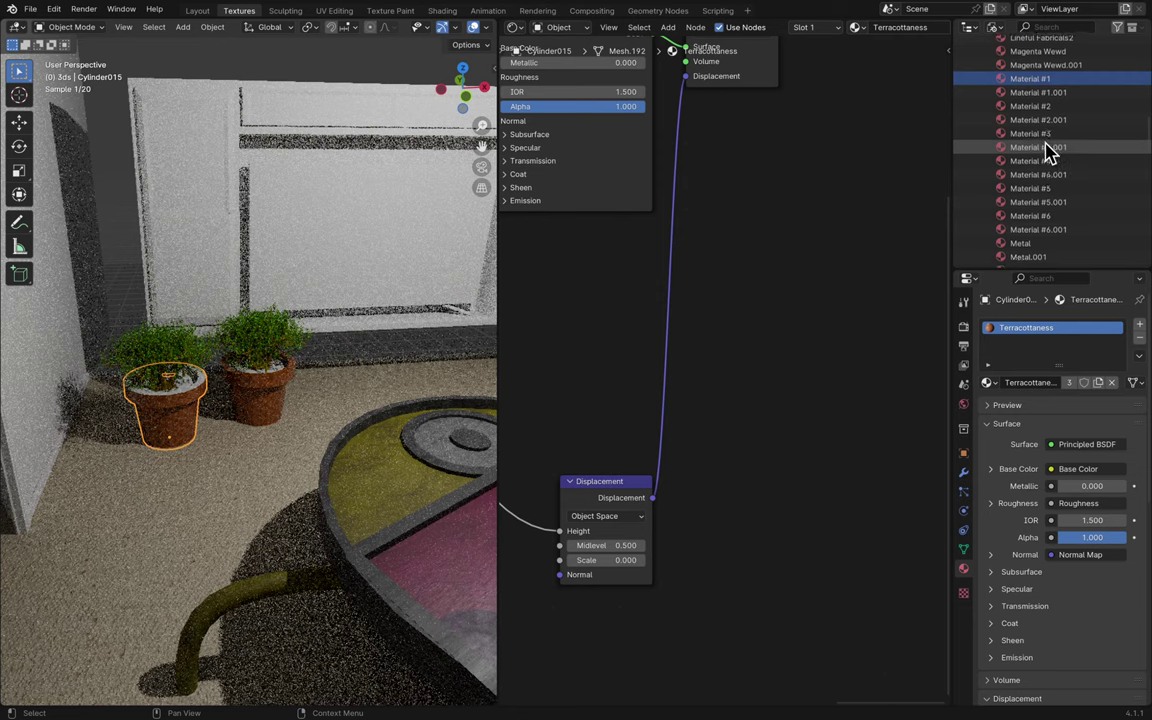
pyautogui.scroll(-5, 1048, 148)
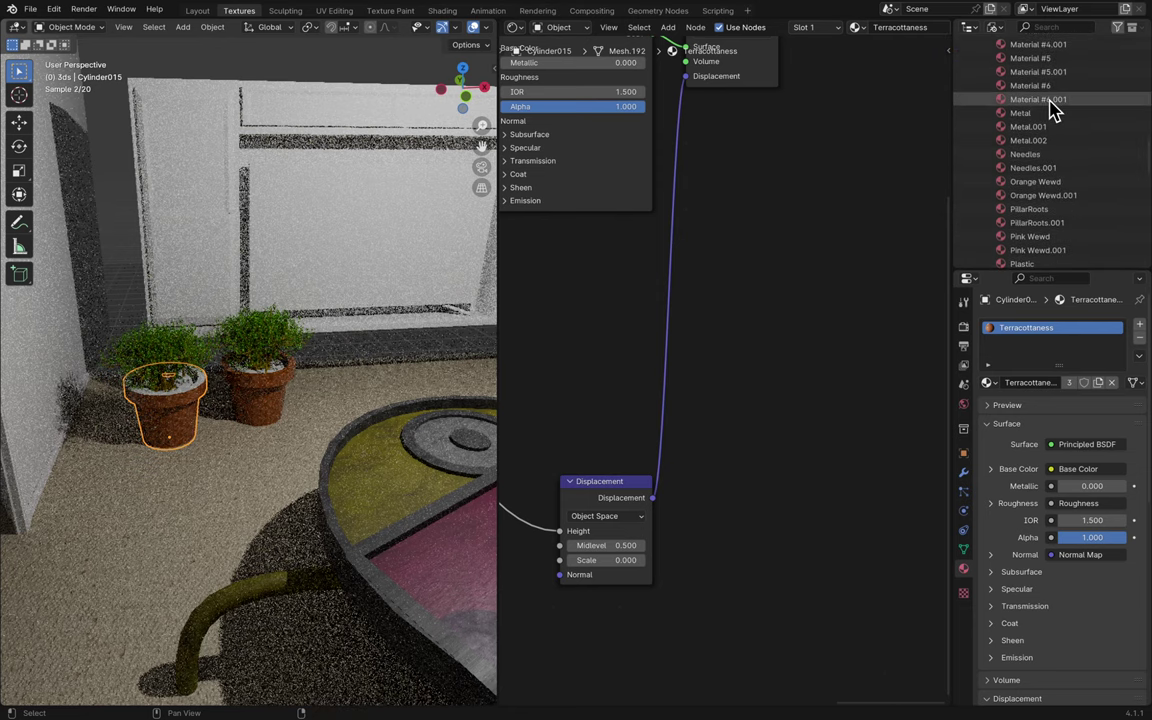
pyautogui.rightClick(1052, 110)
pyautogui.press('Escape')
pyautogui.scroll(-12, 1049, 112)
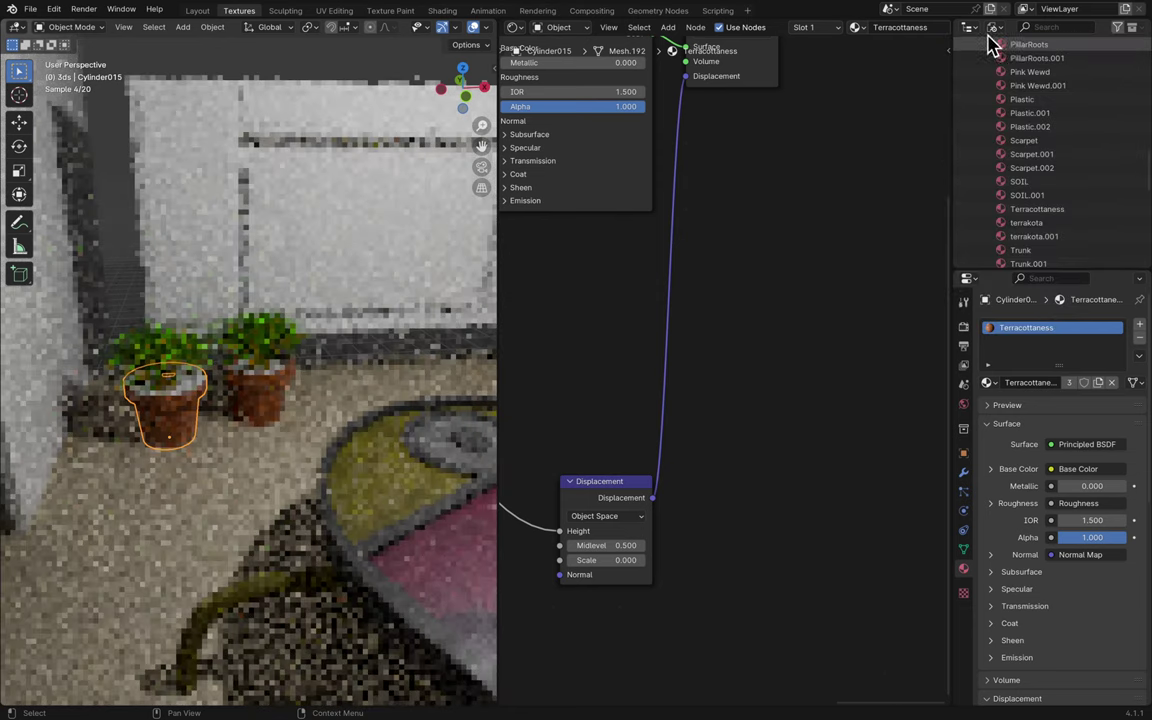
pyautogui.click(994, 27)
pyautogui.click(1022, 77)
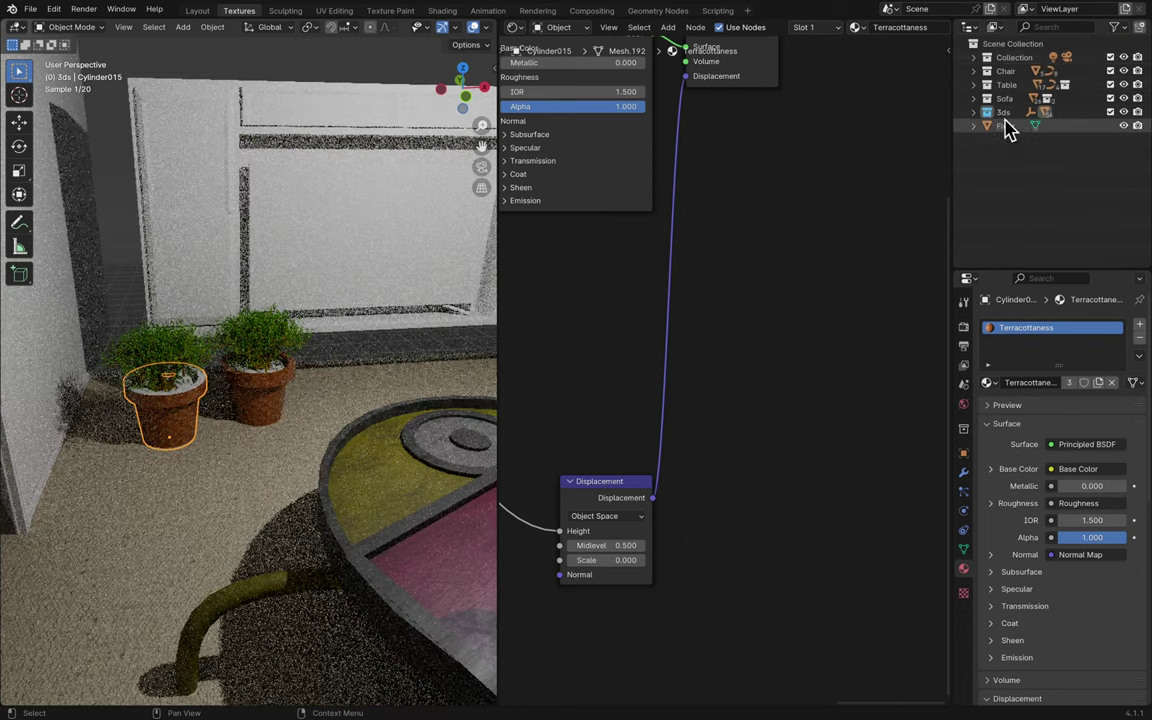
# - Save the file as Blender13.blend, leaving the 3ds collection visible
pyautogui.click(1124, 112)
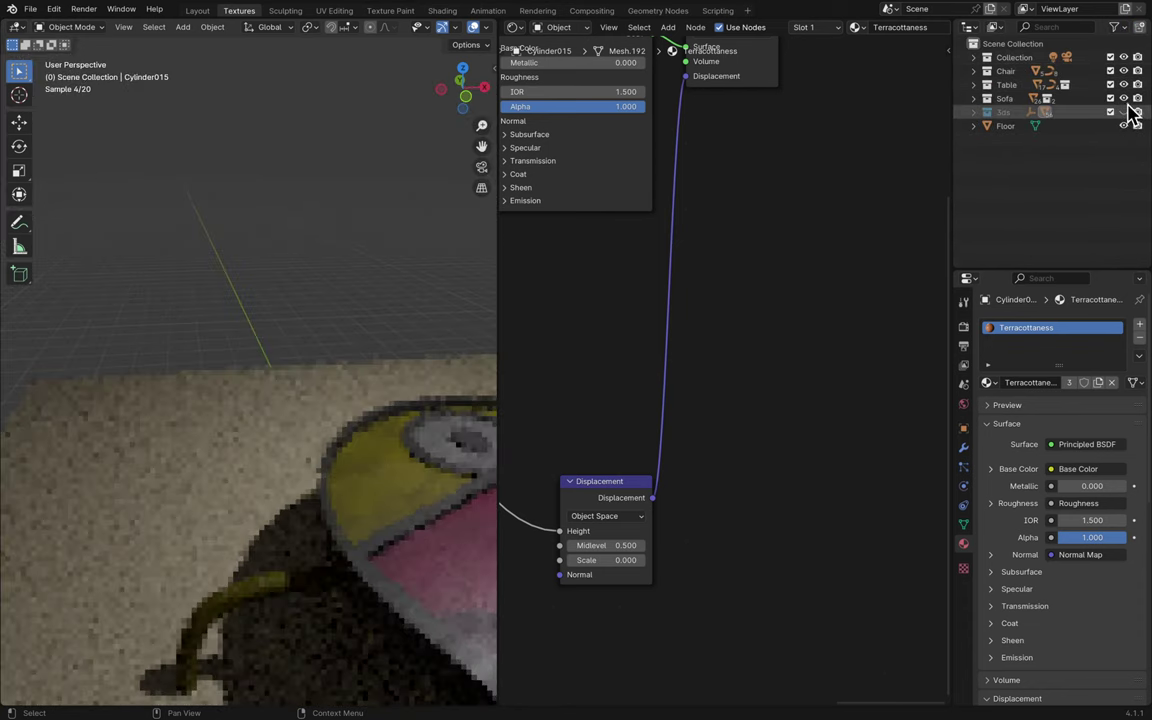
pyautogui.hotkey('ctrl', 's')
pyautogui.click(1124, 112)
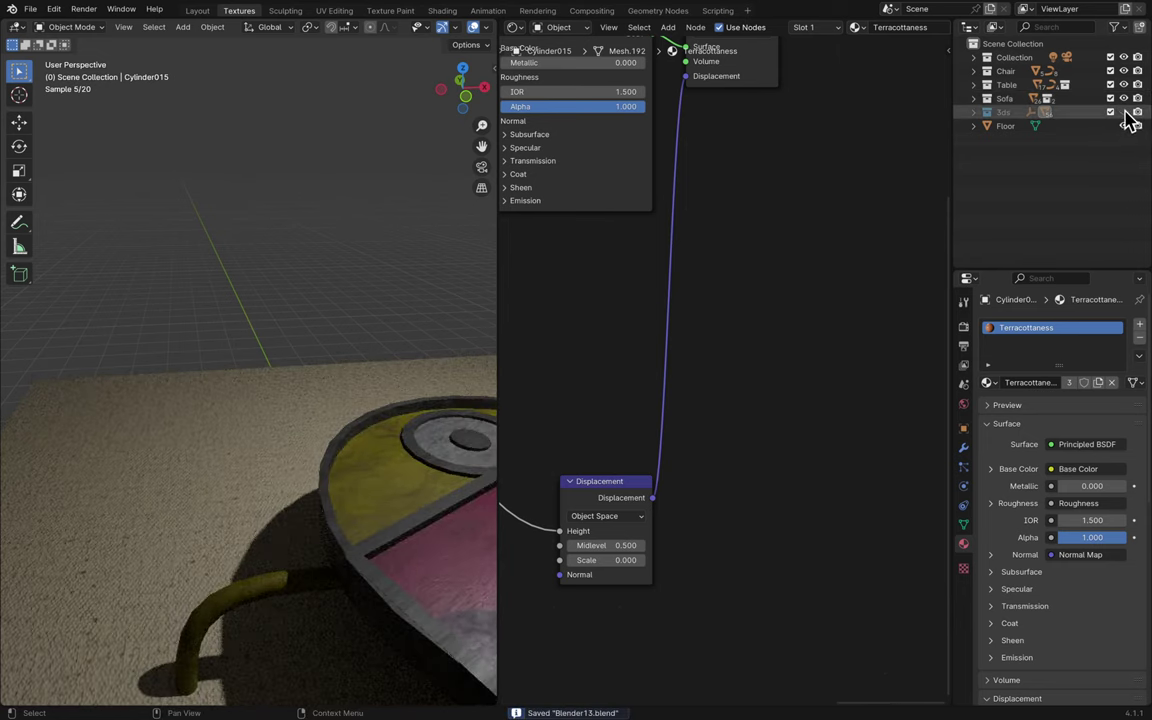
# - Hide the Chair, Table and Sofa collections and select the carpeted floor
pyautogui.moveTo(1124, 98); pyautogui.dragTo(1124, 84)
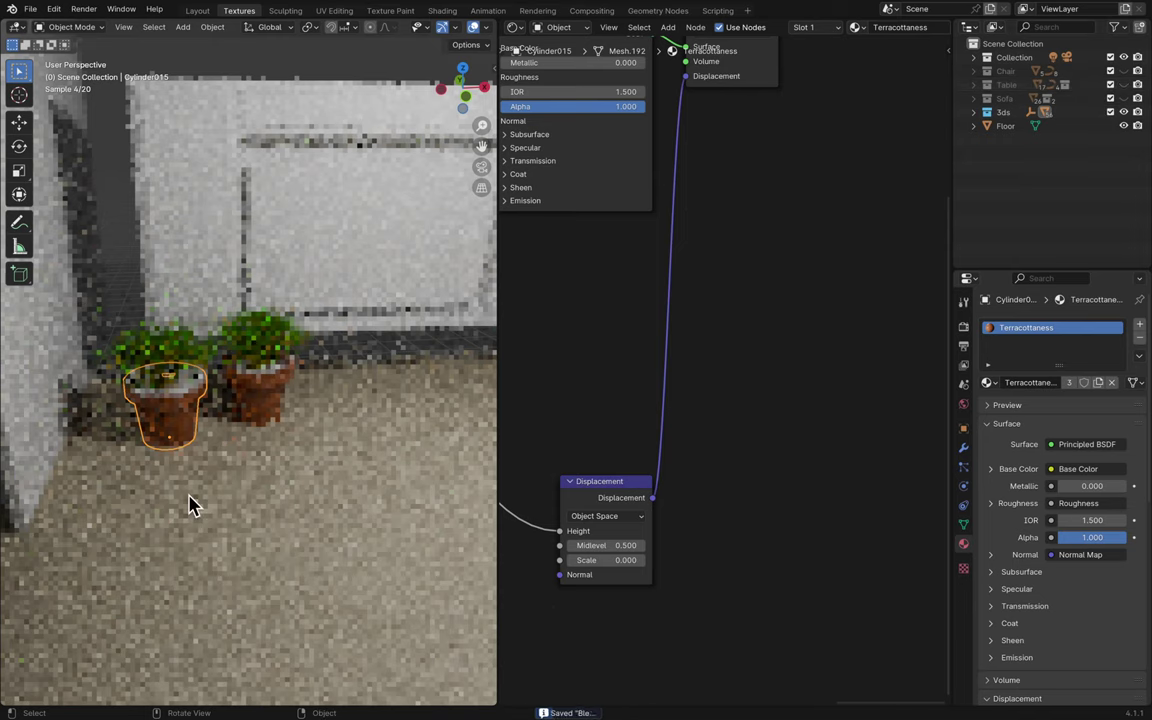
pyautogui.hotkey('ctrl', 'z')
pyautogui.hscroll(-10, 193, 505)
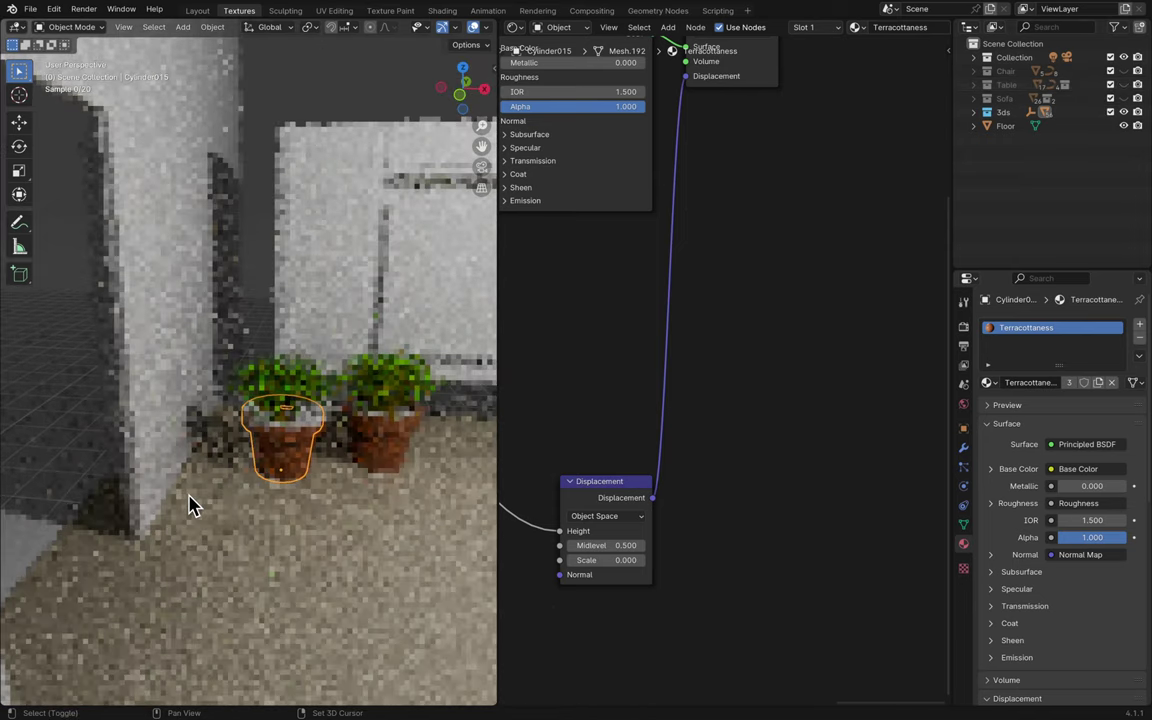
pyautogui.keyDown('shift'); pyautogui.hscroll(8, 193, 505); pyautogui.keyUp('shift')
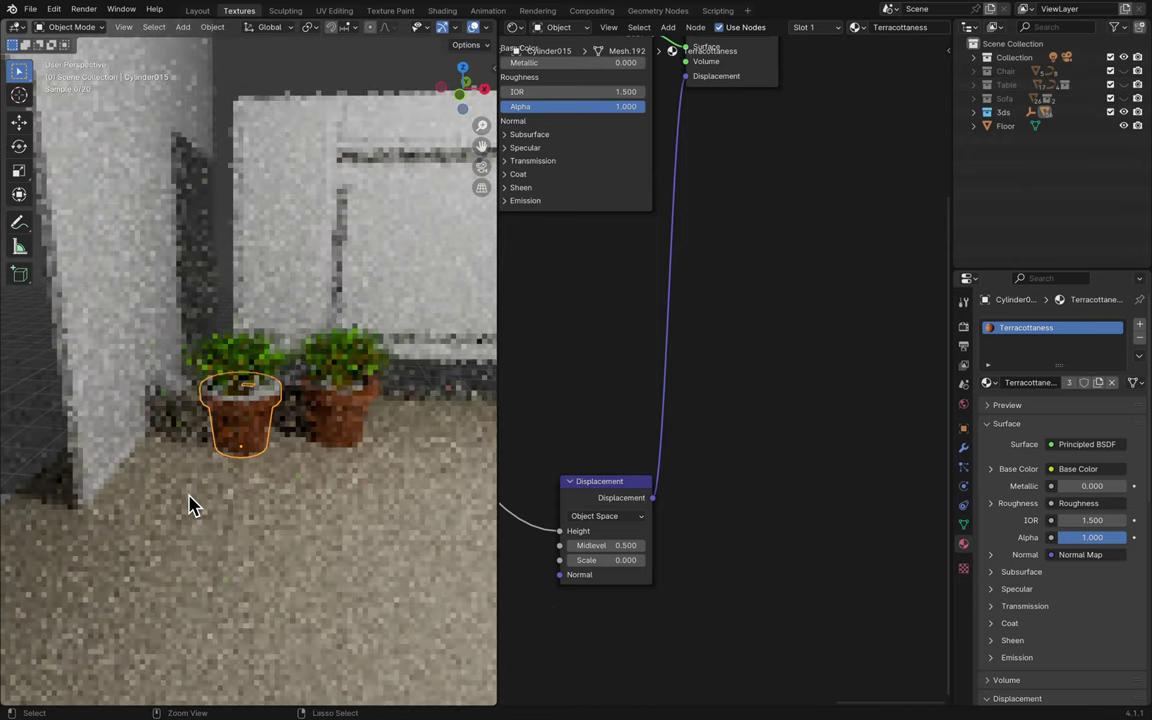
pyautogui.keyDown('ctrl'); pyautogui.scroll(-10, 193, 505); pyautogui.keyUp('ctrl')
pyautogui.keyDown('ctrl'); pyautogui.scroll(10, 193, 505); pyautogui.keyUp('ctrl')
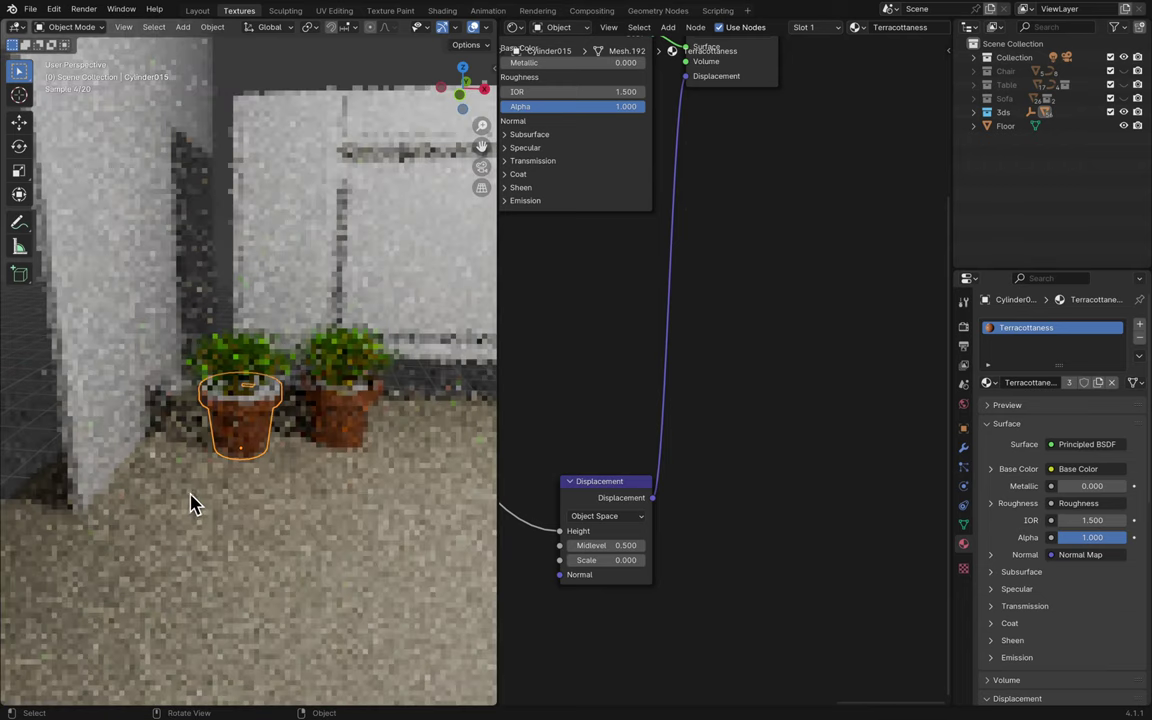
pyautogui.click(228, 316)
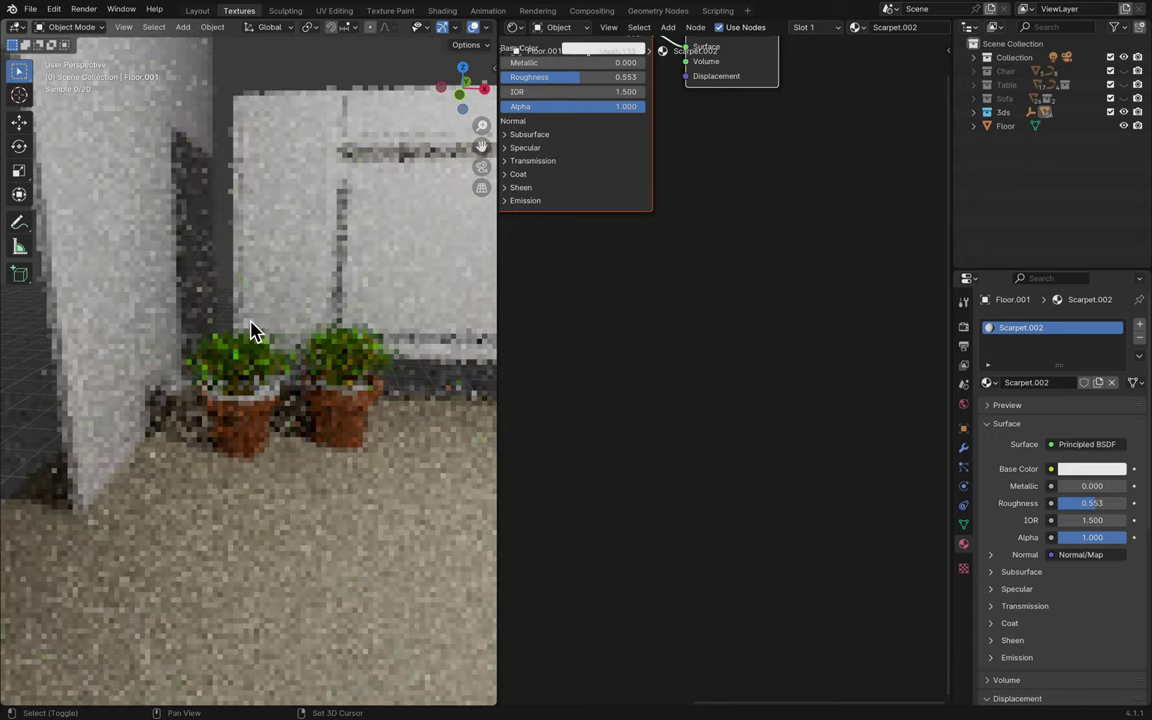
# - Deselect everything and zoom and pan the viewport close onto the two potted plants
pyautogui.hscroll(5, 251, 331)
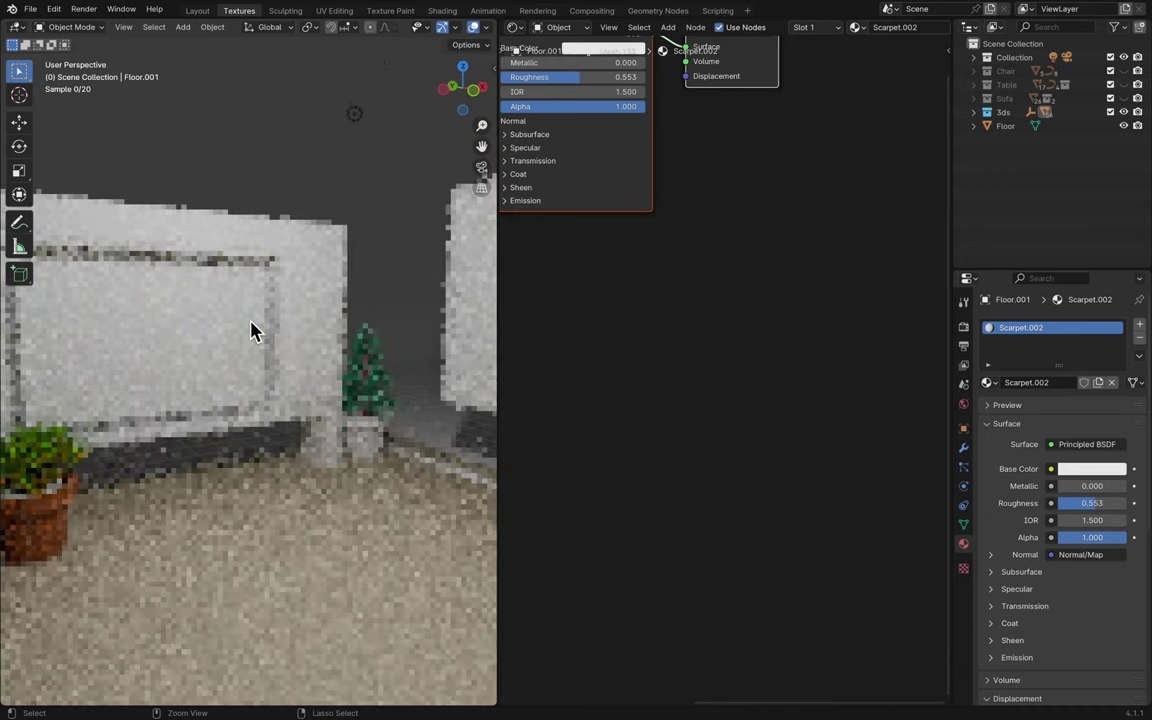
pyautogui.scroll(-8, 251, 331)
pyautogui.scroll(-6, 251, 331)
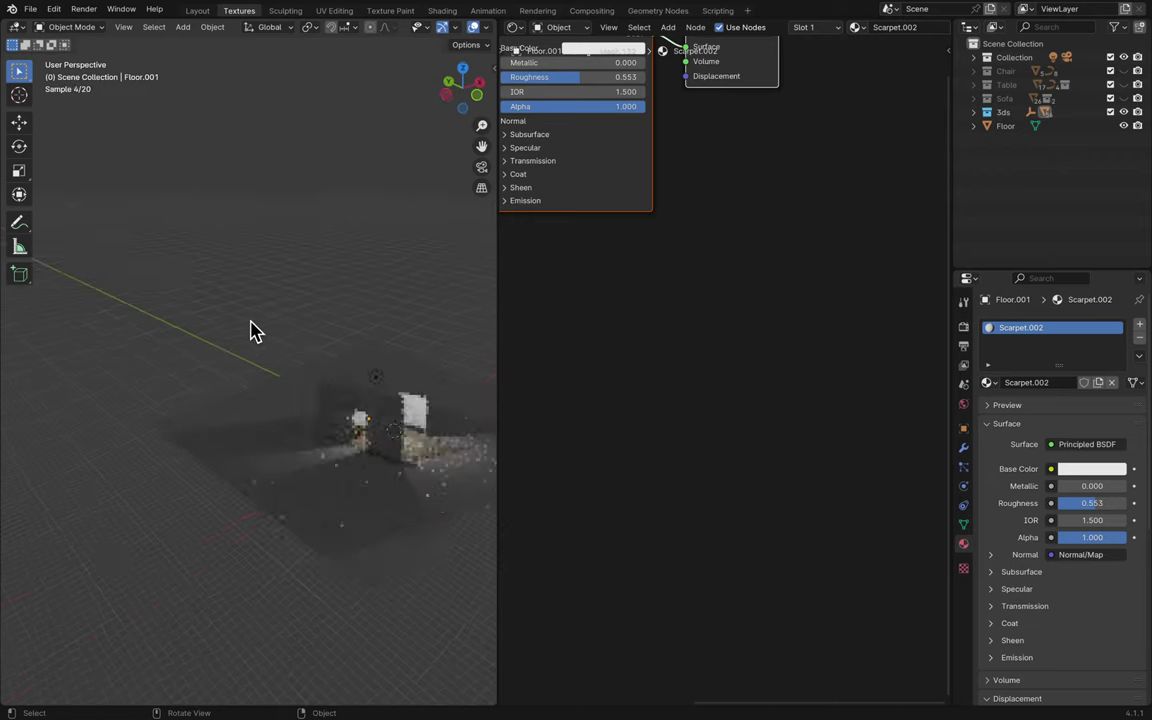
pyautogui.scroll(5, 251, 331)
pyautogui.scroll(5, 251, 331)
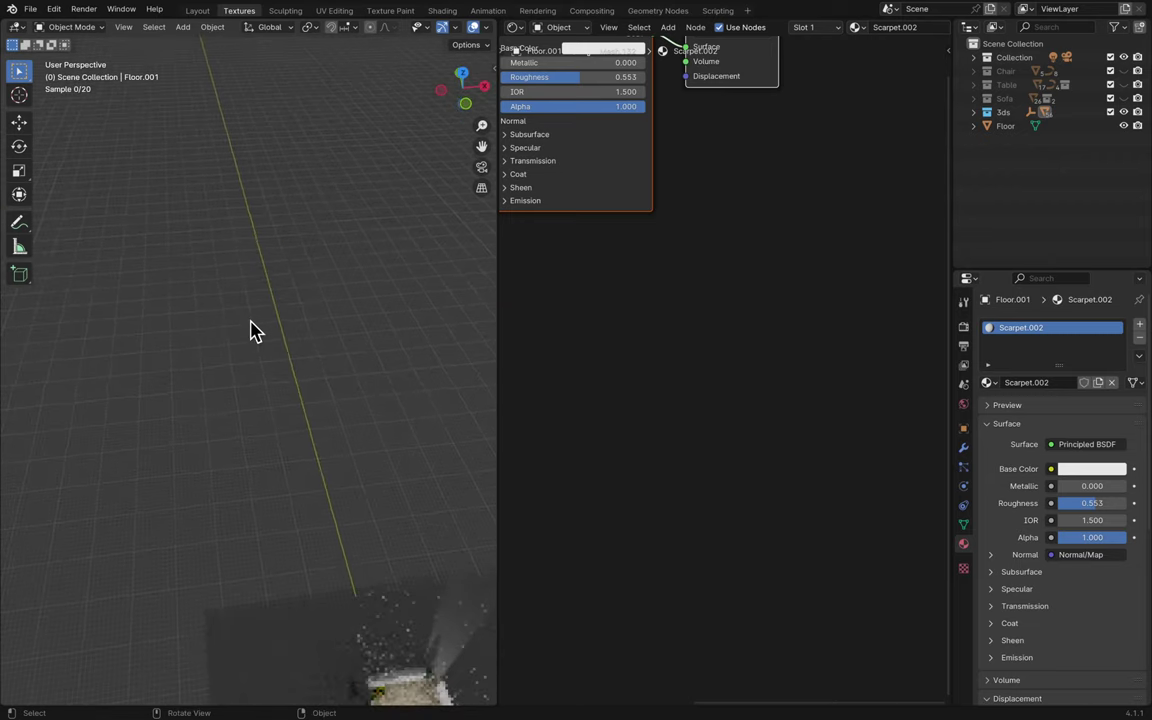
pyautogui.scroll(5, 251, 331)
pyautogui.scroll(-5, 251, 331)
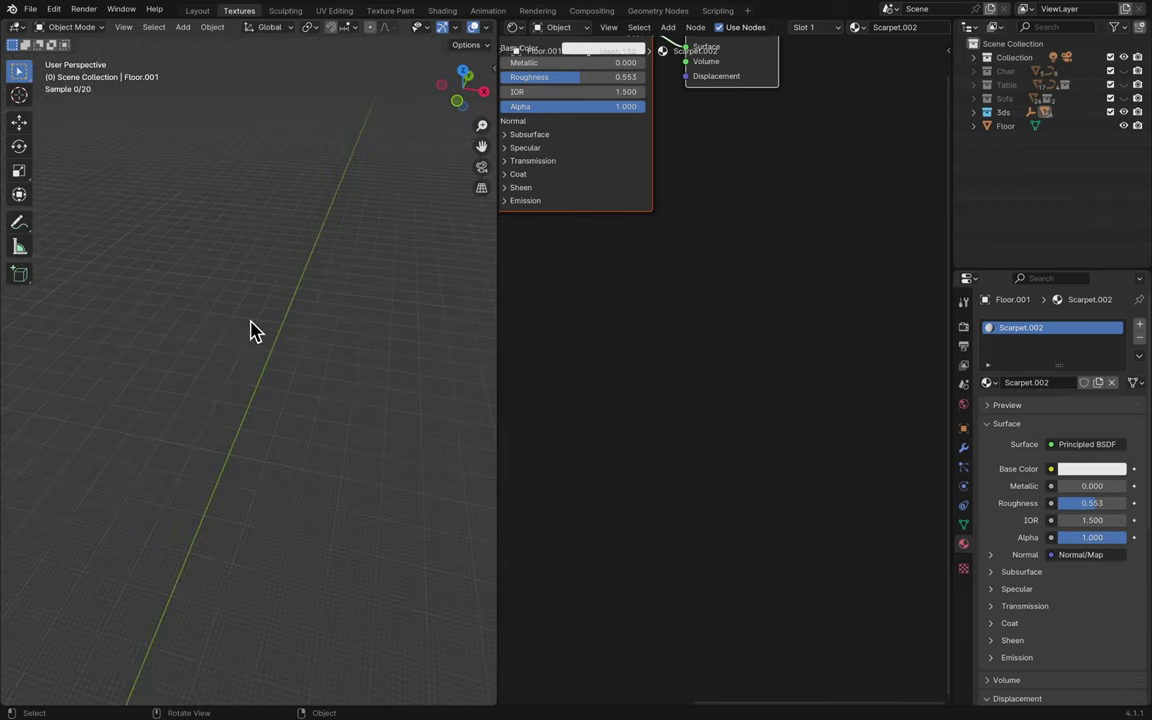
pyautogui.scroll(-8, 251, 331)
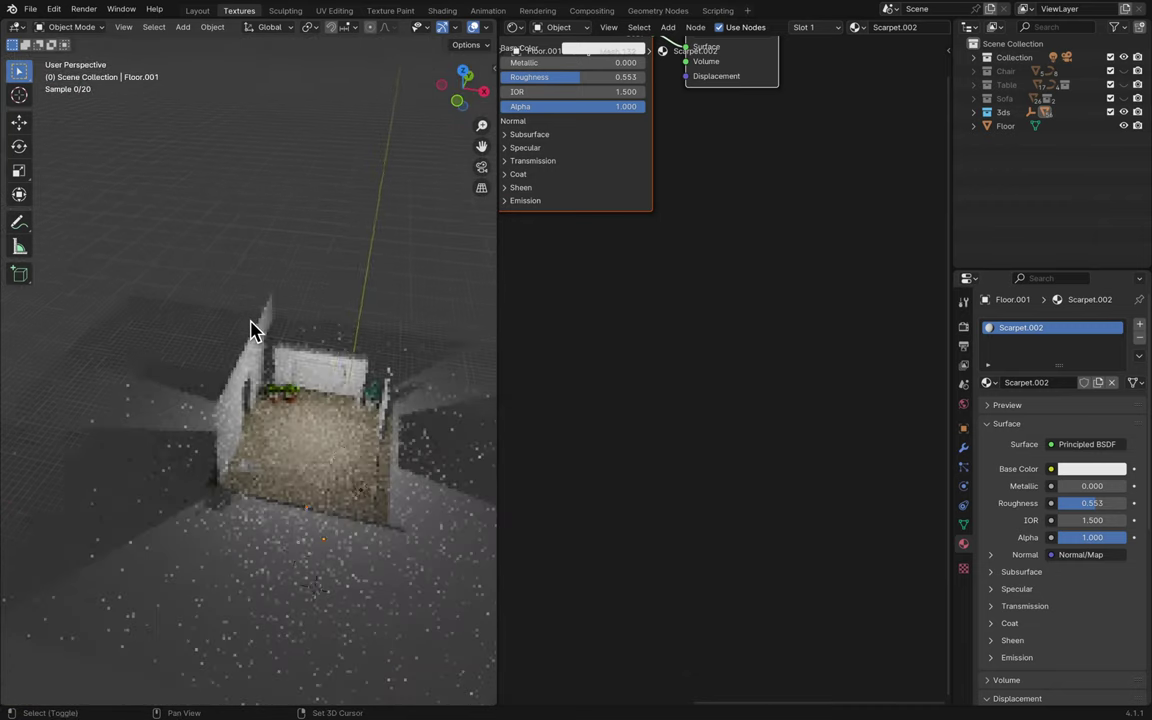
pyautogui.scroll(5, 251, 331)
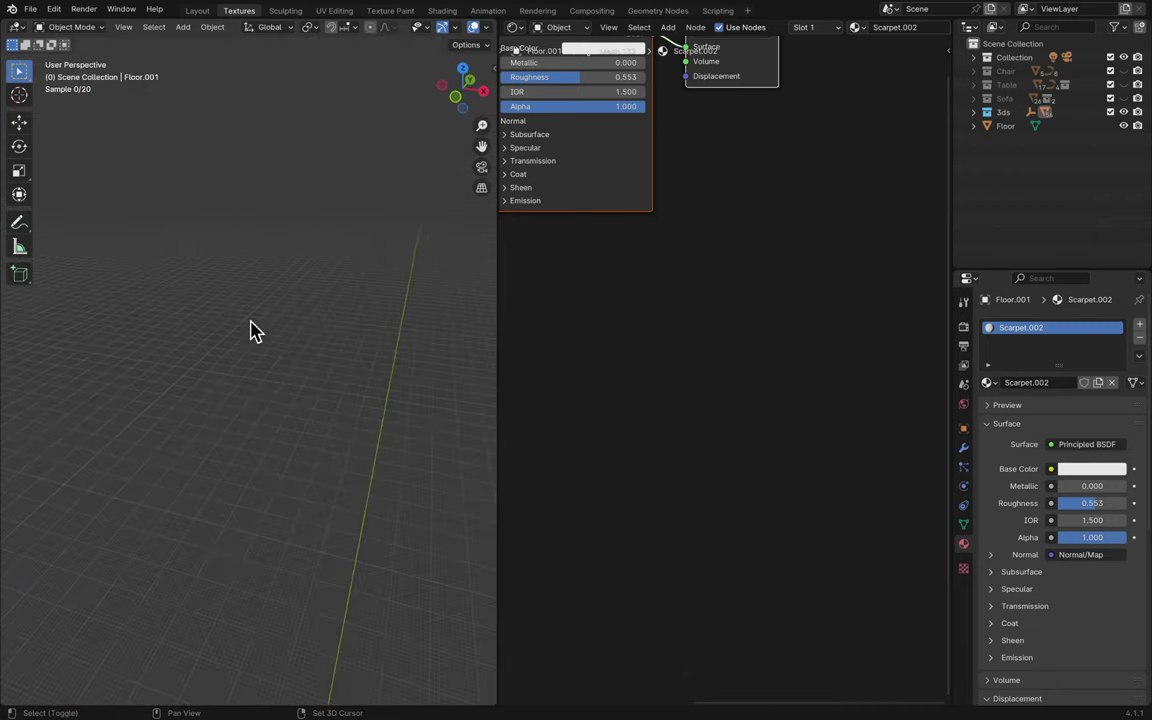
pyautogui.keyDown('shift'); pyautogui.scroll(-4, 251, 331); pyautogui.keyUp('shift')
pyautogui.scroll(6, 251, 331)
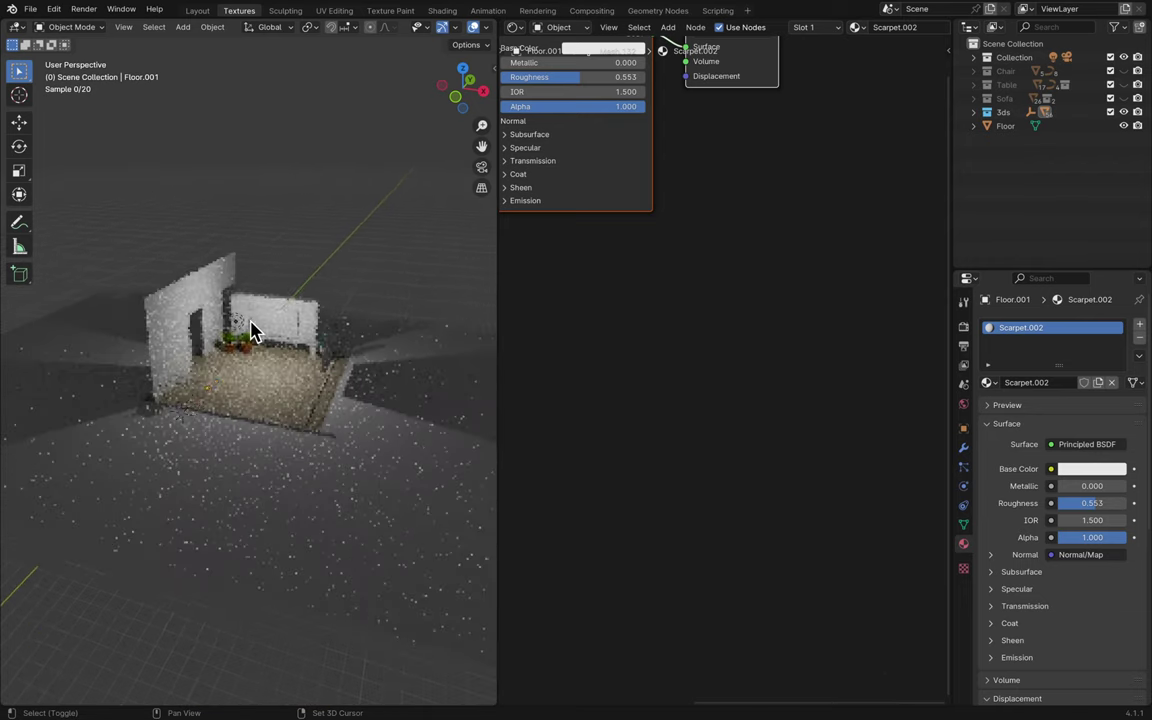
pyautogui.scroll(-3, 233, 505)
pyautogui.press('Delete')
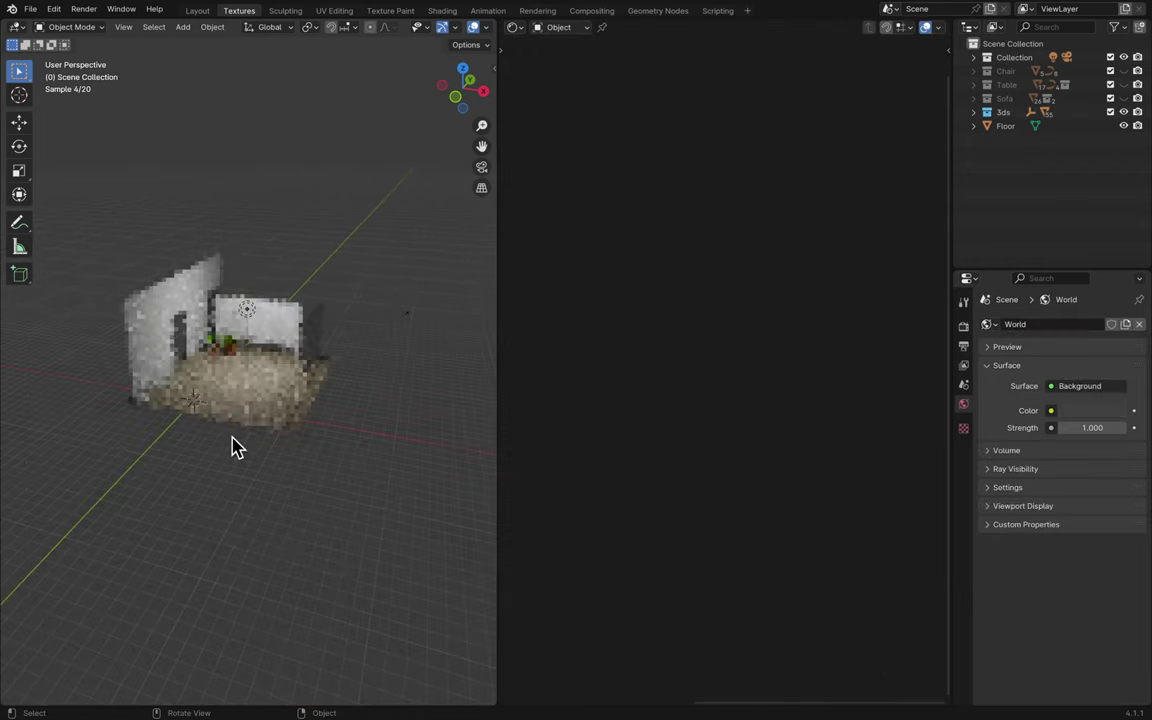
pyautogui.scroll(-6, 231, 342)
pyautogui.scroll(10, 230, 345)
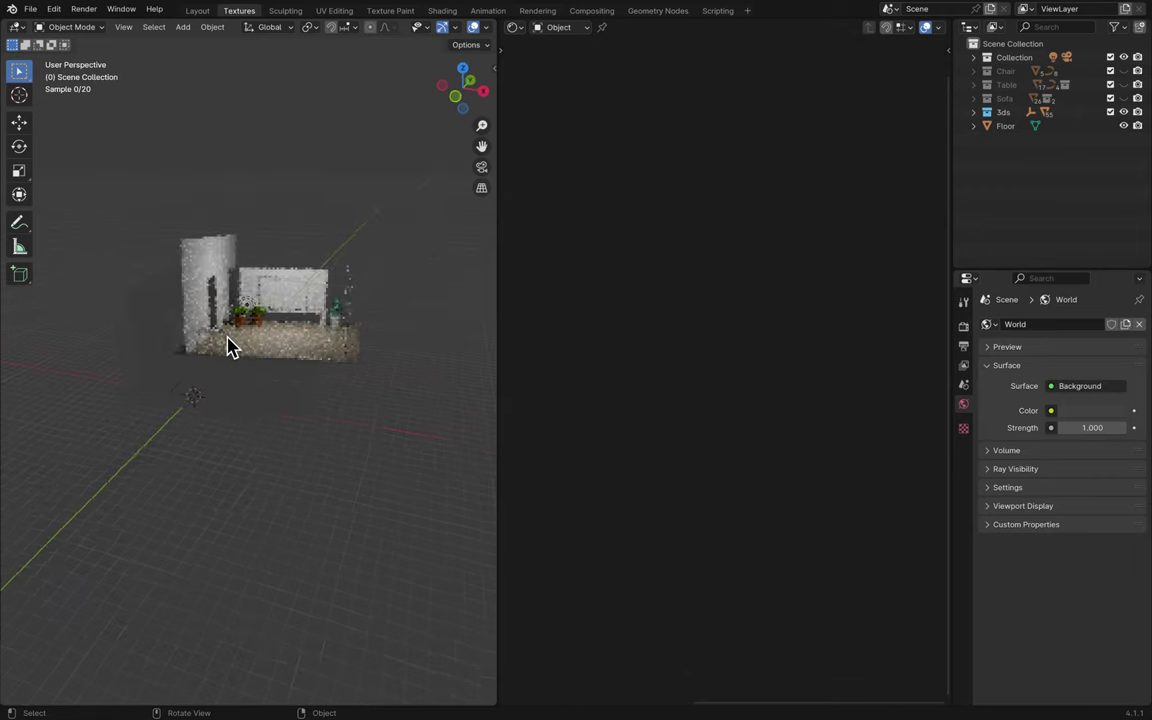
pyautogui.scroll(5, 226, 347)
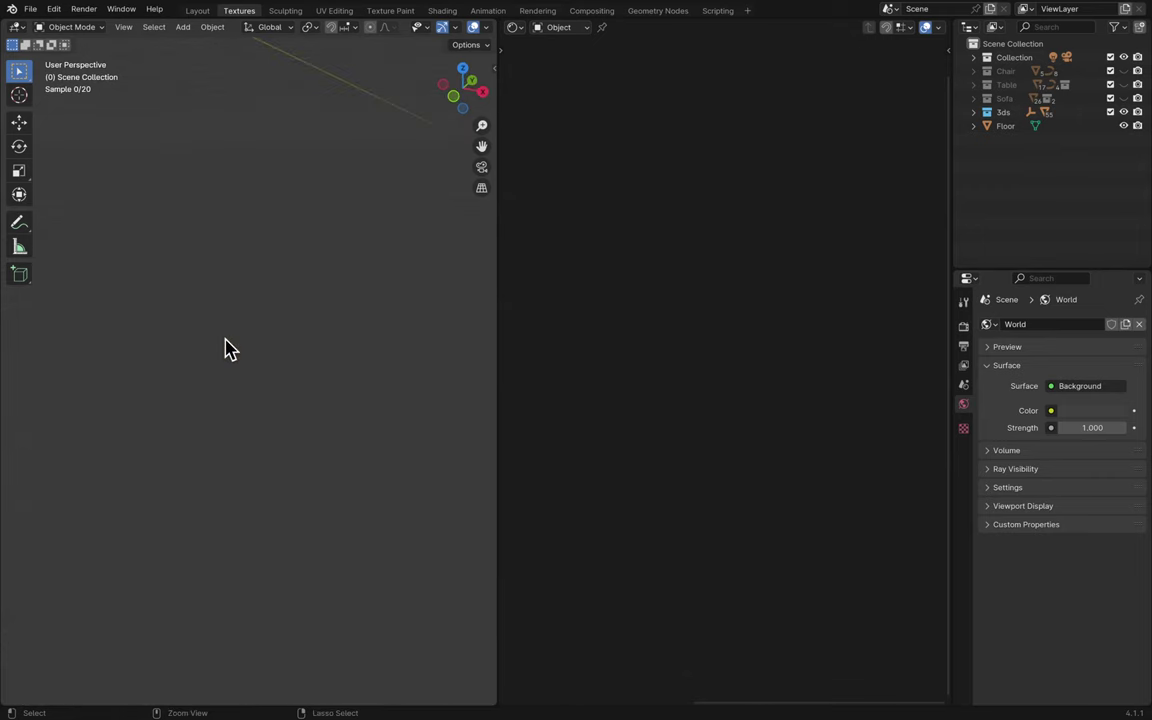
pyautogui.keyDown('shift'); pyautogui.scroll(-3, 228, 347); pyautogui.keyUp('shift')
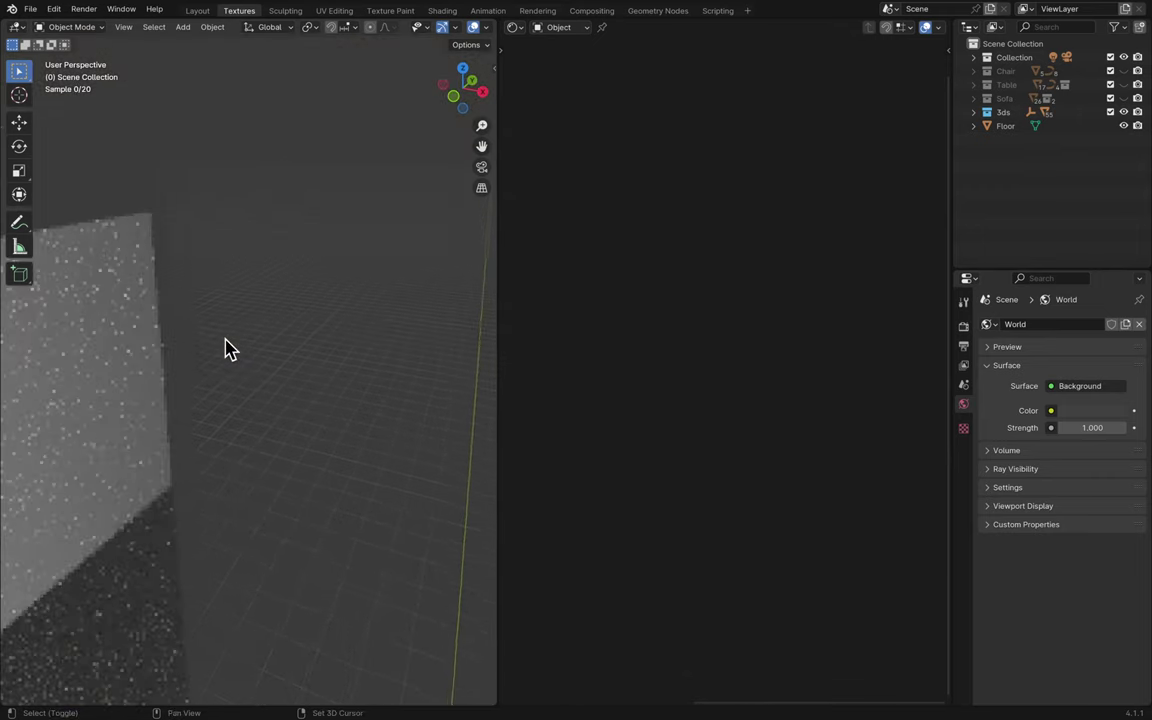
pyautogui.keyDown('shift'); pyautogui.scroll(-5, 228, 347); pyautogui.keyUp('shift')
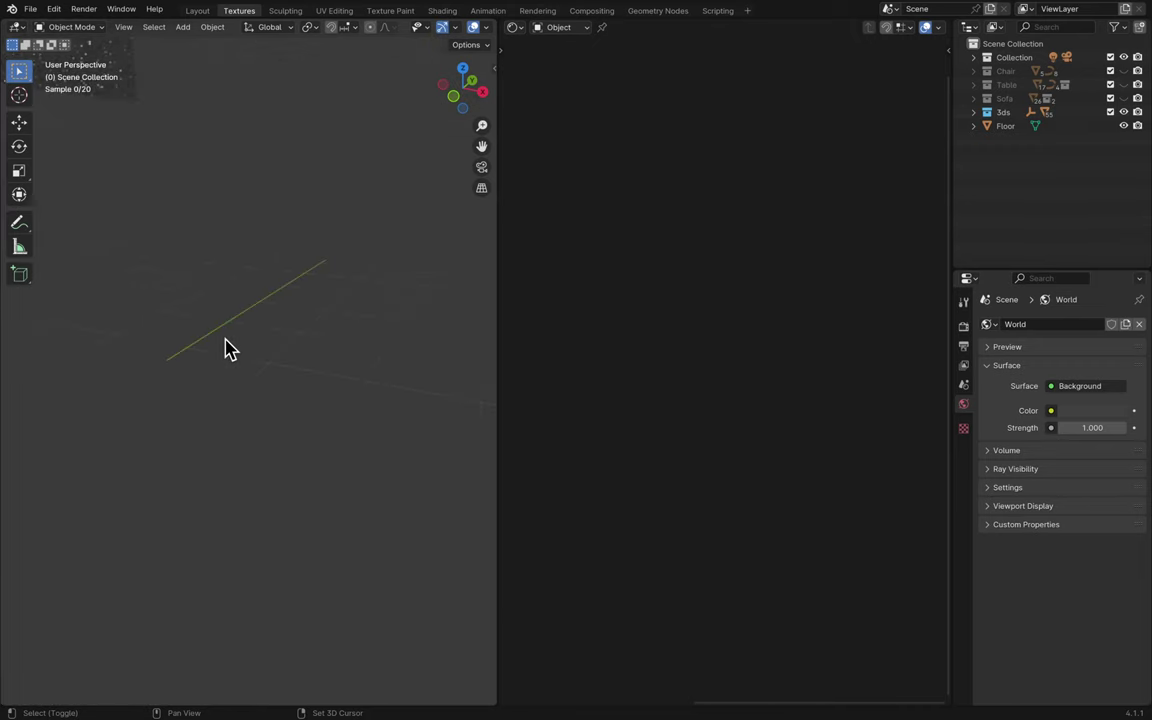
pyautogui.keyDown('shift'); pyautogui.scroll(-6, 226, 348); pyautogui.keyUp('shift')
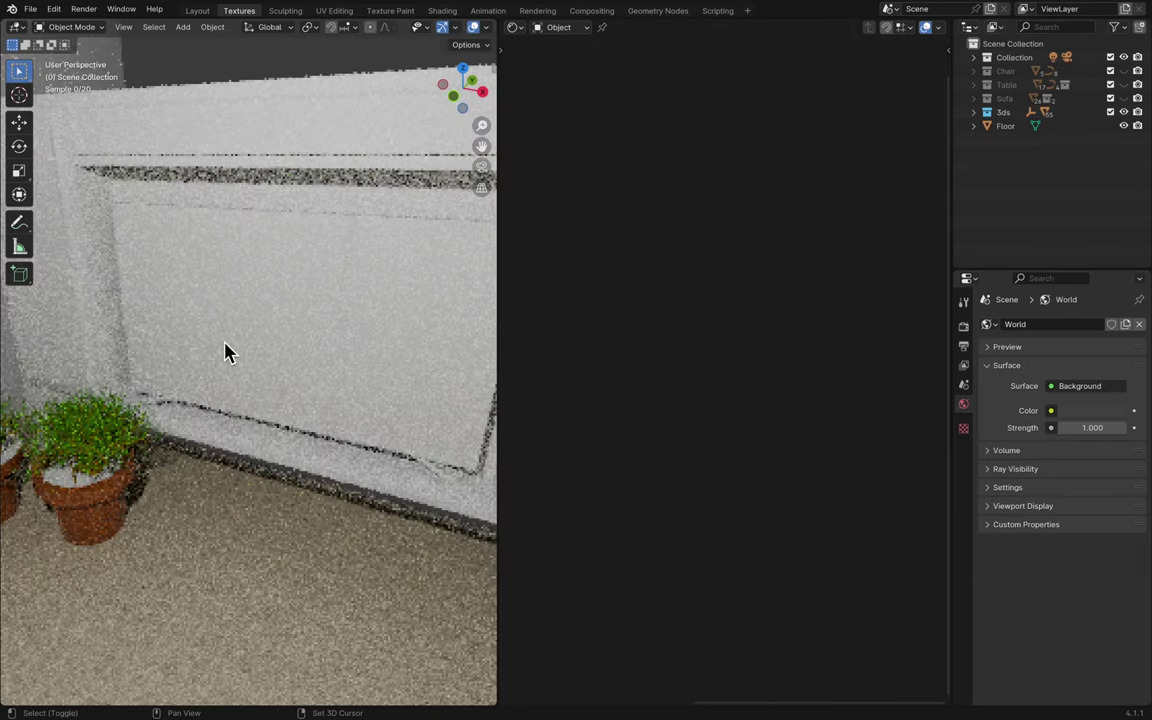
pyautogui.keyDown('shift'); pyautogui.scroll(-6, 226, 352); pyautogui.keyUp('shift')
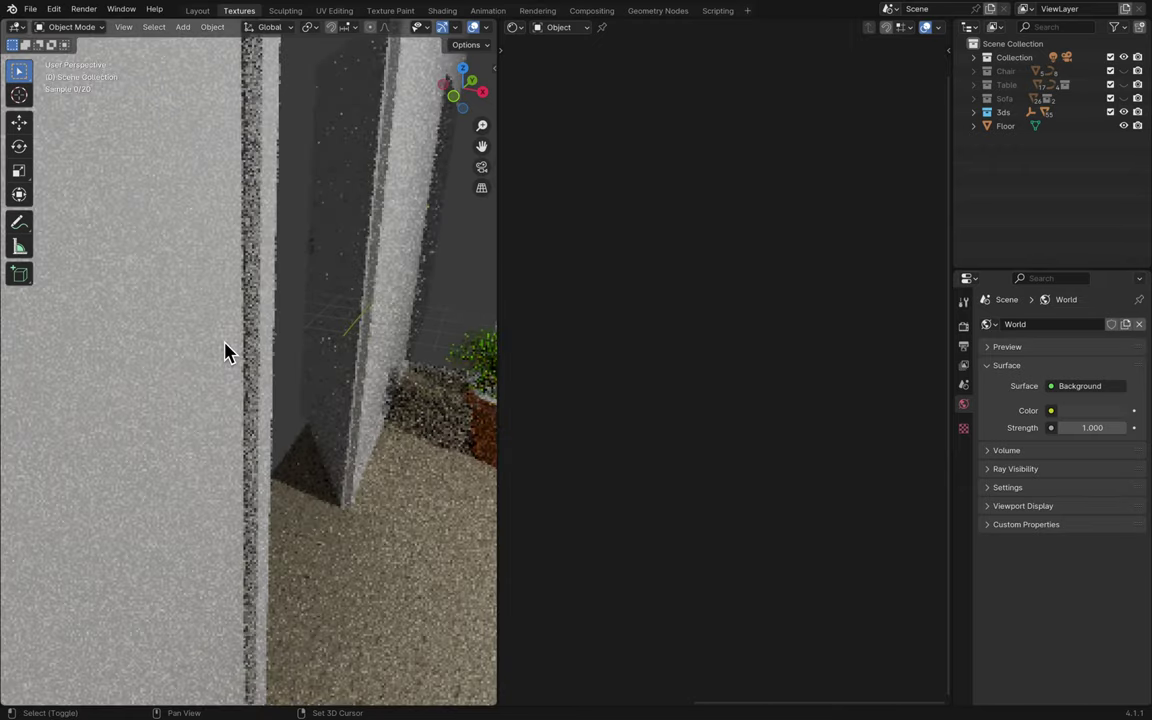
pyautogui.keyDown('shift'); pyautogui.scroll(-6, 226, 352); pyautogui.keyUp('shift')
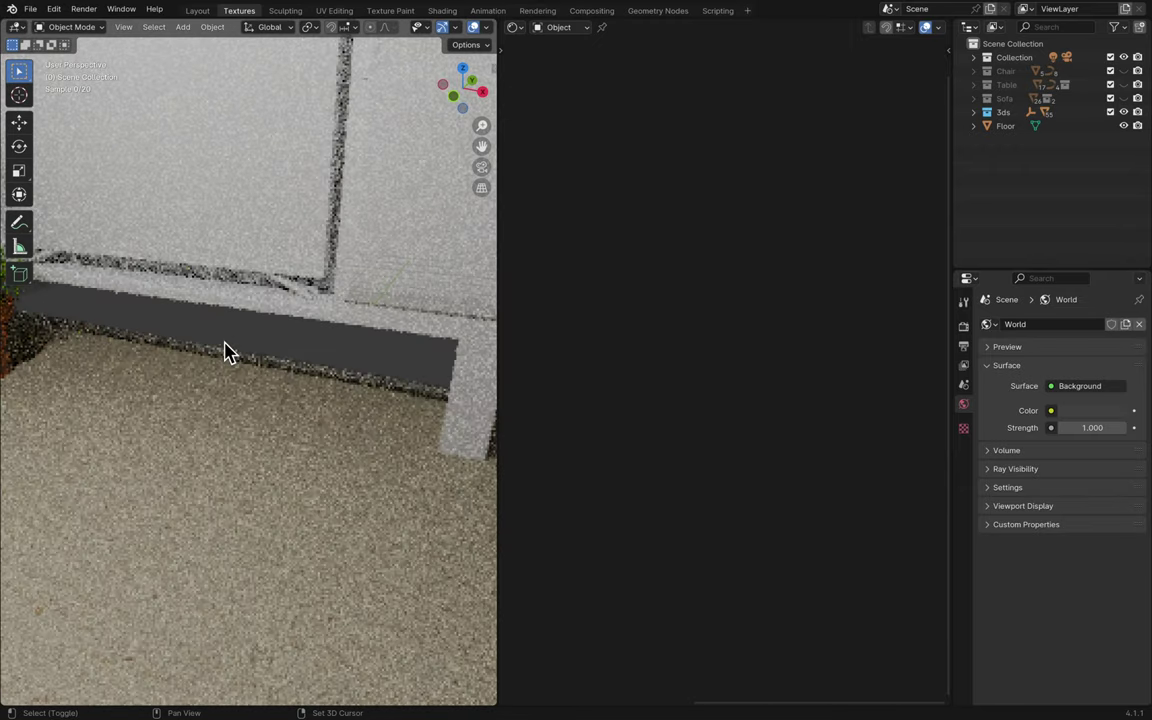
pyautogui.keyDown('shift'); pyautogui.scroll(-6, 226, 352); pyautogui.keyUp('shift')
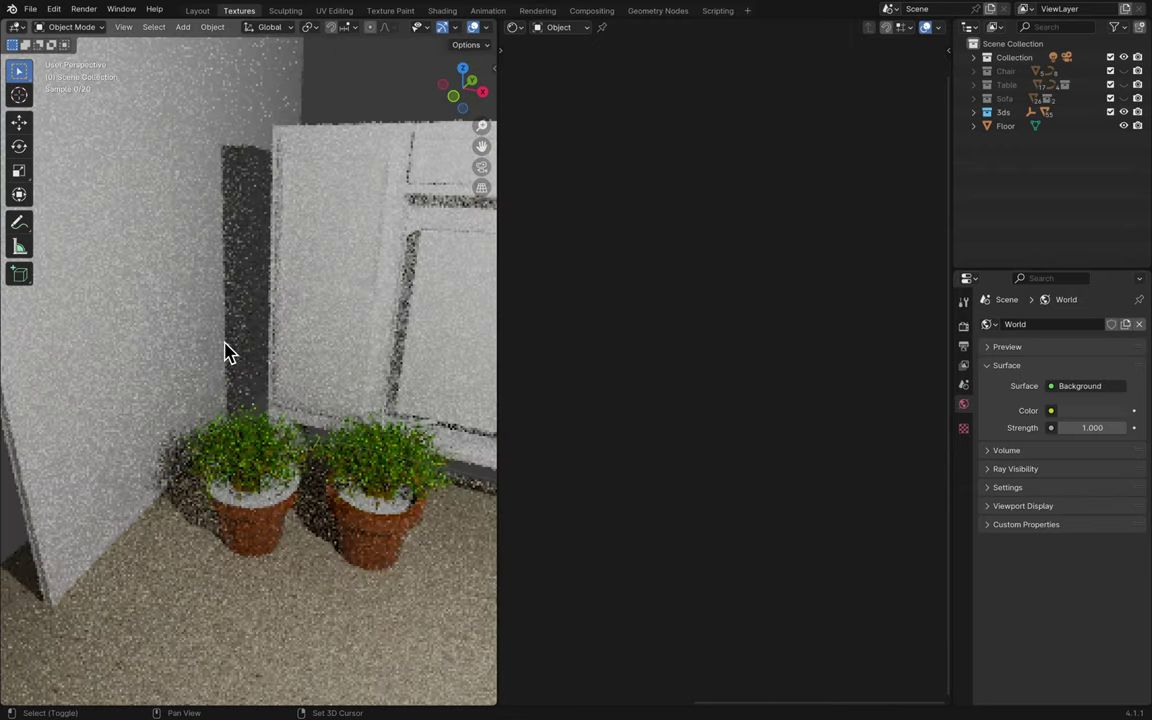
pyautogui.keyDown('shift'); pyautogui.scroll(-5, 226, 352); pyautogui.keyUp('shift')
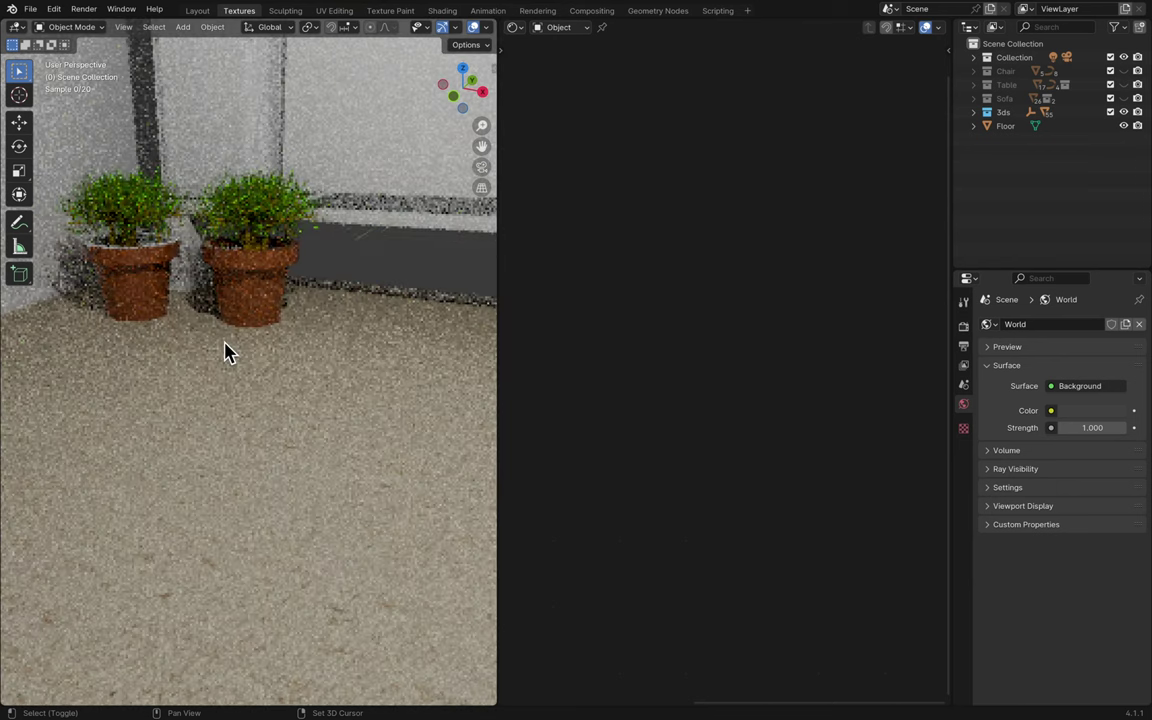
pyautogui.keyDown('shift'); pyautogui.scroll(4, 226, 352); pyautogui.keyUp('shift')
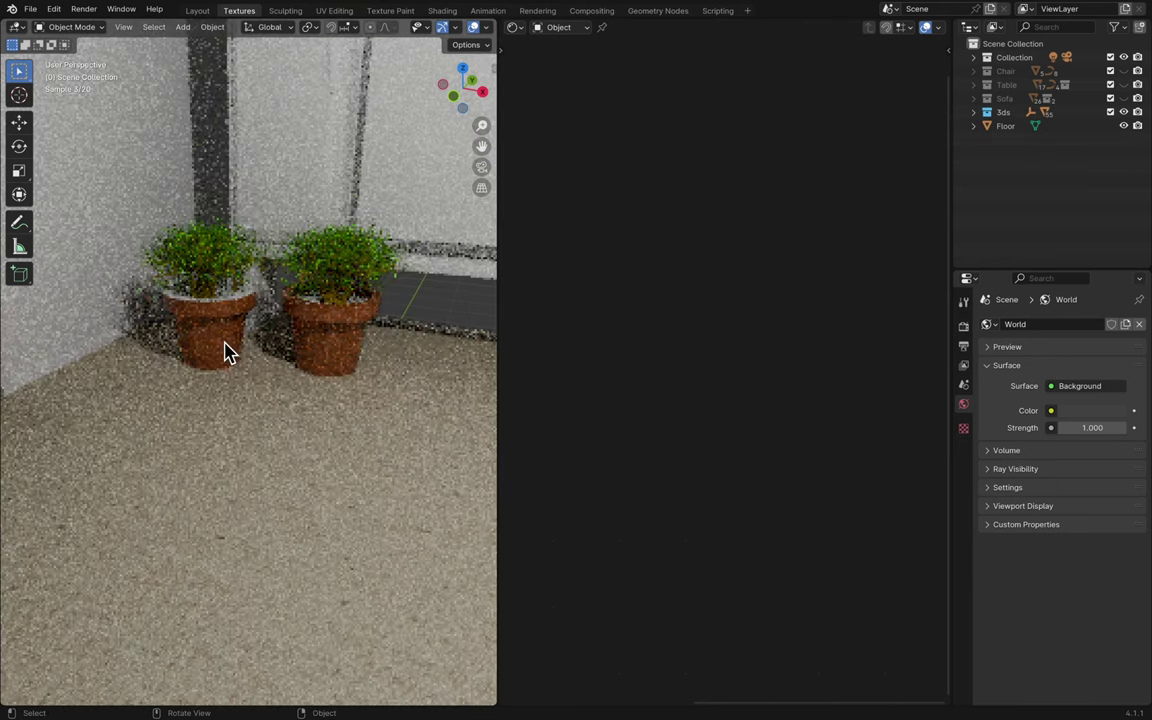
pyautogui.scroll(7, 226, 352)
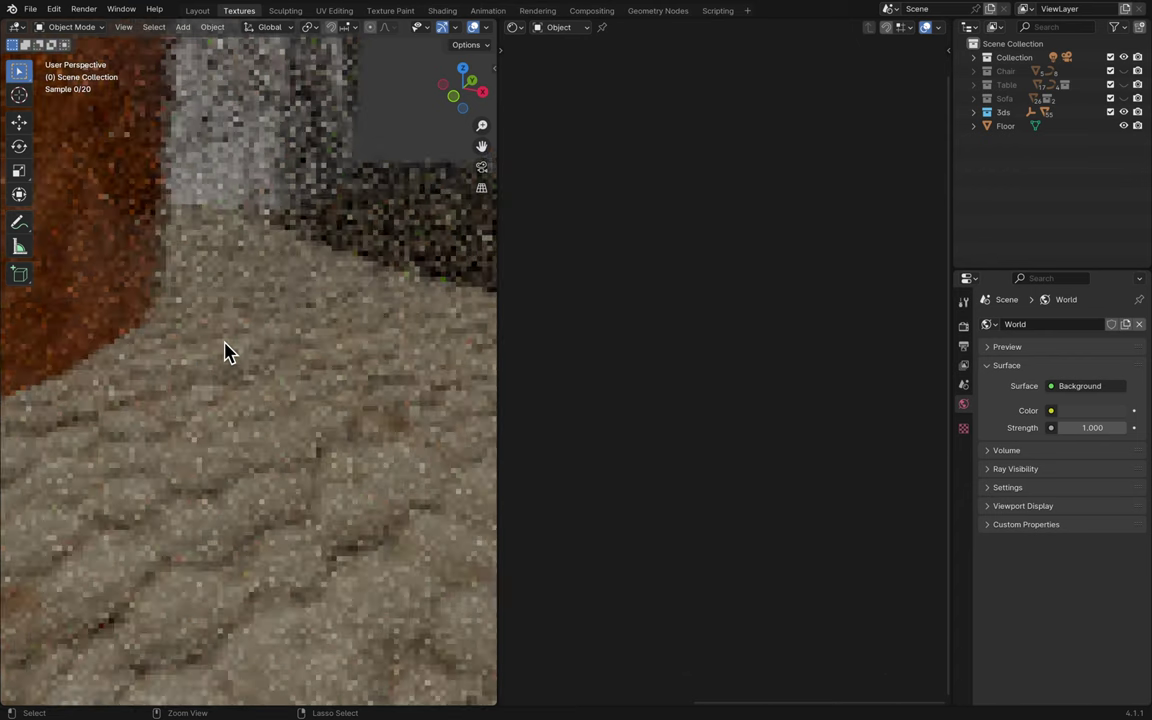
pyautogui.scroll(-3, 226, 352)
pyautogui.keyDown('shift'); pyautogui.scroll(4, 226, 352); pyautogui.keyUp('shift')
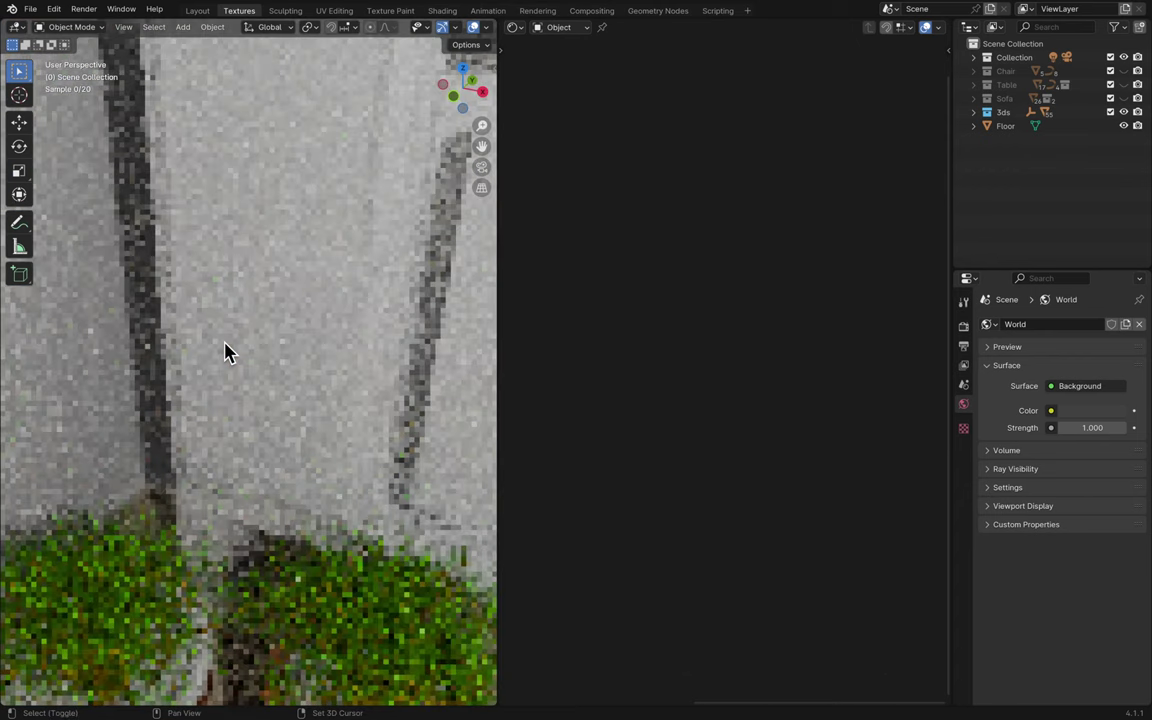
pyautogui.keyDown('shift'); pyautogui.scroll(-6, 226, 352); pyautogui.keyUp('shift')
pyautogui.keyDown('shift'); pyautogui.scroll(6, 226, 352); pyautogui.keyUp('shift')
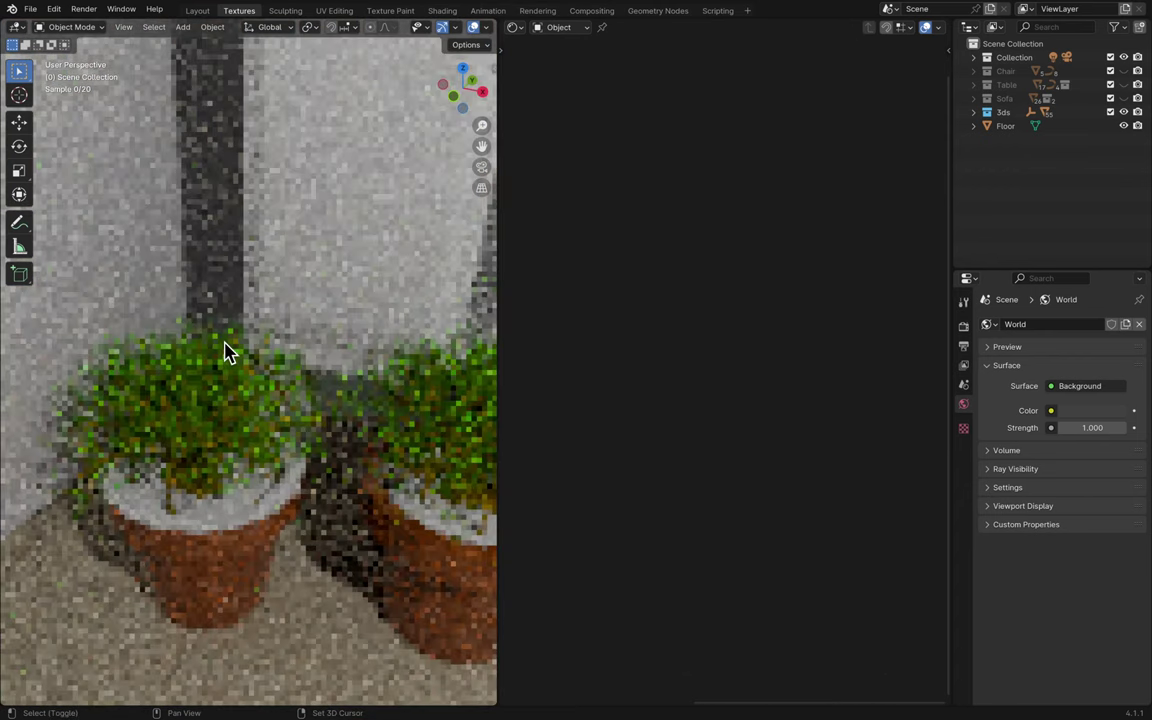
pyautogui.keyDown('ctrl'); pyautogui.scroll(-4, 226, 352); pyautogui.keyUp('ctrl')
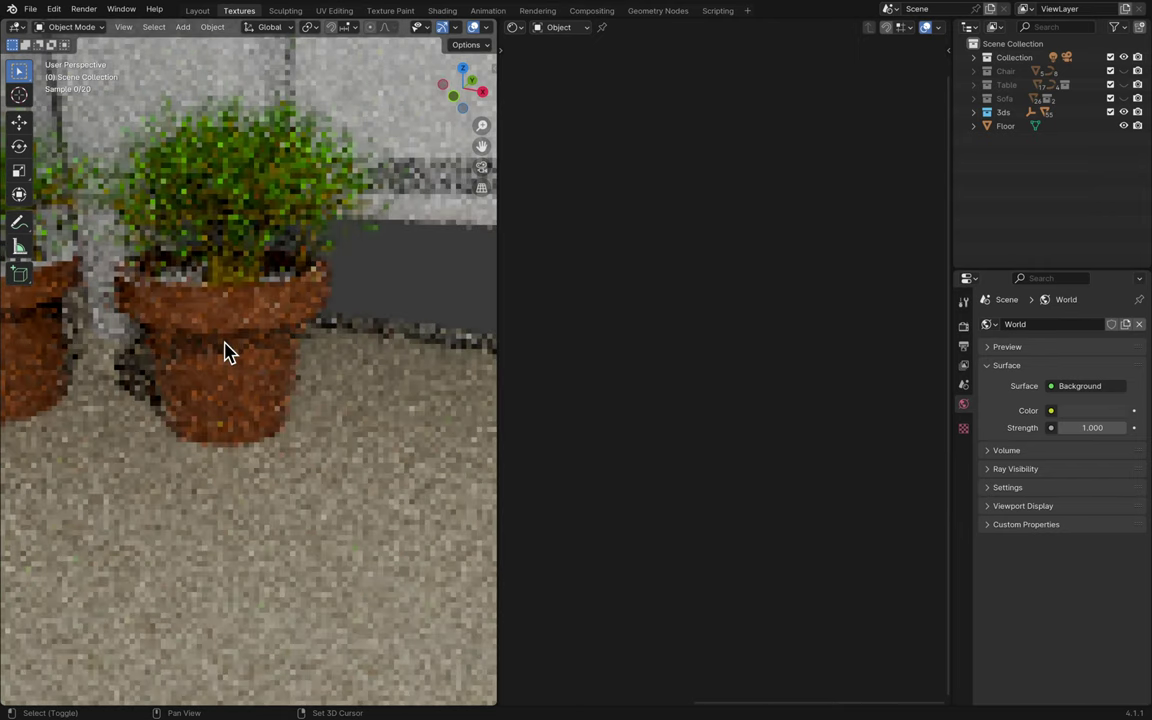
pyautogui.keyDown('ctrl'); pyautogui.scroll(3, 226, 352); pyautogui.keyUp('ctrl')
pyautogui.keyDown('ctrl'); pyautogui.scroll(-4, 226, 352); pyautogui.keyUp('ctrl')
pyautogui.keyDown('shift'); pyautogui.scroll(-3, 226, 352); pyautogui.keyUp('shift')
pyautogui.keyDown('shift'); pyautogui.scroll(-3, 226, 352); pyautogui.keyUp('shift')
pyautogui.keyDown('ctrl'); pyautogui.scroll(5, 226, 352); pyautogui.keyUp('ctrl')
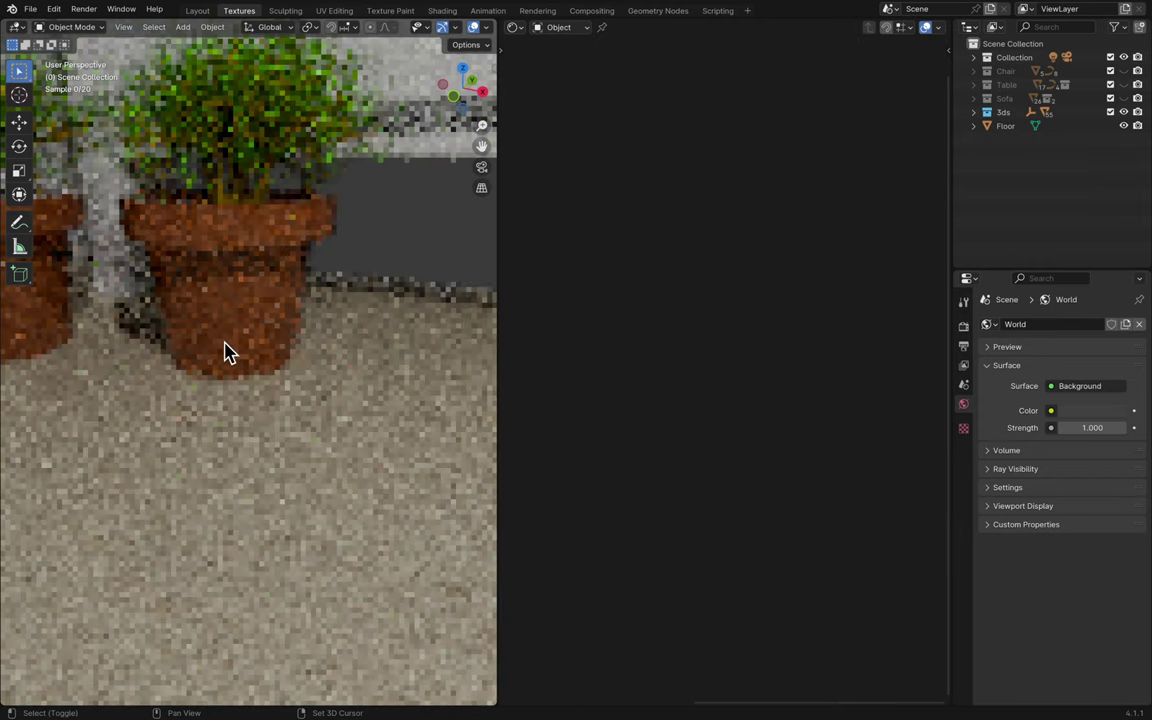
pyautogui.scroll(2, 212, 360)
# - Assign the Terracottaness material to the left pot rim Object017
pyautogui.click(208, 362)
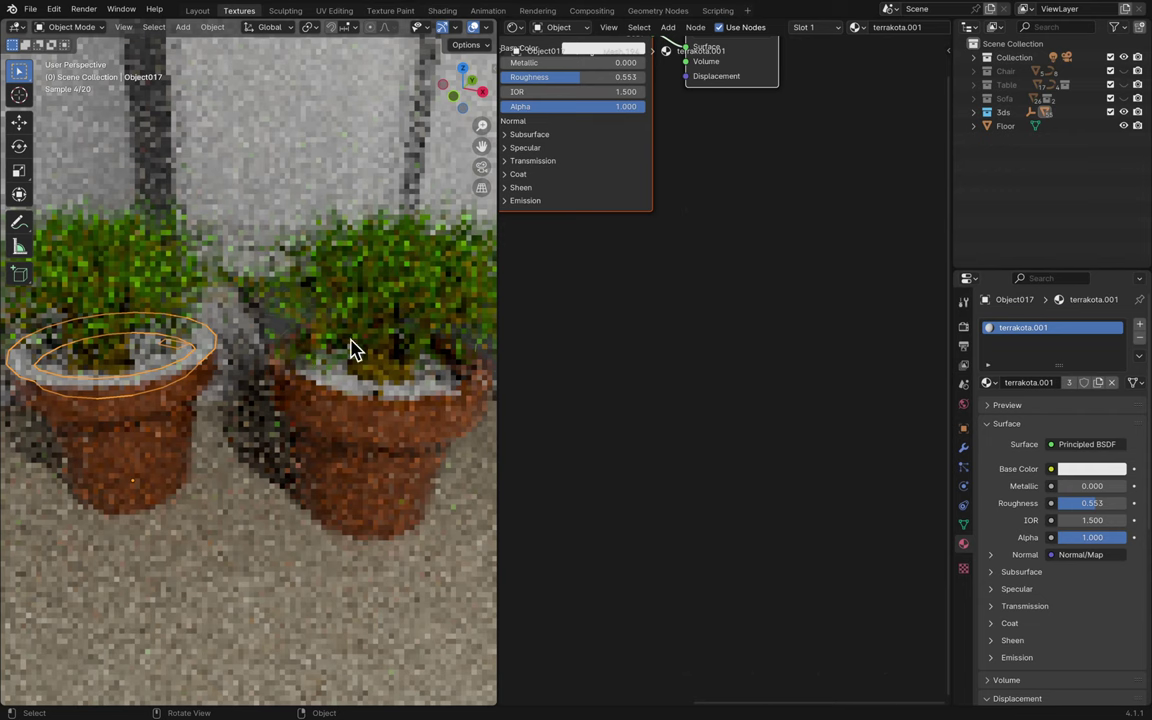
pyautogui.click(987, 382)
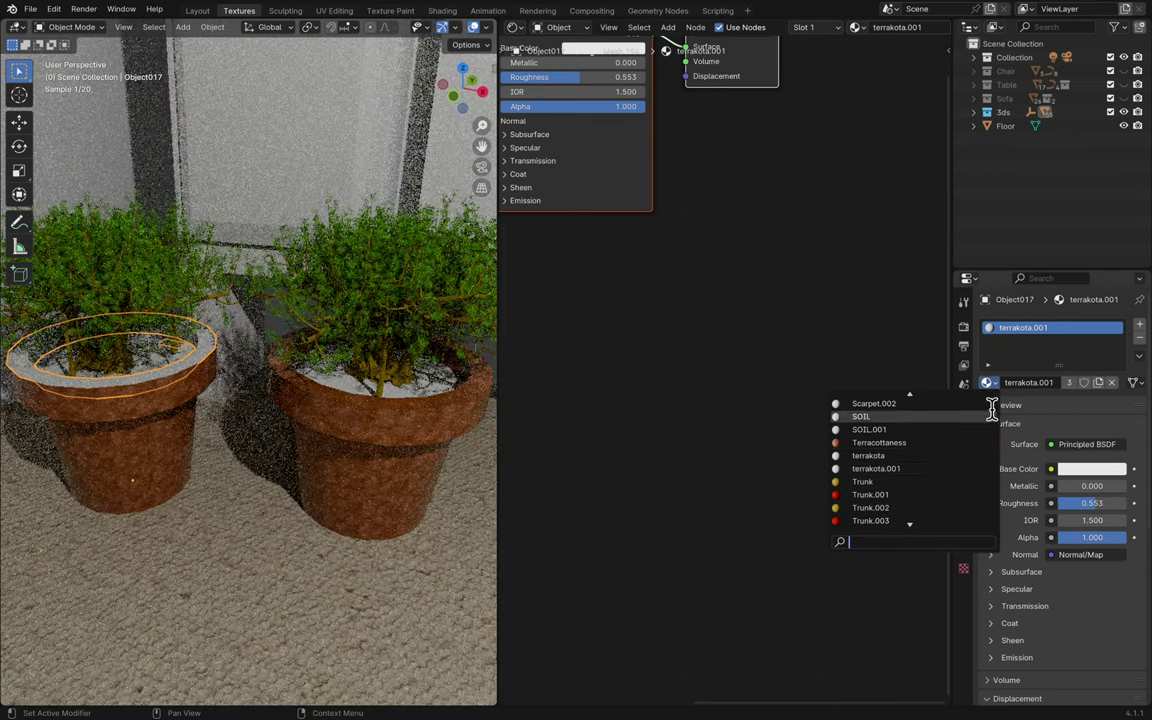
pyautogui.click(928, 443)
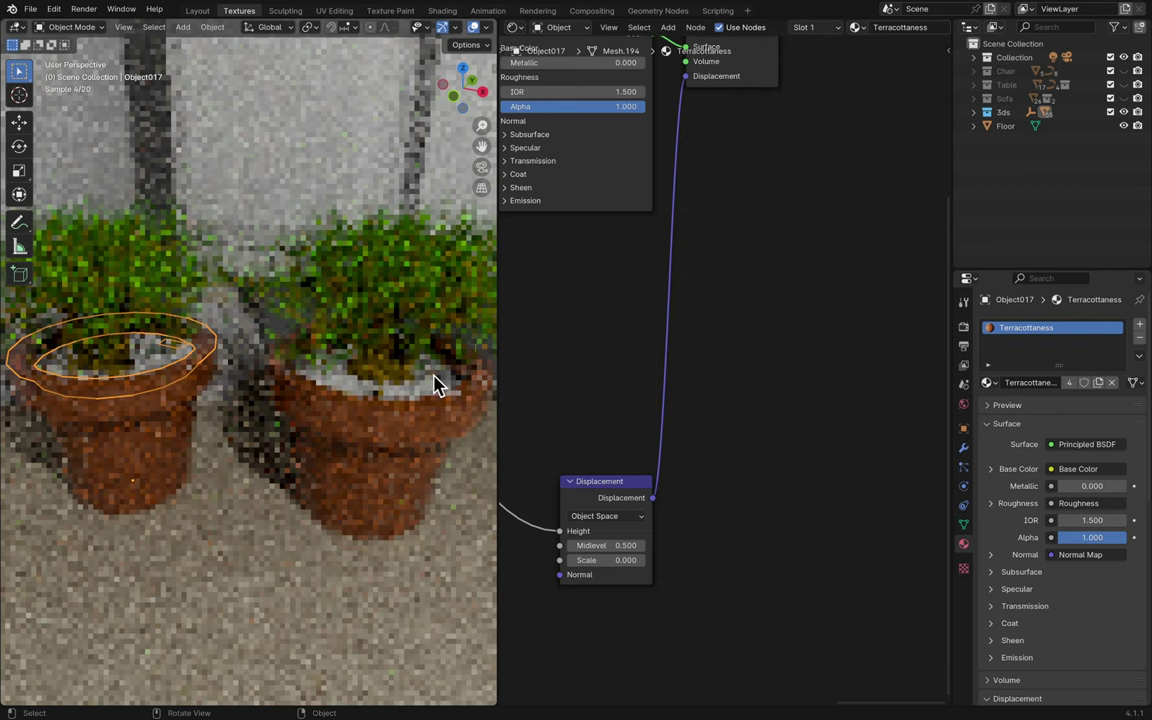
# - Select the right pot's soil Object018 and remove its material slot
pyautogui.click(458, 380)
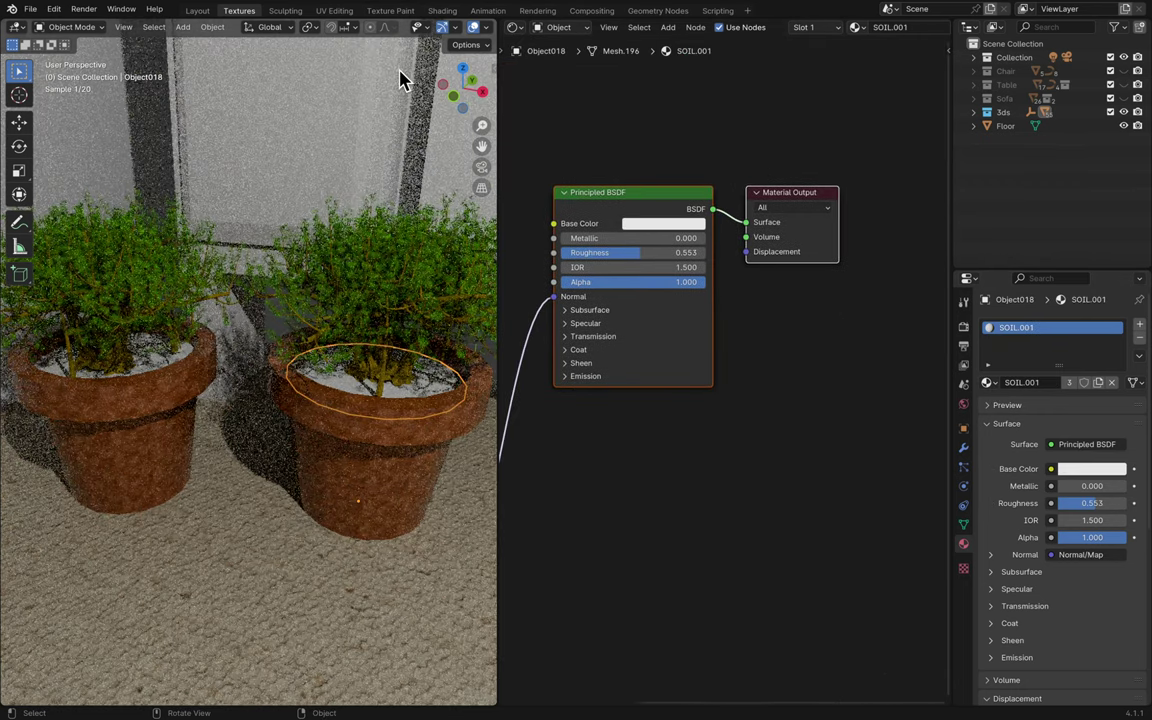
pyautogui.click(988, 382)
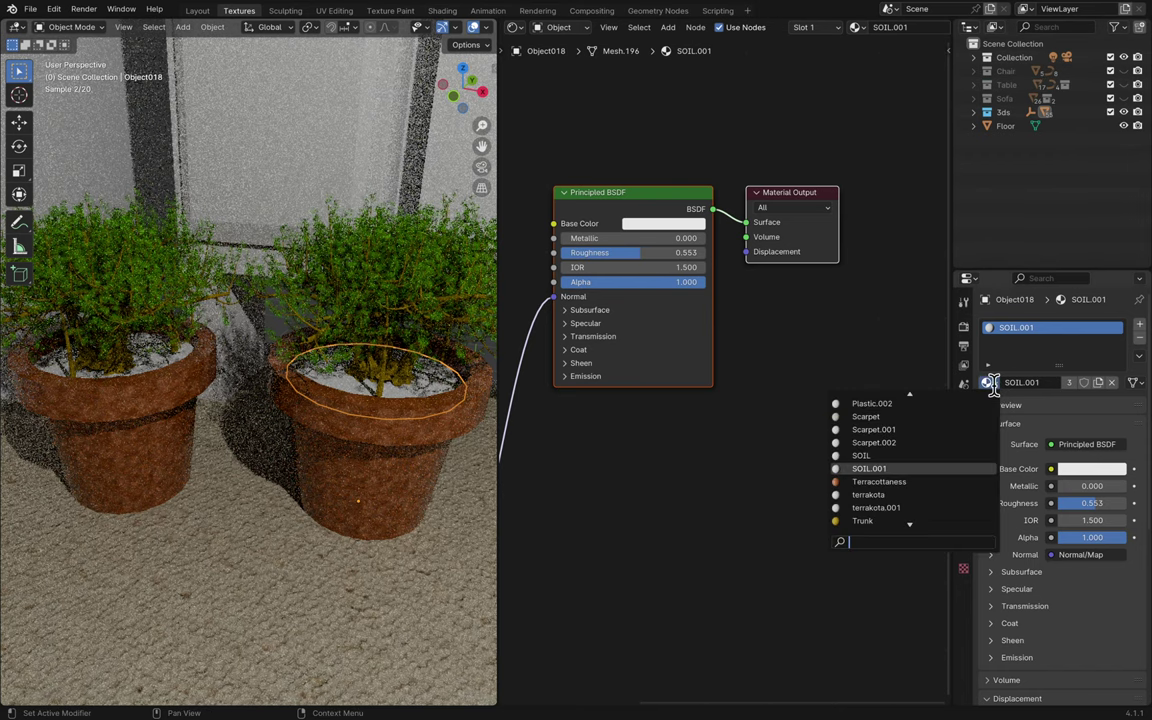
pyautogui.click(941, 482)
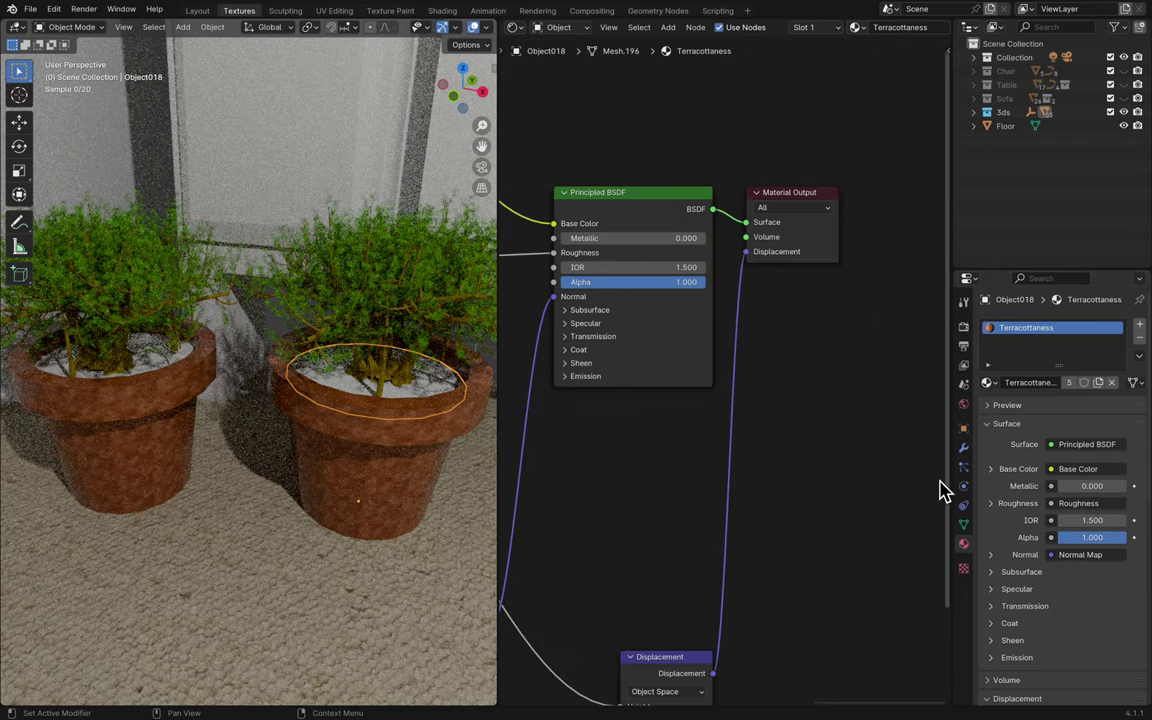
pyautogui.click(1140, 342)
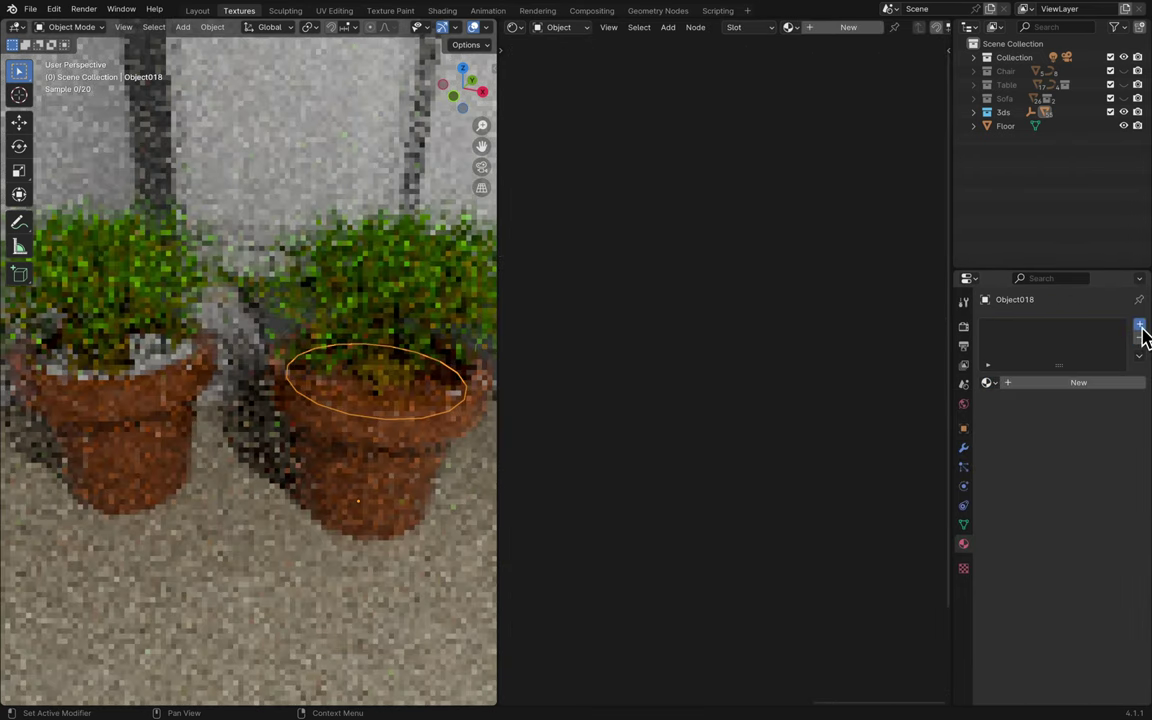
# - Add a material slot to Object018 and create a new material named Material
pyautogui.click(1140, 326)
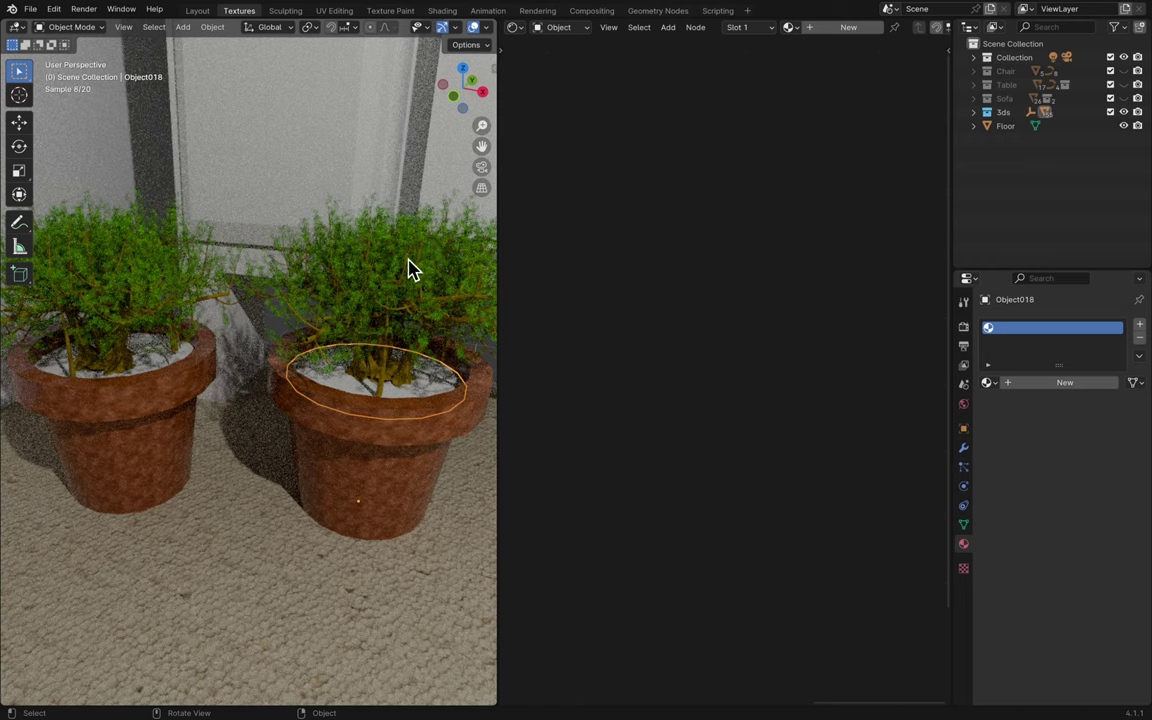
pyautogui.click(848, 28)
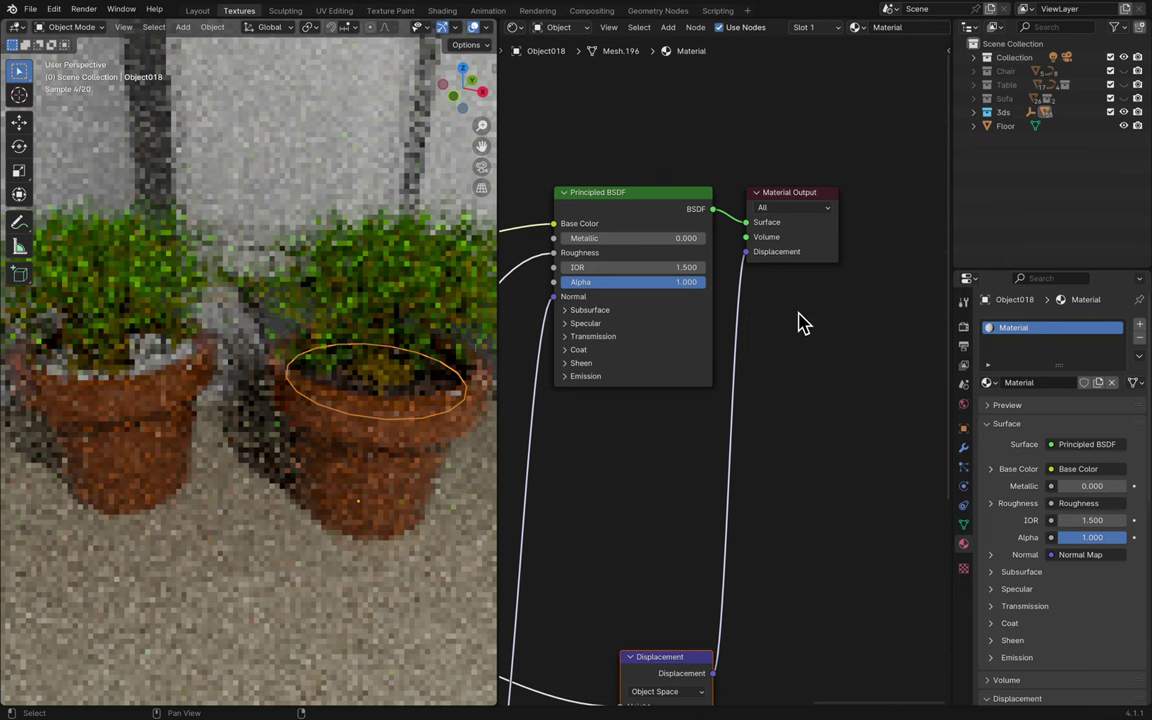
pyautogui.scroll(-5, 800, 322)
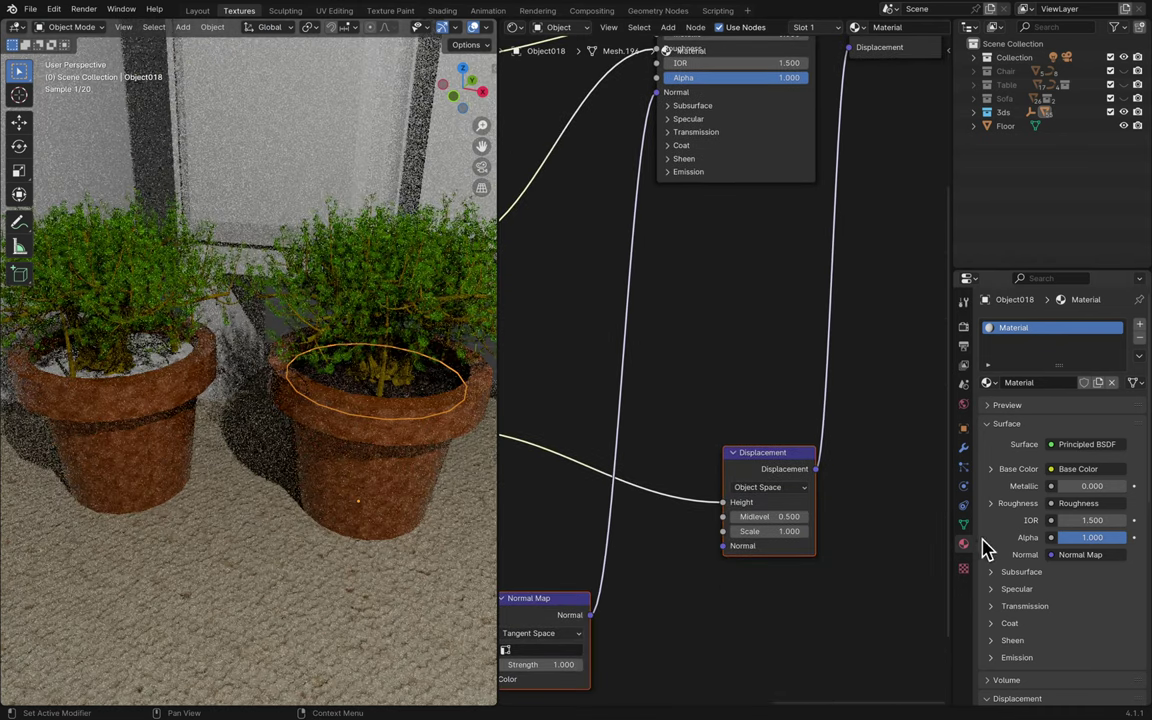
pyautogui.scroll(-10, 1048, 578)
# - Set the surface displacement to Displacement Only and the Displacement node scale to 0
pyautogui.click(1095, 503)
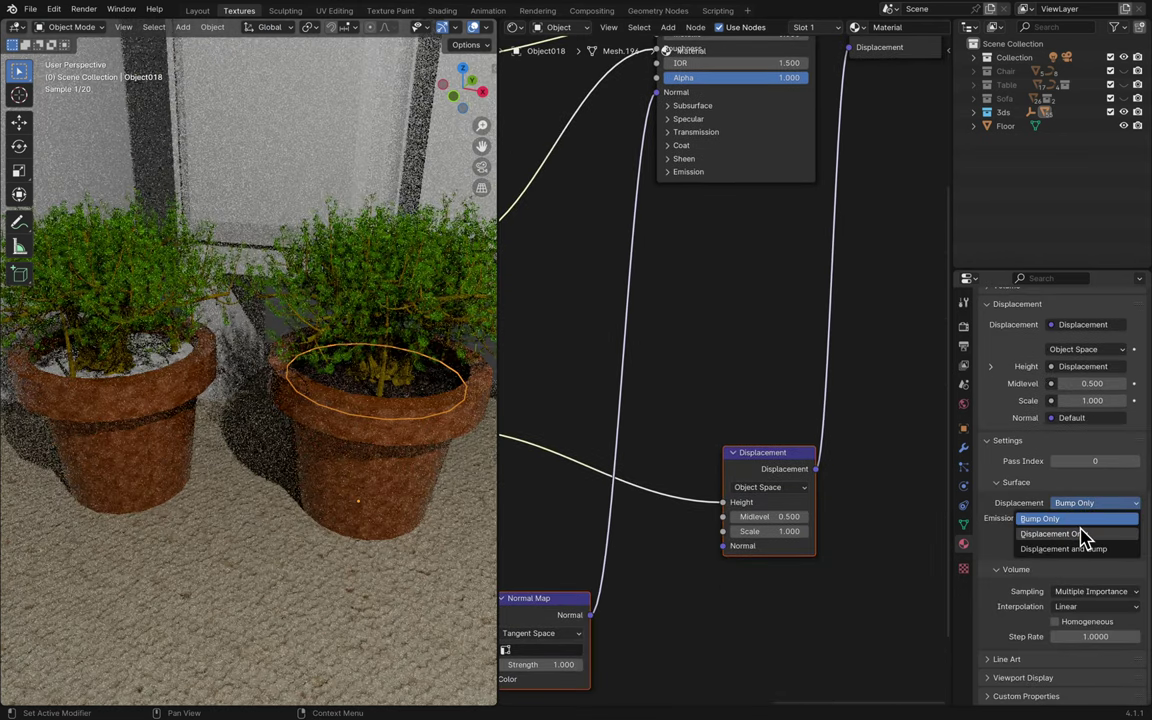
pyautogui.click(1088, 533)
pyautogui.click(790, 531)
pyautogui.write('0')
pyautogui.press('Return')
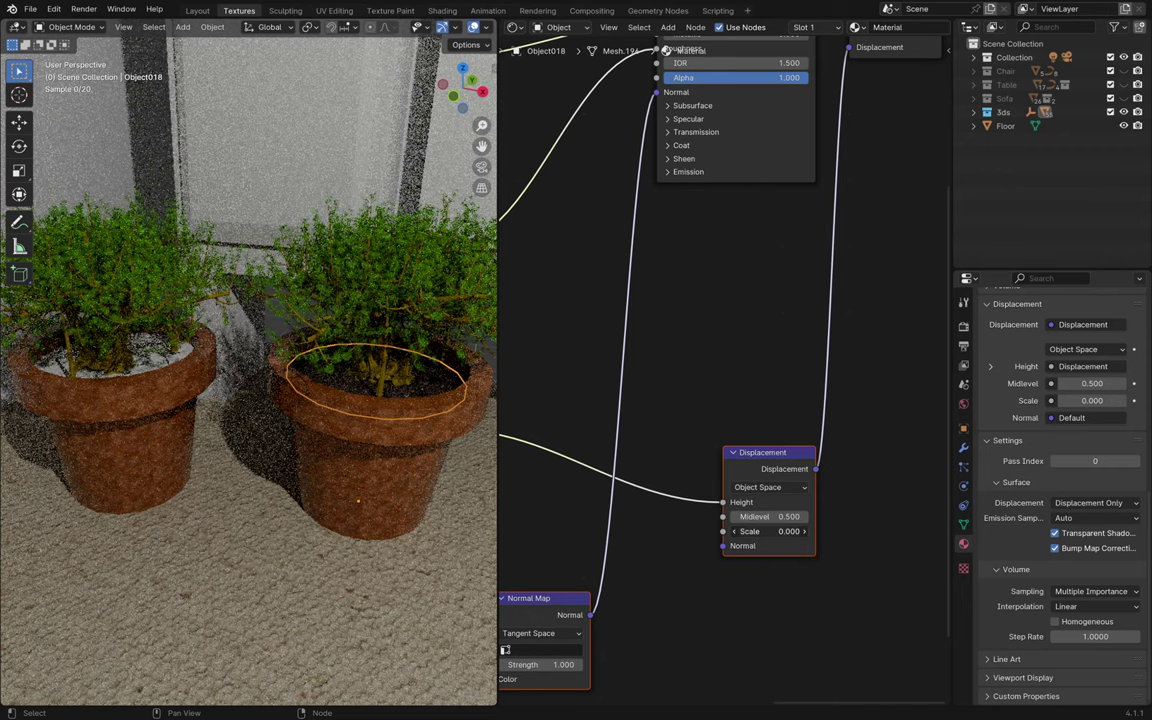
pyautogui.click(758, 316)
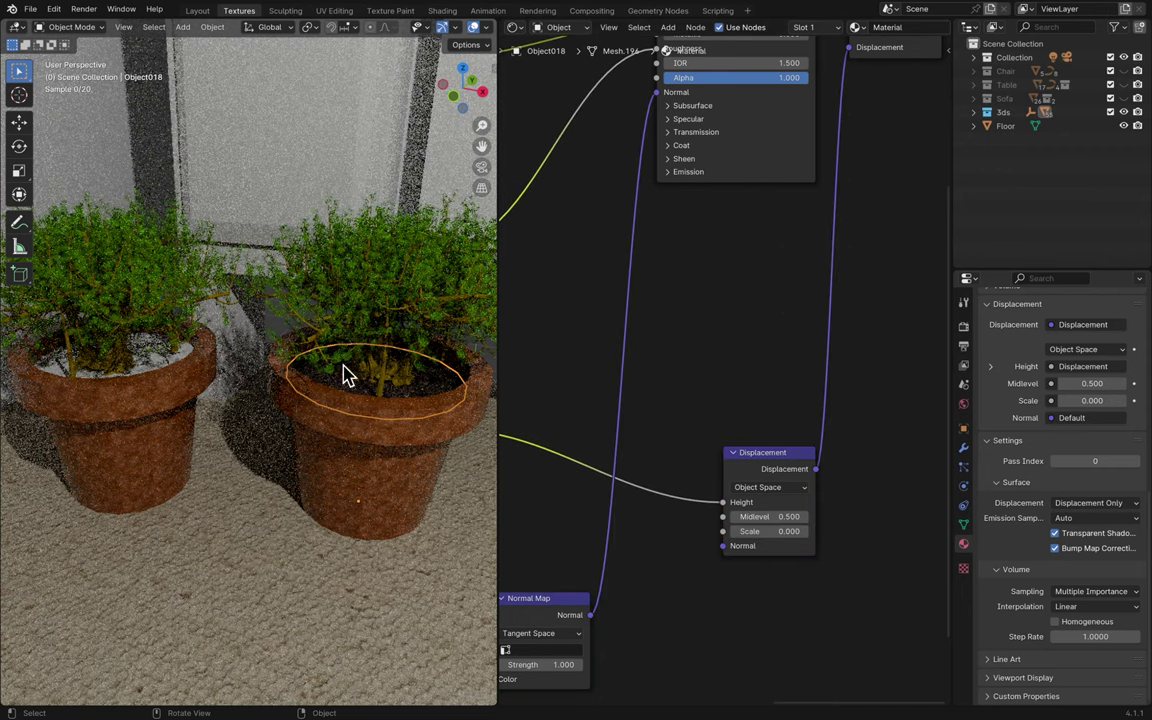
pyautogui.click(145, 380)
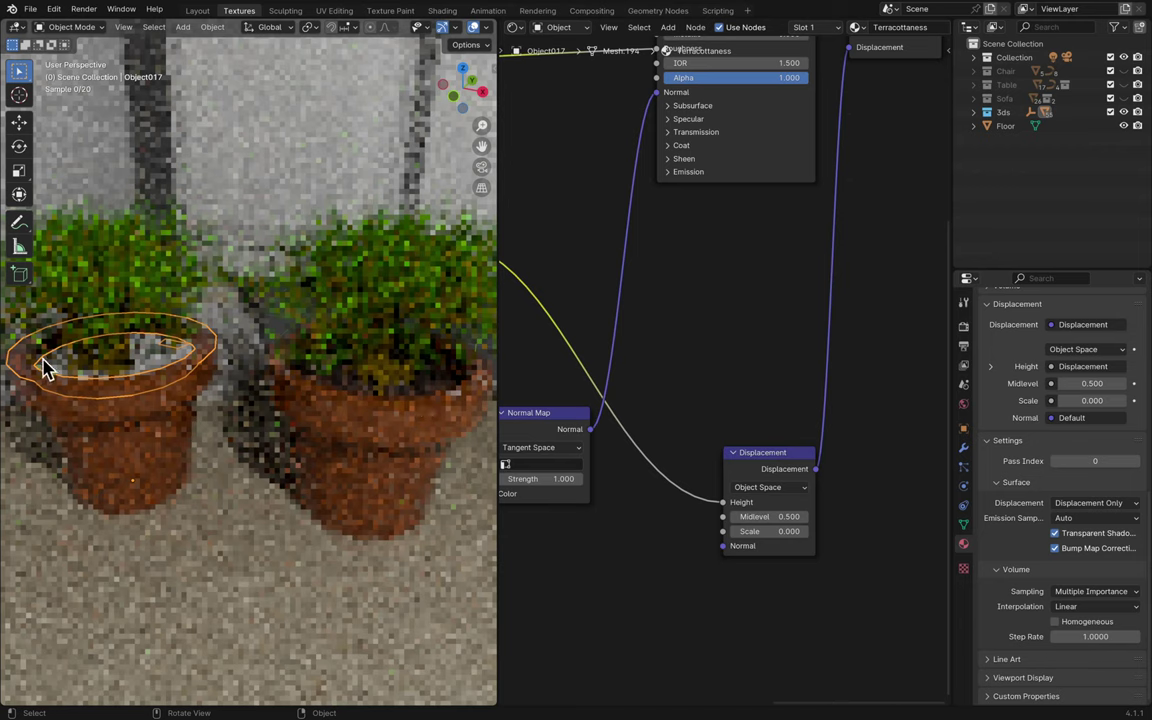
# - Select the left pot's soil Object016 and assign it Terracottaness
pyautogui.click(146, 366)
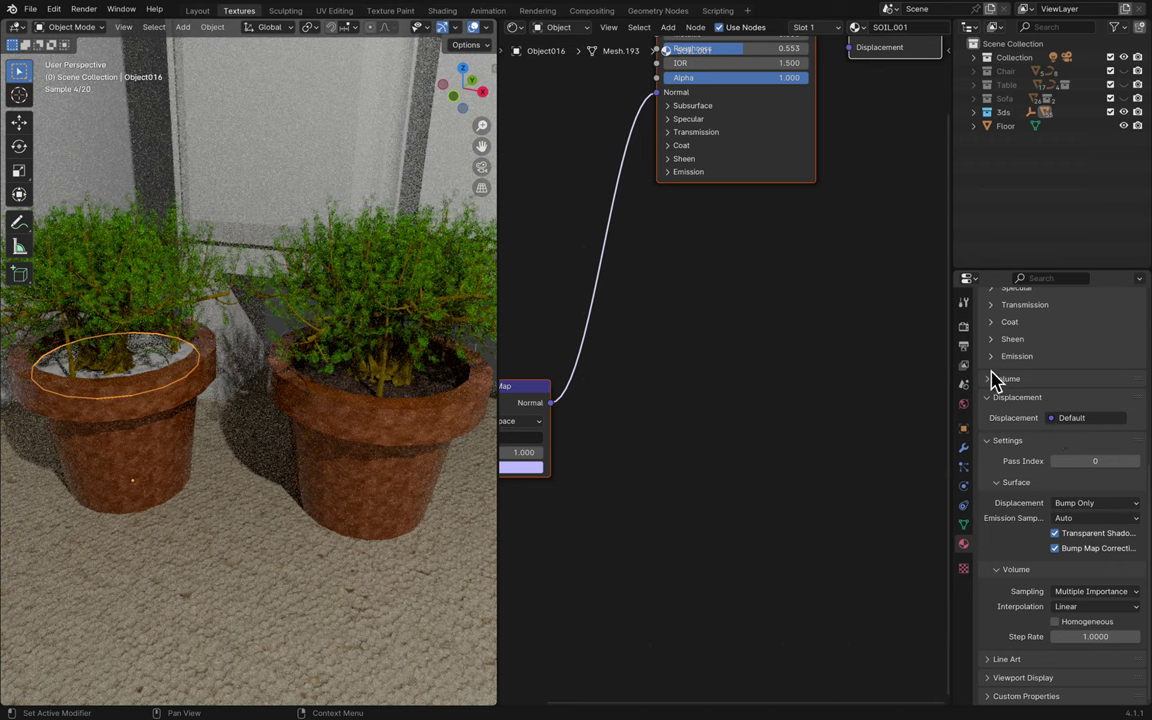
pyautogui.scroll(10, 1052, 352)
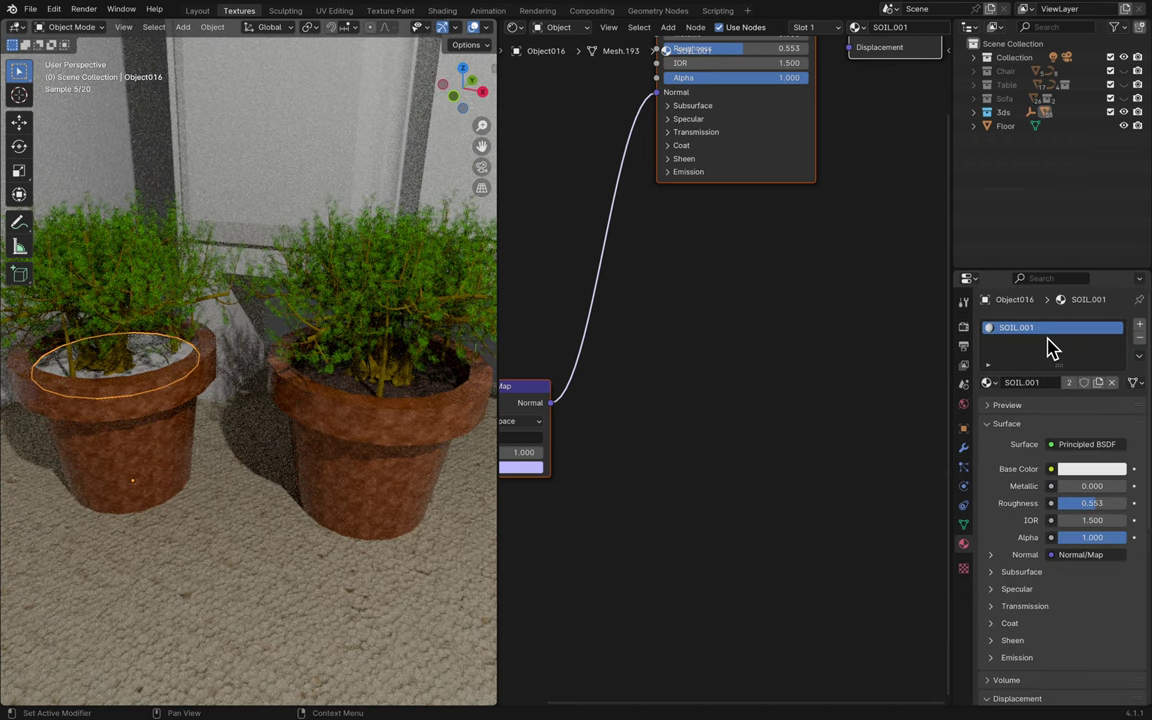
pyautogui.click(988, 382)
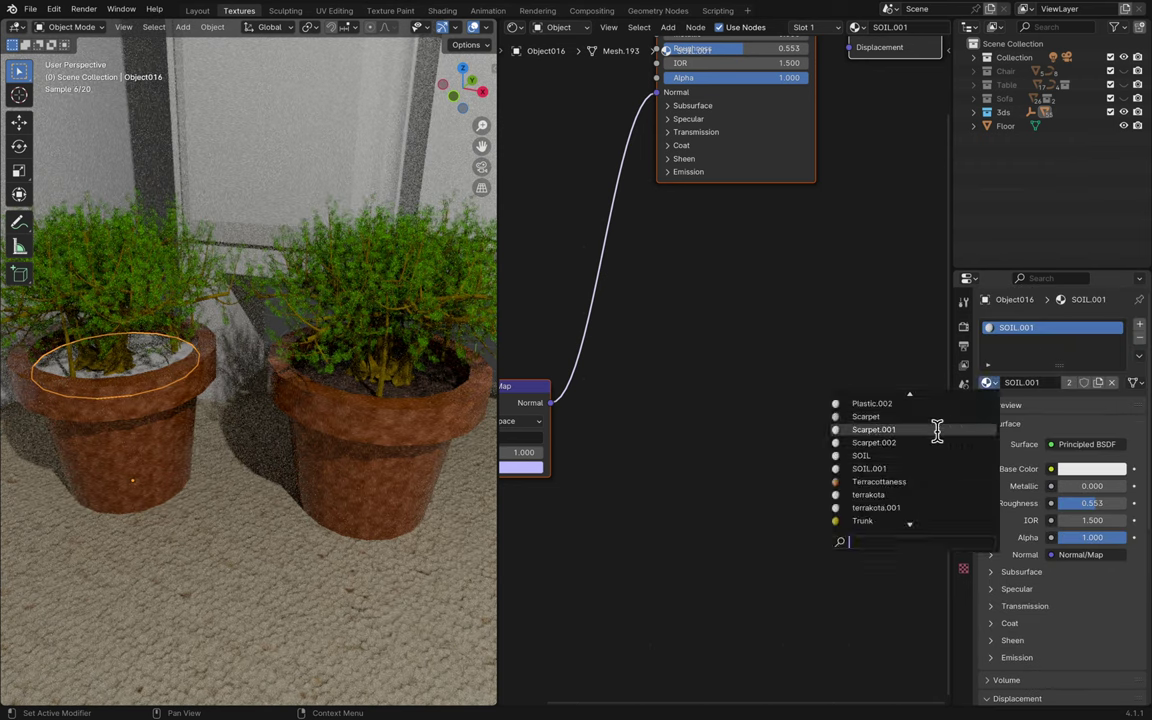
pyautogui.click(892, 483)
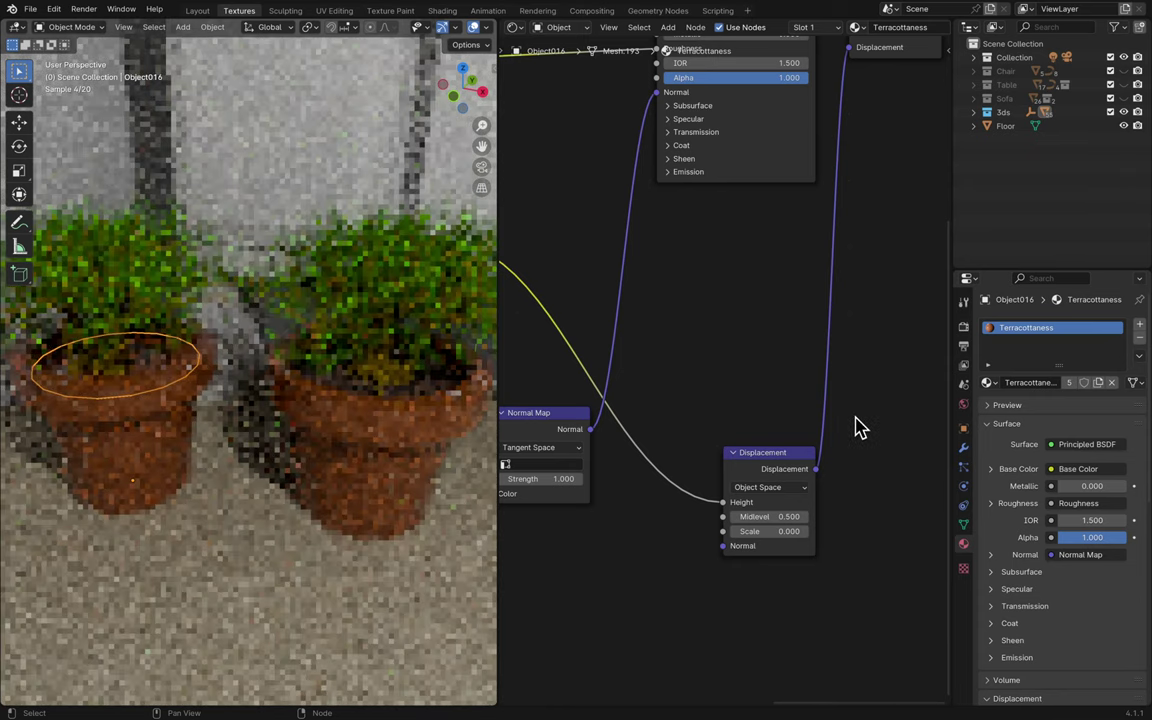
# - Replace the left soil's material with the shared Material used by the right soil
pyautogui.click(988, 383)
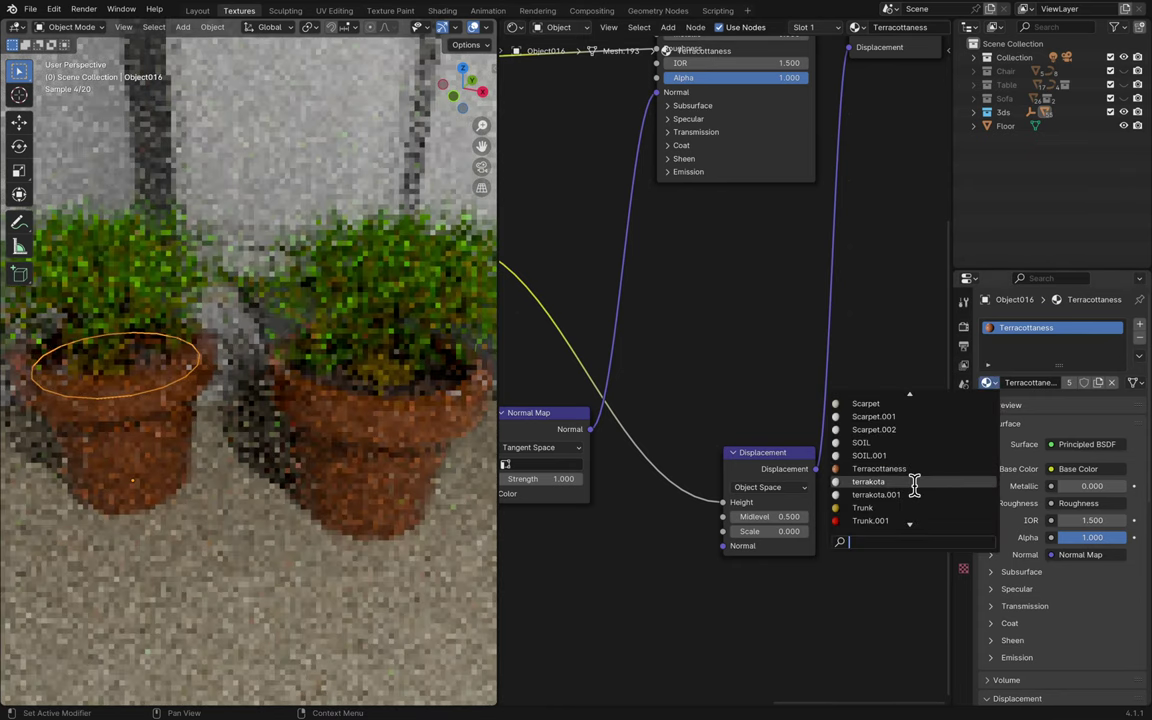
pyautogui.scroll(-10, 914, 485)
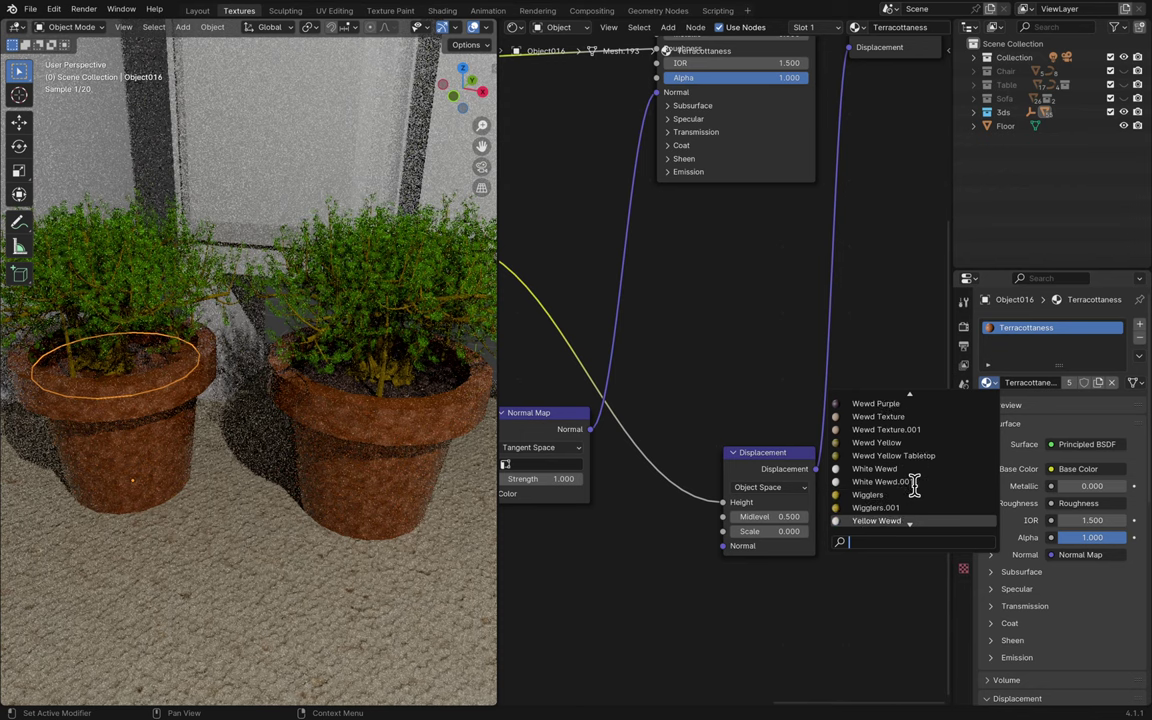
pyautogui.scroll(10, 914, 485)
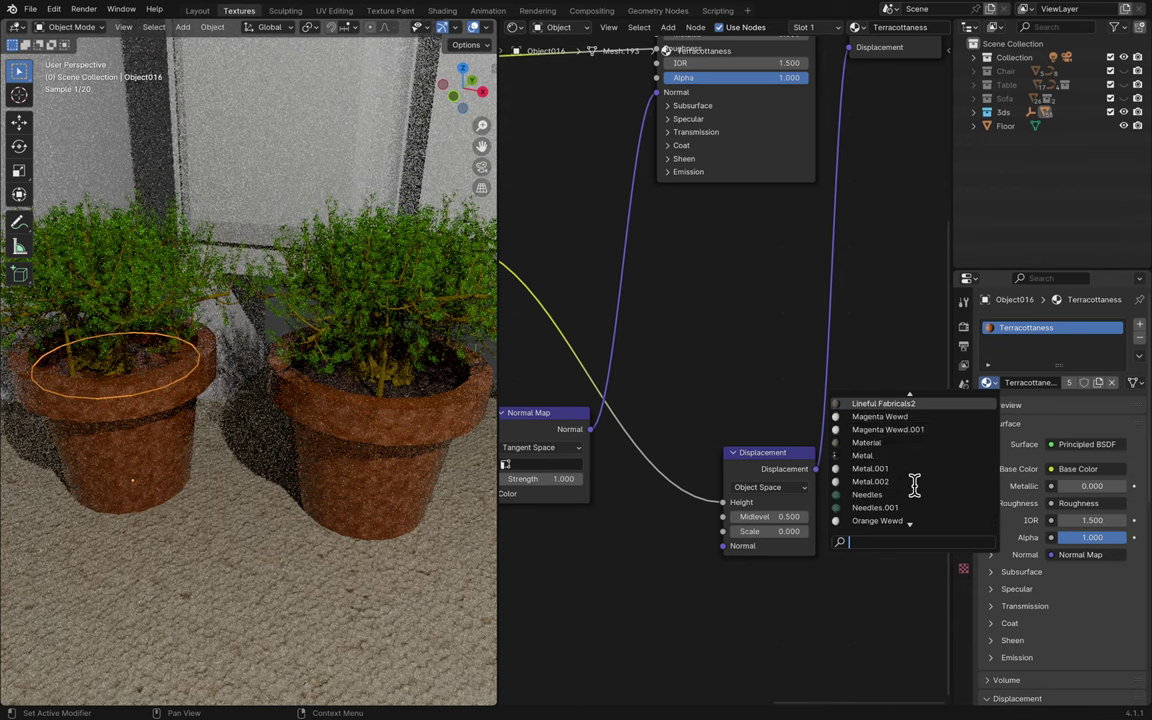
pyautogui.press('Down')
pyautogui.press('Down')
pyautogui.press('Down')
pyautogui.press('Down')
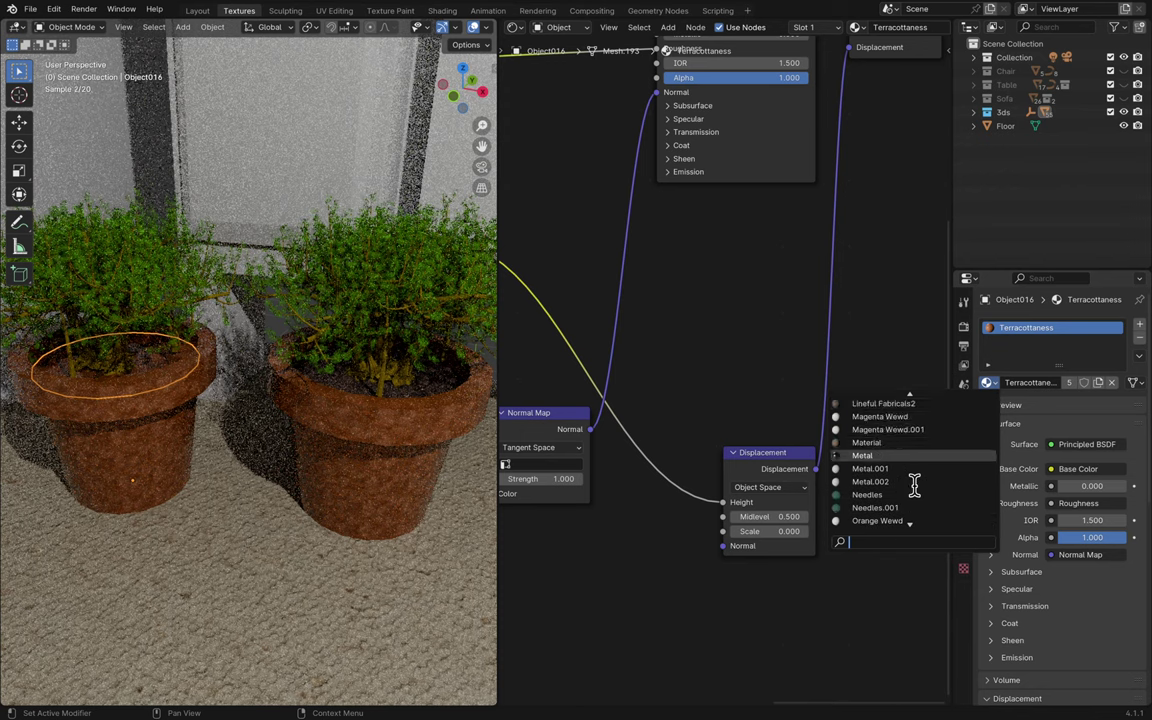
pyautogui.press('Up')
pyautogui.press('Down')
pyautogui.press('Up')
pyautogui.press('Up')
pyautogui.press('Down')
pyautogui.press('Return')
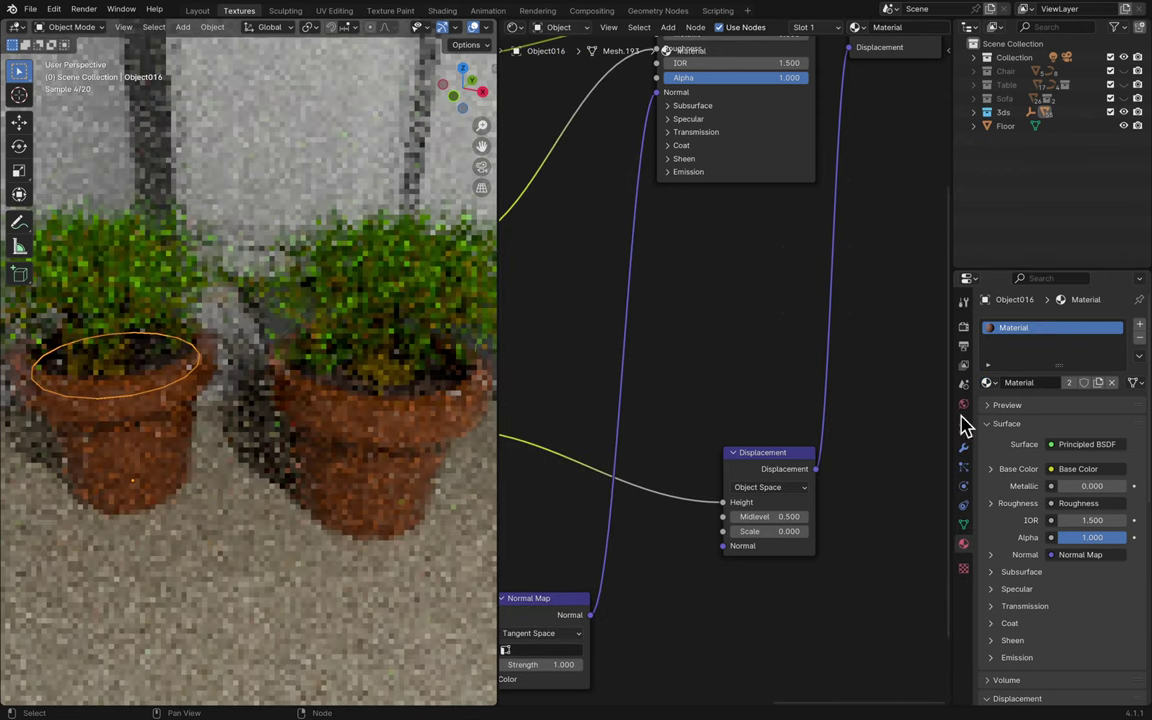
pyautogui.click(437, 391)
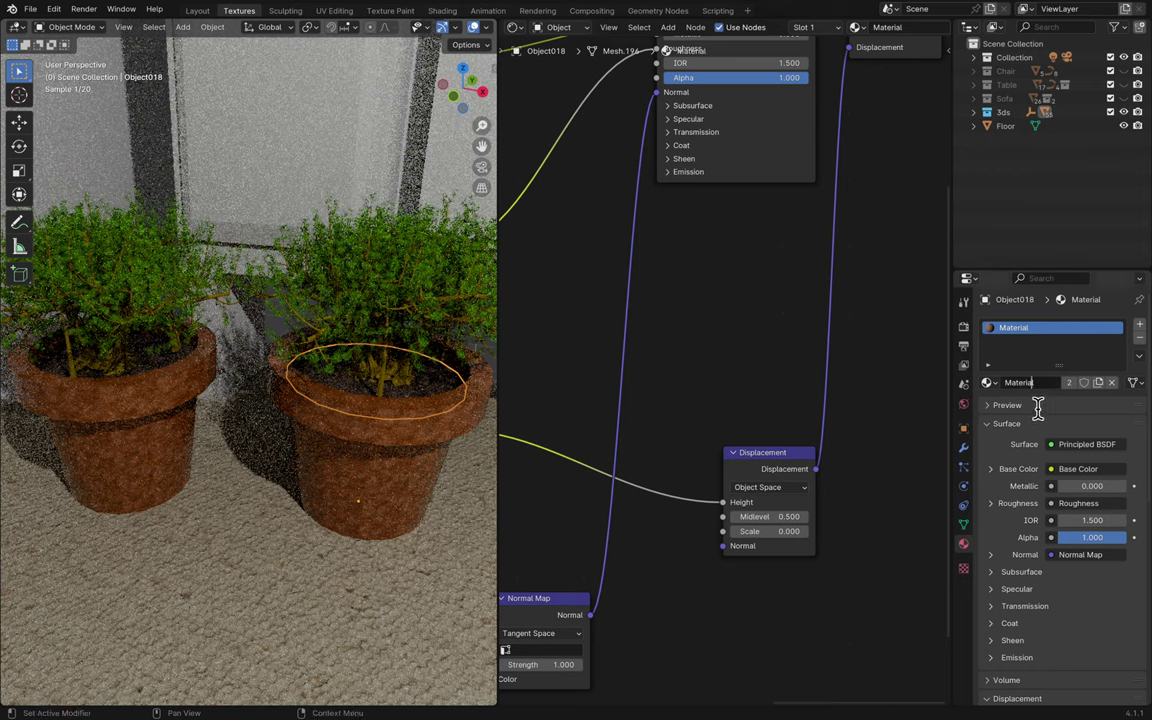
# - Replace the name Material with Soil on the material shared by both pots' soil
pyautogui.hotkey('ctrl', 'a')
pyautogui.write('S')
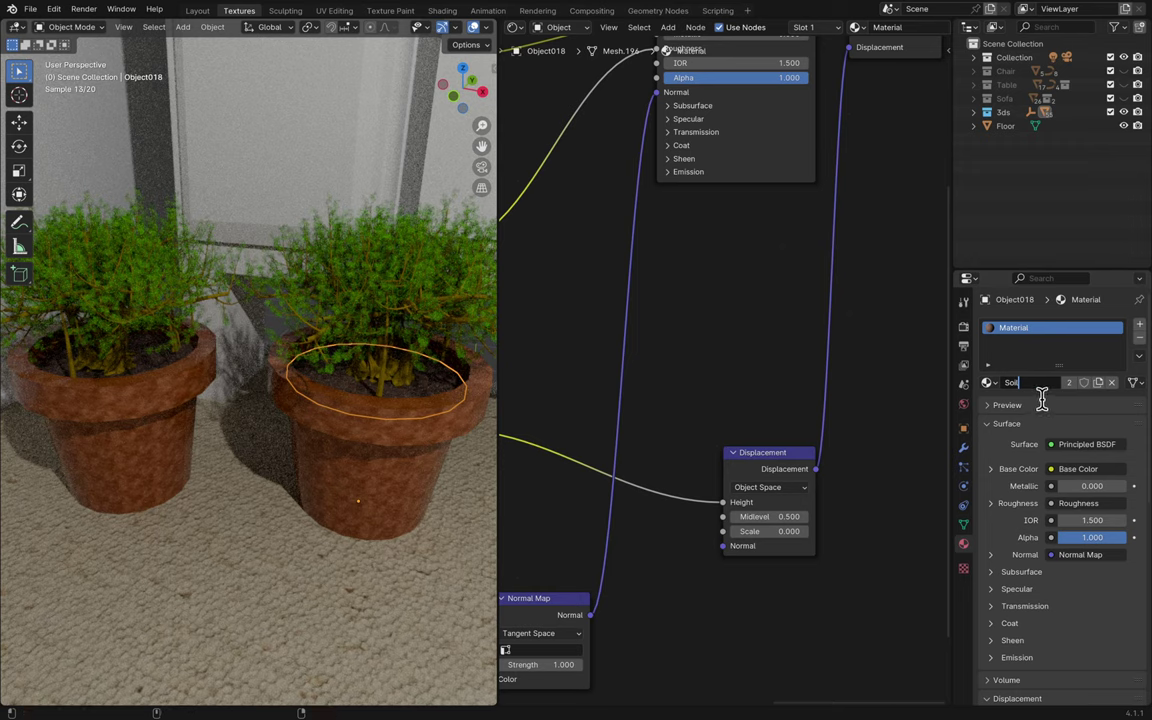
pyautogui.press('Return')
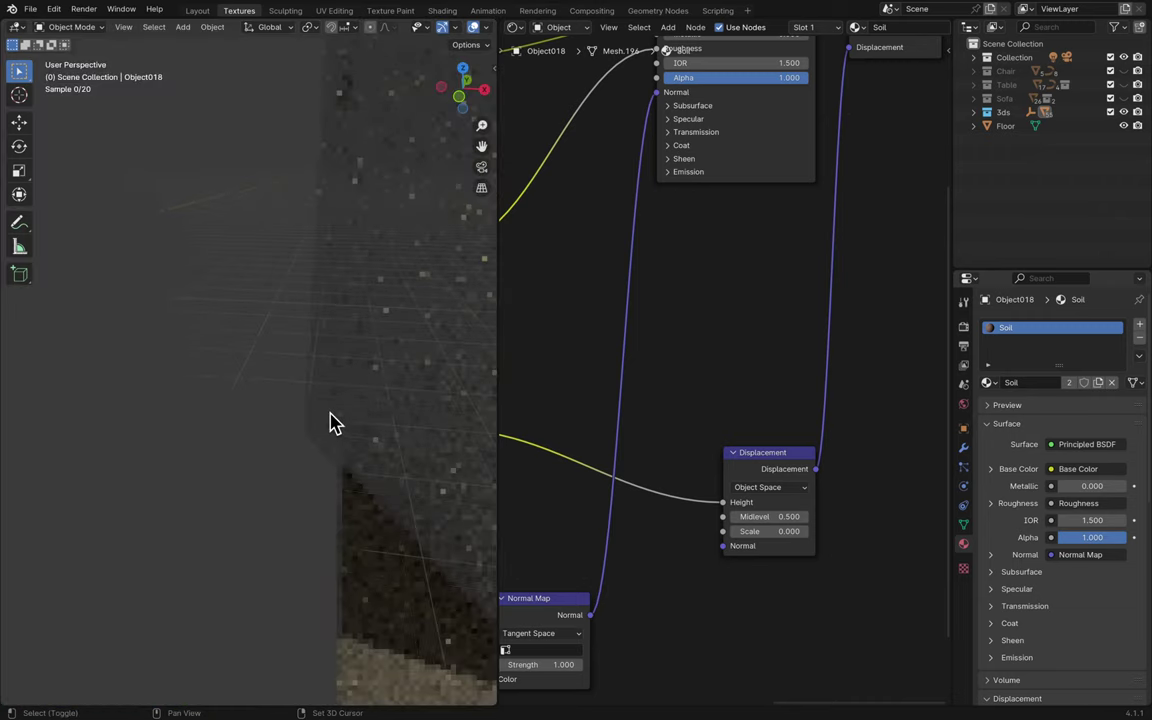
# - Orbit to the corner tree and select its white pot, which uses terrakota.001, then zoom in
pyautogui.scroll(-5, 340, 412)
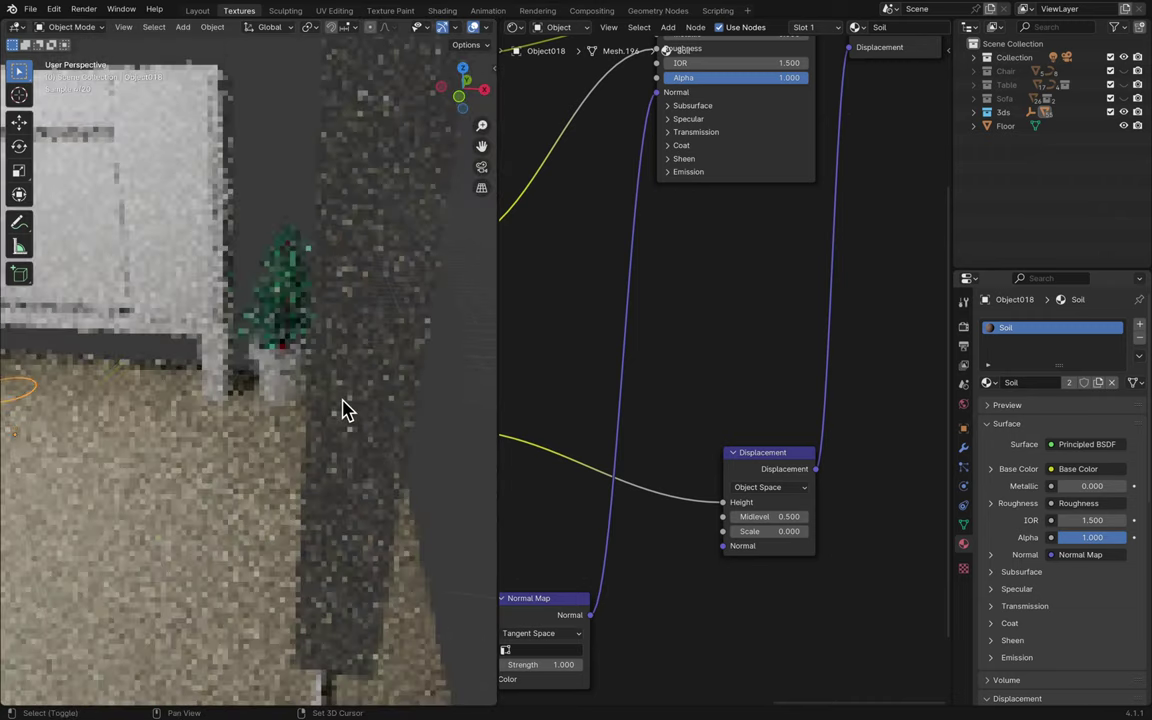
pyautogui.scroll(-6, 342, 410)
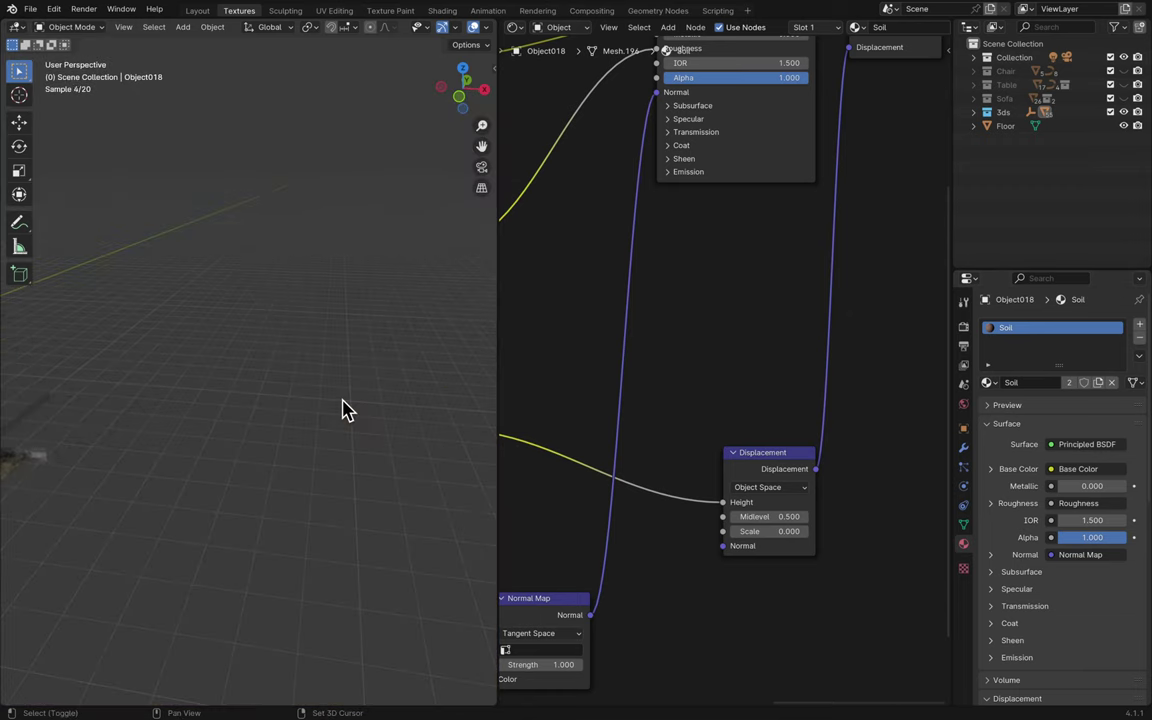
pyautogui.scroll(5, 342, 410)
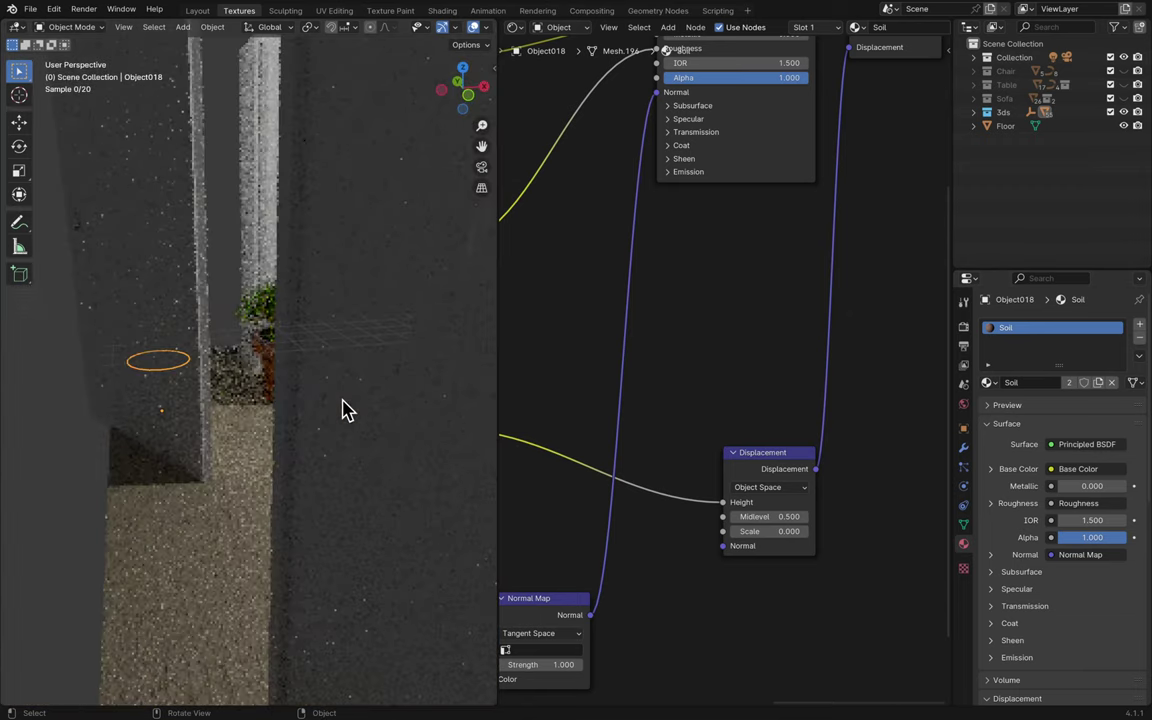
pyautogui.scroll(-5, 342, 410)
pyautogui.scroll(5, 342, 410)
pyautogui.scroll(-5, 342, 410)
pyautogui.scroll(1, 342, 410)
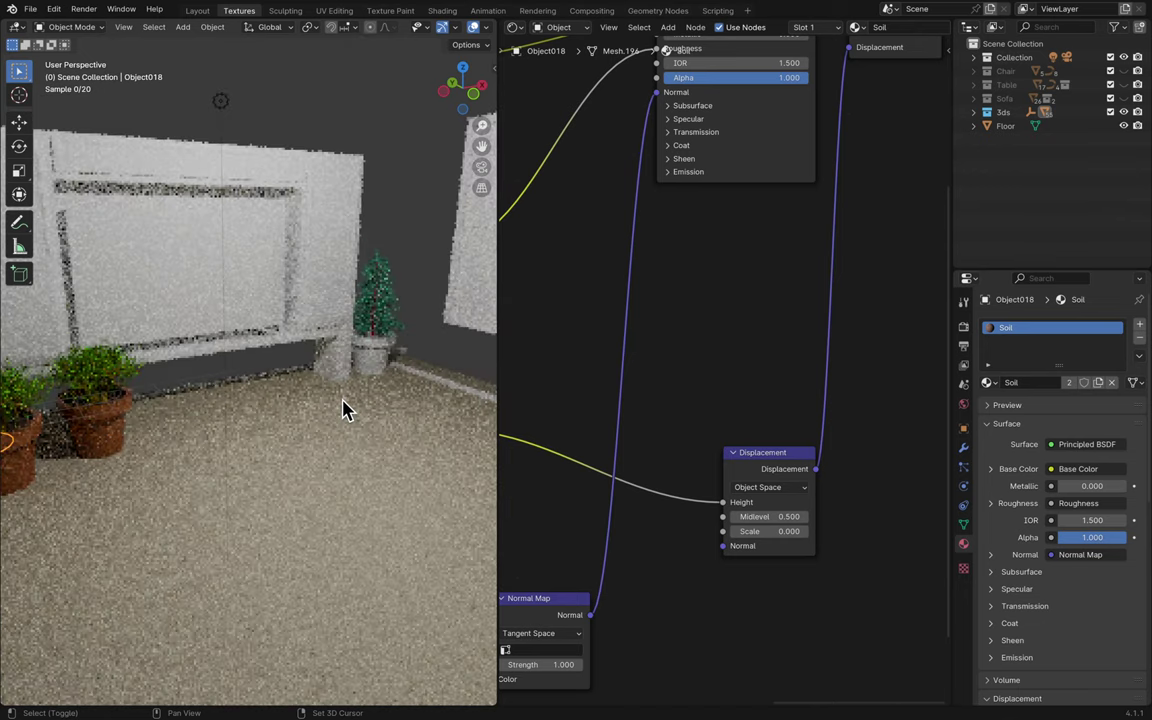
pyautogui.moveTo(342, 410); pyautogui.dragTo(257, 380, button='middle')
pyautogui.click(250, 382)
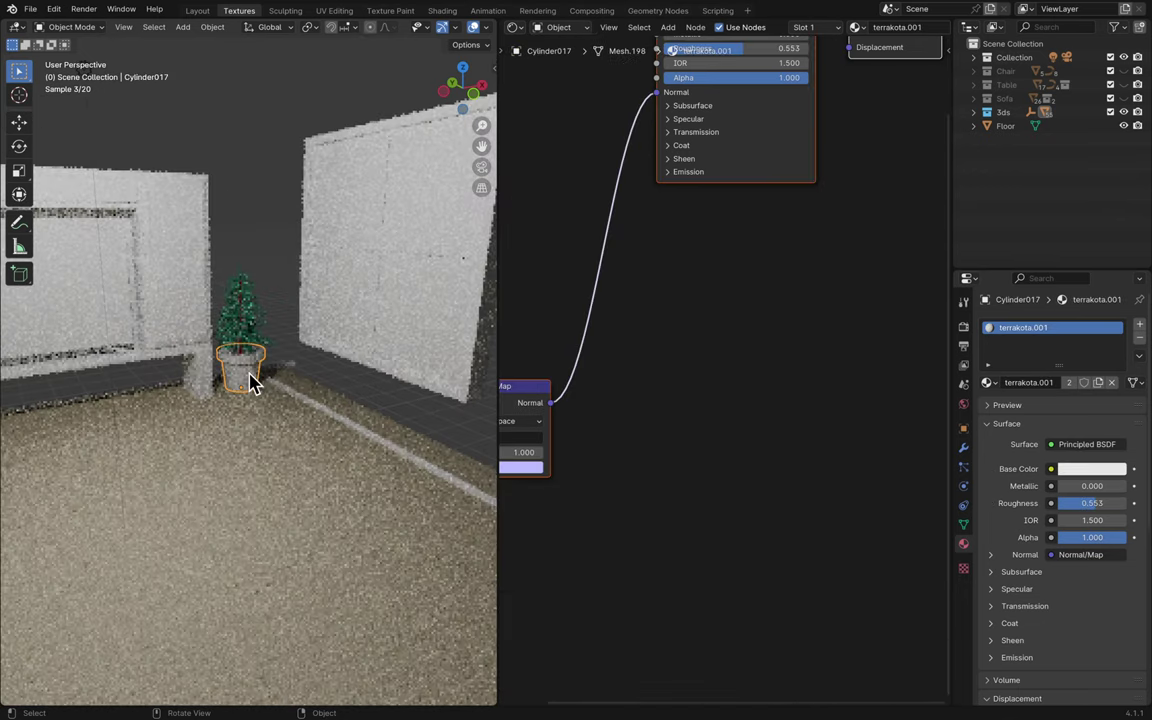
pyautogui.scroll(8, 250, 382)
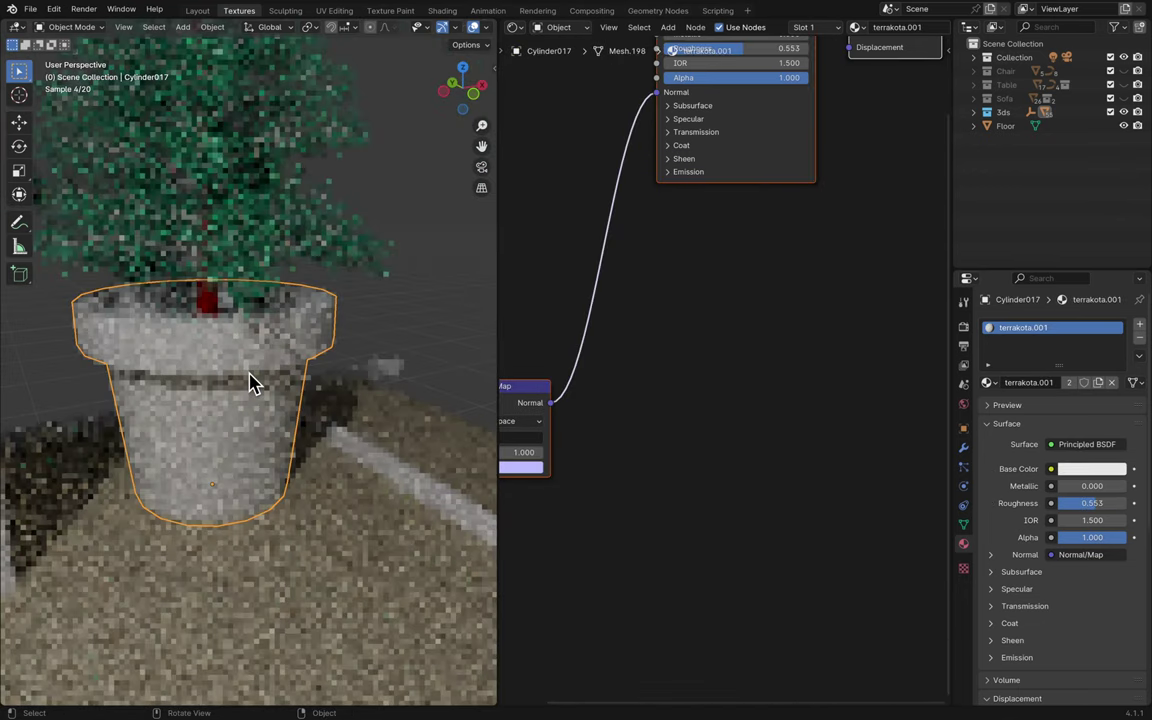
pyautogui.keyDown('shift'); pyautogui.scroll(10, 250, 382); pyautogui.keyUp('shift')
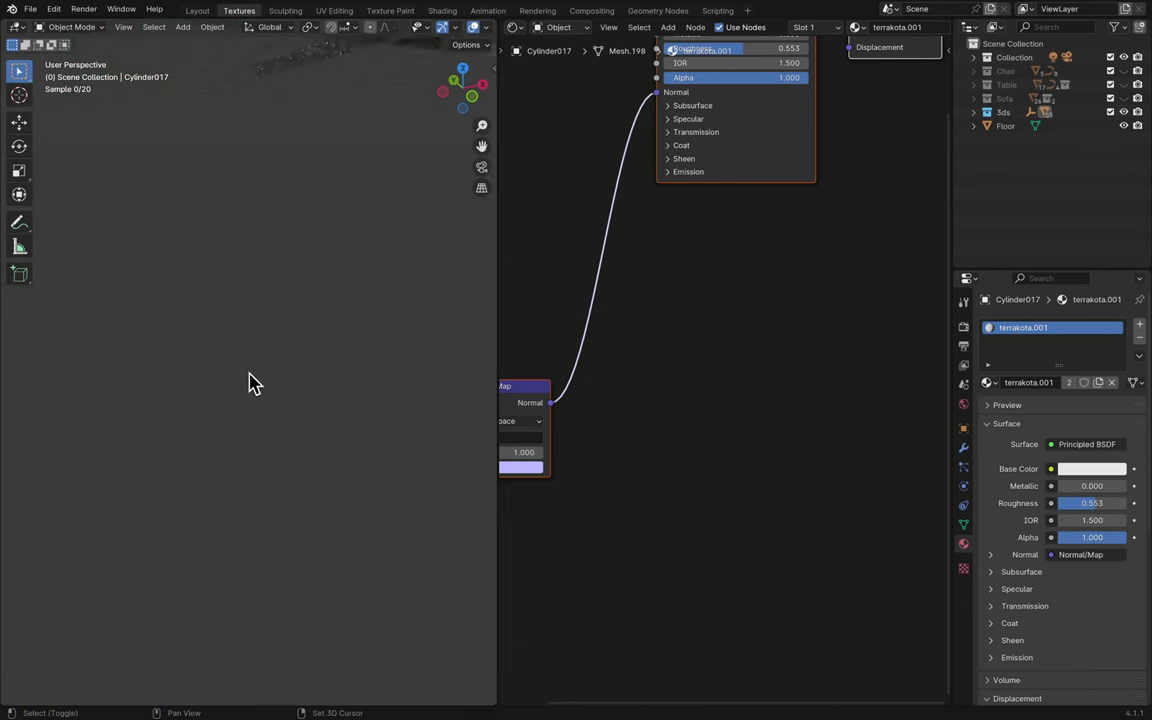
pyautogui.scroll(-8, 250, 382)
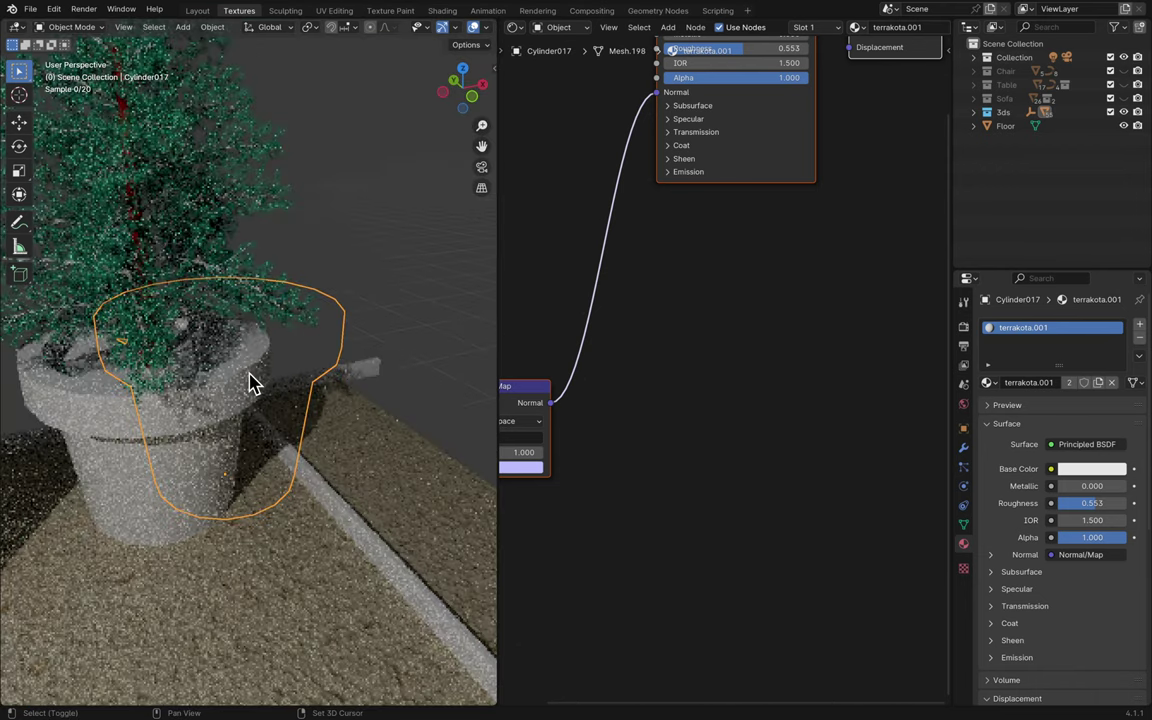
pyautogui.keyDown('shift'); pyautogui.scroll(4, 250, 382); pyautogui.keyUp('shift')
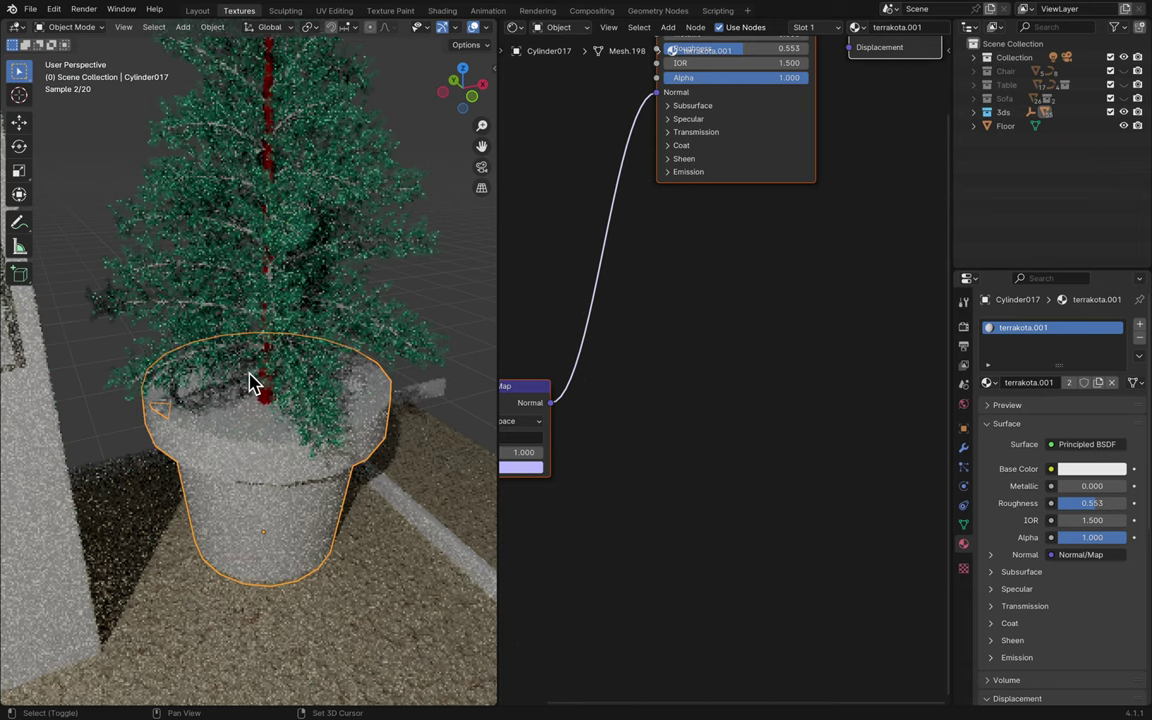
pyautogui.keyDown('shift'); pyautogui.scroll(3, 250, 382); pyautogui.keyUp('shift')
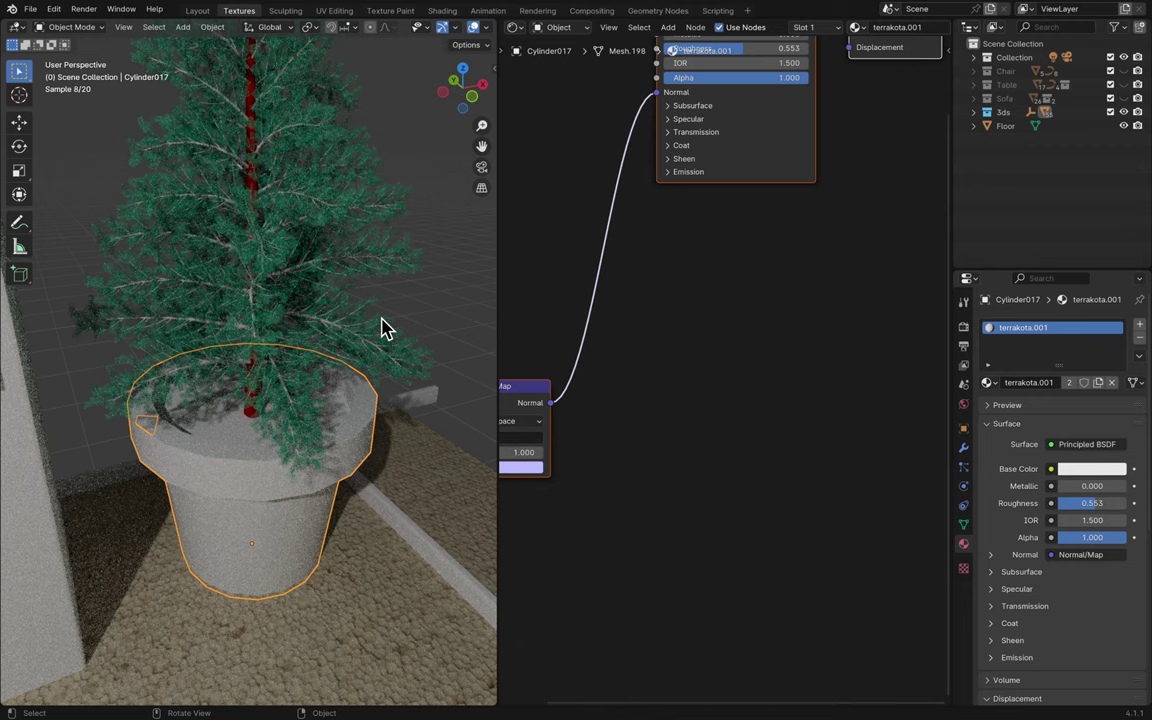
# - Assign the shared Terracottaness material to the small tree's pot and its rim
pyautogui.click(989, 383)
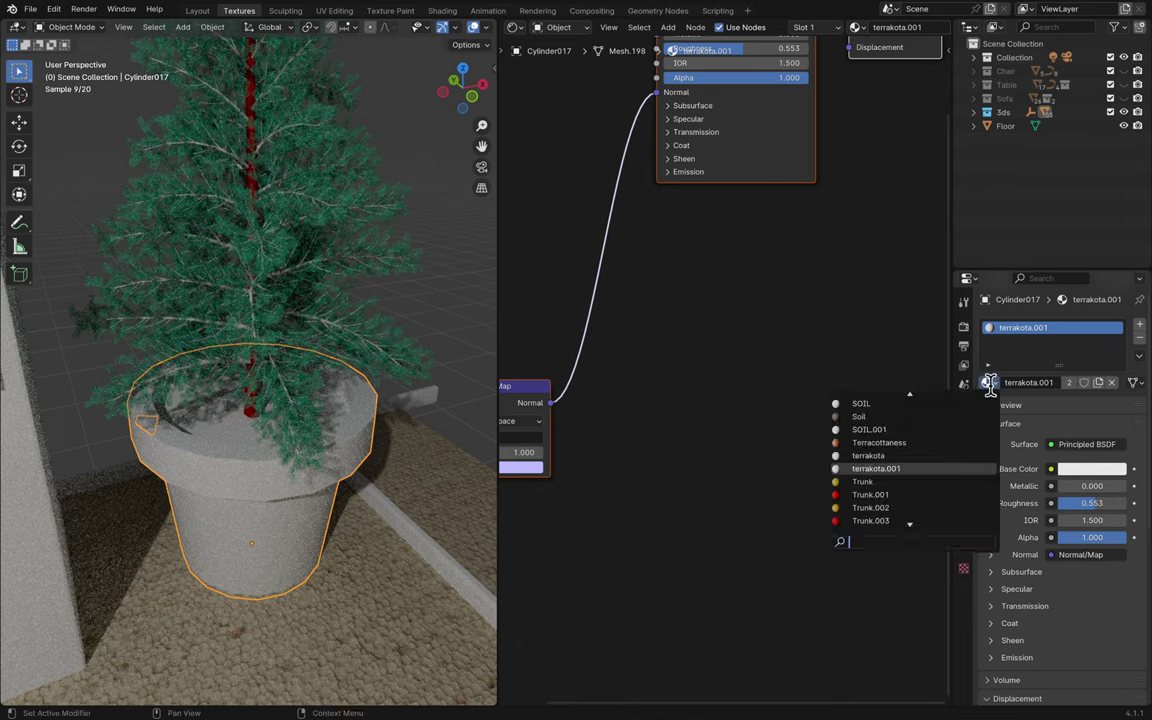
pyautogui.click(879, 442)
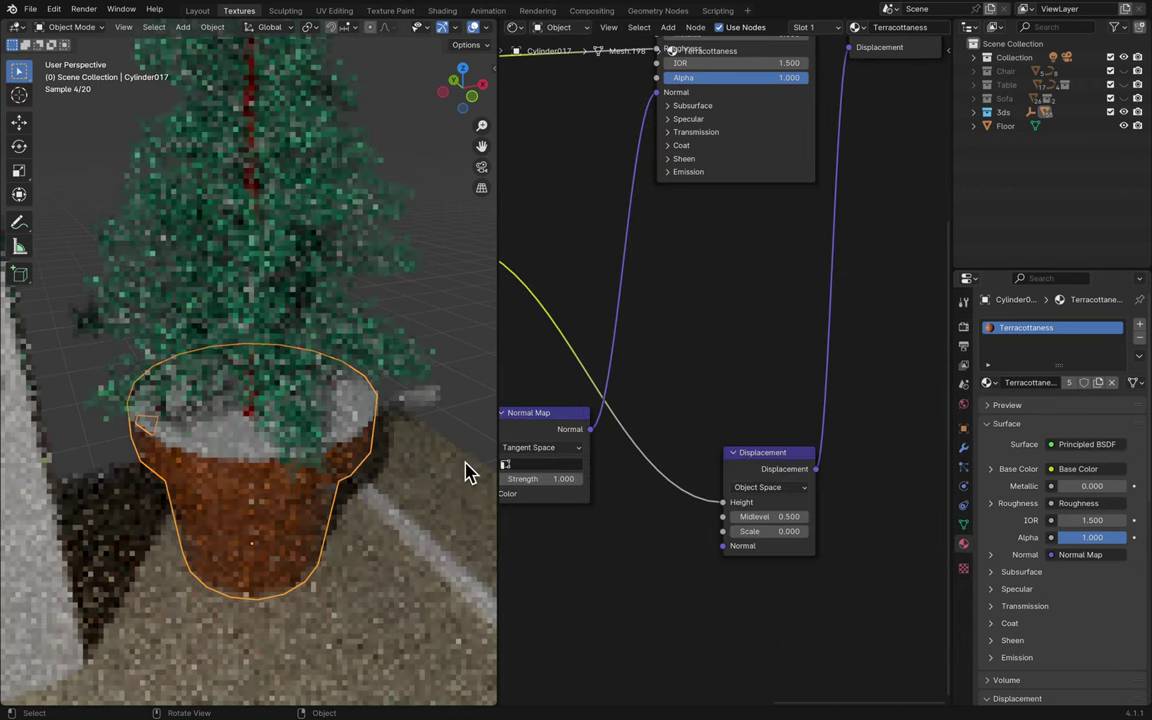
pyautogui.click(365, 430)
pyautogui.click(989, 383)
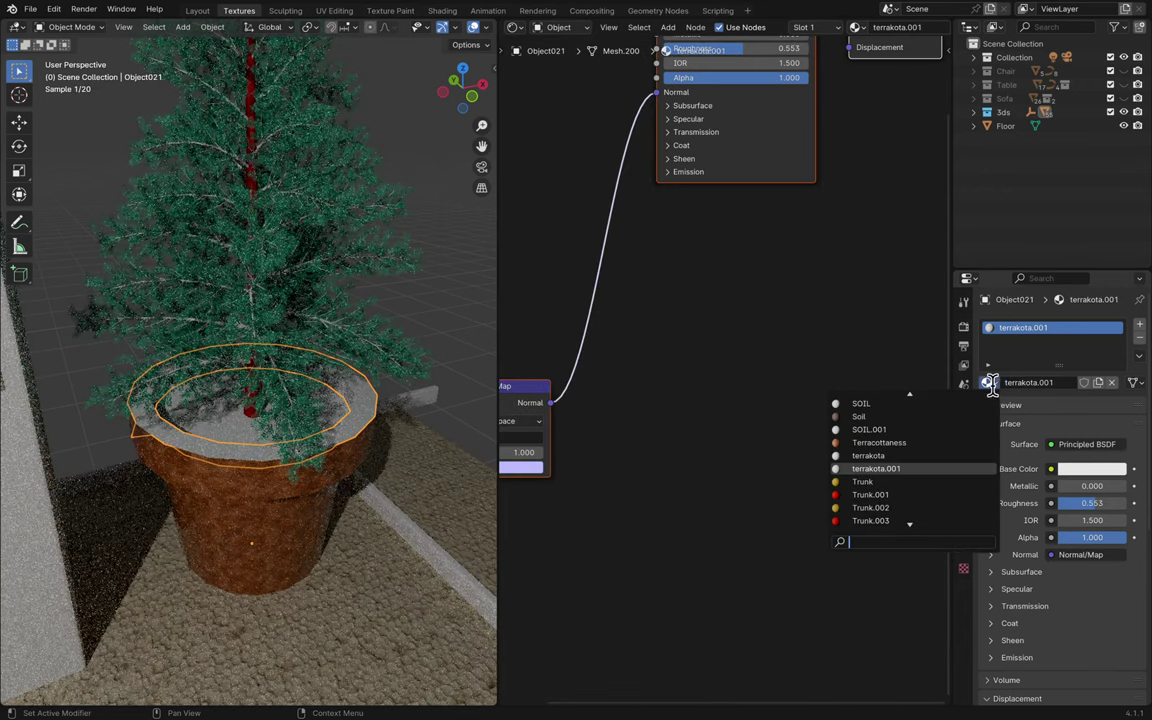
pyautogui.click(943, 455)
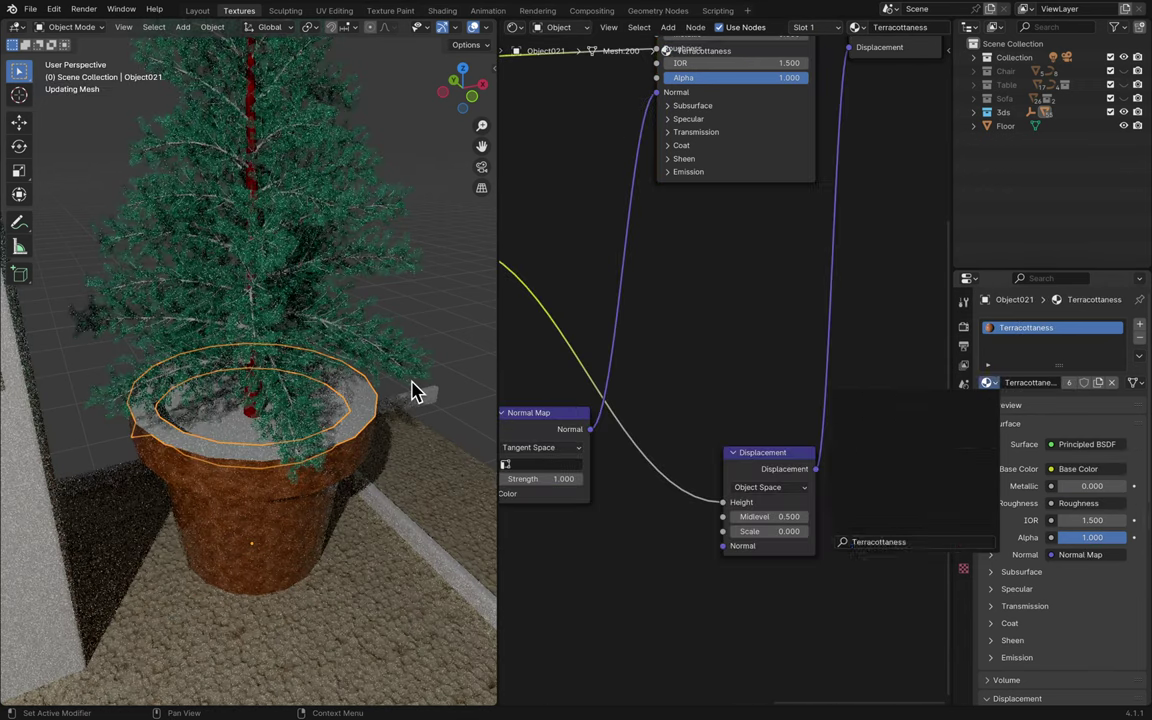
# - Give the pot's soil the Soil material and save Blender13.blend
pyautogui.click(219, 424)
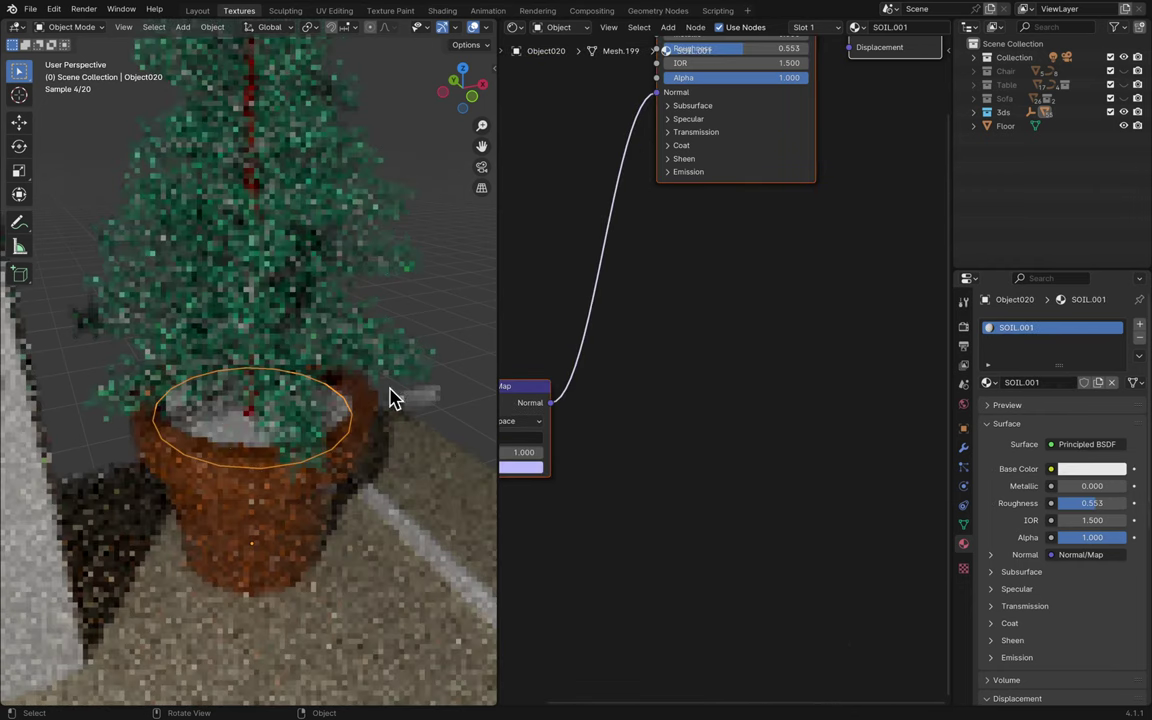
pyautogui.click(988, 382)
pyautogui.click(905, 455)
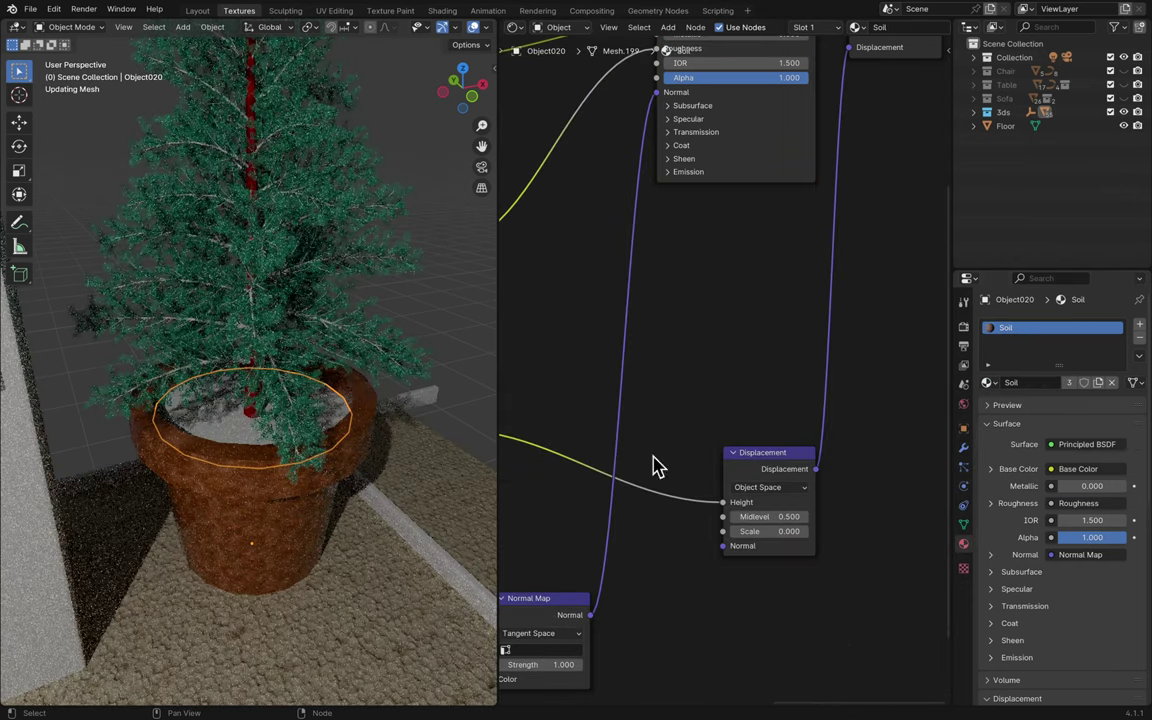
pyautogui.click(468, 325)
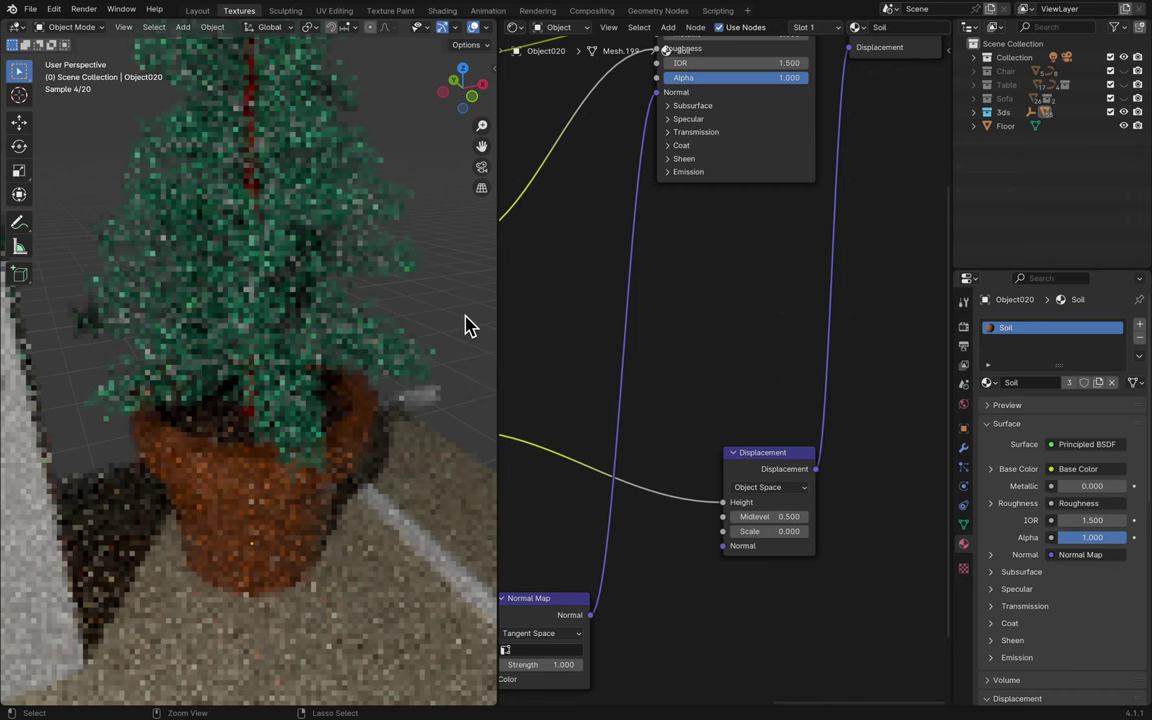
pyautogui.hotkey('ctrl', 's')
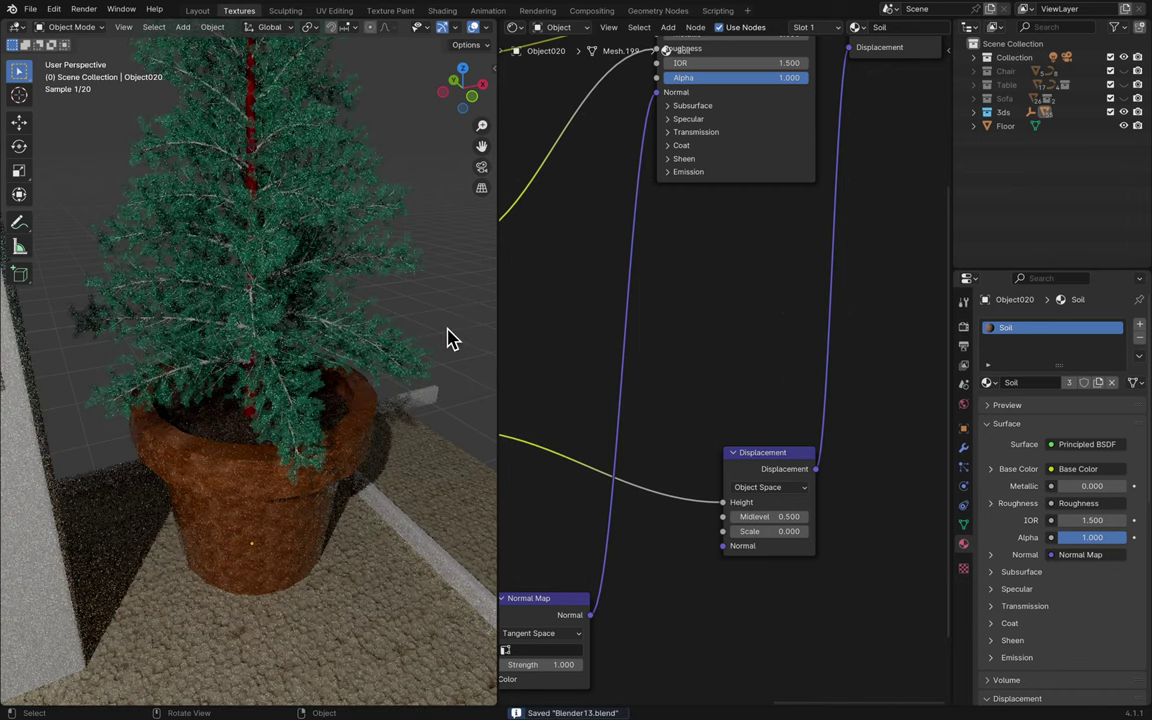
# - Select the tree's foliage and inspect its material slots, undoing an accidental Branch1 assignment
pyautogui.click(176, 381)
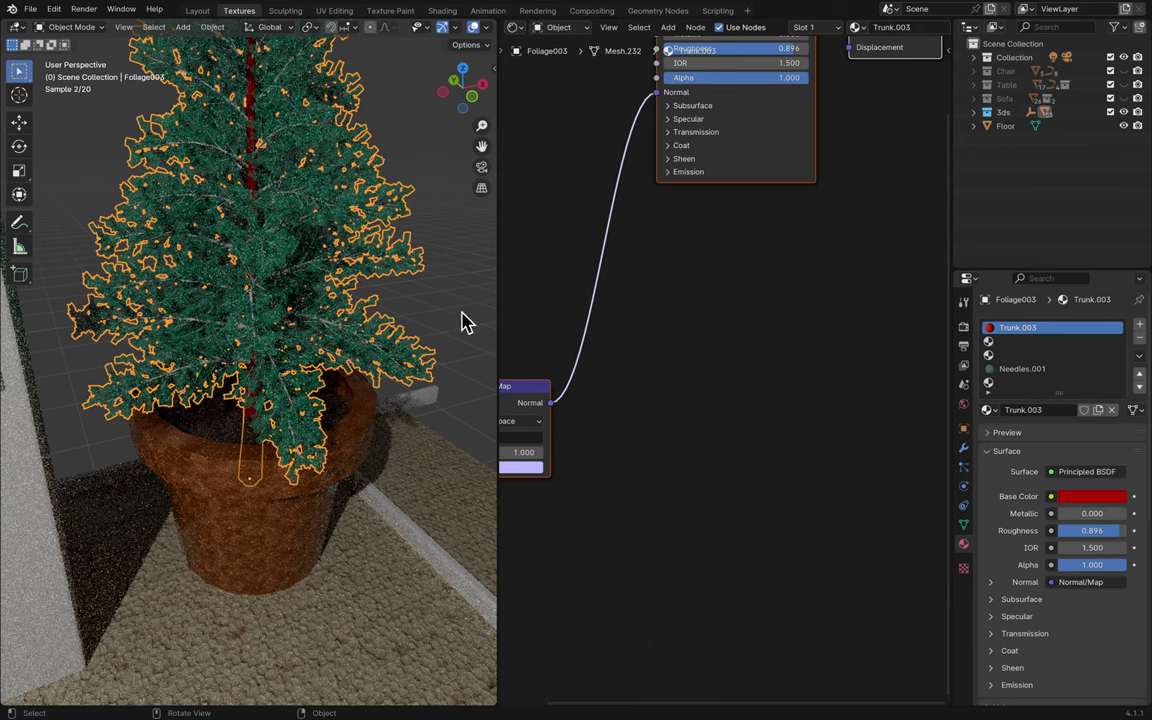
pyautogui.click(1025, 343)
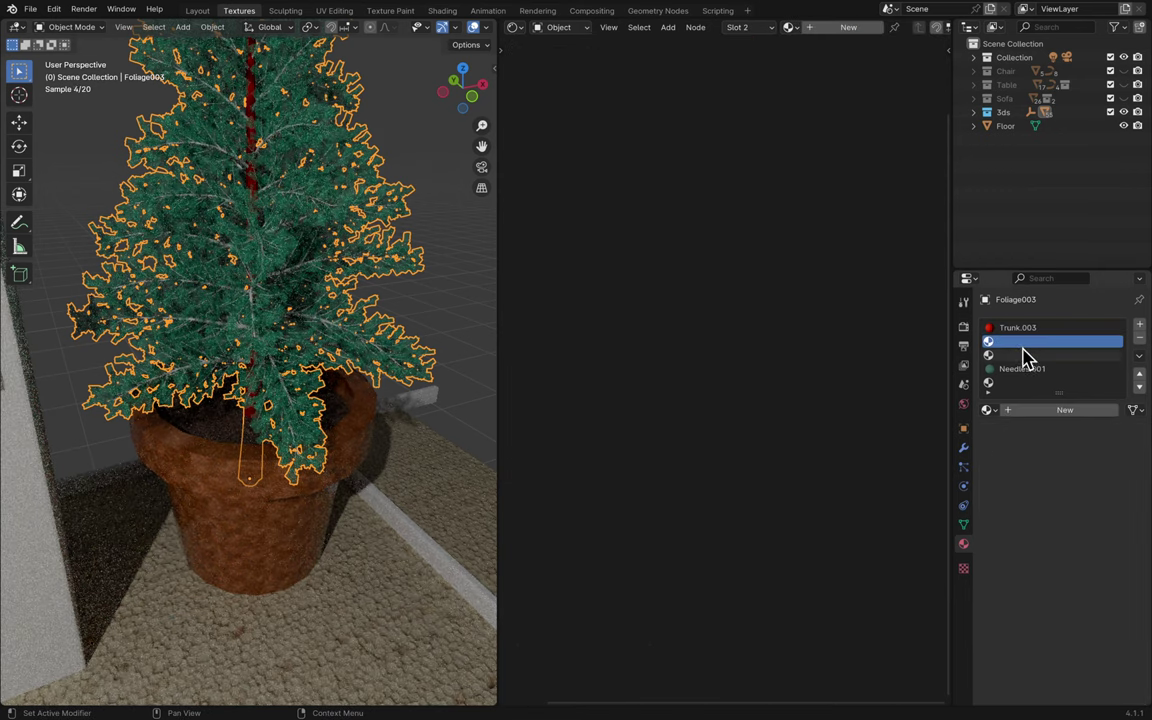
pyautogui.click(1030, 356)
pyautogui.click(1032, 369)
pyautogui.click(1030, 356)
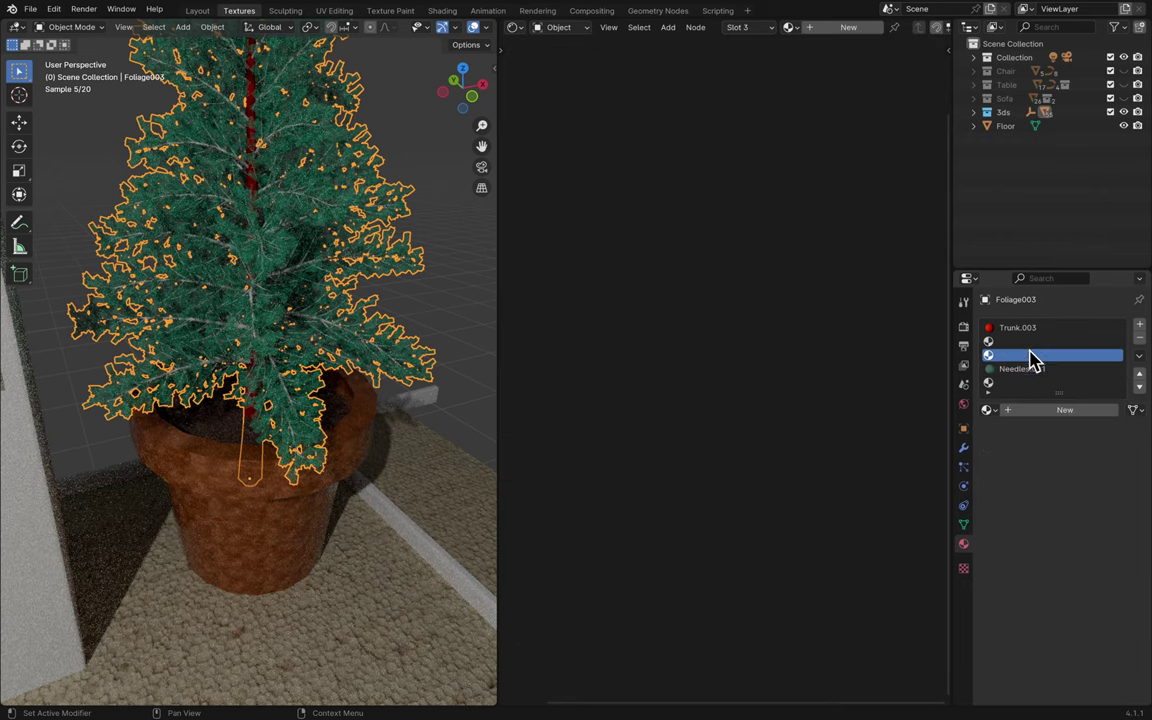
pyautogui.click(1027, 342)
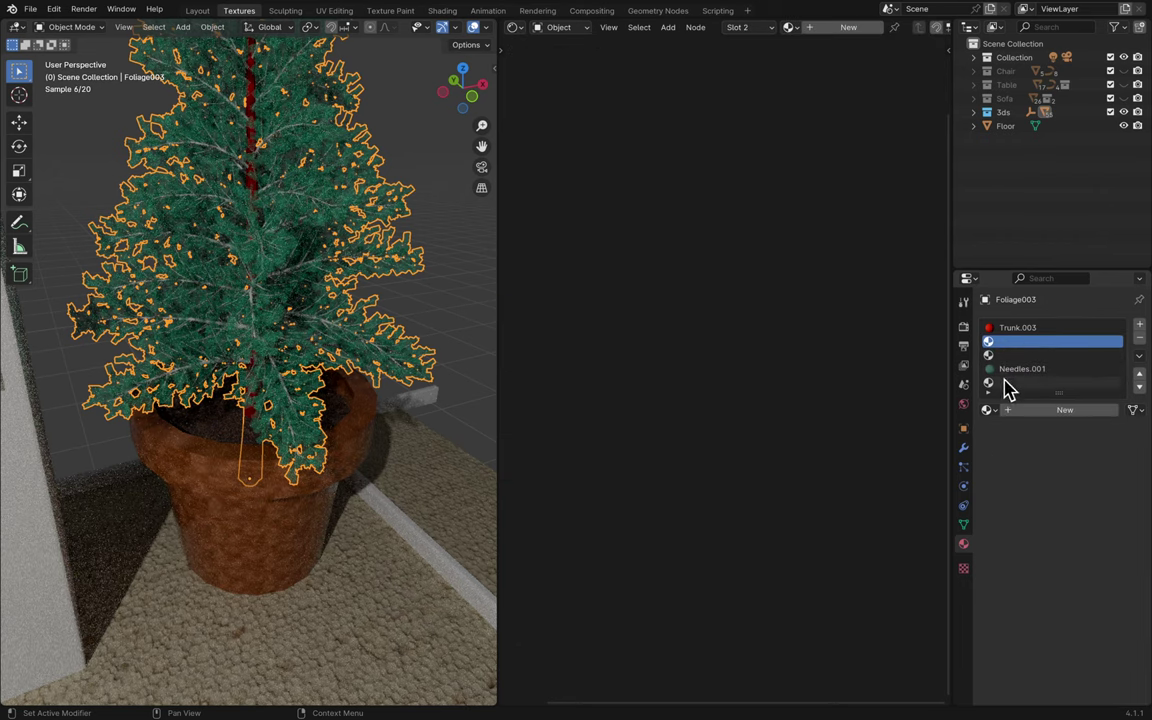
pyautogui.click(988, 409)
pyautogui.scroll(-10, 918, 452)
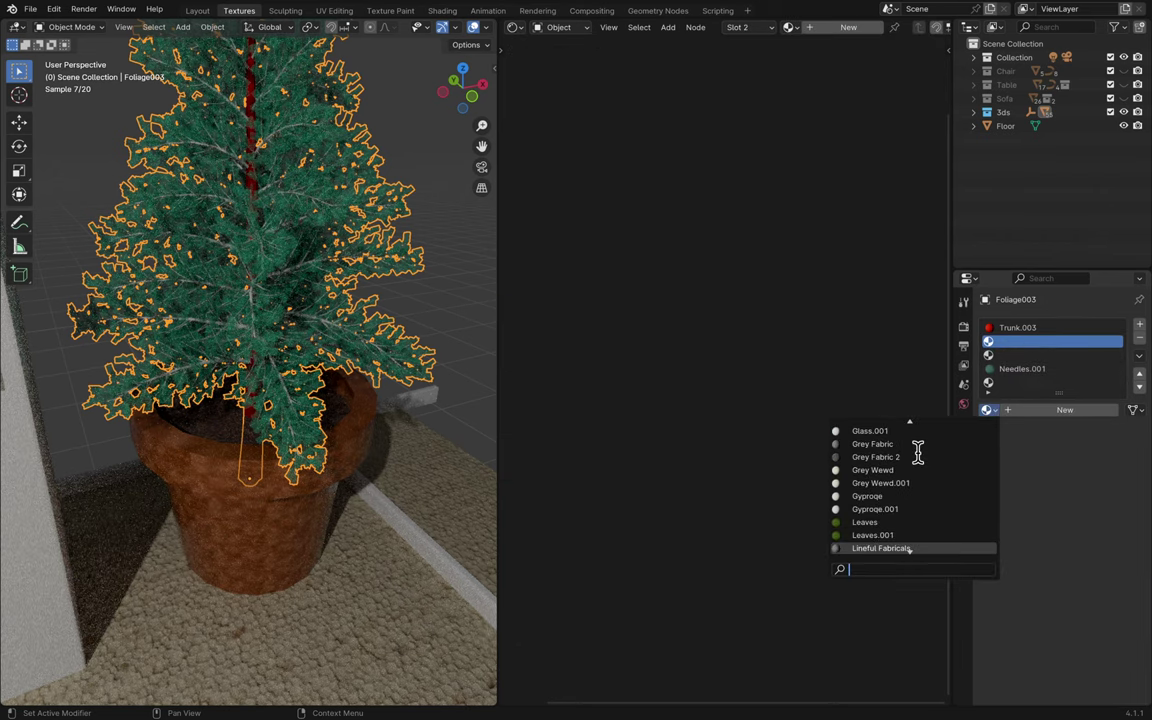
pyautogui.scroll(15, 918, 452)
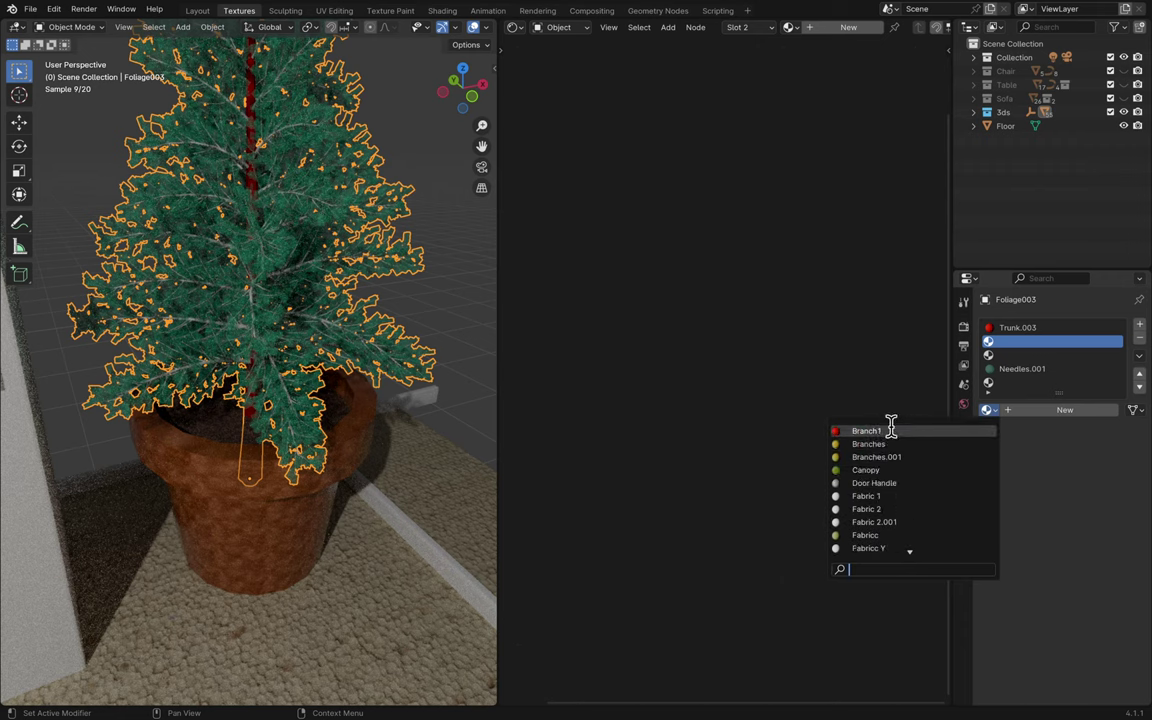
pyautogui.click(888, 430)
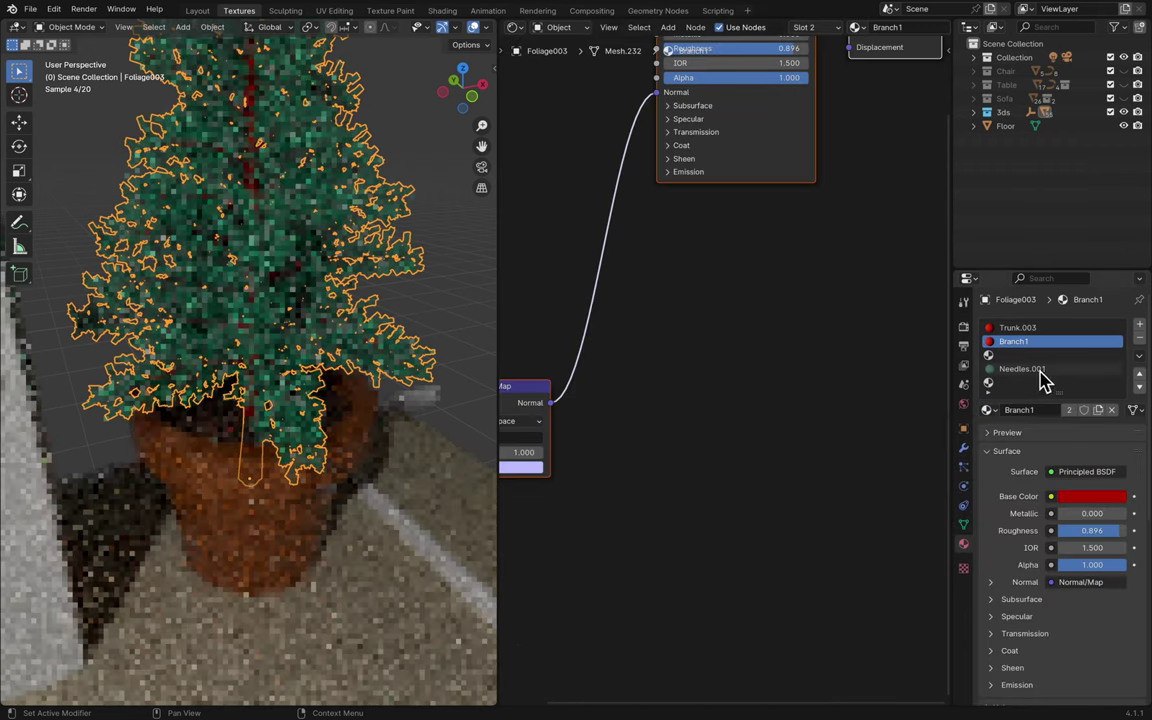
pyautogui.hotkey('ctrl', 'z')
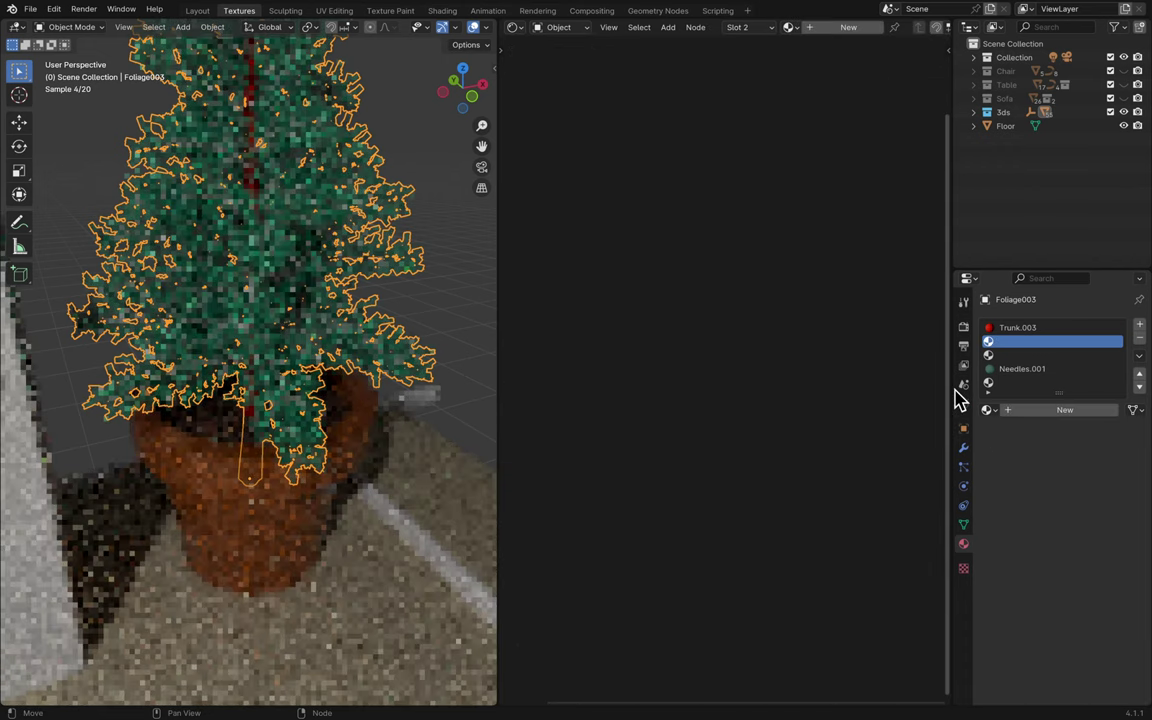
# - Assign the Soil material to the foliage's empty third slot
pyautogui.click(988, 410)
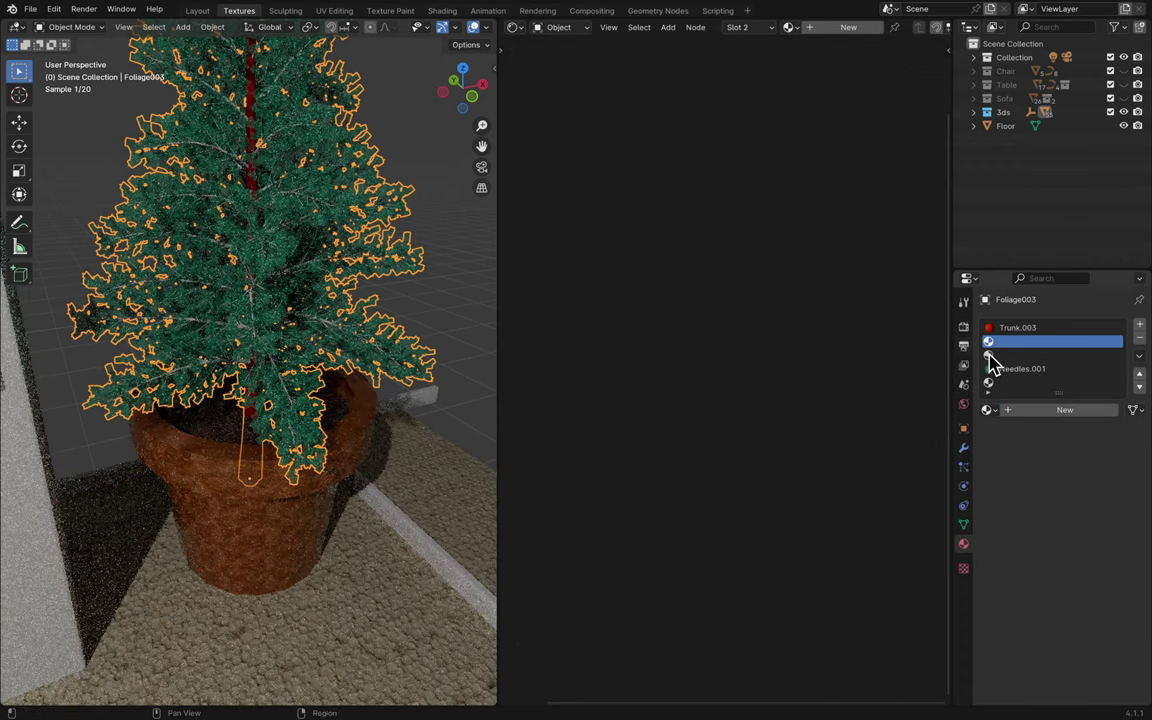
pyautogui.click(993, 356)
pyautogui.click(989, 409)
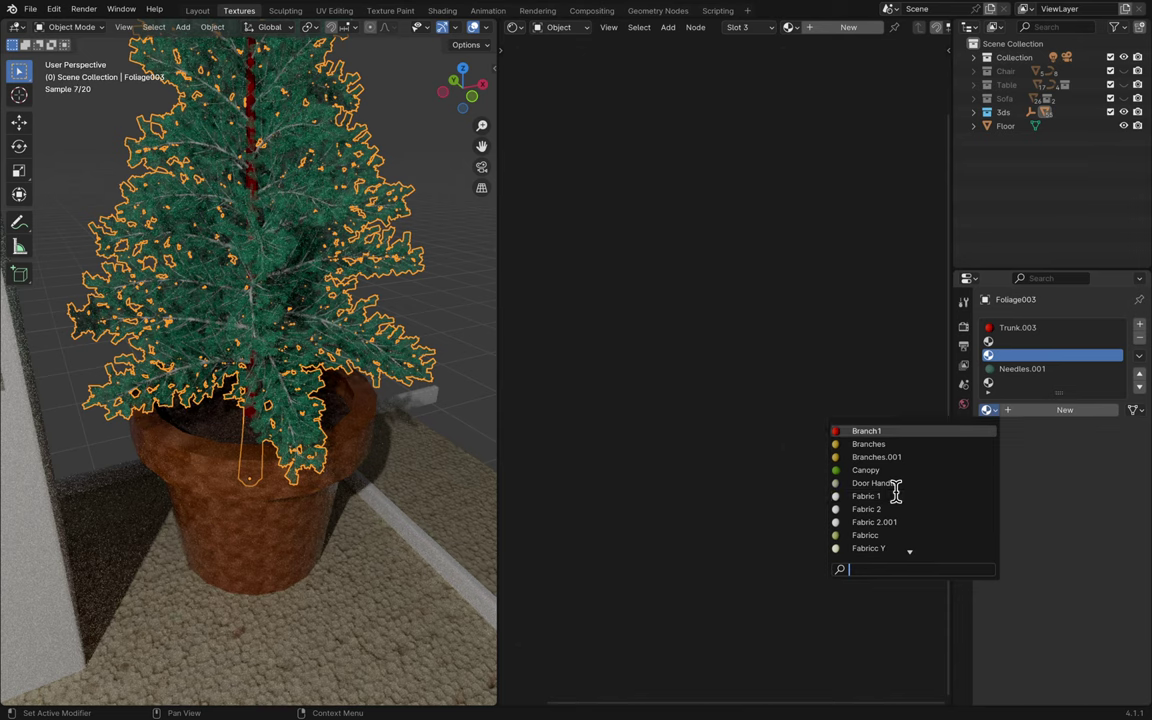
pyautogui.scroll(-10, 896, 490)
pyautogui.scroll(-5, 896, 490)
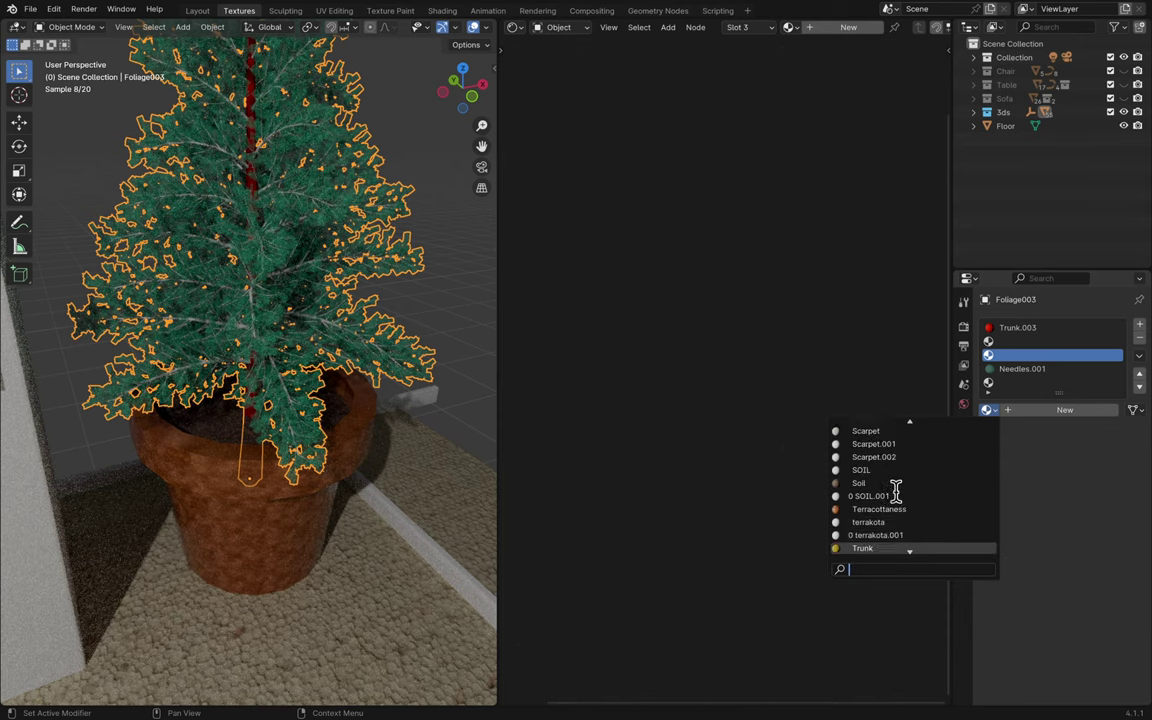
pyautogui.scroll(3, 896, 490)
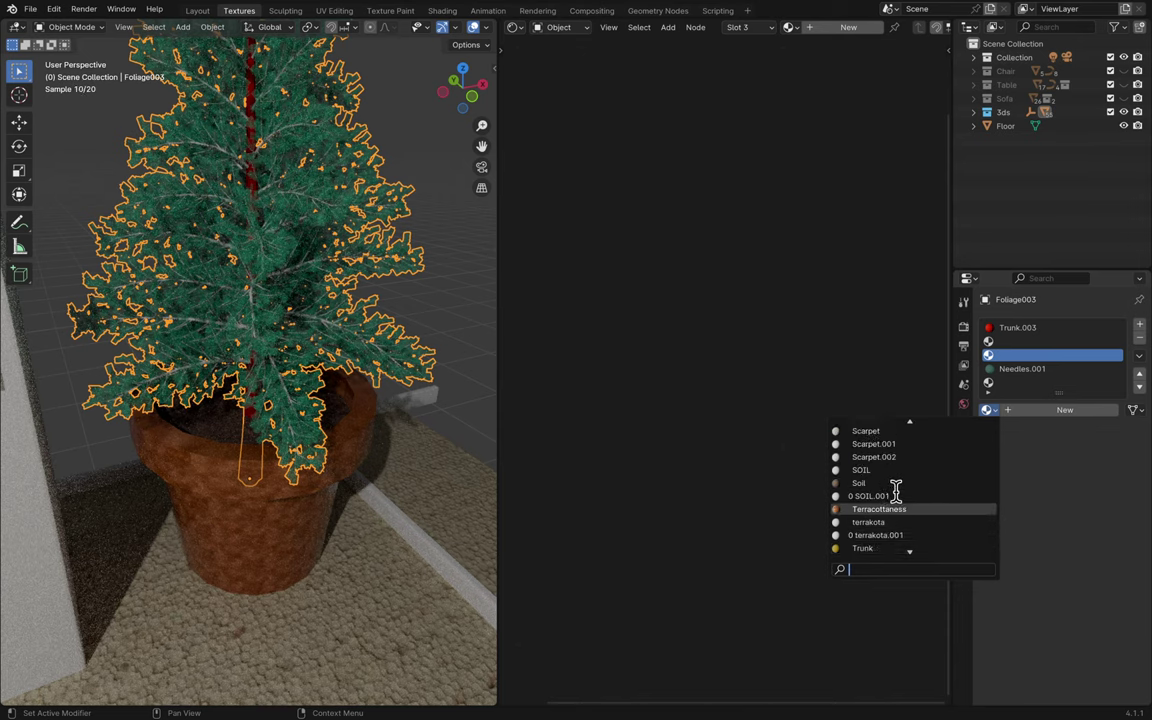
pyautogui.scroll(2, 896, 490)
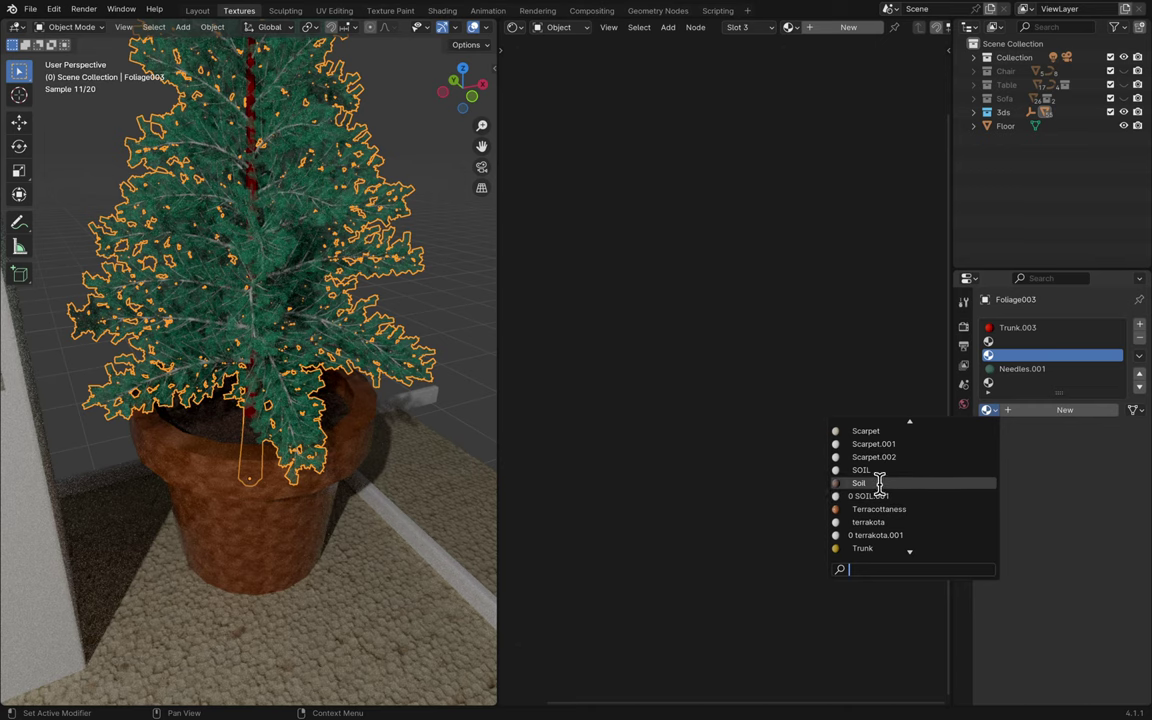
pyautogui.click(877, 483)
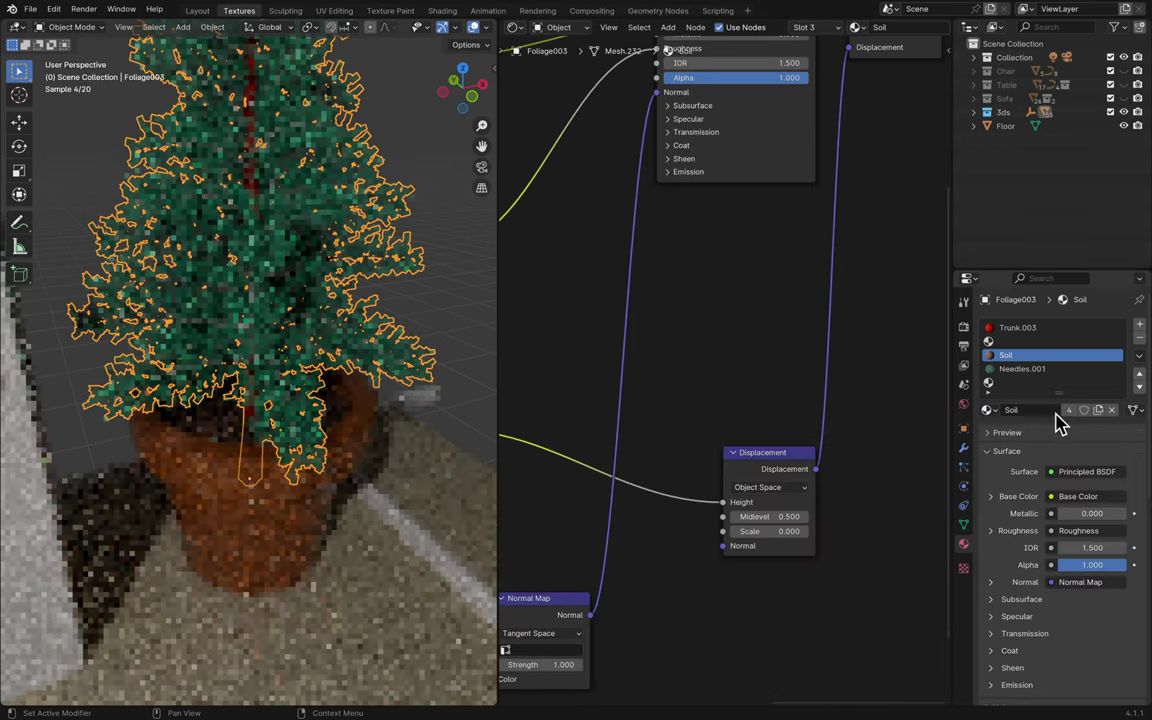
# - Fill the empty second and fifth slots with Soil and save the file
pyautogui.click(1030, 342)
pyautogui.click(988, 409)
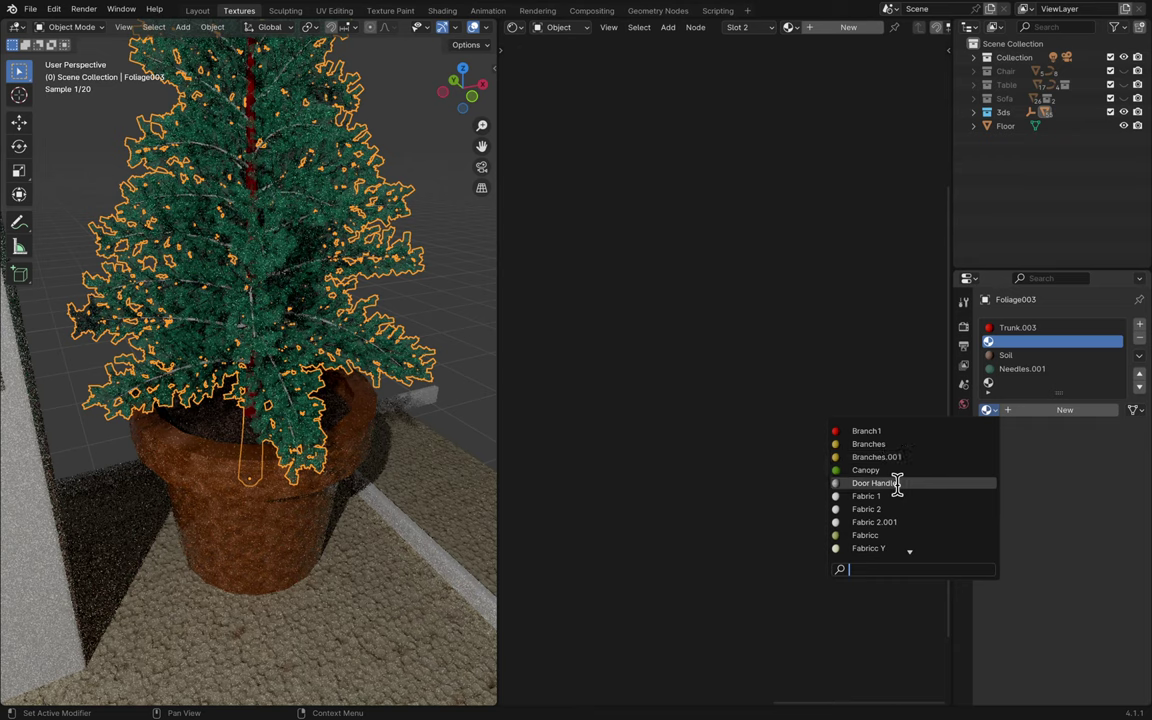
pyautogui.scroll(-20, 897, 485)
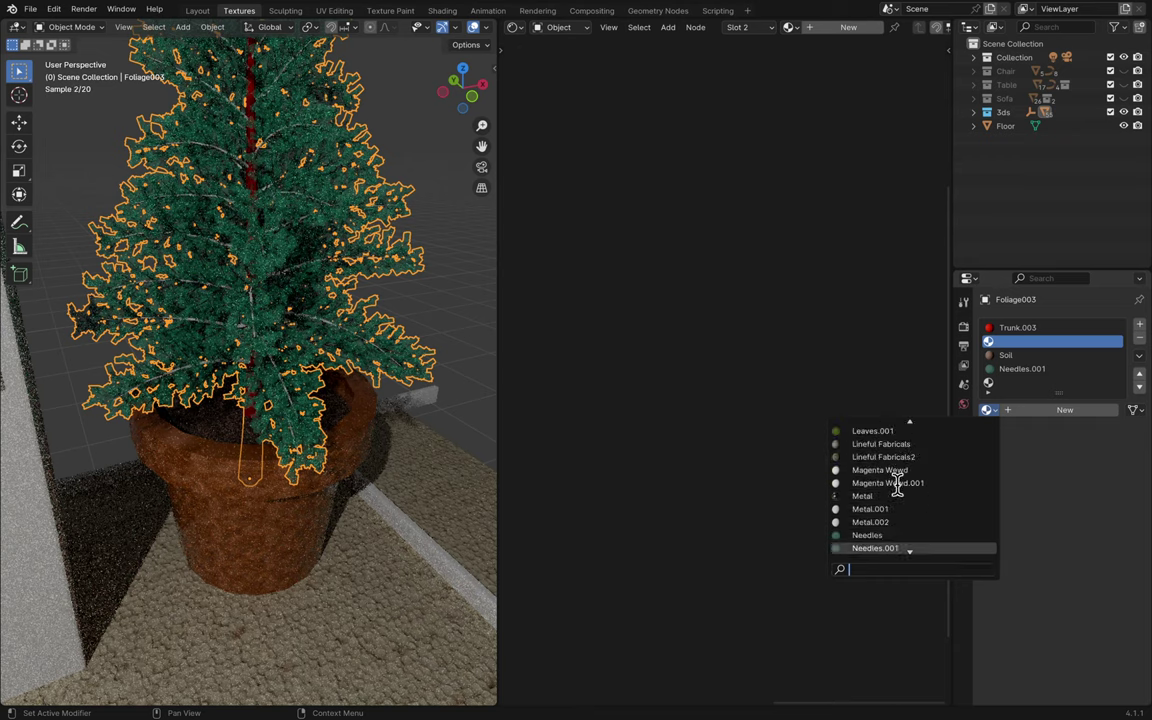
pyautogui.scroll(-18, 897, 485)
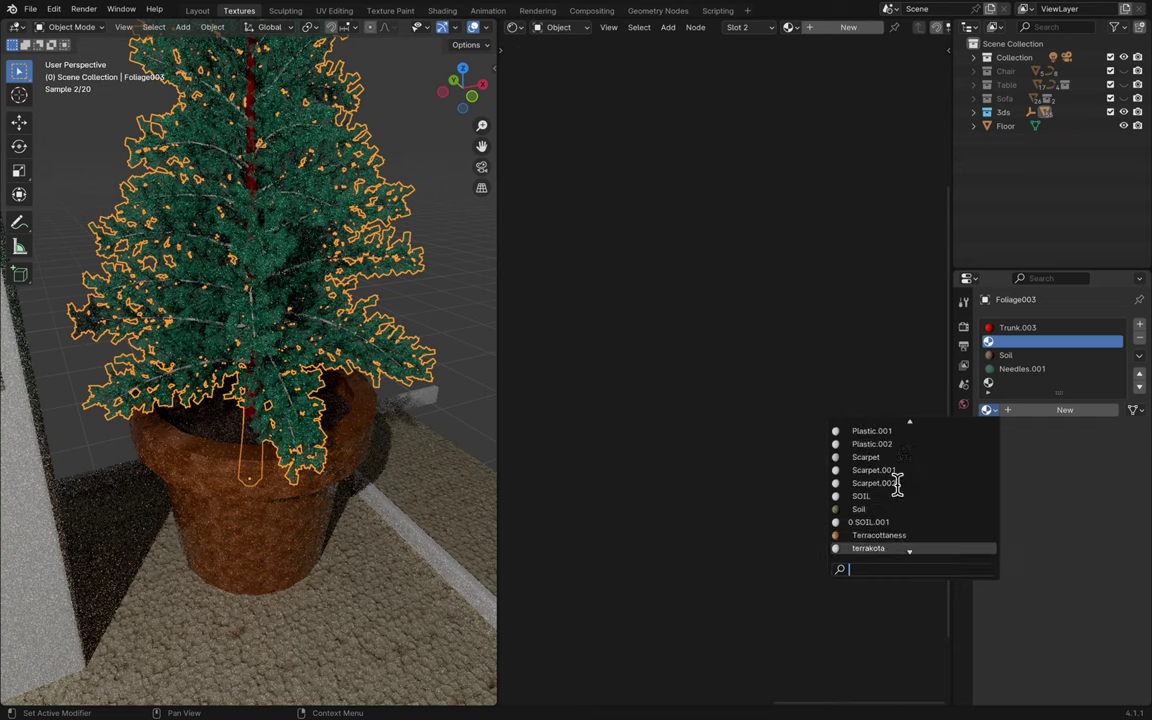
pyautogui.scroll(5, 897, 485)
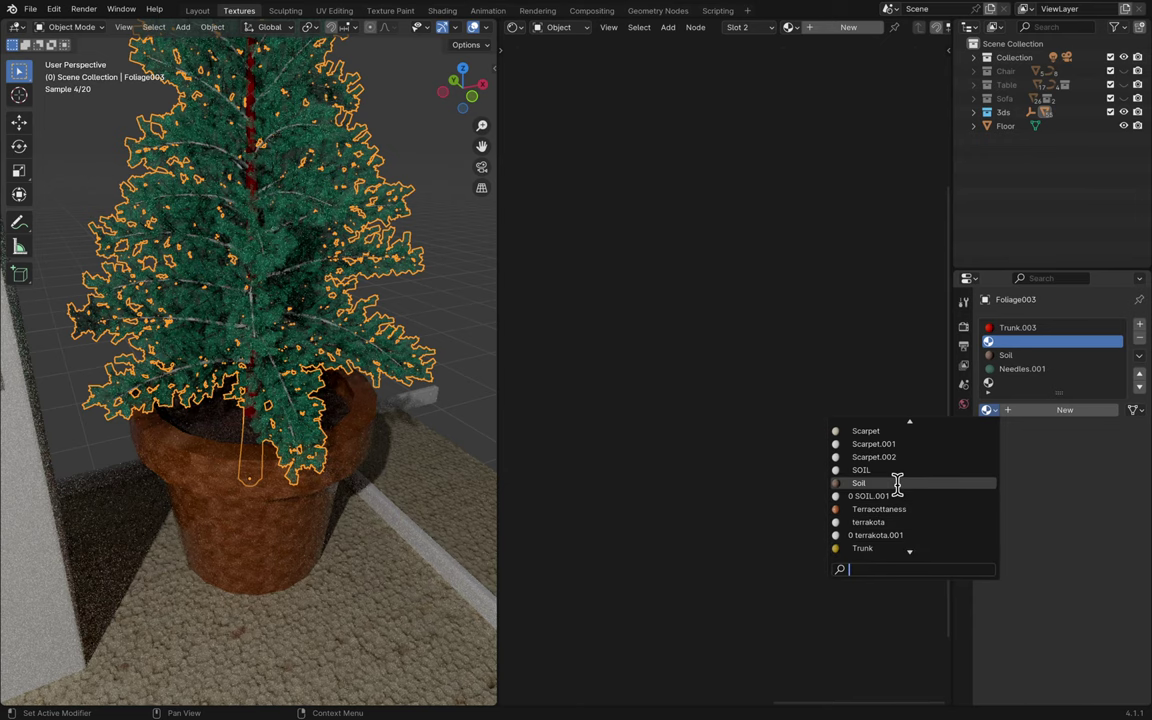
pyautogui.click(880, 483)
pyautogui.click(1010, 385)
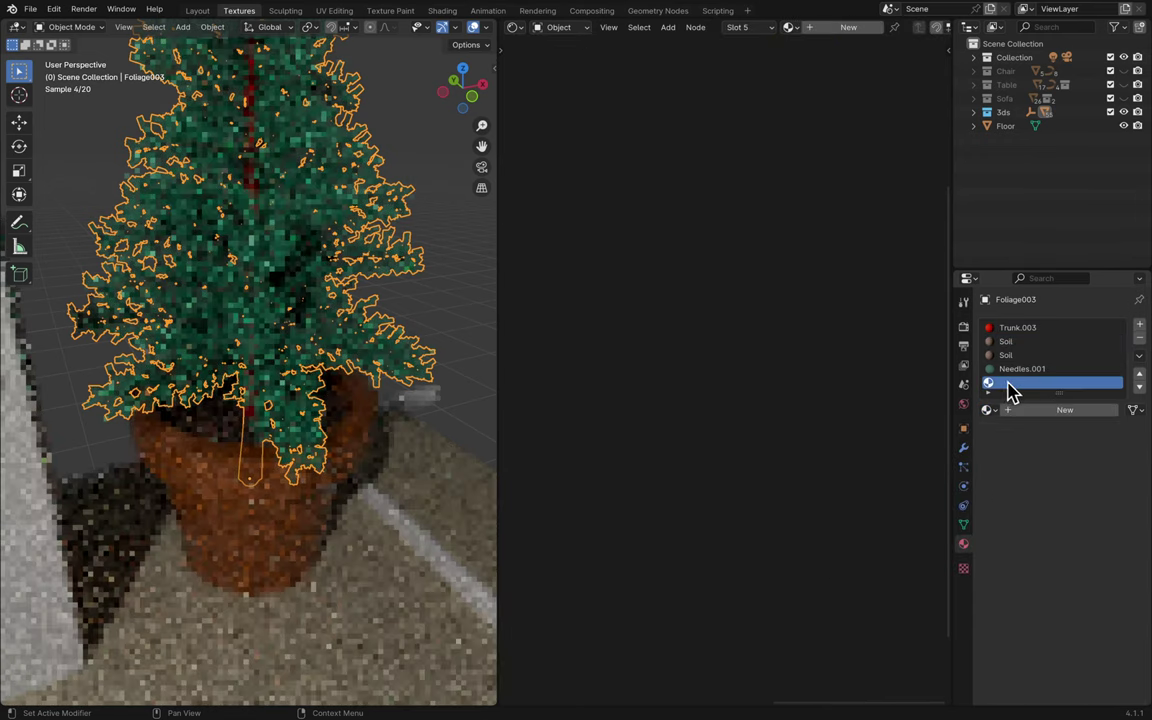
pyautogui.click(988, 409)
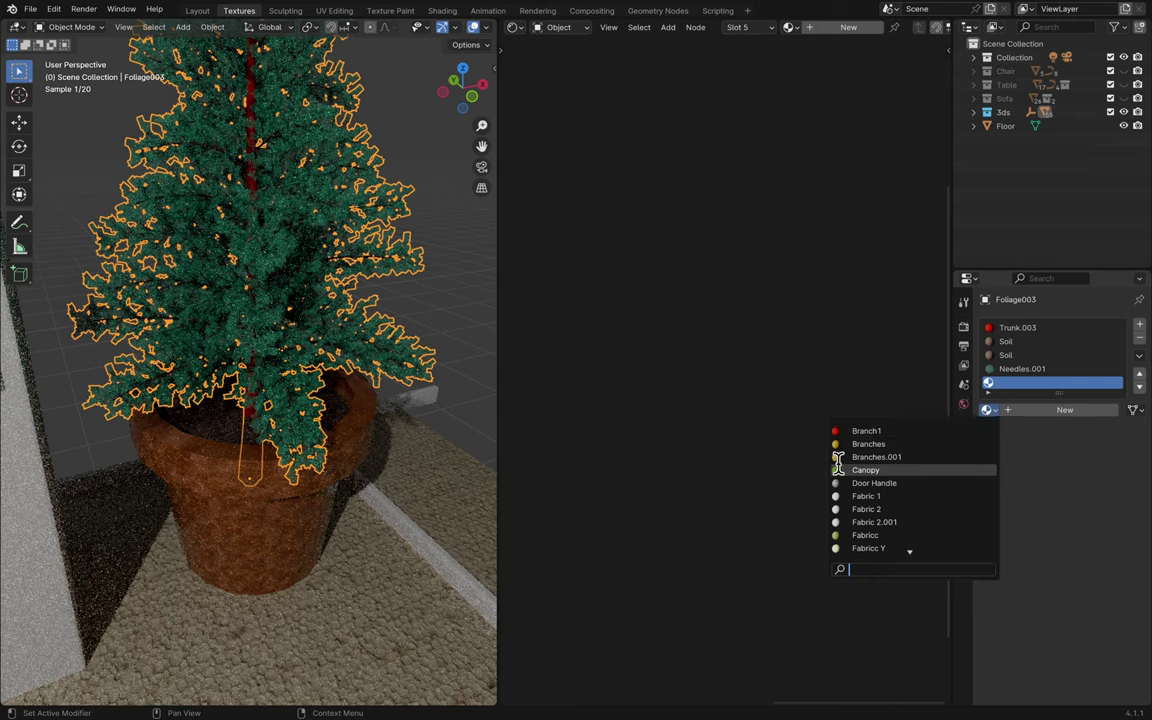
pyautogui.scroll(-15, 875, 495)
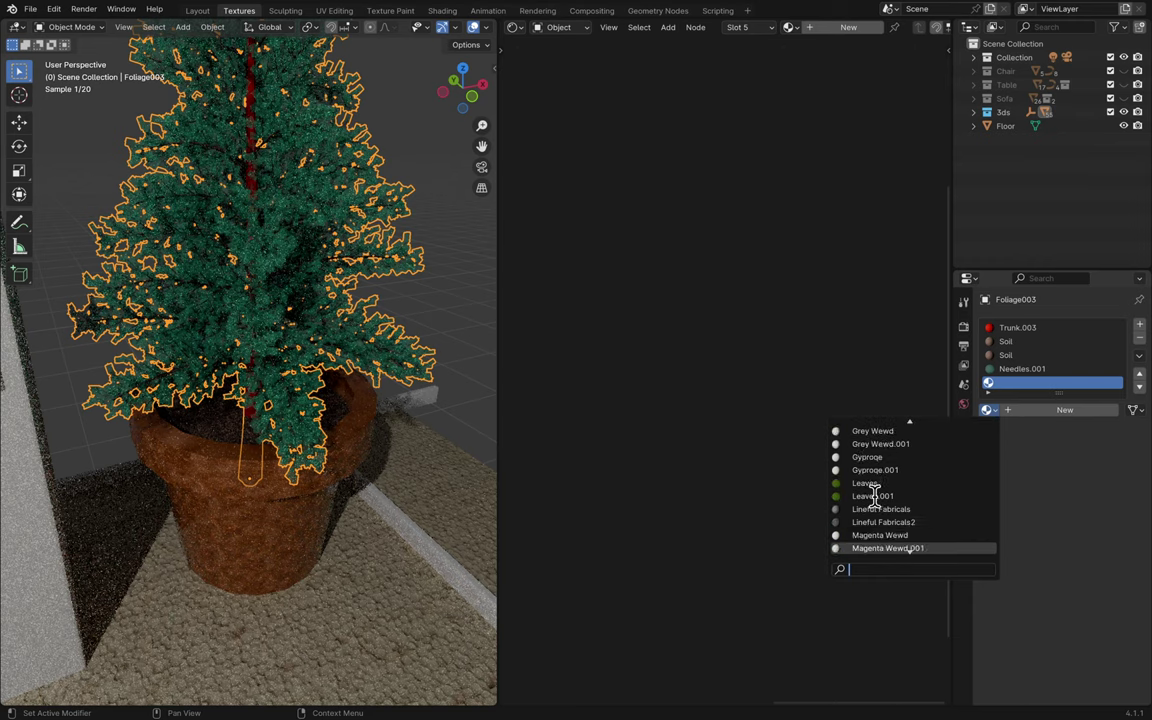
pyautogui.scroll(-12, 875, 495)
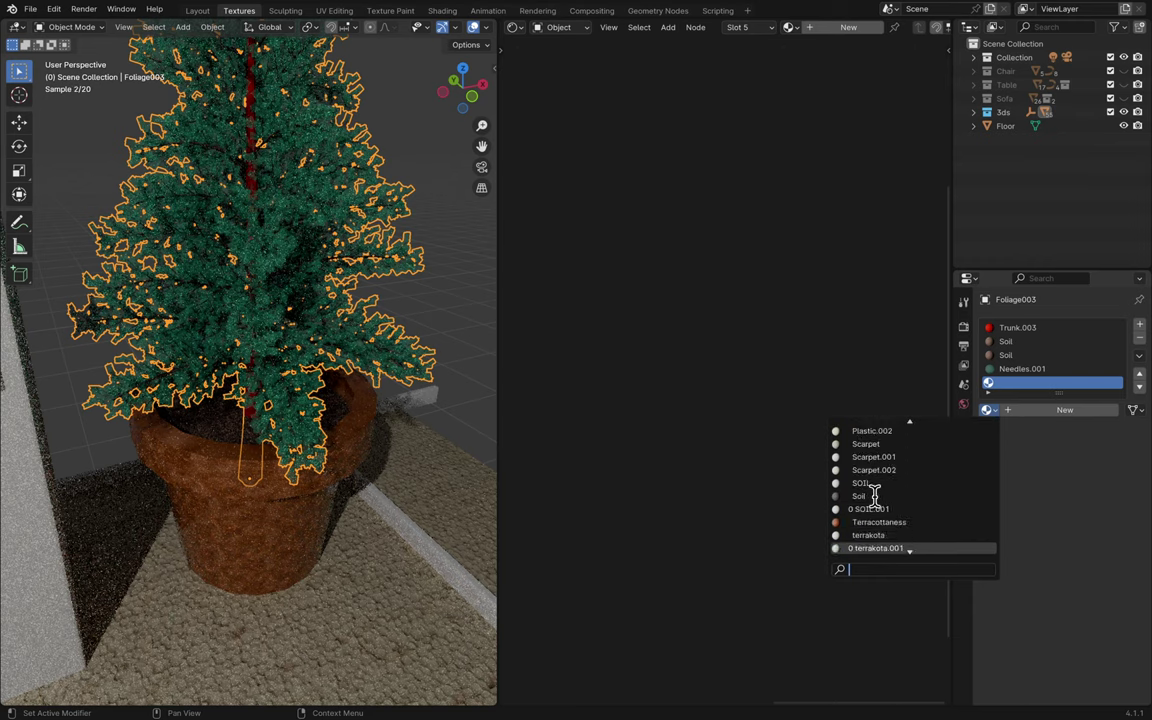
pyautogui.click(859, 496)
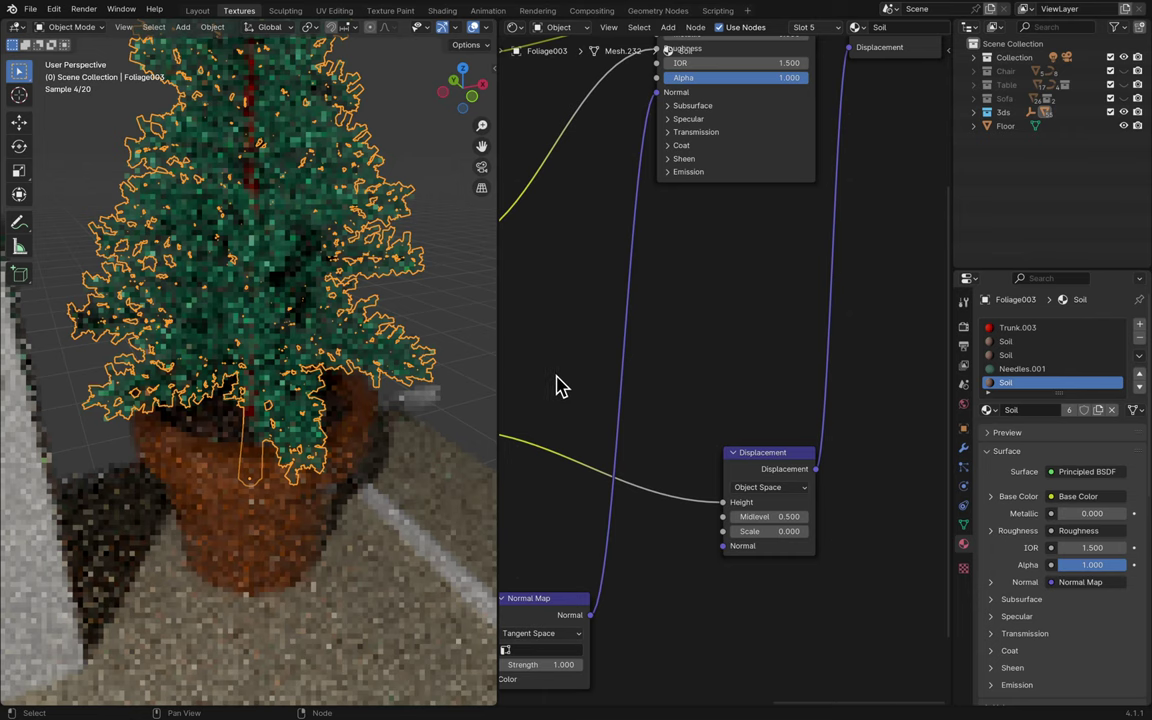
pyautogui.hotkey('ctrl', 's')
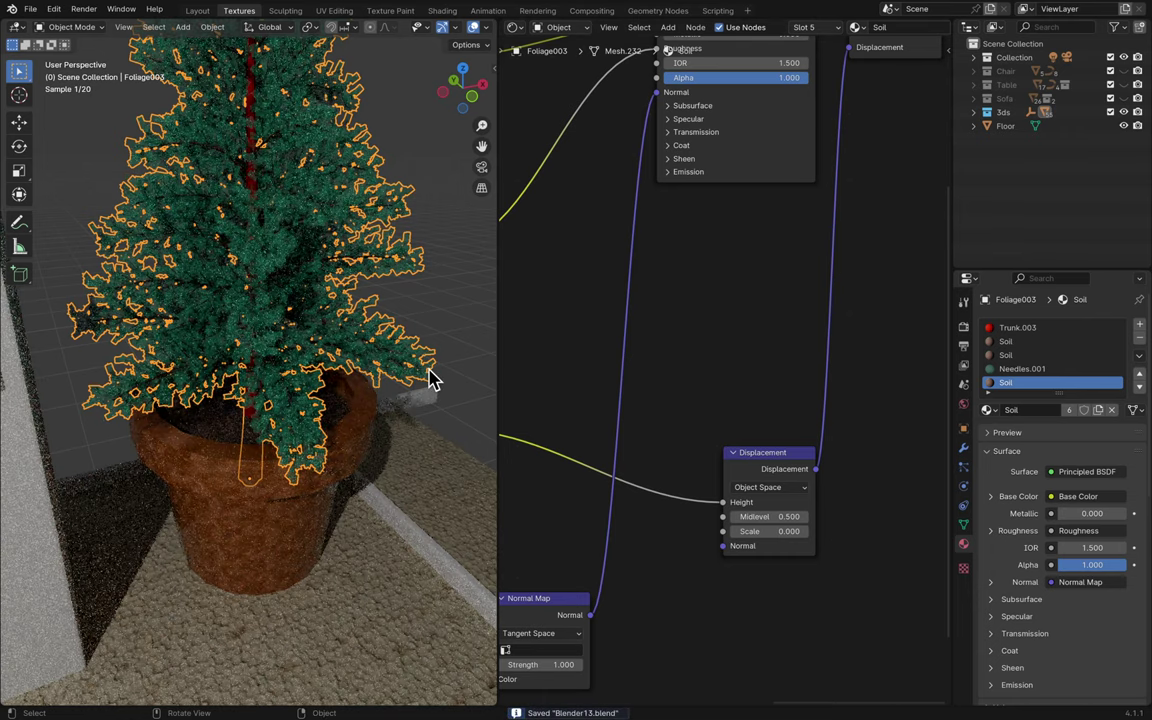
# - Confirm the Soil material's new name Soilness and save the file
pyautogui.scroll(-8, 430, 378)
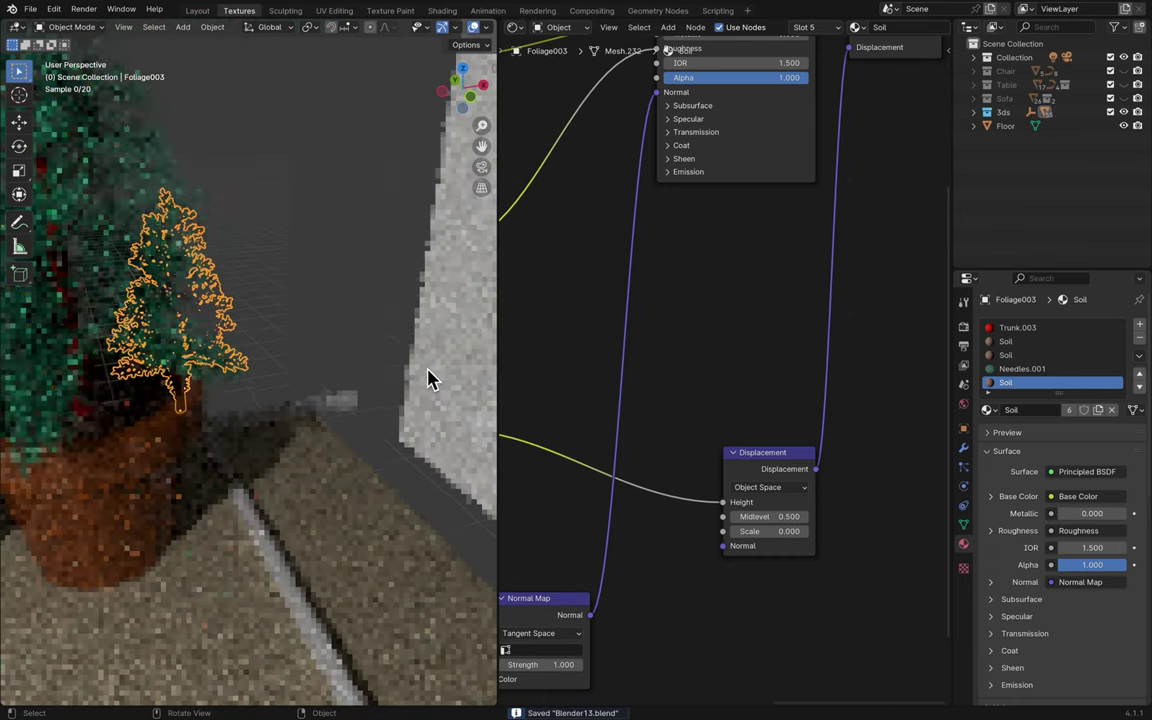
pyautogui.scroll(-6, 430, 378)
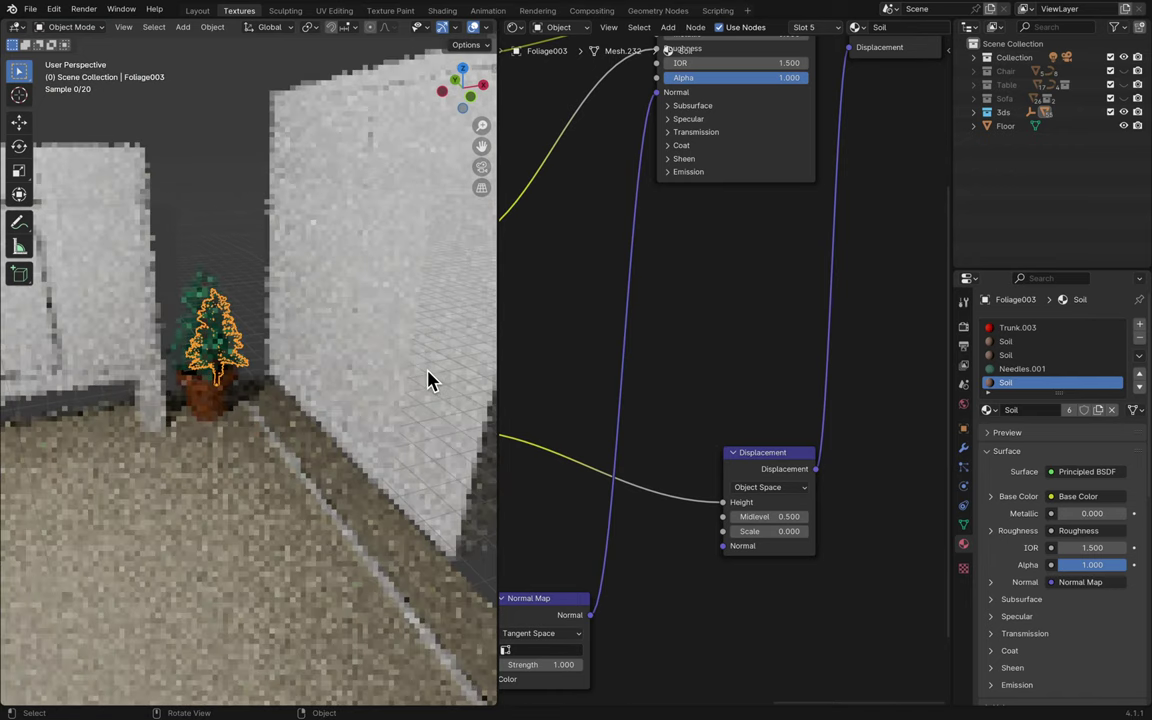
pyautogui.scroll(1, 430, 378)
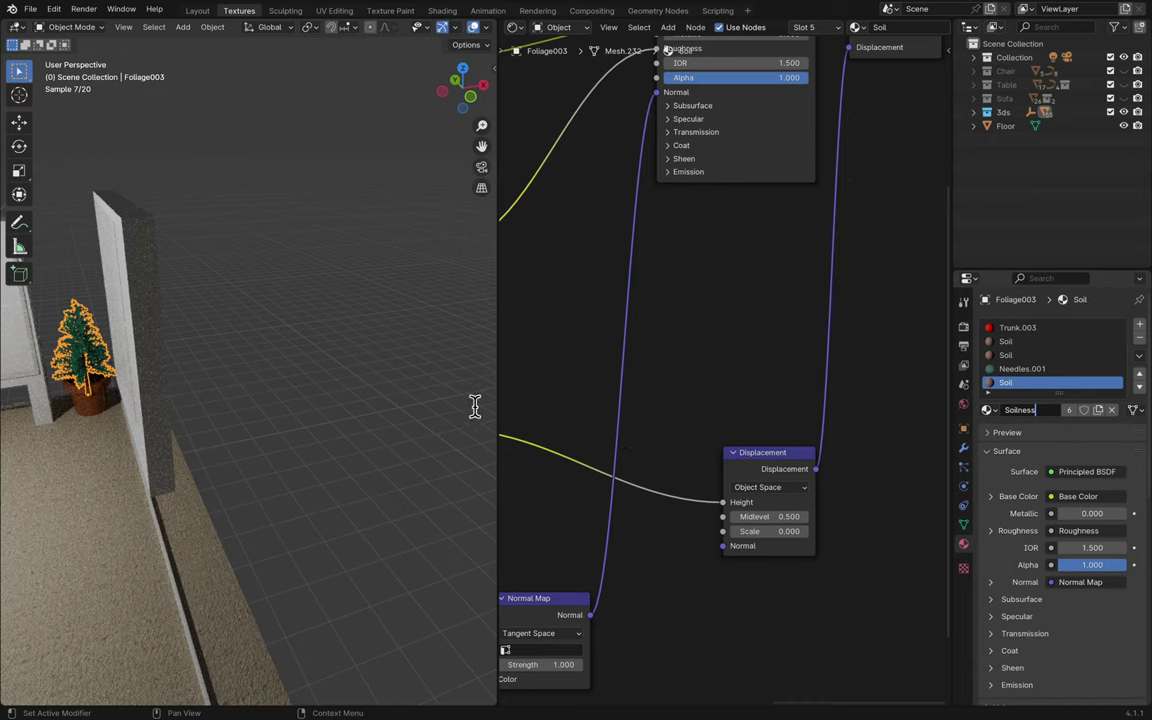
pyautogui.press('Return')
pyautogui.scroll(4, 388, 362)
pyautogui.hotkey('ctrl', 's')
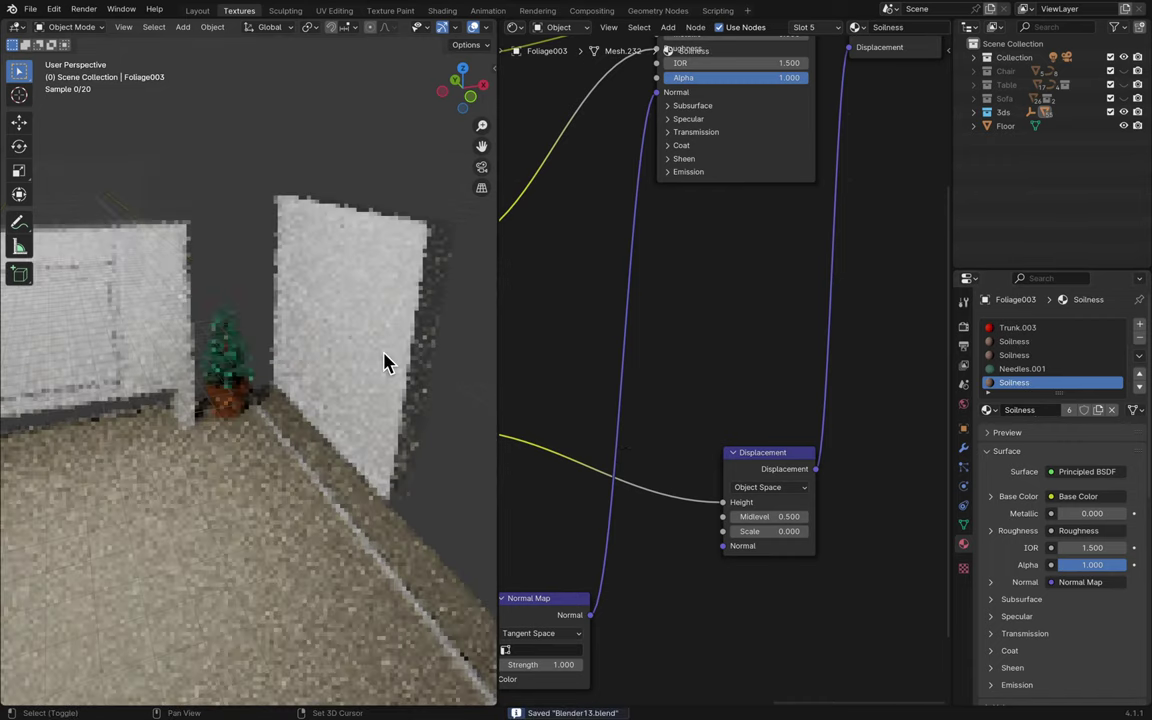
# - Rename Needles.001 to Green Needle and Trunk.003 to Truncc
pyautogui.scroll(-5, 388, 362)
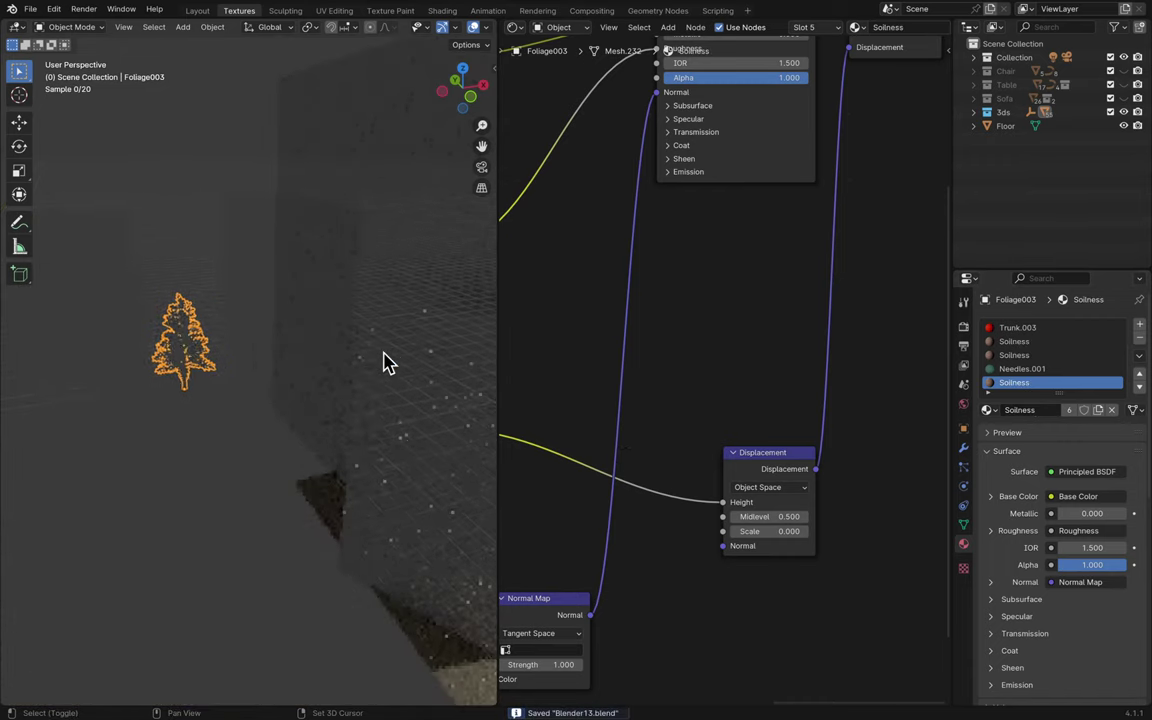
pyautogui.click(1025, 369)
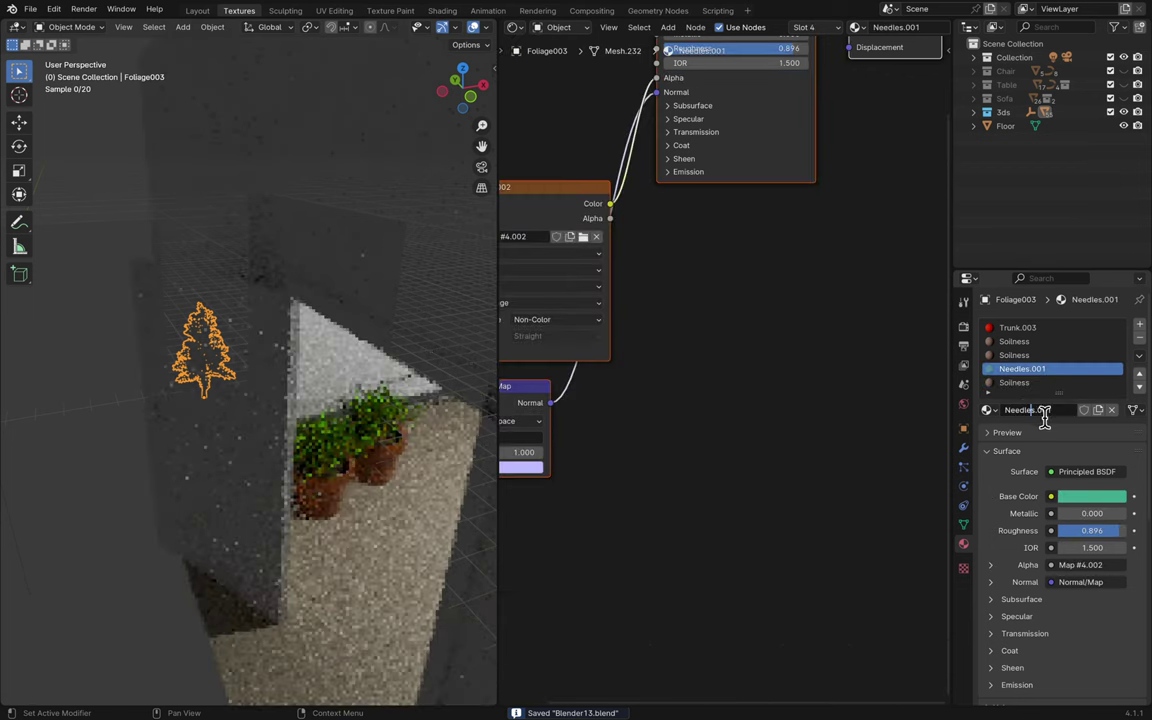
pyautogui.doubleClick(1040, 410)
pyautogui.write('Green')
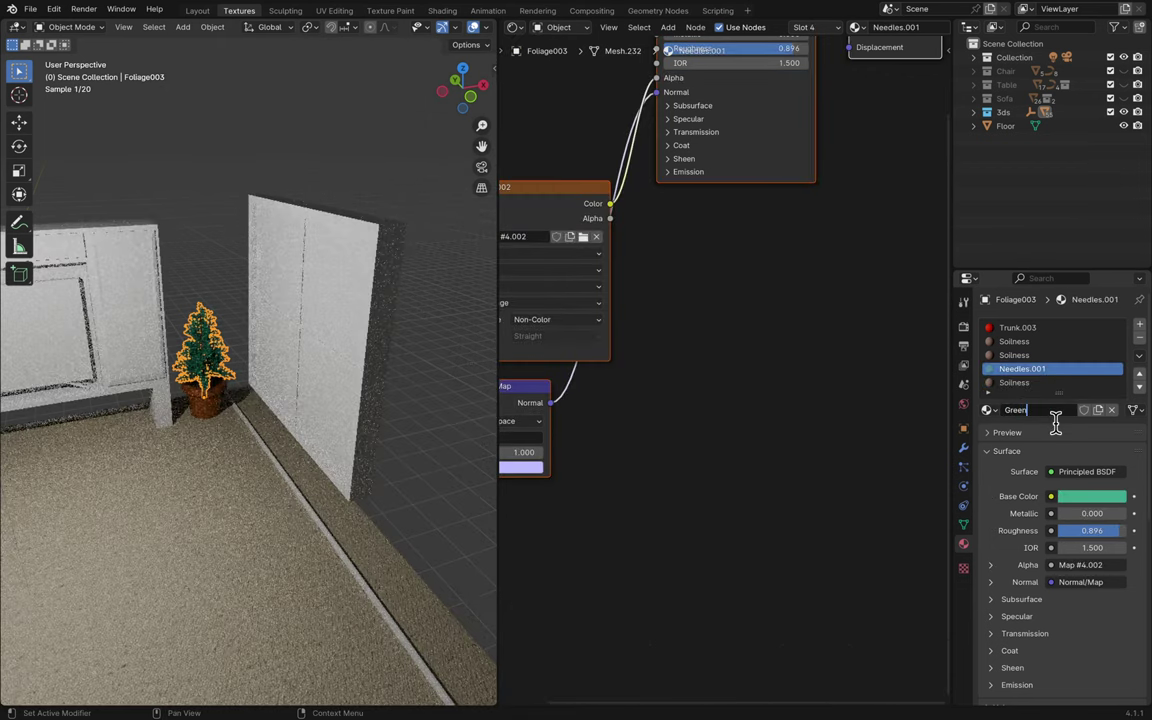
pyautogui.write(' Needle')
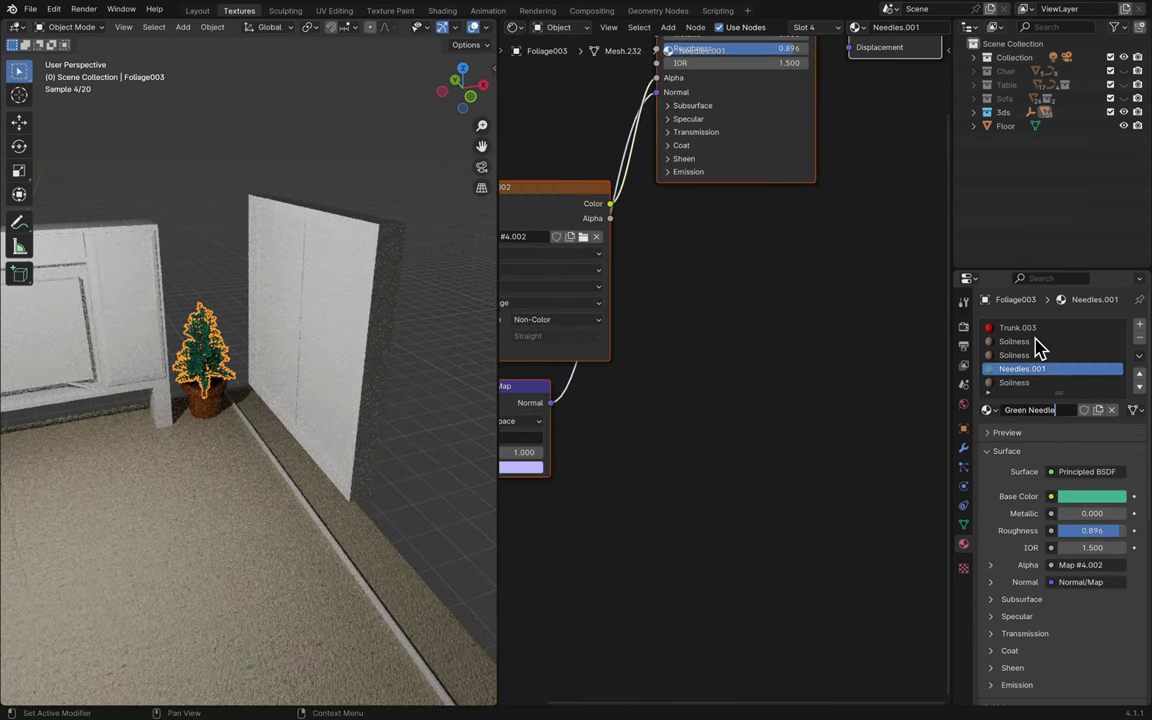
pyautogui.click(1034, 332)
pyautogui.doubleClick(1030, 410)
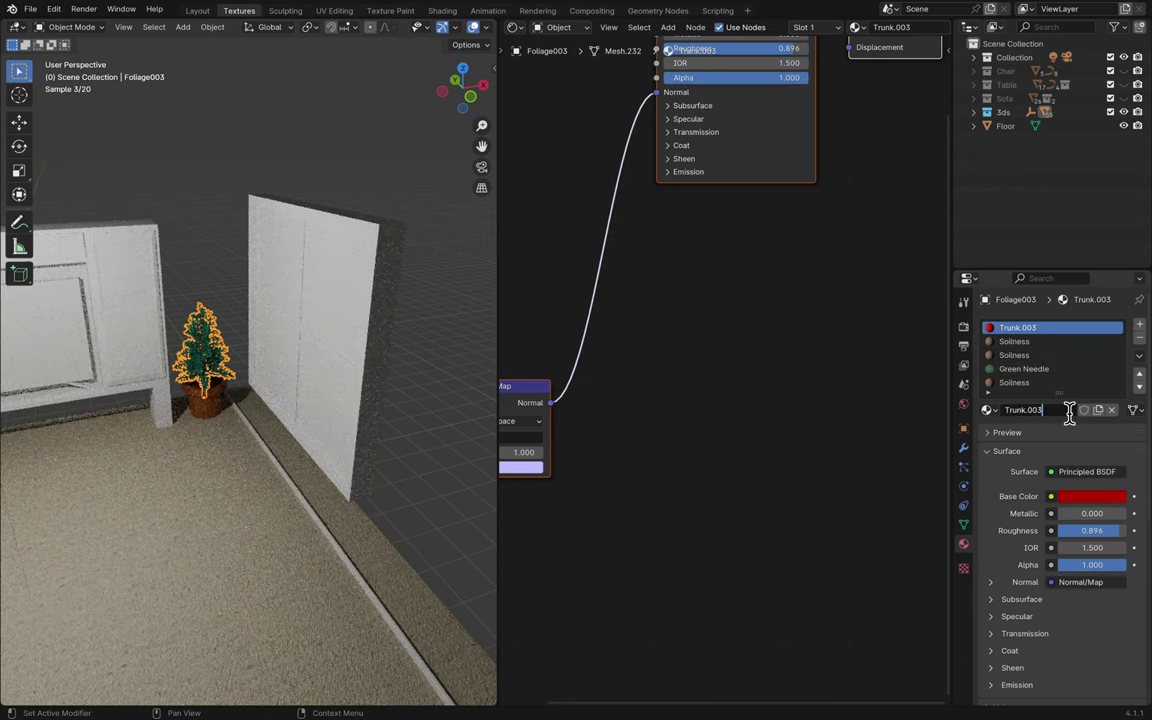
pyautogui.write('Truncc')
pyautogui.press('Return')
pyautogui.press('KP_Decimal')
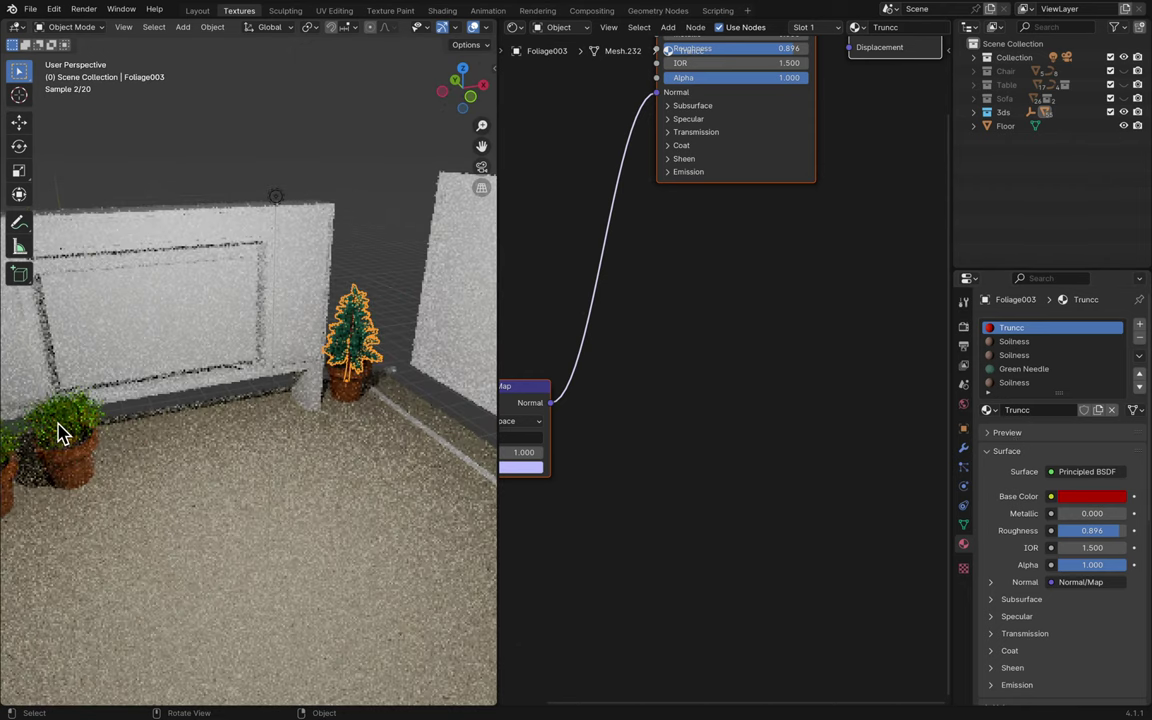
# - Select the left potted plant and rename Trunk.002 to TrunccYellow and Wigglers.001 to Wiggler
pyautogui.click(59, 432)
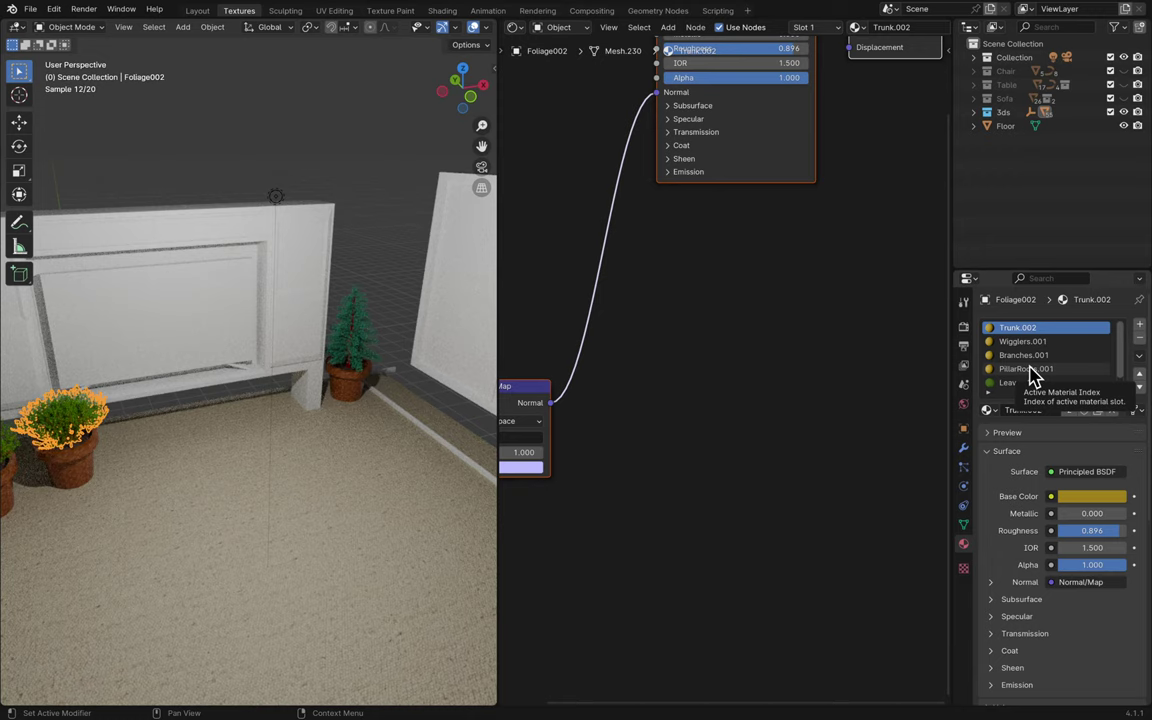
pyautogui.click(1045, 411)
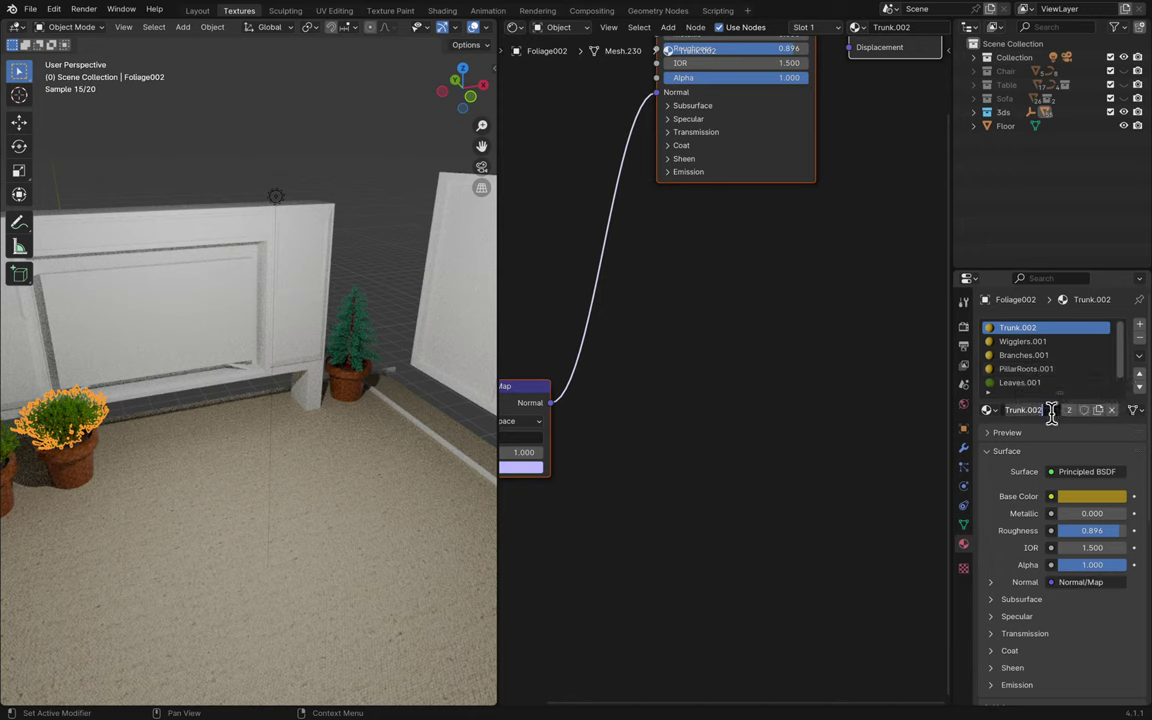
pyautogui.write('Trunco')
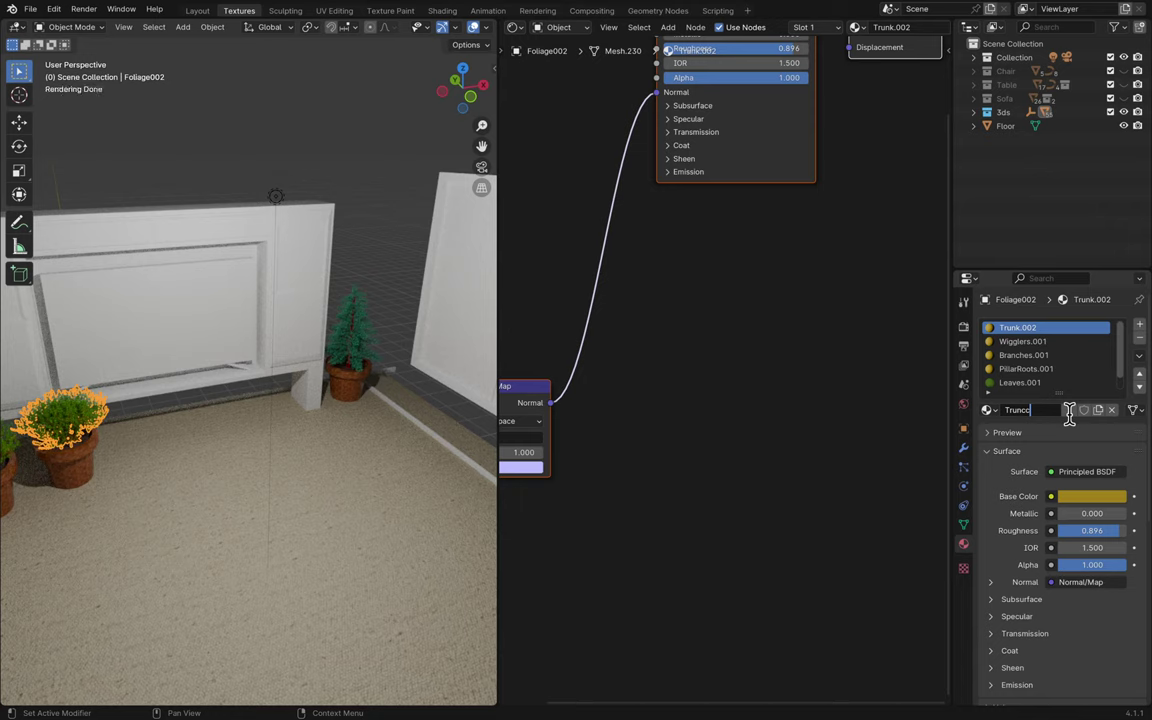
pyautogui.write(' O')
pyautogui.press('BackSpace')
pyautogui.write('Yellow')
pyautogui.press('Return')
pyautogui.click(1028, 344)
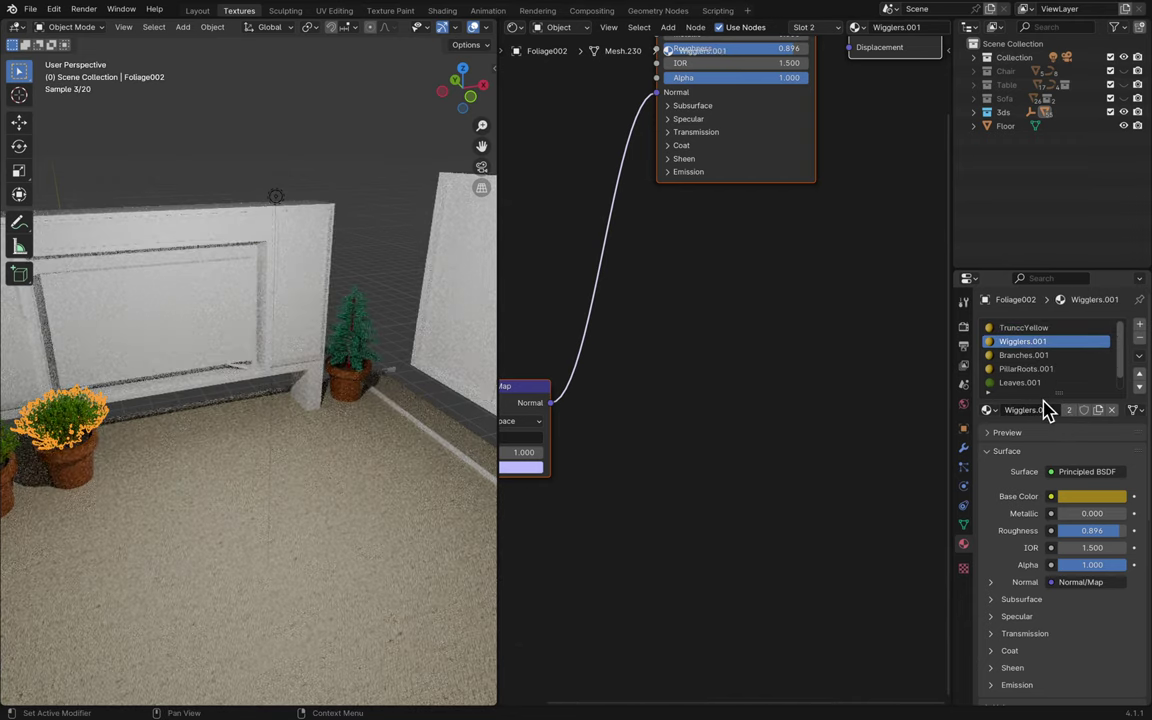
pyautogui.hotkey('ctrl', 'a')
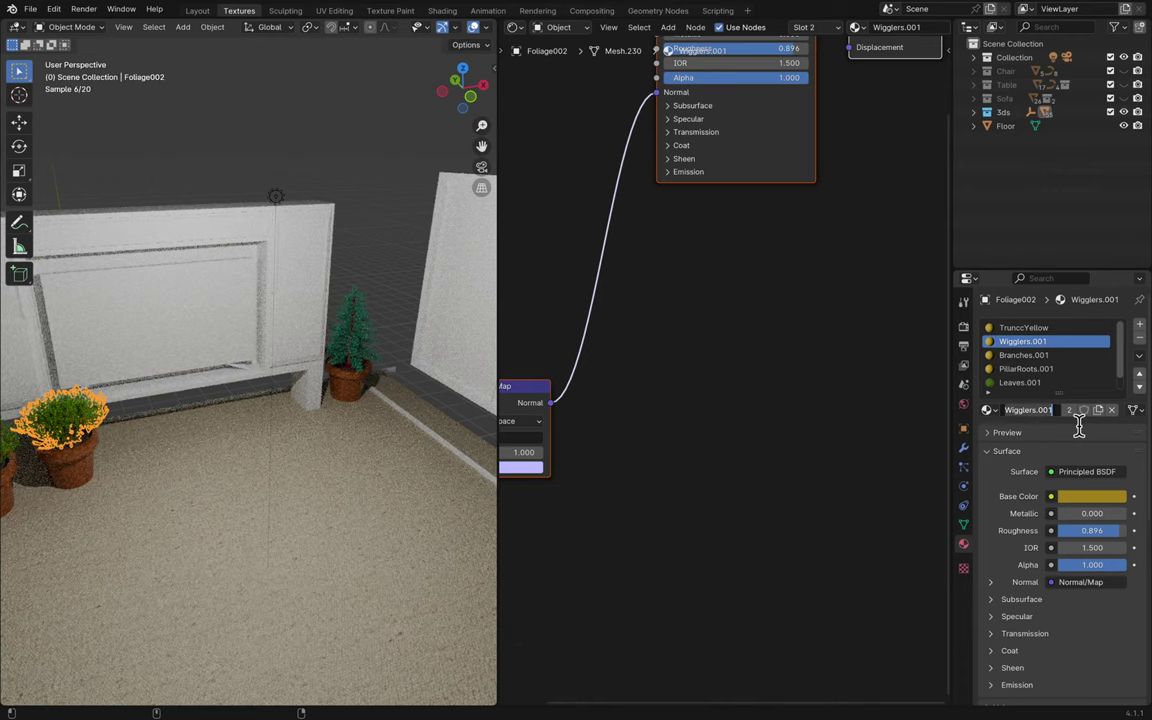
pyautogui.write('Wi')
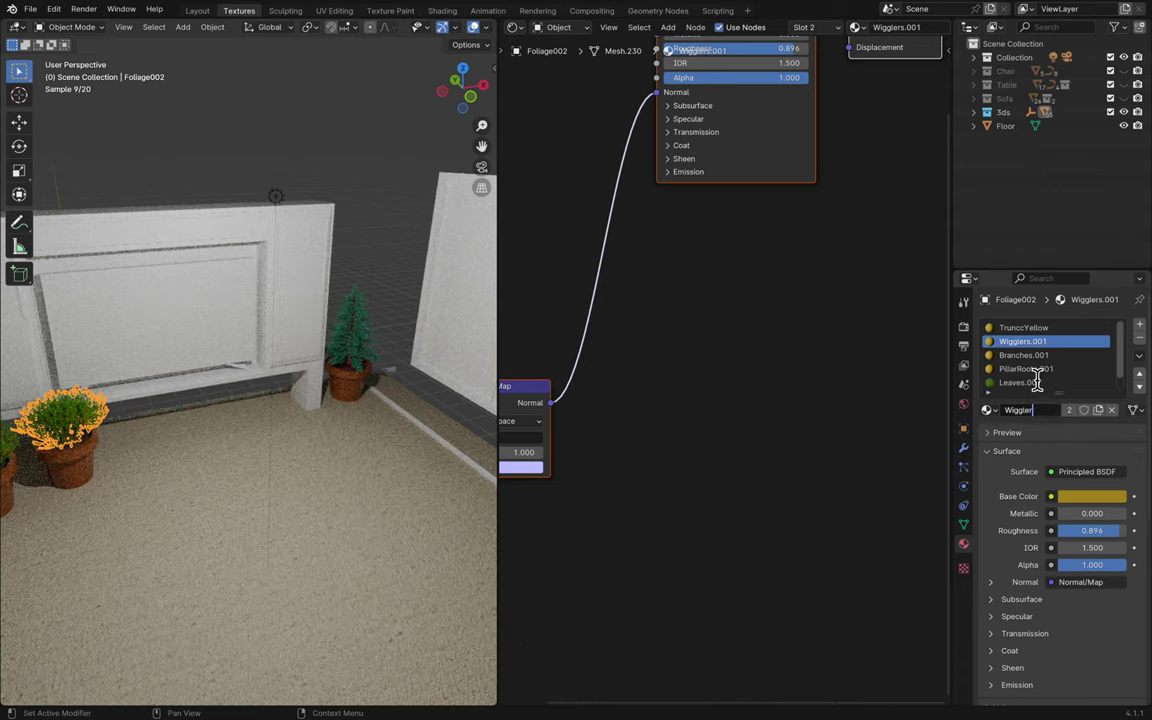
pyautogui.write('ggler')
pyautogui.press('Return')
# - Rename Branches.001 to Branchesss, PillarRoots.001 to Pillaroutes and Leaves.001 to Leafes
pyautogui.click(1040, 357)
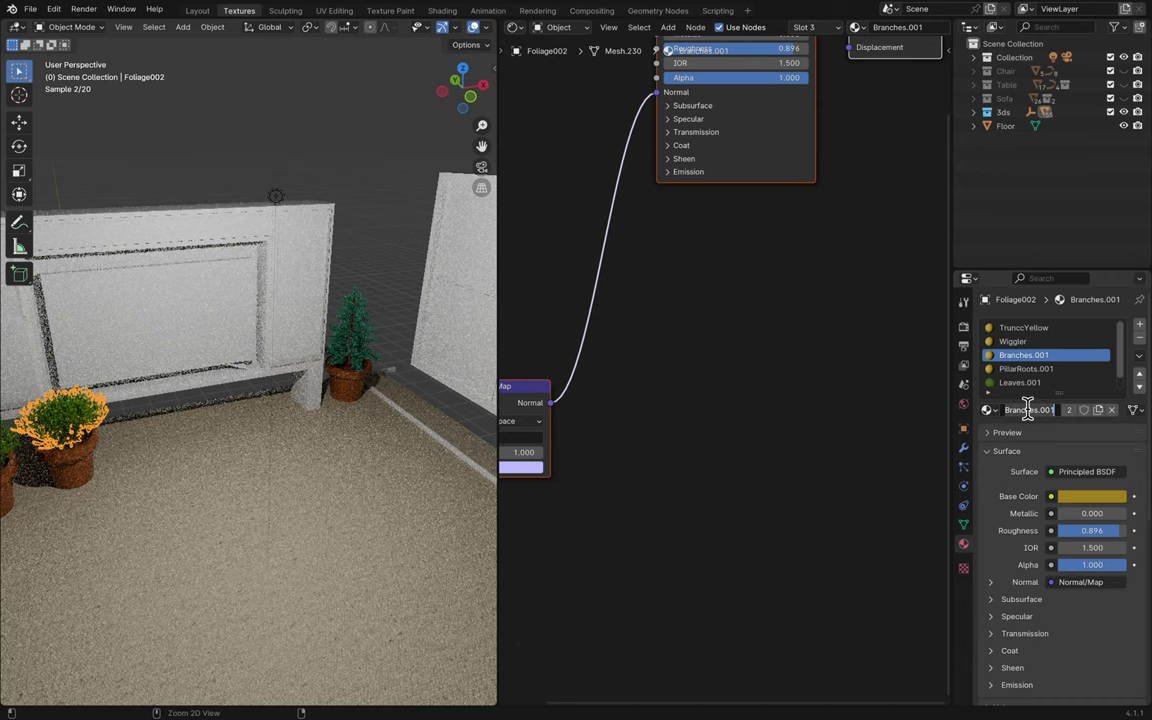
pyautogui.write('Br')
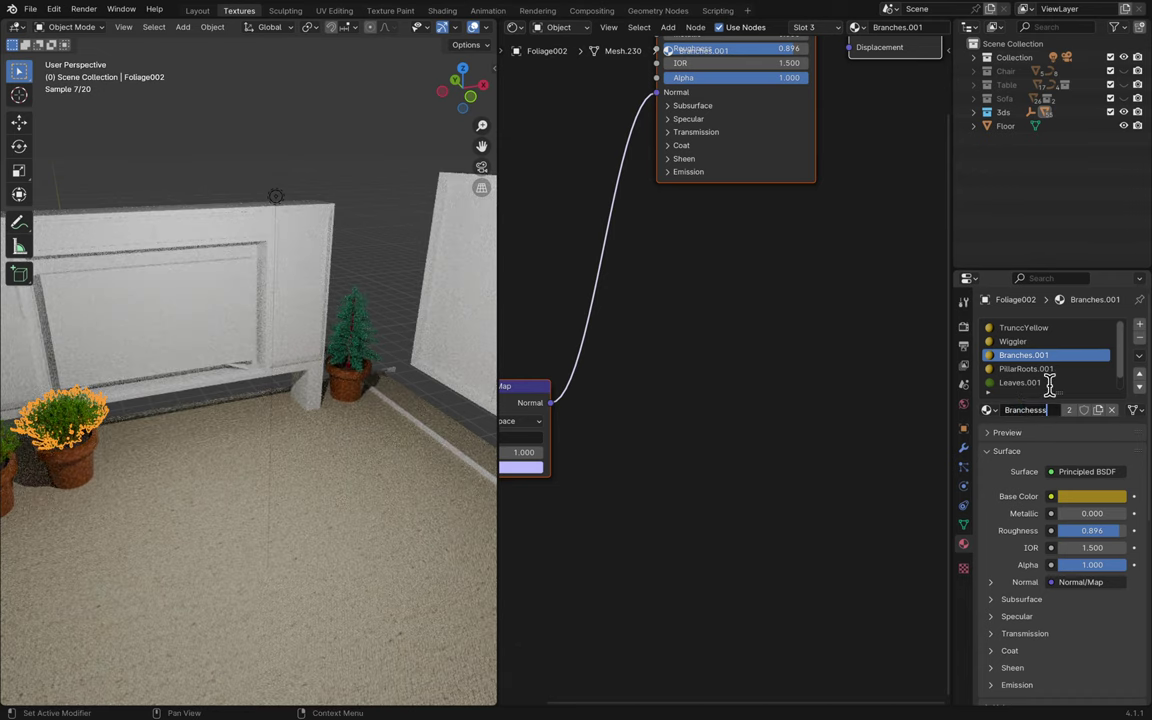
pyautogui.press('Return')
pyautogui.click(1045, 369)
pyautogui.doubleClick(1031, 410)
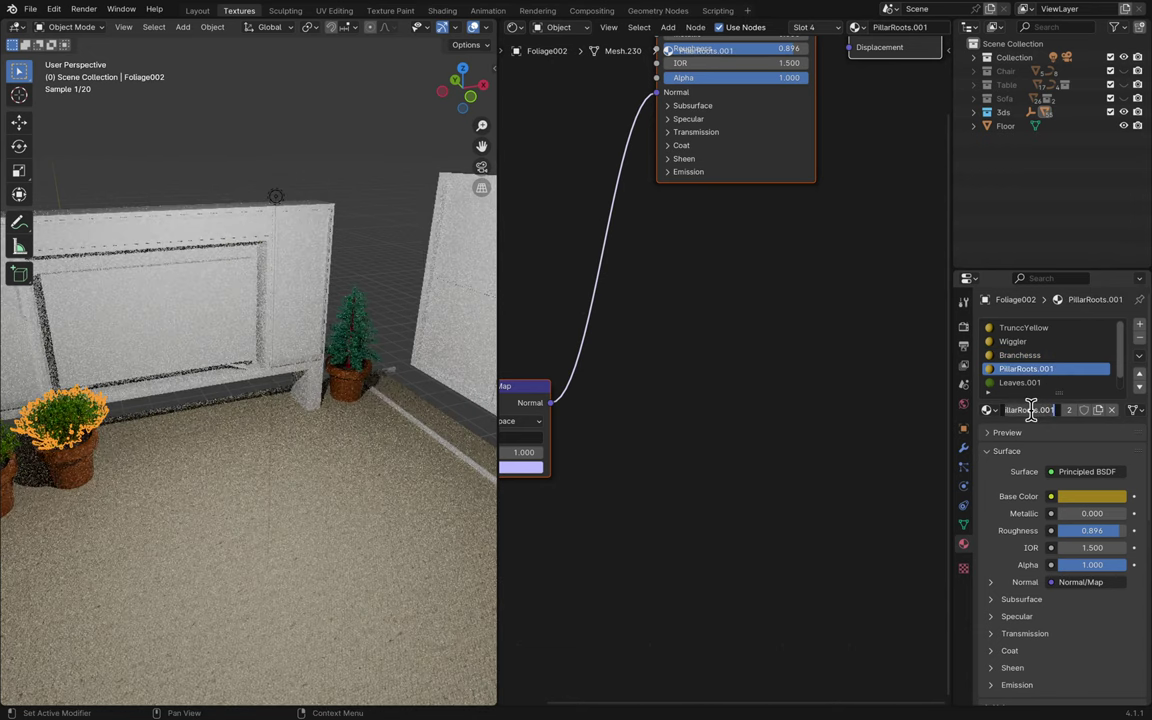
pyautogui.write('Pilla')
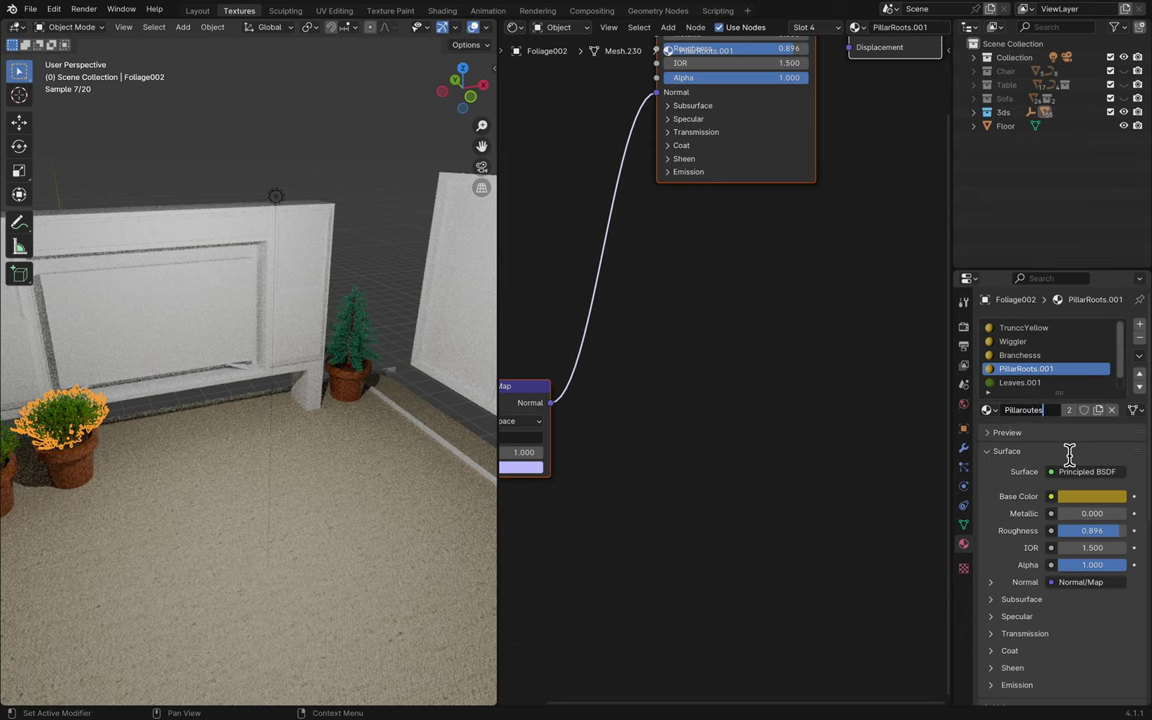
pyautogui.press('Return')
pyautogui.click(1023, 383)
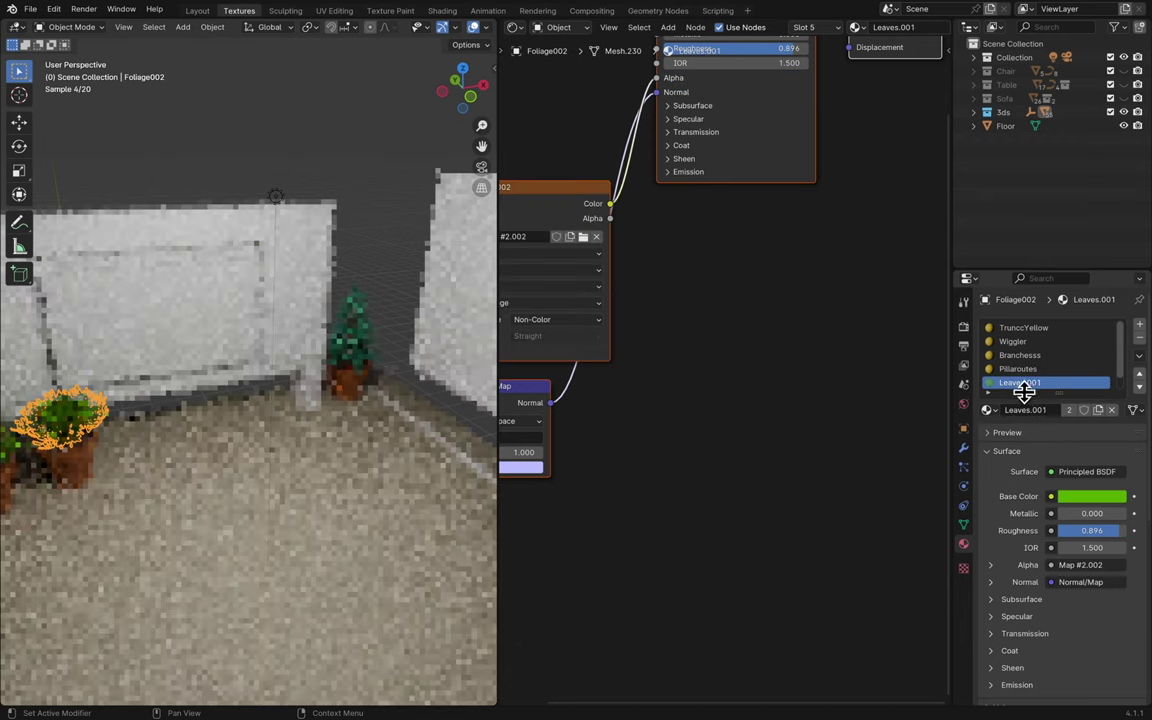
pyautogui.doubleClick(1028, 409)
pyautogui.write('Lea')
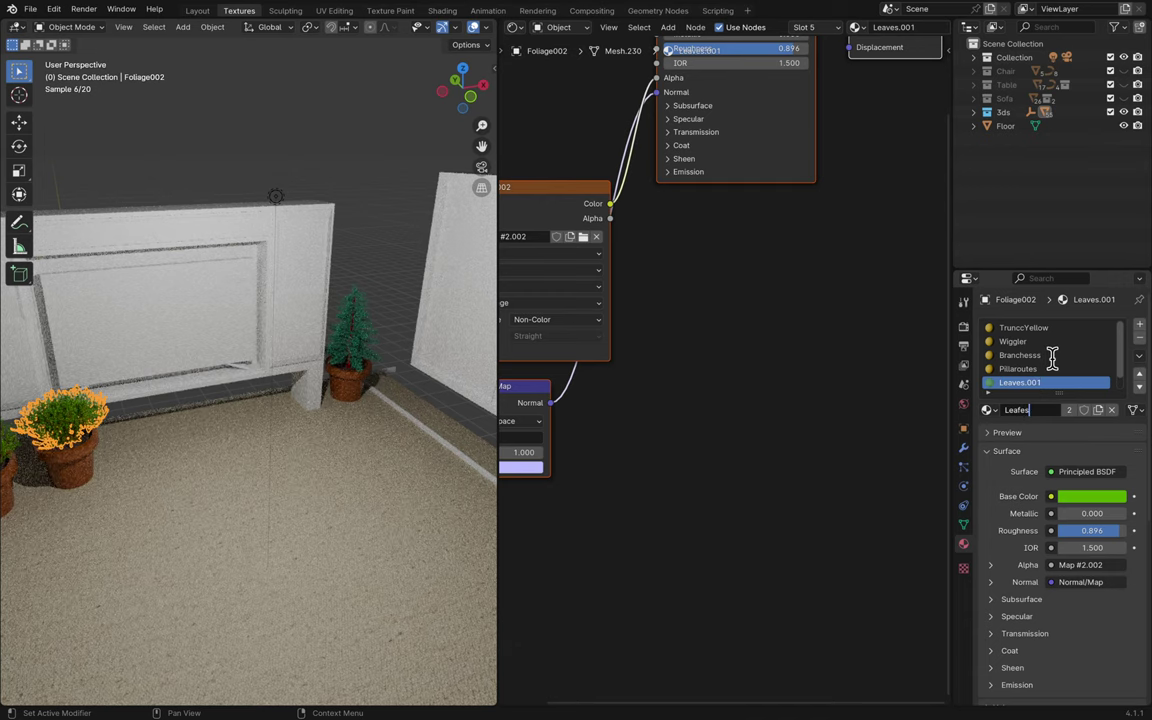
pyautogui.write('fes')
pyautogui.press('Return')
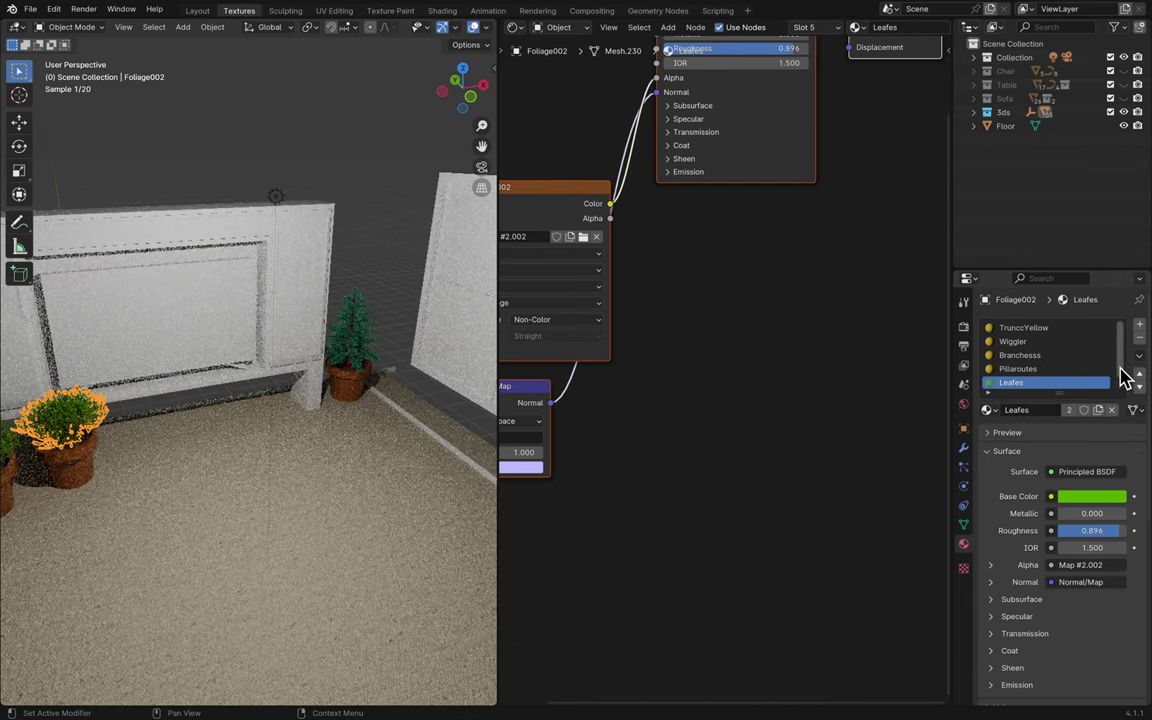
# - Make the plant's empty sixth material slot active
pyautogui.scroll(-1, 1120, 368)
pyautogui.click(1010, 383)
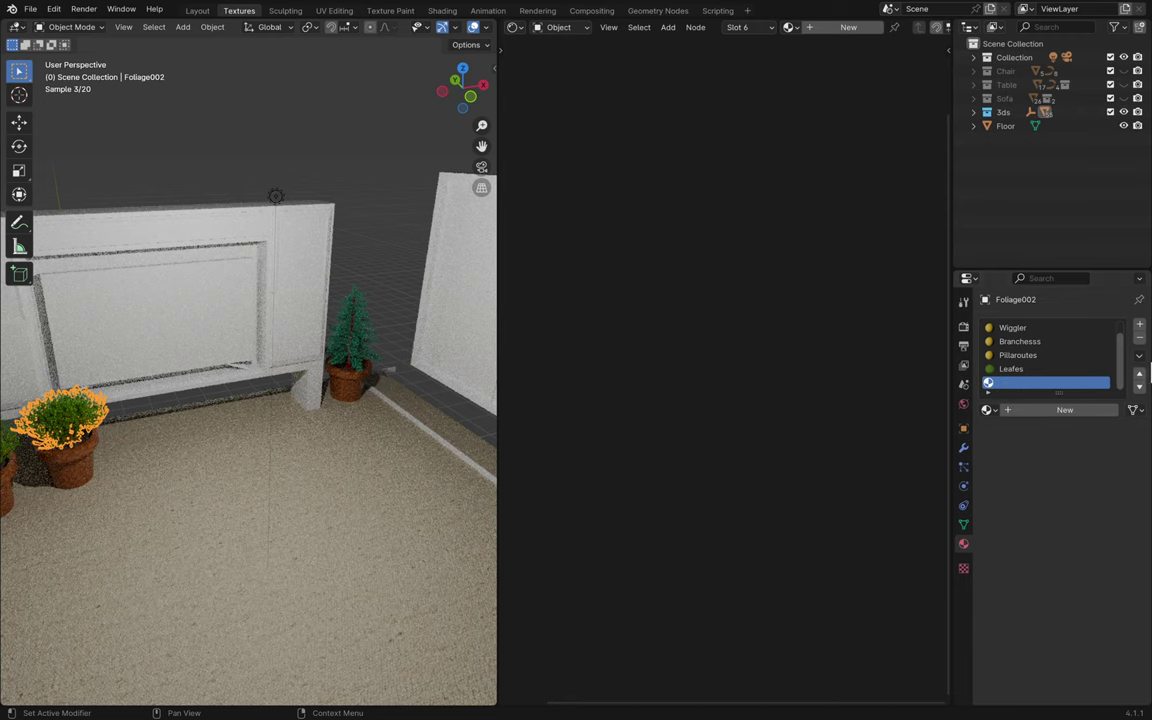
pyautogui.scroll(8, 172, 476)
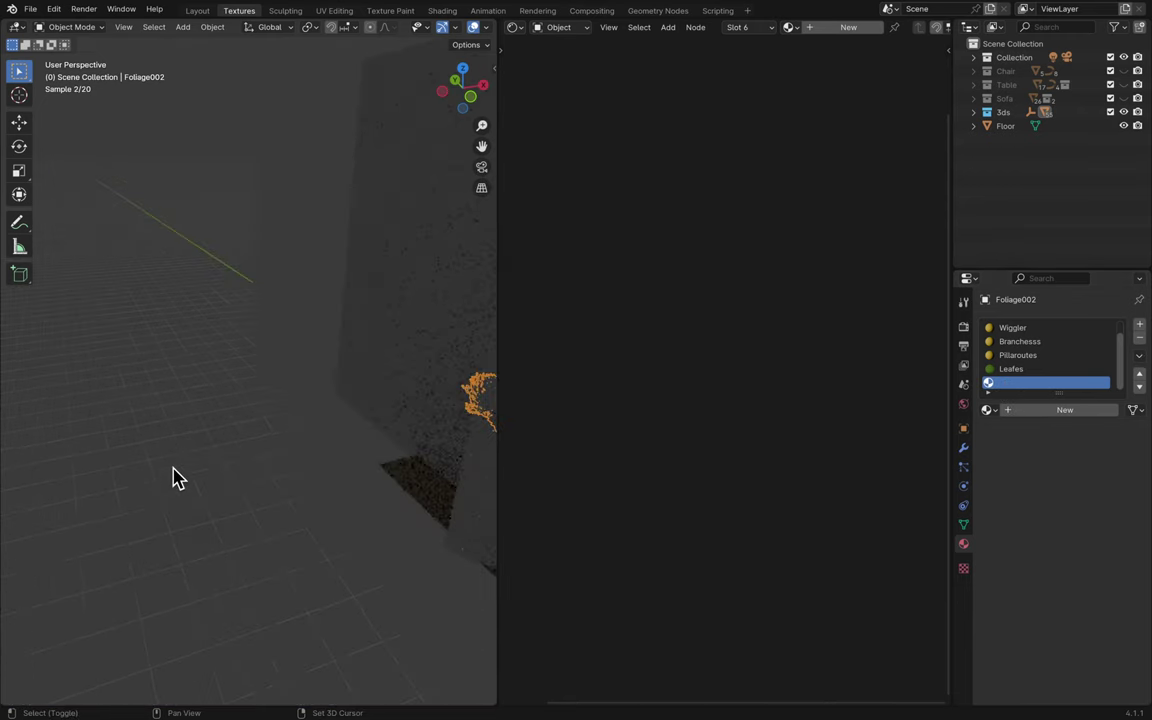
pyautogui.scroll(-6, 172, 476)
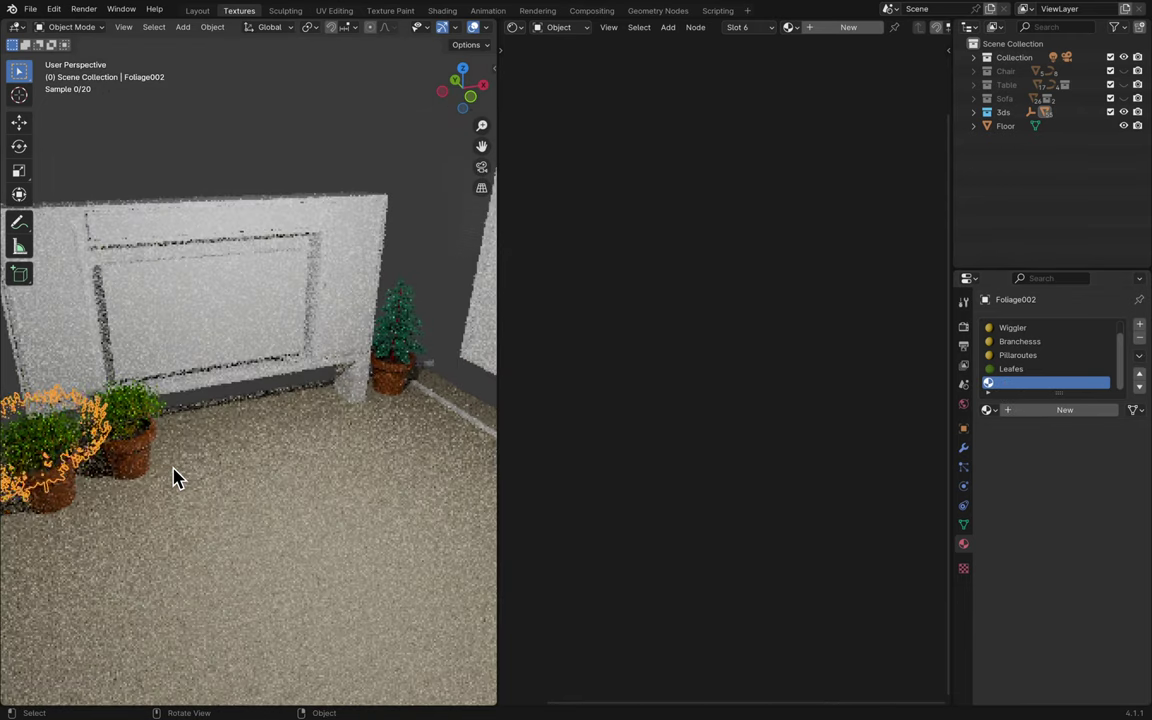
pyautogui.scroll(2, 172, 476)
# - Search 'soil' to put Soilness into Foliage002's sixth slot and save Blender13.blend
pyautogui.scroll(3, 172, 476)
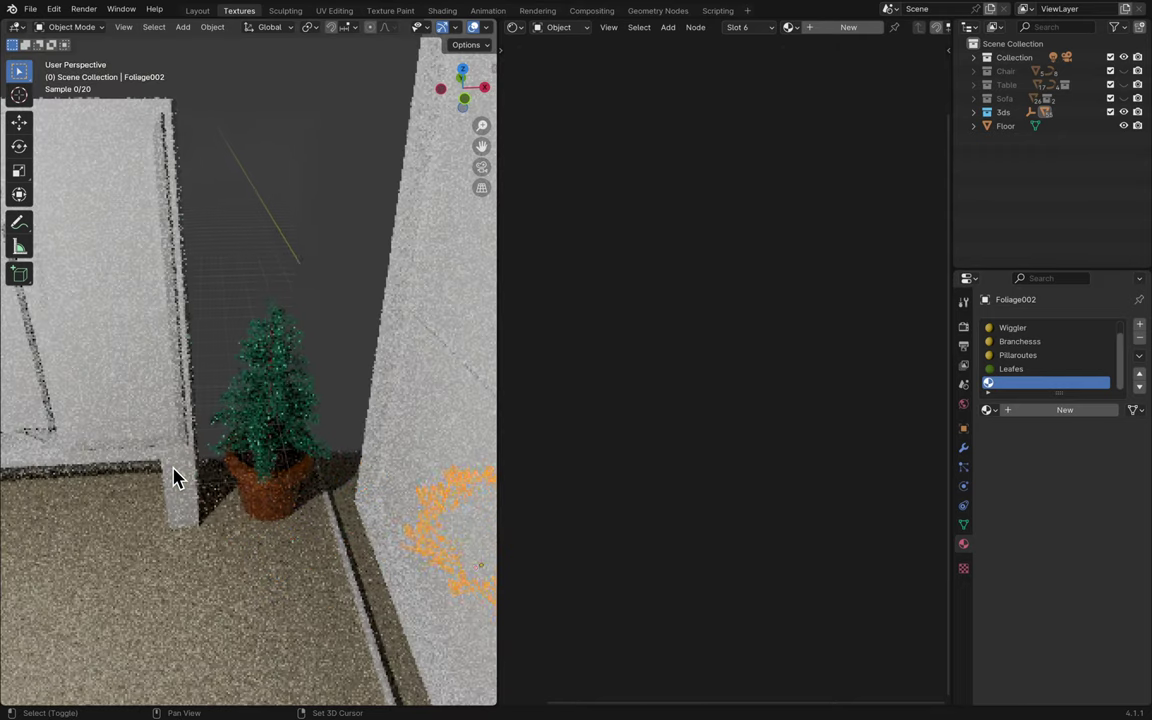
pyautogui.scroll(-3, 172, 476)
pyautogui.scroll(3, 172, 476)
pyautogui.scroll(-3, 172, 476)
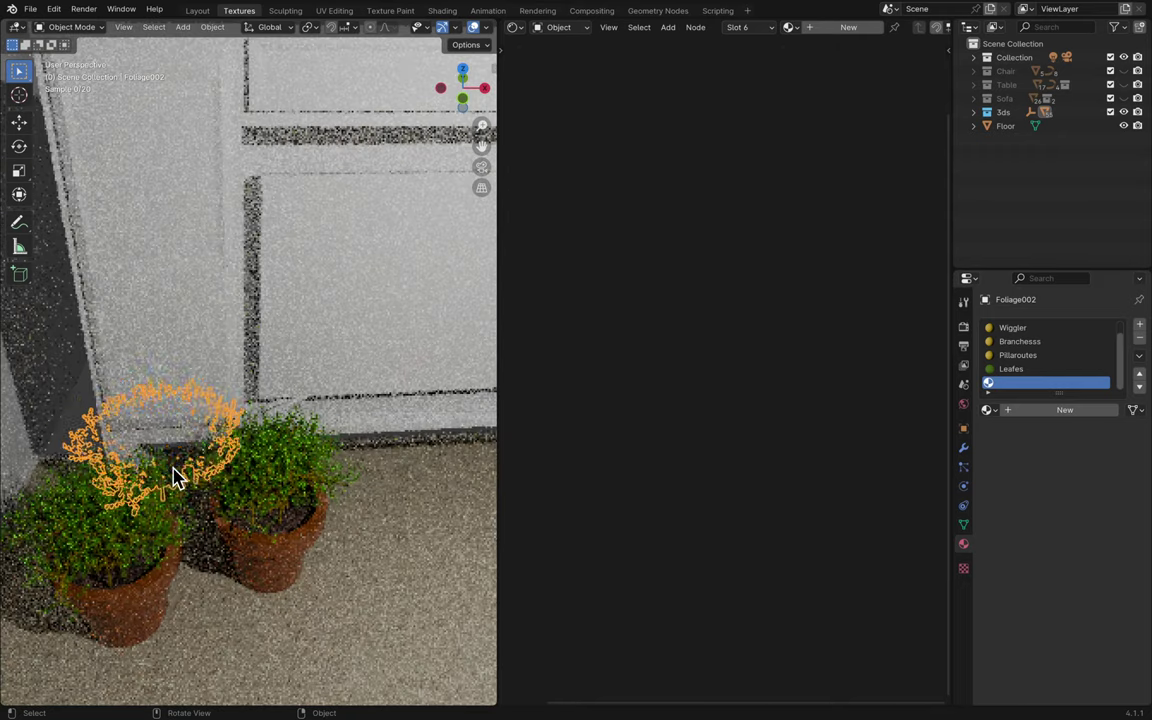
pyautogui.scroll(2, 172, 476)
pyautogui.scroll(-3, 172, 476)
pyautogui.scroll(5, 172, 476)
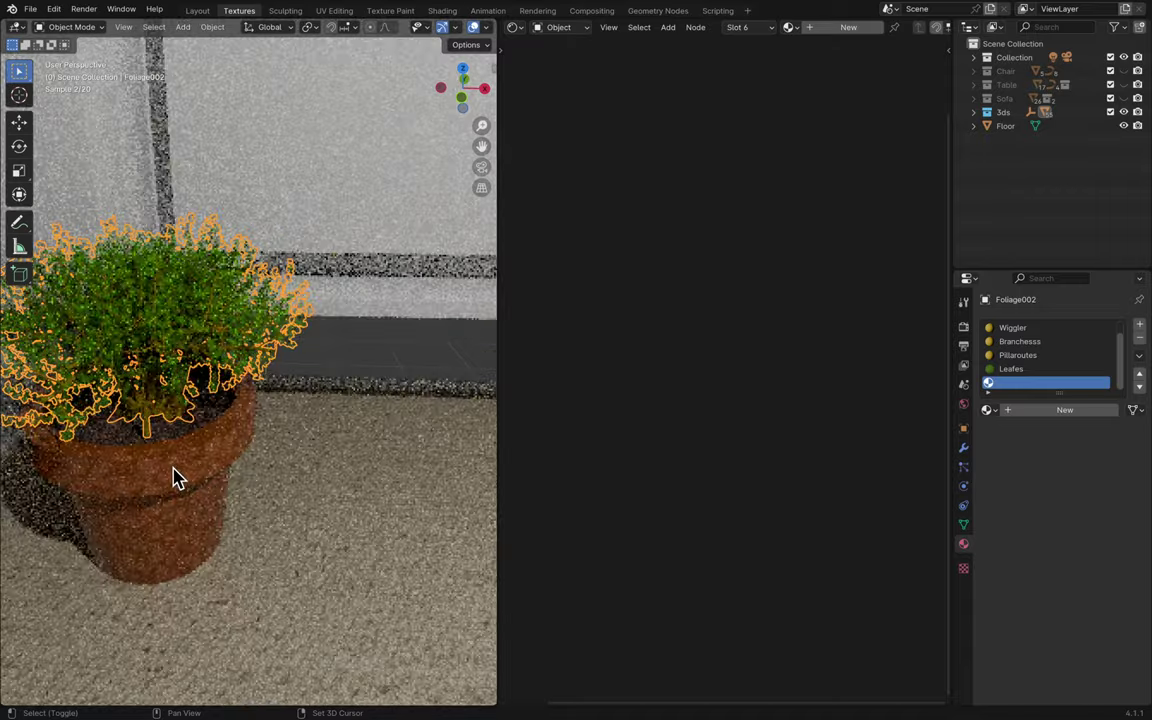
pyautogui.scroll(-3, 172, 476)
pyautogui.scroll(5, 172, 476)
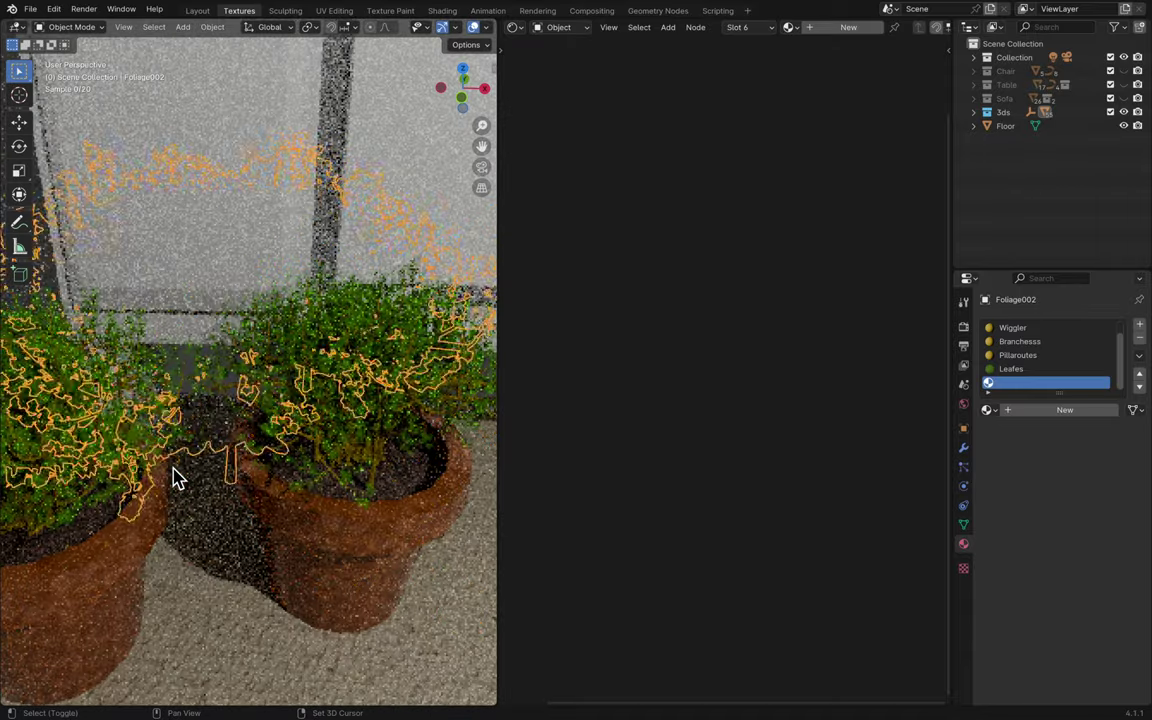
pyautogui.scroll(-3, 172, 476)
pyautogui.scroll(4, 172, 476)
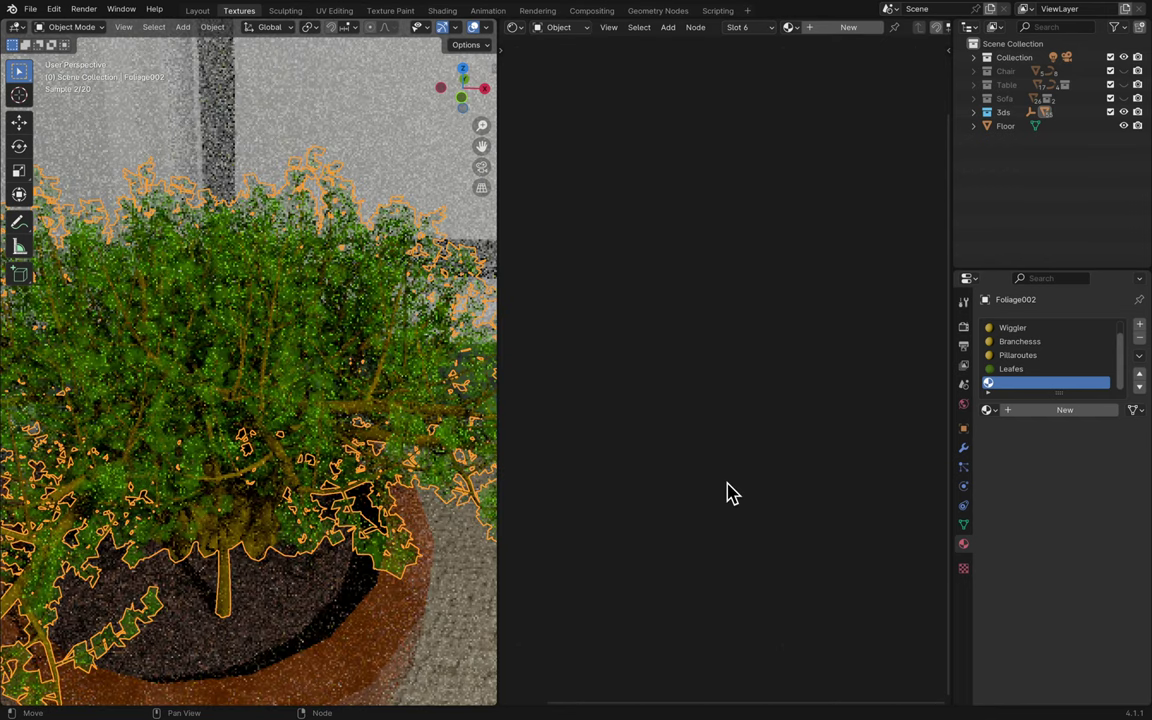
pyautogui.click(988, 409)
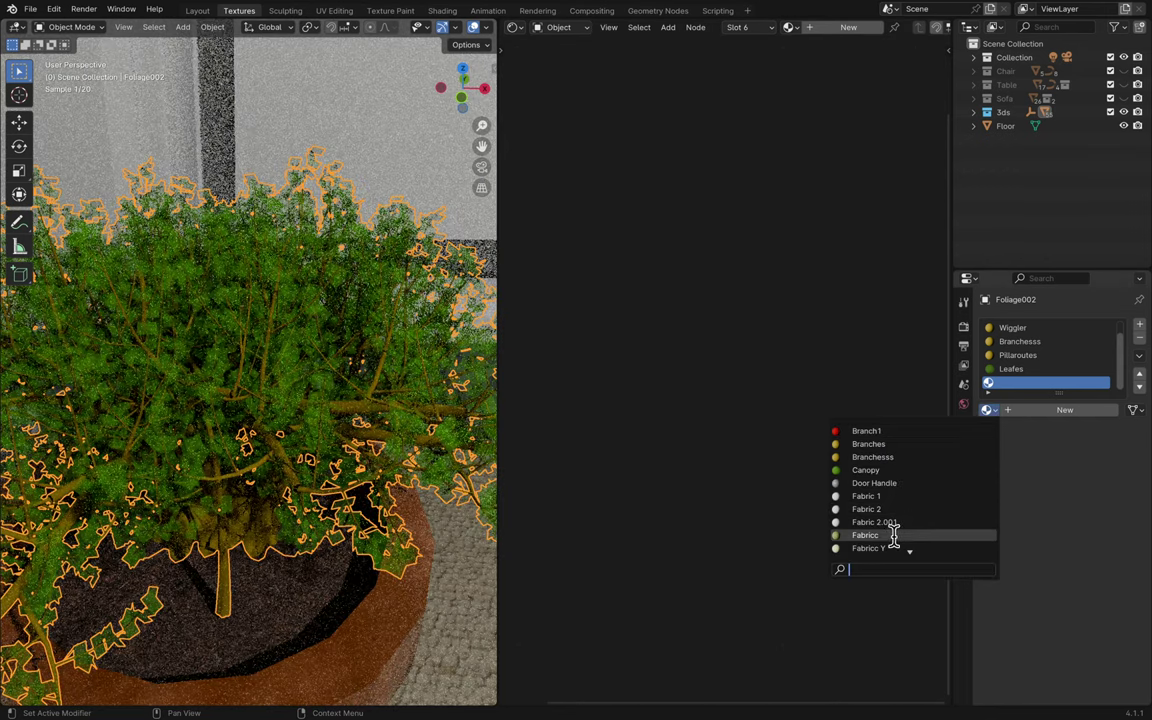
pyautogui.write('soil')
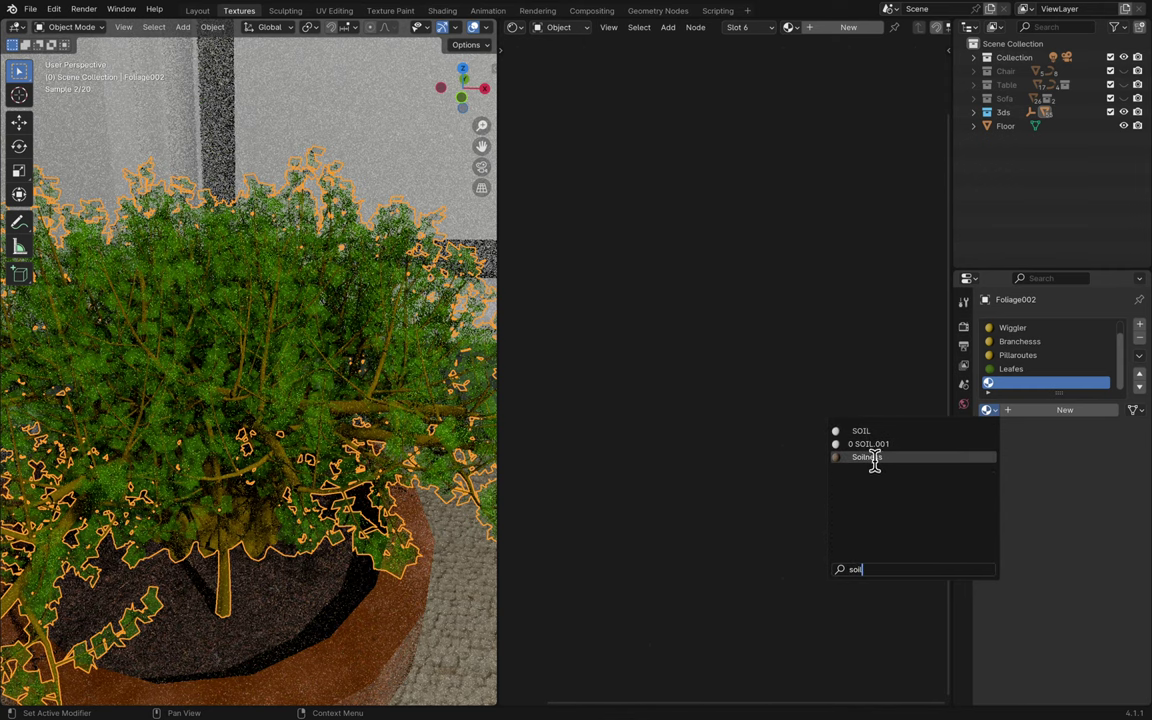
pyautogui.click(875, 460)
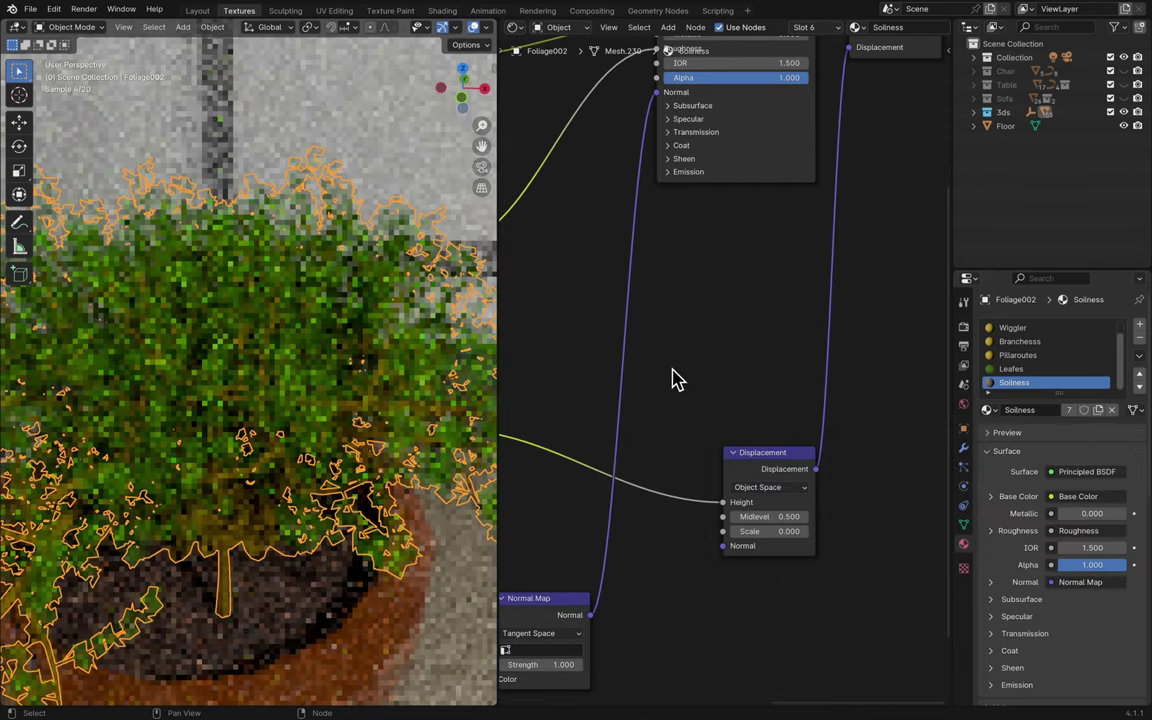
pyautogui.hotkey('ctrl', 's')
pyautogui.click(997, 28)
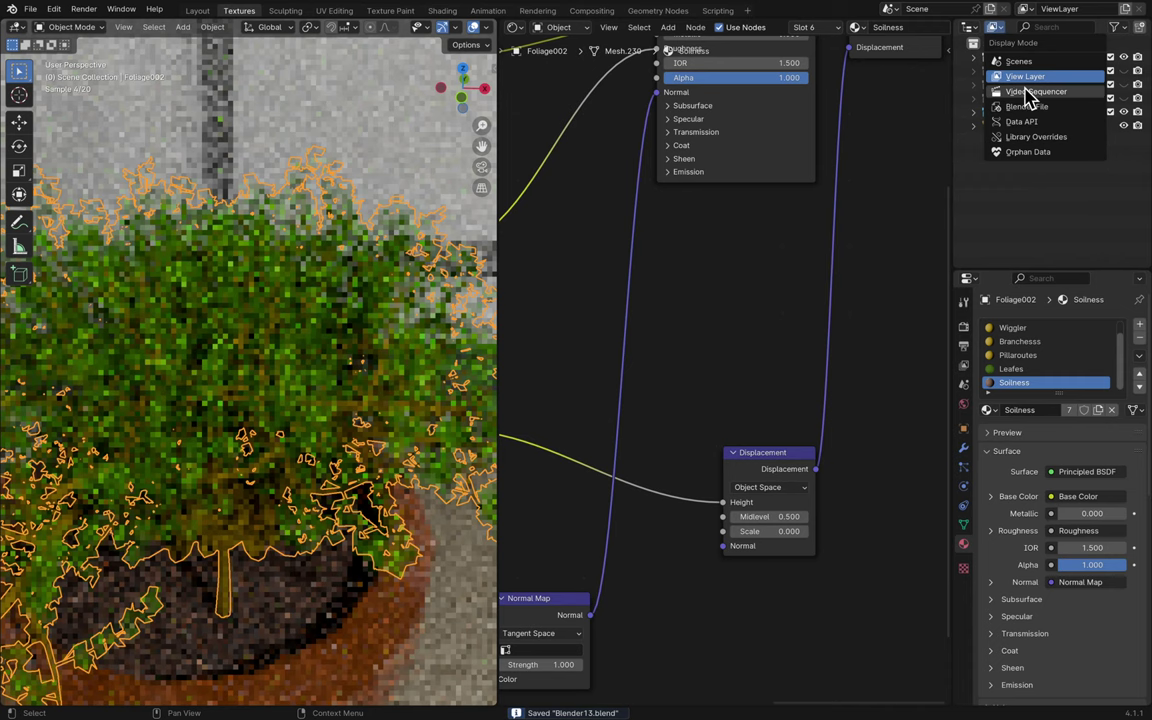
# - In the Outliner's Blender File view, delete duplicate SOIL and SOIL.001 materials and save
pyautogui.click(1030, 107)
pyautogui.scroll(-5, 1021, 185)
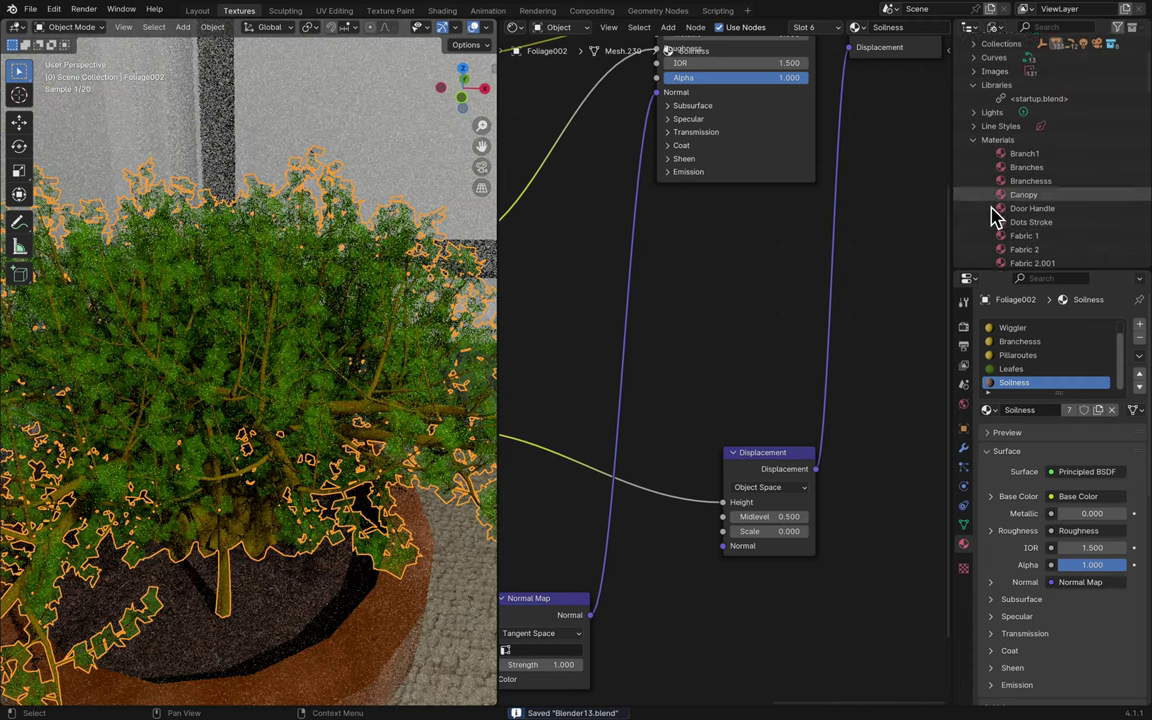
pyautogui.scroll(-6, 995, 216)
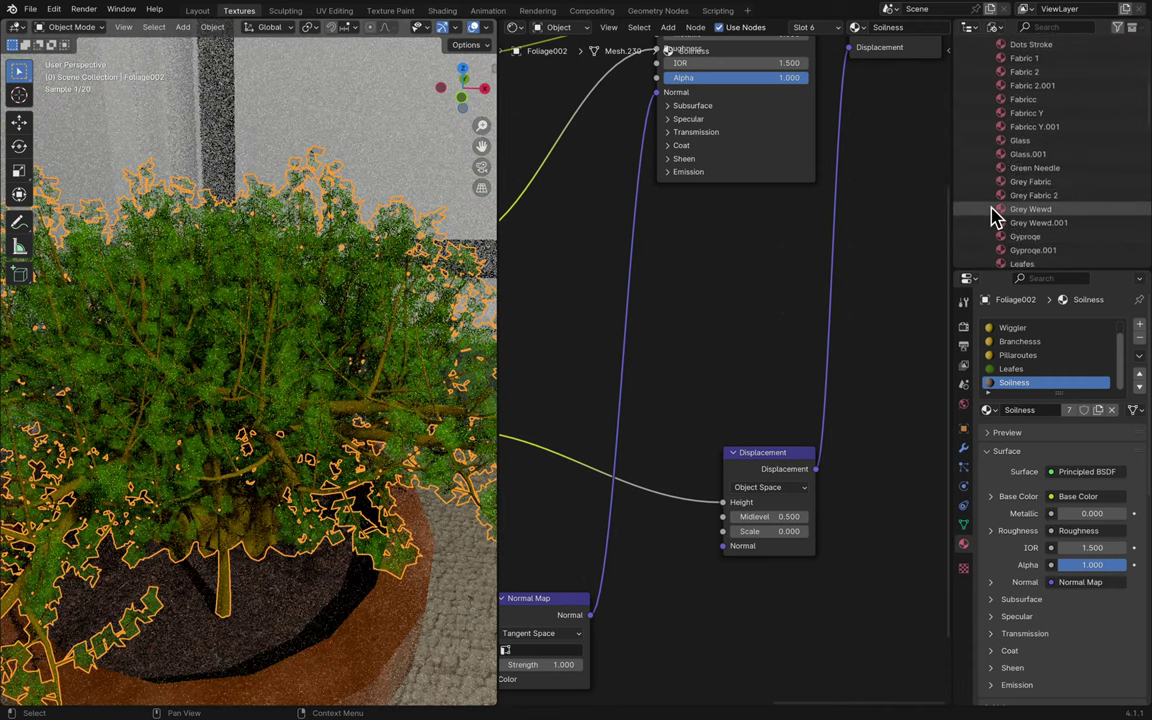
pyautogui.scroll(-7, 995, 216)
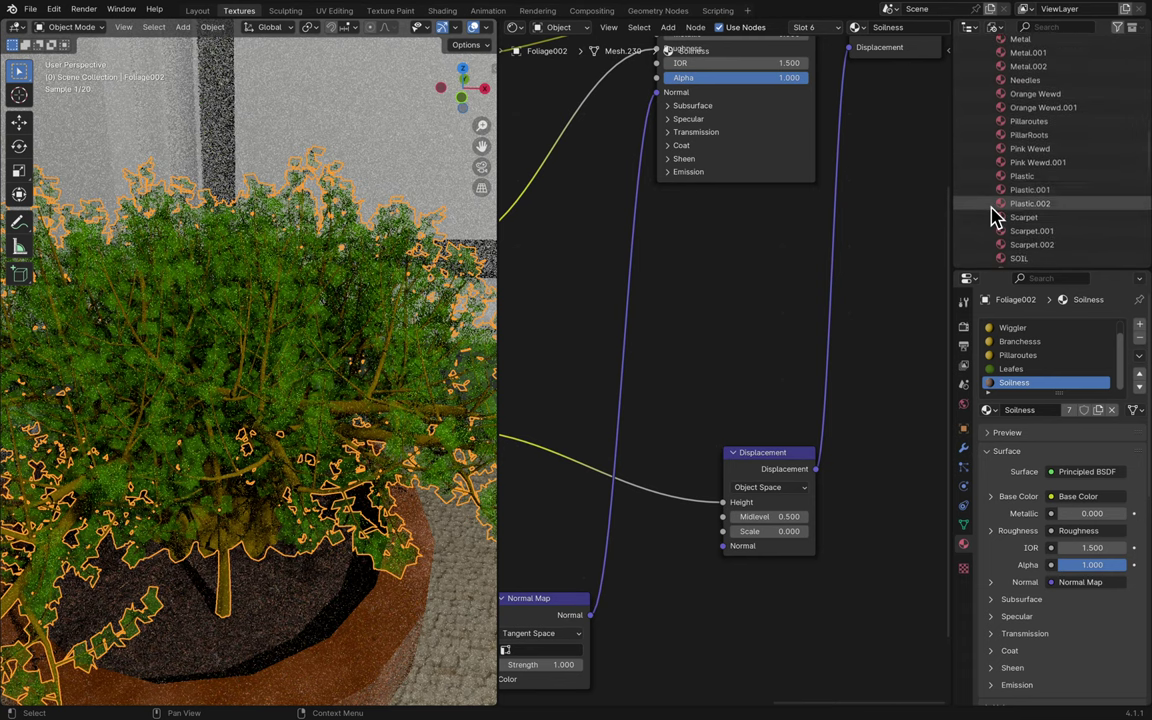
pyautogui.scroll(-2, 995, 216)
pyautogui.click(1020, 191)
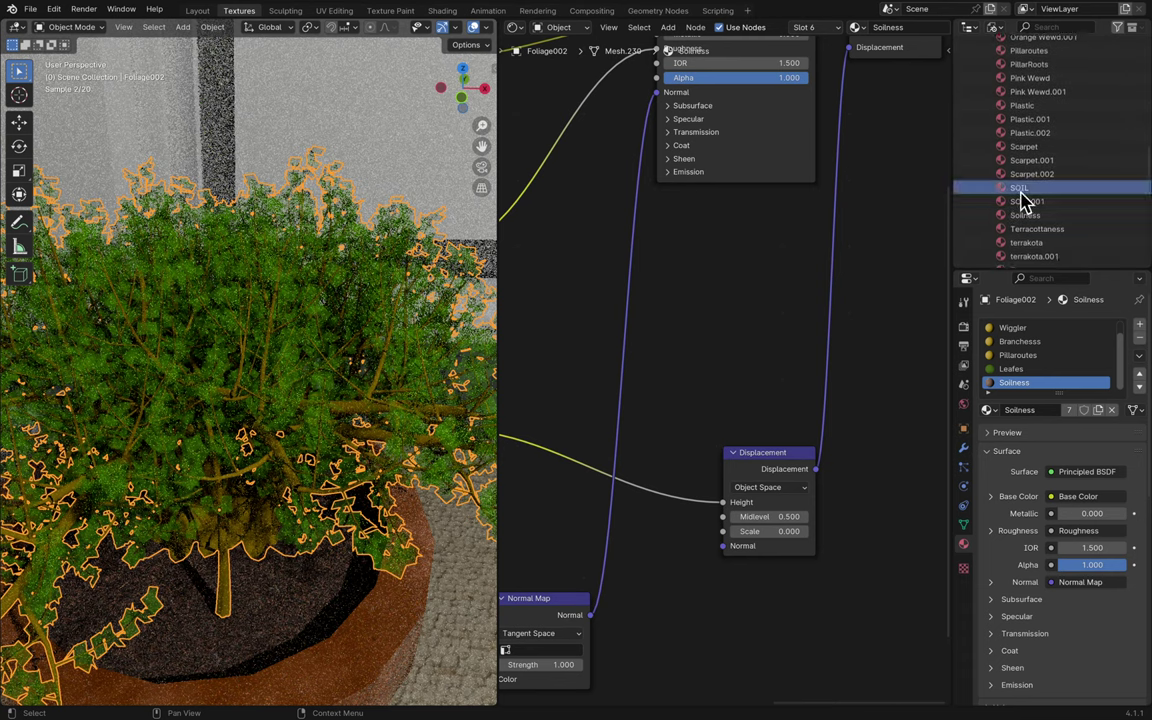
pyautogui.keyDown('shift'); pyautogui.click(1025, 216); pyautogui.keyUp('shift')
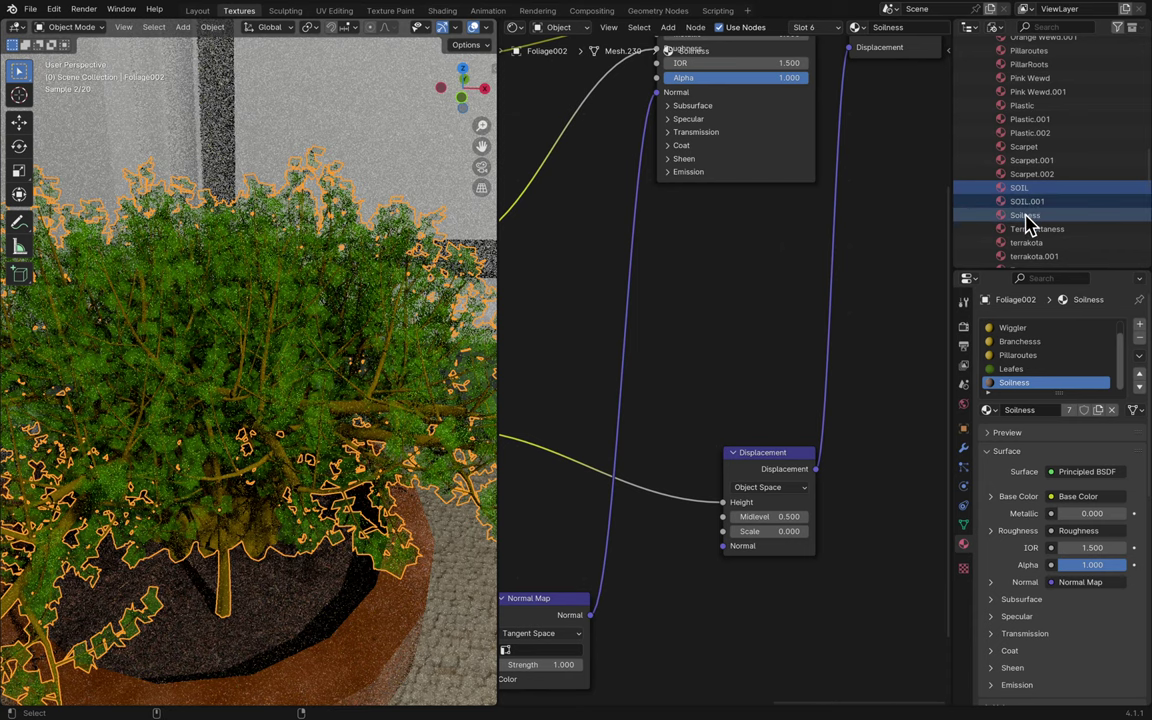
pyautogui.keyDown('ctrl'); pyautogui.click(1050, 218); pyautogui.keyUp('ctrl')
pyautogui.rightClick(1044, 200)
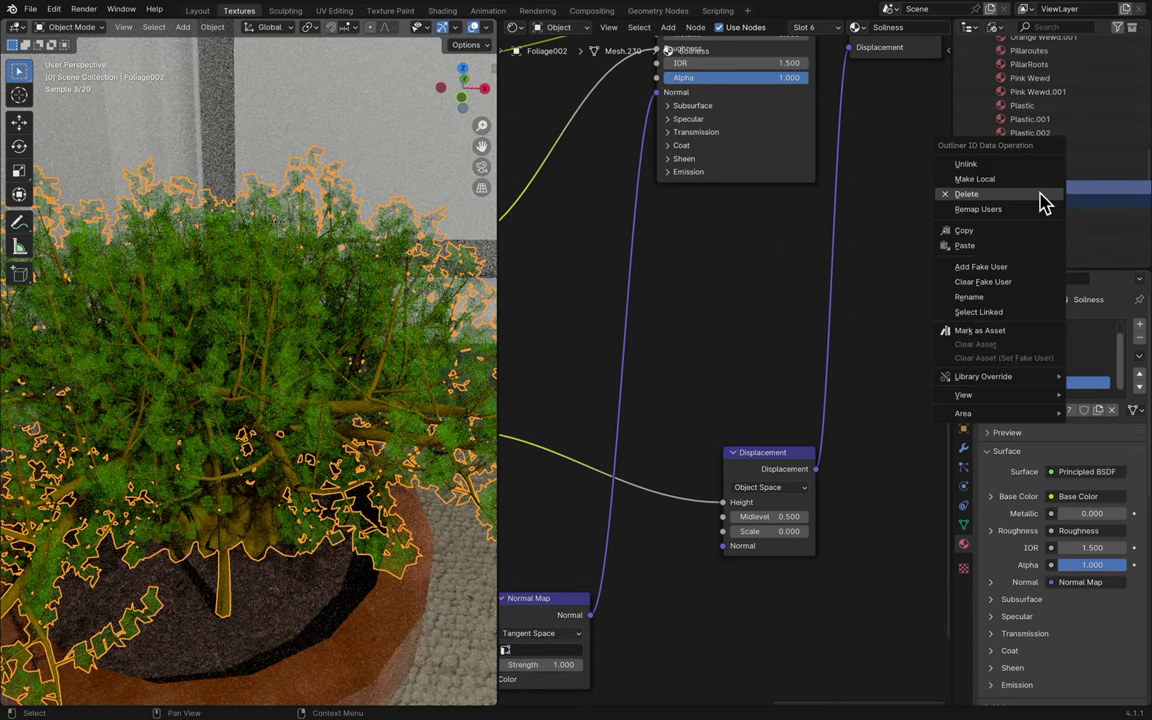
pyautogui.click(1041, 195)
pyautogui.scroll(-2, 1054, 237)
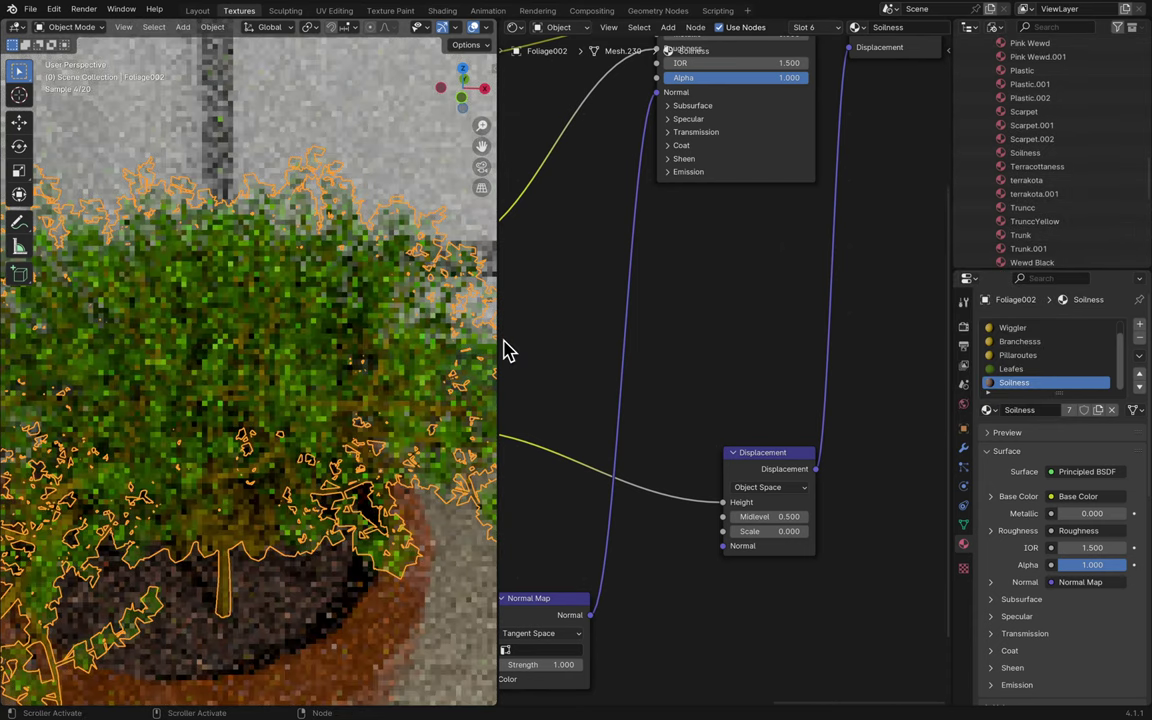
pyautogui.scroll(-6, 424, 352)
pyautogui.hotkey('ctrl', 's')
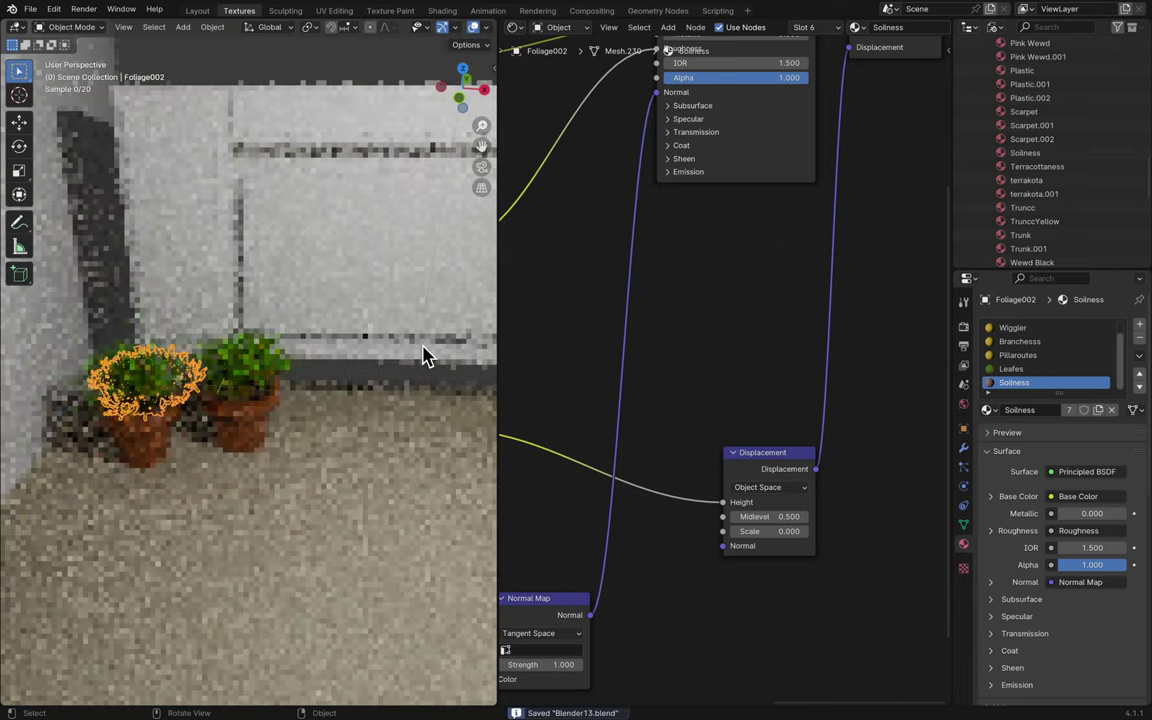
# - Delete the Scarpet.001, Scarpet.002, Plastic.001, Plastic.002 and Pink Wewd.001 materials
pyautogui.scroll(-6, 424, 352)
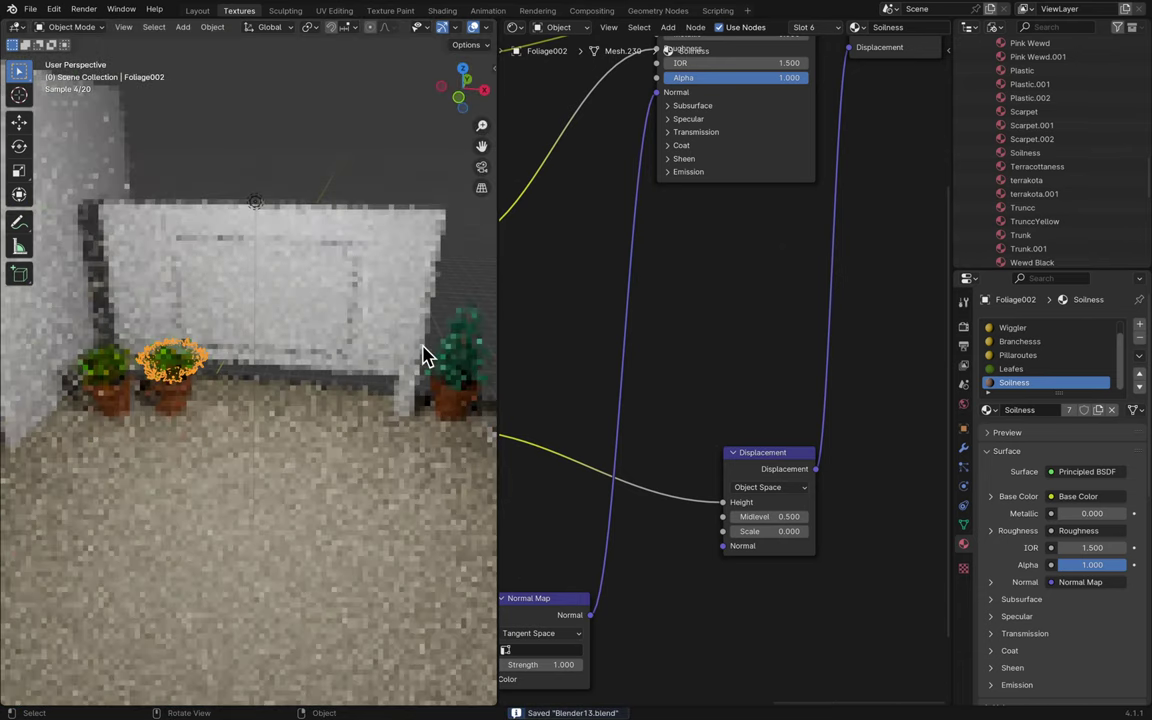
pyautogui.moveTo(424, 352); pyautogui.dragTo(615, 355, button='middle')
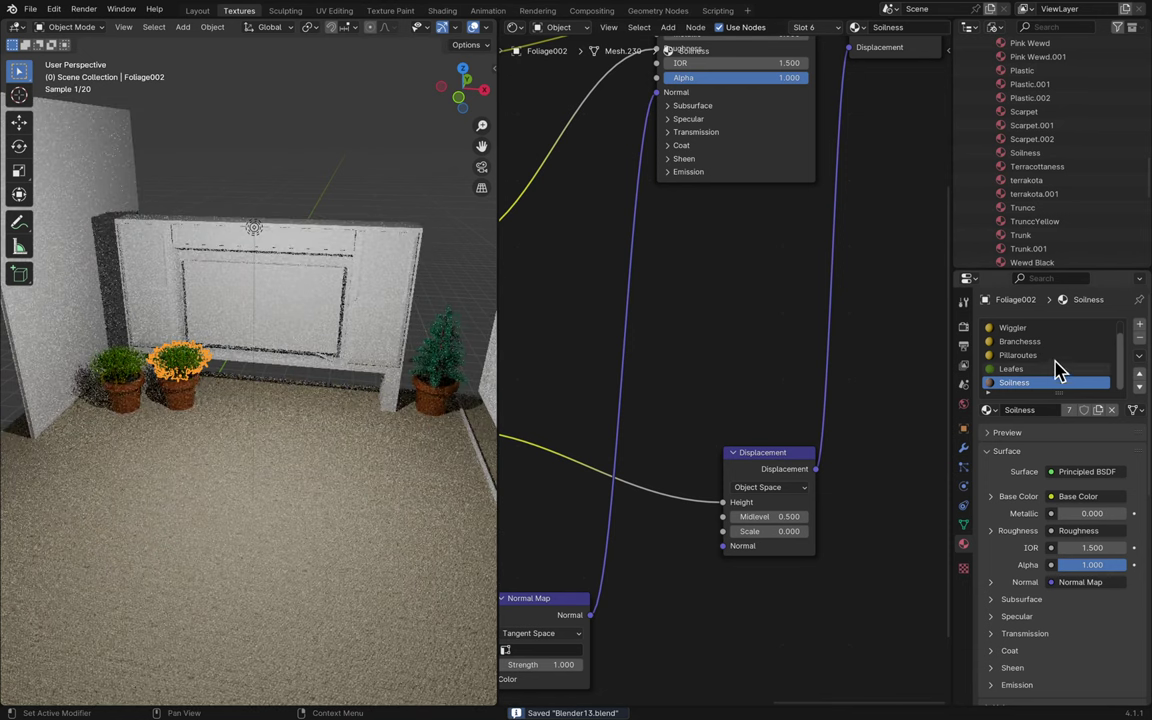
pyautogui.scroll(1, 1055, 365)
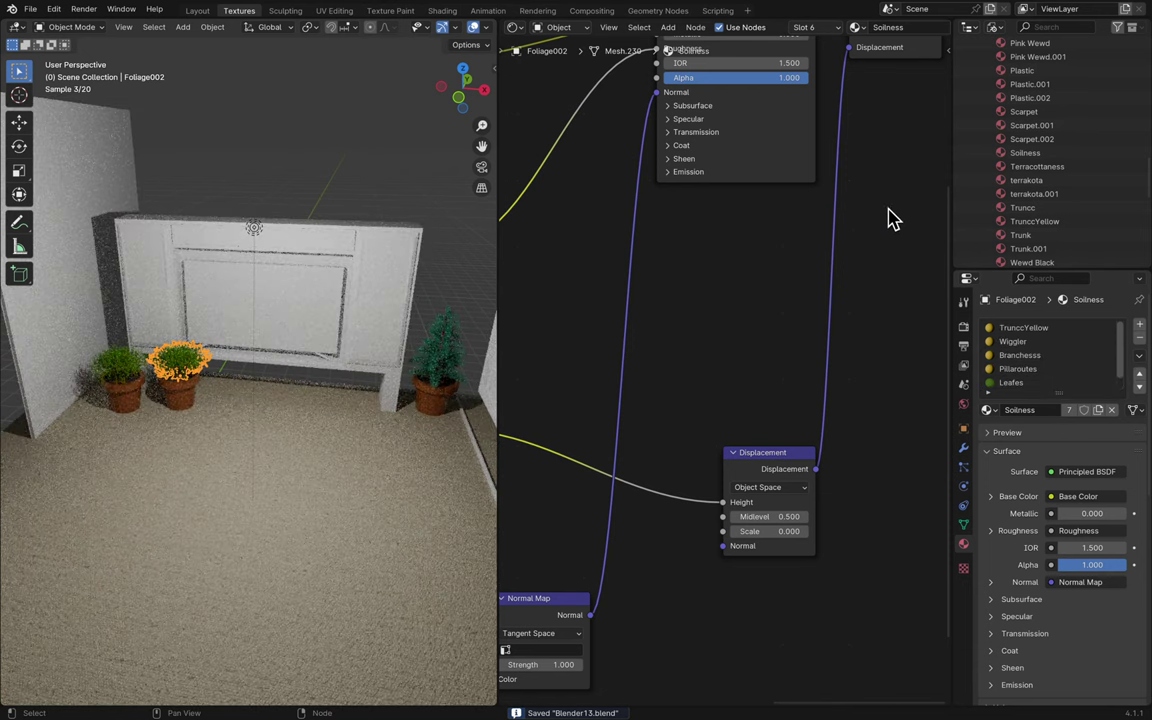
pyautogui.click(1040, 126)
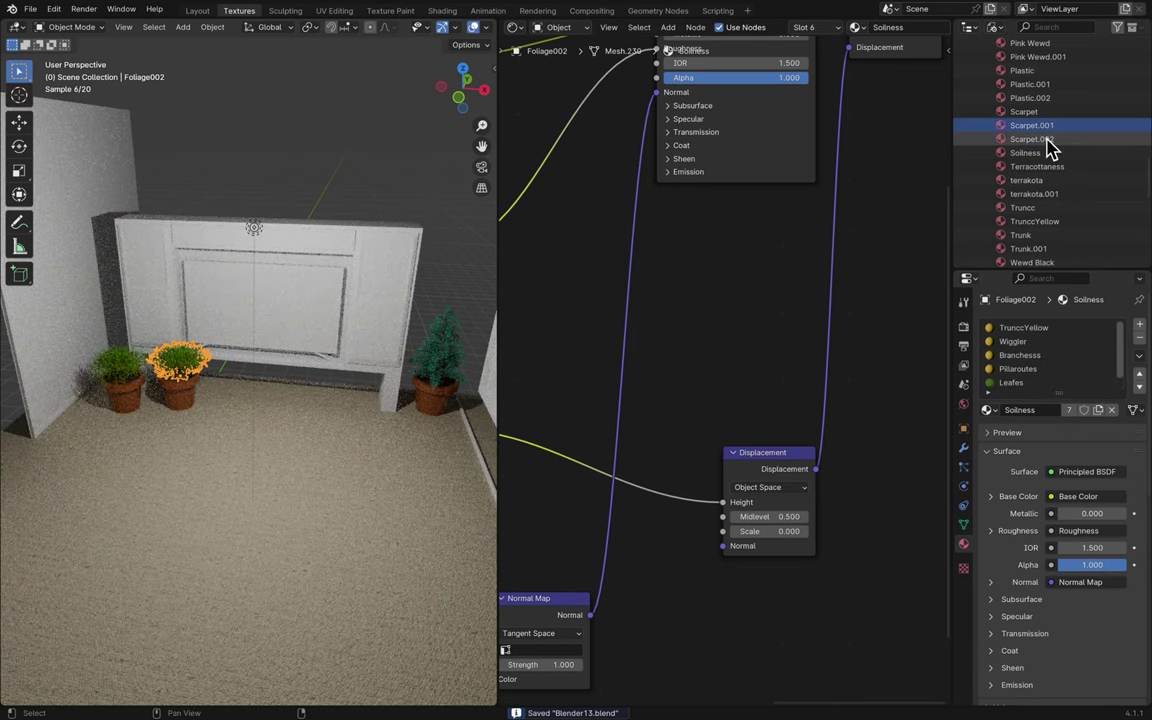
pyautogui.rightClick(1050, 147)
pyautogui.click(1058, 142)
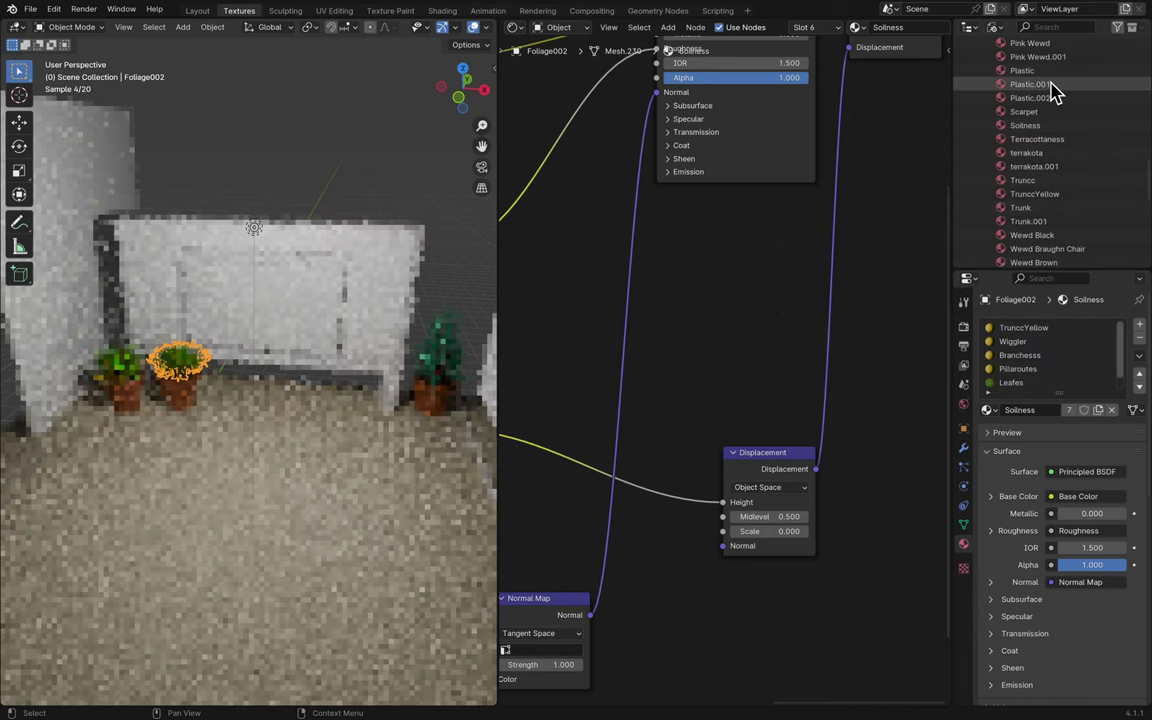
pyautogui.rightClick(1052, 113)
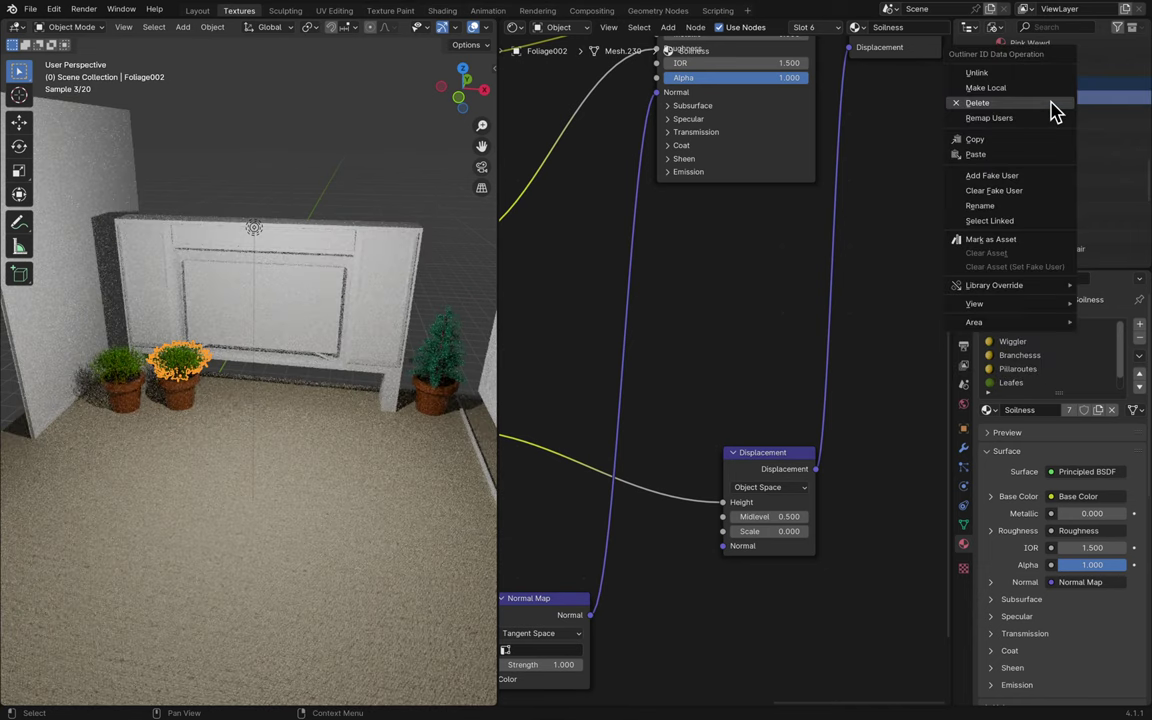
pyautogui.click(1055, 111)
pyautogui.rightClick(1067, 83)
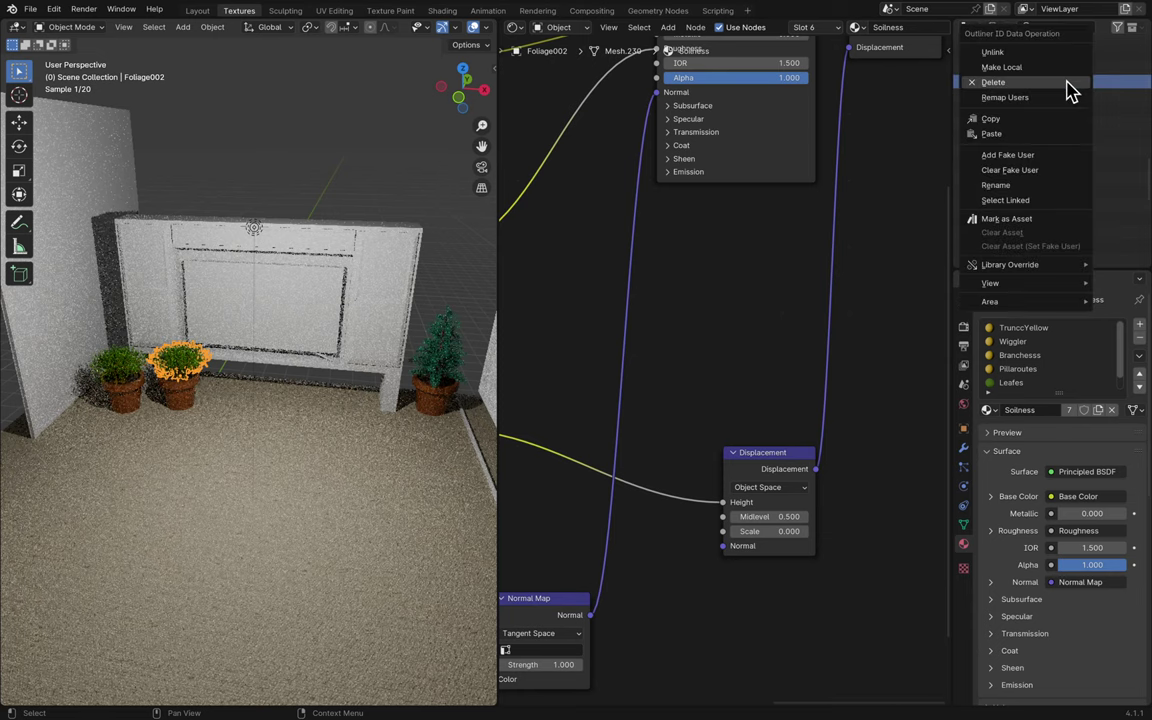
pyautogui.click(1067, 83)
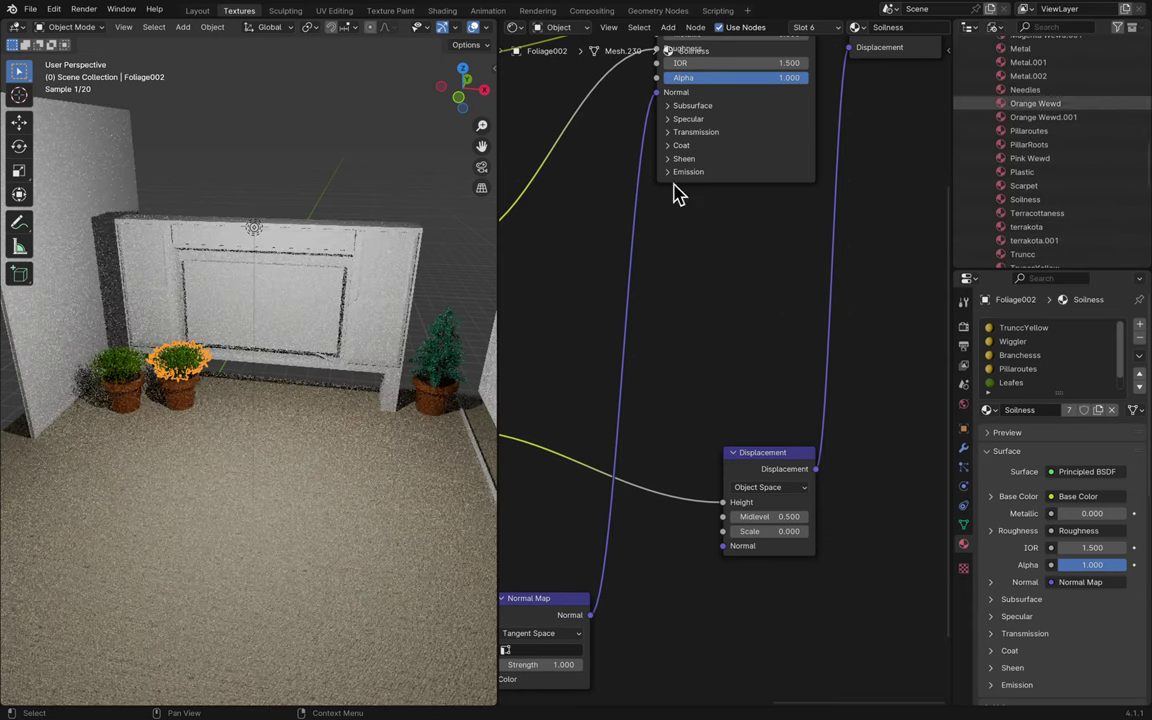
pyautogui.scroll(-5, 476, 275)
pyautogui.hscroll(-5, 476, 275)
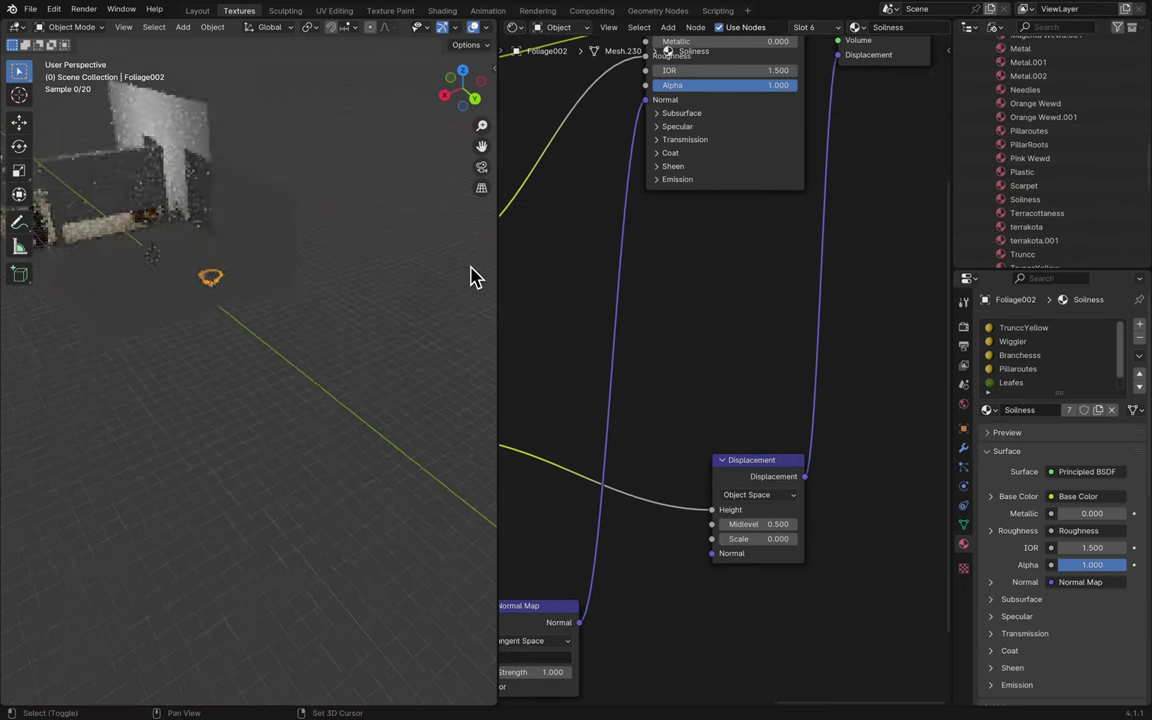
pyautogui.hscroll(-3, 476, 275)
# - Switch the Outliner to View Layer and make the Chair, Table and Sofa collections visible
pyautogui.click(996, 27)
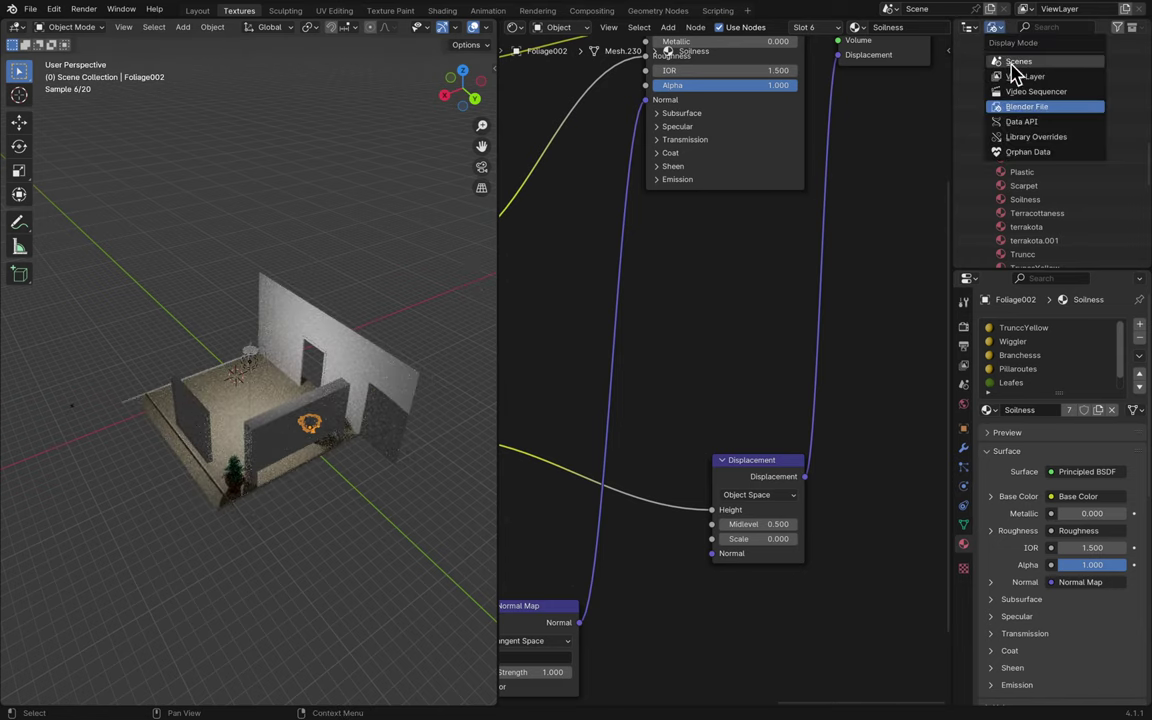
pyautogui.click(1015, 80)
pyautogui.moveTo(1124, 70); pyautogui.dragTo(1124, 84)
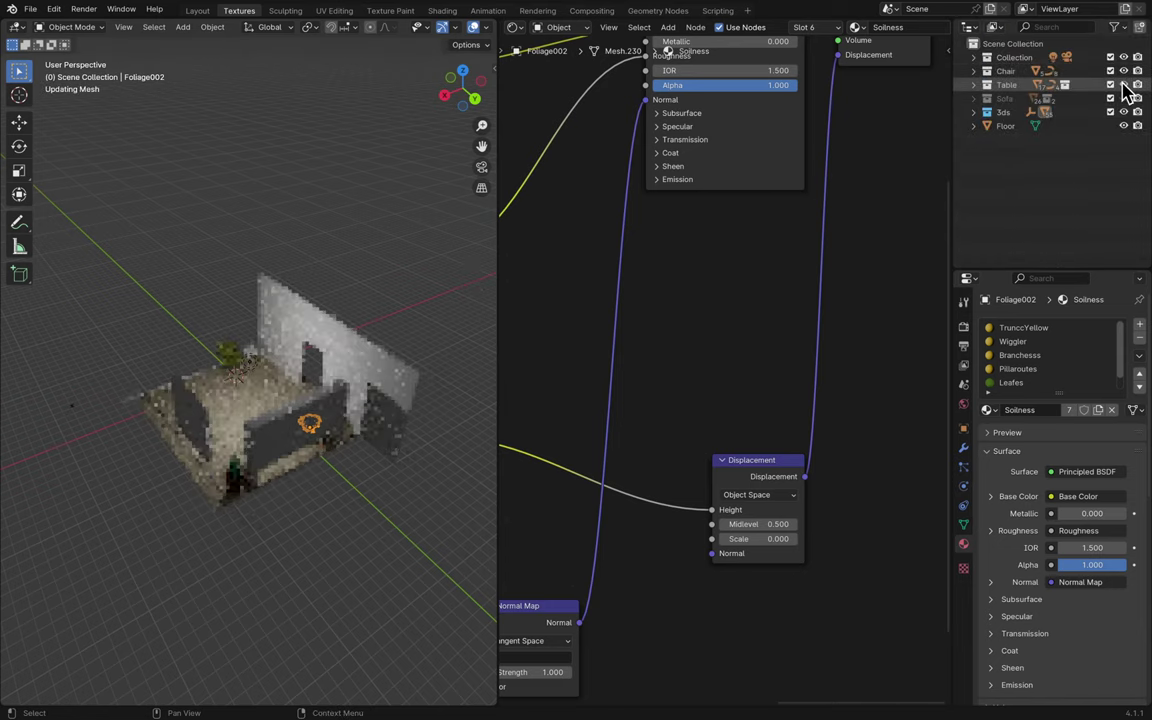
pyautogui.click(1124, 98)
# - Undo the last change and save the file
pyautogui.hscroll(-2, 304, 368)
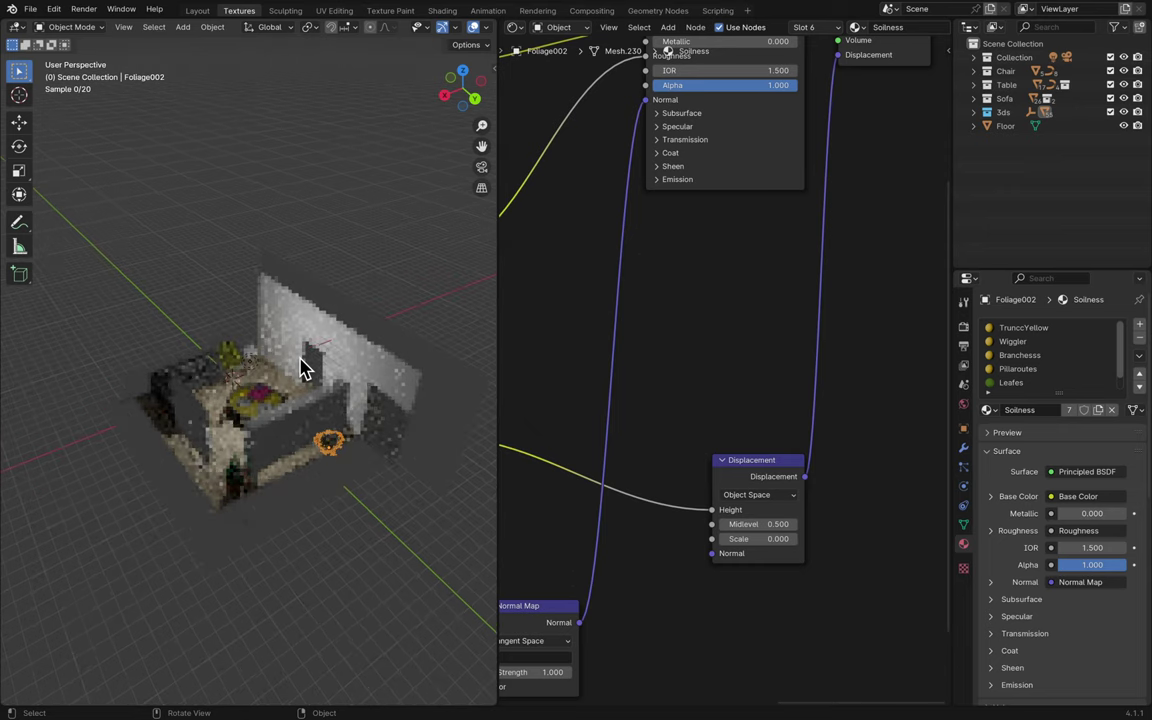
pyautogui.scroll(3, 304, 368)
pyautogui.hscroll(-3, 304, 368)
pyautogui.scroll(4, 304, 368)
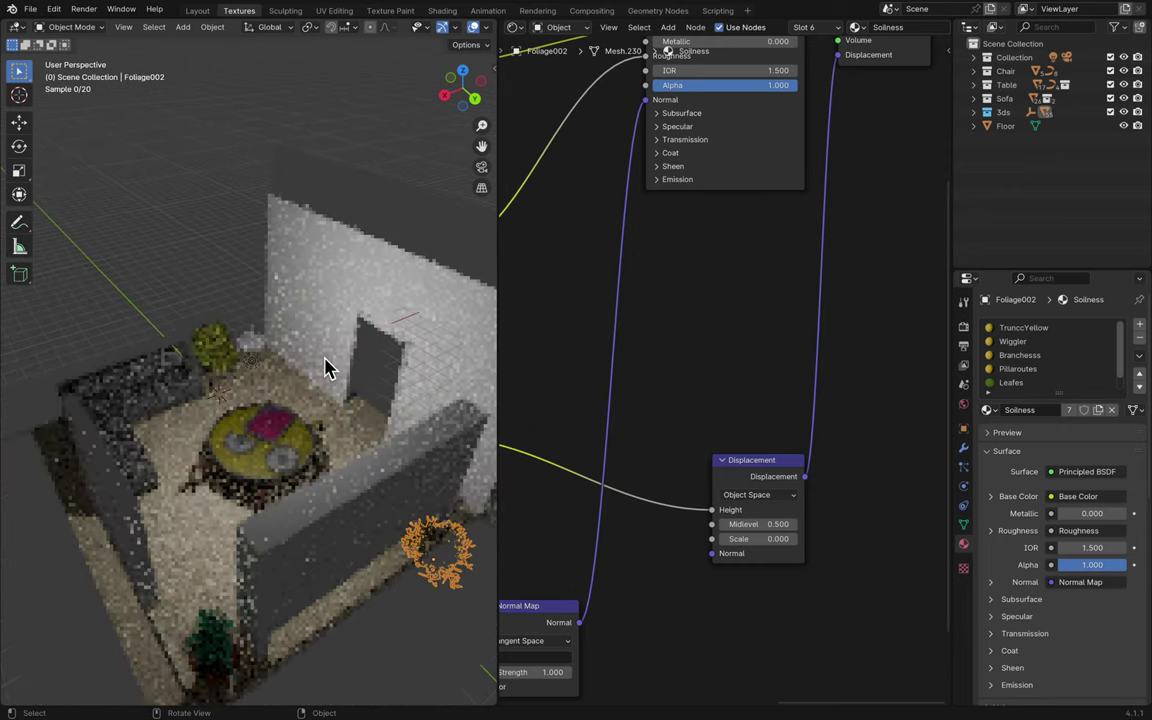
pyautogui.scroll(3, 447, 333)
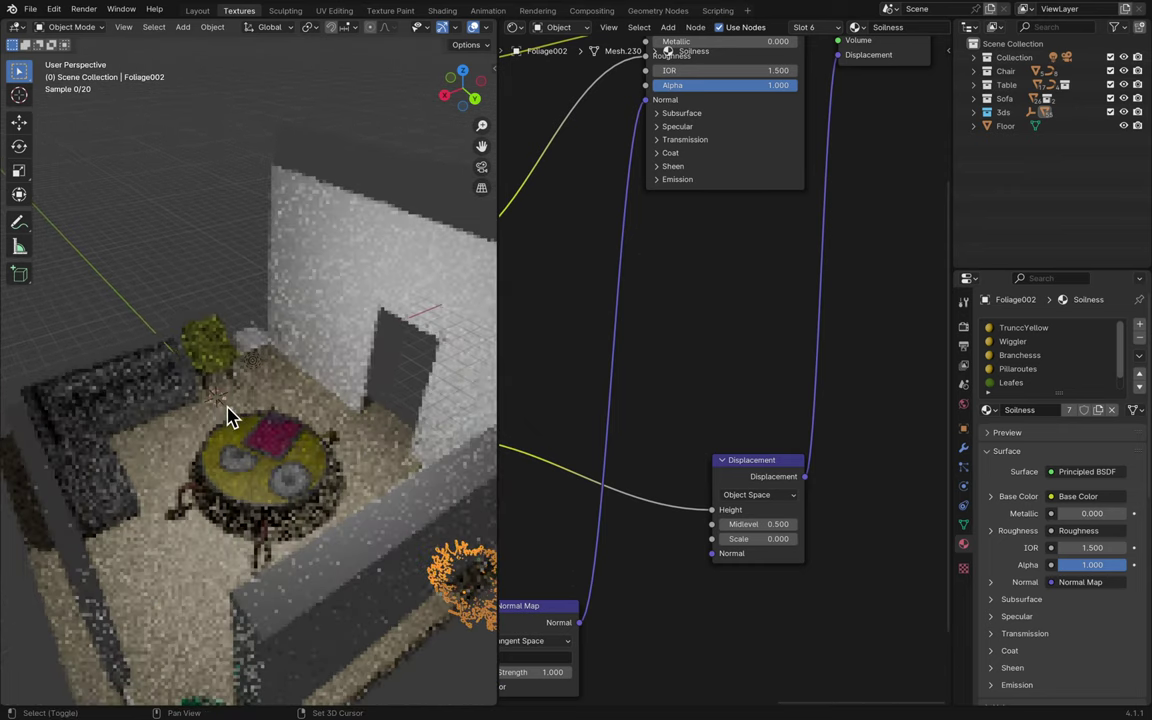
pyautogui.scroll(2, 229, 416)
pyautogui.hscroll(-2, 229, 416)
pyautogui.hotkey('ctrl', 'z')
pyautogui.hotkey('ctrl', 's')
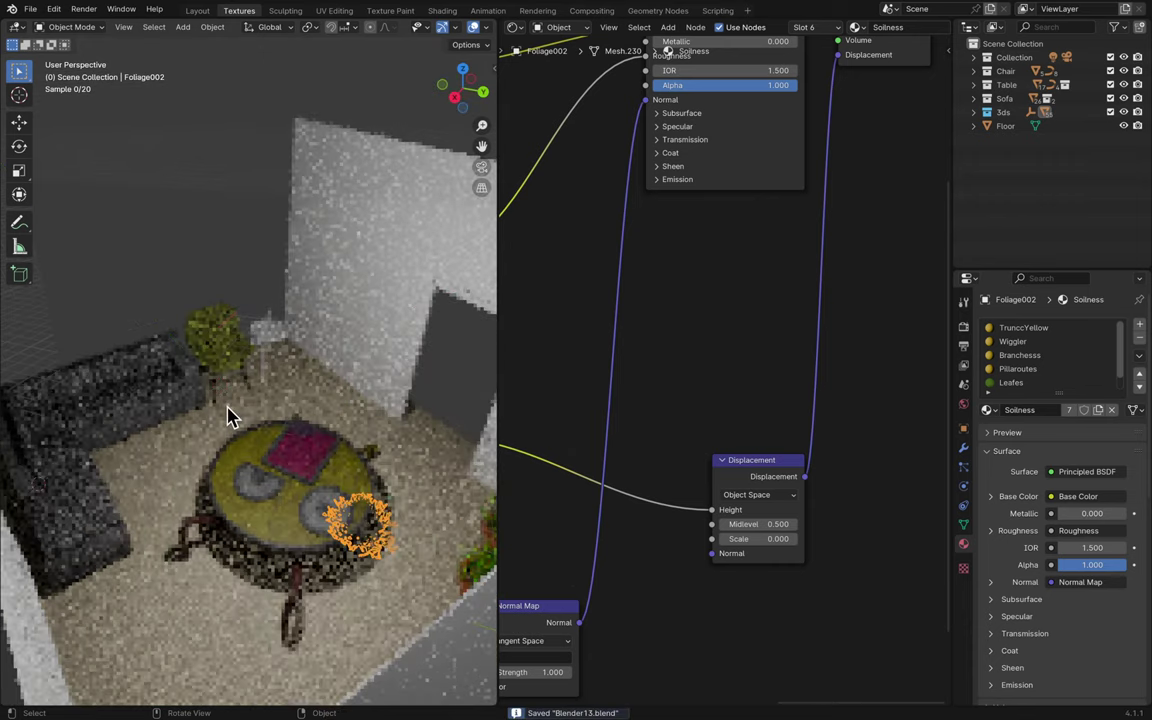
# - Navigate the viewport and toggle Edit Mode with Tab
pyautogui.hscroll(-3, 229, 416)
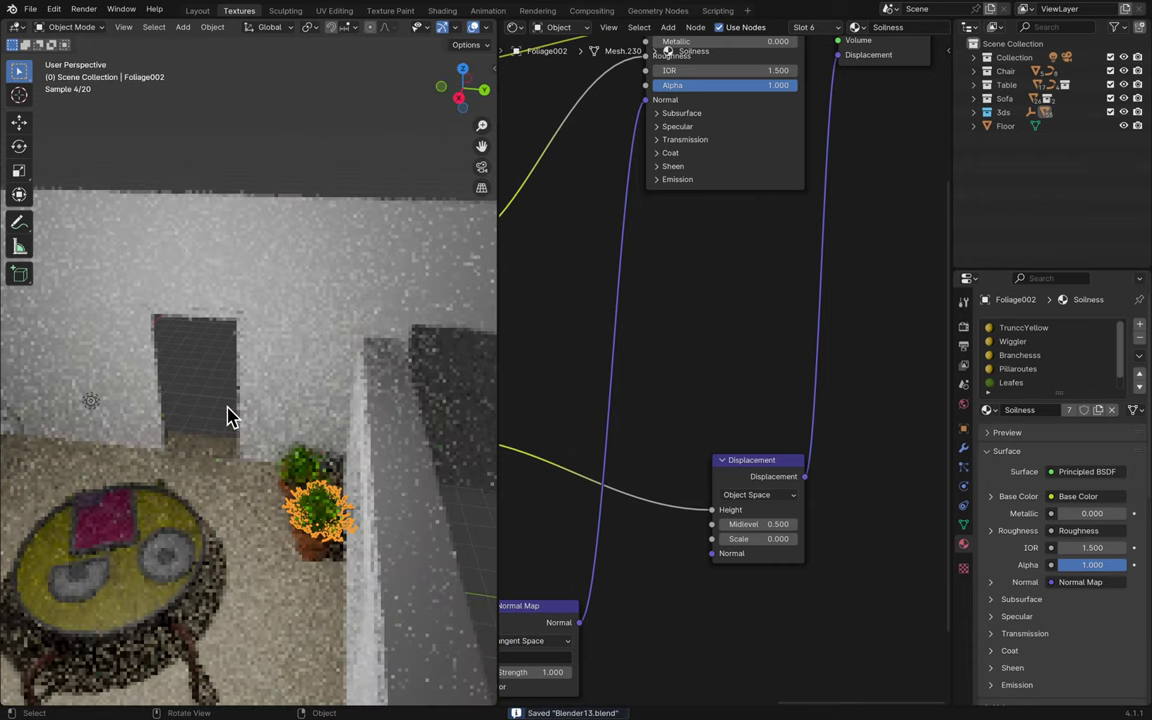
pyautogui.hscroll(-4, 229, 416)
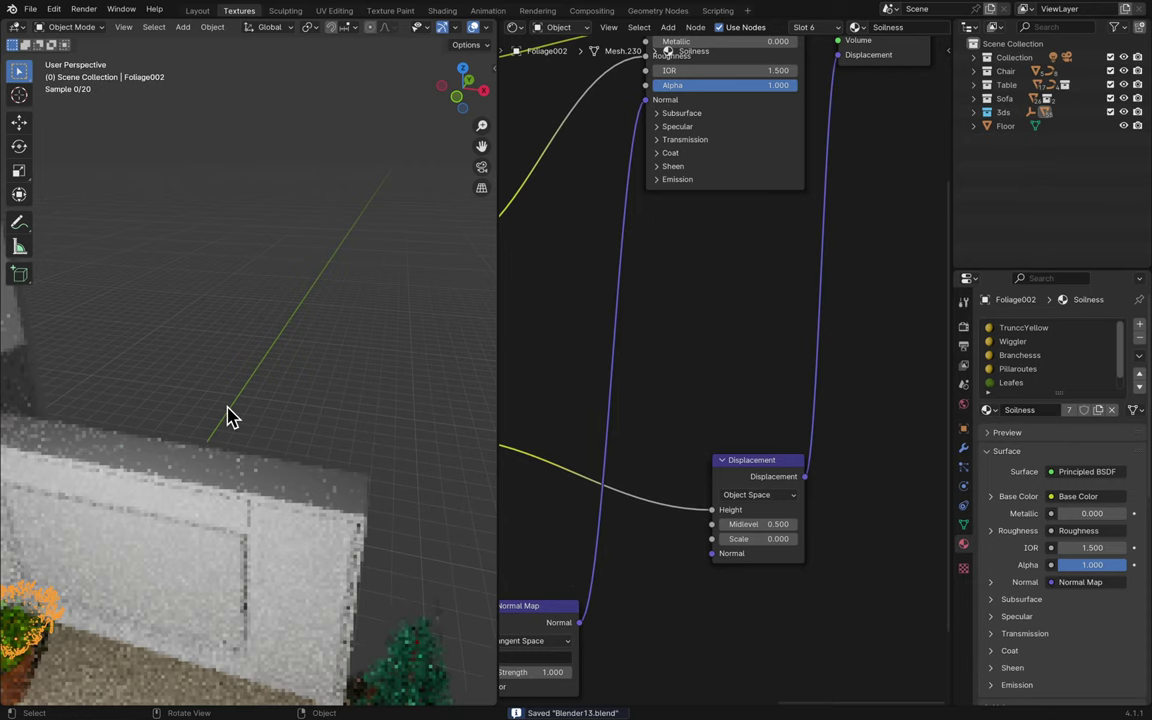
pyautogui.hscroll(3, 229, 416)
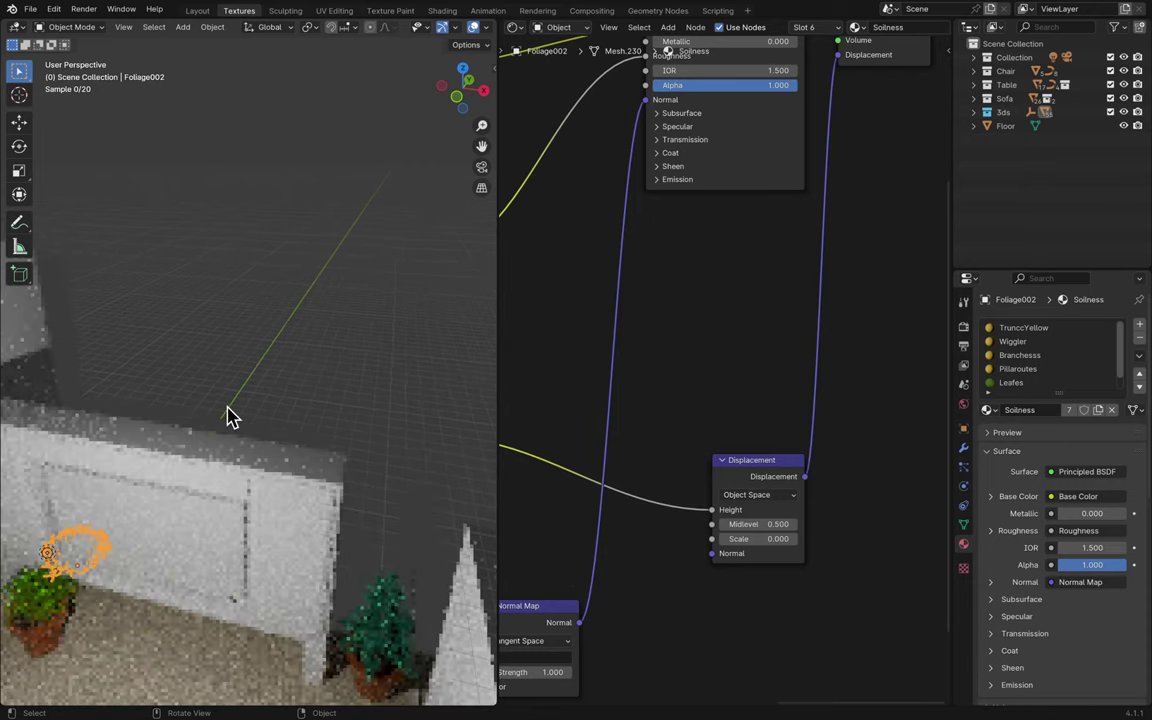
pyautogui.scroll(1, 229, 416)
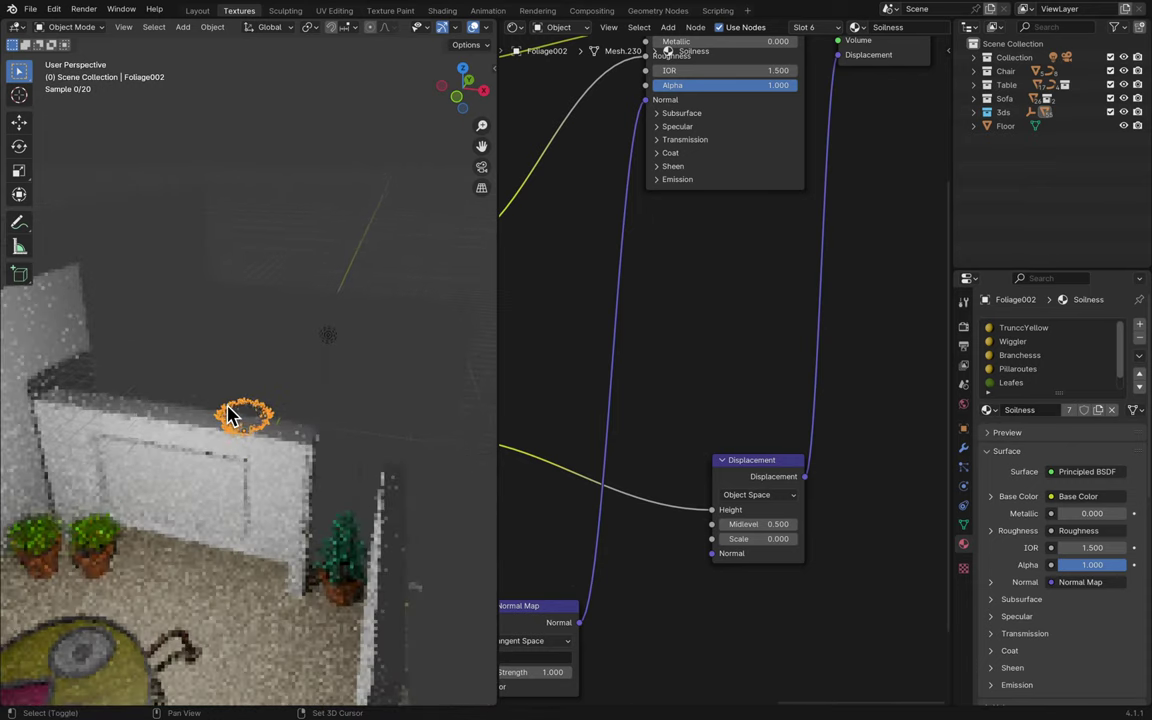
pyautogui.keyDown('ctrl'); pyautogui.scroll(-4, 229, 416); pyautogui.keyUp('ctrl')
pyautogui.moveTo(419, 8)
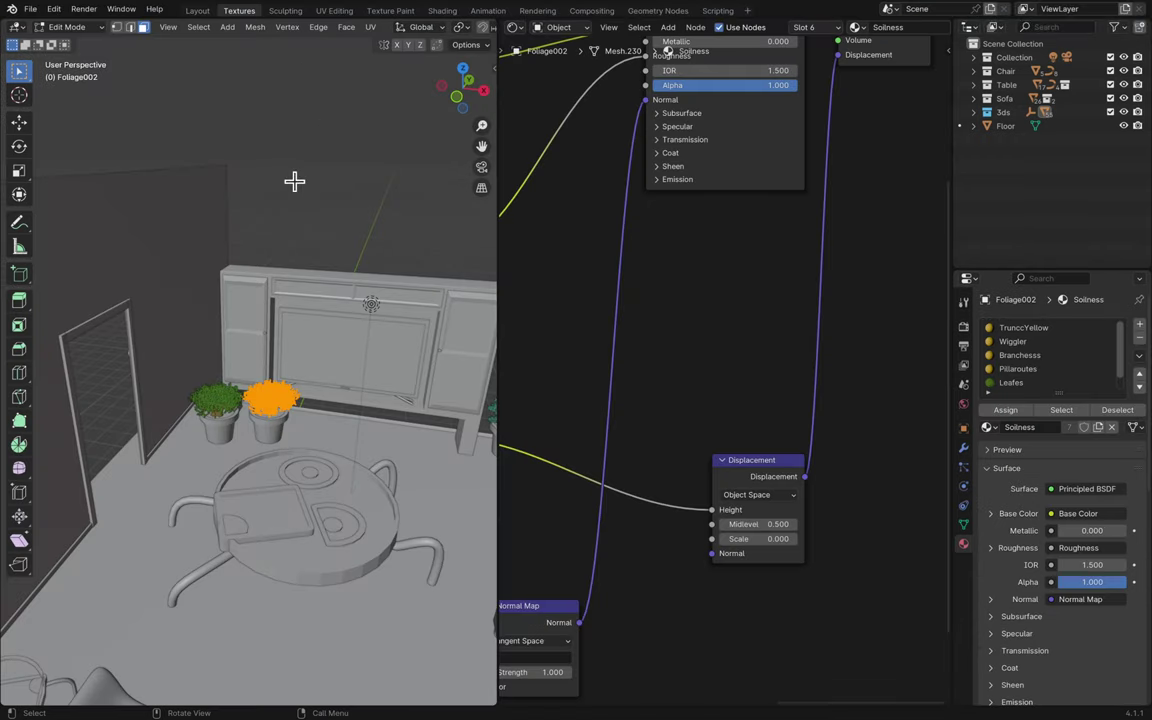
pyautogui.press('Tab')
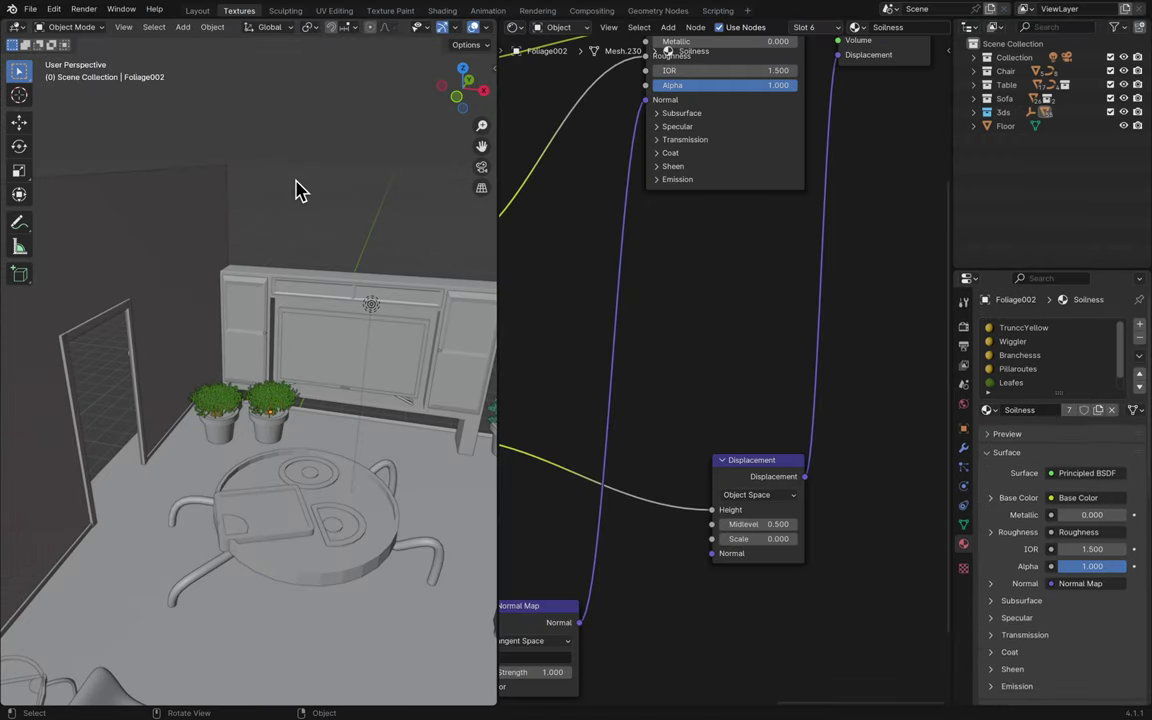
pyautogui.keyDown('shift'); pyautogui.scroll(-6, 396, 211); pyautogui.keyUp('shift')
pyautogui.keyDown('shift'); pyautogui.scroll(5, 396, 211); pyautogui.keyUp('shift')
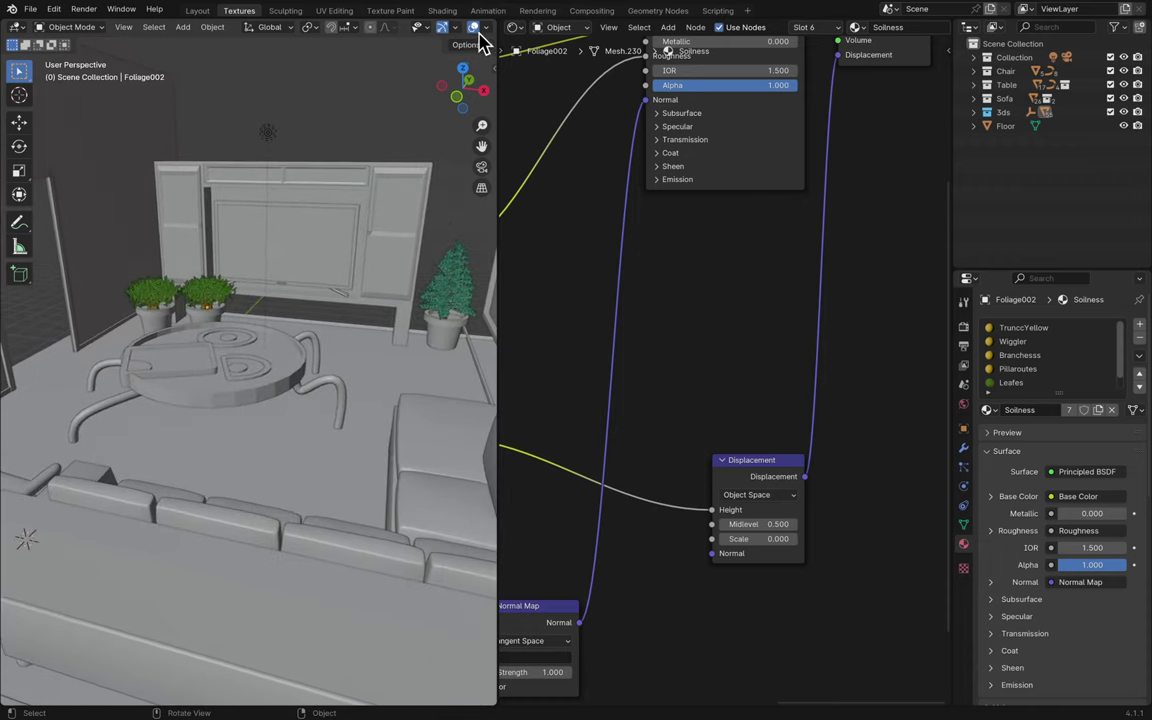
# - Preview the living room in rendered shading in a temporarily widened 3D view
pyautogui.moveTo(496, 50)
pyautogui.mouseDown()
pyautogui.moveTo(843, 51)
pyautogui.moveTo(481, 175)
pyautogui.moveTo(489, 180)
pyautogui.moveTo(838, 128)
pyautogui.mouseUp()
pyautogui.click(795, 27)
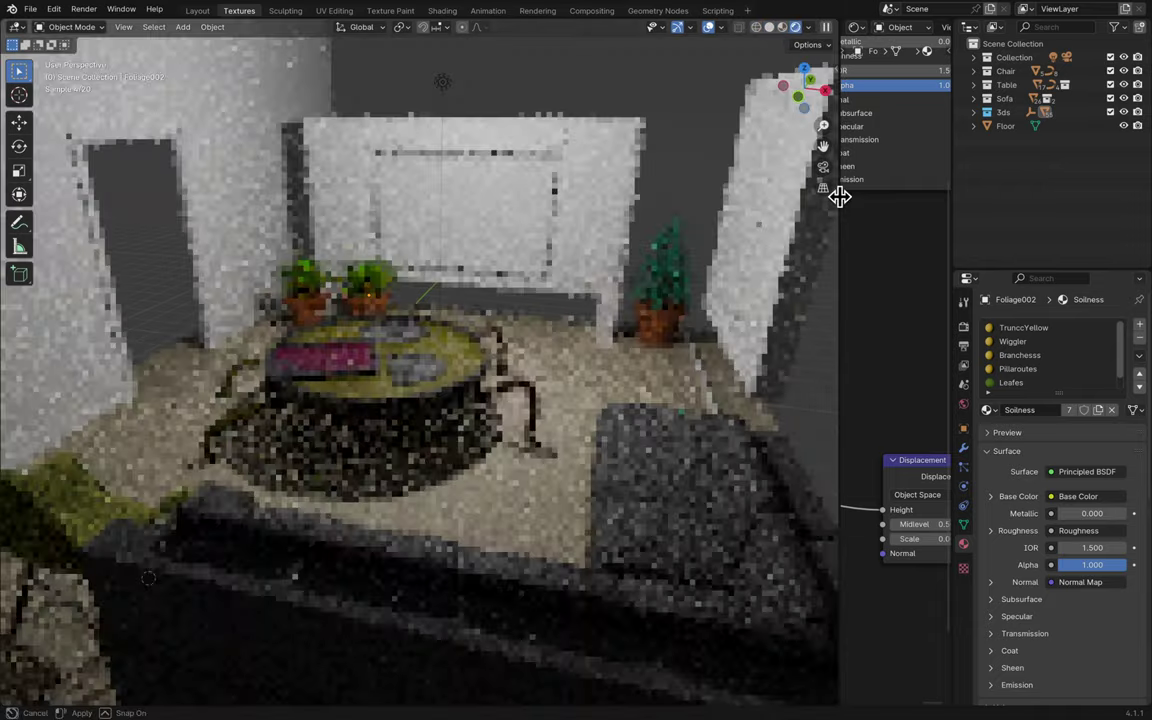
pyautogui.moveTo(838, 195); pyautogui.dragTo(468, 241)
pyautogui.scroll(5, 375, 320)
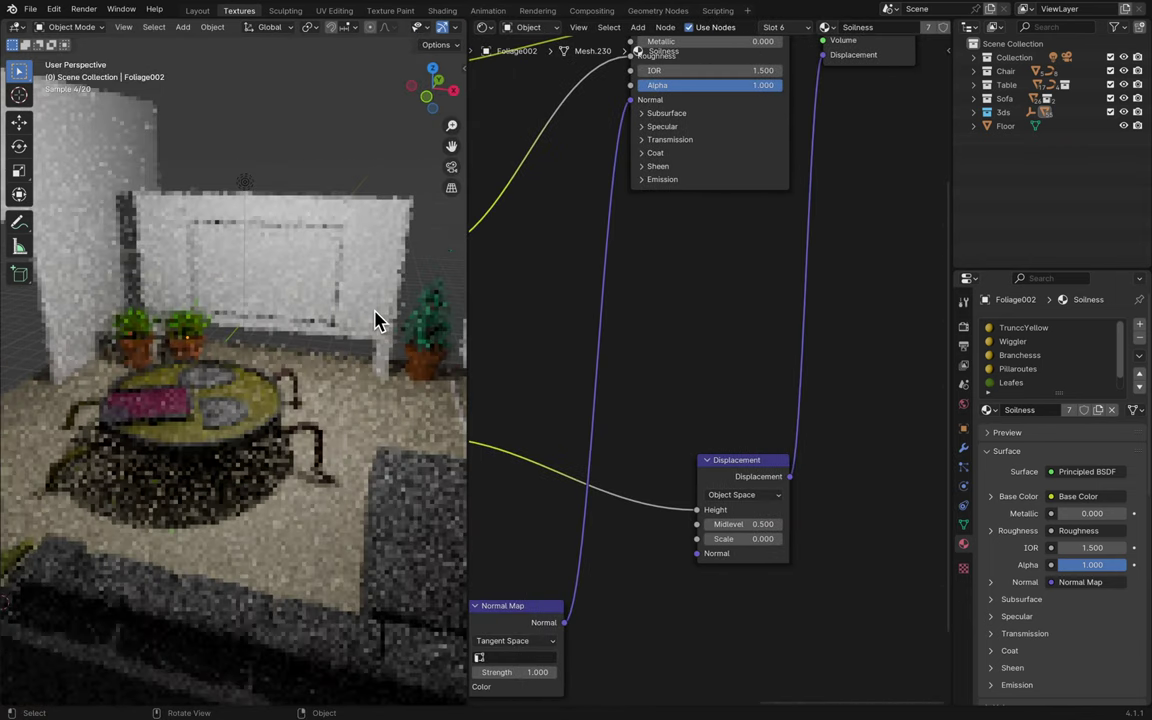
pyautogui.scroll(1, 375, 320)
pyautogui.keyDown('shift'); pyautogui.scroll(4, 375, 320); pyautogui.keyUp('shift')
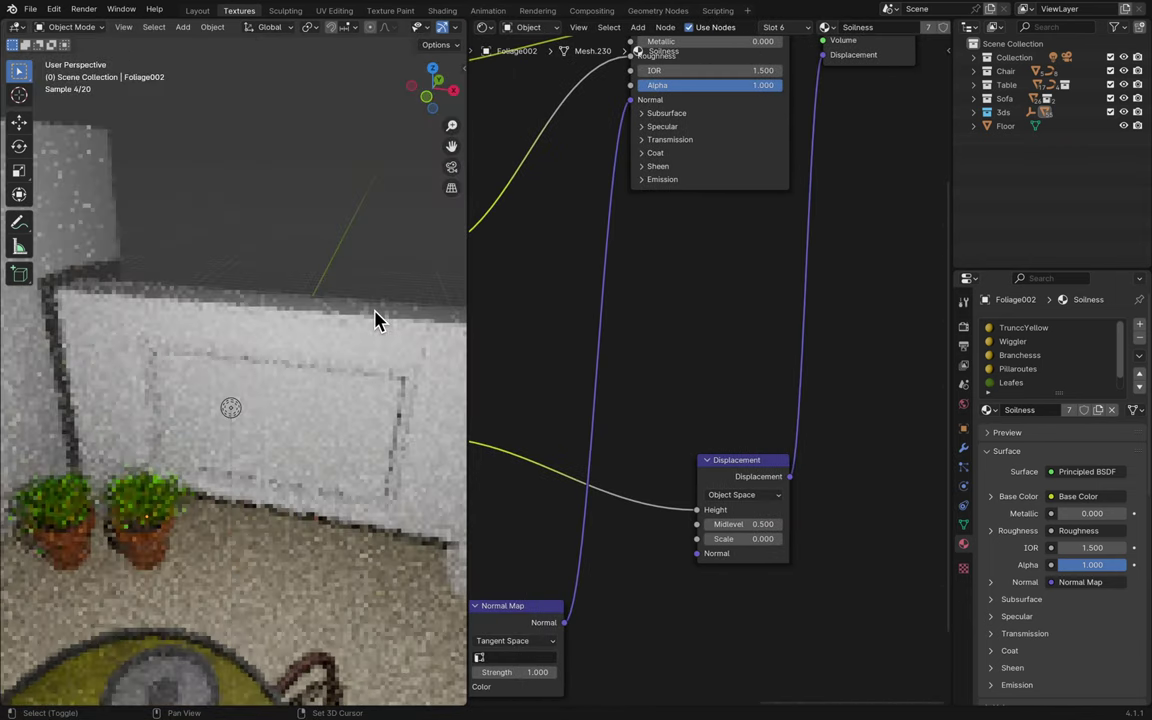
pyautogui.scroll(3, 375, 320)
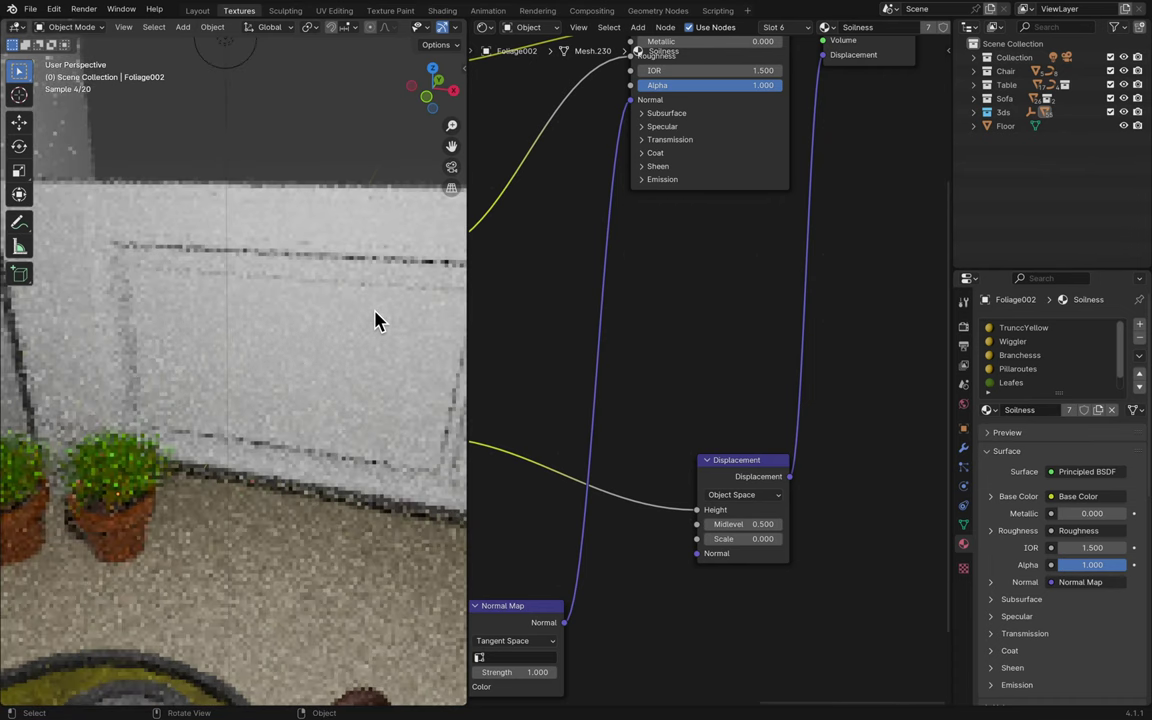
# - Select wall panel Object011 and add a new default material named Material
pyautogui.click(353, 329)
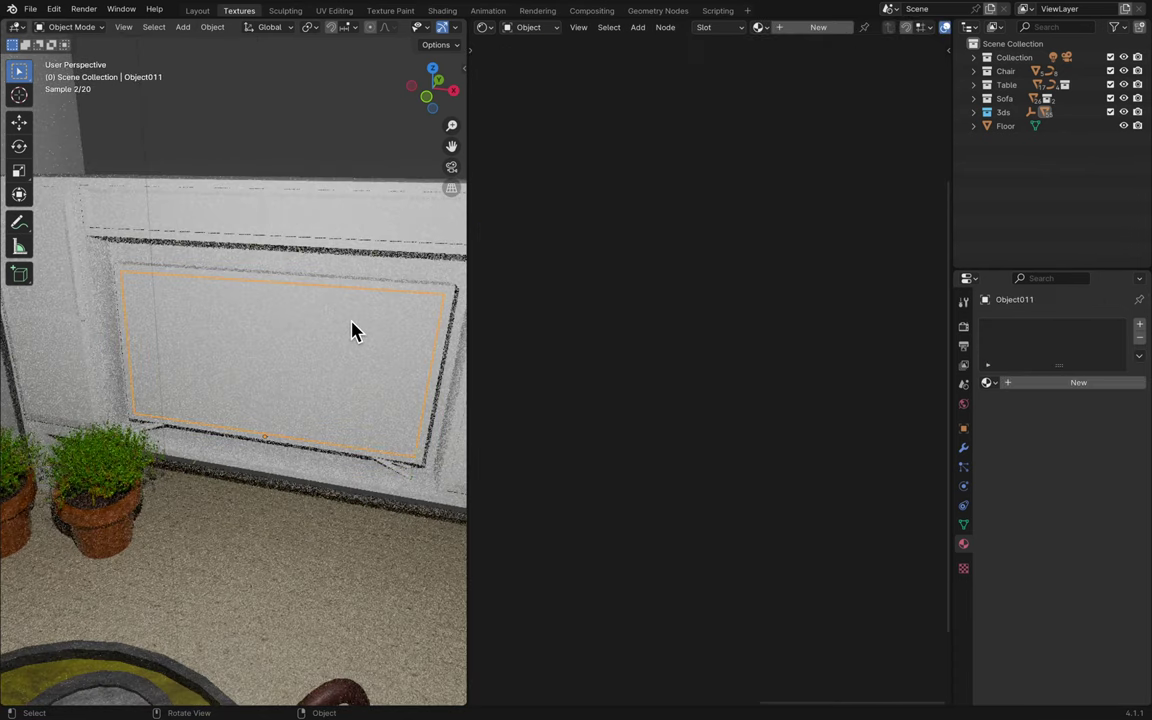
pyautogui.click(1012, 384)
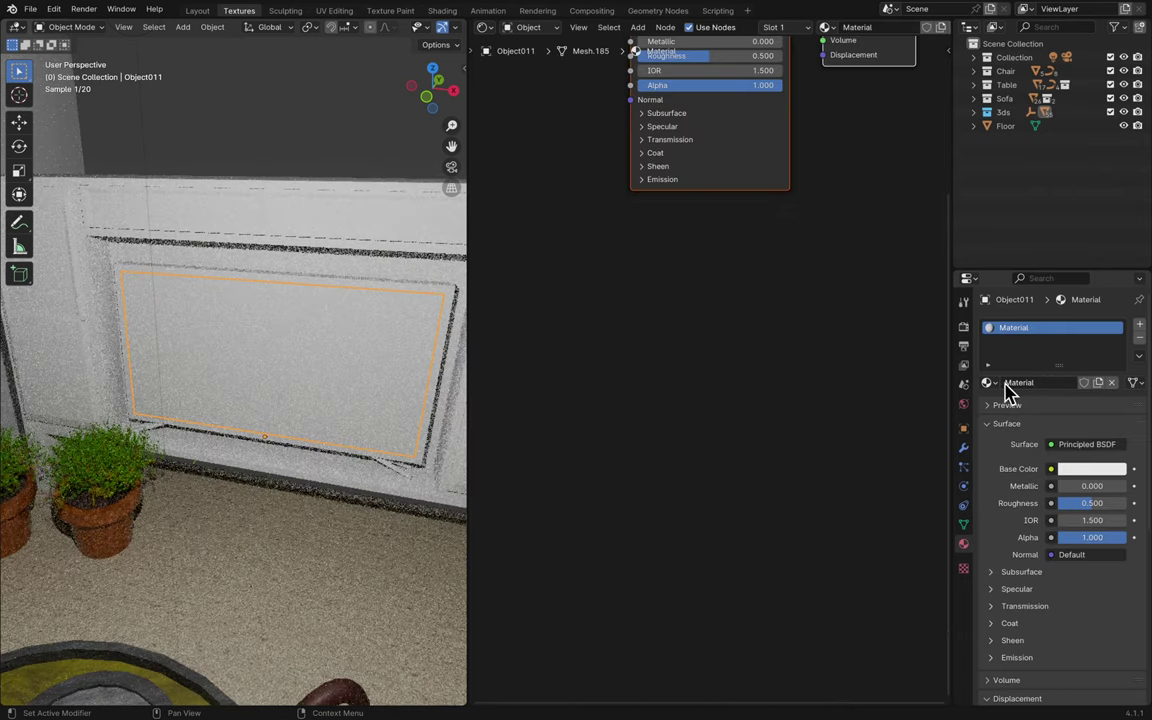
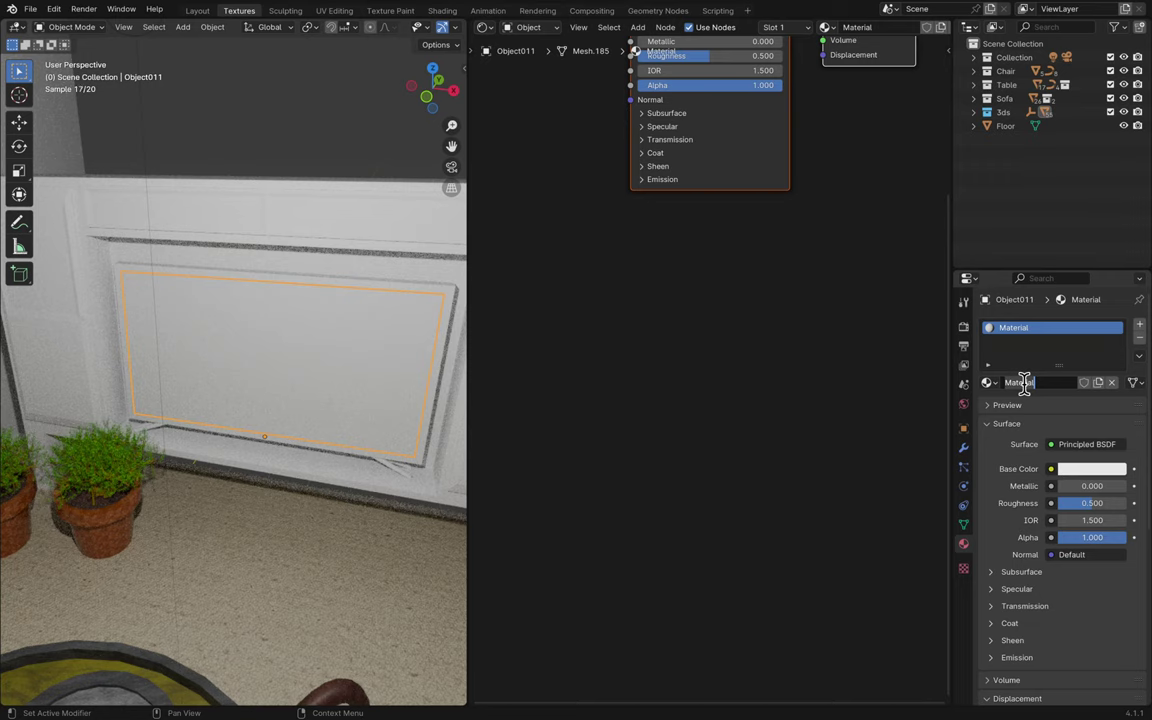
# - Name the screen material TVScreen and set its base colour to black
pyautogui.write('Screen')
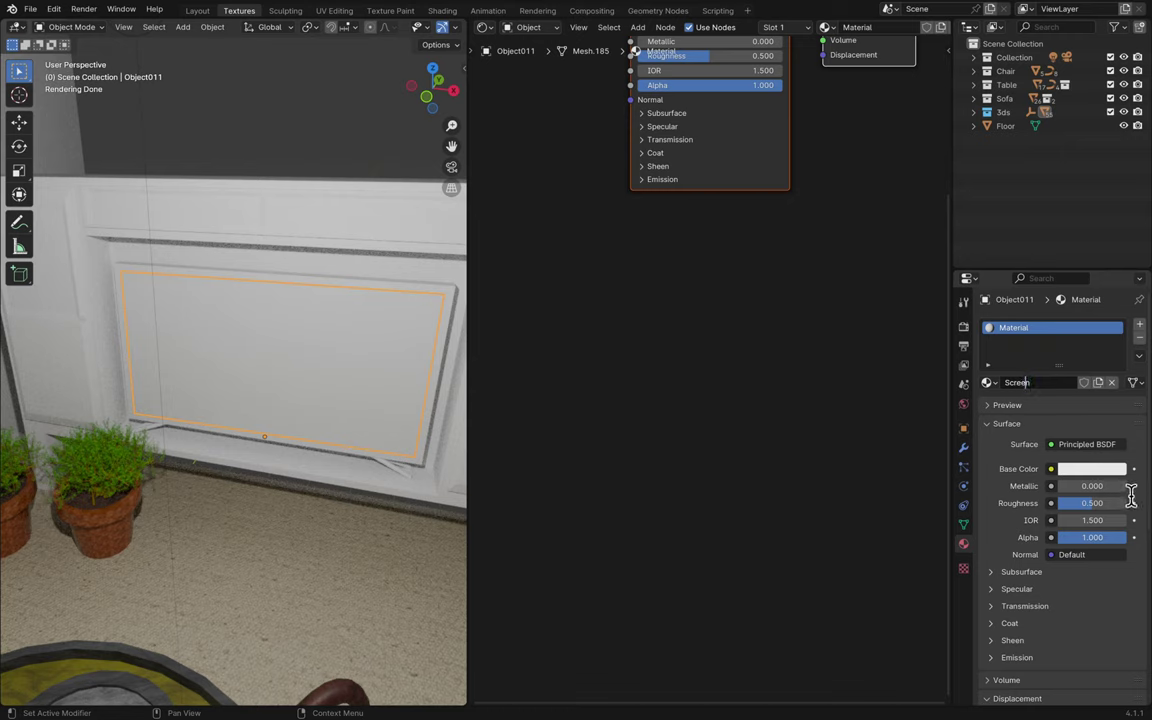
pyautogui.write('TV')
pyautogui.press('Return')
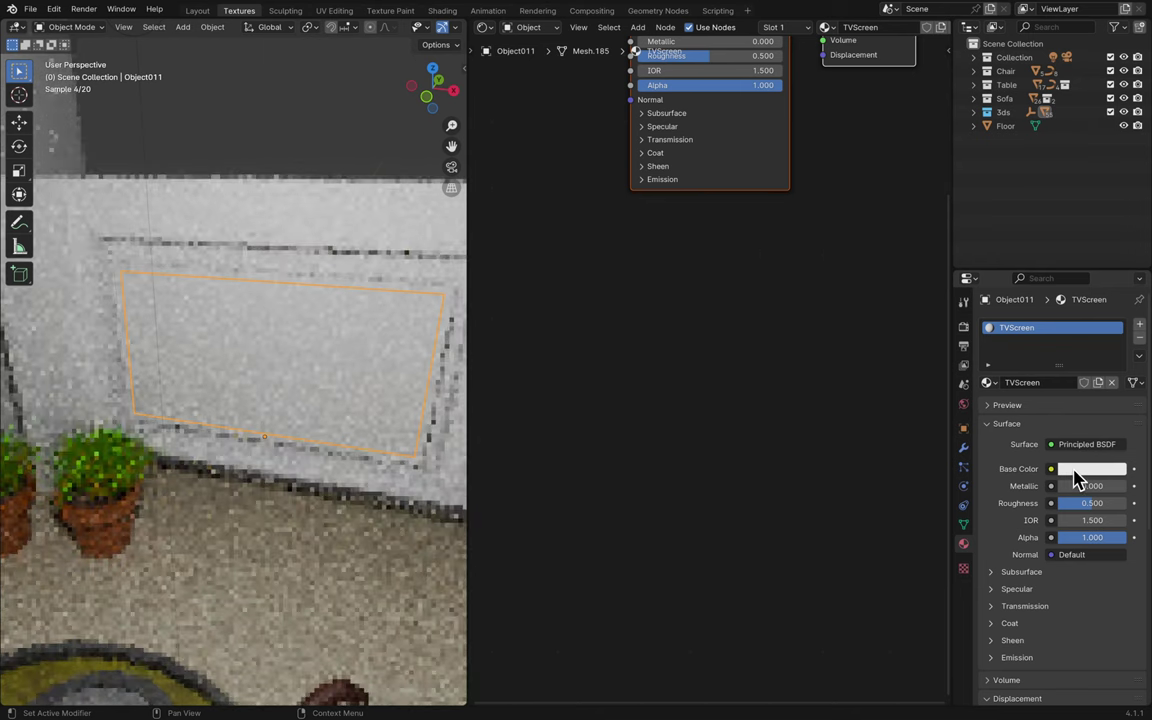
pyautogui.click(1078, 470)
pyautogui.moveTo(1112, 318); pyautogui.dragTo(1114, 372)
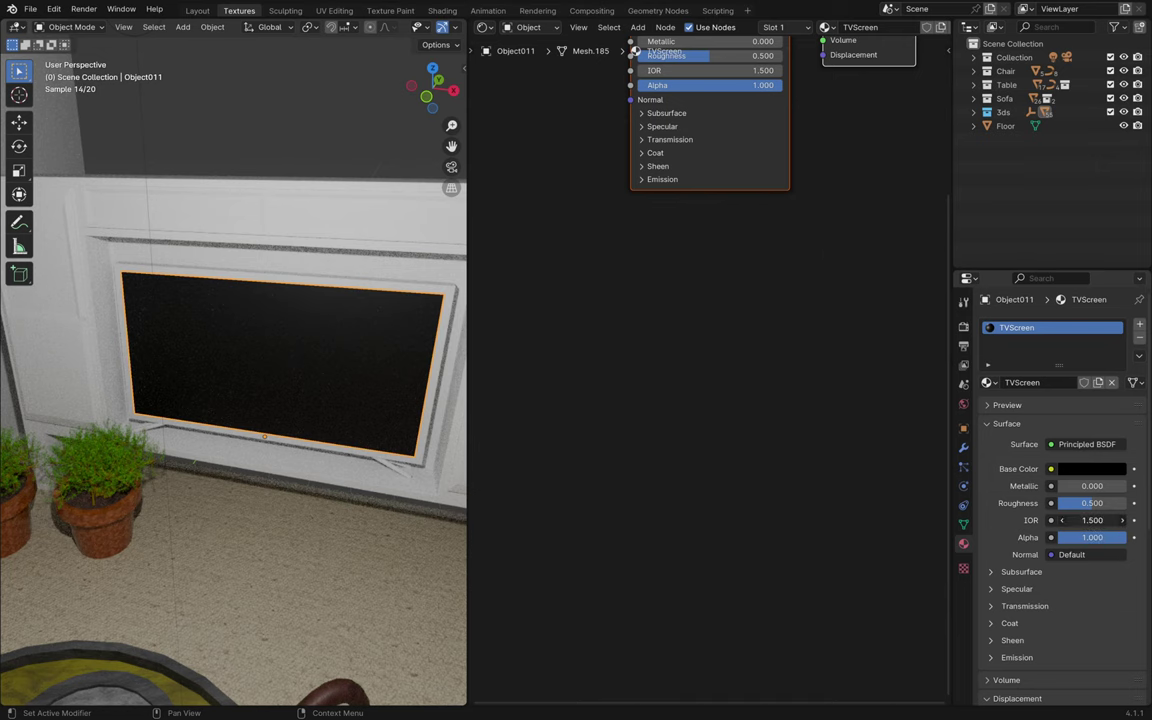
# - Raise the TVScreen material's IOR to 3.000
pyautogui.moveTo(1092, 520); pyautogui.dragTo(1068, 520)
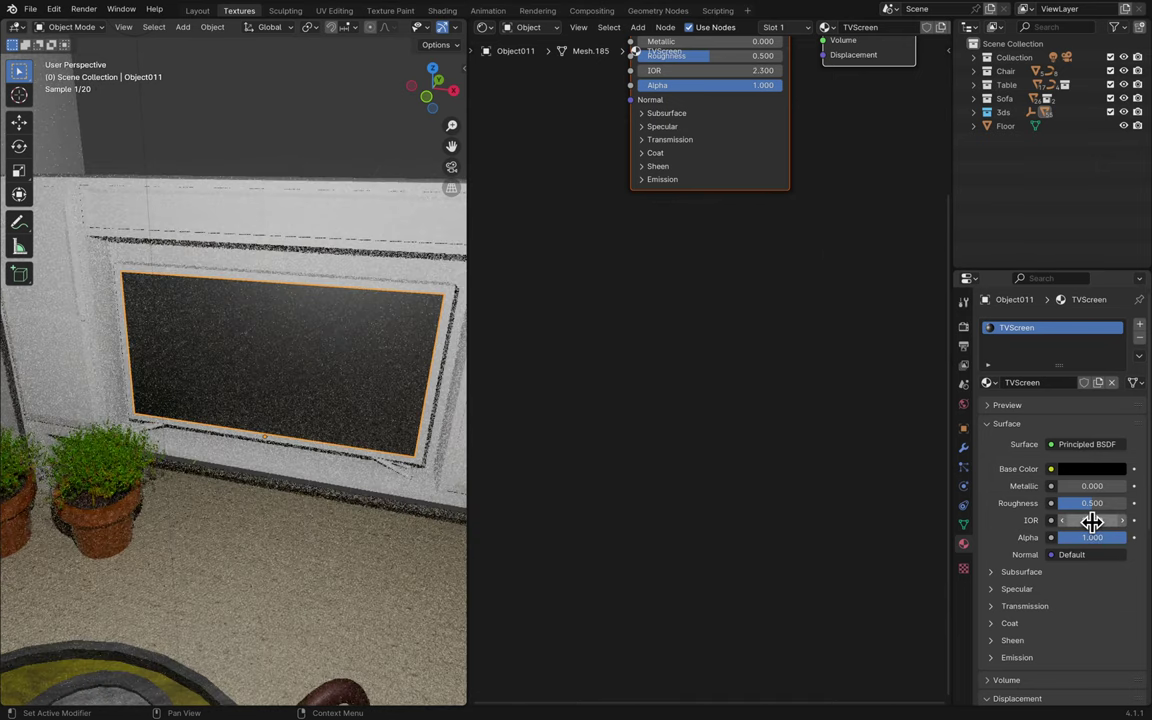
pyautogui.keyDown('shift'); pyautogui.scroll(2, 398, 410); pyautogui.keyUp('shift')
pyautogui.keyDown('shift'); pyautogui.scroll(-2, 398, 410); pyautogui.keyUp('shift')
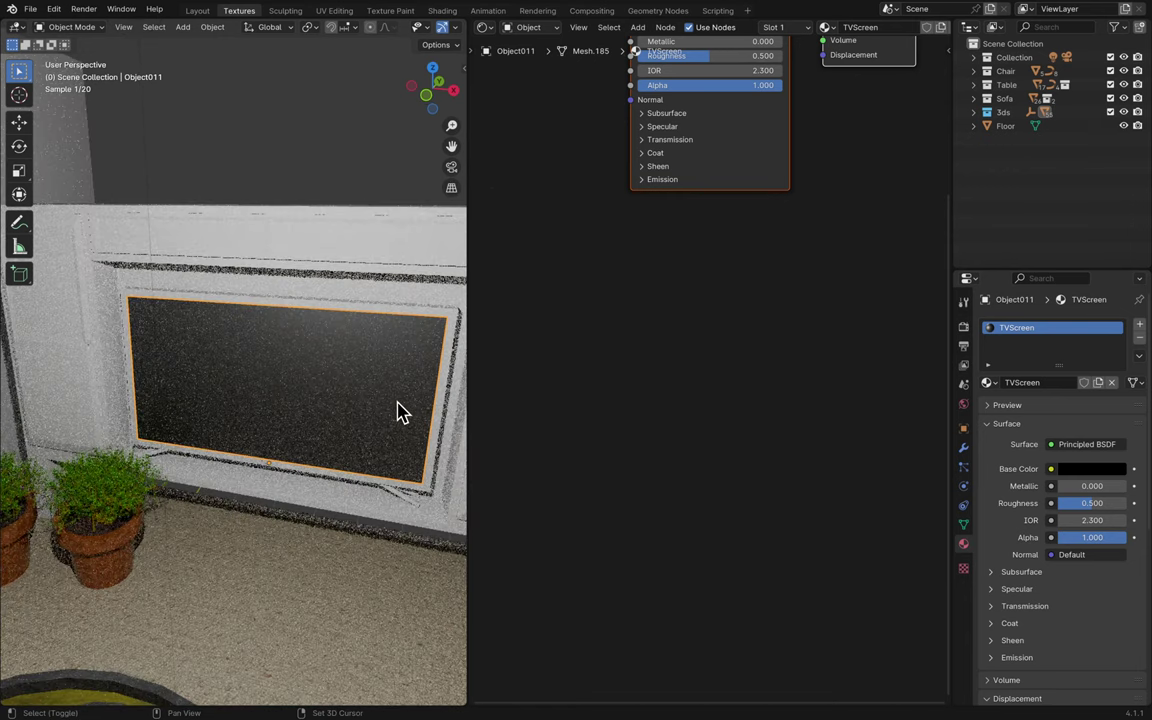
pyautogui.scroll(2, 398, 410)
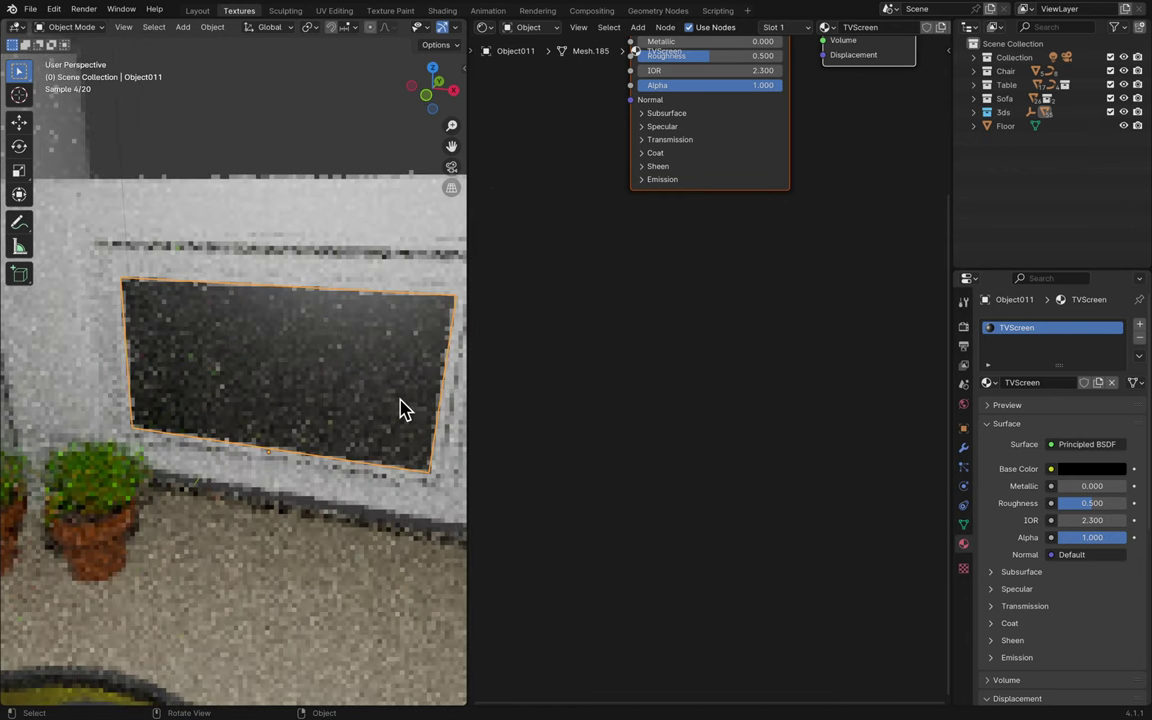
pyautogui.scroll(-1, 400, 409)
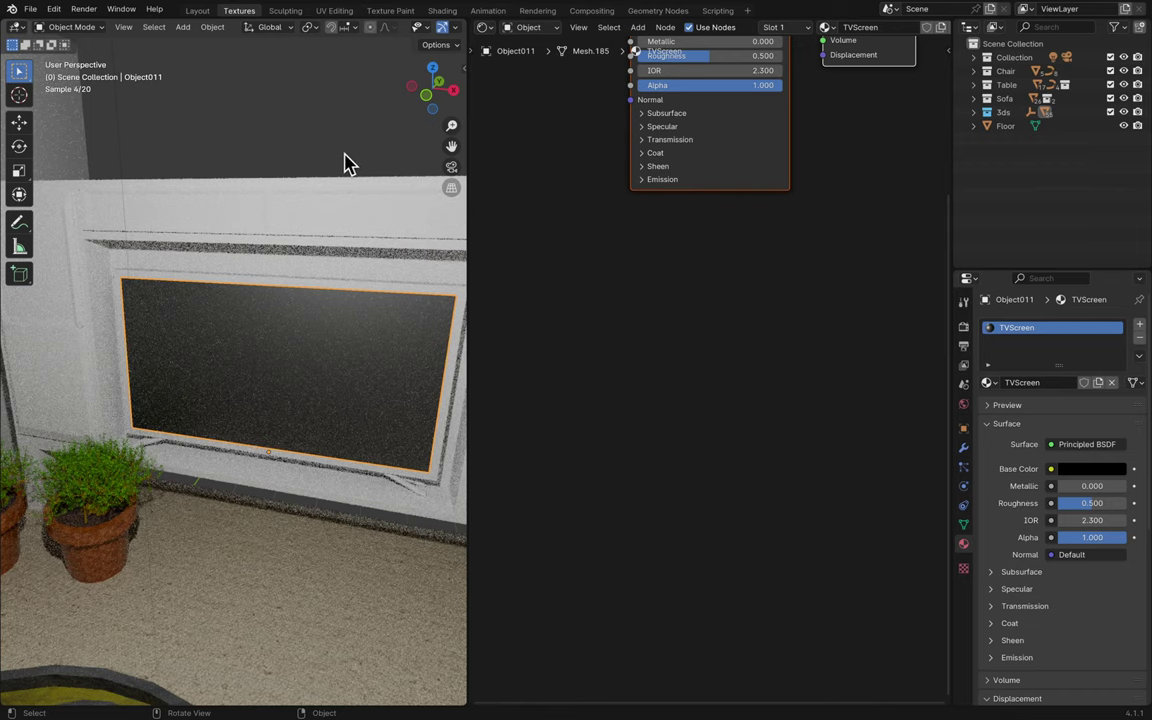
pyautogui.click(1105, 522)
pyautogui.write('3')
pyautogui.press('Return')
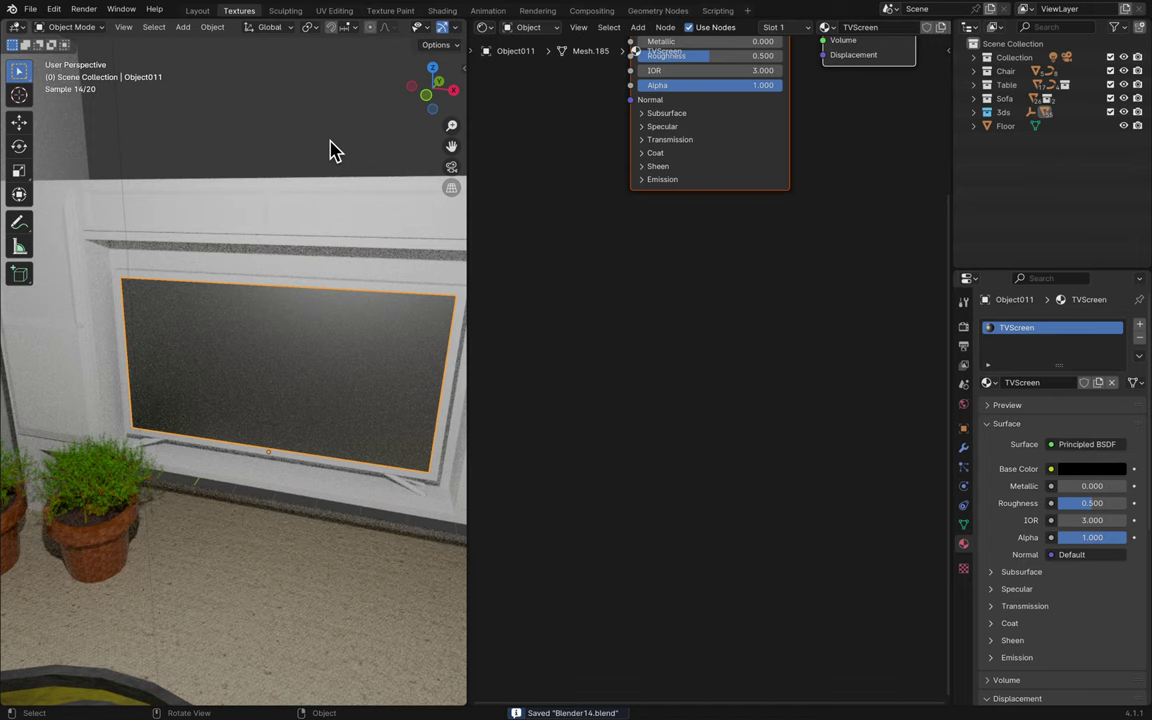
# - Lower the IOR to 2.500 and save the file as Blender14.blend
pyautogui.hotkey('alt', 'a')
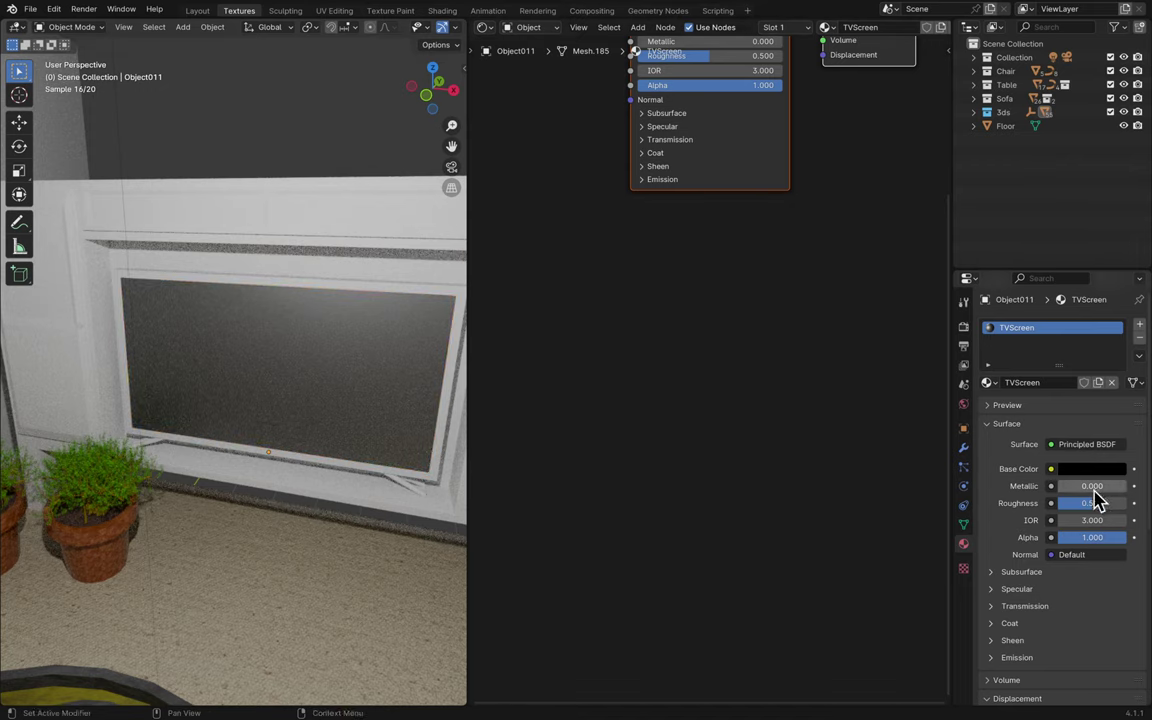
pyautogui.click(1104, 519)
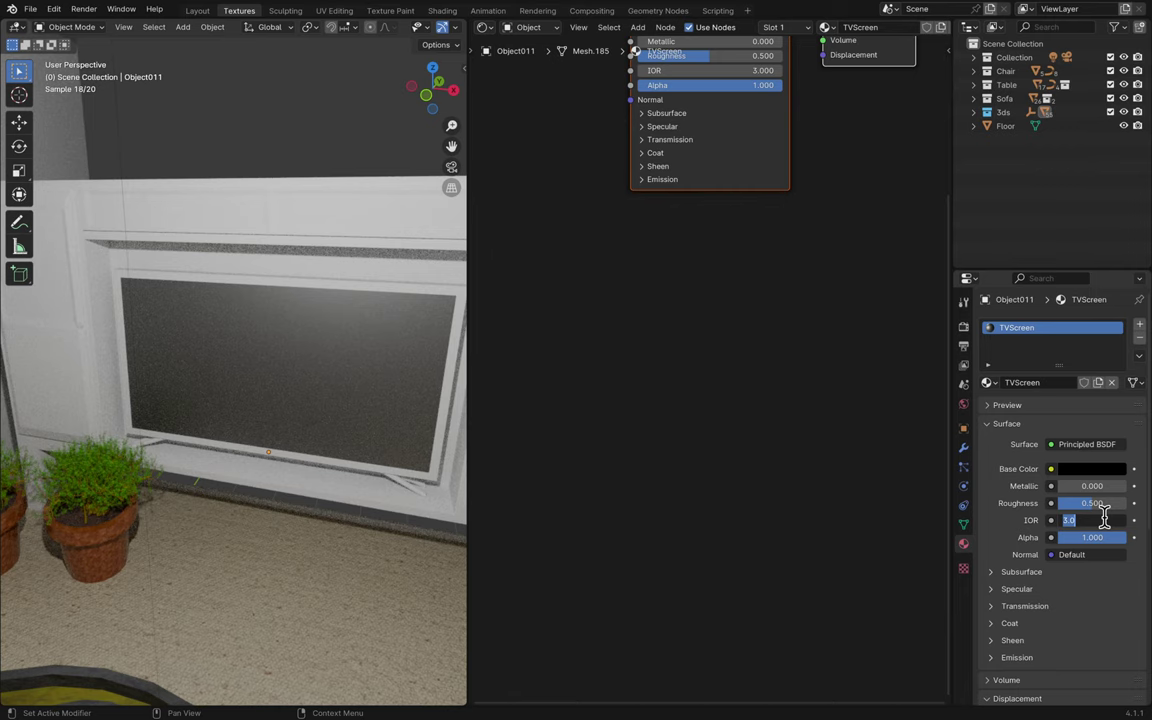
pyautogui.write('2.5')
pyautogui.press('Return')
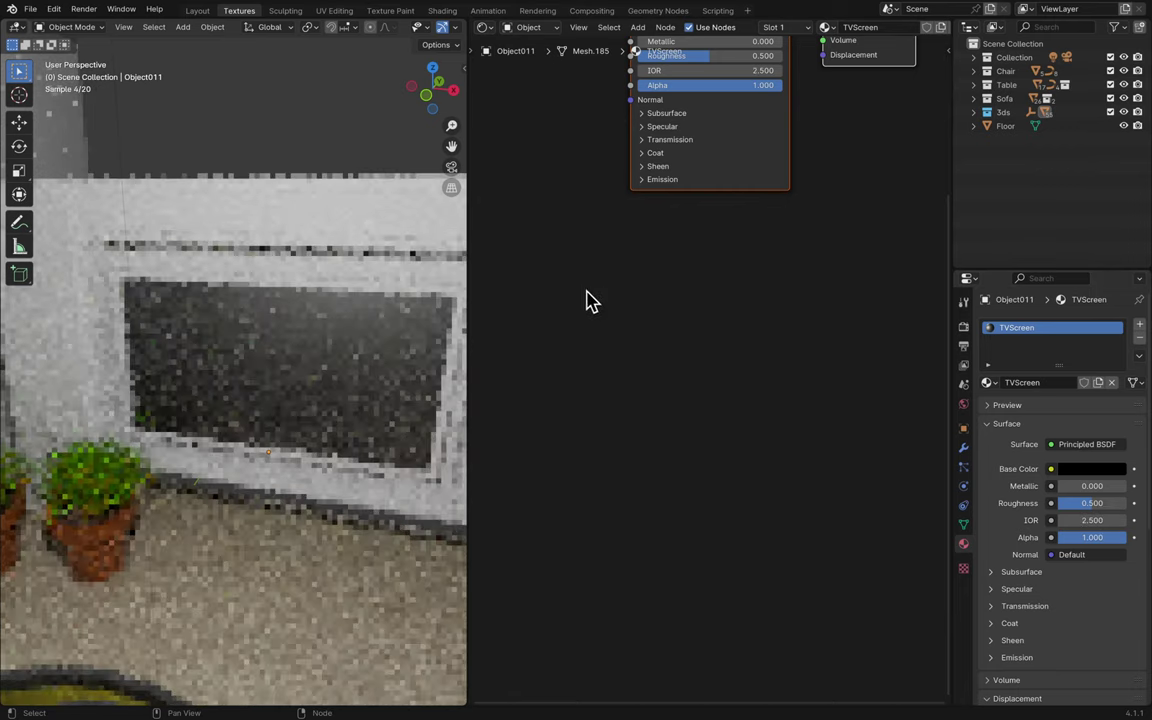
pyautogui.hotkey('ctrl', 's')
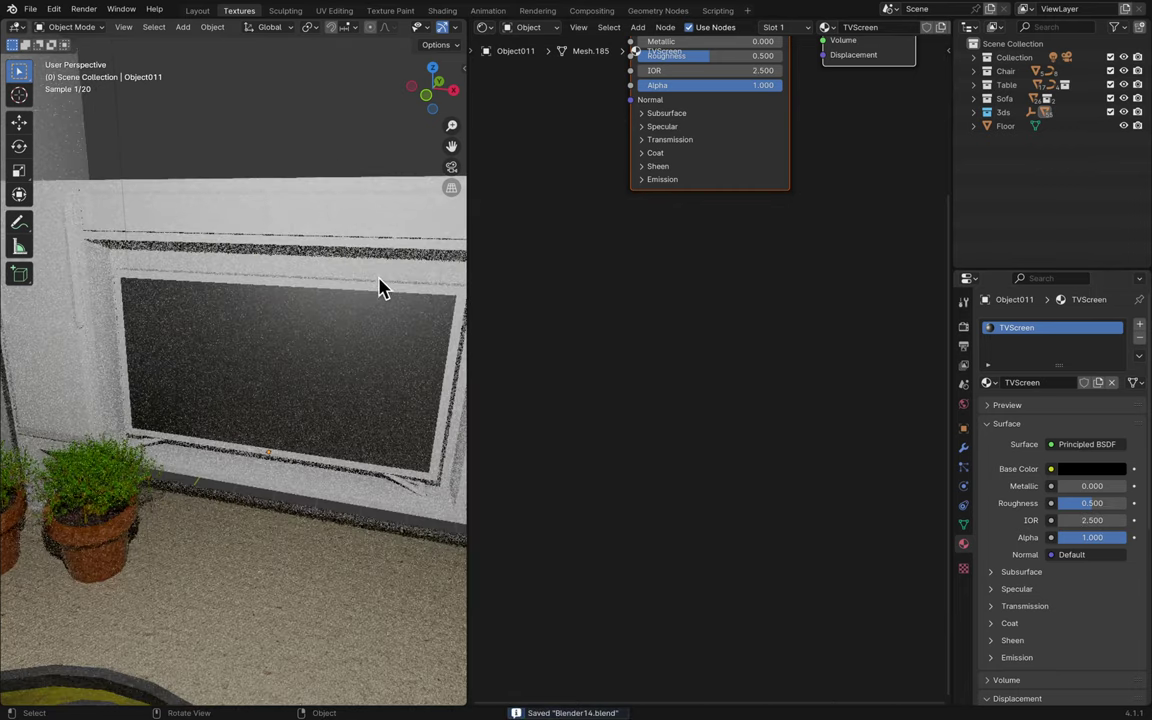
pyautogui.click(378, 292)
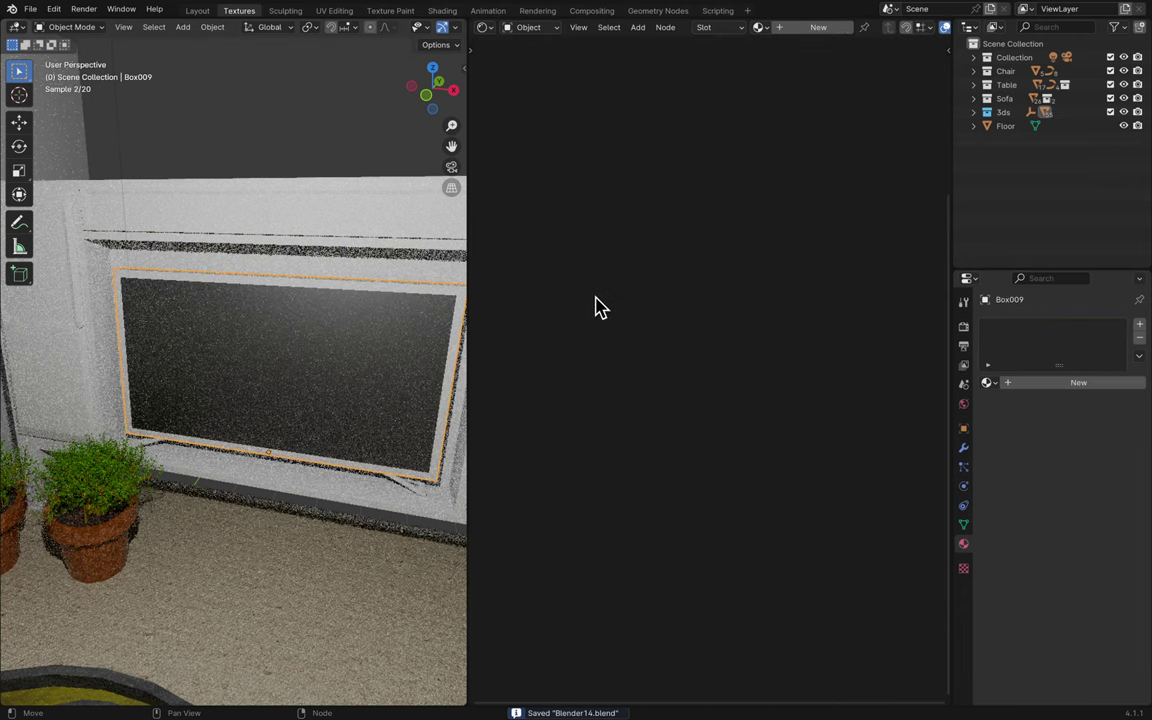
# - Confirm the TV frame Box009 is selected and add a new default Principled BSDF material
pyautogui.click(988, 384)
pyautogui.scroll(-15, 977, 450)
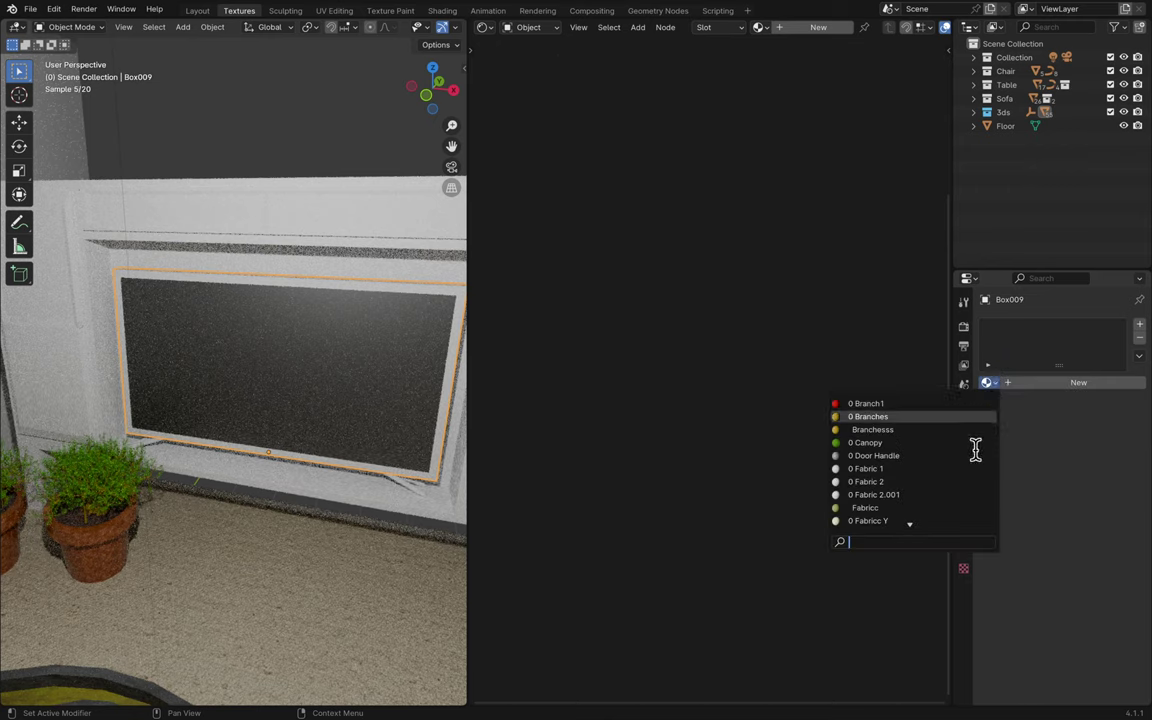
pyautogui.scroll(-6, 977, 450)
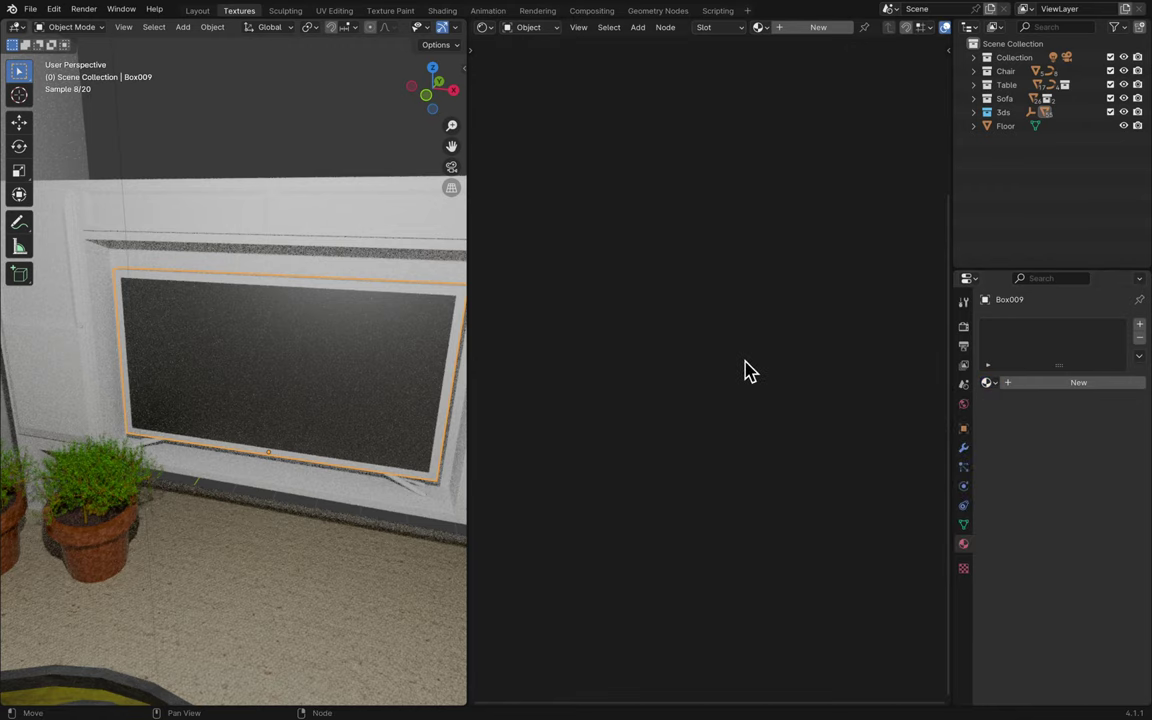
pyautogui.click(193, 10)
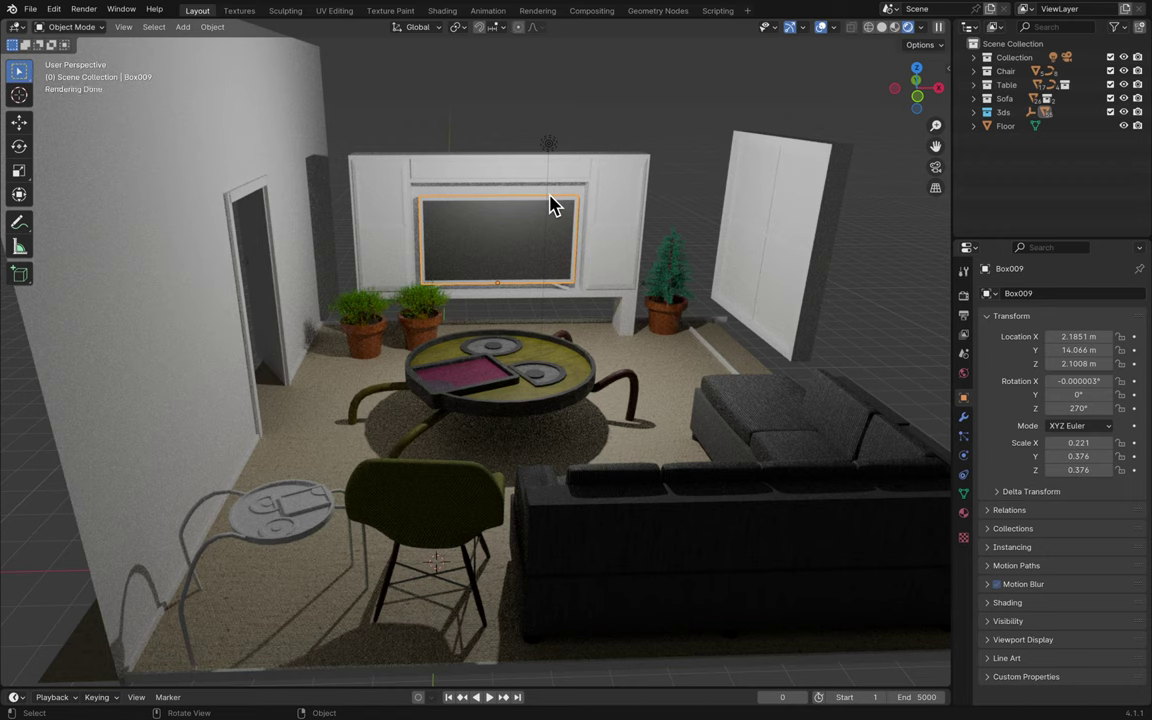
pyautogui.click(578, 212)
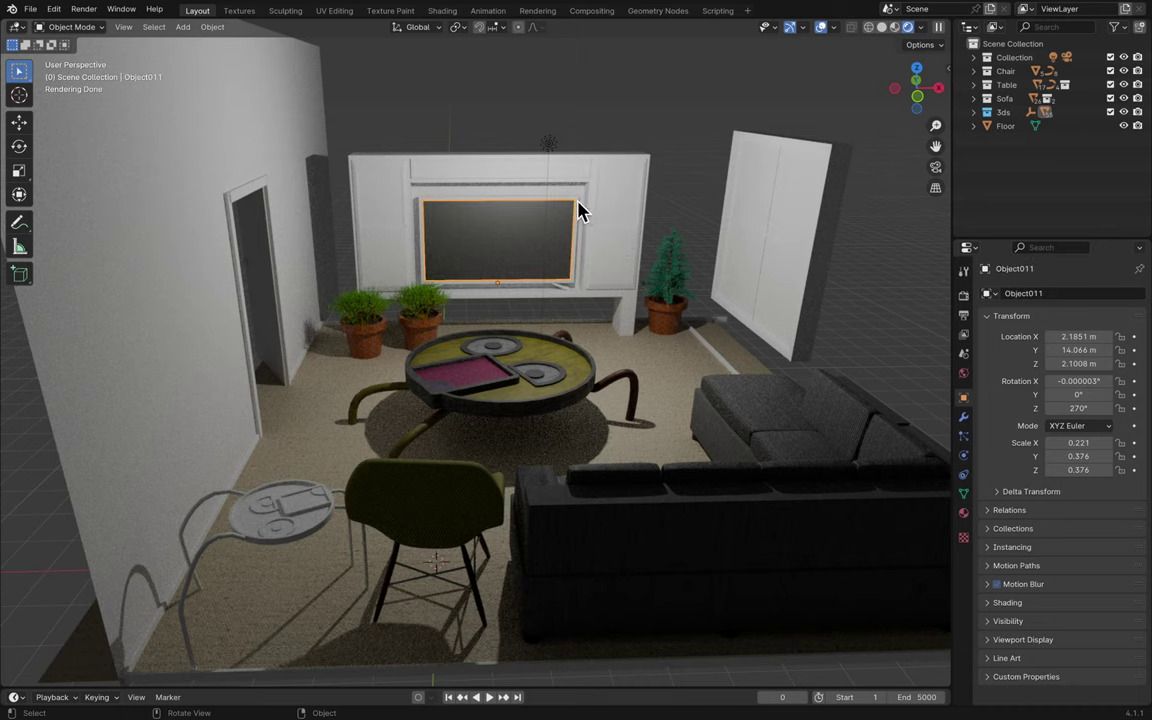
pyautogui.click(566, 215)
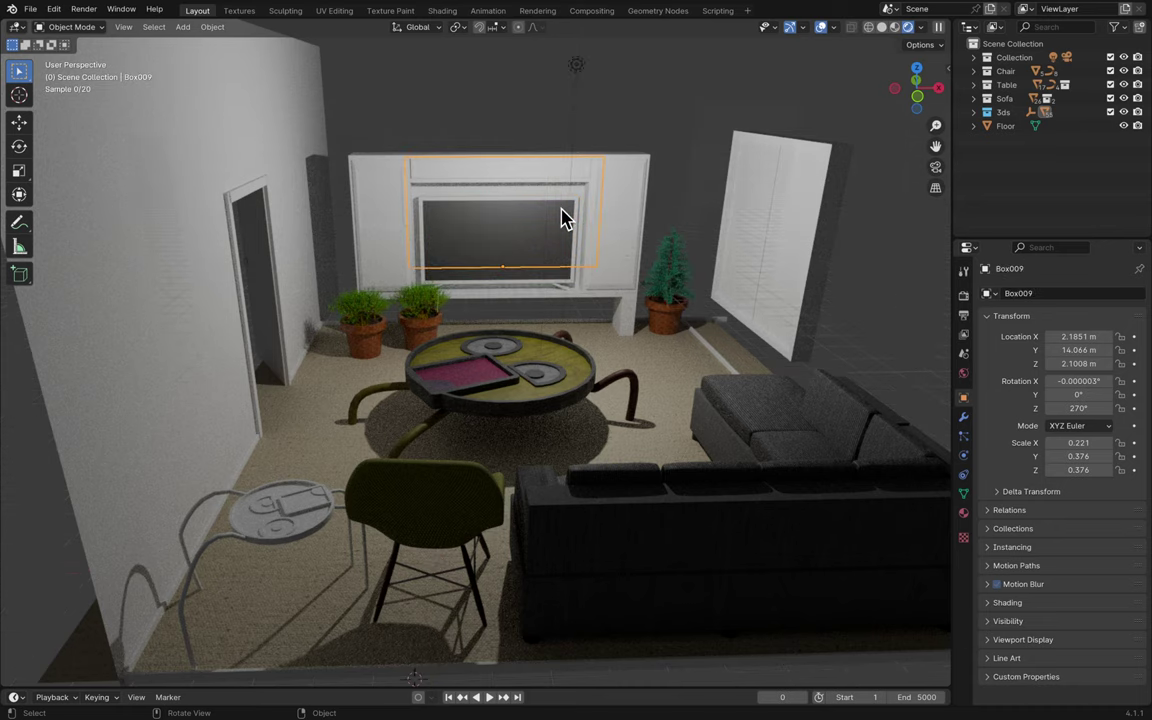
pyautogui.scroll(4, 522, 260)
pyautogui.scroll(-5, 520, 260)
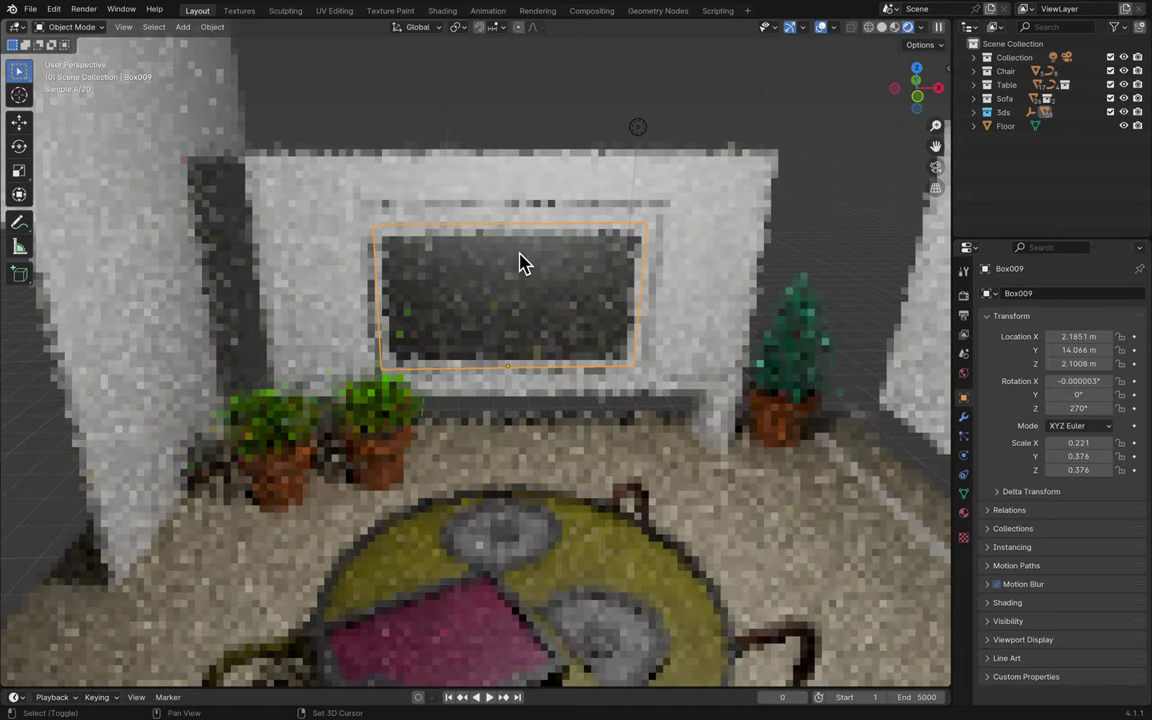
pyautogui.click(240, 11)
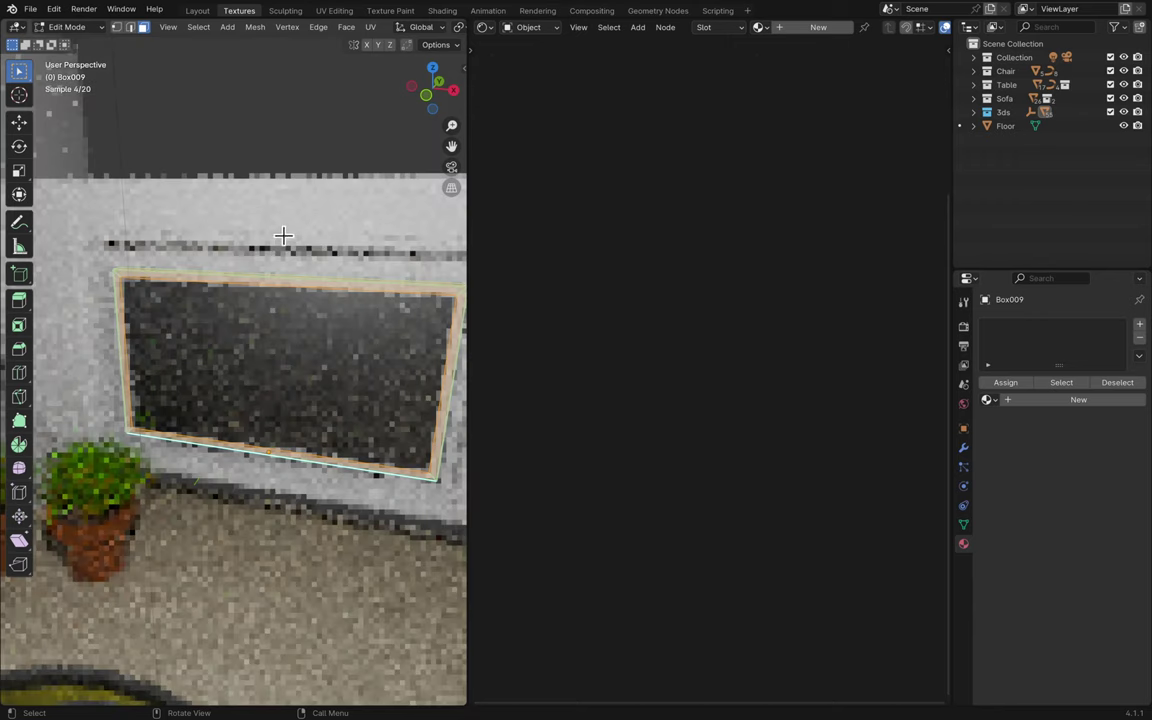
pyautogui.press('Tab')
pyautogui.click(987, 384)
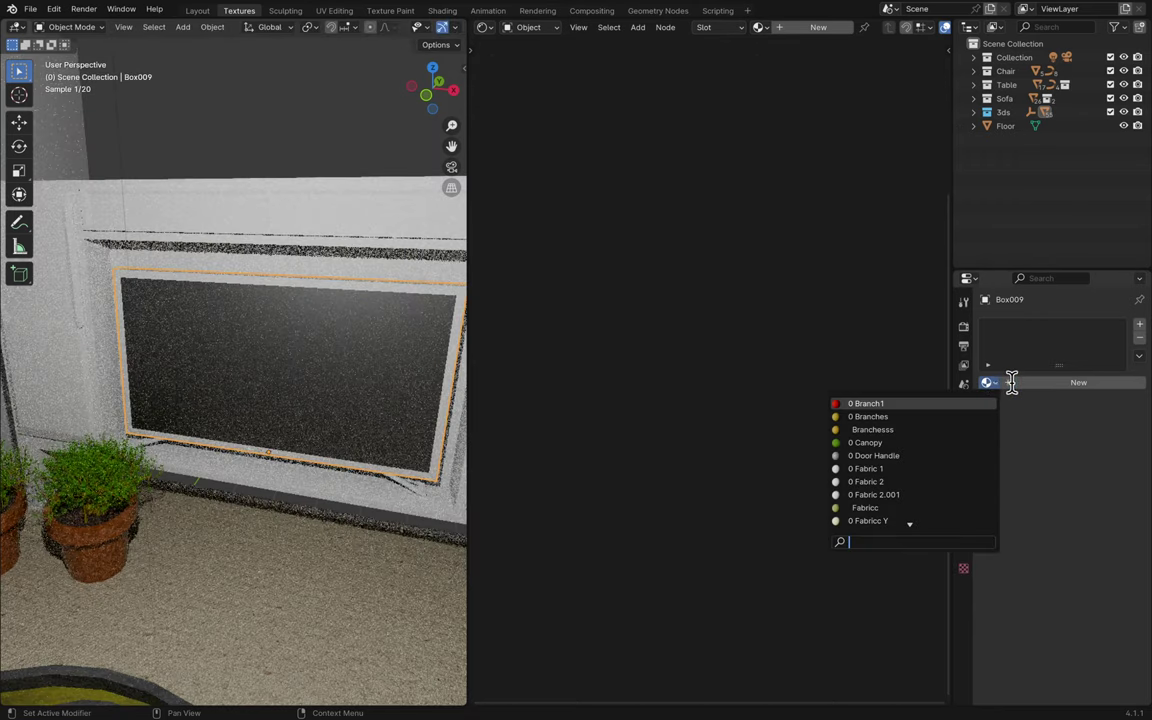
pyautogui.click(1021, 391)
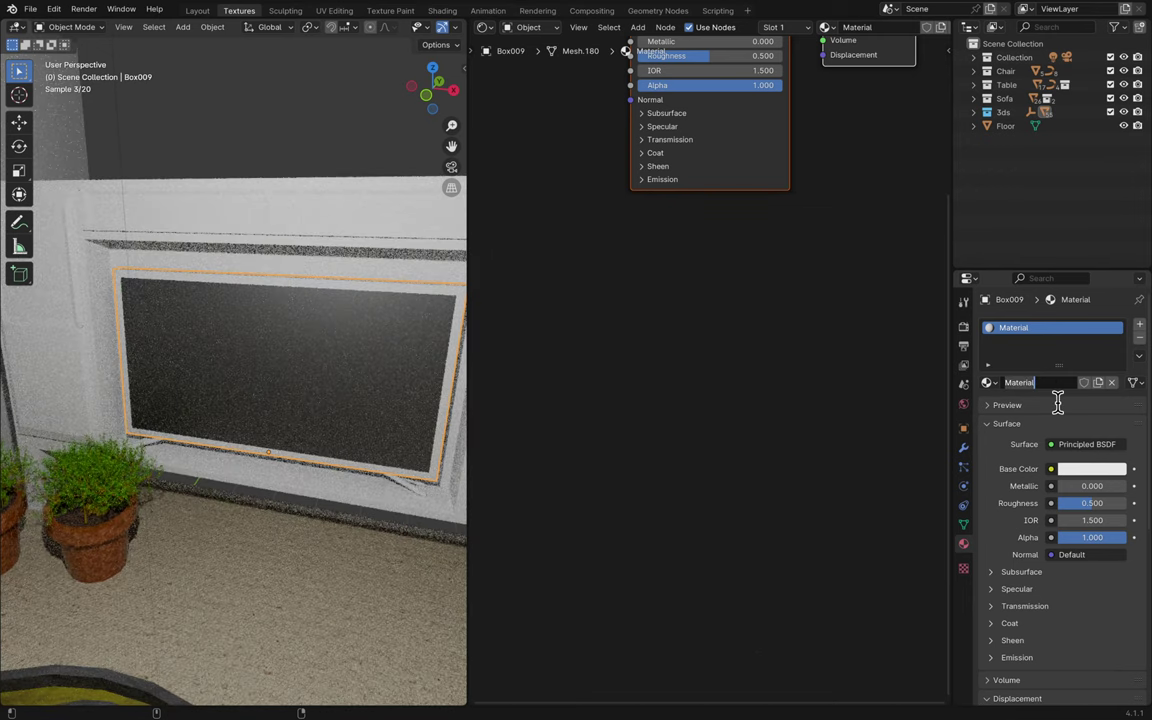
# - Name the frame material Grey and darken its base colour to grey (Value about 0.15)
pyautogui.write('Grey')
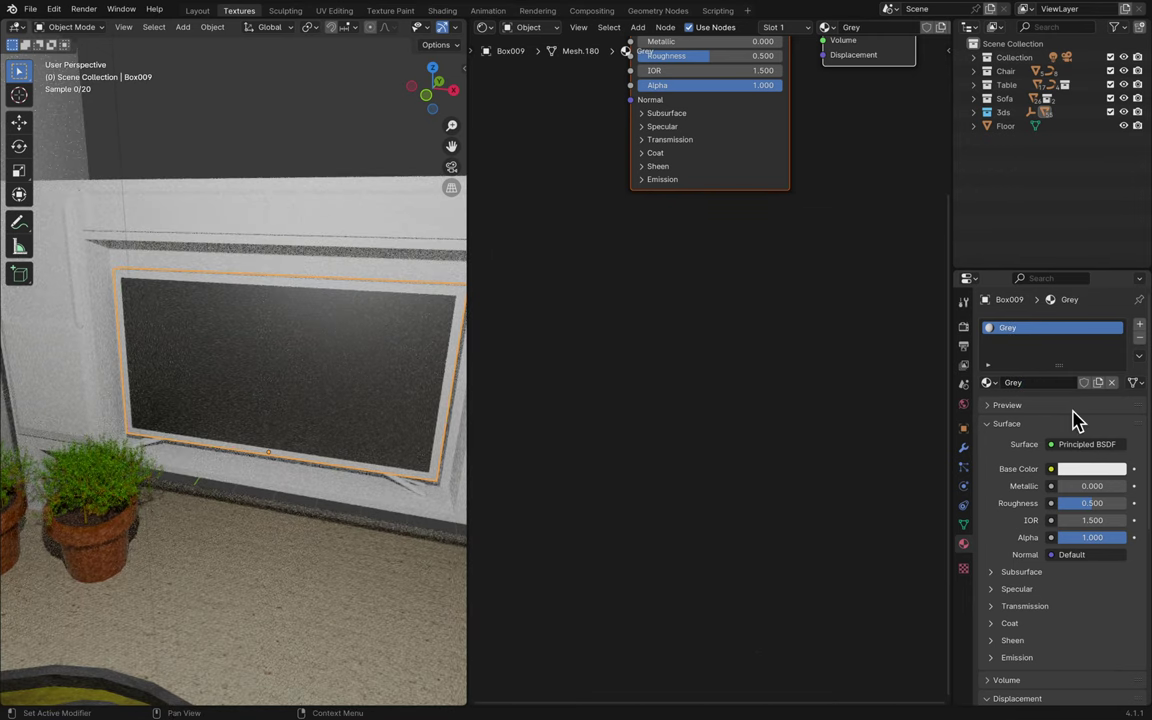
pyautogui.press('Return')
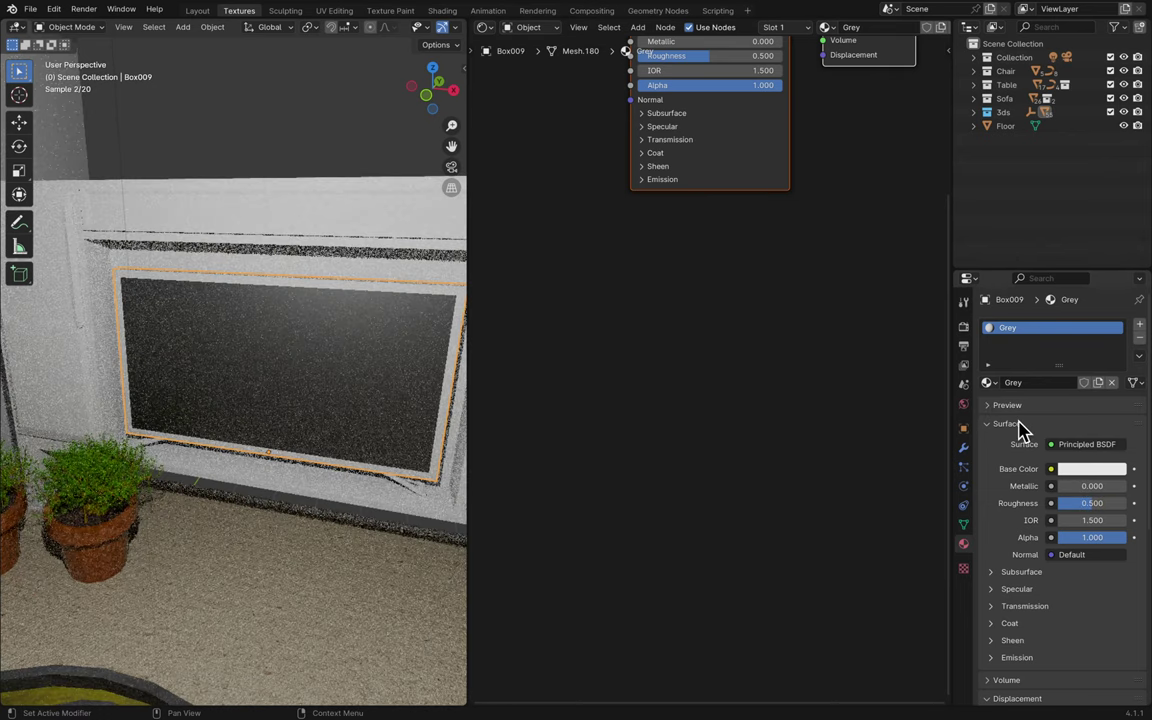
pyautogui.click(1092, 469)
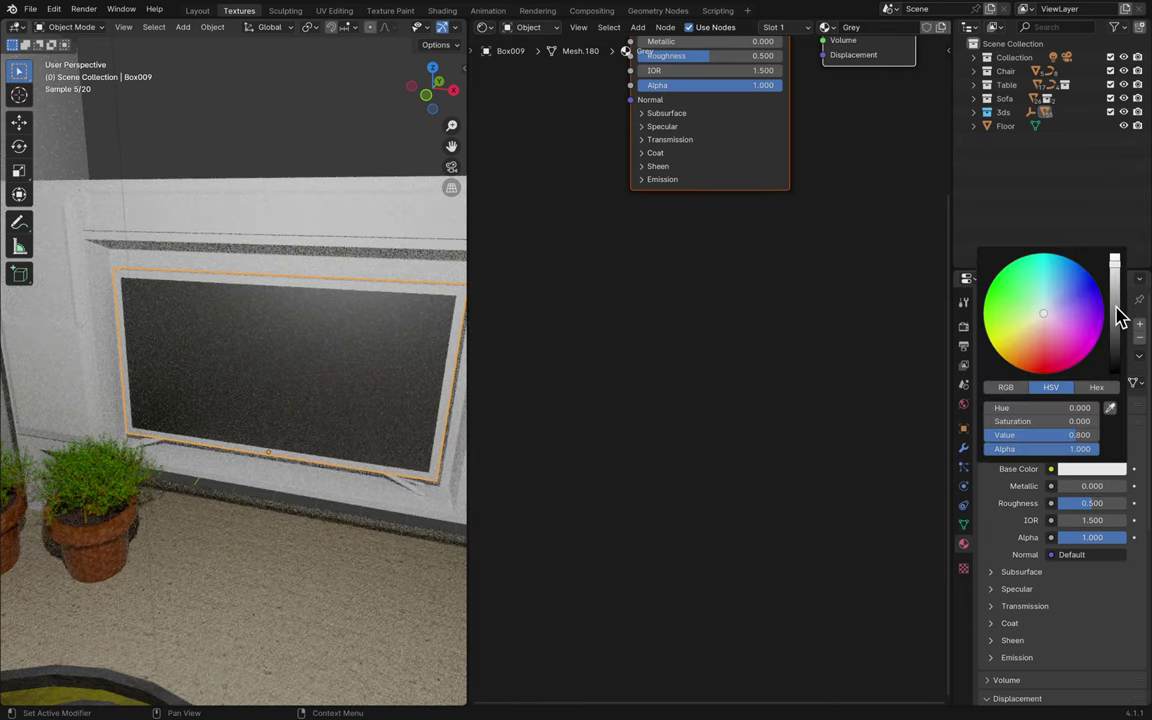
pyautogui.moveTo(1118, 314)
pyautogui.mouseDown()
pyautogui.moveTo(1118, 329)
pyautogui.moveTo(1116, 298)
pyautogui.mouseUp()
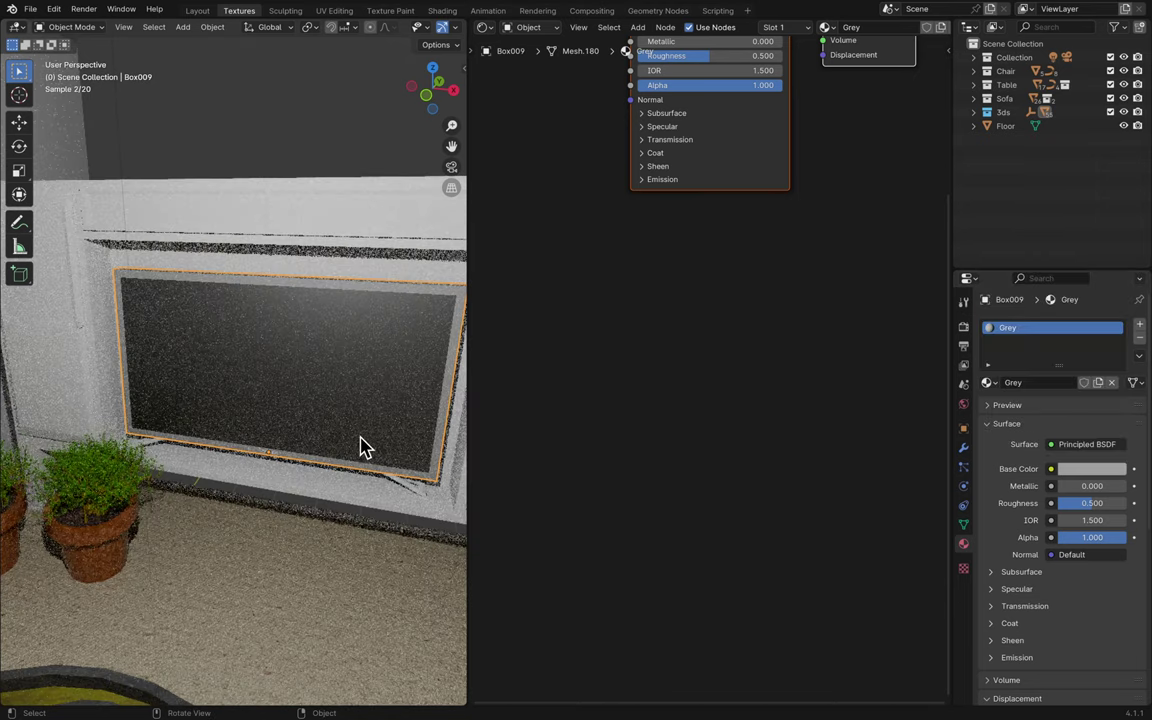
pyautogui.scroll(6, 410, 500)
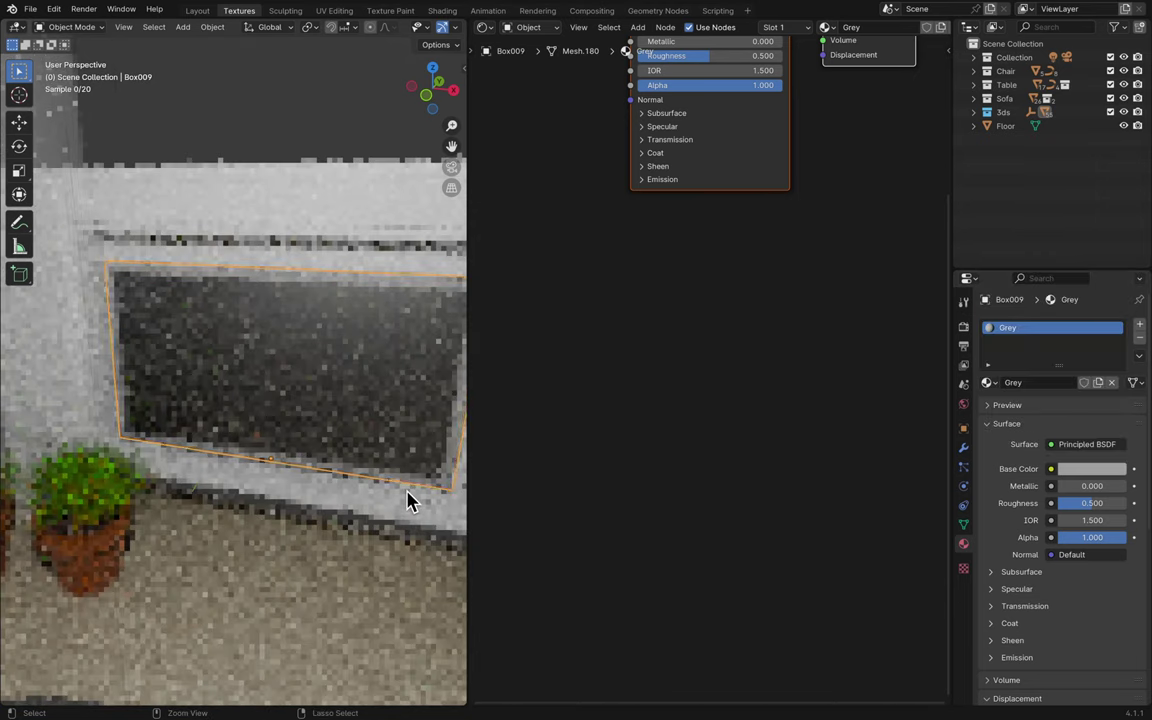
pyautogui.scroll(1, 410, 500)
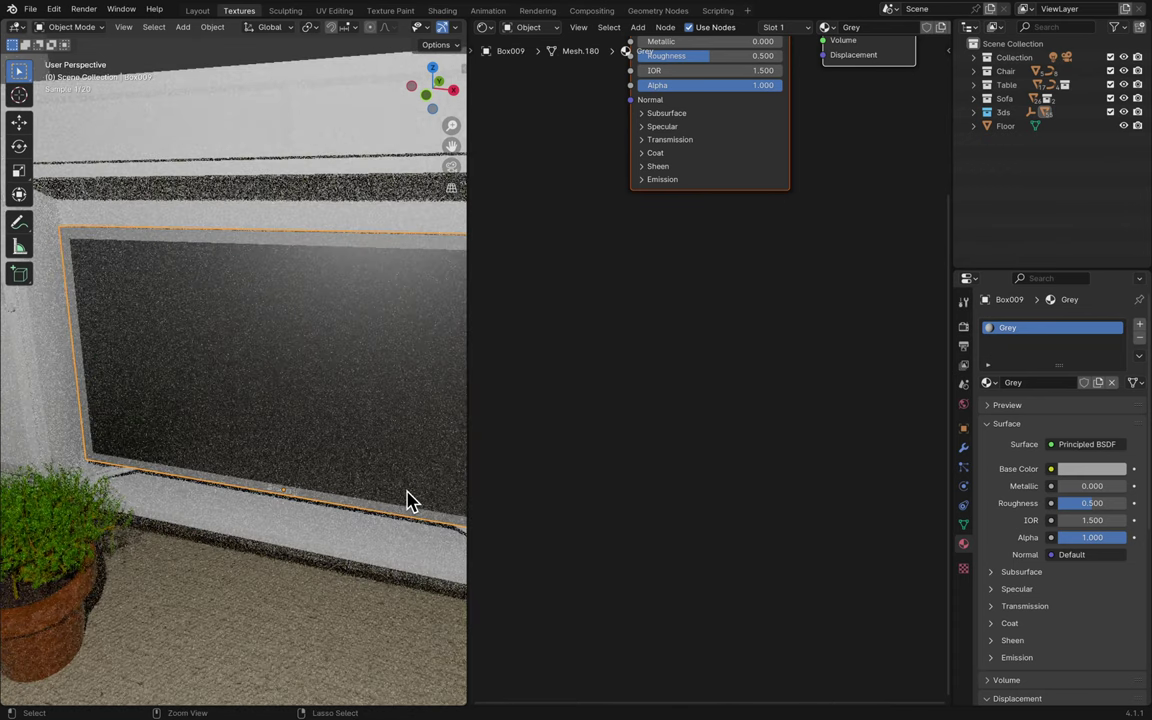
pyautogui.scroll(-1, 410, 500)
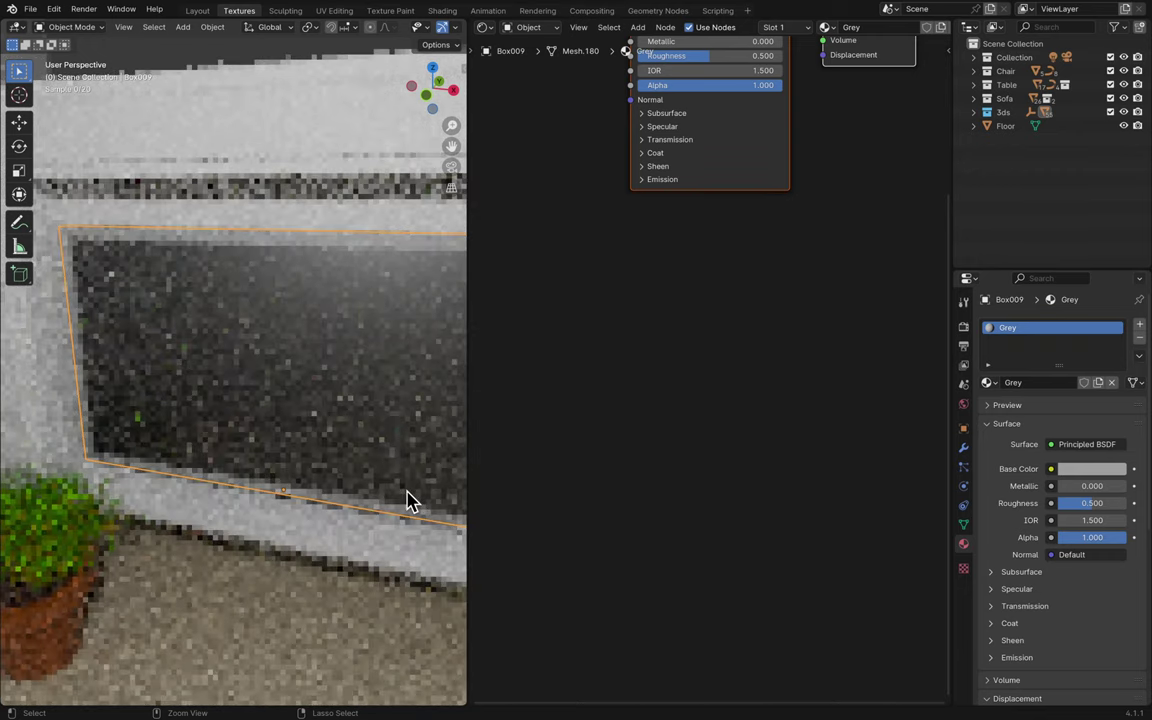
pyautogui.scroll(-6, 406, 496)
pyautogui.scroll(5, 406, 496)
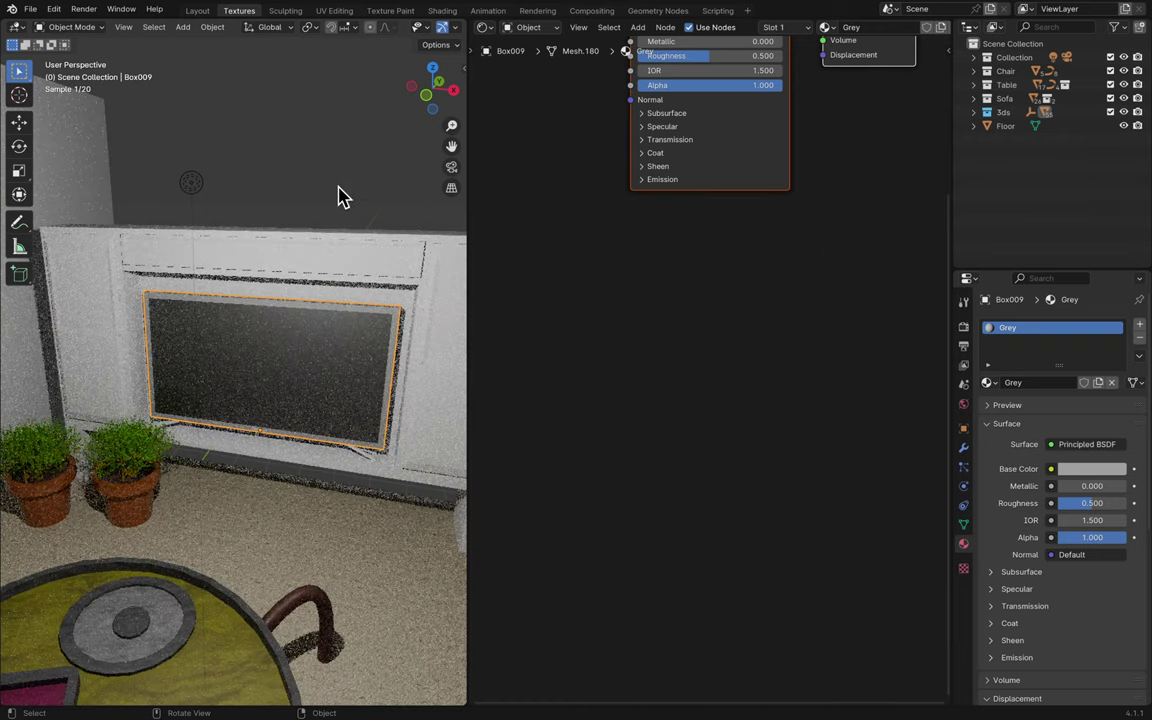
# - Add a new material to the thin strip Rectangle003 under the screen
pyautogui.click(365, 463)
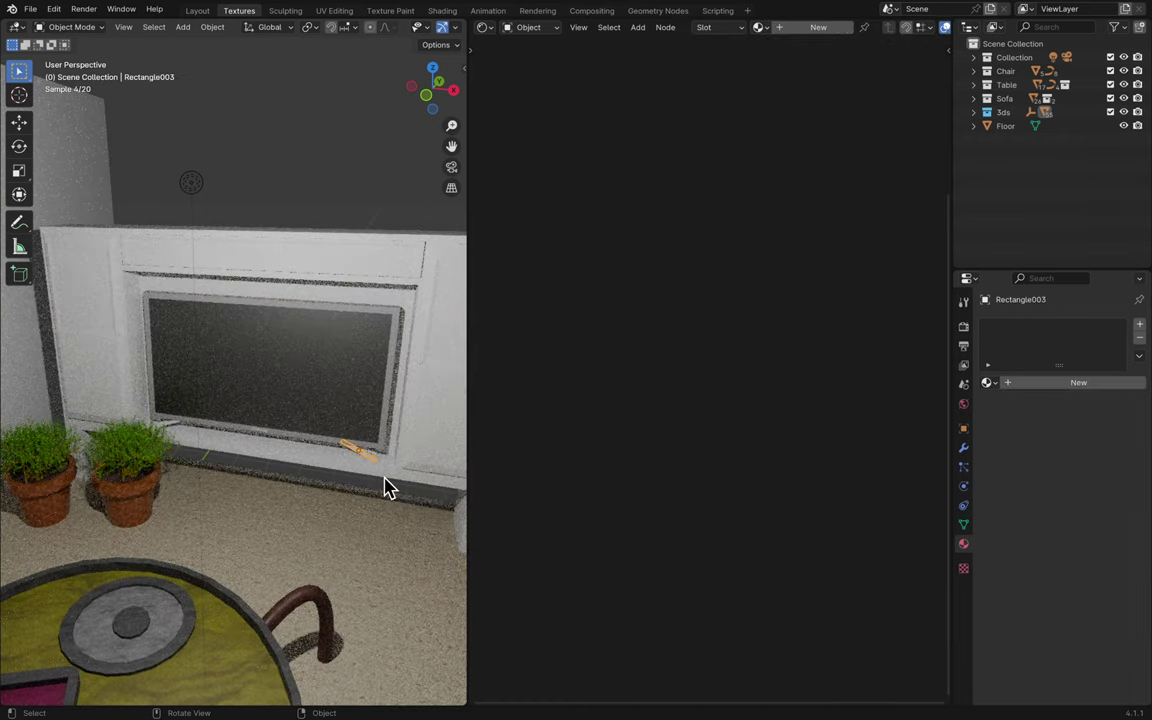
pyautogui.scroll(8, 386, 483)
pyautogui.scroll(-6, 387, 487)
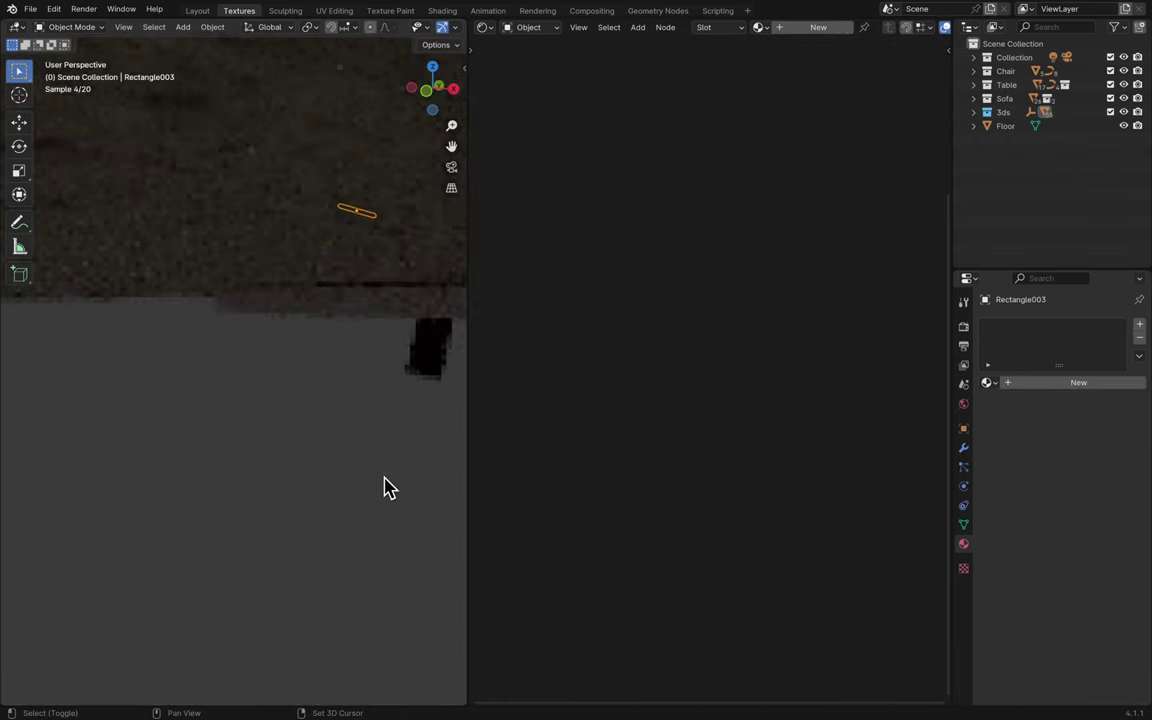
pyautogui.scroll(-2, 388, 487)
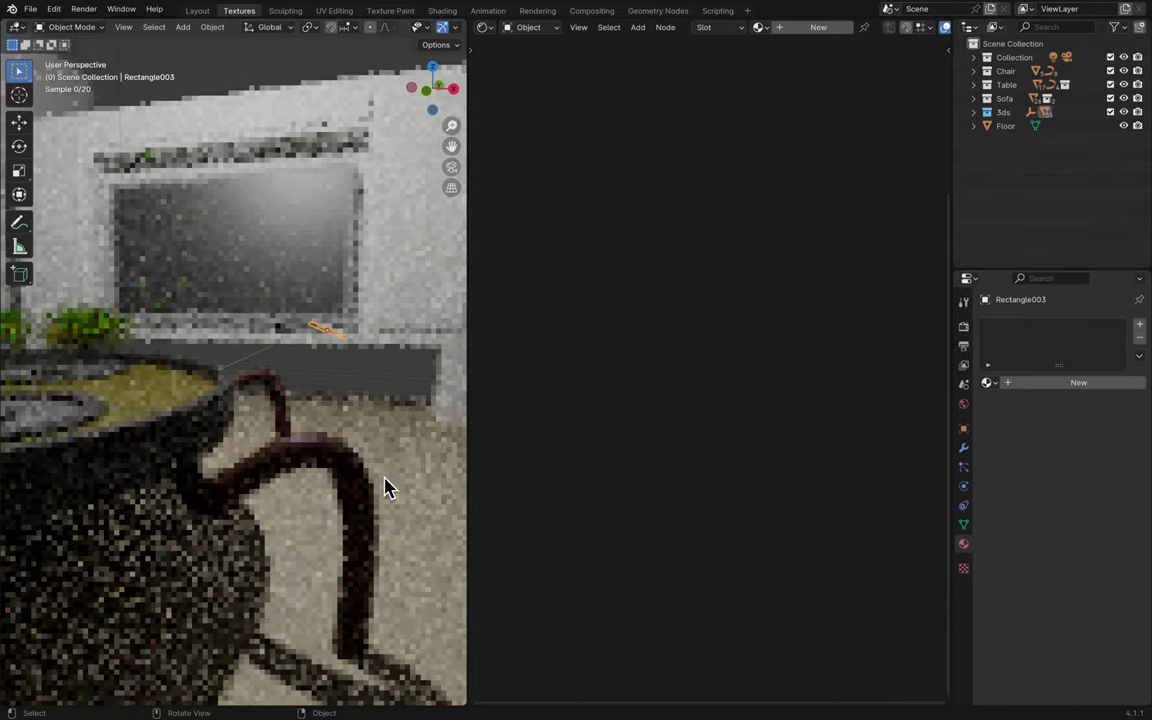
pyautogui.scroll(4, 388, 487)
pyautogui.scroll(3, 388, 487)
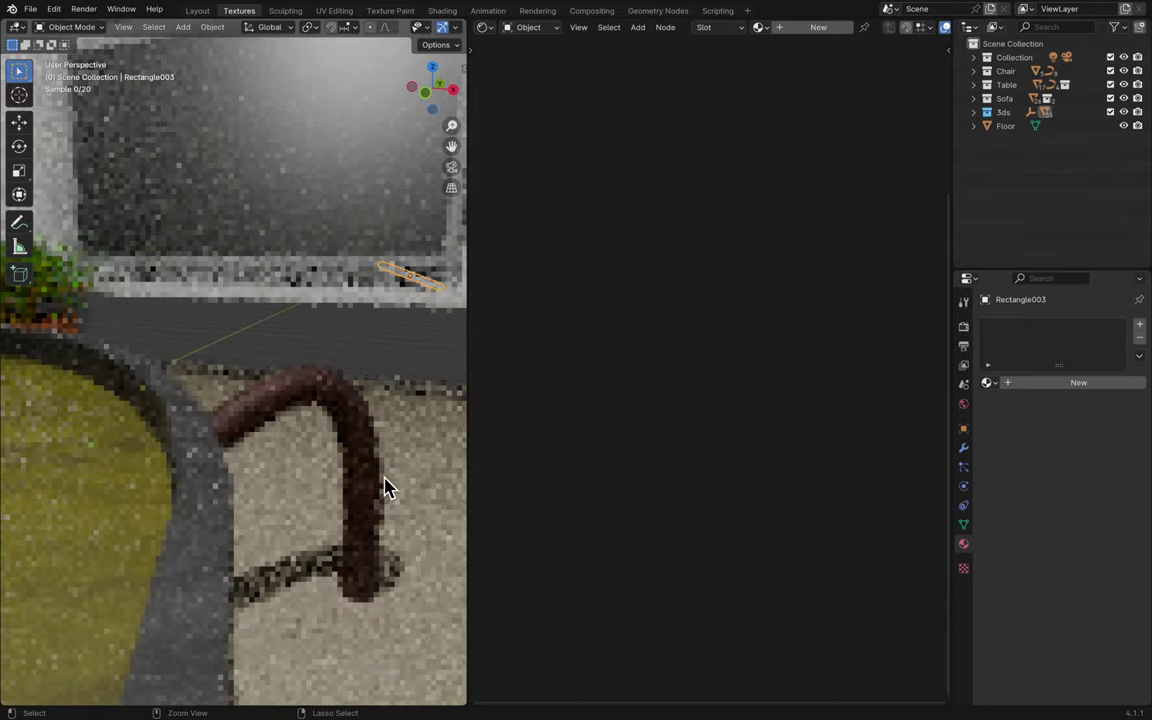
pyautogui.scroll(-3, 388, 487)
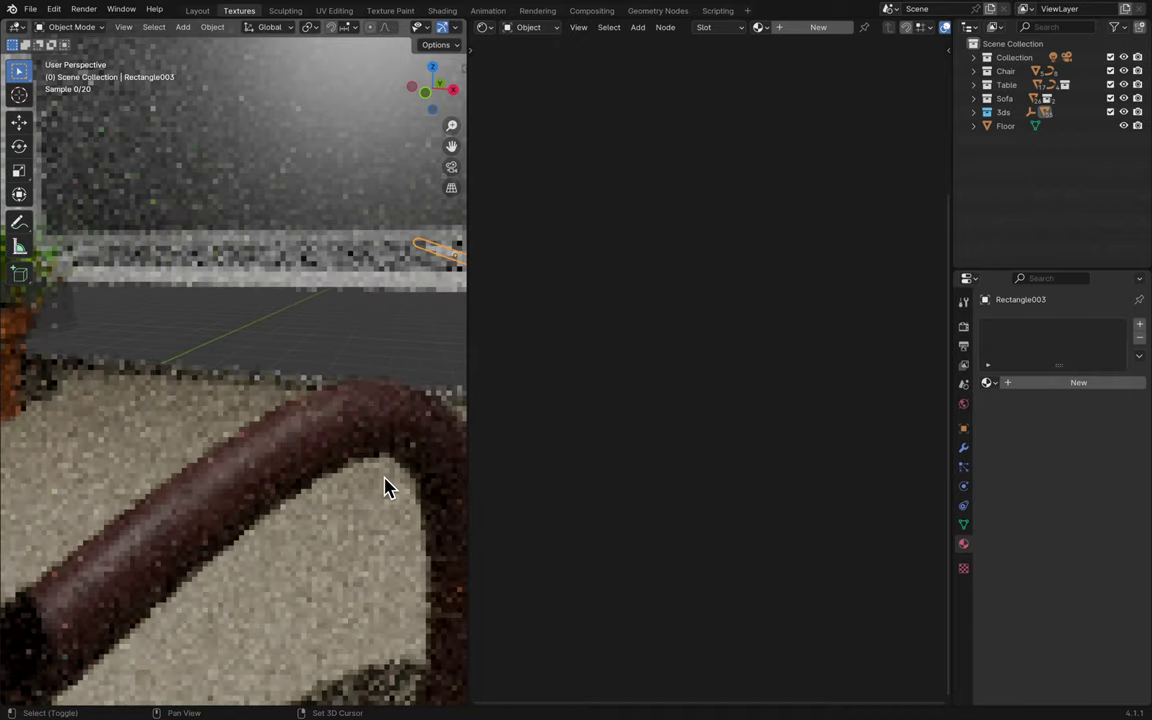
pyautogui.keyDown('shift'); pyautogui.scroll(5, 388, 487); pyautogui.keyUp('shift')
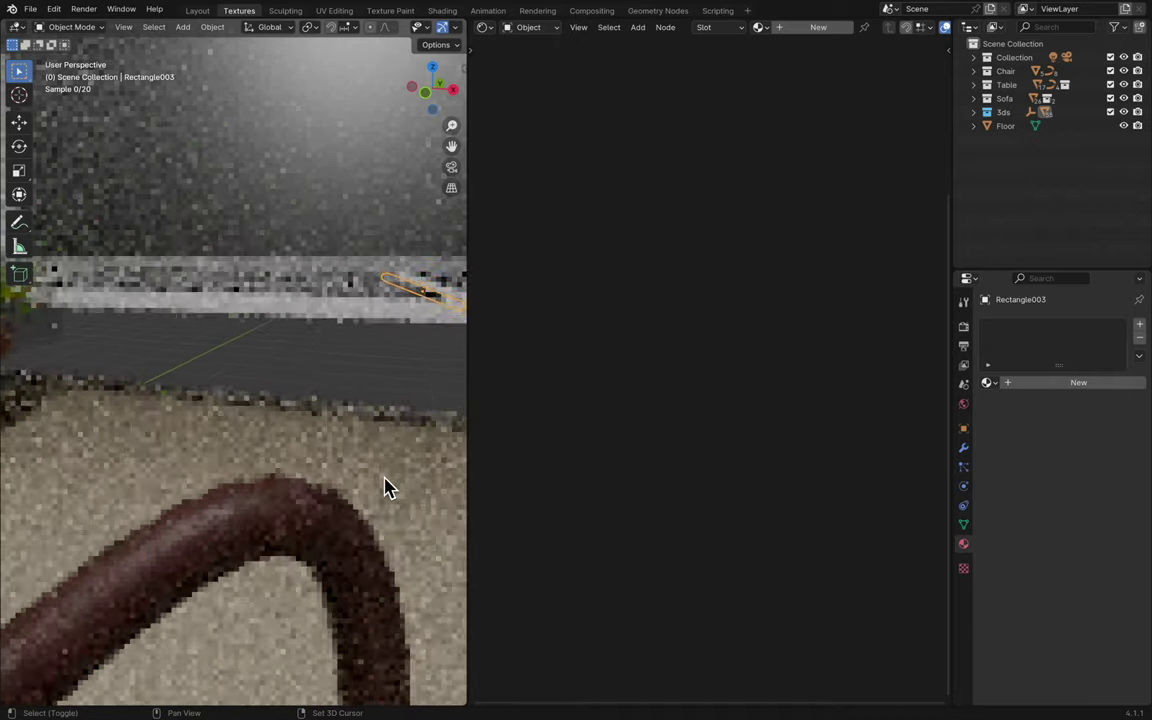
pyautogui.keyDown('shift'); pyautogui.scroll(3, 388, 487); pyautogui.keyUp('shift')
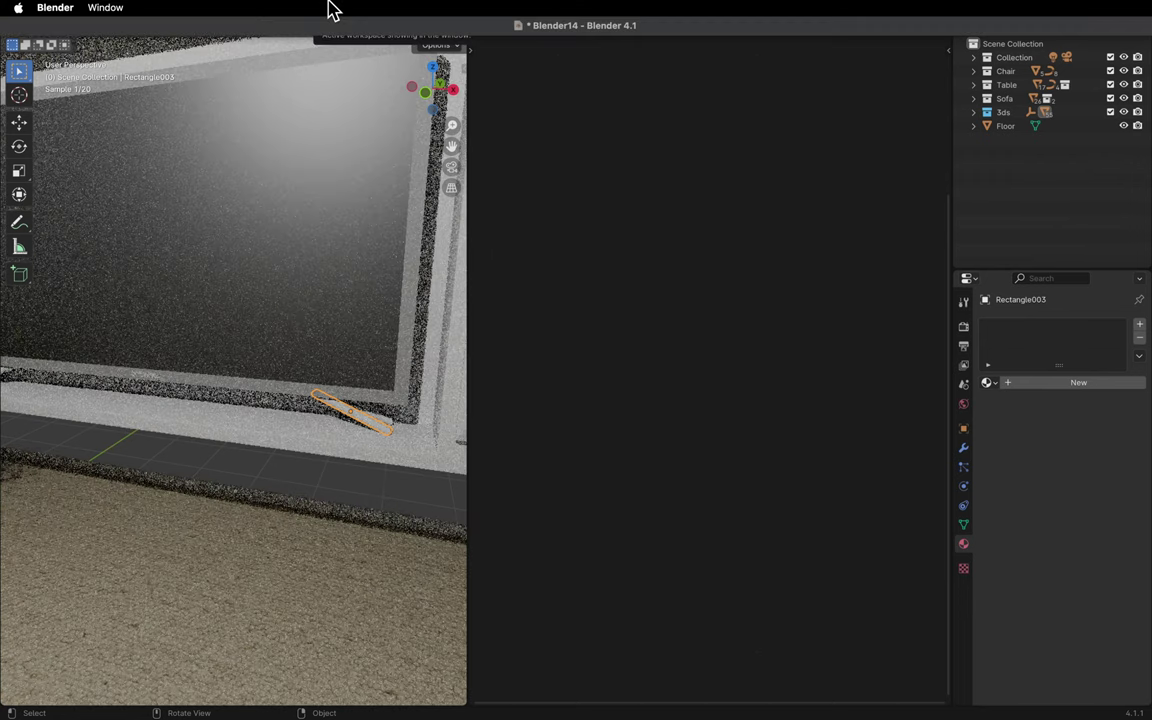
pyautogui.click(818, 27)
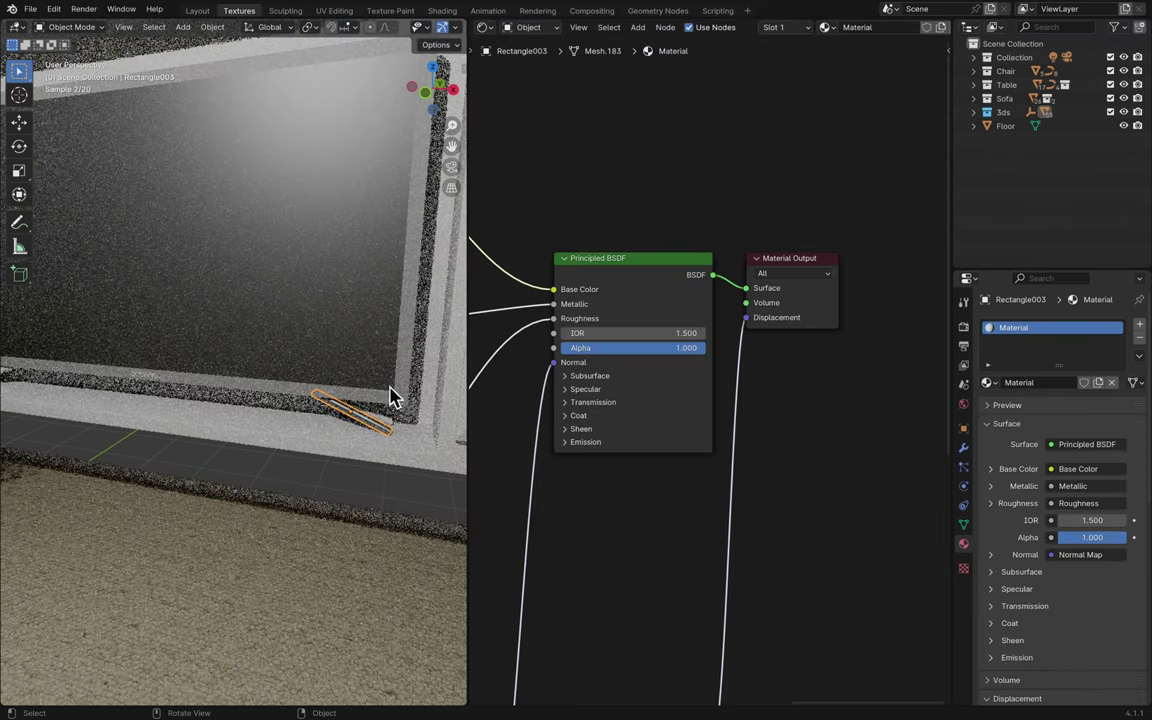
pyautogui.scroll(-3, 572, 333)
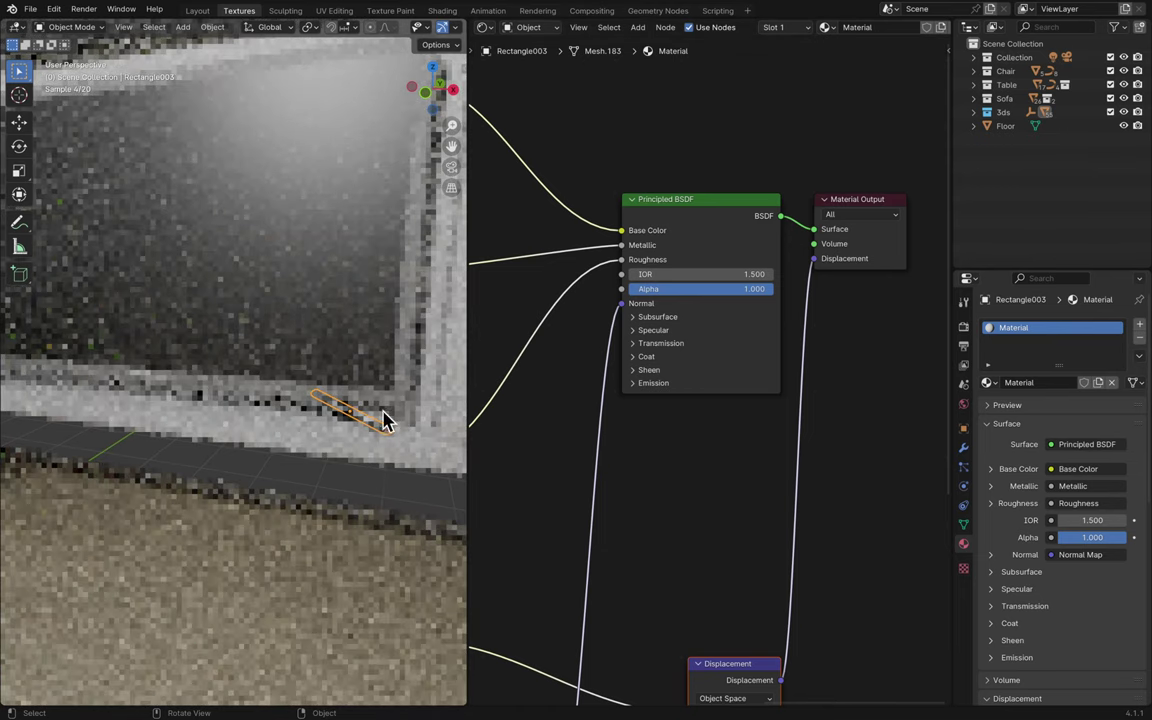
# - Widen the 3D viewport and switch it to solid shading
pyautogui.click(362, 488)
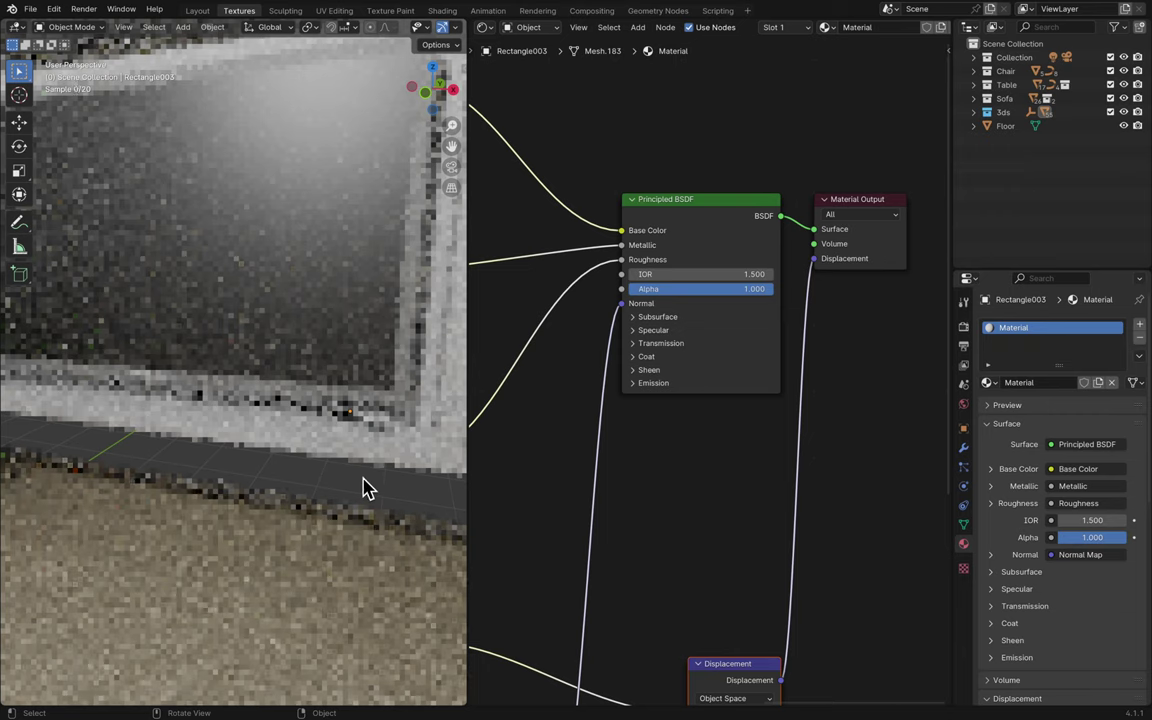
pyautogui.keyDown('shift'); pyautogui.scroll(-5, 362, 488); pyautogui.keyUp('shift')
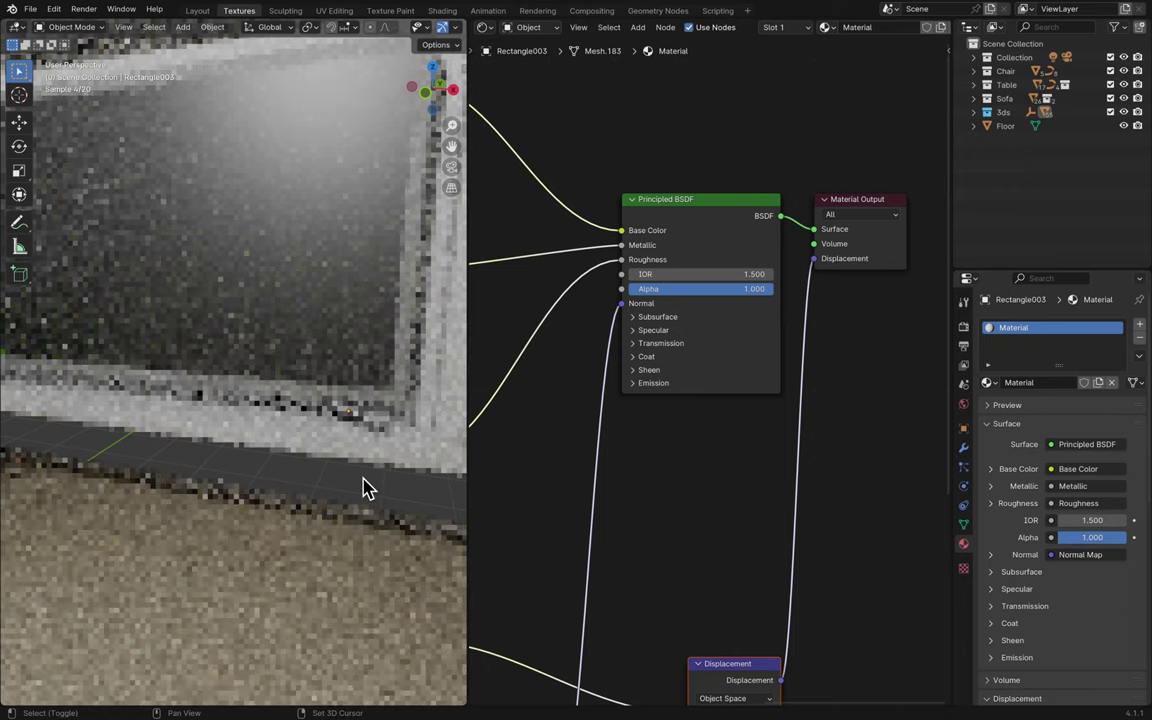
pyautogui.keyDown('shift'); pyautogui.scroll(-2, 362, 488); pyautogui.keyUp('shift')
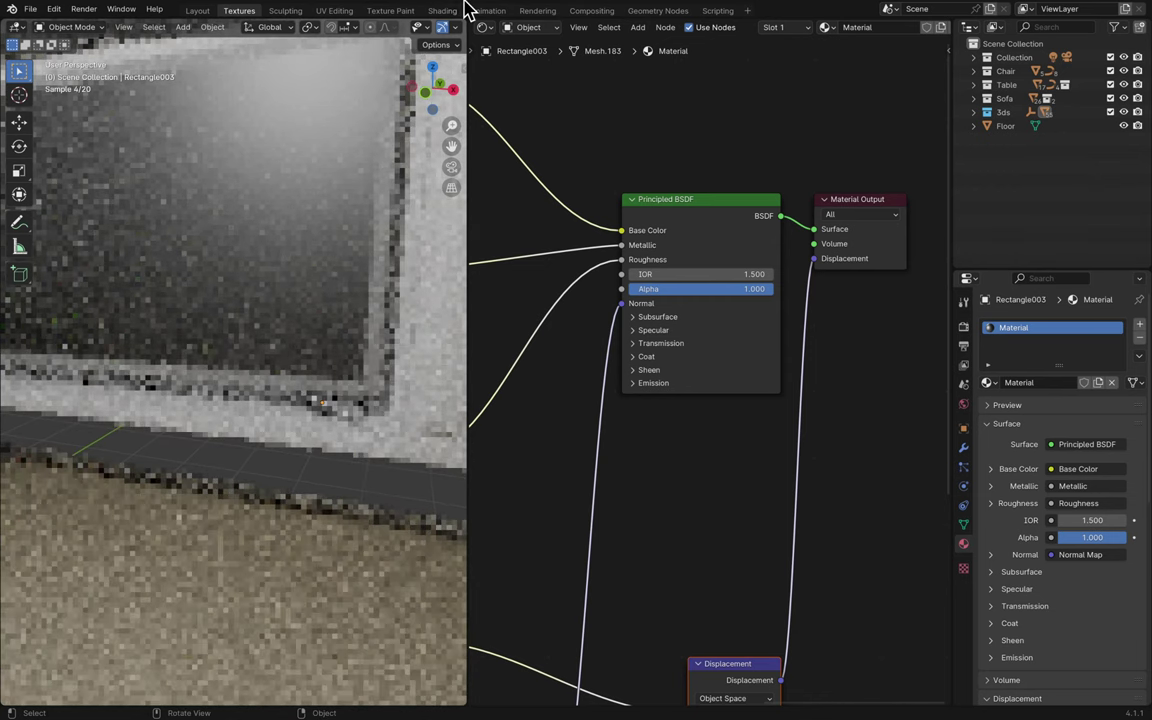
pyautogui.moveTo(466, 121); pyautogui.dragTo(660, 116)
pyautogui.press('z')
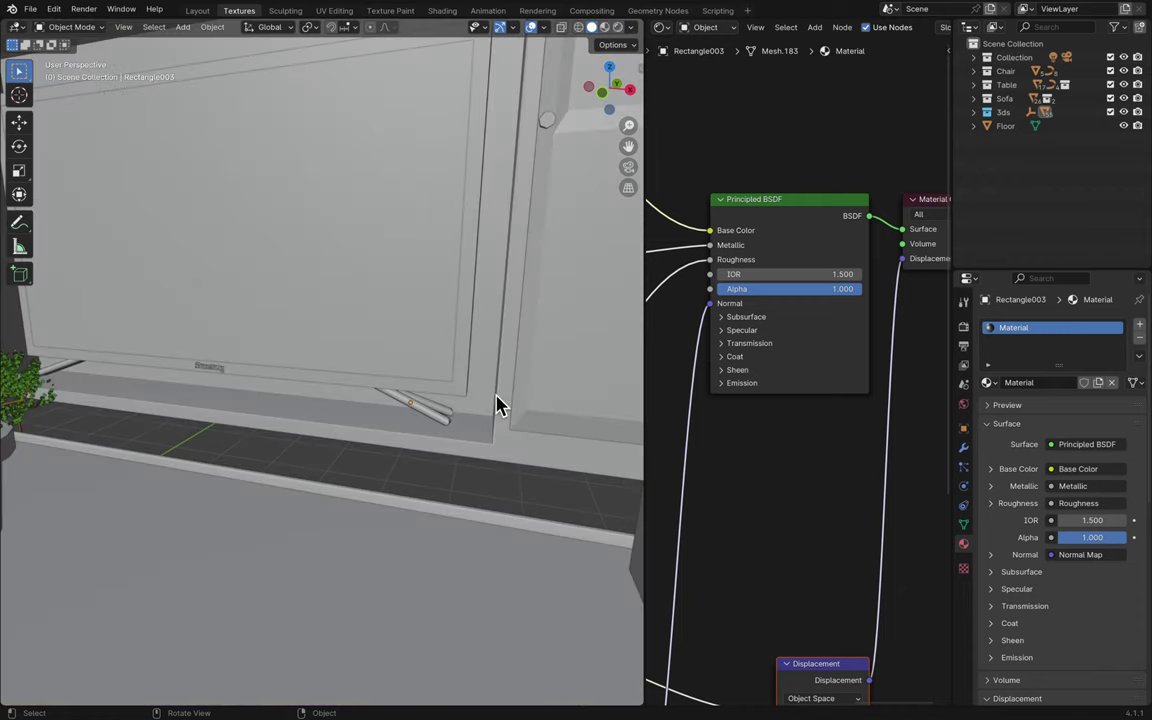
pyautogui.scroll(-5, 464, 482)
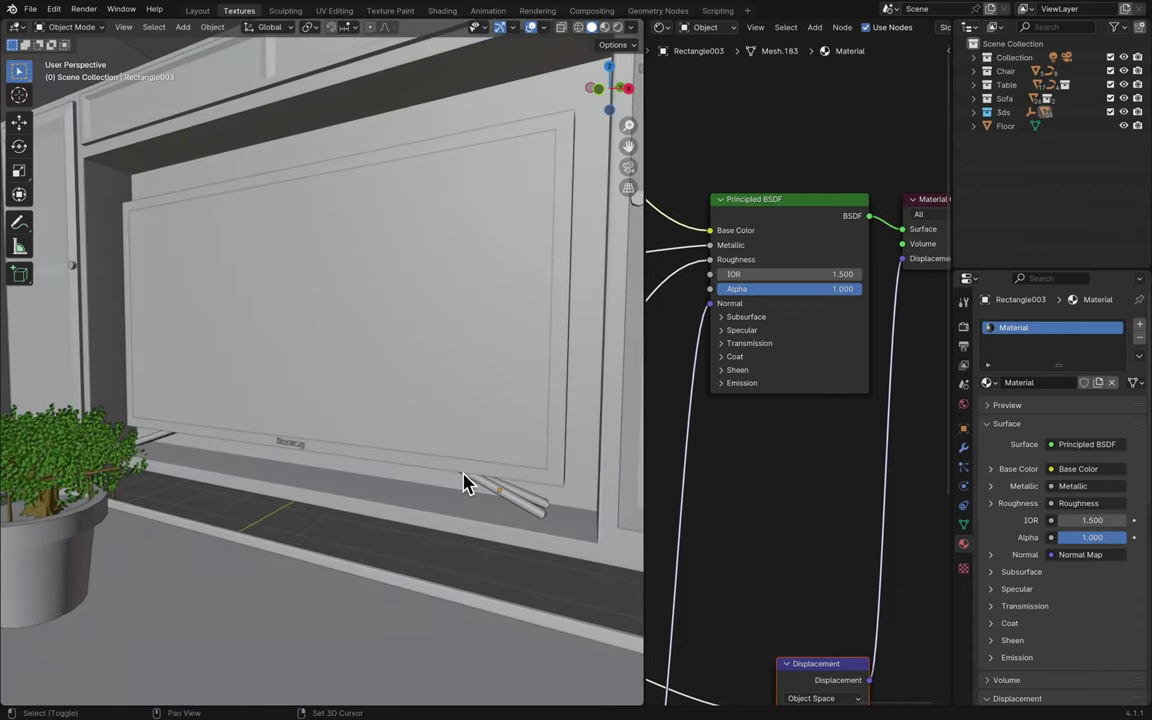
pyautogui.scroll(-6, 483, 483)
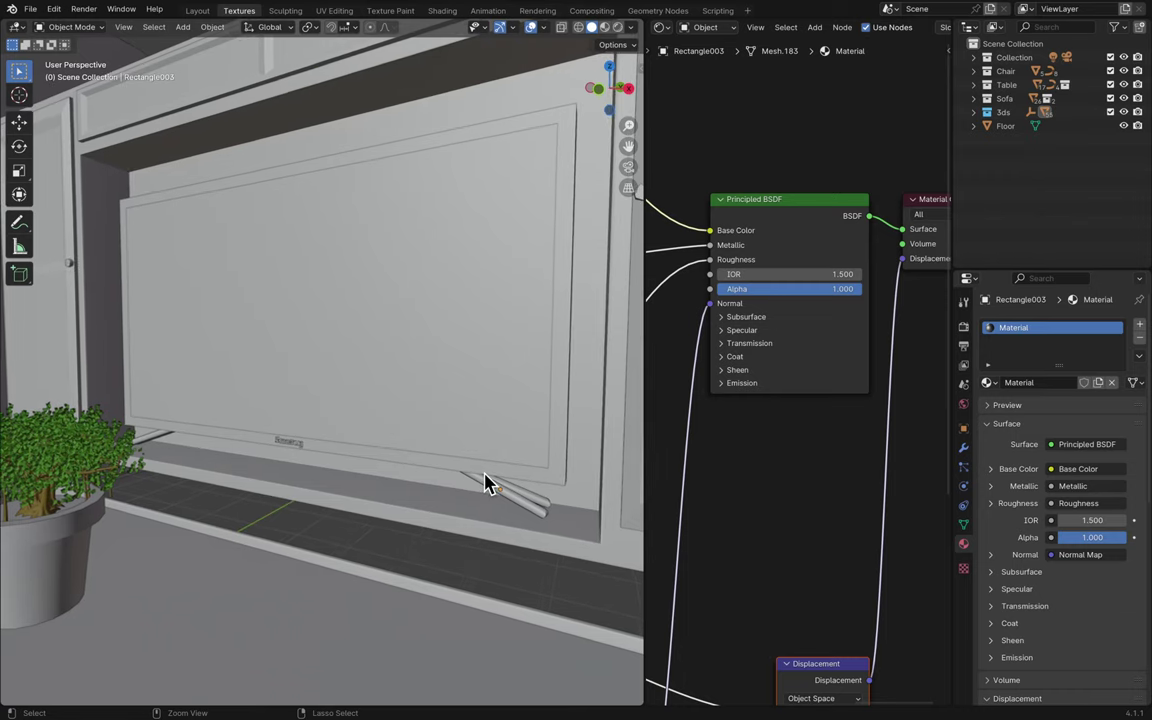
pyautogui.scroll(-4, 485, 482)
pyautogui.scroll(7, 487, 483)
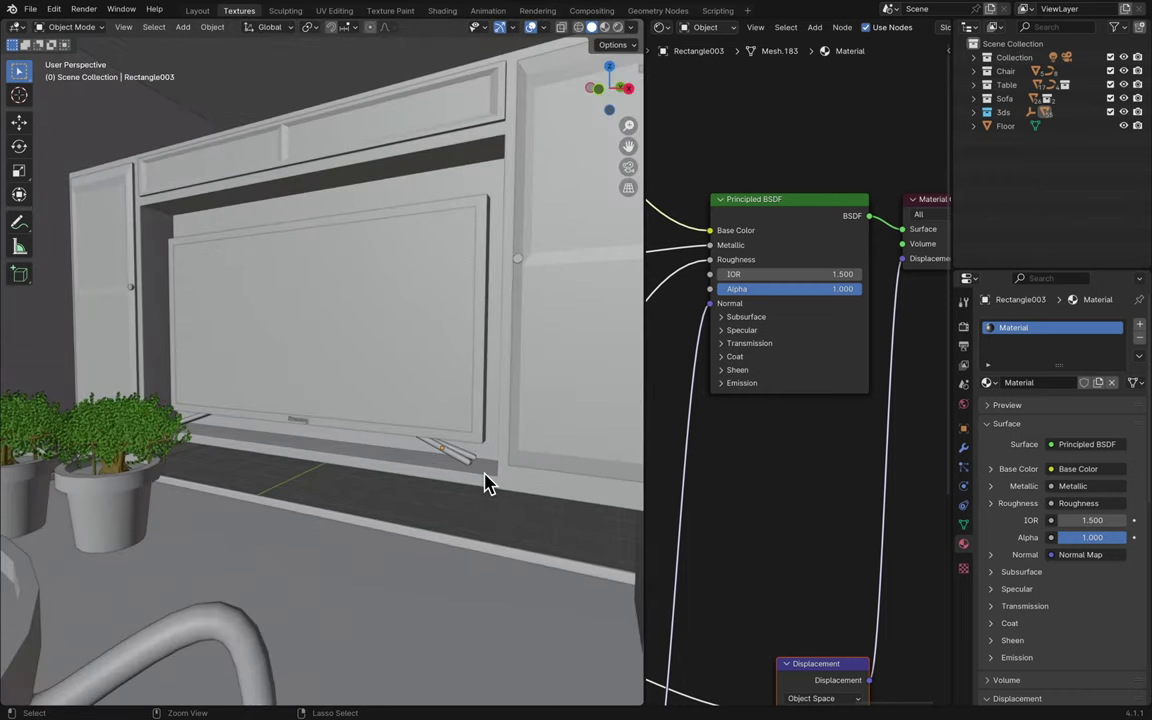
# - Assign the existing Grey material to the text object Text001
pyautogui.click(303, 425)
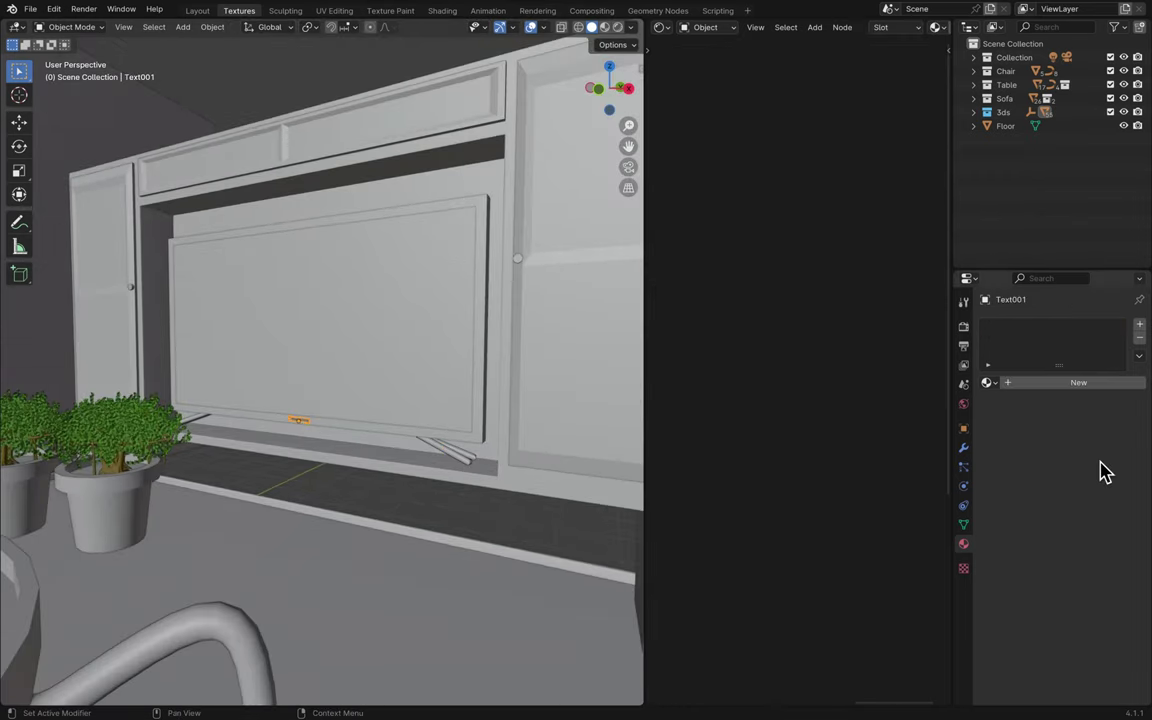
pyautogui.click(987, 382)
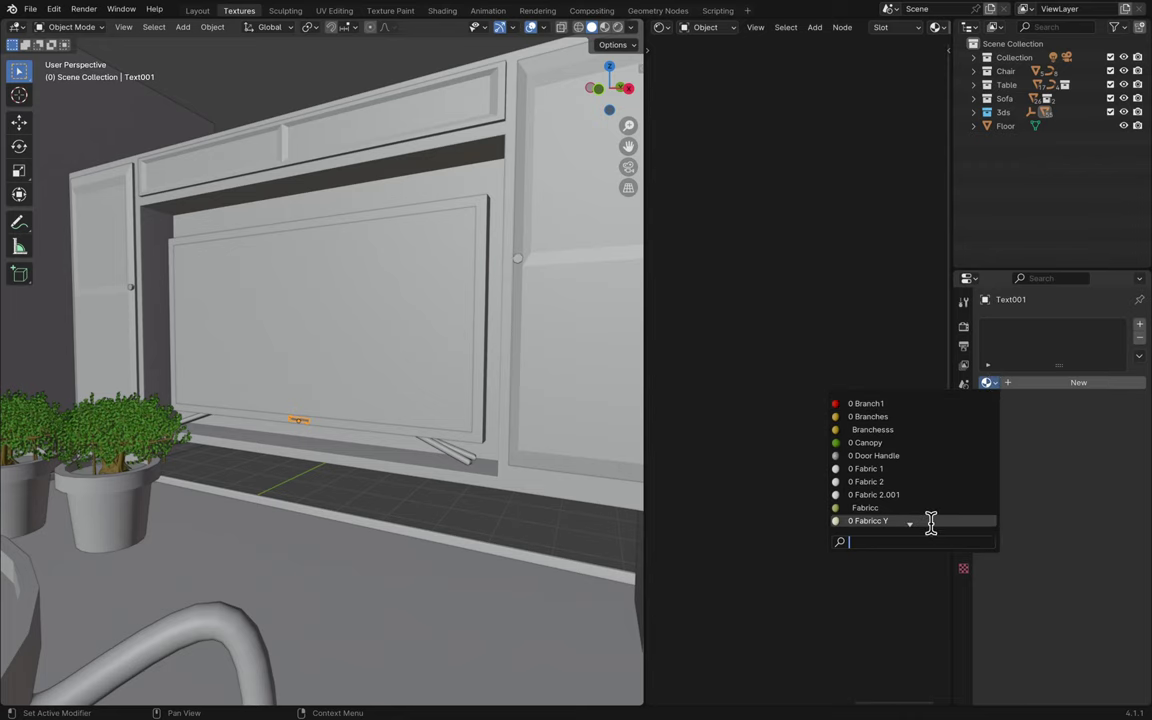
pyautogui.write('grey')
pyautogui.click(869, 402)
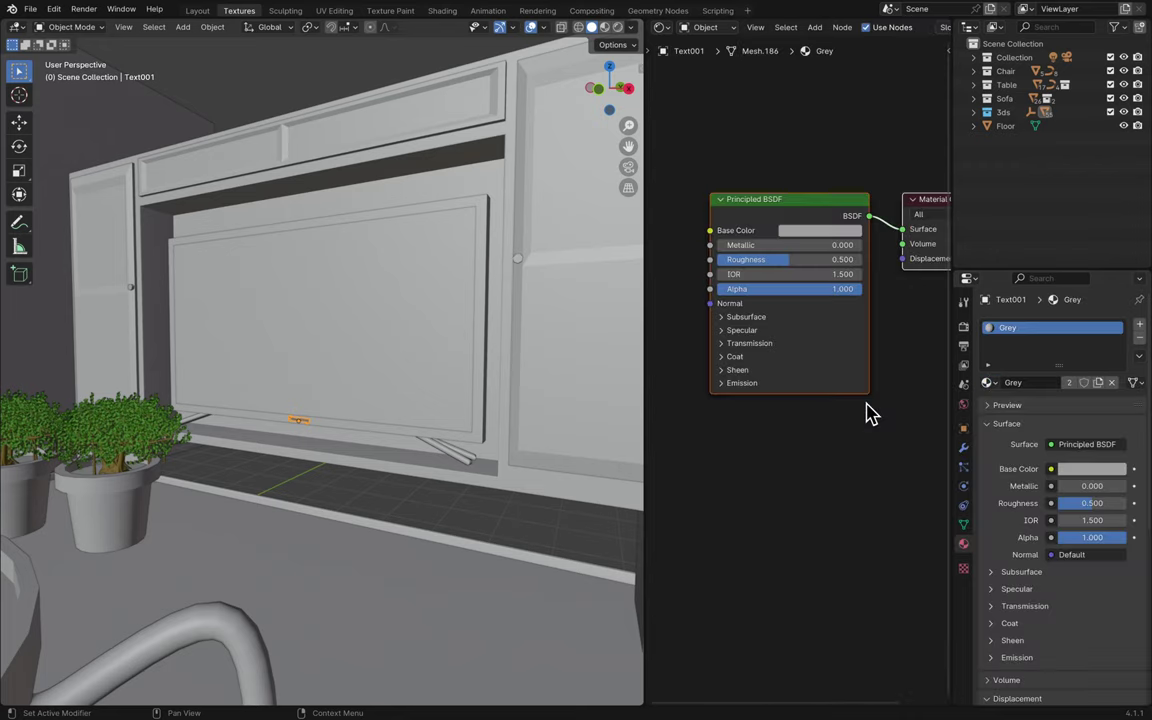
# - Rename Rectangle003's material to Brushed Metal
pyautogui.click(992, 384)
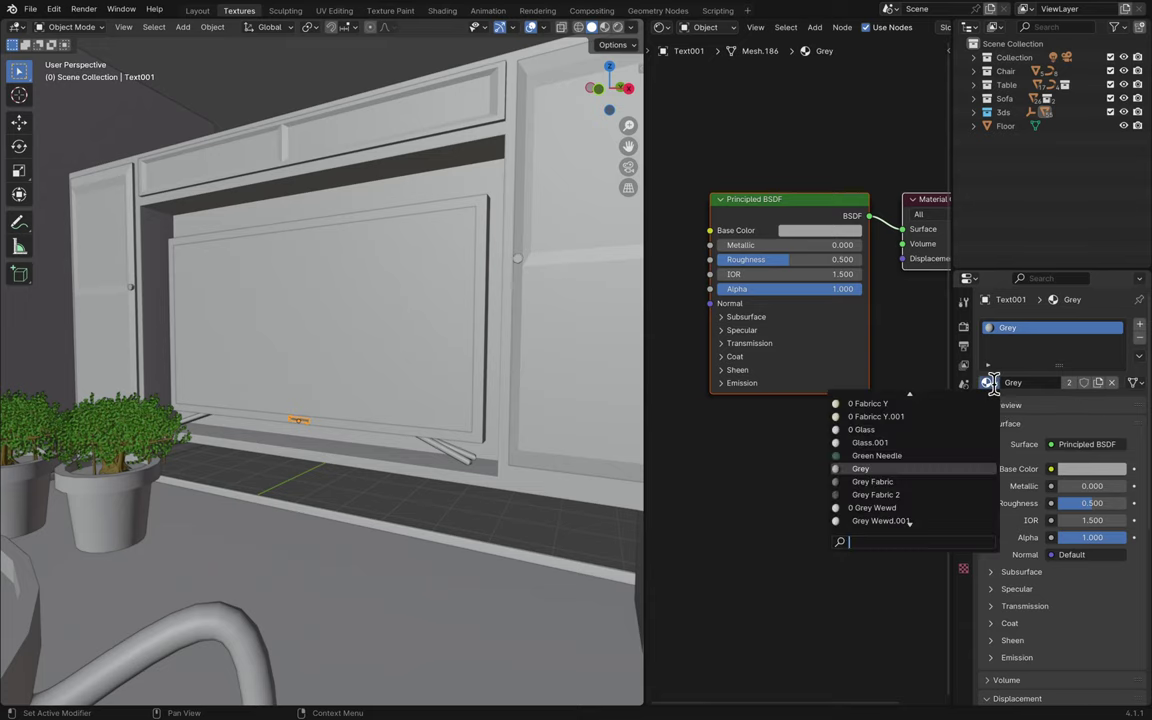
pyautogui.click(458, 468)
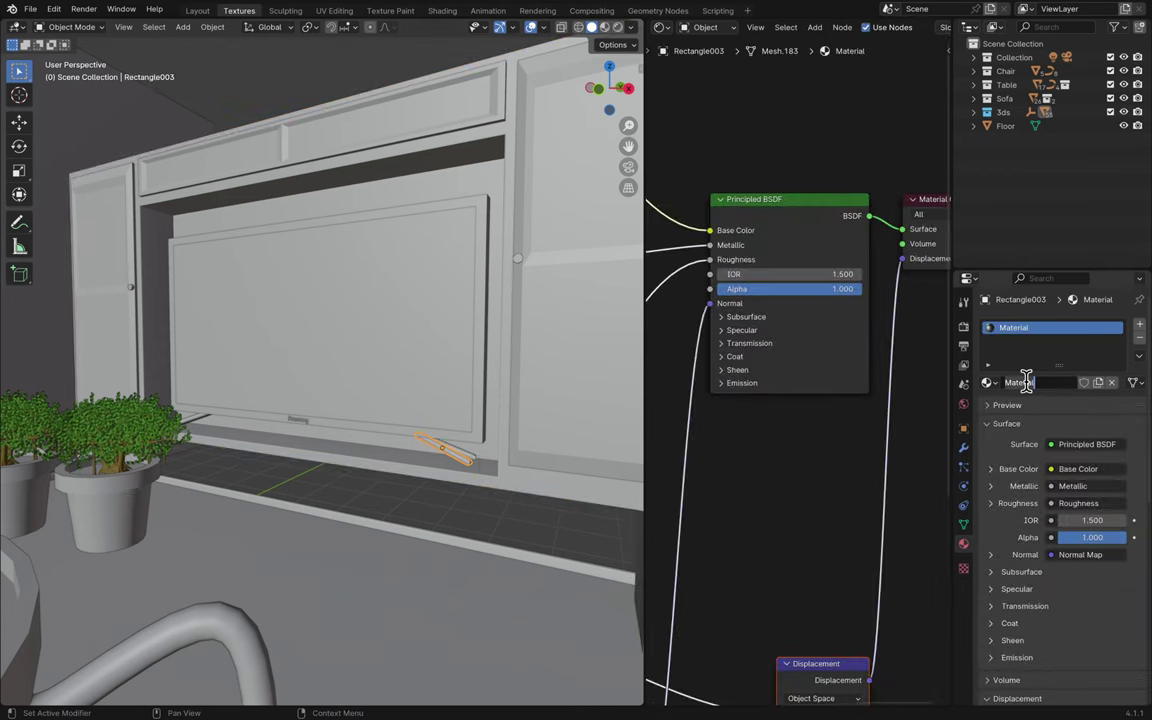
pyautogui.write('Brushed Met')
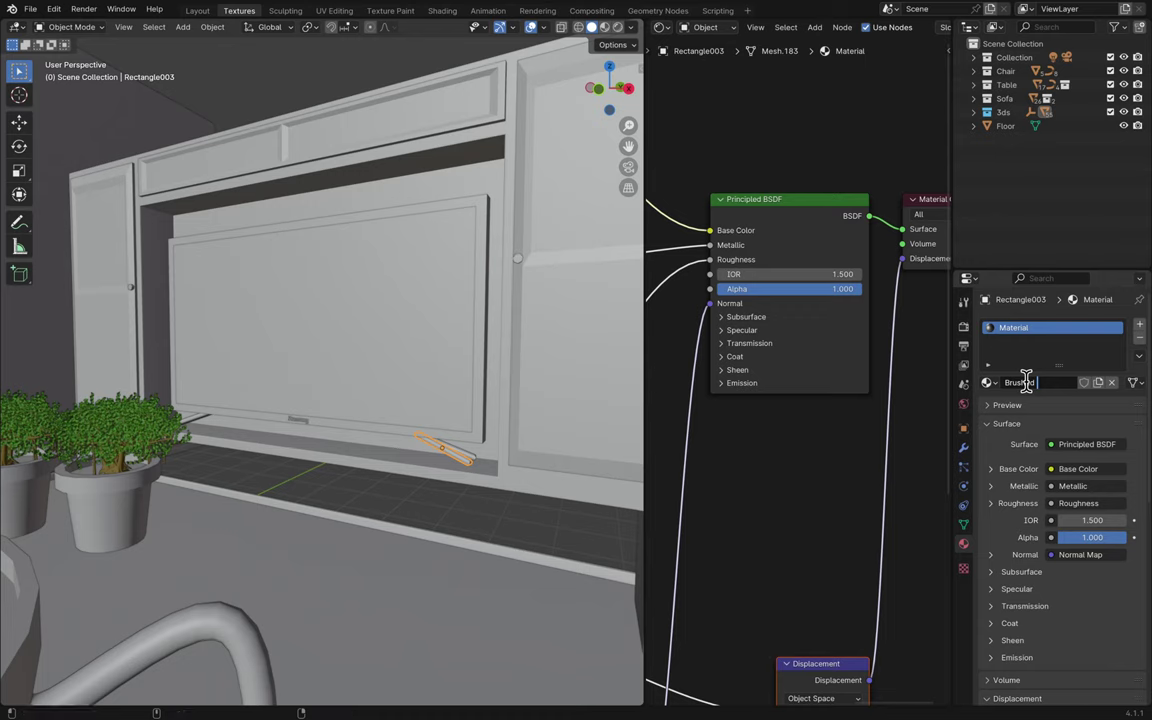
pyautogui.press('Return')
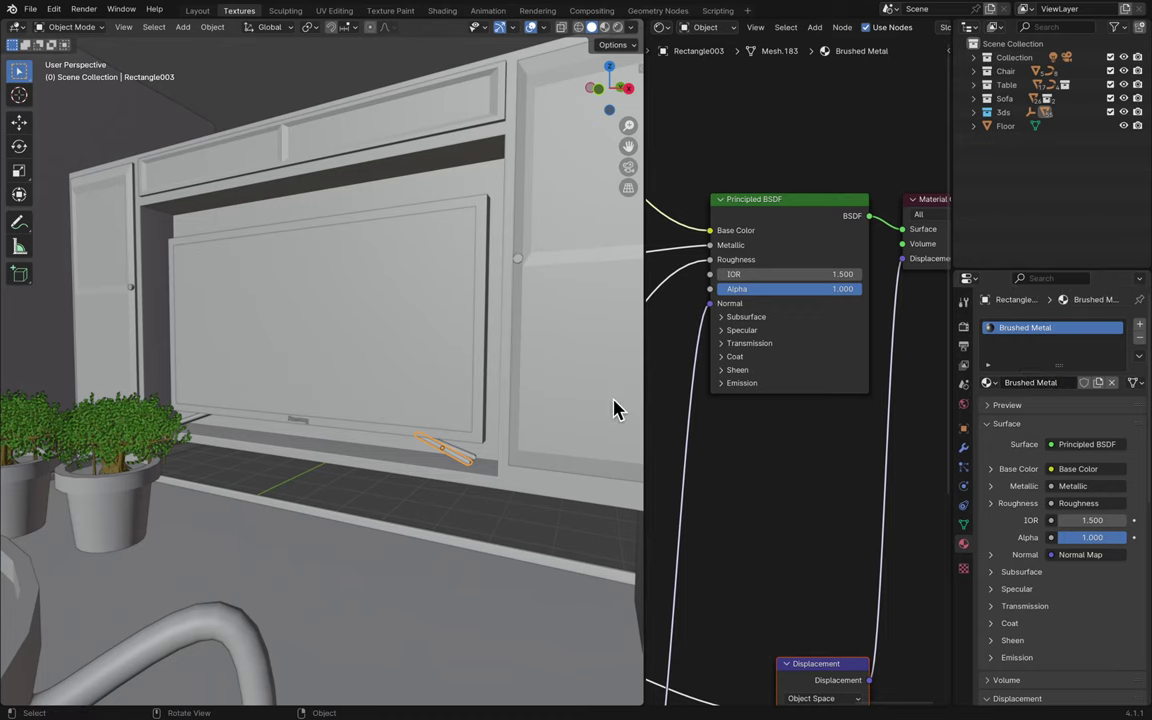
# - Assign Brushed Metal to Text001, Rectangle004 and Rectangle001
pyautogui.click(305, 428)
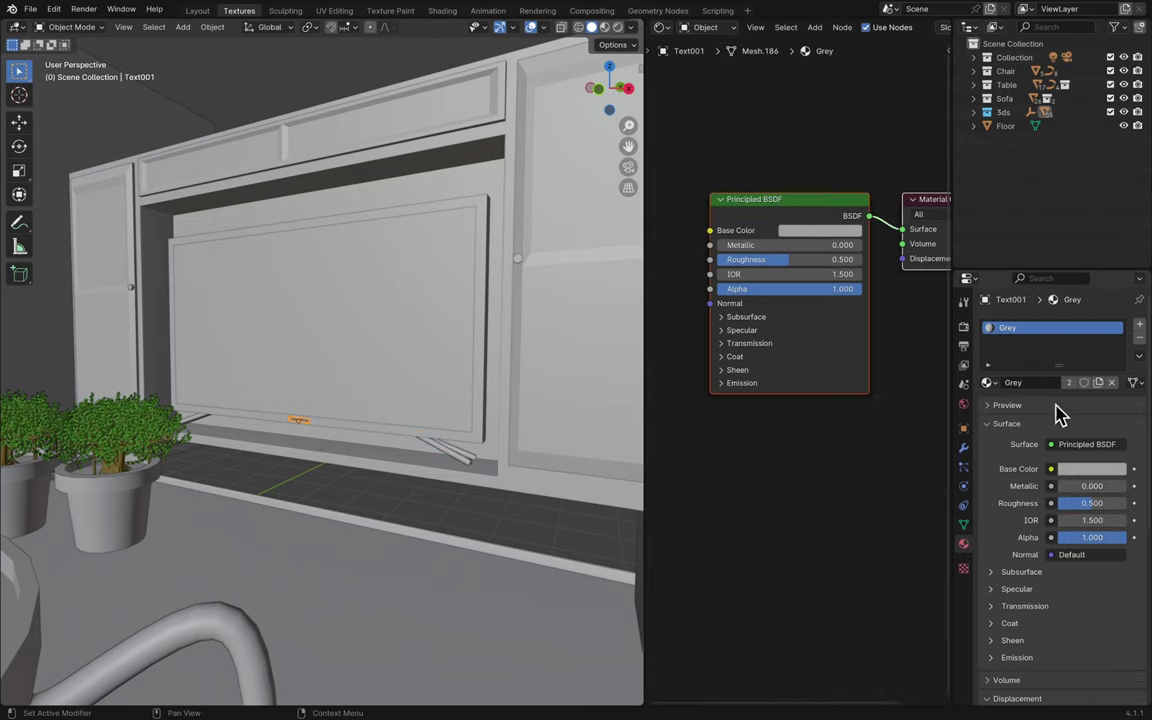
pyautogui.click(989, 381)
pyautogui.write('brushed')
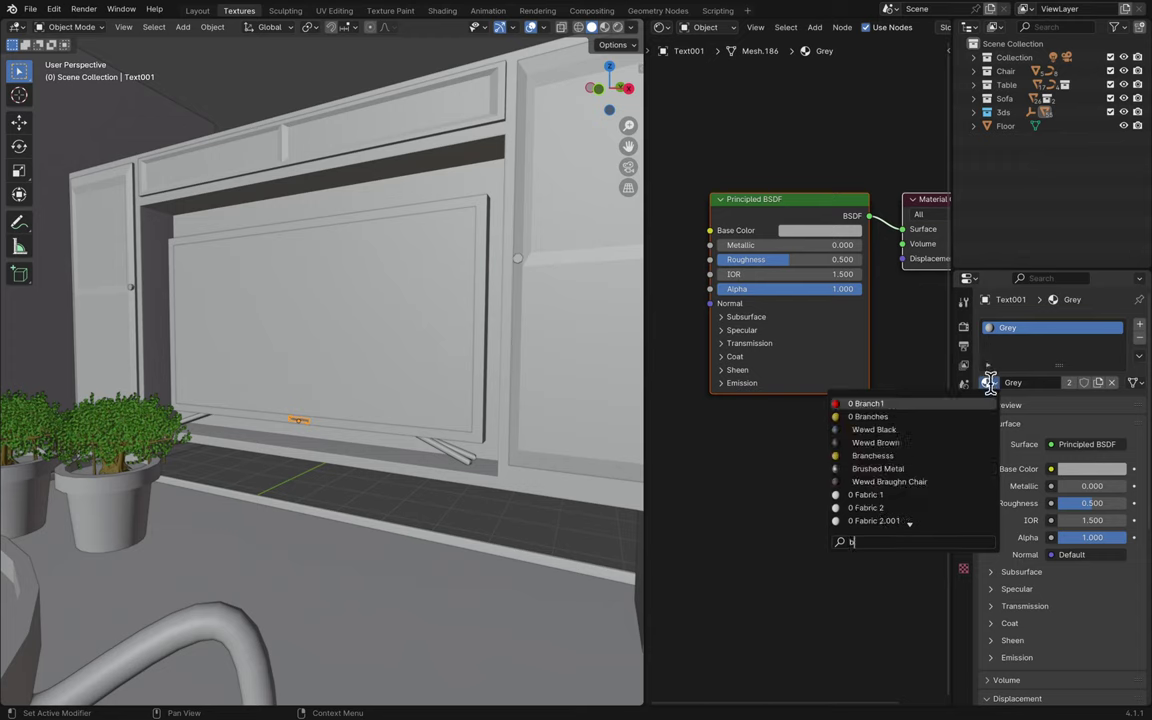
pyautogui.click(921, 403)
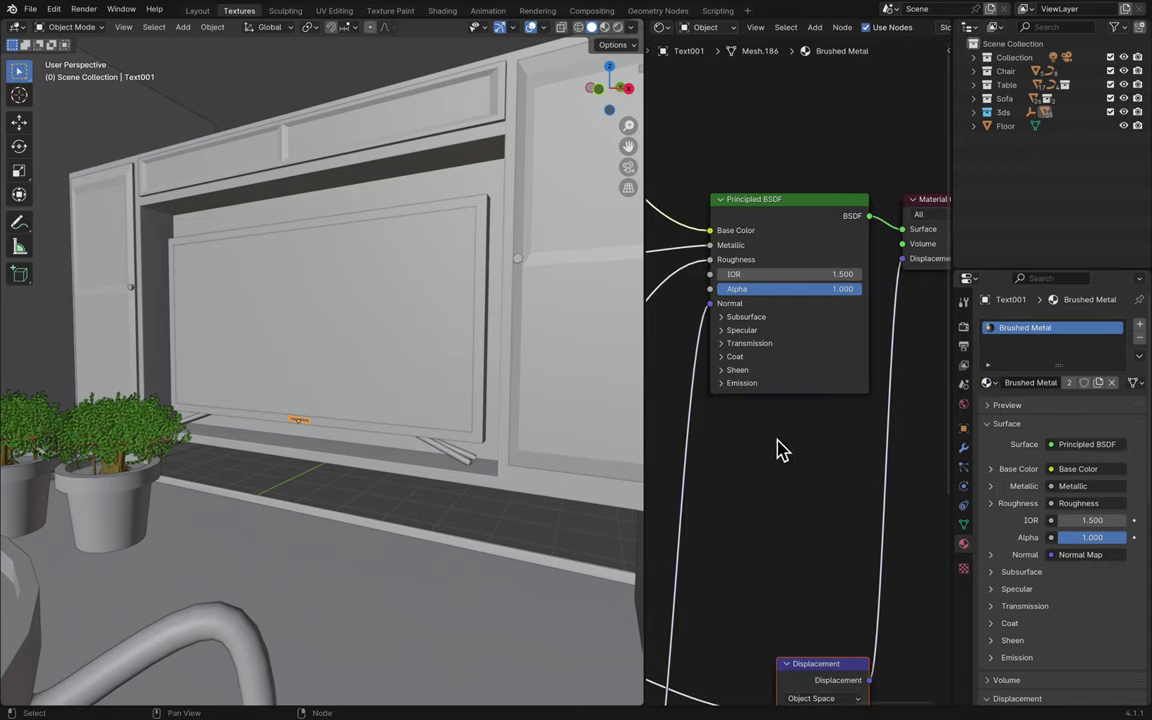
pyautogui.click(458, 456)
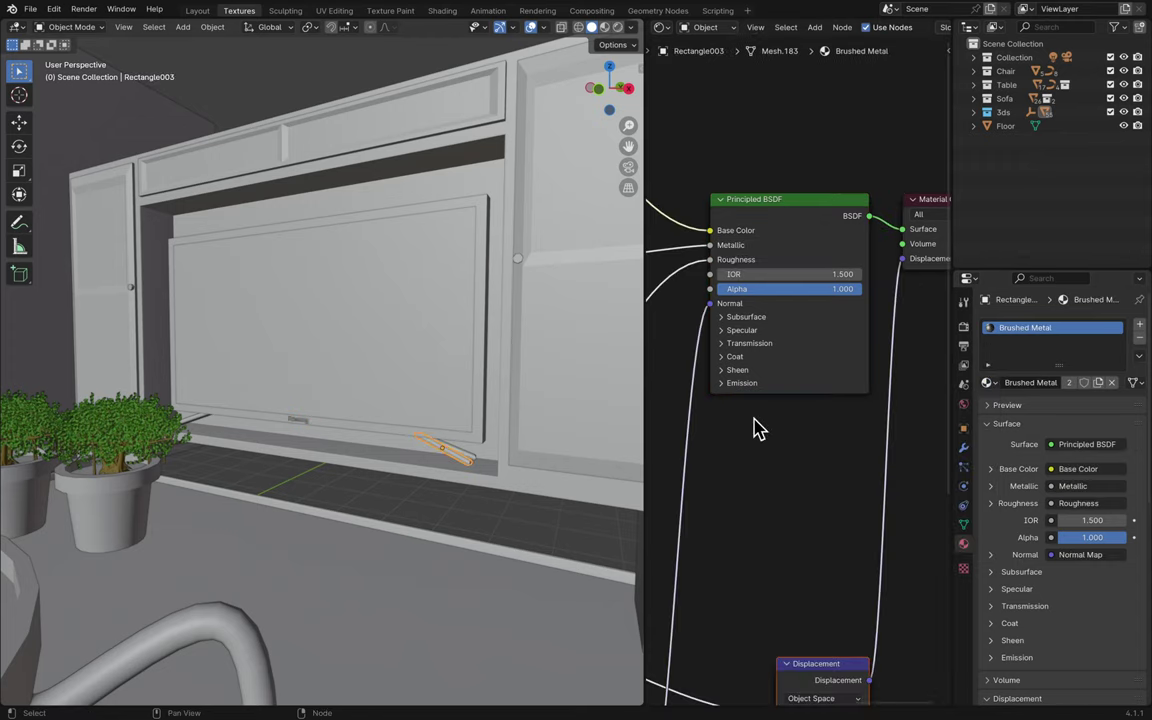
pyautogui.click(470, 463)
pyautogui.click(990, 383)
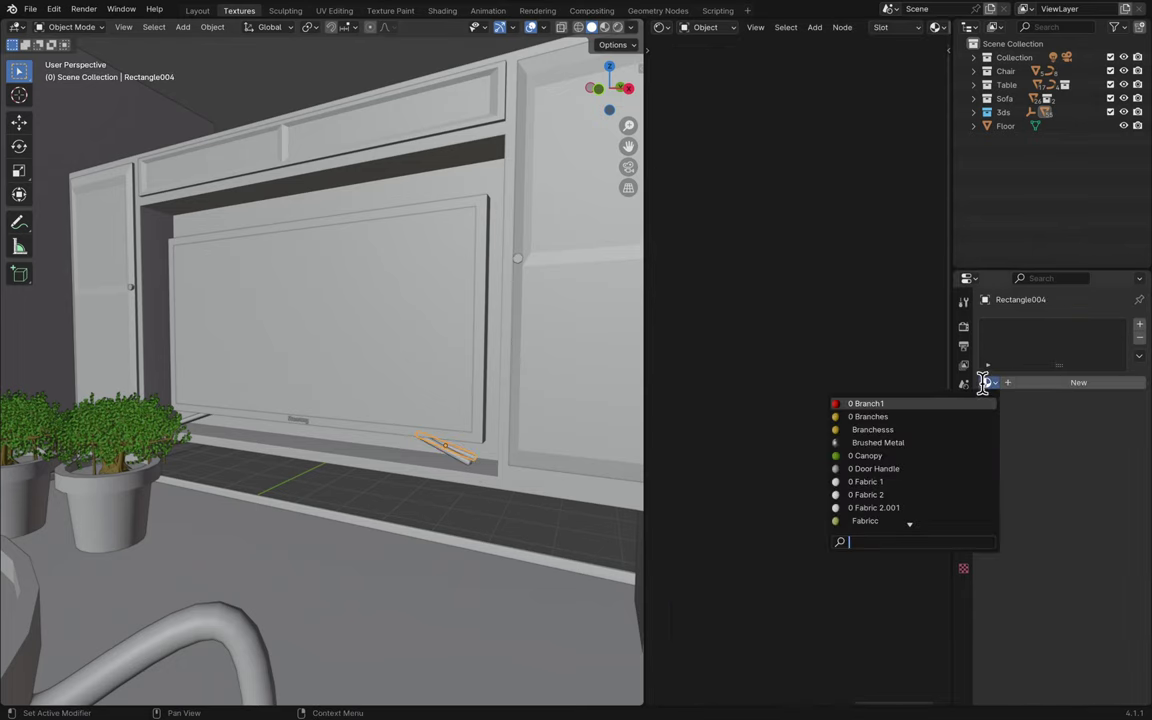
pyautogui.write('brushed')
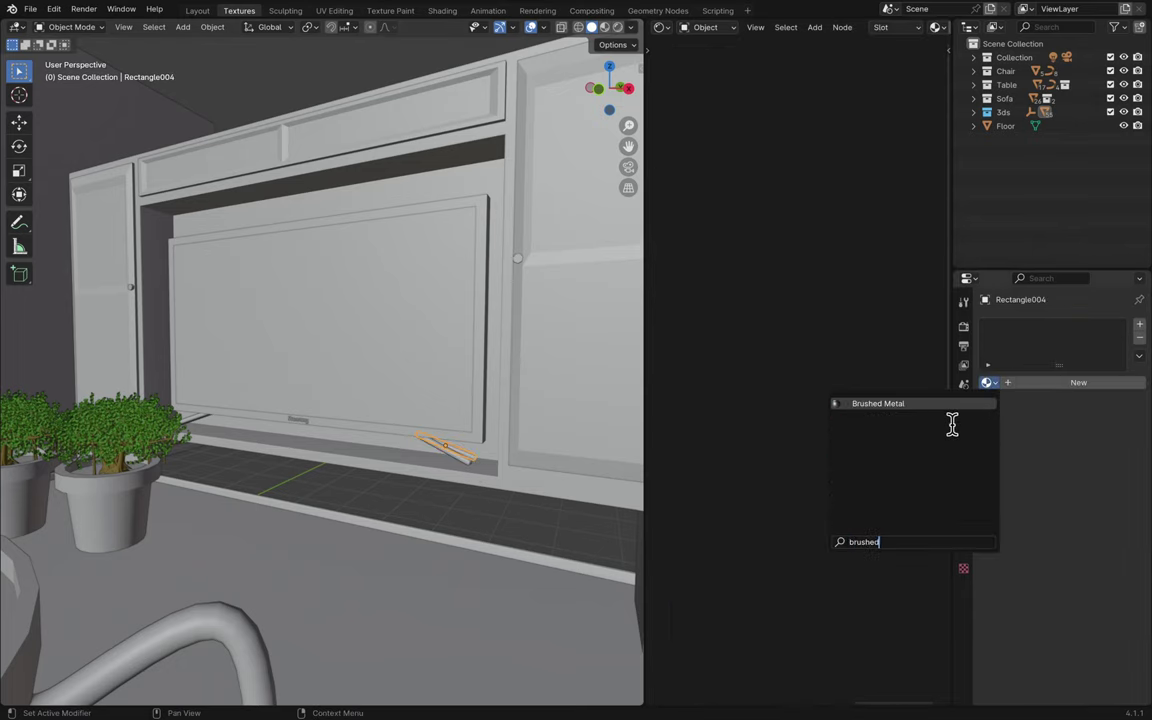
pyautogui.click(921, 402)
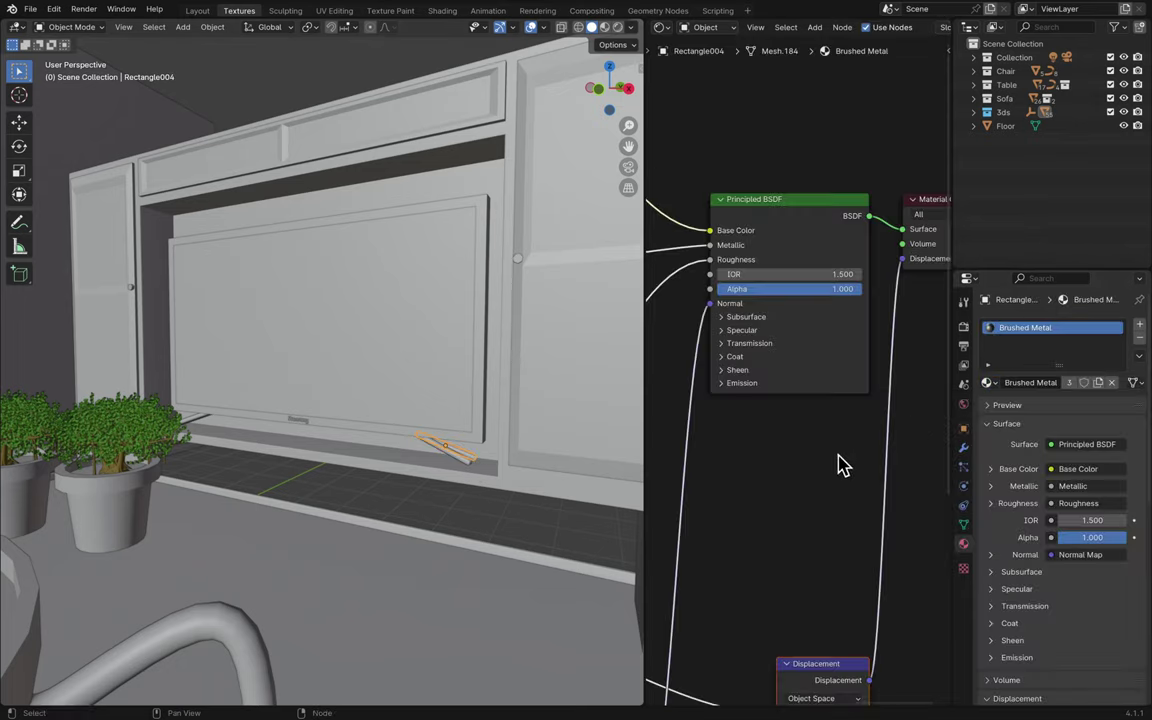
pyautogui.click(200, 420)
pyautogui.click(990, 383)
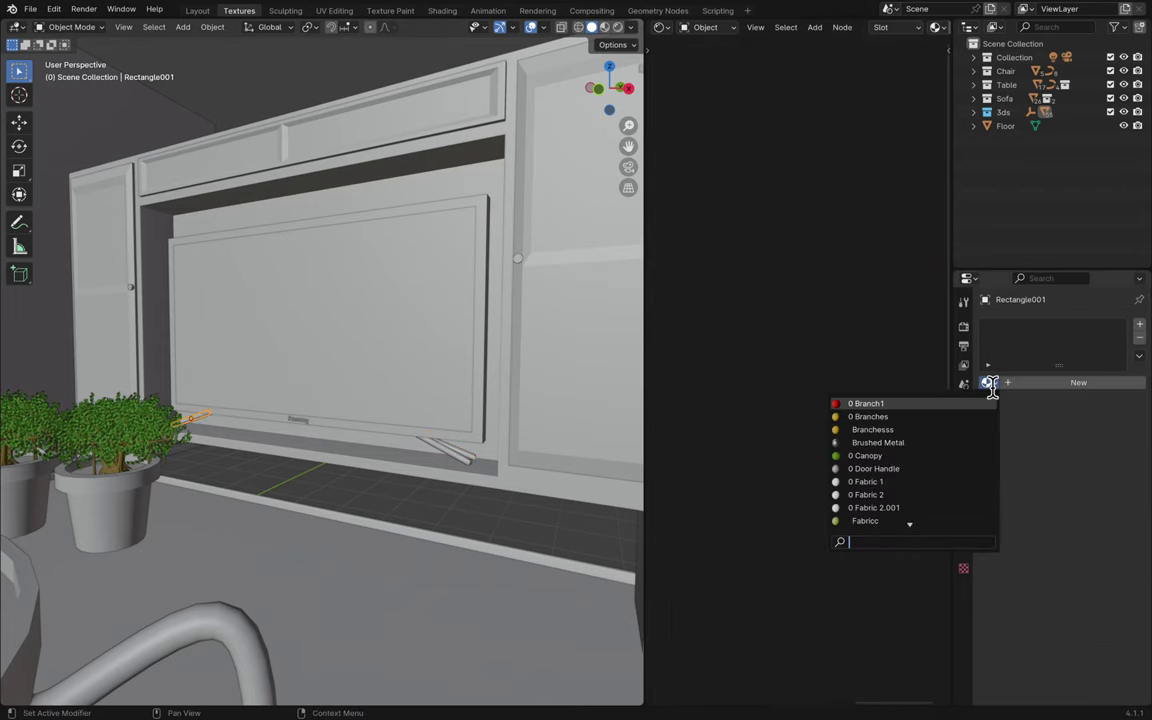
pyautogui.click(918, 442)
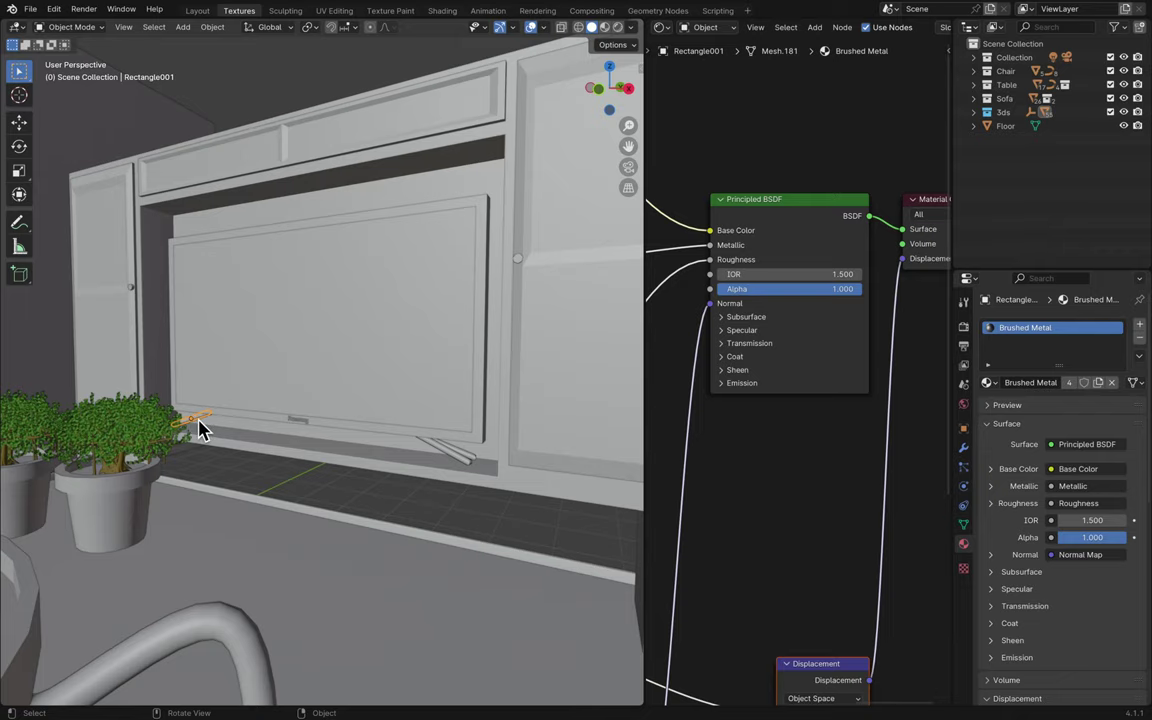
# - Give Rectangle002 the Brushed Metal material as well
pyautogui.keyDown('shift'); pyautogui.scroll(-10, 200, 430); pyautogui.keyUp('shift')
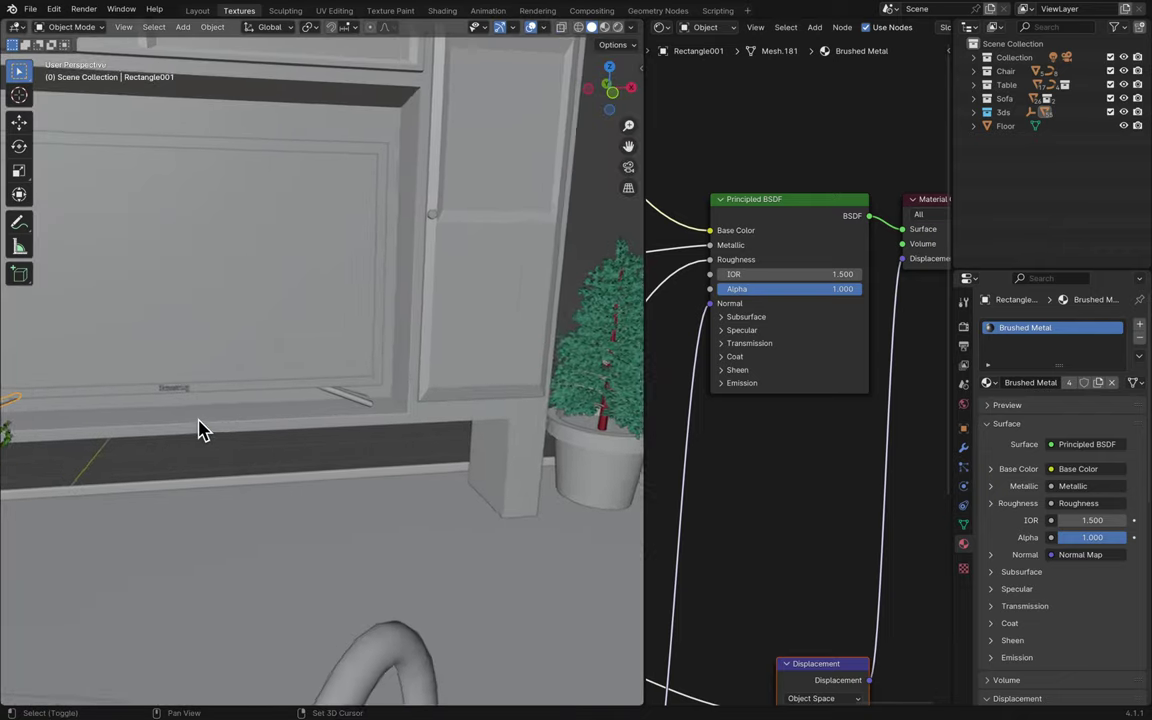
pyautogui.keyDown('shift'); pyautogui.scroll(-10, 200, 430); pyautogui.keyUp('shift')
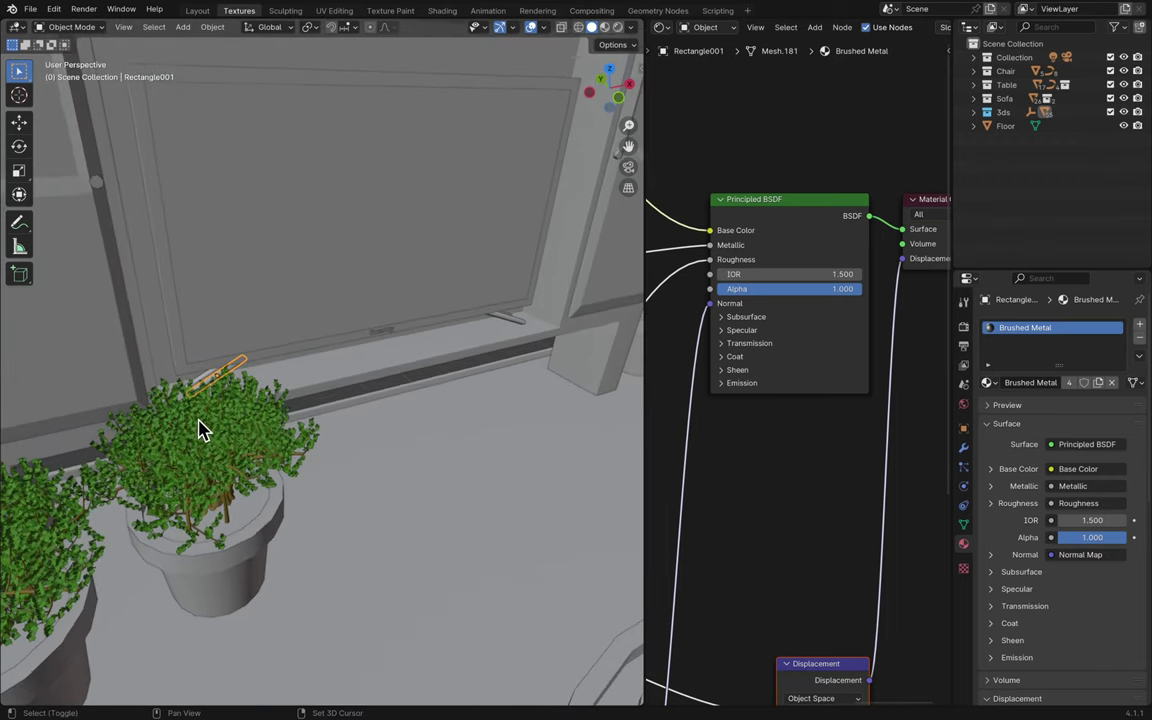
pyautogui.keyDown('shift'); pyautogui.scroll(-3, 200, 430); pyautogui.keyUp('shift')
pyautogui.click(238, 392)
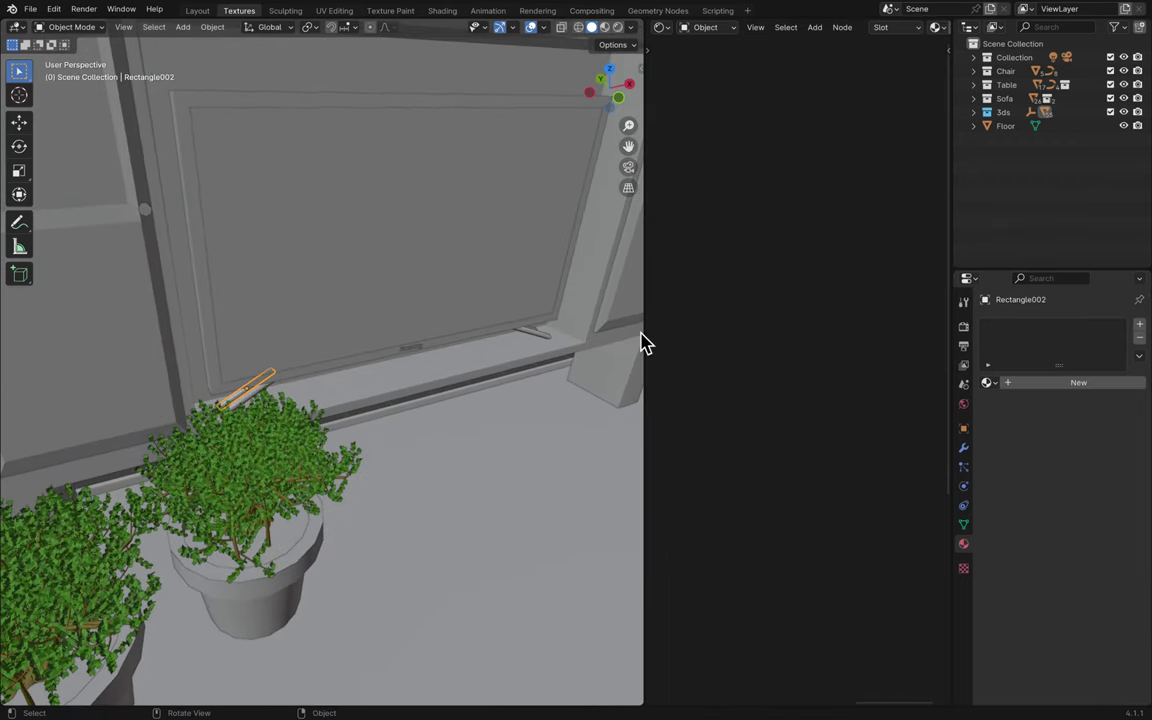
pyautogui.click(987, 383)
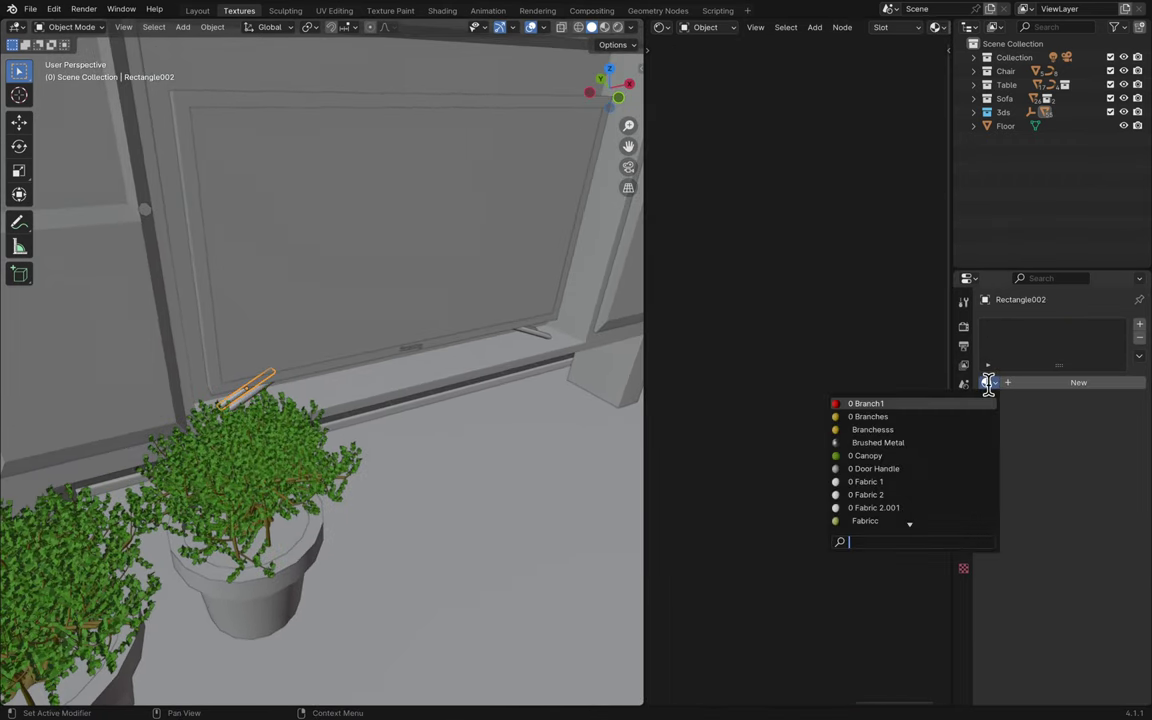
pyautogui.write('brushed')
pyautogui.click(953, 403)
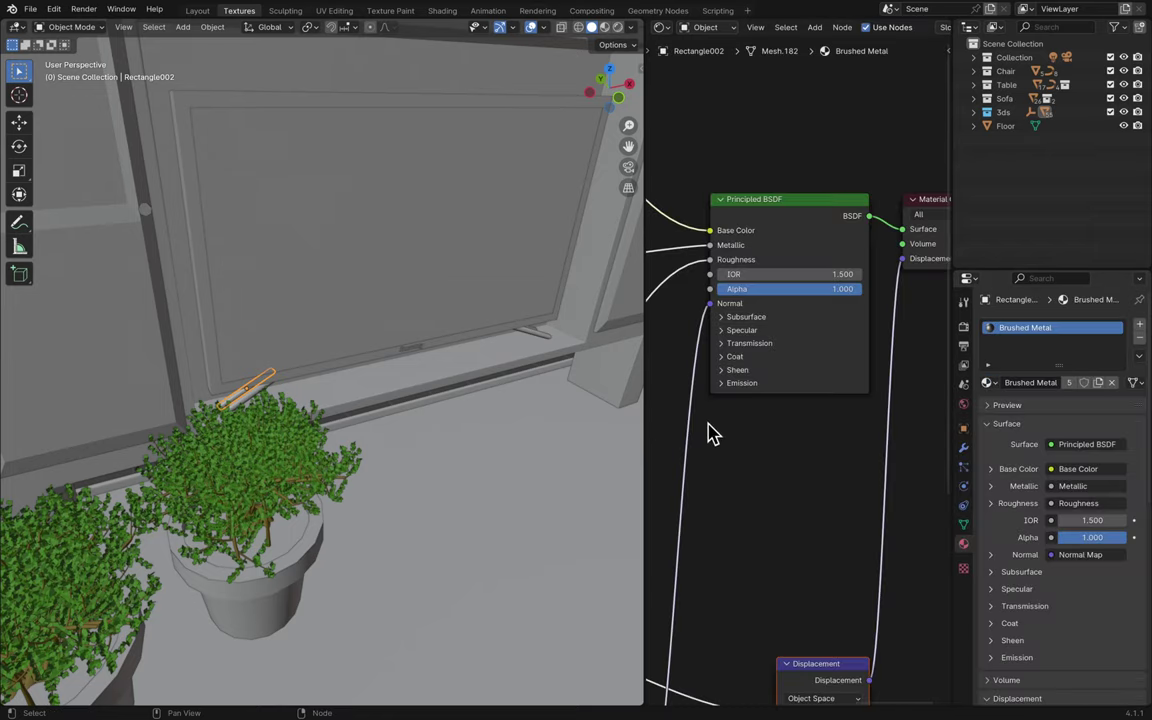
# - Save the scene as Blender14.blend
pyautogui.scroll(-5, 453, 417)
pyautogui.hscroll(-5, 453, 417)
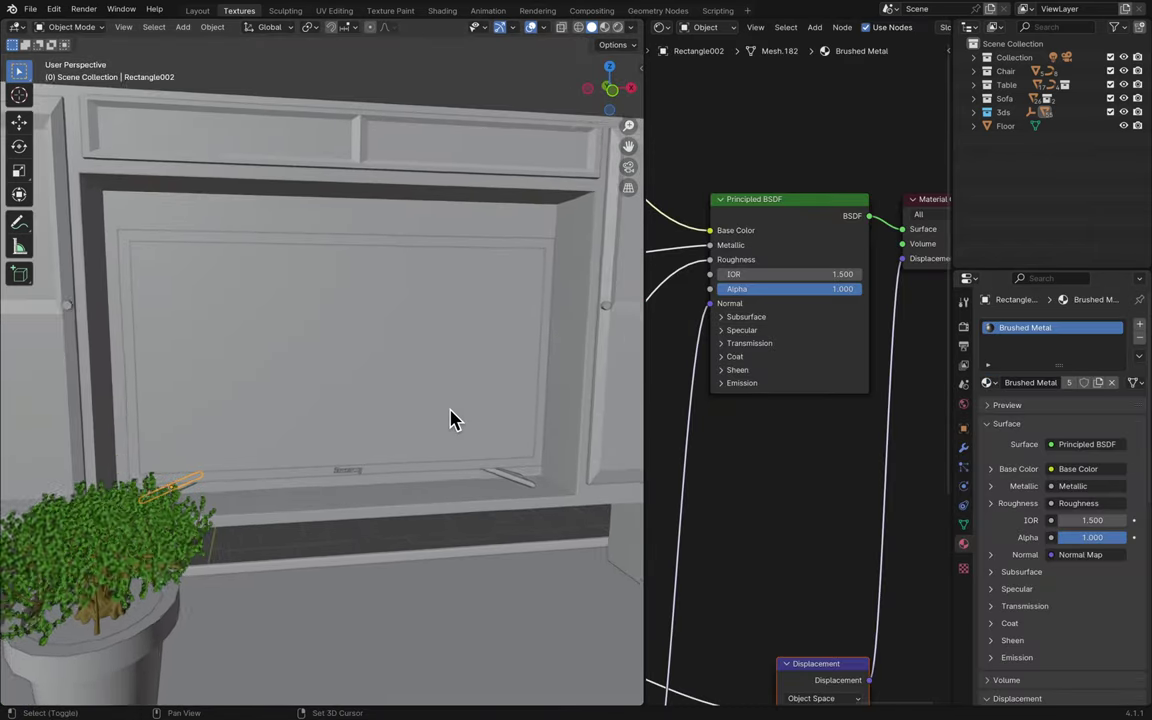
pyautogui.keyDown('shift'); pyautogui.hscroll(-1, 453, 417); pyautogui.keyUp('shift')
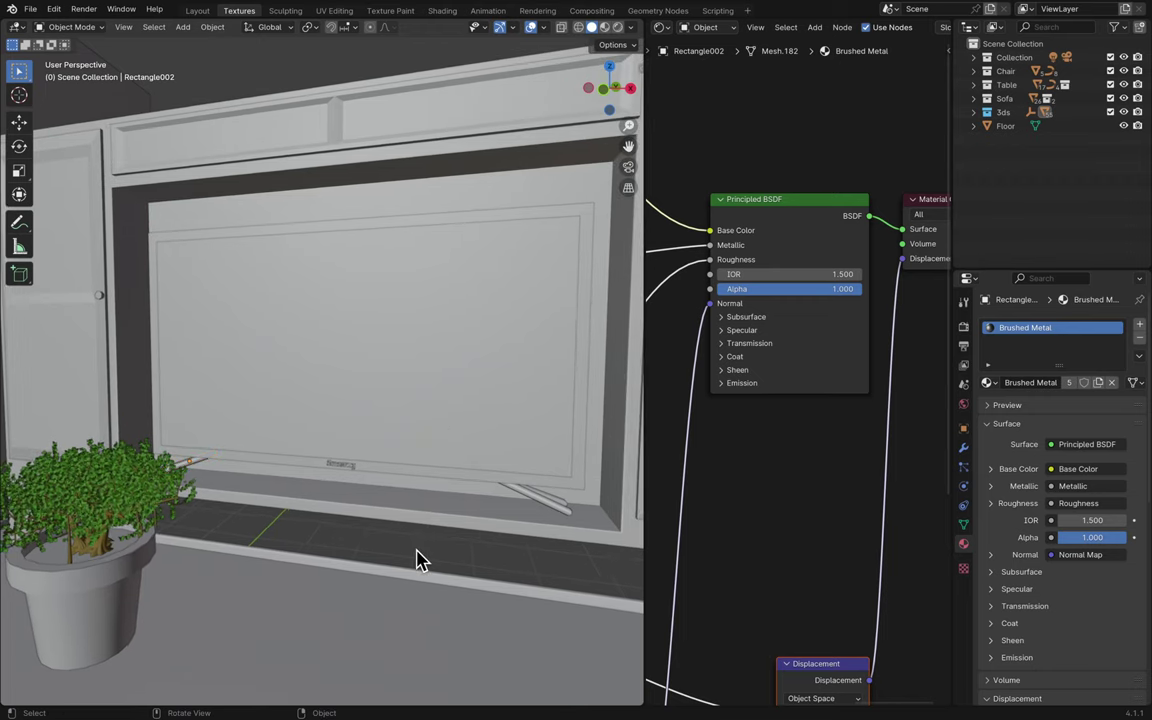
pyautogui.hotkey('ctrl', 's')
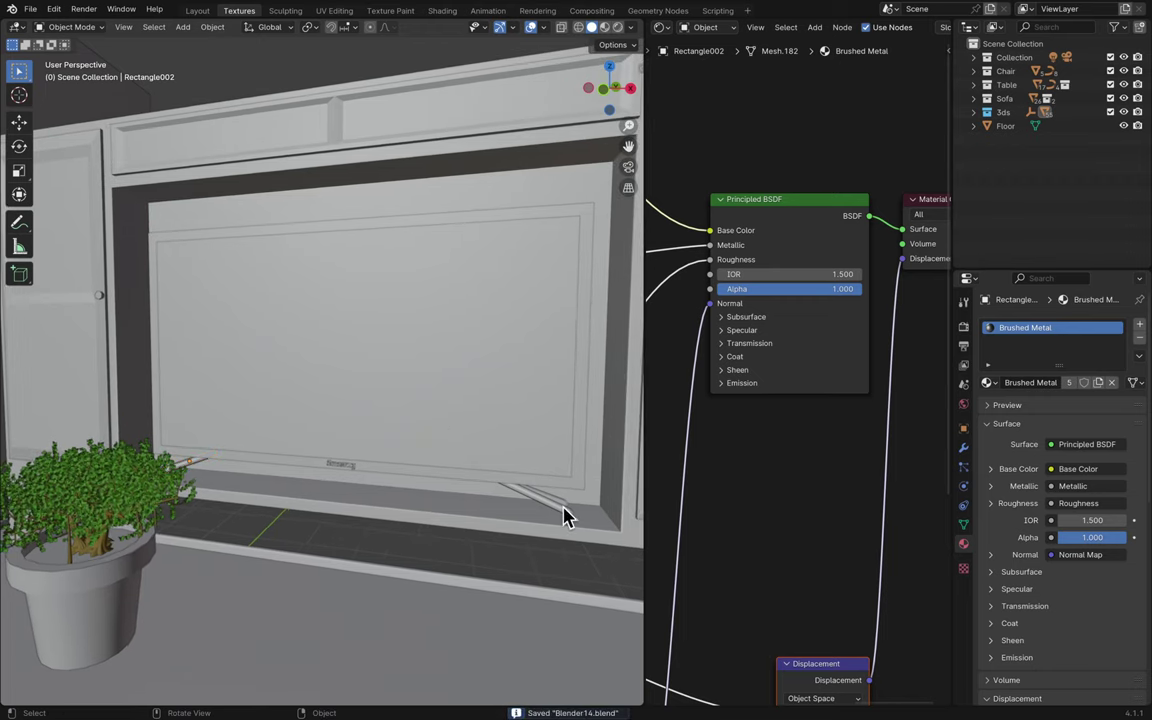
# - Orbit, zoom and use camera view to inspect the TV and its metal stand legs
pyautogui.scroll(-6, 517, 530)
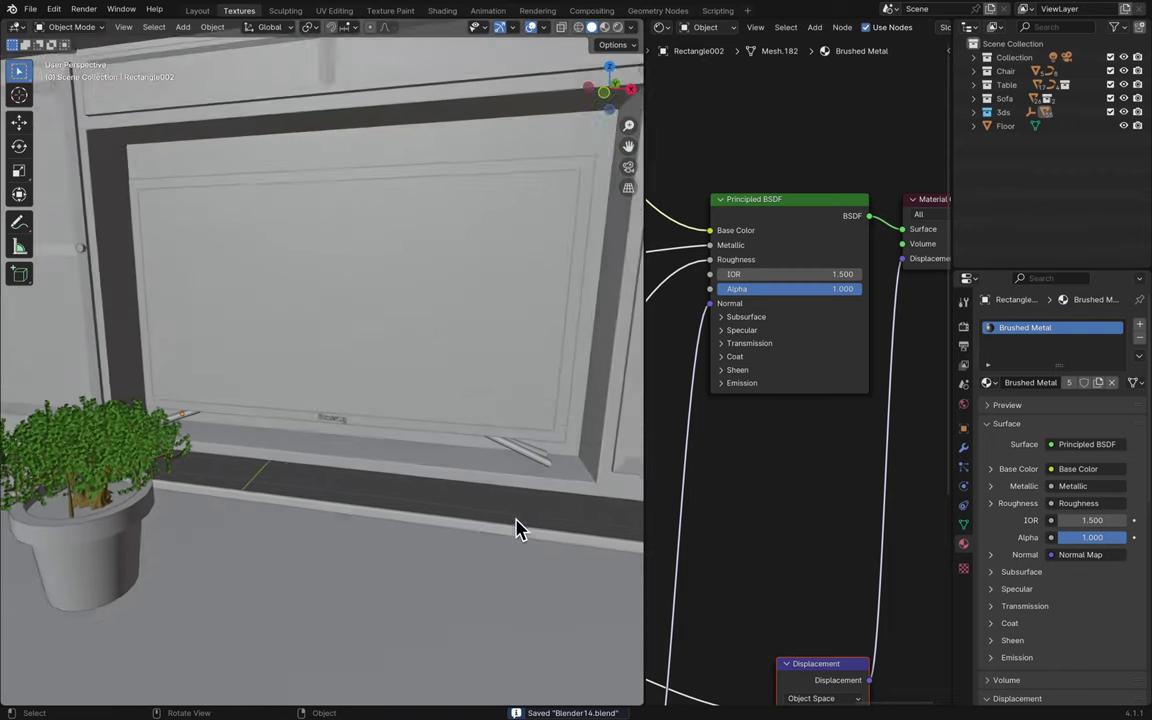
pyautogui.keyDown('ctrl'); pyautogui.scroll(3, 517, 530); pyautogui.keyUp('ctrl')
pyautogui.keyDown('shift'); pyautogui.hscroll(-3, 517, 530); pyautogui.keyUp('shift')
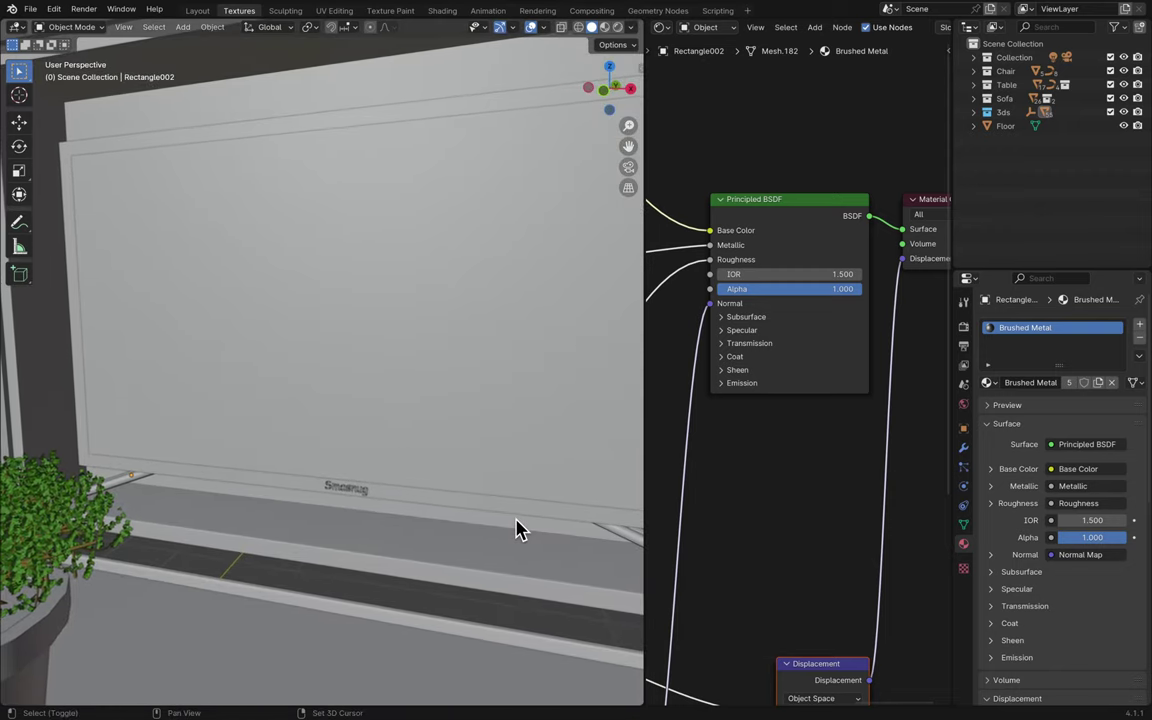
pyautogui.keyDown('shift'); pyautogui.hscroll(-2, 517, 530); pyautogui.keyUp('shift')
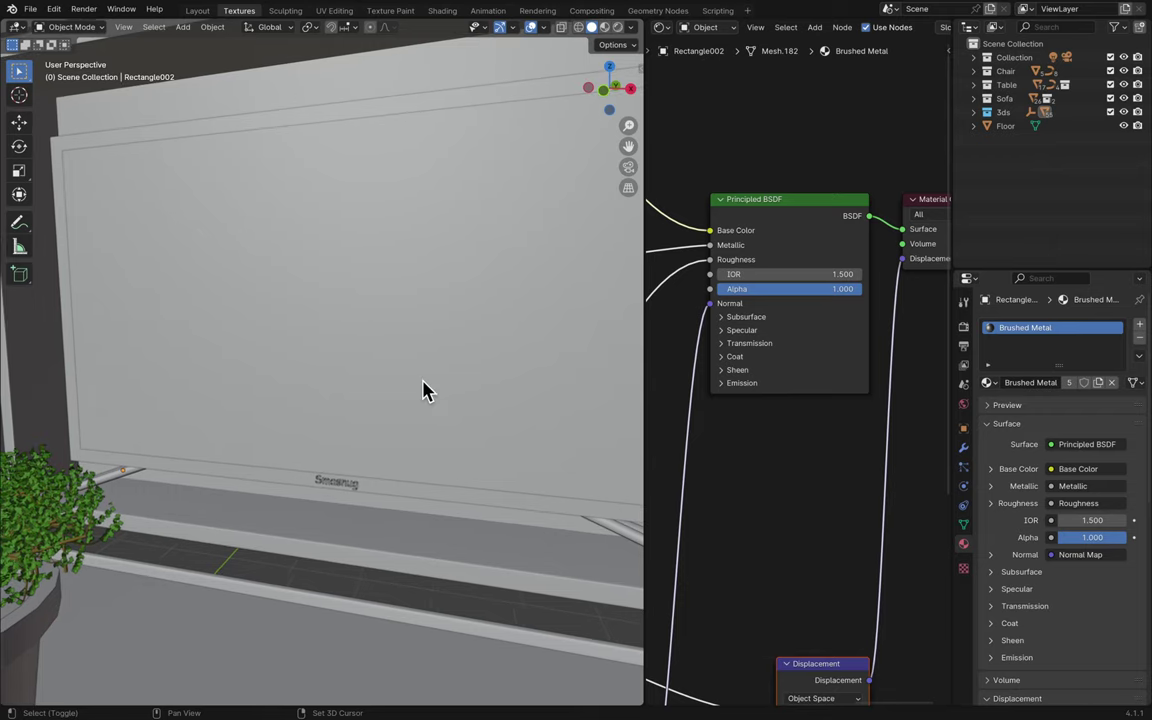
pyautogui.moveTo(630, 124); pyautogui.dragTo(630, 132)
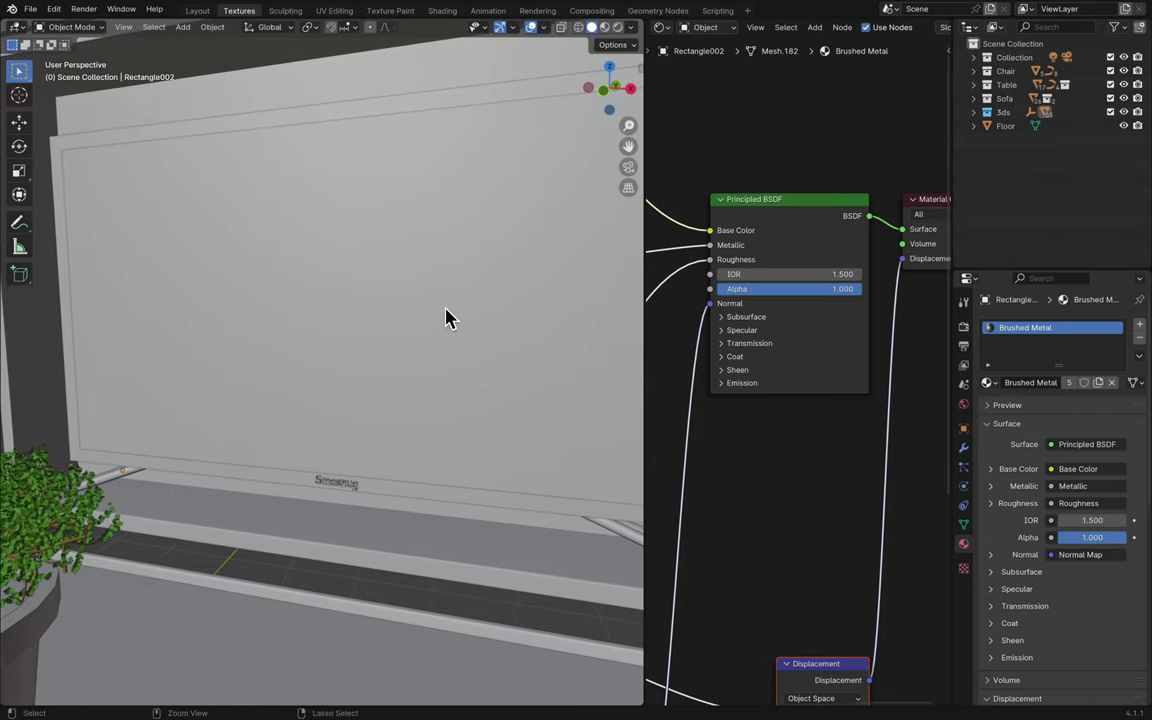
pyautogui.press('Home')
pyautogui.press('KP_Decimal')
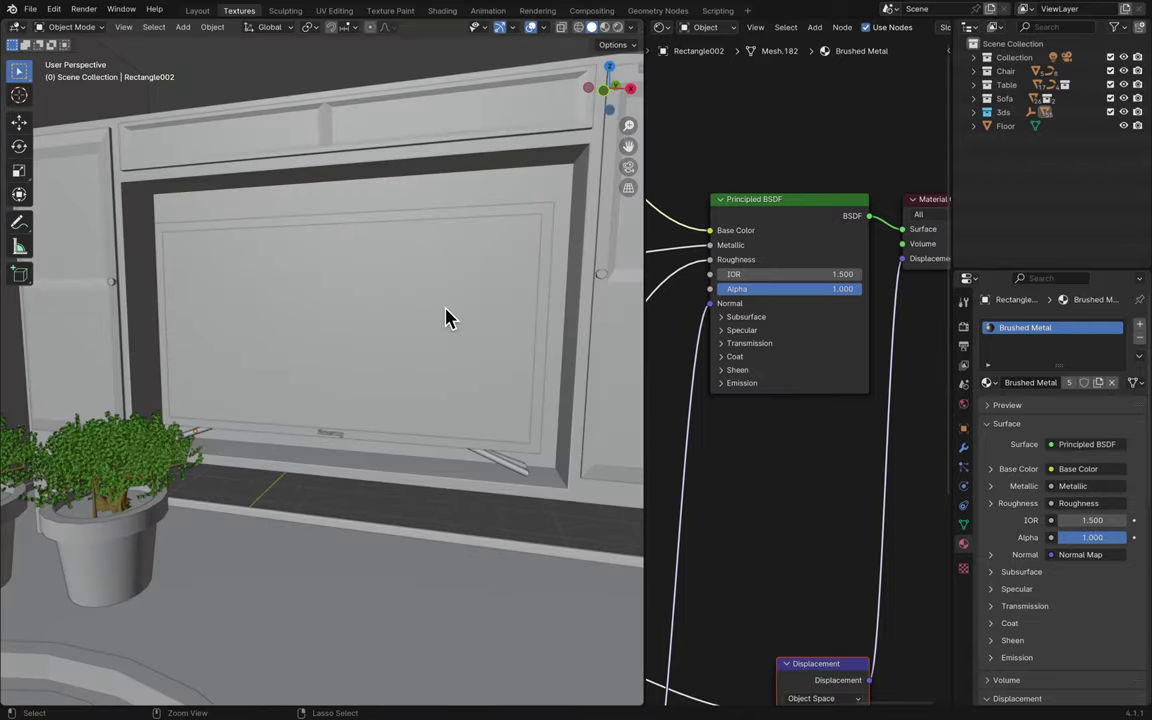
pyautogui.press('KP_4')
pyautogui.press('KP_4')
pyautogui.press('KP_4')
pyautogui.press('KP_4')
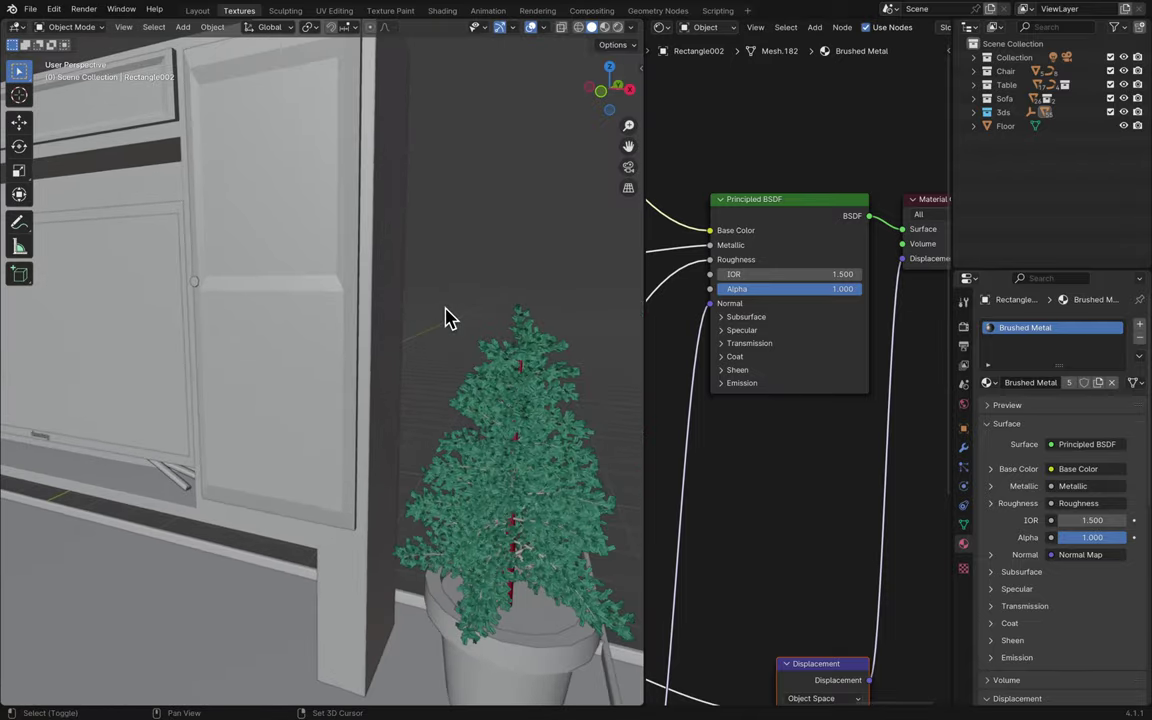
pyautogui.press('KP_8')
pyautogui.press('KP_2')
pyautogui.press('KP_2')
pyautogui.press('KP_2')
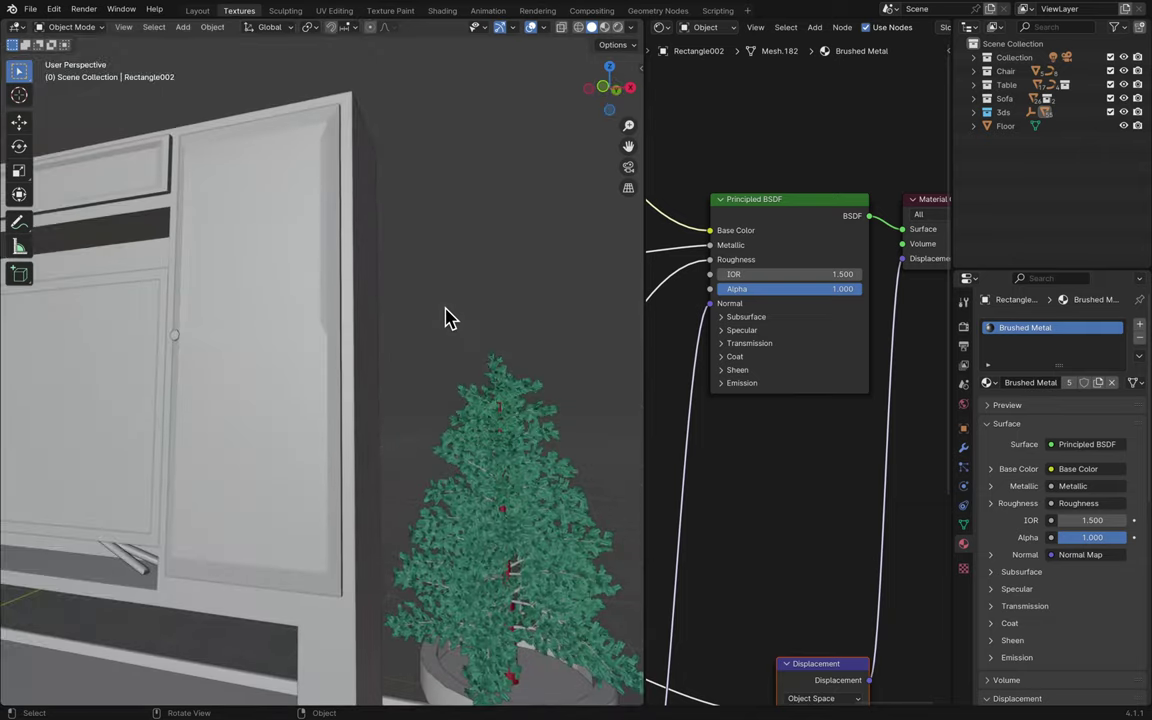
pyautogui.press('ctrl+KP_4')
pyautogui.press('ctrl+KP_4')
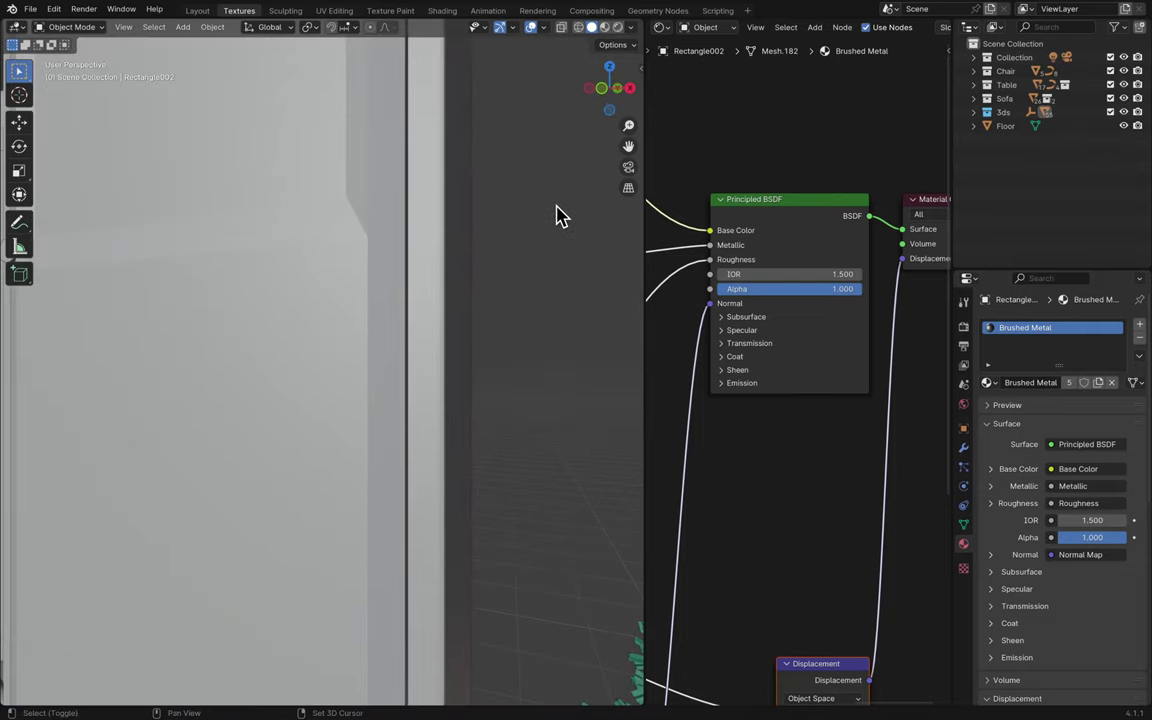
pyautogui.click(628, 167)
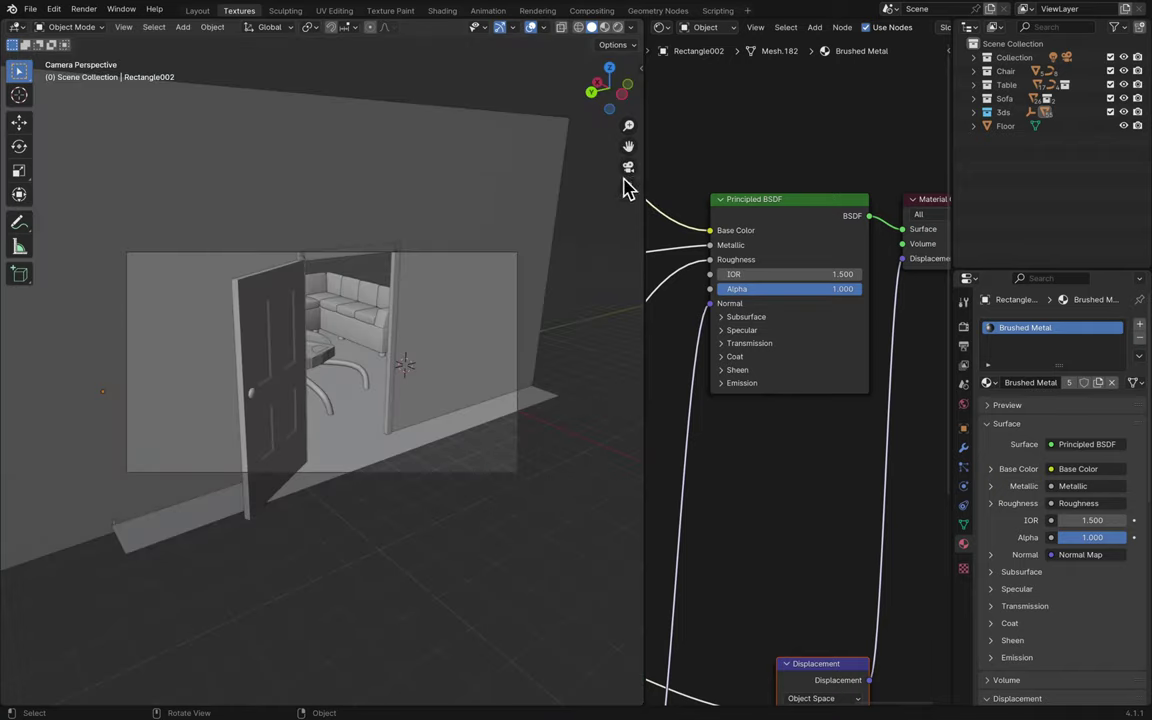
pyautogui.moveTo(627, 185); pyautogui.dragTo(507, 277, button='middle')
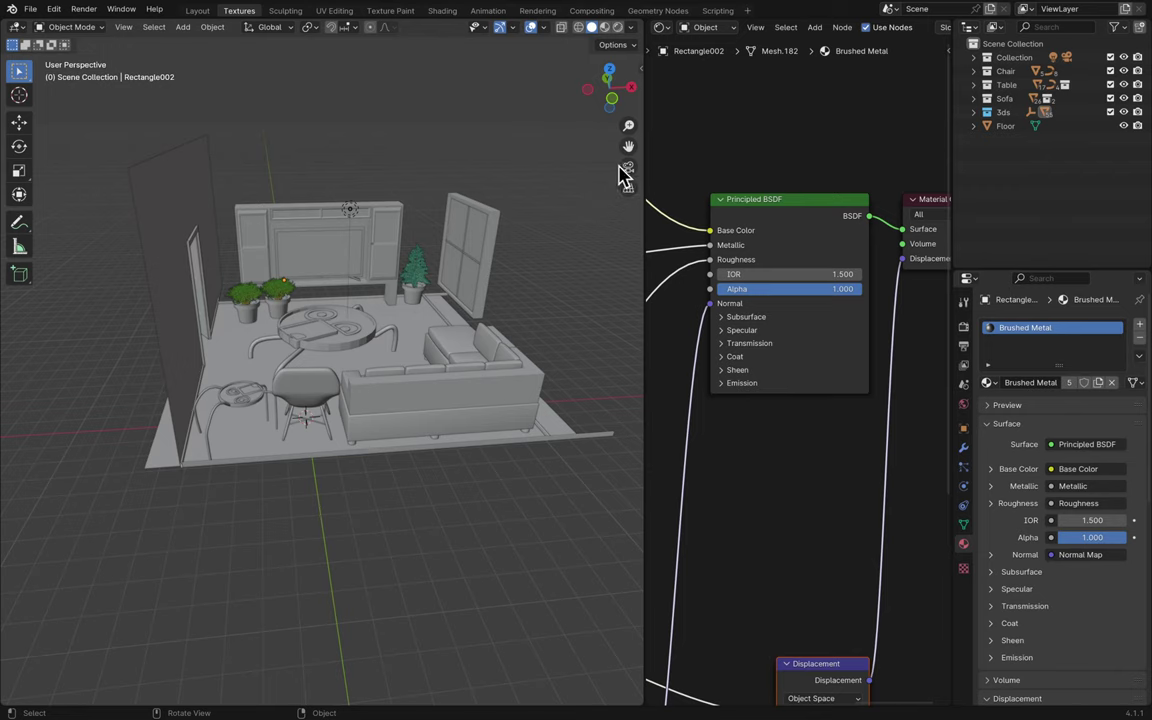
pyautogui.keyDown('shift'); pyautogui.moveTo(499, 180); pyautogui.dragTo(500, 183, button='middle'); pyautogui.keyUp('shift')
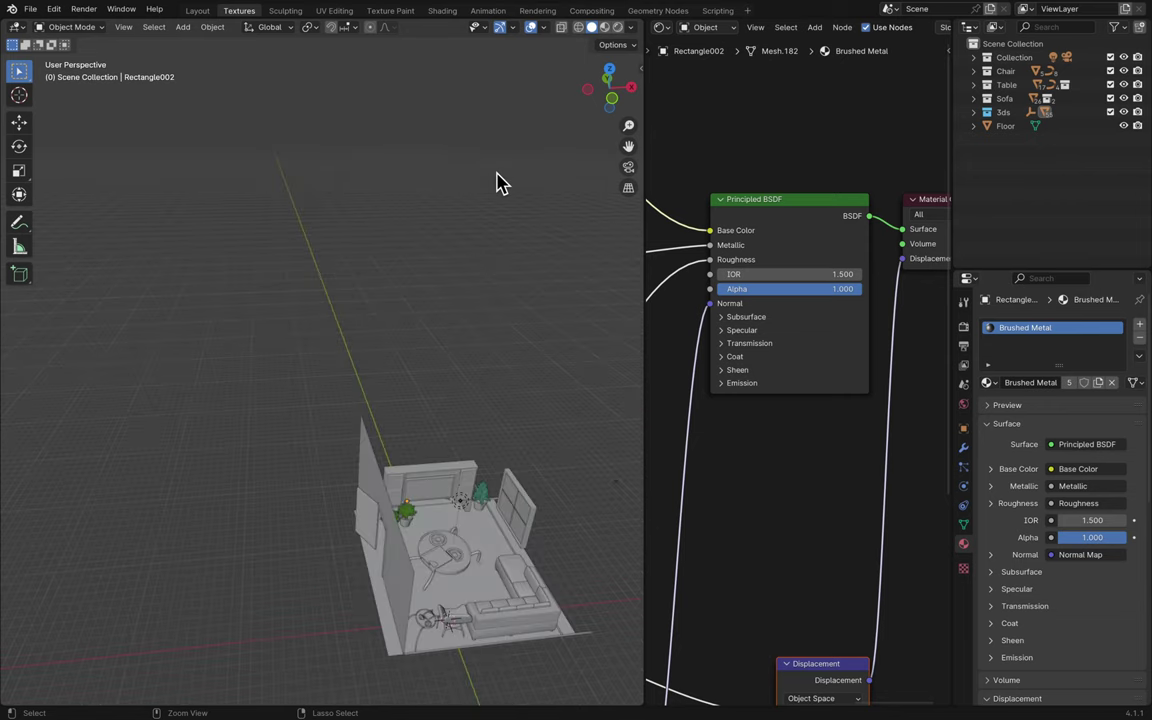
pyautogui.moveTo(581, 267); pyautogui.dragTo(581, 268, button='middle')
pyautogui.scroll(10, 581, 270)
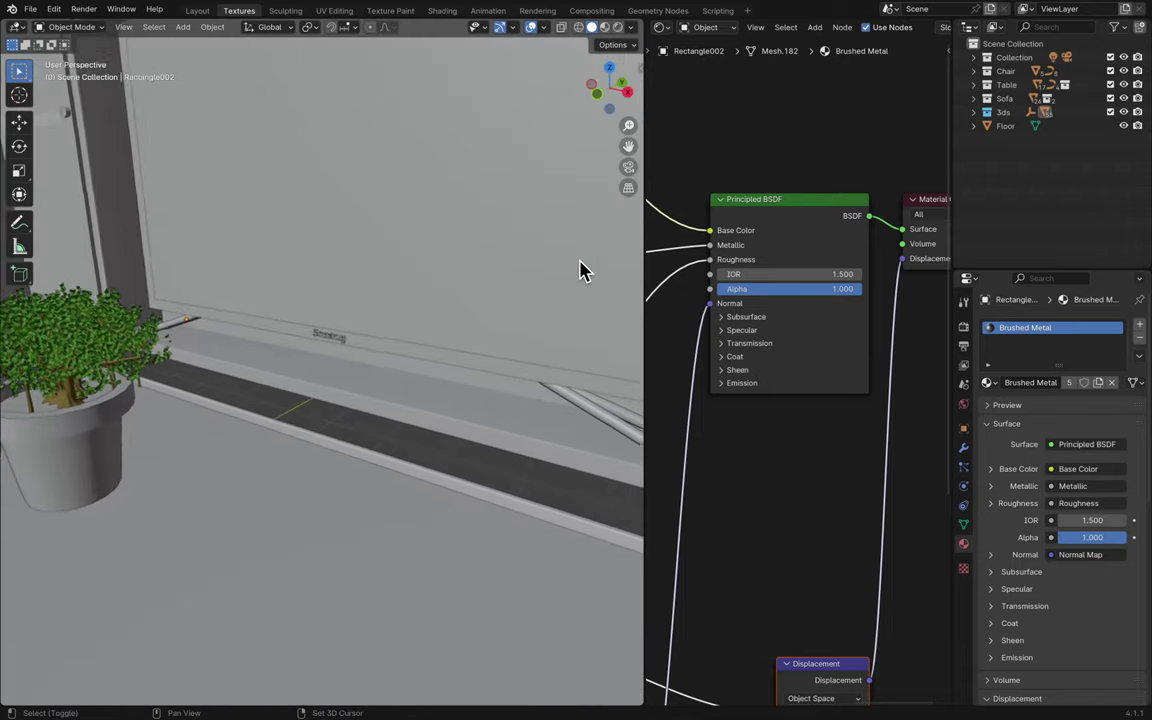
pyautogui.scroll(5, 583, 270)
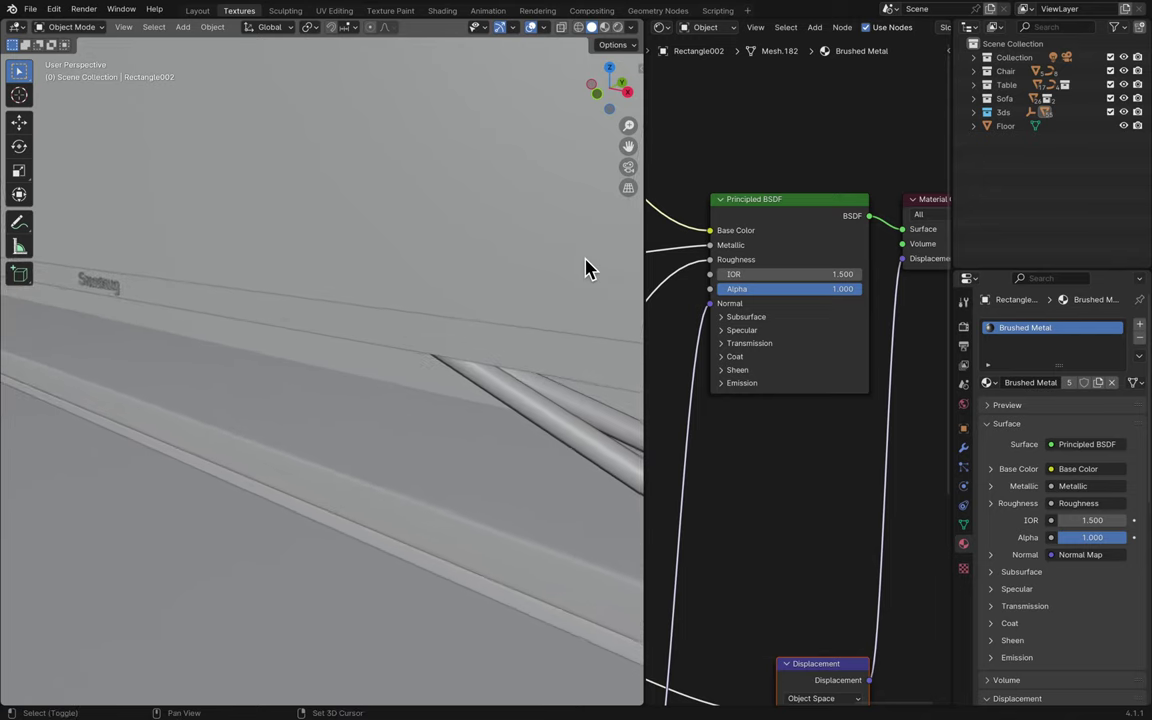
pyautogui.scroll(-5, 585, 270)
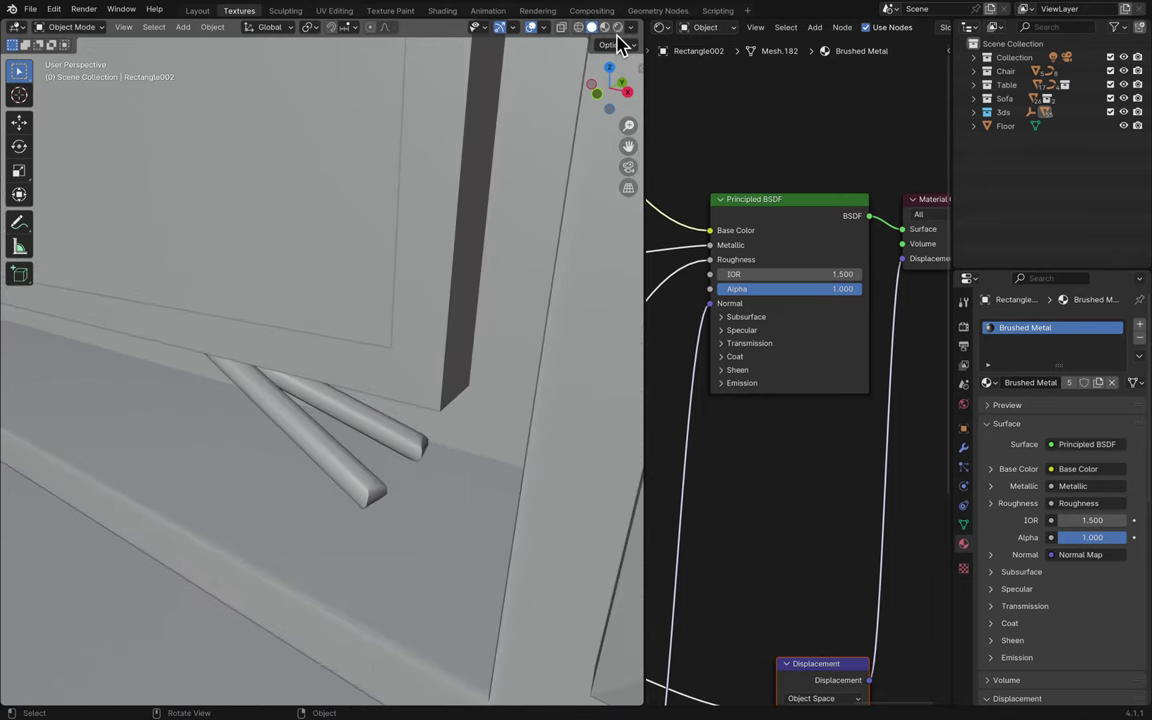
# - Preview the scene in rendered shading and save the file
pyautogui.click(617, 28)
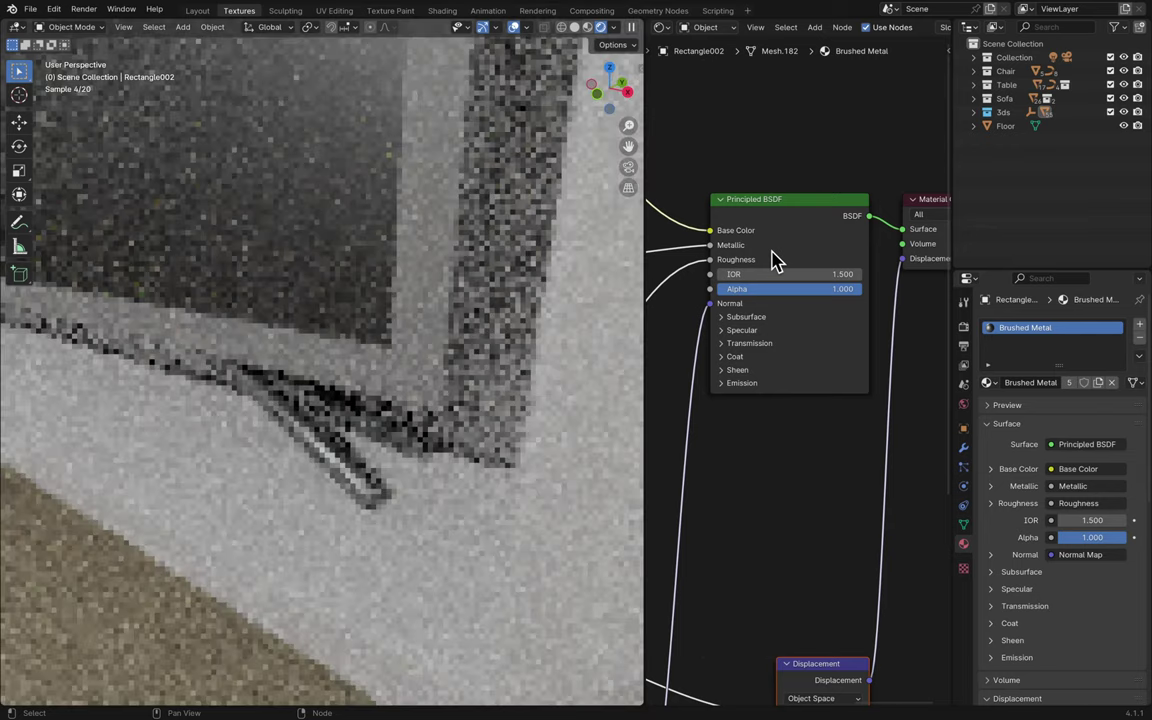
pyautogui.hotkey('ctrl', 's')
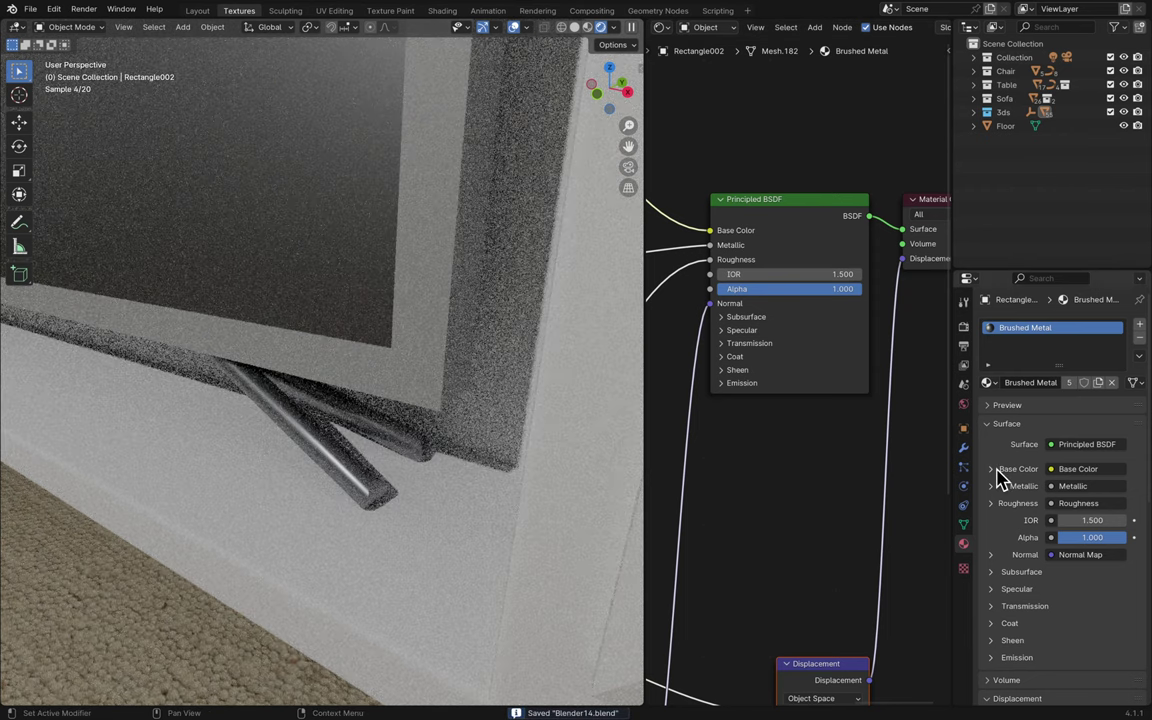
pyautogui.moveTo(818, 437); pyautogui.dragTo(810, 450, button='middle')
pyautogui.scroll(-5, 810, 450)
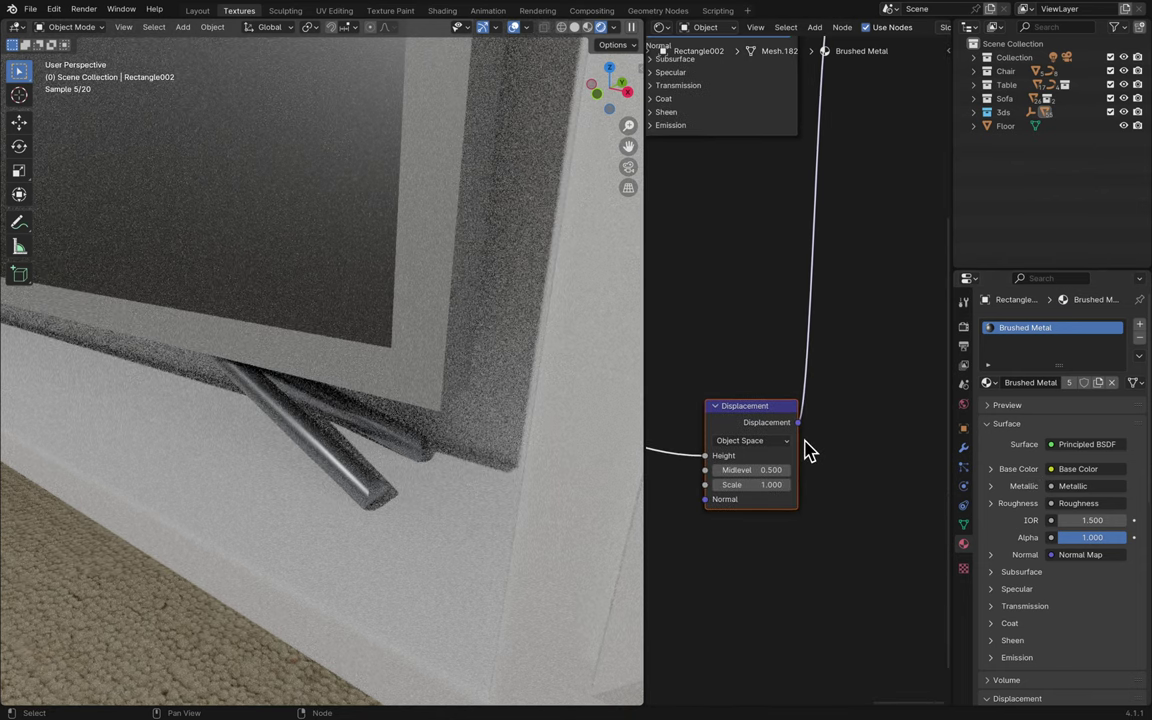
# - Set Brushed Metal's surface displacement to Displacement Only and save again
pyautogui.click(766, 470)
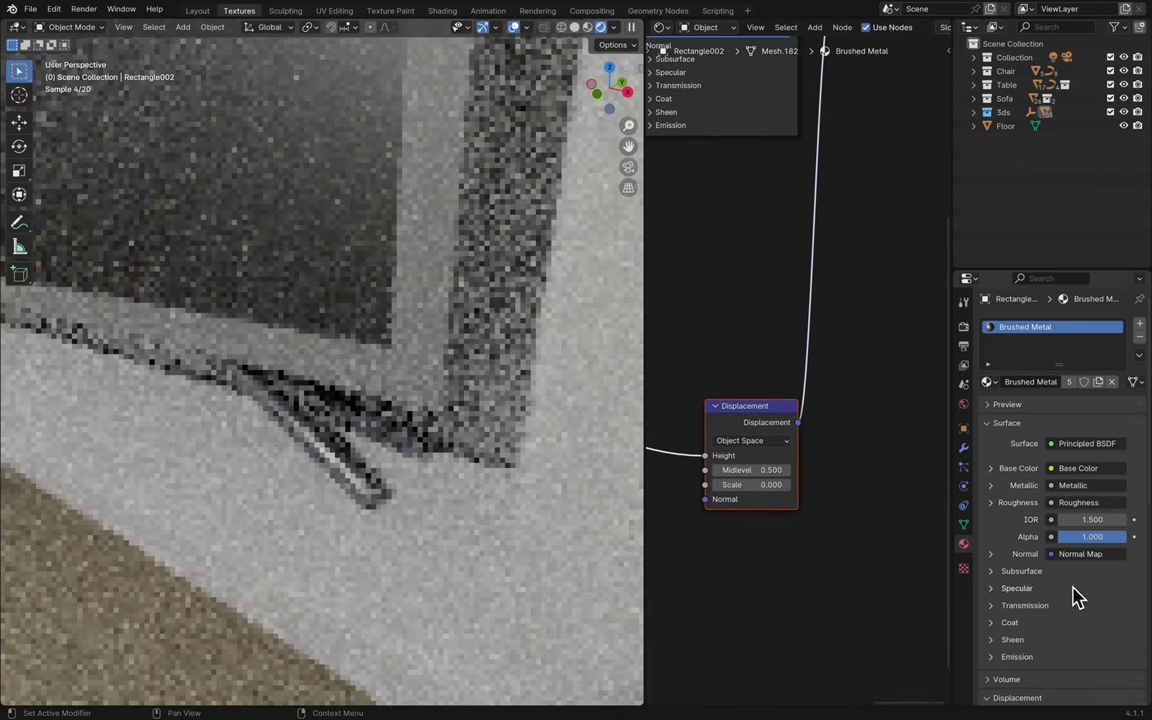
pyautogui.scroll(-8, 1075, 595)
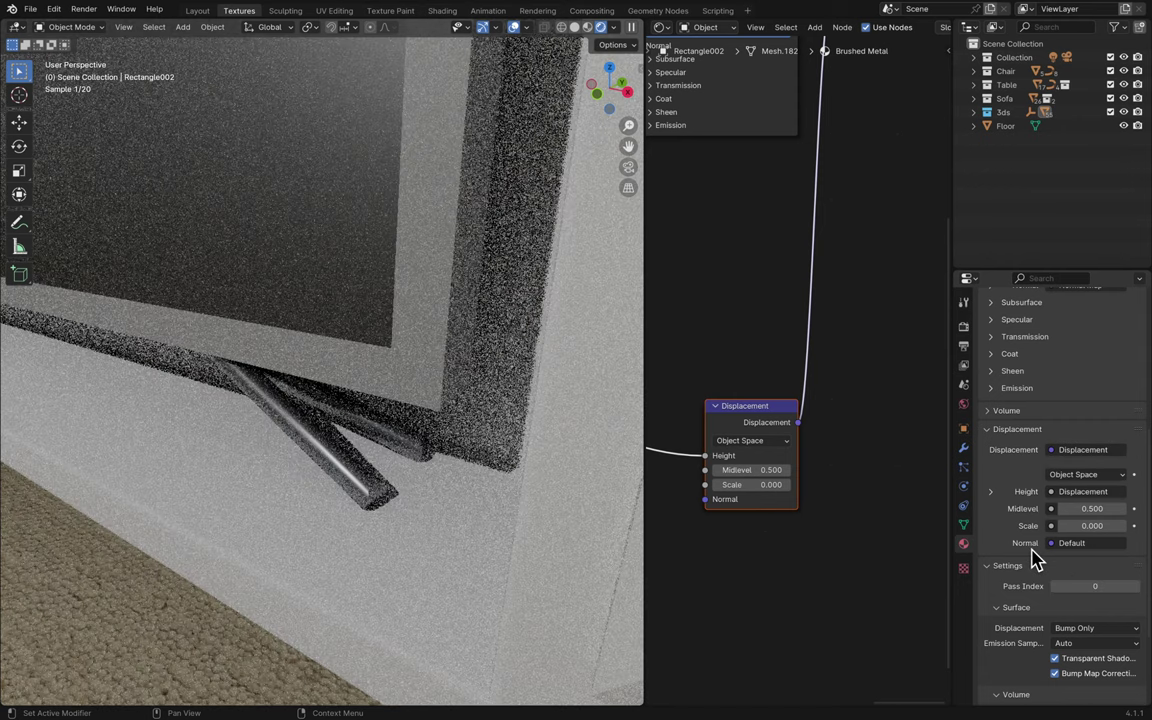
pyautogui.scroll(-3, 1038, 600)
pyautogui.click(1085, 525)
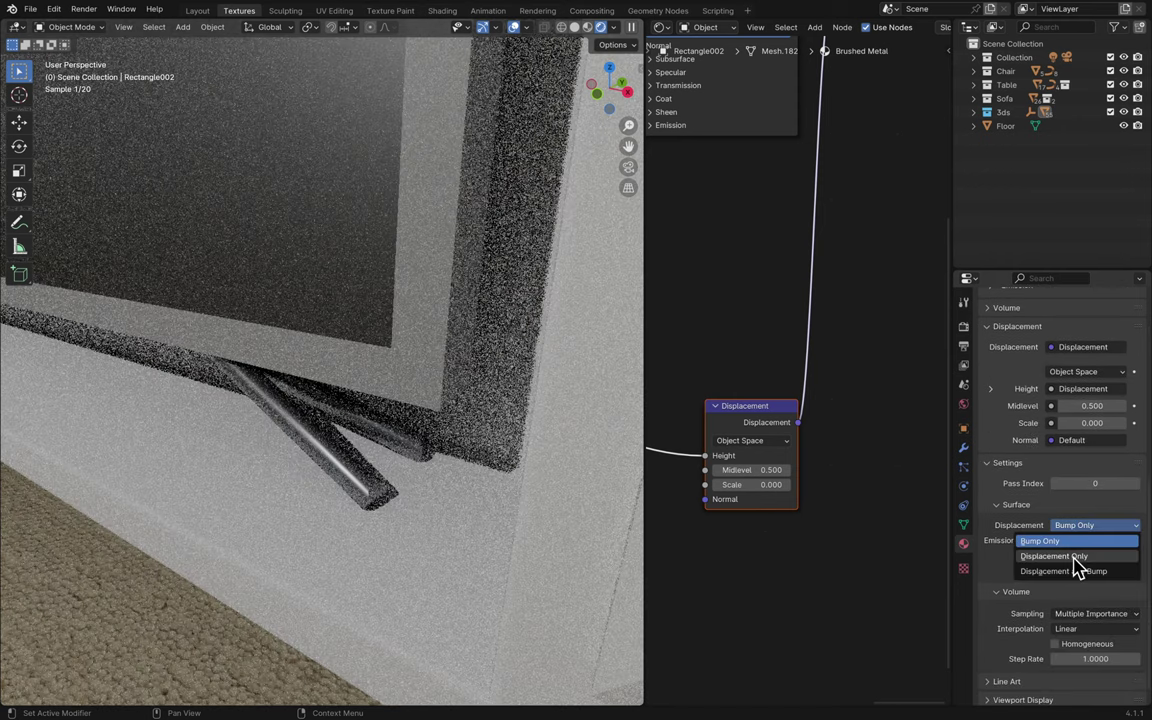
pyautogui.click(1075, 558)
pyautogui.scroll(3, 370, 488)
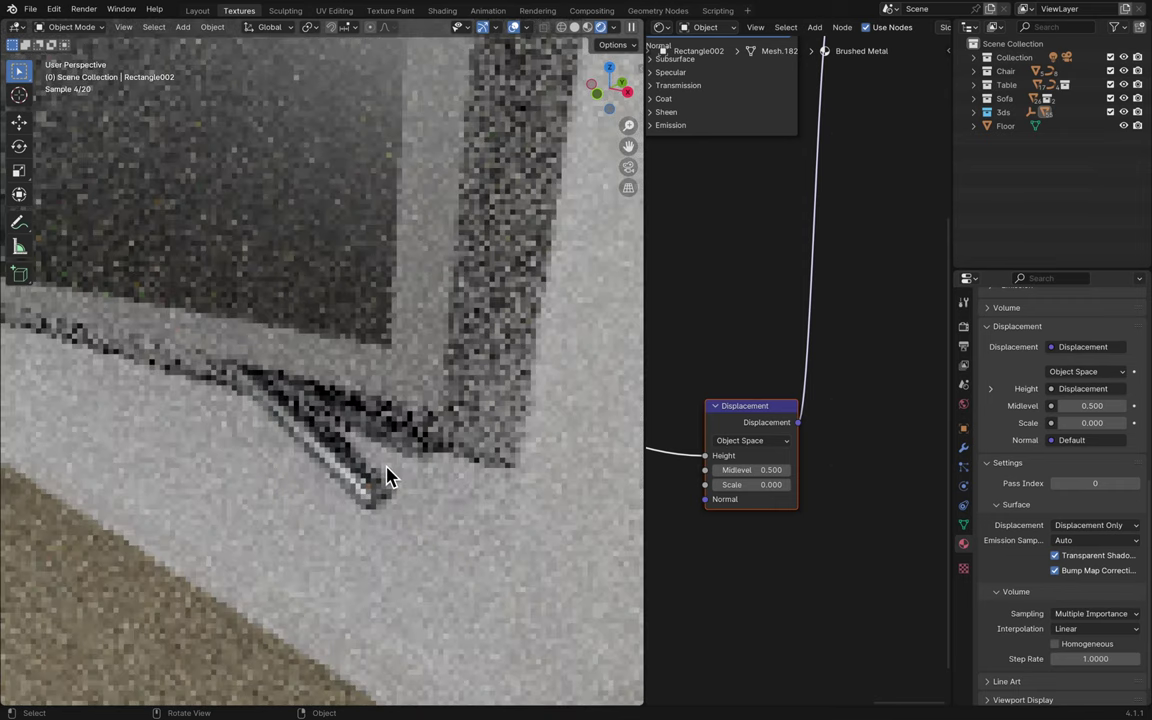
pyautogui.hotkey('ctrl', 's')
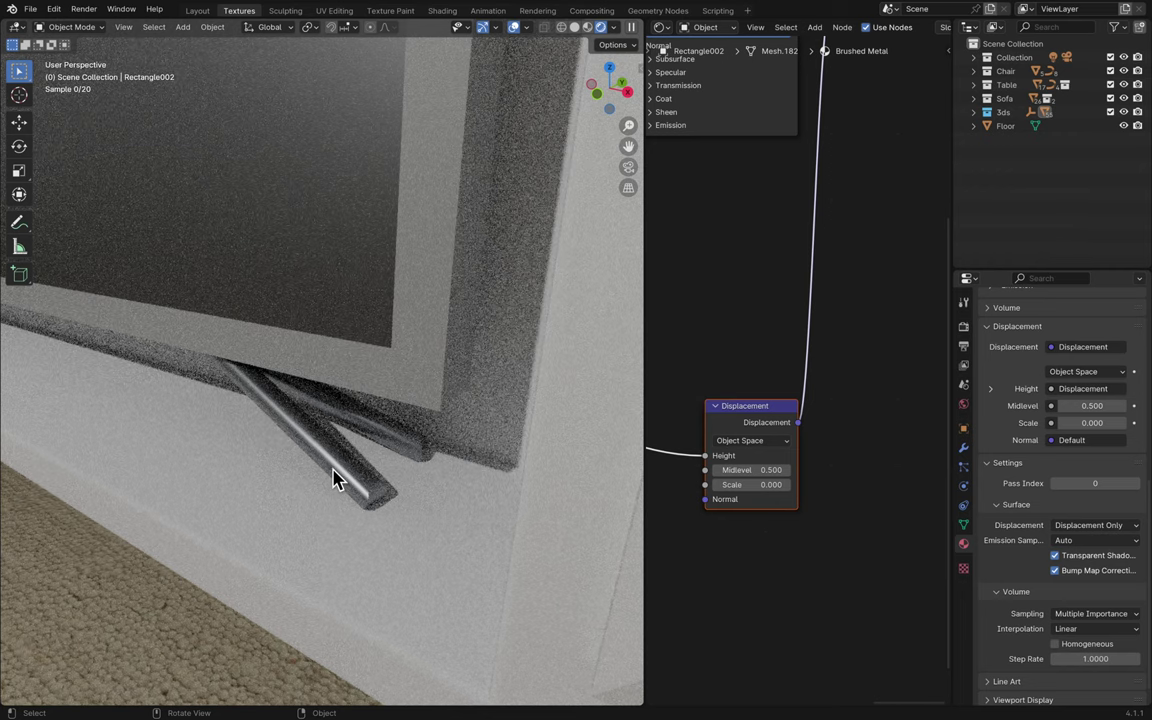
pyautogui.scroll(3, 336, 479)
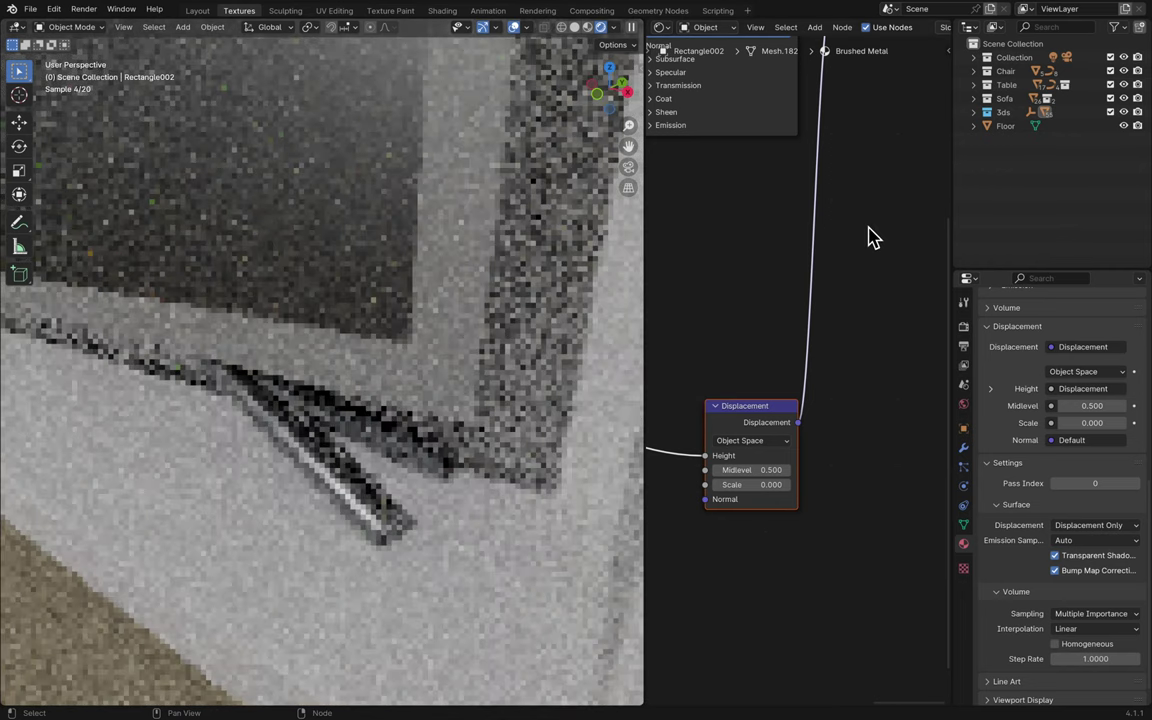
pyautogui.hscroll(-5, 868, 237)
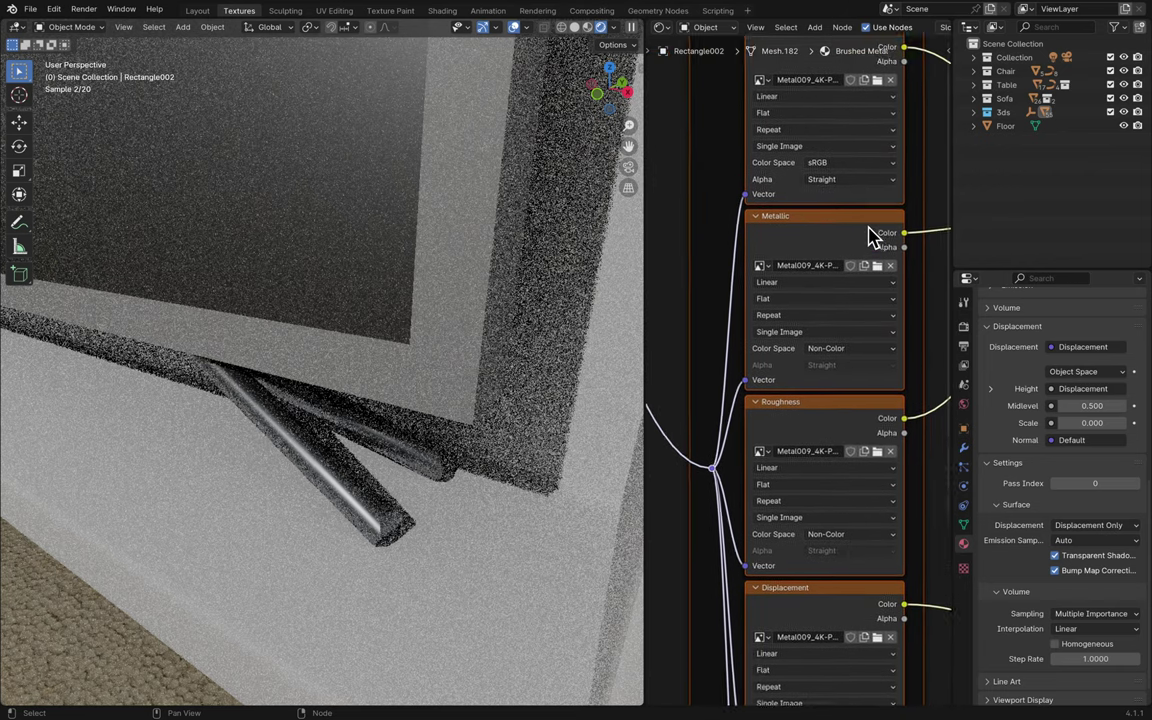
# - Stretch Rectangle003's brushed-metal Mapping X scale, then set it back to 1.000
pyautogui.hscroll(-8, 868, 237)
pyautogui.scroll(3, 870, 230)
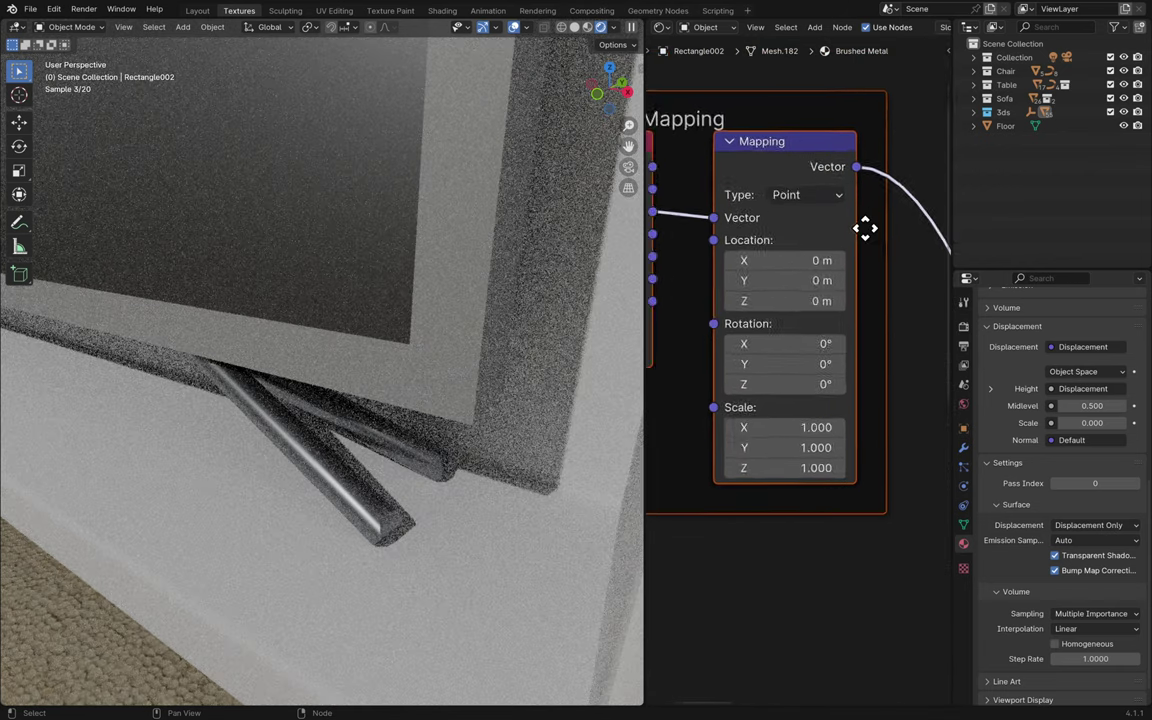
pyautogui.scroll(1, 865, 229)
pyautogui.keyDown('shift'); pyautogui.scroll(2, 866, 226); pyautogui.keyUp('shift')
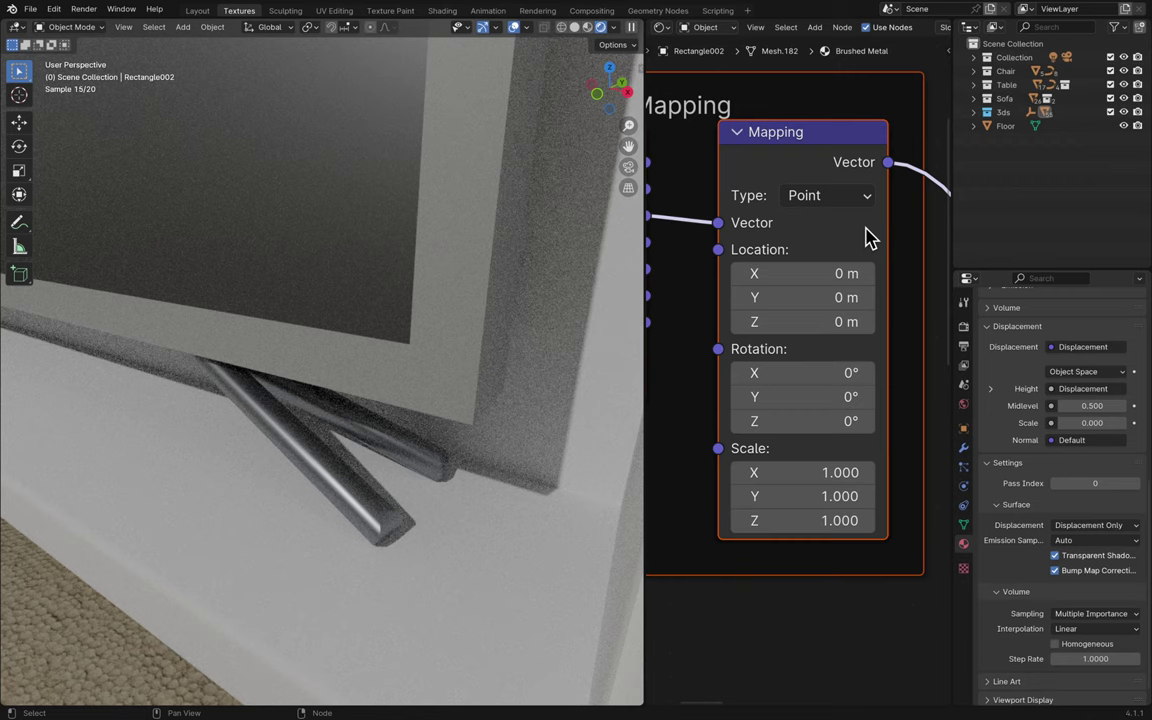
pyautogui.click(352, 492)
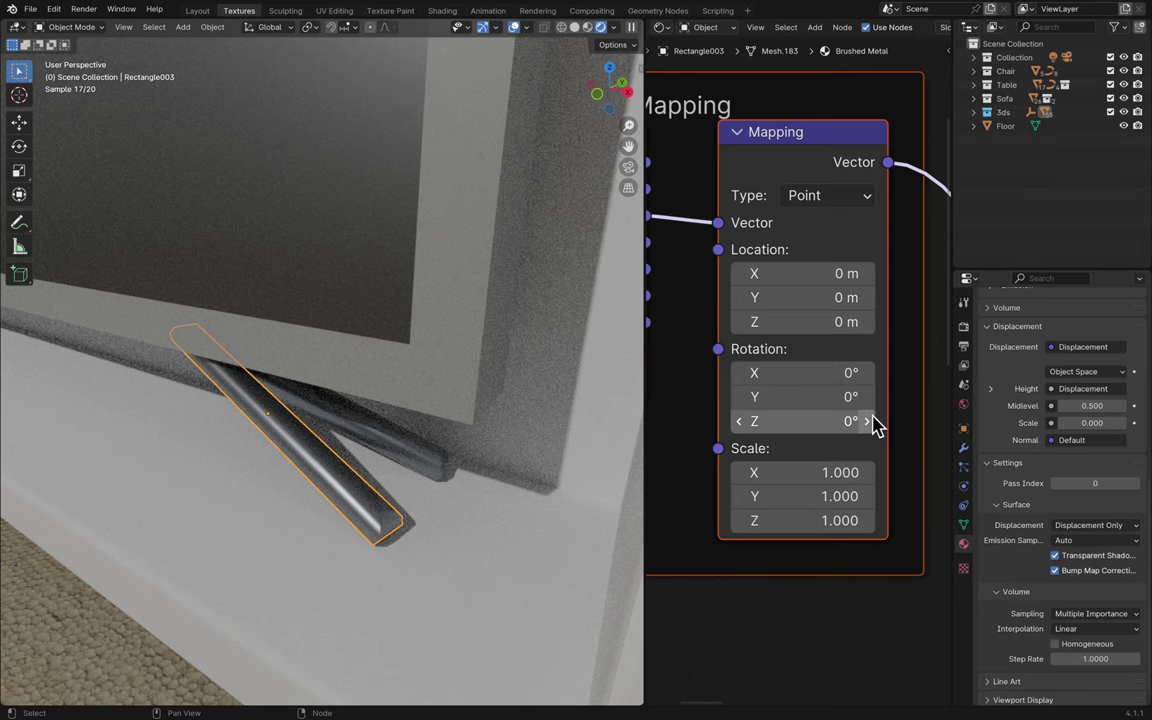
pyautogui.scroll(10, 998, 337)
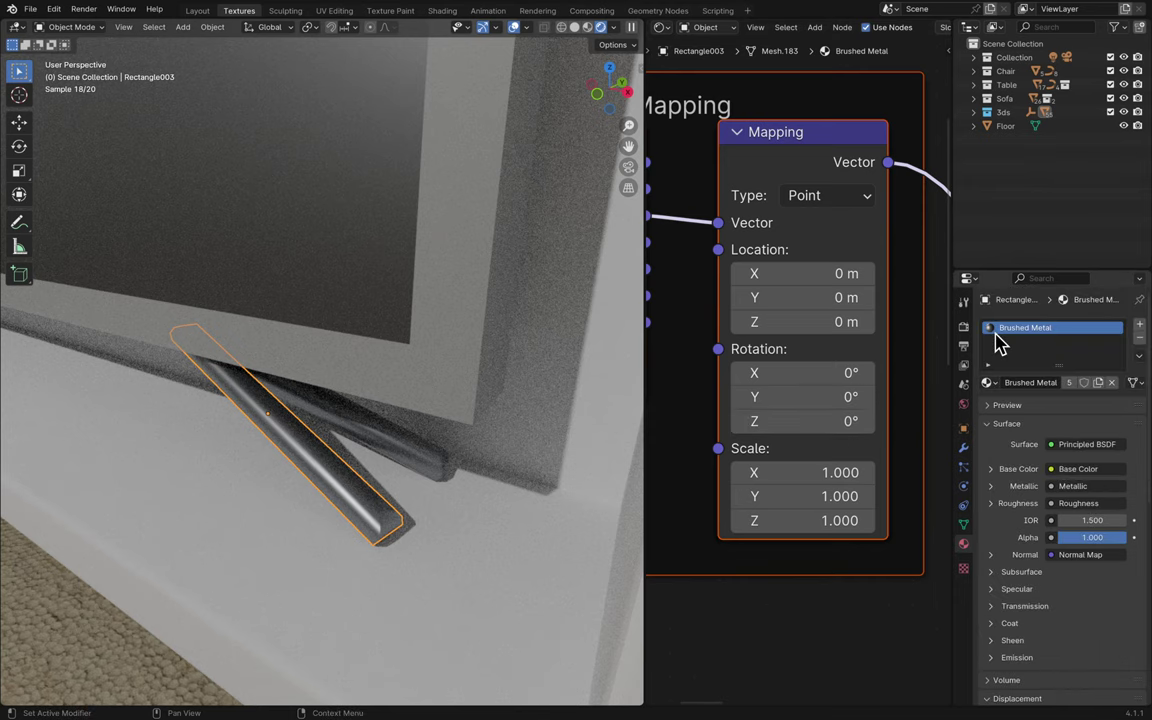
pyautogui.moveTo(770, 472)
pyautogui.mouseDown()
pyautogui.moveTo(830, 472)
pyautogui.moveTo(690, 472)
pyautogui.moveTo(783, 473)
pyautogui.mouseUp()
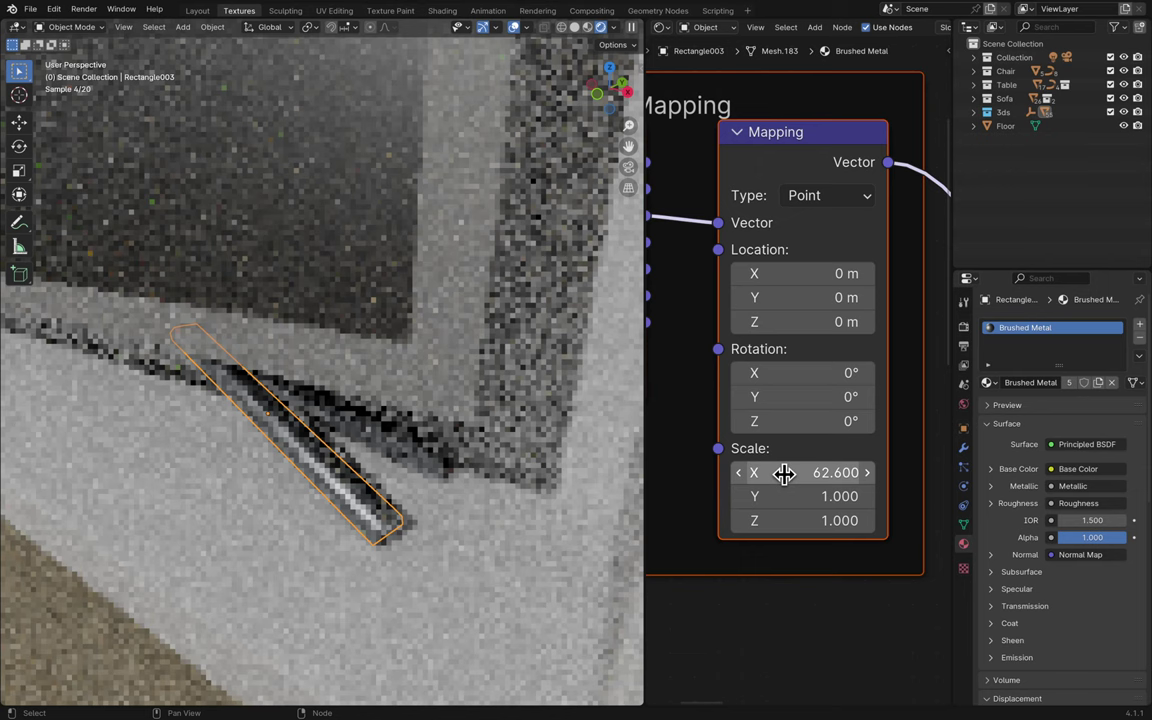
pyautogui.click(784, 473)
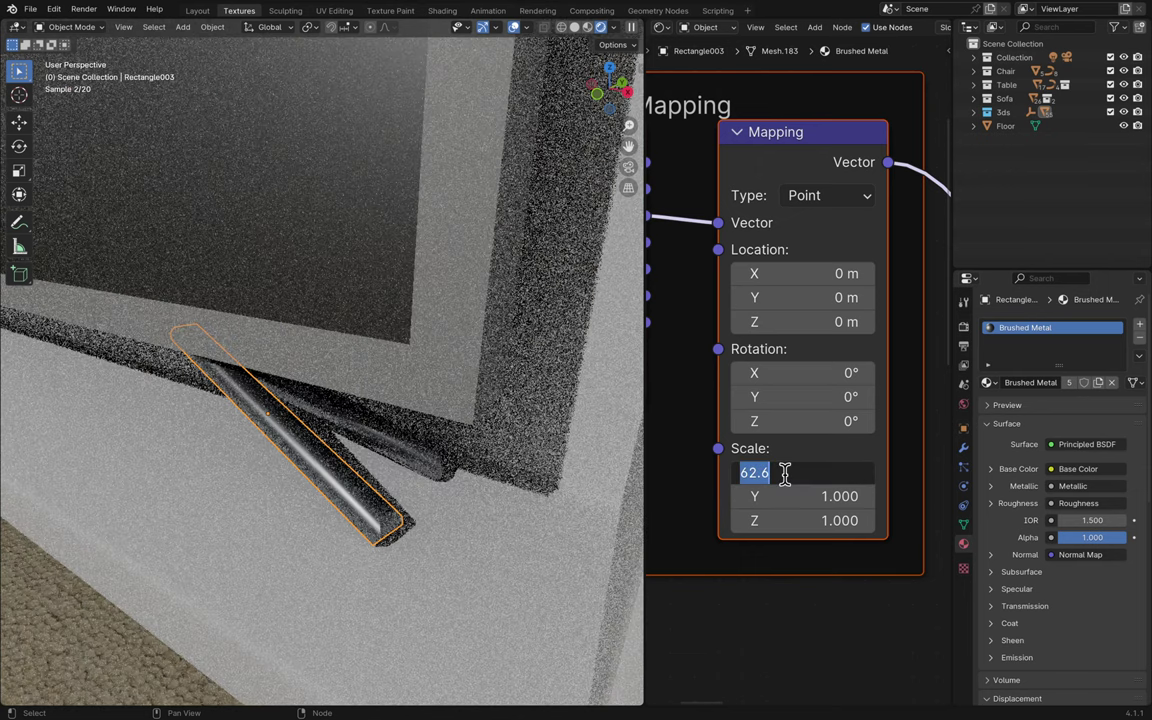
pyautogui.write('1')
pyautogui.press('Return')
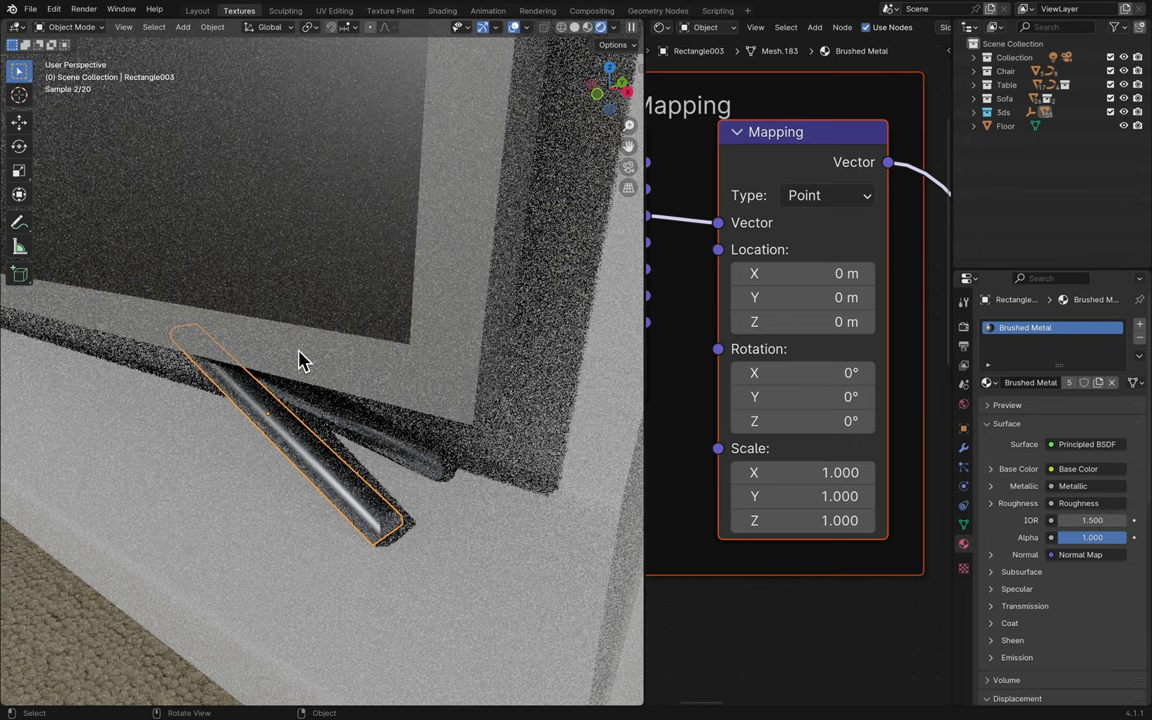
pyautogui.hotkey('ctrl', 'z')
pyautogui.hotkey('ctrl', 'z')
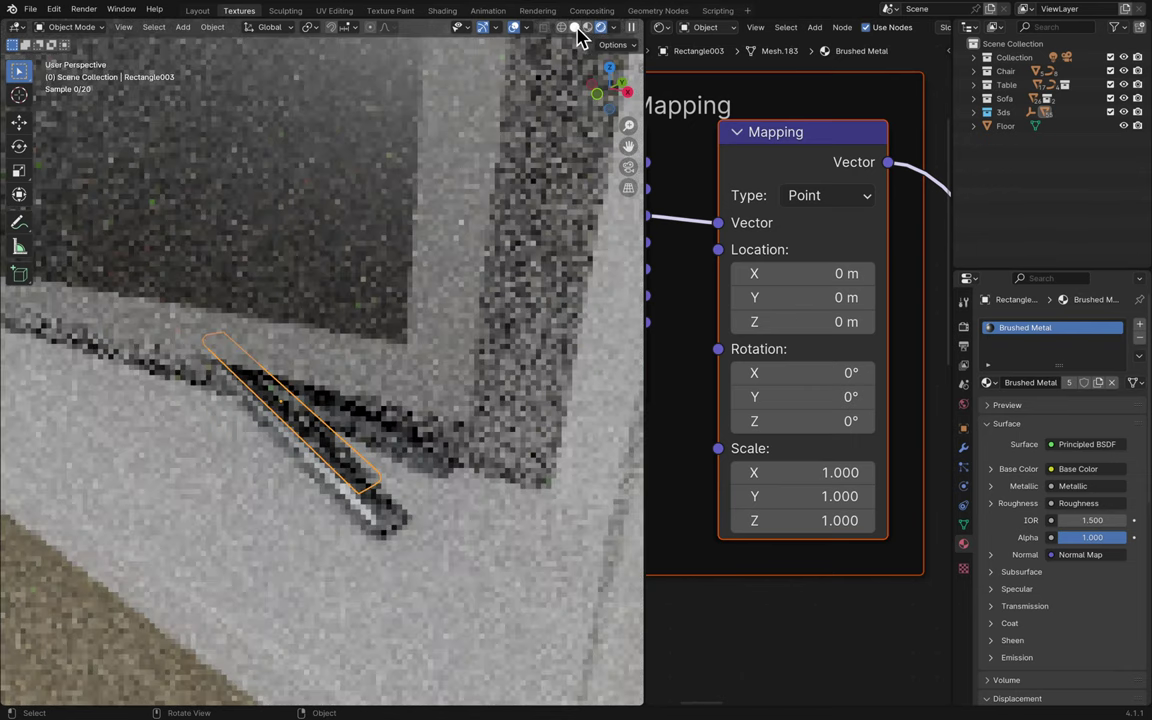
# - Switch to solid shading, save Blender14.blend, then select the window frame Box007
pyautogui.click(576, 27)
pyautogui.hotkey('ctrl', 's')
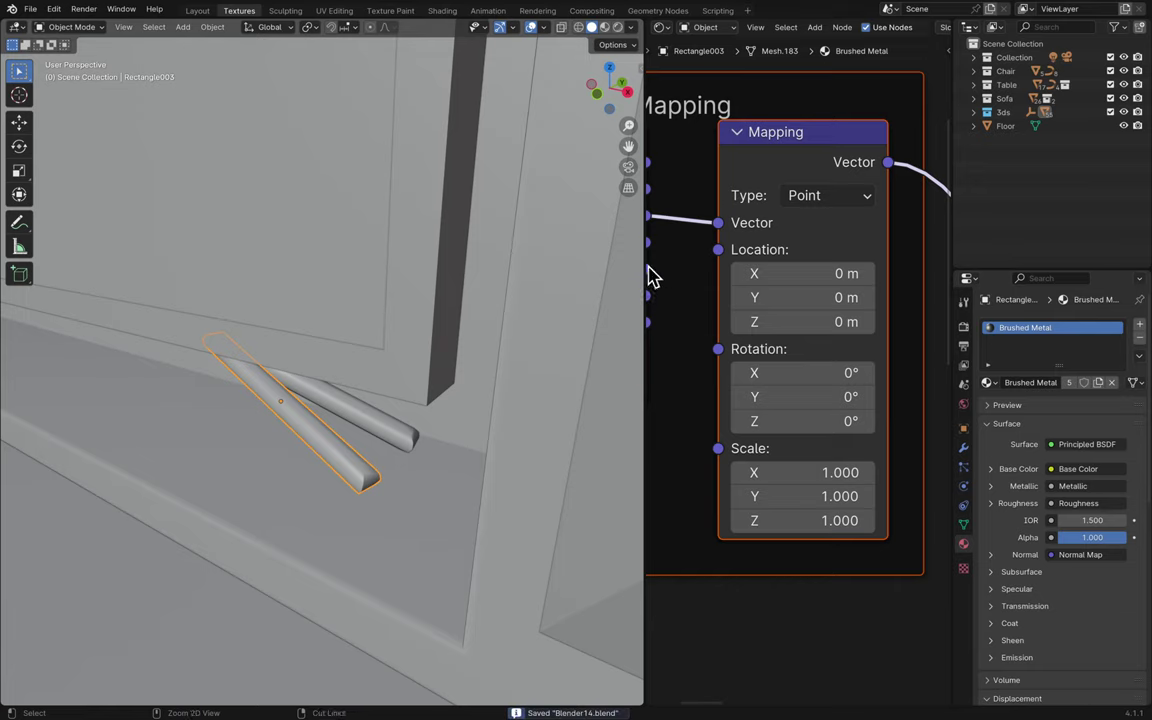
pyautogui.scroll(-8, 591, 323)
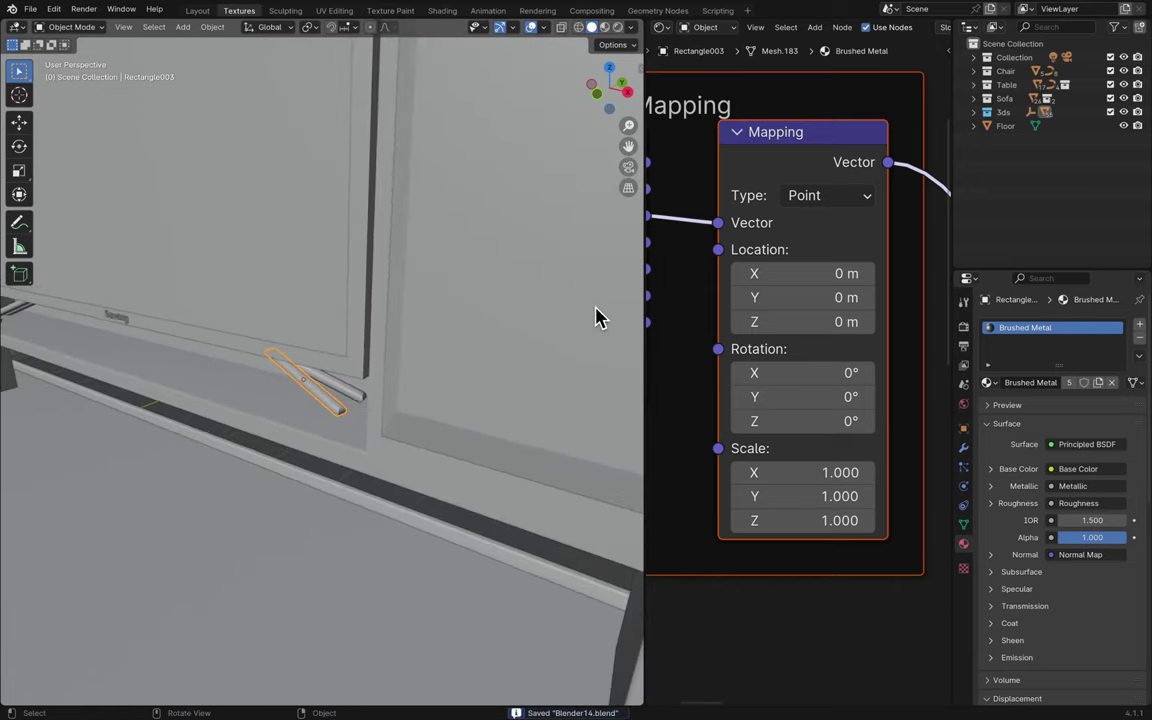
pyautogui.scroll(-4, 595, 317)
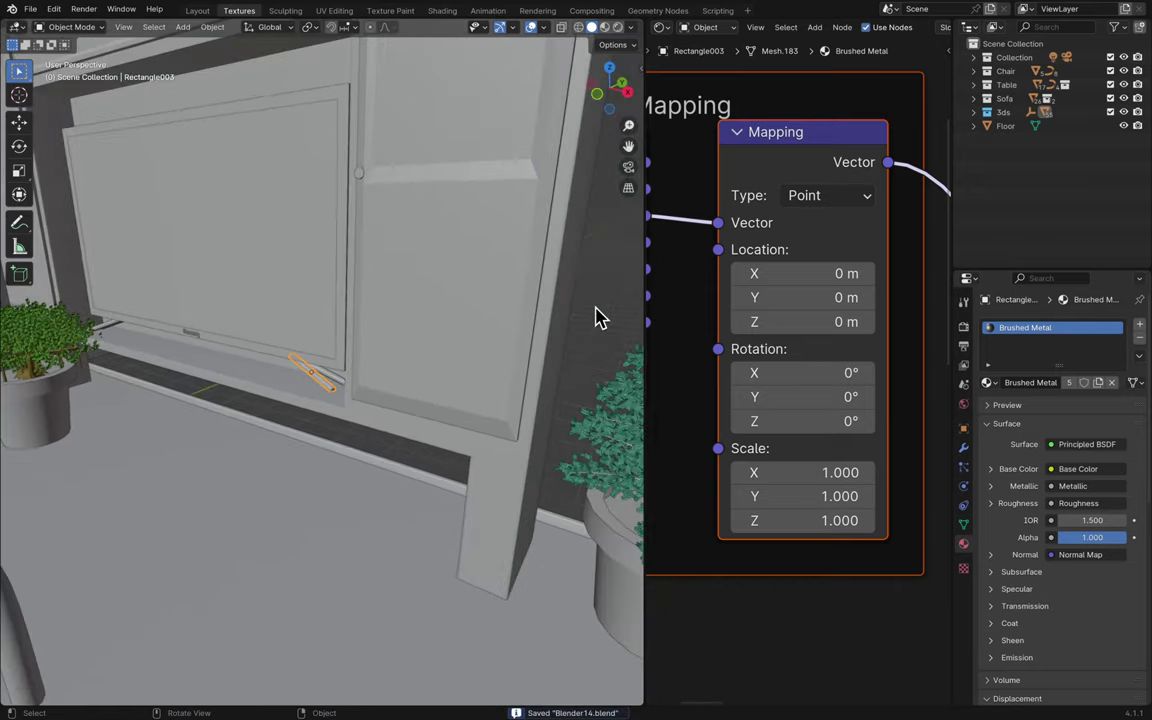
pyautogui.scroll(-8, 595, 317)
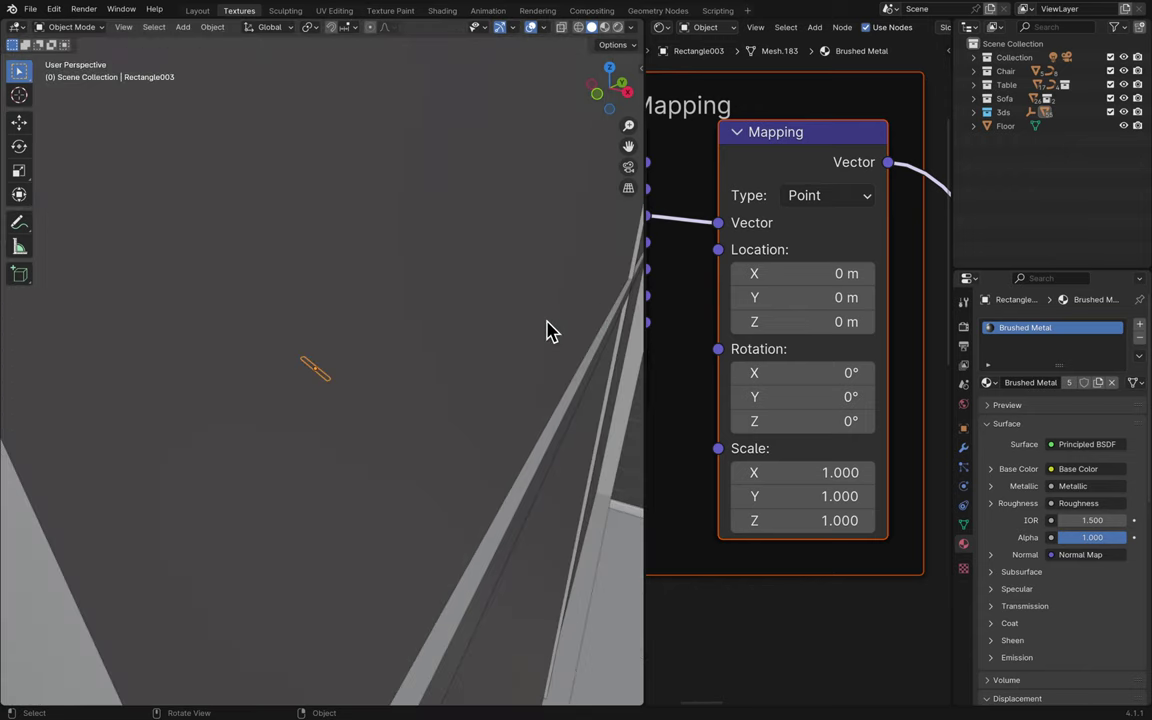
pyautogui.scroll(-8, 549, 330)
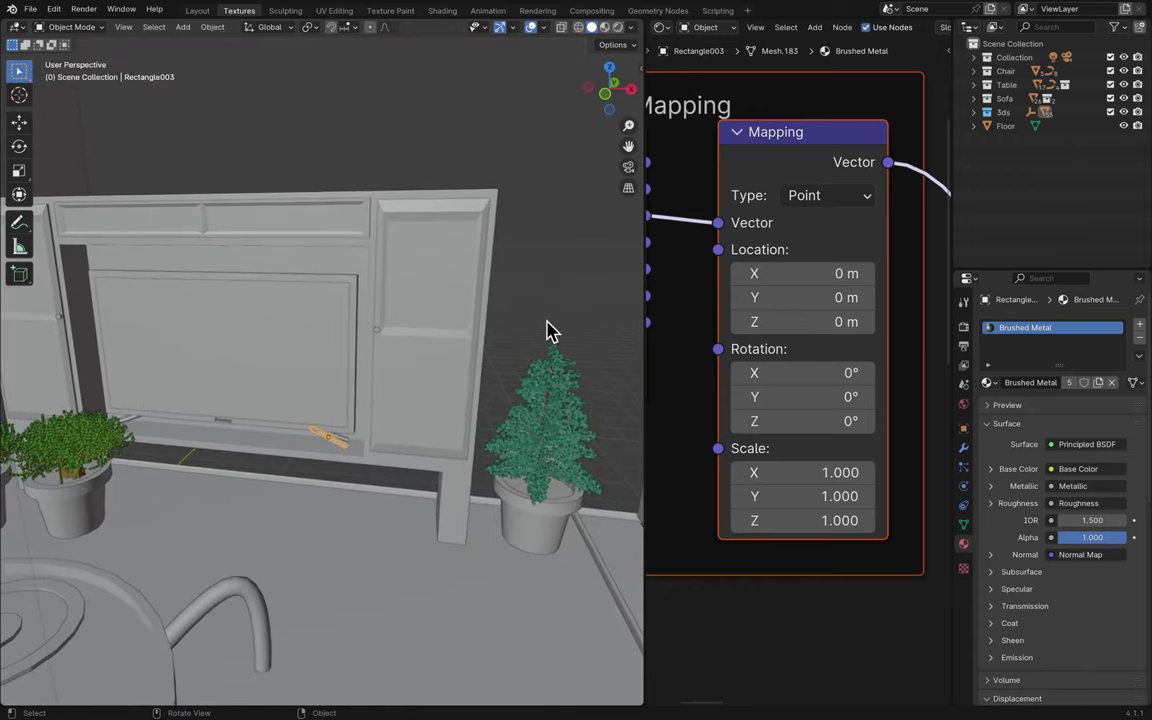
pyautogui.click(435, 200)
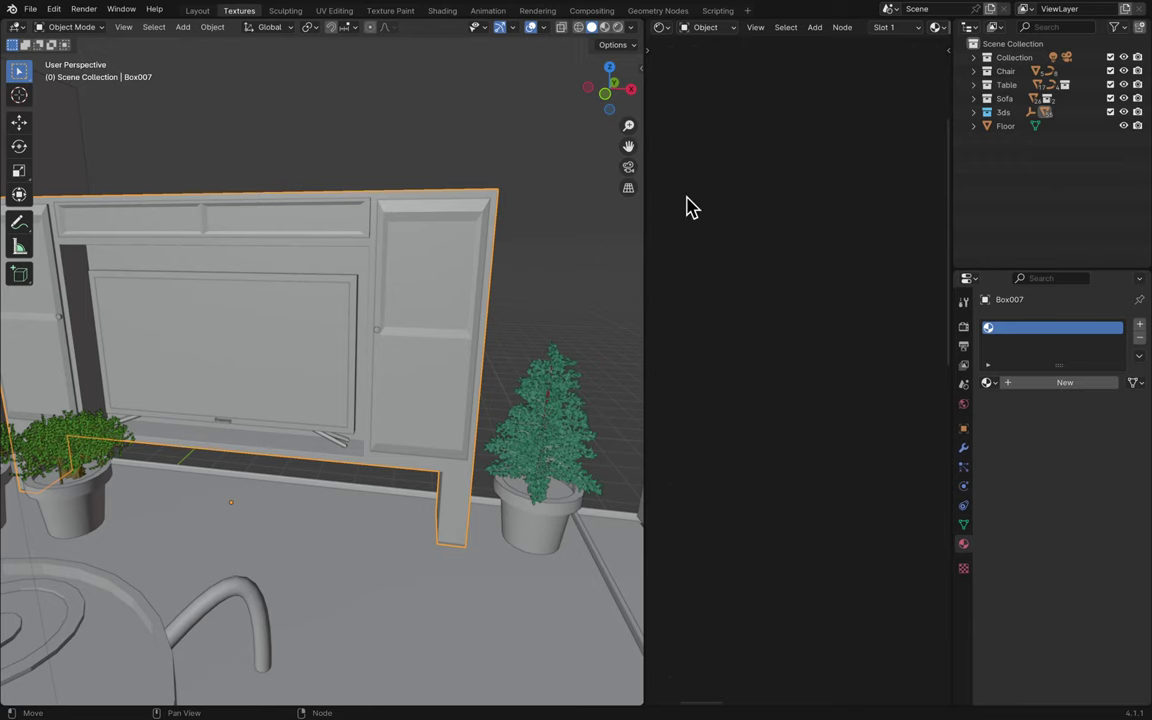
# - Create a new material for window frame Box007 from the PaintedWood texture set and save
pyautogui.moveTo(643, 195); pyautogui.dragTo(533, 195)
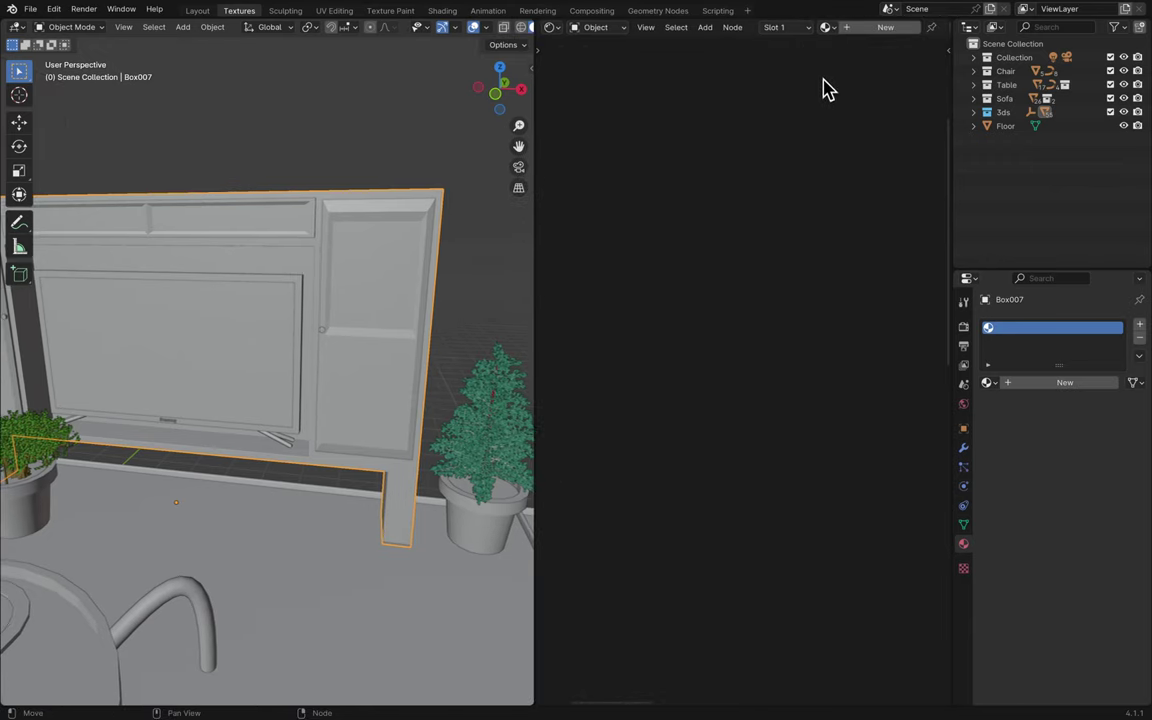
pyautogui.click(885, 27)
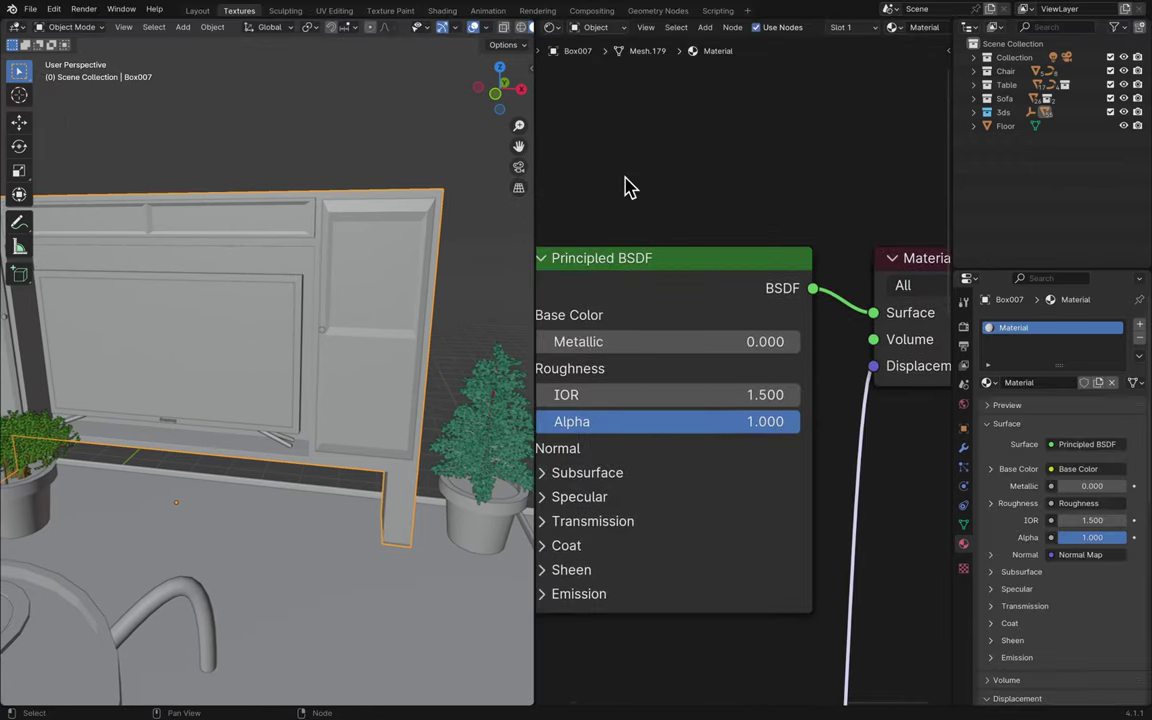
pyautogui.press('KP_Decimal')
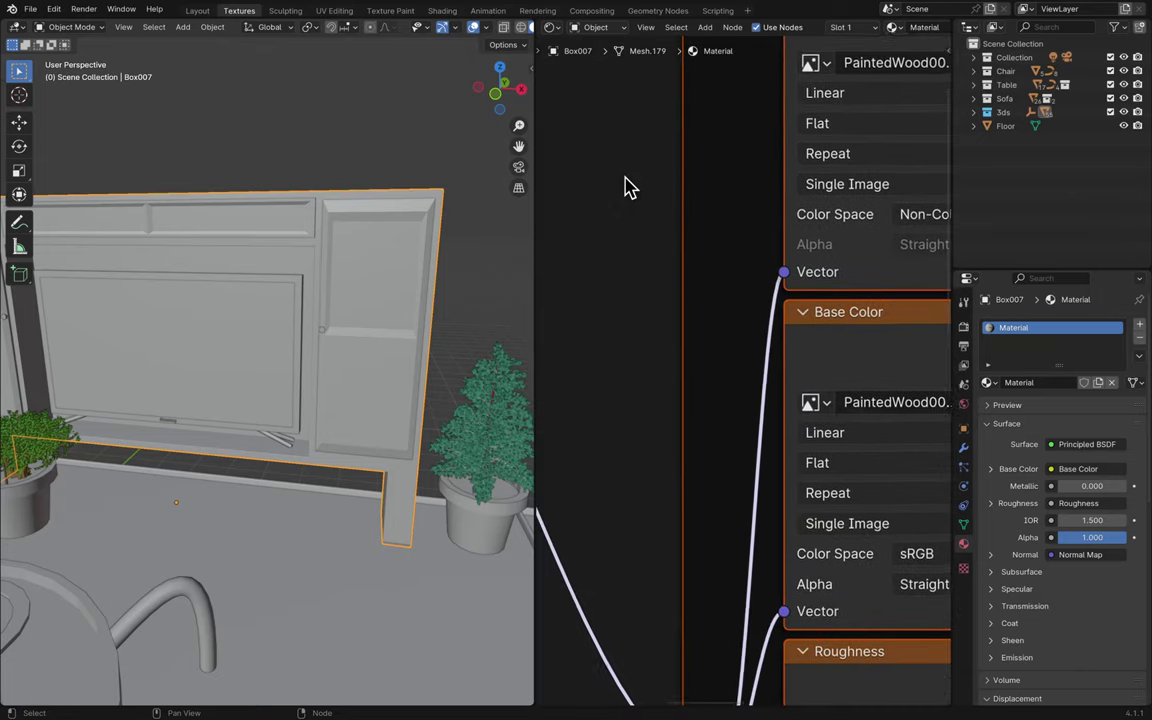
pyautogui.scroll(-3, 628, 188)
pyautogui.scroll(3, 628, 188)
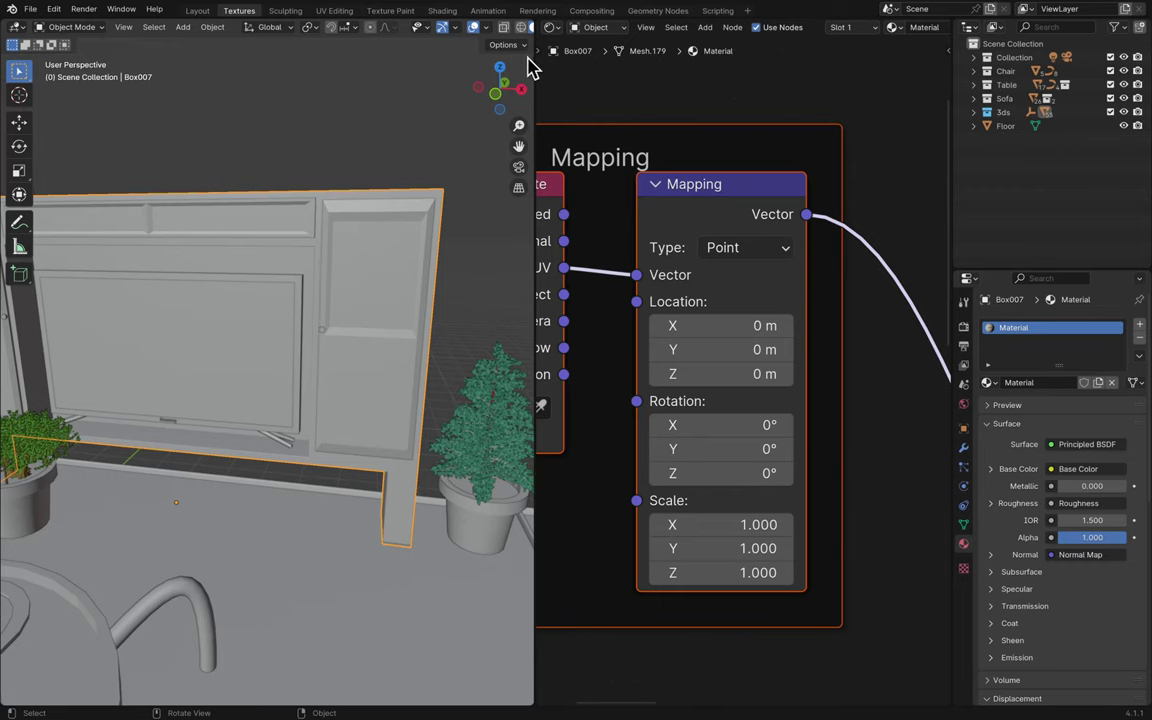
pyautogui.moveTo(535, 77); pyautogui.dragTo(433, 152)
pyautogui.hotkey('ctrl', 's')
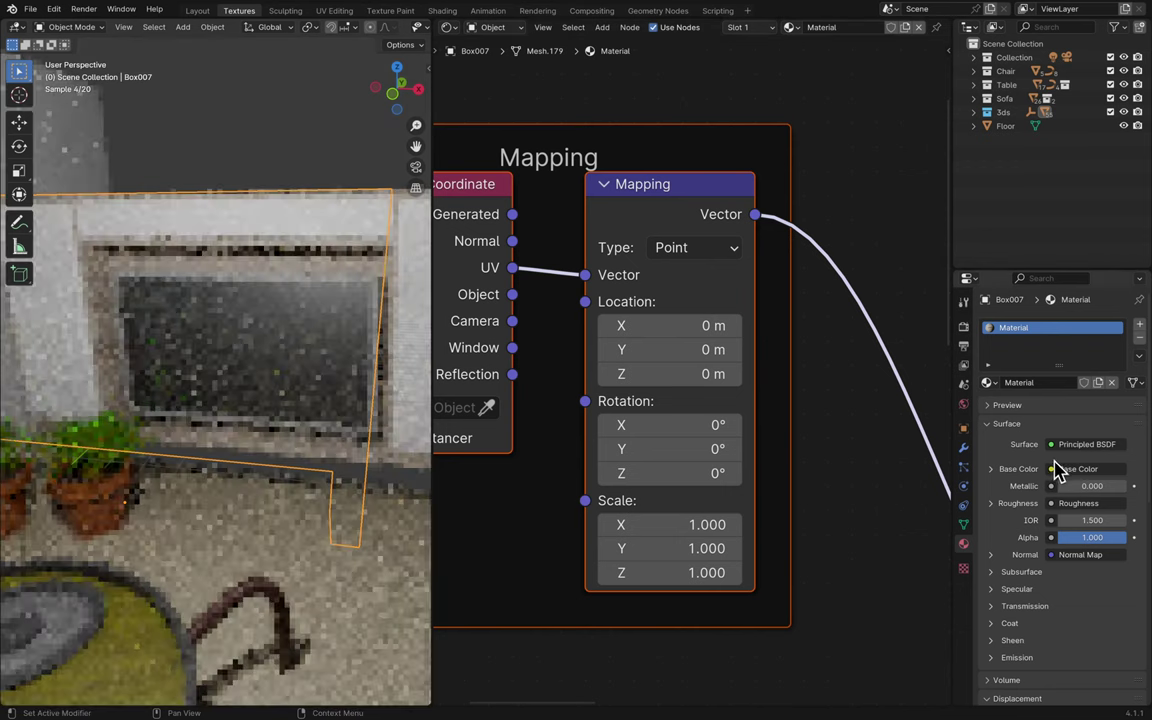
# - Rename the new material to 'Painted Wewd' and save the file
pyautogui.doubleClick(1032, 384)
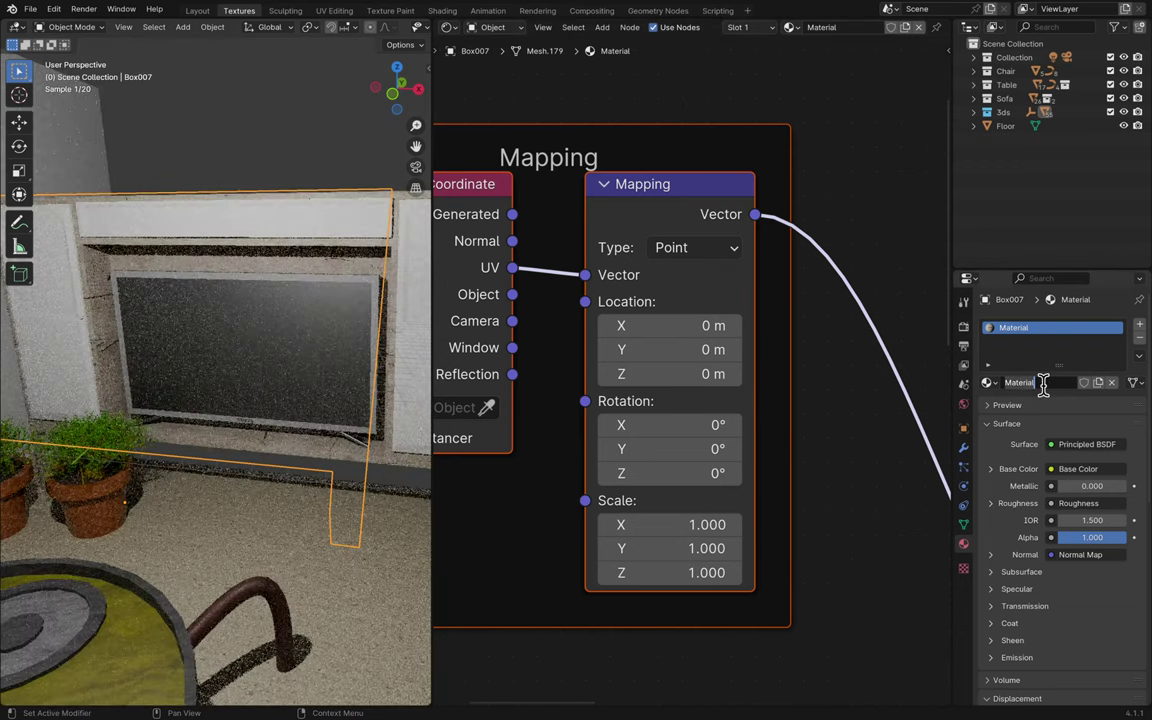
pyautogui.write('Painted')
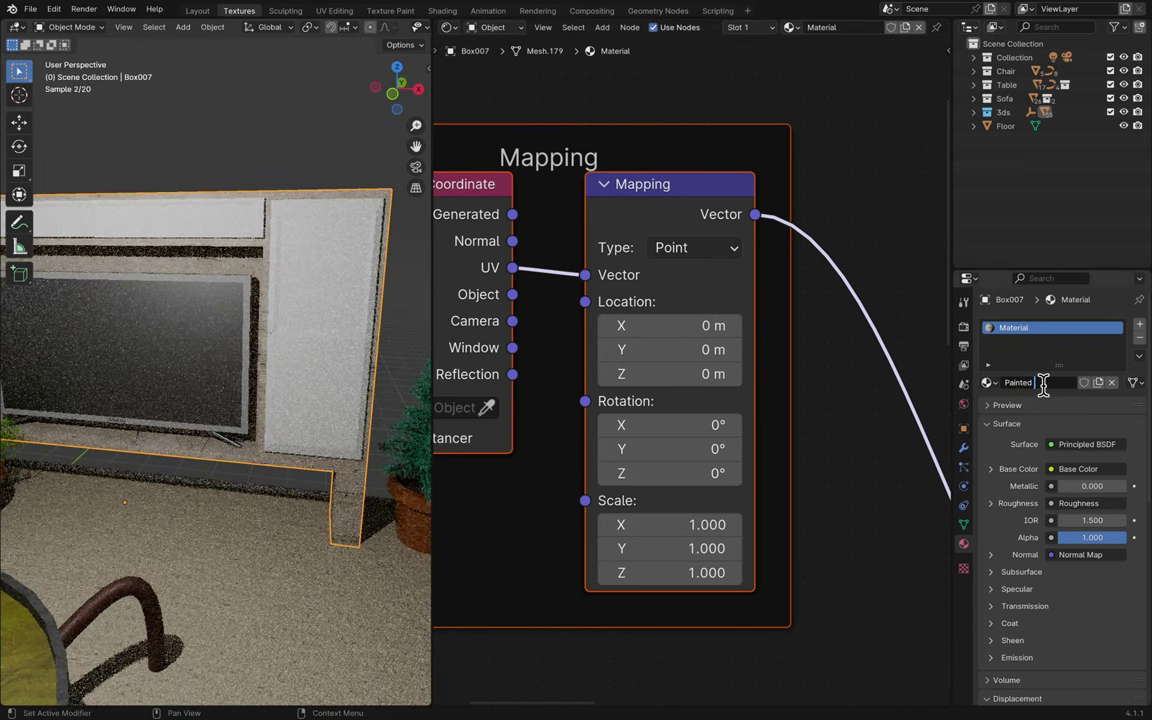
pyautogui.write(' Wood')
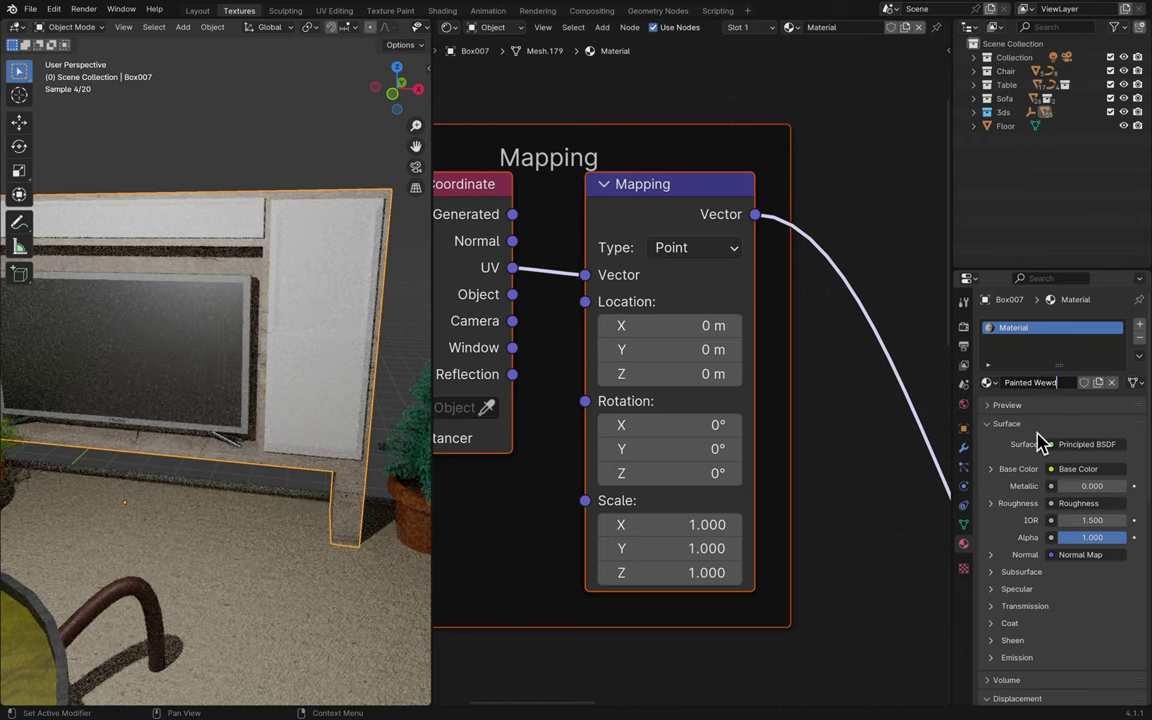
pyautogui.press('Return')
pyautogui.hotkey('ctrl', 's')
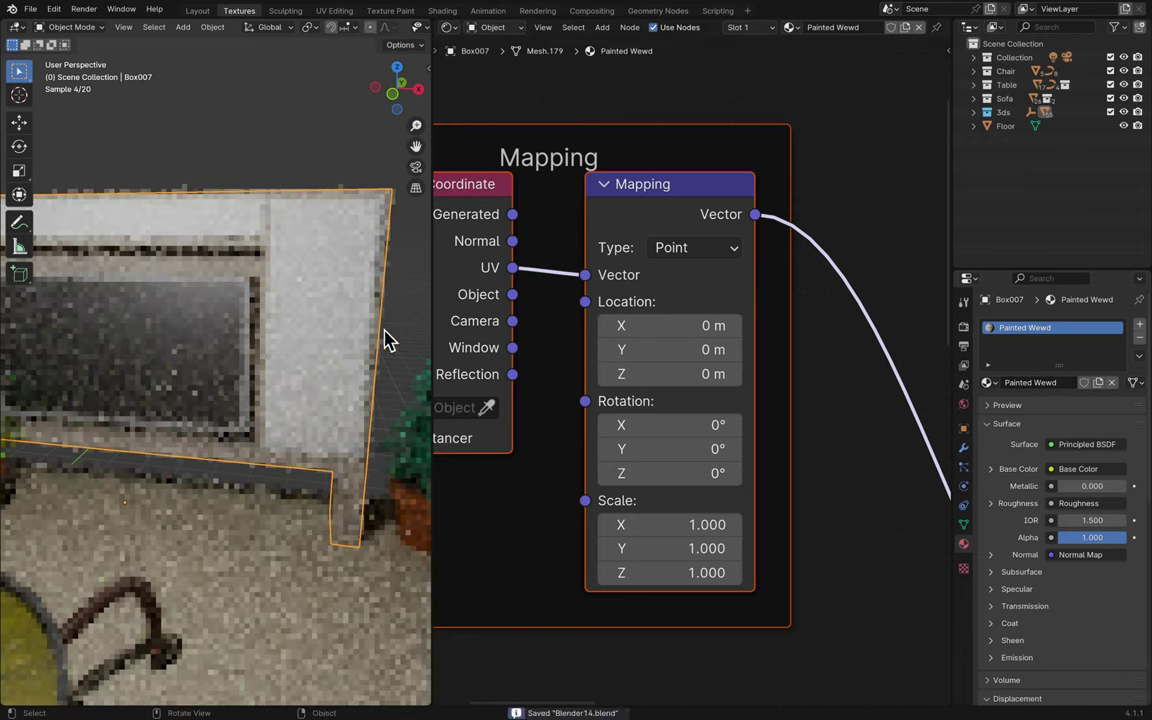
# - Set Painted Wewd's surface displacement method to Displacement Only
pyautogui.scroll(-10, 1010, 540)
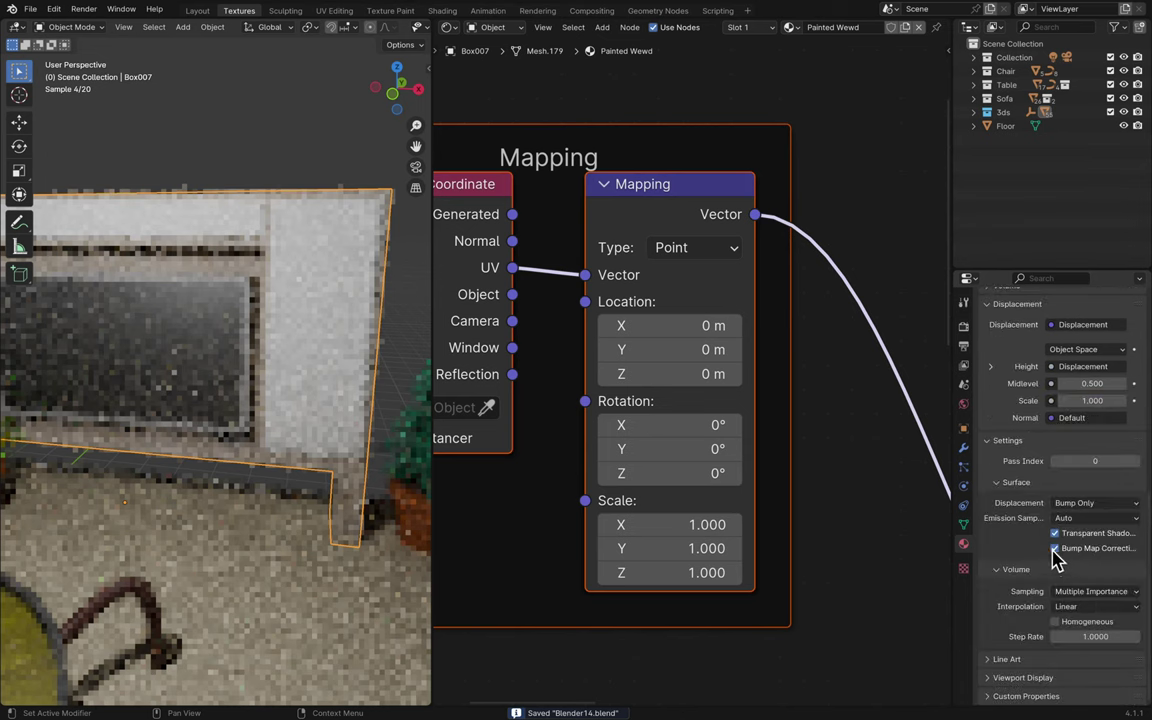
pyautogui.click(1108, 505)
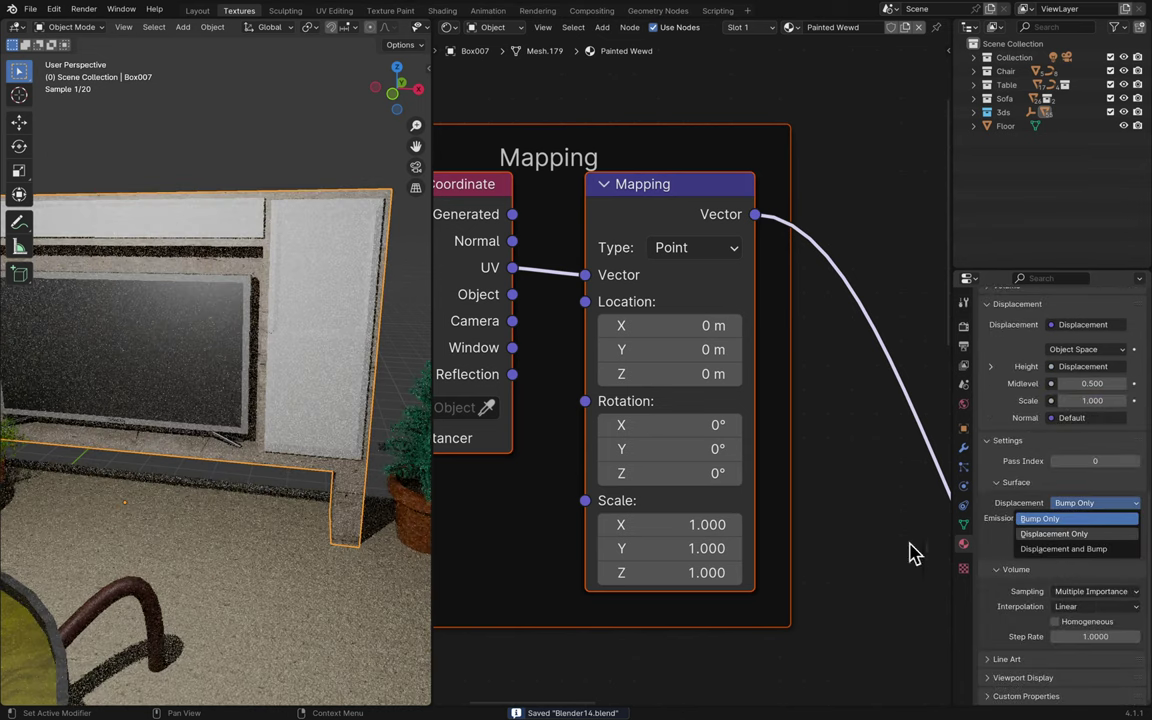
pyautogui.click(1053, 534)
# - Set the Displacement node Scale to 0, then select Box013 and browse existing materials
pyautogui.keyDown('ctrl'); pyautogui.scroll(-6, 851, 540); pyautogui.keyUp('ctrl')
pyautogui.scroll(3, 851, 540)
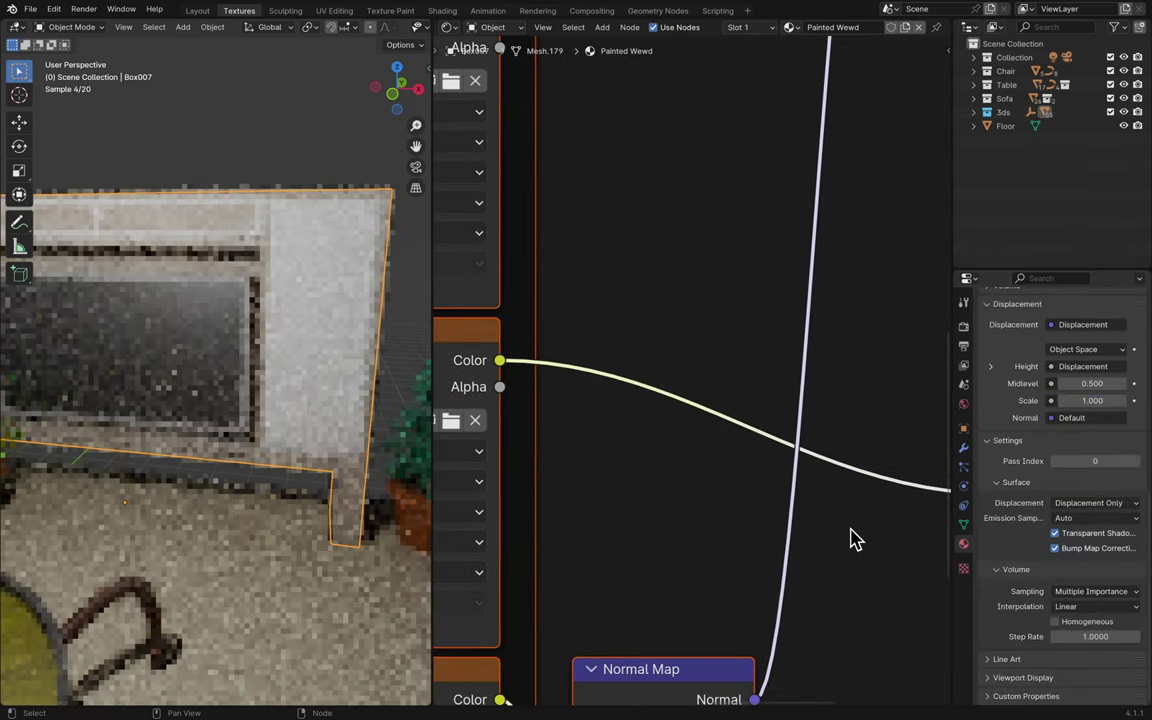
pyautogui.keyDown('ctrl'); pyautogui.scroll(-5, 851, 540); pyautogui.keyUp('ctrl')
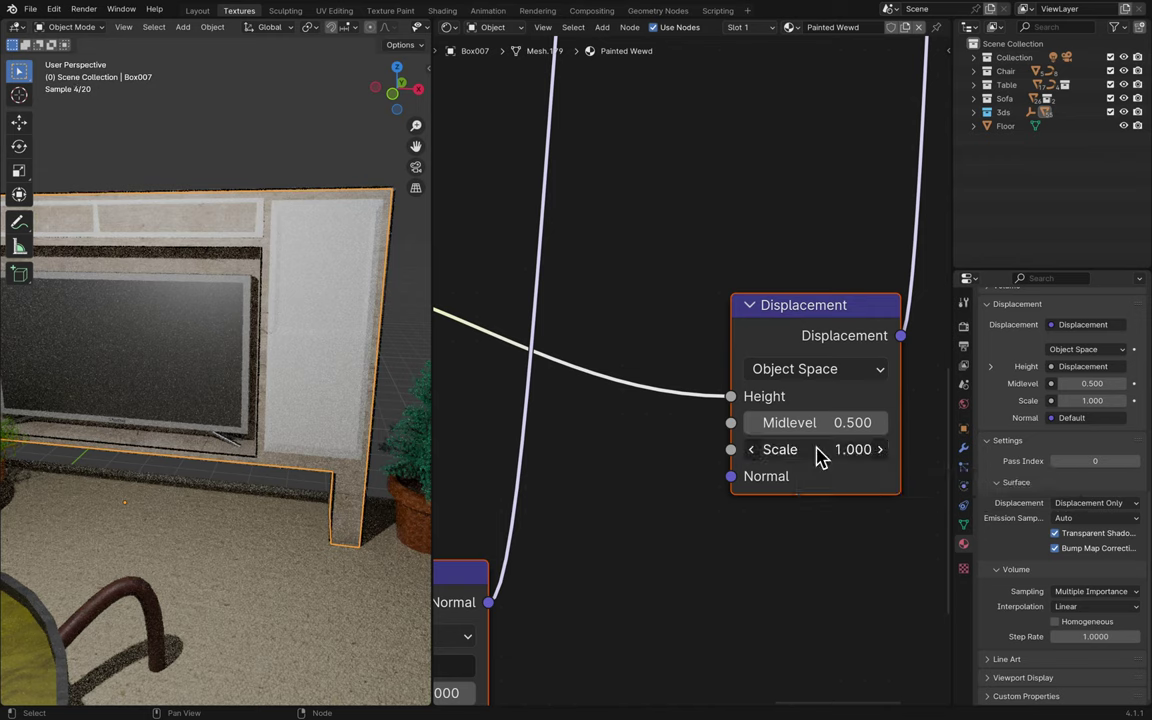
pyautogui.press('BackSpace')
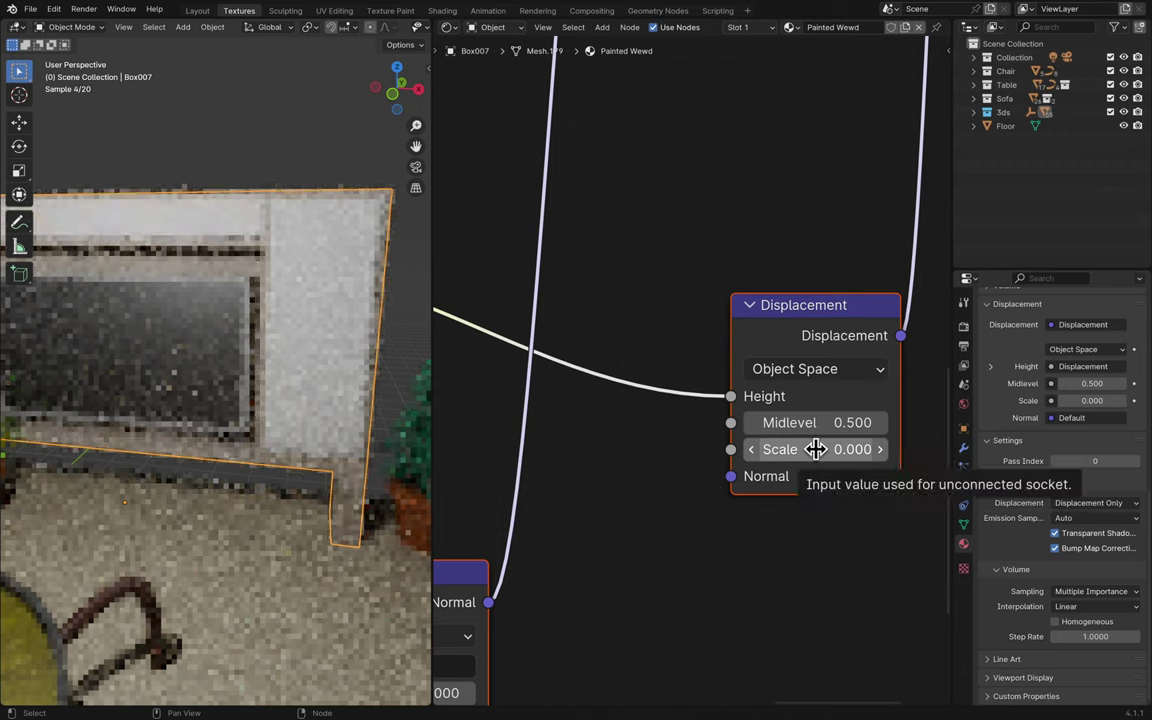
pyautogui.click(258, 224)
pyautogui.click(988, 382)
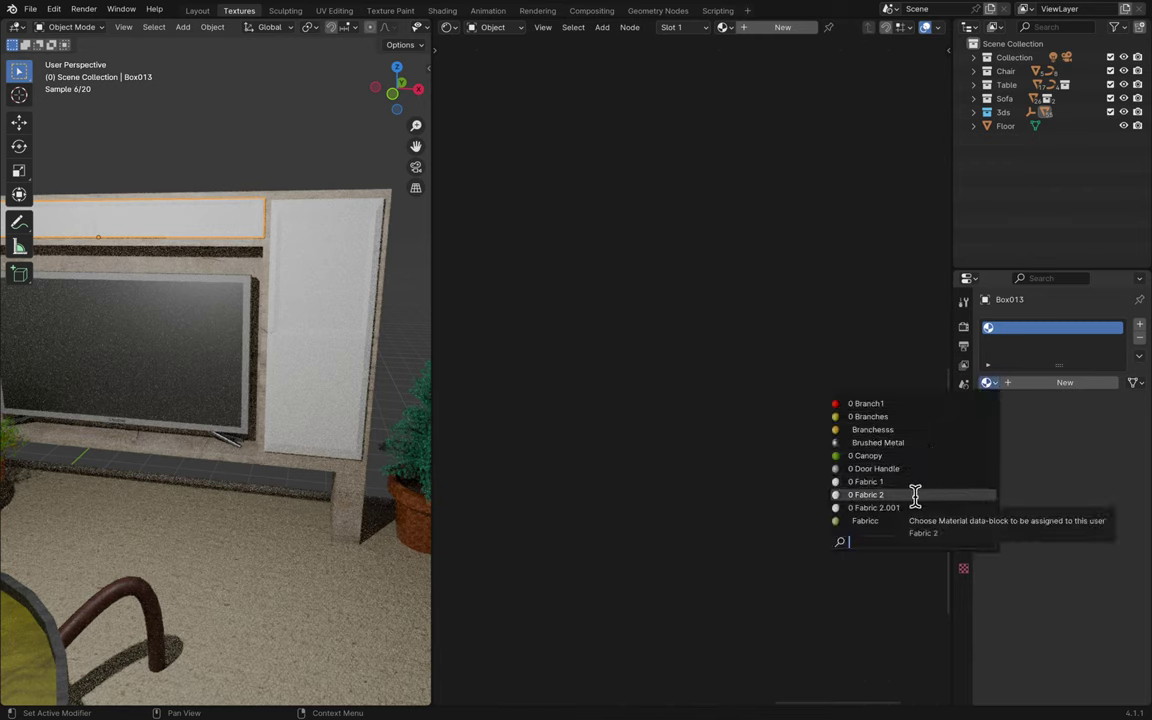
# - Search 'pain' and assign Painted Wewd to the upper panel Box013
pyautogui.write('p')
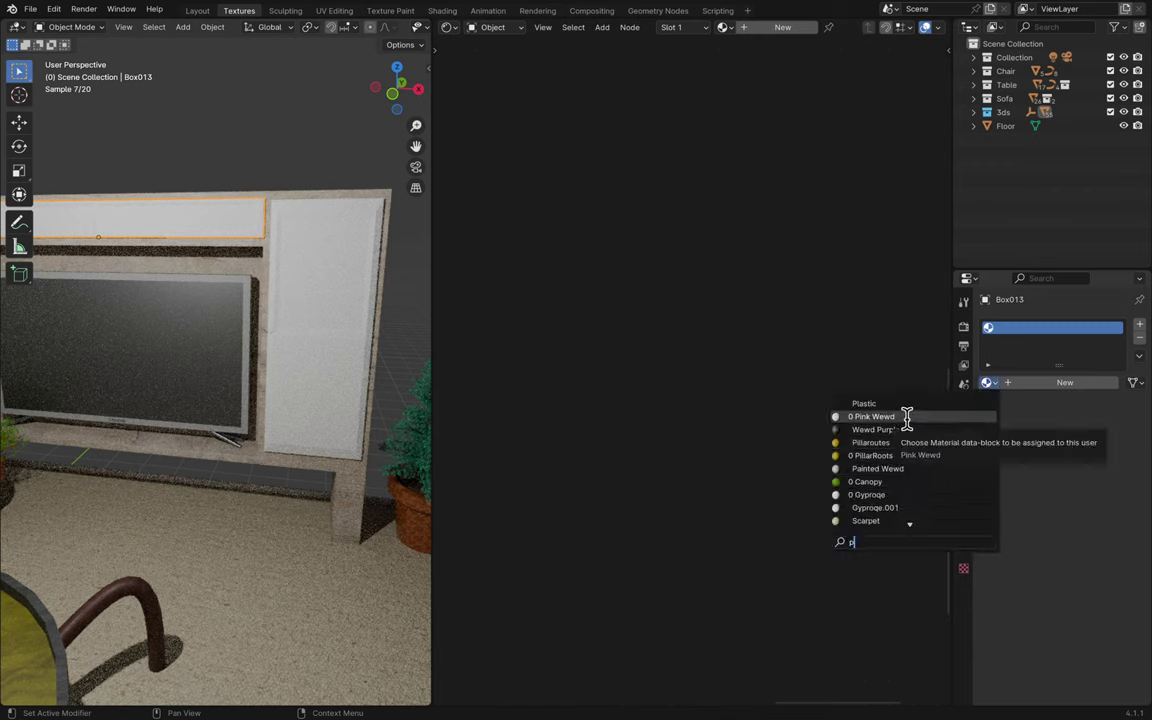
pyautogui.write('a')
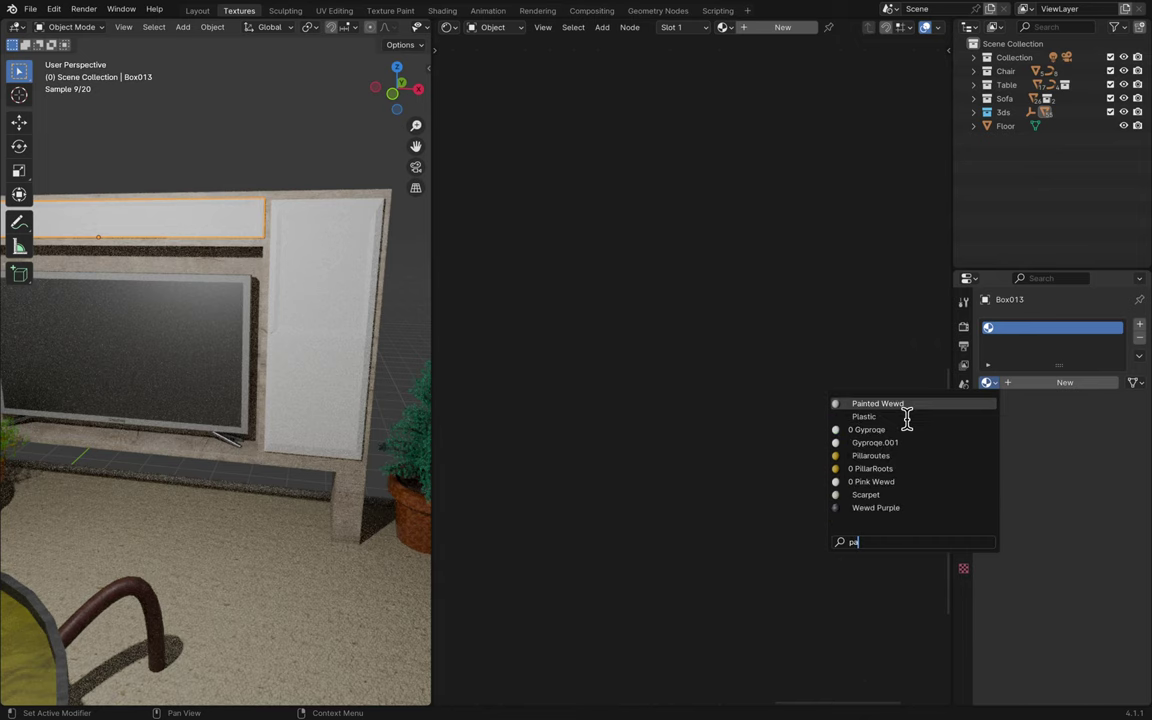
pyautogui.write('in')
pyautogui.click(876, 403)
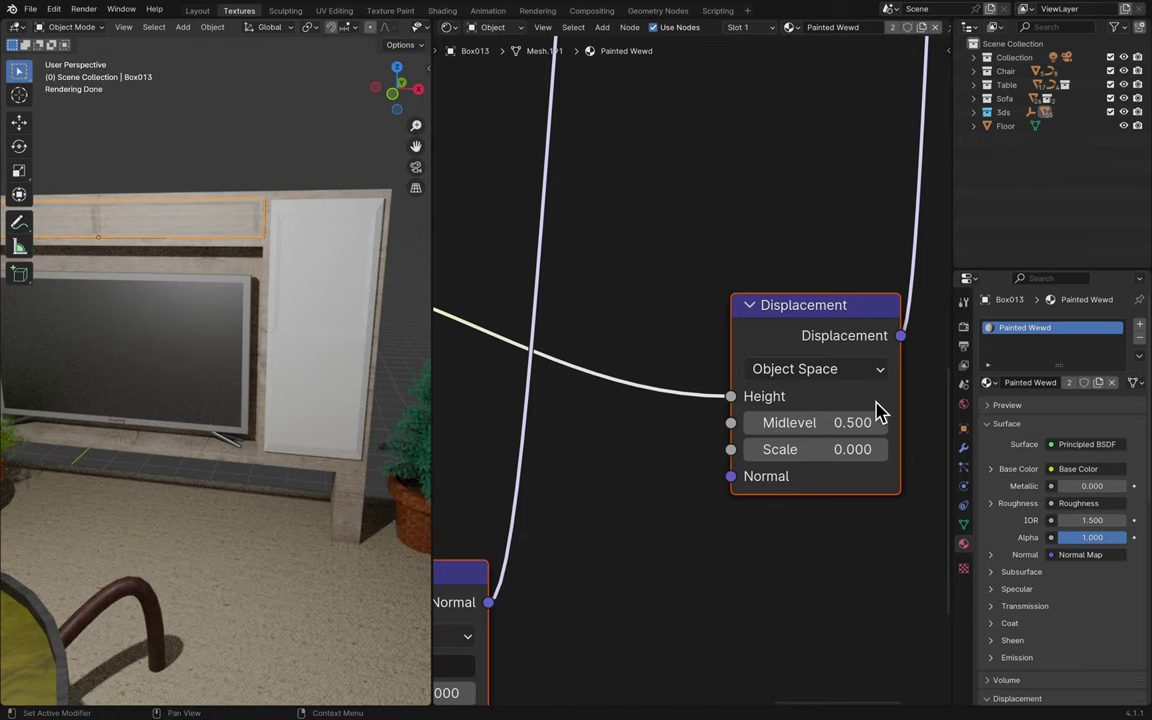
# - Assign Painted Wewd to the tall panel Box011 right of the TV
pyautogui.click(341, 346)
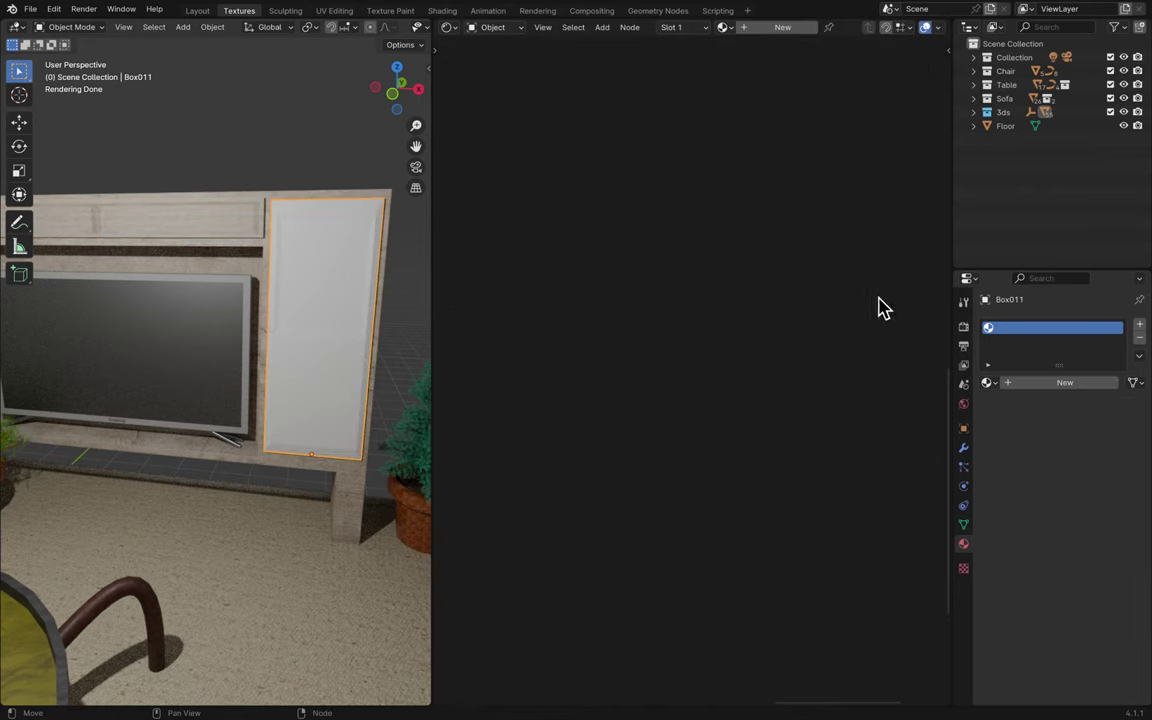
pyautogui.click(988, 382)
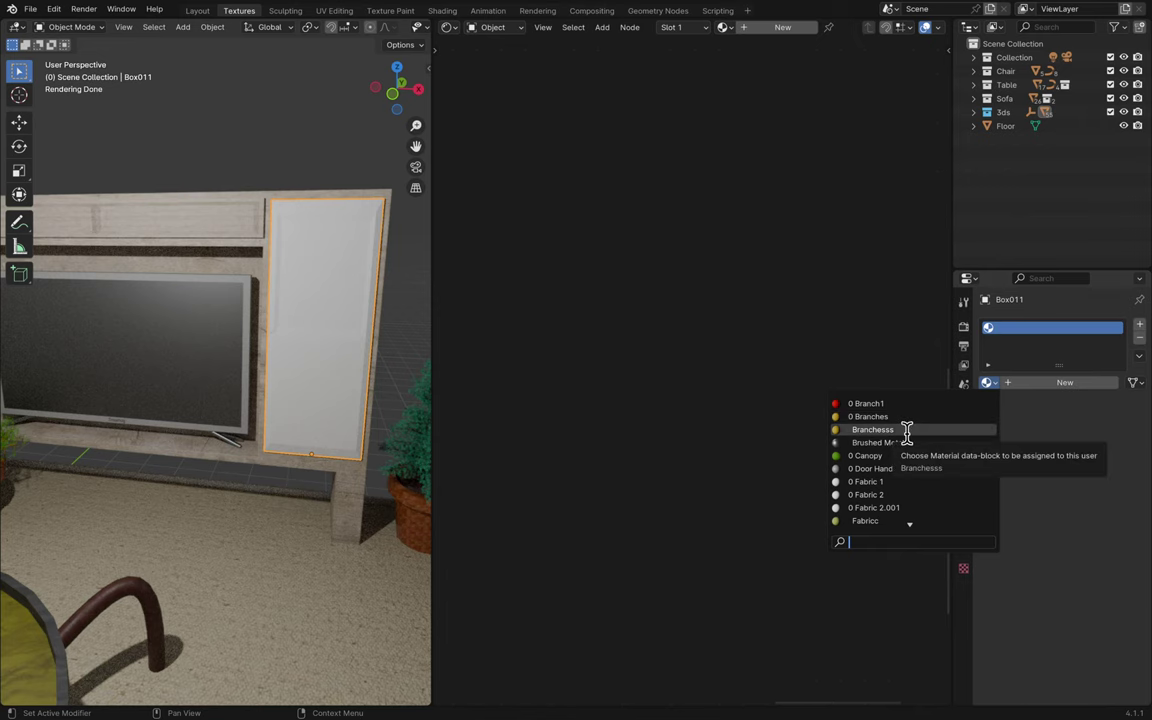
pyautogui.write('pain')
pyautogui.press('Return')
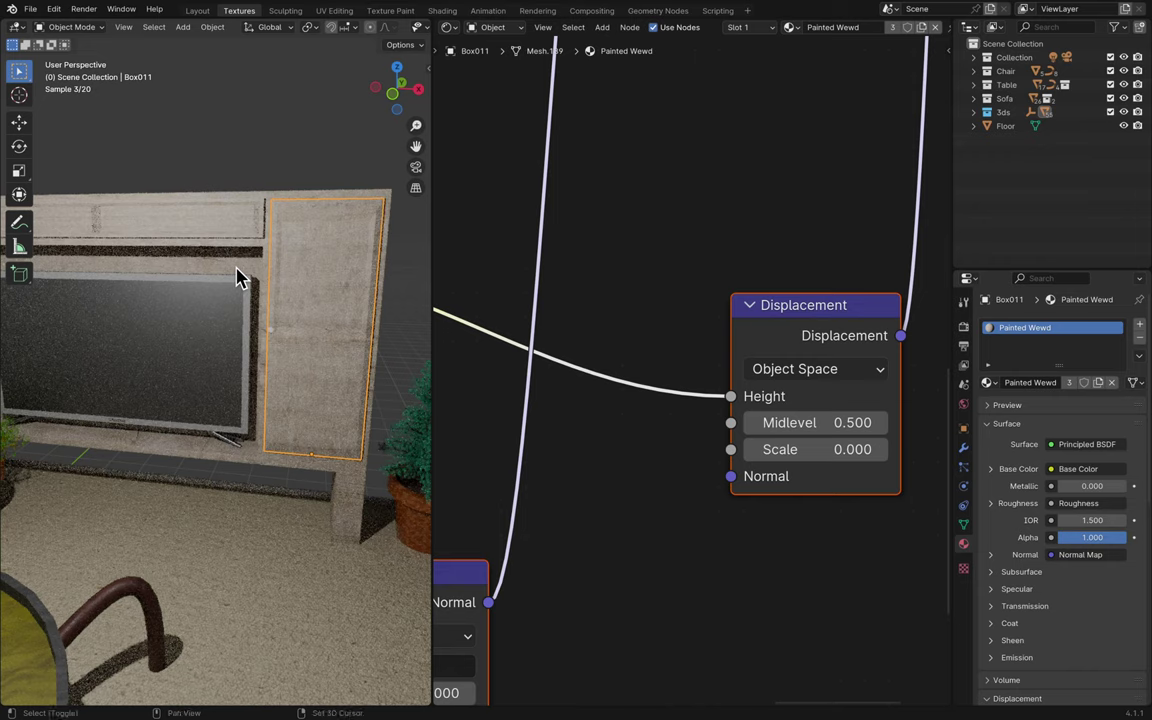
# - Give the left side panel Box010 near the plants Painted Wewd and save the file
pyautogui.hotkey('alt', 'a')
pyautogui.keyDown('shift'); pyautogui.moveTo(237, 277); pyautogui.dragTo(20, 305, button='middle'); pyautogui.keyUp('shift')
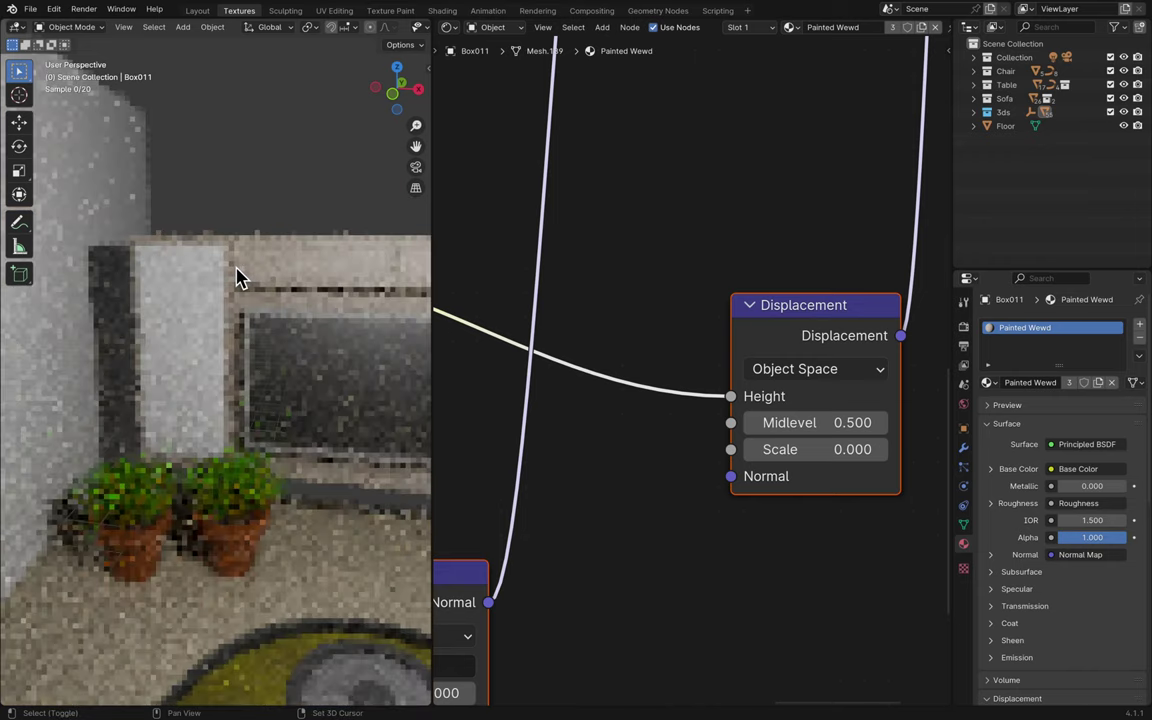
pyautogui.scroll(1, 237, 277)
pyautogui.click(234, 296)
pyautogui.scroll(3, 234, 296)
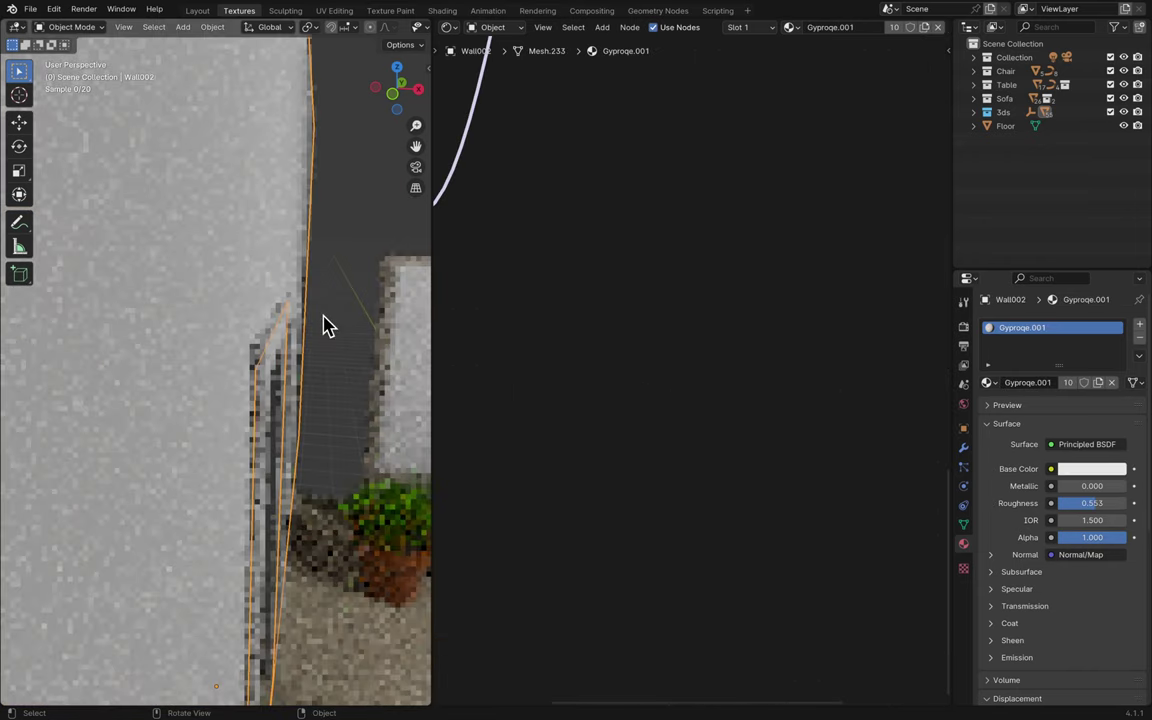
pyautogui.click(381, 342)
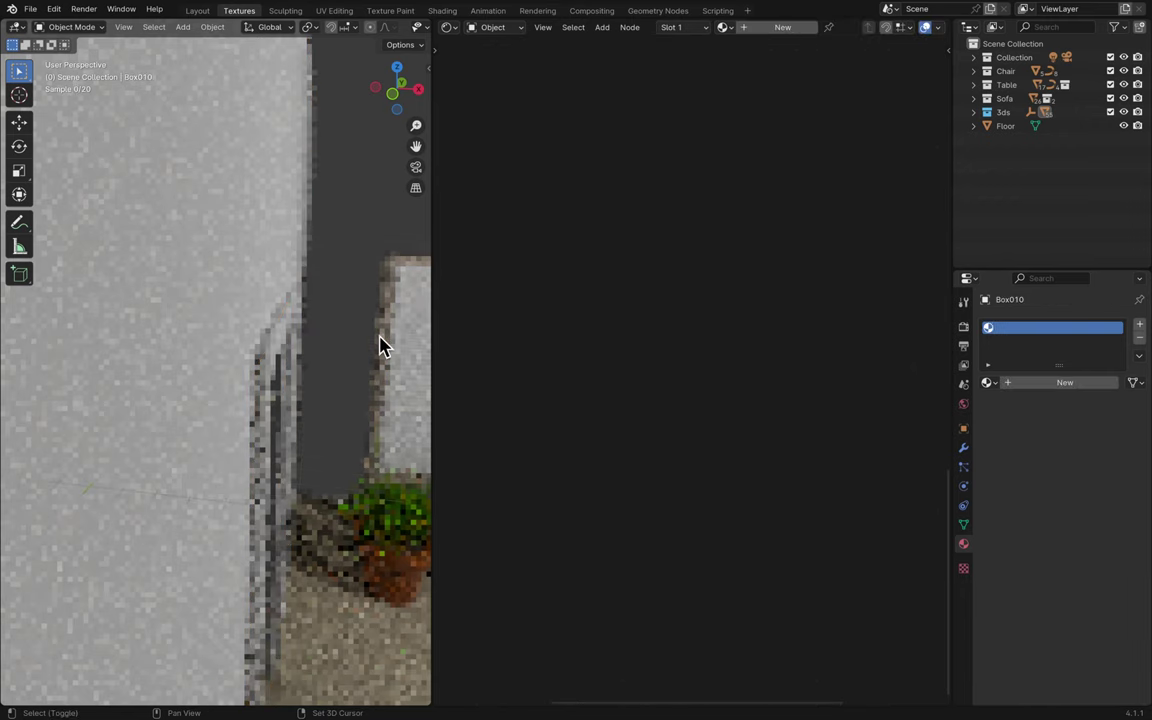
pyautogui.keyDown('shift'); pyautogui.hscroll(5, 380, 342); pyautogui.keyUp('shift')
pyautogui.keyDown('ctrl'); pyautogui.hscroll(-4, 380, 342); pyautogui.keyUp('ctrl')
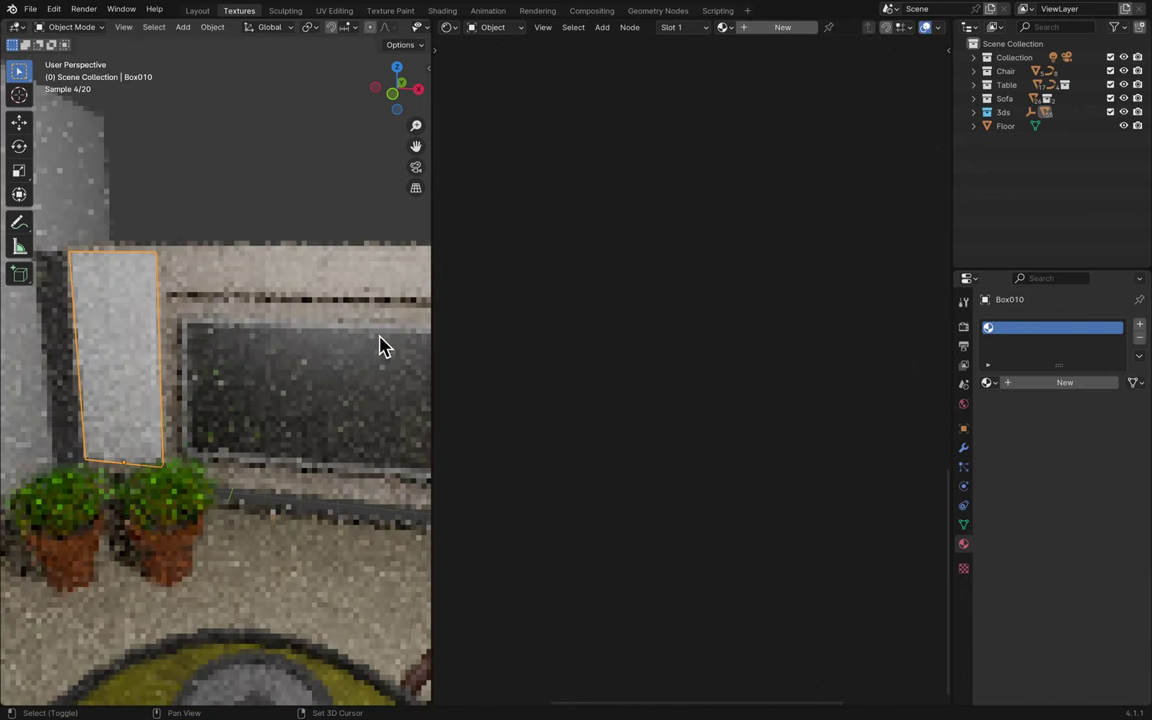
pyautogui.click(989, 382)
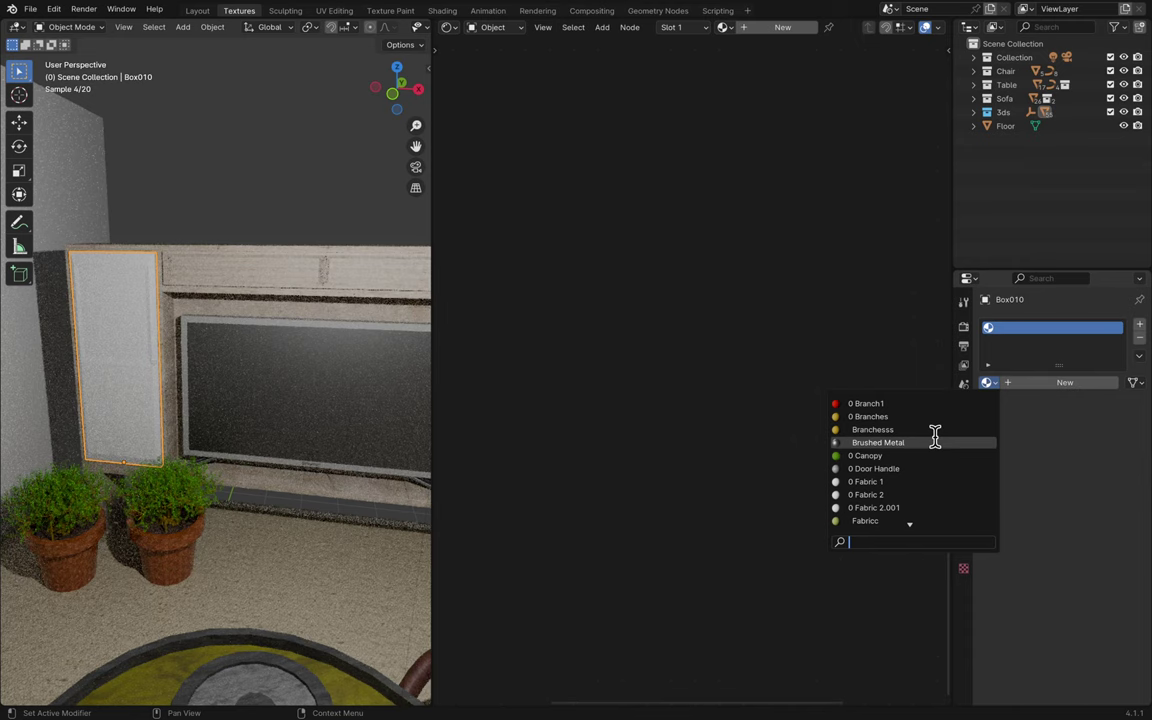
pyautogui.write('painted')
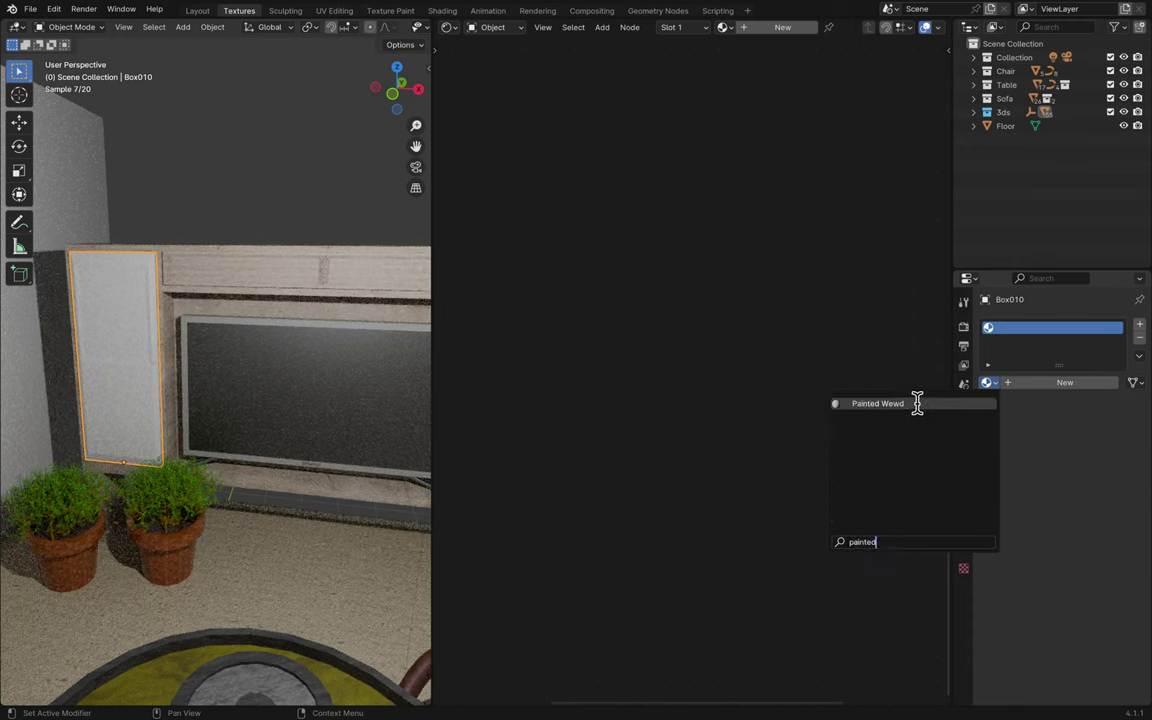
pyautogui.click(917, 403)
pyautogui.hotkey('ctrl', 's')
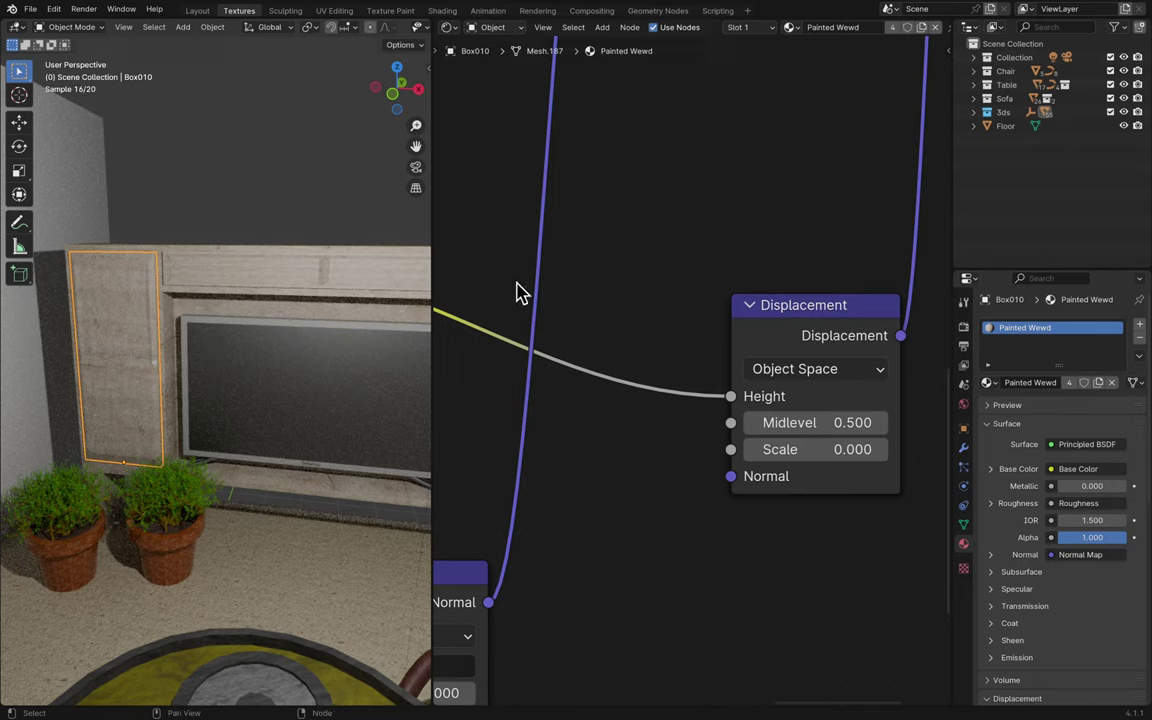
# - Give the small round knob Cylinder011 the Wewd Brown material
pyautogui.click(360, 386)
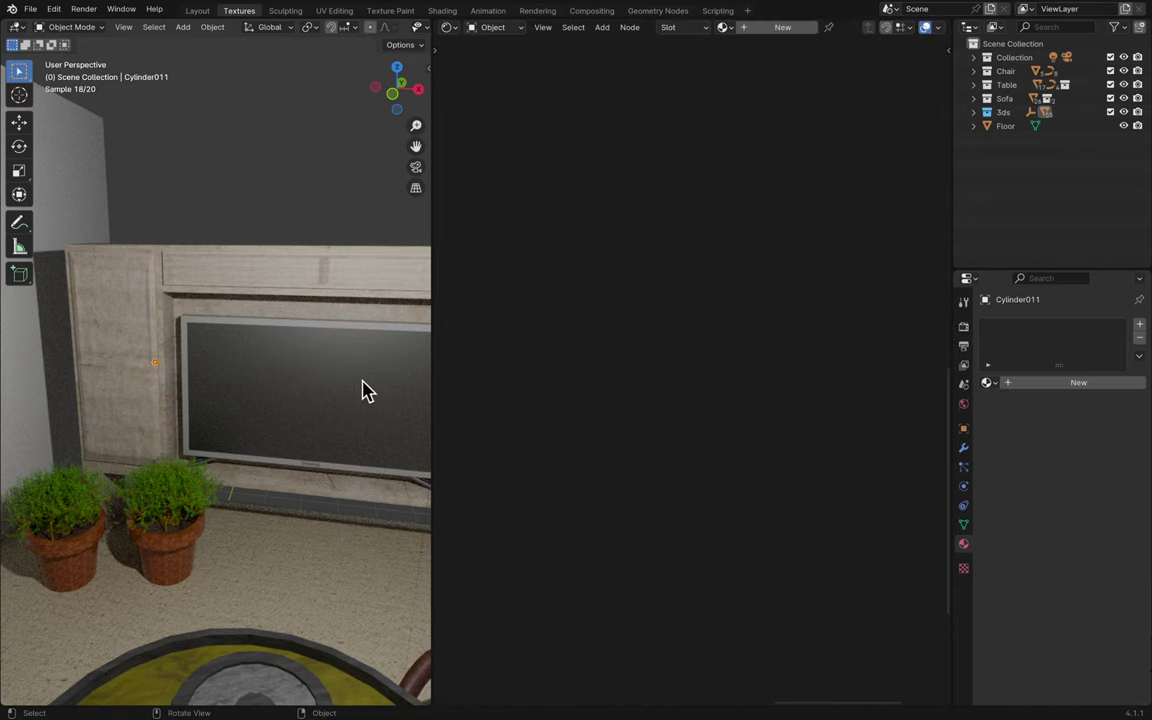
pyautogui.click(989, 382)
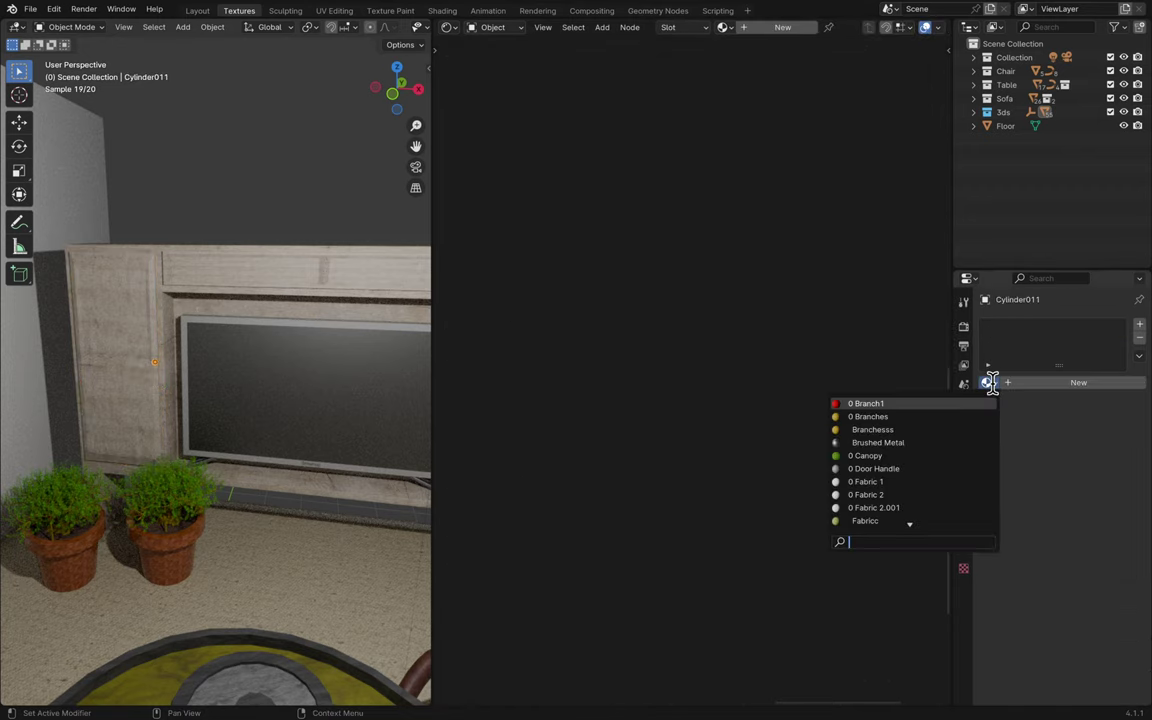
pyautogui.scroll(3, 958, 442)
pyautogui.scroll(-20, 958, 442)
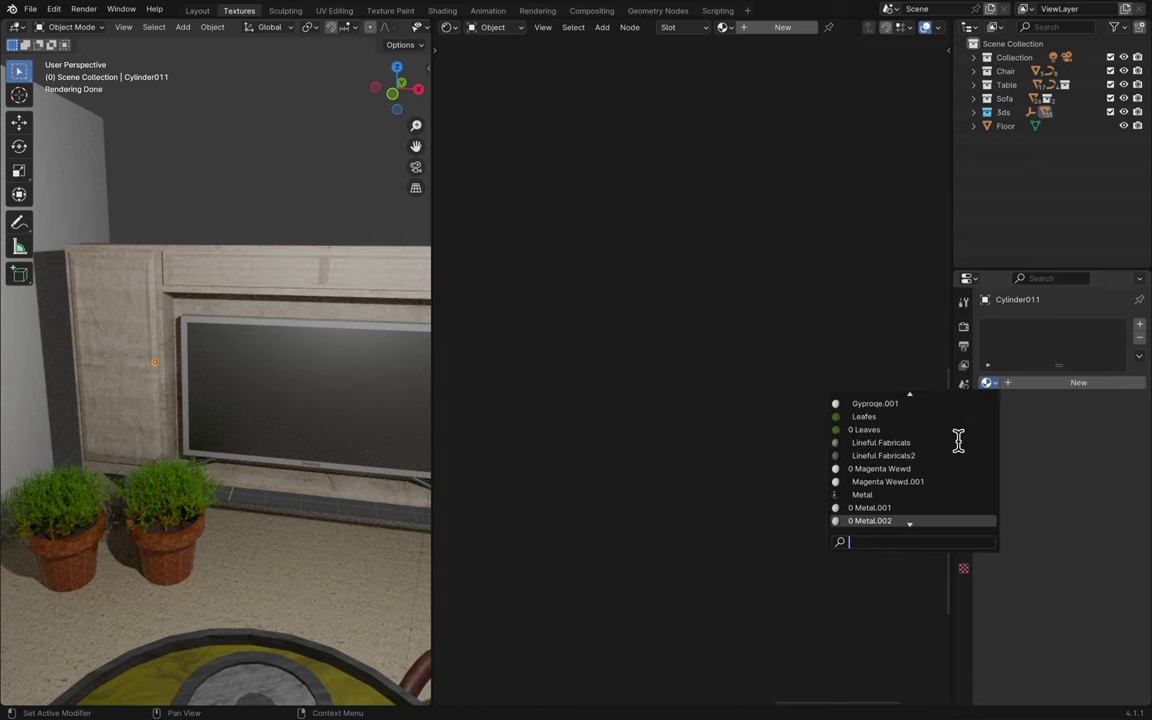
pyautogui.scroll(-20, 958, 442)
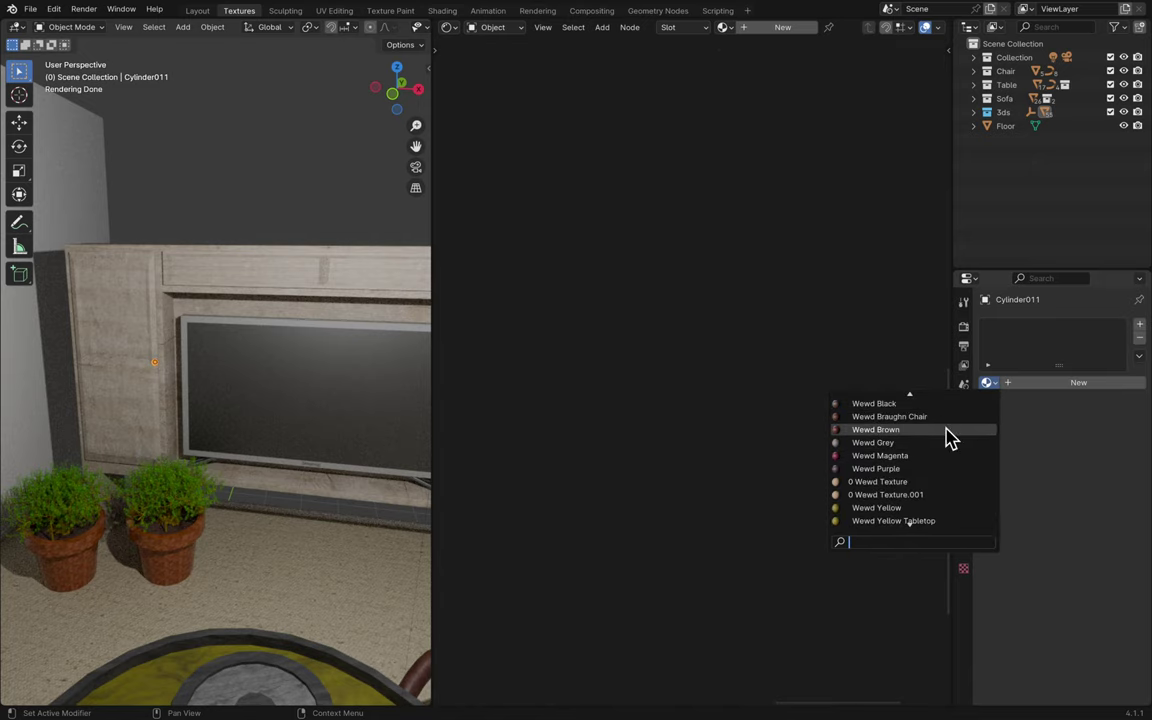
pyautogui.click(947, 433)
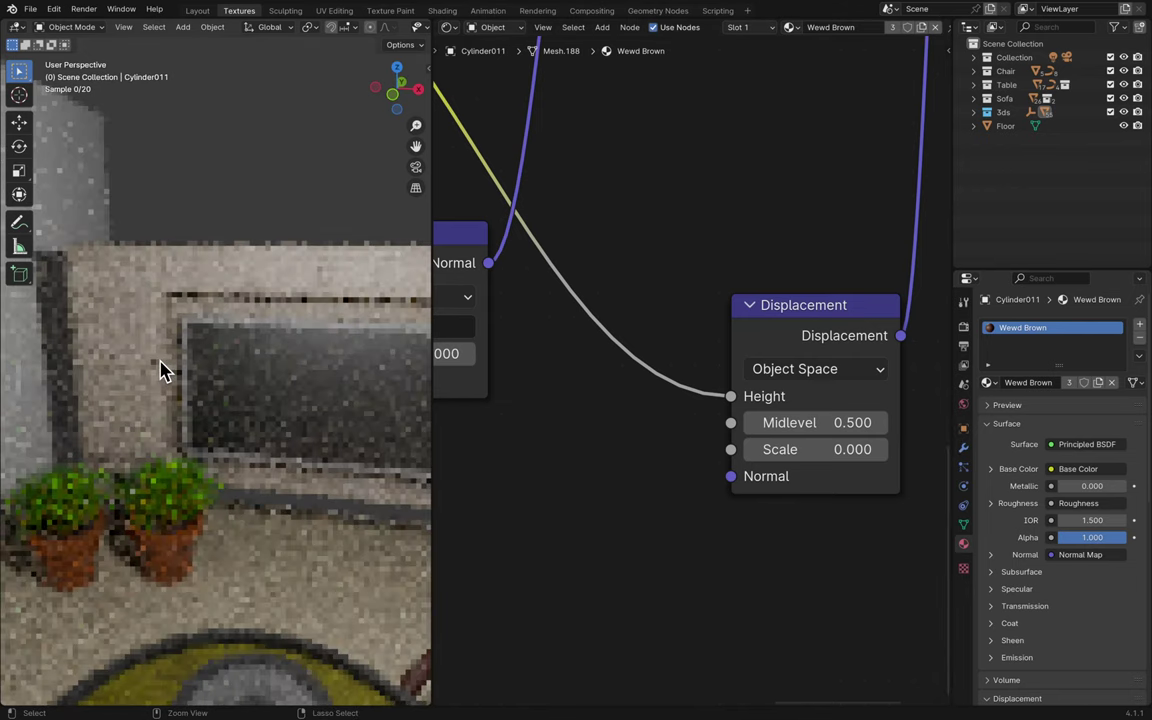
# - Switch the knob's material to Wewd Braughn Chair
pyautogui.scroll(3, 163, 370)
pyautogui.scroll(1, 163, 370)
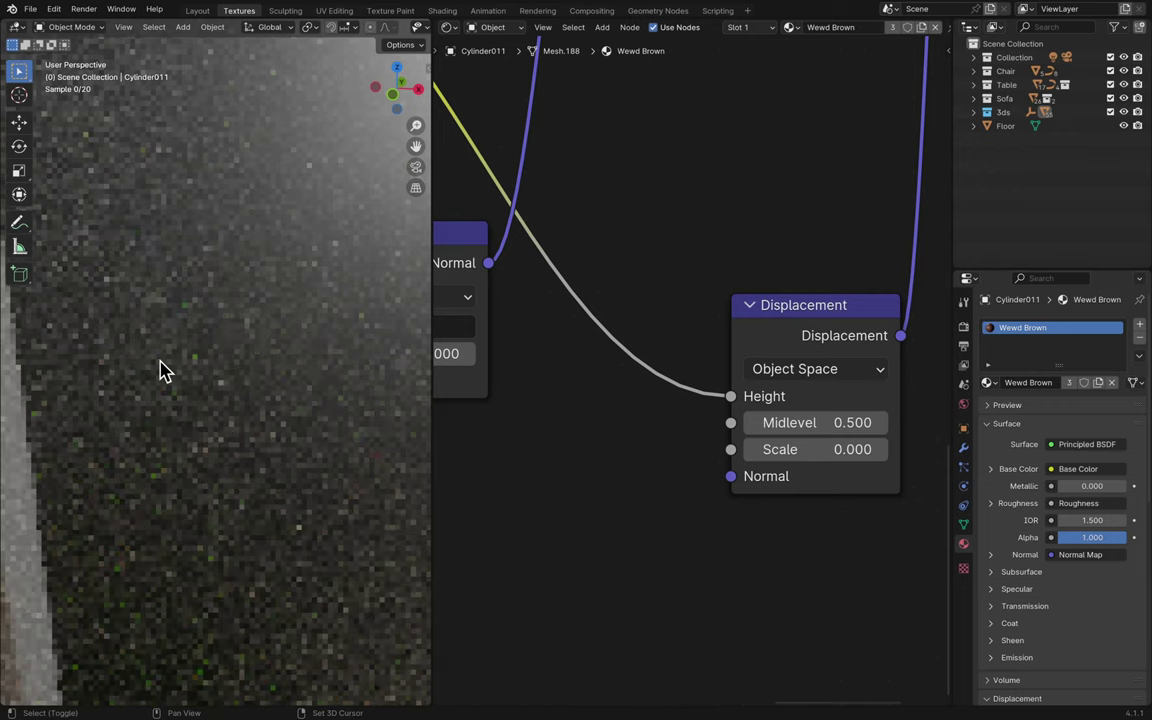
pyautogui.scroll(-1, 163, 370)
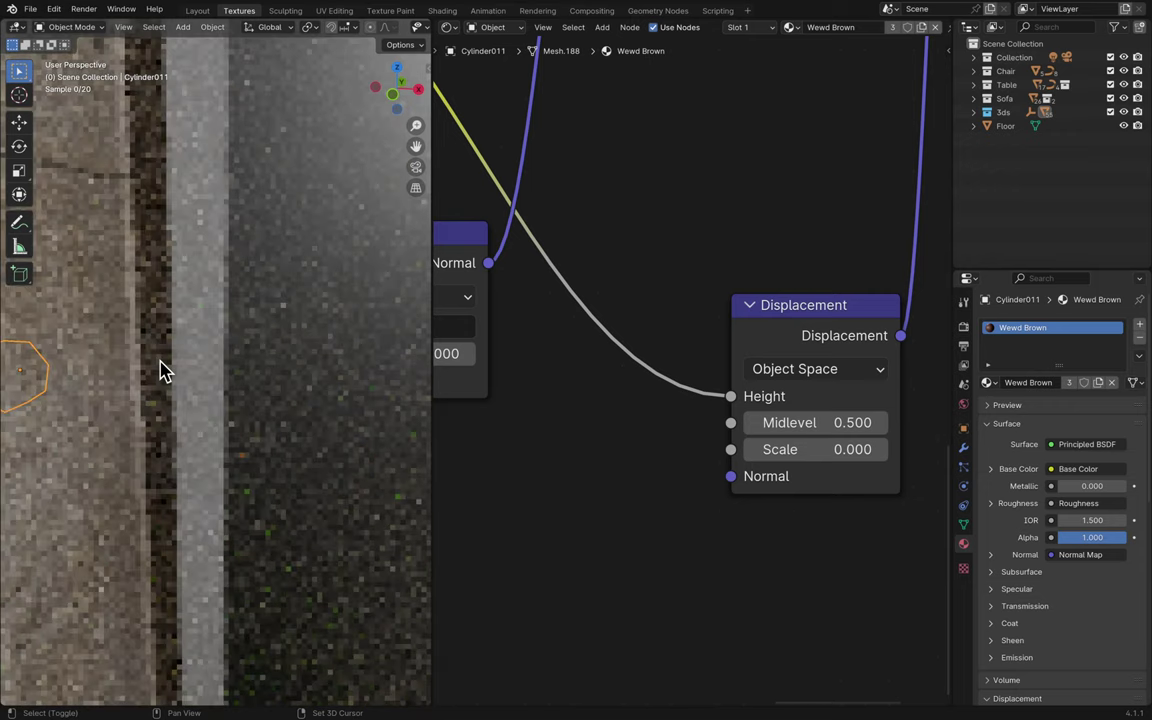
pyautogui.scroll(1, 163, 370)
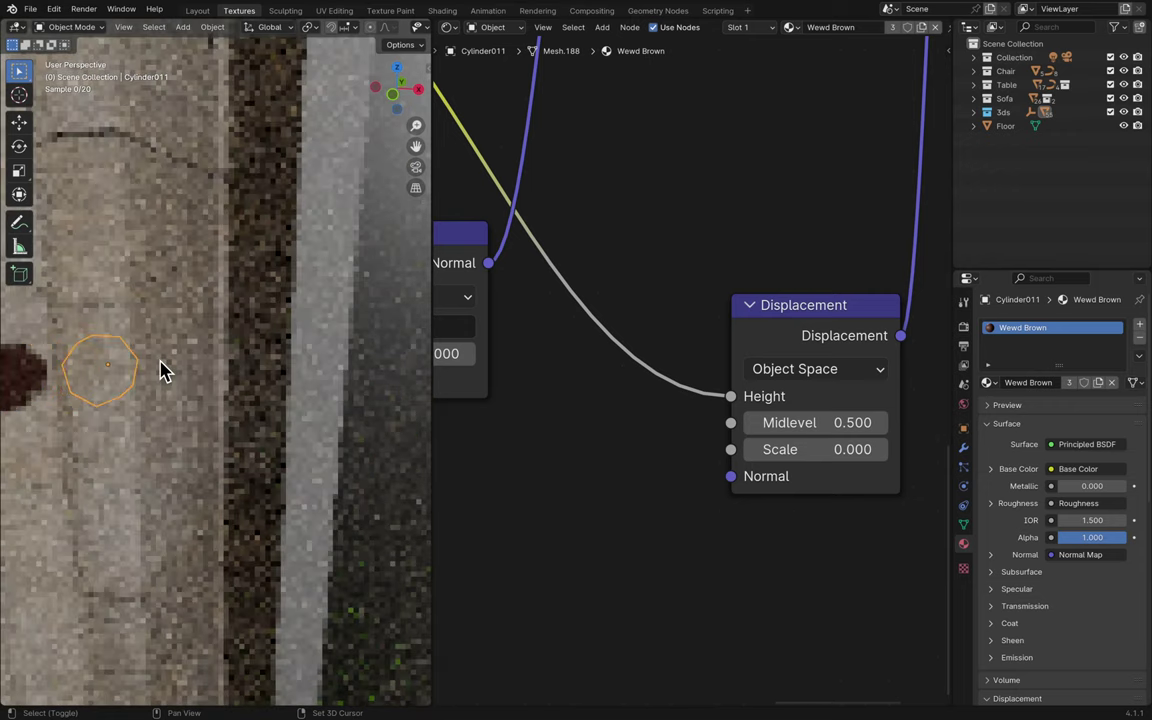
pyautogui.keyDown('shift'); pyautogui.scroll(2, 163, 370); pyautogui.keyUp('shift')
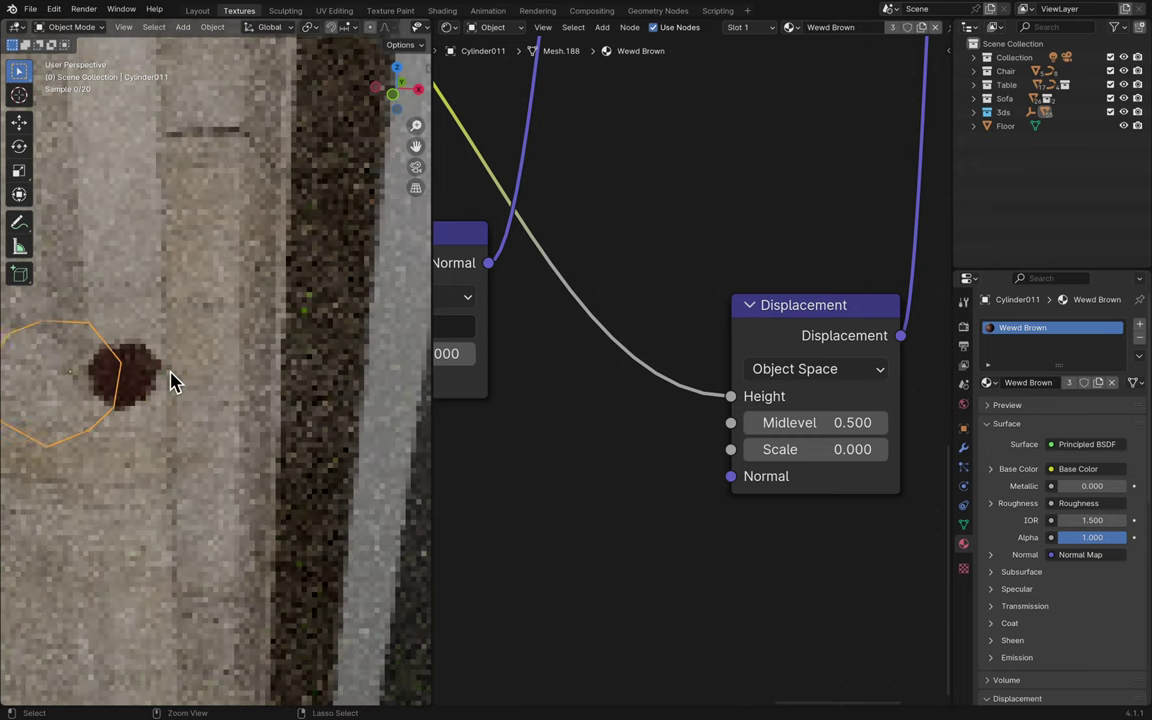
pyautogui.keyDown('ctrl'); pyautogui.scroll(1, 170, 380); pyautogui.keyUp('ctrl')
pyautogui.keyDown('ctrl'); pyautogui.scroll(-2, 170, 380); pyautogui.keyUp('ctrl')
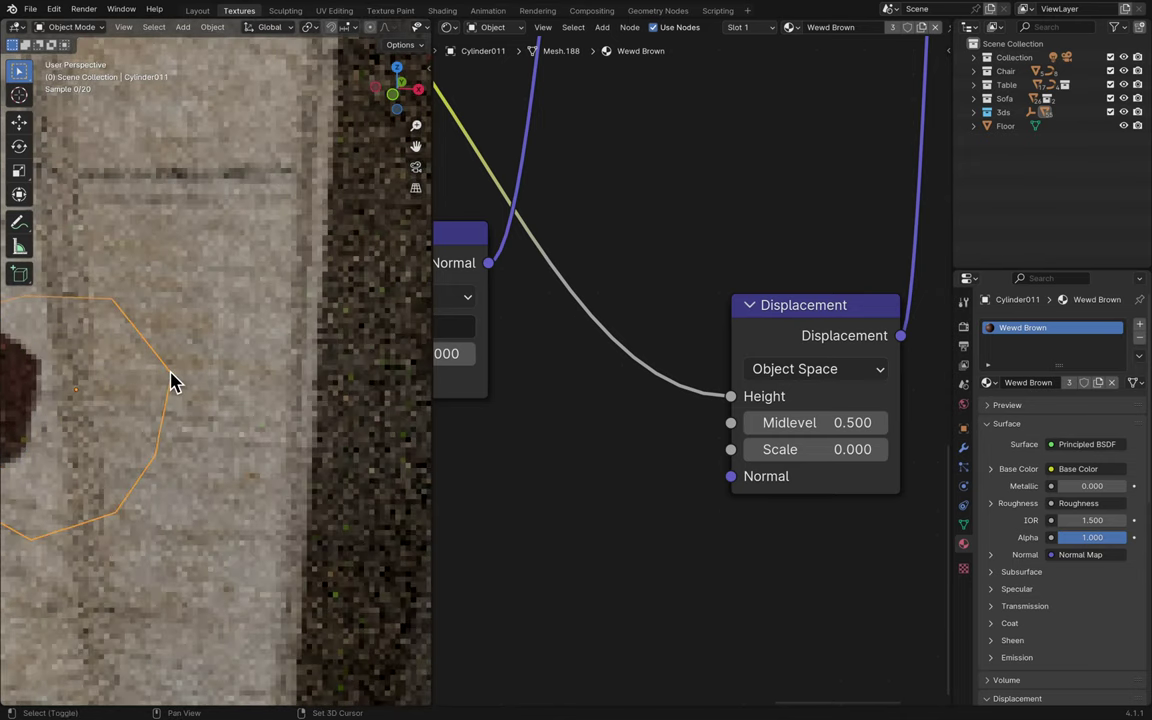
pyautogui.keyDown('shift'); pyautogui.scroll(1, 170, 380); pyautogui.keyUp('shift')
pyautogui.keyDown('shift'); pyautogui.scroll(1, 170, 380); pyautogui.keyUp('shift')
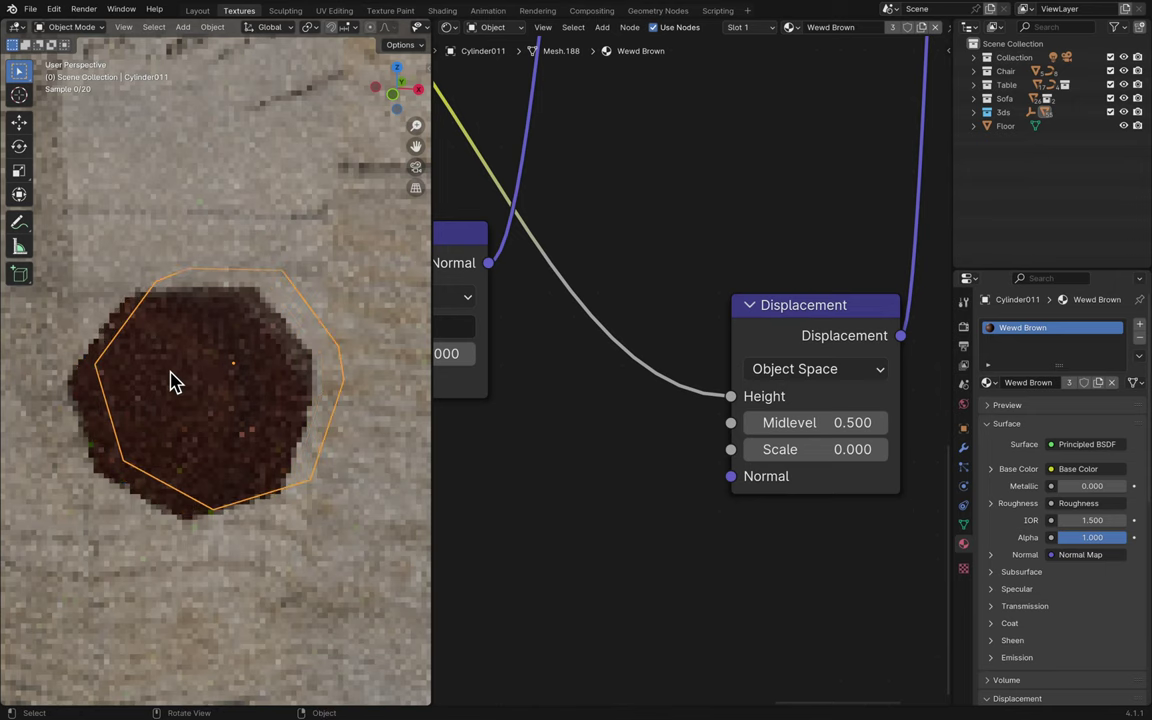
pyautogui.keyDown('ctrl'); pyautogui.scroll(1, 170, 380); pyautogui.keyUp('ctrl')
pyautogui.scroll(3, 170, 380)
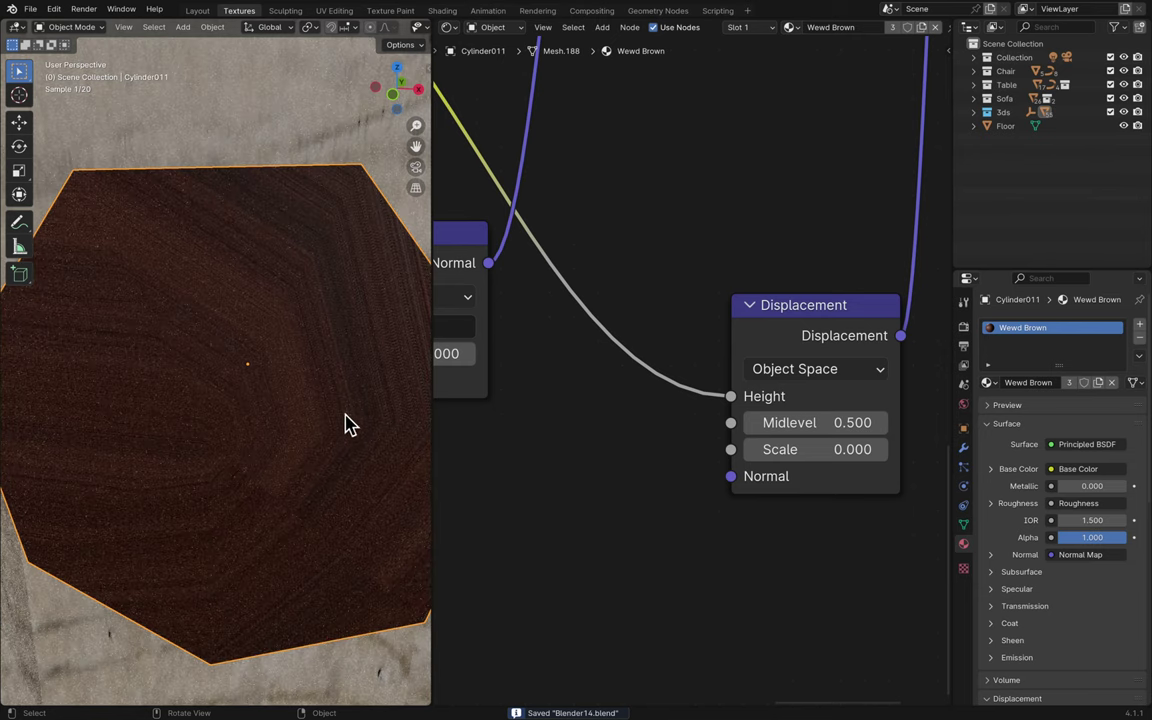
pyautogui.click(988, 383)
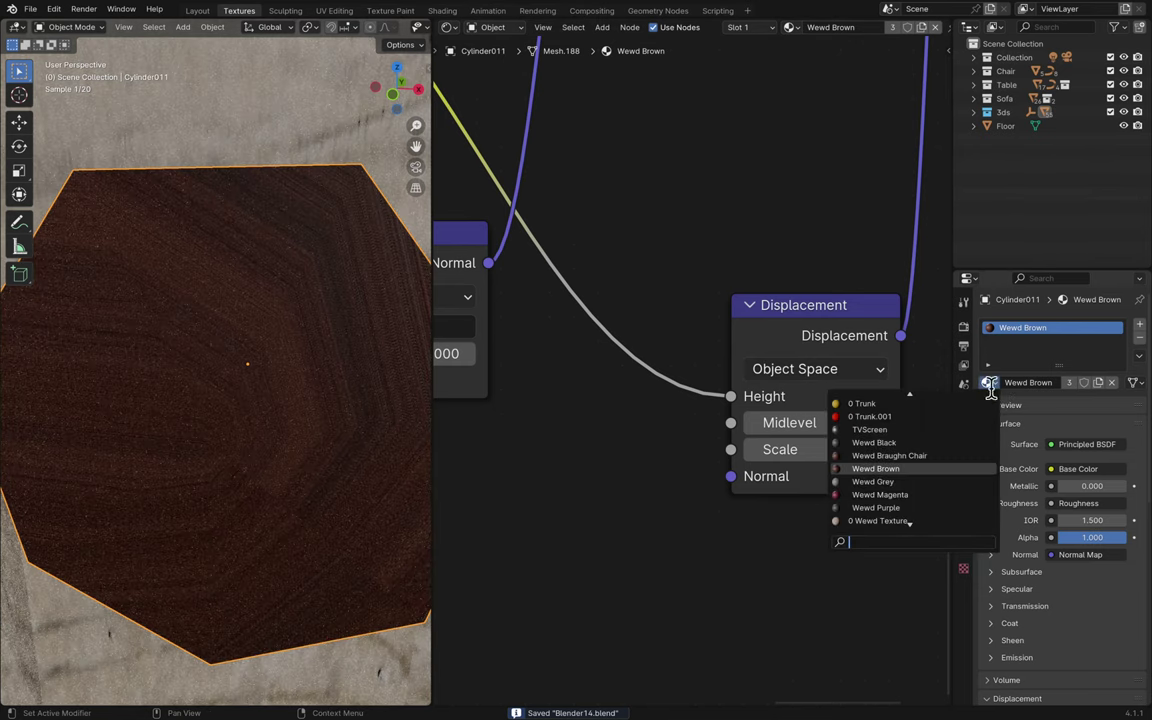
pyautogui.click(922, 459)
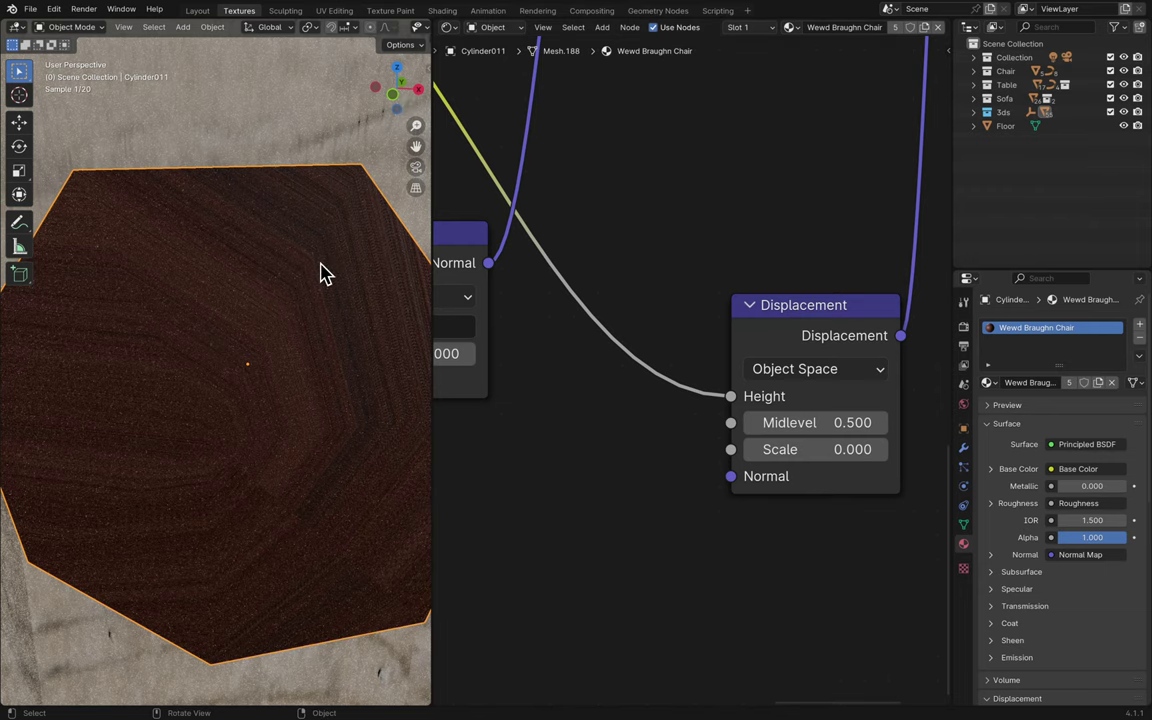
# - Undo the last change and frame the view on the selected knob
pyautogui.hotkey('ctrl', 'z')
pyautogui.hotkey('ctrl', 'z')
pyautogui.hotkey('ctrl', 'z')
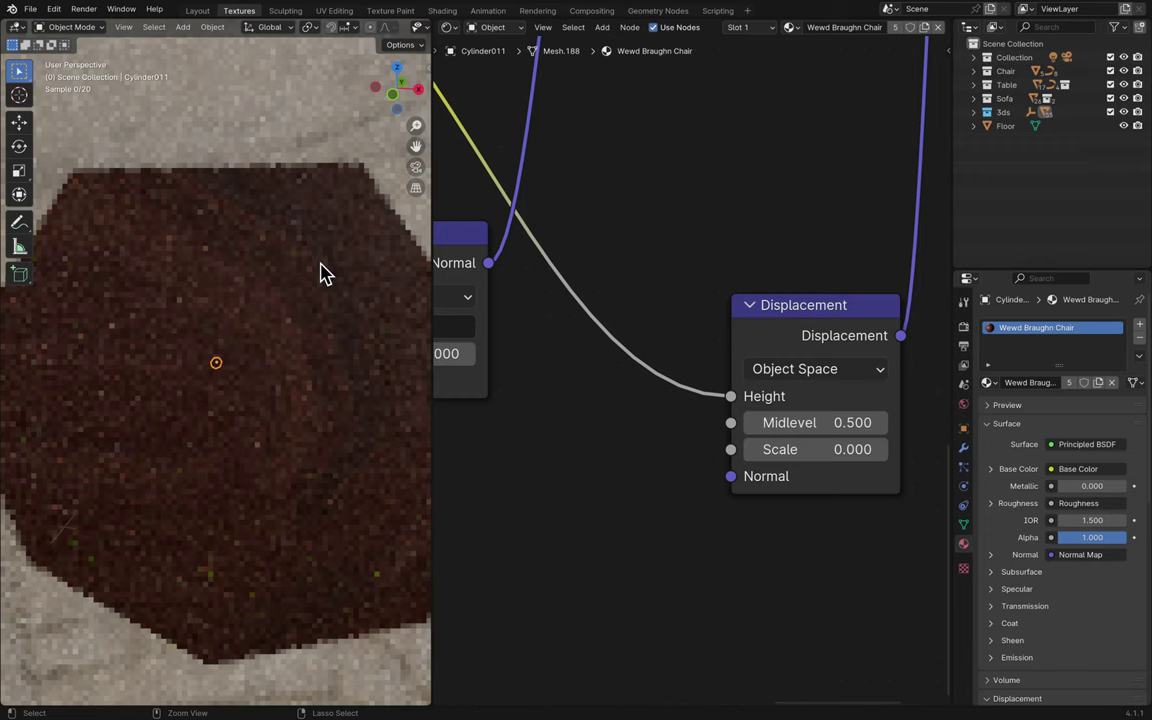
pyautogui.scroll(-4, 322, 273)
pyautogui.scroll(-5, 322, 273)
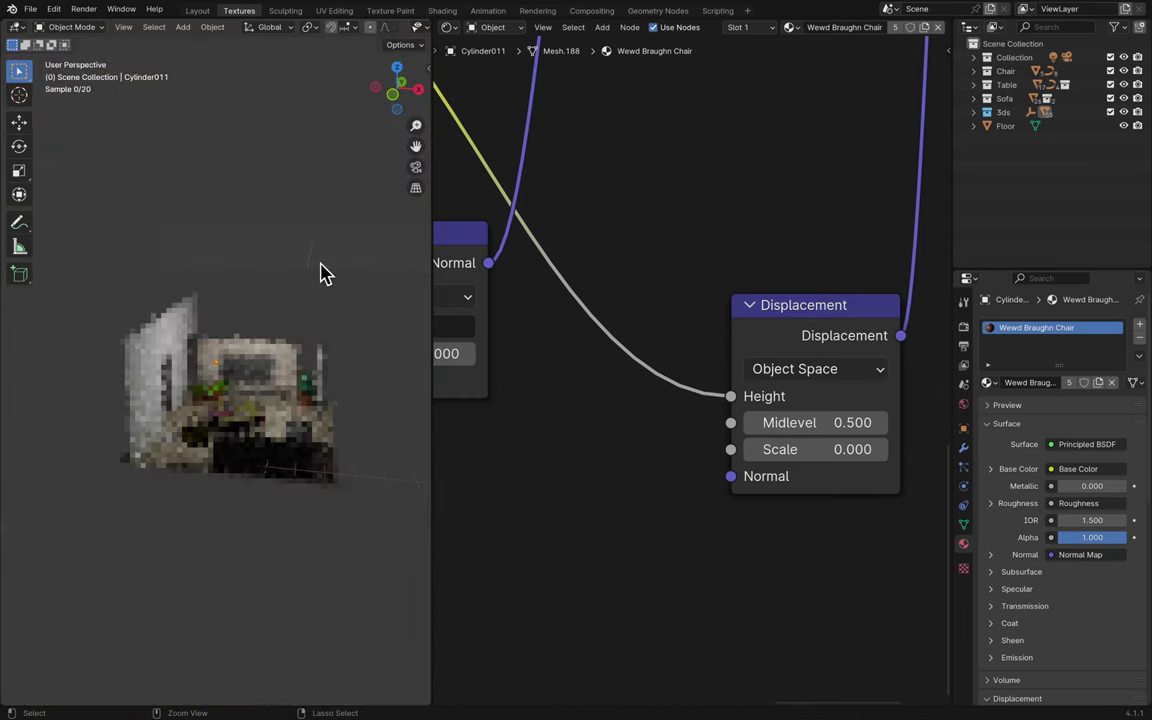
pyautogui.scroll(4, 322, 273)
pyautogui.press('KP_Decimal')
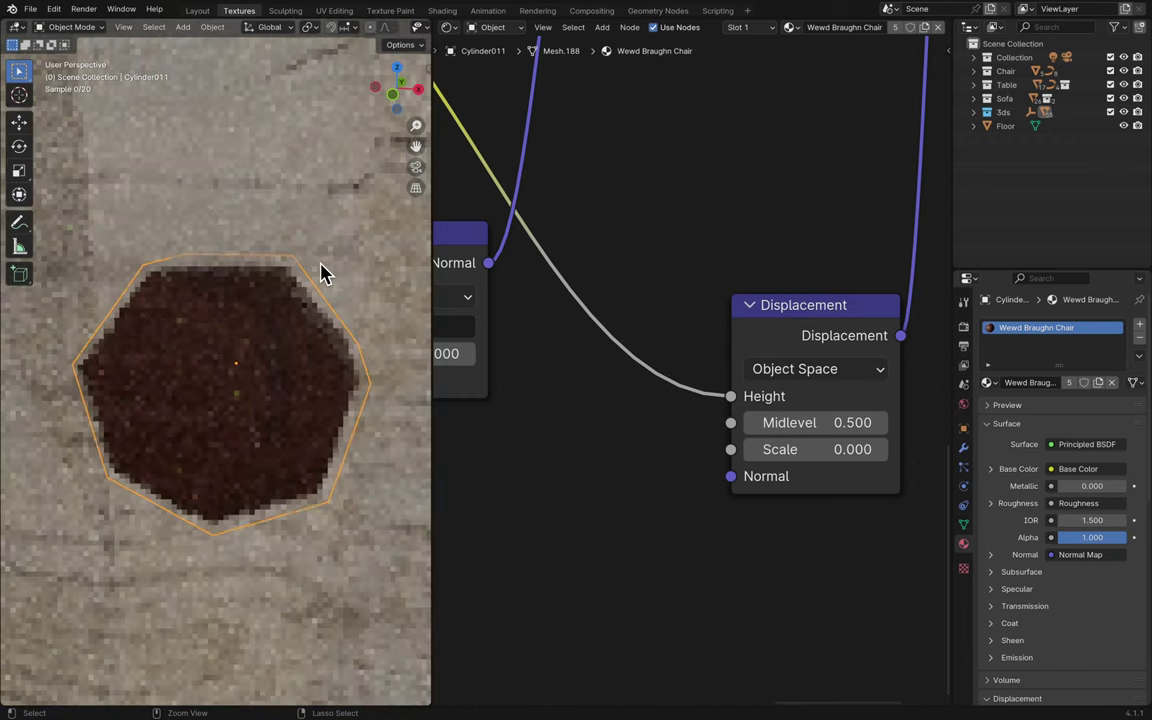
pyautogui.scroll(-2, 322, 273)
pyautogui.scroll(-8, 322, 273)
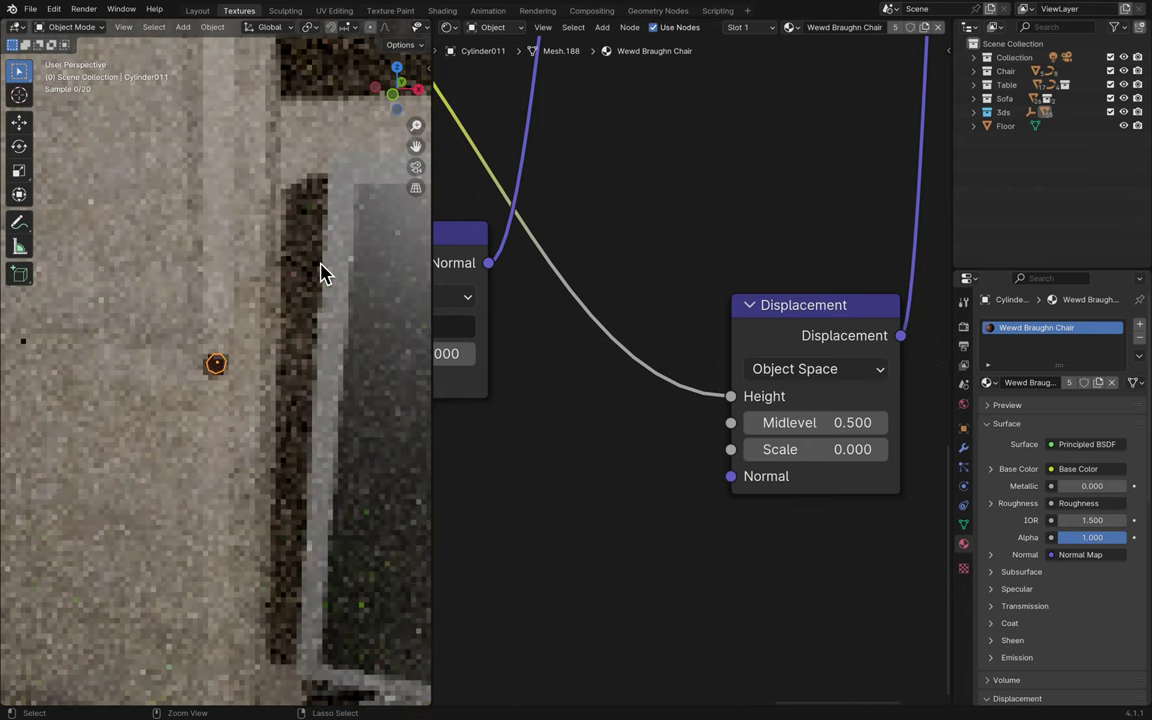
pyautogui.keyDown('shift'); pyautogui.scroll(6, 322, 273); pyautogui.keyUp('shift')
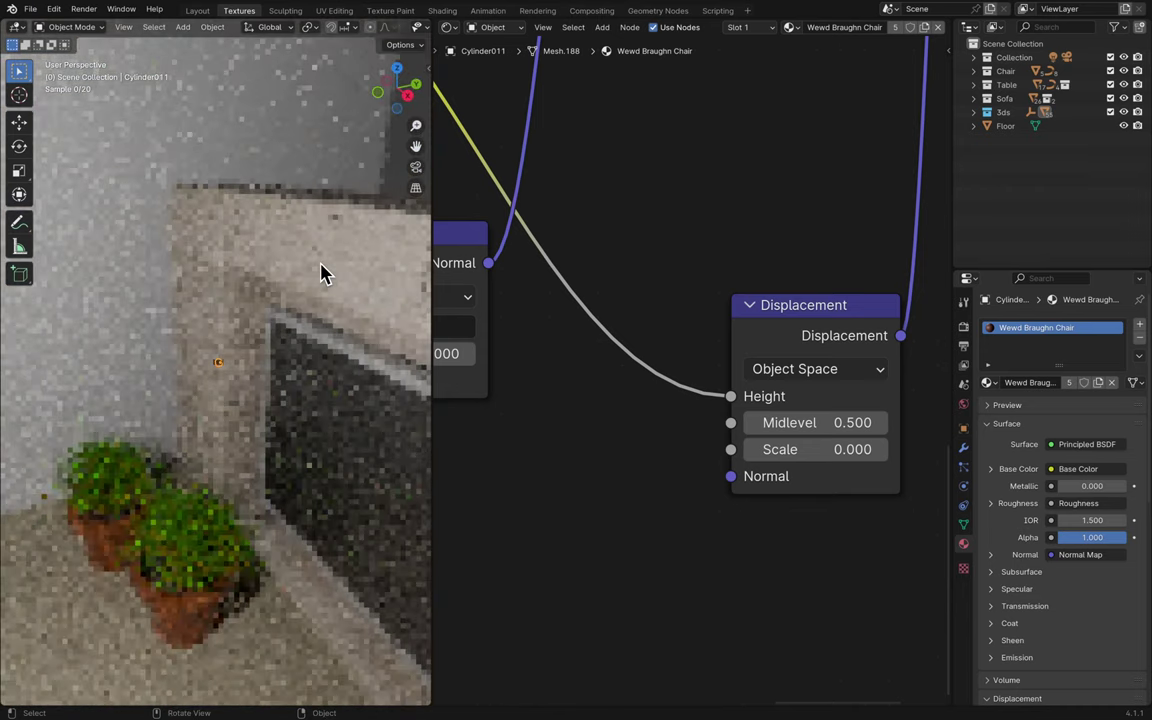
pyautogui.keyDown('shift'); pyautogui.hscroll(5, 322, 273); pyautogui.keyUp('shift')
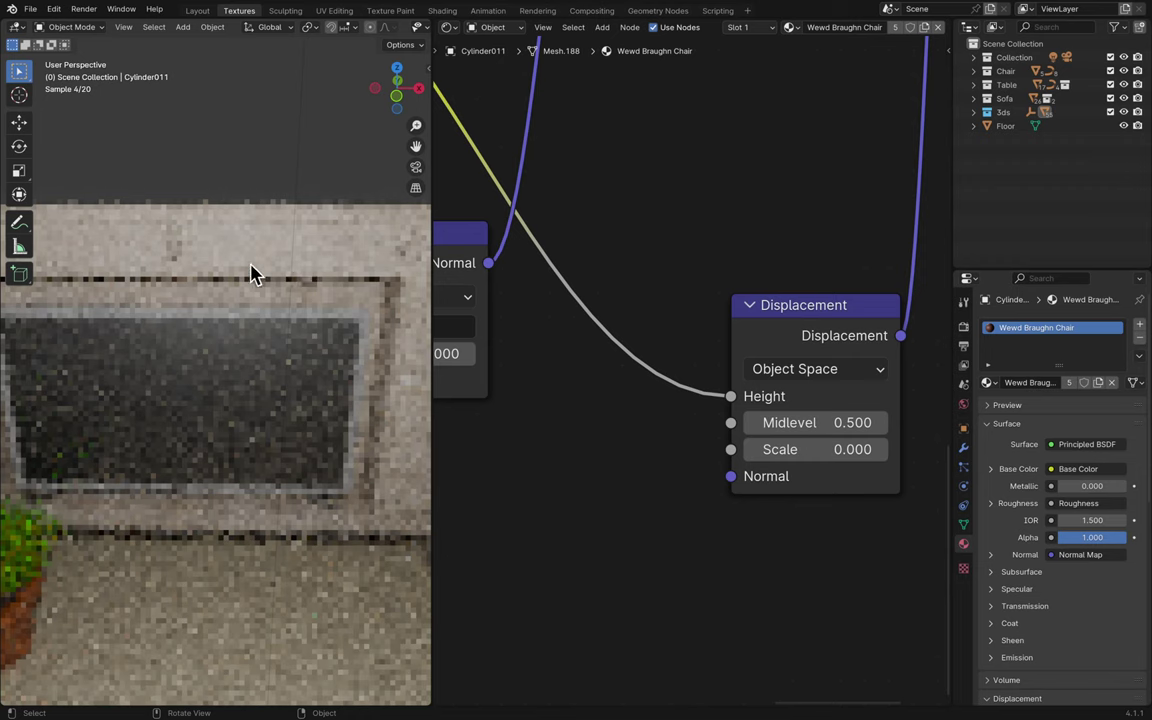
pyautogui.keyDown('shift'); pyautogui.hscroll(-5, 275, 270); pyautogui.keyUp('shift')
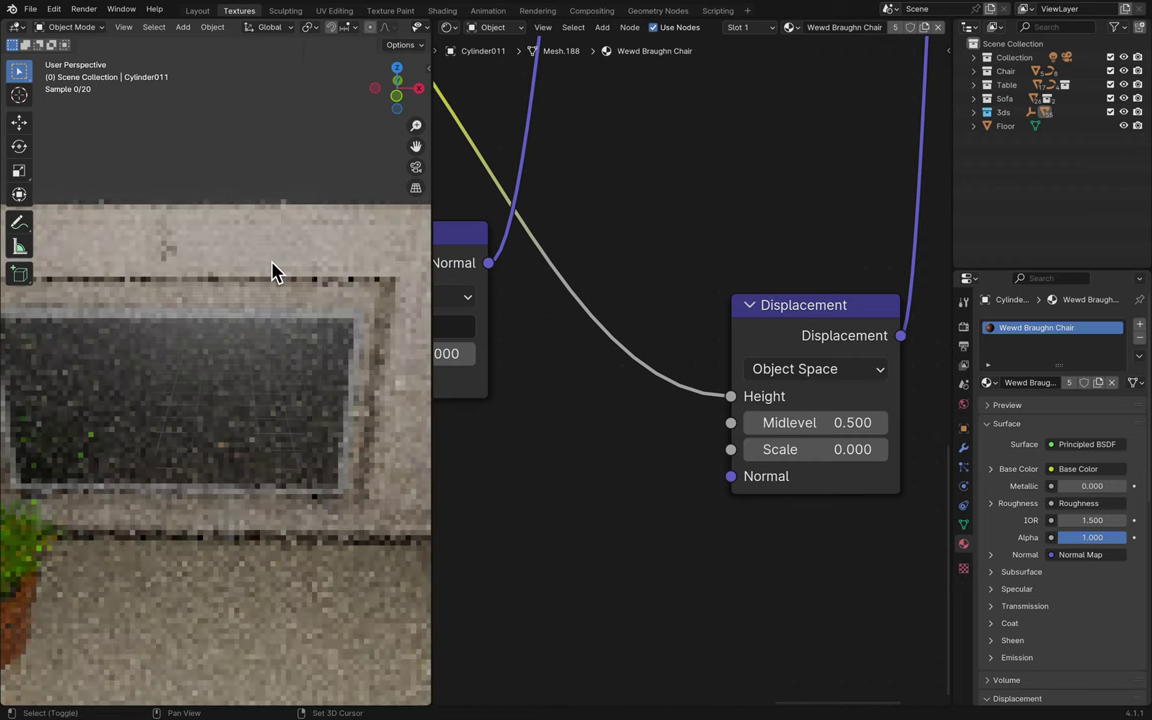
pyautogui.keyDown('shift'); pyautogui.hscroll(-5, 278, 275); pyautogui.keyUp('shift')
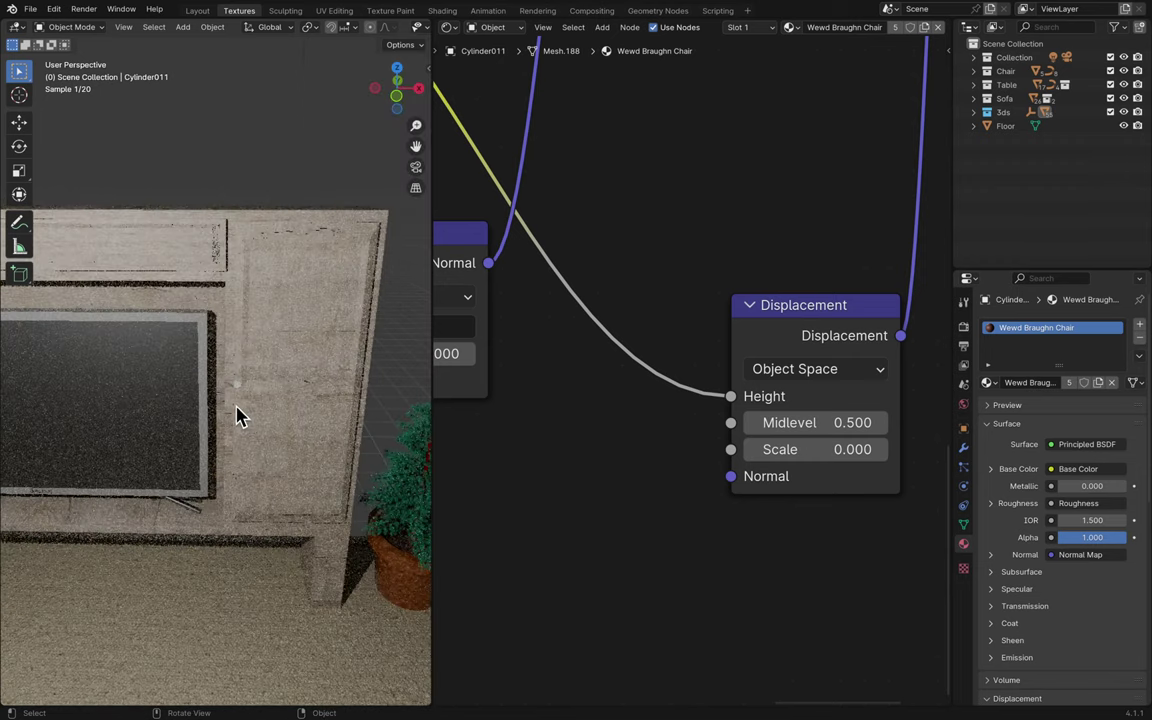
# - Search 'wew' and assign Wewd Brown to the second knob Cylinder012, then save
pyautogui.click(238, 397)
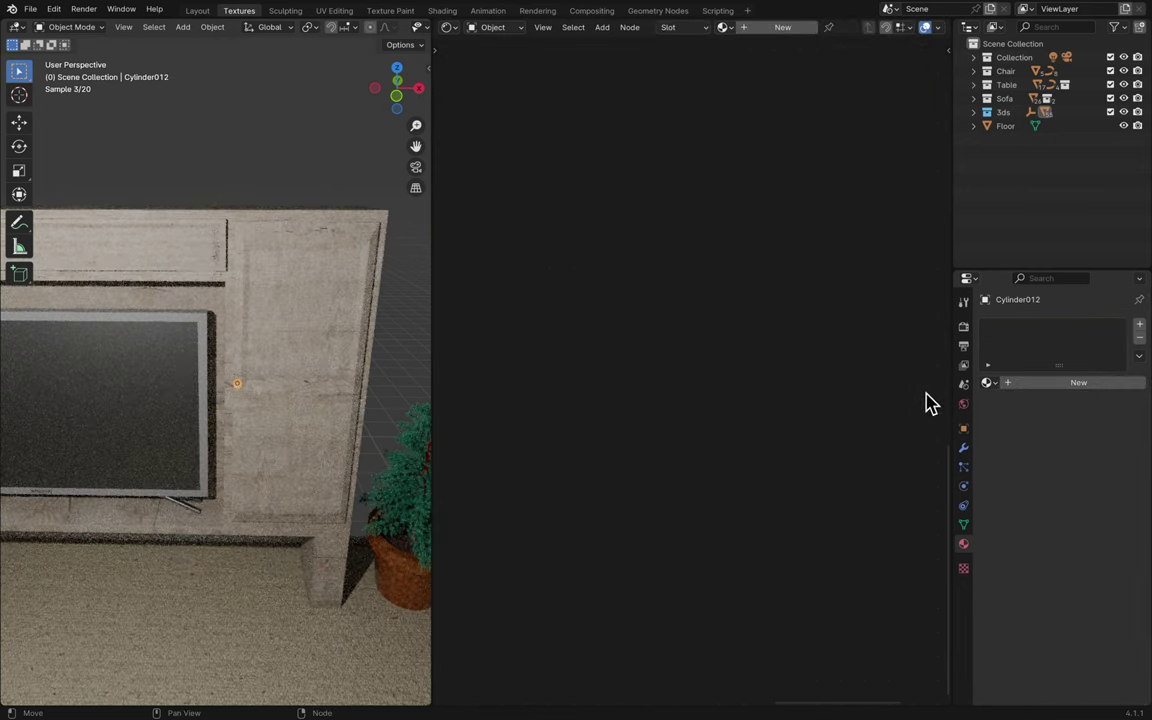
pyautogui.click(988, 382)
pyautogui.write('wewd')
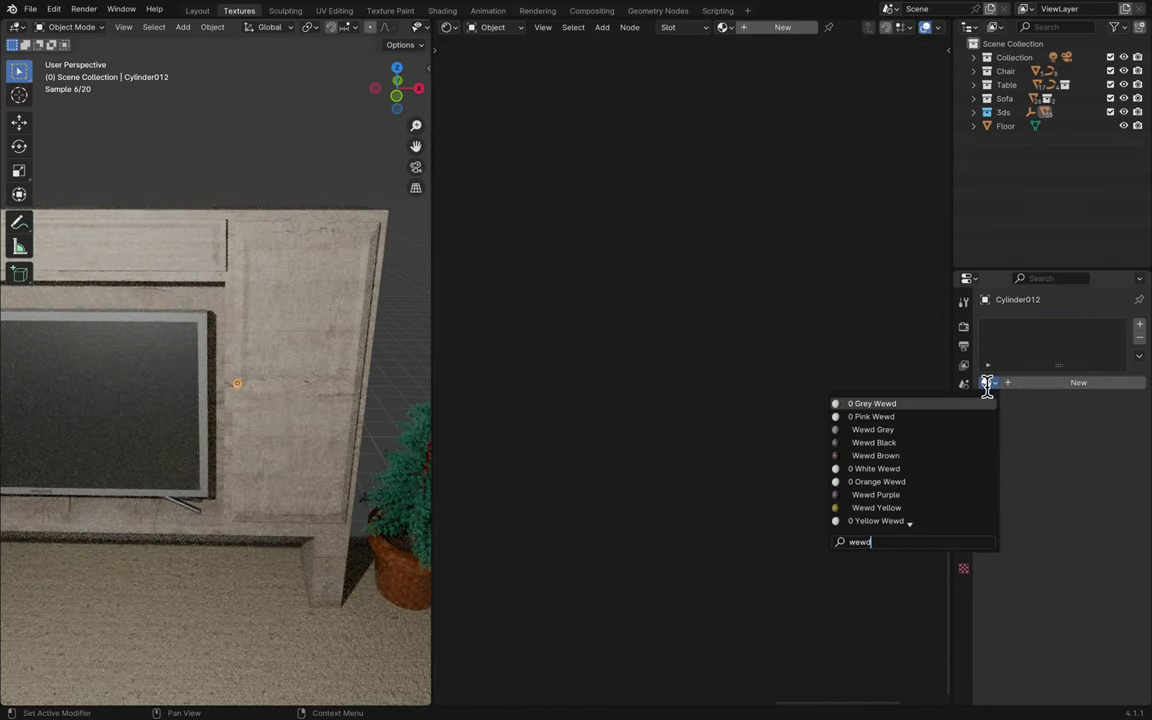
pyautogui.click(925, 455)
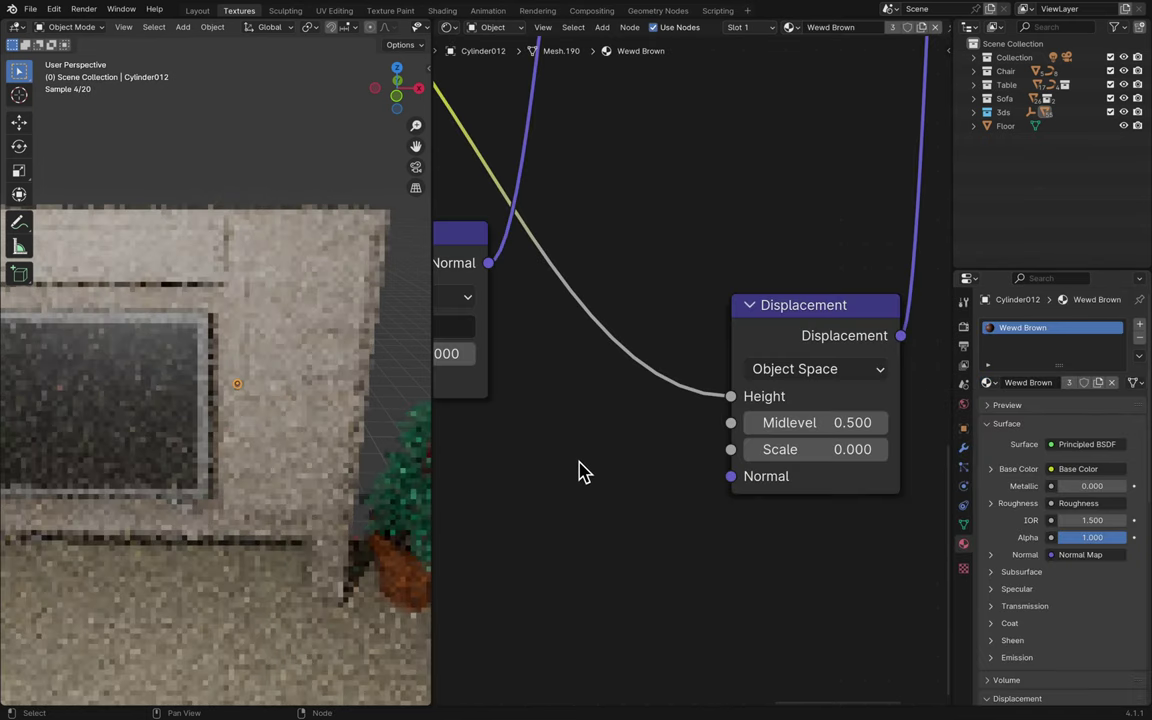
pyautogui.hotkey('ctrl', 's')
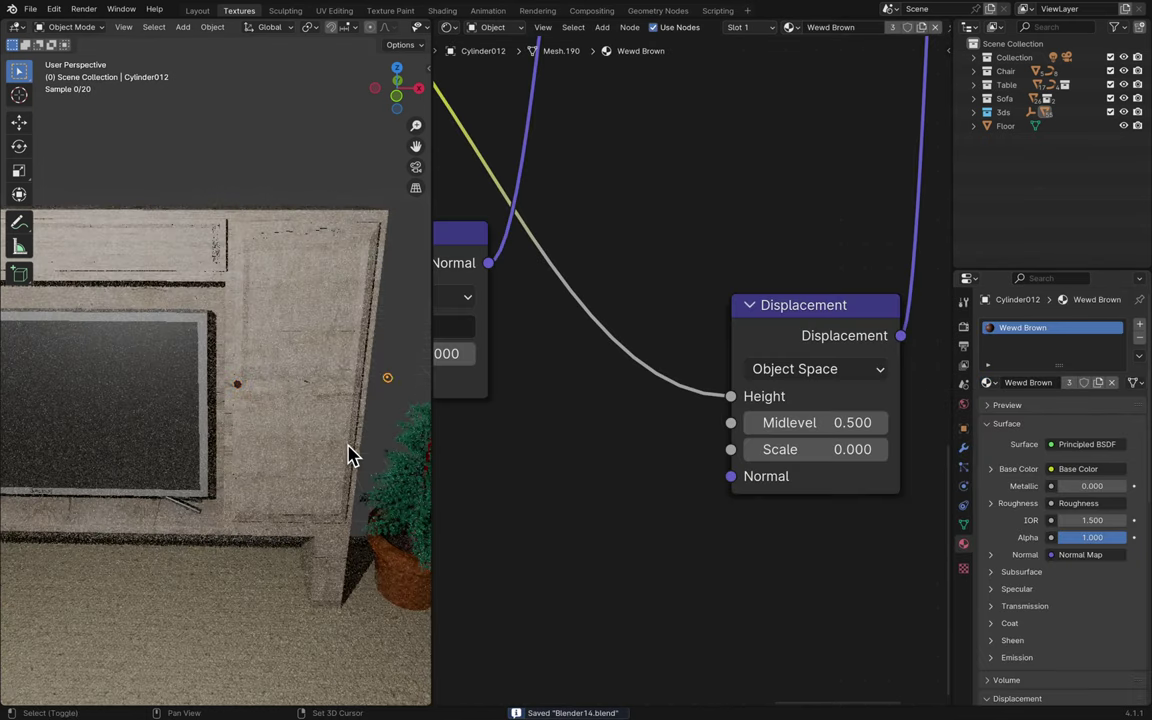
pyautogui.scroll(3, 350, 455)
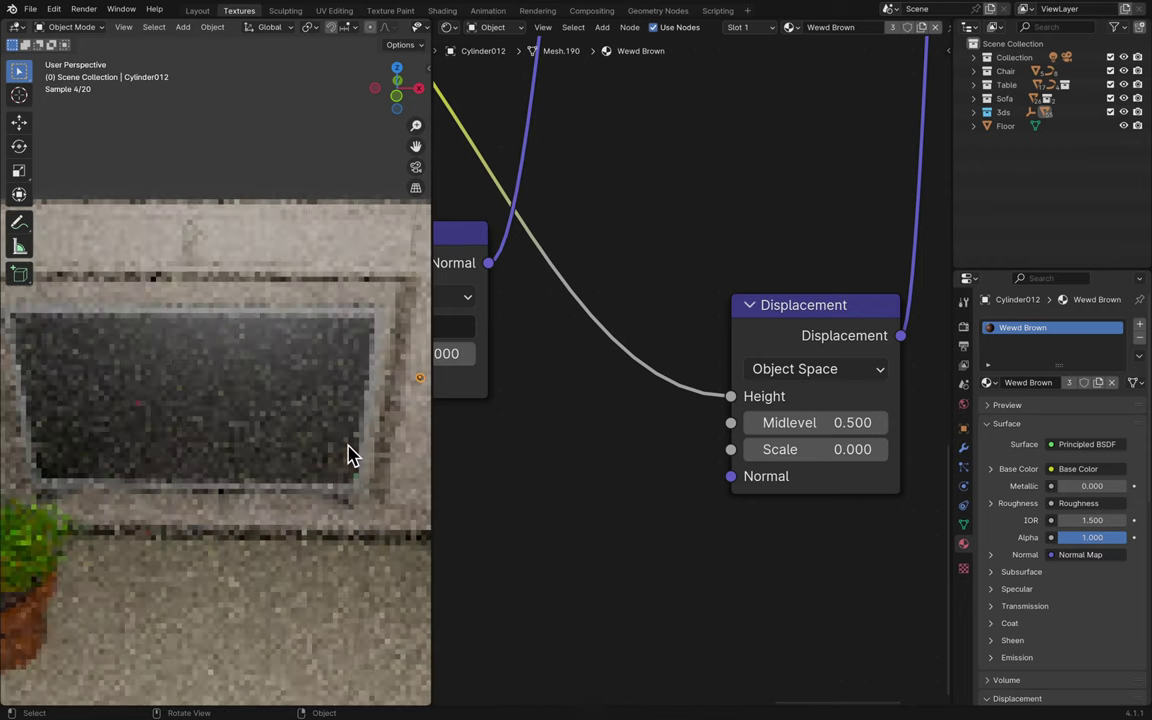
pyautogui.moveTo(350, 455); pyautogui.dragTo(442, 424, button='middle')
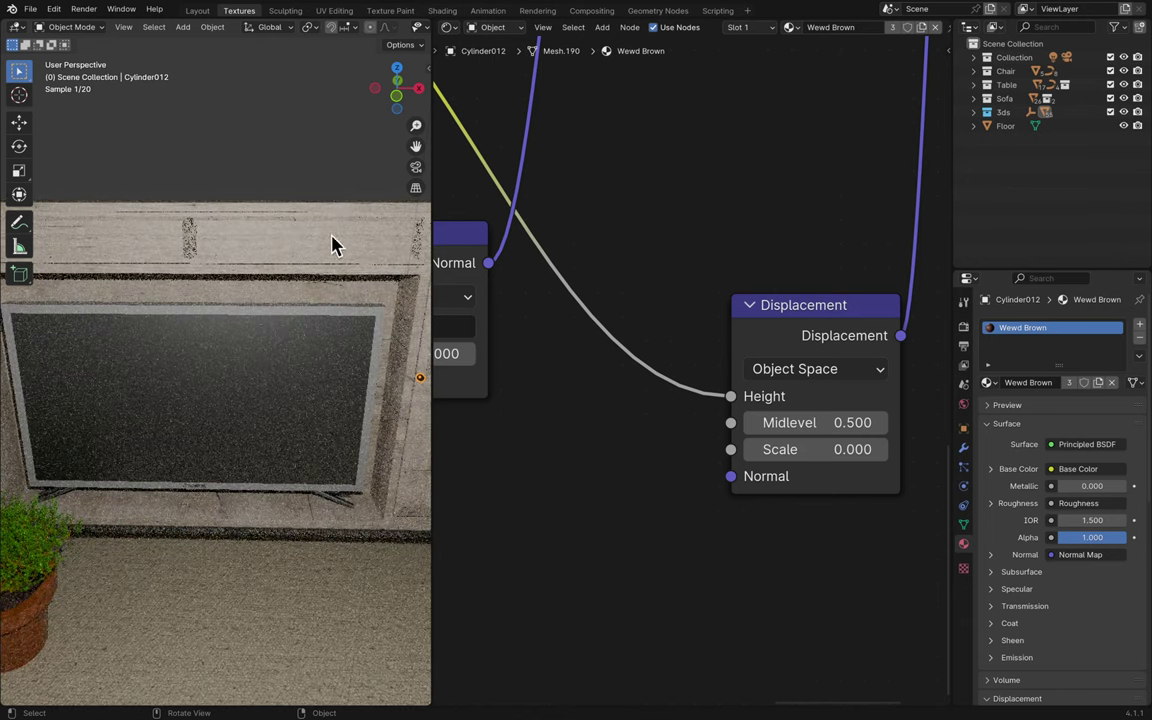
# - Lower the TV's Grey base colour value from 0.349 to 0.219
pyautogui.click(322, 320)
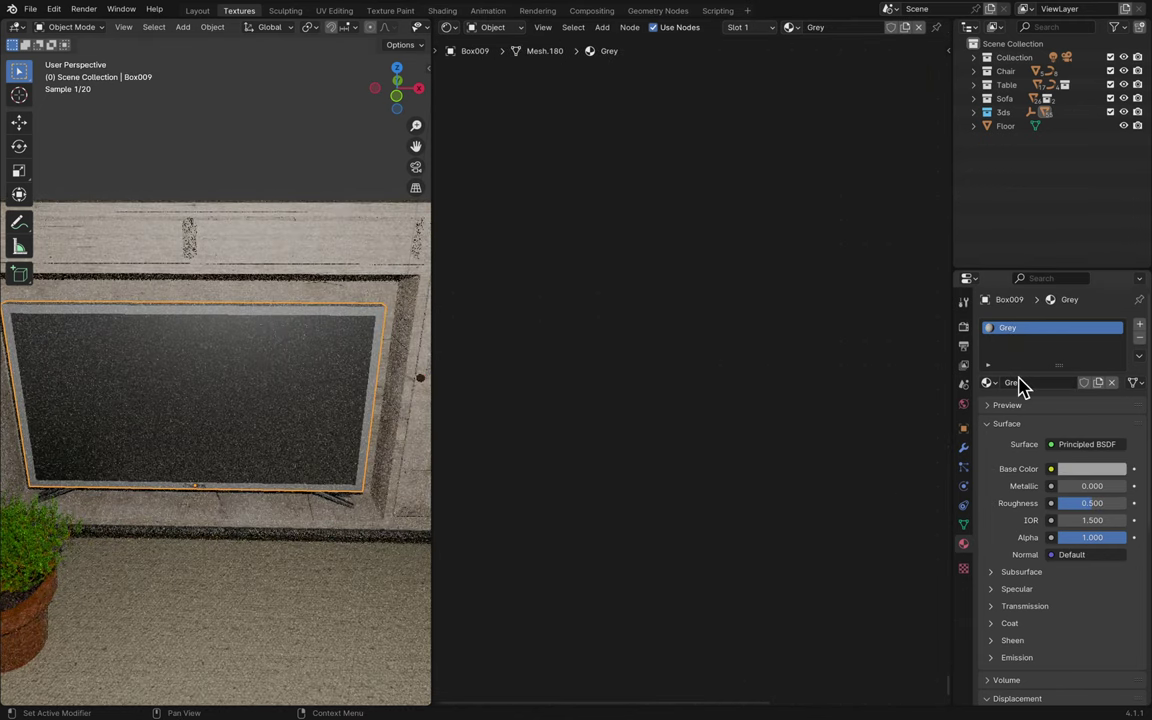
pyautogui.click(1090, 469)
pyautogui.click(1090, 469)
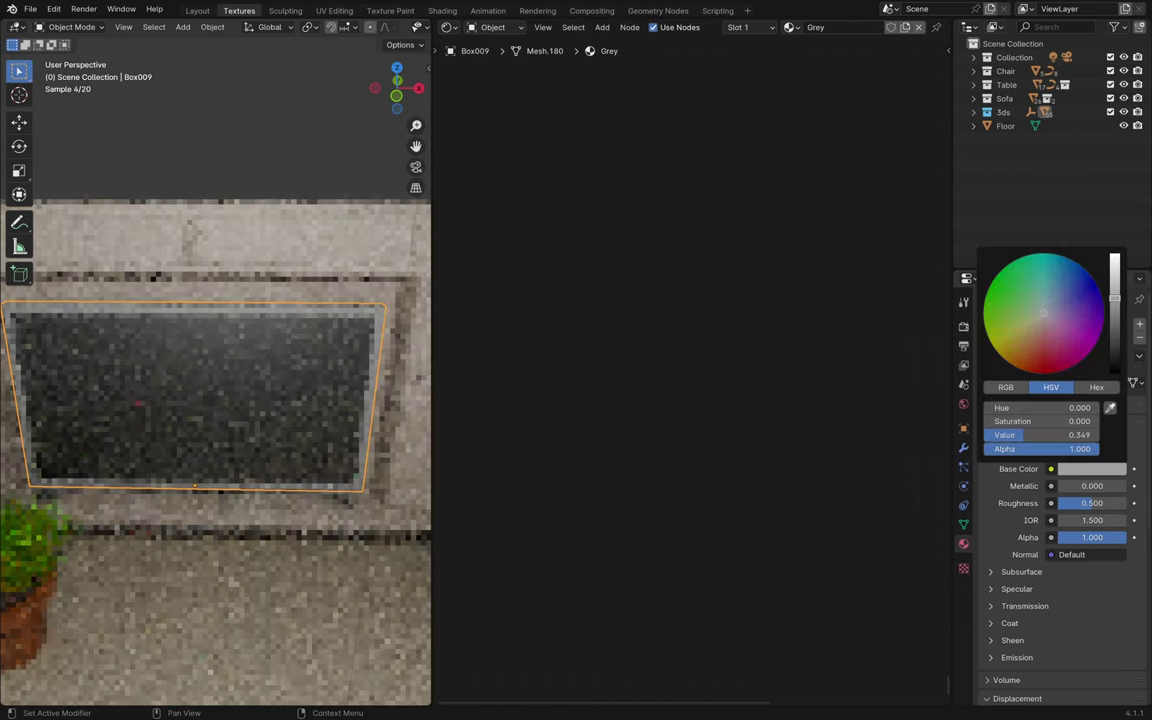
pyautogui.click(1117, 312)
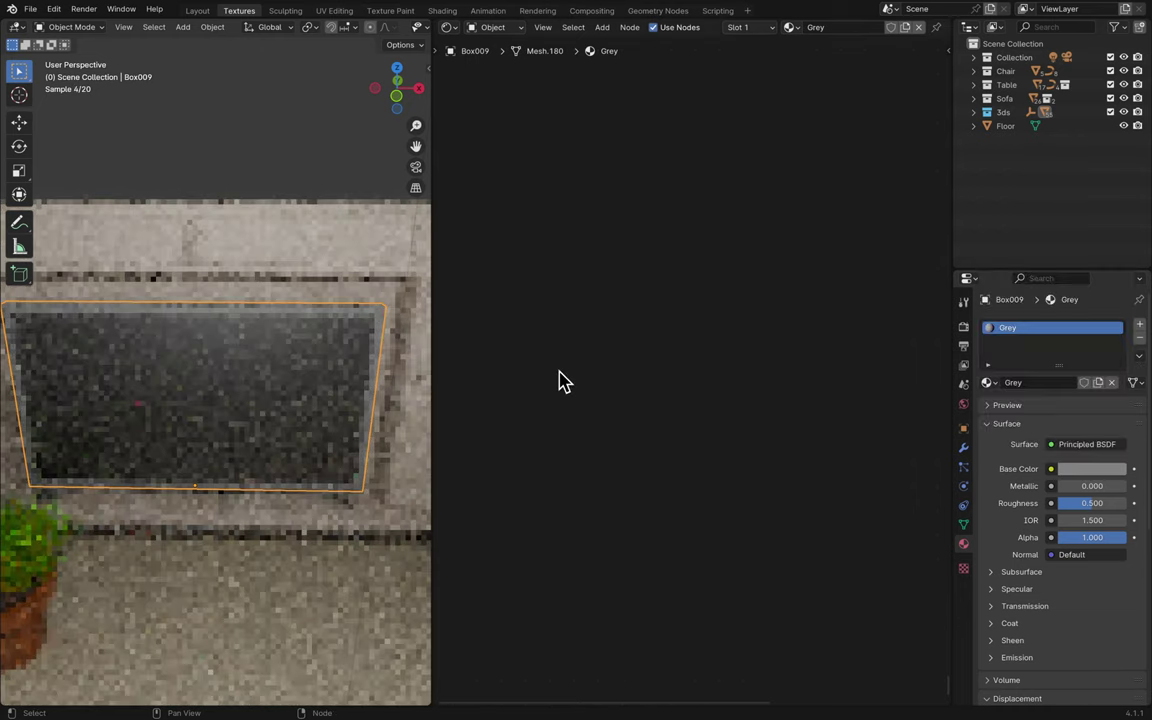
pyautogui.scroll(-4, 309, 368)
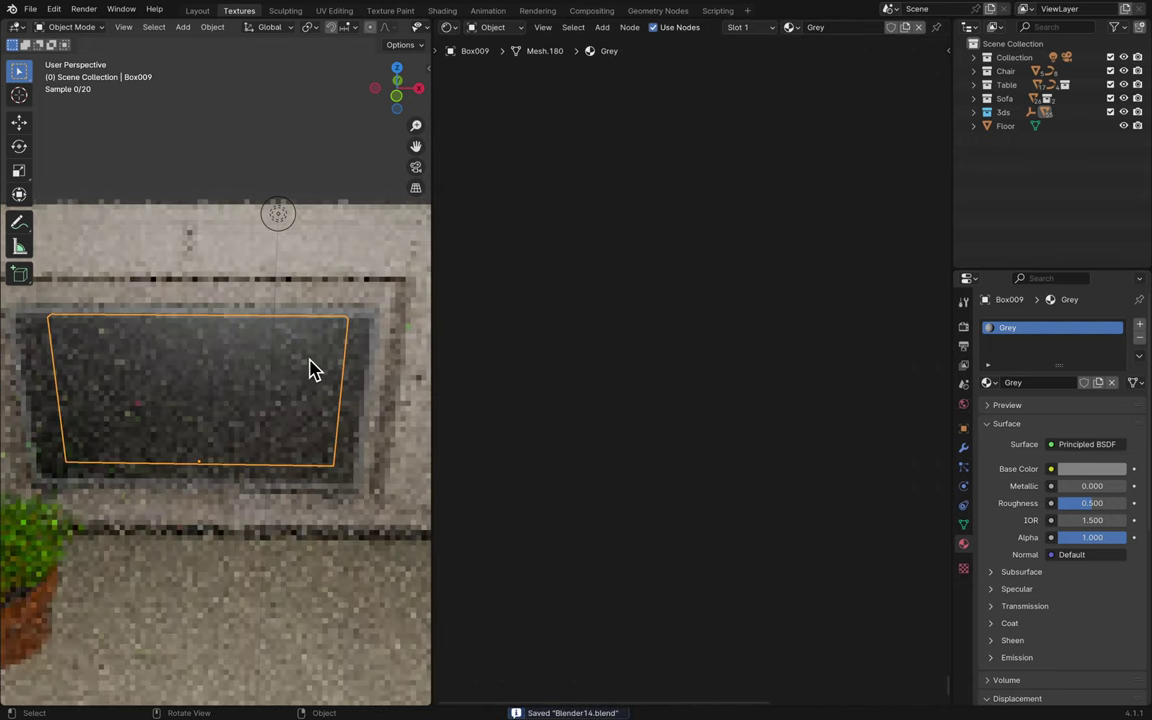
pyautogui.scroll(-3, 309, 368)
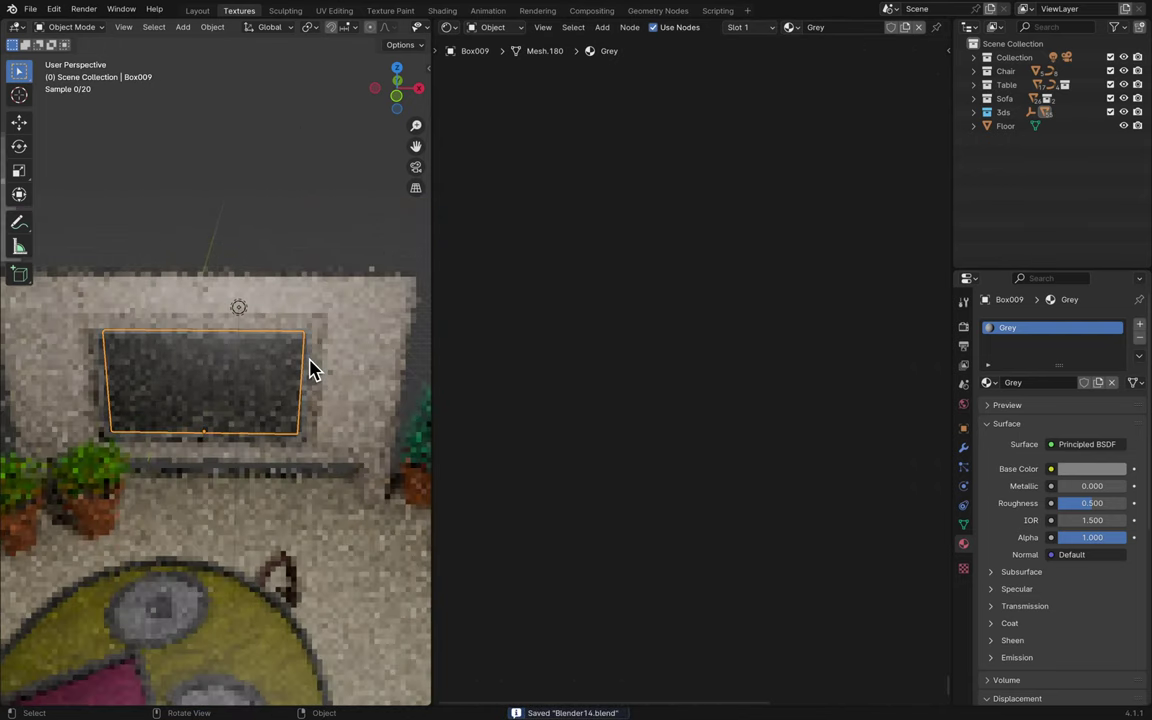
pyautogui.hscroll(-5, 305, 385)
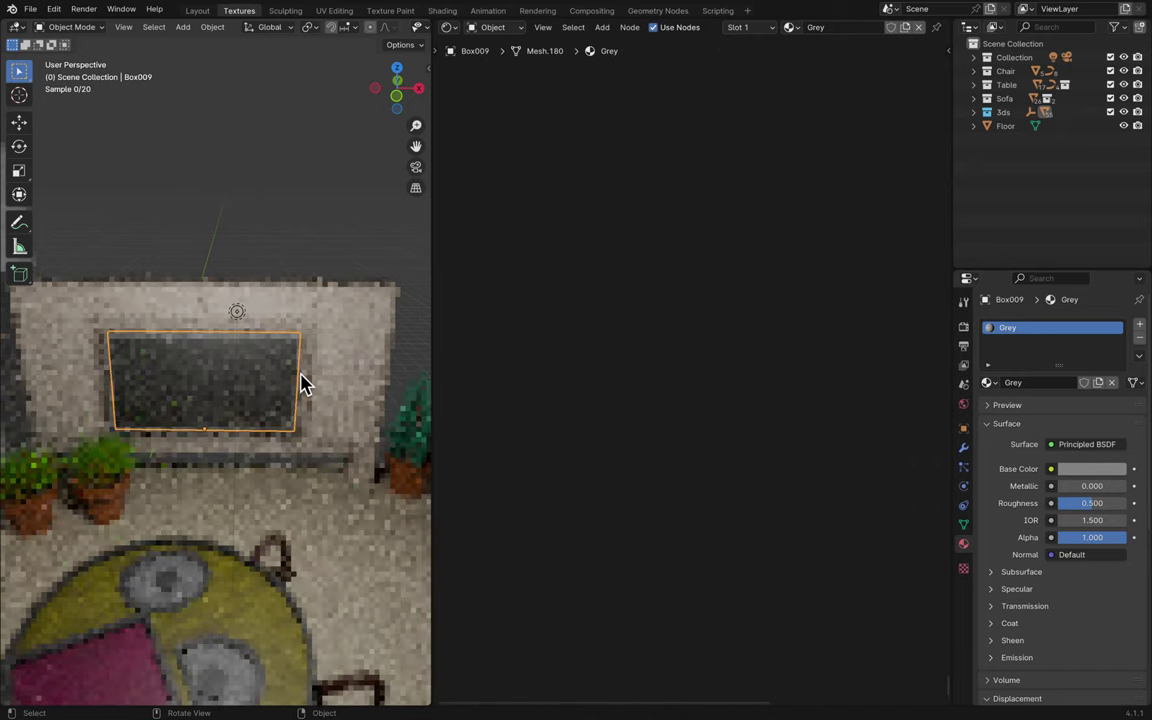
pyautogui.hscroll(-10, 305, 385)
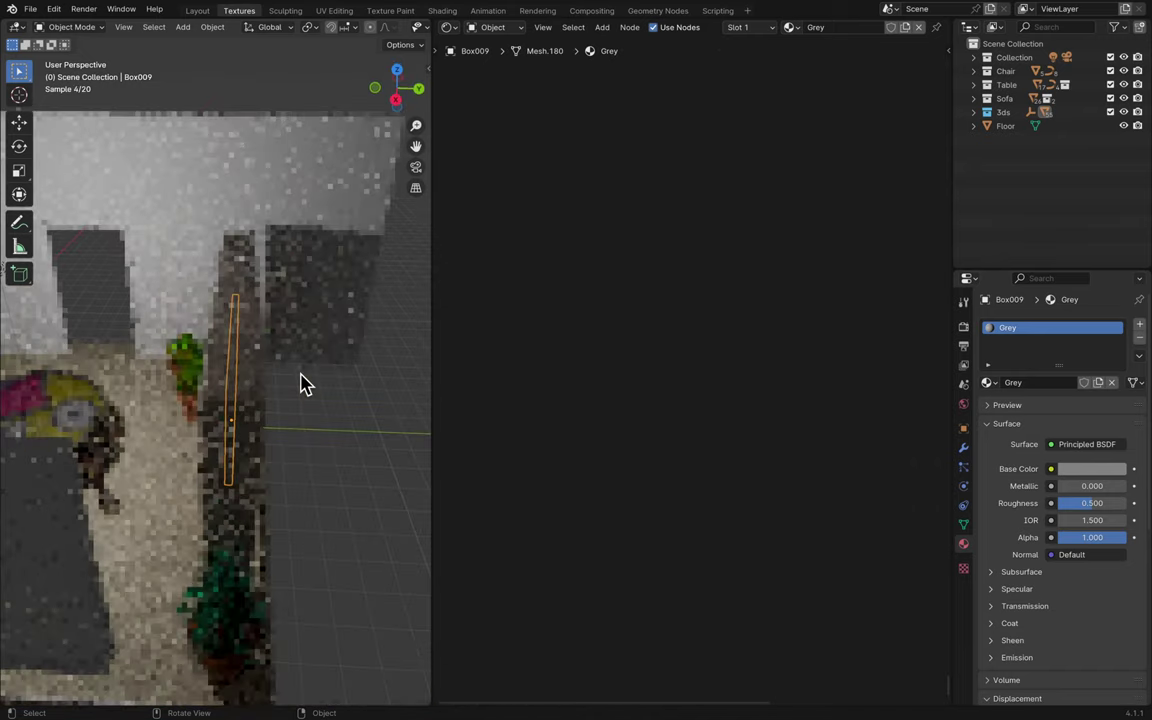
pyautogui.hscroll(-10, 305, 385)
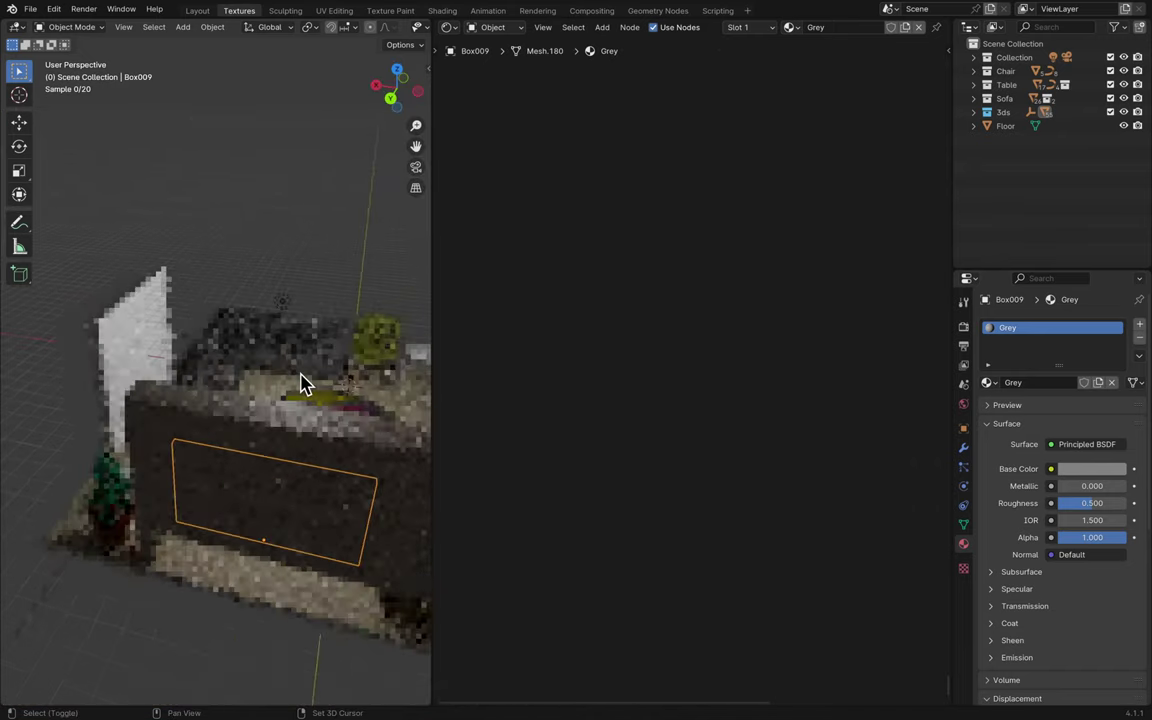
pyautogui.hscroll(-10, 305, 385)
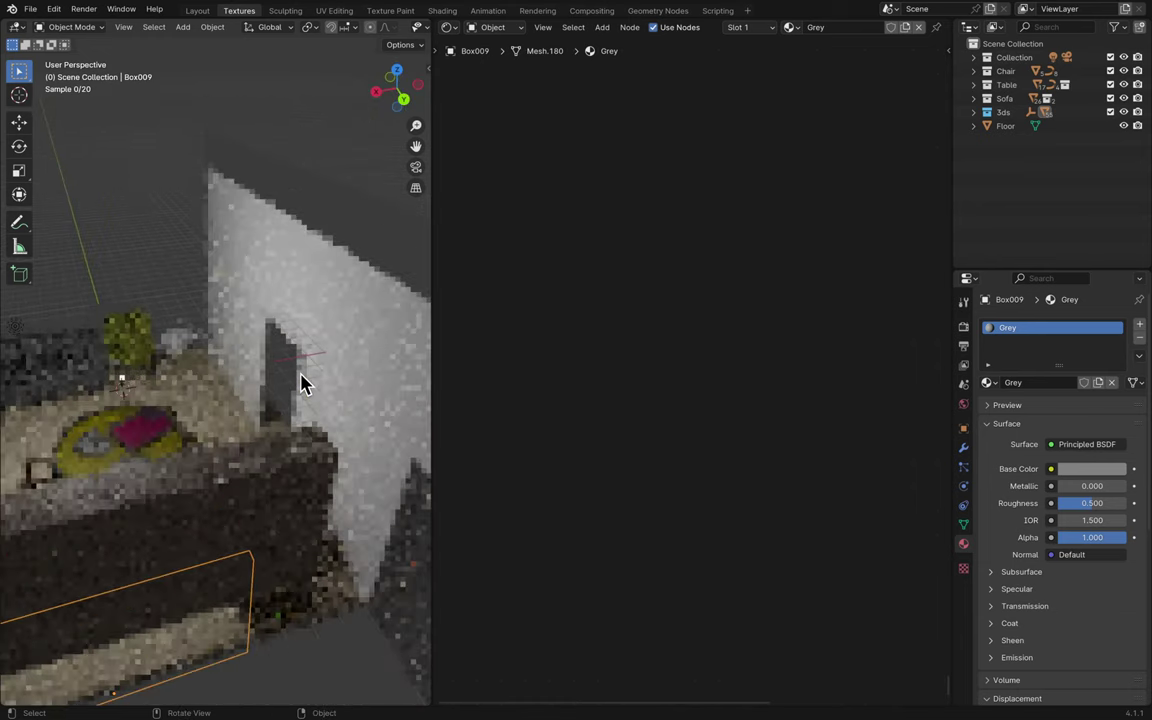
pyautogui.hscroll(-8, 305, 385)
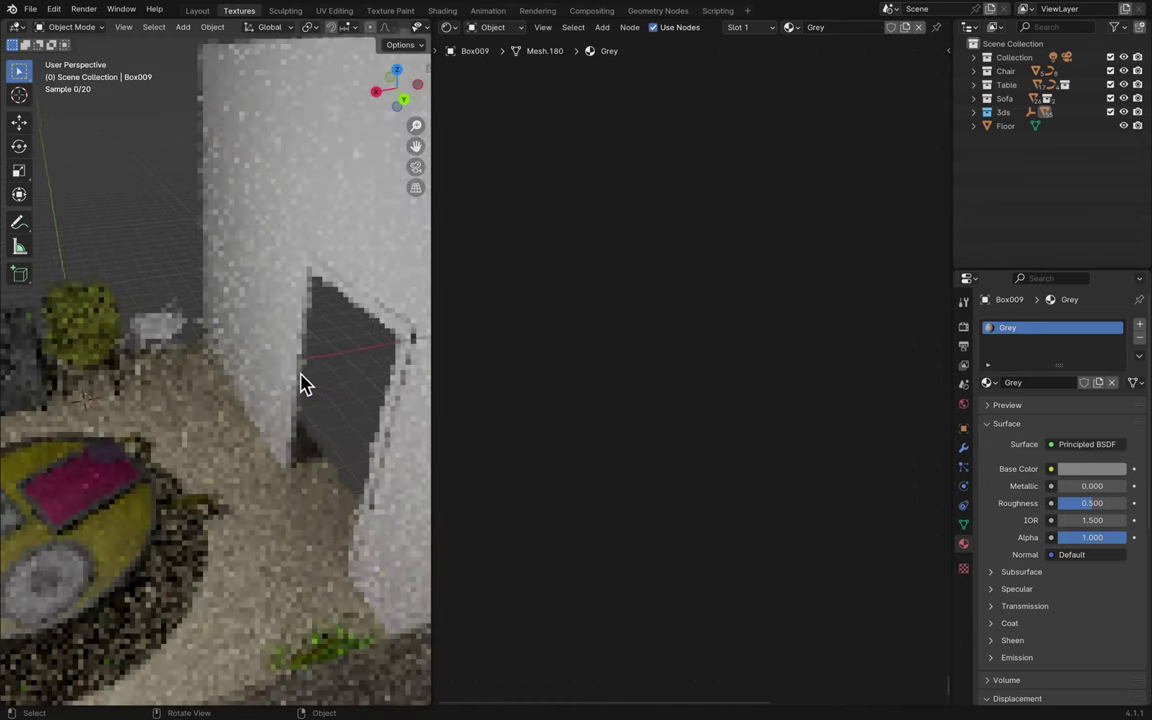
pyautogui.keyDown('shift'); pyautogui.hscroll(-5, 303, 385); pyautogui.keyUp('shift')
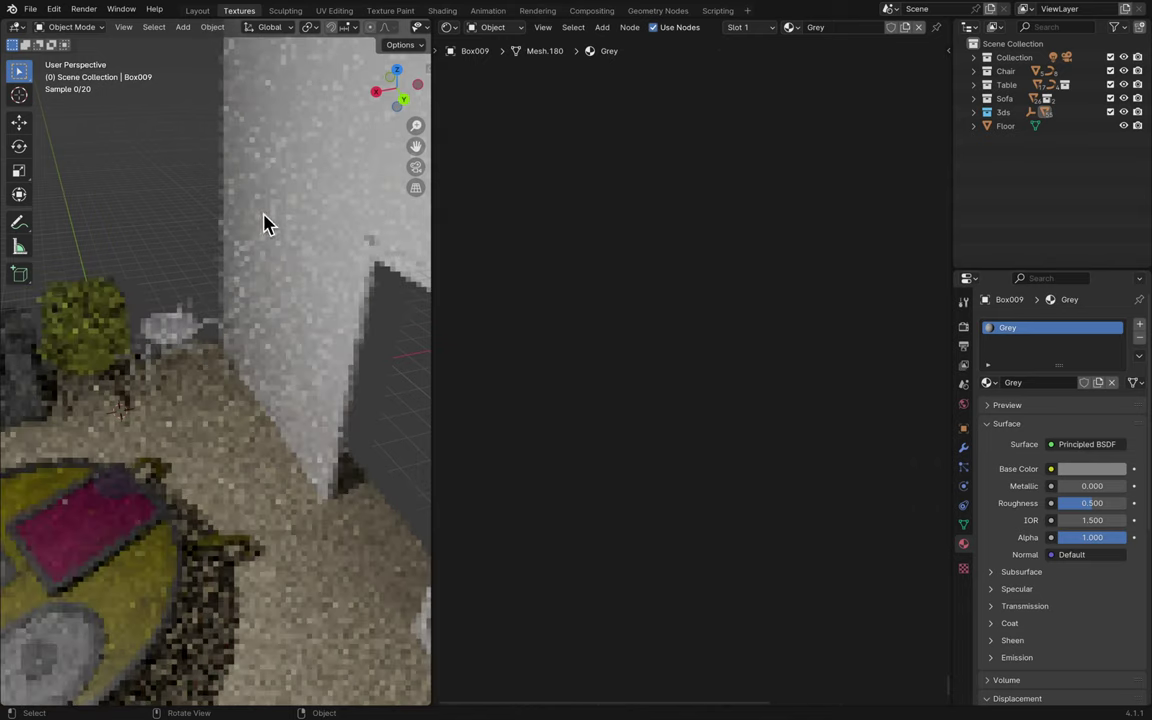
# - Return to the Layout workspace, save, and switch the viewport to solid shading
pyautogui.click(198, 11)
pyautogui.hotkey('ctrl', 's')
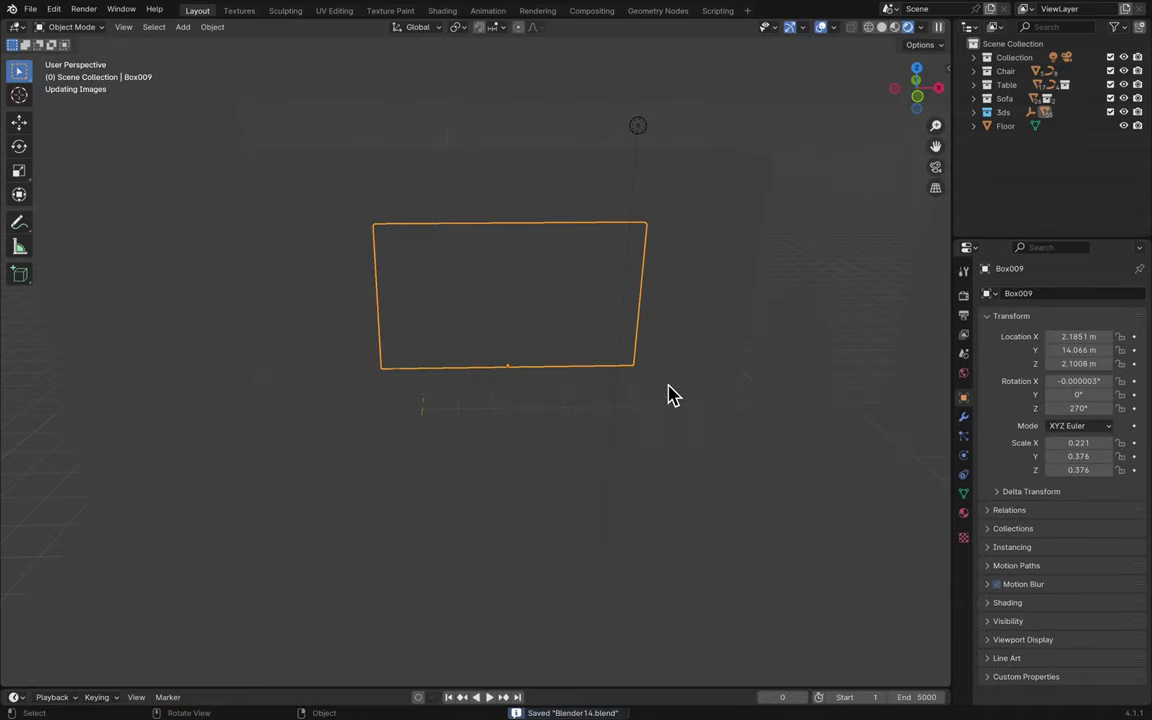
pyautogui.scroll(-10, 672, 395)
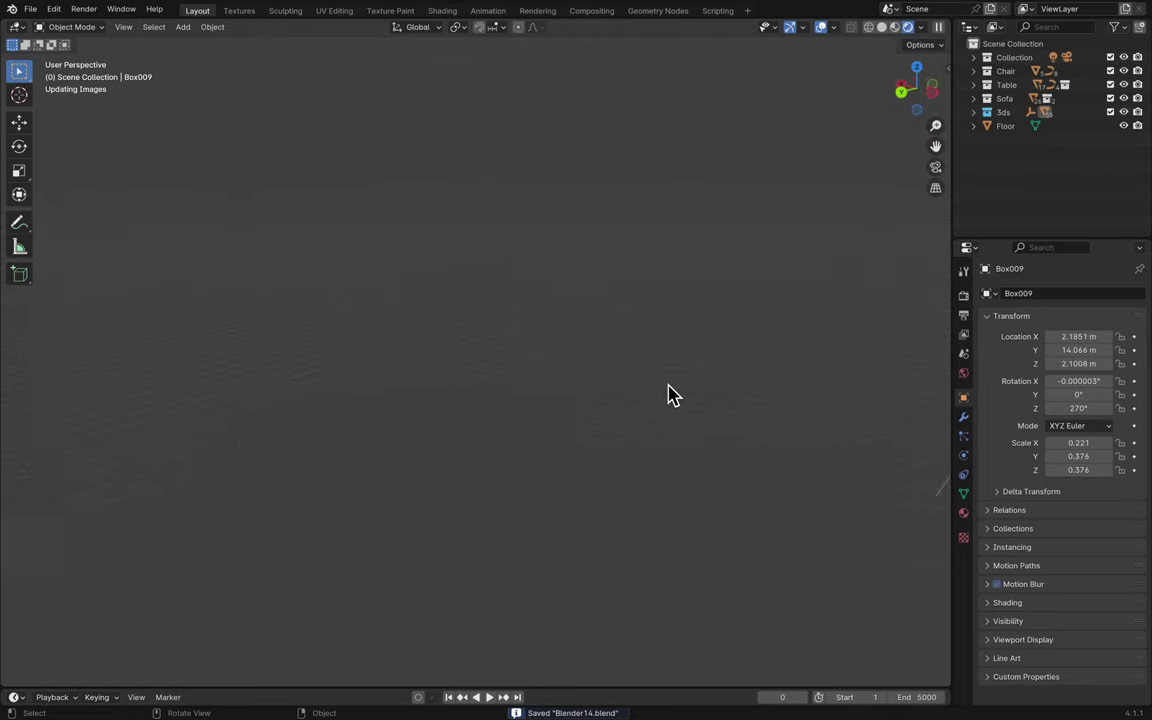
pyautogui.scroll(-10, 672, 395)
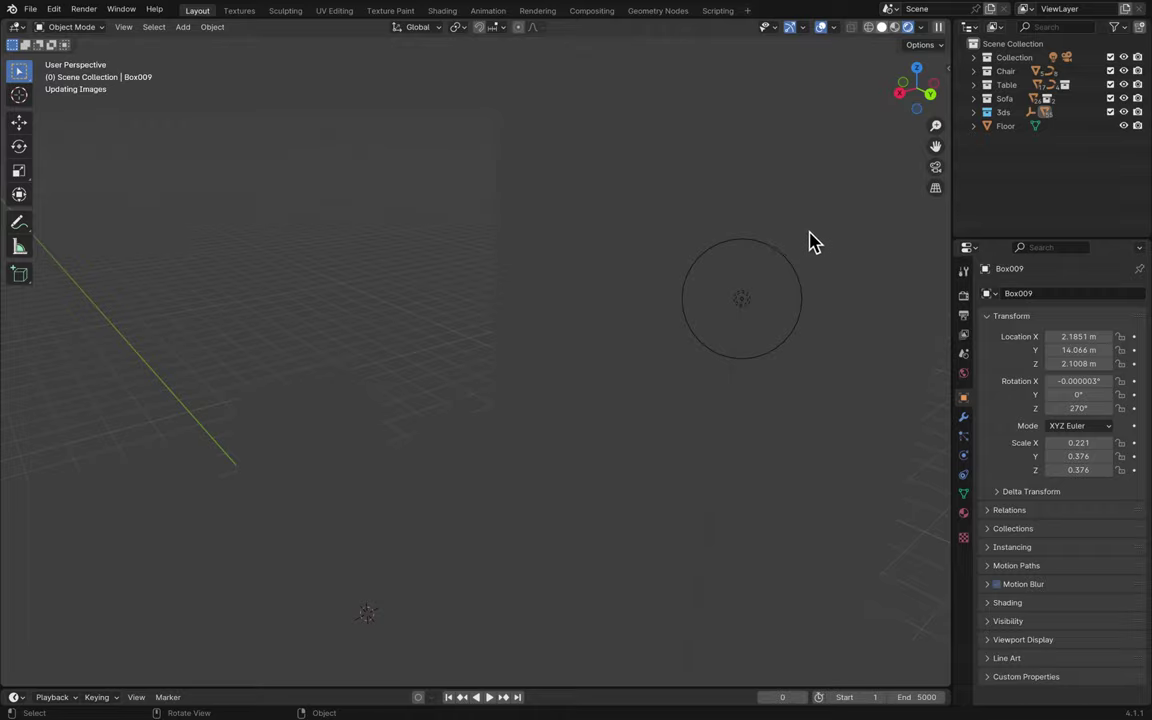
pyautogui.press('z')
pyautogui.hscroll(10, 681, 288)
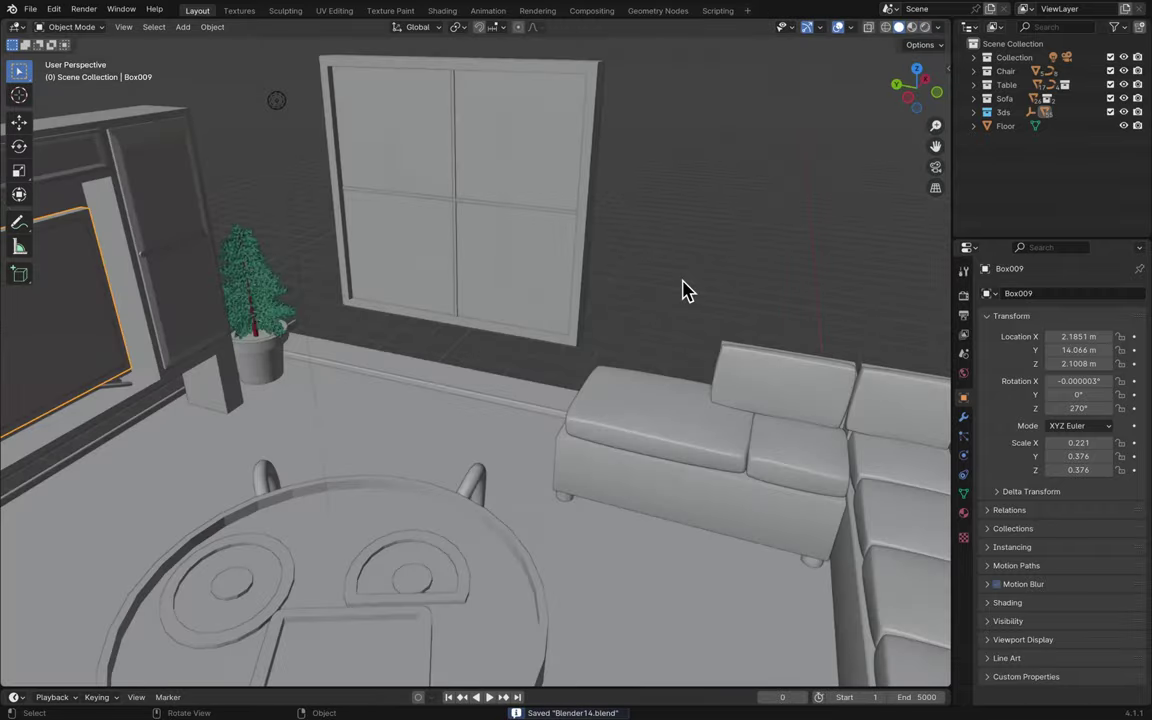
pyautogui.hscroll(-10, 673, 103)
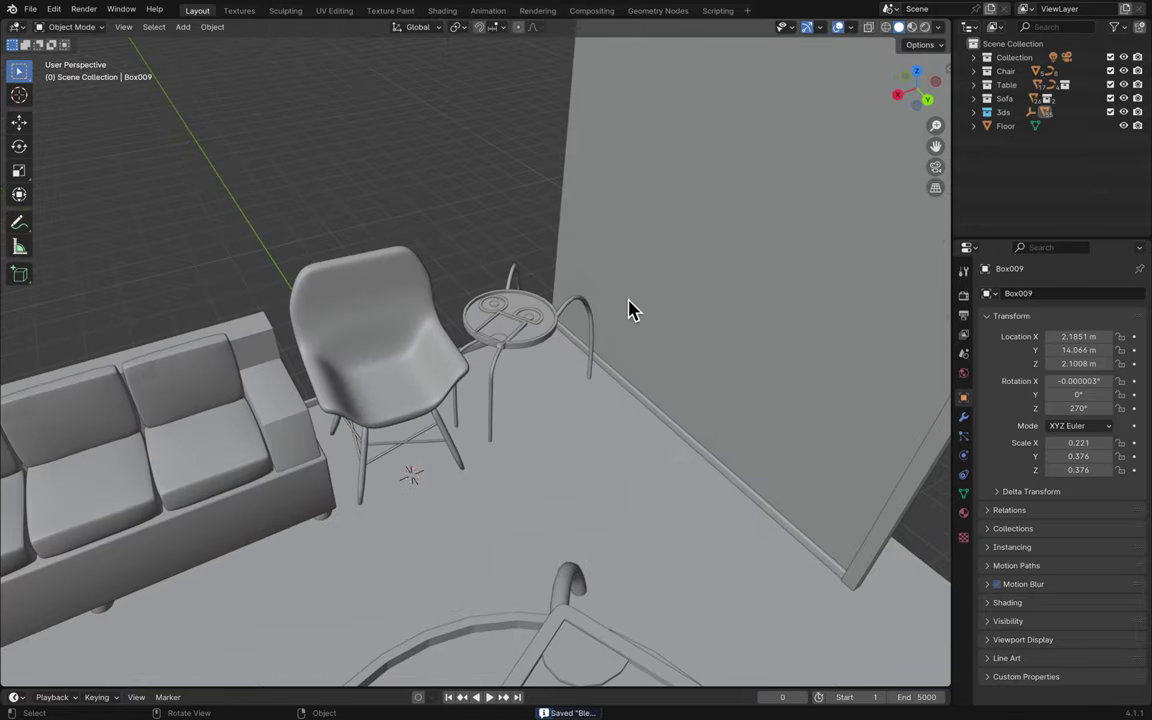
pyautogui.scroll(3, 630, 310)
pyautogui.scroll(1, 630, 310)
# - Select the side table's round top Mesh.150
pyautogui.click(549, 320)
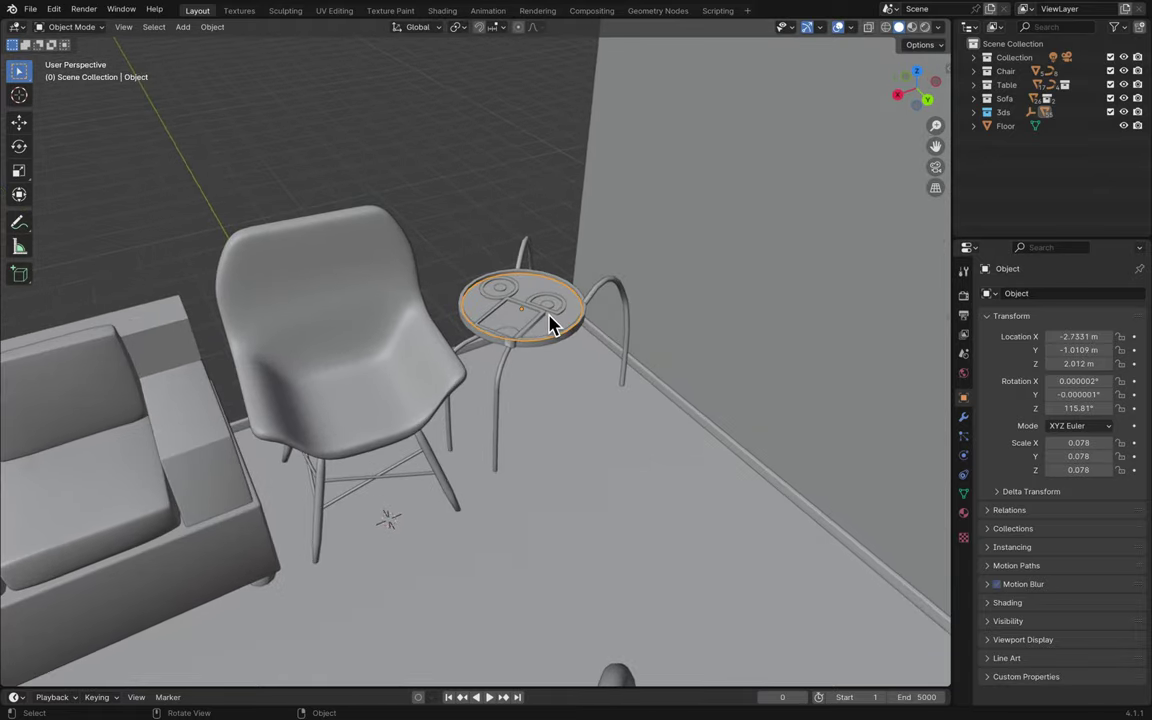
pyautogui.click(550, 327)
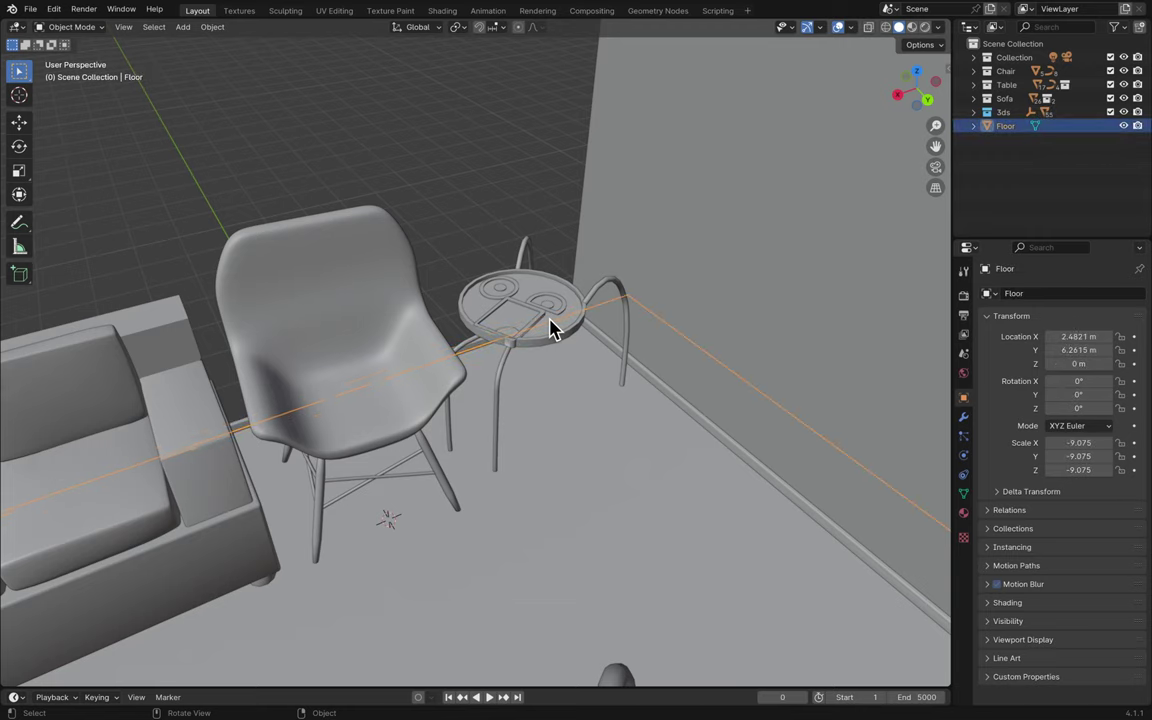
pyautogui.scroll(5, 571, 311)
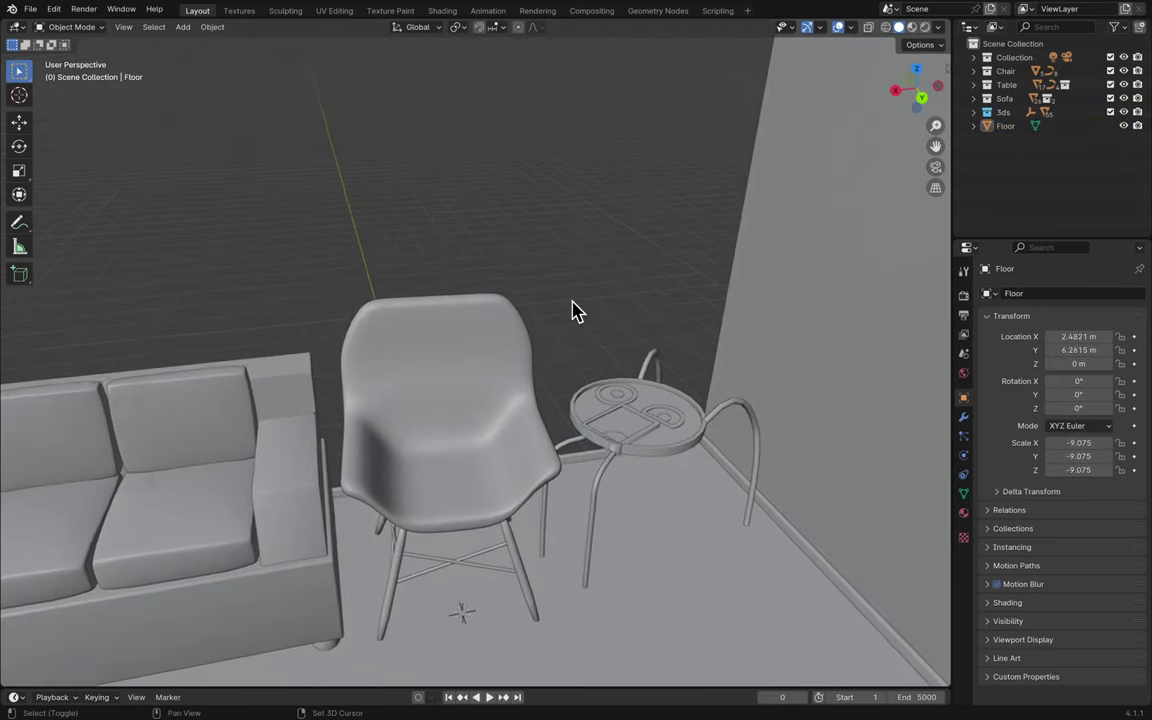
pyautogui.keyDown('shift'); pyautogui.hscroll(3, 571, 311); pyautogui.keyUp('shift')
pyautogui.hscroll(-5, 573, 311)
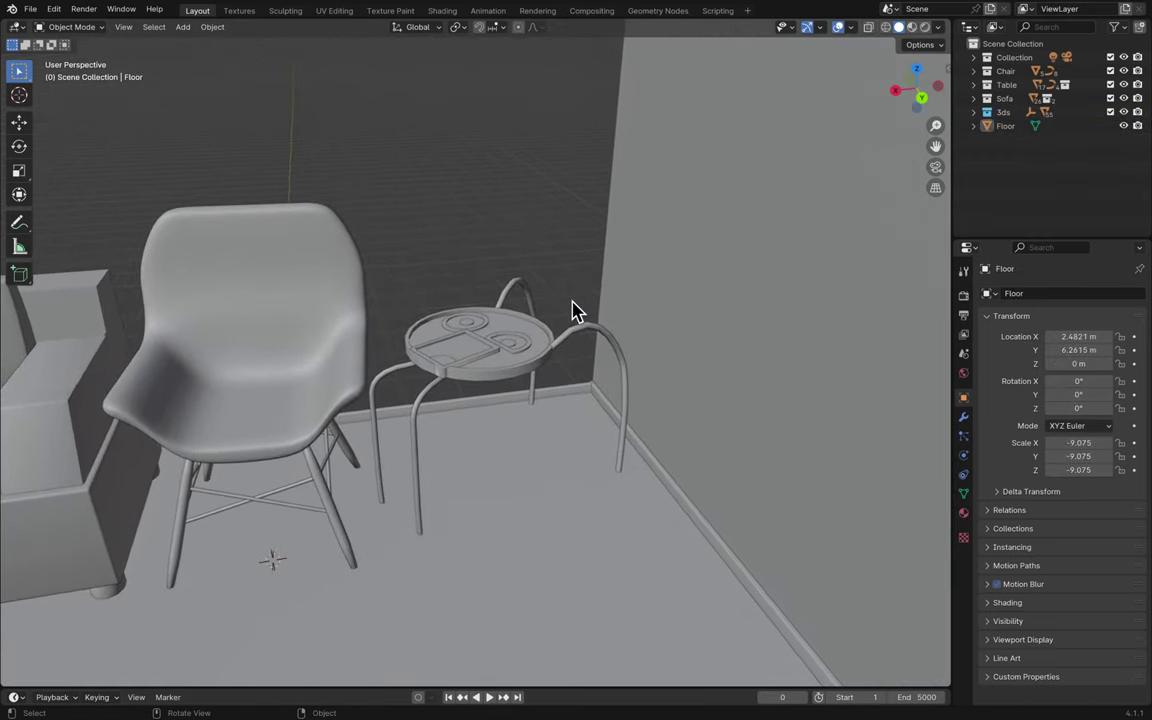
pyautogui.hscroll(-2, 583, 309)
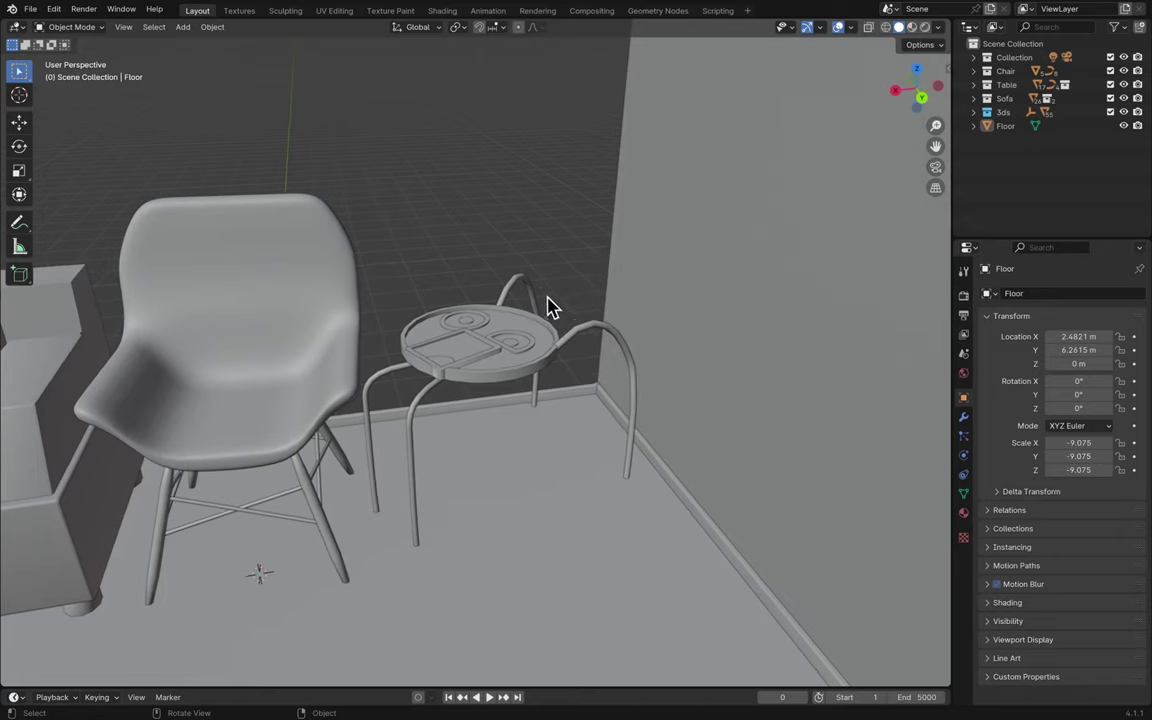
pyautogui.click(537, 345)
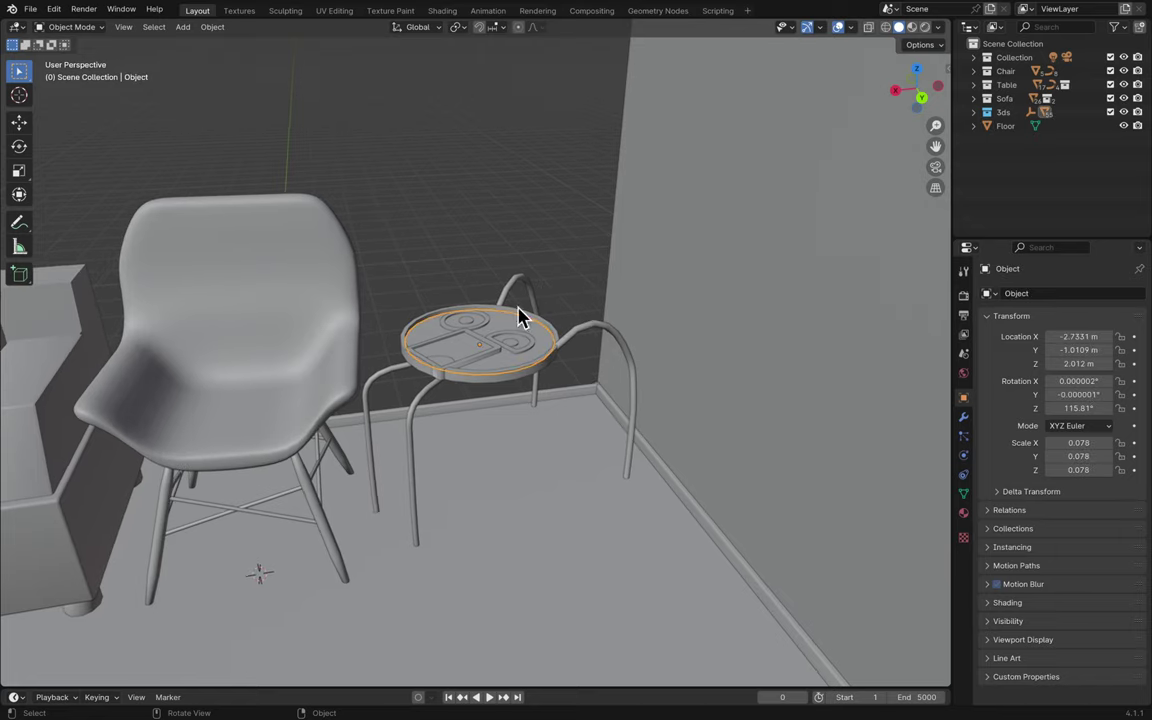
# - Switch to the Texturing workspace in Object Mode with a wider 3D view
pyautogui.click(240, 11)
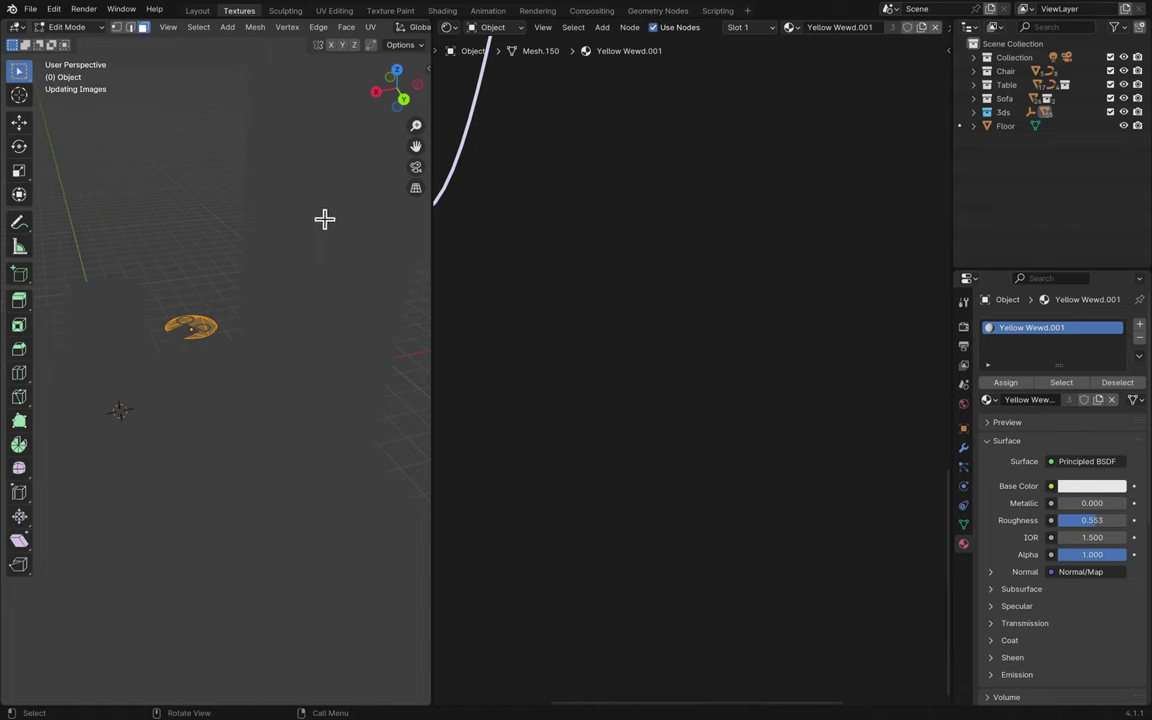
pyautogui.press('Tab')
pyautogui.keyDown('shift'); pyautogui.hscroll(-3, 211, 329); pyautogui.keyUp('shift')
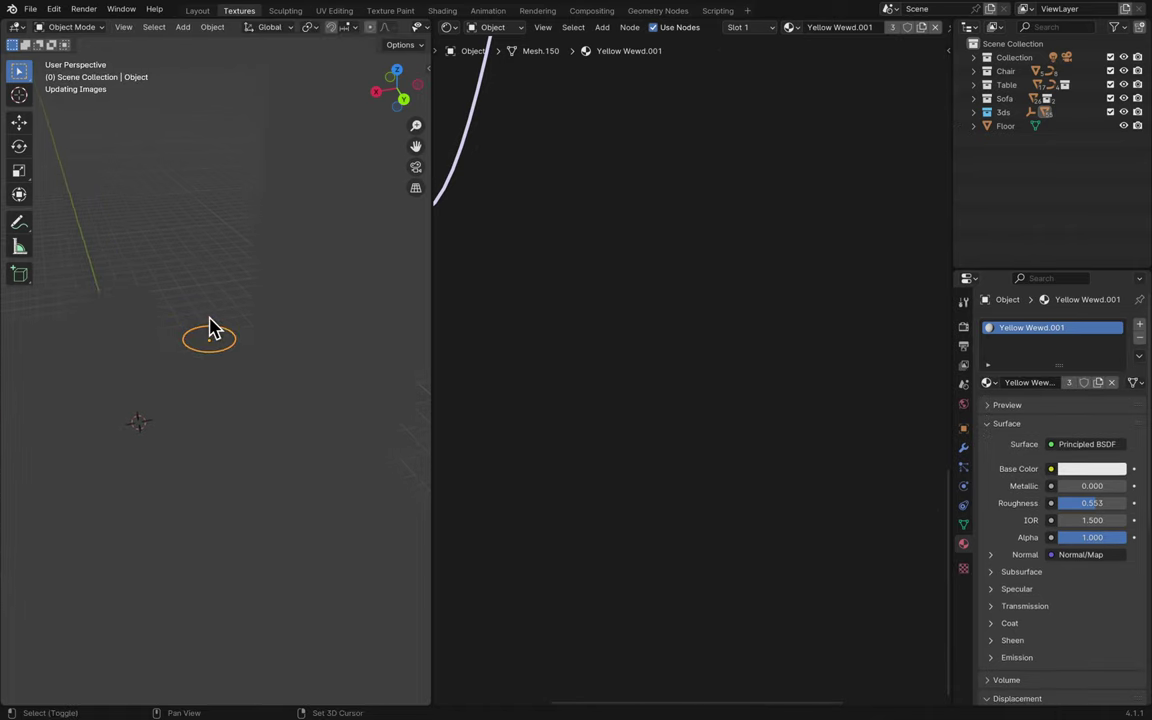
pyautogui.hscroll(-2, 211, 329)
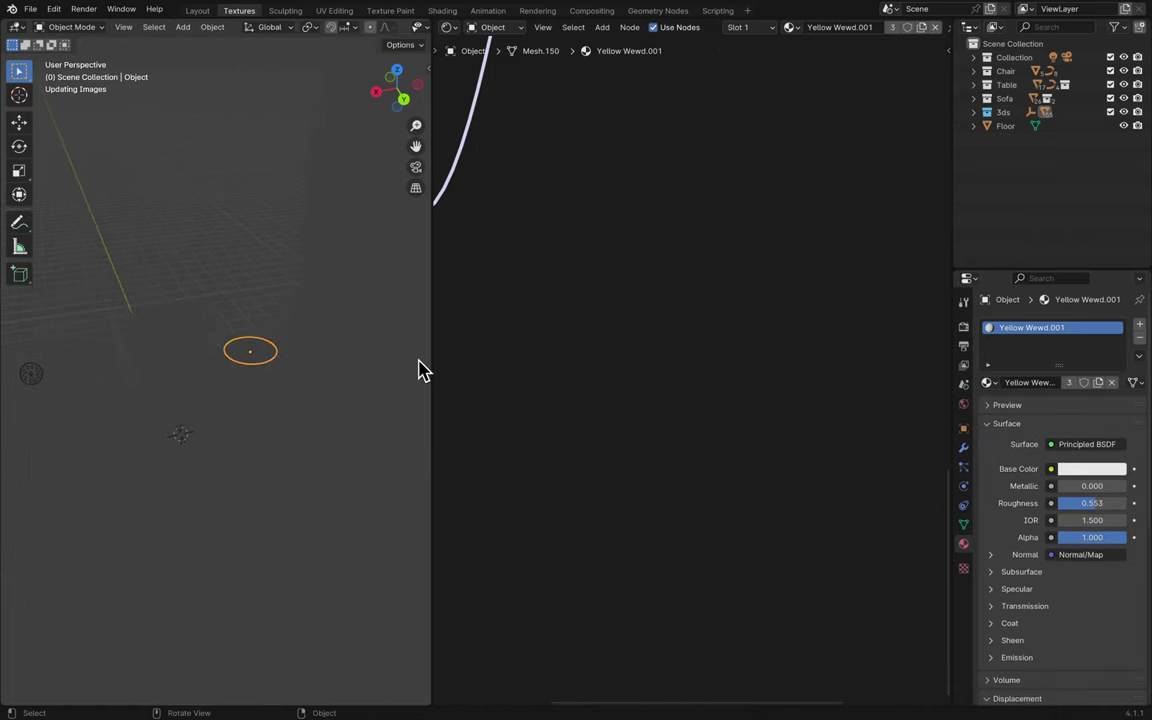
pyautogui.moveTo(432, 360); pyautogui.dragTo(694, 319)
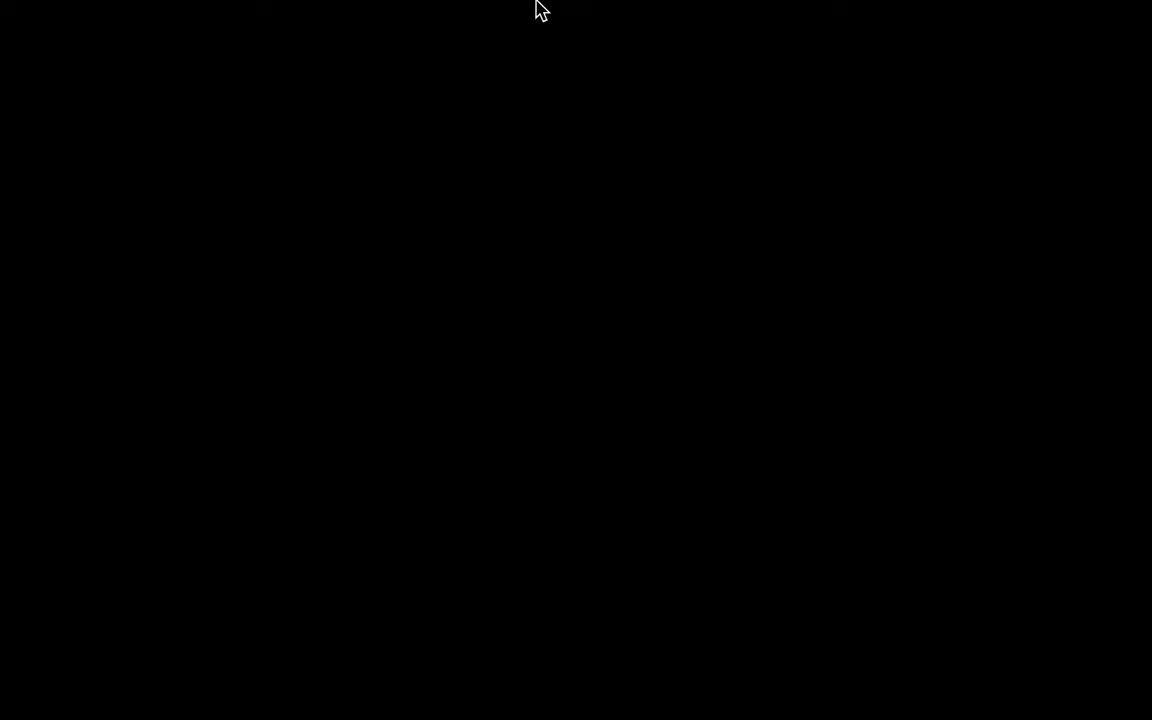
# - Select the side table top and legs and isolate them in local view
pyautogui.scroll(2, 500, 383)
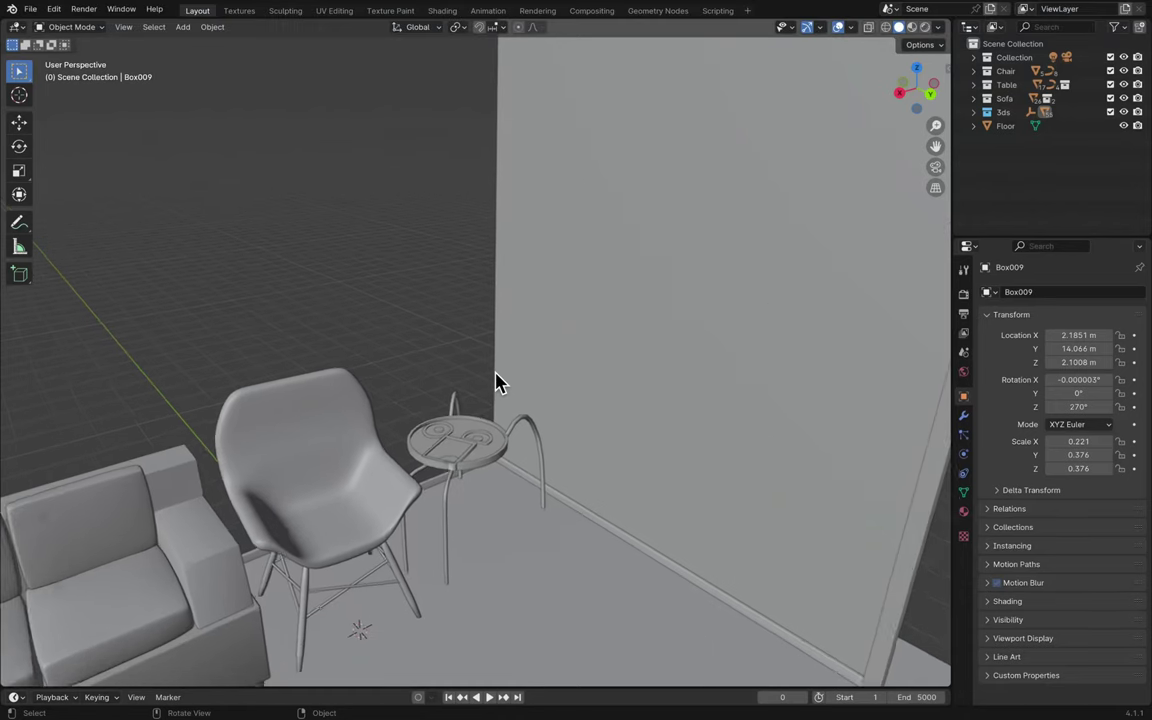
pyautogui.click(487, 467)
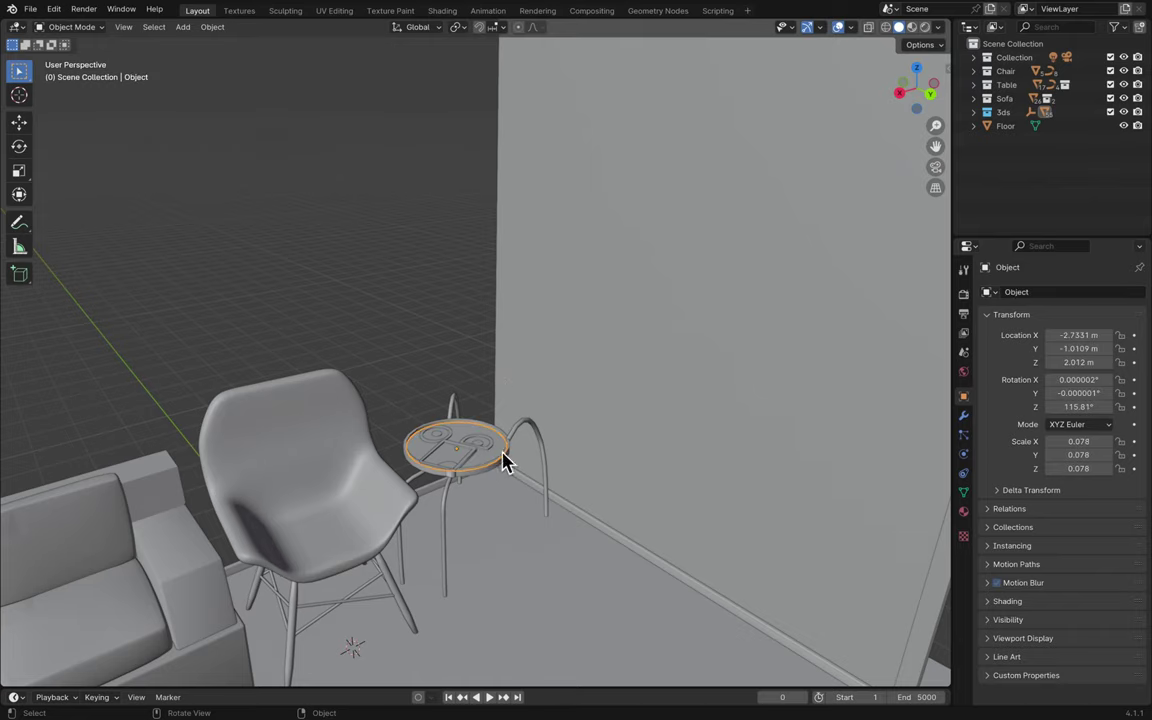
pyautogui.scroll(2, 452, 407)
pyautogui.scroll(-5, 452, 407)
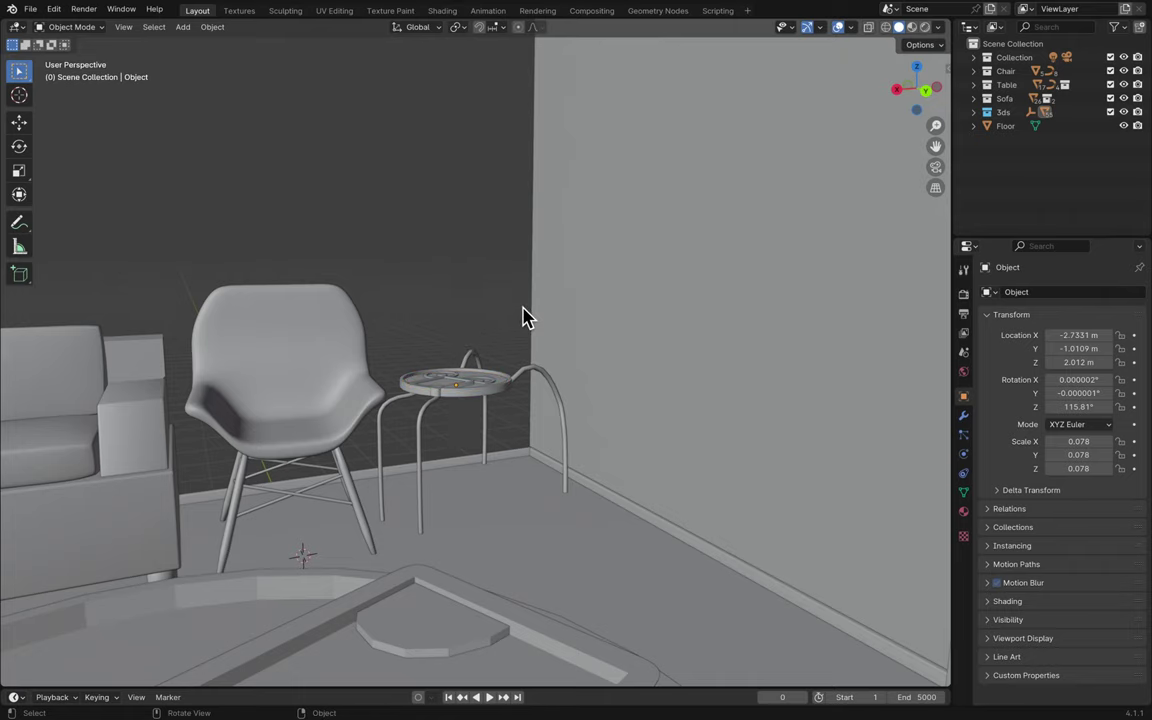
pyautogui.moveTo(484, 277); pyautogui.dragTo(393, 442)
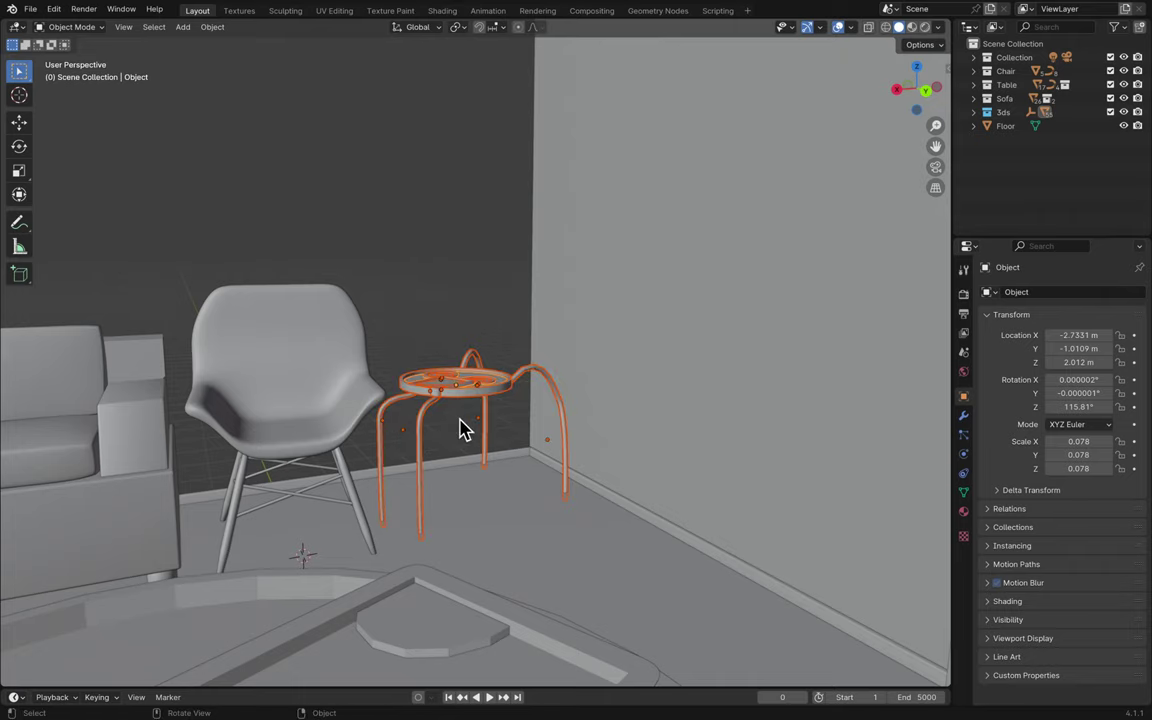
pyautogui.press('KP_Divide')
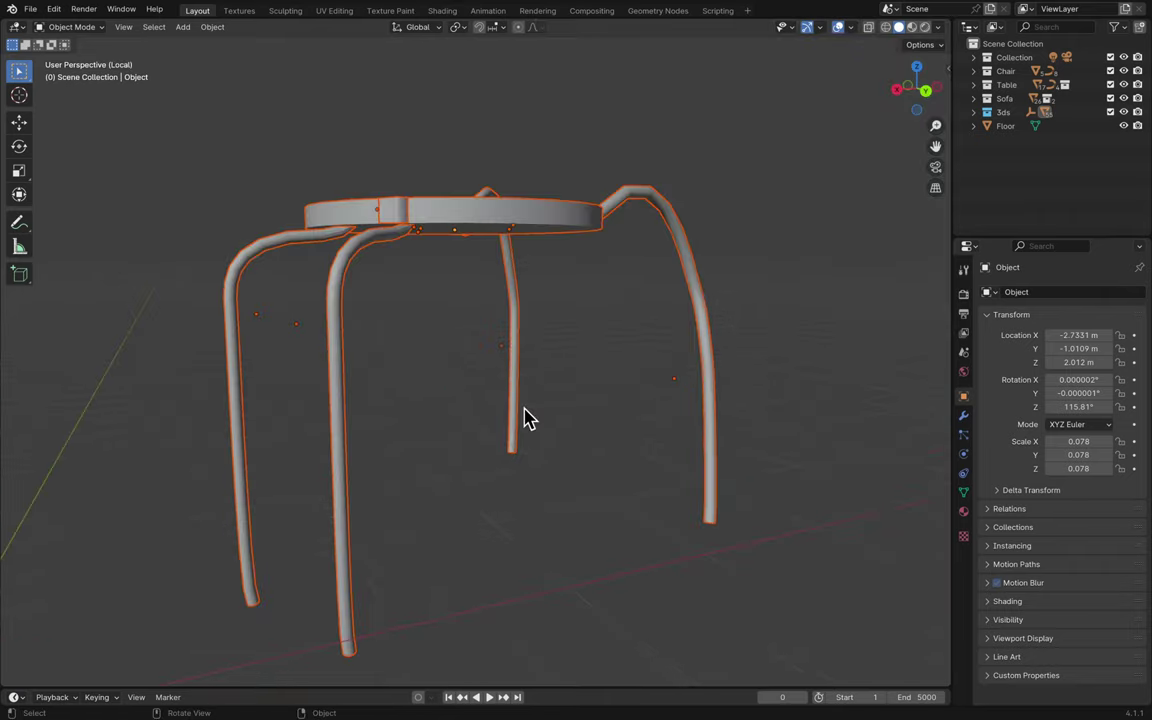
# - Deselect the table and return to the Texturing workspace
pyautogui.scroll(-10, 555, 368)
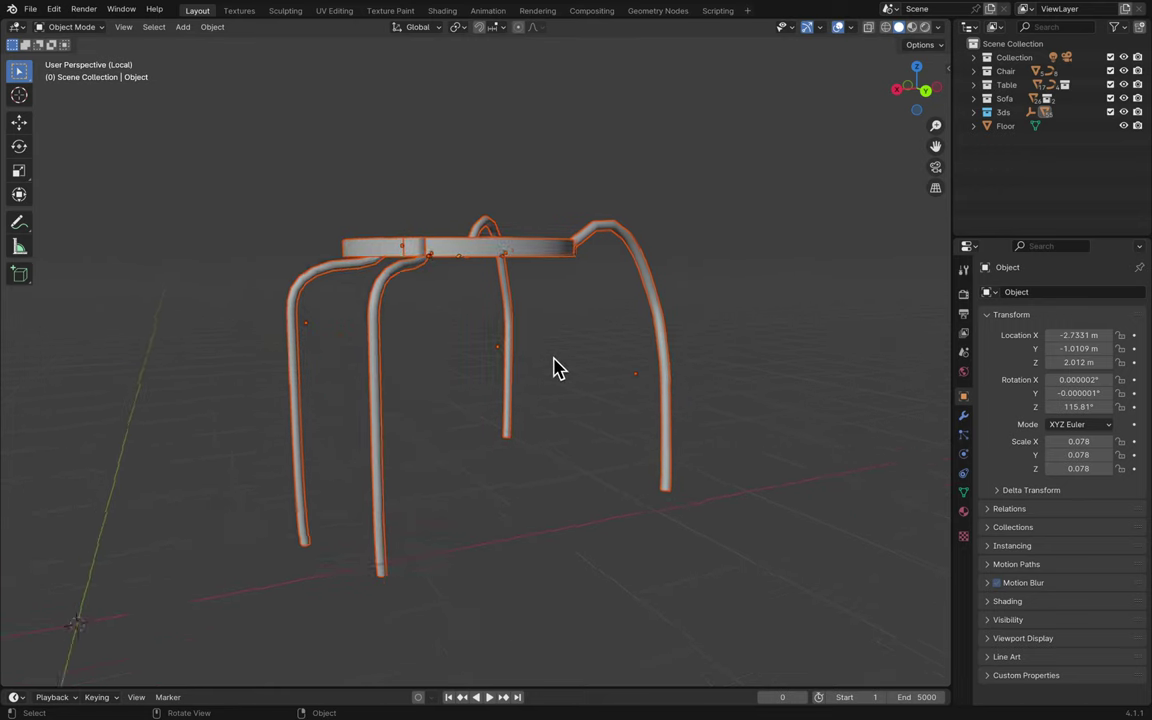
pyautogui.scroll(-3, 555, 368)
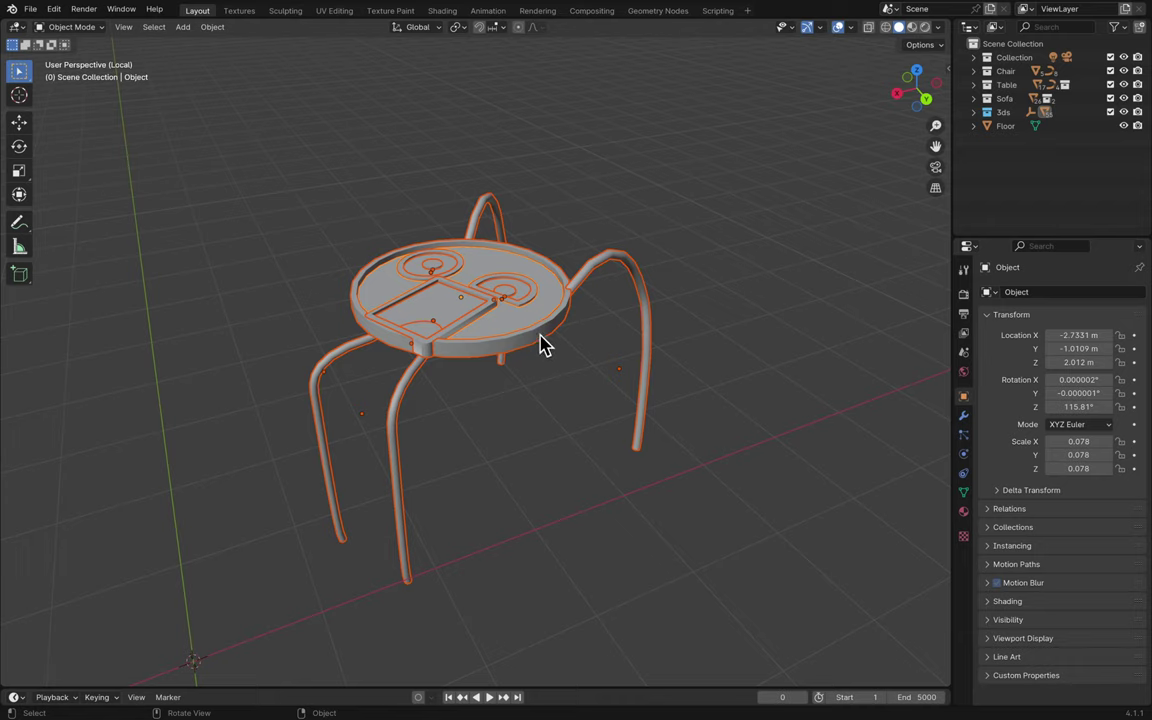
pyautogui.click(538, 386)
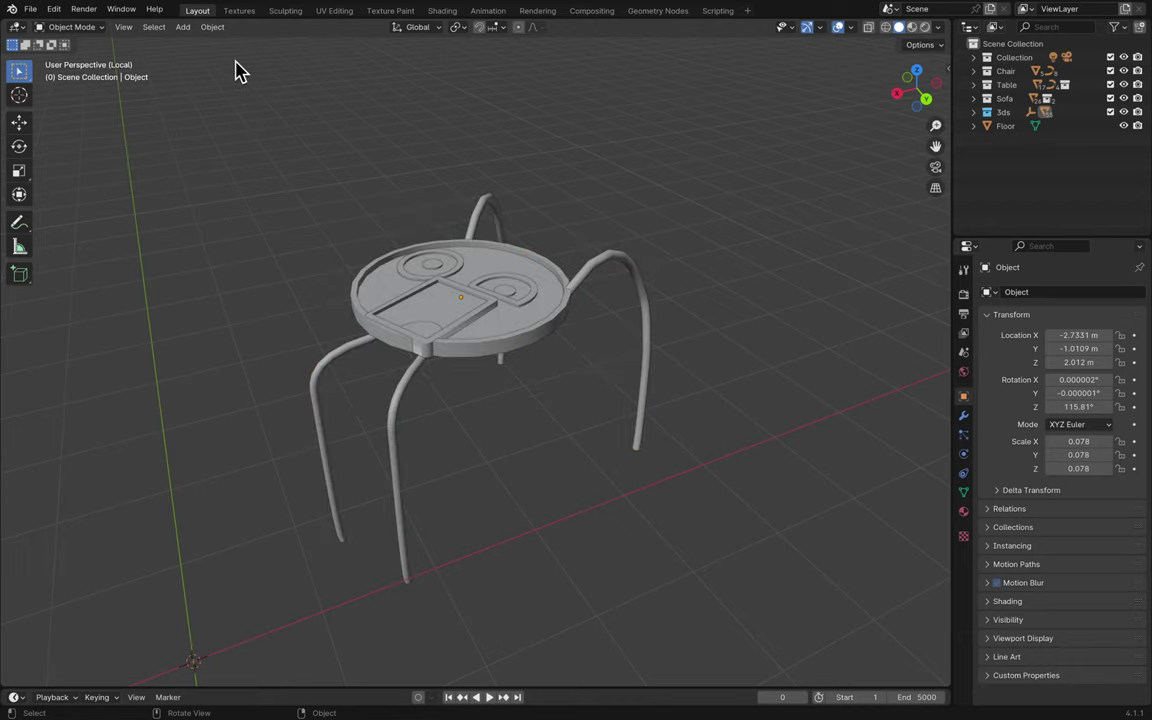
pyautogui.click(239, 11)
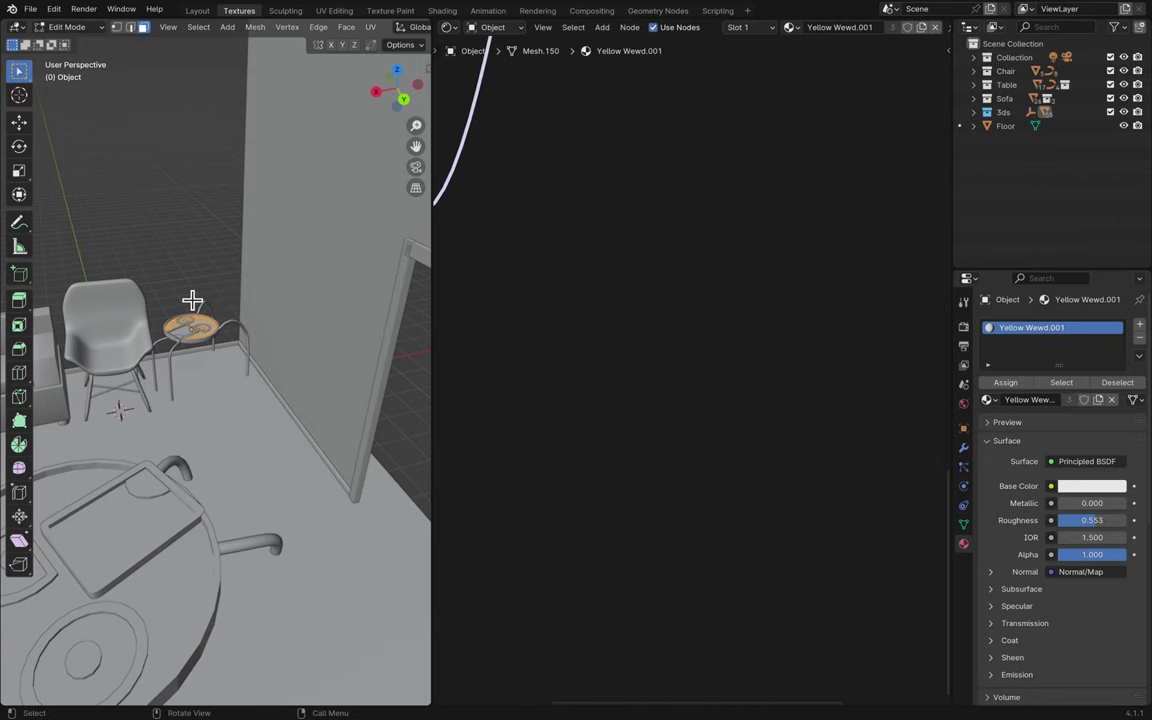
# - In Object Mode, box-select the whole side table and isolate it in local view
pyautogui.hscroll(3, 192, 300)
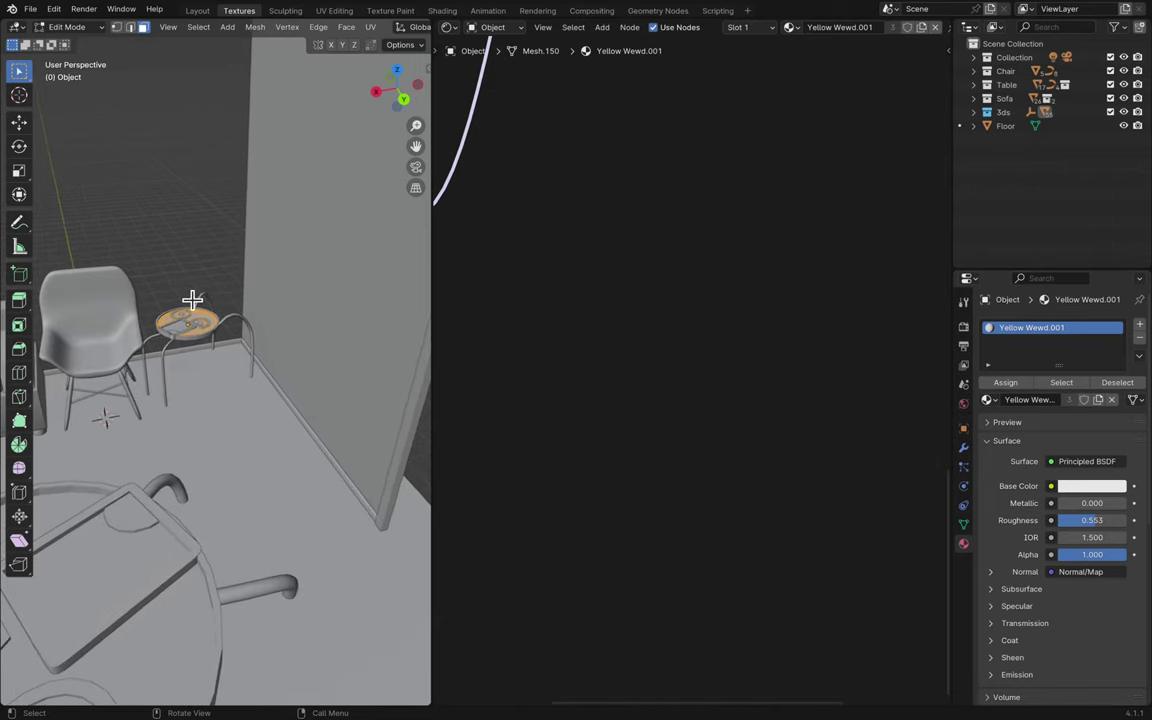
pyautogui.press('Tab')
pyautogui.scroll(-3, 222, 302)
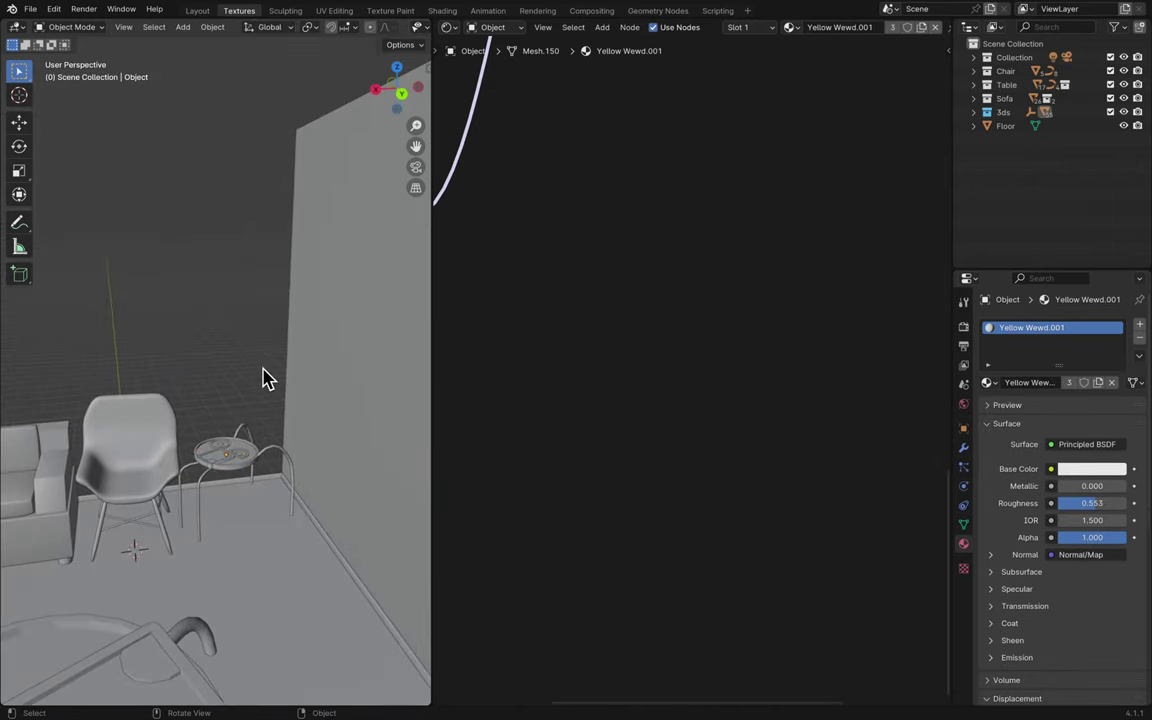
pyautogui.moveTo(263, 371); pyautogui.dragTo(193, 476)
pyautogui.press('KP_Divide')
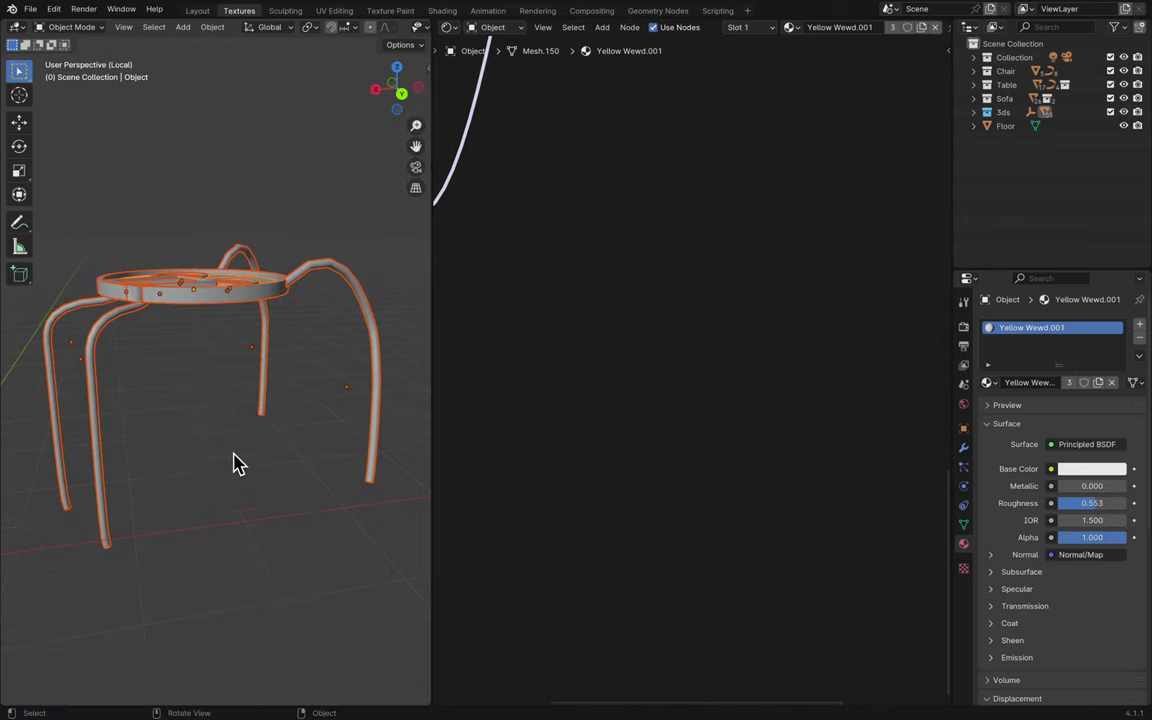
# - Deselect everything and select just the round tabletop
pyautogui.click(236, 463)
pyautogui.scroll(-5, 238, 462)
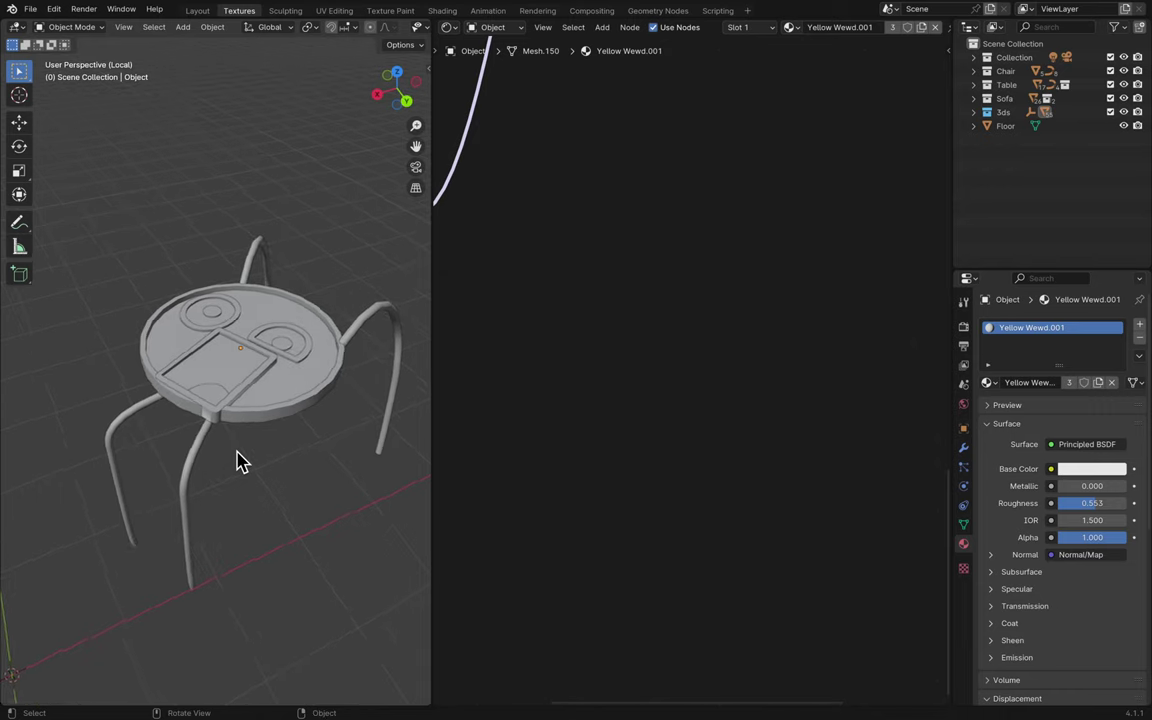
pyautogui.scroll(4, 237, 460)
pyautogui.click(285, 421)
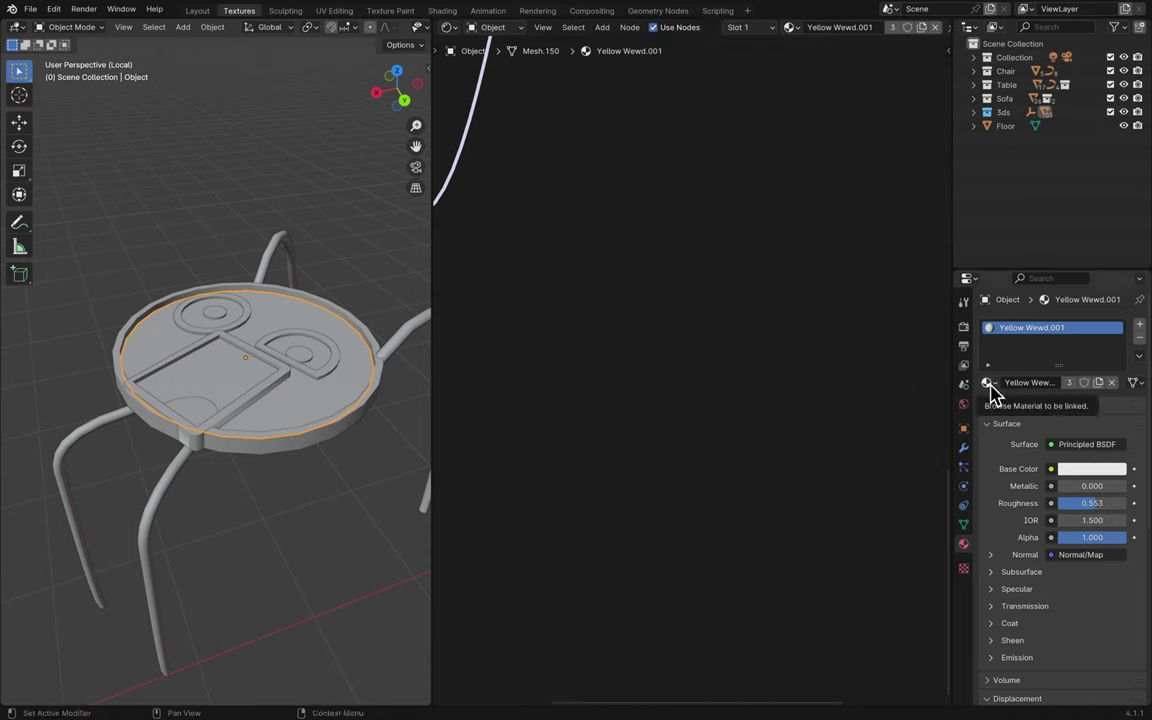
# - Assign the existing Wewd Yellow material to the round tabletop
pyautogui.click(988, 384)
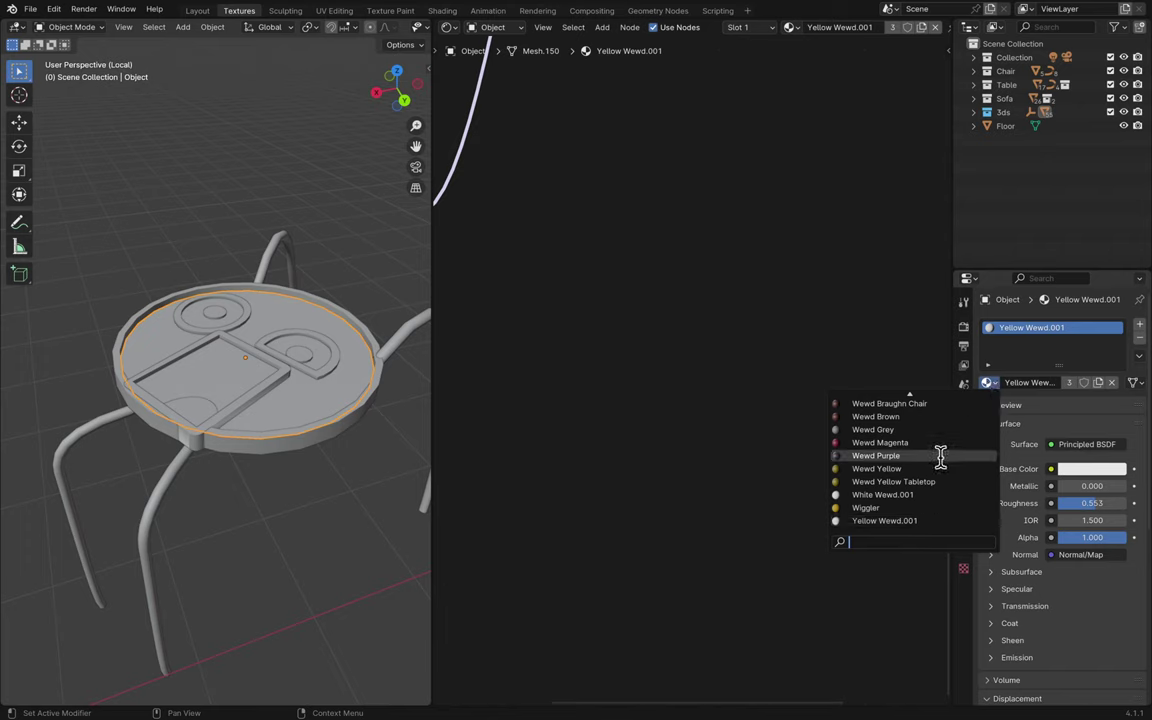
pyautogui.write('wewd')
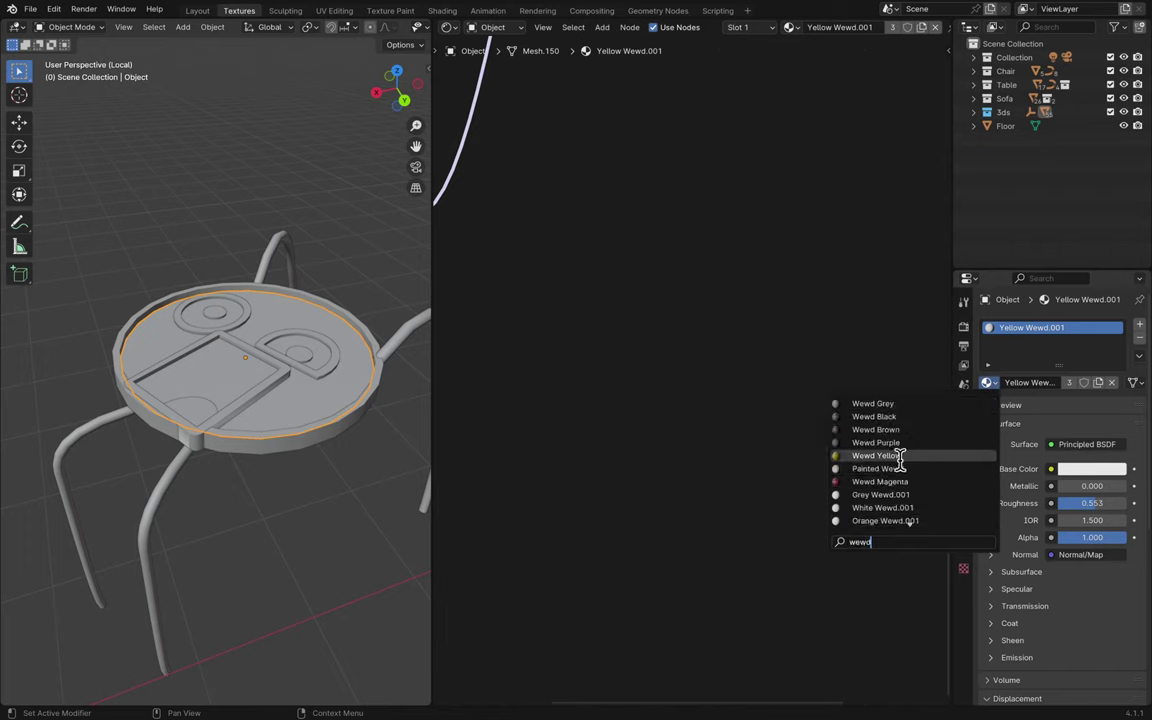
pyautogui.click(900, 456)
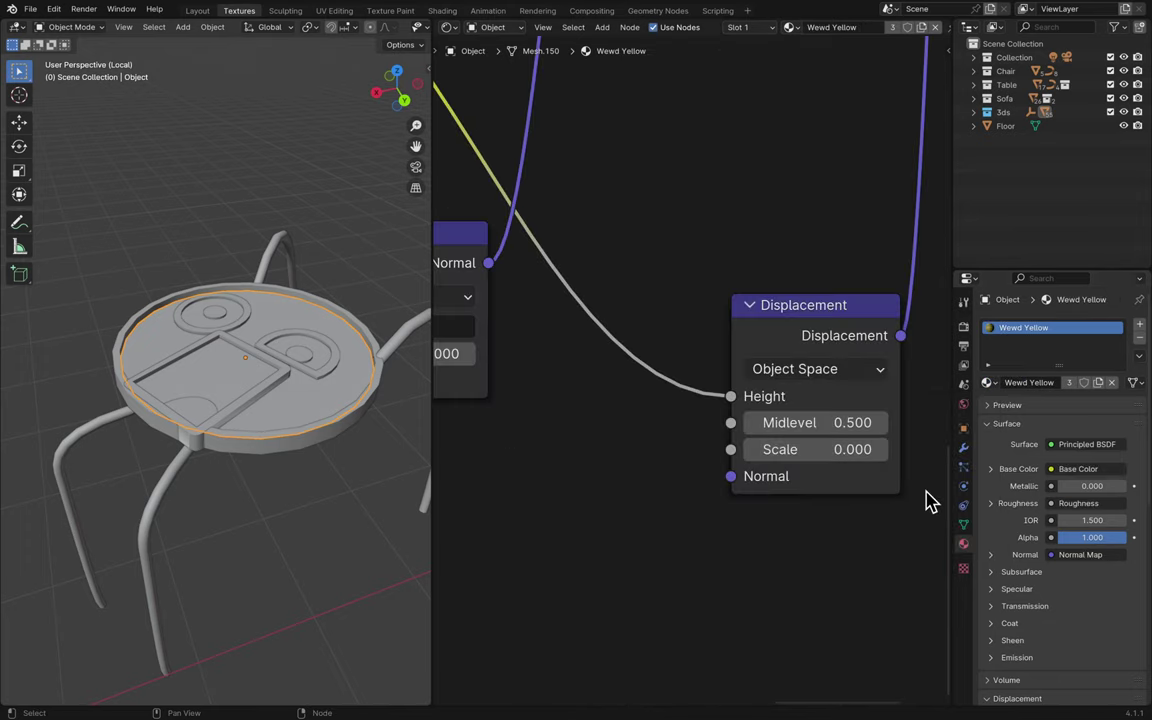
pyautogui.scroll(-8, 1049, 501)
pyautogui.scroll(8, 1049, 501)
# - Save Blender14.blend, widen the 3D view and switch it to Material Preview
pyautogui.hotkey('ctrl', 's')
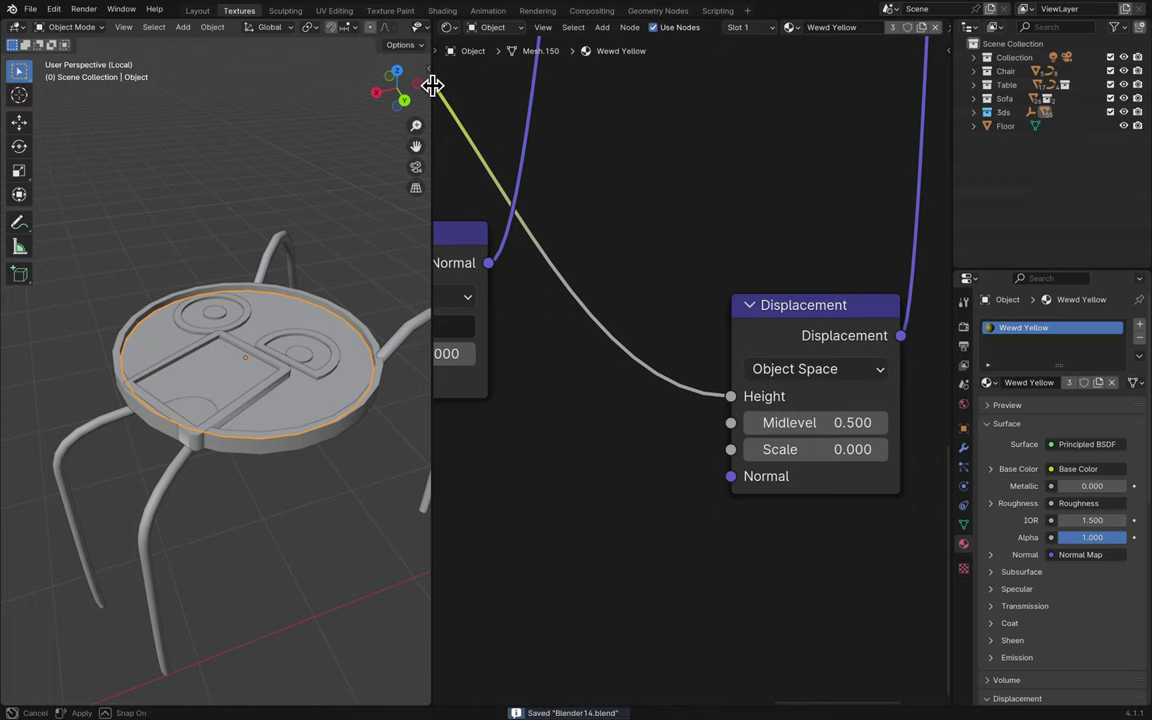
pyautogui.moveTo(432, 87)
pyautogui.mouseDown()
pyautogui.moveTo(588, 82)
pyautogui.moveTo(432, 112)
pyautogui.mouseUp()
pyautogui.click(548, 28)
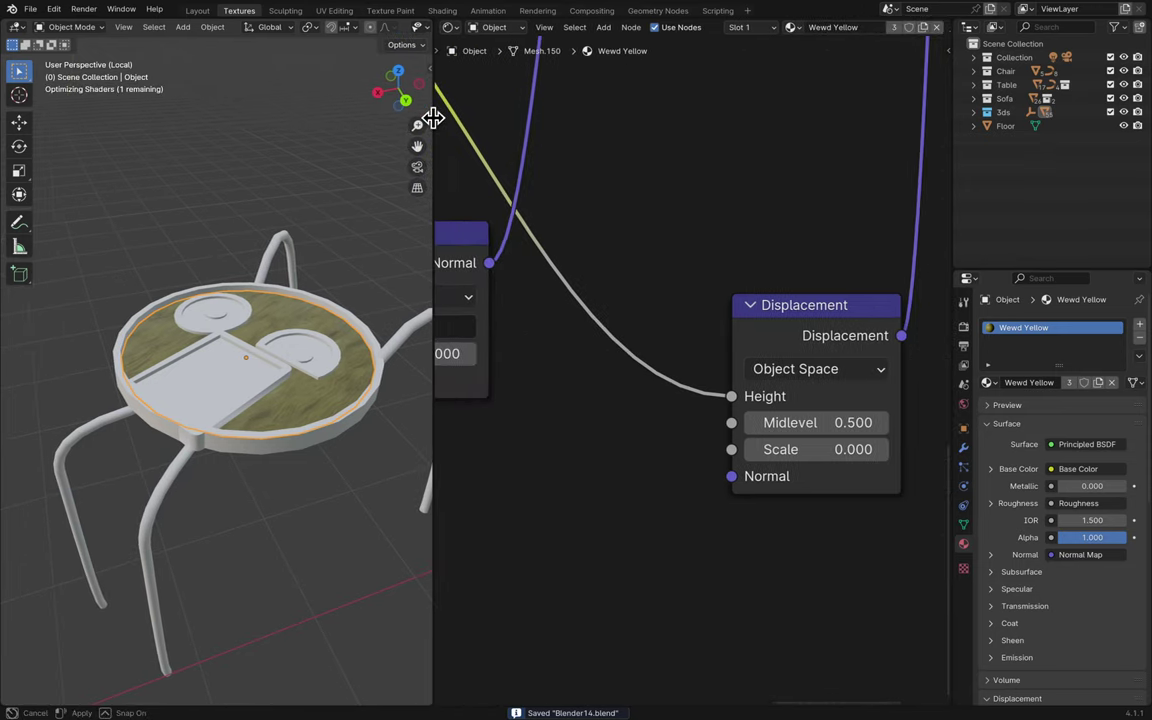
# - Give the half-disc mouth Cylinder007 at the panel's bottom the Wewd Magenta material
pyautogui.click(376, 340)
pyautogui.scroll(4, 380, 342)
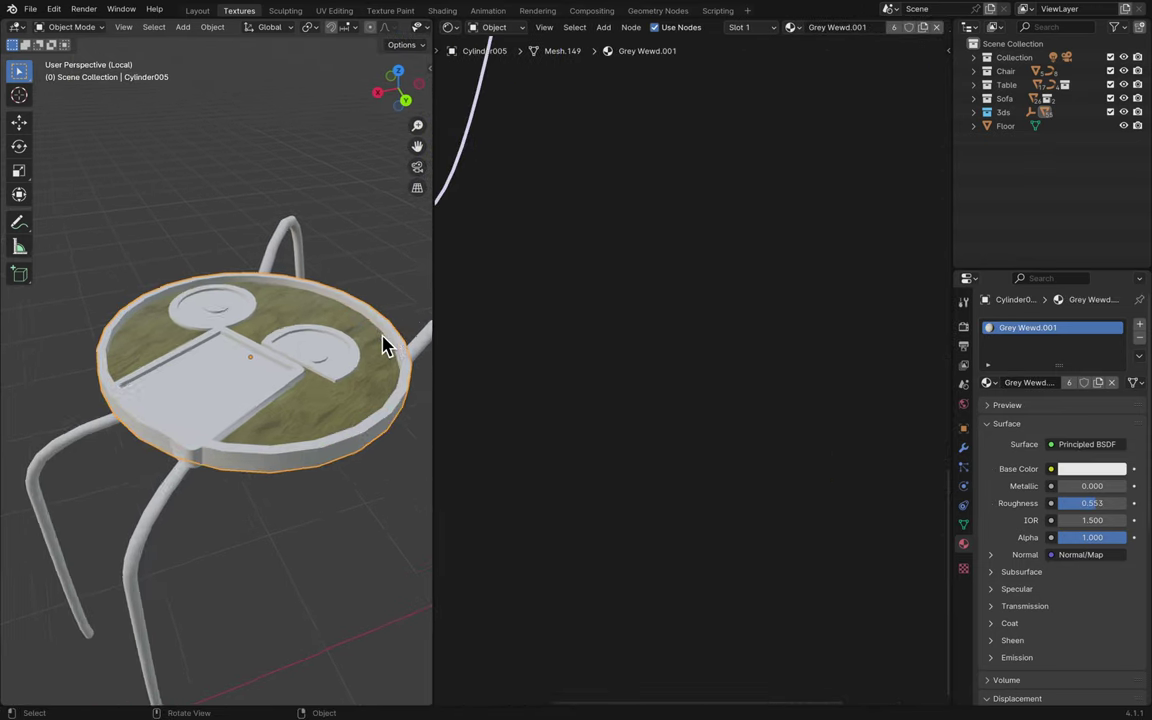
pyautogui.scroll(2, 385, 344)
pyautogui.scroll(-5, 385, 344)
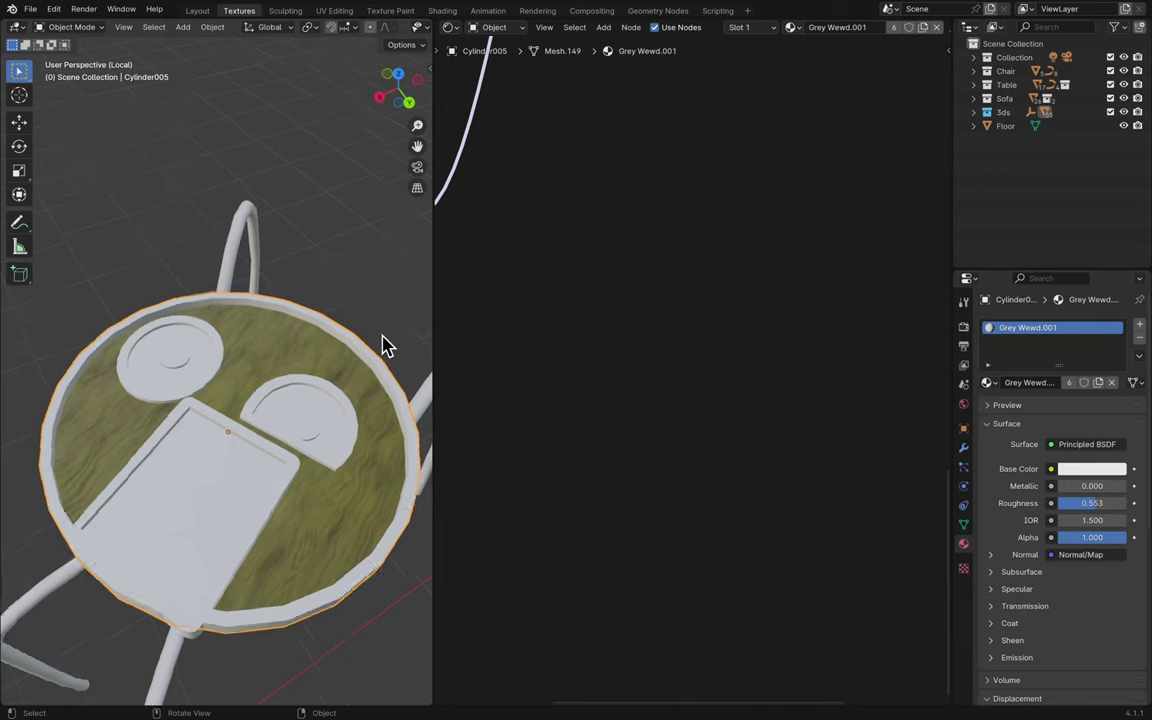
pyautogui.click(265, 630)
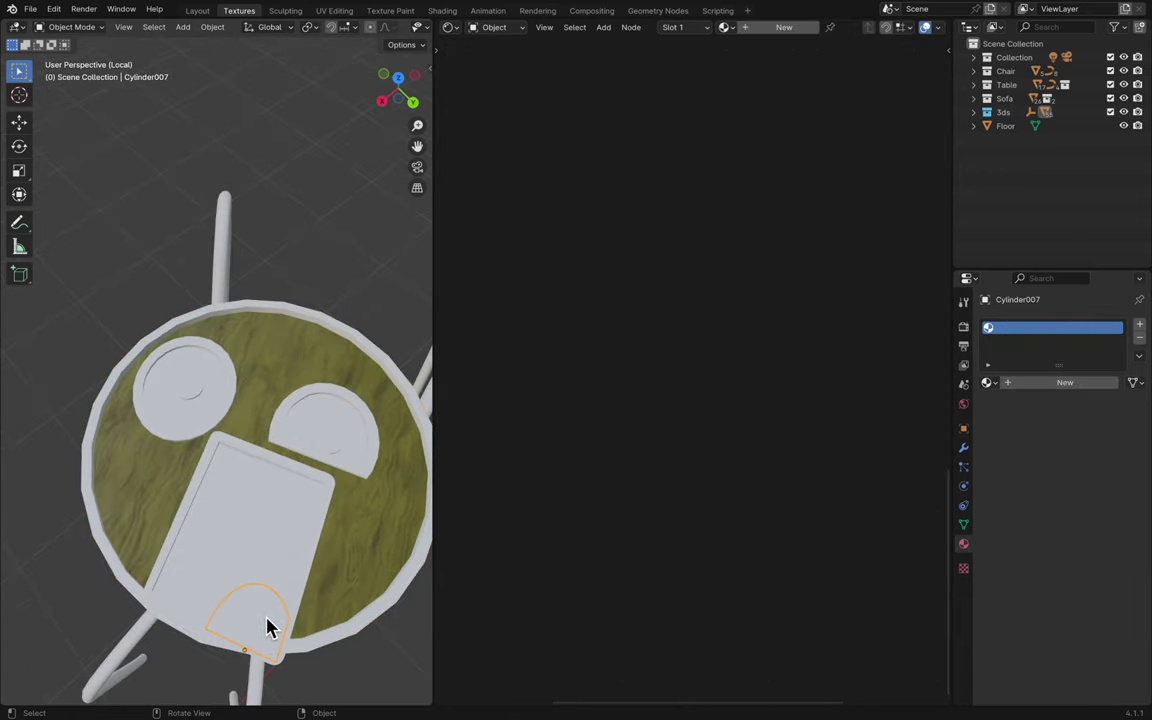
pyautogui.scroll(5, 267, 625)
pyautogui.click(987, 383)
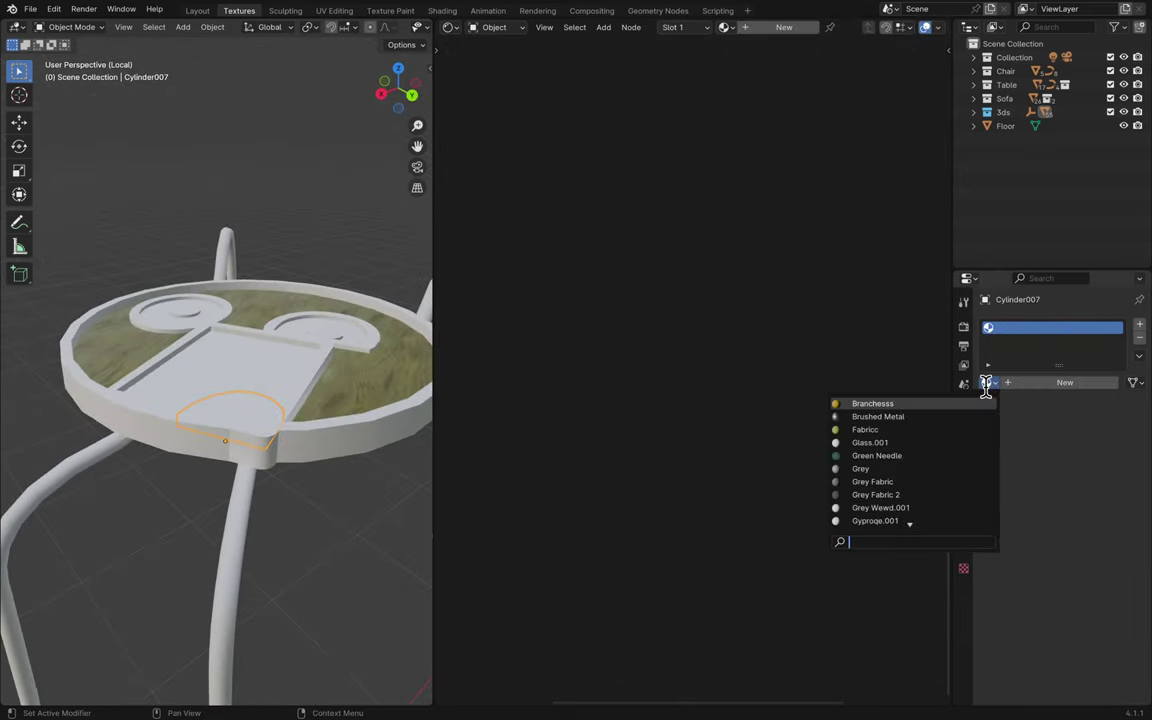
pyautogui.write('wewd')
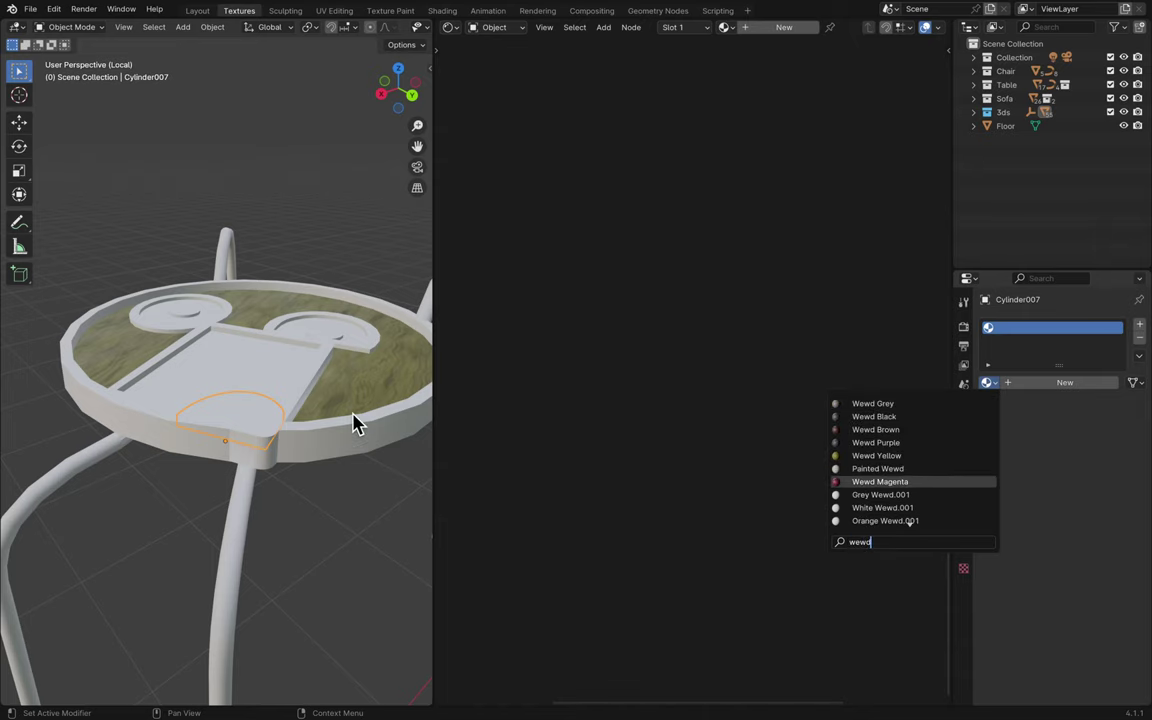
pyautogui.press('Return')
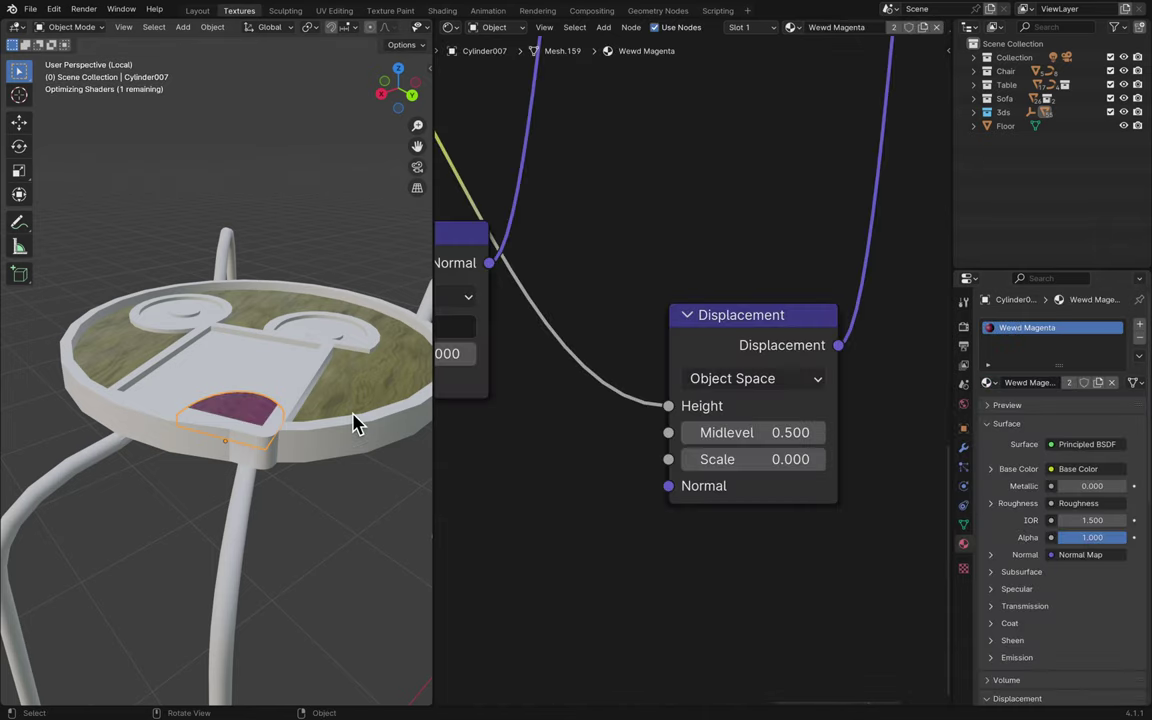
# - Give the square inset panel Object006 the Wewd Purple material
pyautogui.click(280, 366)
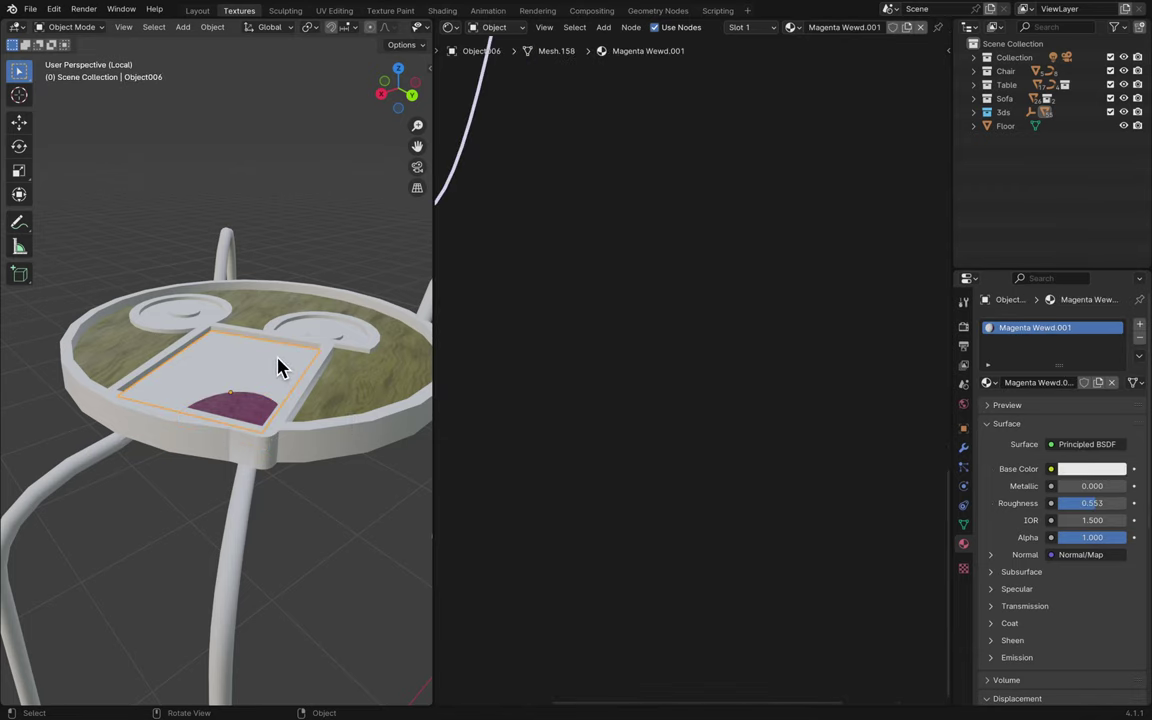
pyautogui.click(987, 383)
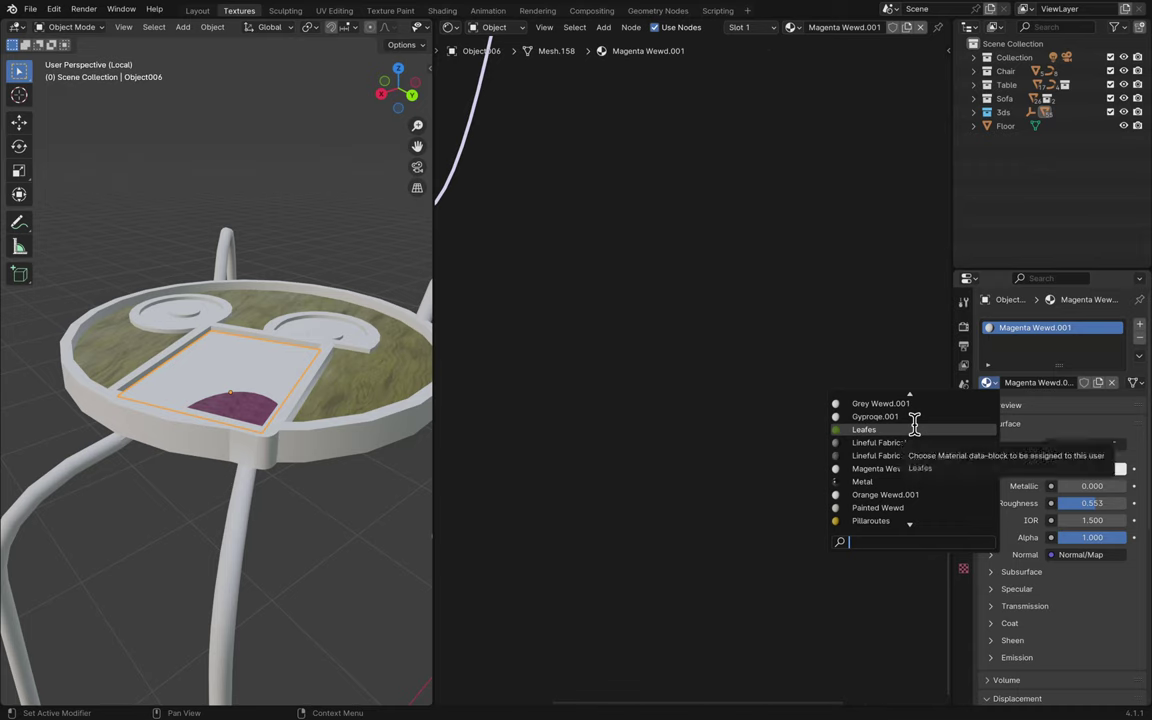
pyautogui.write('wewd')
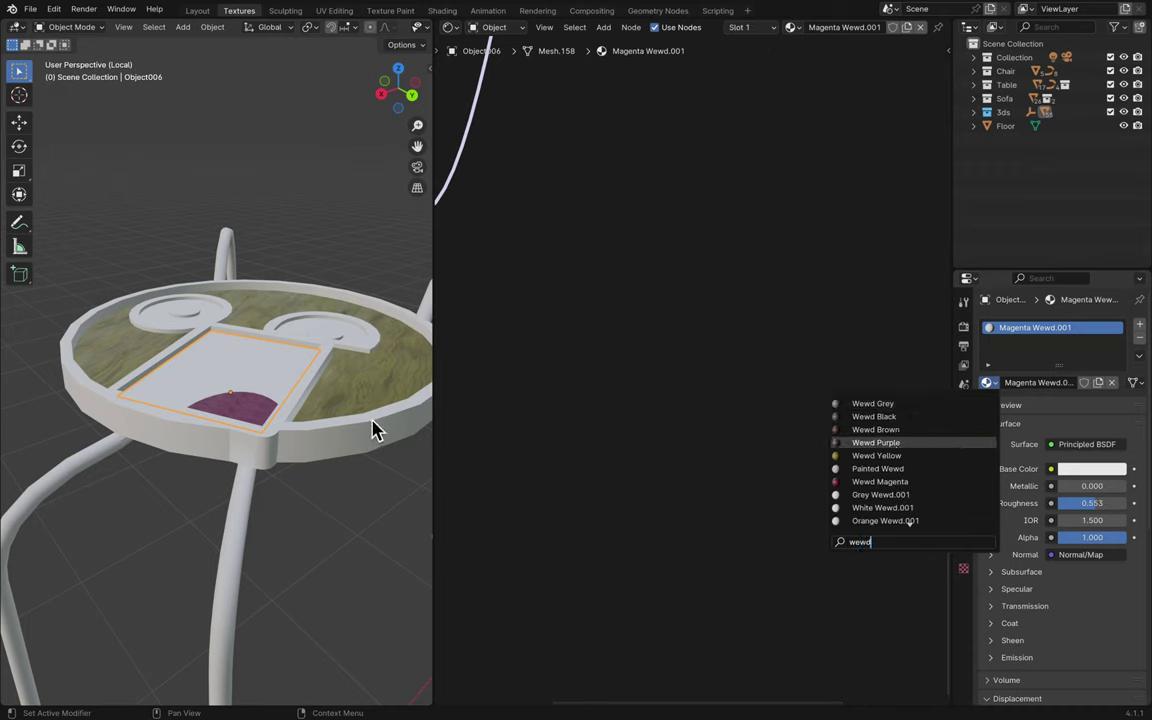
pyautogui.press('Return')
pyautogui.click(334, 445)
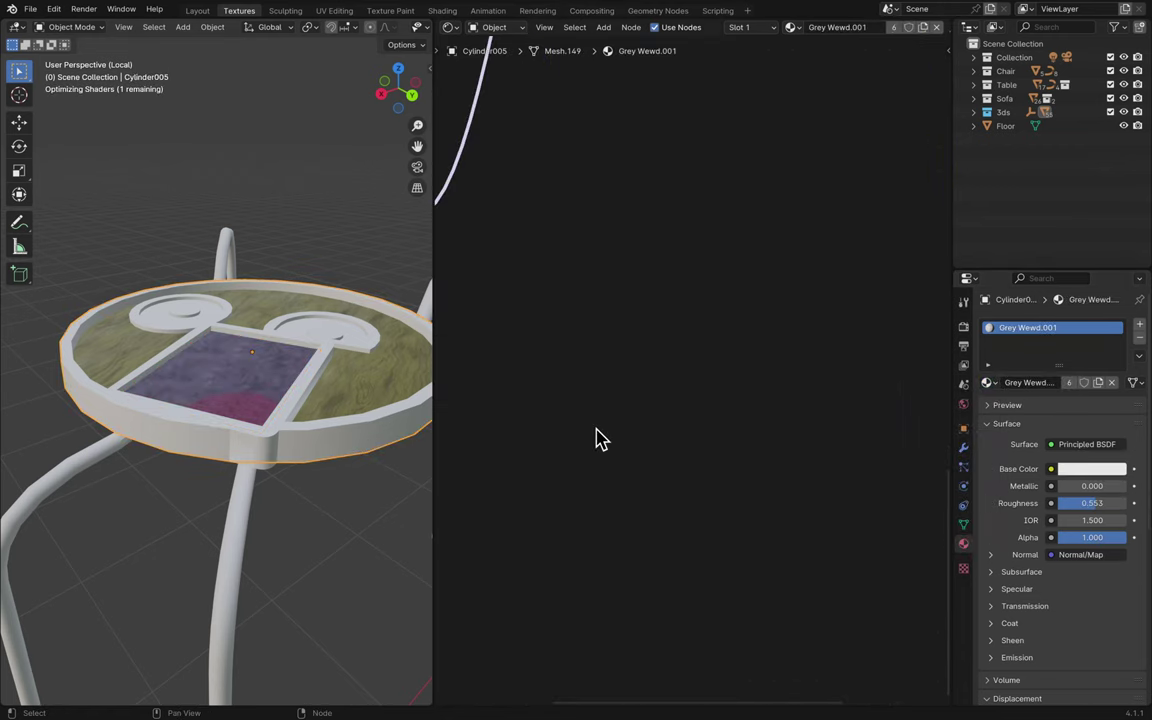
# - Apply Wewd Black to the tabletop rim Cylinder005
pyautogui.click(988, 382)
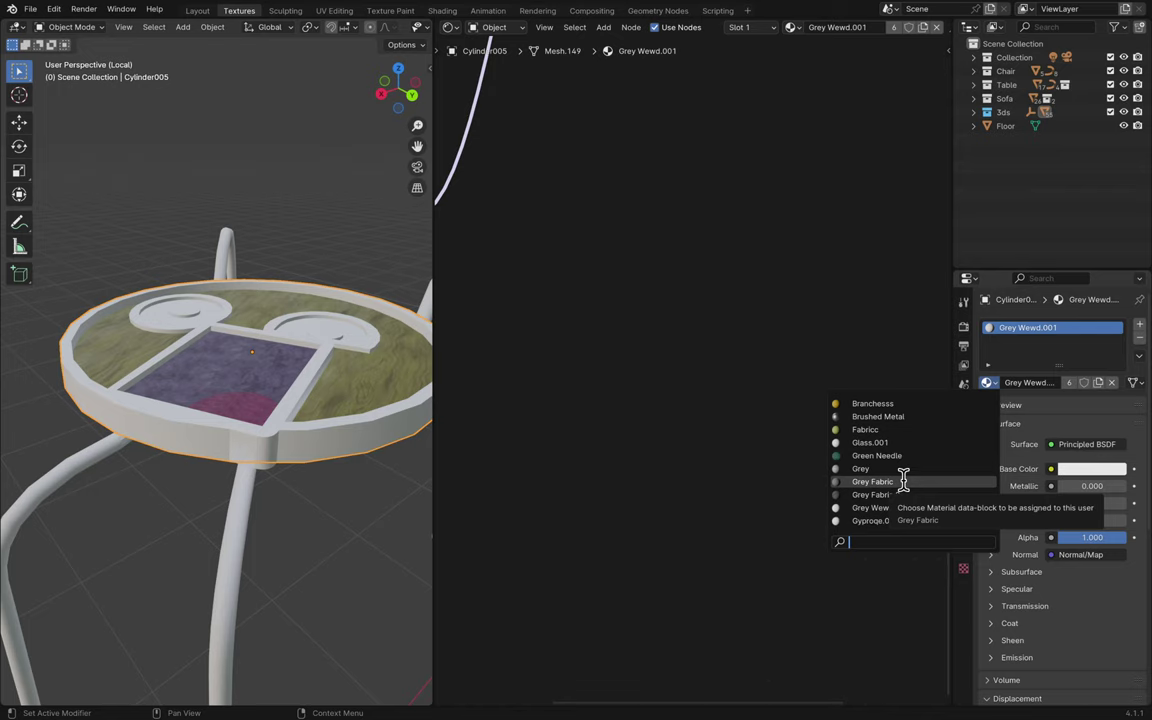
pyautogui.write('wewd')
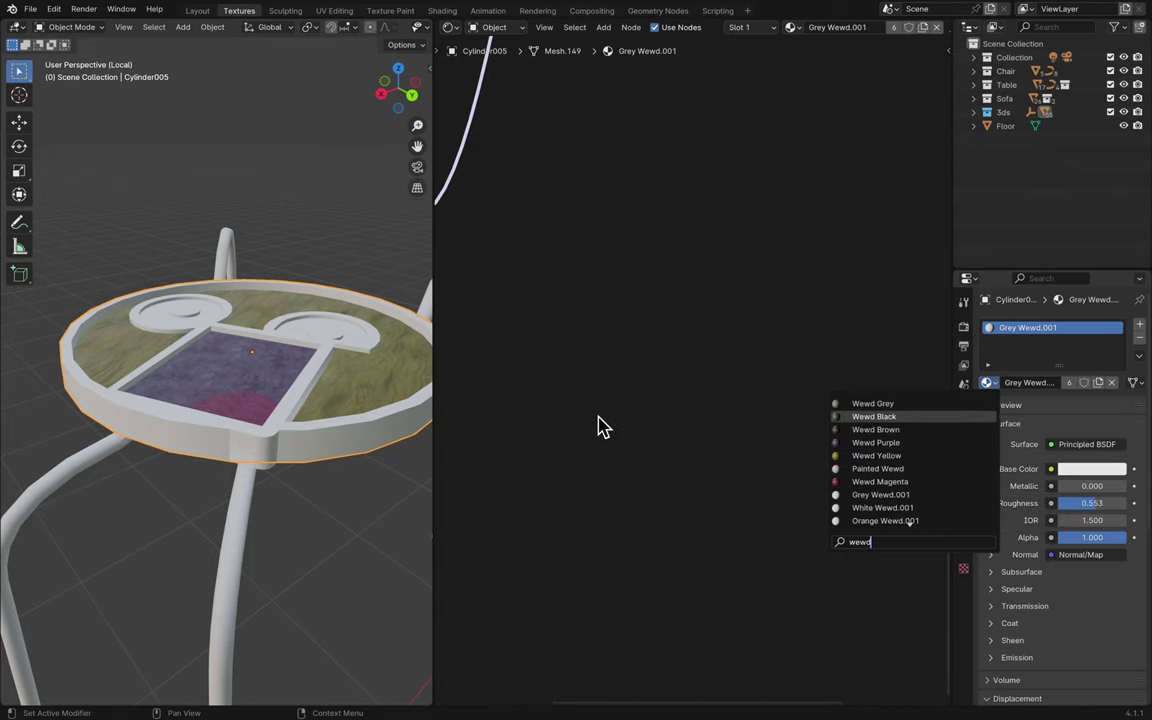
pyautogui.press('Return')
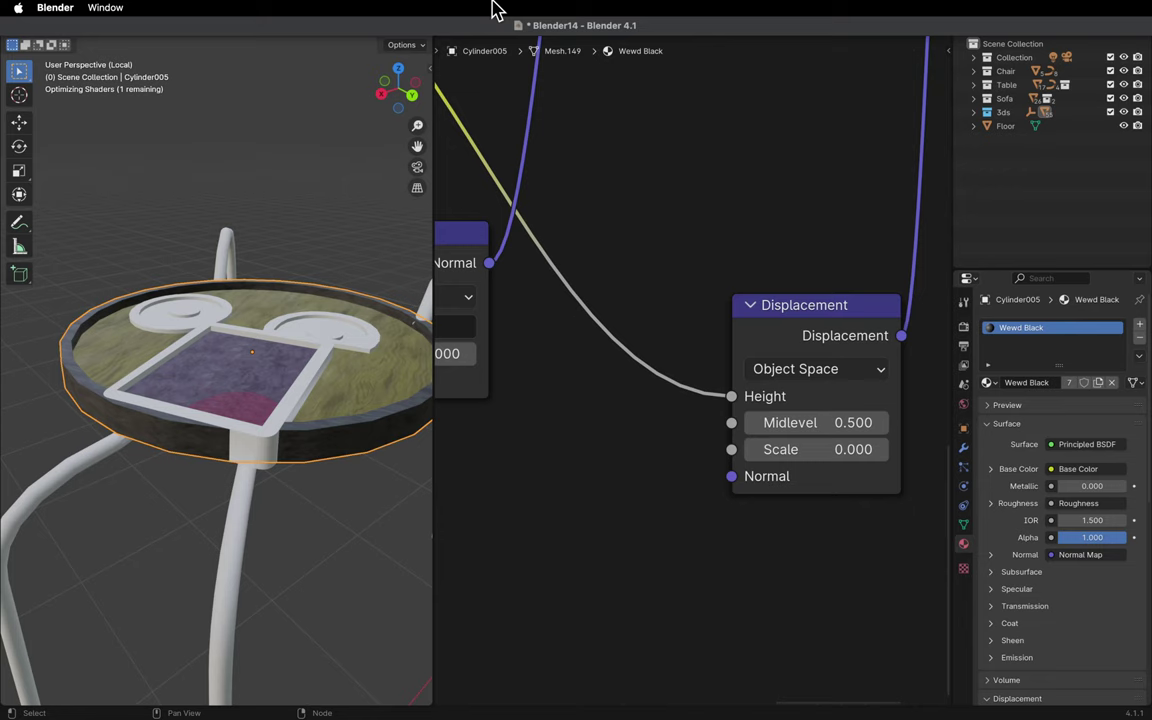
# - Apply Wewd Black to the frame box Box002 around the purple panel
pyautogui.click(272, 452)
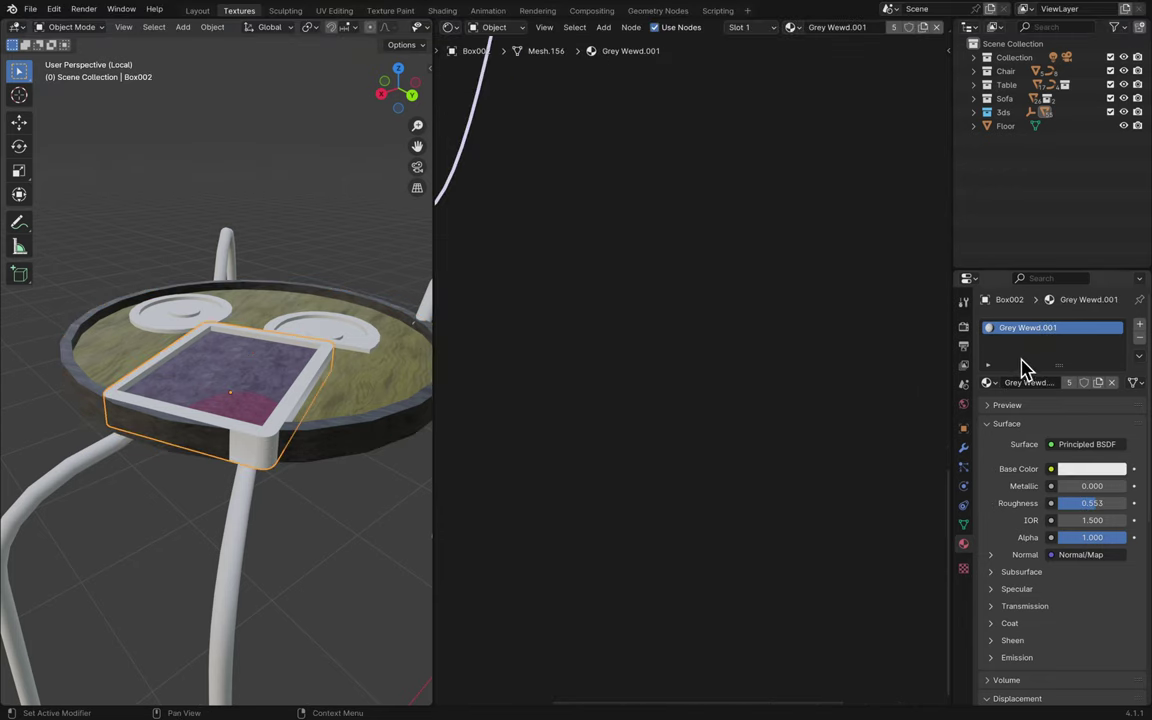
pyautogui.click(989, 383)
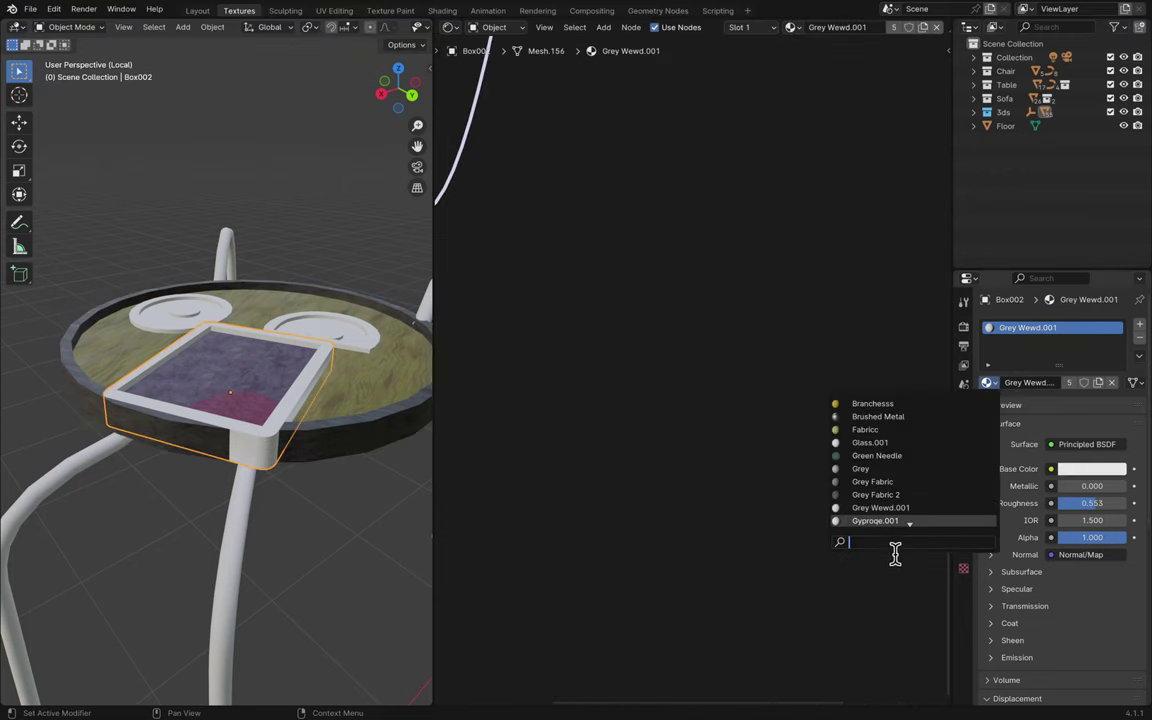
pyautogui.write('we')
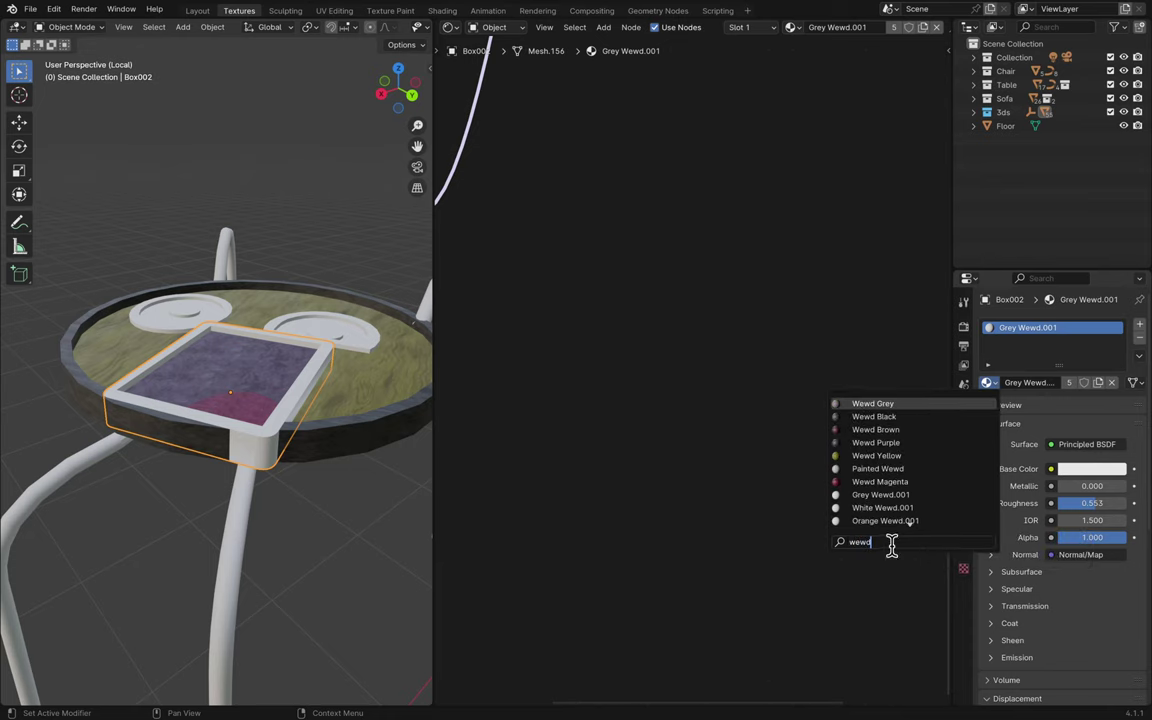
pyautogui.write('wd')
pyautogui.press('Return')
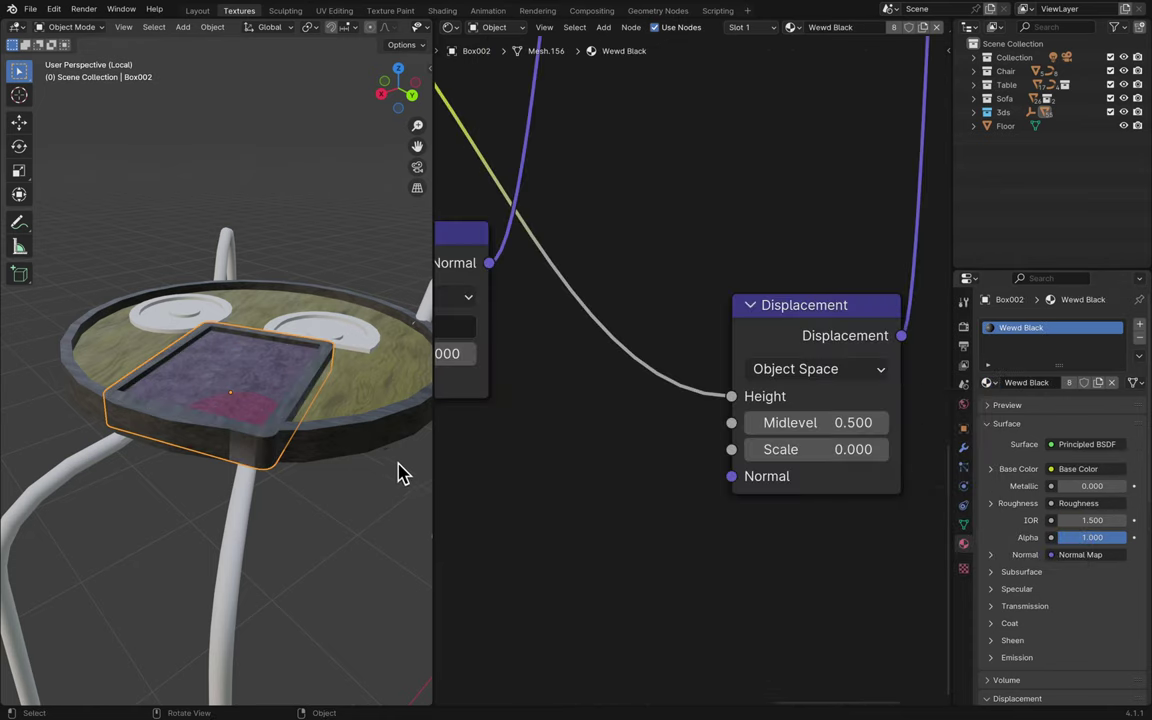
pyautogui.moveTo(397, 472); pyautogui.dragTo(365, 460, button='middle')
pyautogui.click(333, 416)
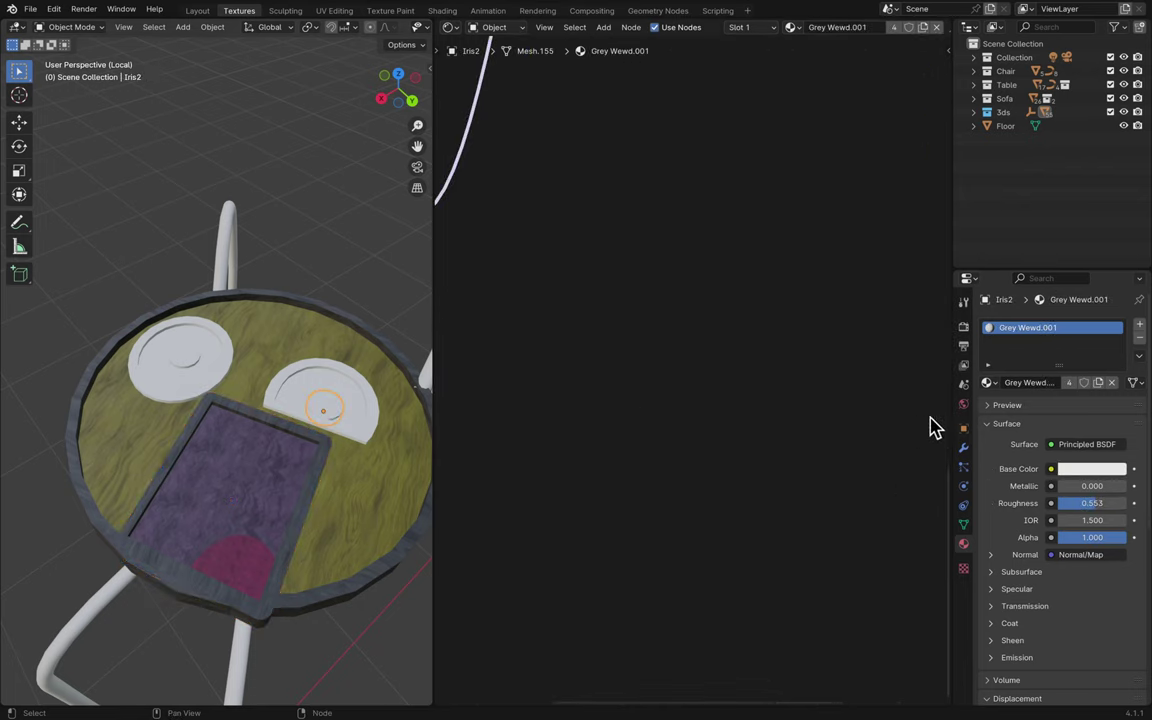
# - Make the right eye's small circle Iris2 Wewd Black
pyautogui.click(987, 382)
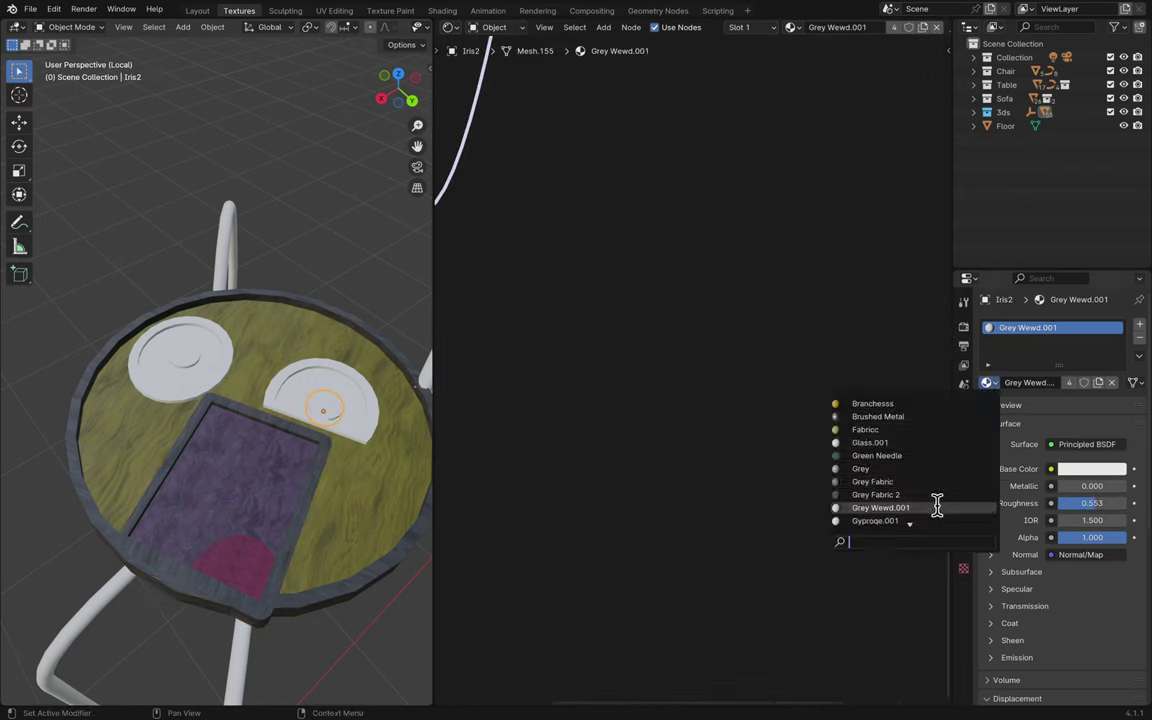
pyautogui.write('w')
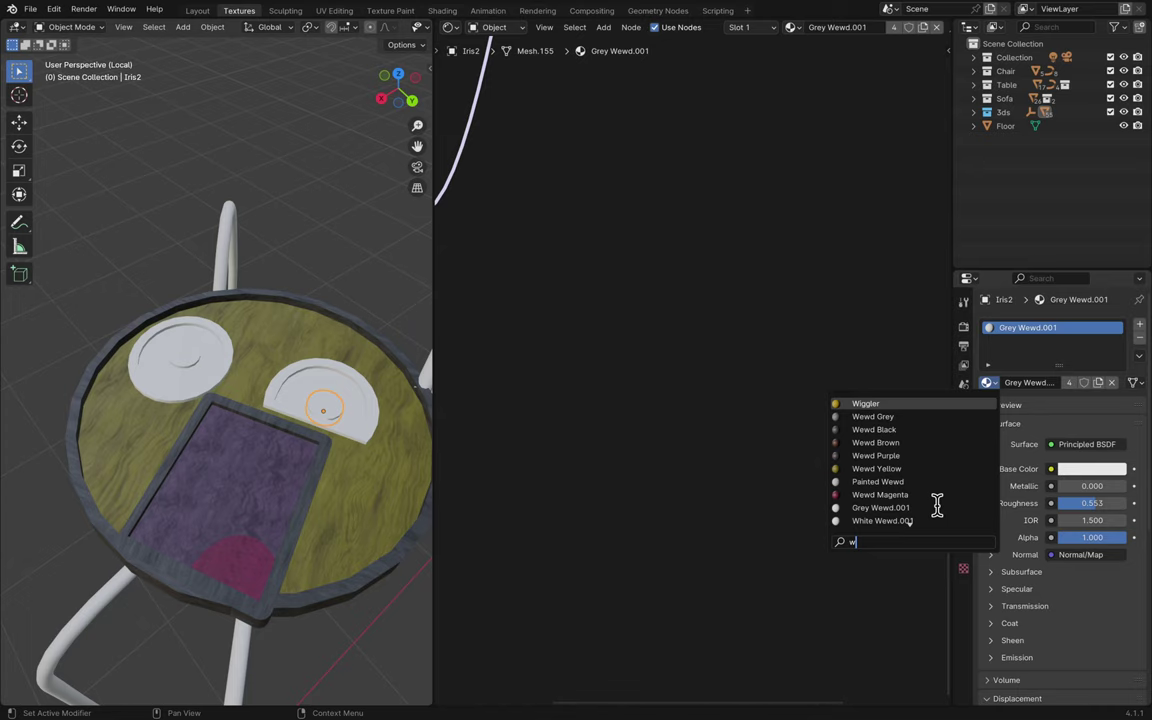
pyautogui.write('ewd')
pyautogui.click(920, 414)
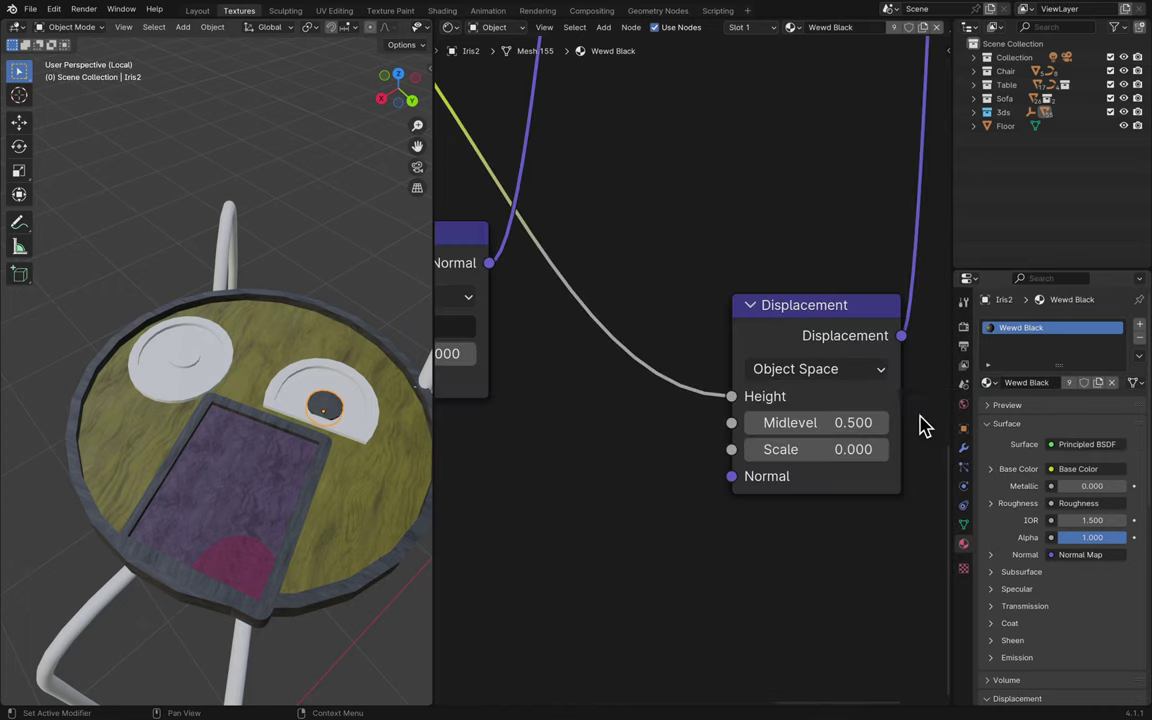
# - Give the left eye disc and right eye half-disc the Wewd Grey material
pyautogui.click(200, 362)
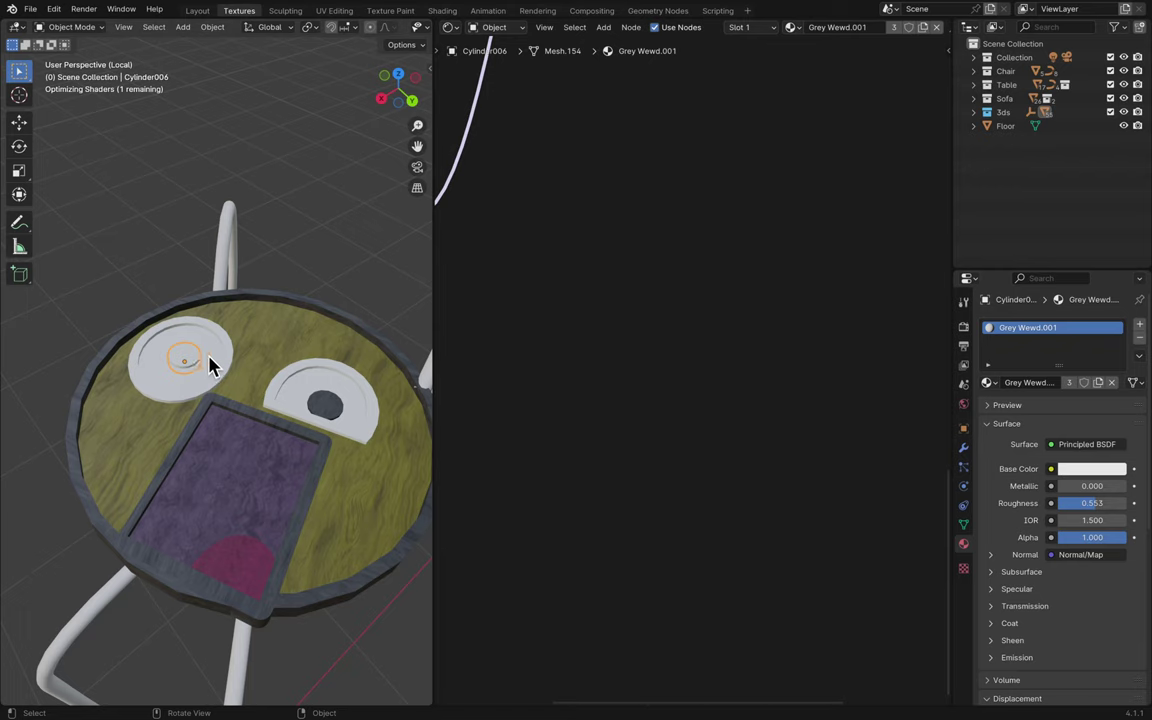
pyautogui.click(210, 366)
pyautogui.click(988, 382)
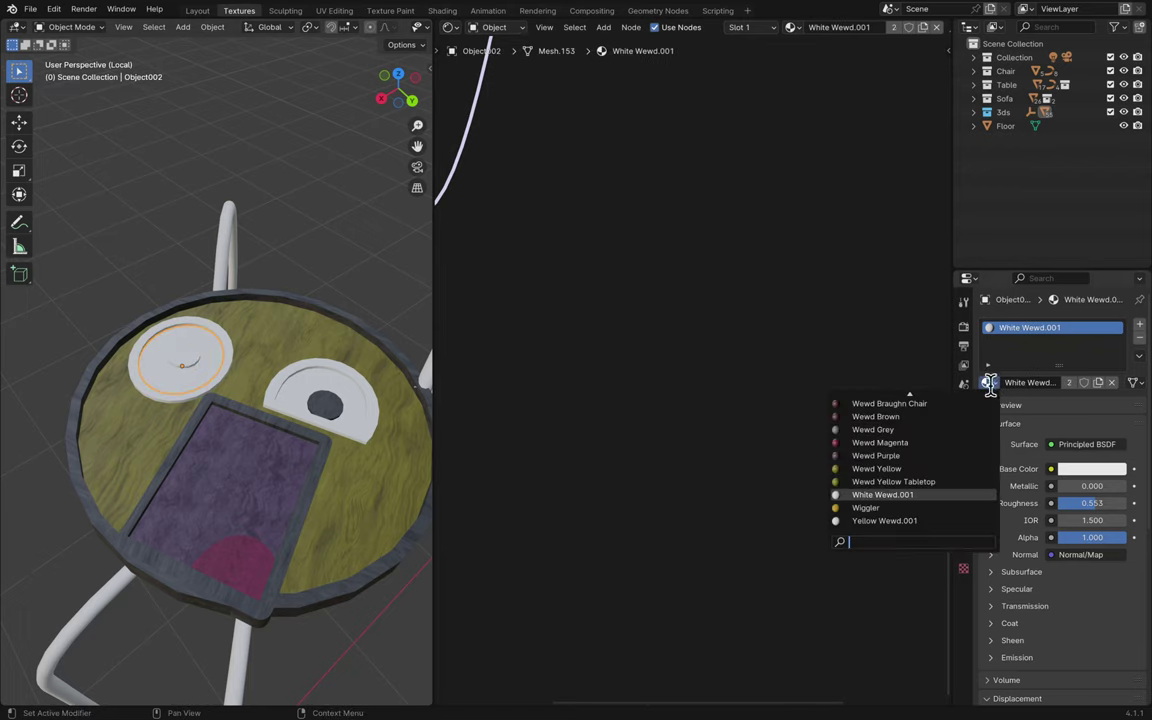
pyautogui.write('wewd')
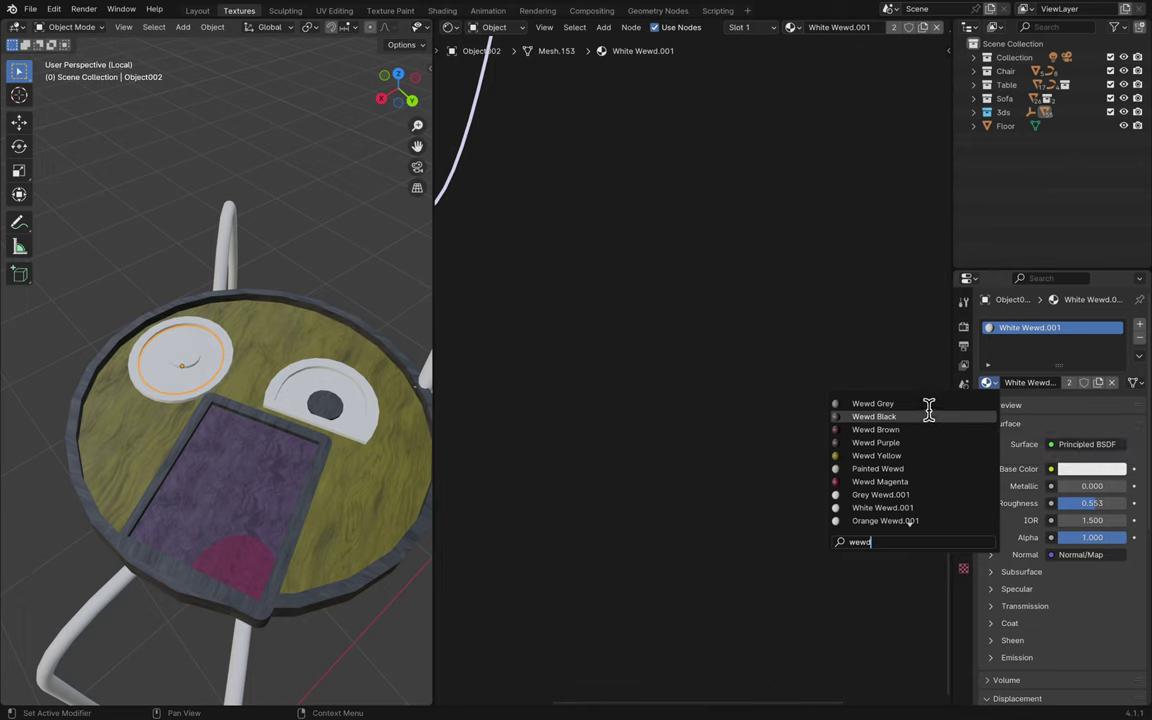
pyautogui.click(335, 395)
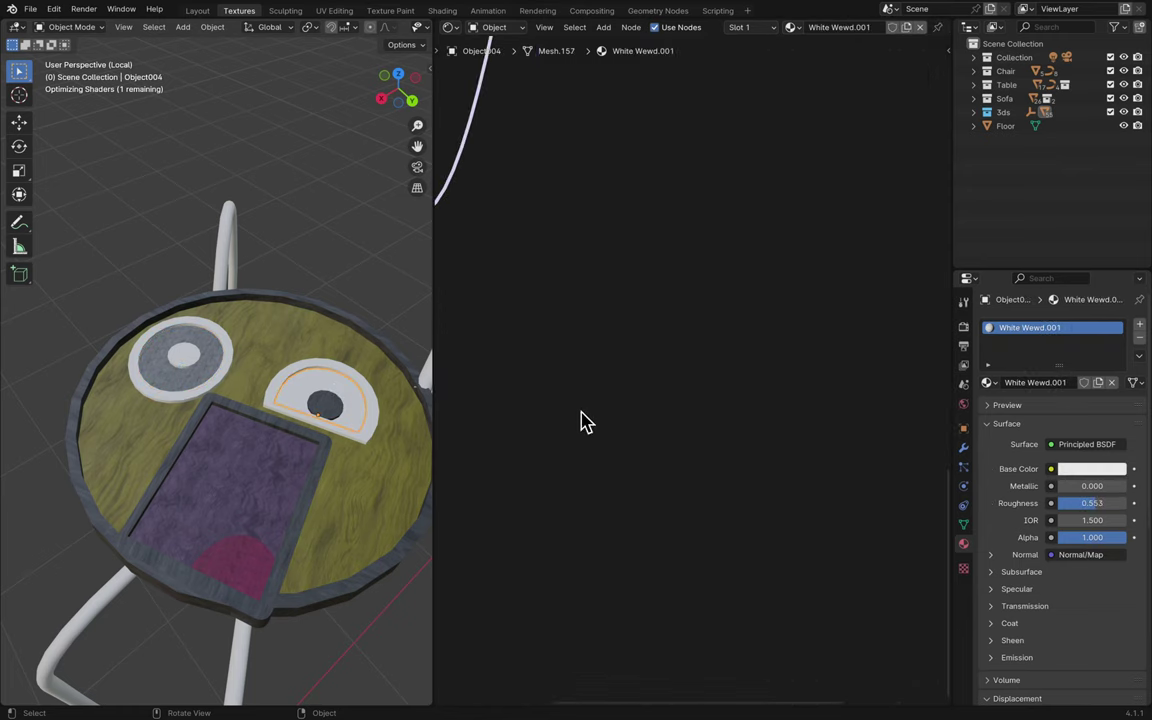
pyautogui.click(991, 383)
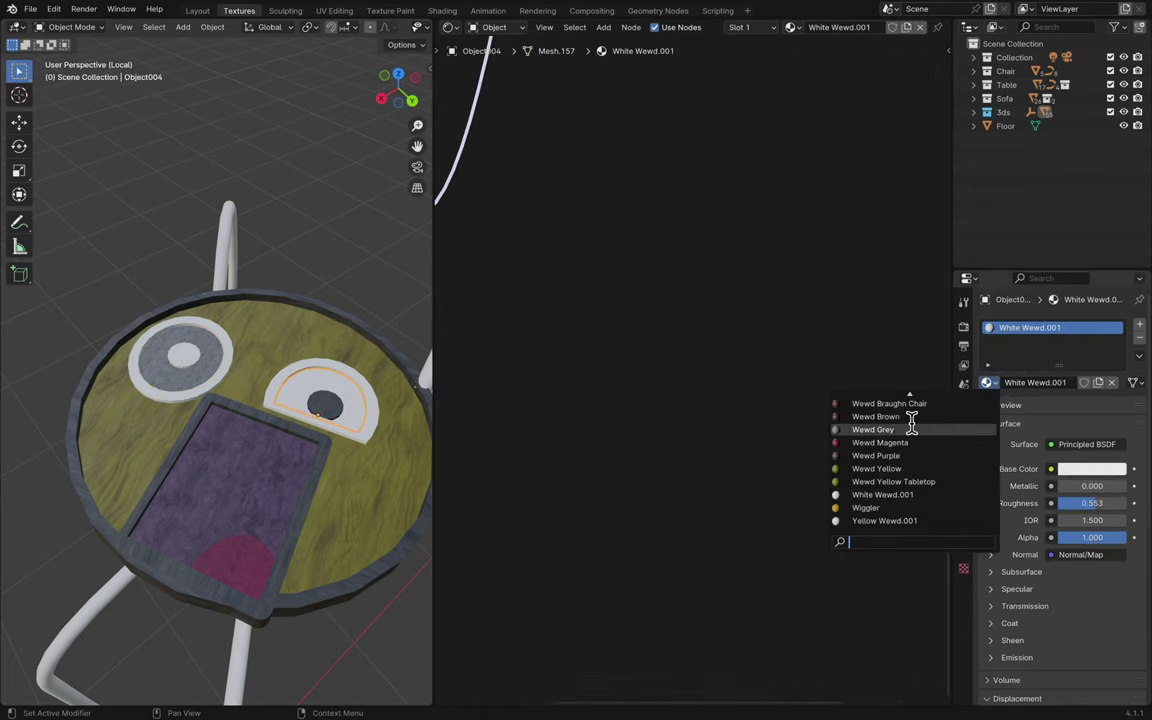
pyautogui.click(906, 428)
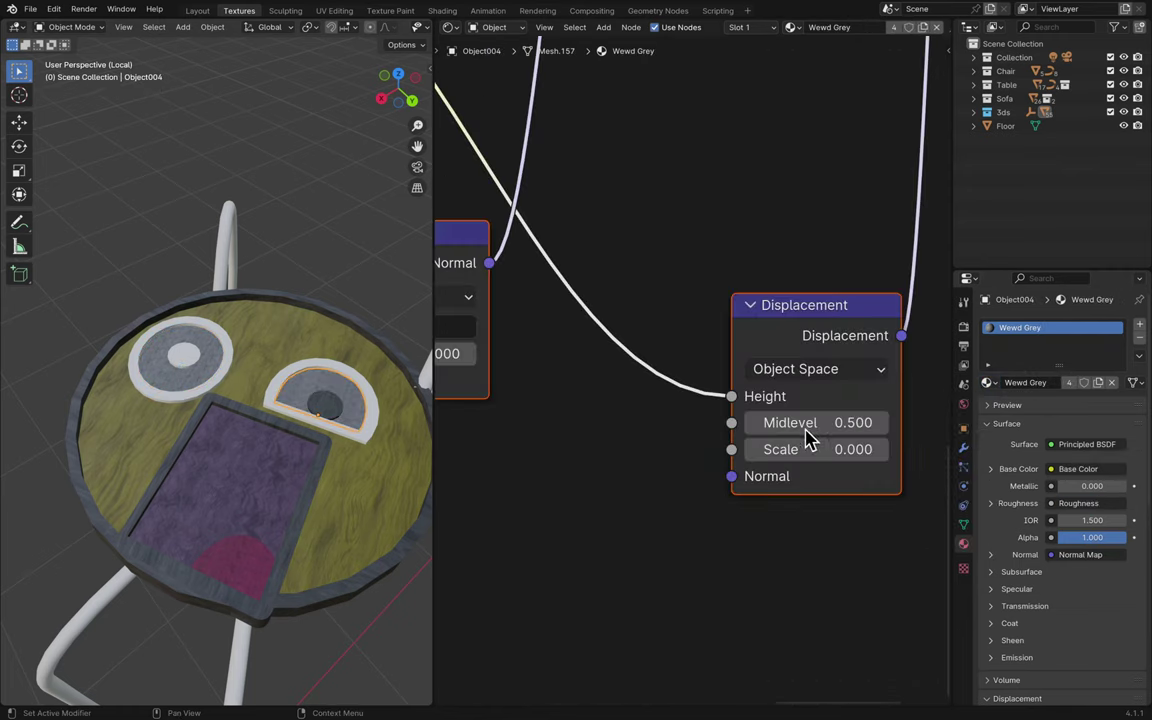
pyautogui.click(210, 395)
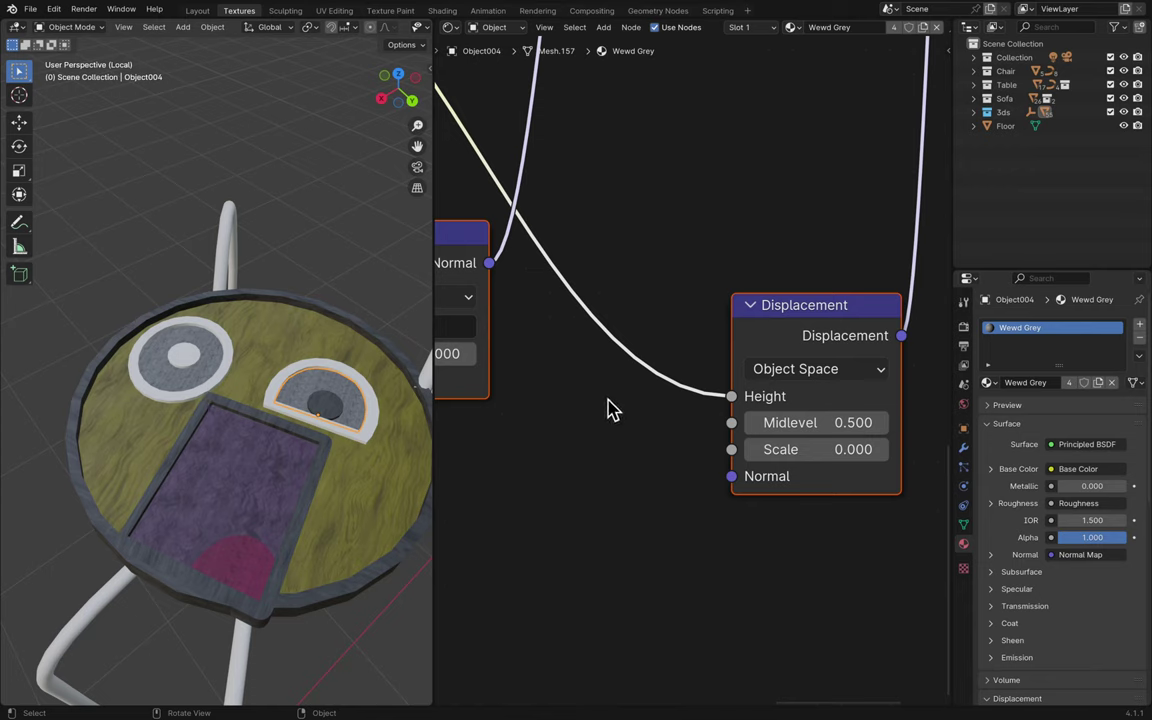
# - Make the left eye outline Eyeline1 Wewd Black, replacing a mistaken Grey Fabric 2
pyautogui.click(989, 383)
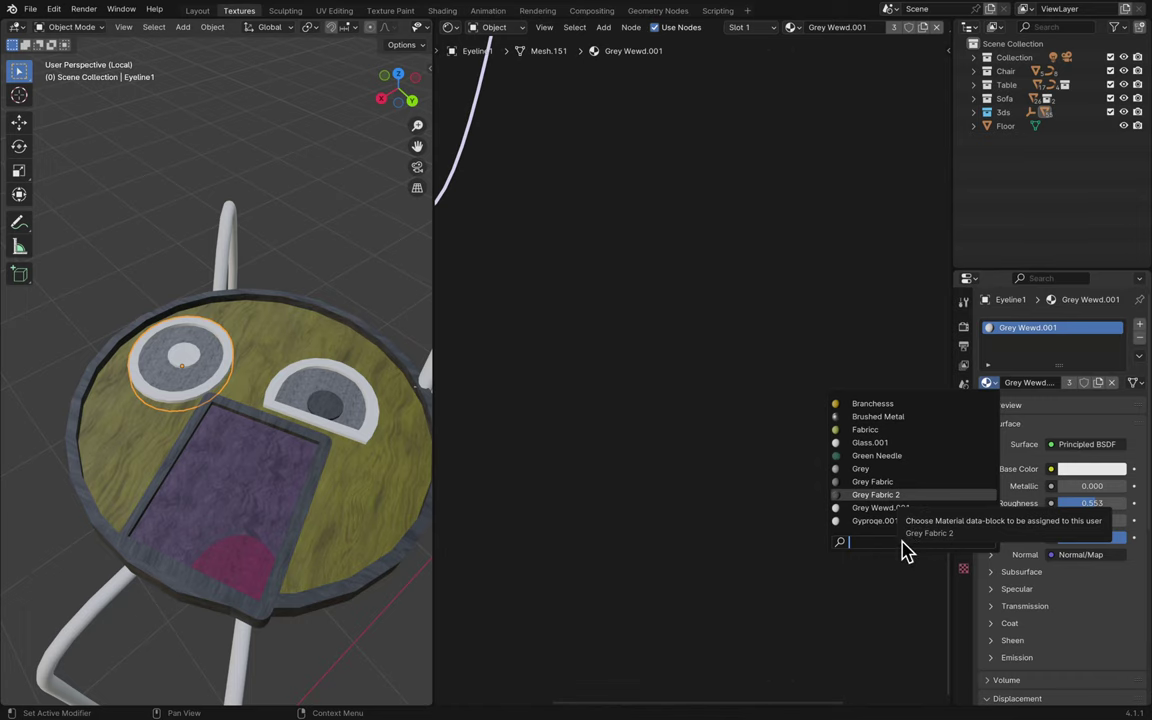
pyautogui.press('Return')
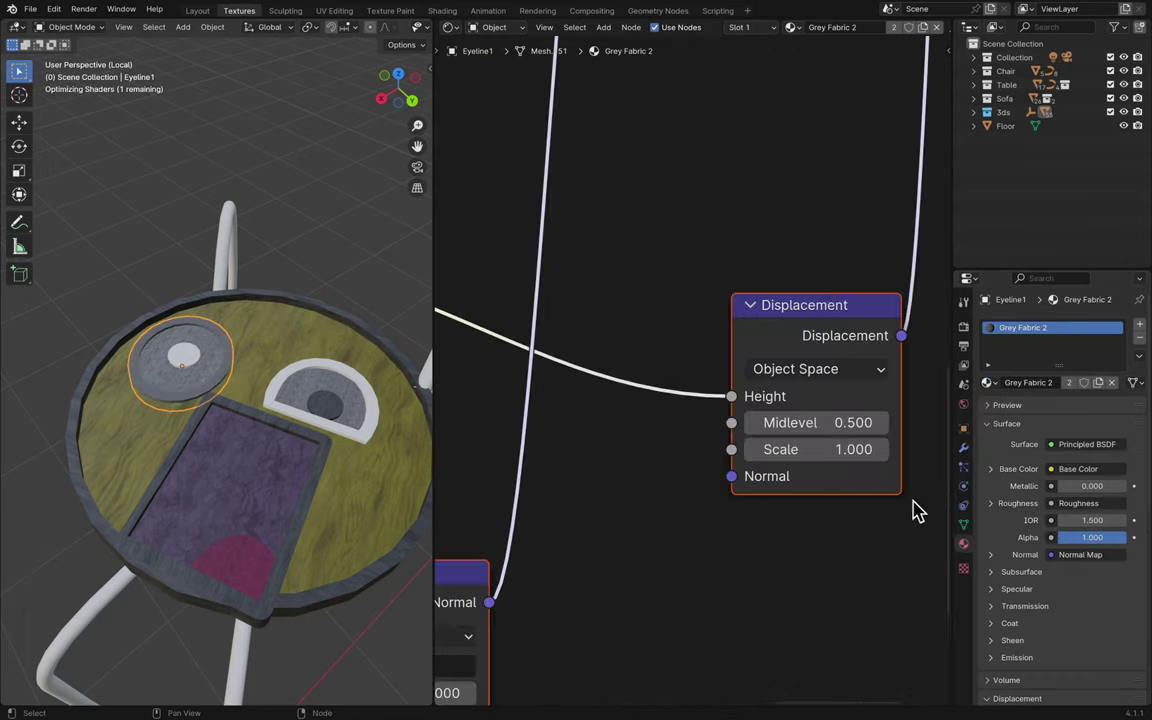
pyautogui.click(988, 382)
pyautogui.write('wewd')
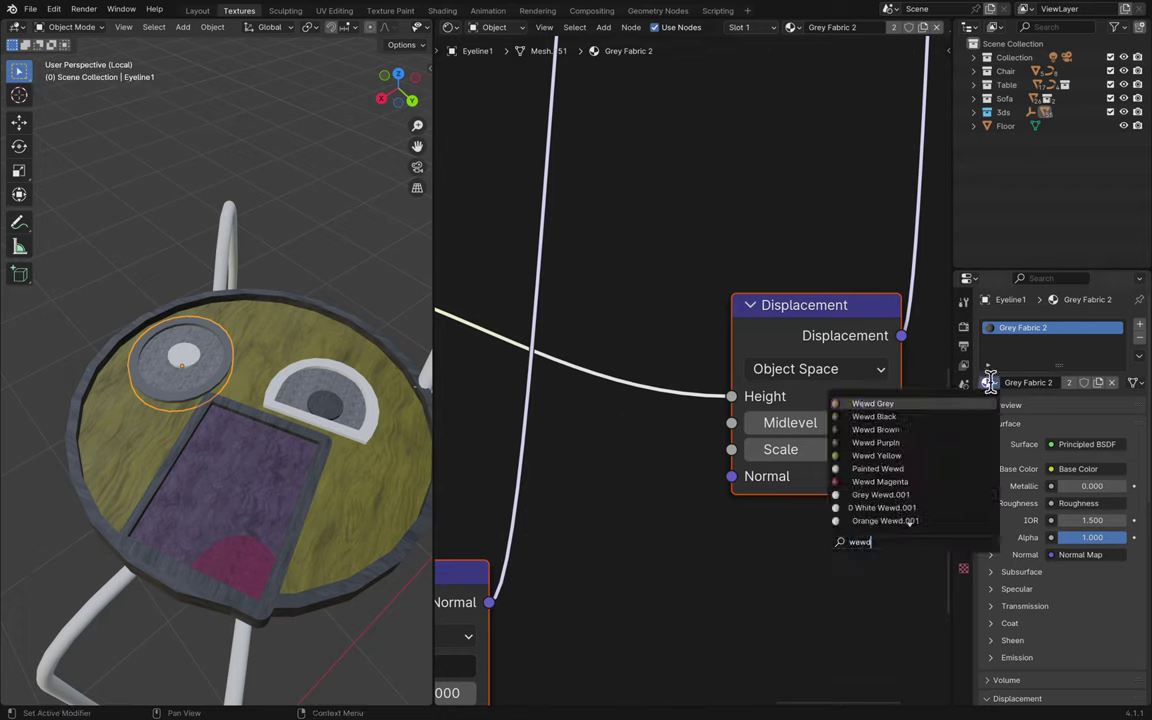
pyautogui.click(874, 416)
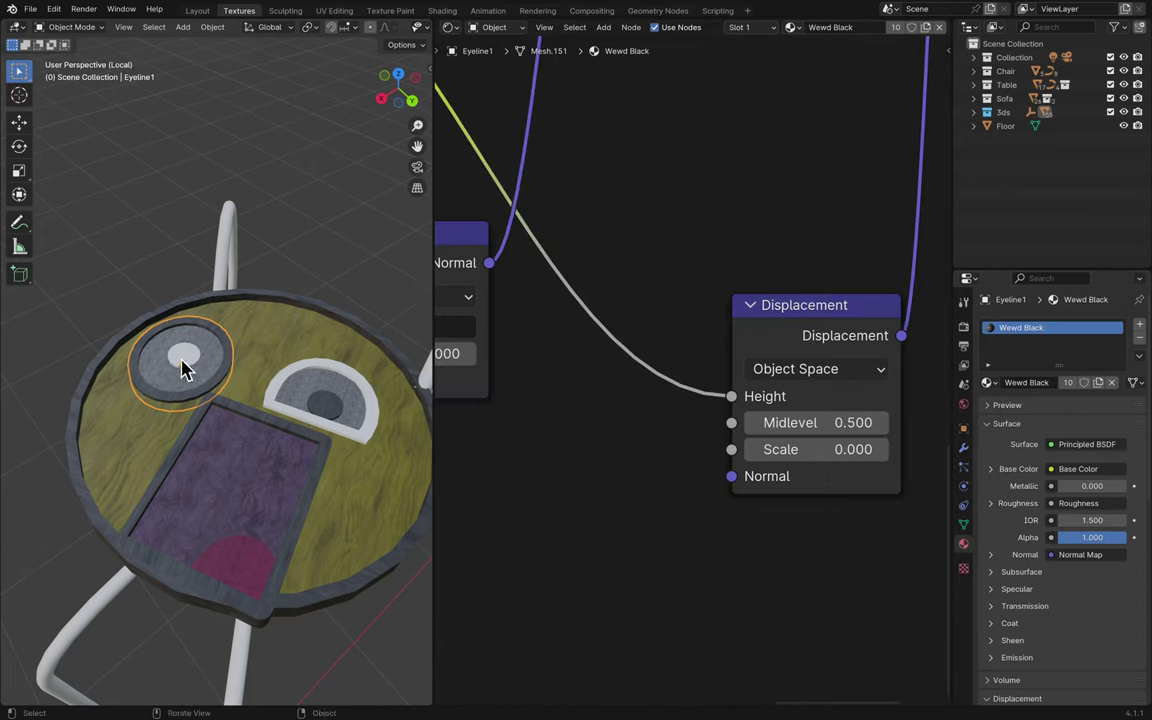
# - Apply Wewd Black to the left eye's centre disc Cylinder006 and the right outline EyeLine2
pyautogui.click(183, 368)
pyautogui.click(990, 383)
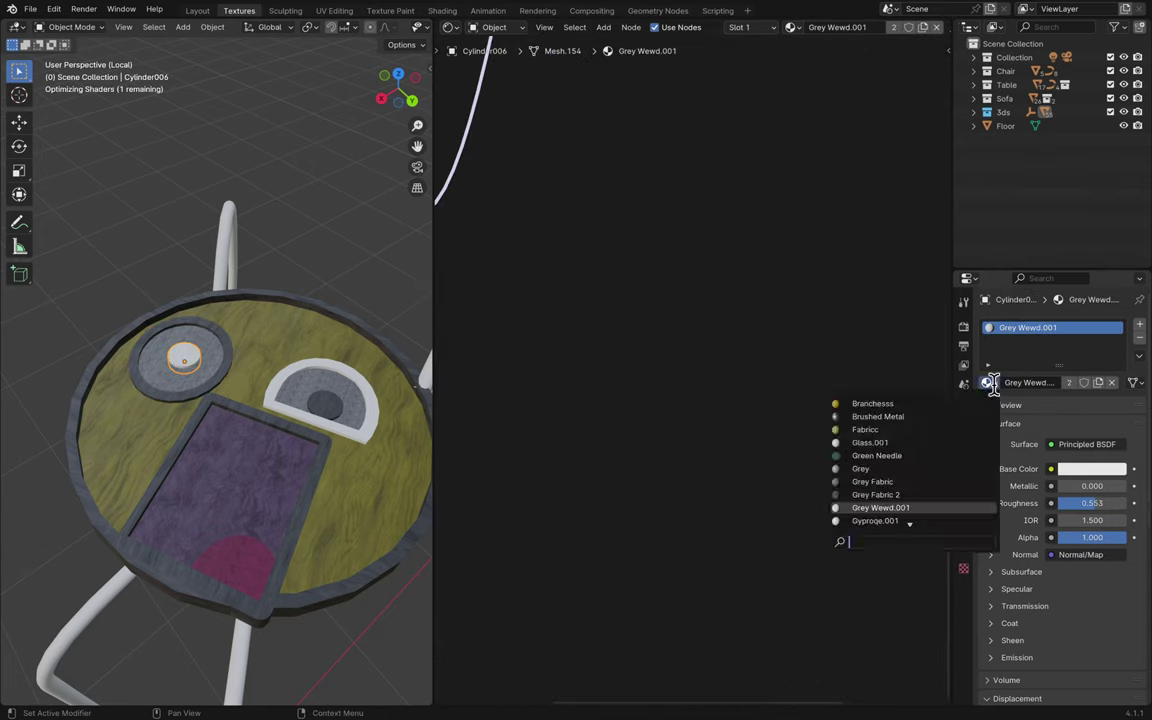
pyautogui.write('wewd')
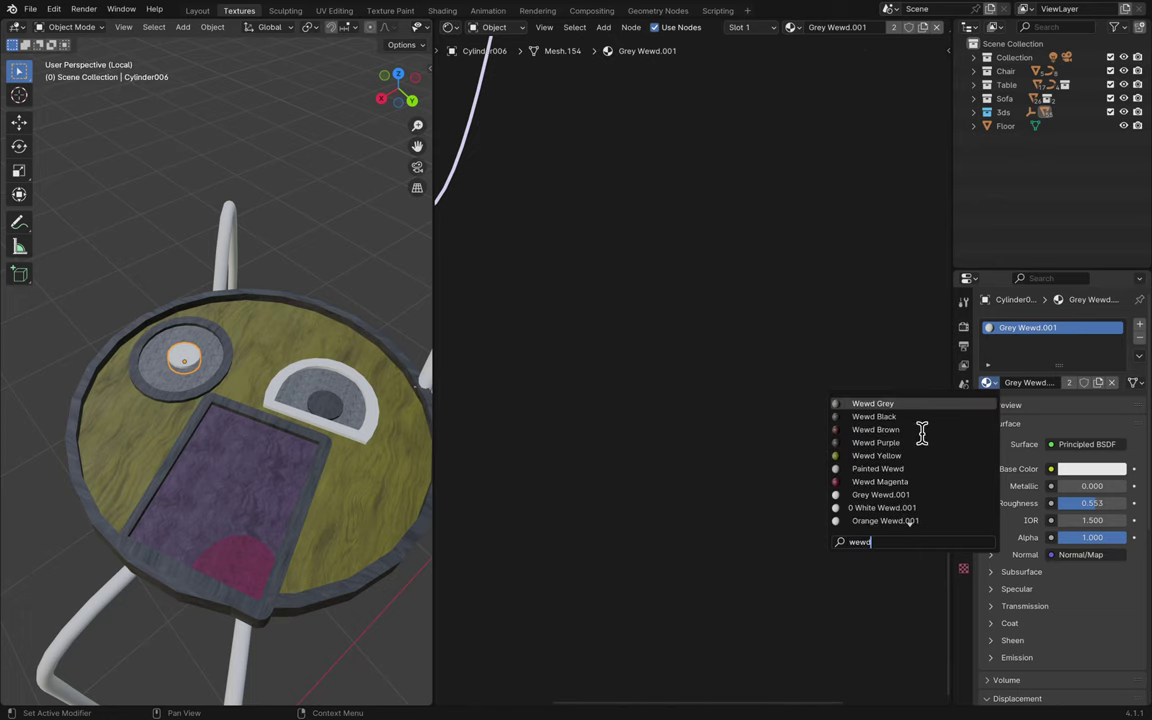
pyautogui.click(913, 416)
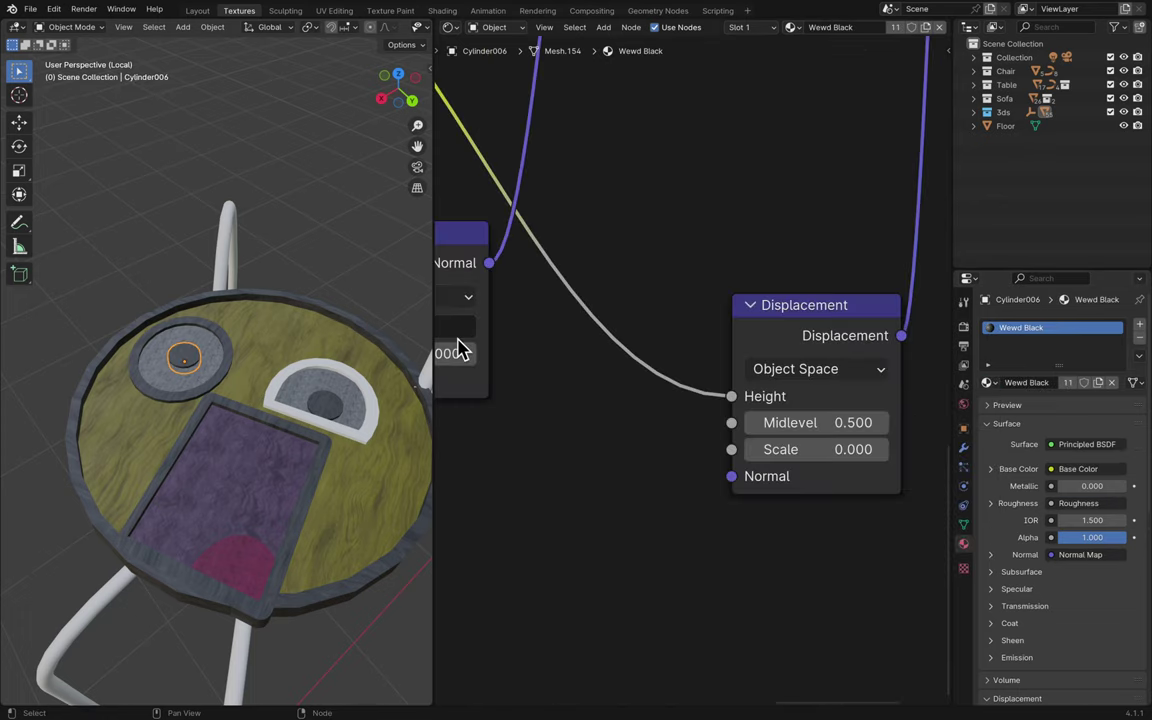
pyautogui.click(357, 385)
pyautogui.click(988, 383)
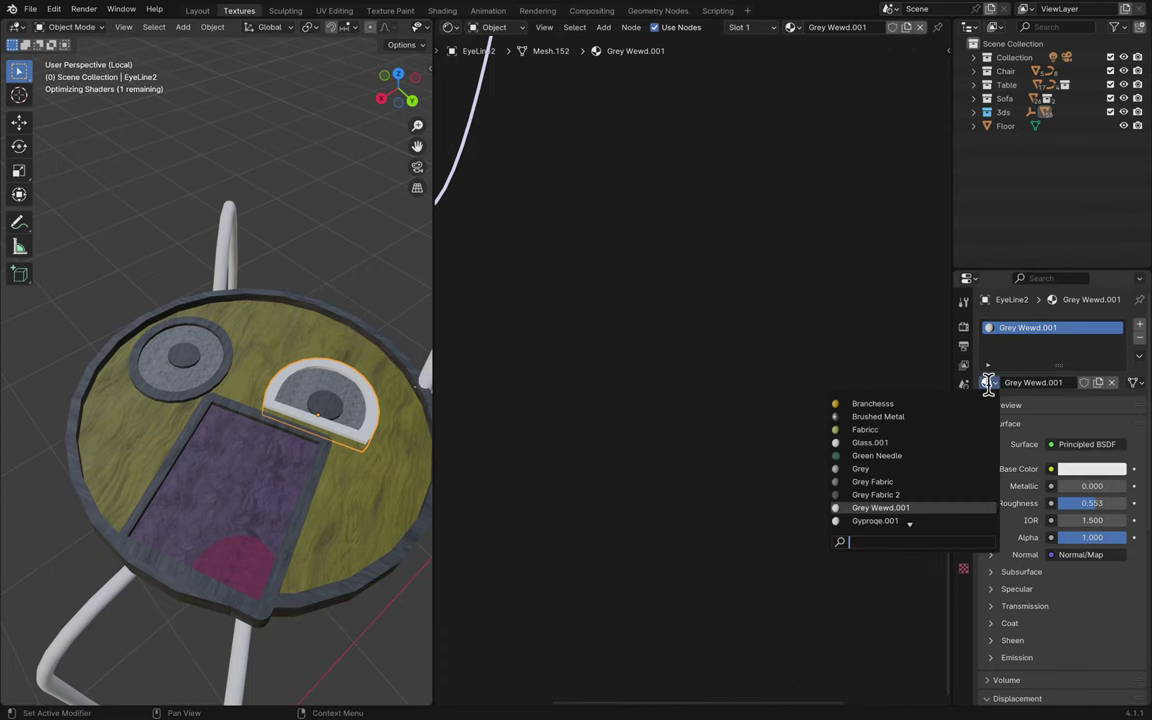
pyautogui.write('wewd')
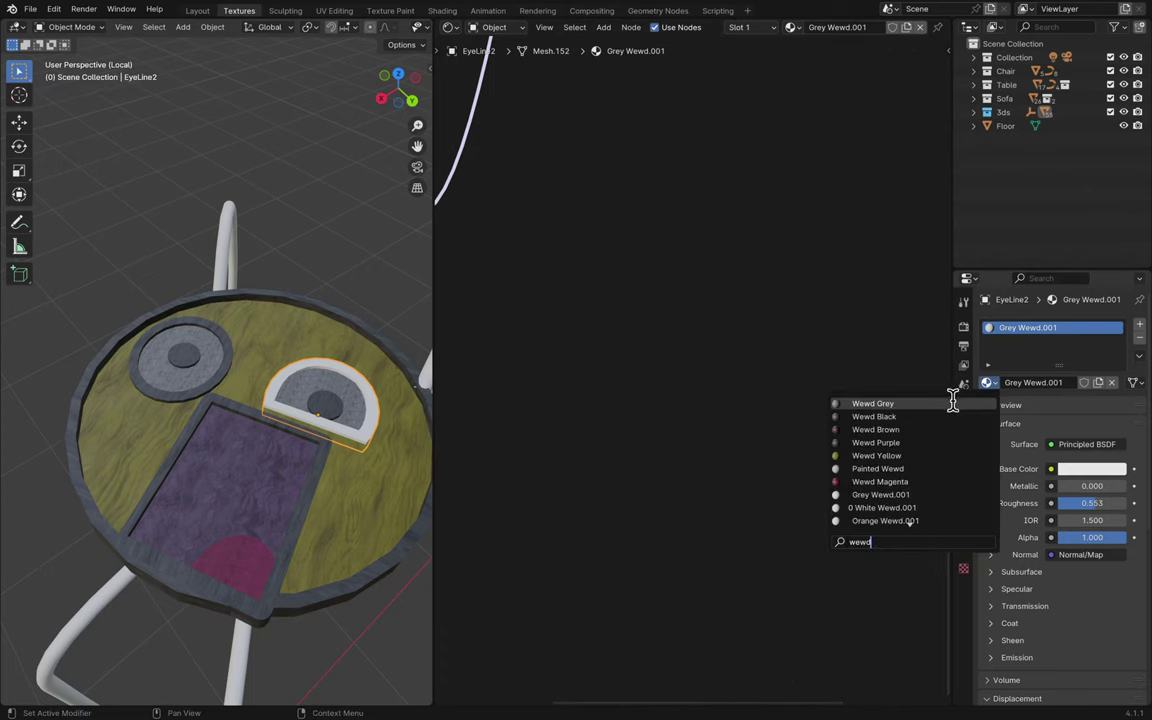
pyautogui.click(926, 416)
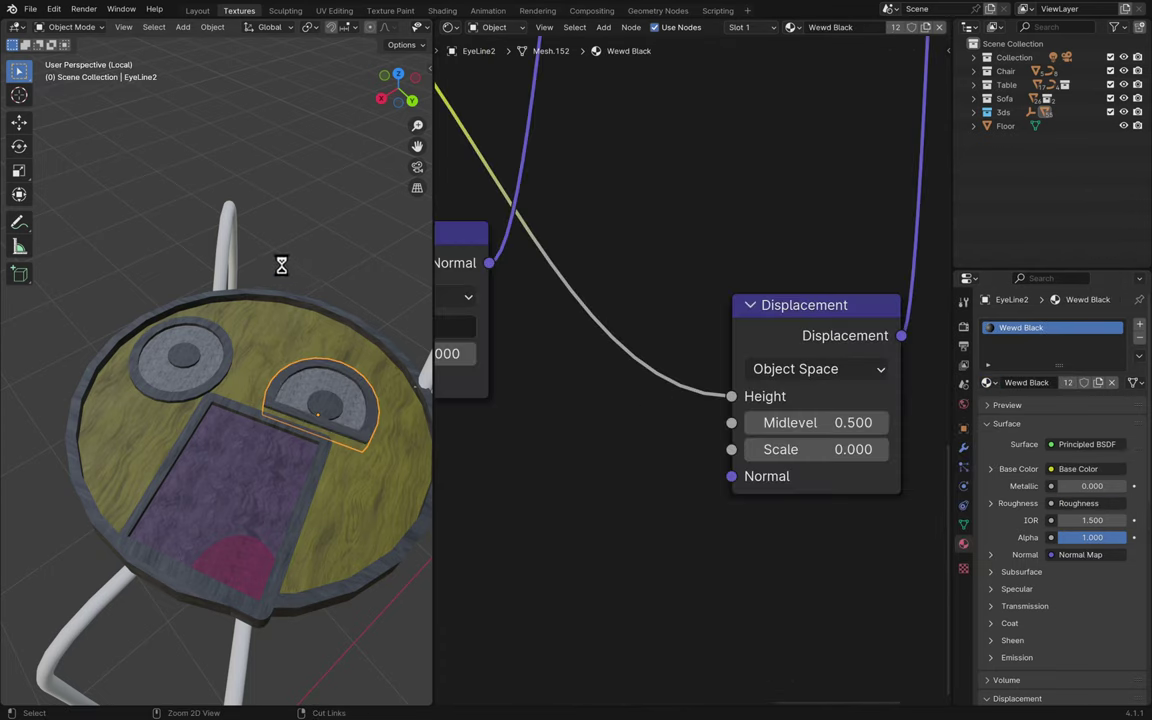
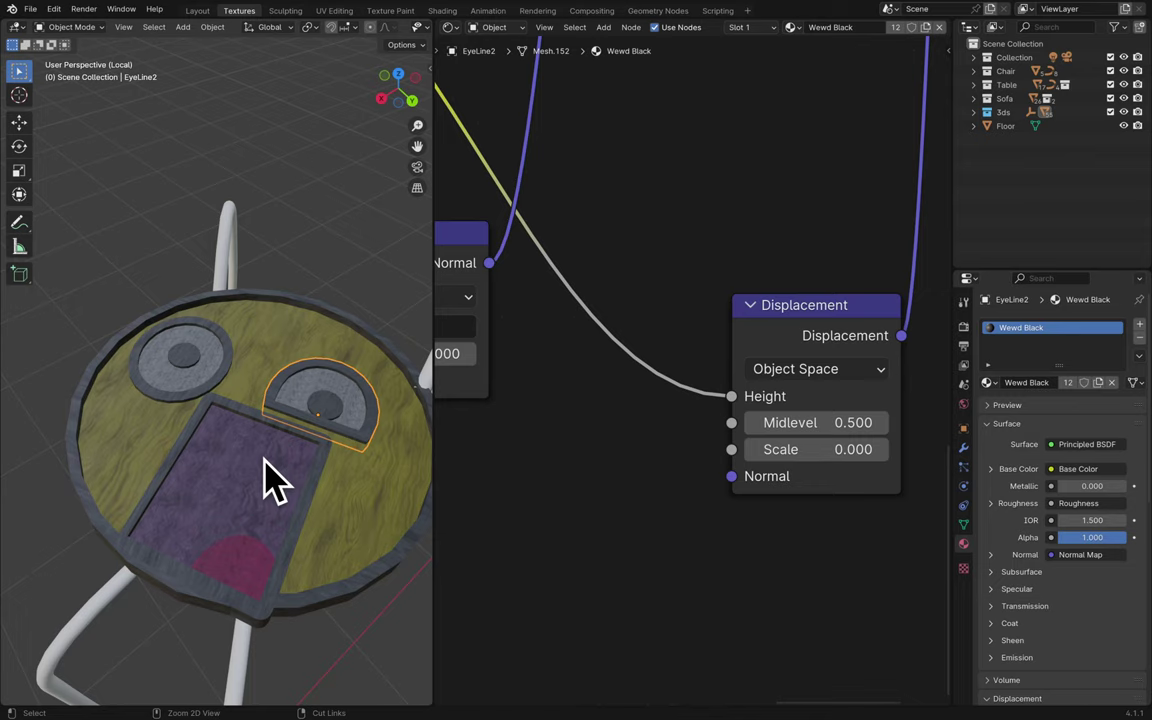
# - In rendered shading, give the face's mouth Wewd Purple and its square Wewd Magenta
pyautogui.click(380, 11)
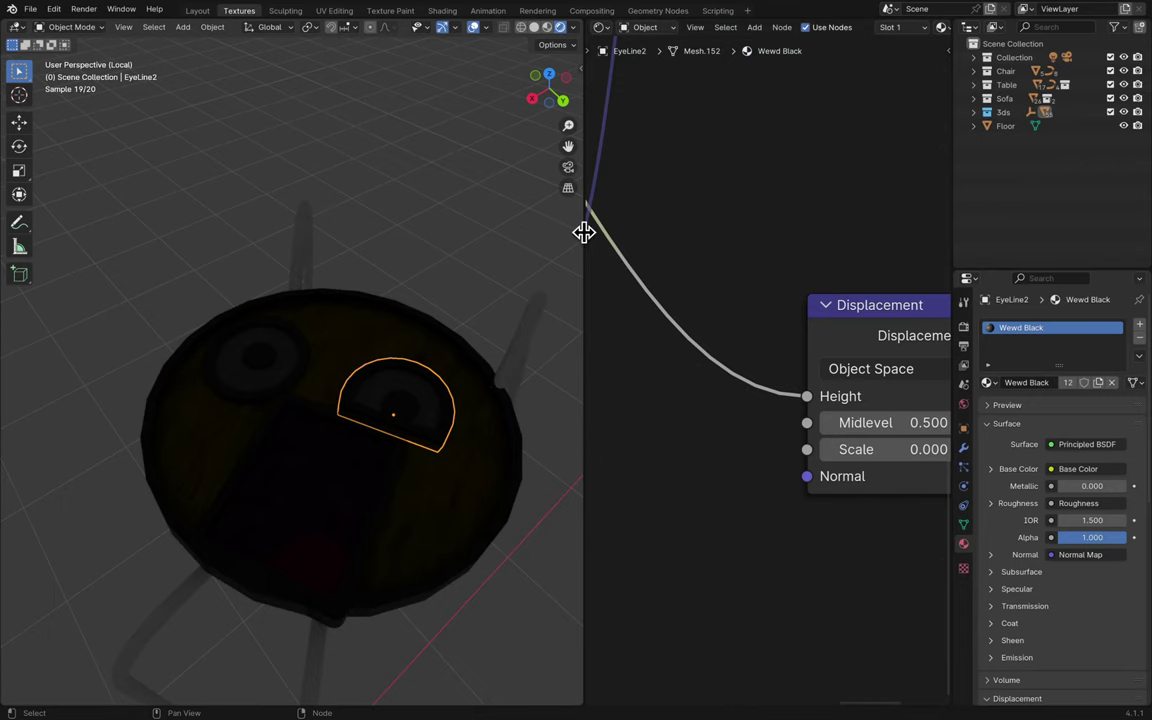
pyautogui.moveTo(584, 231); pyautogui.dragTo(540, 237)
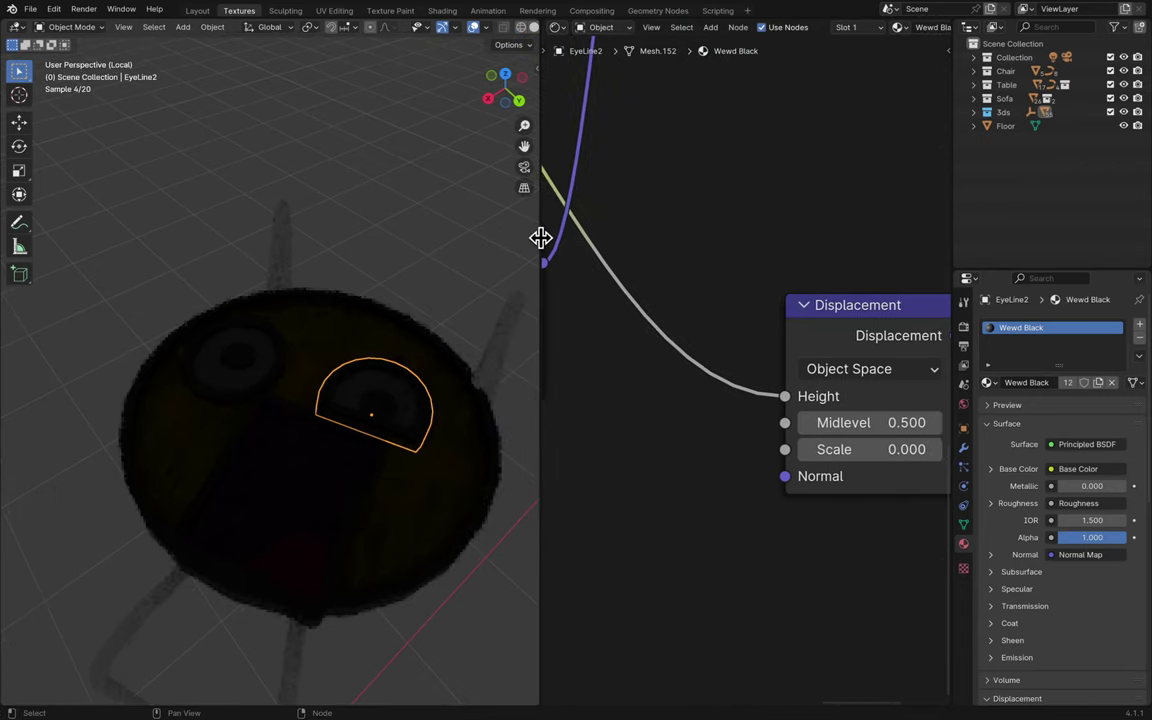
pyautogui.click(303, 571)
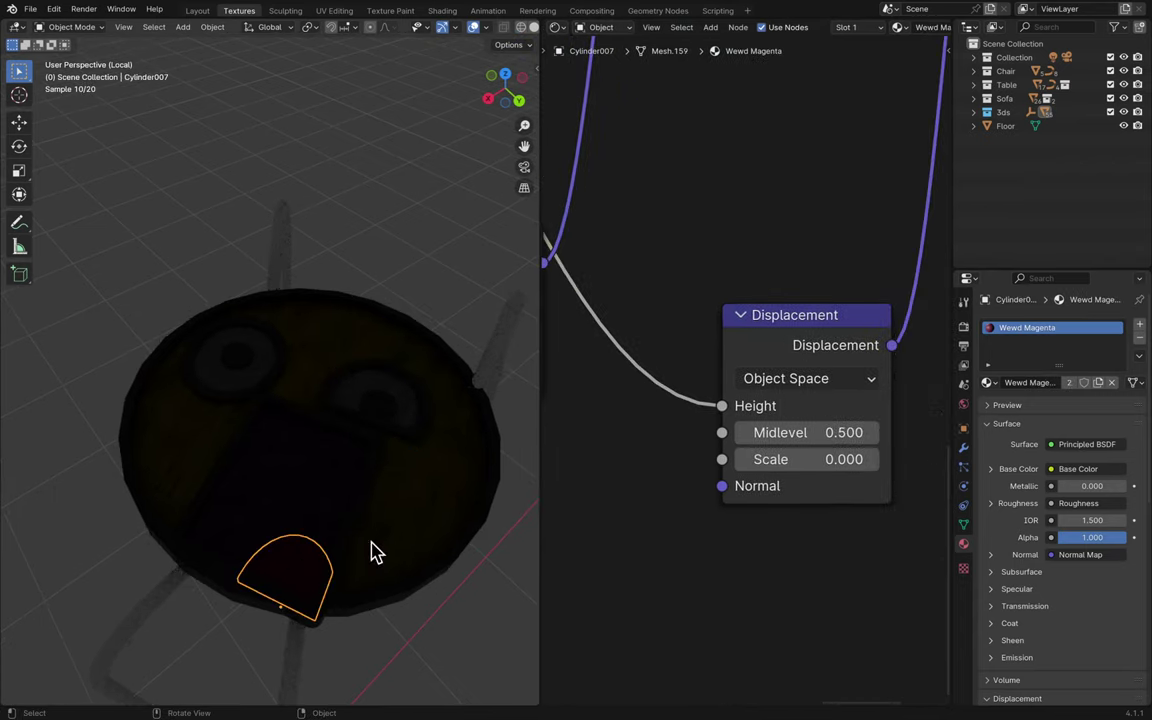
pyautogui.click(988, 382)
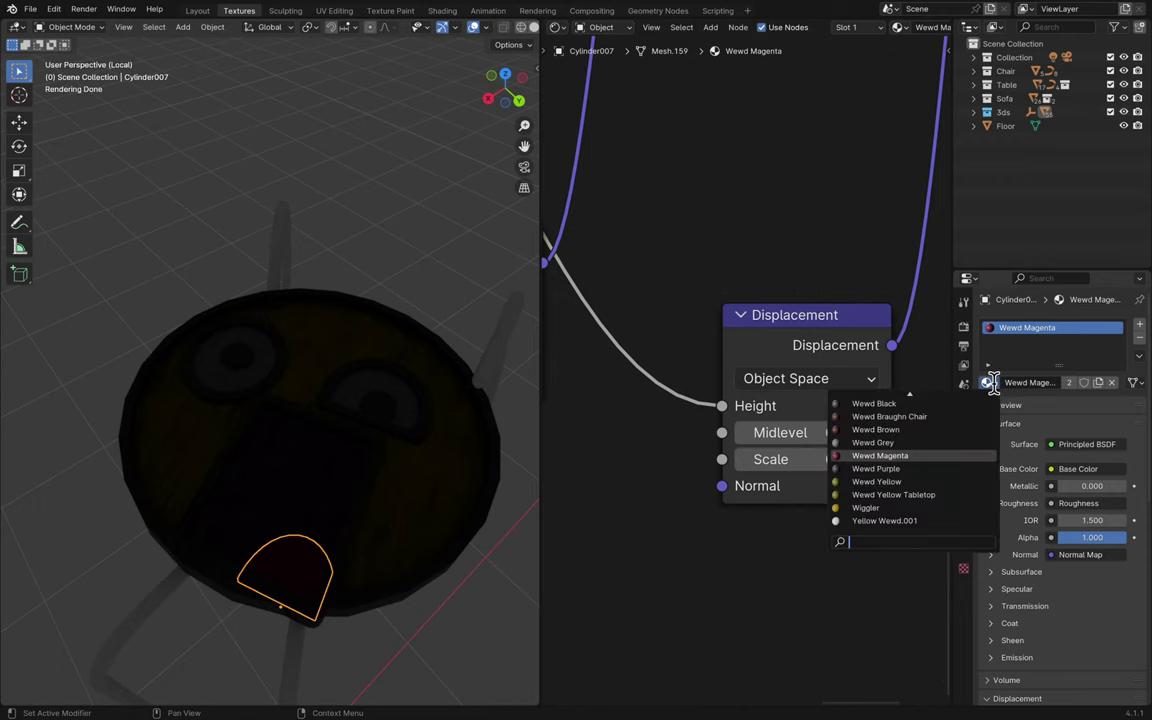
pyautogui.click(933, 470)
pyautogui.click(339, 535)
pyautogui.click(987, 382)
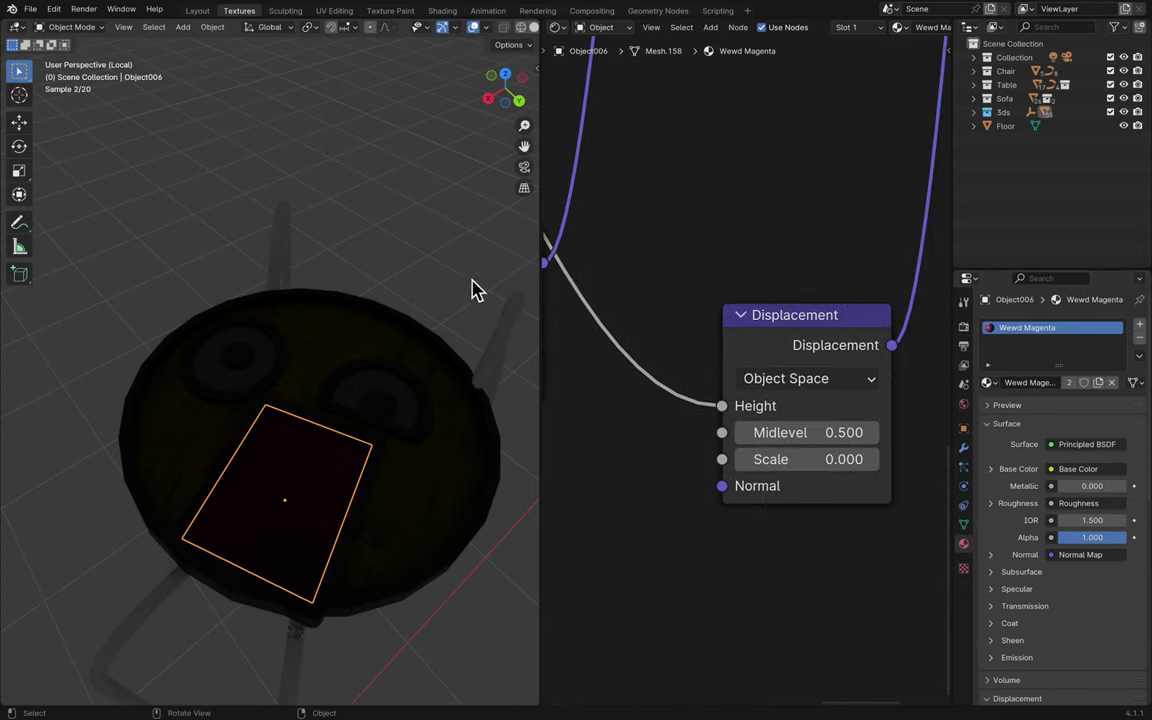
pyautogui.click(495, 315)
# - Assign Wewd Brown to the slanted right leg and the upright top leg
pyautogui.click(508, 337)
pyautogui.click(986, 382)
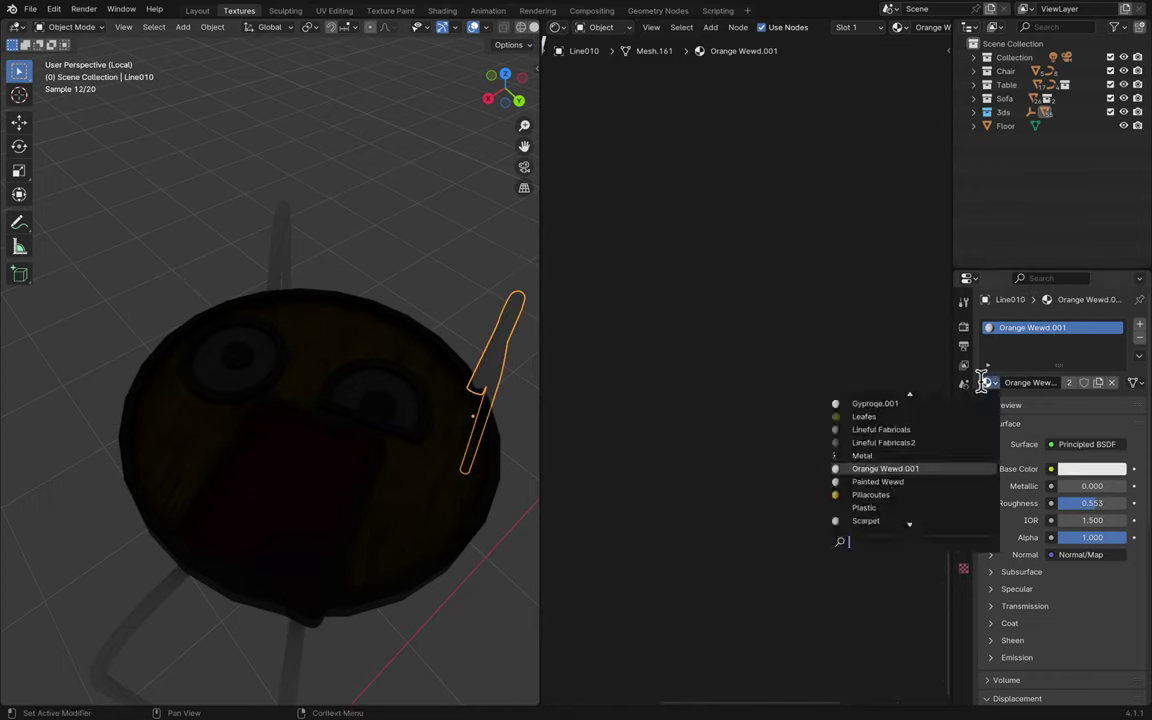
pyautogui.write('wewd')
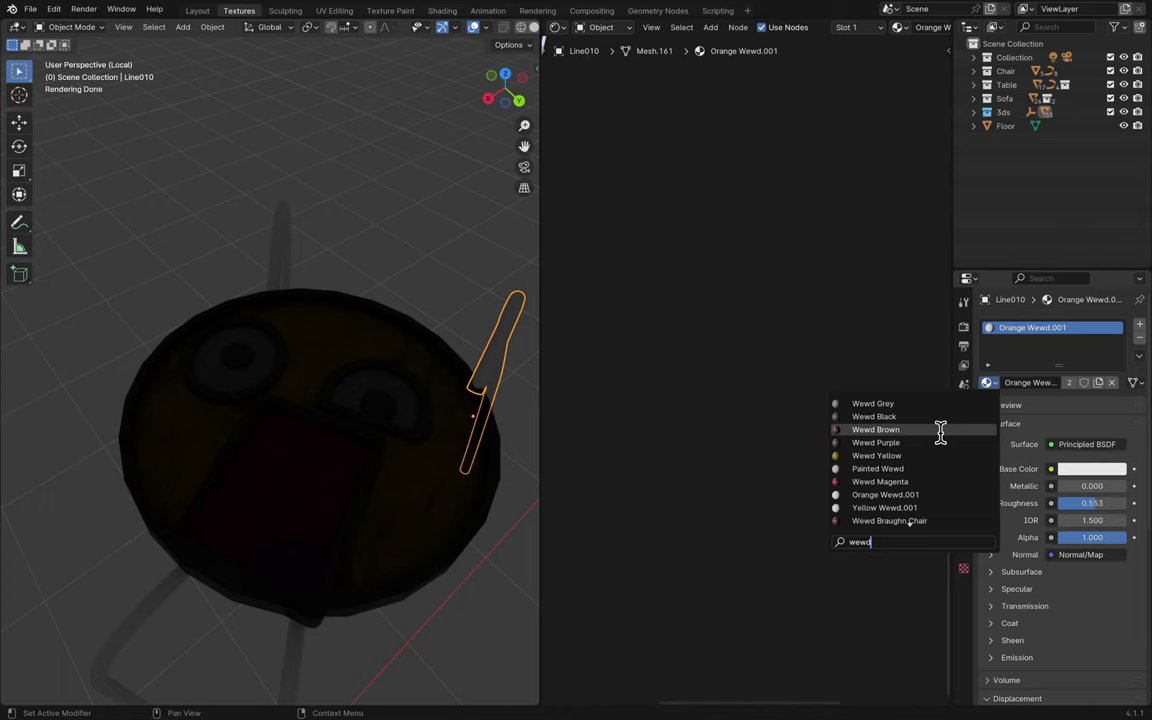
pyautogui.click(941, 430)
pyautogui.click(275, 244)
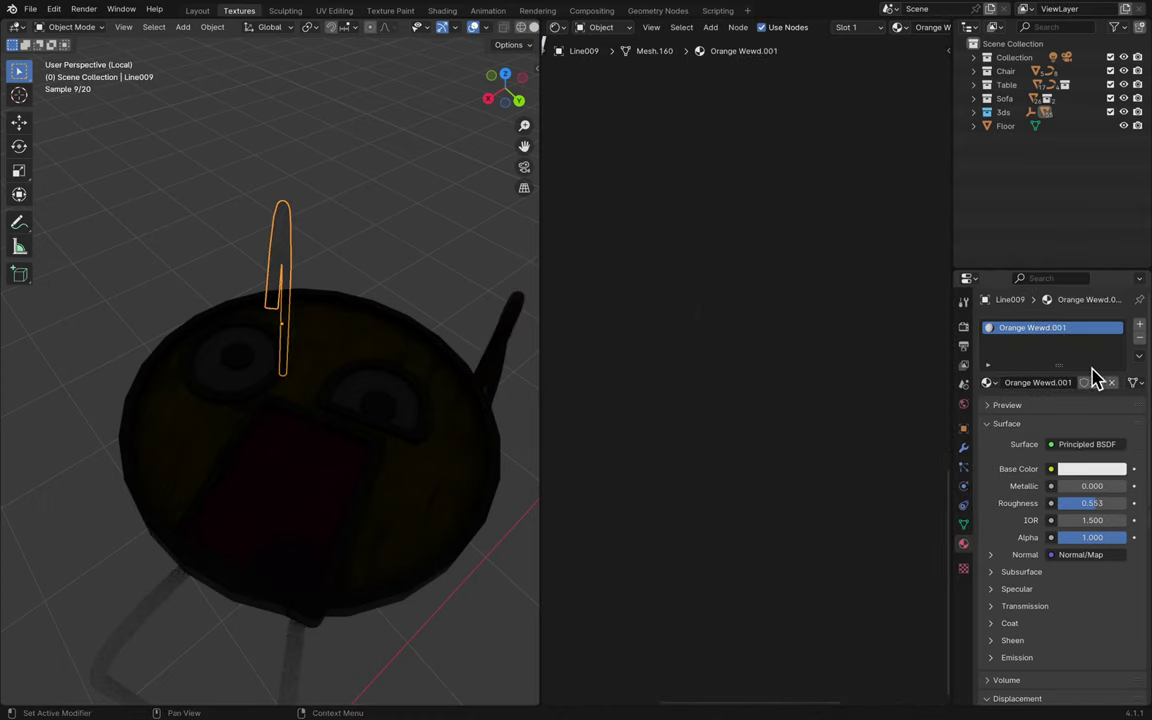
pyautogui.click(986, 384)
pyautogui.write('wewd')
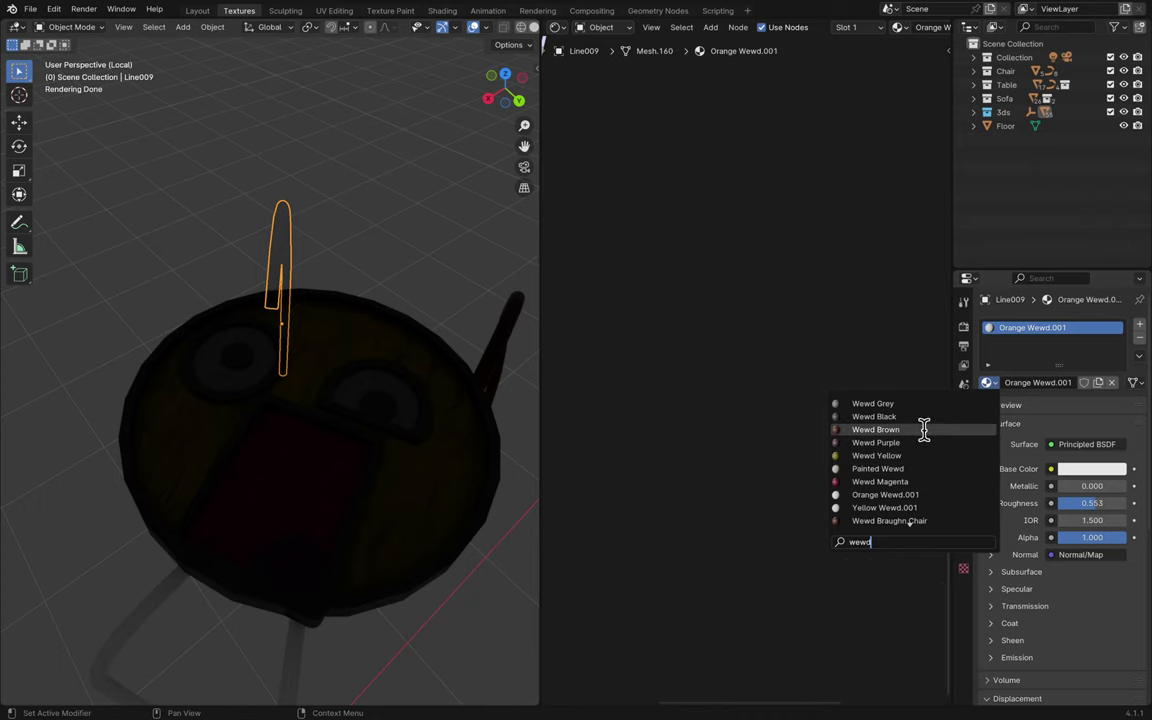
pyautogui.click(927, 430)
# - Assign Wewd Yellow to the curved lower-left leg and the vertical stick below the table
pyautogui.click(168, 600)
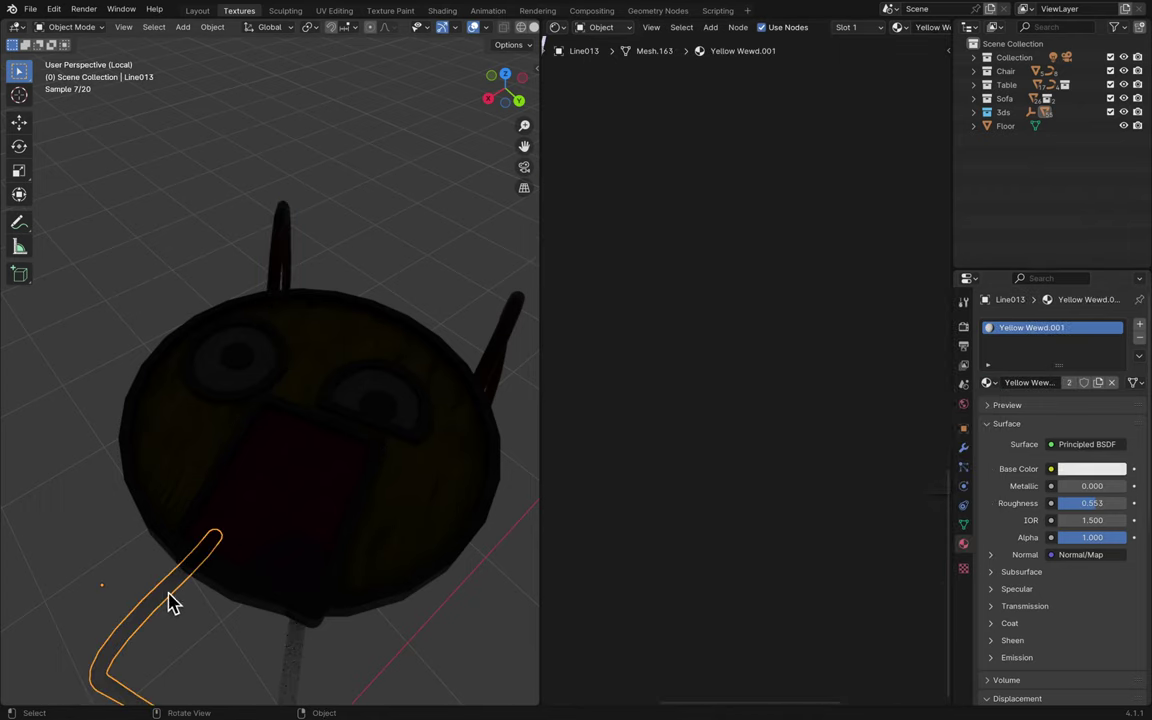
pyautogui.click(987, 383)
pyautogui.write('wewd')
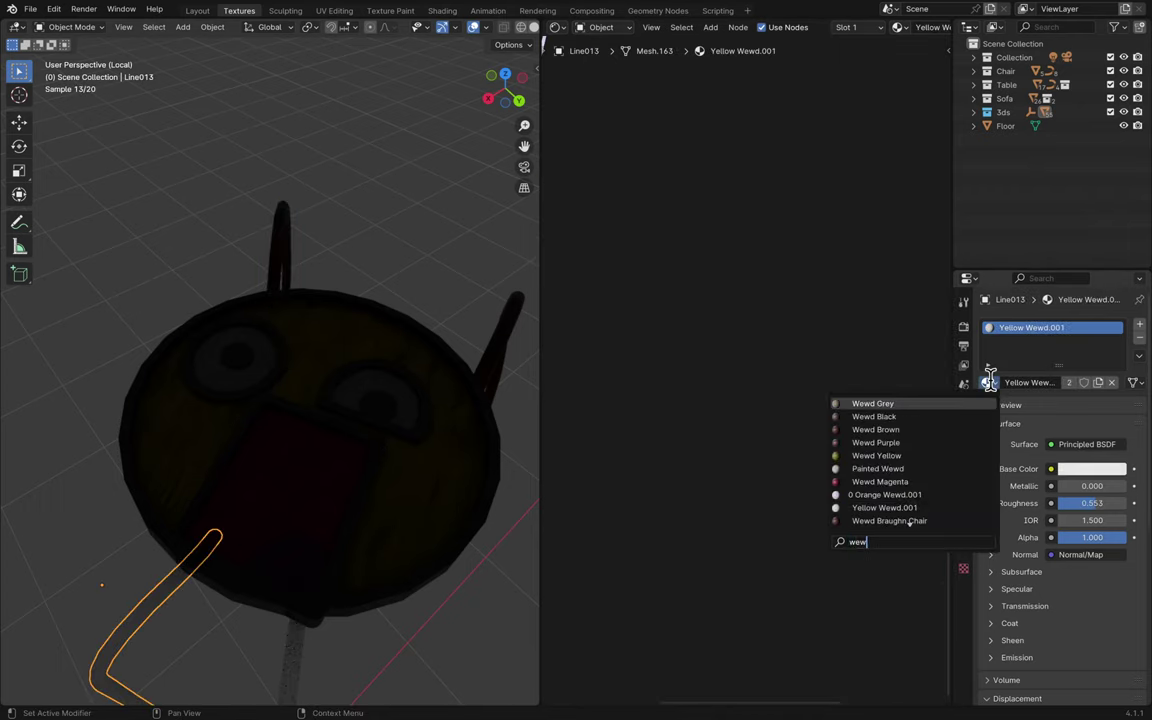
pyautogui.click(916, 455)
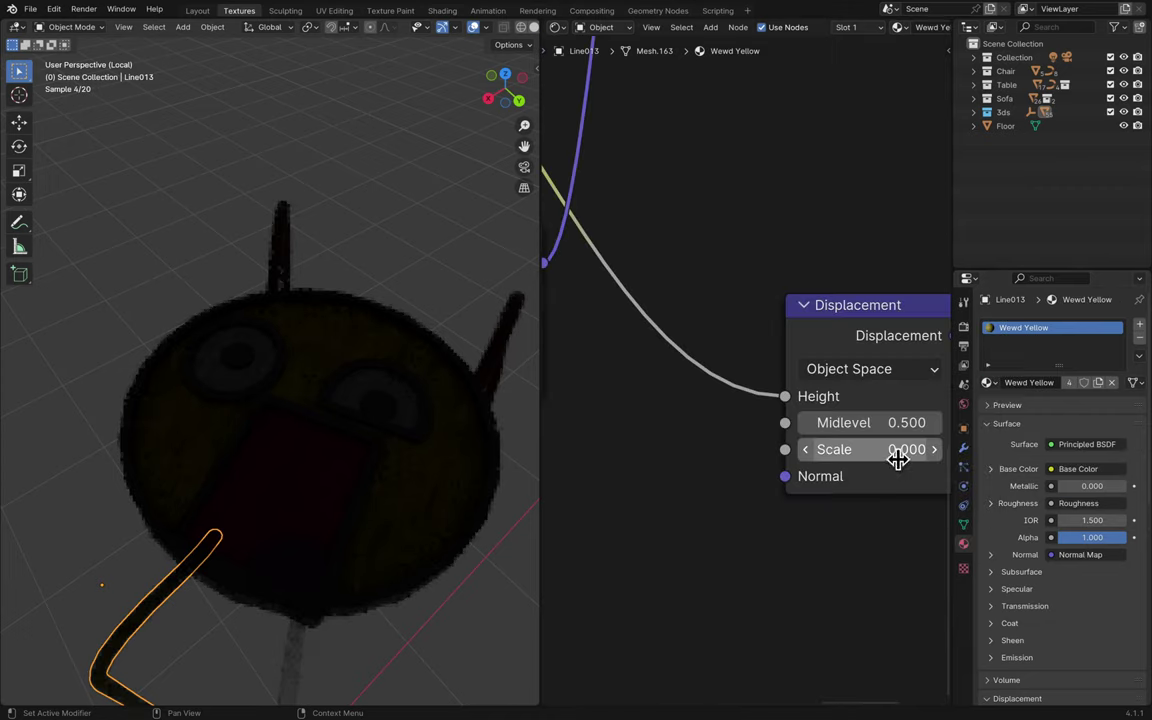
pyautogui.click(296, 681)
pyautogui.click(987, 383)
pyautogui.write('wewd')
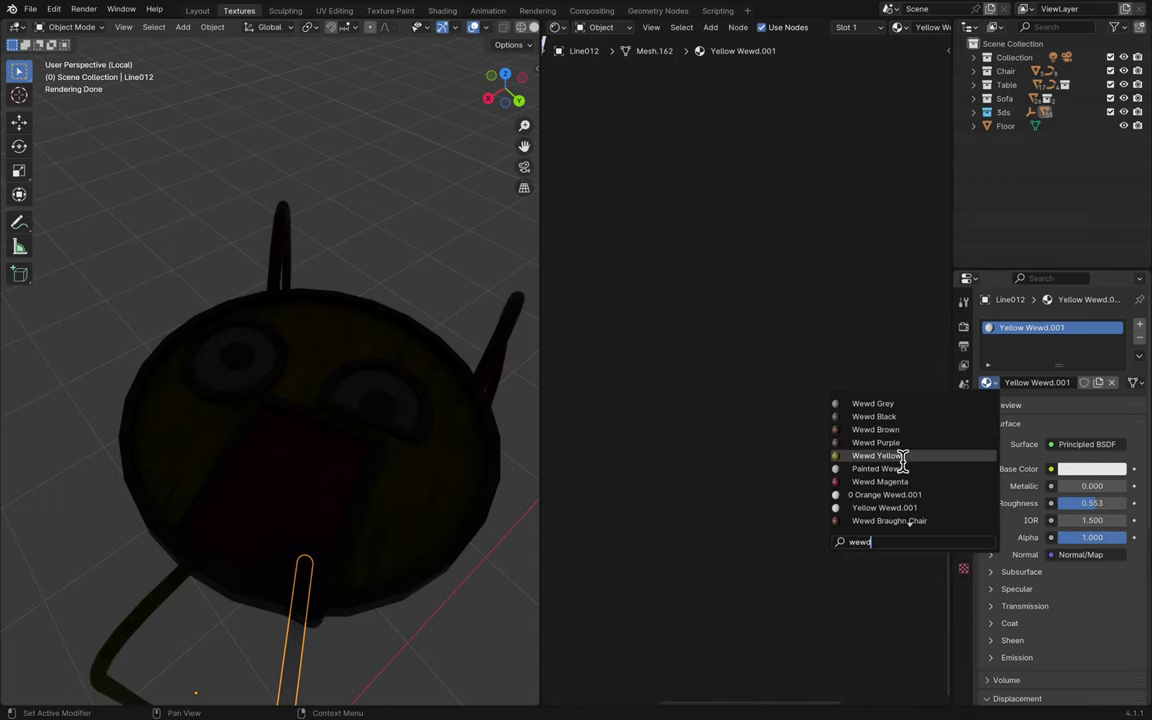
pyautogui.click(903, 456)
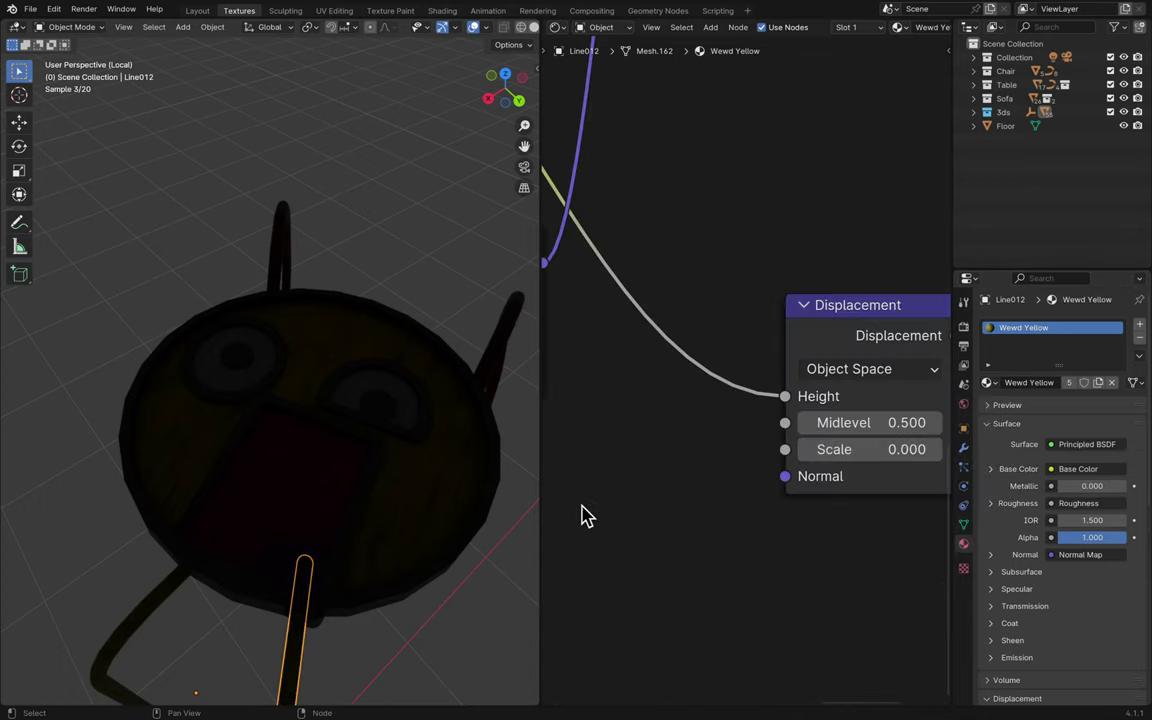
# - Save the file, then orbit beneath the table and select its seat
pyautogui.hotkey('ctrl', 's')
pyautogui.scroll(-10, 511, 538)
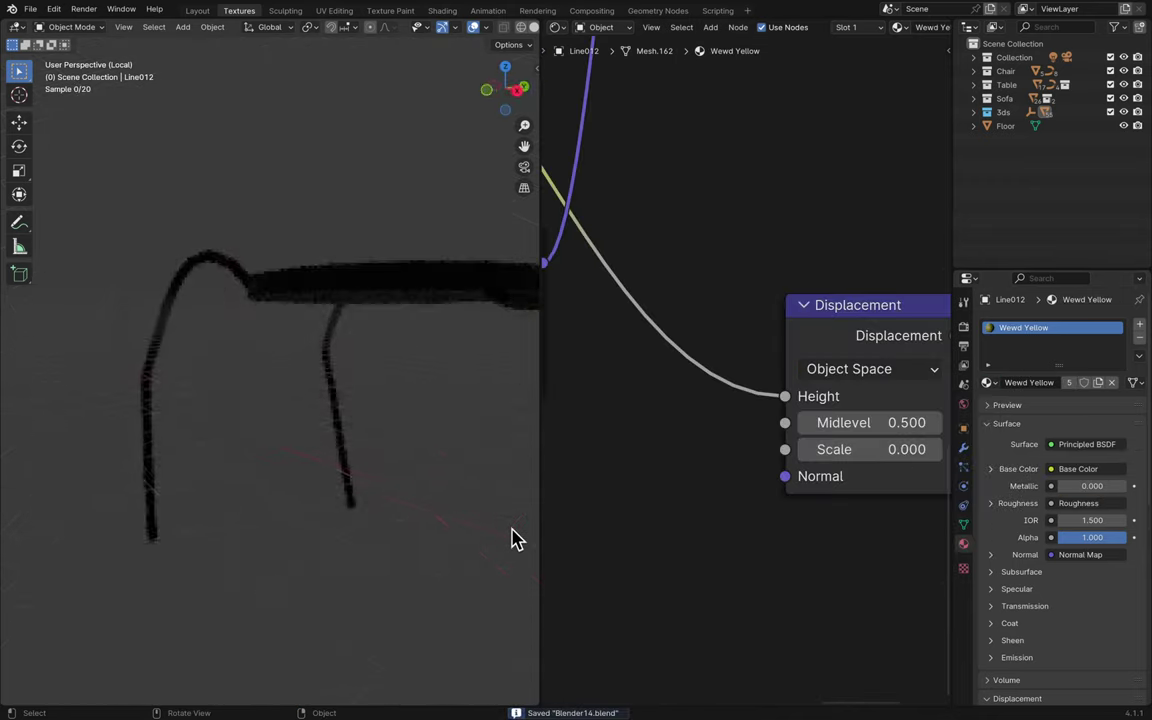
pyautogui.scroll(5, 511, 538)
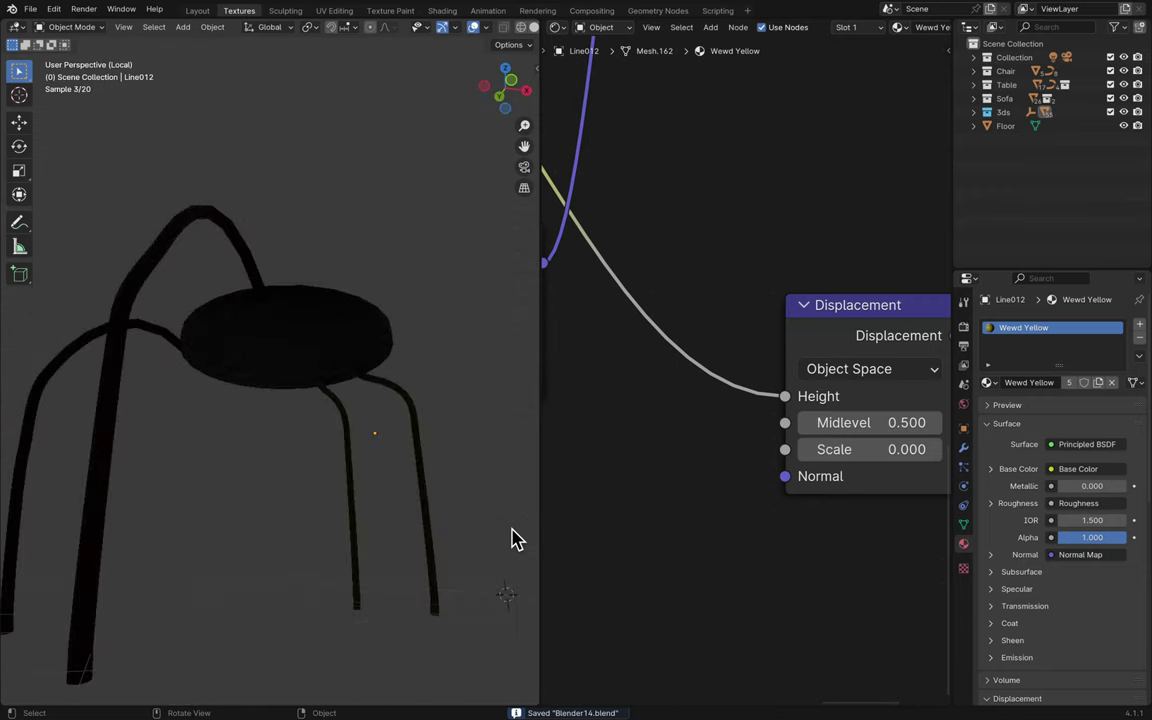
pyautogui.scroll(-10, 511, 538)
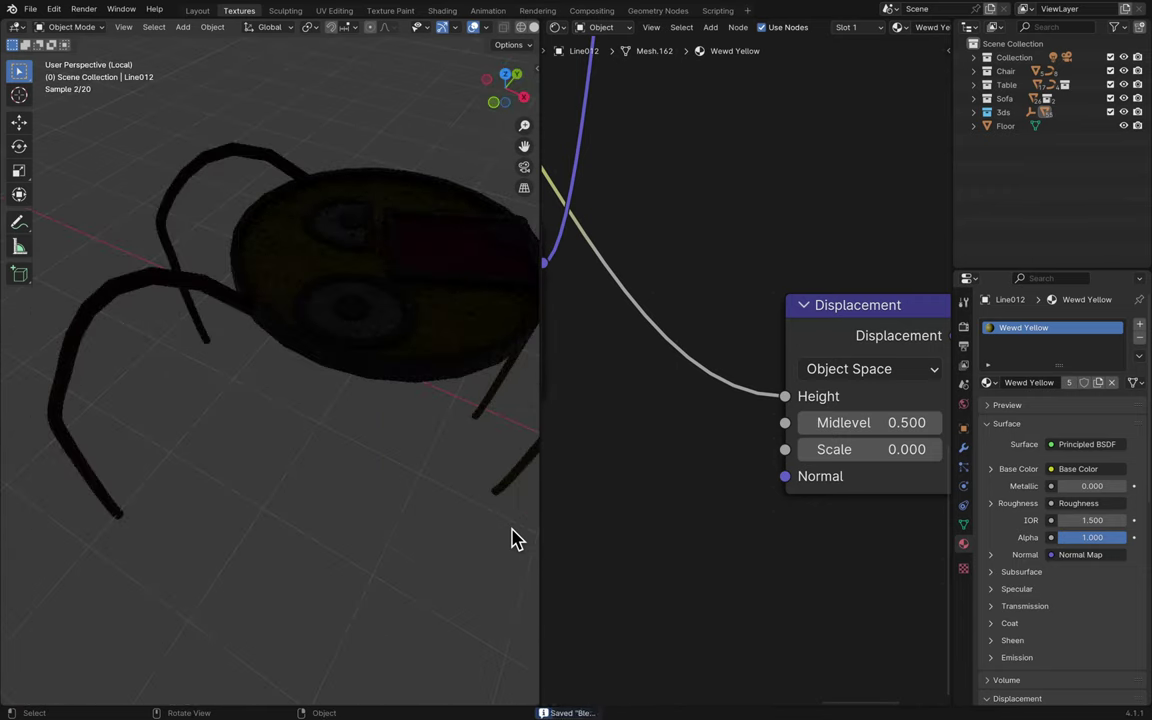
pyautogui.scroll(3, 511, 538)
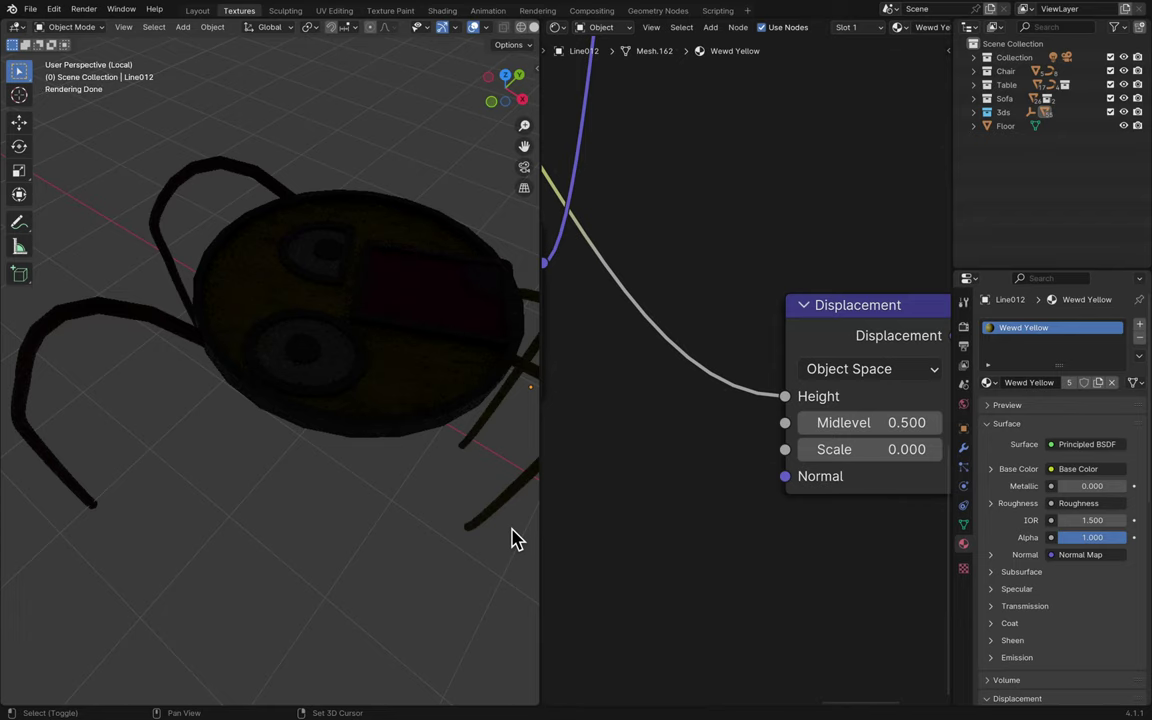
pyautogui.scroll(5, 511, 538)
pyautogui.moveTo(511, 538); pyautogui.dragTo(350, 429, button='middle')
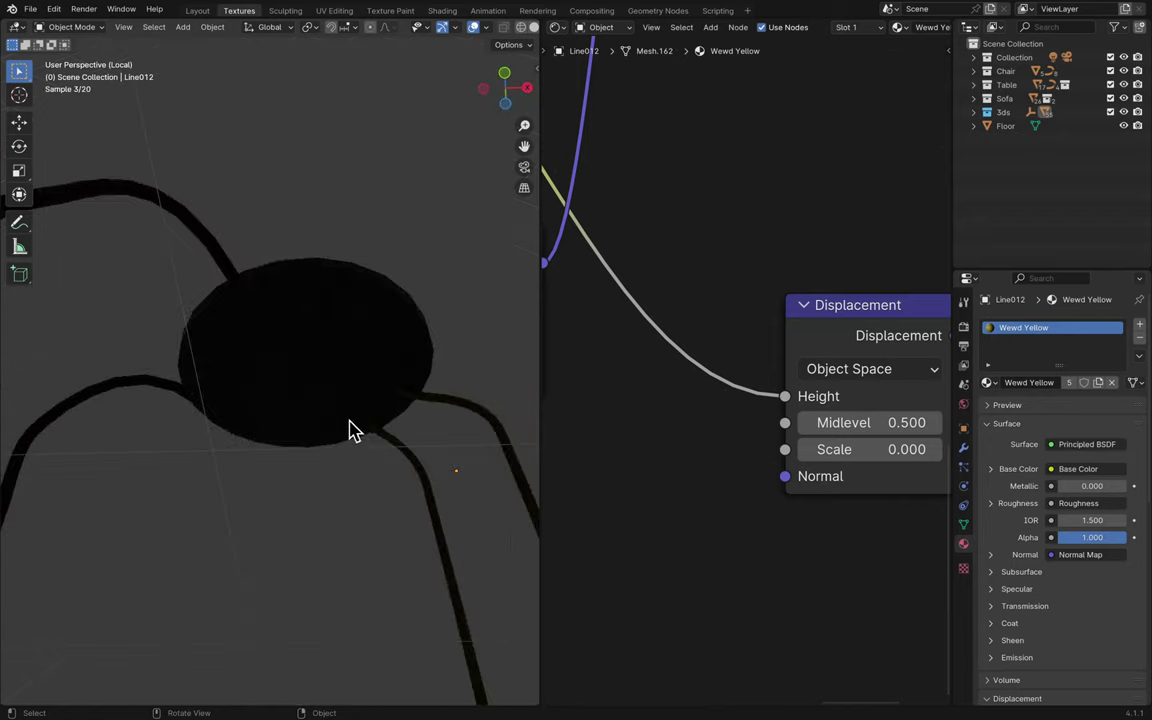
pyautogui.click(350, 419)
pyautogui.scroll(-10, 440, 272)
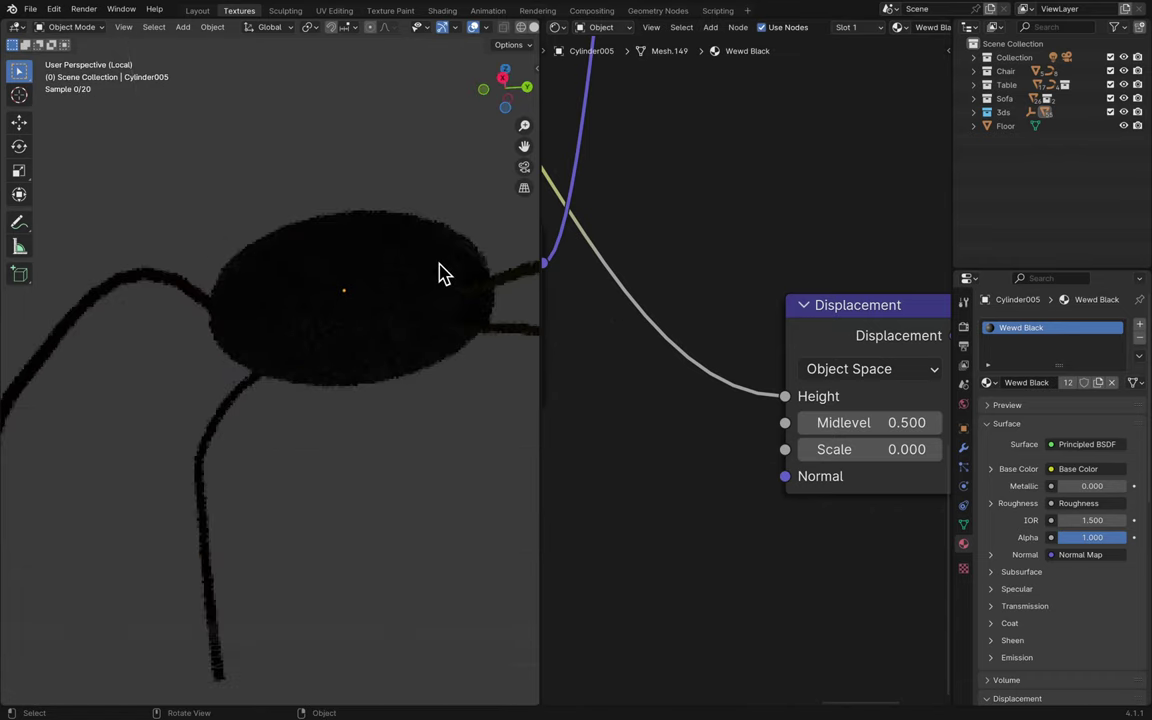
pyautogui.hotkey('ctrl', 's')
# - Exit local view to see the whole room, save, and go to the Layout workspace
pyautogui.scroll(-3, 440, 272)
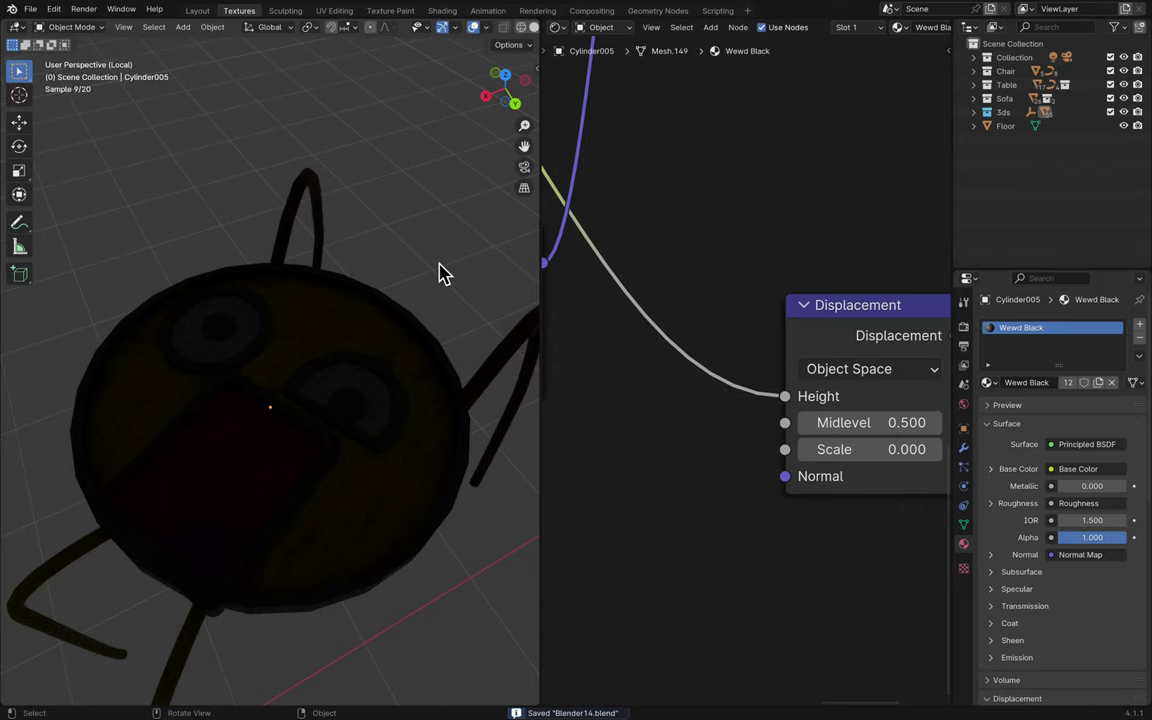
pyautogui.scroll(-6, 440, 272)
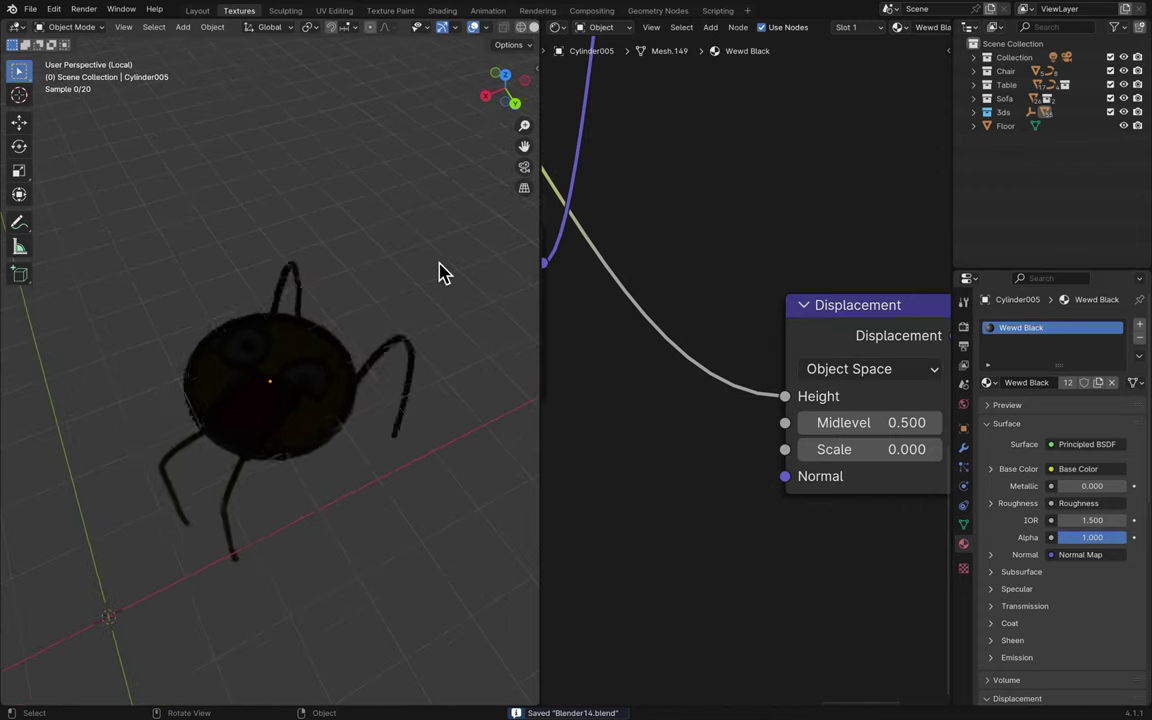
pyautogui.hscroll(10, 440, 272)
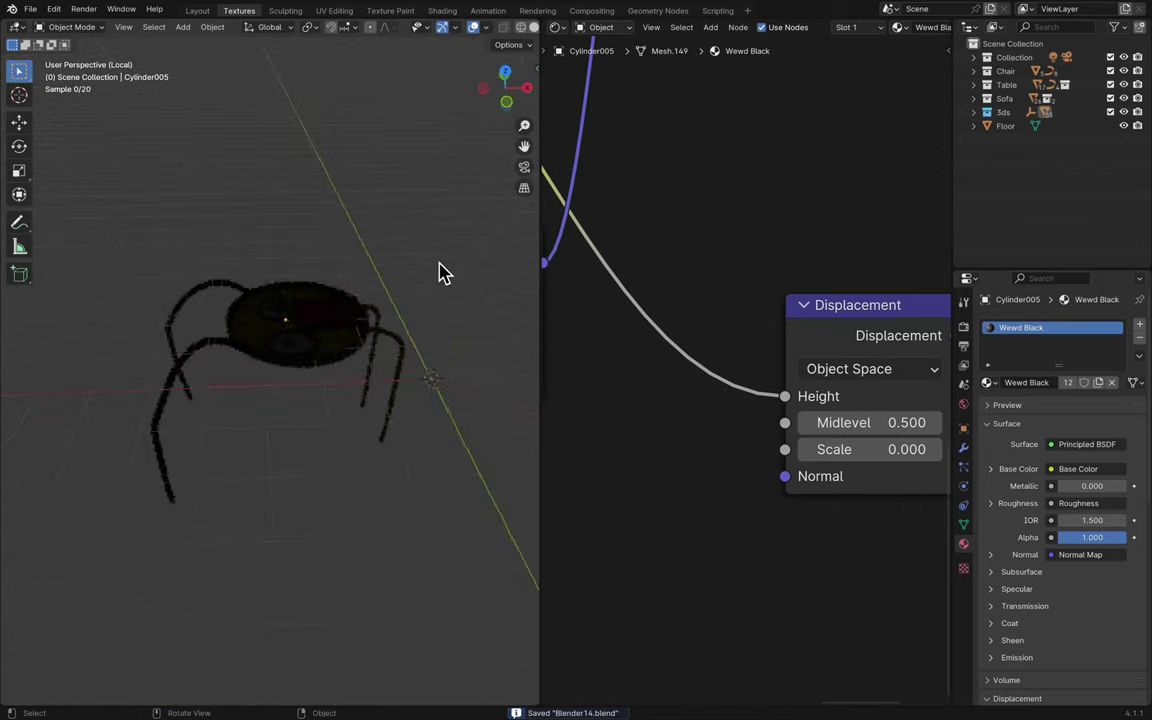
pyautogui.scroll(5, 440, 272)
pyautogui.press('KP_Divide')
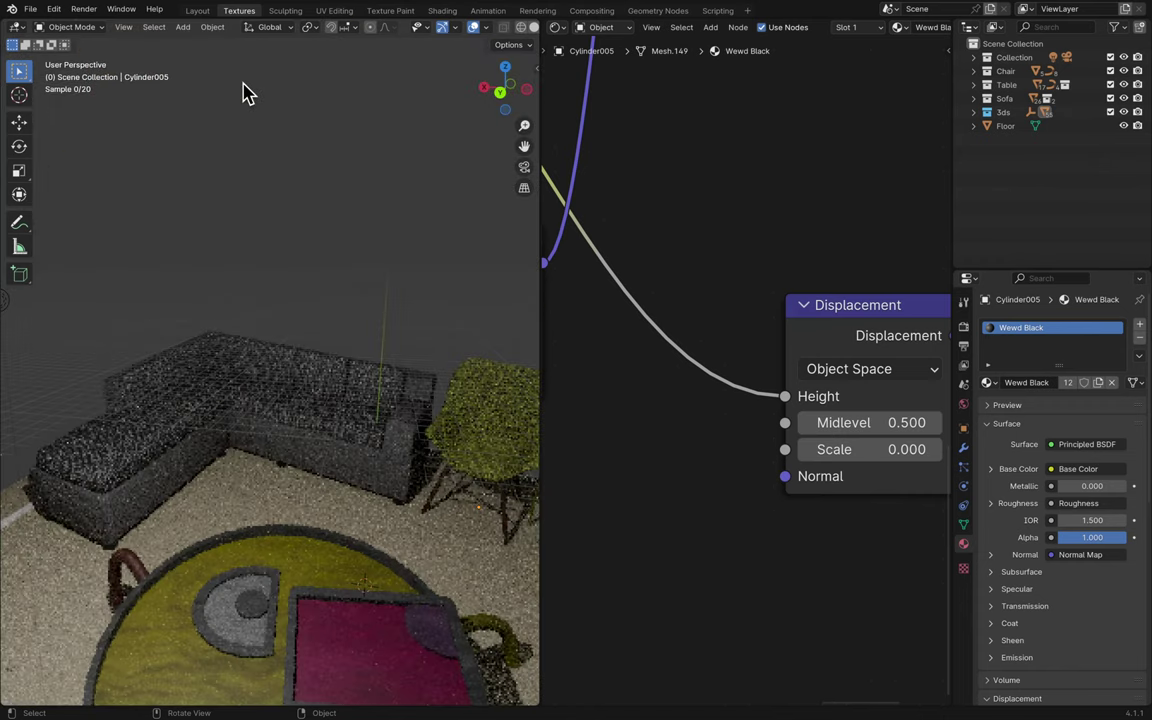
pyautogui.hotkey('ctrl', 's')
pyautogui.click(197, 11)
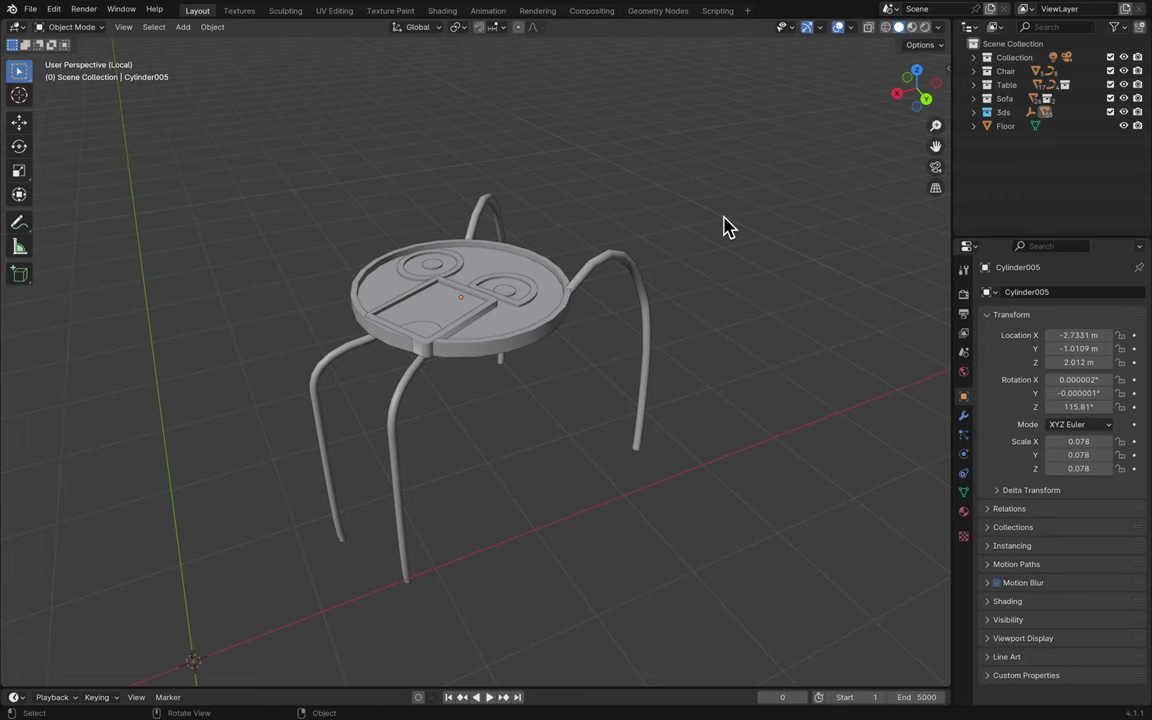
# - Save the file and switch to the Textures workspace with the table's Wewd Black nodes
pyautogui.scroll(-10, 697, 239)
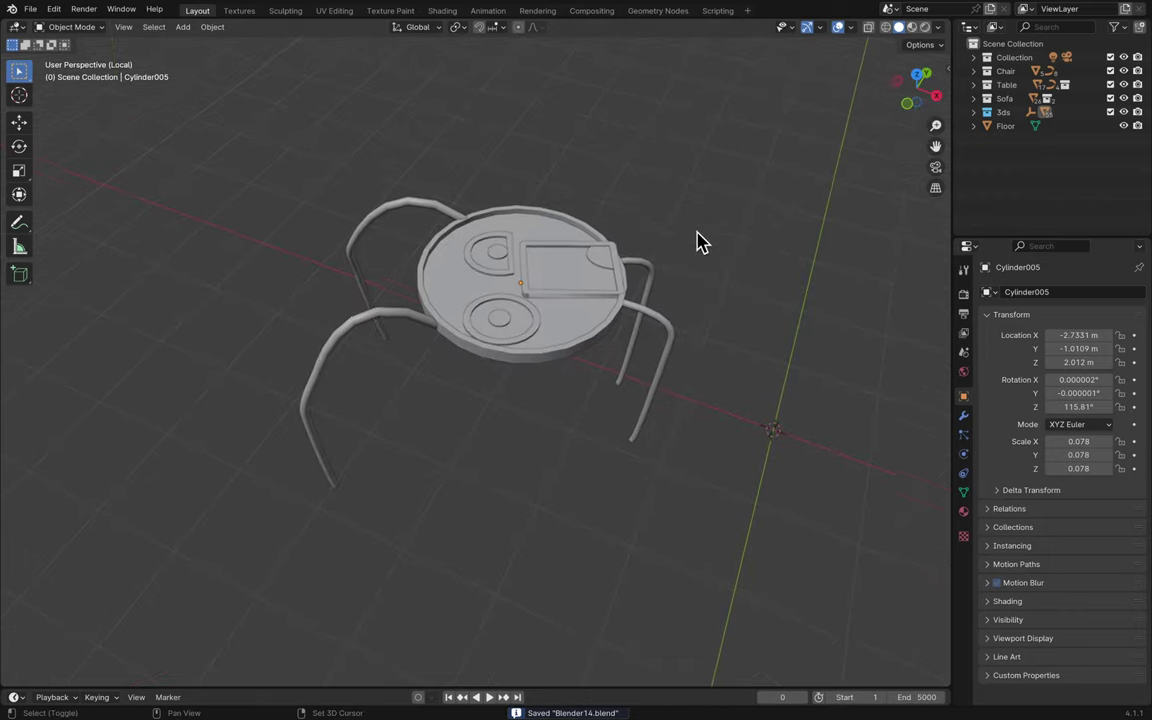
pyautogui.scroll(10, 697, 239)
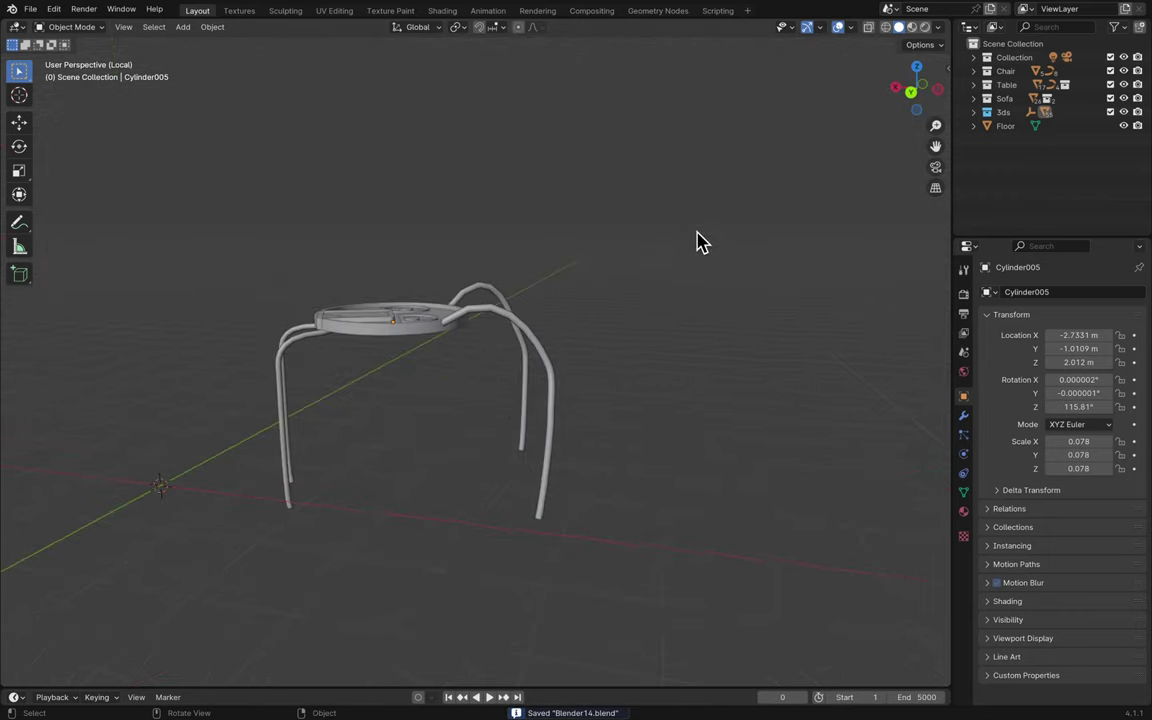
pyautogui.scroll(-10, 697, 239)
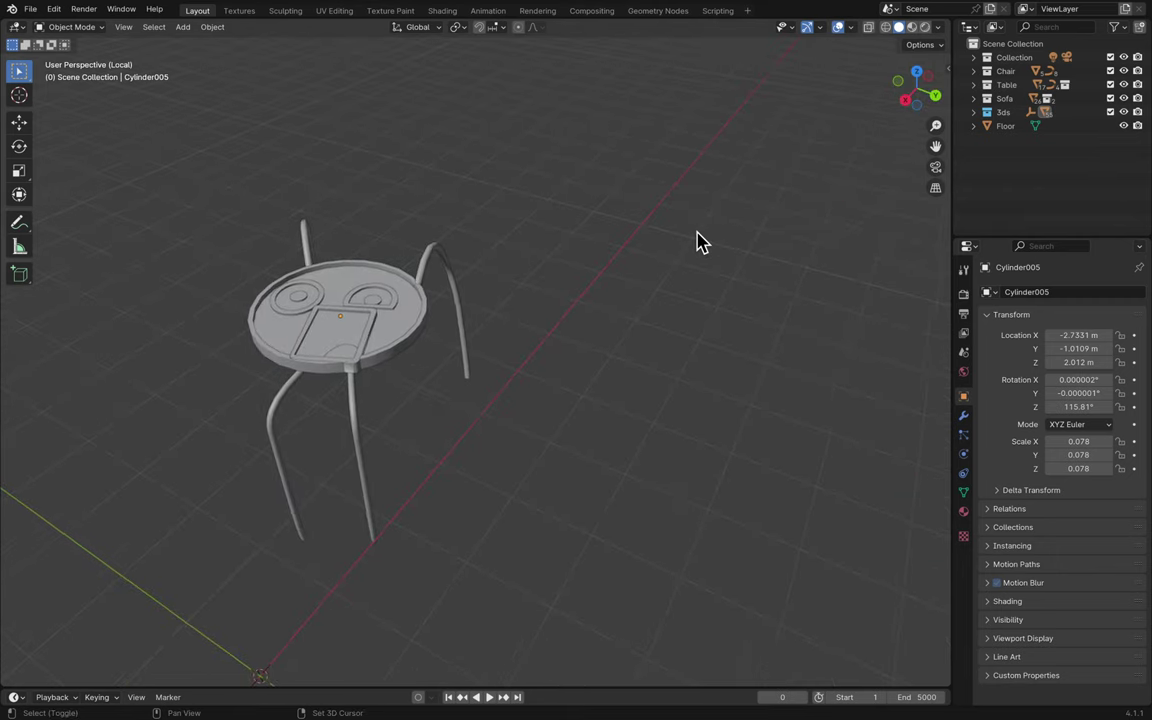
pyautogui.scroll(-2, 697, 239)
pyautogui.hotkey('ctrl', 's')
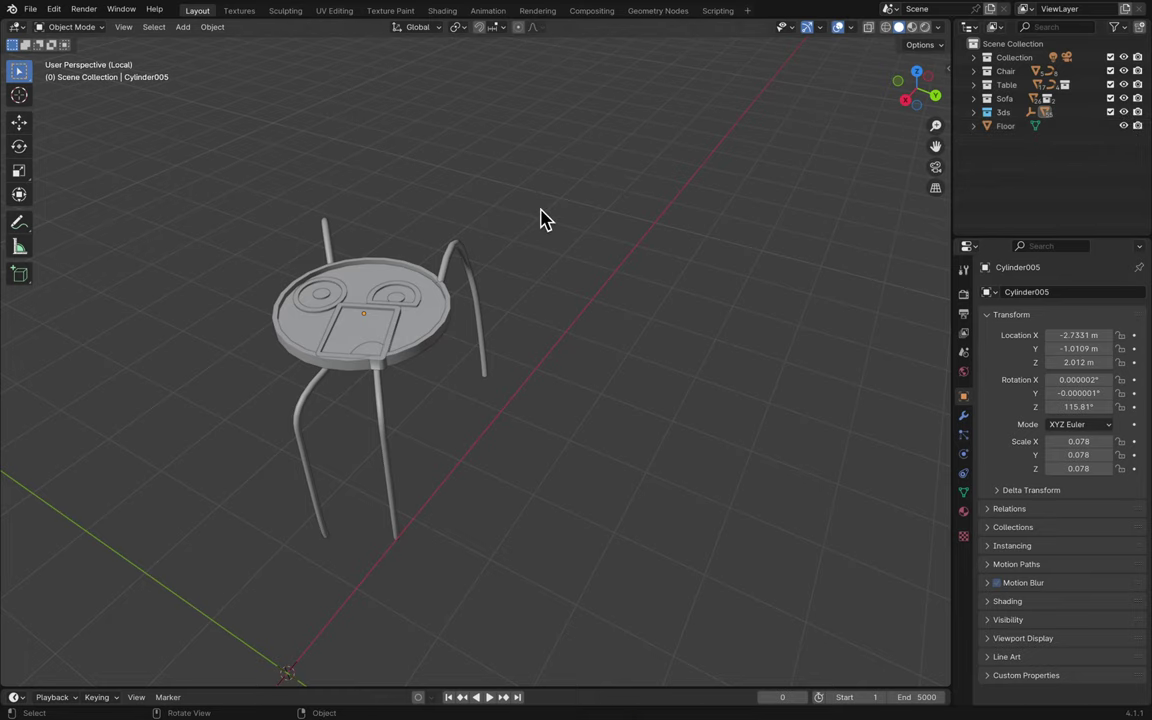
pyautogui.click(239, 10)
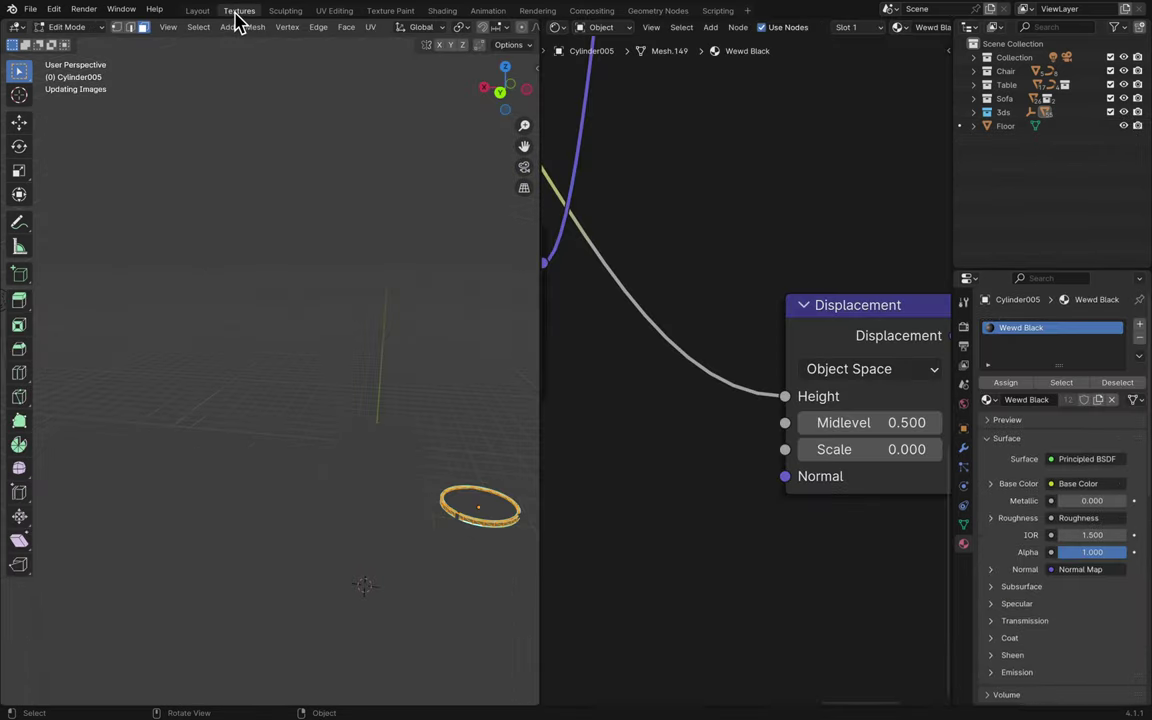
# - Adjust the 3D view and node editor split, save, and pan to the window wall
pyautogui.moveTo(354, 315); pyautogui.dragTo(272, 343, button='middle')
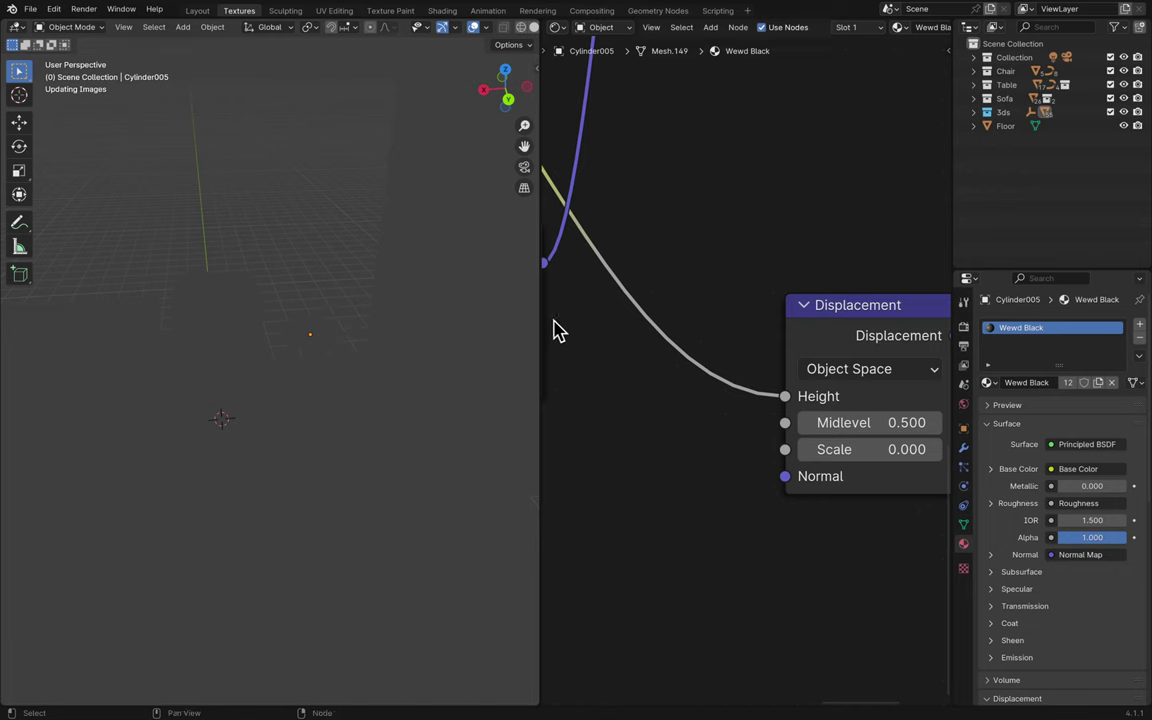
pyautogui.moveTo(538, 322)
pyautogui.mouseDown()
pyautogui.moveTo(607, 293)
pyautogui.moveTo(550, 322)
pyautogui.mouseUp()
pyautogui.hotkey('ctrl', 's')
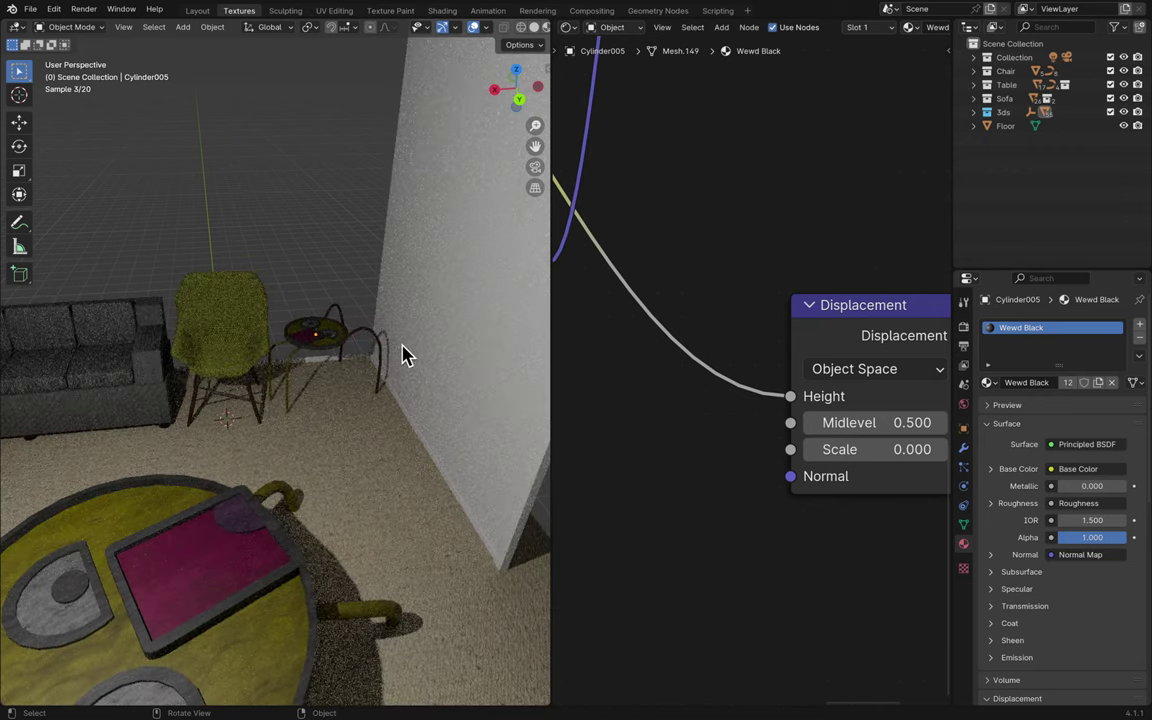
pyautogui.scroll(-10, 402, 355)
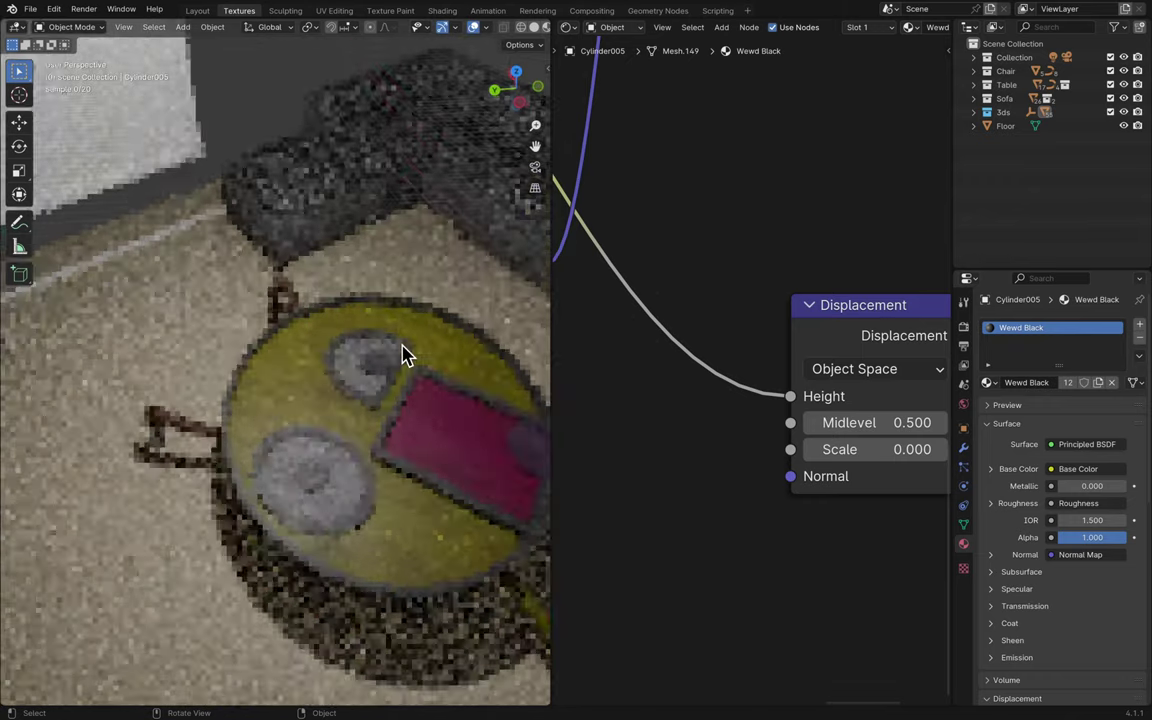
pyautogui.keyDown('shift'); pyautogui.scroll(10, 402, 355); pyautogui.keyUp('shift')
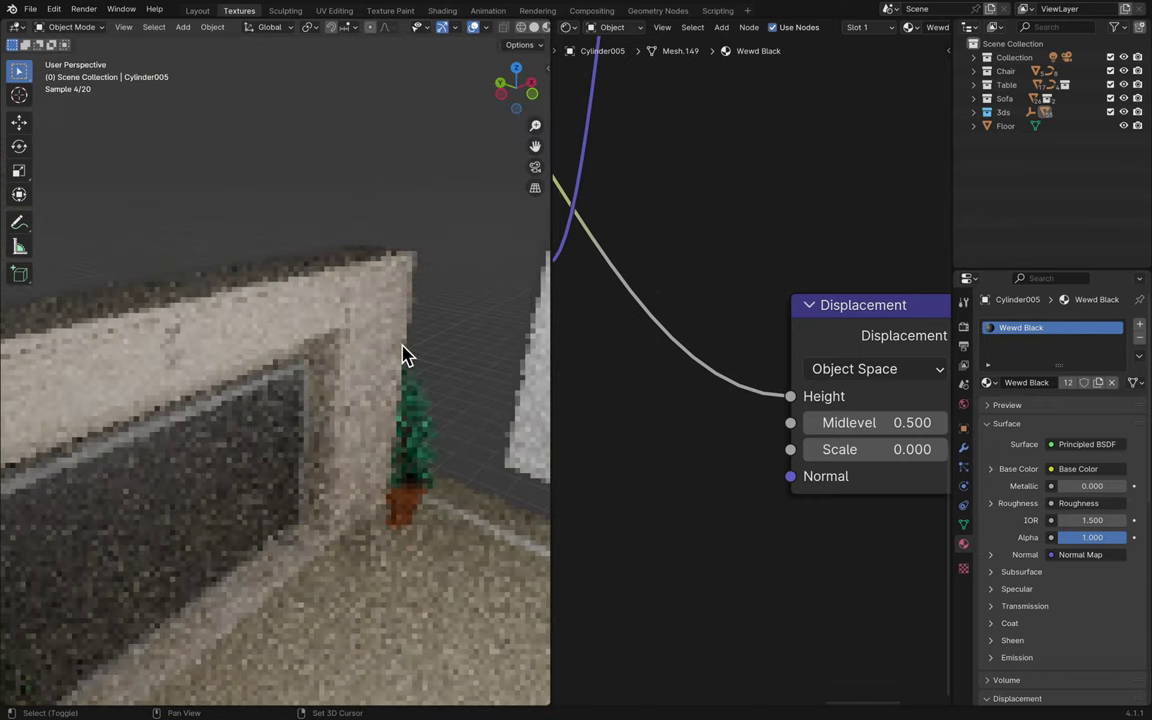
pyautogui.keyDown('shift'); pyautogui.scroll(10, 402, 355); pyautogui.keyUp('shift')
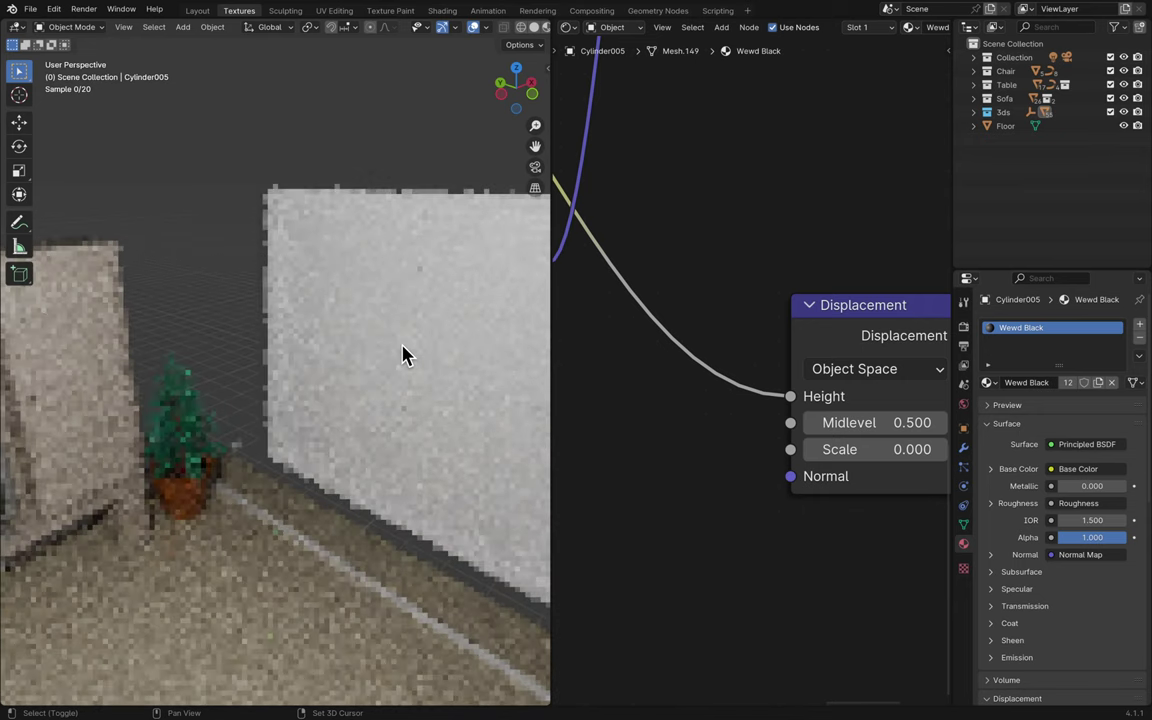
pyautogui.hscroll(10, 402, 355)
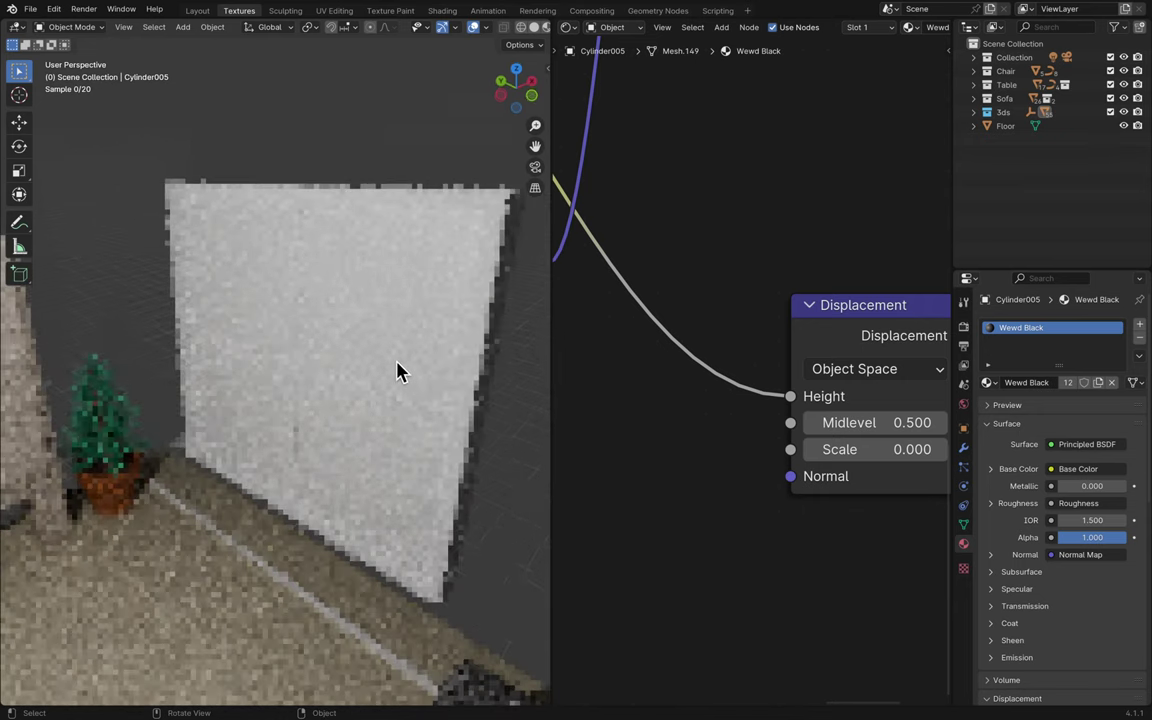
pyautogui.hscroll(-5, 397, 371)
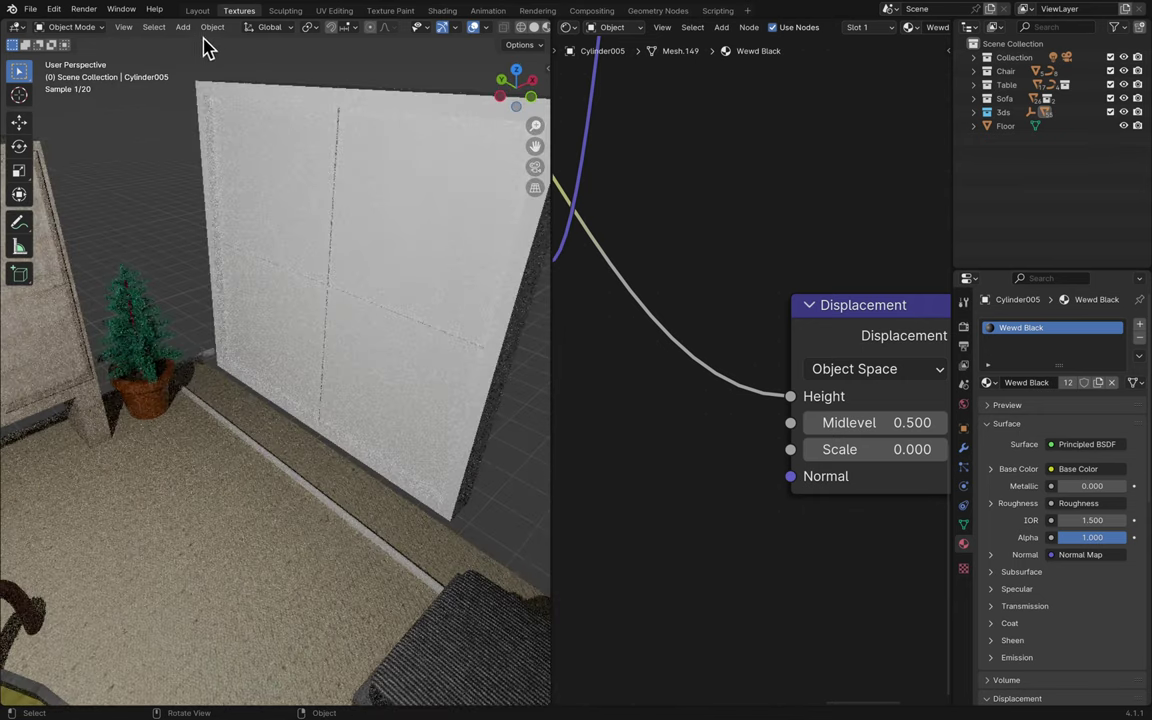
# - Select the window frame Box021 and browse the existing materials for it
pyautogui.click(392, 311)
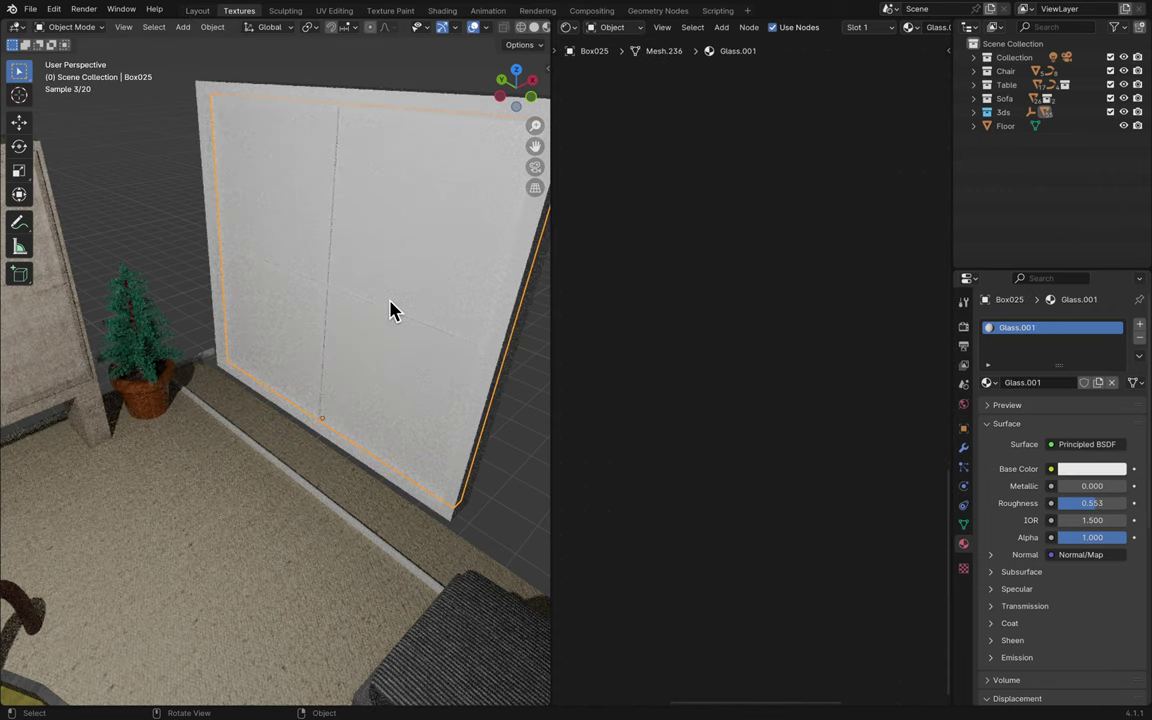
pyautogui.click(499, 346)
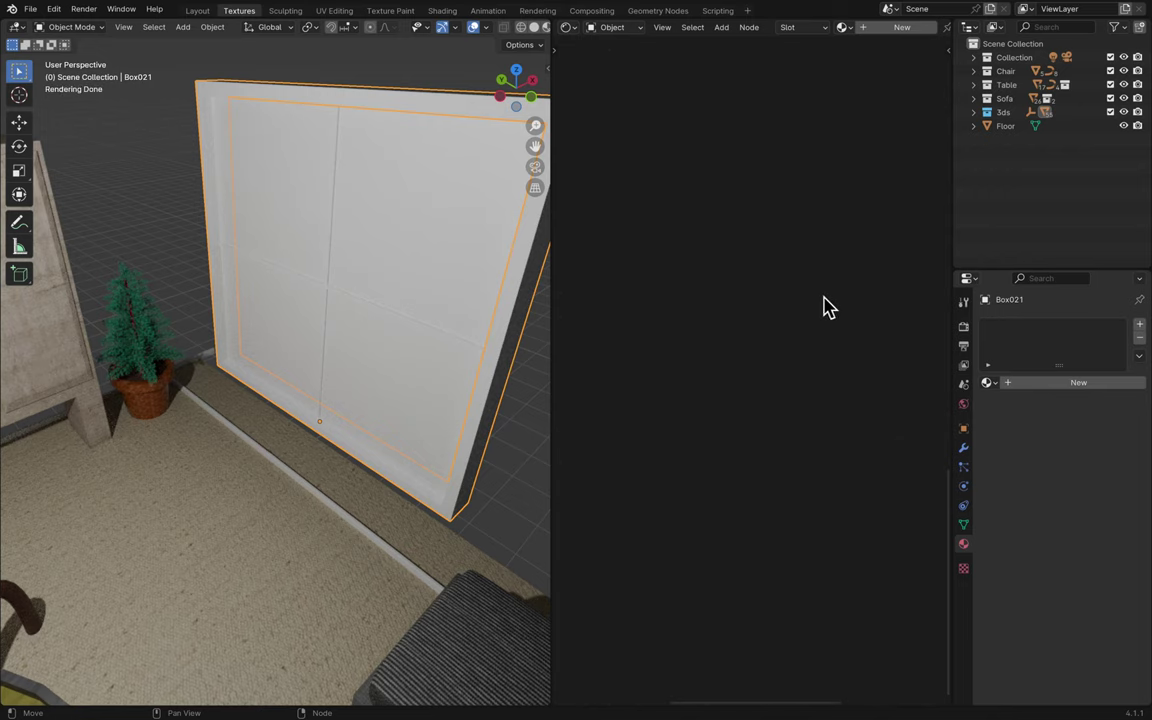
pyautogui.click(987, 382)
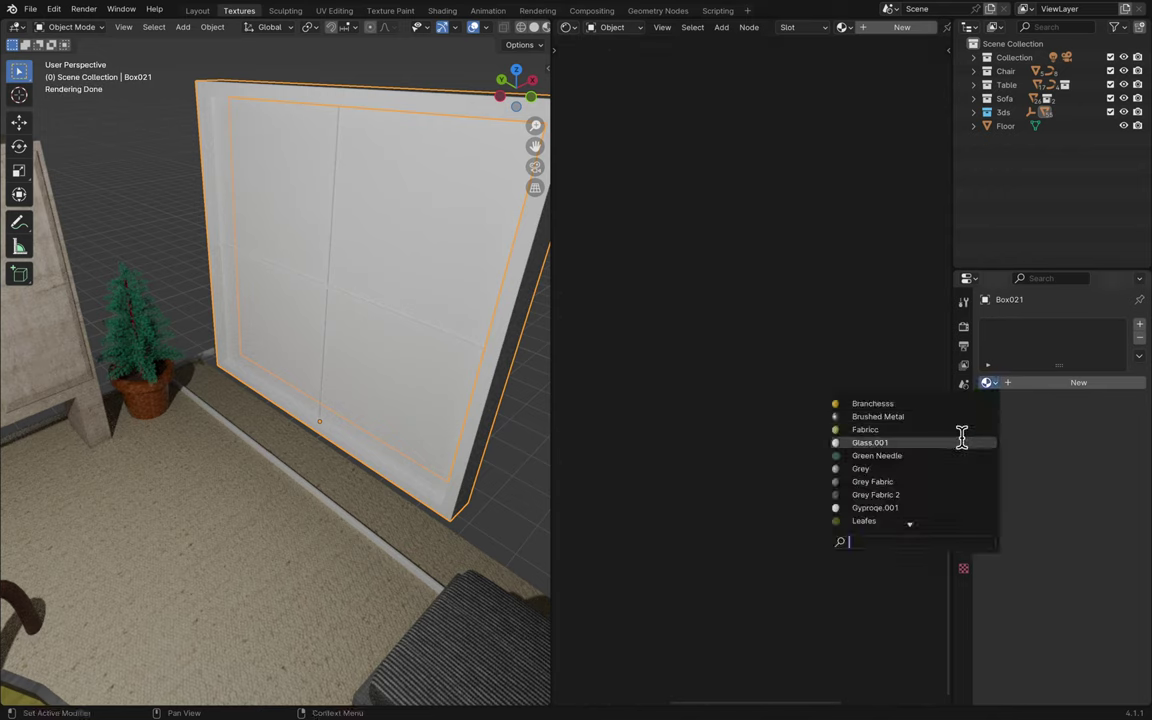
pyautogui.press('Up')
pyautogui.press('Up')
pyautogui.press('Up')
pyautogui.press('Up')
pyautogui.press('Up')
pyautogui.press('Up')
pyautogui.press('Up')
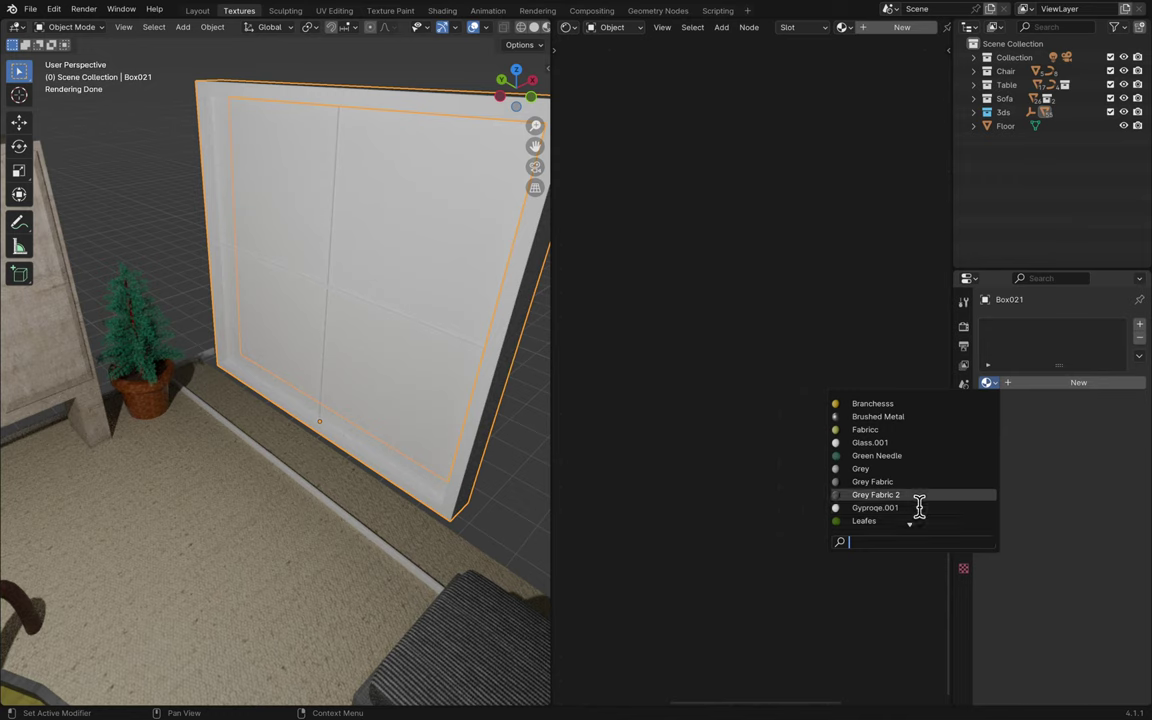
pyautogui.press('Up')
pyautogui.press('Up')
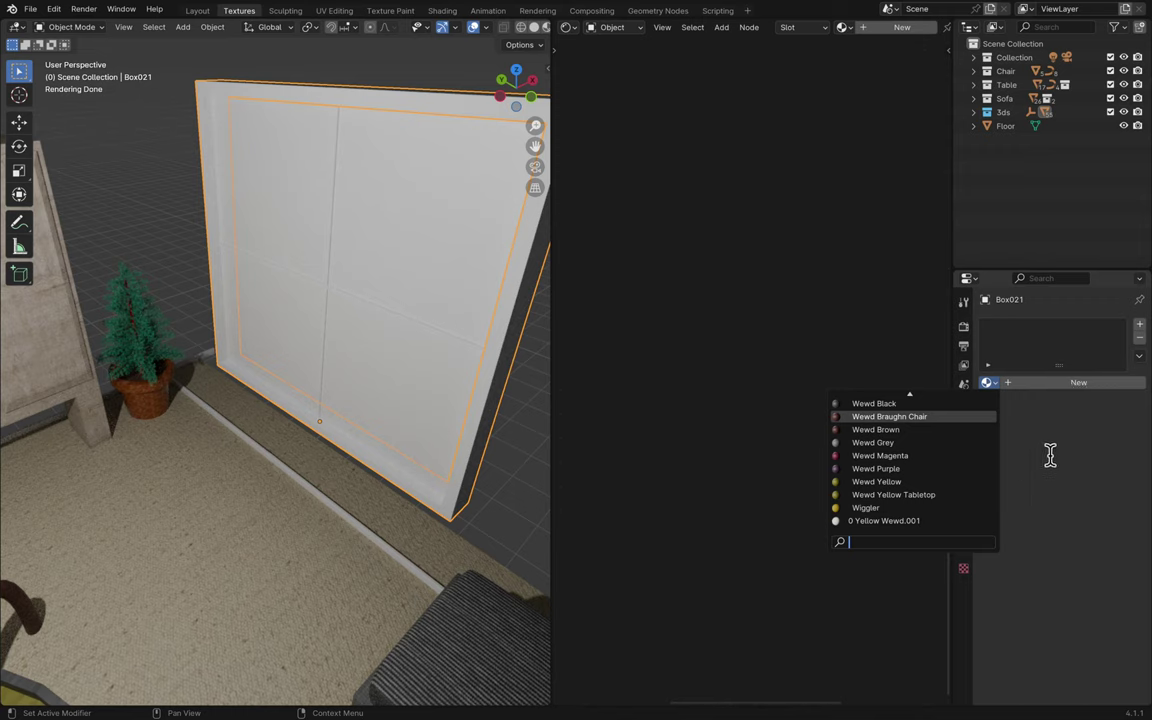
# - Show Blender File data in the outliner and delete the Glass.001 material
pyautogui.click(995, 28)
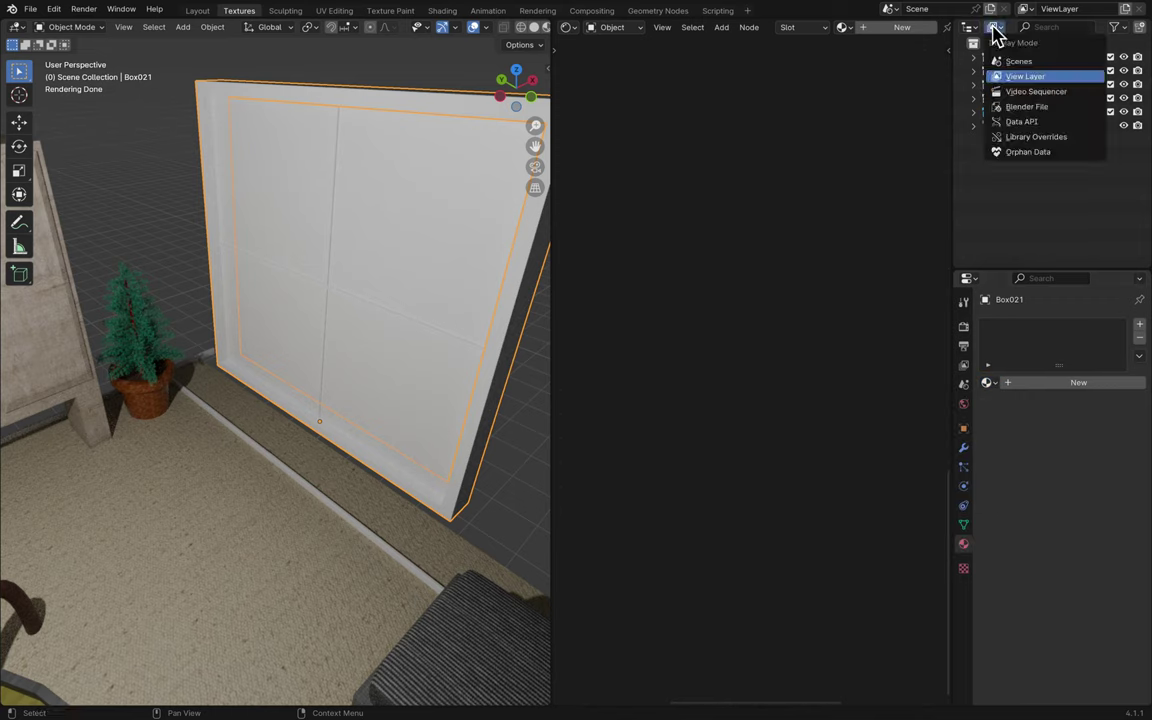
pyautogui.click(1028, 107)
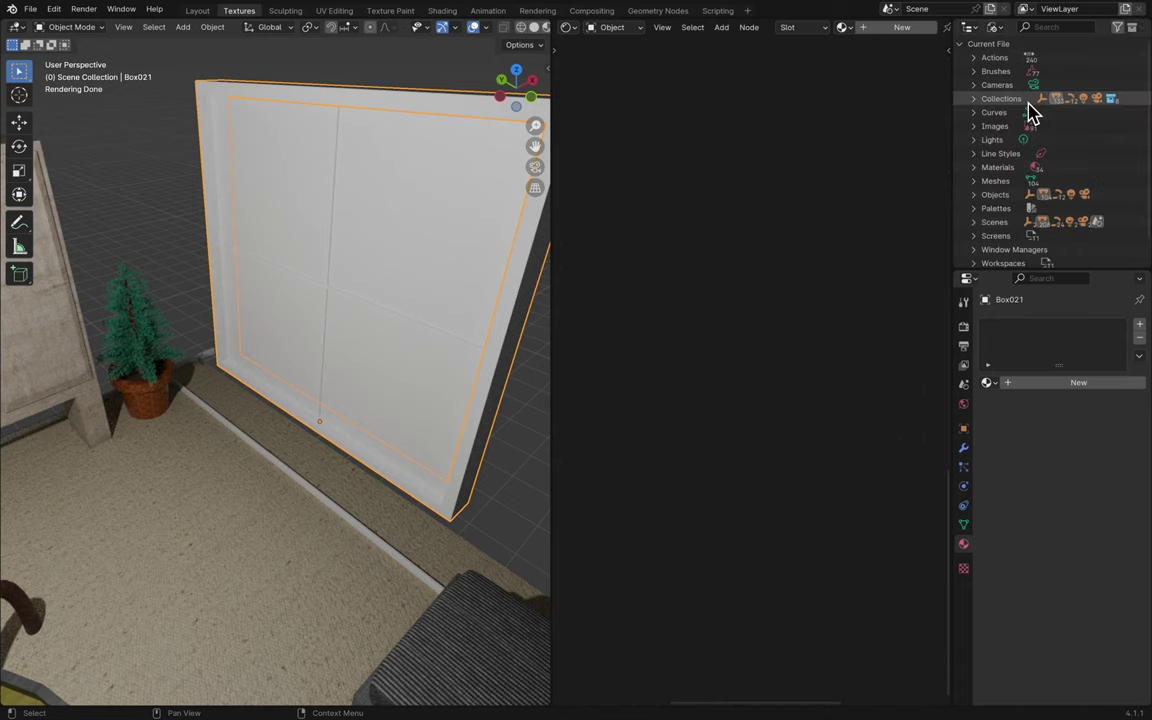
pyautogui.click(974, 168)
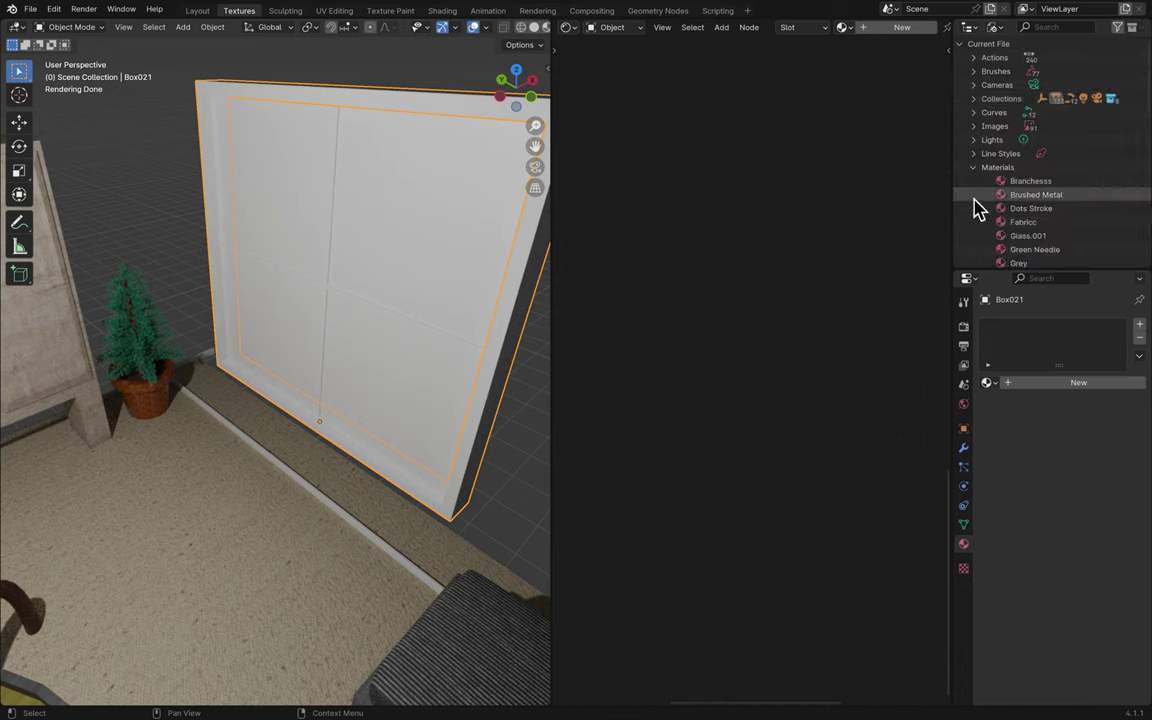
pyautogui.scroll(-4, 978, 208)
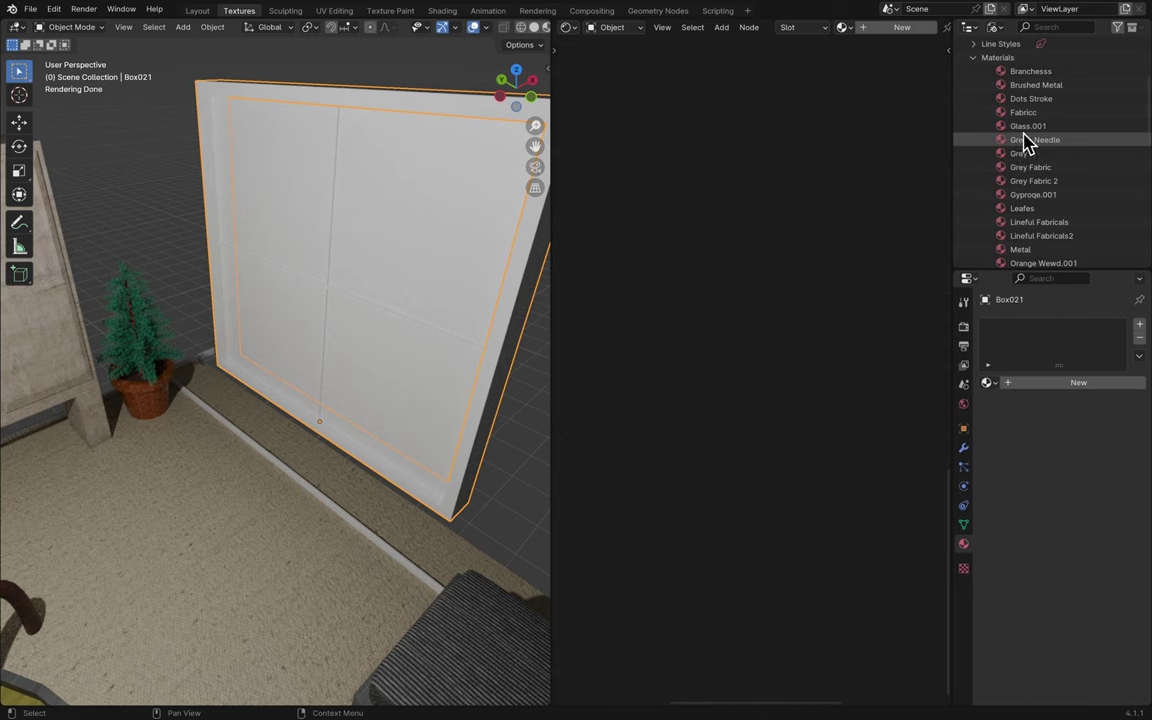
pyautogui.click(1021, 128)
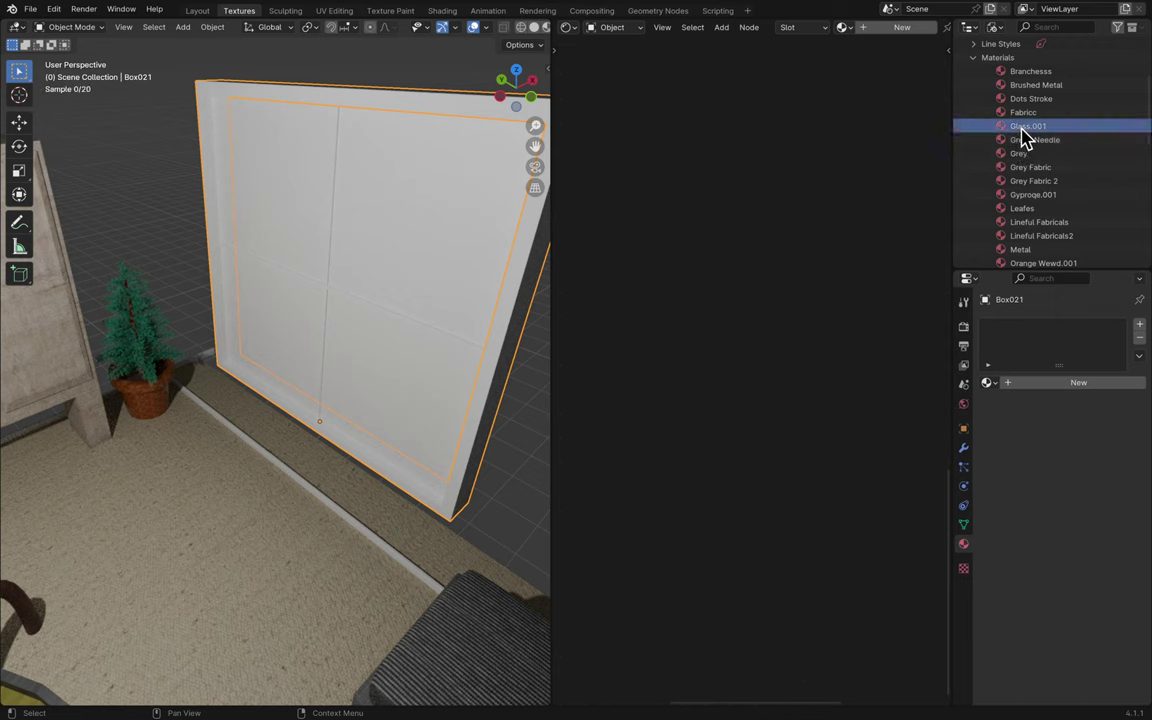
pyautogui.rightClick(1023, 134)
pyautogui.click(1010, 162)
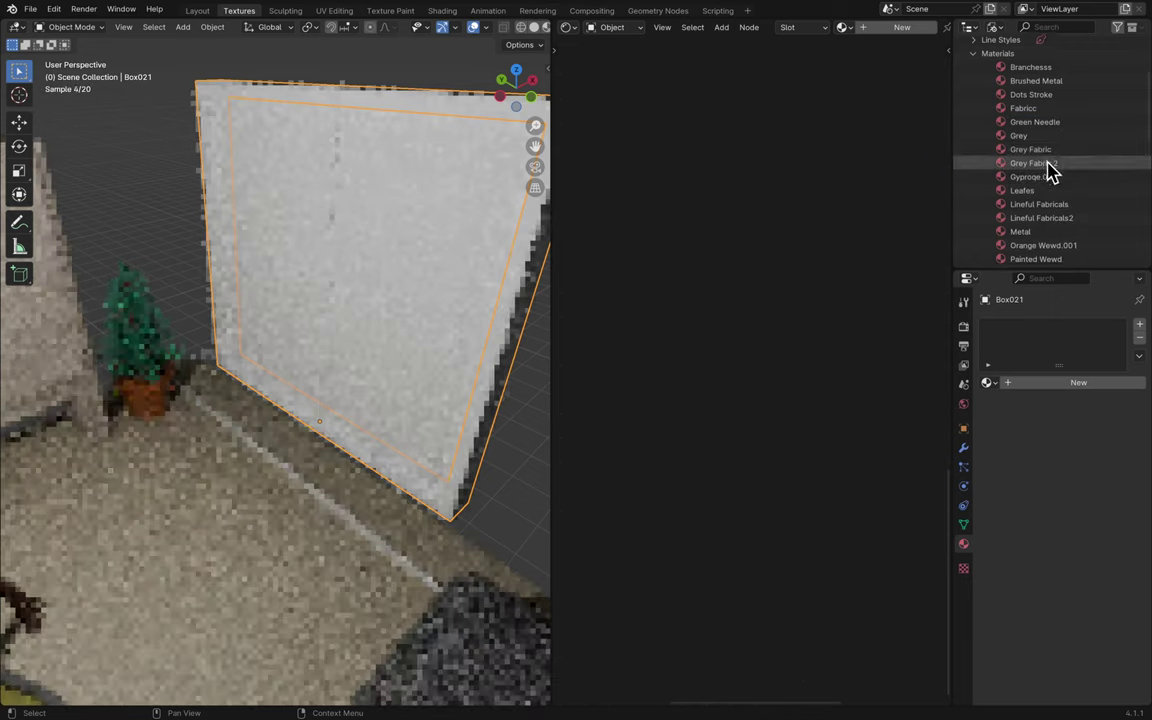
# - Select and delete the unused Gyproqe.001 and Orange Wewd.001 materials
pyautogui.scroll(-1, 1050, 172)
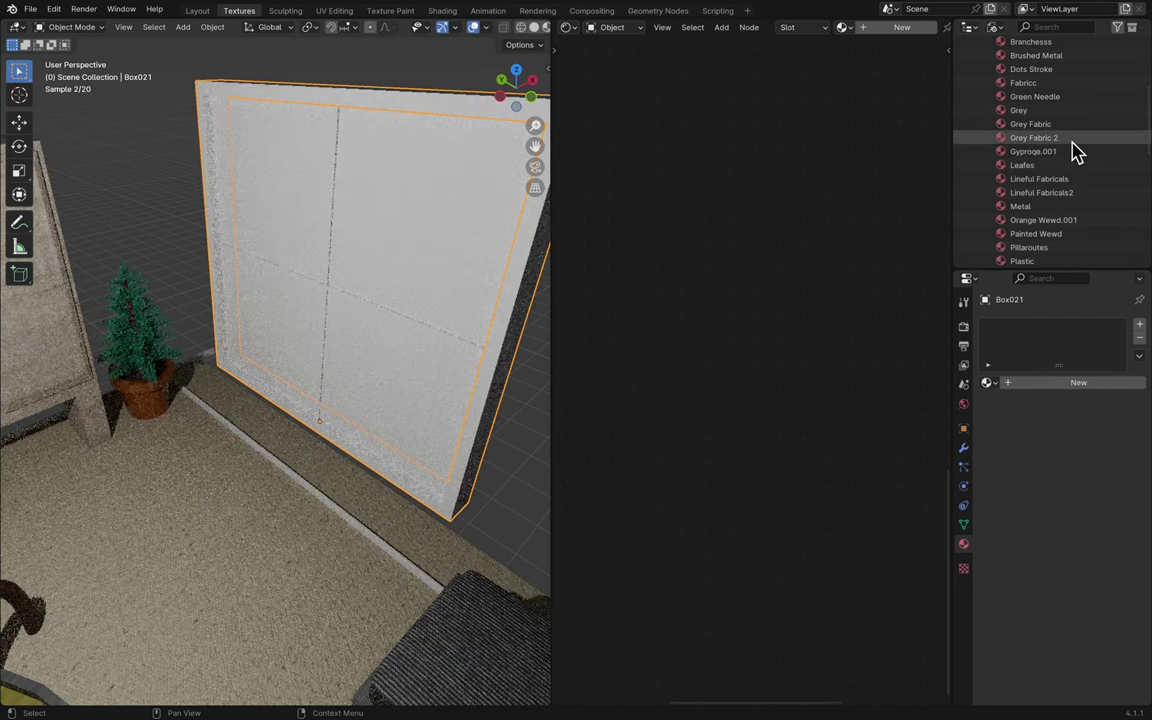
pyautogui.click(1072, 152)
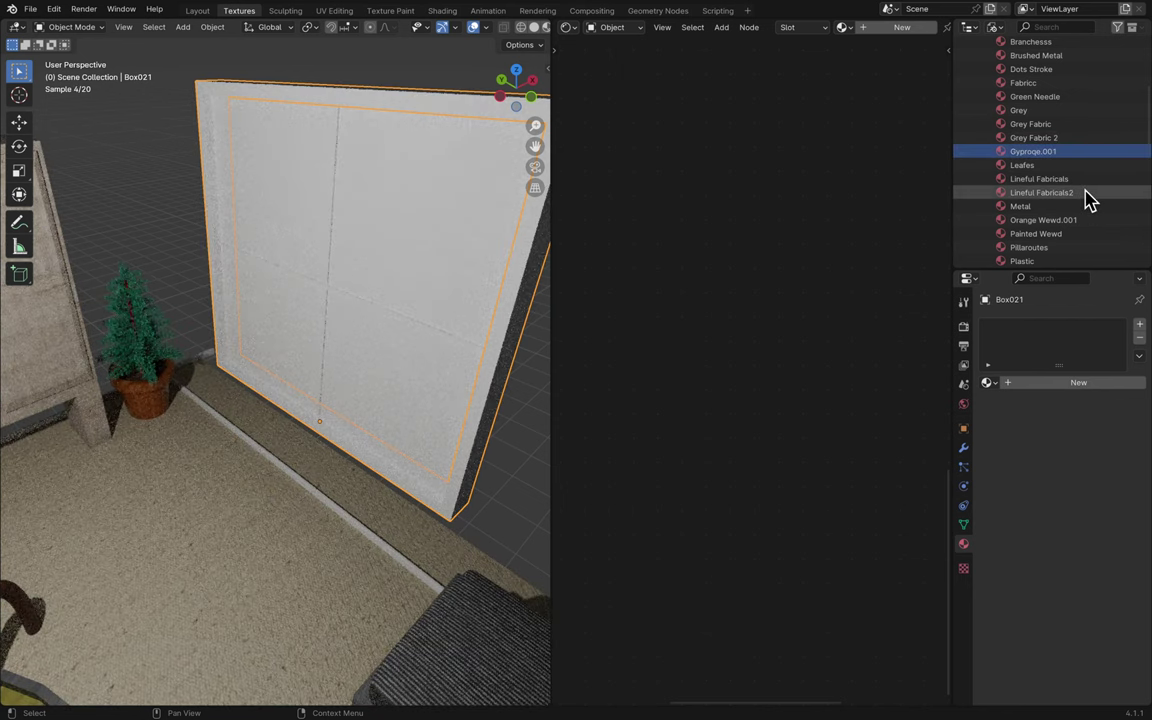
pyautogui.scroll(-1, 1095, 210)
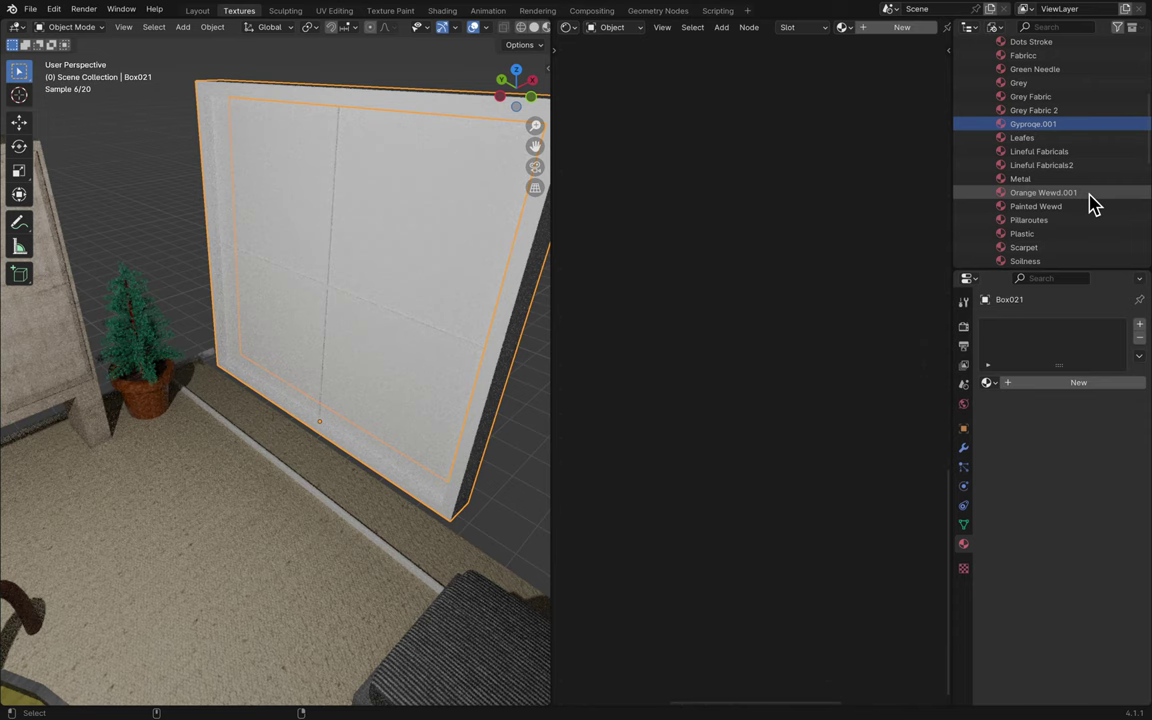
pyautogui.keyDown('ctrl'); pyautogui.click(1093, 192); pyautogui.keyUp('ctrl')
pyautogui.scroll(-1, 1091, 246)
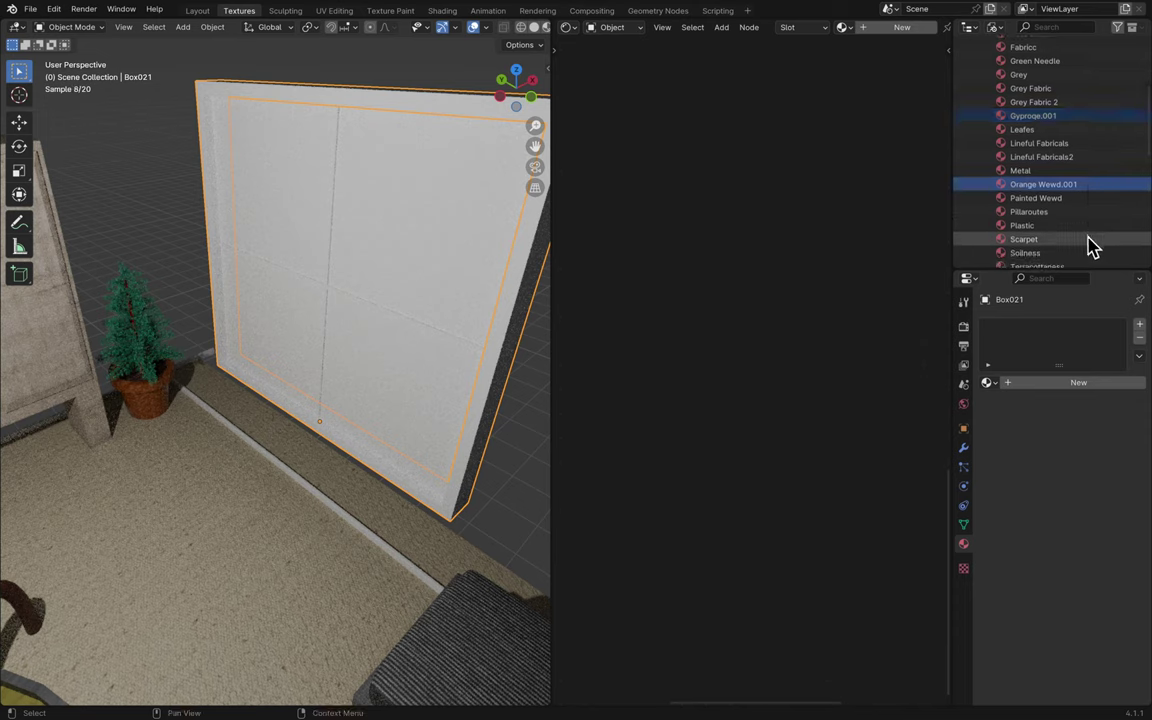
pyautogui.scroll(-3, 1085, 200)
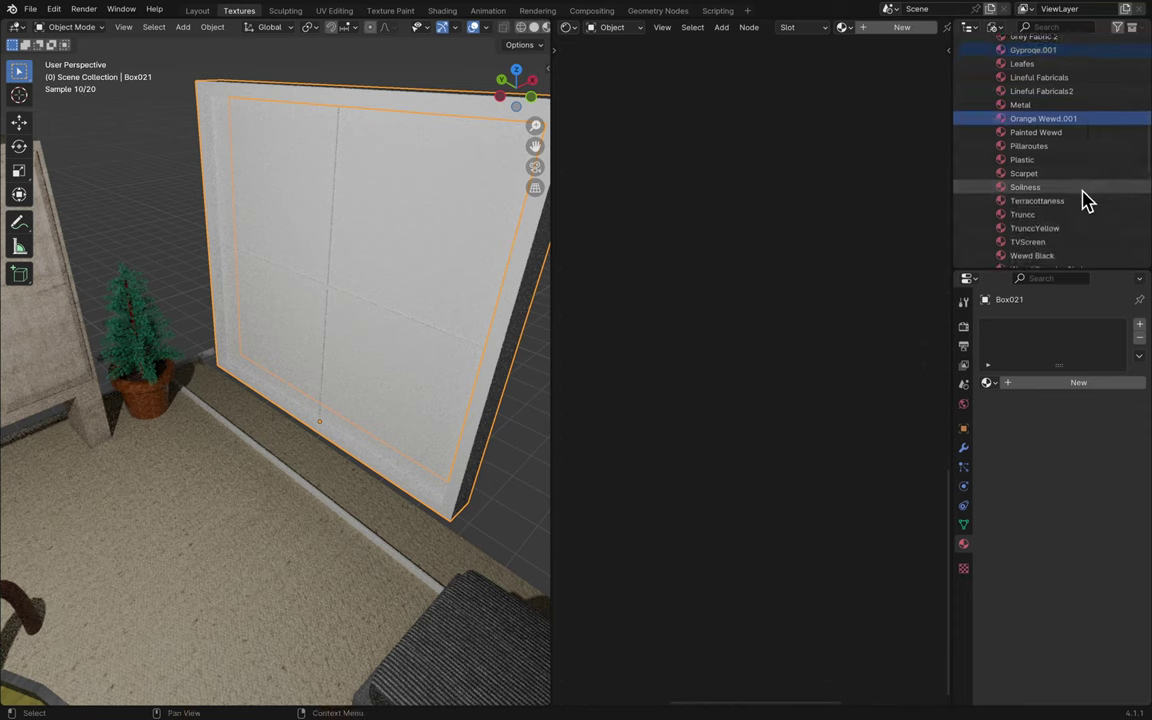
pyautogui.scroll(-5, 1087, 200)
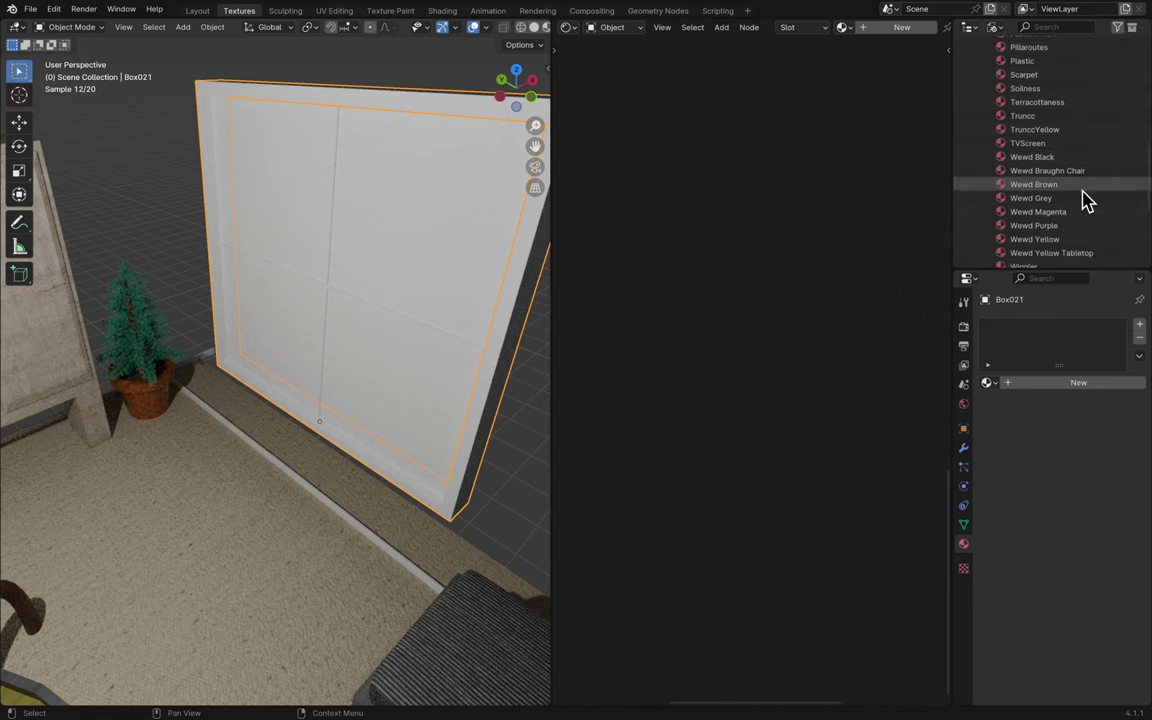
pyautogui.scroll(-2, 1087, 200)
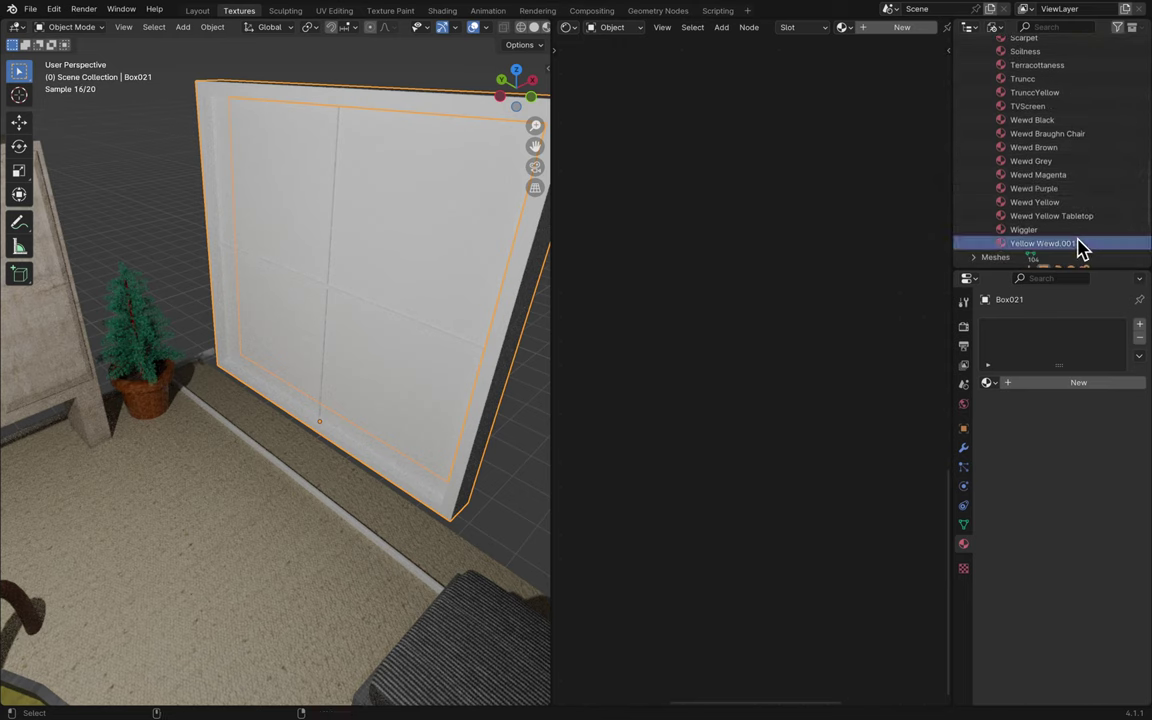
pyautogui.scroll(2, 1093, 193)
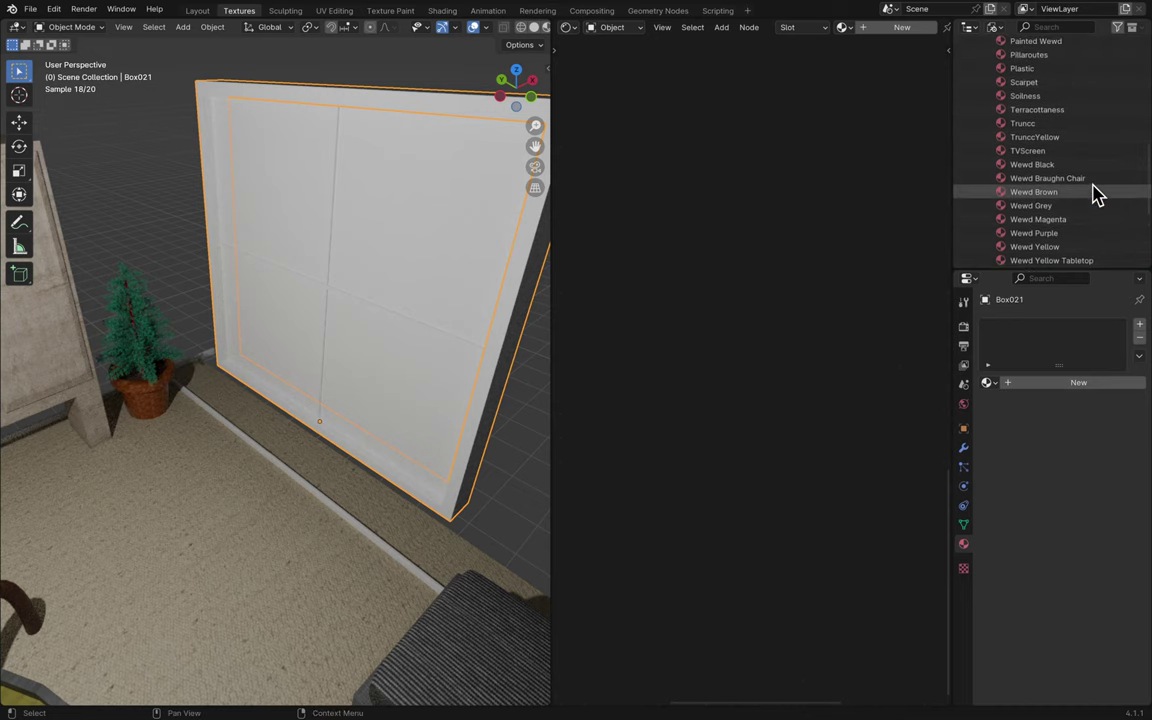
pyautogui.scroll(8, 1093, 193)
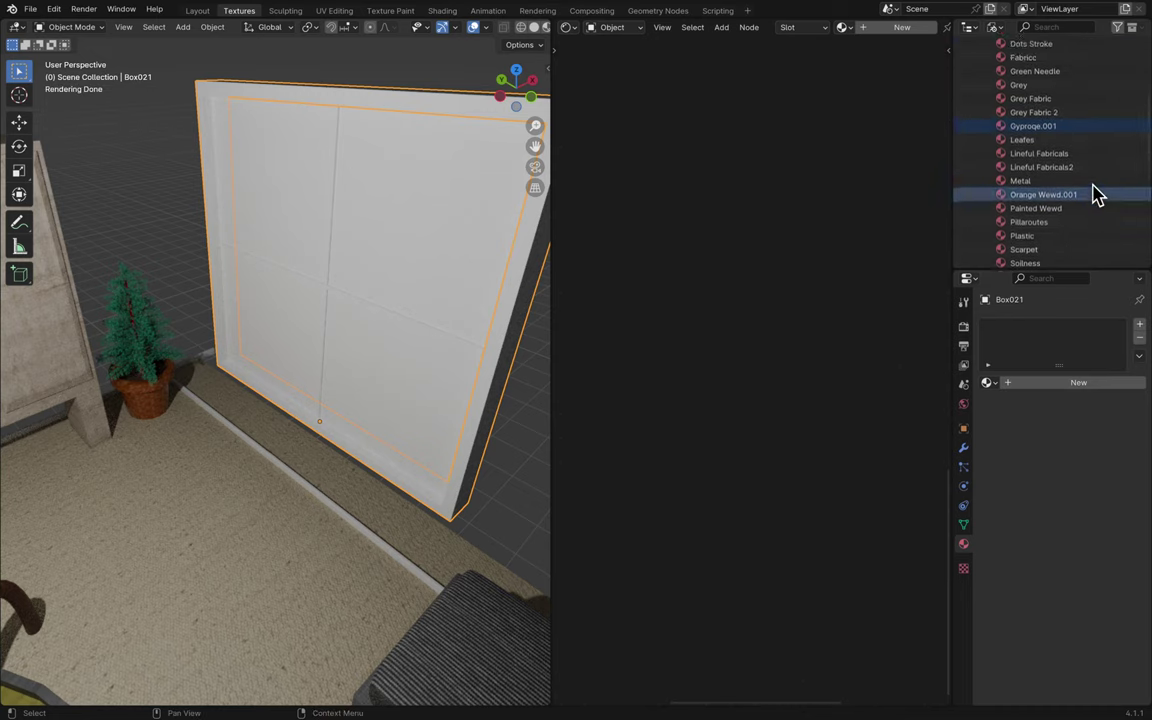
pyautogui.scroll(5, 1097, 196)
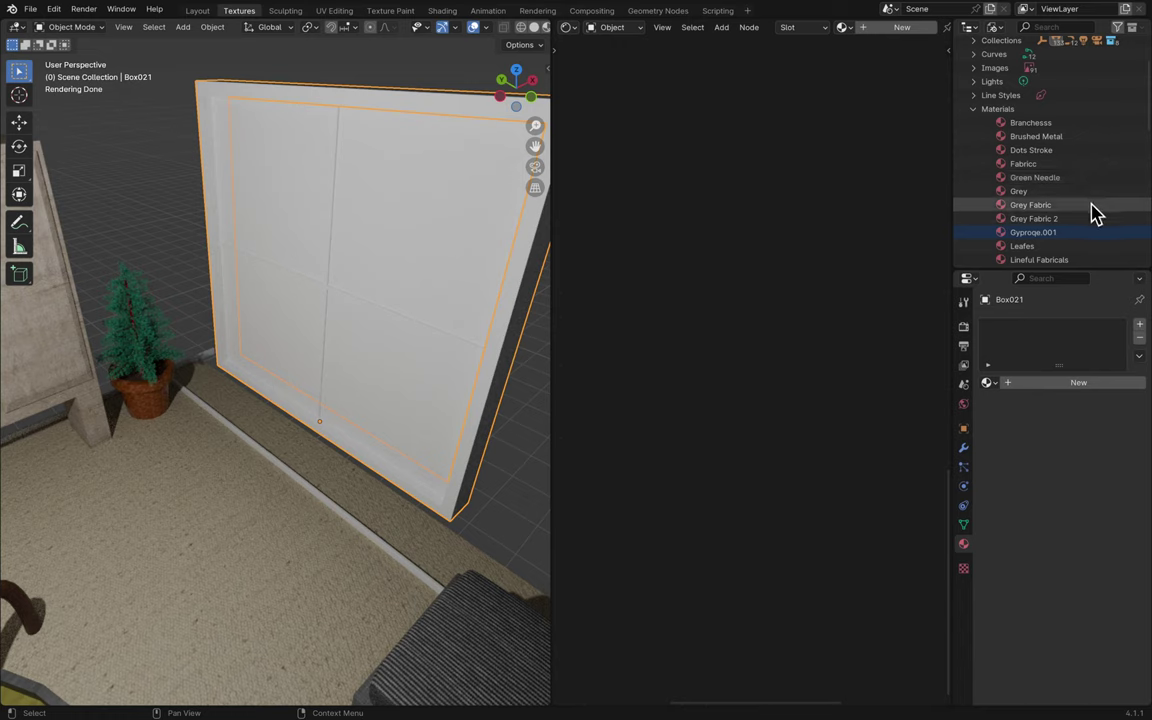
pyautogui.scroll(-2, 1093, 224)
pyautogui.scroll(-5, 1093, 224)
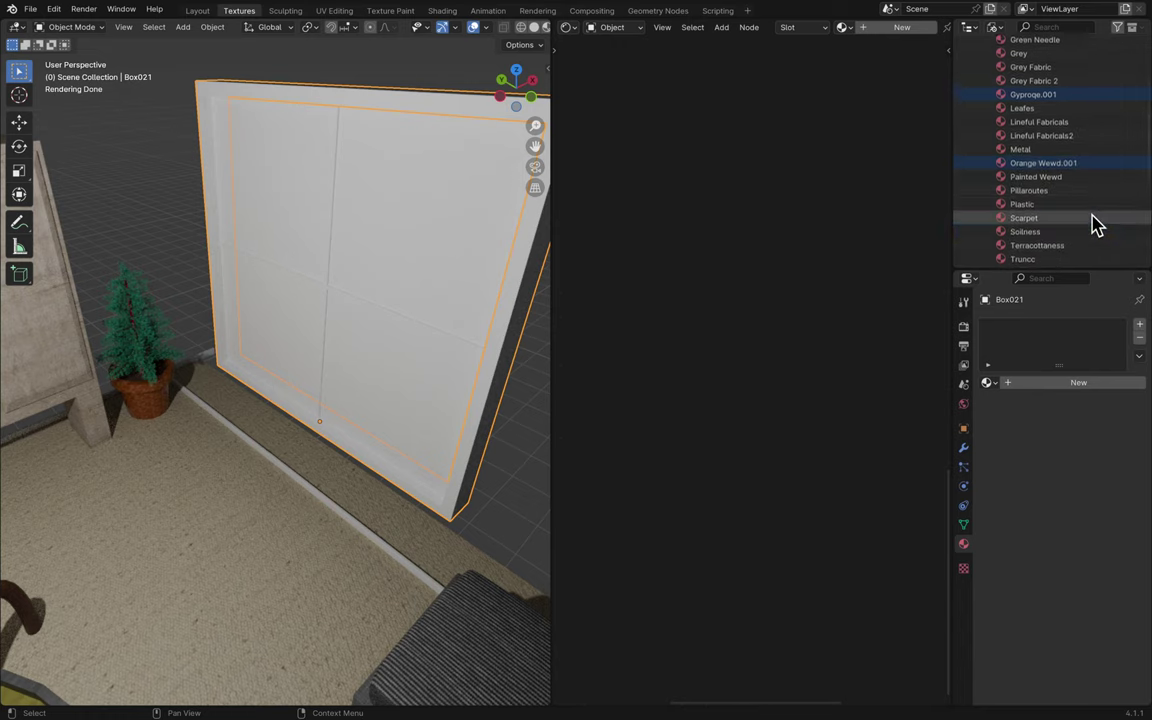
pyautogui.rightClick(1057, 133)
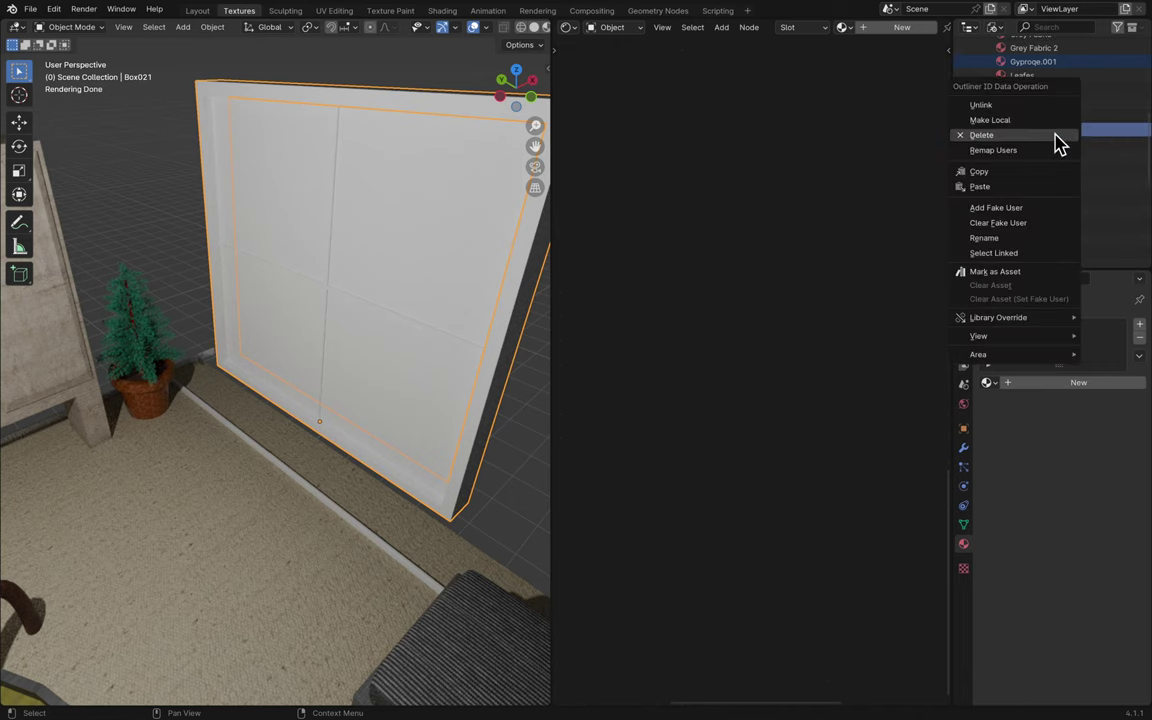
pyautogui.click(1055, 141)
pyautogui.scroll(-3, 1083, 192)
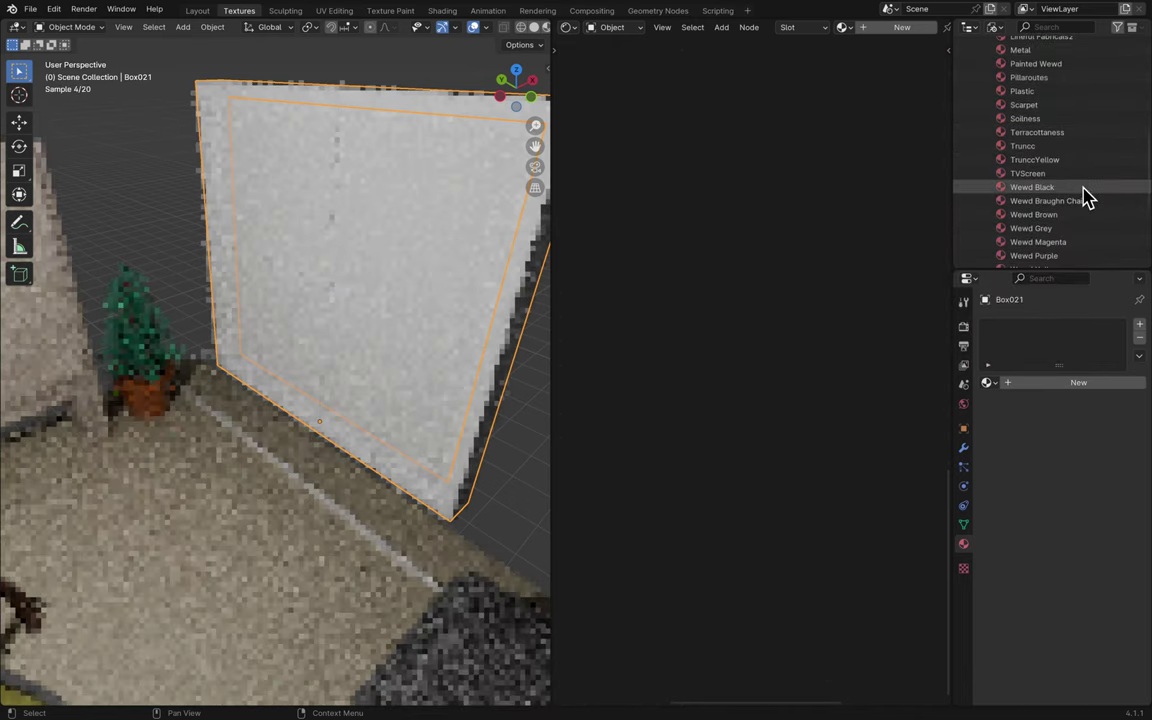
pyautogui.click(996, 27)
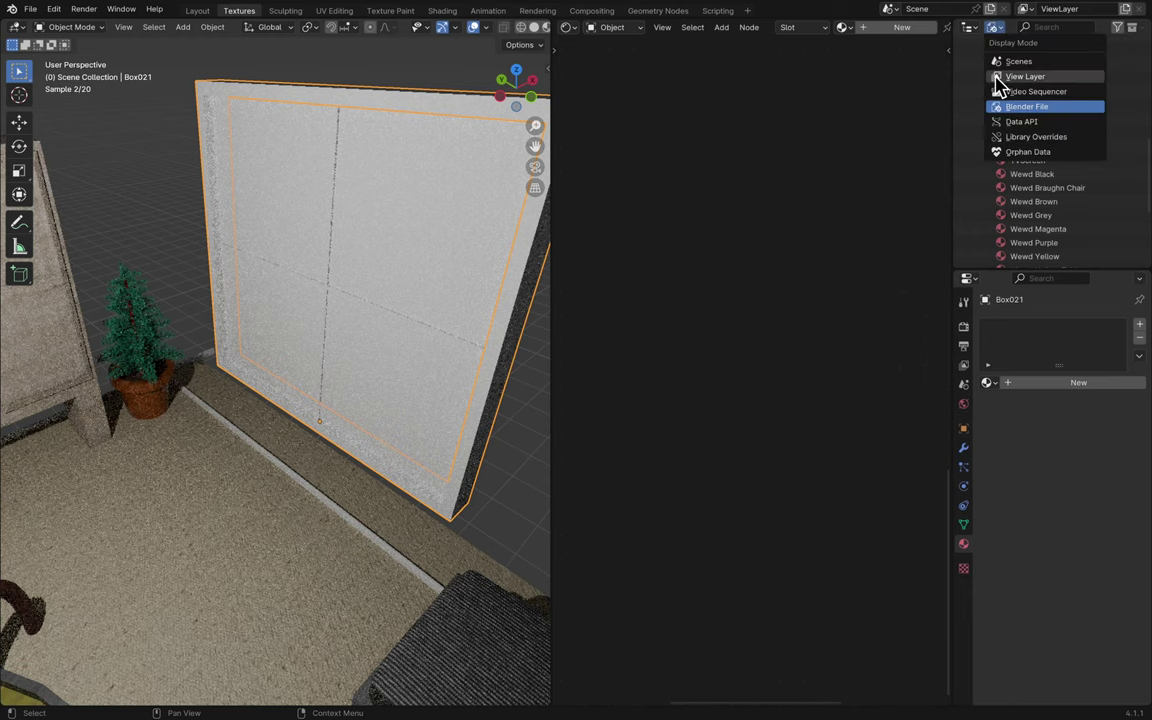
# - Set the outliner back to View Layer, deselect the wall, and view the scene from the top
pyautogui.click(1026, 77)
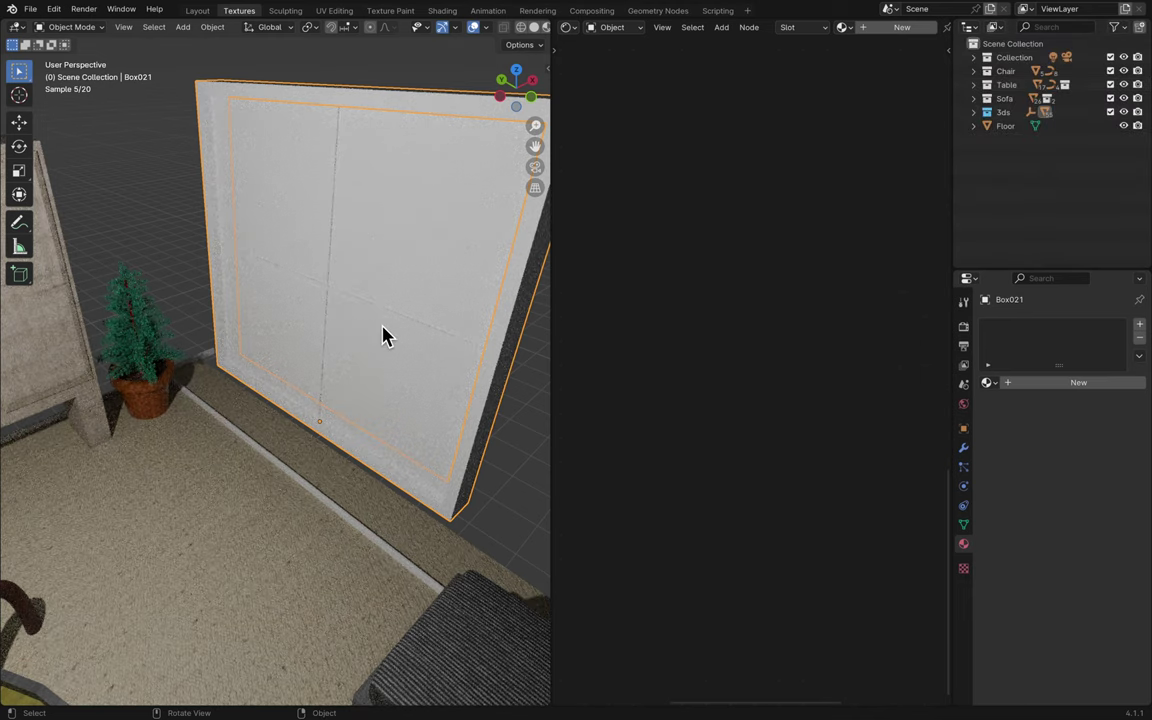
pyautogui.click(545, 350)
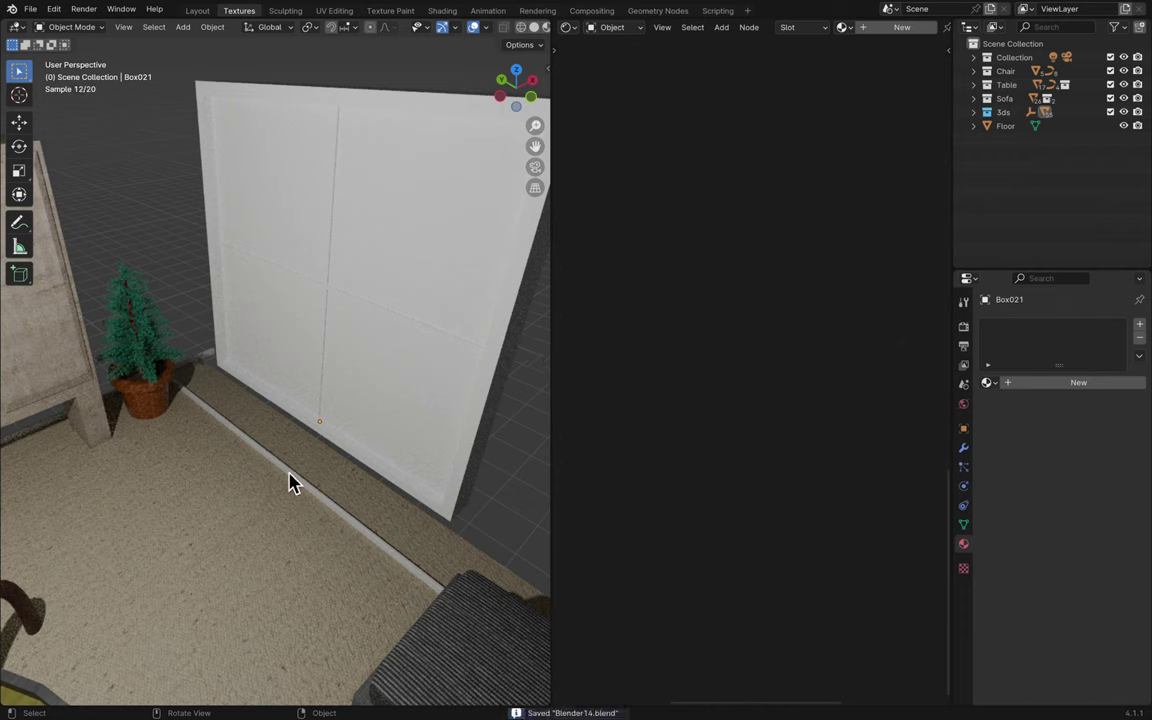
pyautogui.scroll(-2, 290, 485)
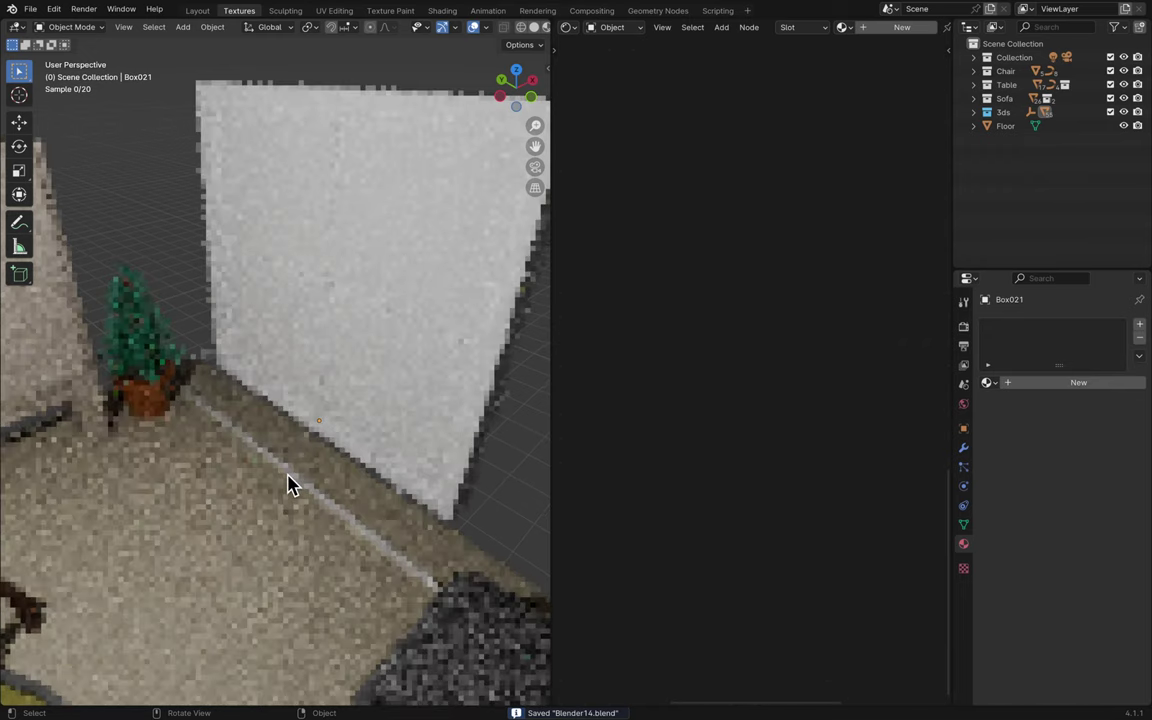
pyautogui.click(517, 72)
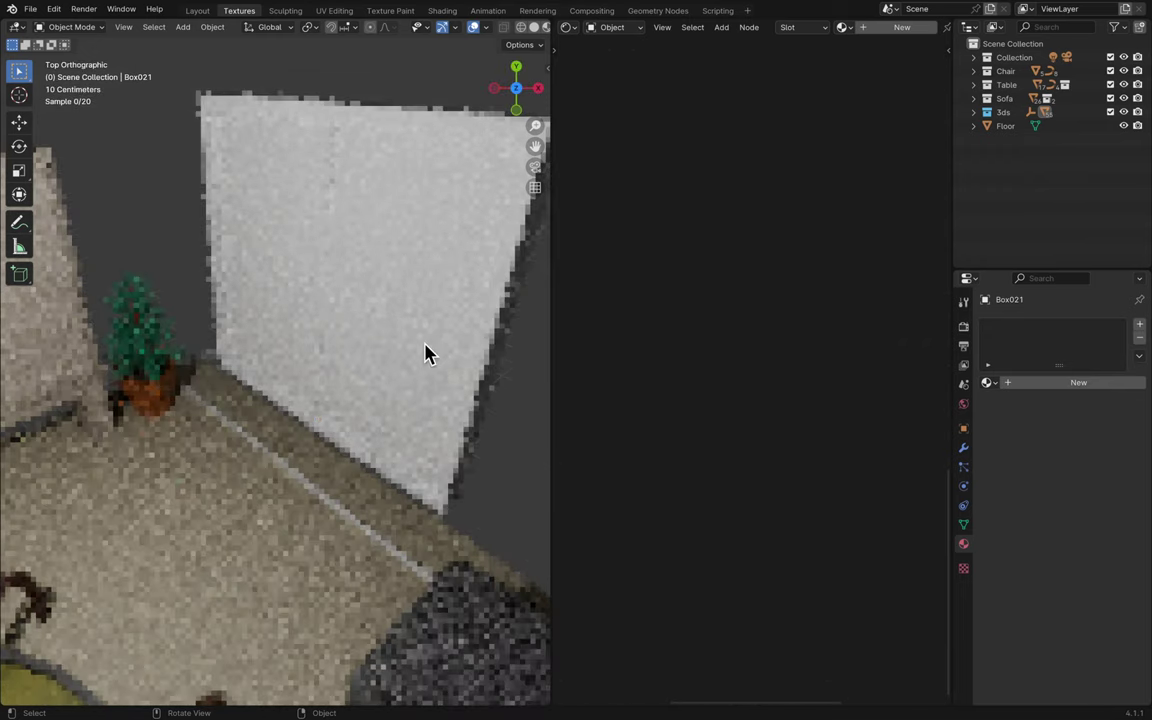
pyautogui.scroll(5, 427, 352)
pyautogui.scroll(-2, 244, 57)
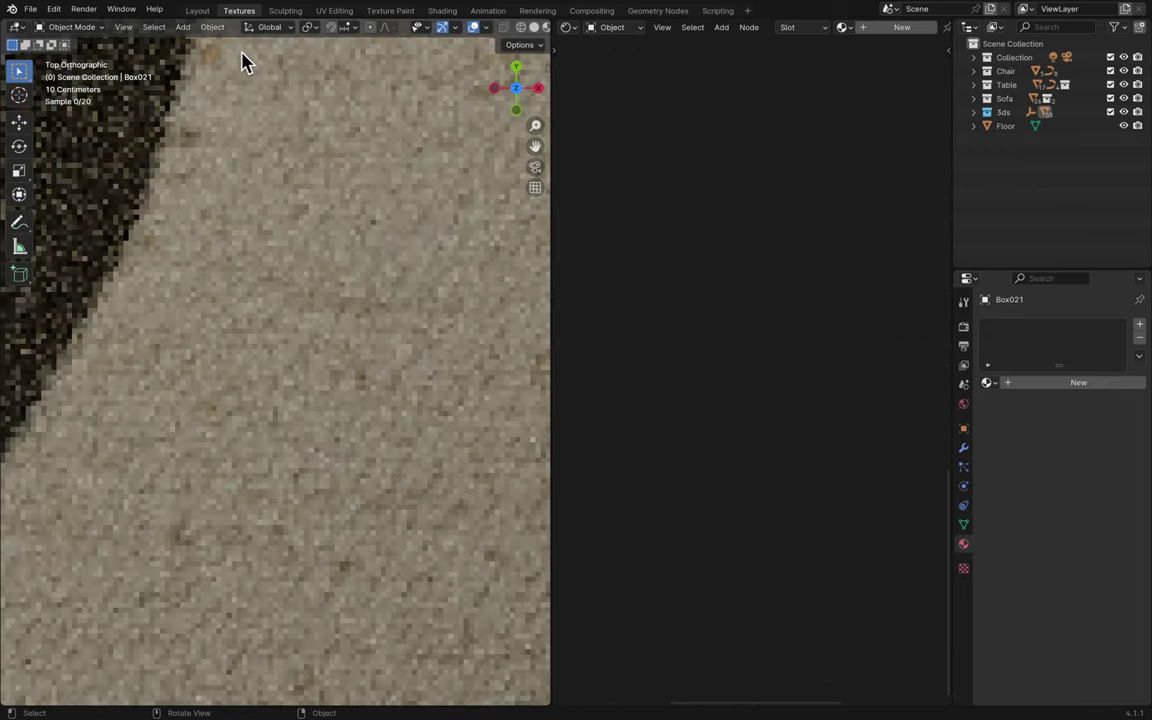
# - In Layout, exit local view, save, zoom out in top view, and open the Add > Mesh list
pyautogui.hotkey('ctrl', 'pageup')
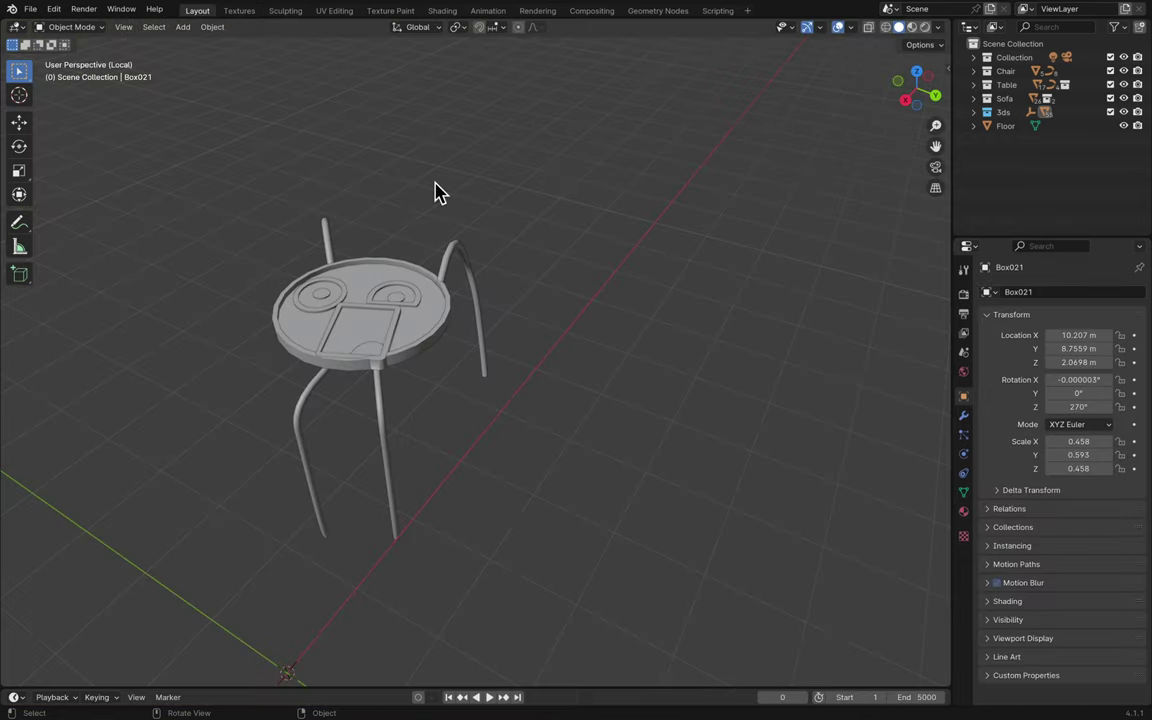
pyautogui.press('KP_Divide')
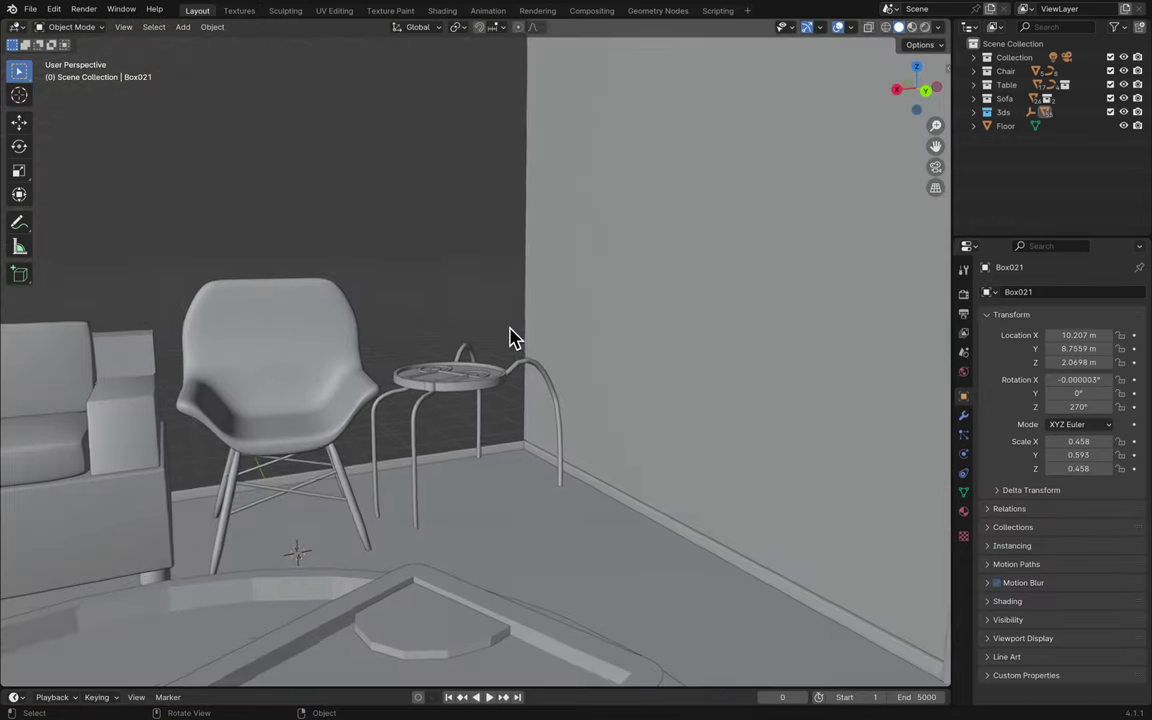
pyautogui.hotkey('ctrl', 's')
pyautogui.click(918, 69)
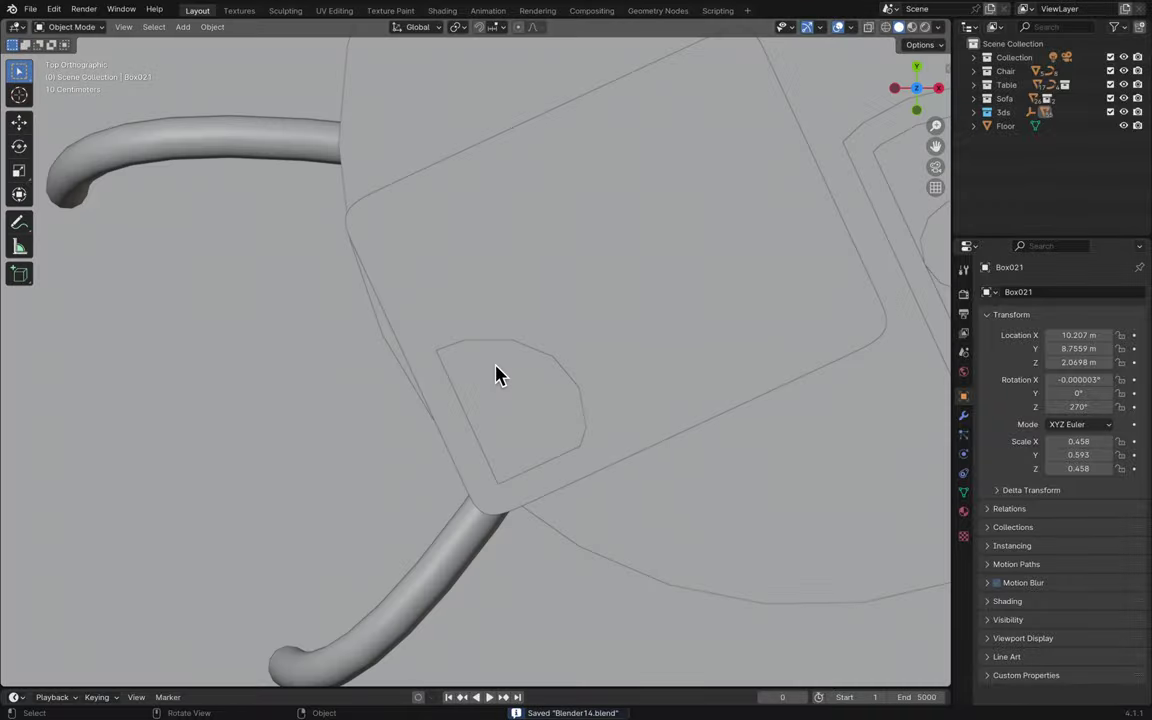
pyautogui.scroll(-4, 481, 378)
pyautogui.scroll(-4, 455, 398)
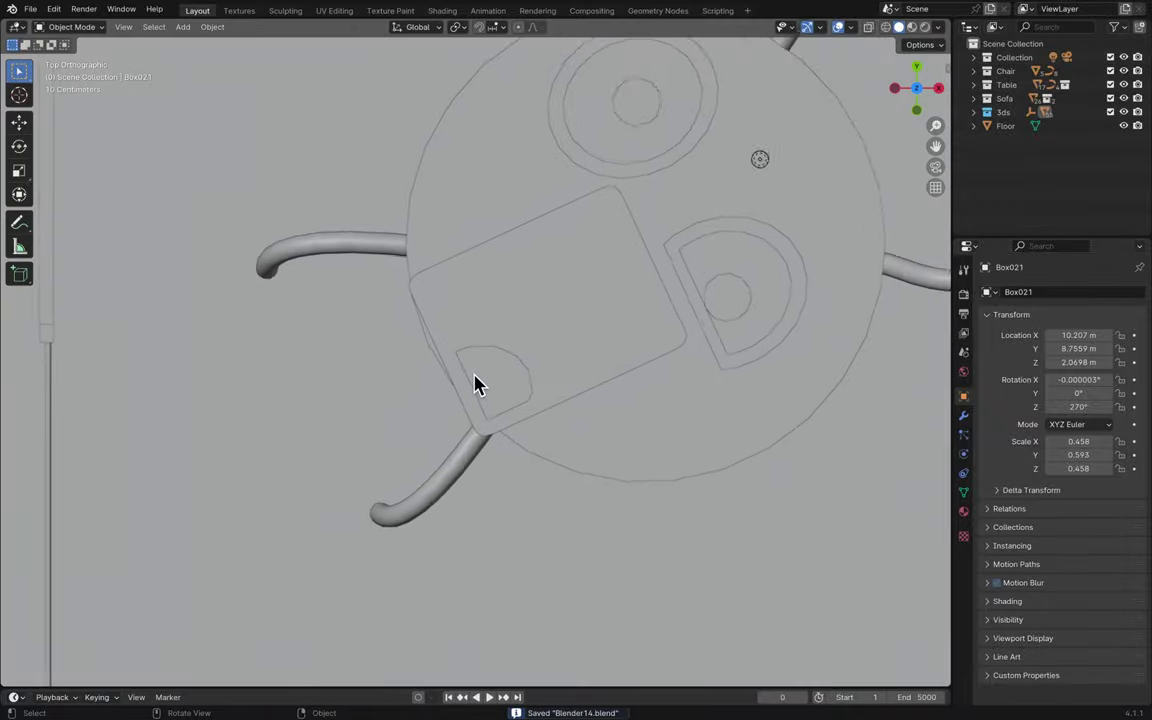
pyautogui.scroll(-2, 503, 362)
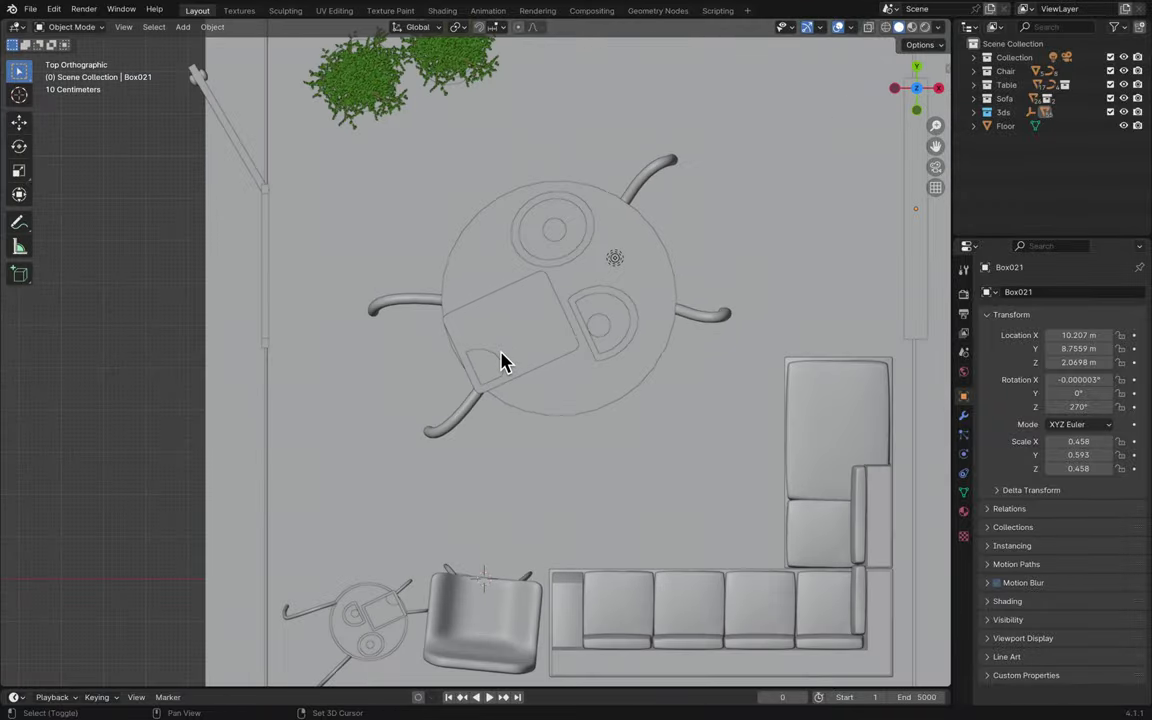
pyautogui.keyDown('shift'); pyautogui.scroll(5, 503, 362); pyautogui.keyUp('shift')
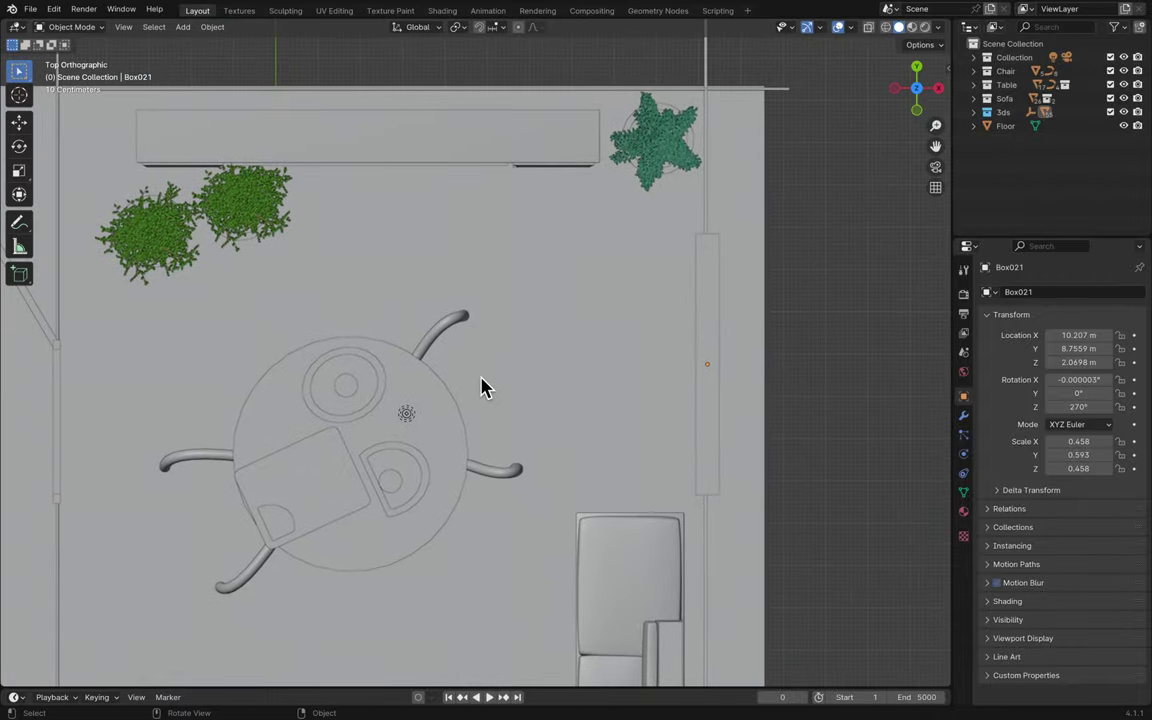
pyautogui.hotkey('shift', 'a')
pyautogui.moveTo(497, 398)
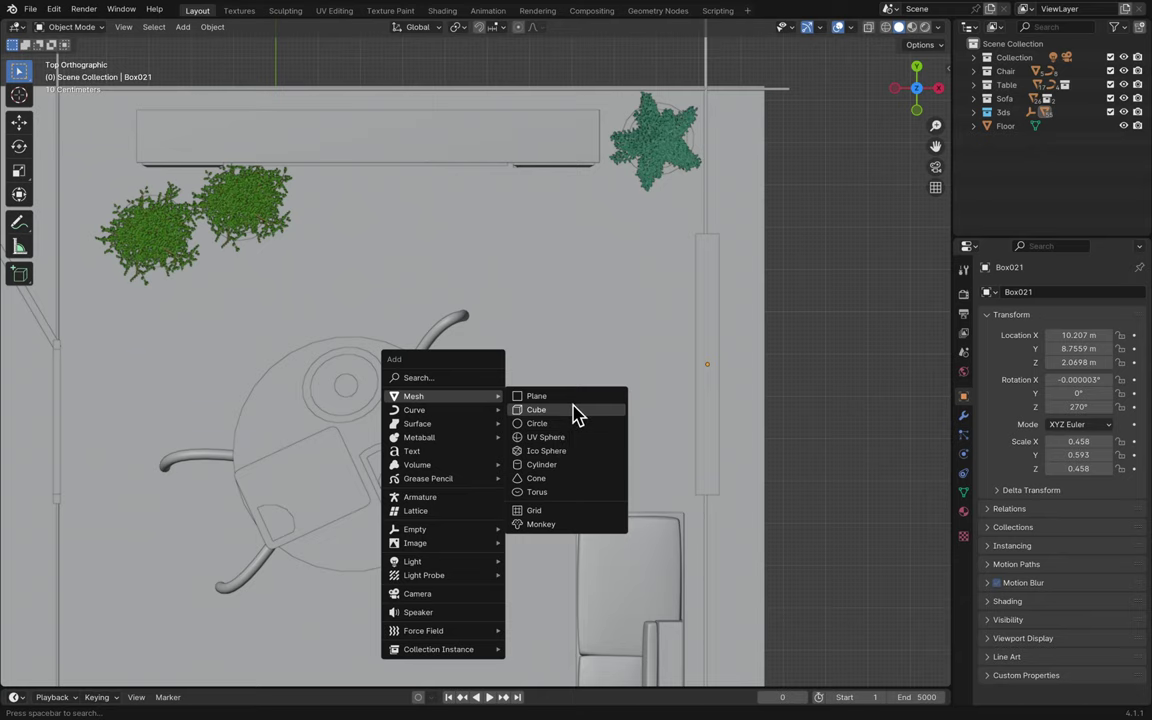
# - Add a cylinder mesh and place it beside the table in top view
pyautogui.click(557, 470)
pyautogui.moveTo(615, 418); pyautogui.dragTo(563, 436, button='middle')
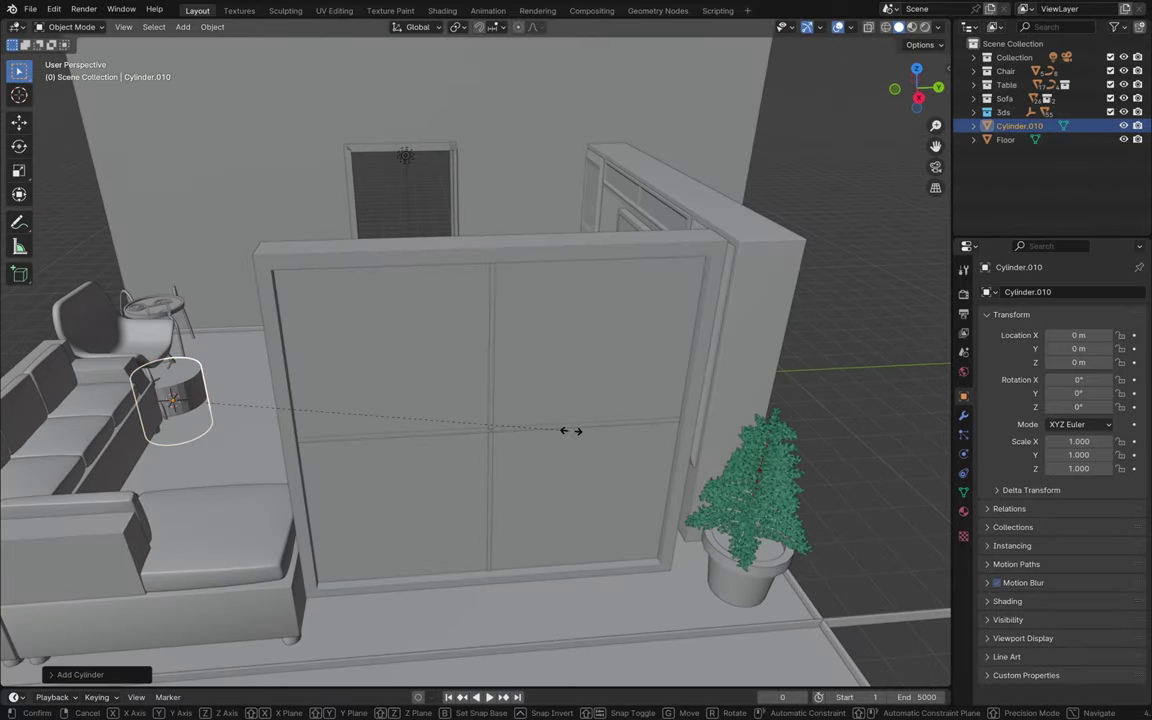
pyautogui.press('s')
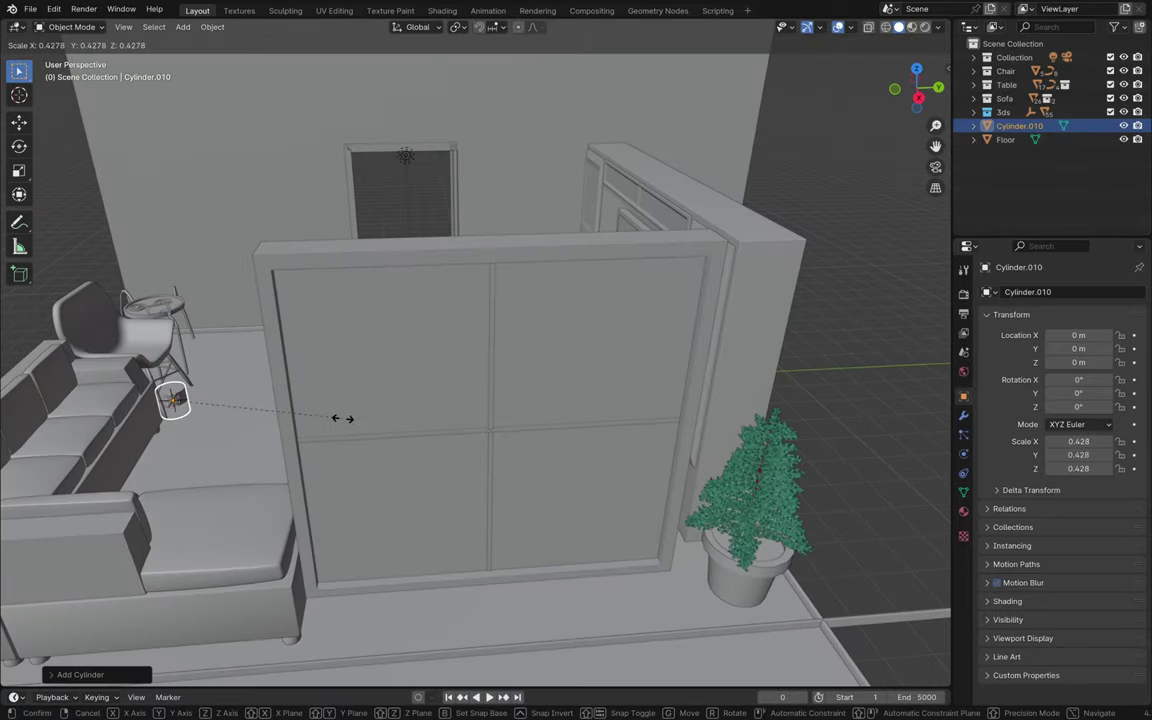
pyautogui.rightClick(311, 428)
pyautogui.moveTo(182, 511); pyautogui.dragTo(258, 455, button='middle')
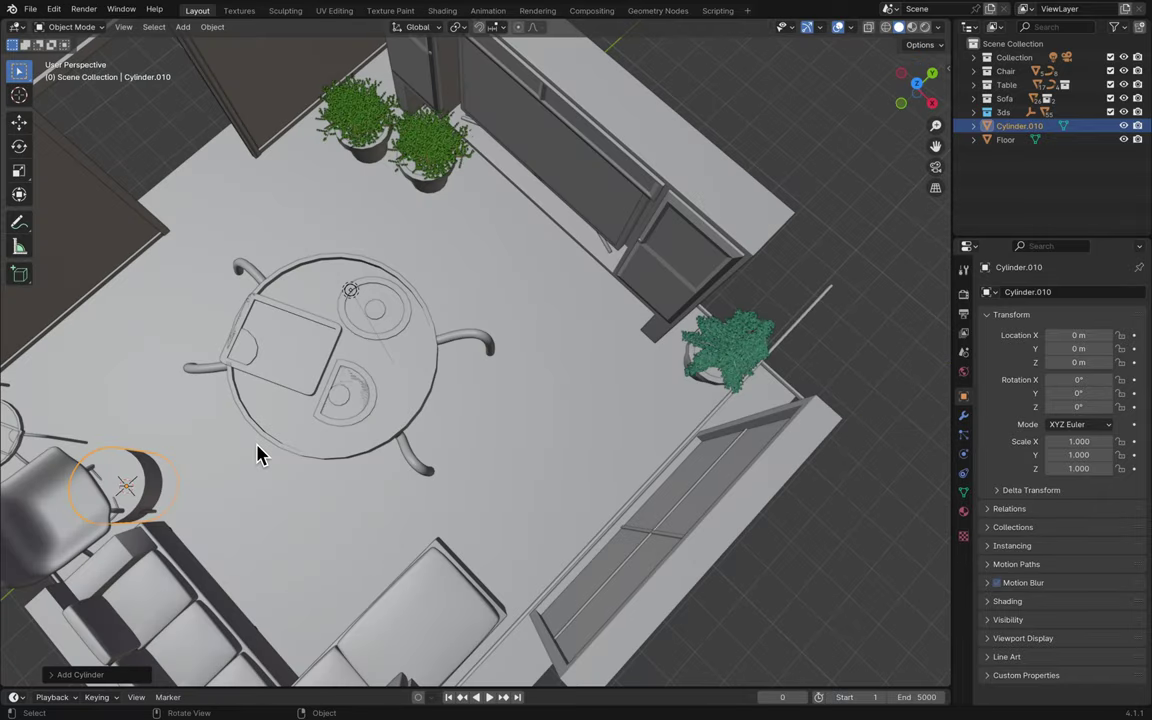
pyautogui.click(918, 86)
pyautogui.press('g')
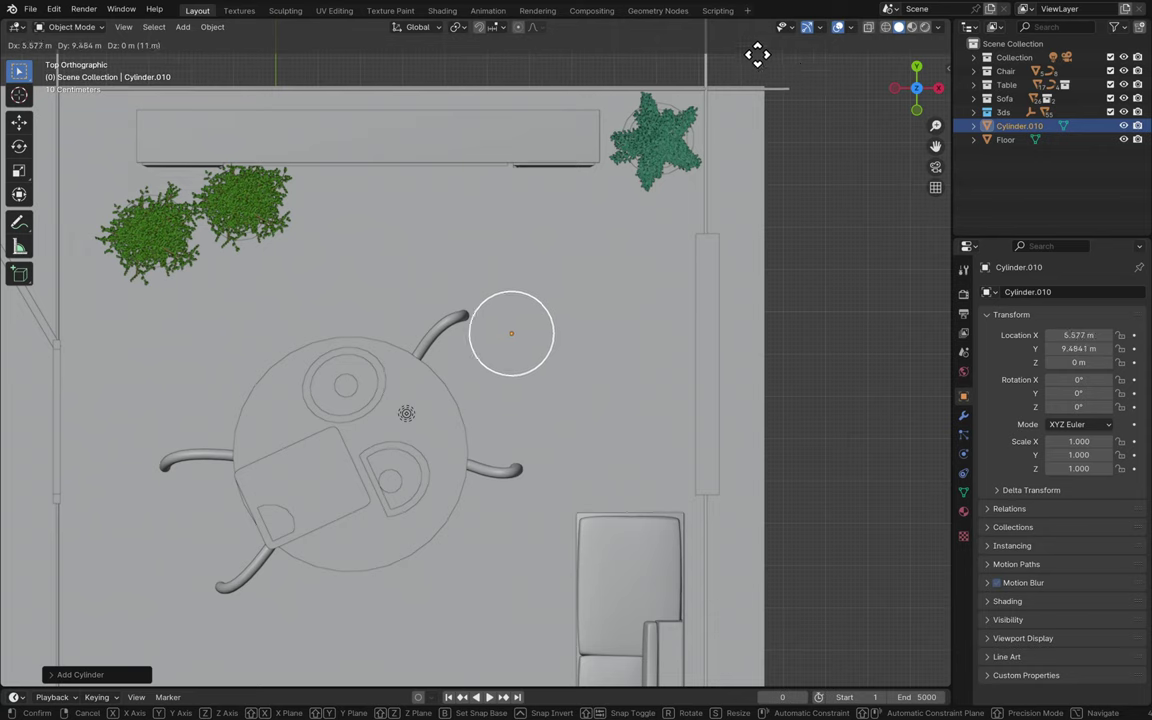
pyautogui.click(789, 76)
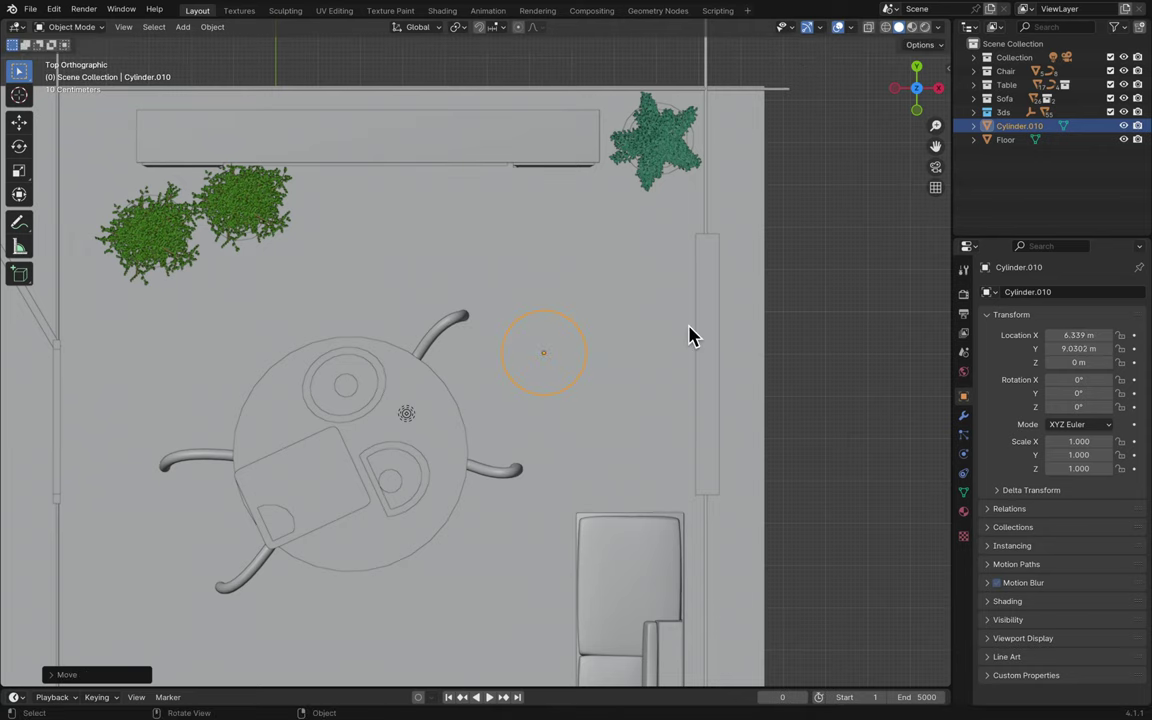
# - Widen the cylinder to 2.745, reposition it near the table, and flatten it into a disc
pyautogui.press('s')
pyautogui.hotkey('shift', 'z')
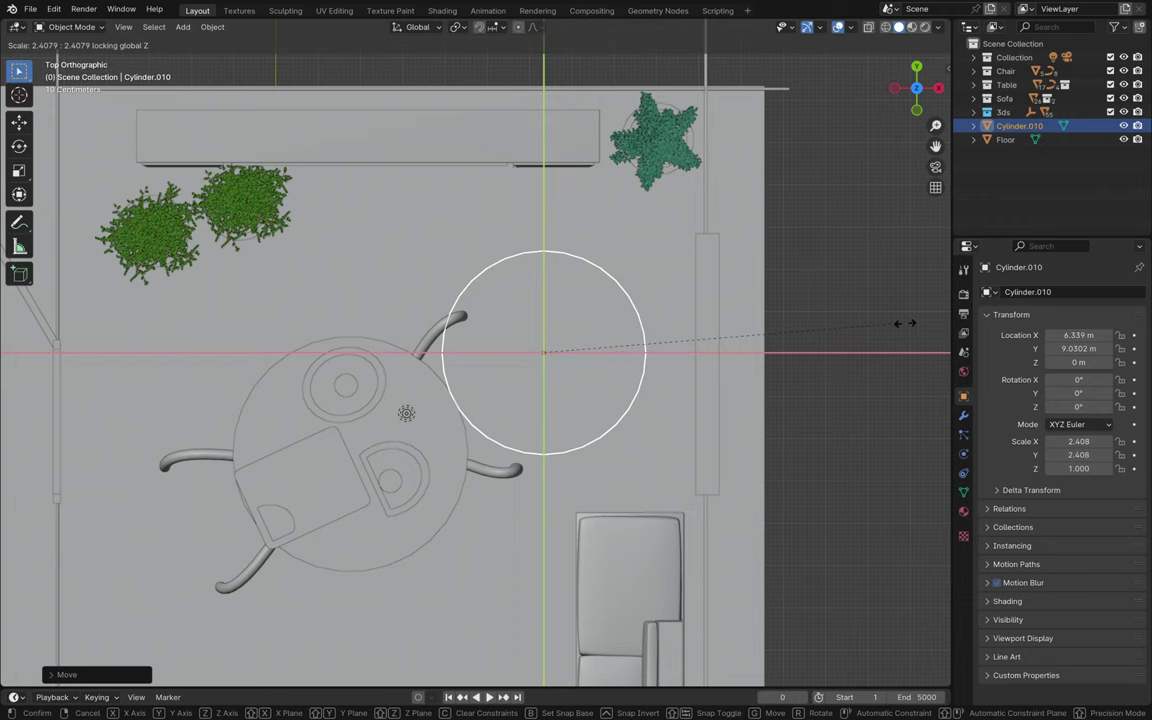
pyautogui.click(937, 322)
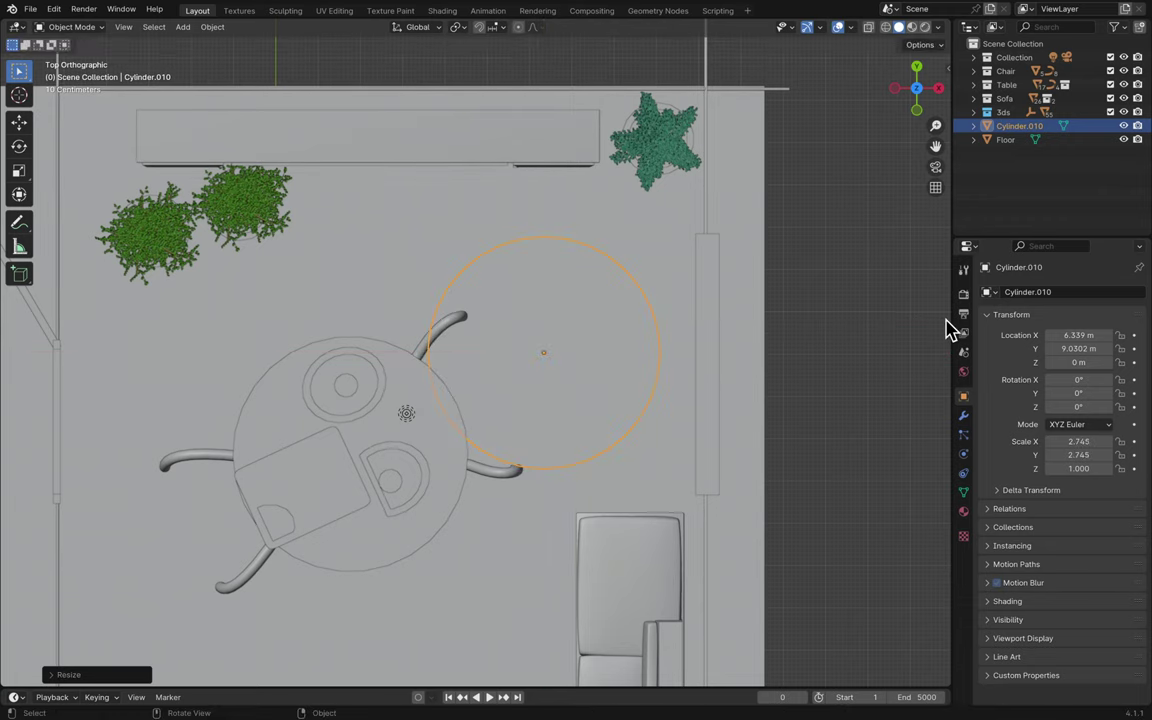
pyautogui.press('g')
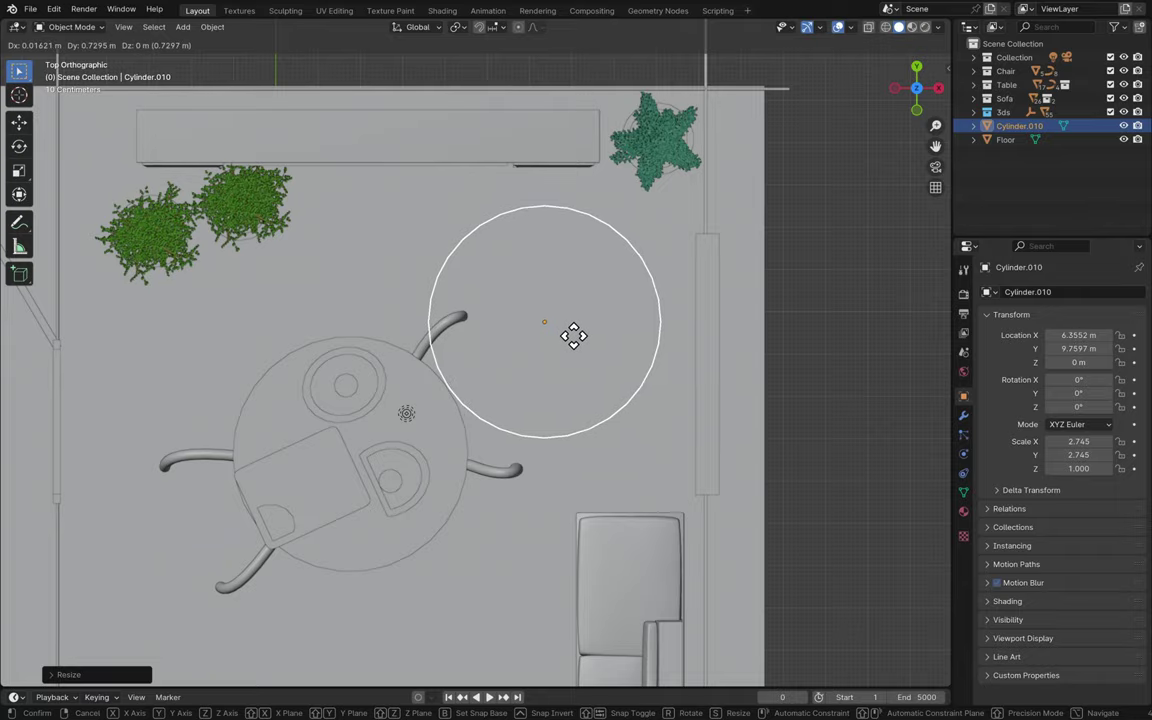
pyautogui.click(573, 335)
pyautogui.moveTo(576, 342); pyautogui.dragTo(576, 345, button='middle')
pyautogui.press('s')
pyautogui.press('z')
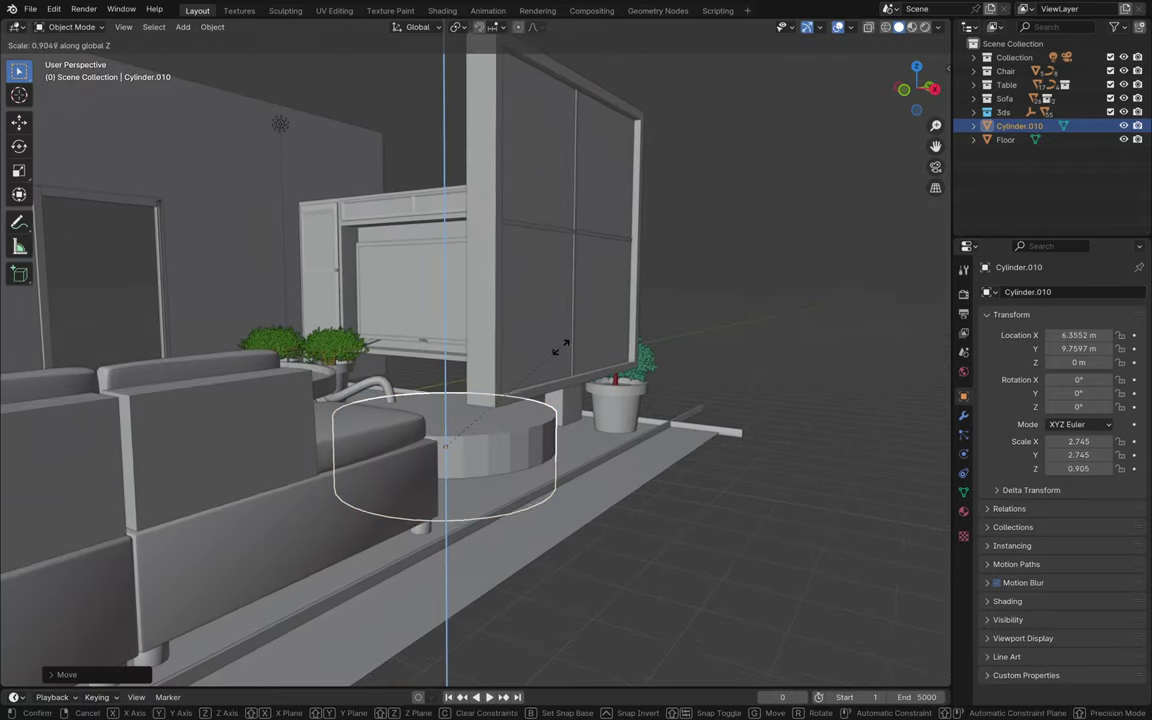
pyautogui.click(456, 440)
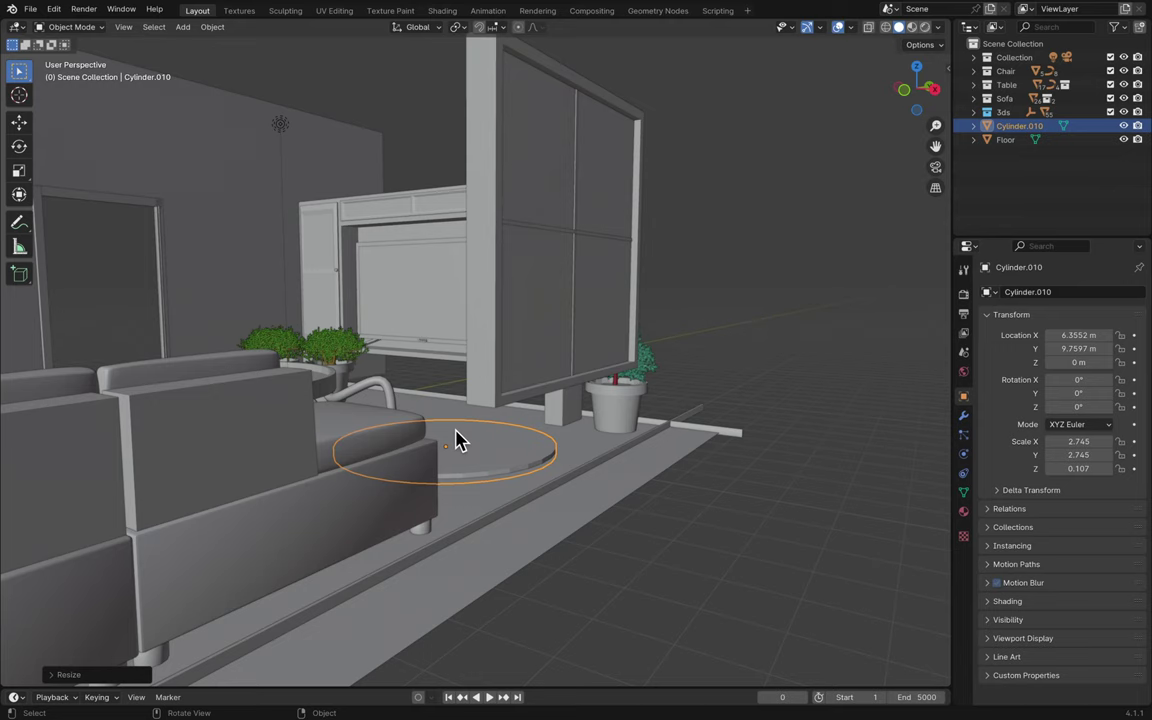
# - Lower the disc to floor level, save, and apply smooth shading by angle
pyautogui.press('g')
pyautogui.press('z')
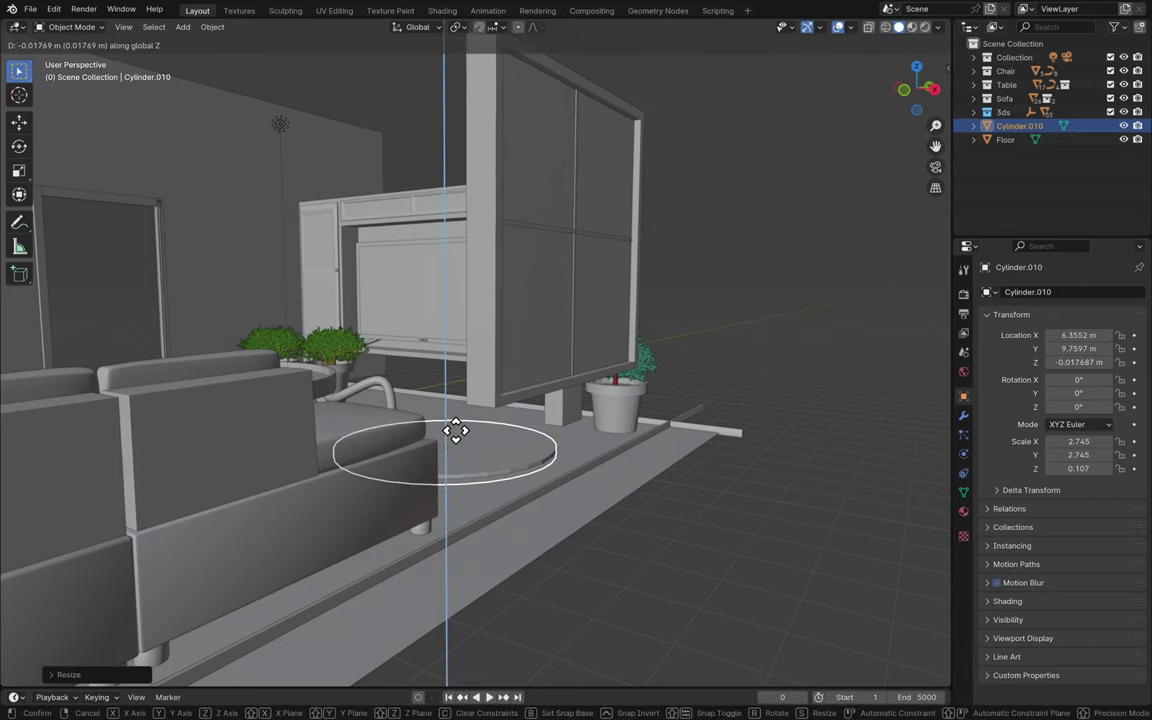
pyautogui.click(456, 430)
pyautogui.hotkey('ctrl', 's')
pyautogui.moveTo(643, 452); pyautogui.dragTo(645, 452, button='middle')
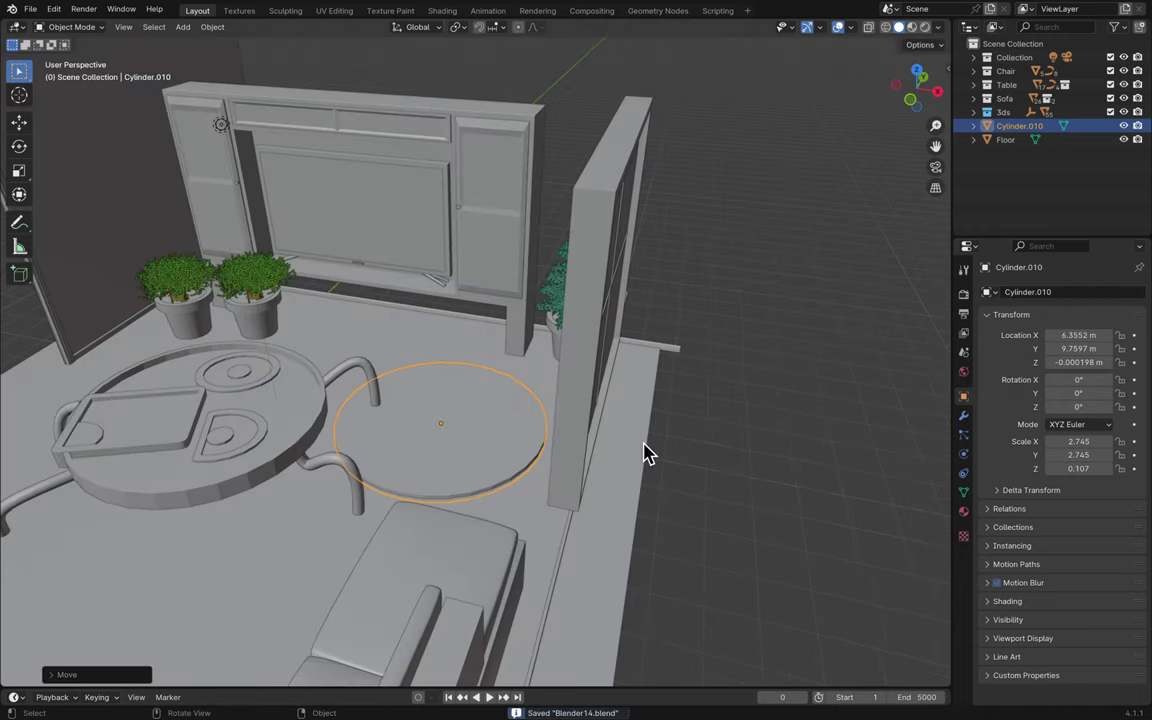
pyautogui.rightClick(520, 455)
pyautogui.click(517, 461)
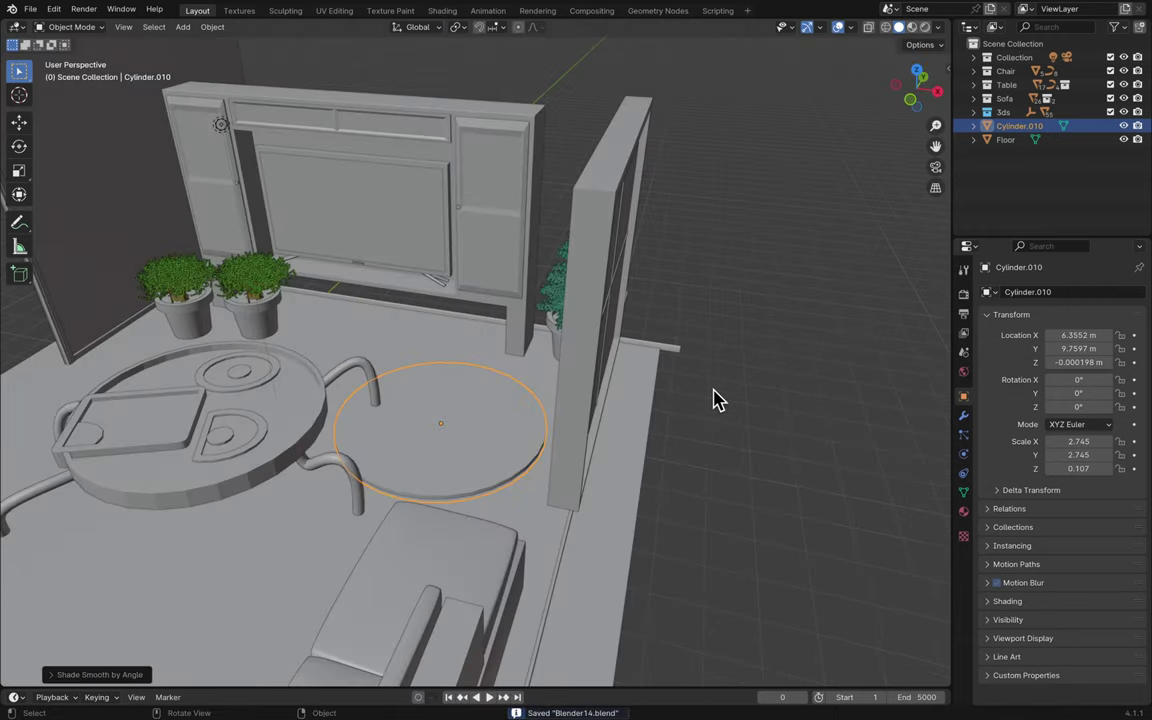
# - Shrink Cylinder.010 to 2.401 wide, slide it beside the table, and save
pyautogui.moveTo(712, 399); pyautogui.dragTo(716, 399, button='middle')
pyautogui.moveTo(530, 418); pyautogui.dragTo(503, 437, button='middle')
pyautogui.click(503, 437)
pyautogui.press('s')
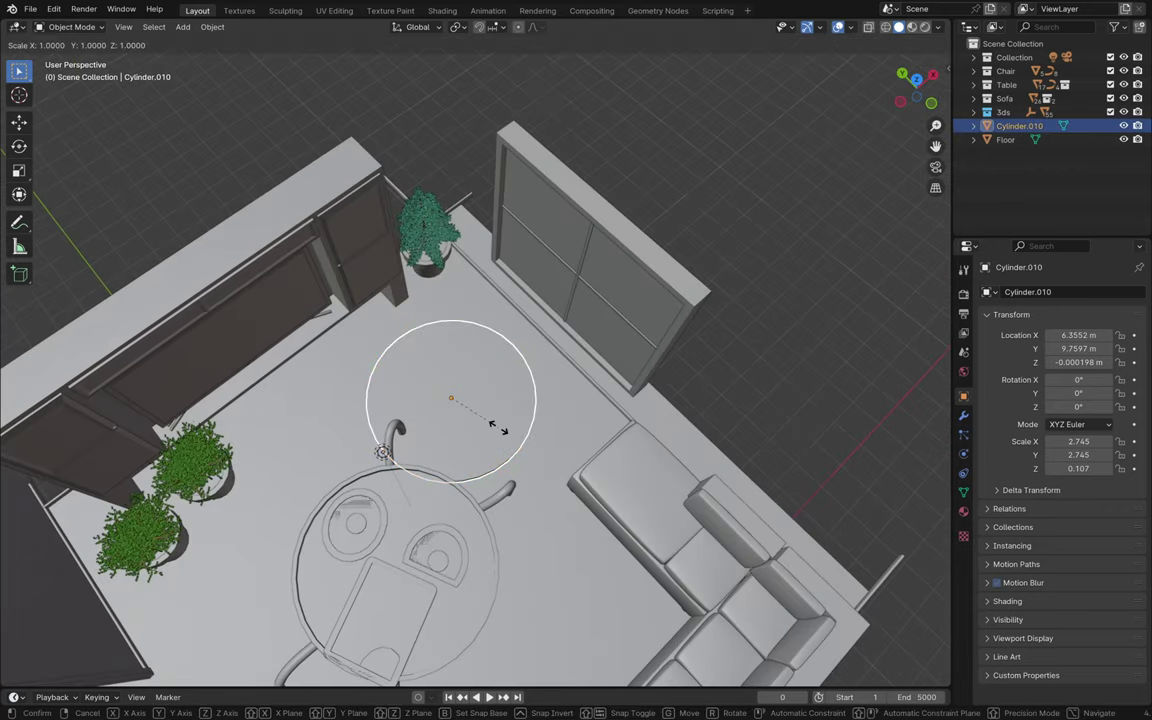
pyautogui.hotkey('shift', 'z')
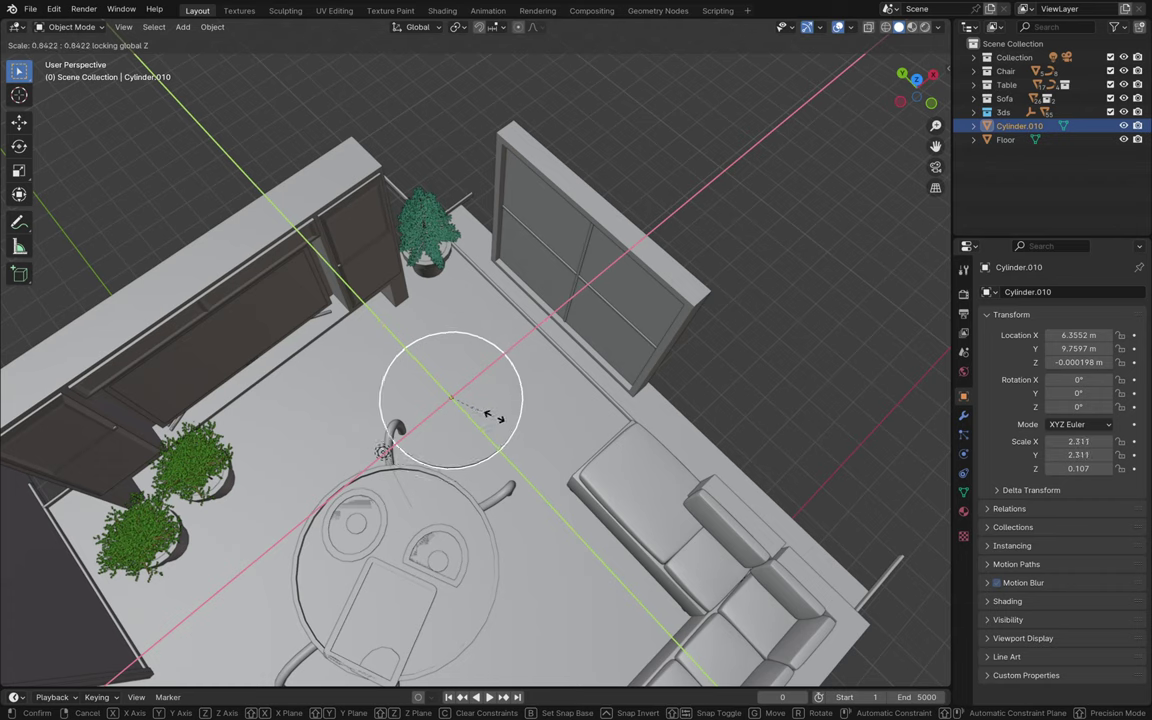
pyautogui.click(498, 424)
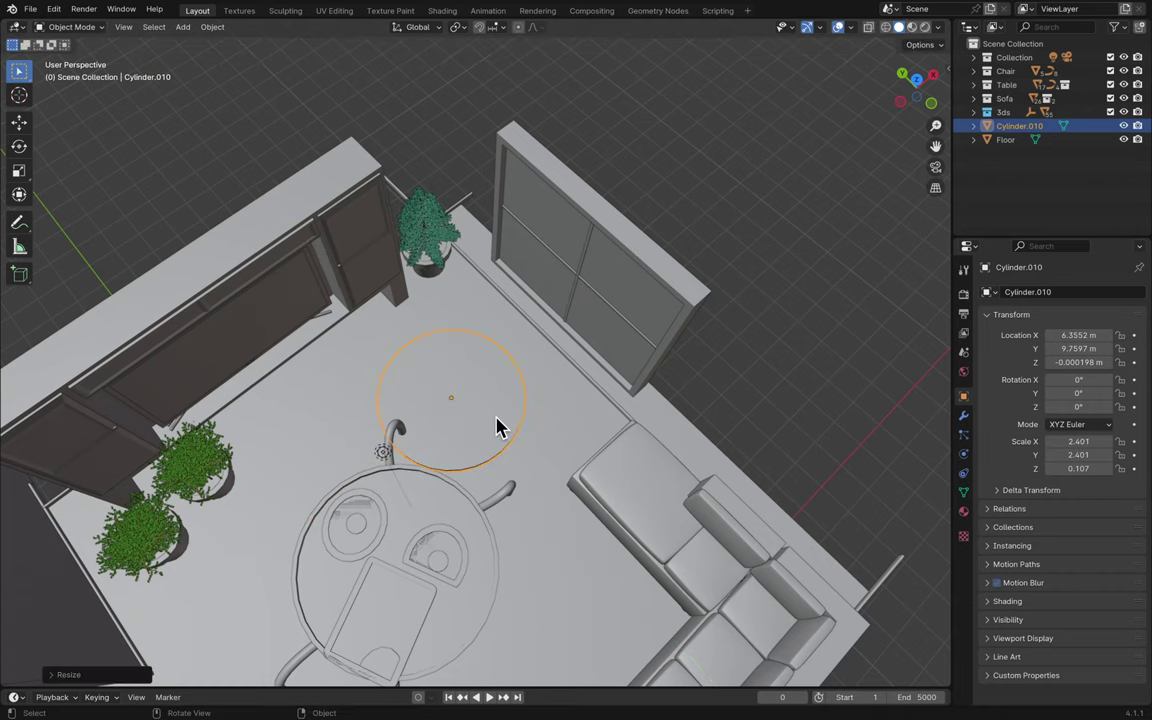
pyautogui.press('g')
pyautogui.hotkey('shift', 'z')
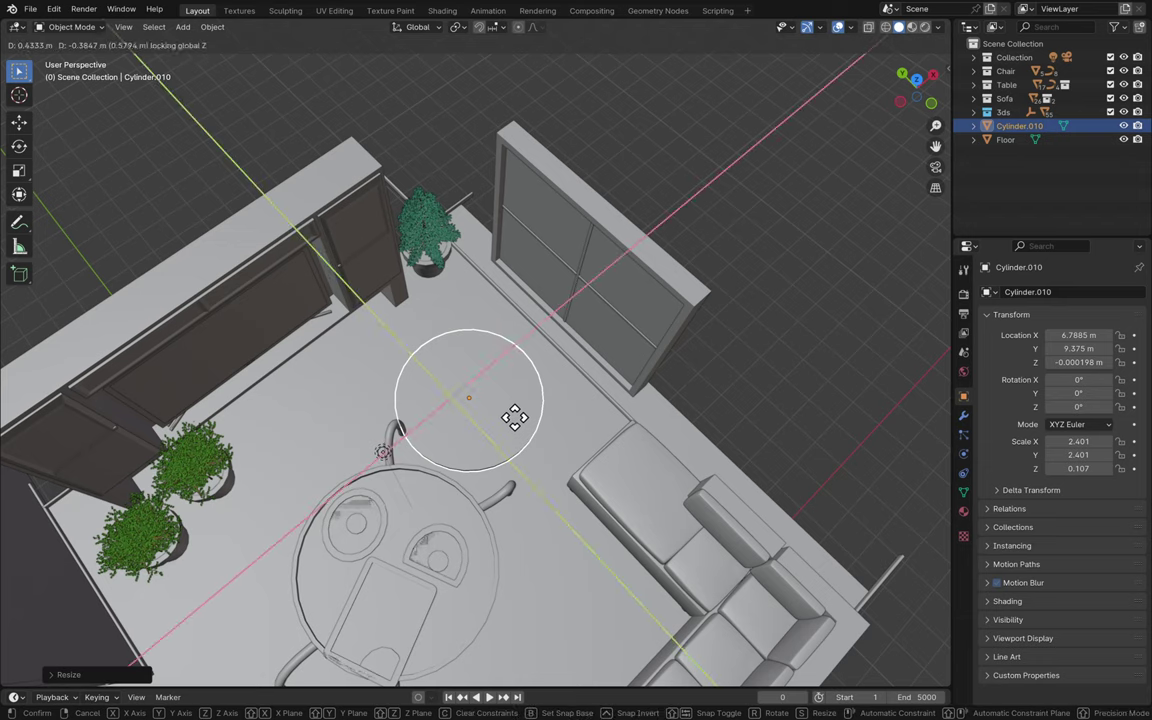
pyautogui.click(527, 424)
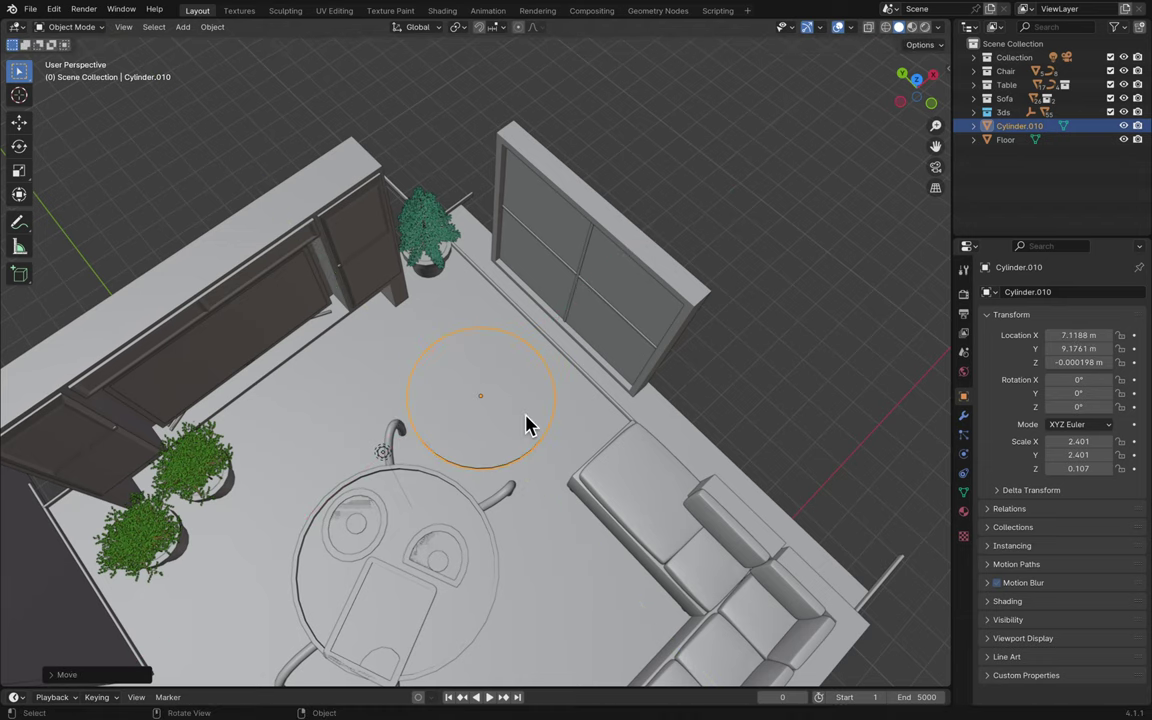
pyautogui.hotkey('ctrl', 's')
# - Switch the viewport to Rendered shading and save incrementally as Blender15.blend
pyautogui.scroll(3, 511, 545)
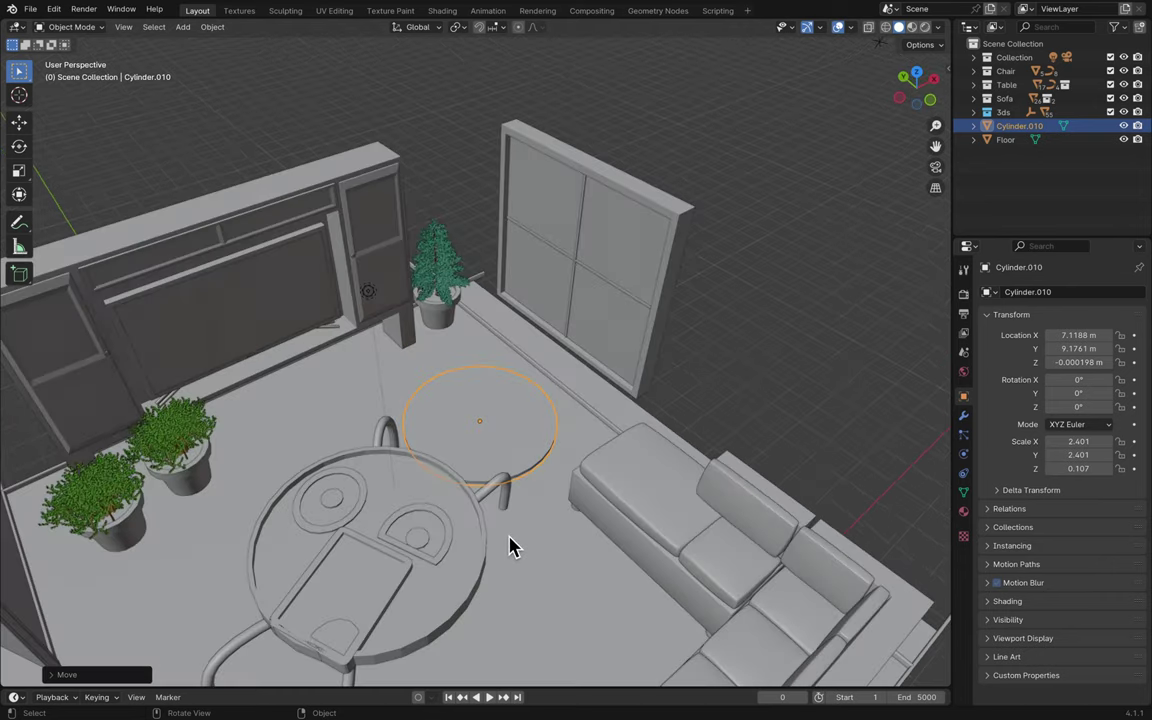
pyautogui.scroll(10, 511, 545)
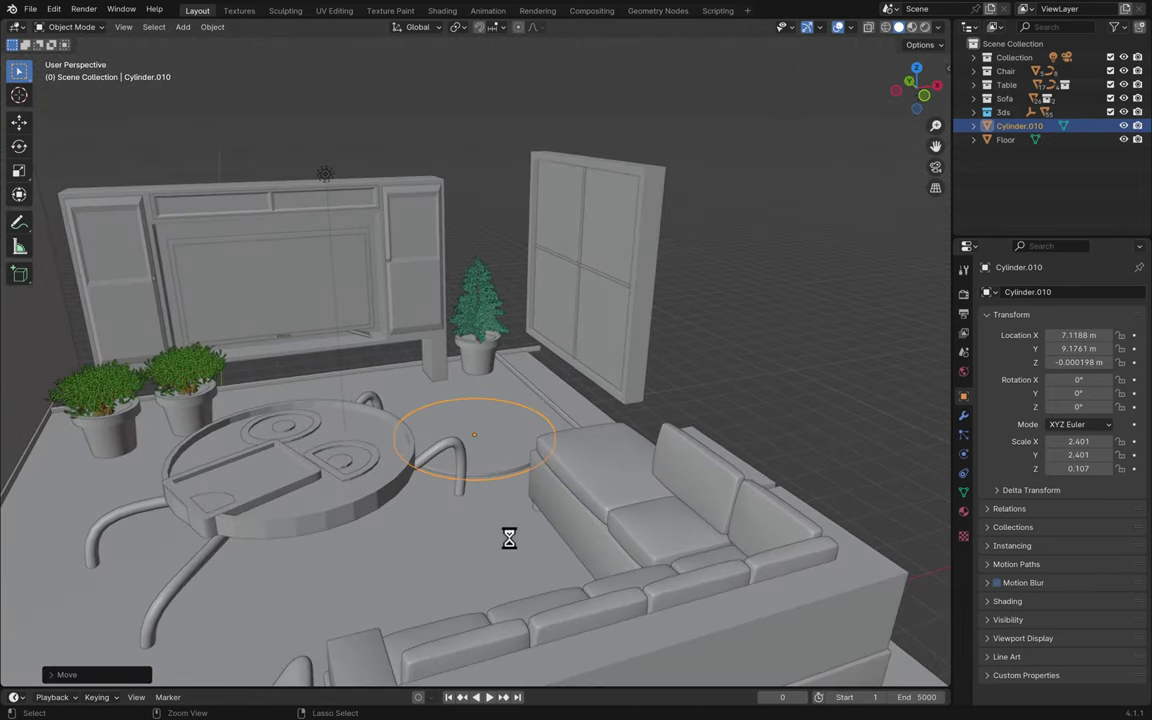
pyautogui.moveTo(553, 5)
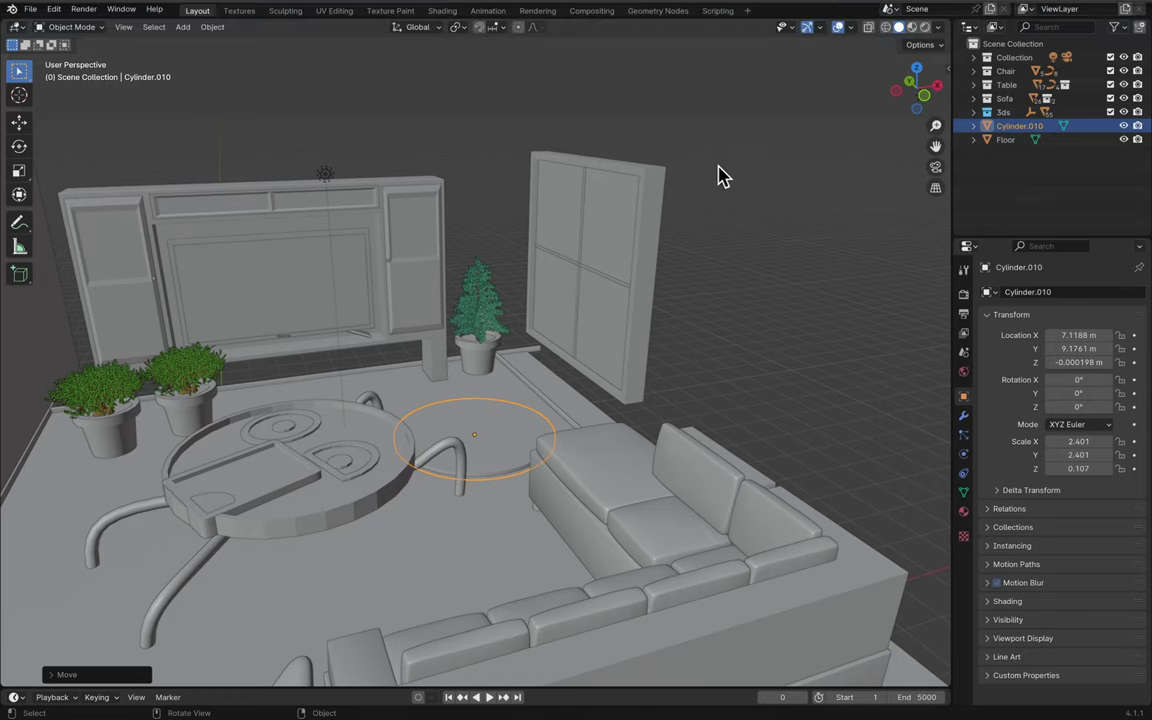
pyautogui.click(926, 30)
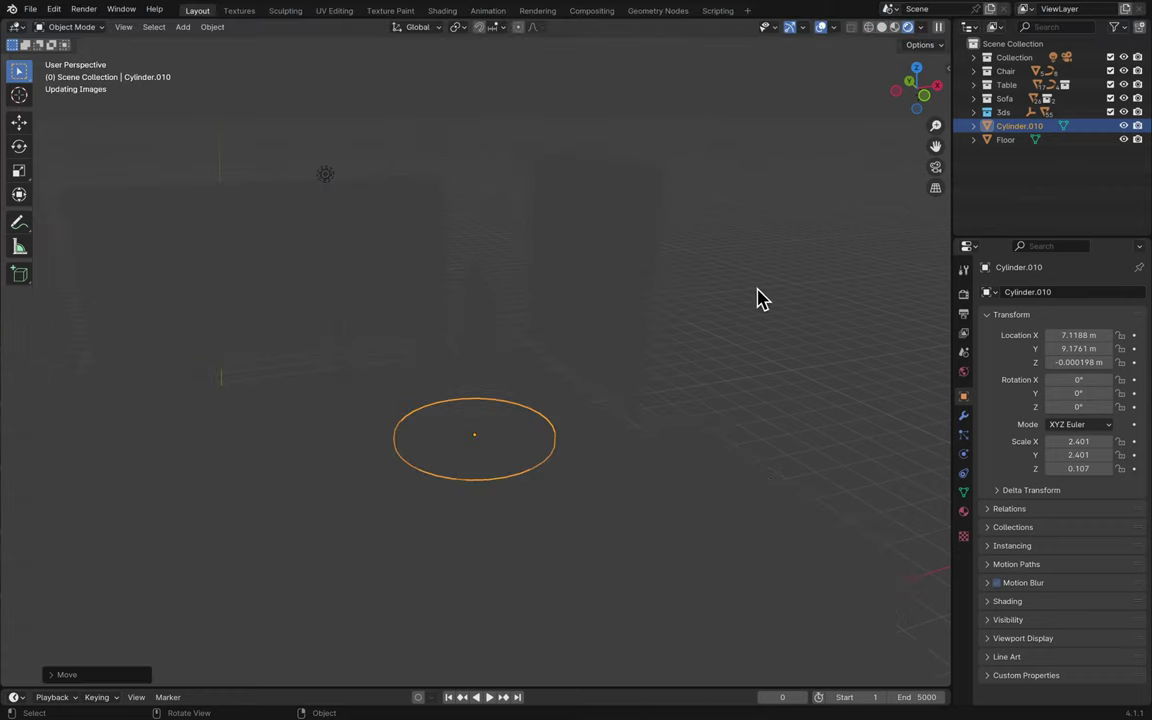
pyautogui.press('super+s')
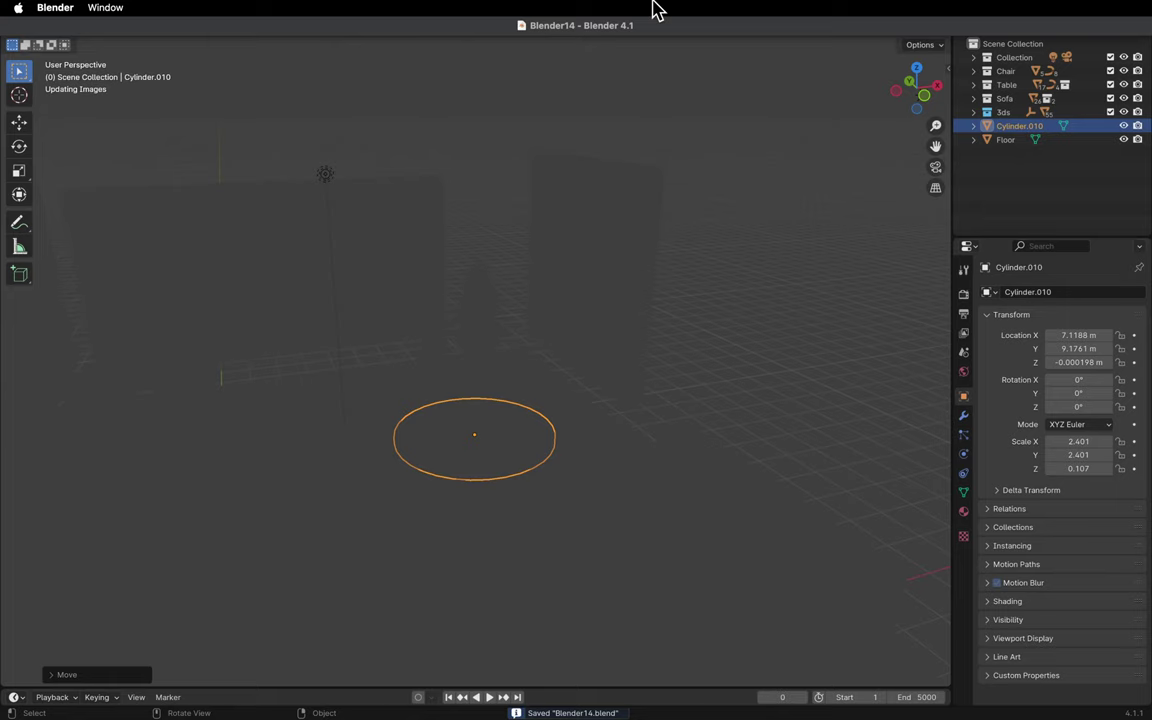
pyautogui.press('super+alt+s')
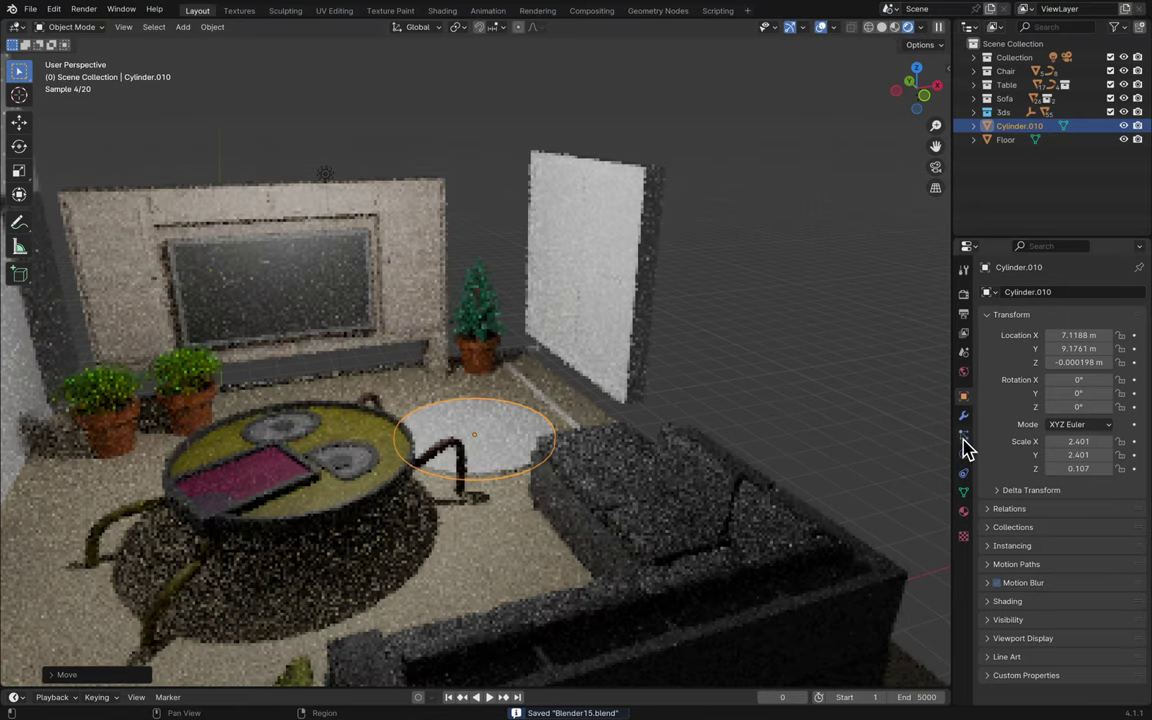
# - Add a Hair-type particle system to the disc in Particle Properties
pyautogui.click(964, 434)
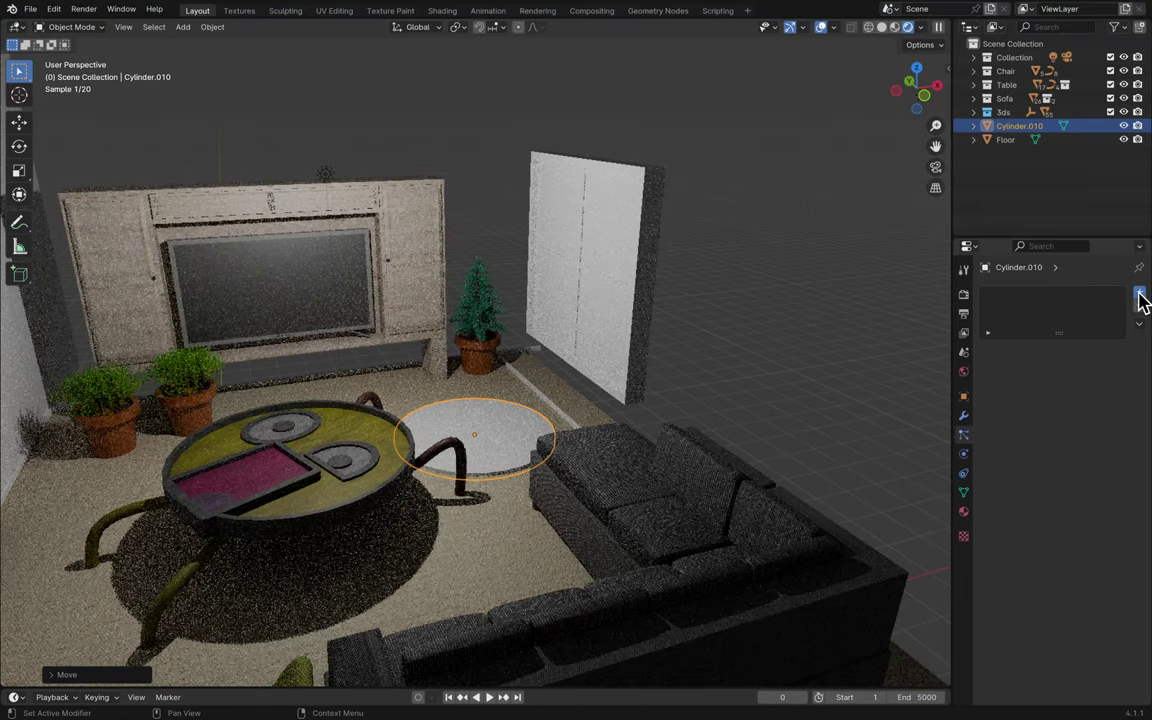
pyautogui.click(1139, 294)
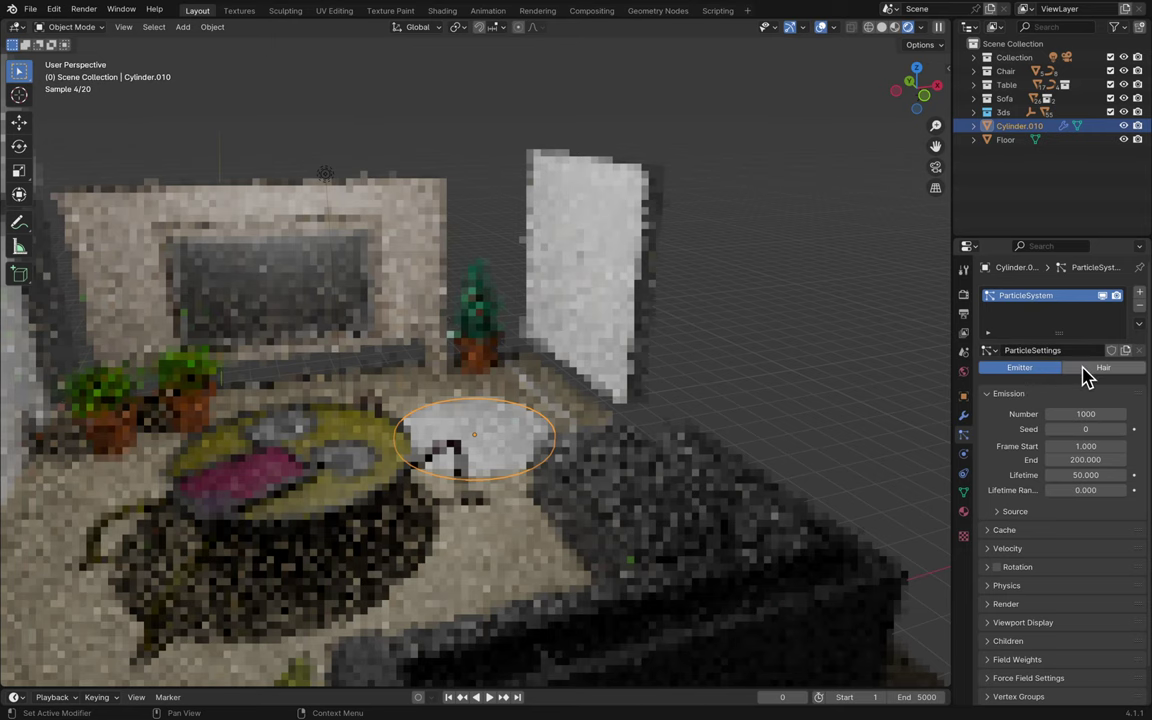
pyautogui.click(1084, 369)
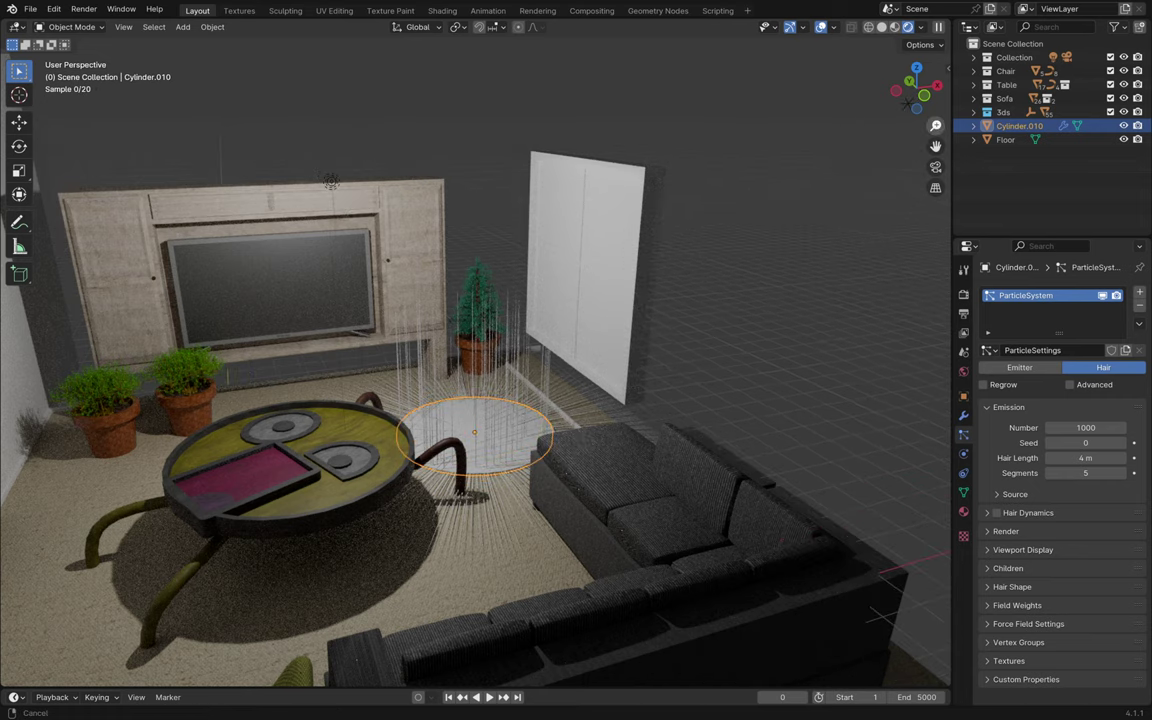
# - Set the hair strands' Hair Length to 0.5 m
pyautogui.moveTo(936, 146); pyautogui.dragTo(843, 118)
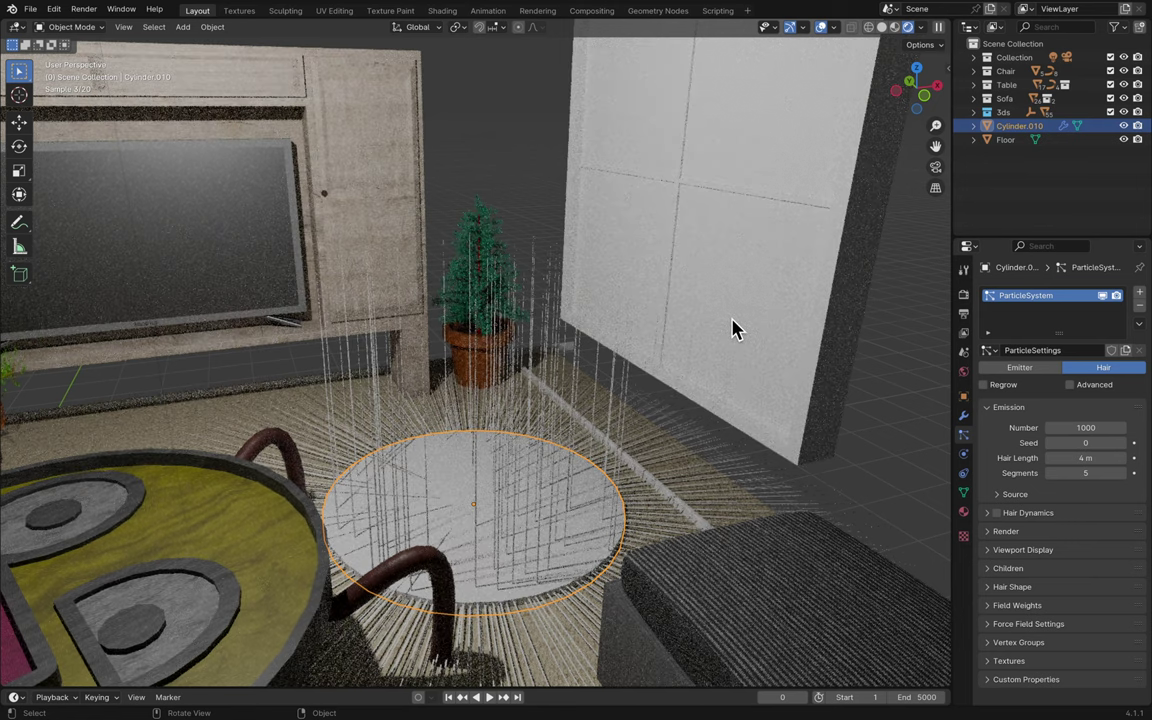
pyautogui.moveTo(1090, 460); pyautogui.dragTo(1032, 458)
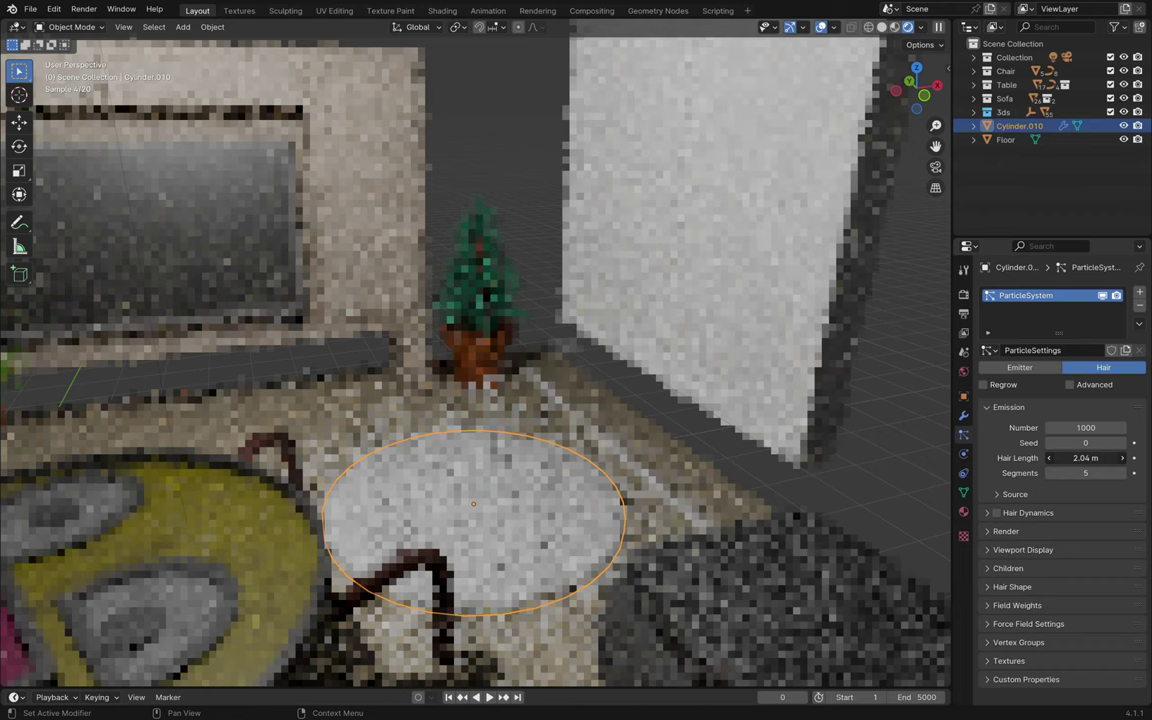
pyautogui.moveTo(1085, 458); pyautogui.dragTo(1085, 456)
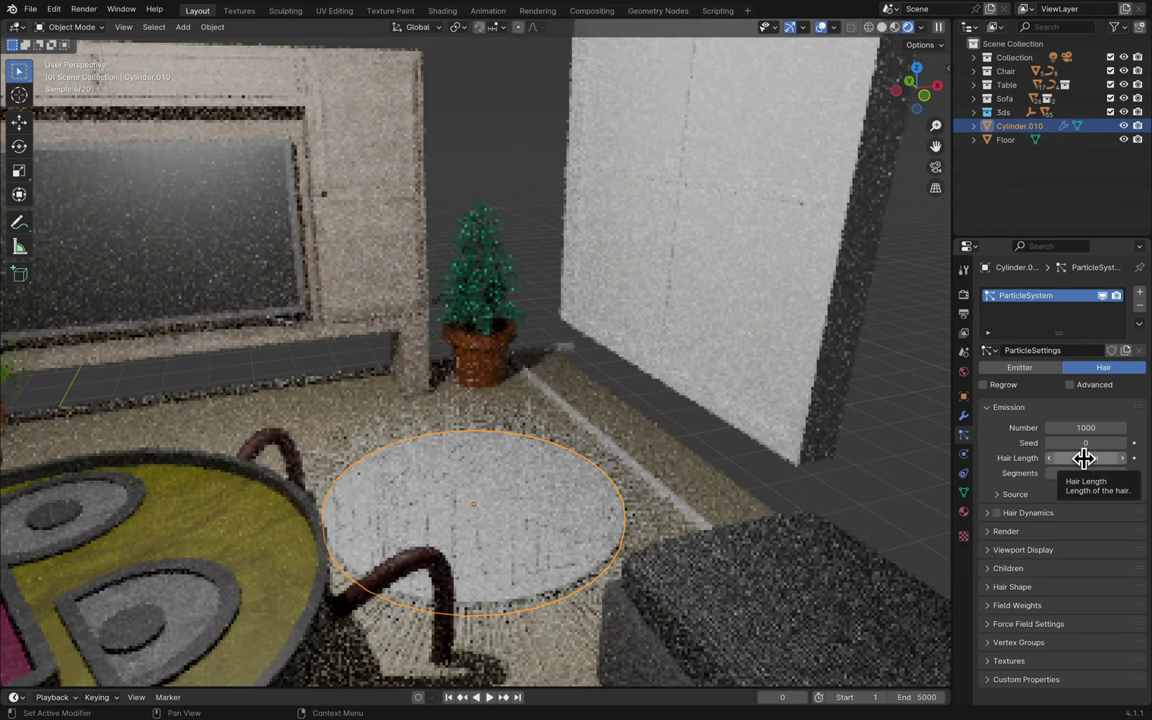
pyautogui.click(1085, 458)
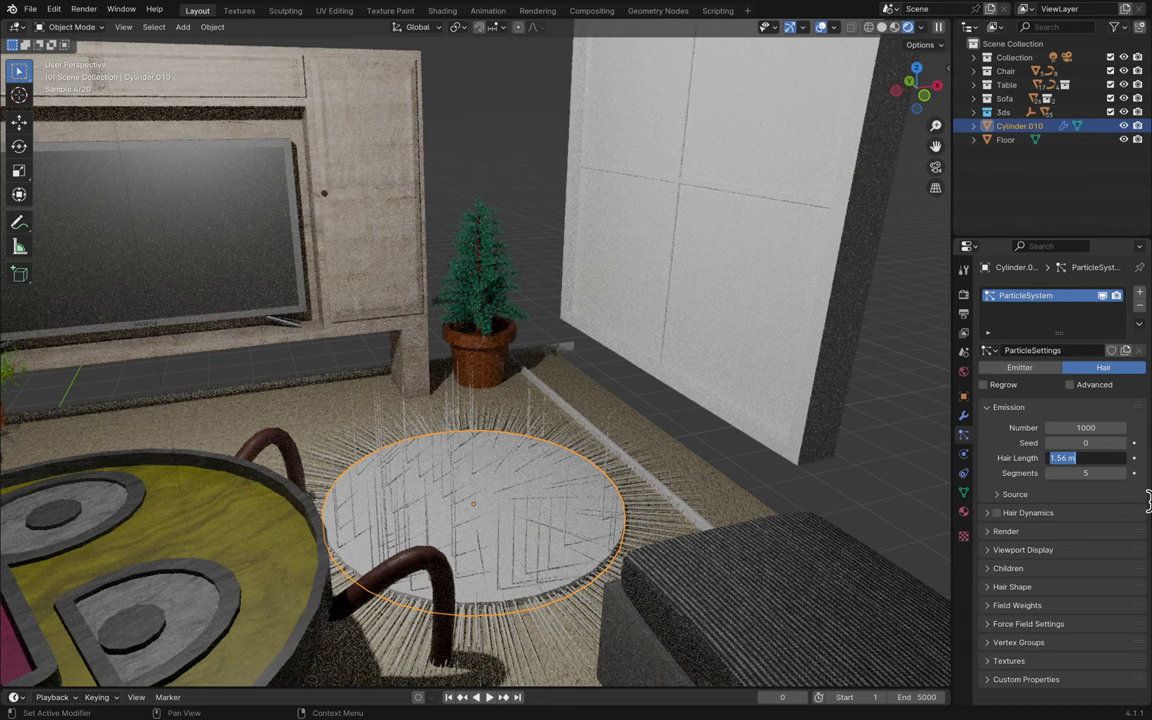
pyautogui.write('0.5')
pyautogui.press('Return')
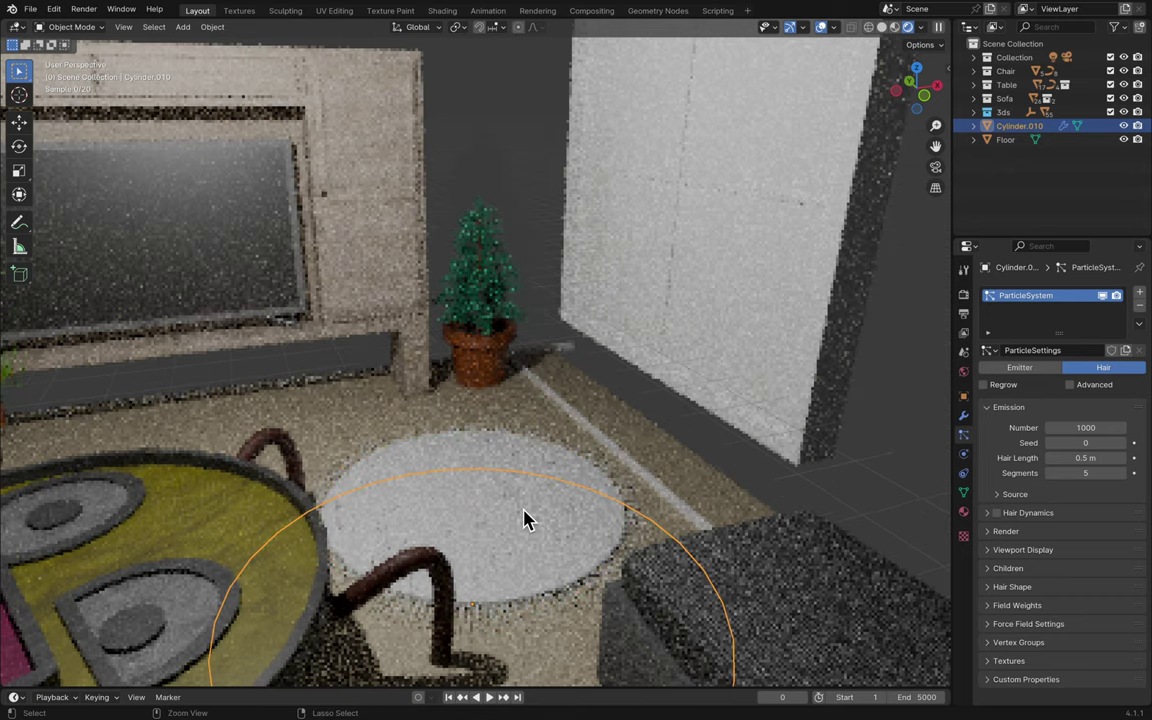
# - Move the rug straight down along Z about 0.09 m onto the floor
pyautogui.keyDown('shift'); pyautogui.scroll(-3, 527, 519); pyautogui.keyUp('shift')
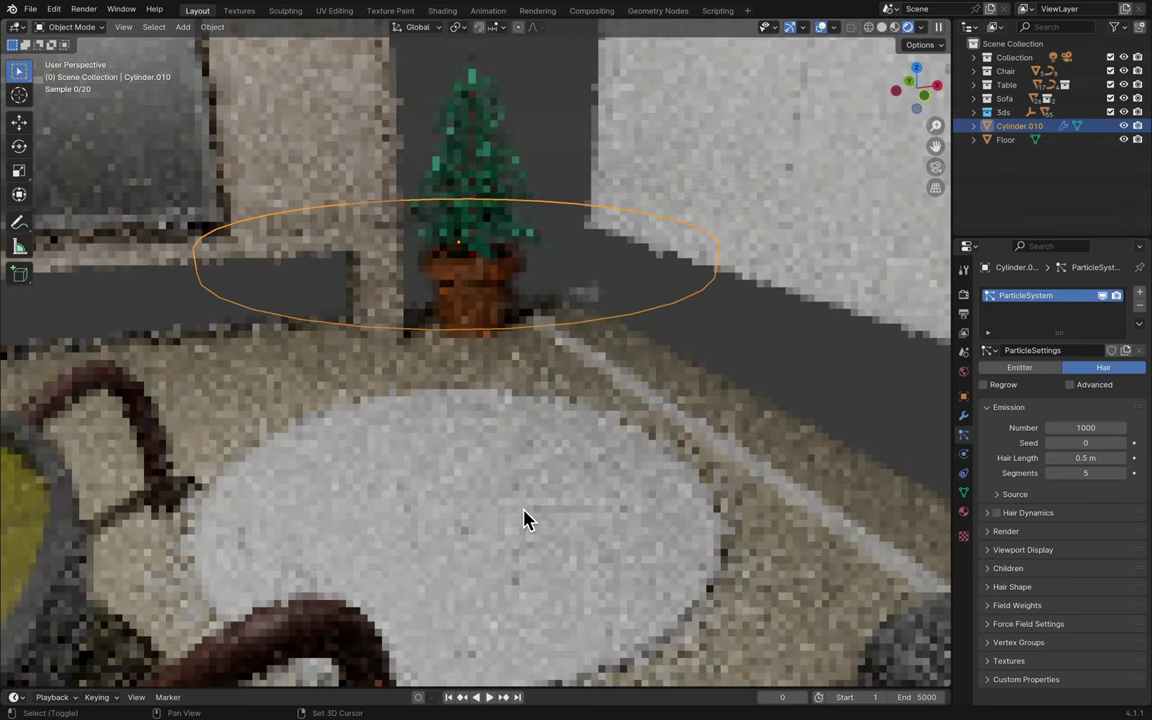
pyautogui.keyDown('shift'); pyautogui.scroll(3, 527, 519); pyautogui.keyUp('shift')
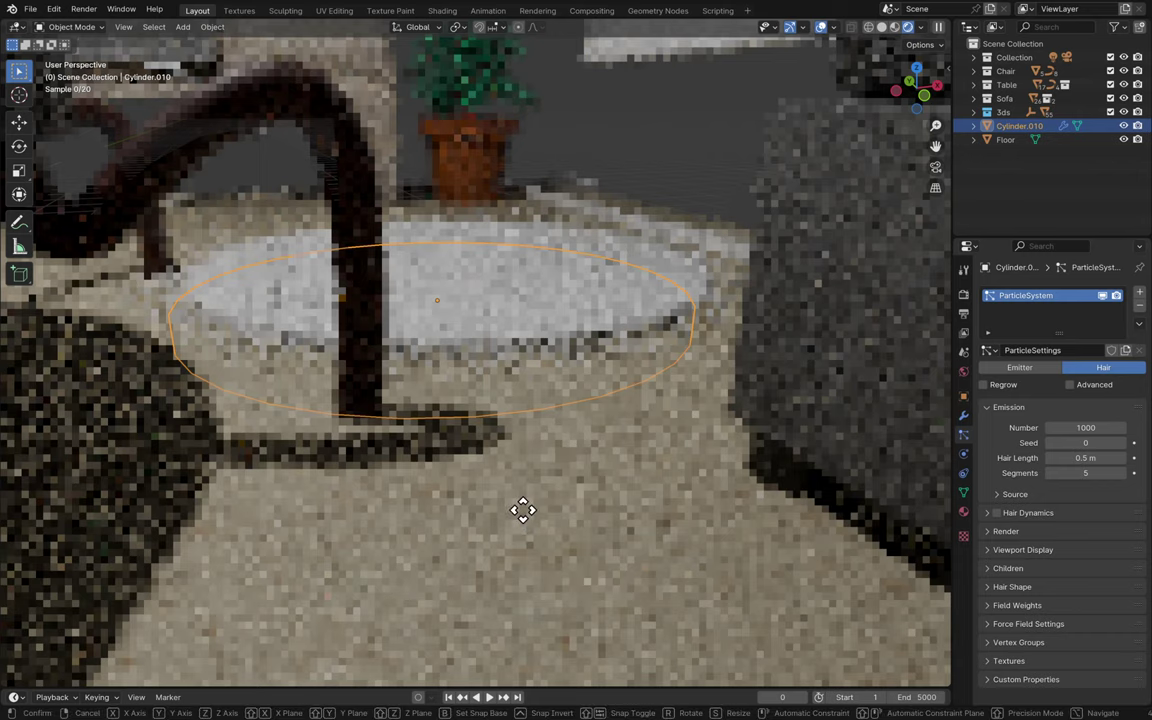
pyautogui.press('g')
pyautogui.press('z')
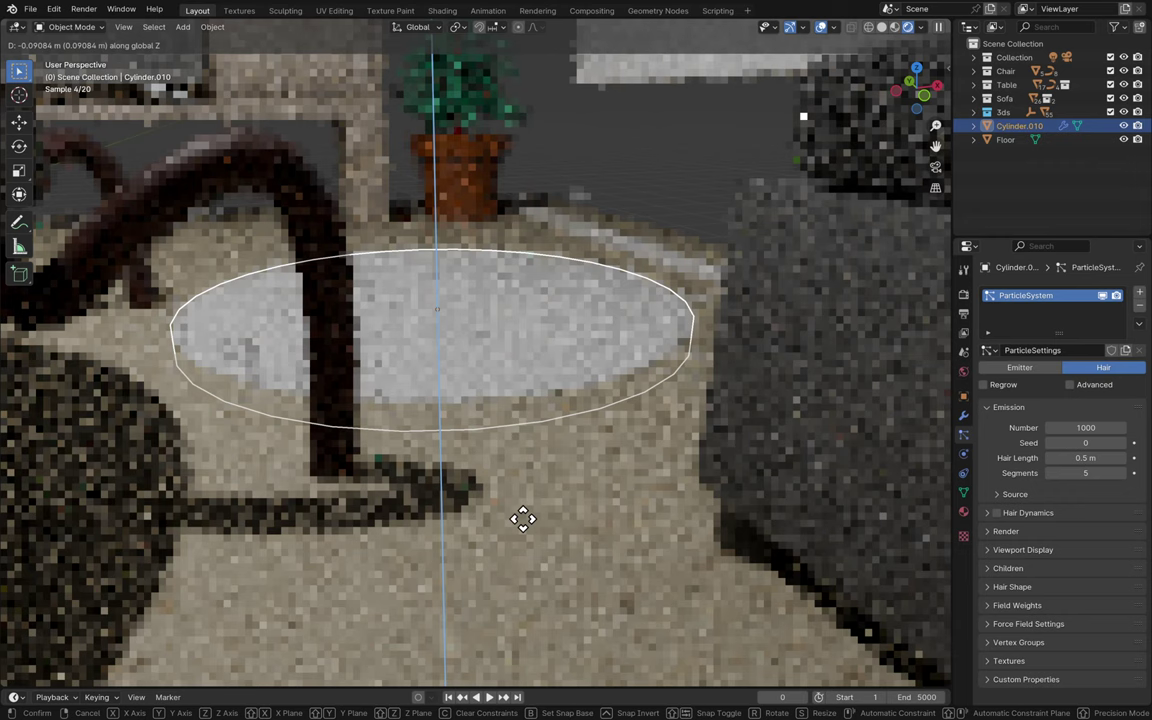
pyautogui.click(522, 518)
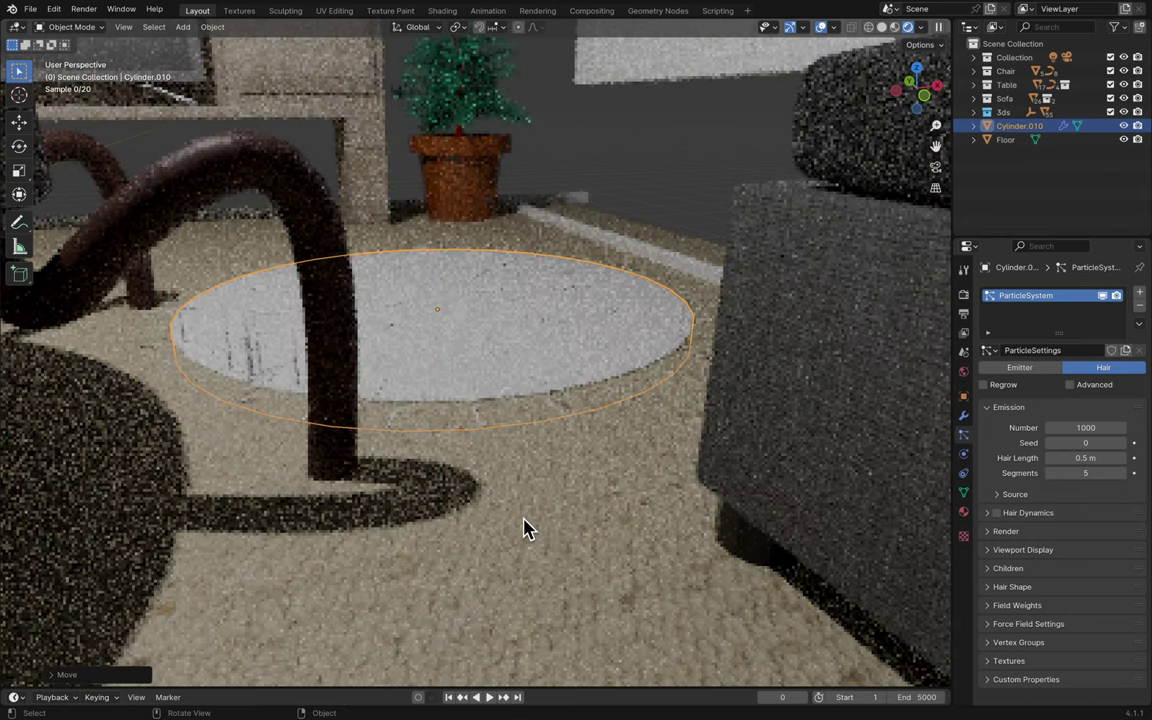
# - Check the rug alone in Local View, return to the full room, and reselect the rug
pyautogui.press('KP_Divide')
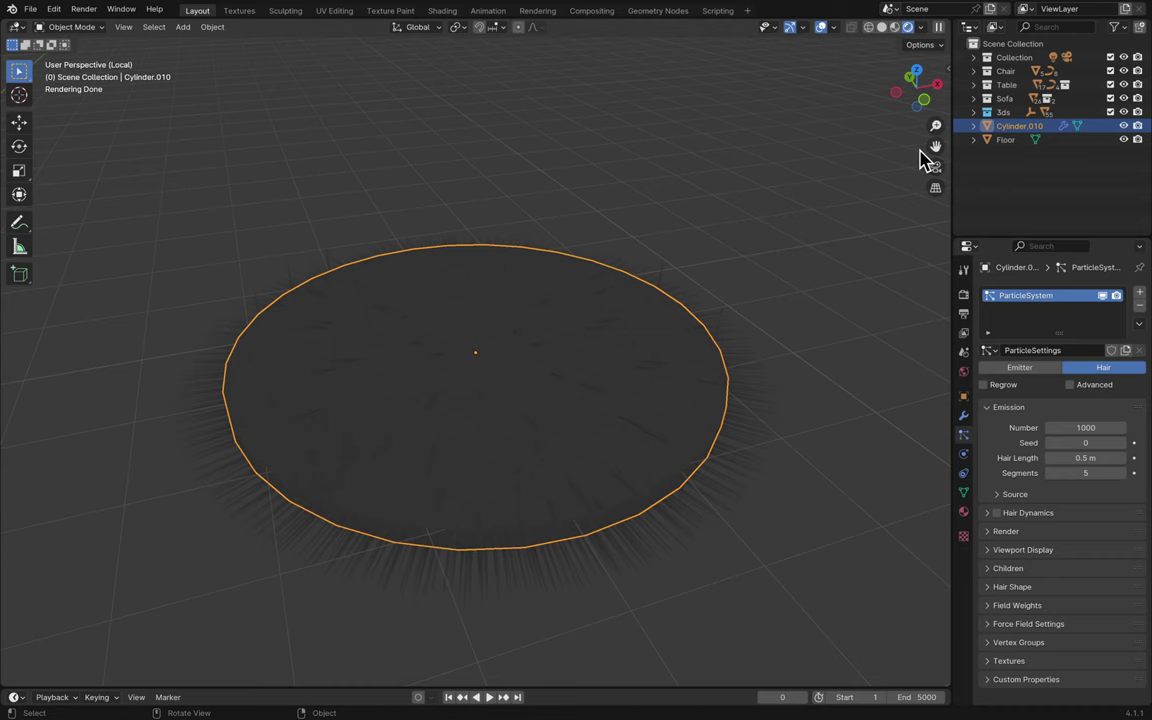
pyautogui.press('KP_Divide')
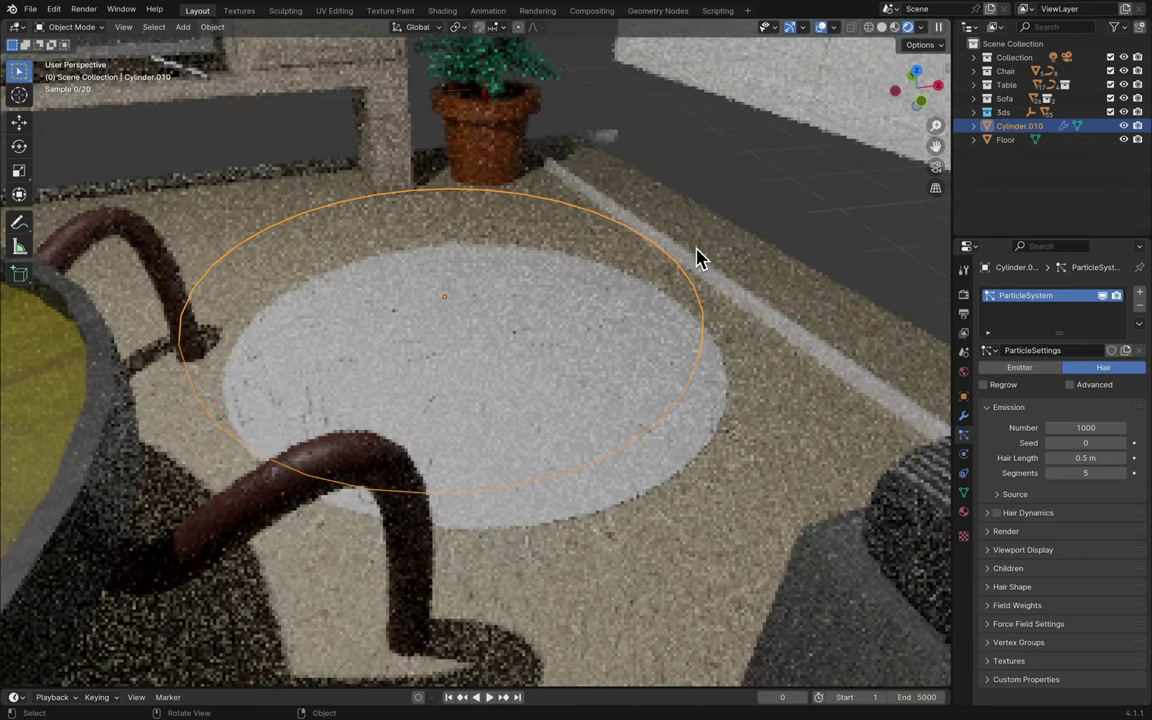
pyautogui.scroll(-3, 697, 257)
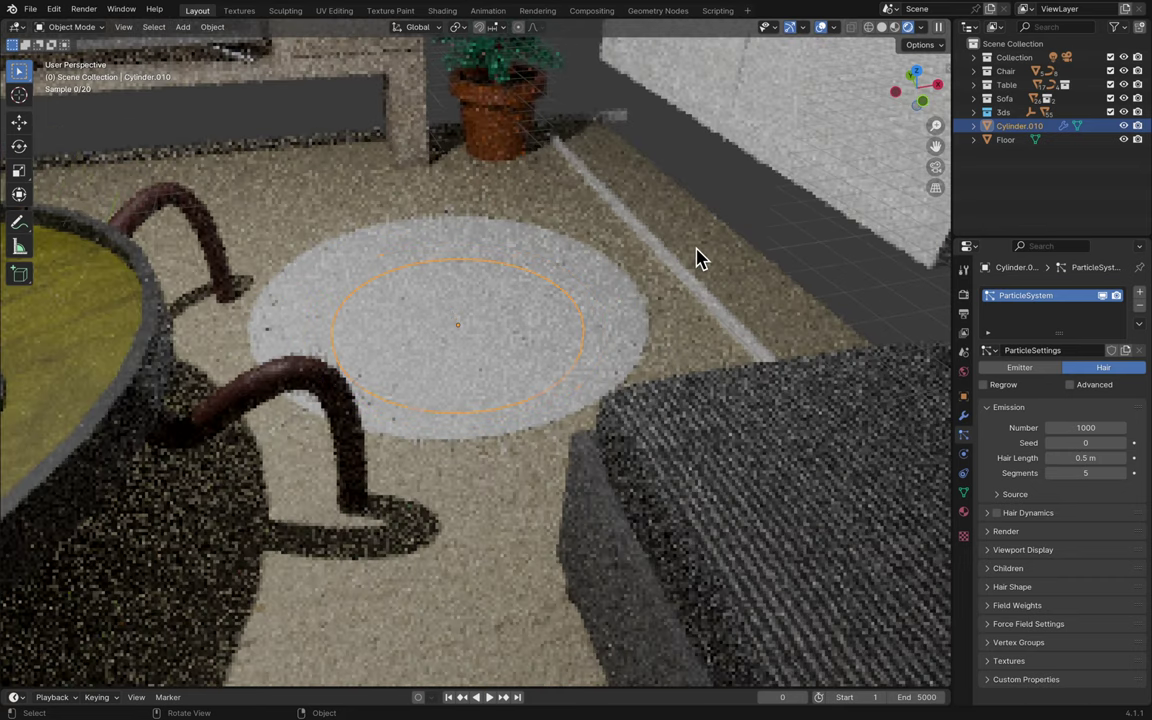
pyautogui.scroll(-1, 697, 257)
pyautogui.scroll(-1, 699, 257)
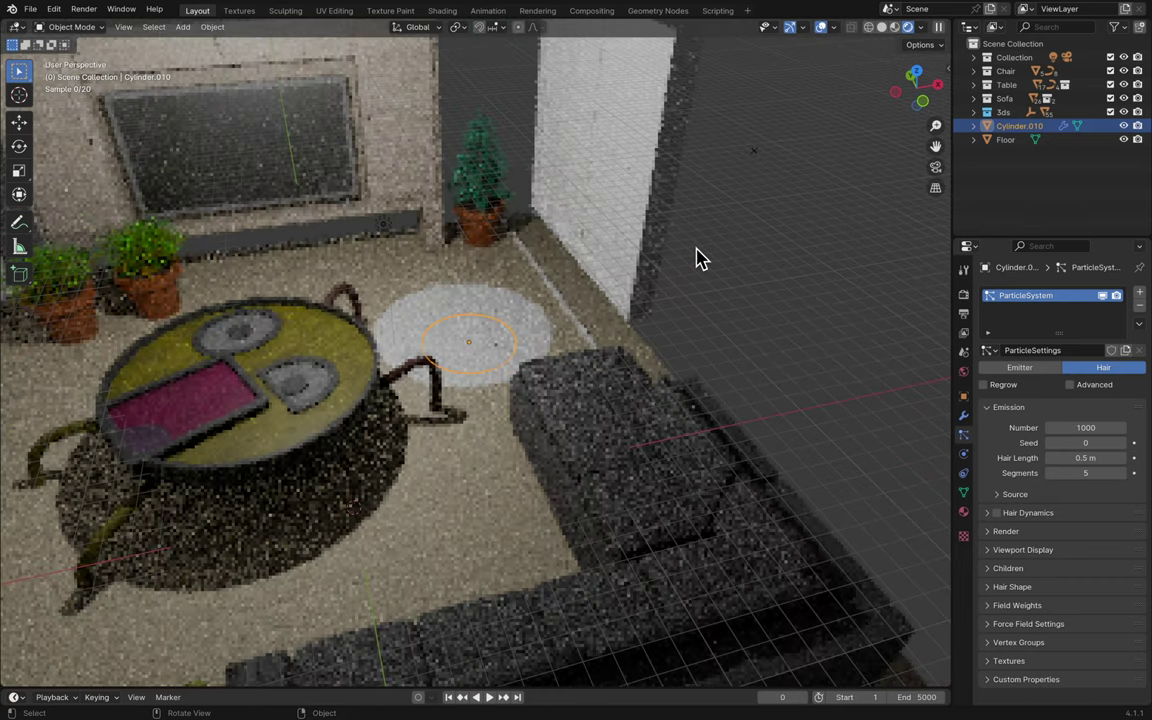
pyautogui.scroll(-2, 424, 297)
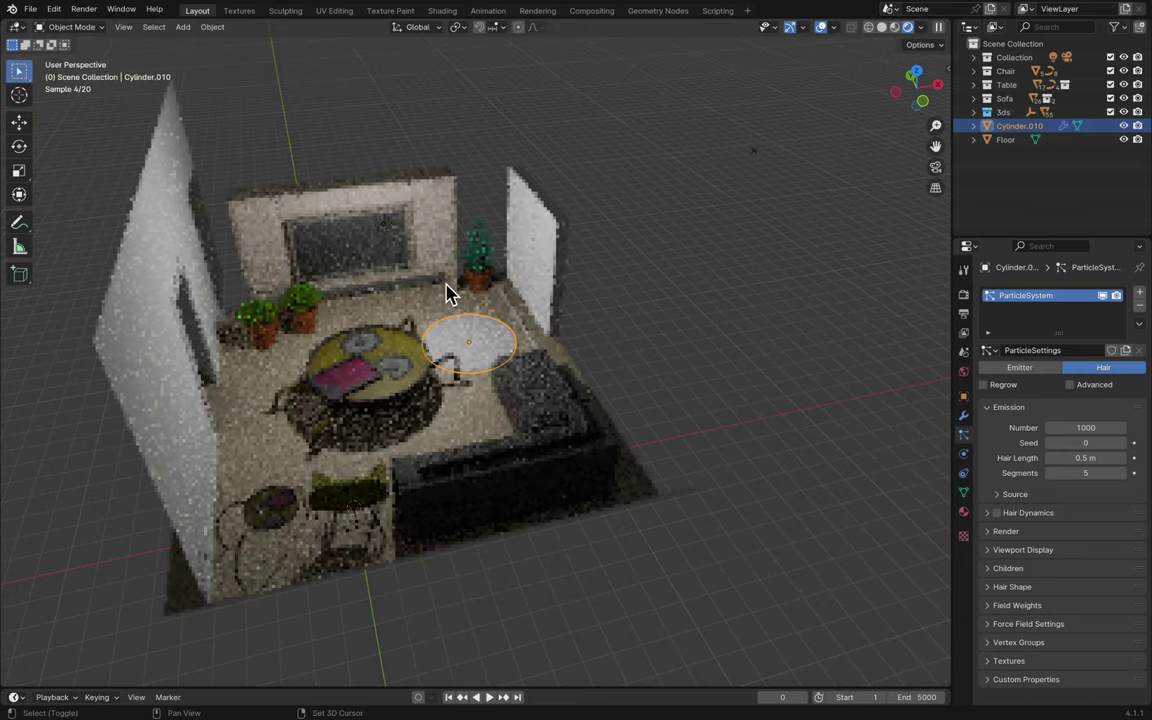
pyautogui.click(385, 224)
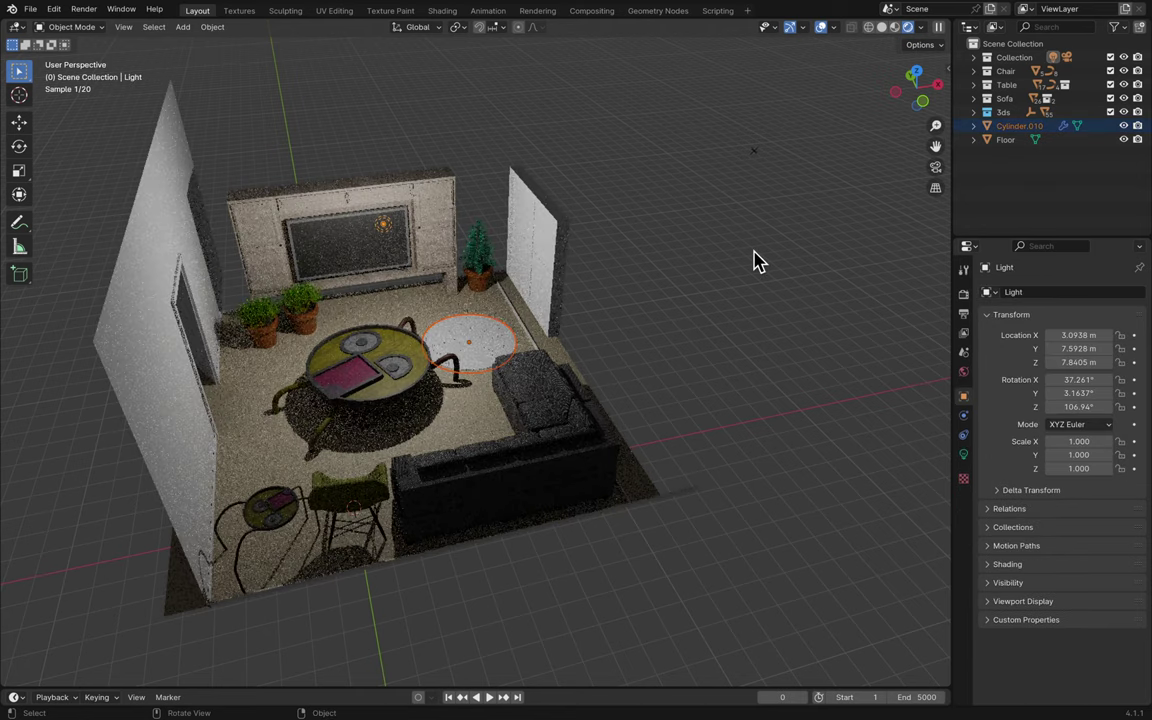
# - Show the rug alone in Local View and make it the active object
pyautogui.press('KP_Divide')
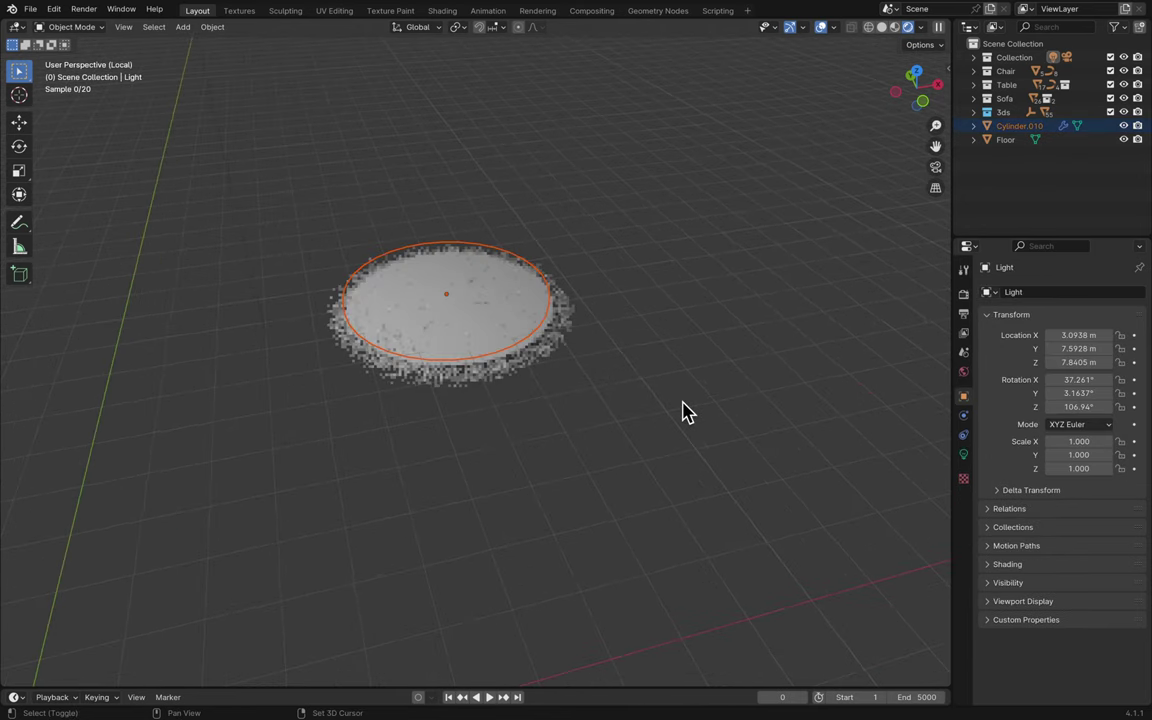
pyautogui.scroll(3, 669, 424)
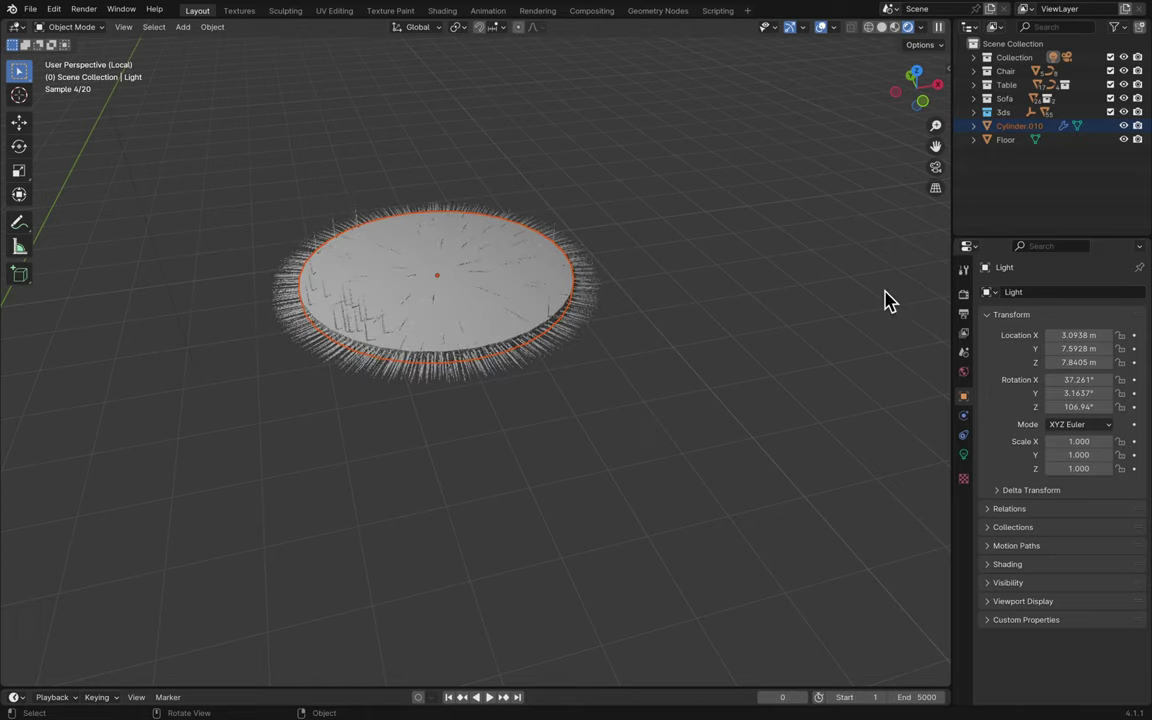
pyautogui.click(507, 309)
pyautogui.scroll(2, 494, 303)
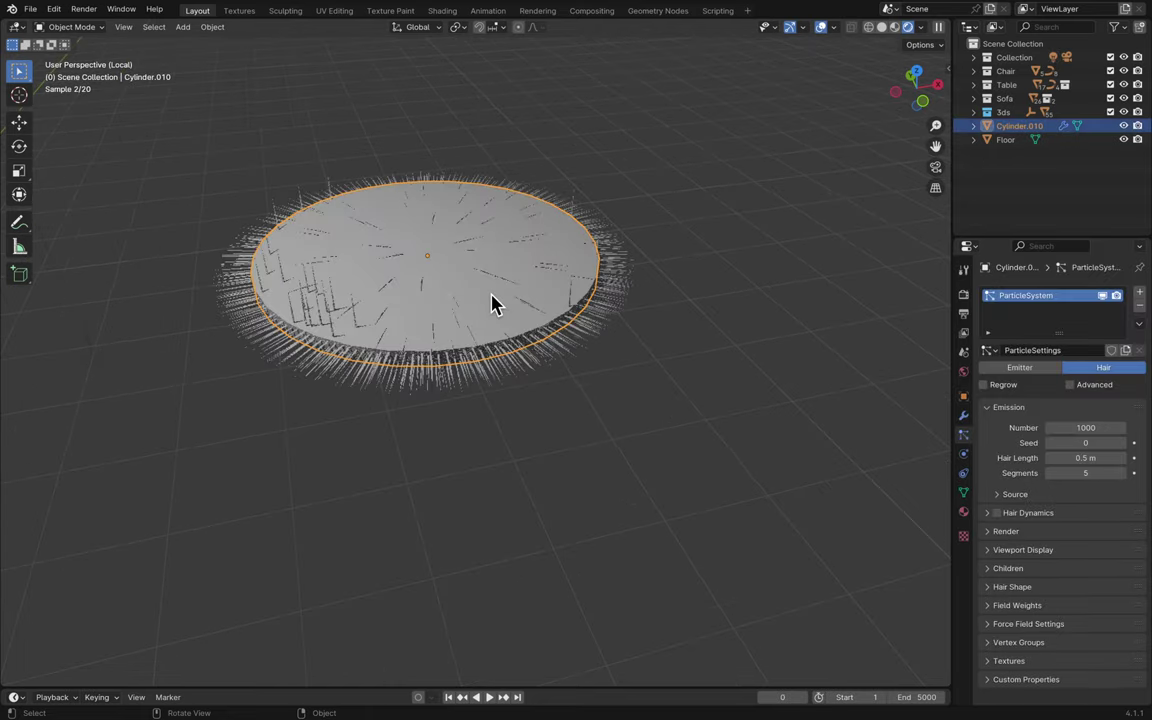
pyautogui.scroll(4, 494, 303)
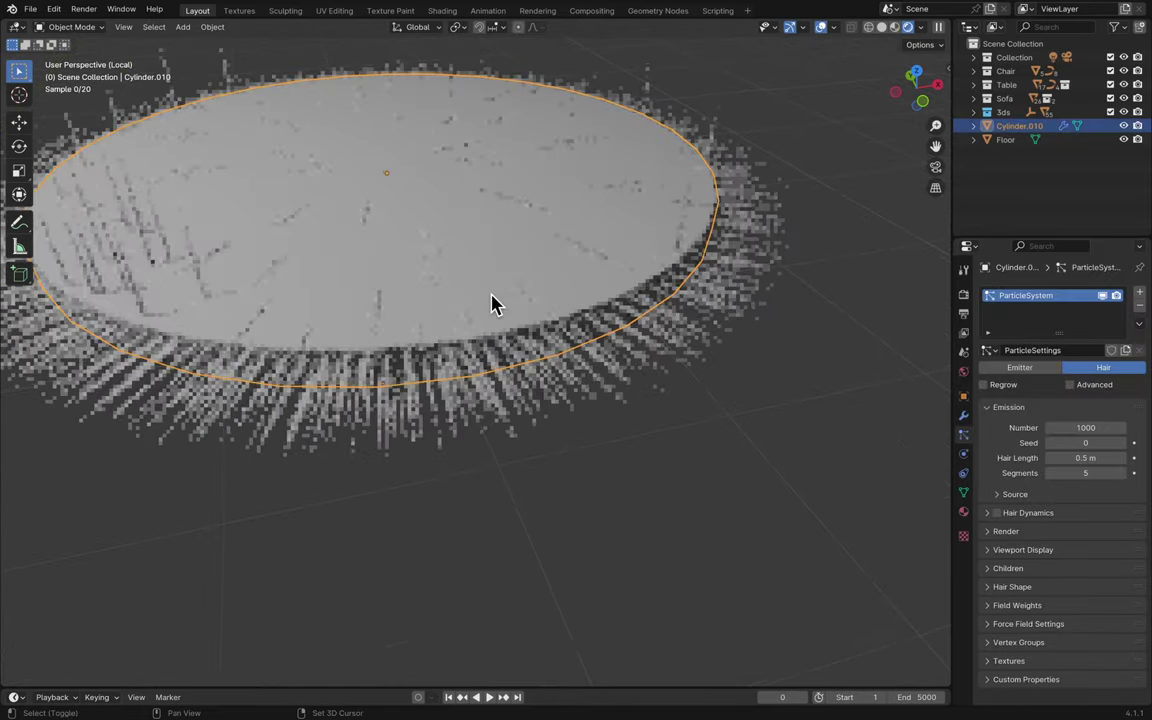
pyautogui.scroll(2, 494, 303)
pyautogui.scroll(-3, 586, 314)
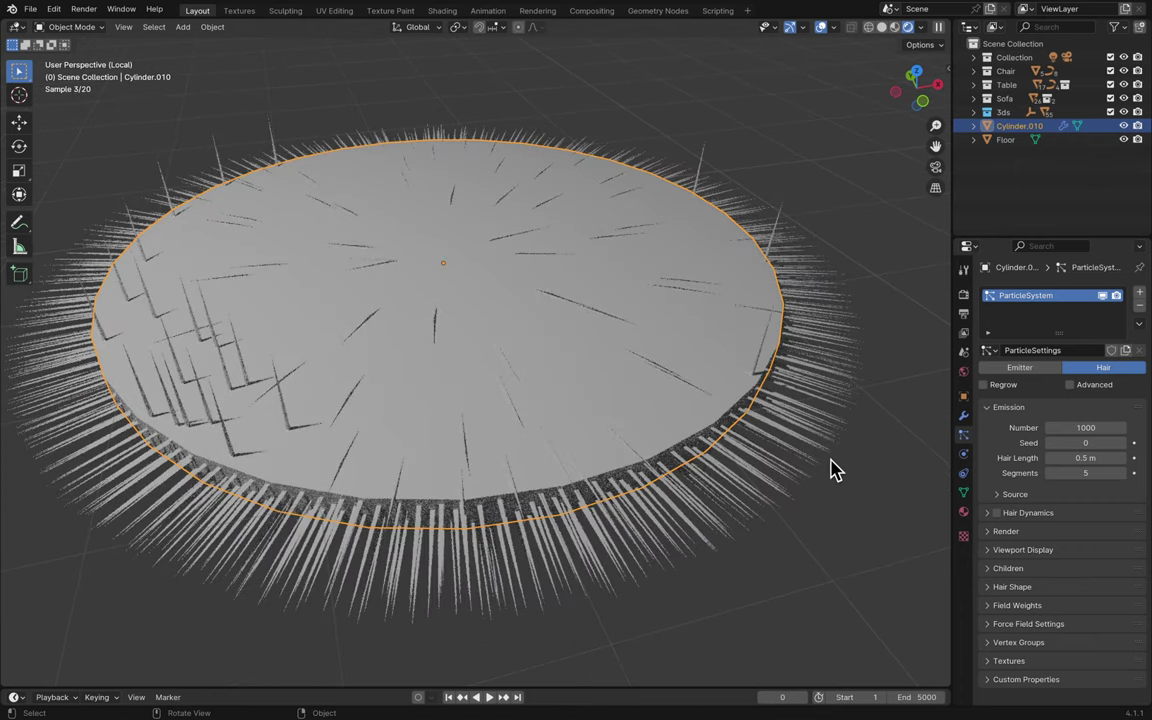
# - Set the rug's Hair Length to 0.12 m and tilt the view lower around it
pyautogui.doubleClick(1085, 458)
pyautogui.write('0.12')
pyautogui.press('Return')
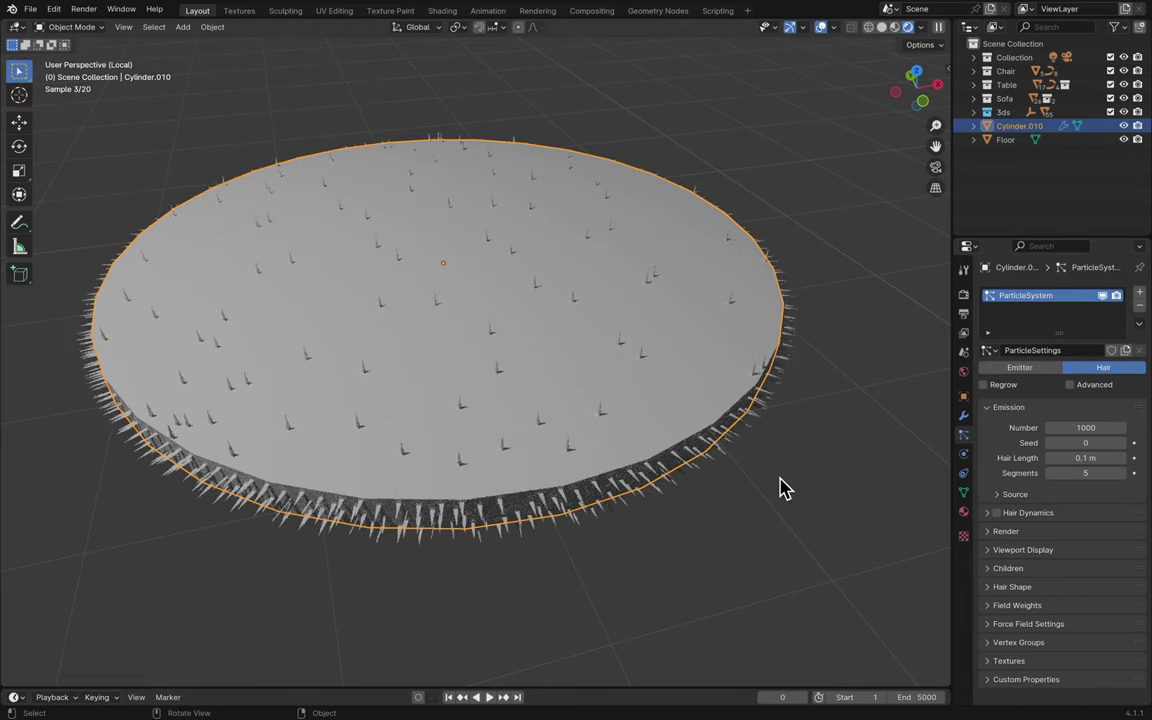
pyautogui.scroll(10, 783, 488)
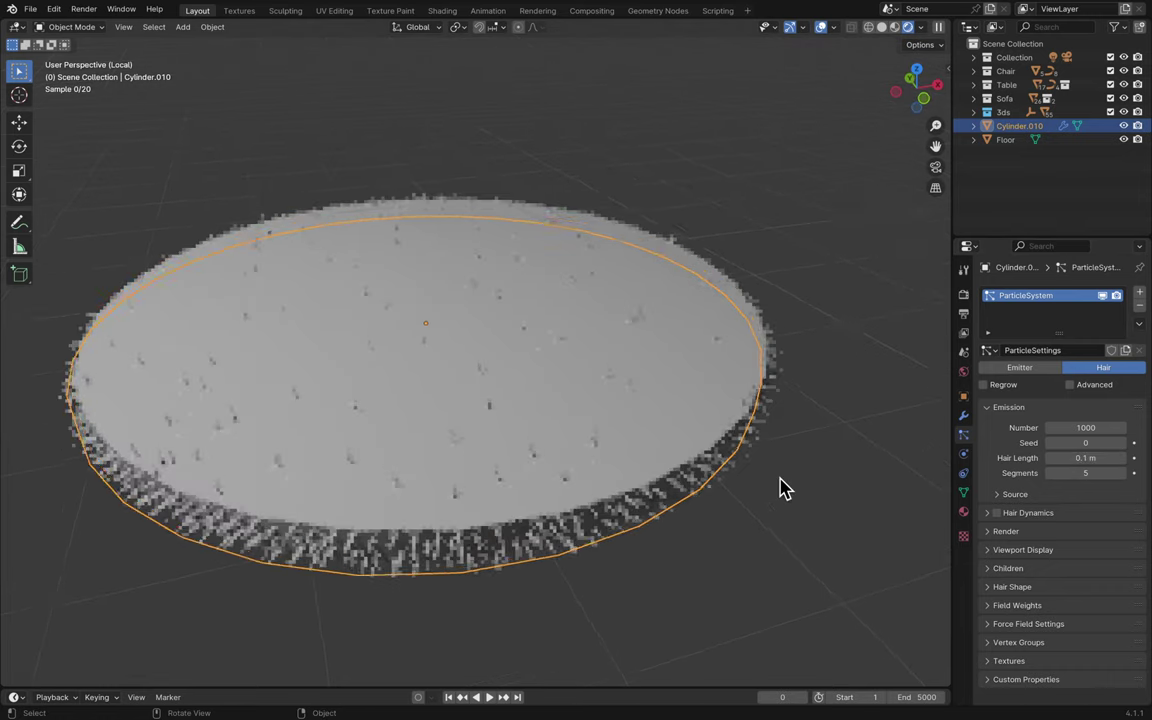
pyautogui.keyDown('shift'); pyautogui.hscroll(-3, 783, 488); pyautogui.keyUp('shift')
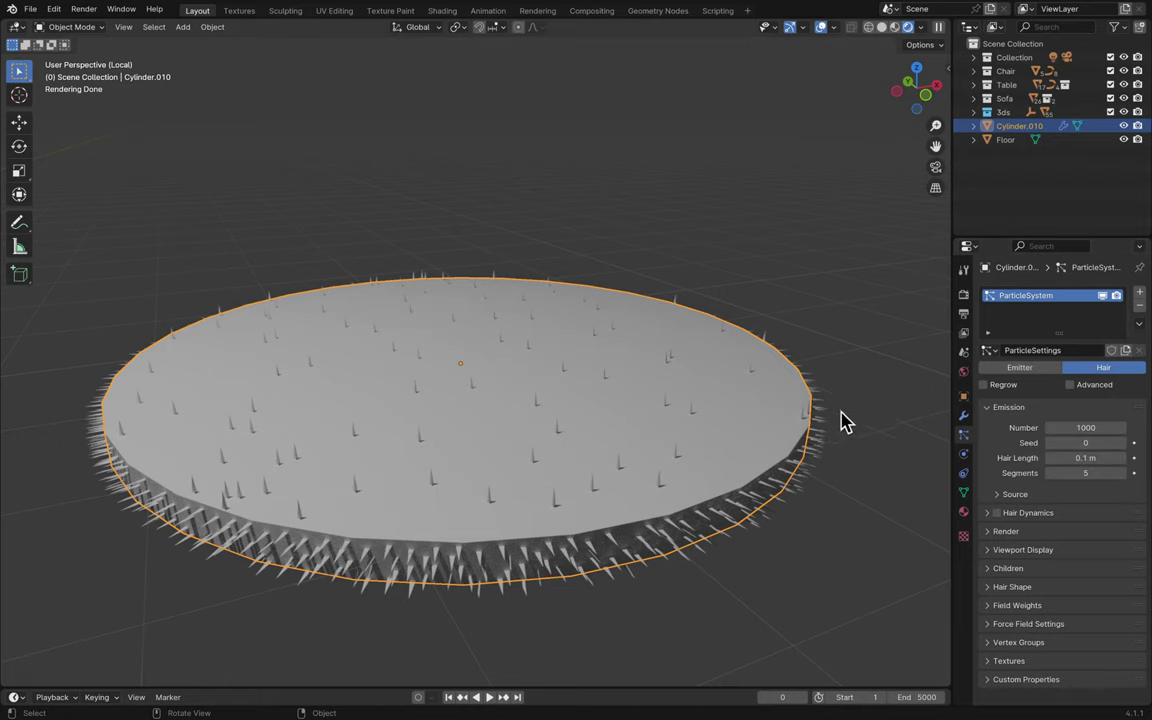
pyautogui.moveTo(728, 460); pyautogui.dragTo(727, 459, button='middle')
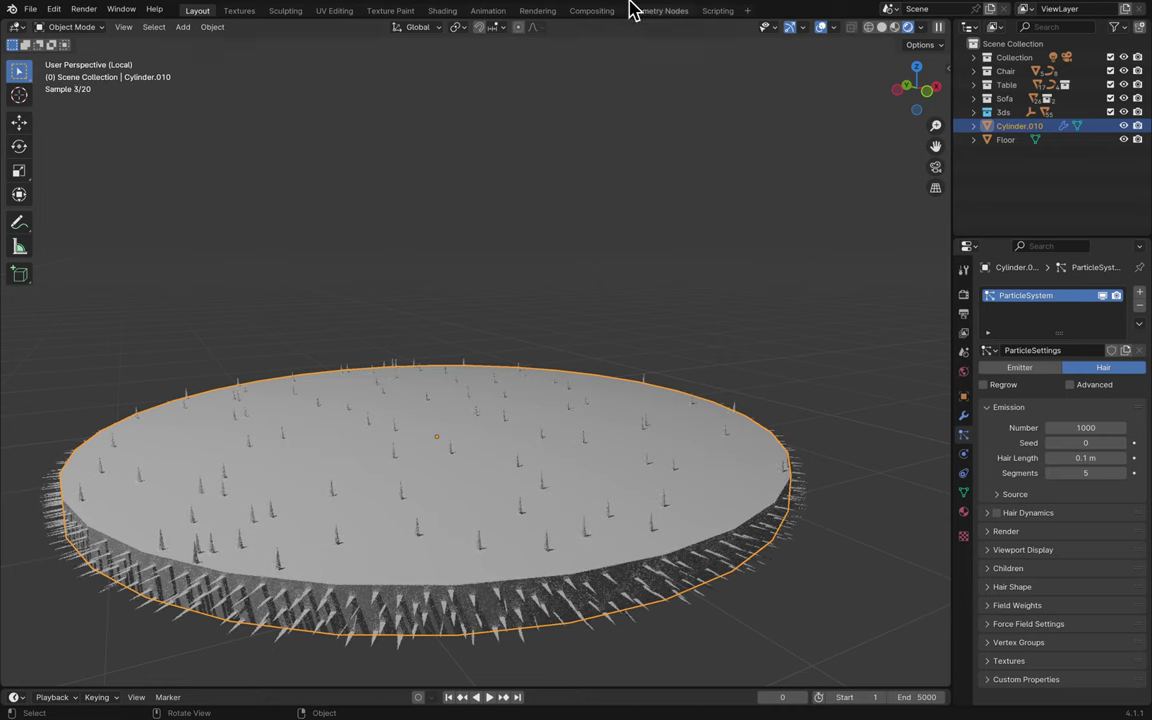
# - Enter Edit Mode on the rug and frame the disc's edge, trying a box selection of its sides
pyautogui.press('Tab')
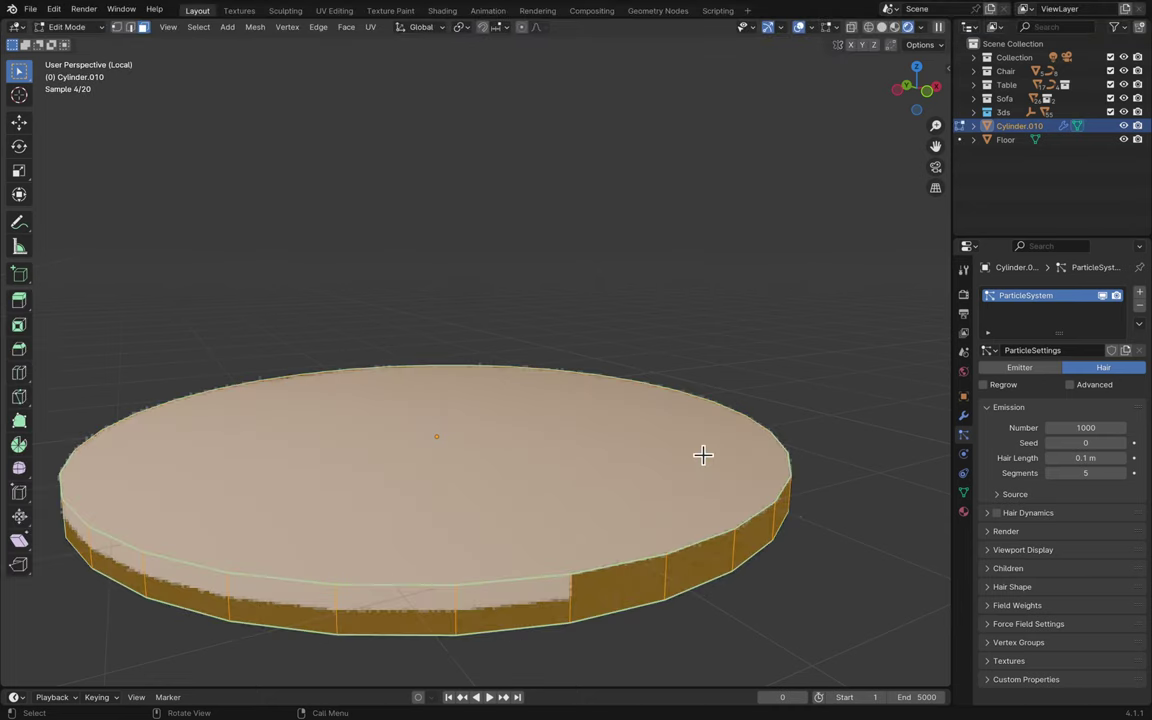
pyautogui.moveTo(712, 460); pyautogui.dragTo(710, 470, button='middle')
pyautogui.click(714, 458)
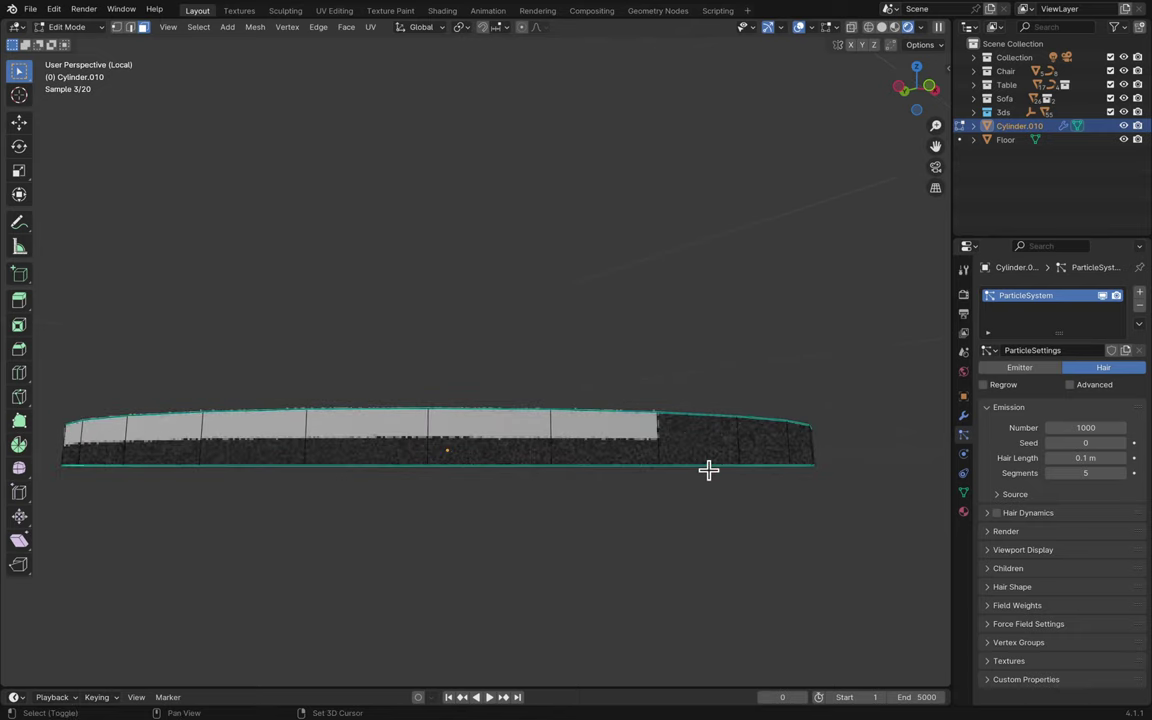
pyautogui.moveTo(267, 512); pyautogui.dragTo(221, 530, button='middle')
pyautogui.moveTo(94, 537); pyautogui.dragTo(926, 453)
pyautogui.moveTo(926, 453); pyautogui.dragTo(923, 450, button='middle')
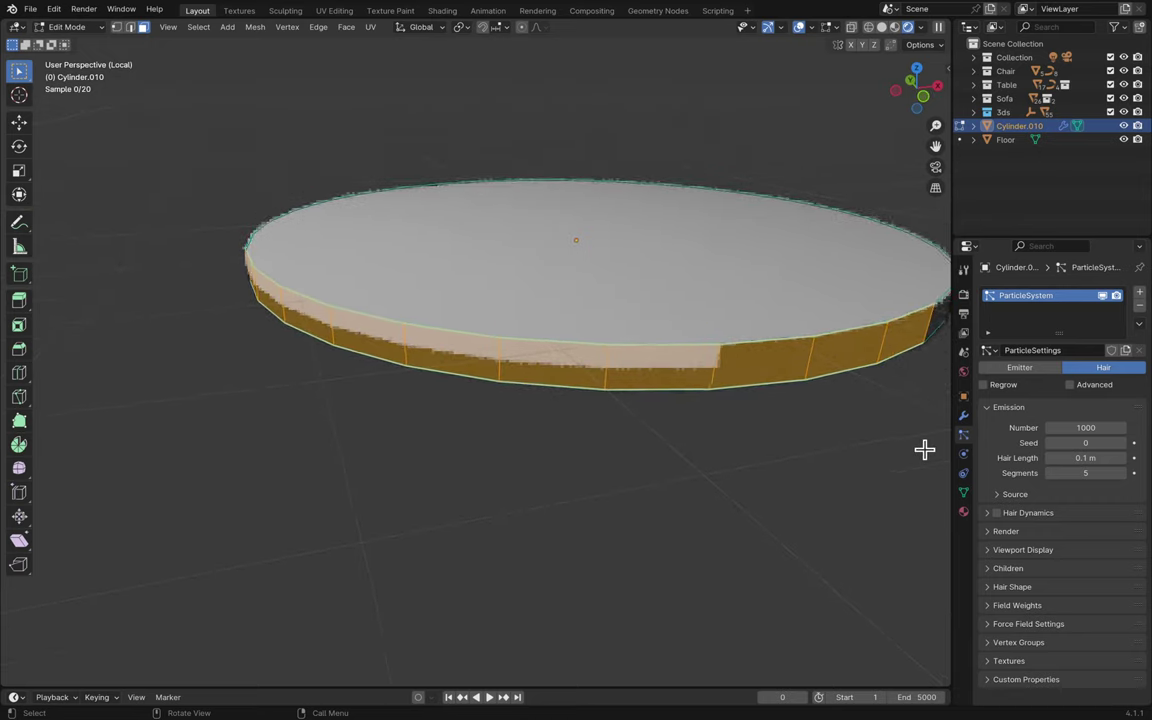
pyautogui.click(815, 450)
# - Select all faces except the top, delete them as Faces, and return to Object Mode
pyautogui.press('a')
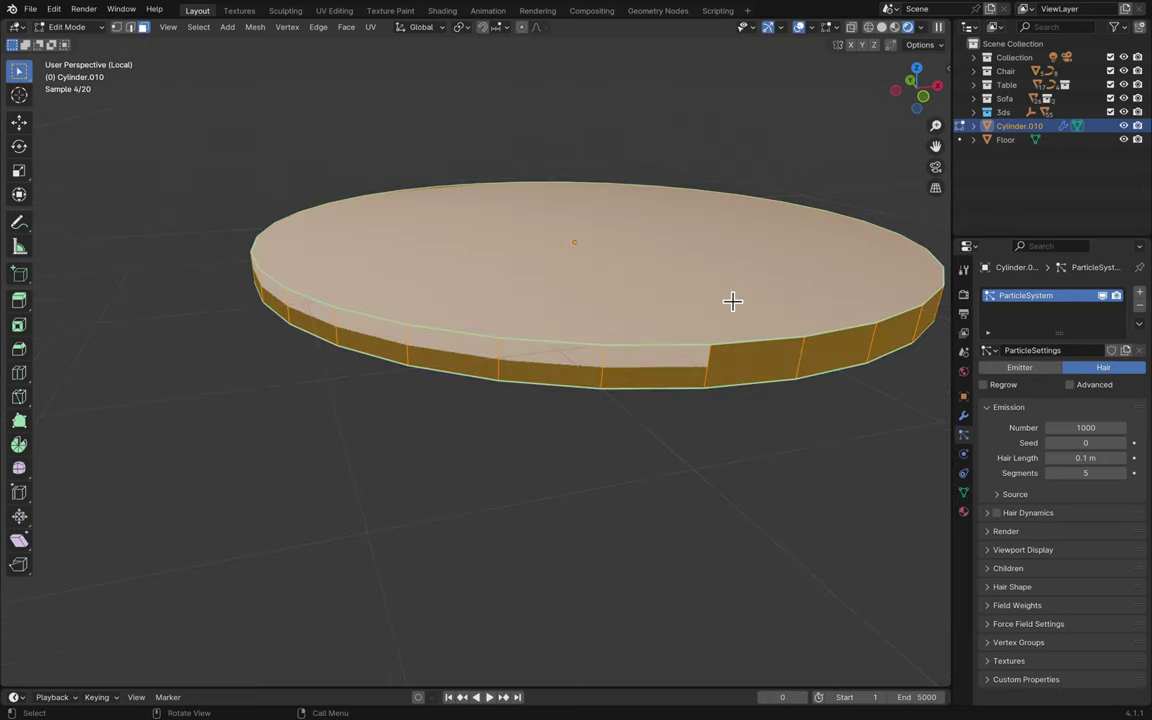
pyautogui.keyDown('shift'); pyautogui.click(699, 298); pyautogui.keyUp('shift')
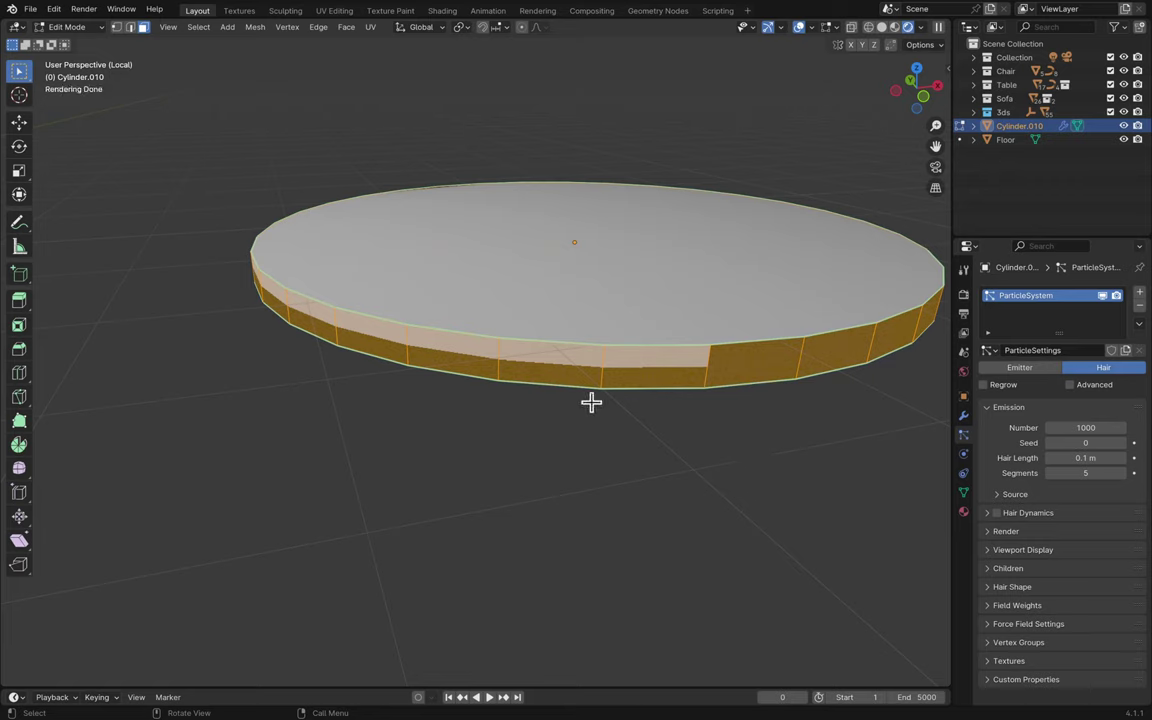
pyautogui.press('x')
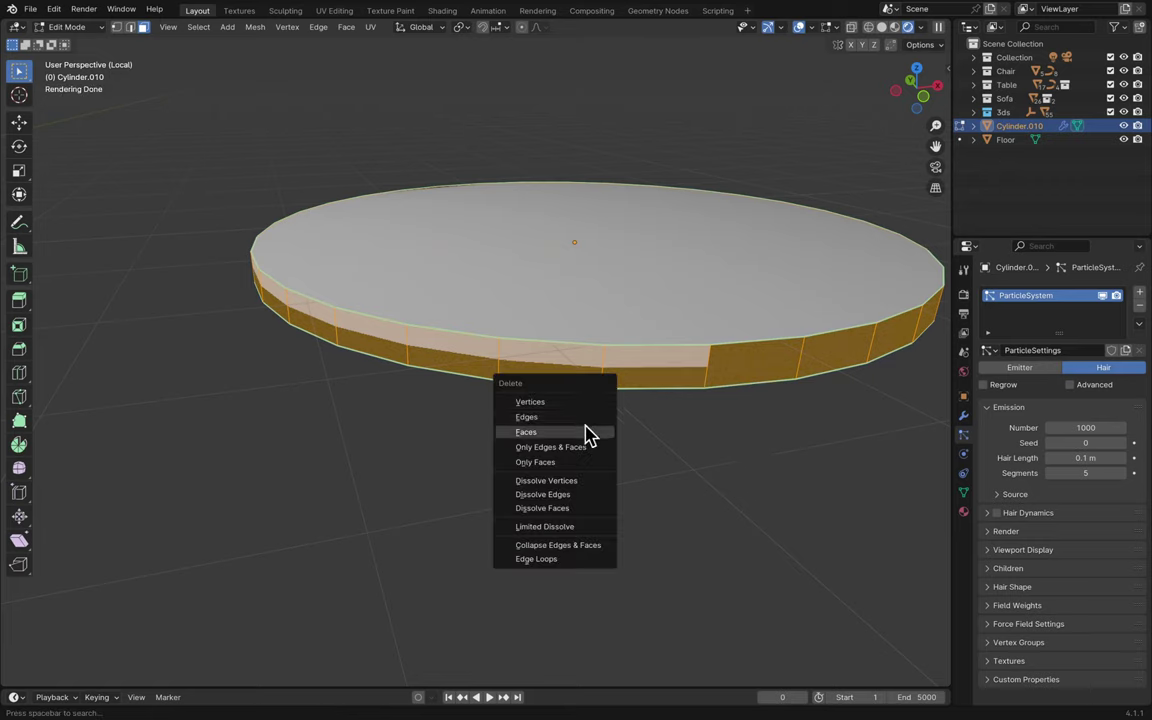
pyautogui.click(589, 437)
pyautogui.moveTo(656, 404); pyautogui.dragTo(670, 413, button='middle')
pyautogui.press('Tab')
pyautogui.scroll(6, 668, 406)
pyautogui.scroll(-5, 670, 413)
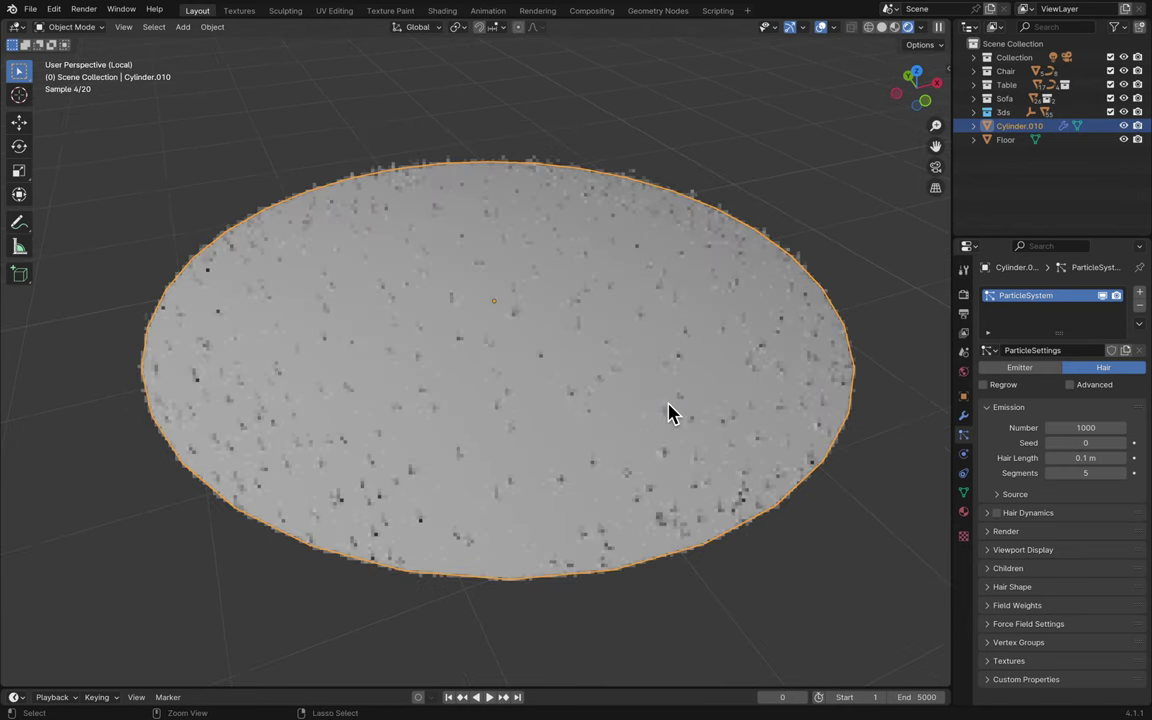
# - Set the hair Emission Number to 100000 and save the file
pyautogui.hotkey('ctrl', 's')
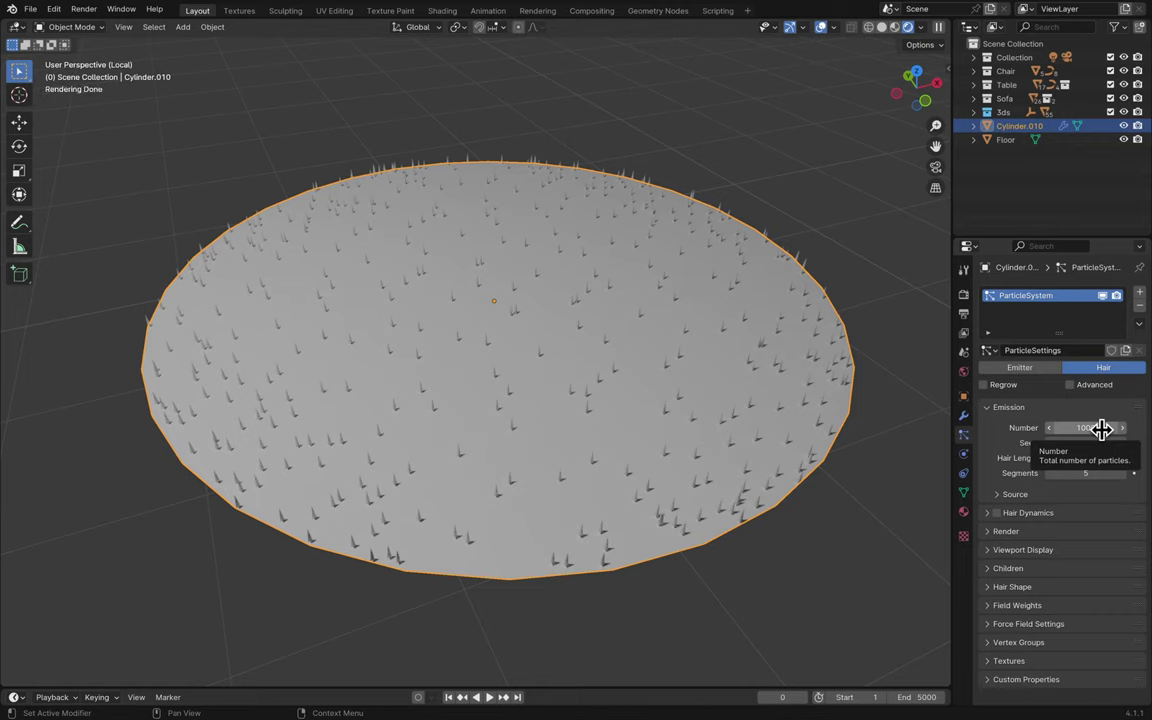
pyautogui.click(1127, 427)
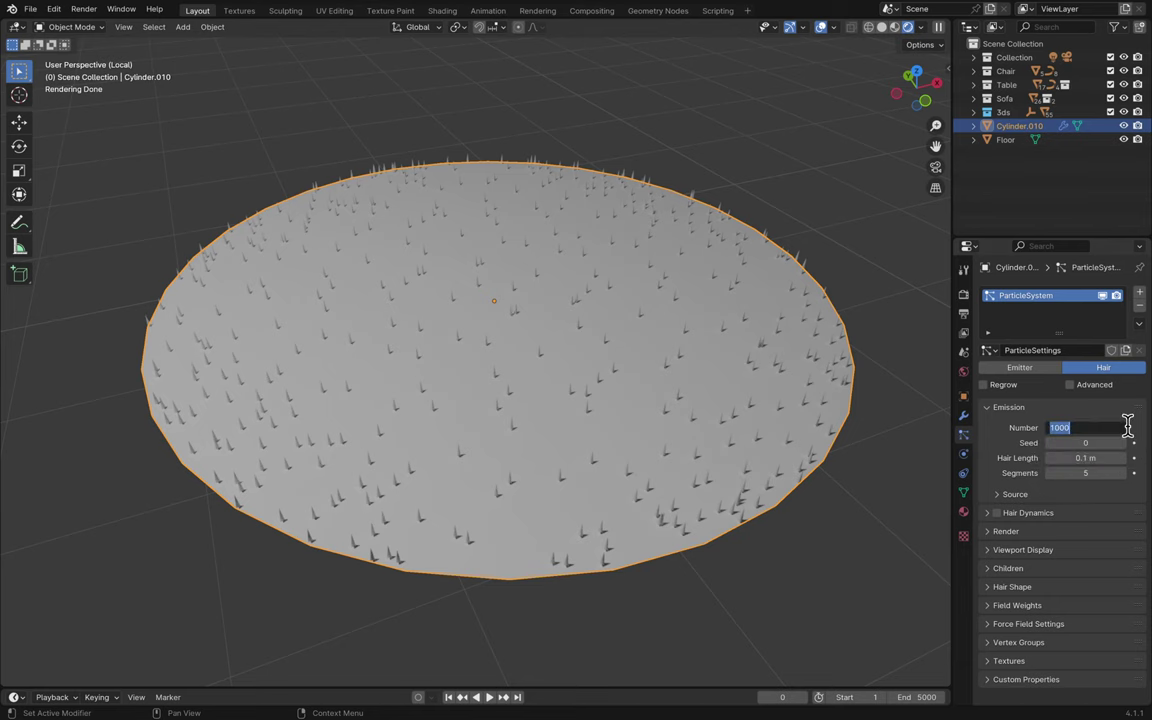
pyautogui.write('100000')
pyautogui.press('Return')
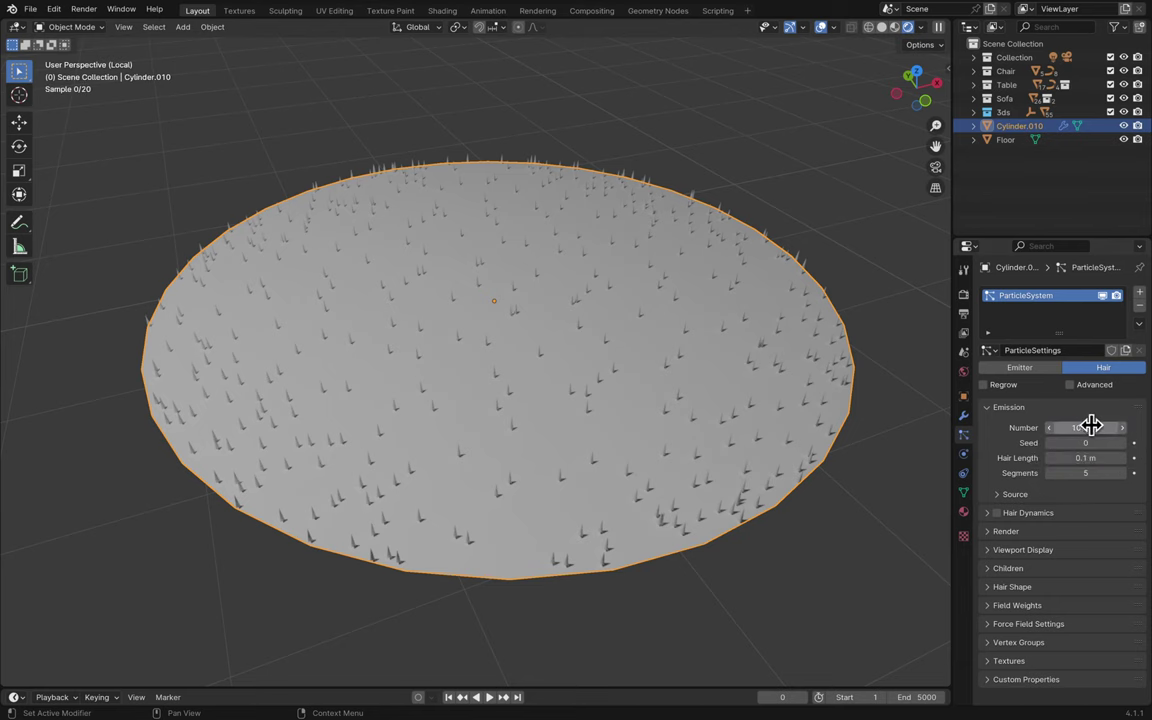
pyautogui.hotkey('ctrl', 's')
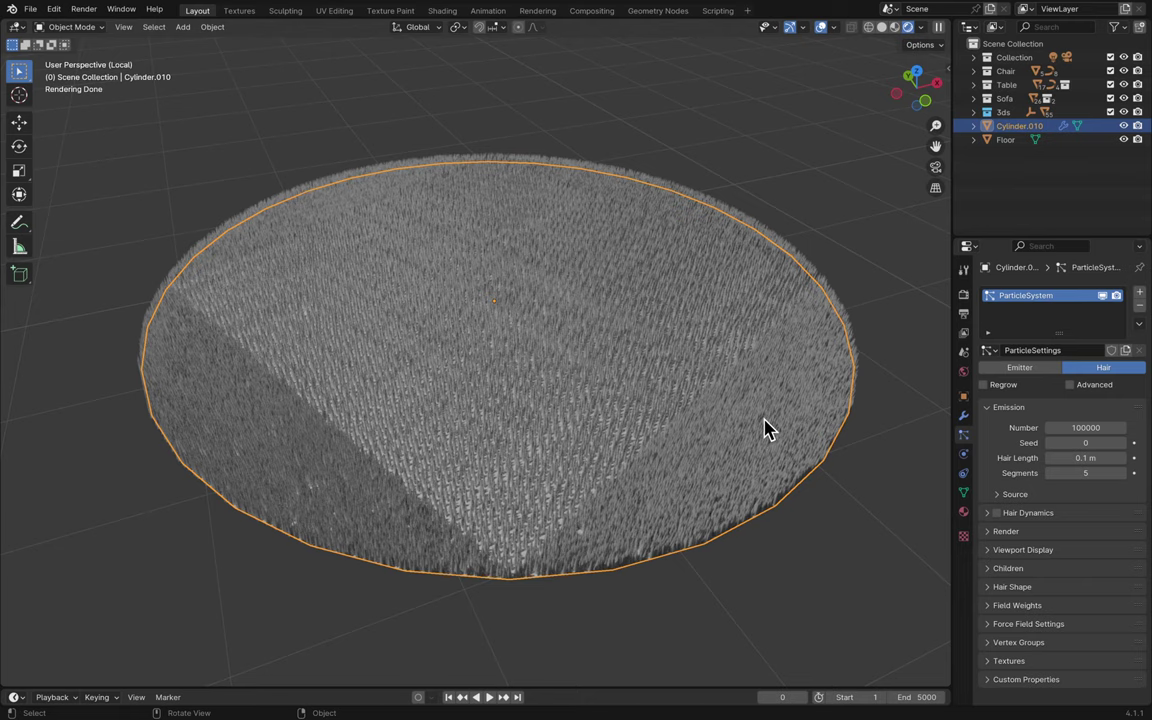
# - Save again and draw a viewport render region over a small fur patch
pyautogui.scroll(5, 763, 428)
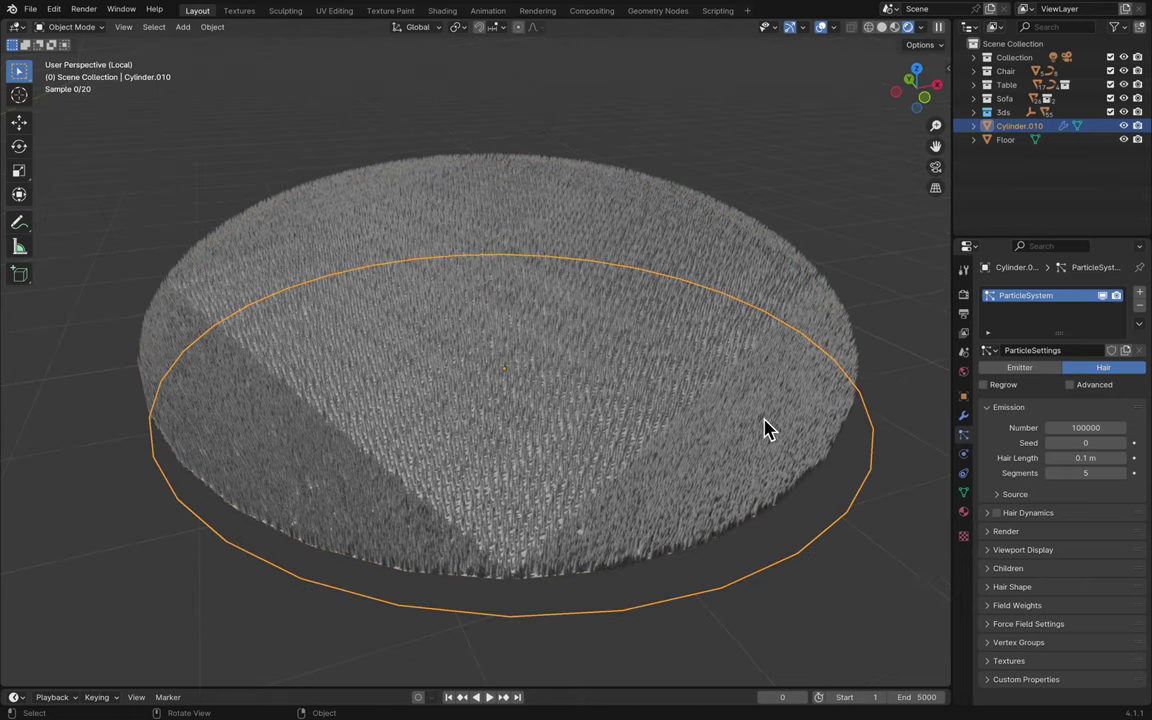
pyautogui.keyDown('shift'); pyautogui.scroll(5, 763, 428); pyautogui.keyUp('shift')
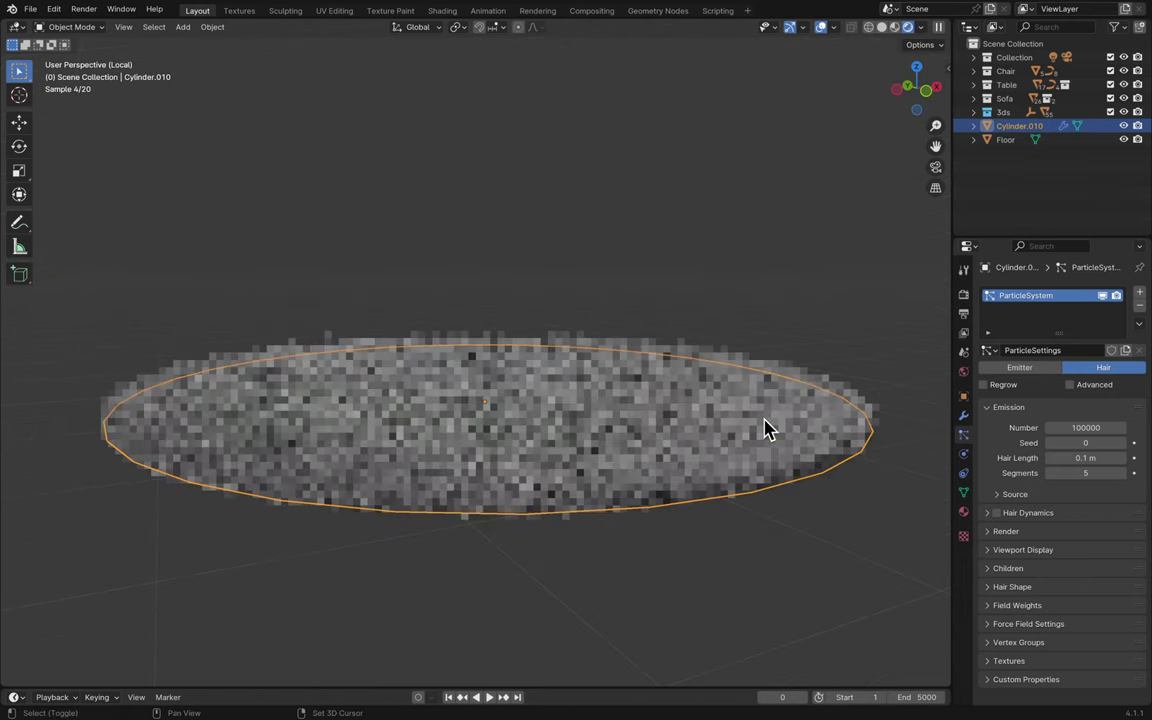
pyautogui.hotkey('ctrl', 's')
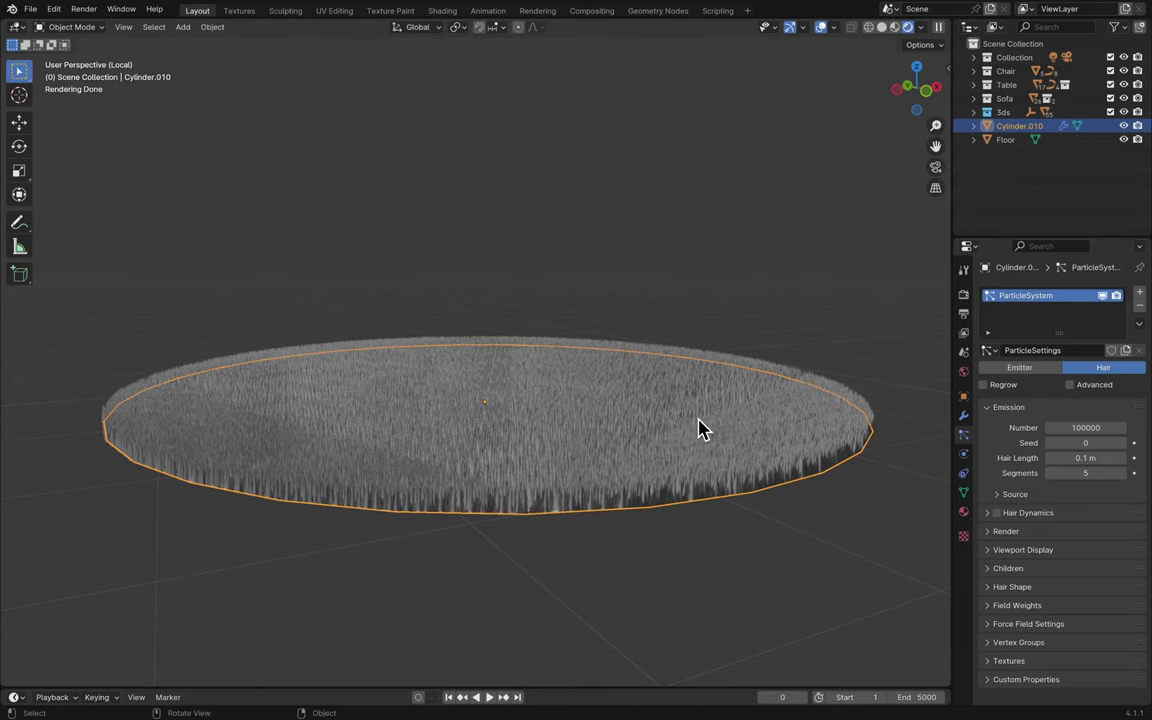
pyautogui.scroll(5, 699, 427)
pyautogui.scroll(6, 699, 427)
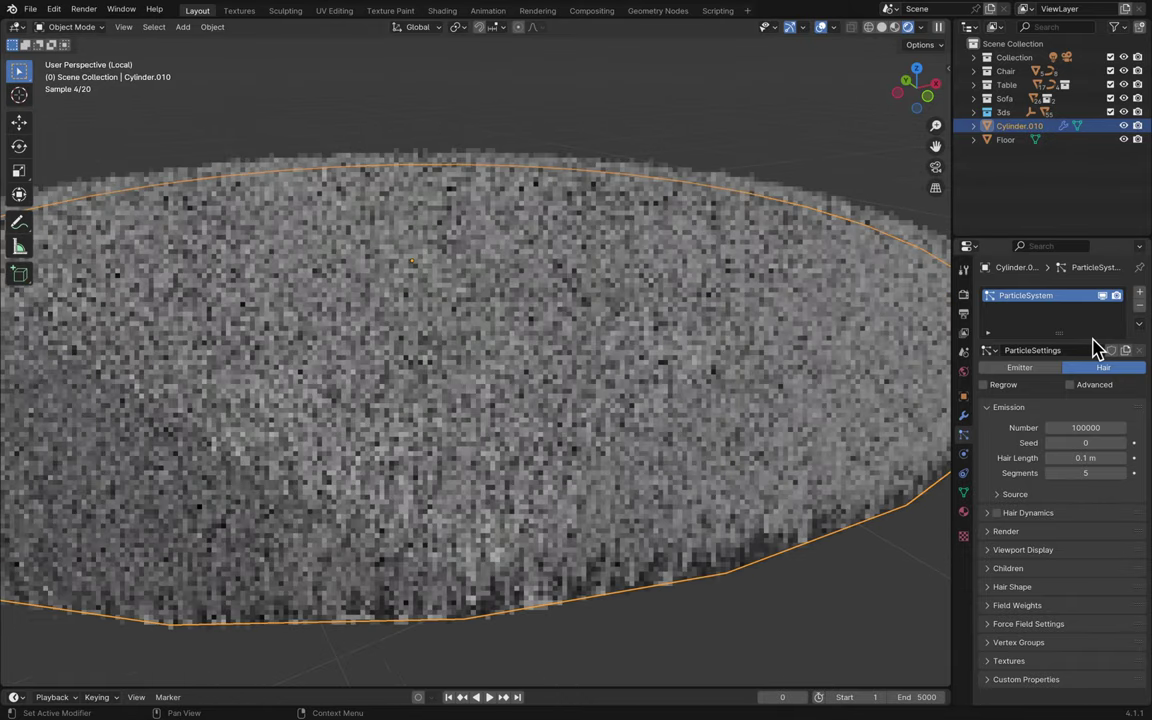
pyautogui.keyDown('shift'); pyautogui.scroll(-4, 851, 440); pyautogui.keyUp('shift')
pyautogui.keyDown('shift'); pyautogui.scroll(4, 851, 440); pyautogui.keyUp('shift')
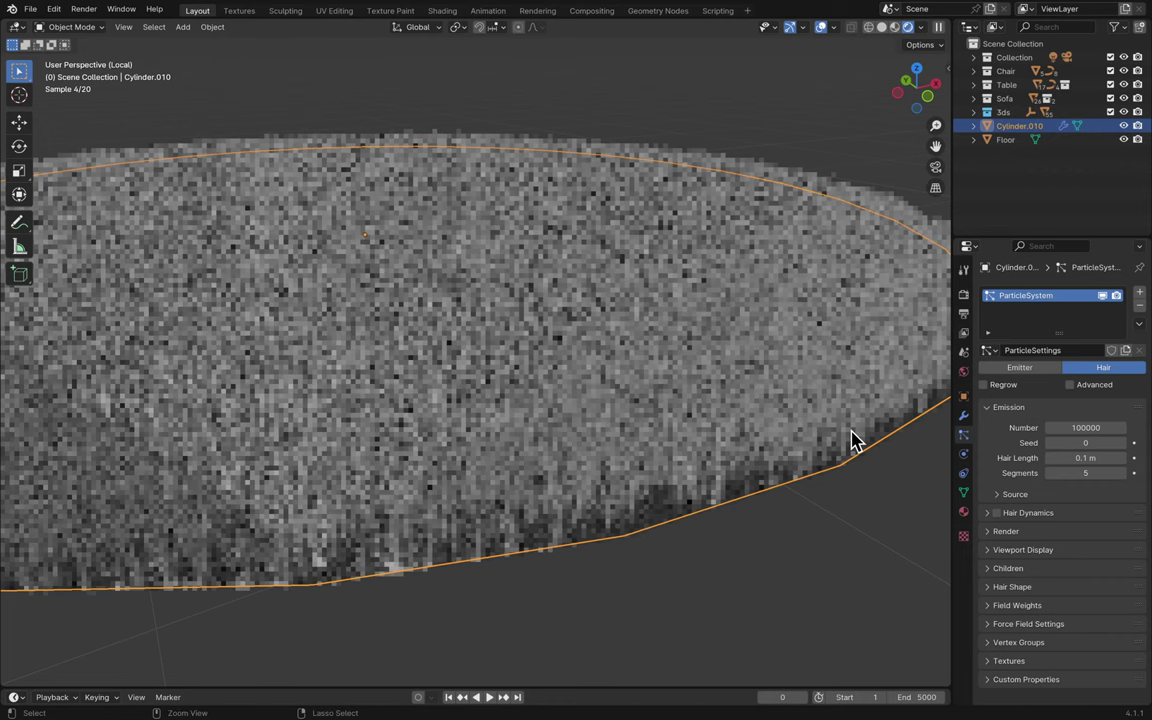
pyautogui.press('b')
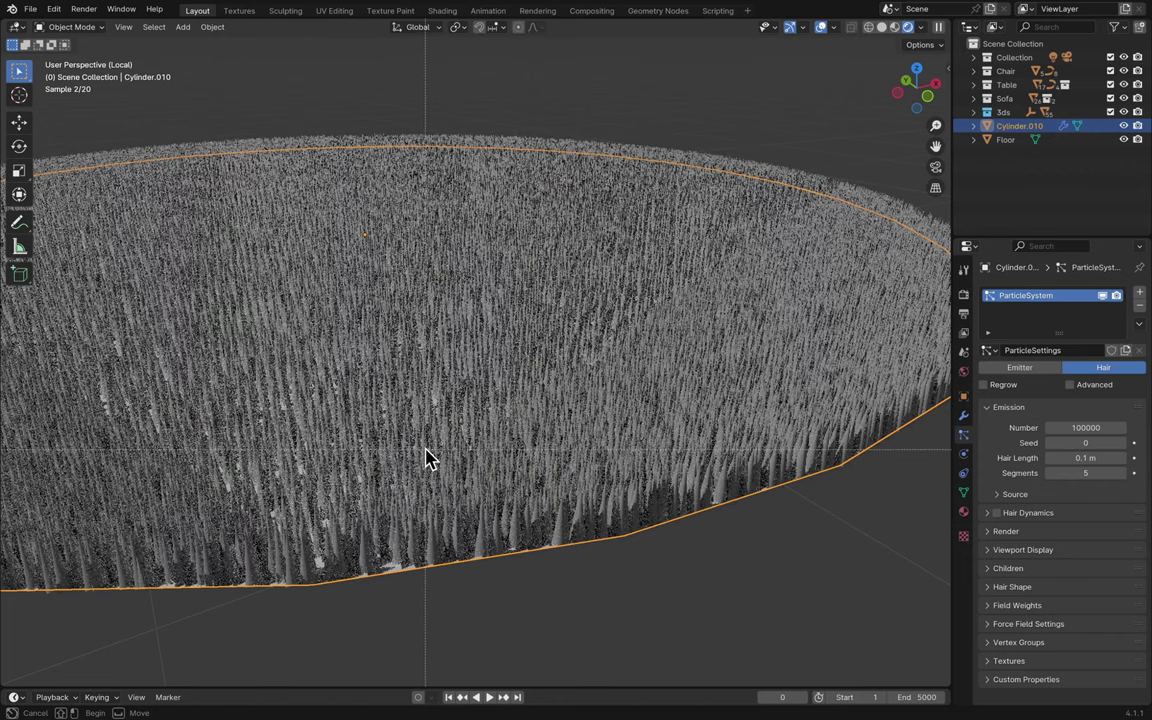
pyautogui.moveTo(420, 432); pyautogui.dragTo(607, 592)
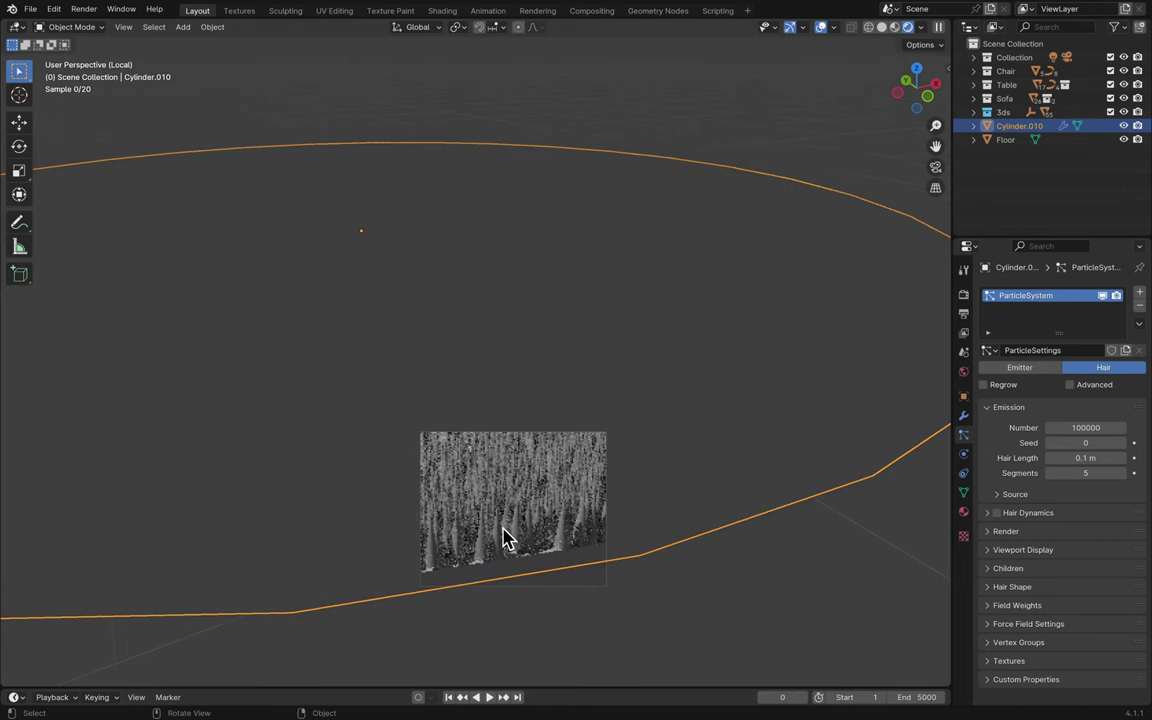
pyautogui.keyDown('shift'); pyautogui.scroll(-5, 505, 537); pyautogui.keyUp('shift')
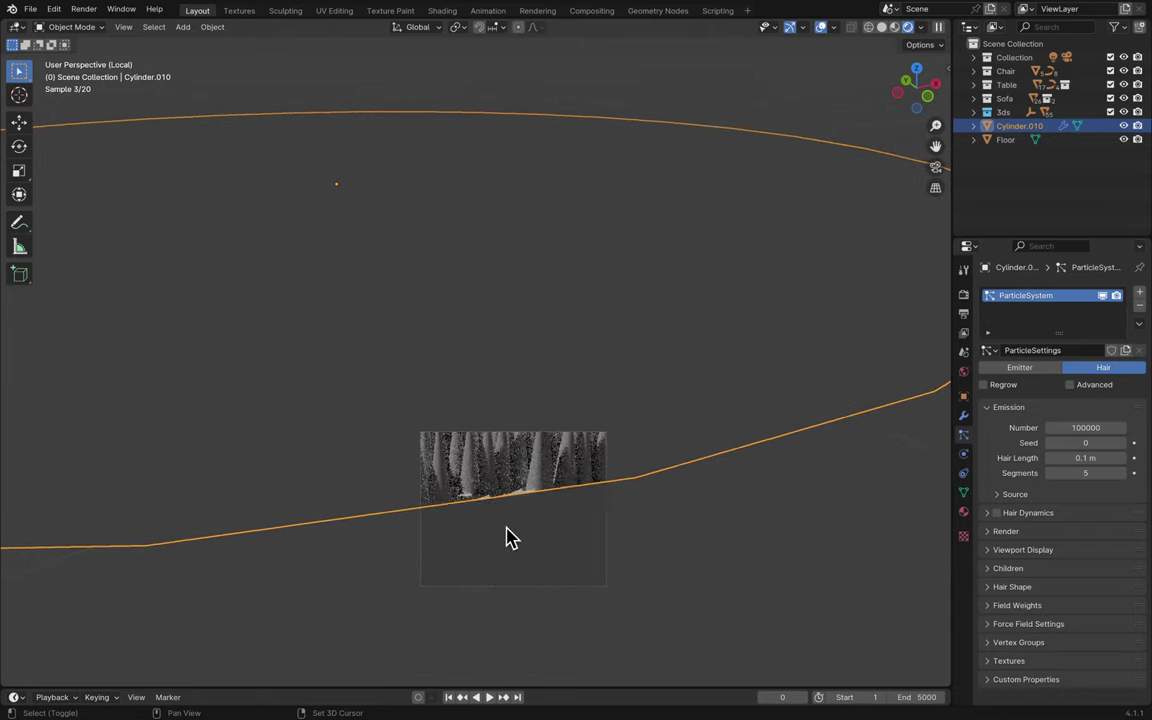
pyautogui.keyDown('shift'); pyautogui.scroll(5, 505, 537); pyautogui.keyUp('shift')
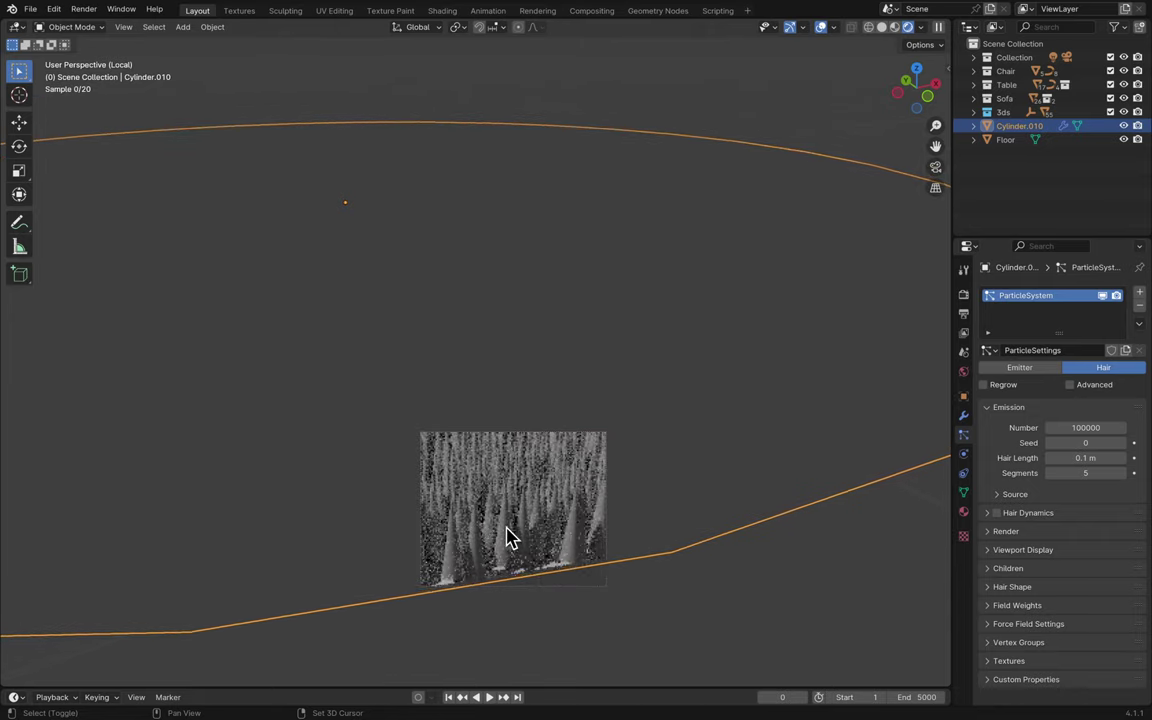
pyautogui.keyDown('shift'); pyautogui.scroll(1, 505, 537); pyautogui.keyUp('shift')
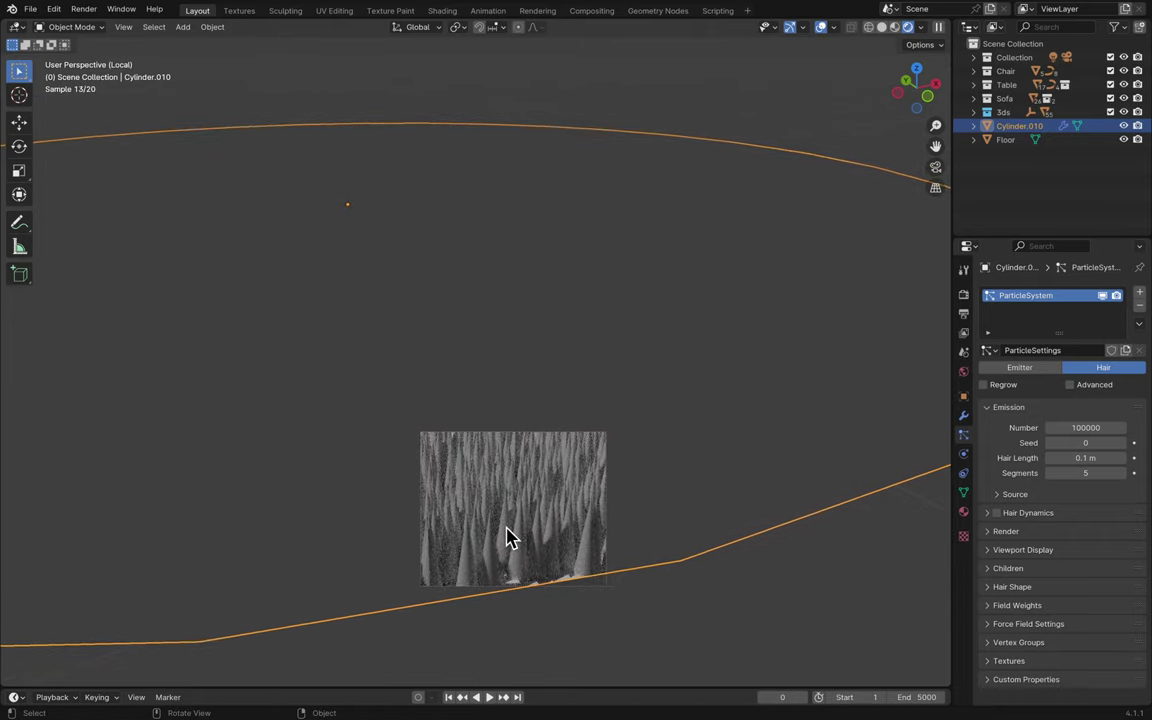
pyautogui.scroll(-3, 510, 537)
pyautogui.scroll(1, 505, 537)
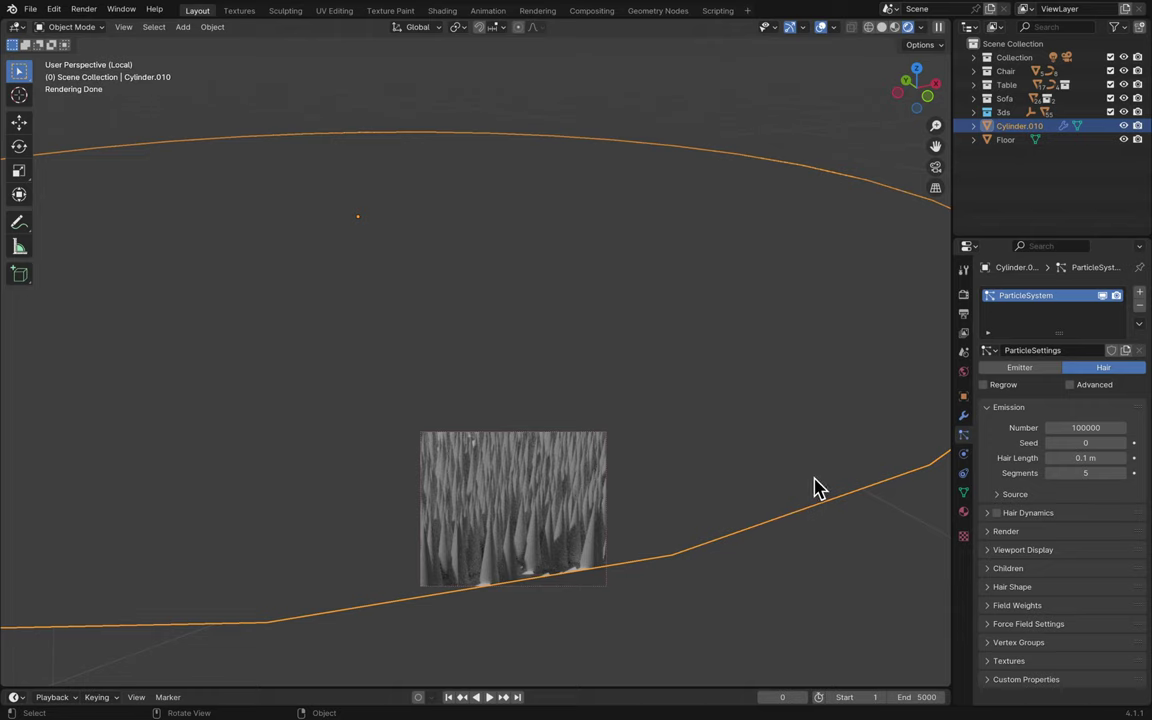
pyautogui.keyDown('shift'); pyautogui.scroll(-2, 697, 481); pyautogui.keyUp('shift')
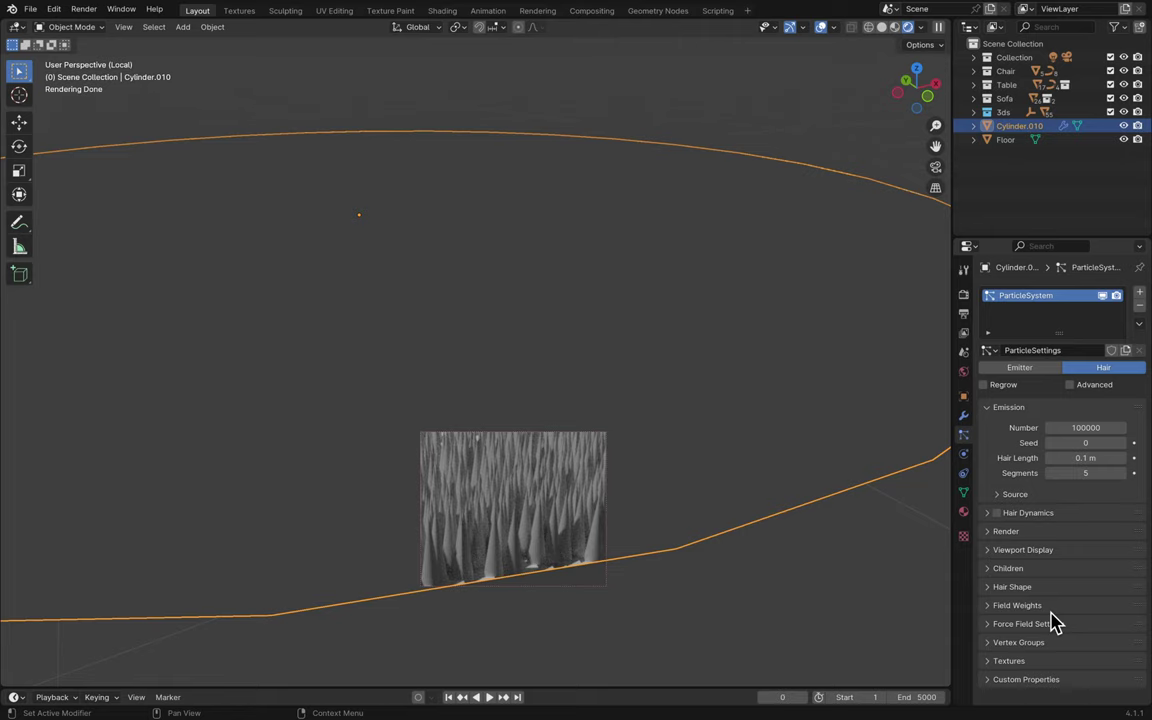
# - Expand Hair Shape and set the hair Diameter Root to 0.5 m
pyautogui.click(980, 587)
pyautogui.scroll(-1, 1048, 601)
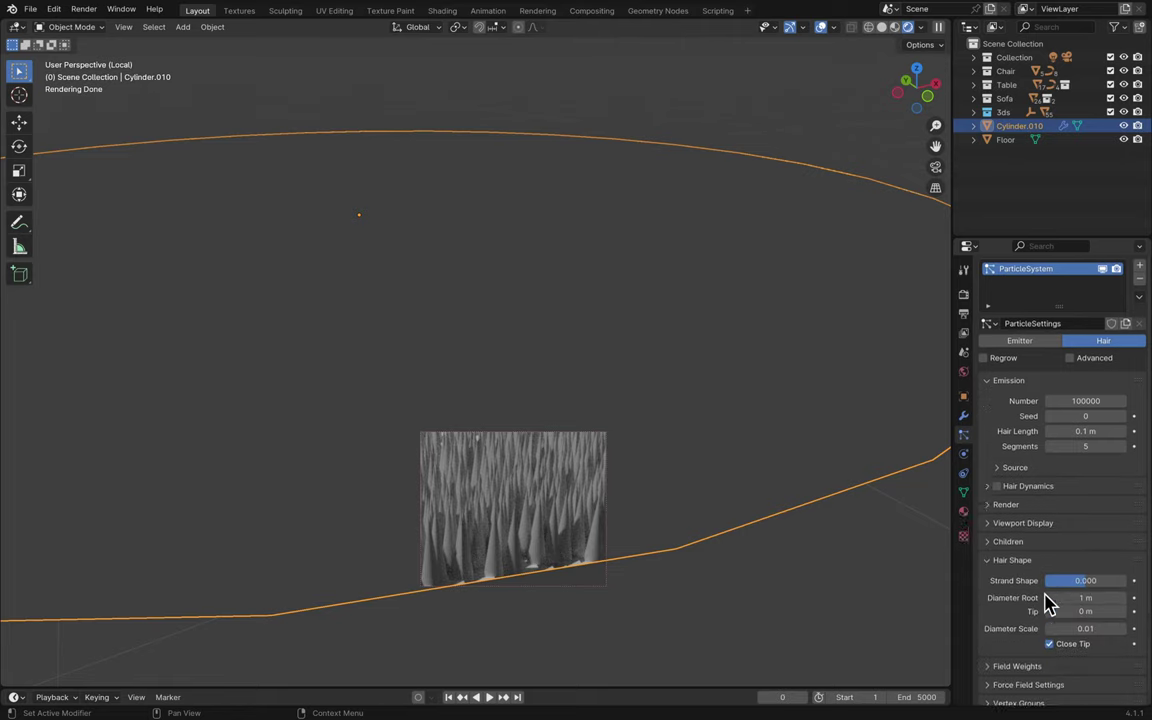
pyautogui.scroll(-2, 1048, 601)
pyautogui.click(1048, 599)
pyautogui.moveTo(1058, 553)
pyautogui.mouseDown()
pyautogui.moveTo(980, 560)
pyautogui.moveTo(1072, 566)
pyautogui.mouseUp()
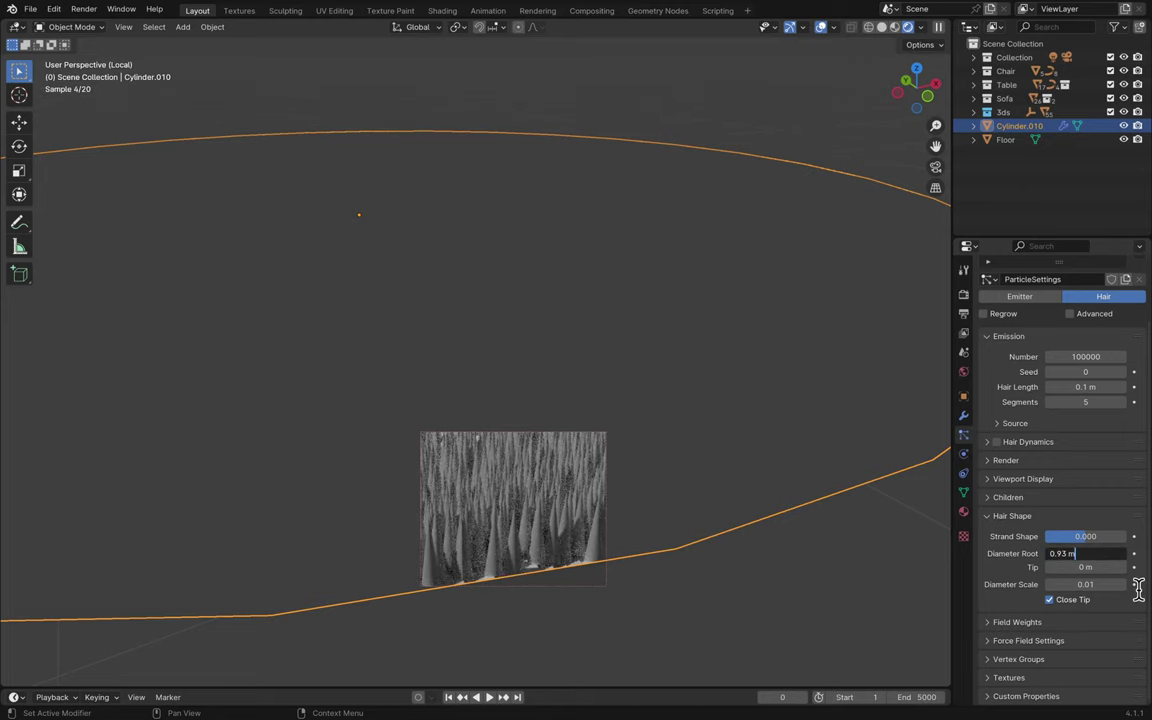
pyautogui.click(1085, 553)
pyautogui.press('BackSpace')
pyautogui.press('BackSpace')
pyautogui.press('BackSpace')
pyautogui.press('BackSpace')
pyautogui.press('BackSpace')
pyautogui.press('BackSpace')
pyautogui.write('0.5')
pyautogui.press('Return')
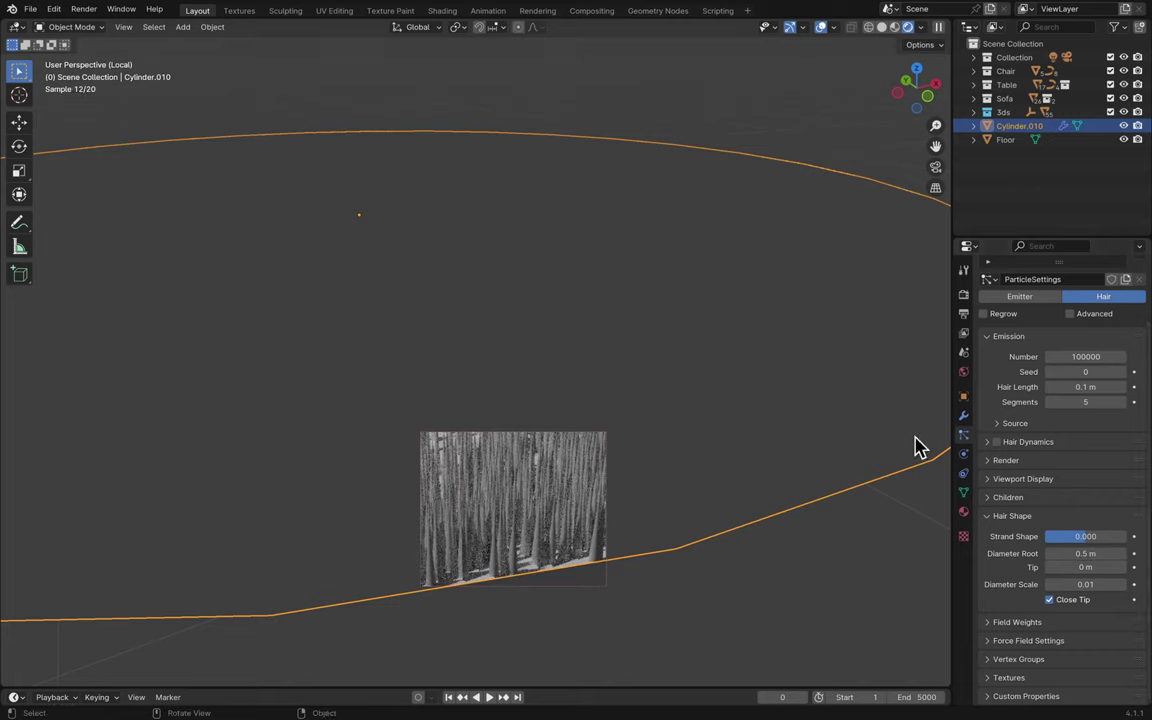
# - Lower the Diameter Root further to 0.37 m and expand the Children settings
pyautogui.click(1088, 553)
pyautogui.press('Return')
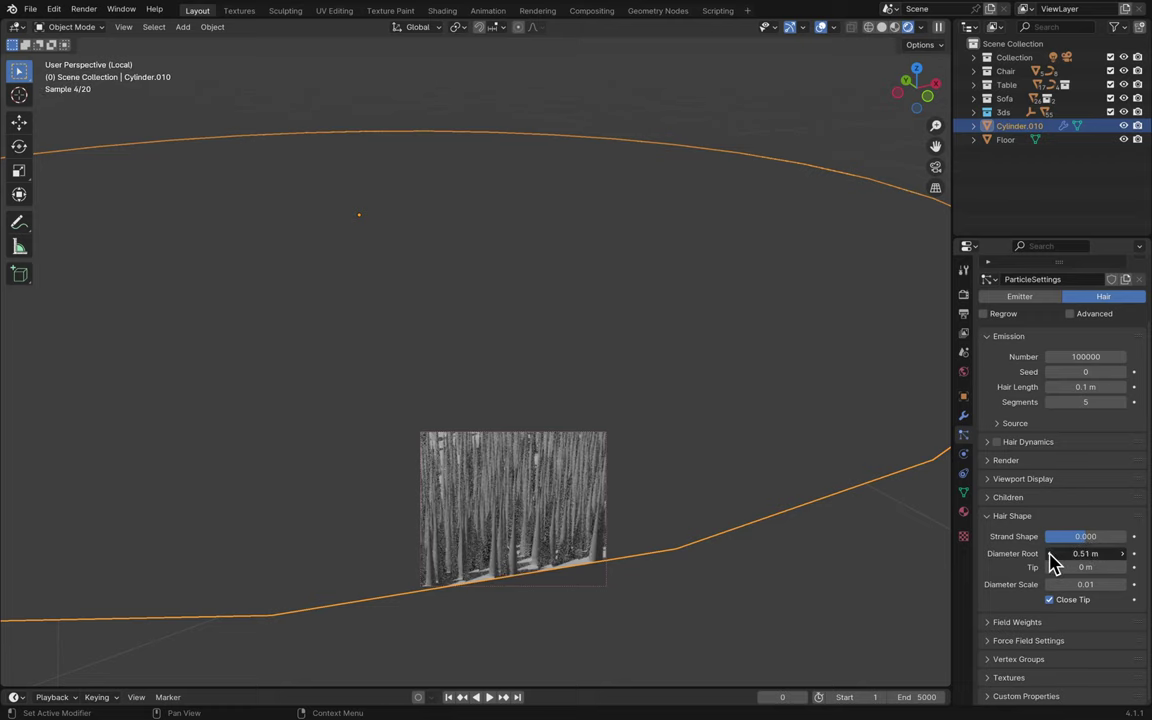
pyautogui.moveTo(1054, 563)
pyautogui.mouseDown()
pyautogui.moveTo(1044, 563)
pyautogui.moveTo(1066, 584)
pyautogui.mouseUp()
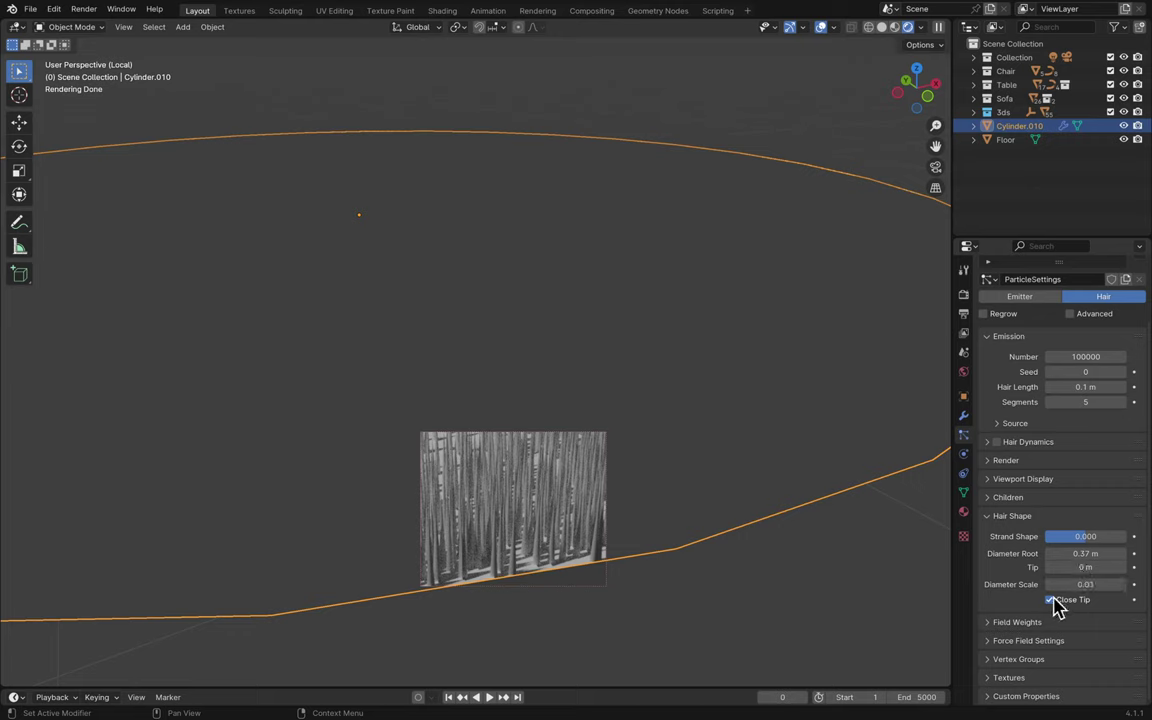
pyautogui.click(1004, 497)
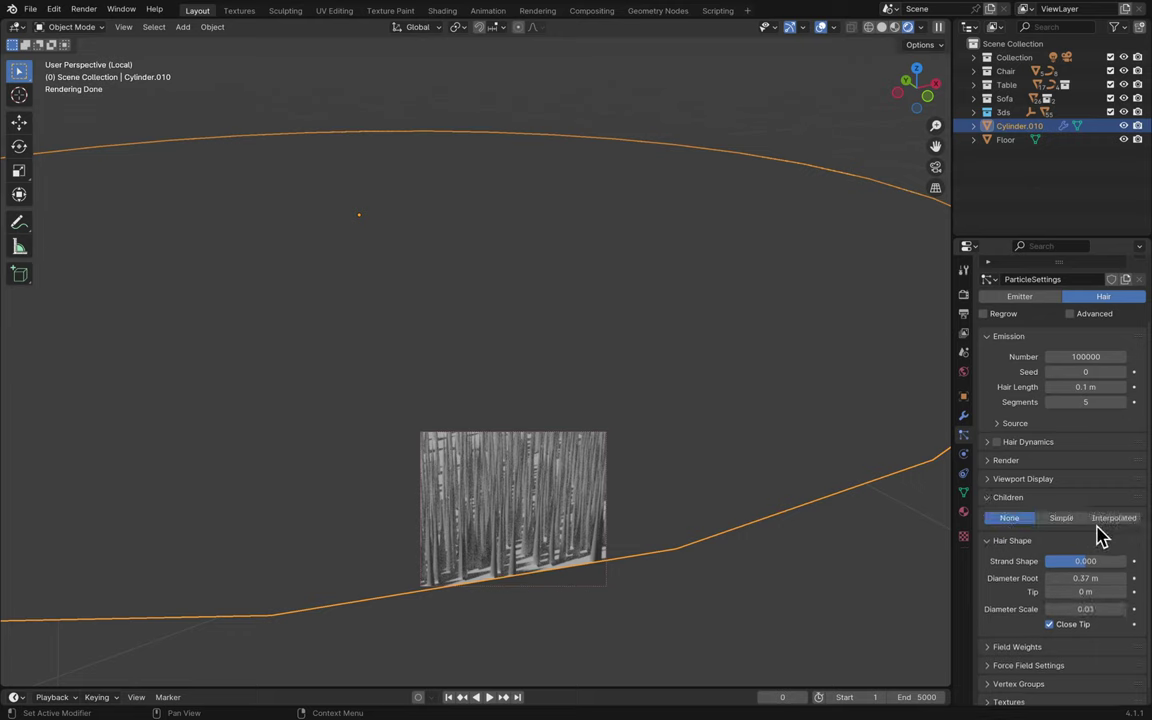
# - Expand the child hairs' Clumping settings and recheck the 0.37 m Diameter Root
pyautogui.click(540, 10)
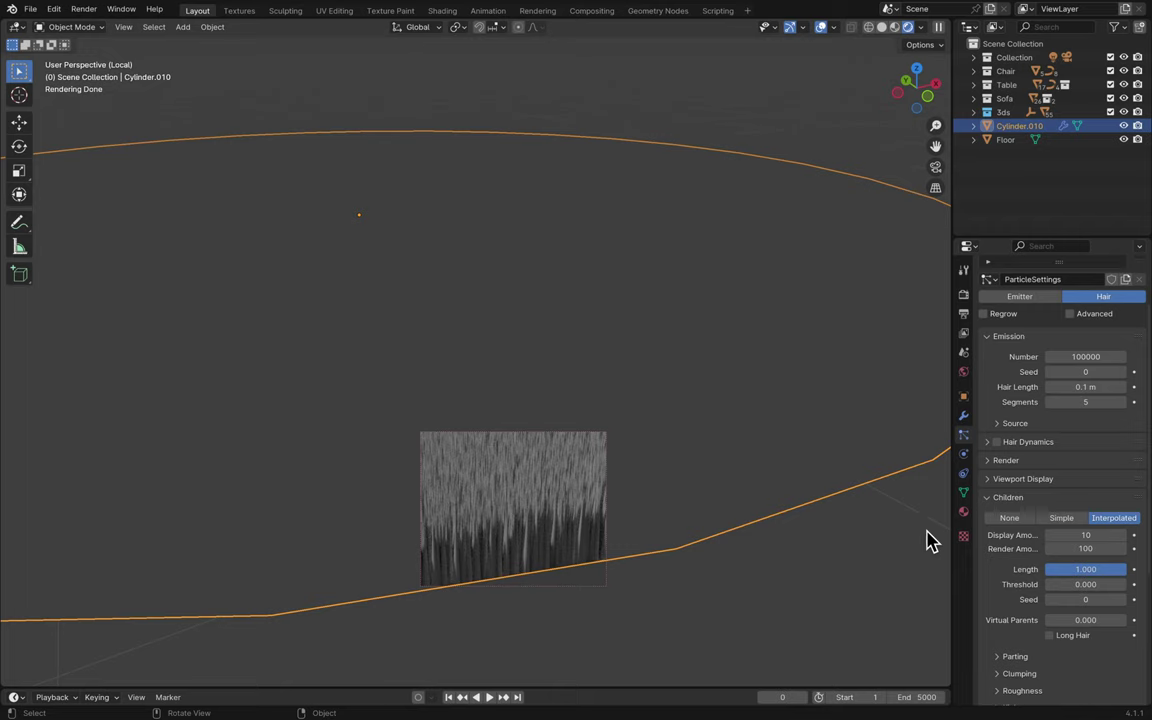
pyautogui.scroll(-4, 975, 506)
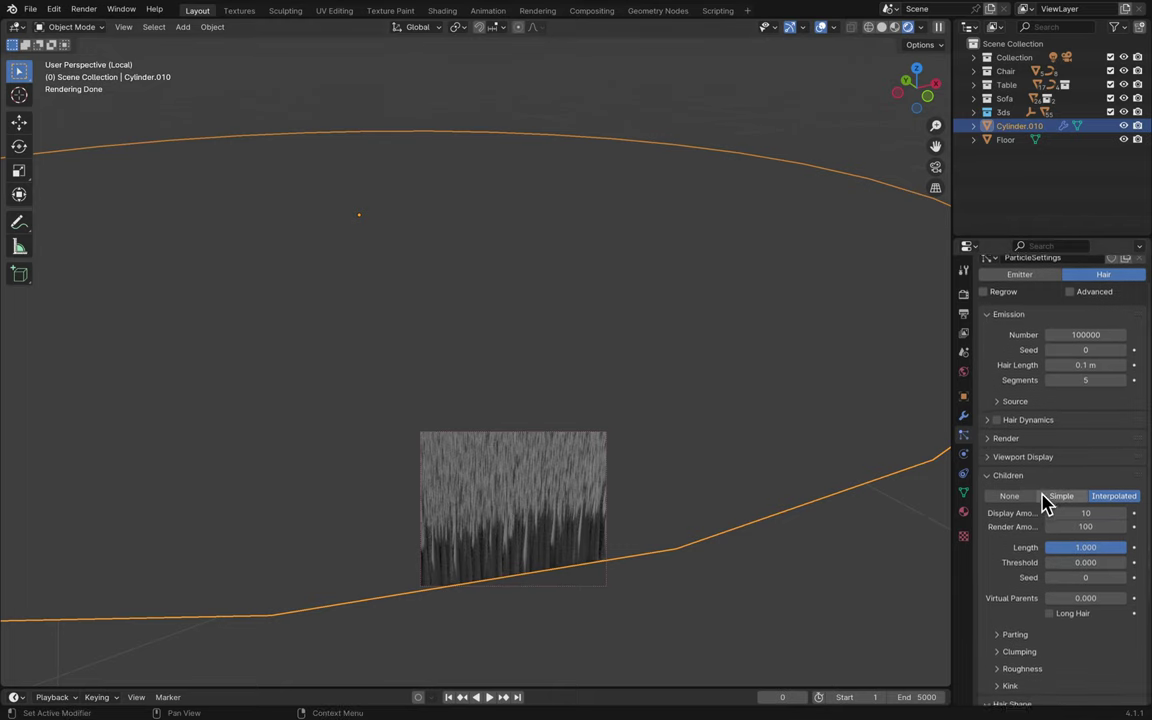
pyautogui.scroll(-3, 1000, 502)
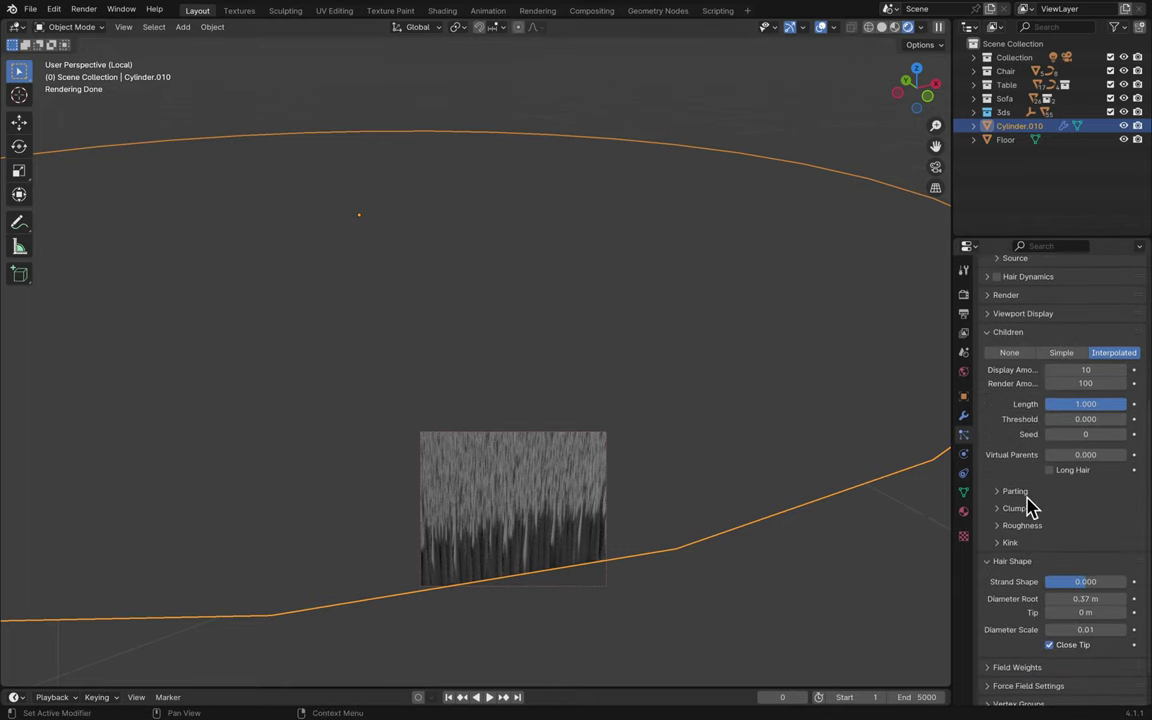
pyautogui.click(1038, 509)
pyautogui.scroll(-5, 1038, 513)
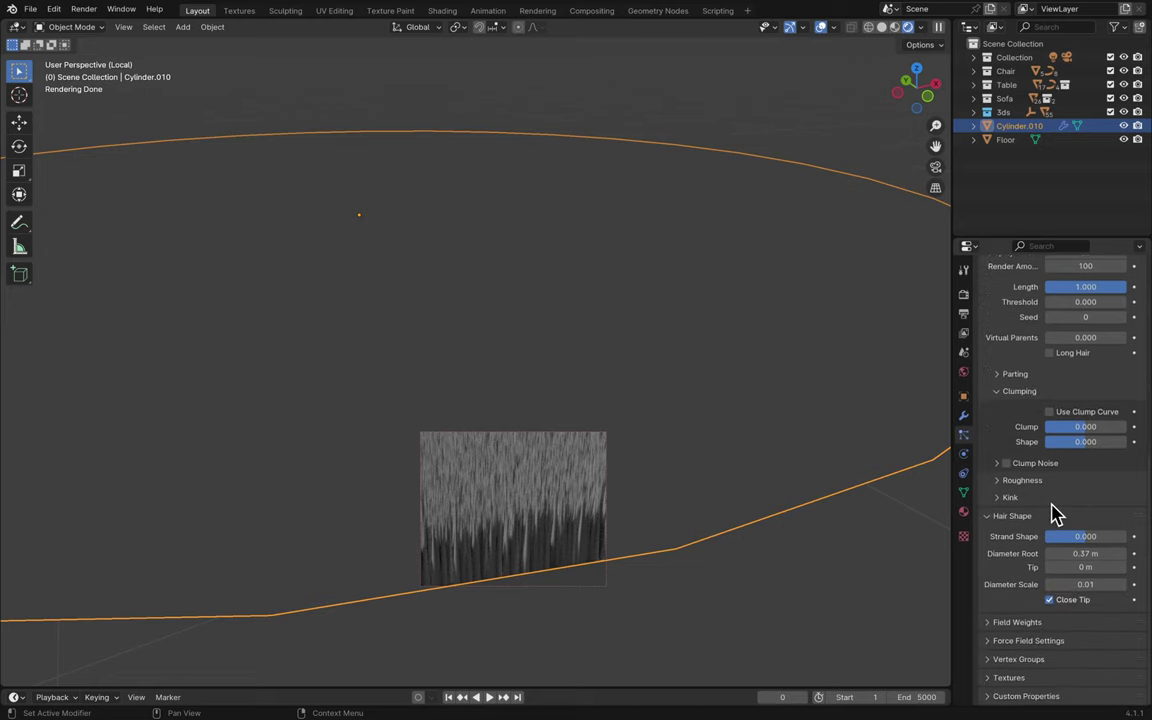
pyautogui.click(1088, 554)
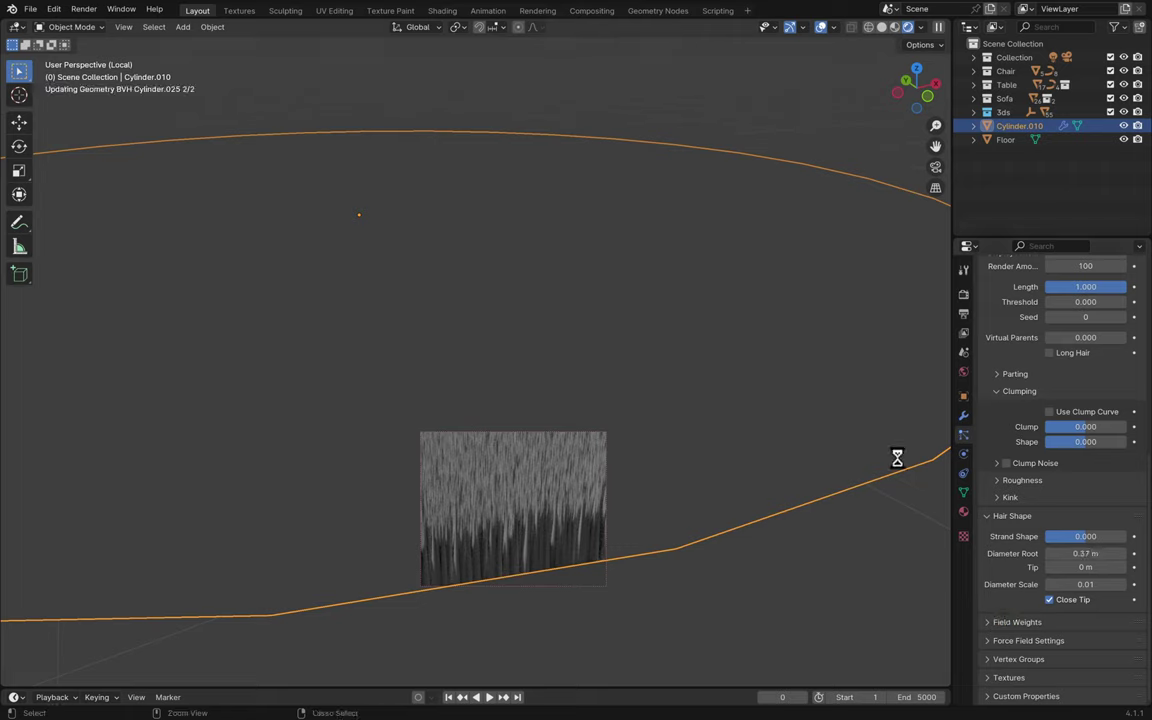
pyautogui.press('super+s')
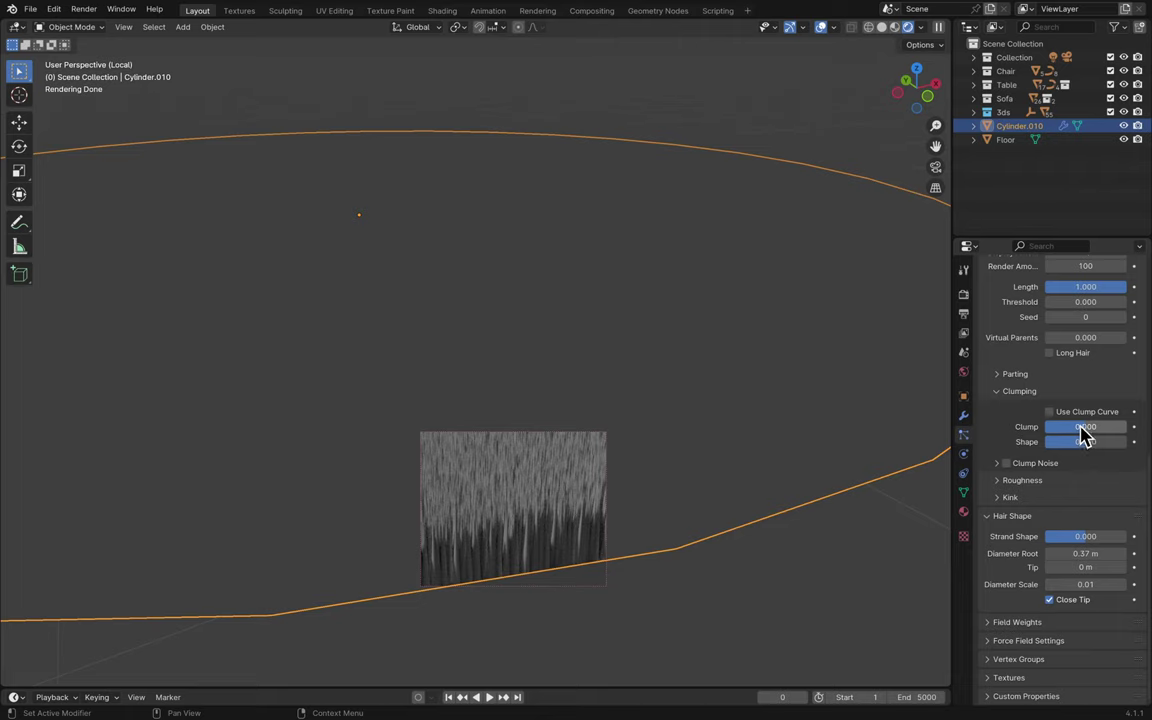
# - Set Clump to 0.2 and save the file as Blender15.blend
pyautogui.click(1083, 427)
pyautogui.write('0.2')
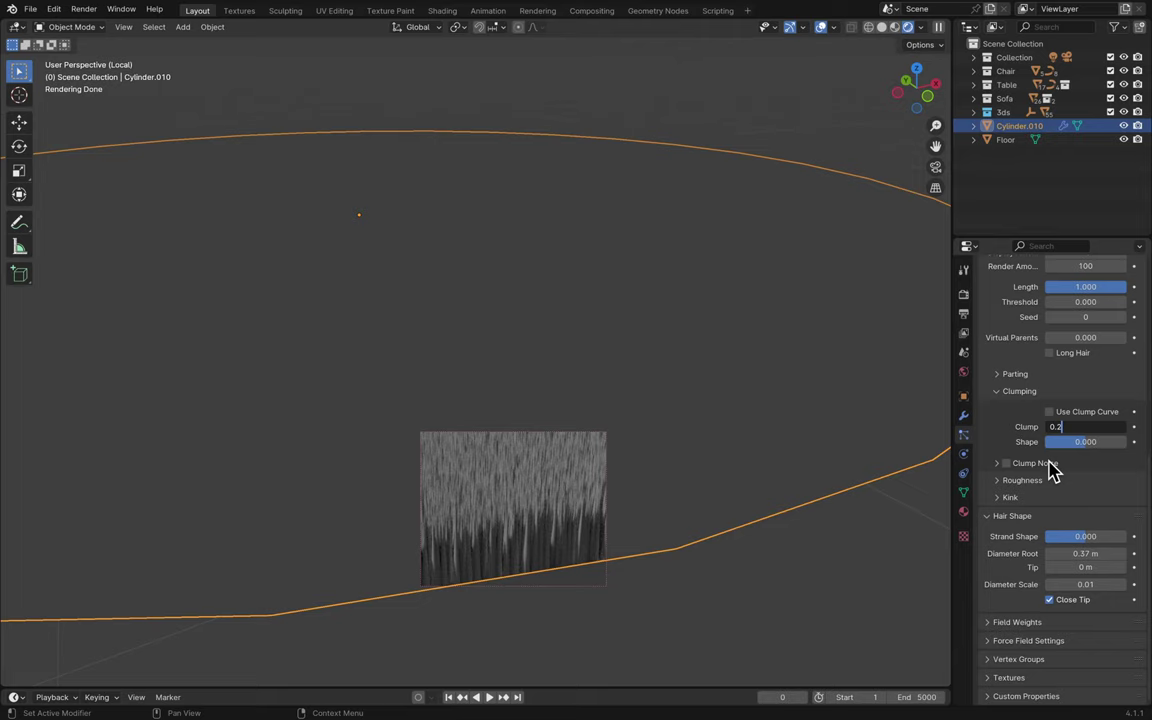
pyautogui.press('Return')
pyautogui.hotkey('ctrl', 's')
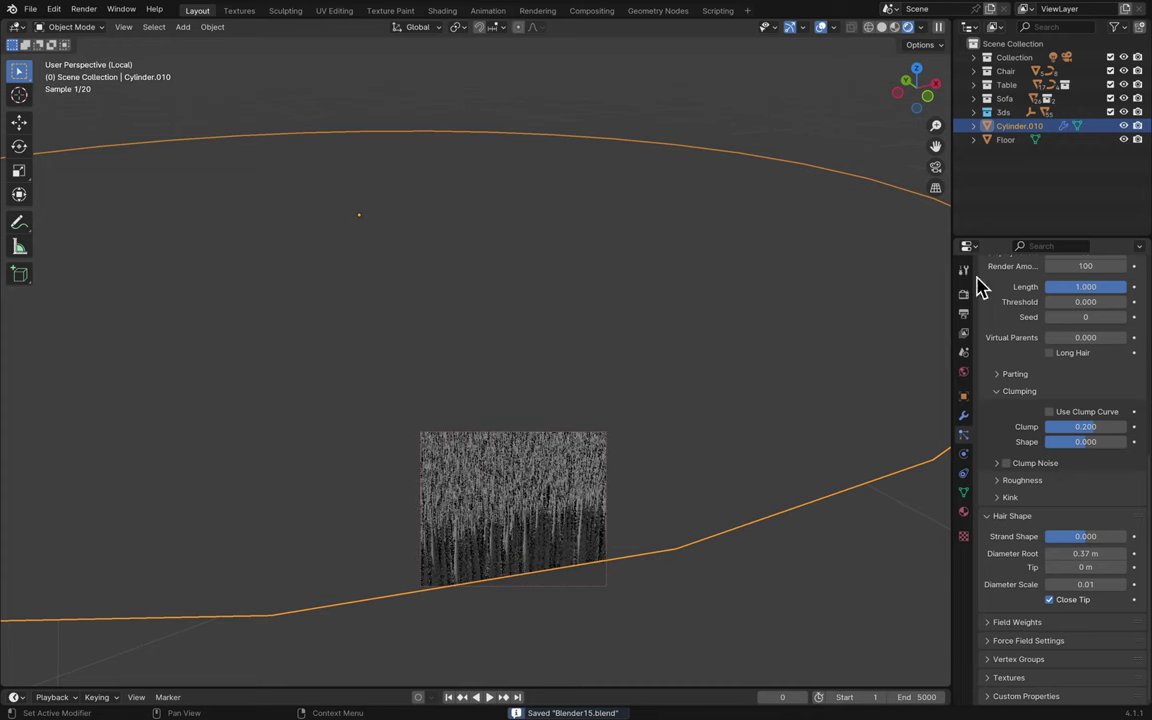
pyautogui.moveTo(812, 8)
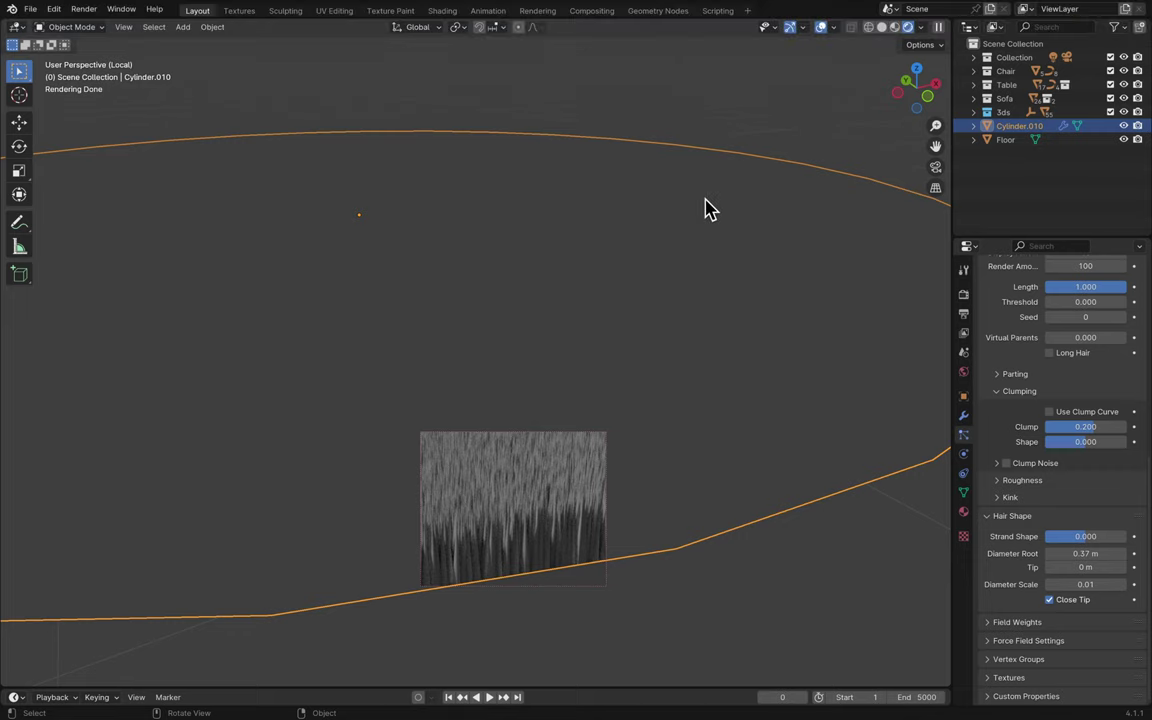
pyautogui.press('super+s')
# - Expand the particle Physics settings and set the Brownian force to 0.007
pyautogui.scroll(10, 1015, 345)
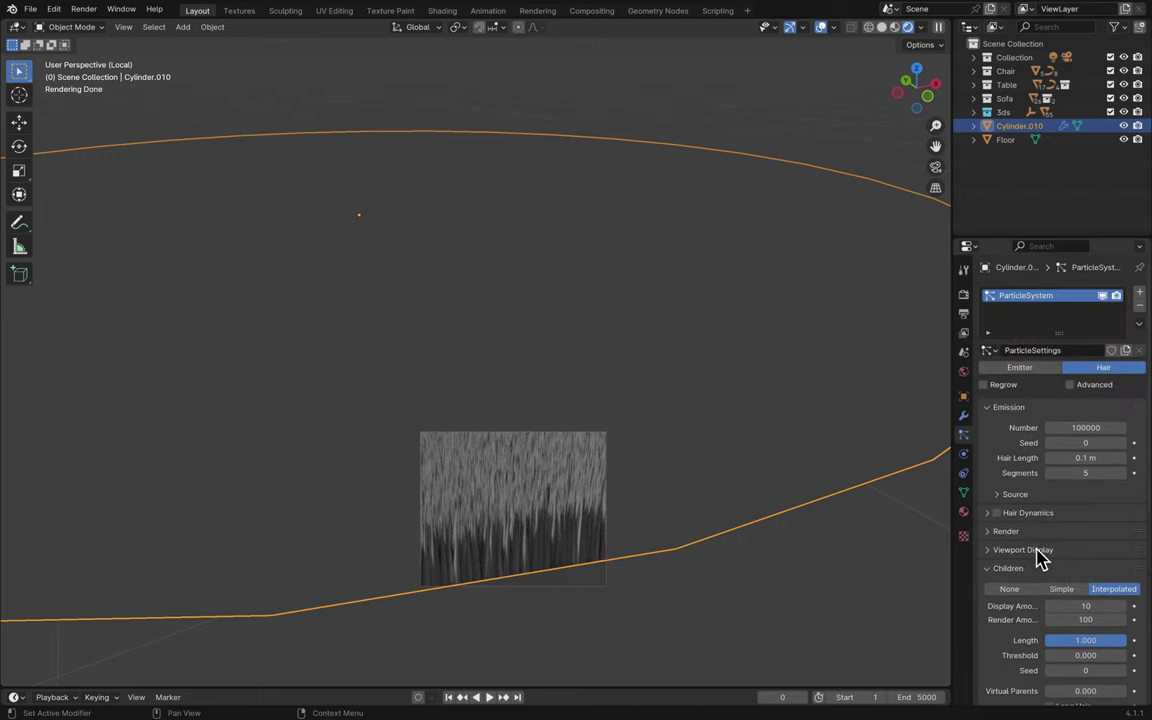
pyautogui.scroll(-10, 1040, 560)
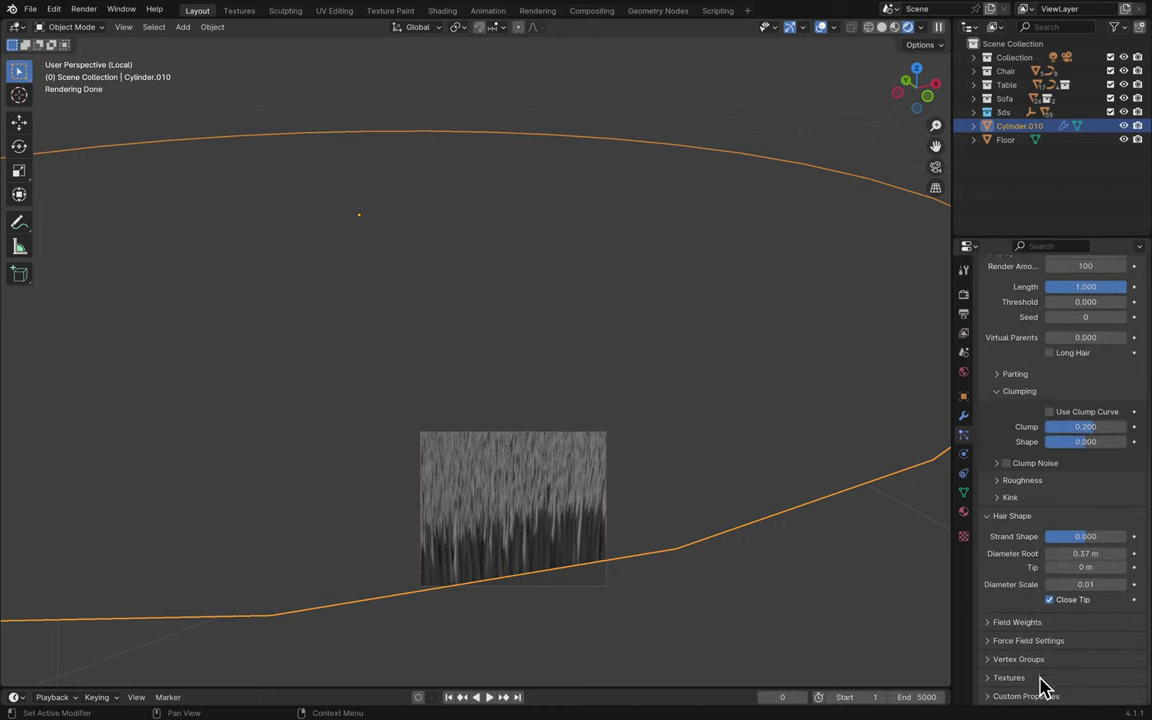
pyautogui.scroll(2, 1035, 572)
pyautogui.scroll(3, 1035, 573)
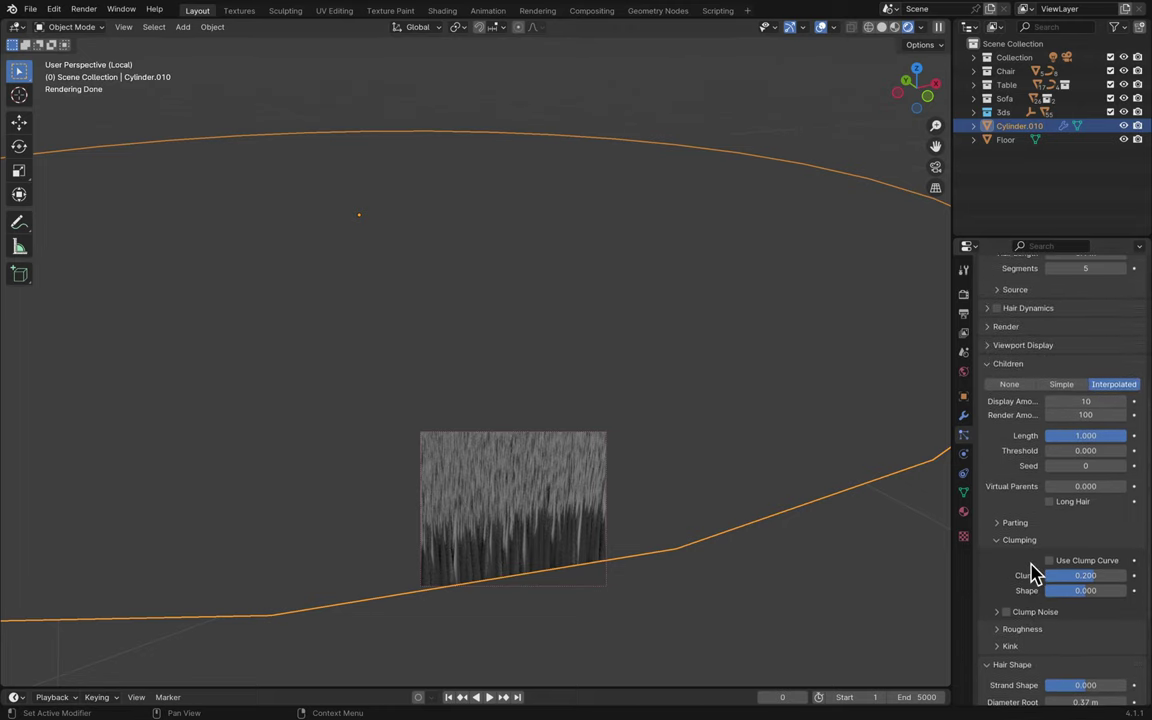
pyautogui.scroll(7, 1035, 575)
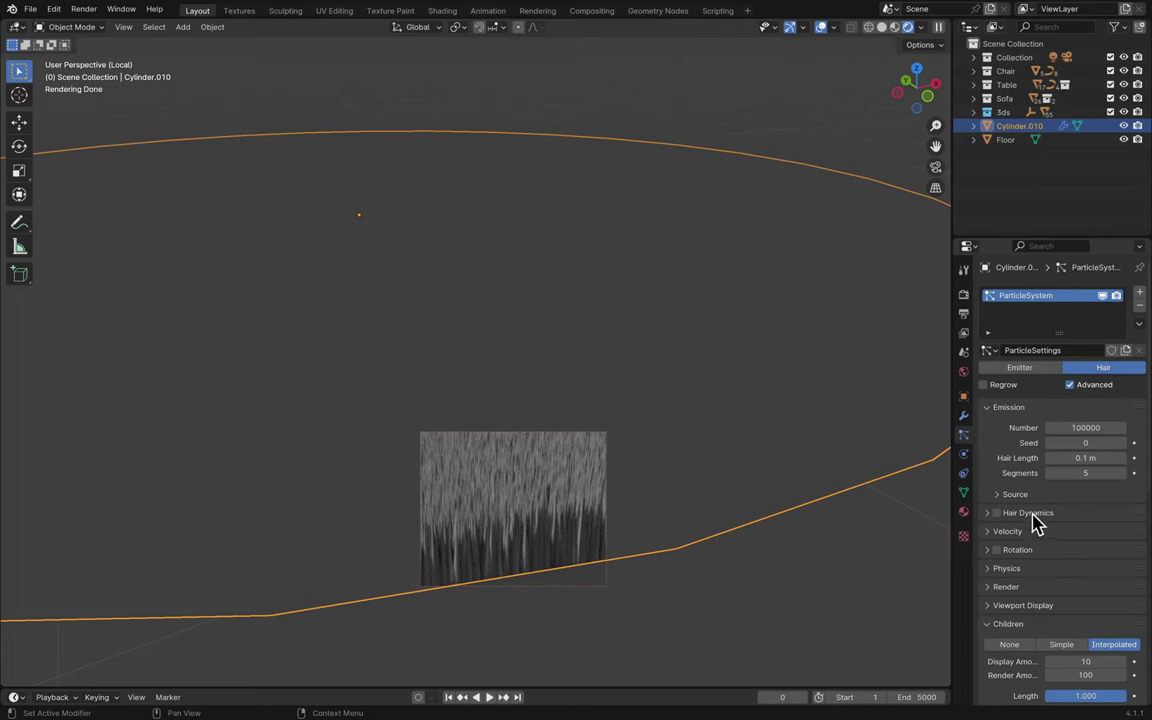
pyautogui.click(1008, 570)
pyautogui.scroll(-5, 1059, 590)
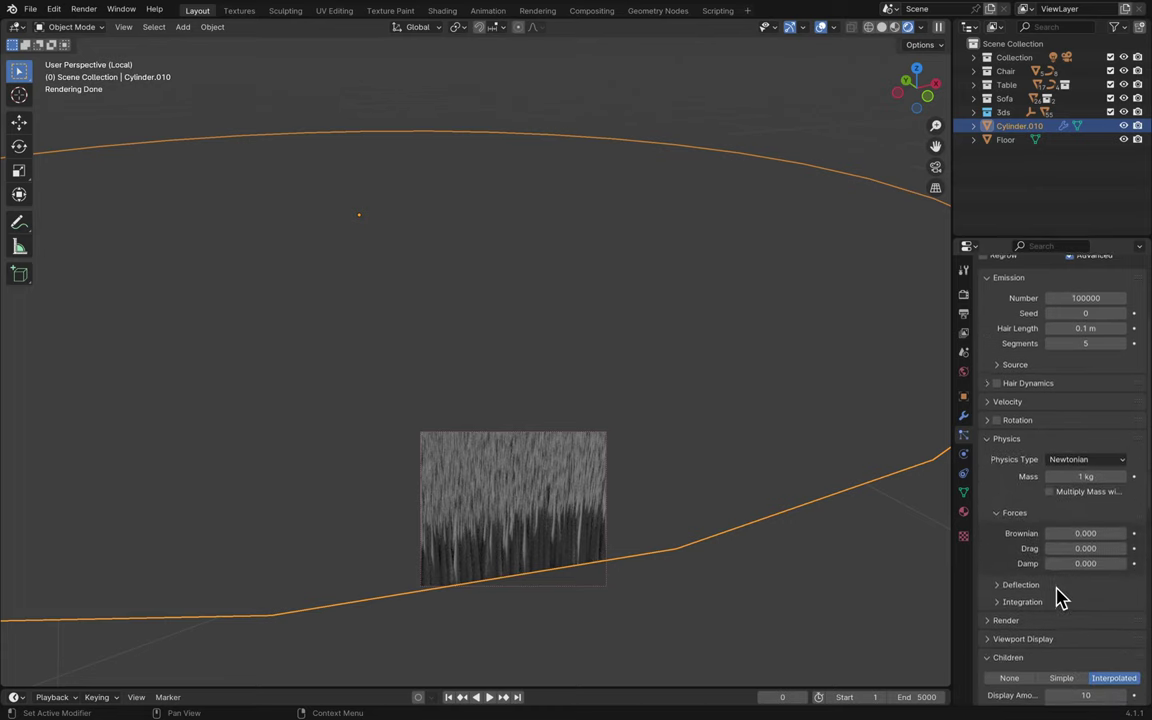
pyautogui.click(1077, 530)
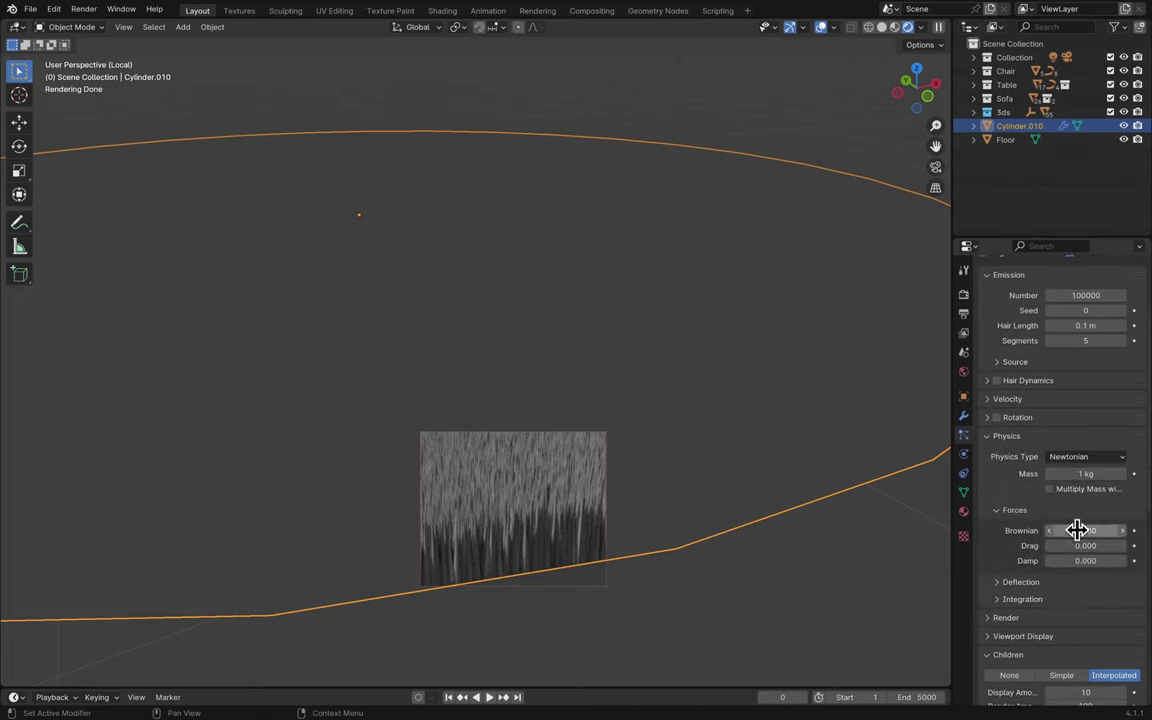
pyautogui.write('0.00')
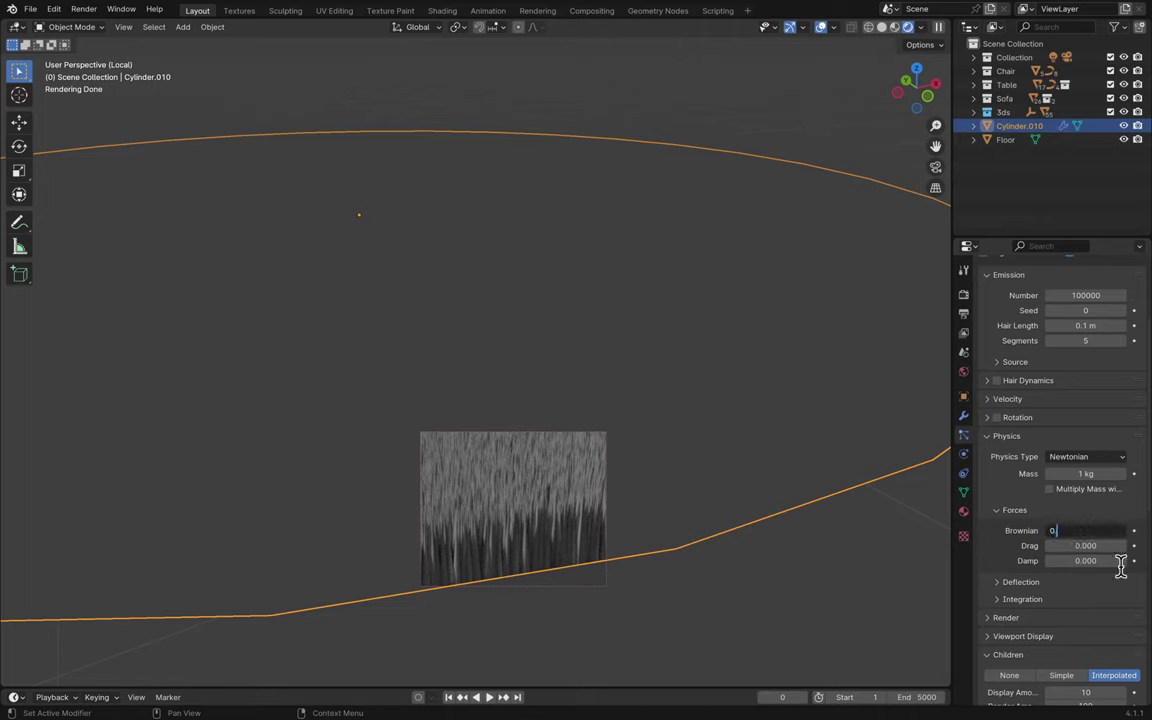
pyautogui.write('7')
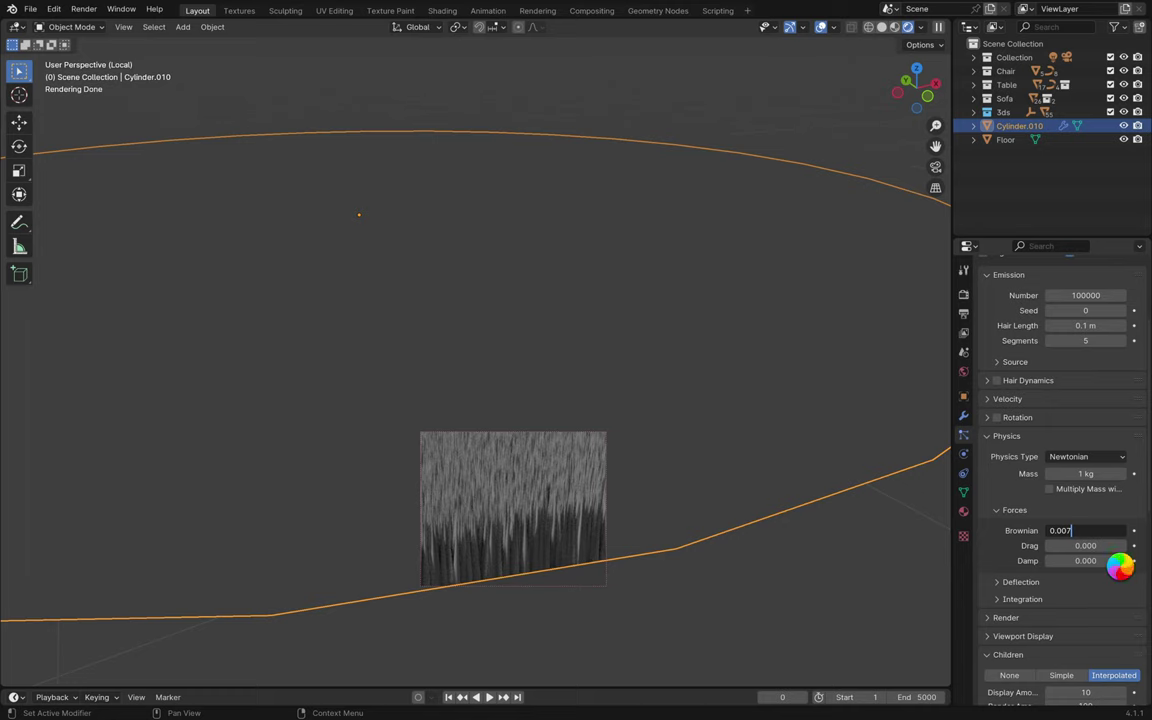
pyautogui.press('Return')
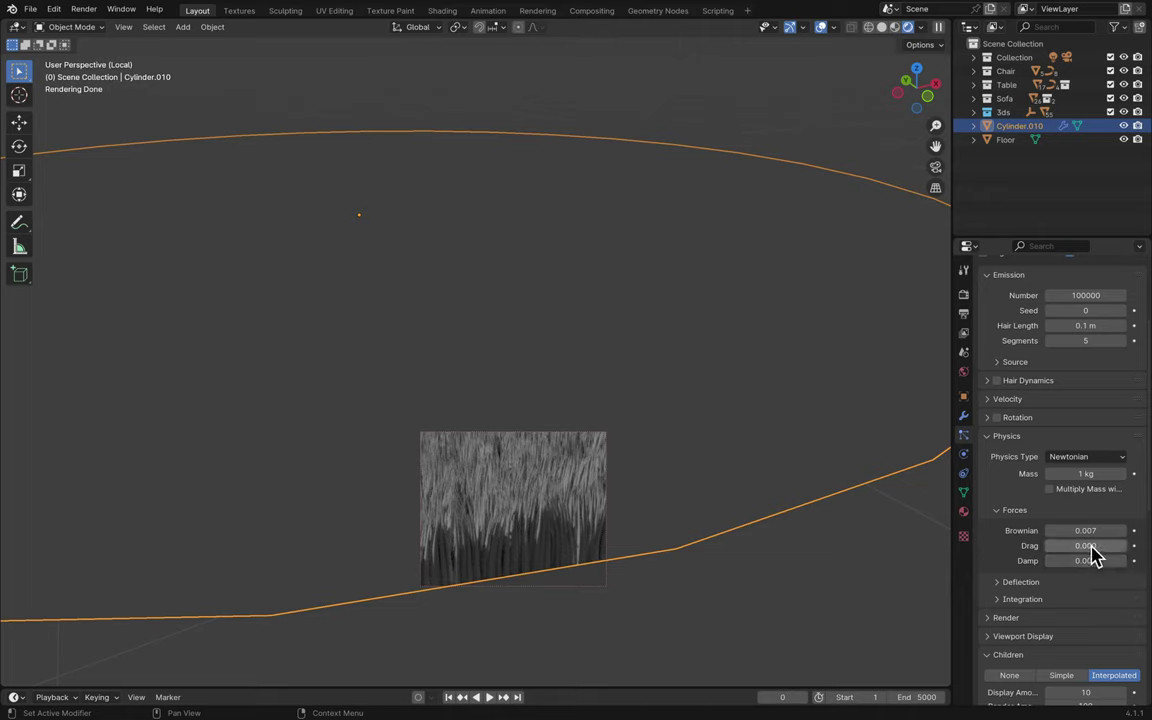
# - Set Damp to 0.01, save, and clear the render region to preview the whole rug
pyautogui.click(1090, 561)
pyautogui.write('0.01')
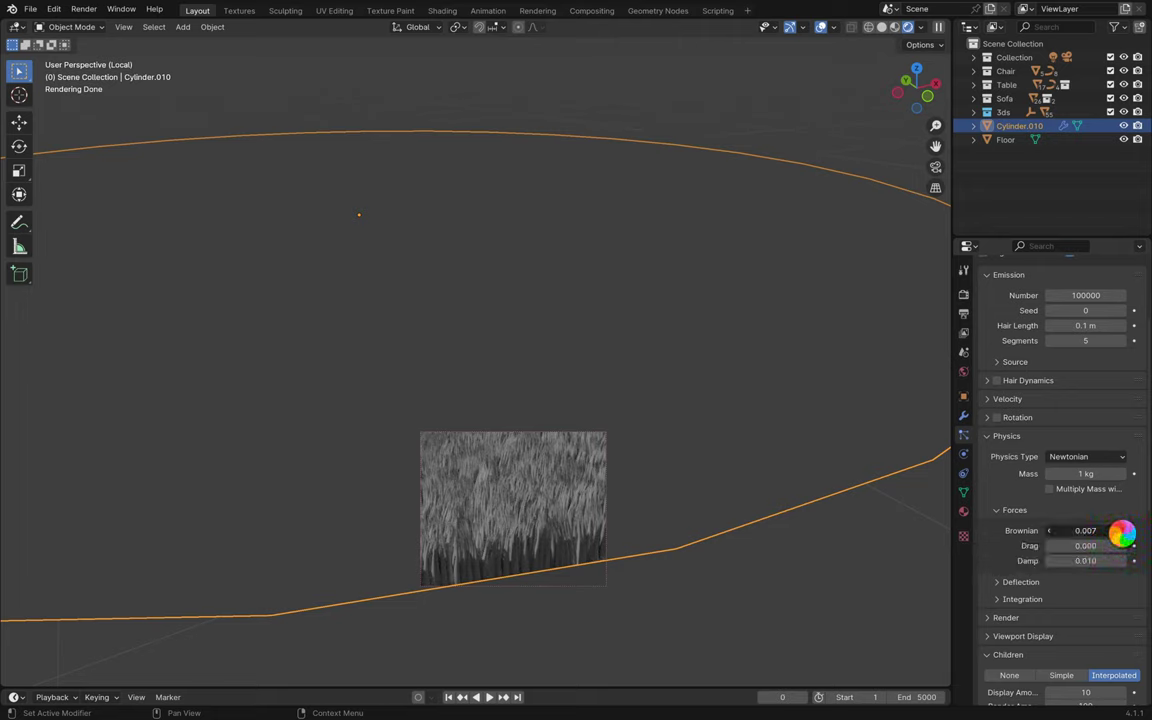
pyautogui.click(1121, 531)
pyautogui.press('super+s')
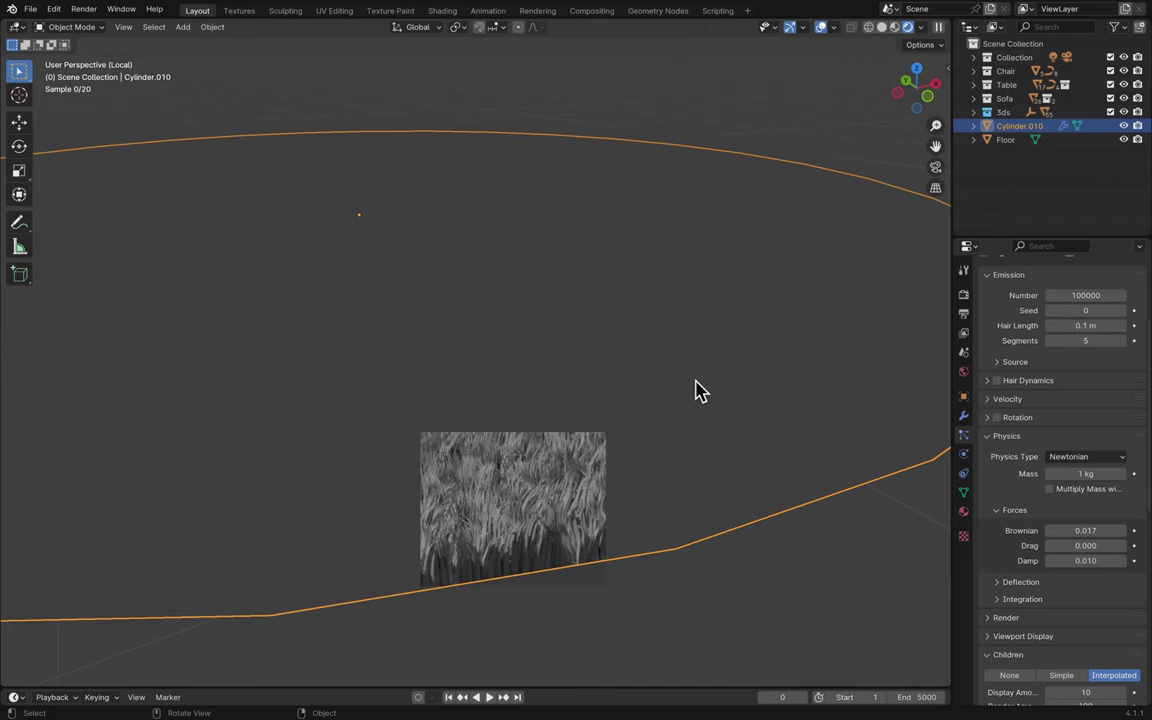
pyautogui.hotkey('ctrl', 'alt', 'b')
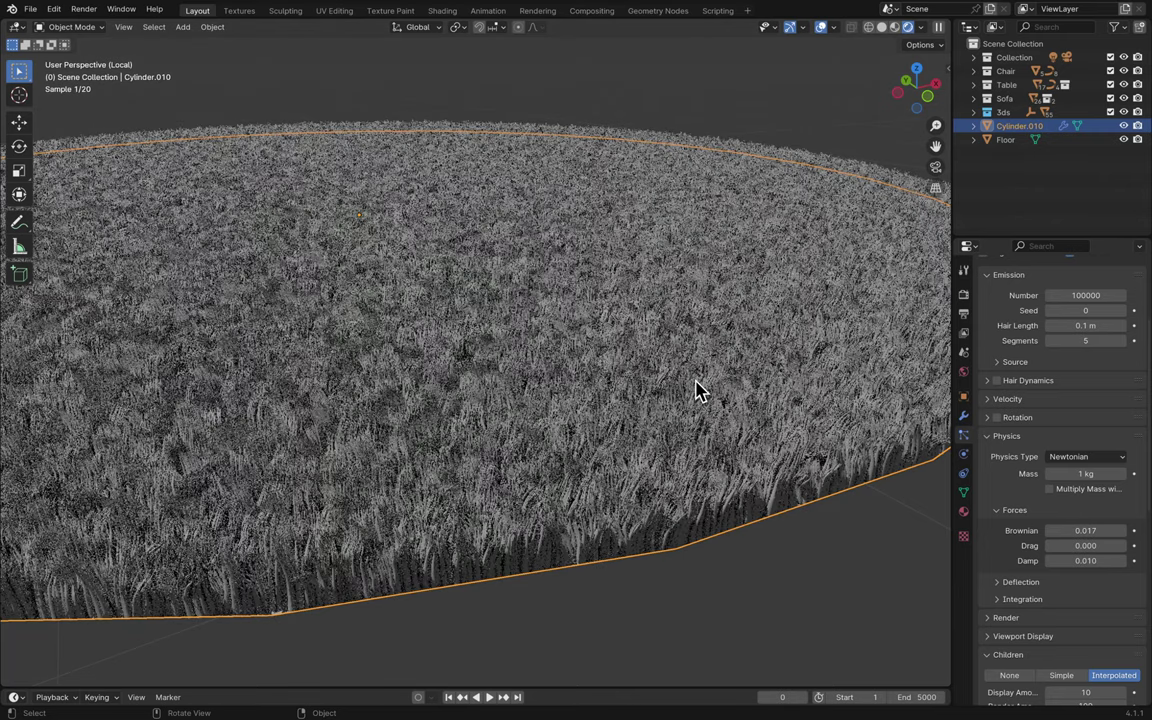
# - Create a new material for the fur disc named WhoIsMat
pyautogui.click(963, 511)
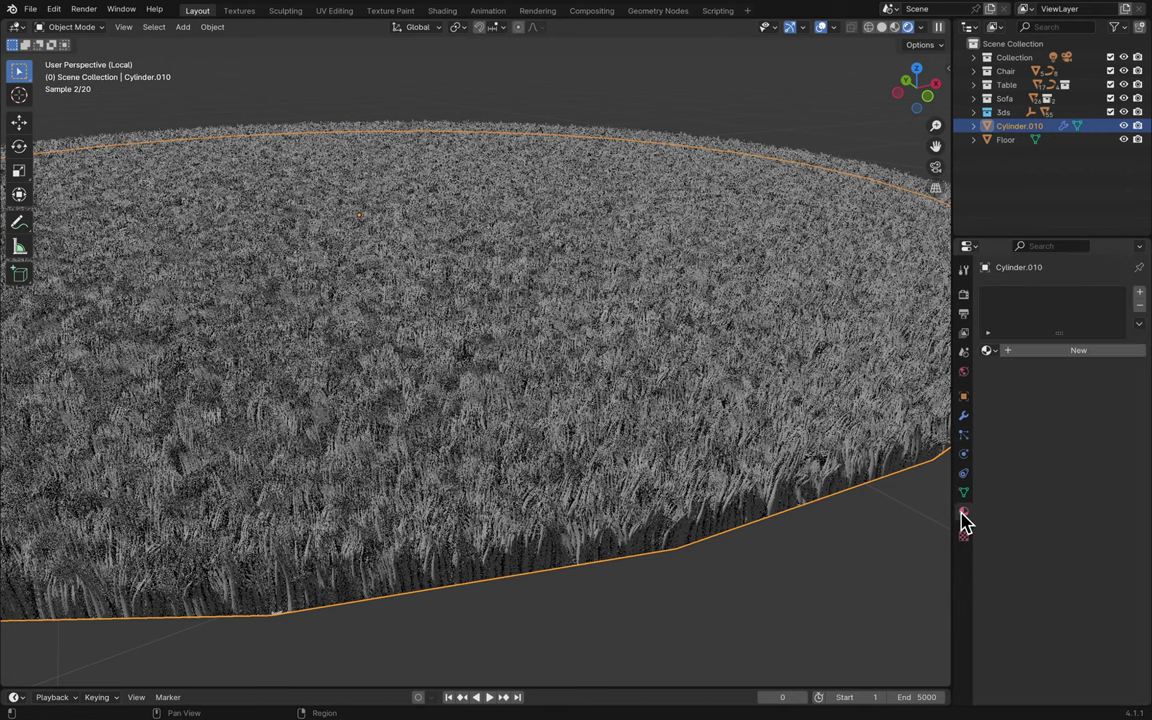
pyautogui.click(1018, 353)
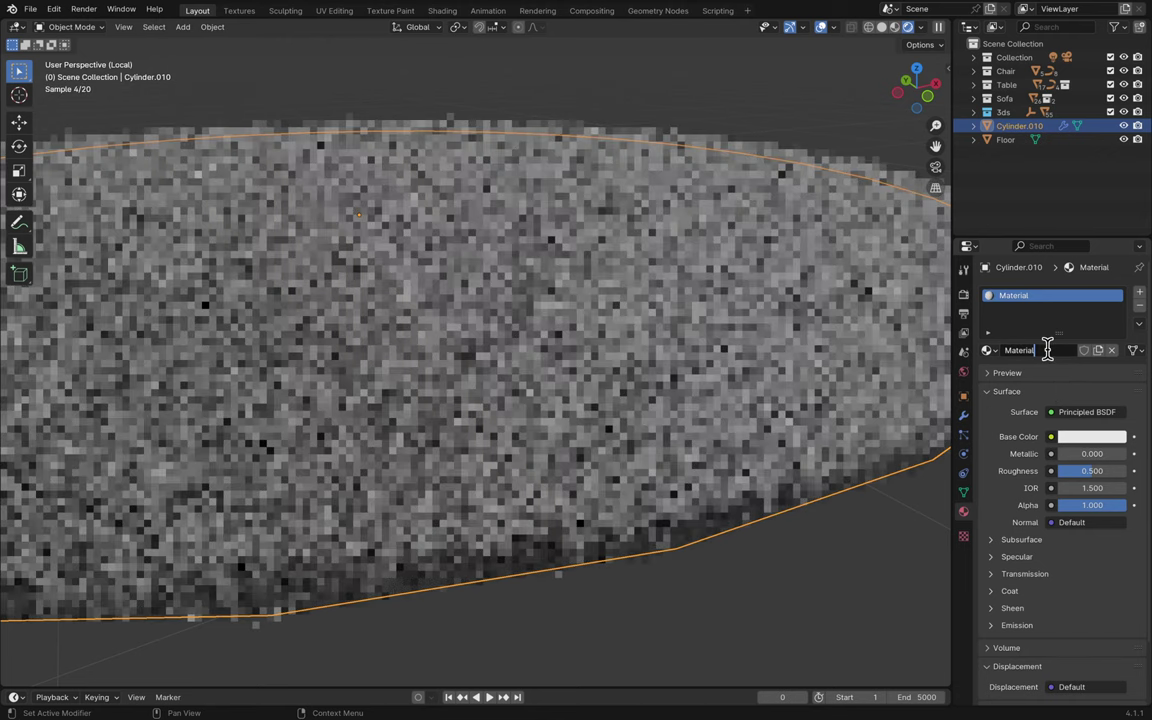
pyautogui.doubleClick(1045, 350)
pyautogui.write('W')
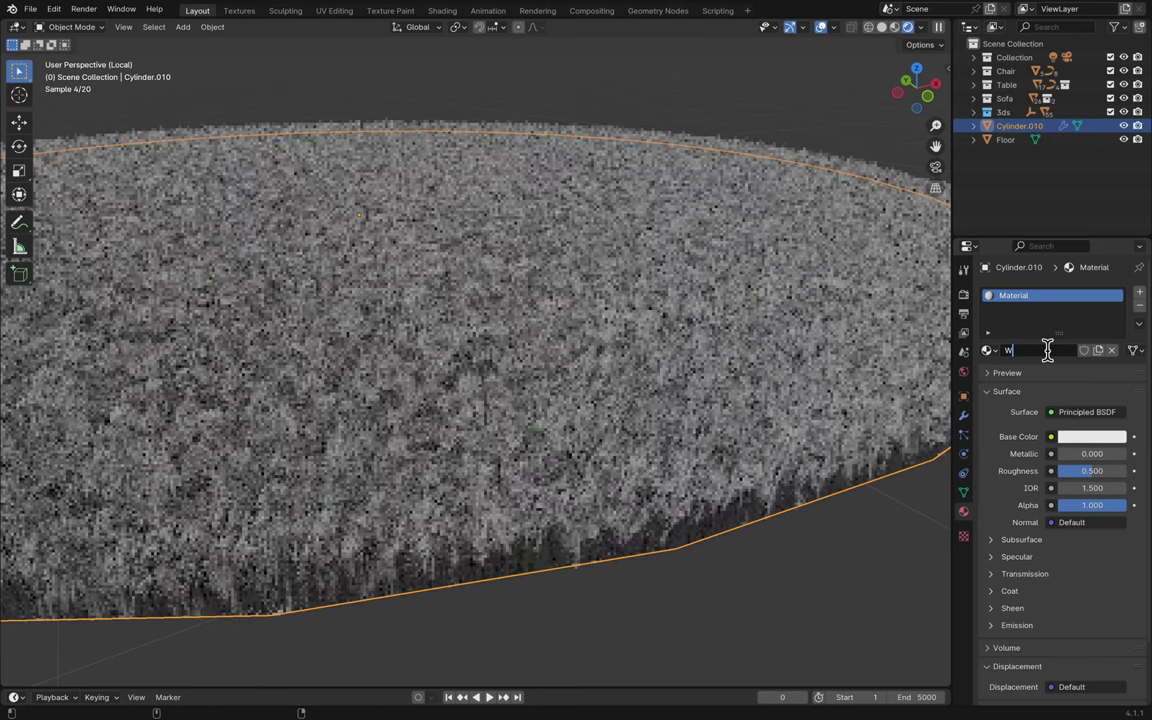
pyautogui.write('hoIsMat')
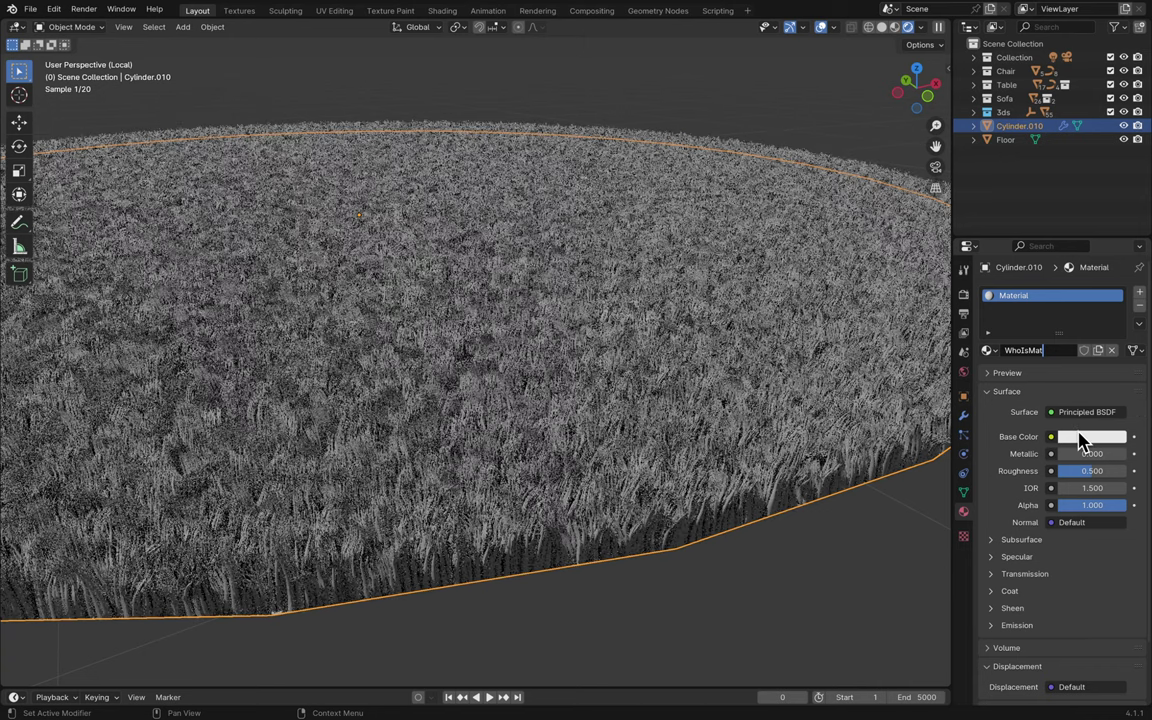
# - Set WhoIsMat's Base Color to a pale cyan and save the file
pyautogui.click(1090, 437)
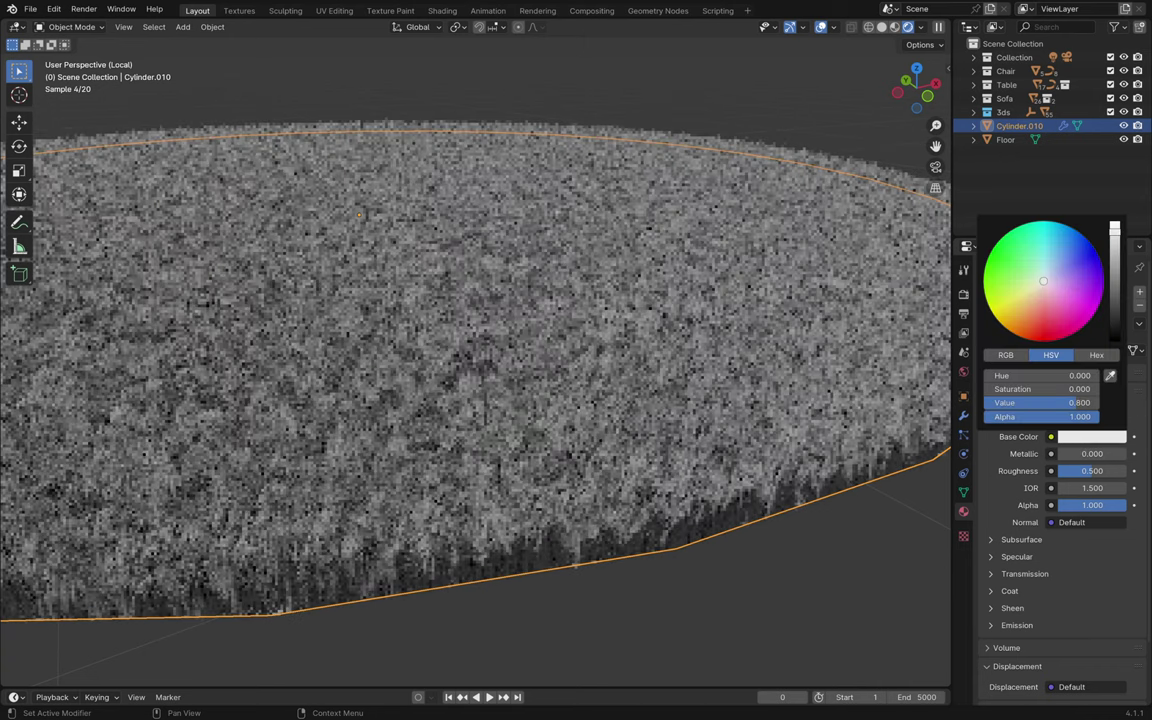
pyautogui.click(1055, 257)
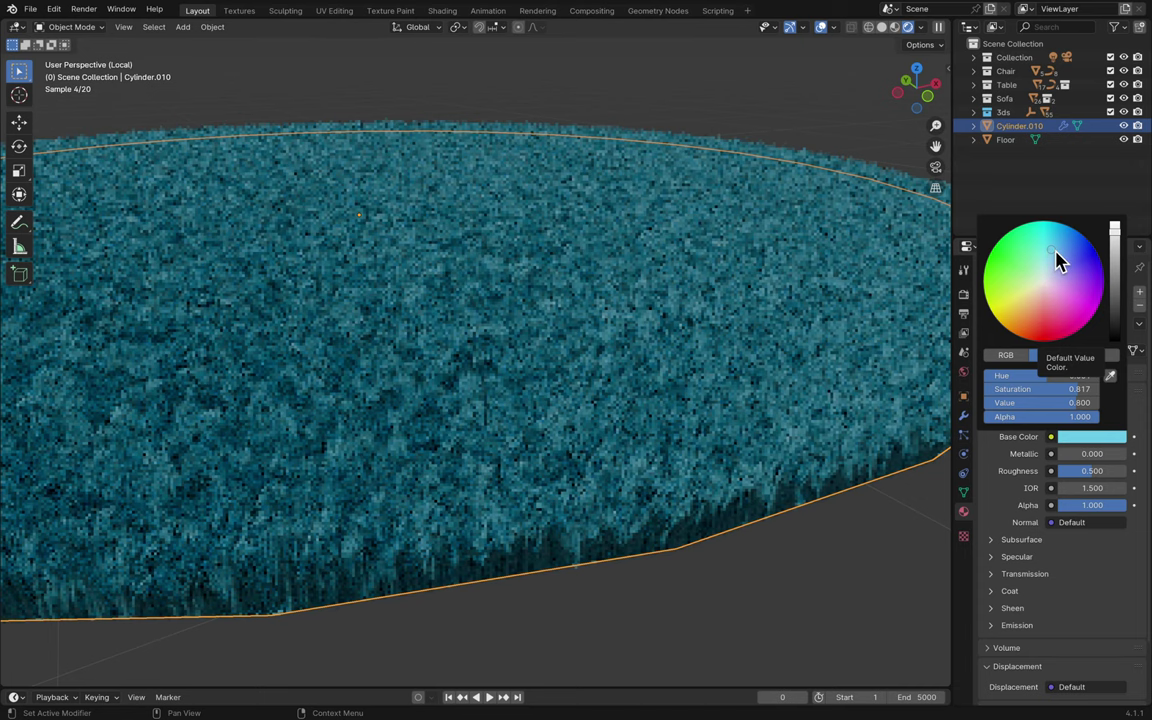
pyautogui.click(1060, 260)
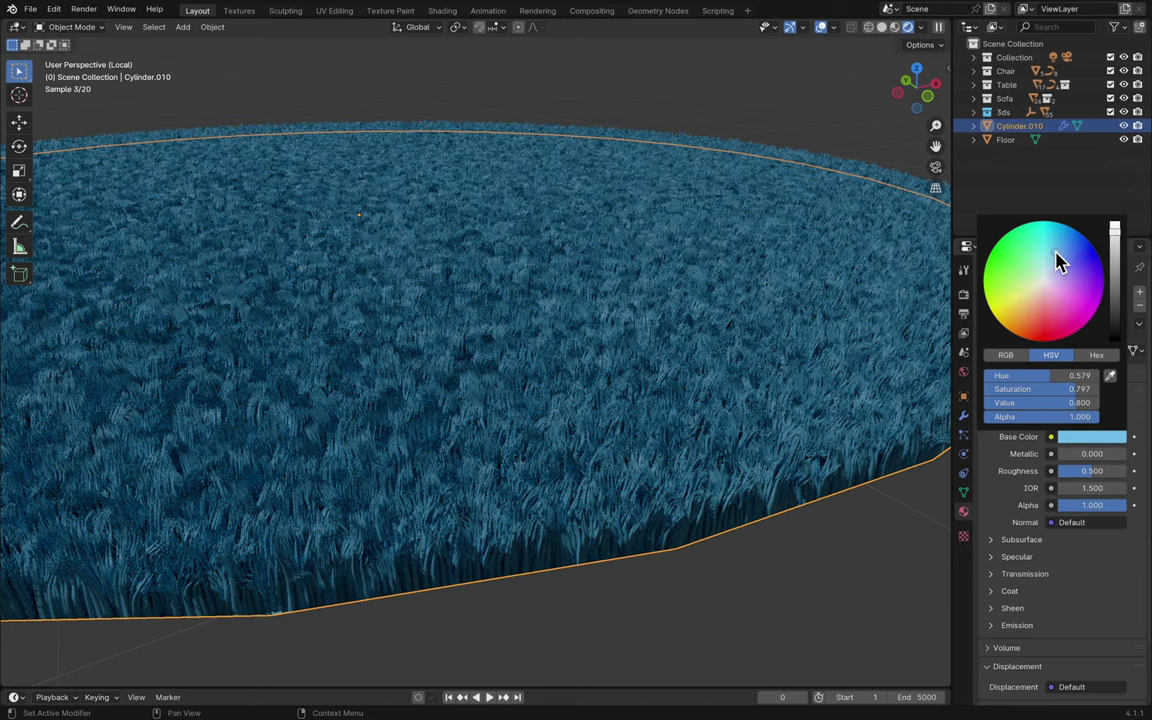
pyautogui.click(1054, 252)
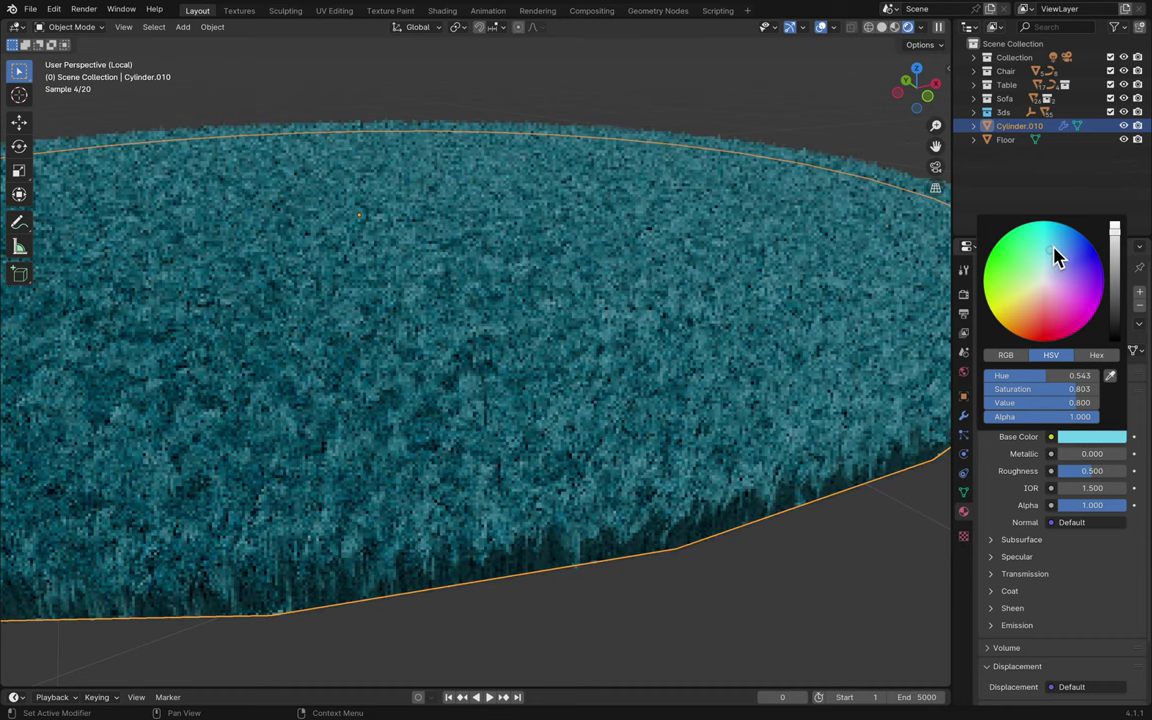
pyautogui.click(1053, 247)
pyautogui.moveTo(1112, 241); pyautogui.dragTo(1115, 227)
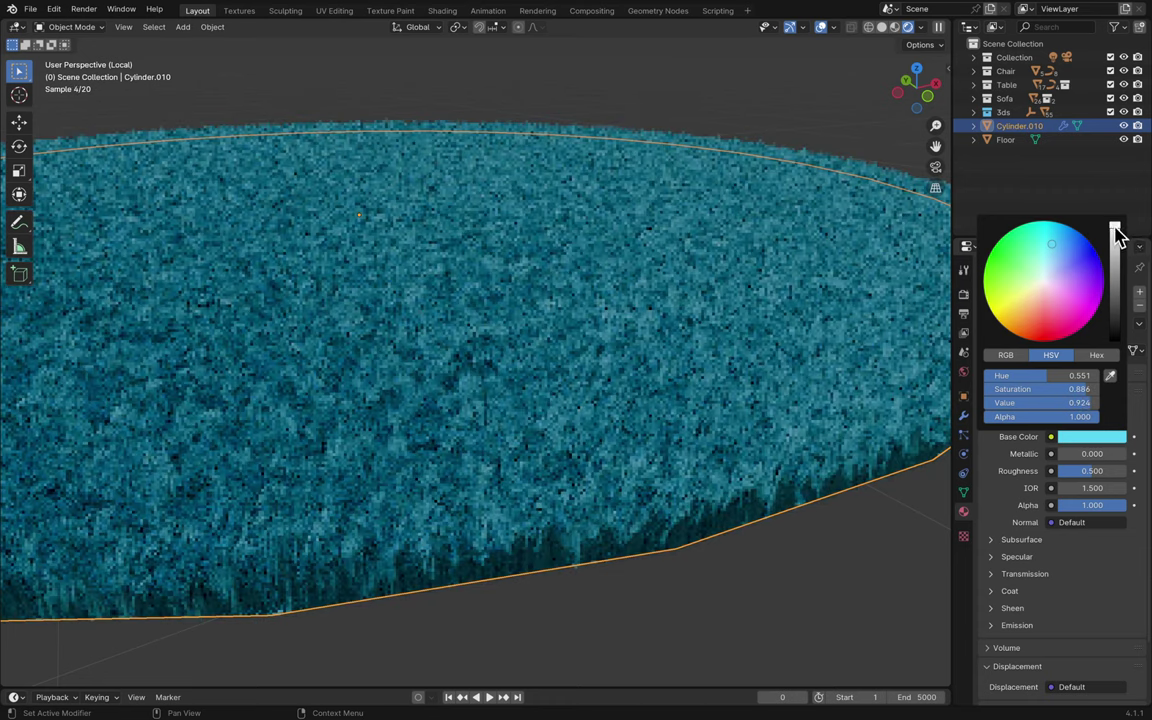
pyautogui.click(1053, 255)
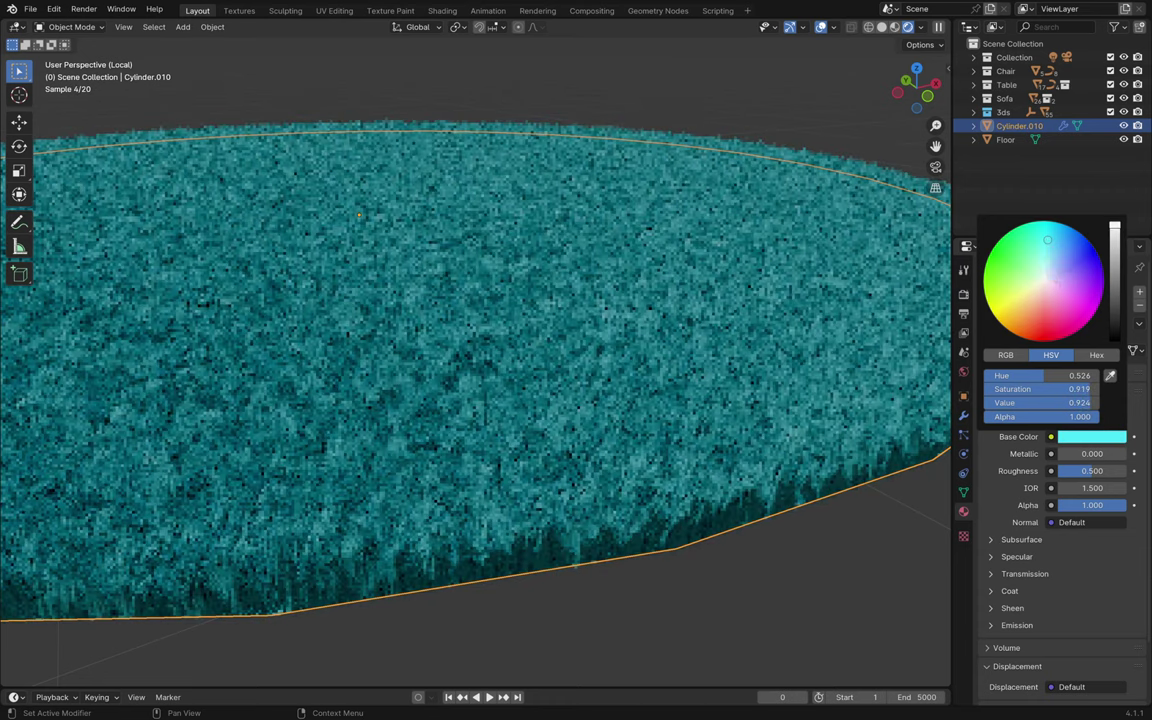
pyautogui.click(1048, 264)
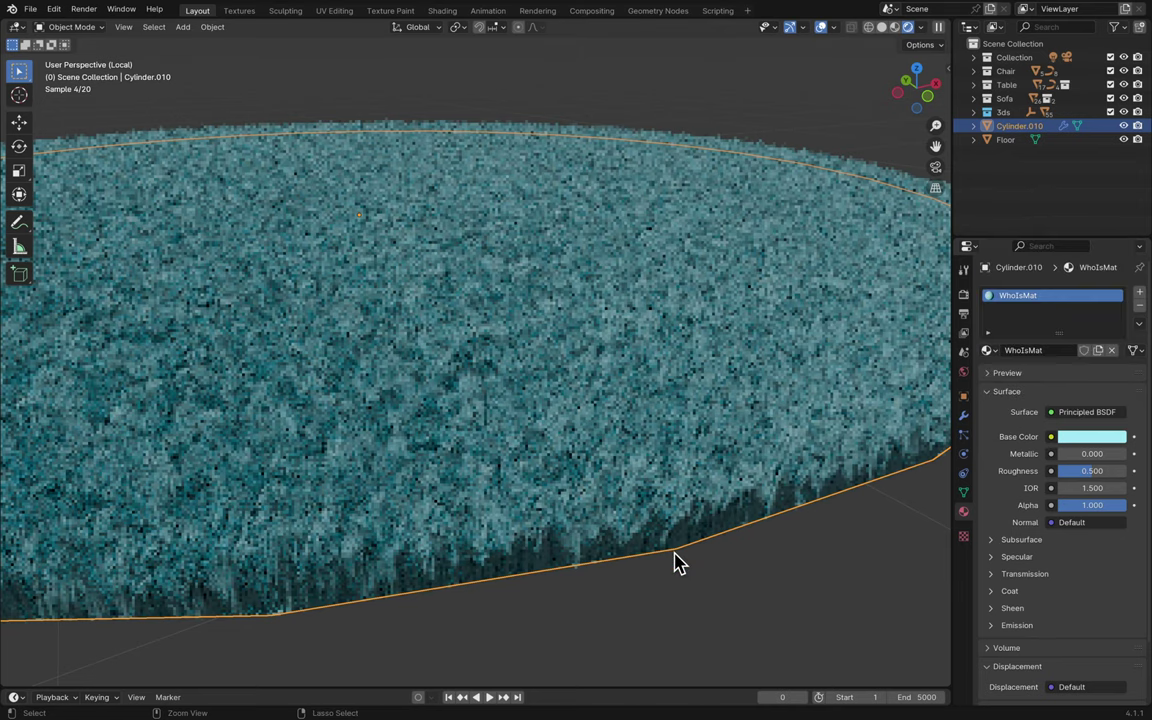
pyautogui.hotkey('ctrl', 's')
pyautogui.moveTo(675, 562); pyautogui.dragTo(761, 489, button='middle')
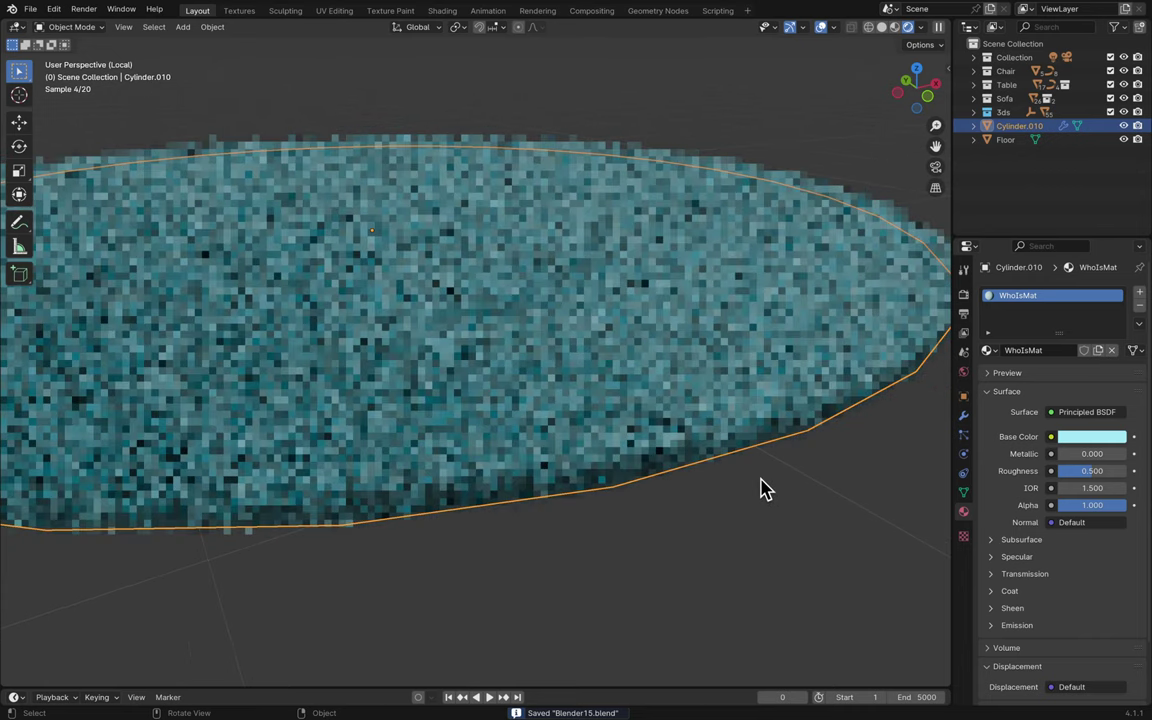
pyautogui.moveTo(828, 414); pyautogui.dragTo(937, 175, button='middle')
# - View through the scene camera, deselect the disc, save, and exit Local View
pyautogui.click(936, 170)
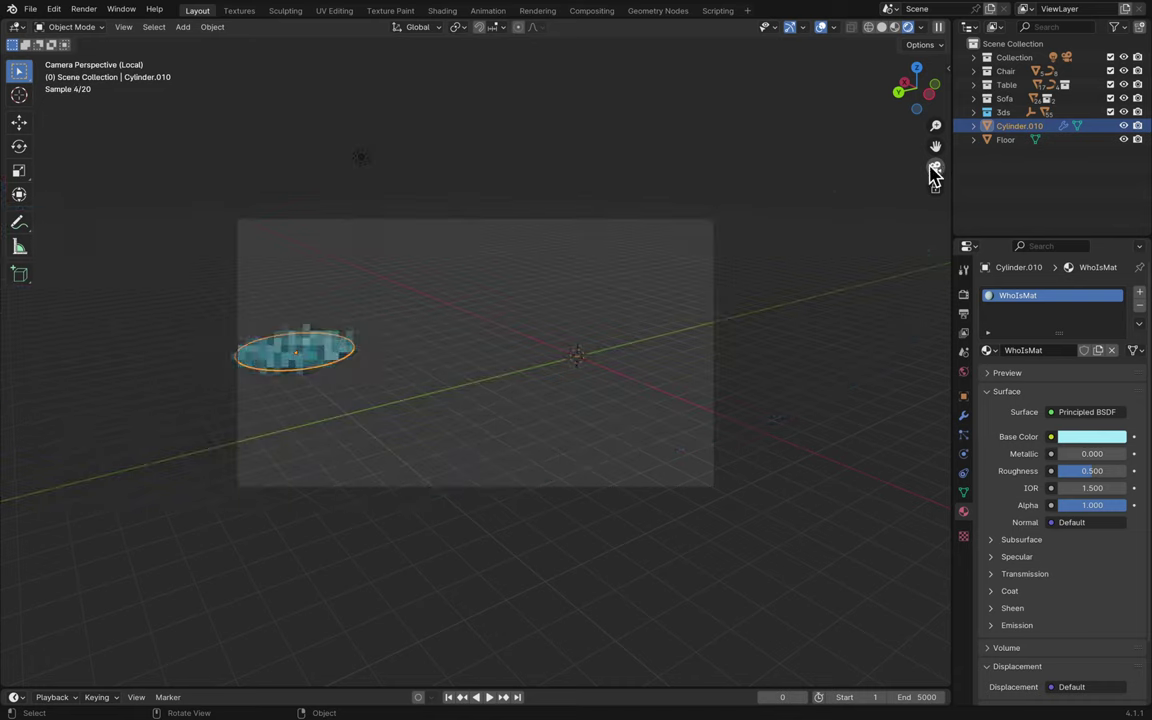
pyautogui.click(573, 334)
pyautogui.hotkey('ctrl', 's')
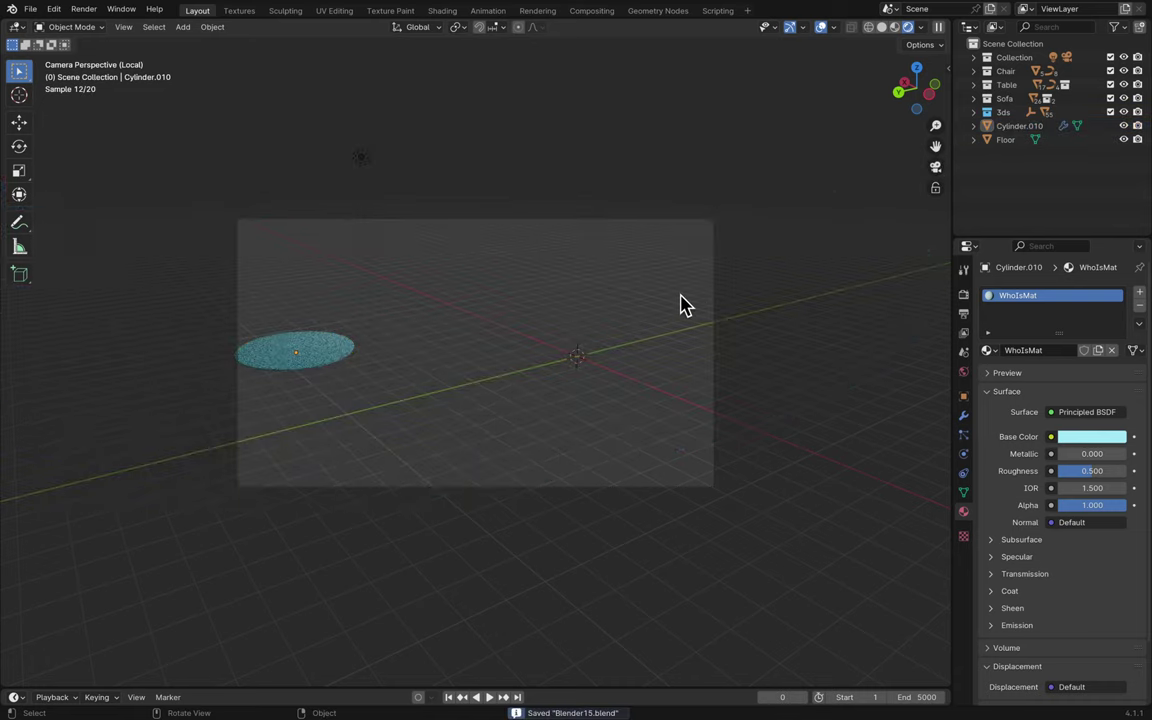
pyautogui.press('KP_Divide')
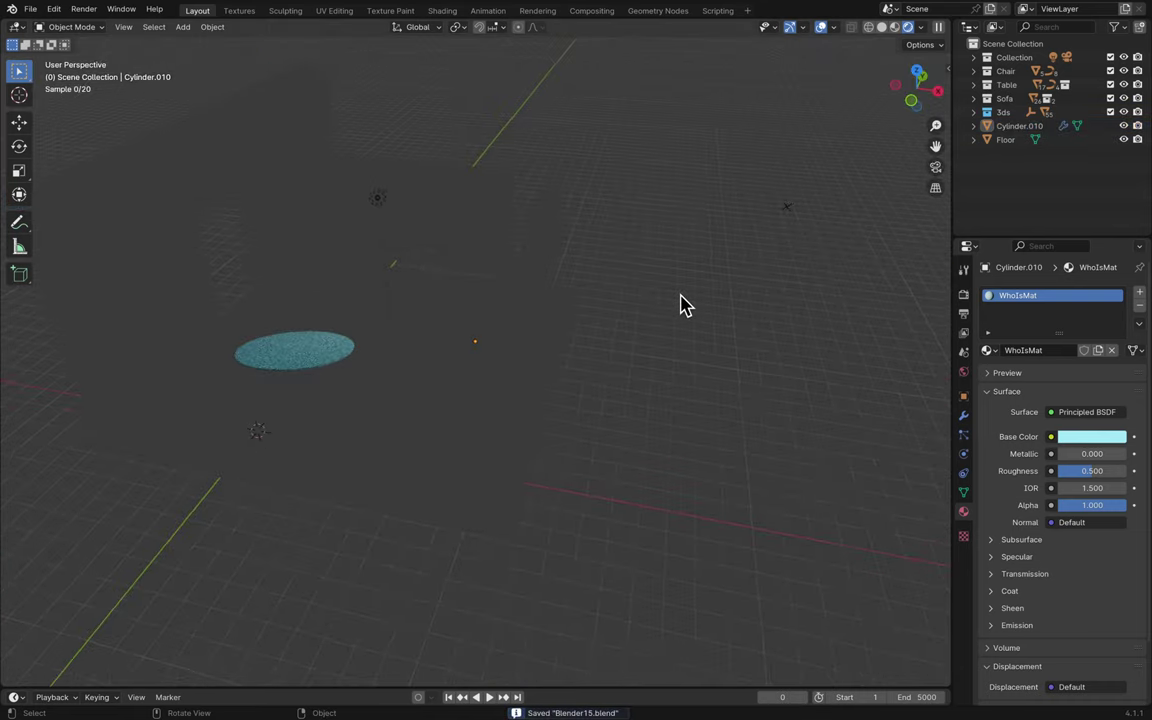
# - Pan and zoom around the room to show the cyan rug beside the spider table, saving the file
pyautogui.keyDown('shift'); pyautogui.hscroll(-5, 680, 305); pyautogui.keyUp('shift')
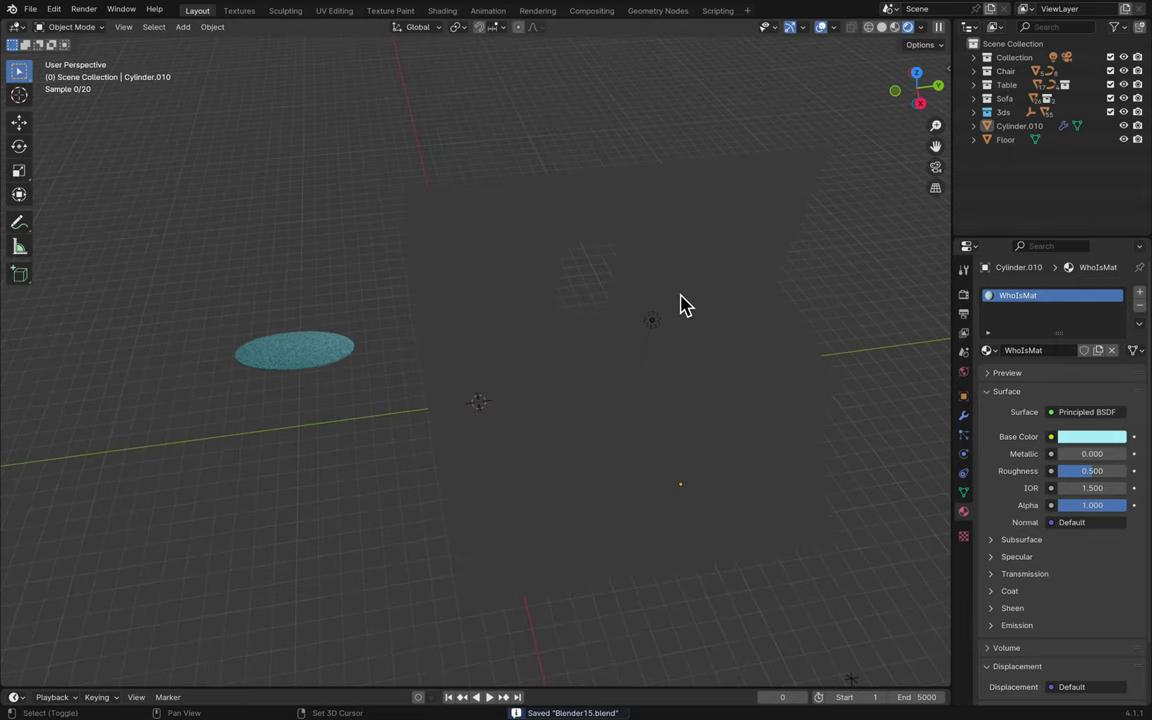
pyautogui.hscroll(10, 680, 305)
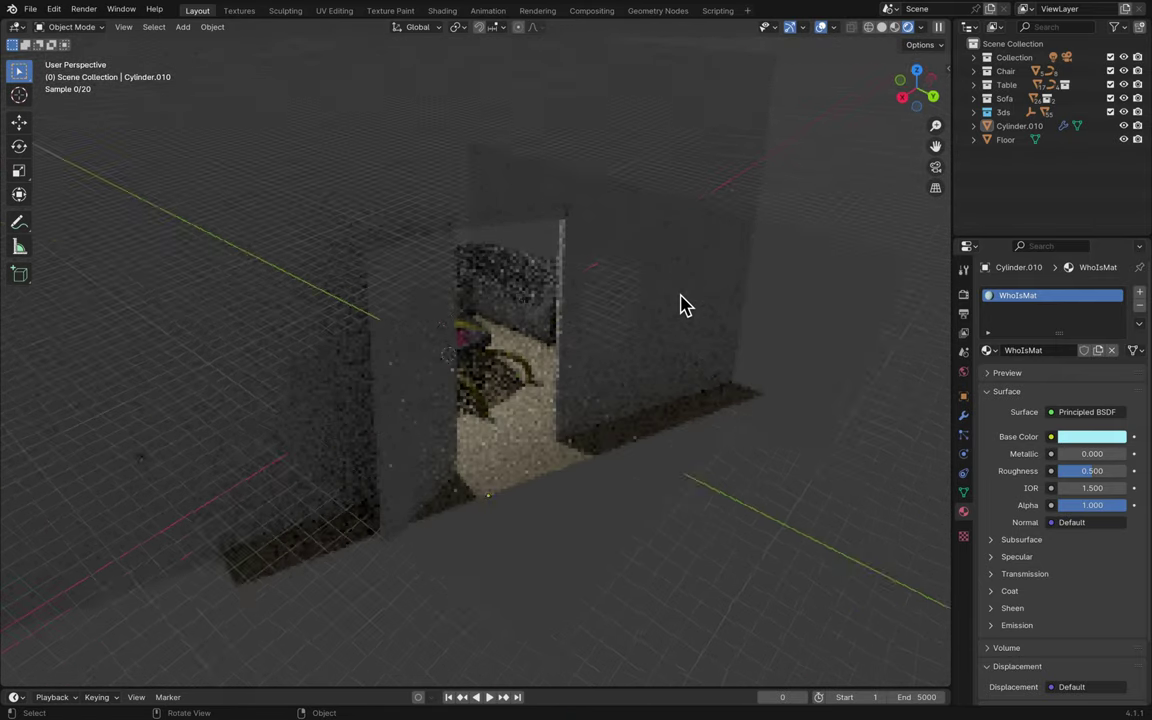
pyautogui.hscroll(10, 680, 305)
pyautogui.scroll(10, 680, 305)
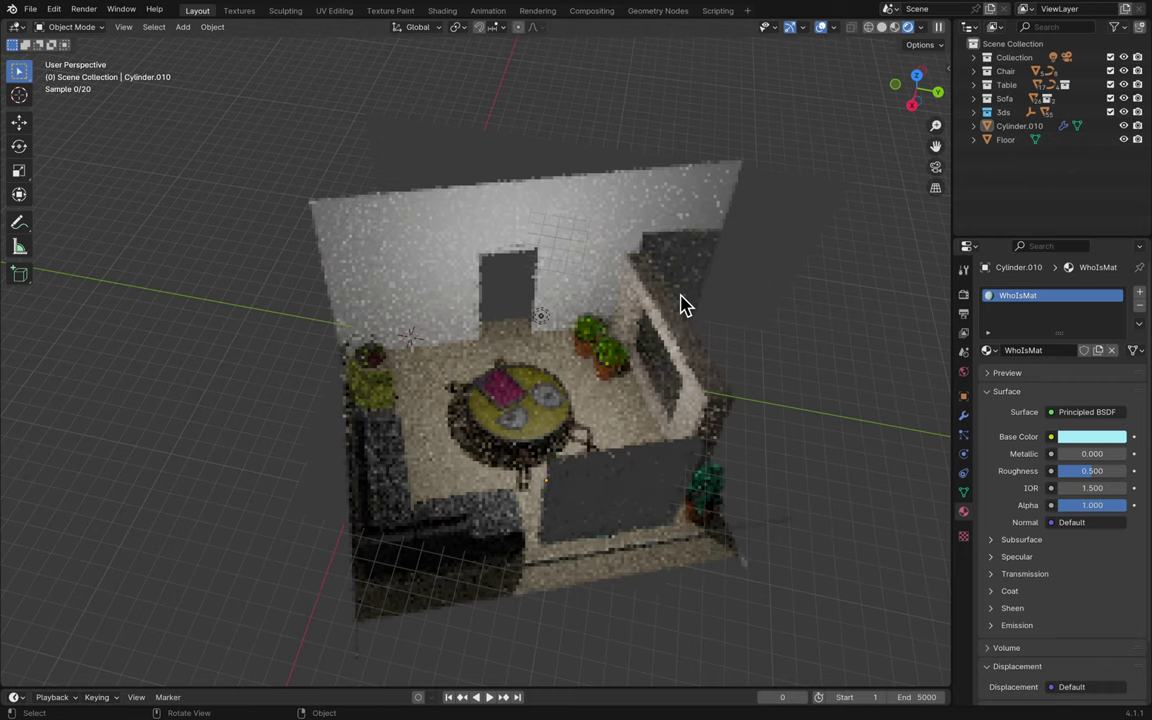
pyautogui.hotkey('ctrl', 's')
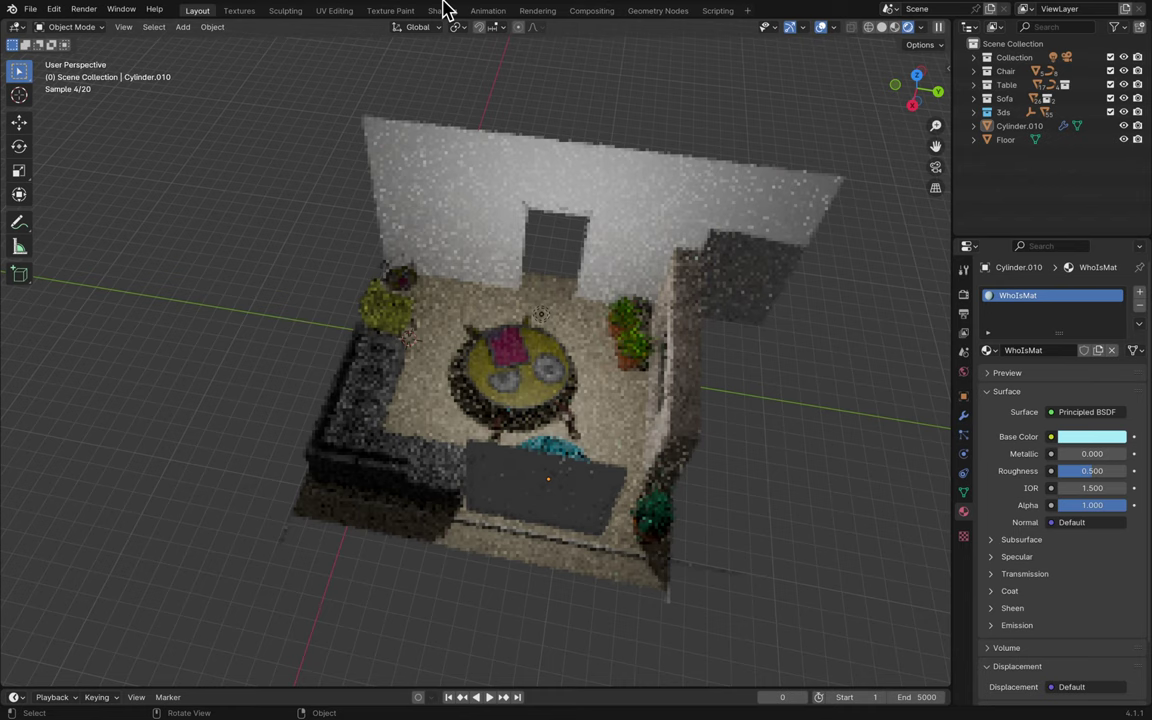
pyautogui.press('super+s')
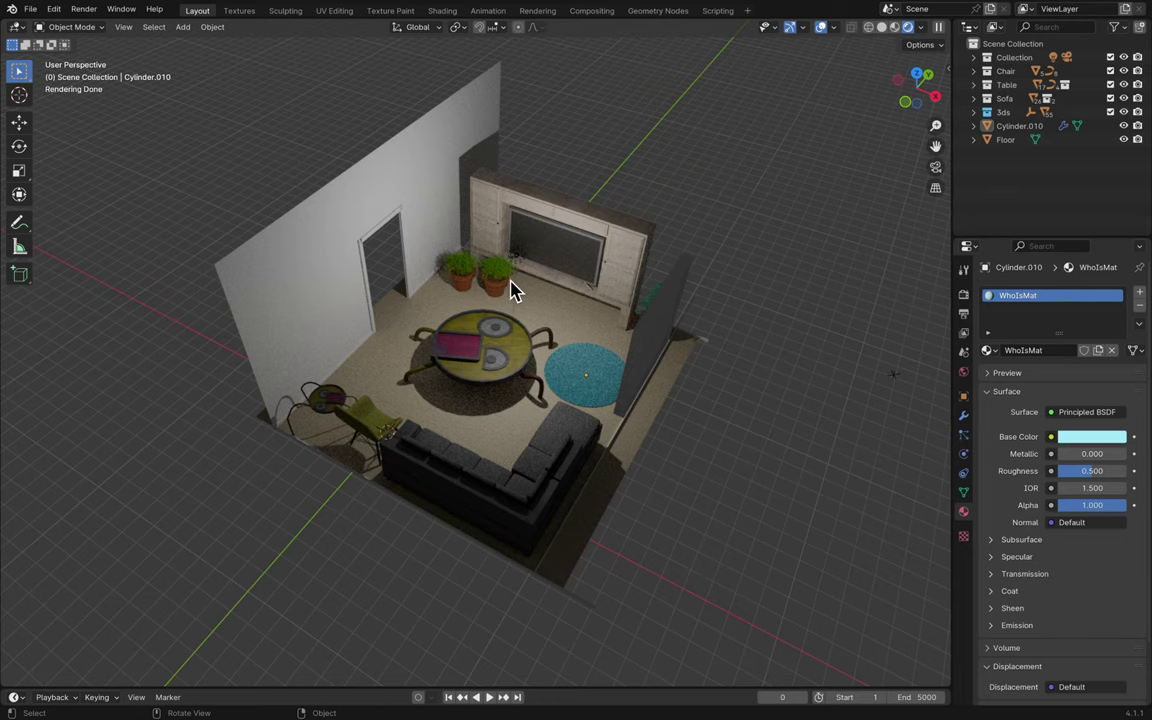
pyautogui.scroll(5, 510, 290)
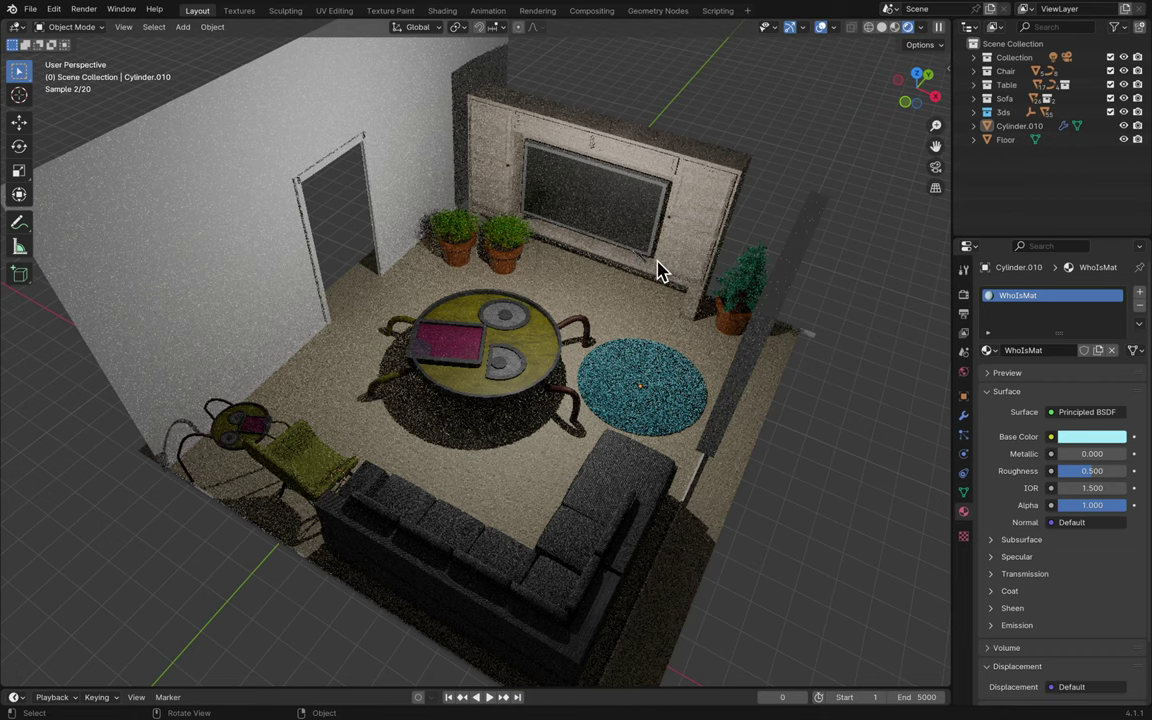
pyautogui.scroll(10, 658, 270)
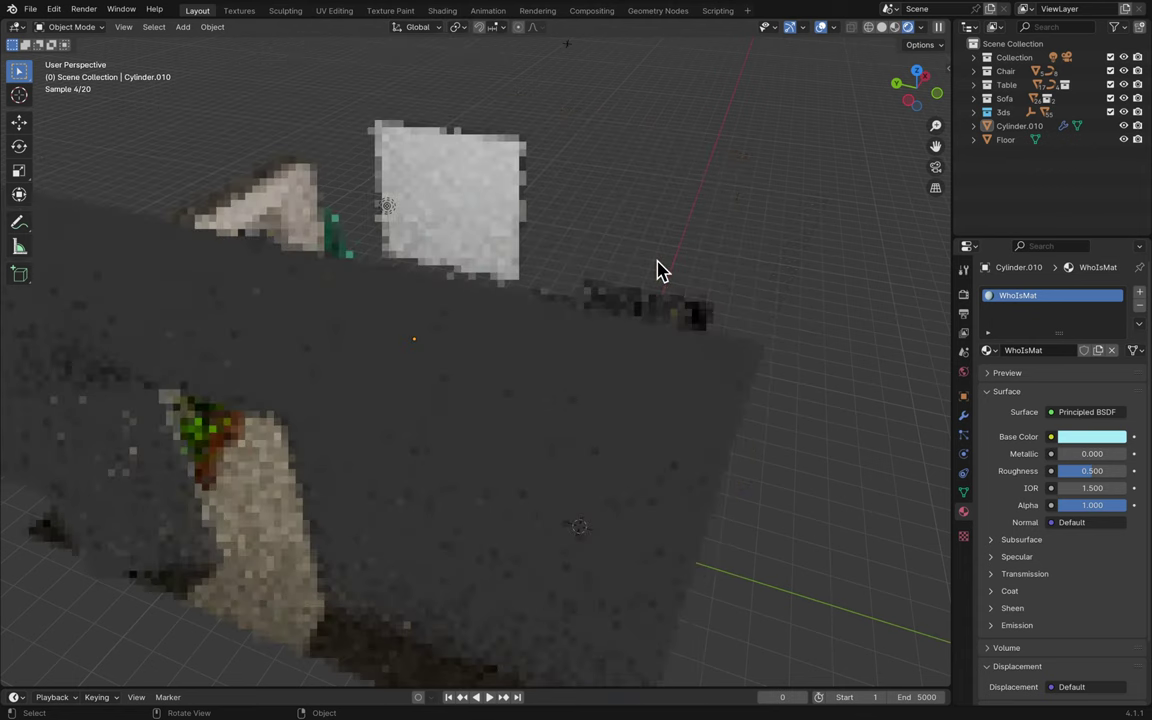
pyautogui.scroll(-5, 658, 270)
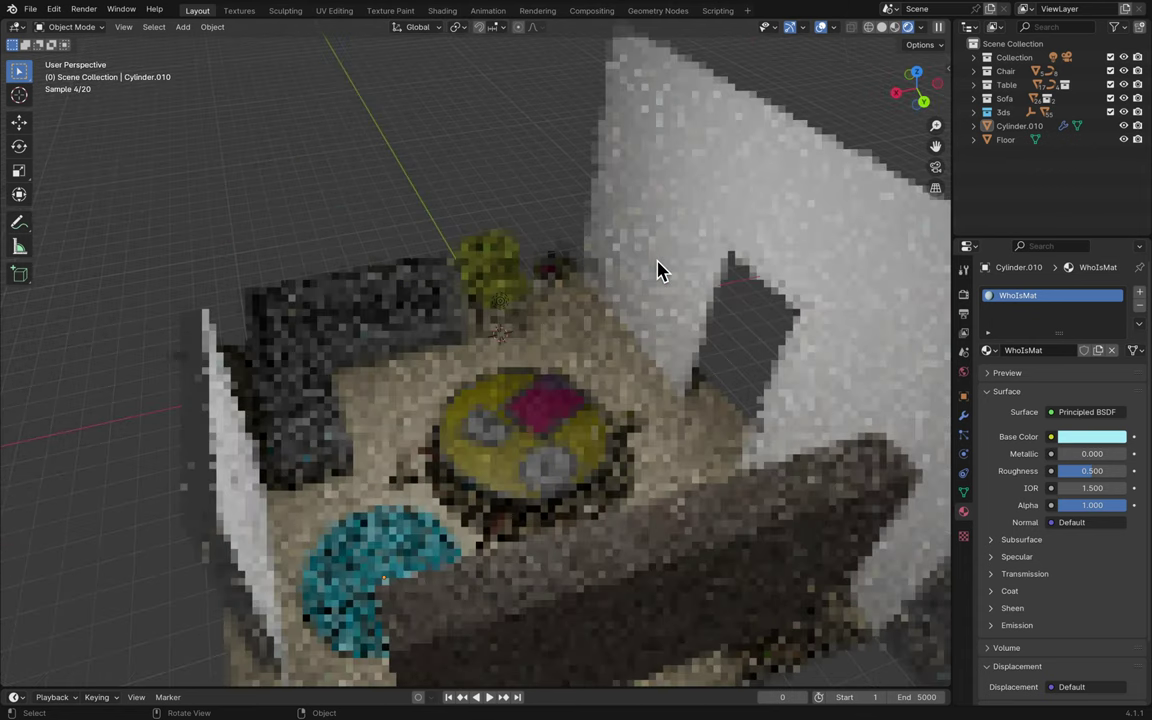
pyautogui.scroll(5, 658, 270)
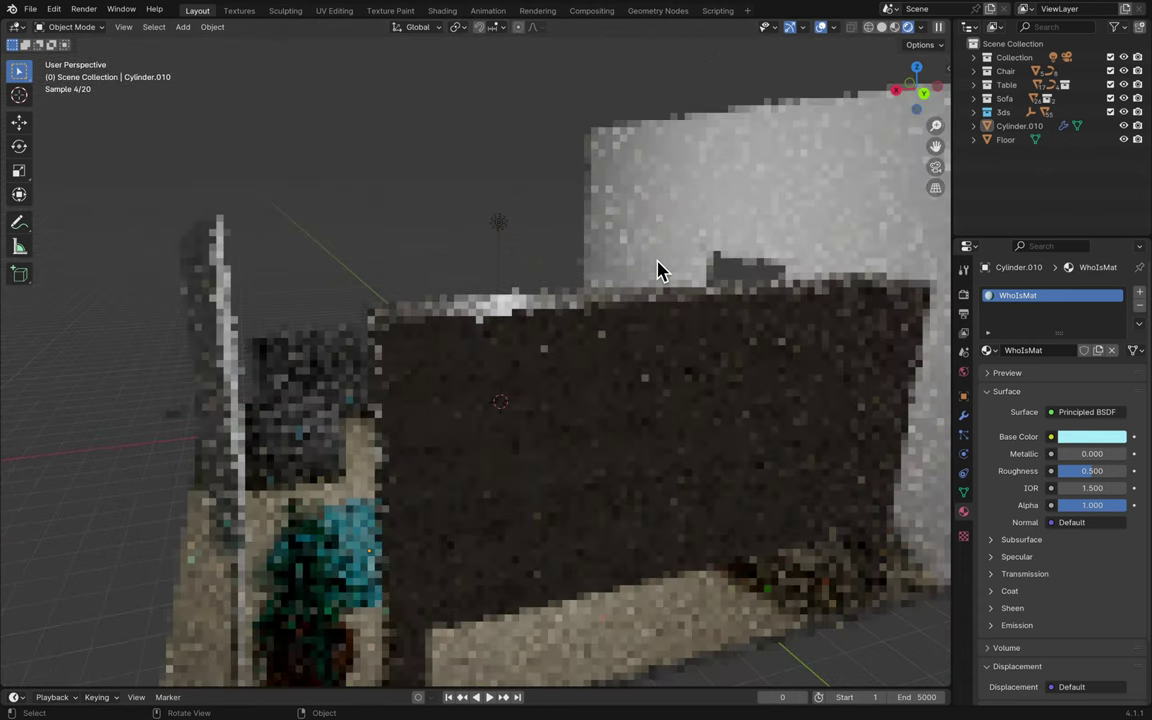
pyautogui.hscroll(-10, 658, 270)
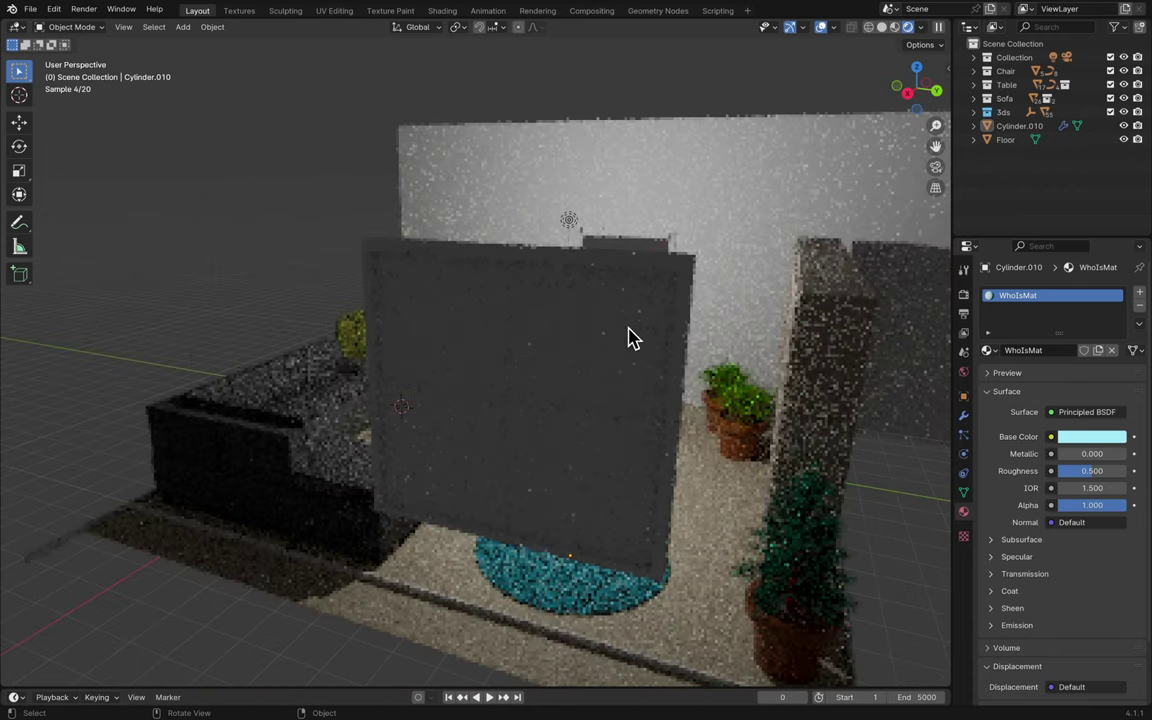
# - Give the dark Box025 panel a new material named Glaurse
pyautogui.click(603, 362)
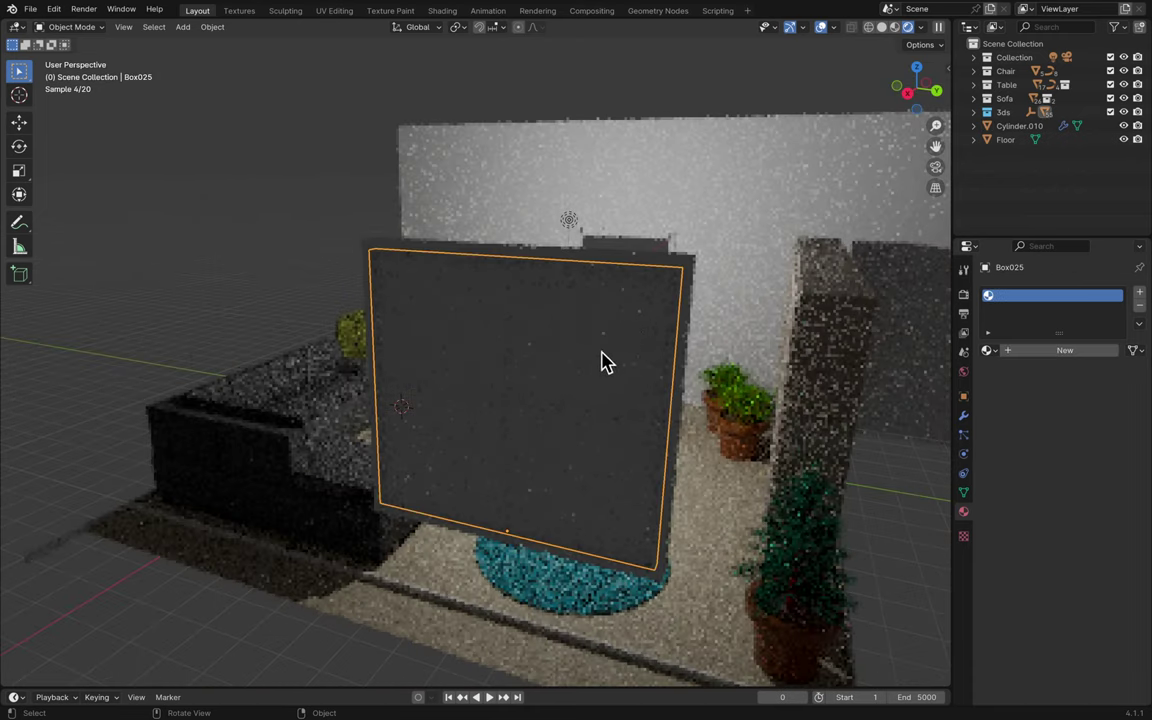
pyautogui.click(1026, 355)
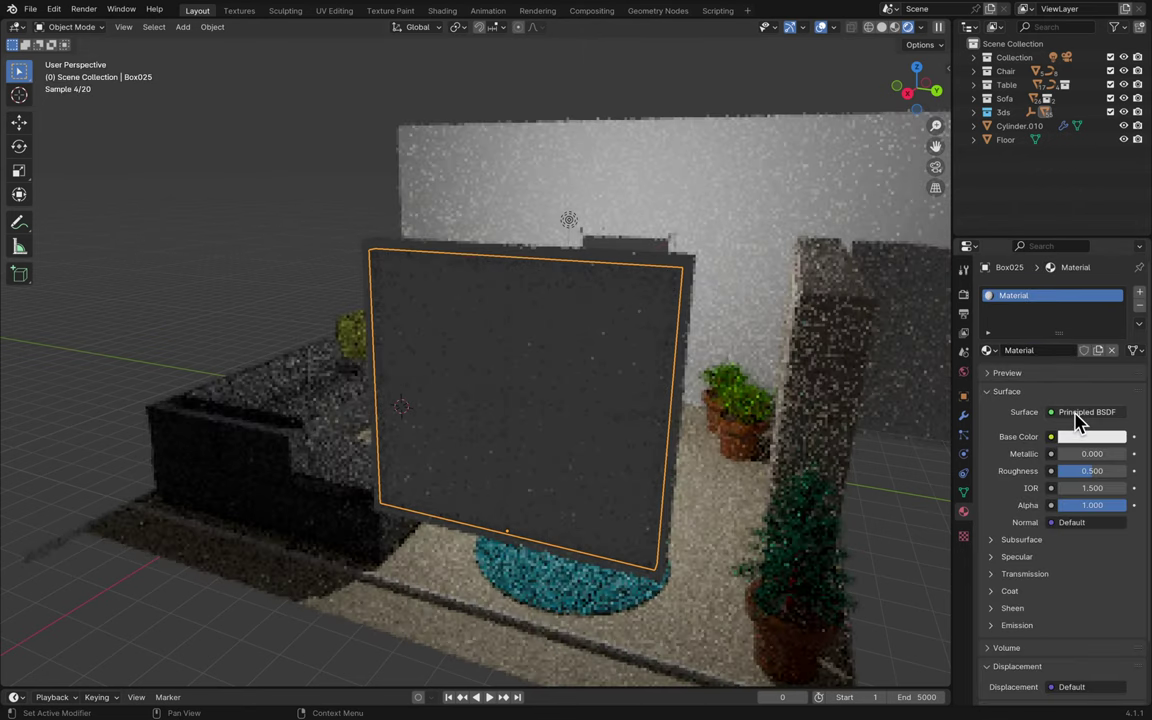
pyautogui.doubleClick(1018, 349)
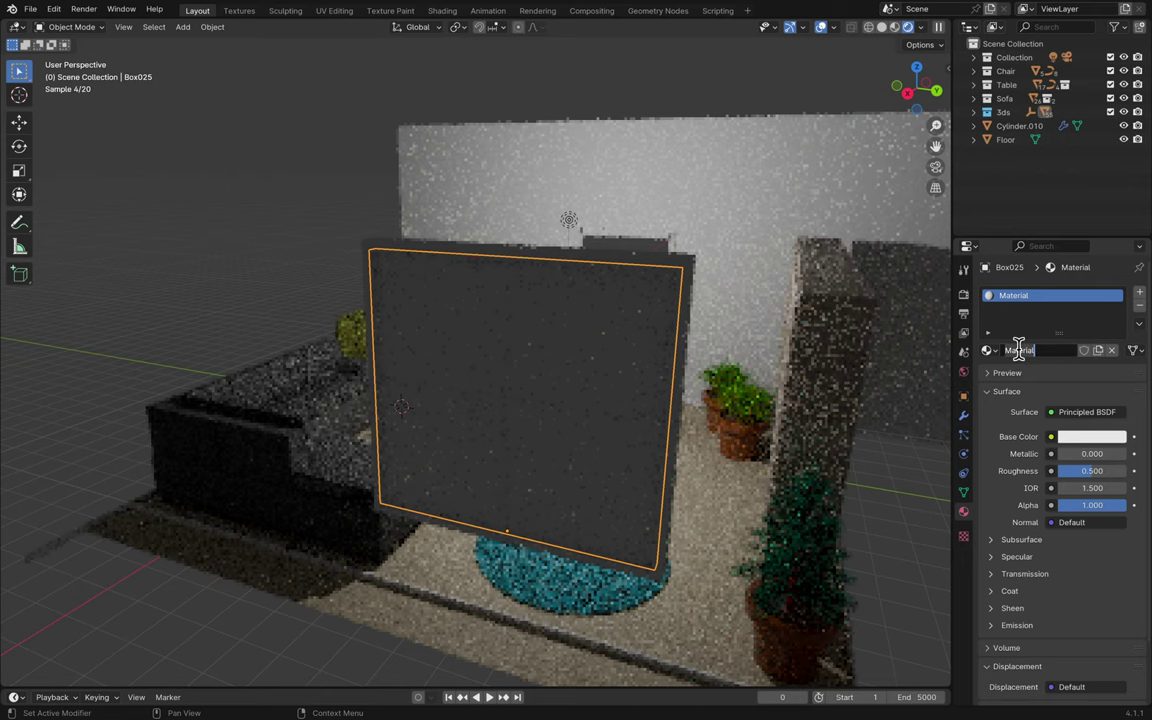
pyautogui.write('Gl')
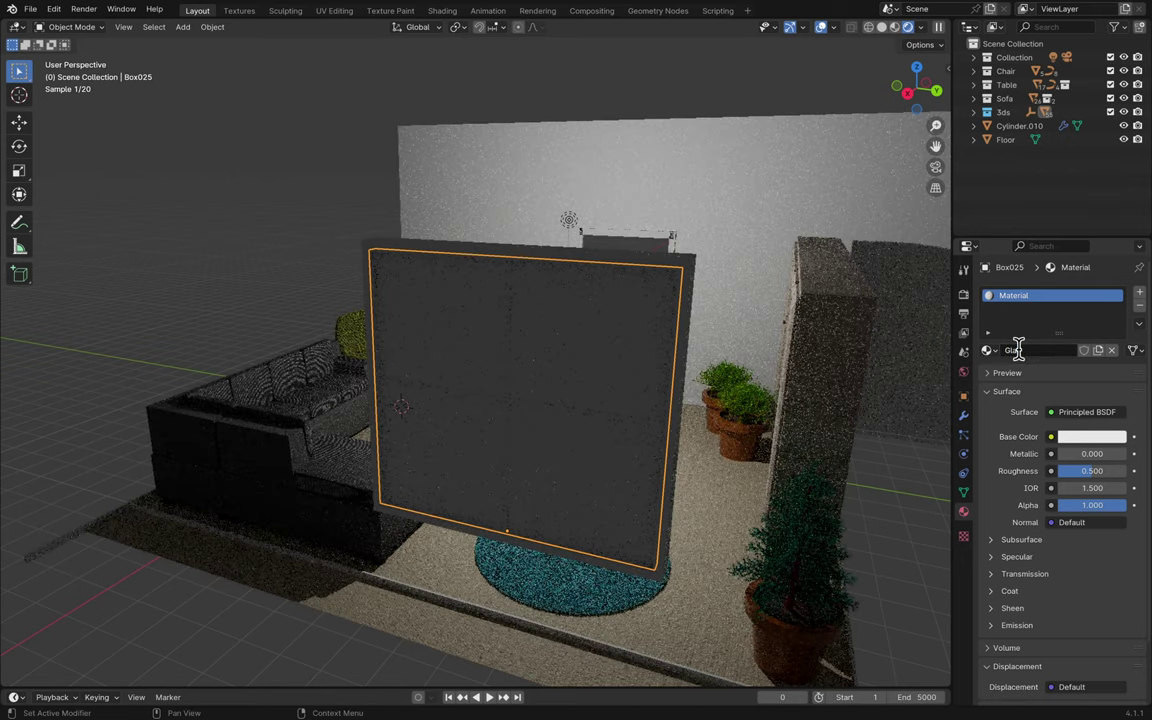
pyautogui.write('aurse')
pyautogui.press('Return')
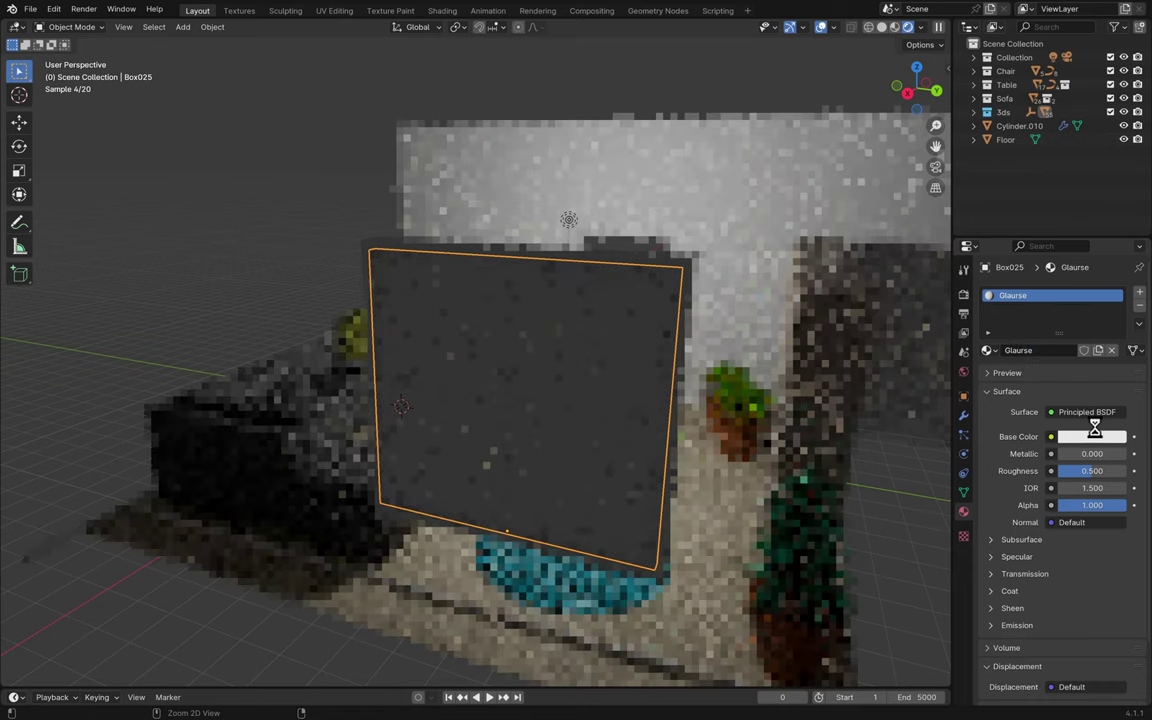
# - Save the blend file and bring up the list of surface shader types
pyautogui.hotkey('ctrl', 's')
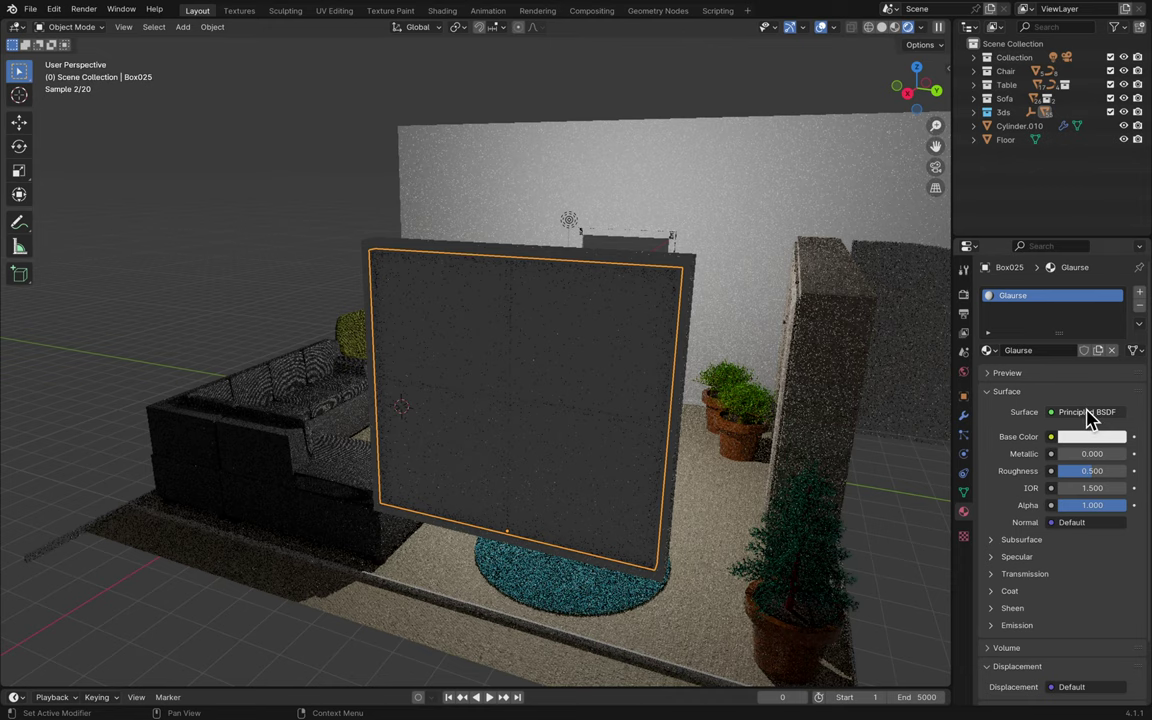
pyautogui.click(1088, 413)
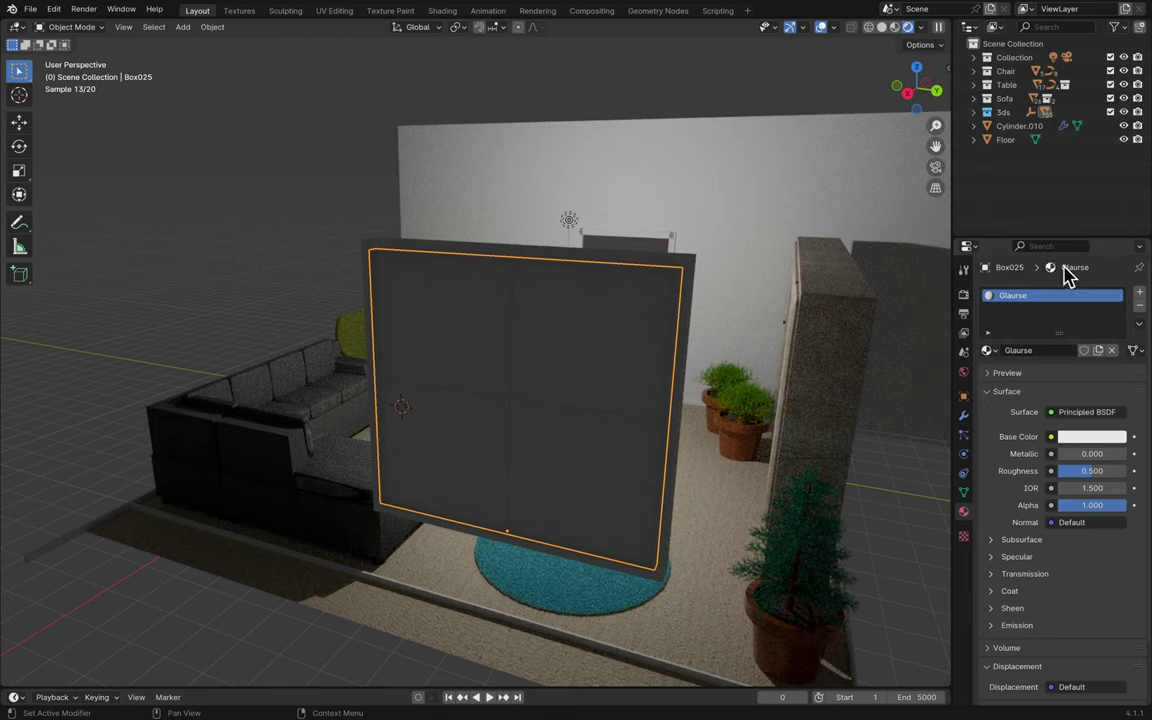
pyautogui.click(1076, 413)
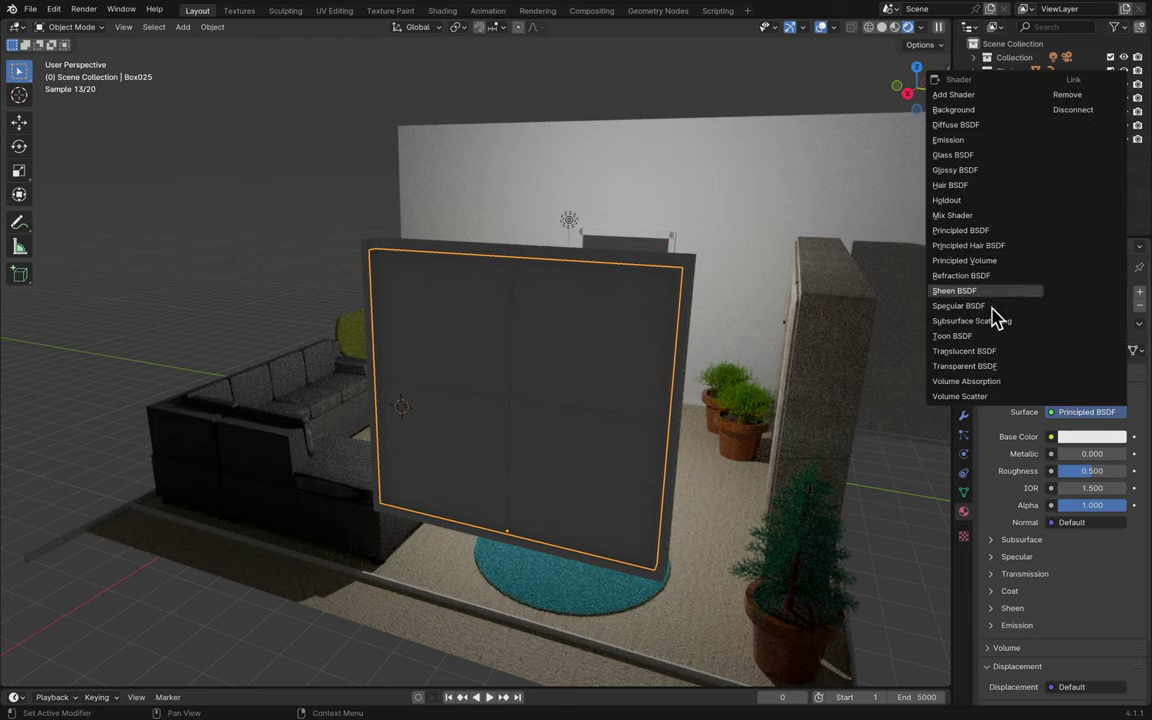
# - Switch Glaurse's surface to Glass BSDF and settle its roughness at 0.000
pyautogui.click(997, 162)
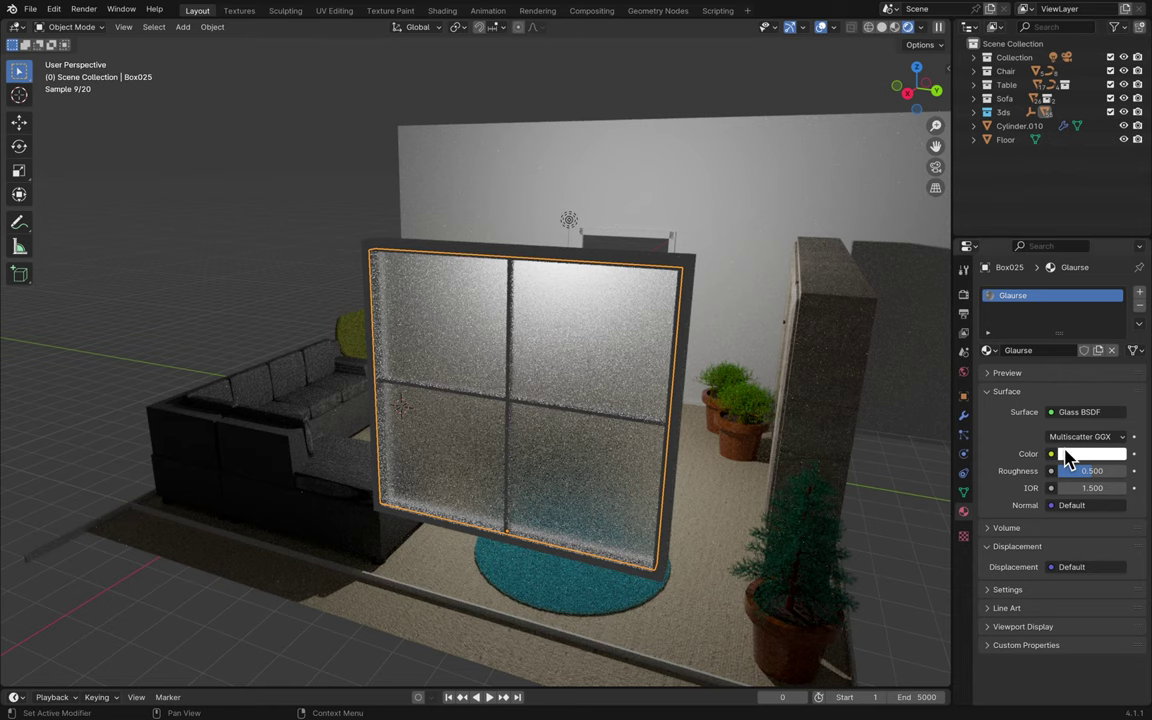
pyautogui.moveTo(1081, 473); pyautogui.dragTo(1128, 472)
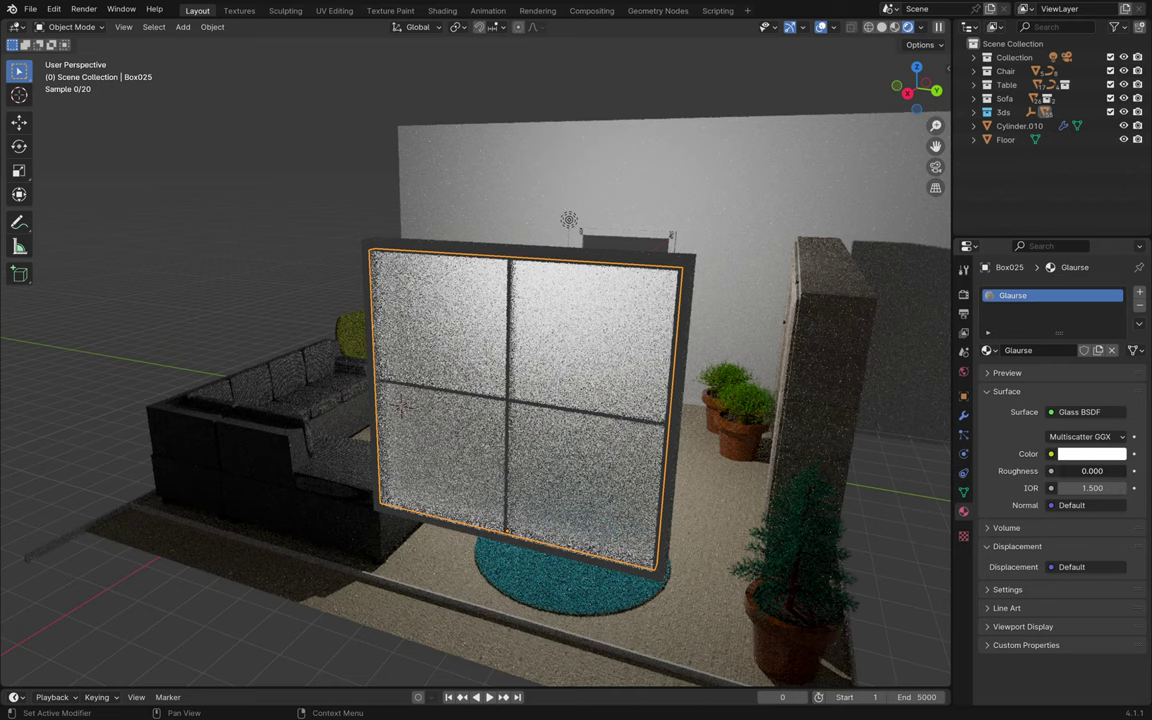
pyautogui.moveTo(1131, 480); pyautogui.dragTo(1062, 480)
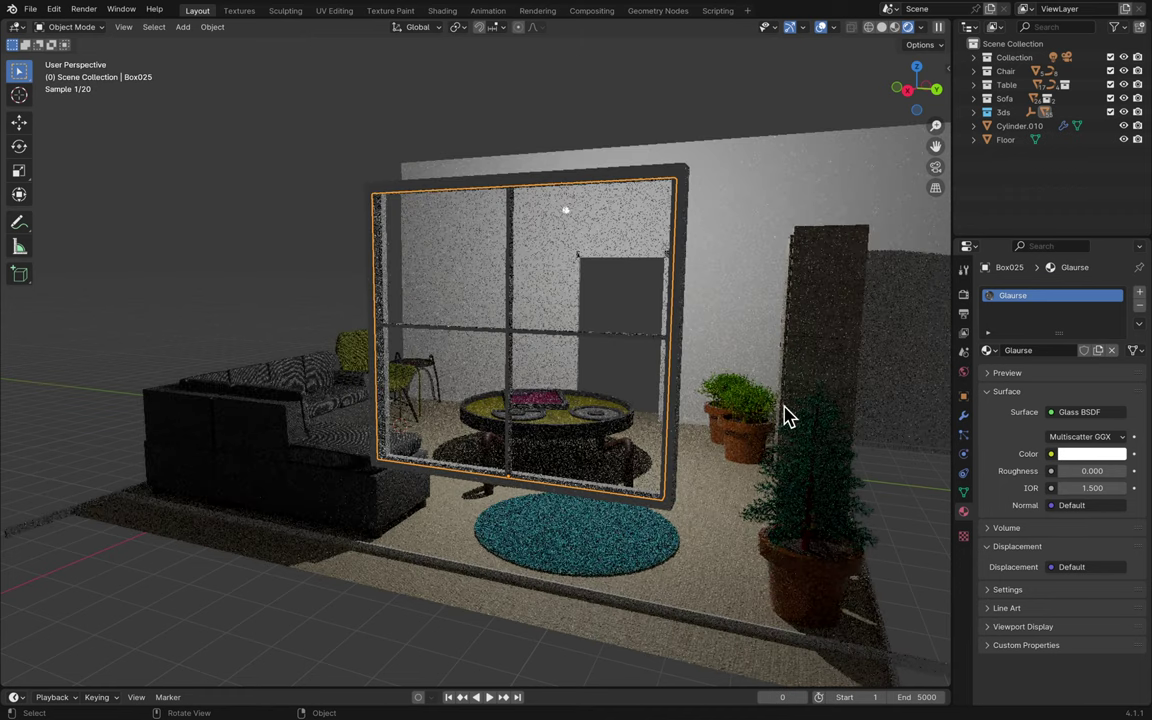
# - Set the Glaurse glass roughness to 0.169 and save Blender15.blend
pyautogui.moveTo(1024, 476); pyautogui.dragTo(1090, 480)
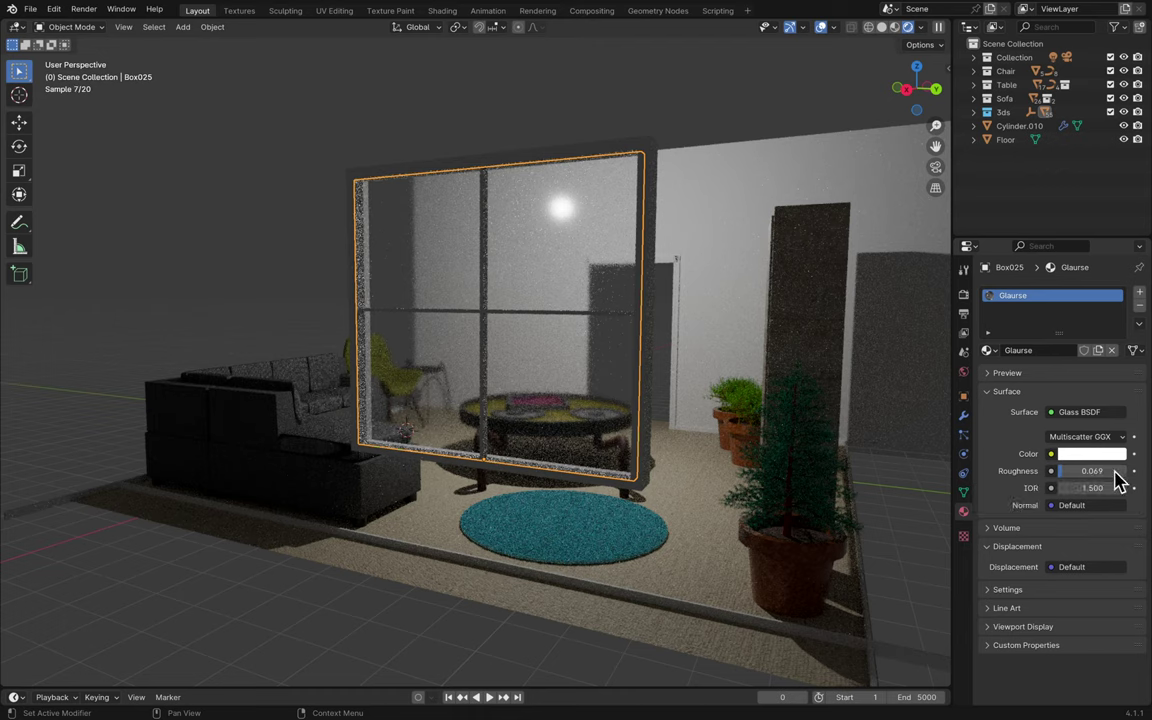
pyautogui.click(1097, 471)
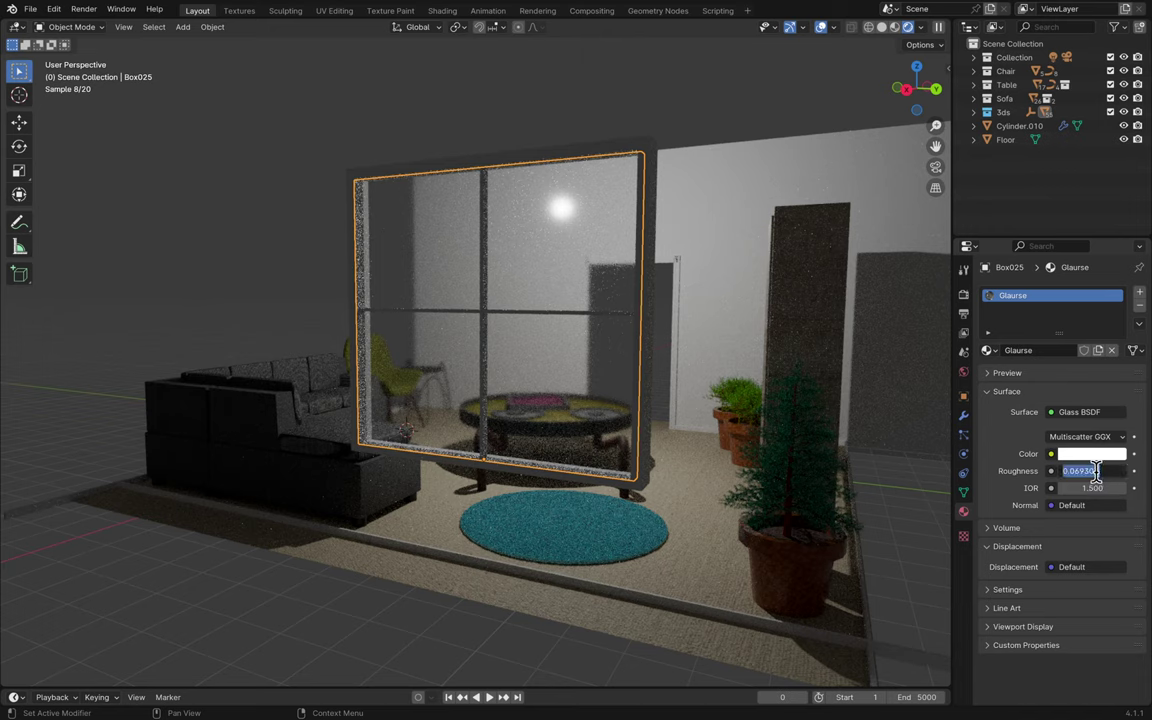
pyautogui.write('1')
pyautogui.press('End')
pyautogui.press('BackSpace')
pyautogui.press('BackSpace')
pyautogui.press('BackSpace')
pyautogui.press('Return')
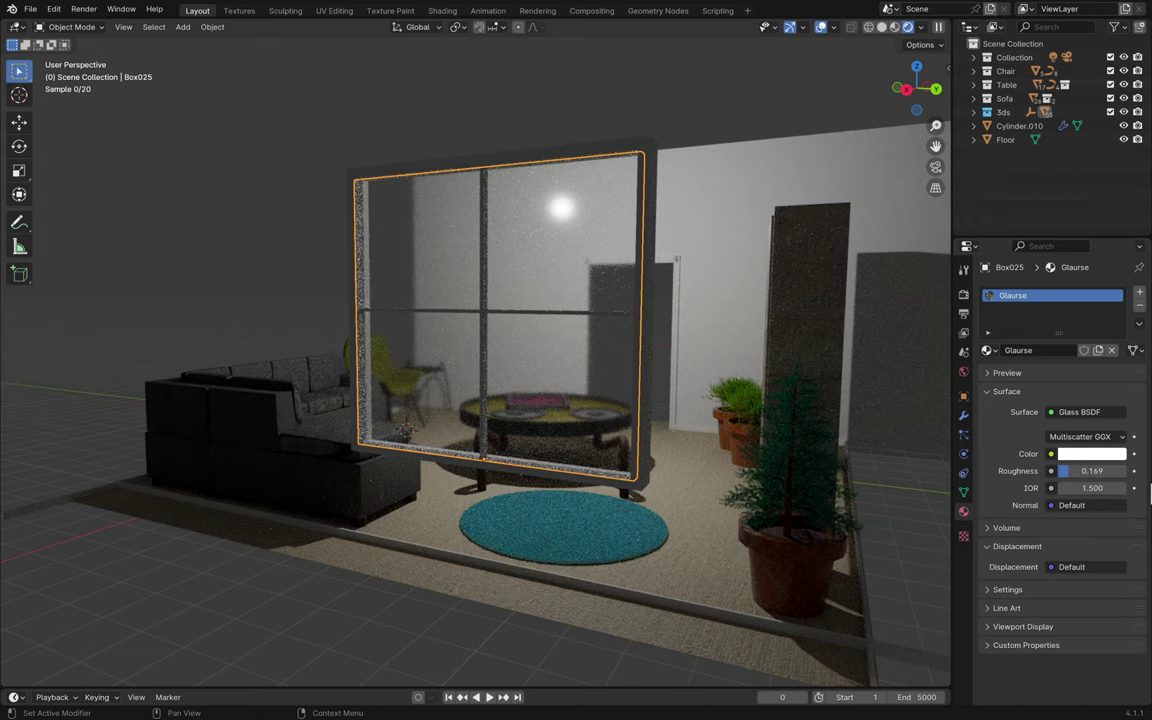
pyautogui.hotkey('ctrl', 's')
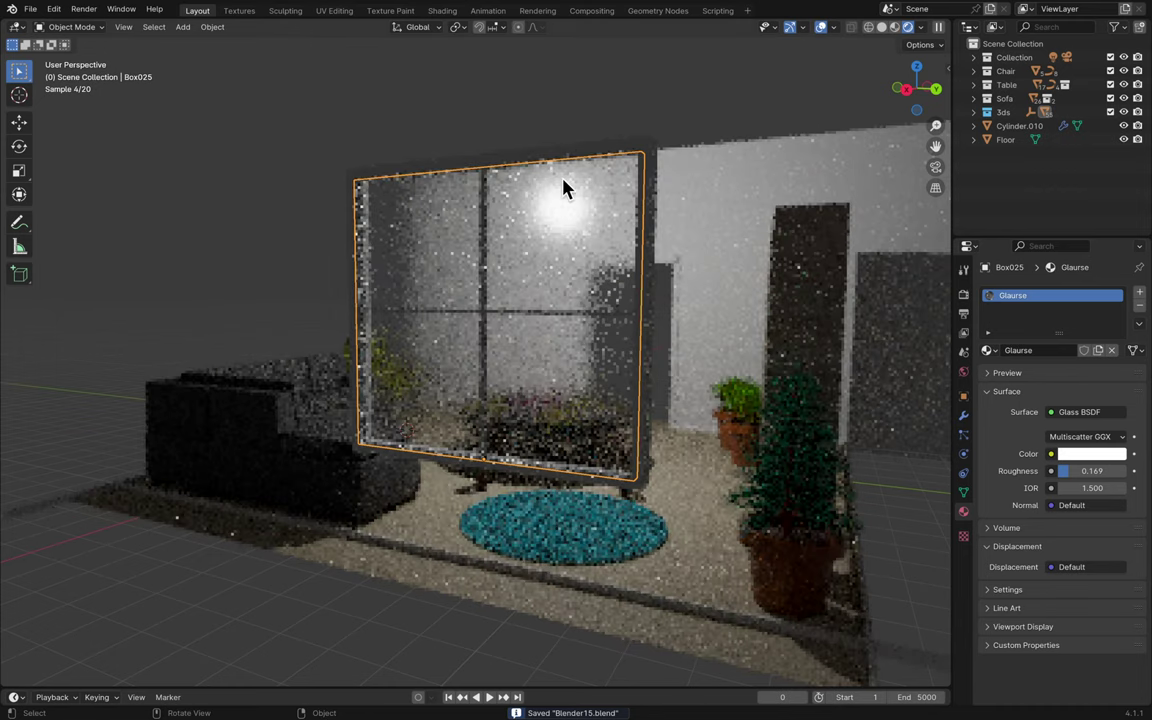
pyautogui.click(538, 122)
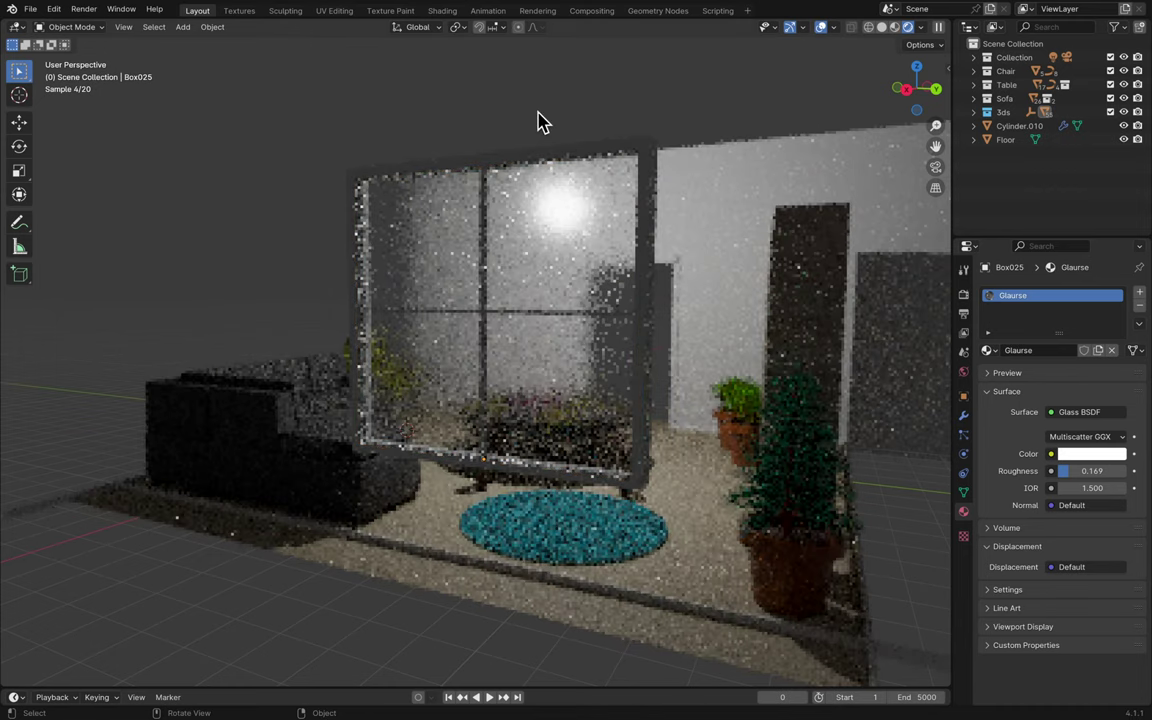
pyautogui.hotkey('ctrl', 's')
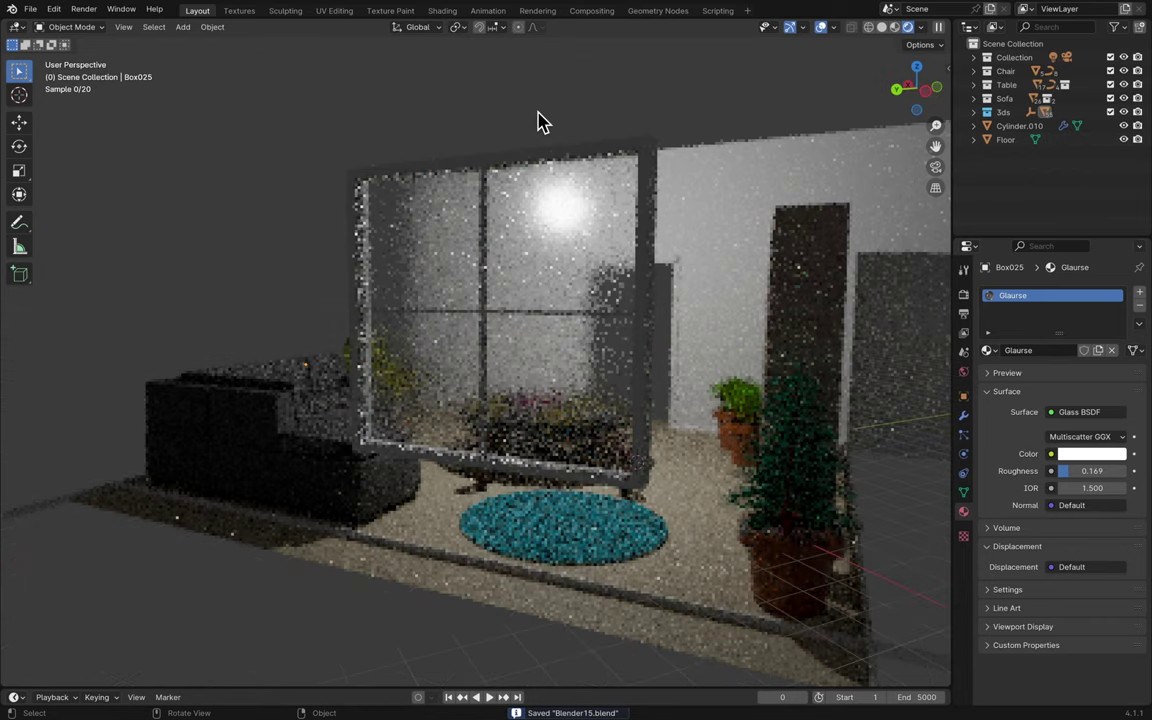
pyautogui.press('KP_4')
pyautogui.press('KP_4')
pyautogui.press('KP_4')
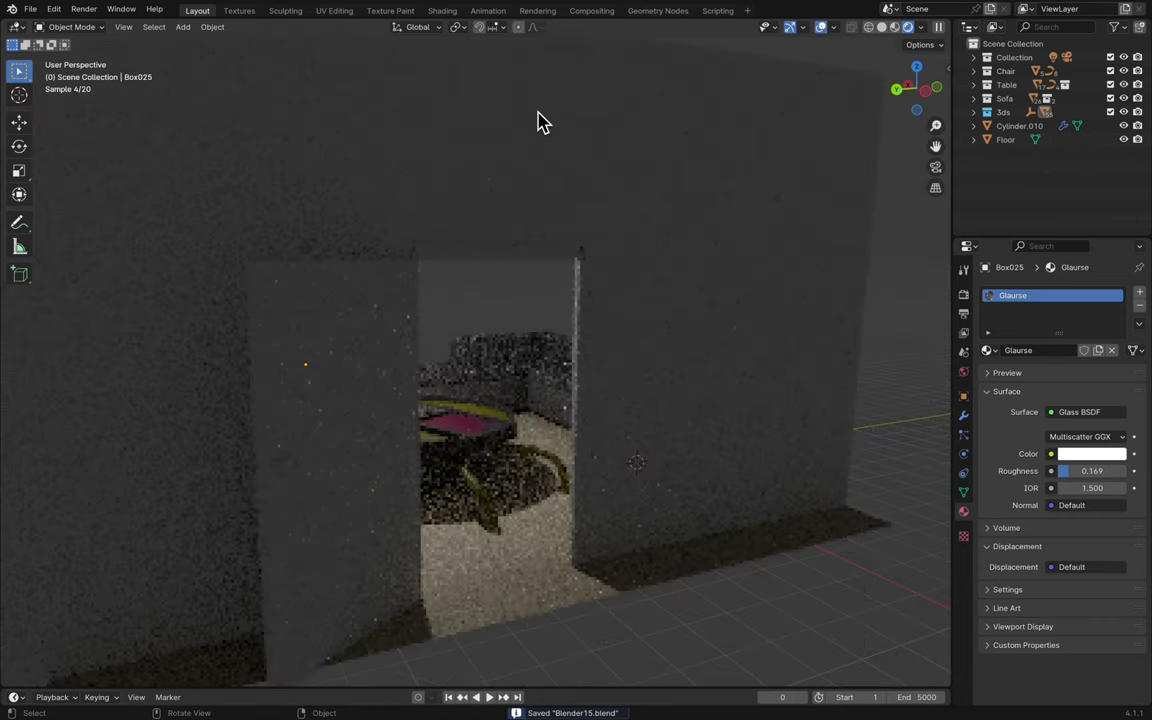
pyautogui.press('KP_4')
pyautogui.press('KP_4')
pyautogui.press('KP_4')
pyautogui.press('KP_4')
pyautogui.press('KP_4')
pyautogui.press('KP_4')
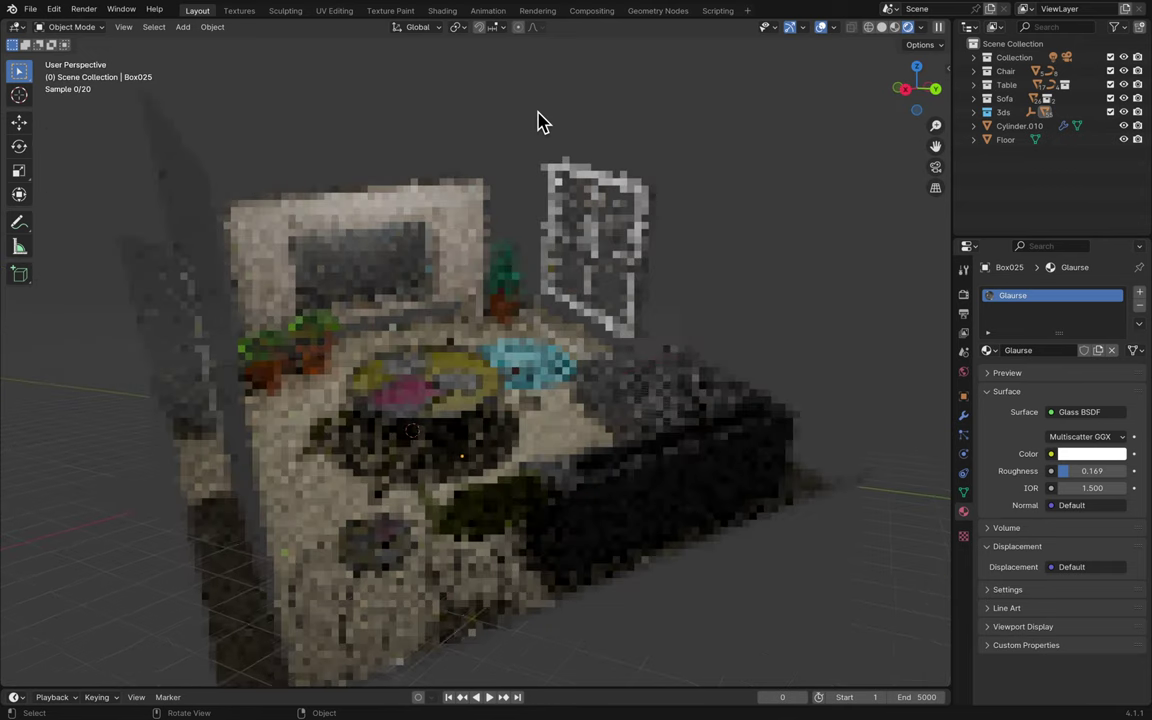
pyautogui.press('KP_4')
pyautogui.press('KP_4')
pyautogui.press('KP_4')
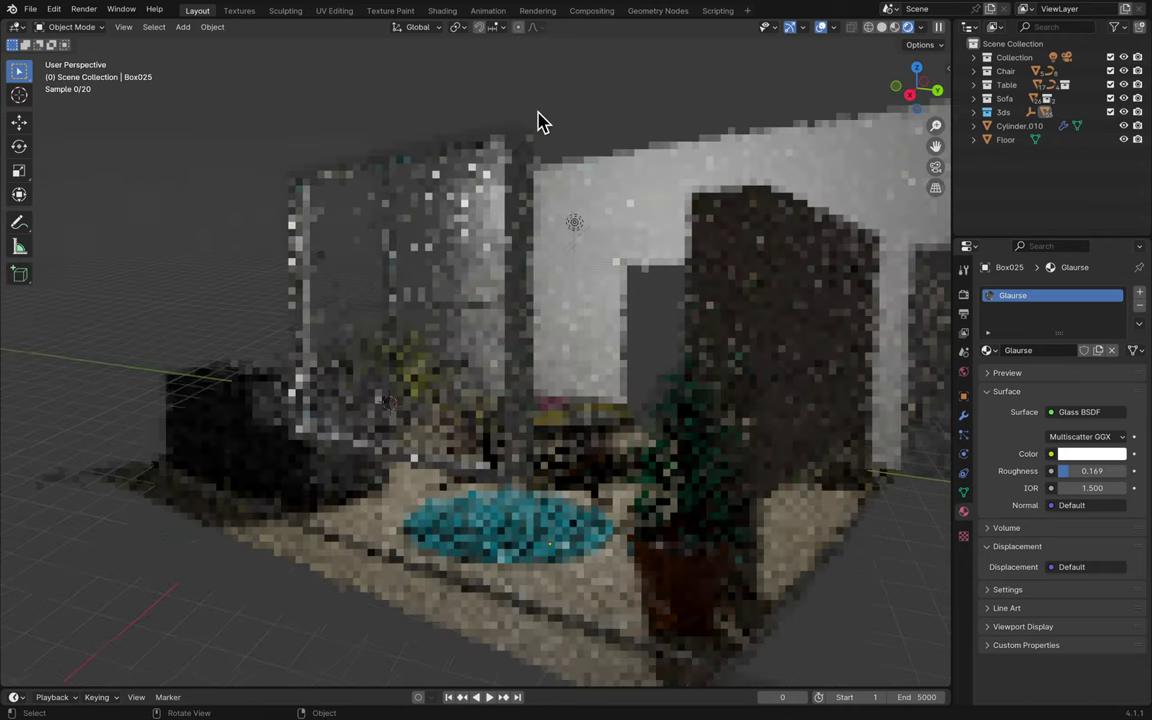
pyautogui.press('KP_4')
pyautogui.press('KP_4')
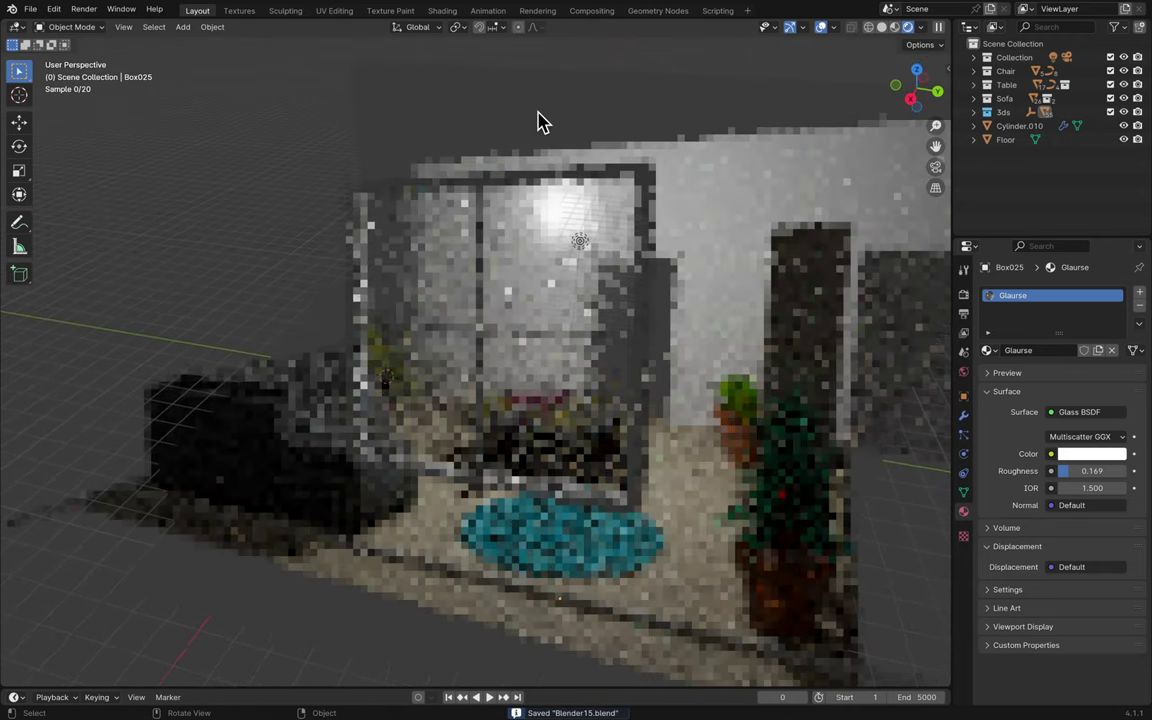
pyautogui.moveTo(538, 122); pyautogui.dragTo(538, 114, button='middle')
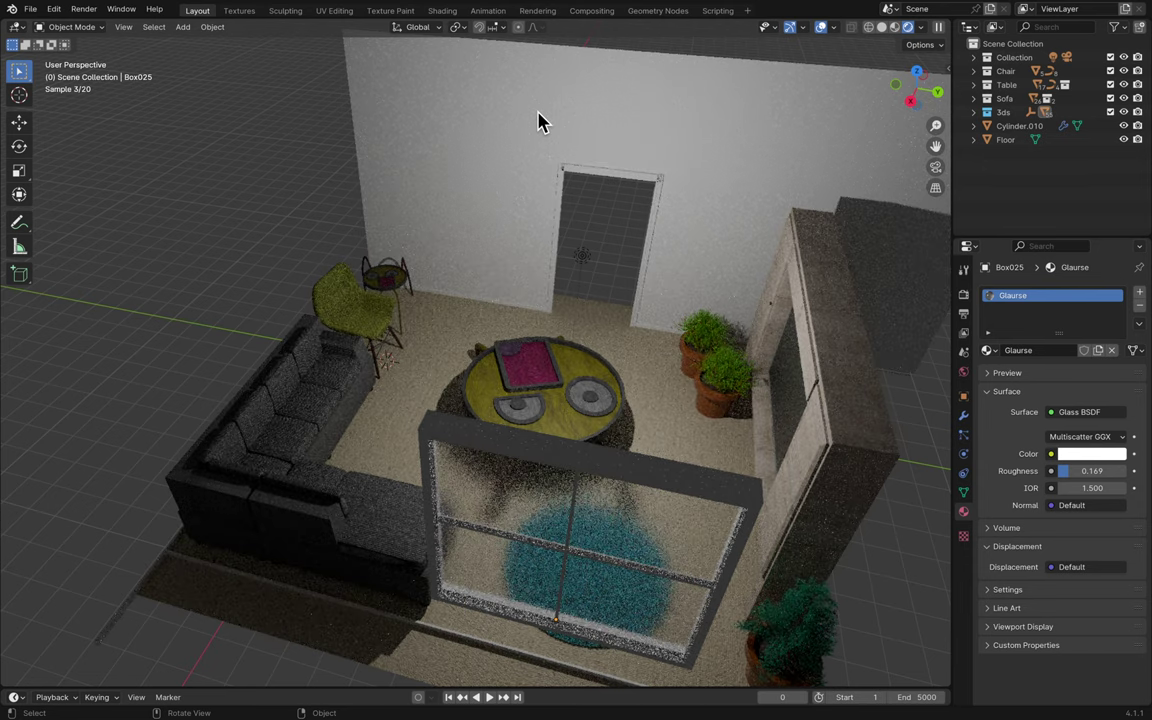
pyautogui.moveTo(540, 121); pyautogui.dragTo(843, 255, button='middle')
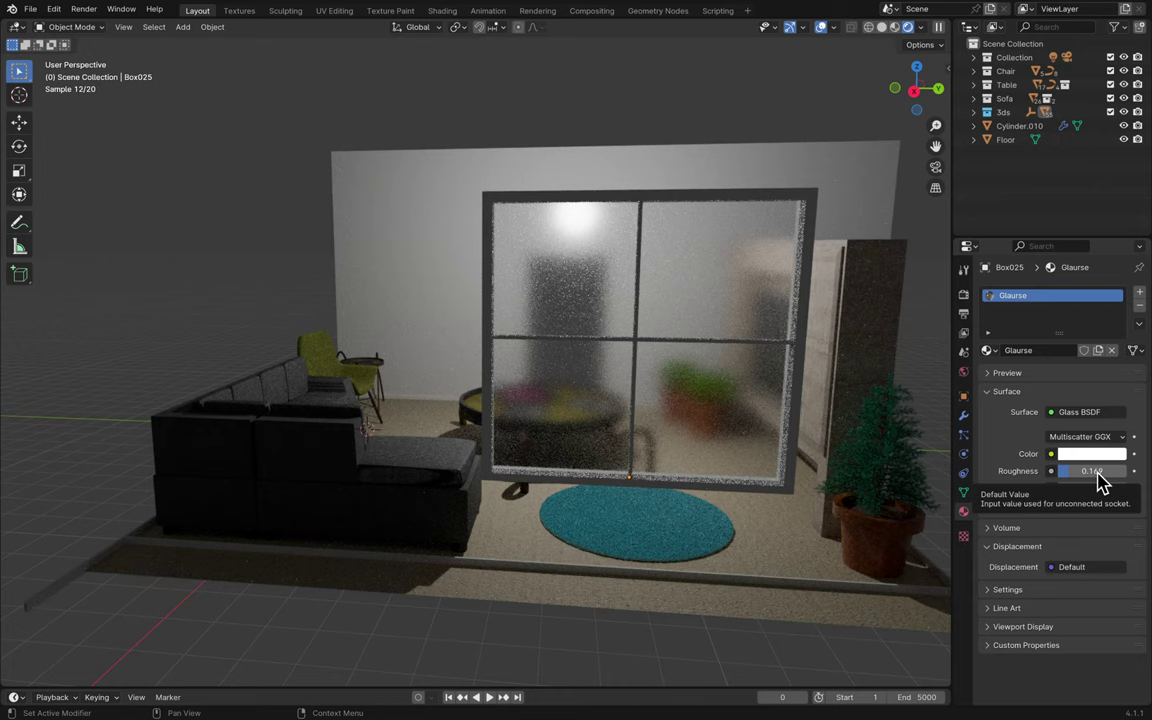
# - Edit the glass roughness value from 0.169 down to 0.069
pyautogui.doubleClick(1092, 471)
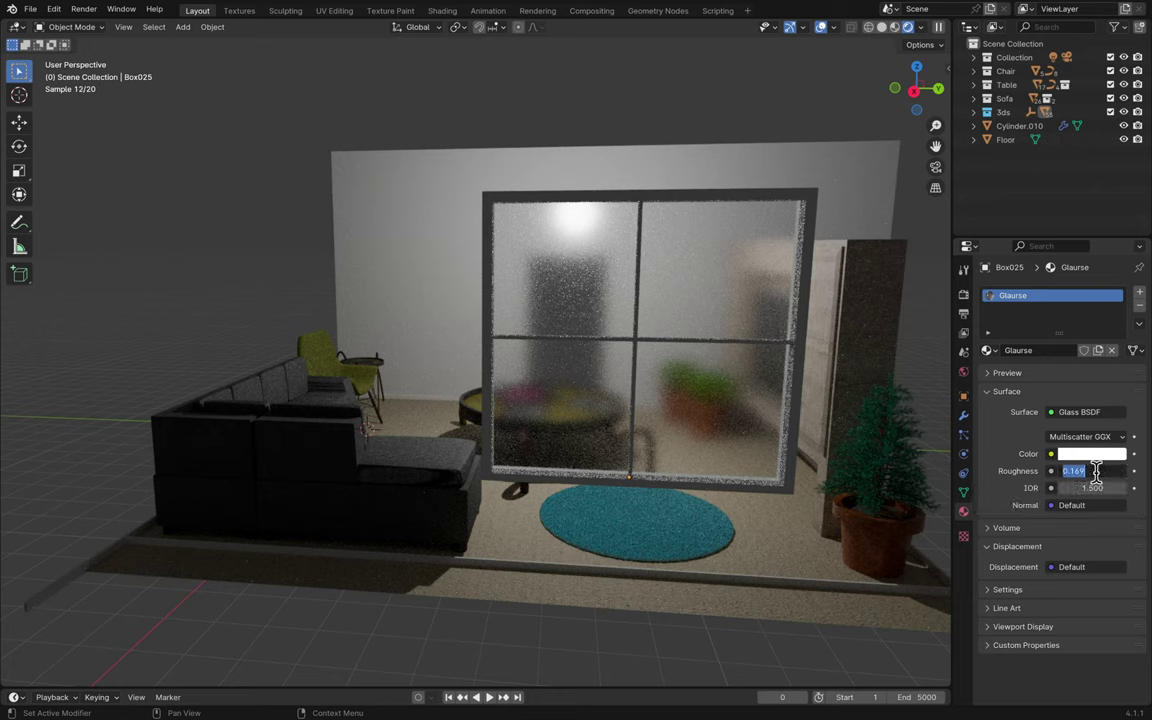
pyautogui.click(1073, 471)
pyautogui.press('BackSpace')
pyautogui.press('Right')
pyautogui.press('Left')
pyautogui.write('0')
pyautogui.press('Return')
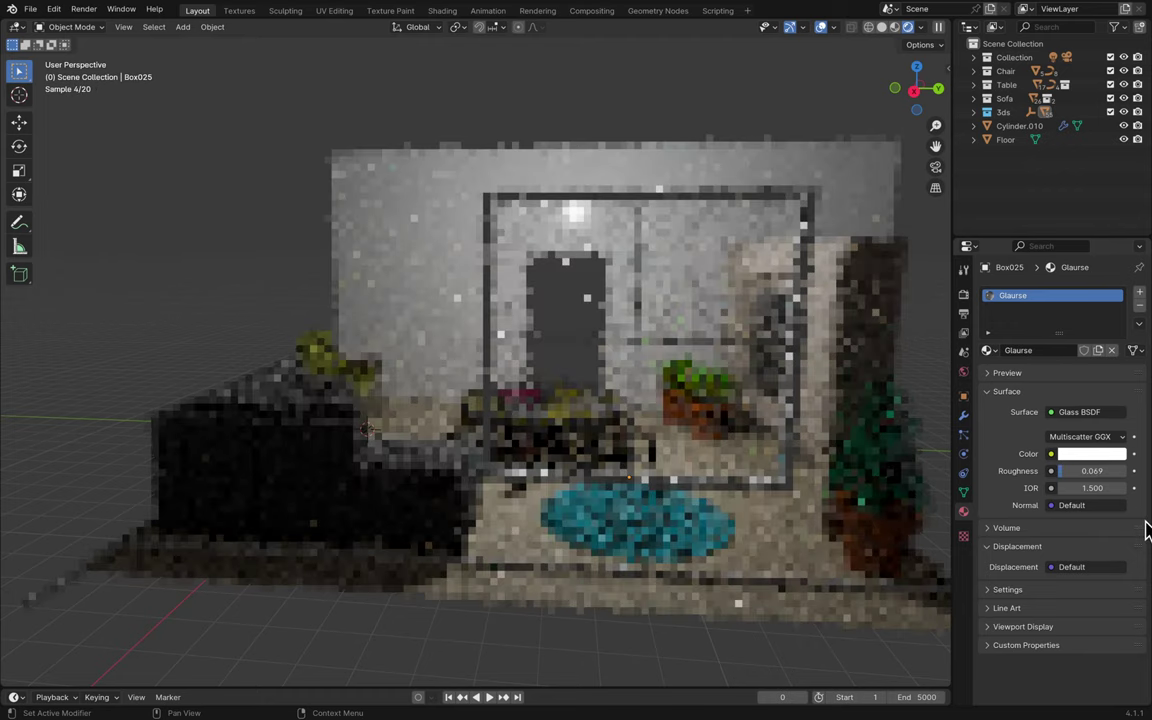
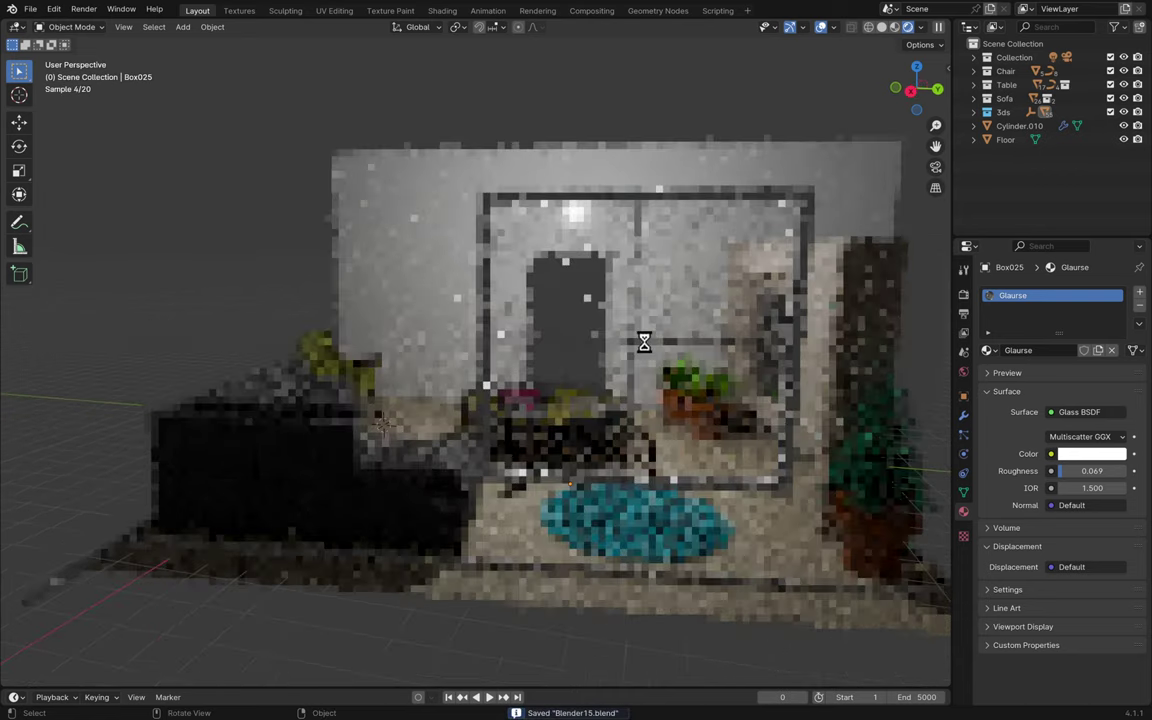
# - Save the living-room scene as Blender15.blend
pyautogui.moveTo(644, 342); pyautogui.dragTo(644, 350, button='middle')
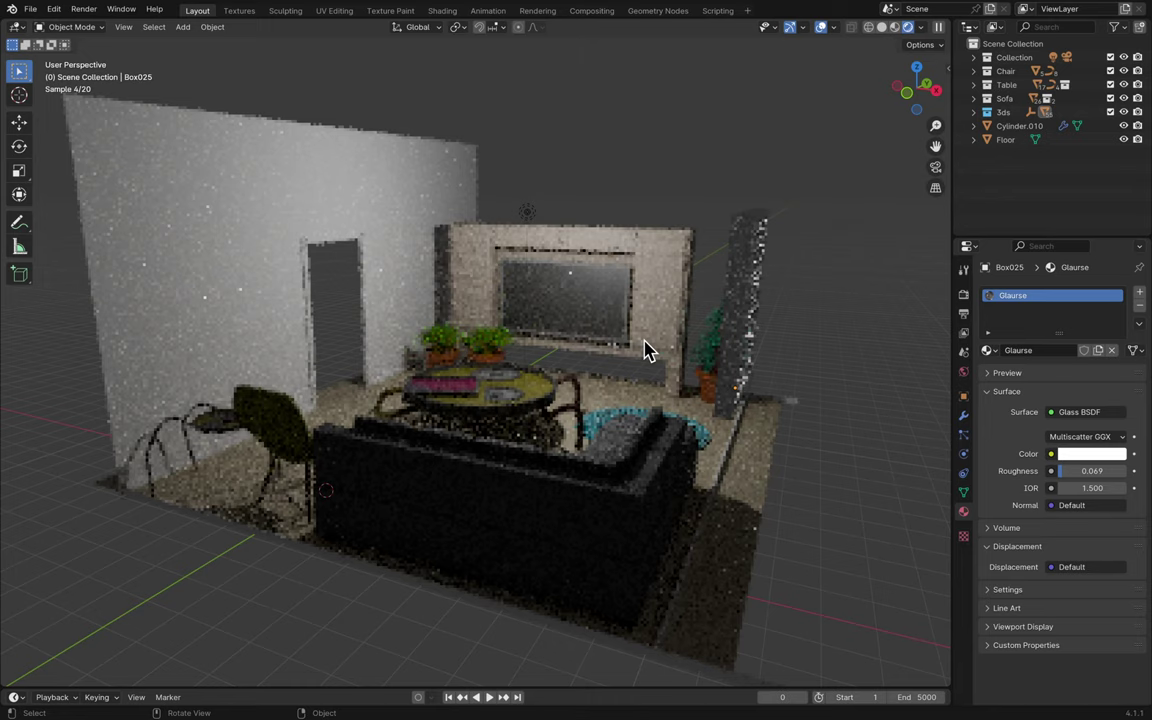
pyautogui.hotkey('ctrl', 's')
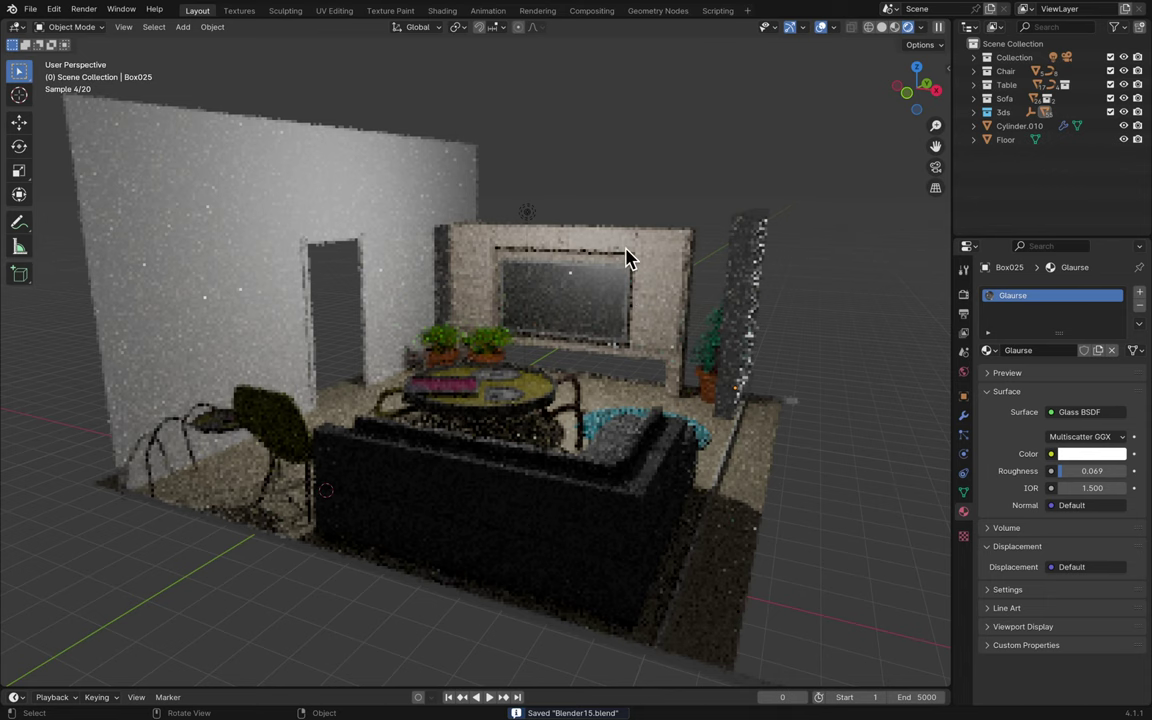
pyautogui.hotkey('ctrl', 's')
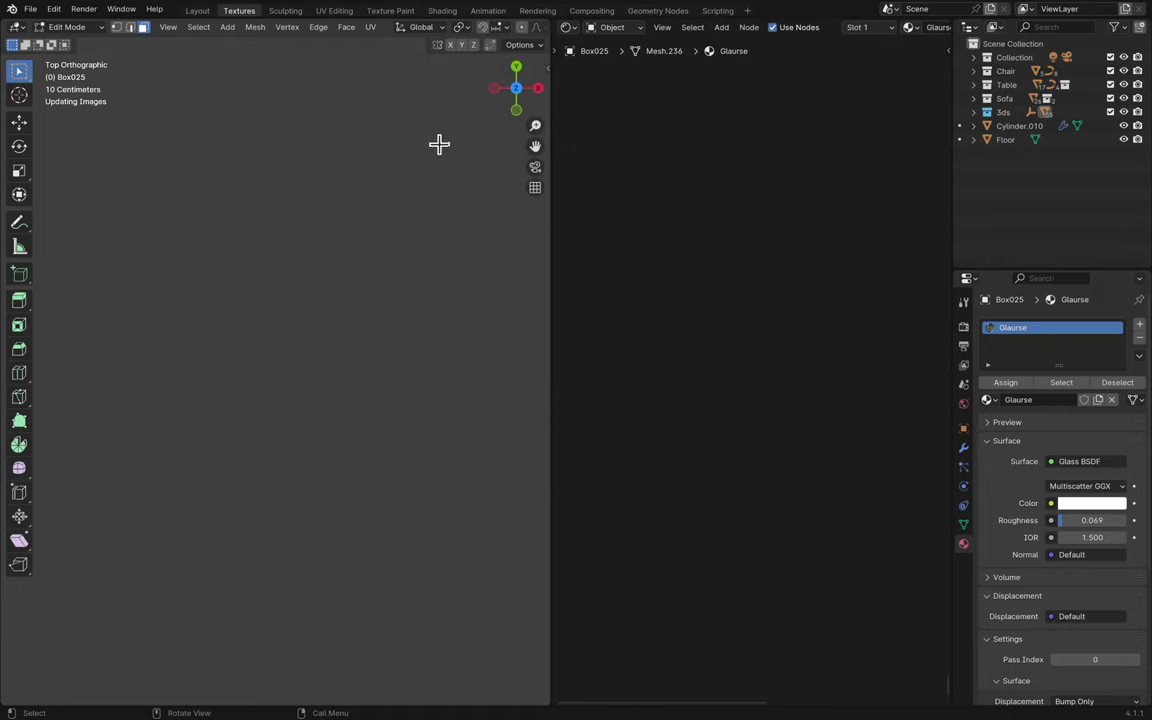
# - Return Box025 to Object Mode and inspect the room from top view, then in perspective
pyautogui.press('Tab')
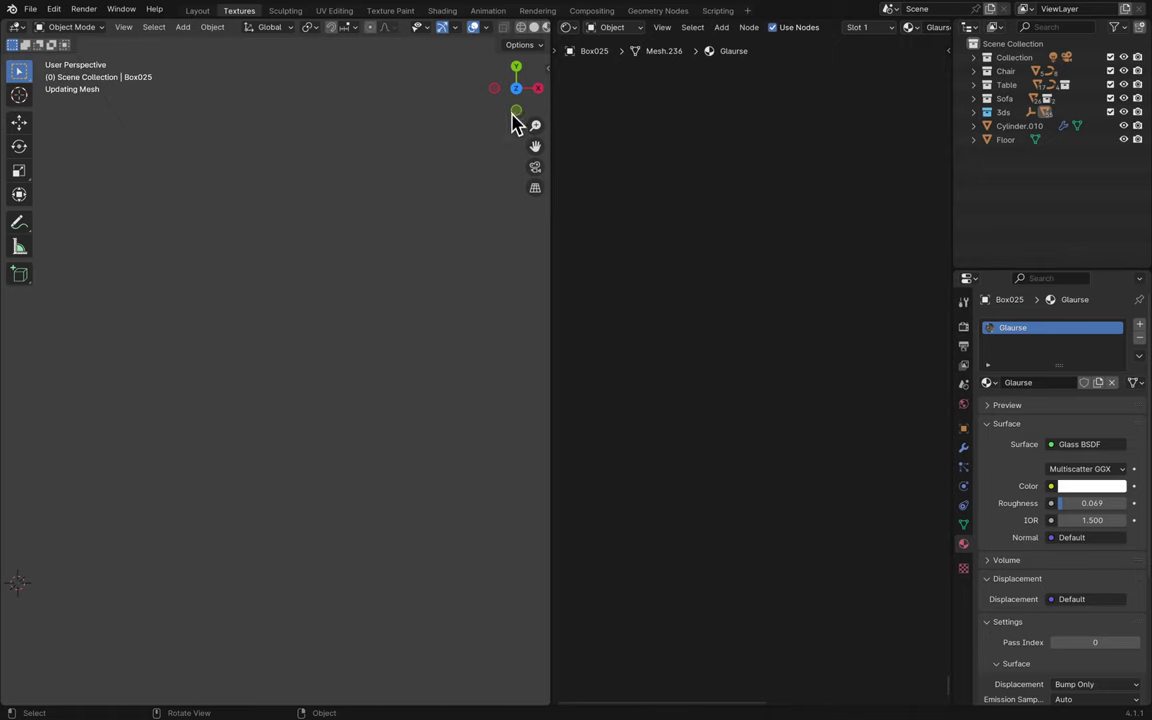
pyautogui.click(515, 91)
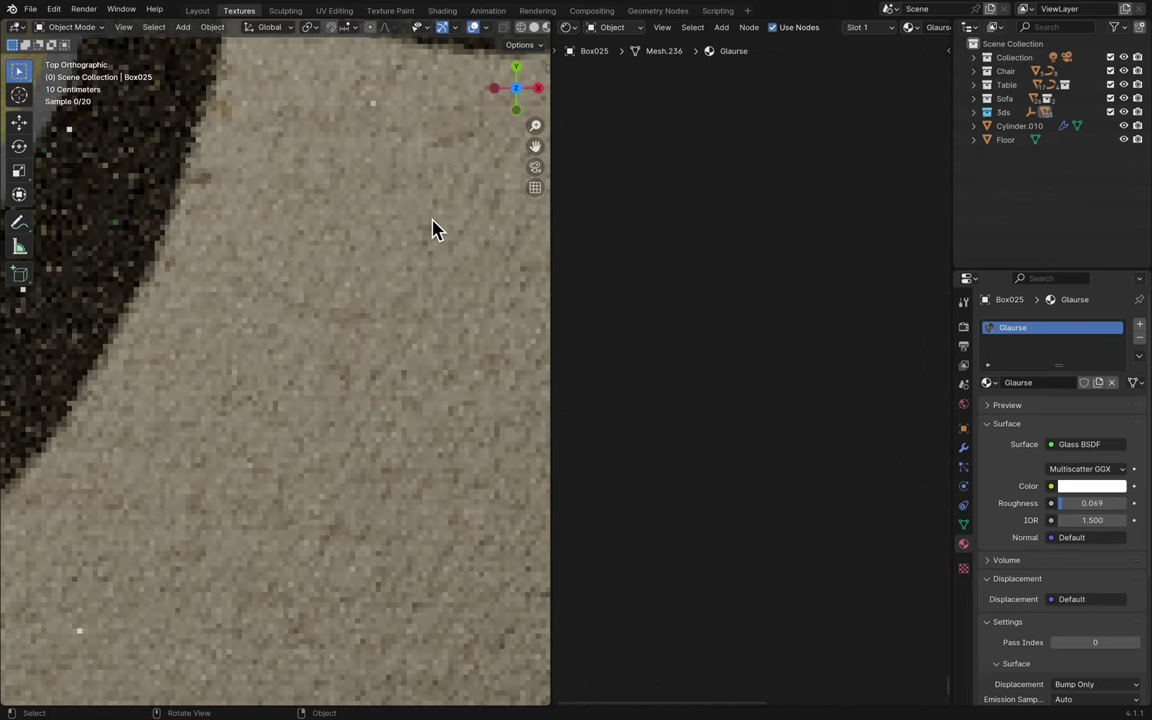
pyautogui.scroll(-2, 433, 229)
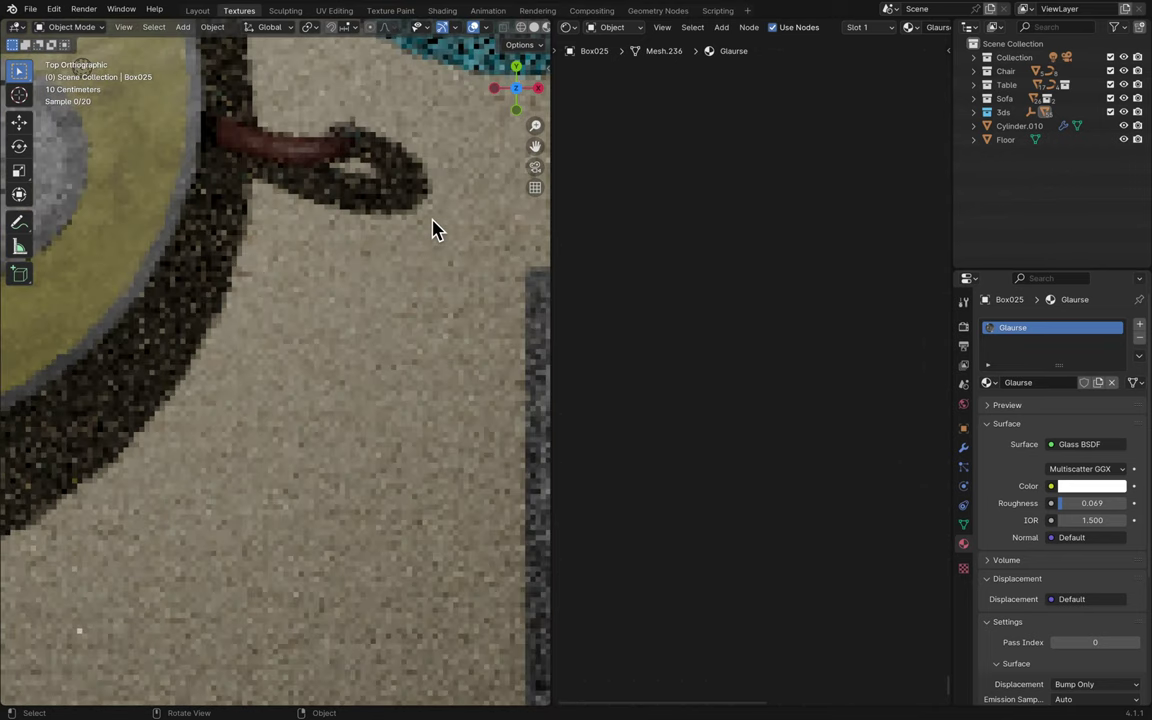
pyautogui.scroll(-1, 433, 229)
pyautogui.moveTo(435, 175); pyautogui.dragTo(417, 193, button='middle')
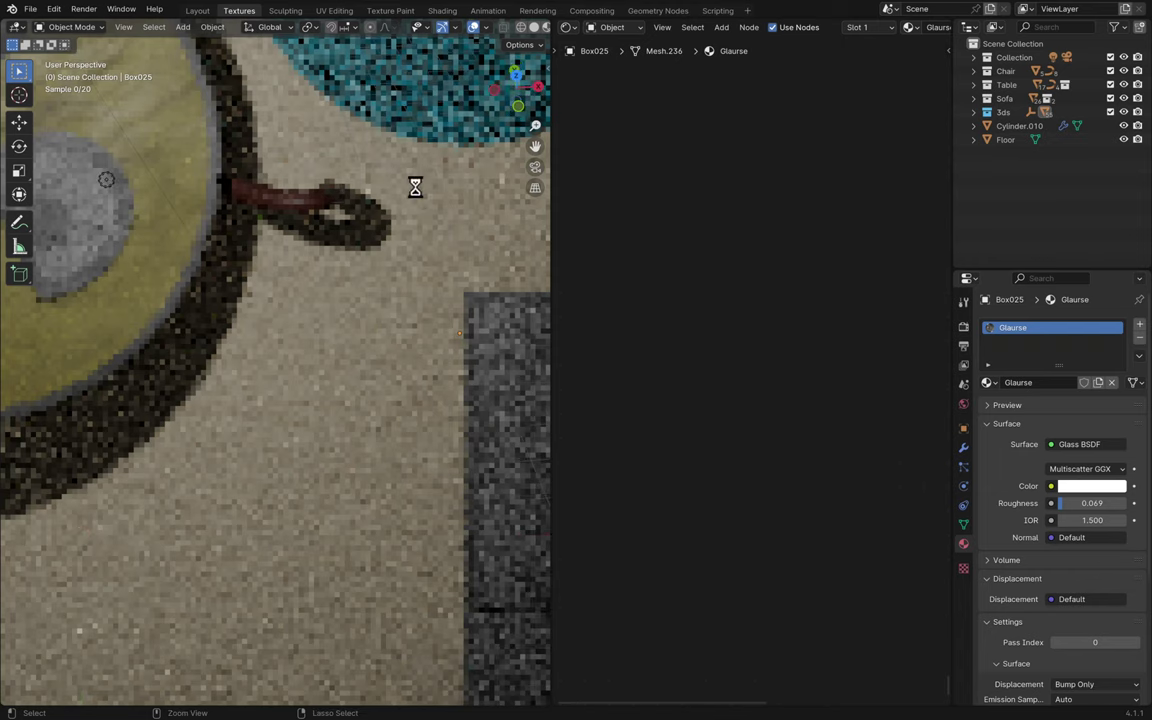
pyautogui.scroll(-3, 416, 190)
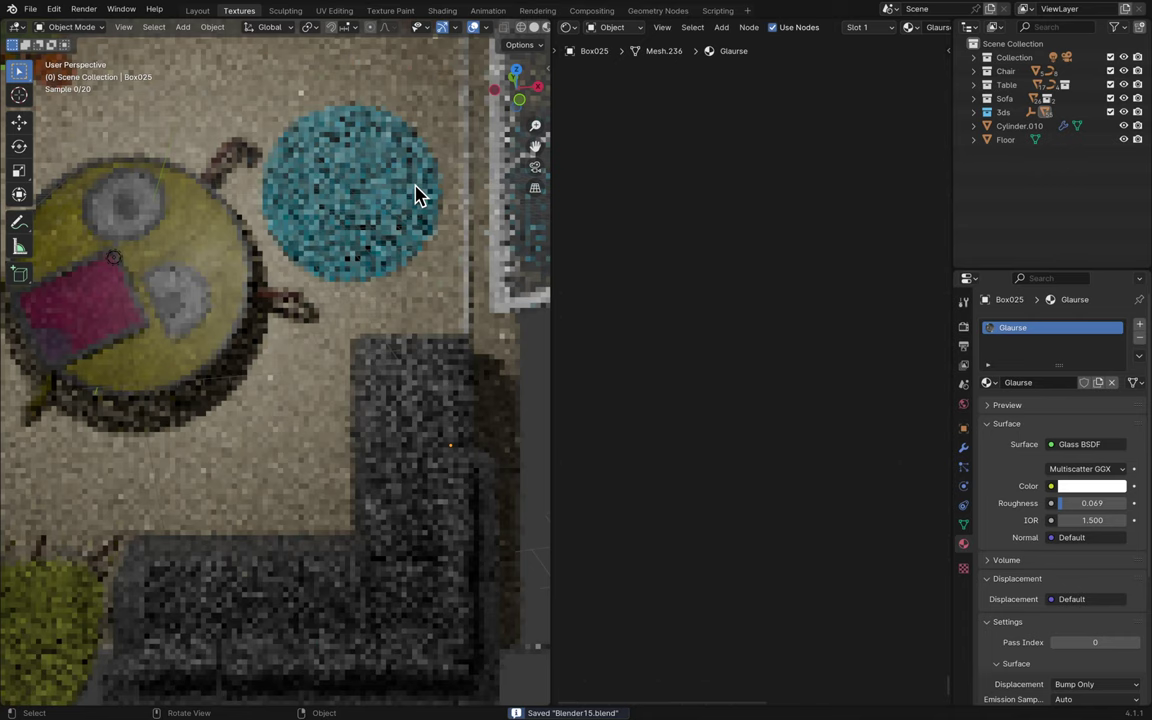
pyautogui.scroll(3, 417, 193)
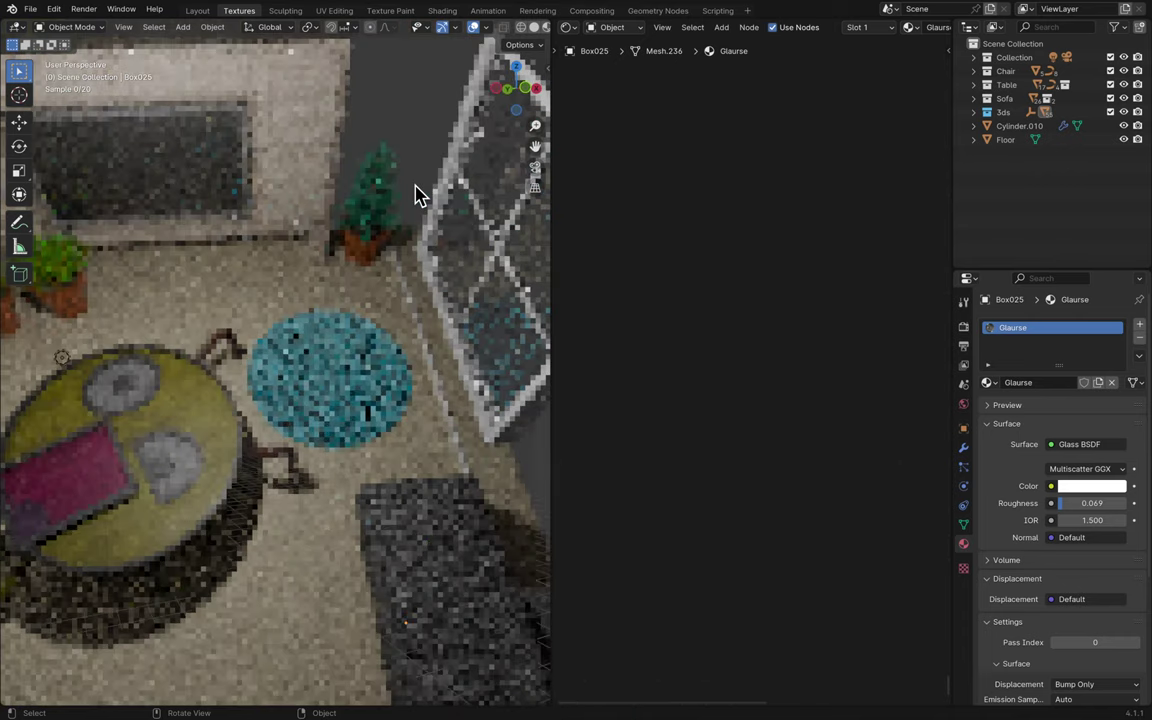
pyautogui.scroll(3, 418, 195)
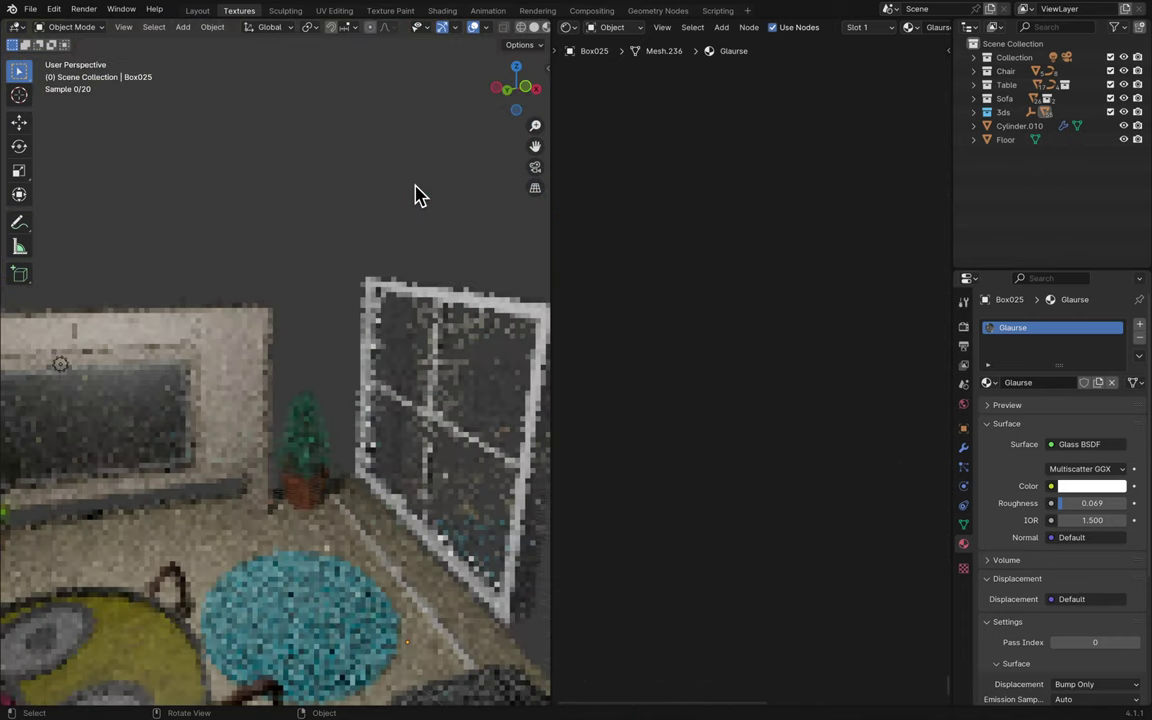
pyautogui.scroll(2, 416, 195)
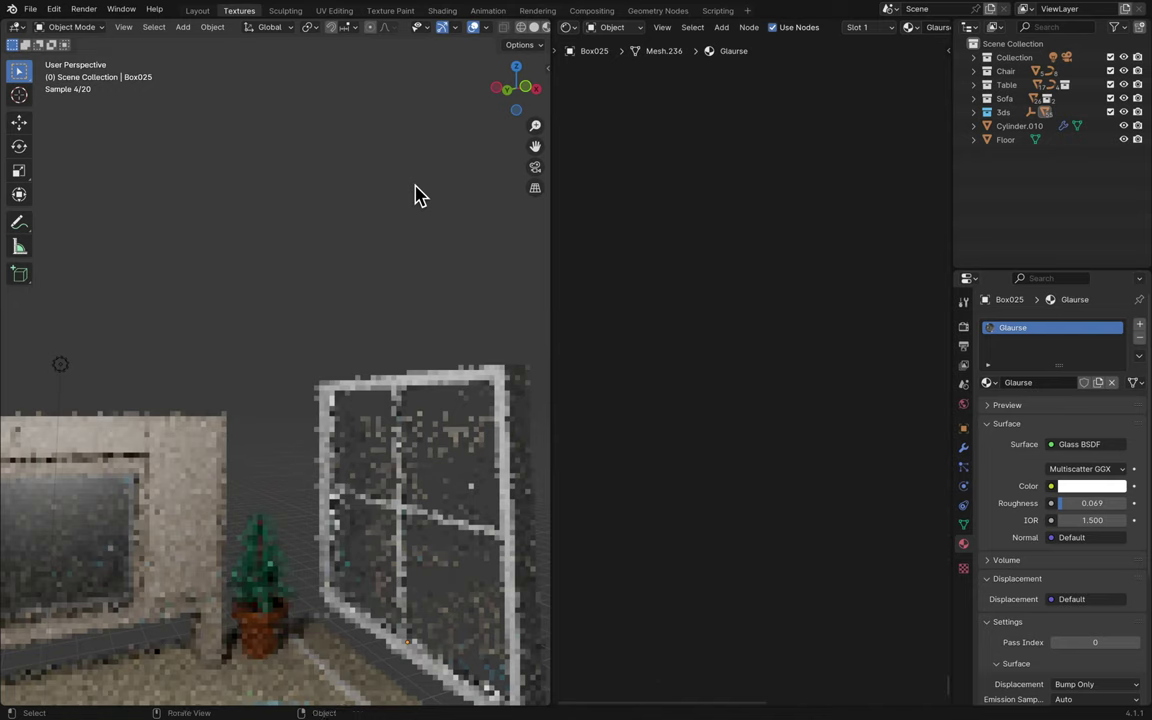
pyautogui.hscroll(1, 417, 195)
pyautogui.scroll(-1, 418, 195)
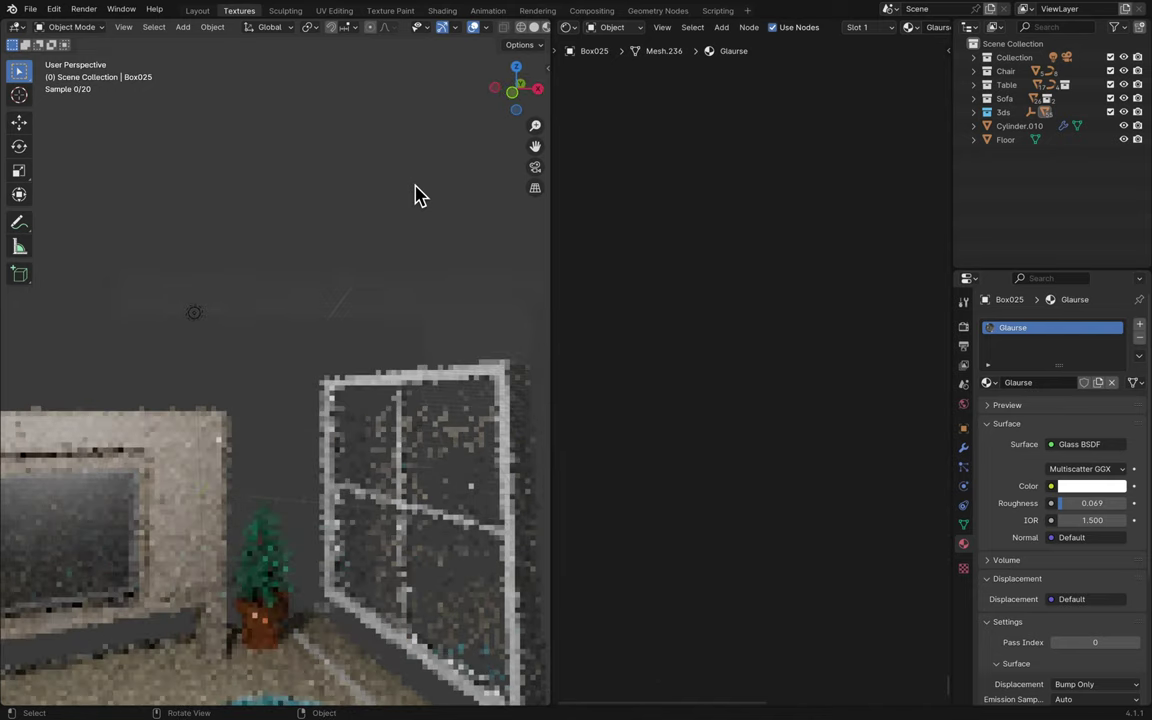
pyautogui.hscroll(-3, 416, 195)
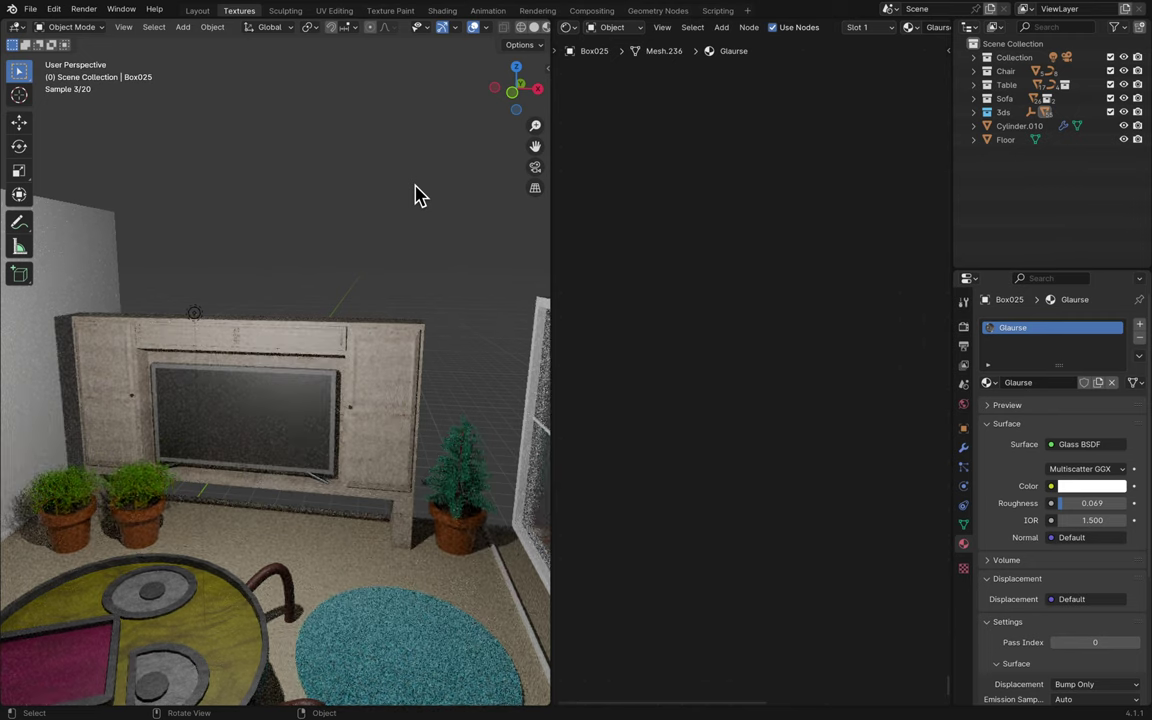
# - Inspect the room from the right side and make Wall002 the active object
pyautogui.click(540, 92)
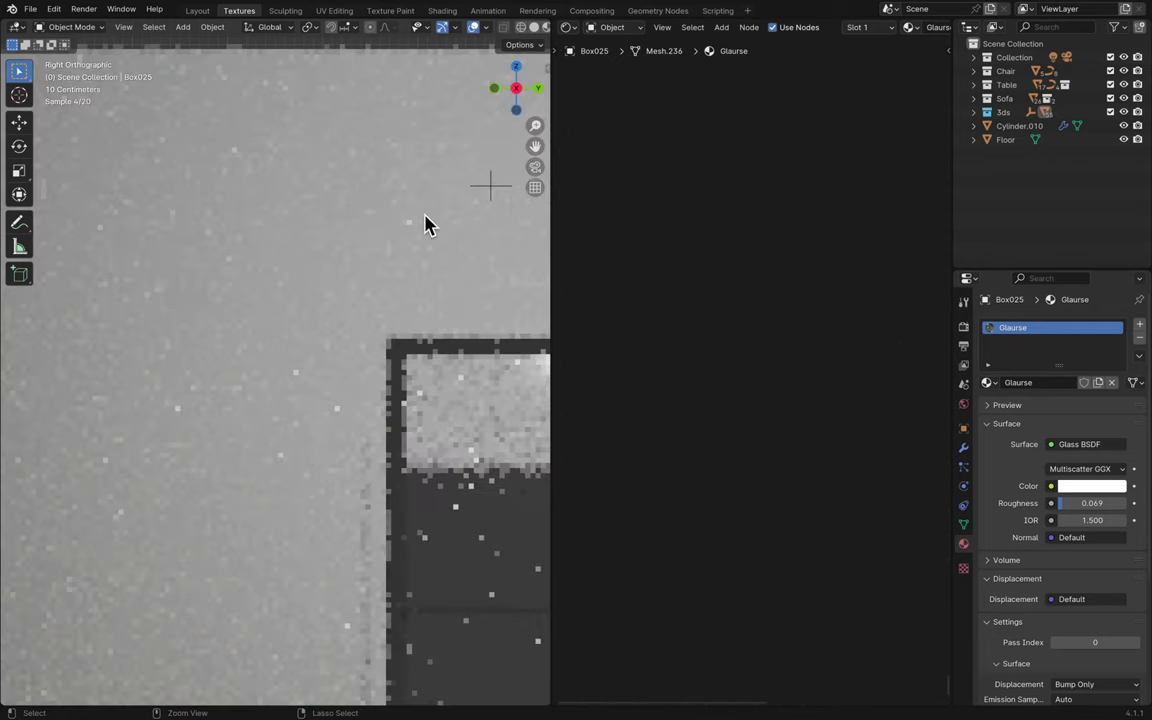
pyautogui.scroll(5, 425, 224)
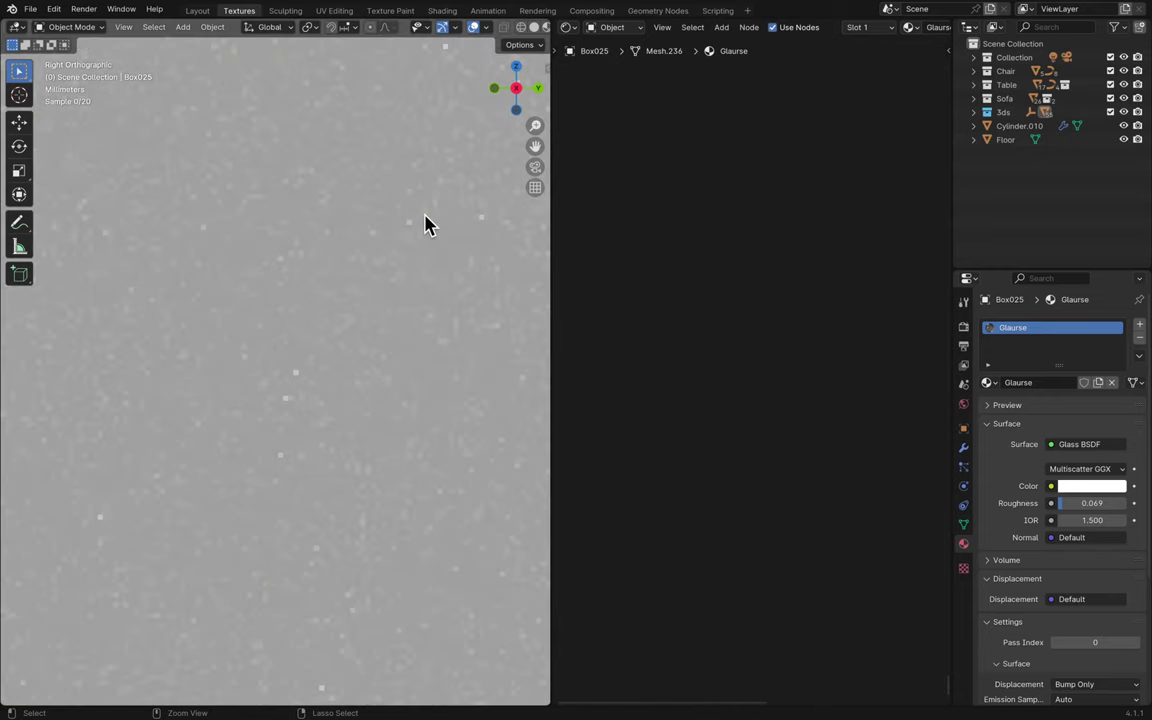
pyautogui.scroll(2, 425, 224)
pyautogui.scroll(-3, 425, 224)
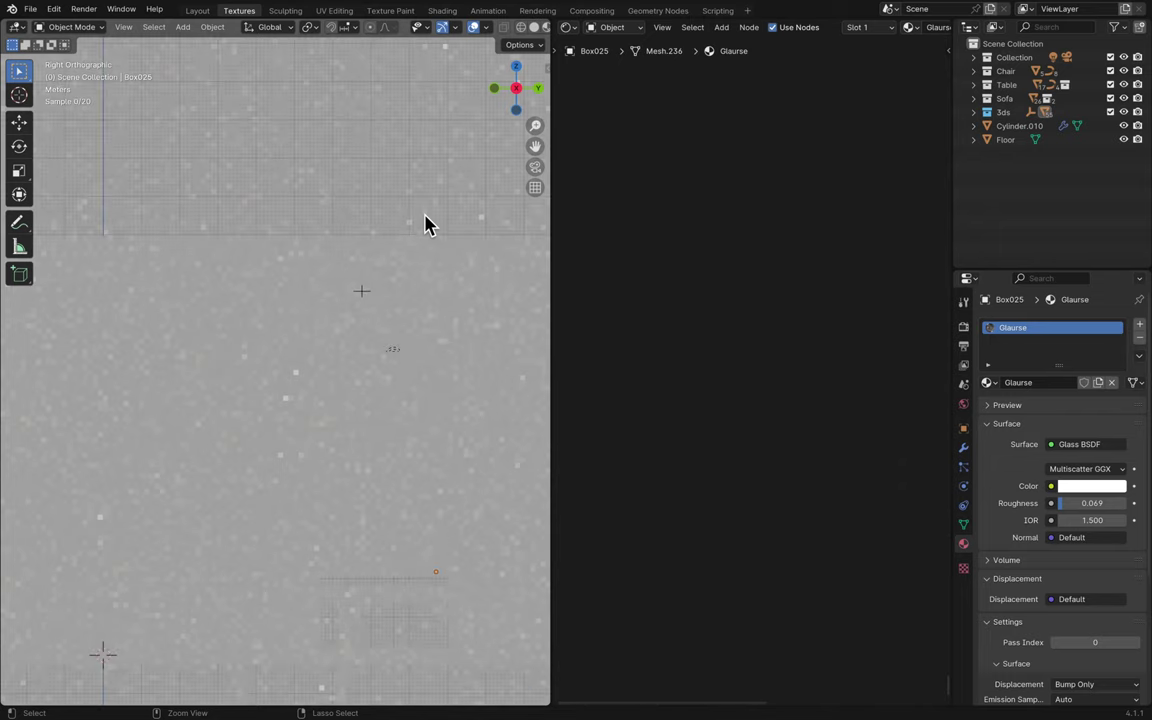
pyautogui.scroll(-3, 370, 365)
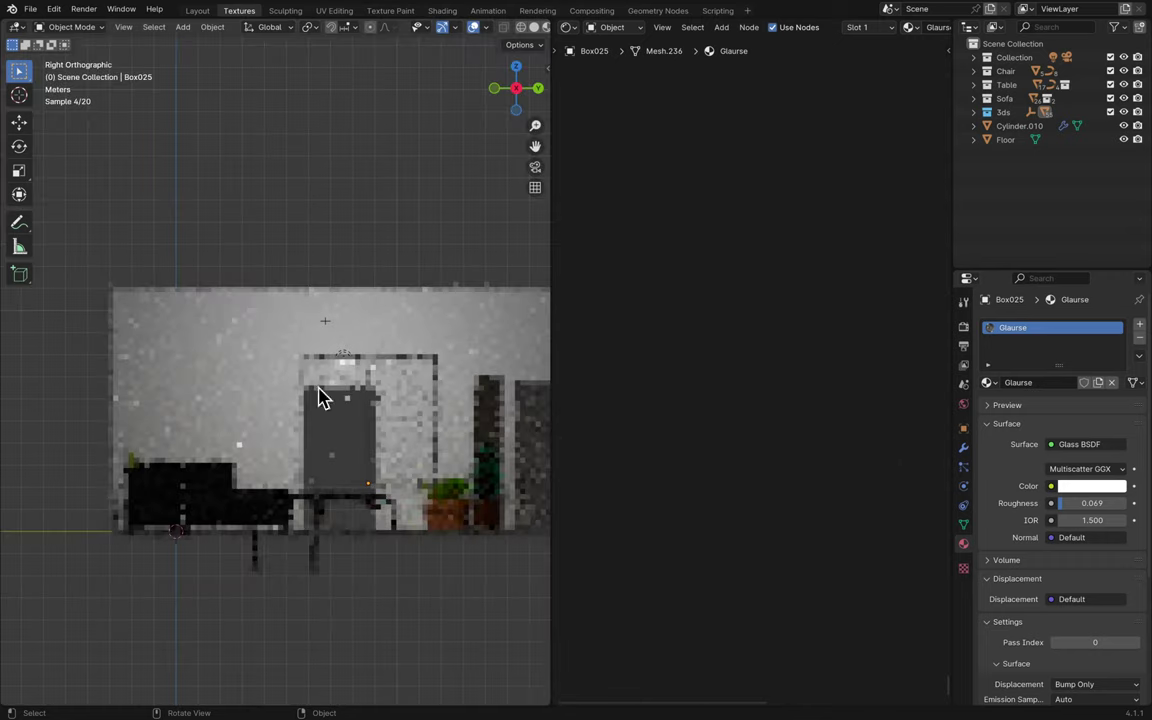
pyautogui.scroll(1, 270, 398)
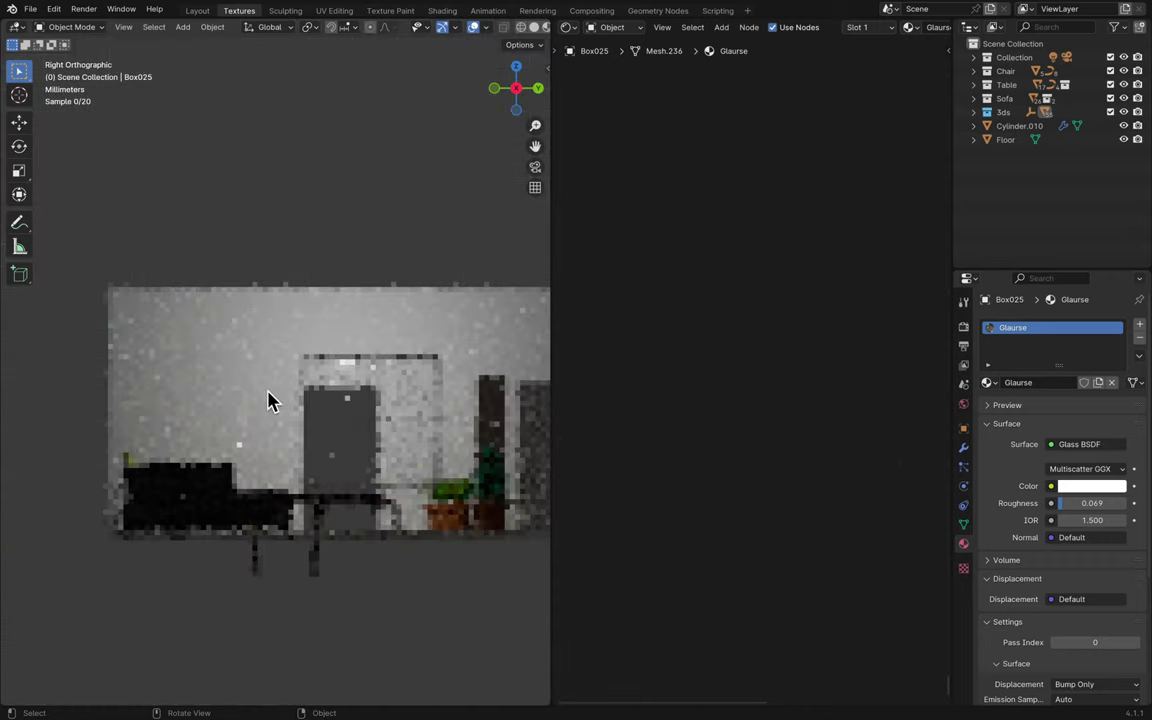
pyautogui.hotkey('ctrl', 'z')
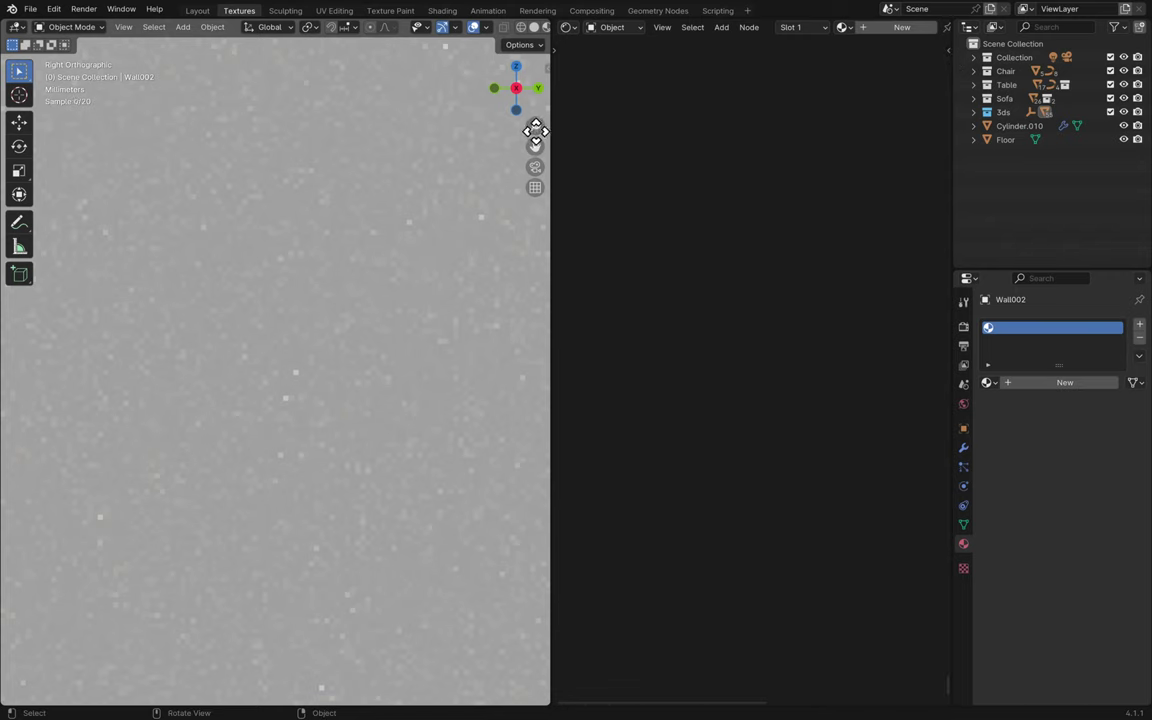
# - Zoom in on Wall002 and orbit to a perspective angle
pyautogui.moveTo(535, 126); pyautogui.dragTo(535, 126)
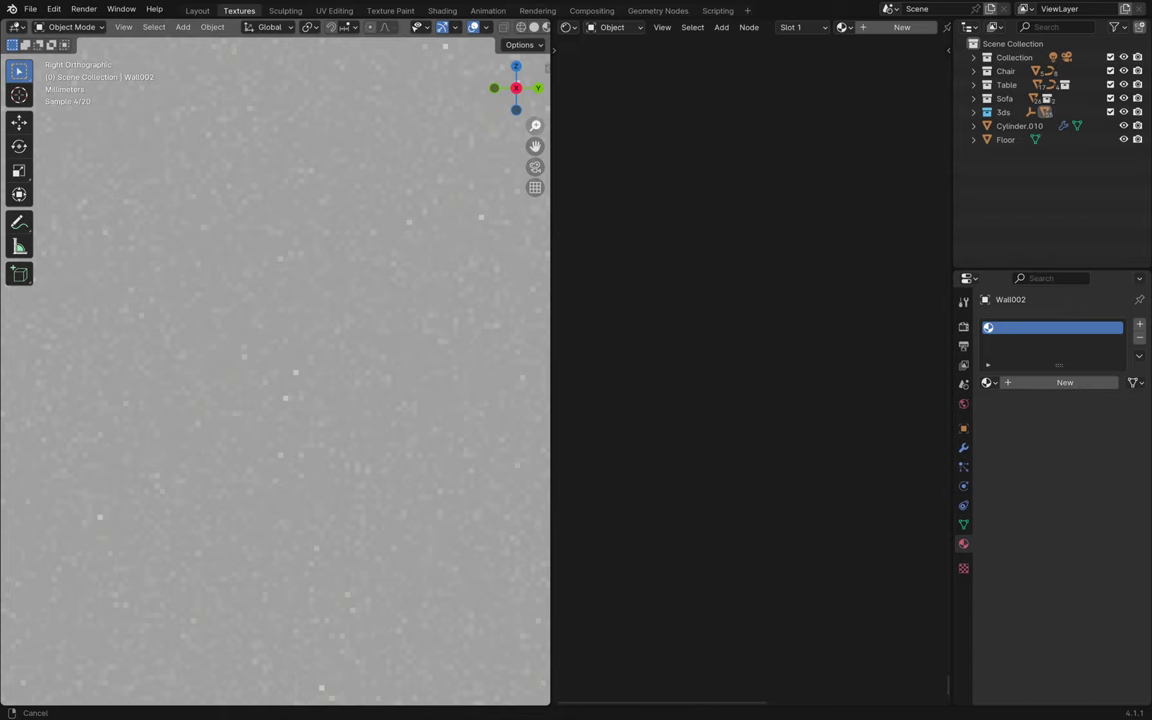
pyautogui.moveTo(535, 126); pyautogui.dragTo(545, 51)
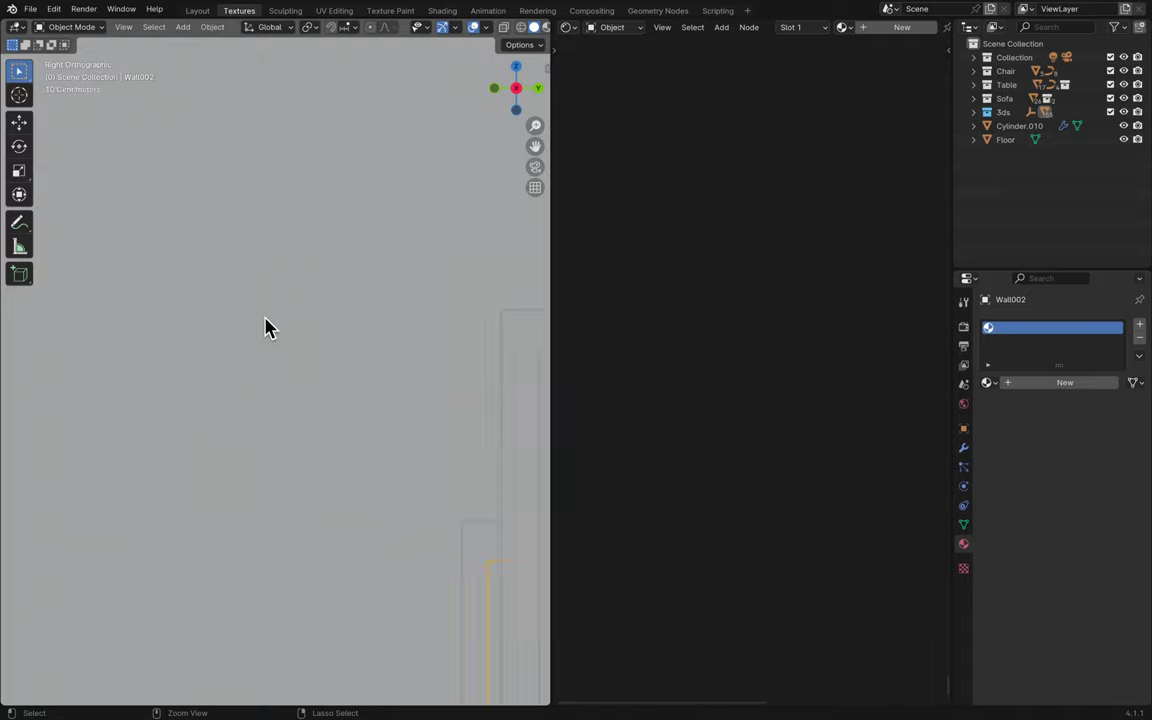
pyautogui.scroll(-10, 265, 328)
pyautogui.scroll(5, 265, 328)
pyautogui.scroll(2, 265, 328)
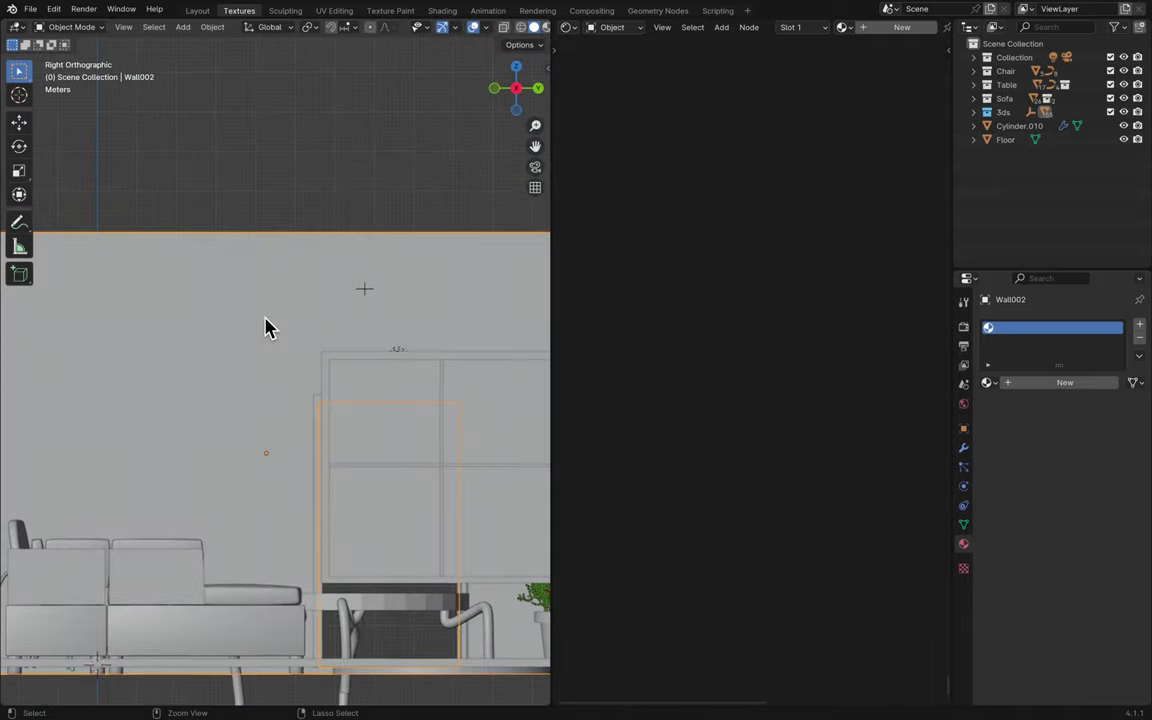
pyautogui.scroll(-1, 265, 328)
pyautogui.moveTo(265, 328); pyautogui.dragTo(265, 328, button='middle')
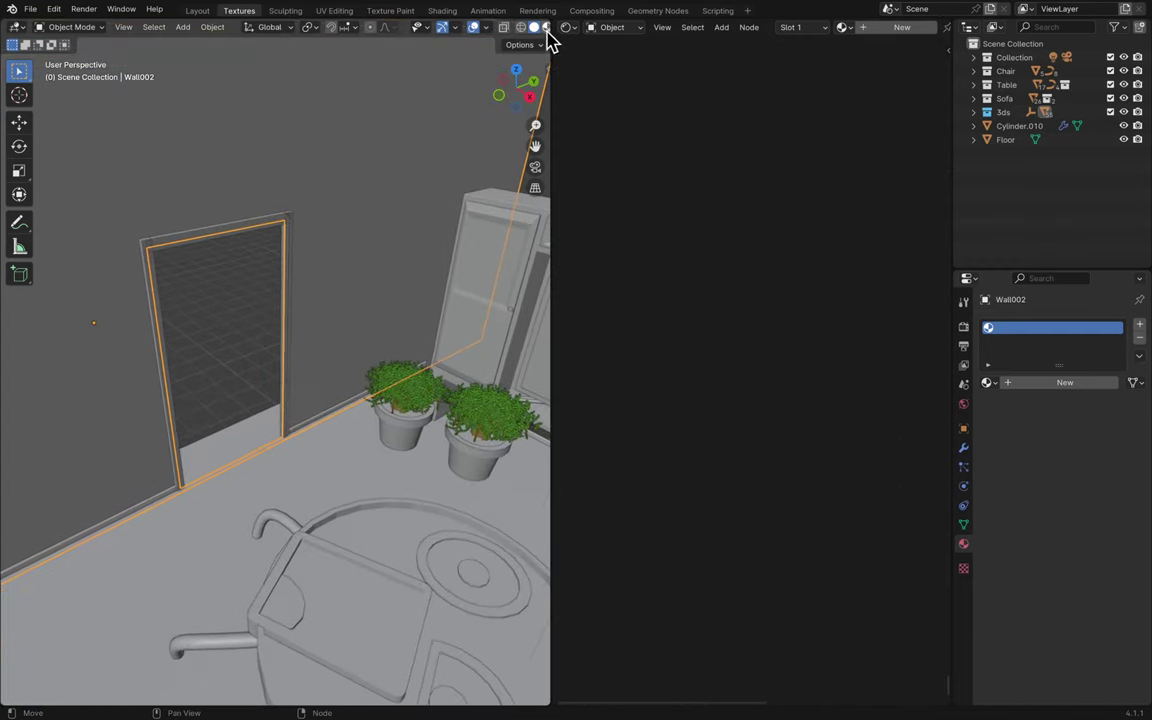
# - Widen the 3D viewport, save Blender15.blend, and switch to Rendered shading
pyautogui.moveTo(549, 39); pyautogui.dragTo(628, 44)
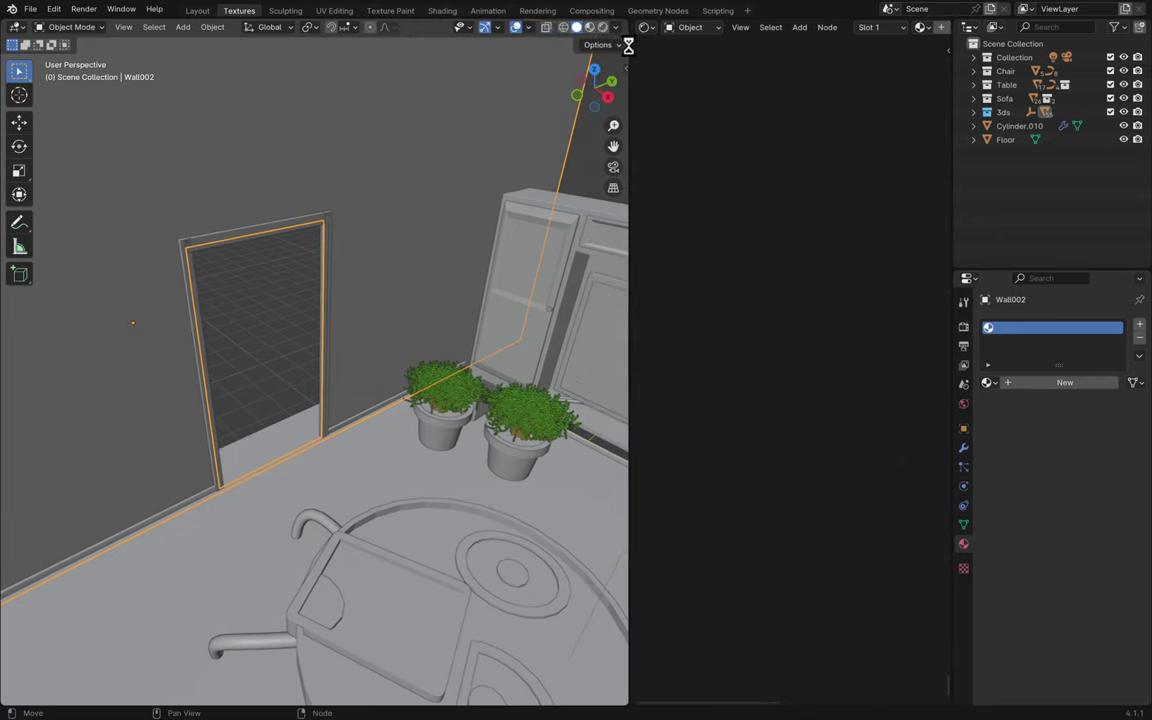
pyautogui.press('super+s')
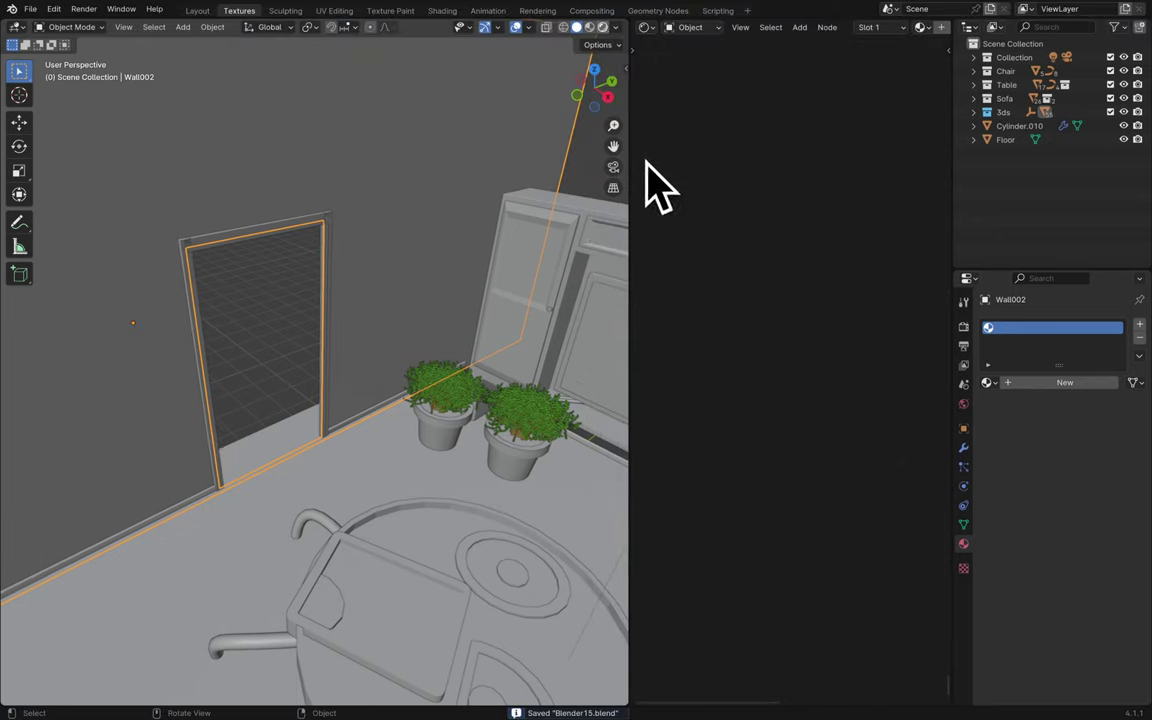
pyautogui.press('z')
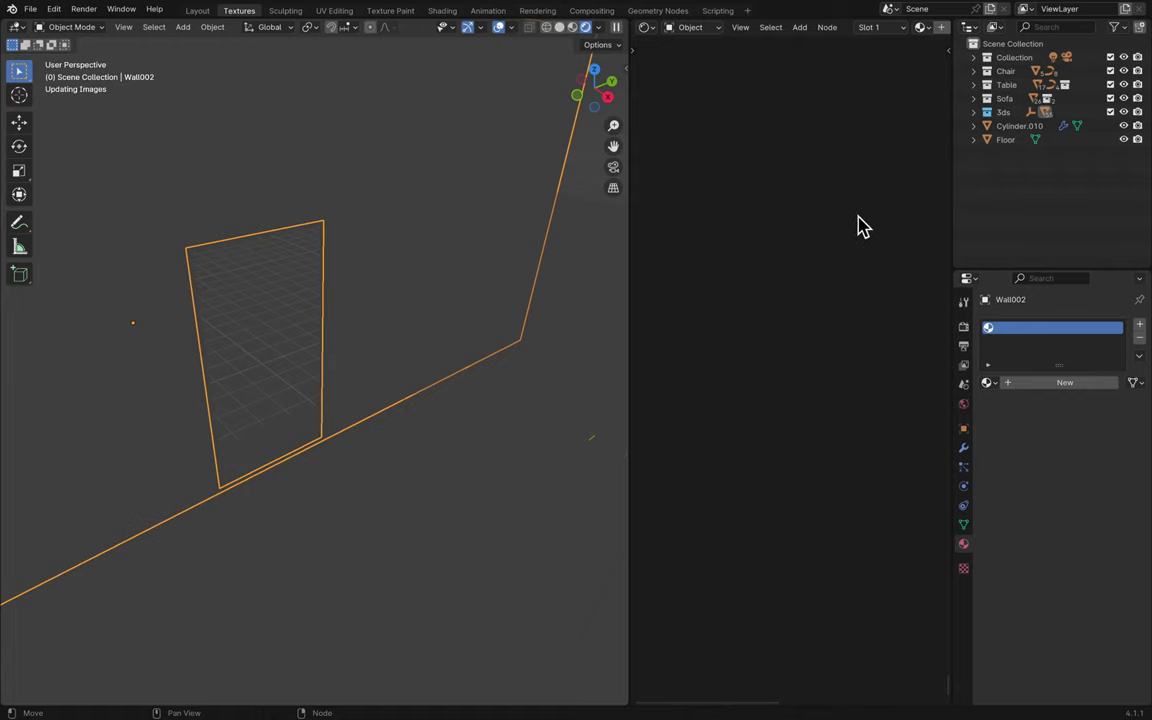
# - Set the JipOftheRoque Displacement Scale to 0, save, and return to the Layout workspace
pyautogui.moveTo(541, 8)
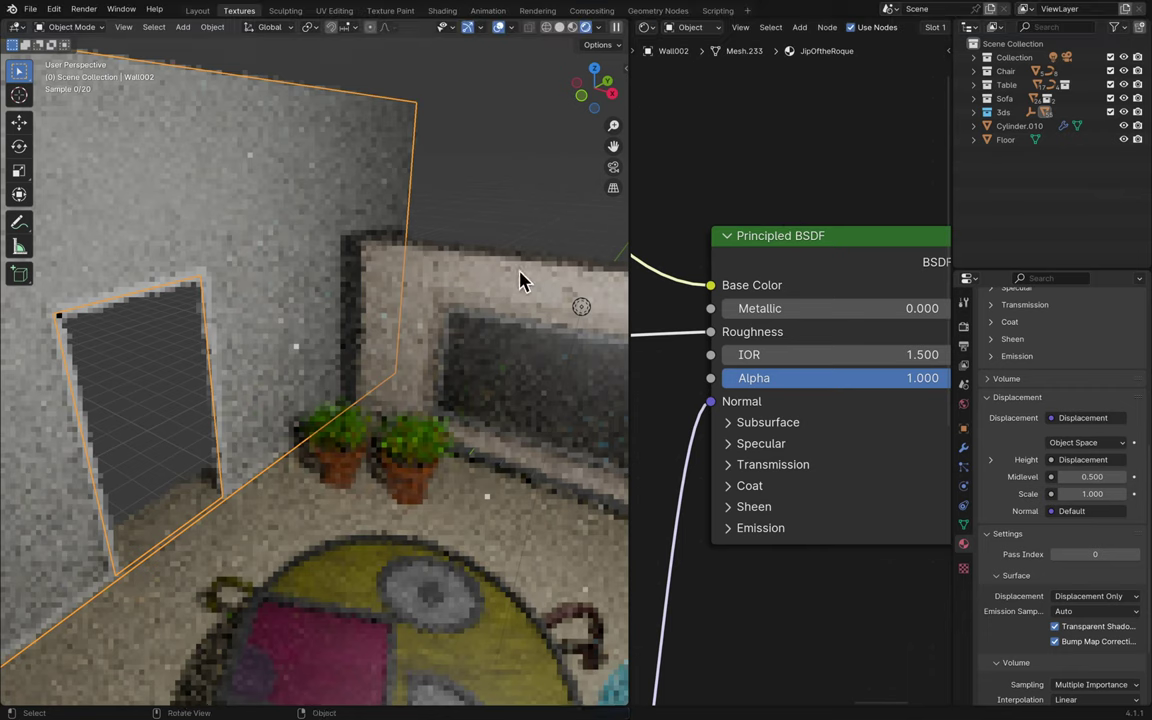
pyautogui.hscroll(3, 478, 176)
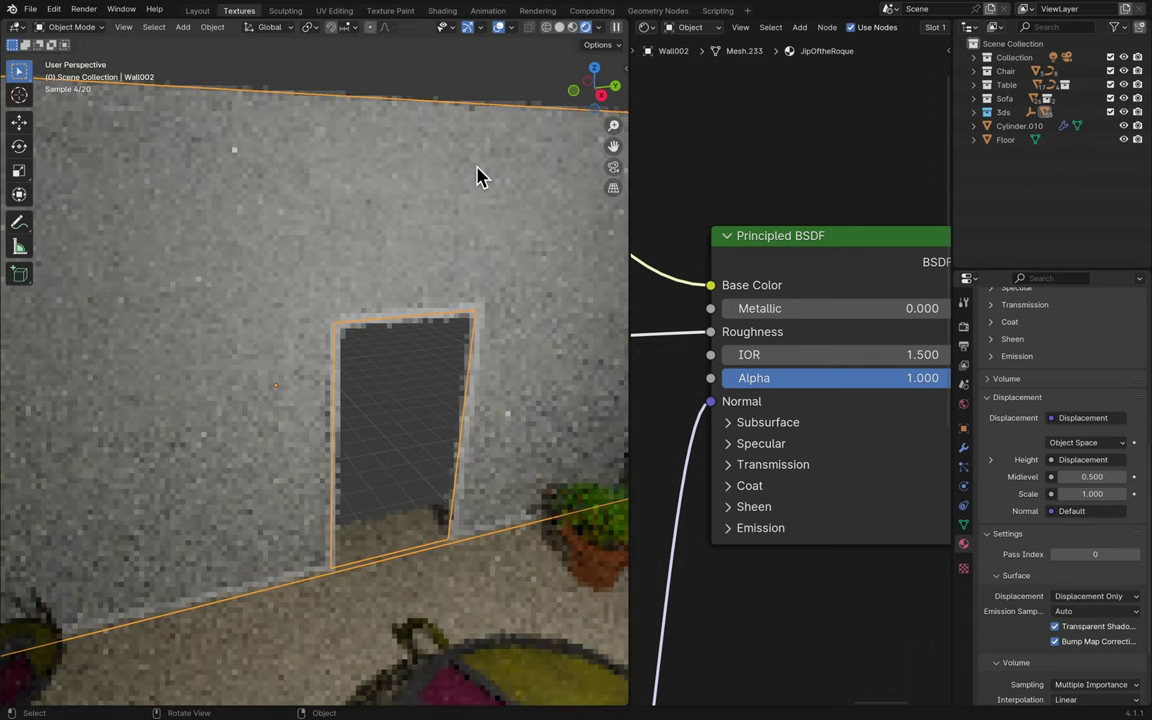
pyautogui.moveTo(573, 8)
pyautogui.hotkey('ctrl', 's')
pyautogui.scroll(-10, 797, 571)
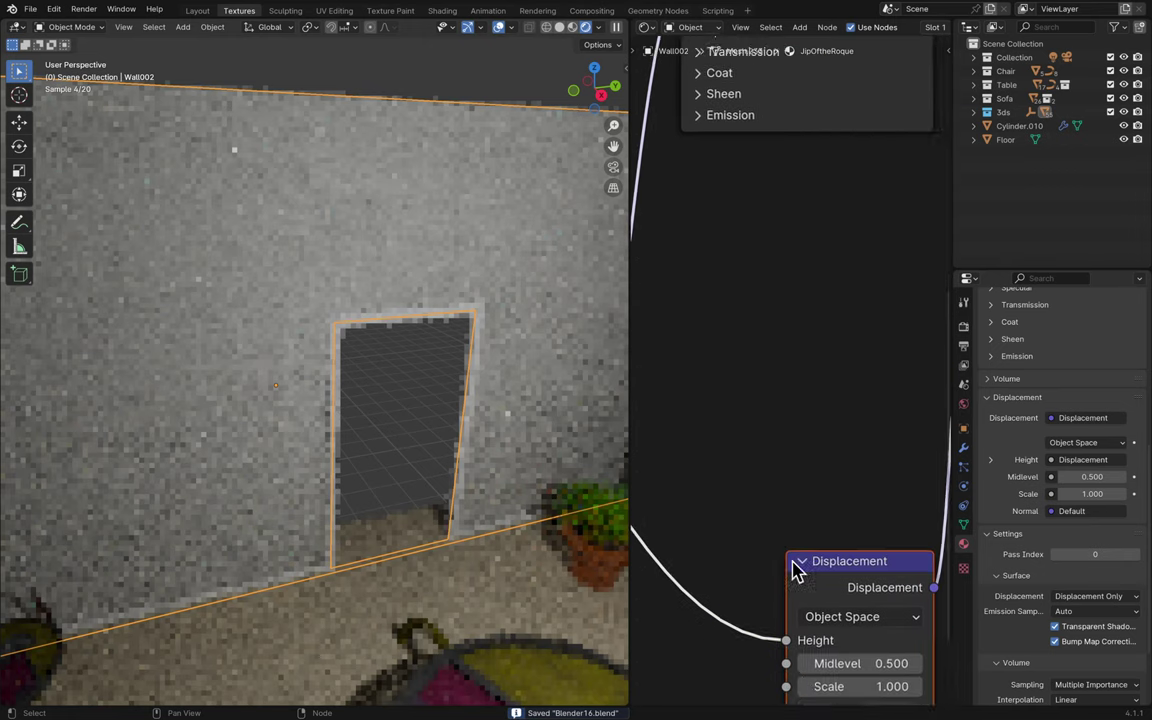
pyautogui.scroll(-5, 797, 571)
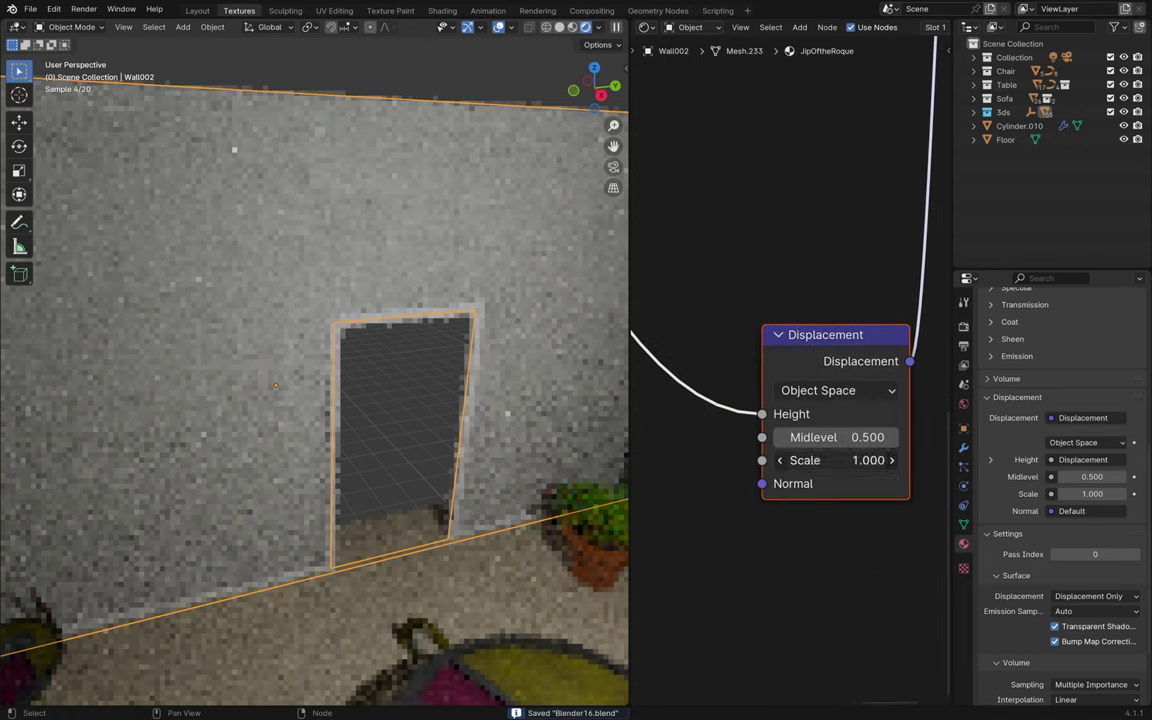
pyautogui.press('BackSpace')
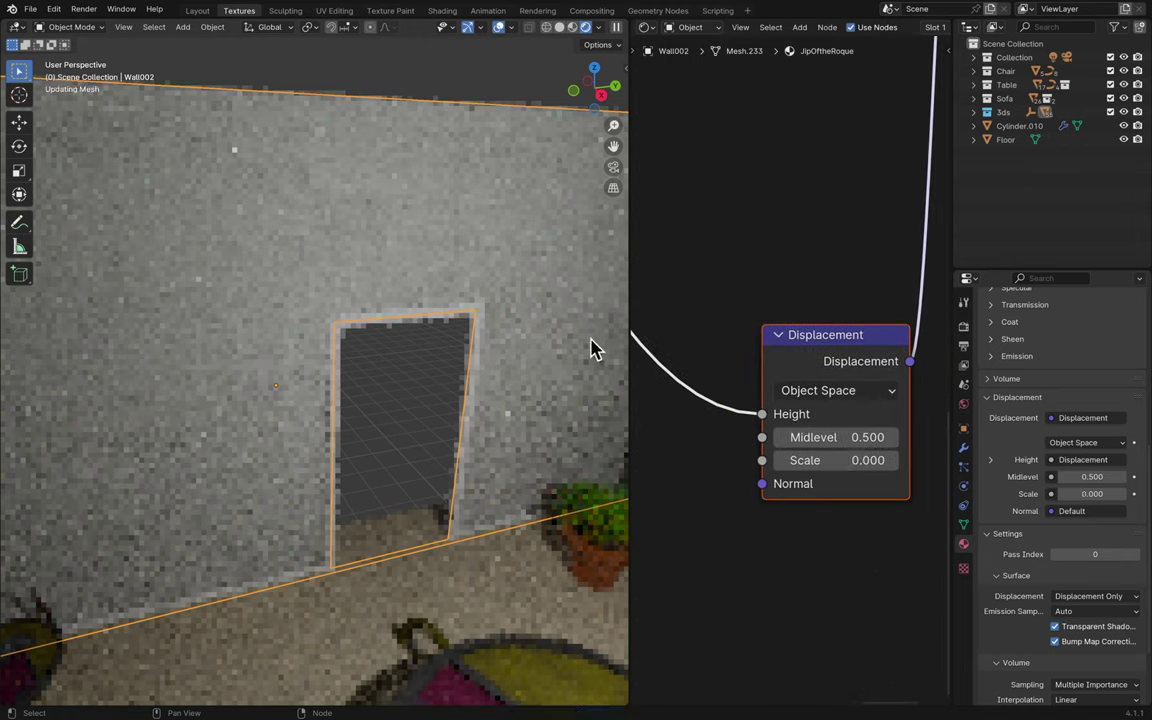
pyautogui.hotkey('ctrl', 's')
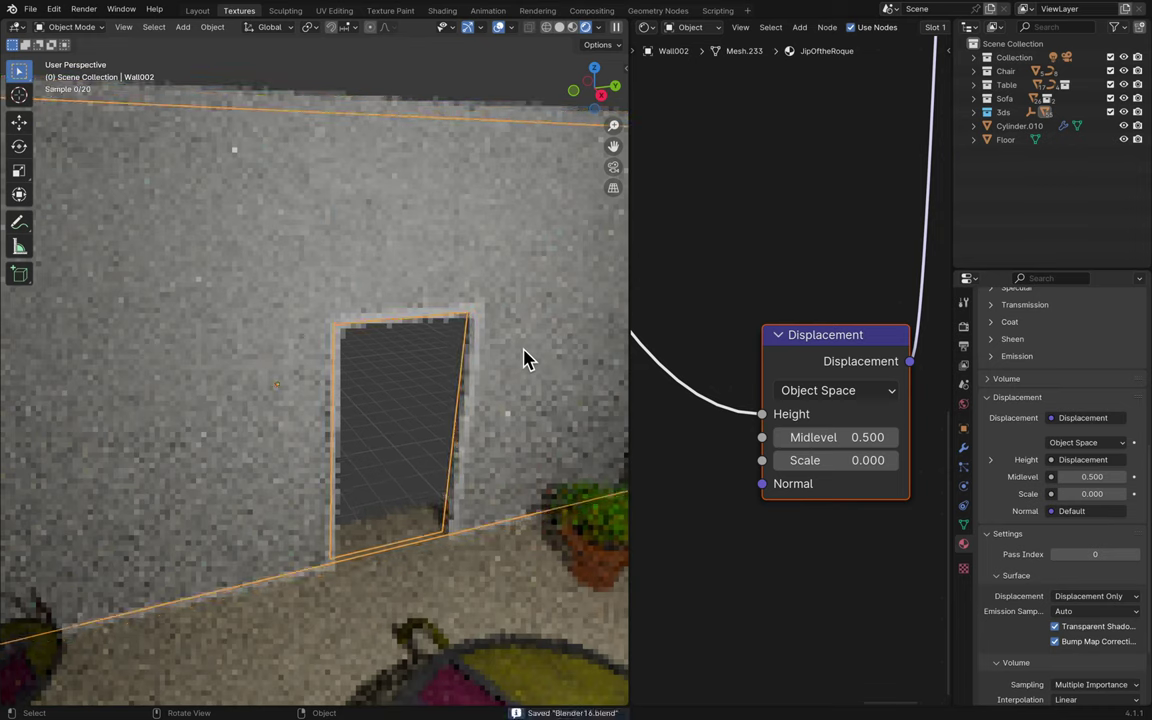
pyautogui.moveTo(614, 126); pyautogui.dragTo(602, 195)
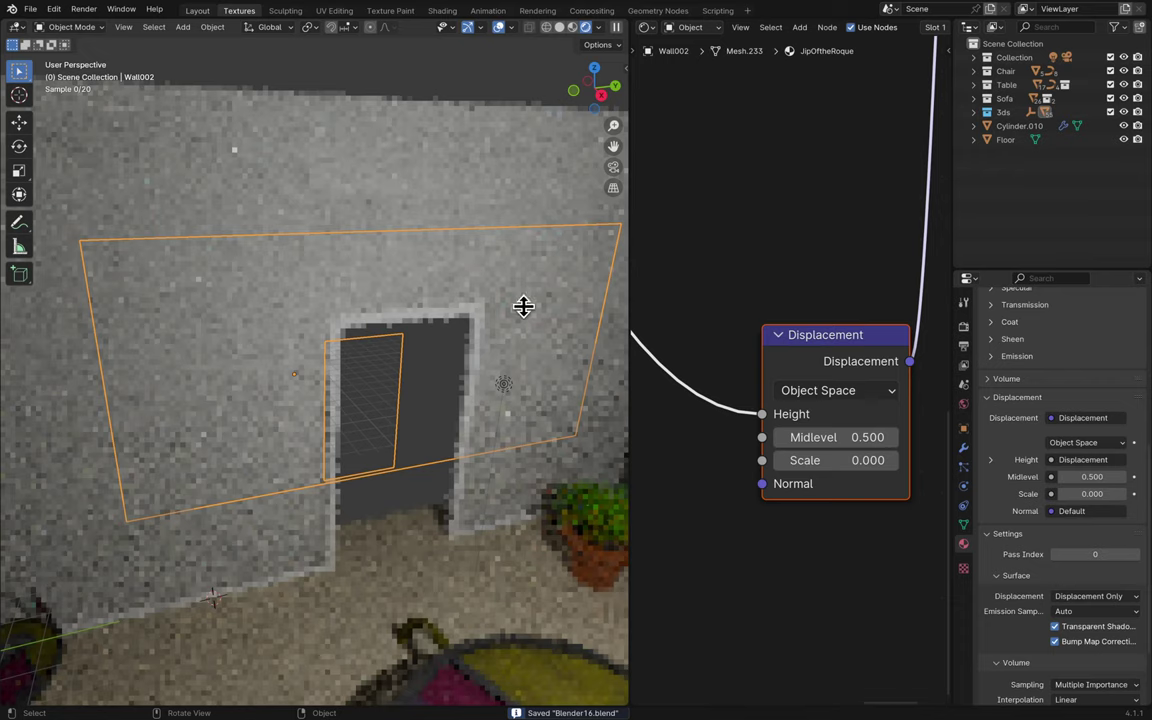
pyautogui.hotkey('ctrl', 'pageup')
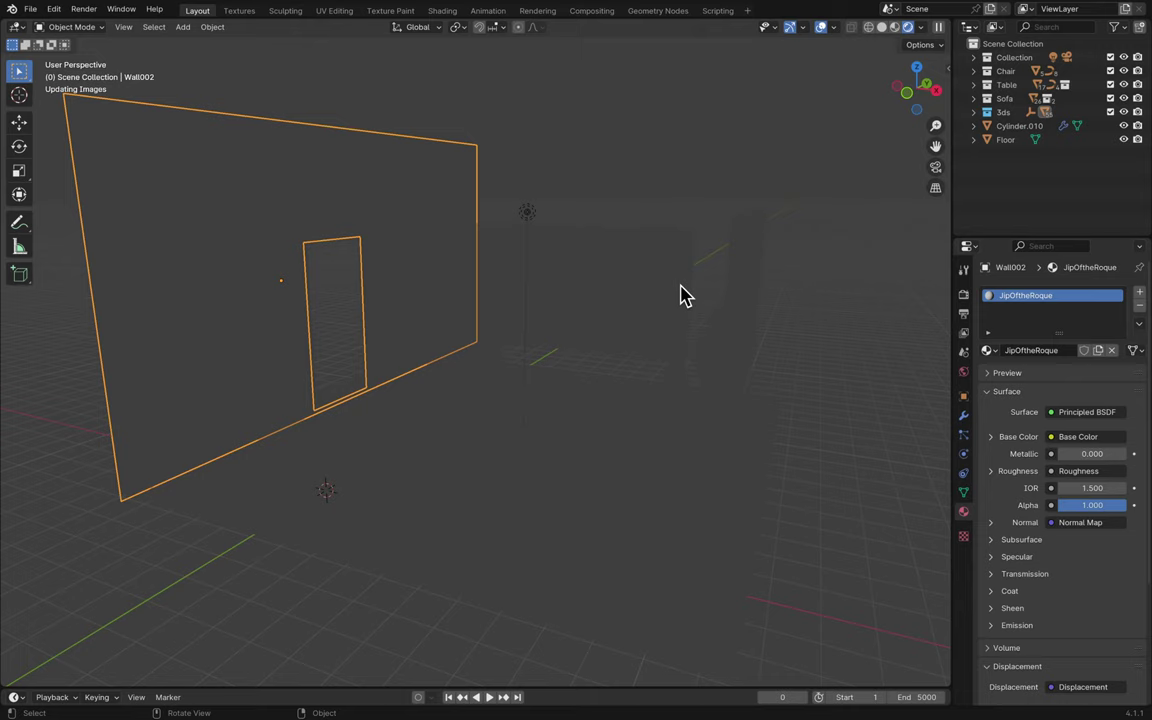
# - Switch to Solid shading and add an enlarged plane to the scene
pyautogui.click(916, 69)
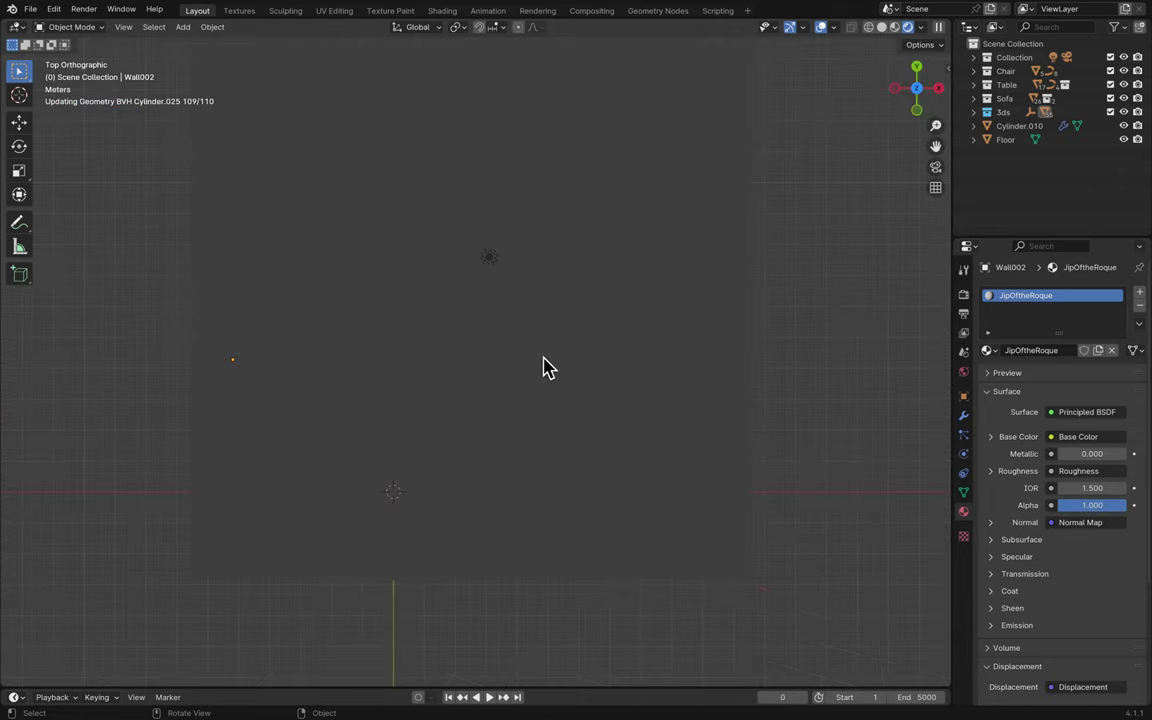
pyautogui.moveTo(868, 162); pyautogui.dragTo(868, 162, button='middle')
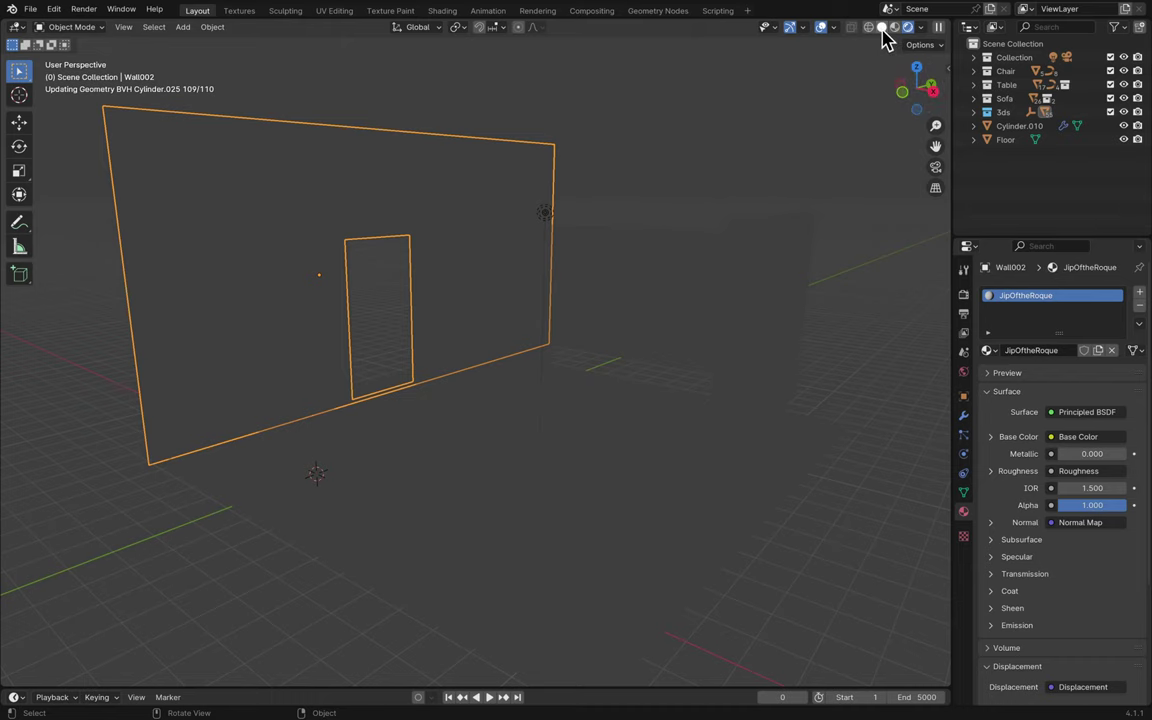
pyautogui.press('z')
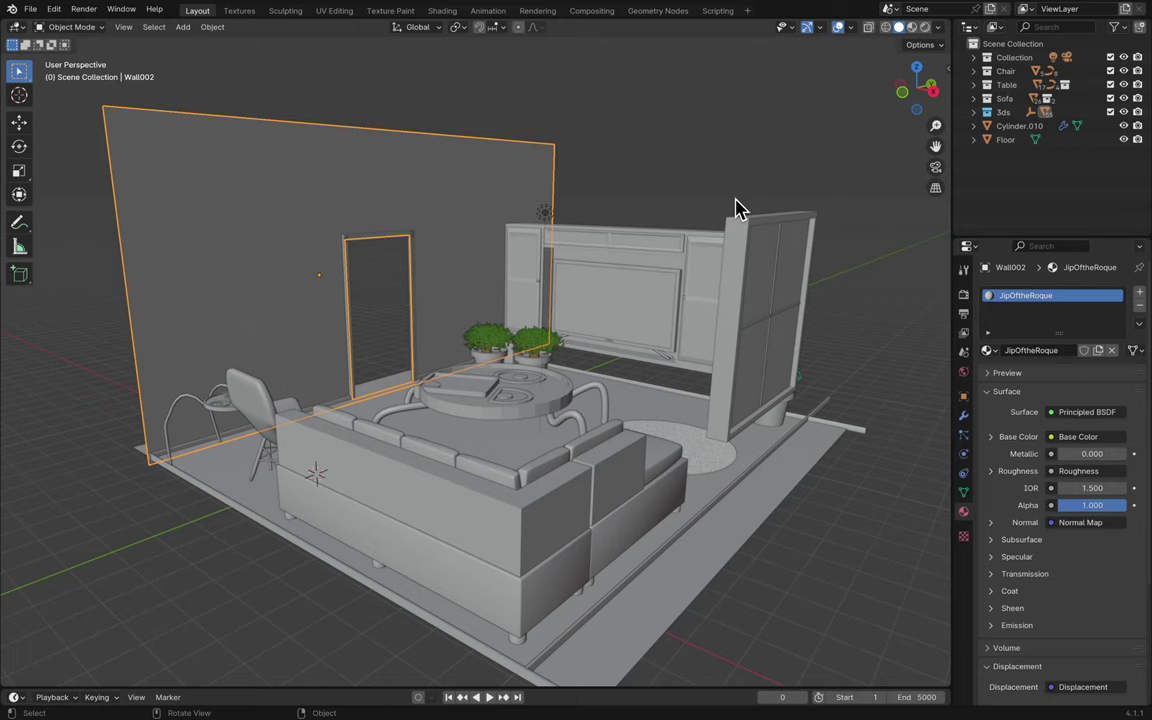
pyautogui.hotkey('shift', 'a')
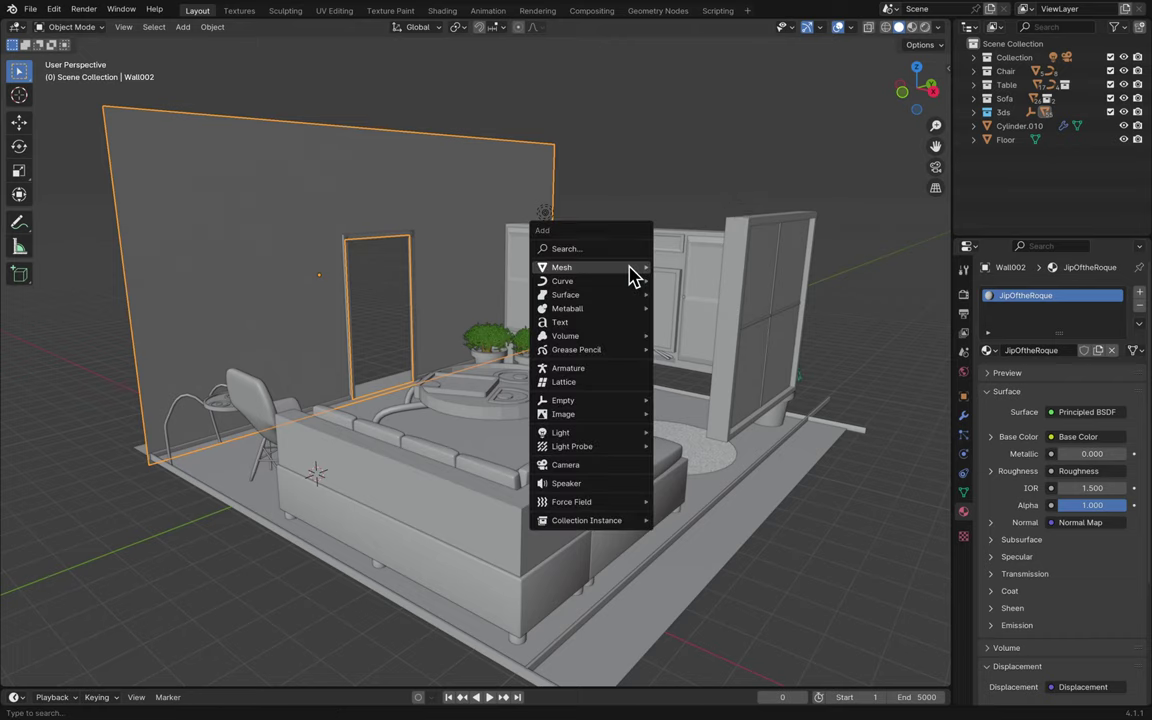
pyautogui.moveTo(630, 272)
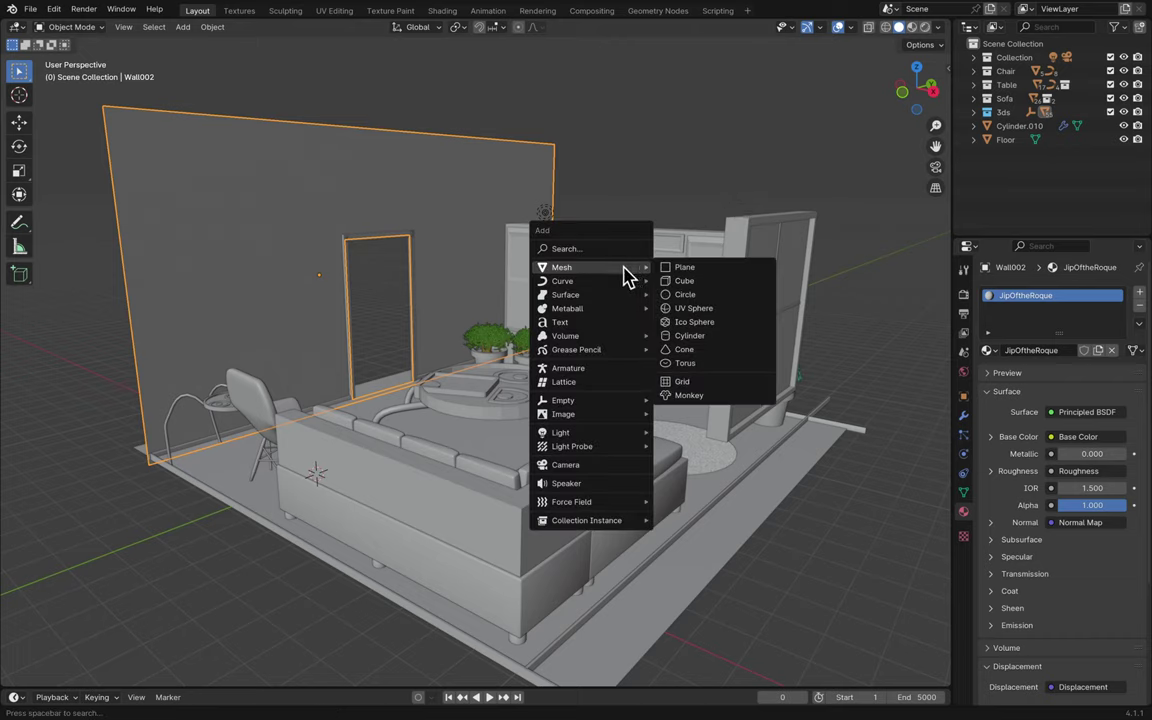
pyautogui.click(697, 268)
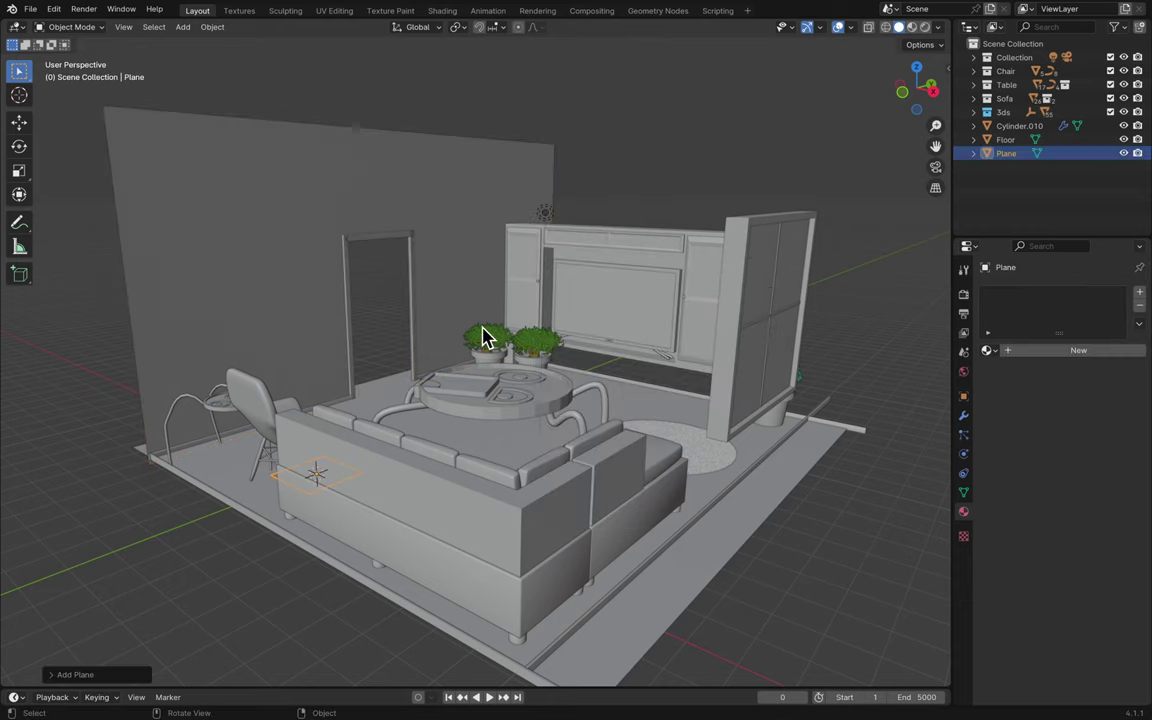
pyautogui.press('s')
pyautogui.click(26, 321)
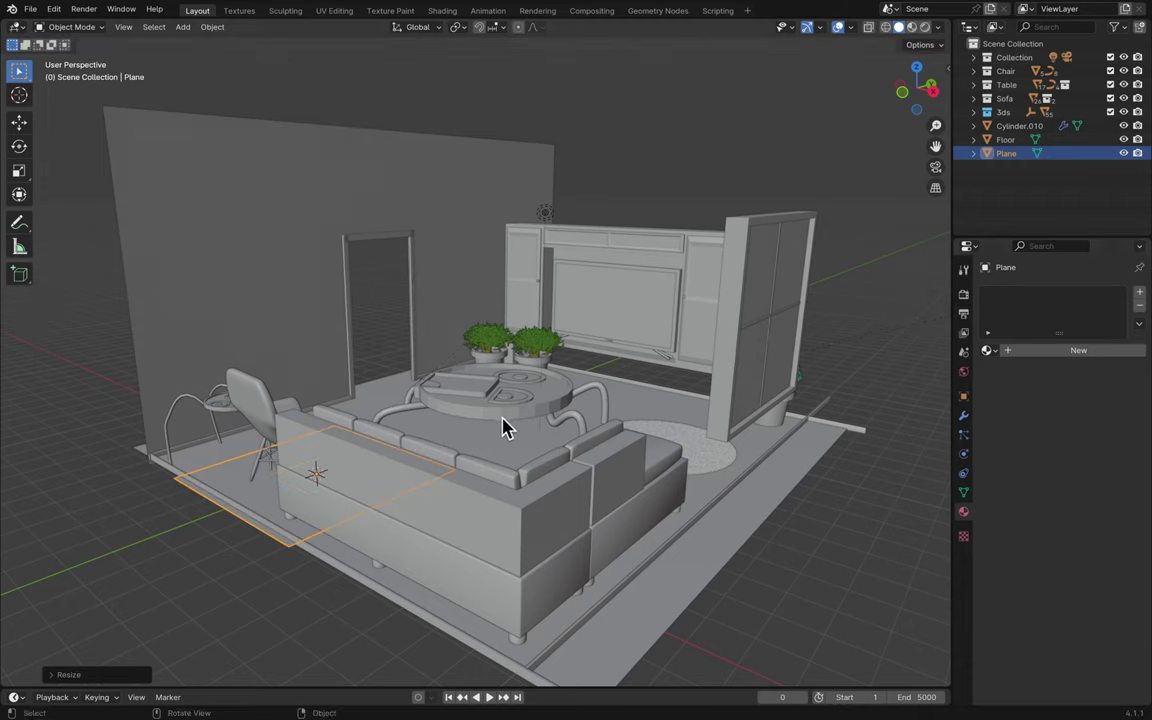
# - Rotate the plane 90° about X so it stands upright
pyautogui.press('r')
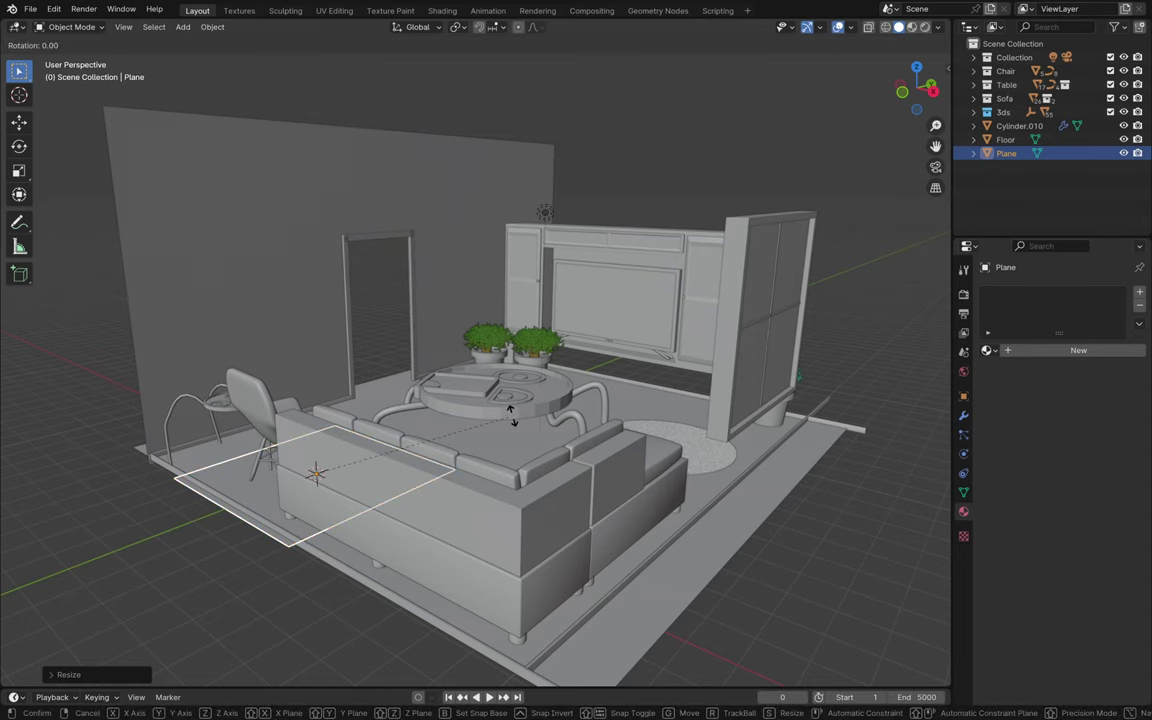
pyautogui.press('r')
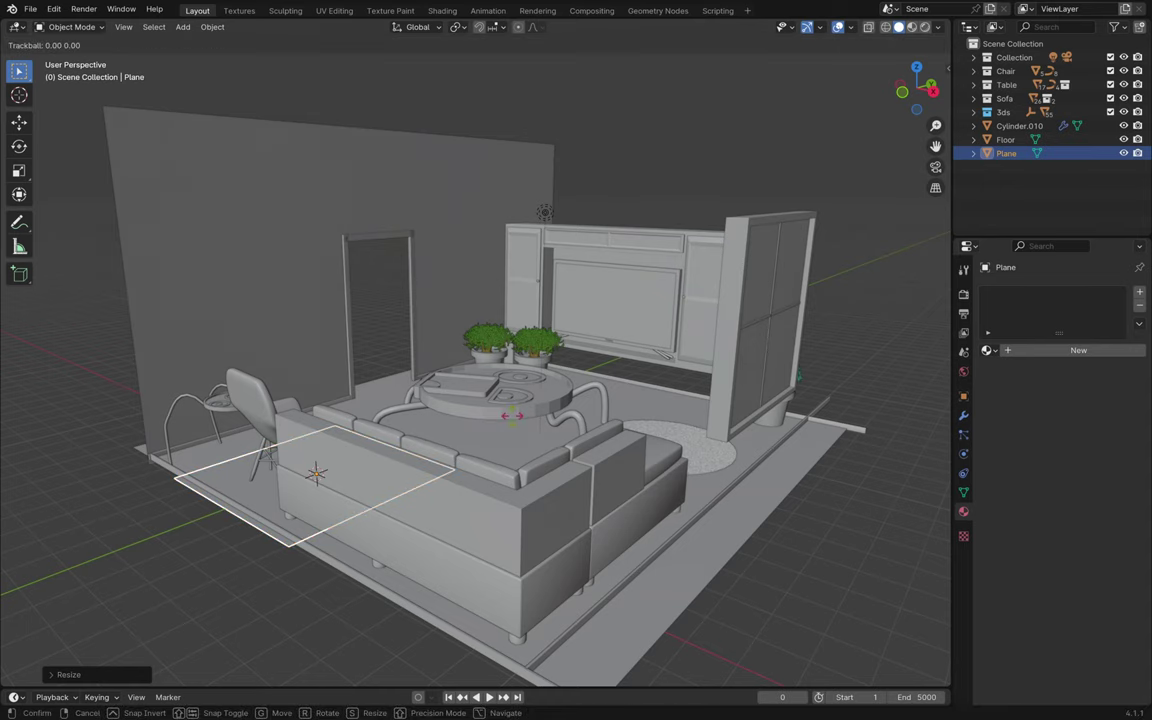
pyautogui.press('r')
pyautogui.write('x')
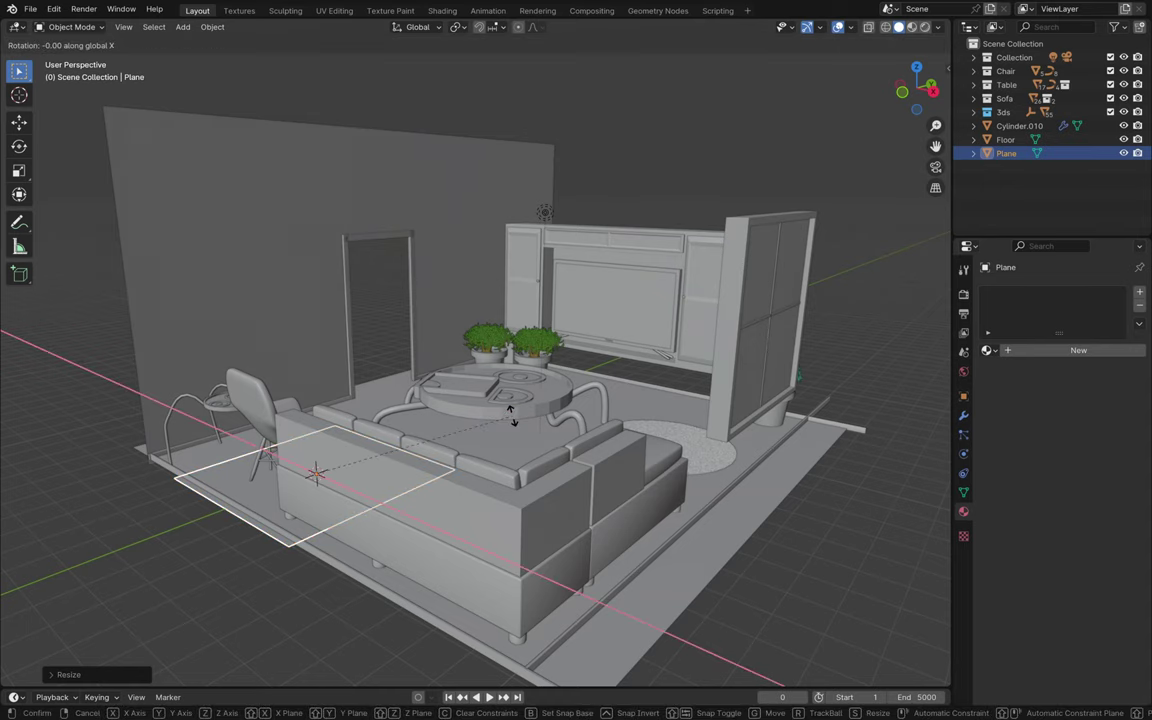
pyautogui.write('90')
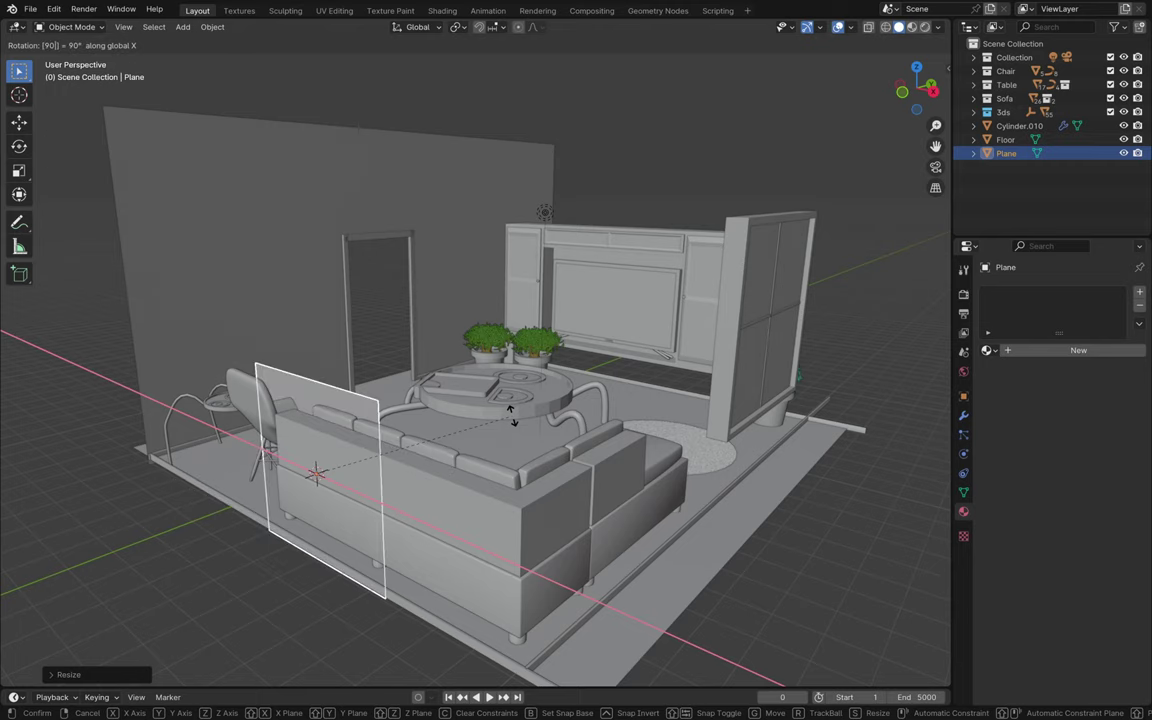
pyautogui.press('Return')
# - In top view, move the upright plane to the room's edge beside the side table
pyautogui.moveTo(680, 332); pyautogui.dragTo(680, 332, button='middle')
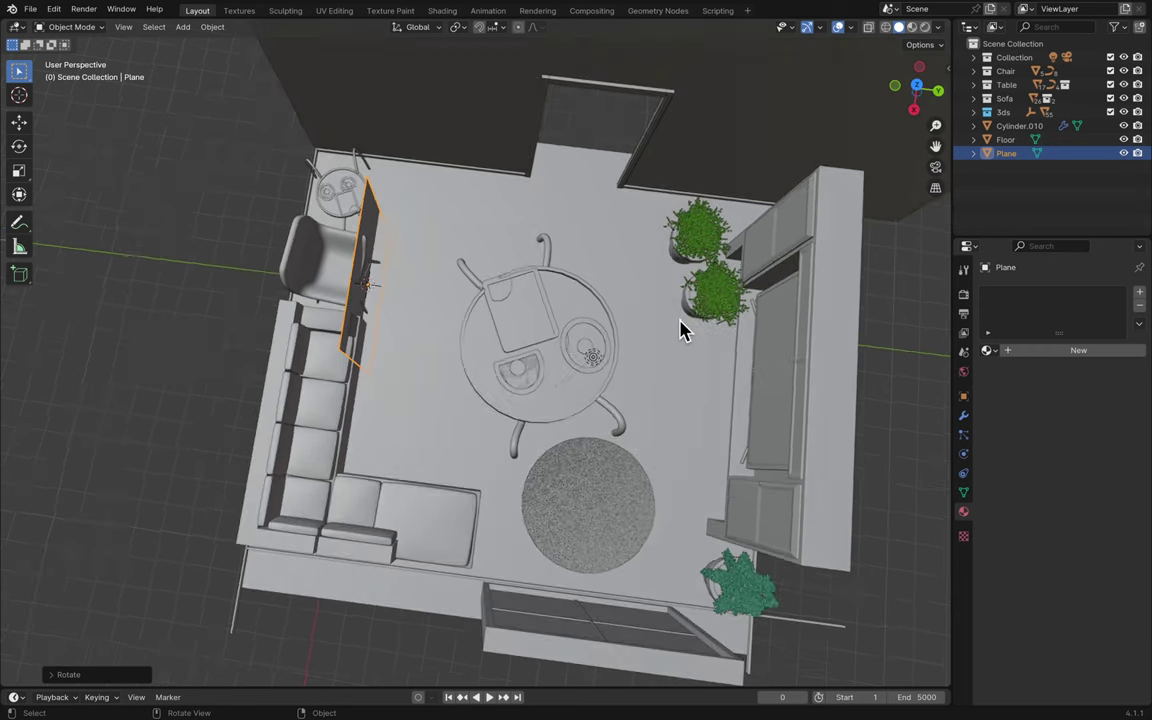
pyautogui.click(917, 87)
pyautogui.press('g')
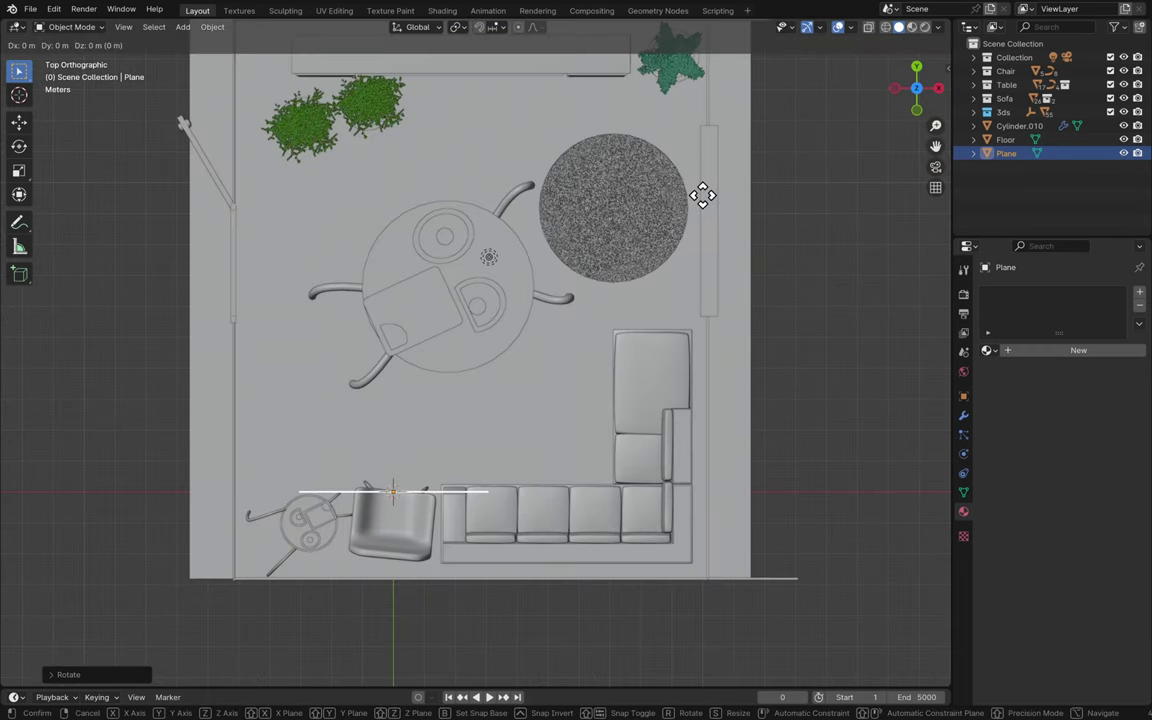
pyautogui.click(671, 284)
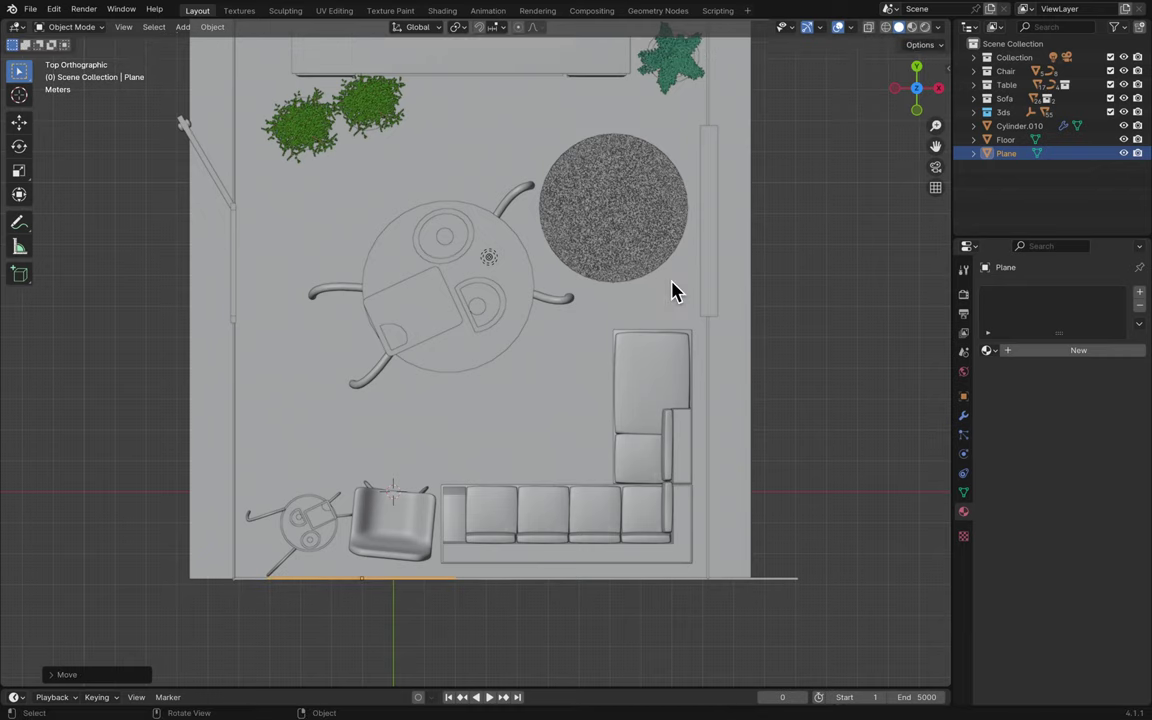
pyautogui.scroll(10, 380, 541)
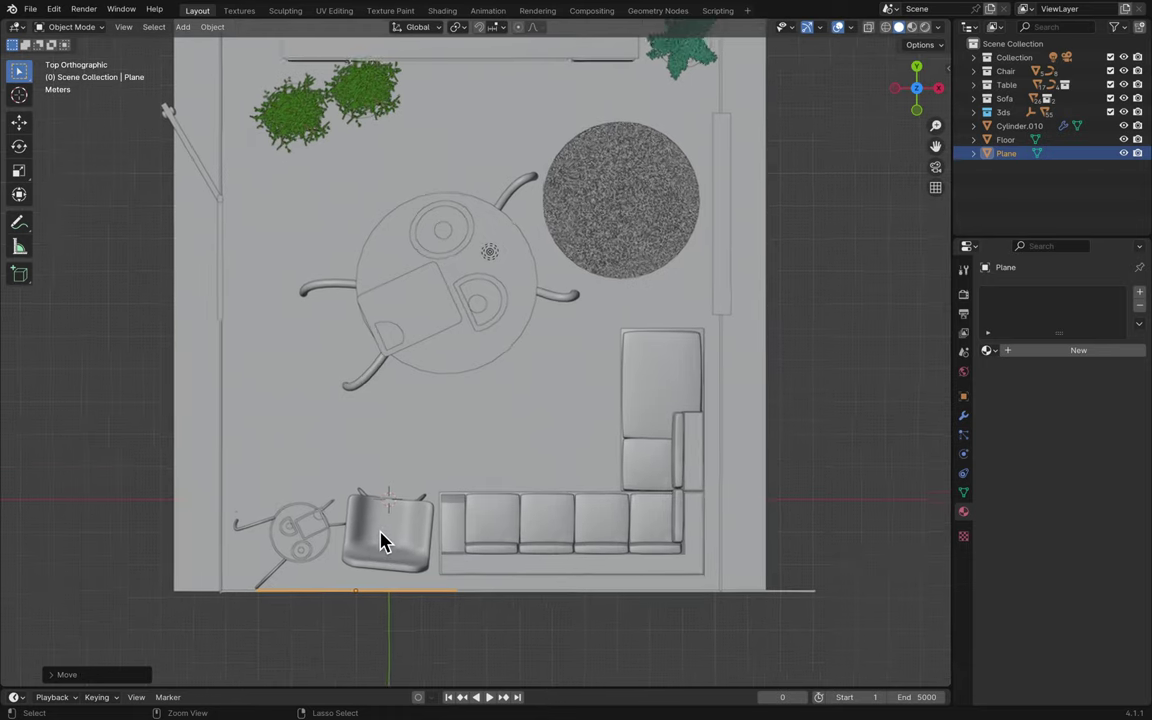
pyautogui.scroll(-2, 380, 541)
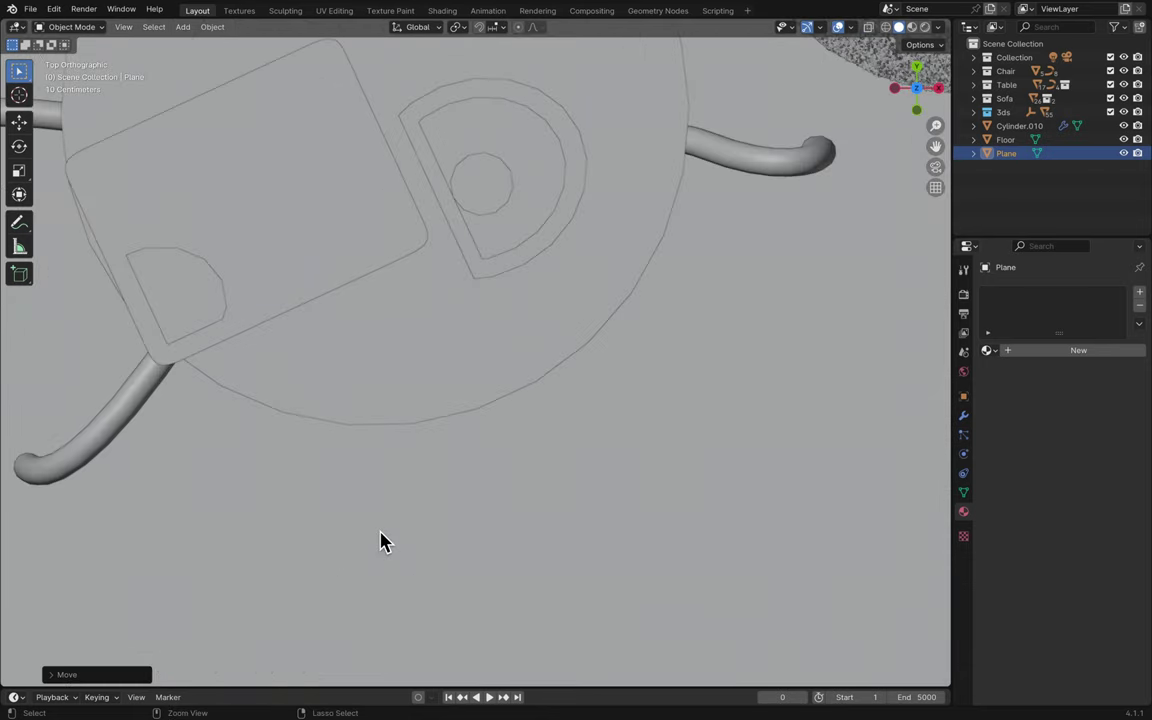
pyautogui.scroll(-5, 380, 541)
pyautogui.keyDown('shift'); pyautogui.scroll(-6, 380, 541); pyautogui.keyUp('shift')
pyautogui.keyDown('ctrl'); pyautogui.hscroll(-5, 380, 541); pyautogui.keyUp('ctrl')
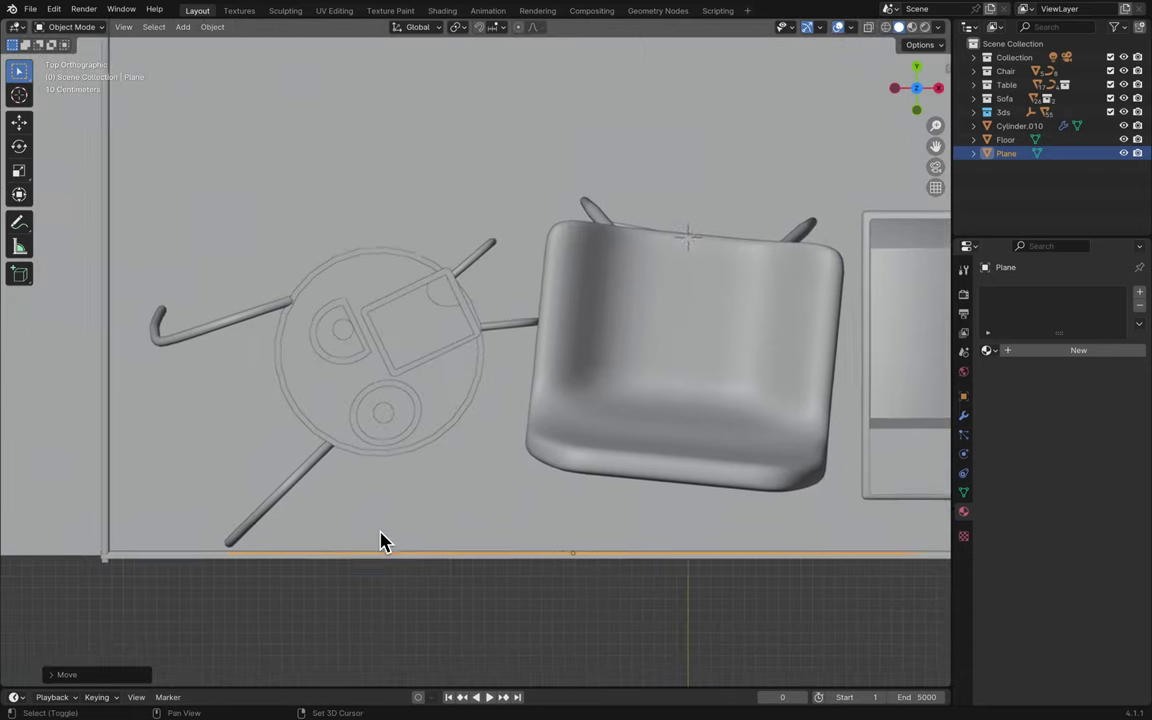
pyautogui.press('g')
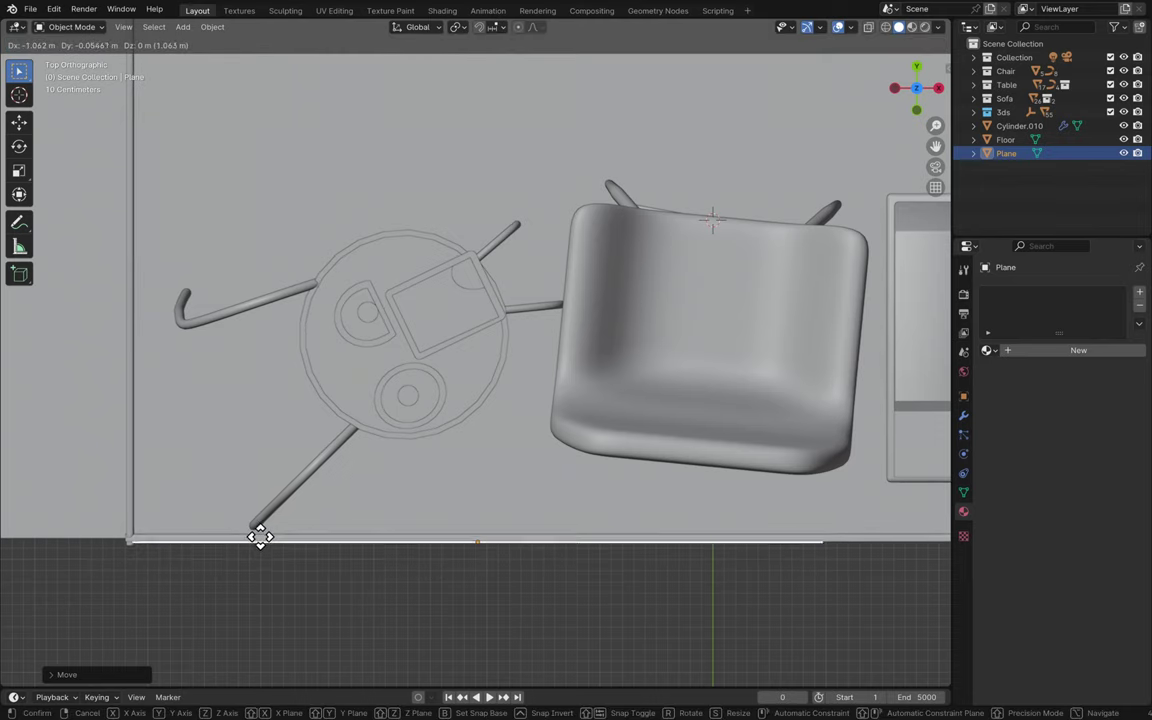
pyautogui.click(260, 537)
pyautogui.scroll(-10, 386, 566)
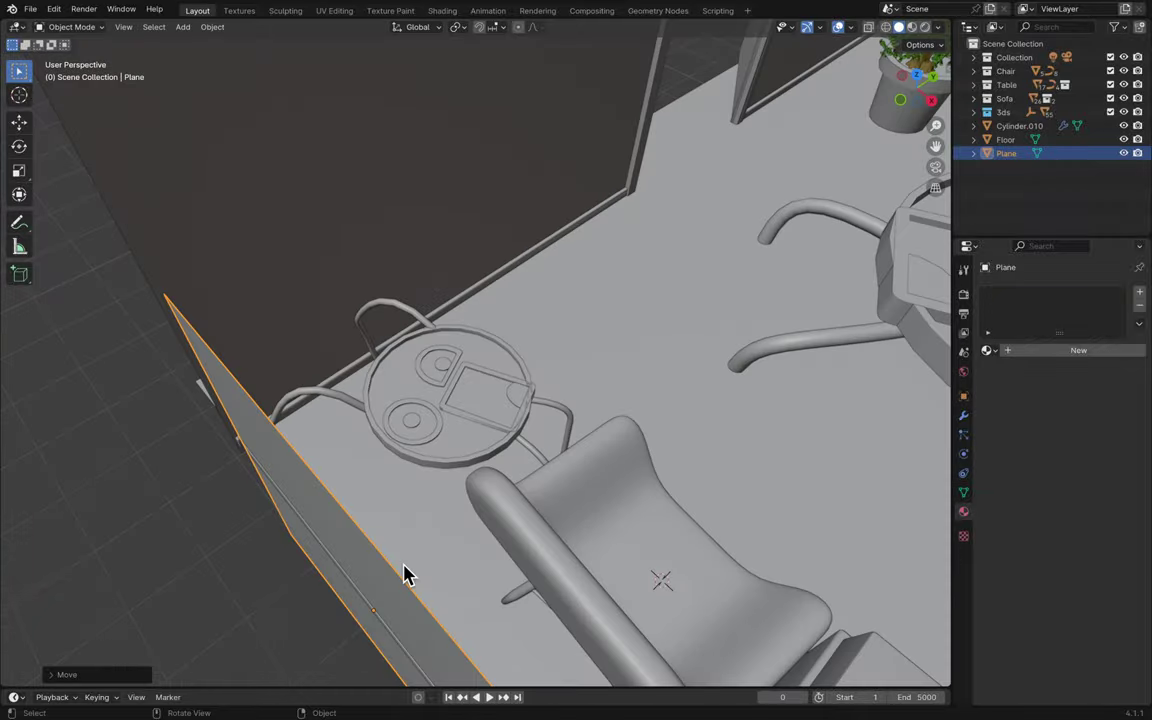
pyautogui.scroll(10, 405, 575)
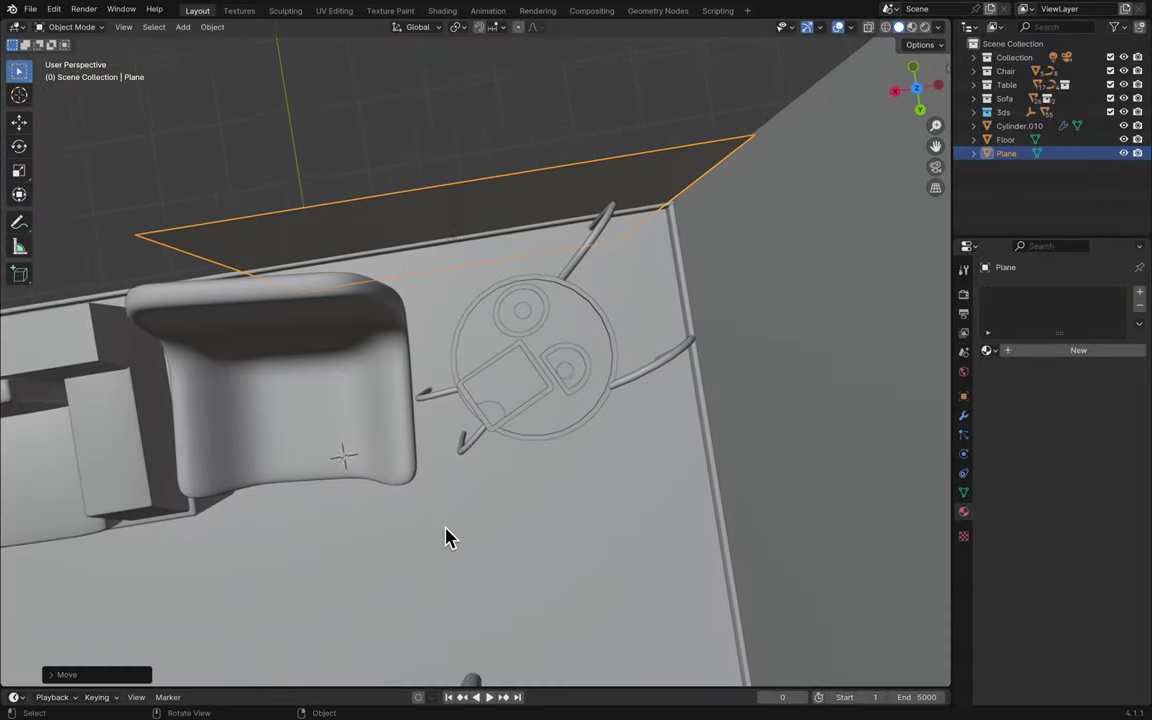
# - Assign the existing JipOftheRoque wall material to the plane
pyautogui.click(988, 351)
pyautogui.write('gy')
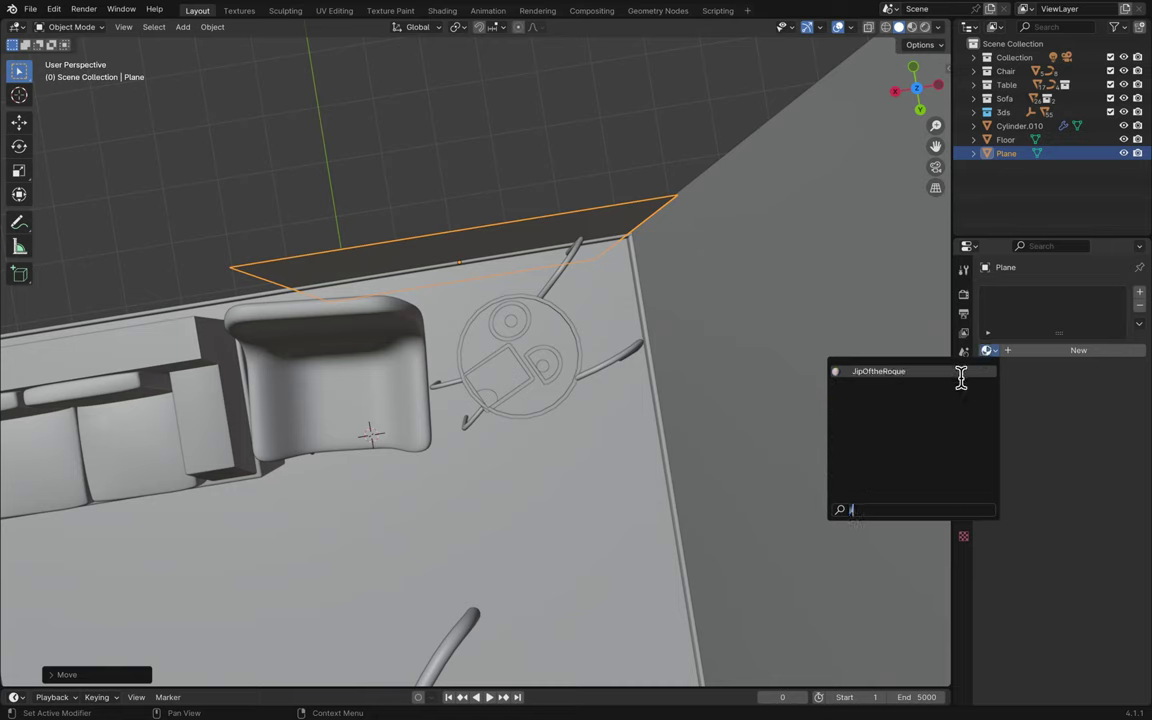
pyautogui.click(950, 373)
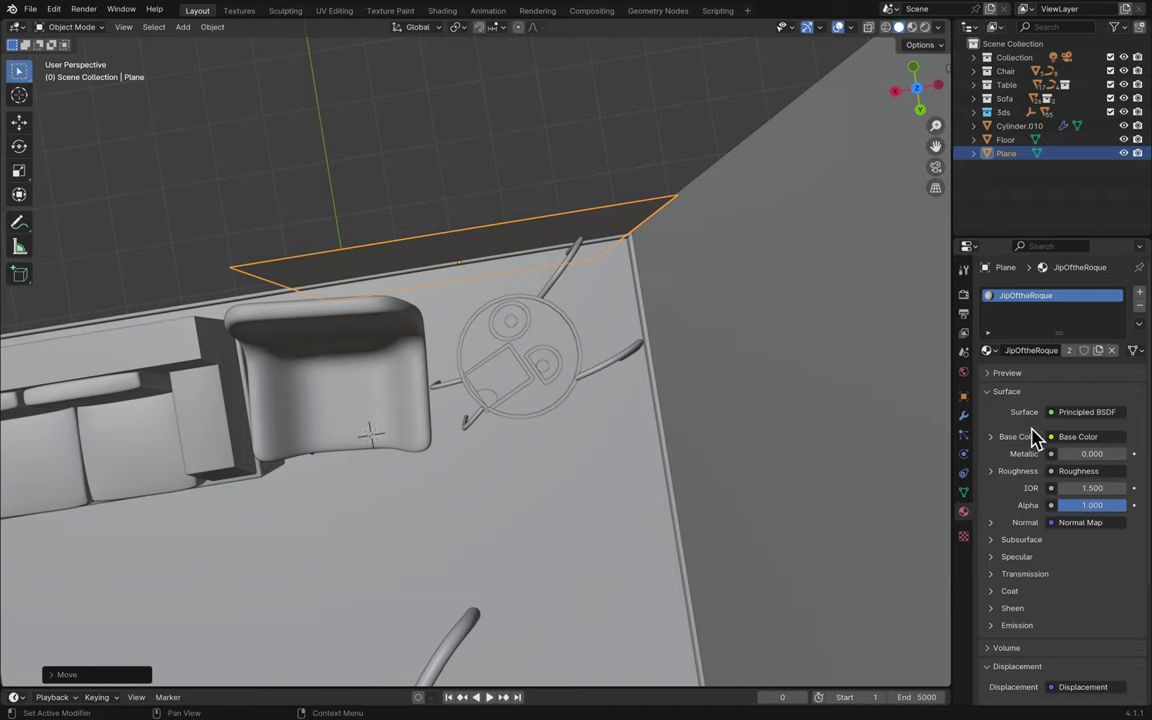
pyautogui.scroll(5, 594, 278)
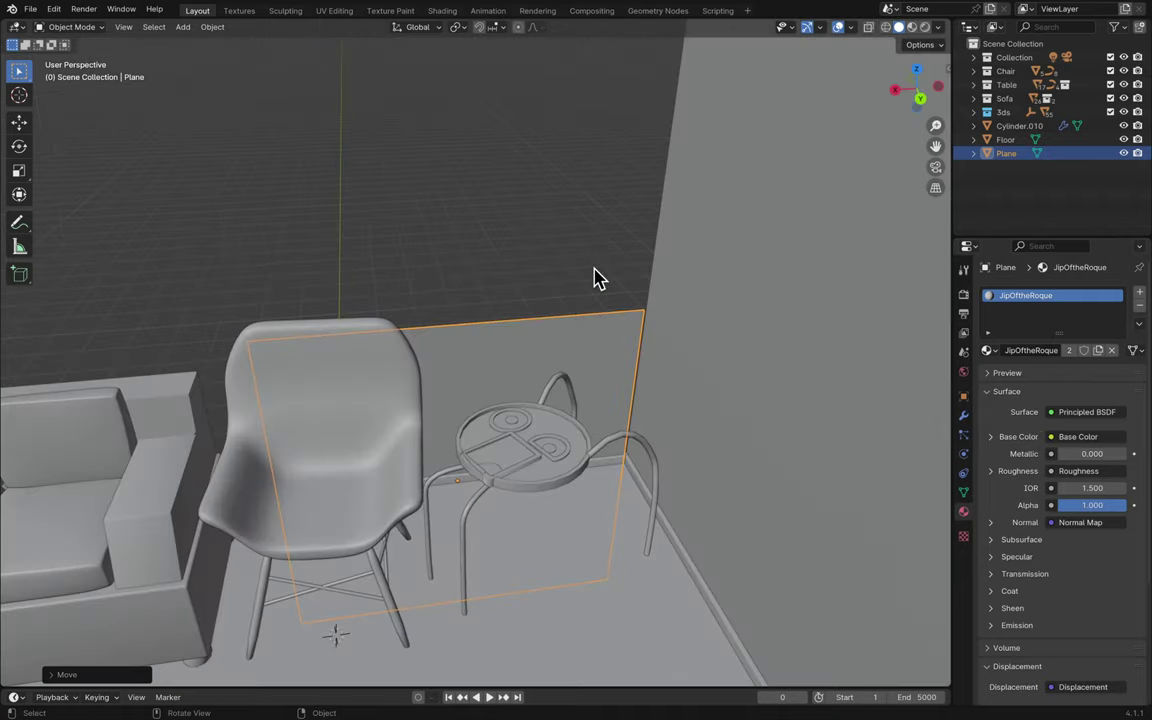
# - In front view, move the plane toward the view centre
pyautogui.click(921, 90)
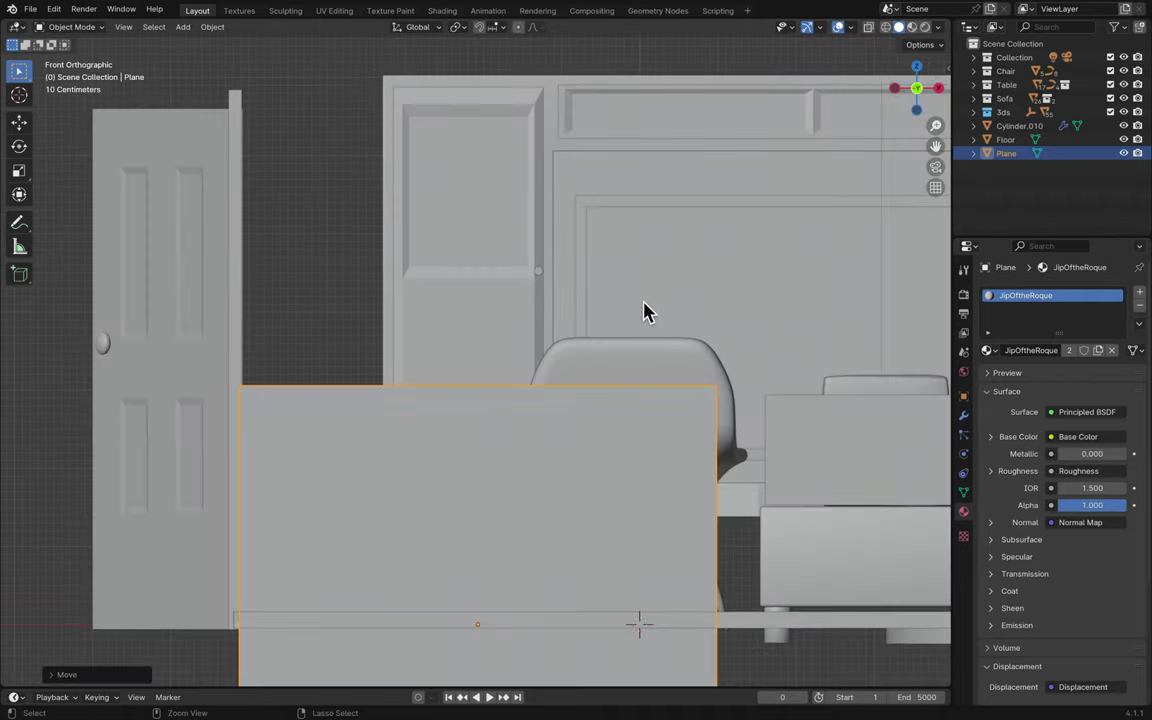
pyautogui.scroll(4, 645, 312)
pyautogui.scroll(-9, 645, 312)
pyautogui.scroll(2, 645, 312)
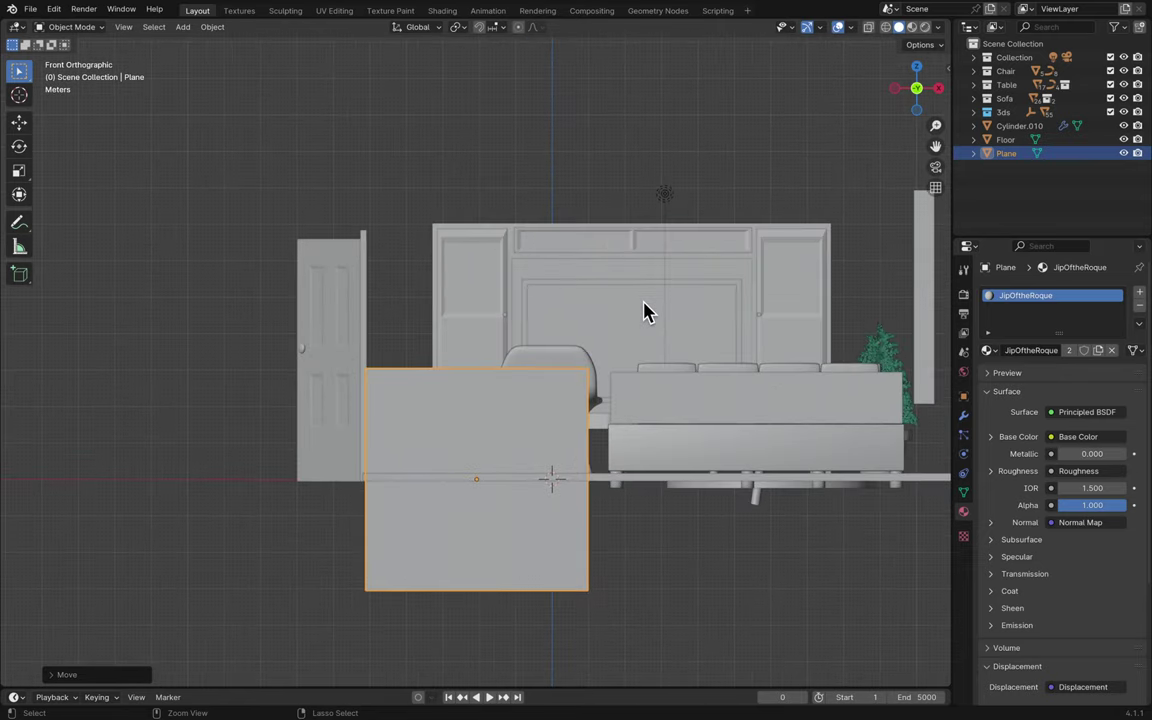
pyautogui.keyDown('ctrl'); pyautogui.hscroll(5, 645, 312); pyautogui.keyUp('ctrl')
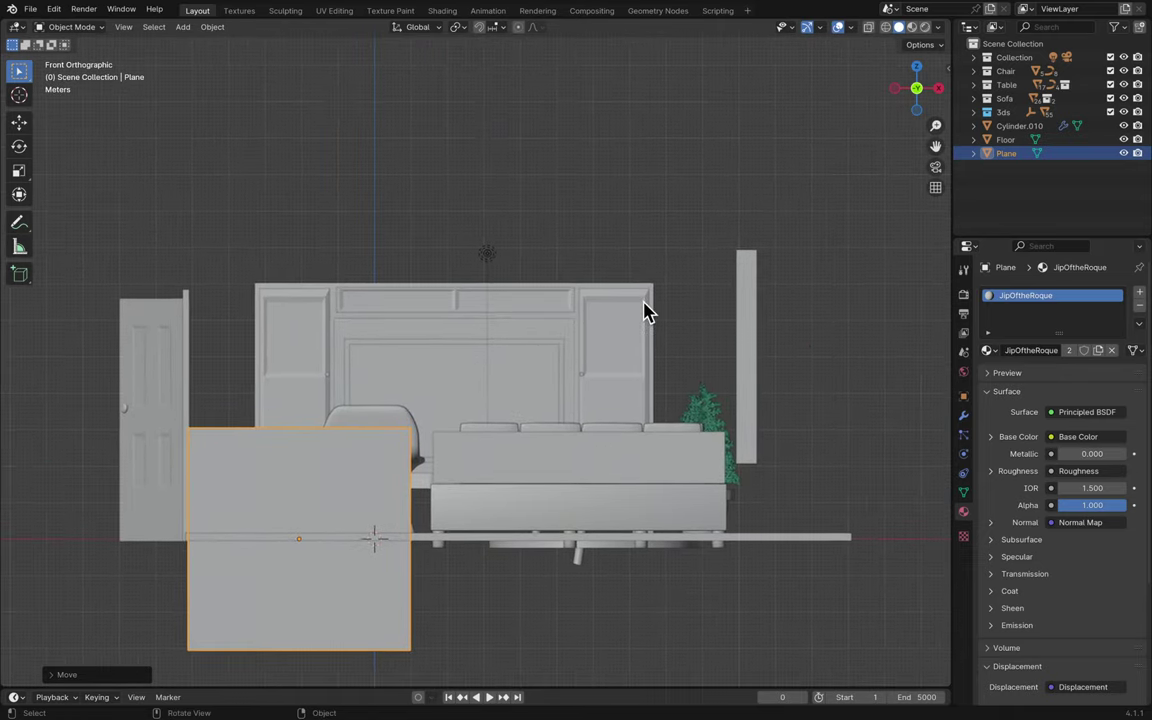
pyautogui.press('g')
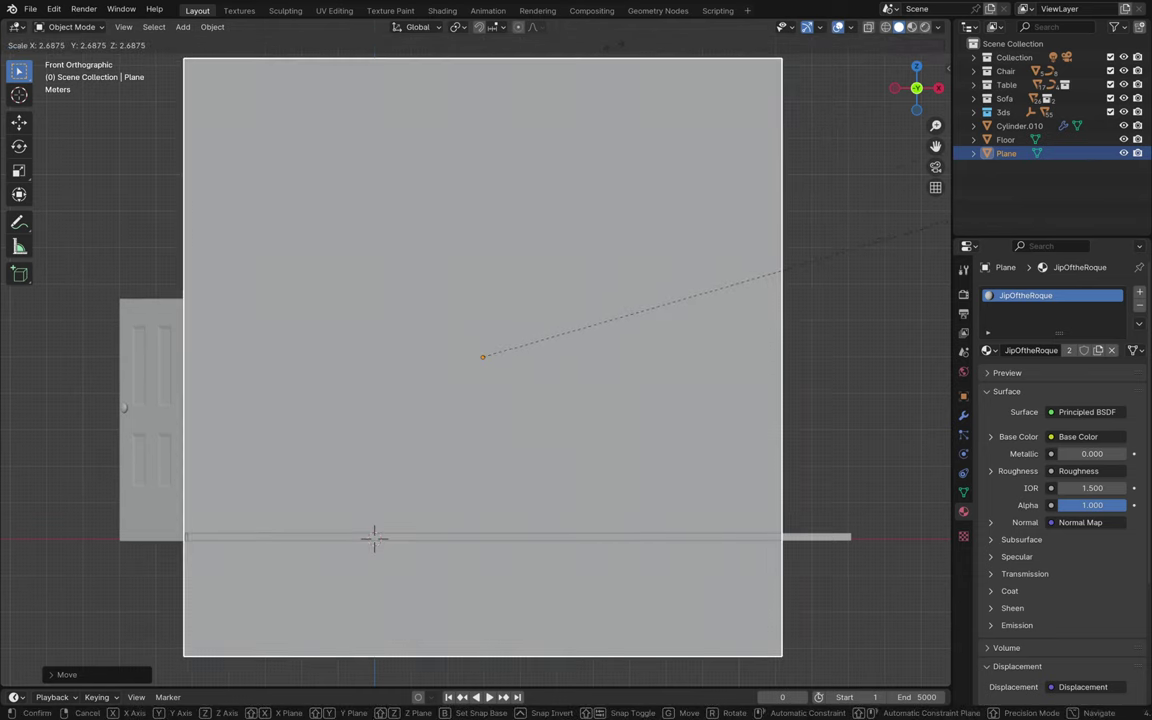
pyautogui.click(948, 218)
# - Shorten the plane along Z and raise it along Z onto the floor
pyautogui.press('s')
pyautogui.press('z')
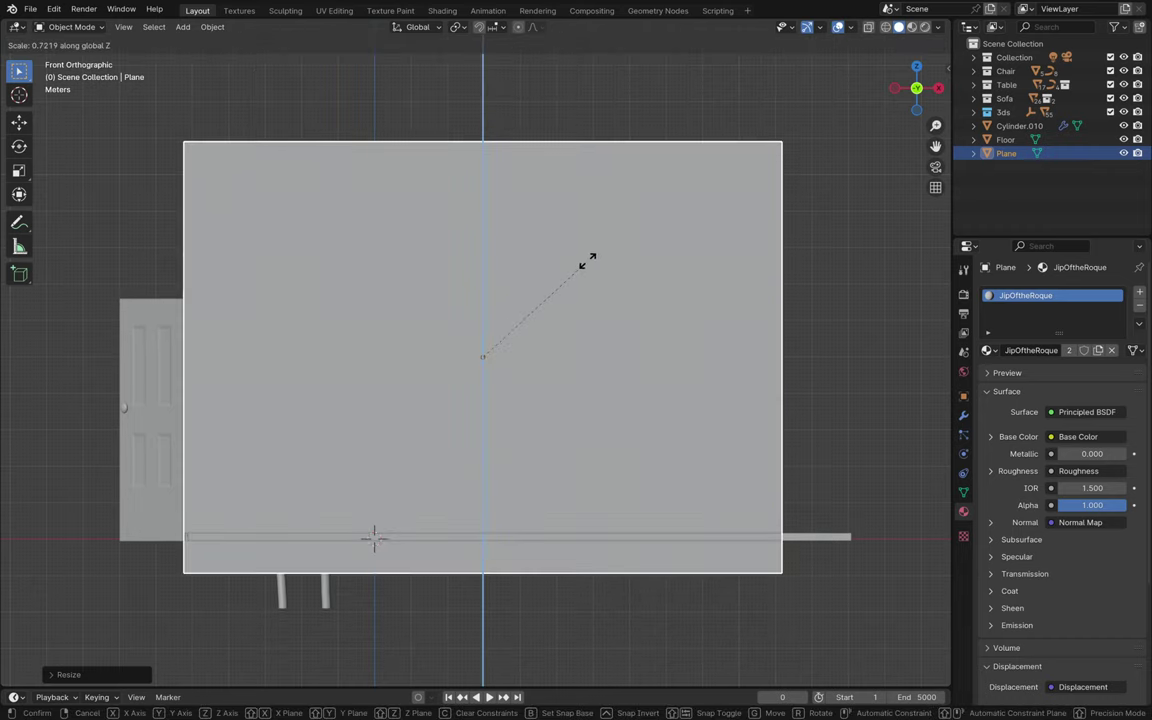
pyautogui.click(585, 279)
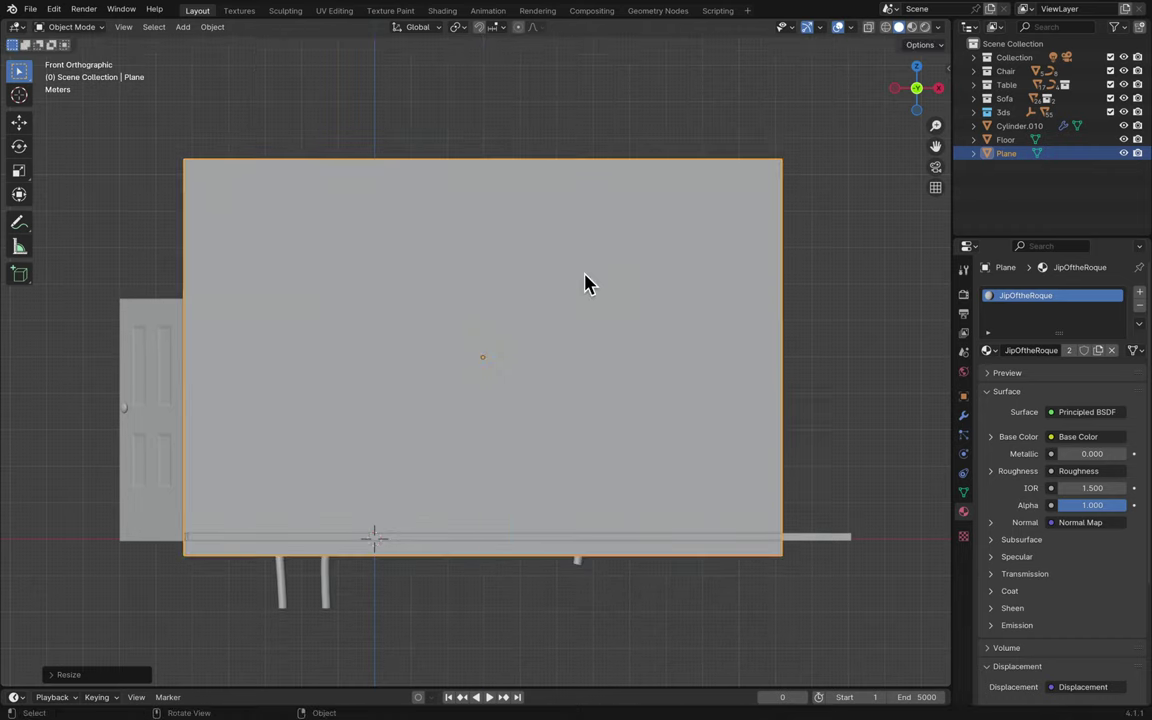
pyautogui.press('g')
pyautogui.press('z')
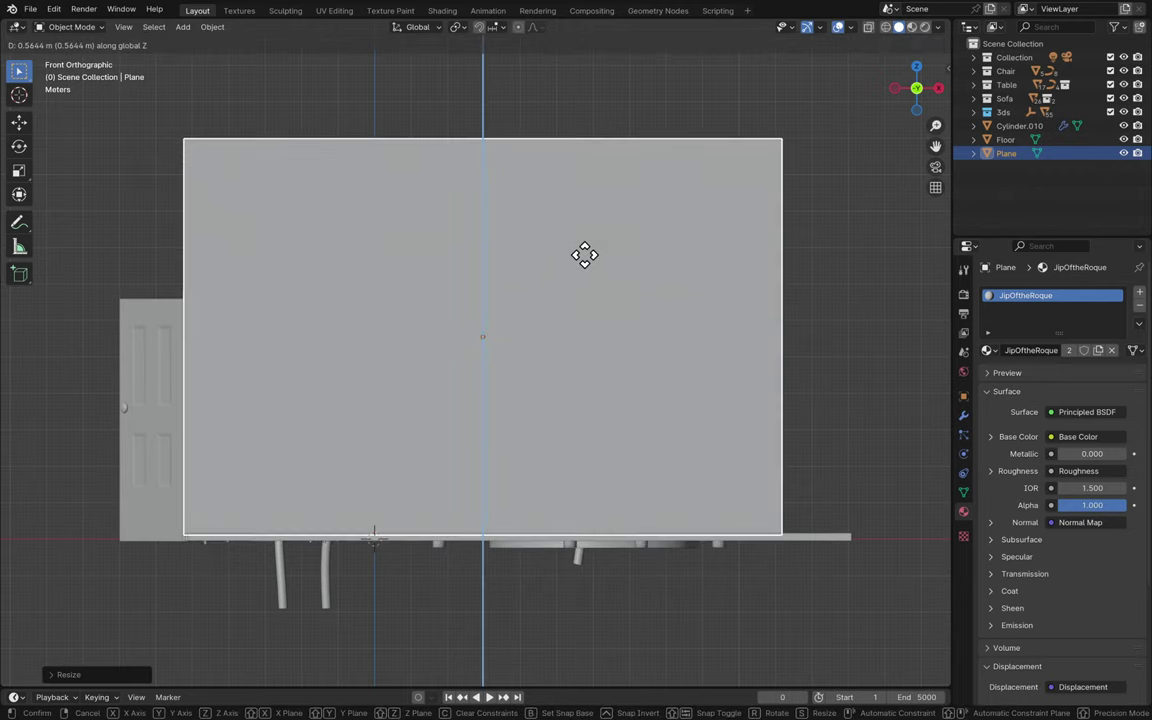
pyautogui.click(584, 260)
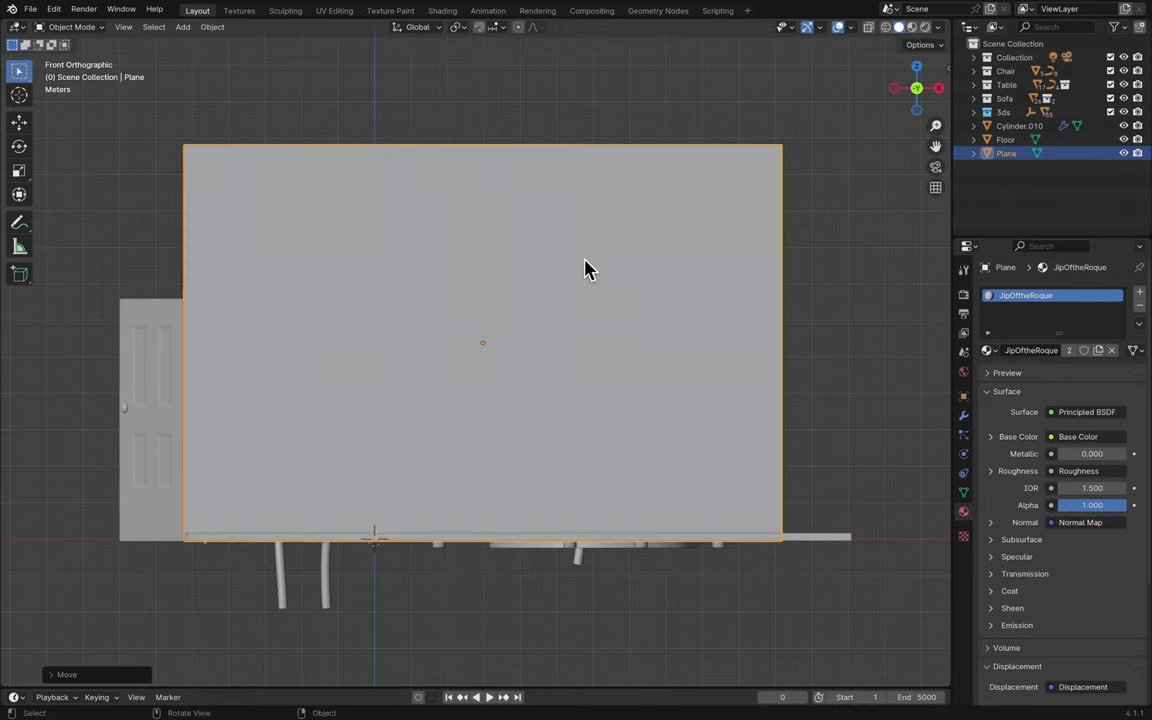
# - Narrow the wall panel along X in front view
pyautogui.moveTo(586, 266); pyautogui.dragTo(687, 244, button='middle')
pyautogui.click(905, 89)
pyautogui.press('s')
pyautogui.press('x')
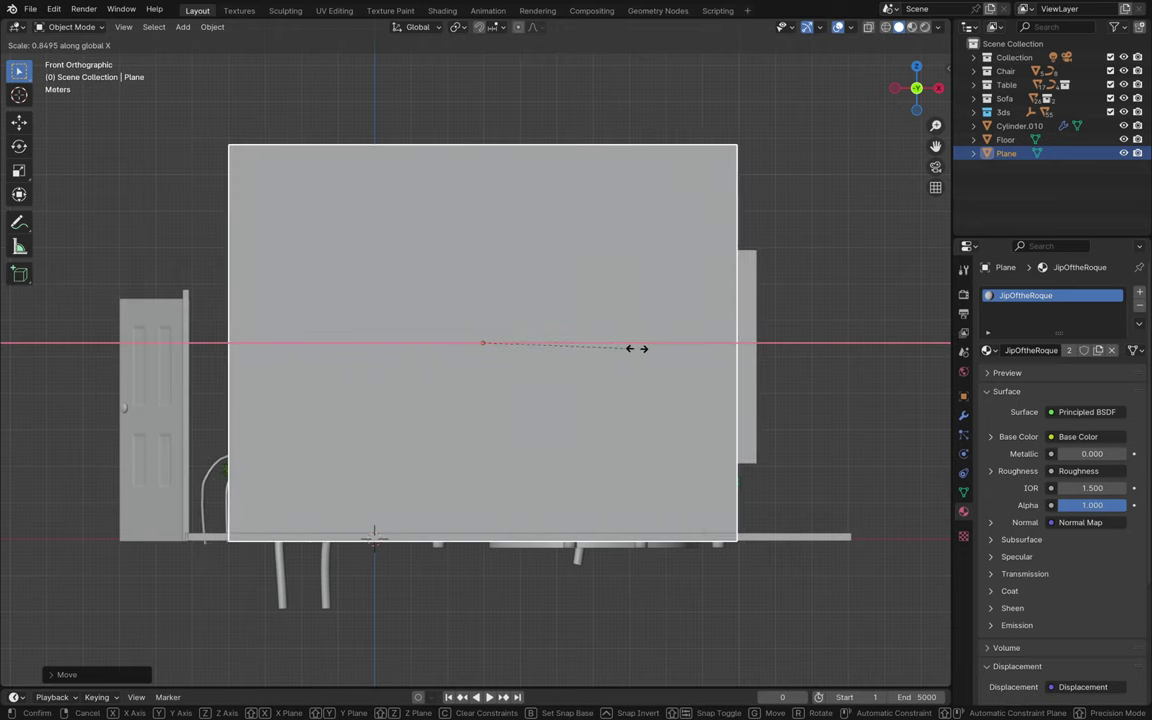
pyautogui.click(684, 362)
pyautogui.moveTo(684, 362); pyautogui.dragTo(684, 362, button='middle')
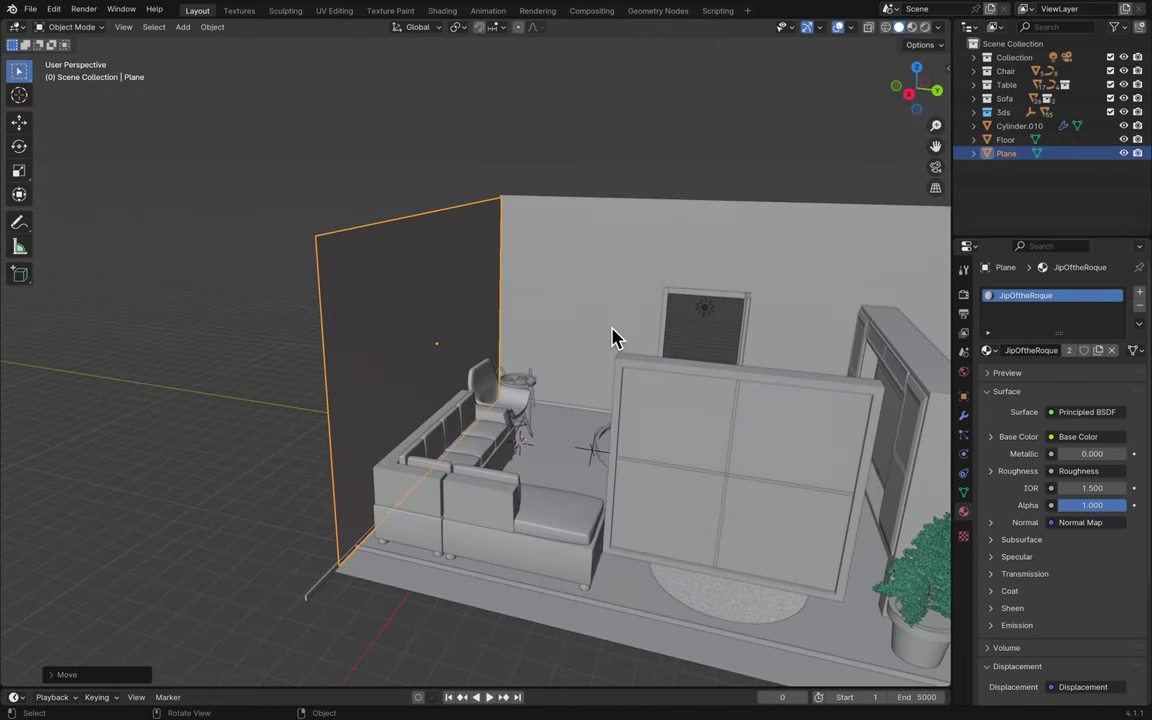
# - Duplicate the wall plane in place and rotate the copy 90° about Z
pyautogui.hotkey('shift', 'd')
pyautogui.press('Escape')
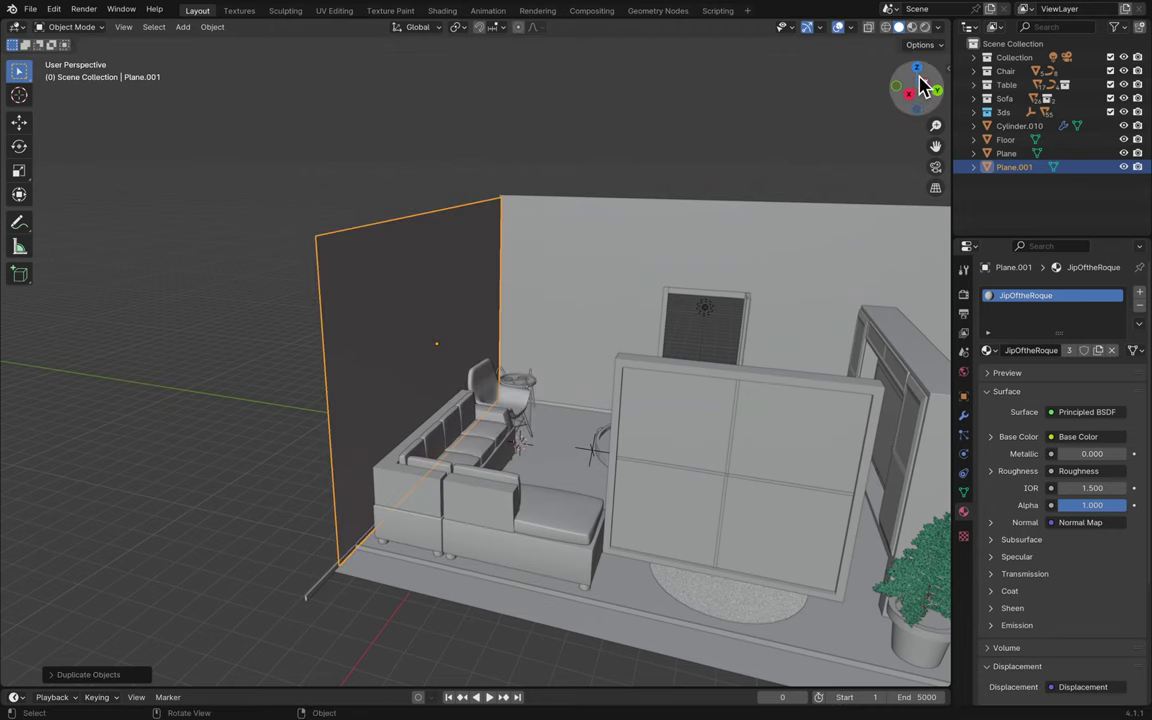
pyautogui.click(917, 68)
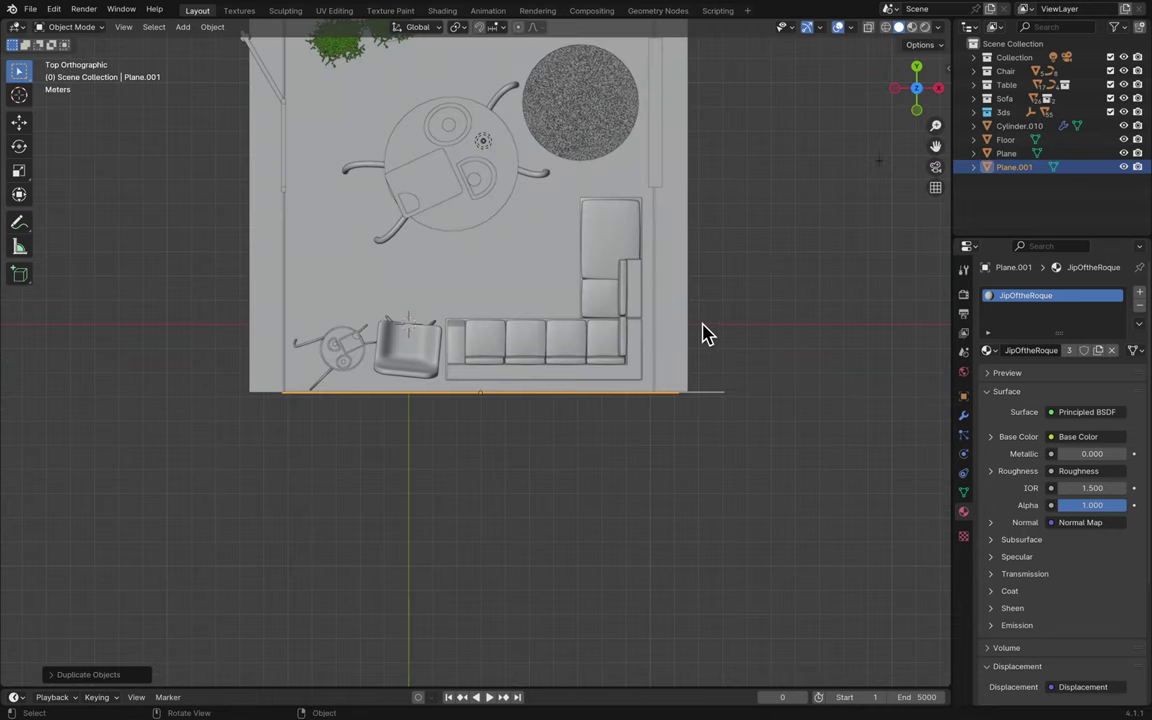
pyautogui.scroll(5, 704, 333)
pyautogui.hscroll(3, 704, 333)
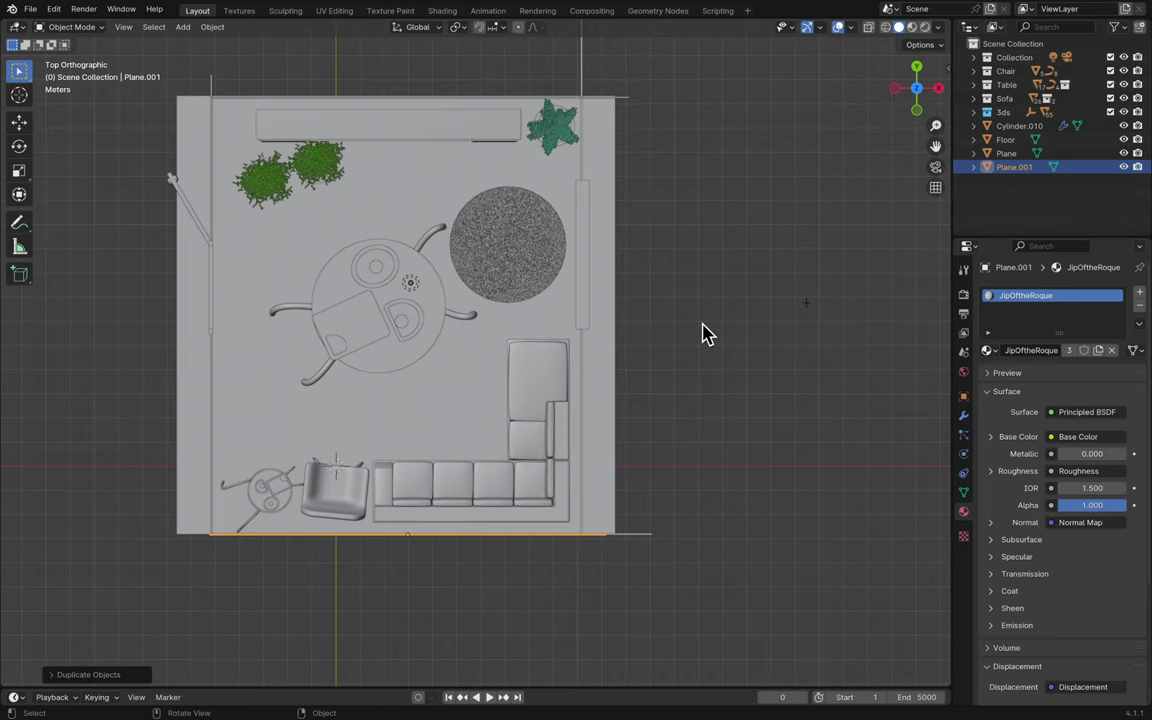
pyautogui.press('r')
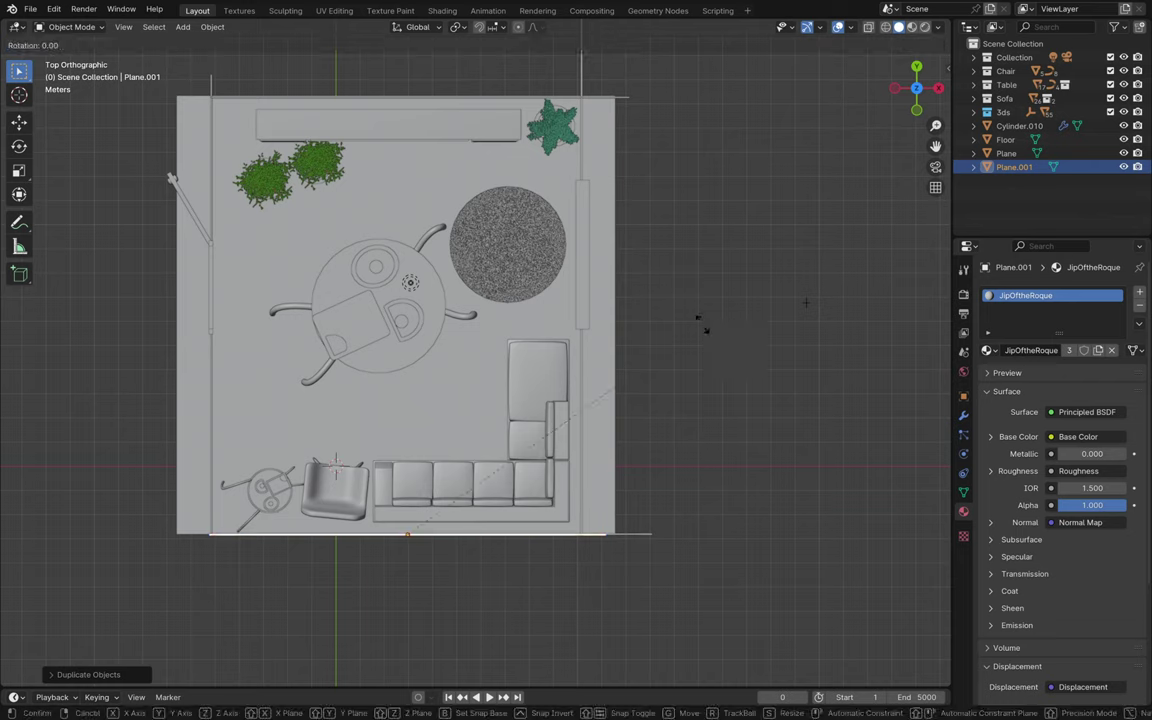
pyautogui.write('z')
pyautogui.write('90')
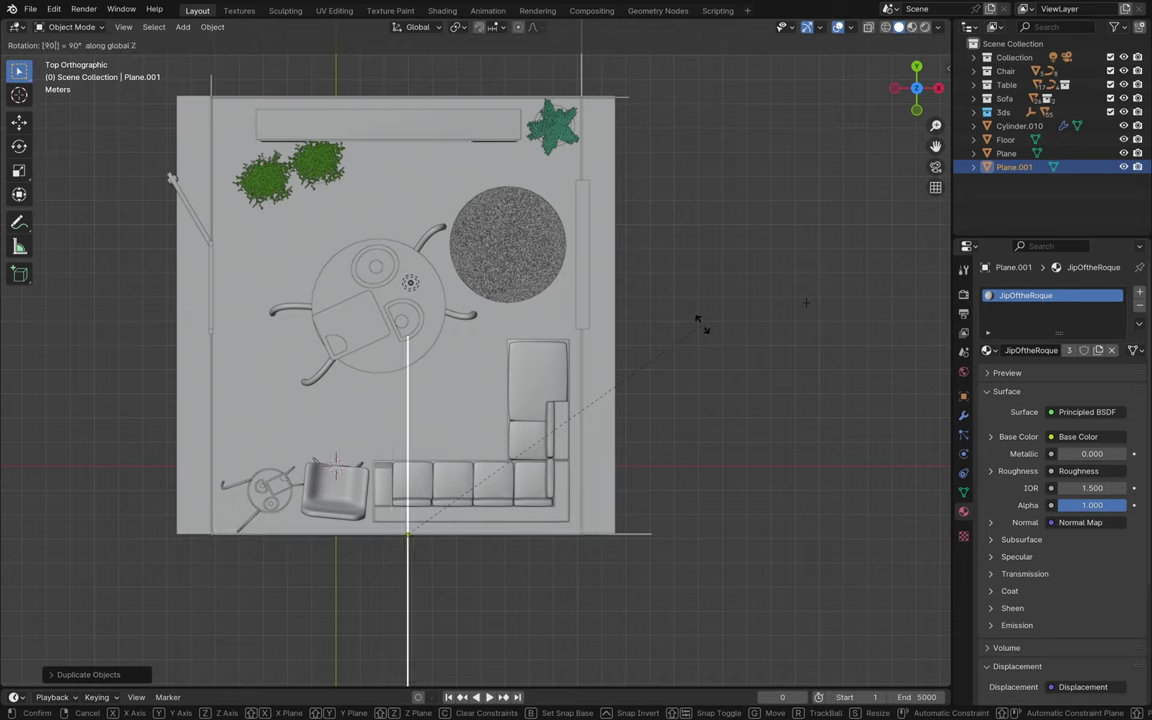
pyautogui.press('Return')
# - Move the copied wall to the room's right edge in top view
pyautogui.press('g')
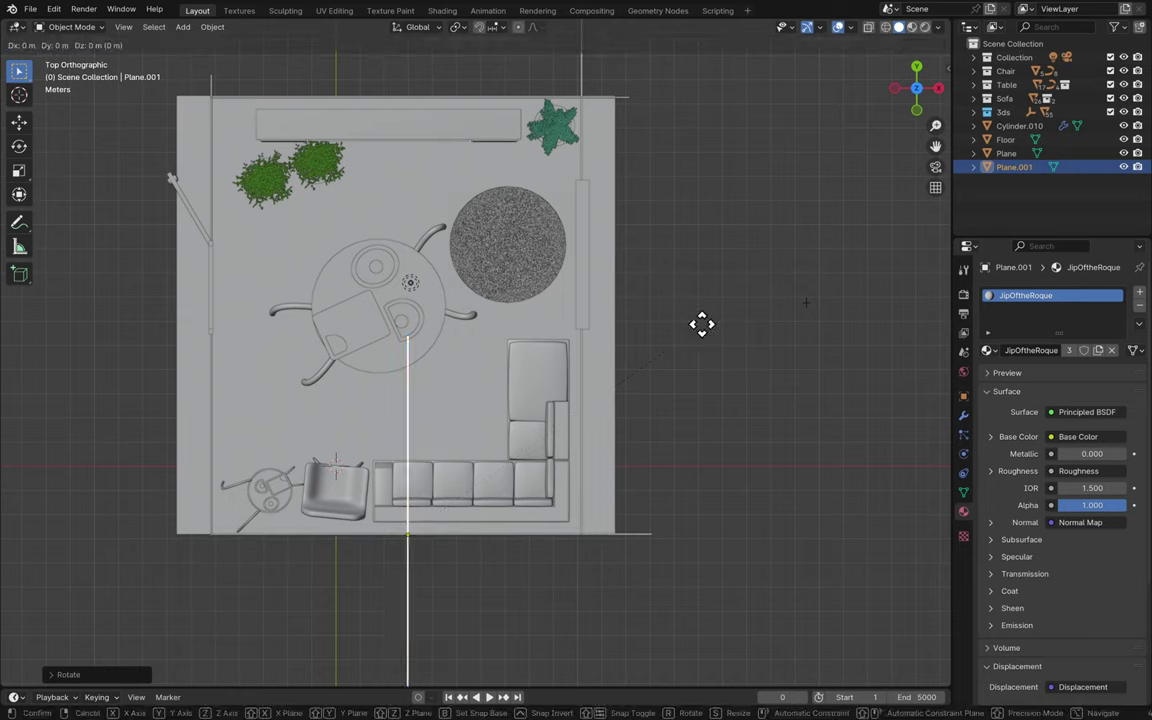
pyautogui.click(877, 109)
pyautogui.scroll(8, 686, 289)
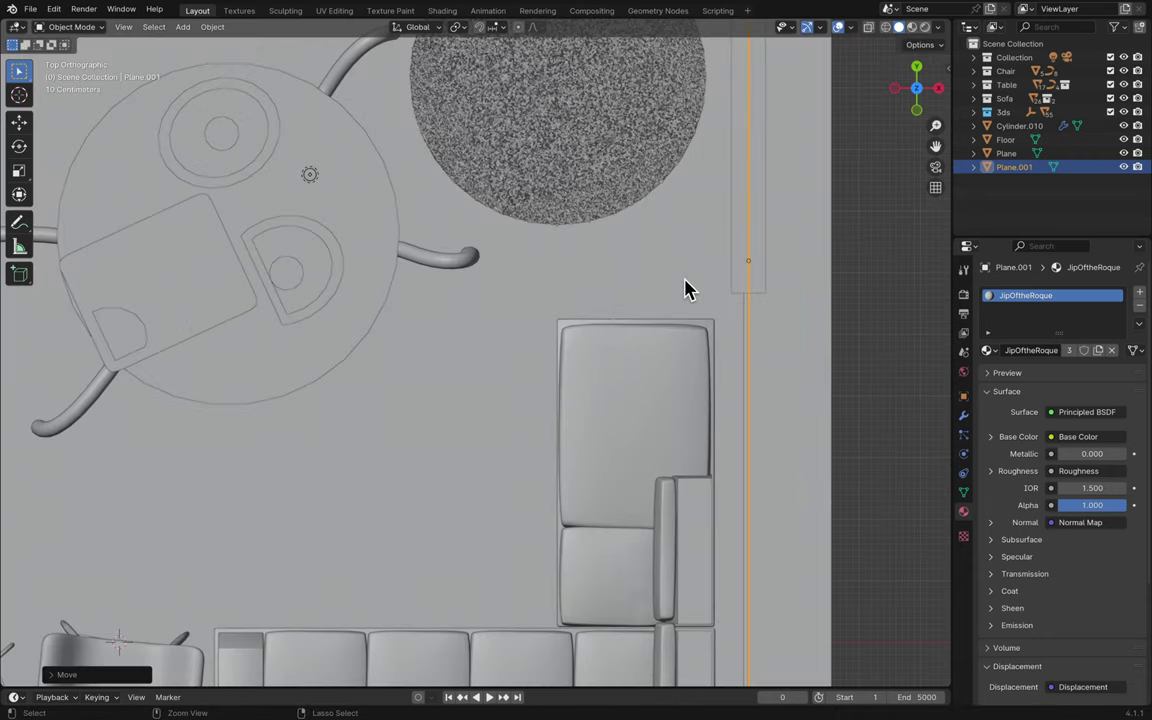
pyautogui.scroll(-2, 686, 289)
pyautogui.keyDown('ctrl'); pyautogui.hscroll(5, 686, 289); pyautogui.keyUp('ctrl')
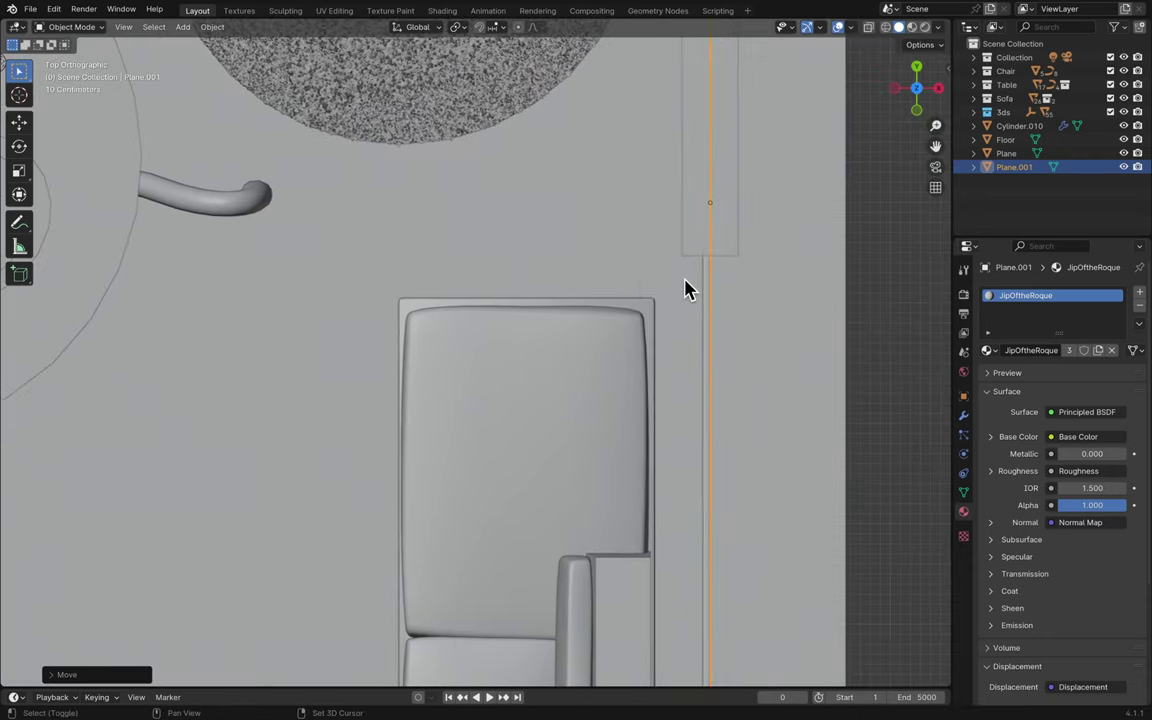
pyautogui.keyDown('shift'); pyautogui.scroll(2, 686, 289); pyautogui.keyUp('shift')
pyautogui.press('g')
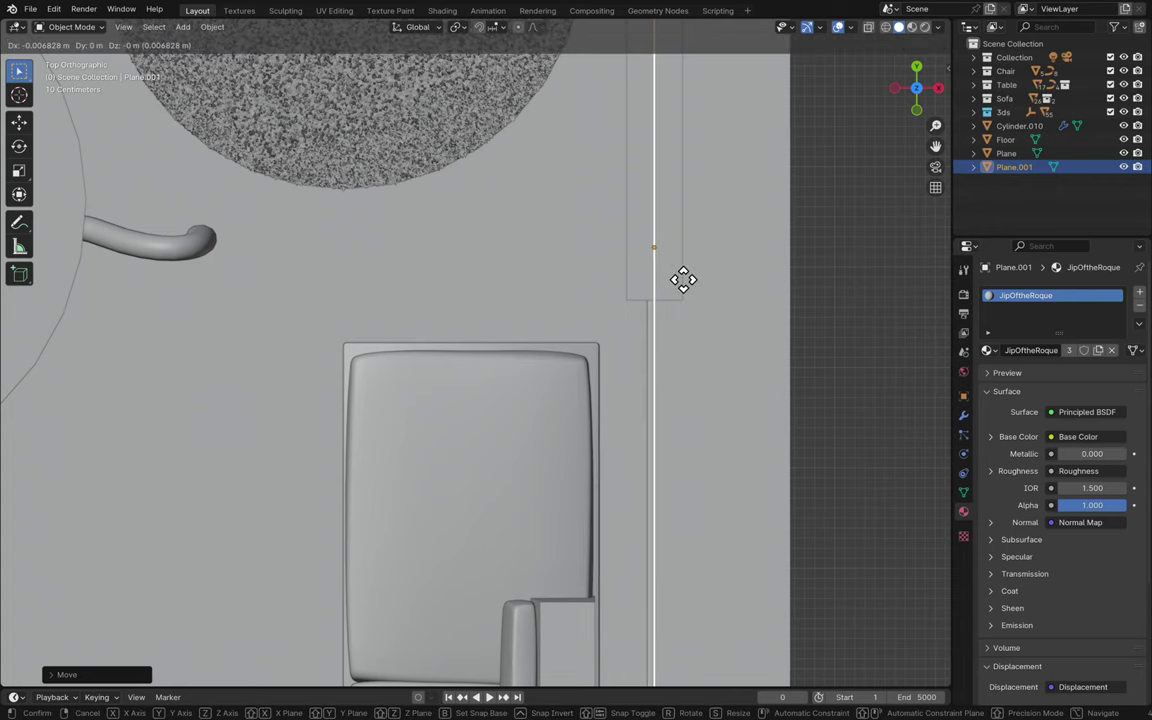
pyautogui.click(685, 291)
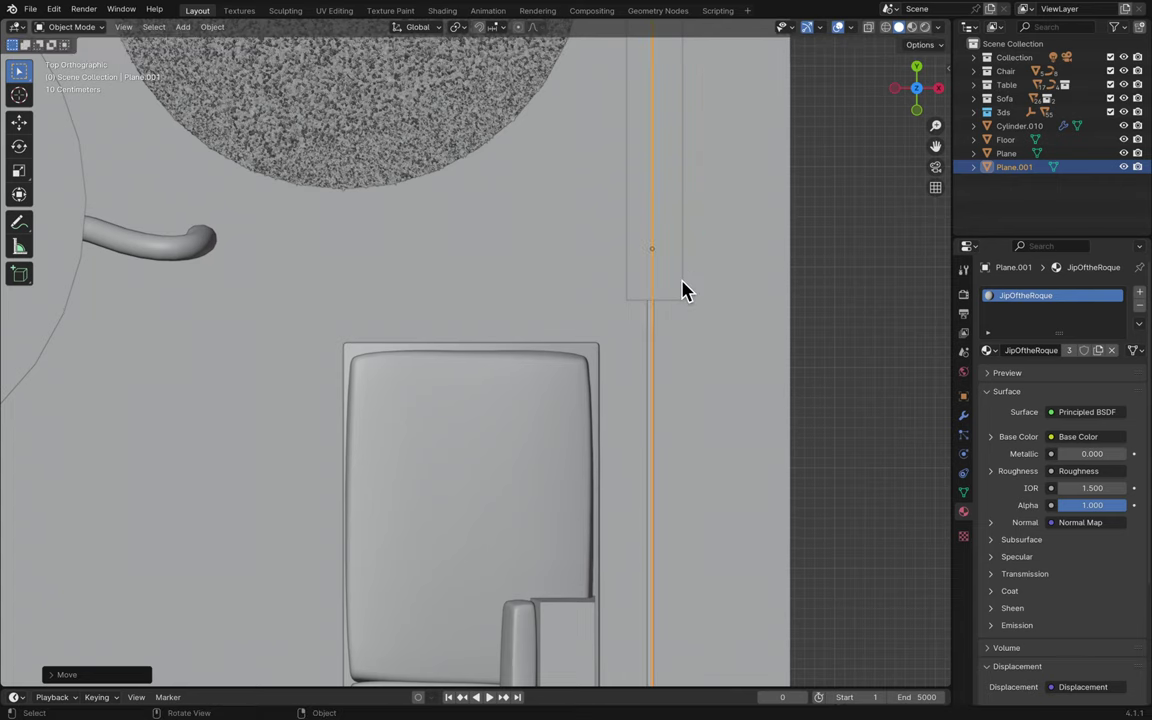
pyautogui.keyDown('shift'); pyautogui.scroll(3, 686, 289); pyautogui.keyUp('shift')
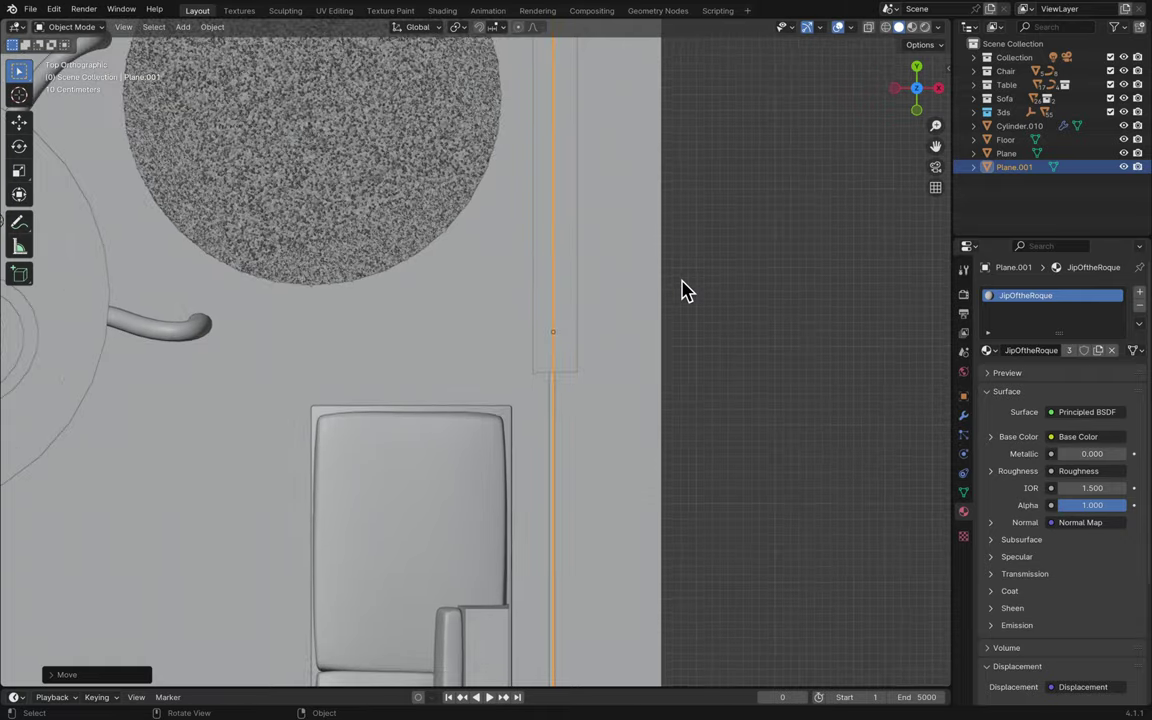
pyautogui.scroll(-5, 686, 289)
pyautogui.scroll(-8, 685, 291)
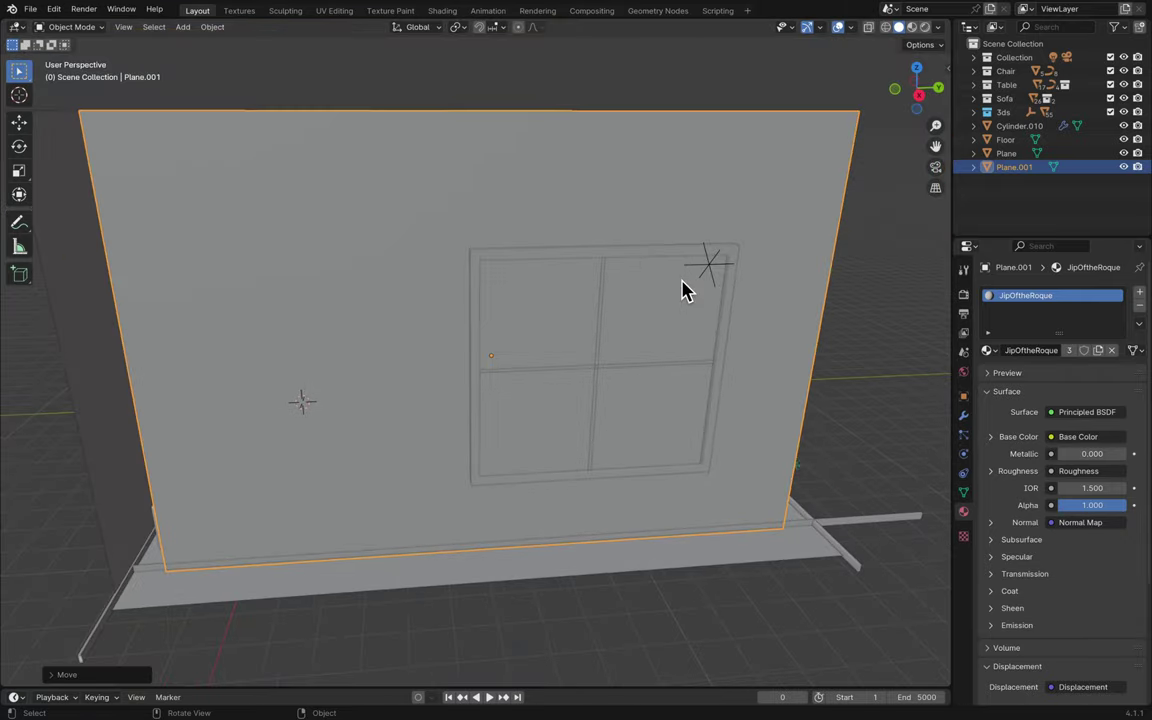
pyautogui.scroll(-1, 685, 291)
# - Stretch Plane.001 along Y to cover the right side and save Blender16.blend
pyautogui.press('s')
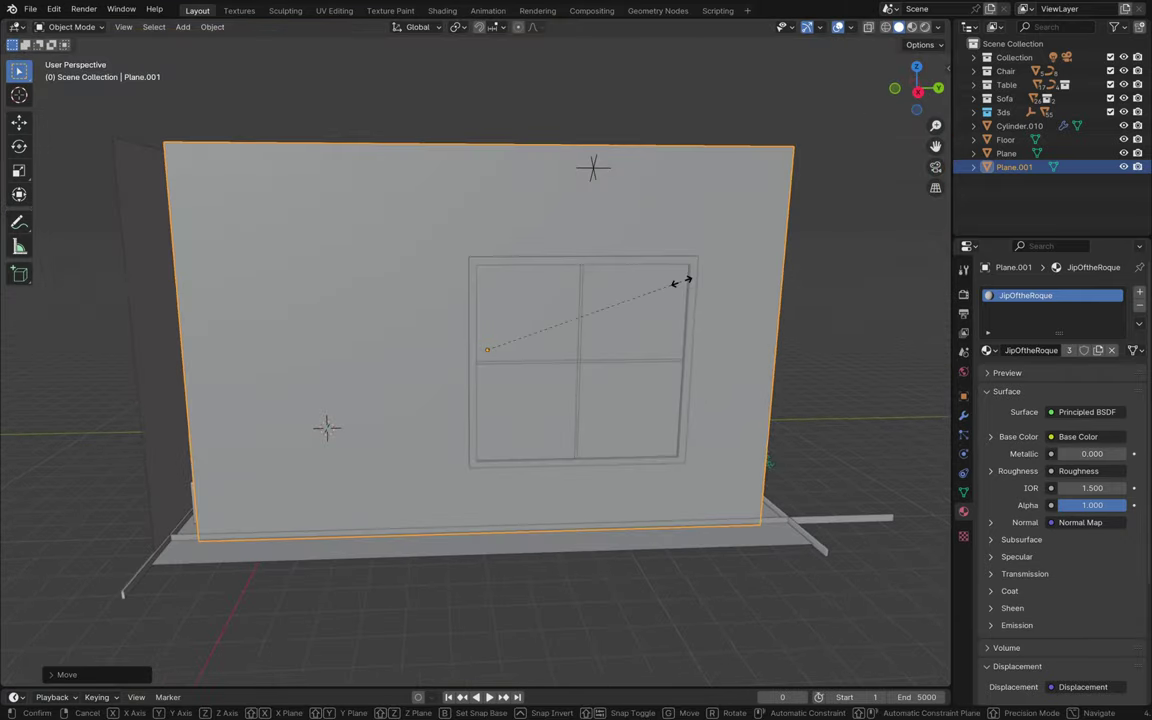
pyautogui.press('y')
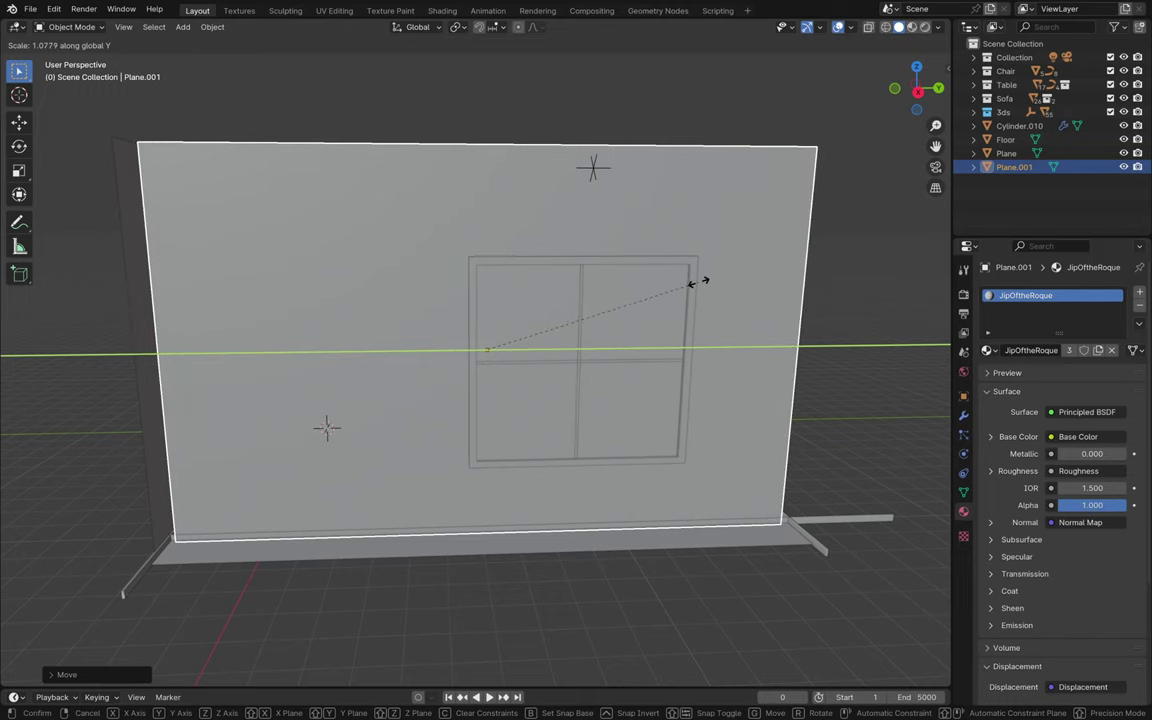
pyautogui.click(710, 290)
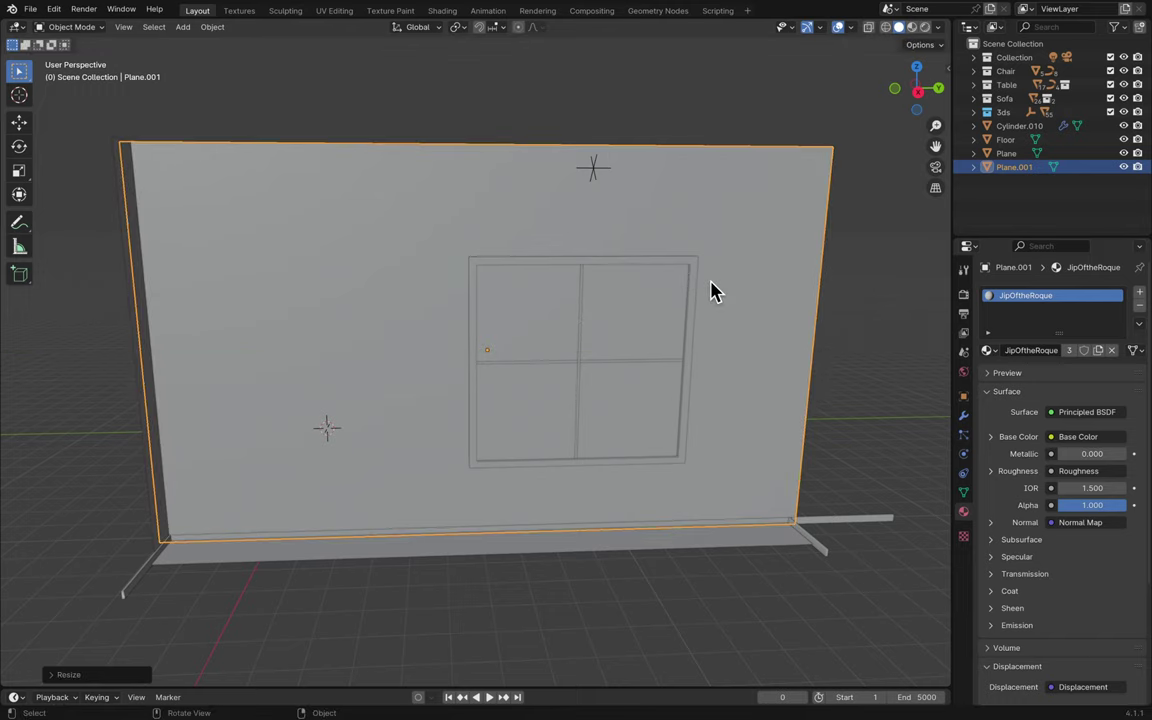
pyautogui.scroll(10, 711, 291)
pyautogui.hotkey('ctrl', 's')
pyautogui.scroll(5, 713, 291)
pyautogui.scroll(10, 712, 291)
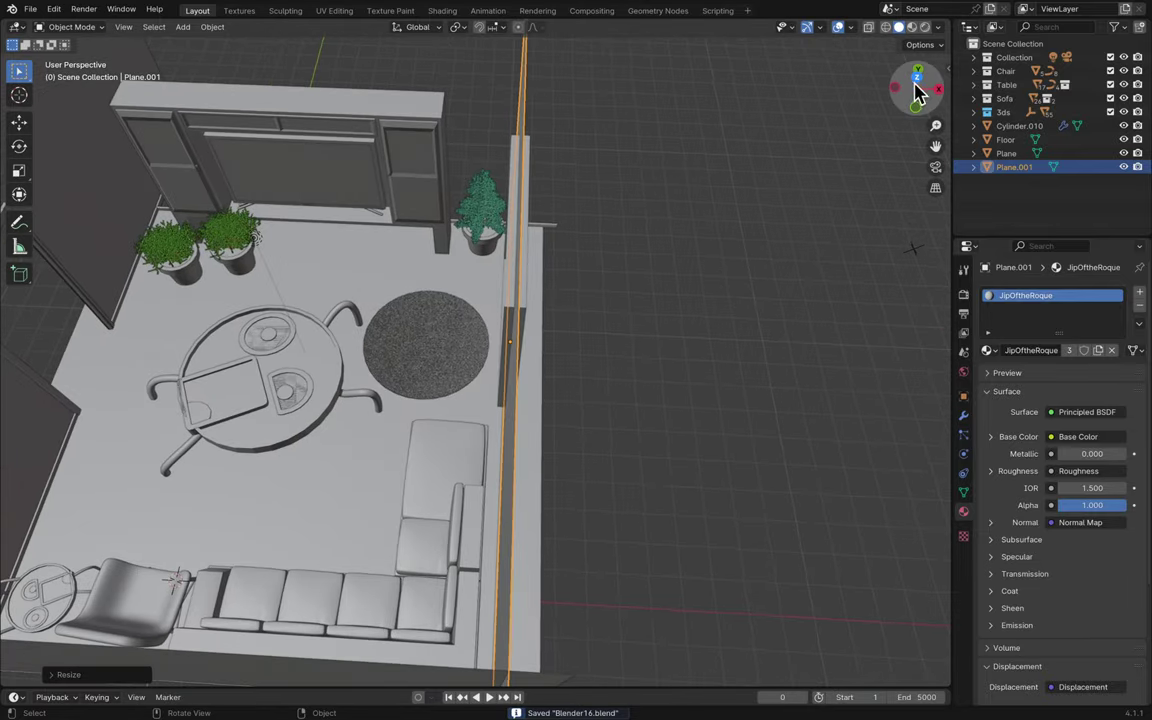
pyautogui.click(917, 84)
# - Duplicate the front wall panel and slide the copy along Y to the room's back edge
pyautogui.scroll(10, 686, 357)
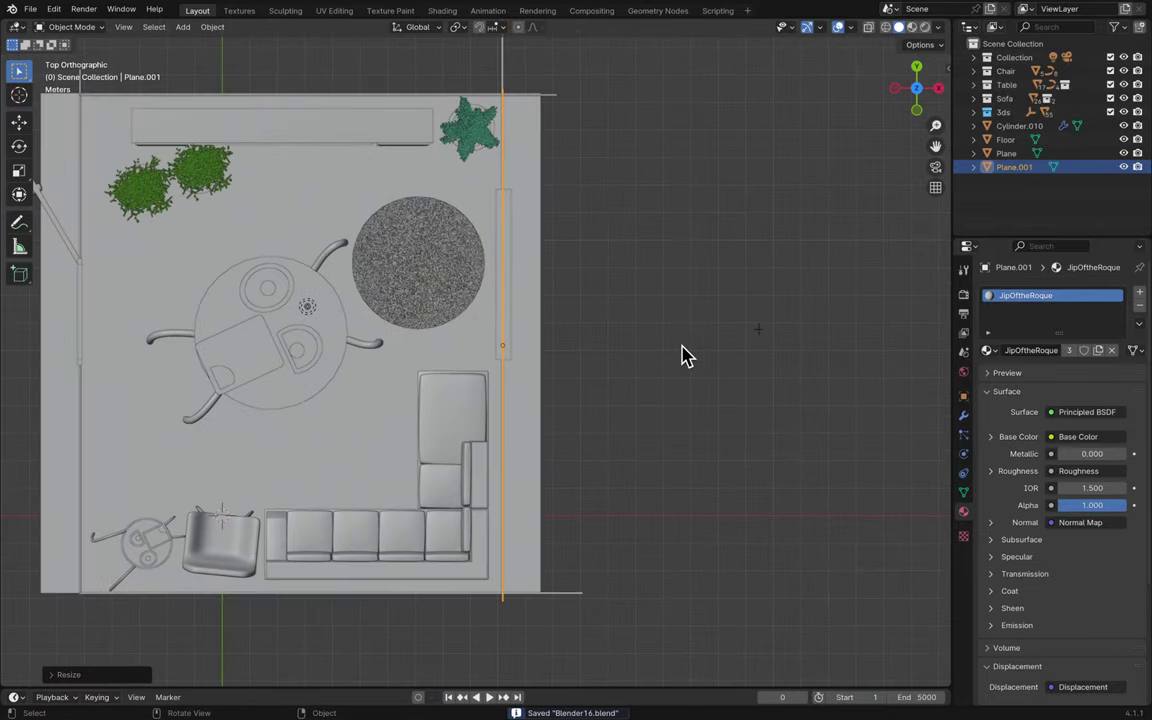
pyautogui.click(470, 570)
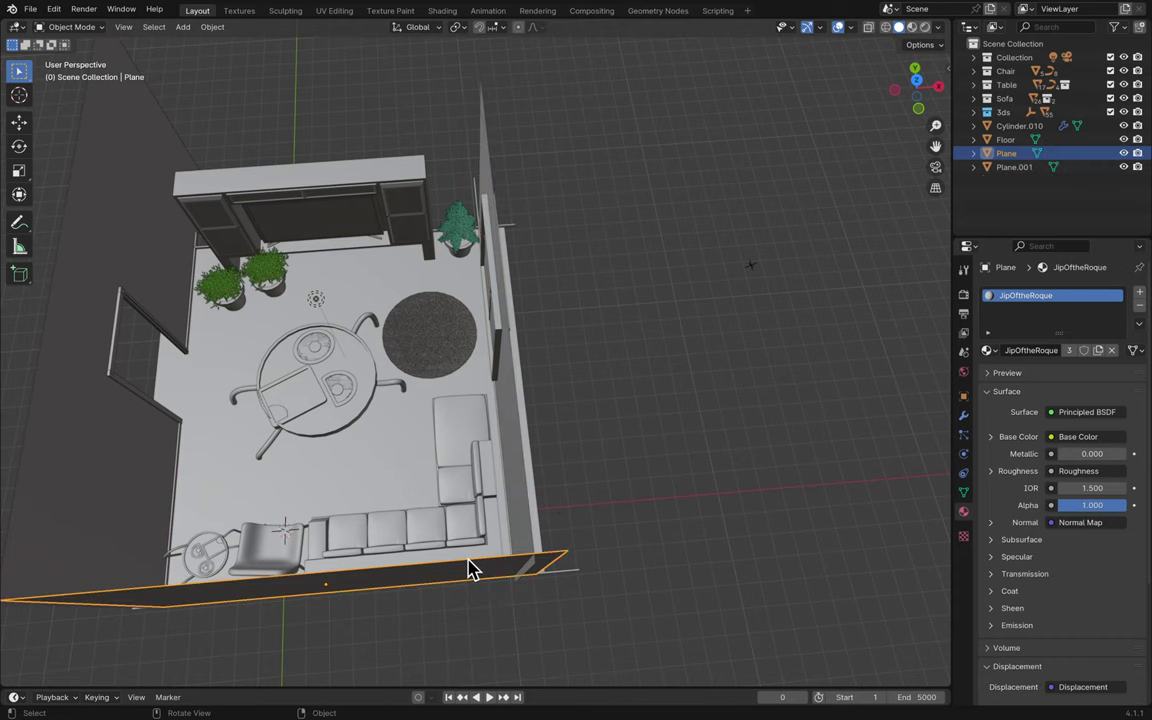
pyautogui.click(917, 84)
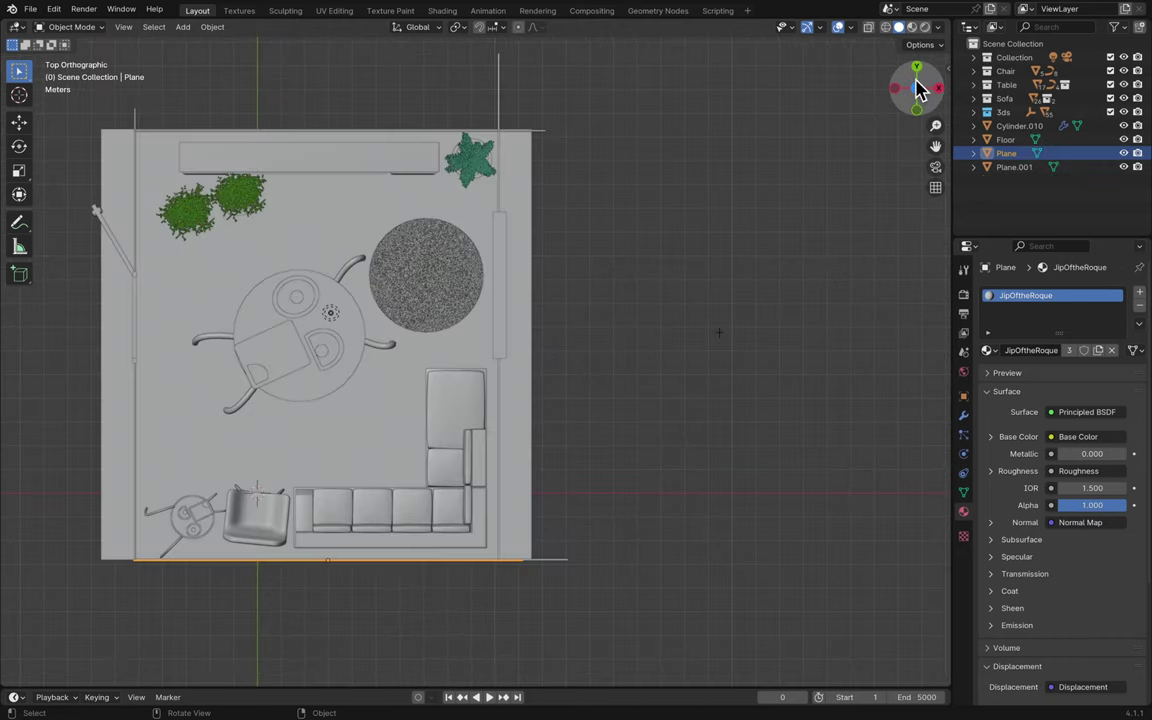
pyautogui.hotkey('shift', 'd')
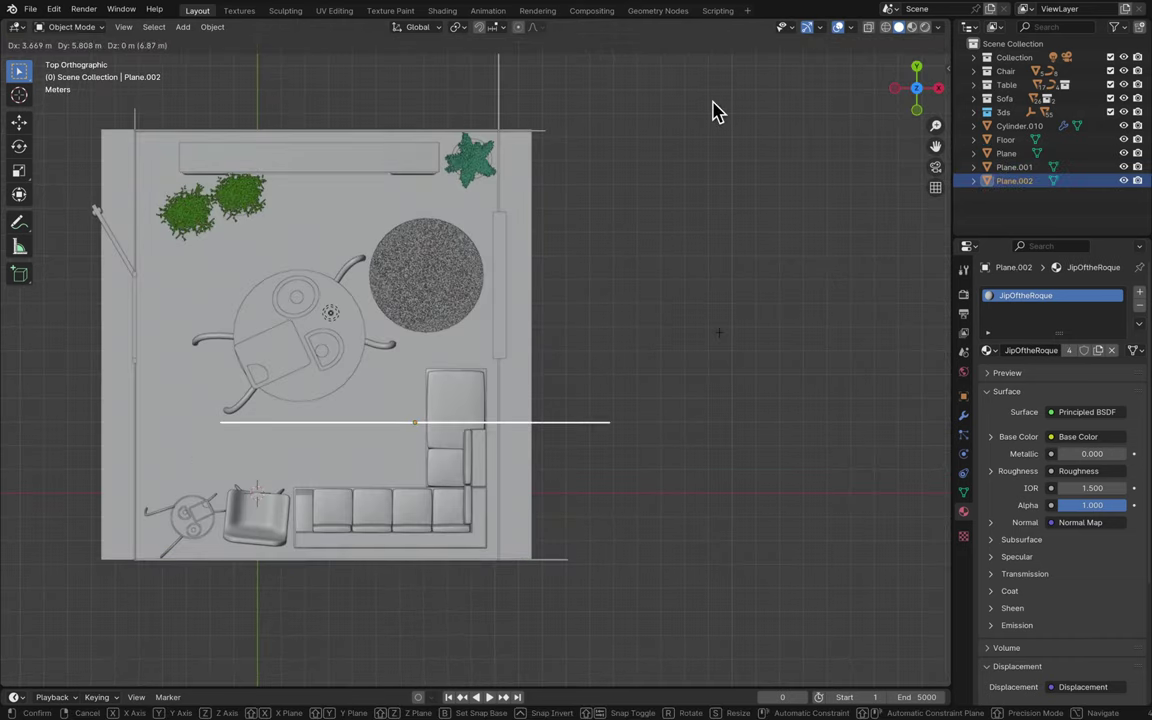
pyautogui.press('Escape')
pyautogui.press('g')
pyautogui.press('x')
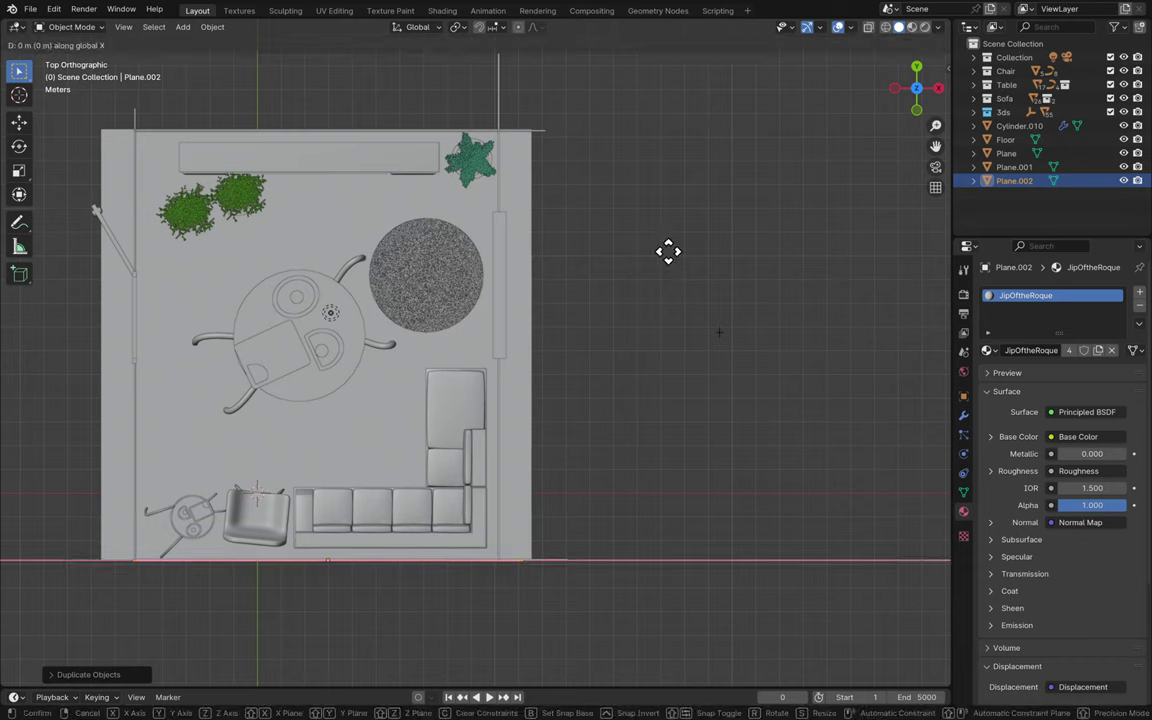
pyautogui.press('y')
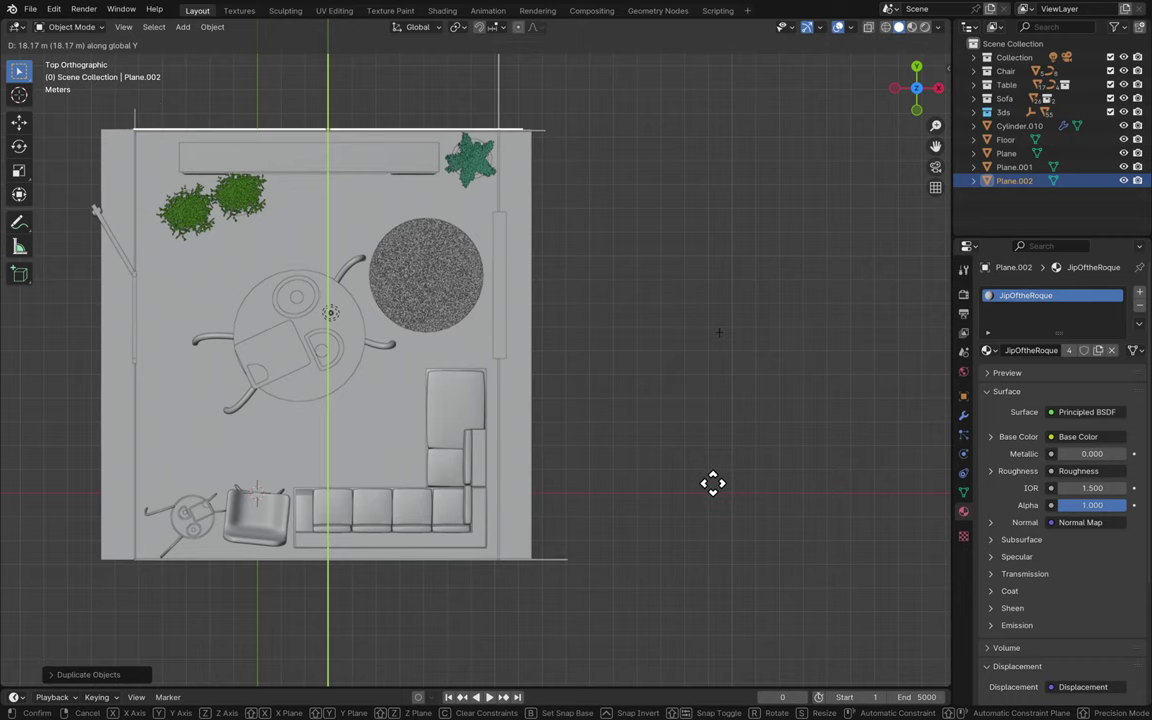
pyautogui.click(658, 422)
pyautogui.moveTo(658, 422); pyautogui.dragTo(584, 435, button='middle')
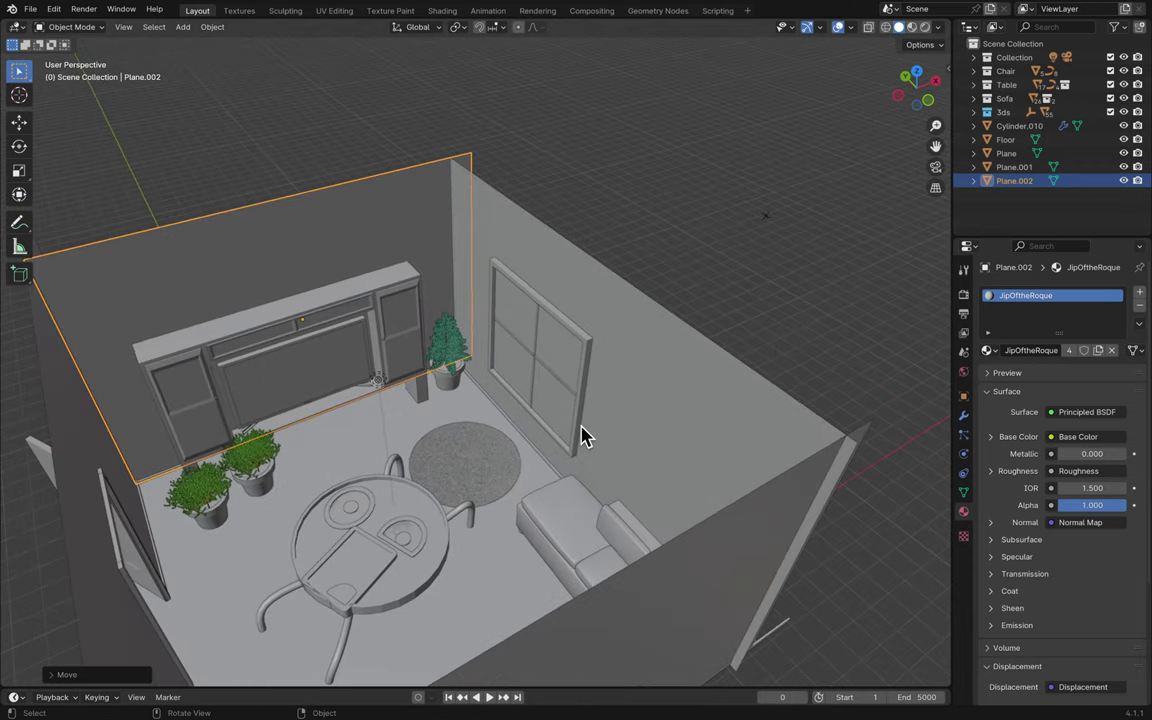
# - Switch to a straight top view zoomed in on the plant and window corner
pyautogui.scroll(3, 585, 437)
pyautogui.scroll(8, 585, 437)
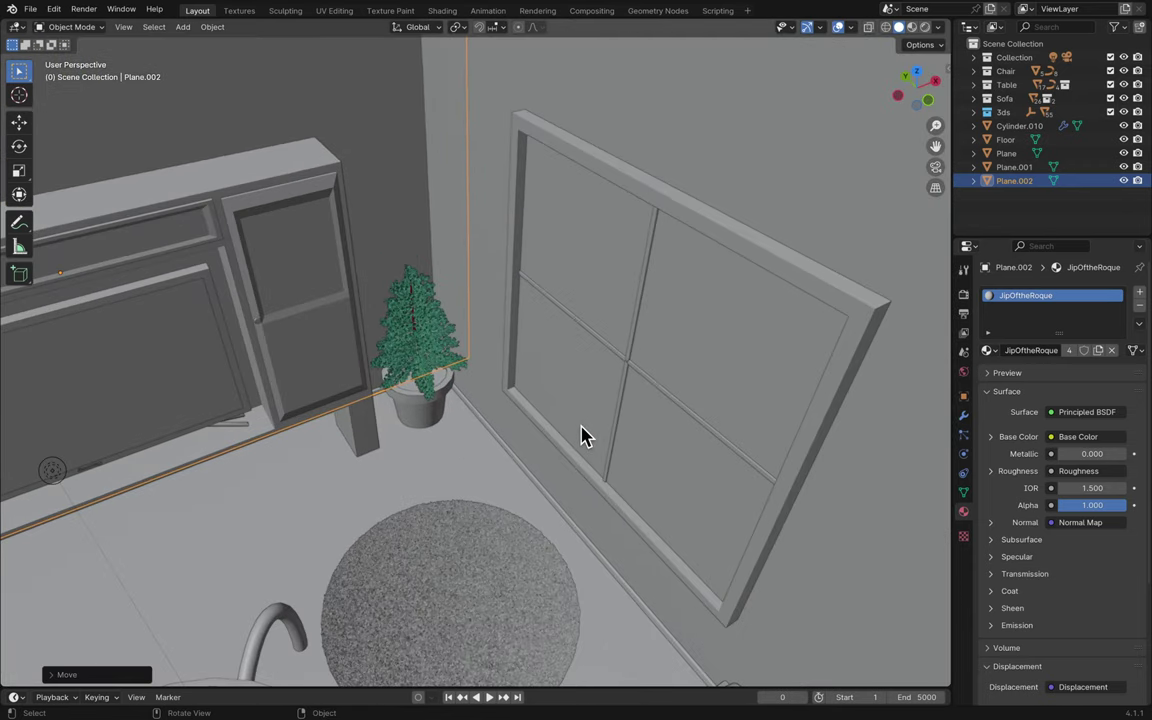
pyautogui.scroll(6, 585, 437)
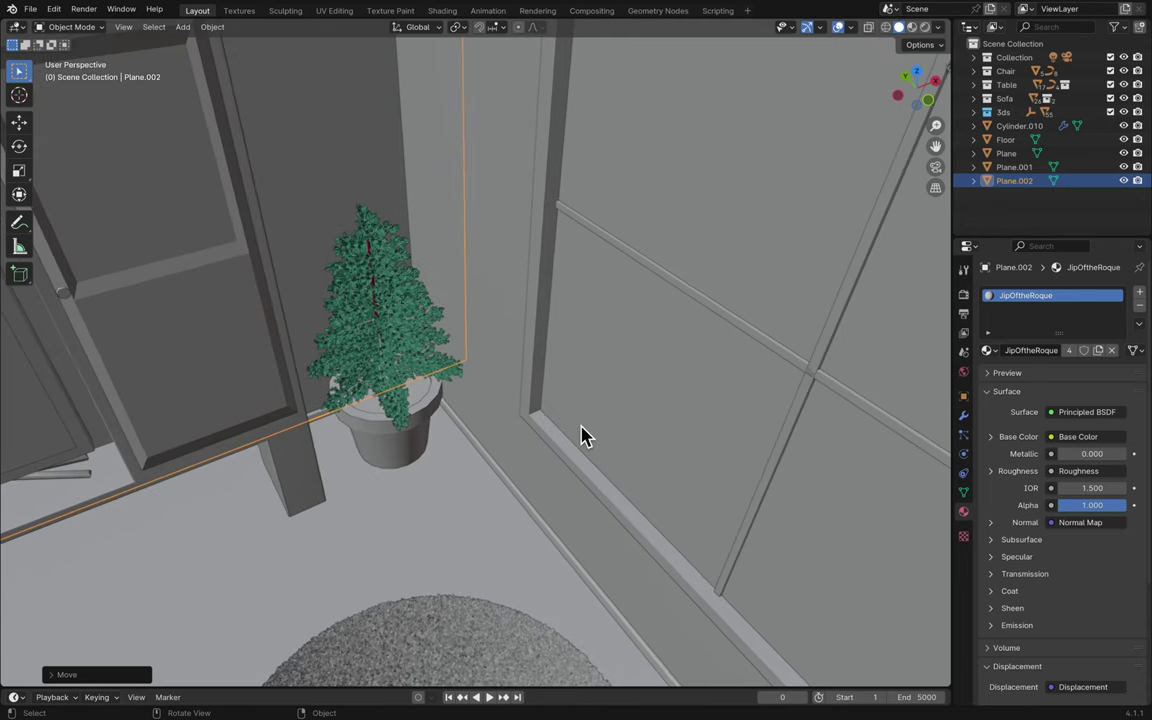
pyautogui.moveTo(585, 437); pyautogui.dragTo(465, 428, button='middle')
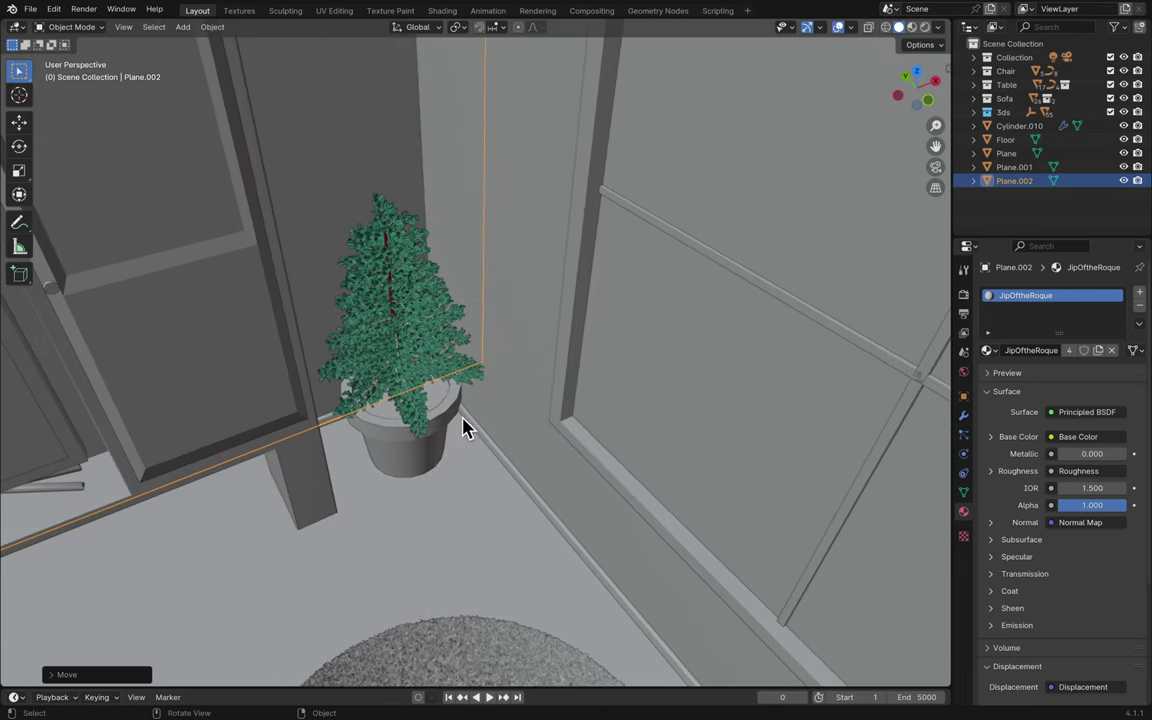
pyautogui.click(919, 74)
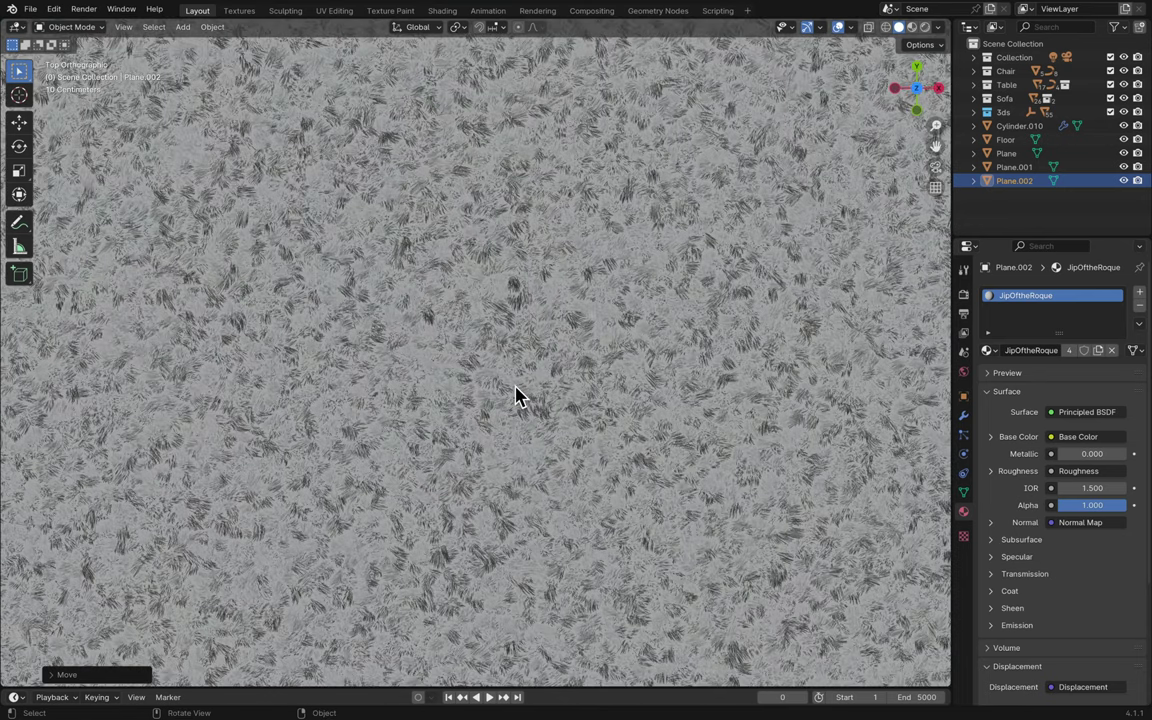
pyautogui.scroll(-10, 517, 395)
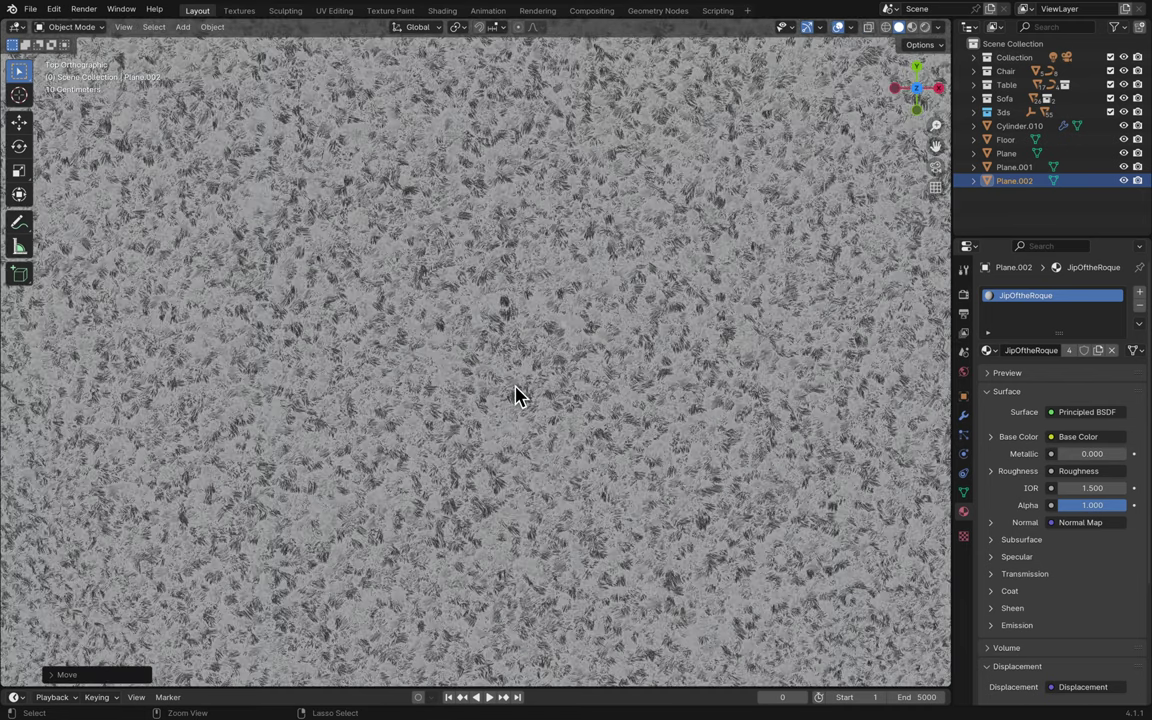
pyautogui.scroll(-2, 517, 395)
pyautogui.scroll(6, 517, 395)
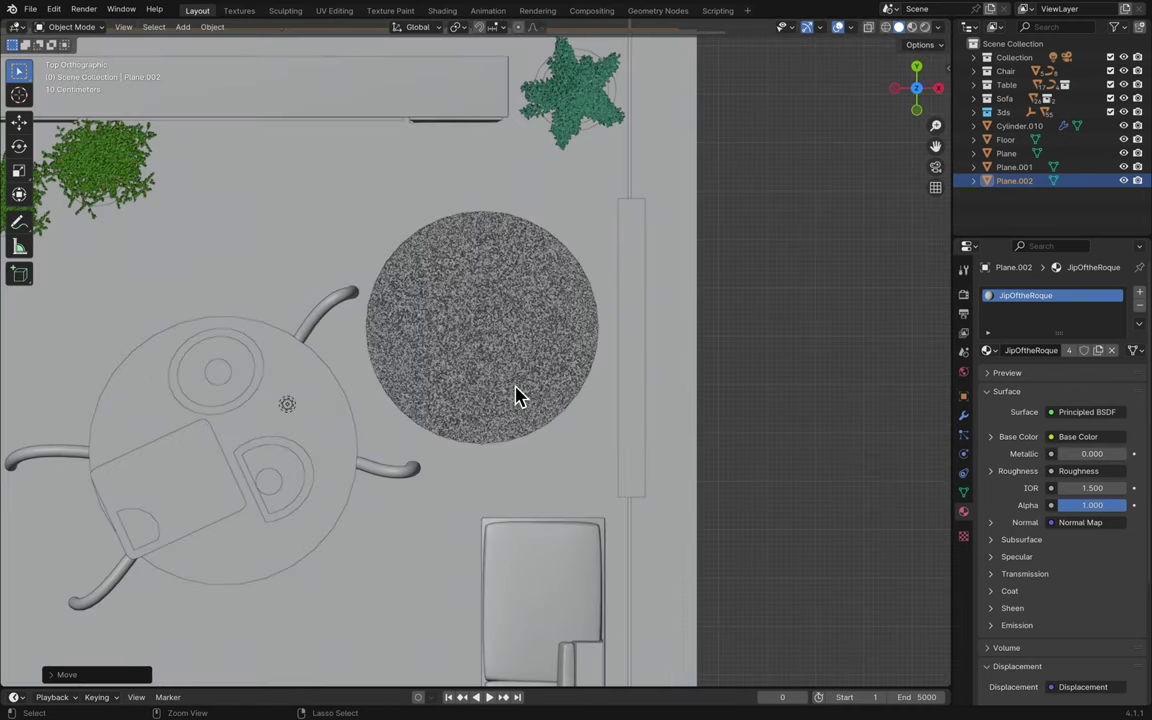
pyautogui.scroll(5, 517, 395)
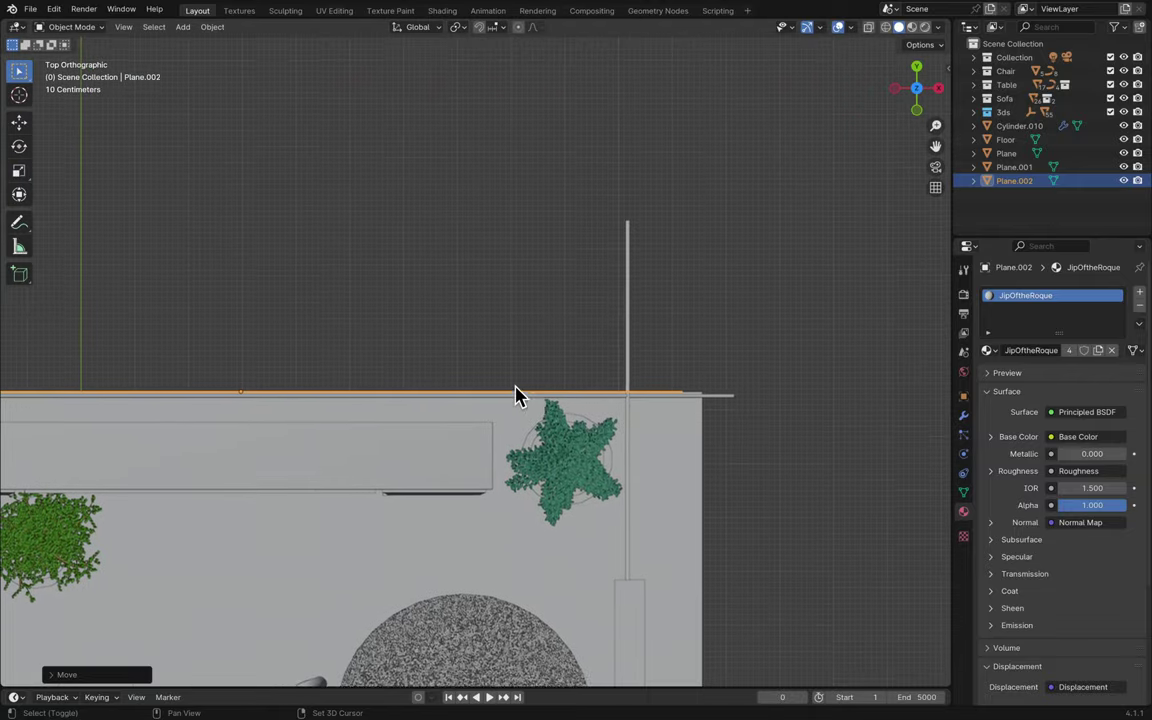
pyautogui.scroll(5, 610, 430)
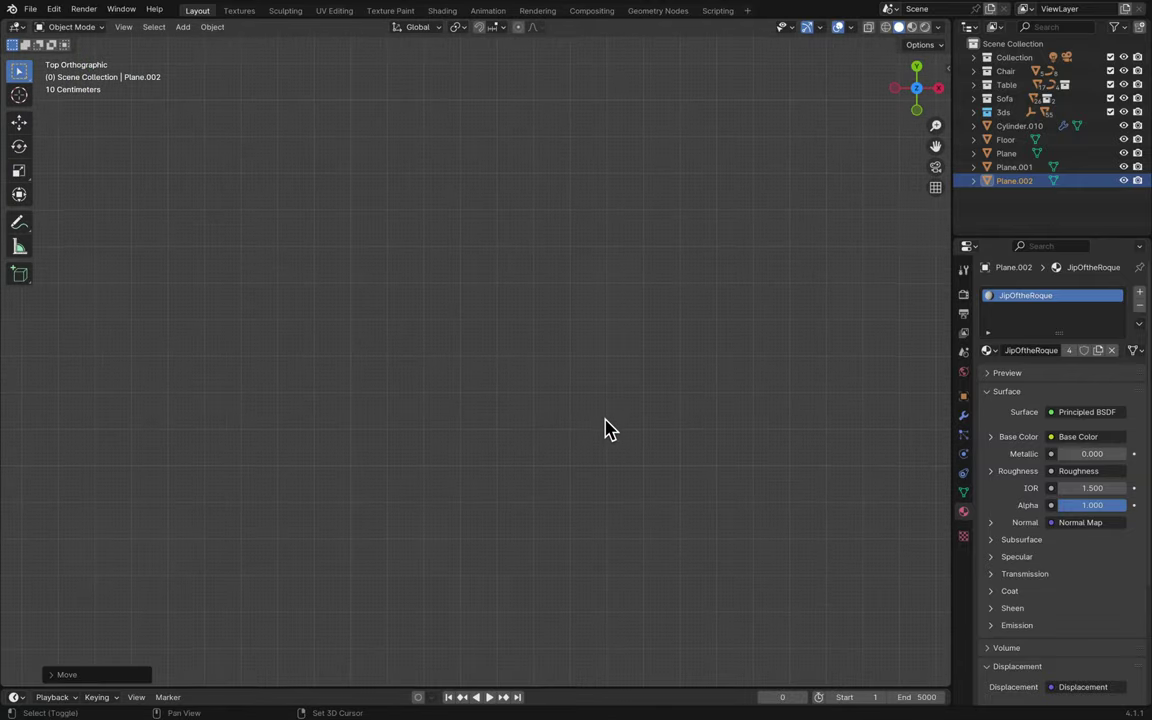
pyautogui.keyDown('shift'); pyautogui.scroll(-6, 610, 430); pyautogui.keyUp('shift')
pyautogui.keyDown('ctrl'); pyautogui.hscroll(6, 610, 430); pyautogui.keyUp('ctrl')
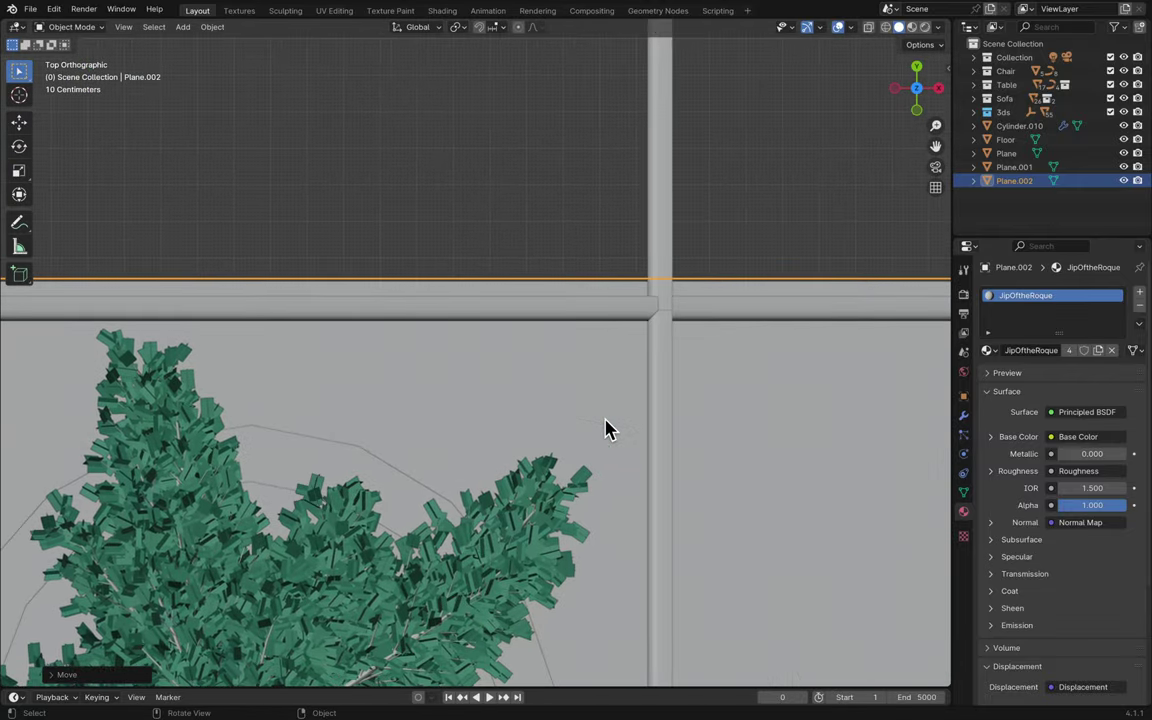
# - Nudge Plane.002 about -0.054 m along Y to the room's edge and save Blender16.blend
pyautogui.press('g')
pyautogui.press('x')
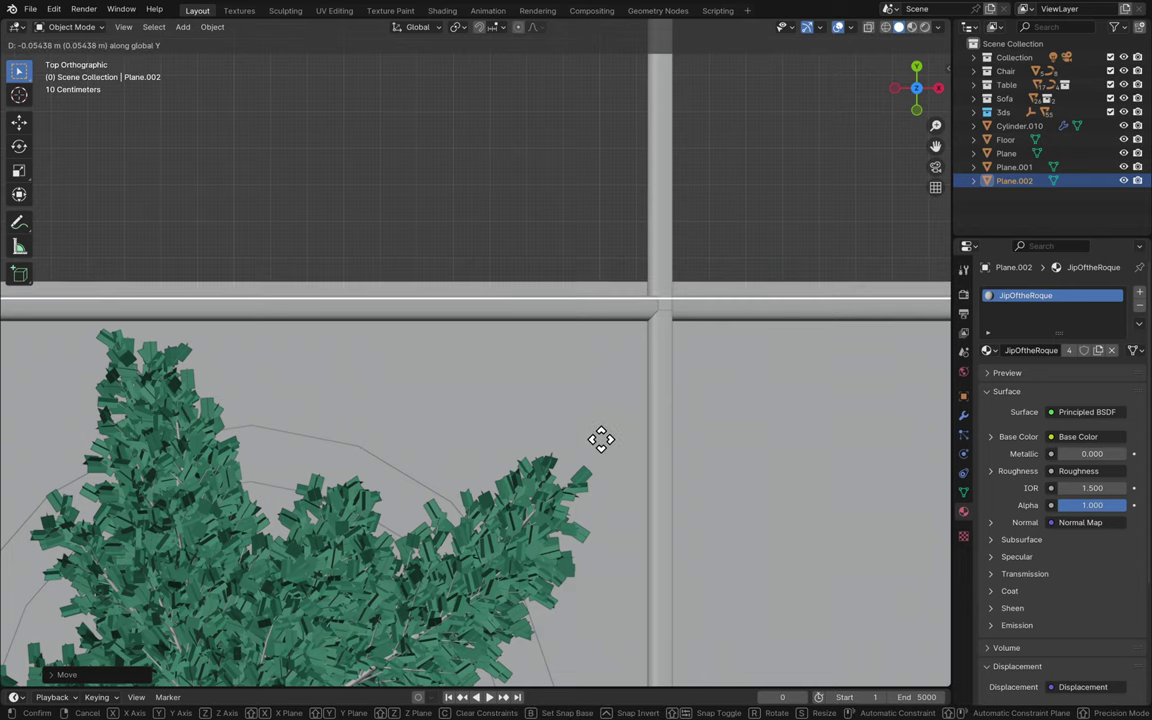
pyautogui.click(601, 438)
pyautogui.hotkey('ctrl', 's')
# - Orbit back to perspective and dismiss the Add menu without adding anything
pyautogui.moveTo(635, 442); pyautogui.dragTo(755, 363, button='middle')
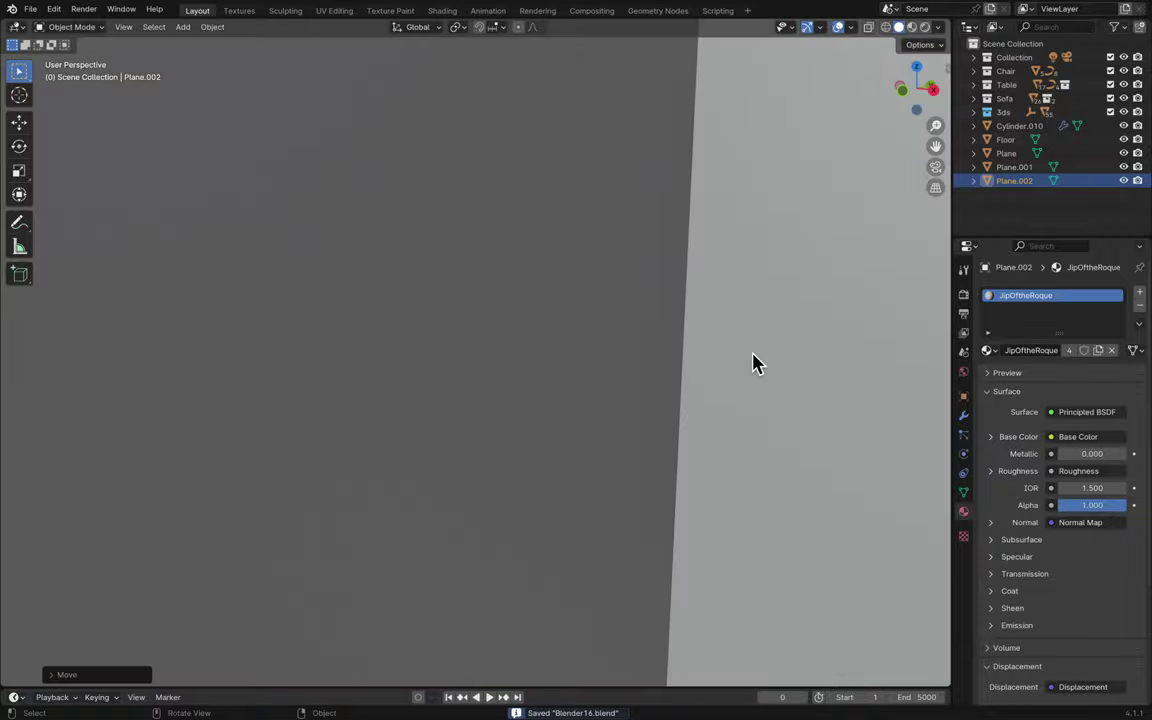
pyautogui.keyDown('ctrl'); pyautogui.scroll(-5, 870, 186); pyautogui.keyUp('ctrl')
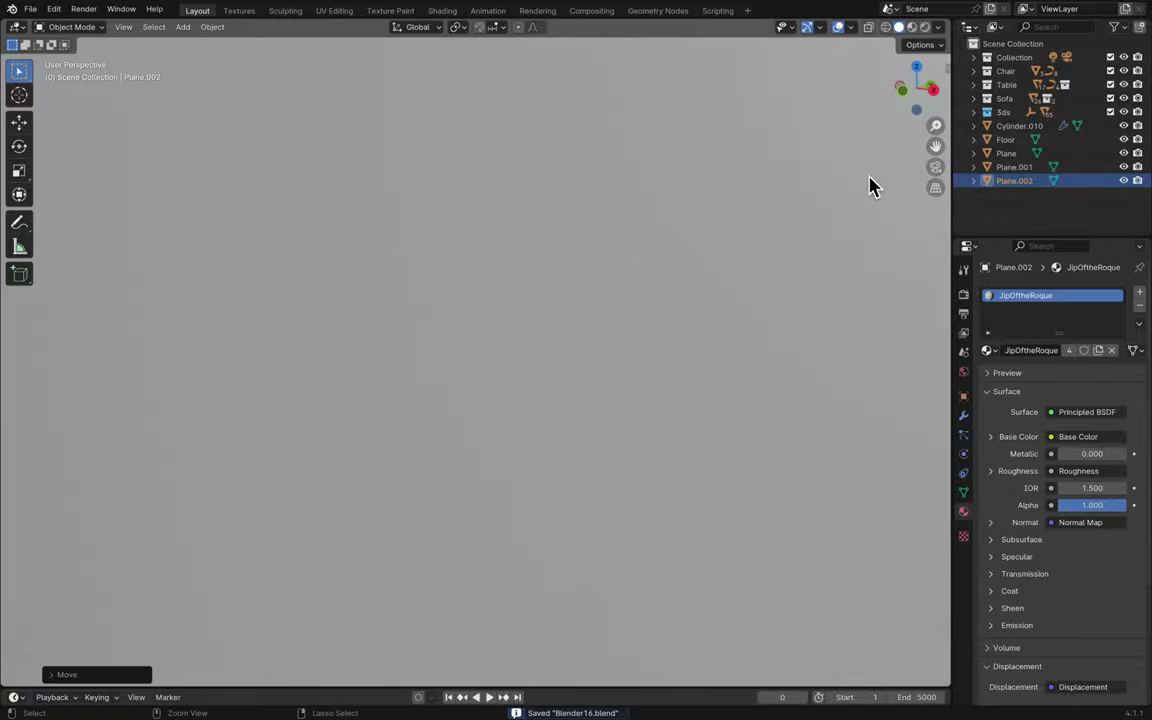
pyautogui.keyDown('ctrl'); pyautogui.scroll(-8, 870, 186); pyautogui.keyUp('ctrl')
pyautogui.keyDown('ctrl'); pyautogui.scroll(6, 870, 186); pyautogui.keyUp('ctrl')
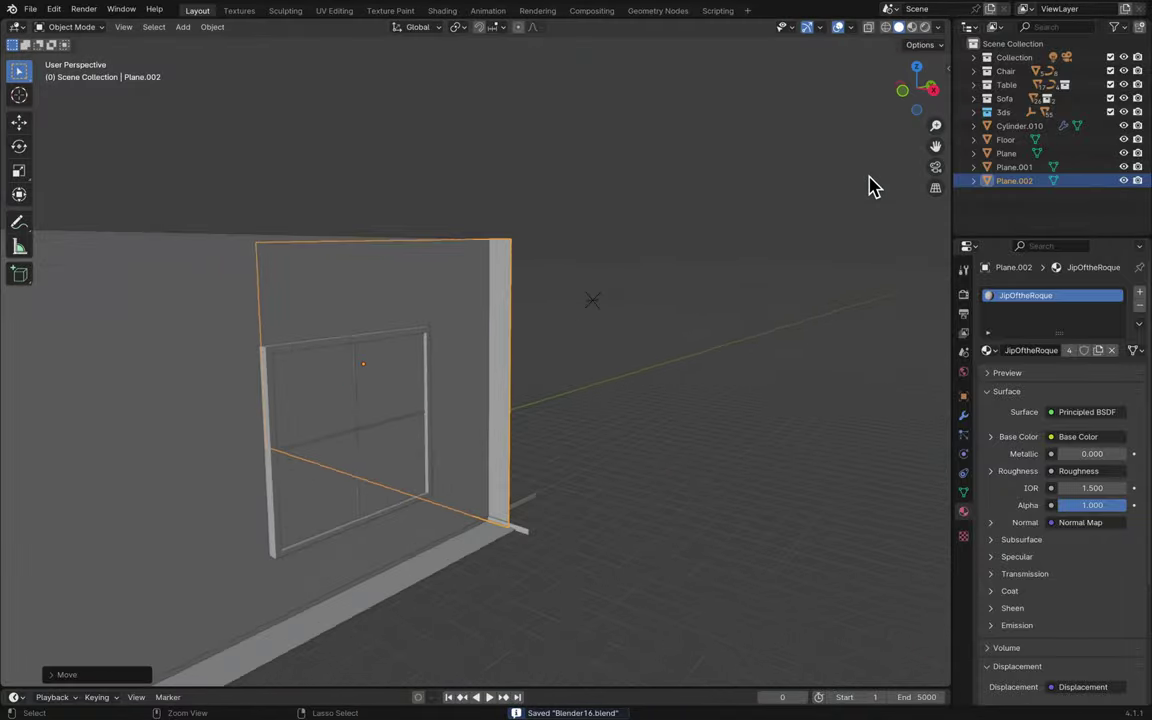
pyautogui.keyDown('ctrl'); pyautogui.scroll(4, 870, 186); pyautogui.keyUp('ctrl')
pyautogui.hotkey('shift', 'a')
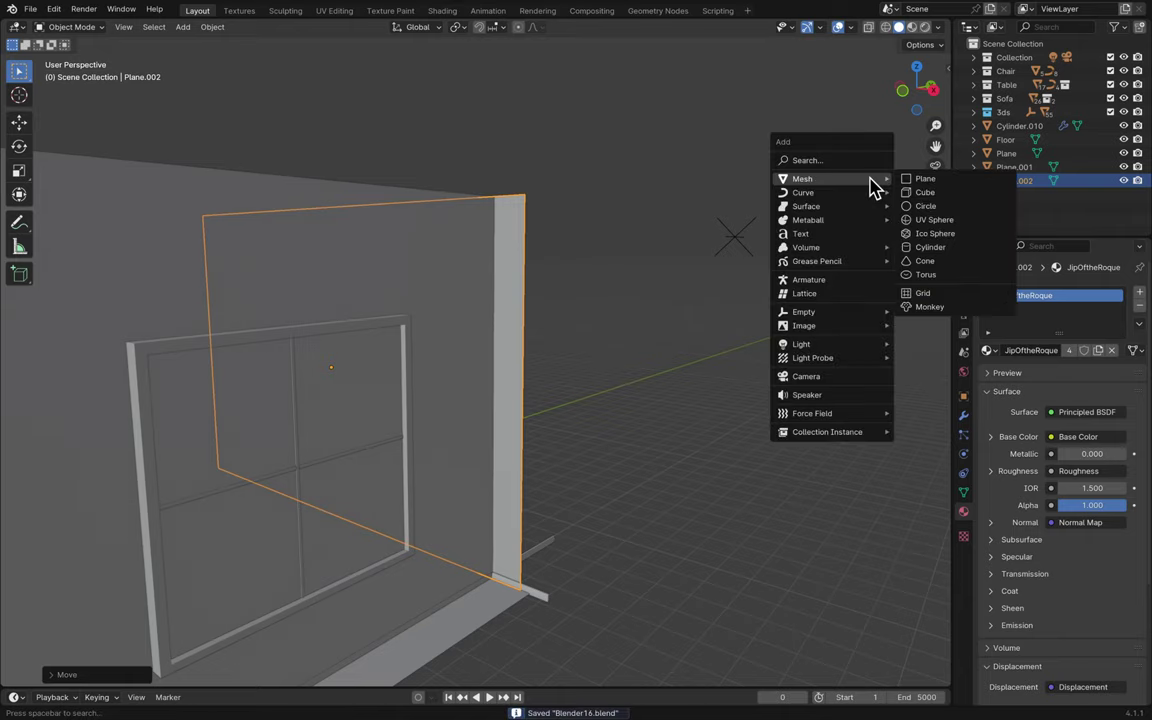
pyautogui.press('Escape')
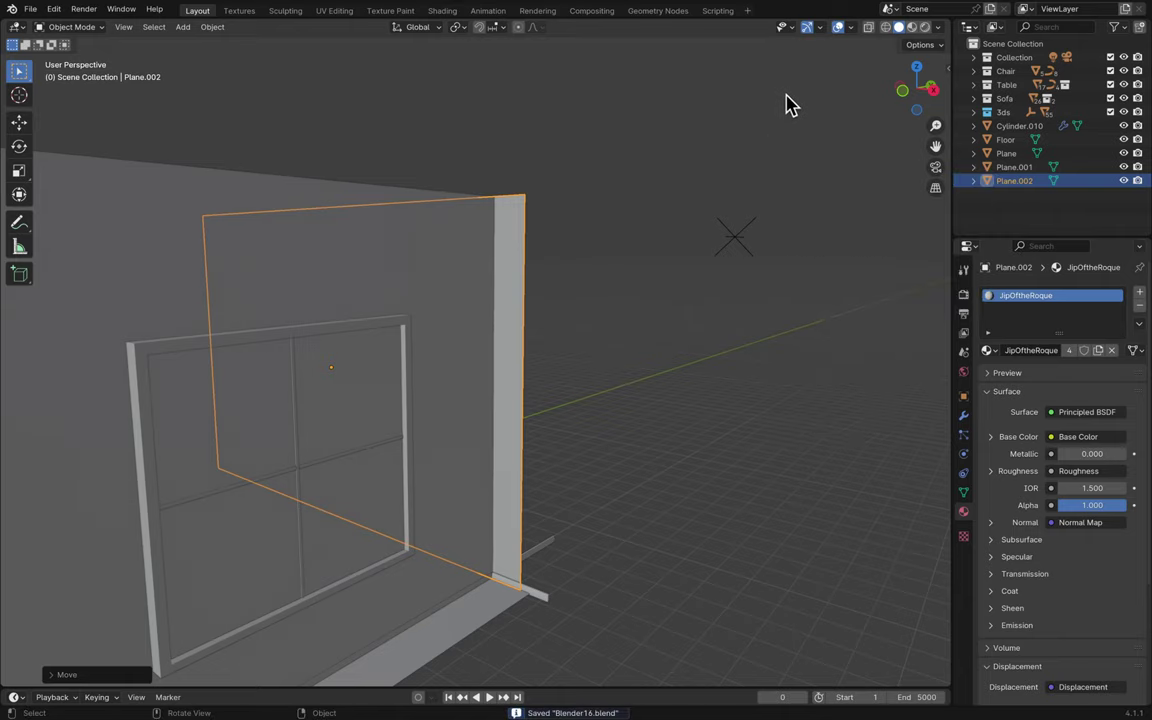
pyautogui.scroll(-5, 792, 147)
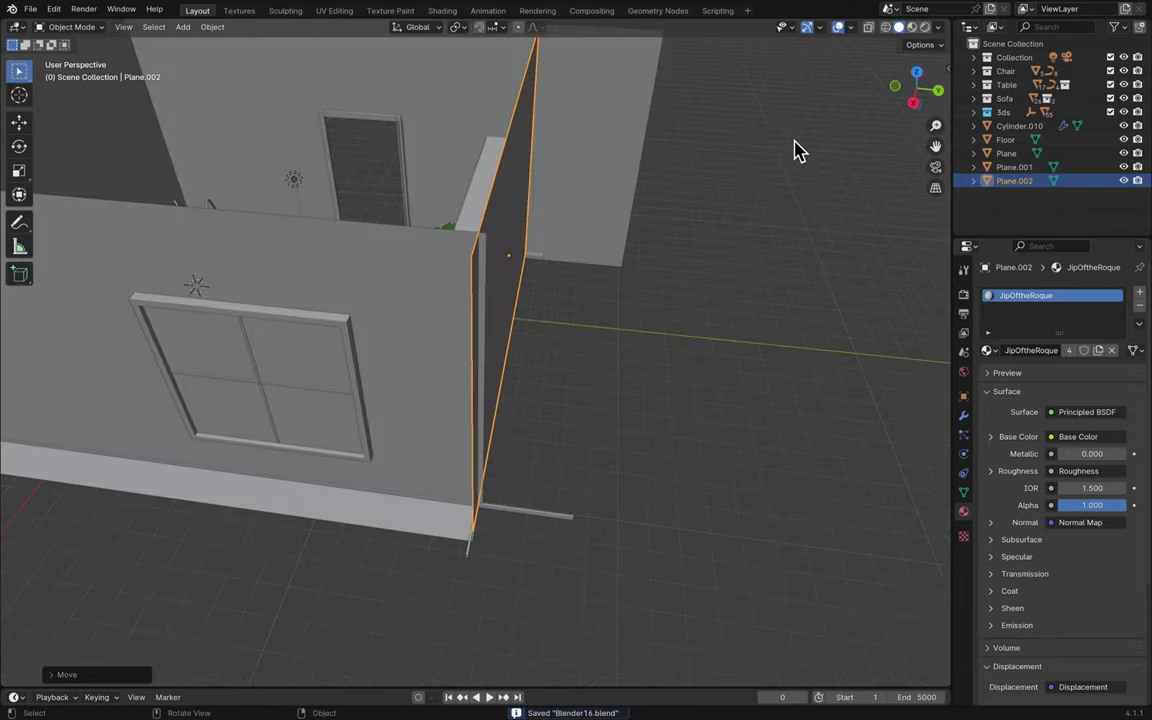
# - Rename the three wall planes to Wall, Wall.001 and Wall.002, then select Cylinder.010 for the Rug name
pyautogui.doubleClick(1019, 168)
pyautogui.press('Return')
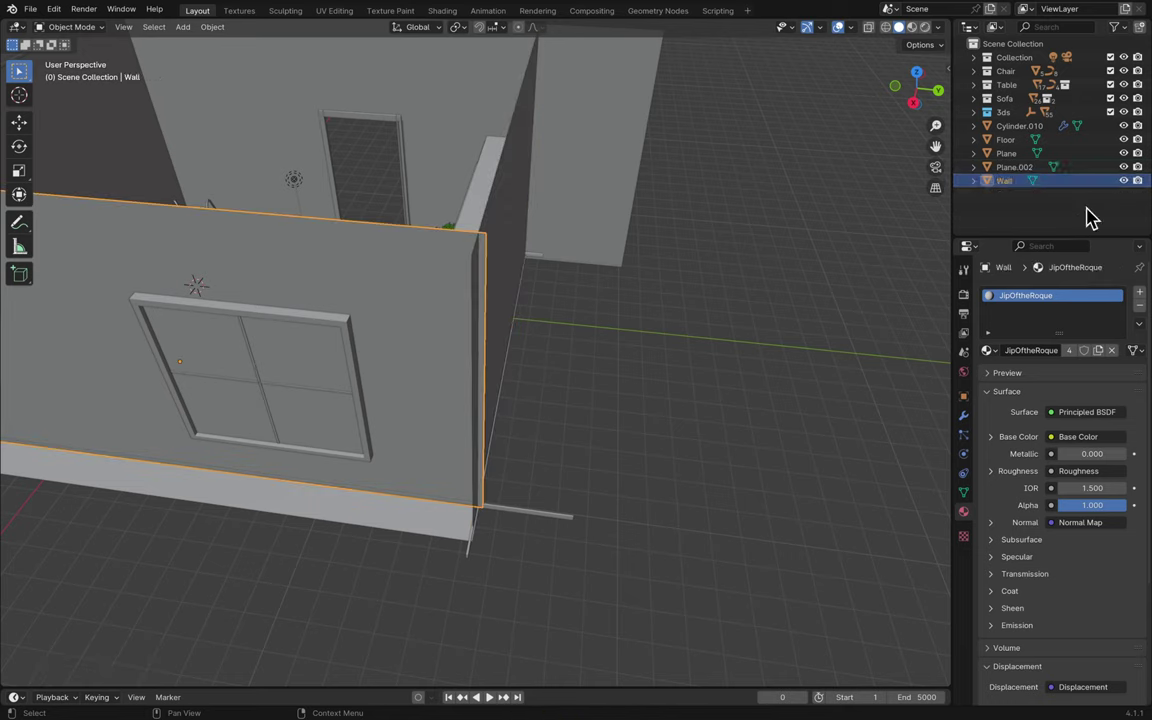
pyautogui.doubleClick(1015, 168)
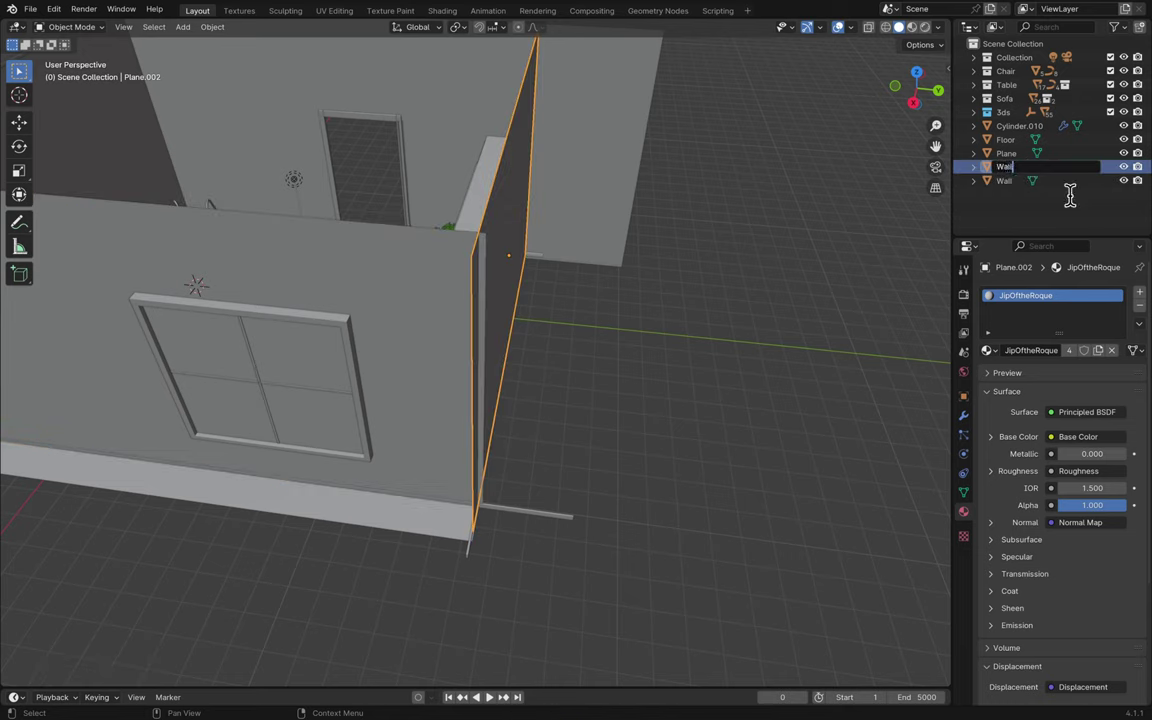
pyautogui.write('Wall')
pyautogui.press('Return')
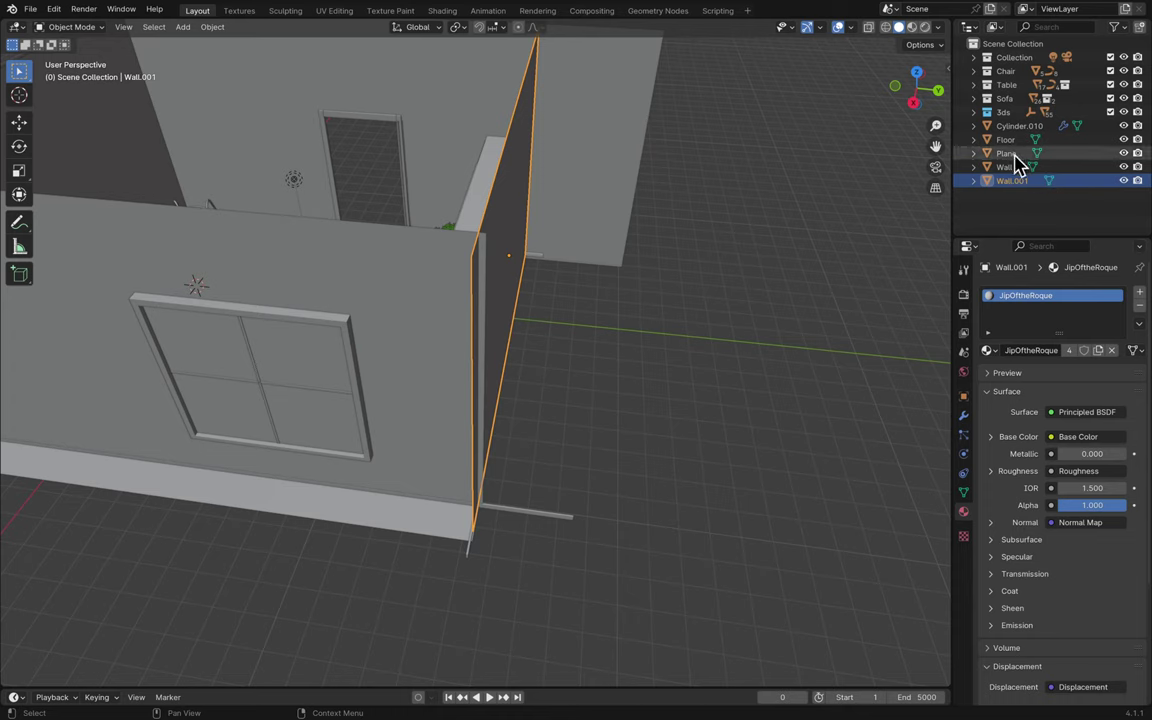
pyautogui.doubleClick(1012, 153)
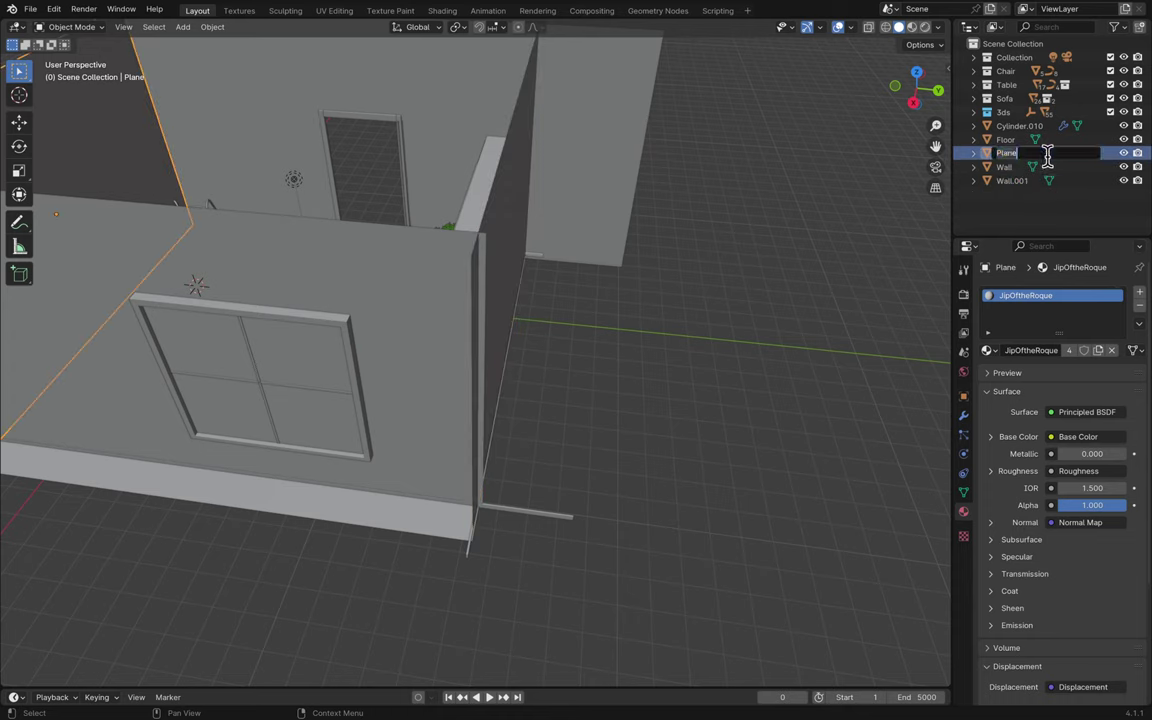
pyautogui.write('Wall')
pyautogui.press('Return')
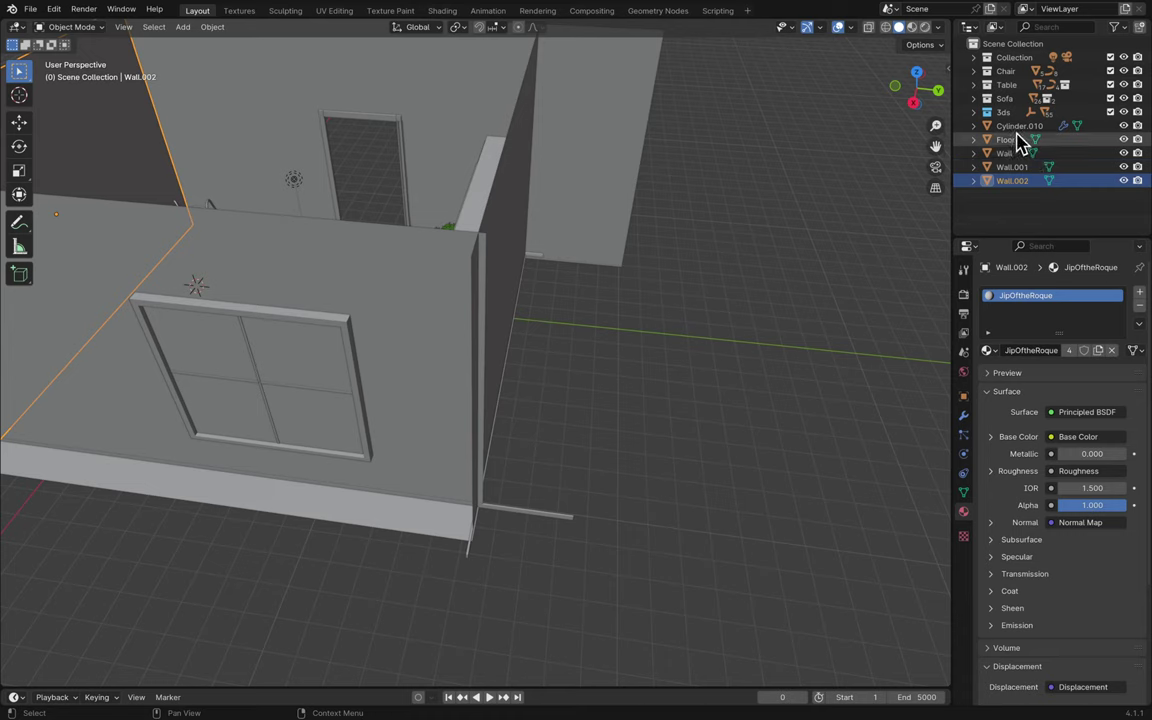
pyautogui.click(1021, 127)
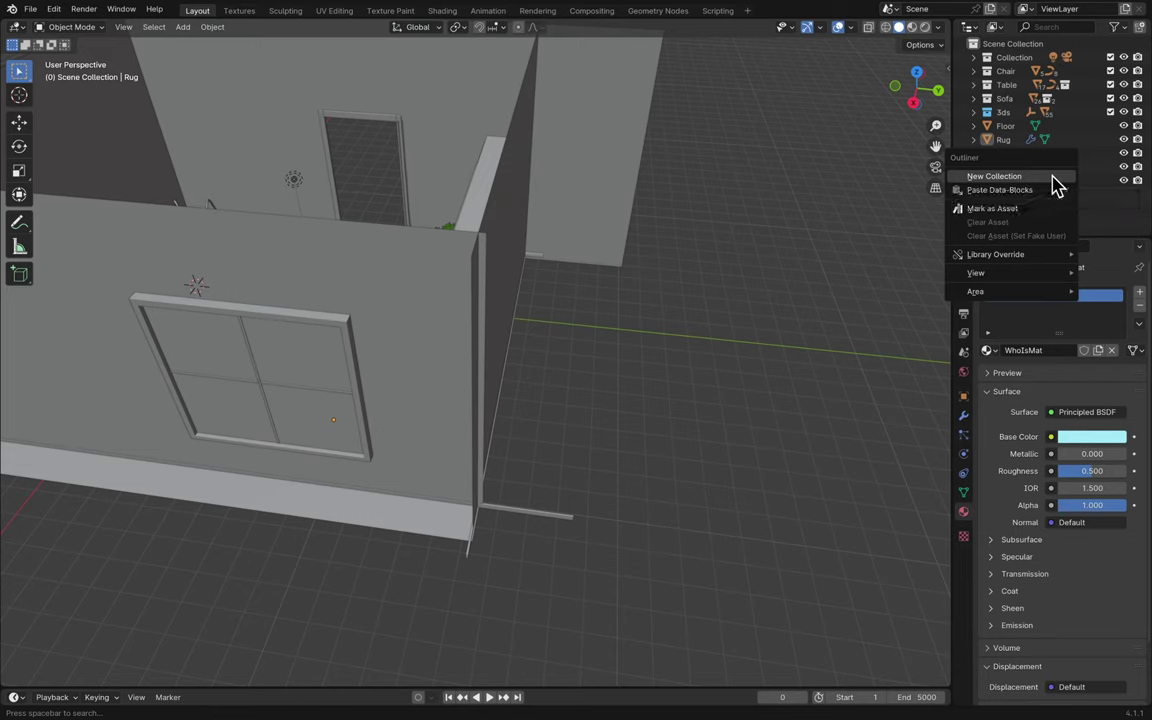
# - Delete Collection 6 while keeping Floor, Rug and the three walls under Scene Collection
pyautogui.click(1055, 180)
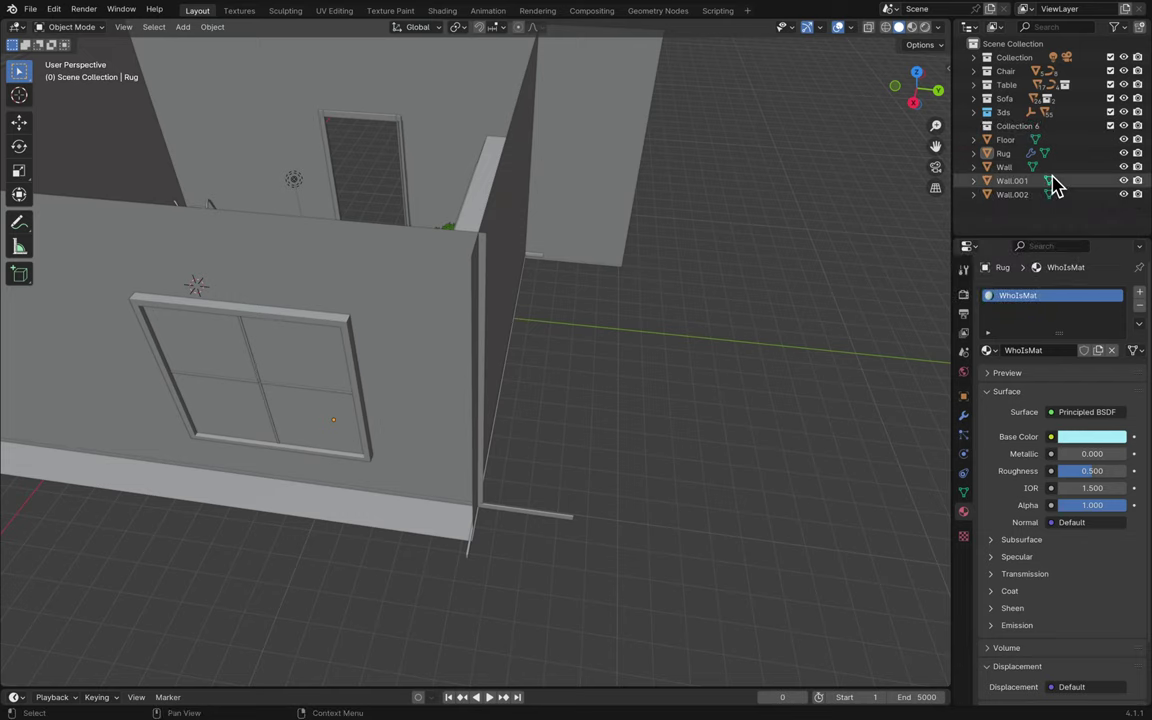
pyautogui.doubleClick(1040, 127)
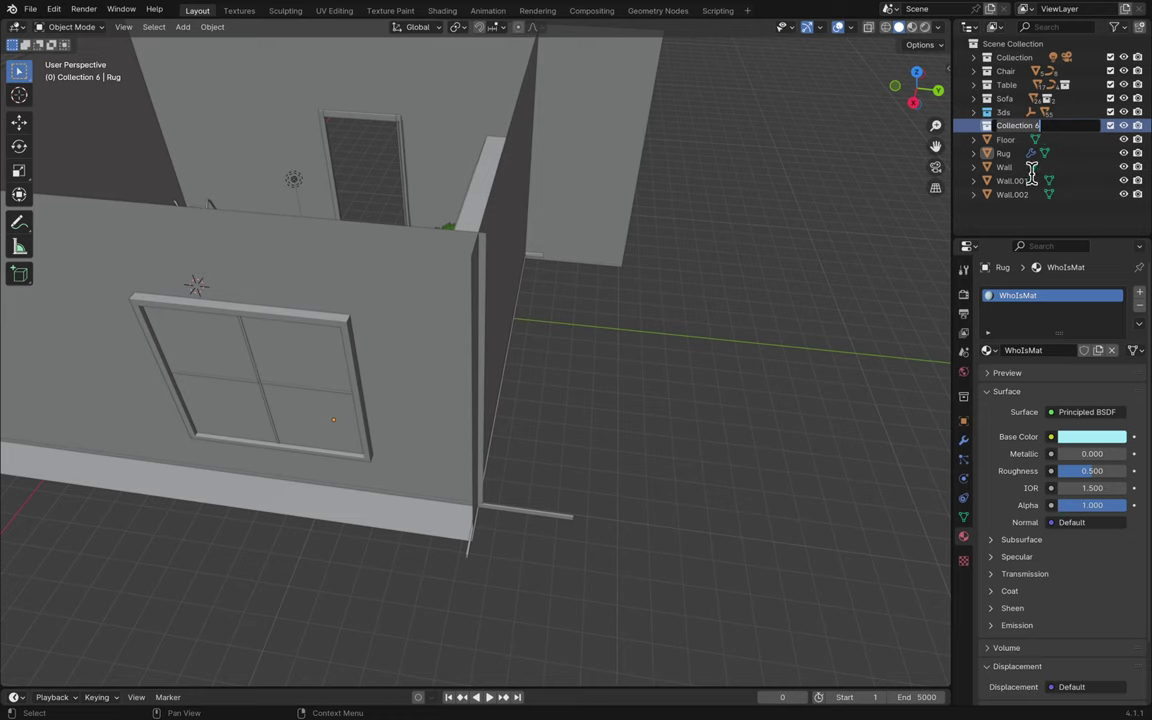
pyautogui.click(1036, 224)
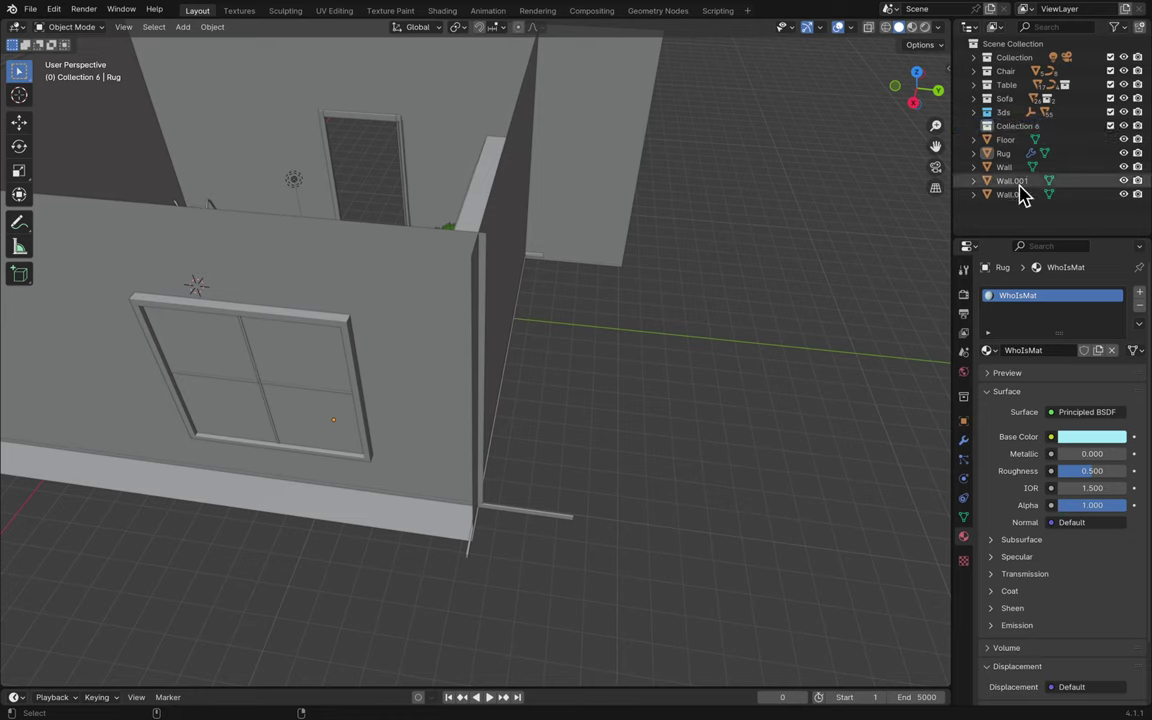
pyautogui.click(1024, 141)
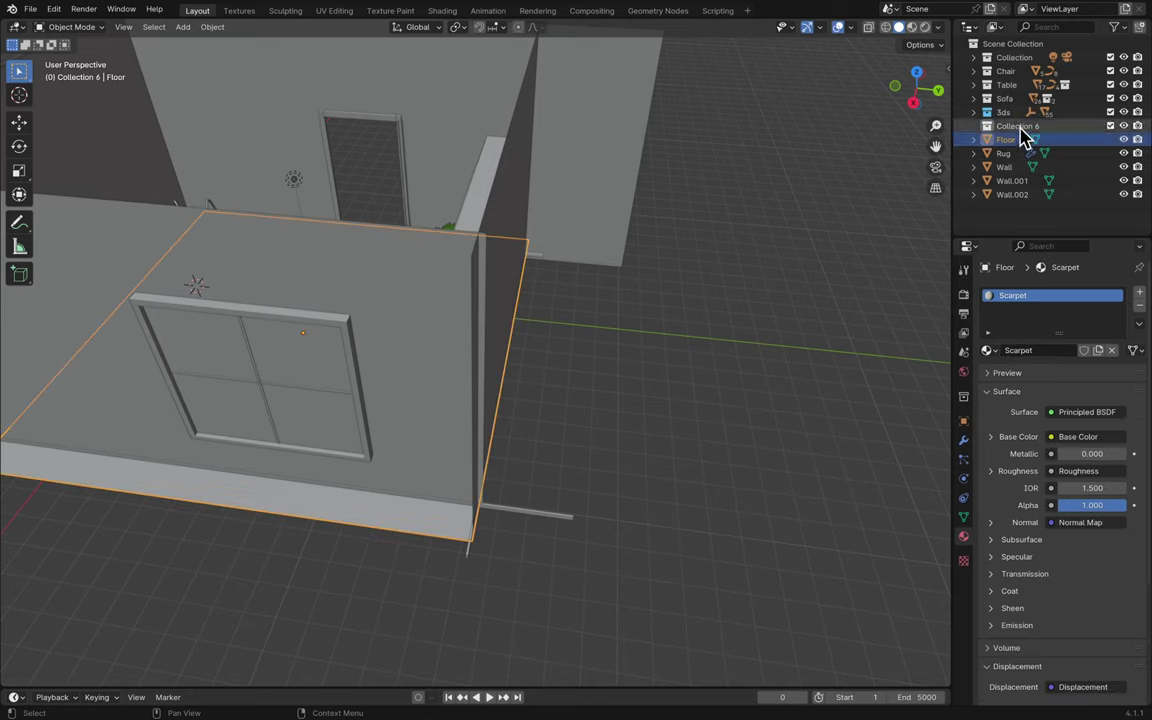
pyautogui.rightClick(1020, 126)
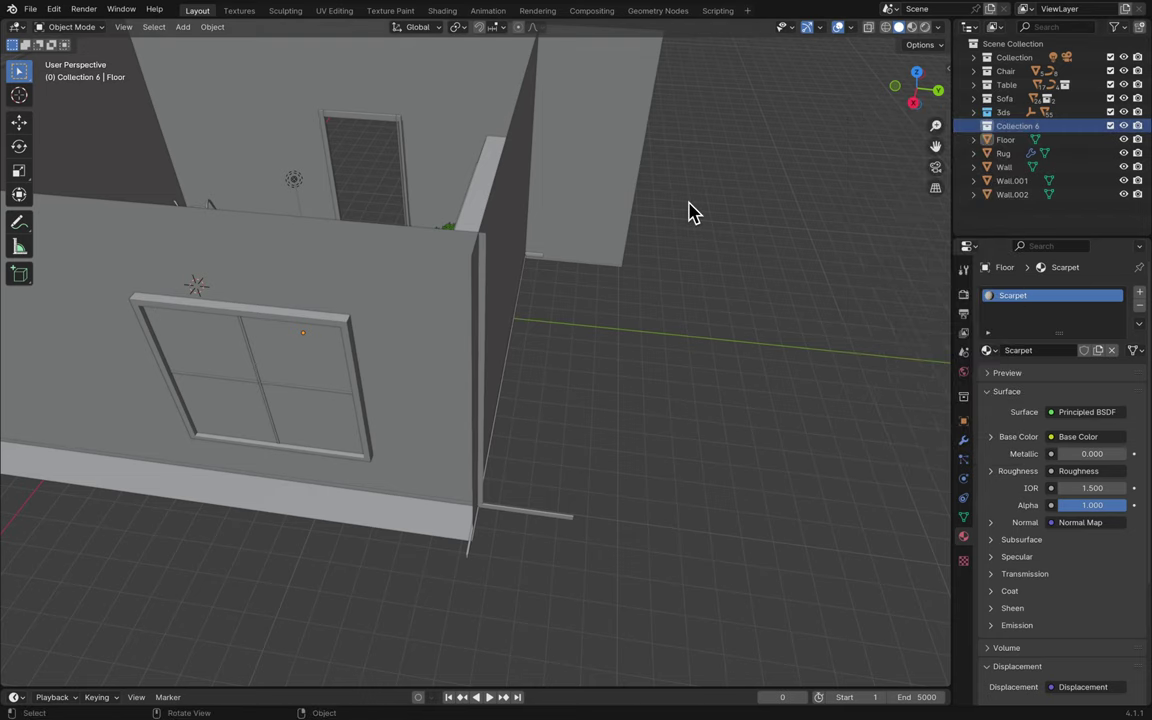
pyautogui.scroll(-10, 693, 213)
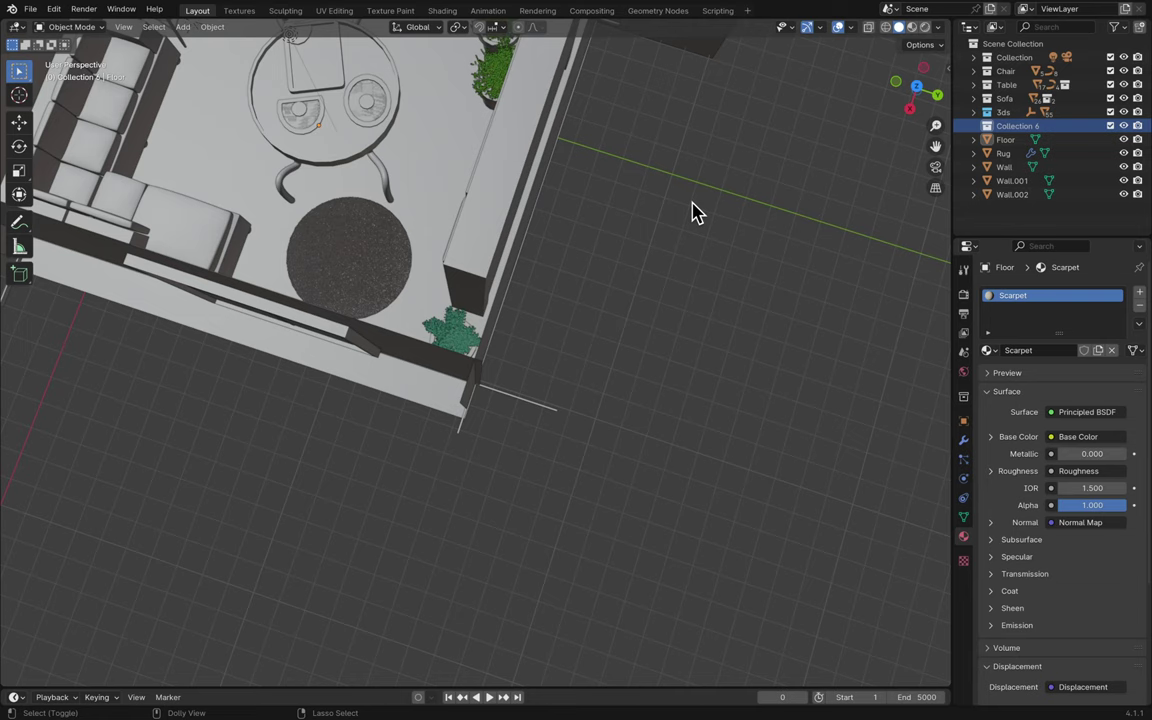
pyautogui.rightClick(980, 127)
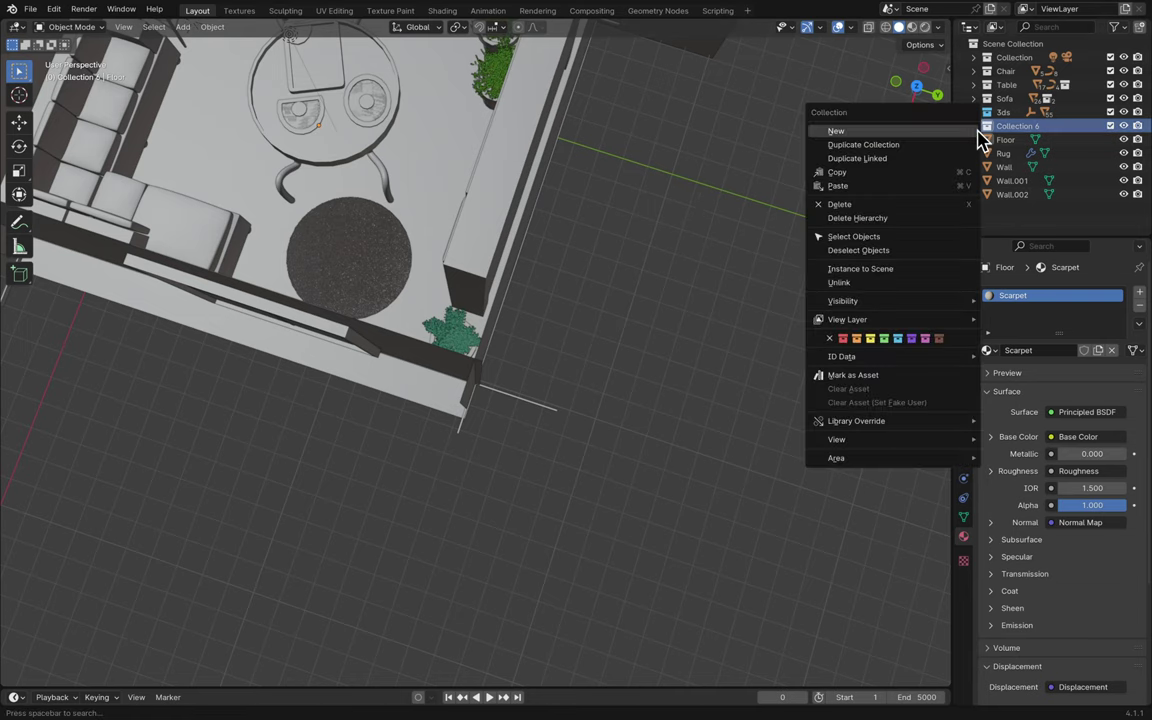
pyautogui.click(902, 205)
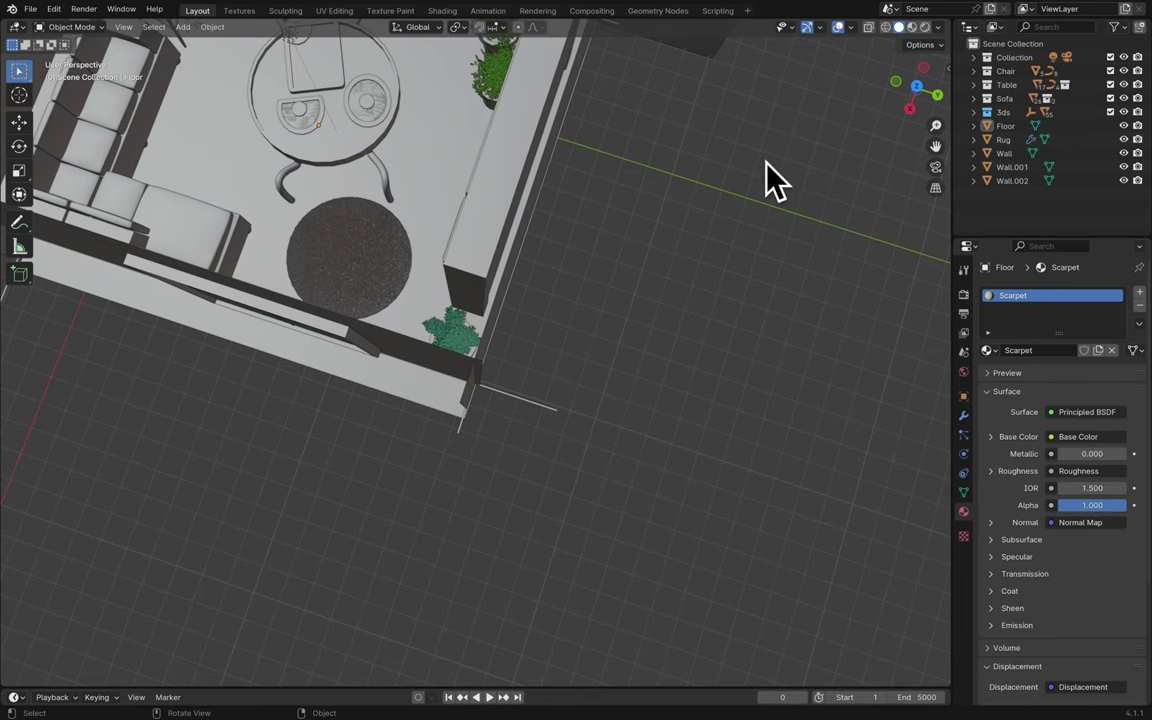
pyautogui.moveTo(734, 185); pyautogui.dragTo(738, 193, button='middle')
# - Move Floor, Rug, Wall, Wall.001 and Wall.002 into Collection, save, and deselect everything
pyautogui.scroll(-8, 734, 192)
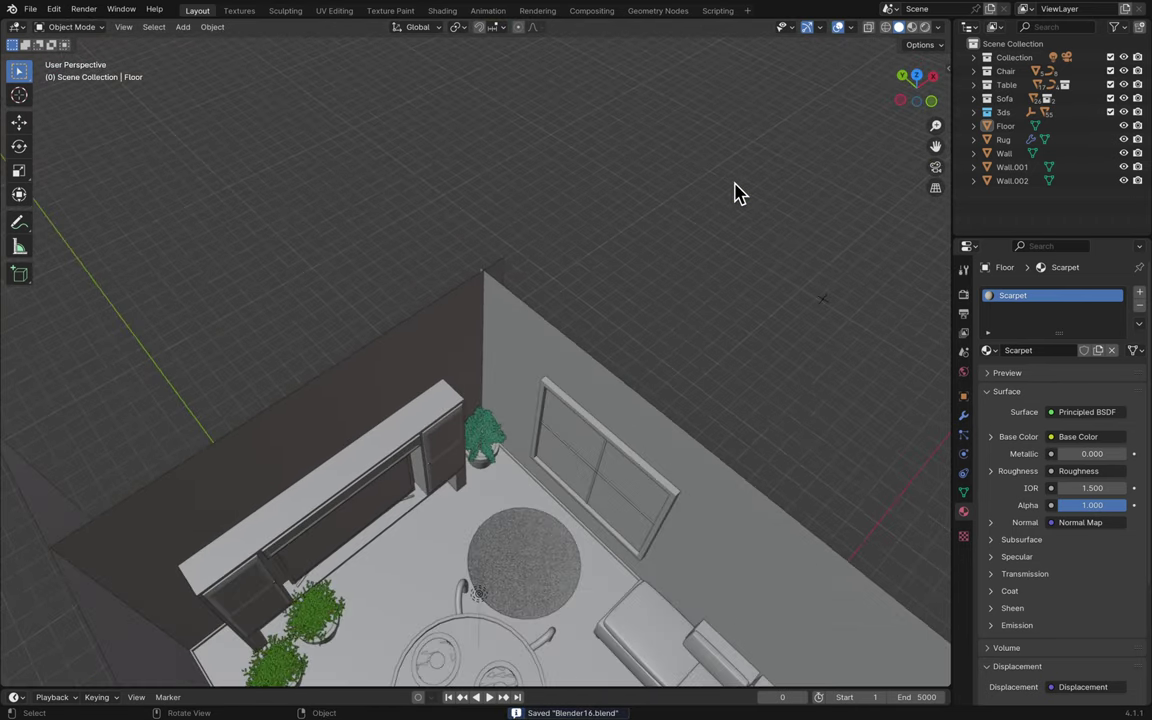
pyautogui.click(1001, 139)
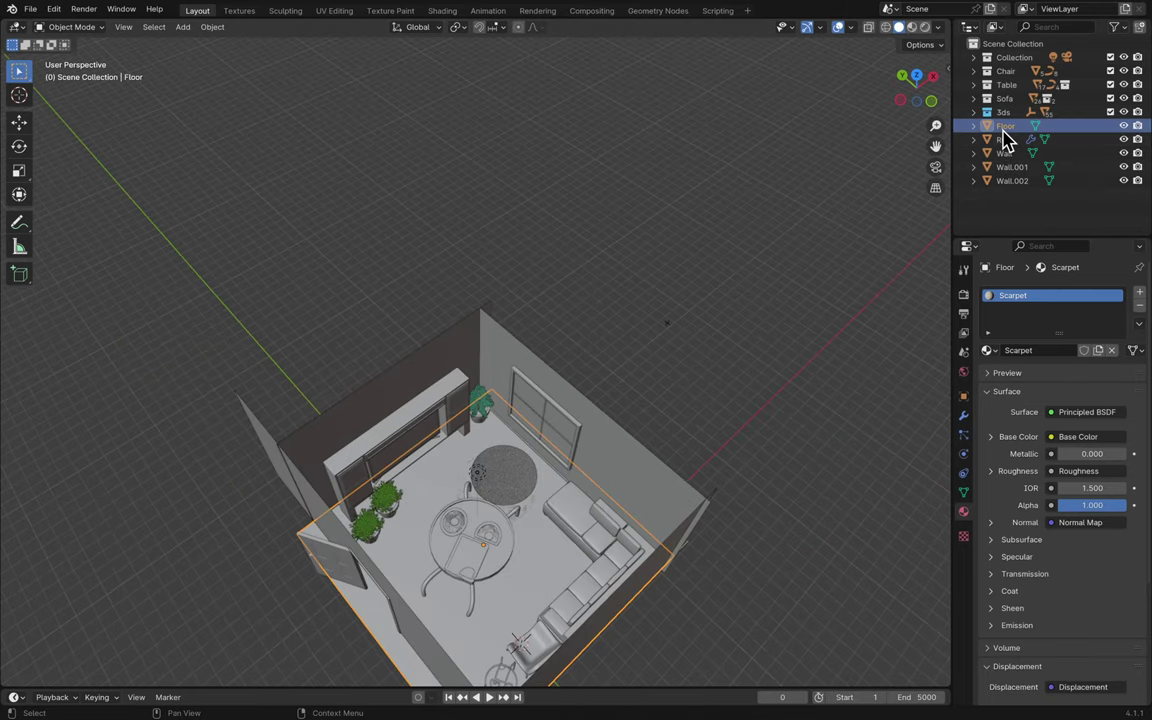
pyautogui.keyDown('shift'); pyautogui.click(1015, 180); pyautogui.keyUp('shift')
pyautogui.keyDown('ctrl'); pyautogui.click(1019, 126); pyautogui.keyUp('ctrl')
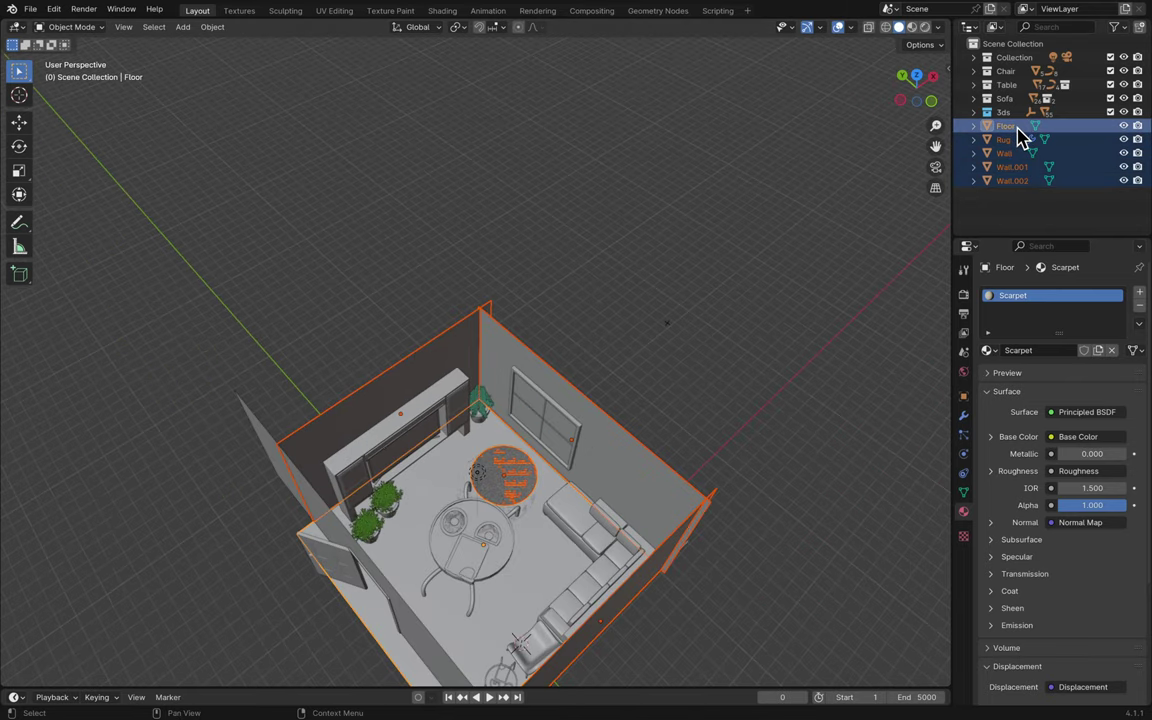
pyautogui.moveTo(1019, 137); pyautogui.dragTo(1038, 70)
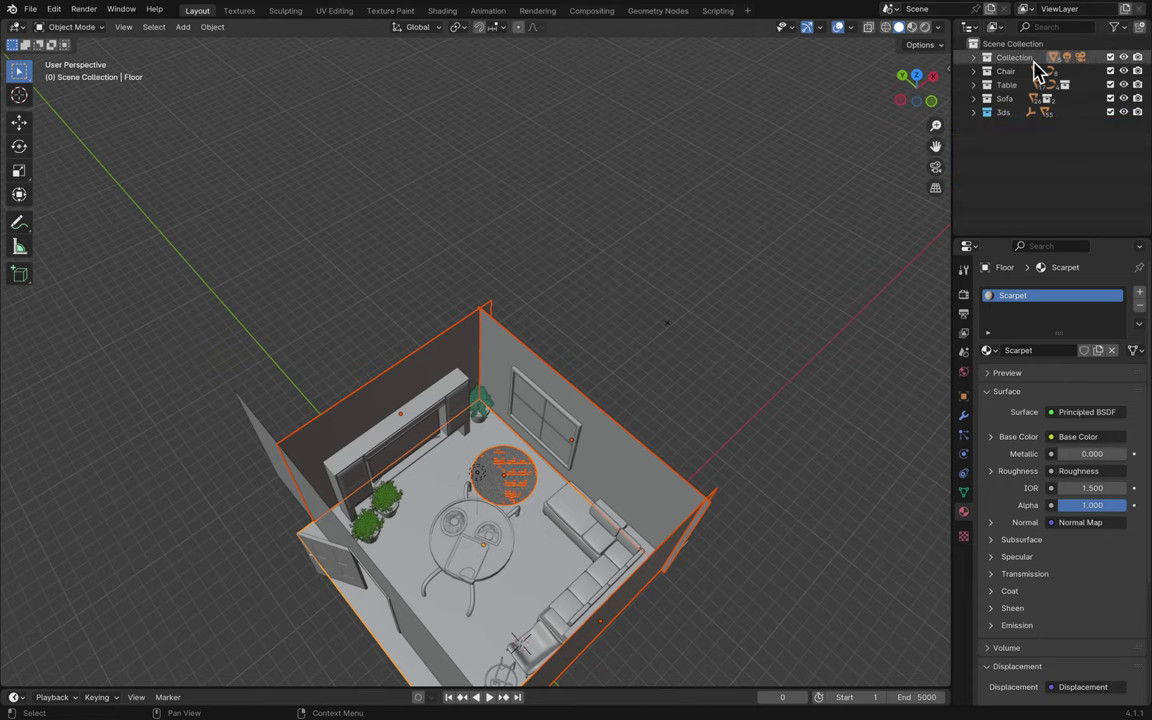
pyautogui.moveTo(694, 309); pyautogui.dragTo(698, 308, button='middle')
pyautogui.scroll(6, 698, 308)
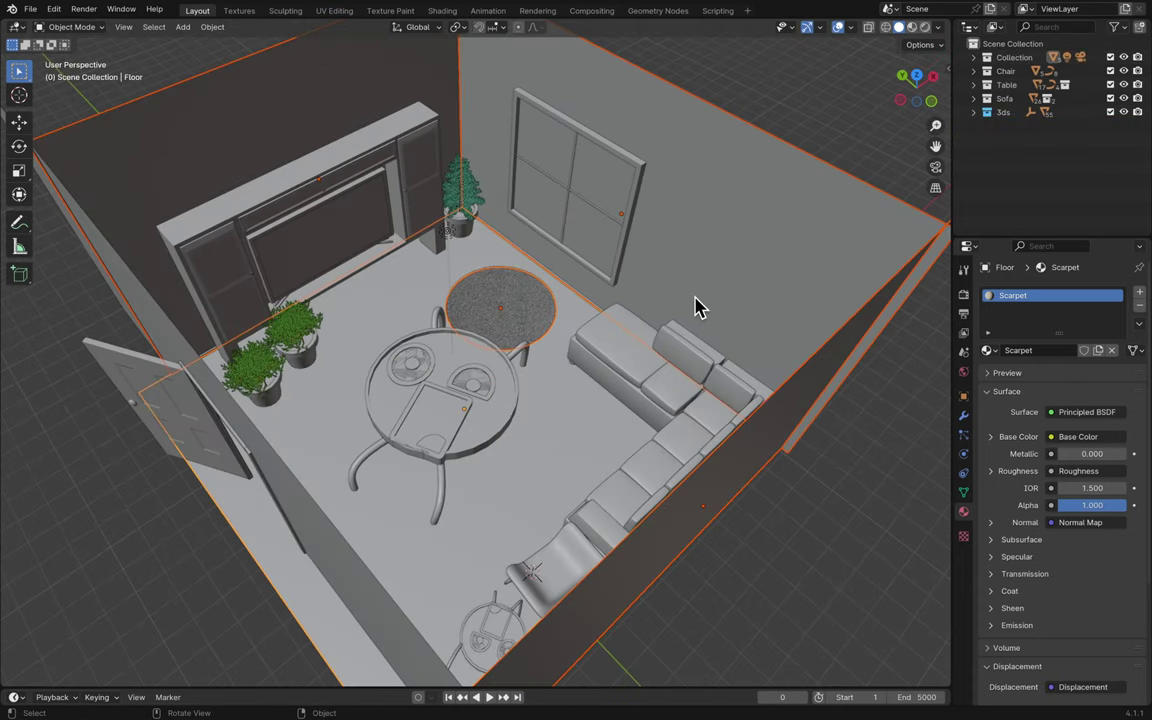
pyautogui.hotkey('ctrl', 's')
pyautogui.hotkey('alt', 'a')
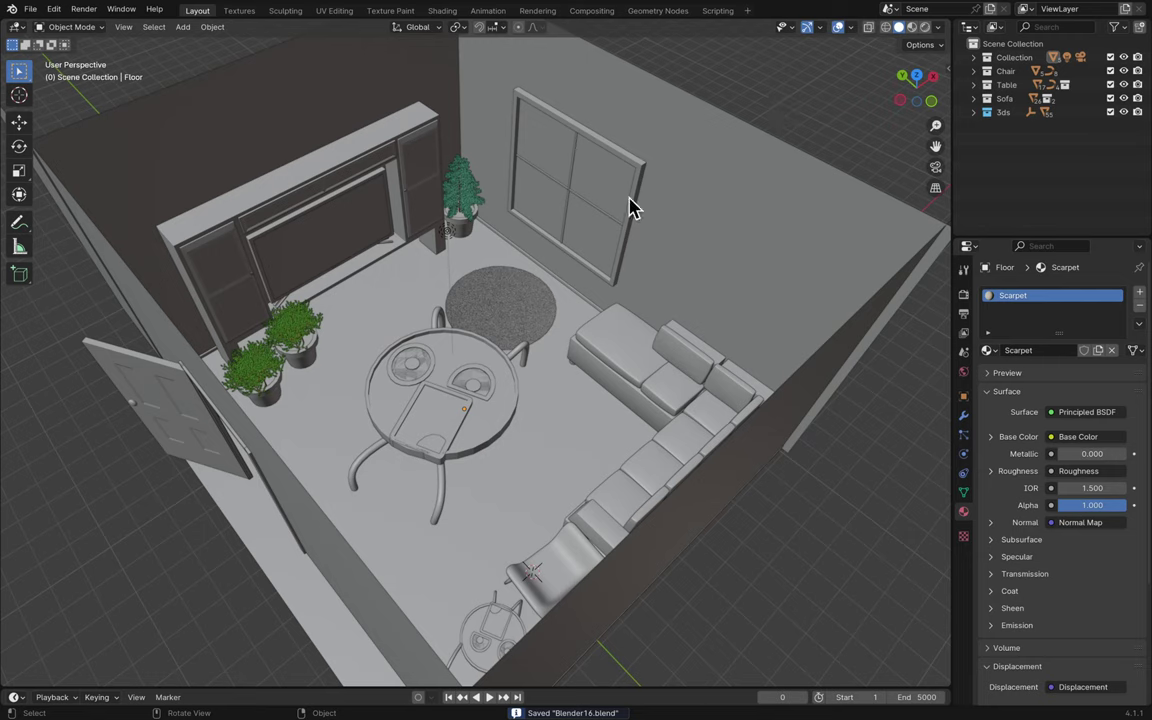
# - Enter camera view and zoom and pan until the corner sofa, chair and side table are framed
pyautogui.scroll(-10, 640, 229)
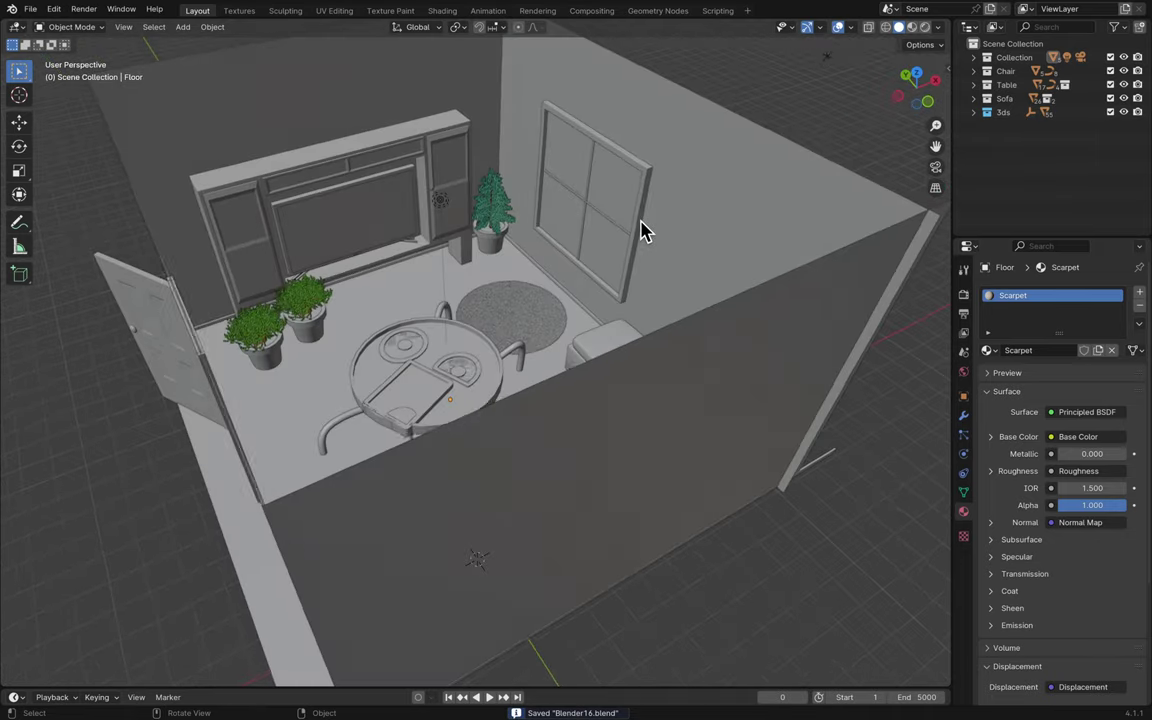
pyautogui.scroll(-3, 640, 229)
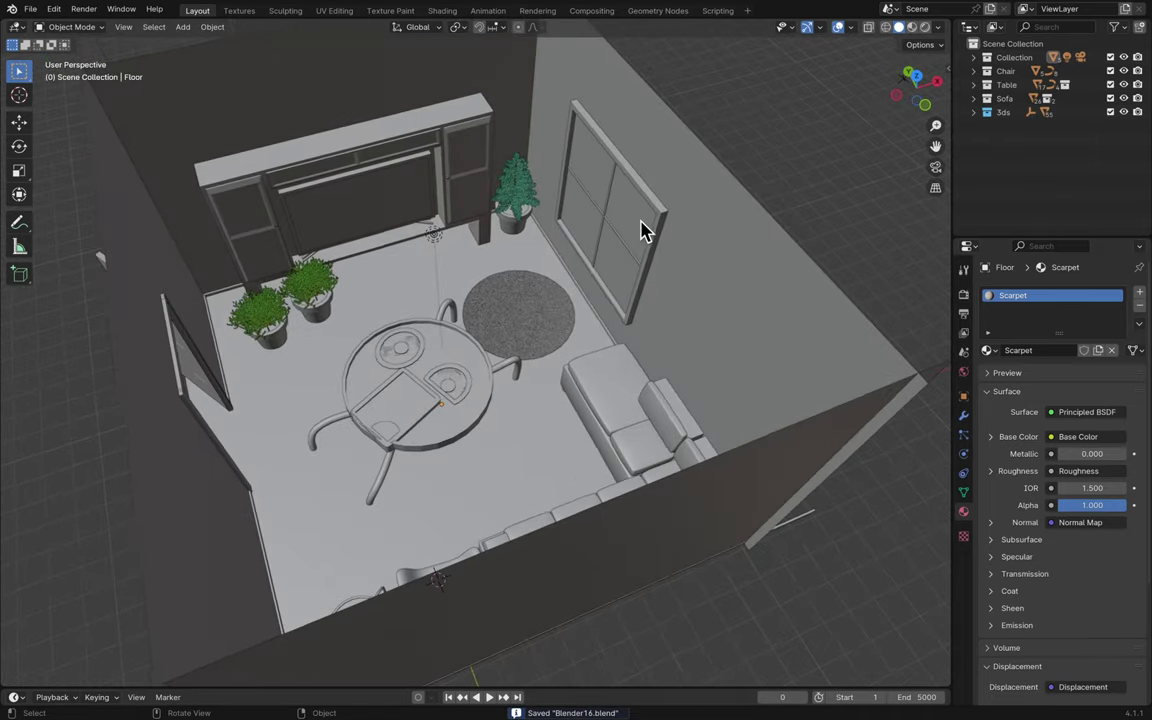
pyautogui.click(935, 168)
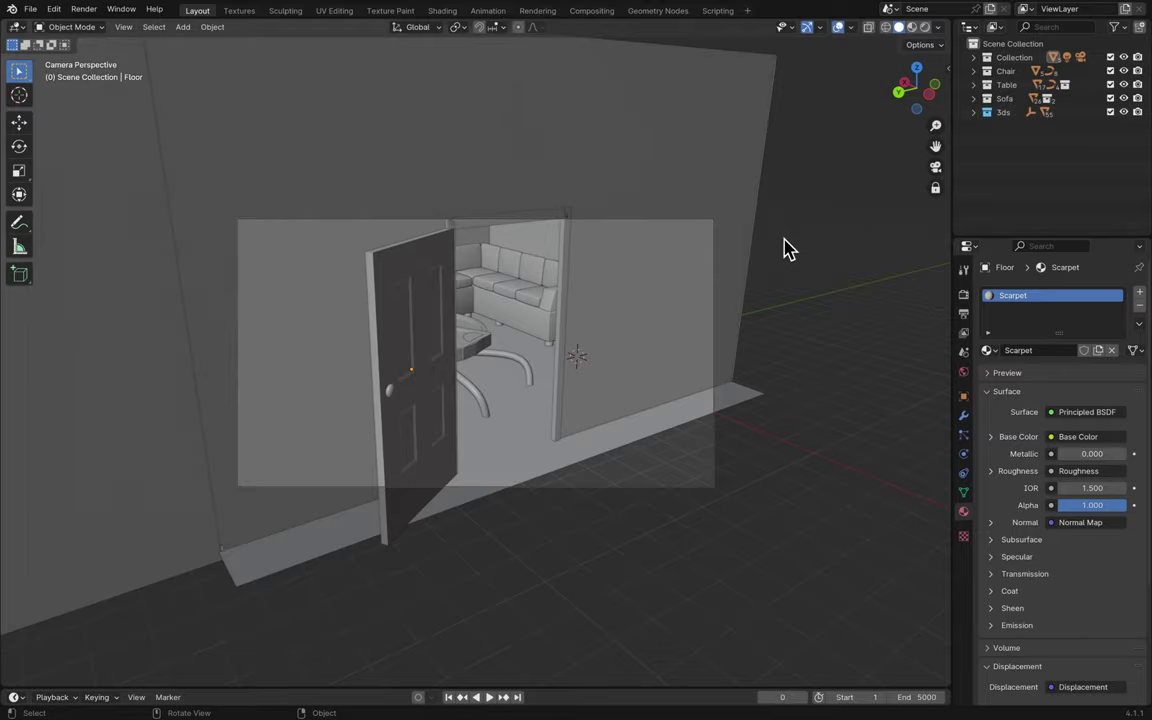
pyautogui.scroll(-10, 785, 248)
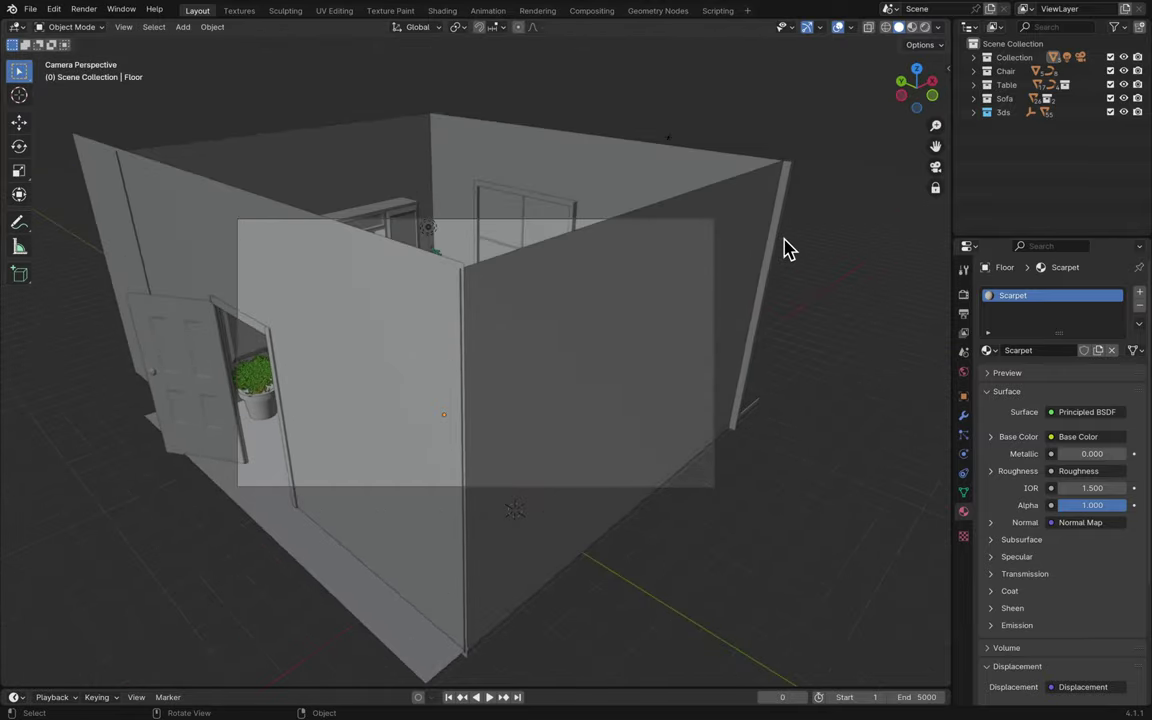
pyautogui.scroll(3, 785, 248)
pyautogui.scroll(6, 851, 239)
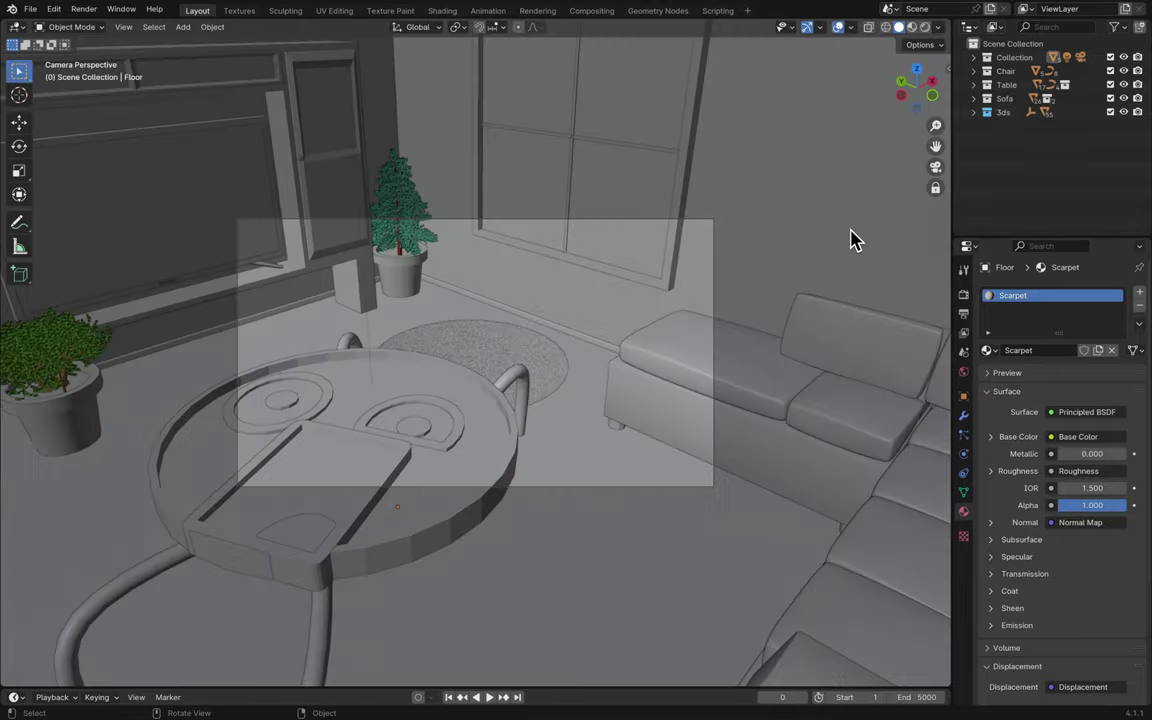
pyautogui.scroll(6, 851, 239)
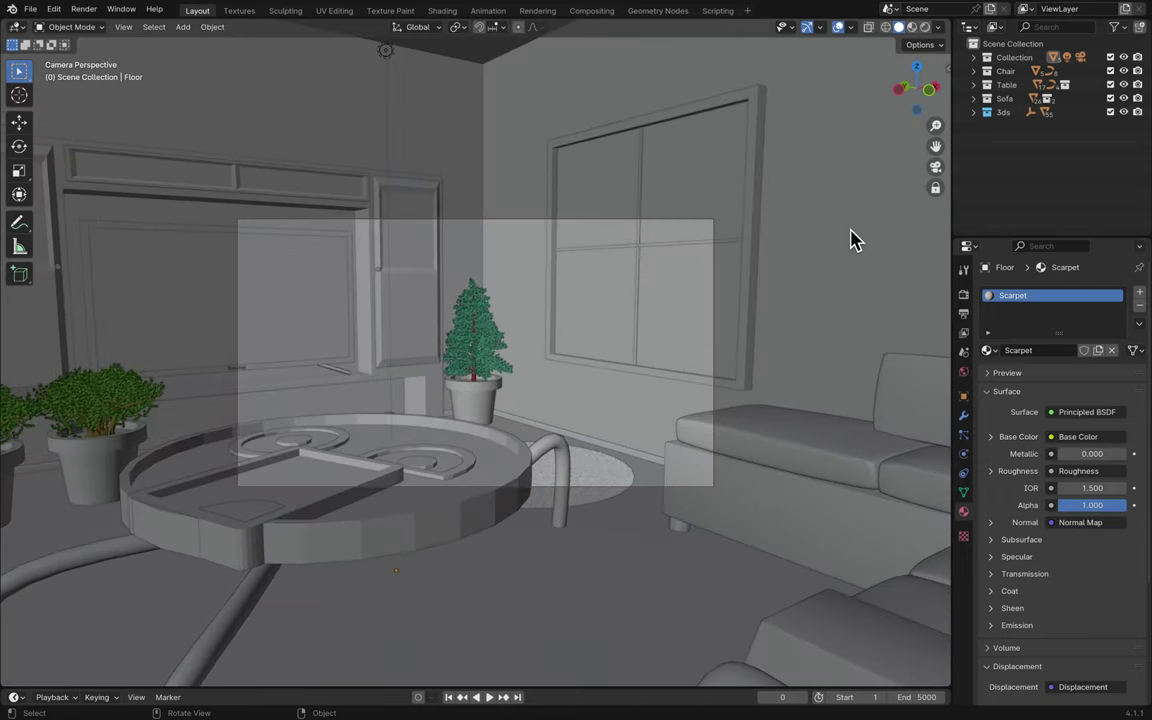
pyautogui.scroll(3, 851, 239)
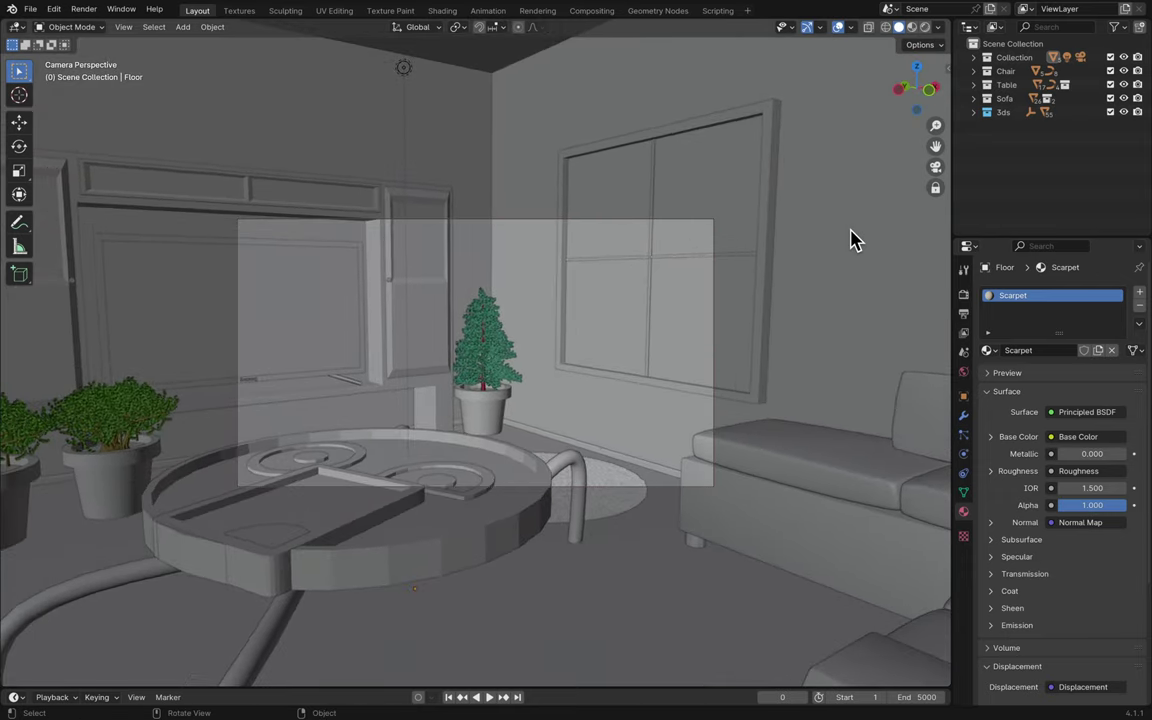
pyautogui.scroll(-2, 851, 239)
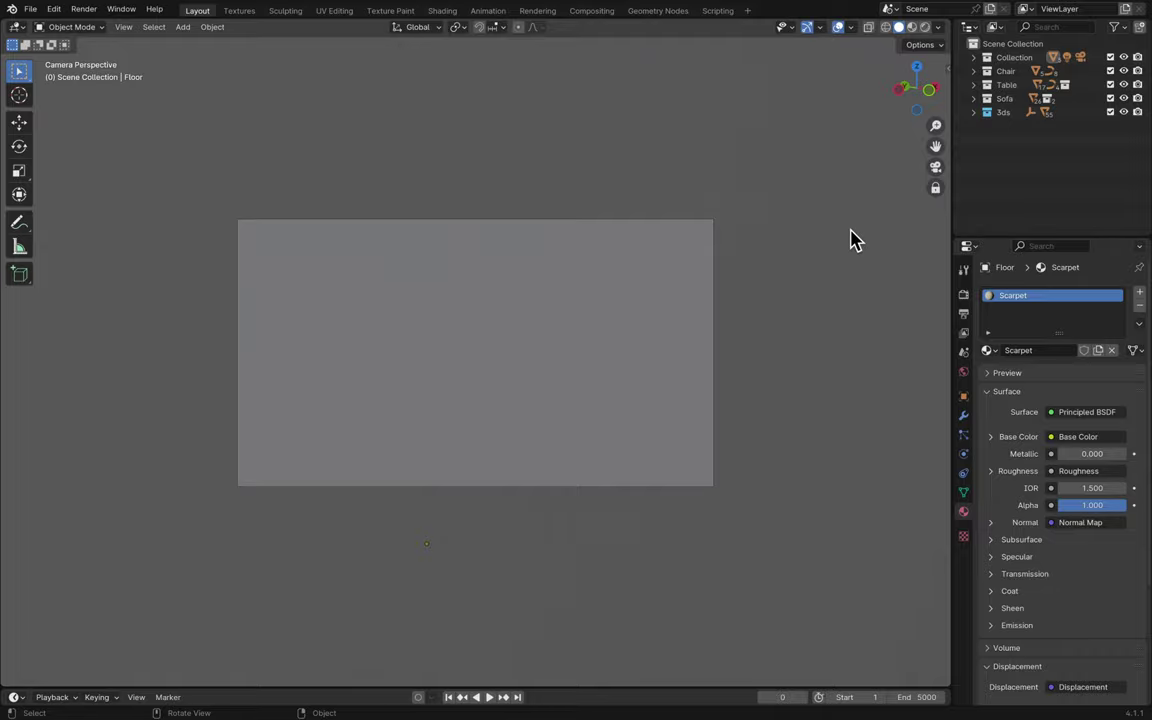
pyautogui.scroll(2, 851, 239)
pyautogui.scroll(8, 851, 239)
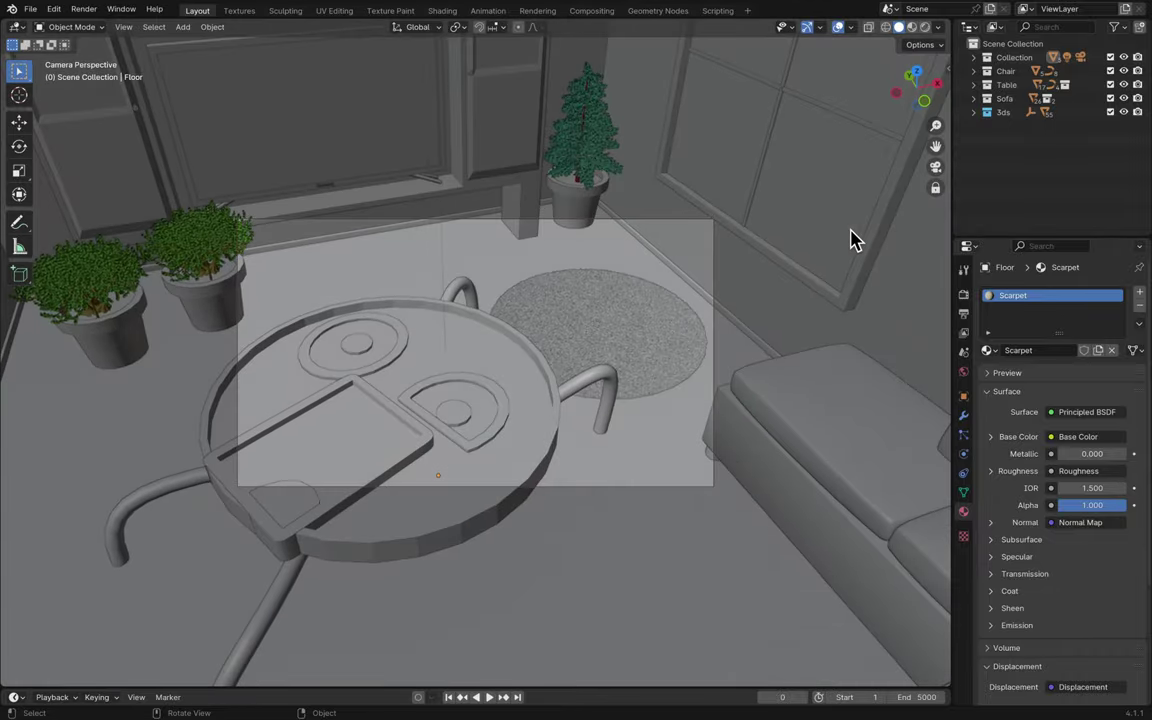
pyautogui.scroll(-10, 851, 239)
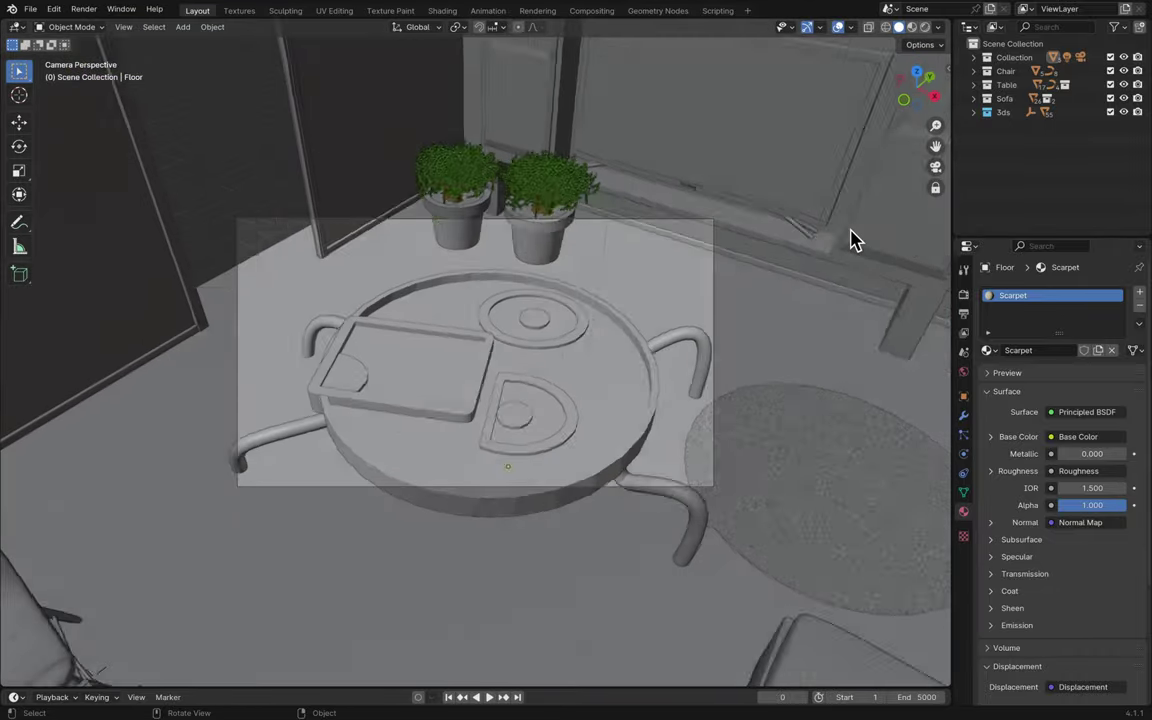
pyautogui.scroll(10, 851, 239)
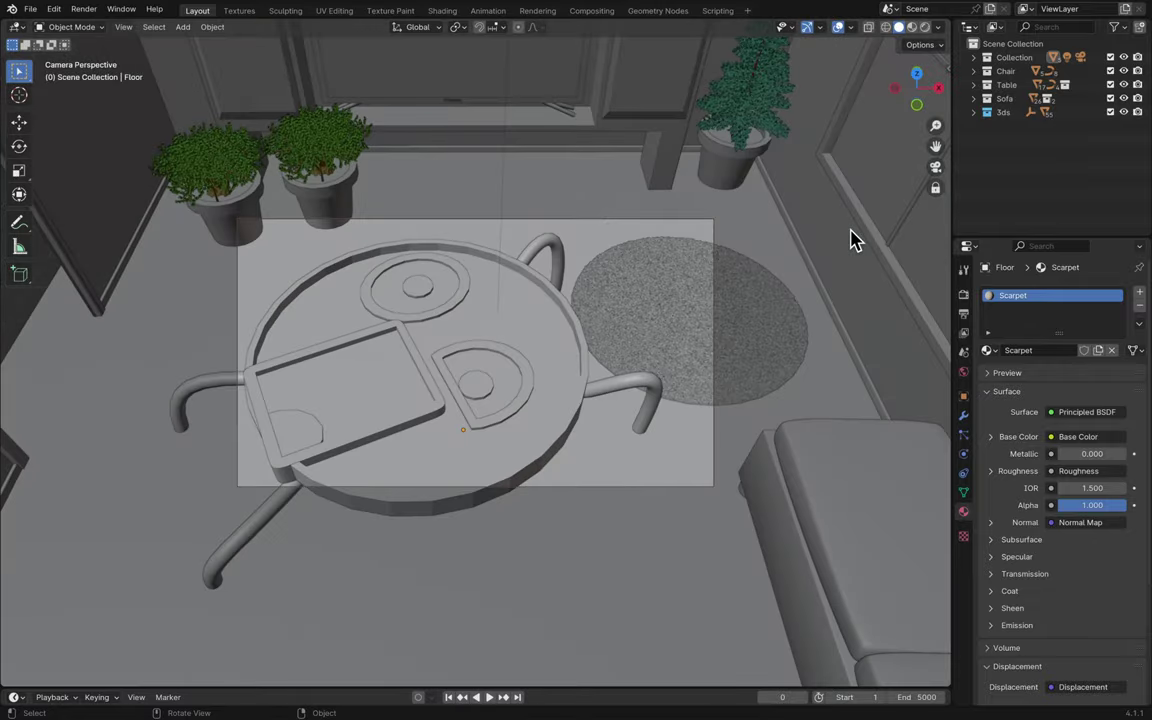
pyautogui.hscroll(-10, 851, 239)
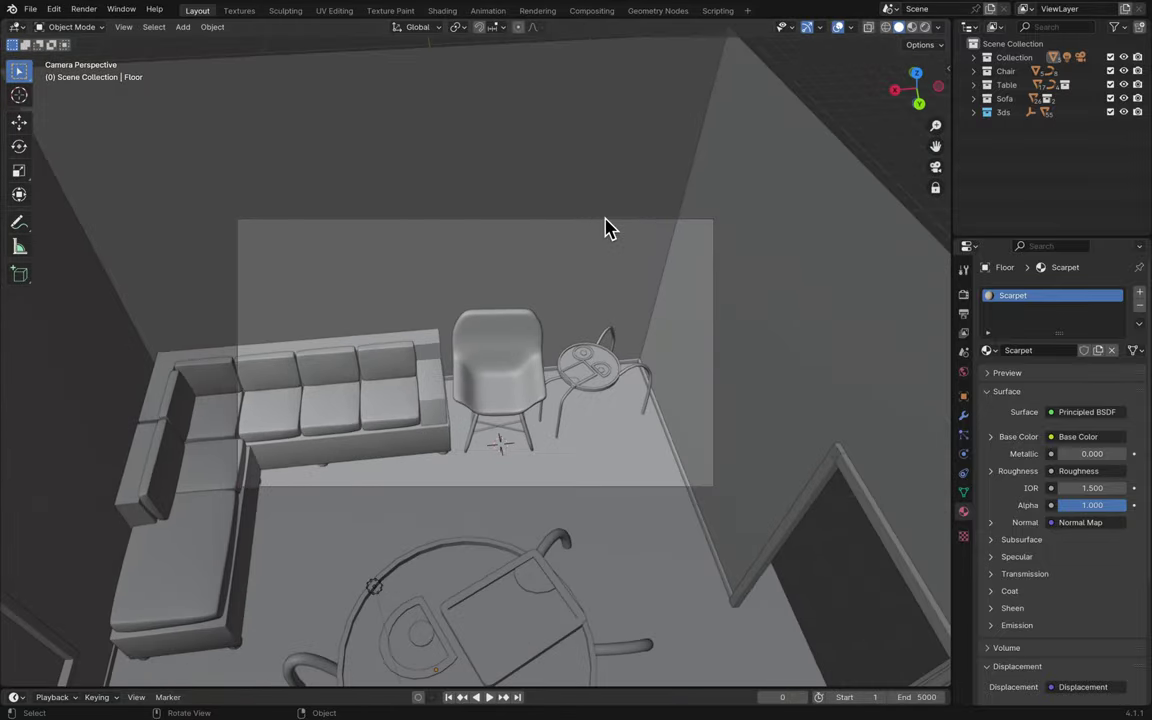
# - Hide the left wall with the door frame and rescale the Floor object
pyautogui.click(609, 226)
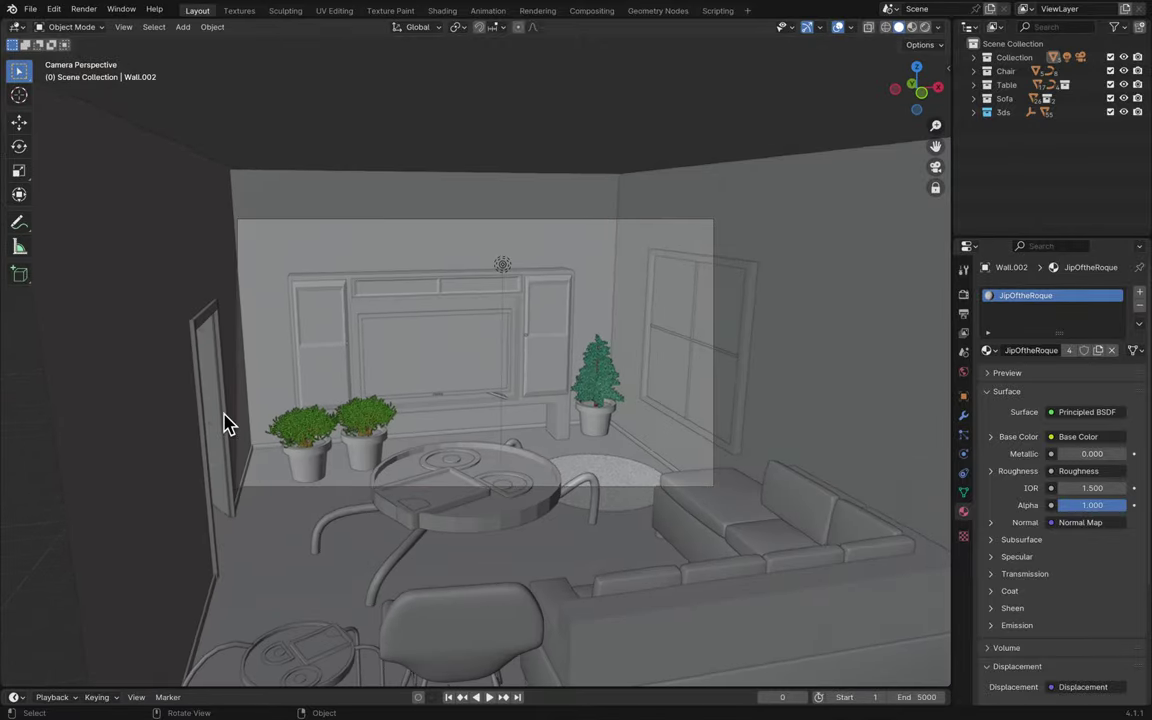
pyautogui.click(167, 473)
pyautogui.press('h')
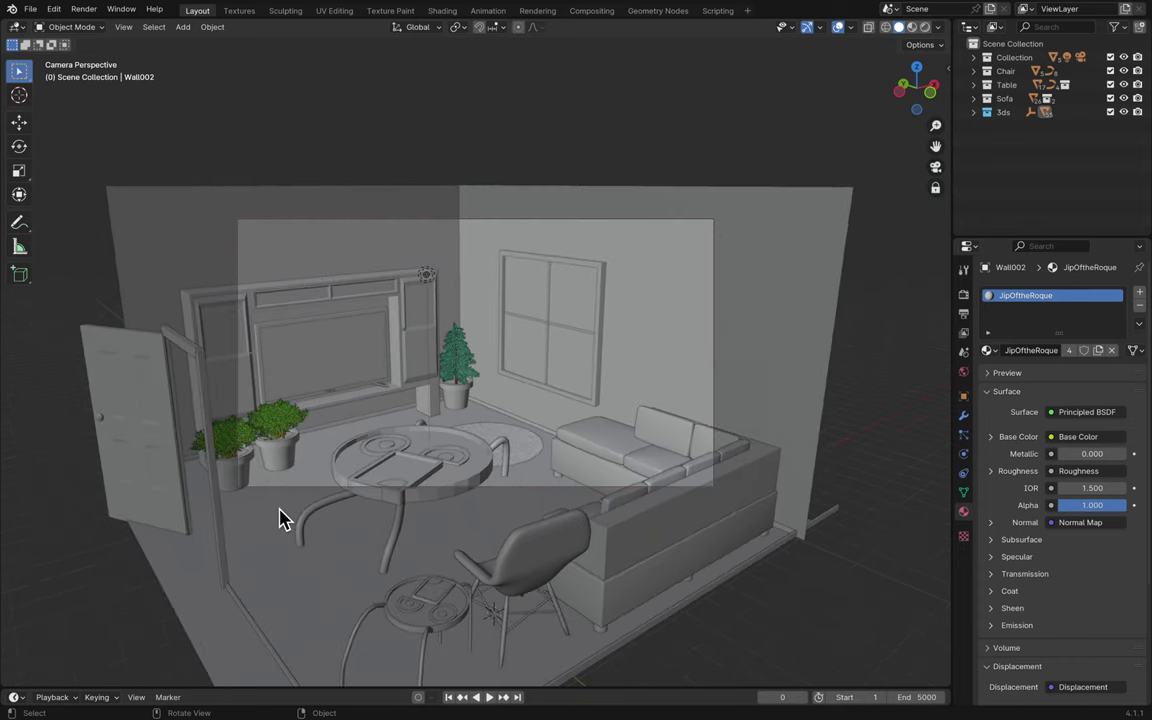
pyautogui.click(362, 549)
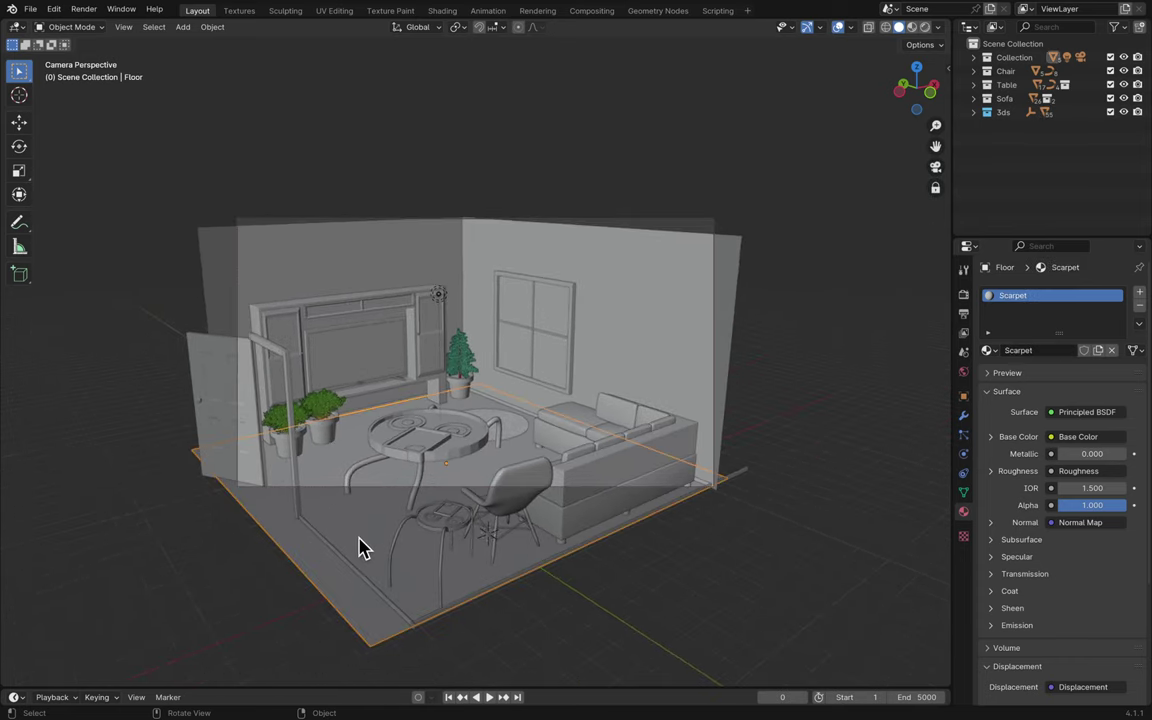
pyautogui.press('s')
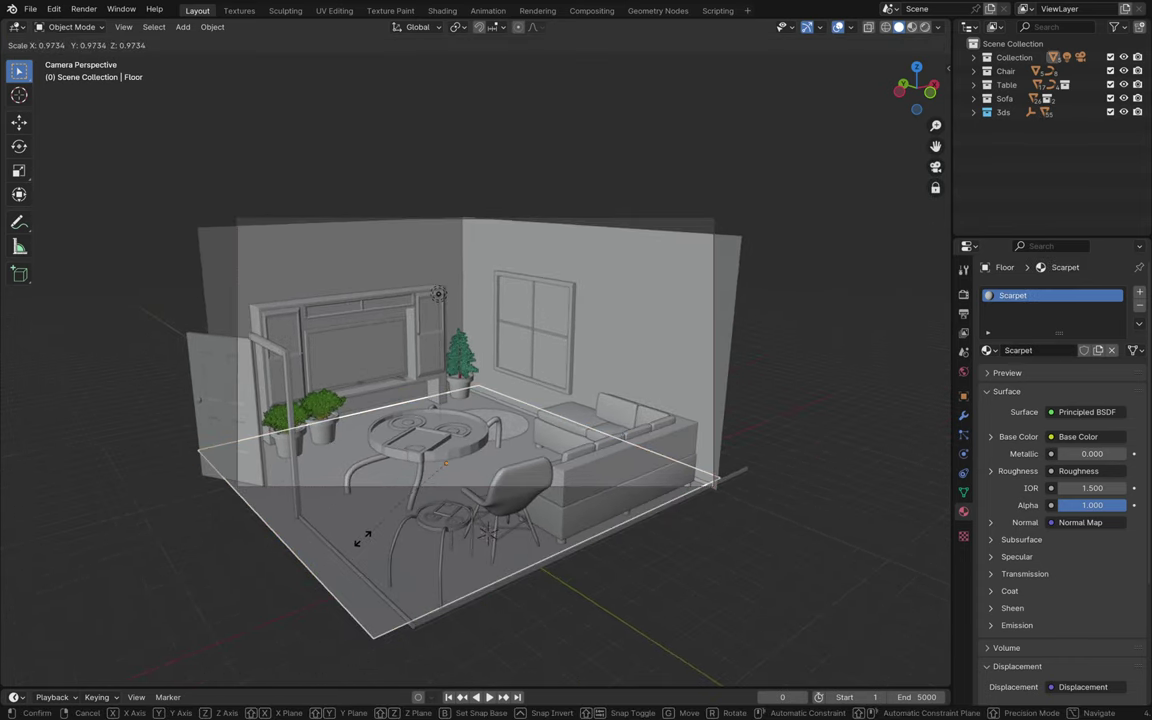
pyautogui.click(362, 540)
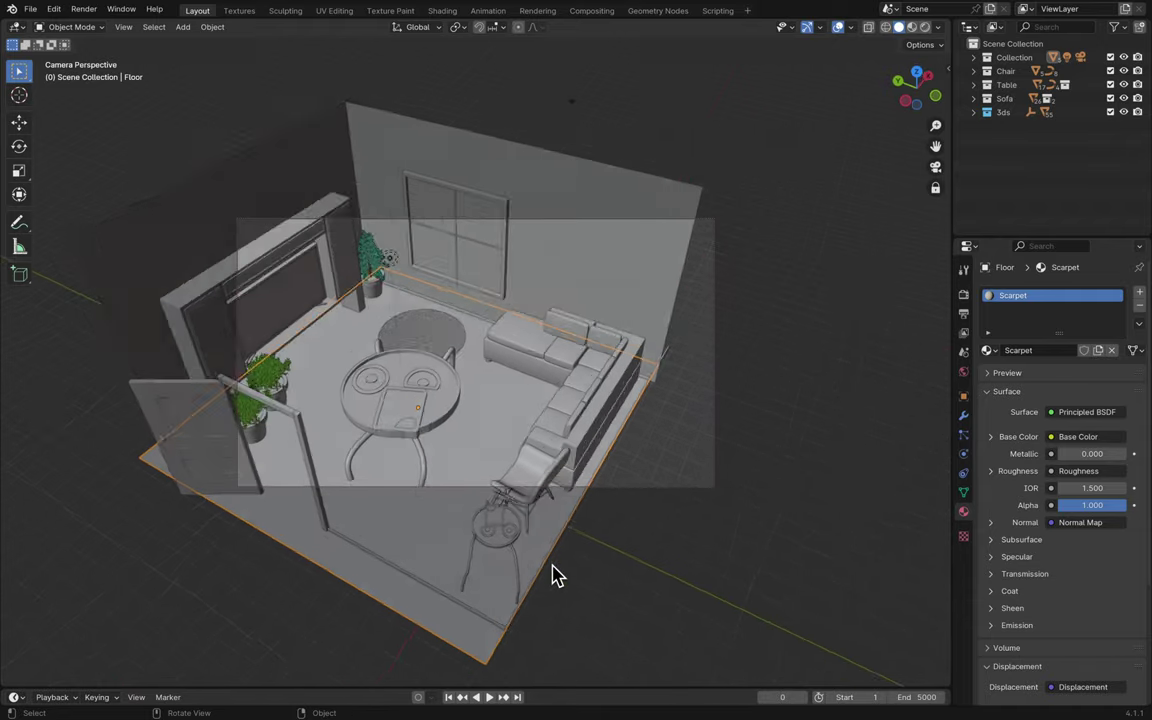
# - In top view, duplicate the floor and place the copy along Y below the room
pyautogui.moveTo(918, 92); pyautogui.dragTo(902, 180)
pyautogui.press('KP_7')
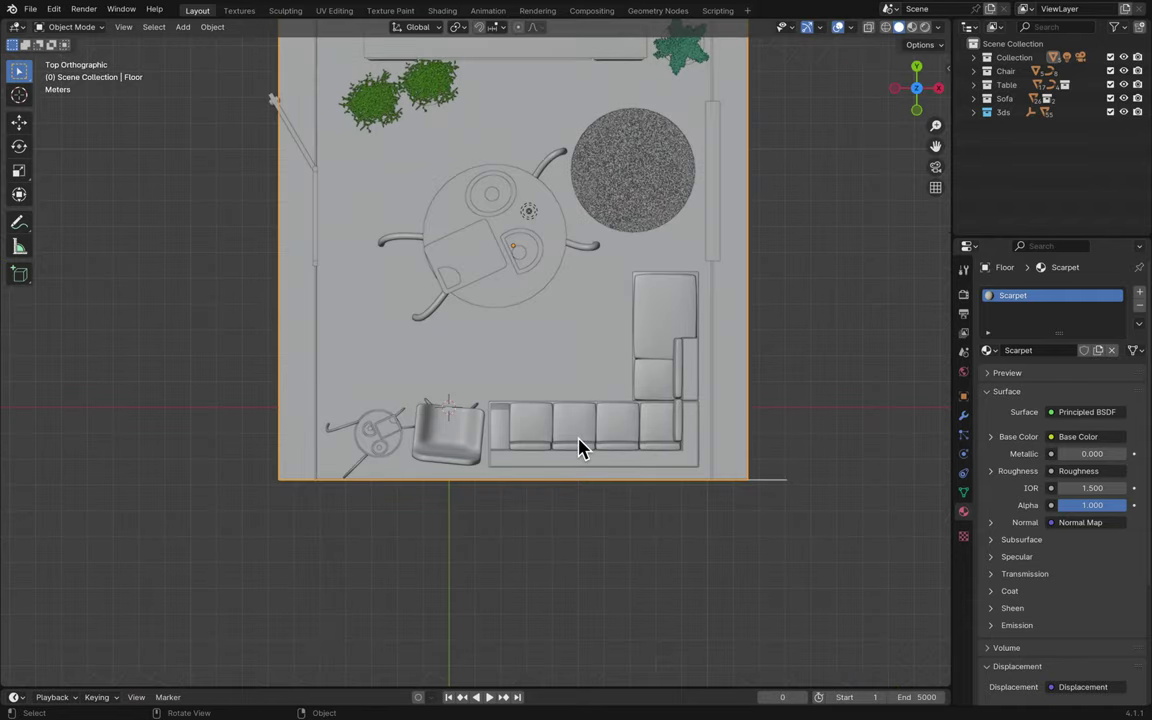
pyautogui.hotkey('shift', 'd')
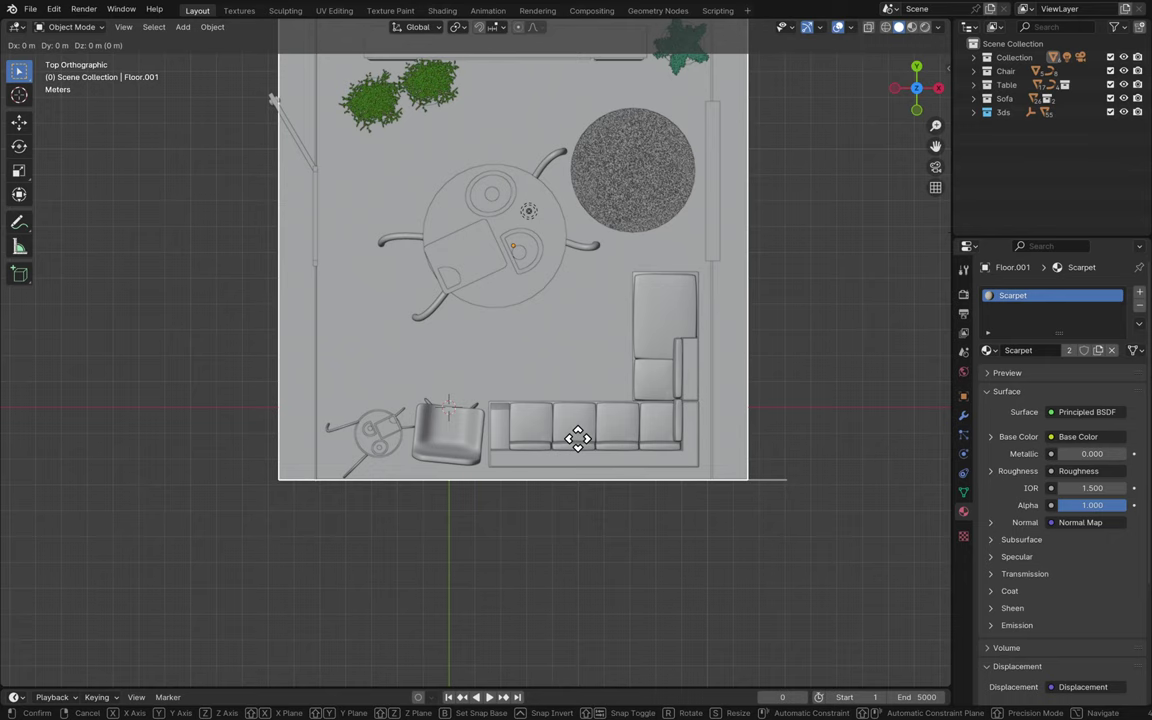
pyautogui.rightClick(578, 438)
pyautogui.press('g')
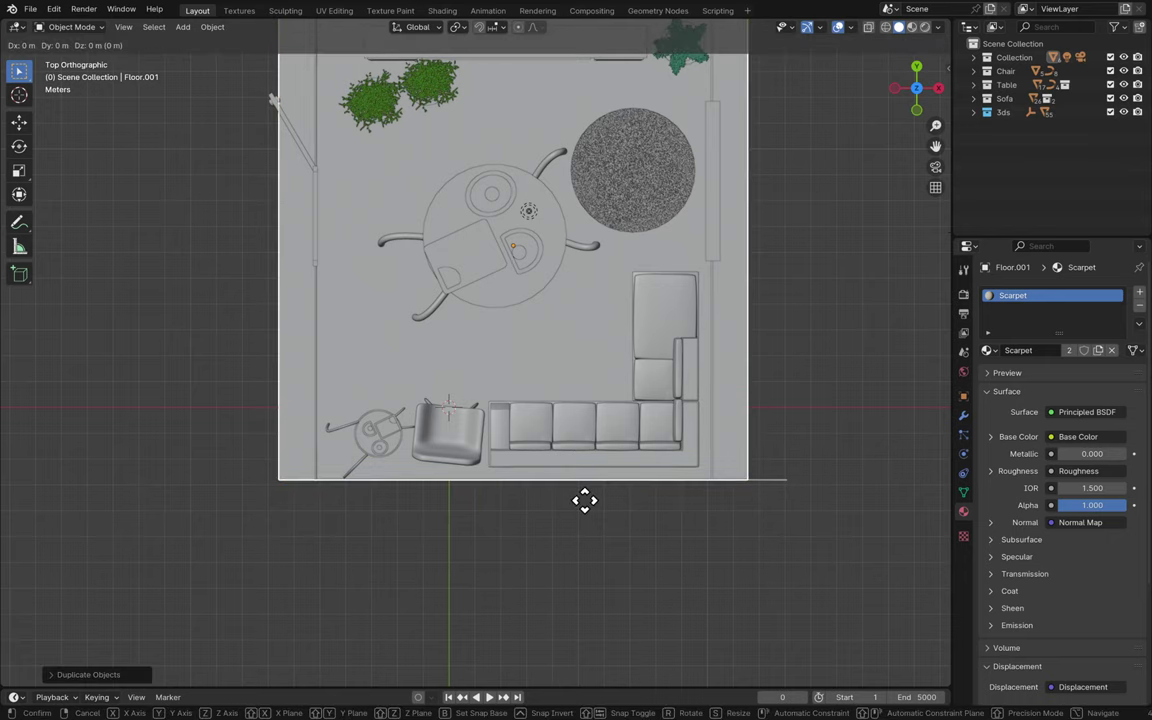
pyautogui.press('x')
pyautogui.press('y')
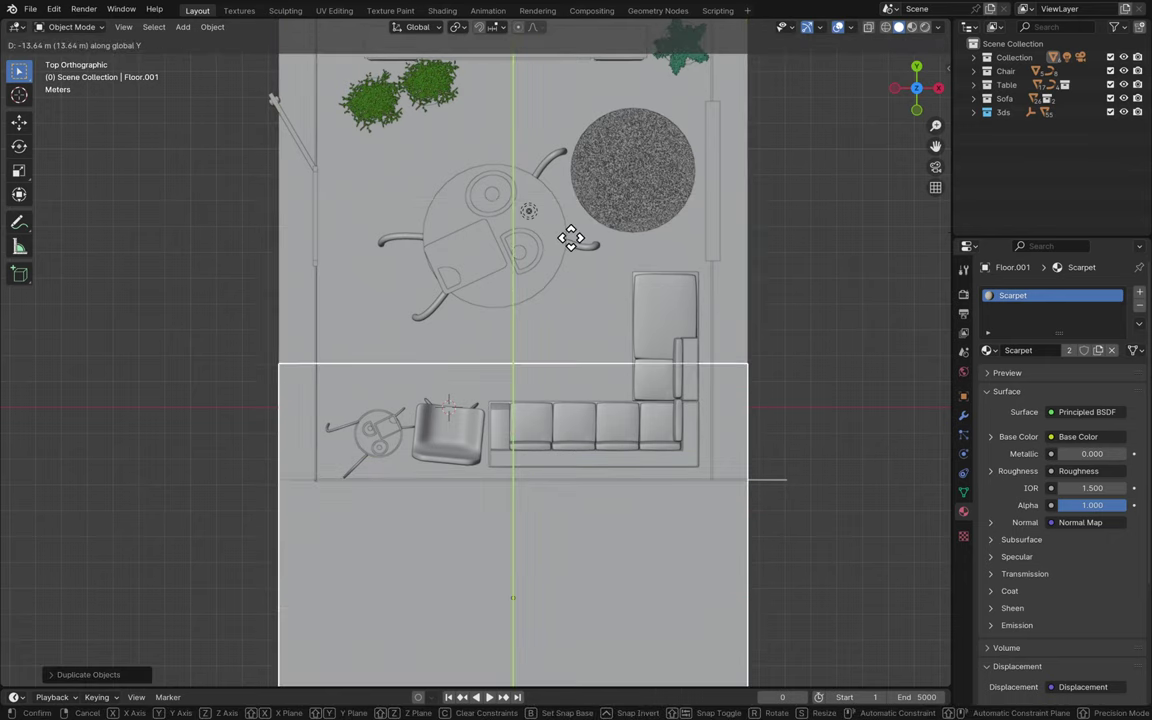
pyautogui.click(602, 316)
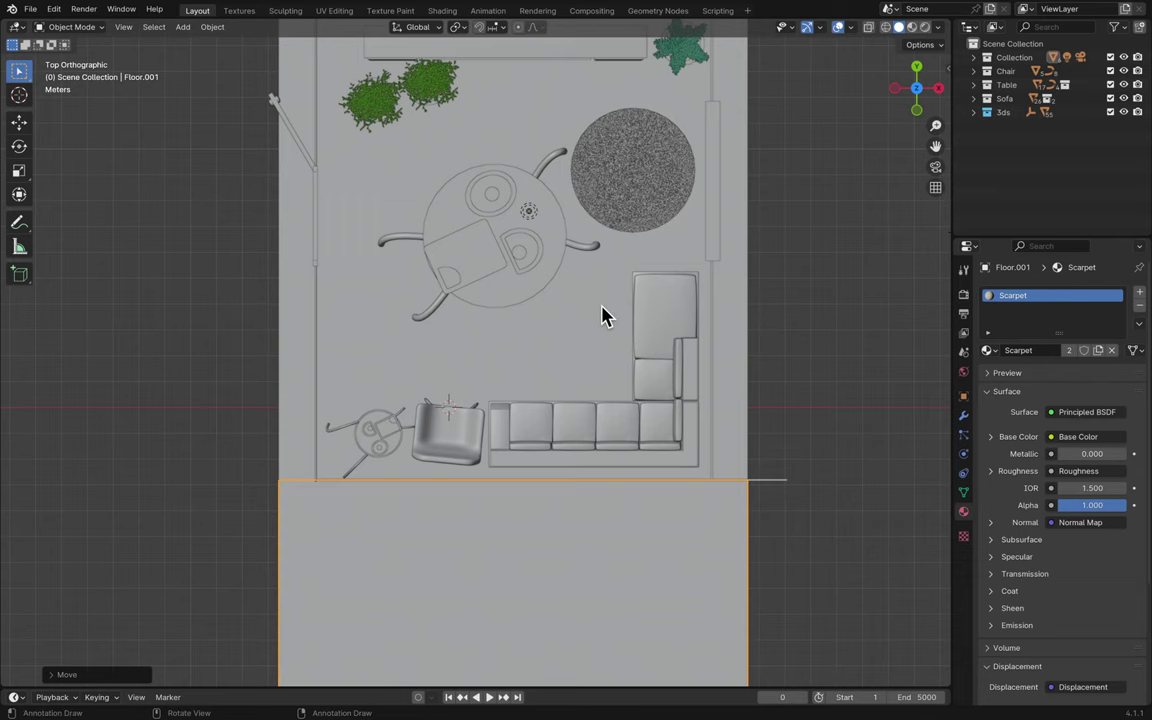
pyautogui.press('d')
pyautogui.scroll(-10, 453, 424)
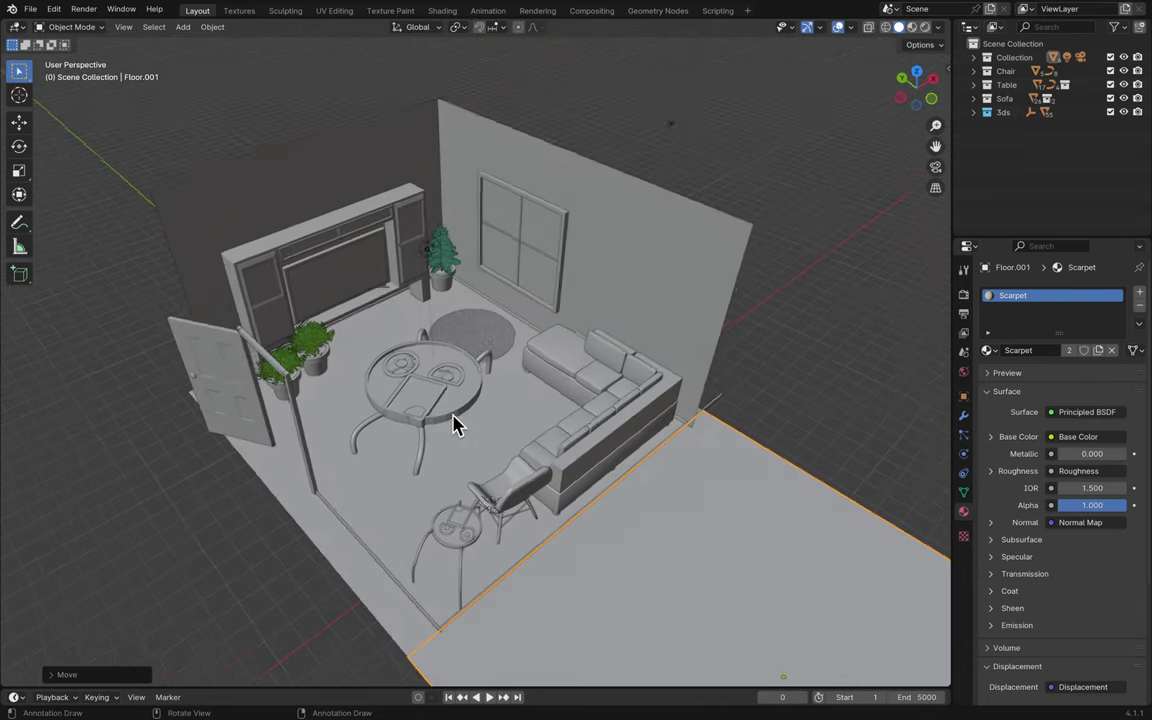
# - Duplicate the floor again, move it beside the room on the ground plane, then delete that stray copy
pyautogui.hotkey('shift', 'd')
pyautogui.rightClick(300, 538)
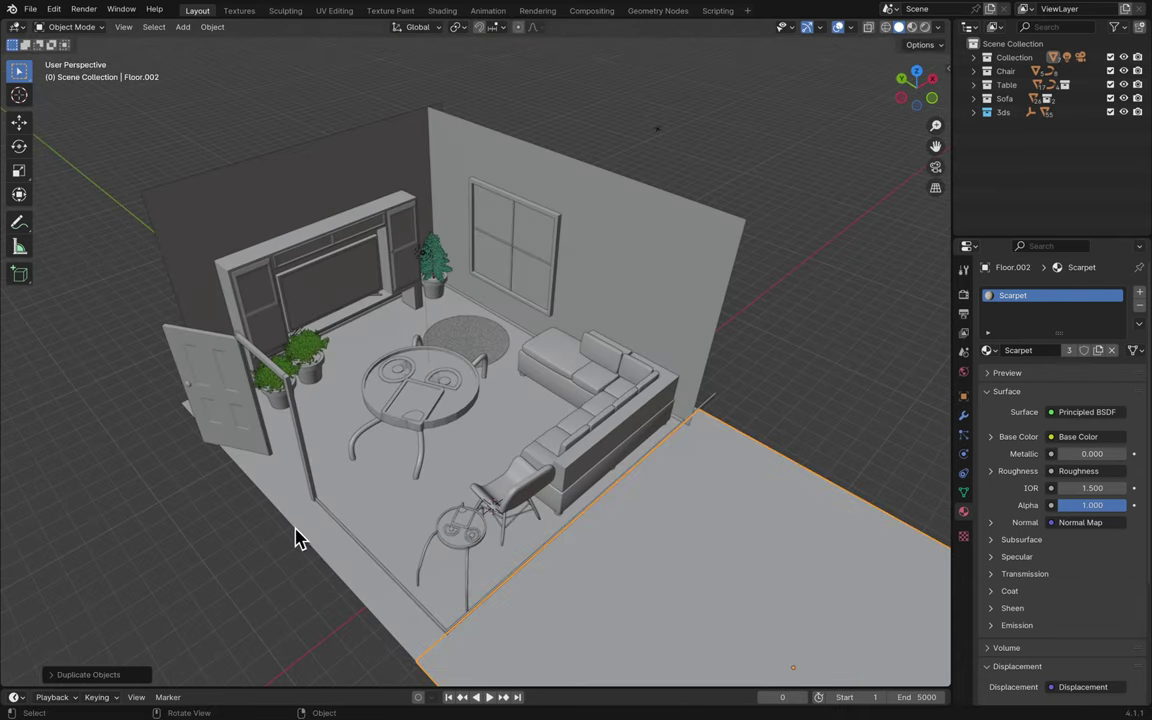
pyautogui.scroll(-10, 381, 607)
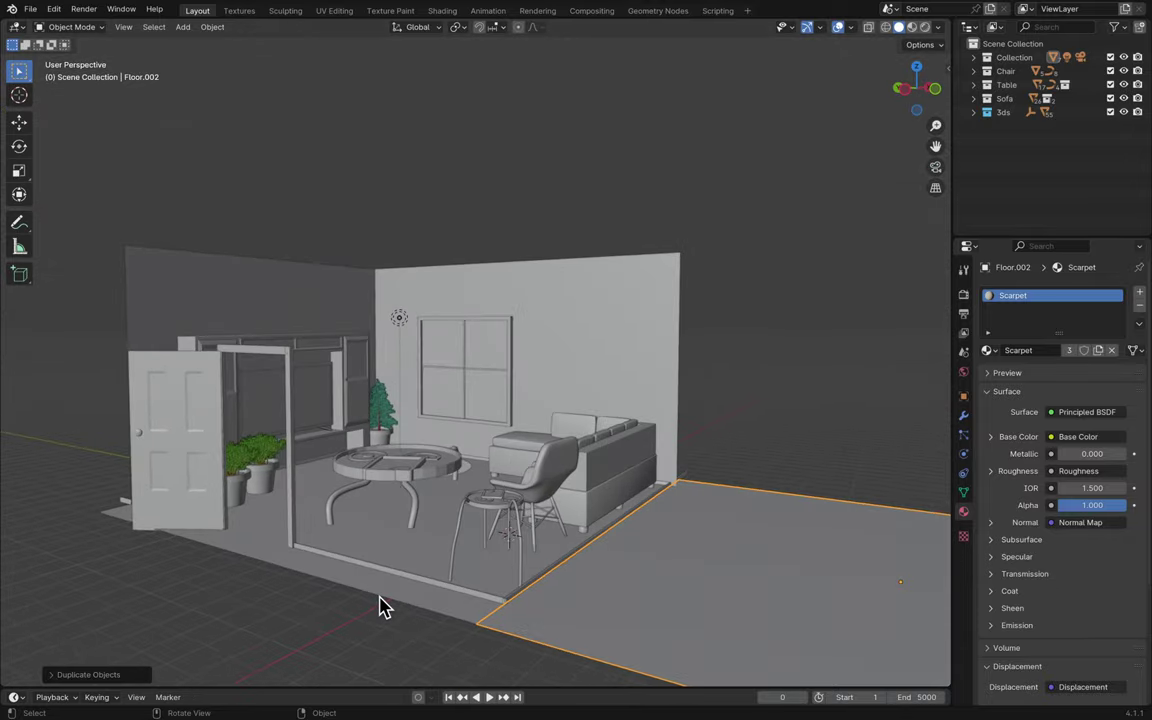
pyautogui.press('g')
pyautogui.hotkey('shift', 'z')
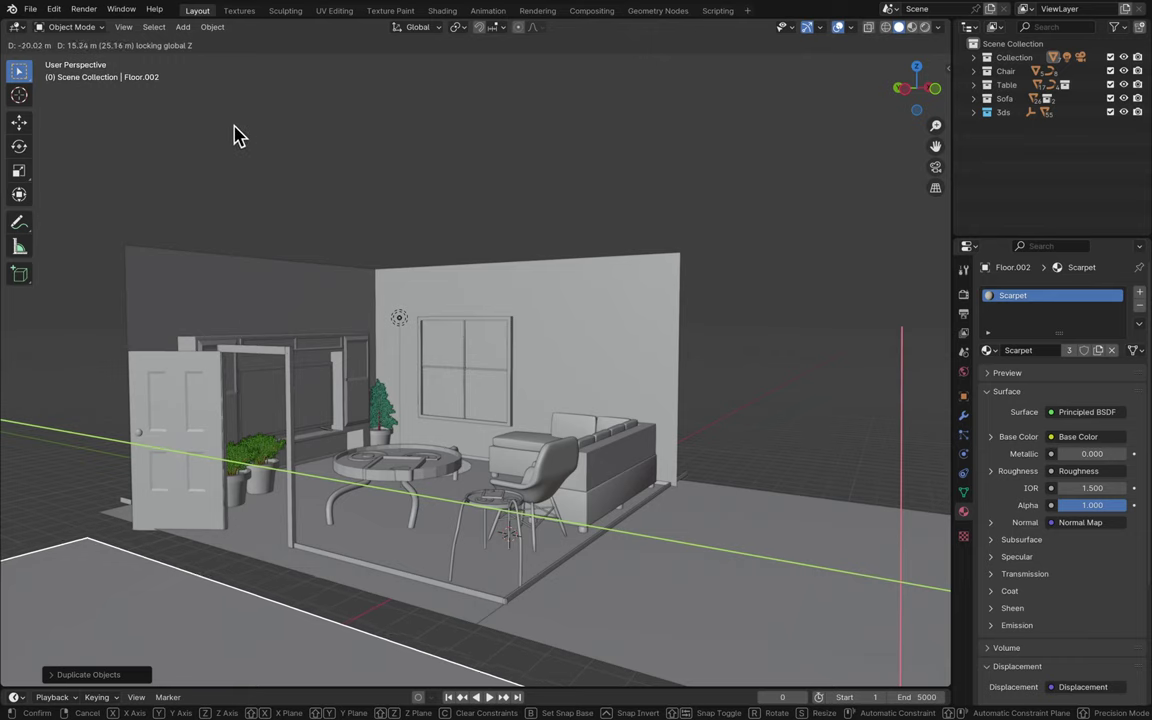
pyautogui.click(307, 48)
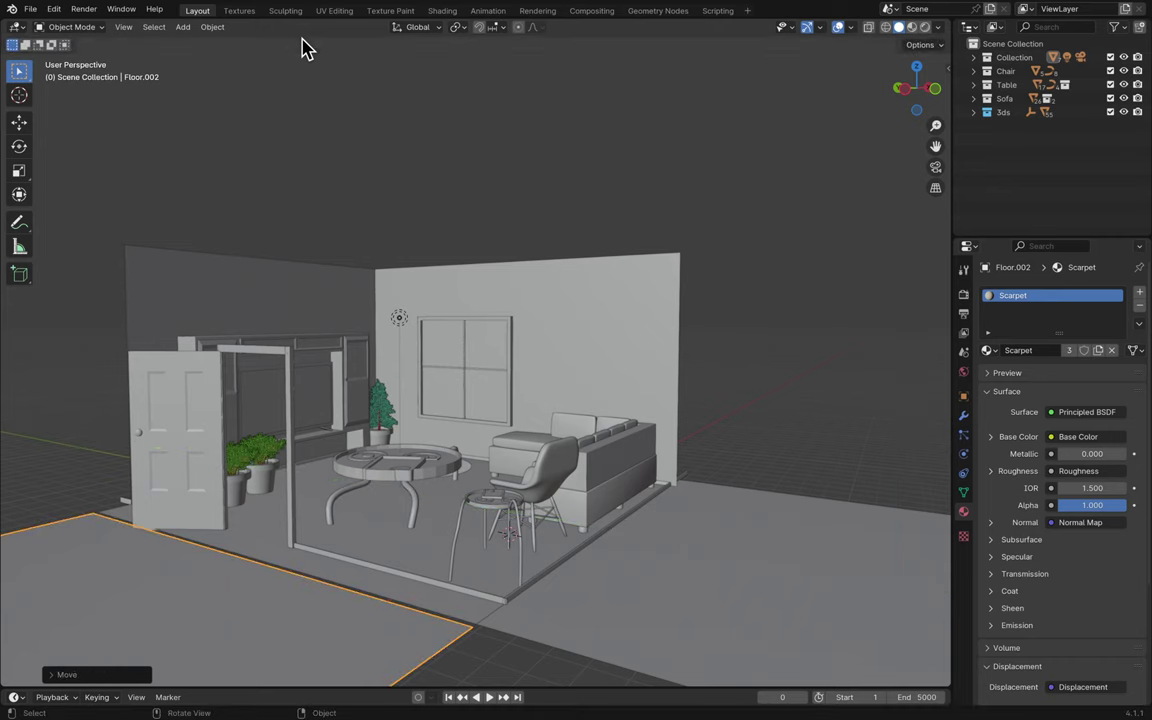
pyautogui.click(916, 66)
pyautogui.press('x')
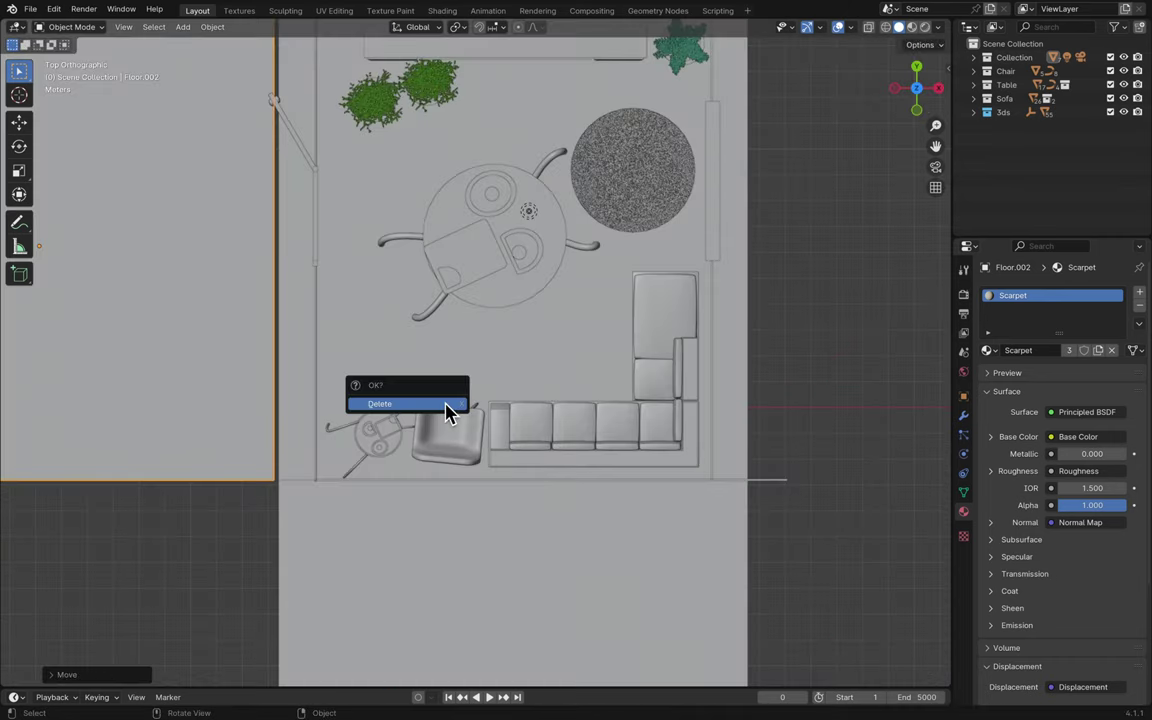
pyautogui.click(447, 405)
# - Duplicate the large floor below the room and shift the copy about 18.2 m along X to the left
pyautogui.click(437, 358)
pyautogui.press('g')
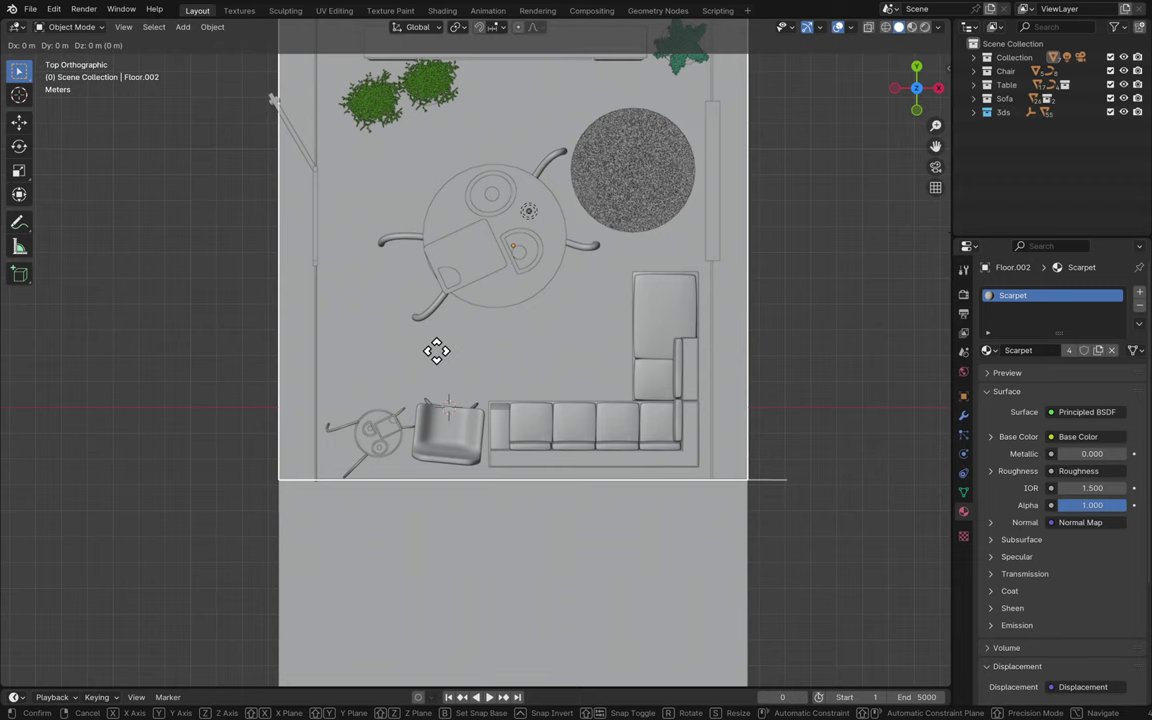
pyautogui.rightClick(436, 350)
pyautogui.hotkey('shift', 'd')
pyautogui.rightClick(399, 442)
pyautogui.press('g')
pyautogui.press('x')
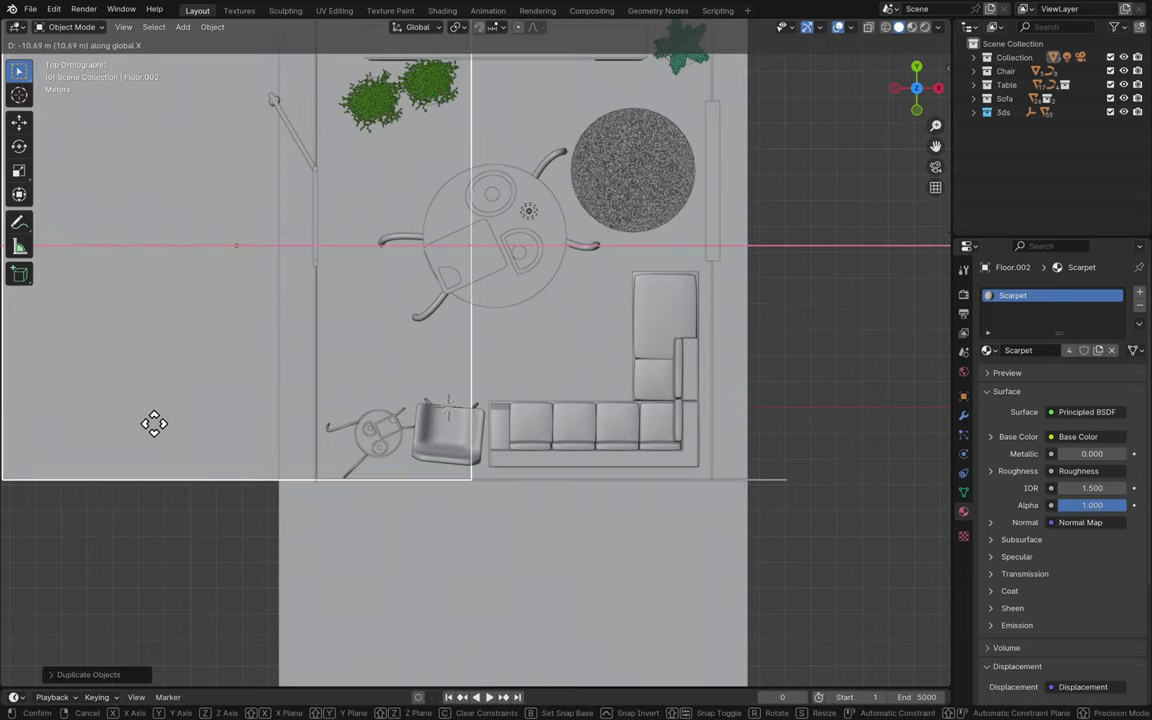
pyautogui.click(904, 437)
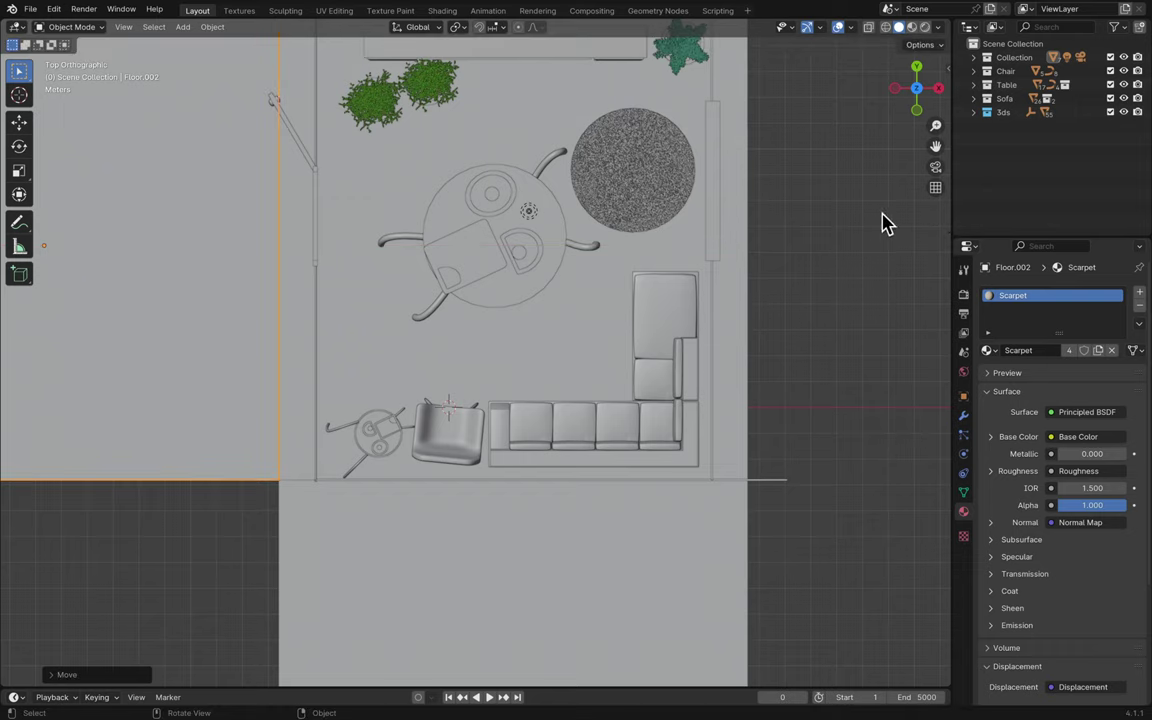
pyautogui.click(936, 167)
# - Zoom and pan the locked camera to a lower, closer framing of the room, unlock it, and save Blender16.blend
pyautogui.scroll(10, 728, 347)
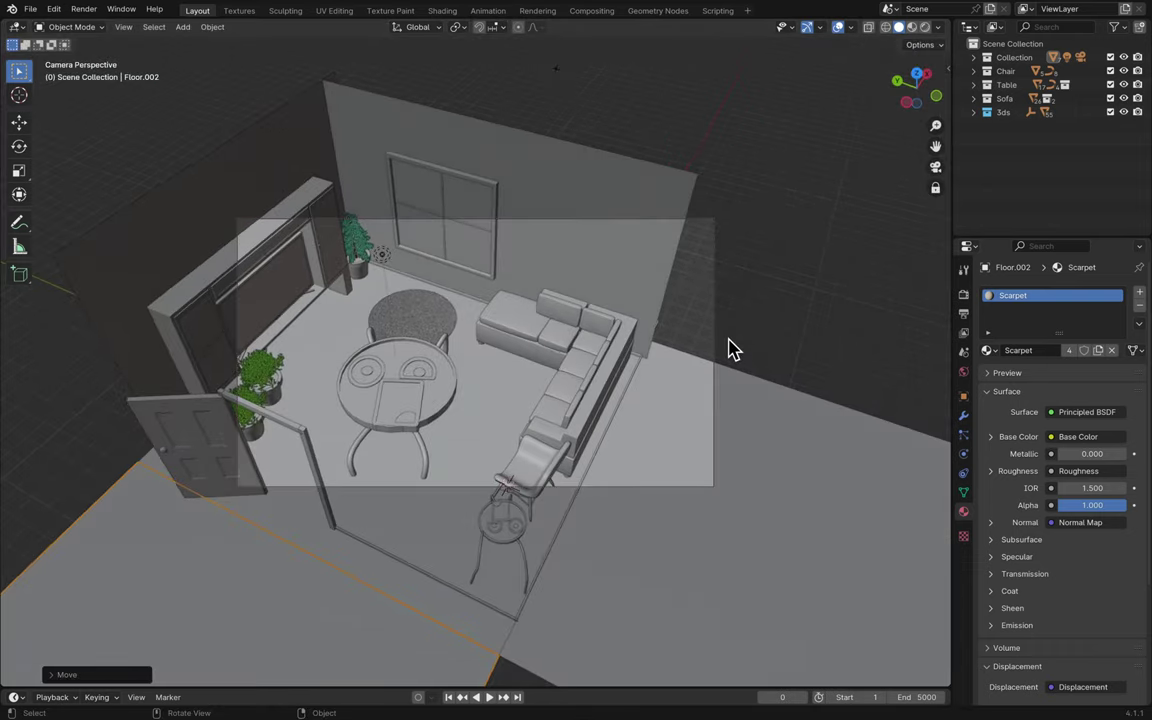
pyautogui.scroll(10, 730, 346)
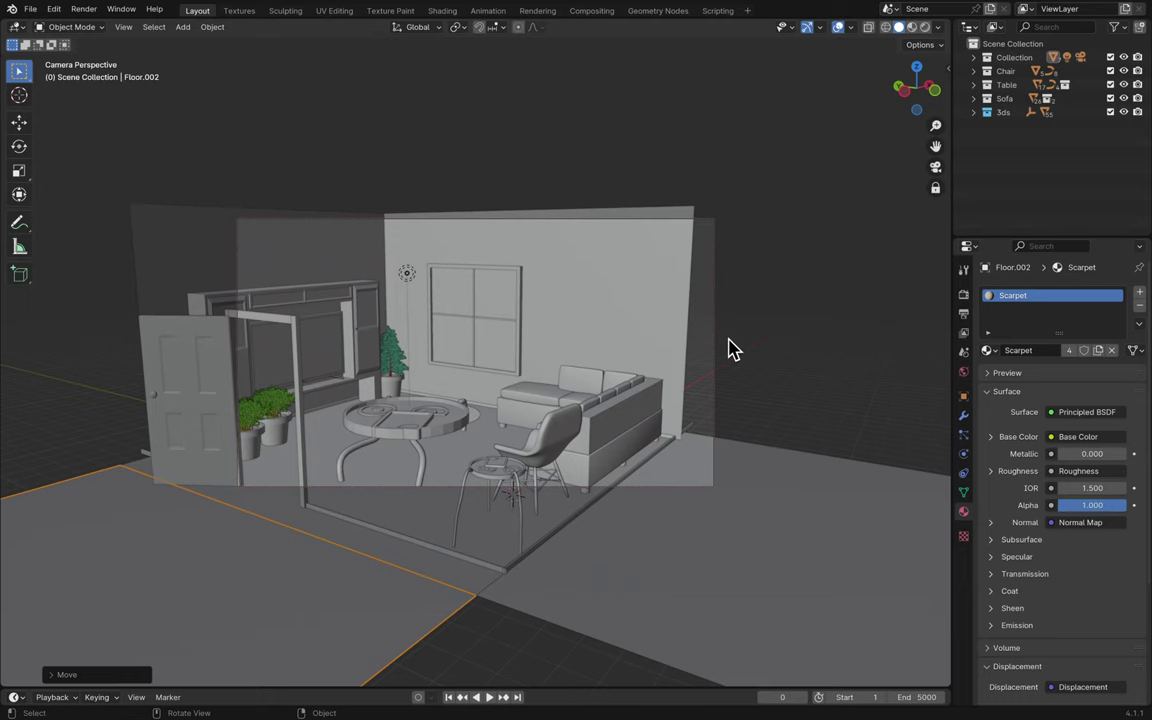
pyautogui.scroll(8, 736, 345)
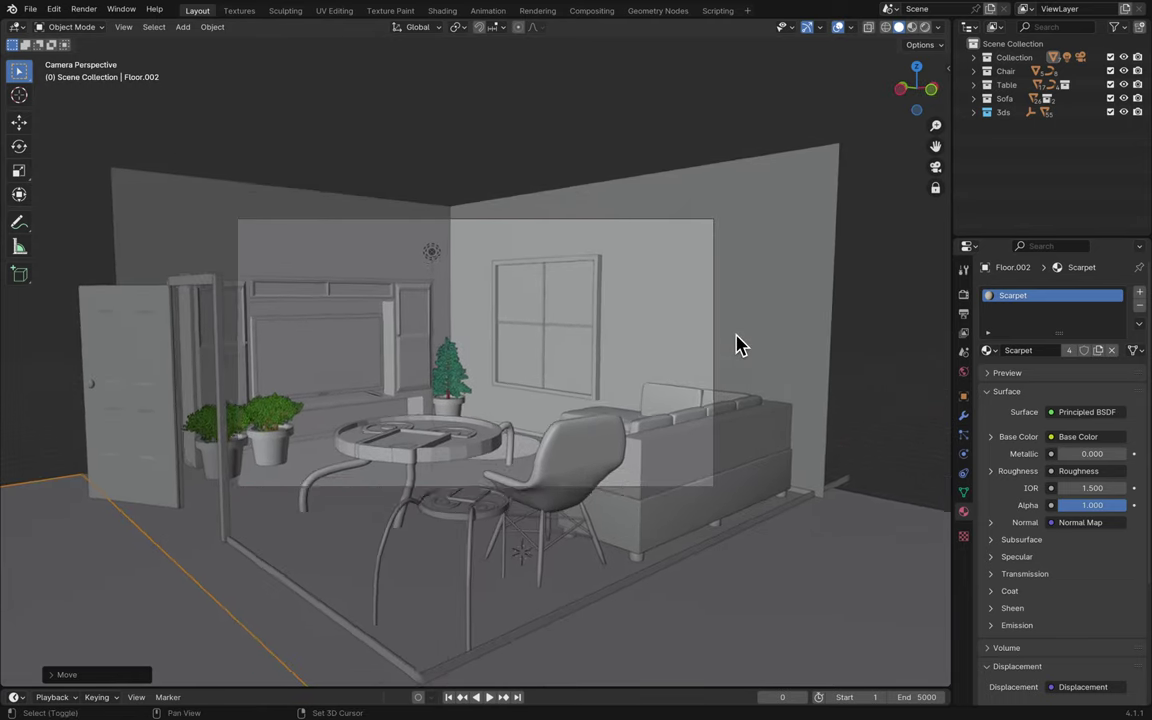
pyautogui.scroll(-3, 787, 291)
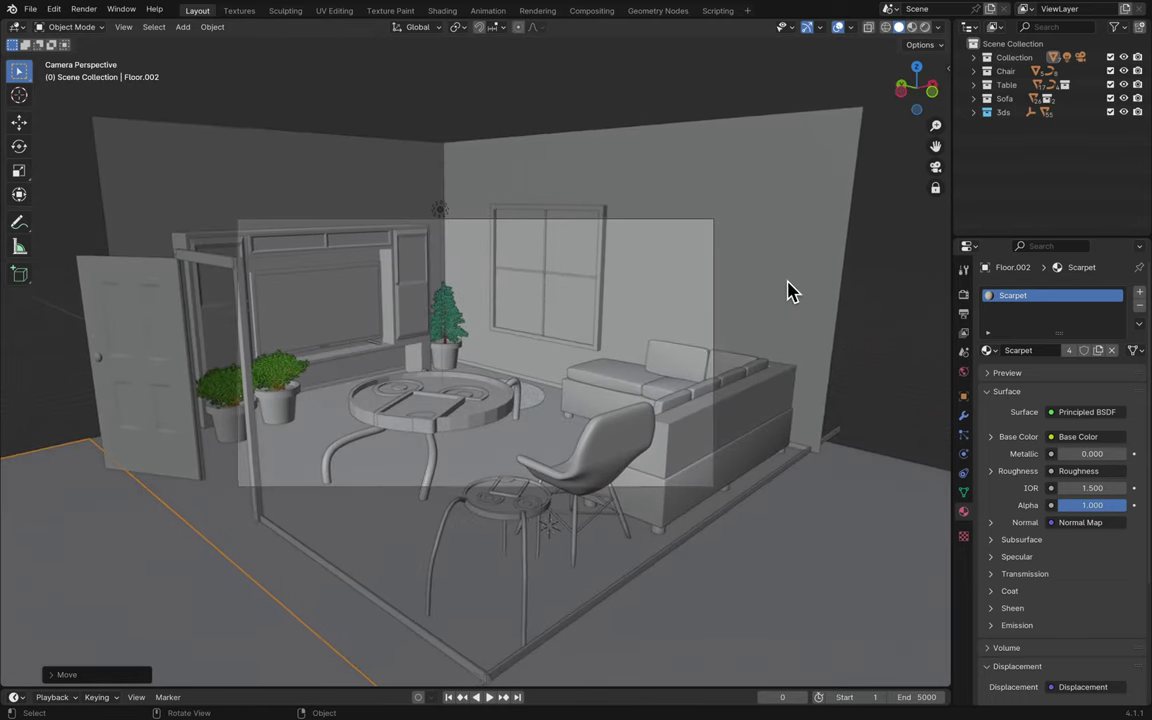
pyautogui.hscroll(-5, 787, 296)
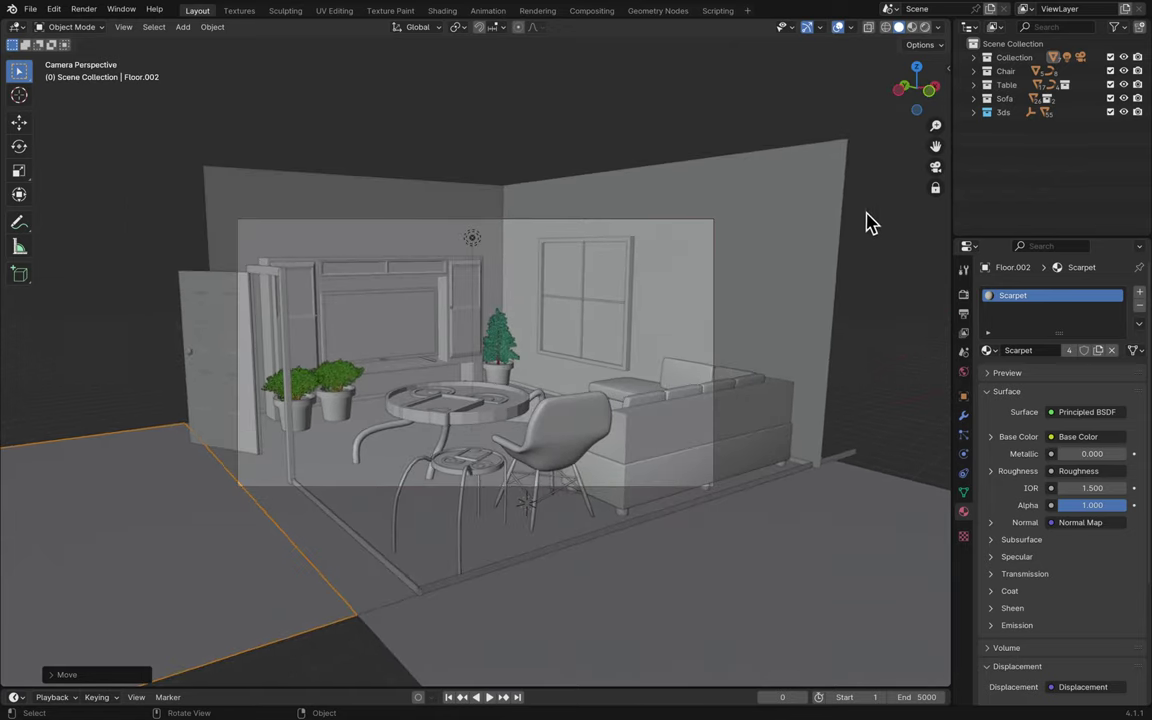
pyautogui.hscroll(-5, 816, 257)
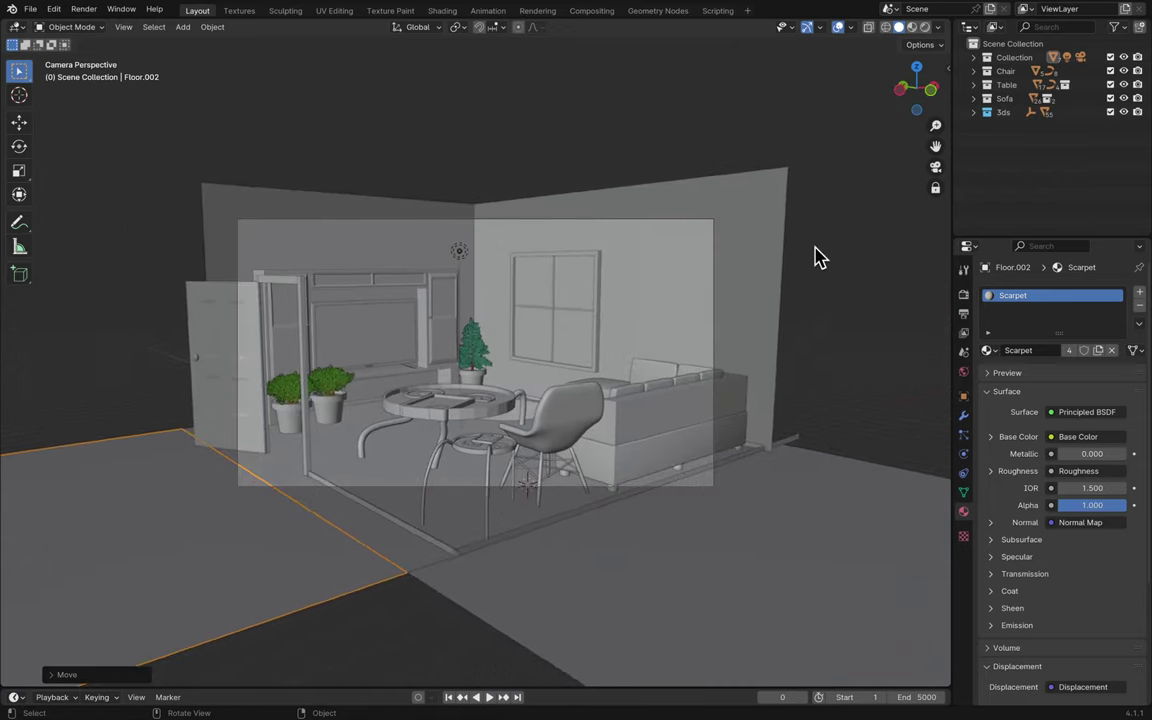
pyautogui.click(935, 188)
pyautogui.hscroll(-10, 866, 280)
pyautogui.hotkey('ctrl', 's')
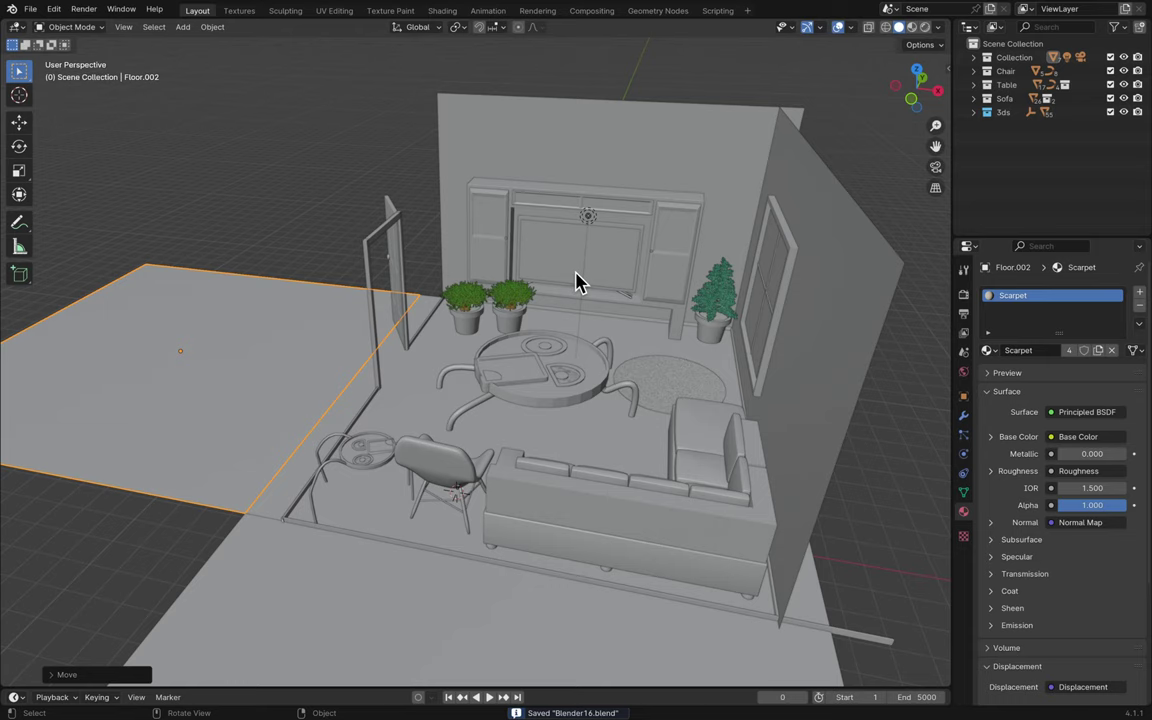
# - Render the room from the camera with F12, inspect it maximized, then restore the floating Render window
pyautogui.press('F12')
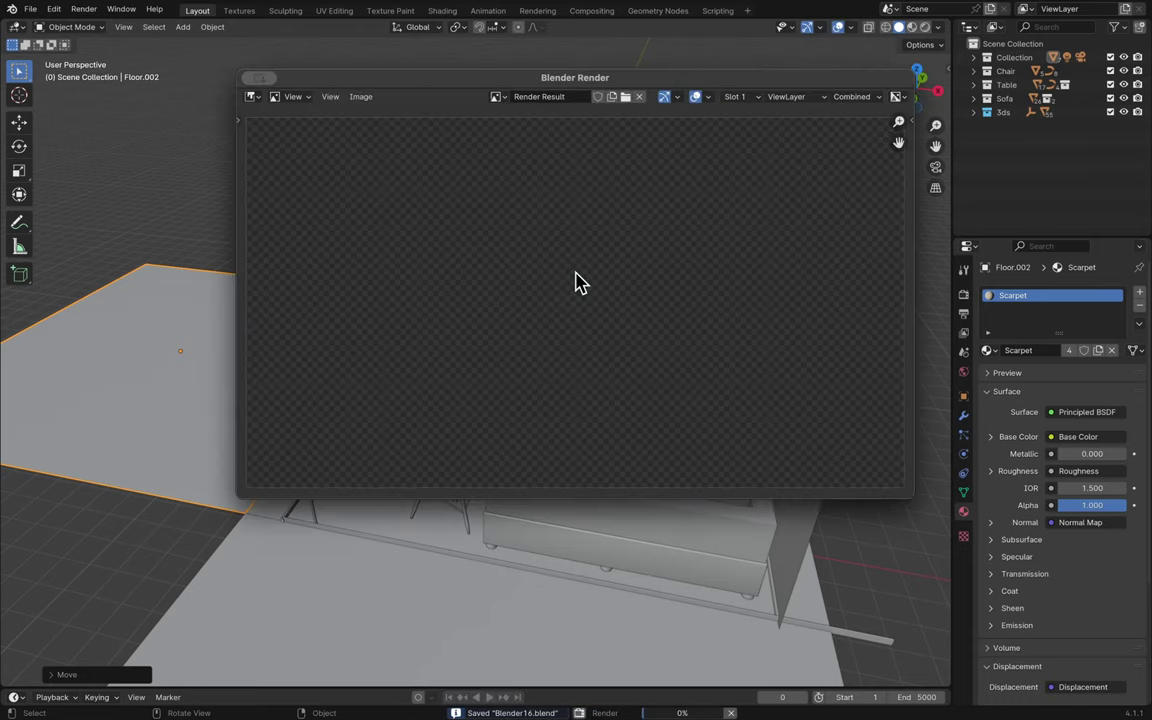
pyautogui.doubleClick(494, 82)
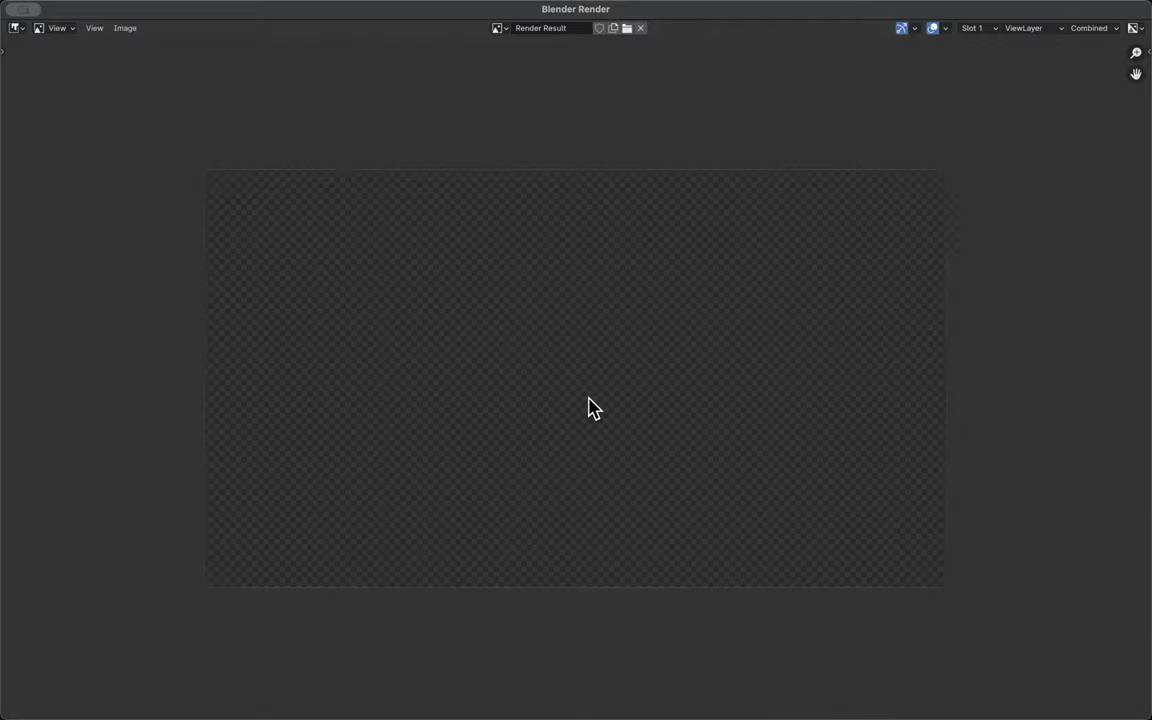
pyautogui.scroll(2, 592, 407)
pyautogui.scroll(2, 592, 407)
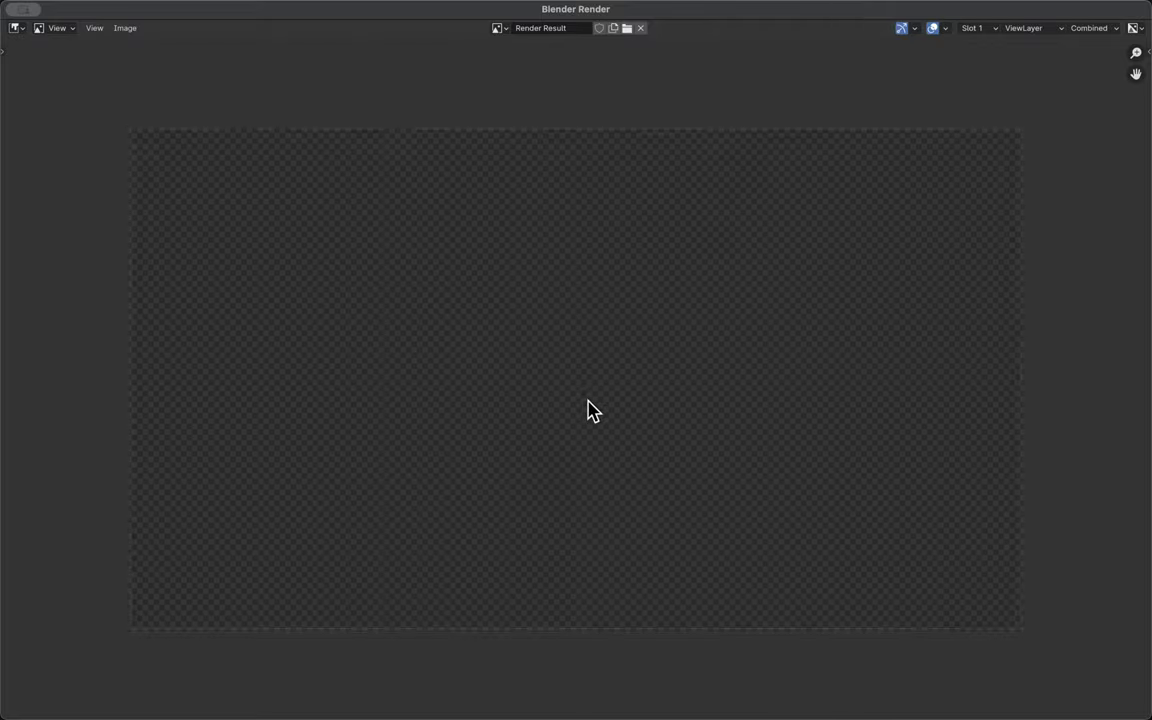
pyautogui.scroll(1, 592, 410)
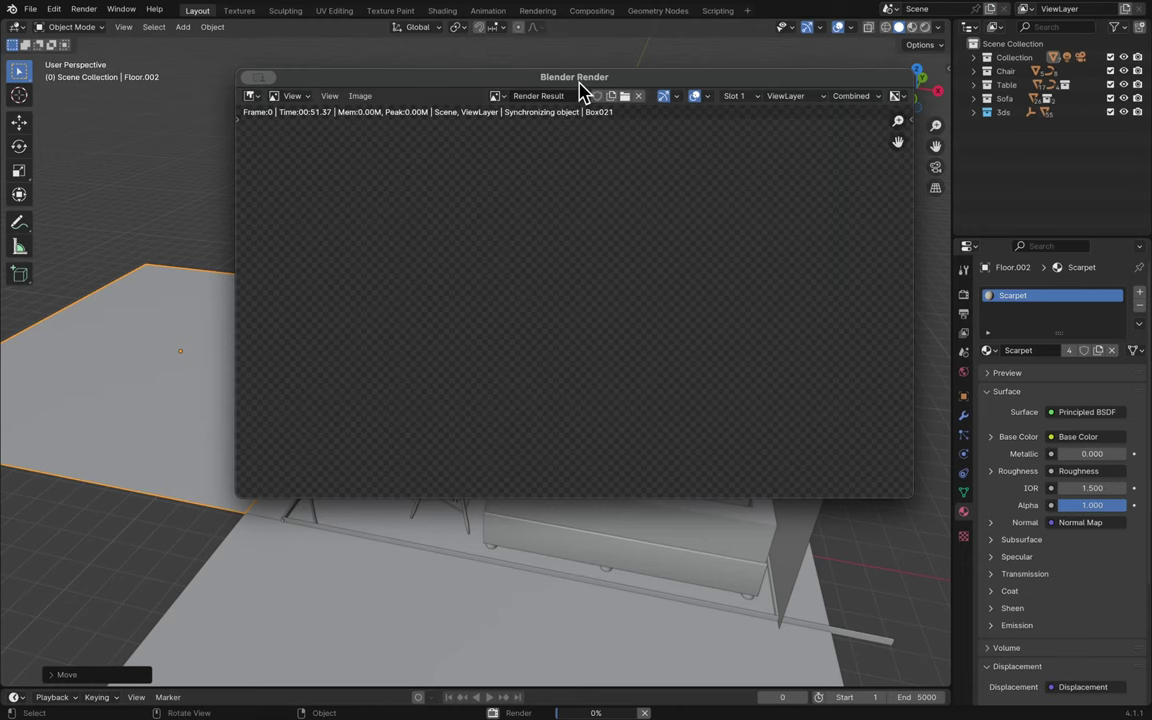
pyautogui.moveTo(584, 90); pyautogui.dragTo(550, 90)
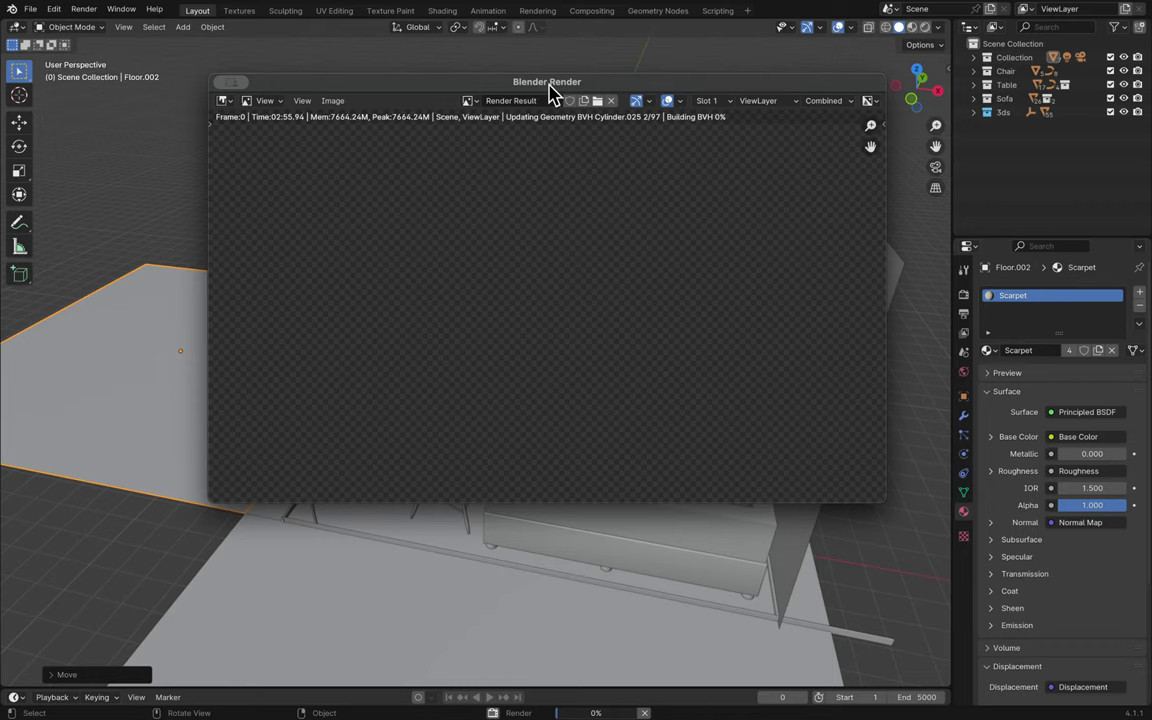
pyautogui.moveTo(494, 1)
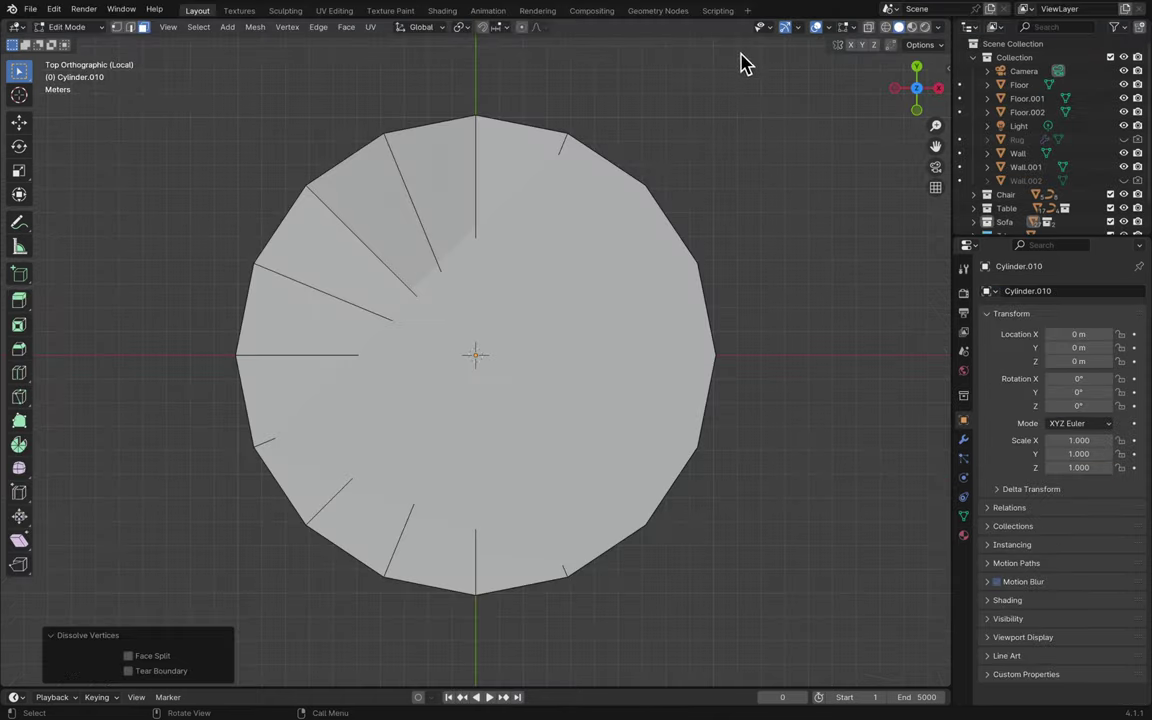
# - Try dissolving the selected disc vertices, then undo back to the extruded cylinder
pyautogui.moveTo(459, 83); pyautogui.dragTo(226, 663)
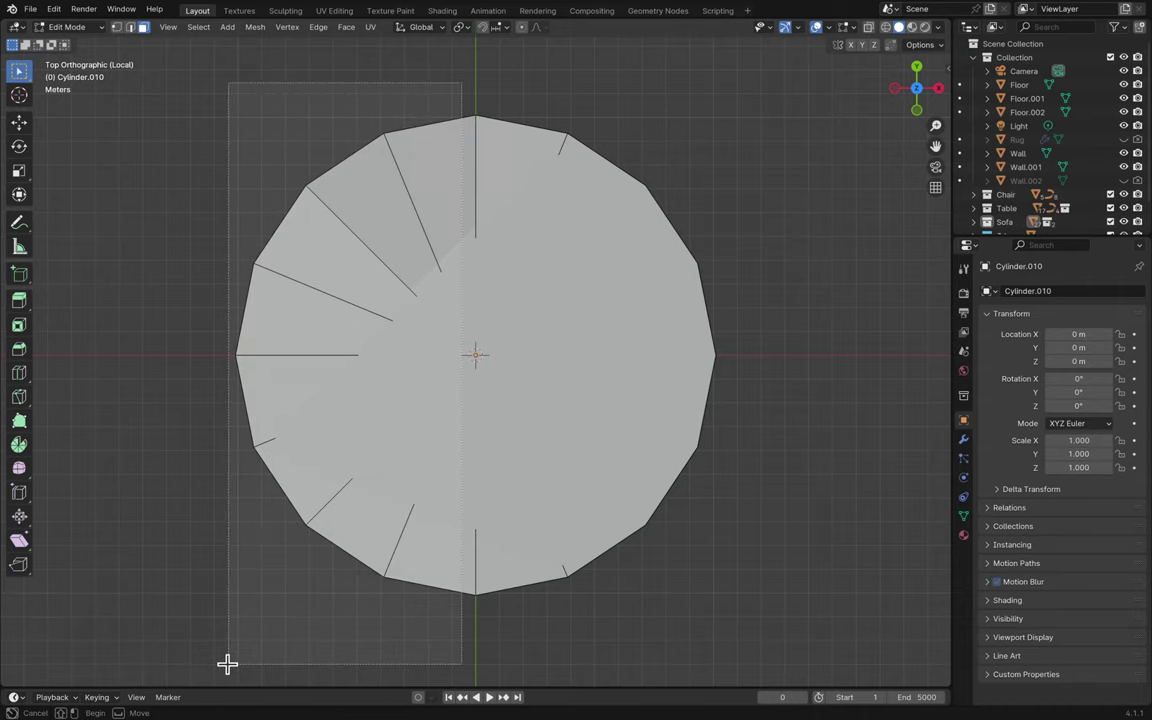
pyautogui.press('a')
pyautogui.press('x')
pyautogui.press('Return')
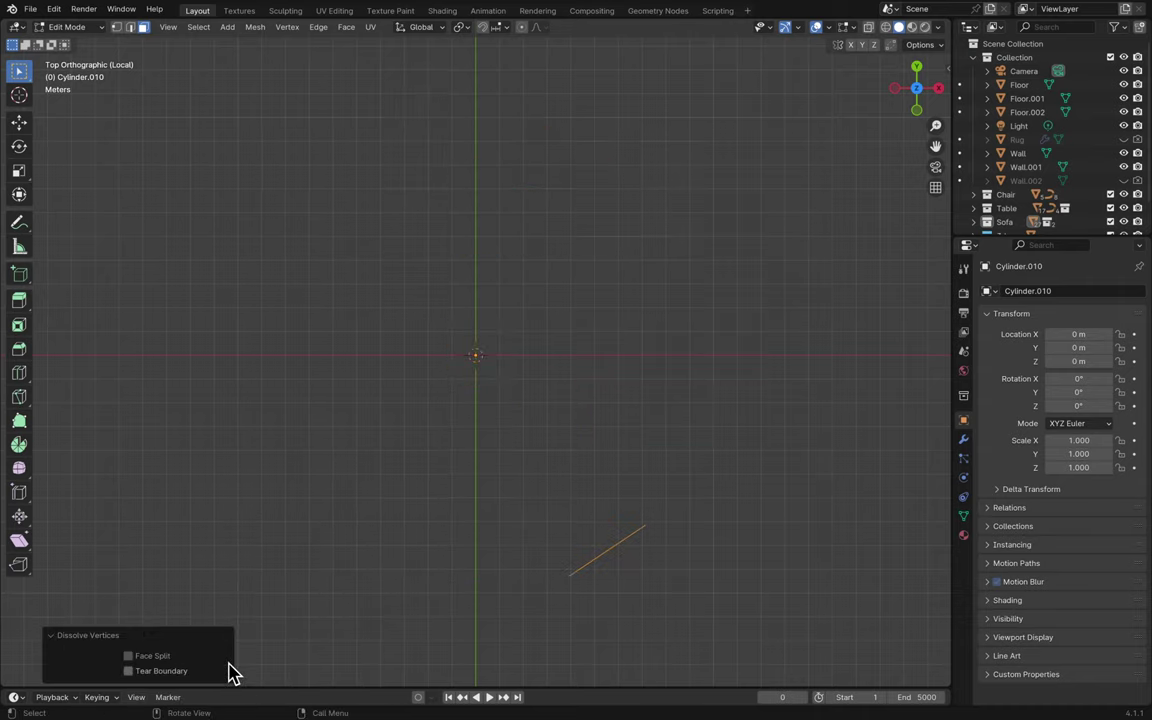
pyautogui.hotkey('ctrl', 'z')
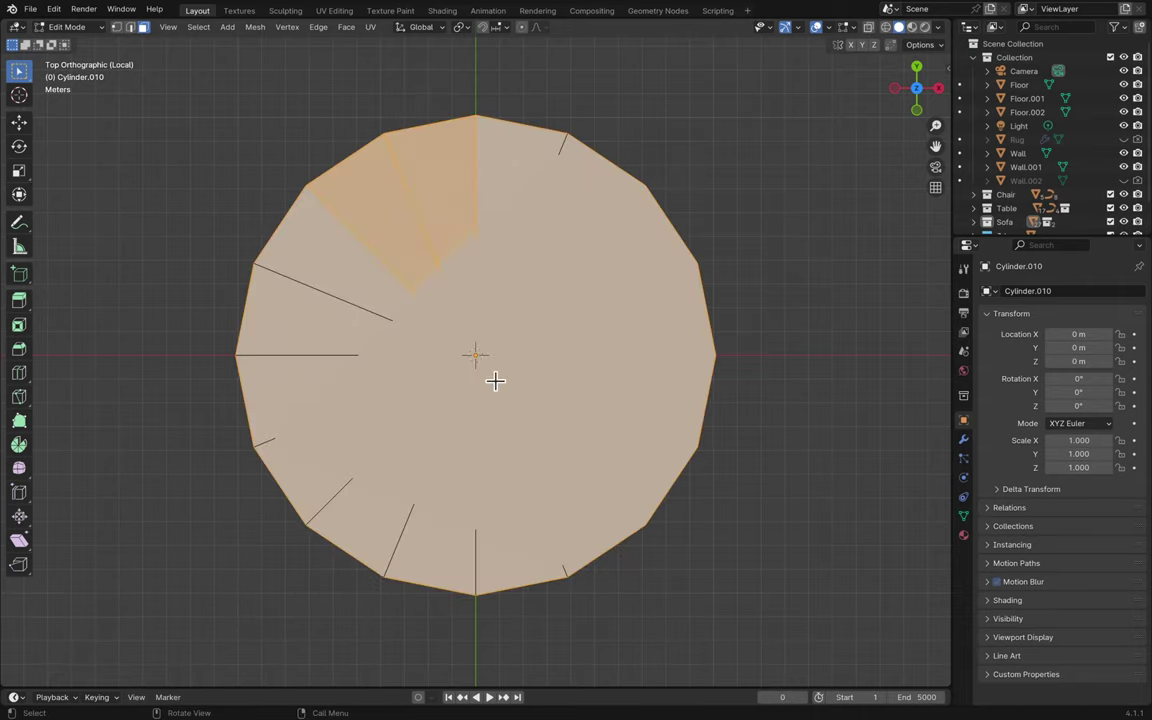
pyautogui.hotkey('ctrl', 'z')
pyautogui.click(239, 153)
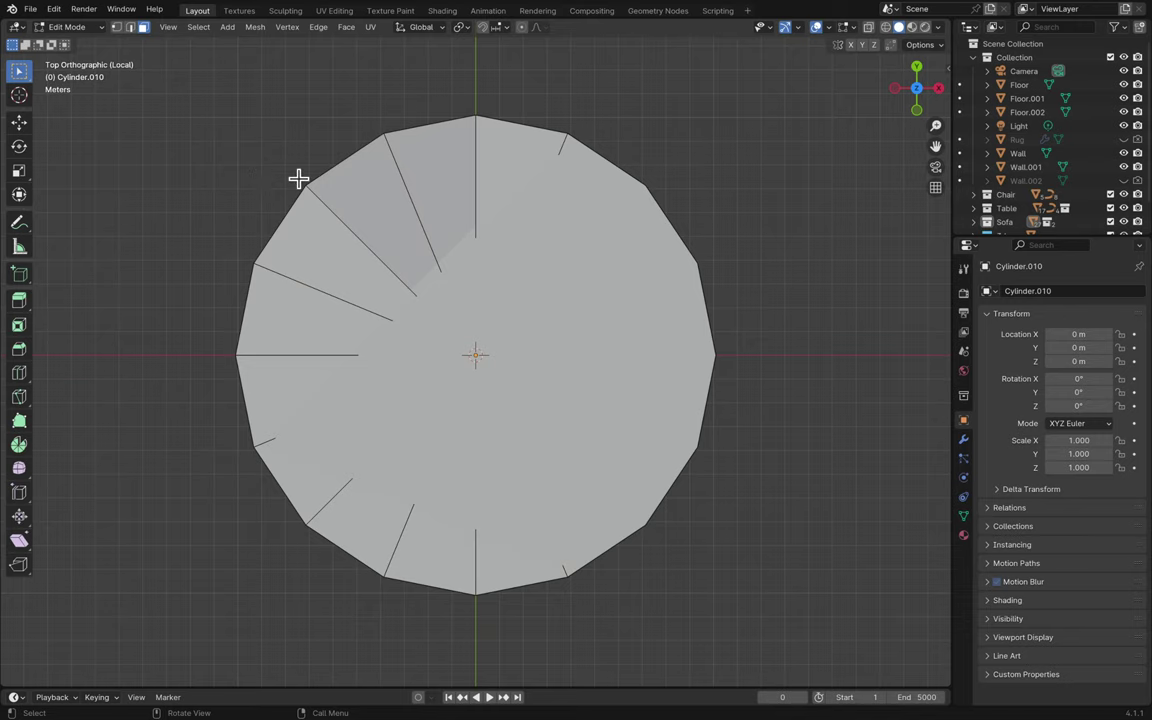
# - Select the cylinder's top faces and delete them
pyautogui.moveTo(418, 98); pyautogui.dragTo(165, 617)
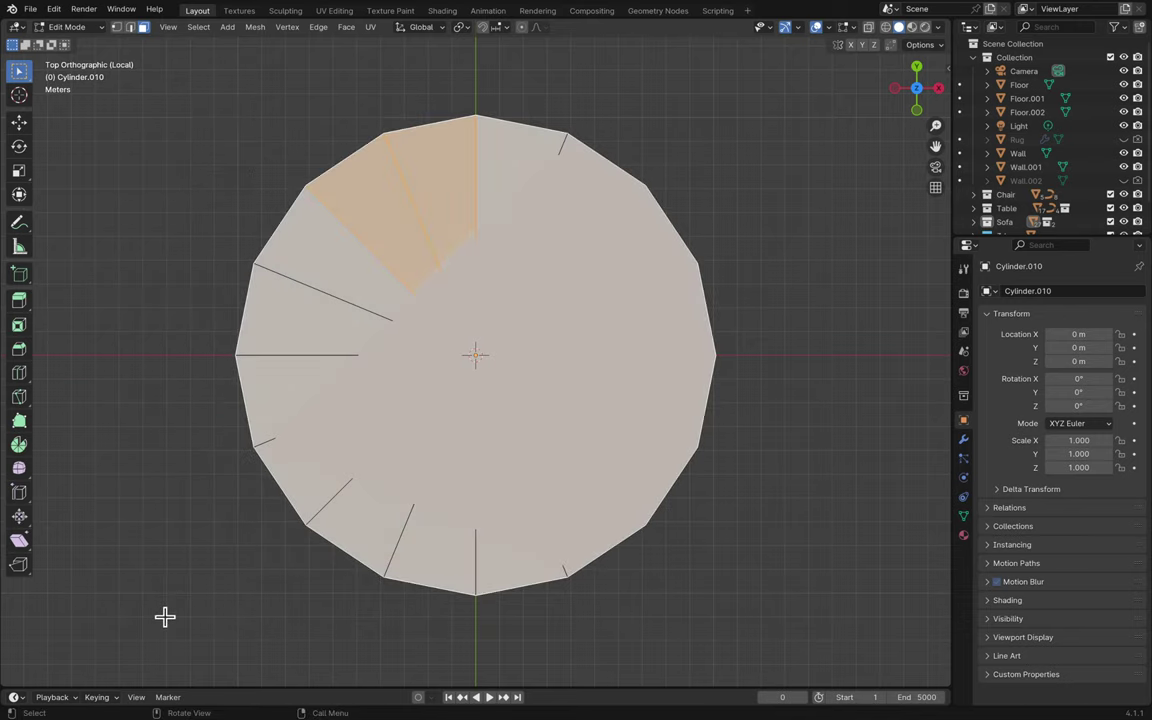
pyautogui.moveTo(165, 617); pyautogui.dragTo(270, 563, button='middle')
pyautogui.hotkey('ctrl', 'z')
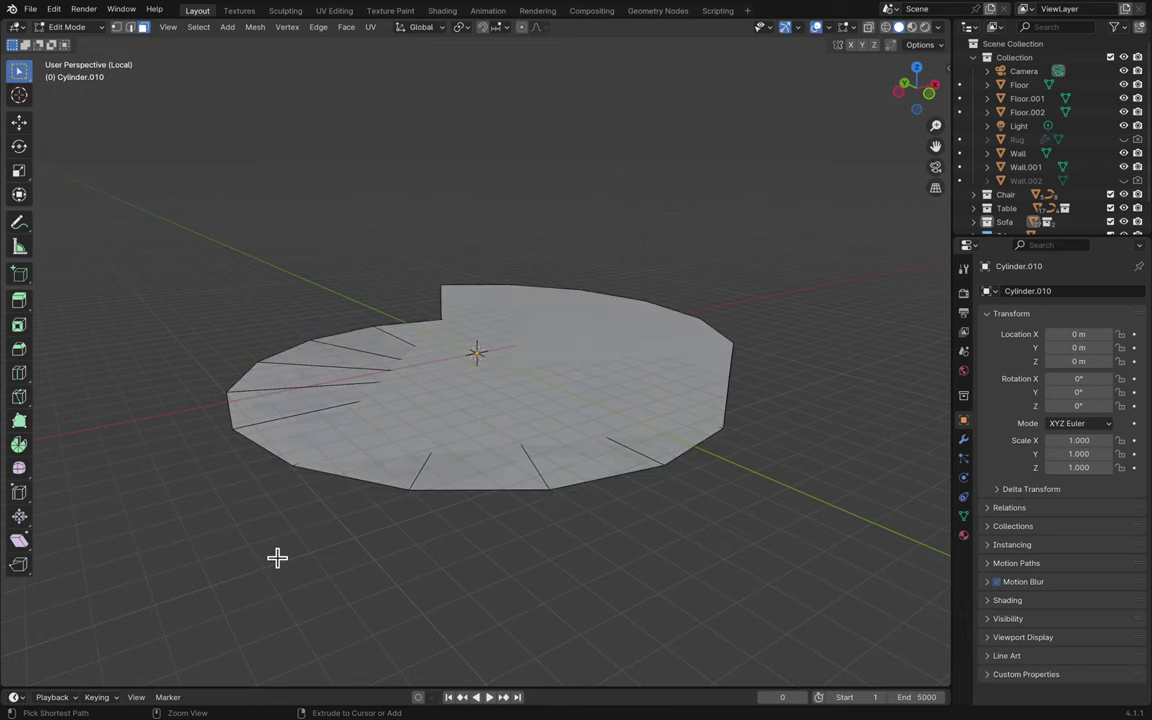
pyautogui.hotkey('ctrl', 'shift', 'z')
pyautogui.press('x')
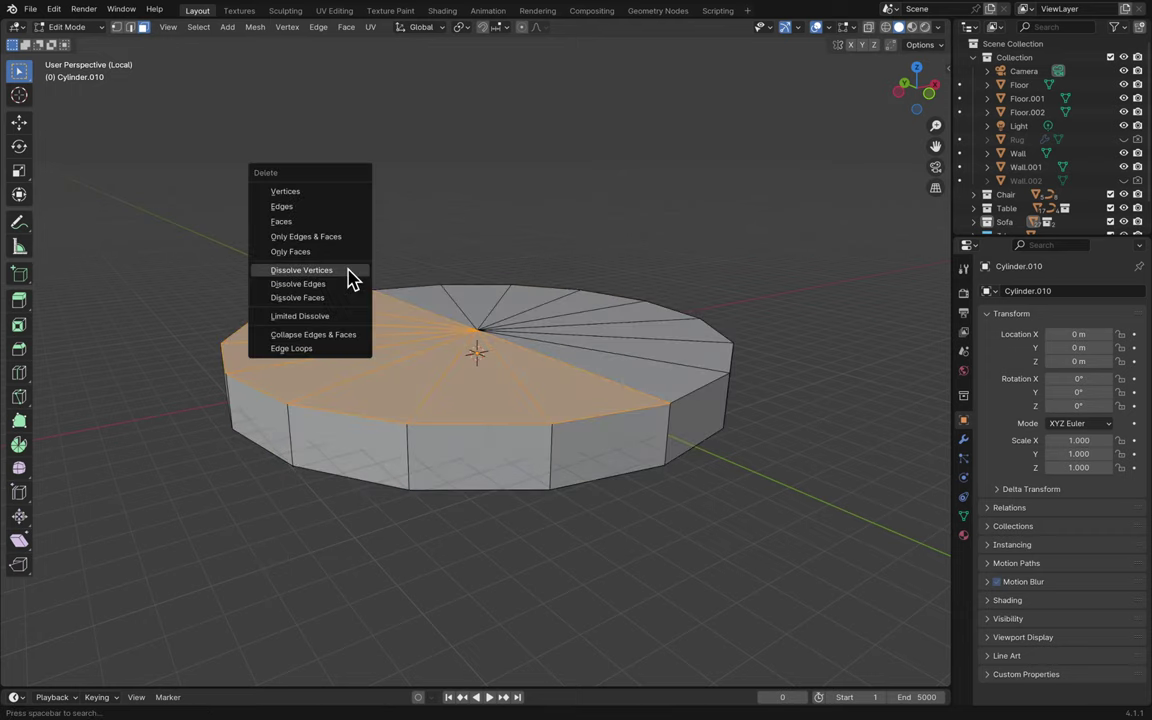
pyautogui.click(324, 222)
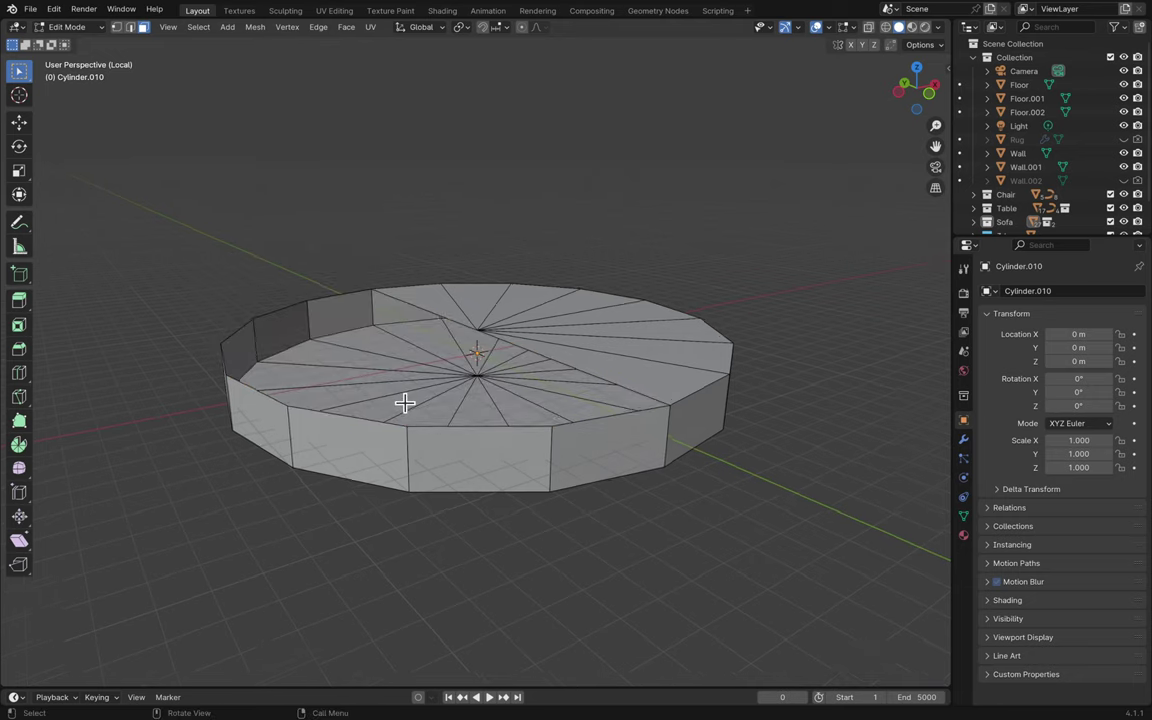
# - From the top view, select the left half of the cylinder's faces and delete them
pyautogui.scroll(5, 404, 404)
pyautogui.click(918, 76)
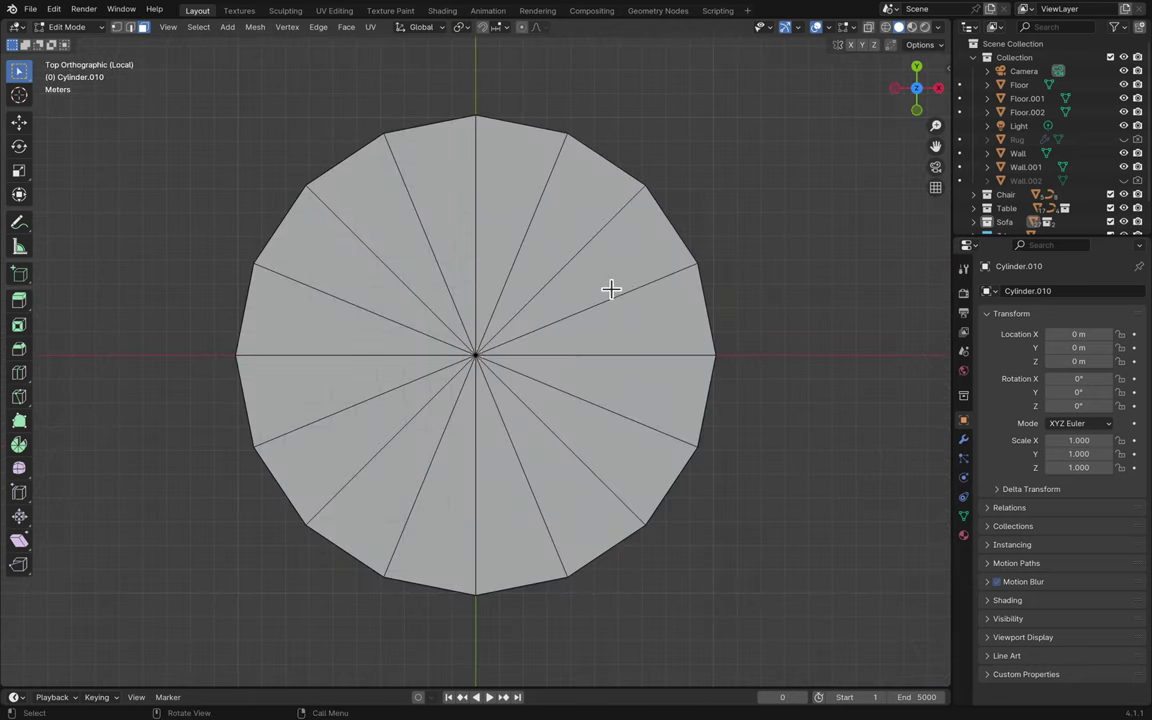
pyautogui.moveTo(430, 102); pyautogui.dragTo(237, 656)
pyautogui.press('x')
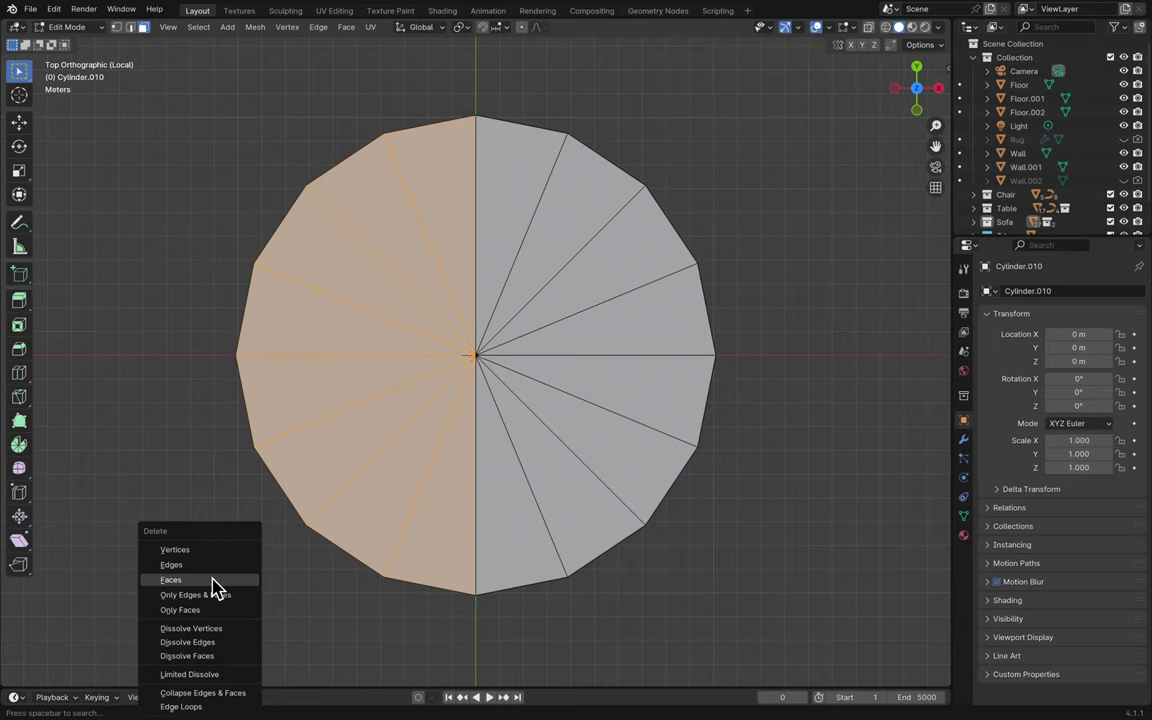
pyautogui.click(216, 580)
# - Delete the front band faces and the remaining band faces on the left
pyautogui.moveTo(300, 490); pyautogui.dragTo(311, 499, button='middle')
pyautogui.moveTo(459, 514); pyautogui.dragTo(190, 366)
pyautogui.press('x')
pyautogui.click(247, 367)
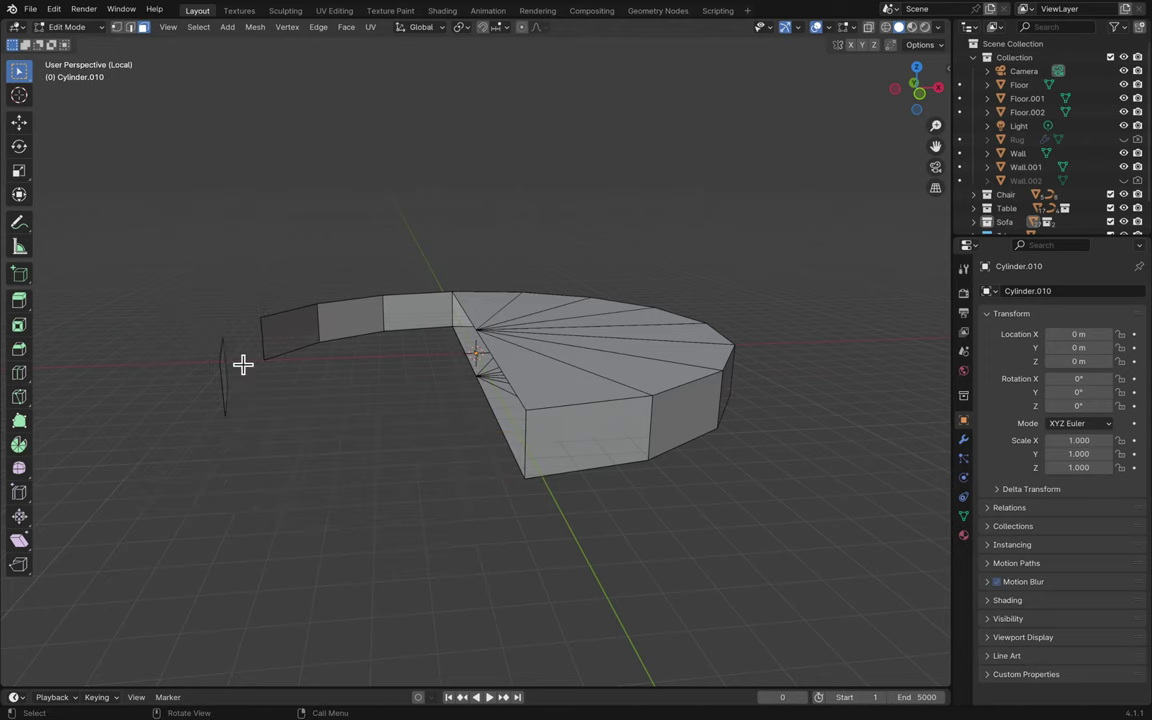
pyautogui.moveTo(387, 328); pyautogui.dragTo(231, 262)
pyautogui.press('x')
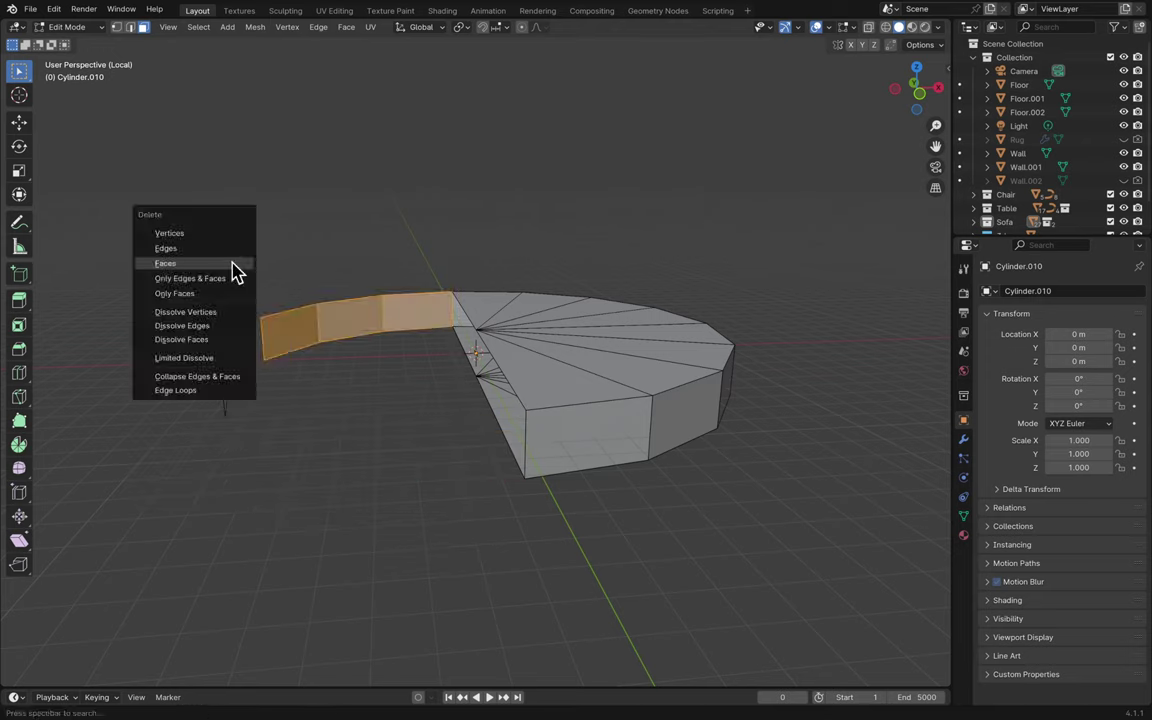
pyautogui.click(231, 263)
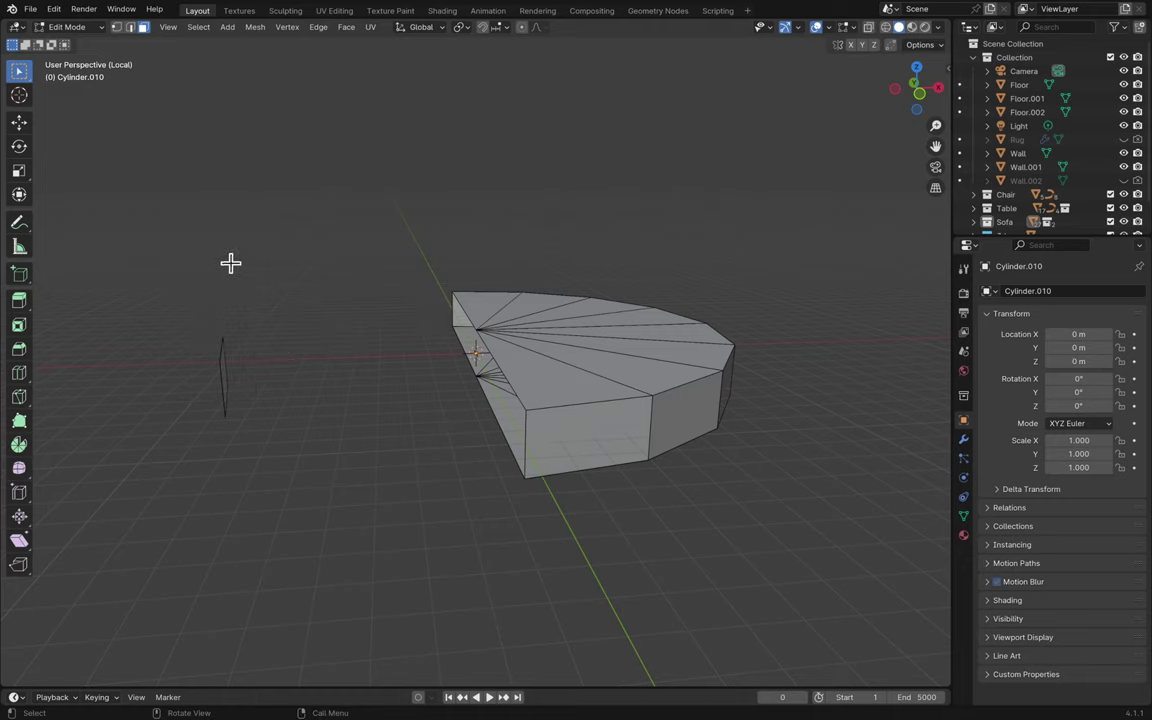
# - Delete the leftover thin sliver, leaving a fan-shaped wall, and return to Object Mode
pyautogui.click(223, 376)
pyautogui.press('x')
pyautogui.click(229, 383)
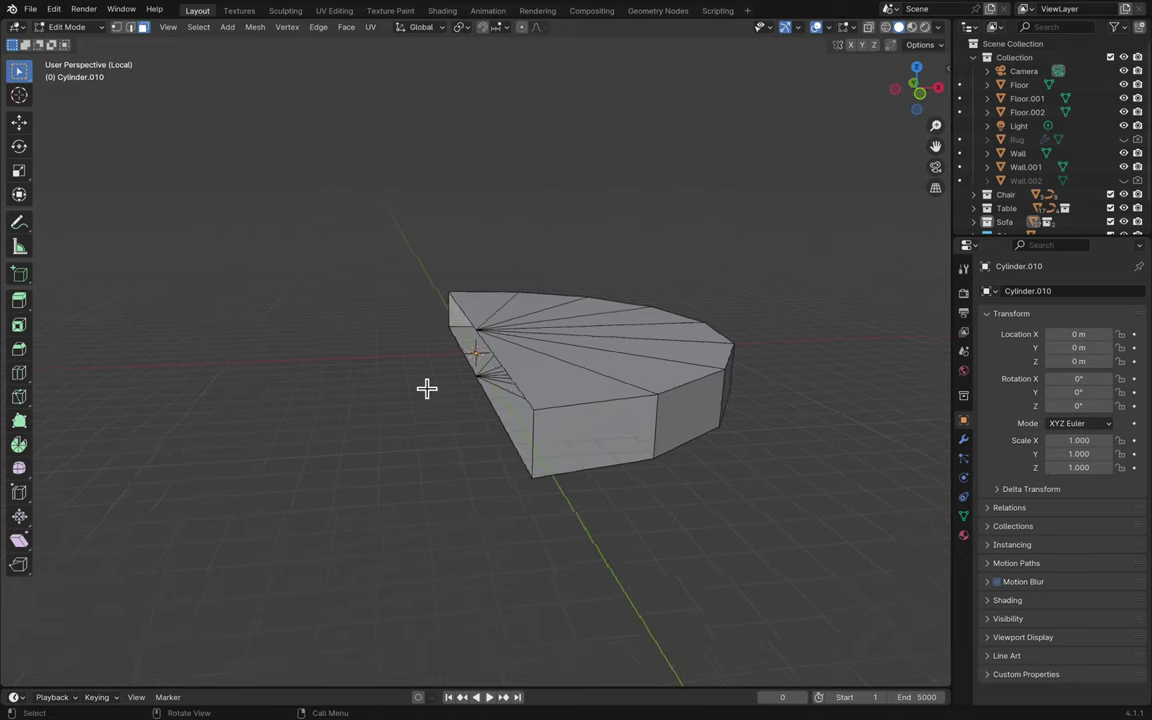
pyautogui.moveTo(427, 388); pyautogui.dragTo(427, 388, button='middle')
pyautogui.press('Tab')
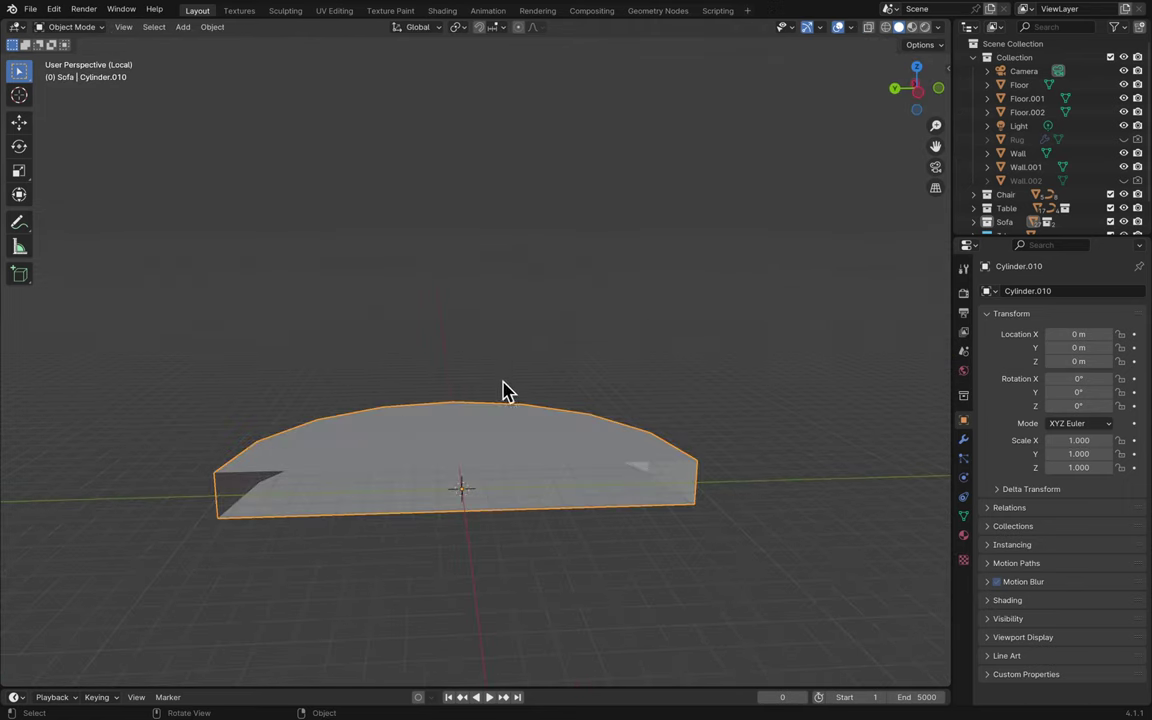
# - Stretch the backdrop taller, then exit local view into a front view of the room
pyautogui.press('s')
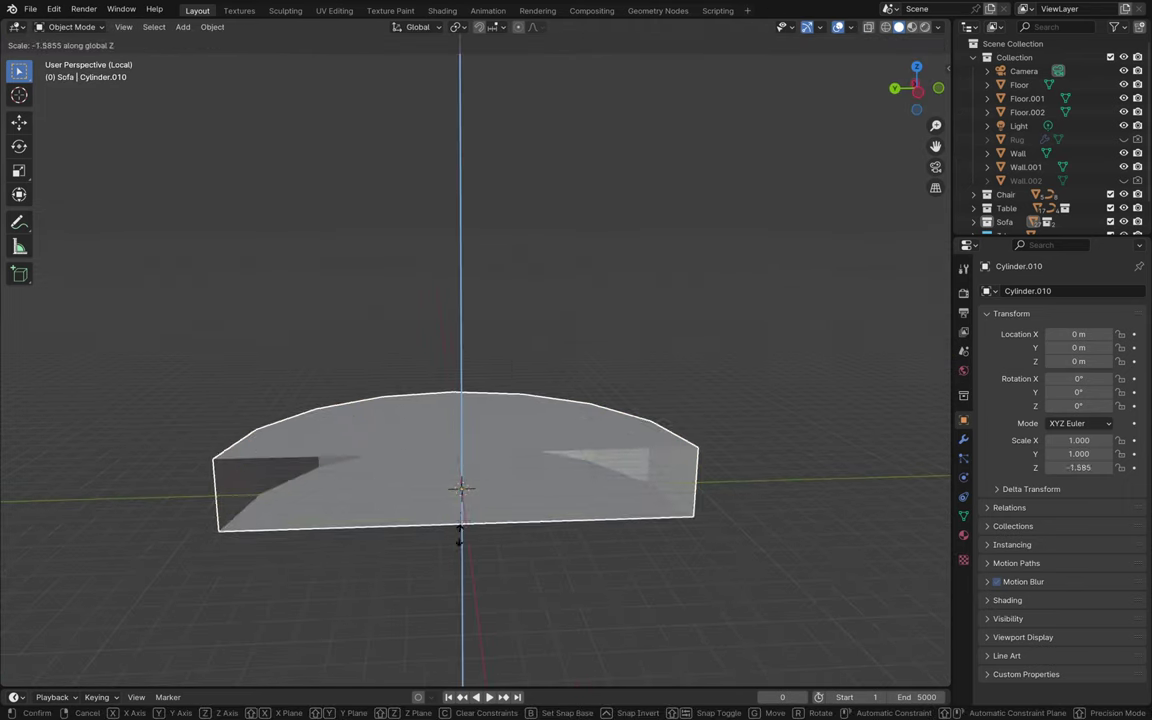
pyautogui.click(541, 380)
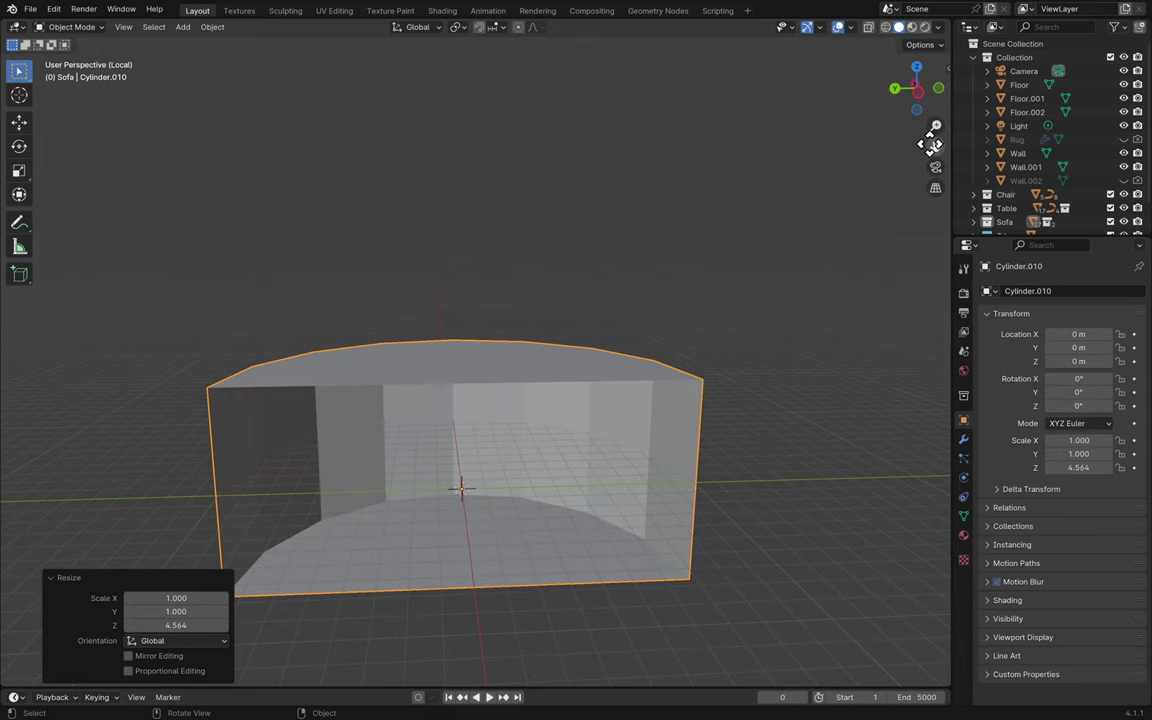
pyautogui.press('KP_Divide')
pyautogui.hscroll(-10, 720, 222)
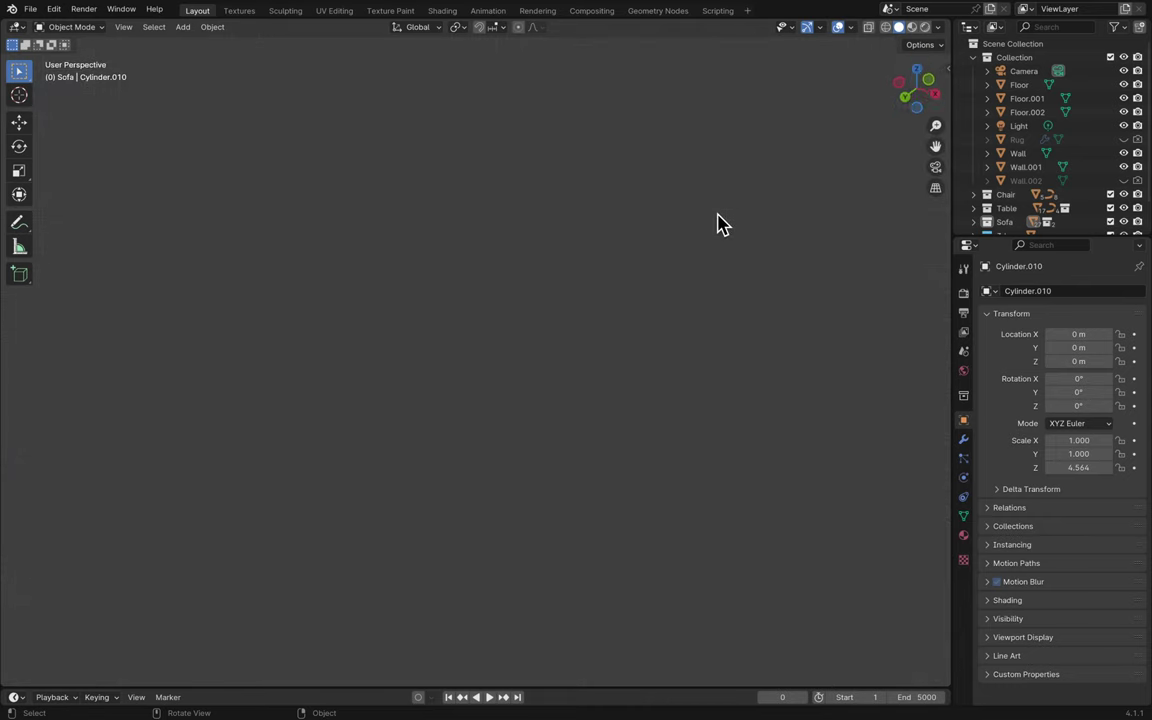
pyautogui.keyDown('shift'); pyautogui.hscroll(-2, 720, 222); pyautogui.keyUp('shift')
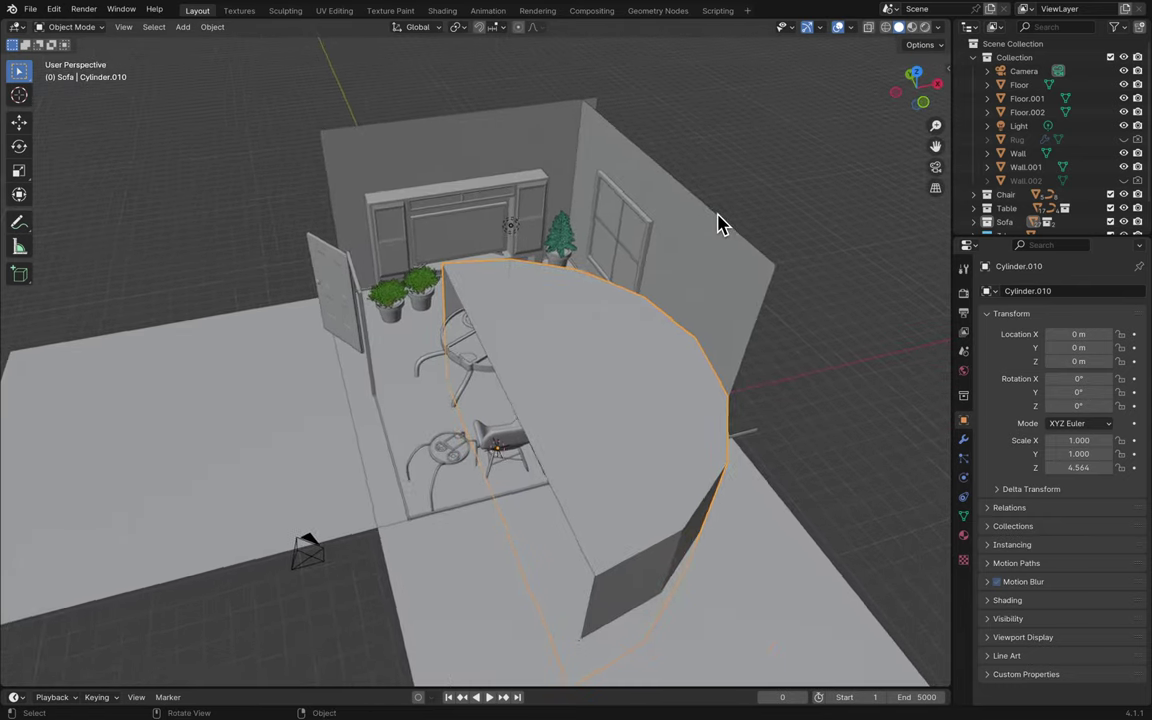
pyautogui.click(913, 98)
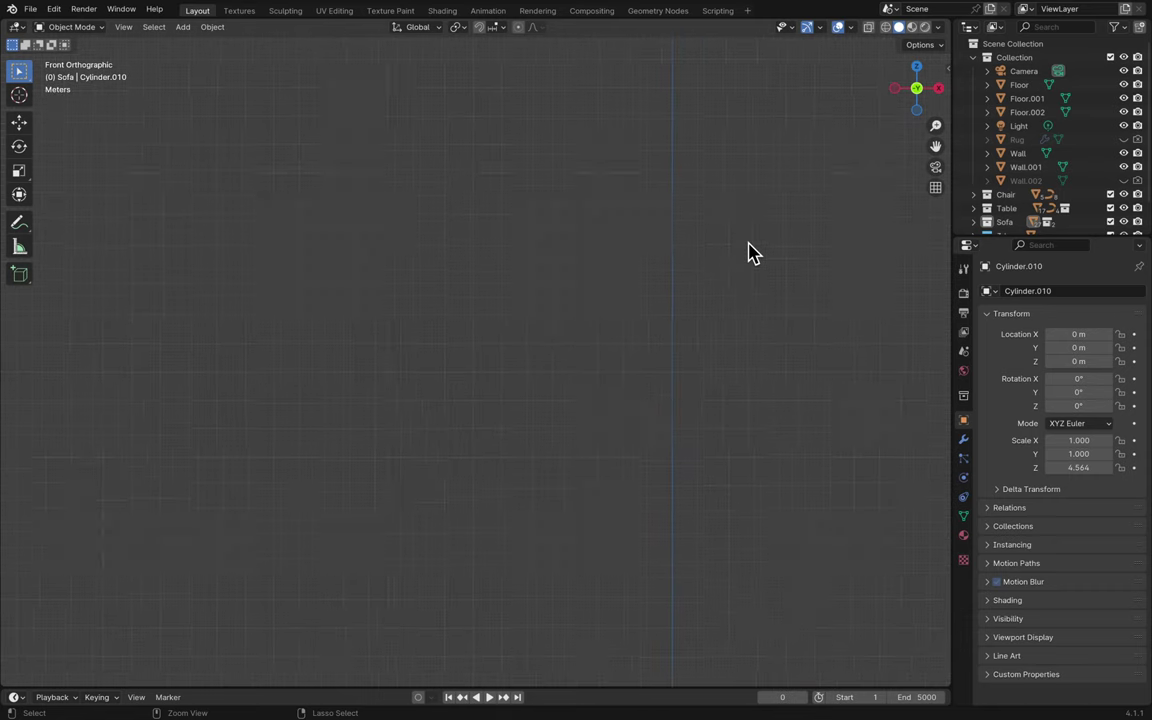
pyautogui.keyDown('shift'); pyautogui.scroll(-10, 752, 252); pyautogui.keyUp('shift')
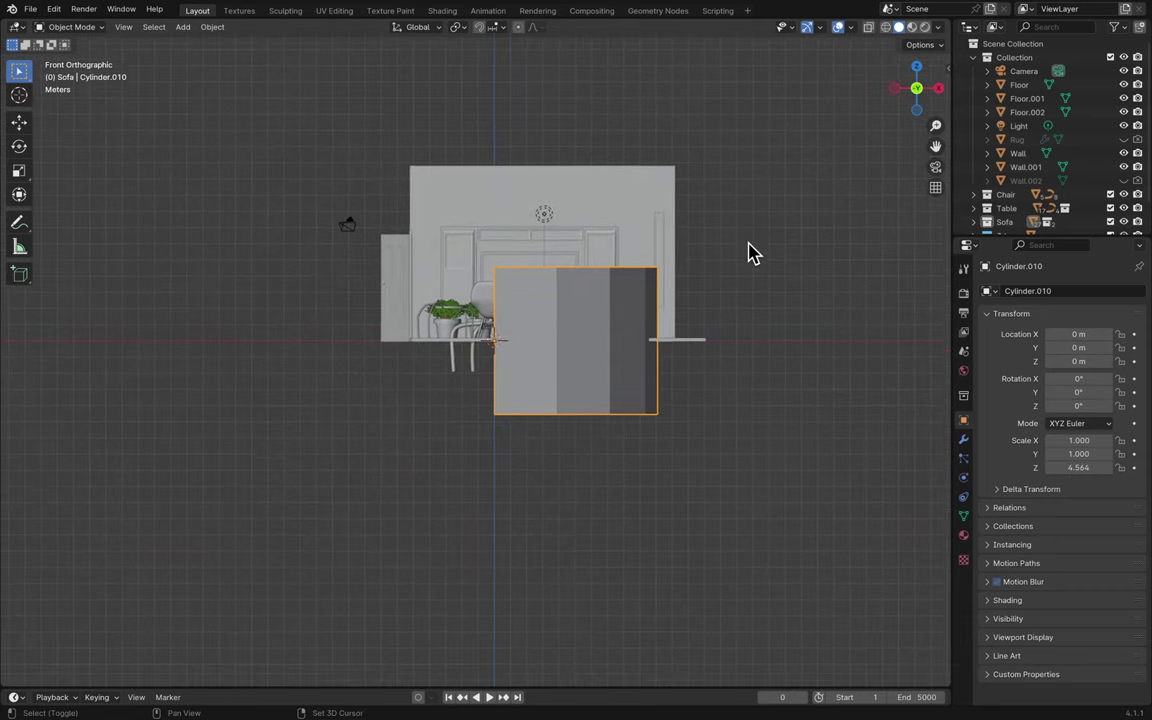
pyautogui.hscroll(5, 752, 252)
# - Move the backdrop right of the room to X 12.251 m, Z-scale it 5.426, and lower it to floor level
pyautogui.press('g')
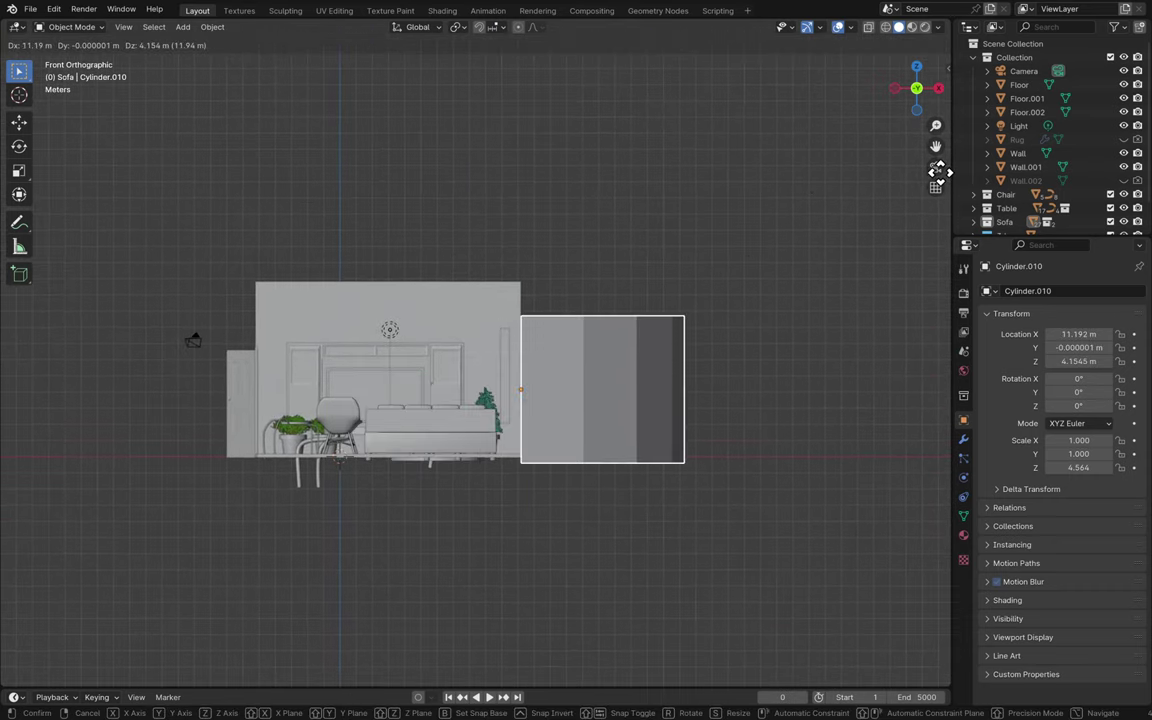
pyautogui.click(949, 167)
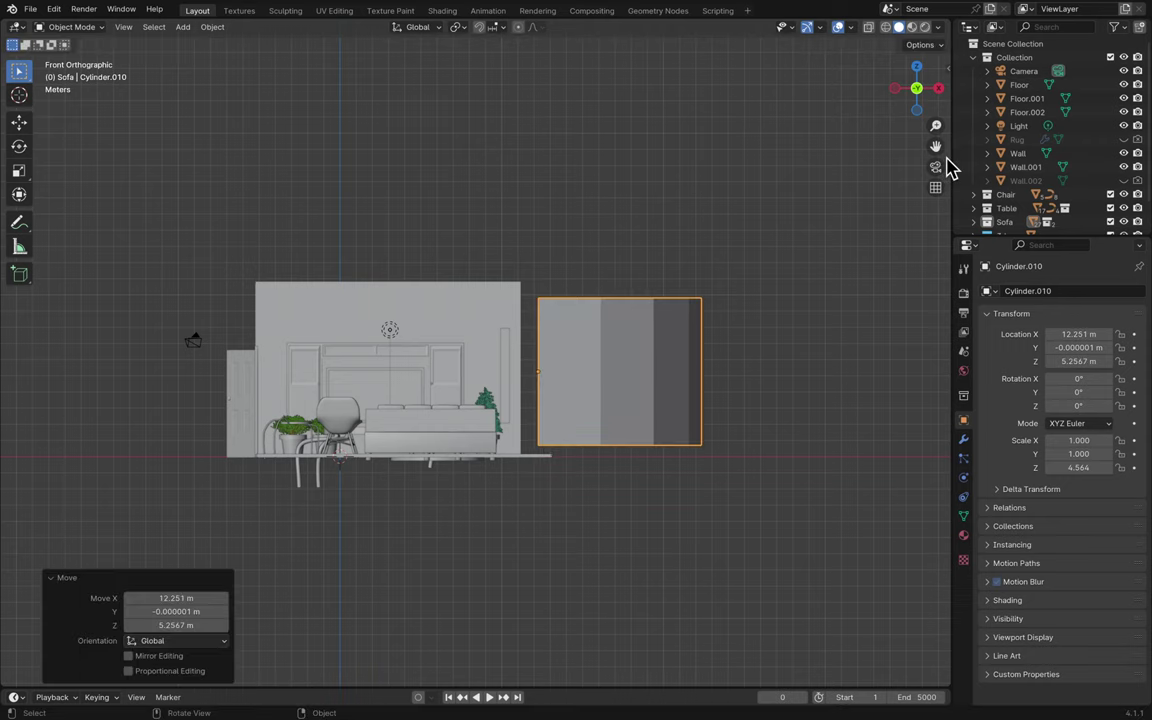
pyautogui.press('s')
pyautogui.press('z')
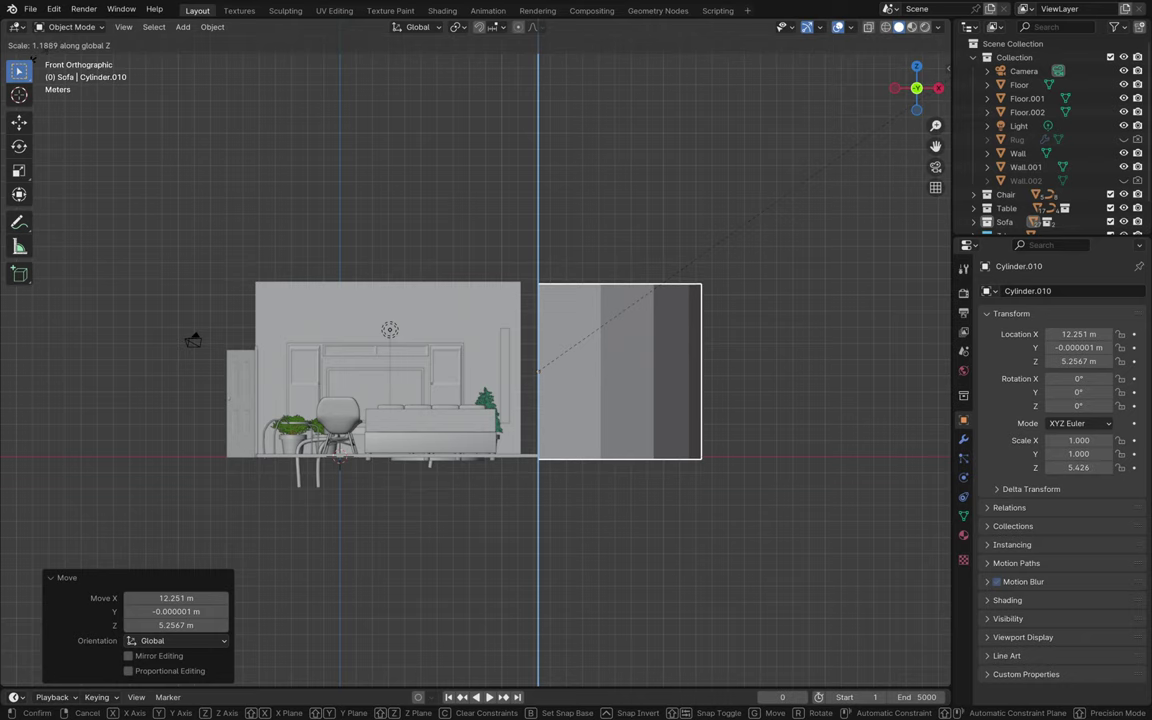
pyautogui.press('Return')
pyautogui.press('g')
pyautogui.press('z')
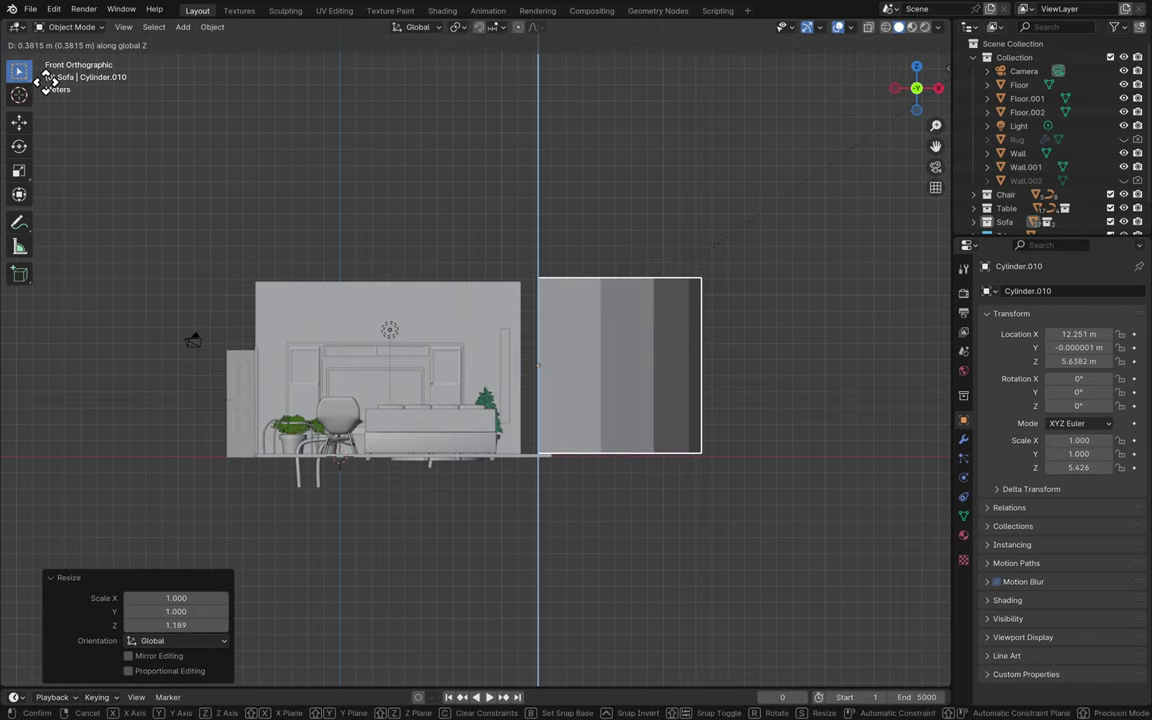
pyautogui.press('Return')
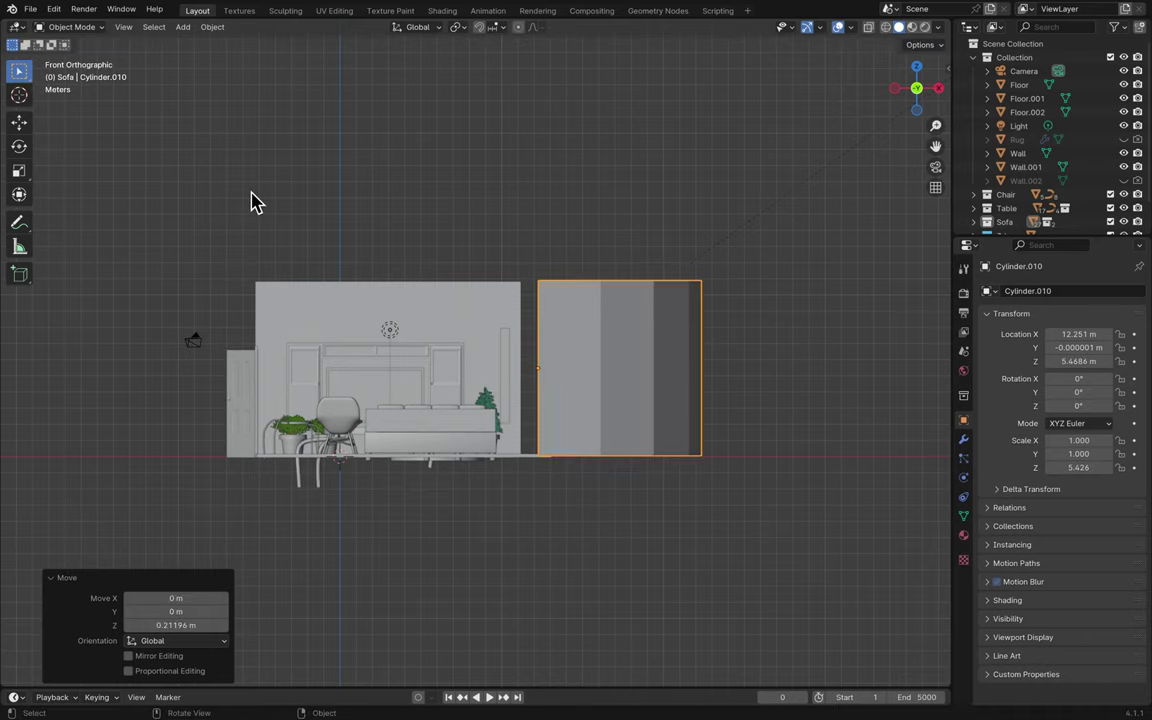
pyautogui.moveTo(255, 202); pyautogui.dragTo(252, 200, button='middle')
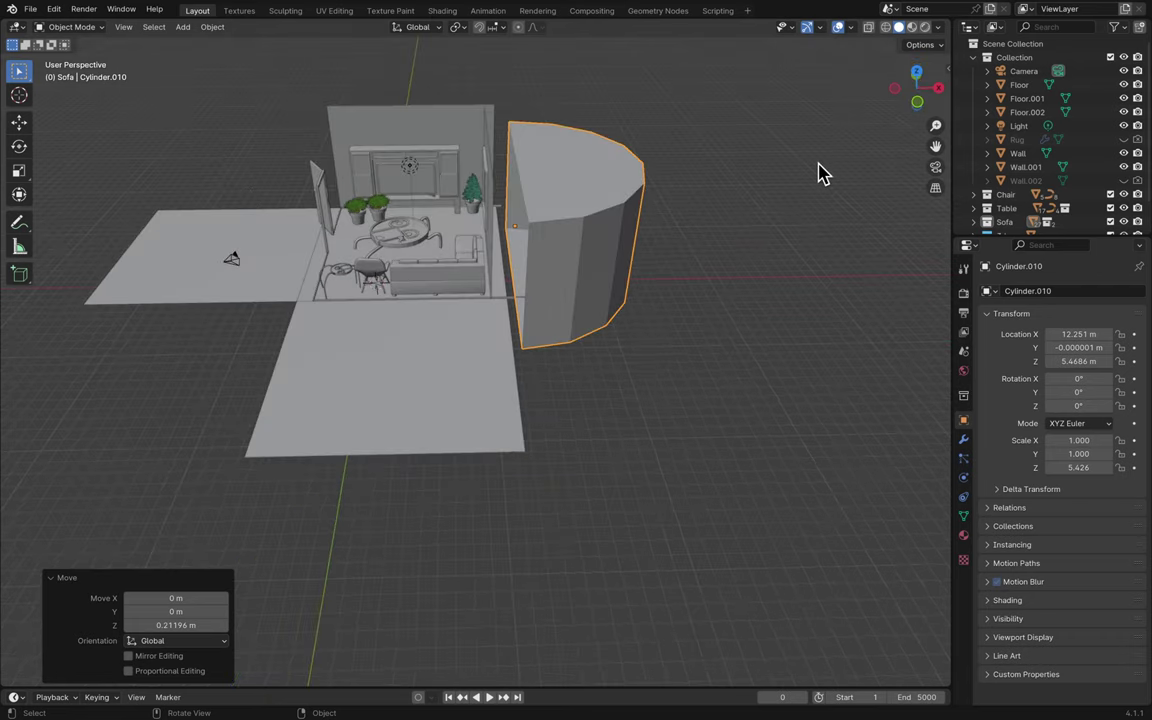
# - In top view, move the backdrop to a new position beside the room
pyautogui.click(914, 90)
pyautogui.click(916, 68)
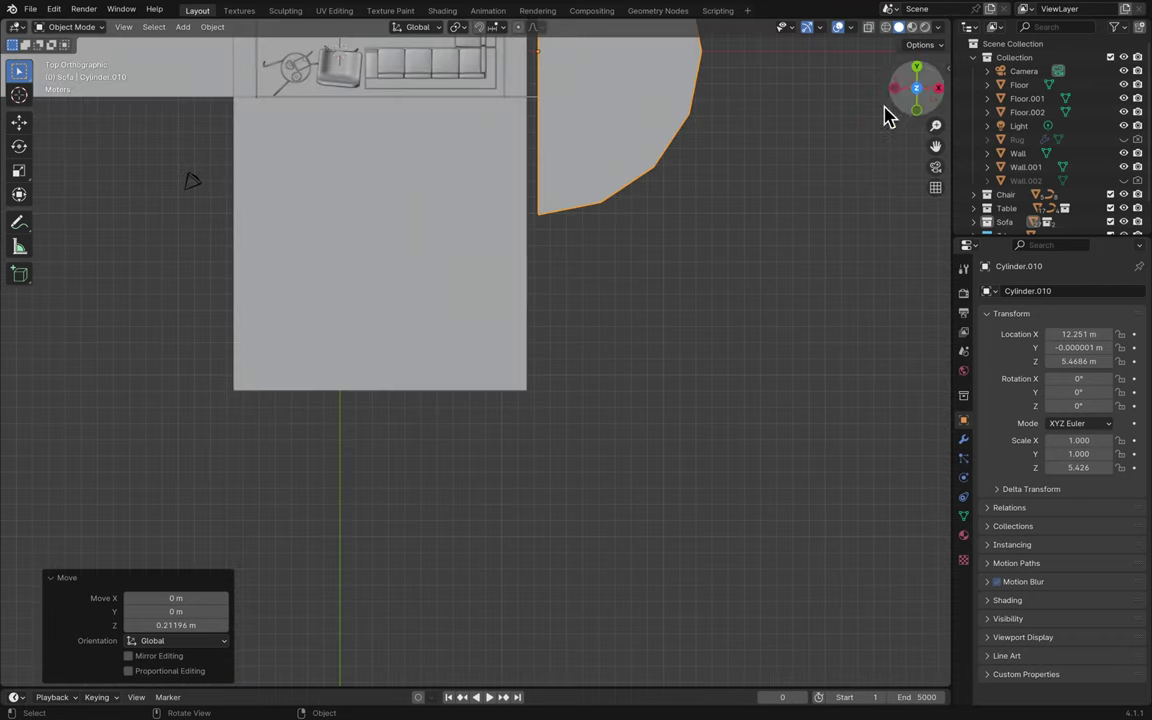
pyautogui.keyDown('shift'); pyautogui.scroll(8, 758, 200); pyautogui.keyUp('shift')
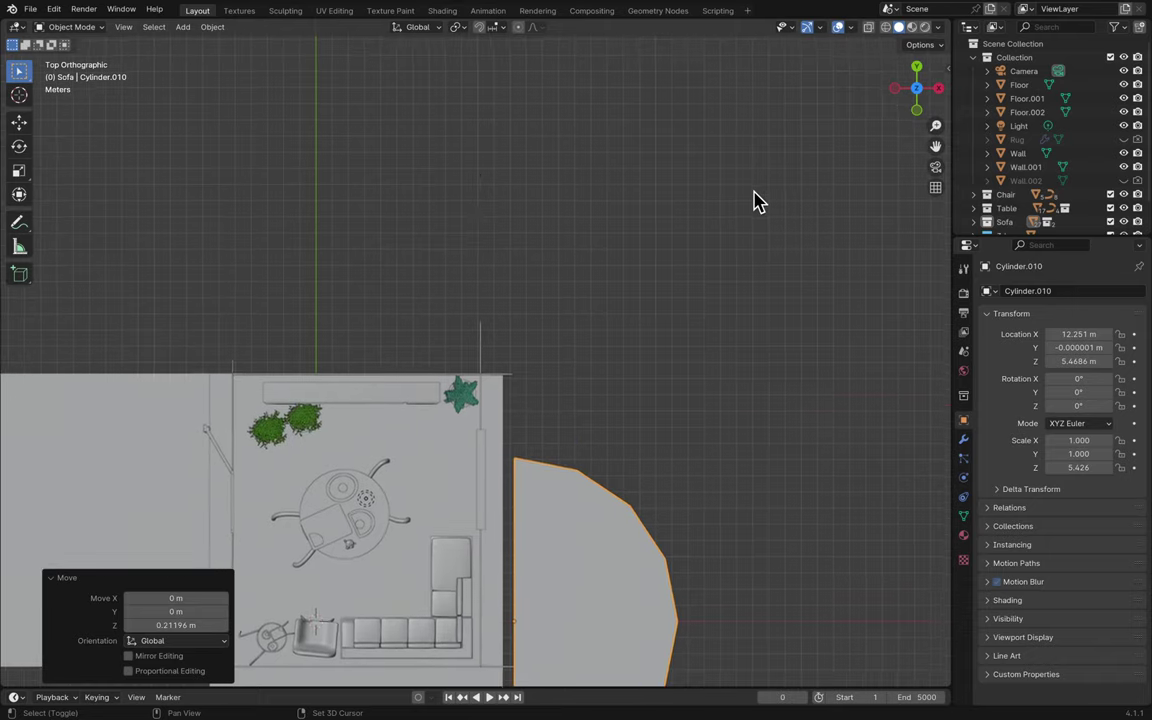
pyautogui.keyDown('shift'); pyautogui.scroll(-8, 758, 200); pyautogui.keyUp('shift')
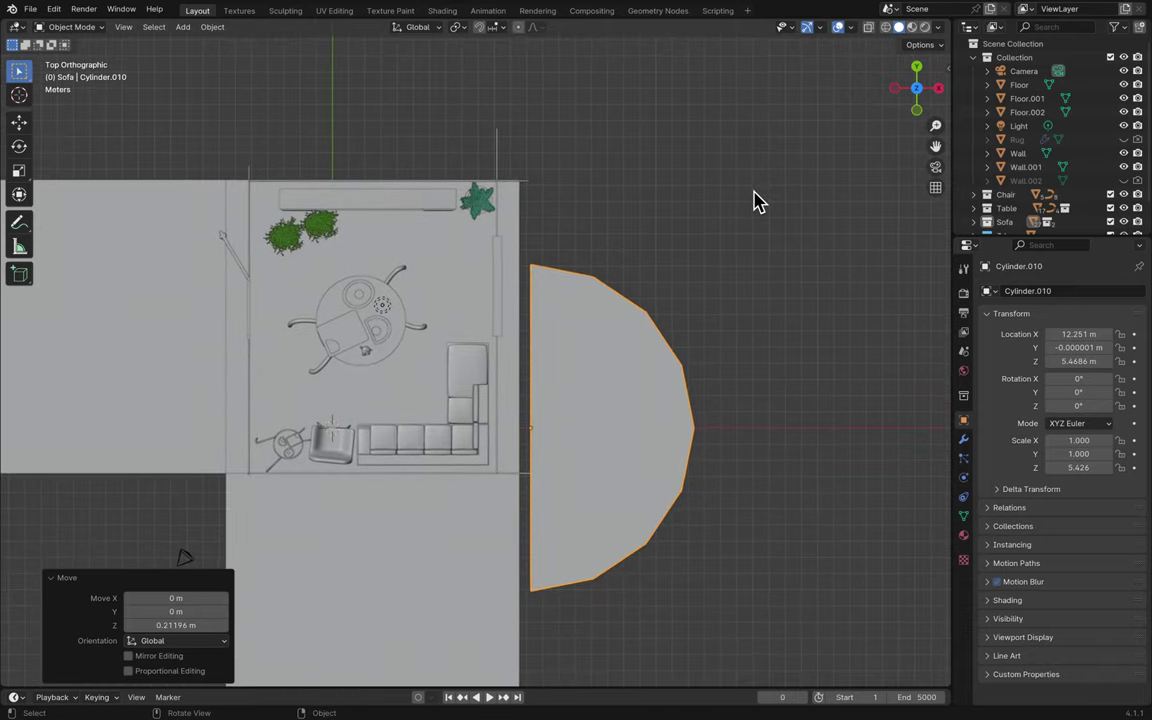
pyautogui.press('g')
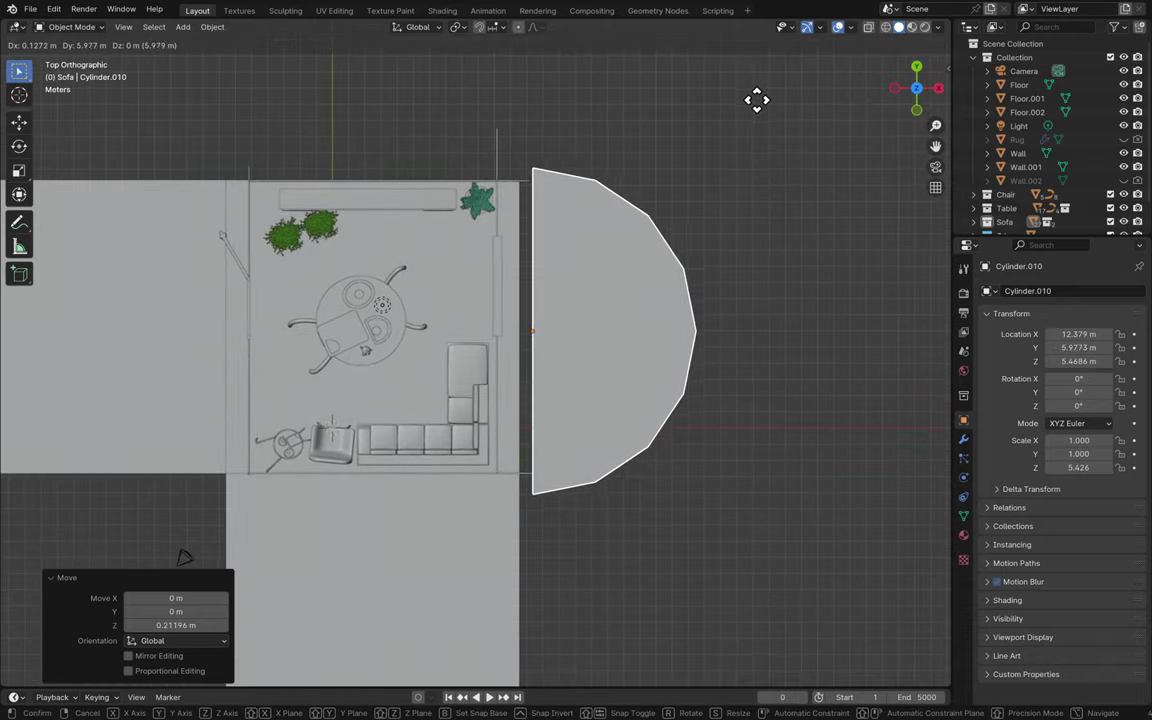
pyautogui.click(757, 99)
# - Scale the backdrop to 0.92 and butt it against the room's right side at X 10.471 m
pyautogui.press('s')
pyautogui.click(733, 122)
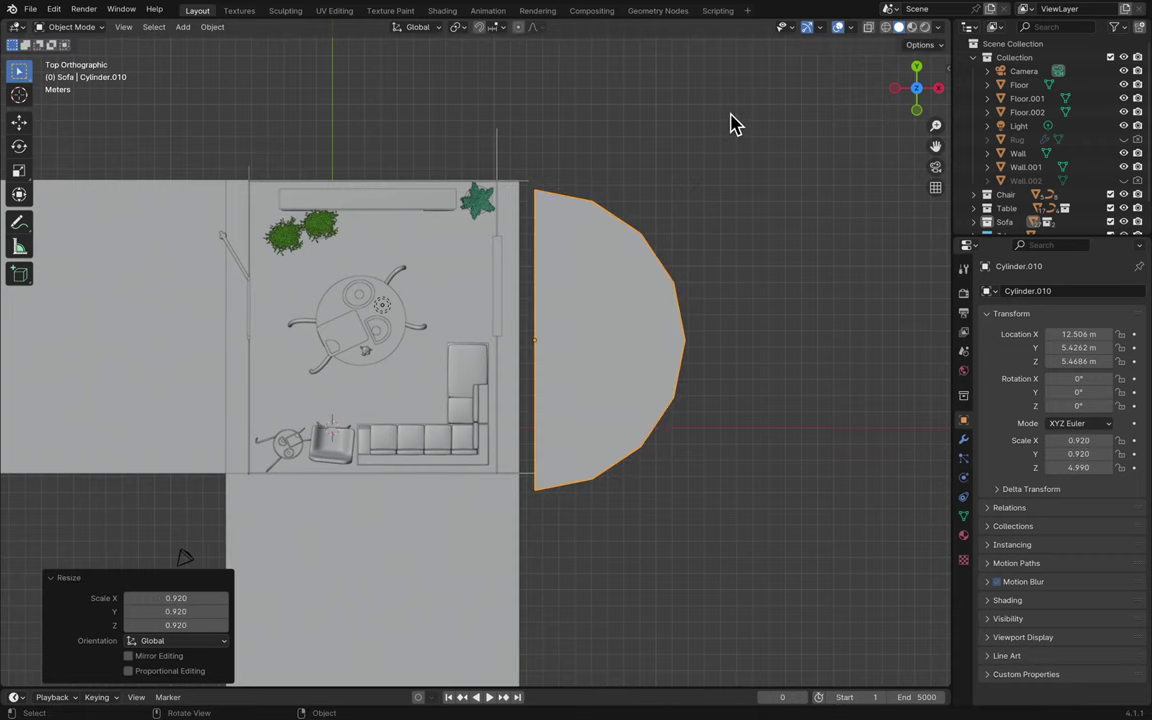
pyautogui.press('g')
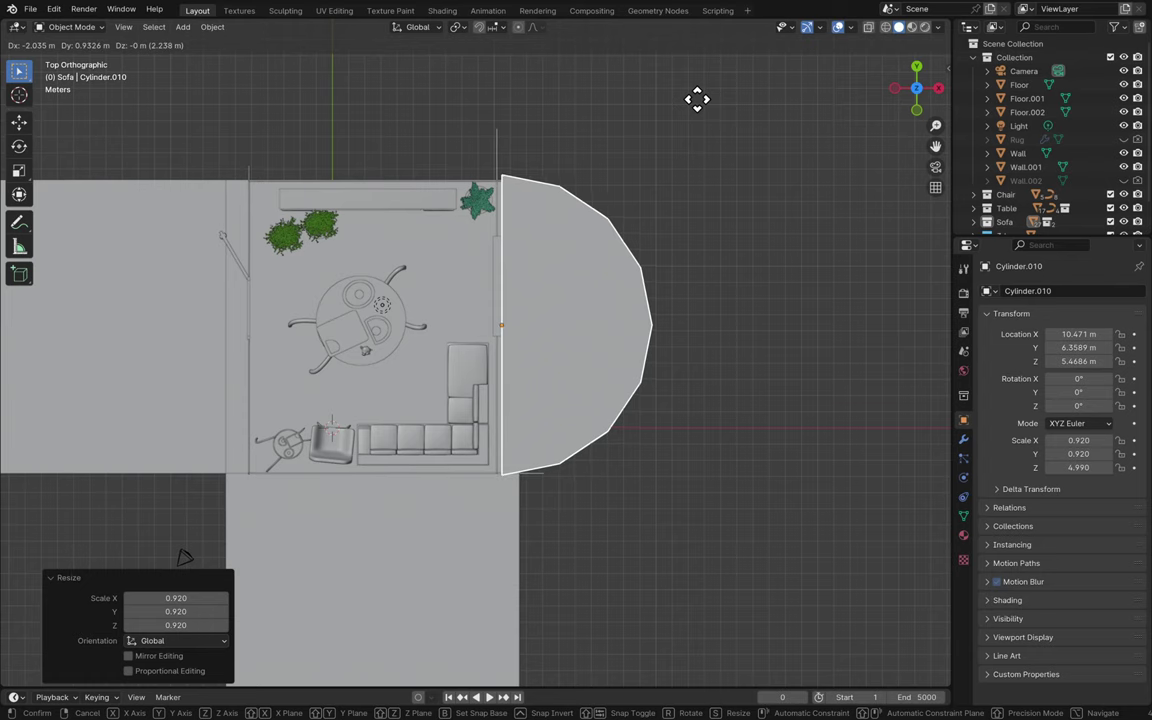
pyautogui.click(697, 99)
# - Isolate the curved wall in Local View
pyautogui.scroll(-10, 598, 275)
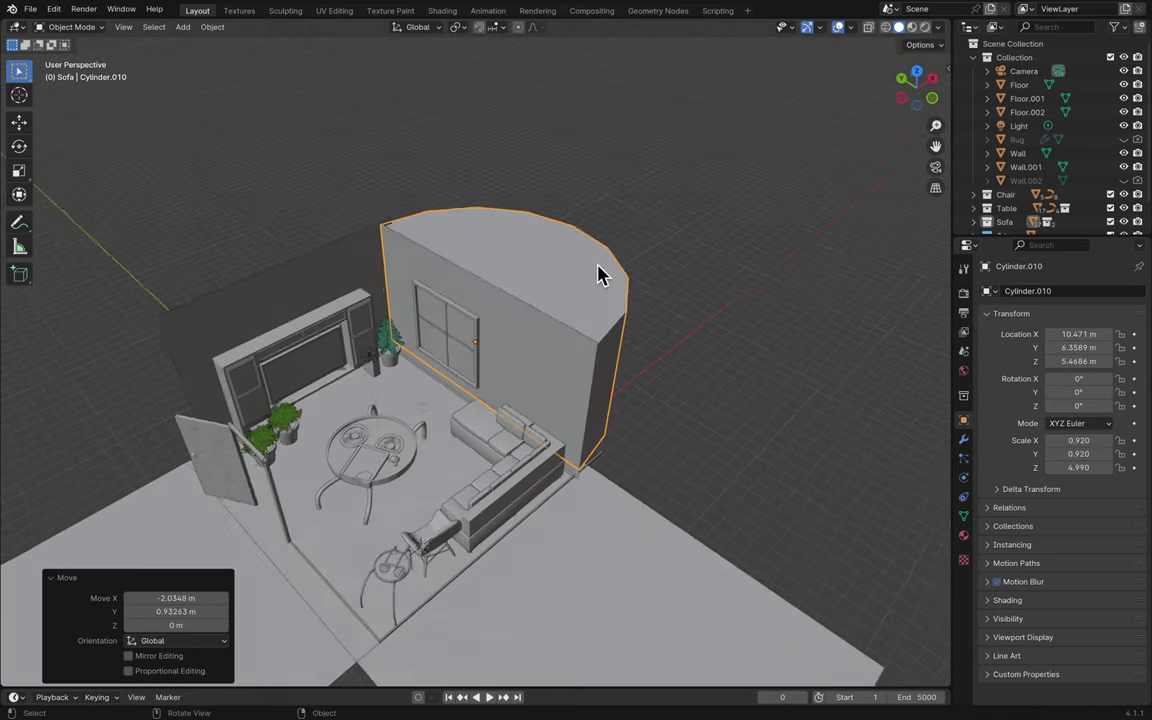
pyautogui.hscroll(10, 598, 275)
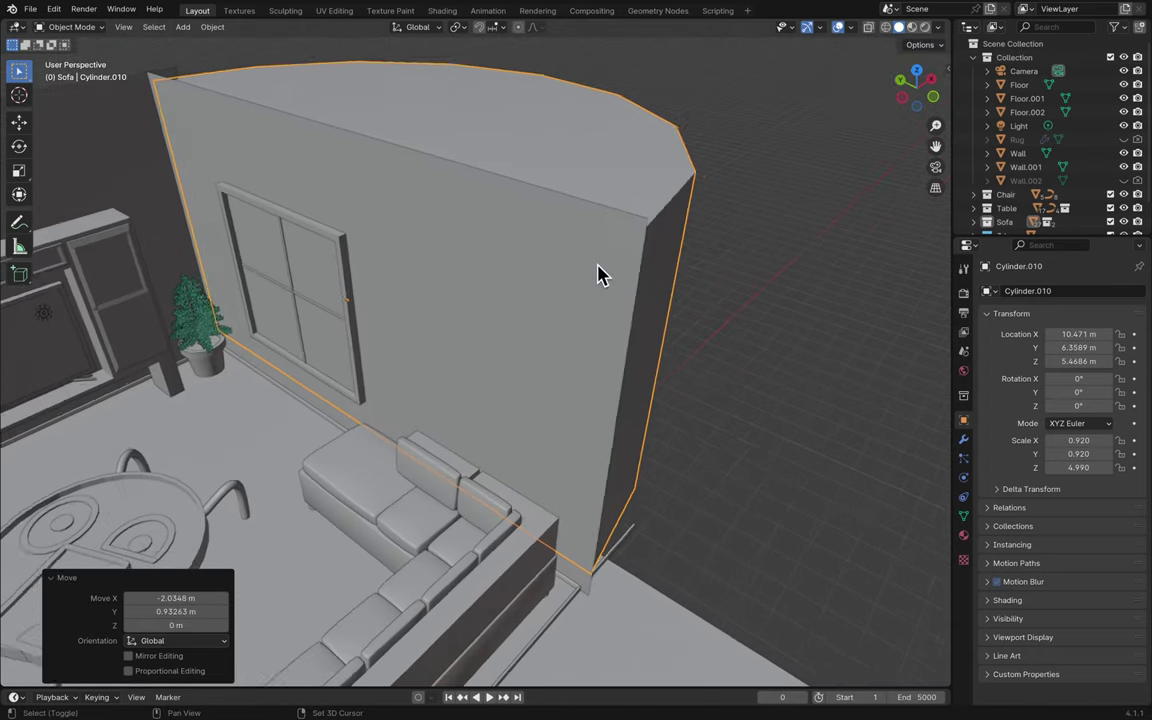
pyautogui.hscroll(10, 598, 275)
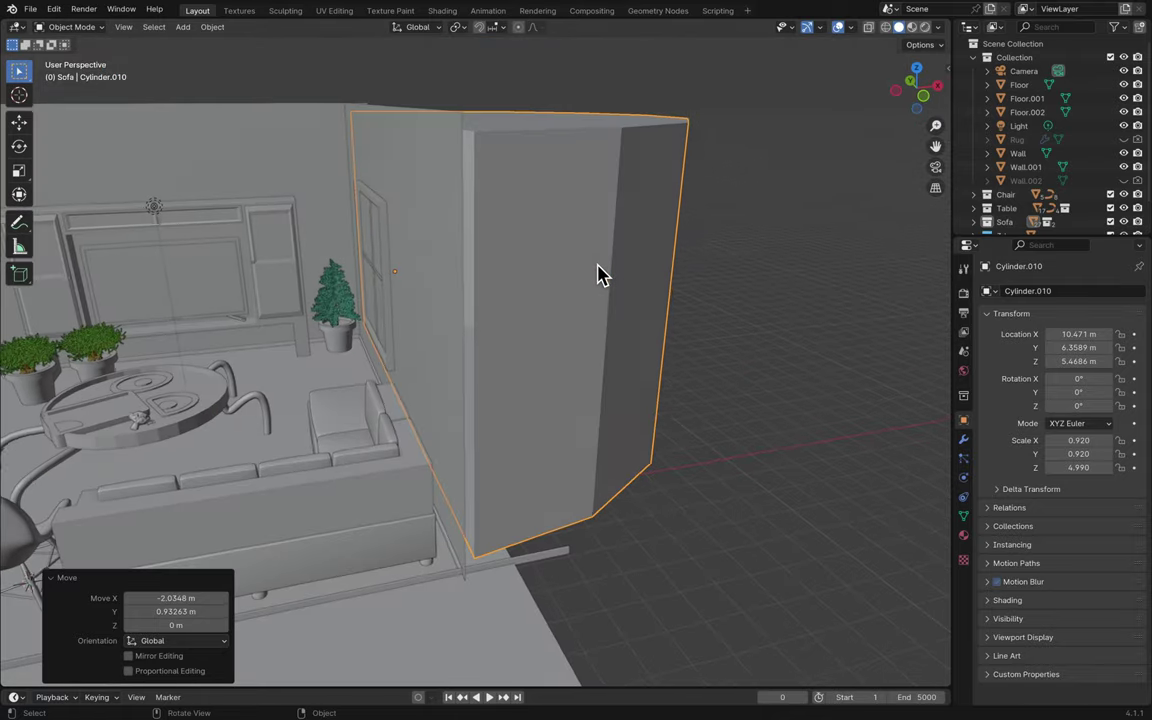
pyautogui.hscroll(10, 598, 275)
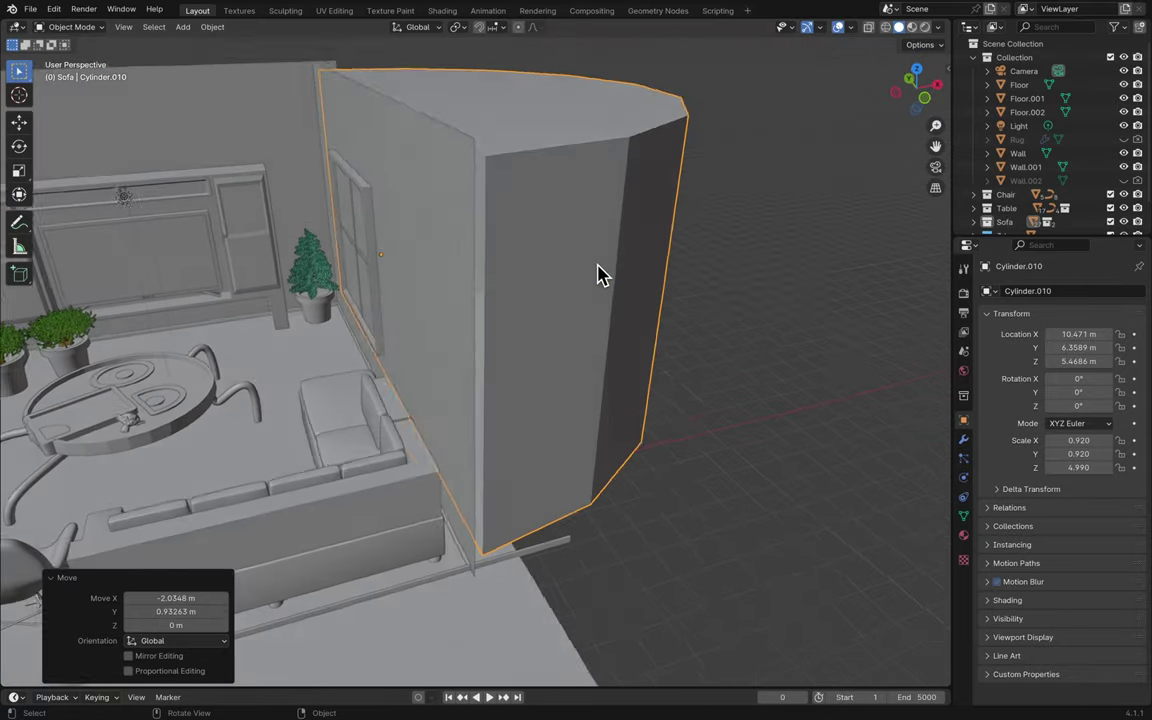
pyautogui.press('KP_Divide')
pyautogui.hscroll(10, 658, 272)
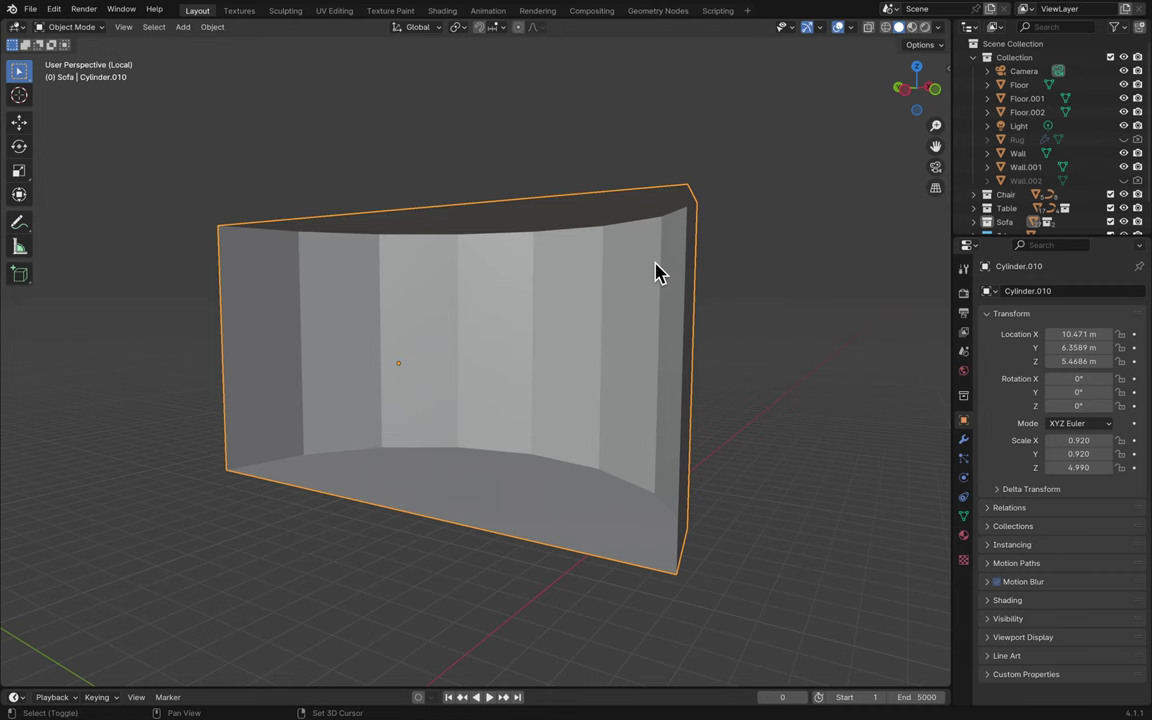
# - Preview the wall in rendered shading, return to solid shading, and save the file
pyautogui.click(924, 27)
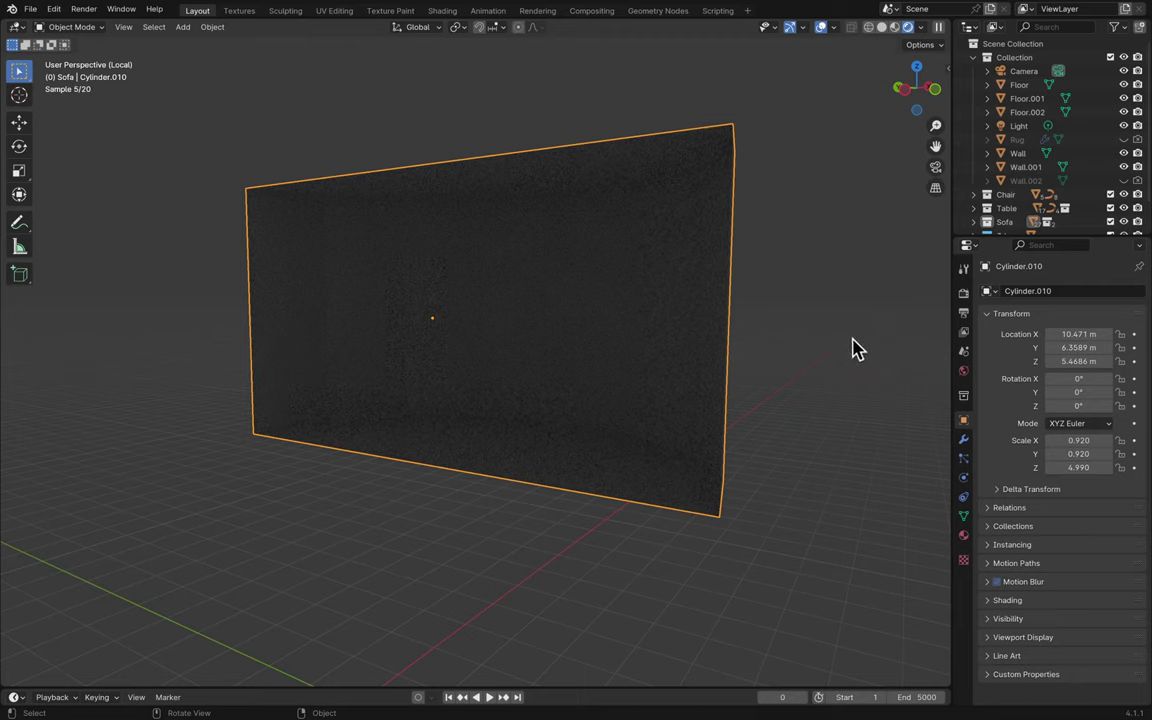
pyautogui.click(881, 28)
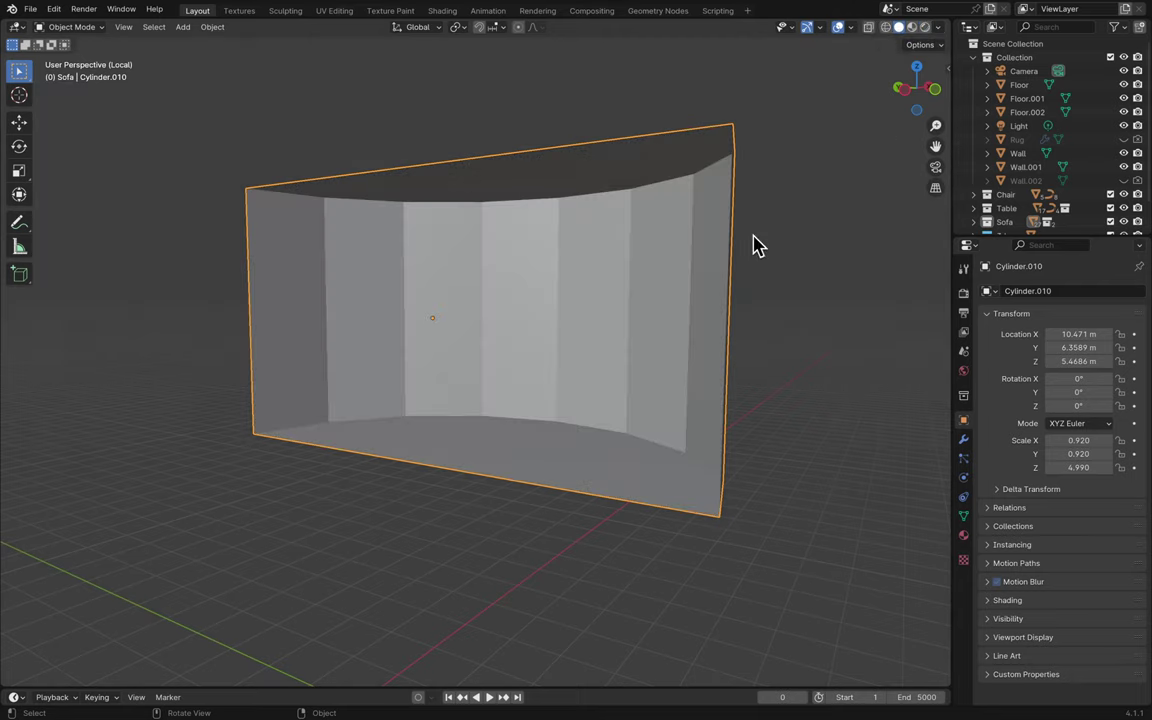
pyautogui.press('super+s')
pyautogui.hscroll(5, 727, 295)
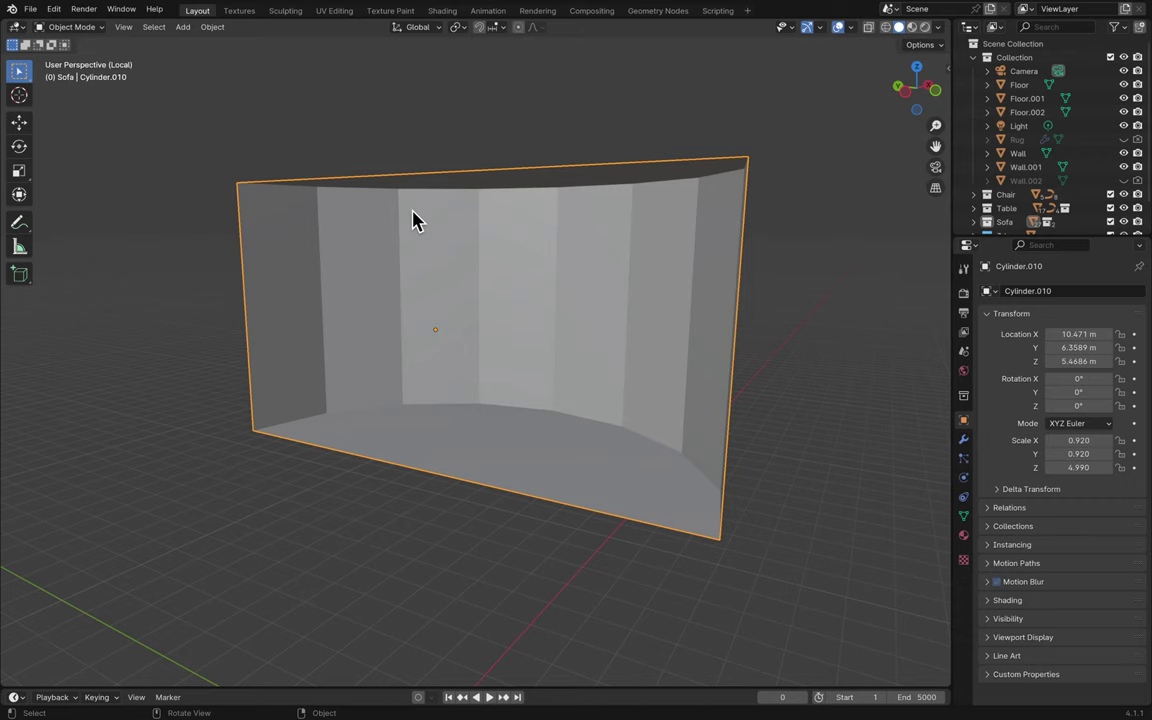
# - Isolate the curved wall together with the sun Light and view them in rendered shading
pyautogui.press('KP_Divide')
pyautogui.scroll(-4, 392, 246)
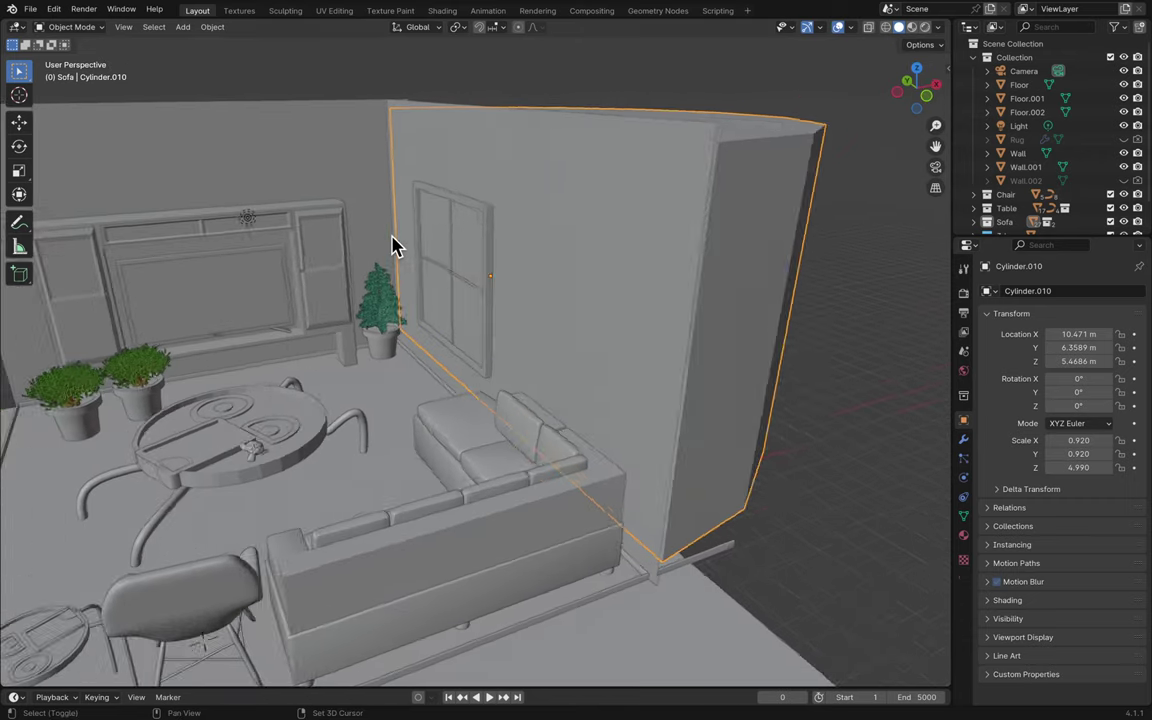
pyautogui.keyDown('shift'); pyautogui.click(350, 220); pyautogui.keyUp('shift')
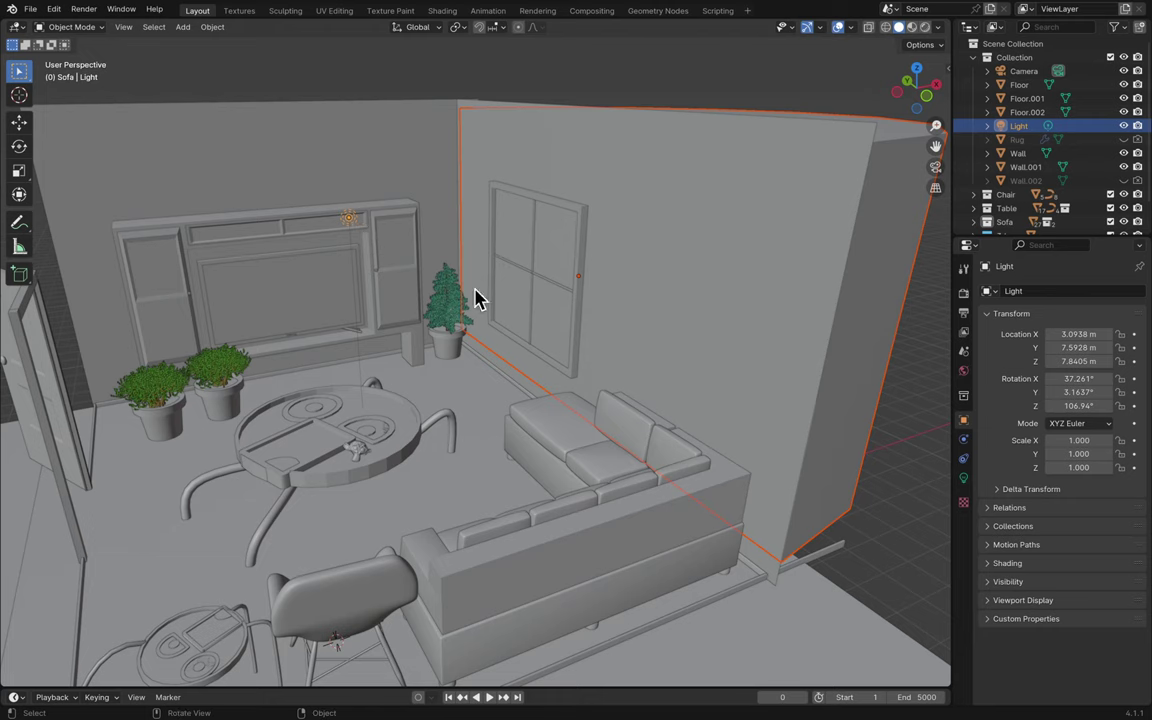
pyautogui.press('KP_Divide')
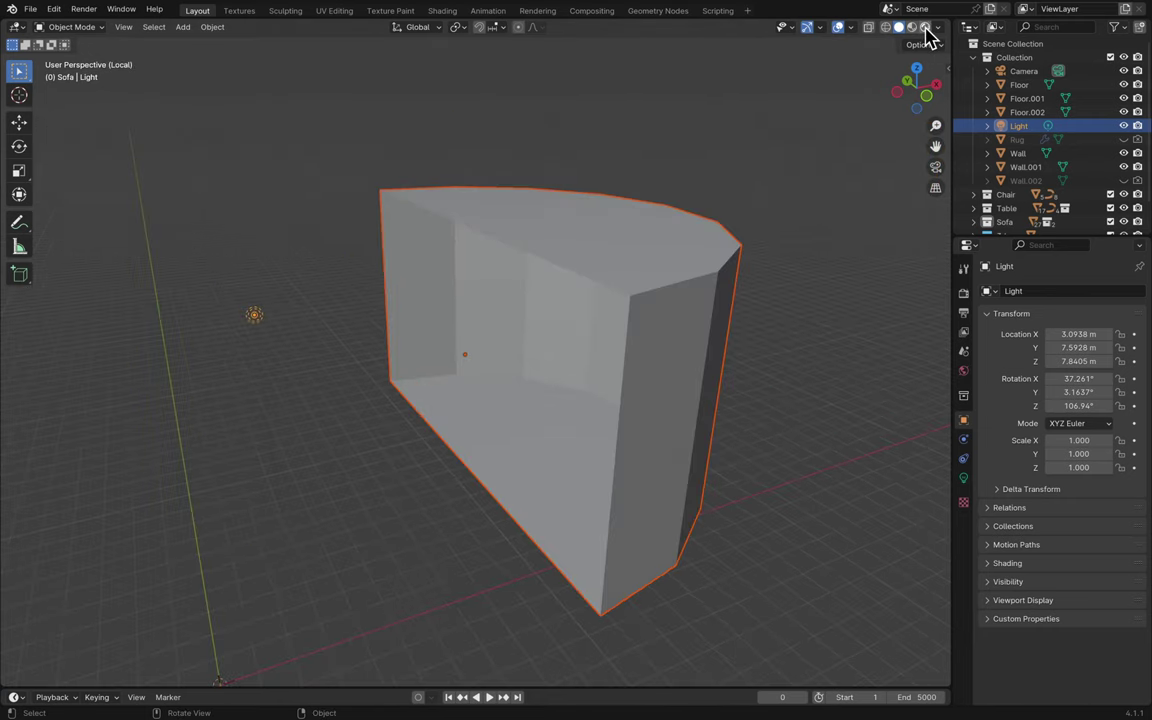
pyautogui.click(924, 27)
# - Deselect the wall and light, then reselect only the curved wall
pyautogui.click(772, 364)
pyautogui.scroll(8, 772, 364)
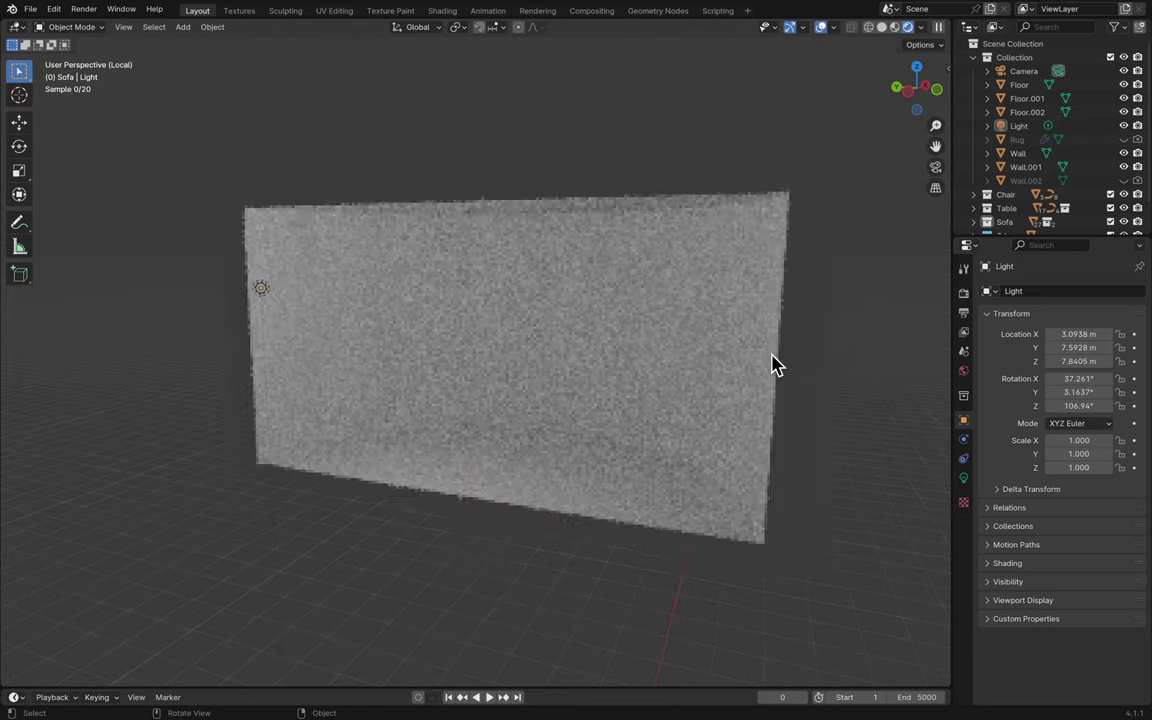
pyautogui.scroll(-3, 772, 364)
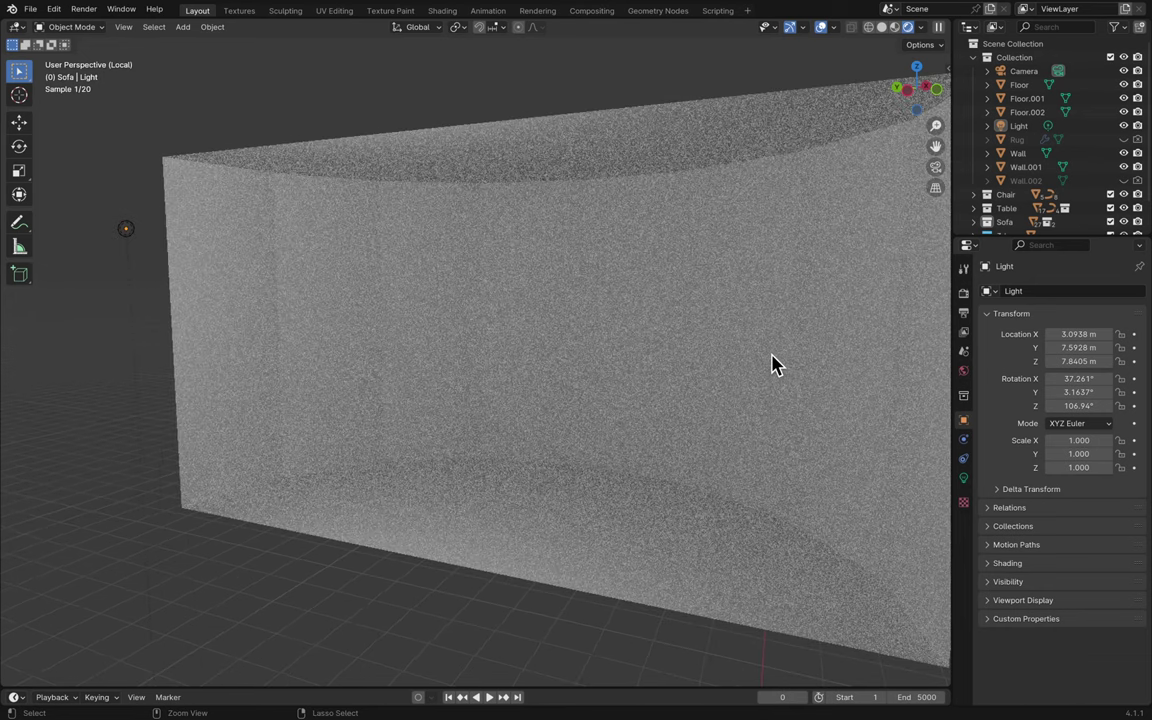
pyautogui.scroll(-2, 772, 364)
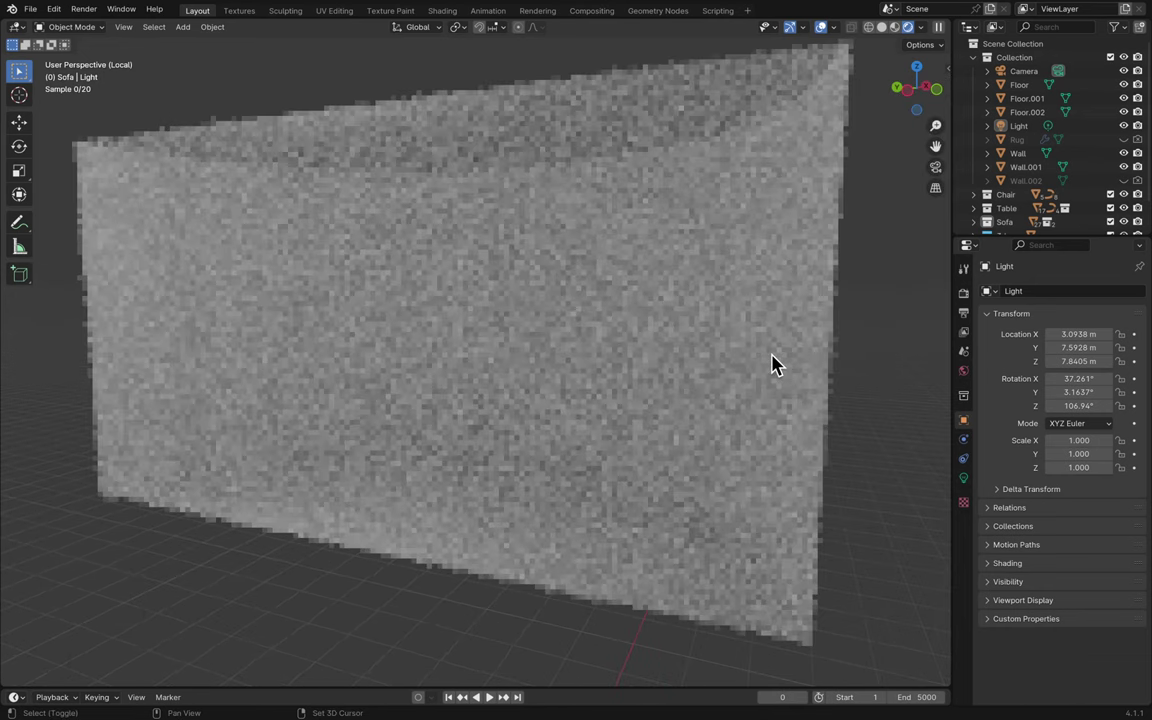
pyautogui.click(728, 357)
# - Create a material slot for the wall and assign the existing Leafes material
pyautogui.click(964, 535)
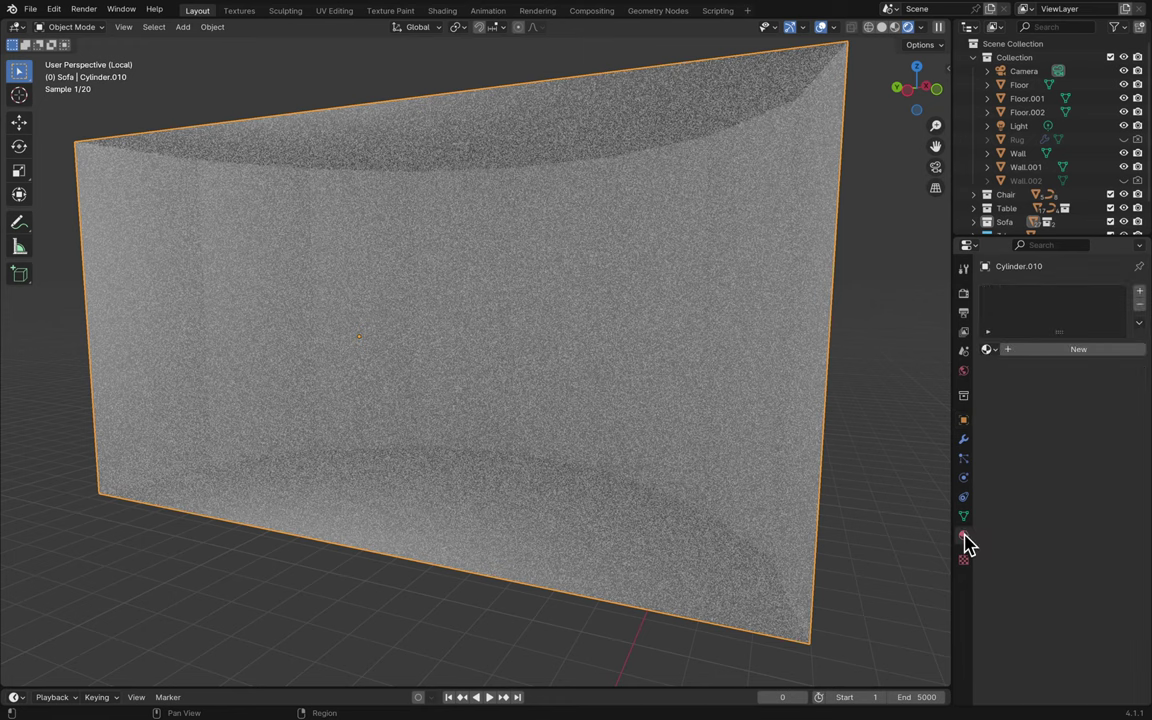
pyautogui.click(1035, 358)
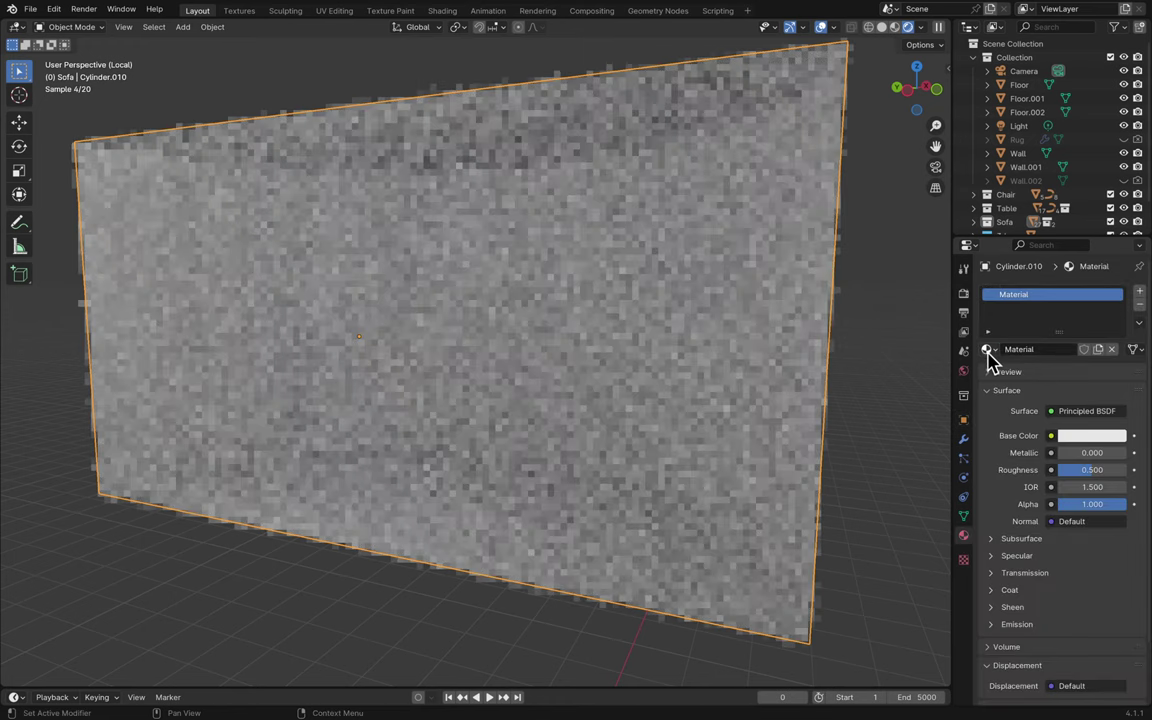
pyautogui.click(988, 349)
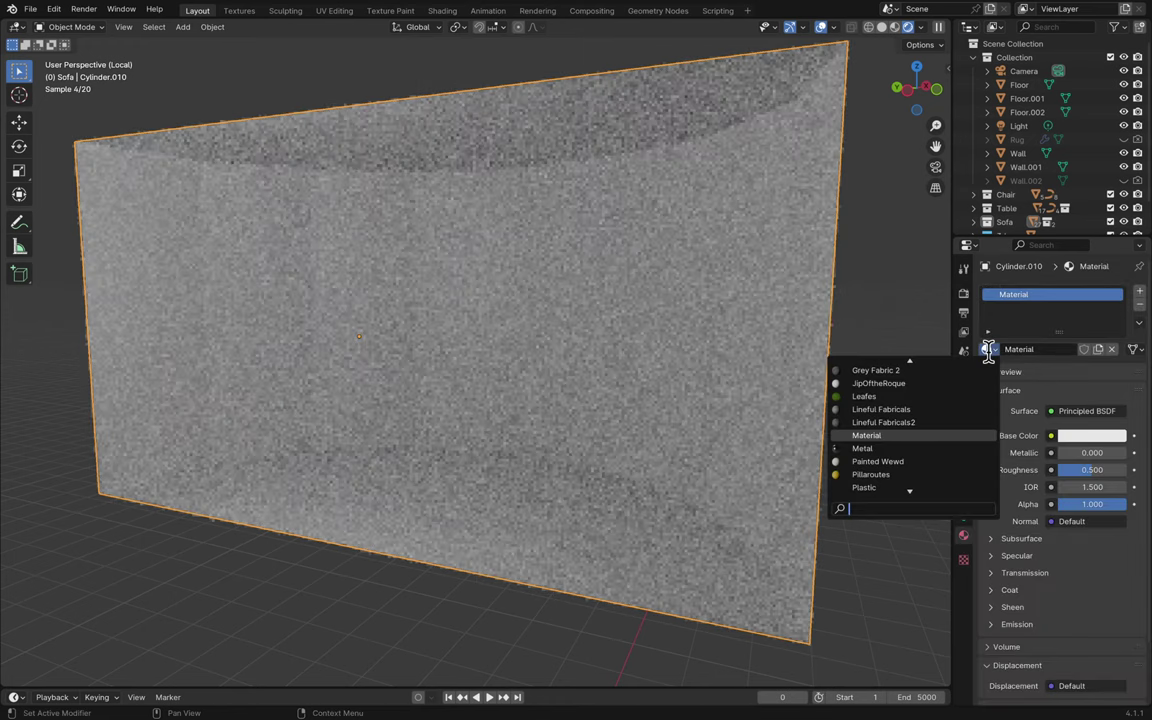
pyautogui.click(956, 395)
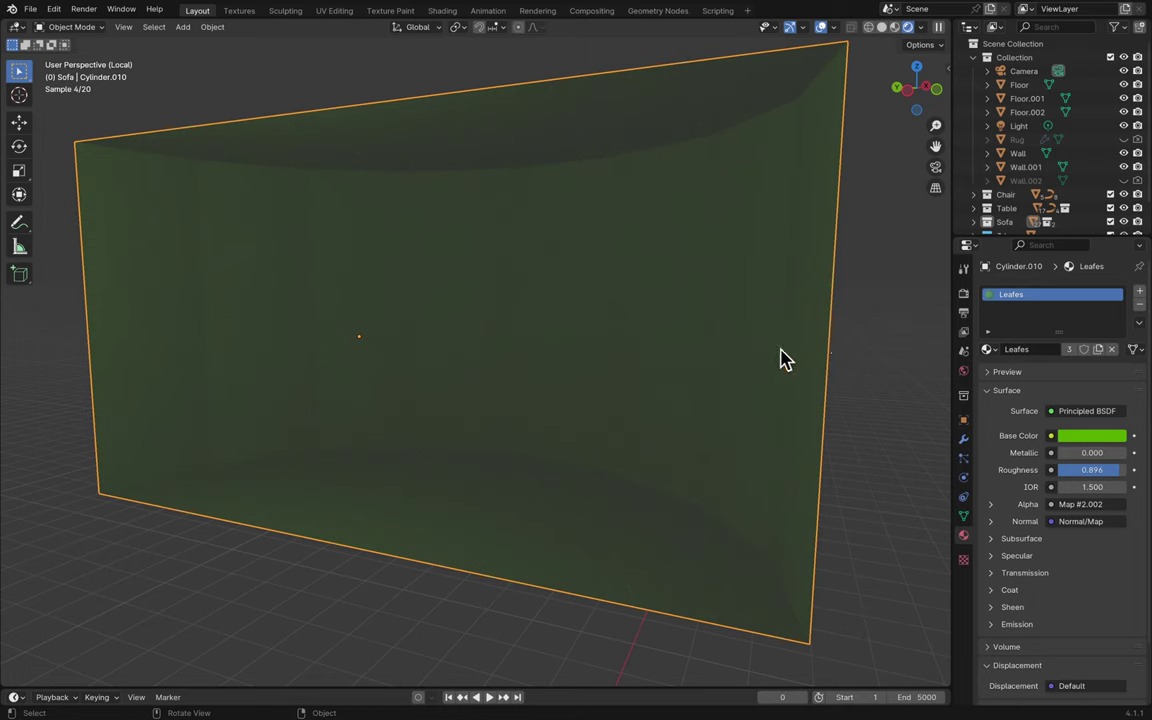
pyautogui.press('Tab')
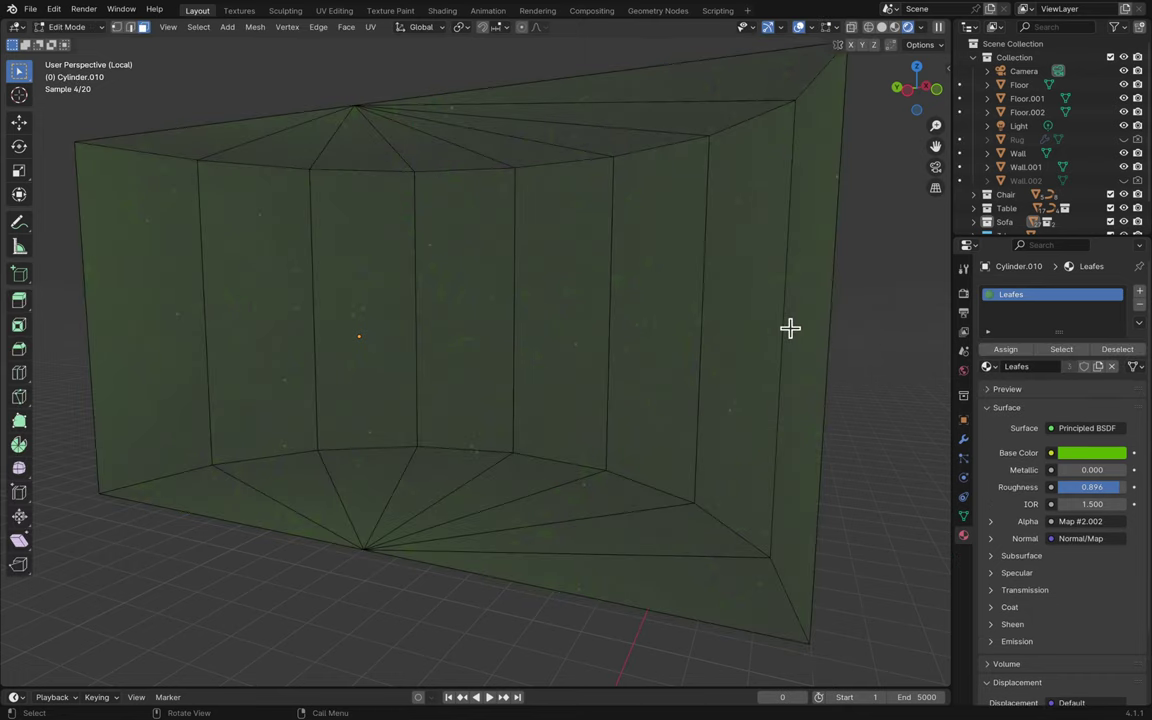
pyautogui.press('Tab')
# - Try the Wewd Grey material instead, then undo back to Leafes
pyautogui.click(988, 350)
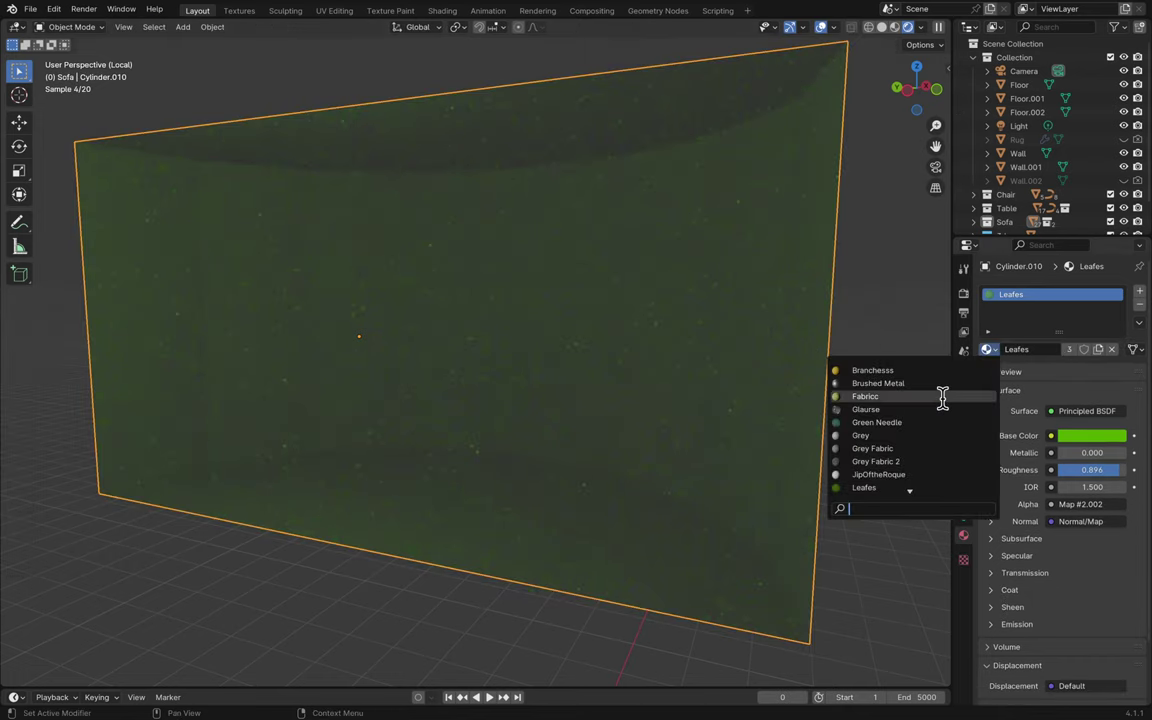
pyautogui.scroll(-20, 924, 432)
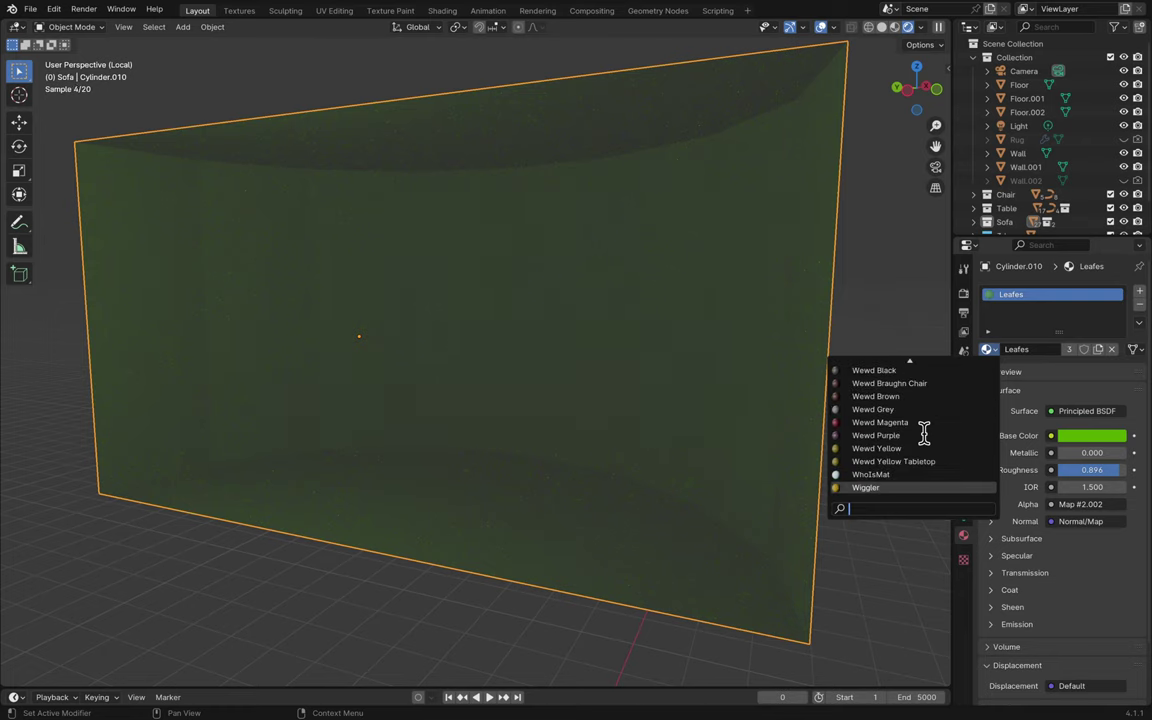
pyautogui.scroll(9, 924, 432)
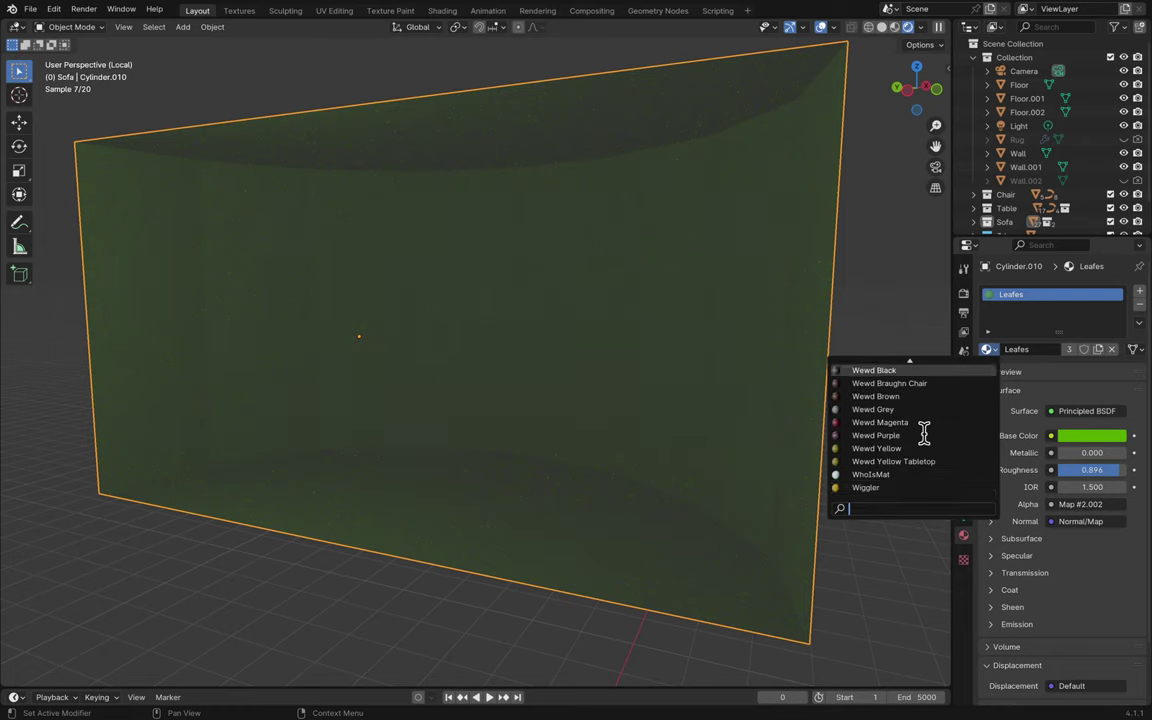
pyautogui.scroll(10, 924, 432)
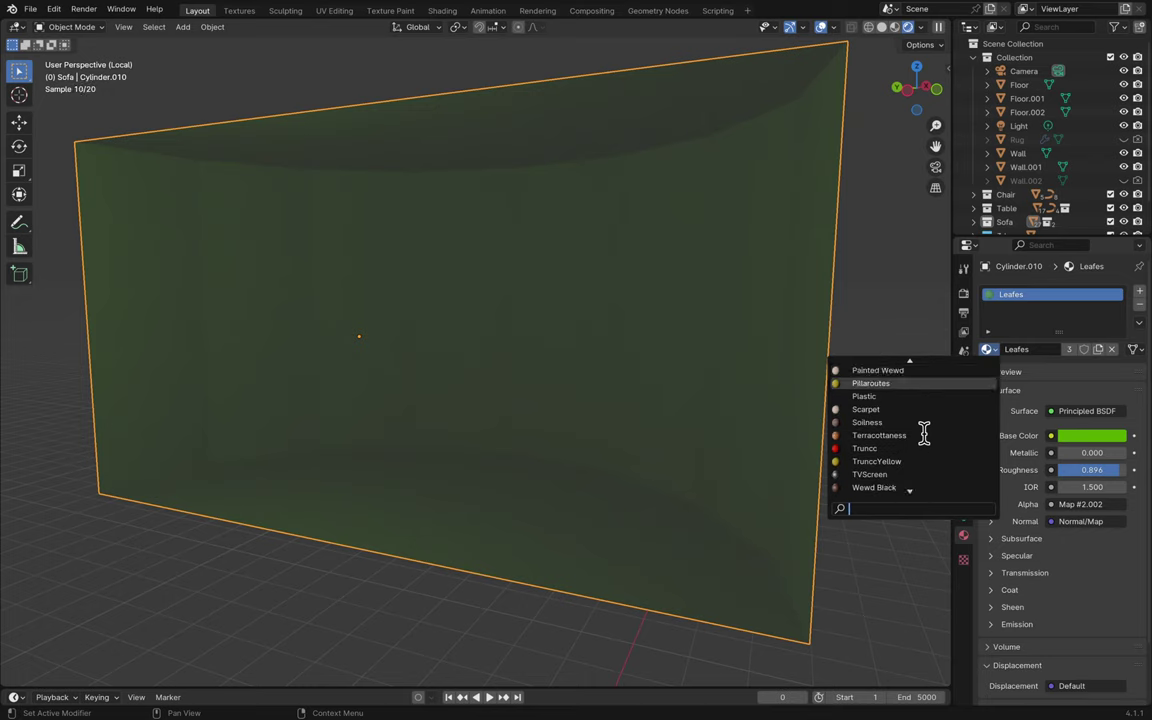
pyautogui.scroll(10, 924, 432)
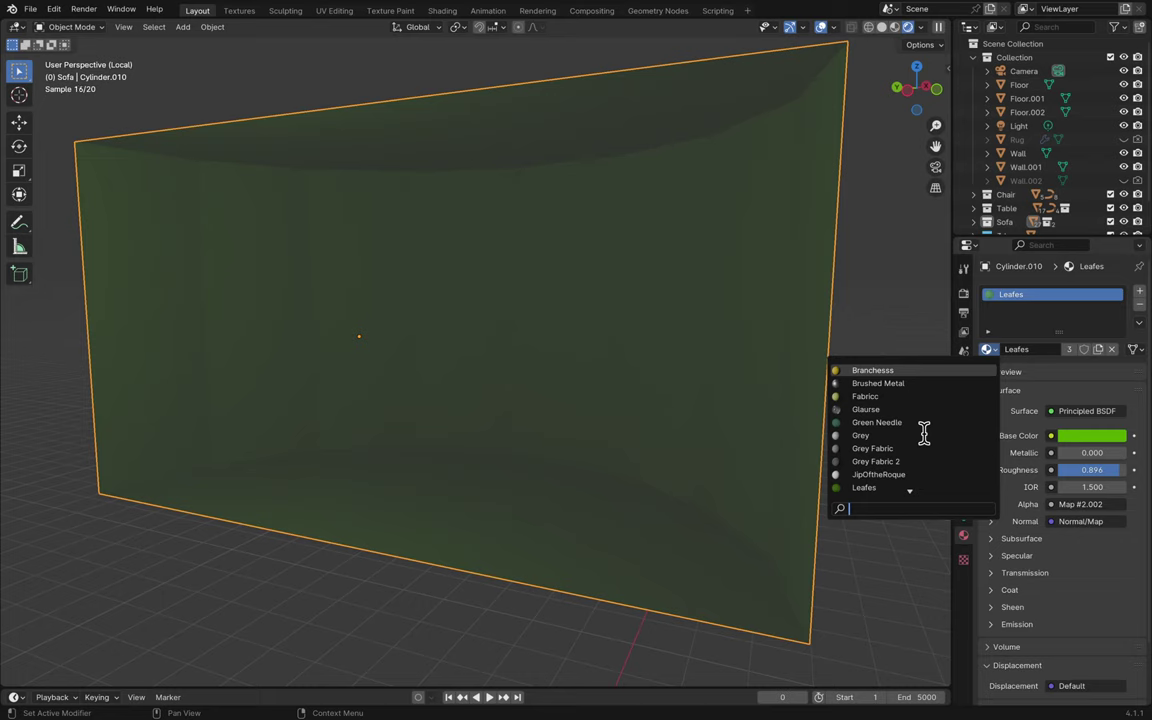
pyautogui.scroll(-20, 924, 432)
pyautogui.scroll(9, 924, 432)
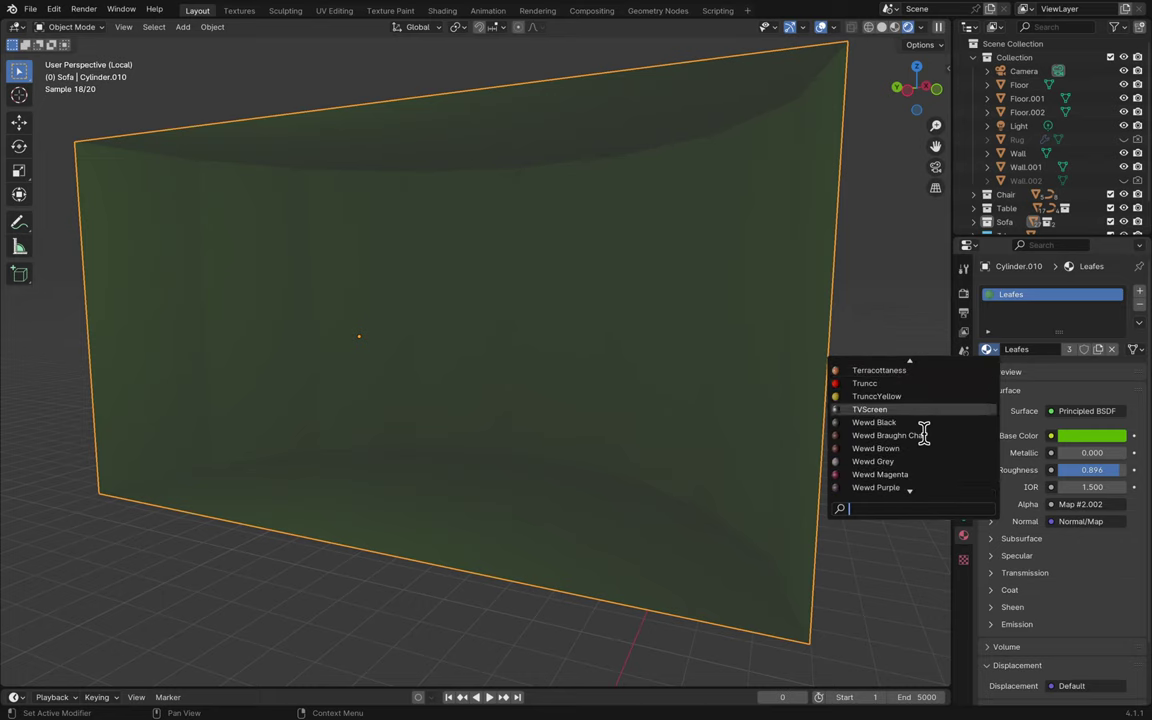
pyautogui.scroll(-4, 924, 432)
pyautogui.press('Return')
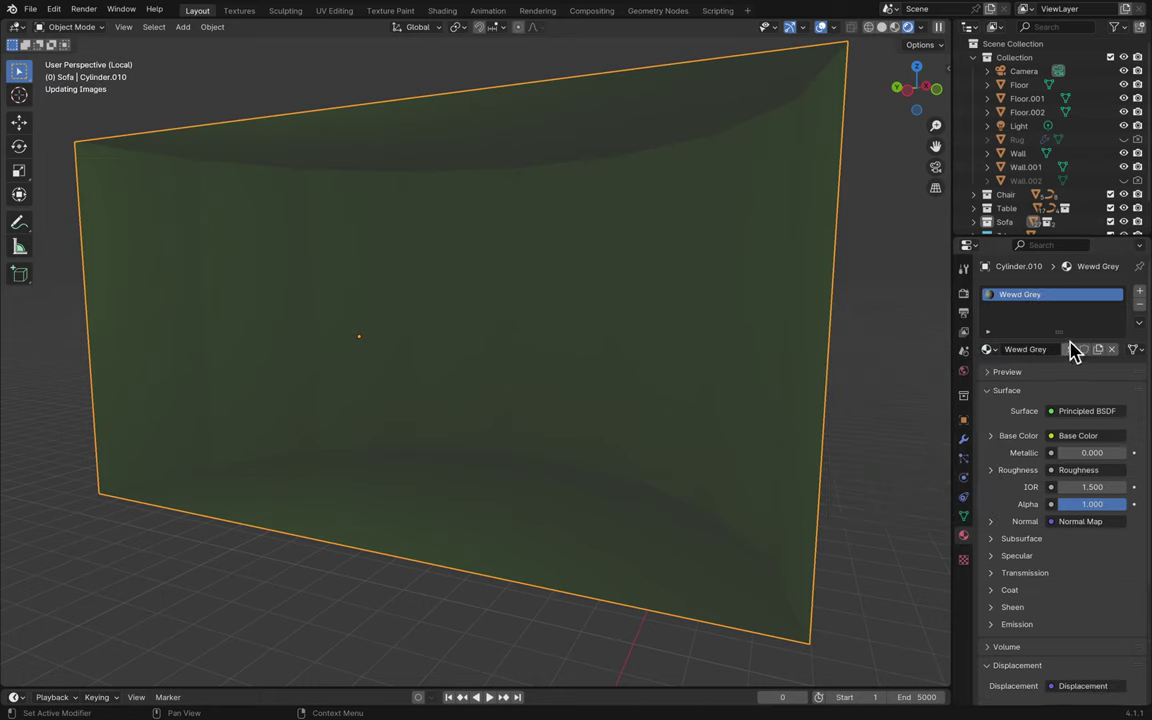
pyautogui.hotkey('ctrl', 'z')
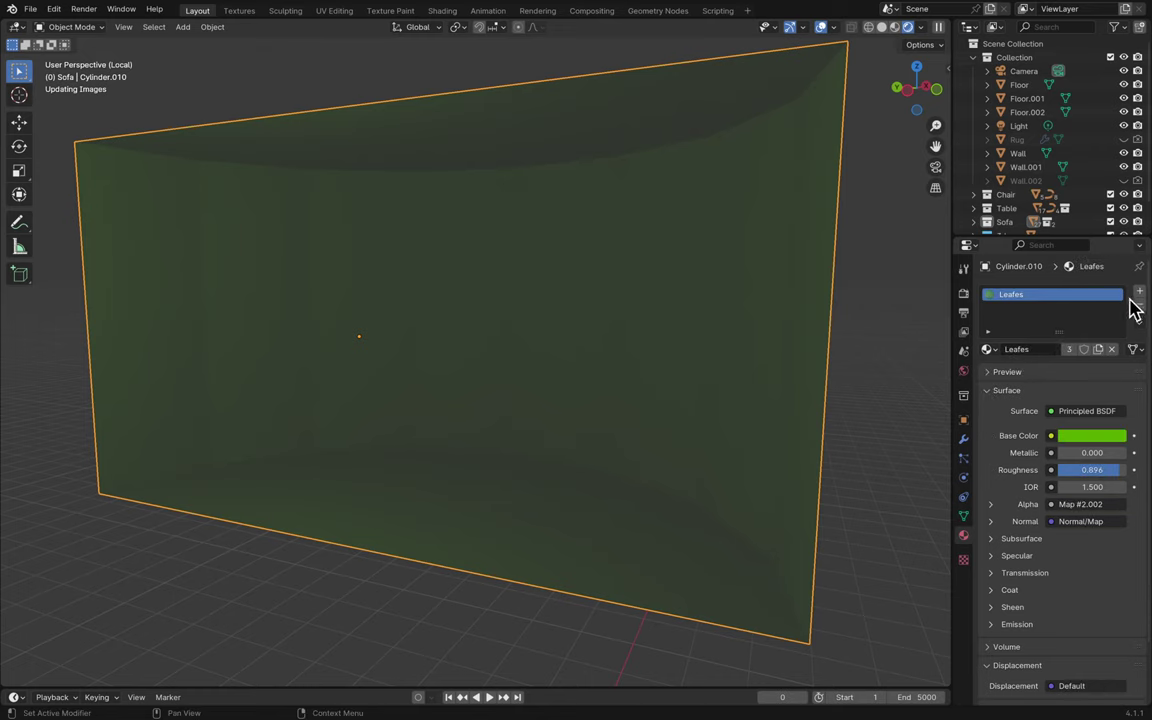
# - Add a second material slot to the wall and create a new material in it
pyautogui.click(1139, 293)
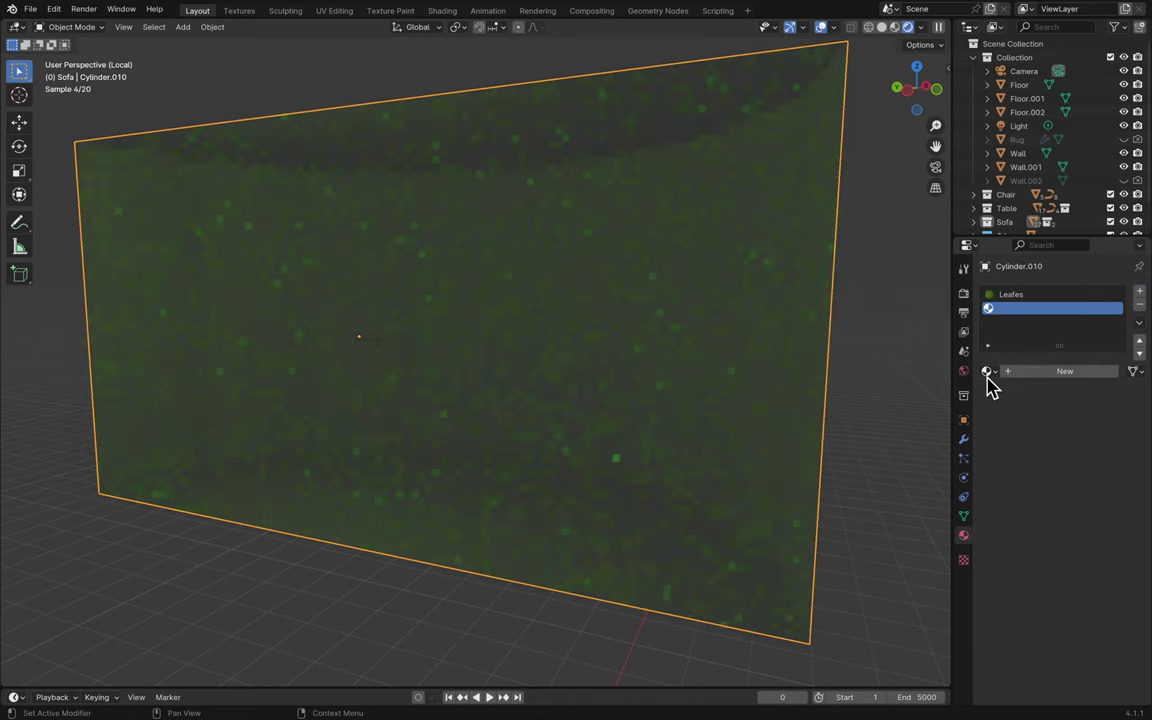
pyautogui.click(988, 371)
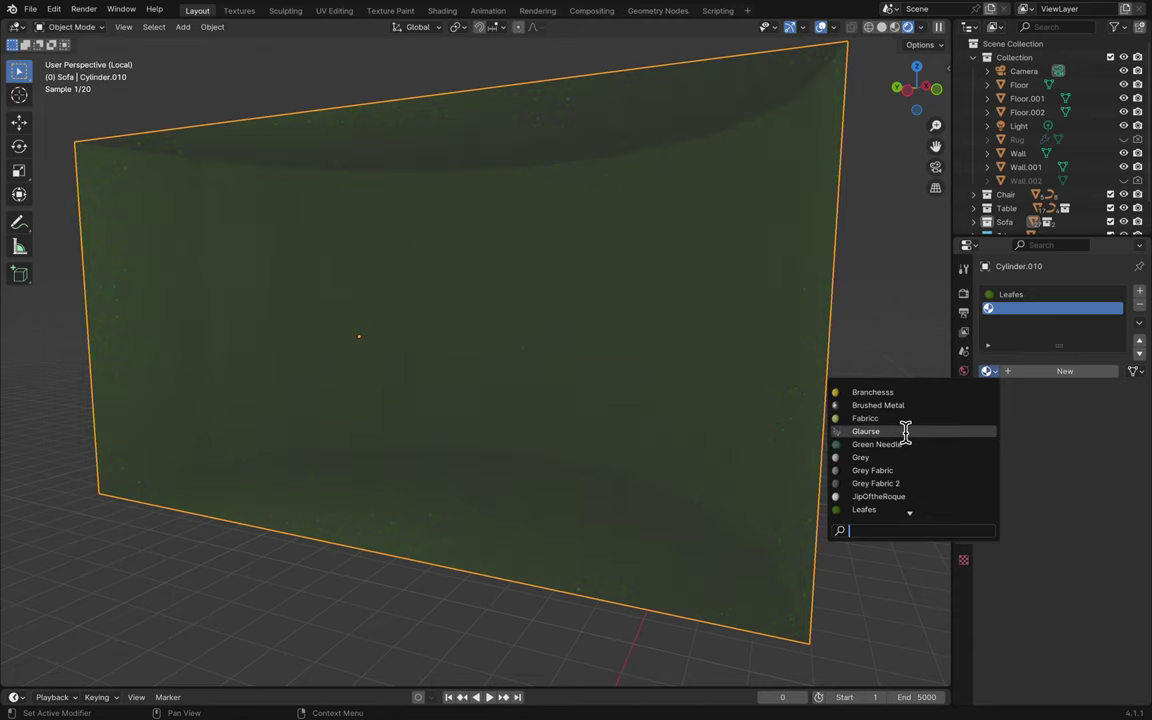
pyautogui.scroll(2, 910, 483)
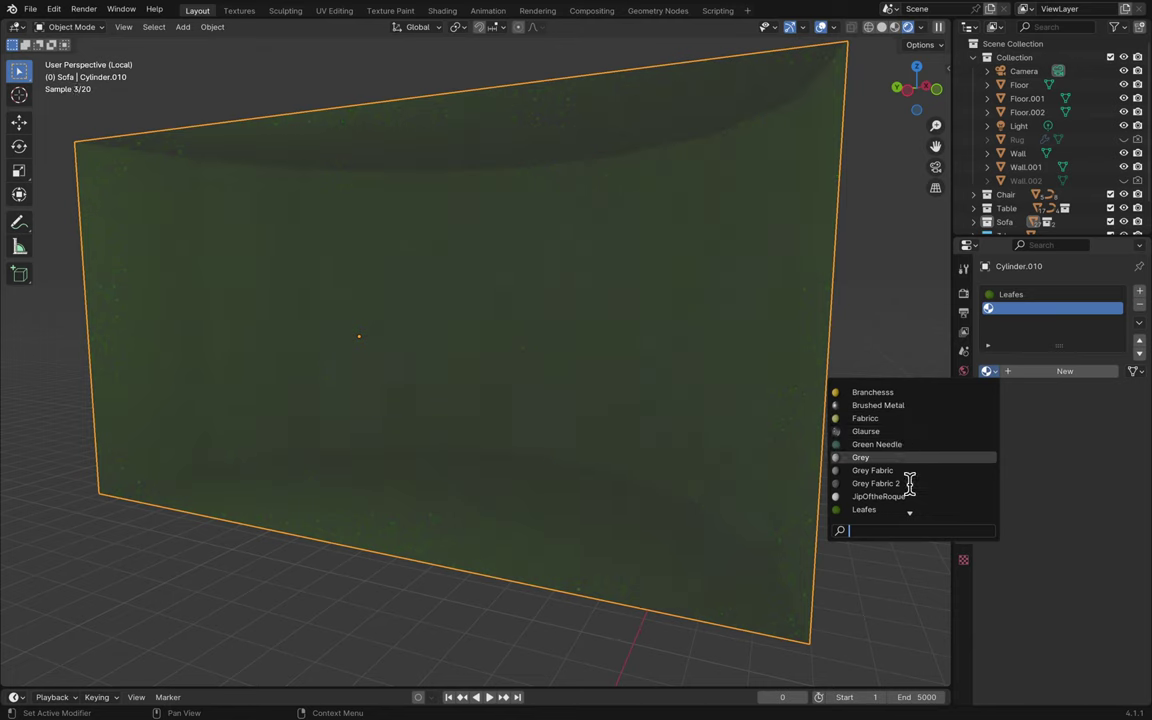
pyautogui.scroll(-12, 910, 483)
pyautogui.scroll(5, 910, 483)
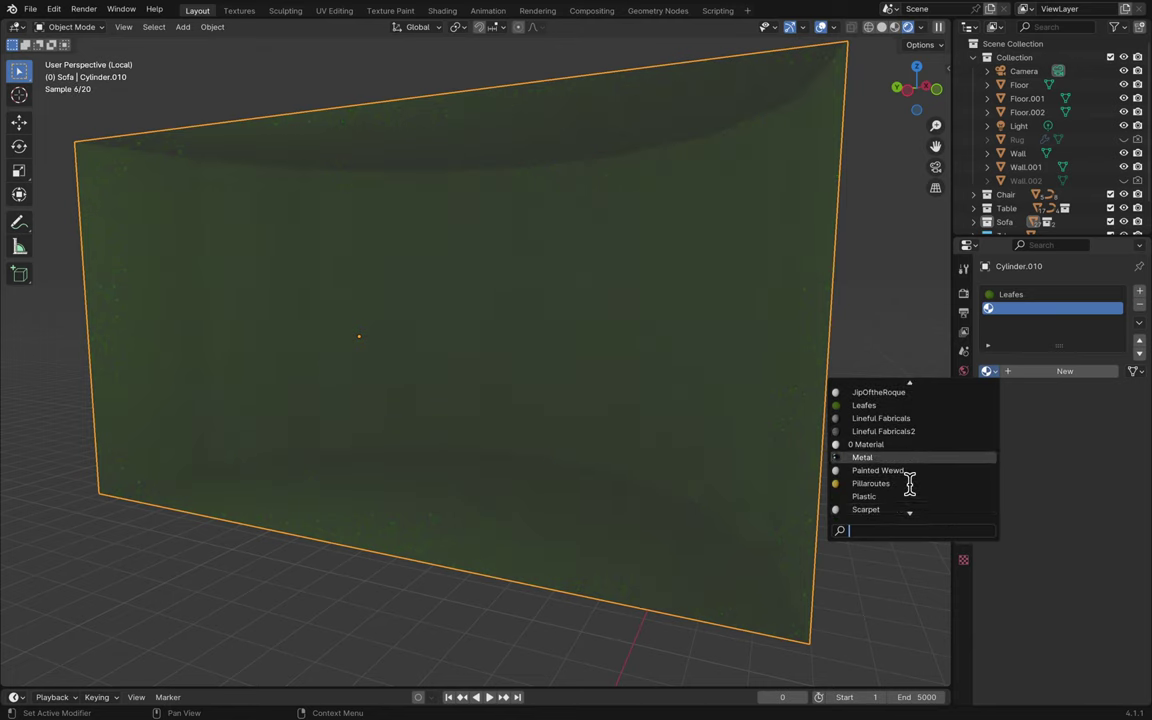
pyautogui.scroll(-1, 910, 483)
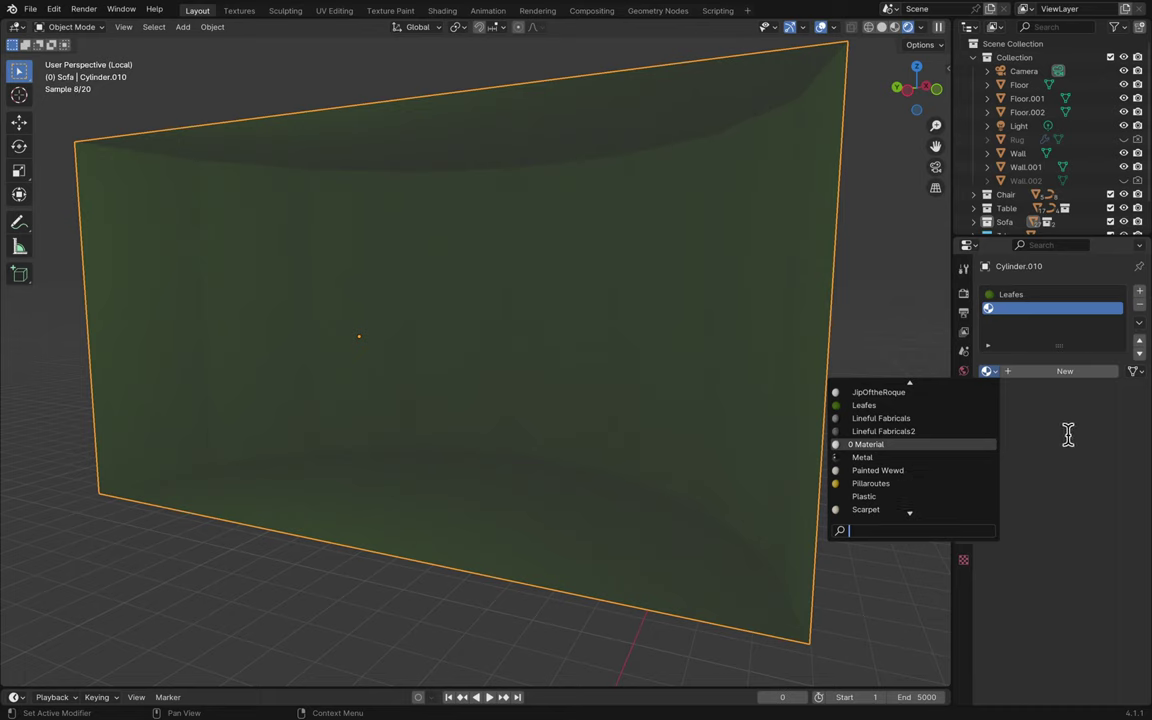
pyautogui.click(1013, 371)
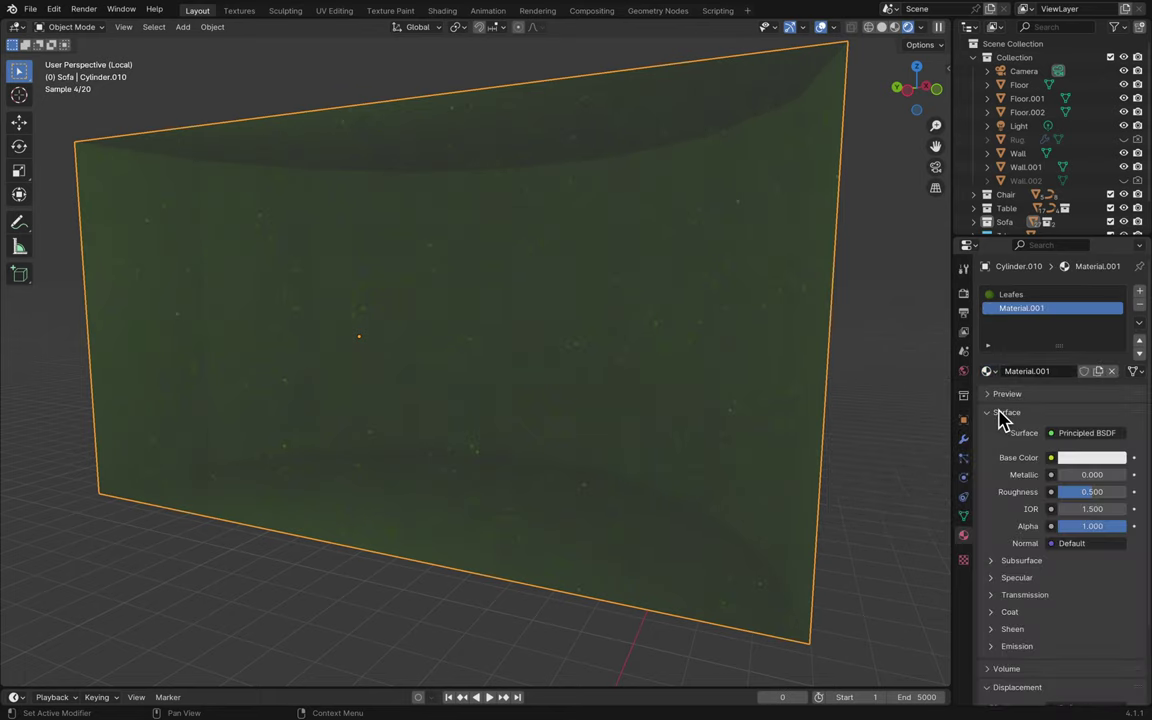
# - Set the new material's base colour to saturated cyan and name it Just Blue
pyautogui.click(1080, 460)
pyautogui.click(1073, 460)
pyautogui.click(1055, 271)
pyautogui.moveTo(1060, 283); pyautogui.dragTo(1056, 273)
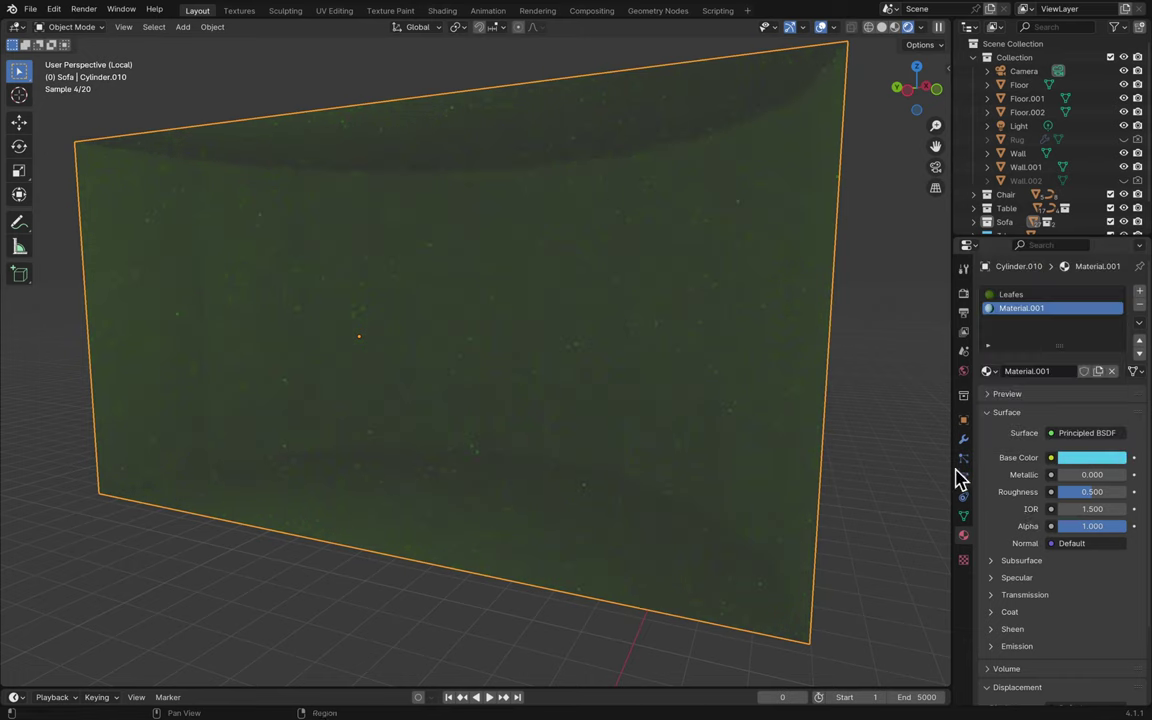
pyautogui.click(1067, 373)
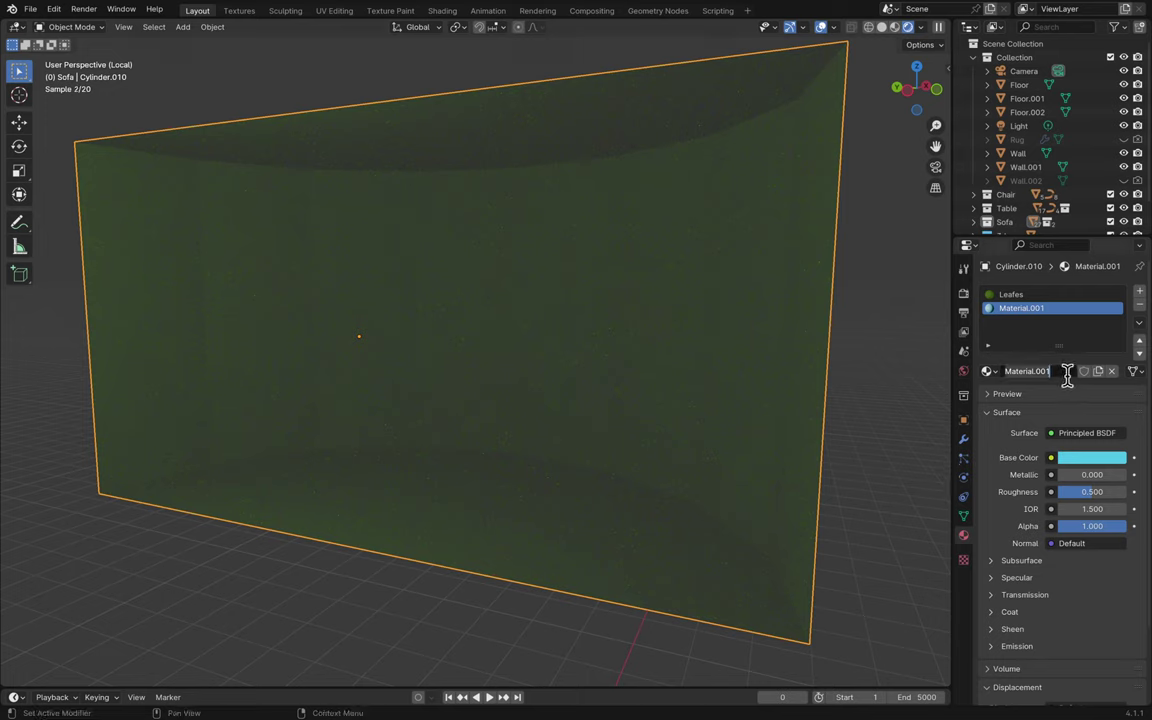
pyautogui.write('Just Blue')
pyautogui.press('Return')
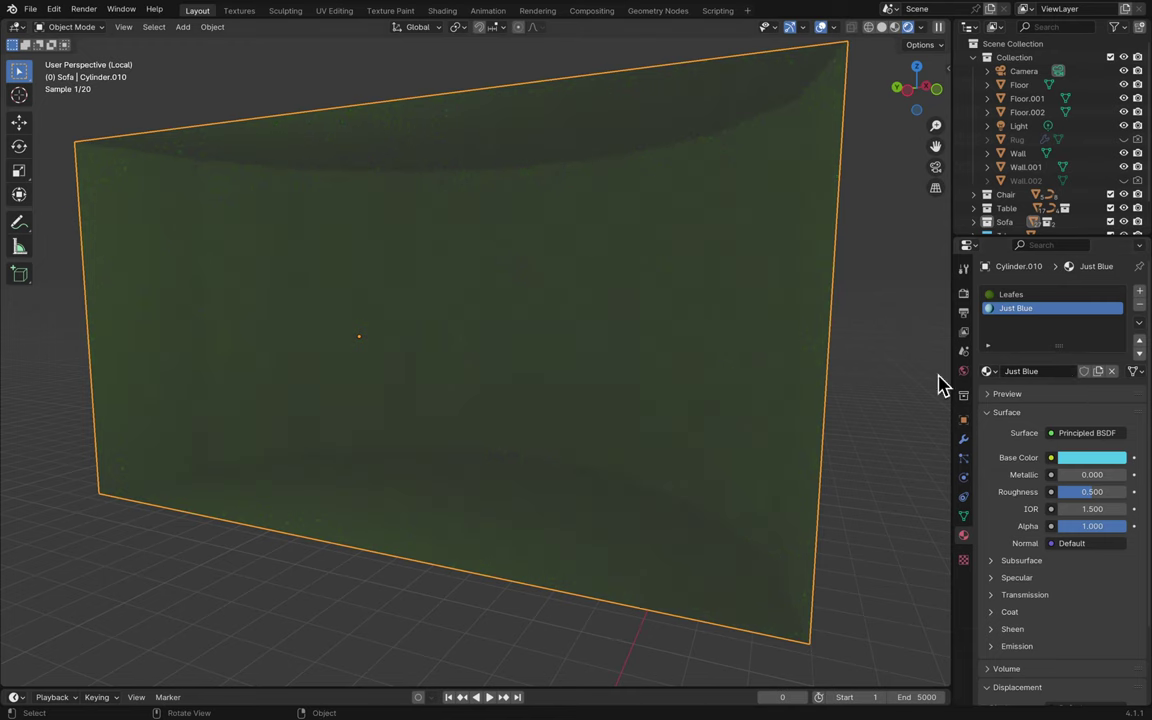
# - In Edit Mode, select the wall's inner faces from right to left
pyautogui.press('Tab')
pyautogui.click(812, 322)
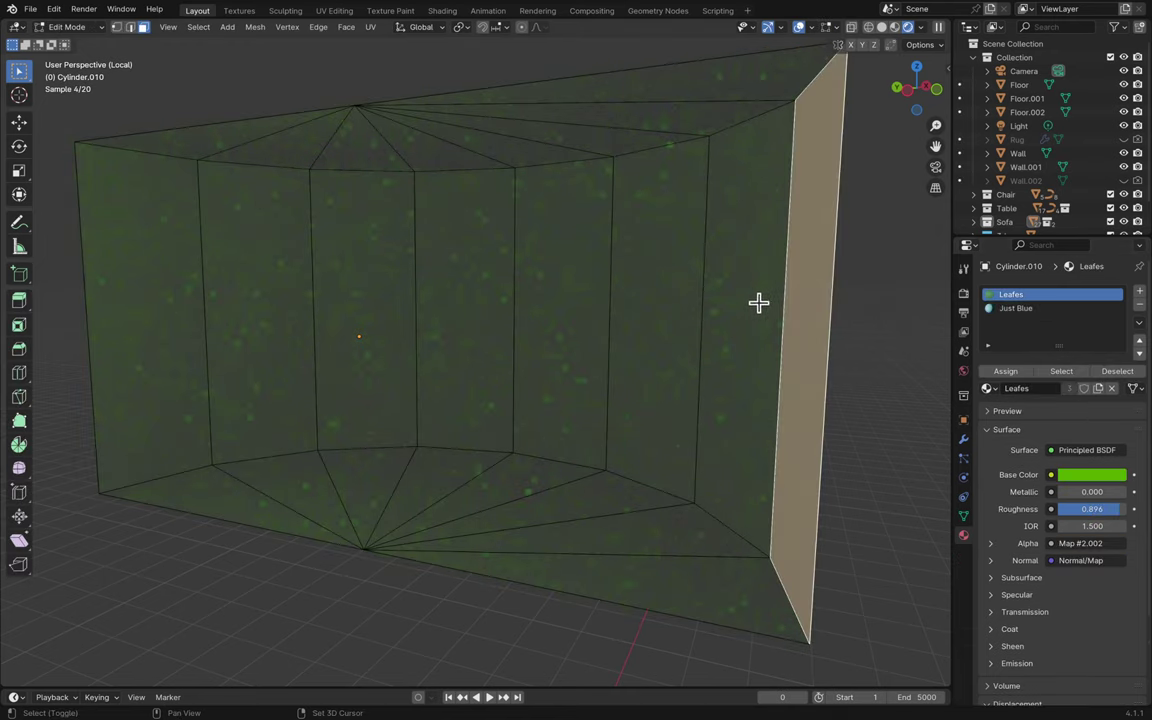
pyautogui.keyDown('shift'); pyautogui.click(752, 300); pyautogui.keyUp('shift')
pyautogui.keyDown('shift'); pyautogui.click(646, 292); pyautogui.keyUp('shift')
pyautogui.keyDown('shift'); pyautogui.click(550, 279); pyautogui.keyUp('shift')
pyautogui.keyDown('shift'); pyautogui.click(460, 279); pyautogui.keyUp('shift')
pyautogui.keyDown('shift'); pyautogui.click(352, 278); pyautogui.keyUp('shift')
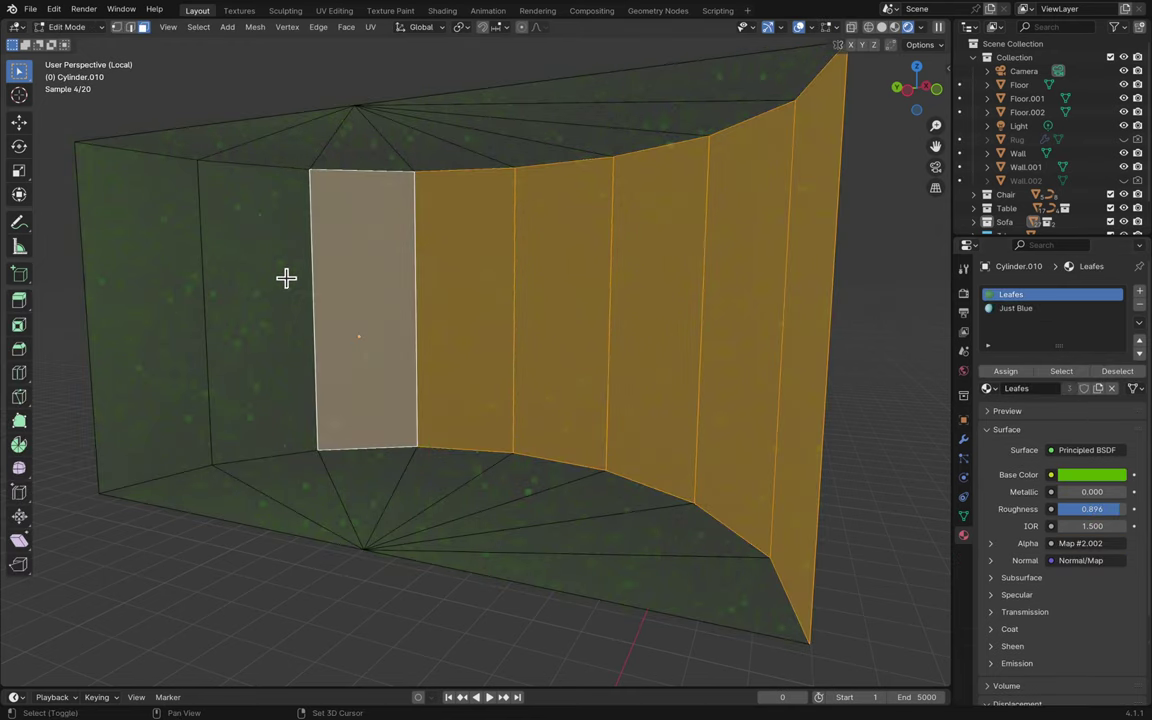
pyautogui.keyDown('shift'); pyautogui.click(285, 278); pyautogui.keyUp('shift')
pyautogui.keyDown('shift'); pyautogui.click(195, 281); pyautogui.keyUp('shift')
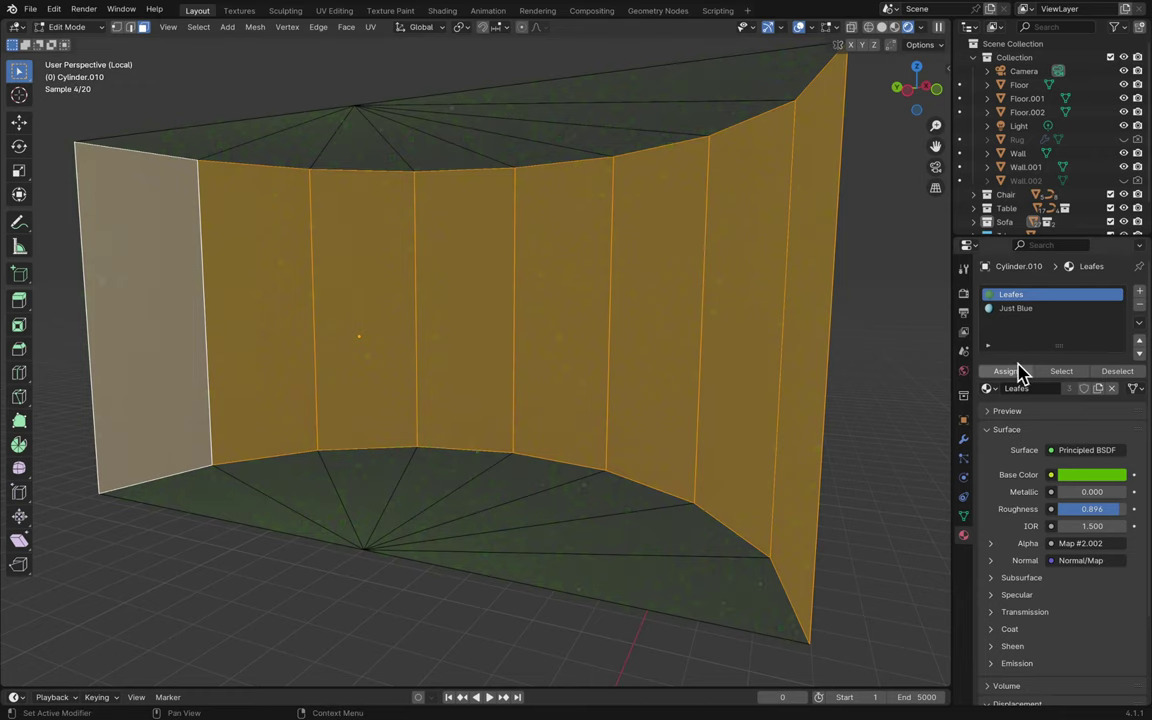
# - Assign Just Blue to the selected inner faces, keeping top and bottom green
pyautogui.press('Tab')
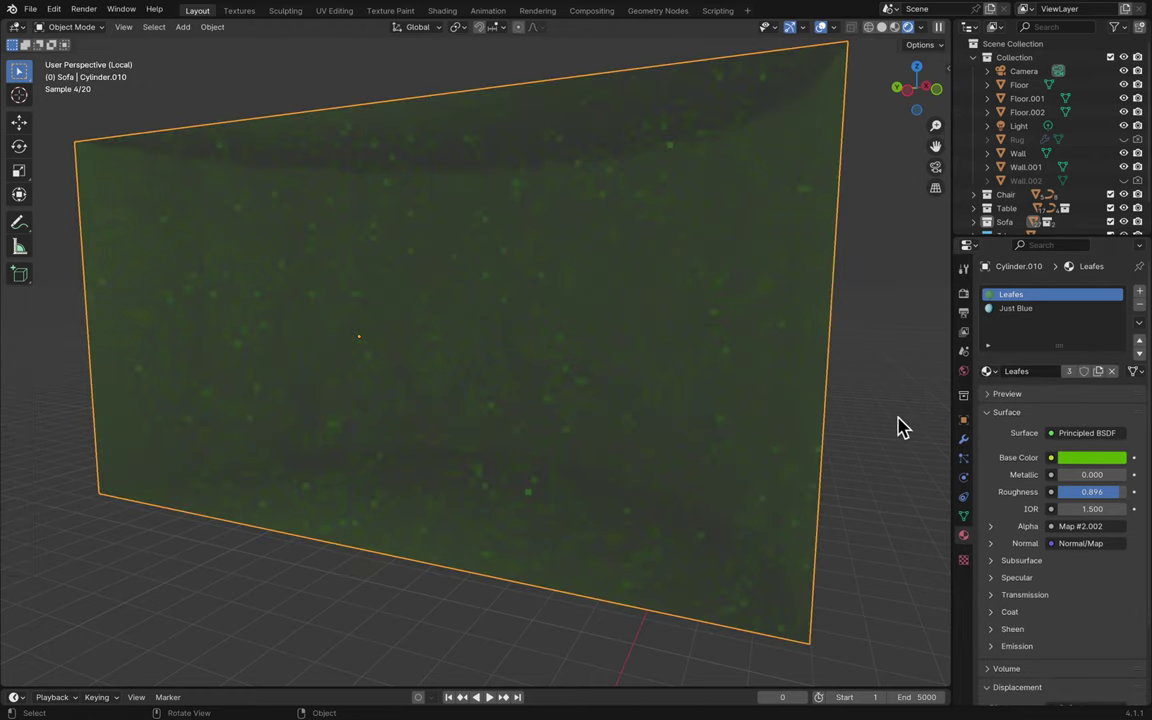
pyautogui.hscroll(-10, 897, 430)
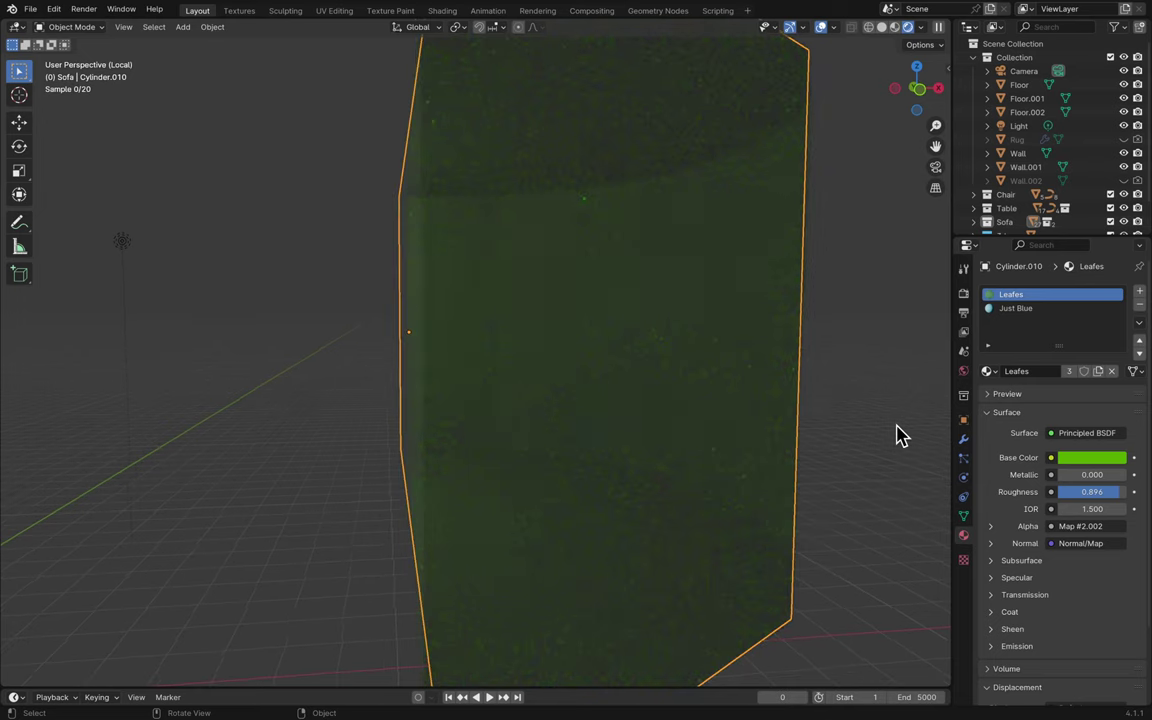
pyautogui.hscroll(-10, 897, 430)
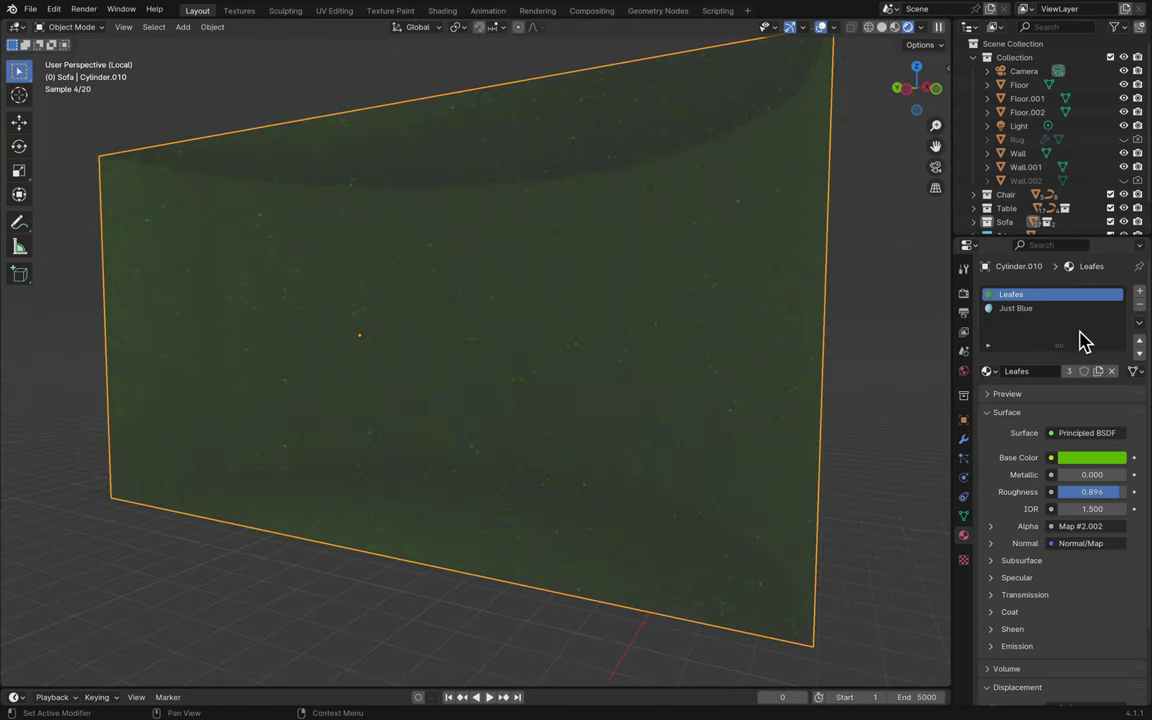
pyautogui.click(1025, 310)
pyautogui.press('Tab')
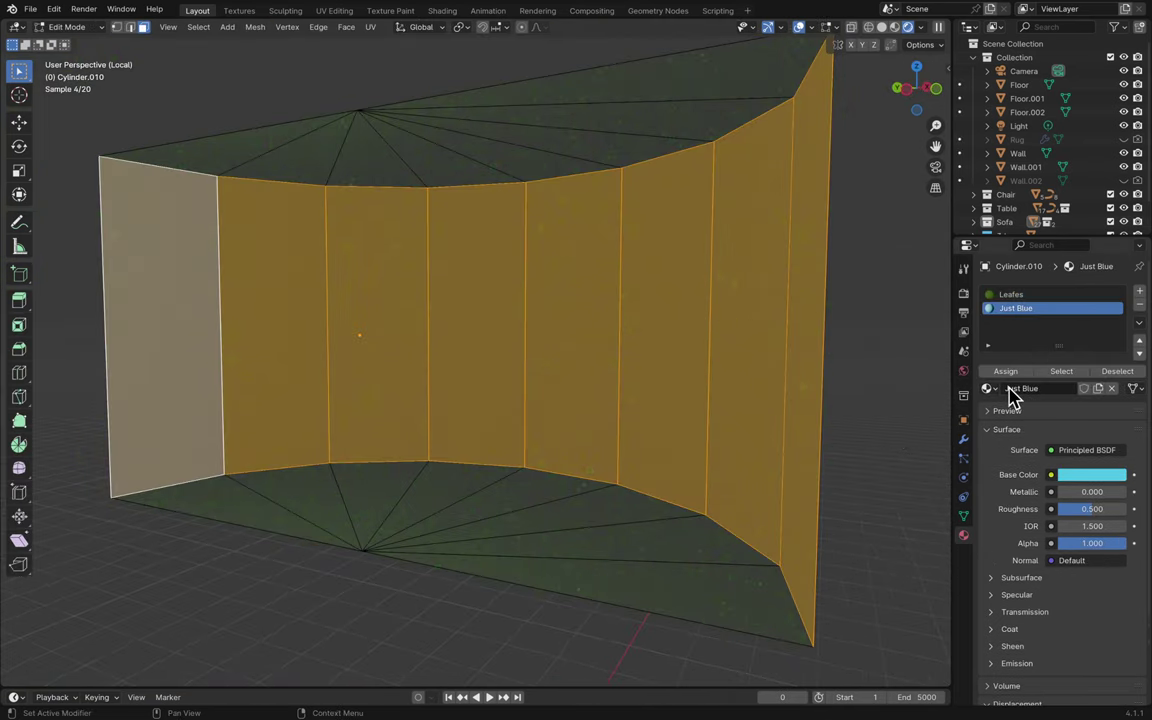
pyautogui.click(1012, 372)
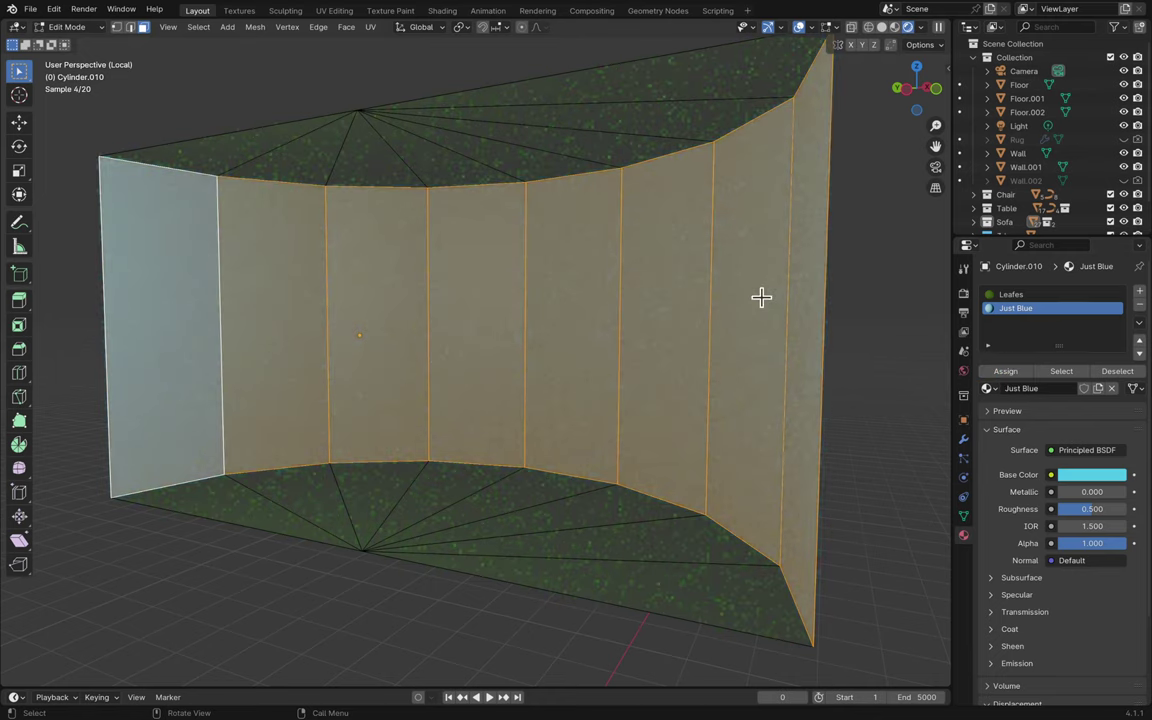
pyautogui.press('Tab')
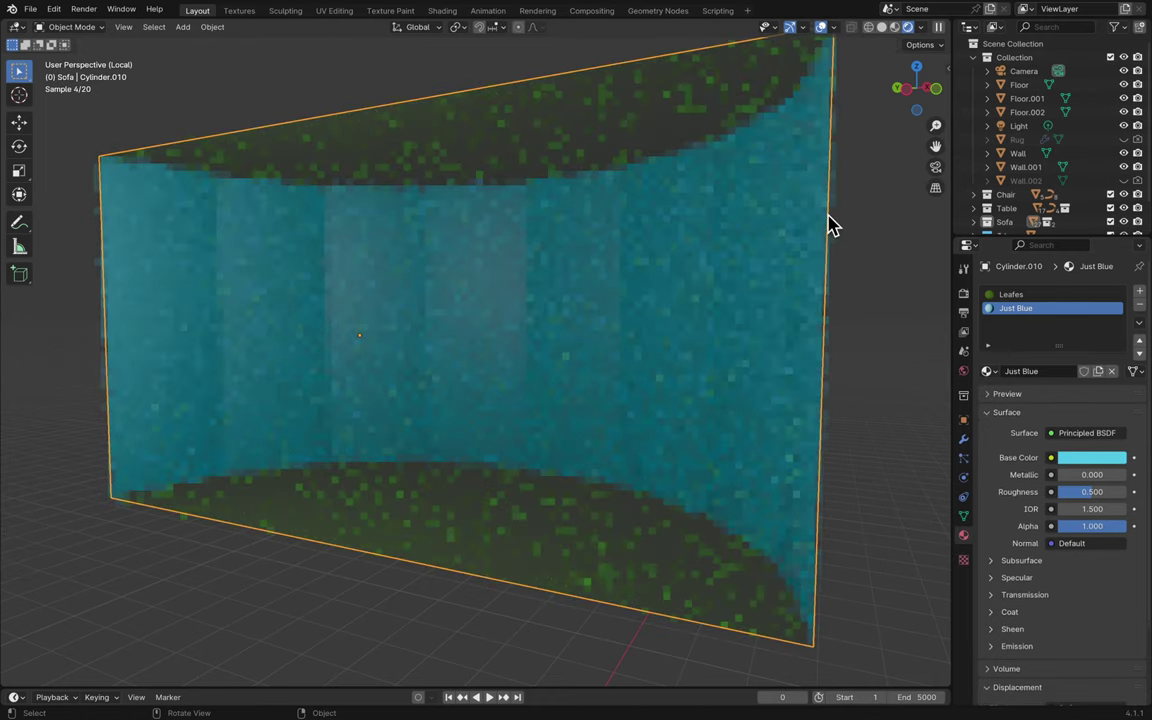
# - Apply Shade Smooth by Angle to the curved wall, viewed through the scene camera
pyautogui.click(936, 168)
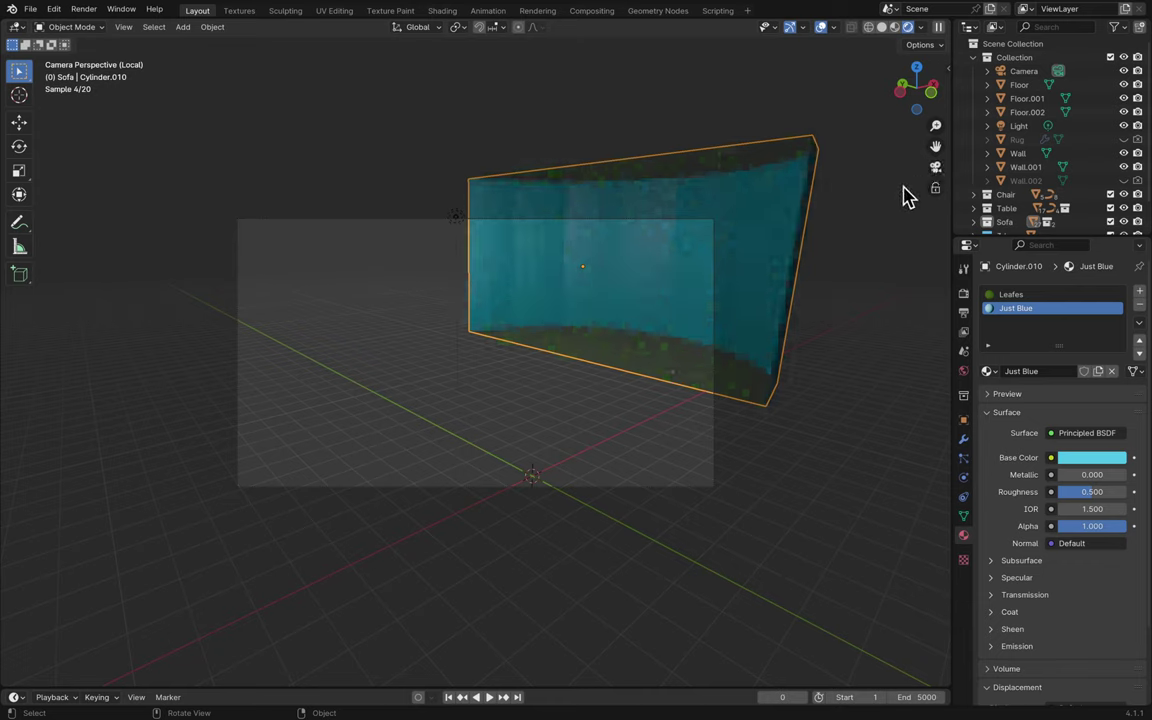
pyautogui.keyDown('shift'); pyautogui.click(779, 227); pyautogui.keyUp('shift')
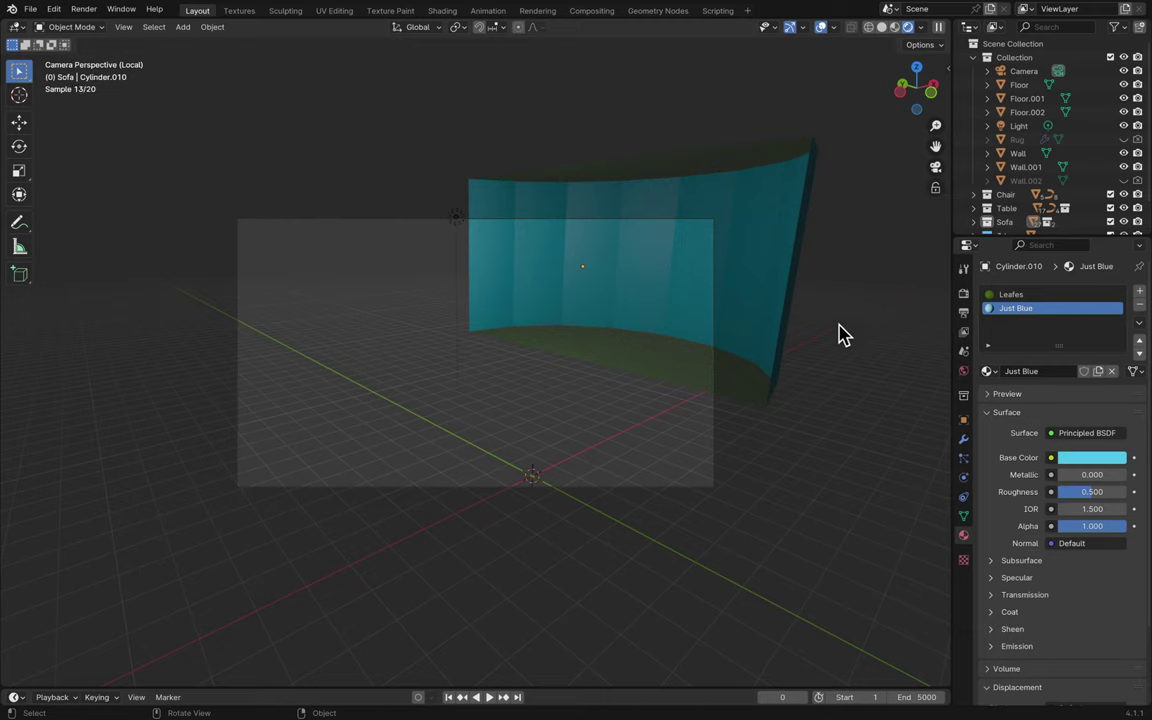
pyautogui.rightClick(790, 258)
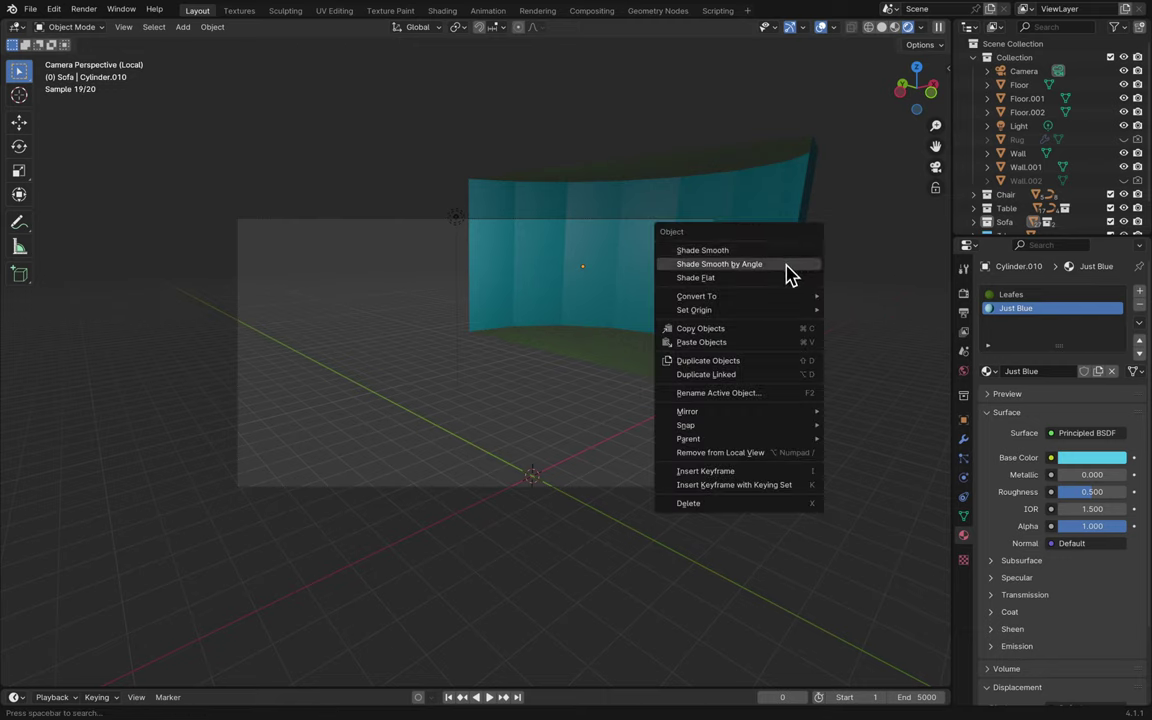
pyautogui.click(787, 265)
pyautogui.click(800, 197)
pyautogui.rightClick(800, 197)
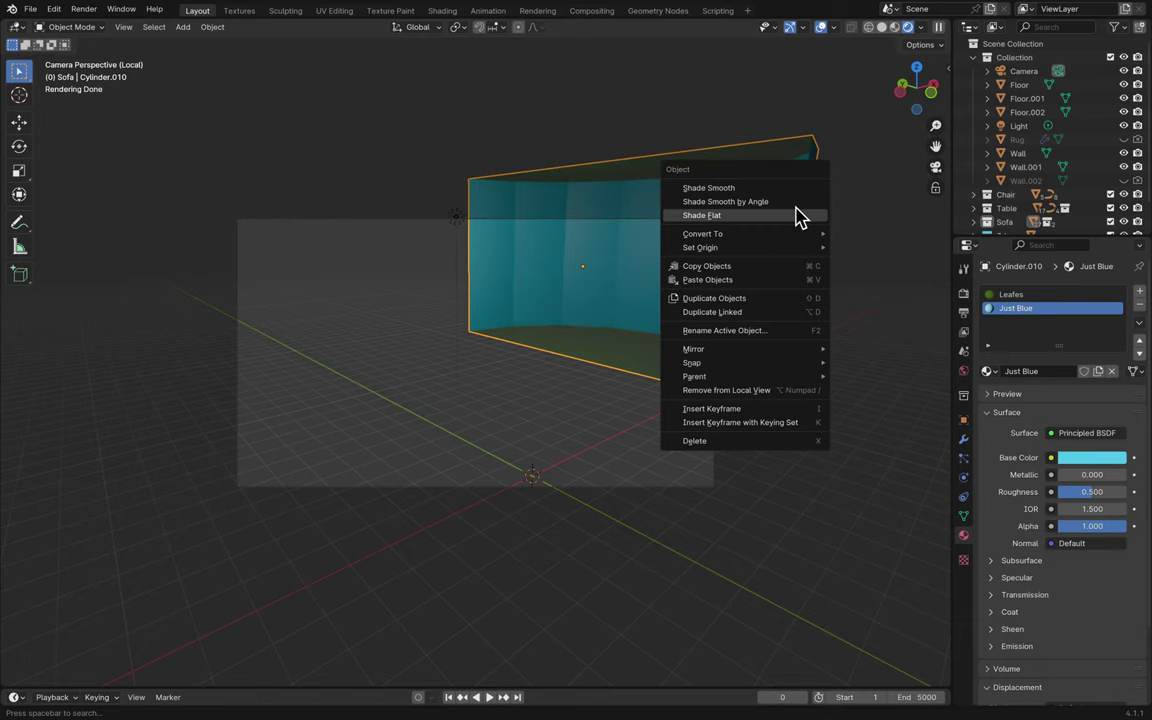
pyautogui.click(800, 211)
# - Exit local view to show the whole room and save Blender17.blend
pyautogui.click(829, 266)
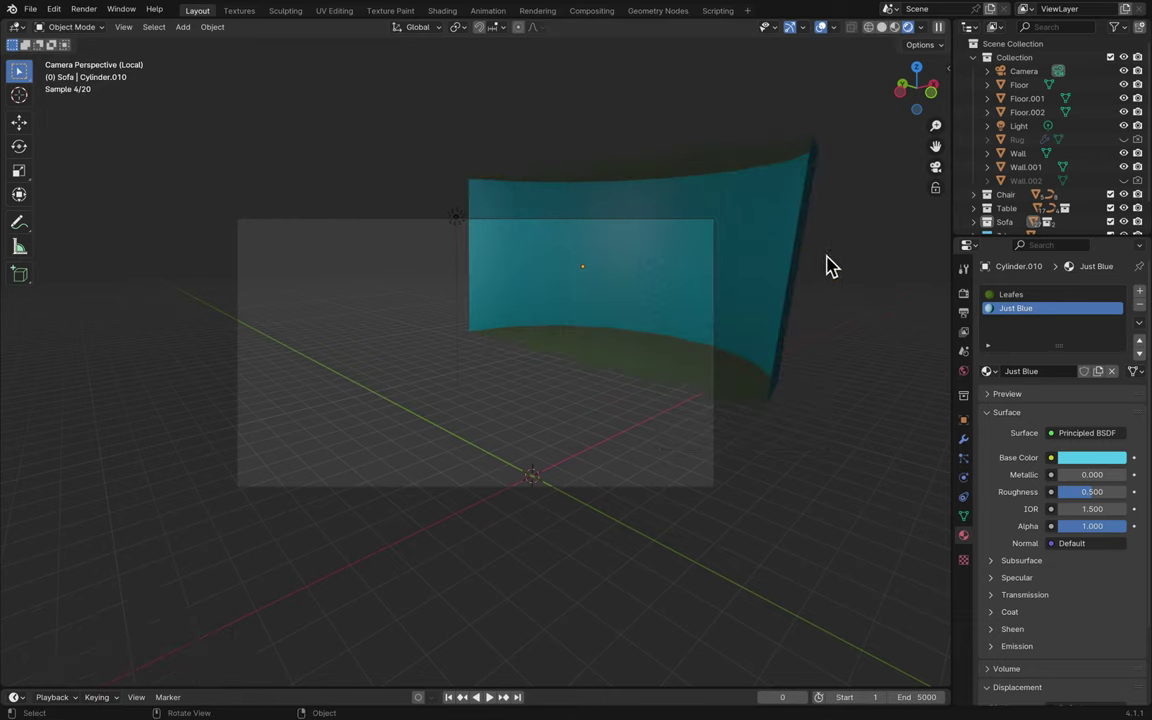
pyautogui.press('KP_Divide')
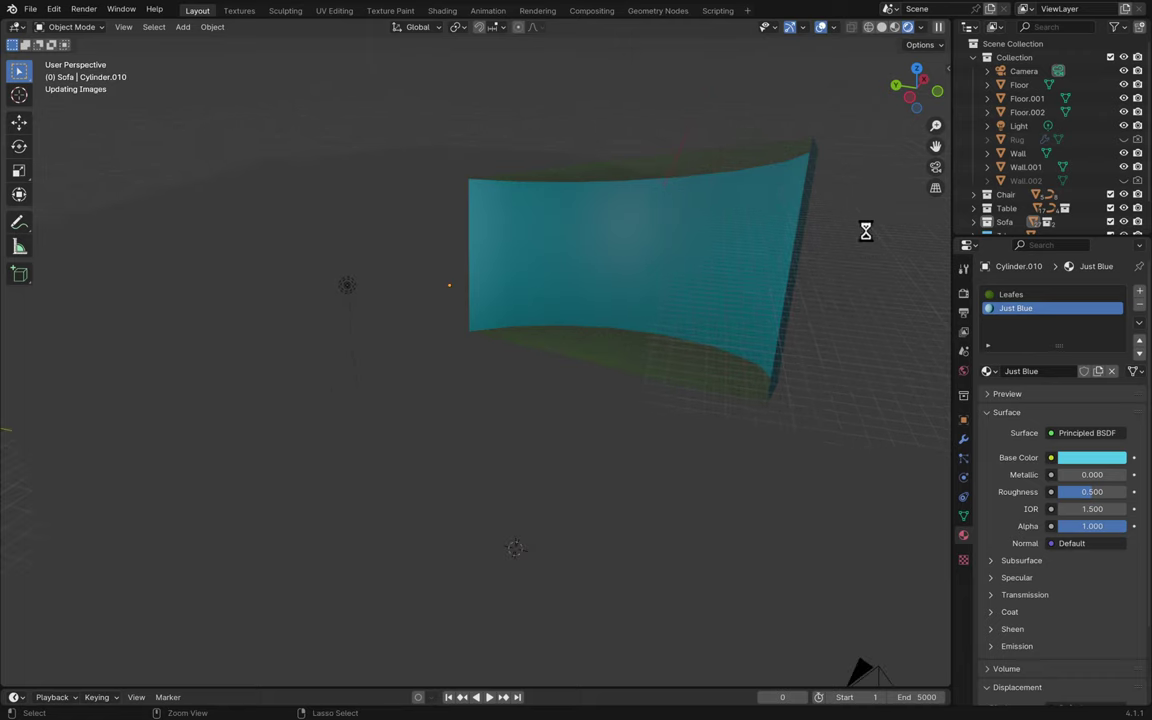
pyautogui.hotkey('ctrl', 's')
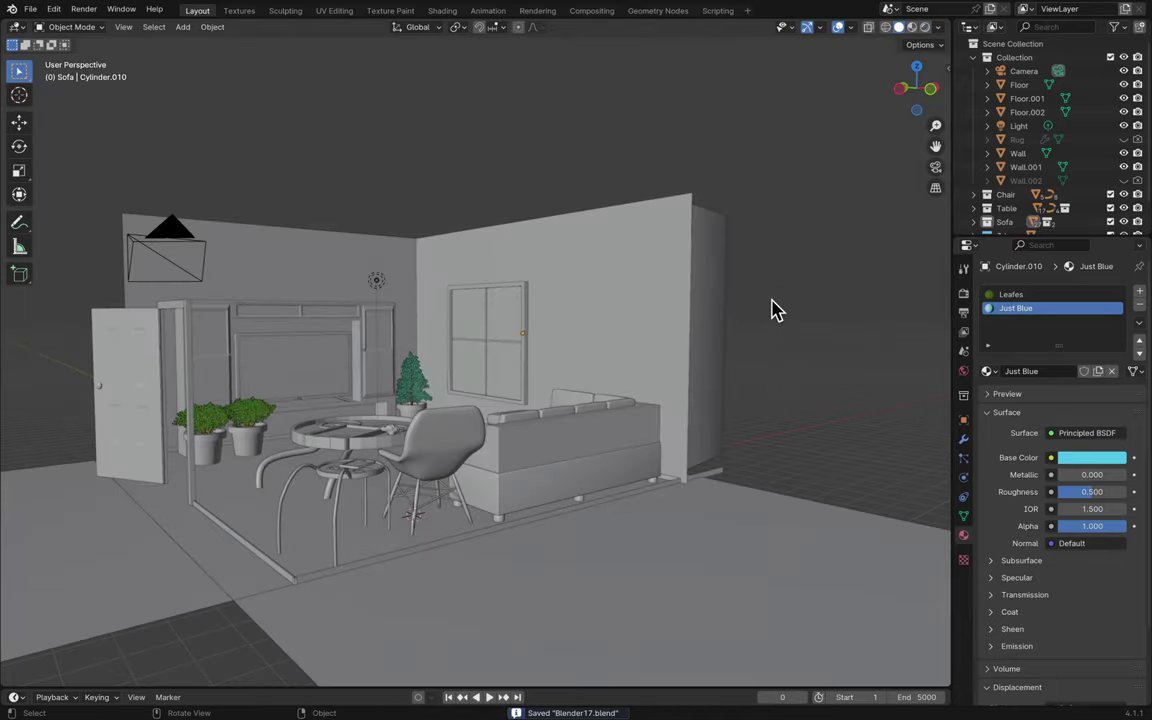
pyautogui.moveTo(693, 265); pyautogui.dragTo(800, 210, button='middle')
pyautogui.scroll(2, 760, 270)
# - Isolate the curved wall and inspect it through the camera, then return to the full room and save
pyautogui.click(761, 283)
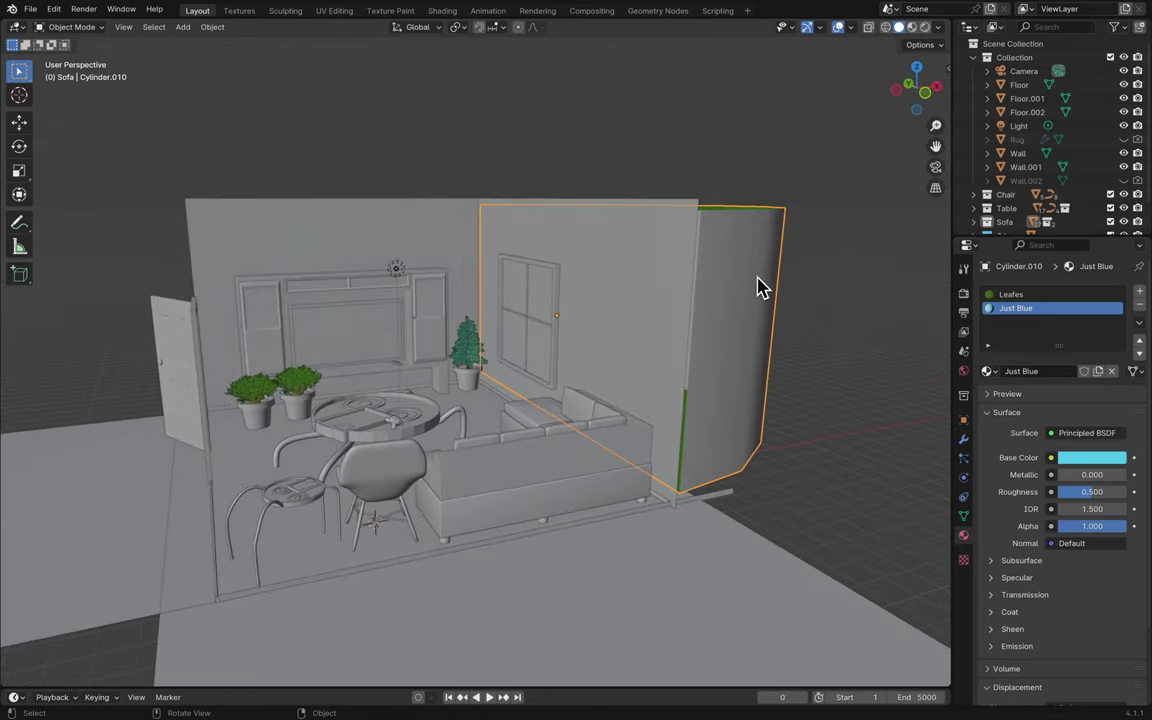
pyautogui.press('KP_Divide')
pyautogui.moveTo(761, 287); pyautogui.dragTo(913, 247, button='middle')
pyautogui.click(935, 168)
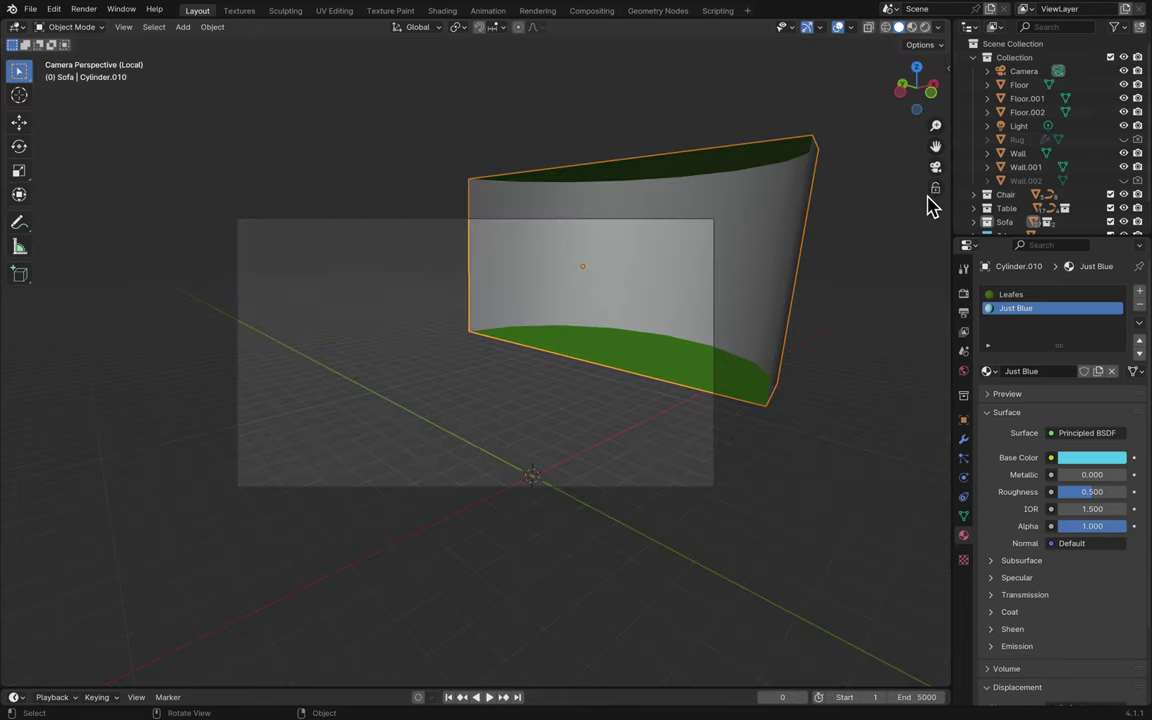
pyautogui.press('KP_Divide')
pyautogui.moveTo(930, 272); pyautogui.dragTo(877, 293, button='middle')
pyautogui.hotkey('ctrl', 's')
pyautogui.moveTo(753, 317); pyautogui.dragTo(751, 316, button='middle')
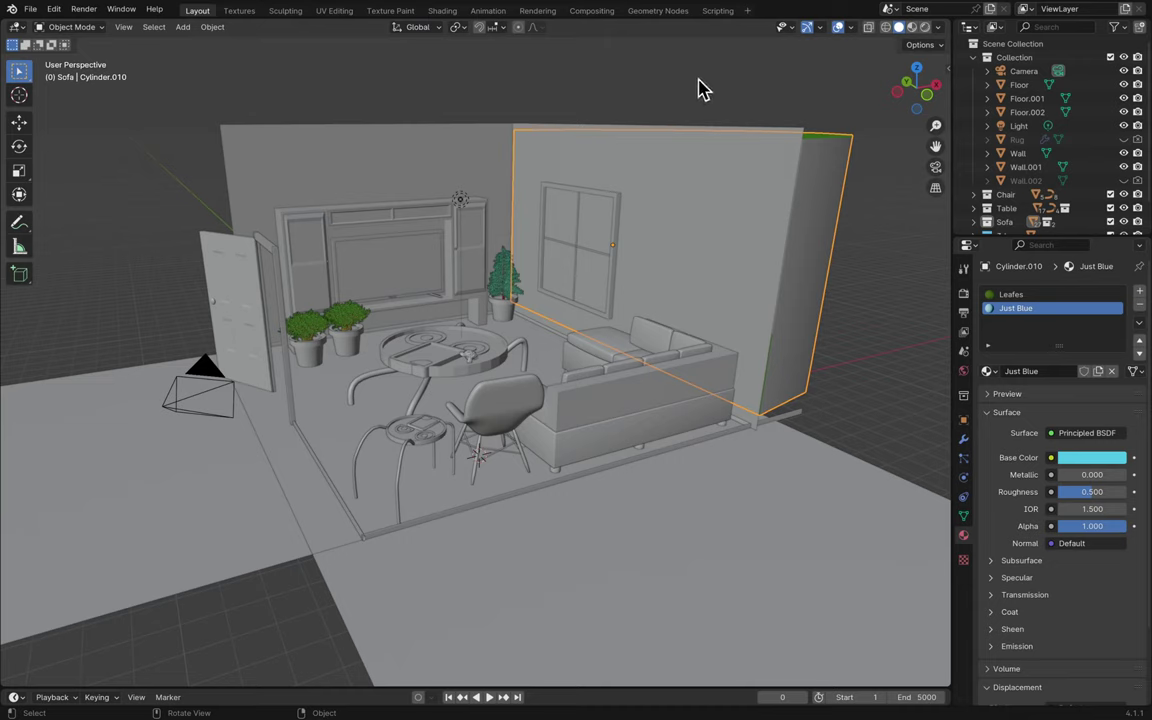
pyautogui.press('super+s')
# - Browse the File menu's operations, such as export
pyautogui.click(32, 12)
pyautogui.moveTo(82, 225)
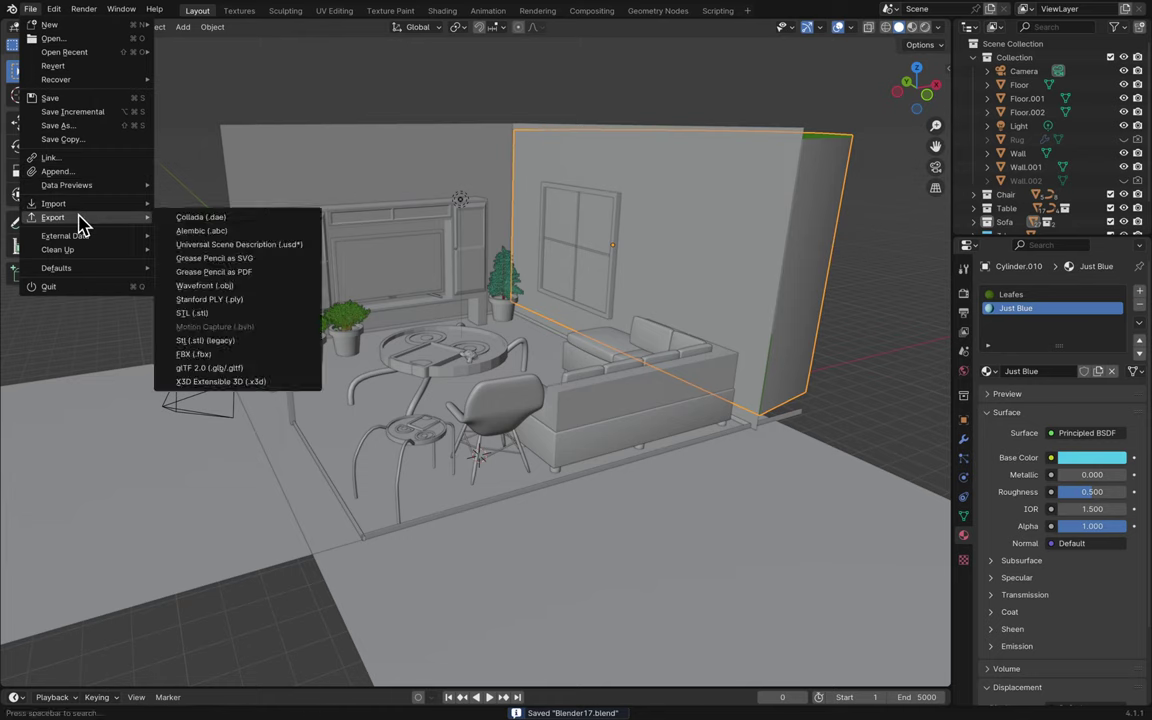
pyautogui.moveTo(99, 33)
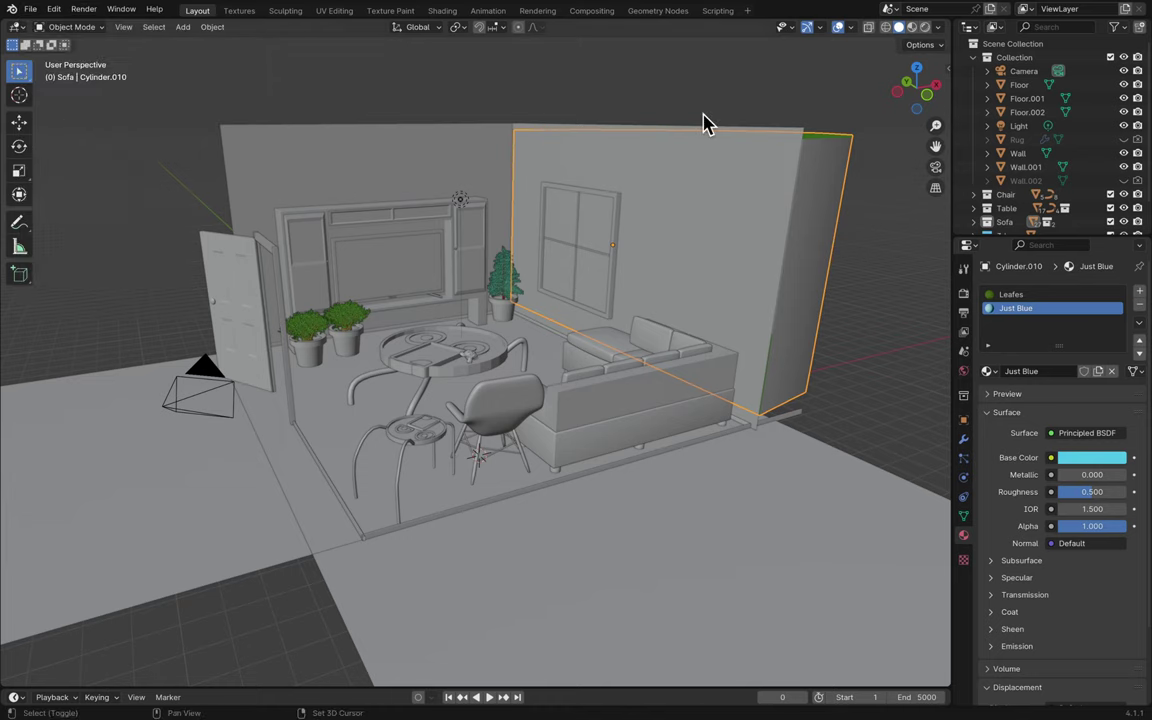
pyautogui.scroll(-10, 702, 120)
pyautogui.scroll(5, 702, 120)
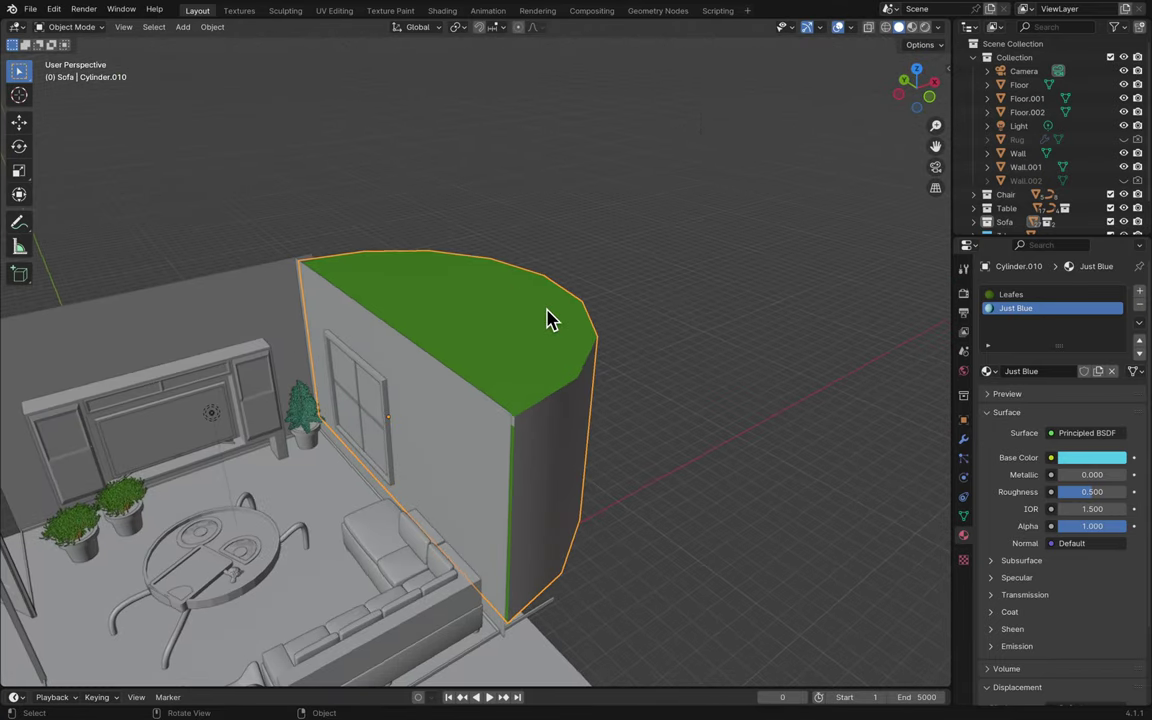
# - Hide the curved cylinder wall and keep Wall.002 hidden in the outliner
pyautogui.press('h')
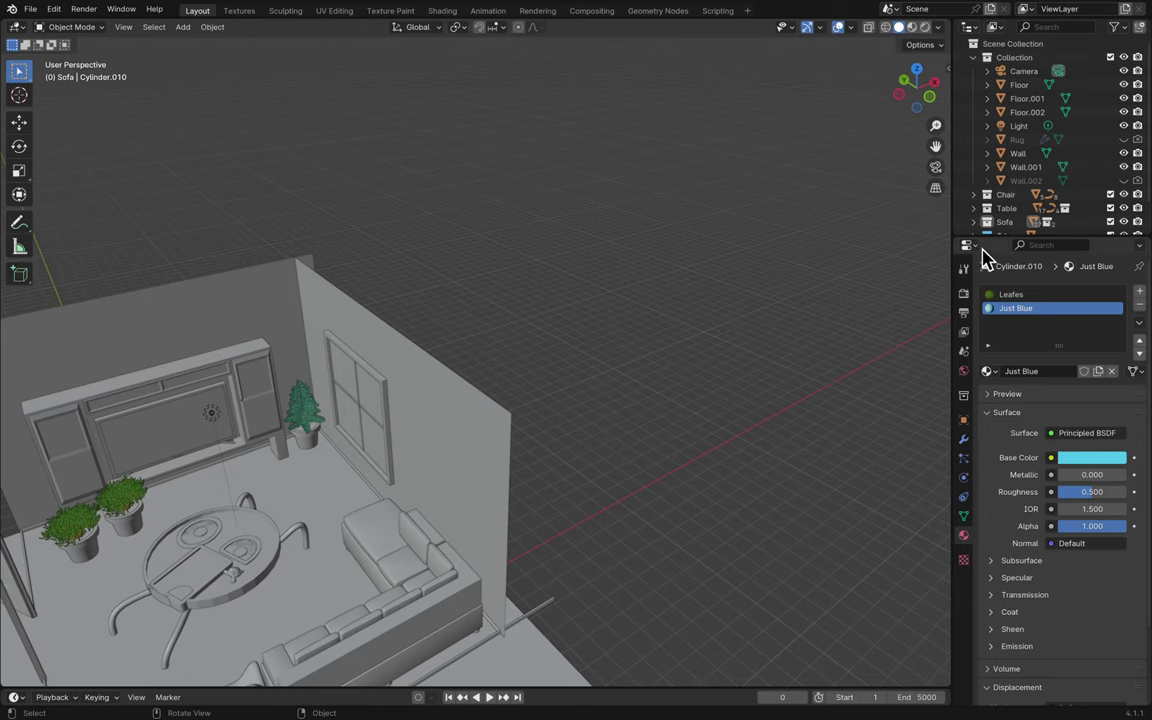
pyautogui.click(1124, 181)
pyautogui.click(1124, 181)
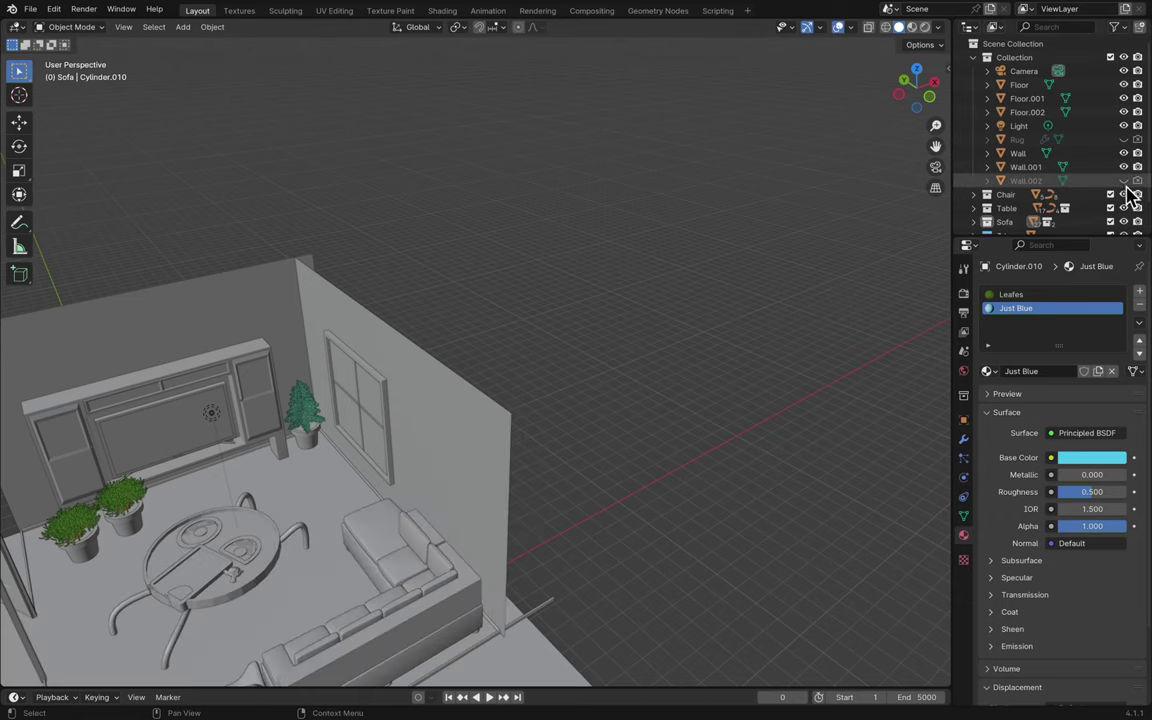
pyautogui.hscroll(10, 778, 276)
pyautogui.hscroll(10, 778, 276)
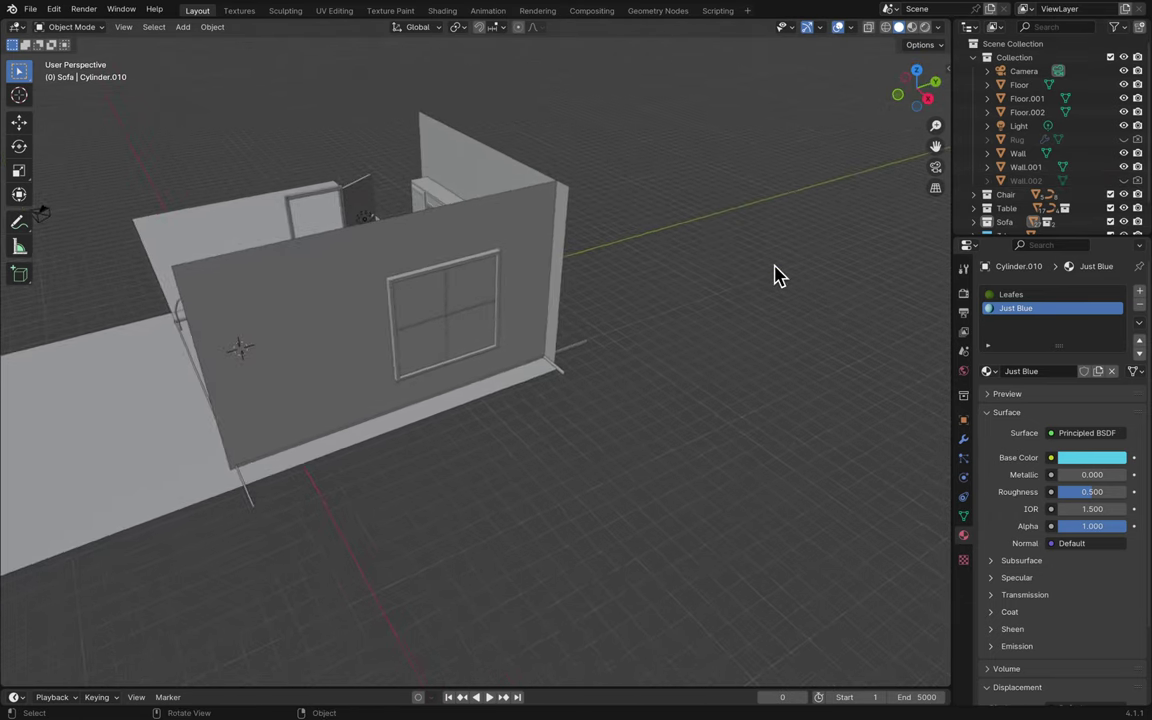
# - Add a point light to the scene with Shift+A
pyautogui.hotkey('shift', 'a')
pyautogui.moveTo(777, 268)
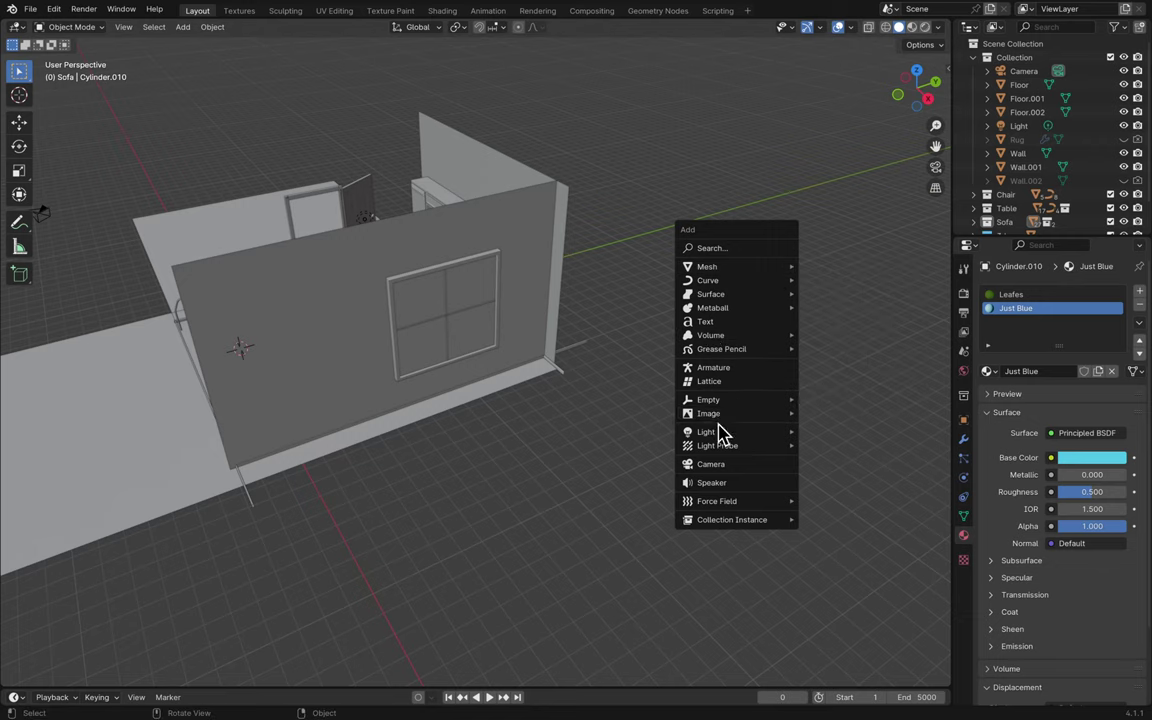
pyautogui.moveTo(724, 433)
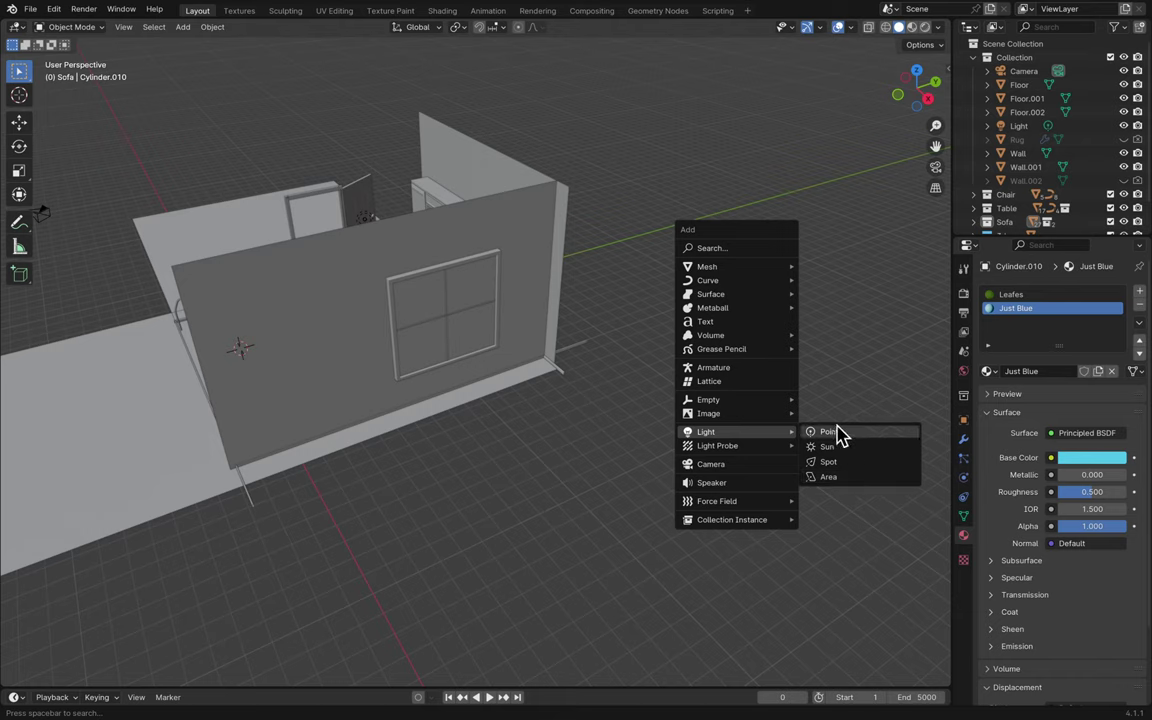
pyautogui.click(836, 435)
pyautogui.moveTo(700, 402); pyautogui.dragTo(697, 400, button='middle')
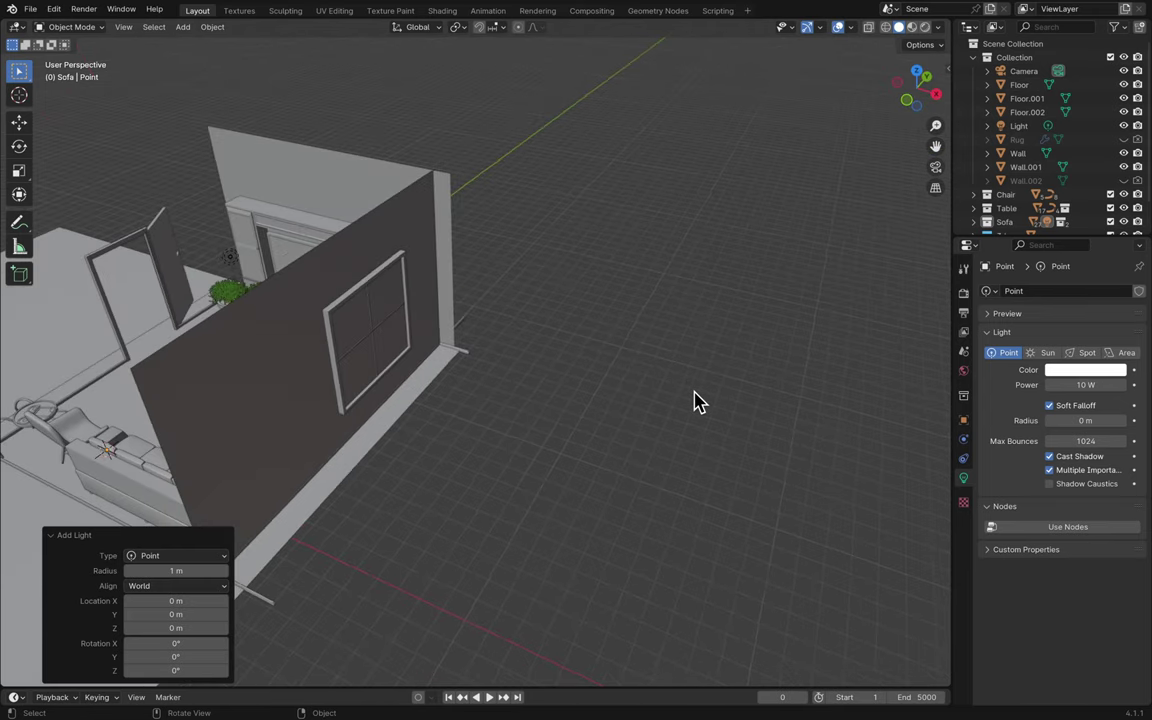
# - Move the light high above and beside the room using axis-locked grabs
pyautogui.press('g')
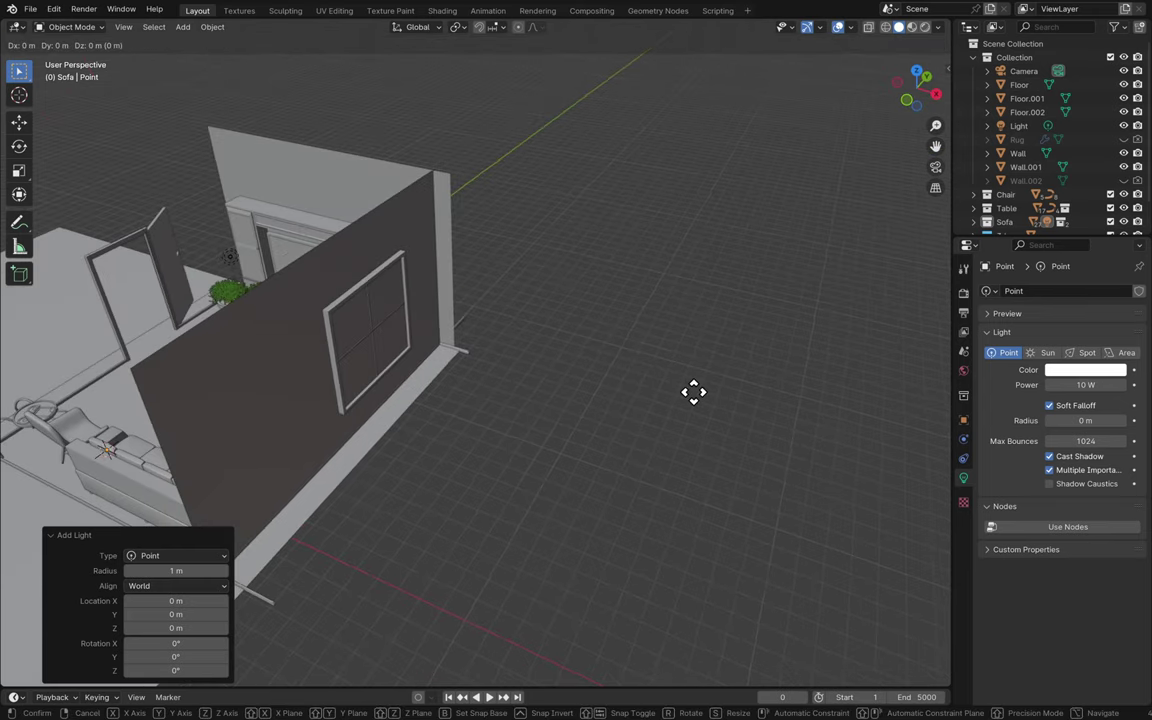
pyautogui.hotkey('shift', 'y')
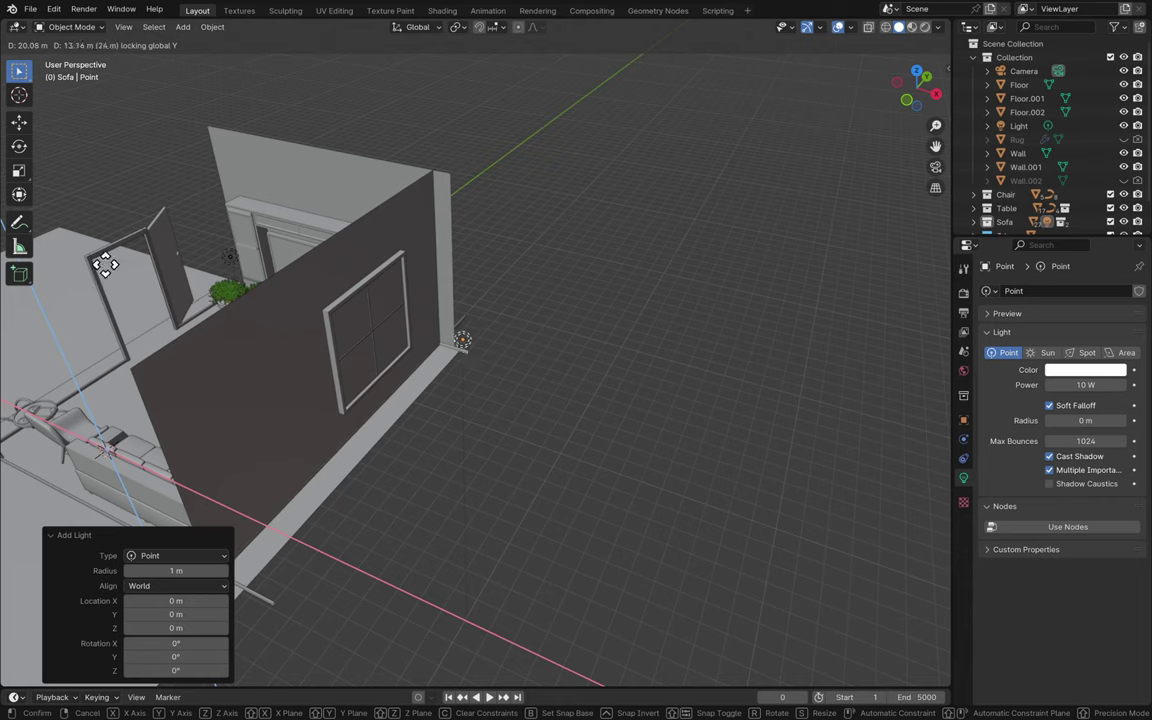
pyautogui.click(120, 237)
pyautogui.moveTo(128, 234); pyautogui.dragTo(388, 345, button='middle')
pyautogui.press('g')
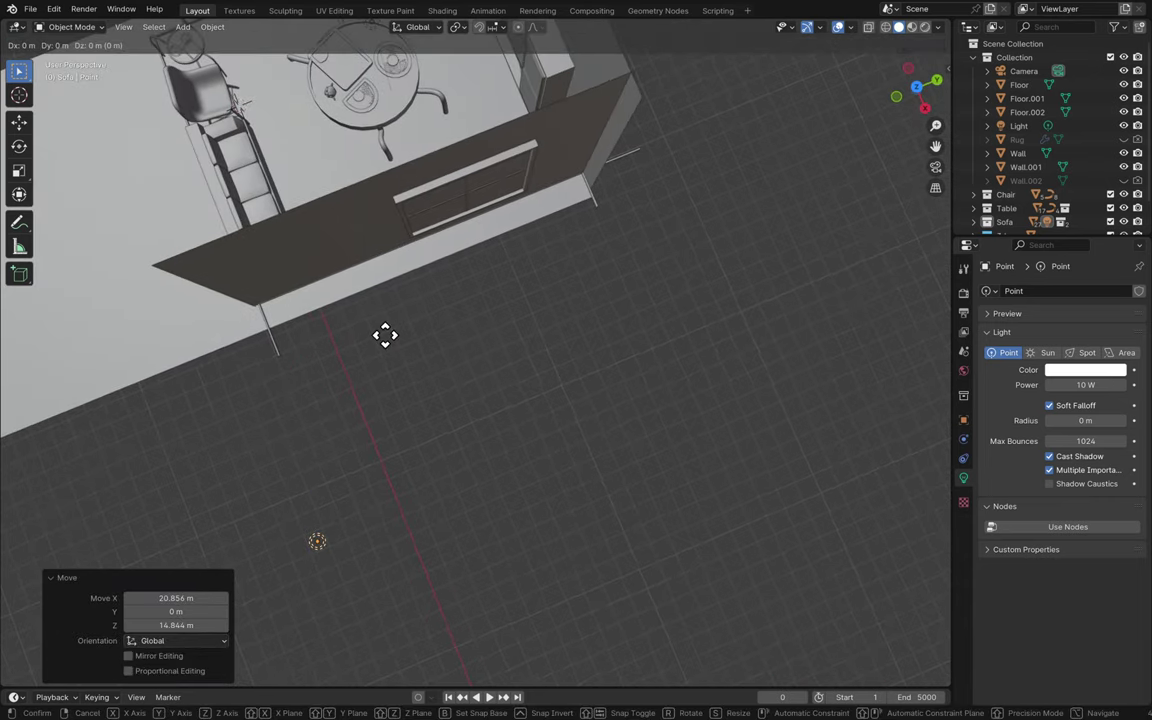
pyautogui.hotkey('shift', 'z')
pyautogui.click(612, 104)
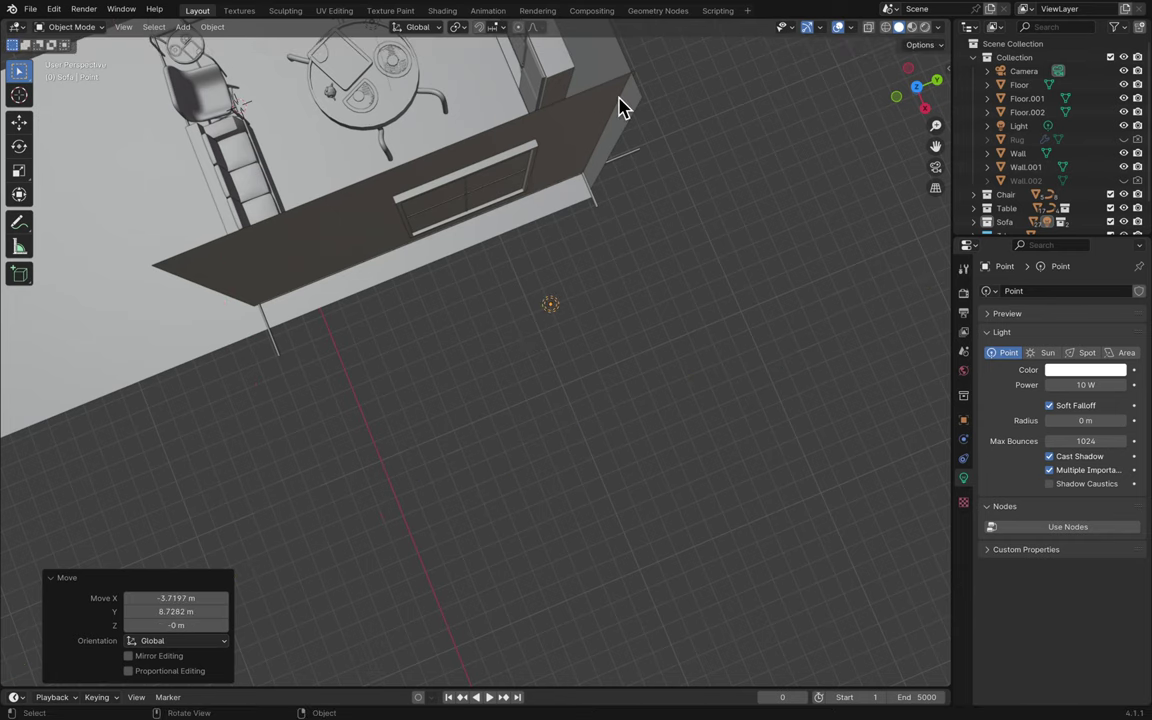
pyautogui.moveTo(660, 68); pyautogui.dragTo(725, 75, button='middle')
pyautogui.press('g')
pyautogui.press('z')
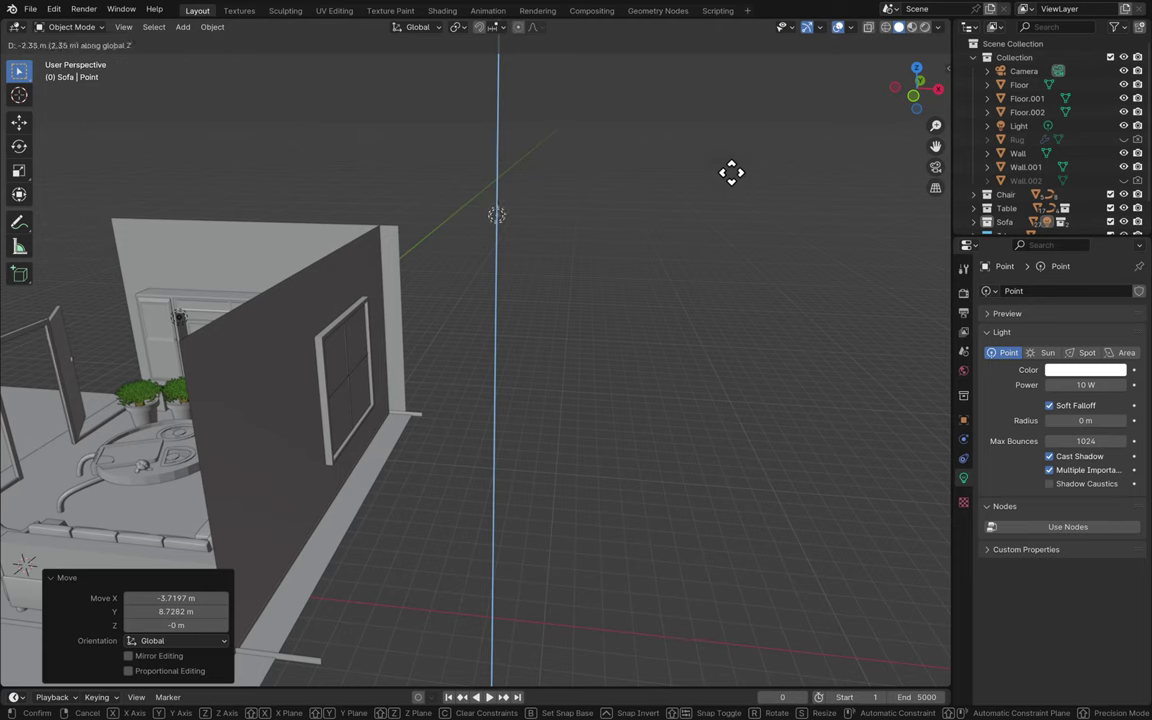
pyautogui.click(729, 181)
# - In front view, nudge the light slightly into its final position
pyautogui.click(916, 107)
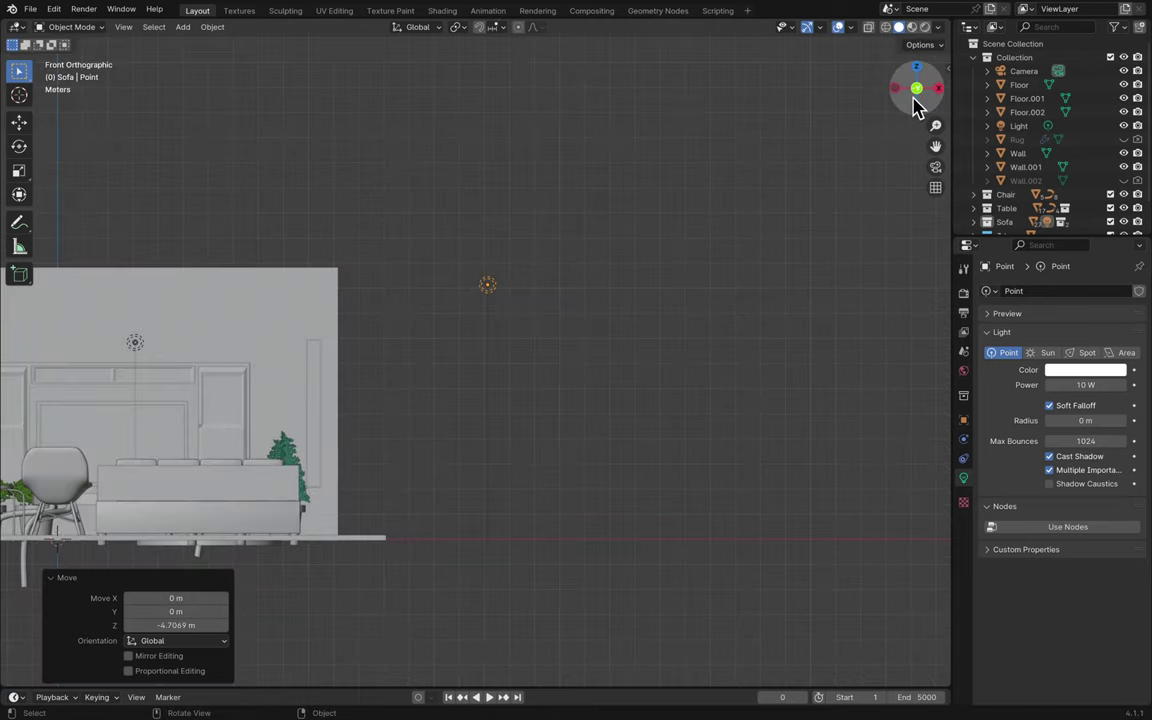
pyautogui.press('r')
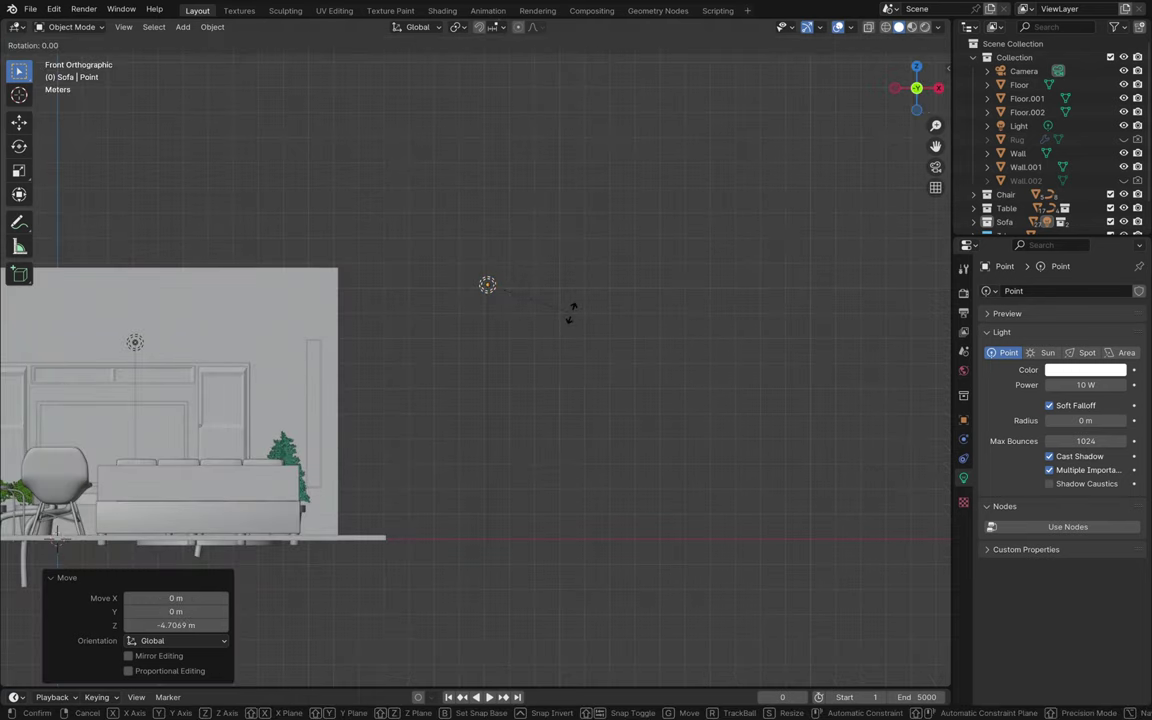
pyautogui.press('Escape')
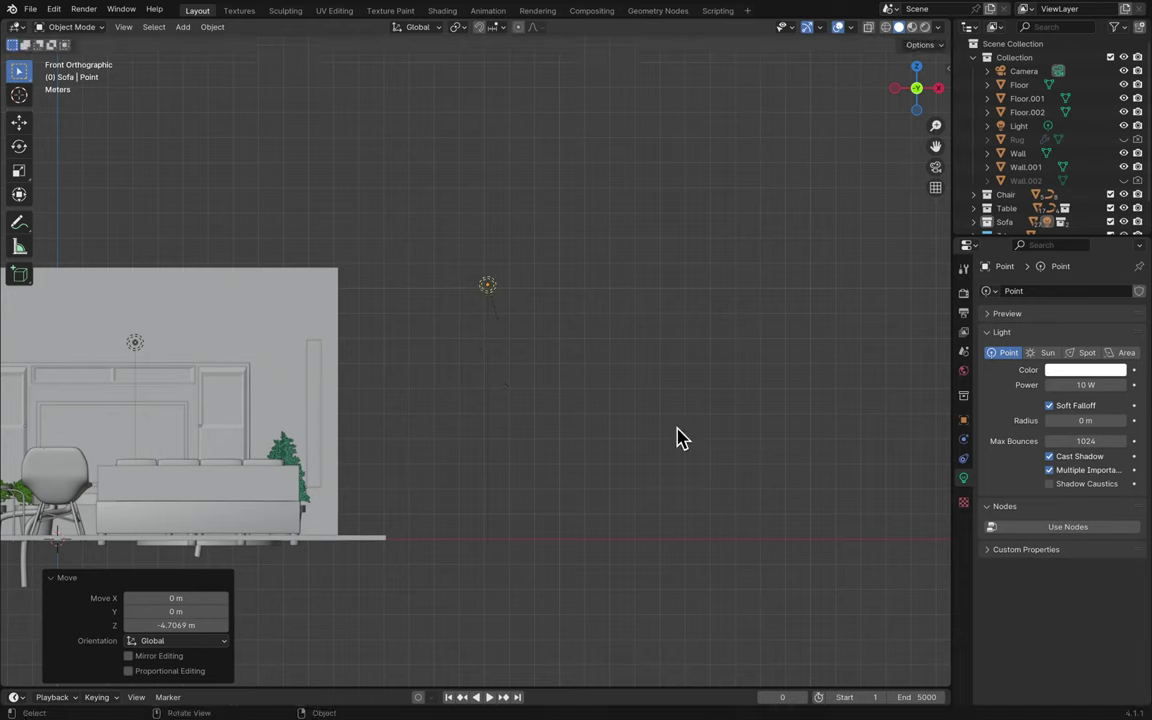
pyautogui.press('g')
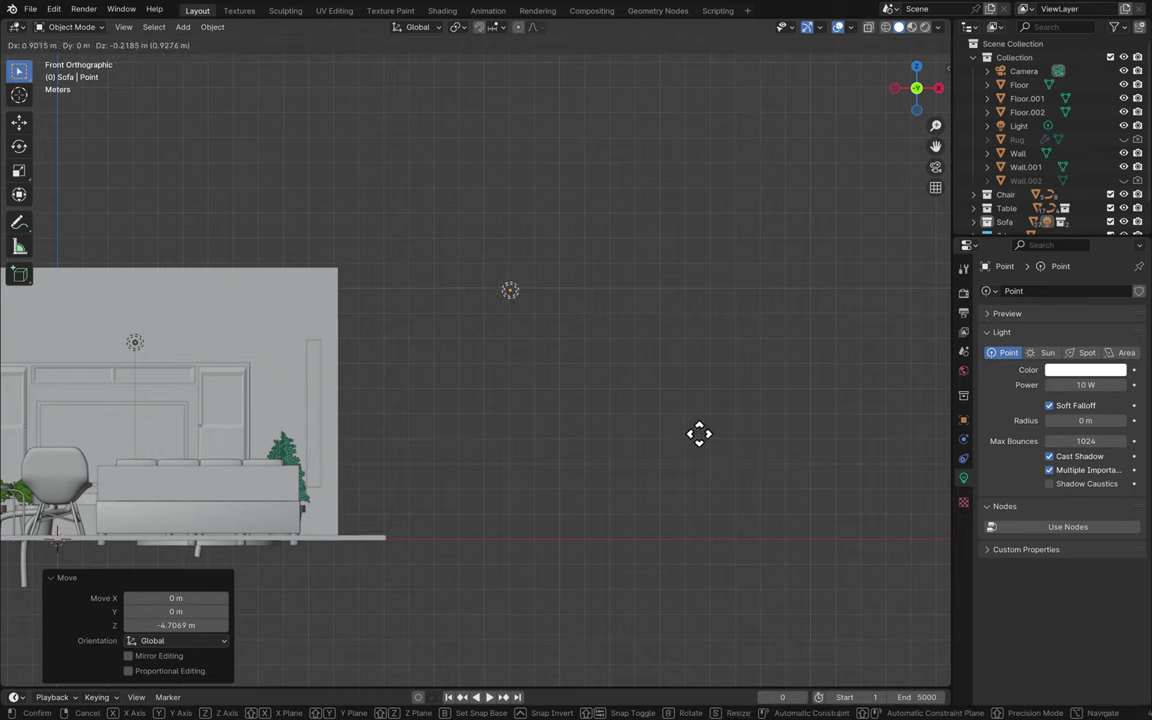
pyautogui.click(699, 433)
# - Change the light to a Sun, adjust its Angle, and tilt it about 60° toward the sofa
pyautogui.click(1040, 352)
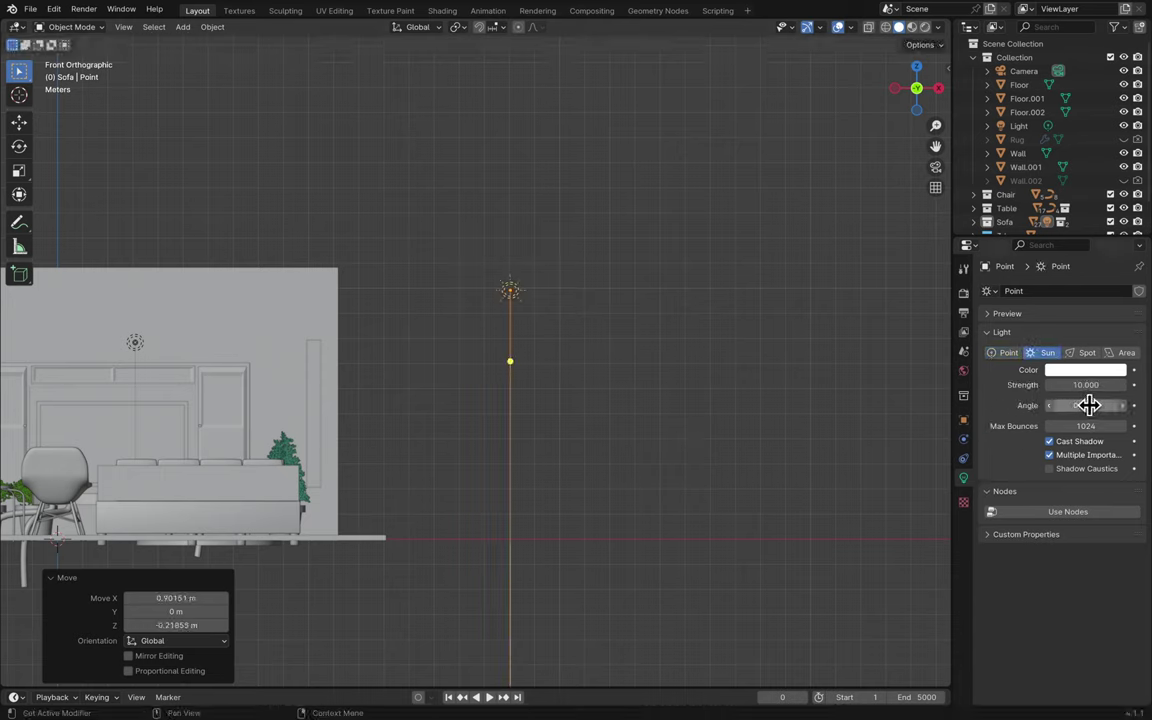
pyautogui.moveTo(1088, 405)
pyautogui.mouseDown()
pyautogui.moveTo(1060, 405)
pyautogui.moveTo(1088, 404)
pyautogui.mouseUp()
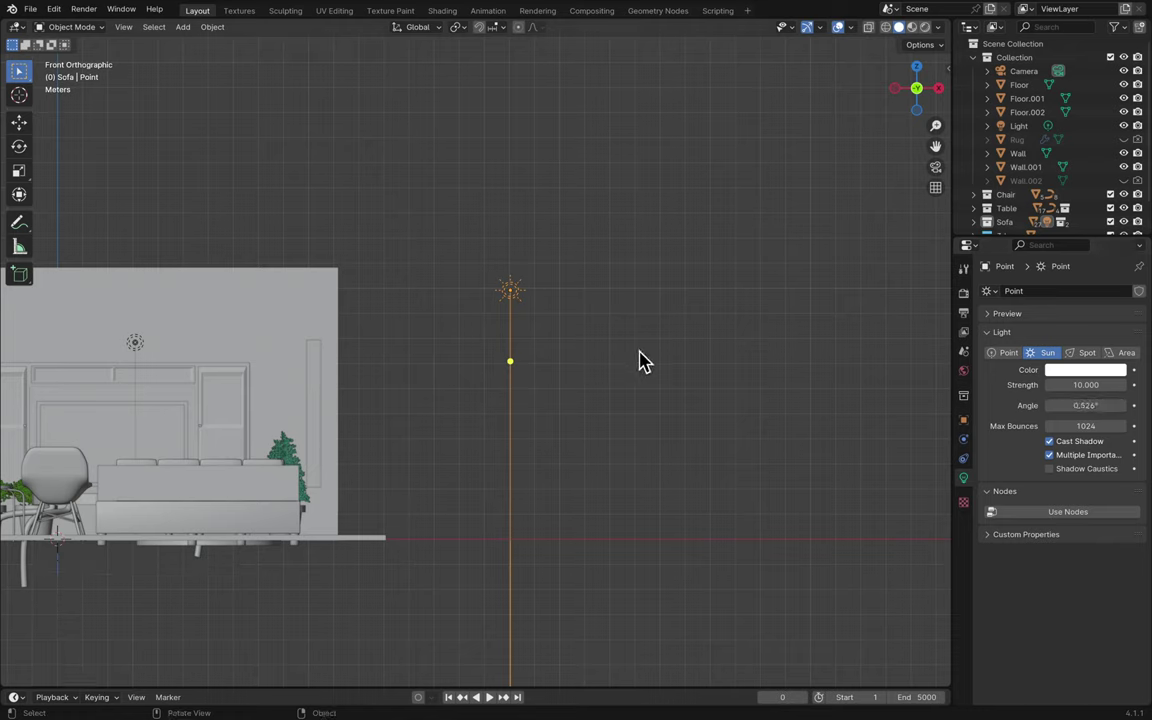
pyautogui.click(502, 293)
pyautogui.press('r')
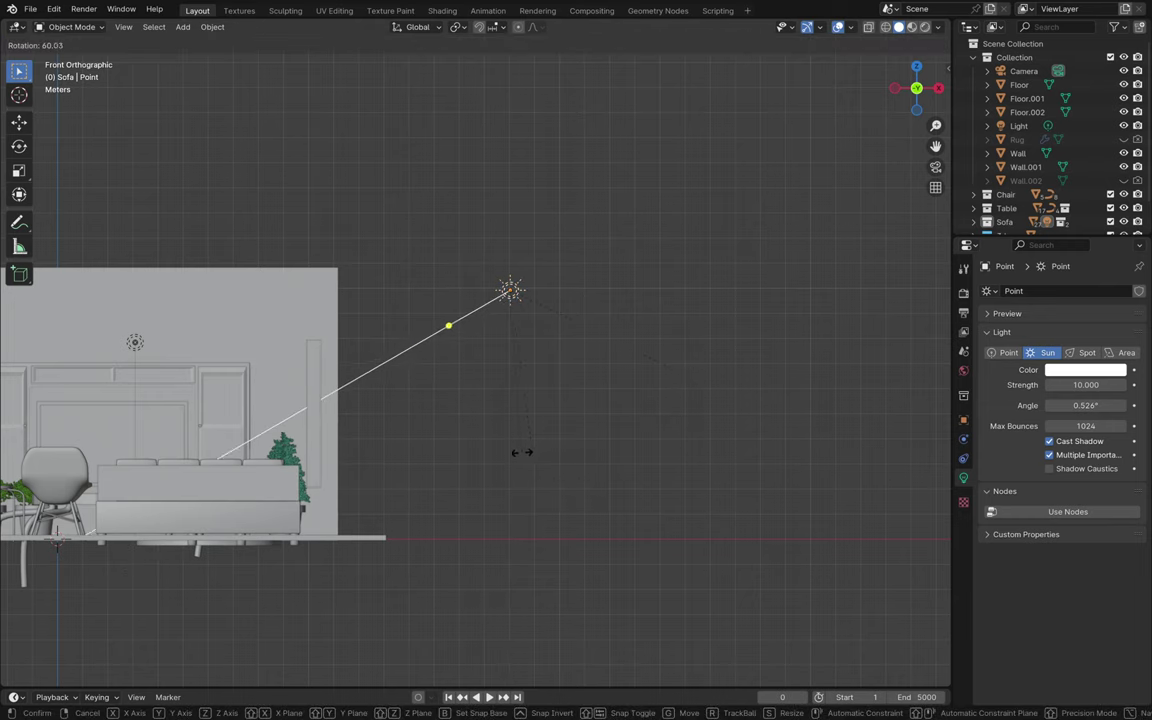
pyautogui.click(514, 455)
pyautogui.moveTo(514, 455); pyautogui.dragTo(514, 463, button='middle')
# - Isolate the Floor in local view and preview it in Rendered shading
pyautogui.click(457, 488)
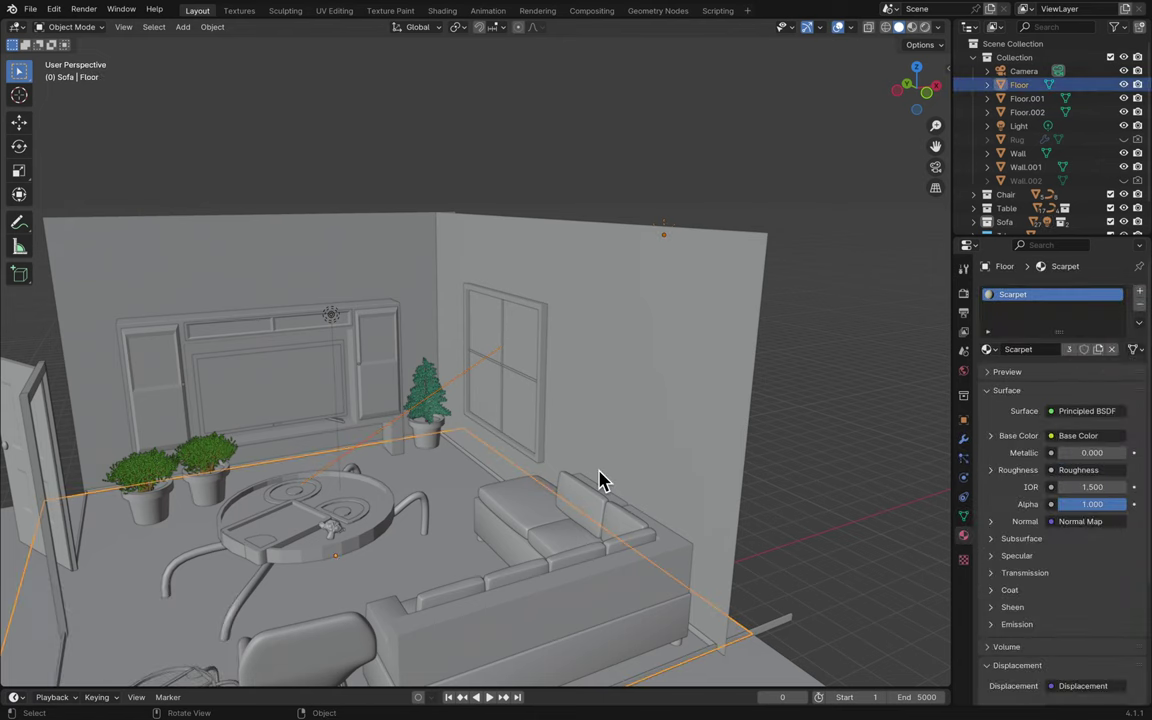
pyautogui.press('KP_Divide')
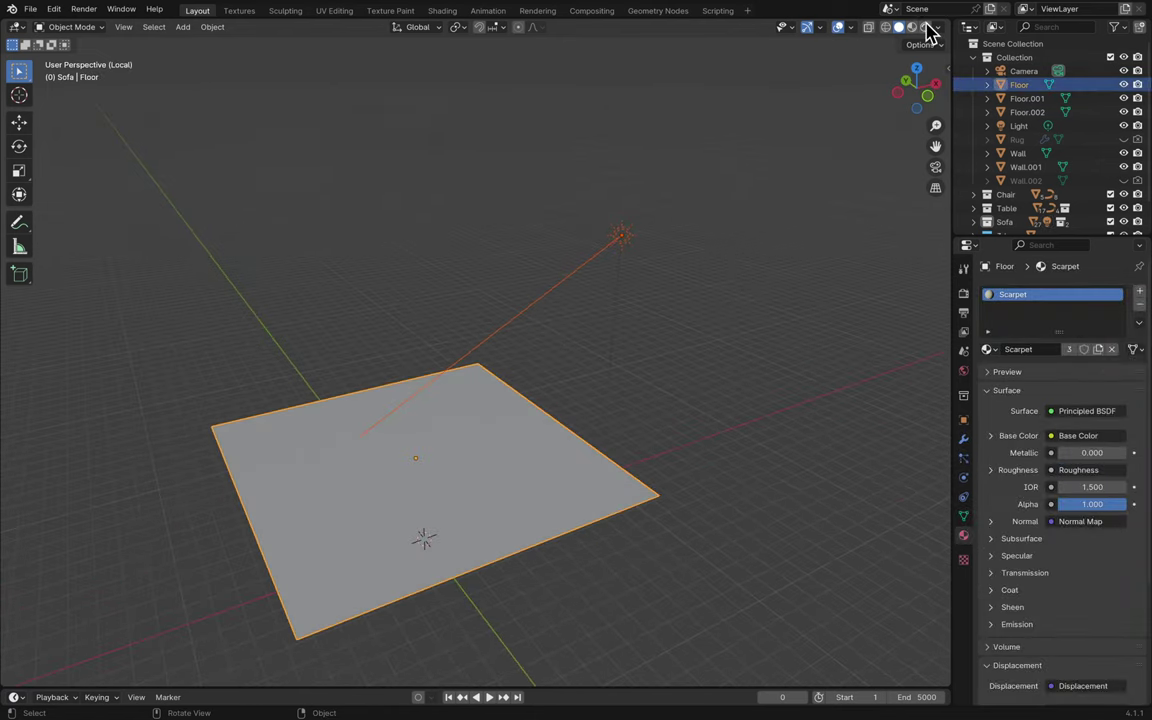
pyautogui.click(924, 28)
pyautogui.hotkey('ctrl', 's')
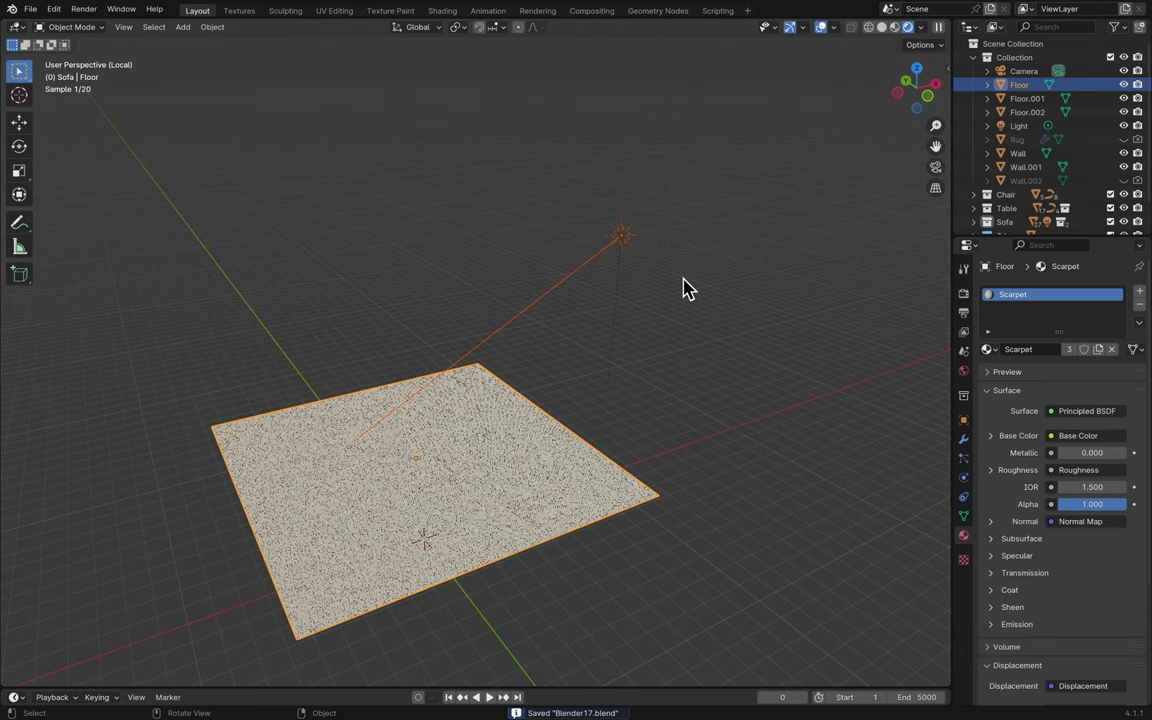
pyautogui.press('KP_4')
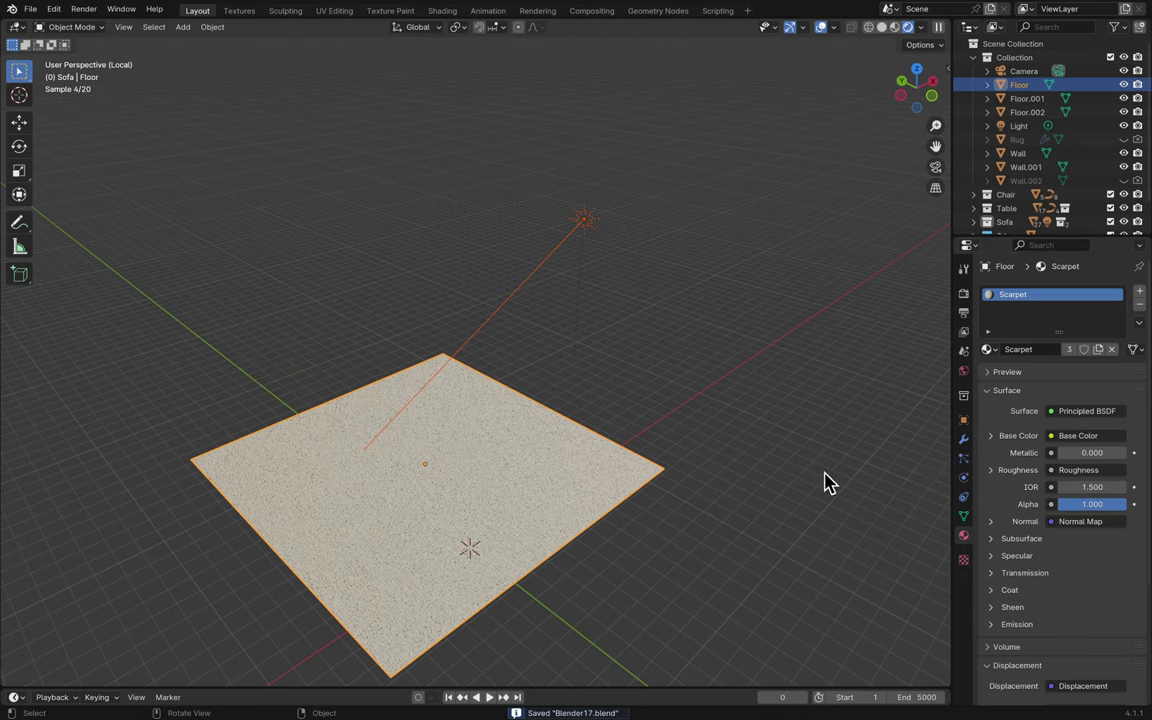
pyautogui.scroll(5, 760, 470)
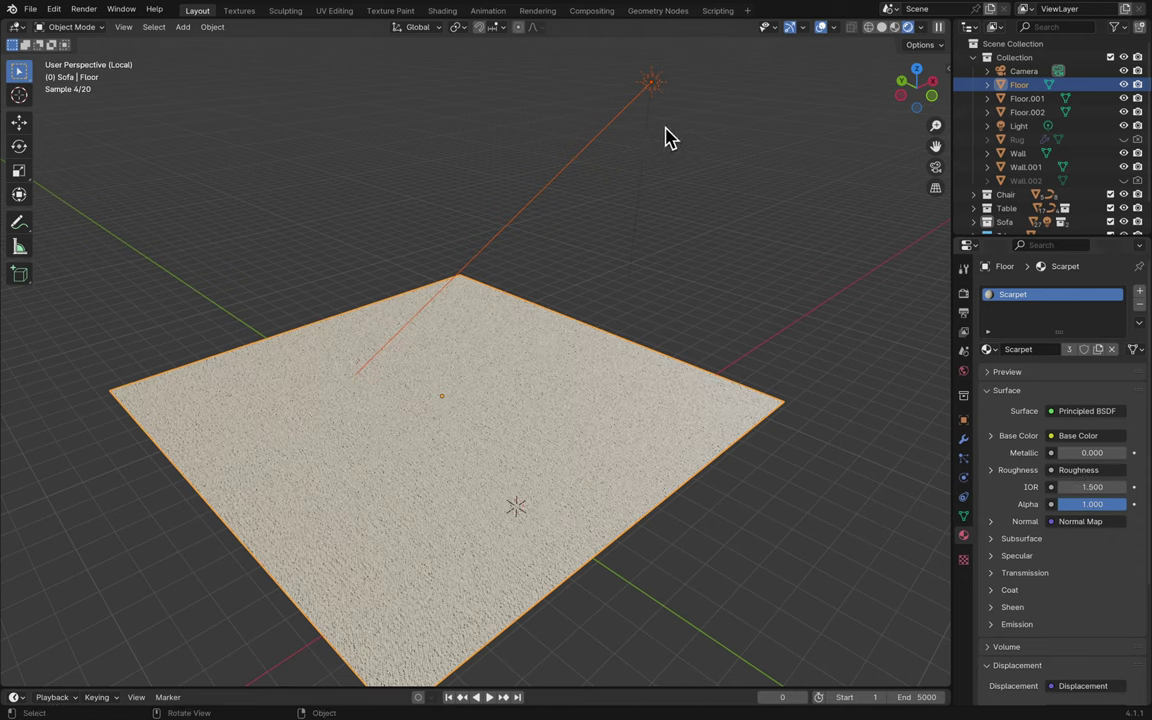
# - Set the sun's Strength to 5, return to Solid shading, and save Blender17.blend
pyautogui.click(655, 88)
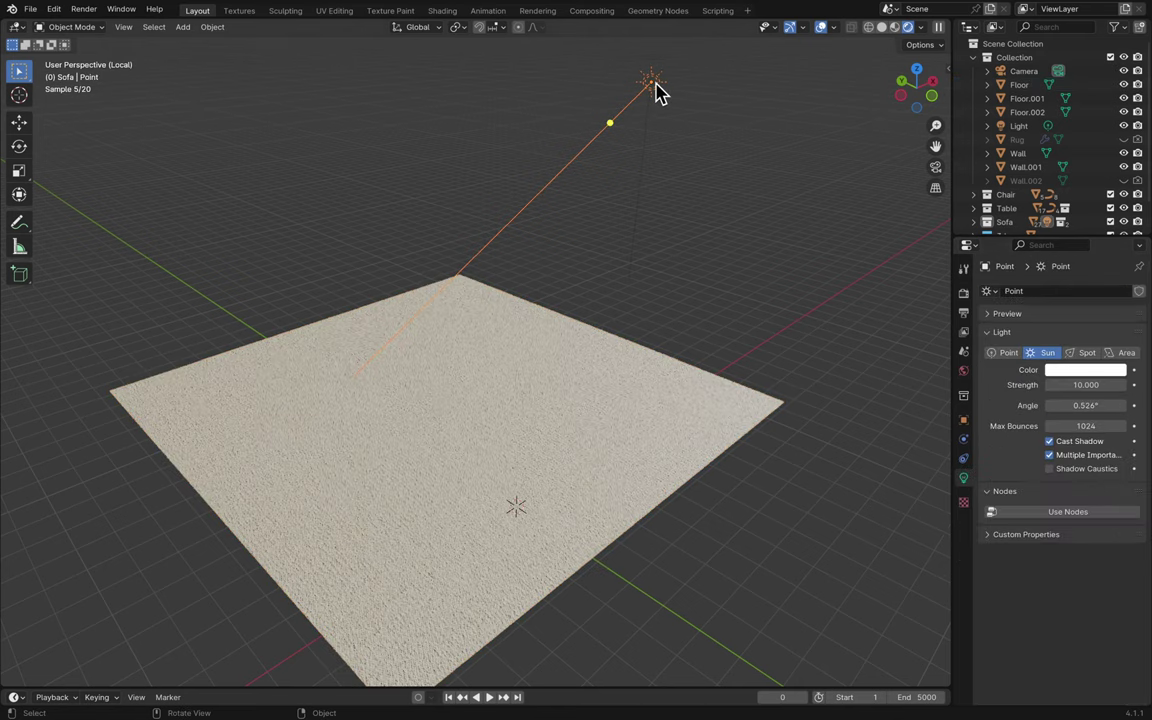
pyautogui.click(1075, 386)
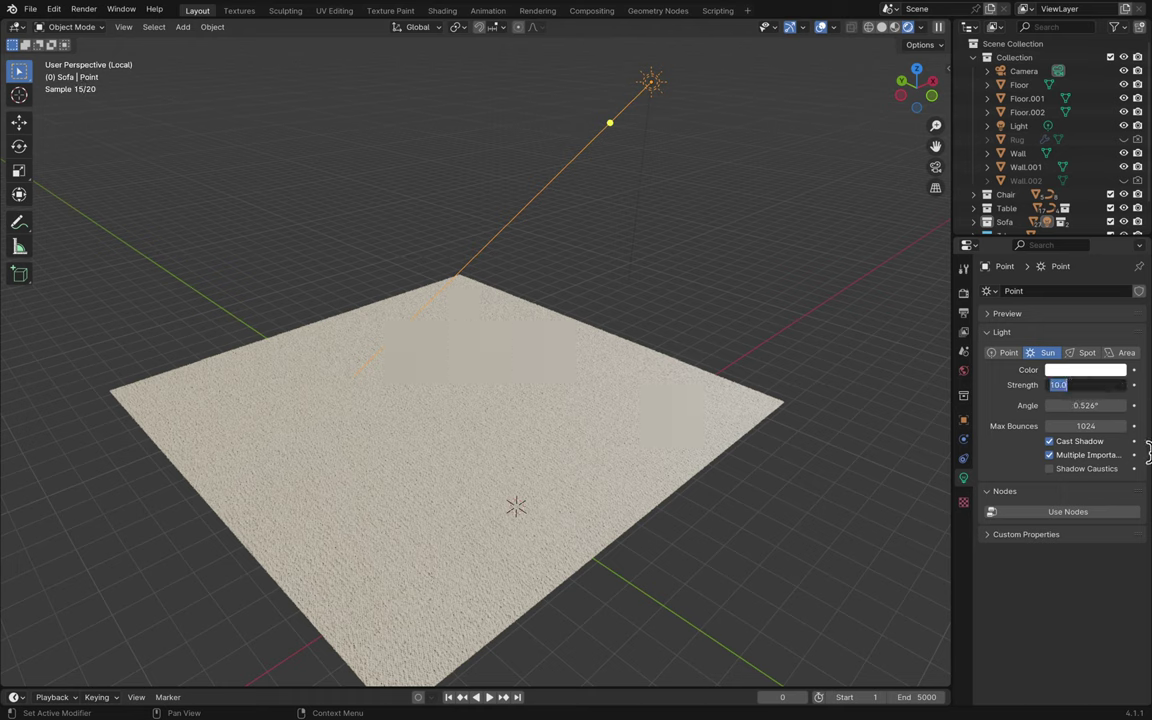
pyautogui.write('5')
pyautogui.press('Return')
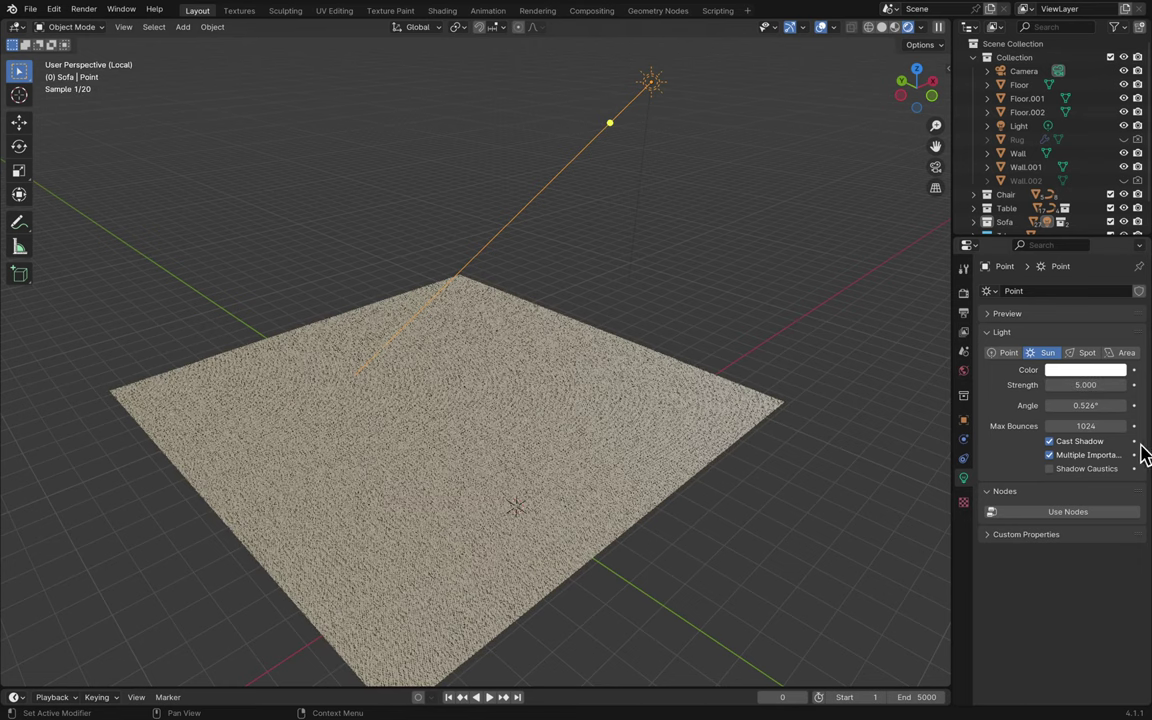
pyautogui.click(838, 221)
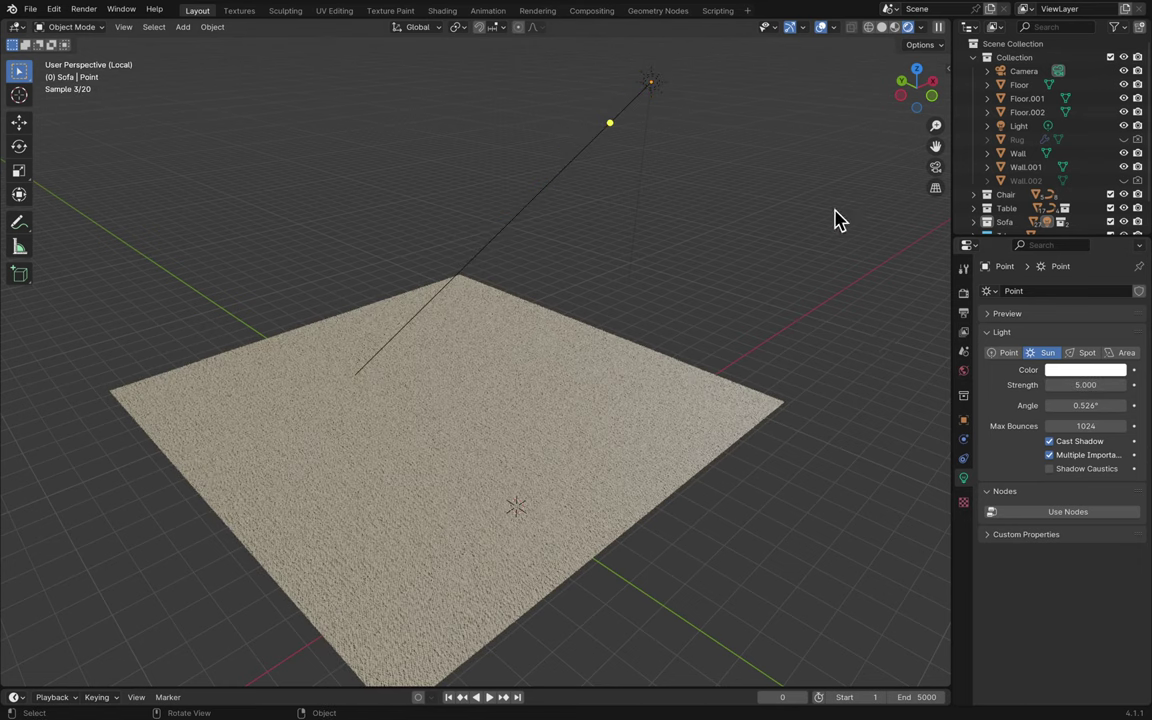
pyautogui.click(881, 28)
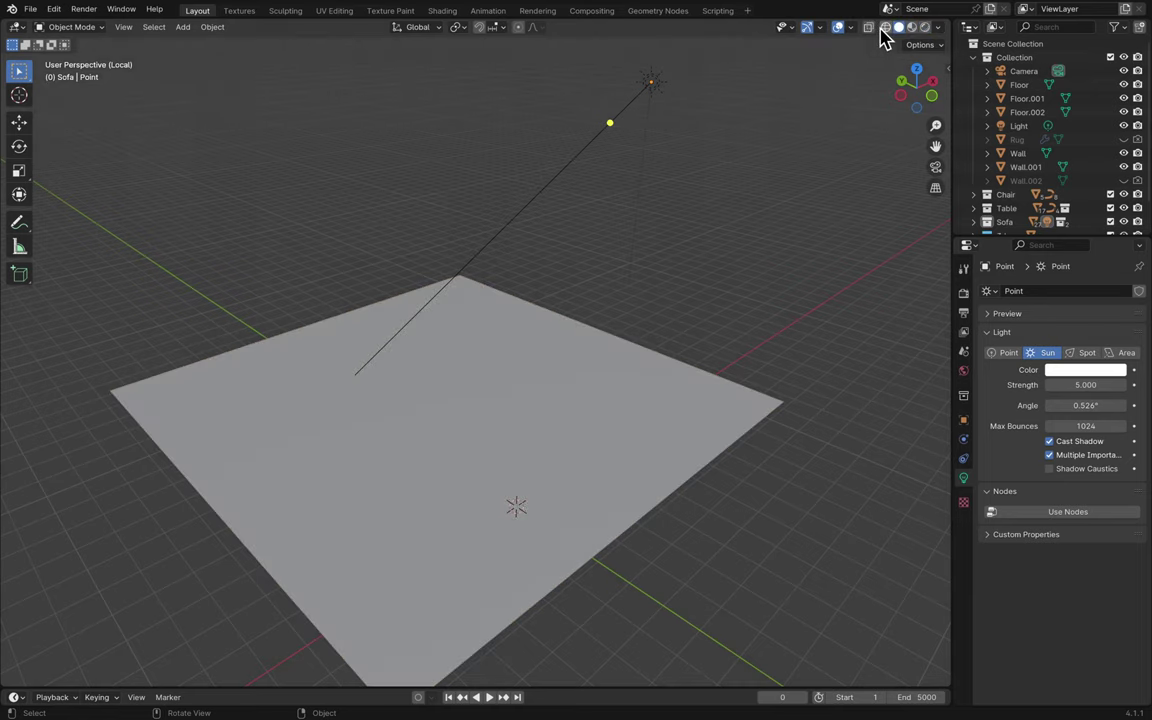
pyautogui.hotkey('ctrl', 's')
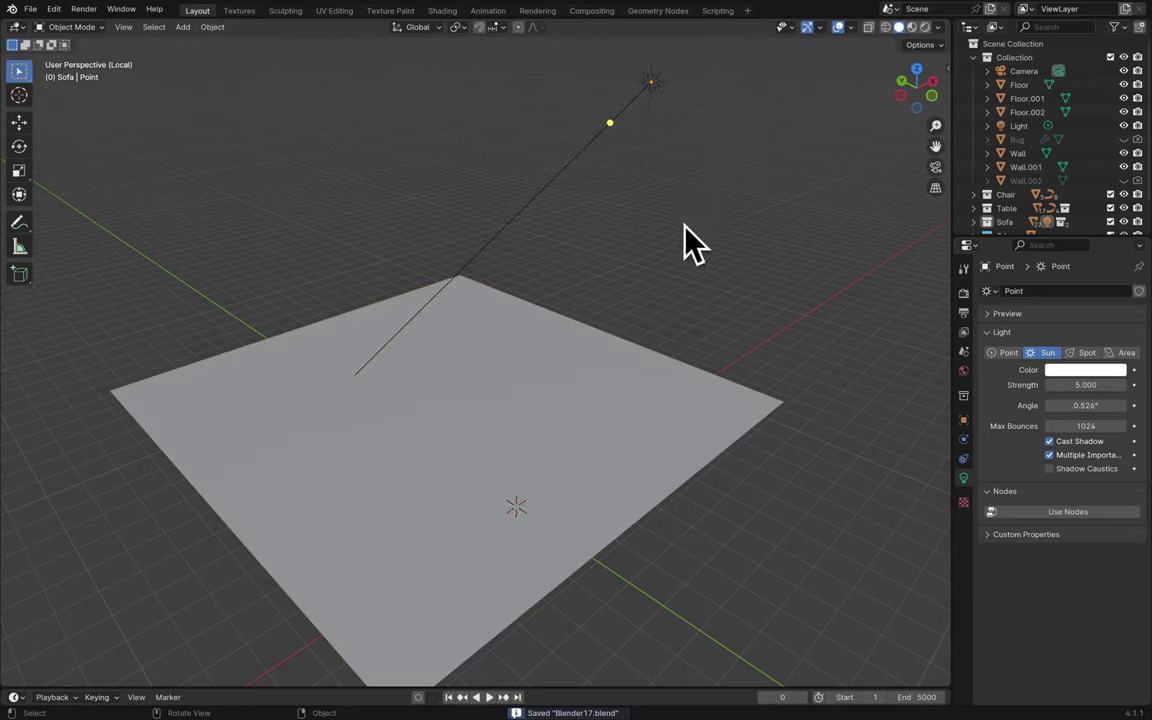
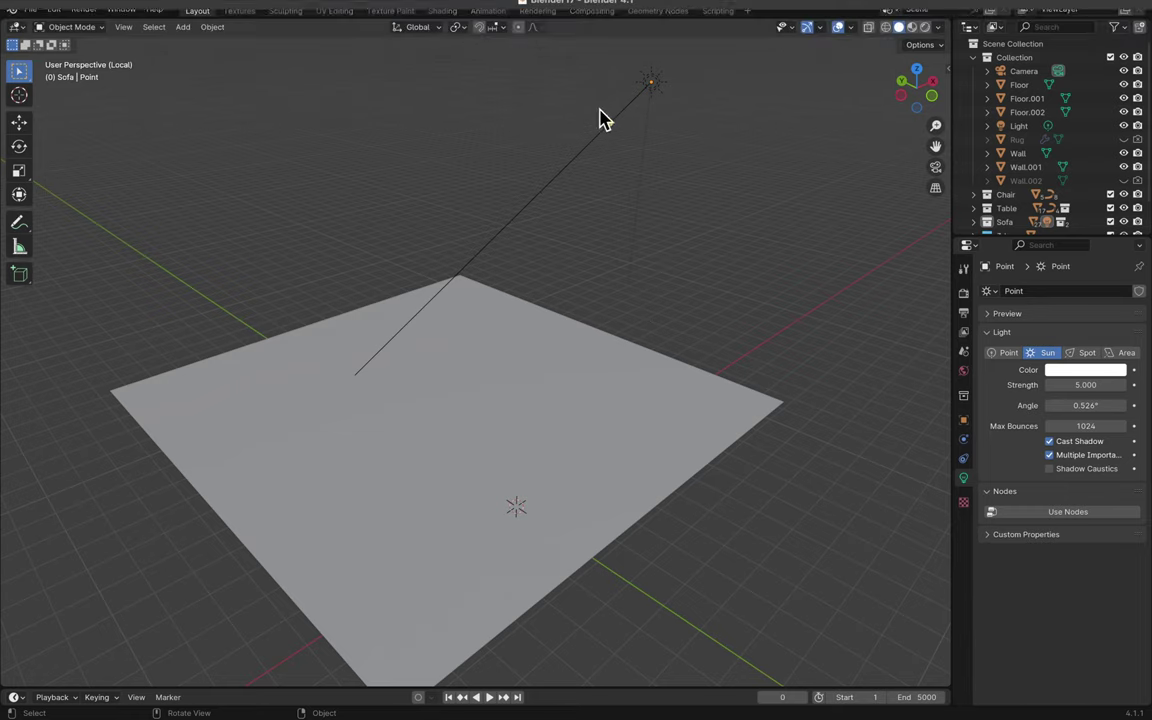
# - Isolate the floor and point light in local view with rendered shading
pyautogui.click(485, 372)
pyautogui.press('KP_Divide')
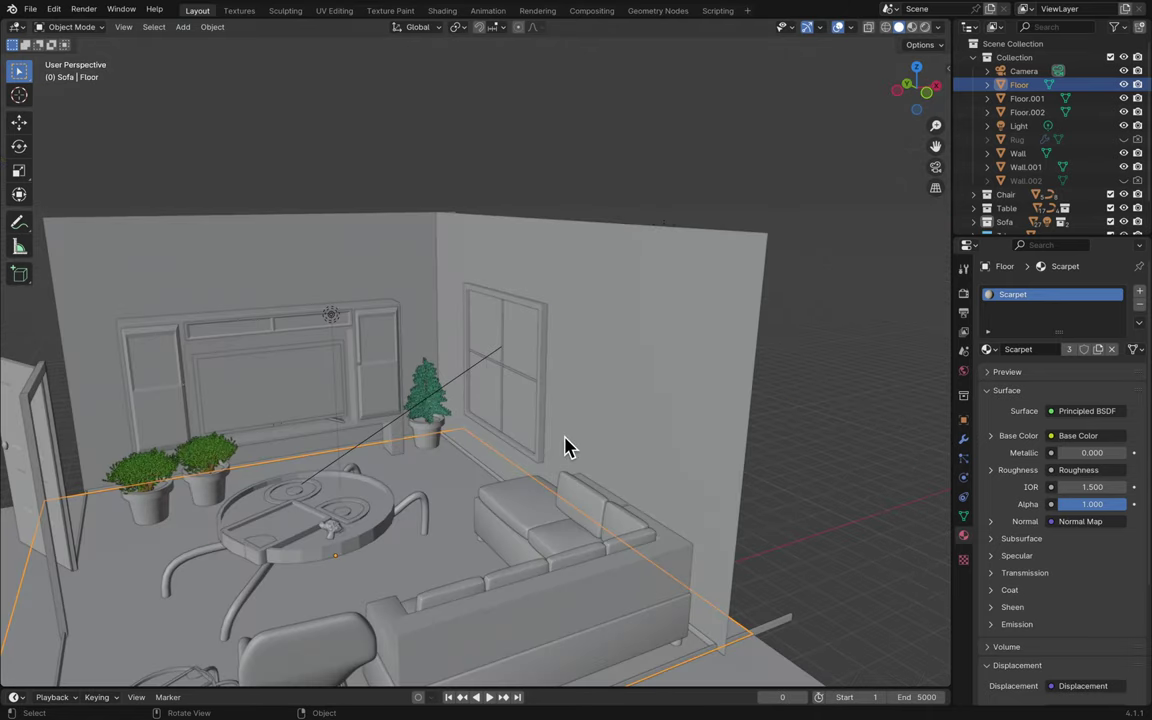
pyautogui.keyDown('shift'); pyautogui.click(331, 317); pyautogui.keyUp('shift')
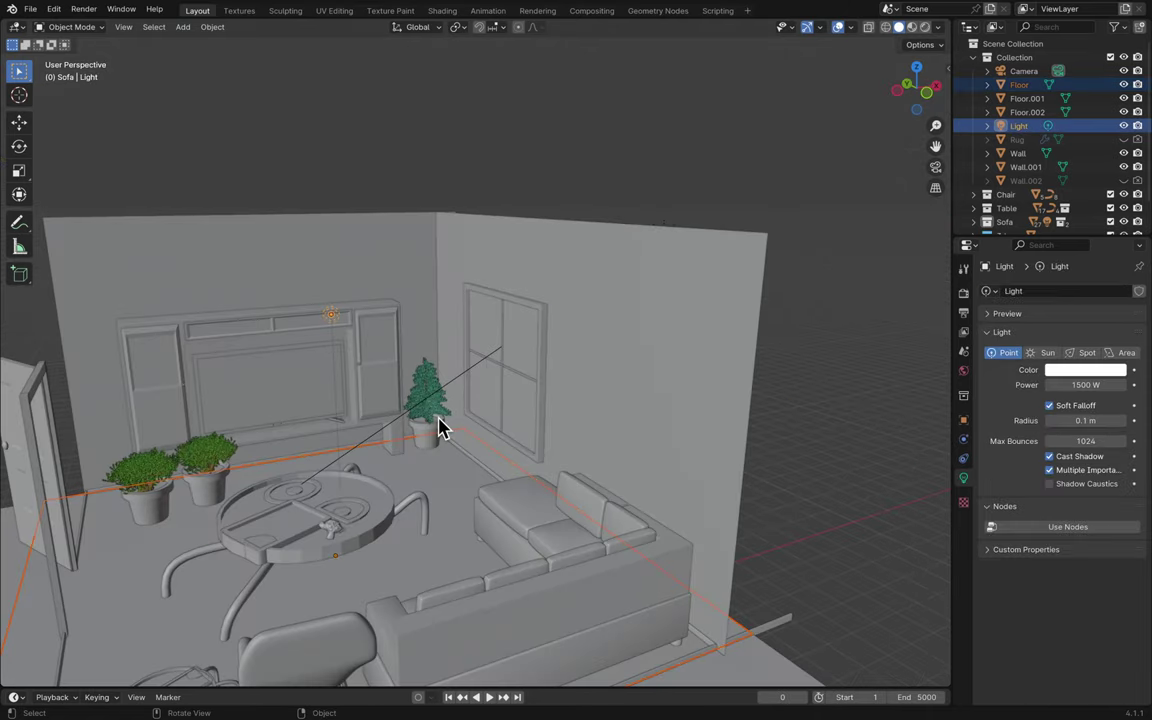
pyautogui.press('KP_Divide')
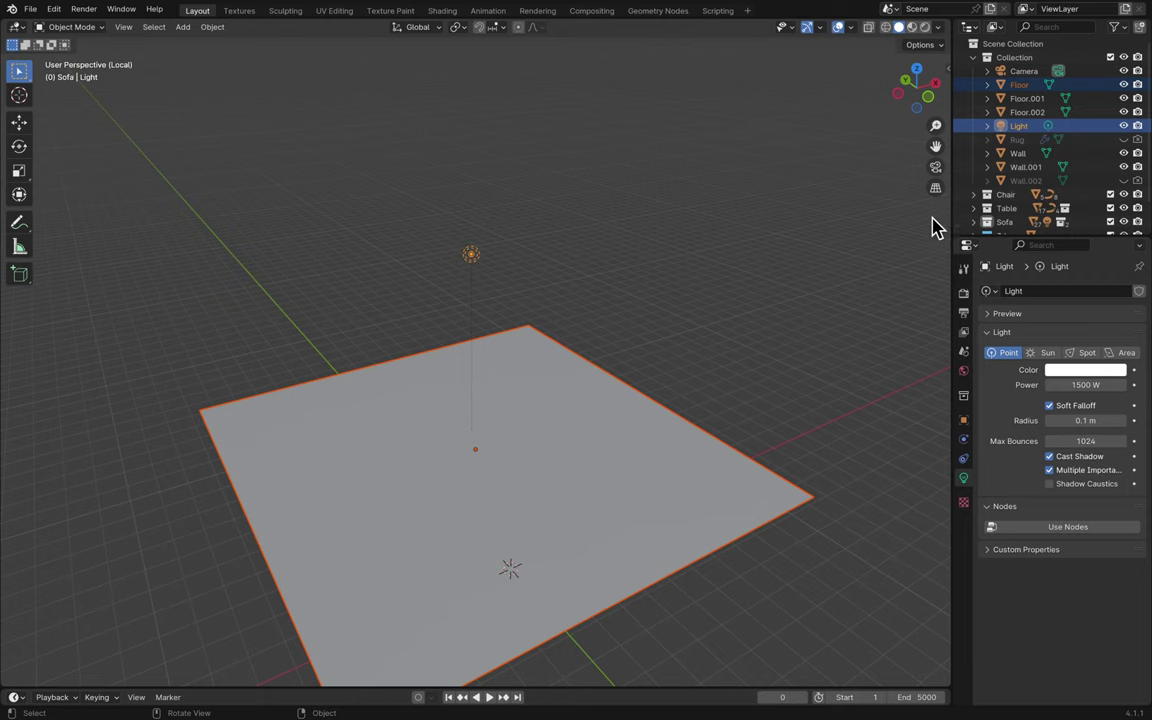
pyautogui.click(925, 27)
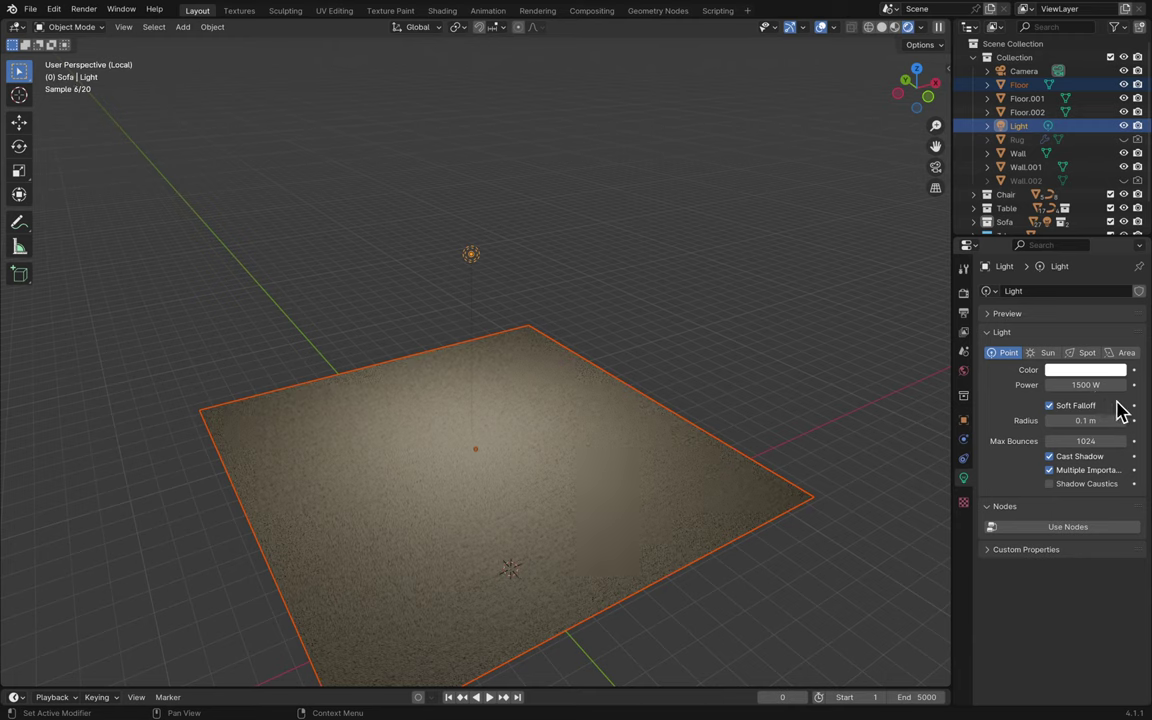
# - Set the point light's power to 2000 W, save, and exit local view
pyautogui.click(1071, 386)
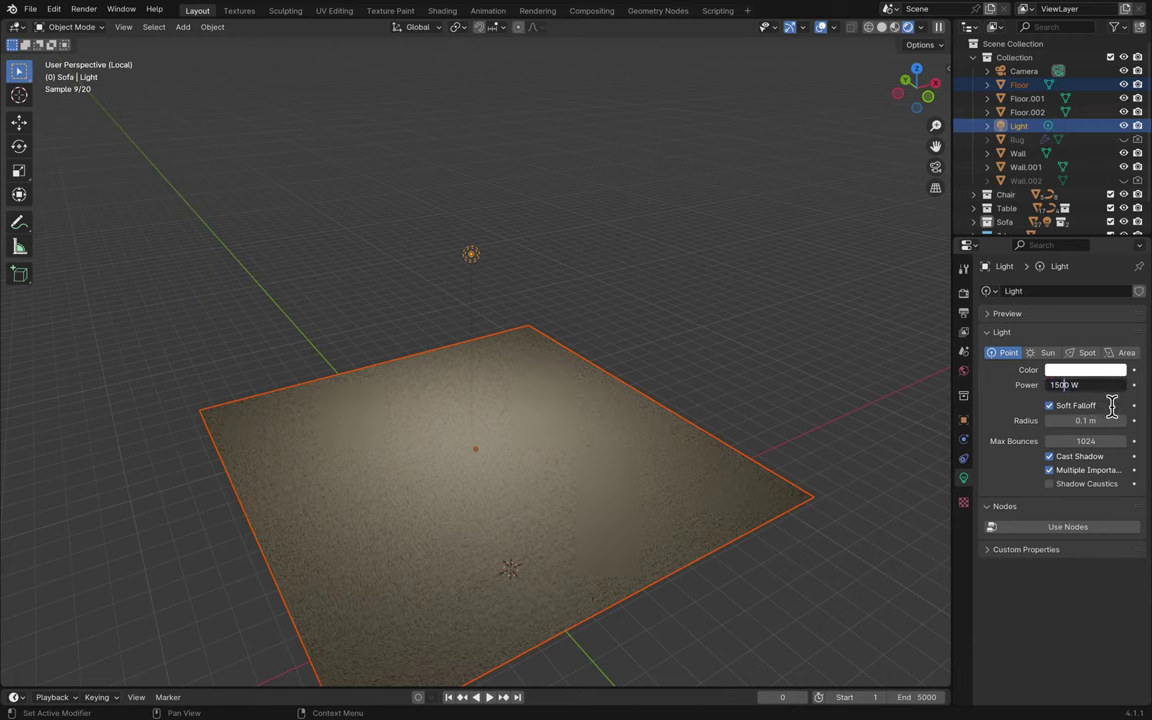
pyautogui.press('Return')
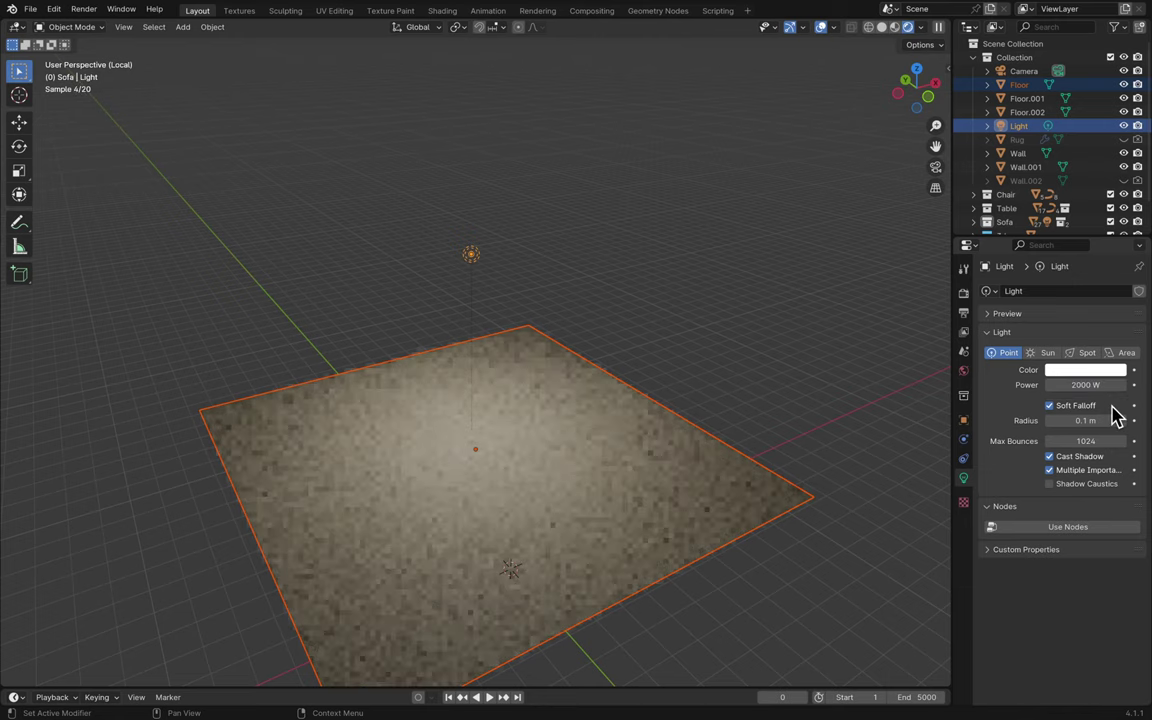
pyautogui.scroll(-3, 760, 375)
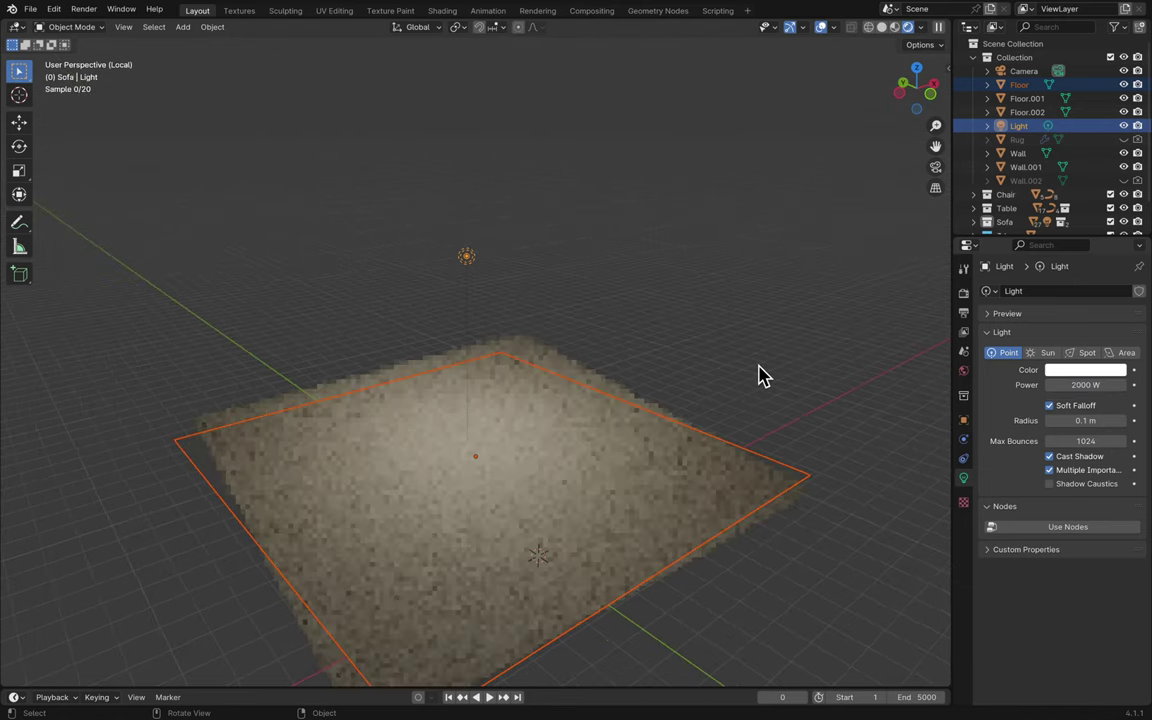
pyautogui.hotkey('ctrl', 's')
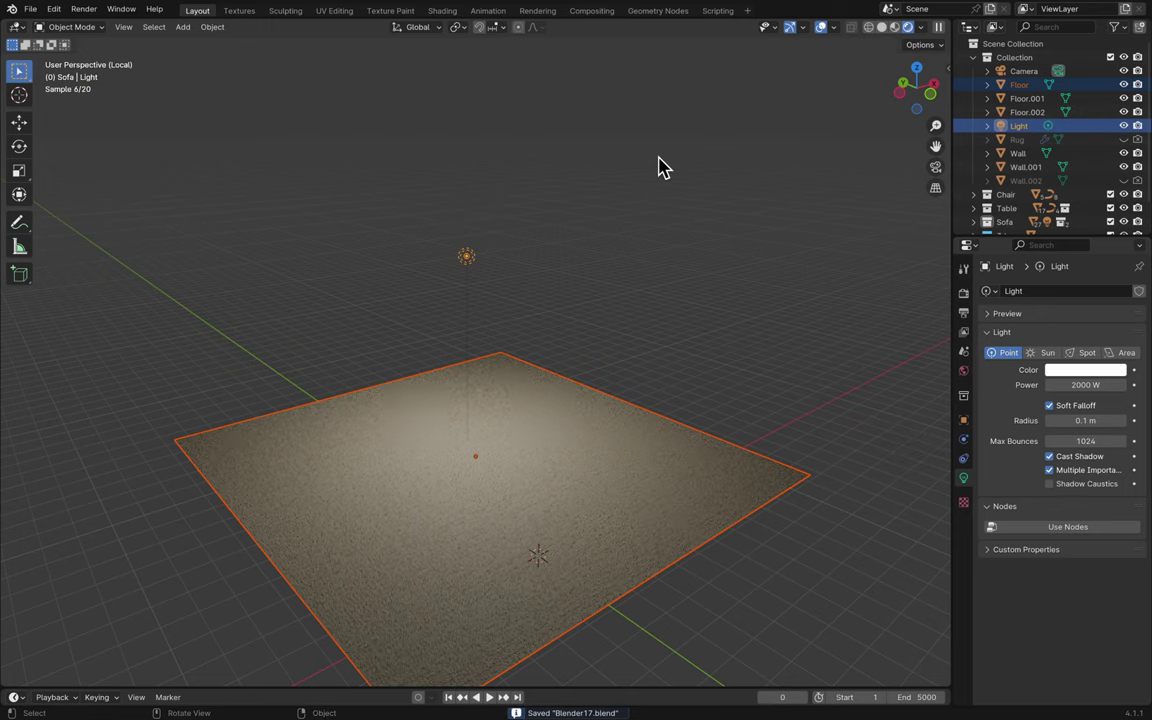
pyautogui.press('KP_Divide')
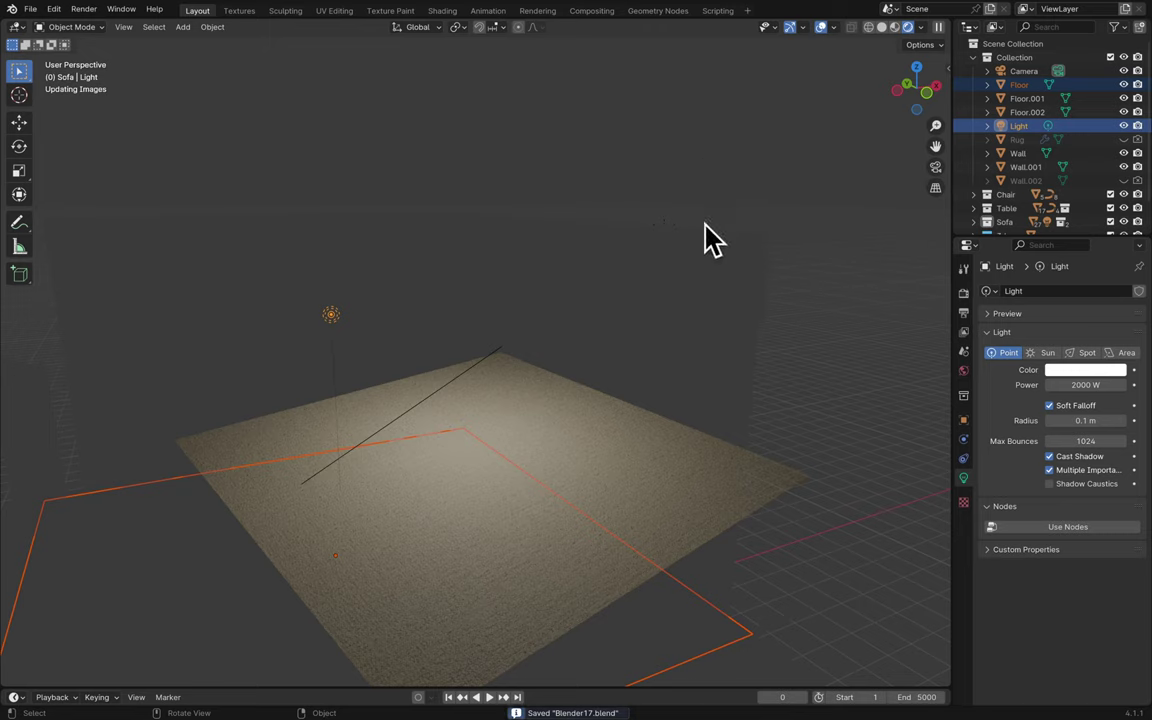
# - Show the whole room in solid shading and browse the Render and File menus
pyautogui.click(83, 9)
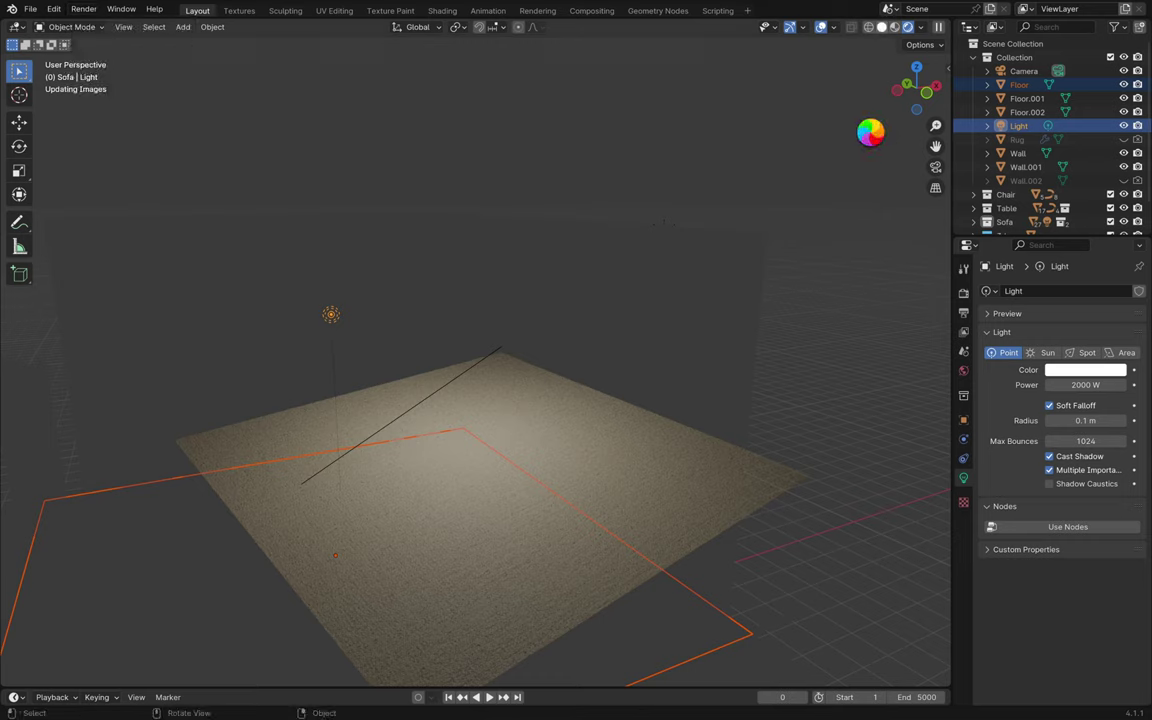
pyautogui.hotkey('ctrl', 's')
pyautogui.moveTo(660, 9)
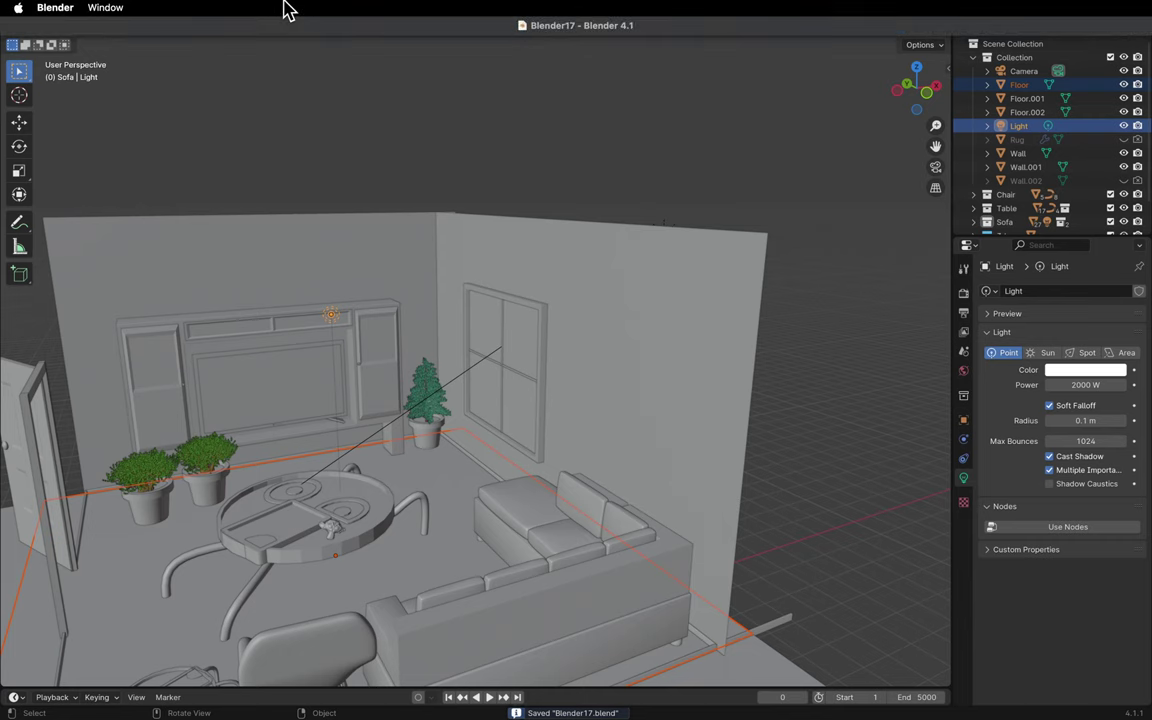
pyautogui.click(30, 9)
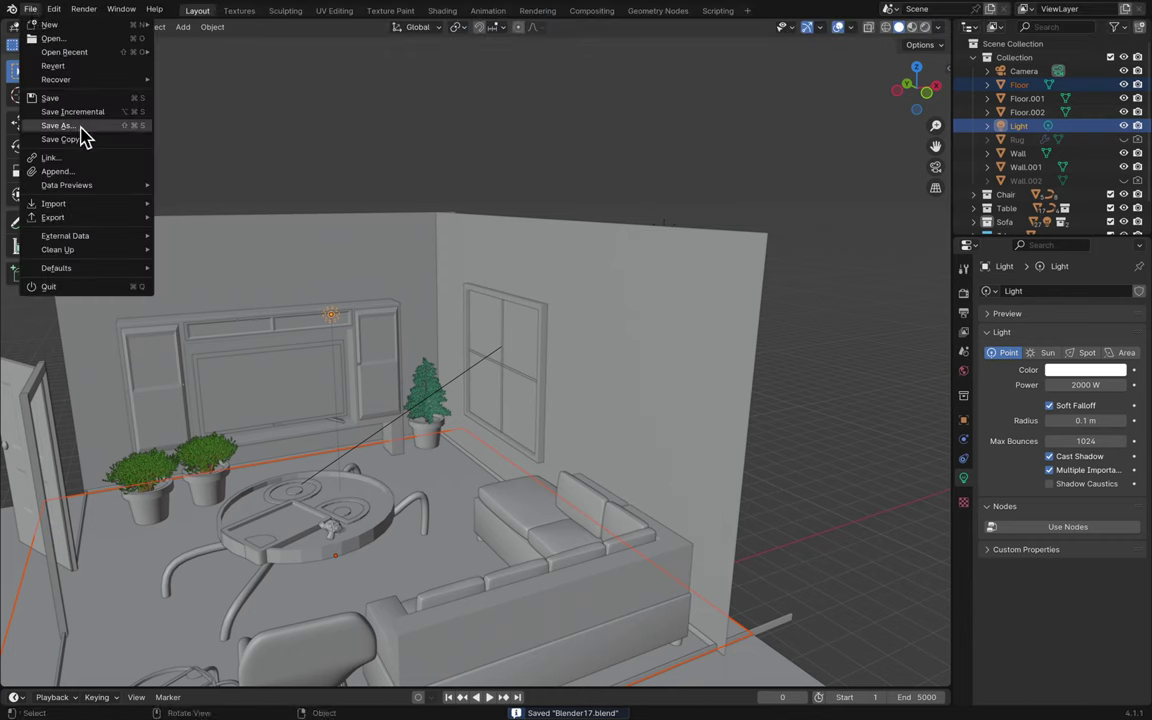
# - Render the room animation to sample 2 of 20, then cancel and close the render window
pyautogui.moveTo(88, 219)
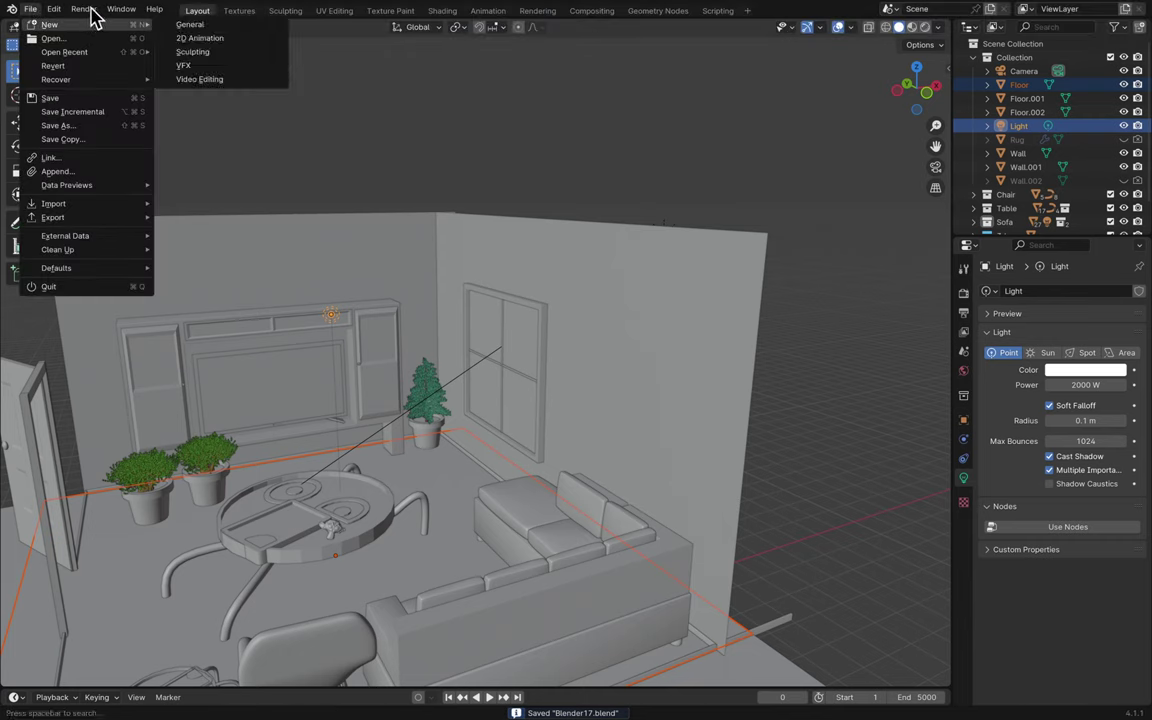
pyautogui.moveTo(83, 9)
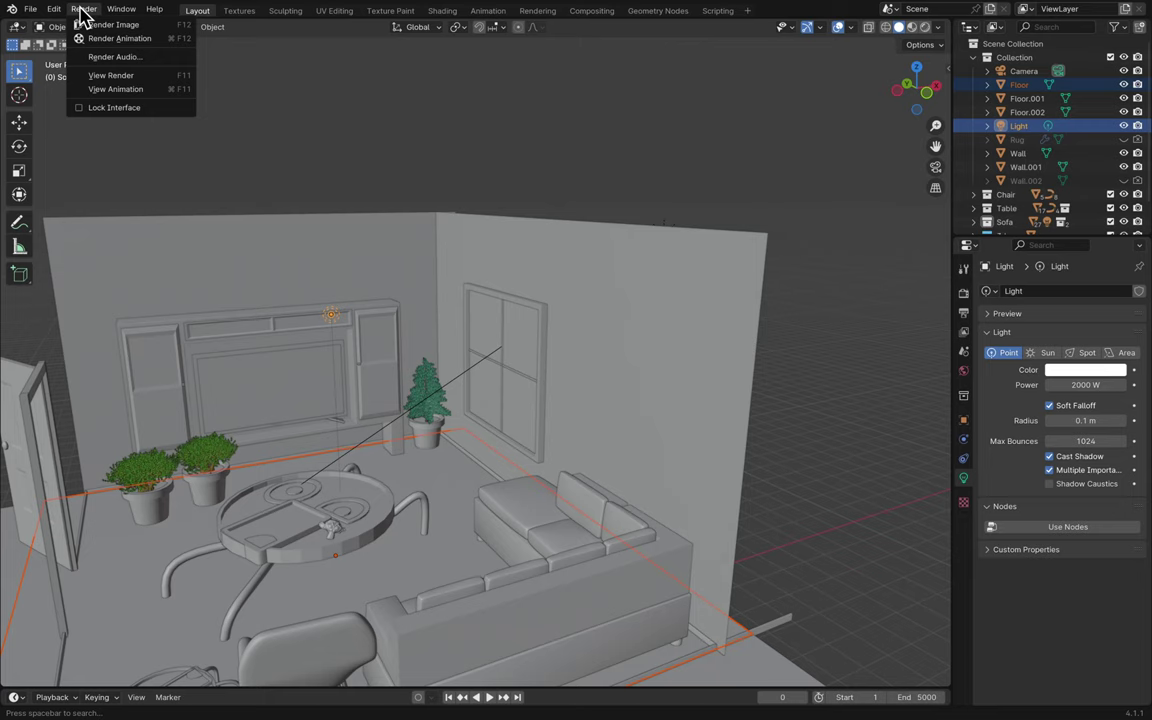
pyautogui.click(106, 39)
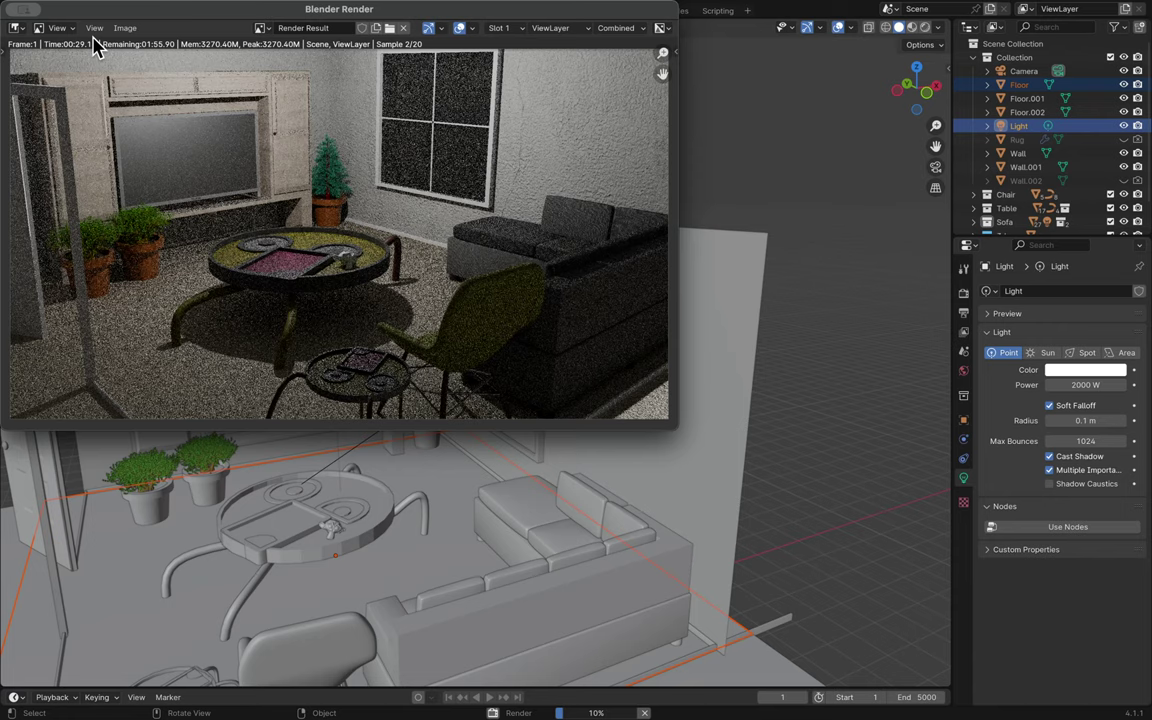
pyautogui.press('Escape')
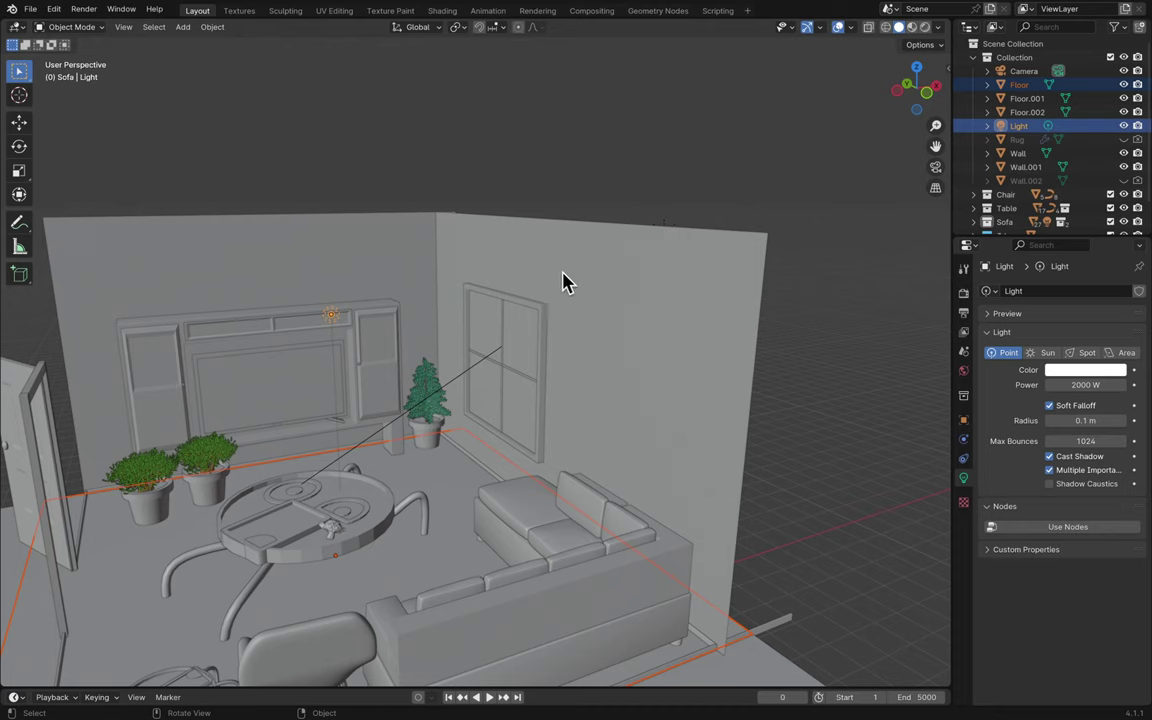
pyautogui.moveTo(760, 293); pyautogui.dragTo(725, 290, button='middle')
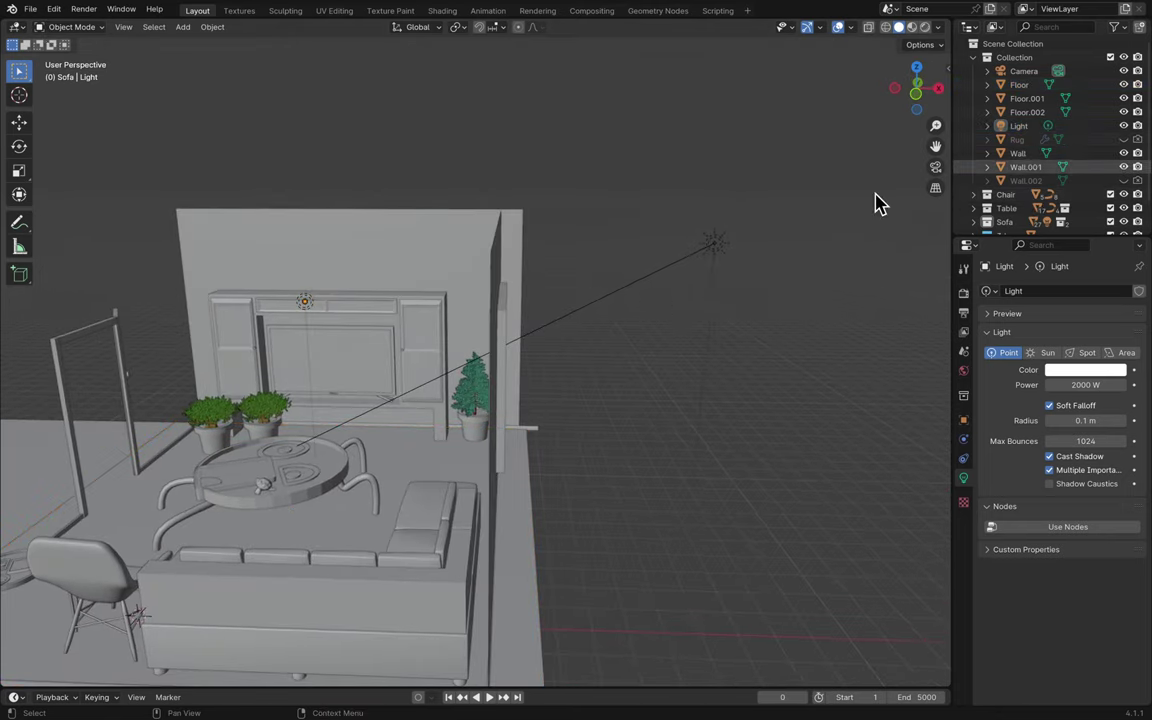
pyautogui.scroll(-2, 1038, 155)
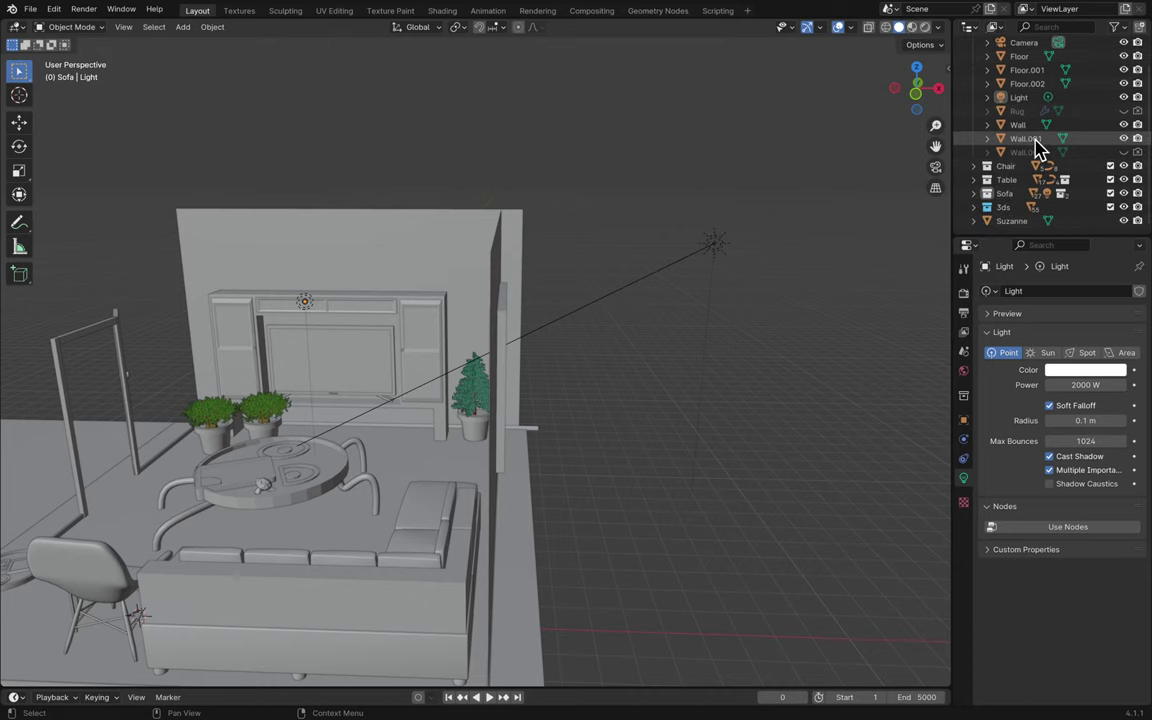
pyautogui.scroll(3, 1031, 108)
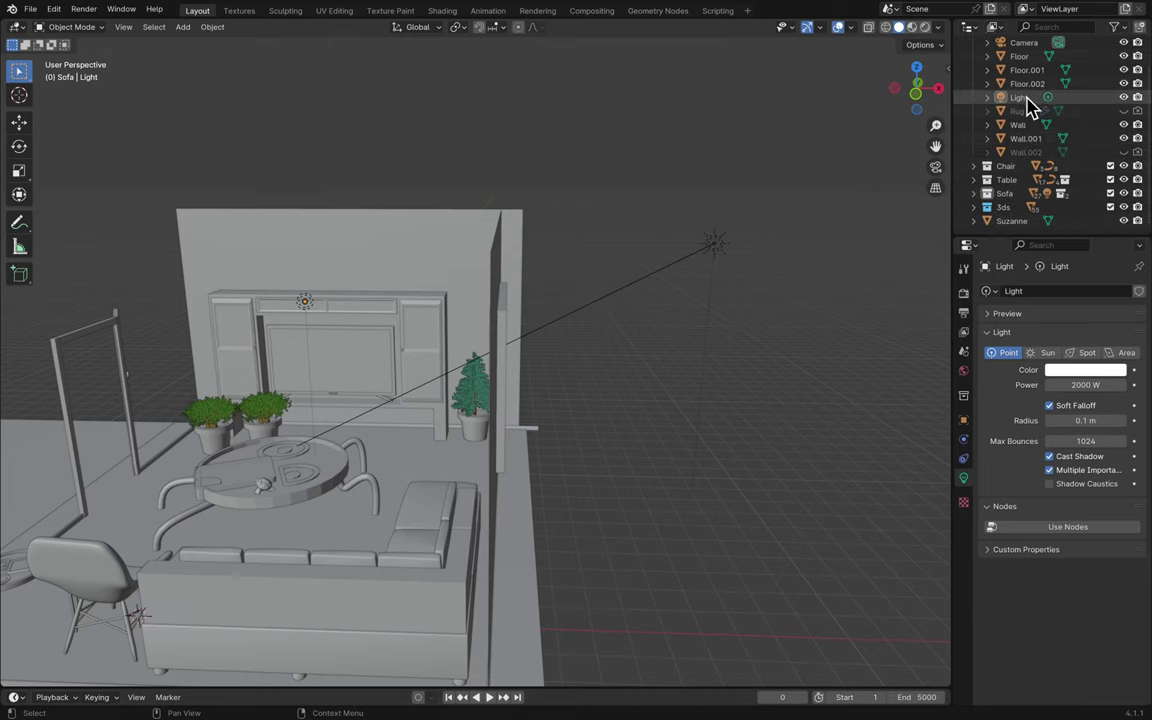
pyautogui.click(1054, 27)
pyautogui.write('cyl')
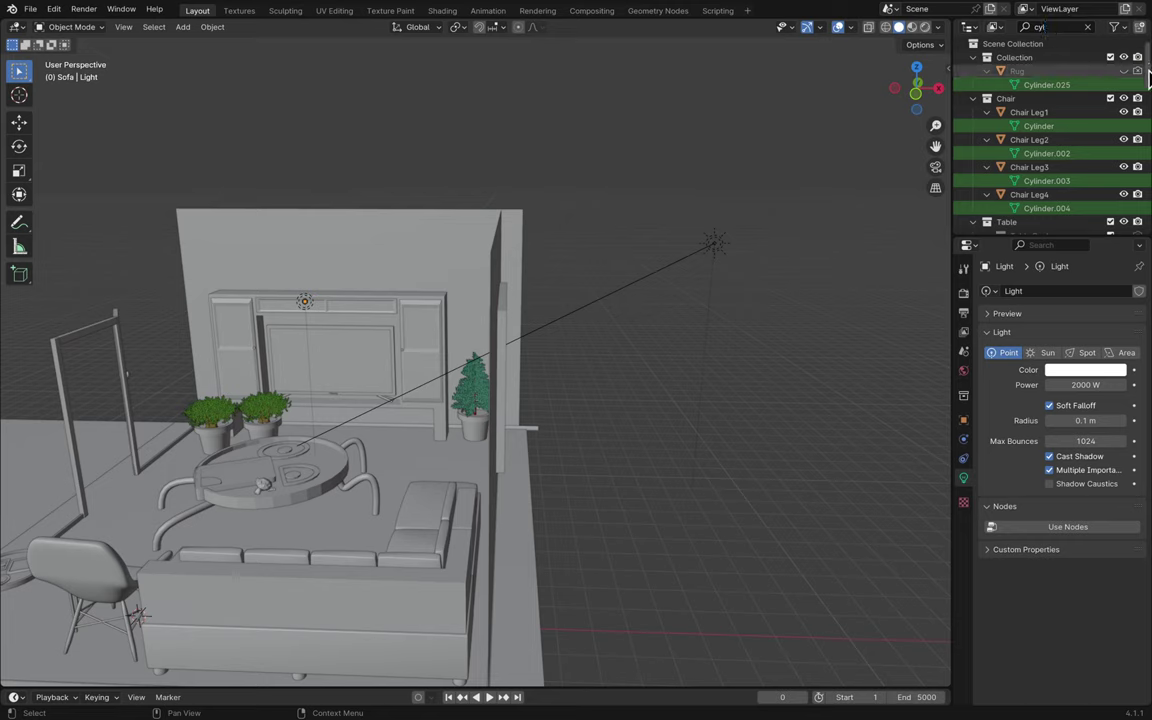
pyautogui.scroll(-10, 1140, 165)
pyautogui.scroll(-5, 1139, 190)
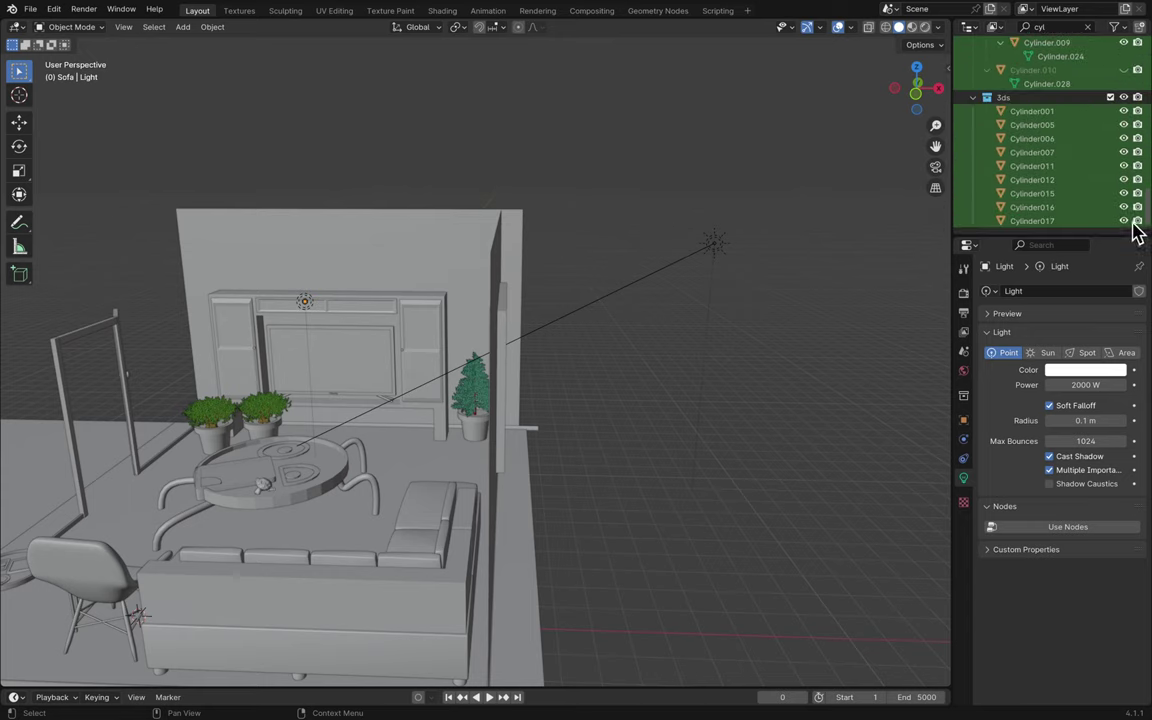
pyautogui.click(1065, 221)
pyautogui.rightClick(900, 242)
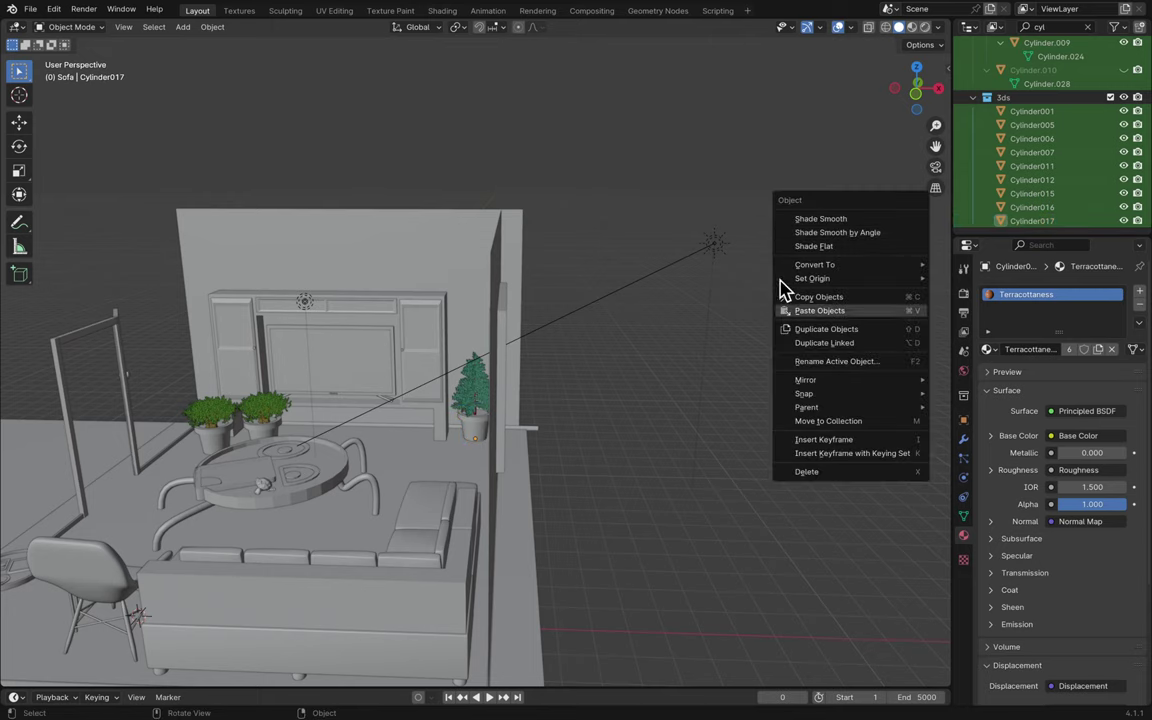
pyautogui.scroll(5, 1075, 147)
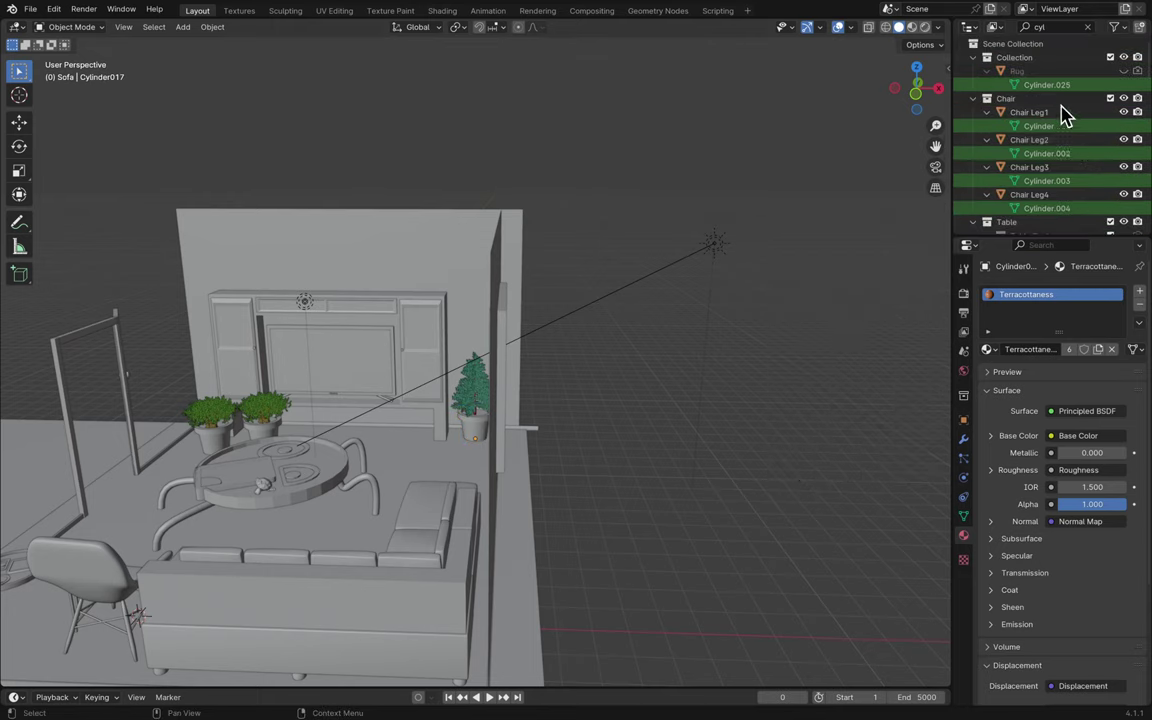
pyautogui.moveTo(868, 8)
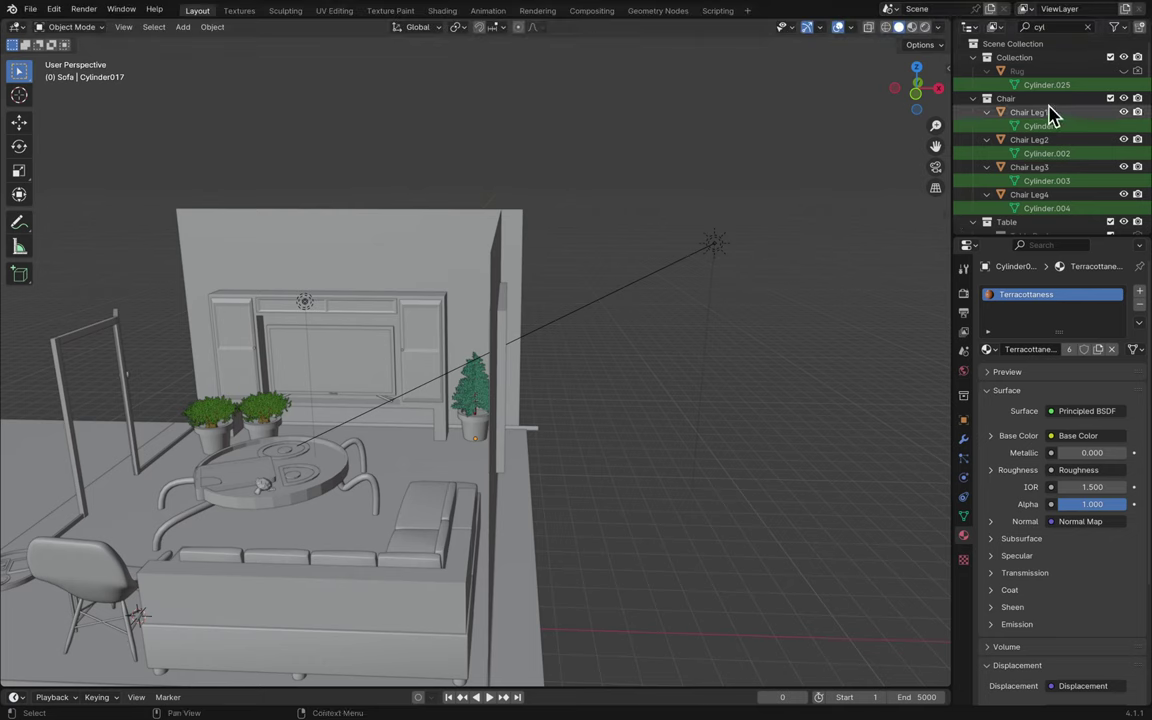
pyautogui.click(1064, 57)
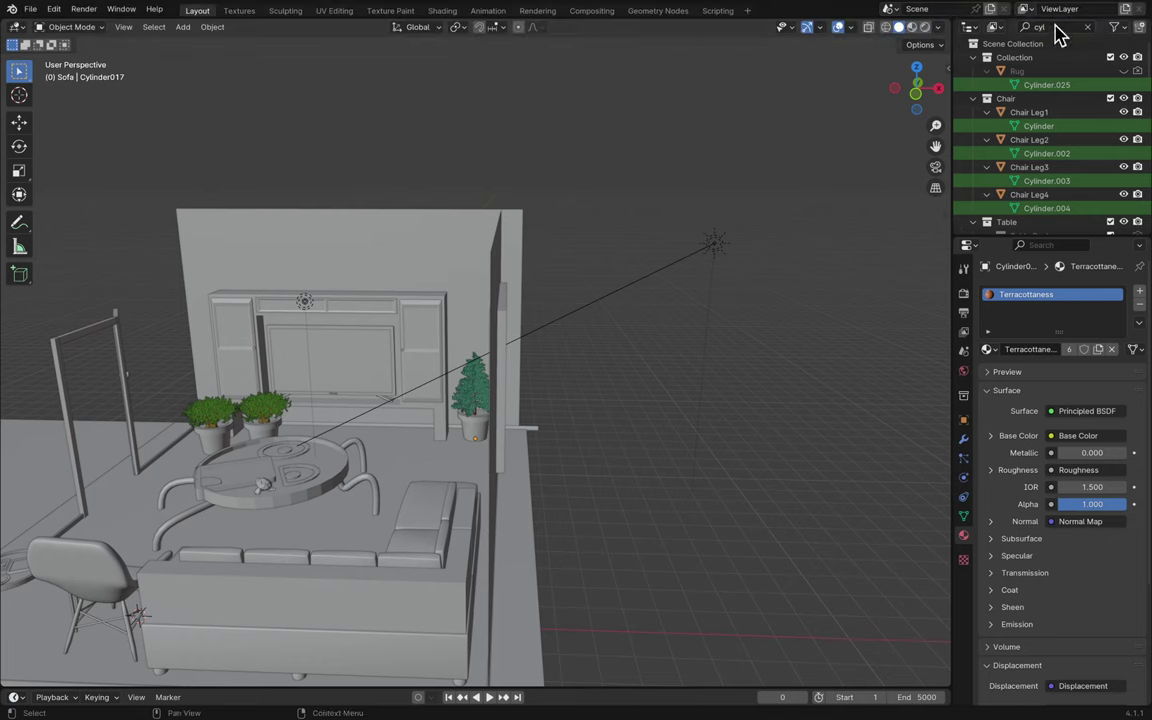
pyautogui.scroll(-1, 1070, 140)
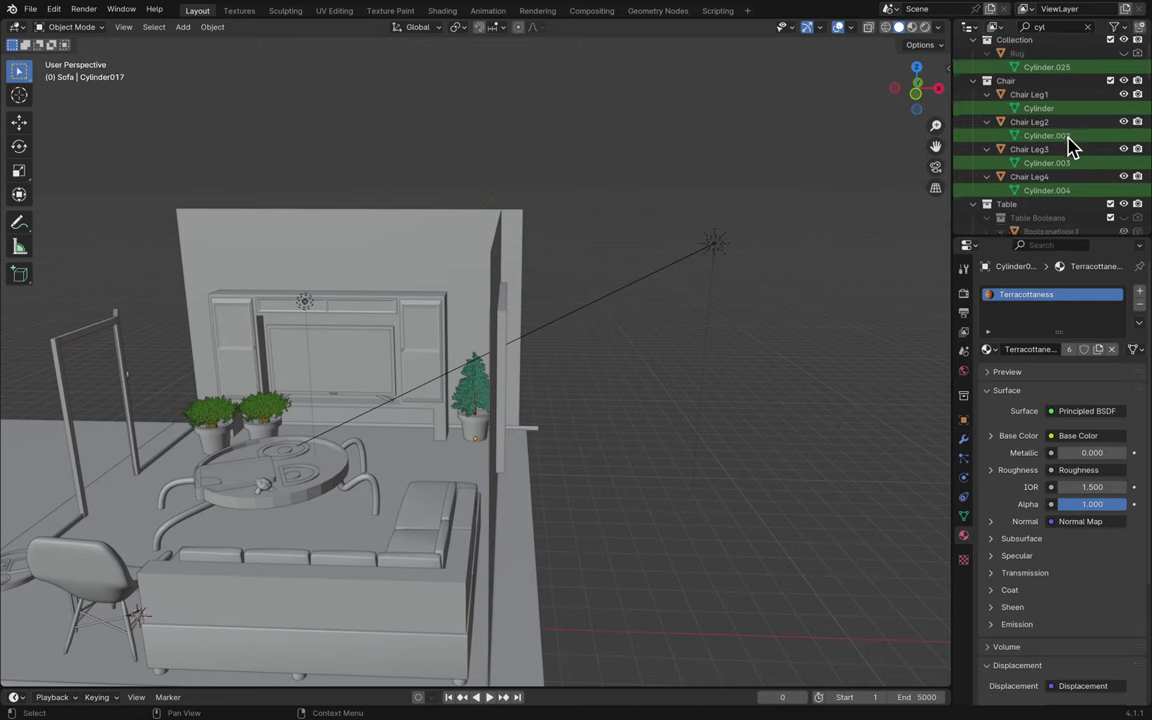
pyautogui.scroll(-4, 1070, 145)
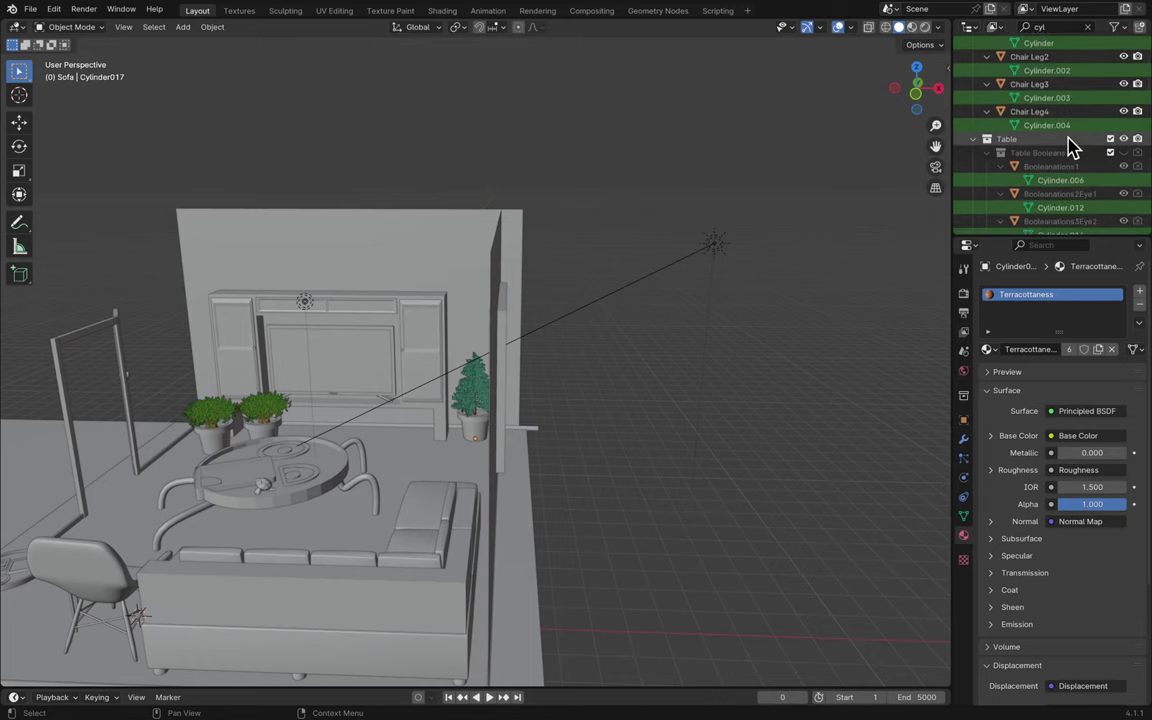
pyautogui.scroll(-15, 1070, 145)
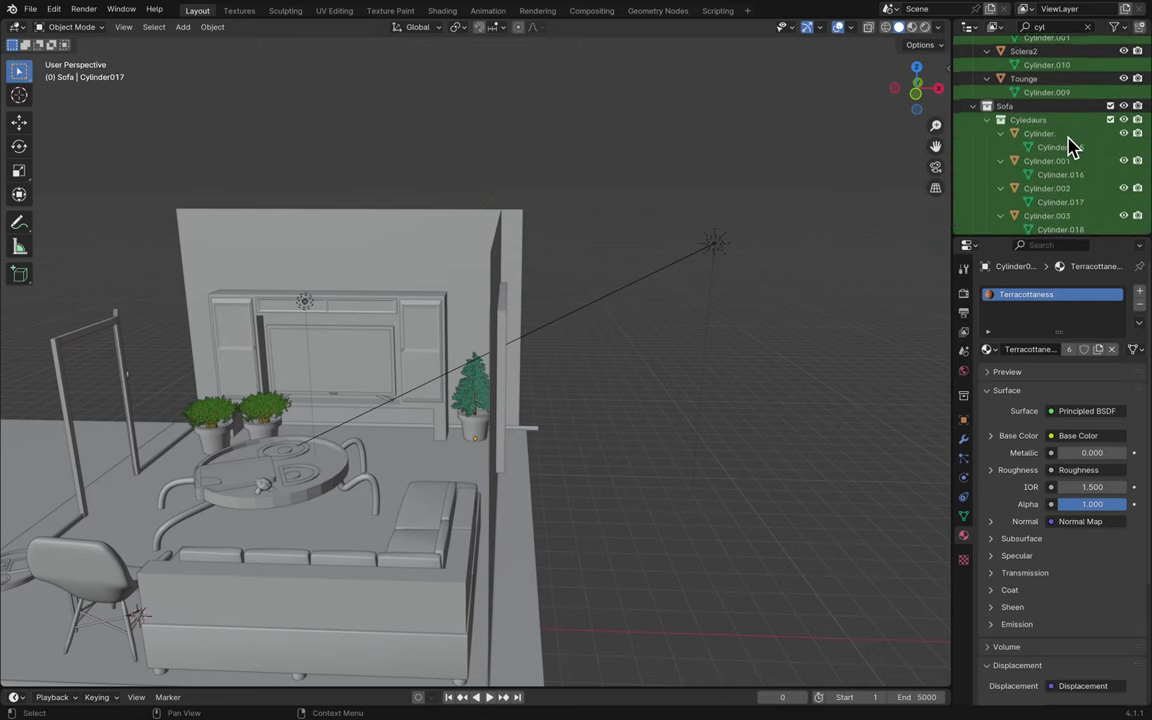
pyautogui.scroll(-7, 1070, 145)
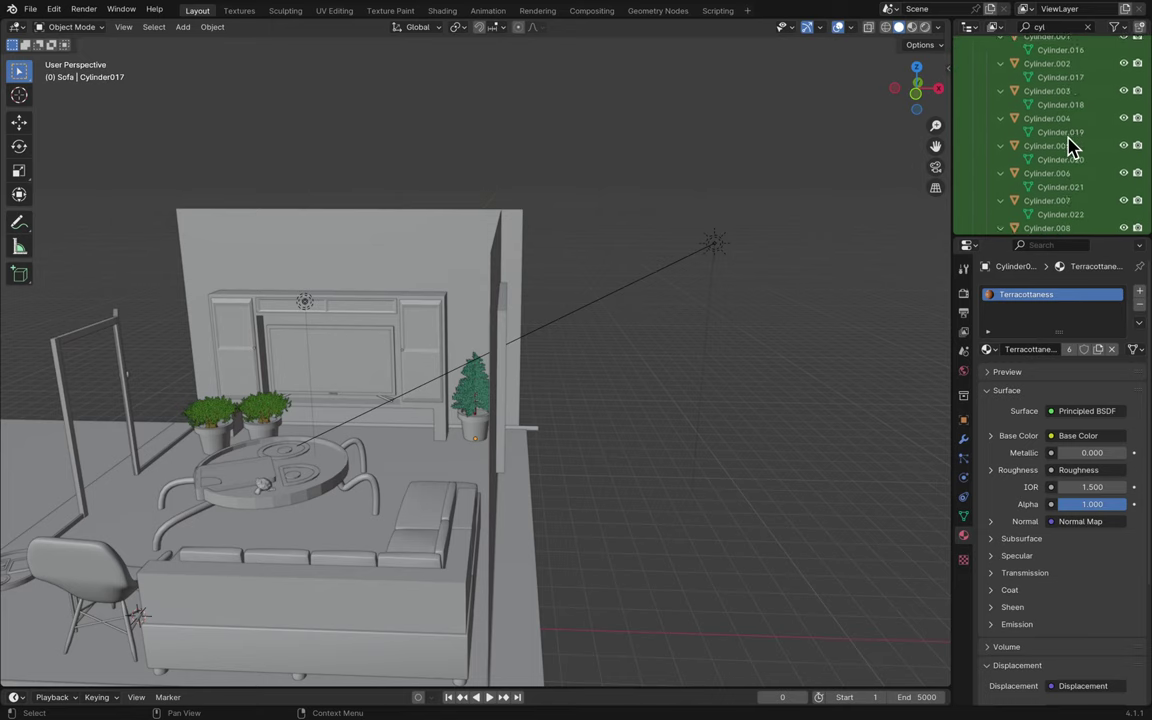
pyautogui.scroll(-12, 1070, 145)
pyautogui.click(1040, 221)
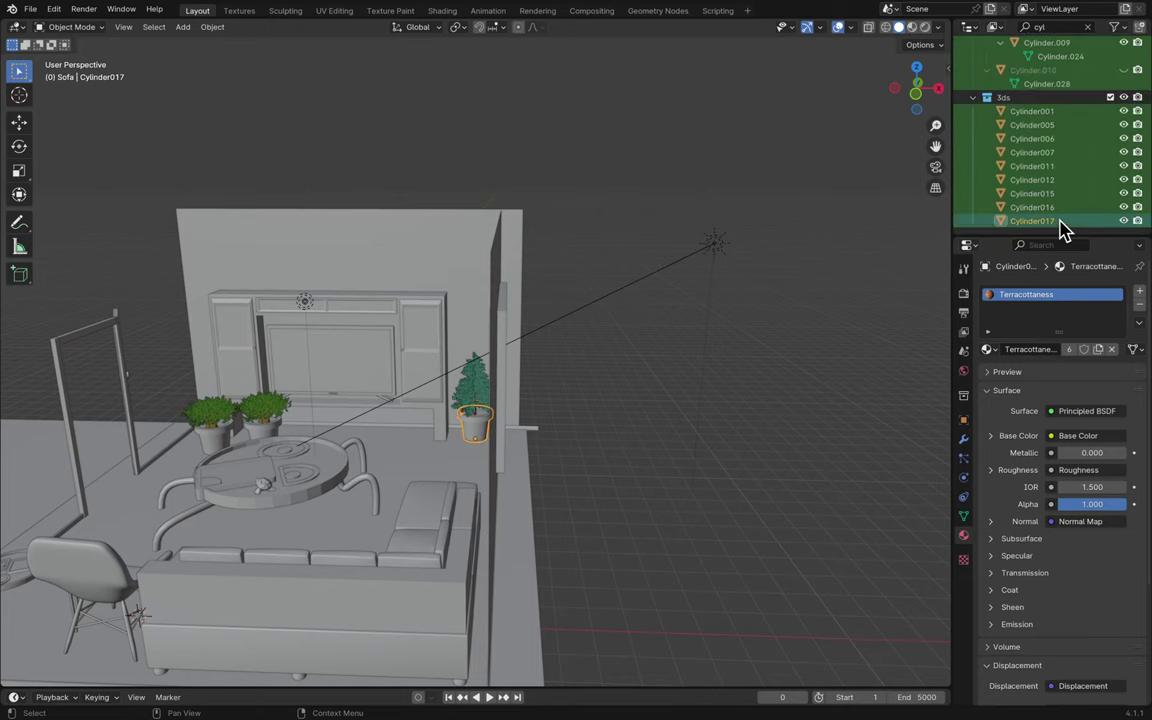
pyautogui.click(935, 188)
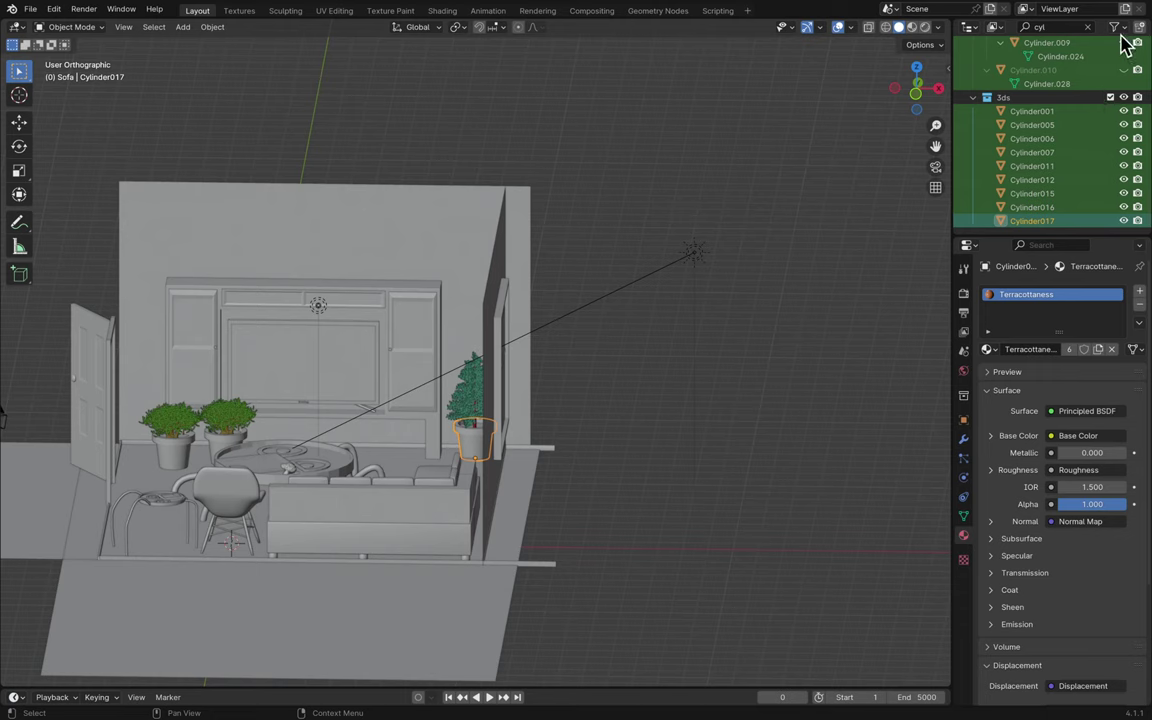
pyautogui.click(1088, 27)
pyautogui.rightClick(762, 179)
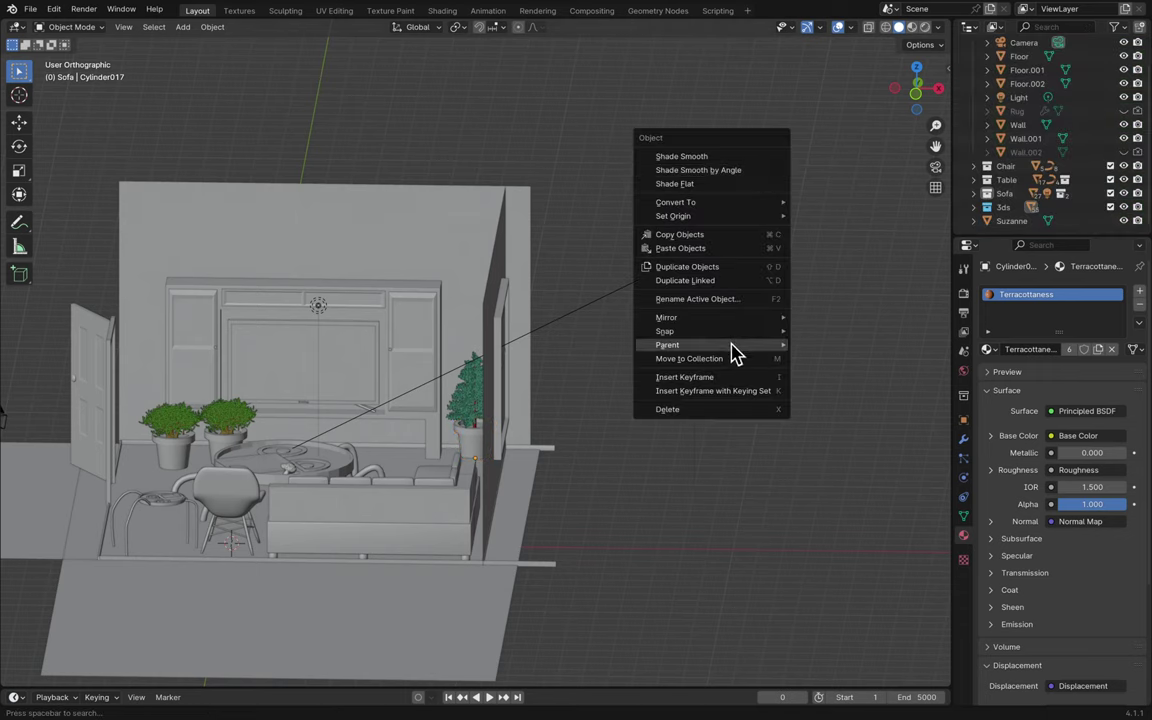
pyautogui.scroll(2, 1040, 110)
pyautogui.scroll(1, 1040, 110)
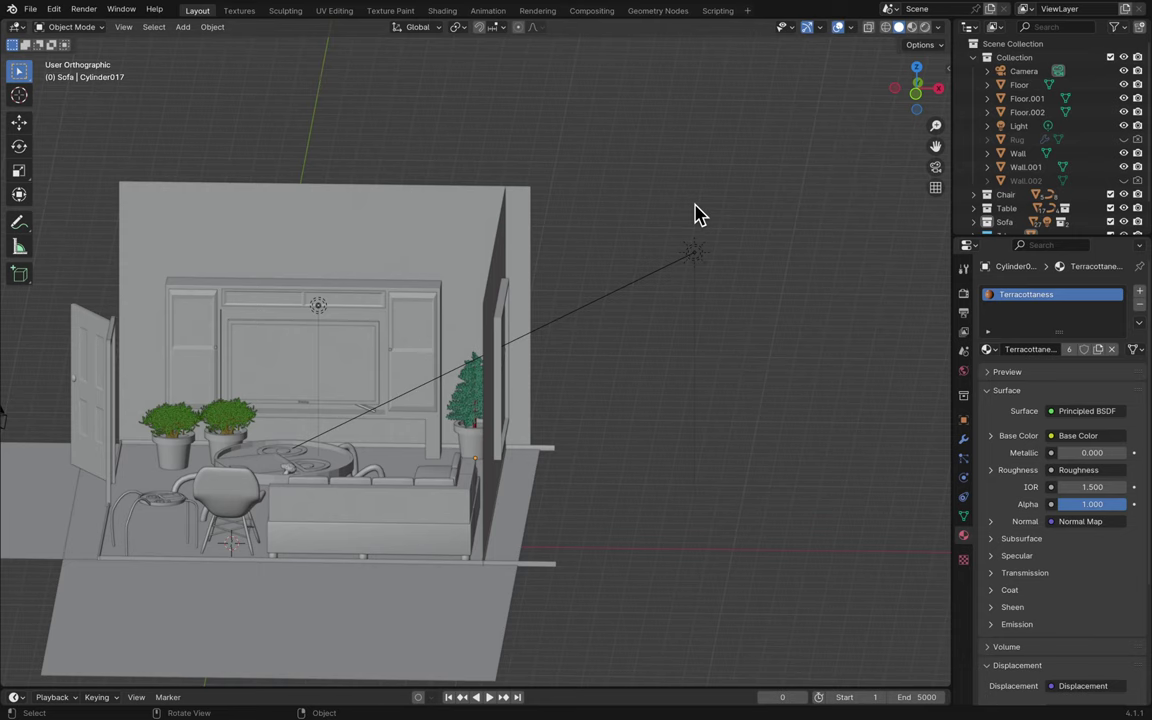
# - Orbit to an angled view from above, switch to perspective, and save Blender17.blend
pyautogui.moveTo(740, 272); pyautogui.dragTo(715, 290, button='middle')
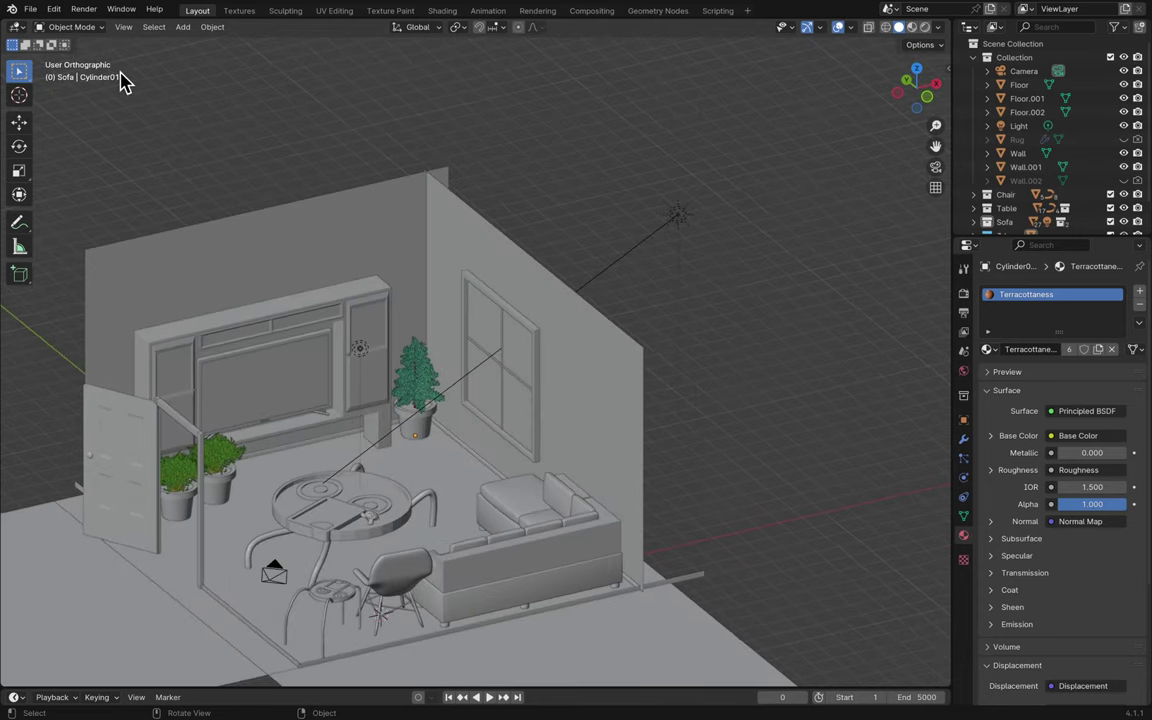
pyautogui.click(128, 30)
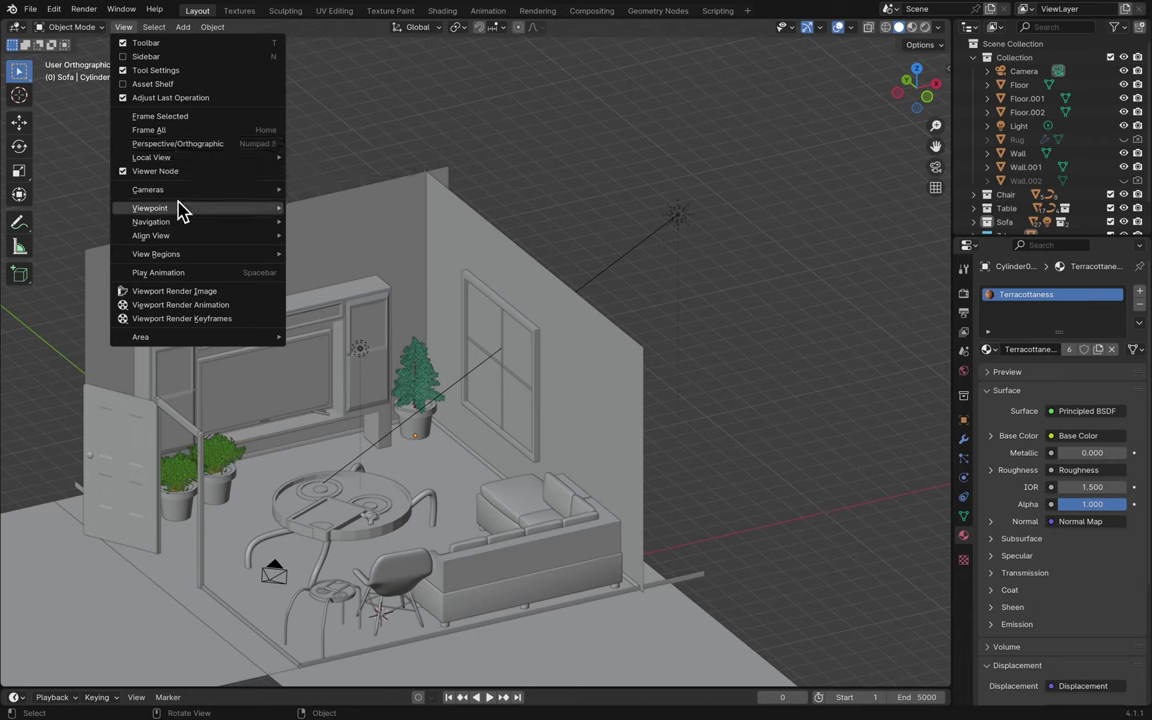
pyautogui.moveTo(188, 246)
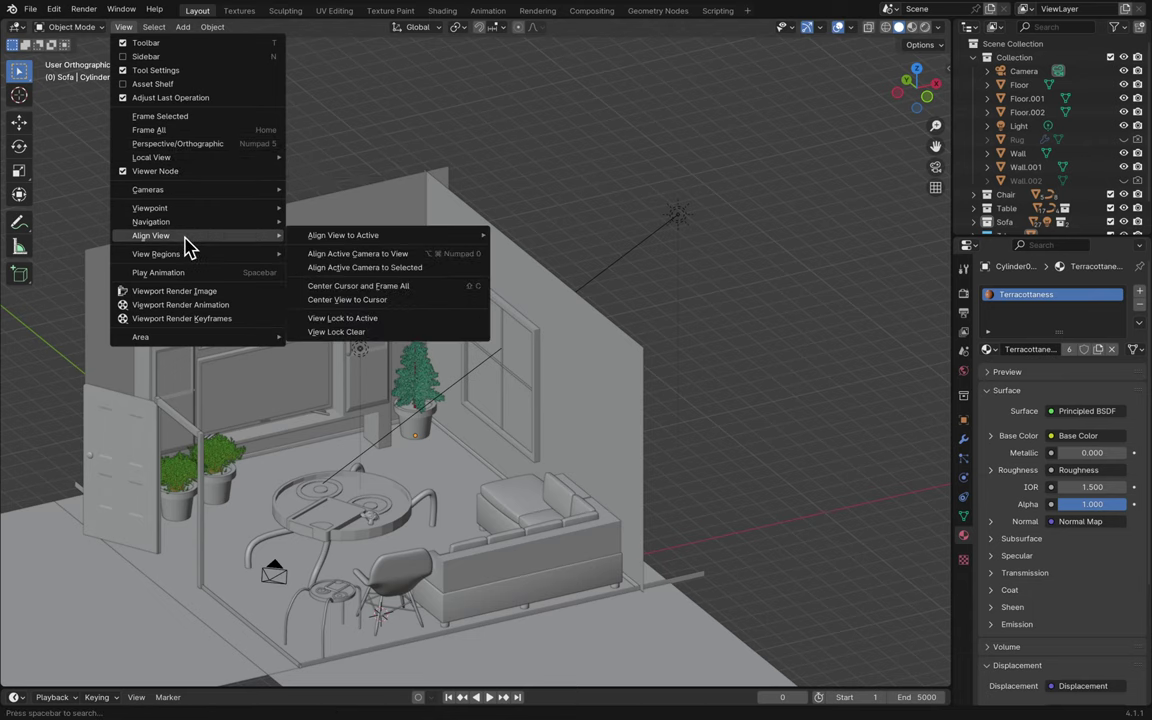
pyautogui.moveTo(206, 210)
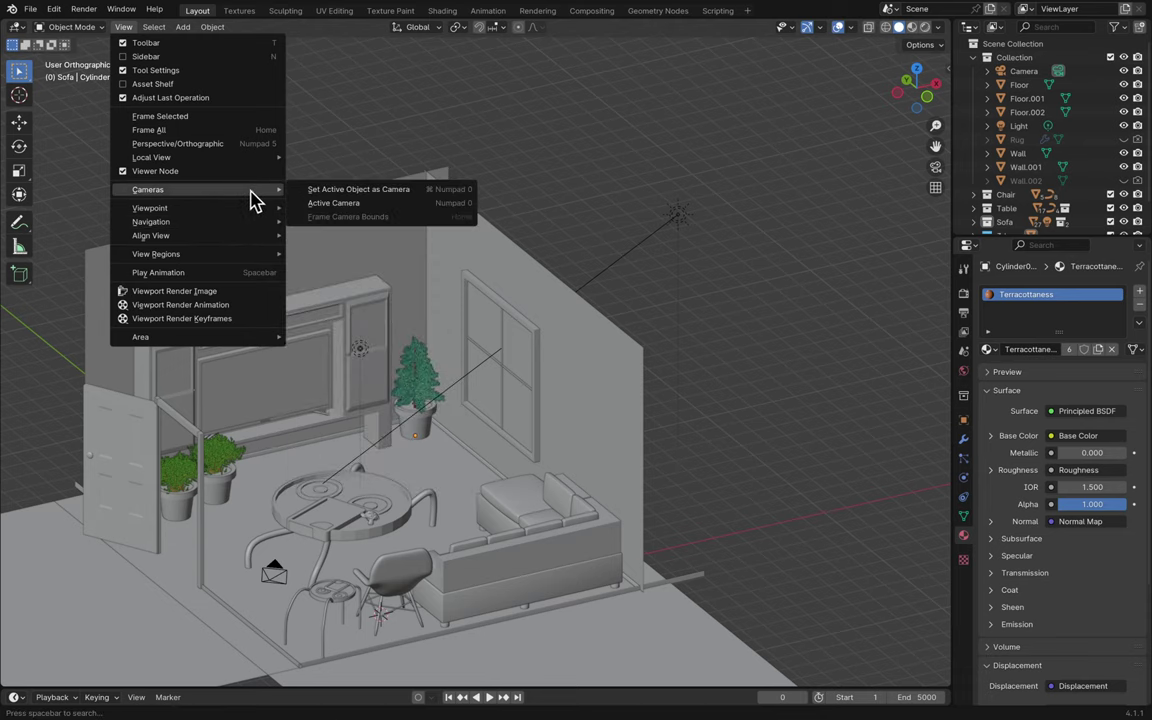
pyautogui.click(240, 145)
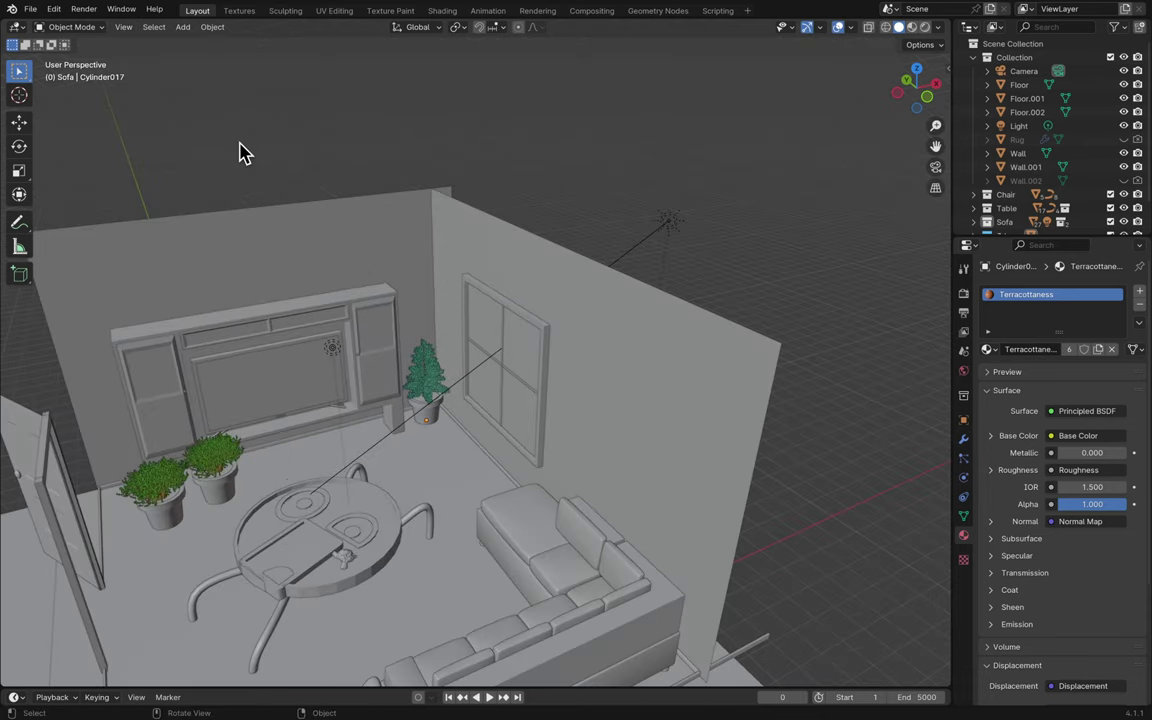
pyautogui.hotkey('ctrl', 's')
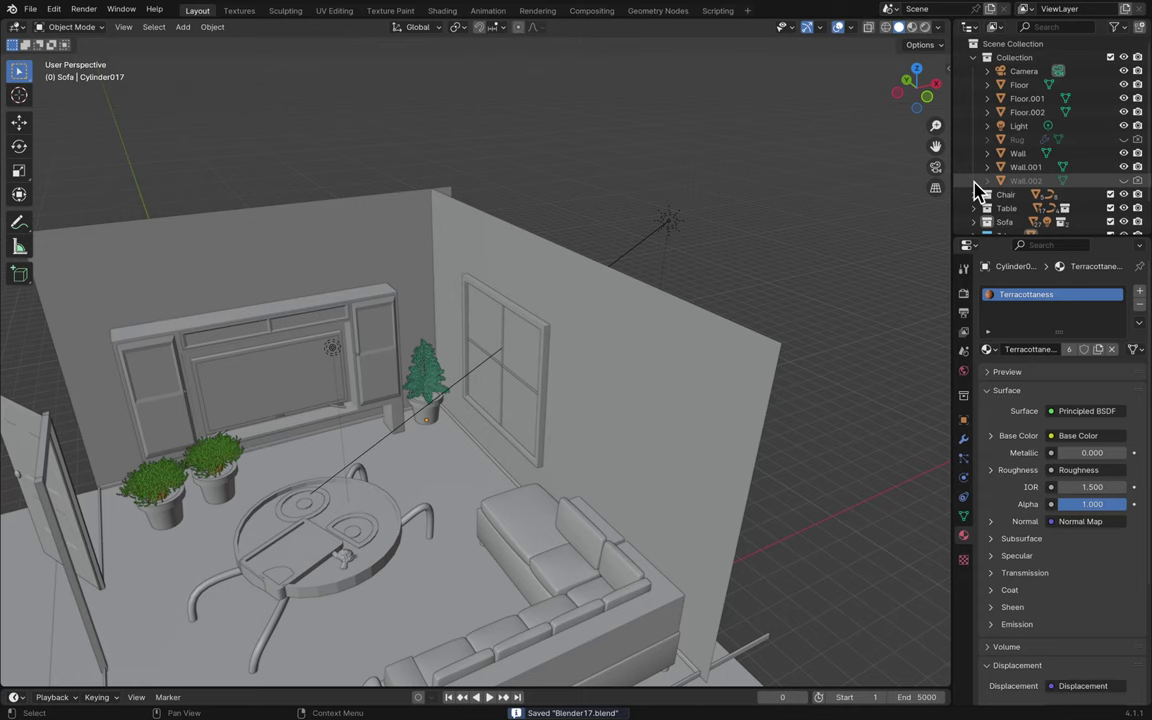
# - Select Wall.002, Suzanne and the 3ds collection in the Outliner
pyautogui.click(1045, 181)
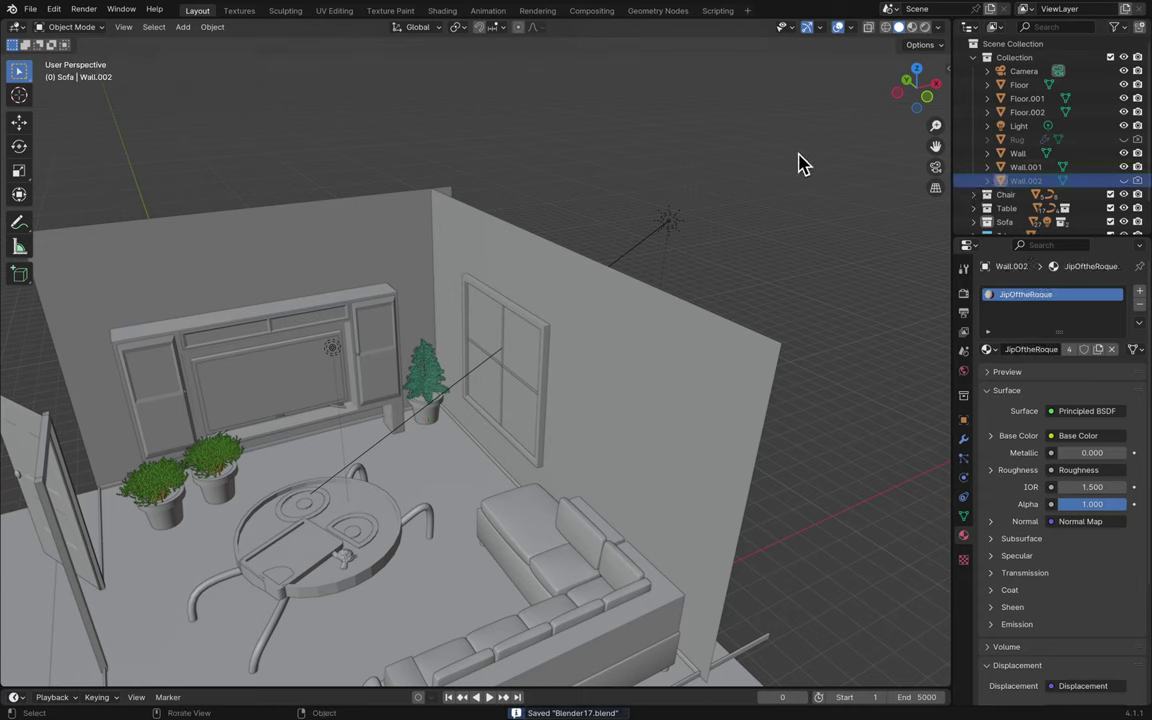
pyautogui.scroll(-2, 1016, 159)
pyautogui.click(1000, 221)
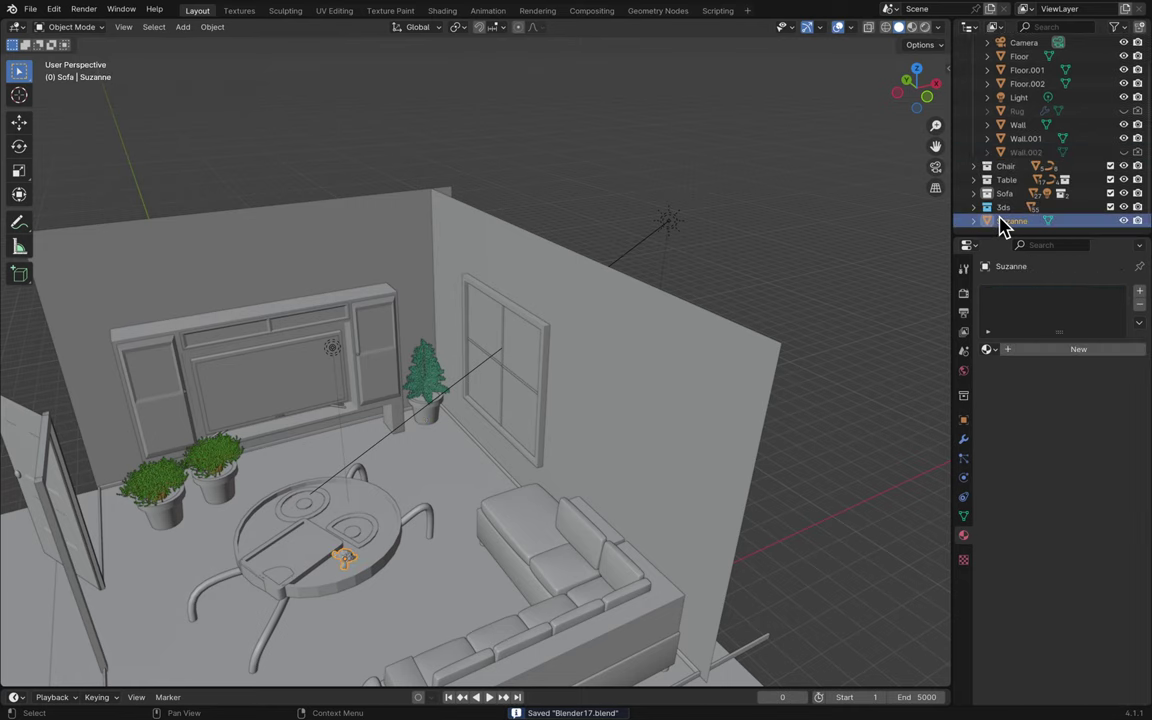
pyautogui.click(990, 207)
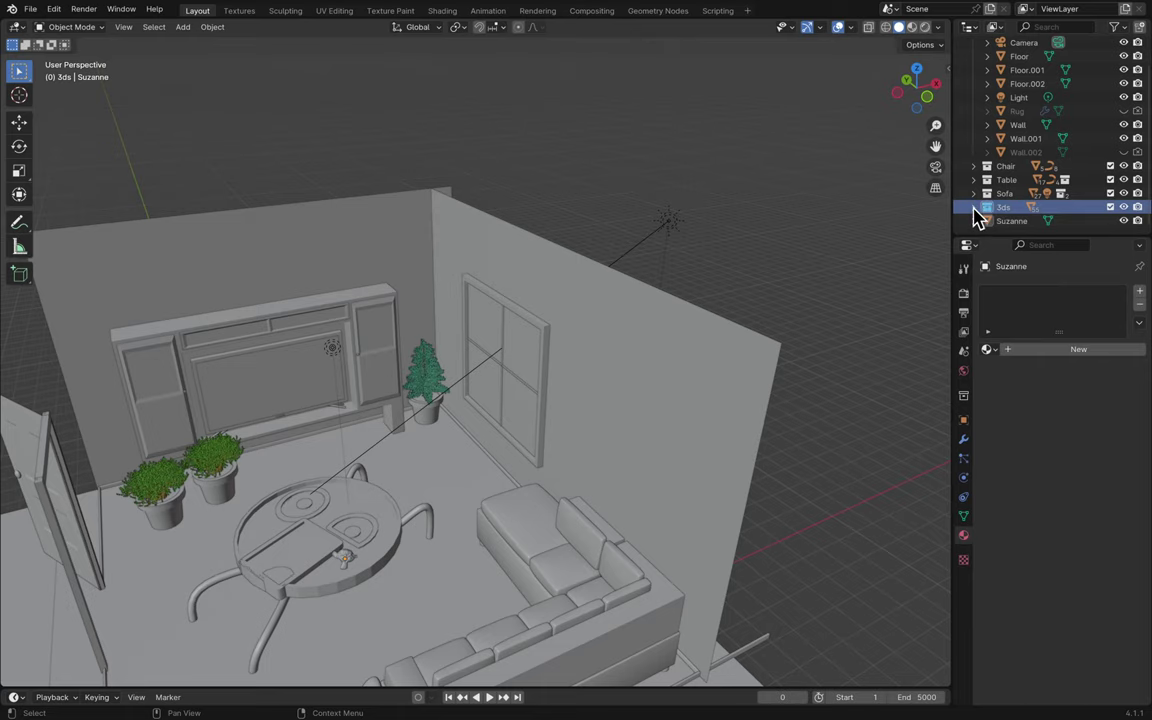
# - In the Textures workspace, create Material.001 for Suzanne and frame its nodes
pyautogui.click(236, 11)
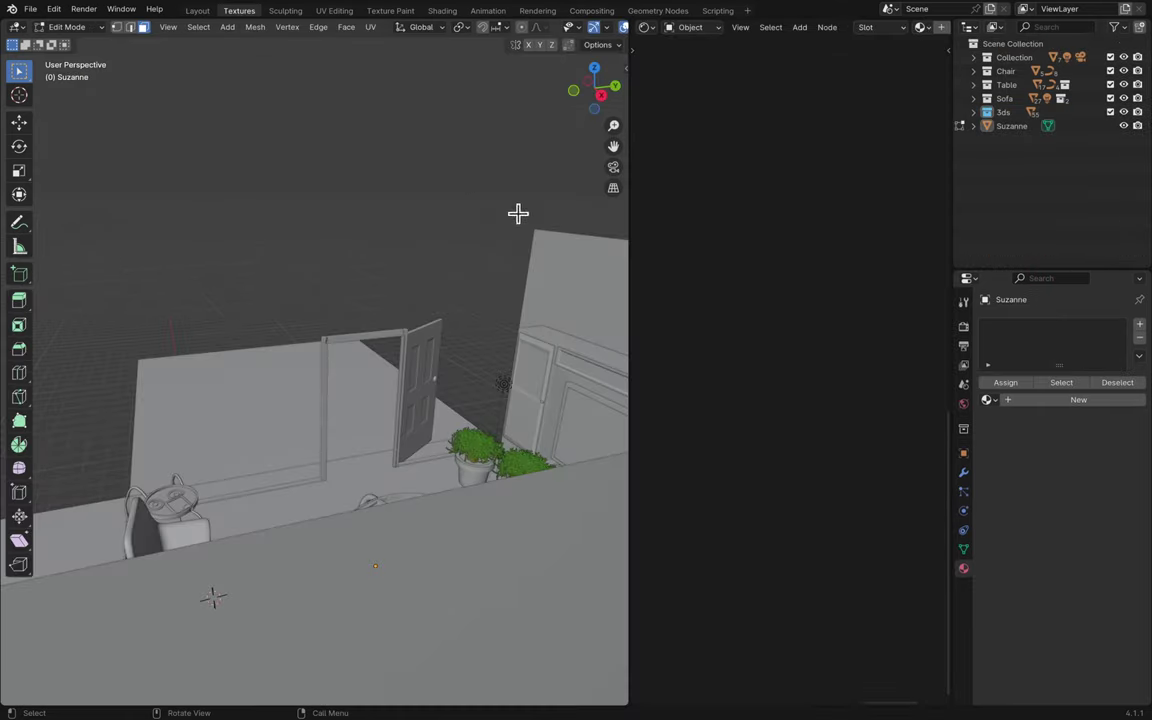
pyautogui.scroll(10, 558, 383)
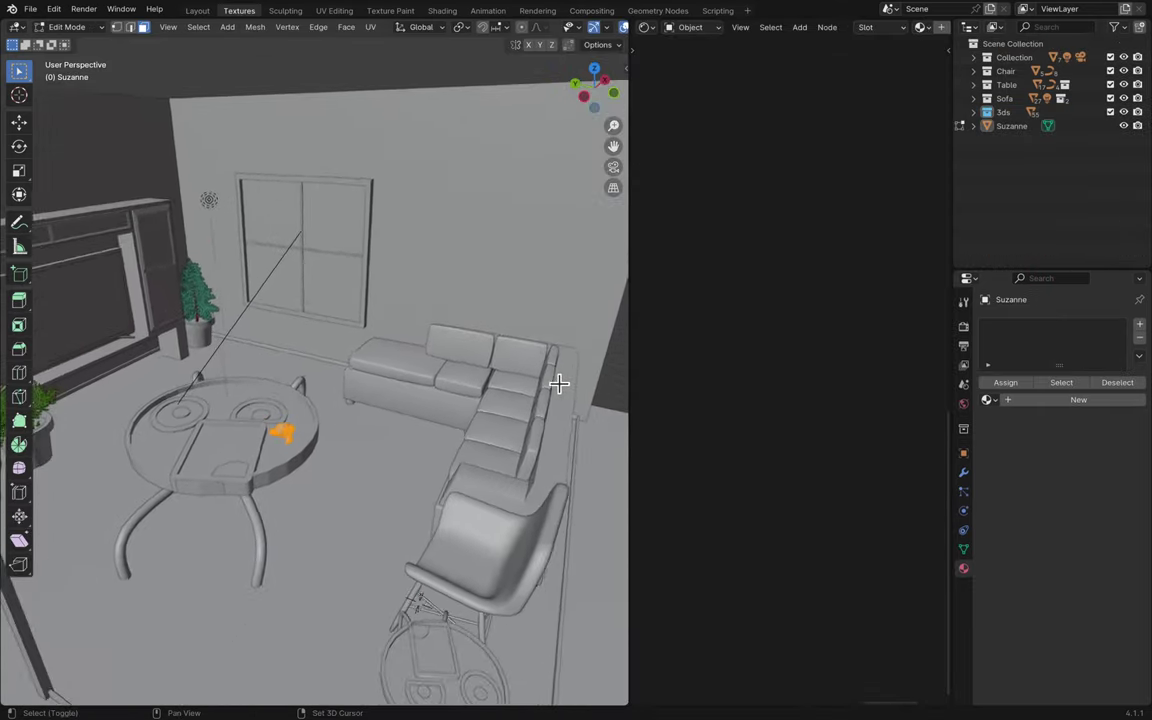
pyautogui.click(938, 27)
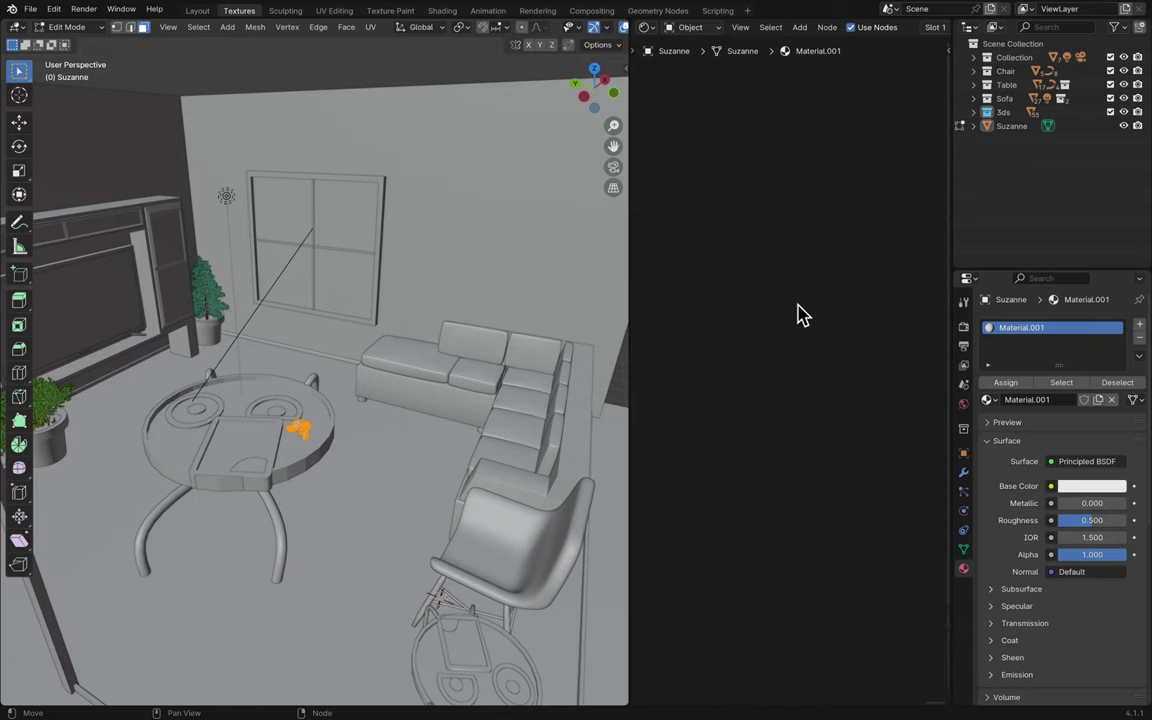
pyautogui.press('Home')
pyautogui.scroll(-3, 717, 199)
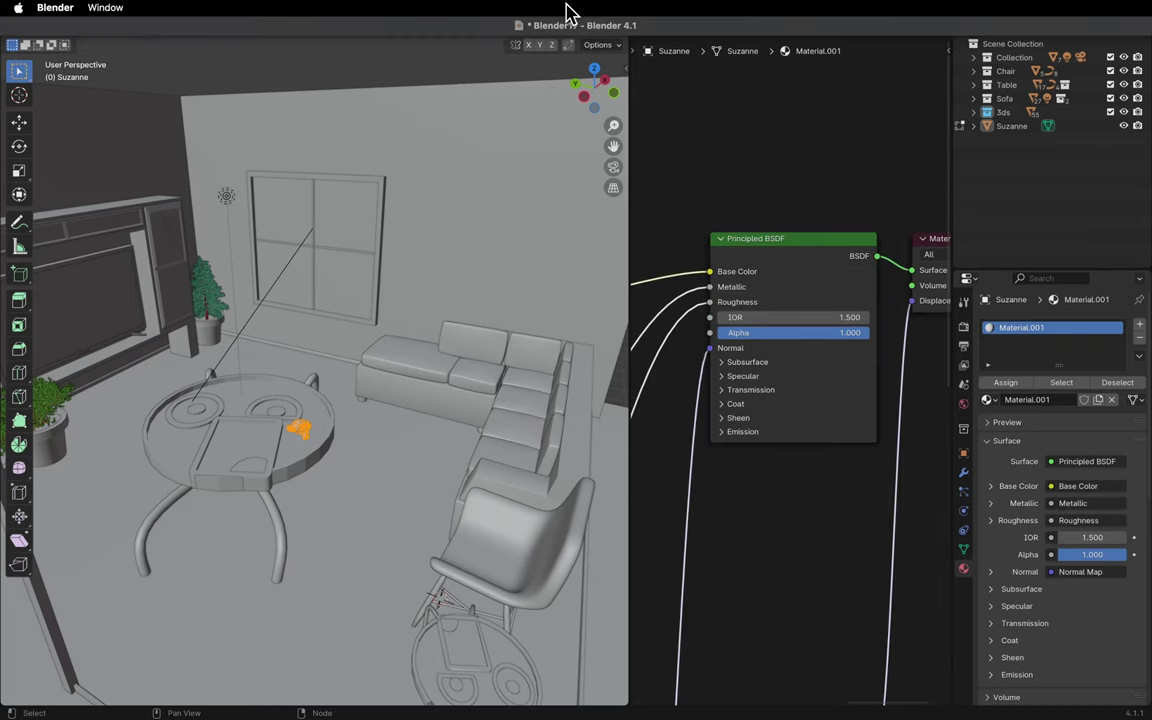
# - Isolate Suzanne and arrange the viewport and node editor to inspect its textured material
pyautogui.press('/')
pyautogui.press('Tab')
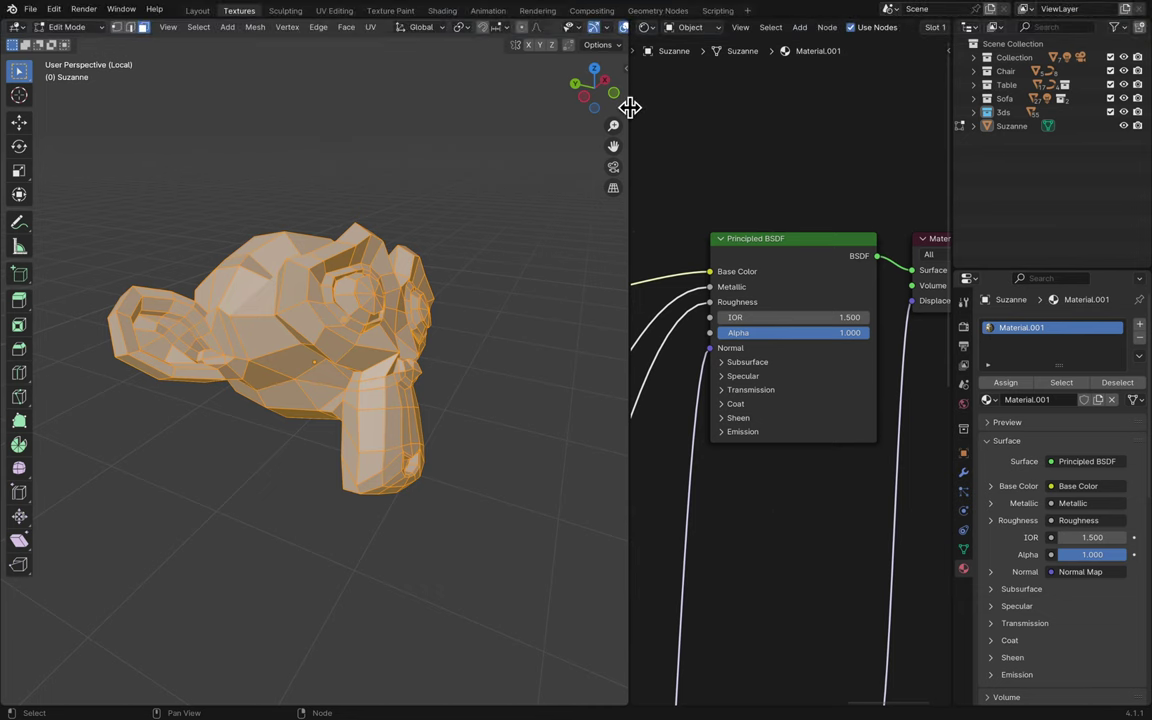
pyautogui.moveTo(627, 103); pyautogui.dragTo(861, 103)
pyautogui.click(759, 27)
pyautogui.moveTo(763, 130); pyautogui.dragTo(849, 281, button='middle')
pyautogui.moveTo(858, 211); pyautogui.dragTo(603, 261)
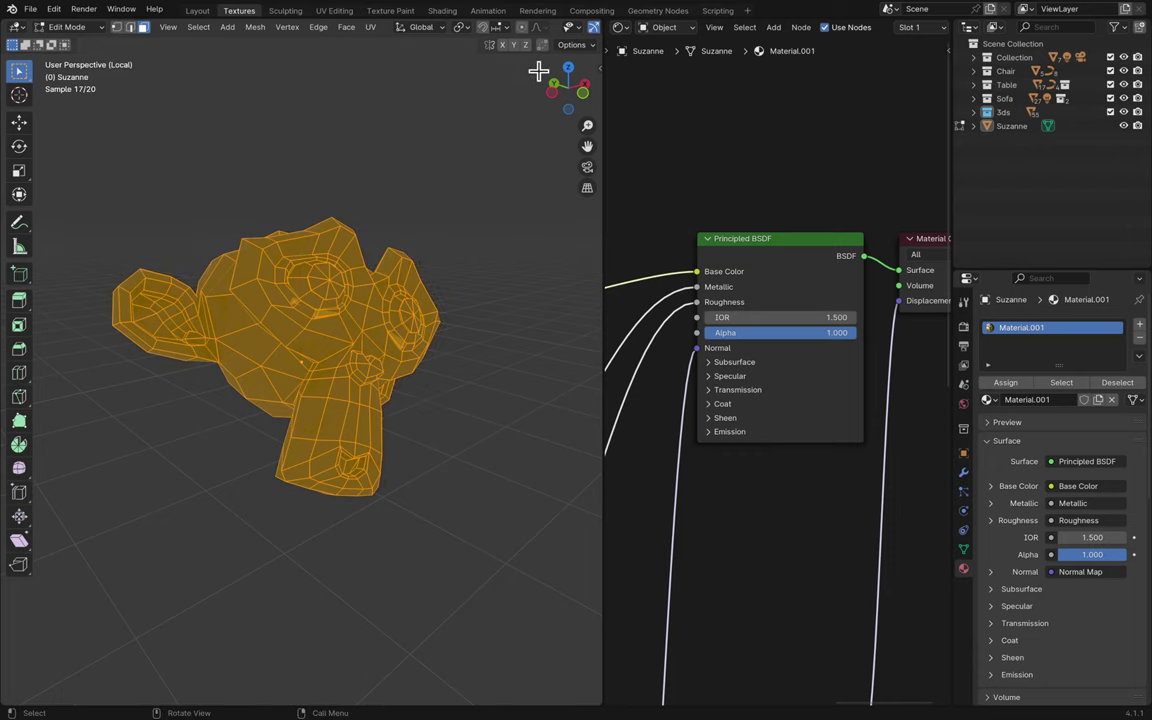
pyautogui.press('Tab')
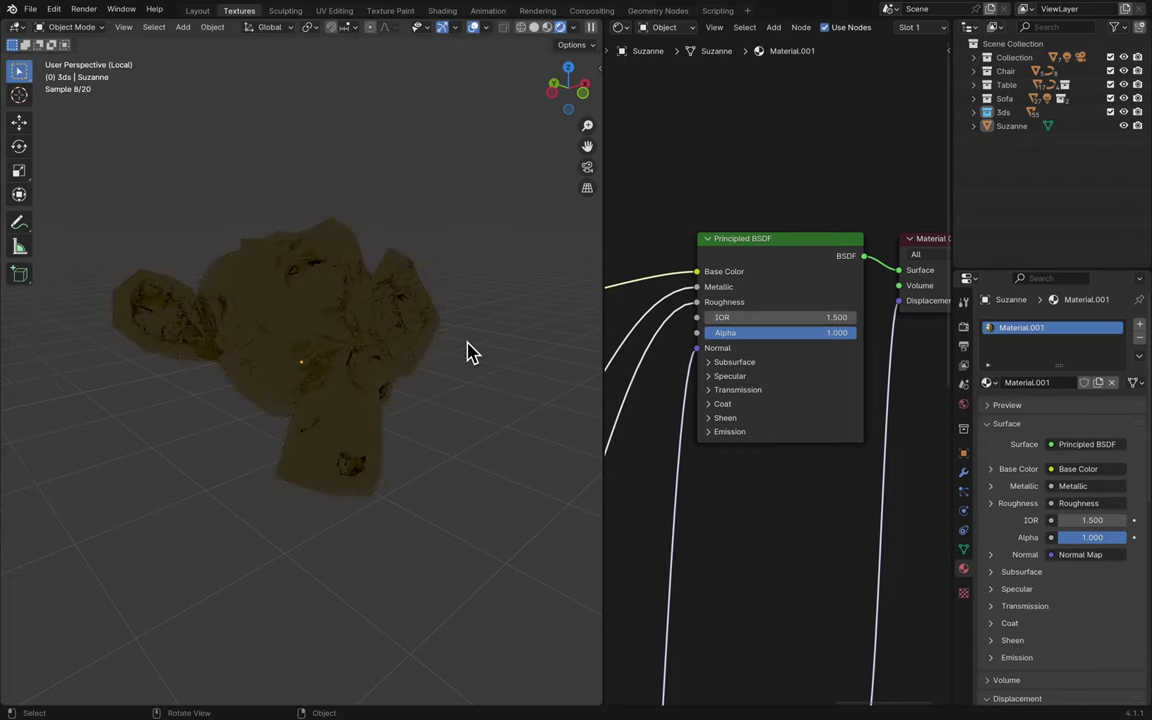
pyautogui.scroll(3, 405, 420)
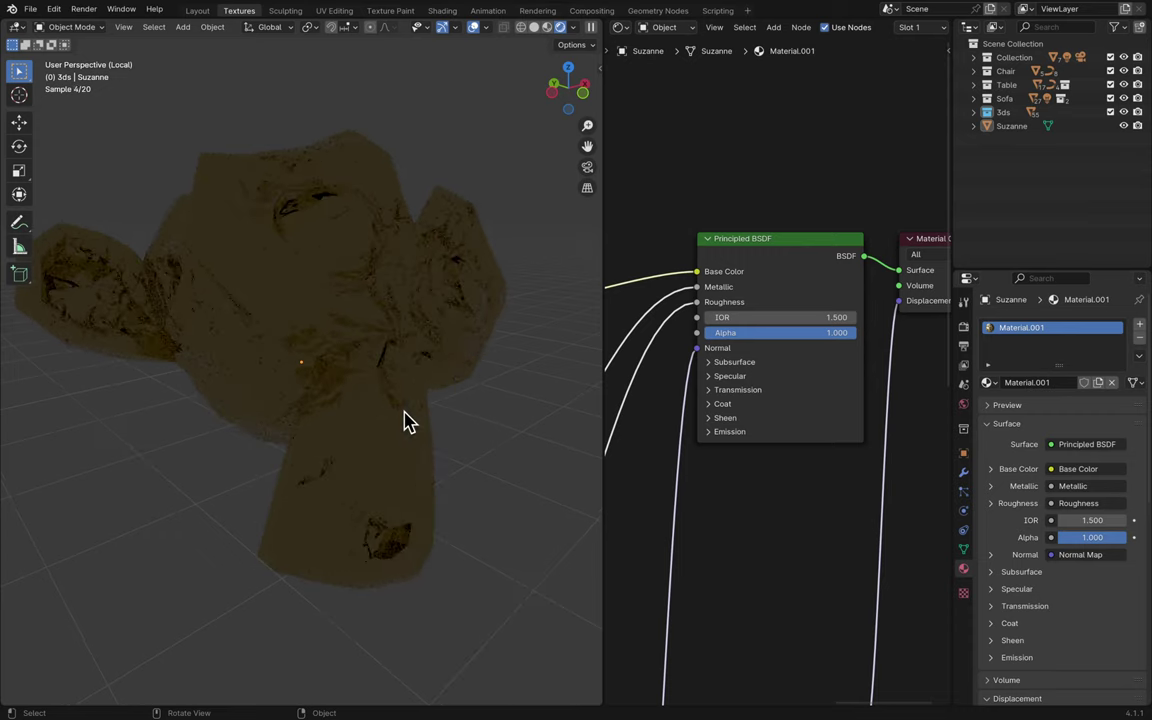
pyautogui.scroll(-5, 869, 442)
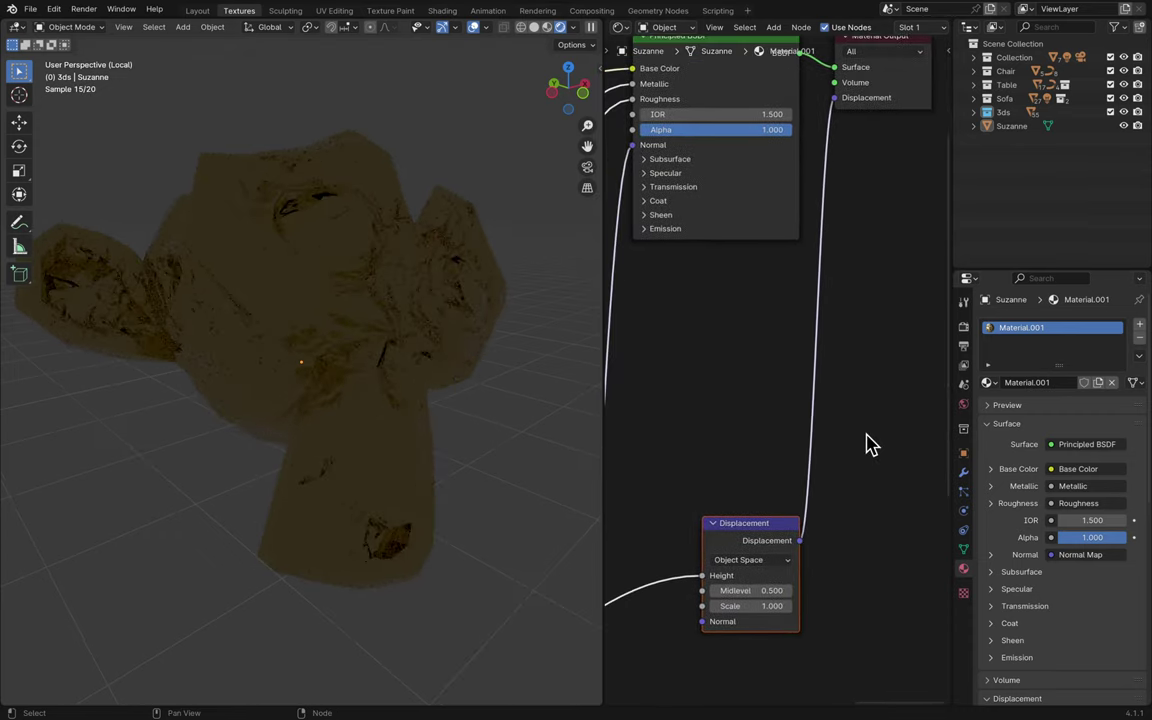
# - Set the material's displacement method to Displacement Only and the Displacement Scale to 0
pyautogui.scroll(-5, 1090, 565)
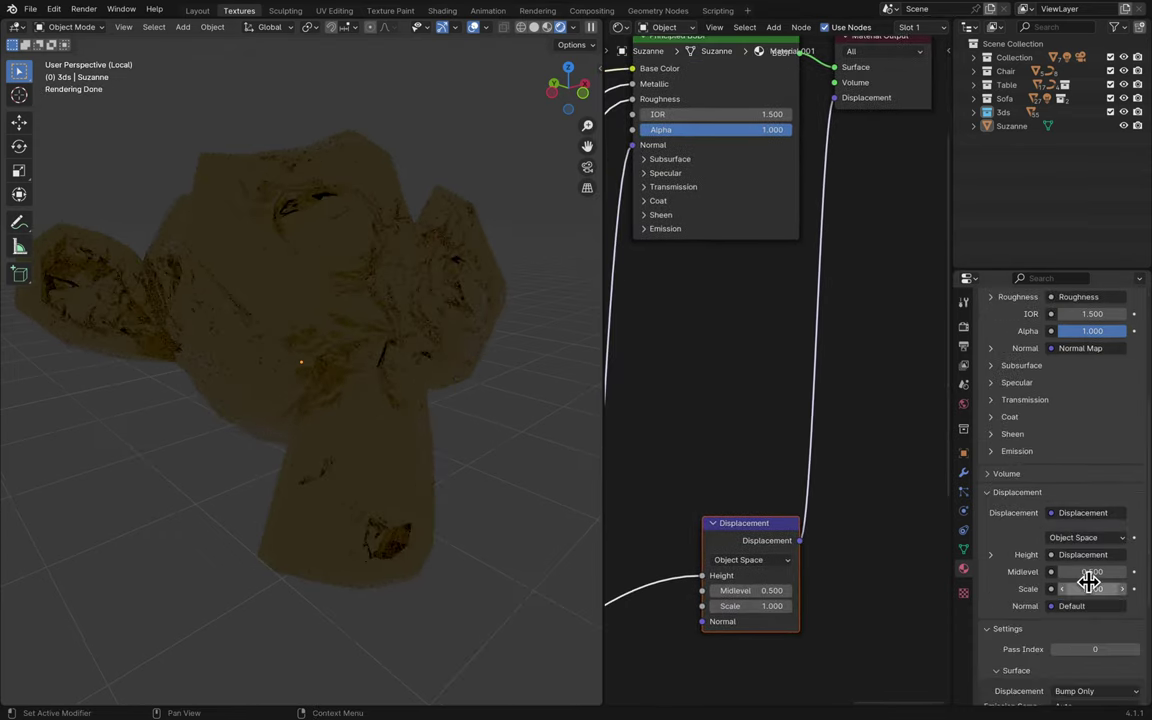
pyautogui.scroll(-5, 1090, 580)
pyautogui.click(1098, 502)
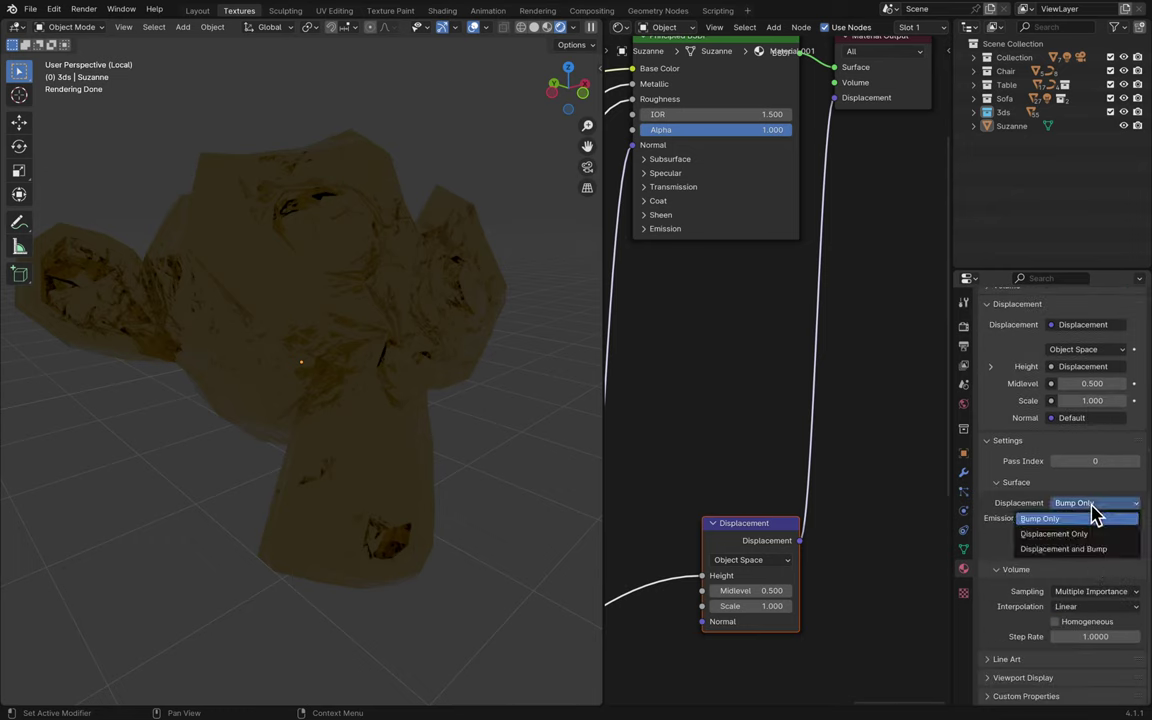
pyautogui.click(1093, 540)
pyautogui.click(758, 606)
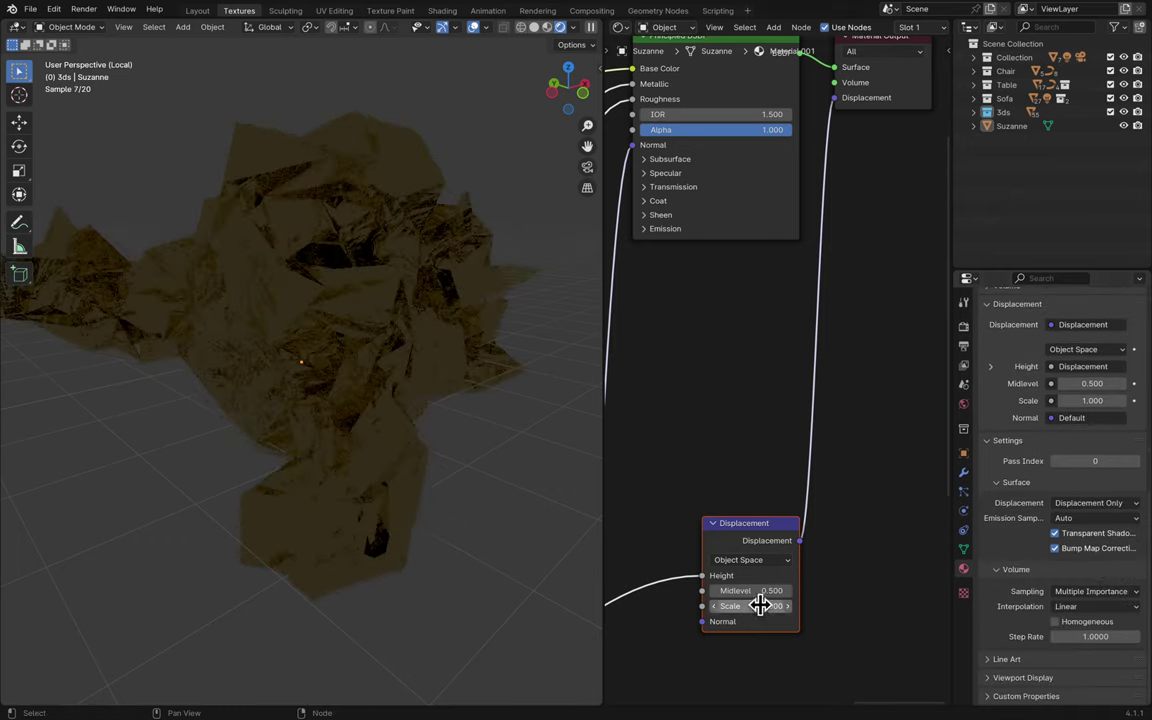
pyautogui.write('0')
pyautogui.press('Return')
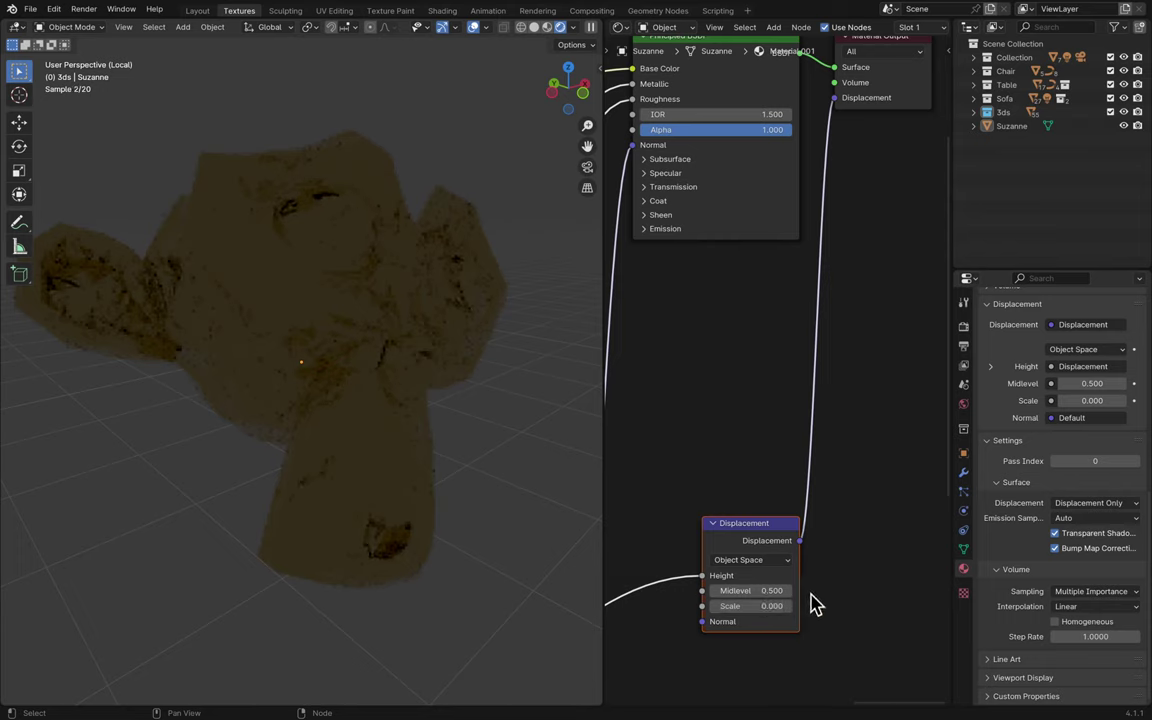
# - Try Scale values up to 0.200, return to 0.000, save, and switch to solid shading
pyautogui.click(788, 606)
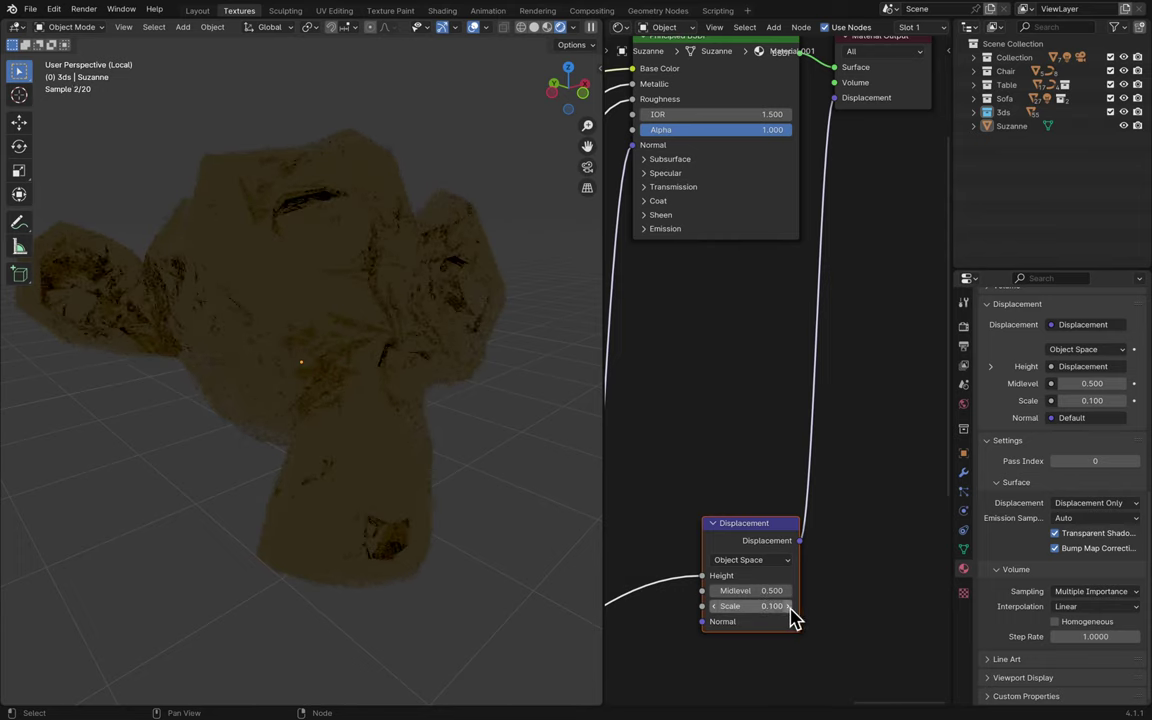
pyautogui.click(789, 607)
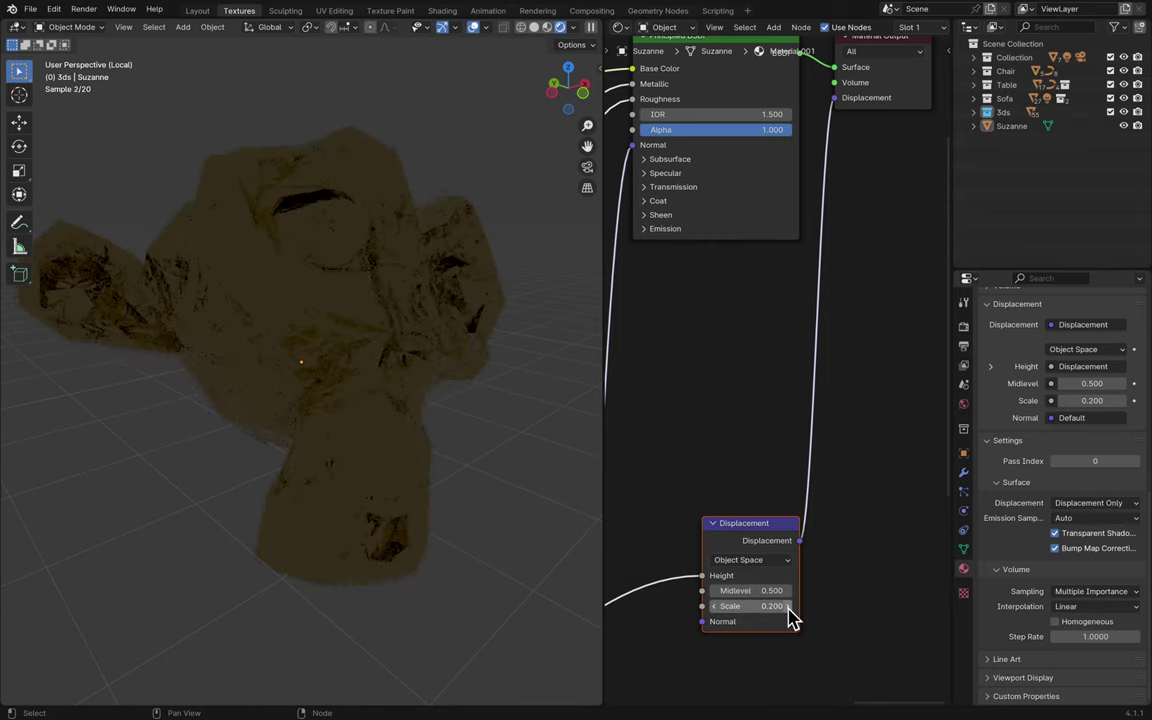
pyautogui.click(714, 607)
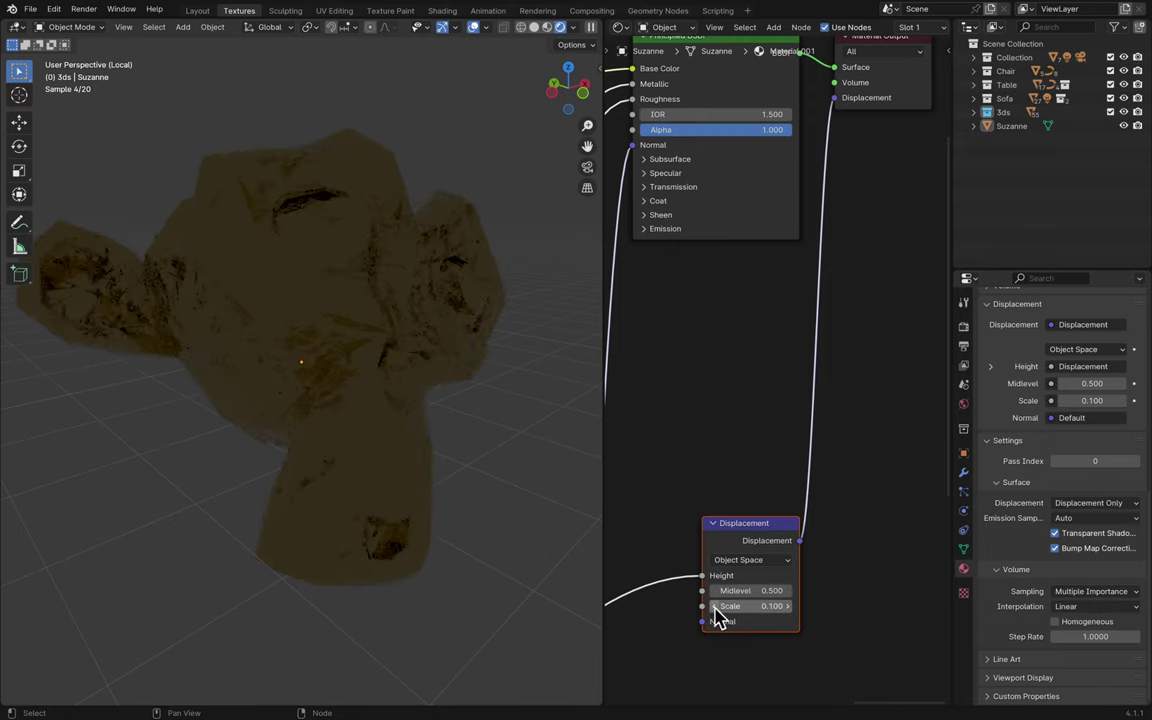
pyautogui.click(714, 607)
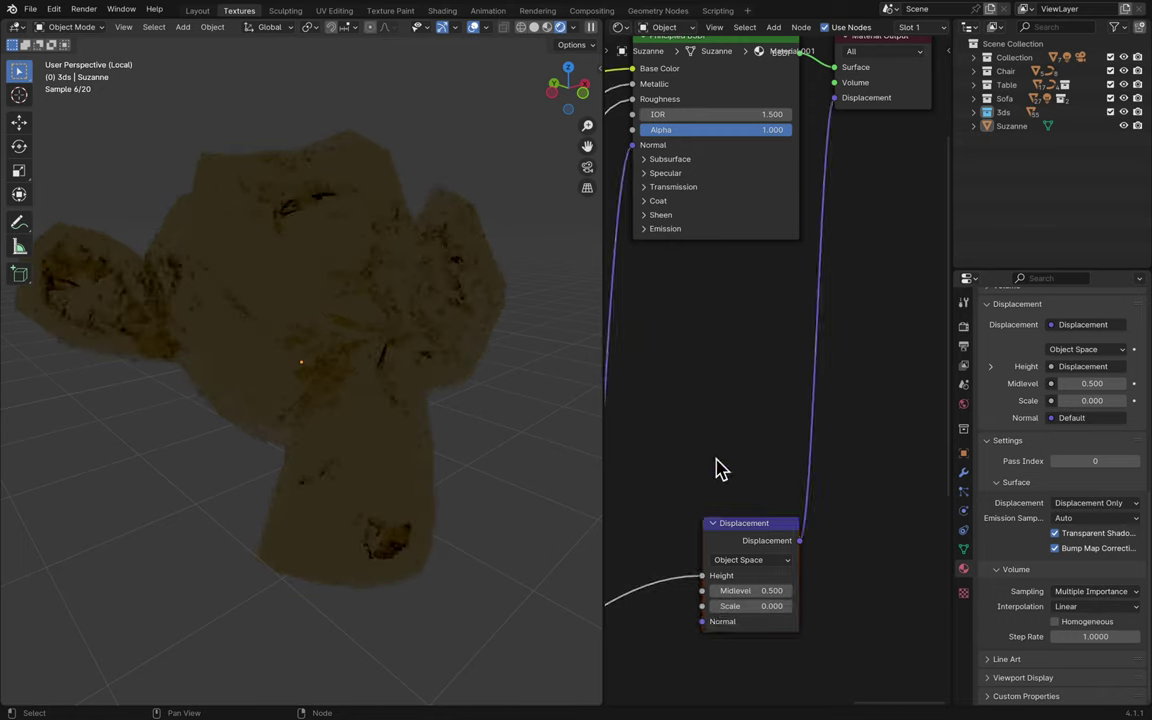
pyautogui.hotkey('ctrl', 's')
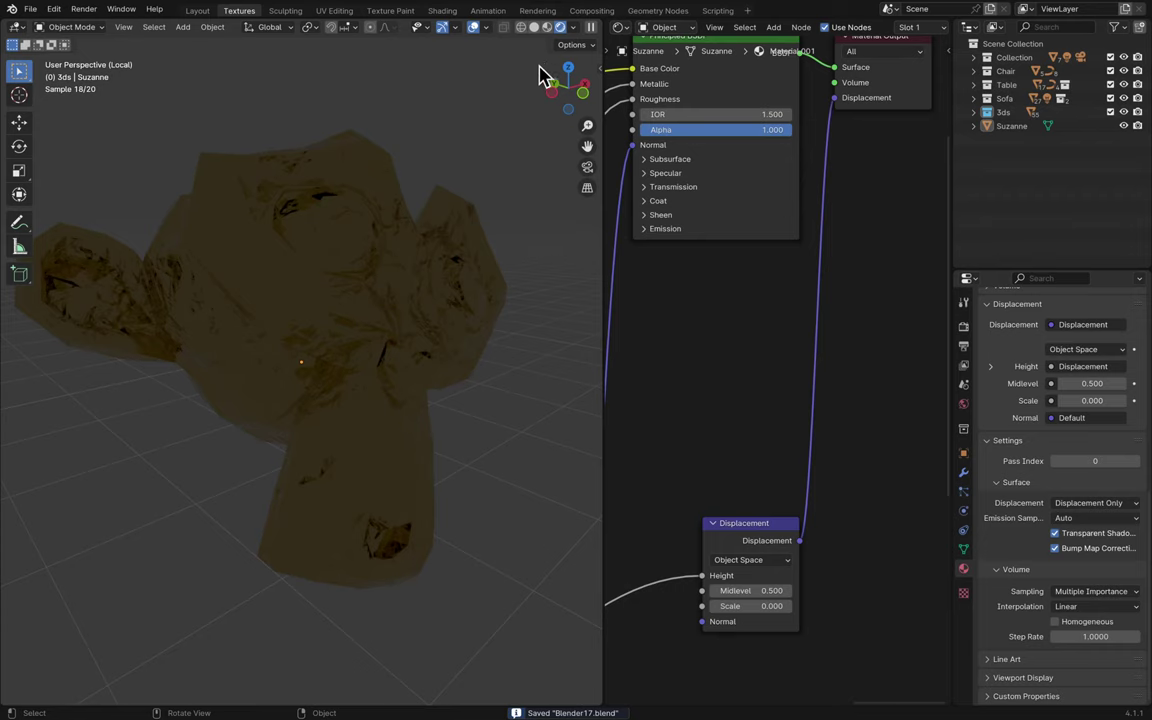
pyautogui.click(533, 27)
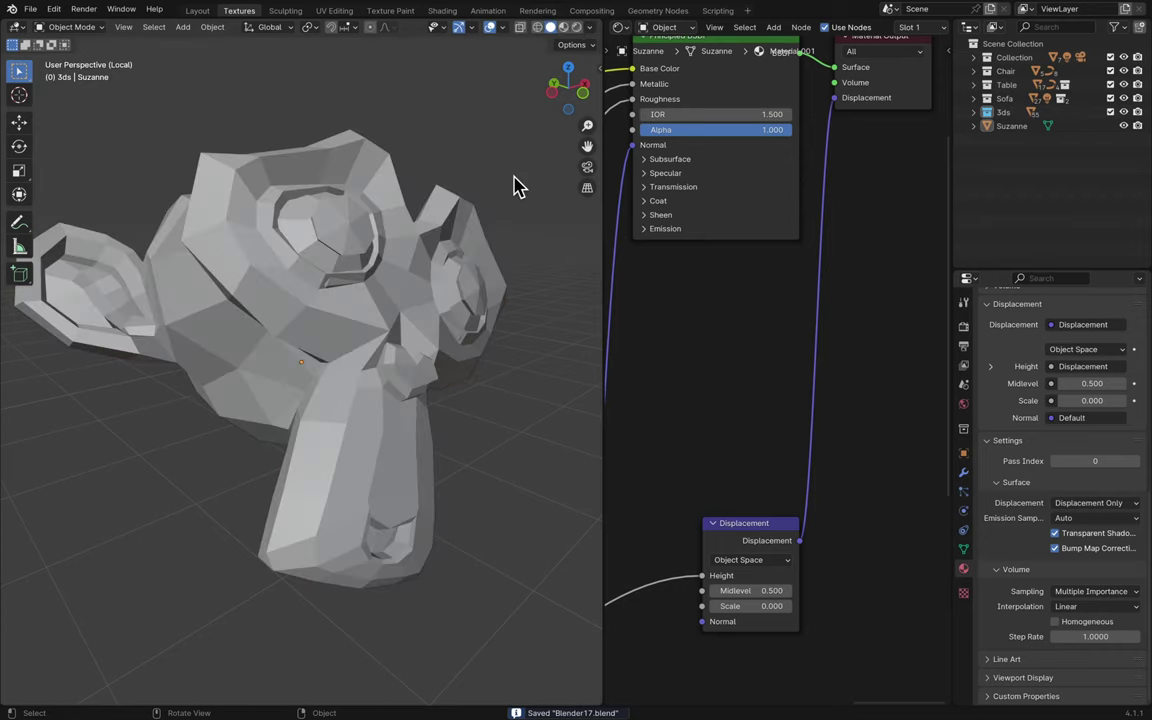
# - Exit local view and select the window wall to inspect its material
pyautogui.press('KP_Divide')
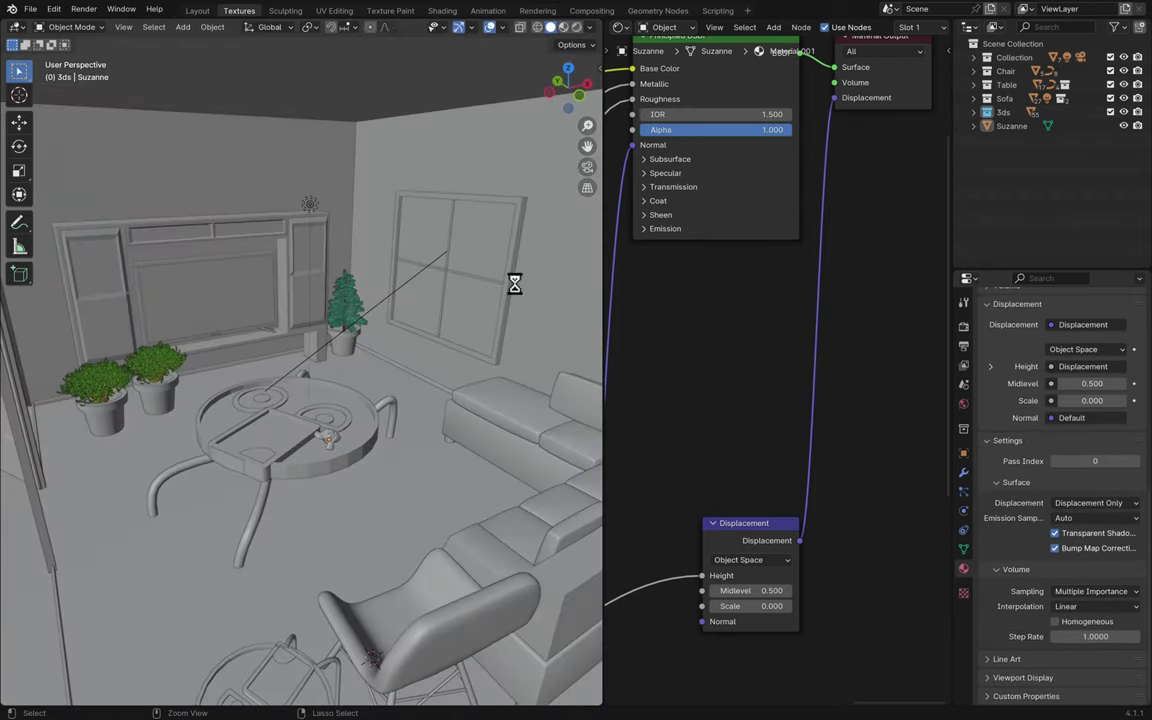
pyautogui.keyDown('shift'); pyautogui.hscroll(10, 440, 230); pyautogui.keyUp('shift')
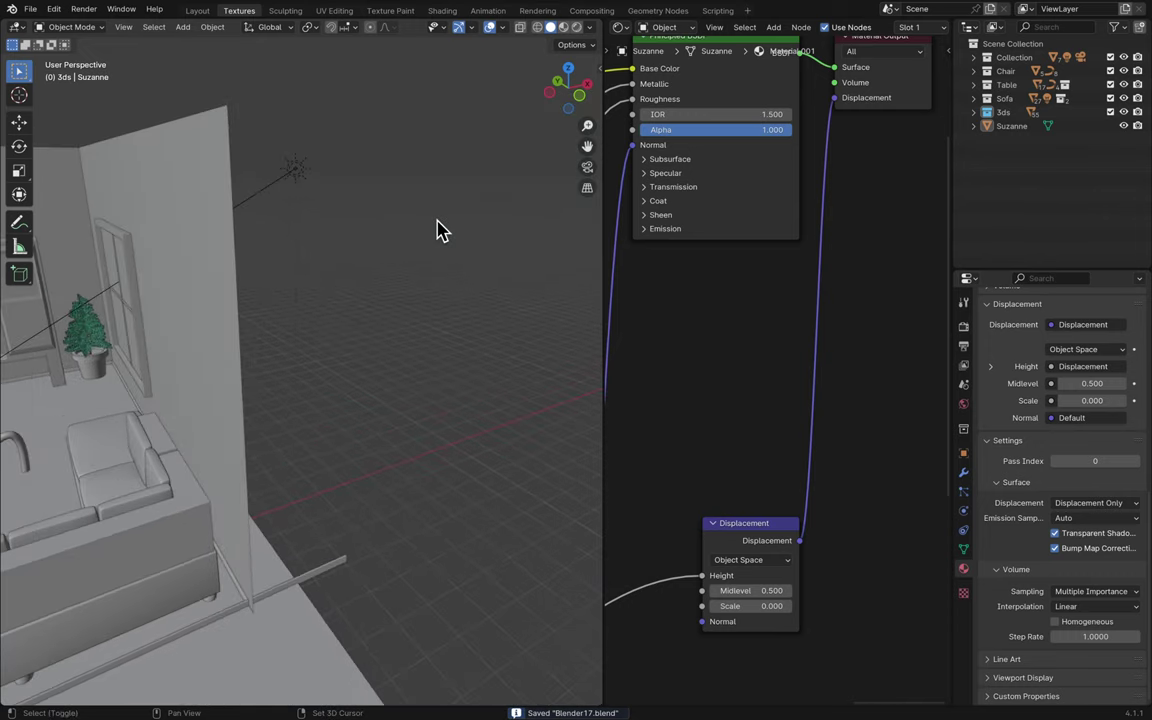
pyautogui.keyDown('shift'); pyautogui.hscroll(-10, 365, 289); pyautogui.keyUp('shift')
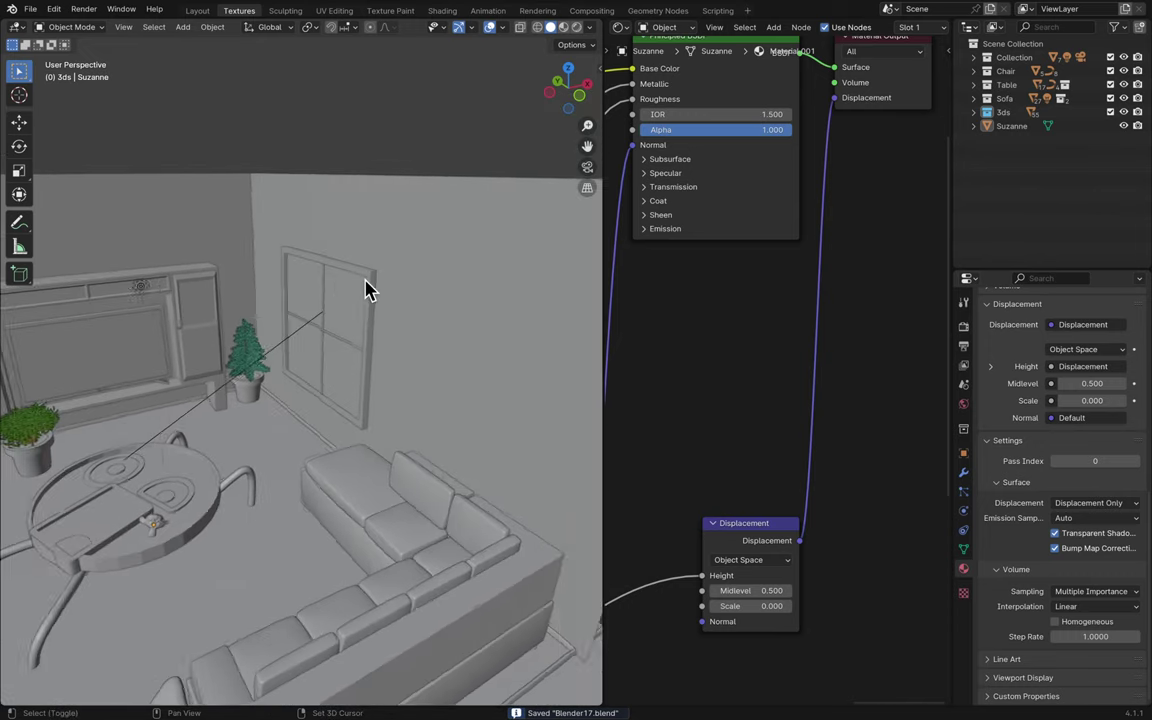
pyautogui.click(366, 289)
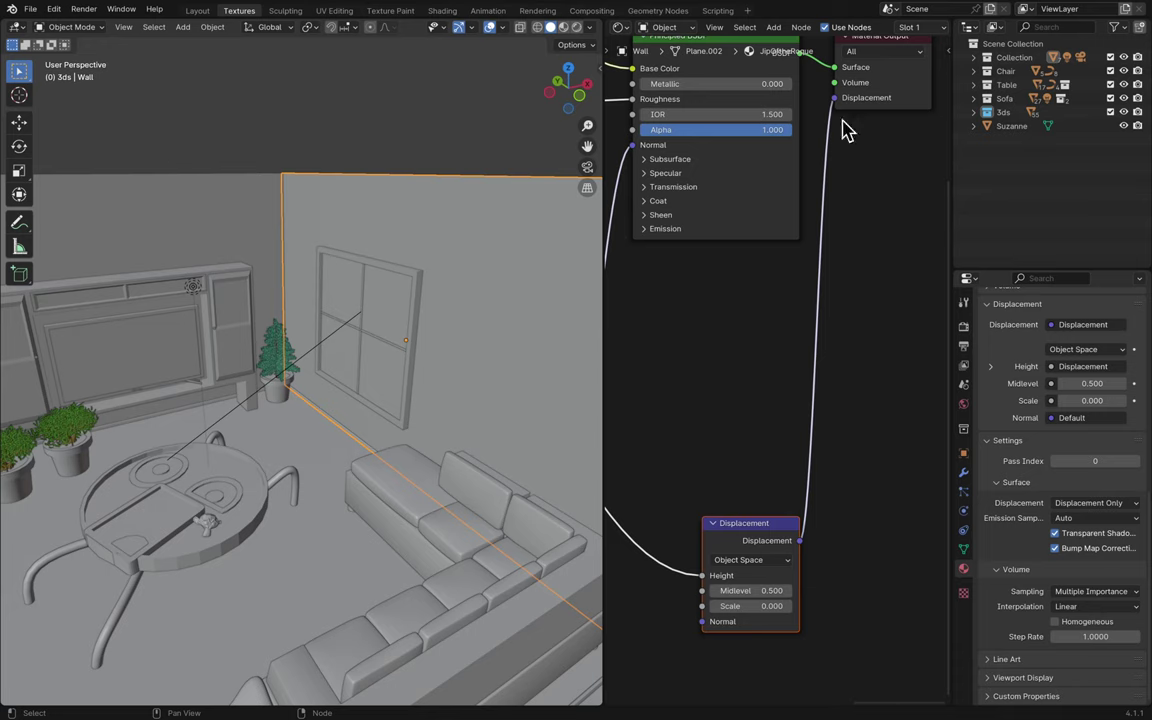
pyautogui.keyDown('shift'); pyautogui.scroll(3, 912, 167); pyautogui.keyUp('shift')
pyautogui.keyDown('ctrl'); pyautogui.hscroll(4, 912, 167); pyautogui.keyUp('ctrl')
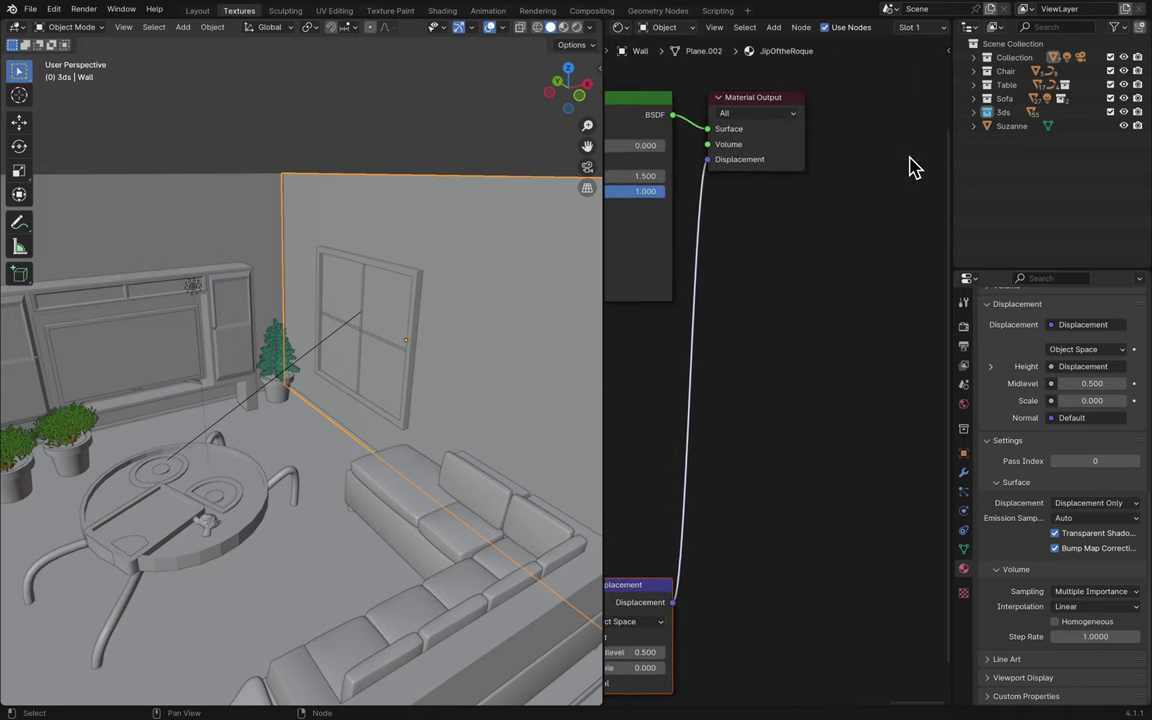
pyautogui.keyDown('shift'); pyautogui.scroll(3, 912, 167); pyautogui.keyUp('shift')
pyautogui.keyDown('ctrl'); pyautogui.hscroll(-4, 912, 167); pyautogui.keyUp('ctrl')
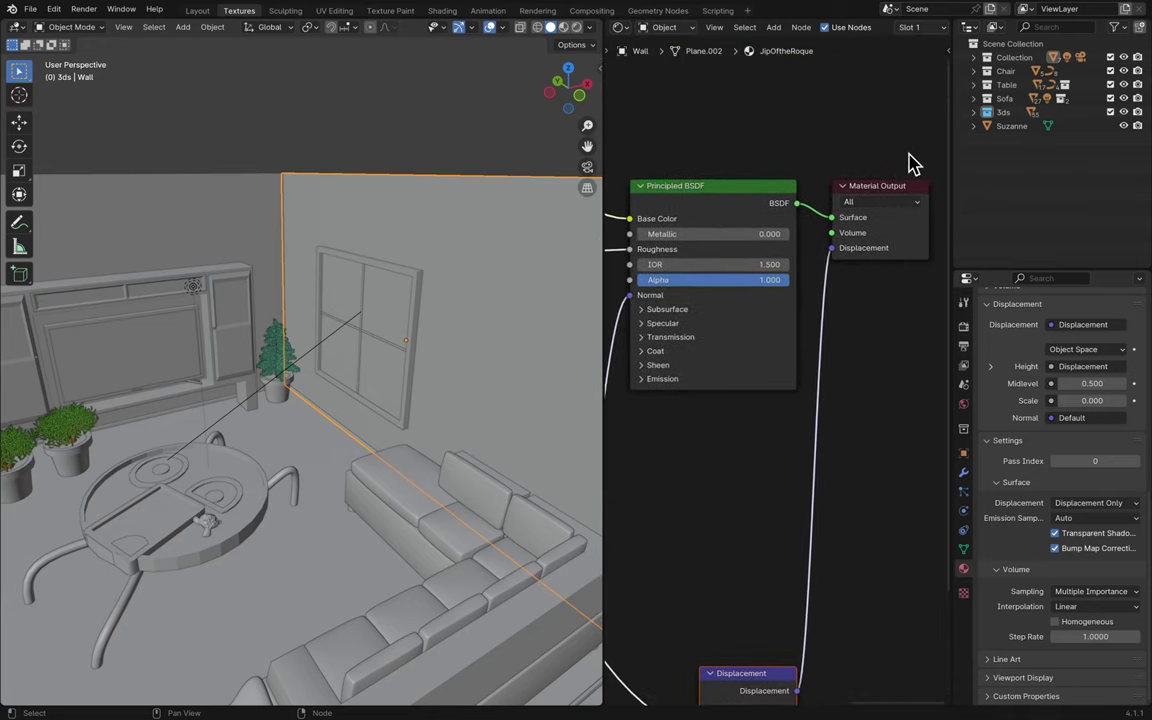
pyautogui.scroll(10, 1000, 415)
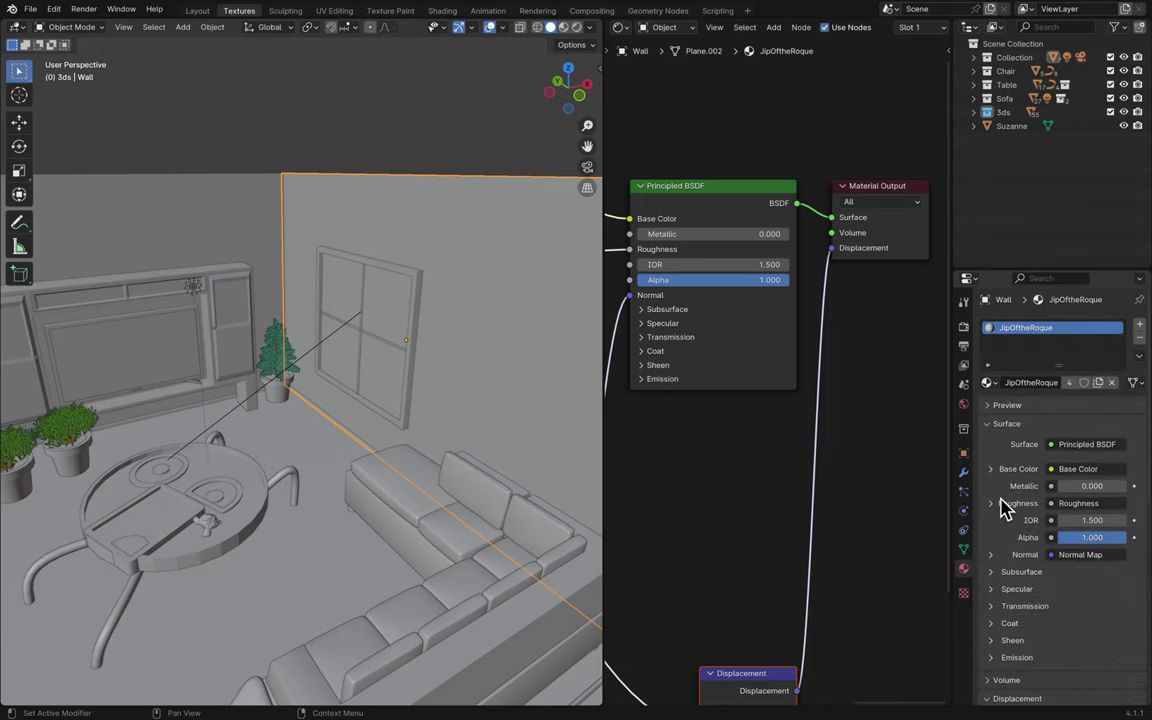
pyautogui.keyDown('shift'); pyautogui.scroll(-3, 825, 458); pyautogui.keyUp('shift')
pyautogui.keyDown('ctrl'); pyautogui.hscroll(-6, 825, 458); pyautogui.keyUp('ctrl')
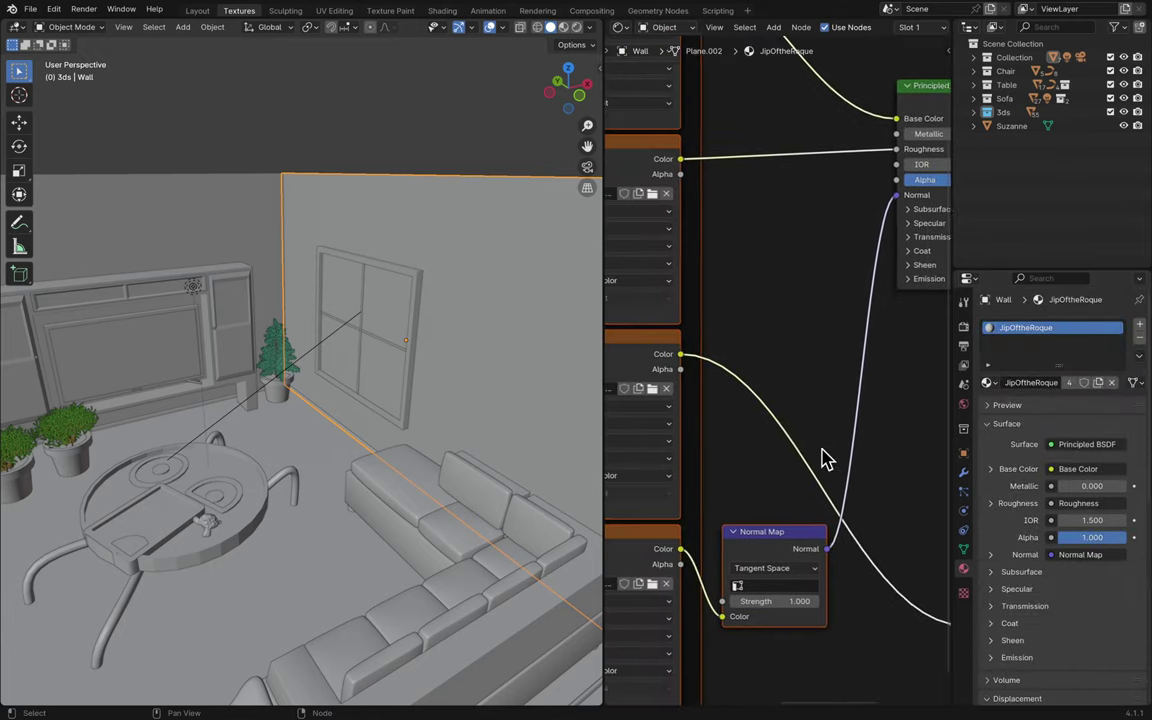
pyautogui.keyDown('shift'); pyautogui.scroll(-2, 825, 458); pyautogui.keyUp('shift')
pyautogui.keyDown('ctrl'); pyautogui.hscroll(-8, 825, 458); pyautogui.keyUp('ctrl')
pyautogui.keyDown('shift'); pyautogui.scroll(3, 825, 458); pyautogui.keyUp('shift')
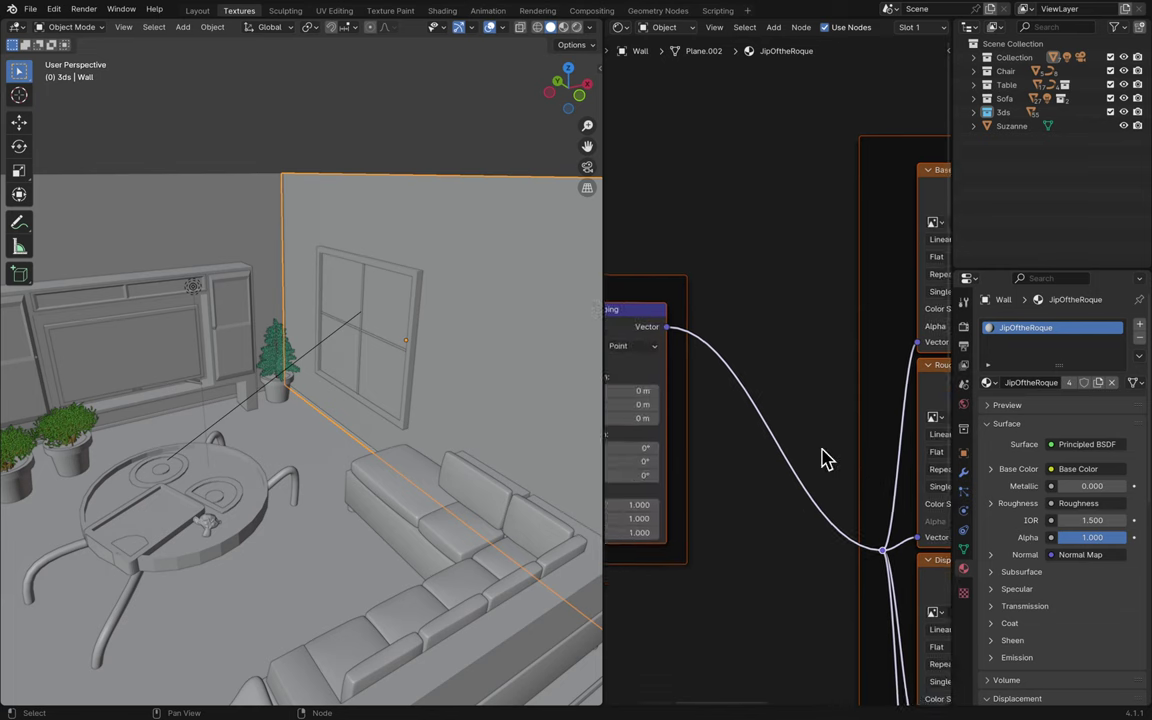
pyautogui.keyDown('shift'); pyautogui.scroll(-3, 825, 458); pyautogui.keyUp('shift')
pyautogui.keyDown('ctrl'); pyautogui.hscroll(-6, 825, 458); pyautogui.keyUp('ctrl')
# - Add the left wall, isolate both walls, and preview them rendered then solid
pyautogui.keyDown('shift'); pyautogui.click(235, 212); pyautogui.keyUp('shift')
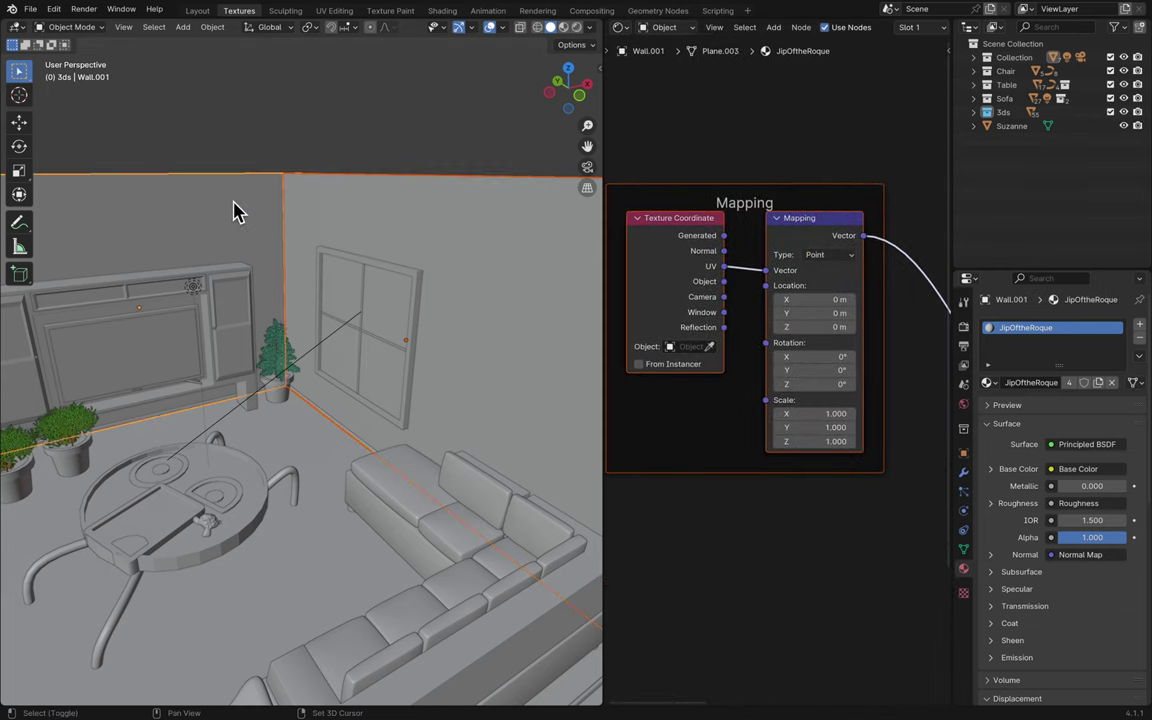
pyautogui.press('KP_Divide')
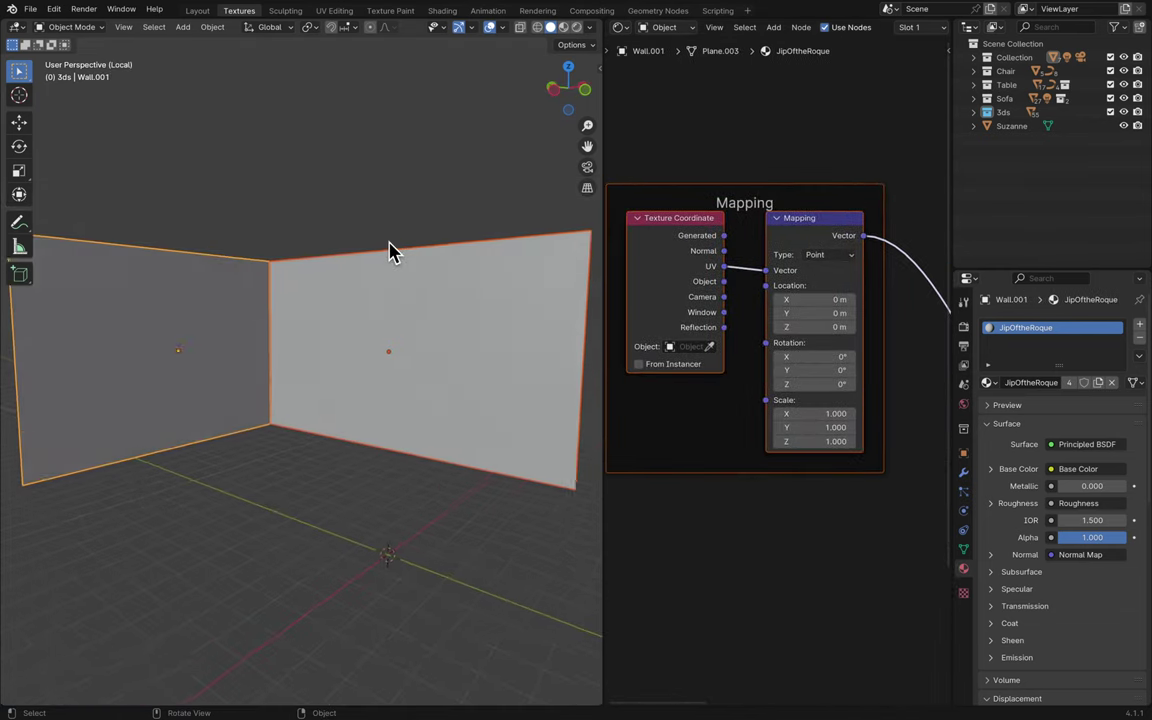
pyautogui.click(576, 28)
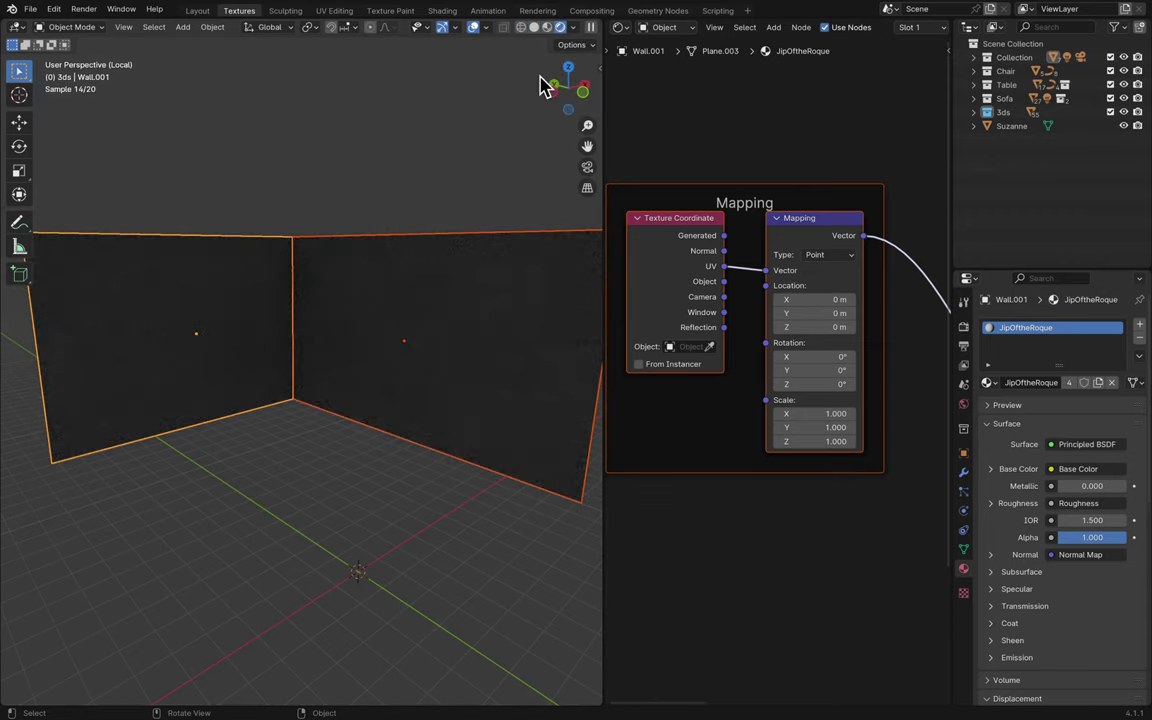
pyautogui.click(534, 28)
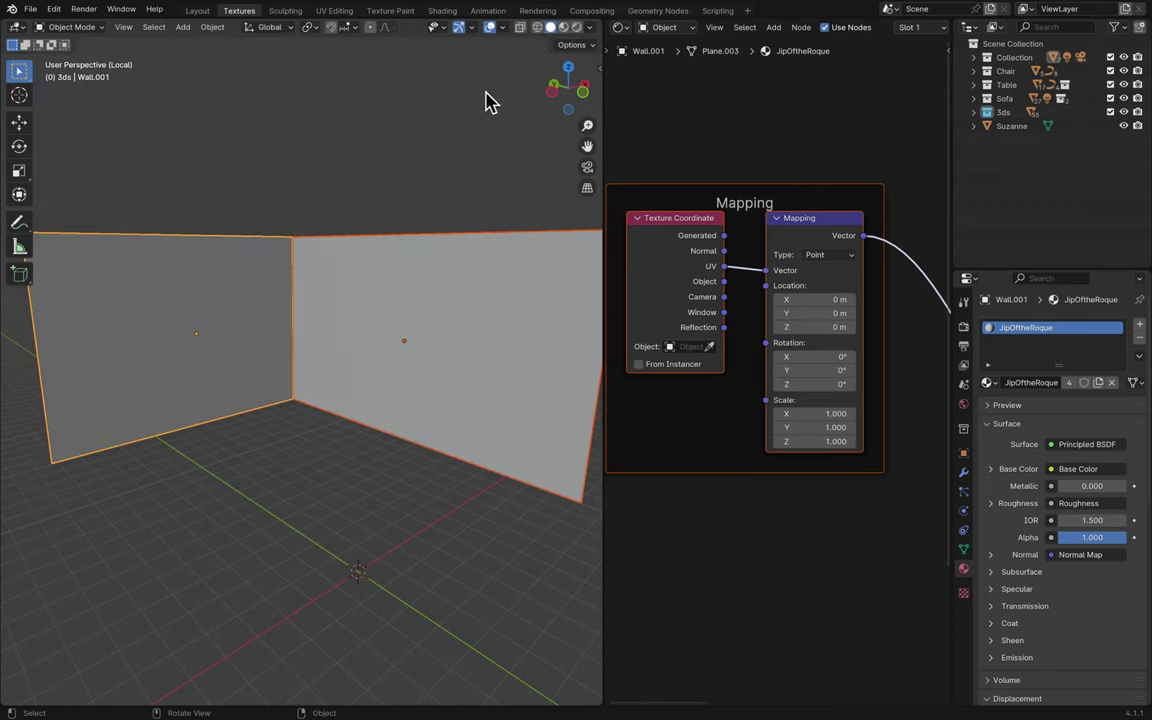
pyautogui.press('KP_Divide')
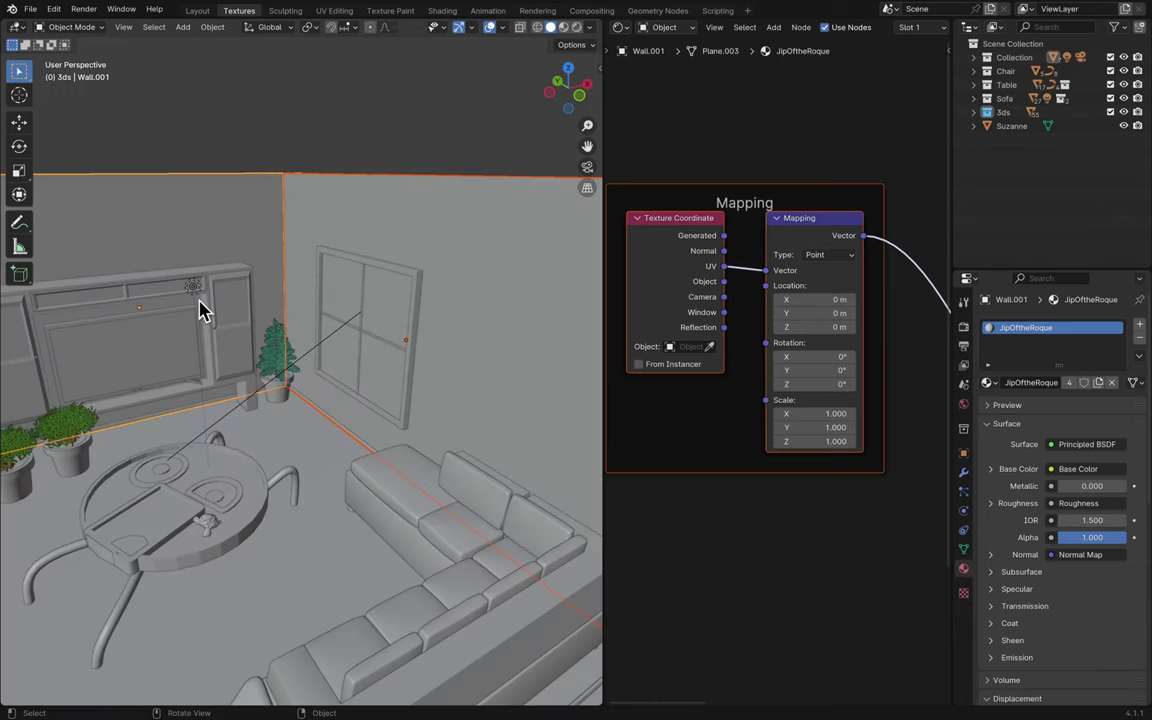
# - Make the light active and switch to the Layout workspace
pyautogui.click(194, 289)
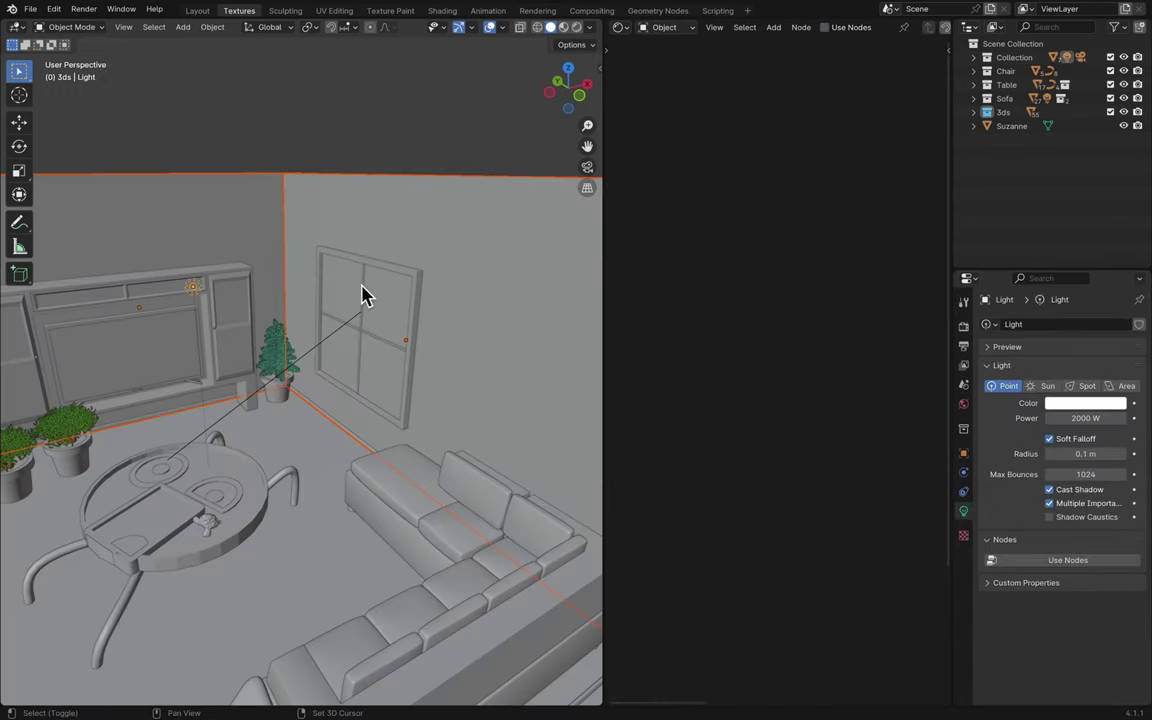
pyautogui.scroll(10, 453, 280)
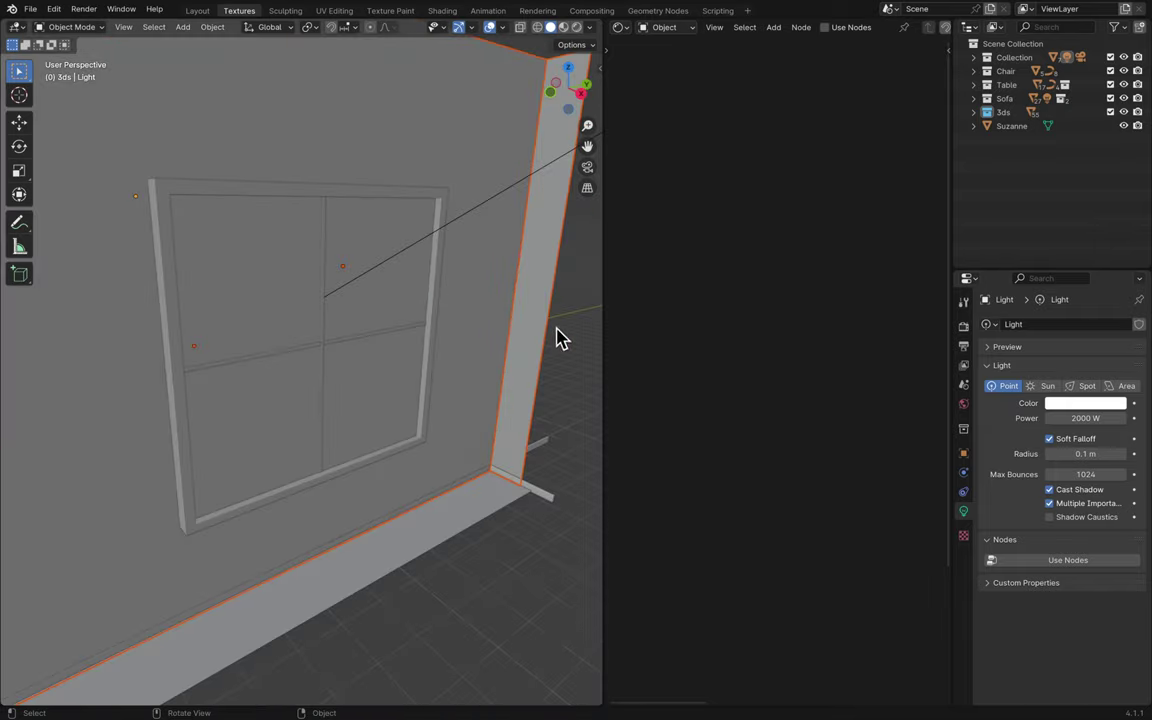
pyautogui.scroll(-10, 447, 337)
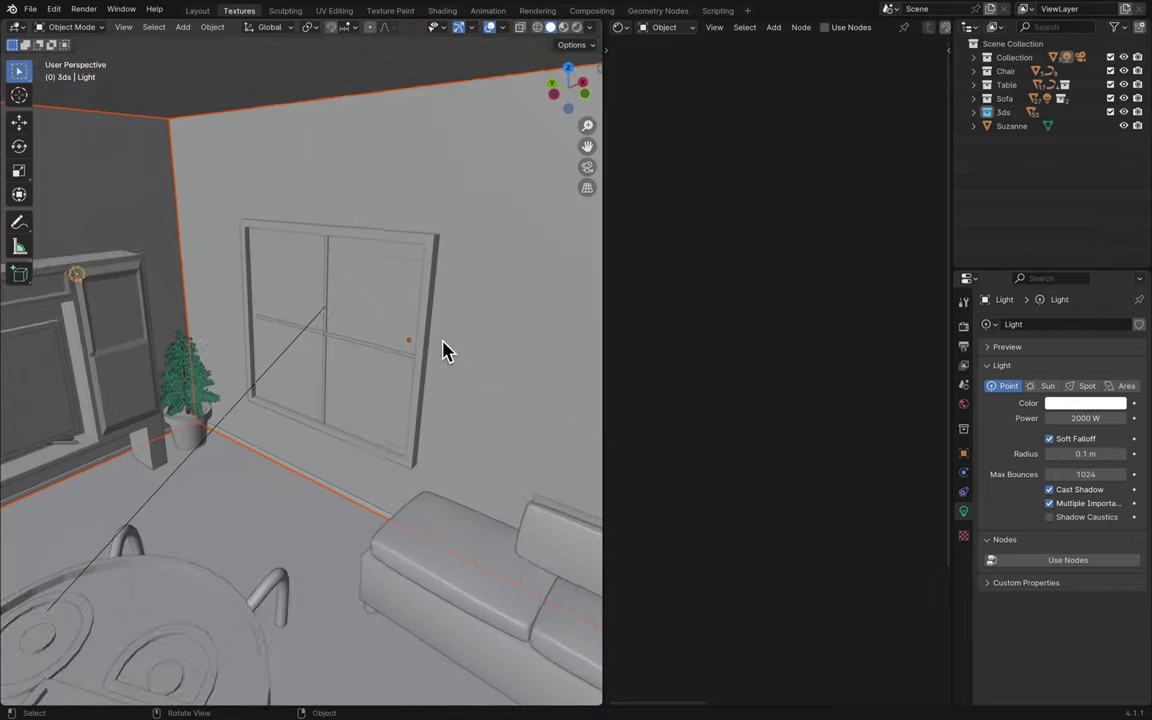
pyautogui.scroll(-3, 447, 352)
pyautogui.click(197, 12)
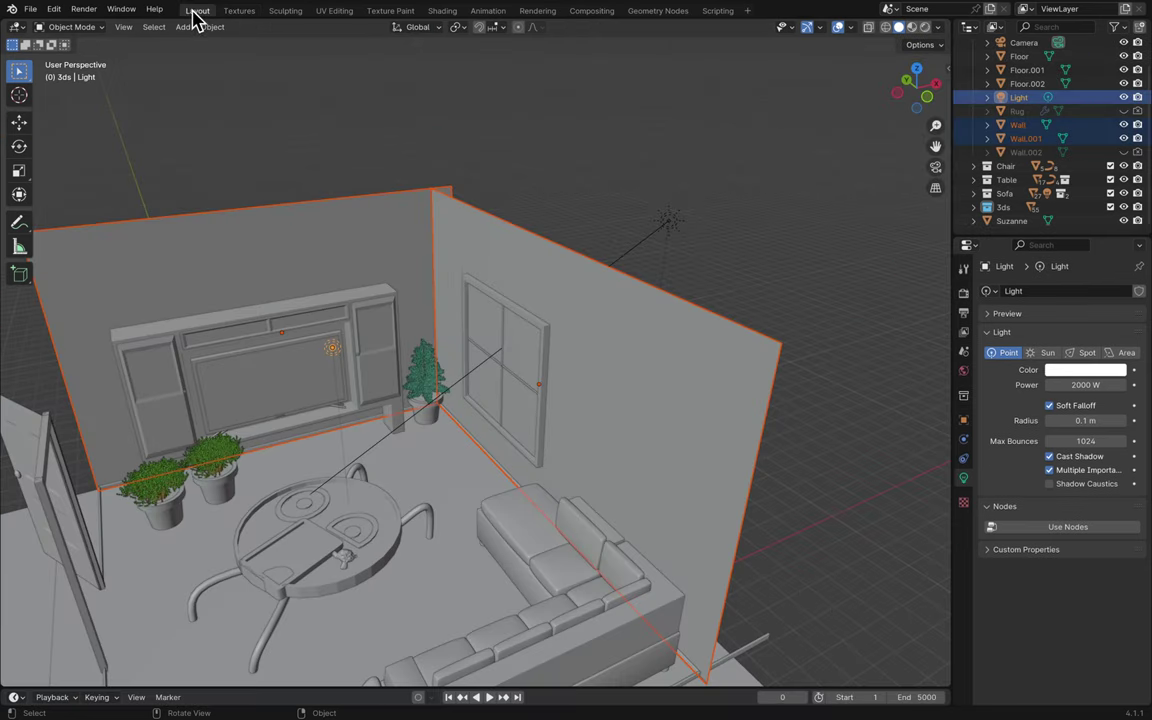
# - Select the window wall and its frame Box021 and isolate them in local view
pyautogui.click(535, 205)
pyautogui.click(557, 277)
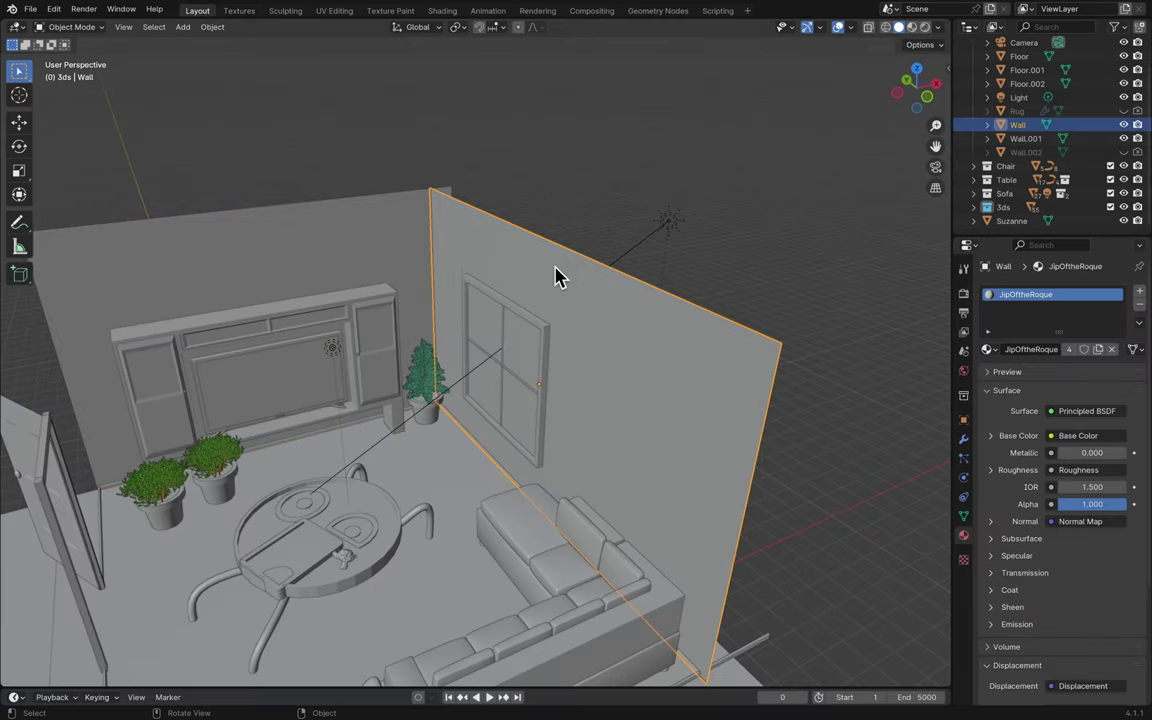
pyautogui.scroll(6, 557, 296)
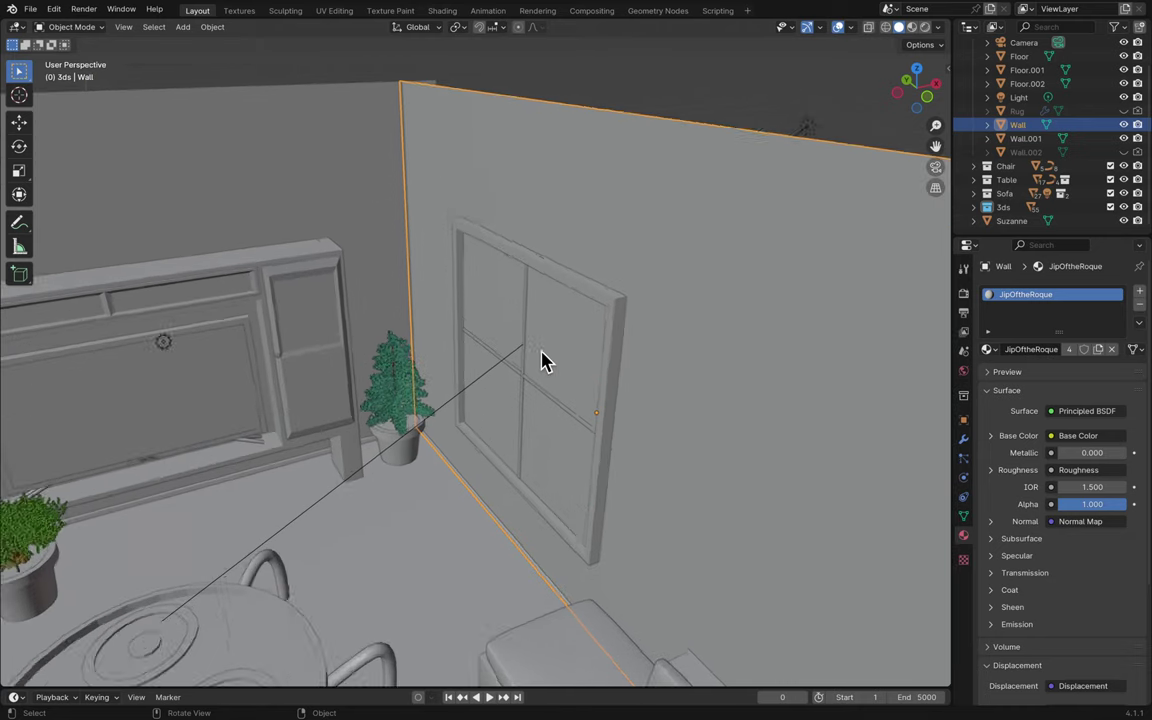
pyautogui.click(643, 308)
pyautogui.press('KP_Divide')
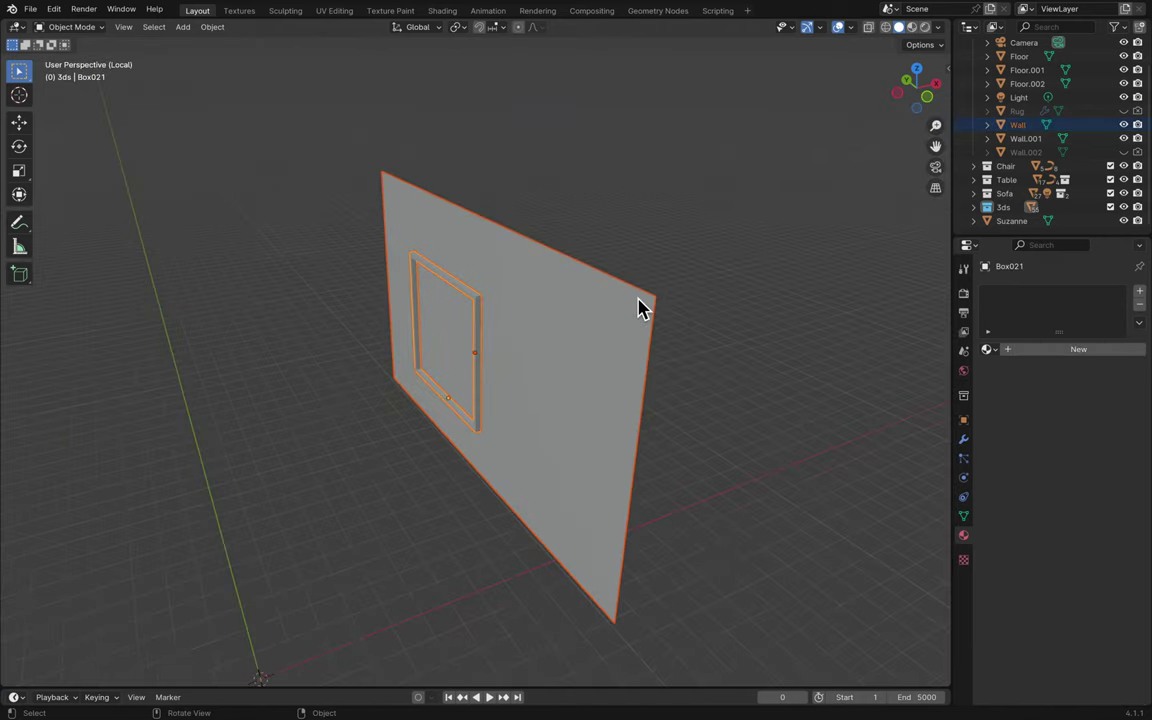
# - Add a cube and move it on the ground plane in front of the wall
pyautogui.hotkey('shift', 'a')
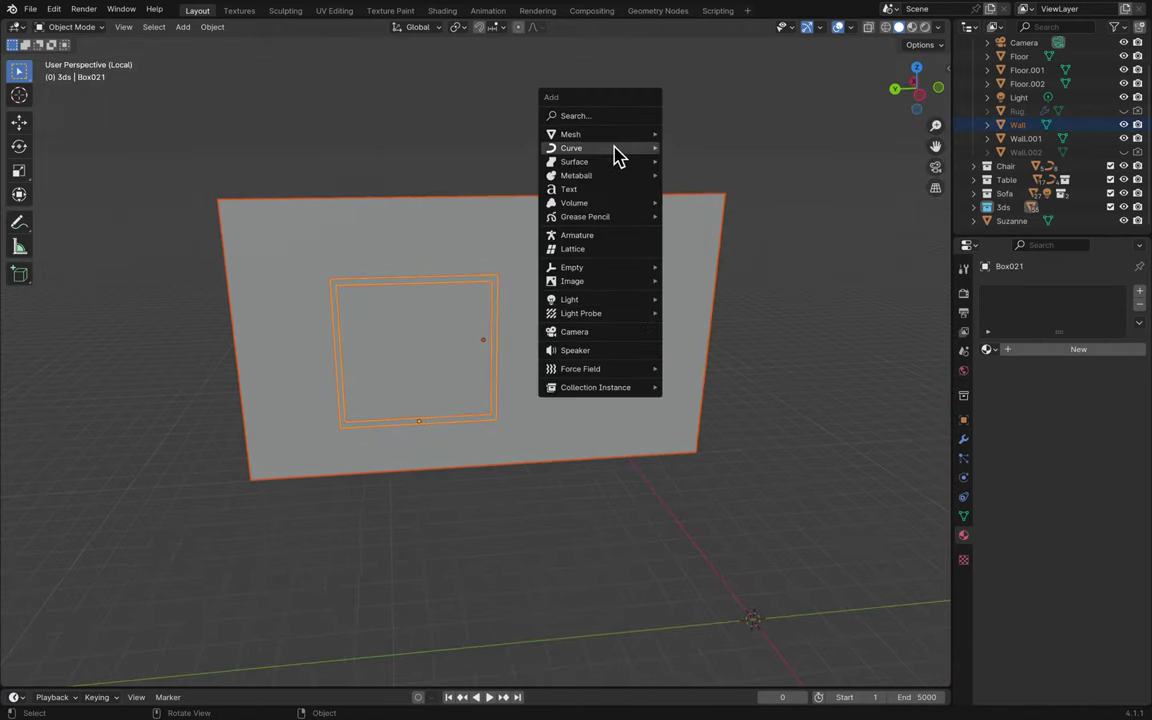
pyautogui.moveTo(615, 140)
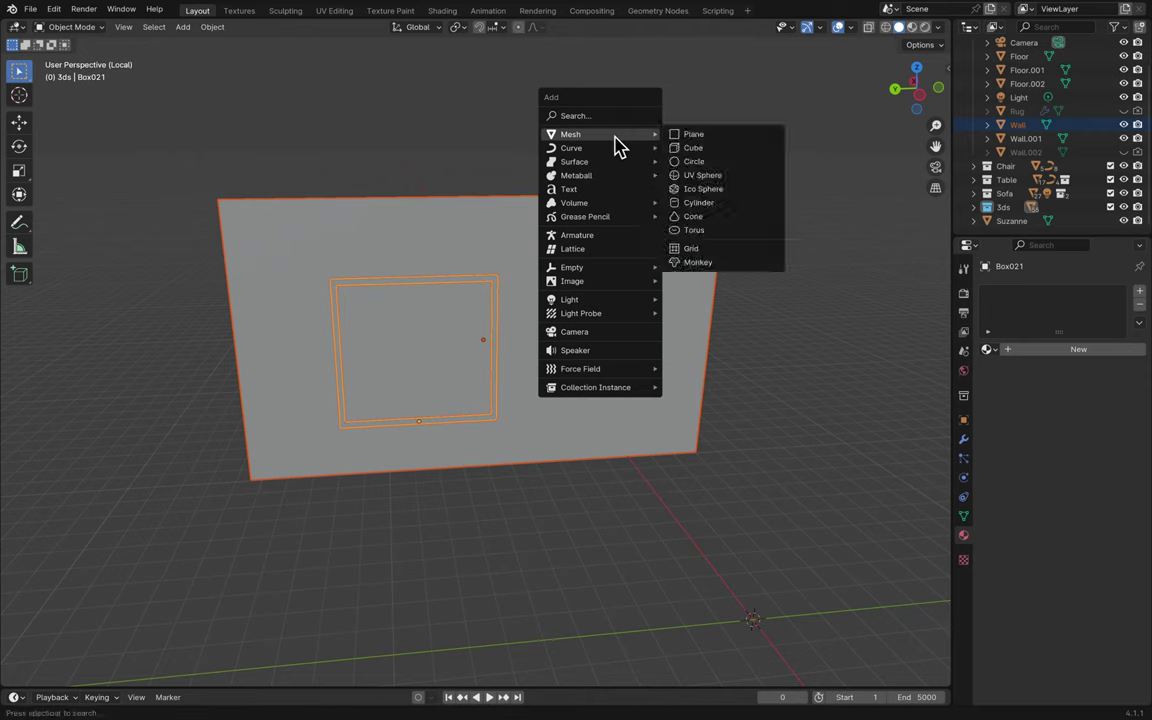
pyautogui.click(684, 148)
pyautogui.press('g')
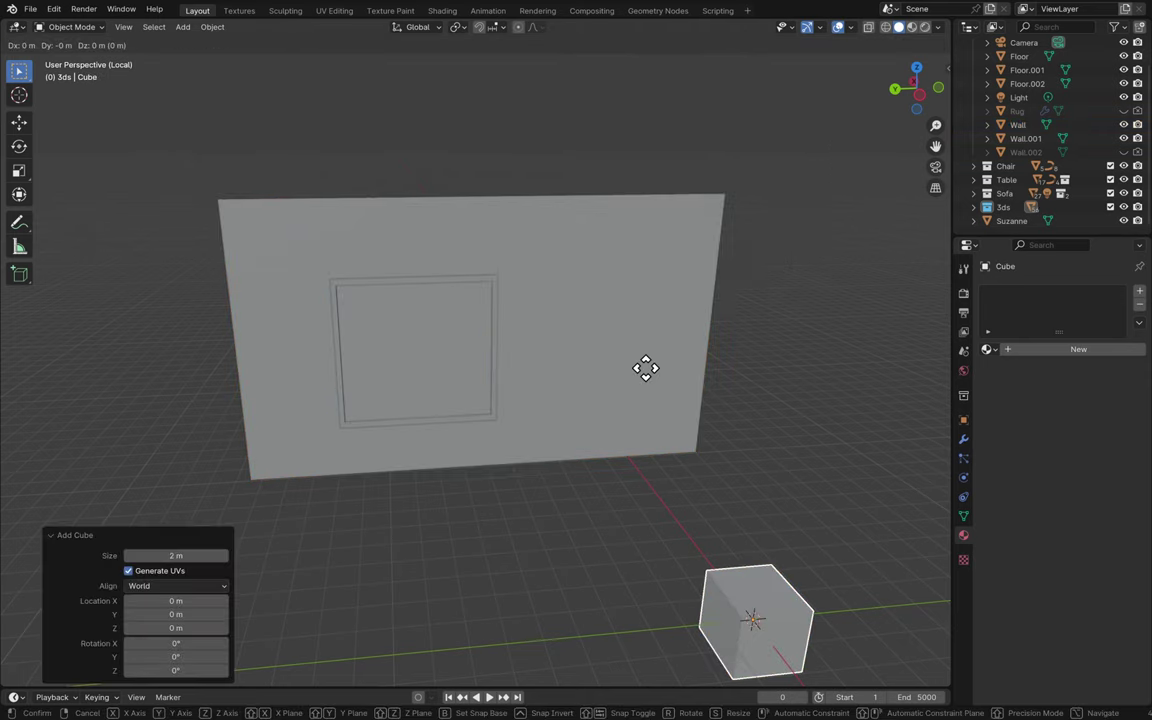
pyautogui.hotkey('shift', 'z')
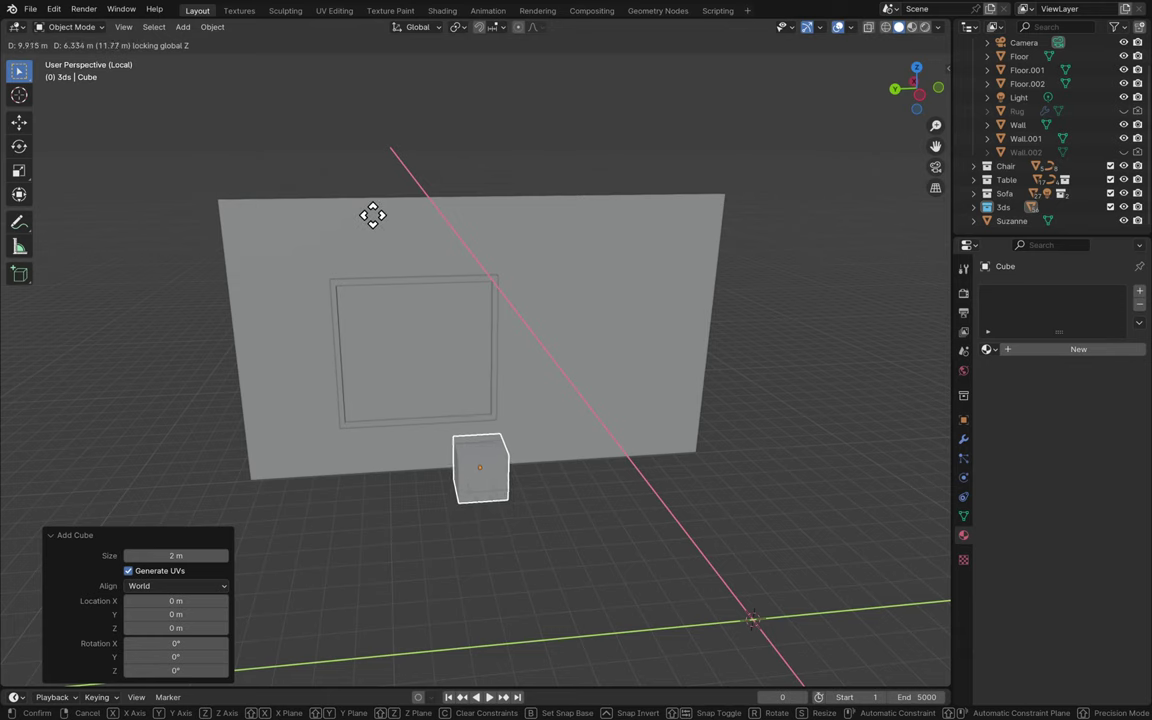
pyautogui.click(373, 206)
# - Flatten the cube to about 0.4 along X and set it against the wall
pyautogui.press('s')
pyautogui.press('x')
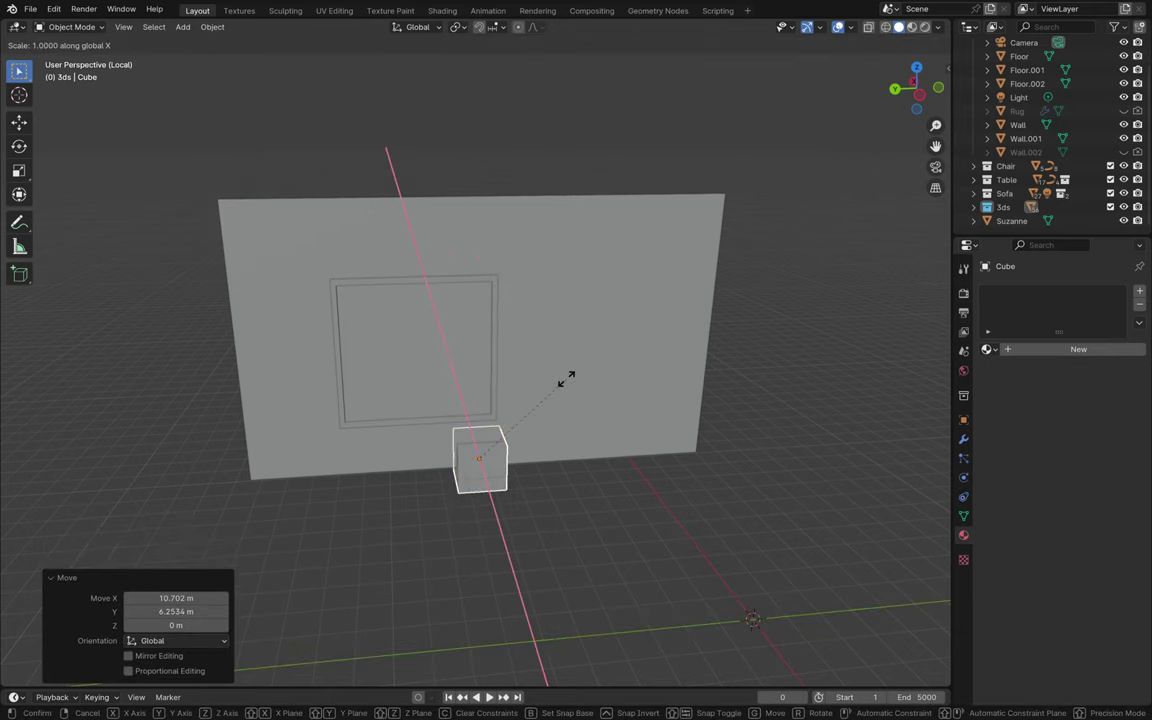
pyautogui.click(507, 420)
pyautogui.press('g')
pyautogui.press('x')
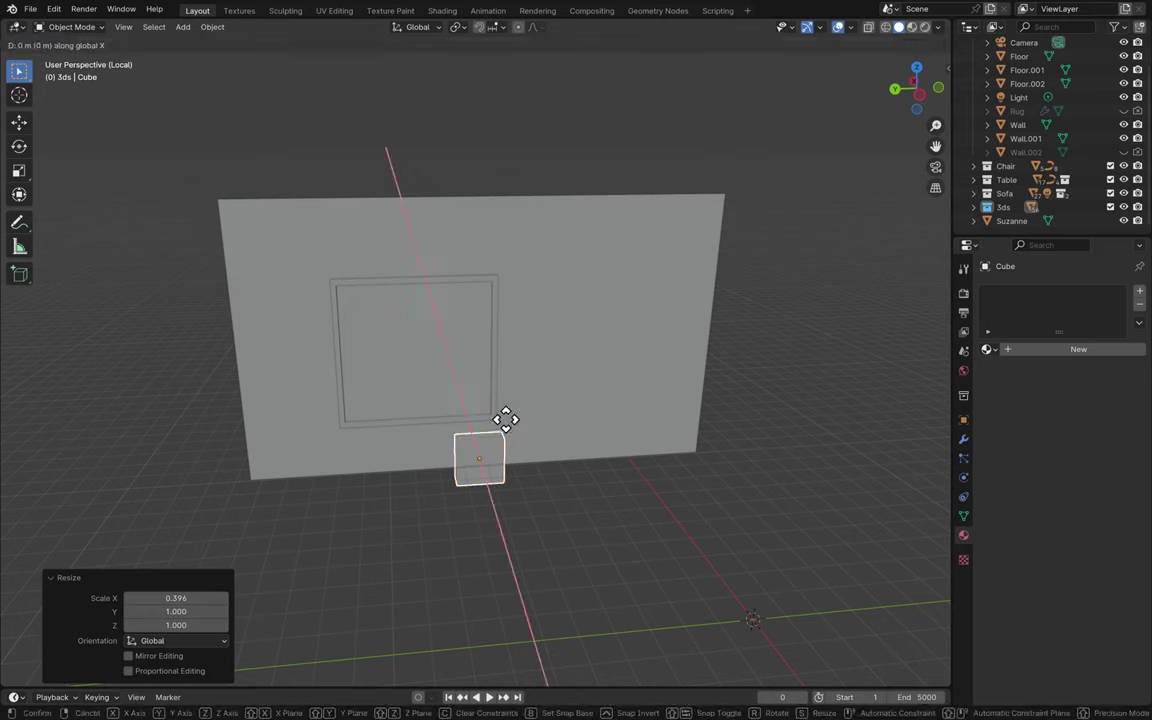
pyautogui.click(507, 425)
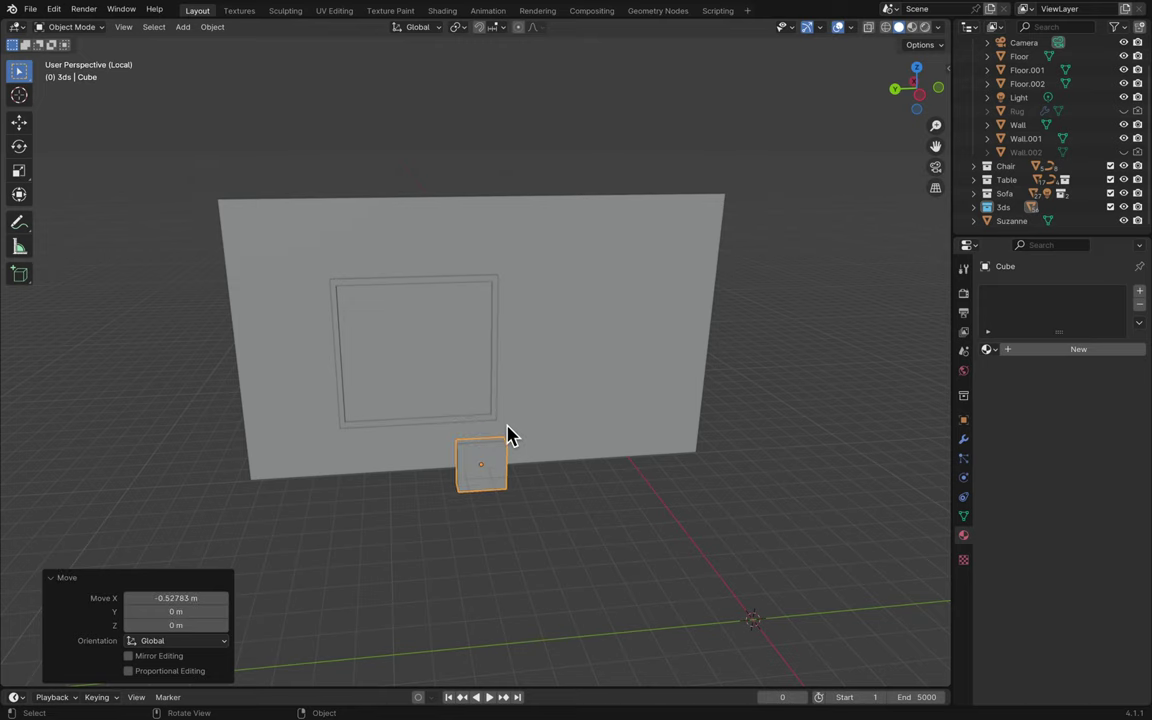
# - Raise the cube into the window frame and enlarge its height and width to fill it
pyautogui.press('g')
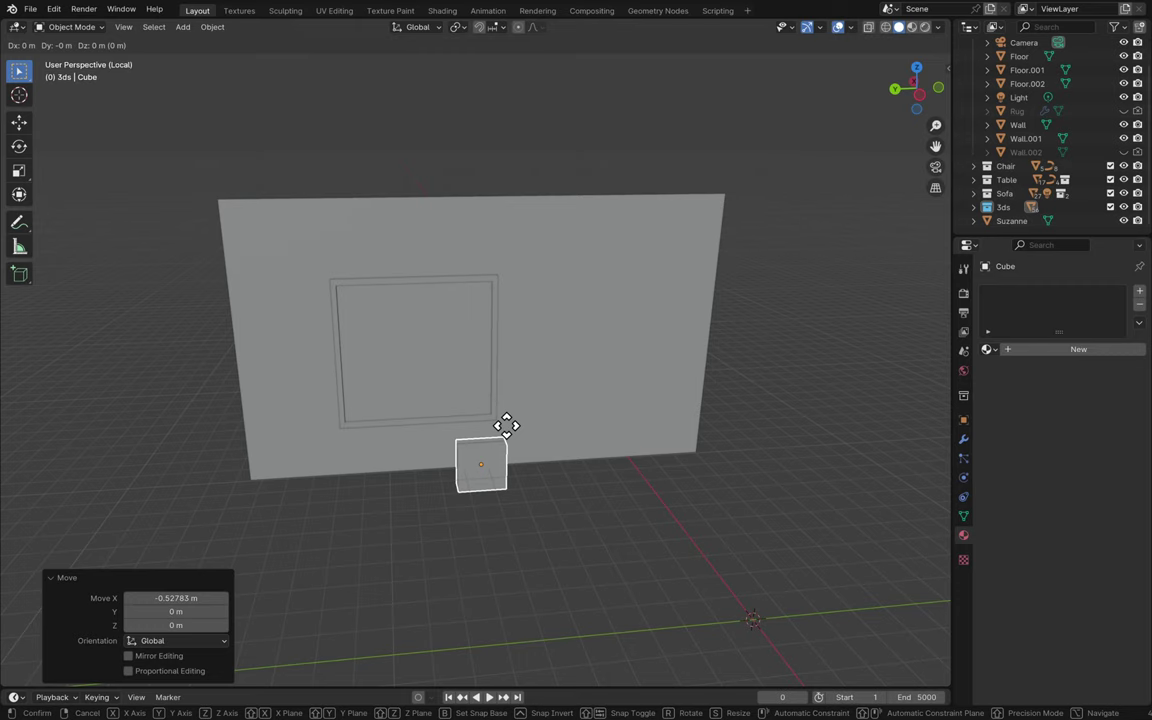
pyautogui.press('z')
pyautogui.click(445, 325)
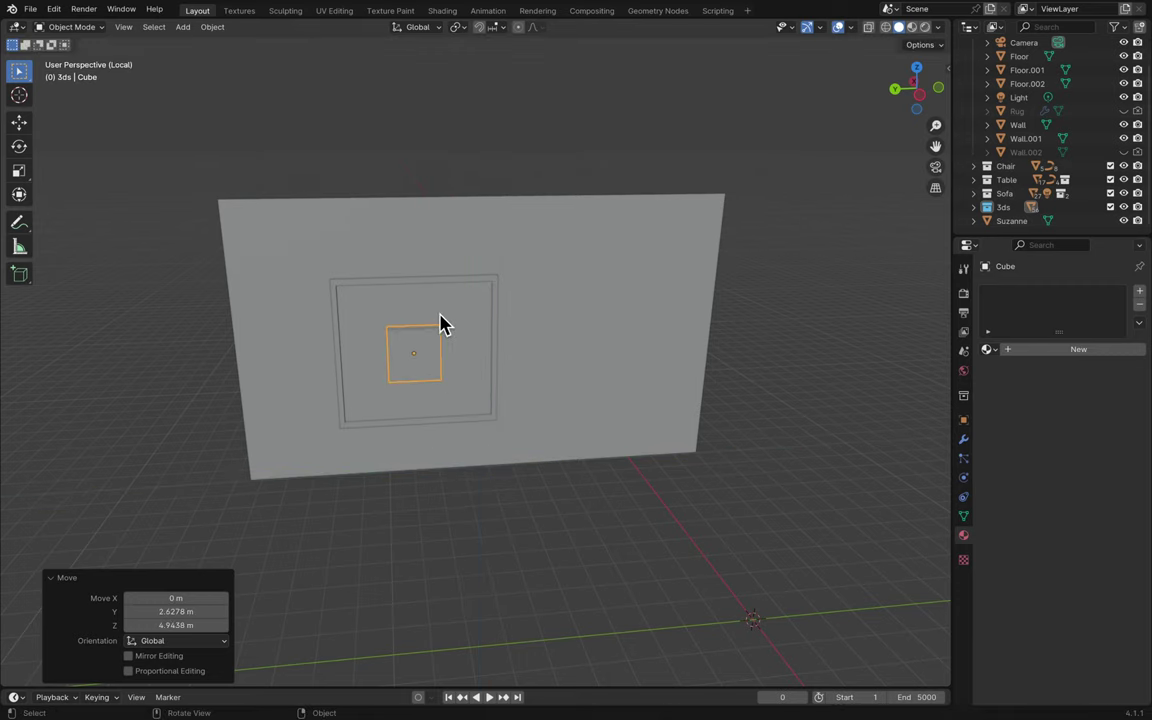
pyautogui.press('s')
pyautogui.press('x')
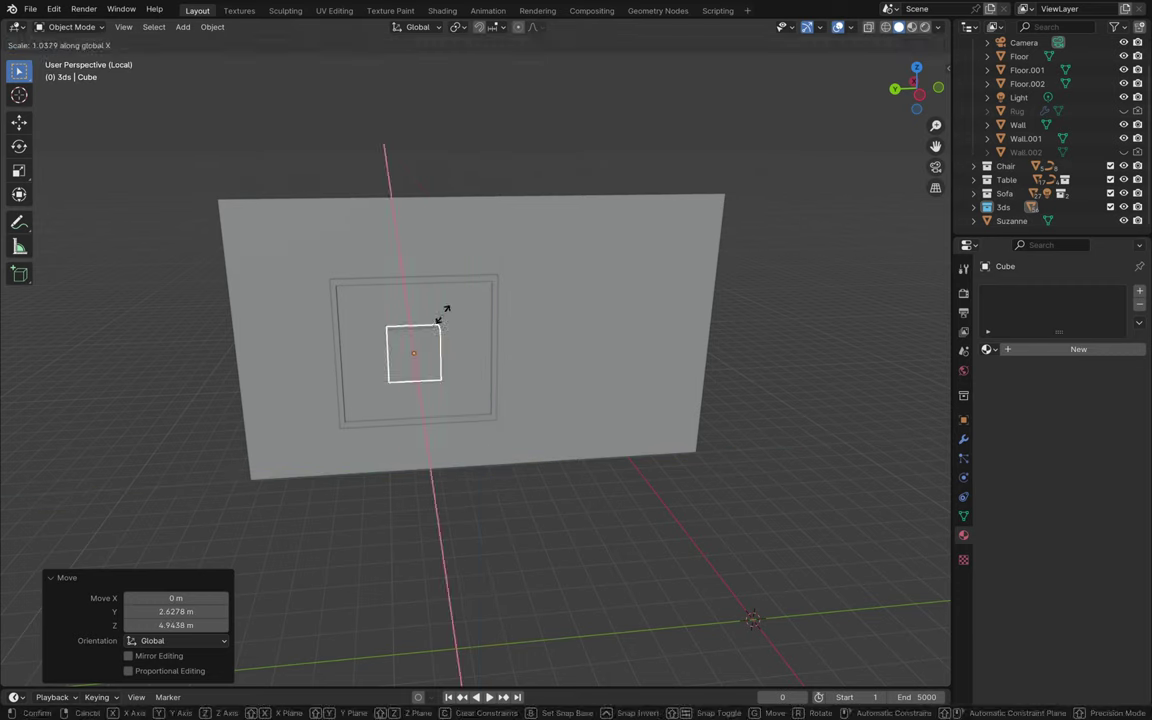
pyautogui.hotkey('shift', 'x')
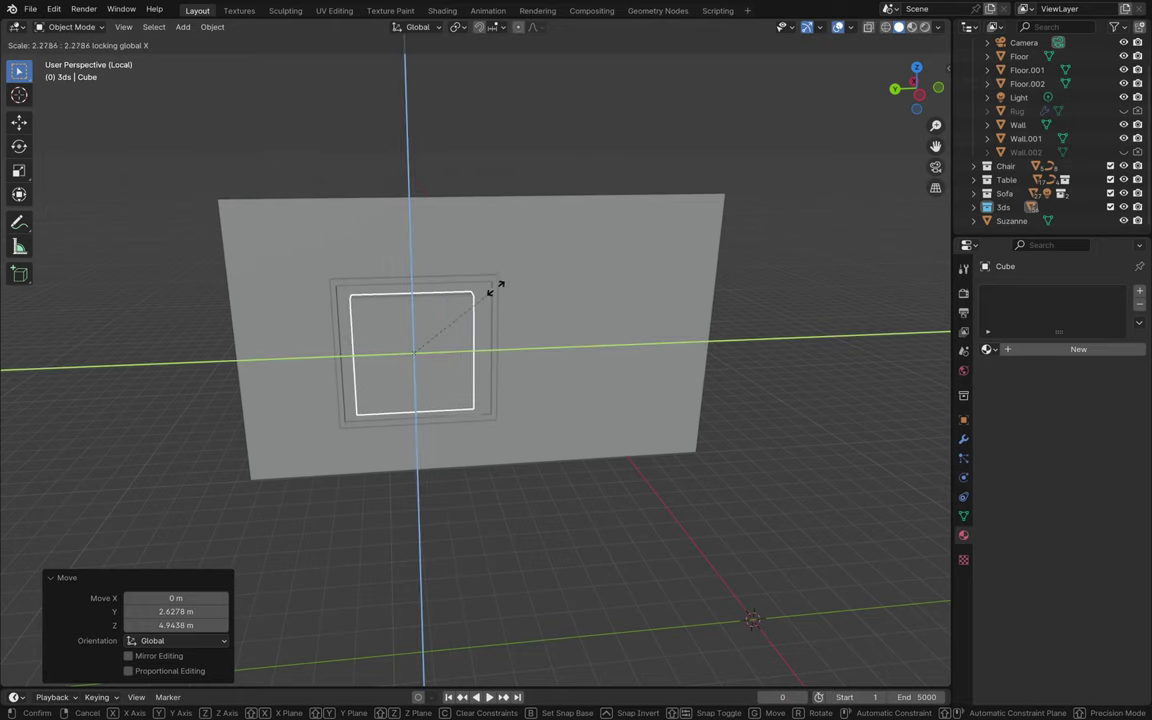
pyautogui.click(510, 289)
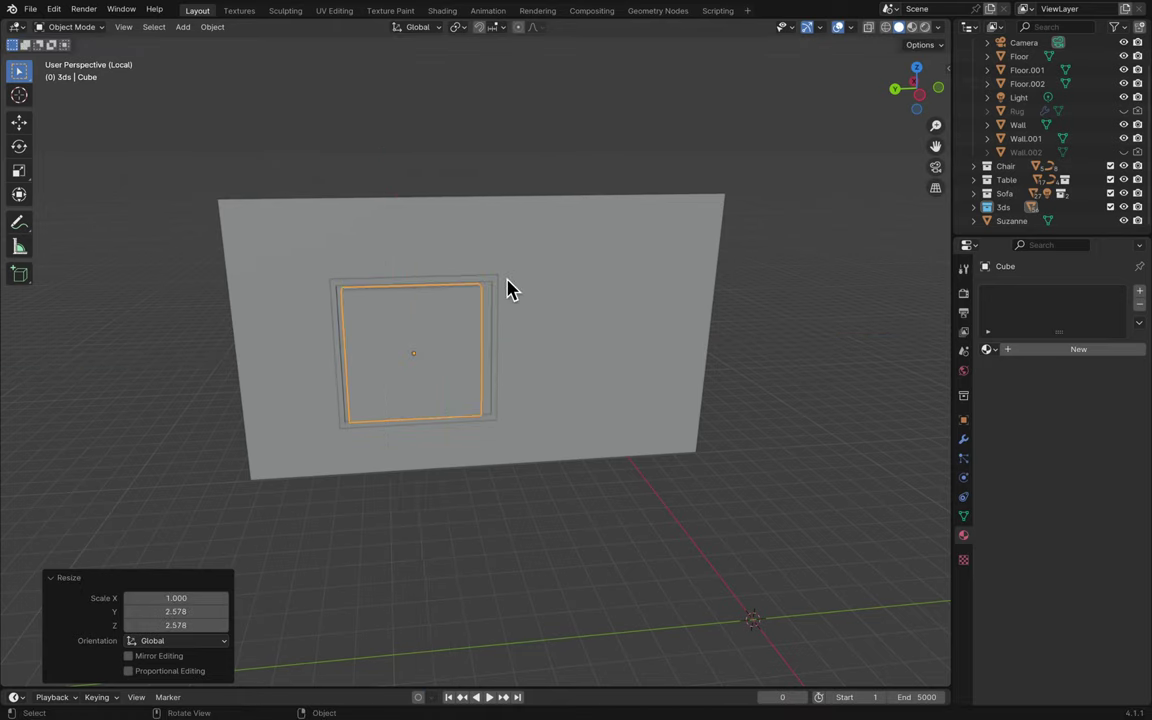
# - In Left orthographic view, enlarge the cube frame to 1.118 and reposition it
pyautogui.click(917, 96)
pyautogui.scroll(8, 405, 333)
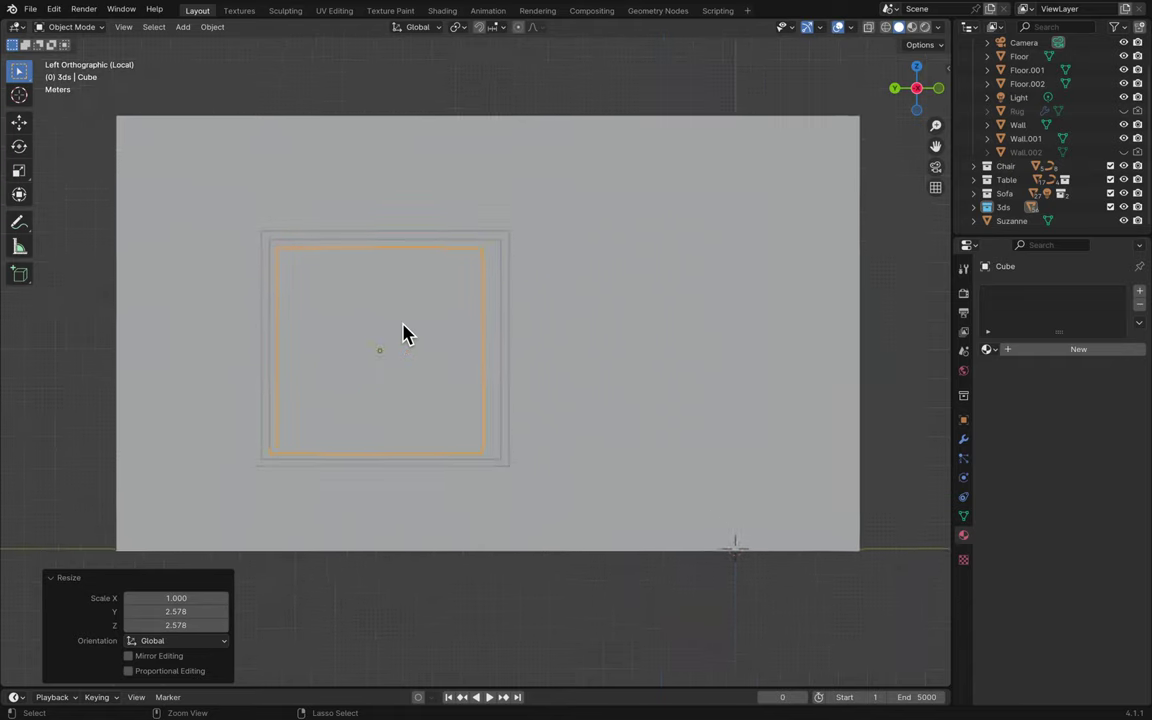
pyautogui.scroll(-3, 405, 333)
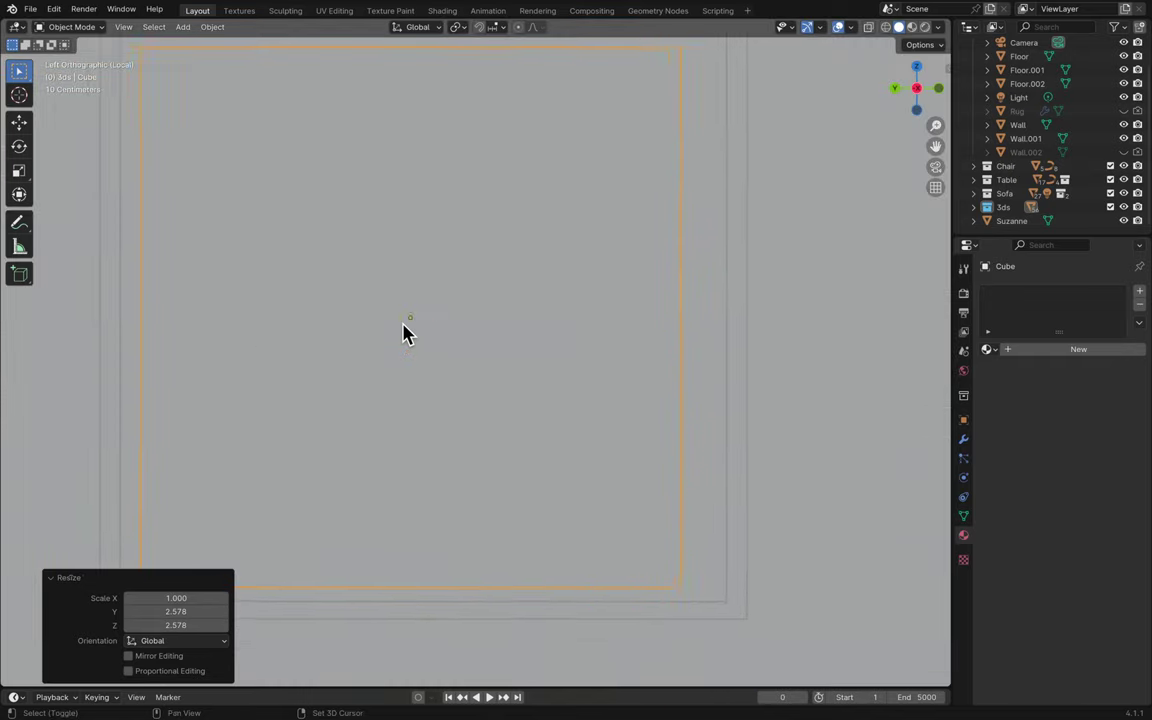
pyautogui.hscroll(-2, 405, 333)
pyautogui.keyDown('ctrl'); pyautogui.scroll(5, 405, 333); pyautogui.keyUp('ctrl')
pyautogui.scroll(-6, 405, 333)
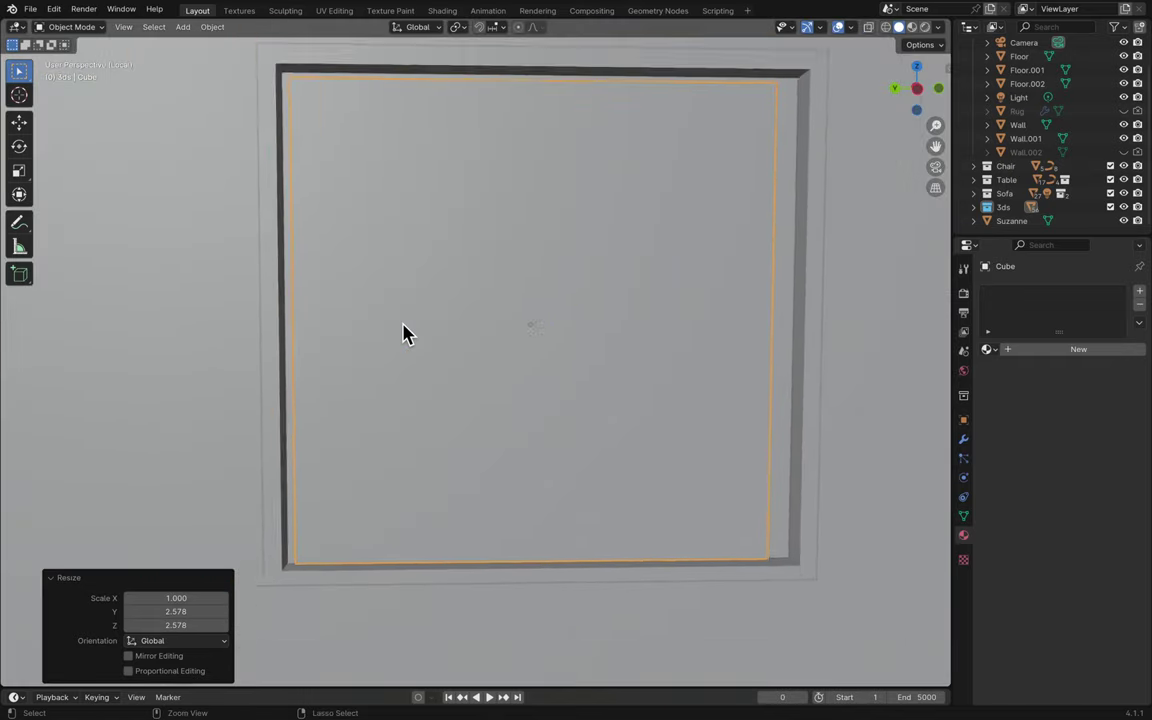
pyautogui.click(917, 90)
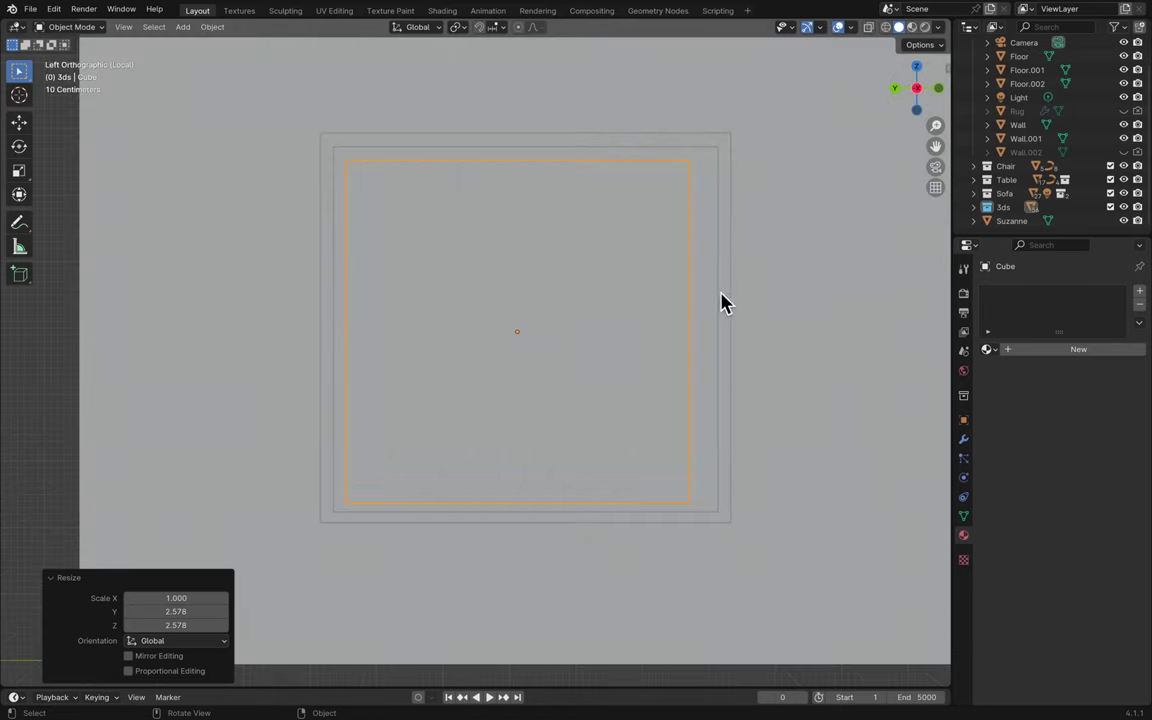
pyautogui.press('s')
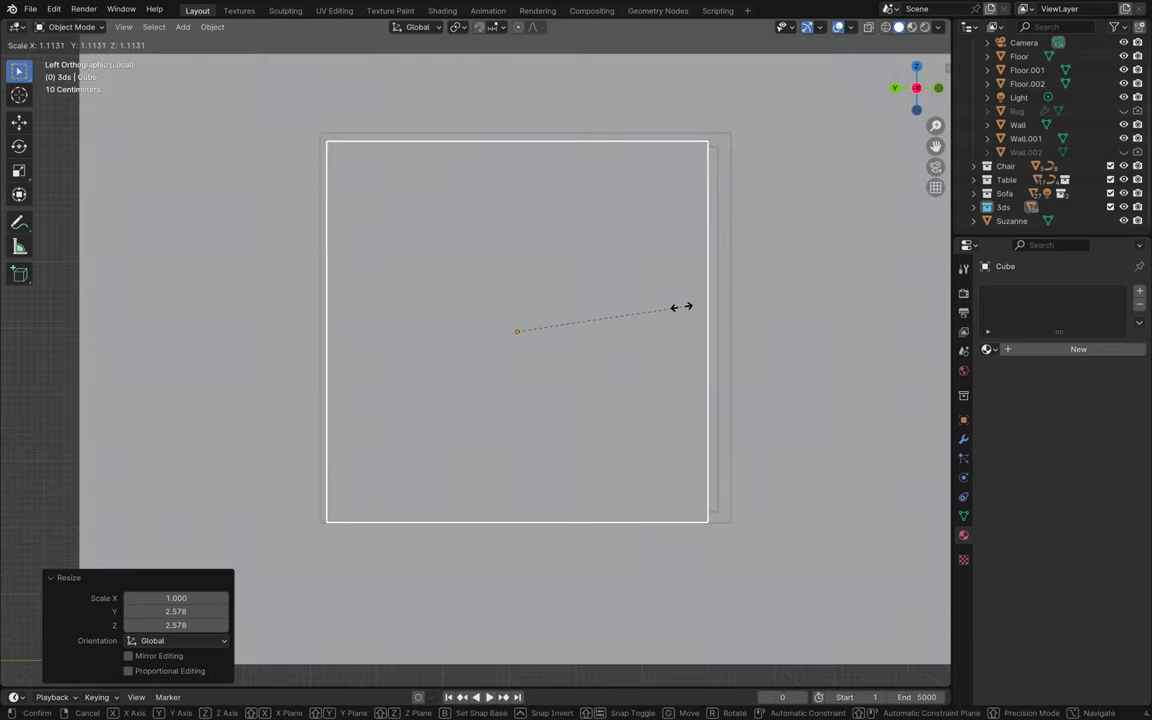
pyautogui.click(683, 315)
pyautogui.press('g')
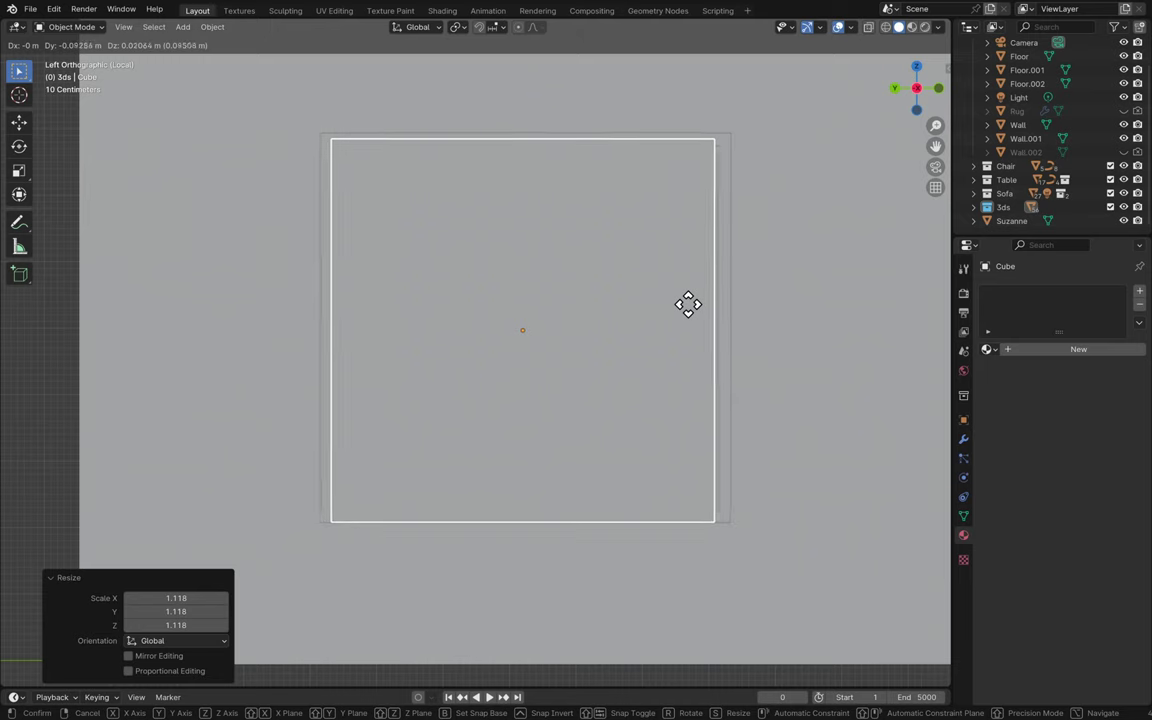
pyautogui.click(689, 305)
# - Shrink the frame to 0.989, widen it along Y, and shift it -0.041271 m along Y
pyautogui.press('s')
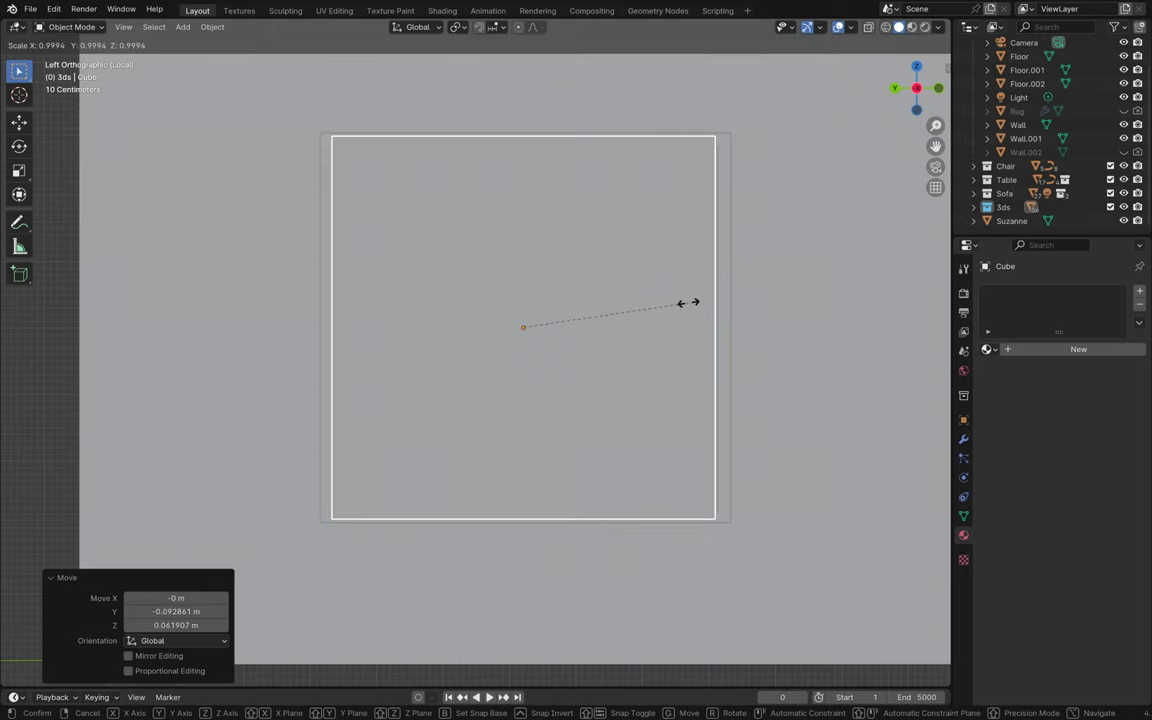
pyautogui.click(688, 305)
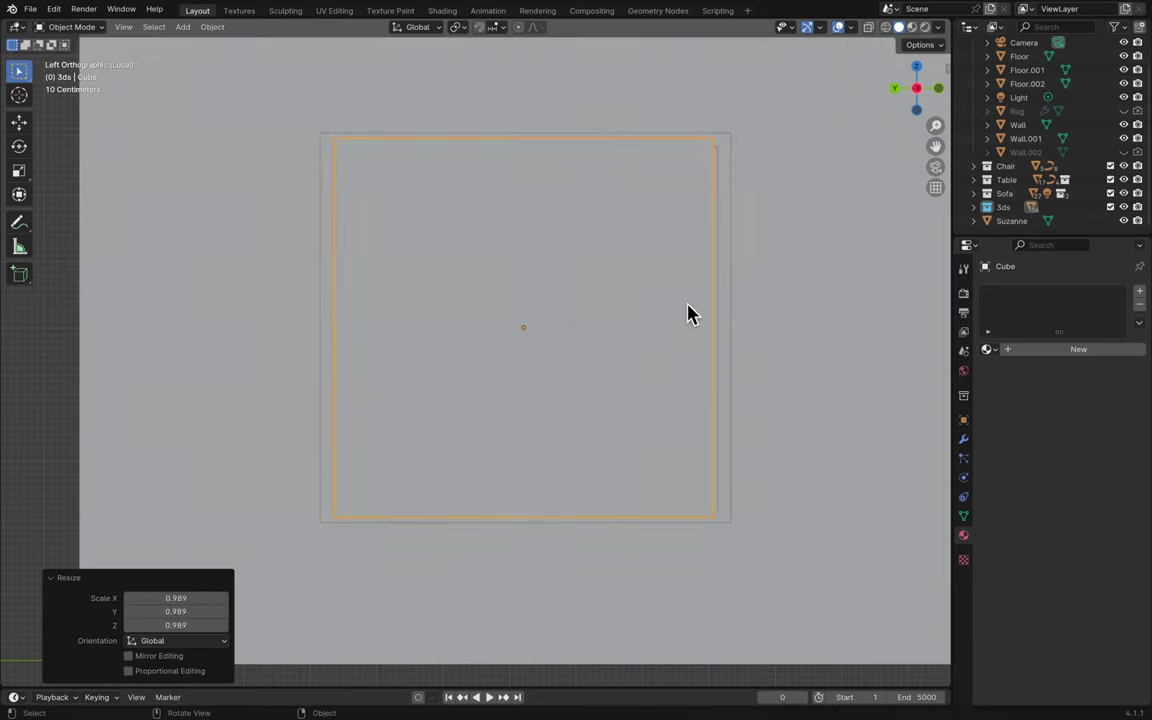
pyautogui.press('s')
pyautogui.press('y')
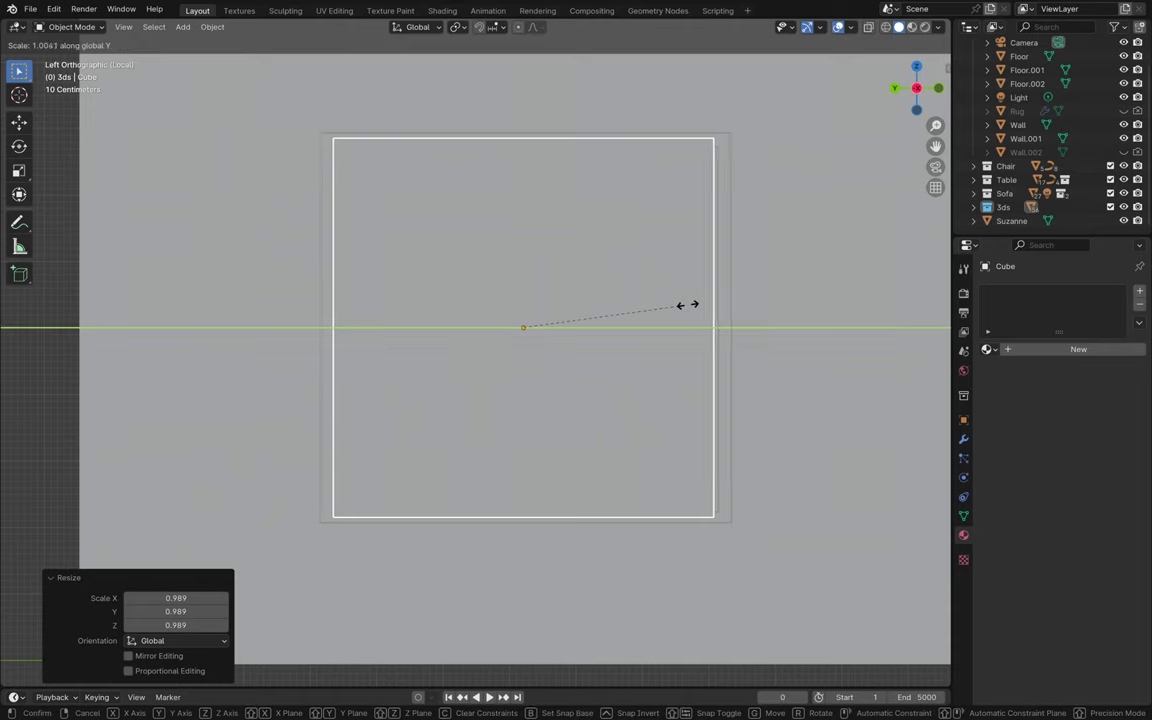
pyautogui.click(689, 305)
pyautogui.press('g')
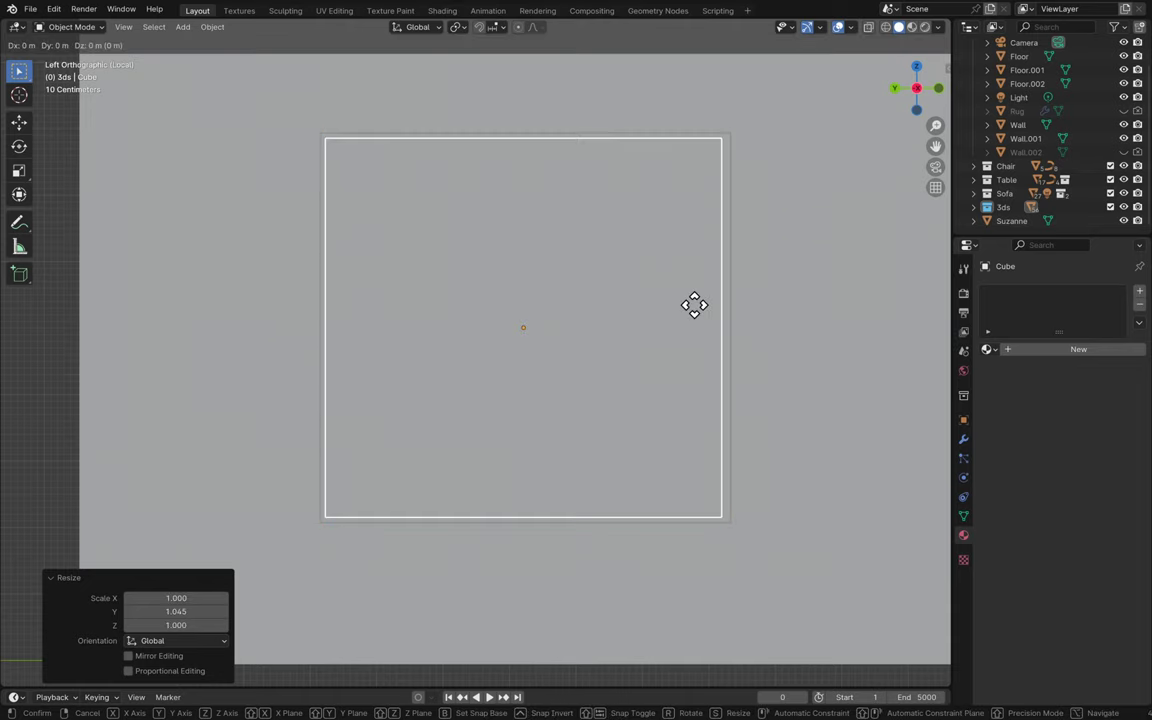
pyautogui.press('y')
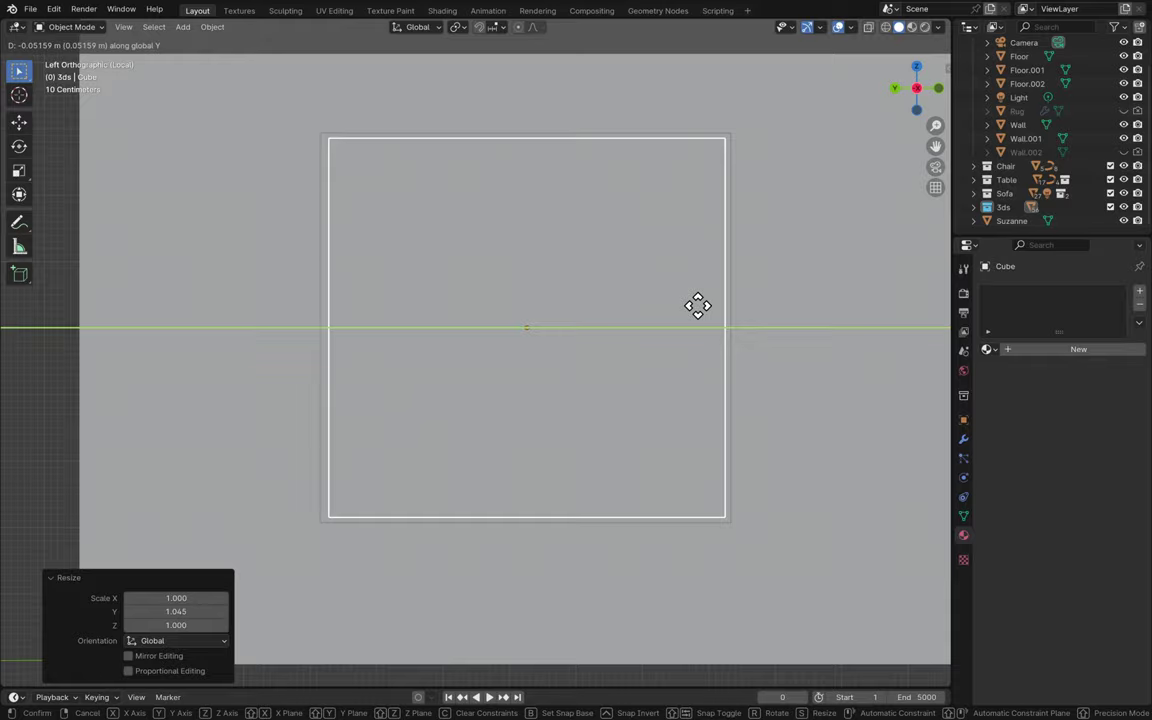
pyautogui.click(698, 310)
pyautogui.moveTo(699, 314); pyautogui.dragTo(698, 316, button='middle')
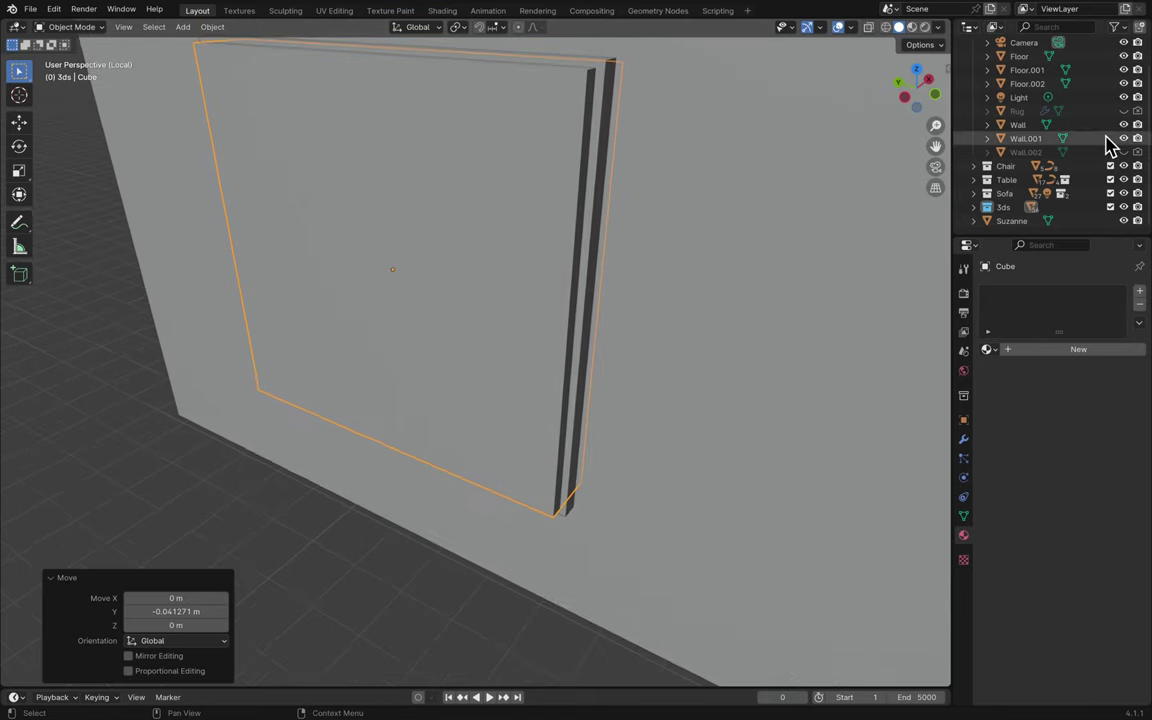
# - Orbit to face the window frame more frontally and briefly toggle Edit Mode on it
pyautogui.scroll(2, 1111, 147)
pyautogui.click(483, 243)
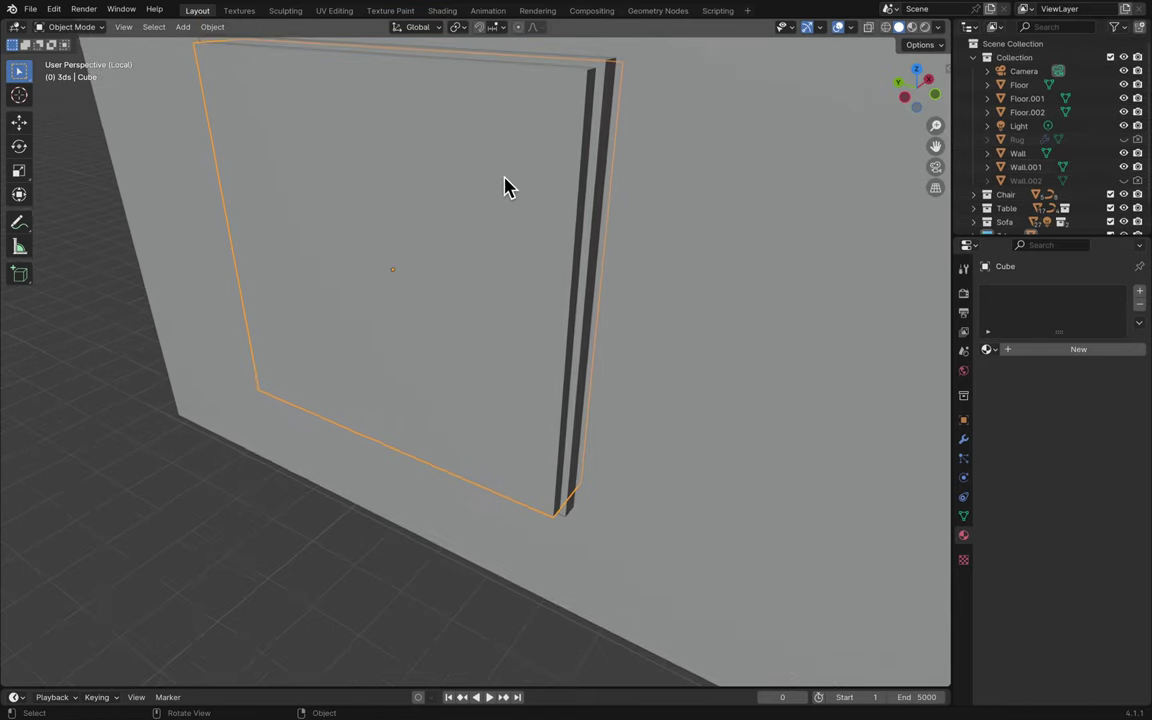
pyautogui.moveTo(535, 260); pyautogui.dragTo(710, 245, button='middle')
pyautogui.scroll(-2, 1065, 172)
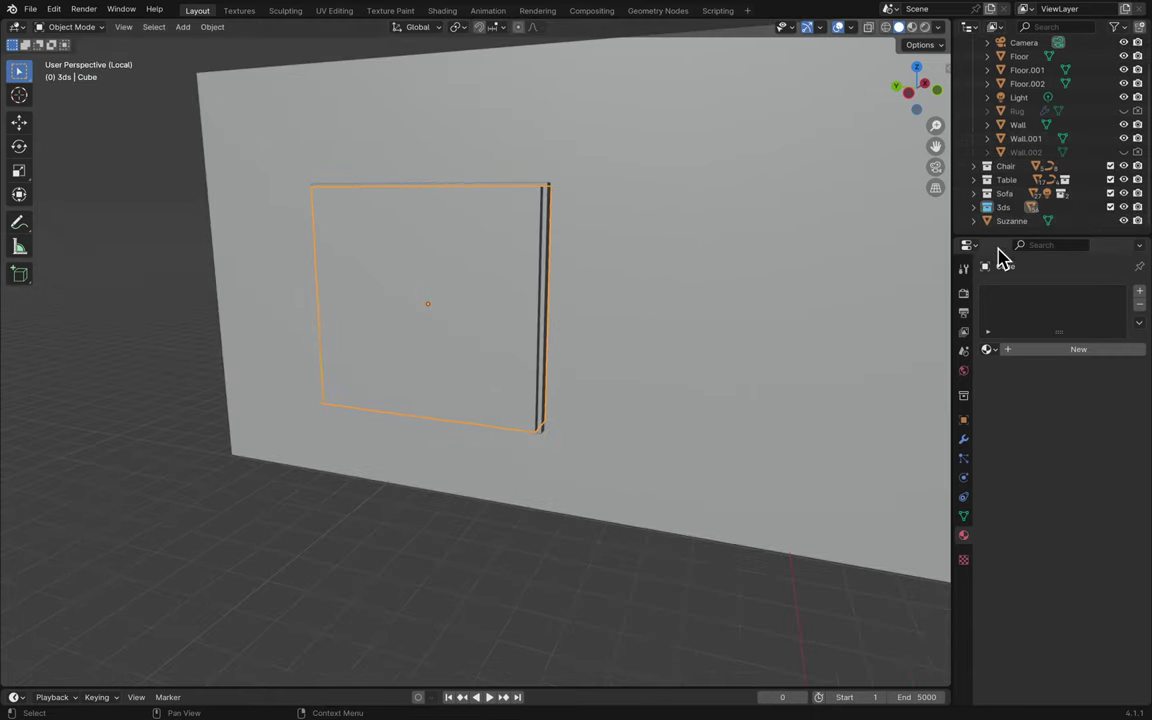
pyautogui.scroll(2, 1013, 160)
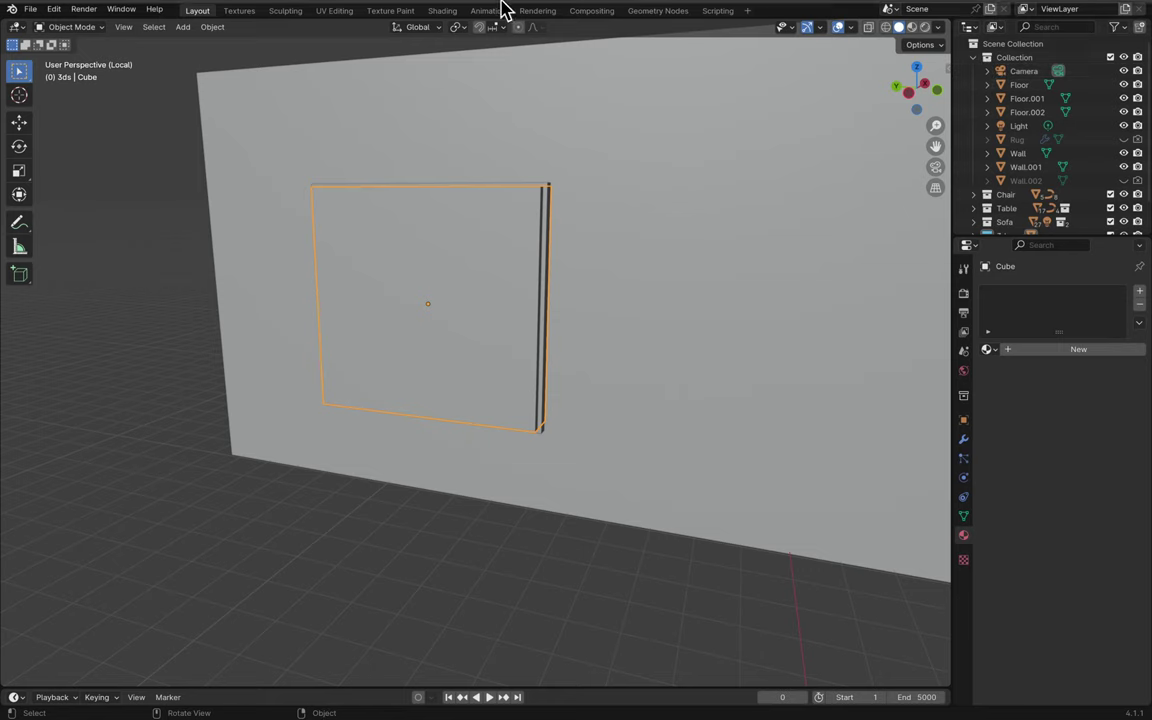
pyautogui.moveTo(505, 8)
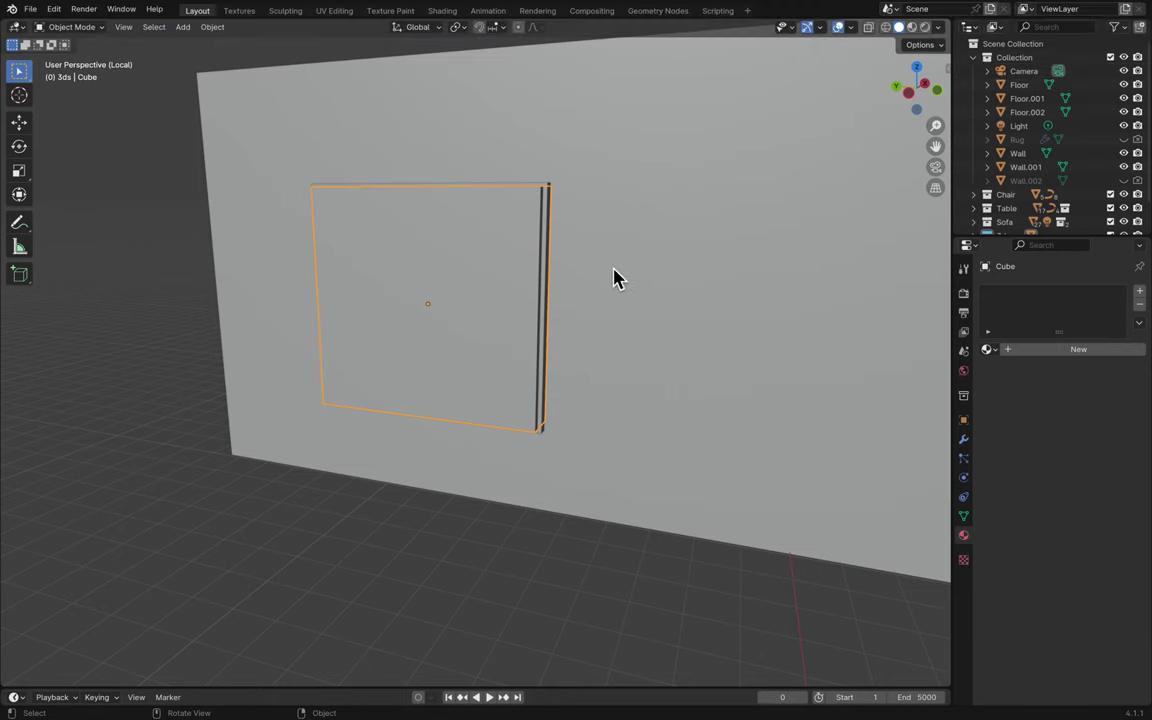
pyautogui.press('Tab')
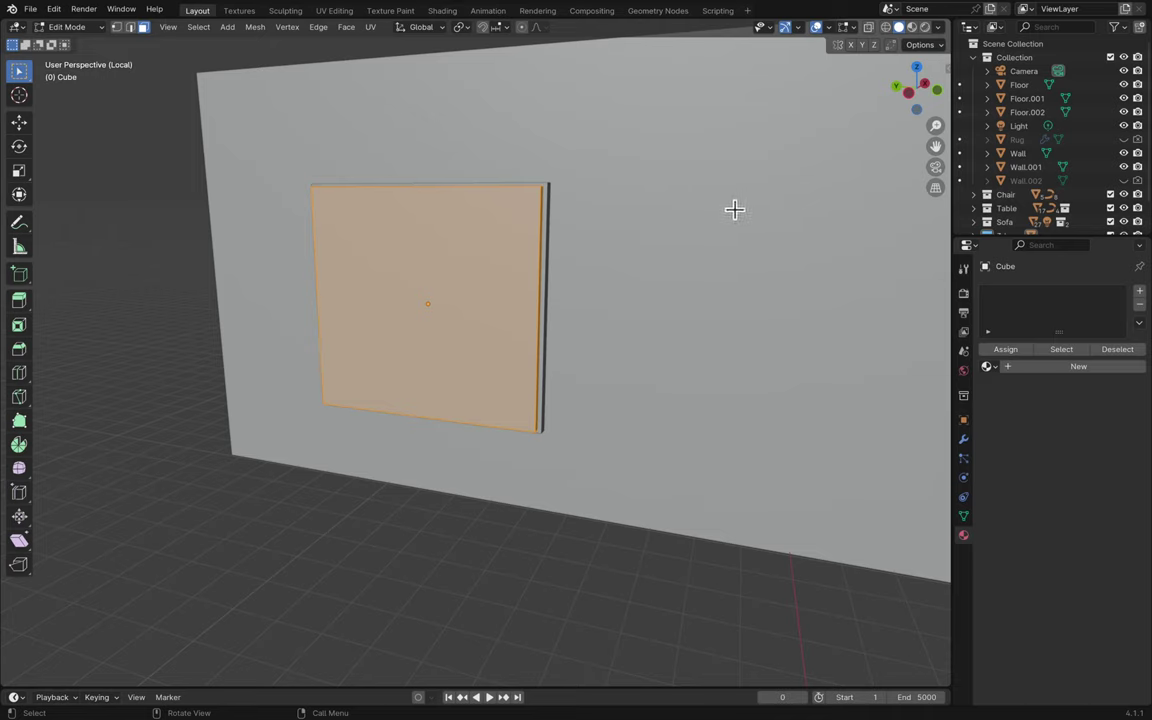
pyautogui.press('Tab')
pyautogui.scroll(-2, 1025, 178)
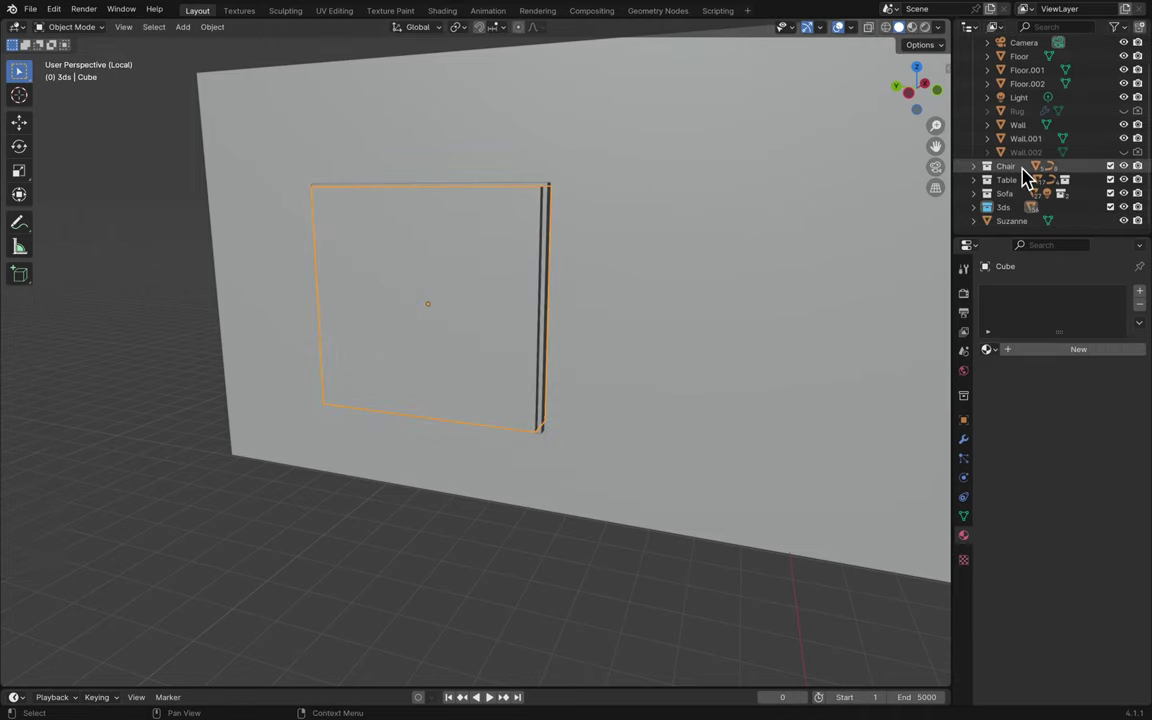
# - Expand the Chair and Table collections in the Outliner and scroll through the hierarchy
pyautogui.click(973, 179)
pyautogui.click(973, 166)
pyautogui.scroll(-3, 978, 180)
pyautogui.scroll(-15, 977, 180)
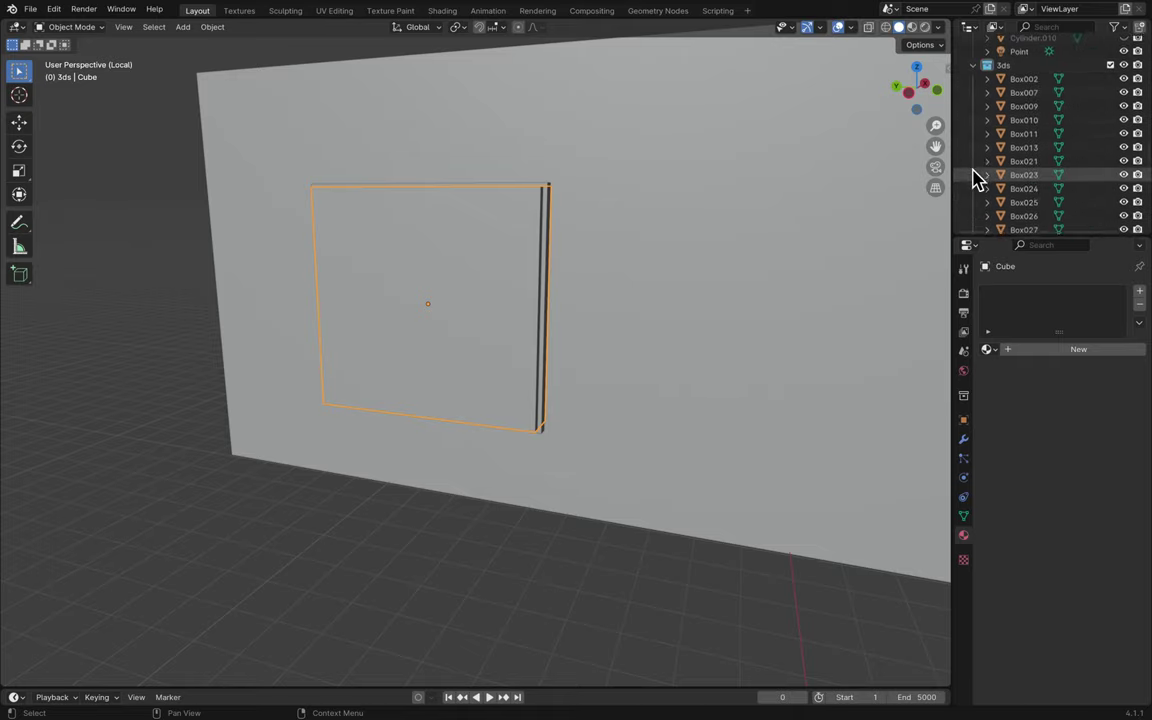
pyautogui.scroll(7, 977, 180)
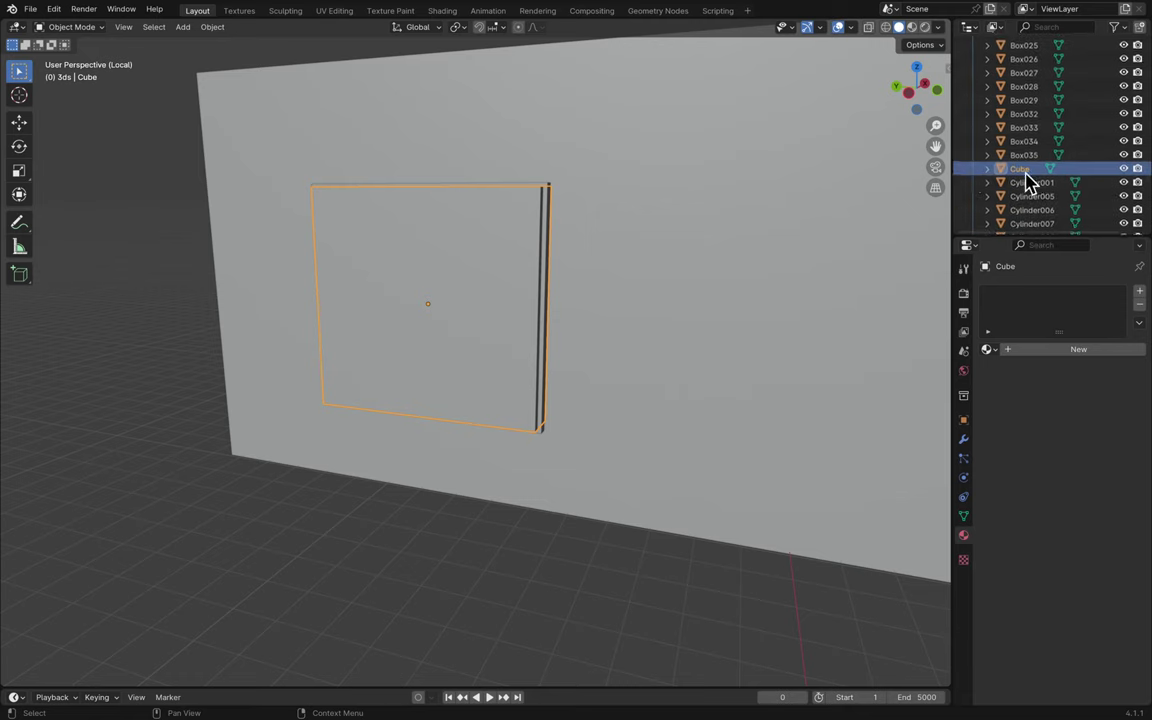
pyautogui.scroll(-10, 1030, 185)
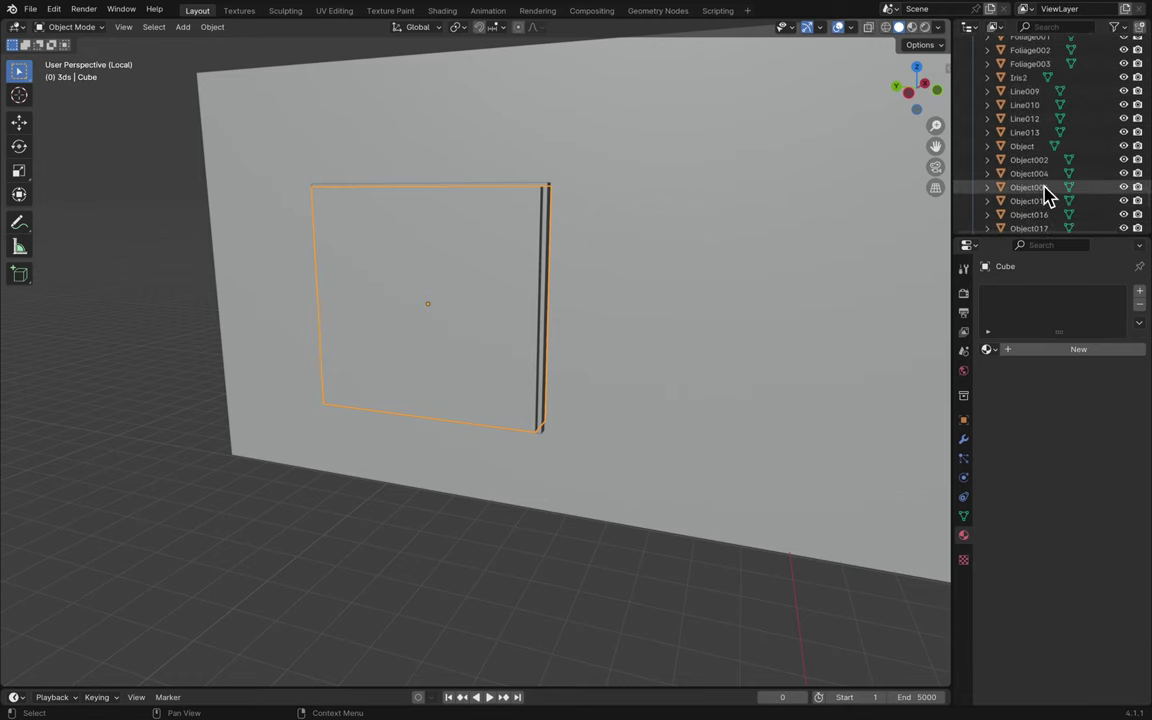
pyautogui.scroll(-5, 1047, 195)
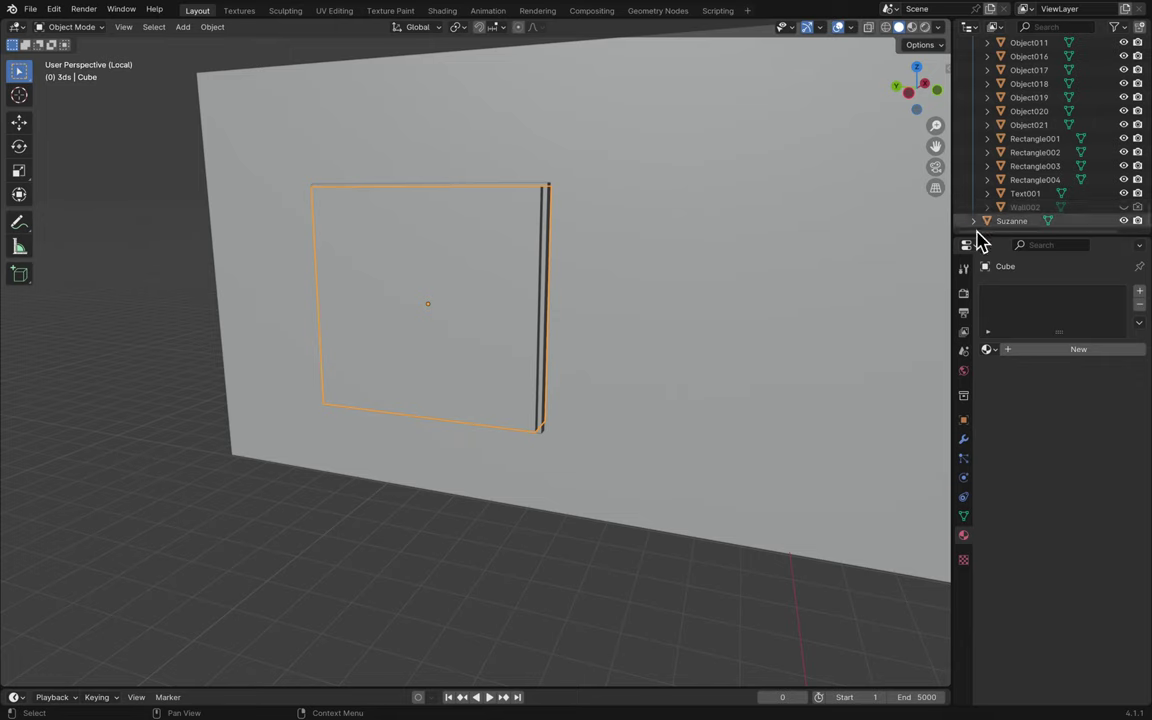
pyautogui.hscroll(-10, 785, 265)
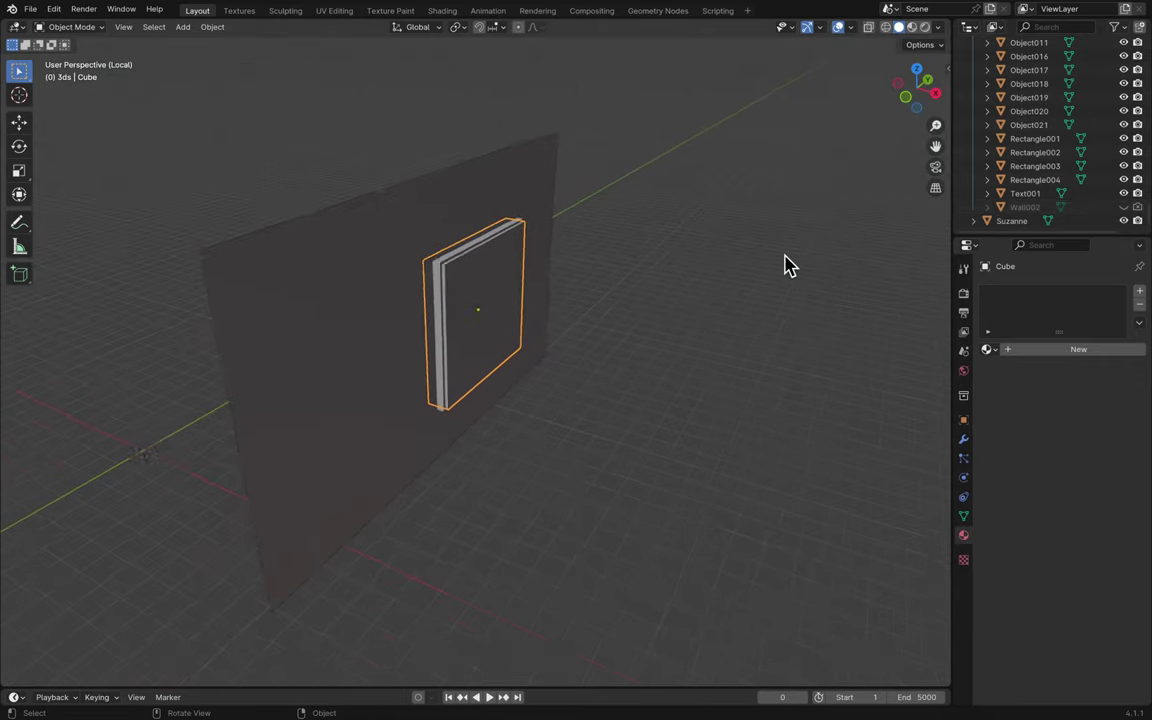
pyautogui.scroll(15, 1039, 142)
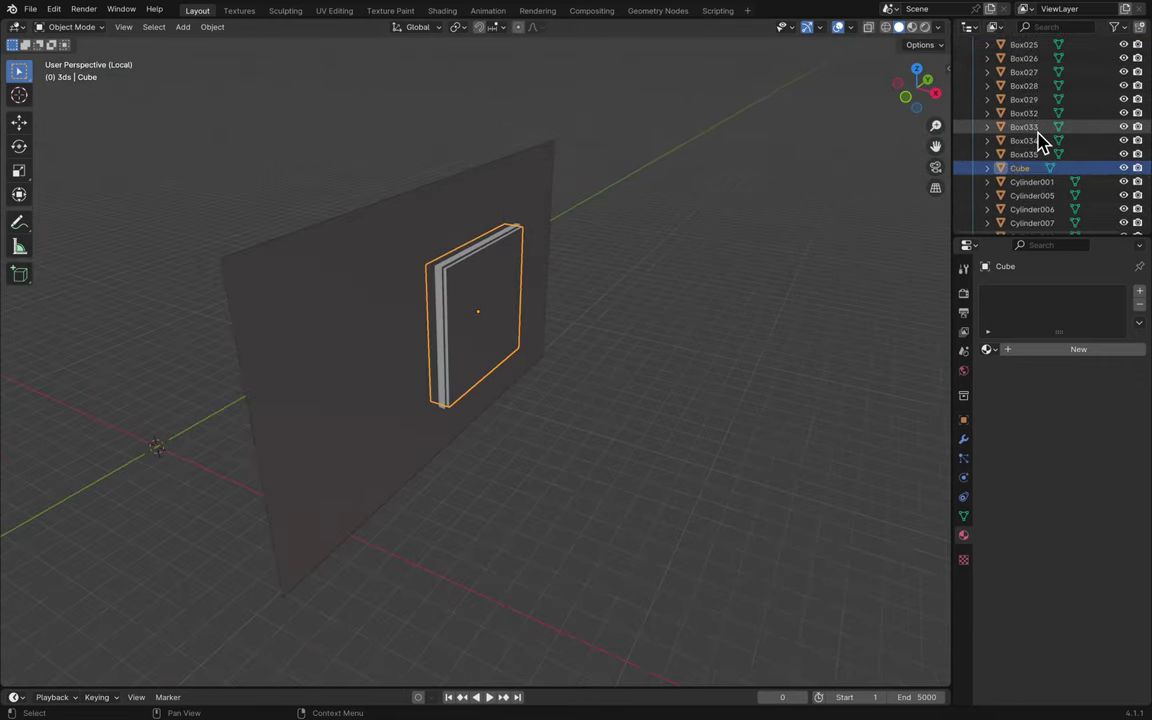
pyautogui.scroll(-10, 1039, 142)
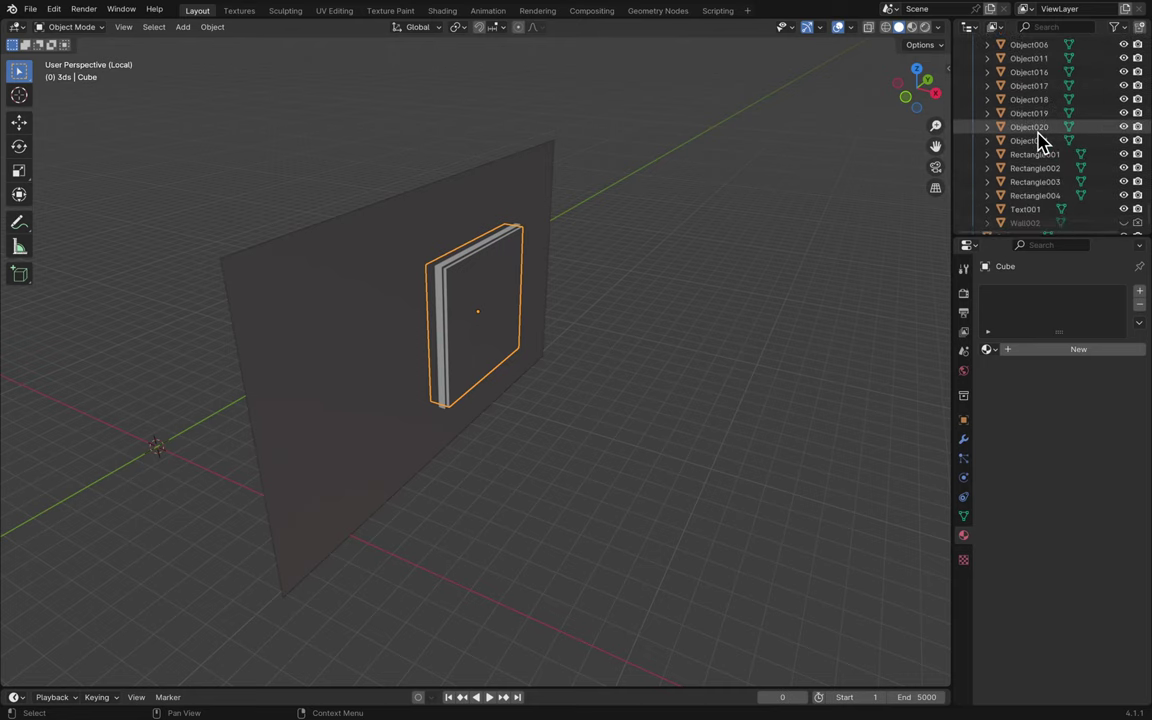
pyautogui.scroll(5, 1038, 135)
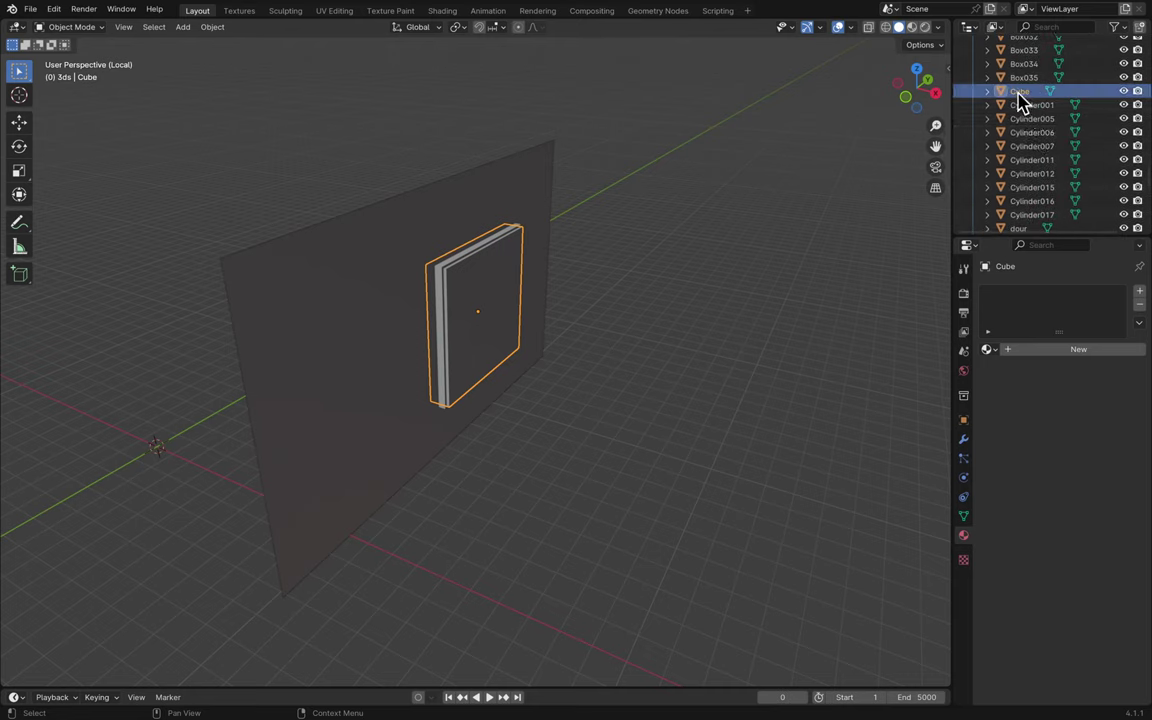
# - Drag the Cube out of the 3ds collection onto the Scene Collection
pyautogui.moveTo(1038, 98); pyautogui.dragTo(1092, 258)
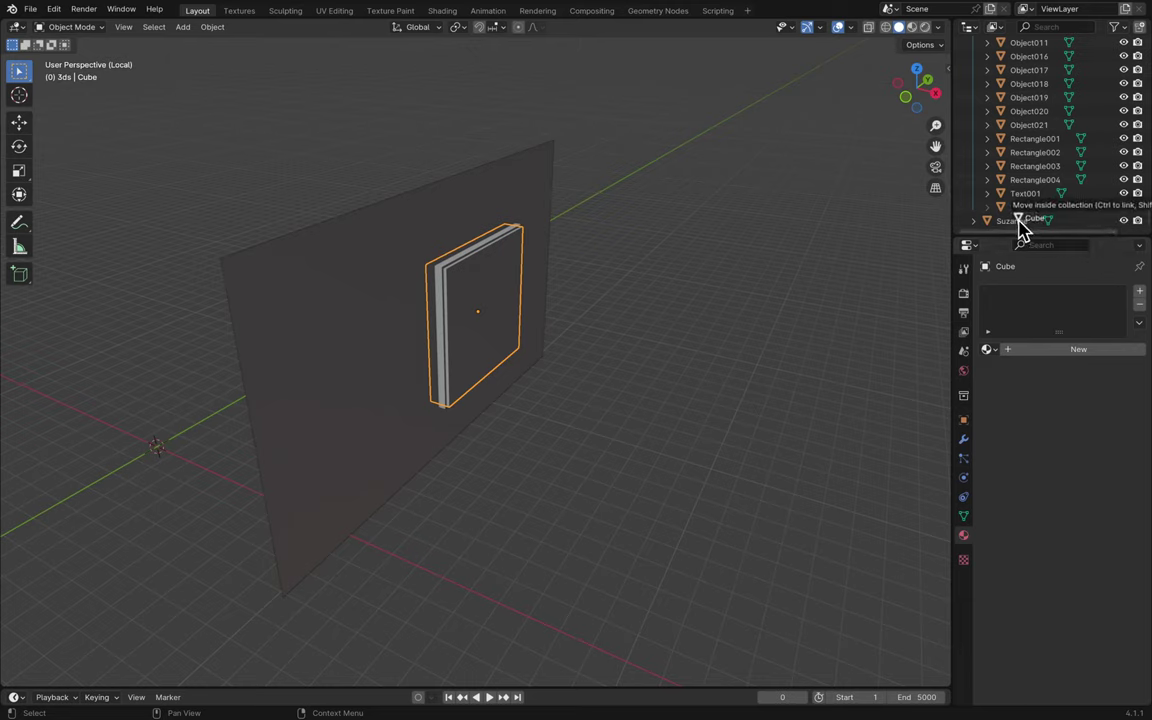
pyautogui.moveTo(1012, 190); pyautogui.dragTo(988, 157)
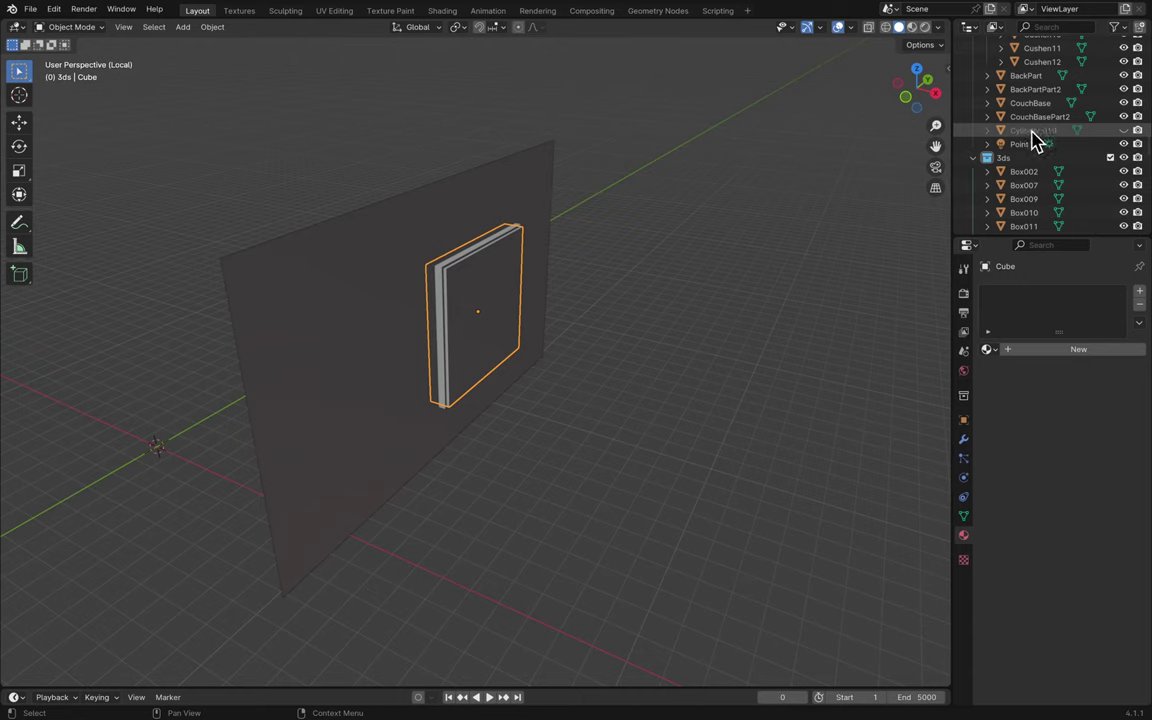
pyautogui.moveTo(1035, 140); pyautogui.dragTo(1000, 45)
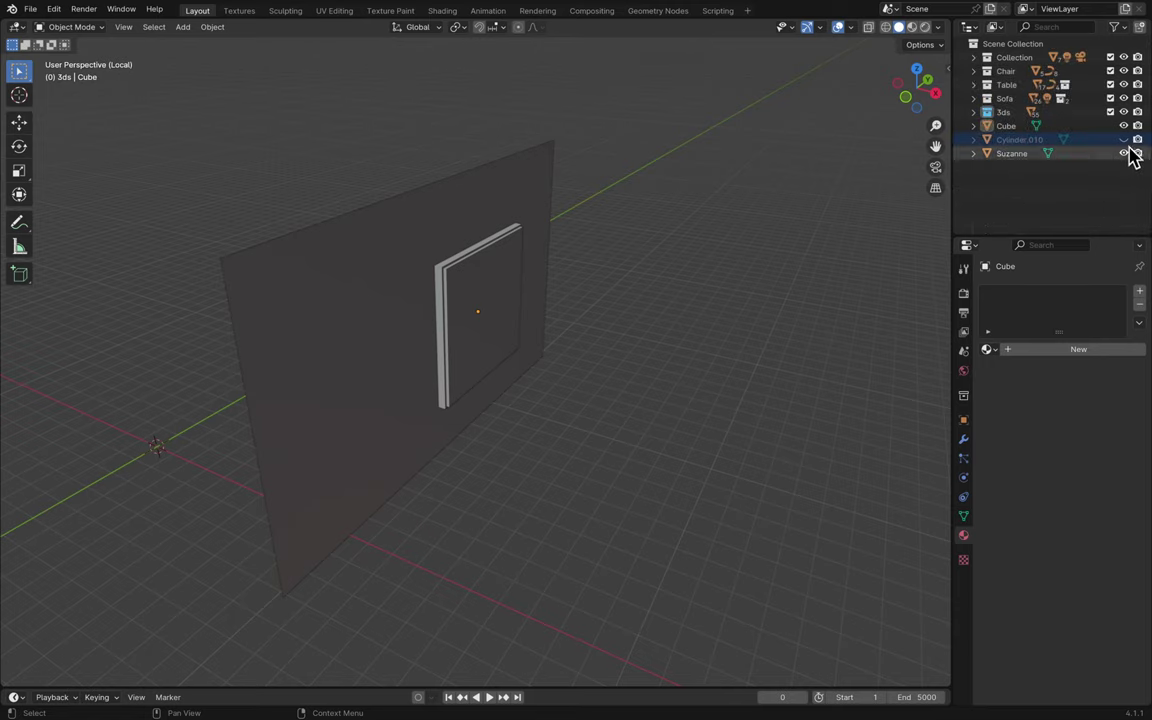
# - Select the Wall and add a Boolean modifier from the Modifiers tab, searching 'boo'
pyautogui.hscroll(5, 720, 226)
pyautogui.hscroll(5, 720, 226)
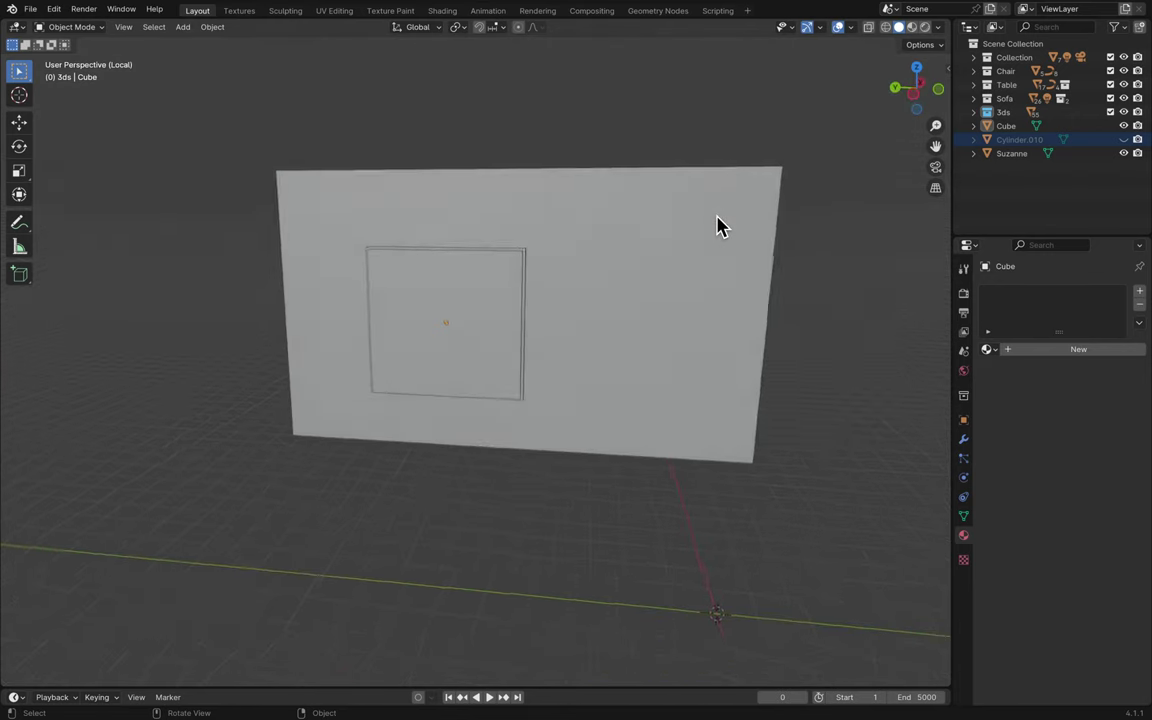
pyautogui.click(527, 291)
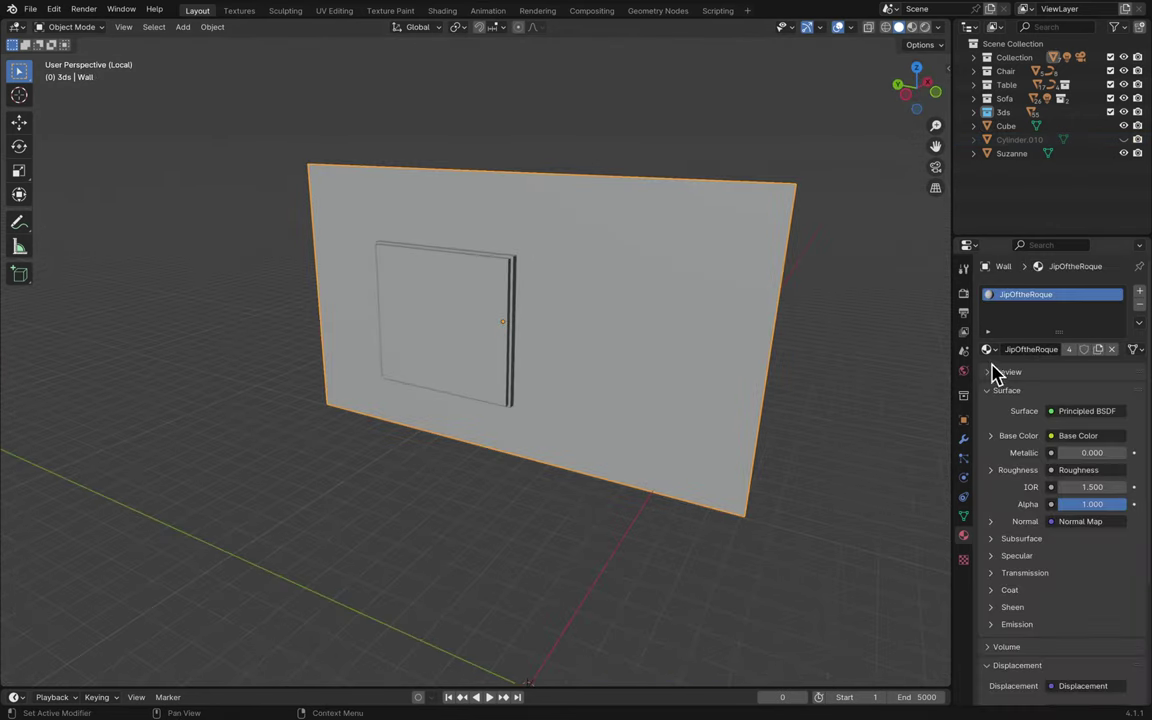
pyautogui.click(964, 442)
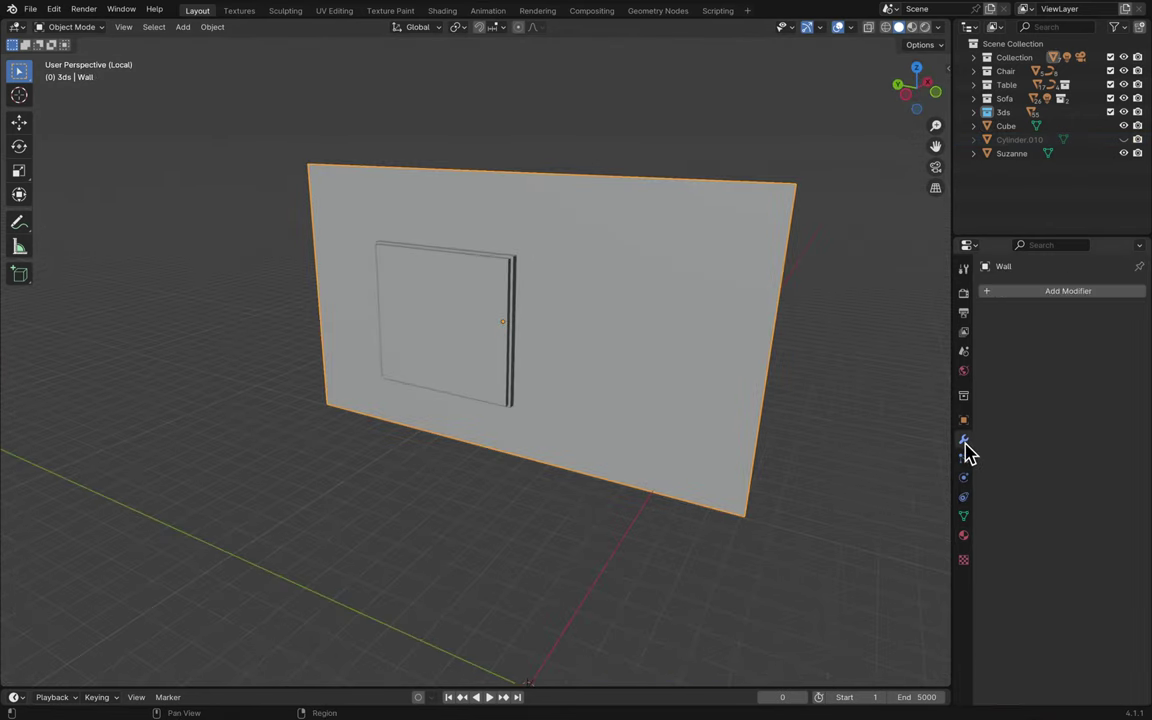
pyautogui.click(1008, 292)
pyautogui.click(985, 294)
pyautogui.write('boole')
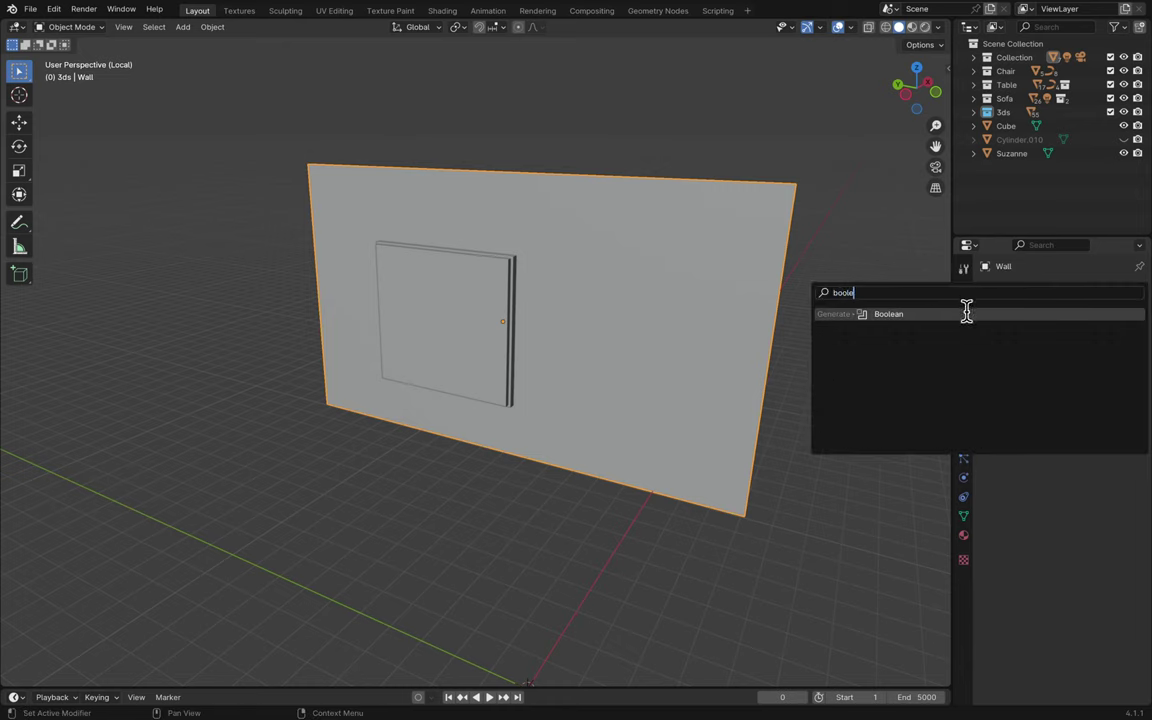
pyautogui.click(966, 313)
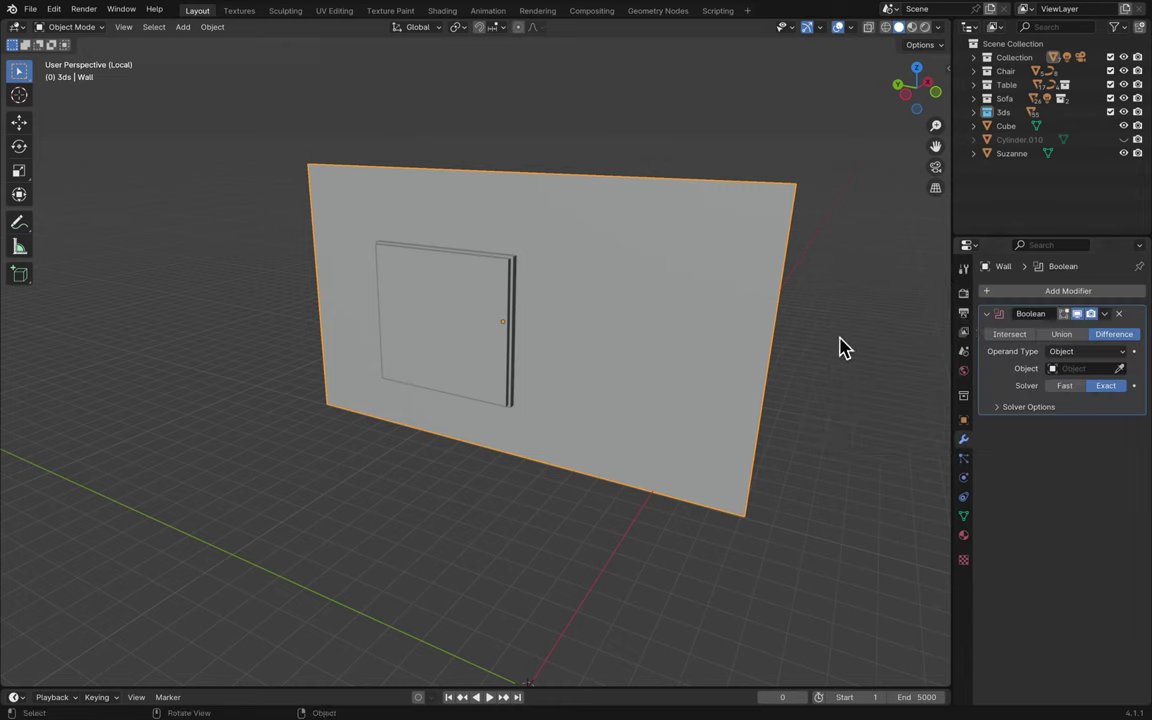
# - Pick the Cube as the Boolean Difference cutter with the eyedropper, then select the Cube
pyautogui.click(1121, 370)
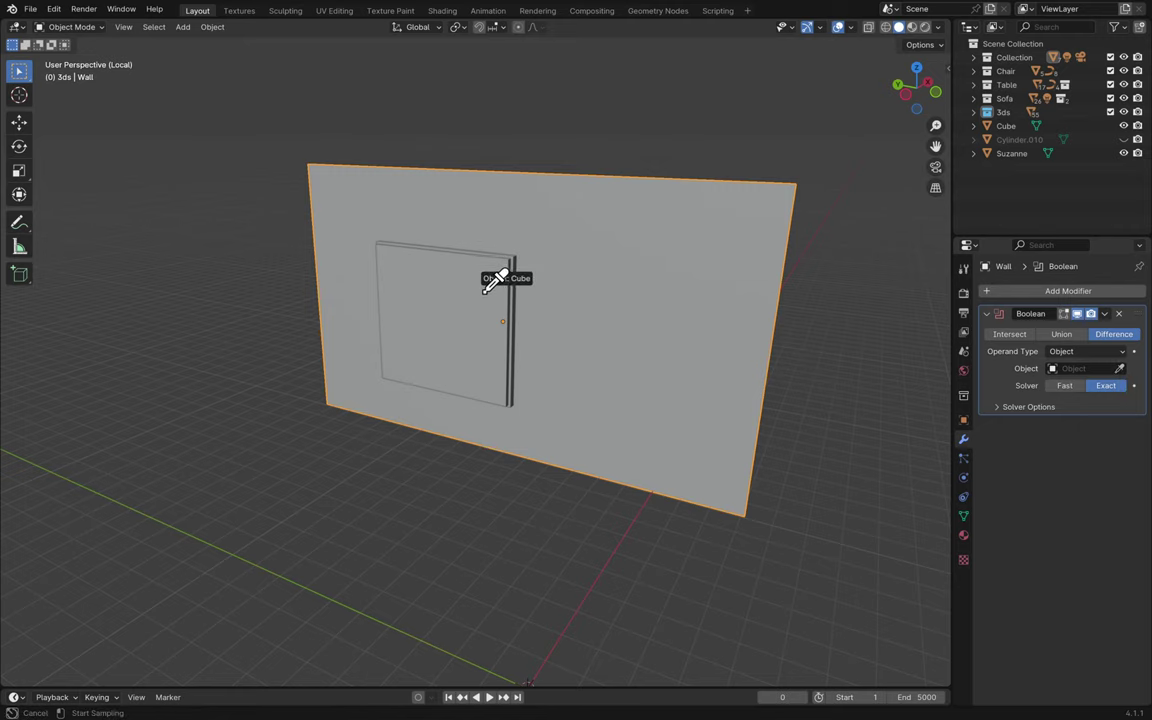
pyautogui.click(481, 304)
pyautogui.moveTo(563, 360); pyautogui.dragTo(566, 360, button='middle')
pyautogui.scroll(5, 563, 360)
pyautogui.click(481, 329)
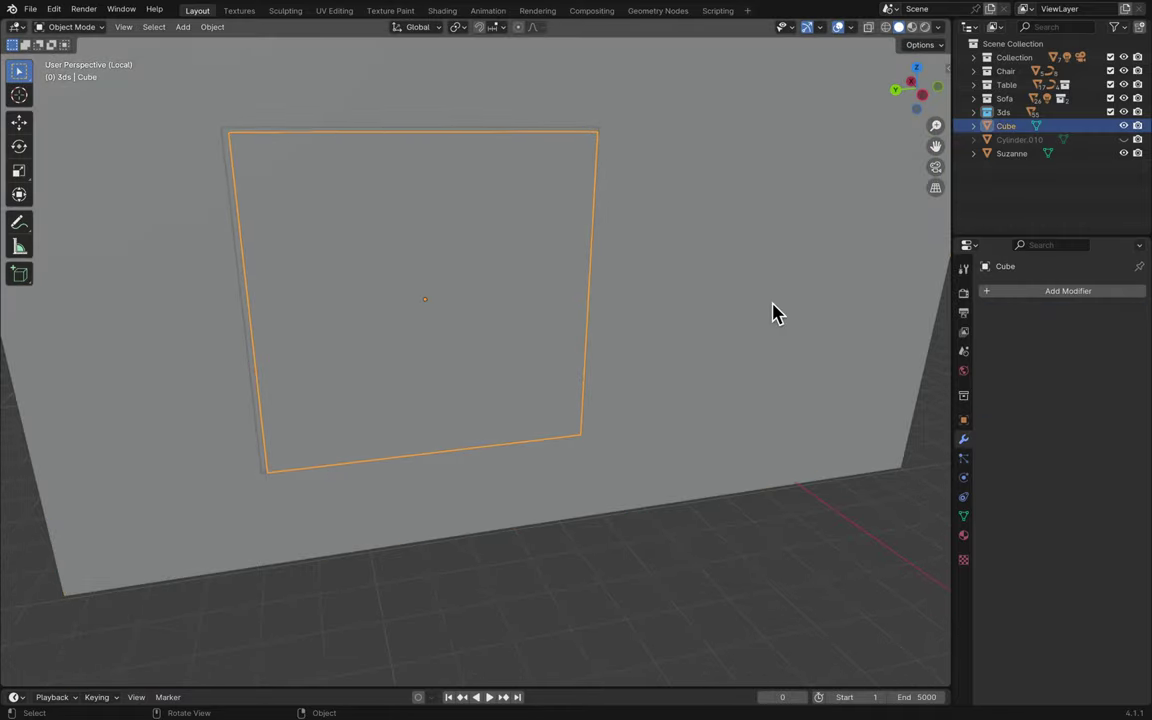
# - Hide the Cube, rename it WinBoolean and move it into the 3ds collection
pyautogui.click(1123, 126)
pyautogui.doubleClick(1007, 126)
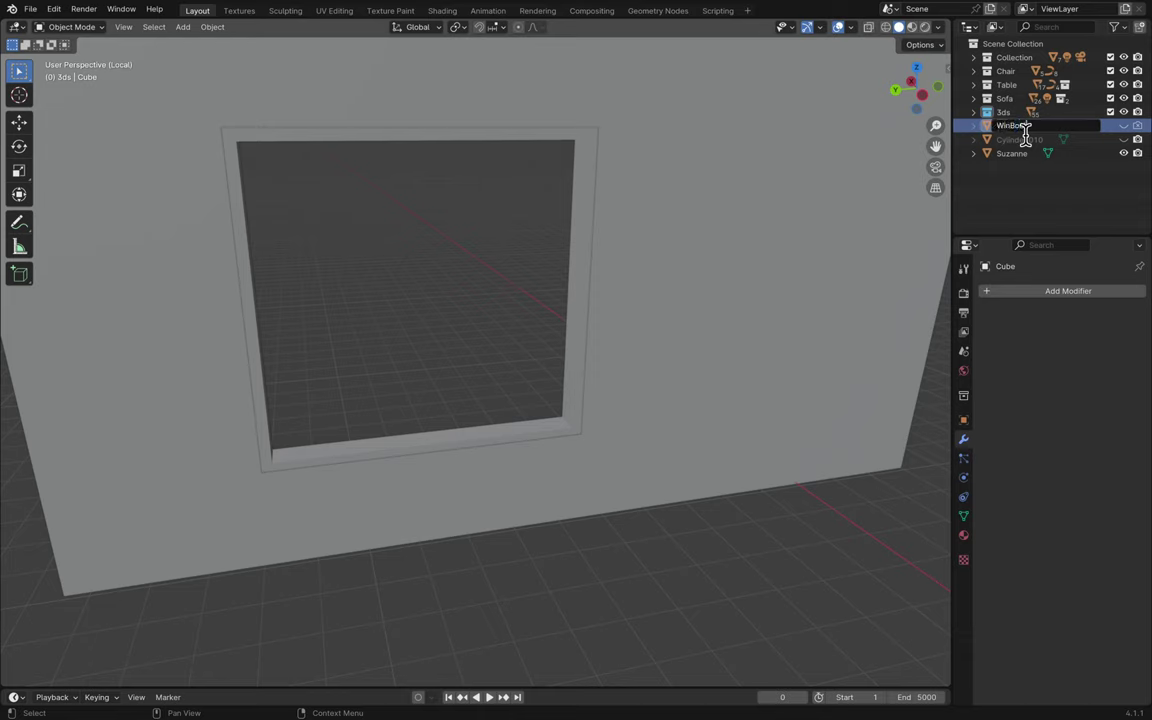
pyautogui.write('WinBoolean')
pyautogui.press('Return')
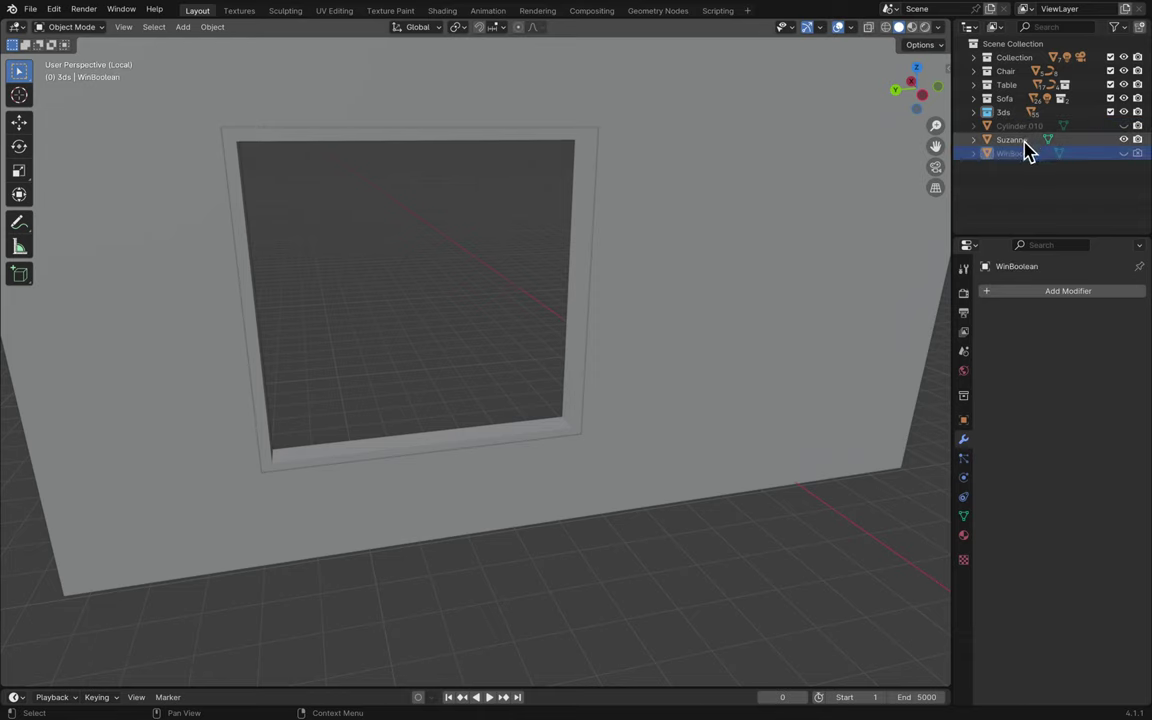
pyautogui.moveTo(1020, 157); pyautogui.dragTo(1007, 116)
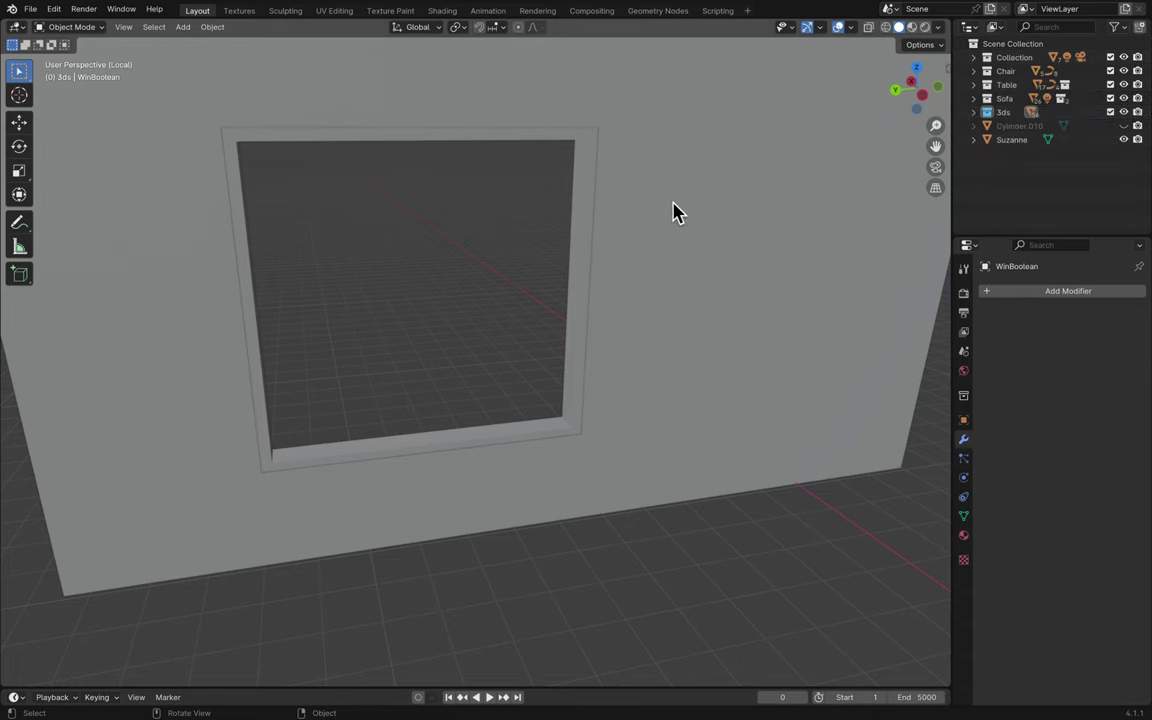
# - Save Blender17.blend, select the Wall and leave local view to see the full room
pyautogui.hscroll(-5, 688, 222)
pyautogui.hotkey('ctrl', 's')
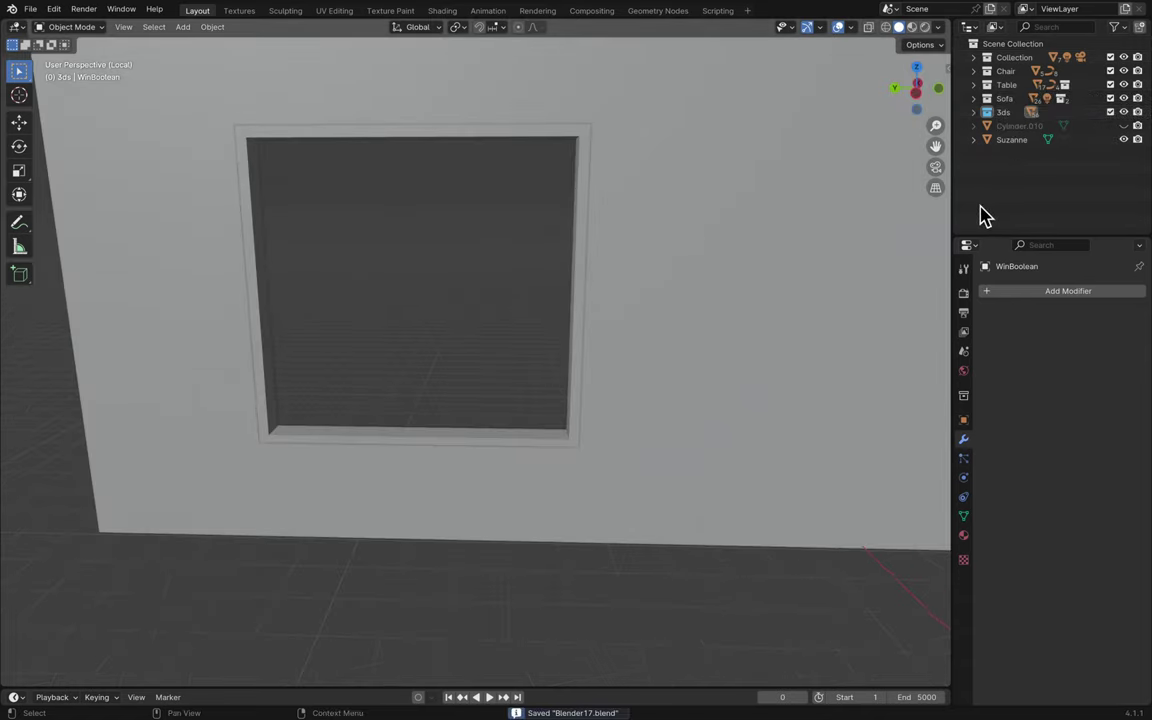
pyautogui.click(1124, 127)
pyautogui.click(782, 200)
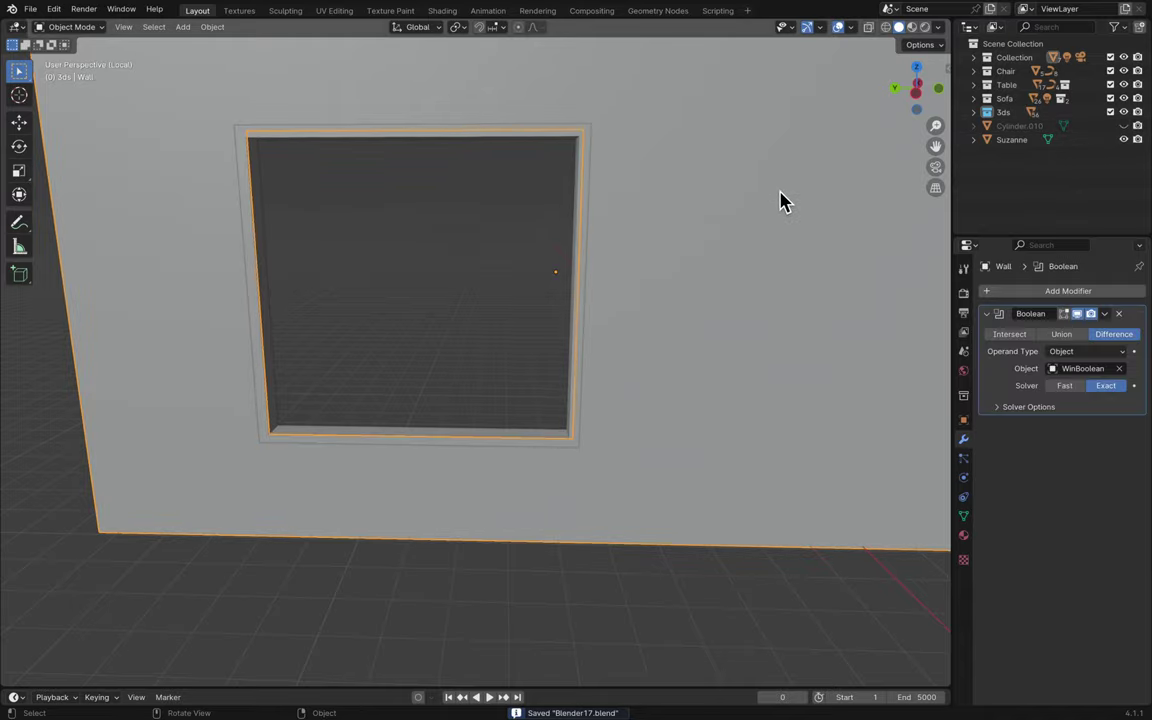
pyautogui.press('KP_Divide')
# - Unhide Cylinder.010, rename it 'The GREAT Outdoors' and save the file
pyautogui.scroll(-10, 782, 200)
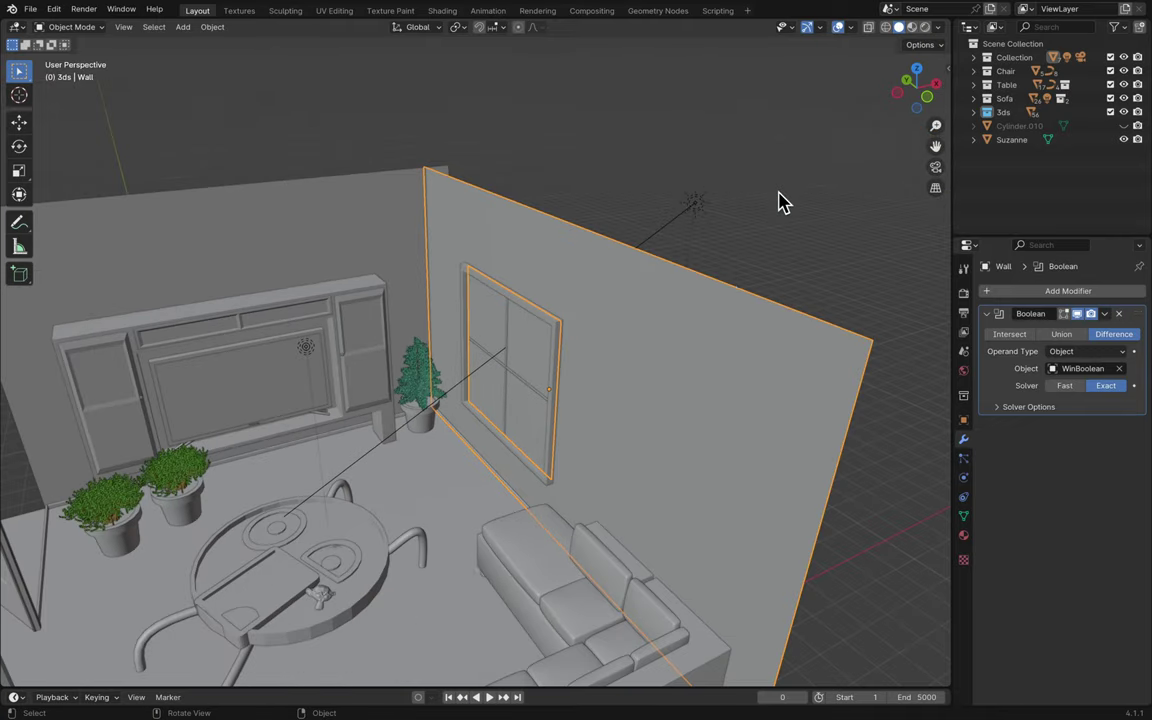
pyautogui.scroll(5, 782, 200)
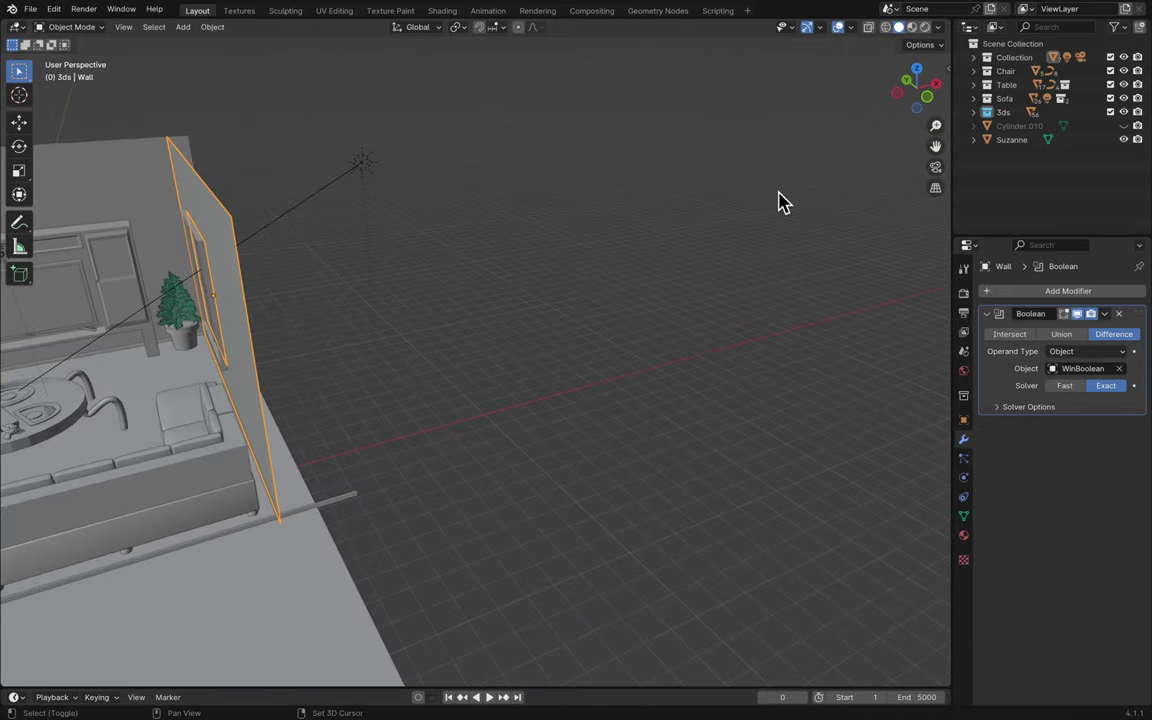
pyautogui.click(1124, 126)
pyautogui.doubleClick(1022, 127)
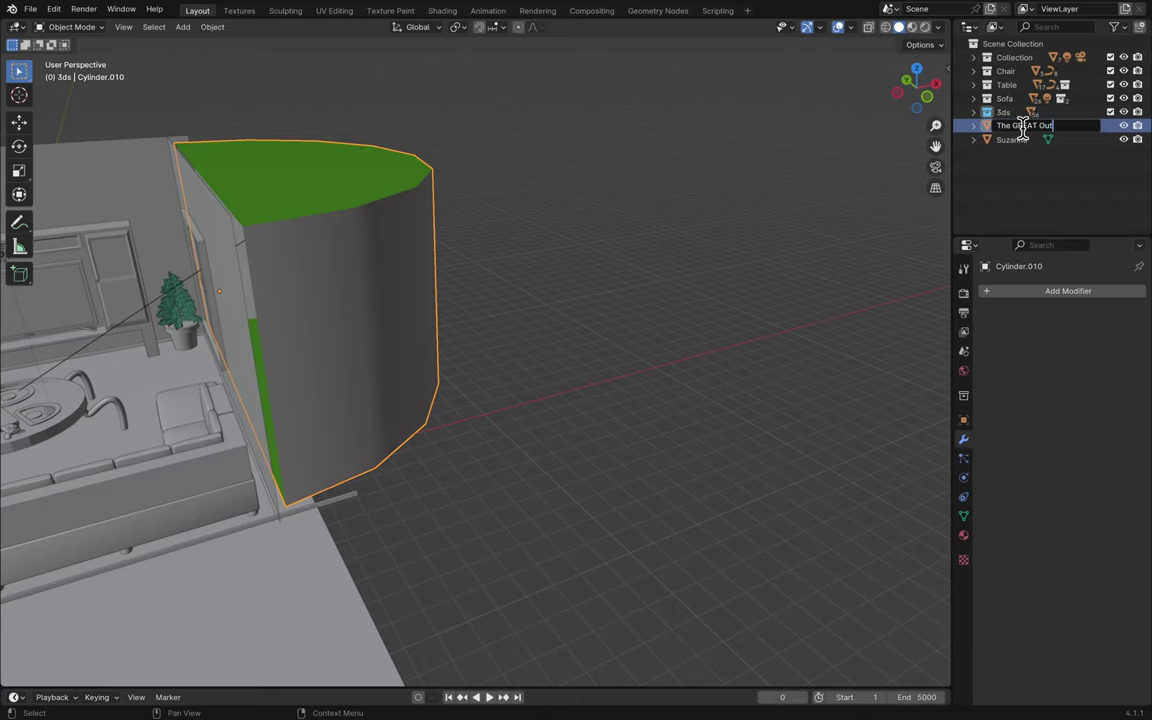
pyautogui.write('The GREAT Outdoors')
pyautogui.press('Return')
pyautogui.hscroll(-8, 724, 260)
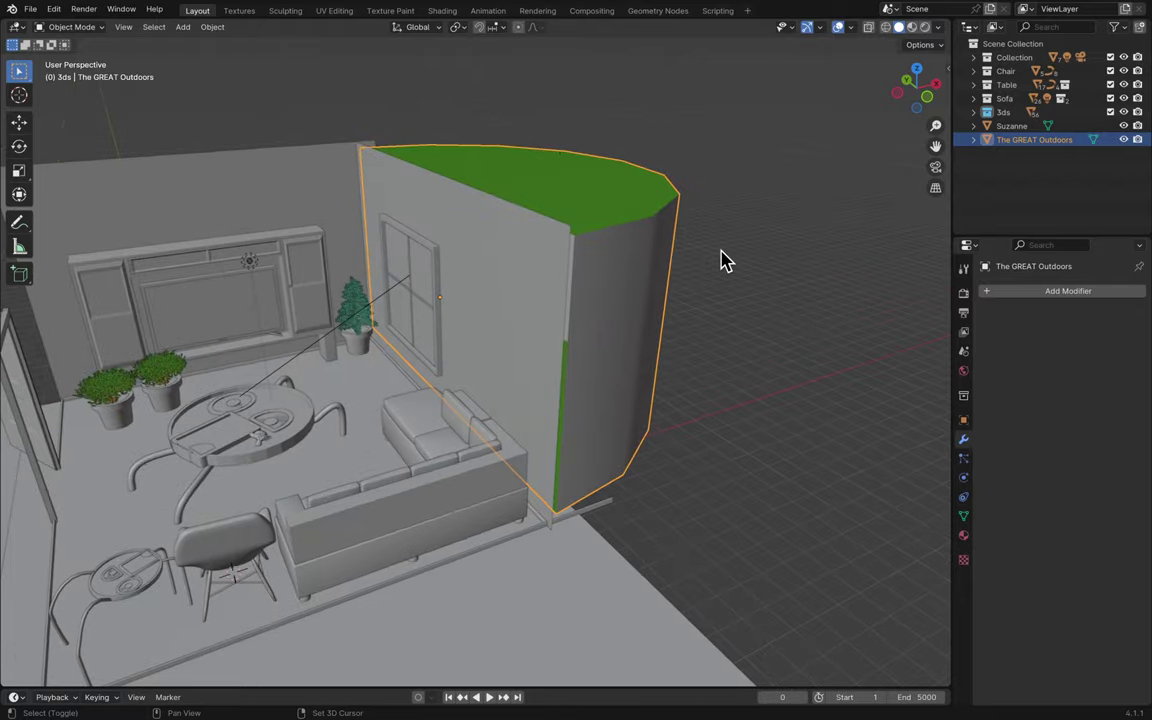
pyautogui.keyDown('shift'); pyautogui.scroll(-4, 724, 260); pyautogui.keyUp('shift')
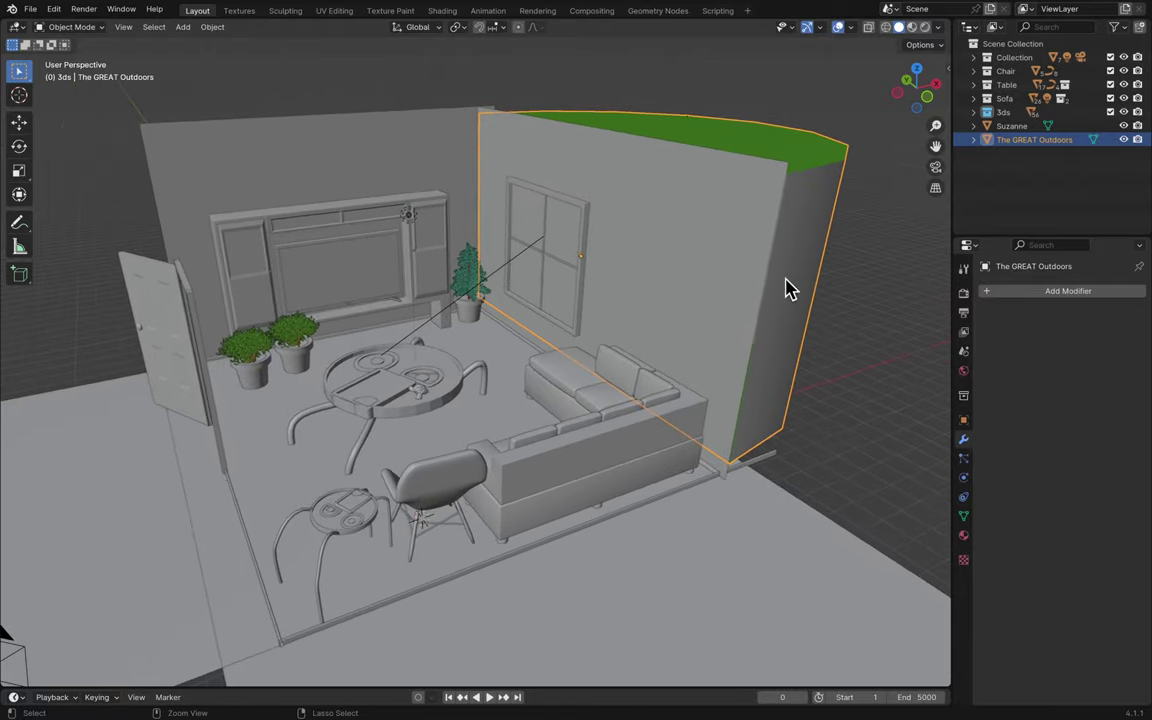
pyautogui.hotkey('ctrl', 's')
# - Select the Wall, back wall and light together, orbiting to see the backdrop's green top
pyautogui.scroll(4, 722, 303)
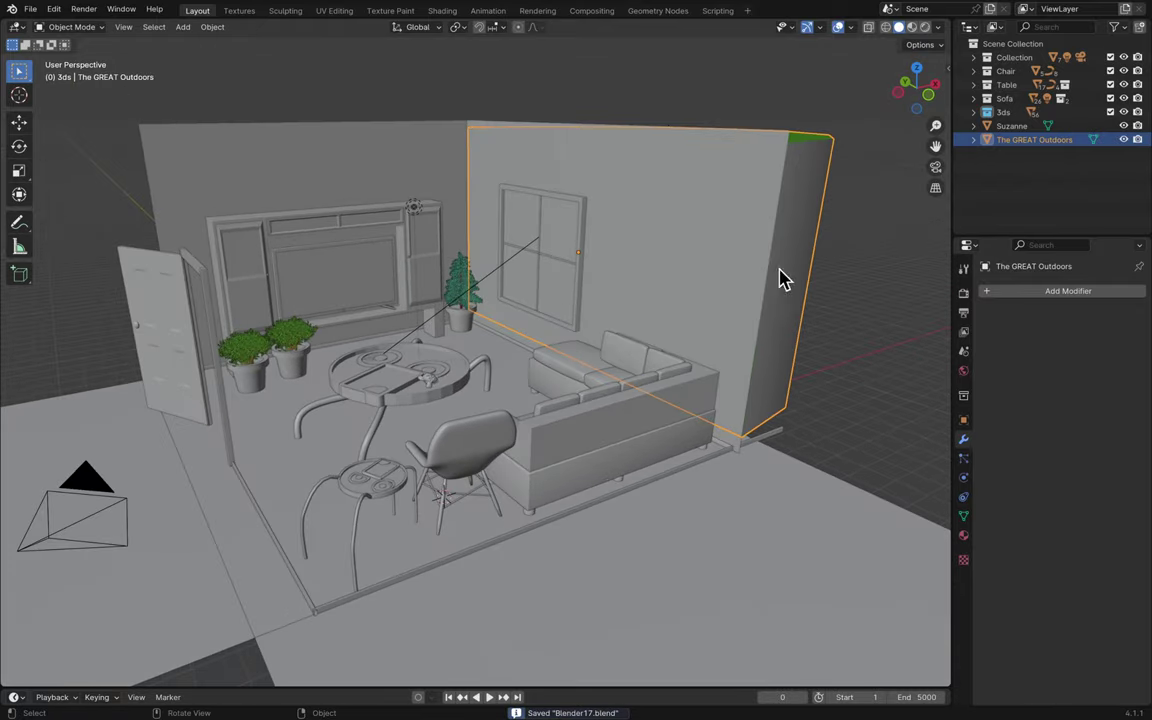
pyautogui.click(730, 307)
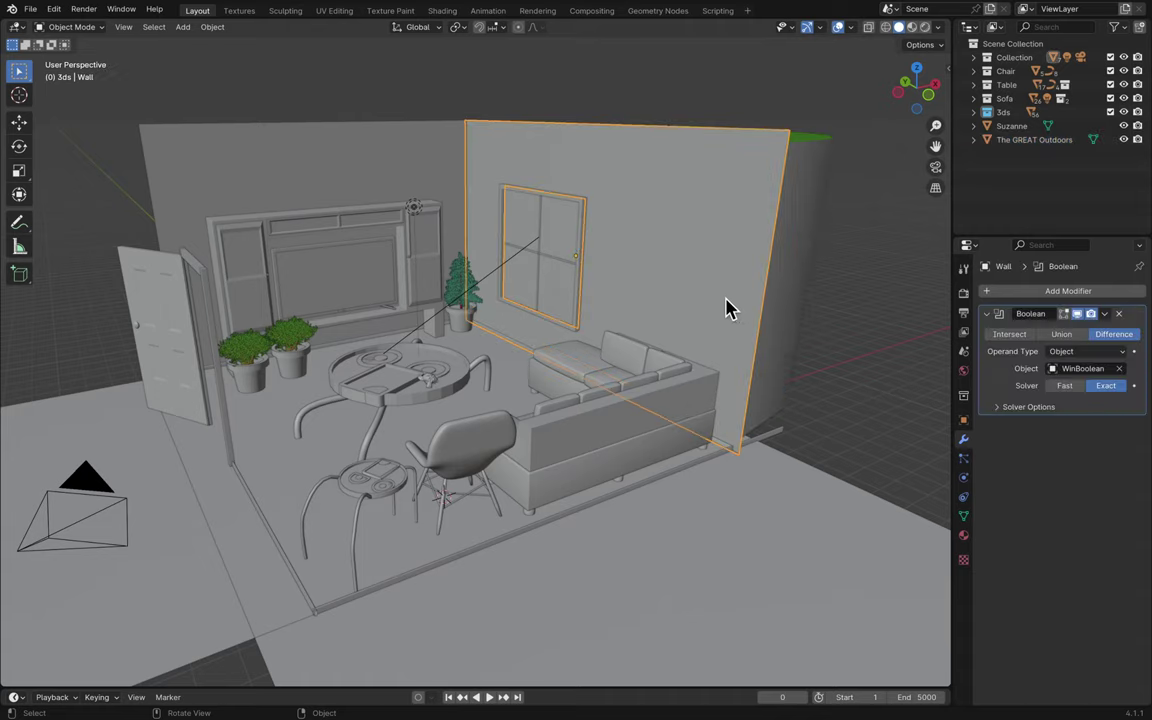
pyautogui.keyDown('shift'); pyautogui.click(447, 222); pyautogui.keyUp('shift')
pyautogui.click(414, 208)
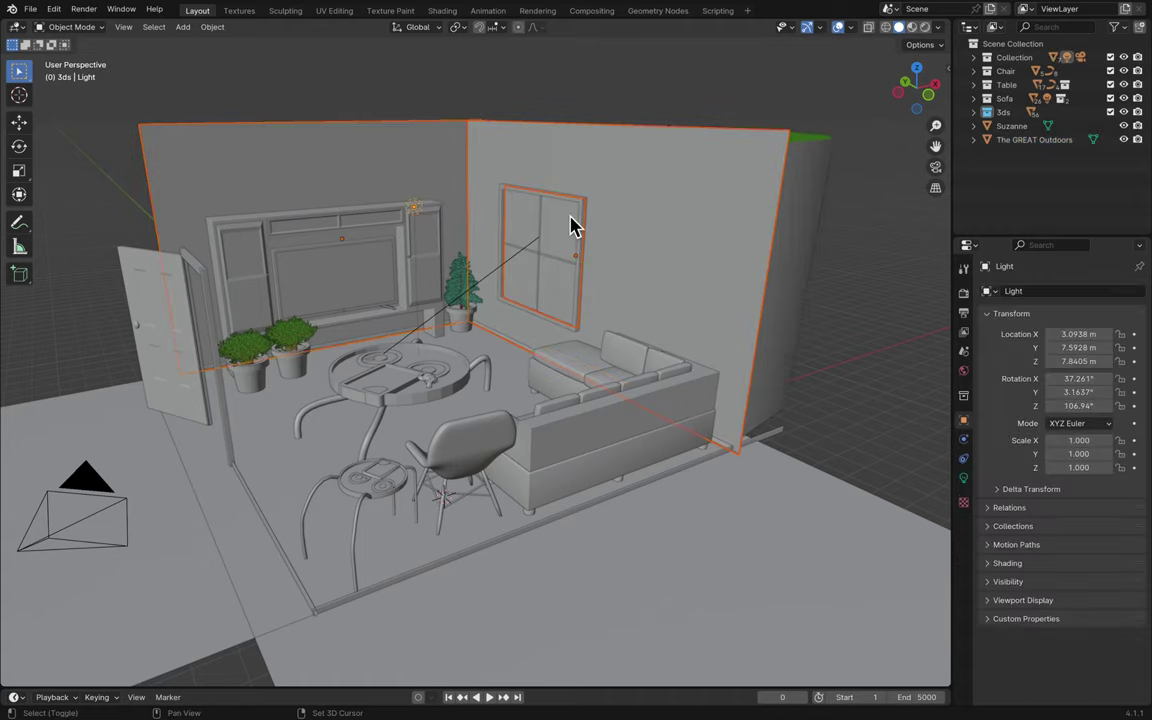
pyautogui.moveTo(568, 226); pyautogui.dragTo(571, 224, button='middle')
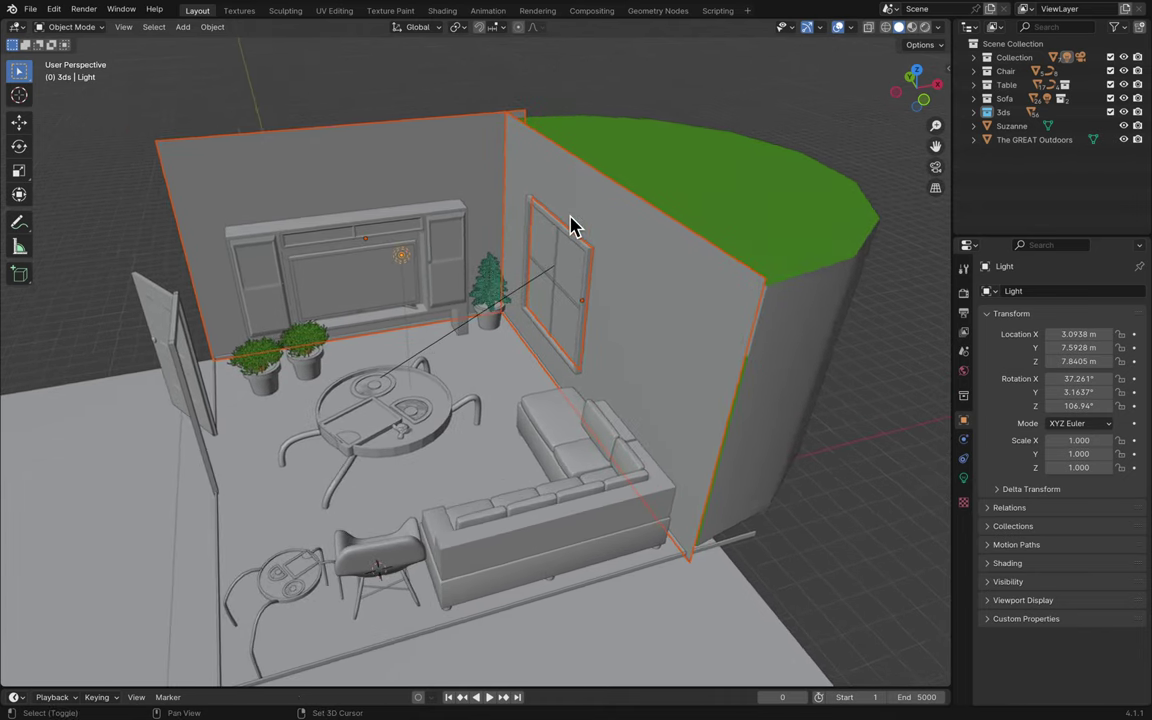
# - In the Textures workspace, isolate the walls and light in rendered local view, then select the Wall
pyautogui.moveTo(676, 200); pyautogui.dragTo(676, 200, button='middle')
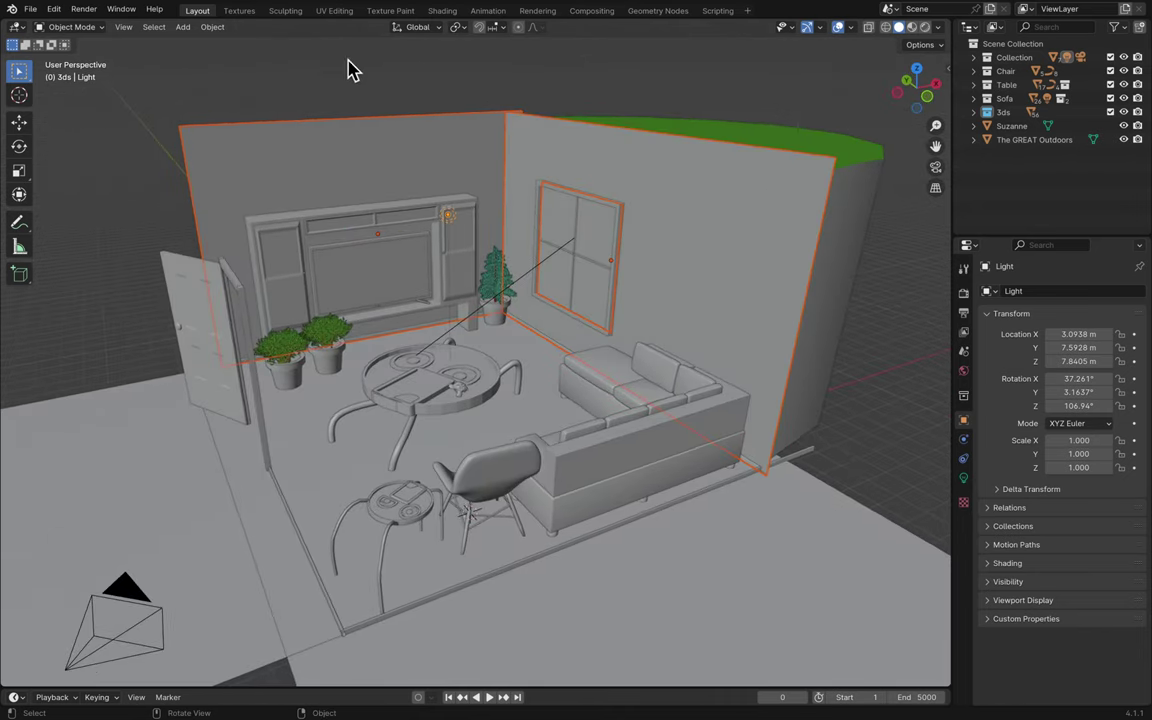
pyautogui.click(238, 11)
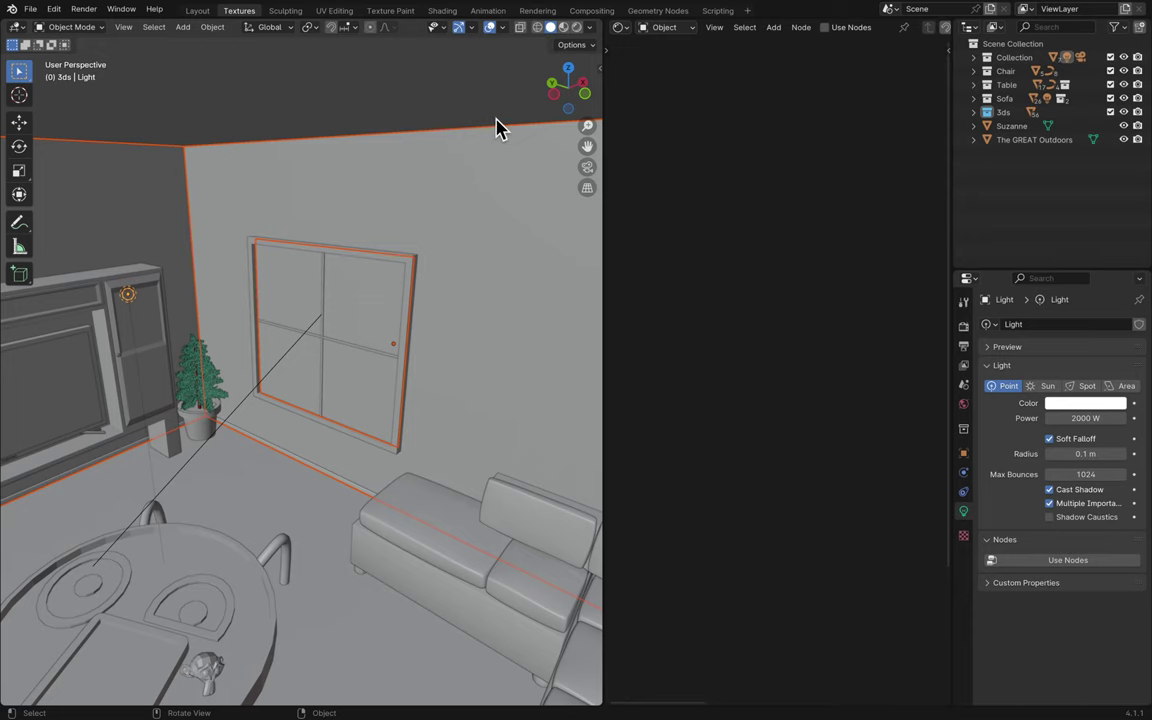
pyautogui.press('KP_Divide')
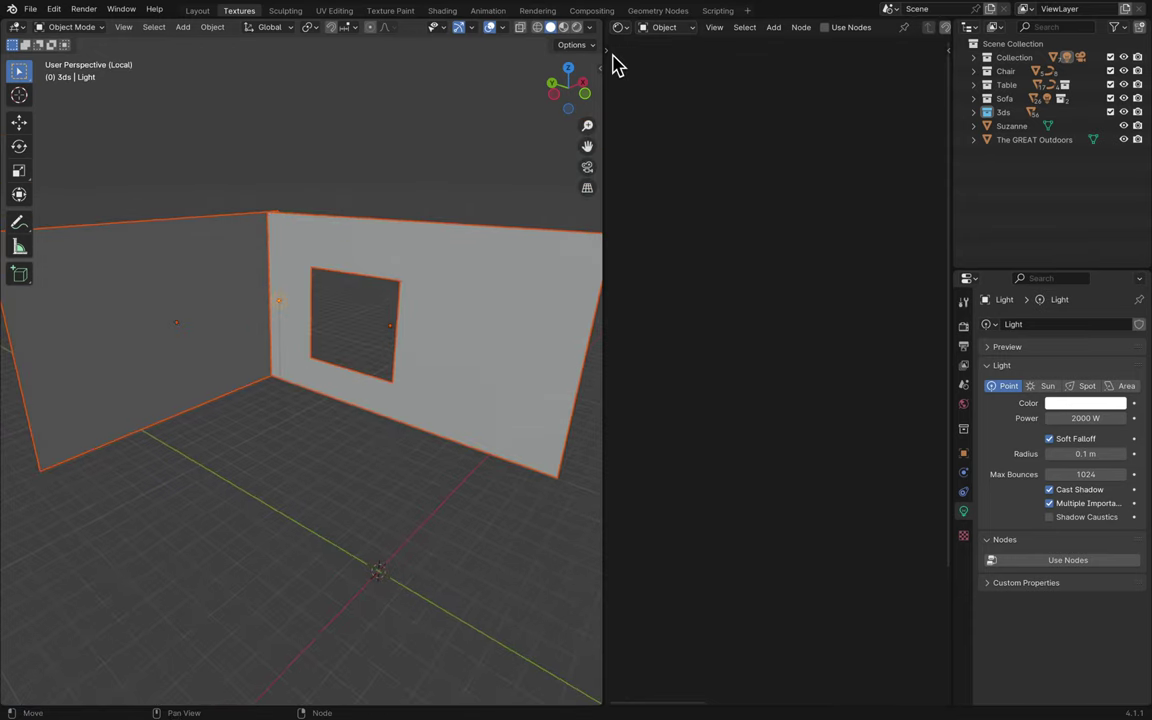
pyautogui.click(577, 27)
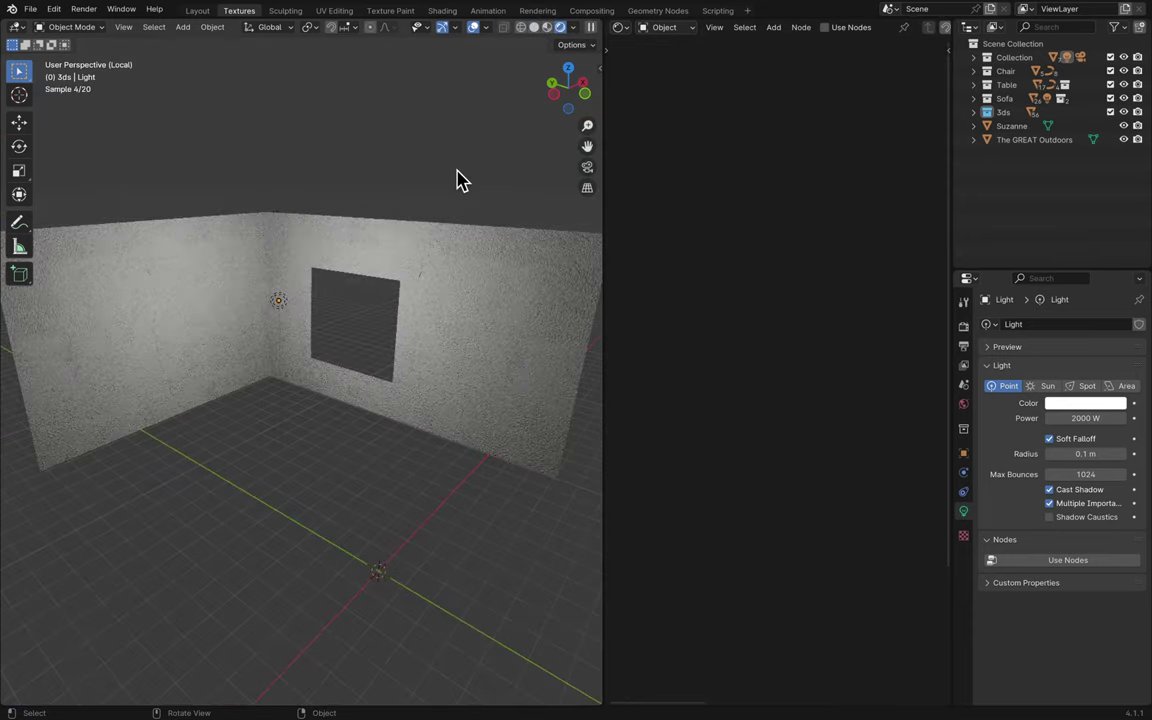
pyautogui.scroll(5, 460, 180)
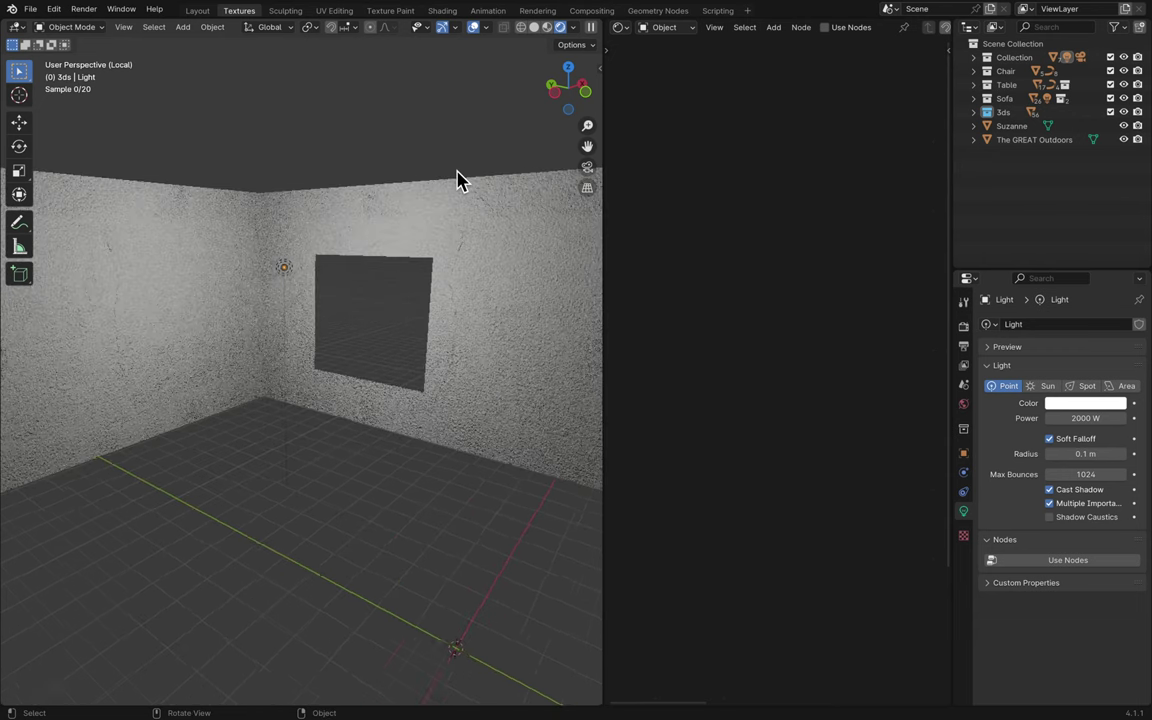
pyautogui.click(463, 242)
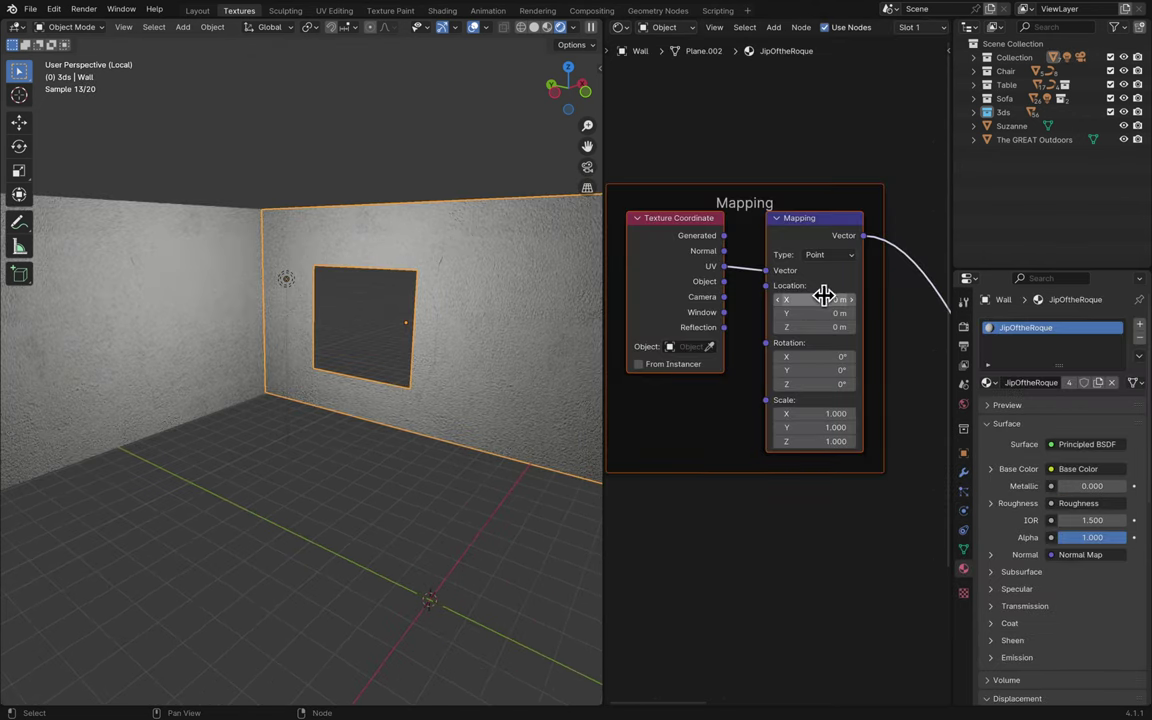
# - Set the Mapping node's Scale X, Y and Z to 2 and save
pyautogui.click(814, 415)
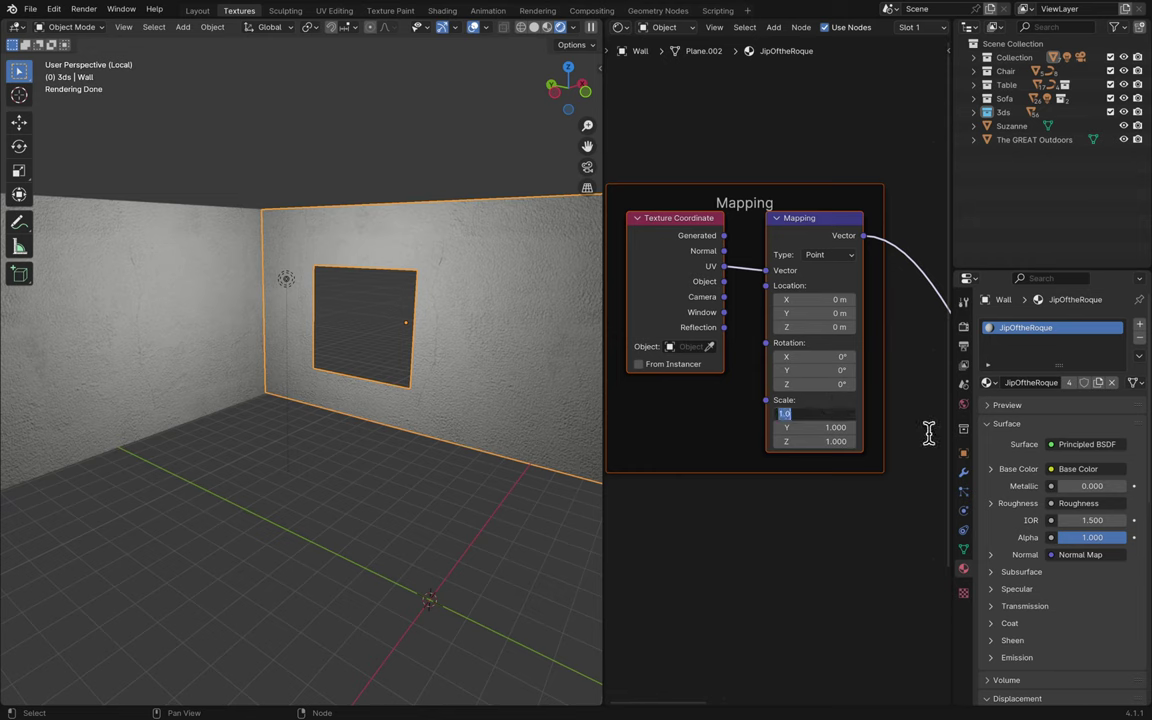
pyautogui.write('2')
pyautogui.press('Return')
pyautogui.hotkey('ctrl', 'c')
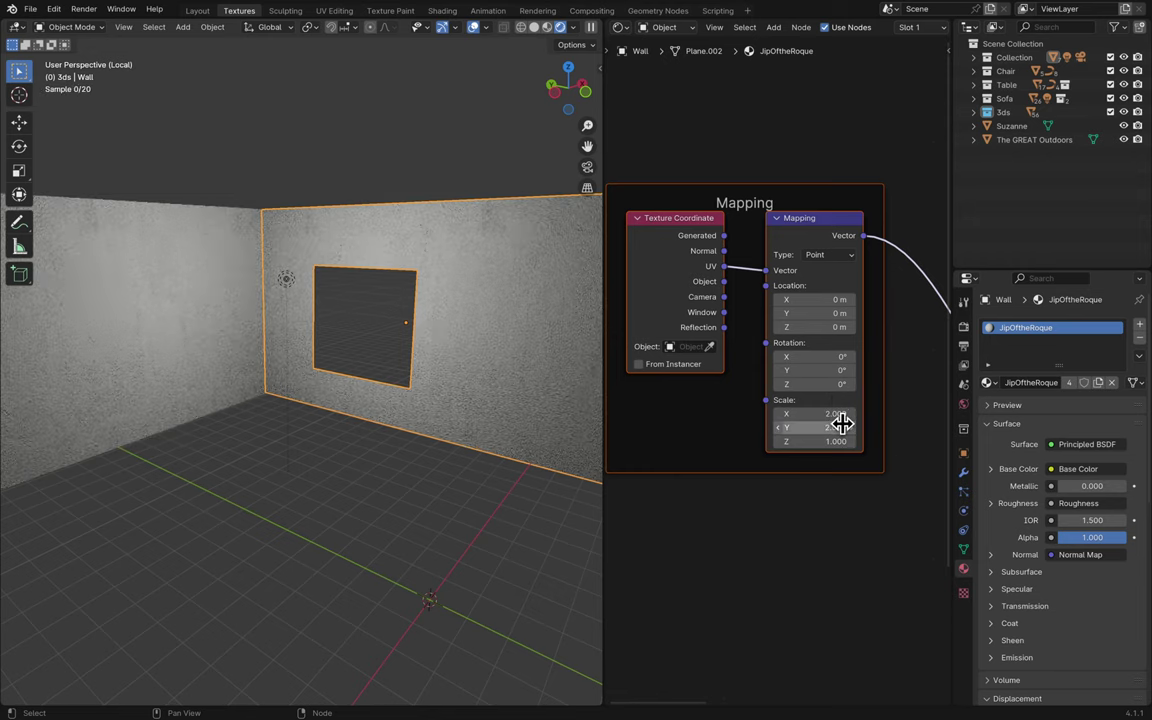
pyautogui.hotkey('ctrl', 'v')
pyautogui.hotkey('ctrl', 'v')
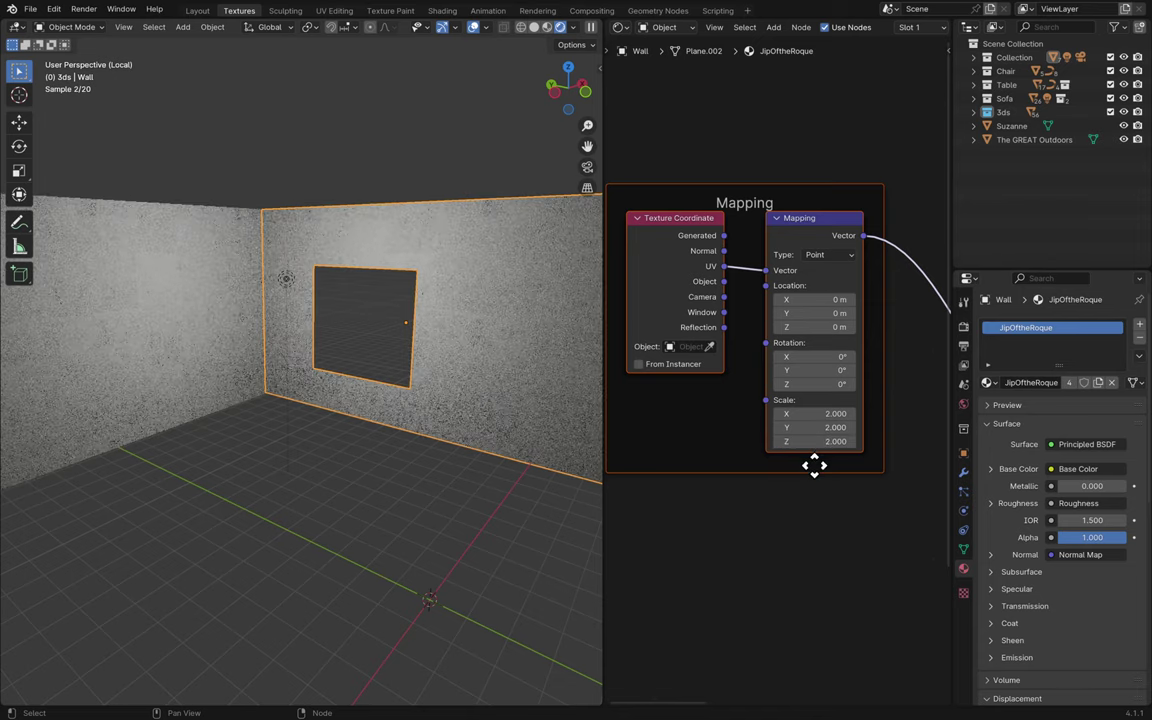
pyautogui.click(798, 519)
pyautogui.hotkey('ctrl', 's')
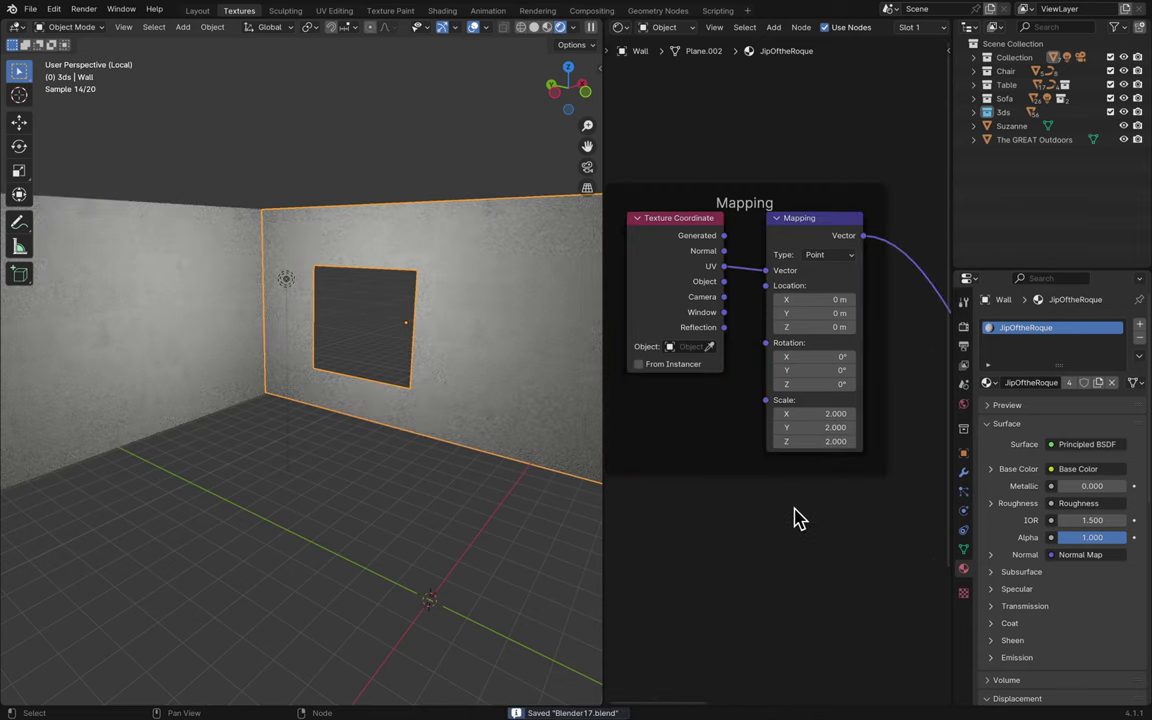
# - Pan the node editor over to the Normal Map node
pyautogui.hscroll(5, 520, 518)
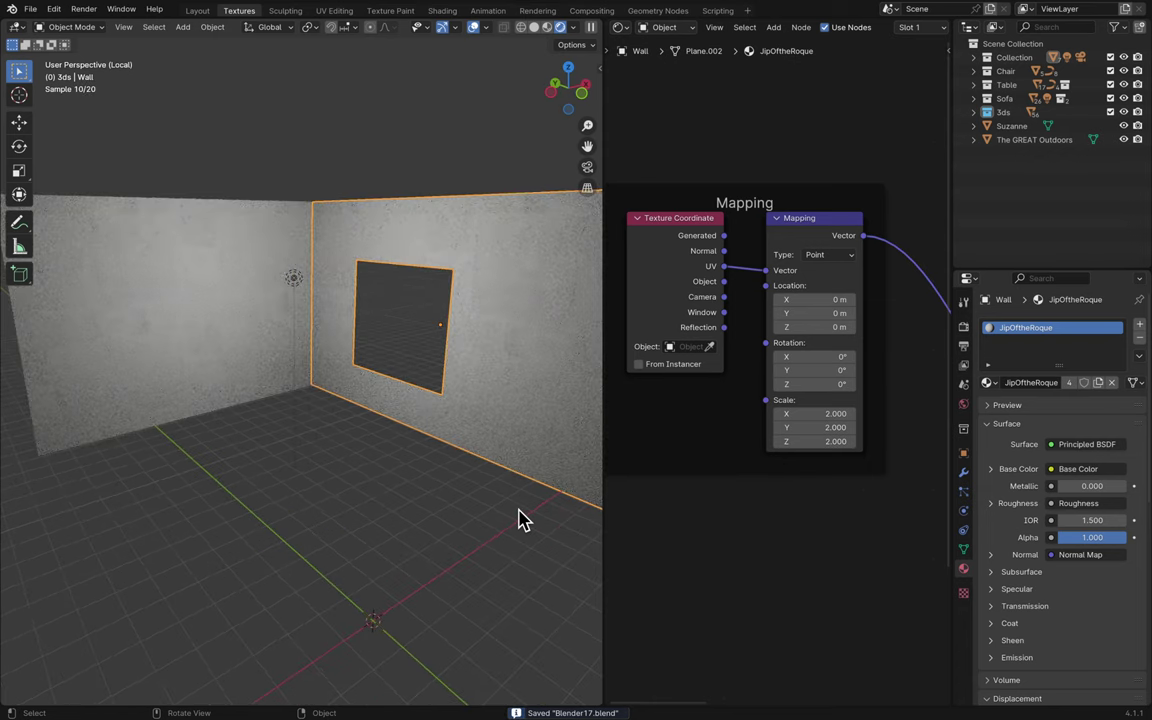
pyautogui.hscroll(4, 520, 518)
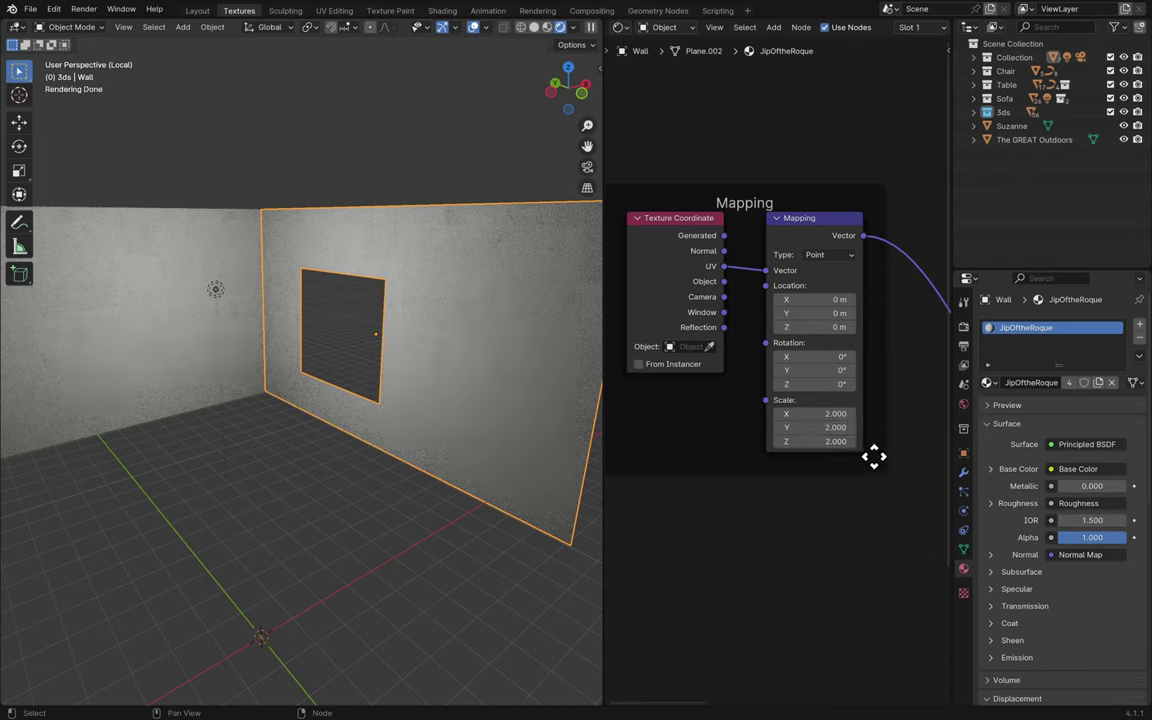
pyautogui.moveTo(874, 457); pyautogui.dragTo(897, 417, button='middle')
pyautogui.scroll(-10, 874, 465)
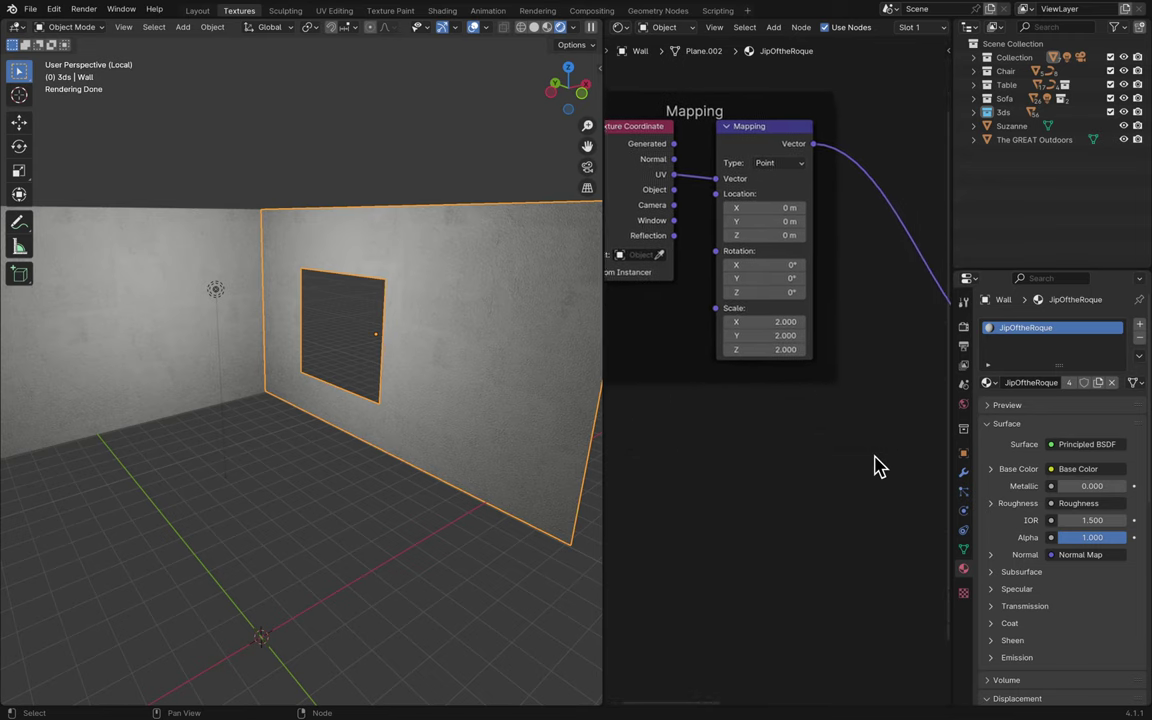
pyautogui.hscroll(10, 874, 465)
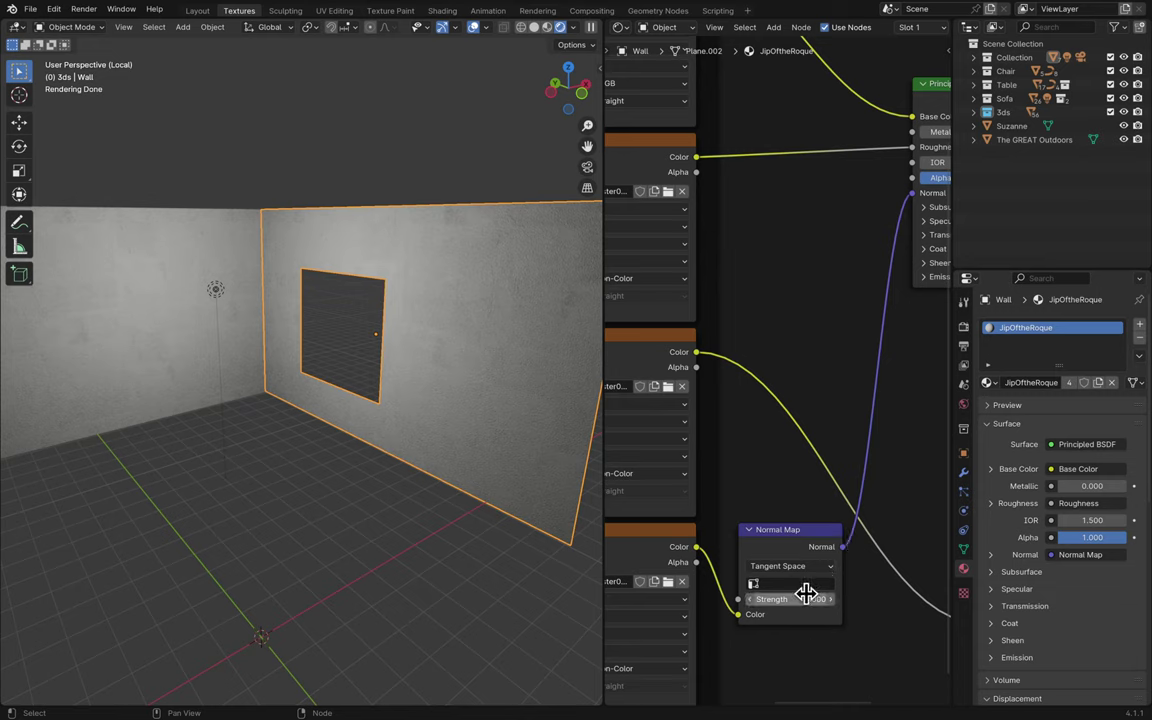
# - Lower the Normal Map node's Strength to 0.500
pyautogui.moveTo(800, 599); pyautogui.dragTo(806, 596)
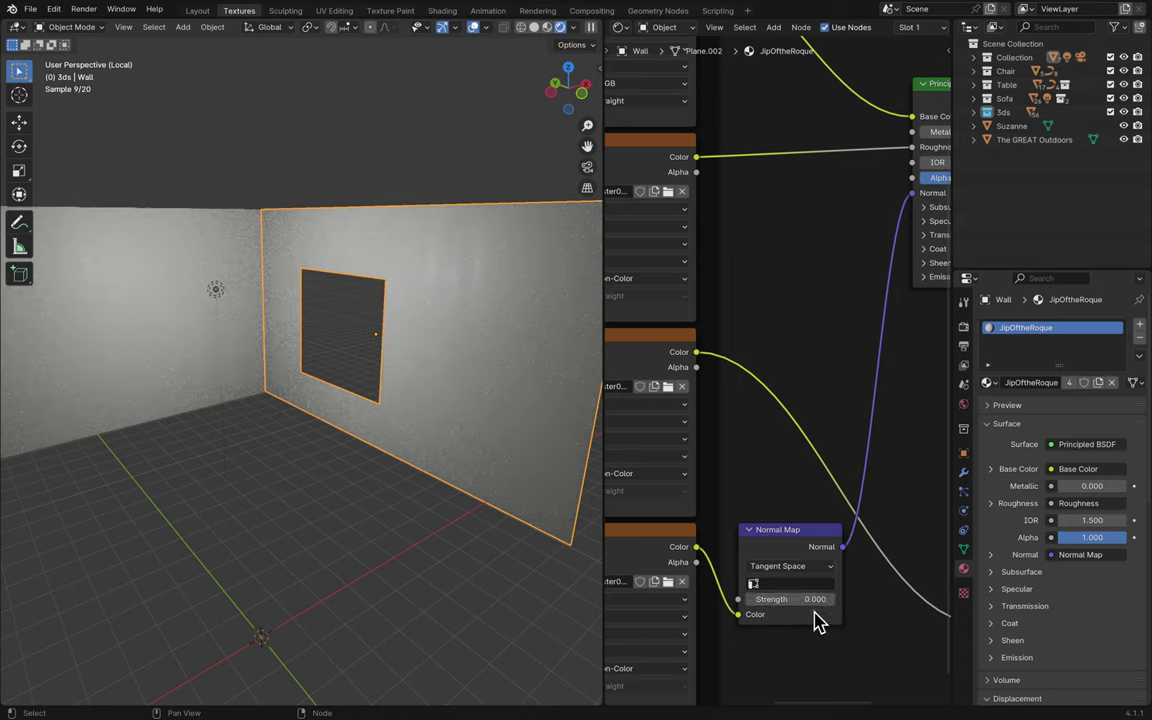
pyautogui.keyDown('ctrl'); pyautogui.scroll(6, 829, 600); pyautogui.keyUp('ctrl')
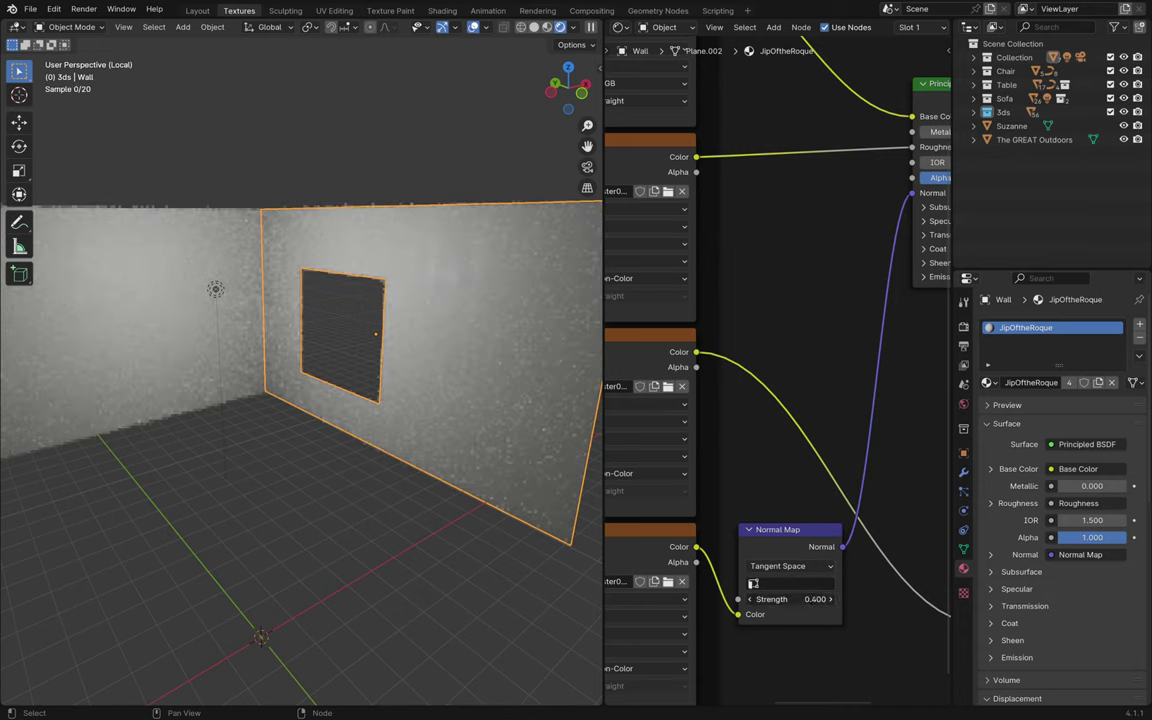
pyautogui.click(749, 600)
pyautogui.hscroll(5, 866, 473)
pyautogui.scroll(2, 866, 473)
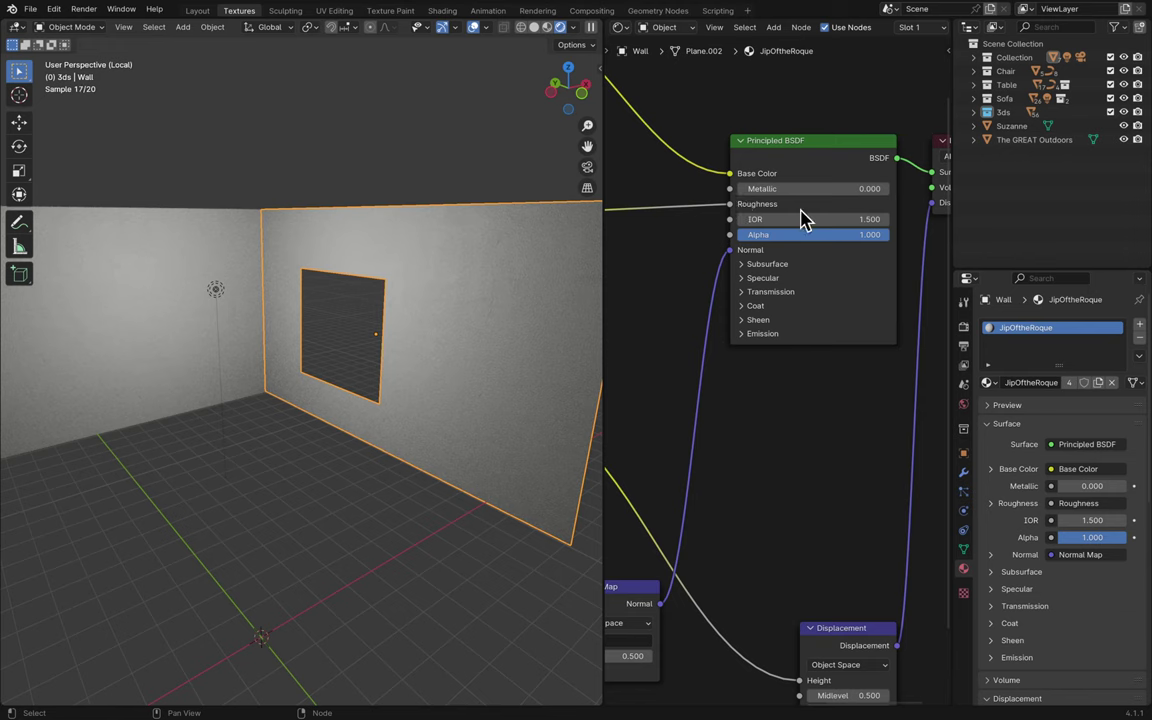
# - Test Metallic at 1.000 and back to 0, try a higher IOR, and adjust displacement Scale
pyautogui.click(792, 190)
pyautogui.moveTo(792, 193); pyautogui.dragTo(891, 199)
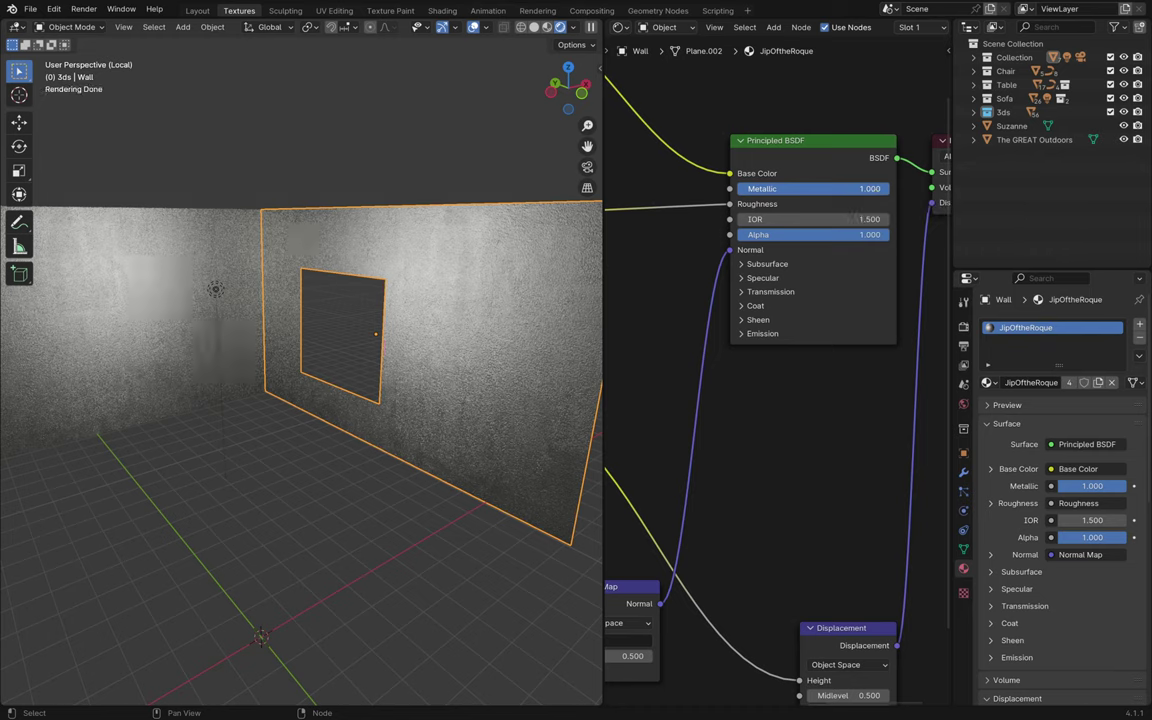
pyautogui.moveTo(869, 193); pyautogui.dragTo(669, 190)
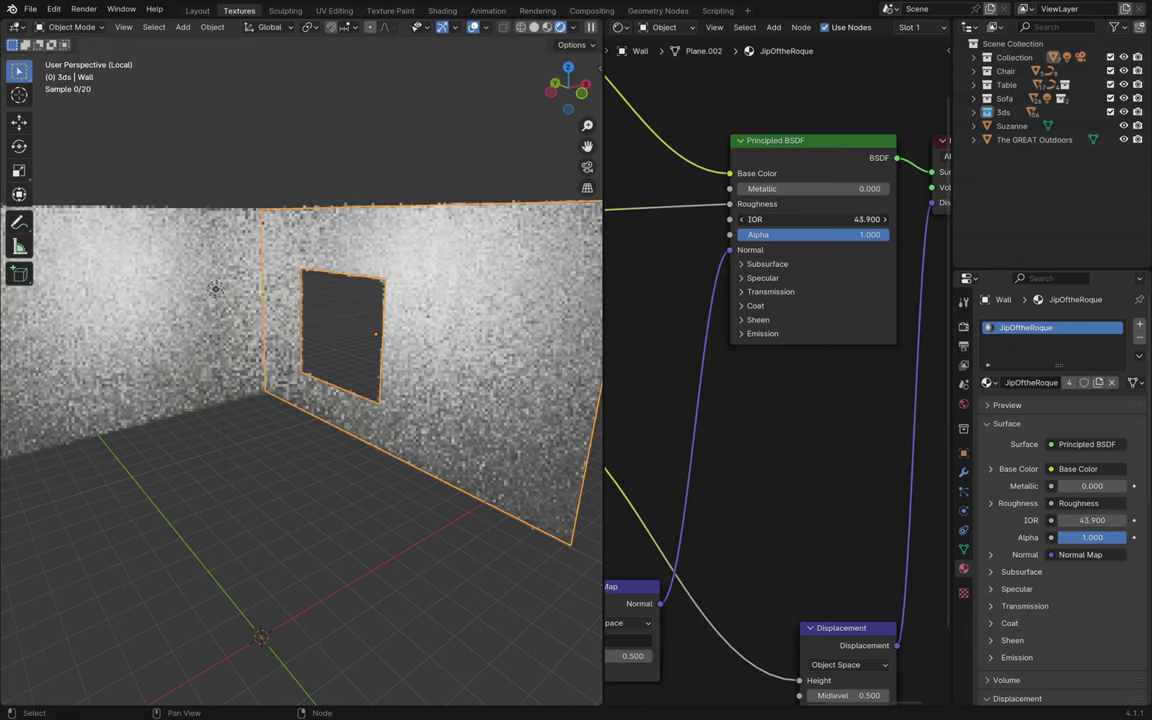
pyautogui.moveTo(784, 219); pyautogui.dragTo(840, 234)
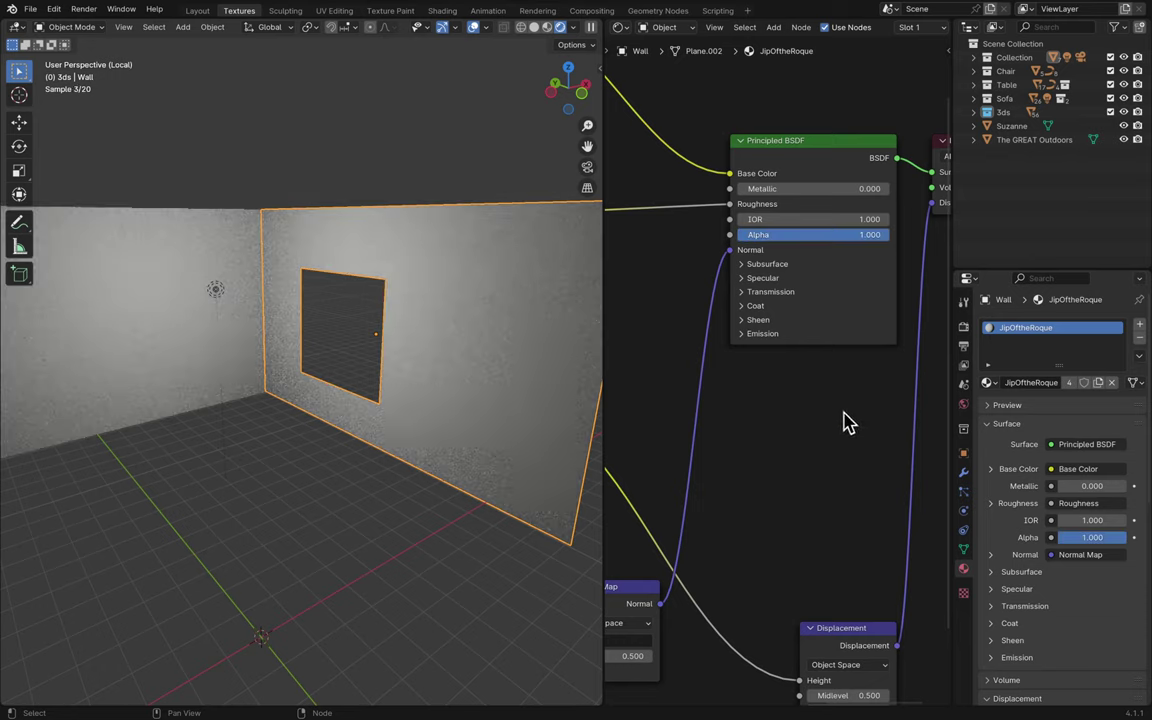
pyautogui.hscroll(5, 846, 424)
pyautogui.scroll(-4, 845, 426)
pyautogui.scroll(-2, 840, 428)
pyautogui.hscroll(-1, 840, 428)
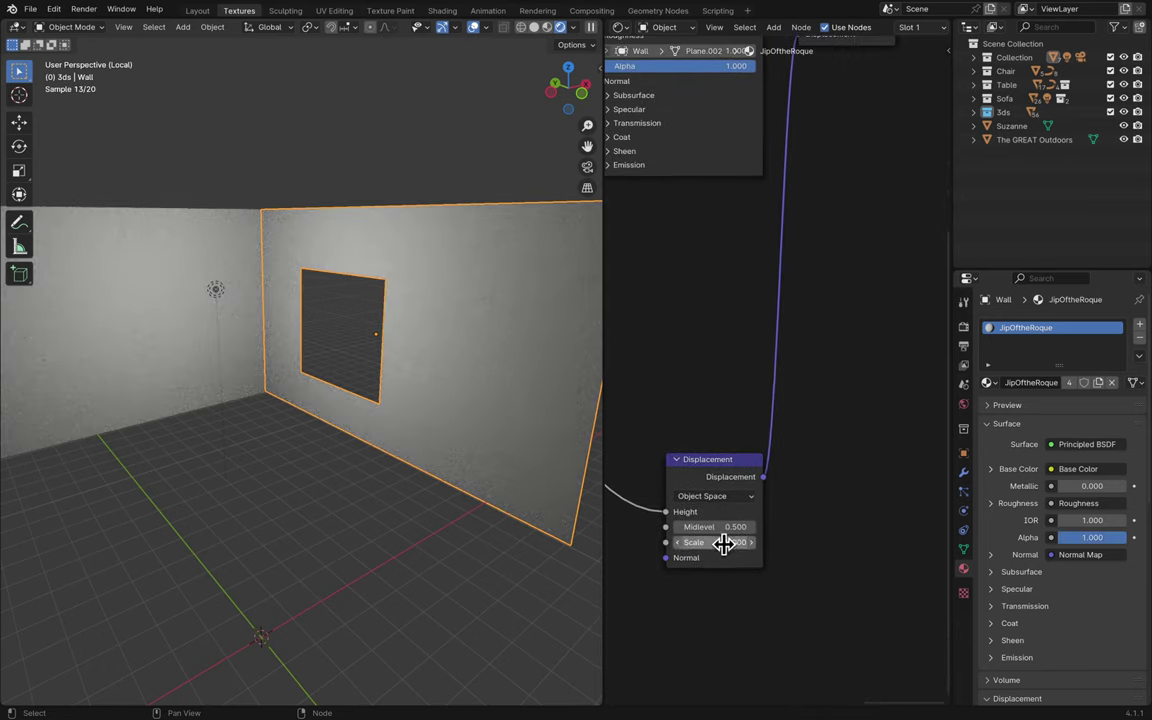
pyautogui.moveTo(725, 541); pyautogui.dragTo(830, 527)
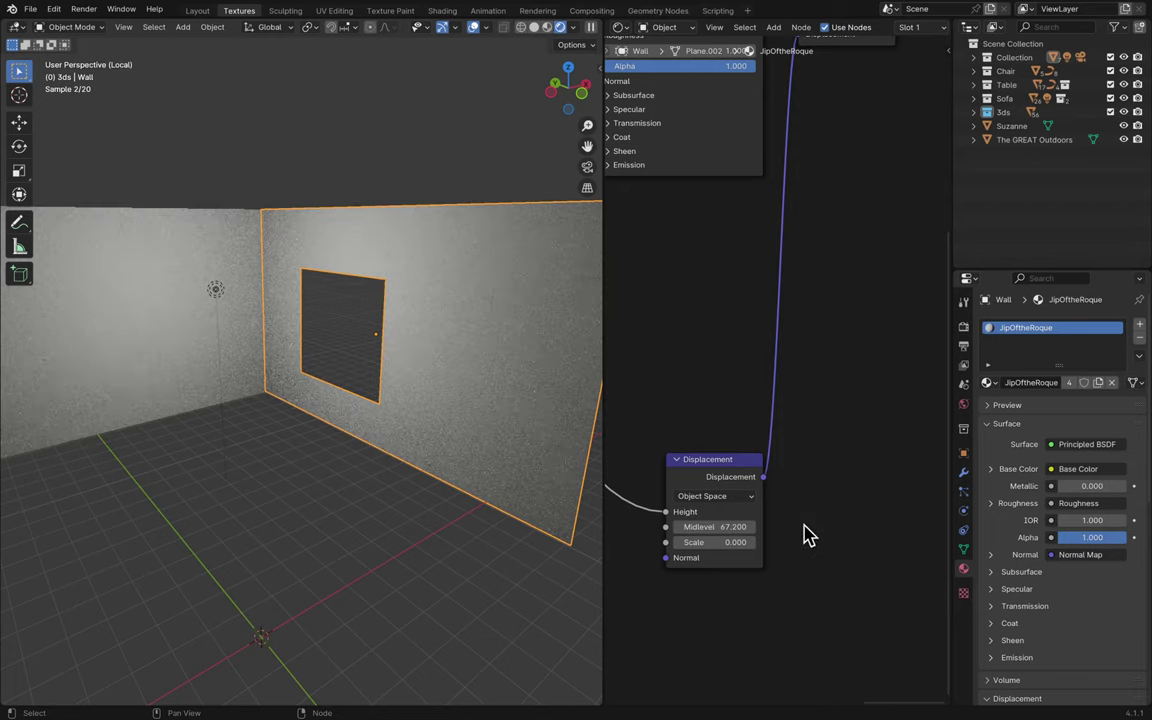
# - Undo the Midlevel change back to 0.500, save, exit local view and switch to Solid shading
pyautogui.hotkey('ctrl', 'z')
pyautogui.hotkey('ctrl', 's')
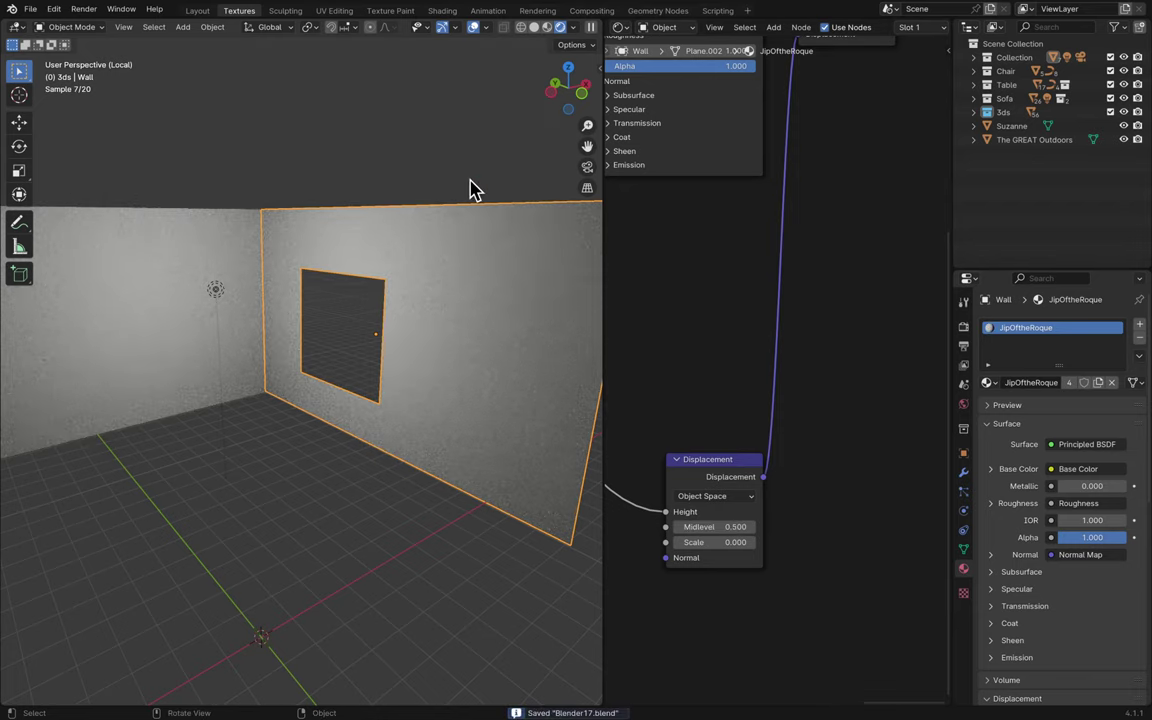
pyautogui.press('KP_Divide')
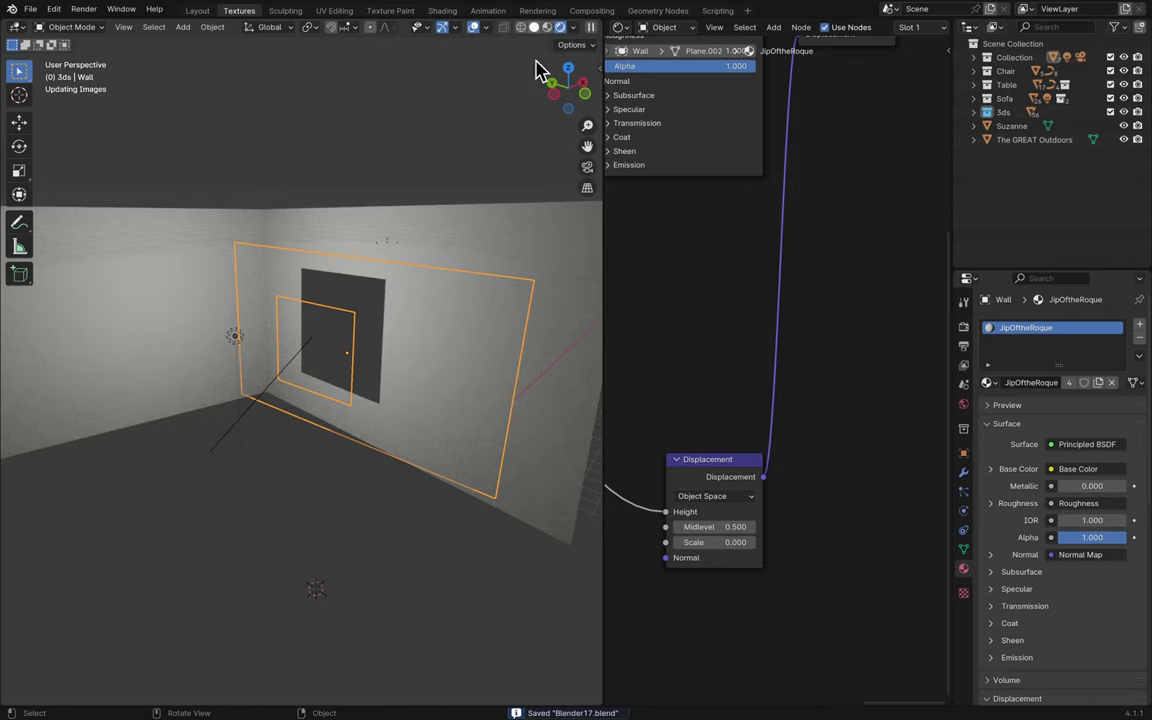
pyautogui.press('z')
pyautogui.press('6')
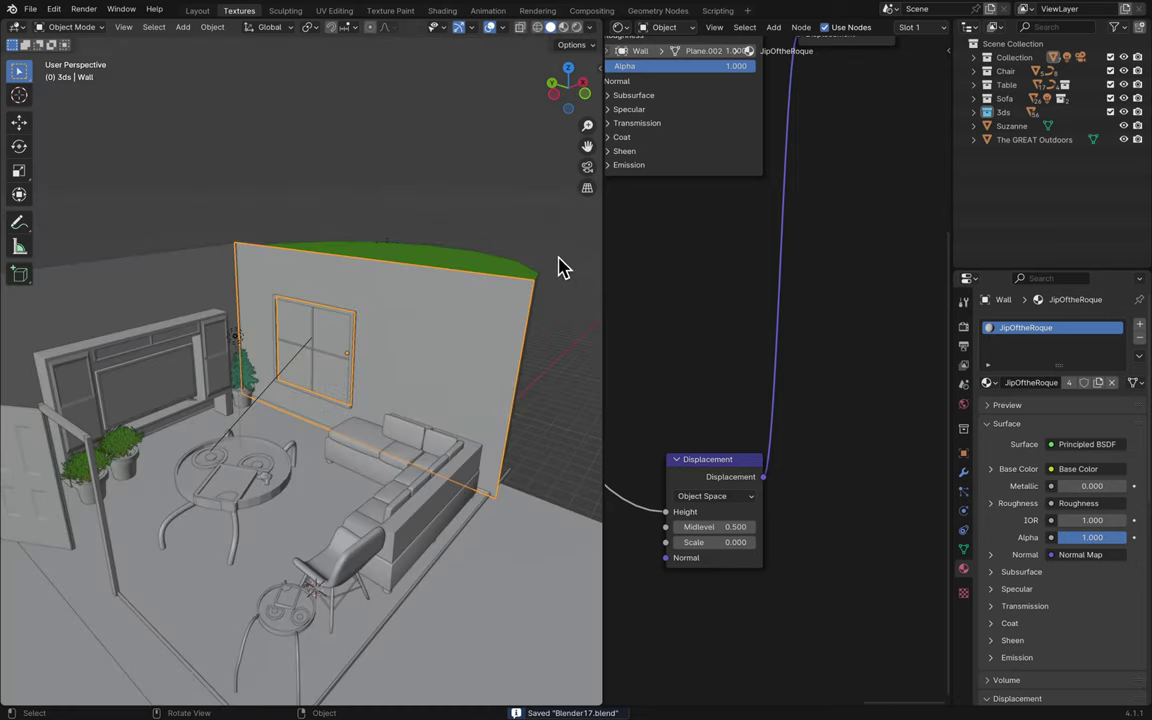
# - Clear the selection, switch to the Layout workspace and open the Render menu
pyautogui.moveTo(408, 8)
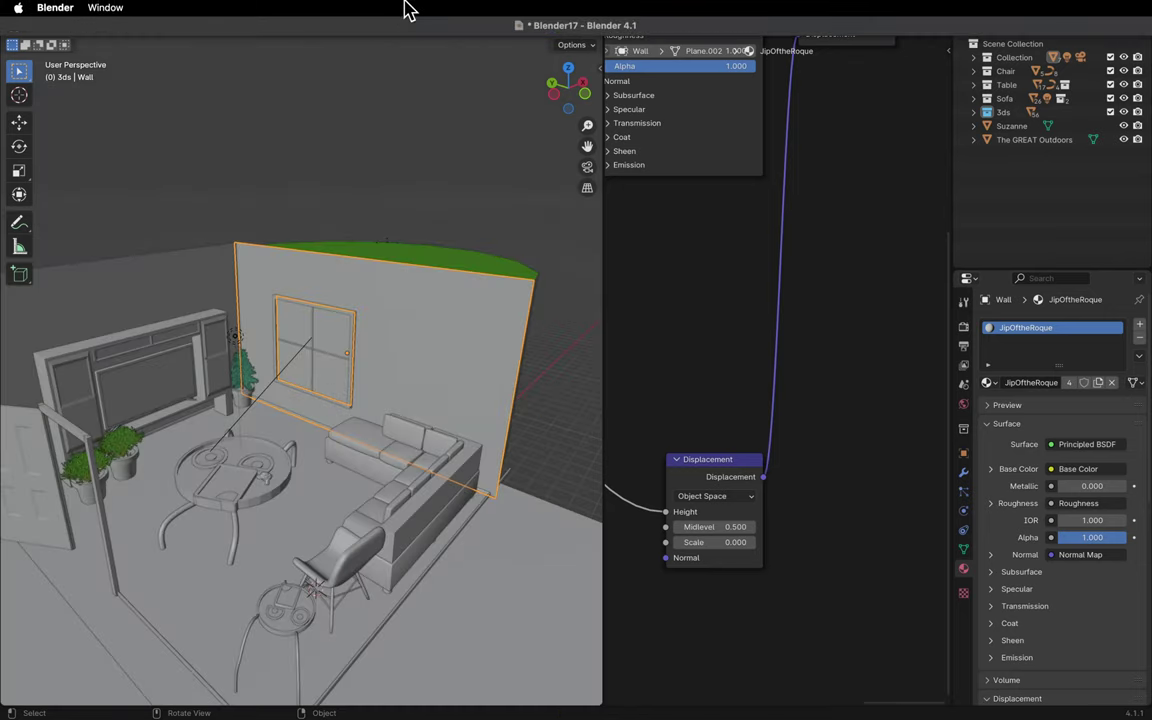
pyautogui.click(489, 166)
pyautogui.press('super+s')
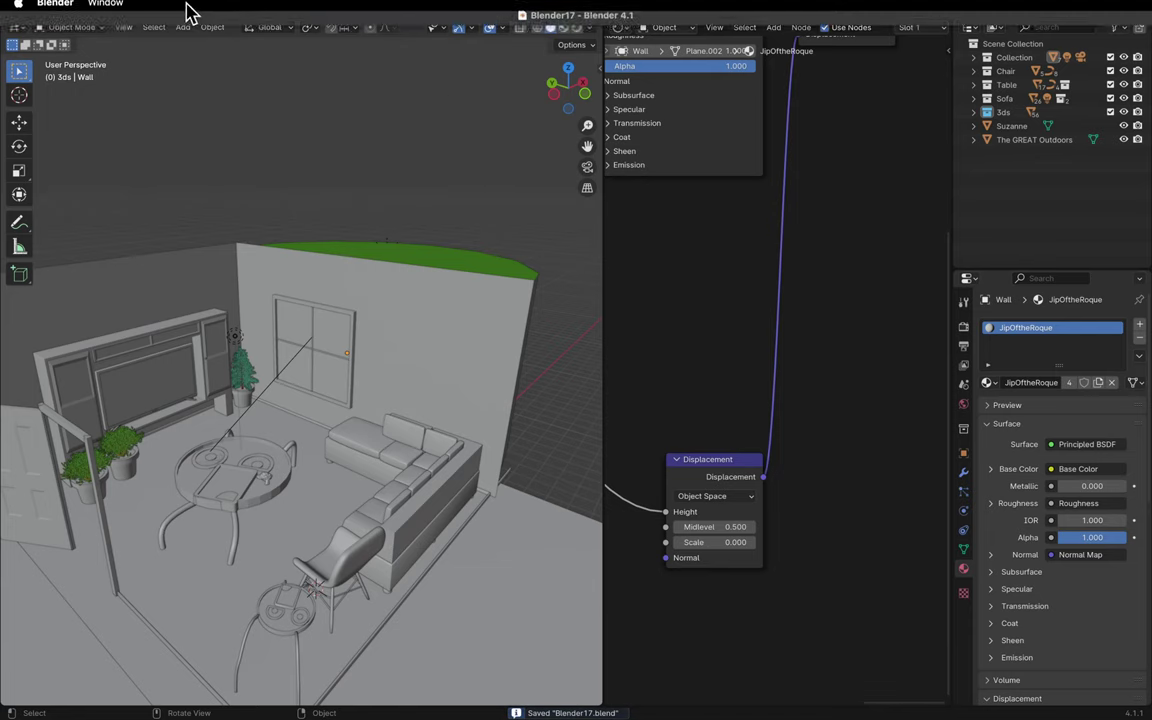
pyautogui.click(192, 10)
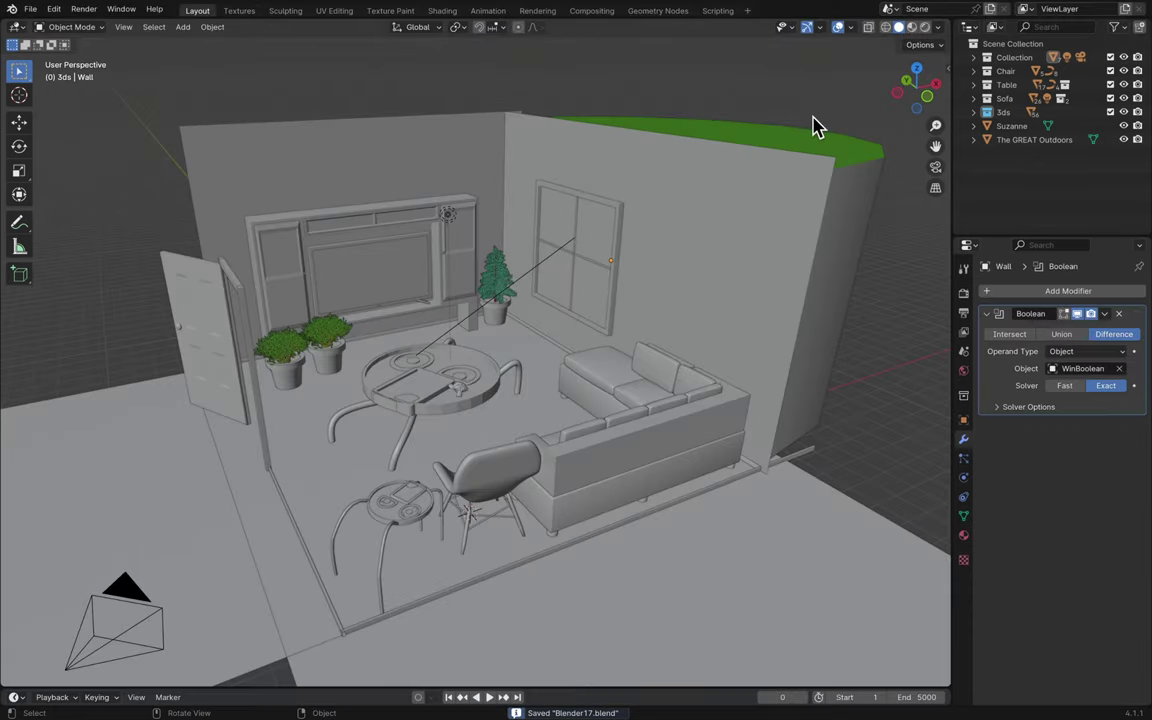
pyautogui.scroll(-3, 843, 144)
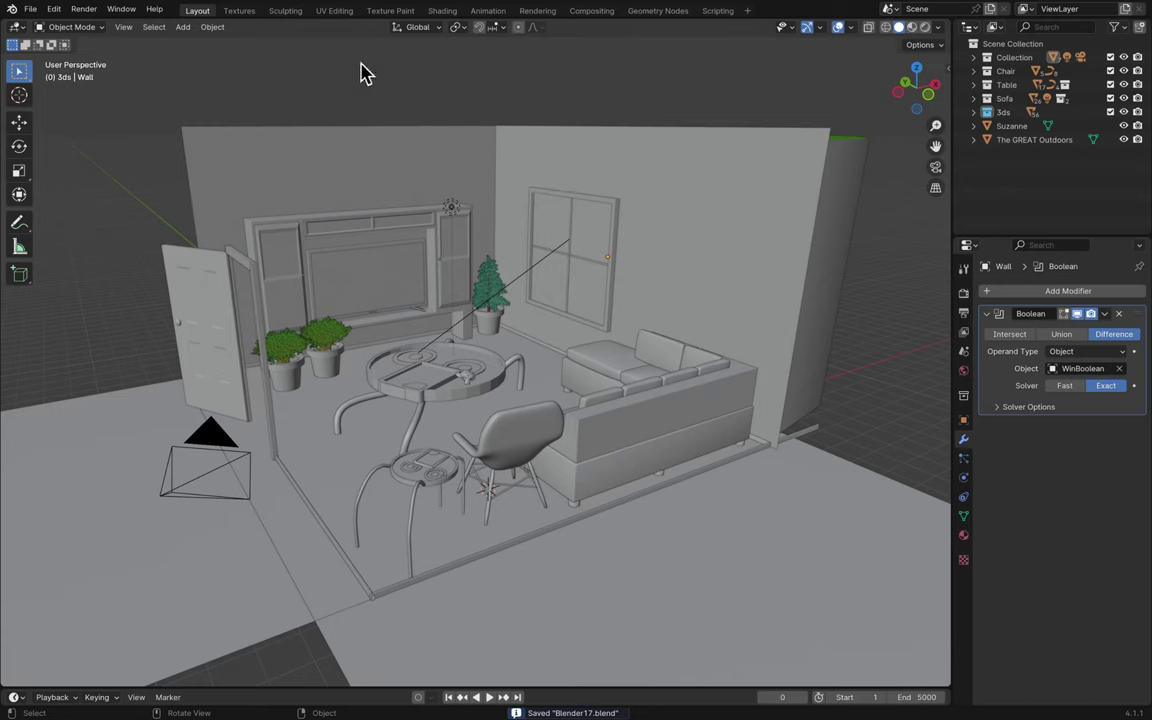
pyautogui.click(84, 9)
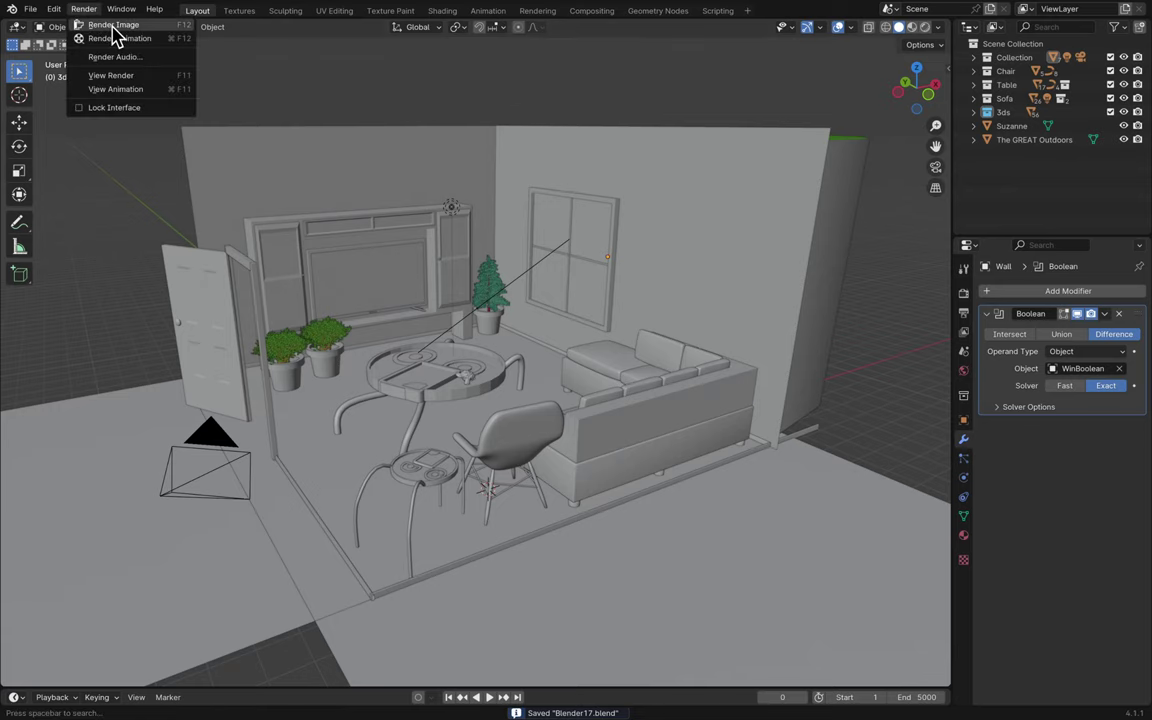
pyautogui.click(114, 25)
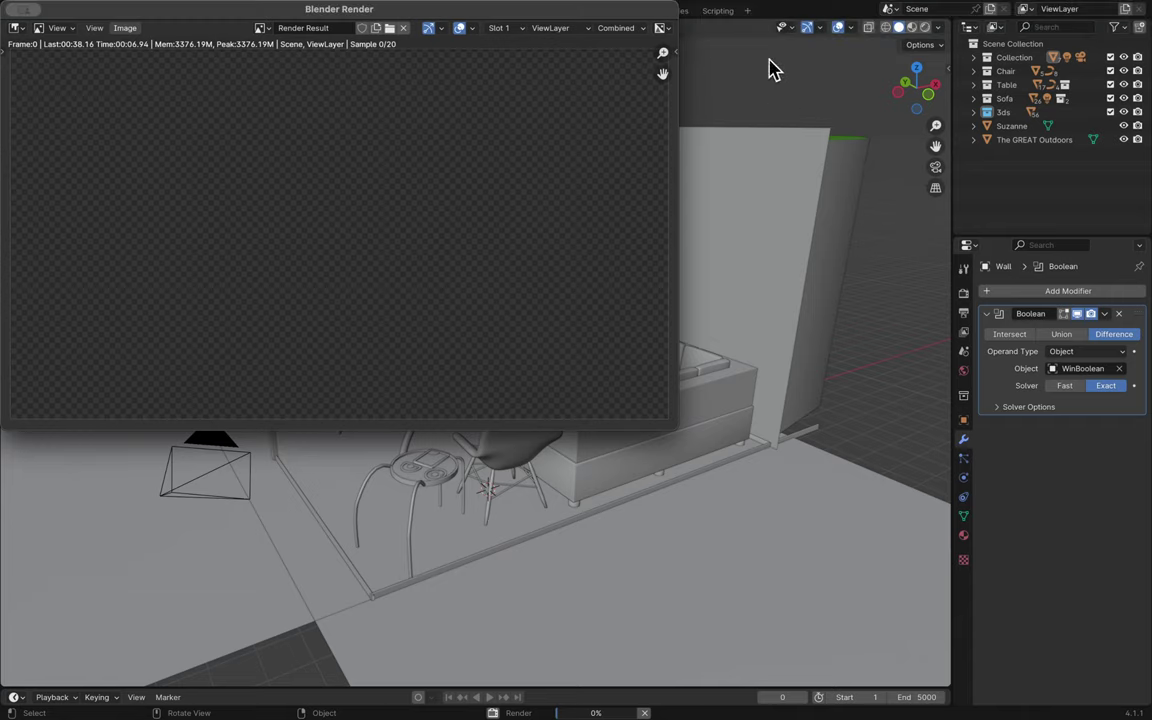
pyautogui.doubleClick(620, 12)
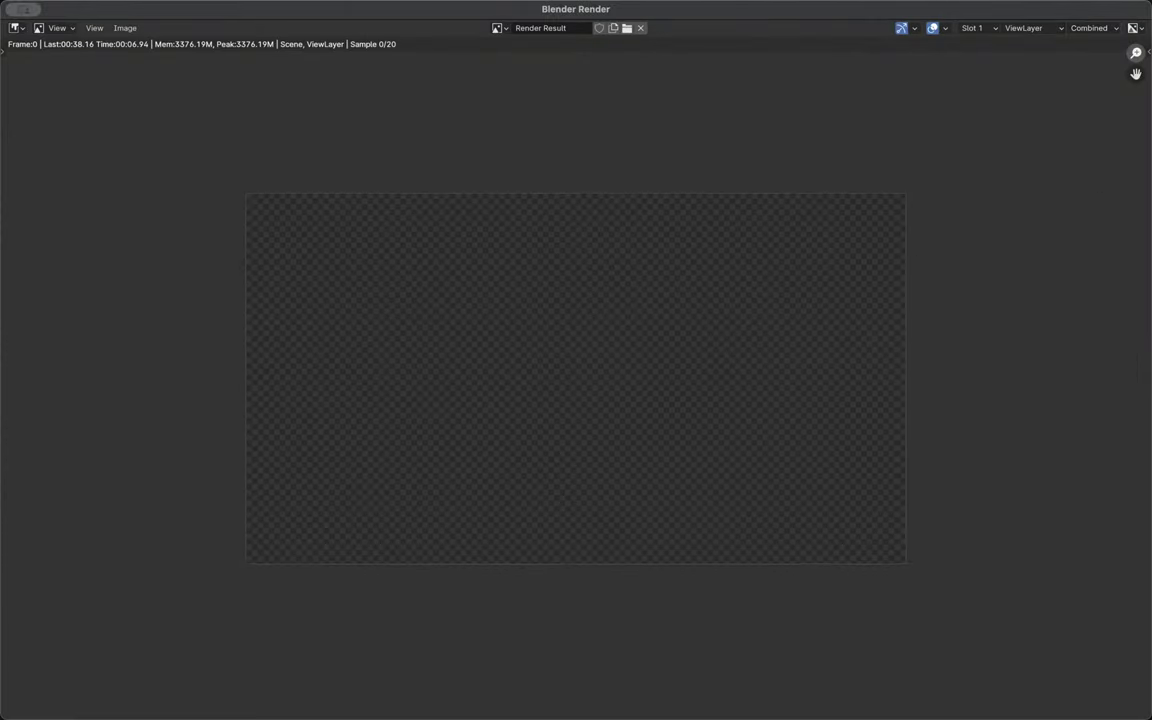
pyautogui.scroll(1, 1136, 74)
pyautogui.scroll(1, 1136, 74)
pyautogui.scroll(1, 1136, 74)
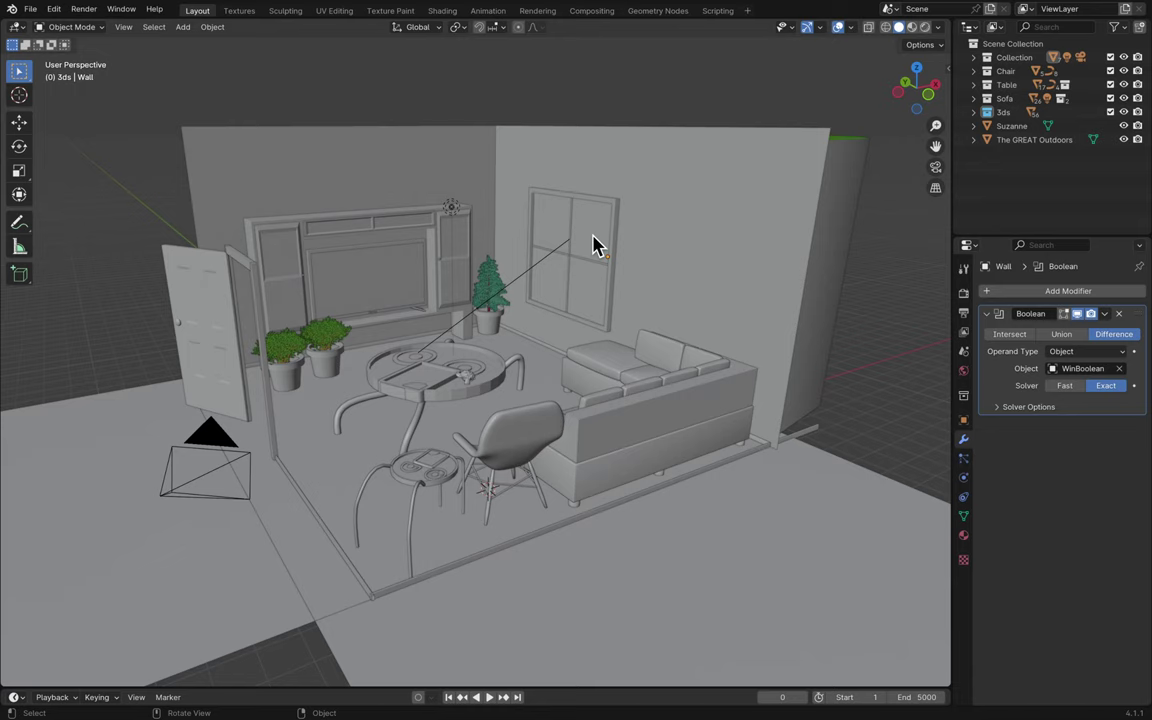
# - Select The GREAT Outdoors backdrop and switch to the Textures workspace
pyautogui.click(847, 211)
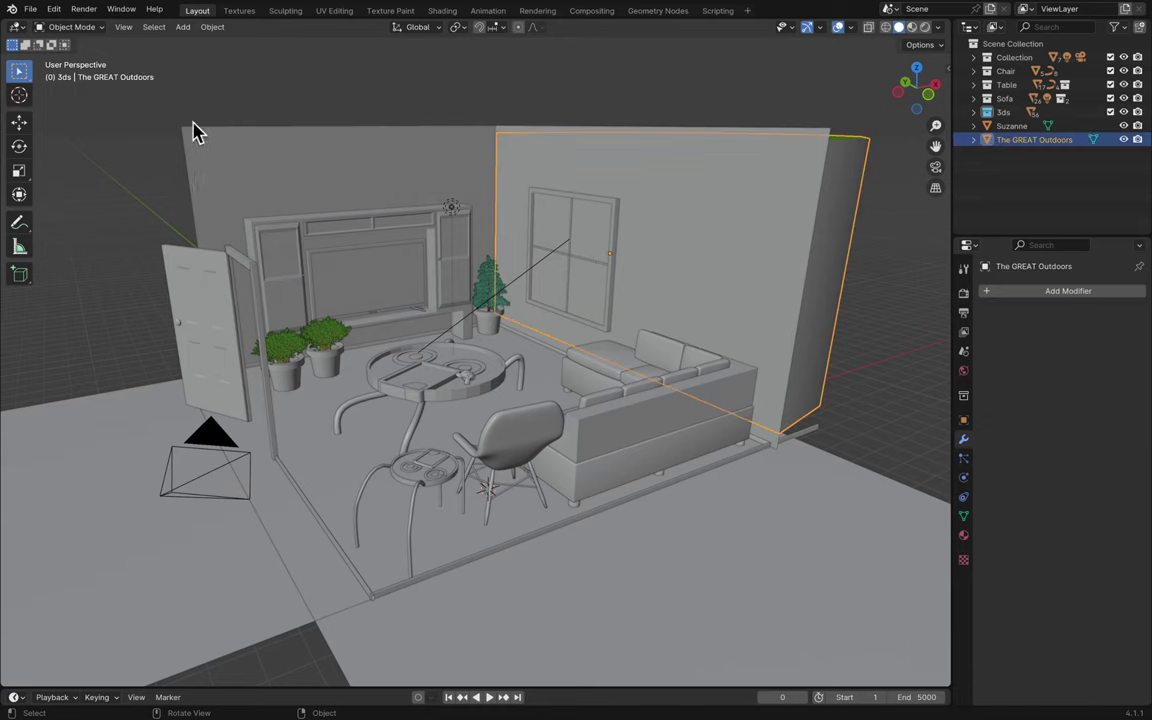
pyautogui.click(240, 12)
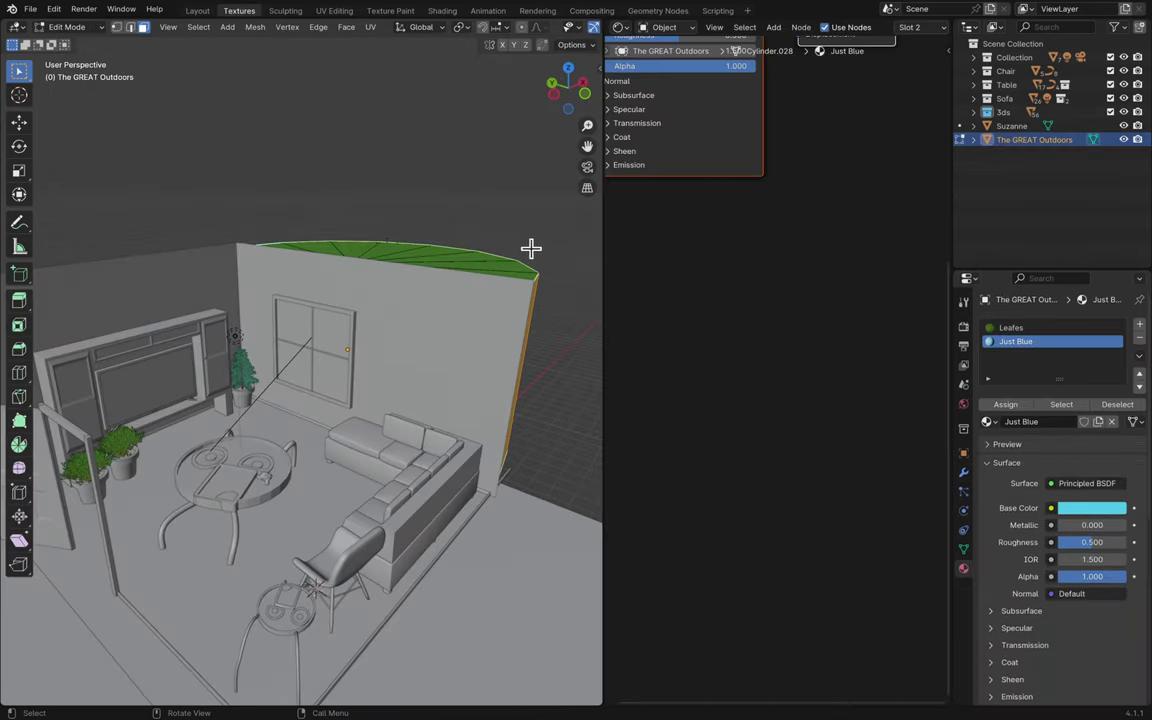
pyautogui.scroll(2, 540, 249)
pyautogui.scroll(6, 540, 249)
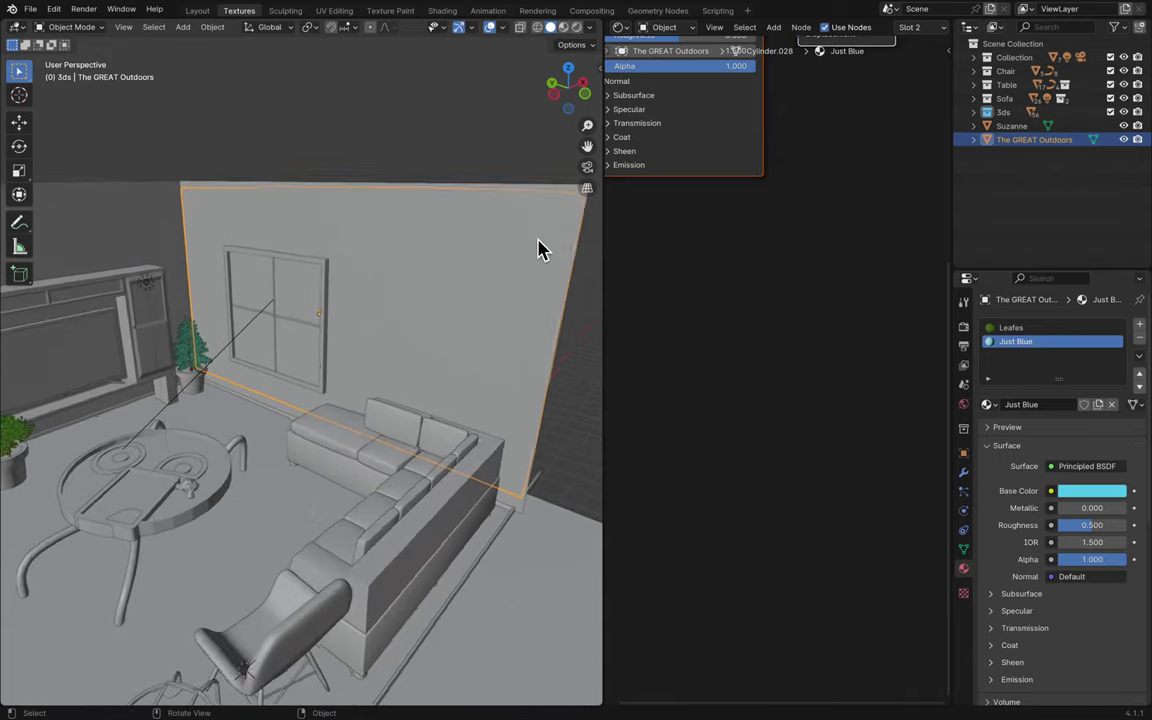
pyautogui.scroll(-6, 540, 249)
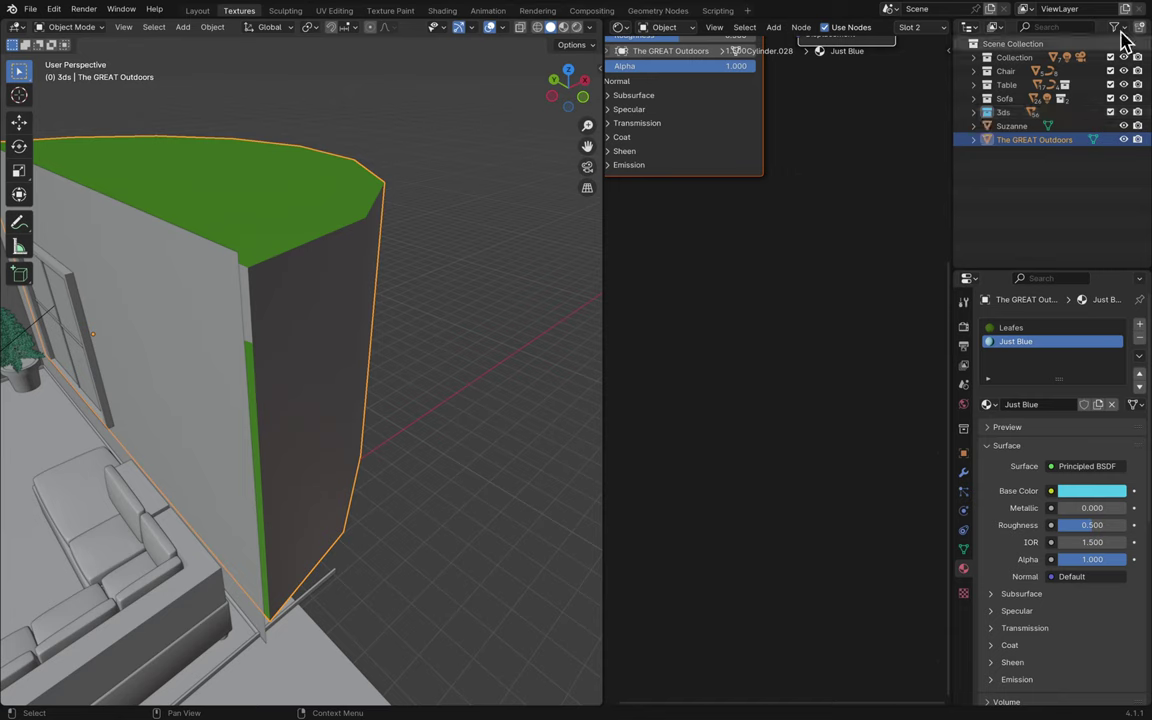
# - Filter the Outliner by 'poin', drag Point onto the Scene Collection, then clear the filter
pyautogui.click(1087, 27)
pyautogui.write('sun')
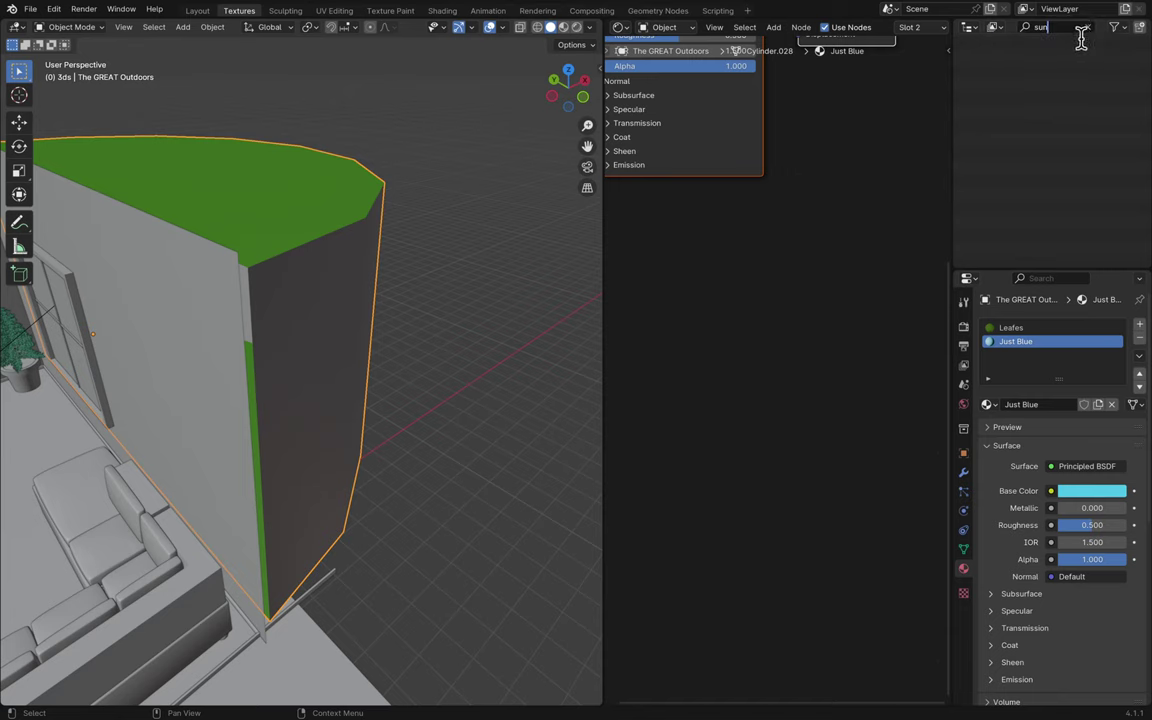
pyautogui.press('BackSpace')
pyautogui.press('BackSpace')
pyautogui.press('BackSpace')
pyautogui.write('poin')
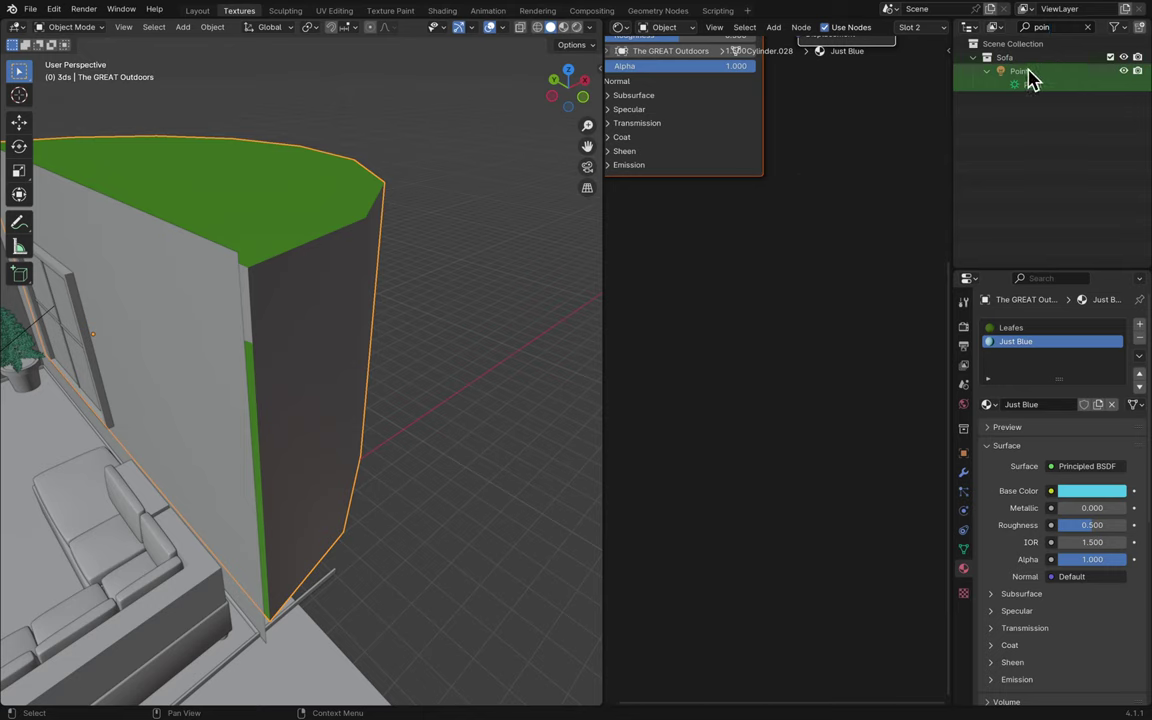
pyautogui.moveTo(1031, 75); pyautogui.dragTo(1030, 52)
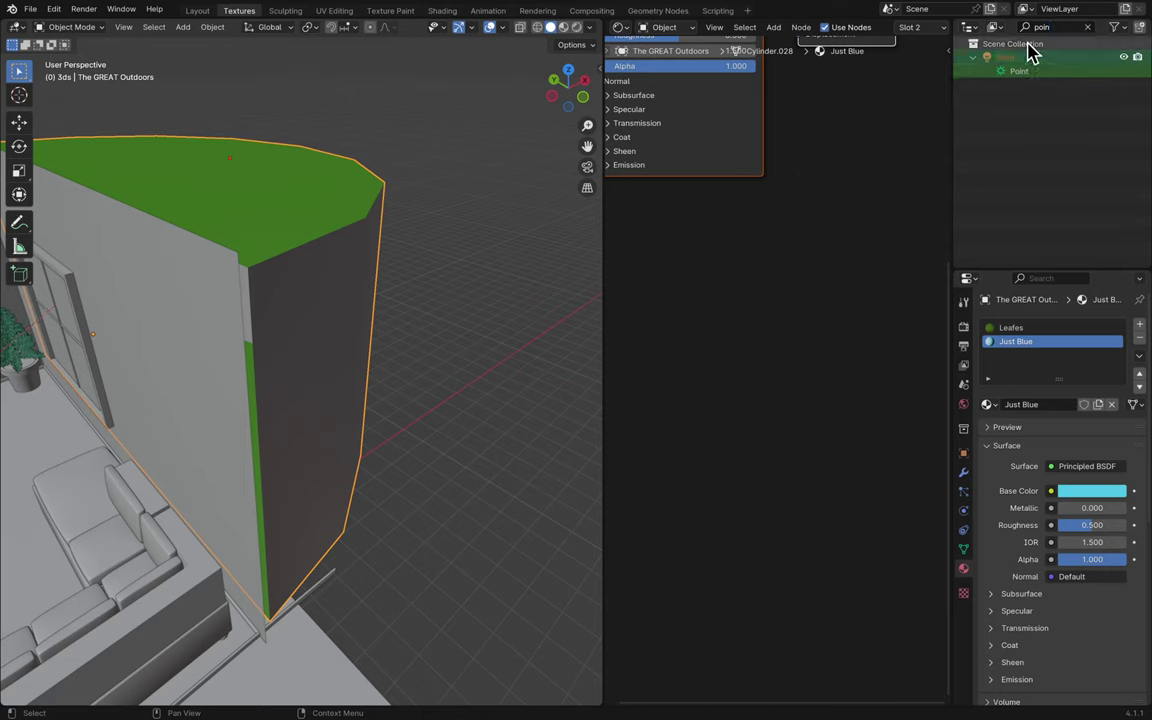
pyautogui.click(1087, 27)
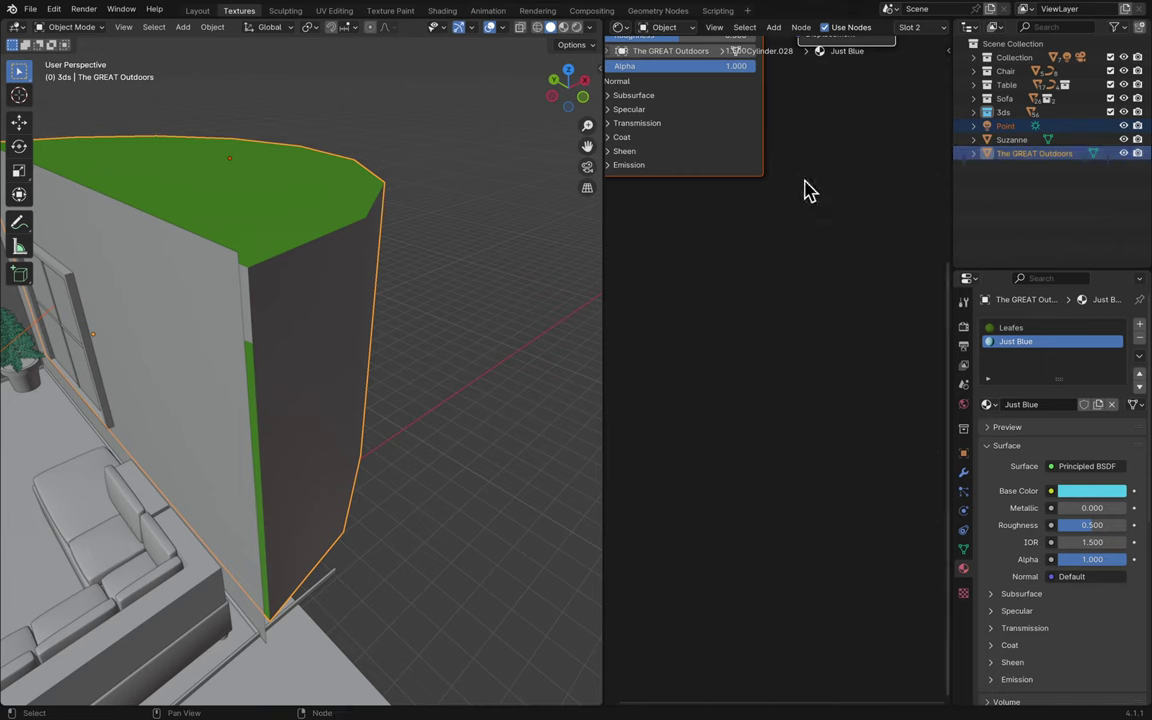
# - Orbit and zoom out around the room, then make the Point light active
pyautogui.moveTo(514, 234); pyautogui.dragTo(540, 190, button='middle')
pyautogui.scroll(-2, 540, 190)
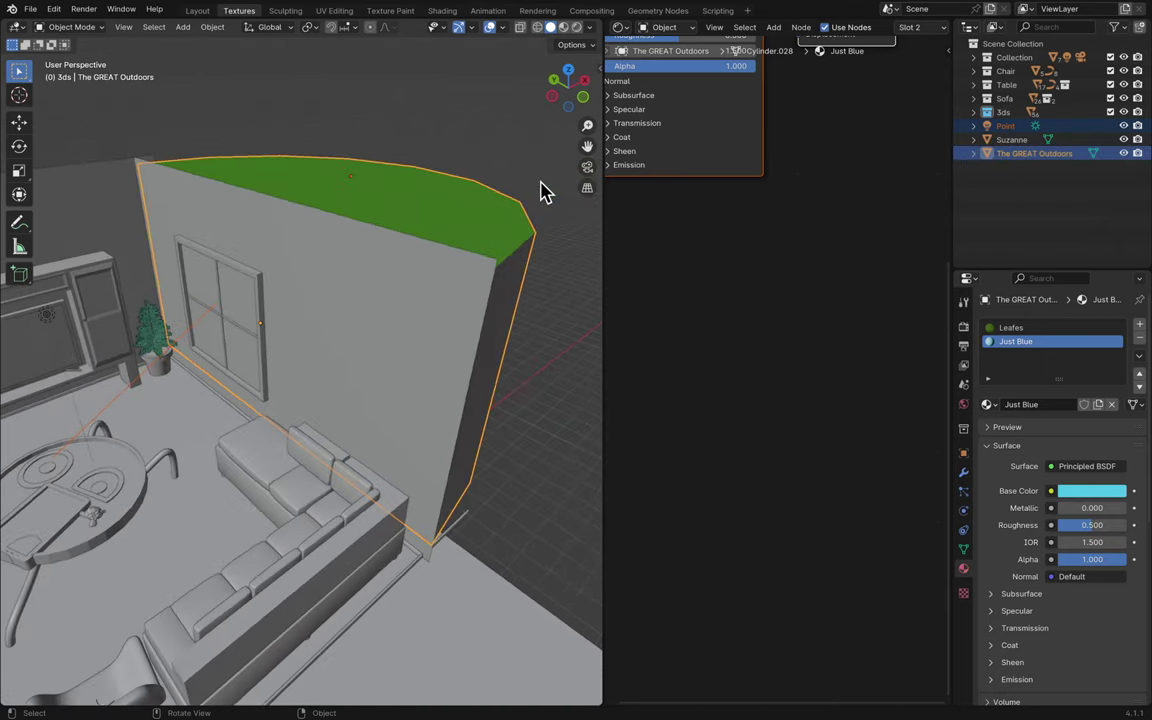
pyautogui.moveTo(334, 260); pyautogui.dragTo(160, 333, button='middle')
pyautogui.keyDown('shift'); pyautogui.click(158, 330); pyautogui.keyUp('shift')
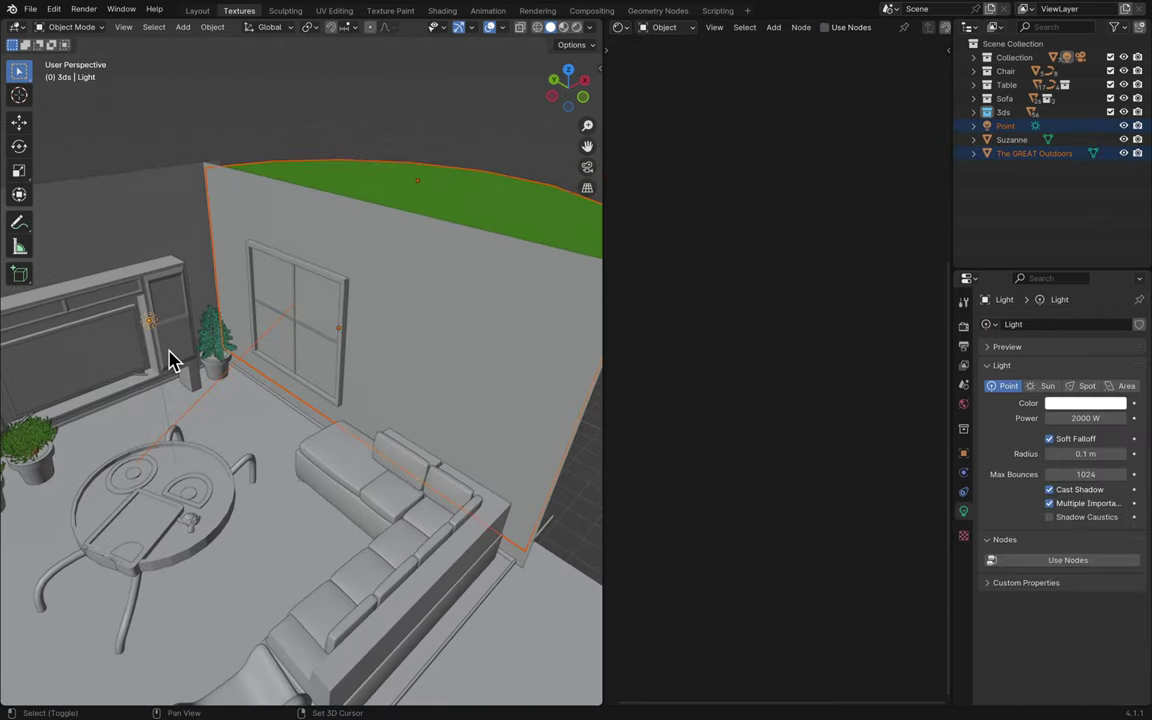
# - Add the floor and window Wall to the selection and isolate them in local view
pyautogui.keyDown('shift'); pyautogui.click(250, 466); pyautogui.keyUp('shift')
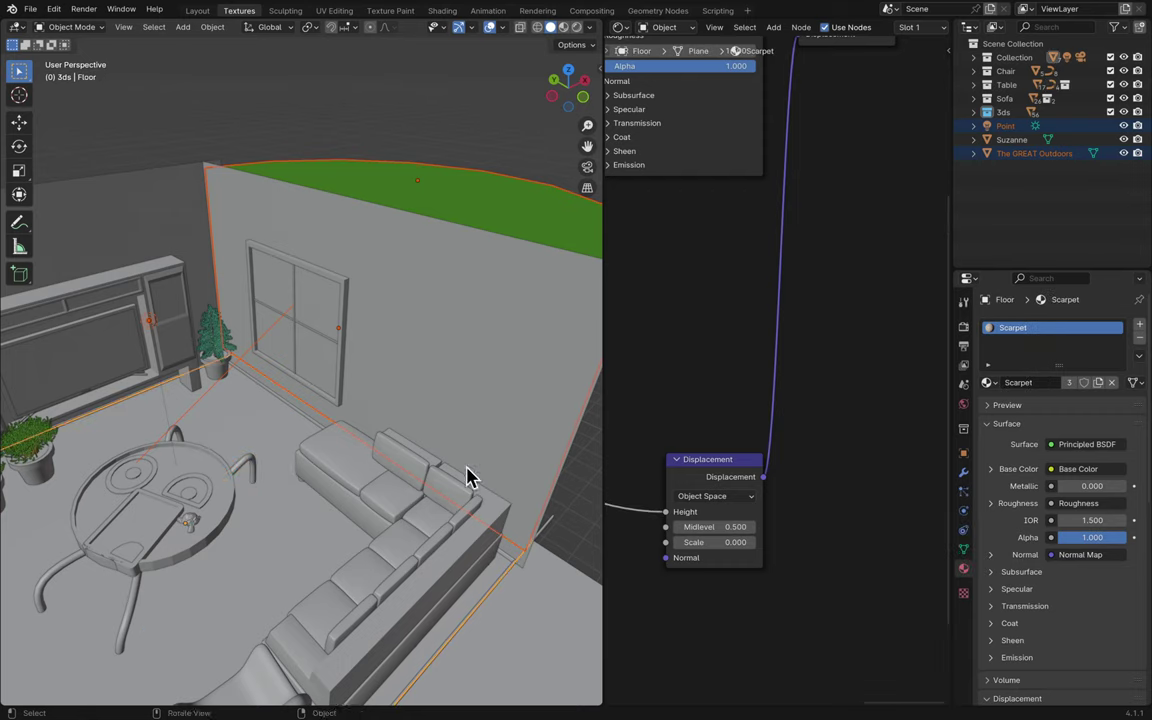
pyautogui.keyDown('shift'); pyautogui.click(458, 373); pyautogui.keyUp('shift')
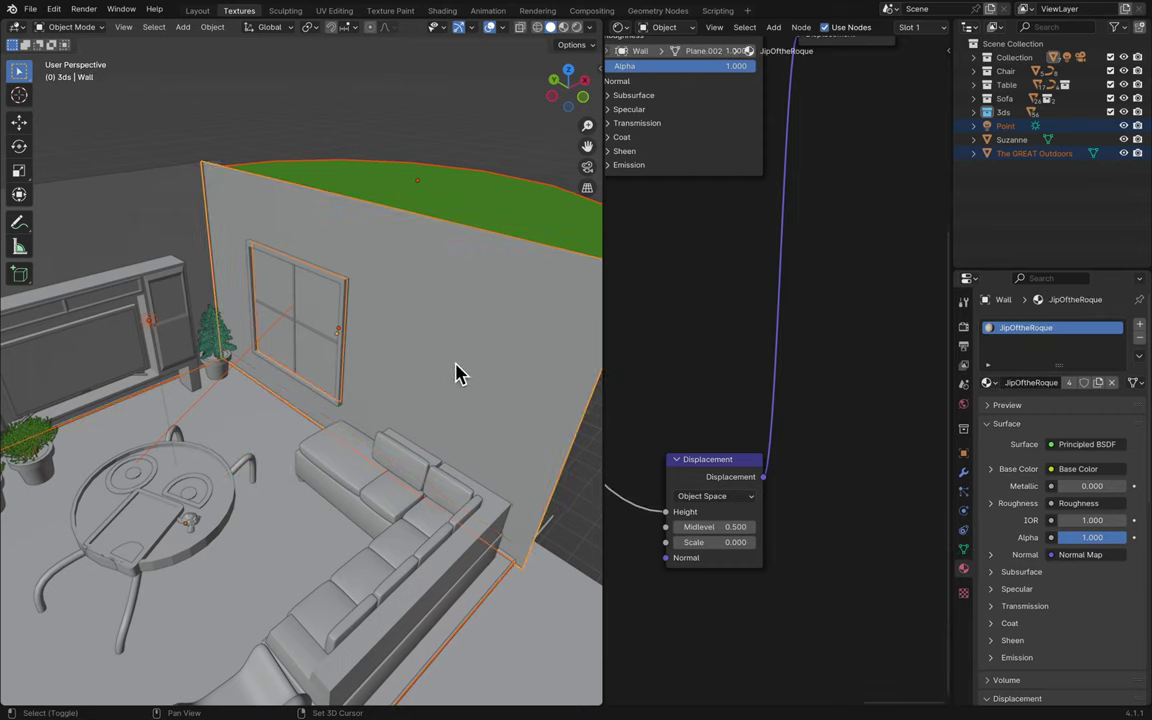
pyautogui.keyDown('shift'); pyautogui.click(325, 320); pyautogui.keyUp('shift')
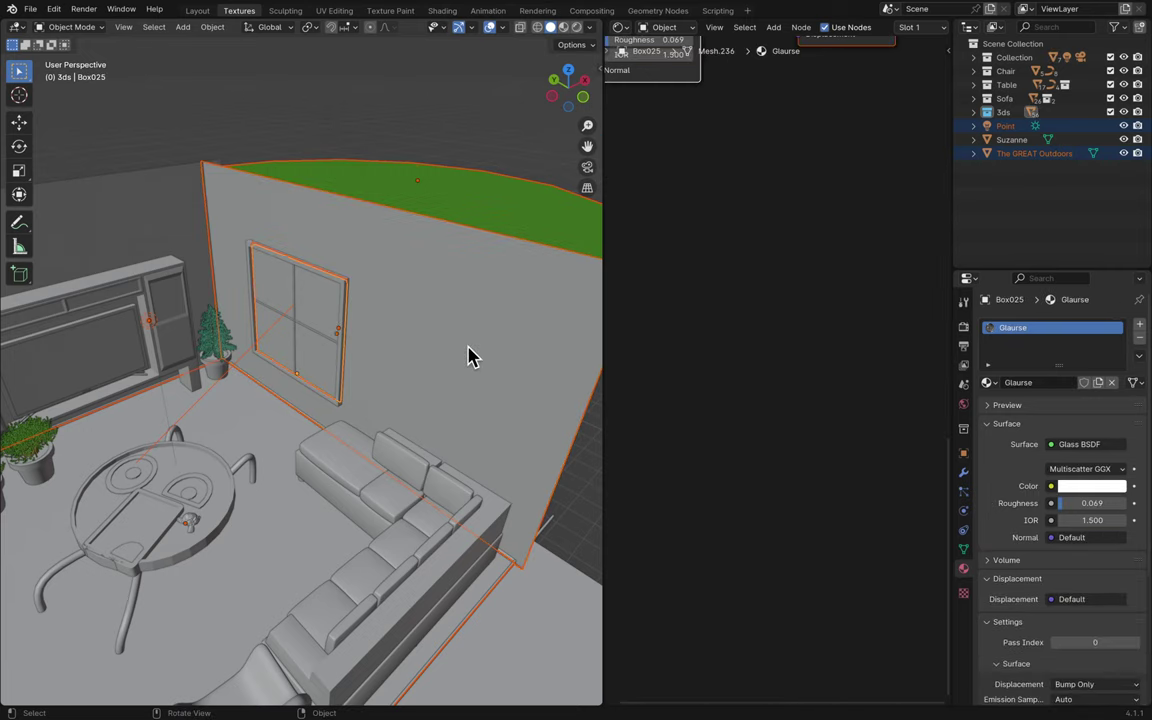
pyautogui.keyDown('shift'); pyautogui.click(404, 290); pyautogui.keyUp('shift')
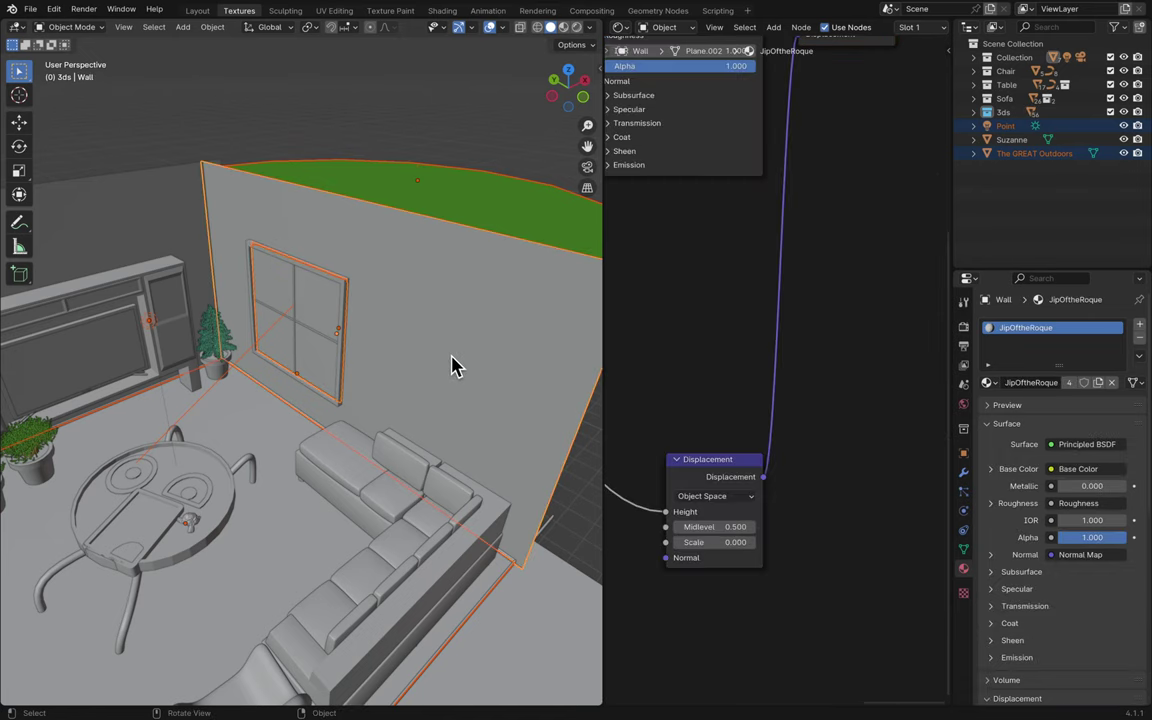
pyautogui.moveTo(451, 366); pyautogui.dragTo(505, 405, button='middle')
pyautogui.scroll(-10, 504, 404)
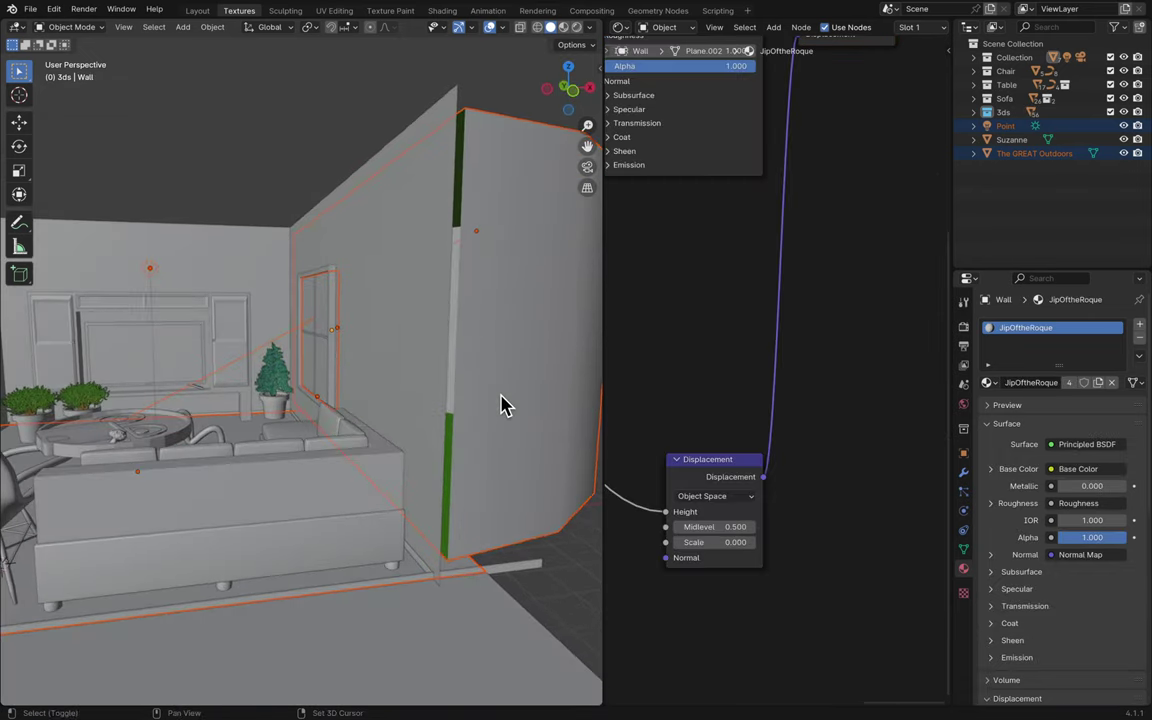
pyautogui.scroll(-10, 504, 404)
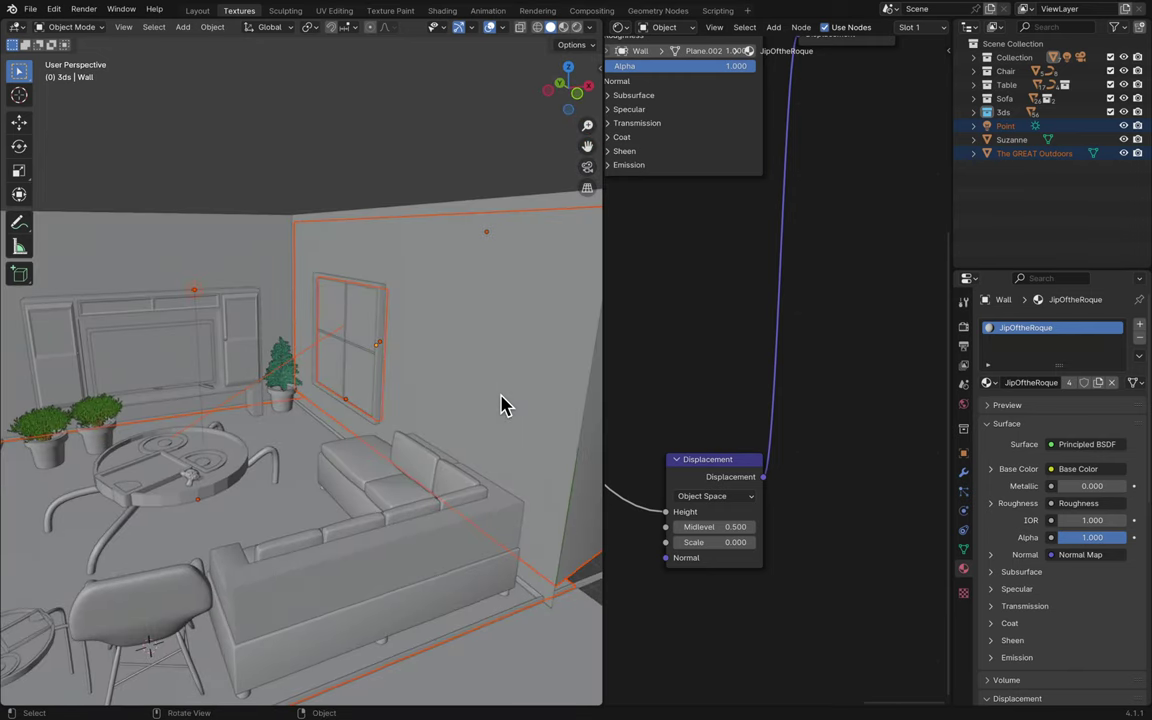
pyautogui.press('KP_Divide')
pyautogui.scroll(5, 398, 432)
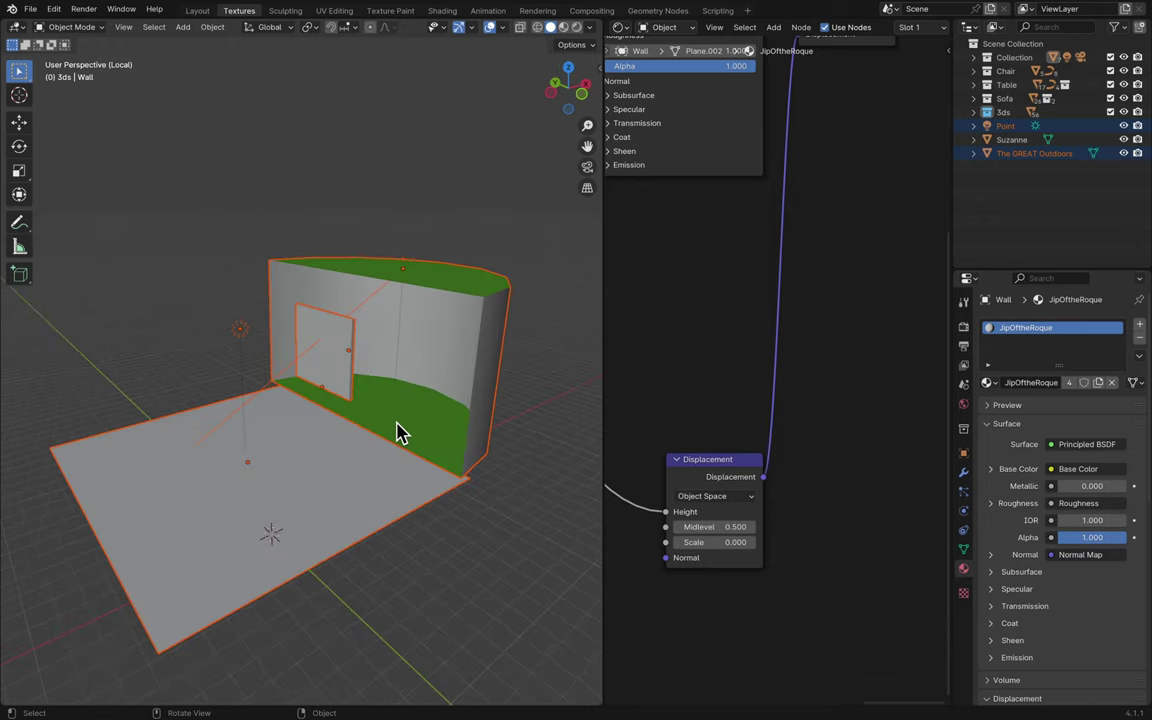
# - Select The GREAT Outdoors backdrop and save the blend file
pyautogui.click(474, 340)
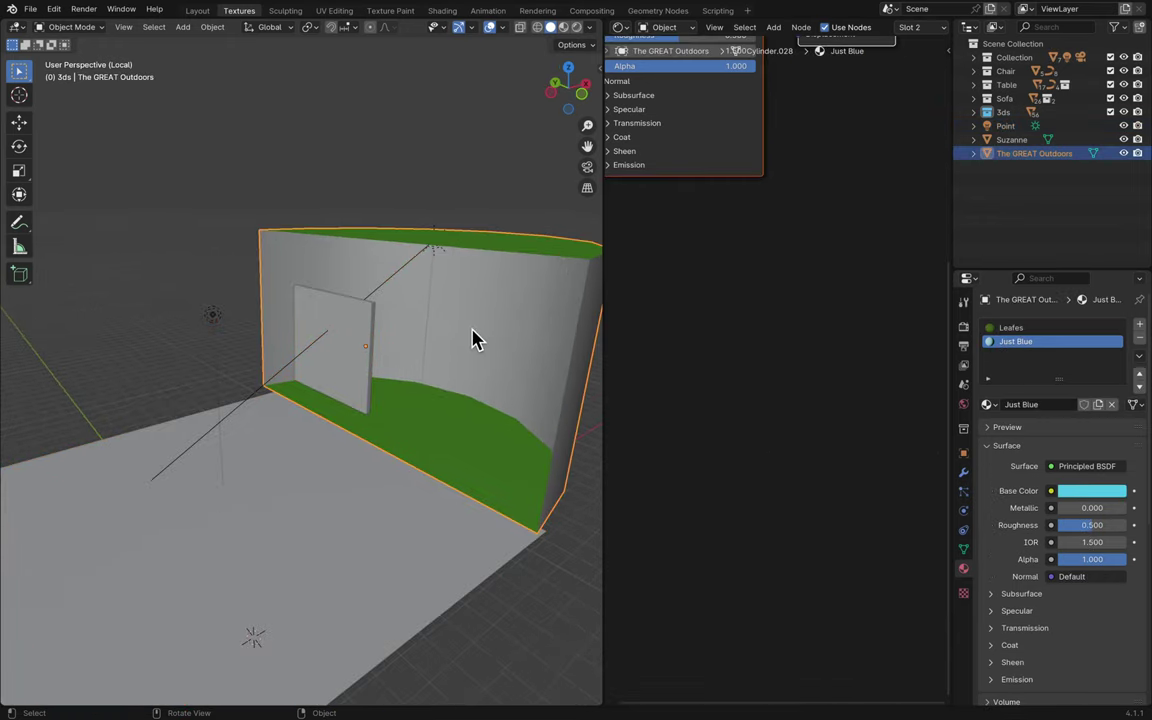
pyautogui.press('super+s')
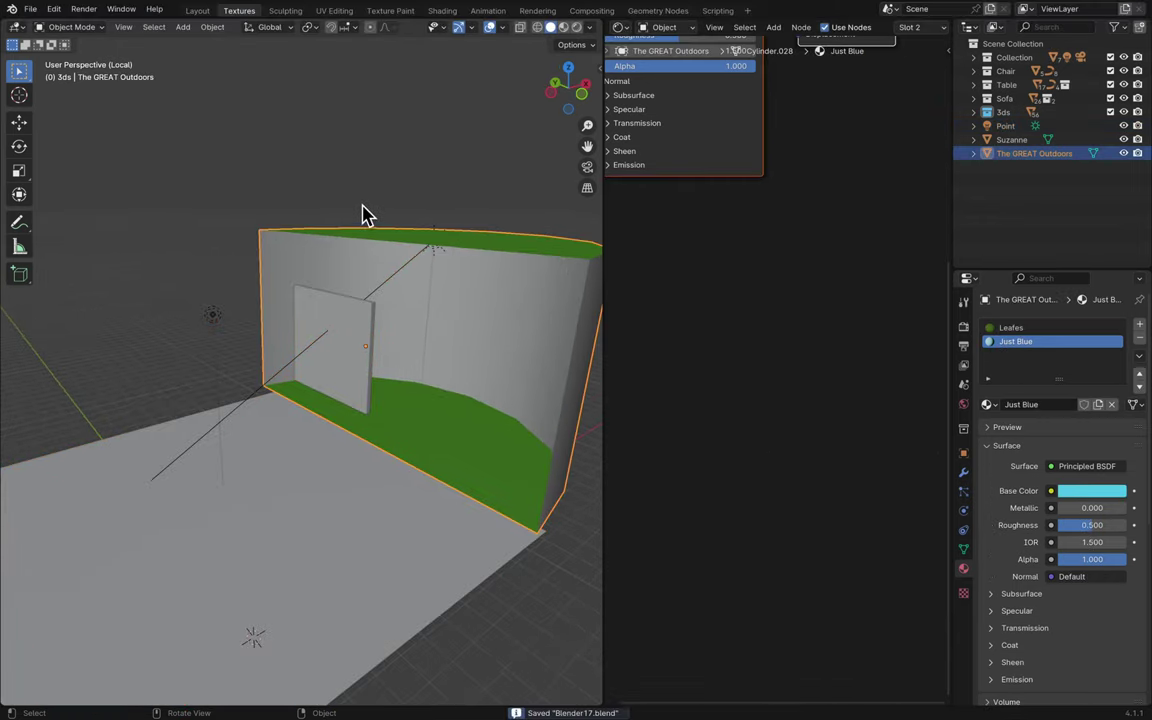
pyautogui.hscroll(-3, 362, 214)
pyautogui.hscroll(10, 430, 135)
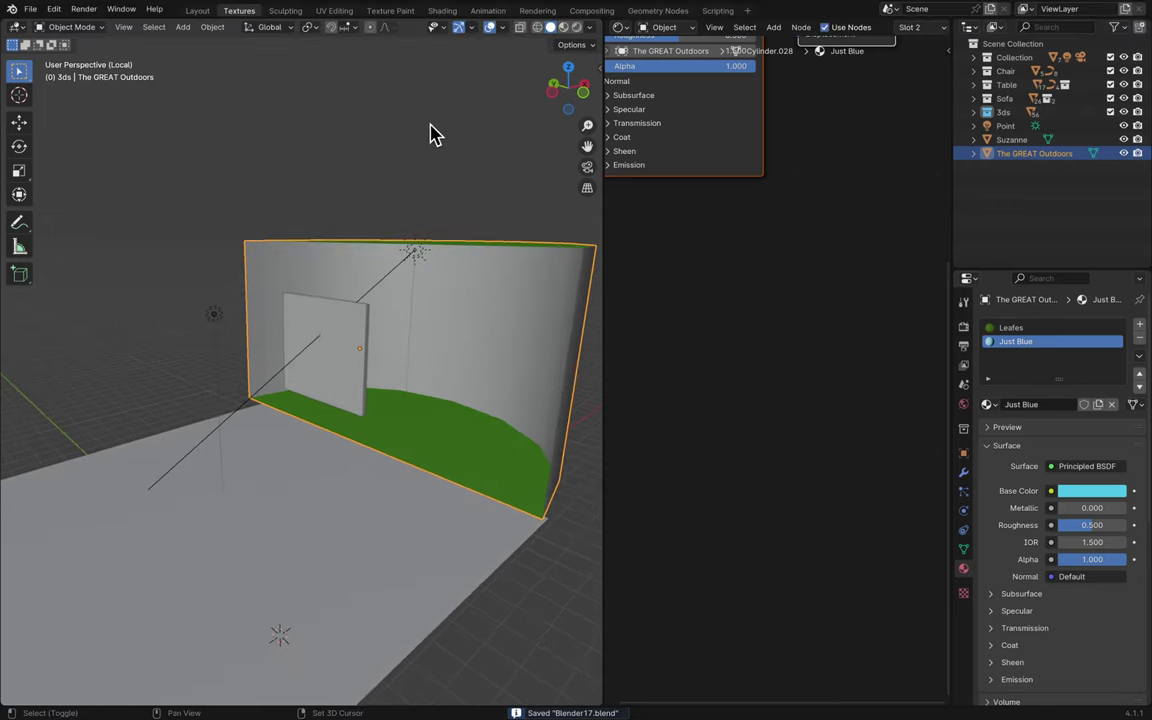
pyautogui.keyDown('ctrl'); pyautogui.scroll(5, 430, 135); pyautogui.keyUp('ctrl')
pyautogui.scroll(-3, 430, 135)
# - Change the Just Blue Base Color from light cyan to near-white (value 1.000)
pyautogui.hscroll(-8, 430, 135)
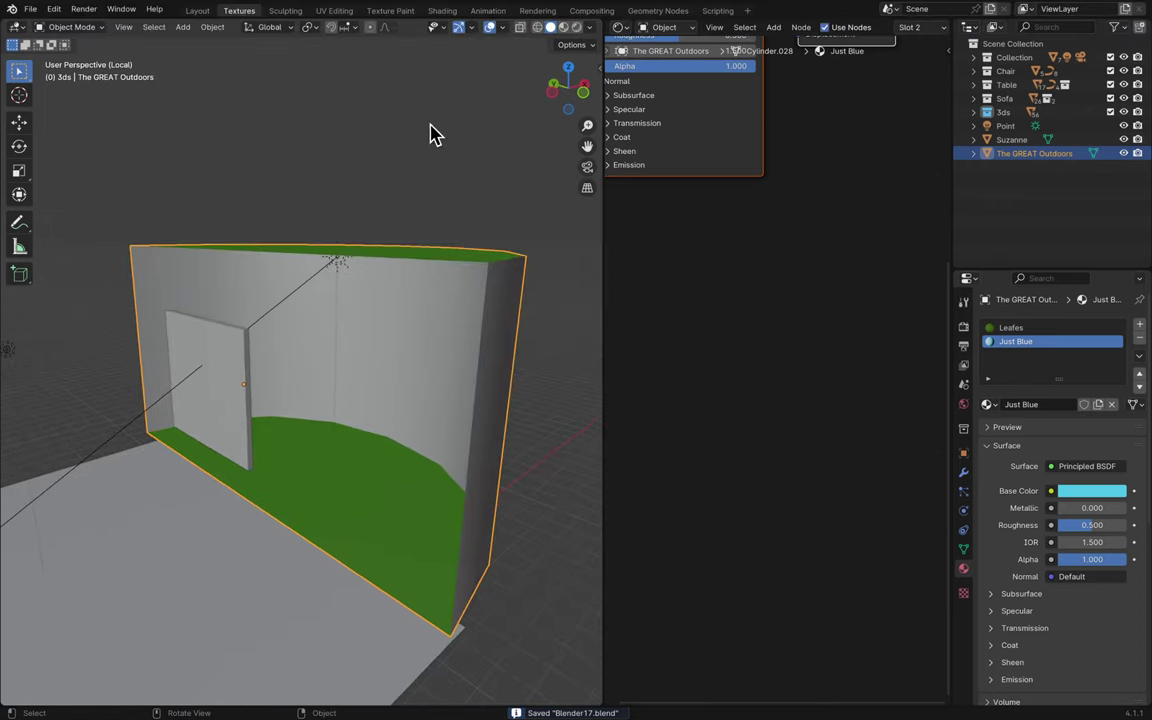
pyautogui.keyDown('shift'); pyautogui.scroll(-5, 424, 175); pyautogui.keyUp('shift')
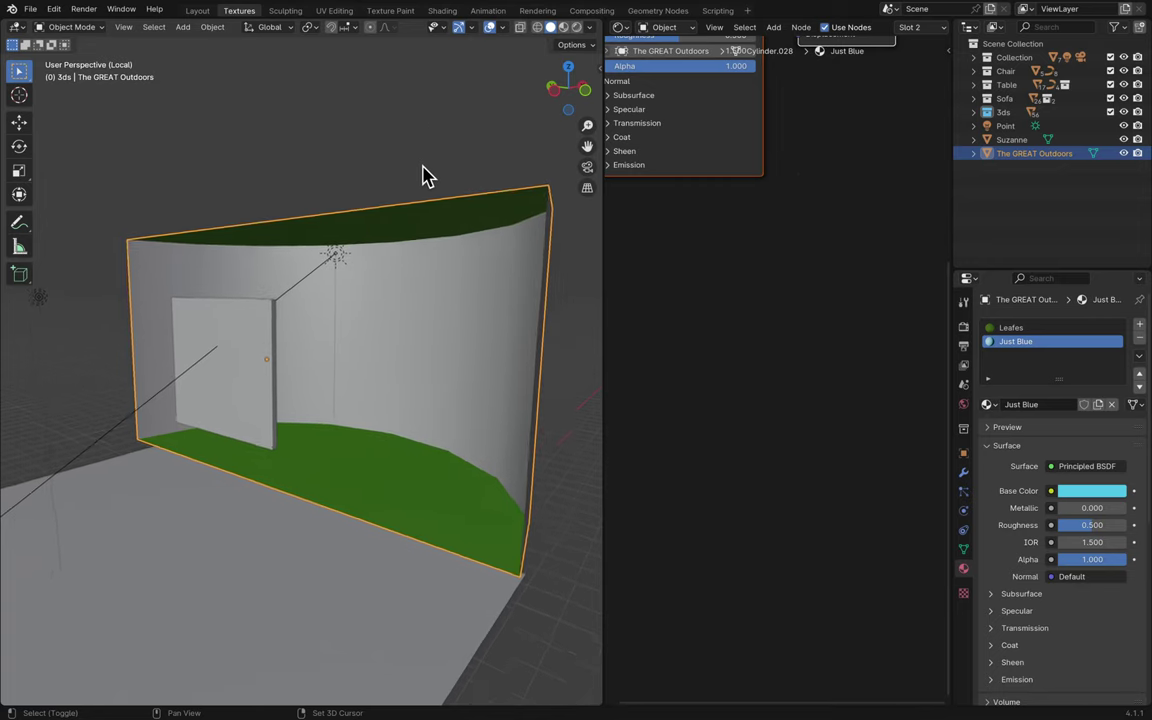
pyautogui.scroll(5, 856, 332)
pyautogui.hscroll(-2, 856, 332)
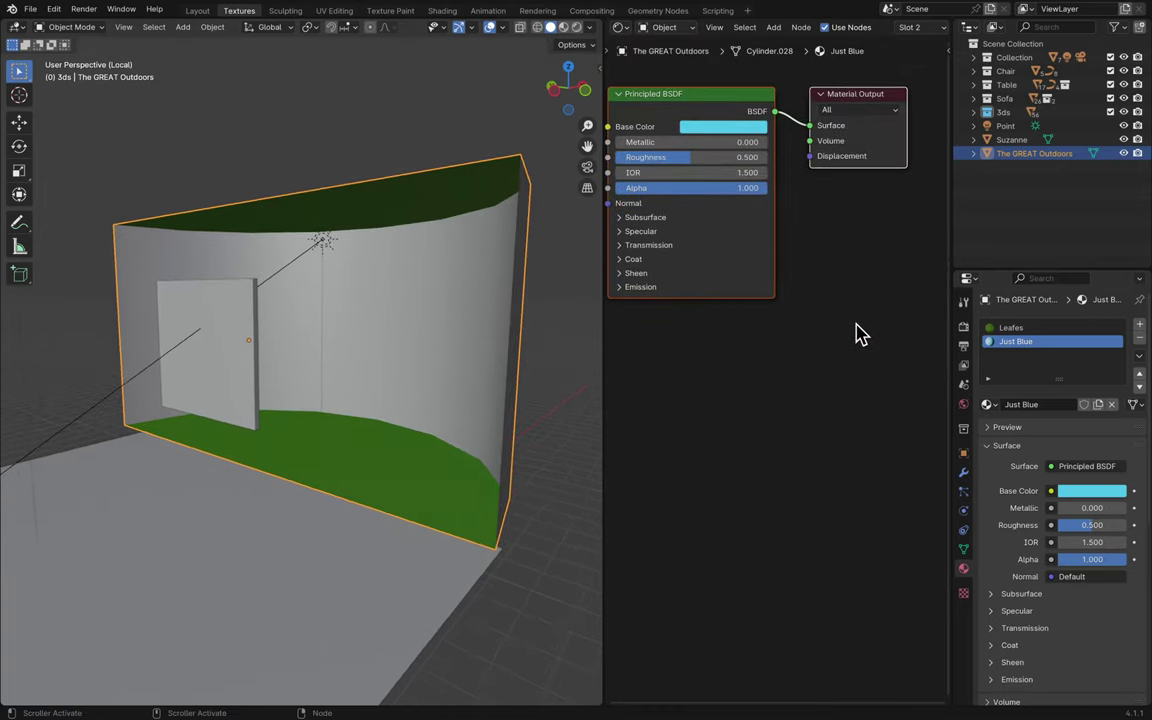
pyautogui.click(808, 266)
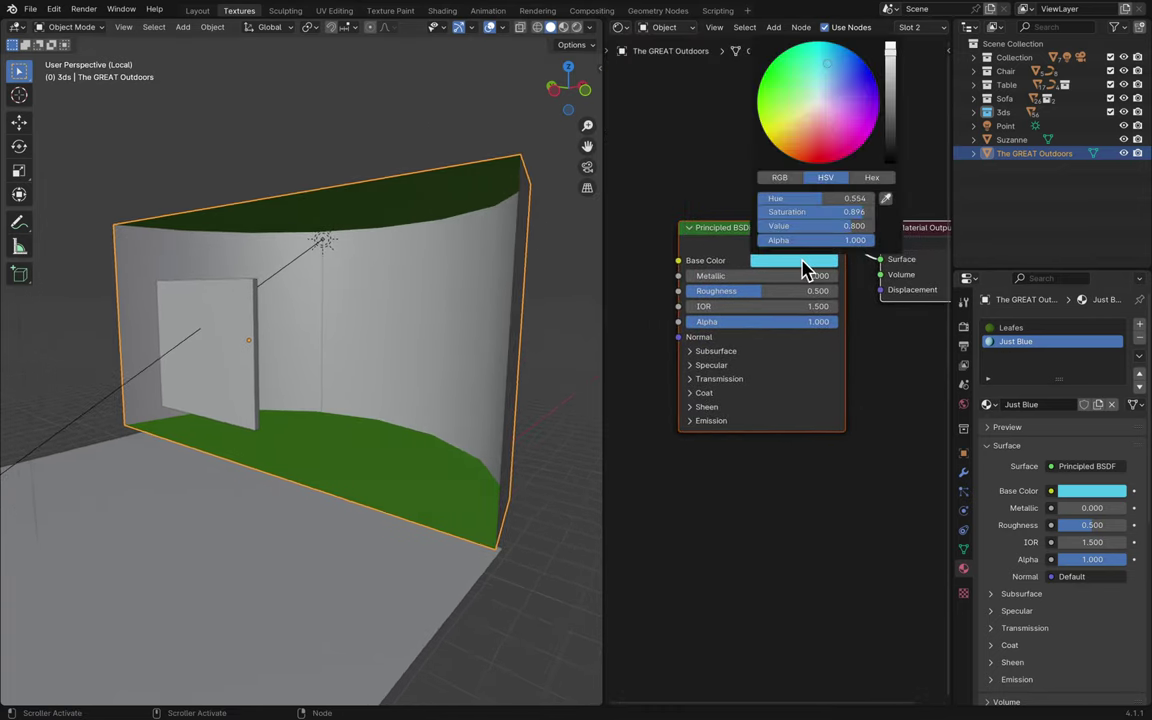
pyautogui.moveTo(838, 92); pyautogui.dragTo(818, 101)
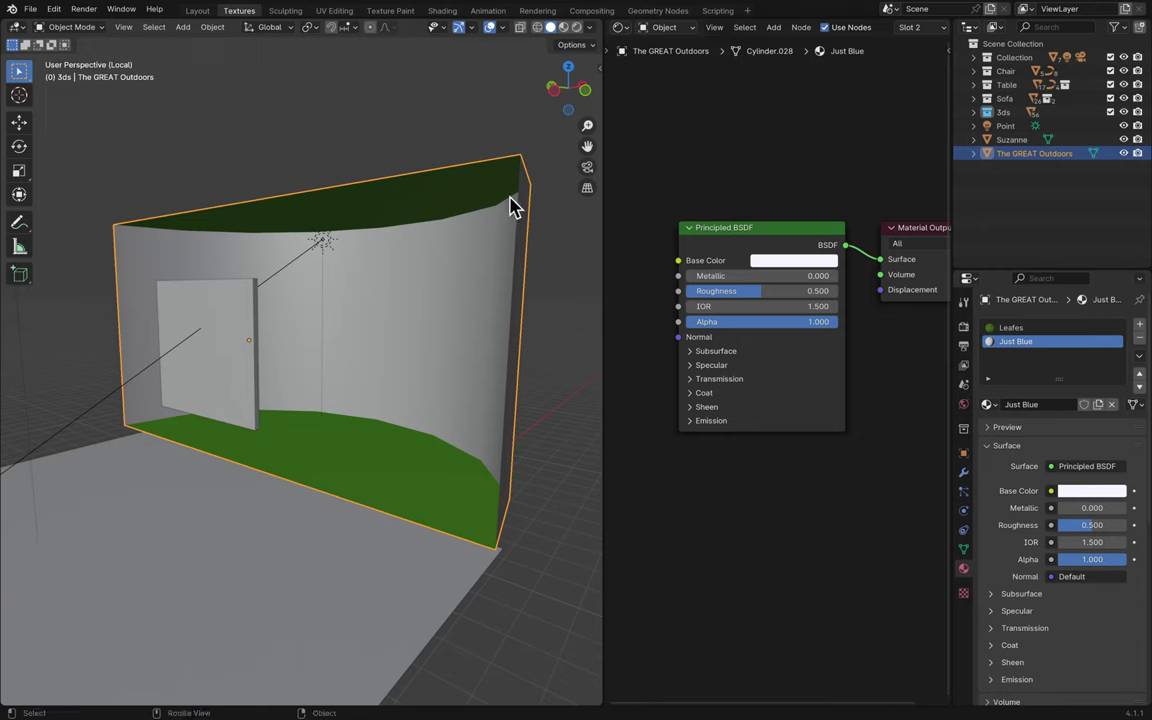
pyautogui.moveTo(436, 10)
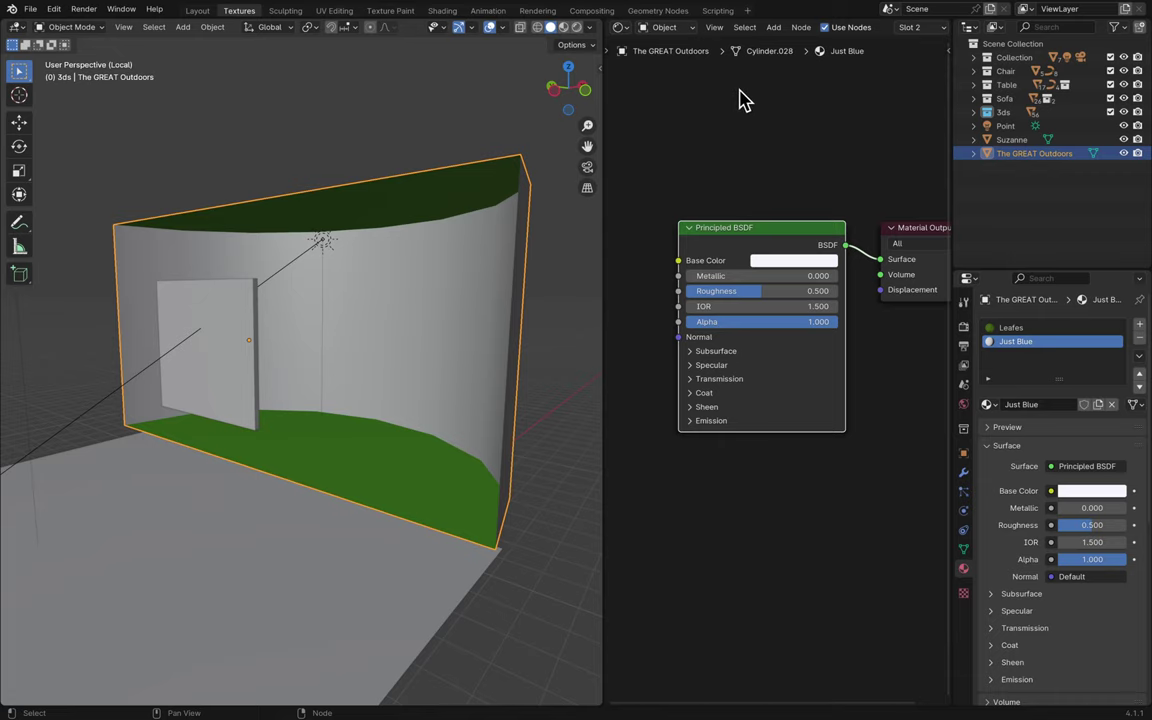
# - Select Suzanne and select its texture nodes in the Shader Editor
pyautogui.click(1008, 140)
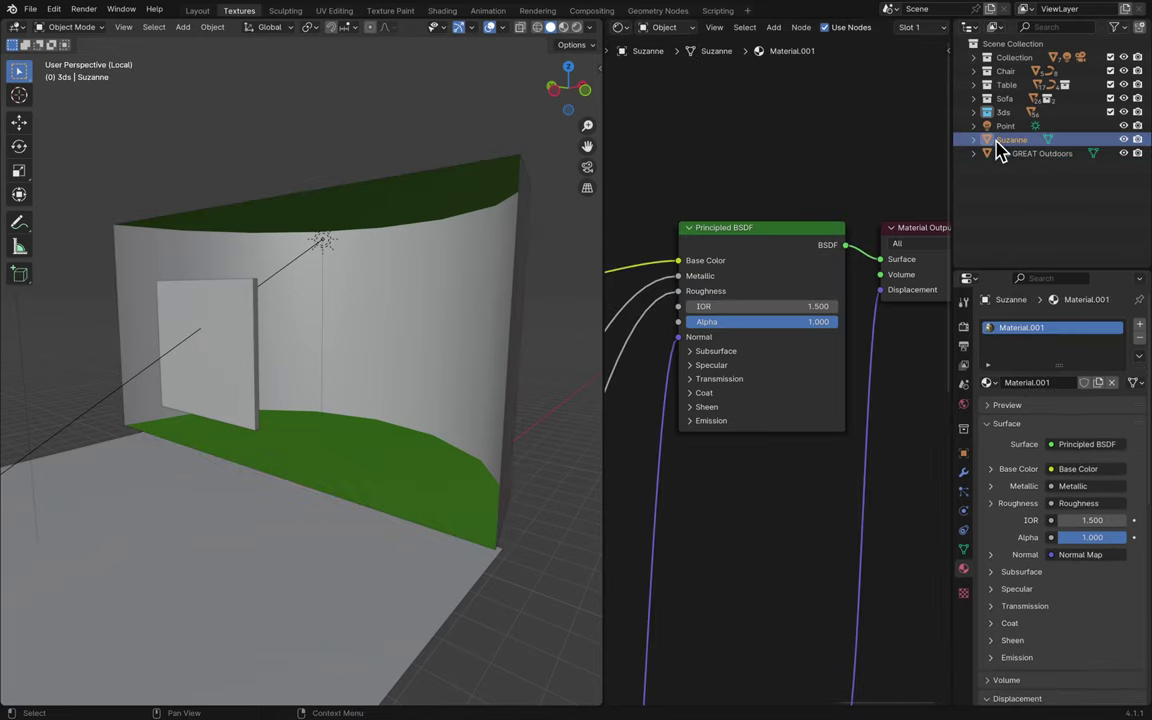
pyautogui.hscroll(-10, 715, 188)
pyautogui.hscroll(-5, 715, 188)
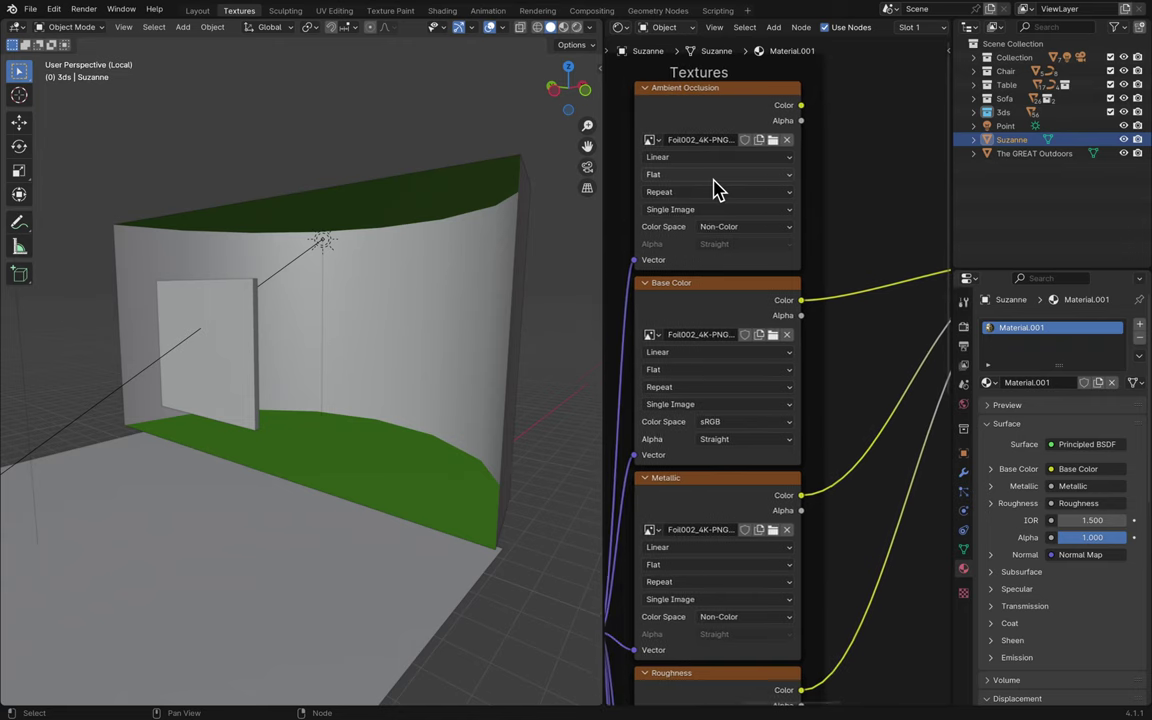
pyautogui.scroll(-3, 715, 188)
pyautogui.hscroll(-10, 715, 188)
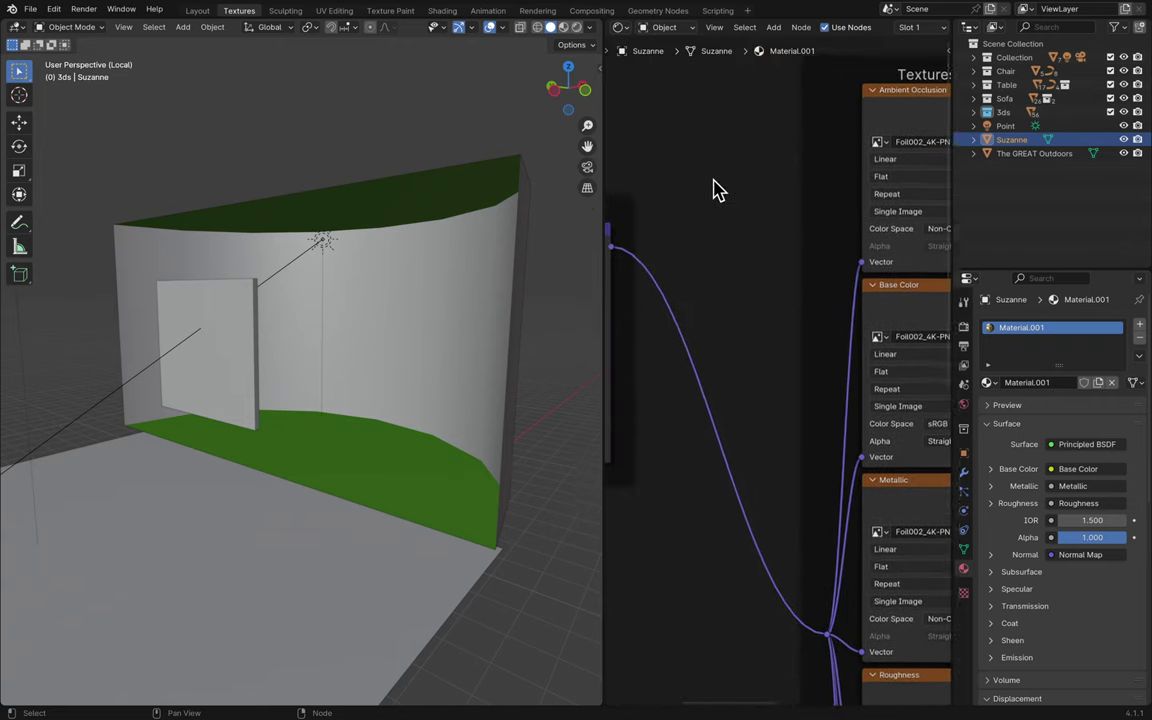
pyautogui.scroll(-3, 715, 188)
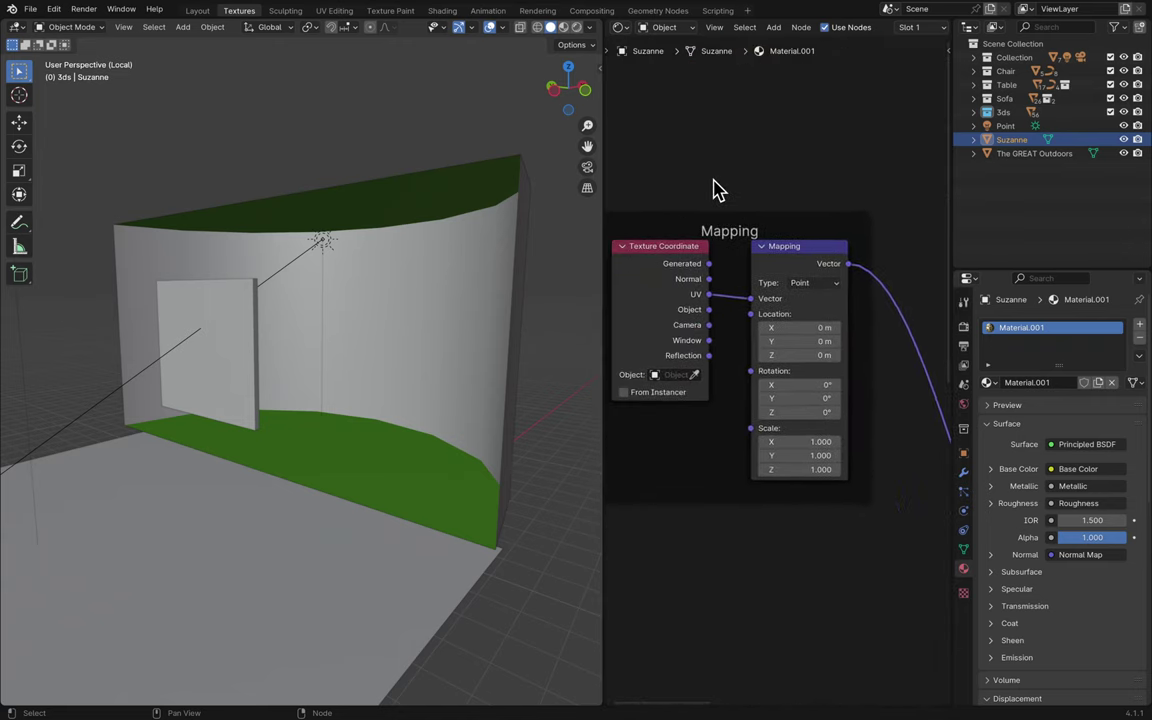
pyautogui.click(670, 262)
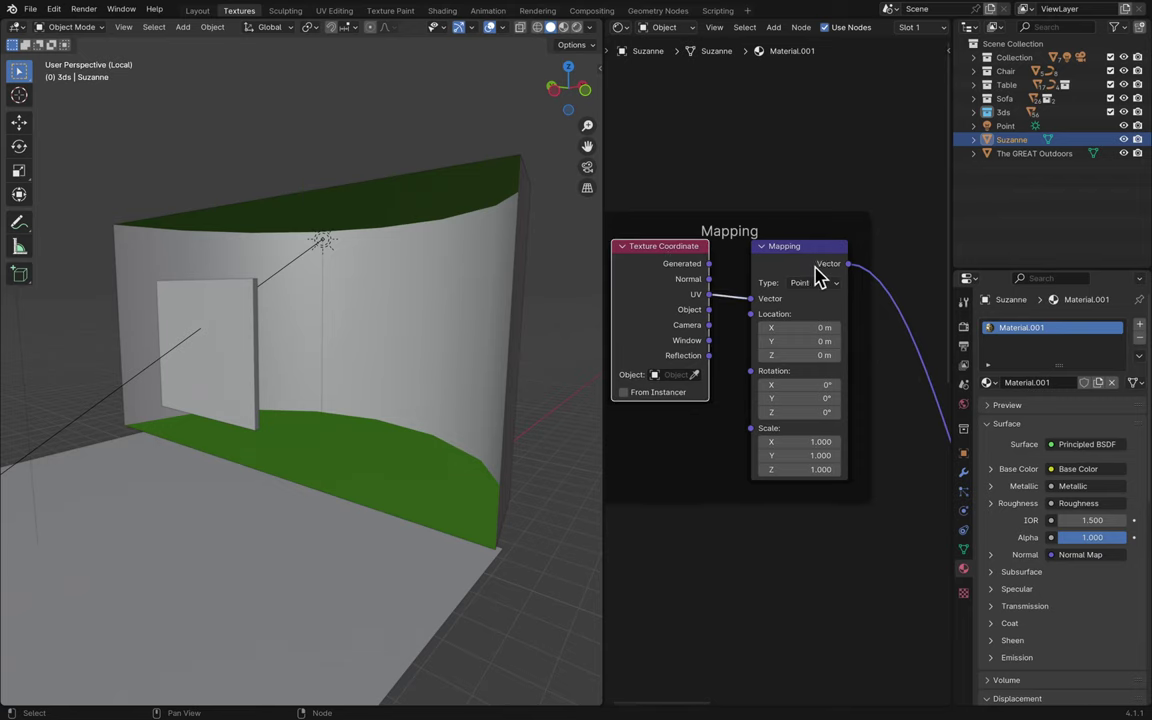
# - Copy Suzanne's Mapping and Image Texture nodes, then reselect The GREAT Outdoors backdrop
pyautogui.hscroll(10, 825, 256)
pyautogui.scroll(-3, 825, 256)
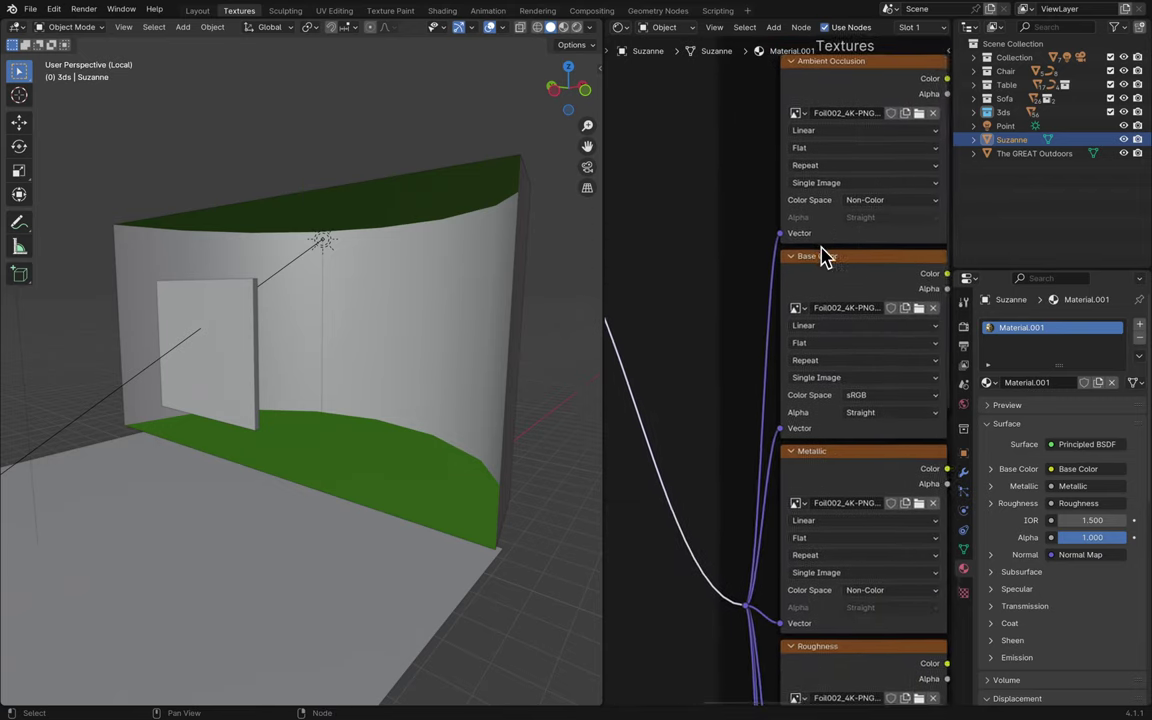
pyautogui.scroll(1, 855, 262)
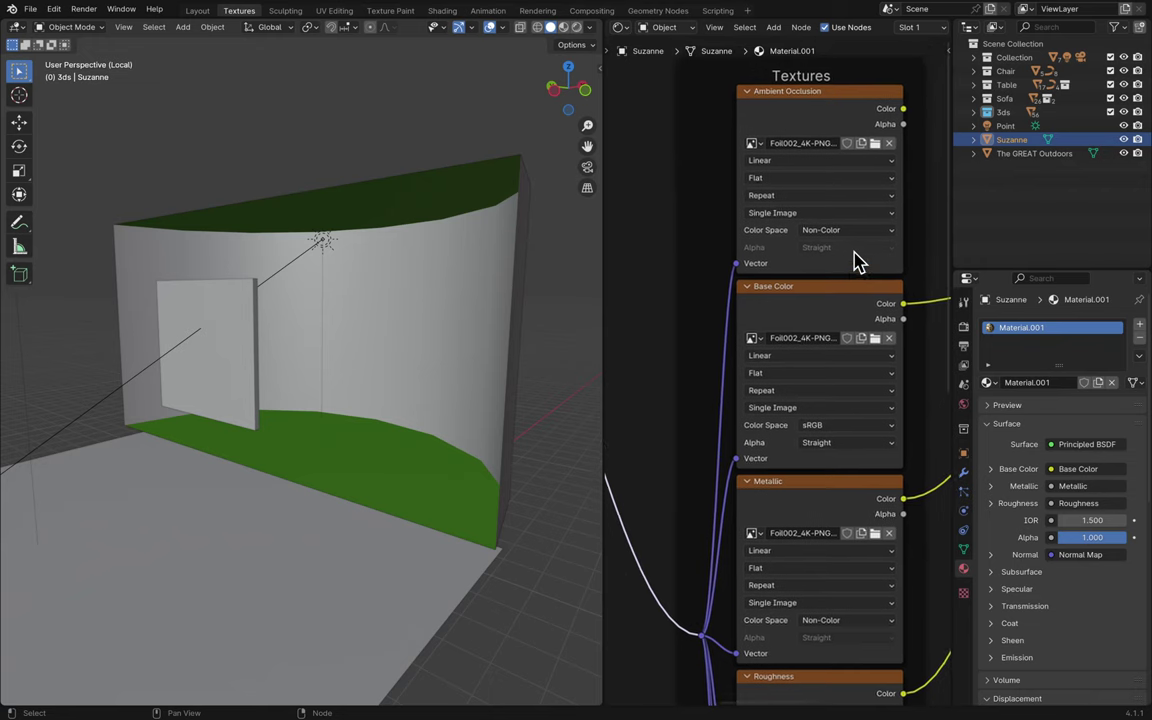
pyautogui.hscroll(8, 825, 288)
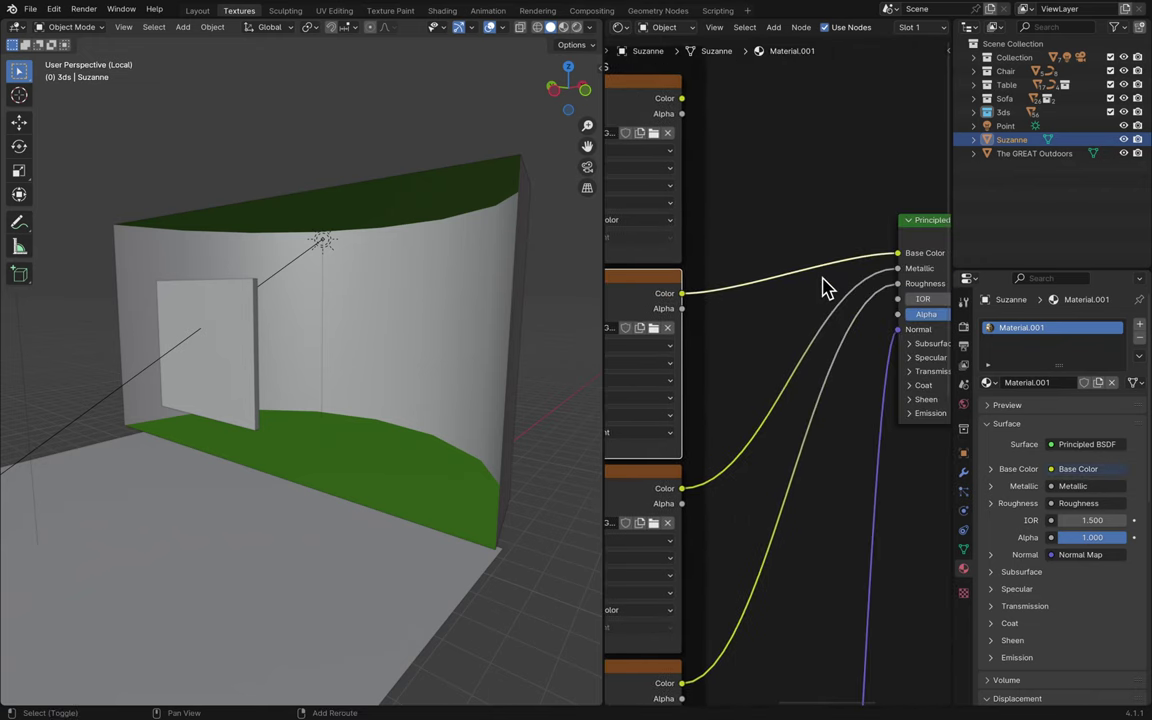
pyautogui.hscroll(1, 825, 288)
pyautogui.hscroll(-3, 737, 298)
pyautogui.rightClick(720, 301)
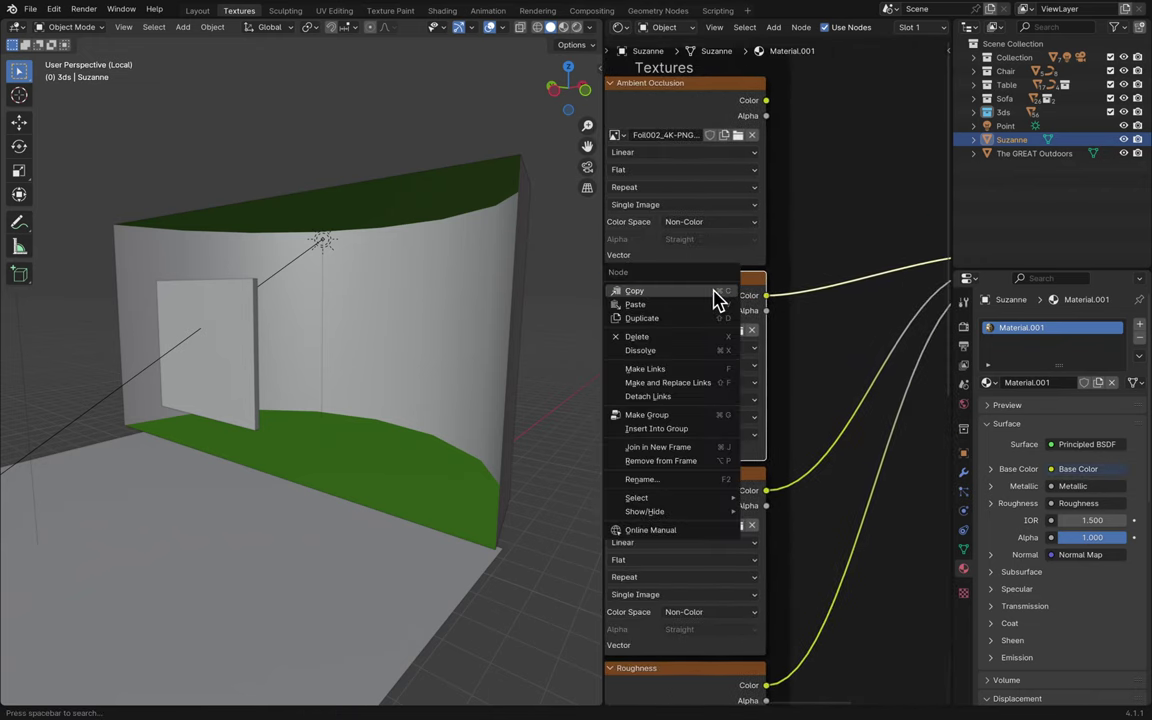
pyautogui.press('Escape')
pyautogui.click(1034, 155)
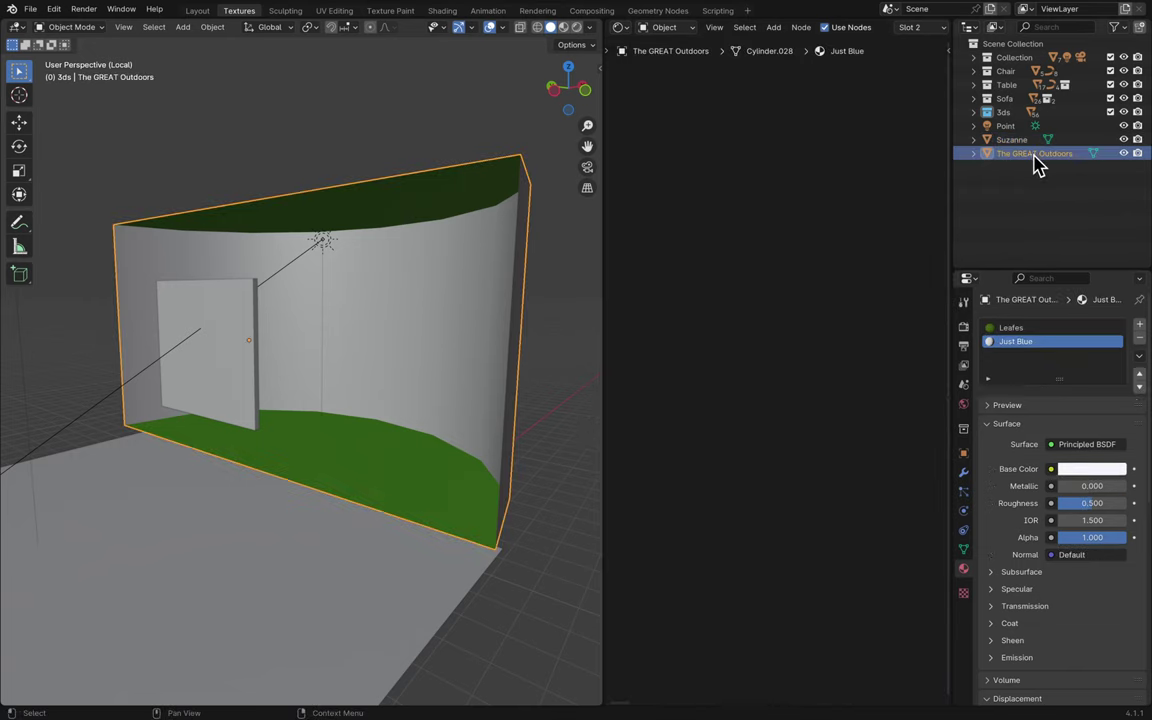
# - Paste the copied texture nodes into Just Blue and link the image colour into Base Color
pyautogui.press('Home')
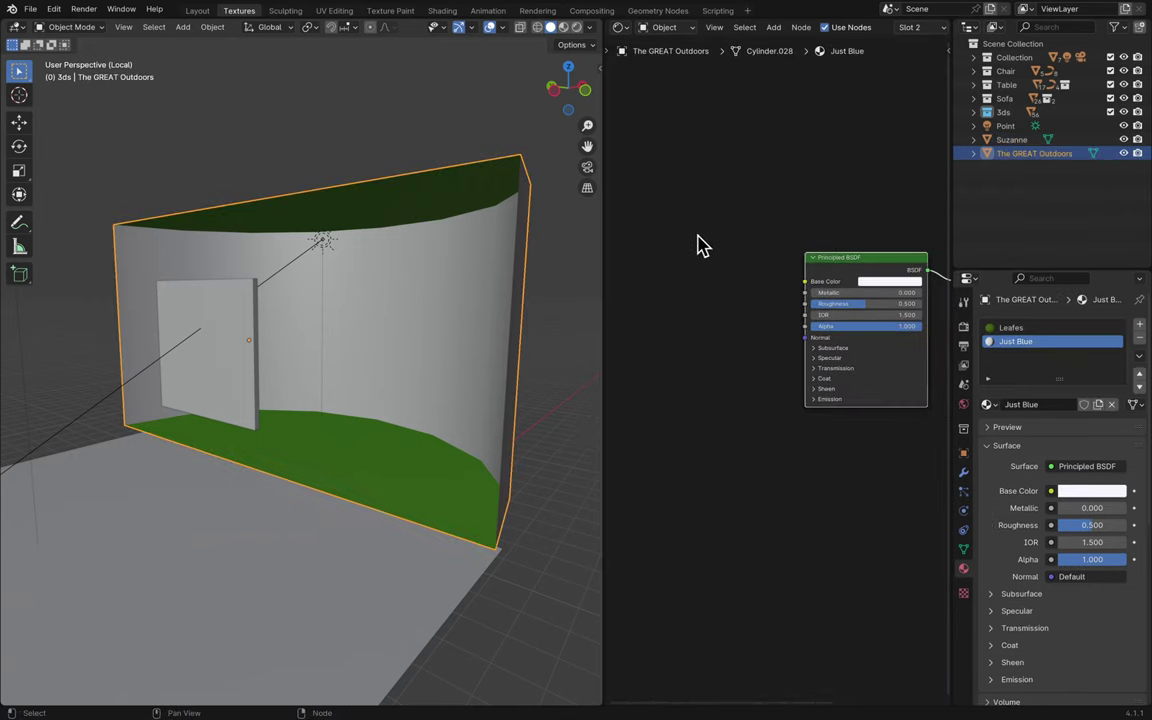
pyautogui.rightClick(703, 243)
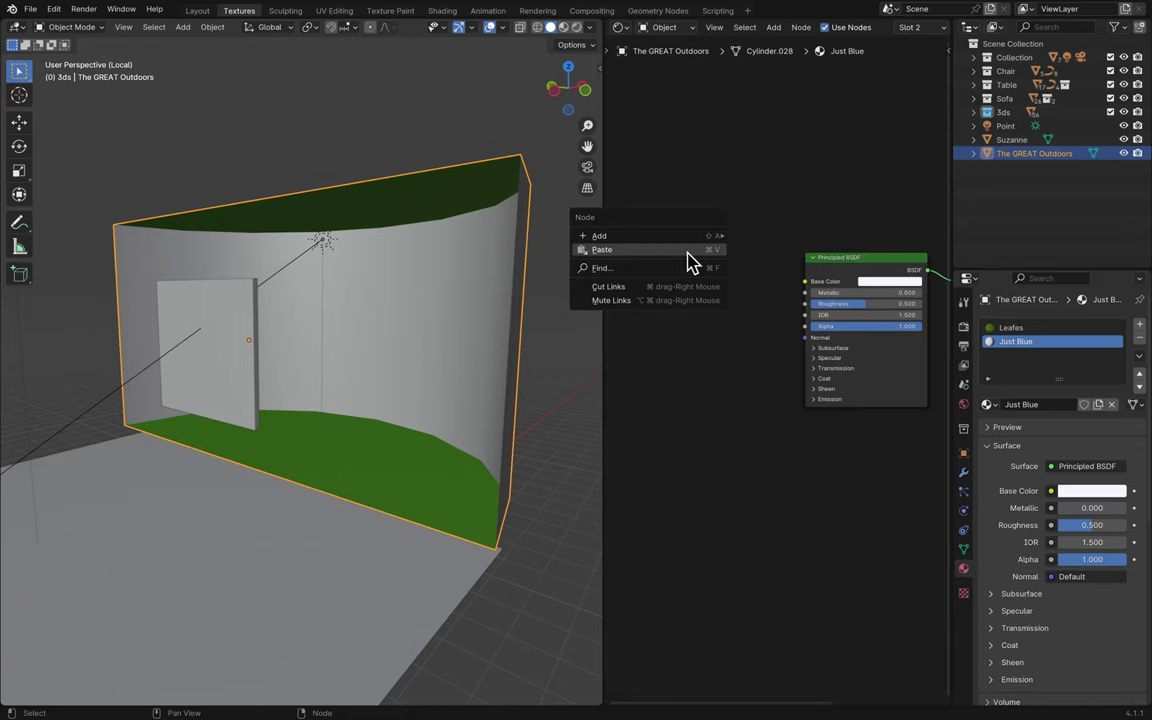
pyautogui.click(686, 251)
pyautogui.scroll(-4, 757, 293)
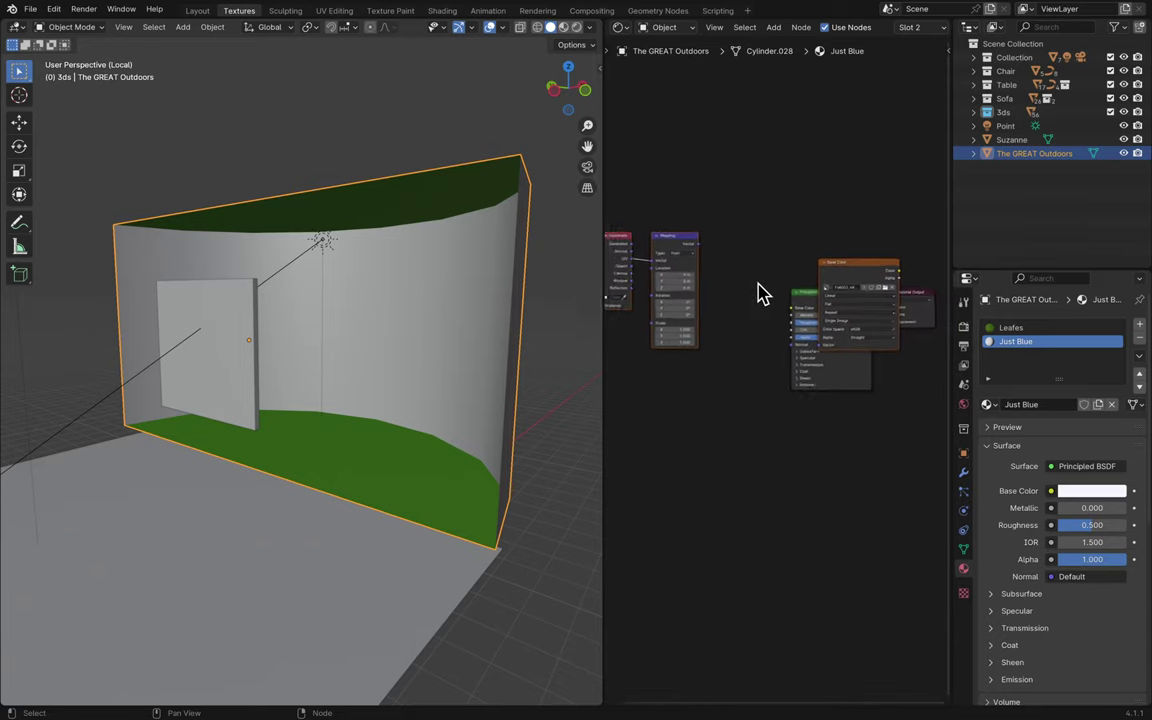
pyautogui.moveTo(854, 298)
pyautogui.mouseDown()
pyautogui.moveTo(732, 308)
pyautogui.moveTo(790, 325)
pyautogui.mouseUp()
pyautogui.moveTo(740, 239); pyautogui.dragTo(905, 240)
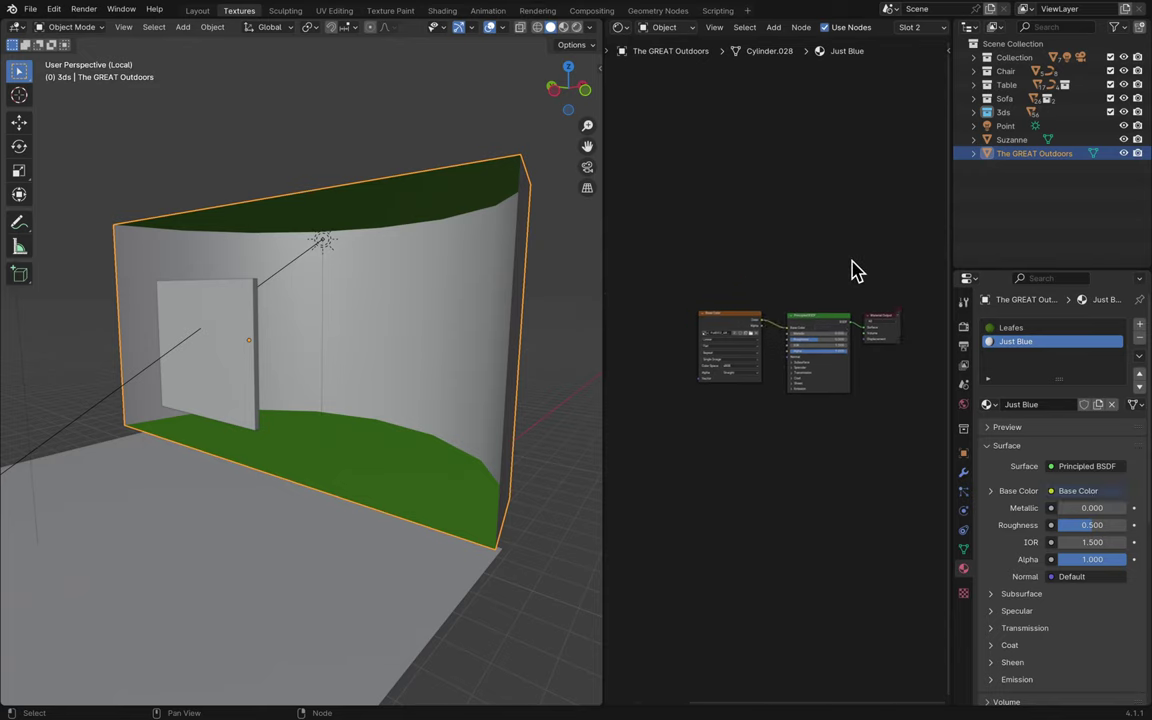
# - Arrange the image, Mapping and Texture Coordinate nodes into a tidy layout
pyautogui.hscroll(-5, 855, 270)
pyautogui.moveTo(757, 297); pyautogui.dragTo(845, 313)
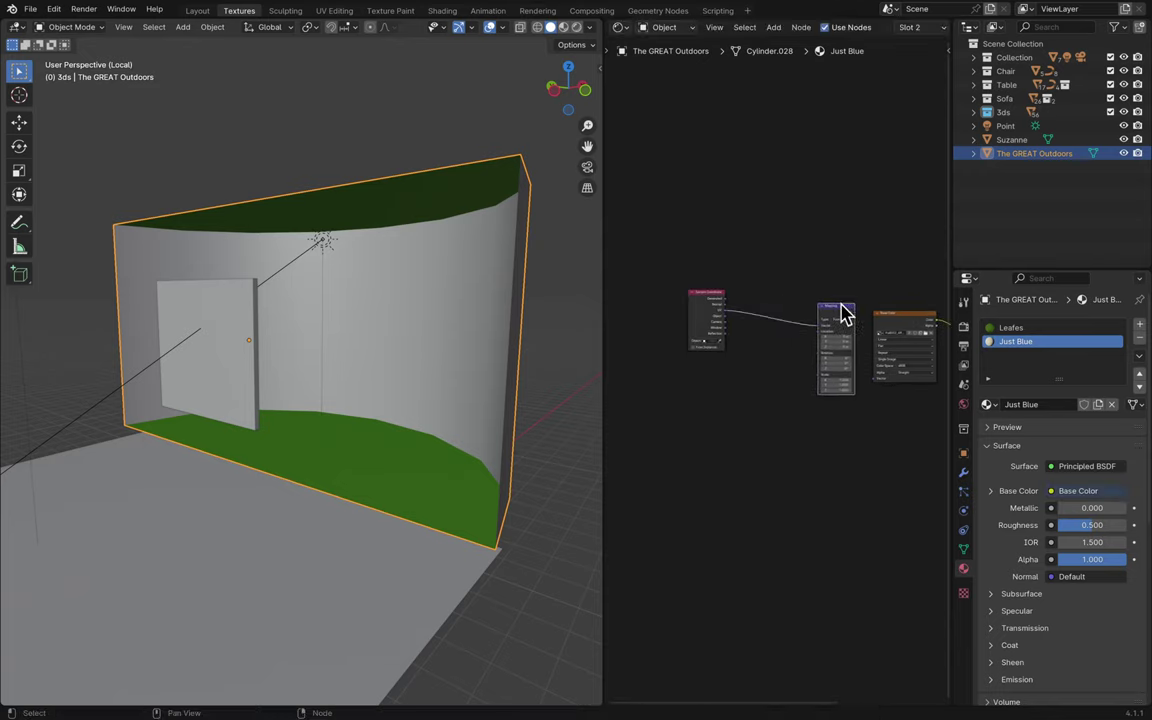
pyautogui.moveTo(712, 302); pyautogui.dragTo(778, 308)
pyautogui.hscroll(5, 781, 310)
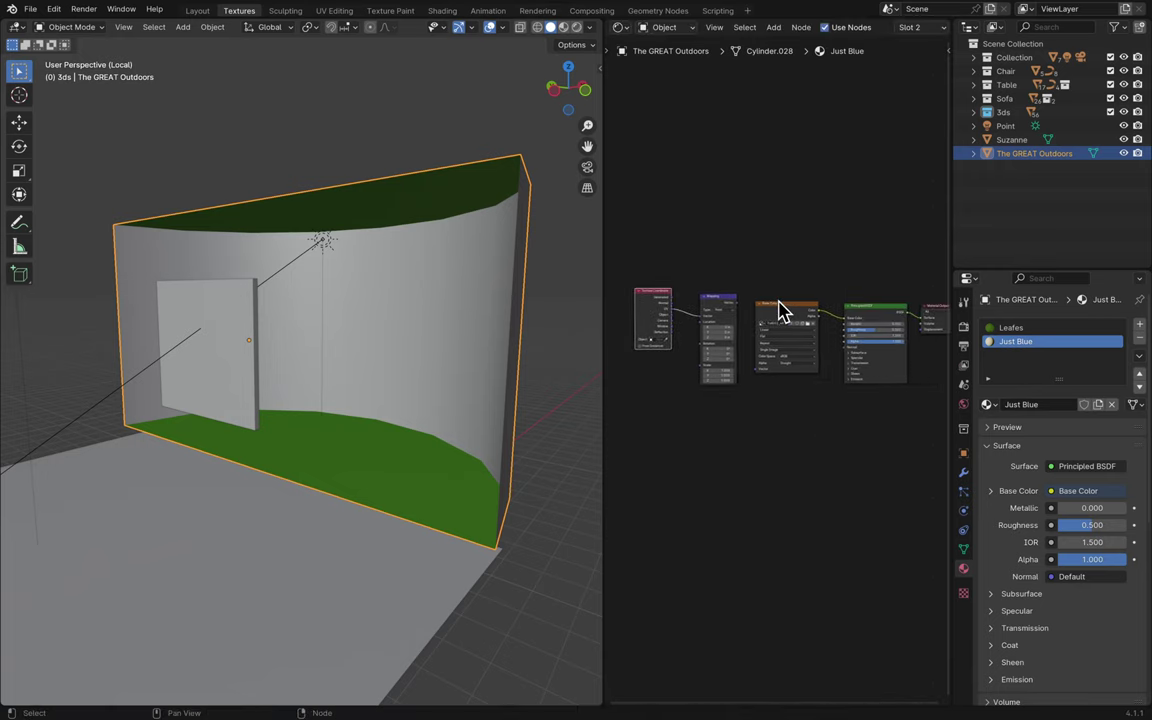
pyautogui.scroll(3, 762, 326)
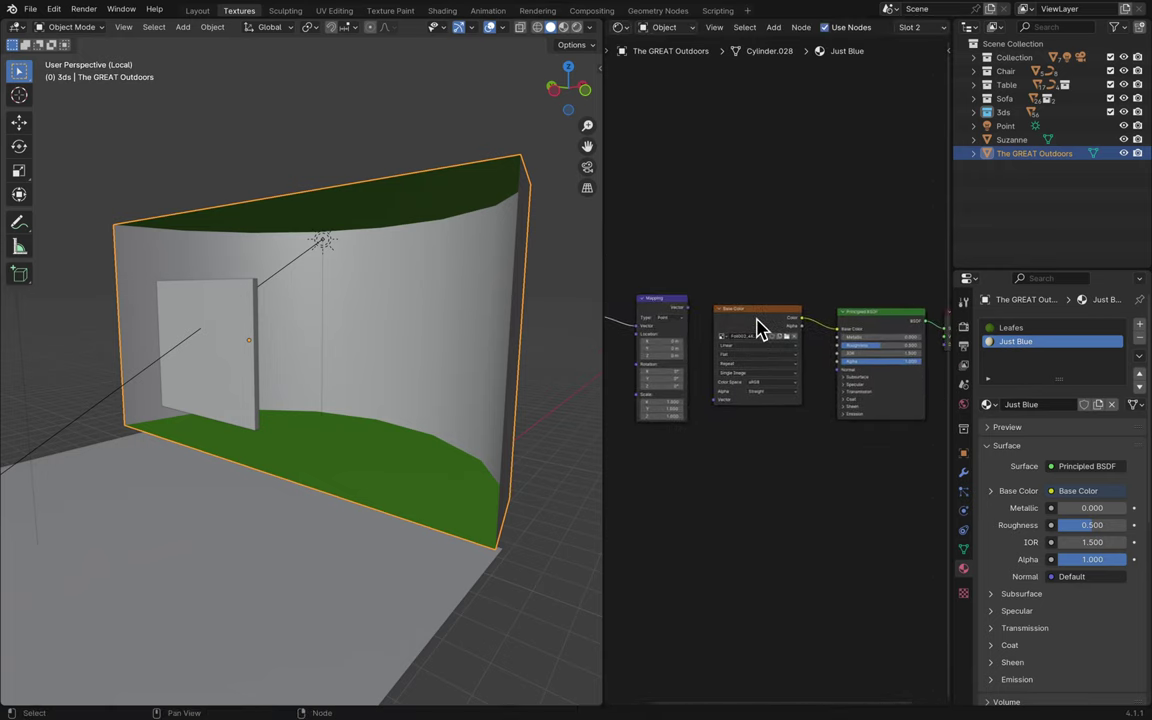
pyautogui.hscroll(5, 775, 323)
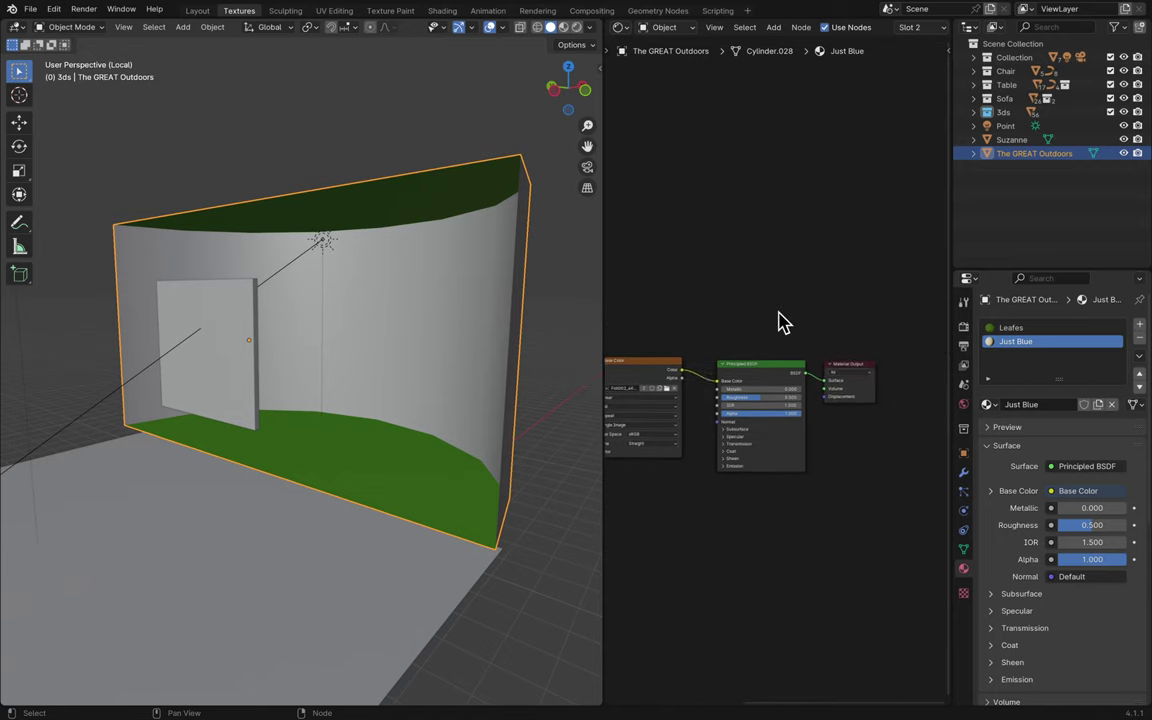
pyautogui.moveTo(671, 352); pyautogui.dragTo(800, 249)
pyautogui.hscroll(-7, 800, 249)
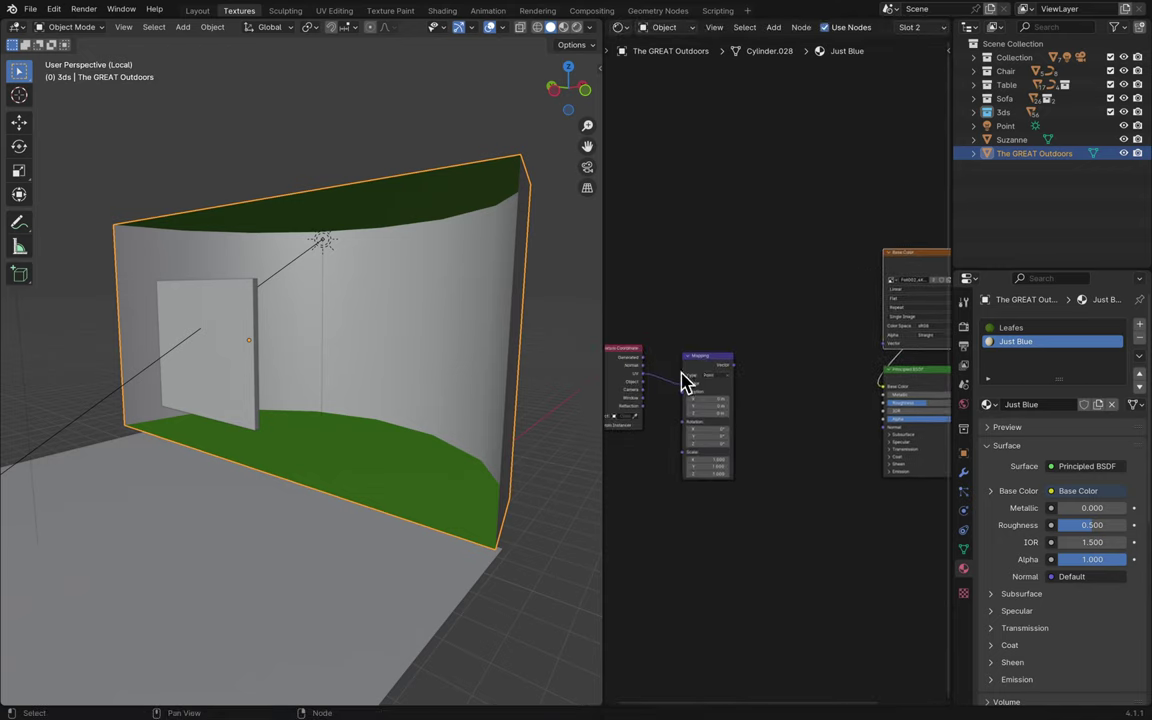
pyautogui.moveTo(717, 368); pyautogui.dragTo(843, 183)
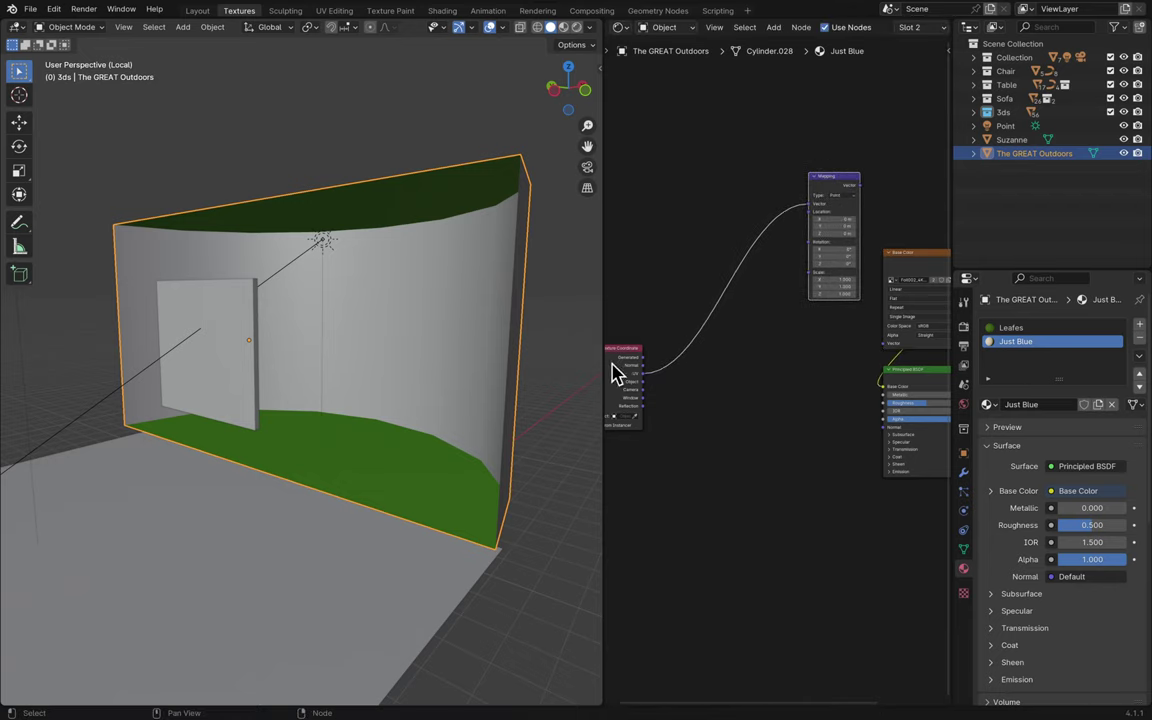
pyautogui.moveTo(615, 372); pyautogui.dragTo(835, 330)
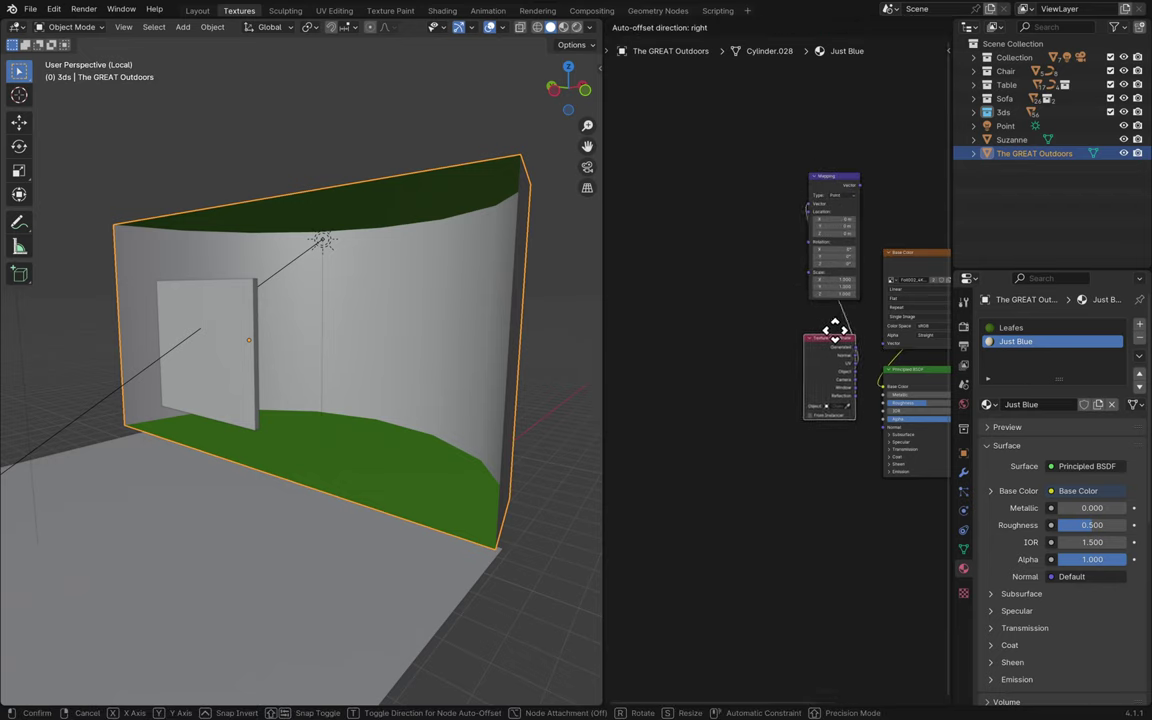
pyautogui.click(835, 330)
pyautogui.press('Home')
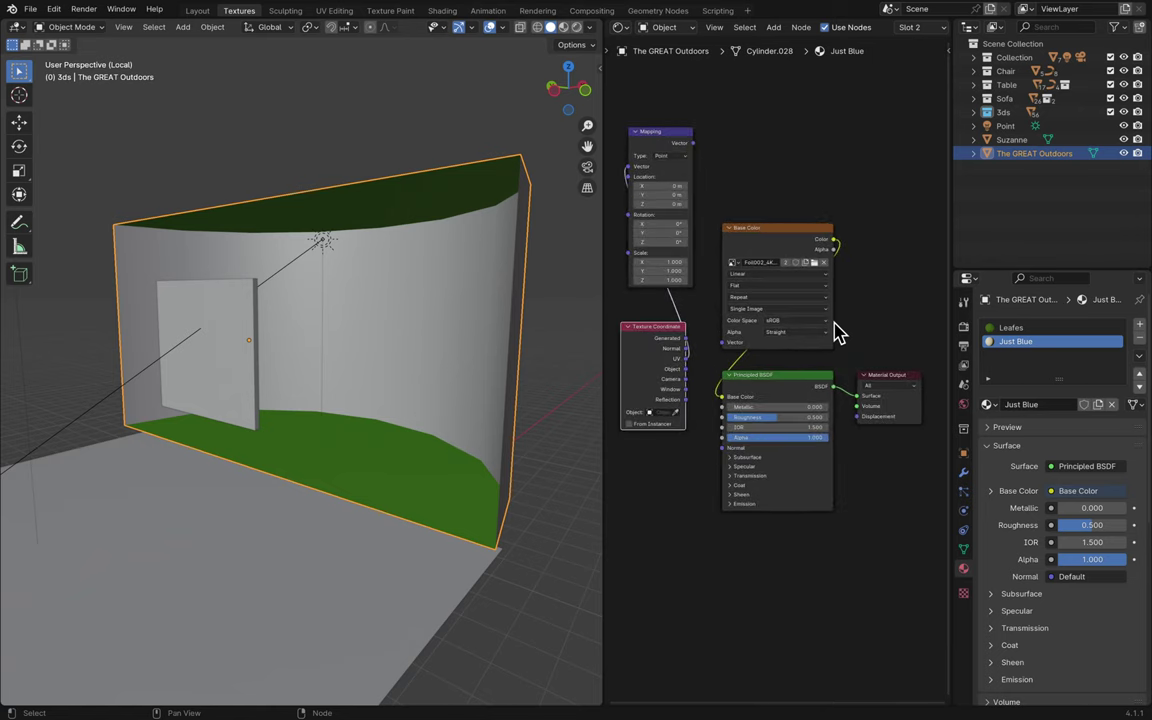
# - Move Material Output below Principled BSDF and link Mapping's Vector into the blissSquare.png image texture
pyautogui.moveTo(887, 385); pyautogui.dragTo(752, 546)
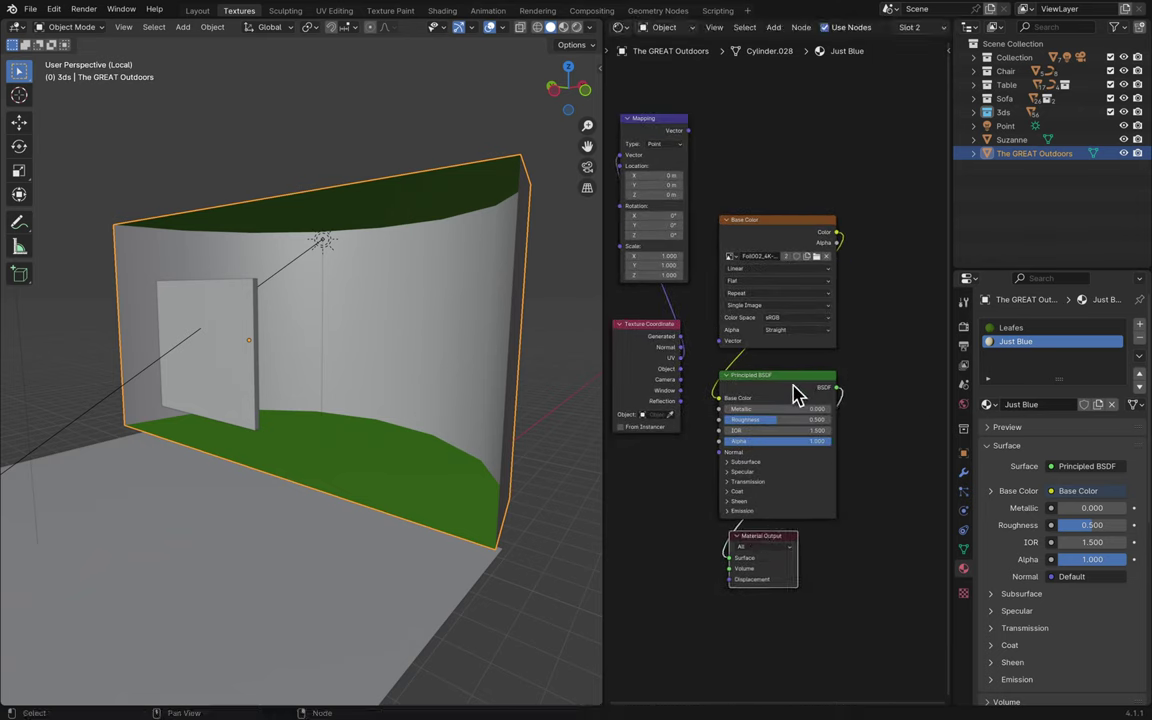
pyautogui.moveTo(787, 221); pyautogui.dragTo(863, 233)
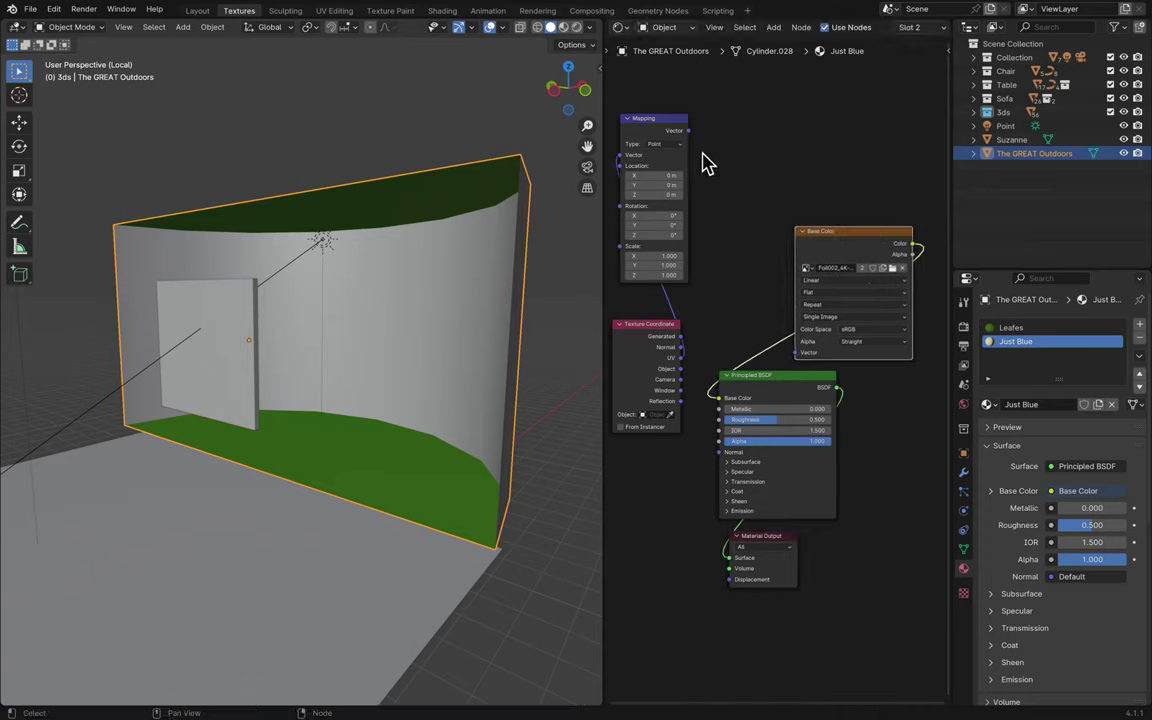
pyautogui.moveTo(670, 128); pyautogui.dragTo(757, 150)
pyautogui.moveTo(645, 324); pyautogui.dragTo(662, 245)
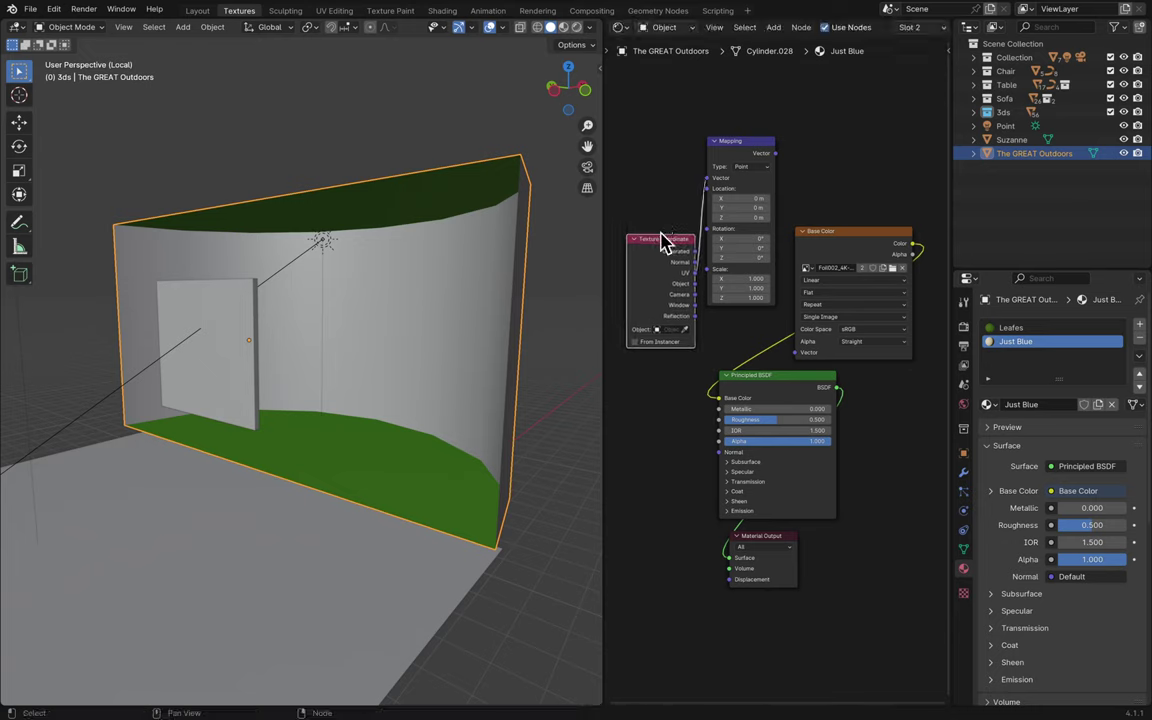
pyautogui.moveTo(775, 154); pyautogui.dragTo(795, 356)
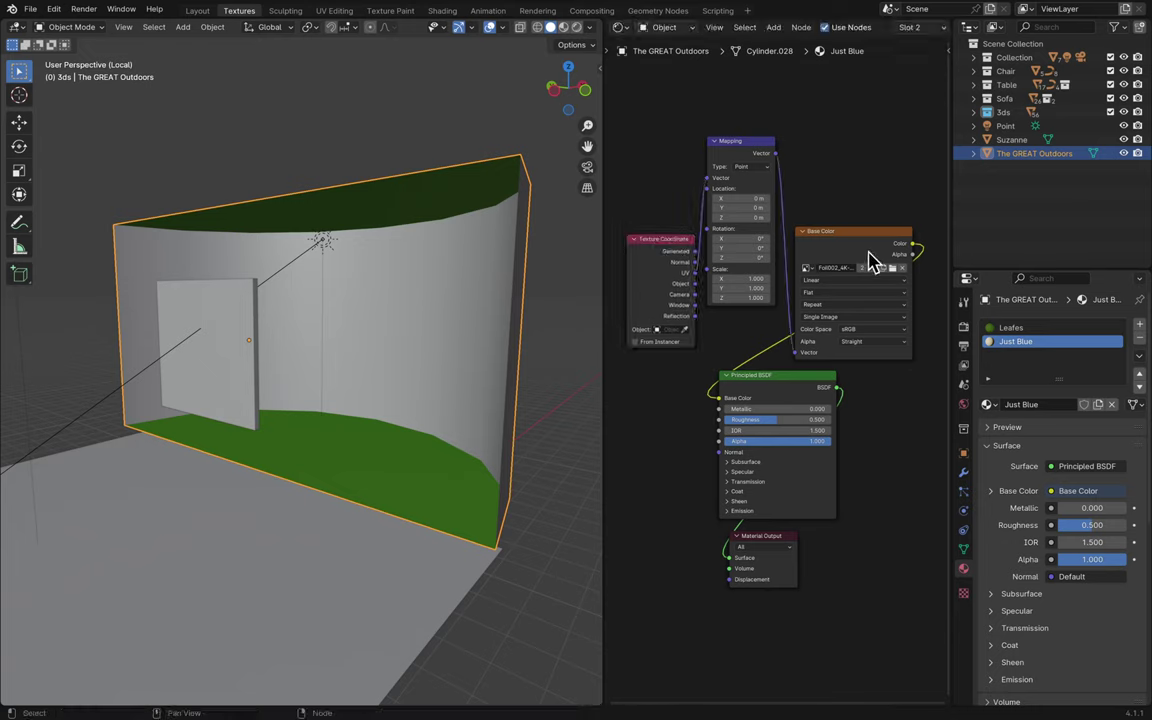
pyautogui.moveTo(597, 8)
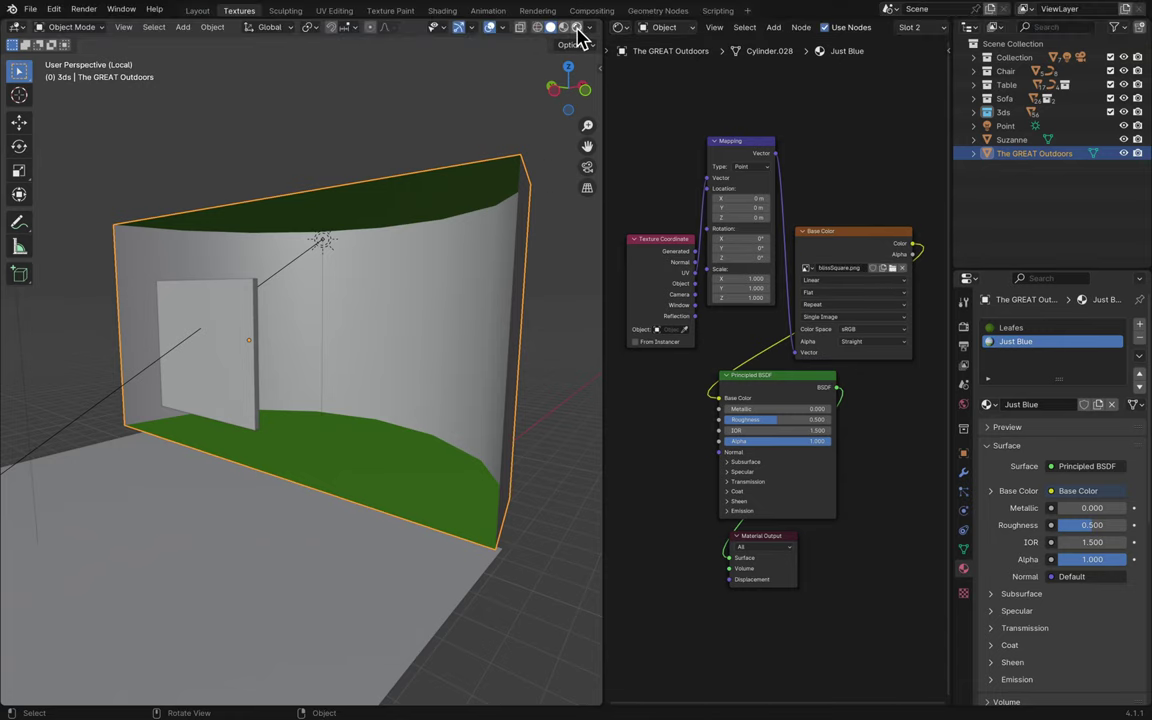
# - Switch to Rendered shading and try stretching Mapping Scale Z, then return it to 1
pyautogui.click(576, 28)
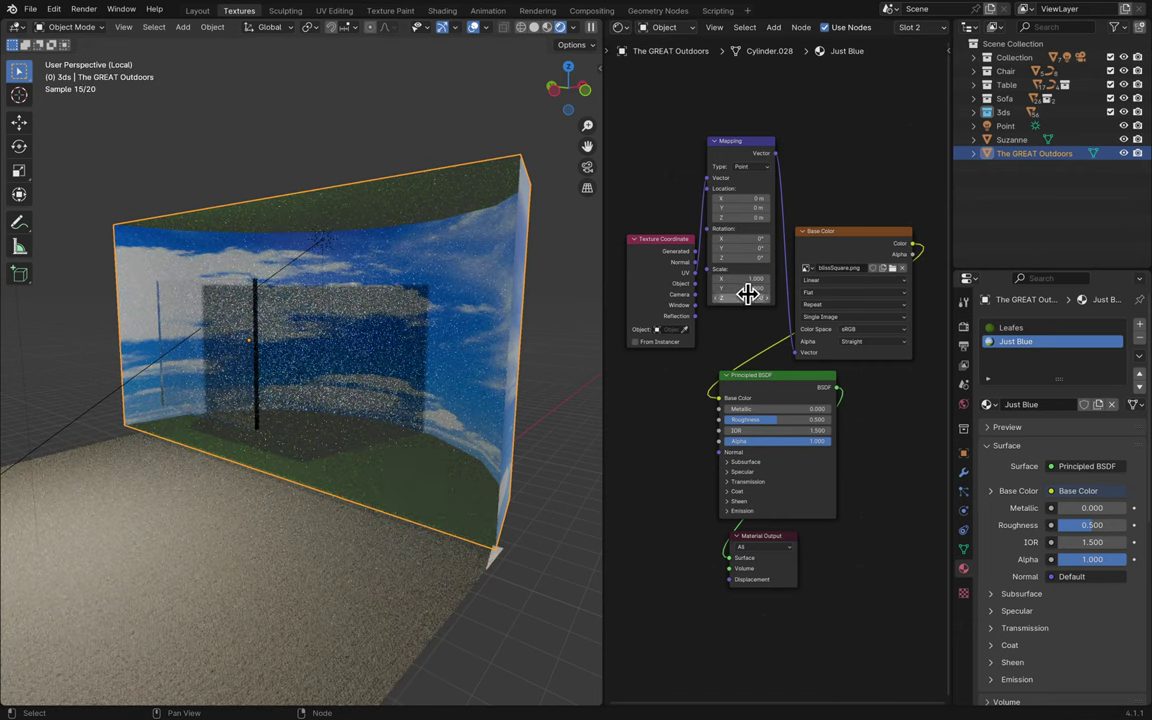
pyautogui.moveTo(748, 297); pyautogui.dragTo(790, 297)
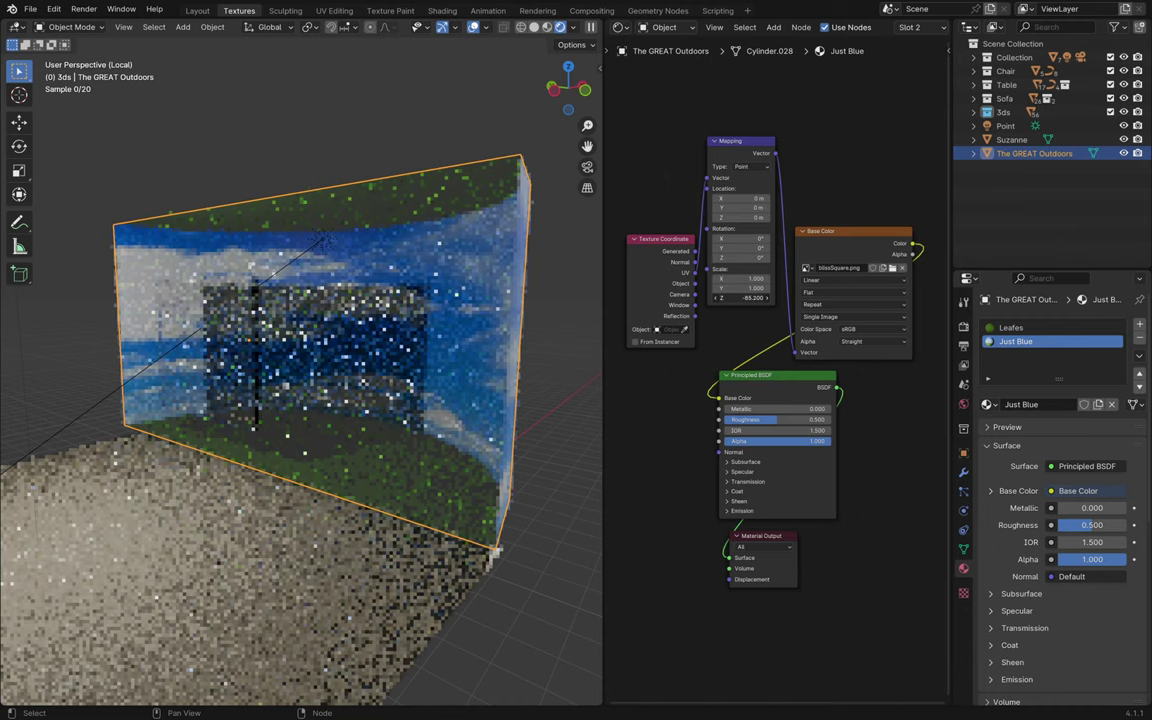
pyautogui.moveTo(748, 295); pyautogui.dragTo(717, 298)
pyautogui.scroll(3, 715, 295)
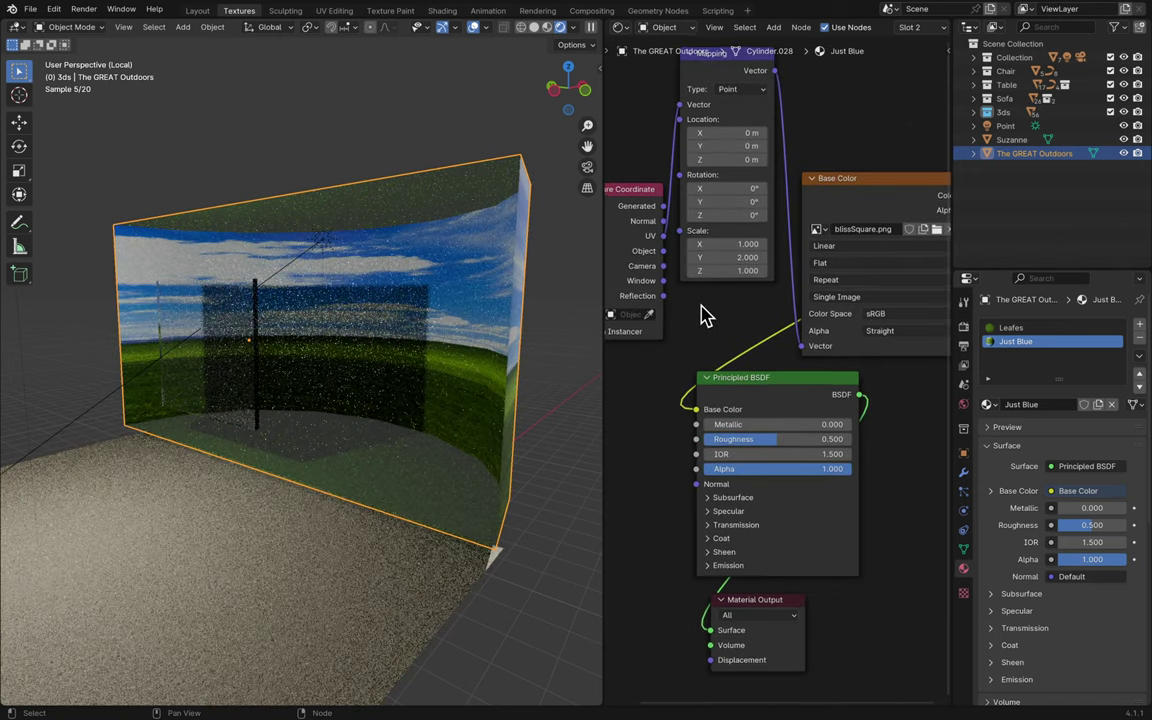
pyautogui.scroll(-2, 707, 314)
pyautogui.scroll(2, 707, 314)
pyautogui.hscroll(-2, 703, 314)
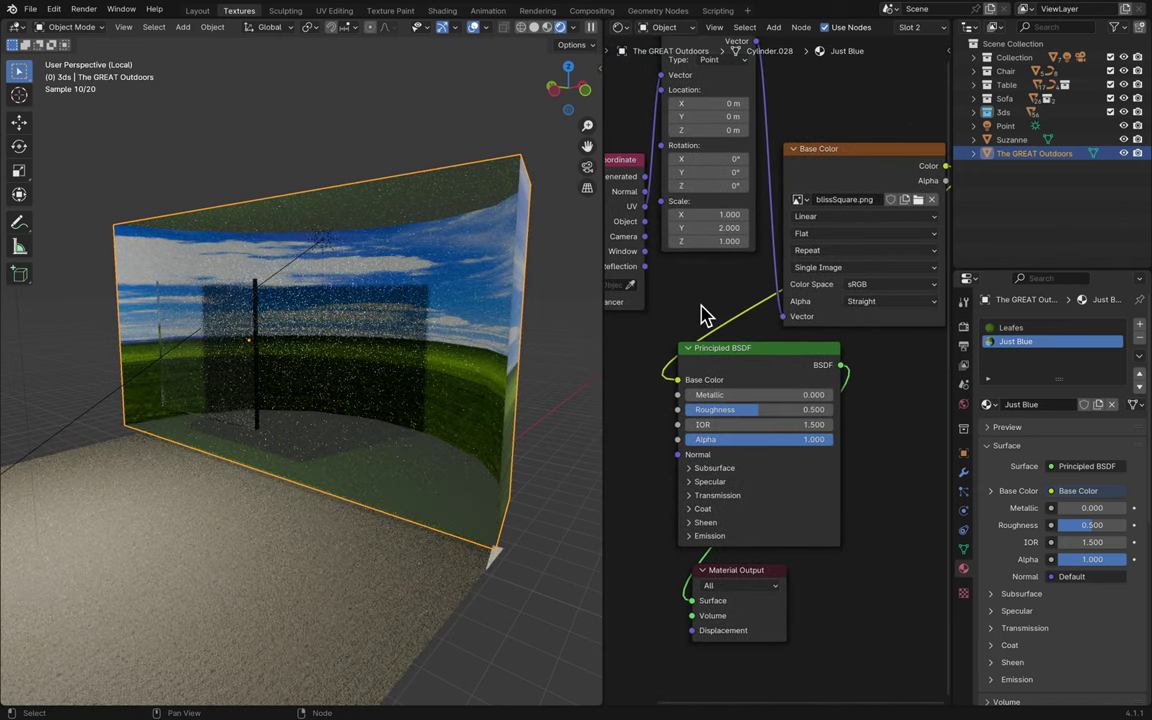
pyautogui.scroll(2, 703, 314)
pyautogui.hscroll(2, 703, 314)
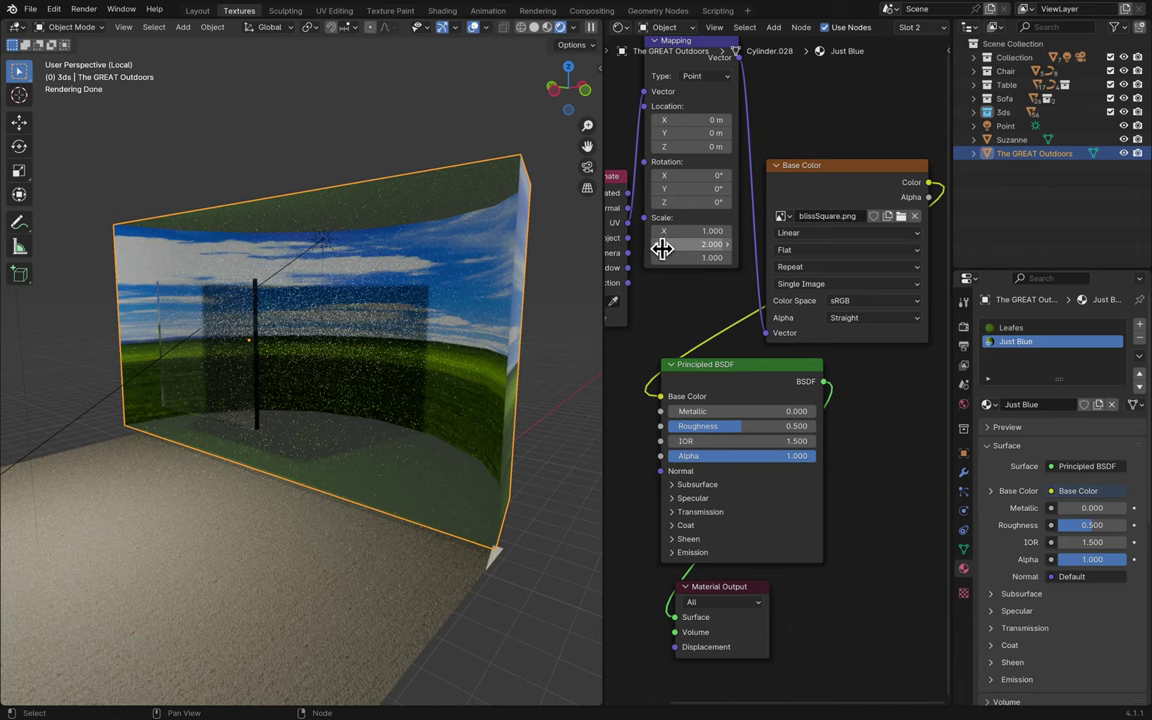
# - Set Mapping Scale Y to 2 and X to -8.2, check the wall from the front, and save
pyautogui.moveTo(660, 253); pyautogui.dragTo(685, 233)
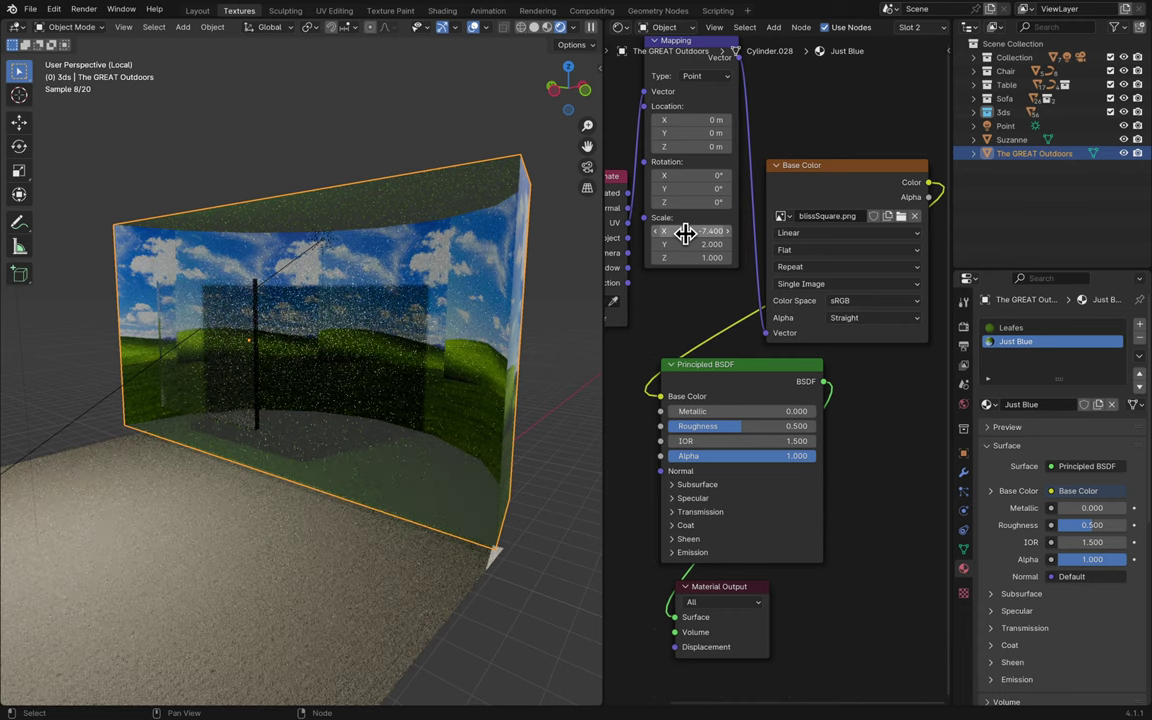
pyautogui.moveTo(685, 233); pyautogui.dragTo(652, 233)
pyautogui.hscroll(5, 571, 357)
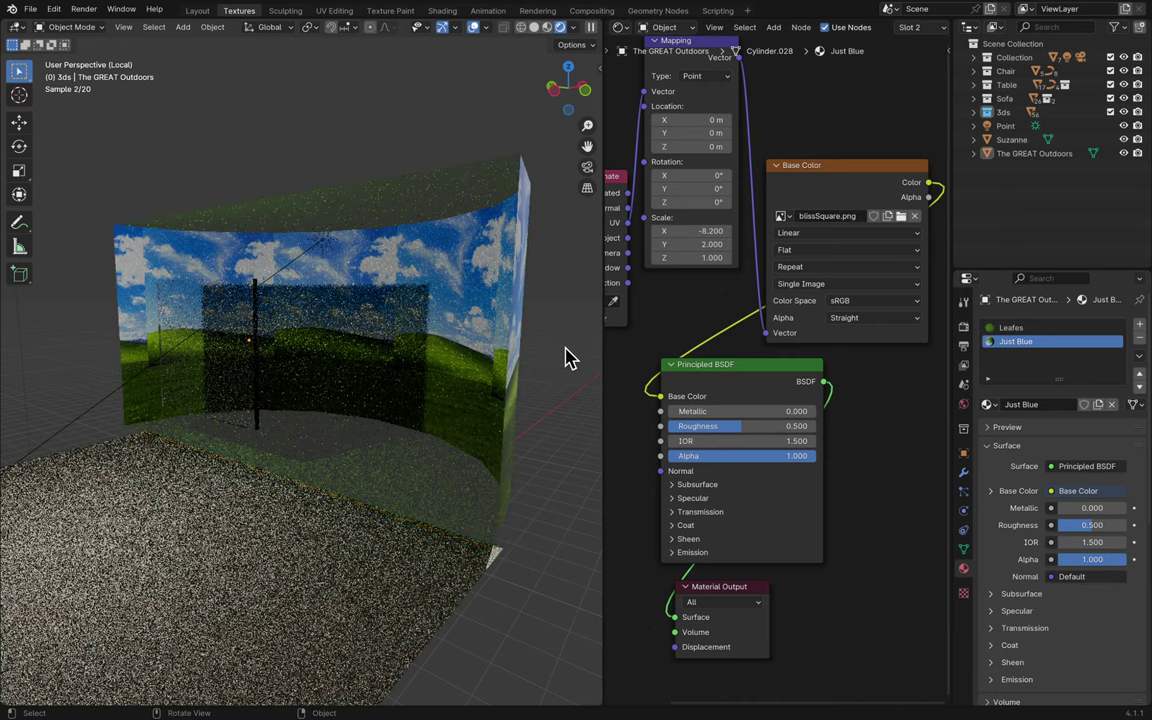
pyautogui.click(566, 358)
pyautogui.keyDown('ctrl'); pyautogui.scroll(3, 566, 358); pyautogui.keyUp('ctrl')
pyautogui.hotkey('ctrl', 's')
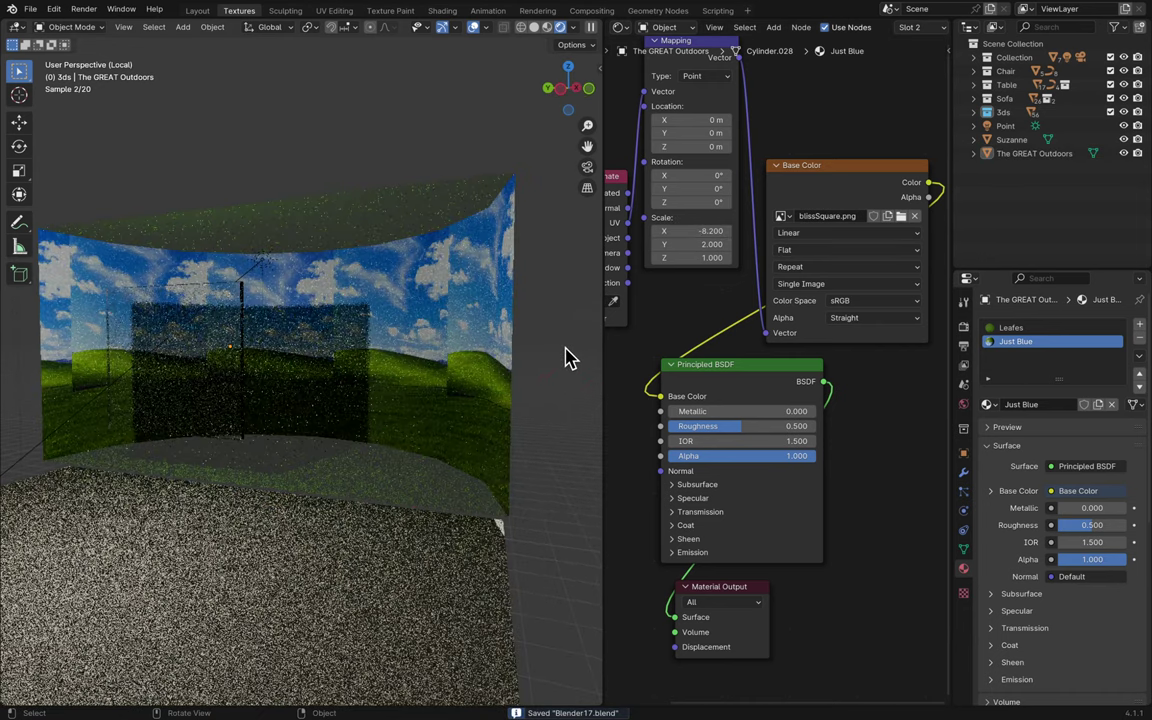
pyautogui.click(405, 220)
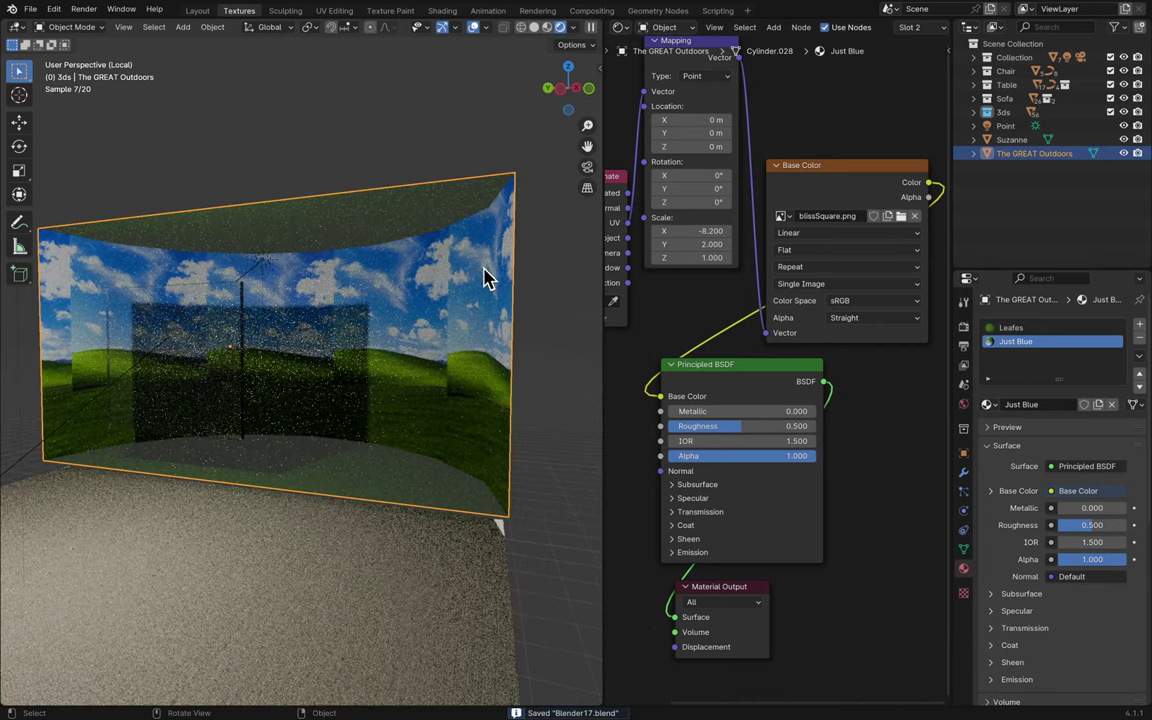
pyautogui.click(1059, 404)
# - Rename the image material Bliss and add a new strong-blue material named Blue in a new slot
pyautogui.write('Bliss')
pyautogui.press('Return')
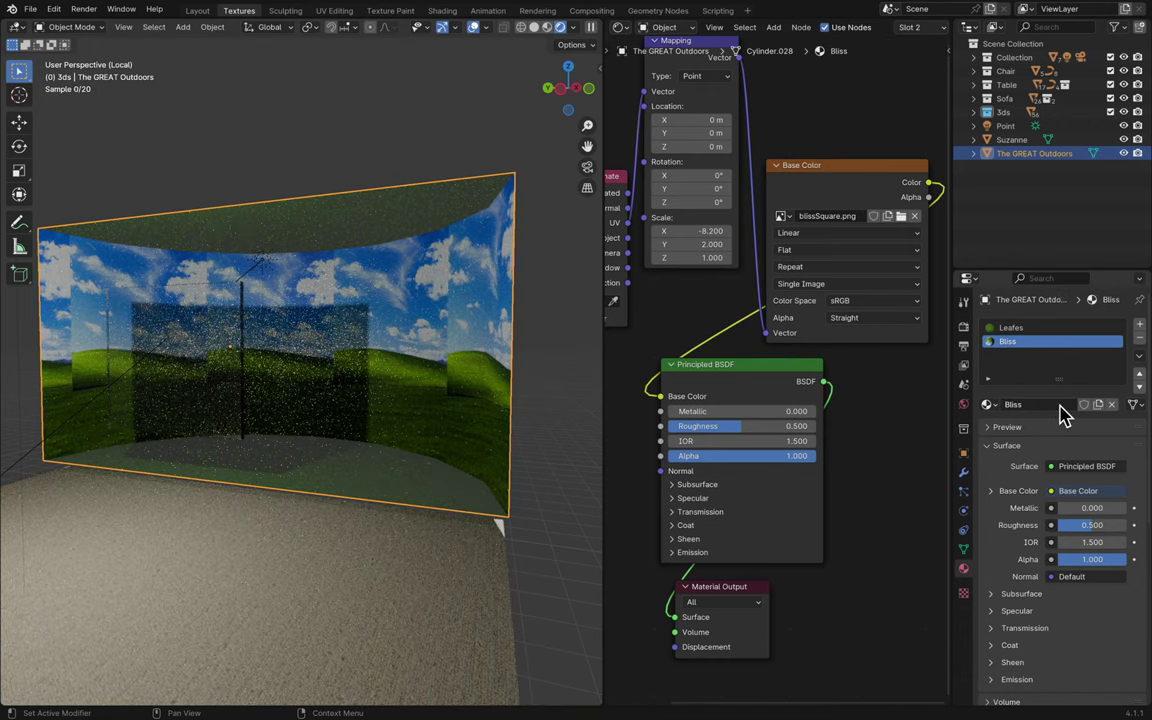
pyautogui.click(1139, 324)
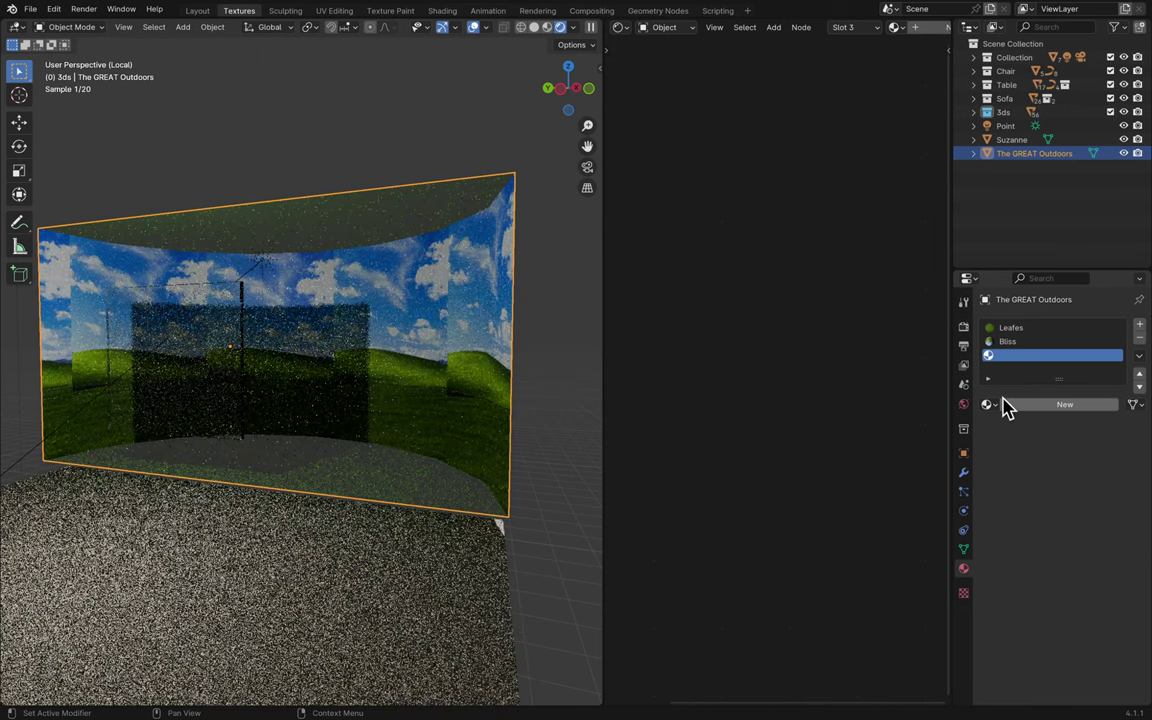
pyautogui.click(990, 404)
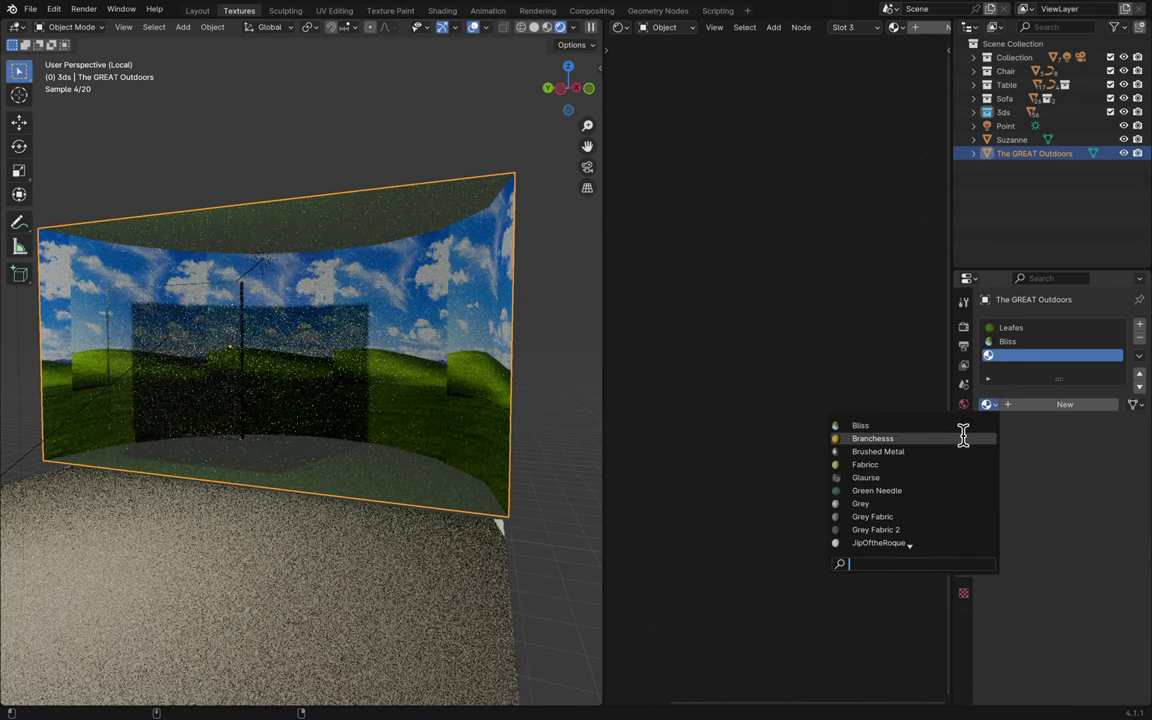
pyautogui.click(1037, 406)
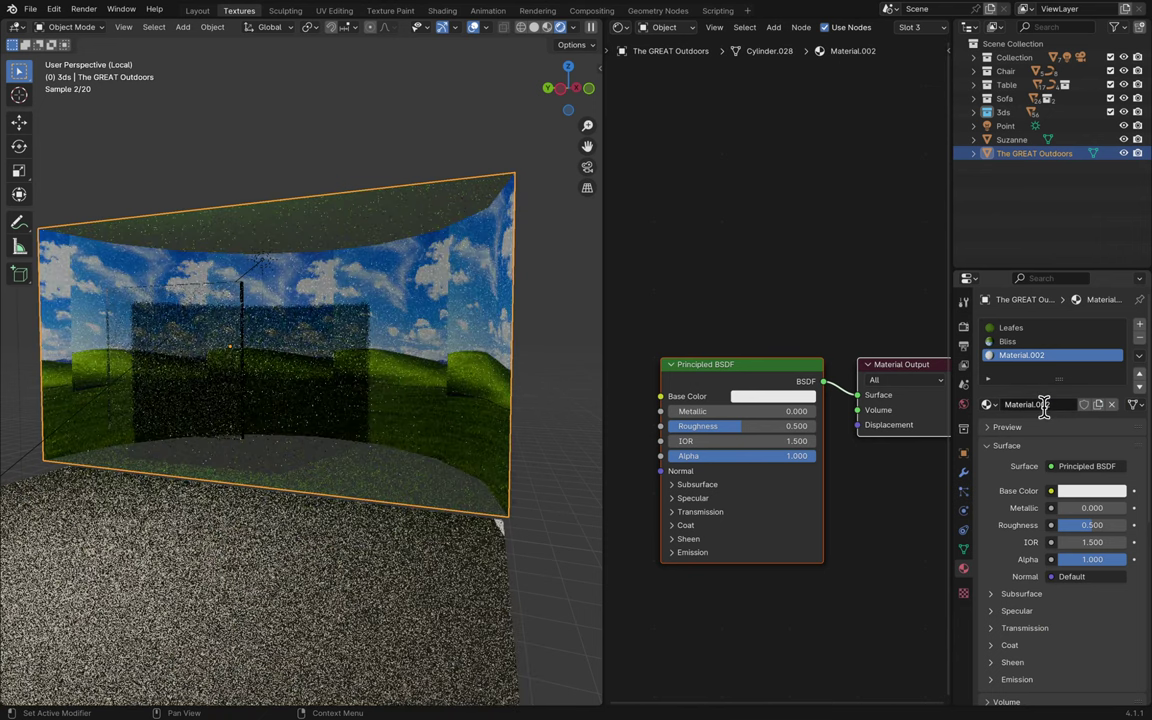
pyautogui.click(1043, 406)
pyautogui.write('Blue')
pyautogui.press('Return')
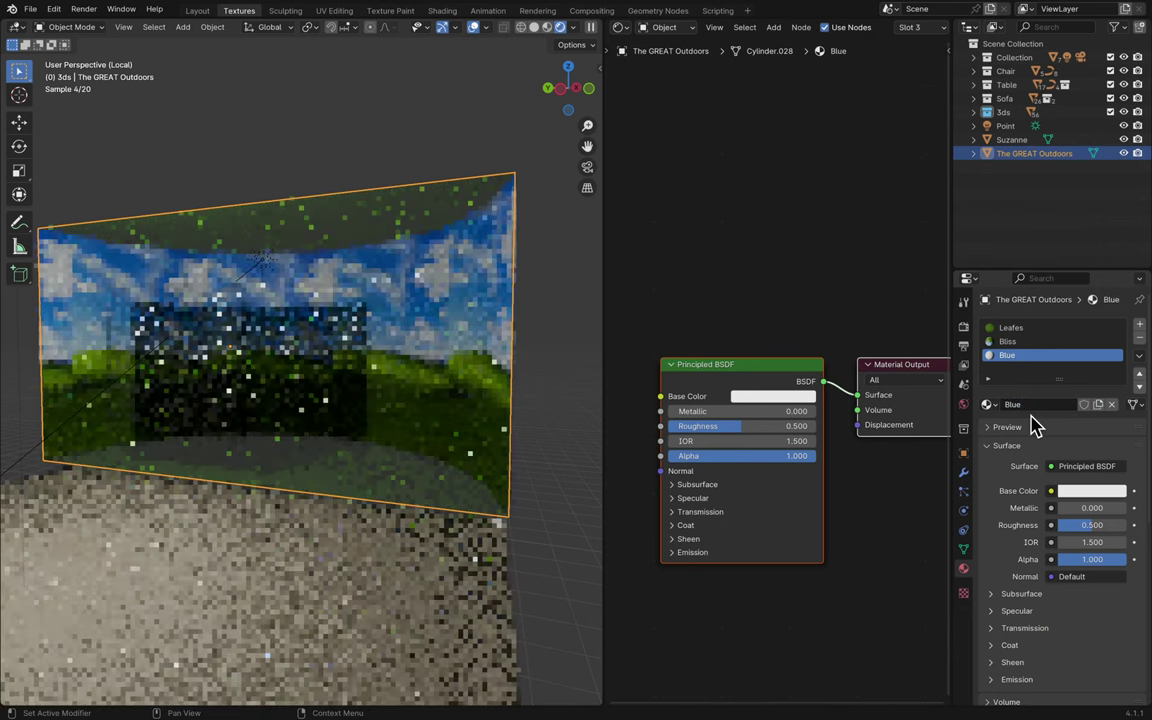
pyautogui.click(1090, 491)
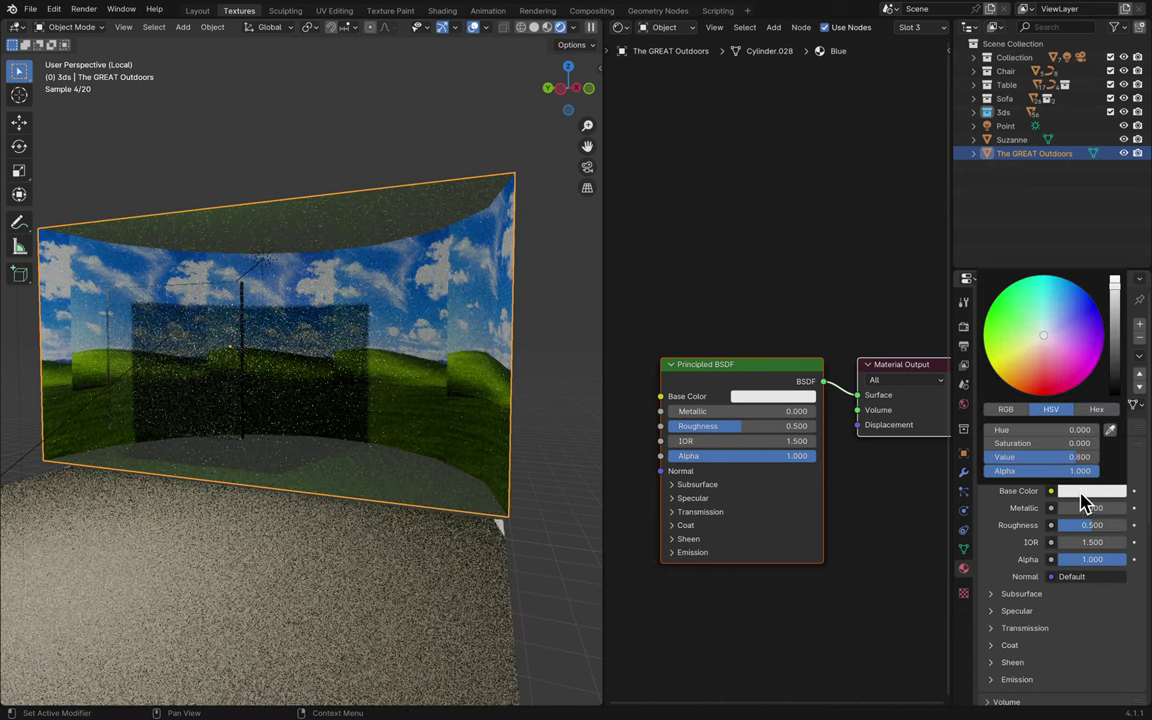
pyautogui.click(1056, 310)
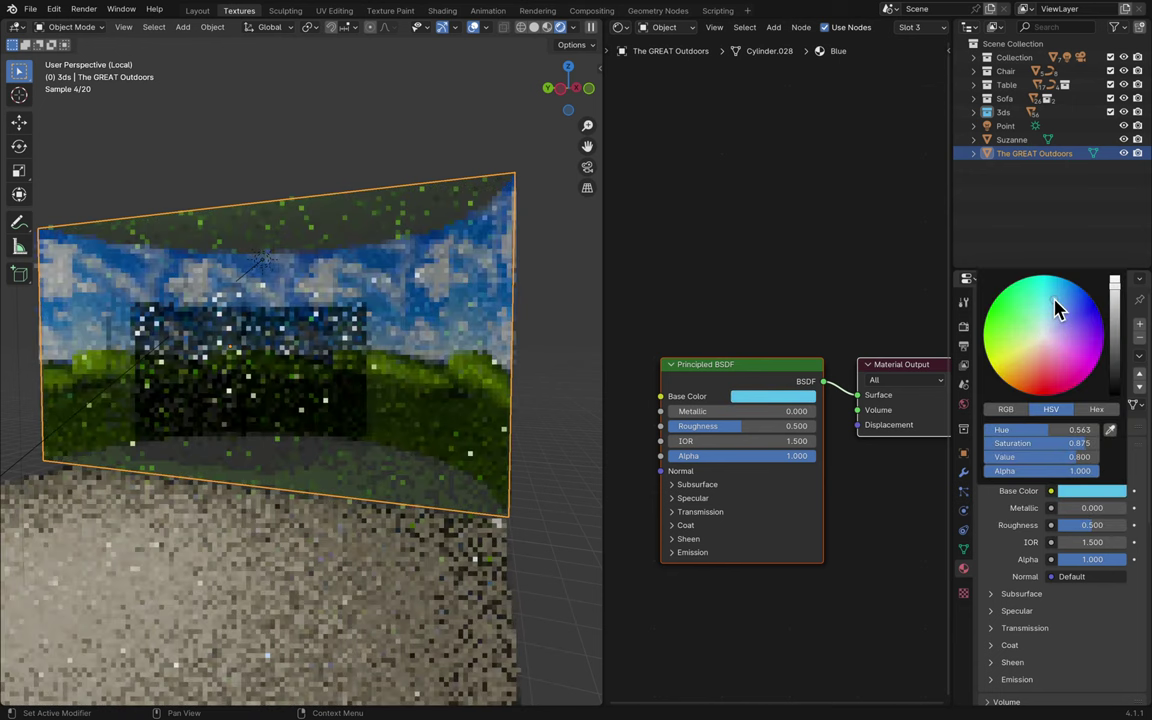
pyautogui.moveTo(1058, 310); pyautogui.dragTo(1070, 300)
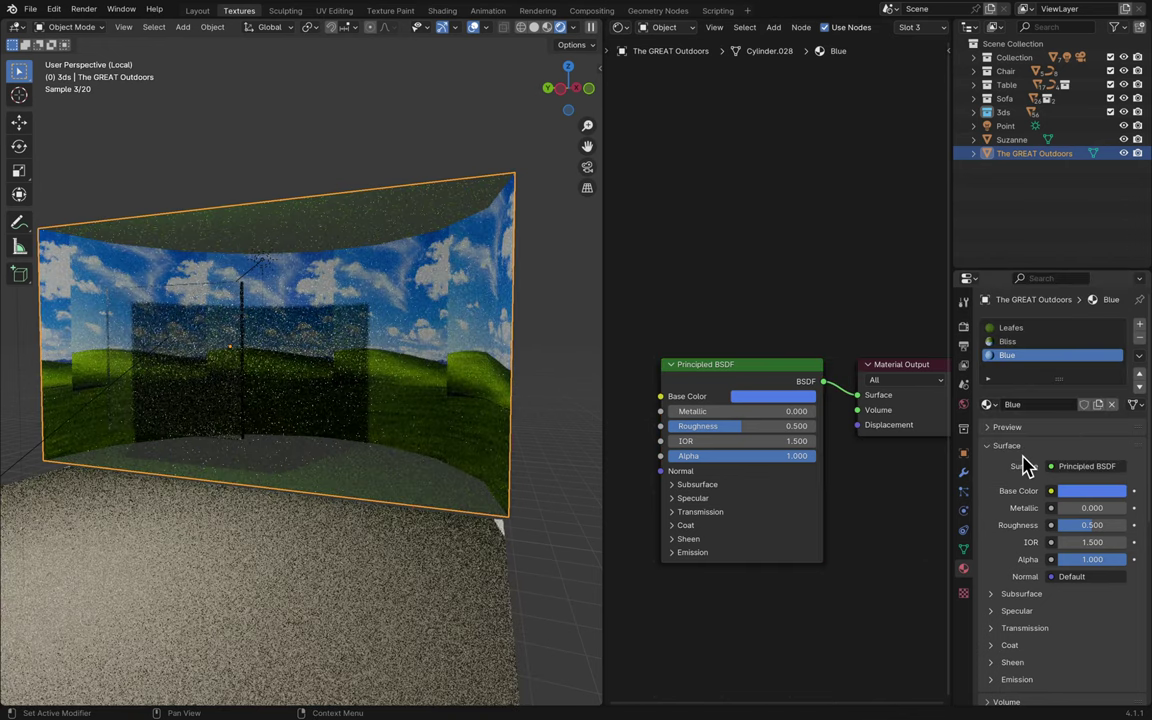
# - Assign the Blue material to the backdrop's top-cap faces and save Blender17.blend
pyautogui.press('Tab')
pyautogui.click(440, 190)
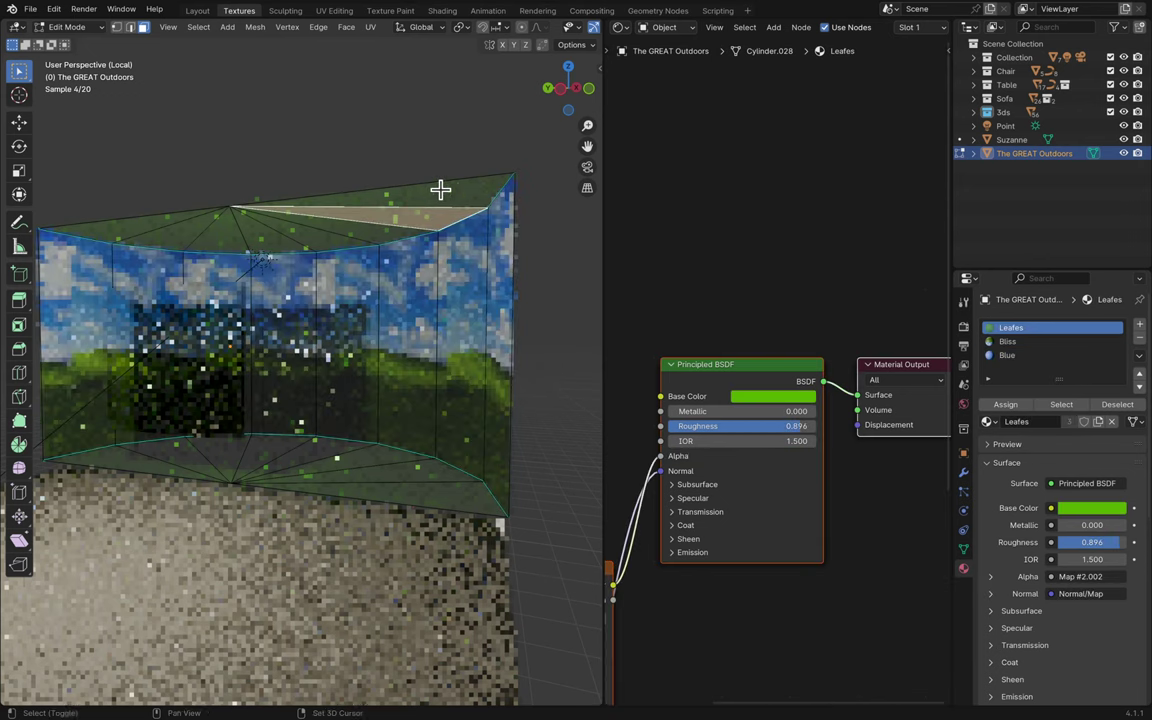
pyautogui.keyDown('shift'); pyautogui.click(345, 232); pyautogui.keyUp('shift')
pyautogui.keyDown('shift'); pyautogui.click(265, 240); pyautogui.keyUp('shift')
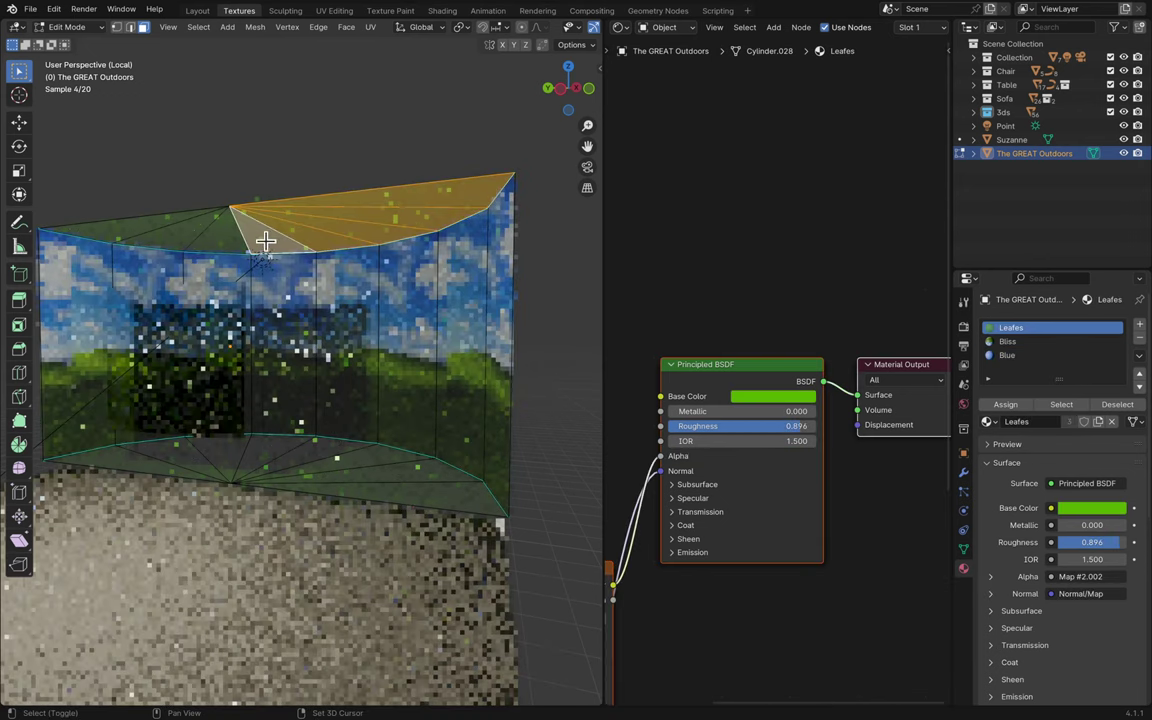
pyautogui.keyDown('shift'); pyautogui.click(195, 233); pyautogui.keyUp('shift')
pyautogui.keyDown('shift'); pyautogui.click(154, 226); pyautogui.keyUp('shift')
pyautogui.keyDown('shift'); pyautogui.click(85, 228); pyautogui.keyUp('shift')
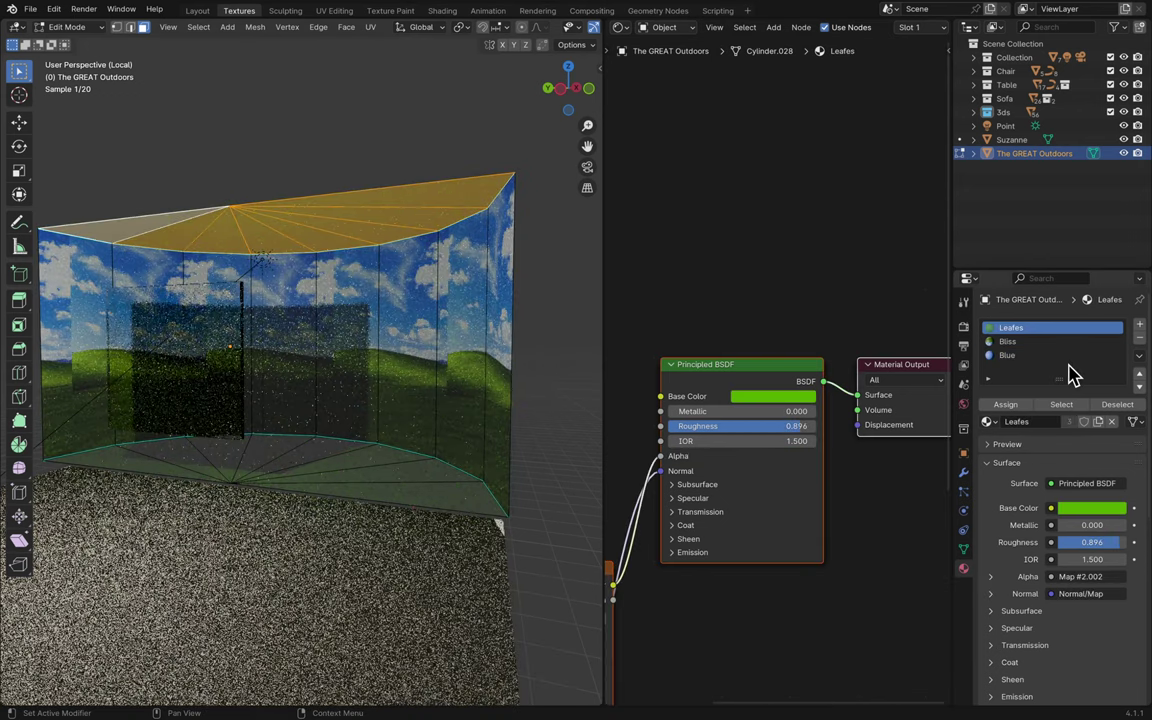
pyautogui.click(1006, 405)
pyautogui.click(1010, 356)
pyautogui.click(1006, 405)
pyautogui.press('Tab')
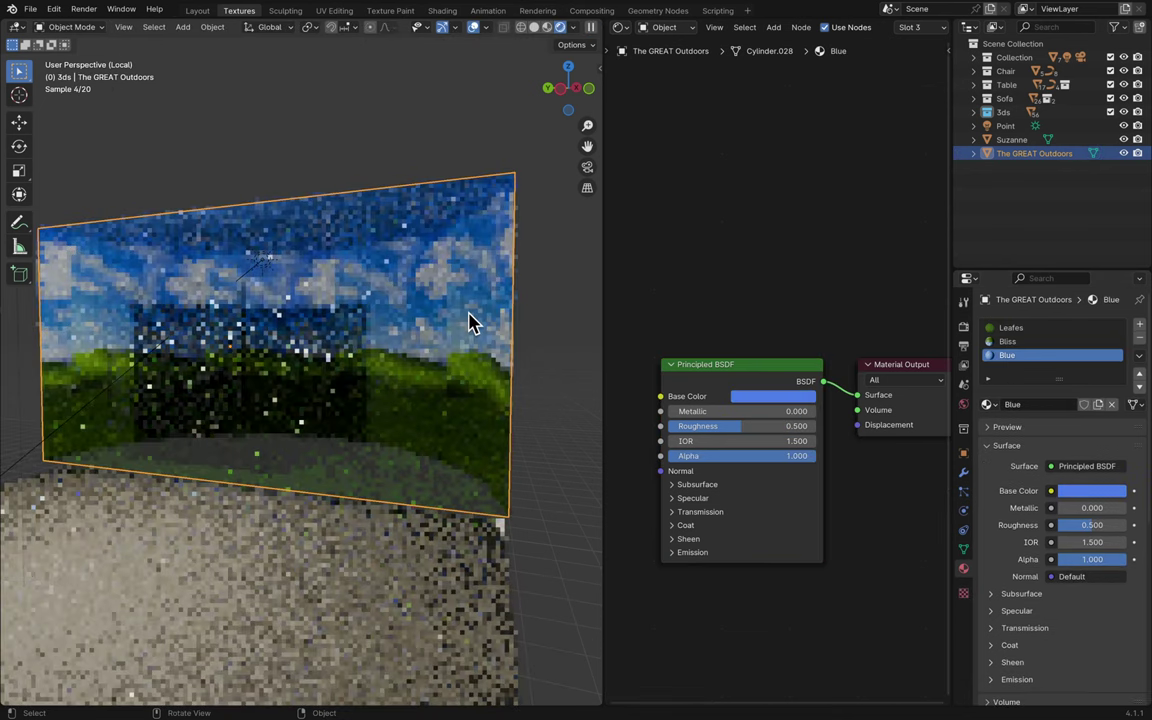
pyautogui.hotkey('ctrl', 's')
pyautogui.click(553, 283)
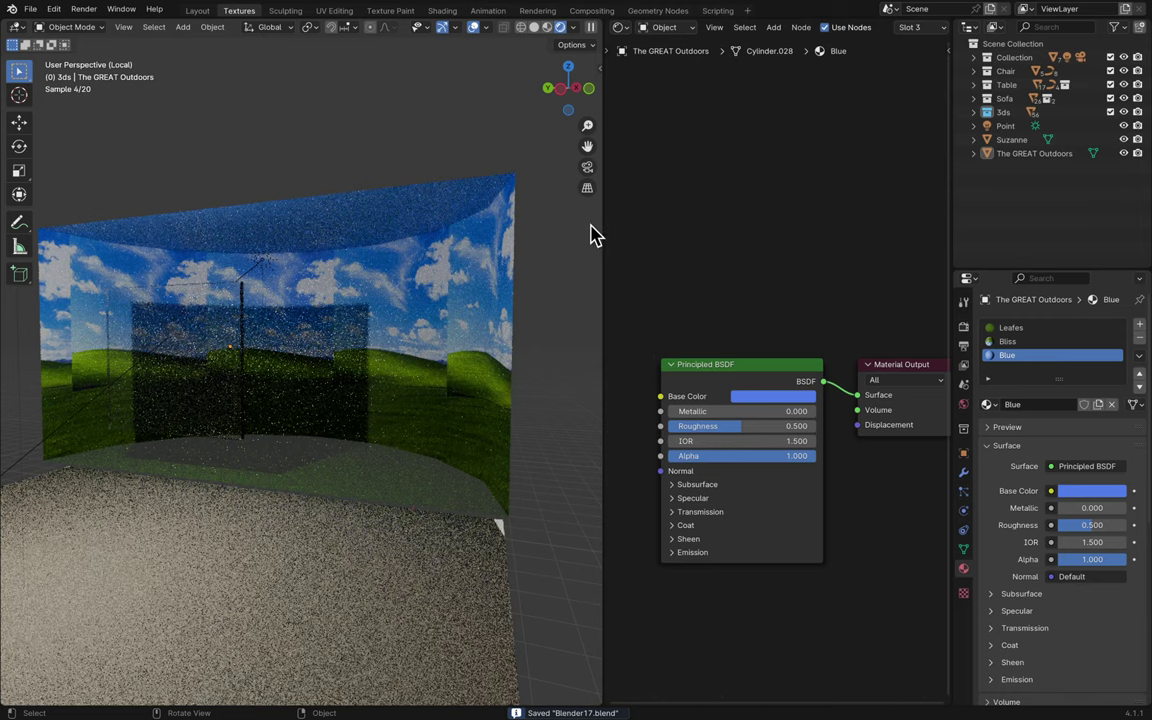
# - View through the camera and select the glass window pane to show its material
pyautogui.click(587, 167)
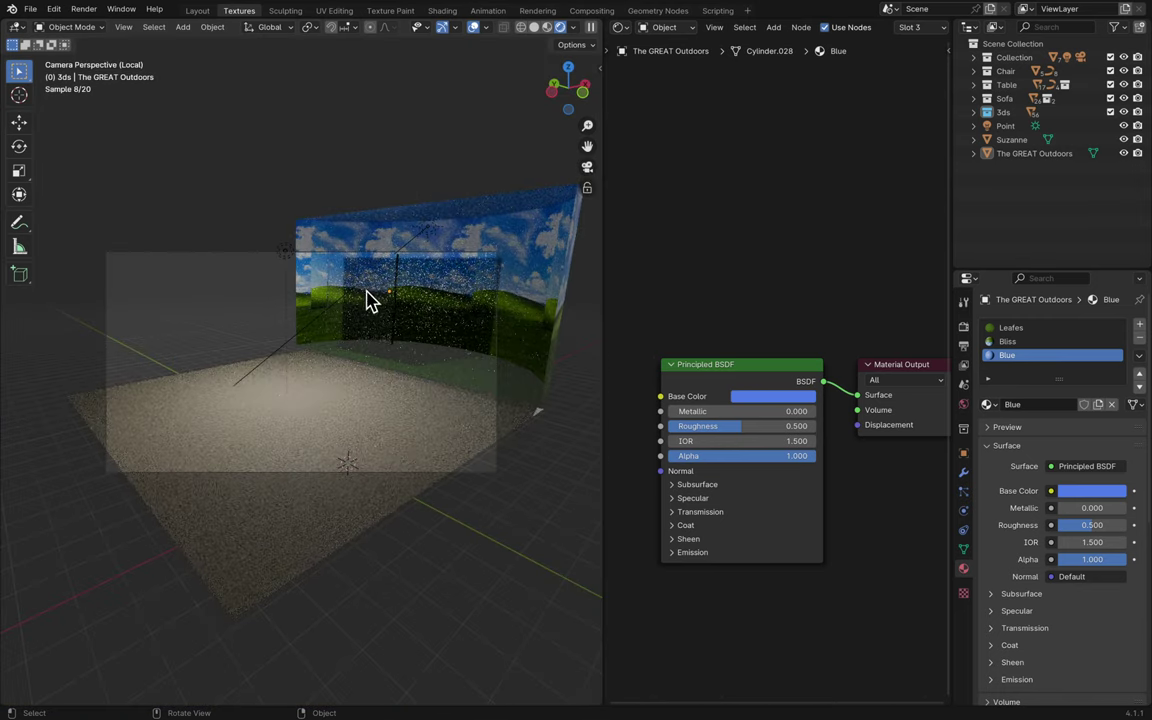
pyautogui.click(330, 290)
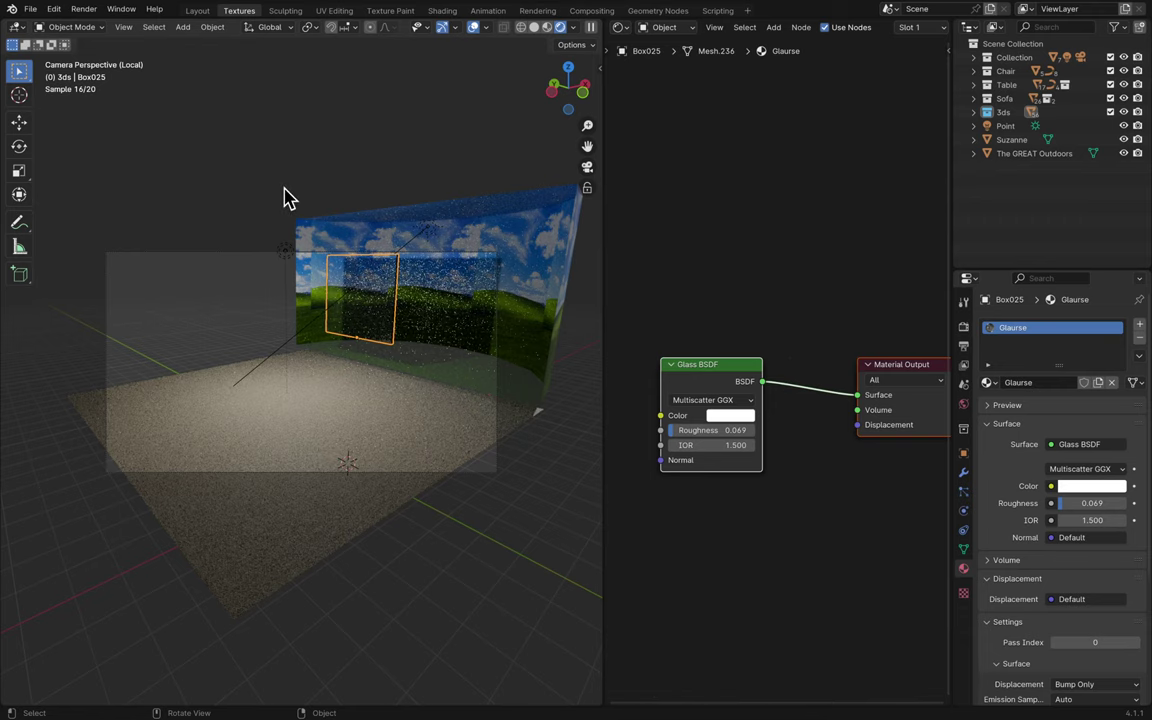
pyautogui.click(528, 287)
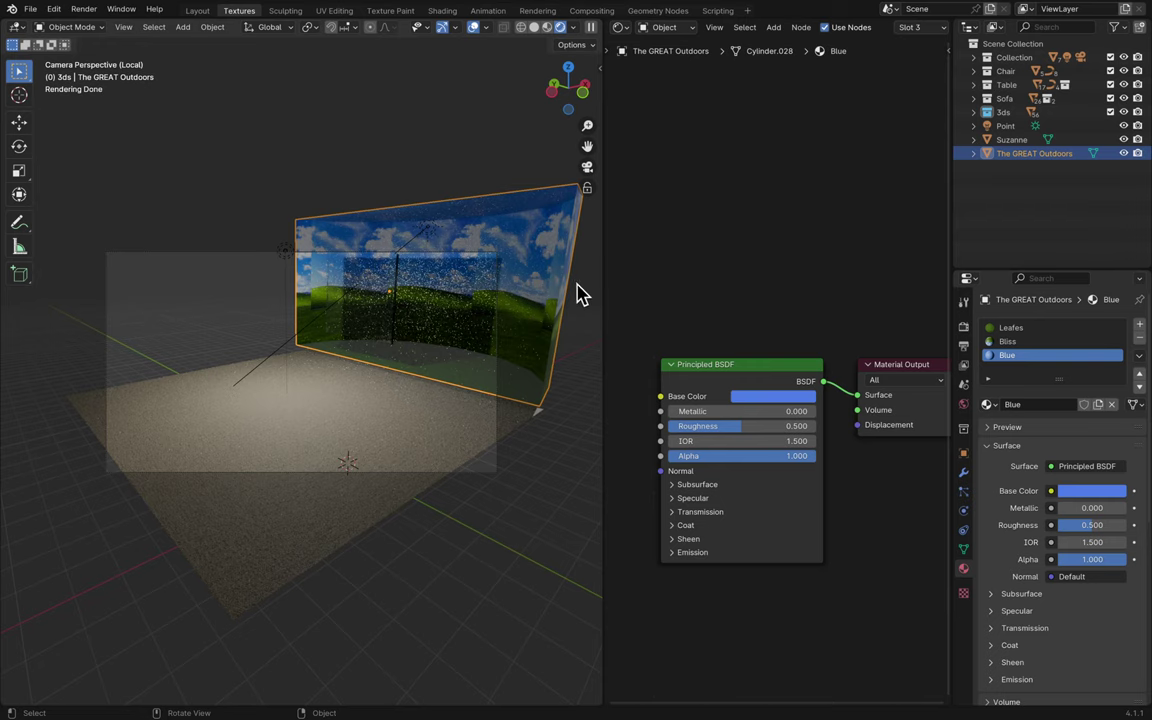
pyautogui.click(382, 300)
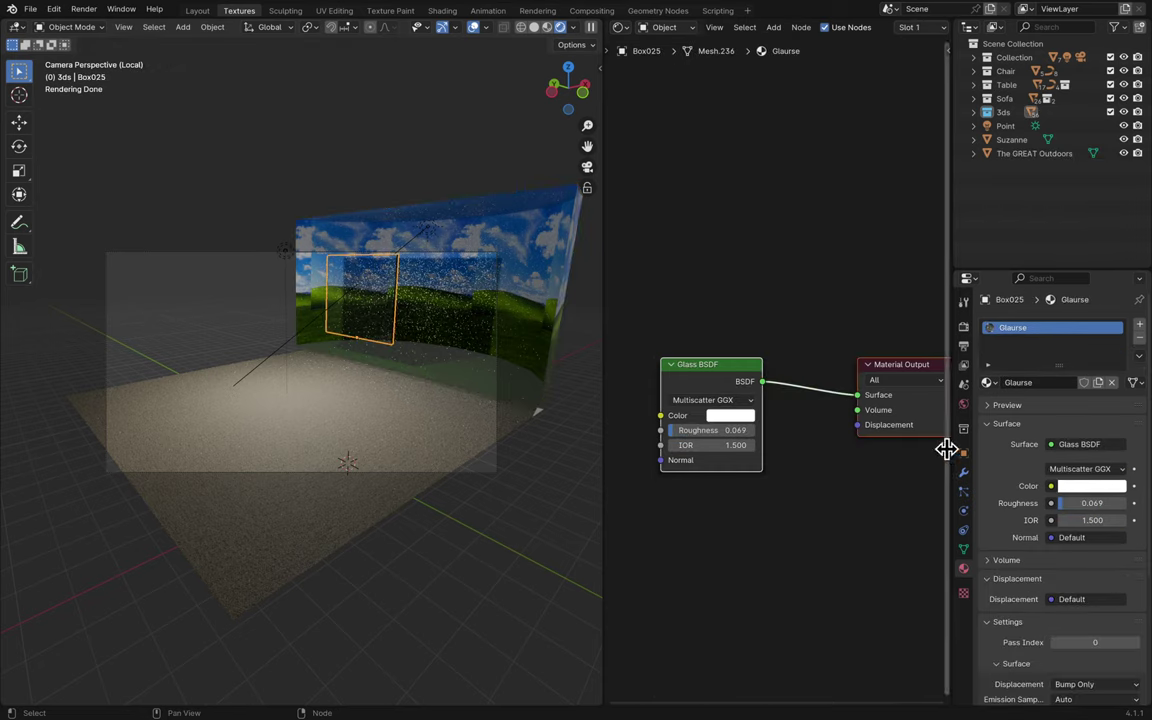
pyautogui.press('Home')
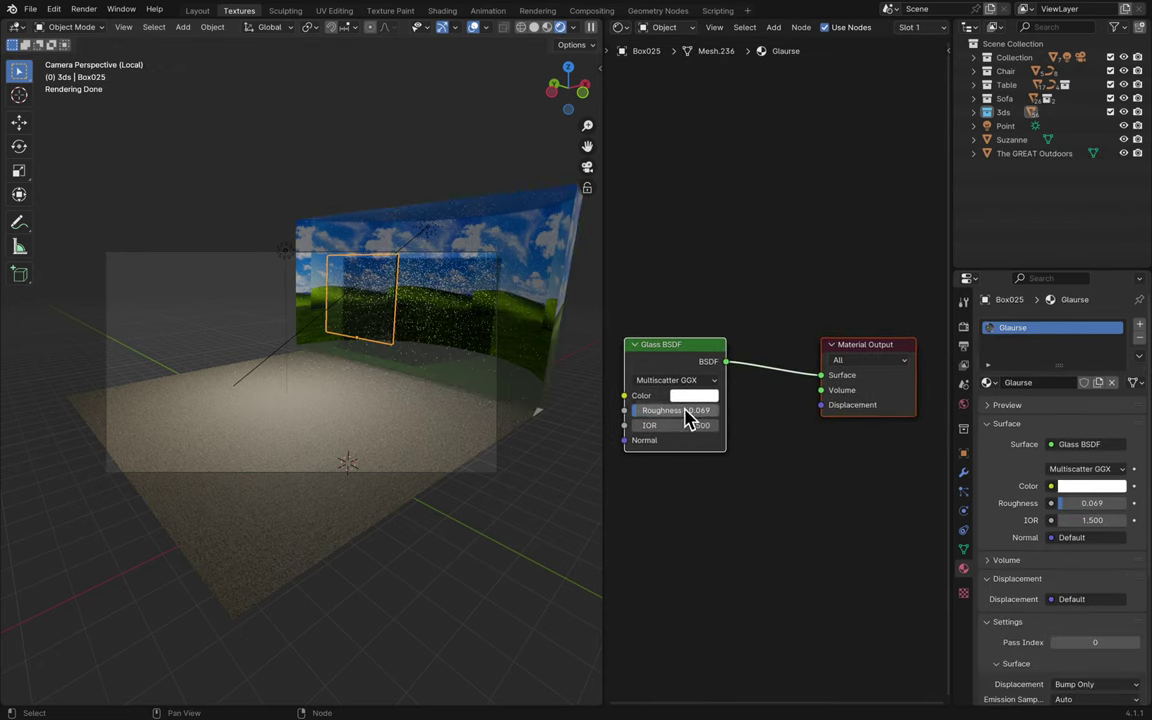
# - Raise the Glass BSDF roughness from 0.069 to 0.100 and save the file
pyautogui.moveTo(687, 420); pyautogui.dragTo(643, 410)
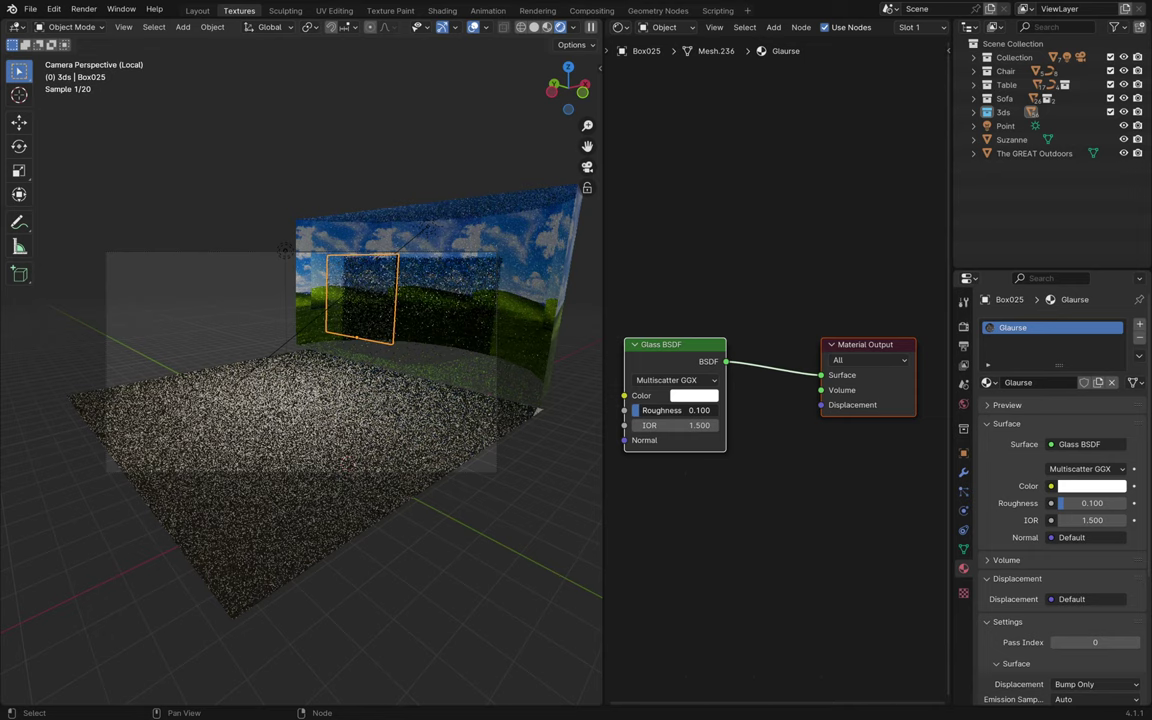
pyautogui.hotkey('ctrl', 's')
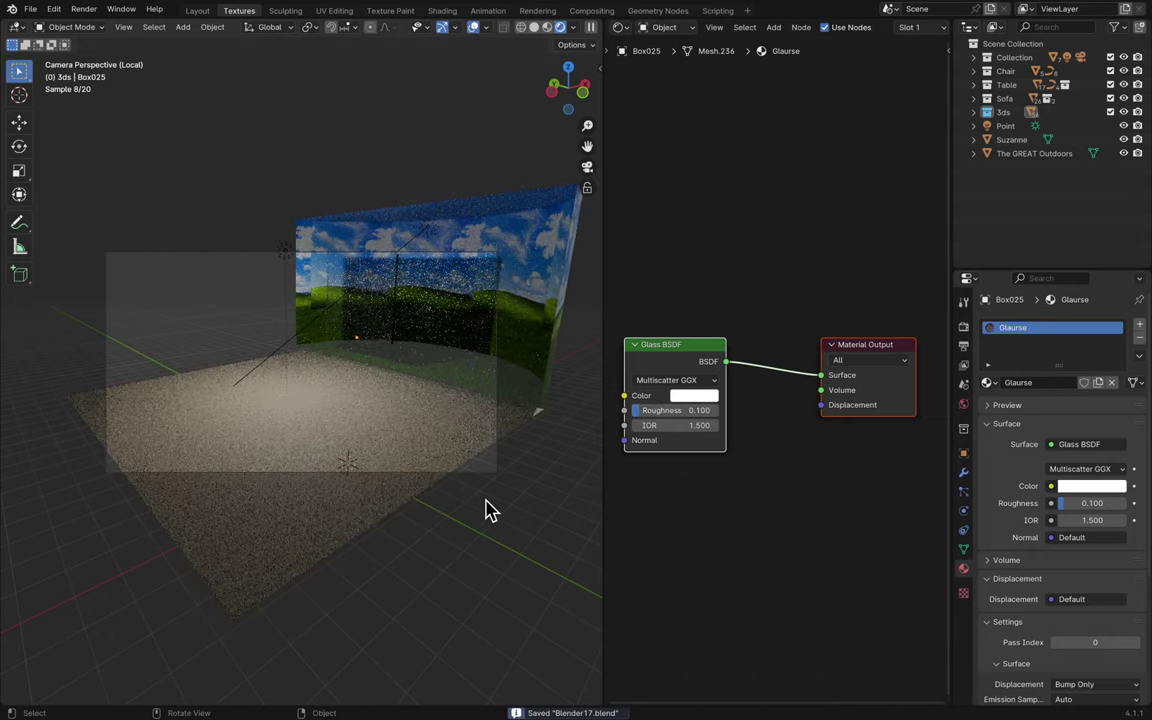
pyautogui.press('KP_6')
pyautogui.press('KP_6')
pyautogui.moveTo(487, 510); pyautogui.dragTo(489, 509, button='middle')
pyautogui.scroll(3, 285, 318)
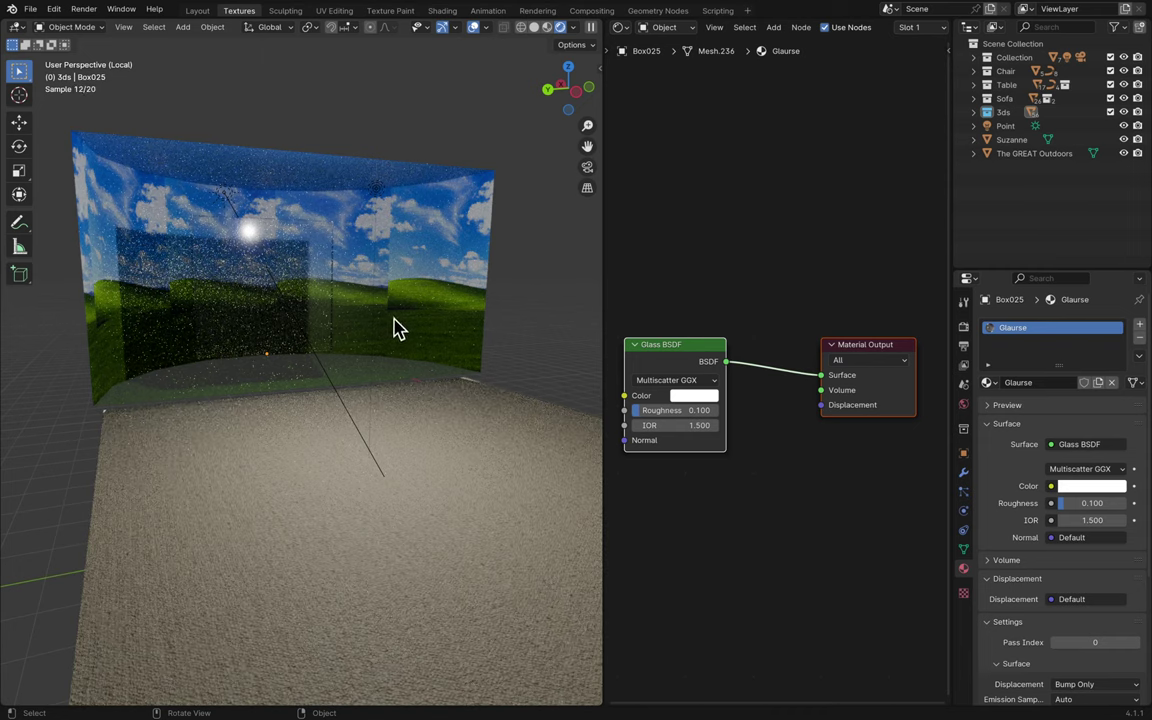
pyautogui.press('ctrl')
pyautogui.hotkey('ctrl', 's')
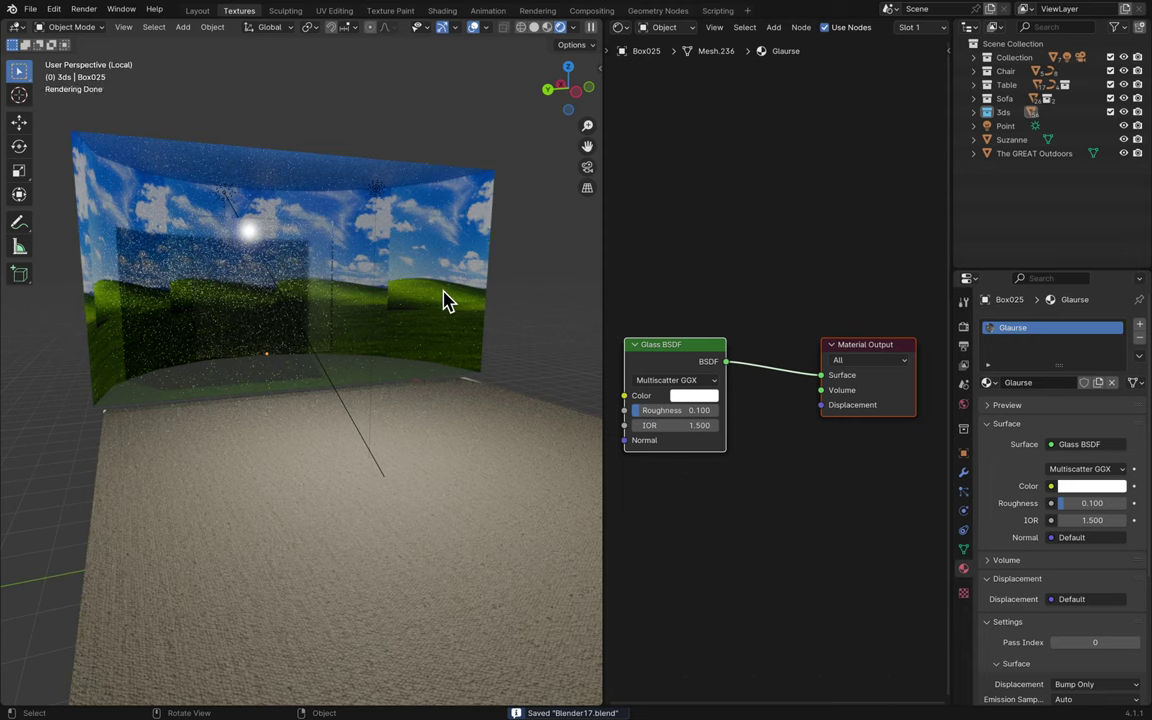
pyautogui.click(447, 302)
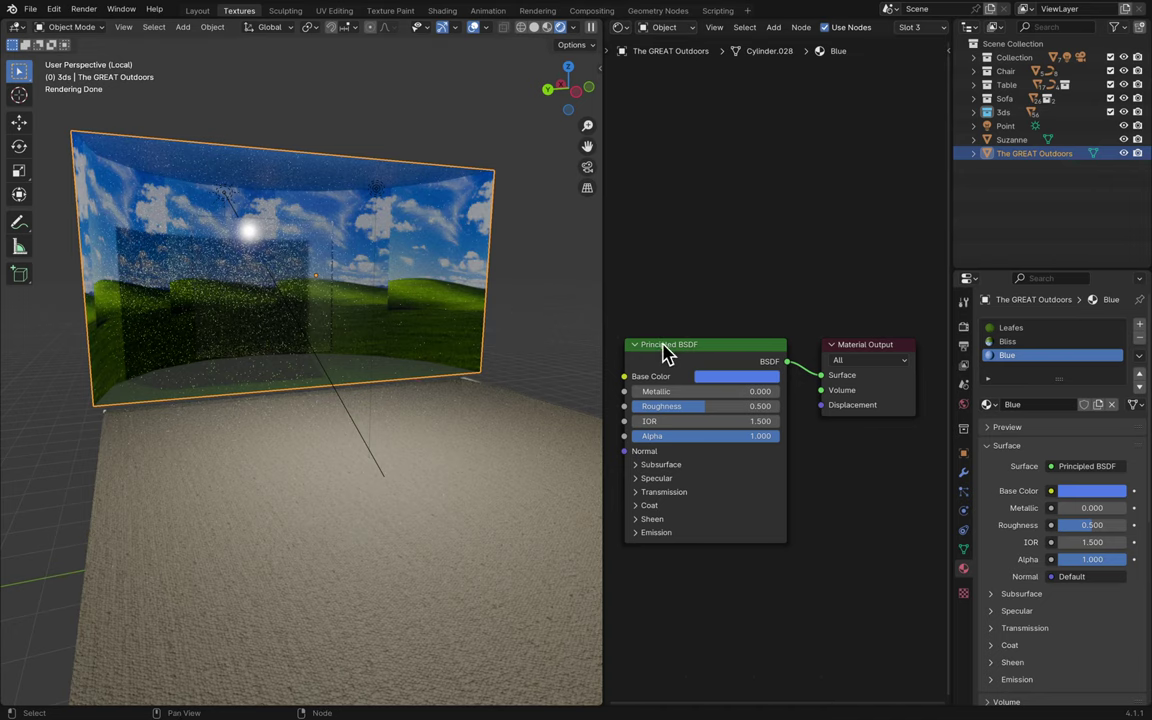
# - From the top view, scale the backdrop horizontally only with S and Shift+Z, then undo it
pyautogui.click(570, 70)
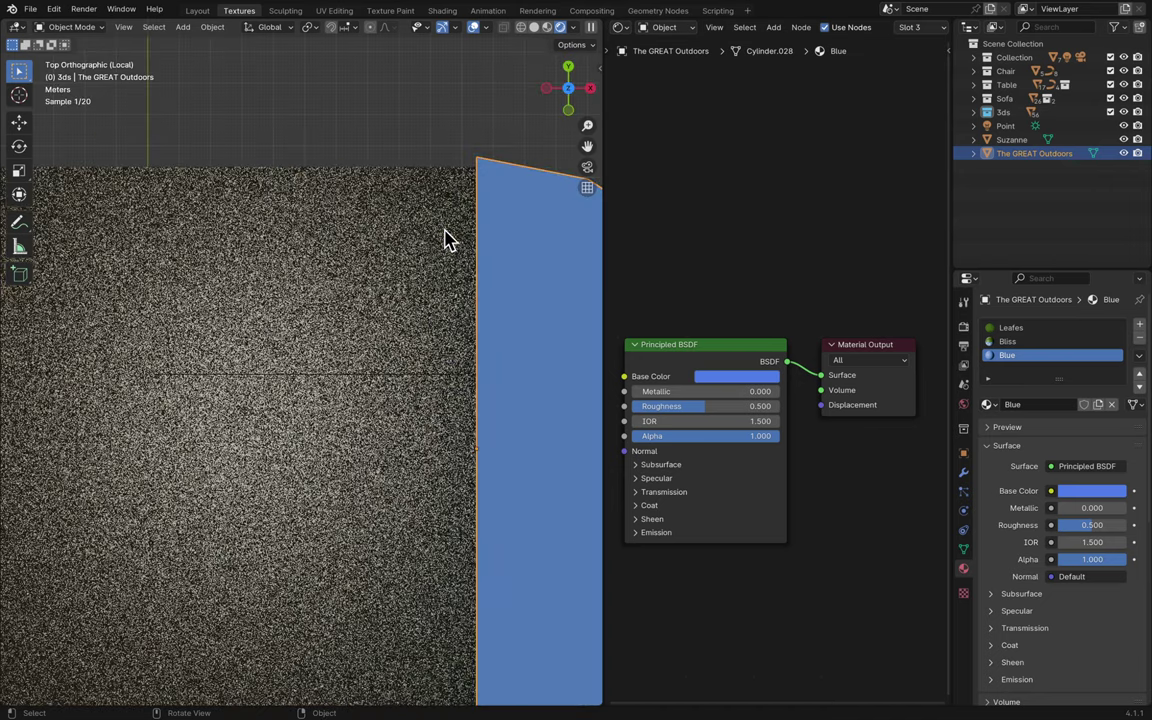
pyautogui.scroll(-5, 447, 240)
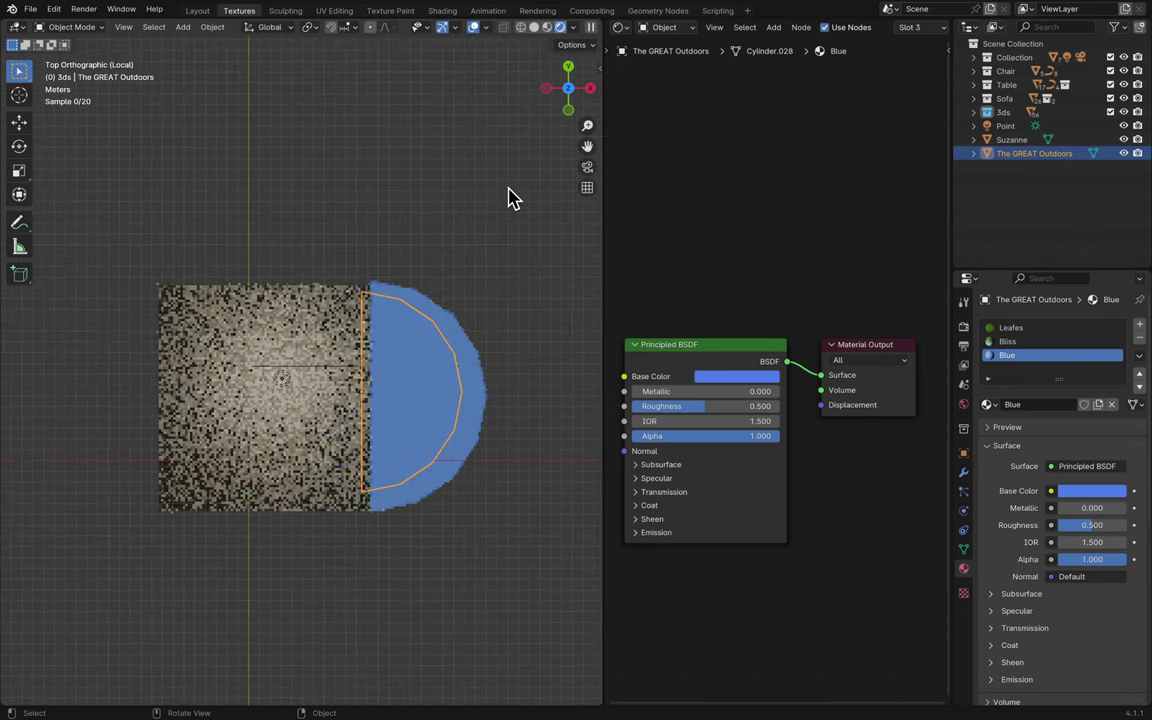
pyautogui.press('s')
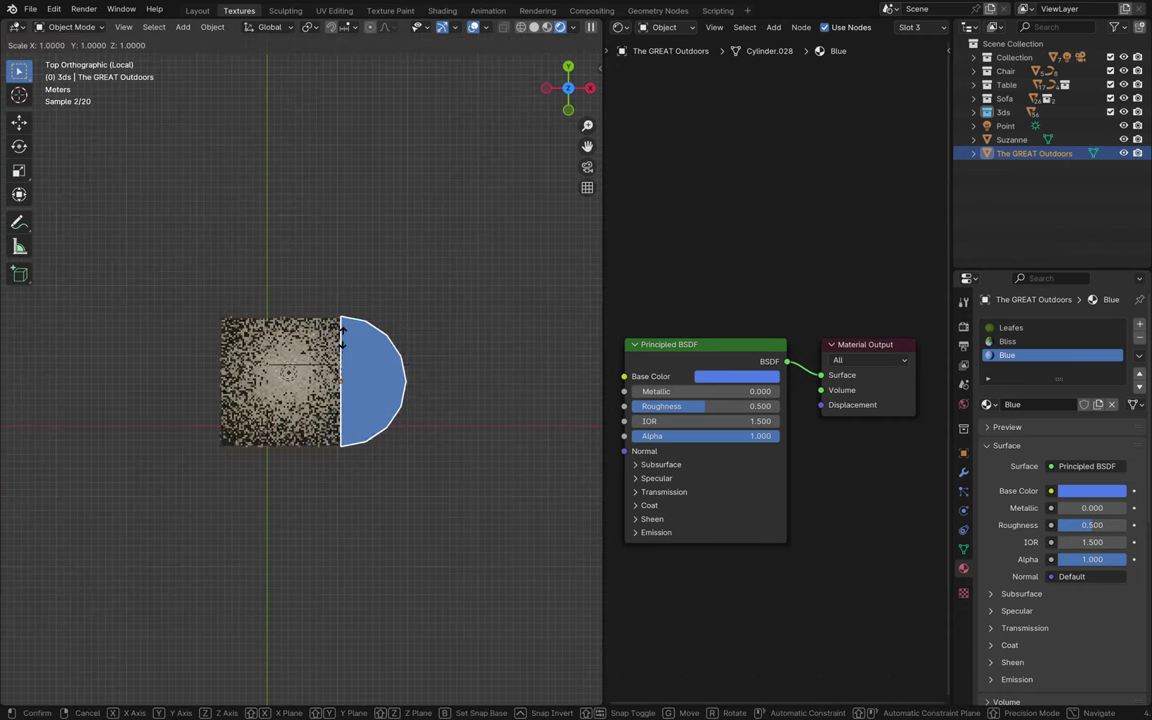
pyautogui.hotkey('shift', 'z')
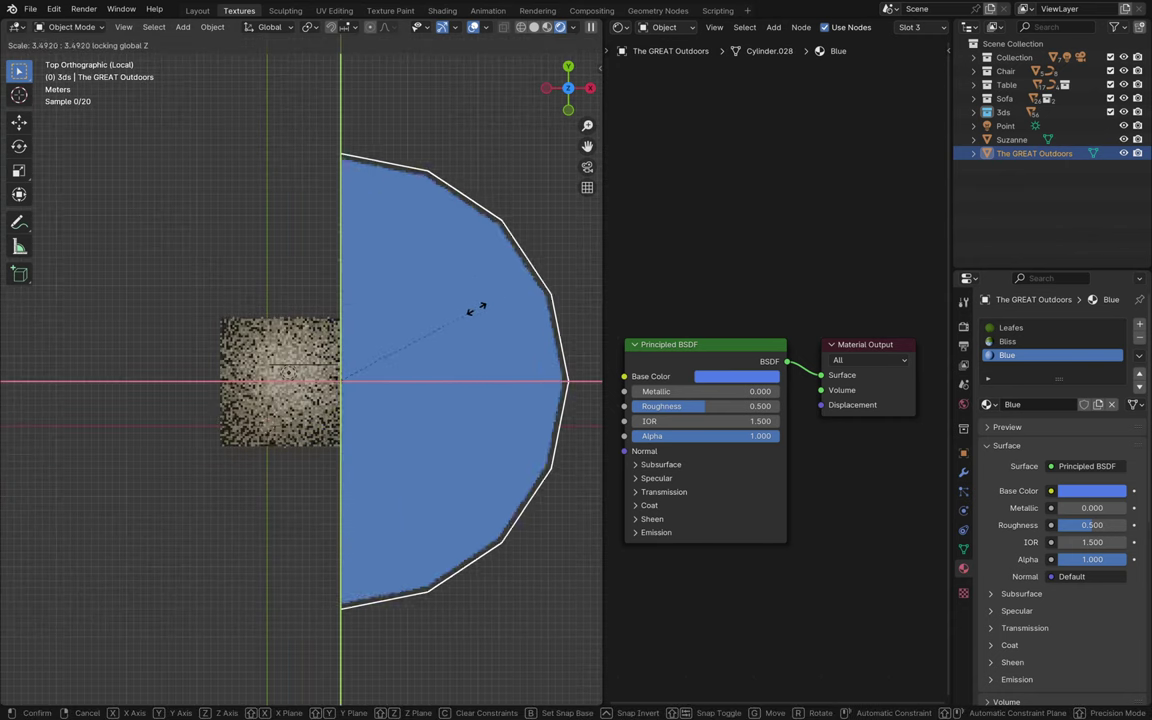
pyautogui.click(487, 313)
pyautogui.click(587, 167)
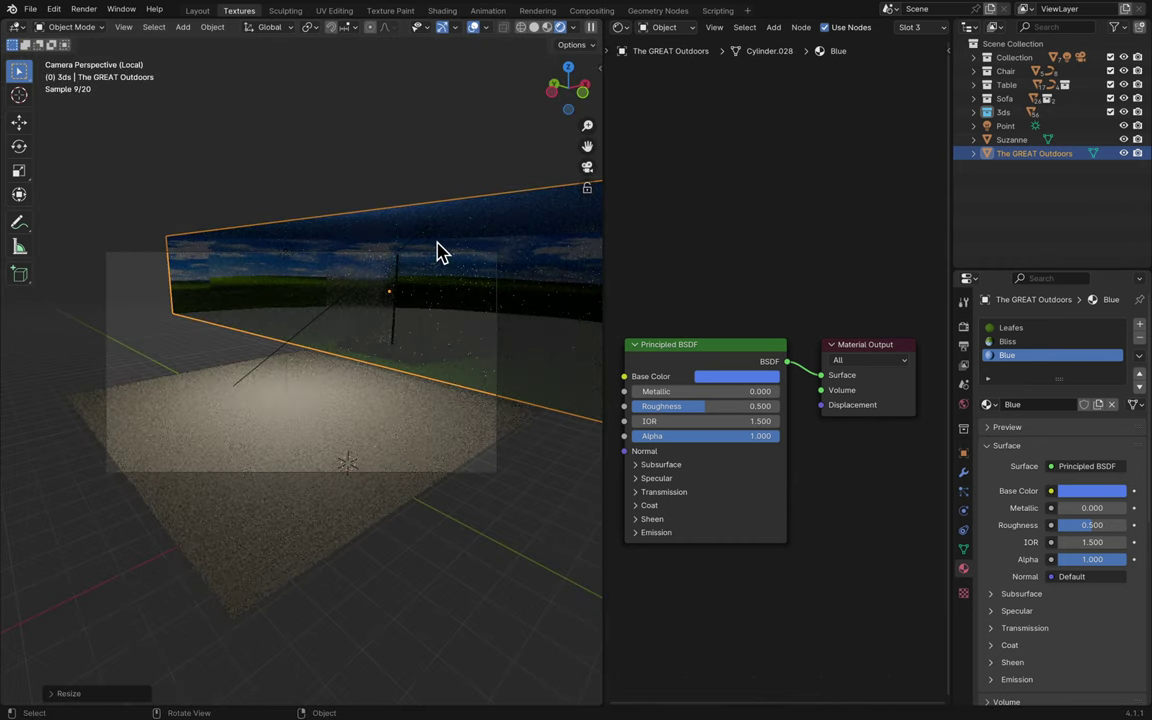
pyautogui.hotkey('ctrl', 'z')
# - Rescale The GREAT Outdoors backdrop horizontally to about 1.93×, keeping its height
pyautogui.click(478, 280)
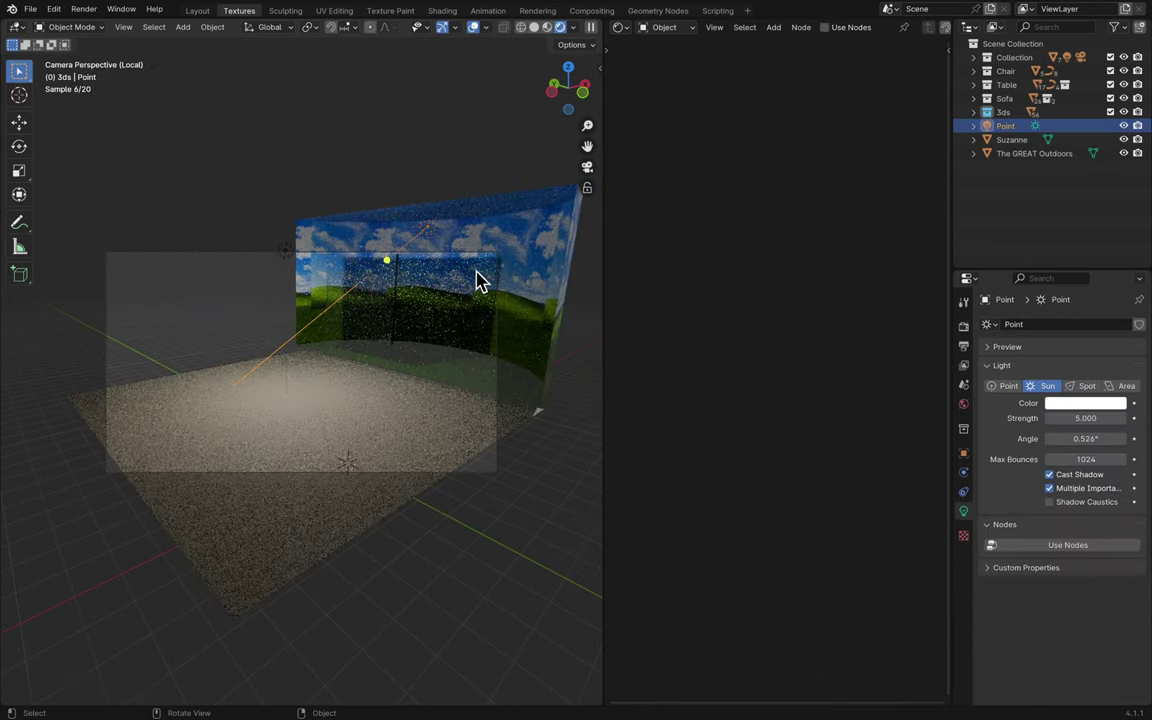
pyautogui.moveTo(512, 231); pyautogui.dragTo(510, 233, button='middle')
pyautogui.click(390, 358)
pyautogui.press('s')
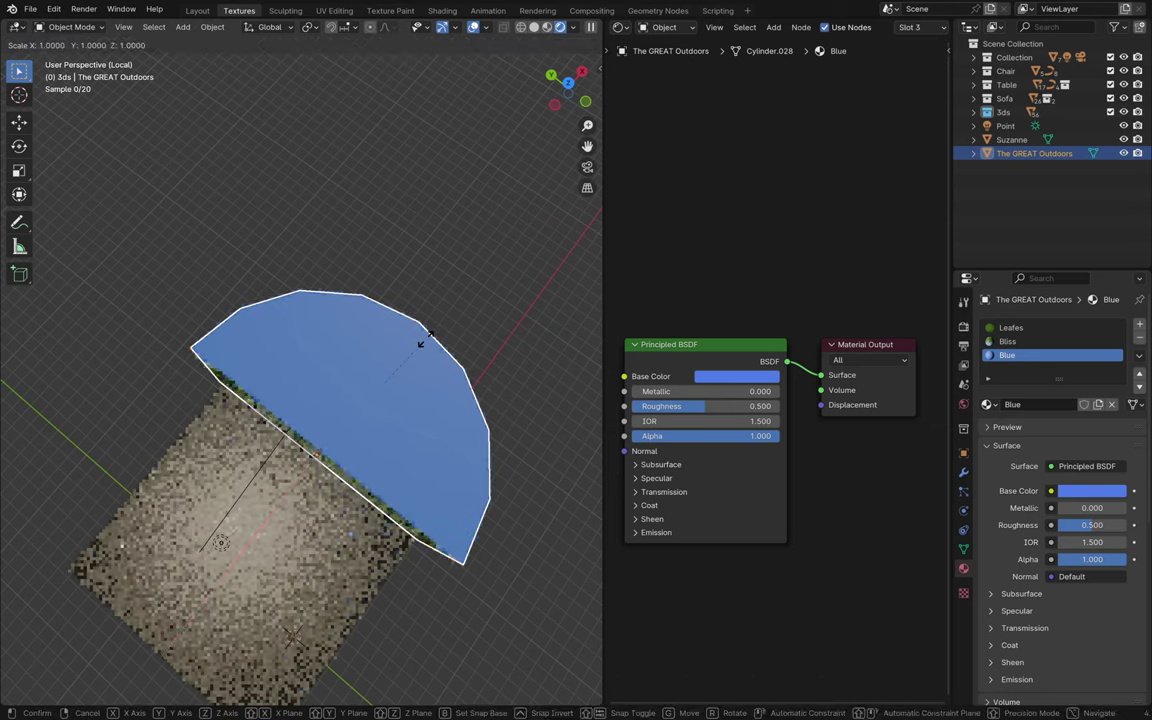
pyautogui.hotkey('shift', 'z')
pyautogui.moveTo(539, 292)
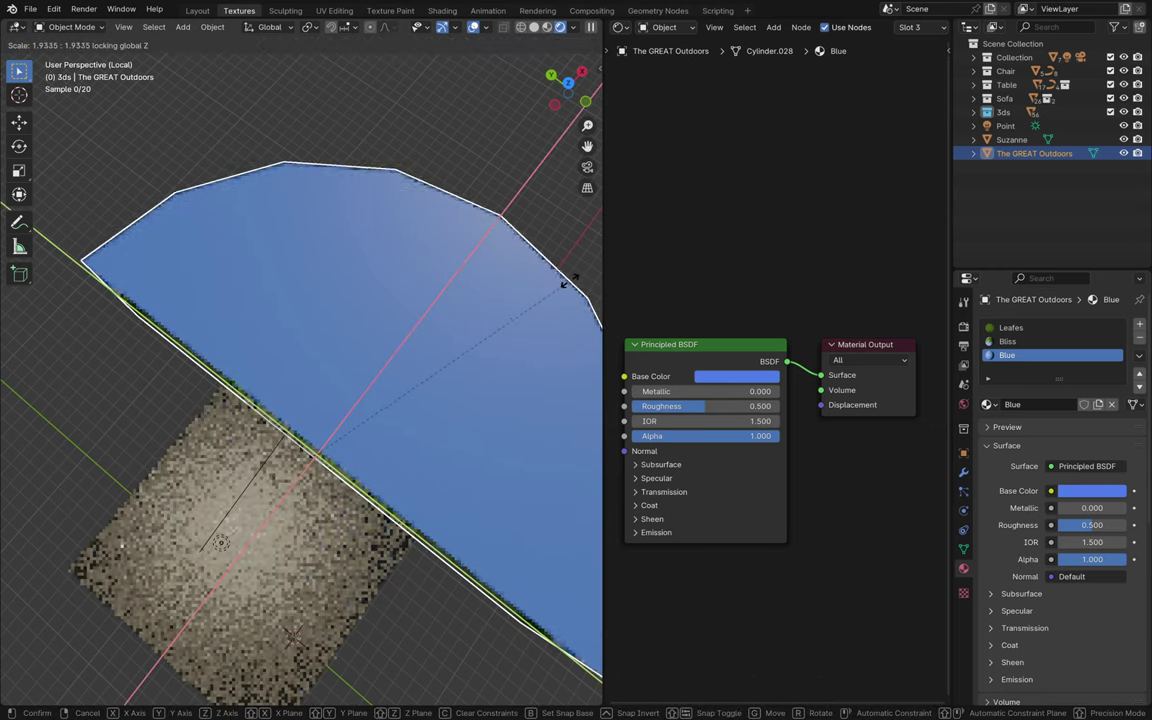
pyautogui.click(569, 284)
pyautogui.scroll(10, 576, 288)
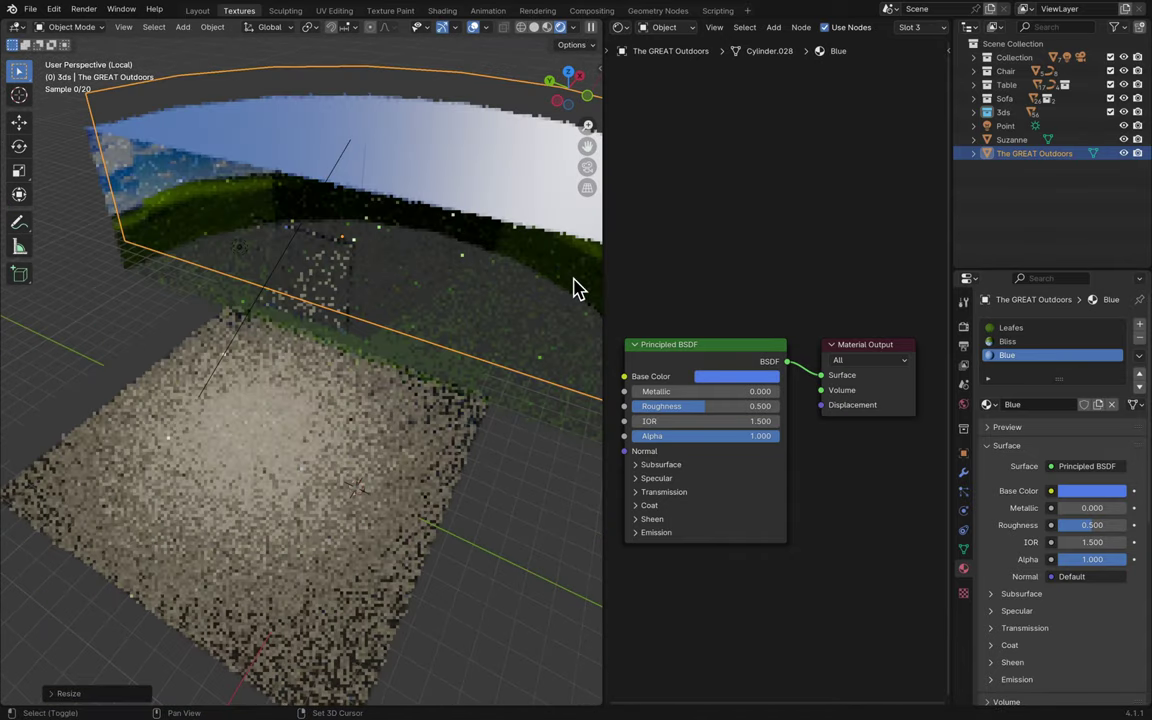
pyautogui.scroll(8, 563, 296)
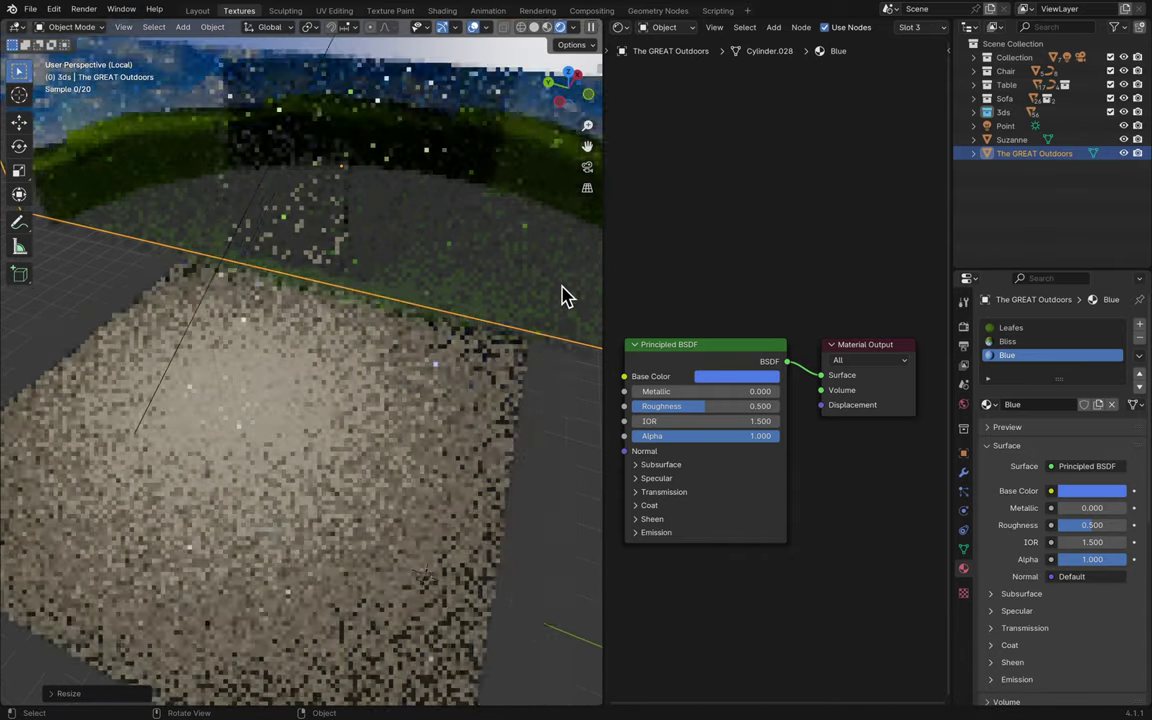
pyautogui.scroll(-6, 563, 296)
pyautogui.click(424, 101)
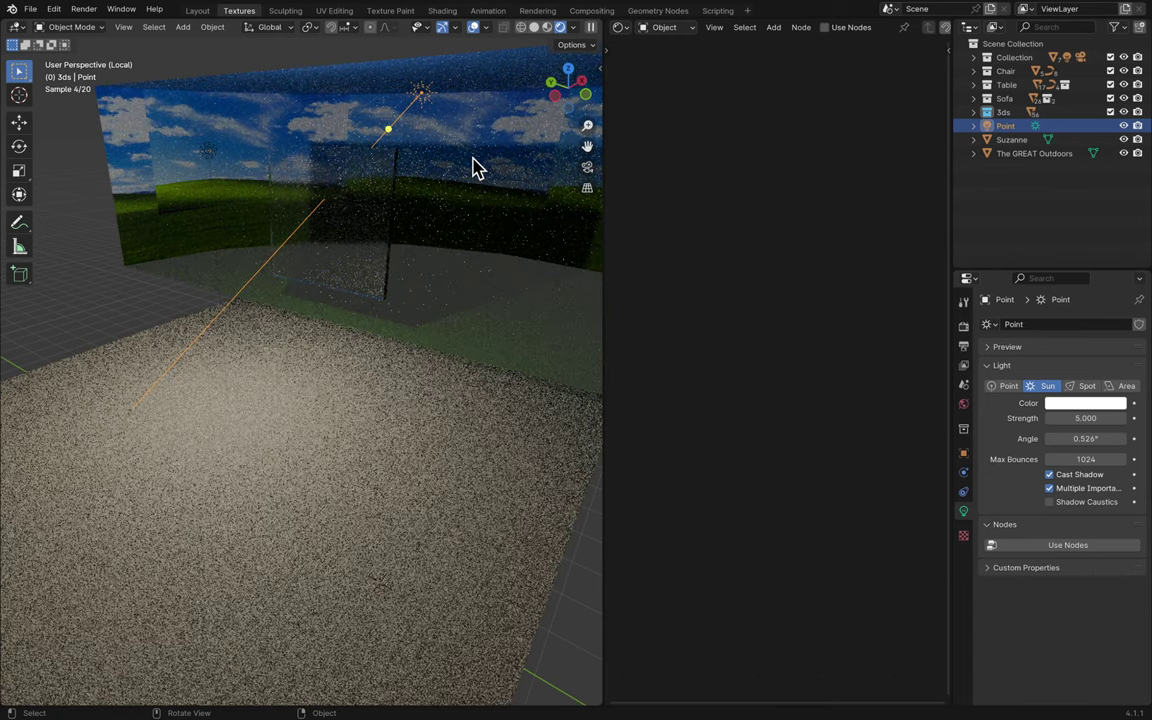
# - Move the light along the X axis and rotate it about the Y axis
pyautogui.press('g')
pyautogui.press('x')
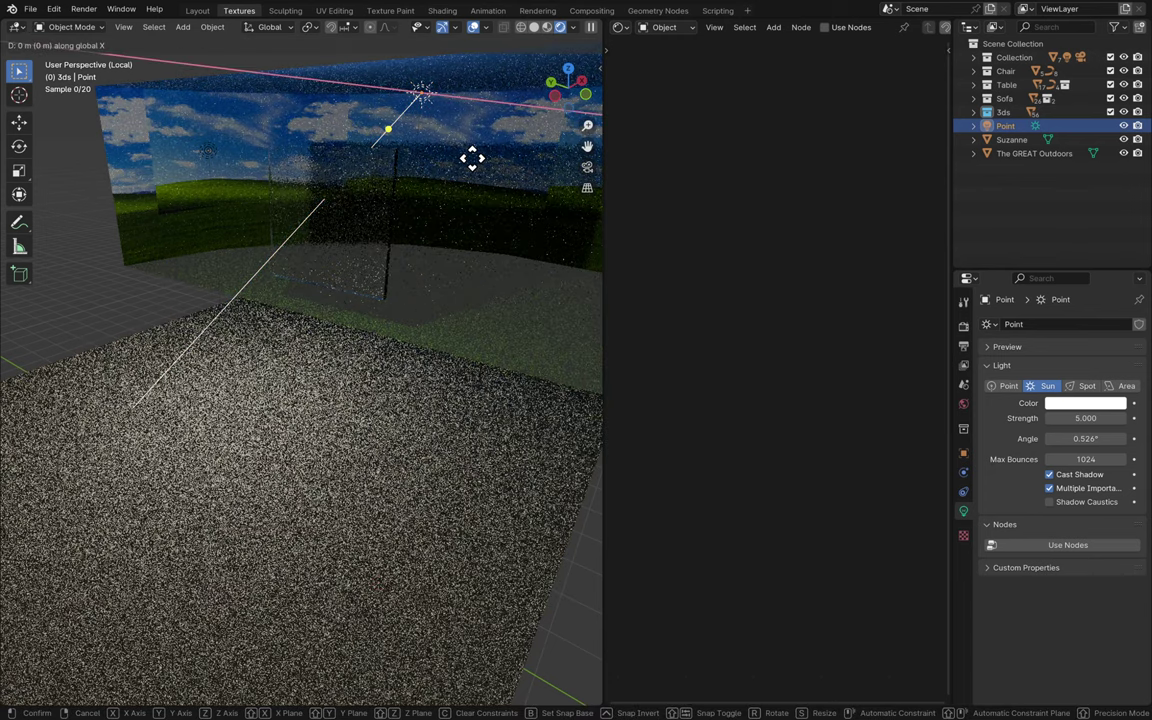
pyautogui.click(540, 160)
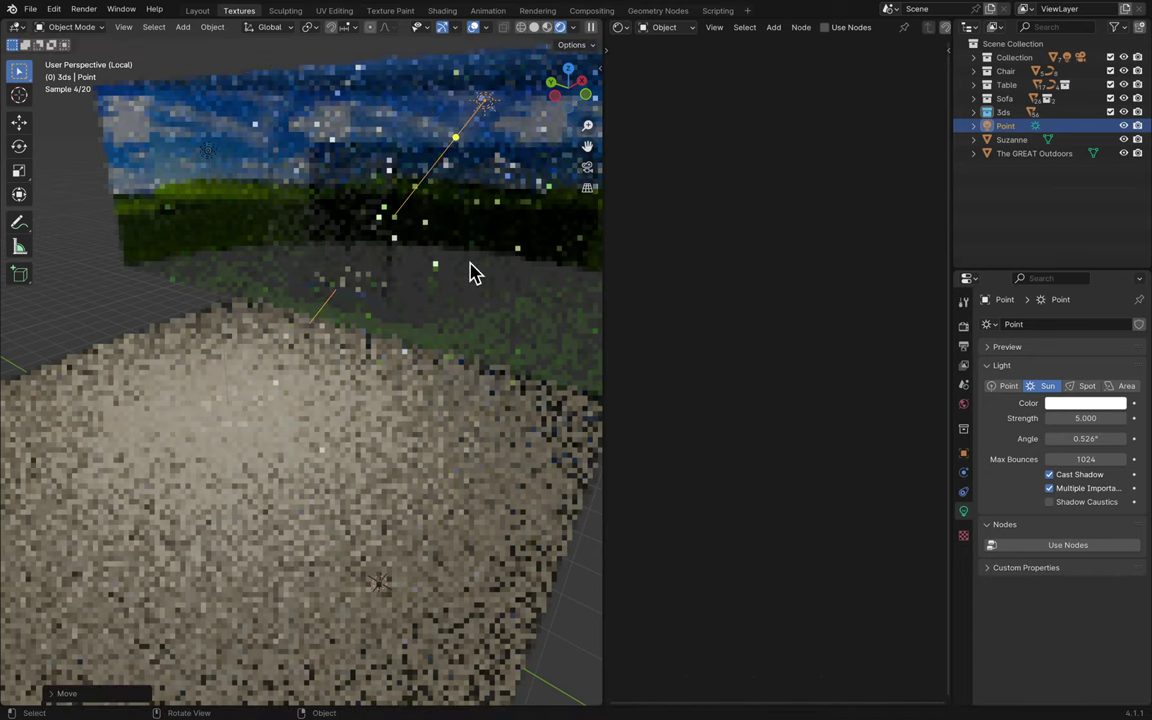
pyautogui.moveTo(474, 272); pyautogui.dragTo(474, 272, button='middle')
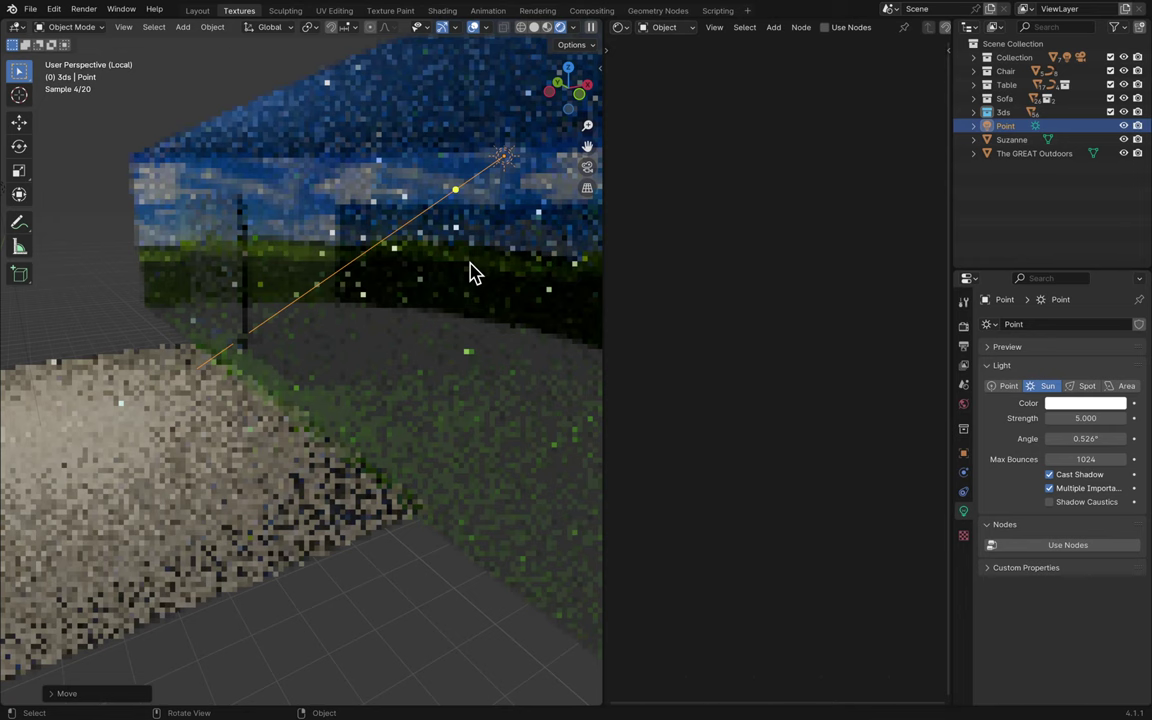
pyautogui.press('r')
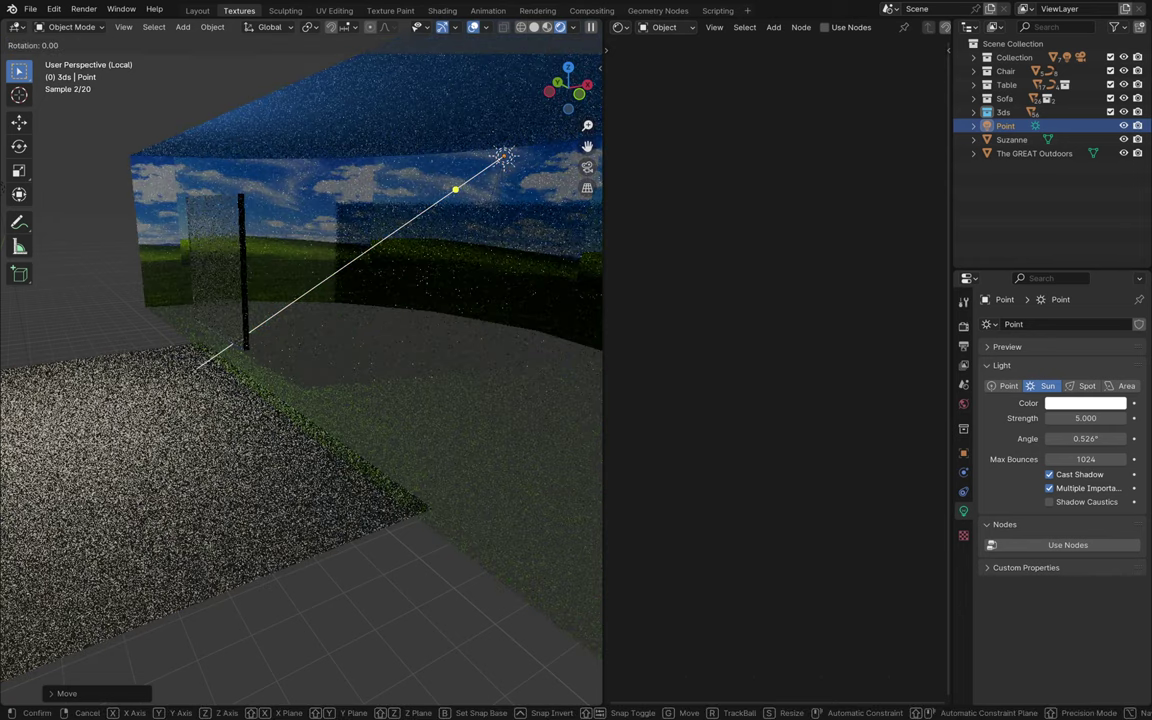
pyautogui.press('y')
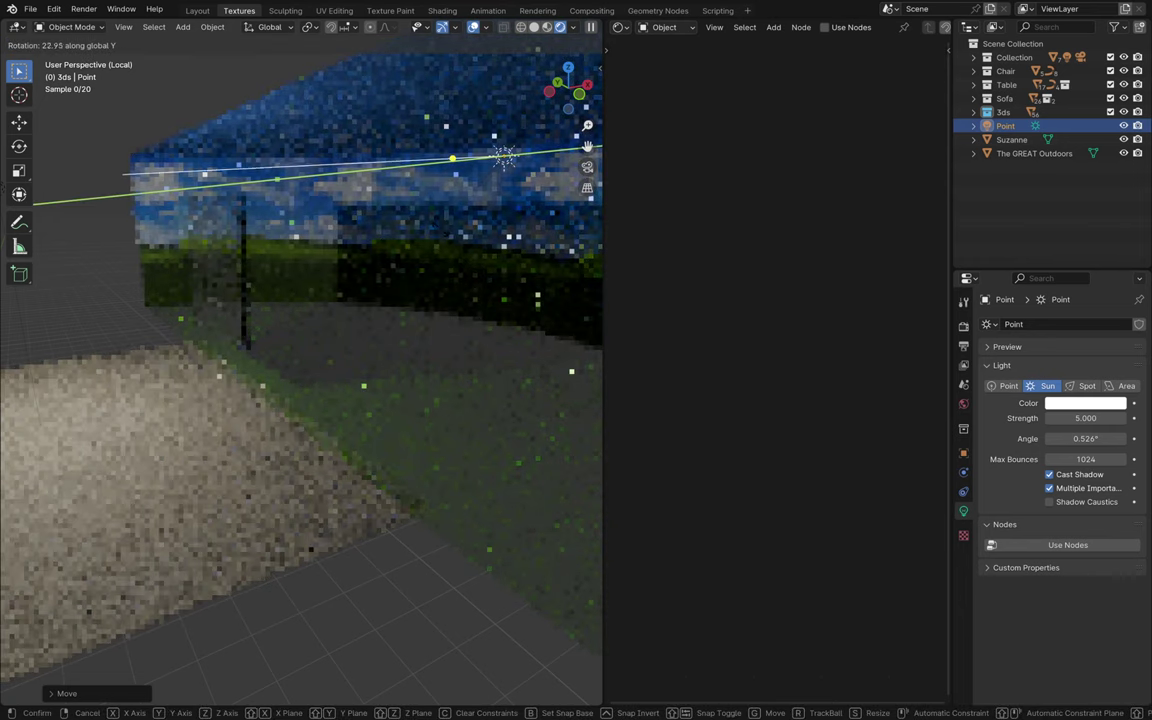
pyautogui.click(450, 257)
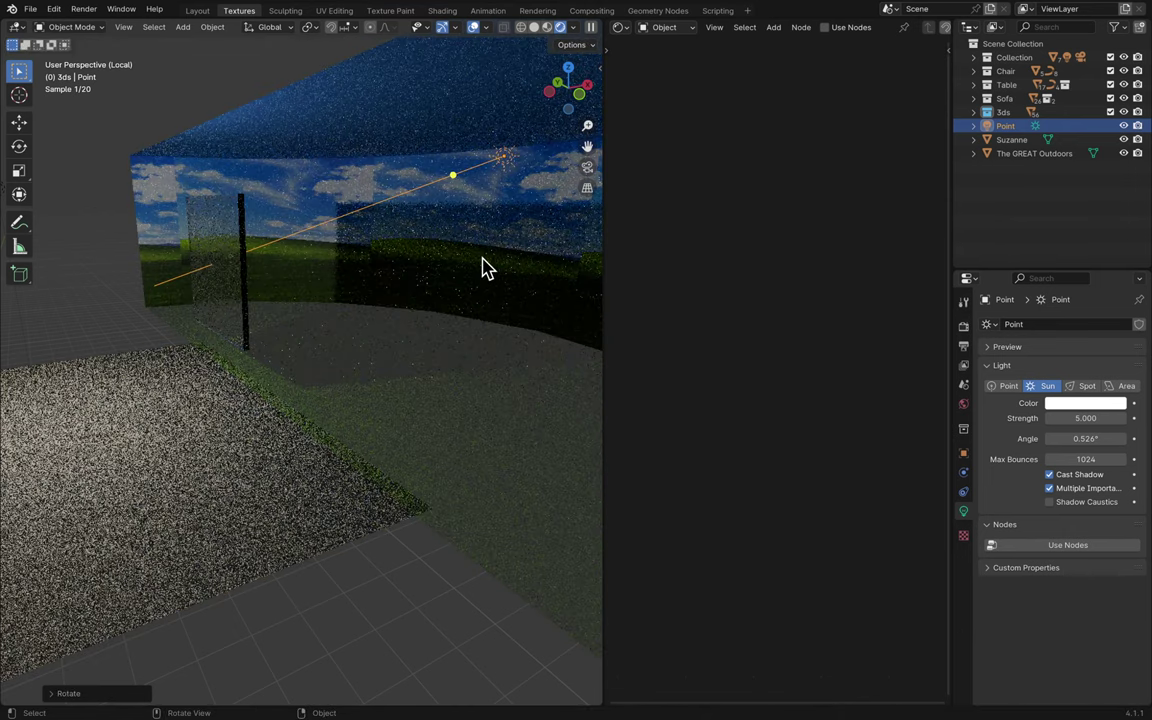
# - Save the file and set the sun light's Strength to 10
pyautogui.hotkey('ctrl', 's')
pyautogui.click(1087, 418)
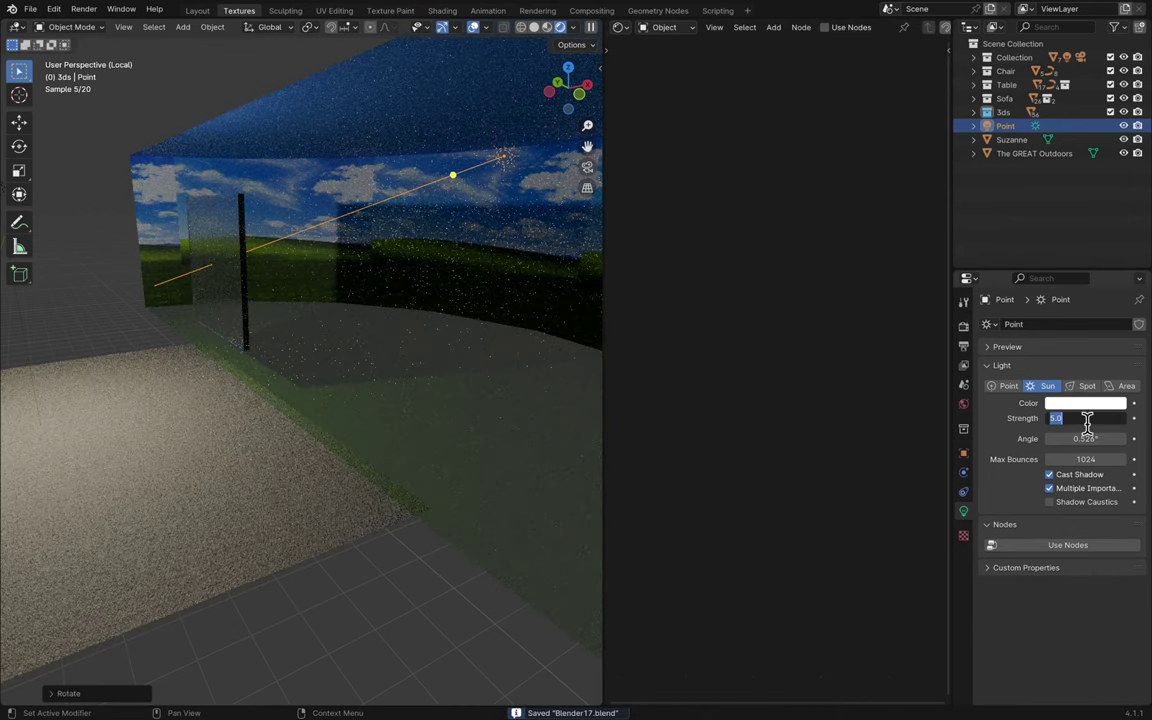
pyautogui.write('10')
pyautogui.press('Return')
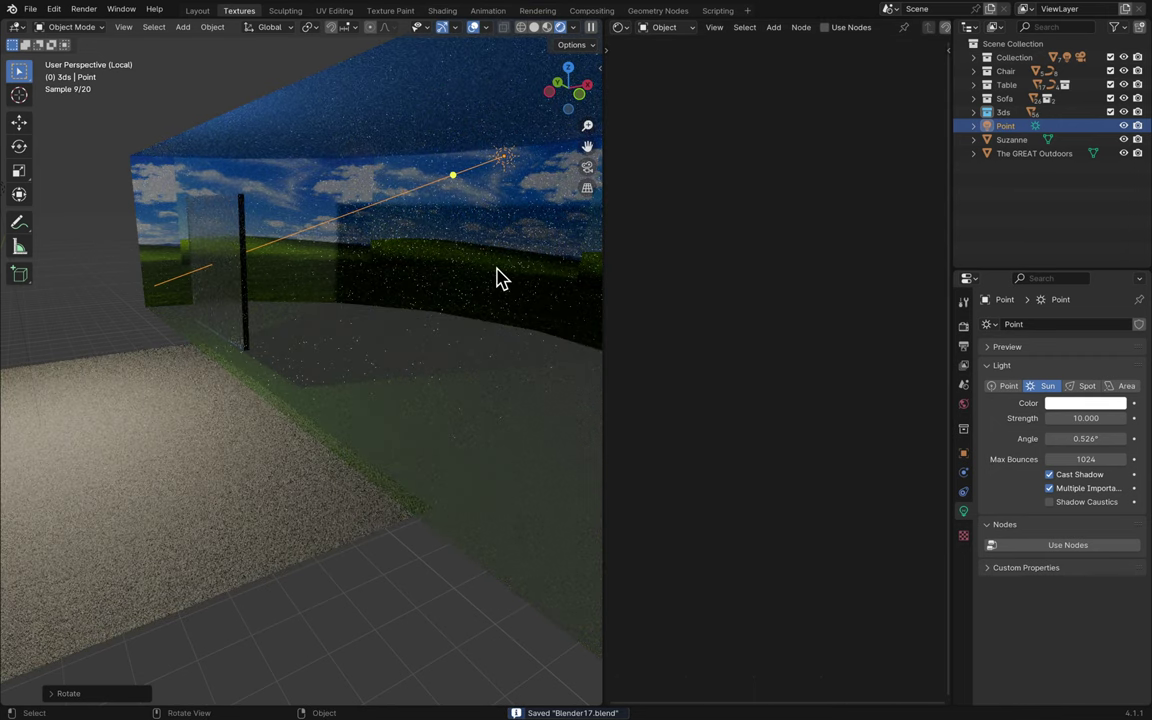
# - Switch the lamp from Sun to Point type, save, and give it 20 W power
pyautogui.moveTo(500, 278); pyautogui.dragTo(268, 158, button='middle')
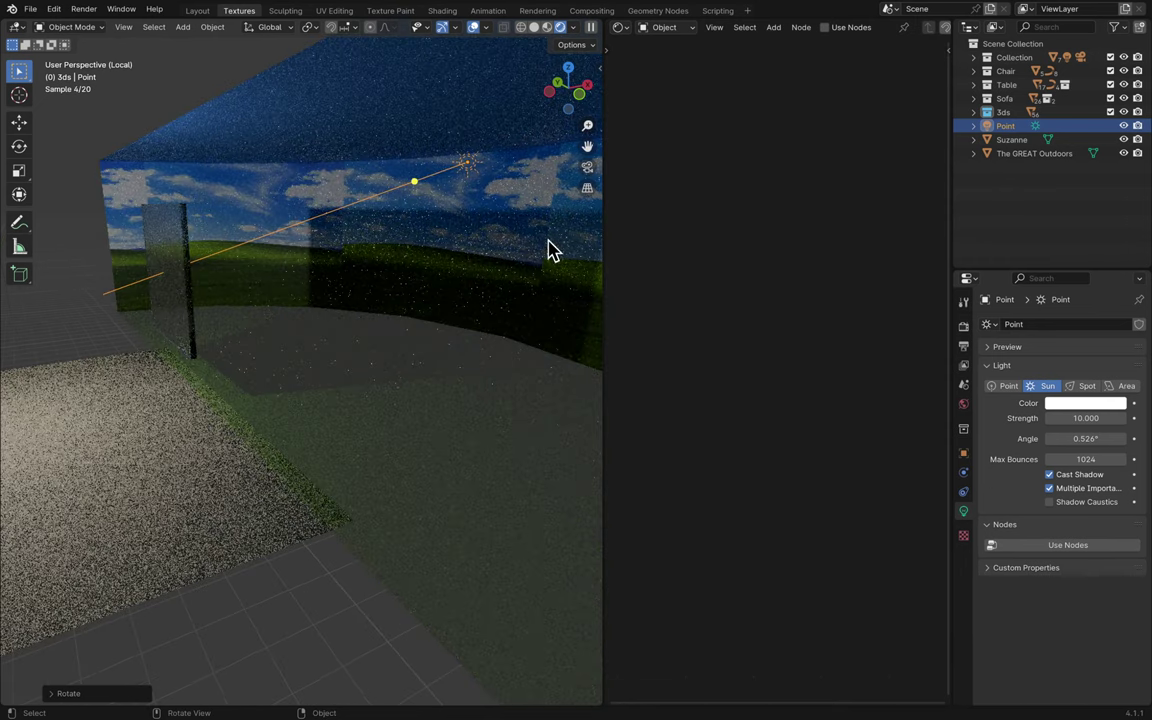
pyautogui.click(1009, 387)
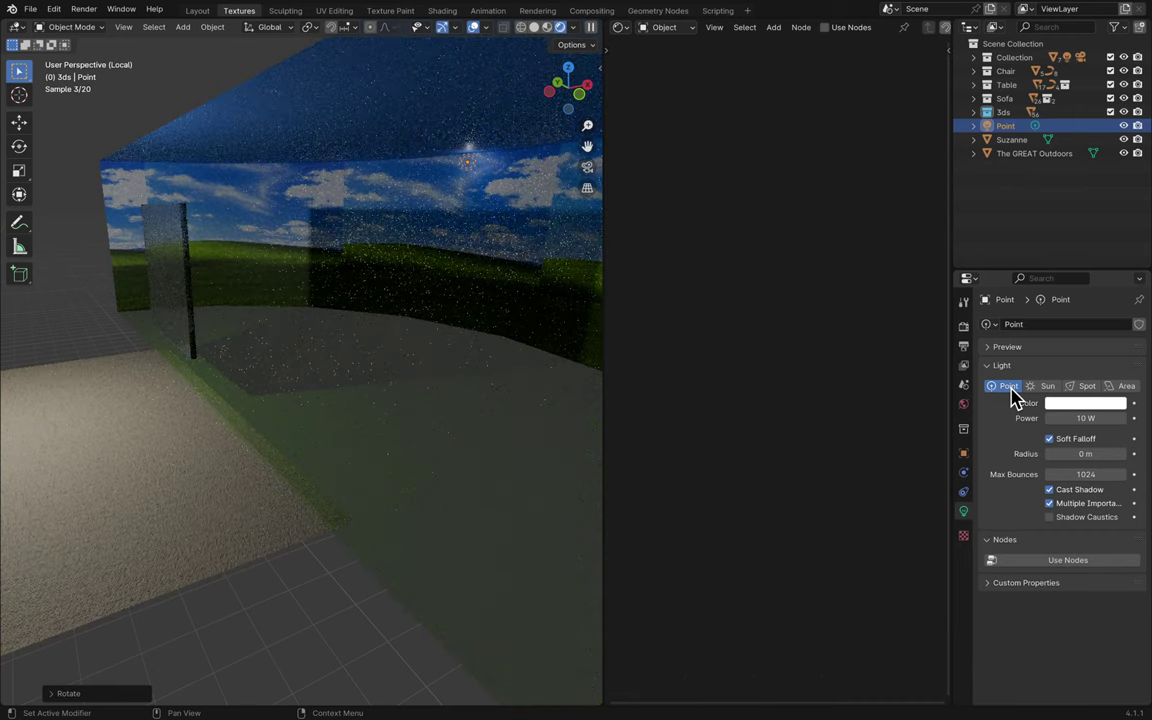
pyautogui.hotkey('ctrl', 's')
pyautogui.click(1087, 418)
pyautogui.write('20')
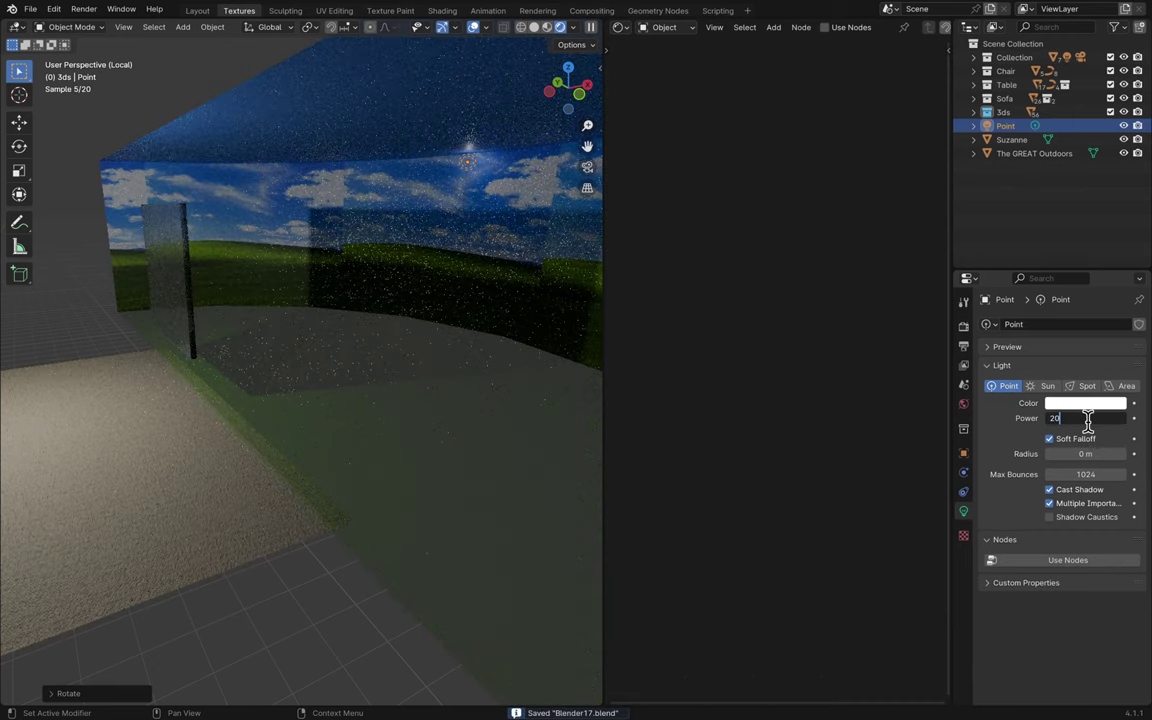
pyautogui.press('Return')
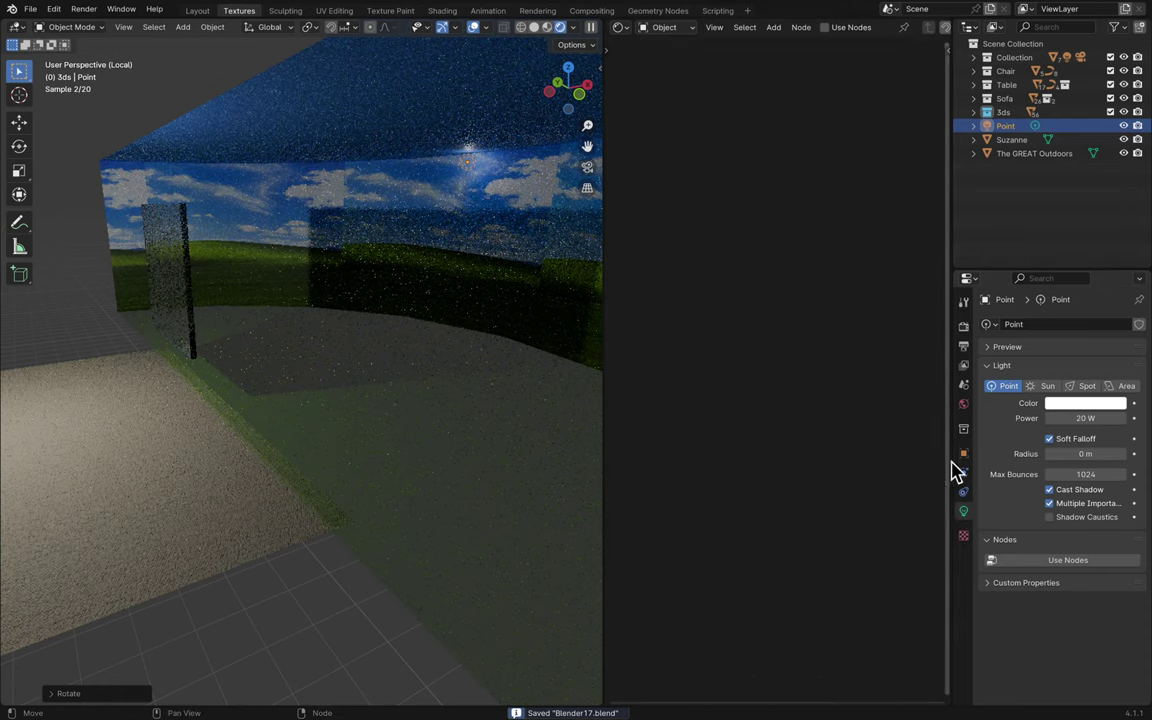
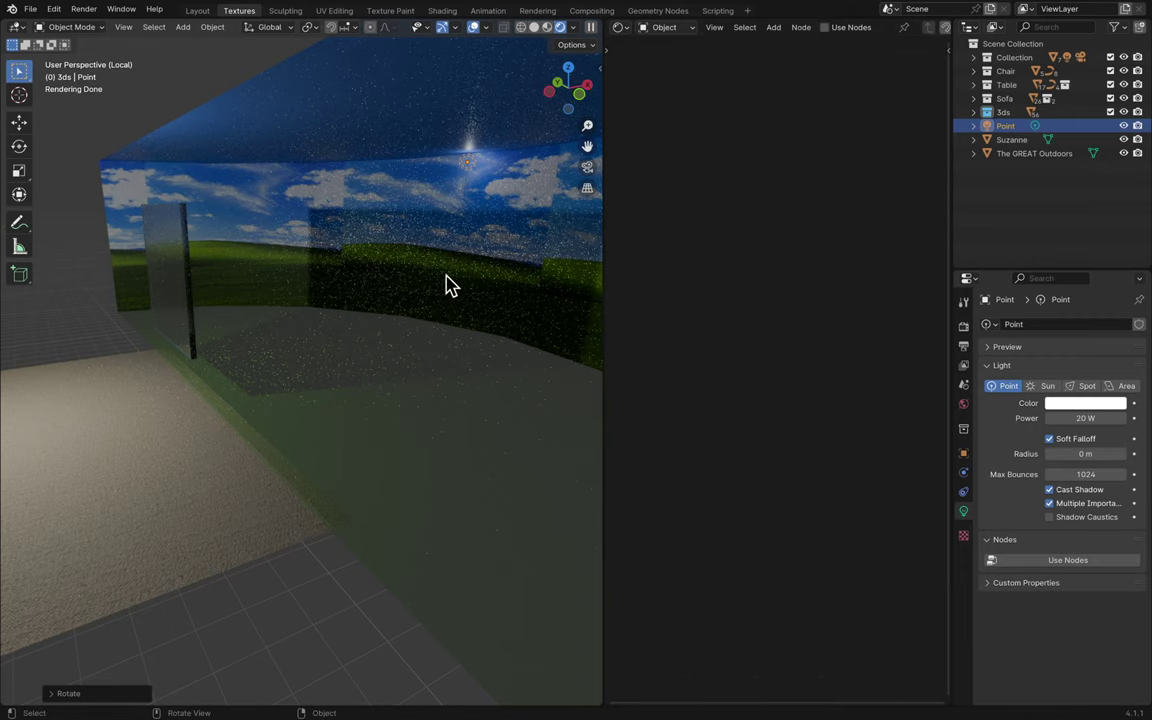
# - Zoom the viewport out and view the living-room scene through the camera
pyautogui.scroll(-3, 470, 276)
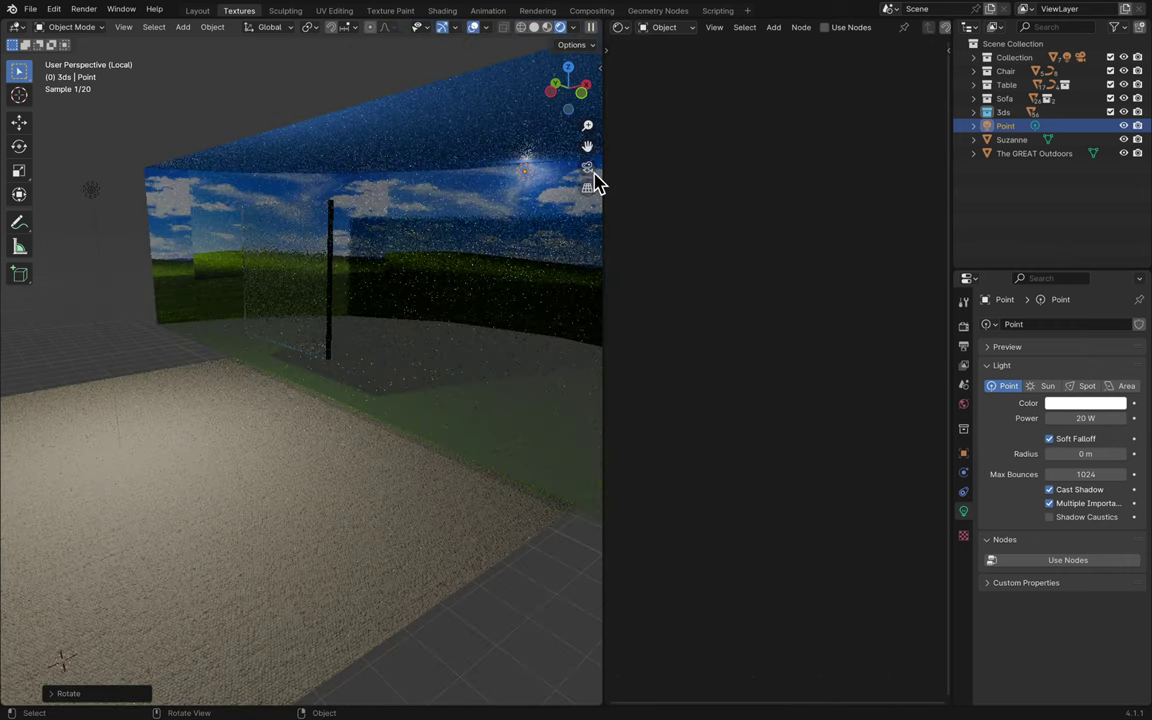
pyautogui.click(587, 168)
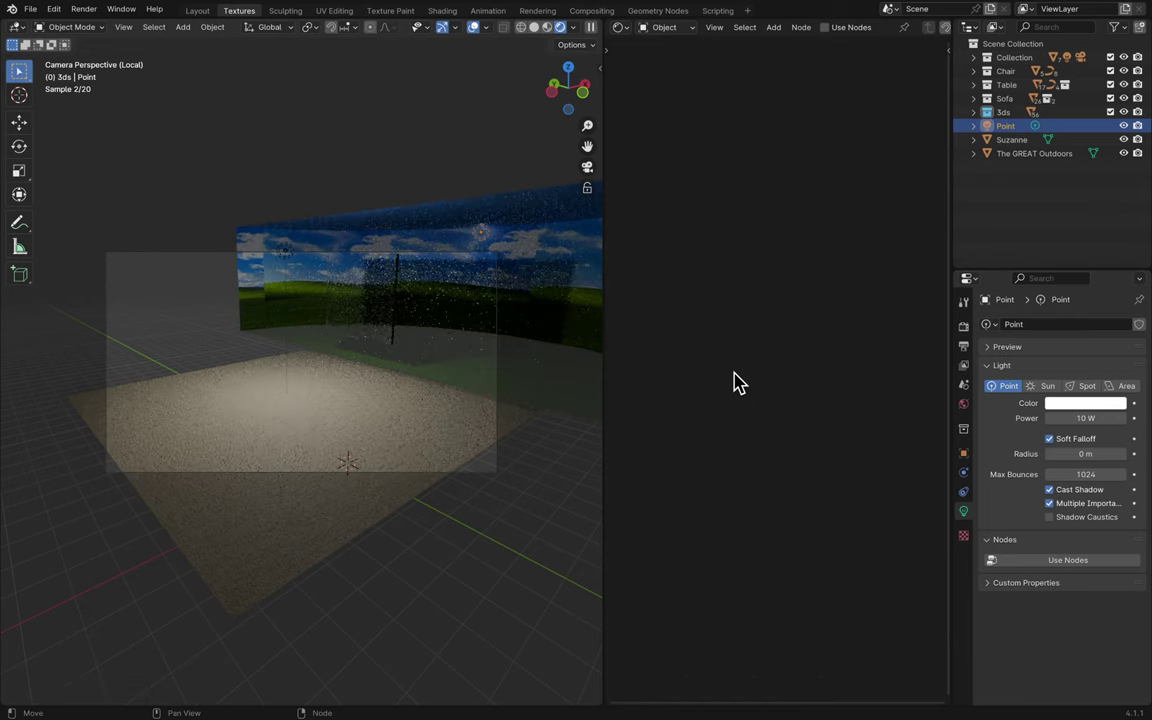
# - Turn the original lamp into a Sun, save, and place a duplicate copy
pyautogui.hotkey('ctrl', 'z')
pyautogui.hotkey('ctrl', 's')
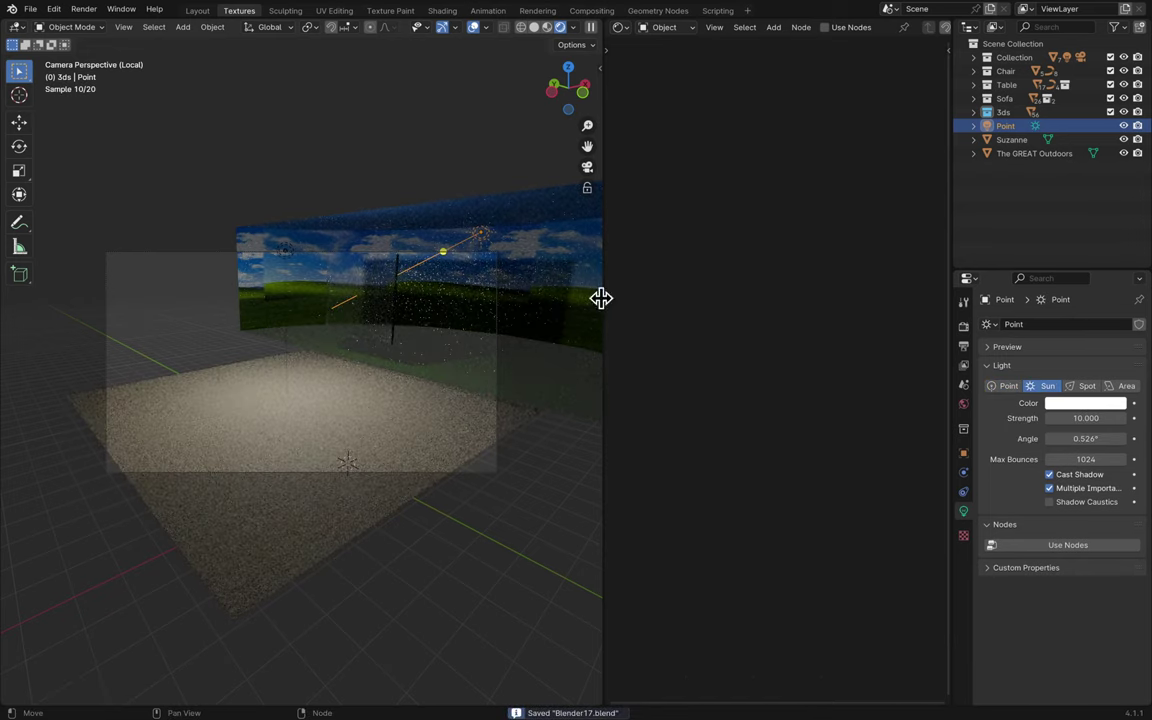
pyautogui.hotkey('shift', 'd')
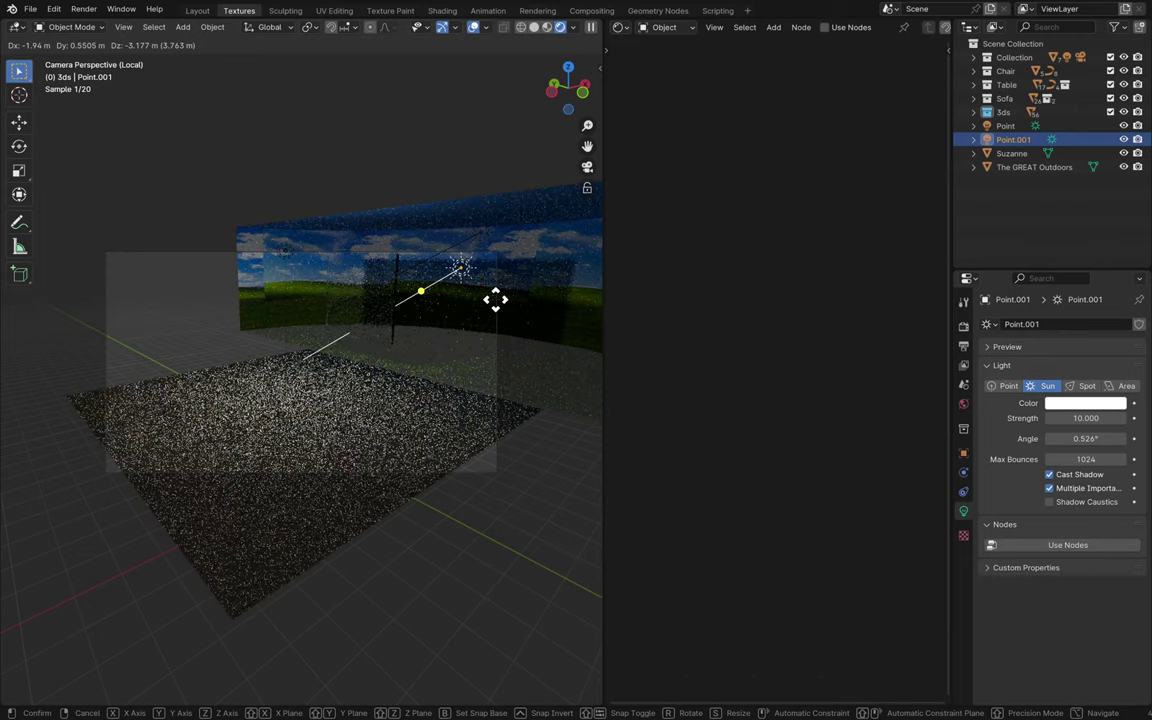
pyautogui.click(491, 324)
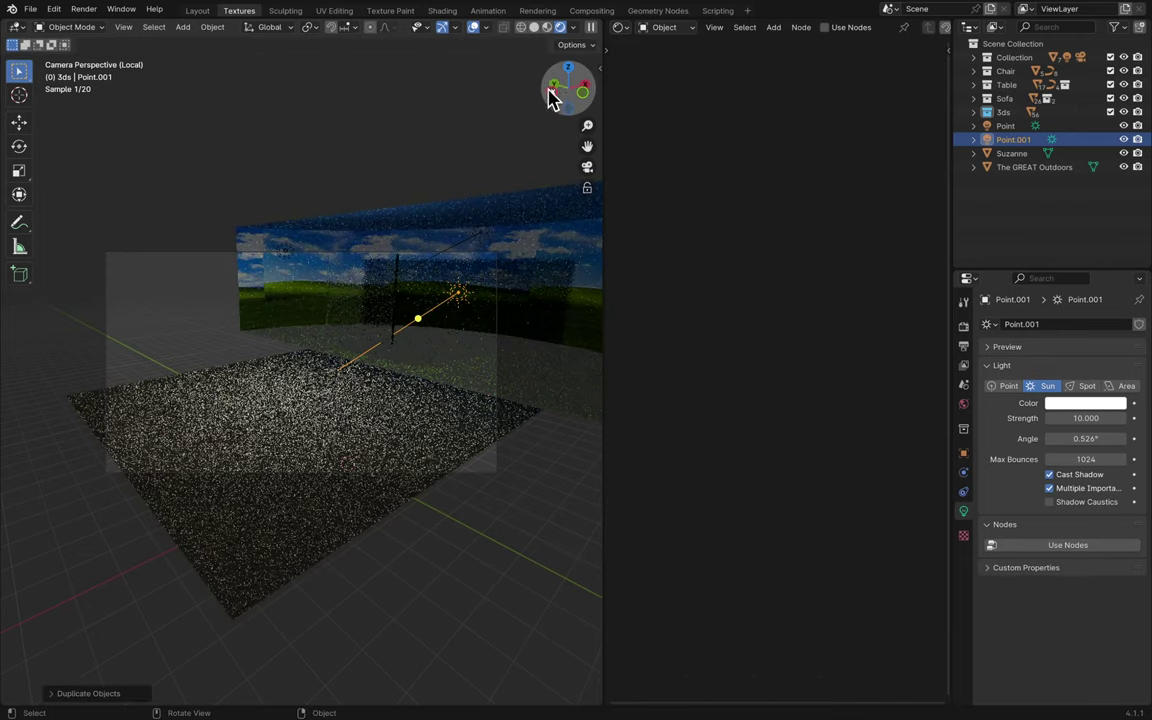
# - From top view, reposition the copy Point.001 and switch it to a 10 W Point light
pyautogui.click(570, 77)
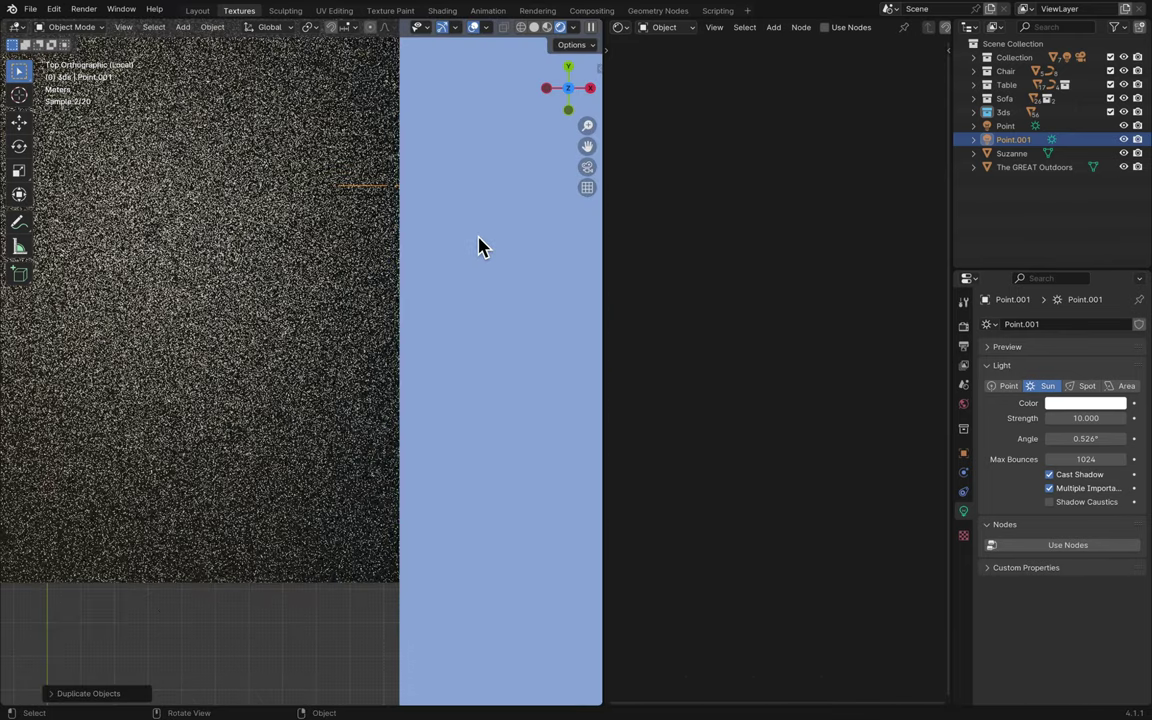
pyautogui.scroll(5, 479, 247)
pyautogui.scroll(-8, 479, 246)
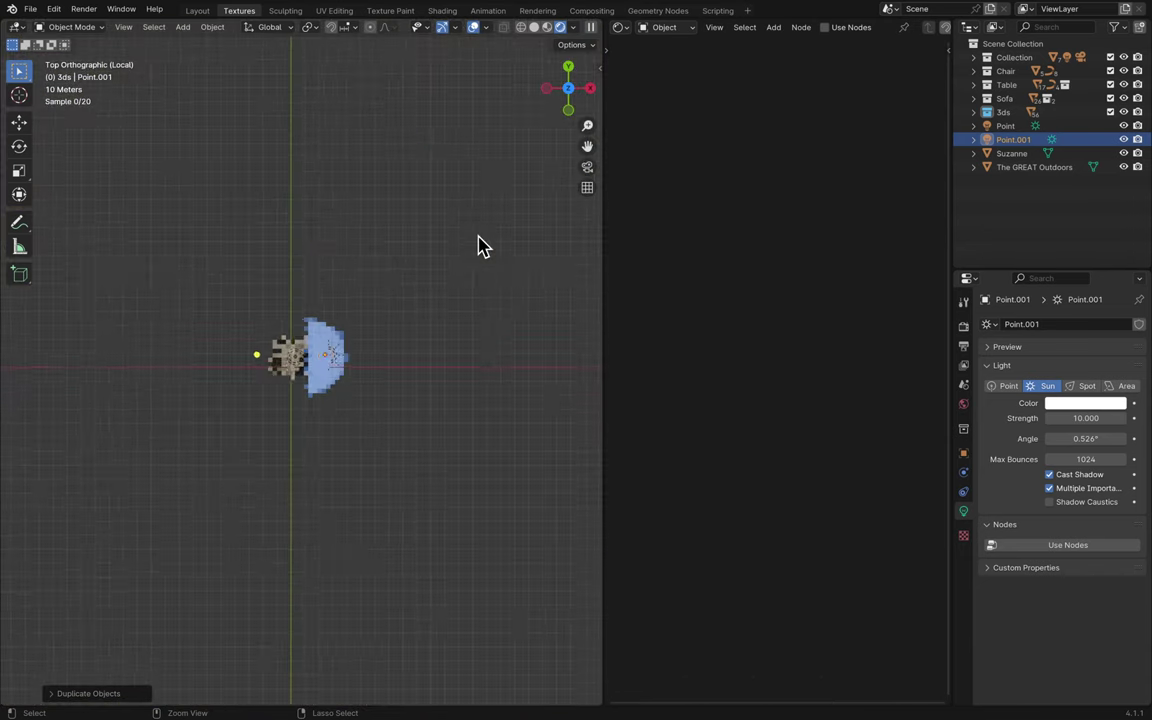
pyautogui.scroll(6, 479, 246)
pyautogui.scroll(-3, 479, 246)
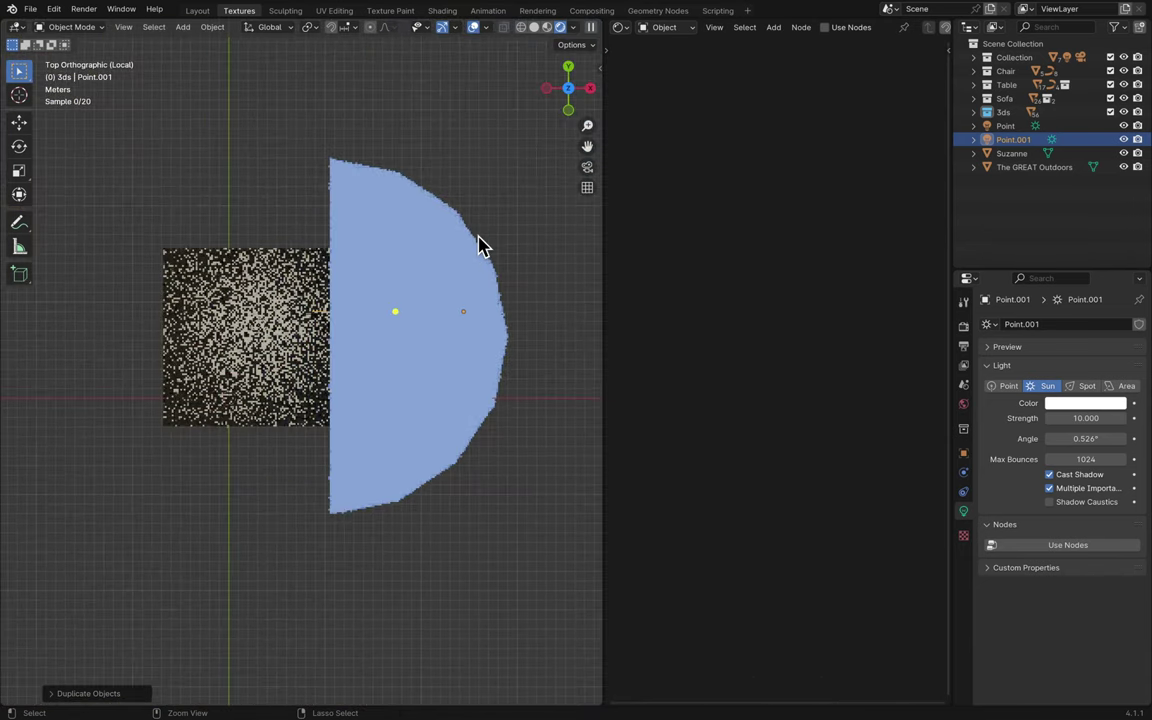
pyautogui.scroll(1, 478, 242)
pyautogui.press('g')
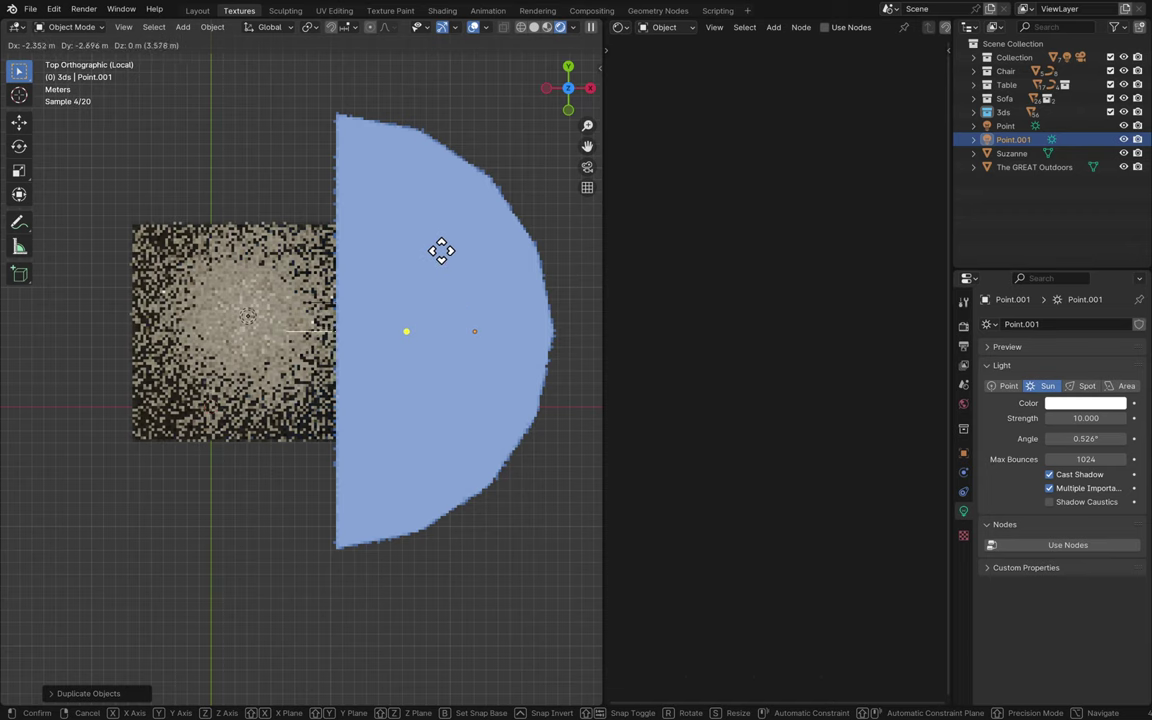
pyautogui.click(404, 262)
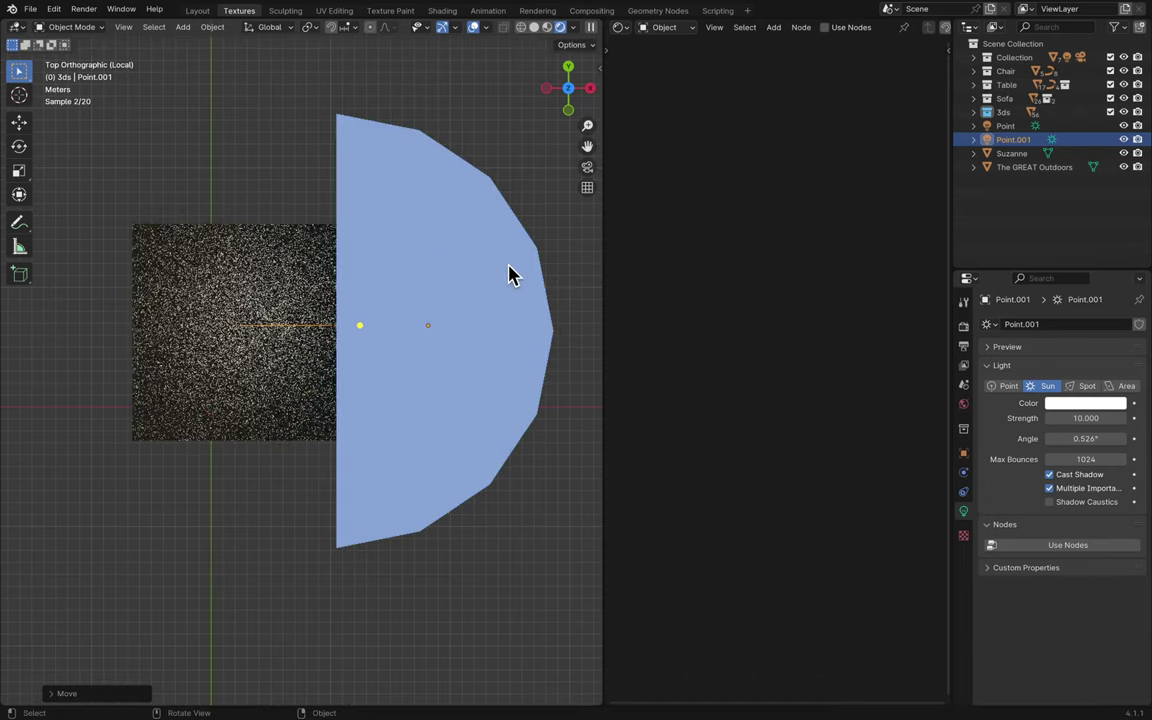
pyautogui.click(1003, 386)
pyautogui.press('KP_2')
pyautogui.press('KP_2')
pyautogui.press('KP_2')
pyautogui.press('KP_2')
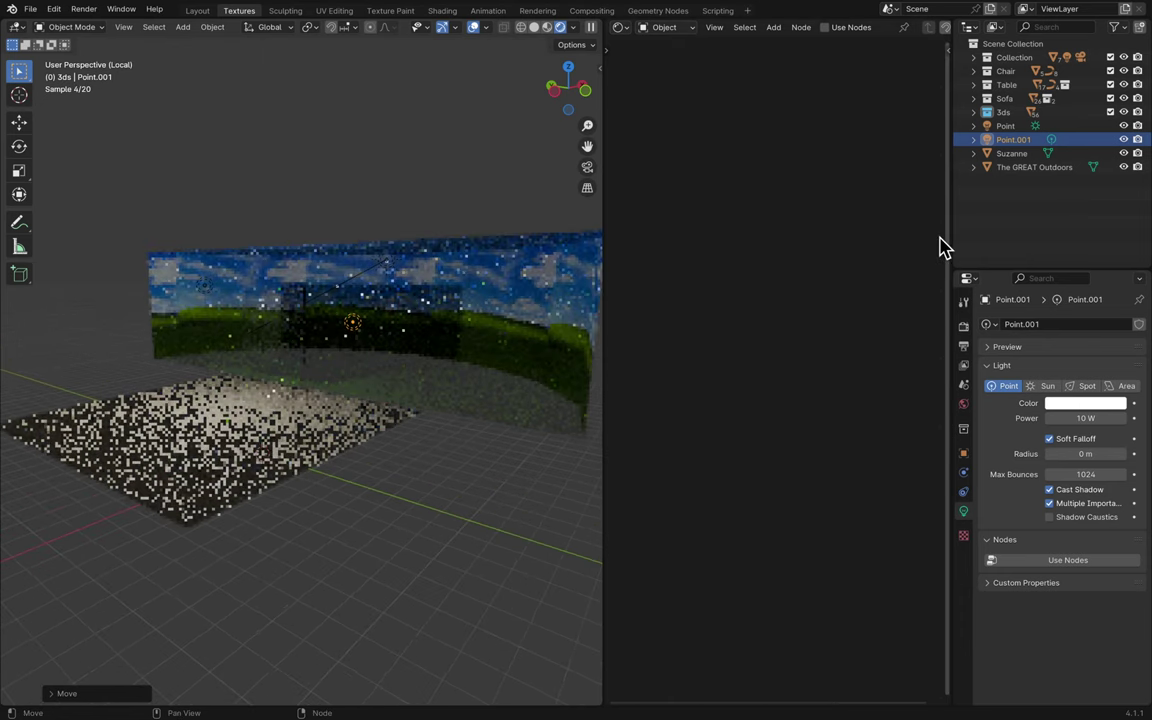
# - Rename the sun lamp to Happy Sun, correcting it from Sunny Sun
pyautogui.doubleClick(1003, 125)
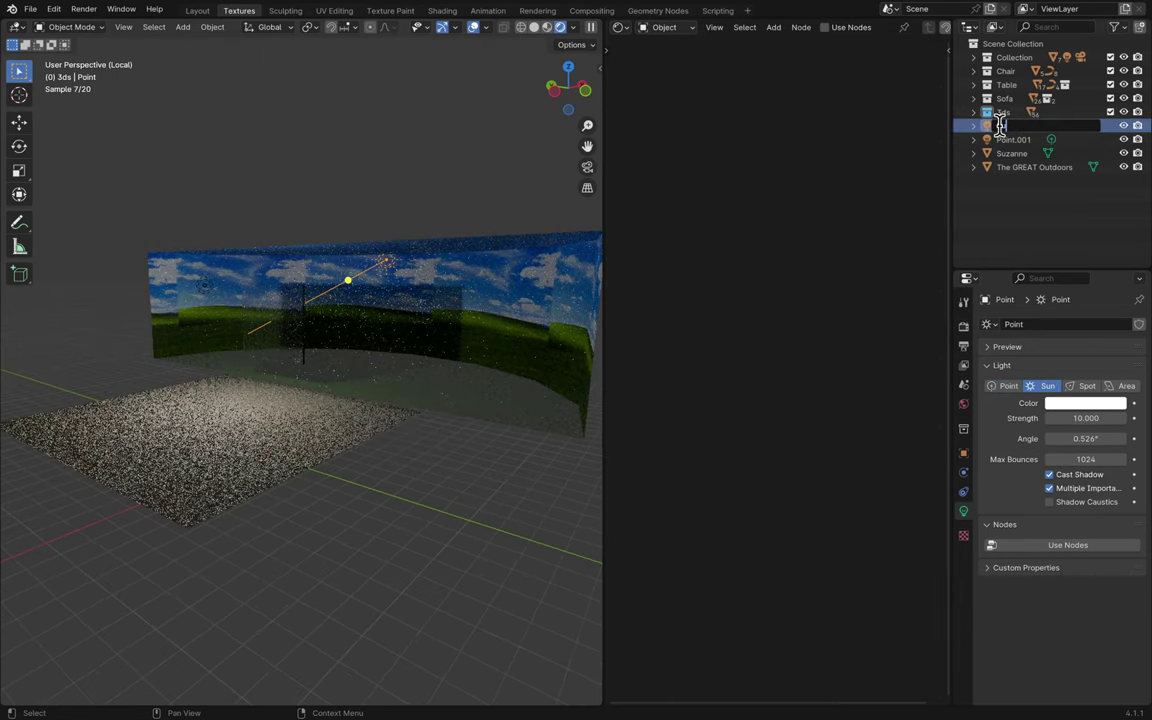
pyautogui.write('Sunny Sun')
pyautogui.press('Return')
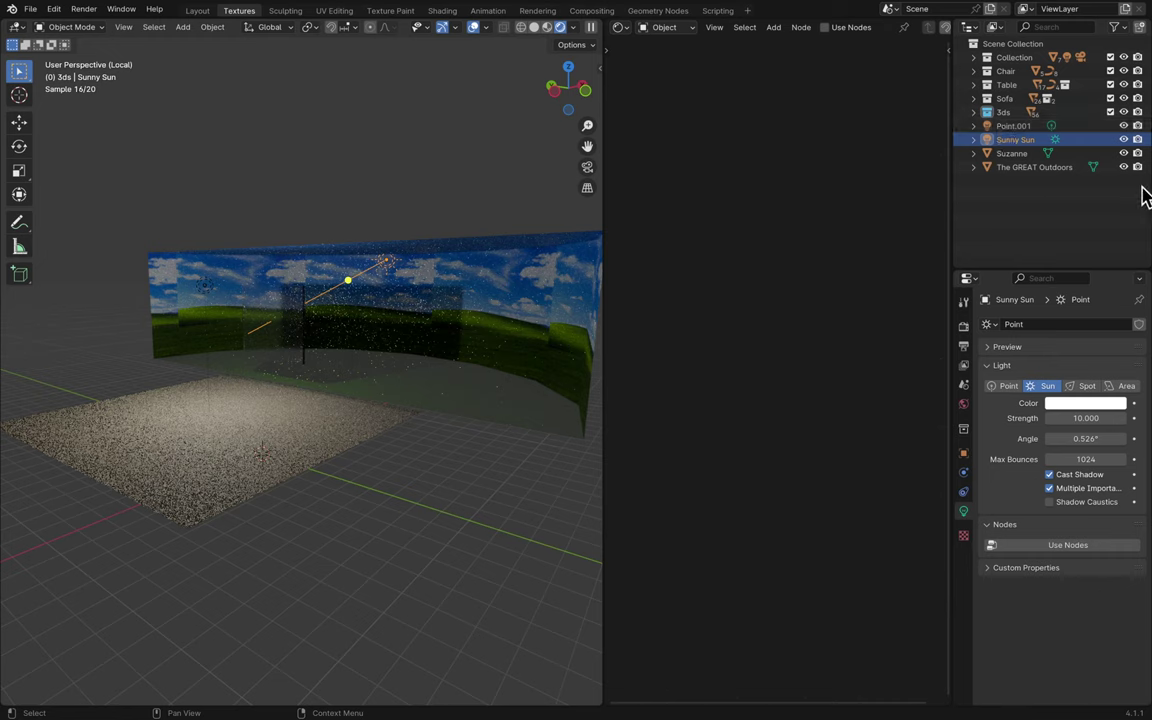
pyautogui.doubleClick(1021, 141)
pyautogui.write('Happ')
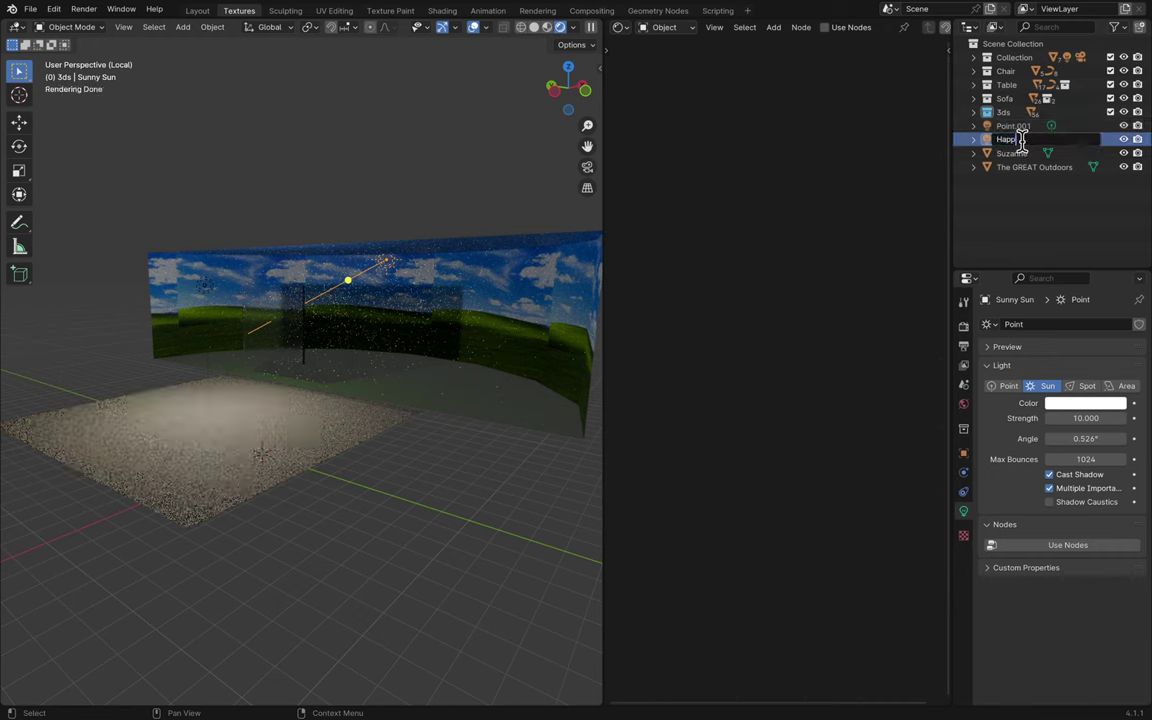
pyautogui.press('Return')
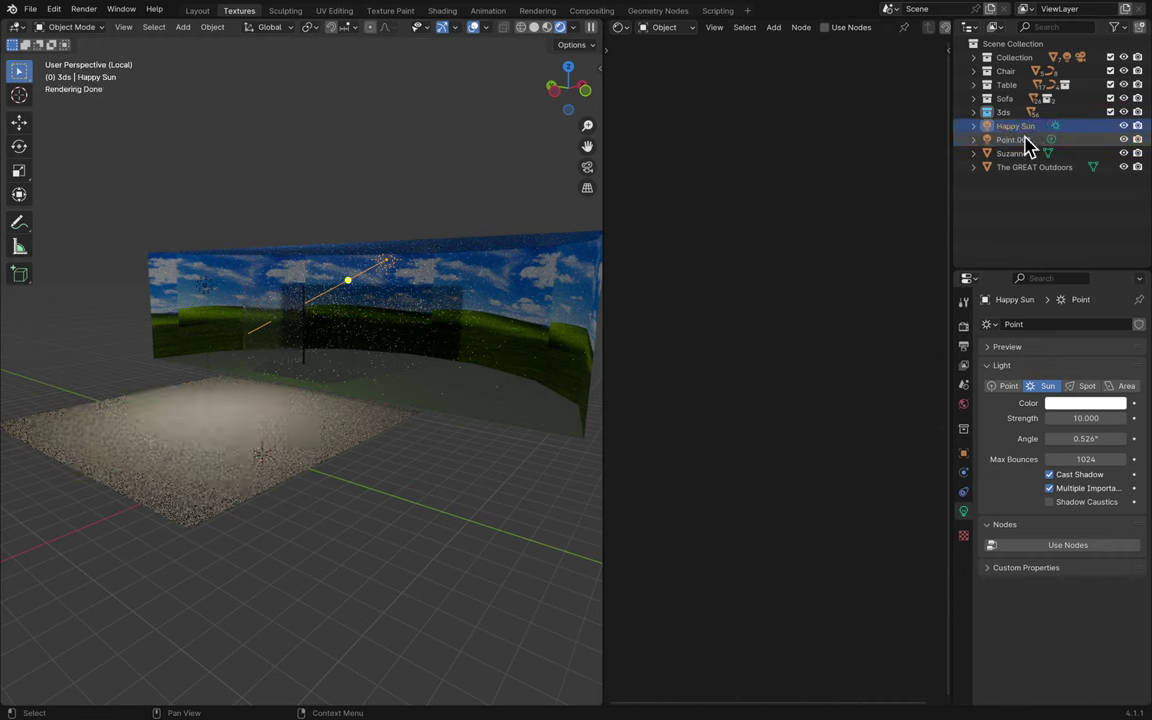
# - Rename the Point.001 lamp to Pointy Point
pyautogui.doubleClick(1016, 139)
pyautogui.write('Po')
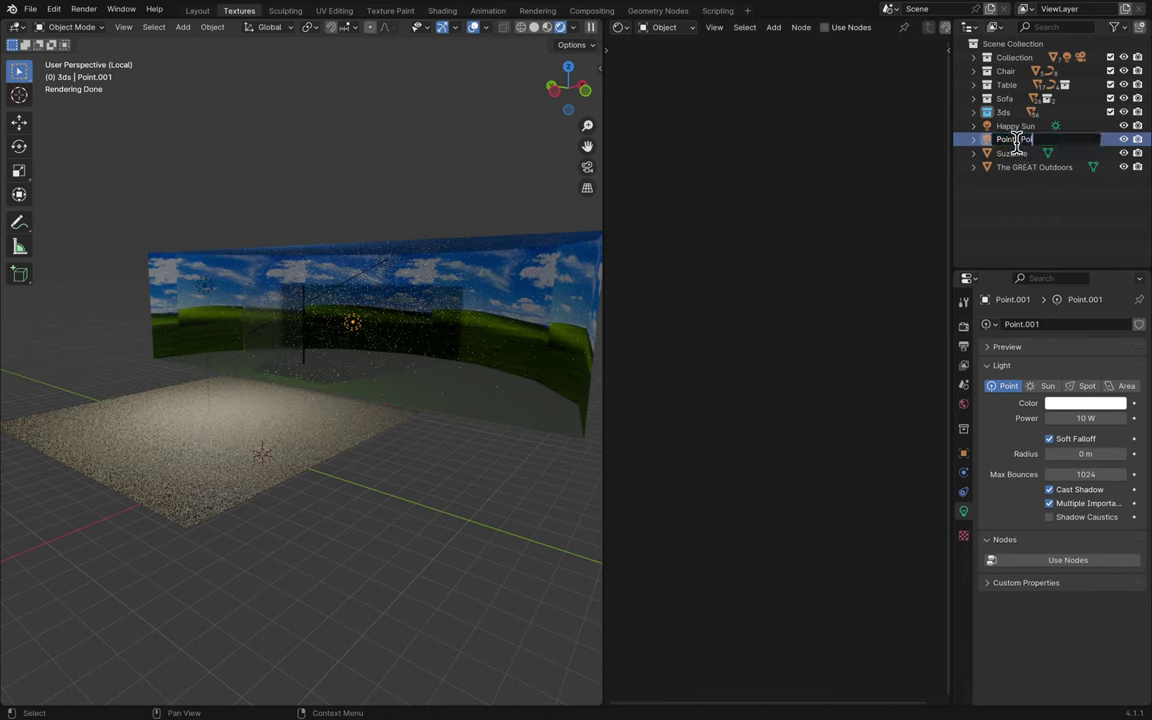
pyautogui.write('inty Point')
pyautogui.press('Return')
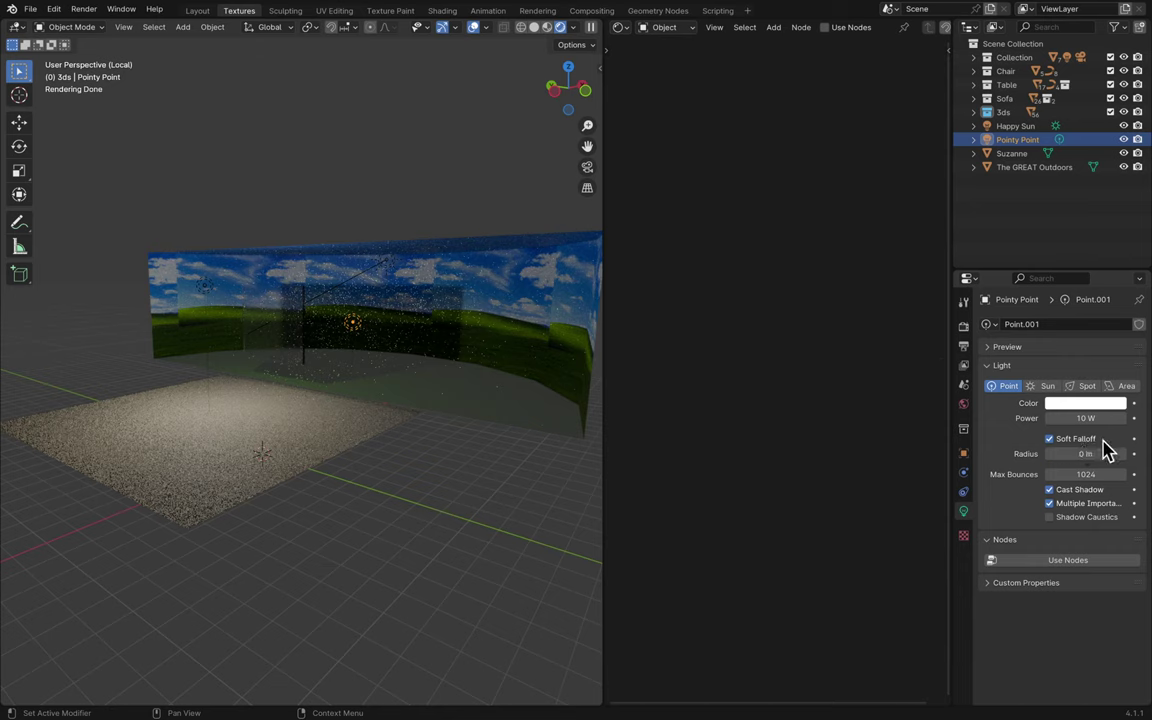
# - Widen Pointy Point's radius to 15.1 m and move the lamp along the X axis
pyautogui.moveTo(1050, 453); pyautogui.dragTo(1133, 418)
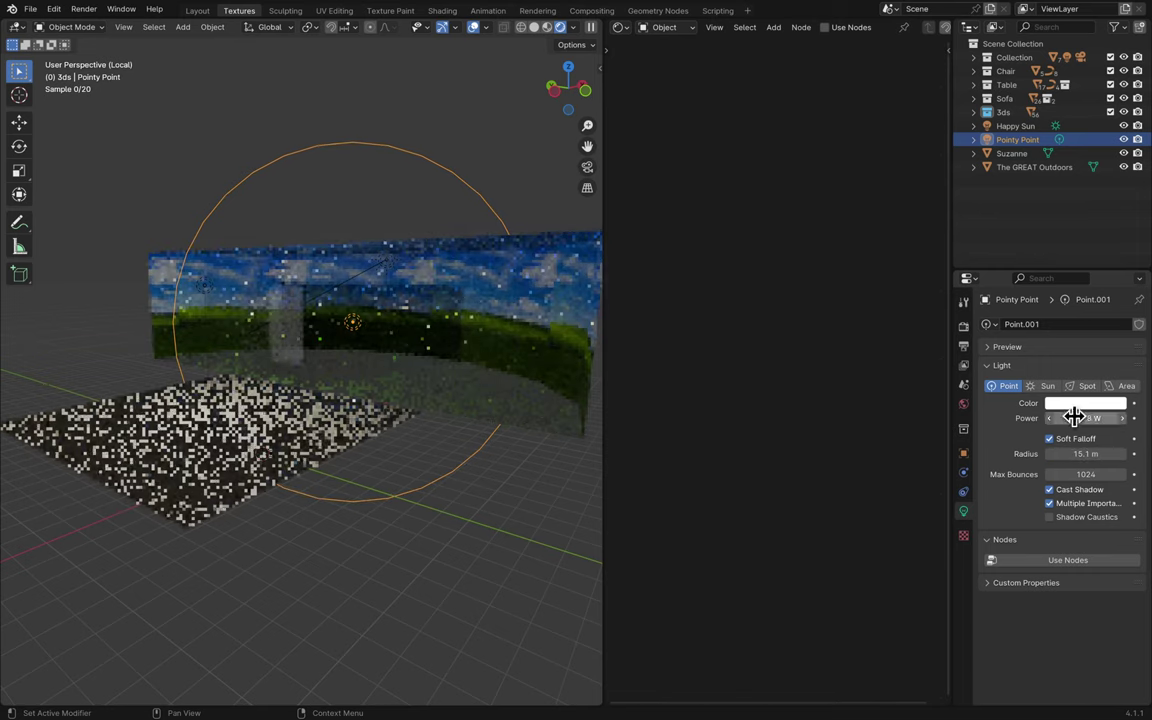
pyautogui.press('KP_7')
pyautogui.press('KP_Decimal')
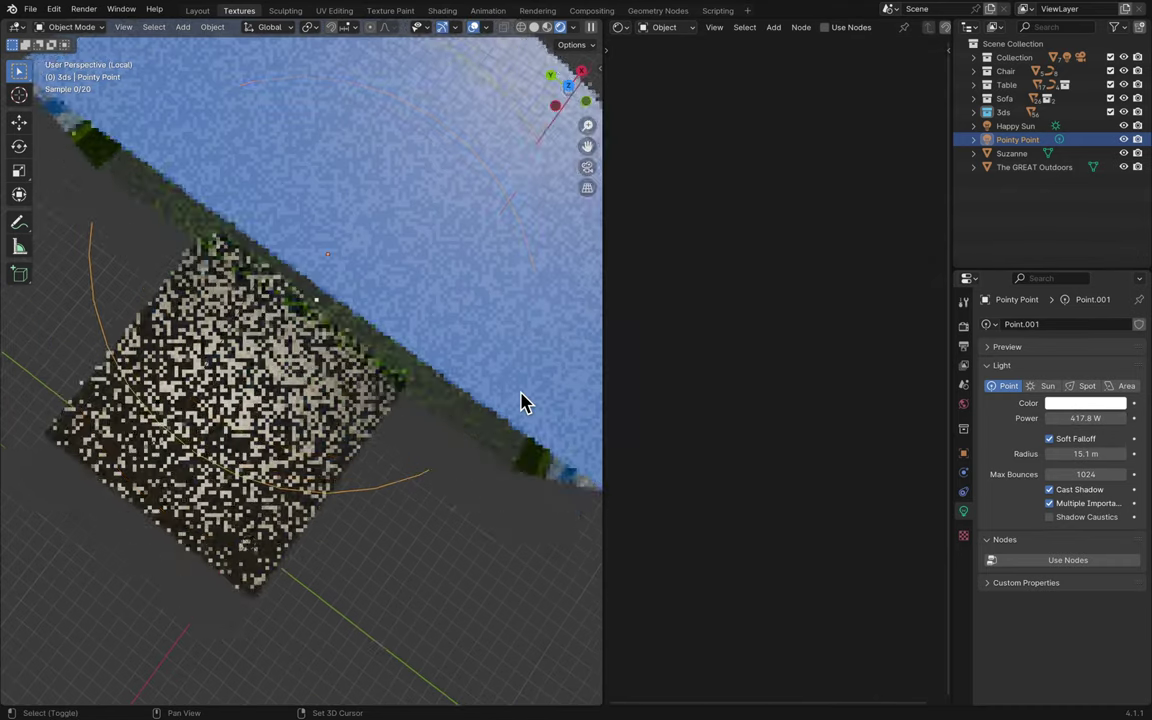
pyautogui.press('g')
pyautogui.press('x')
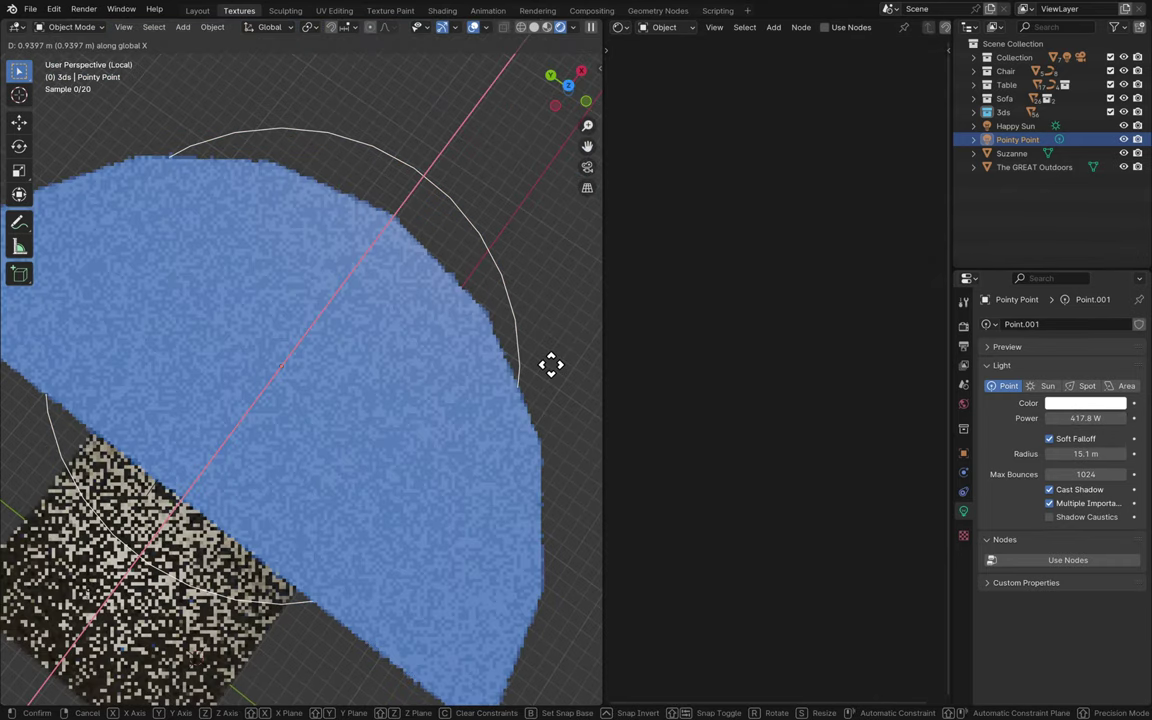
pyautogui.click(582, 333)
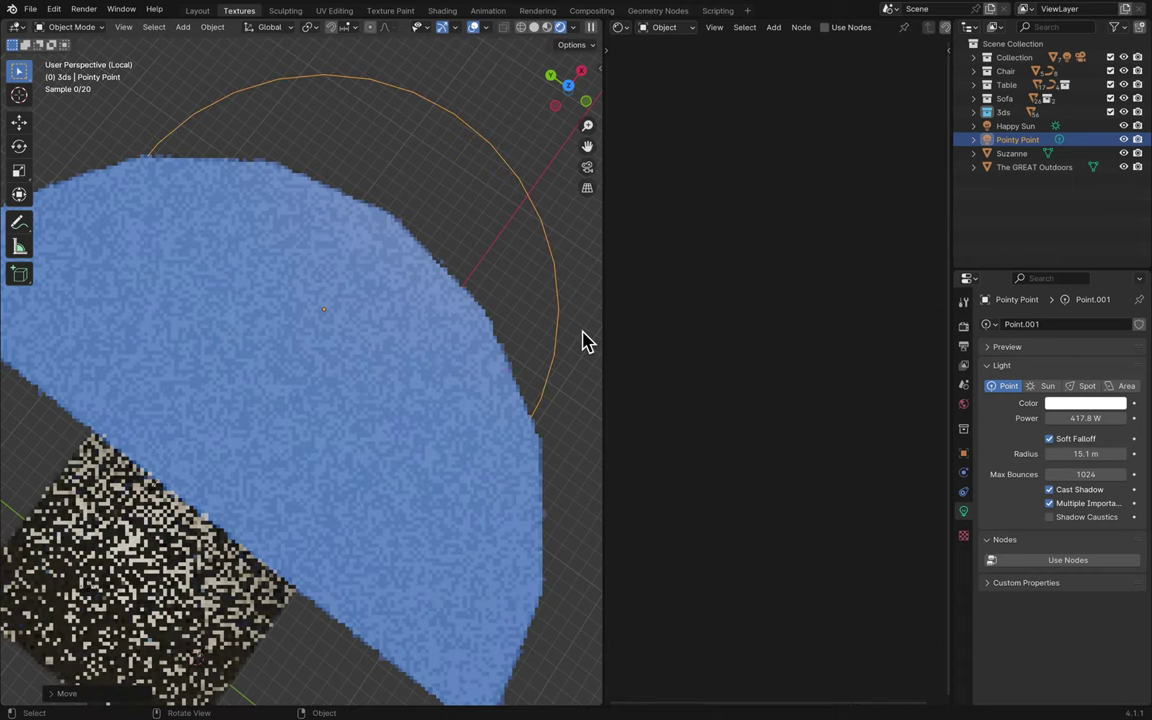
pyautogui.press('KP_8')
pyautogui.press('KP_8')
pyautogui.press('KP_8')
pyautogui.press('KP_8')
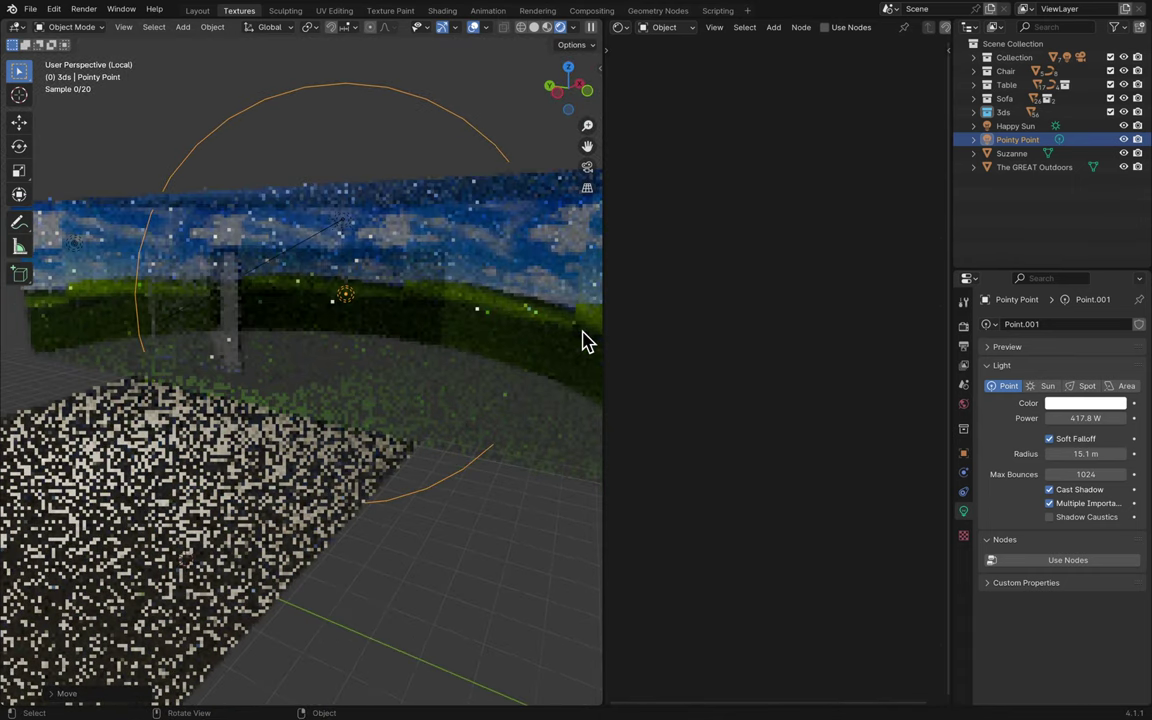
# - Raise Pointy Point's power to about 948.4 W and save the file
pyautogui.moveTo(1078, 418); pyautogui.dragTo(1078, 418)
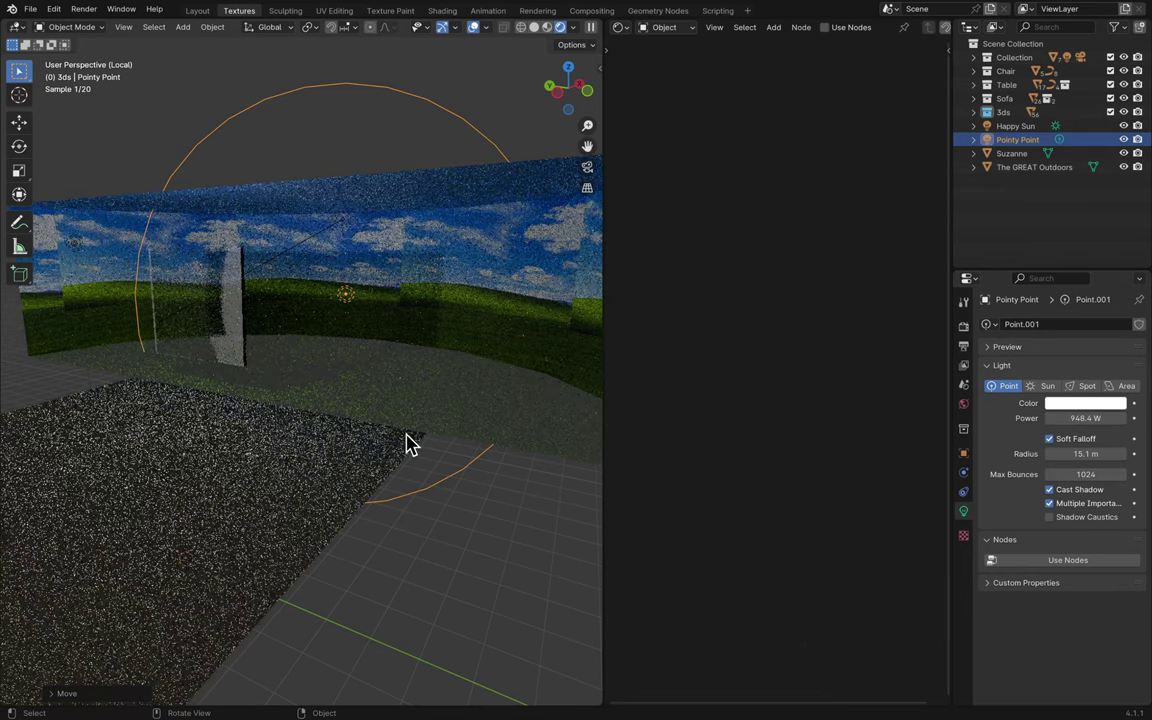
pyautogui.press('KP_8')
pyautogui.press('KP_8')
pyautogui.moveTo(407, 444); pyautogui.dragTo(566, 329, button='middle')
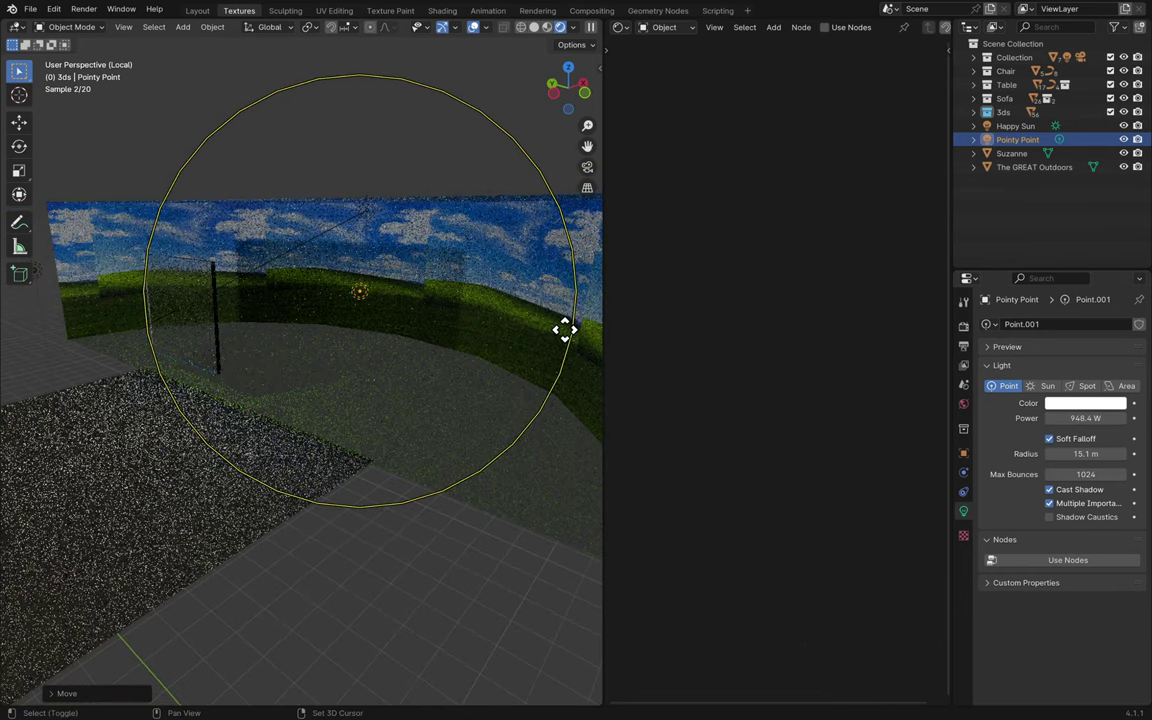
pyautogui.hotkey('ctrl', 's')
# - Select The GREAT Outdoors backdrop to show its Blue material in the node editor
pyautogui.scroll(-3, 362, 456)
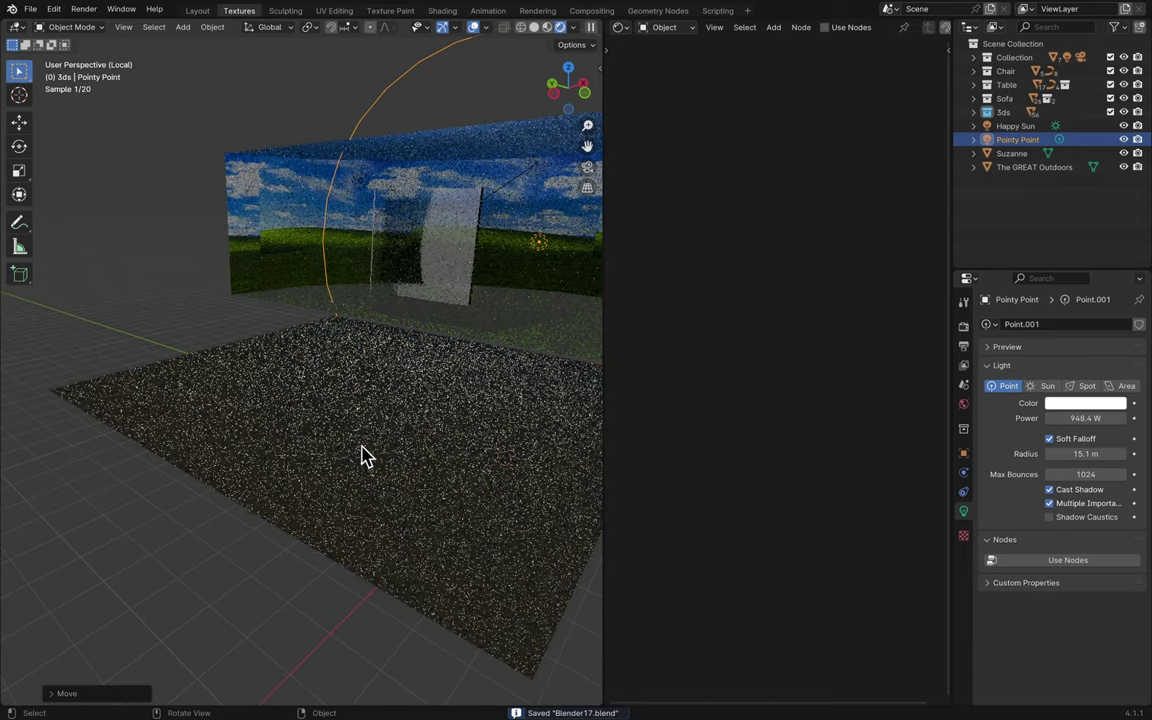
pyautogui.moveTo(362, 456); pyautogui.dragTo(537, 410, button='middle')
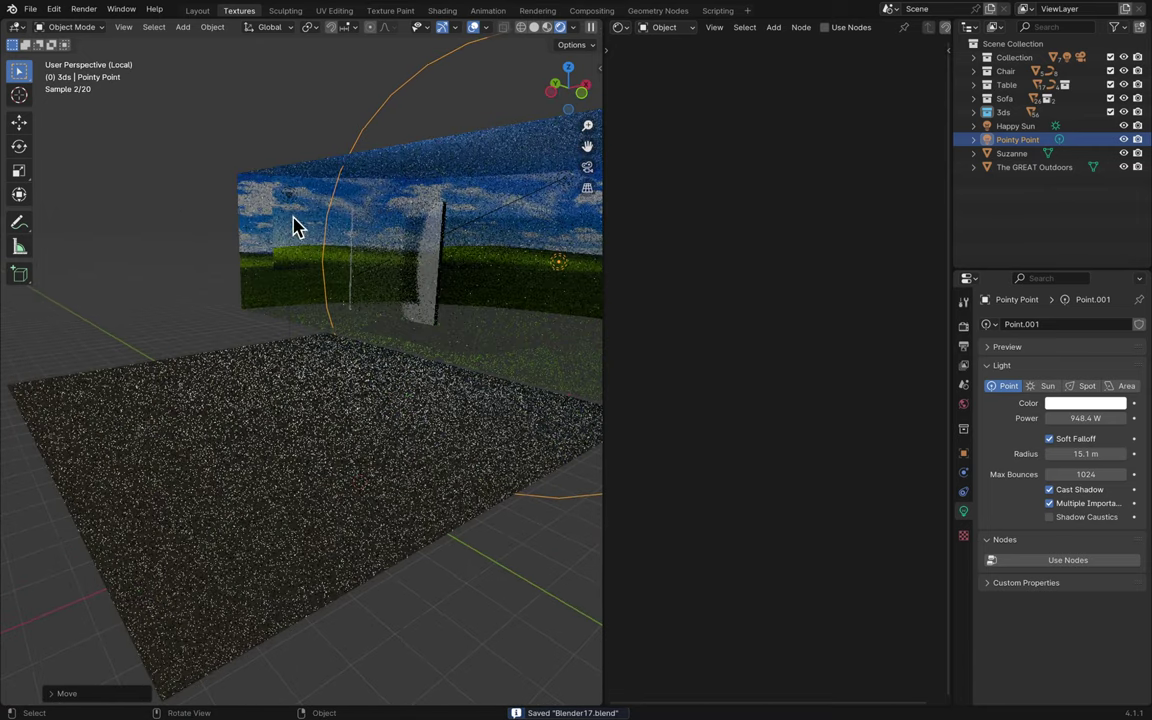
pyautogui.moveTo(222, 237); pyautogui.dragTo(399, 237, button='middle')
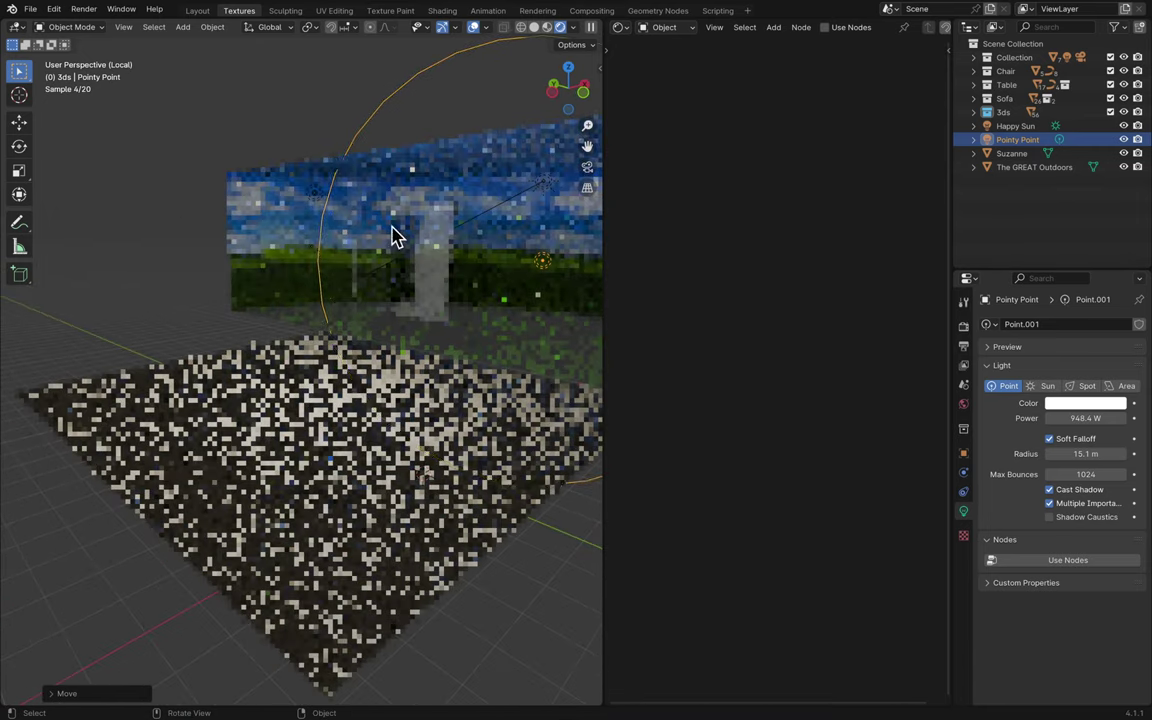
pyautogui.click(504, 229)
pyautogui.moveTo(470, 262)
pyautogui.mouseDown(button='middle')
pyautogui.moveTo(489, 265)
pyautogui.moveTo(481, 270)
pyautogui.mouseUp(button='middle')
# - Save Blender17.blend, inspect the rendered backdrop from two angles, and save again
pyautogui.press('super+s')
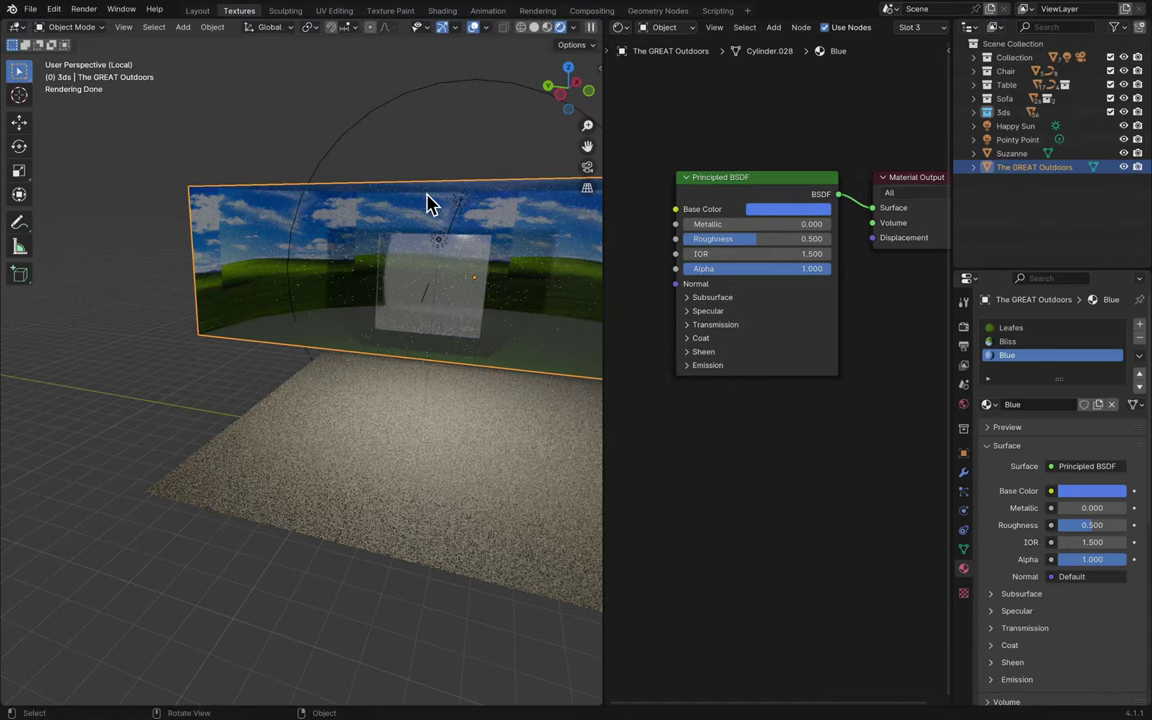
pyautogui.moveTo(436, 163); pyautogui.dragTo(447, 159, button='middle')
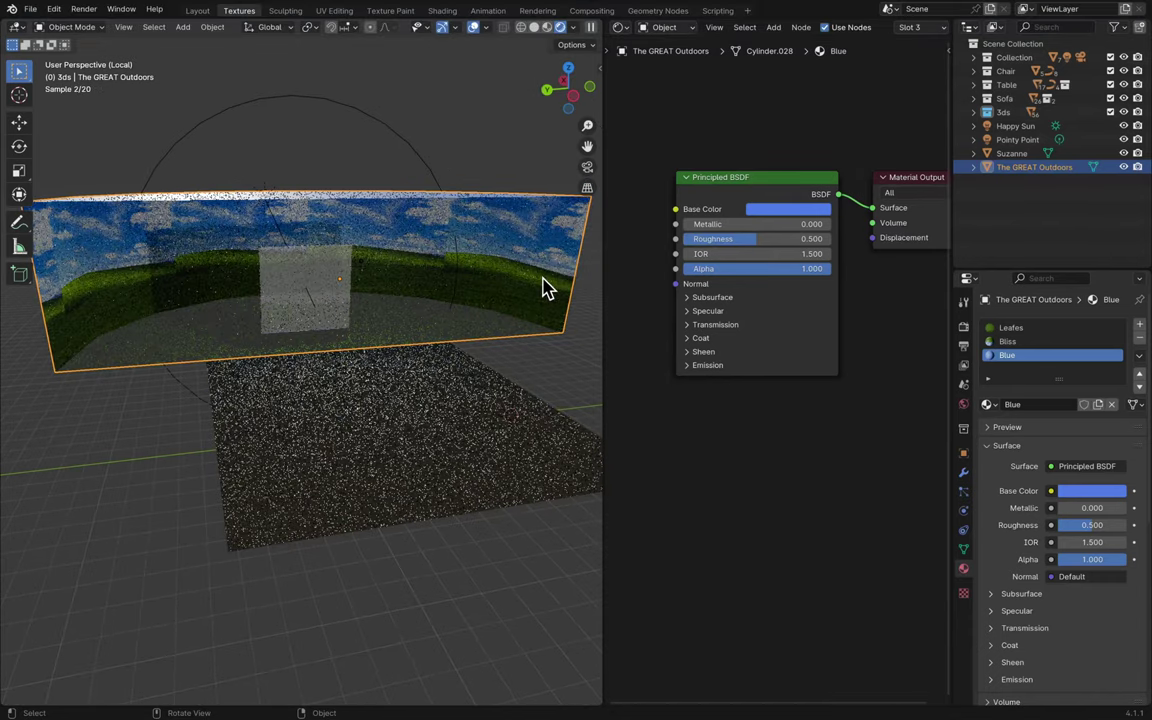
pyautogui.moveTo(548, 283); pyautogui.dragTo(558, 215, button='middle')
pyautogui.press('super+s')
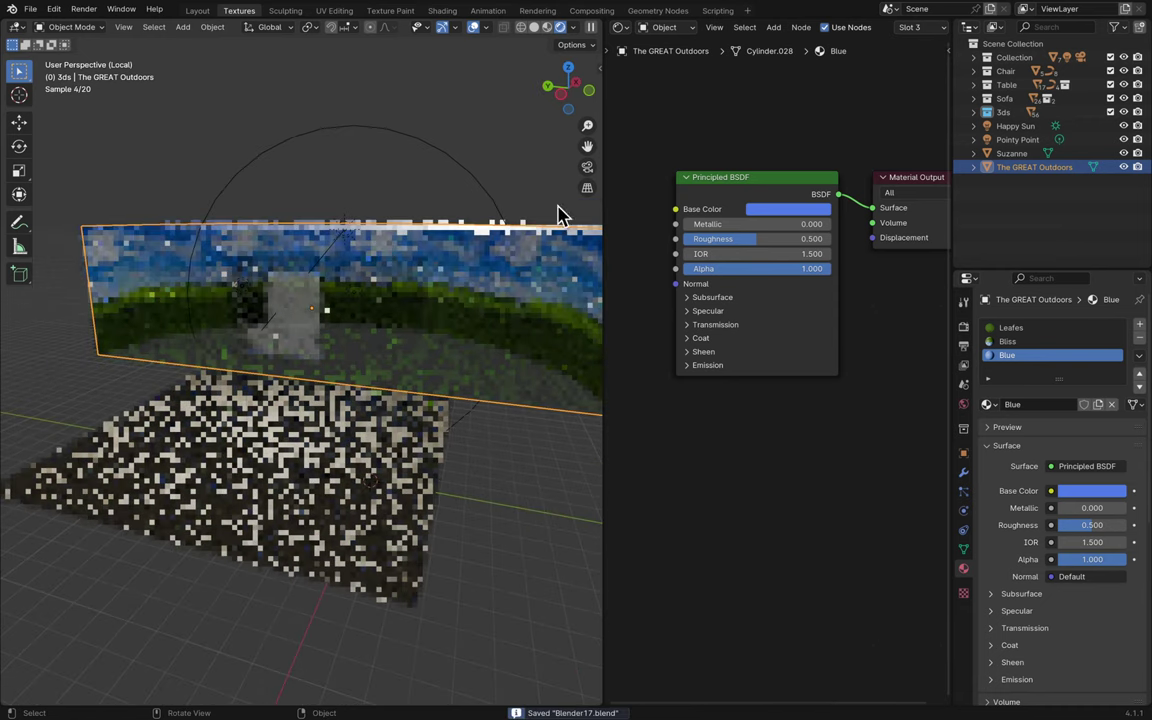
# - Switch to Solid shading, check the camera view, orbit around the room, and open the Render menu
pyautogui.click(534, 27)
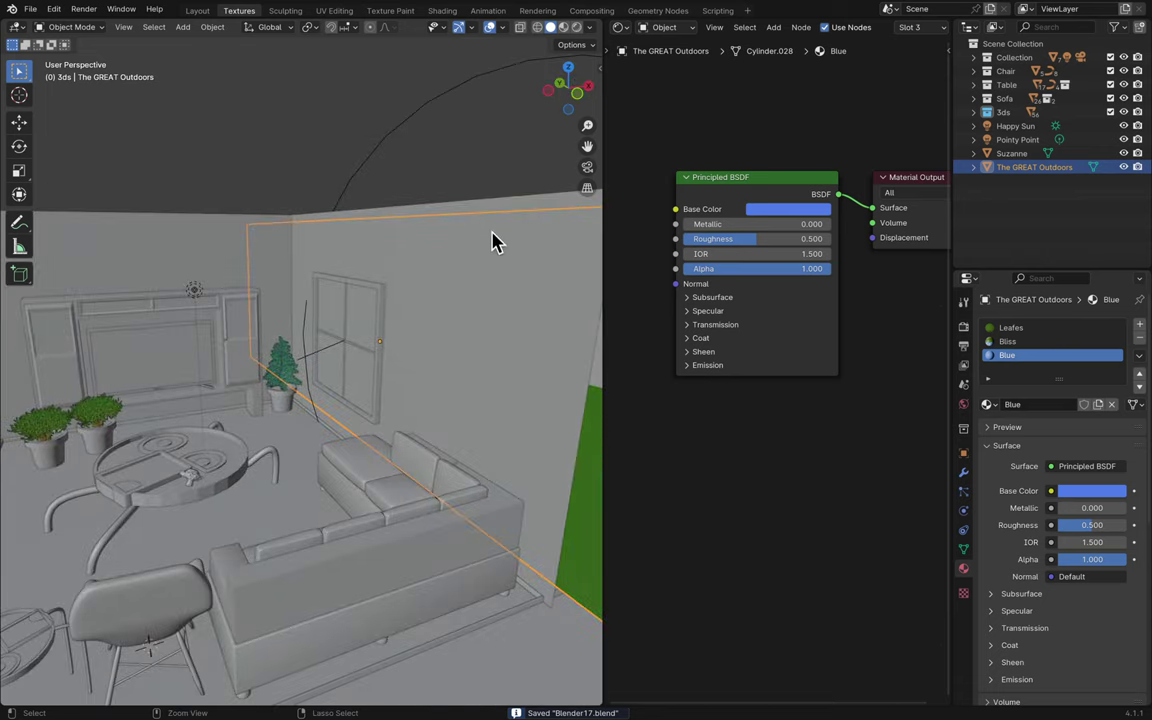
pyautogui.click(588, 168)
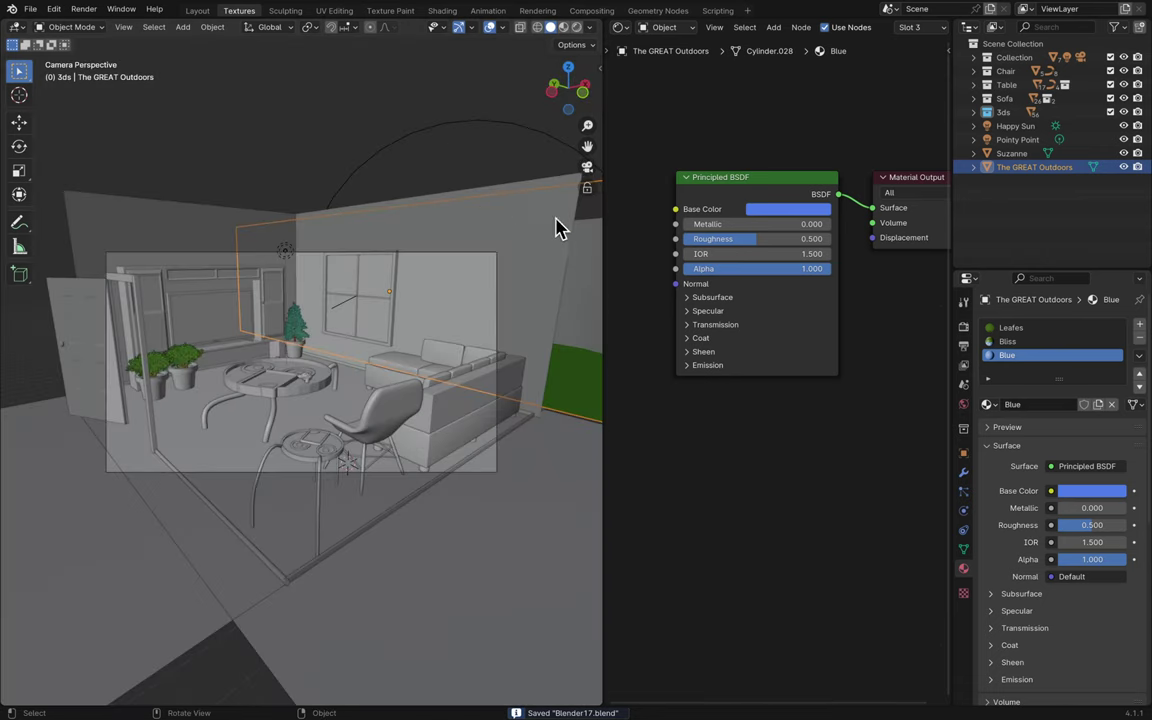
pyautogui.moveTo(558, 228); pyautogui.dragTo(321, 255, button='middle')
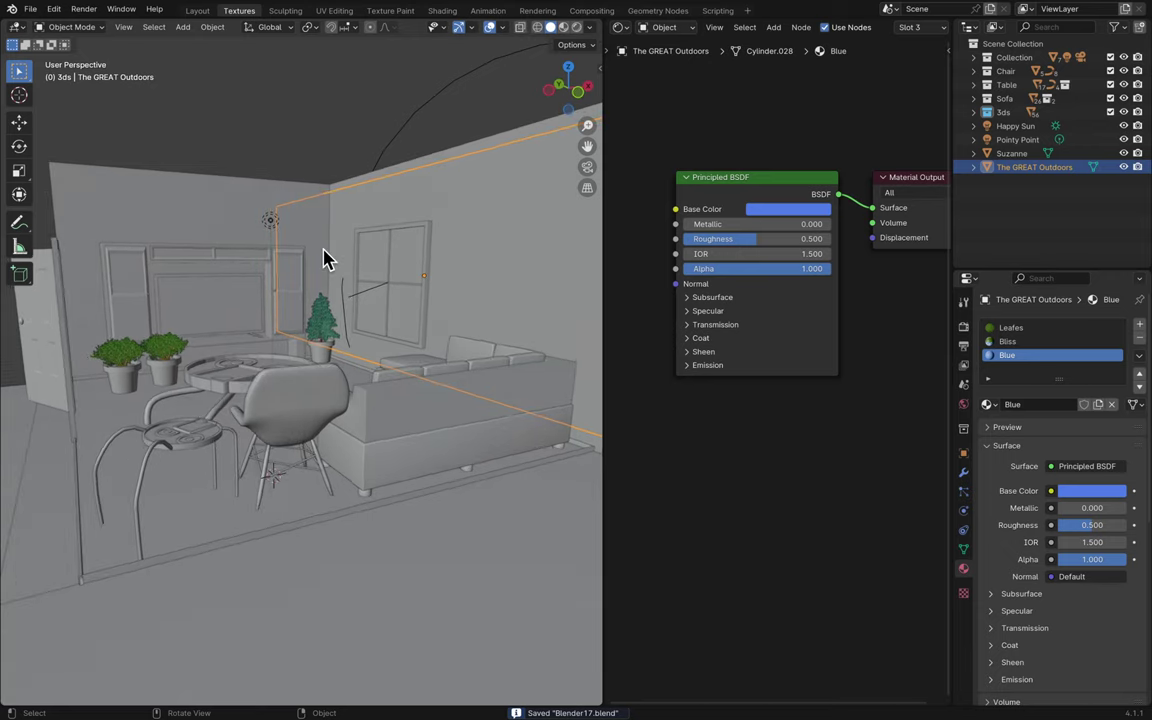
pyautogui.click(83, 10)
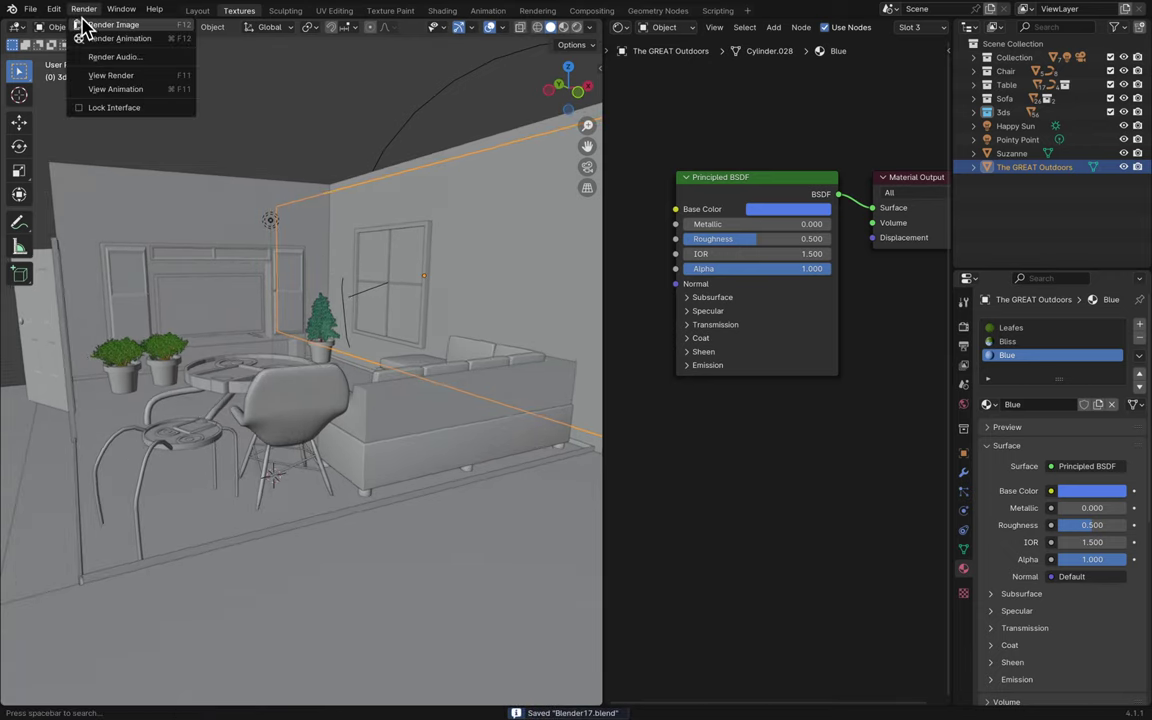
# - Render a final still image of the living room with Render Image
pyautogui.click(110, 25)
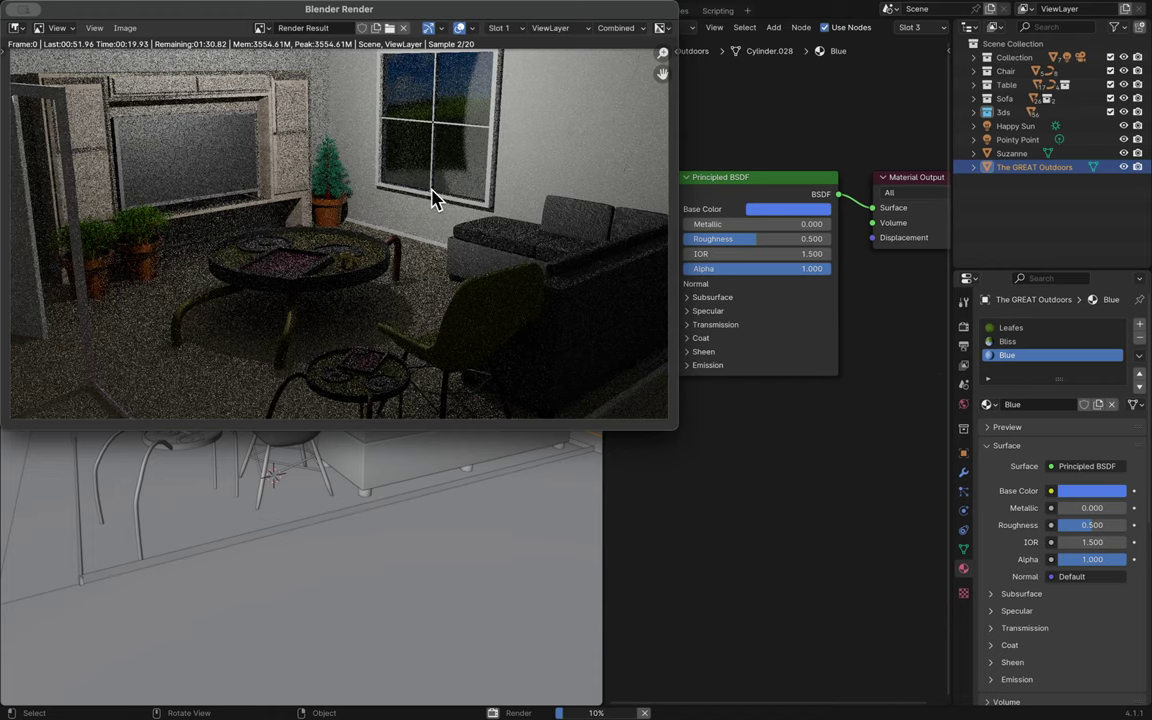
# - Cancel the render and set Pointy Point's power to 1000 W
pyautogui.press('Escape')
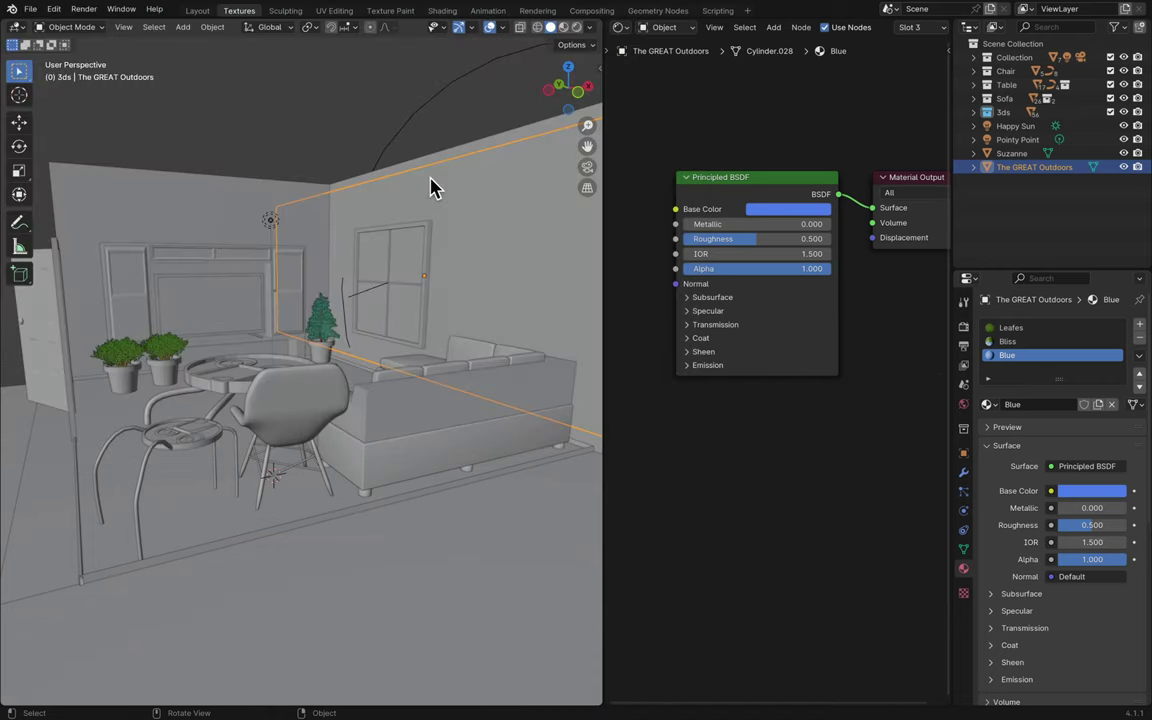
pyautogui.scroll(10, 432, 188)
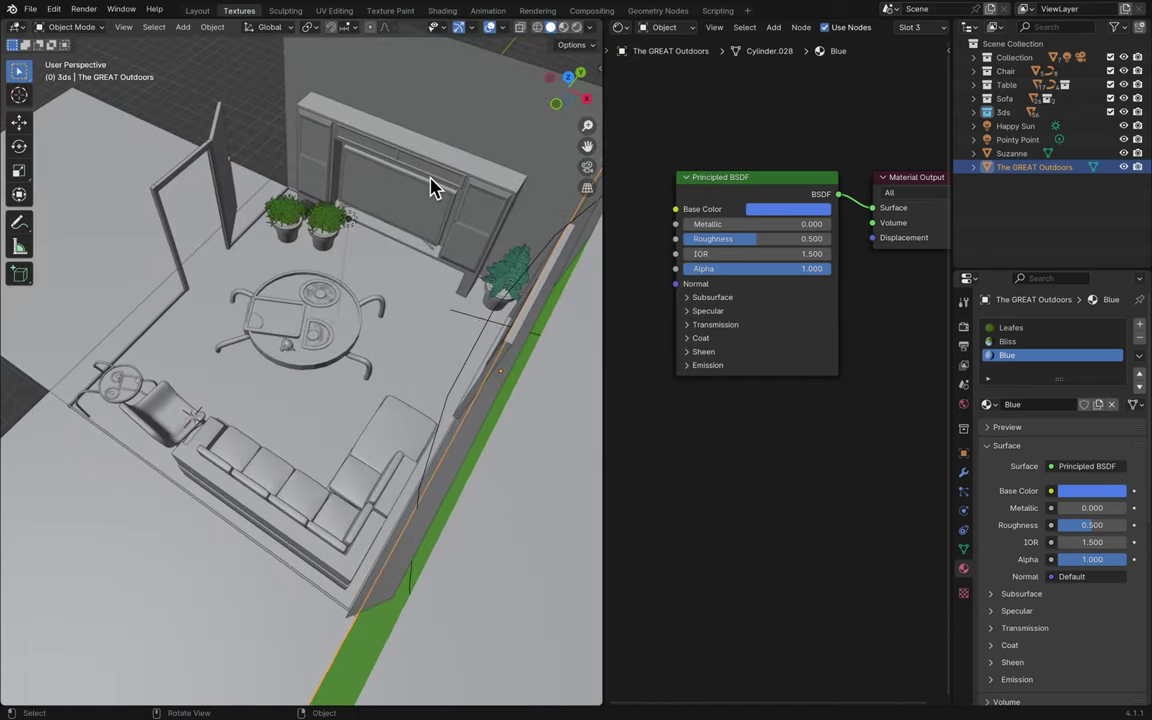
pyautogui.hscroll(-15, 432, 188)
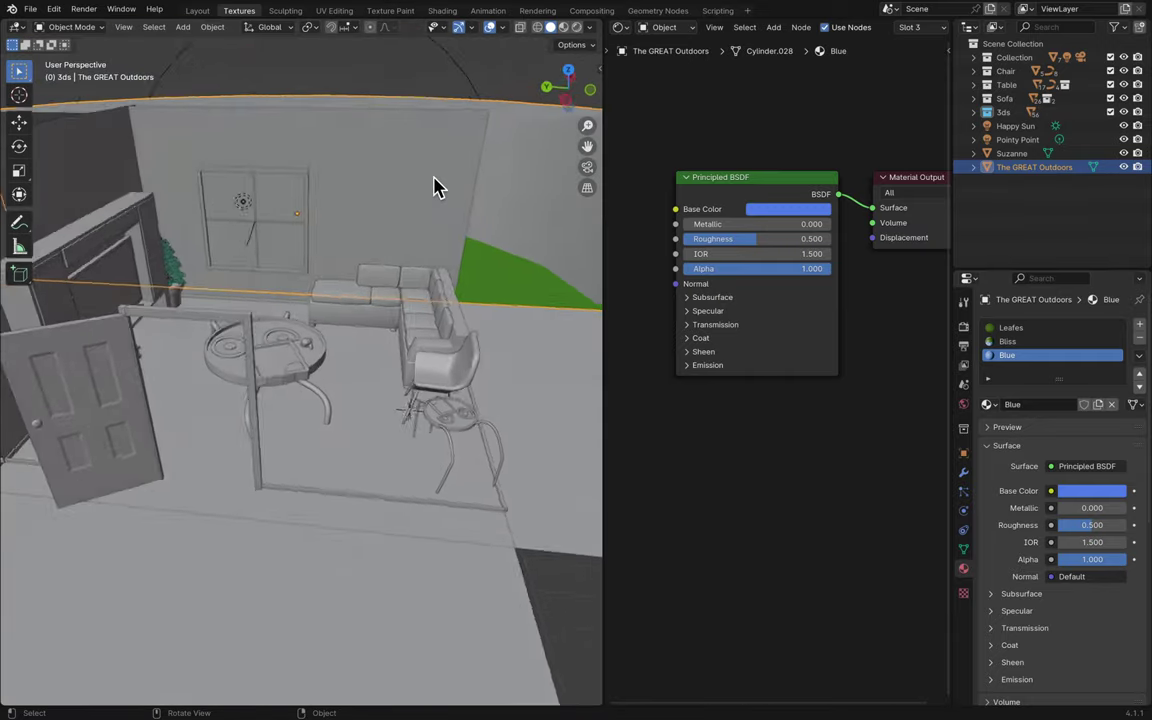
pyautogui.hscroll(-5, 488, 219)
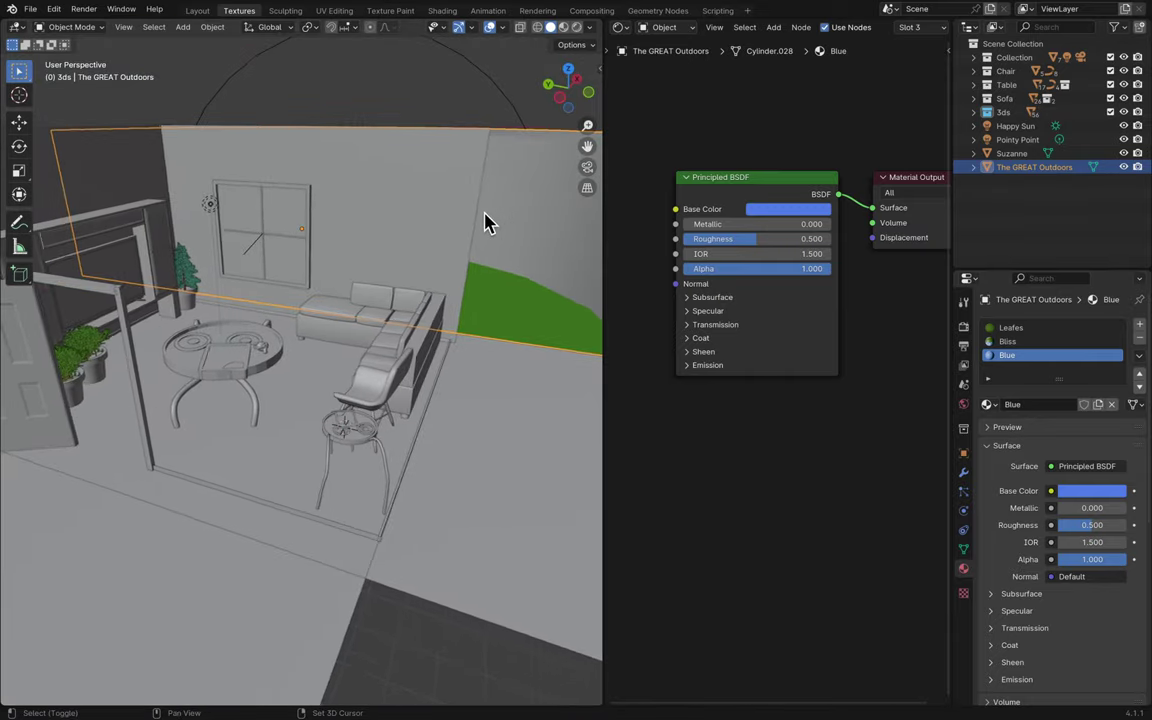
pyautogui.click(1028, 141)
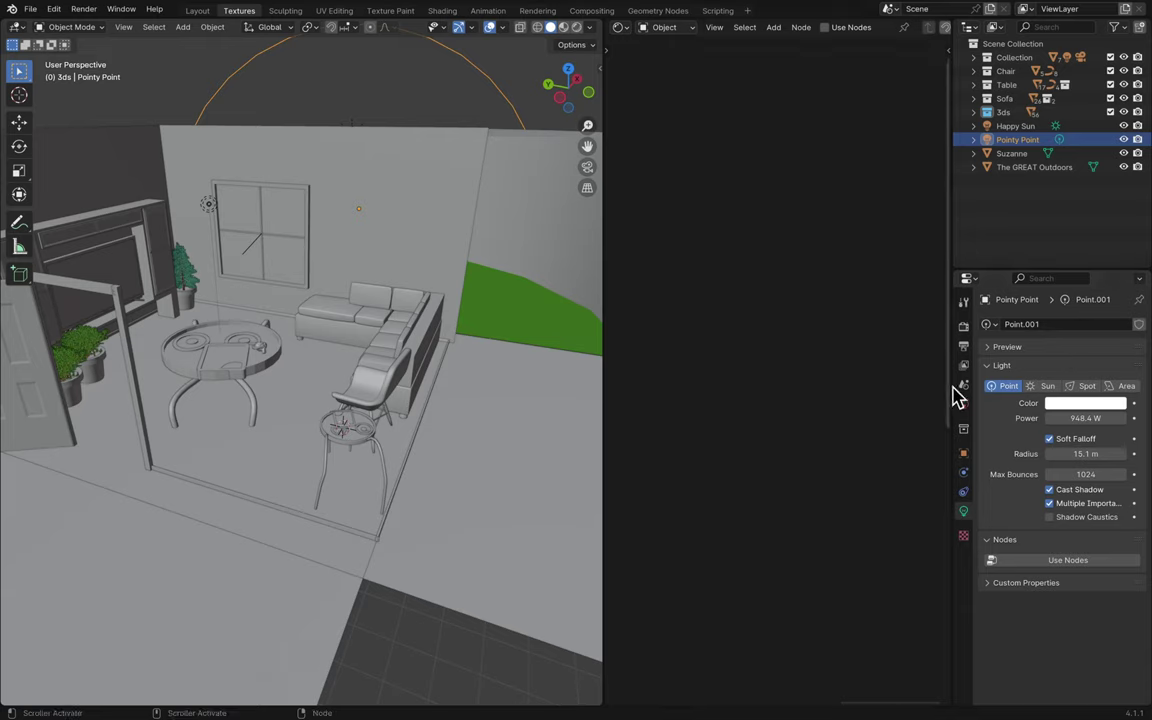
pyautogui.click(1086, 418)
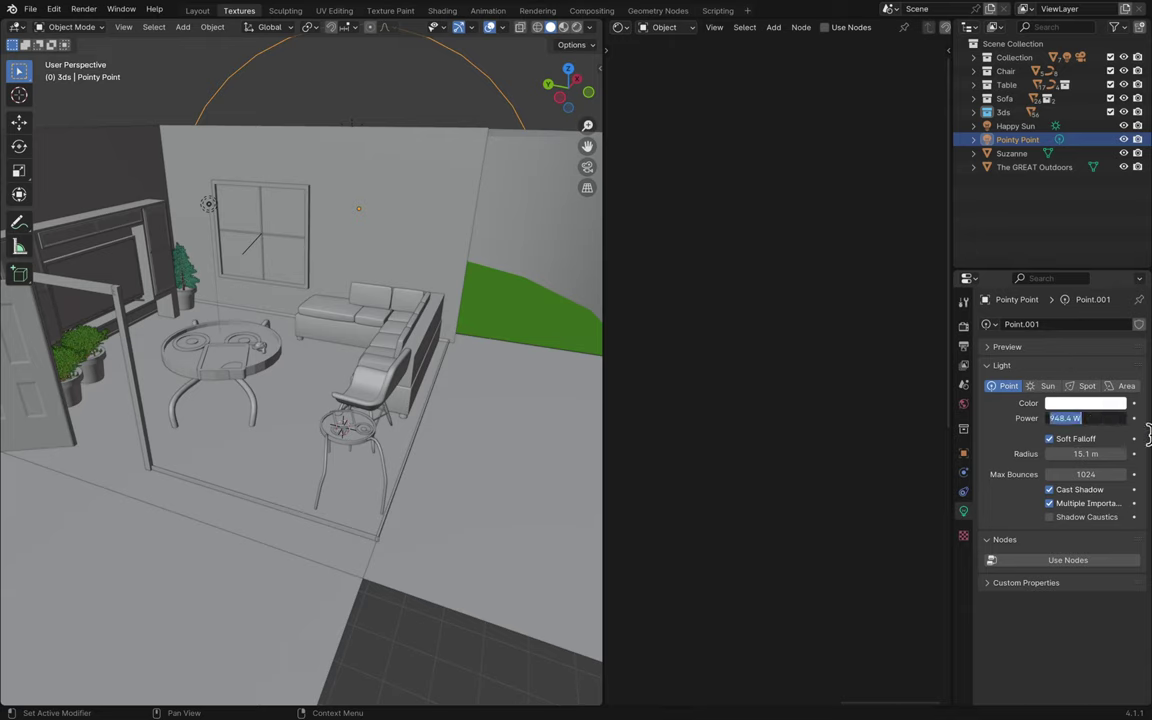
pyautogui.click(1060, 420)
pyautogui.press('Return')
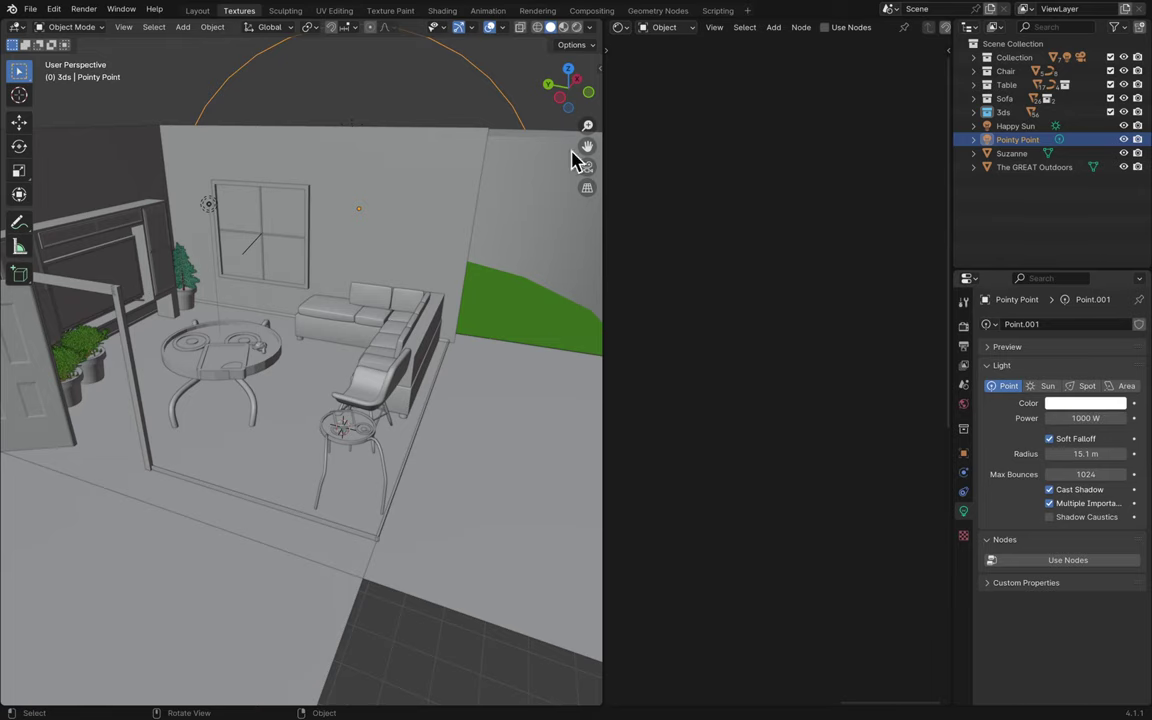
# - Save Blender17.blend and select the wall with the window
pyautogui.moveTo(573, 155); pyautogui.dragTo(366, 162, button='middle')
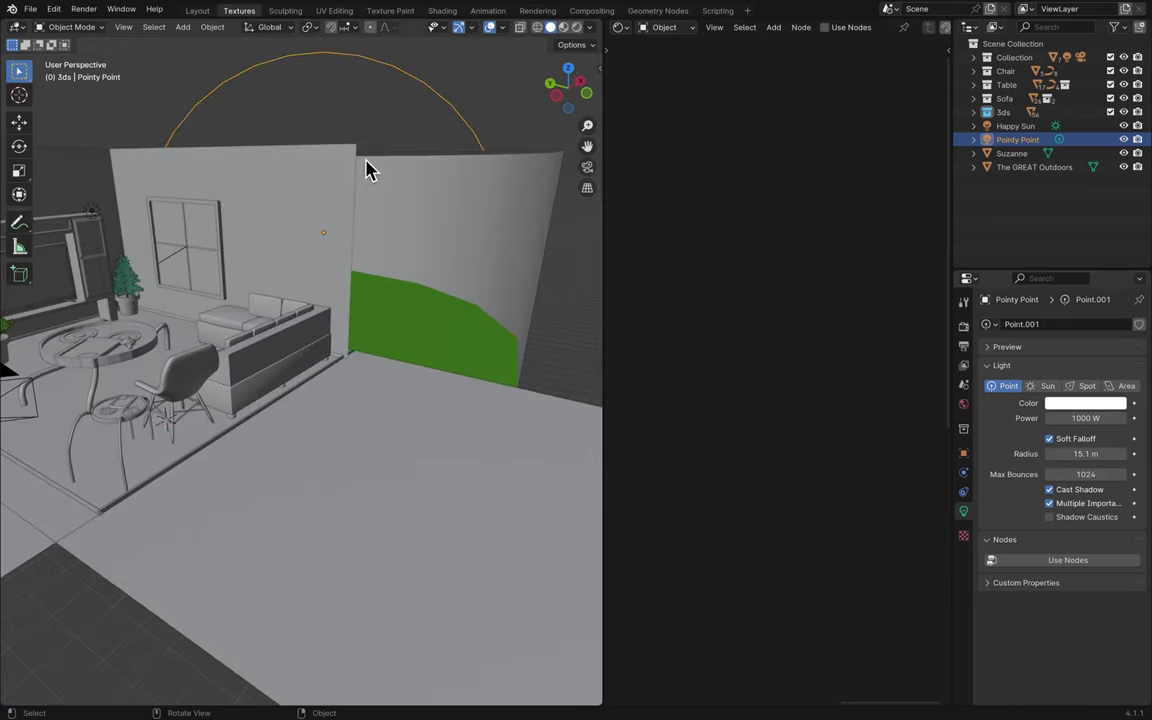
pyautogui.hotkey('ctrl', 's')
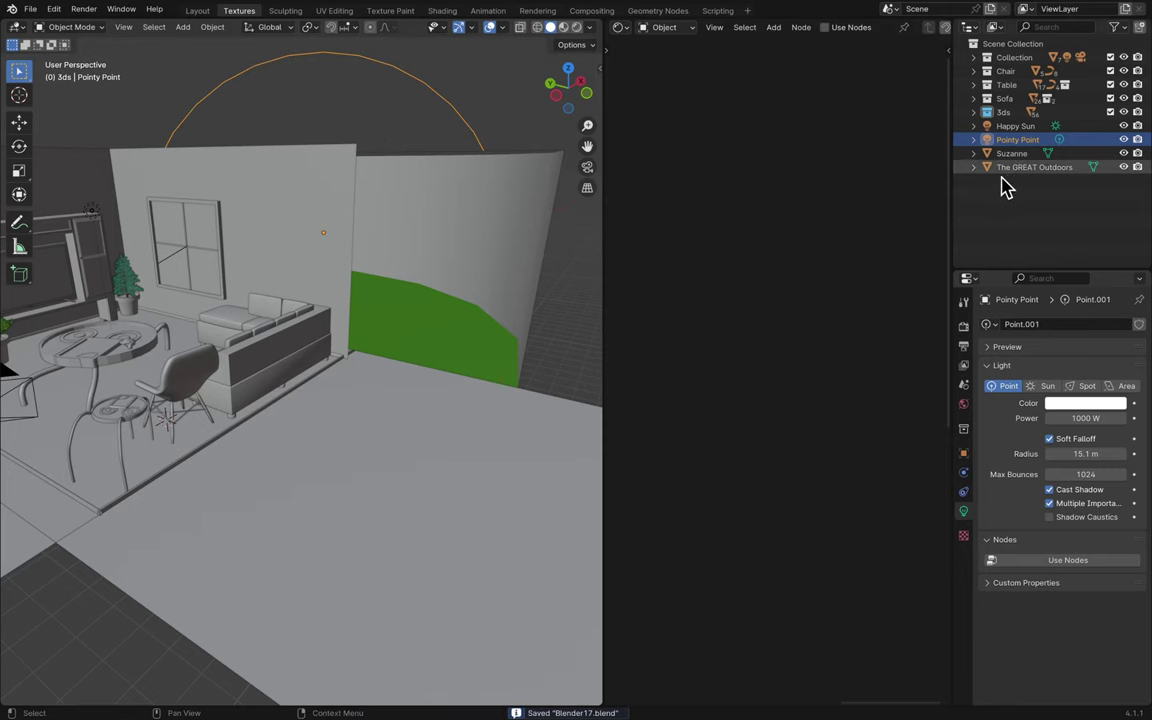
pyautogui.click(338, 250)
# - Duplicate the windowed wall and place the copy along Y beside the sofa
pyautogui.press('g')
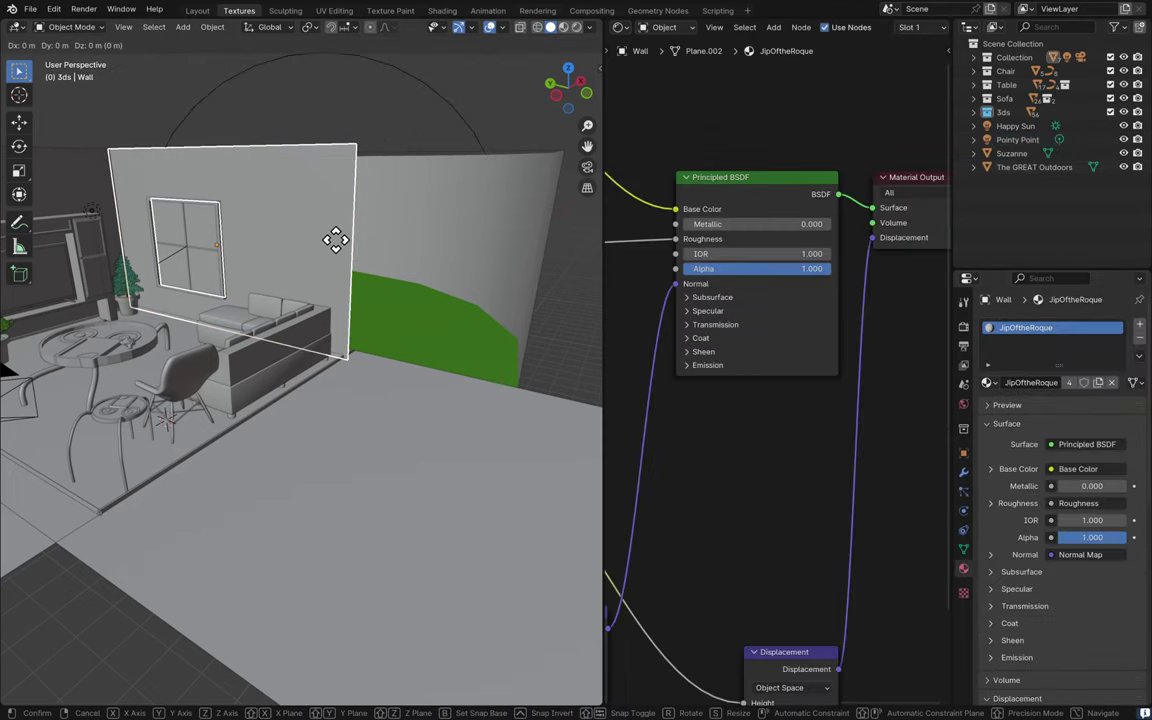
pyautogui.press('Escape')
pyautogui.hotkey('shift', 'd')
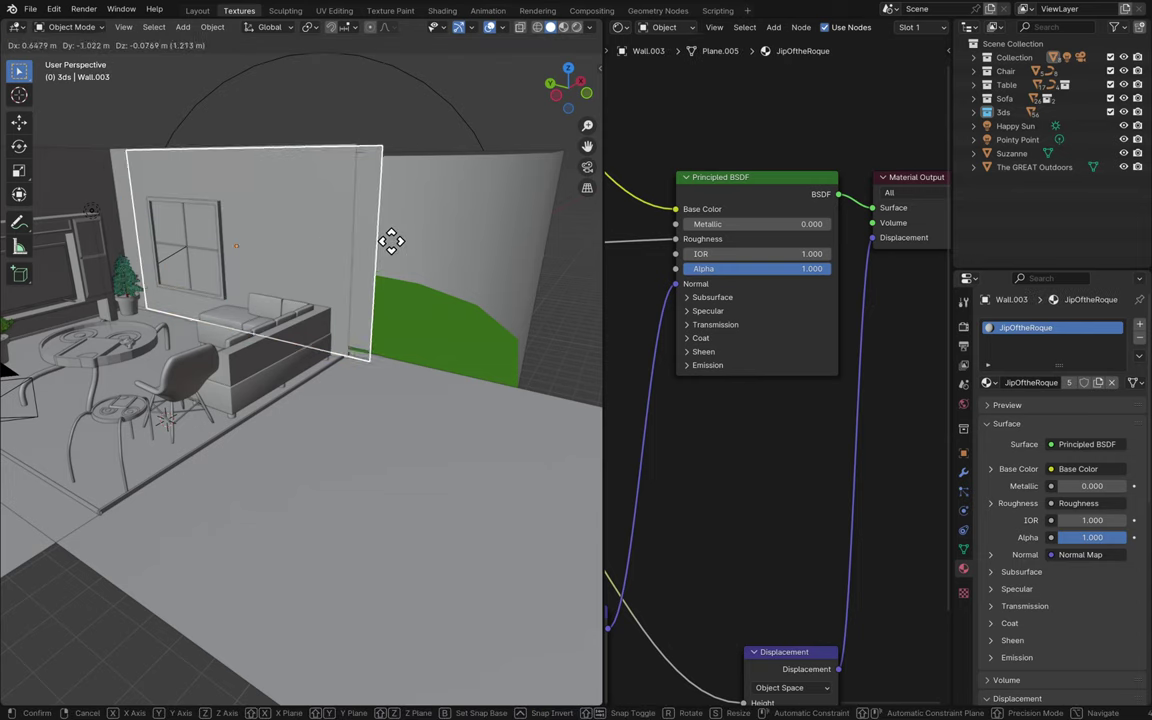
pyautogui.press('x')
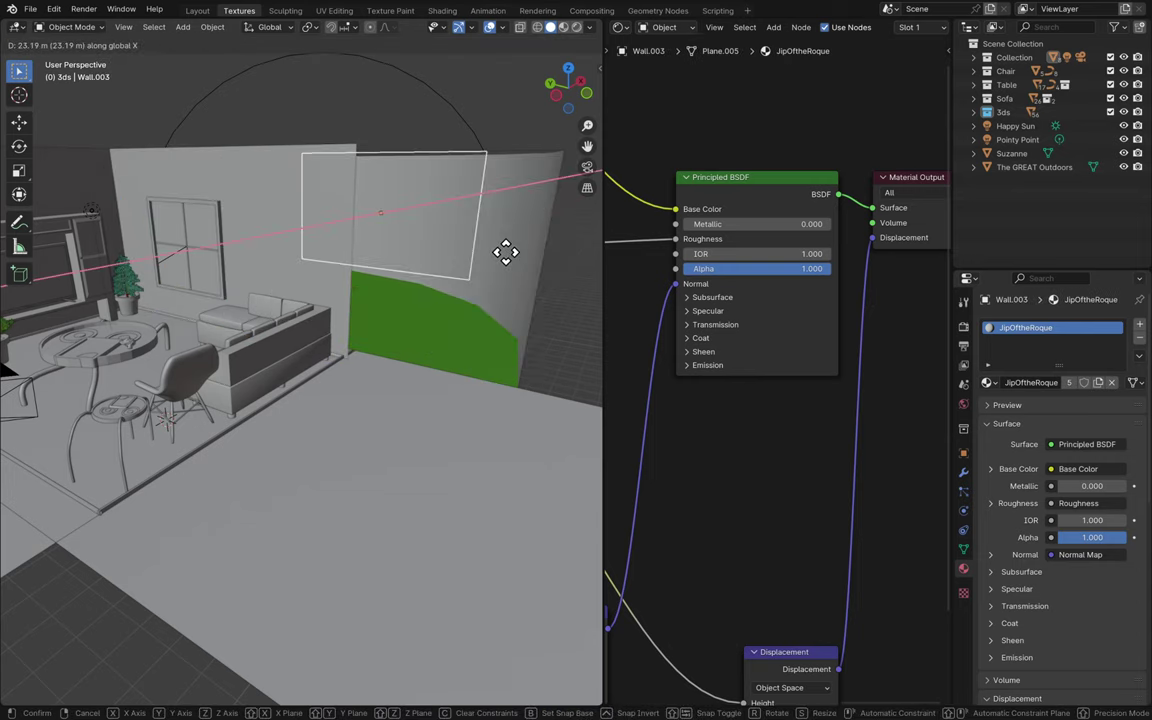
pyautogui.press('y')
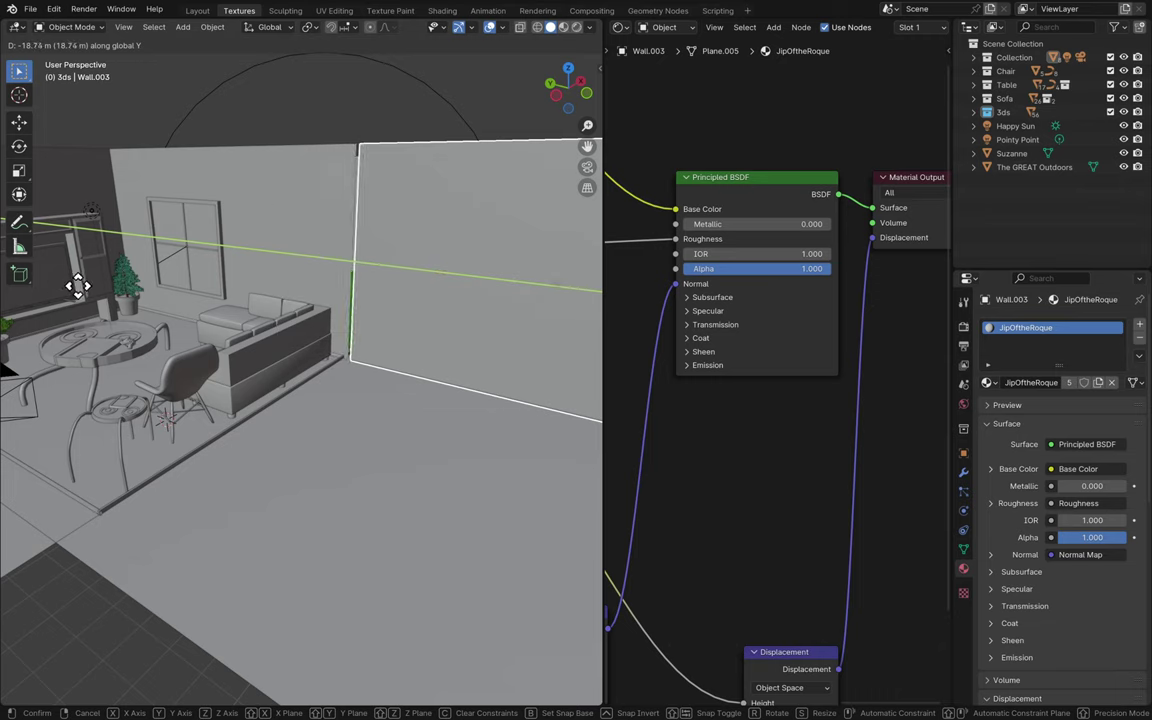
pyautogui.click(76, 297)
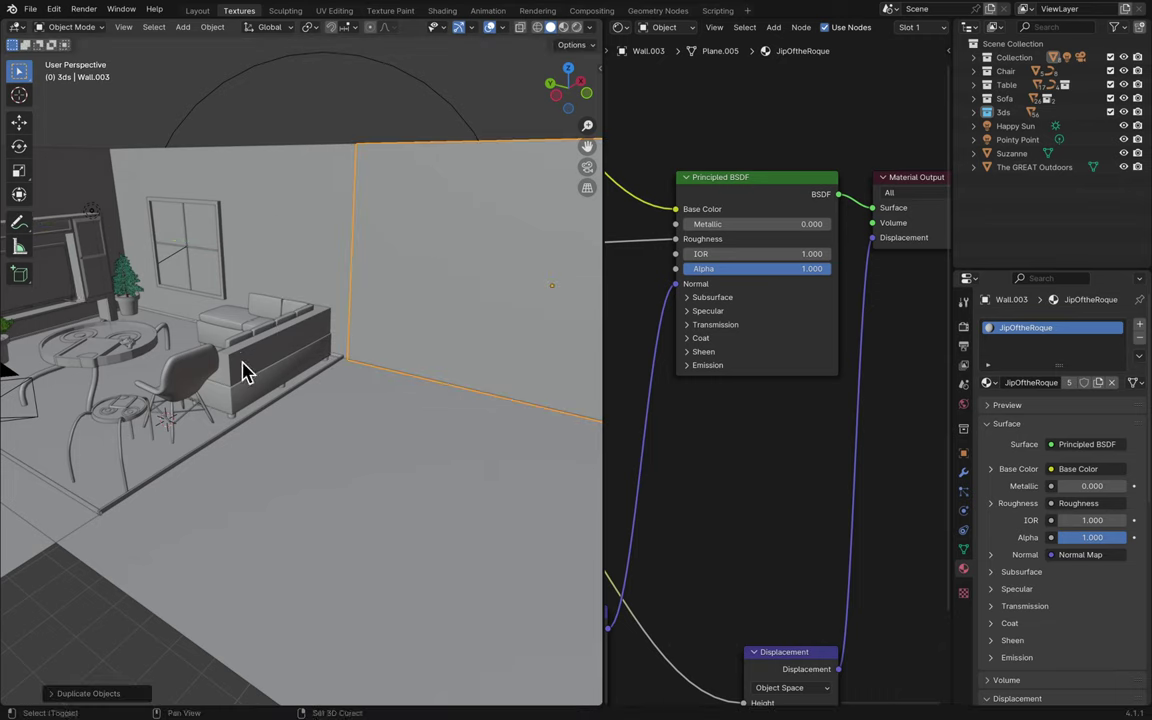
pyautogui.click(318, 127)
# - Save the file and view the room through the scene camera
pyautogui.hotkey('ctrl', 's')
pyautogui.scroll(-3, 318, 127)
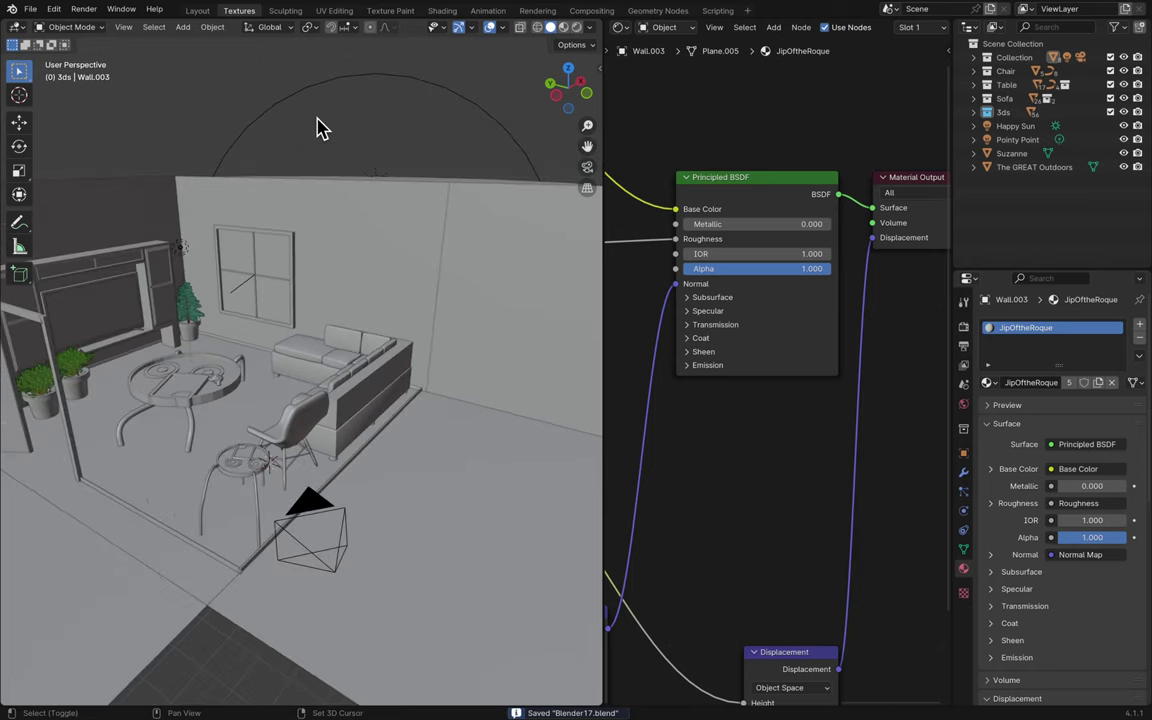
pyautogui.click(588, 168)
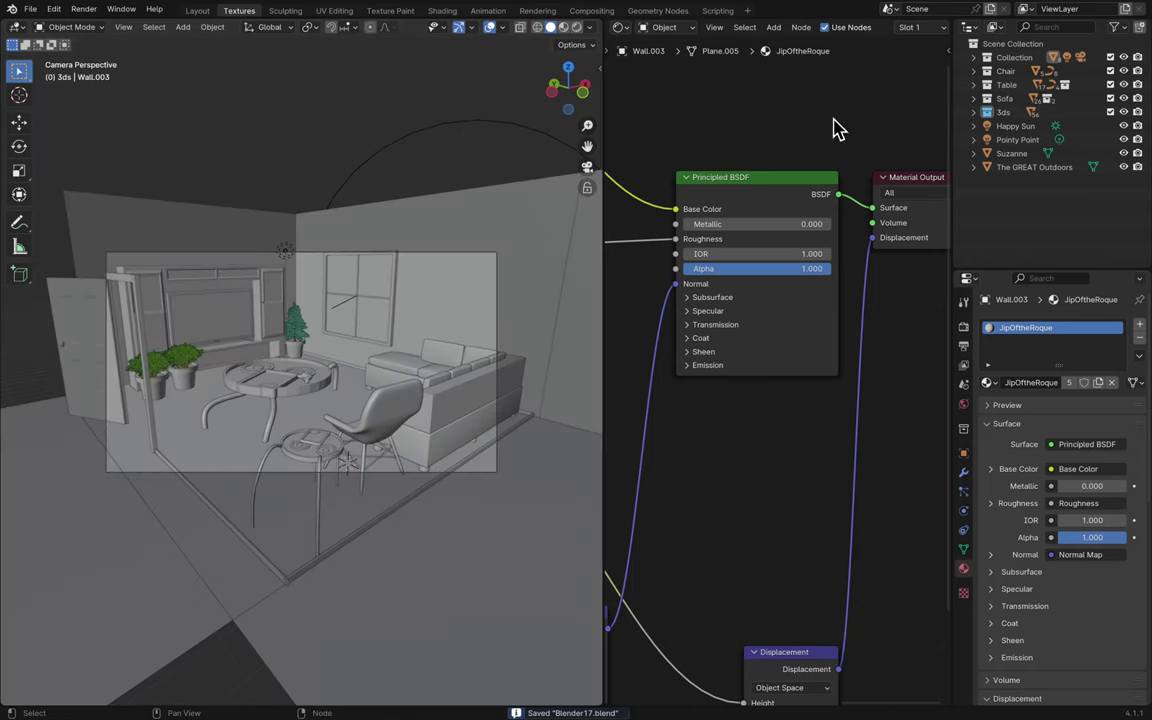
# - Select Pointy Point, switch to the Layout workspace, save, and show its light settings
pyautogui.click(1012, 140)
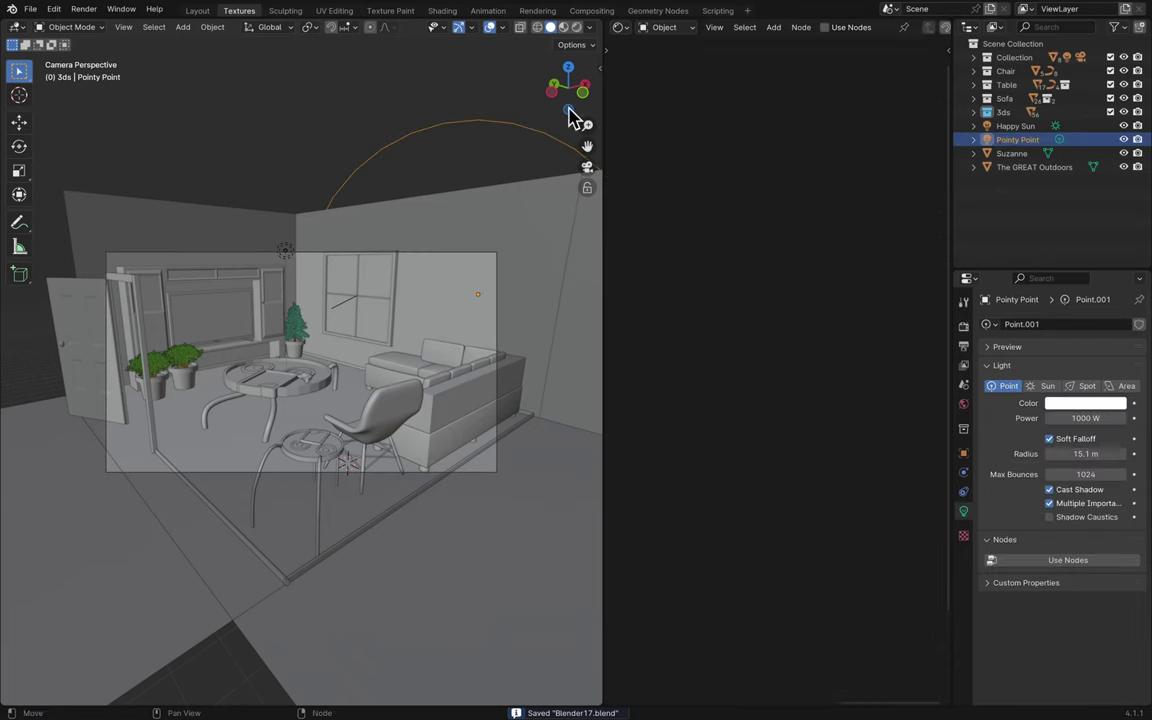
pyautogui.click(197, 11)
pyautogui.click(936, 168)
pyautogui.hotkey('ctrl', 's')
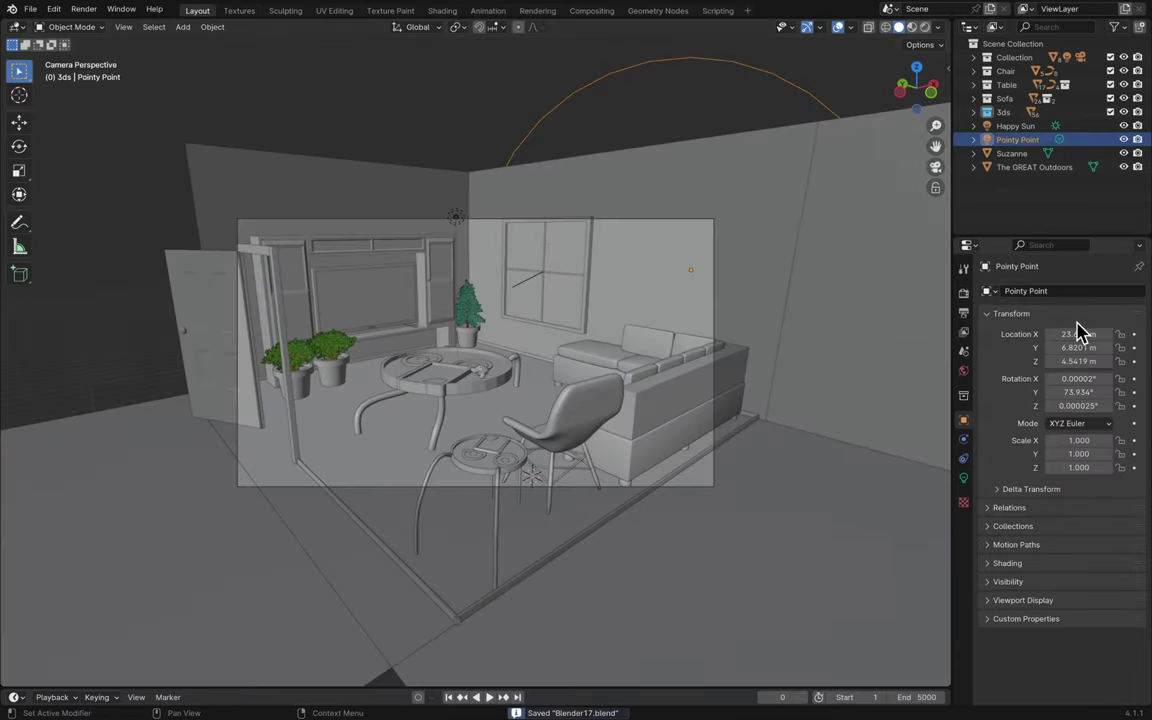
pyautogui.click(963, 477)
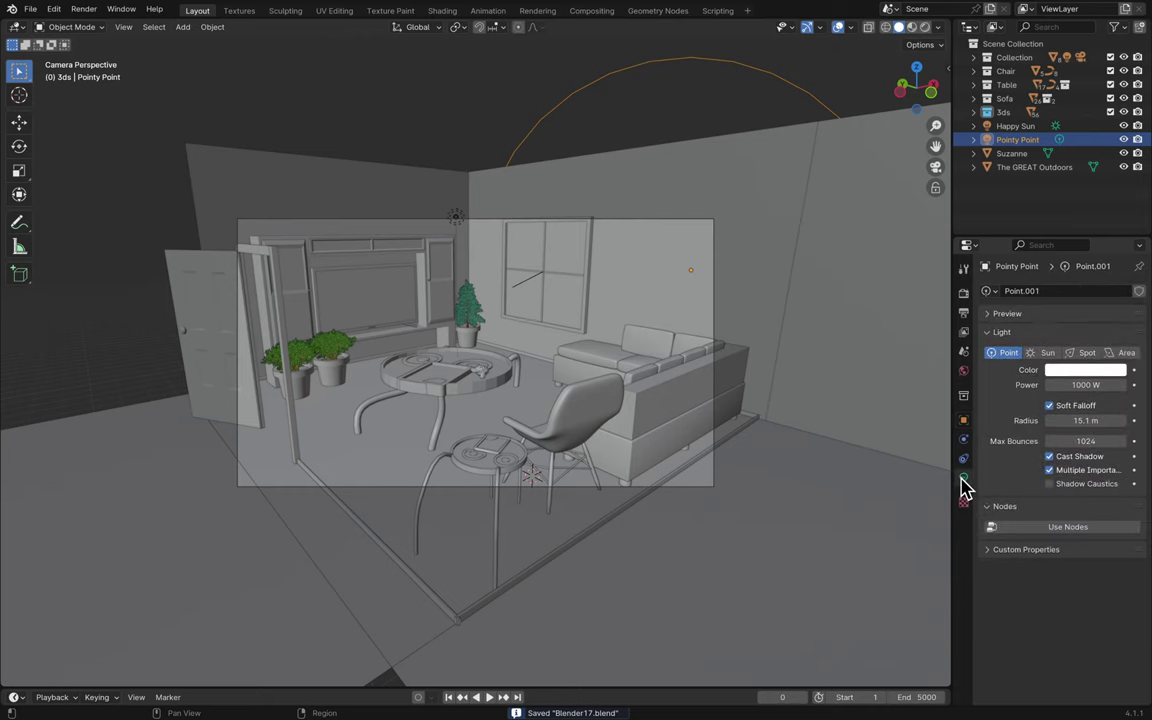
# - Start a test render of the living room with Render Image
pyautogui.moveTo(447, 8)
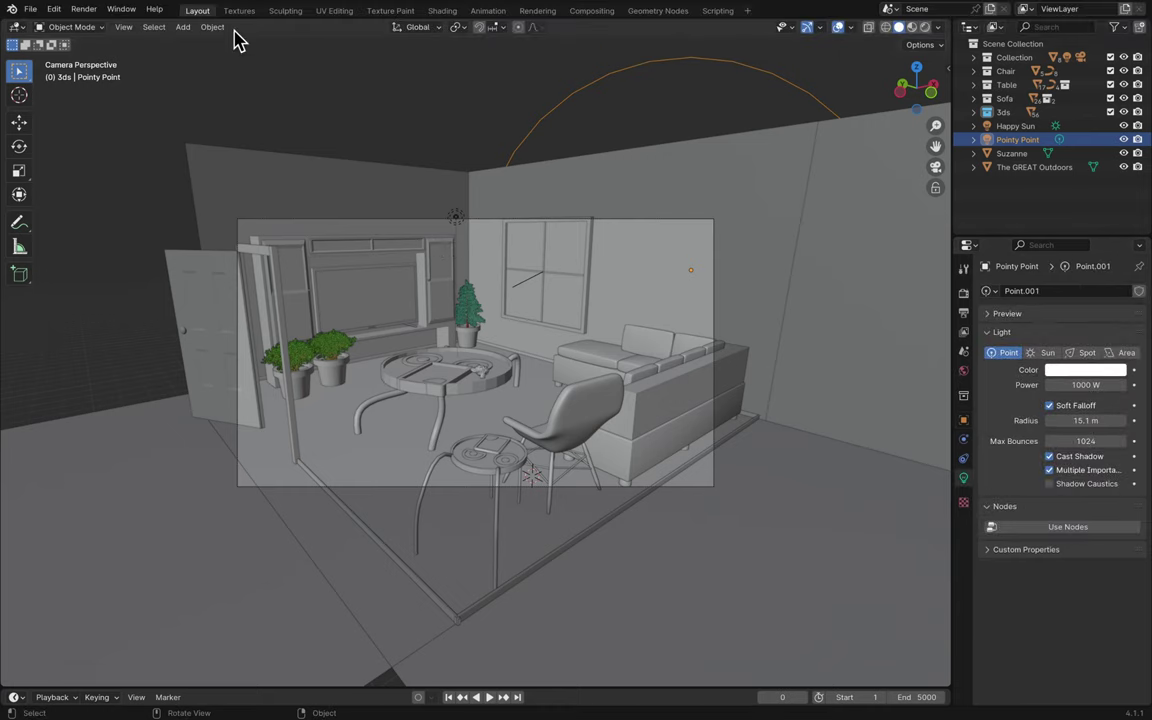
pyautogui.click(88, 10)
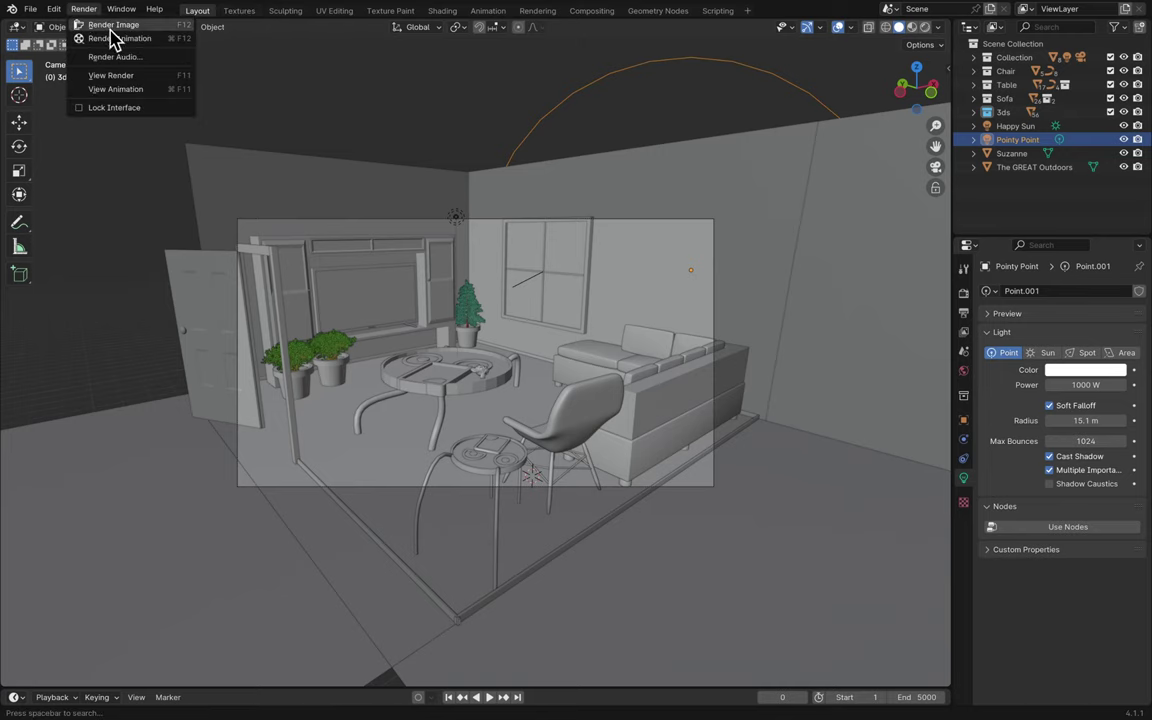
pyautogui.click(113, 25)
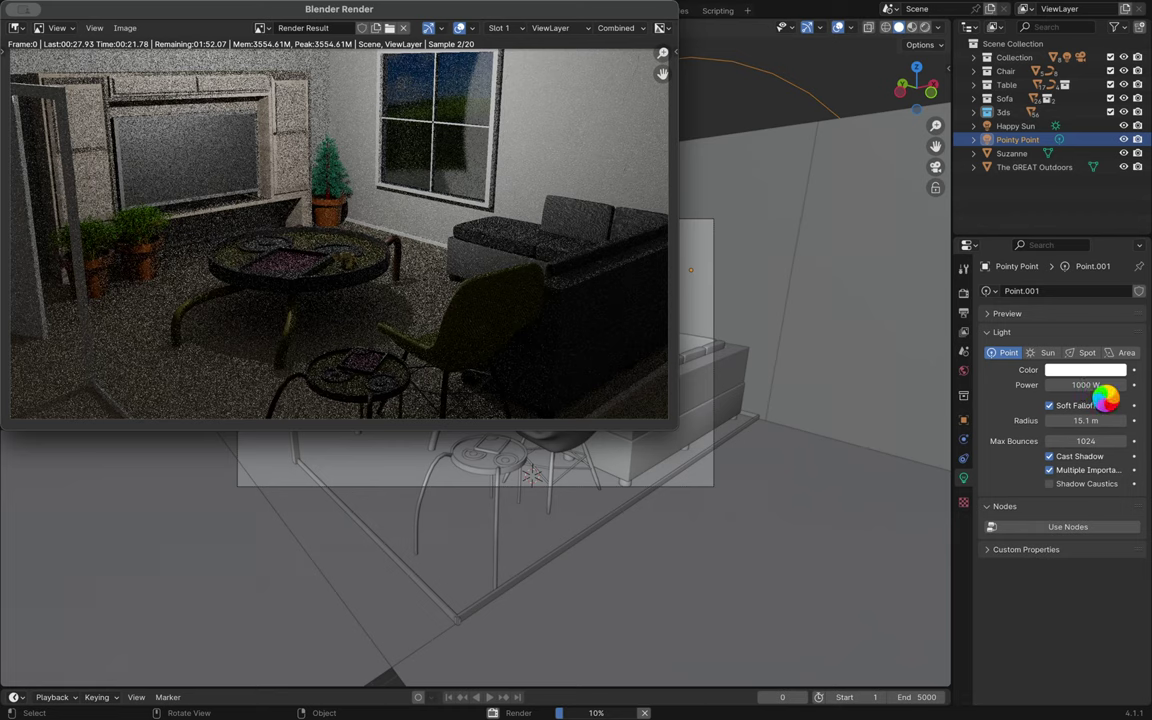
# - Change Pointy Point's power from 1000 W to 10000 W and save Blender18.blend
pyautogui.press('Escape')
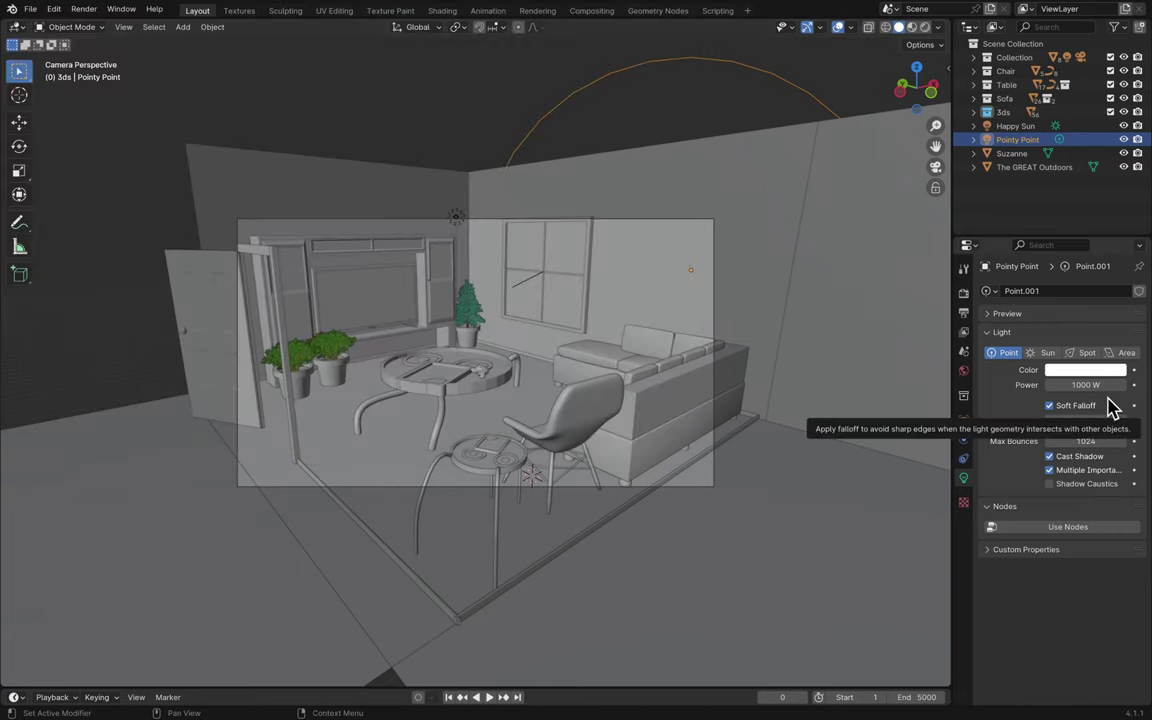
pyautogui.click(1077, 386)
pyautogui.click(1067, 386)
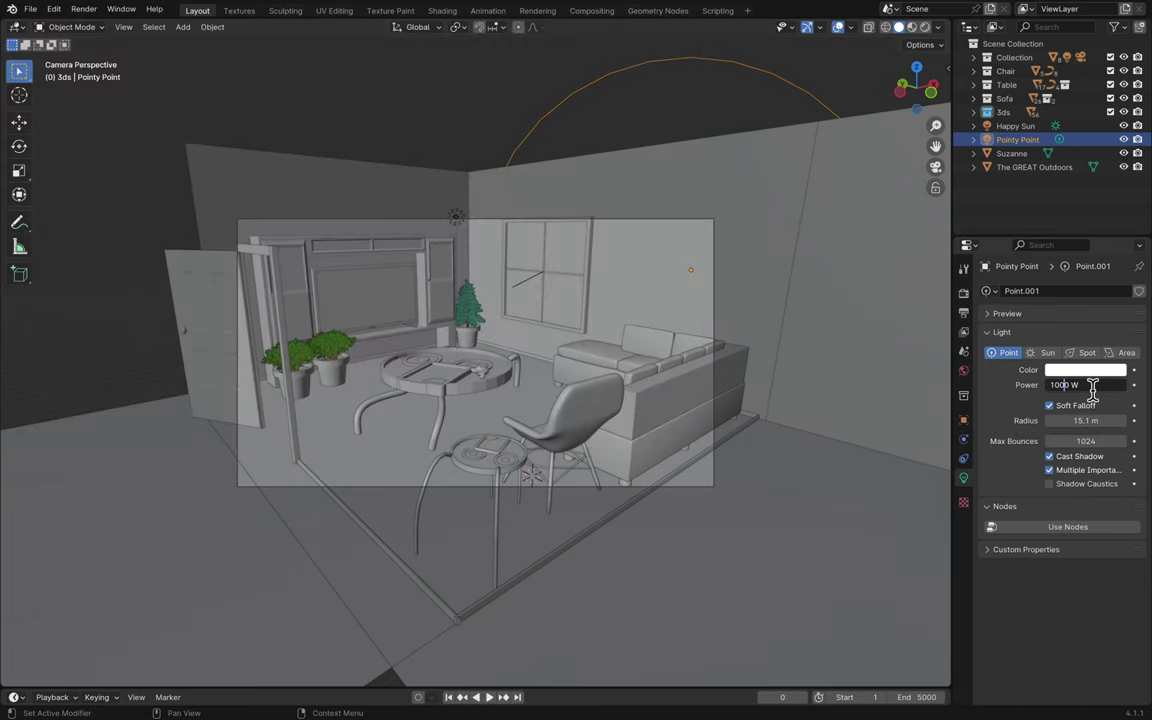
pyautogui.write('0')
pyautogui.press('Return')
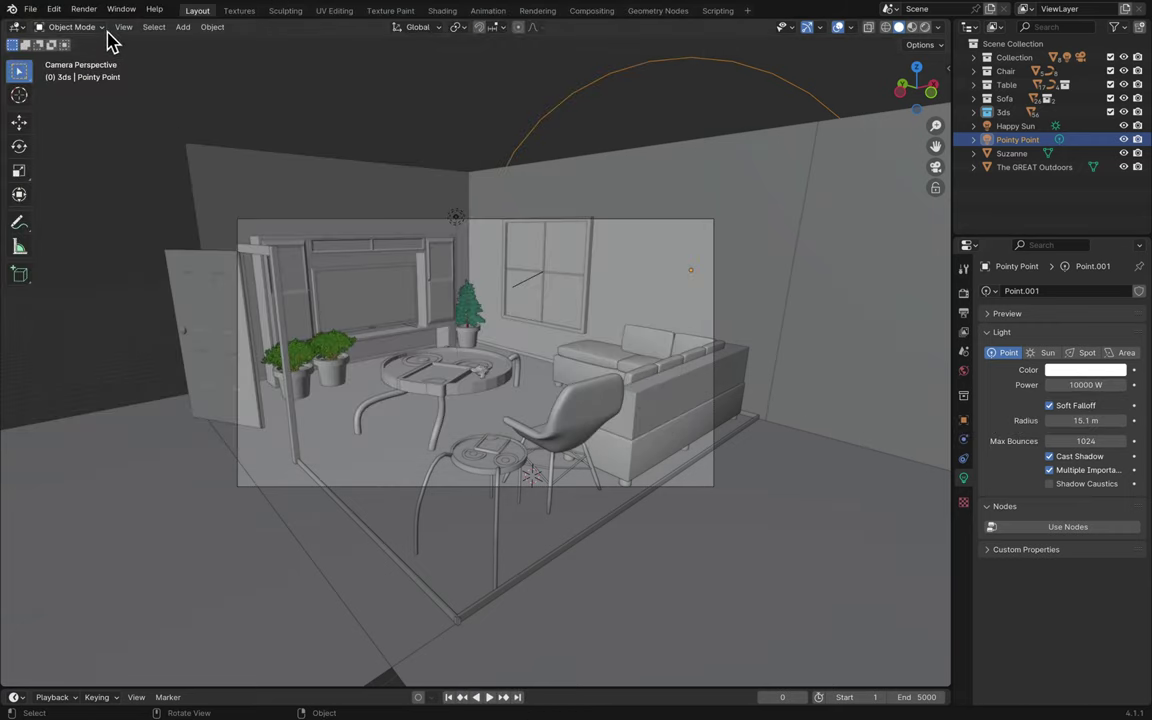
pyautogui.press('super+s')
# - Start a fresh render of the living room from the Render menu
pyautogui.click(83, 9)
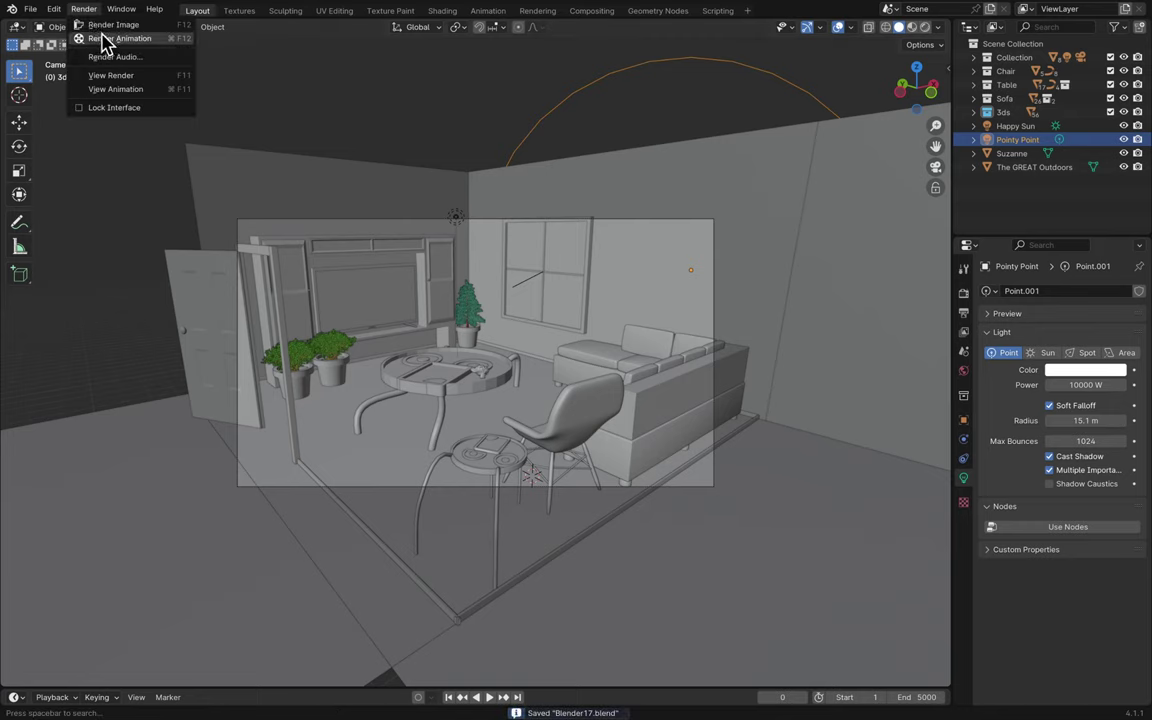
pyautogui.moveTo(321, 5)
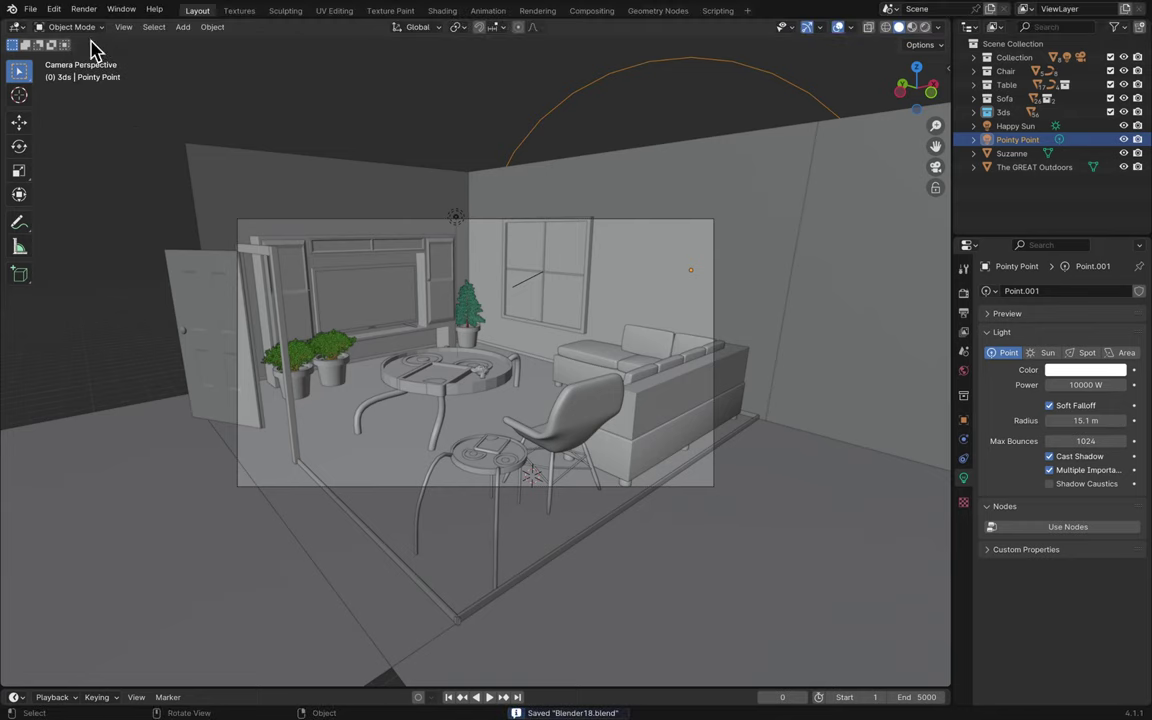
pyautogui.click(82, 10)
pyautogui.click(96, 39)
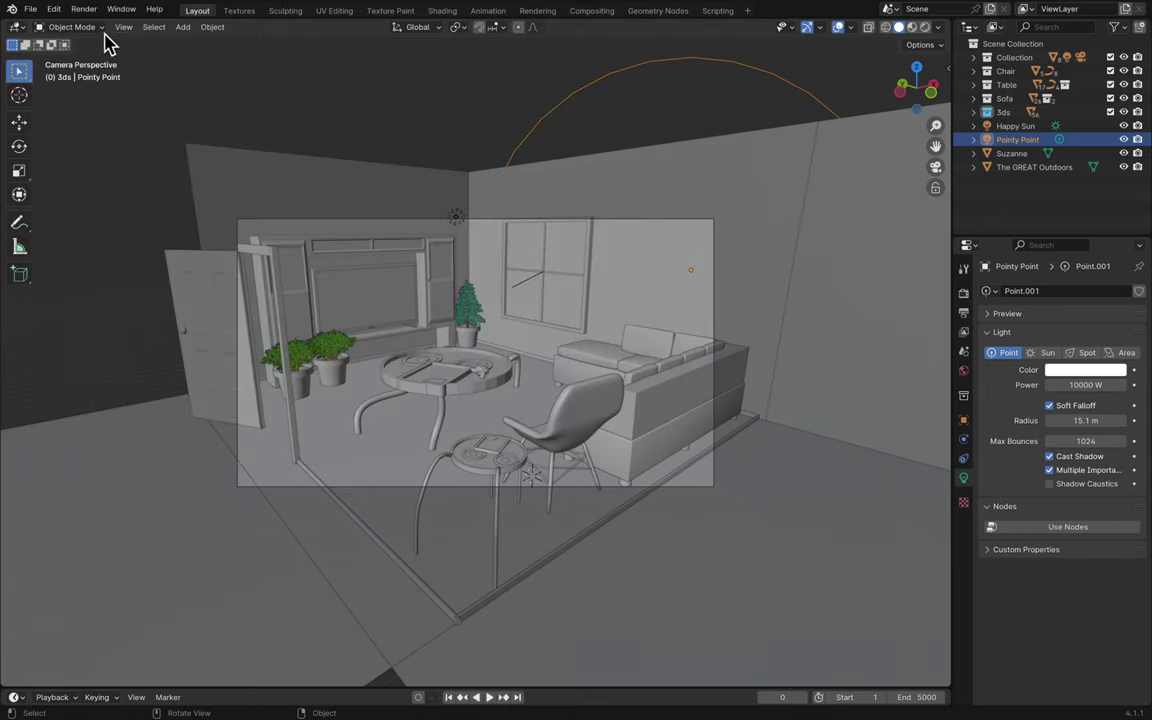
pyautogui.click(83, 9)
# - Render Image with the brighter lamp, then enlarge the render window and zoom the preview to fit
pyautogui.click(97, 27)
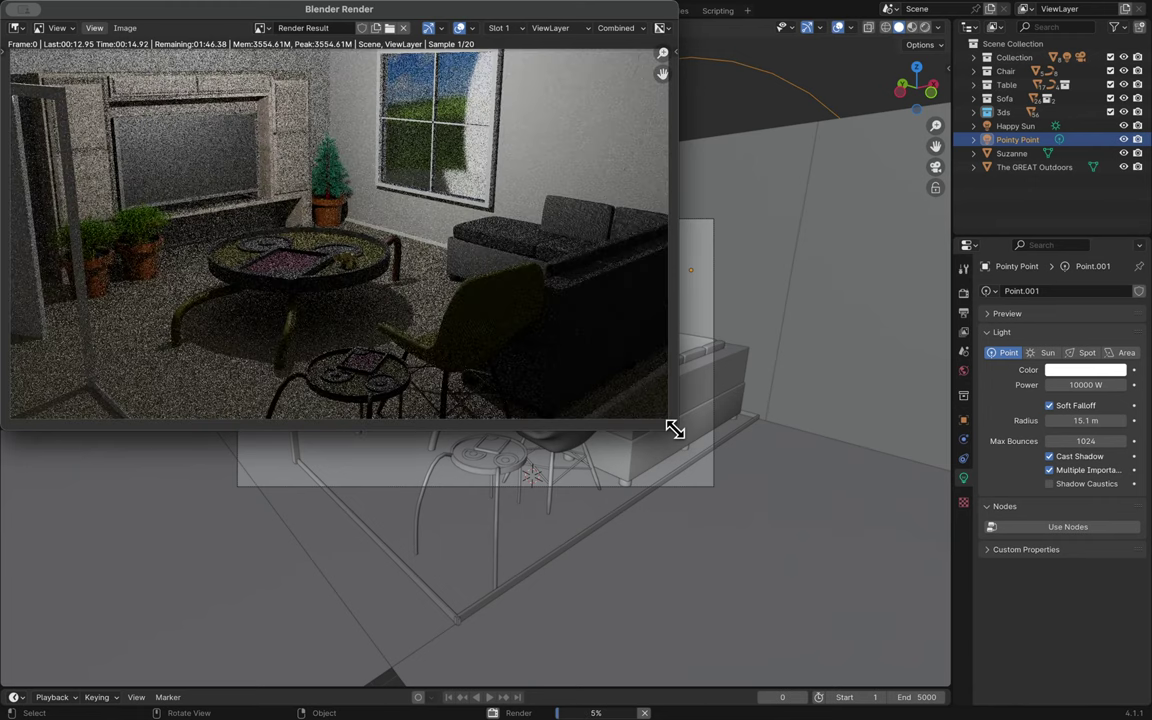
pyautogui.moveTo(675, 428); pyautogui.dragTo(916, 572)
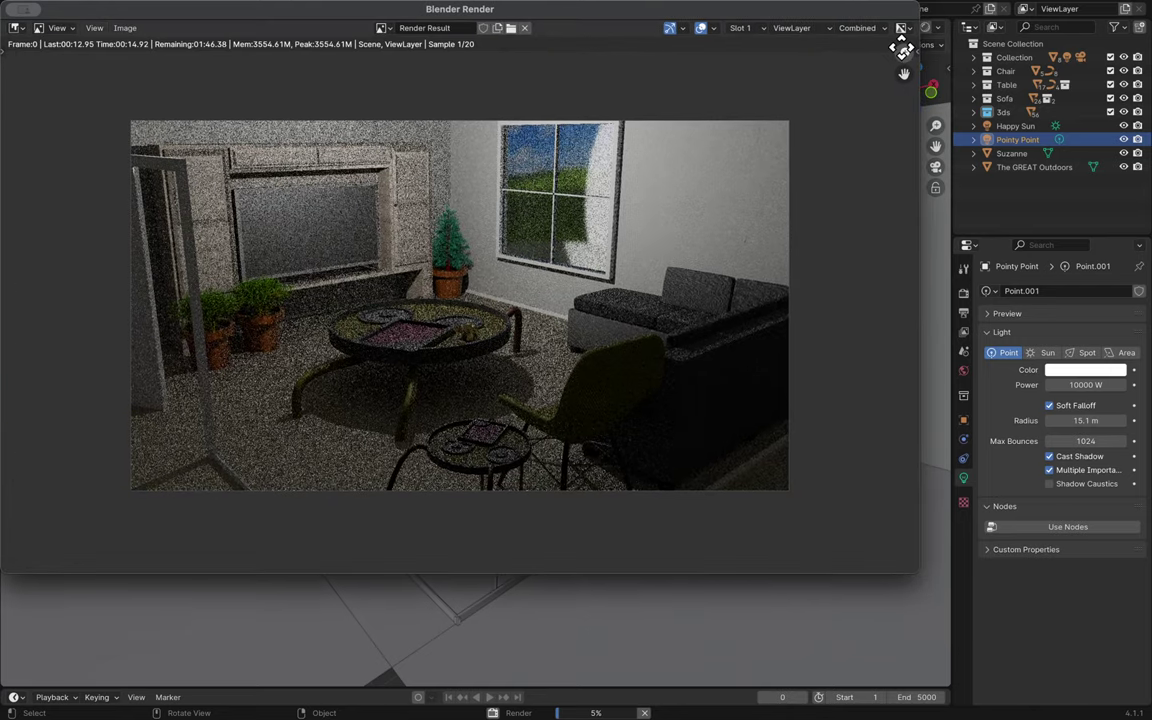
pyautogui.moveTo(903, 52); pyautogui.dragTo(903, 36)
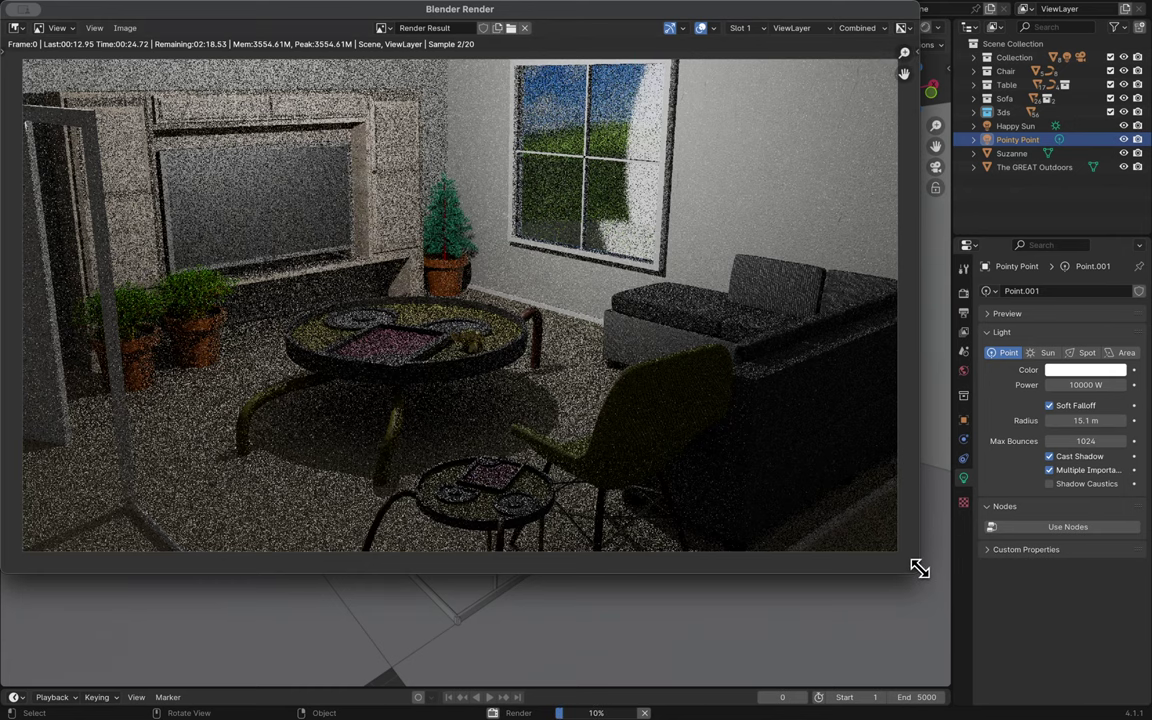
pyautogui.moveTo(919, 568); pyautogui.dragTo(1062, 662)
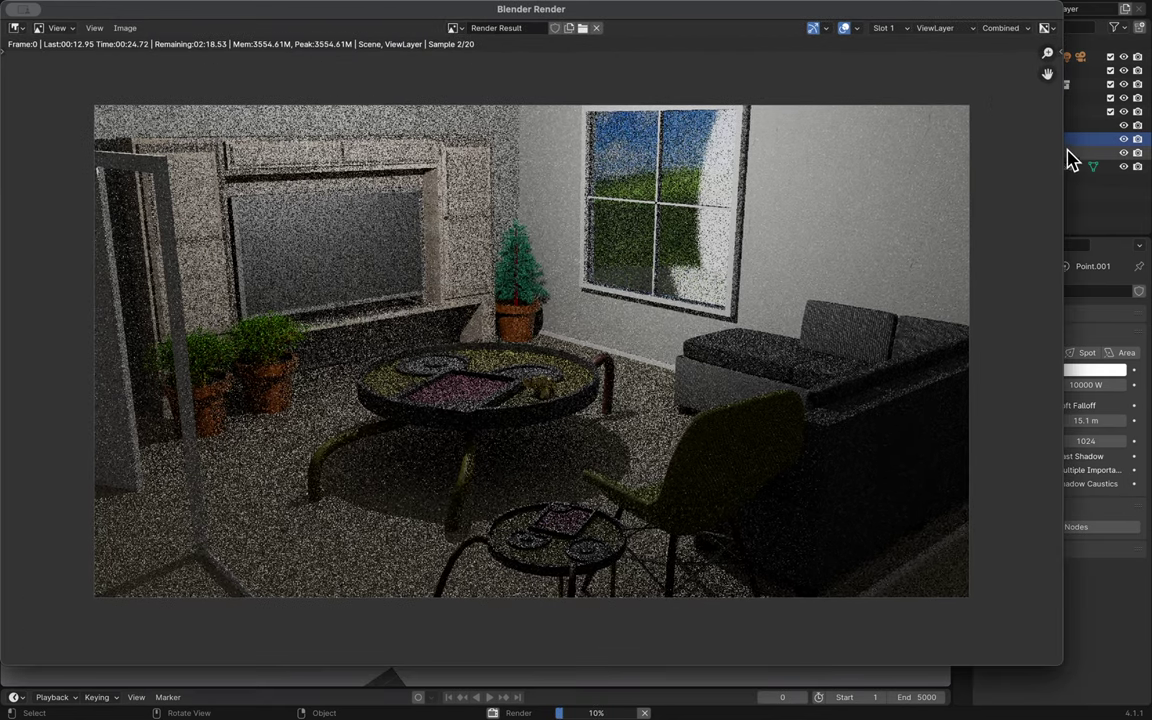
pyautogui.moveTo(1047, 52); pyautogui.dragTo(1052, 52)
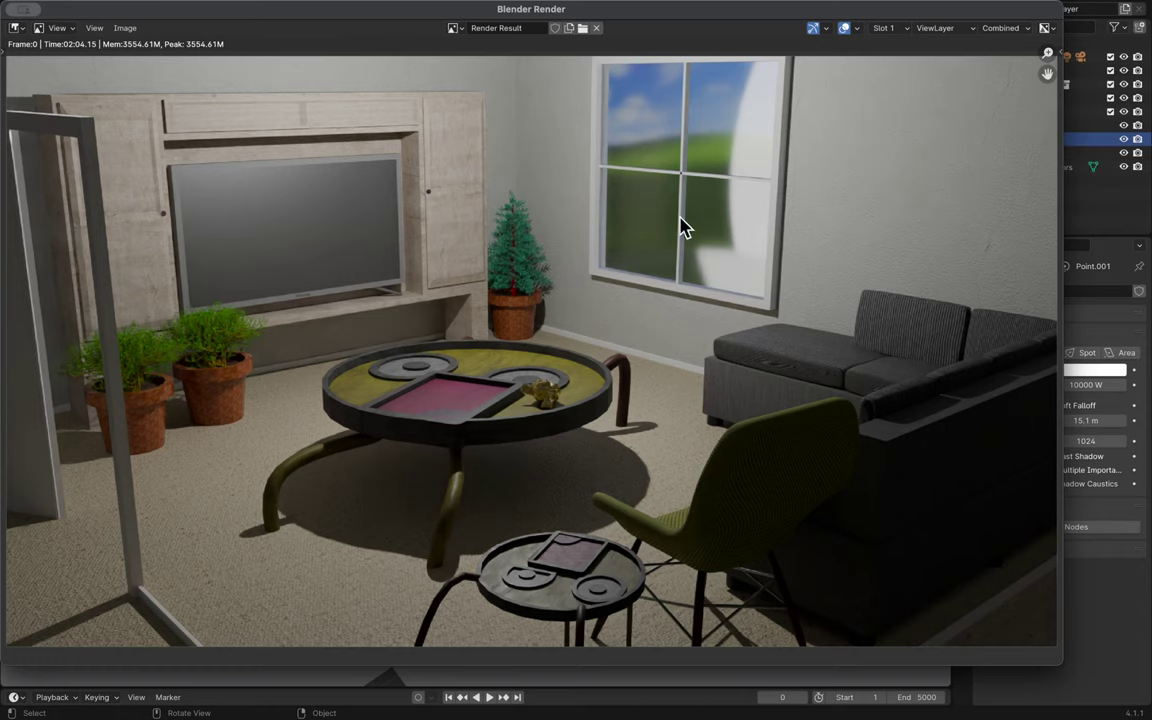
pyautogui.scroll(3, 210, 350)
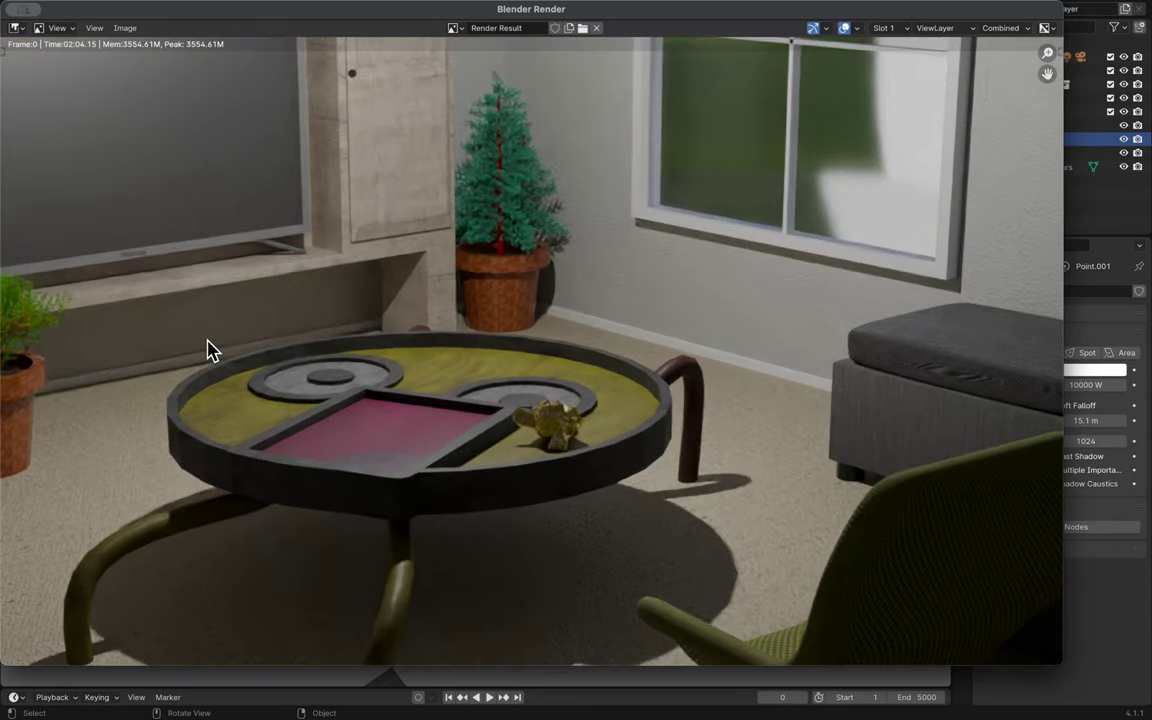
pyautogui.scroll(-4, 290, 272)
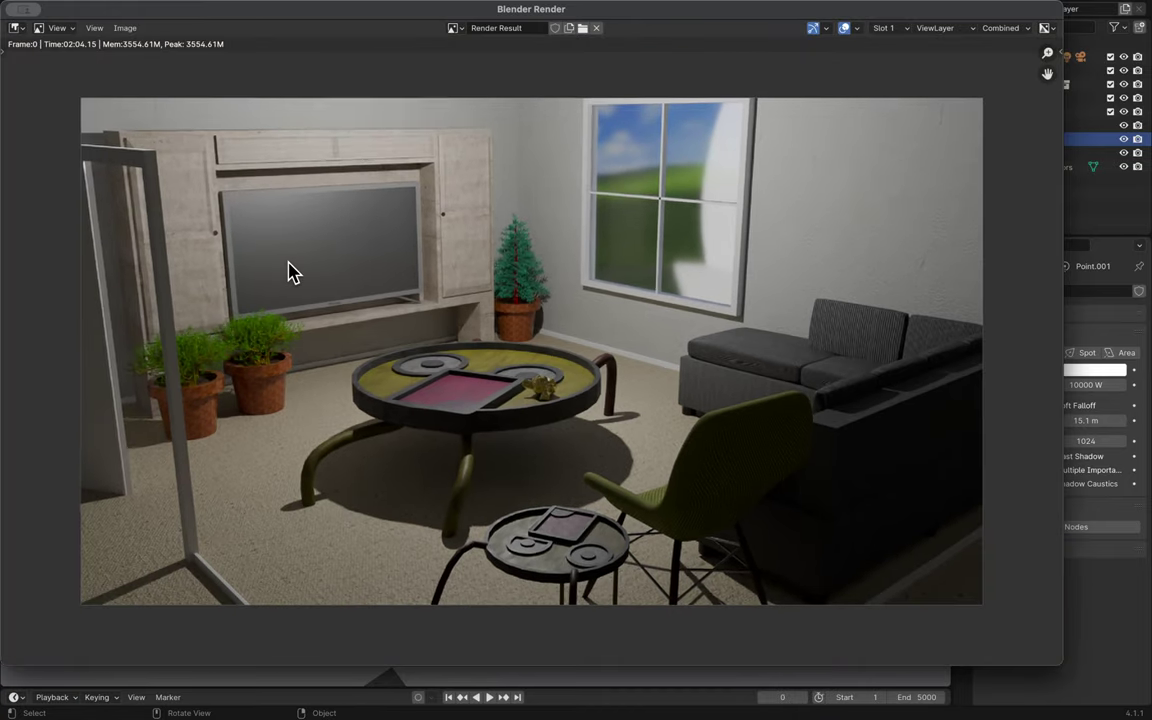
pyautogui.scroll(1, 290, 272)
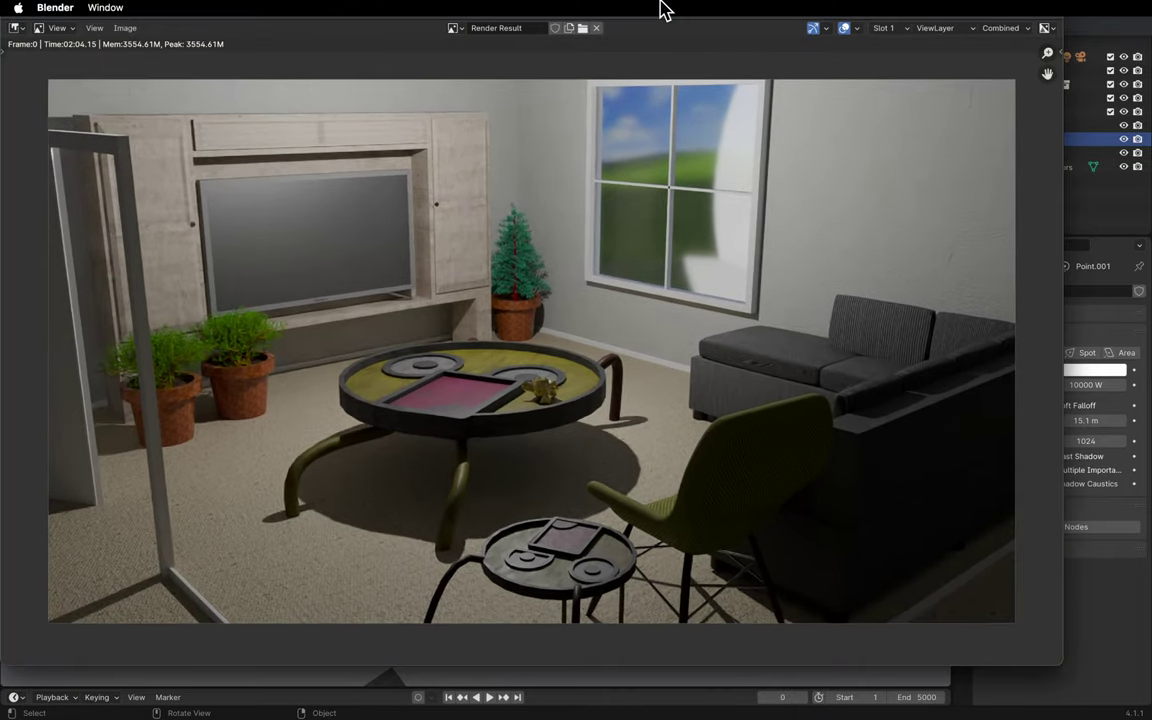